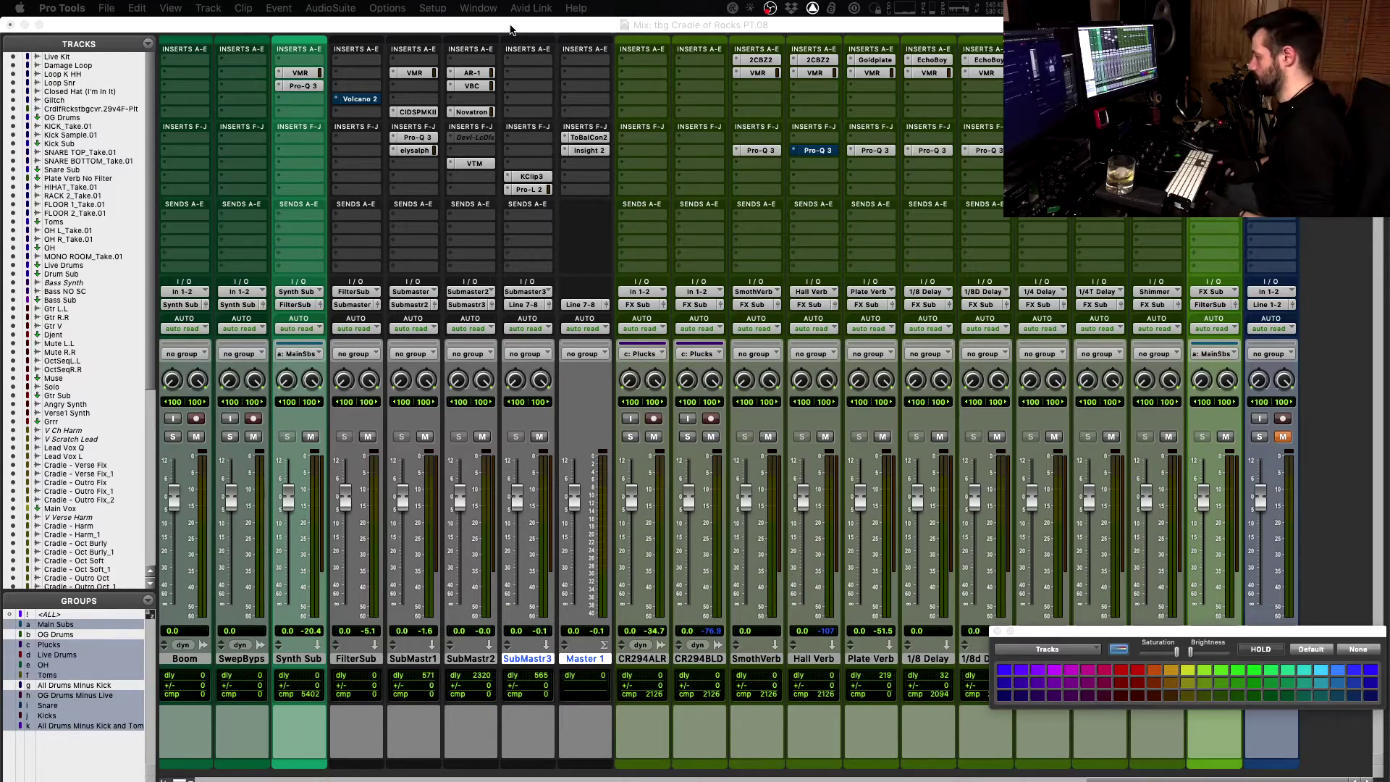
# - Switch to the Edit window and look over the lead, fix and background vocal clips along the song
pyautogui.click(510, 28)
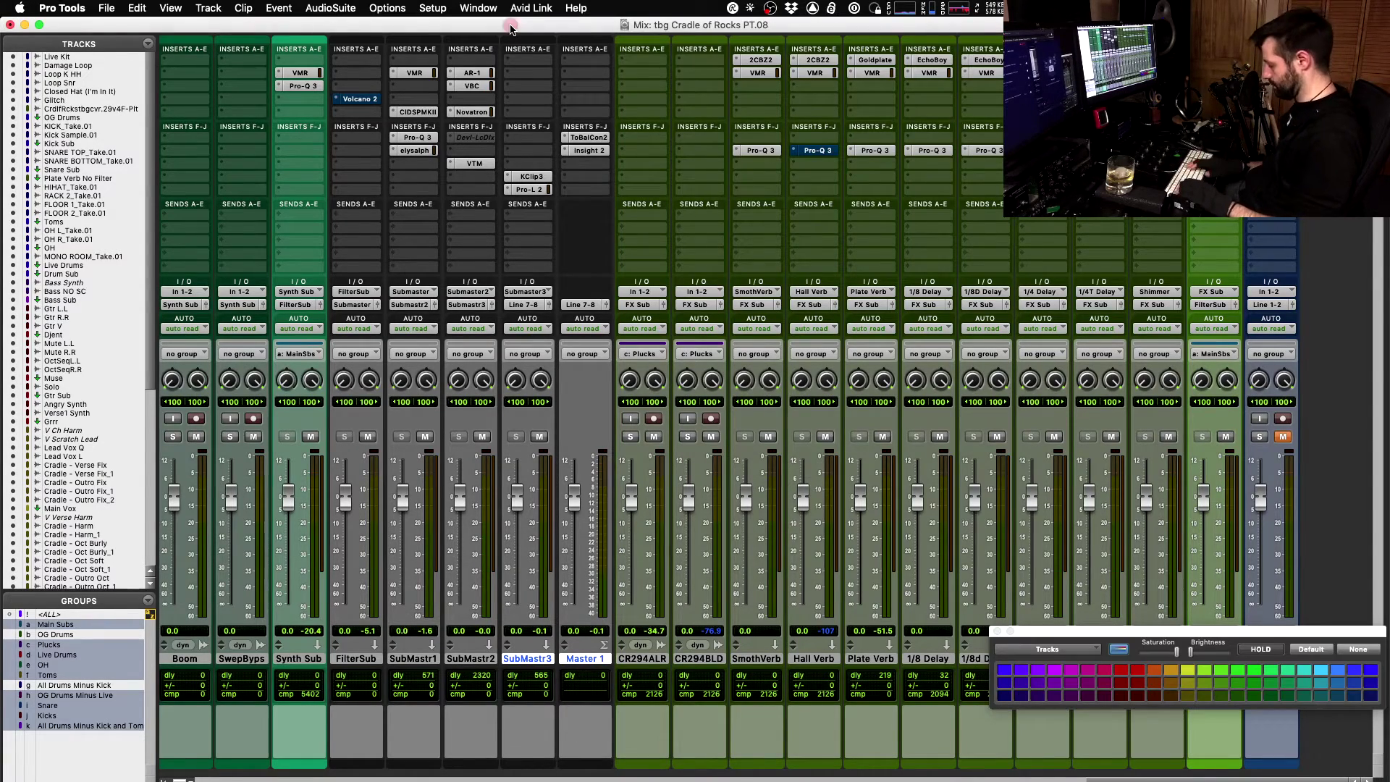
pyautogui.press('super+equal')
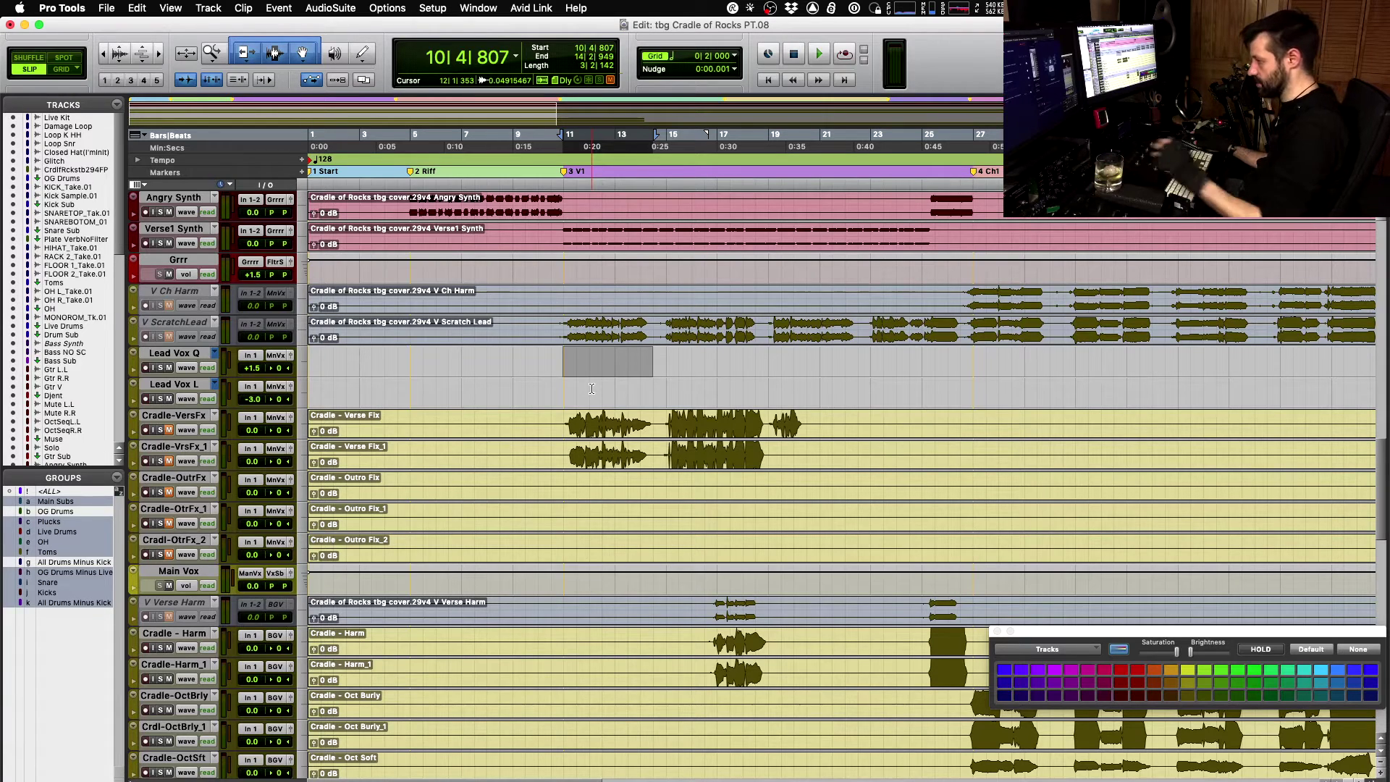
pyautogui.click(595, 25)
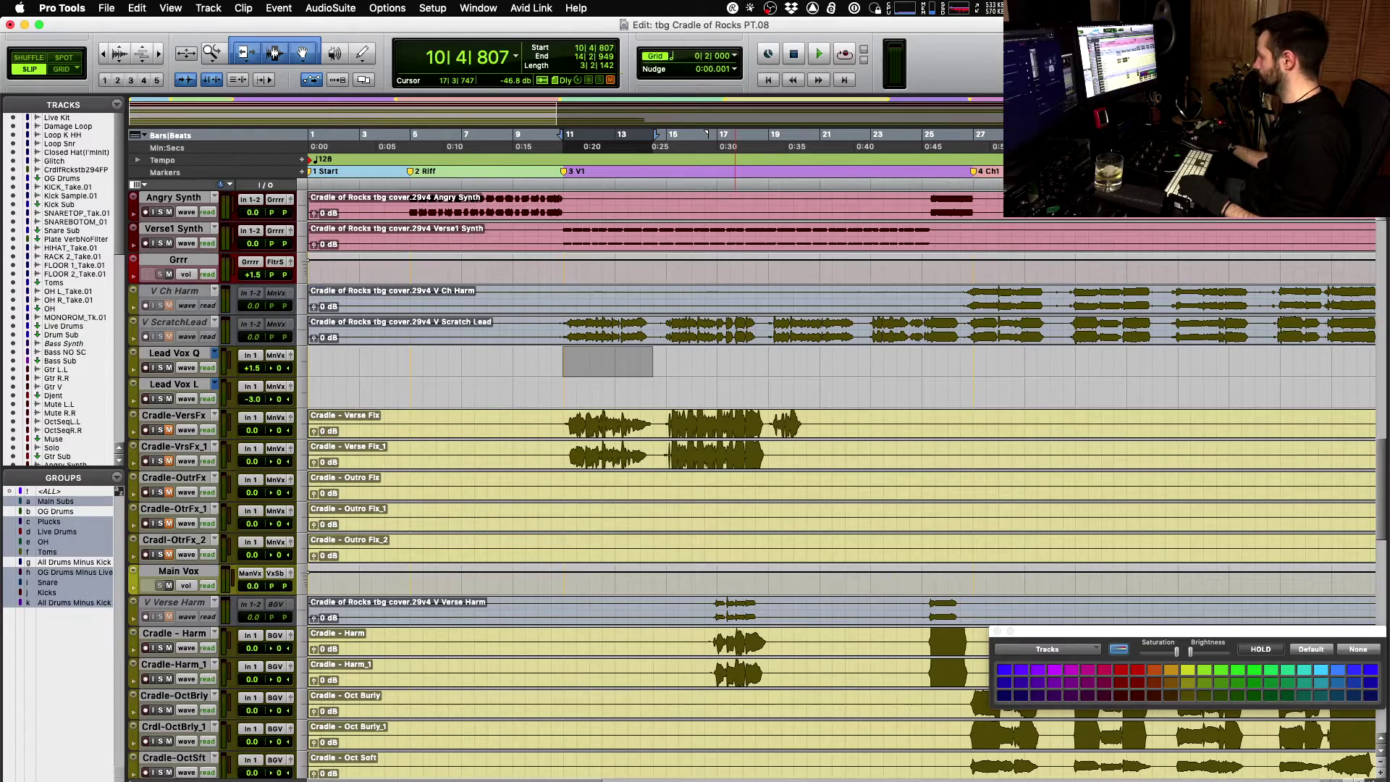
pyautogui.scroll(-6, 597, 246)
pyautogui.hscroll(10, 597, 246)
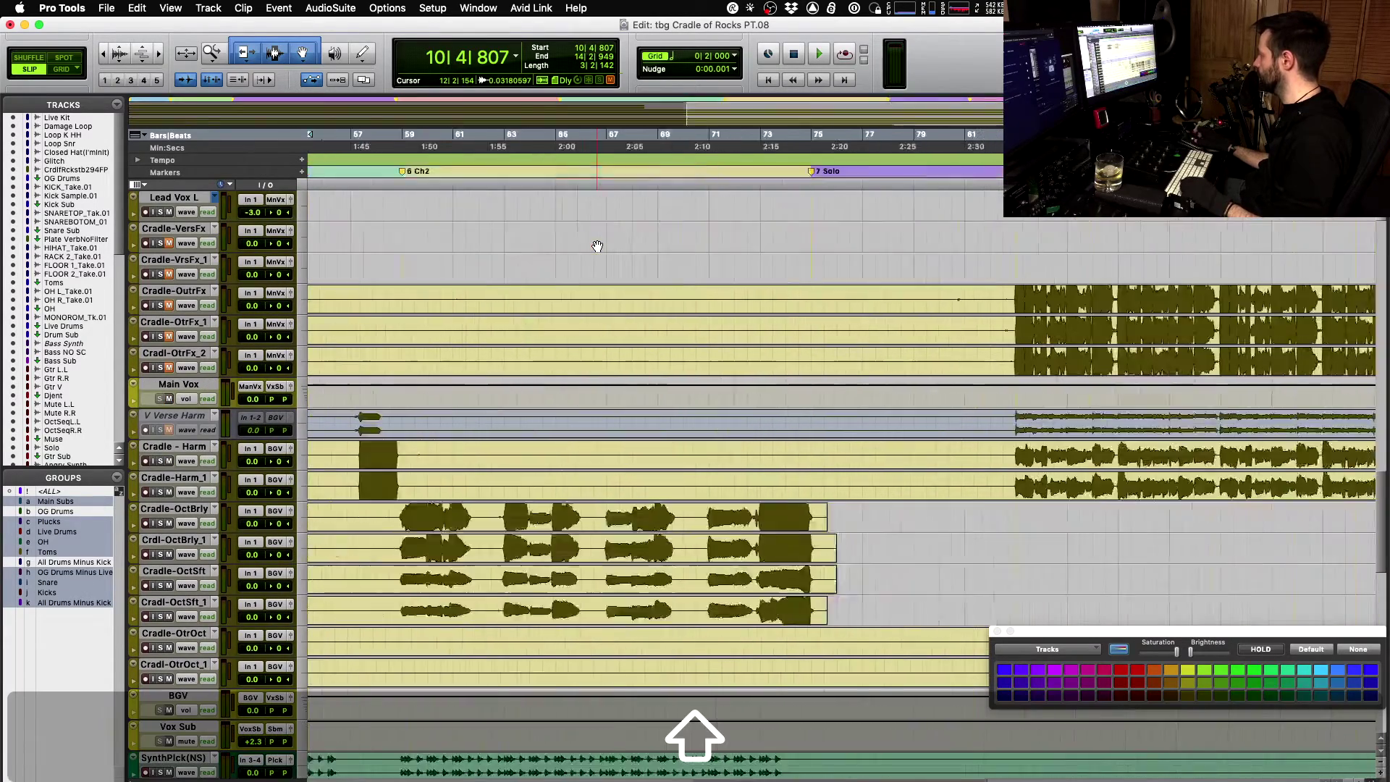
pyautogui.hscroll(-10, 597, 246)
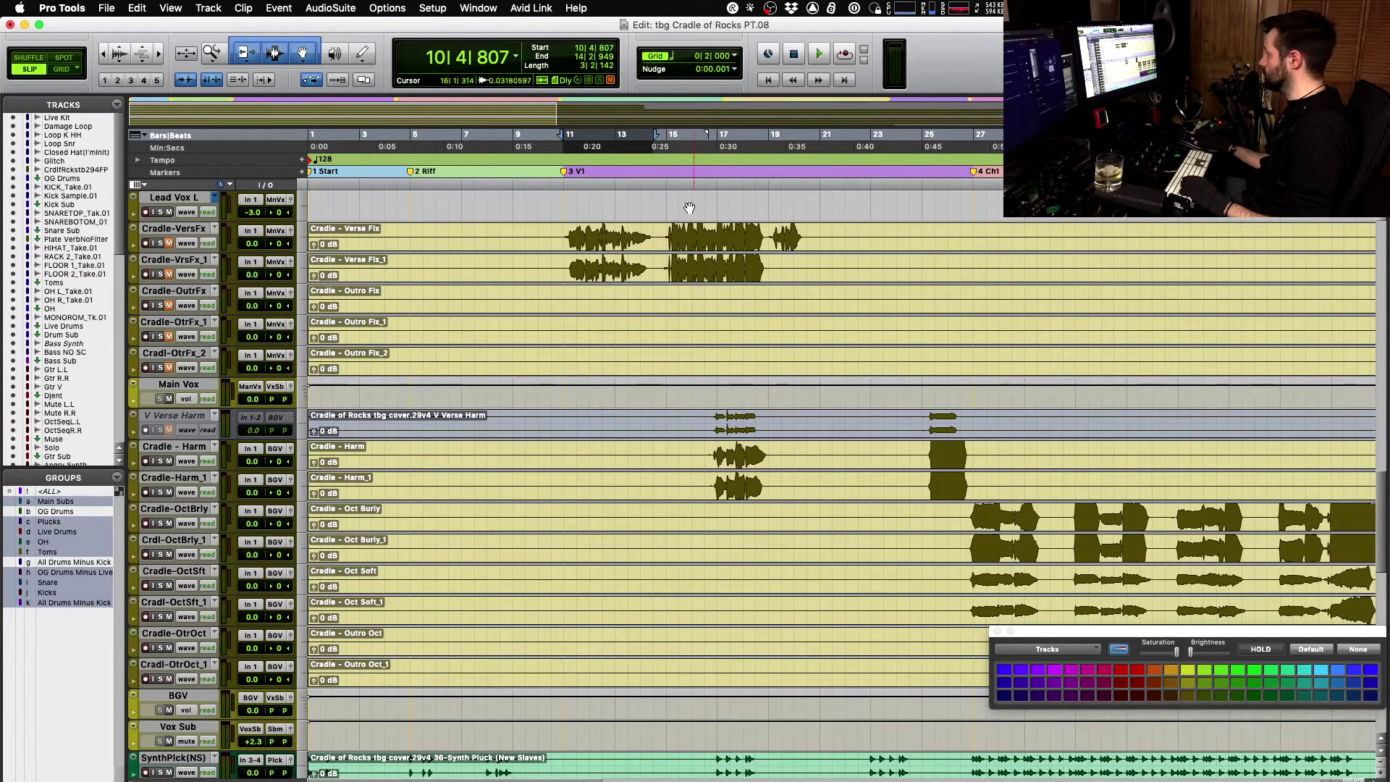
# - Place the edit cursor on the Cradle - Verse Fix track at the start of verse 1 and survey the vocal clips around it
pyautogui.click(564, 237)
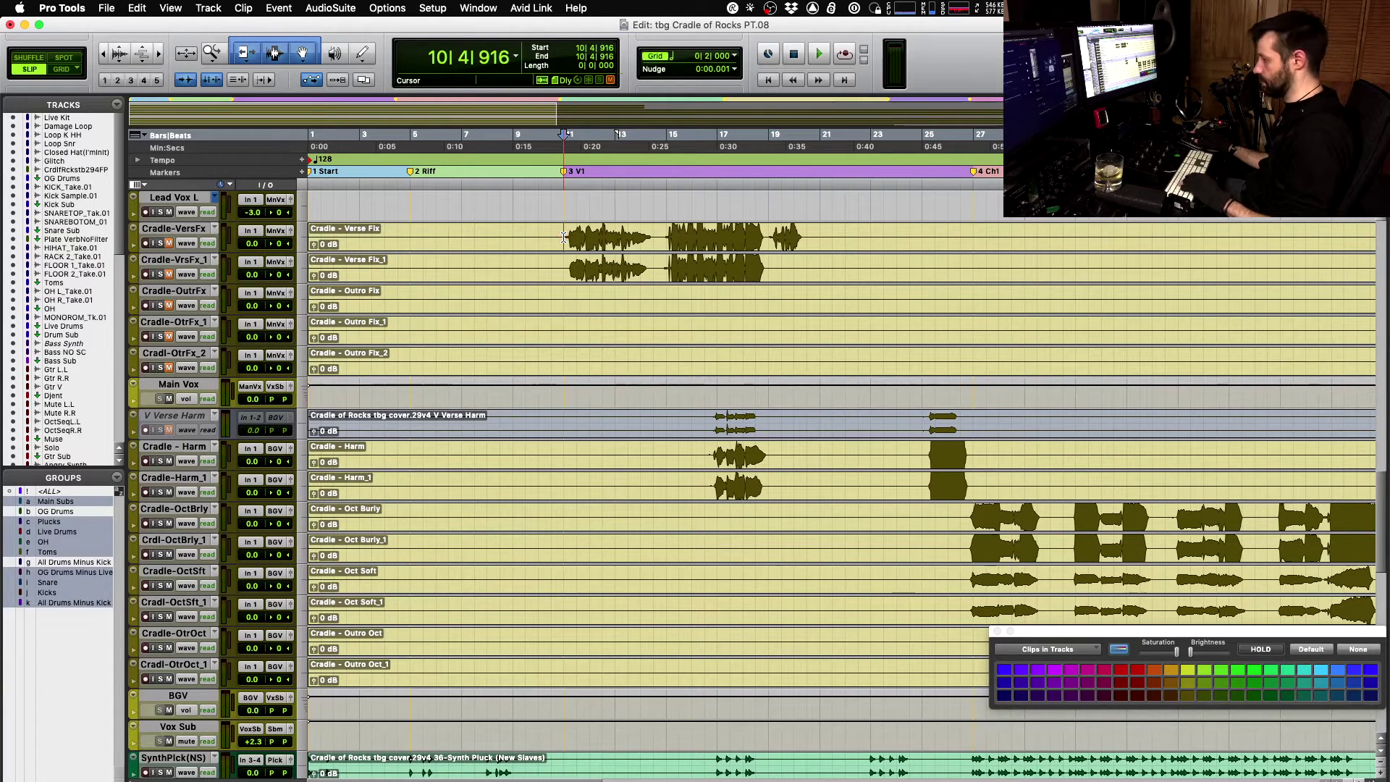
pyautogui.press('r')
pyautogui.press('r')
pyautogui.press('t')
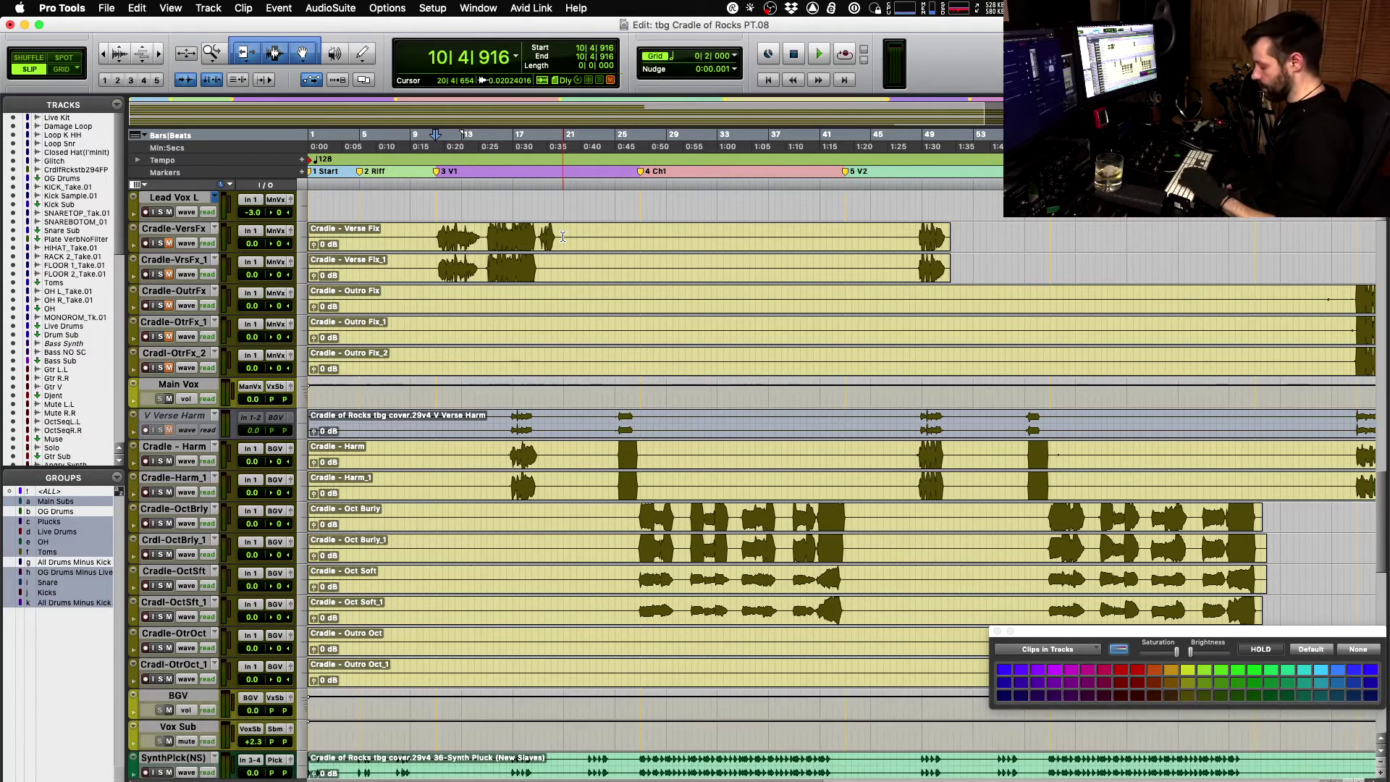
pyautogui.scroll(3, 579, 341)
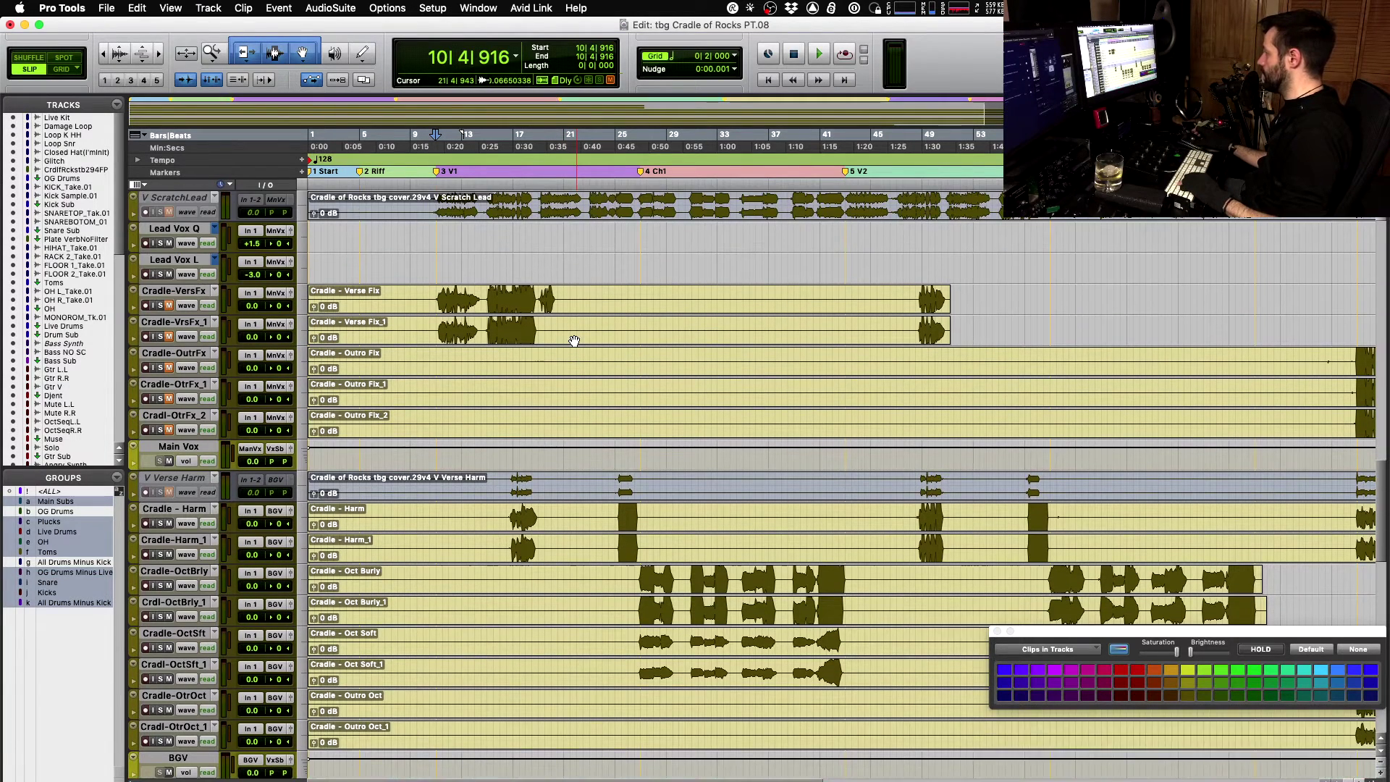
pyautogui.scroll(1, 574, 341)
pyautogui.press('t')
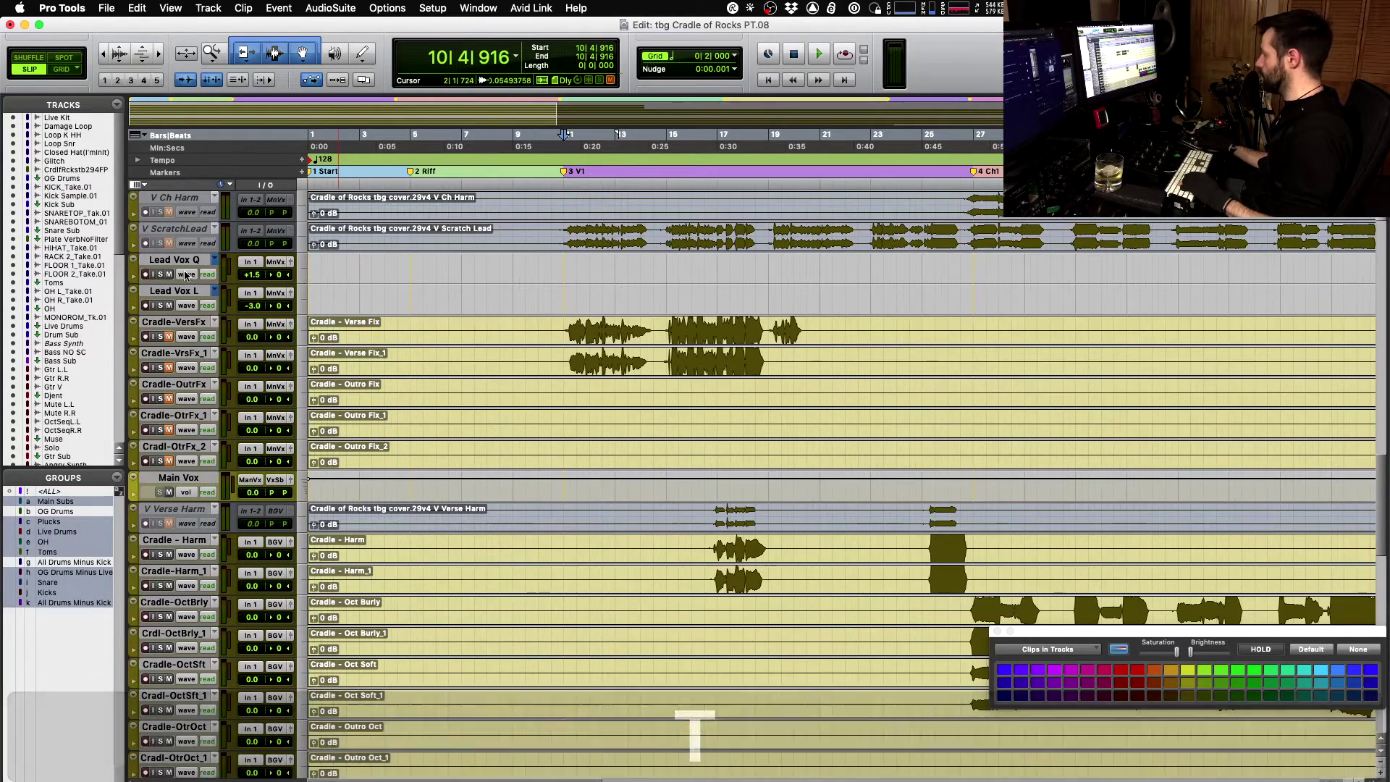
# - Show the playlists of the Lead Vox Q and Lead Vox L tracks, and move the Lead Vox.05 playlist below Lead Vox.04
pyautogui.click(182, 262)
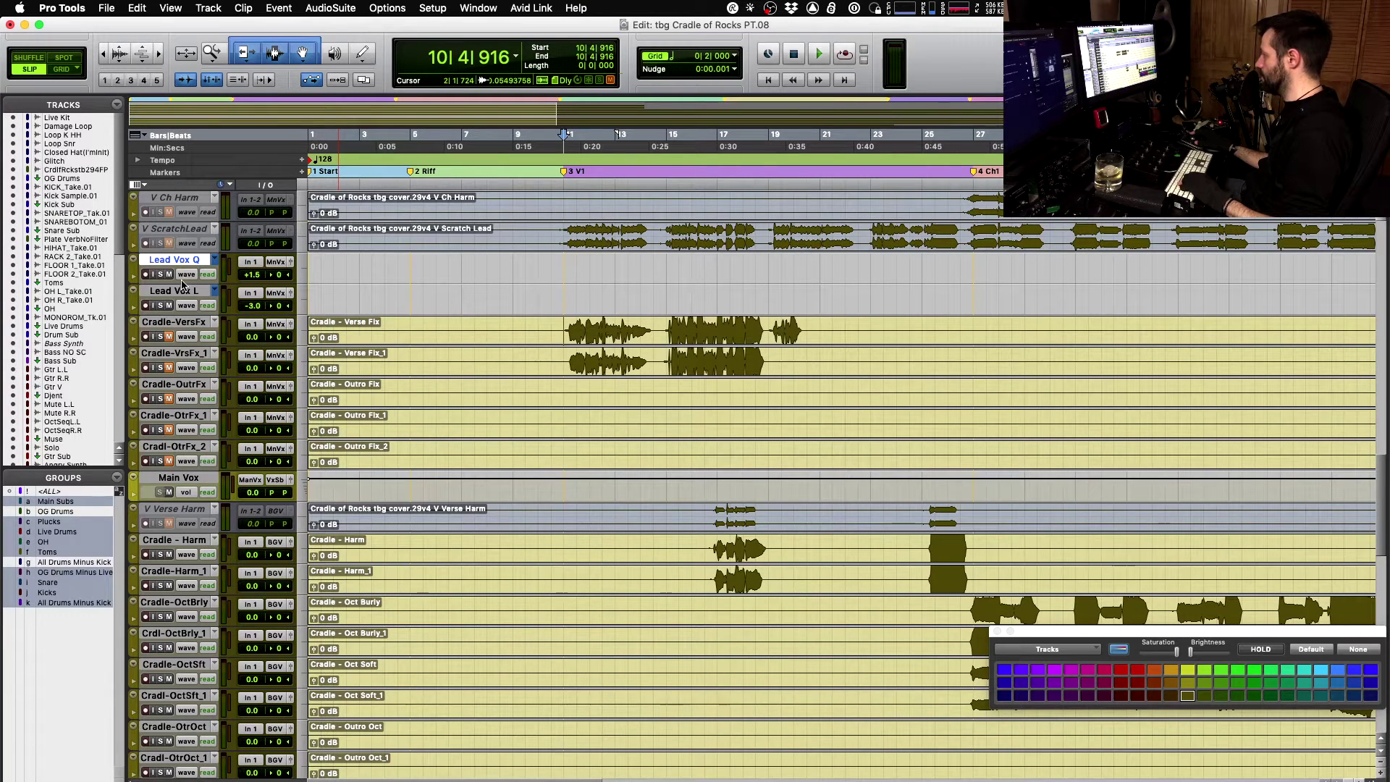
pyautogui.click(181, 289)
pyautogui.click(173, 262)
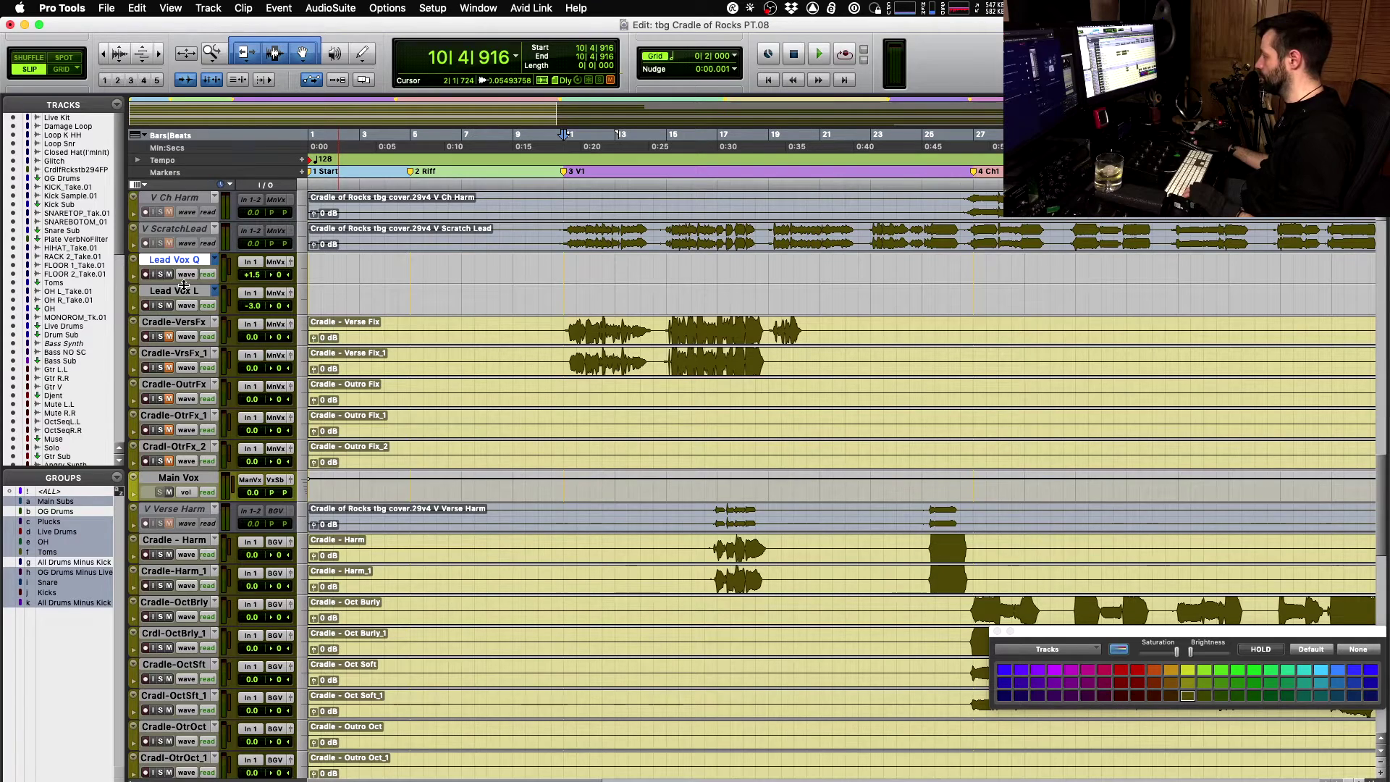
pyautogui.keyDown('shift'); pyautogui.click(181, 292); pyautogui.keyUp('shift')
pyautogui.keyDown('alt'); pyautogui.keyDown('shift'); pyautogui.click(190, 274); pyautogui.keyUp('shift'); pyautogui.keyUp('alt')
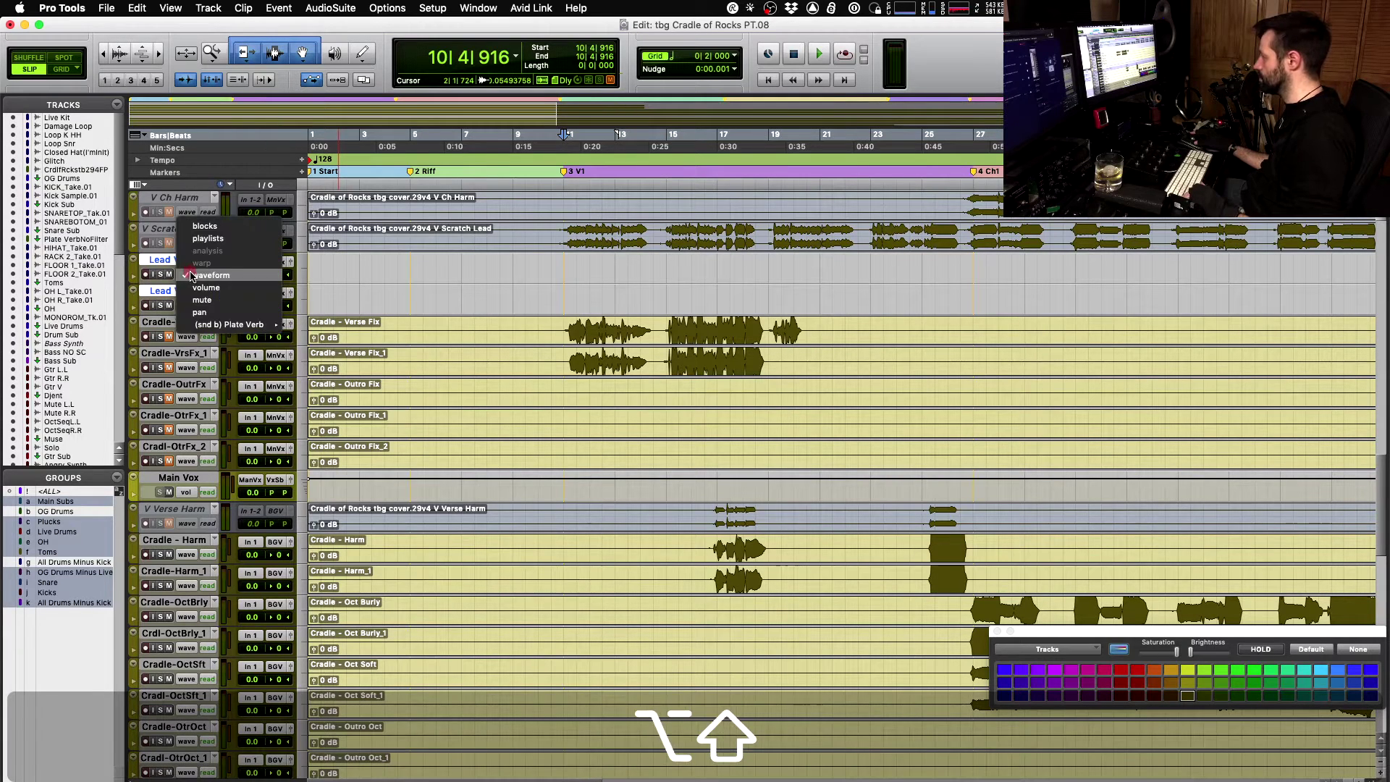
pyautogui.keyDown('alt'); pyautogui.keyDown('shift'); pyautogui.click(208, 238); pyautogui.keyUp('shift'); pyautogui.keyUp('alt')
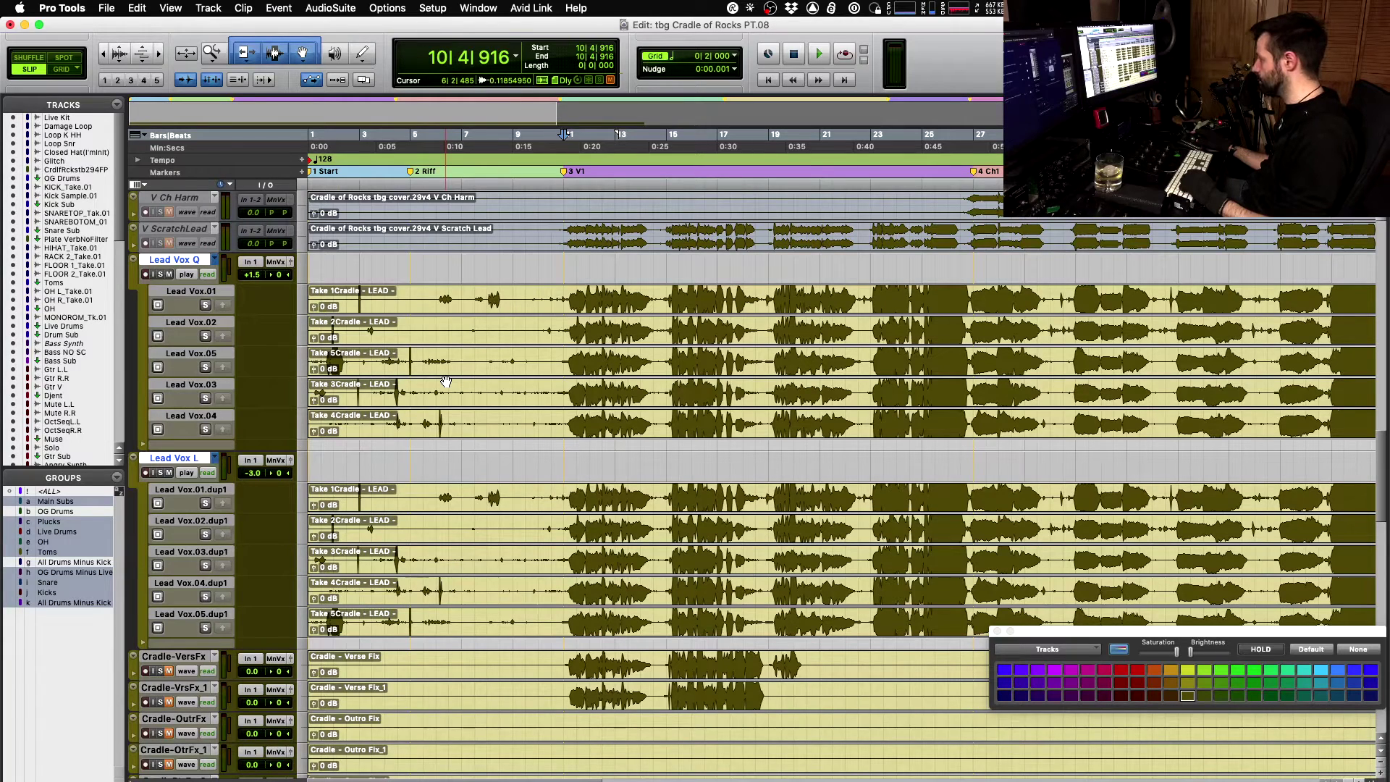
pyautogui.moveTo(203, 354); pyautogui.dragTo(195, 434)
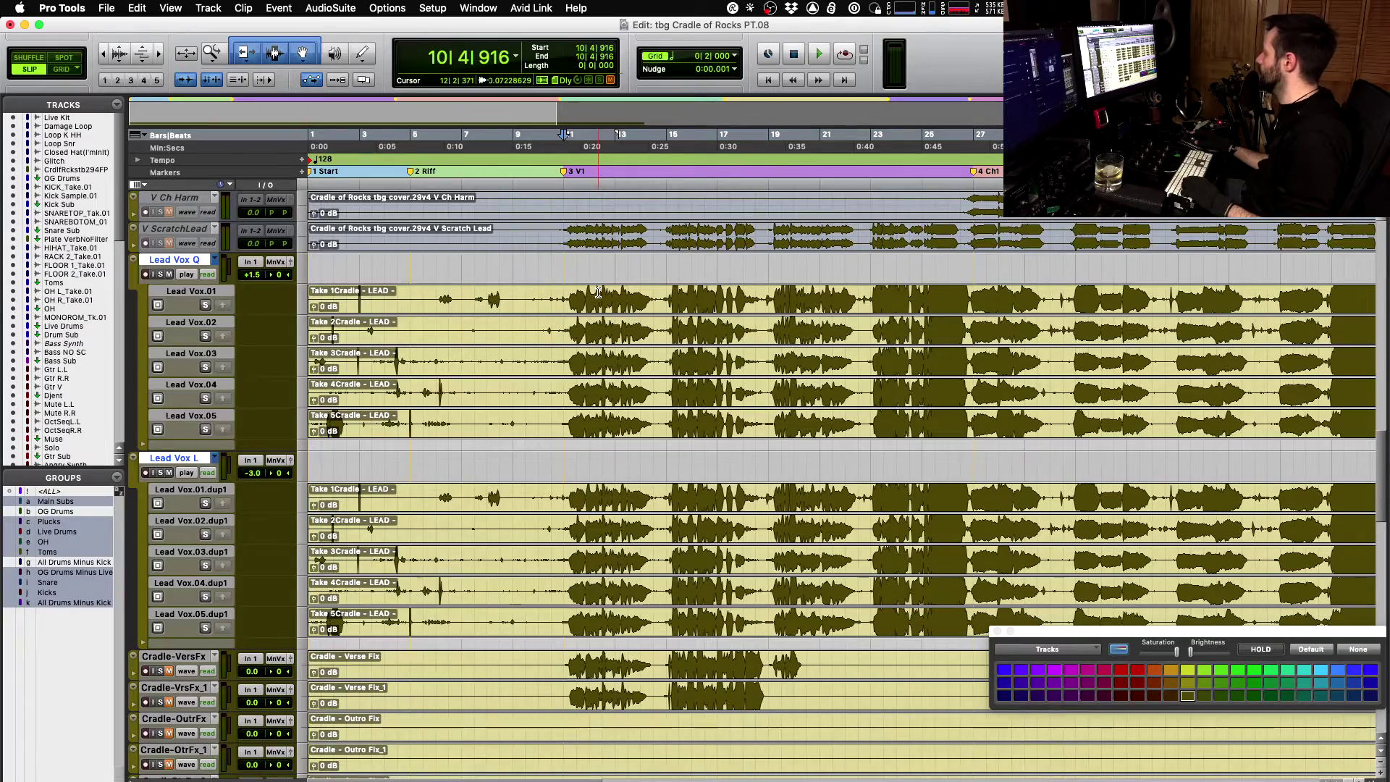
# - Examine the lead vocal takes of both tracks across the whole song with a reduced waveform height
pyautogui.hscroll(3, 599, 292)
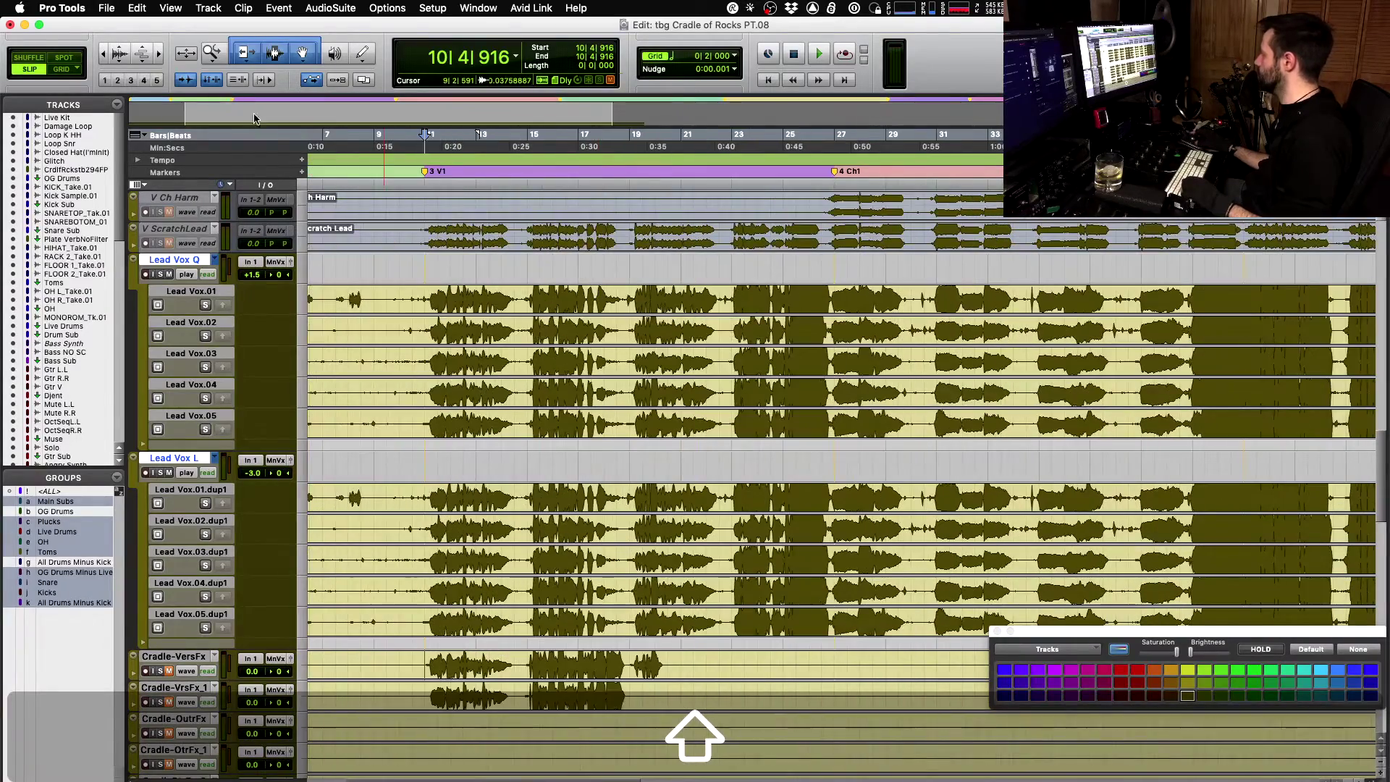
pyautogui.moveTo(136, 57); pyautogui.dragTo(131, 98)
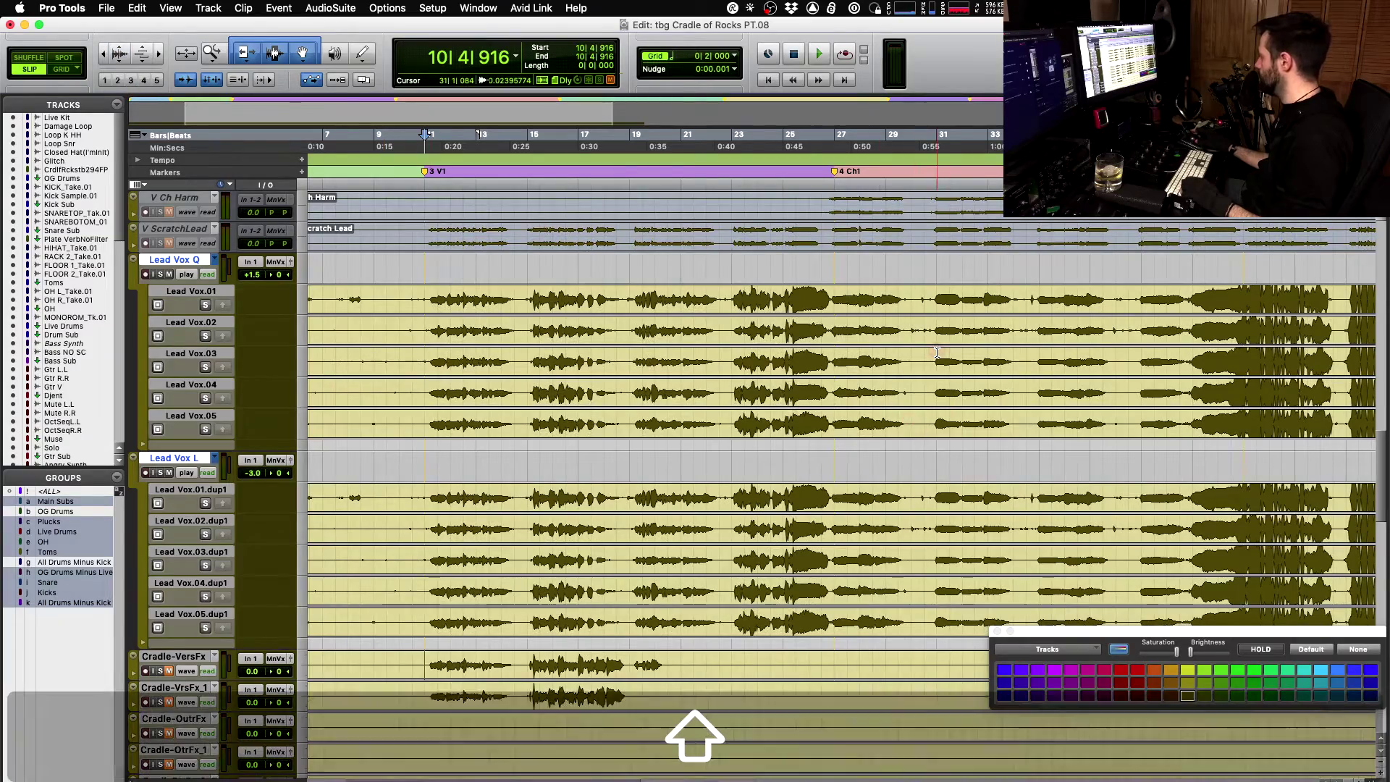
pyautogui.hscroll(10, 937, 352)
pyautogui.hscroll(20, 937, 353)
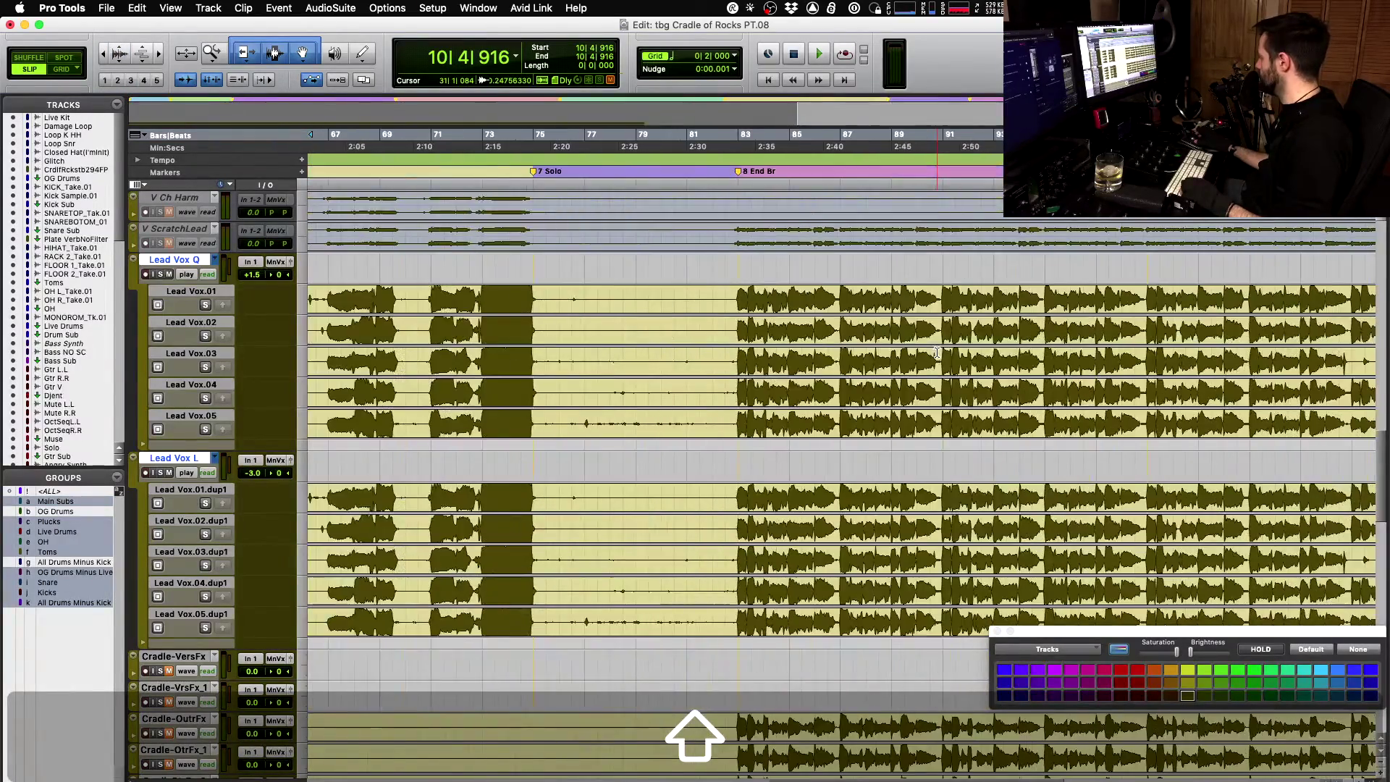
pyautogui.hscroll(-20, 937, 353)
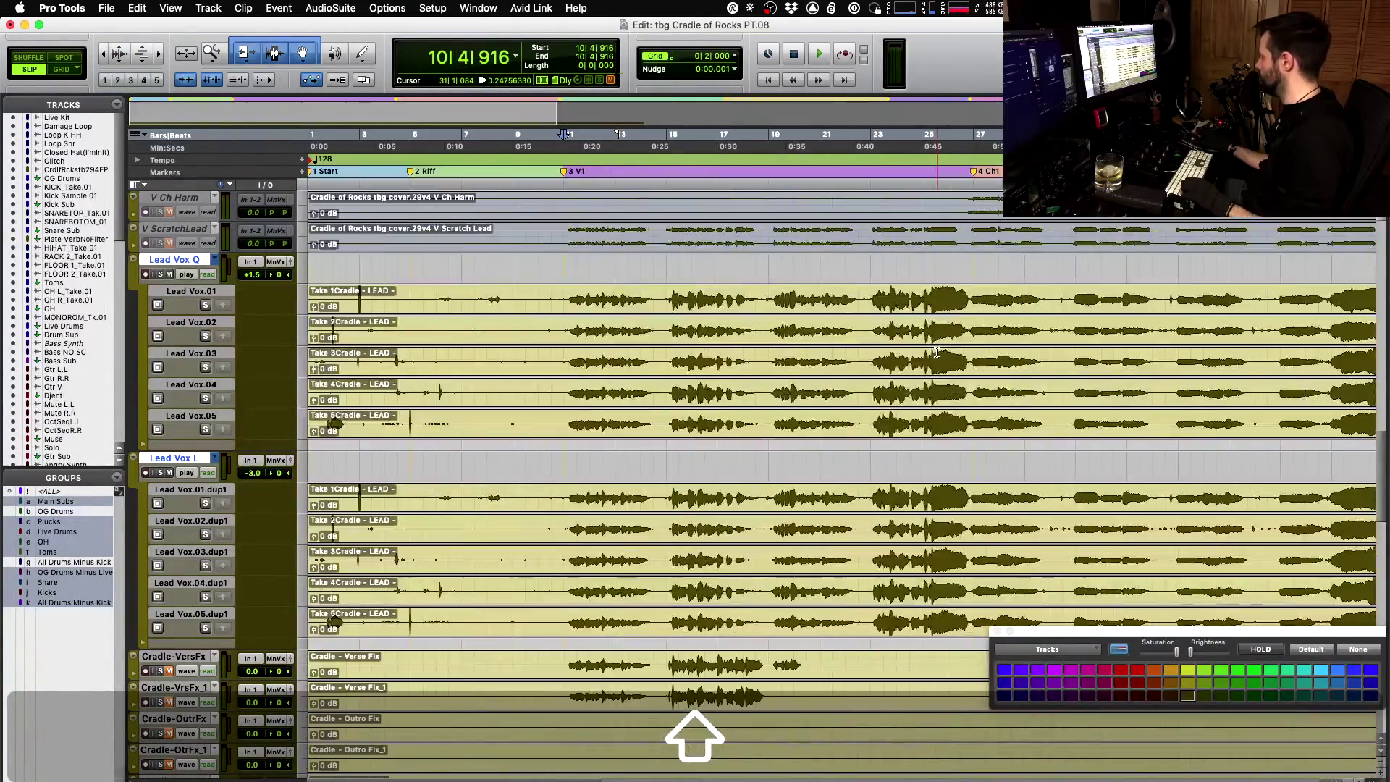
pyautogui.hscroll(4, 798, 333)
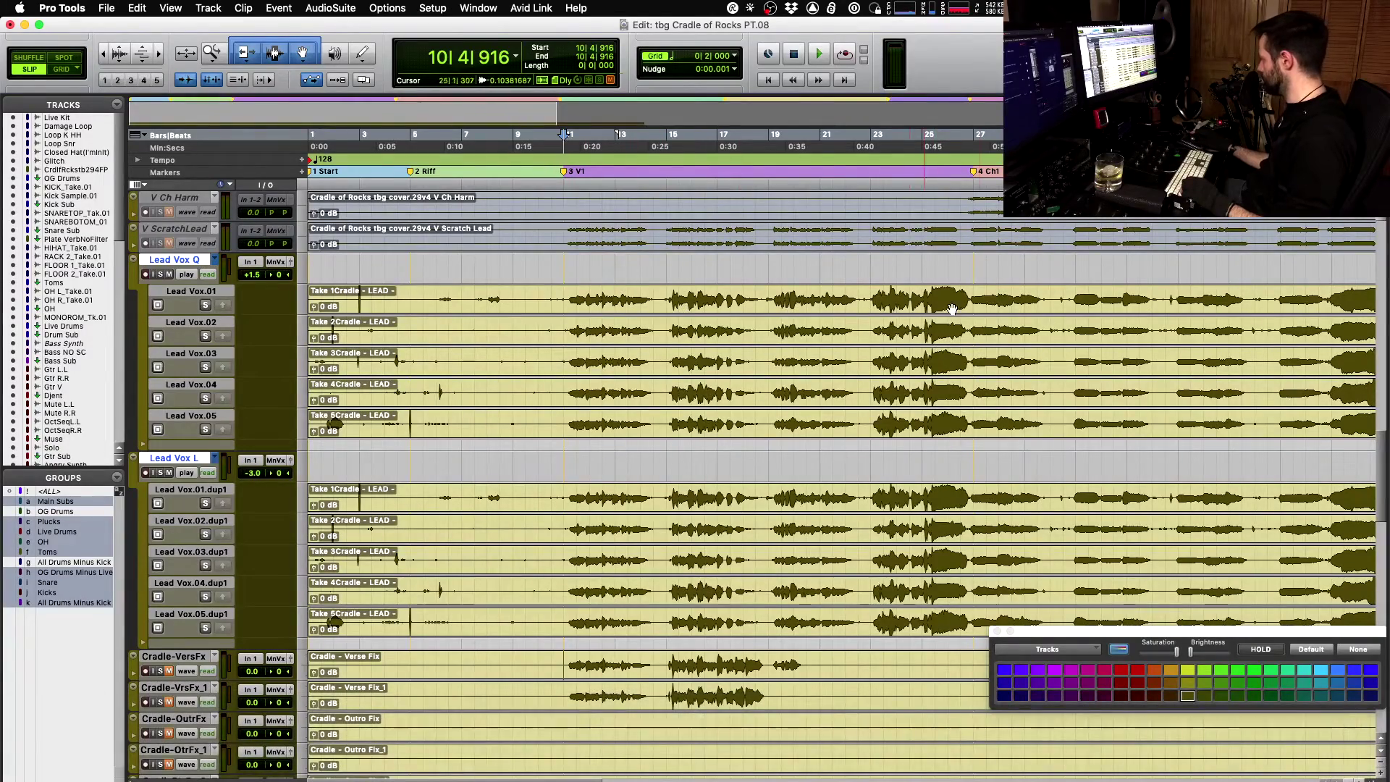
pyautogui.hscroll(8, 986, 311)
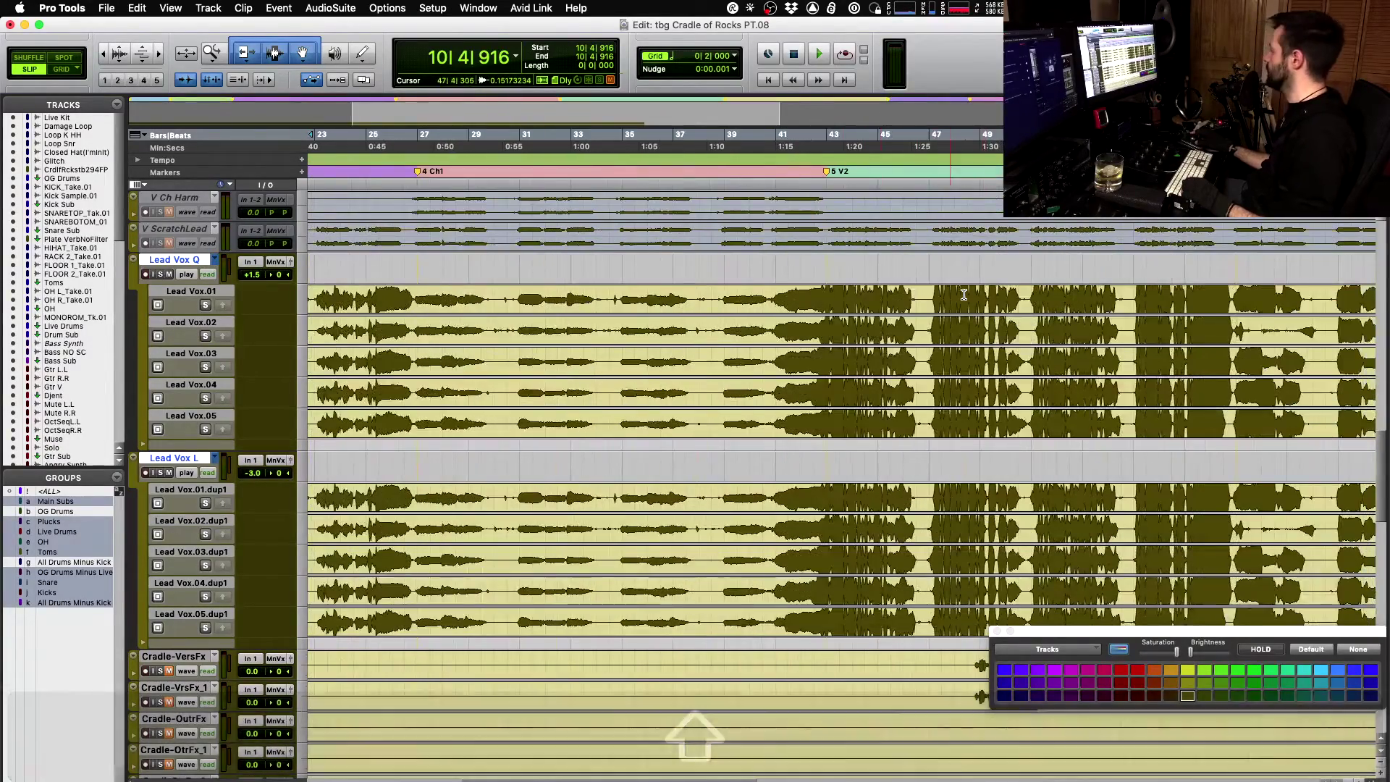
pyautogui.hscroll(-8, 970, 295)
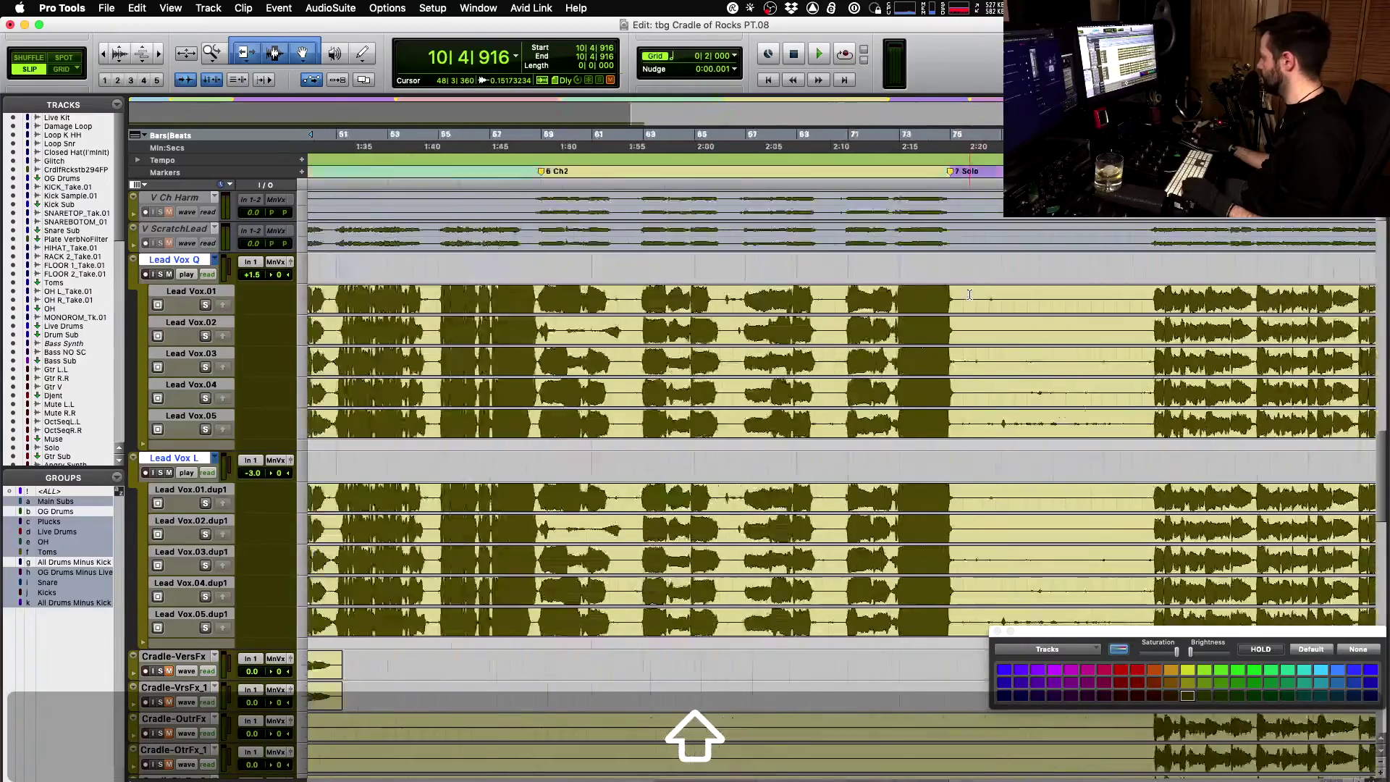
pyautogui.hscroll(-5, 970, 294)
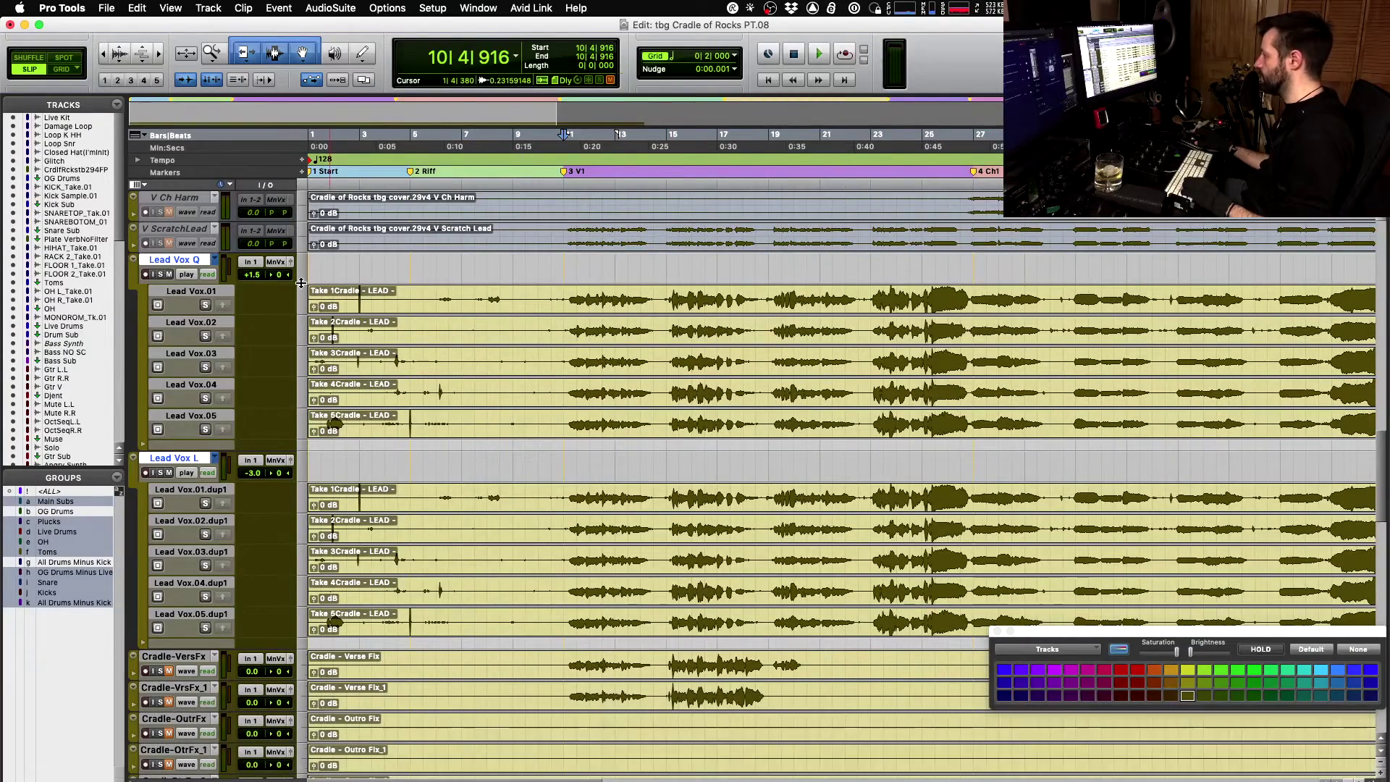
# - Return both Lead Vox tracks to waveform view and remove Lead Vox Q from the track selection
pyautogui.press('alt')
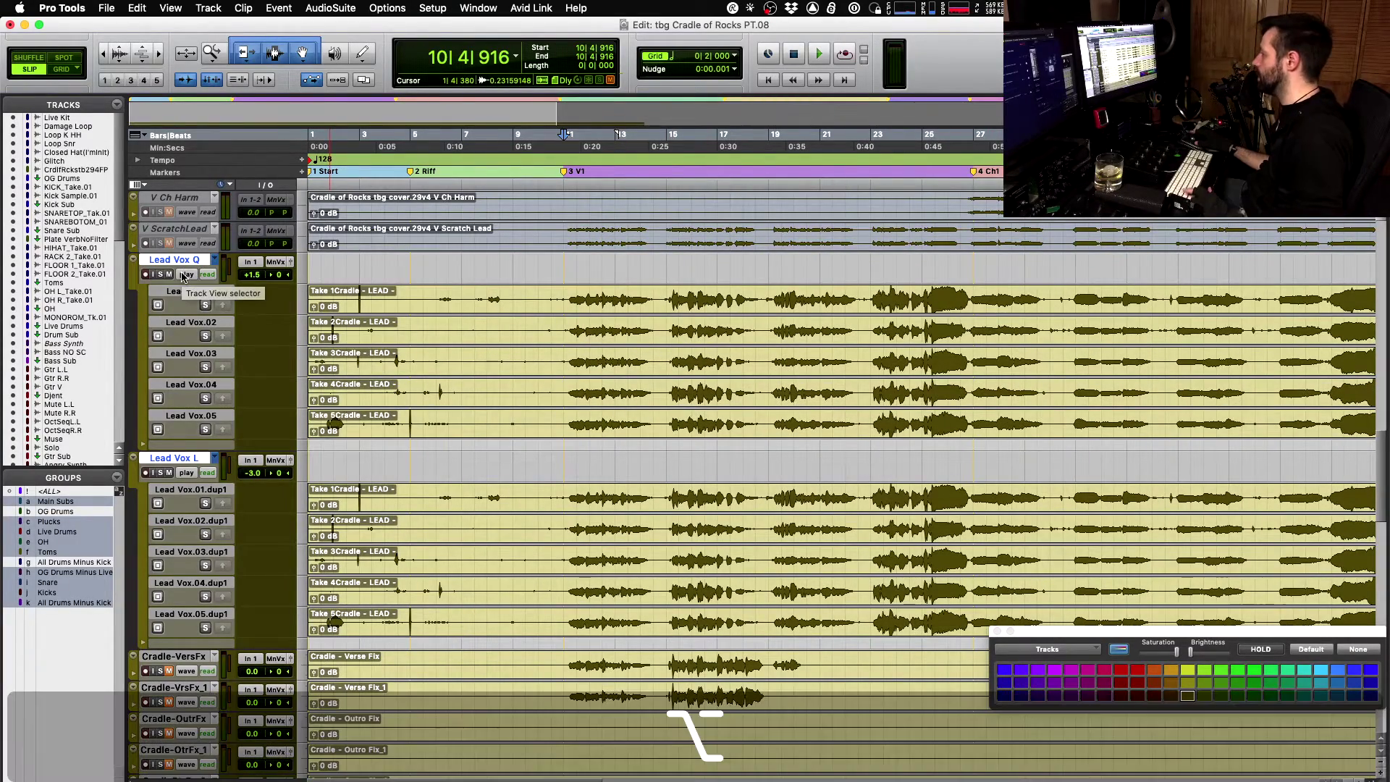
pyautogui.keyDown('alt'); pyautogui.keyDown('shift'); pyautogui.click(183, 275); pyautogui.keyUp('shift'); pyautogui.keyUp('alt')
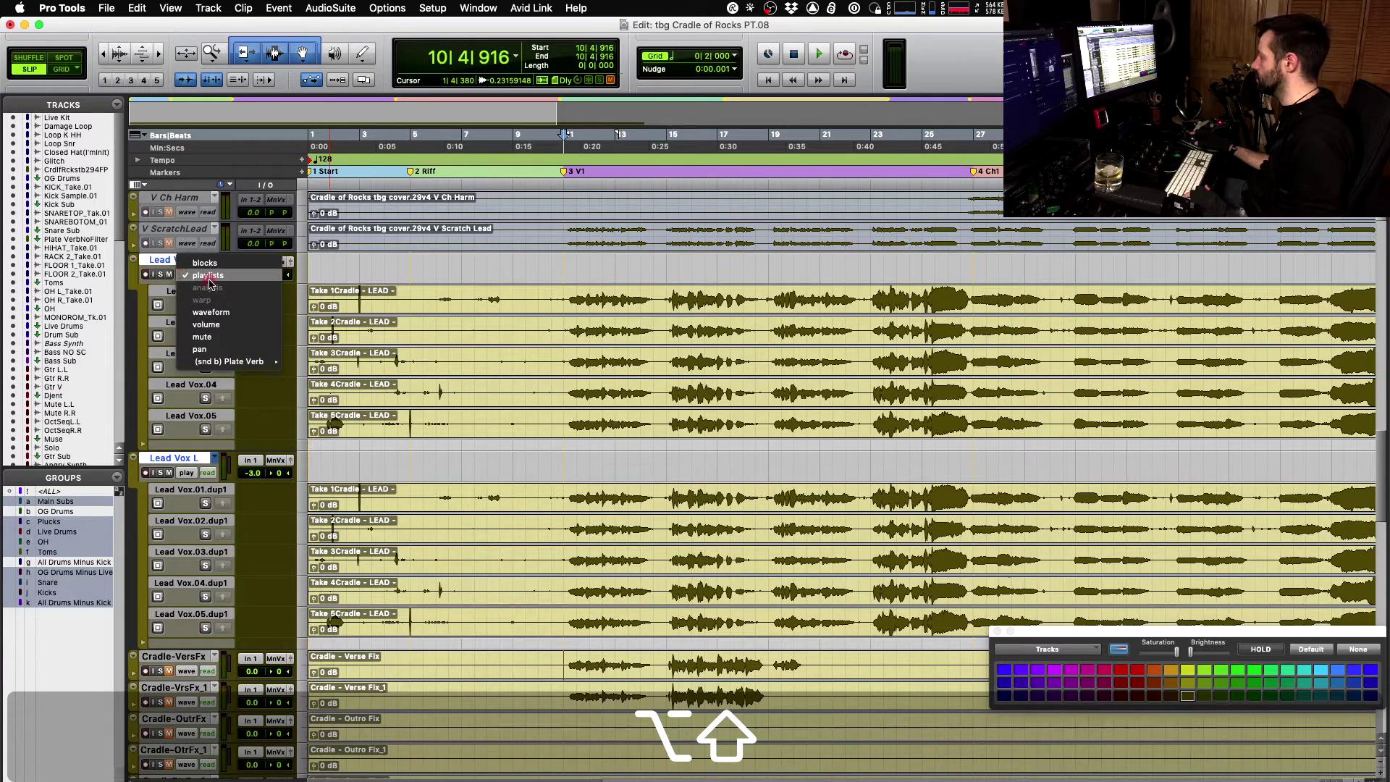
pyautogui.click(204, 320)
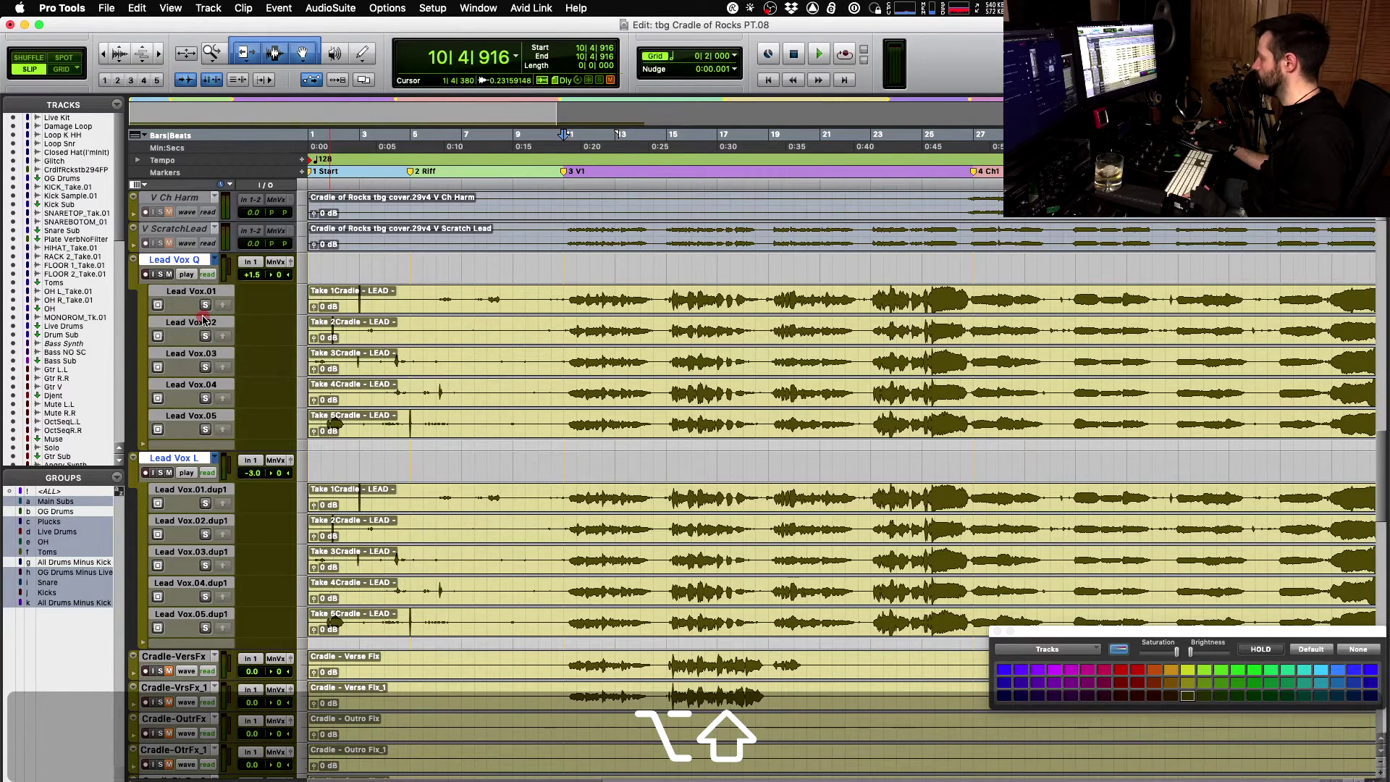
pyautogui.keyDown('super'); pyautogui.click(171, 263); pyautogui.keyUp('super')
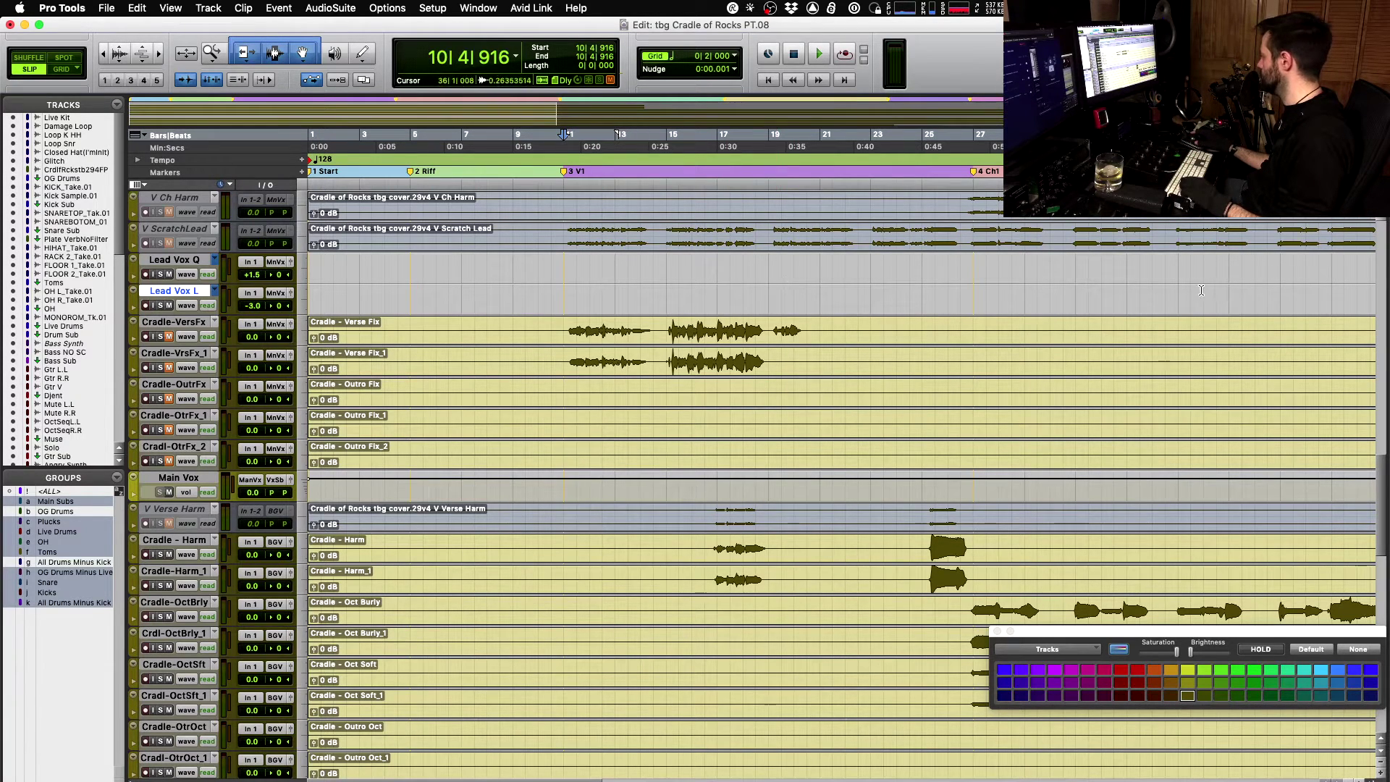
# - Select the background vocal tracks from Cradle - Harm through Cradle - Outro Oct_1 and mute them all
pyautogui.scroll(-5, 465, 442)
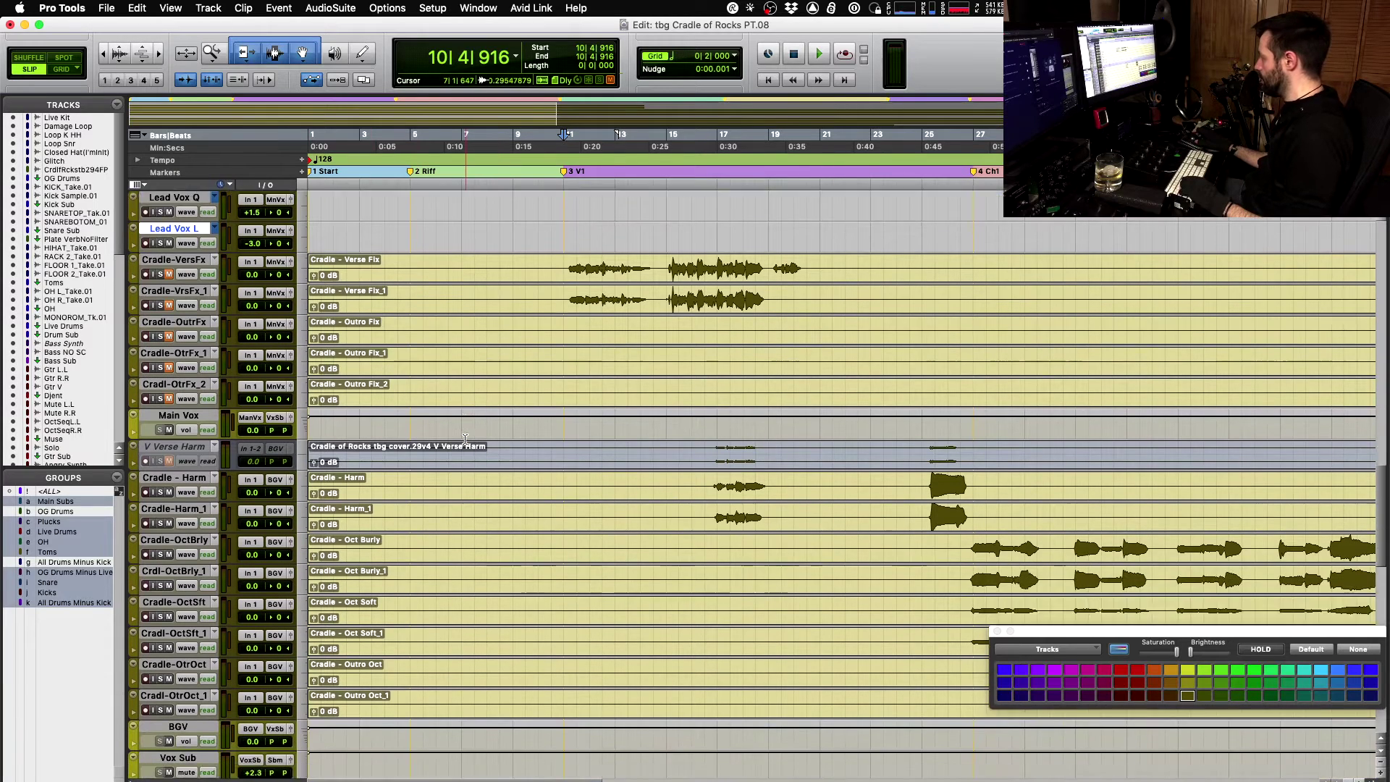
pyautogui.click(177, 385)
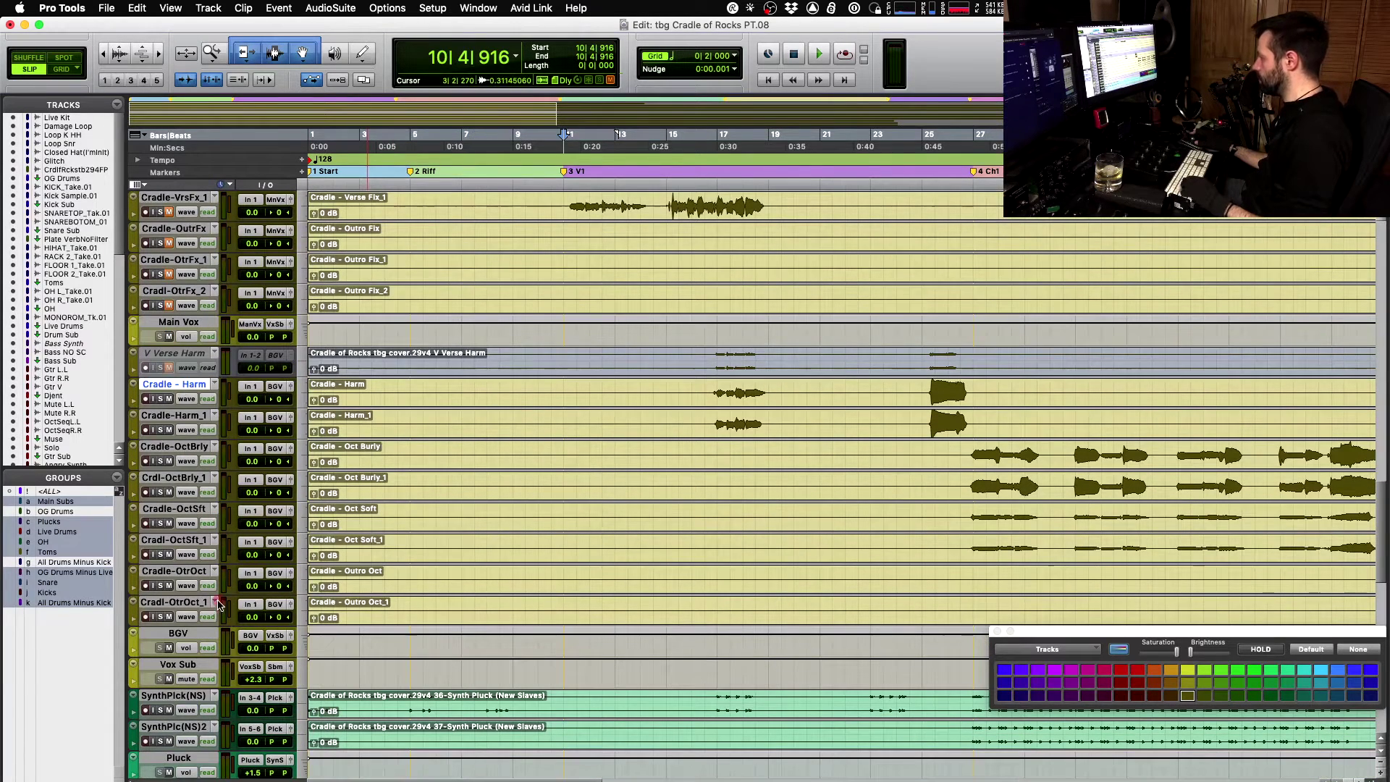
pyautogui.keyDown('shift'); pyautogui.click(190, 603); pyautogui.keyUp('shift')
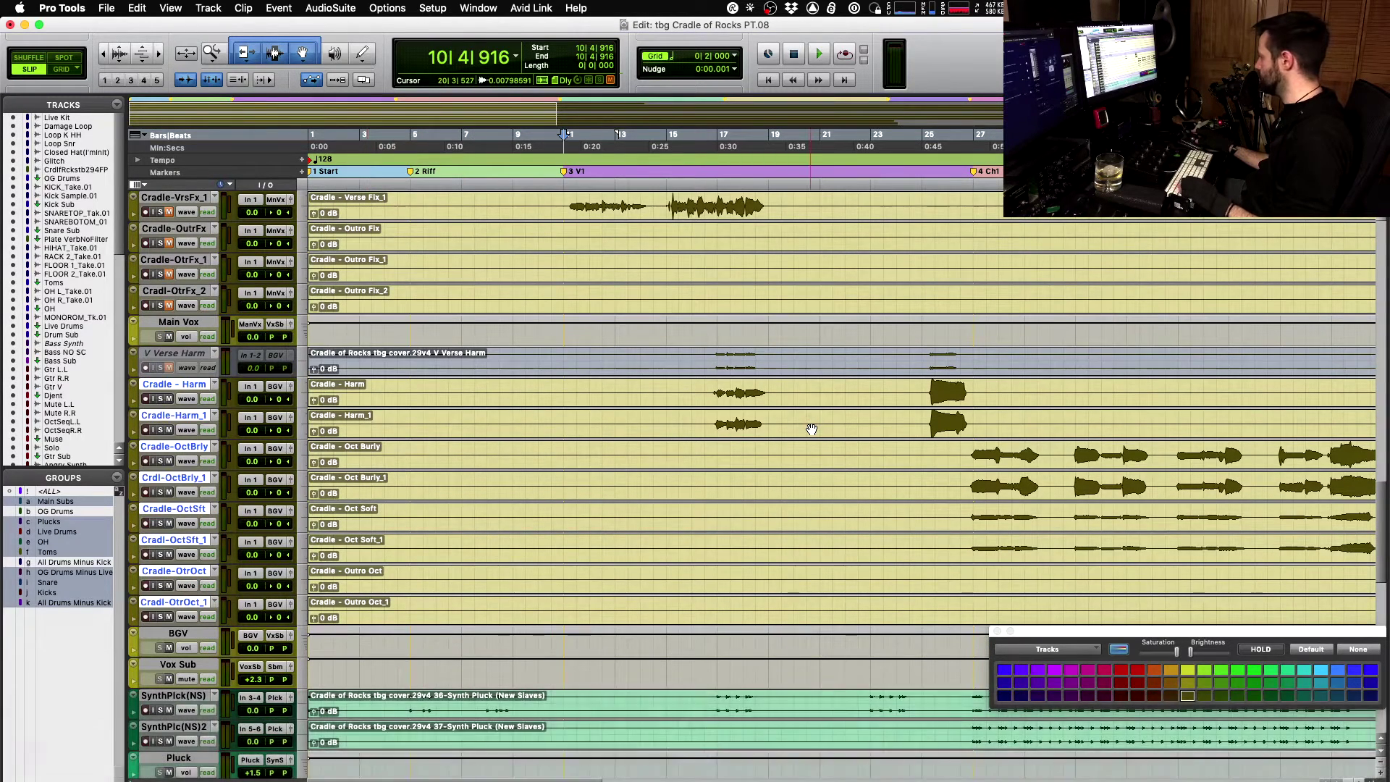
pyautogui.hscroll(3, 811, 429)
pyautogui.hscroll(10, 811, 429)
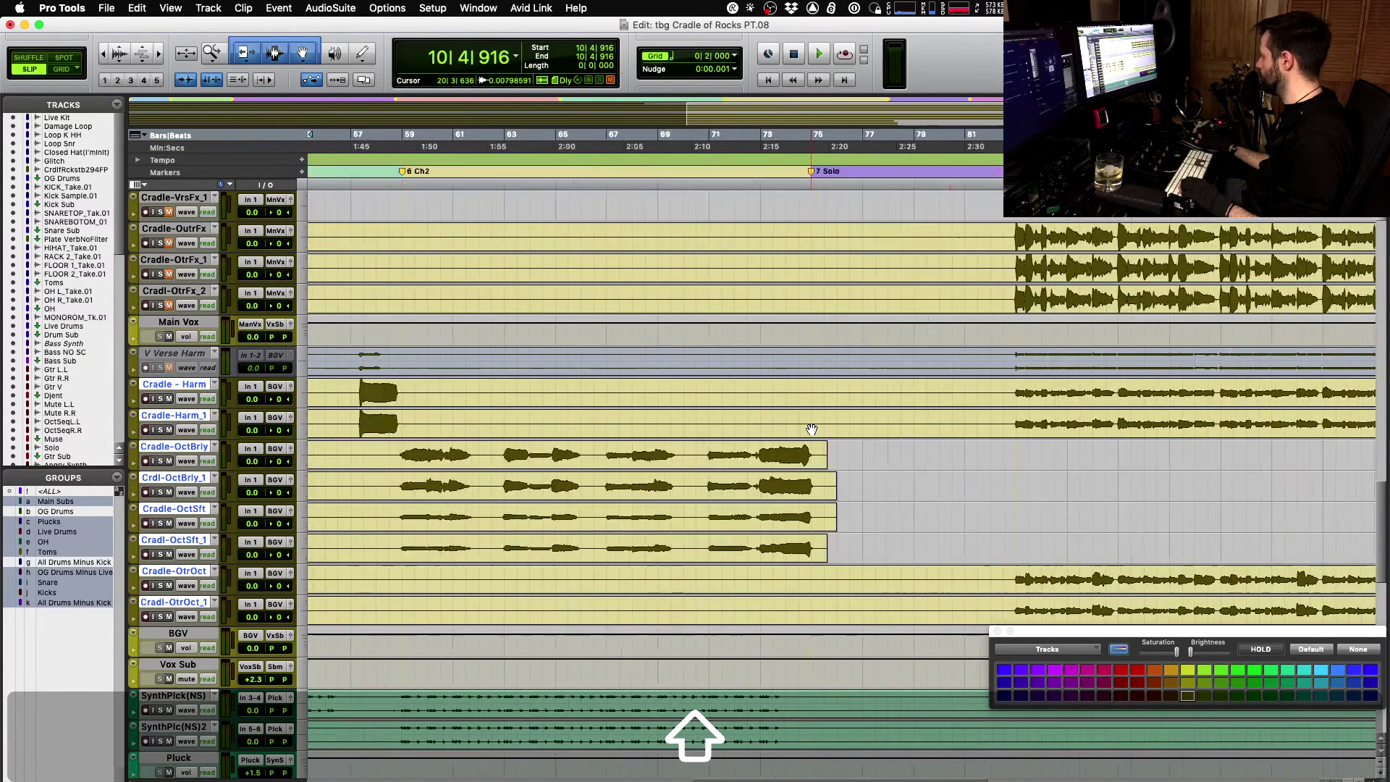
pyautogui.hscroll(-15, 811, 429)
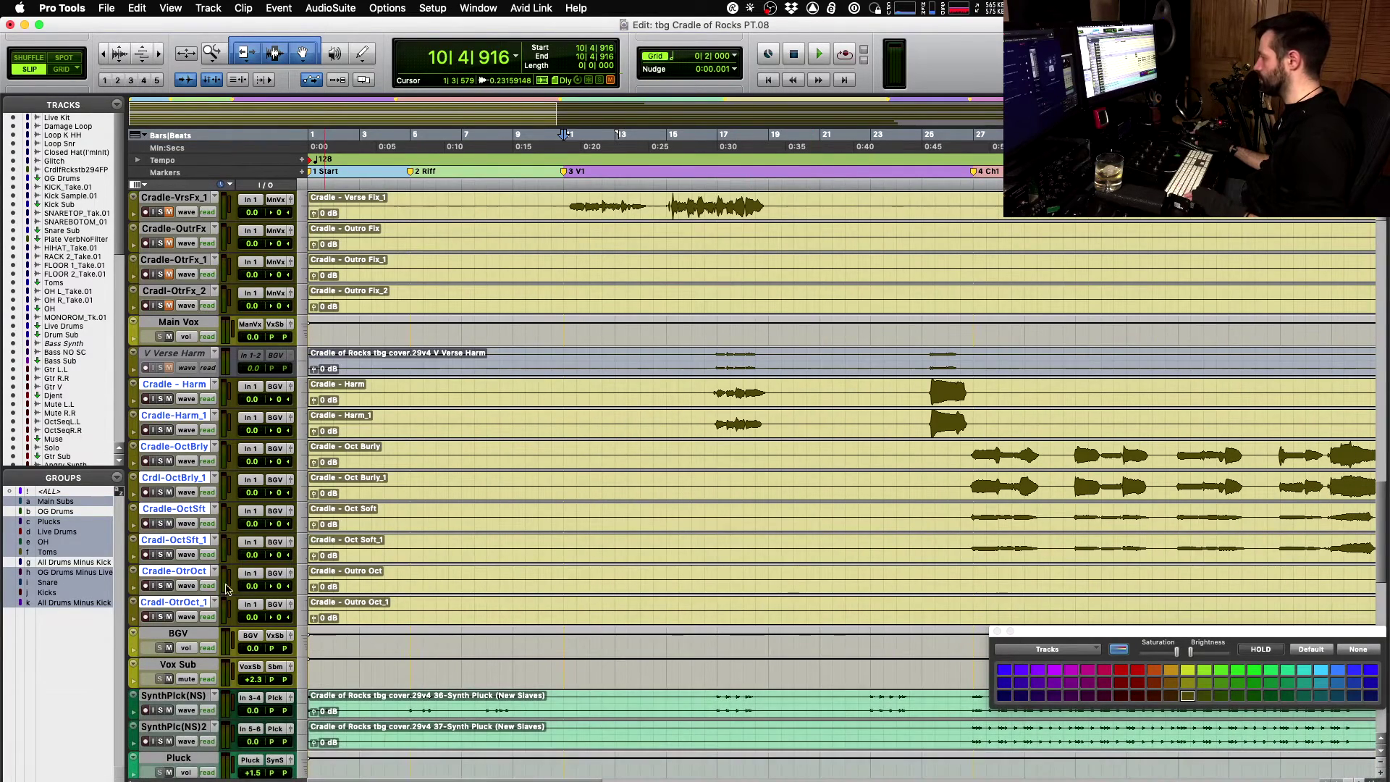
pyautogui.keyDown('alt'); pyautogui.keyDown('shift'); pyautogui.click(171, 617); pyautogui.keyUp('shift'); pyautogui.keyUp('alt')
# - Switch to the Mix window and bring the Lead Vox Q and Lead Vox L channels with their inserts into view
pyautogui.scroll(5, 467, 498)
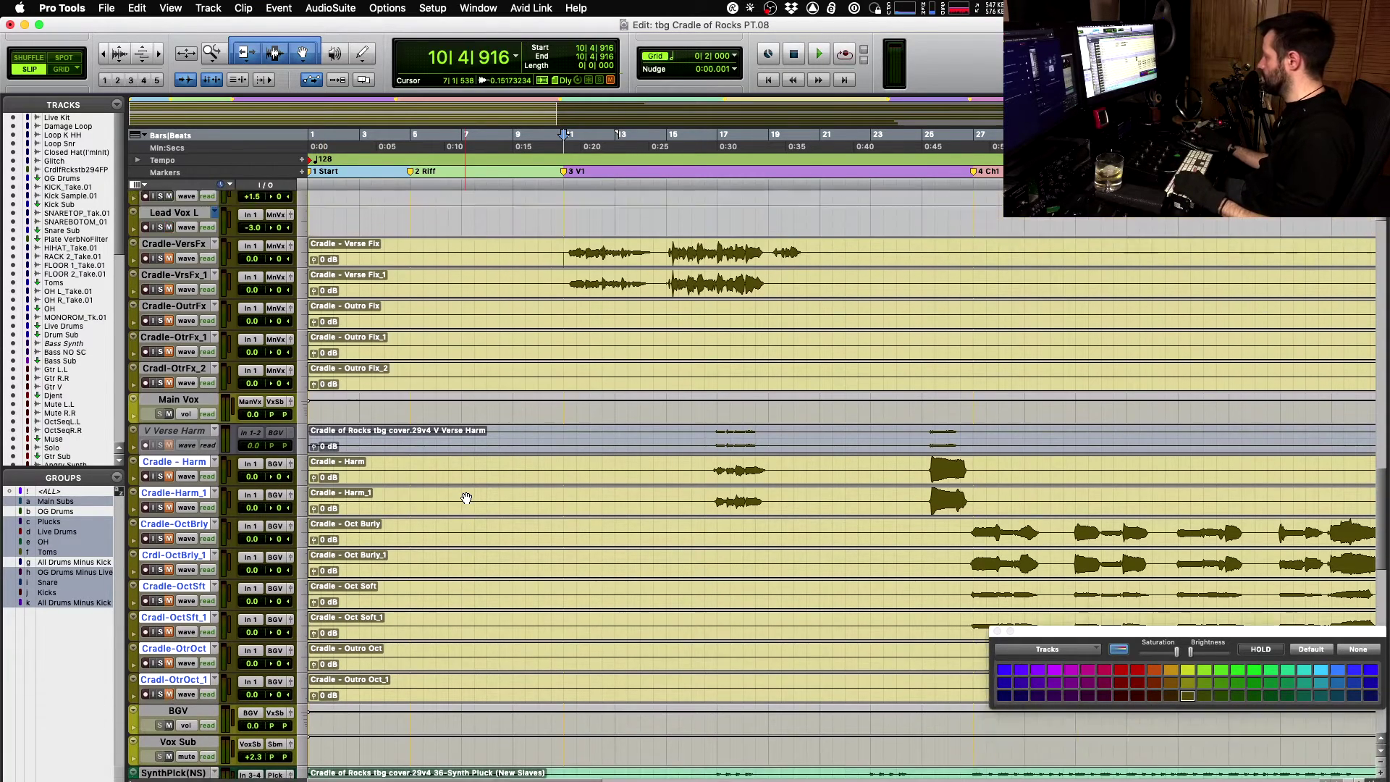
pyautogui.scroll(1, 467, 498)
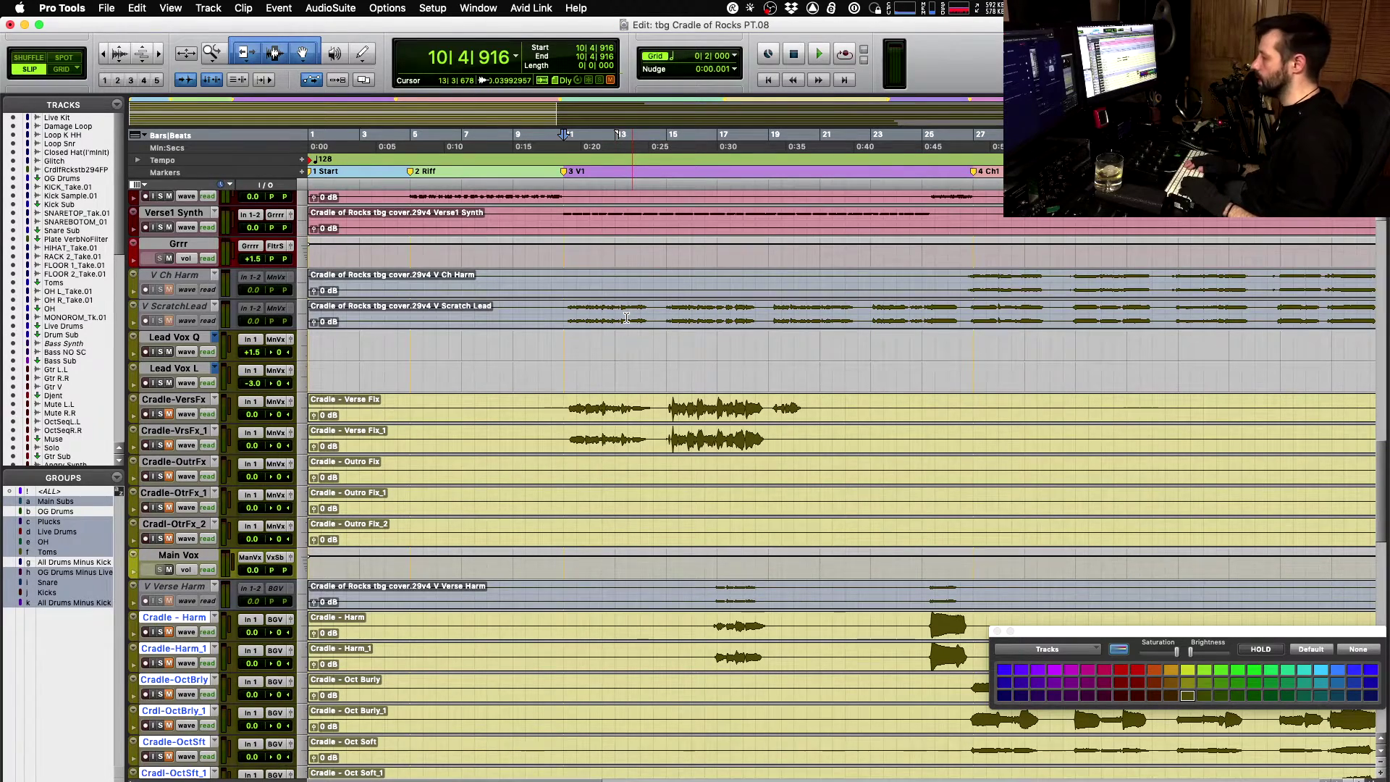
pyautogui.press('super+equal')
pyautogui.hscroll(-10, 638, 176)
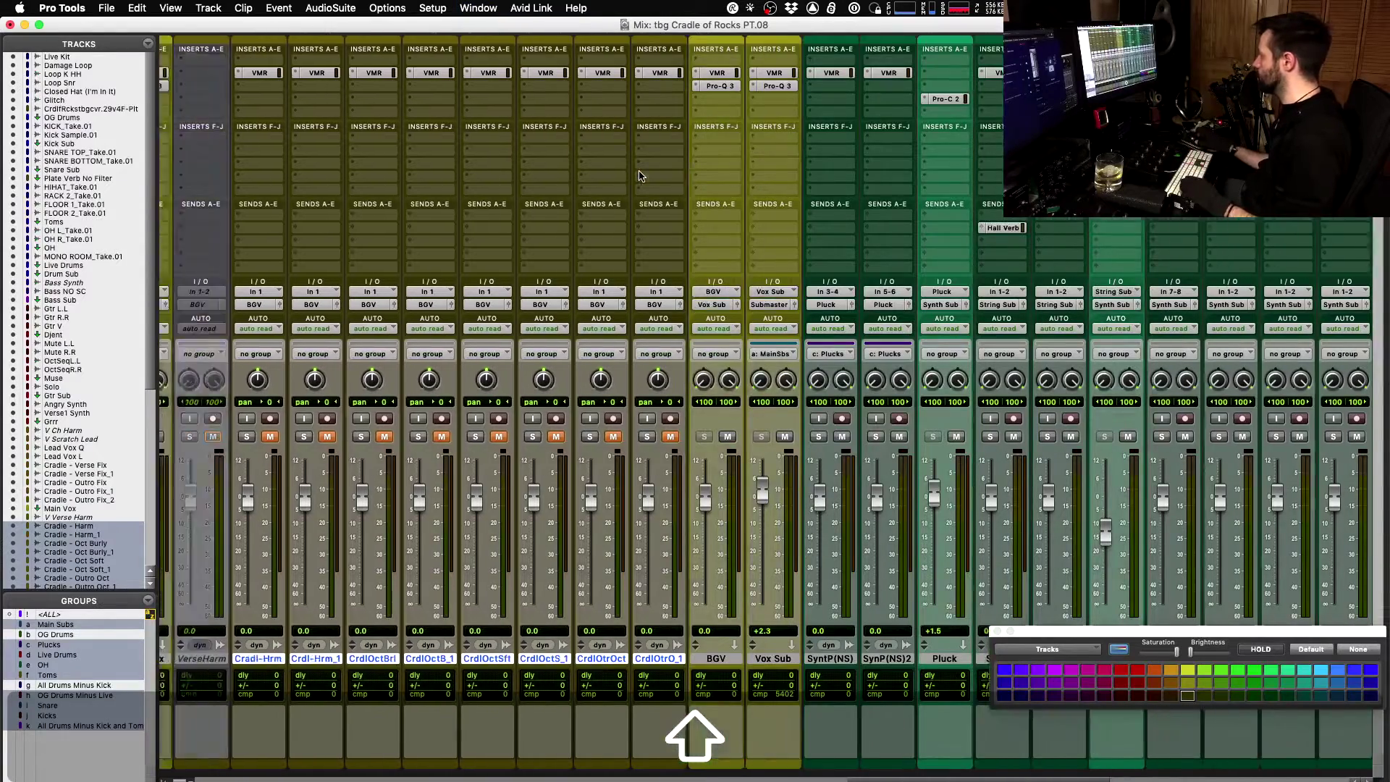
pyautogui.hscroll(5, 641, 176)
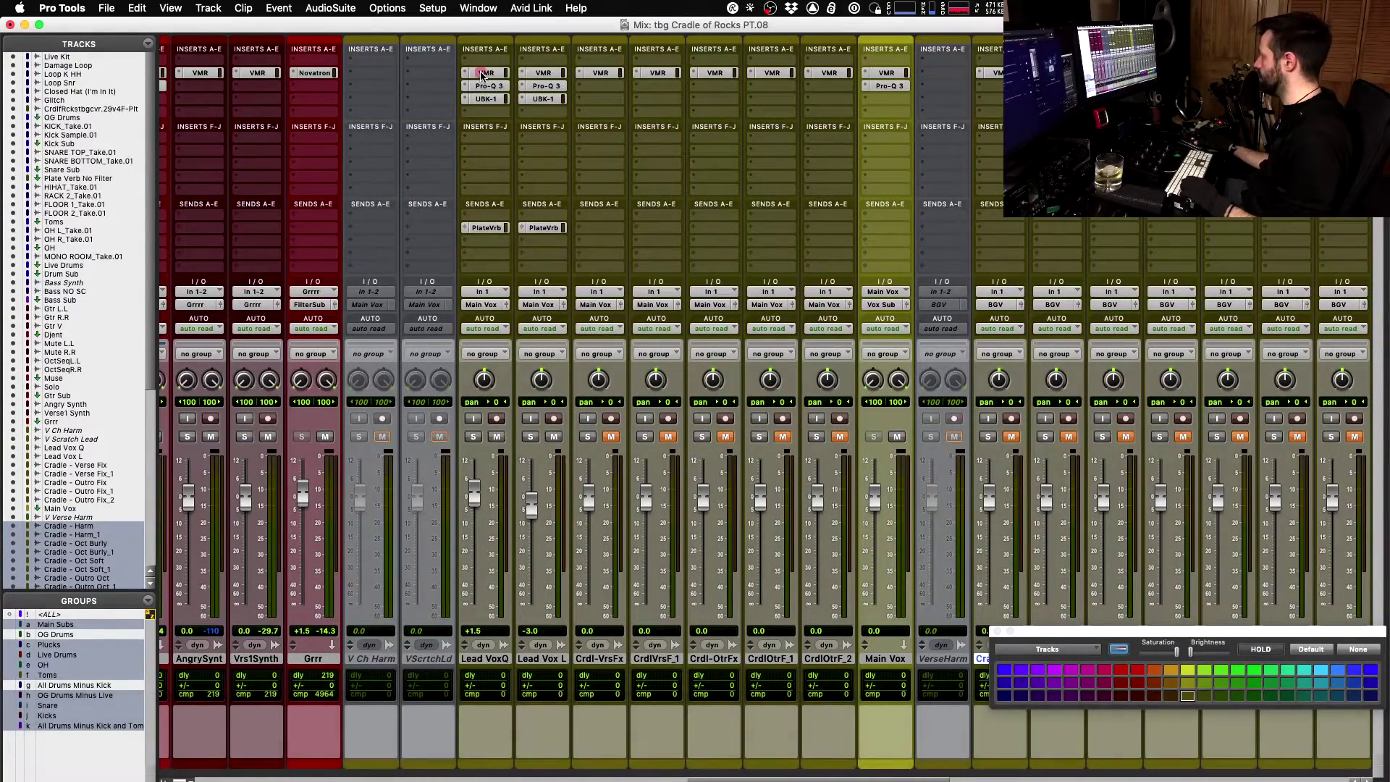
# - Inspect the Pro-Q 3 equaliser and UBK-1 compressor inserts of Lead Vox Q and close the plug-in window
pyautogui.click(483, 74)
pyautogui.click(483, 73)
pyautogui.click(480, 86)
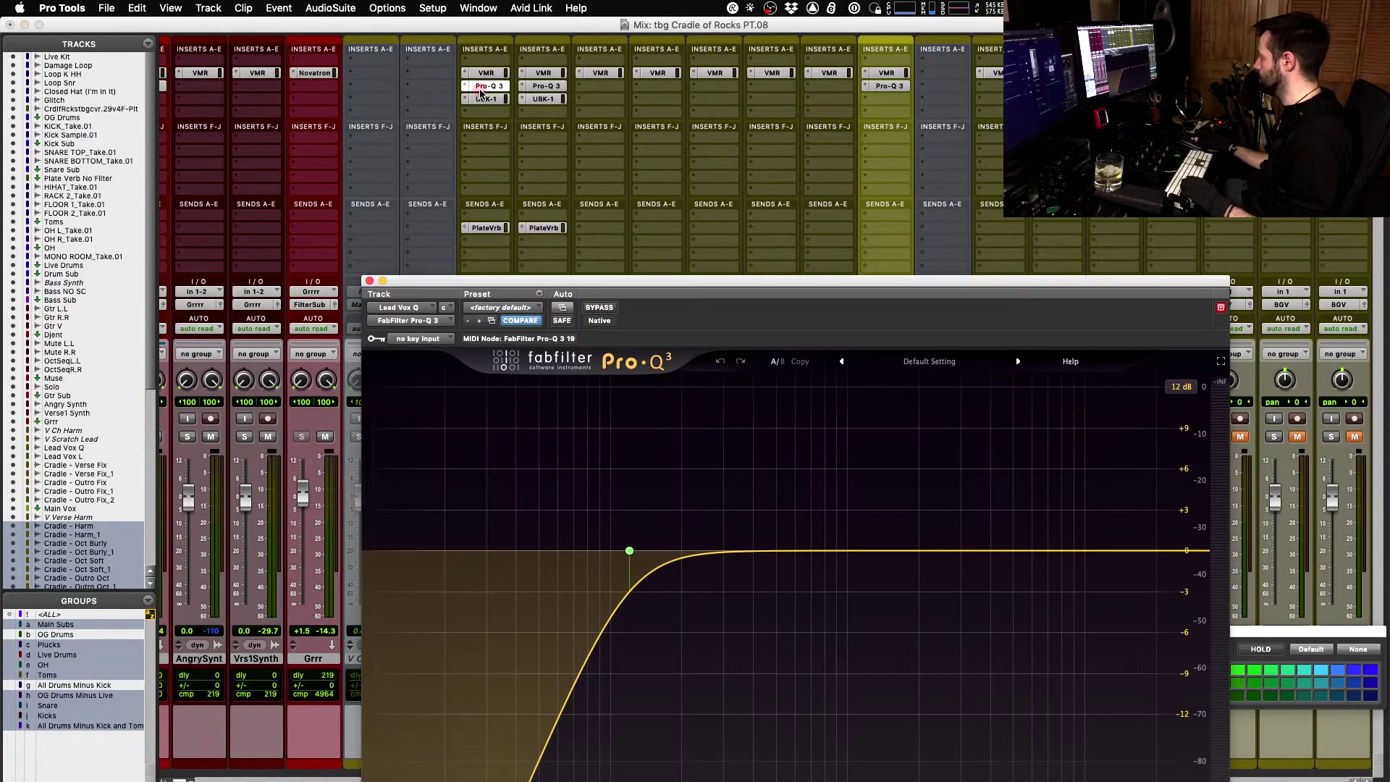
pyautogui.click(480, 88)
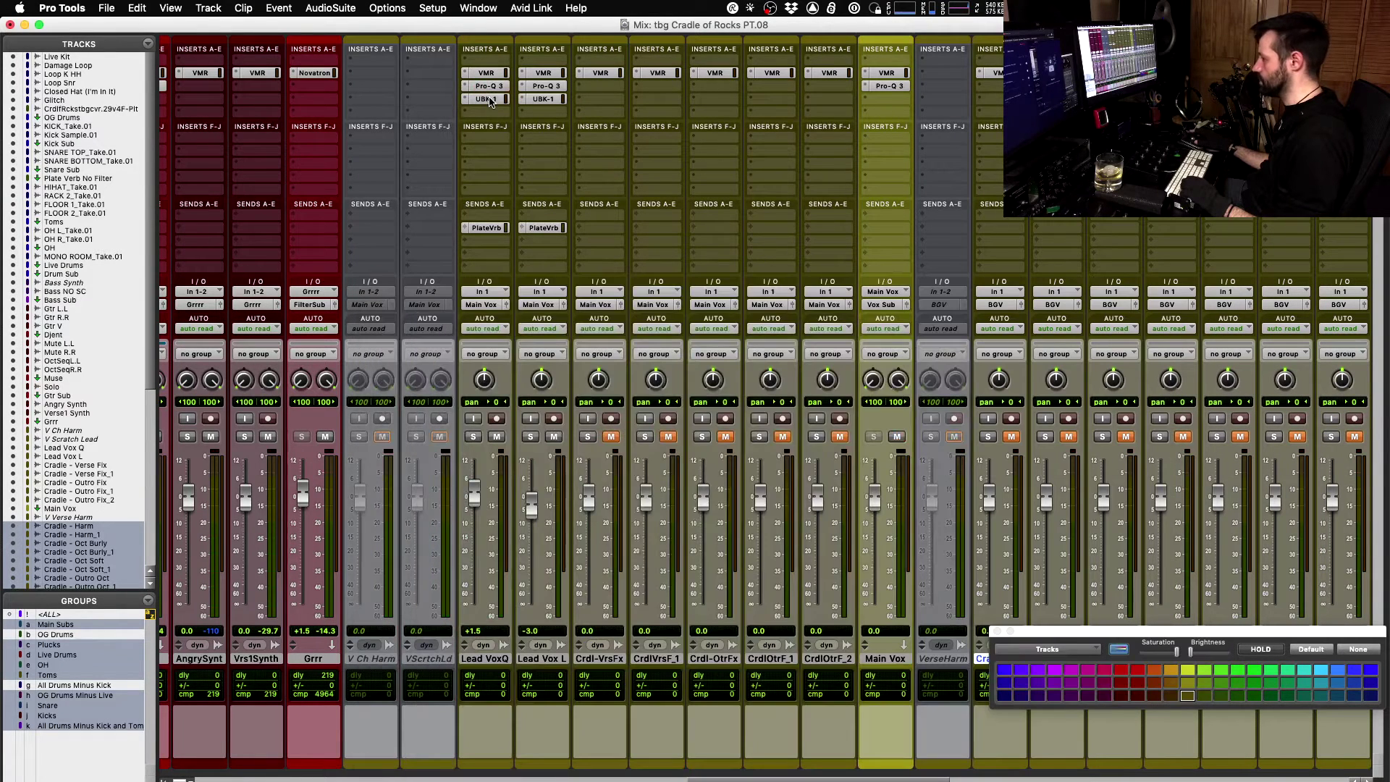
pyautogui.click(487, 99)
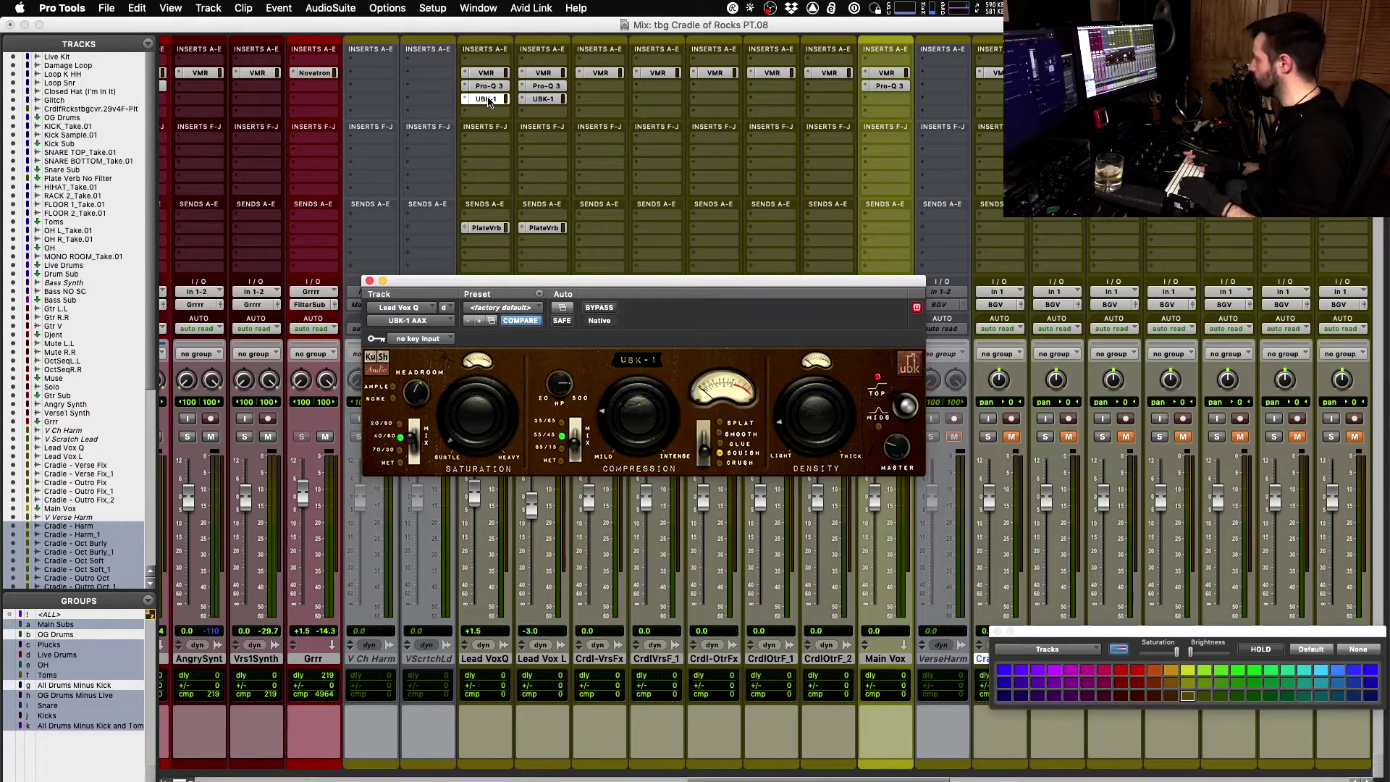
pyautogui.press('super+equal')
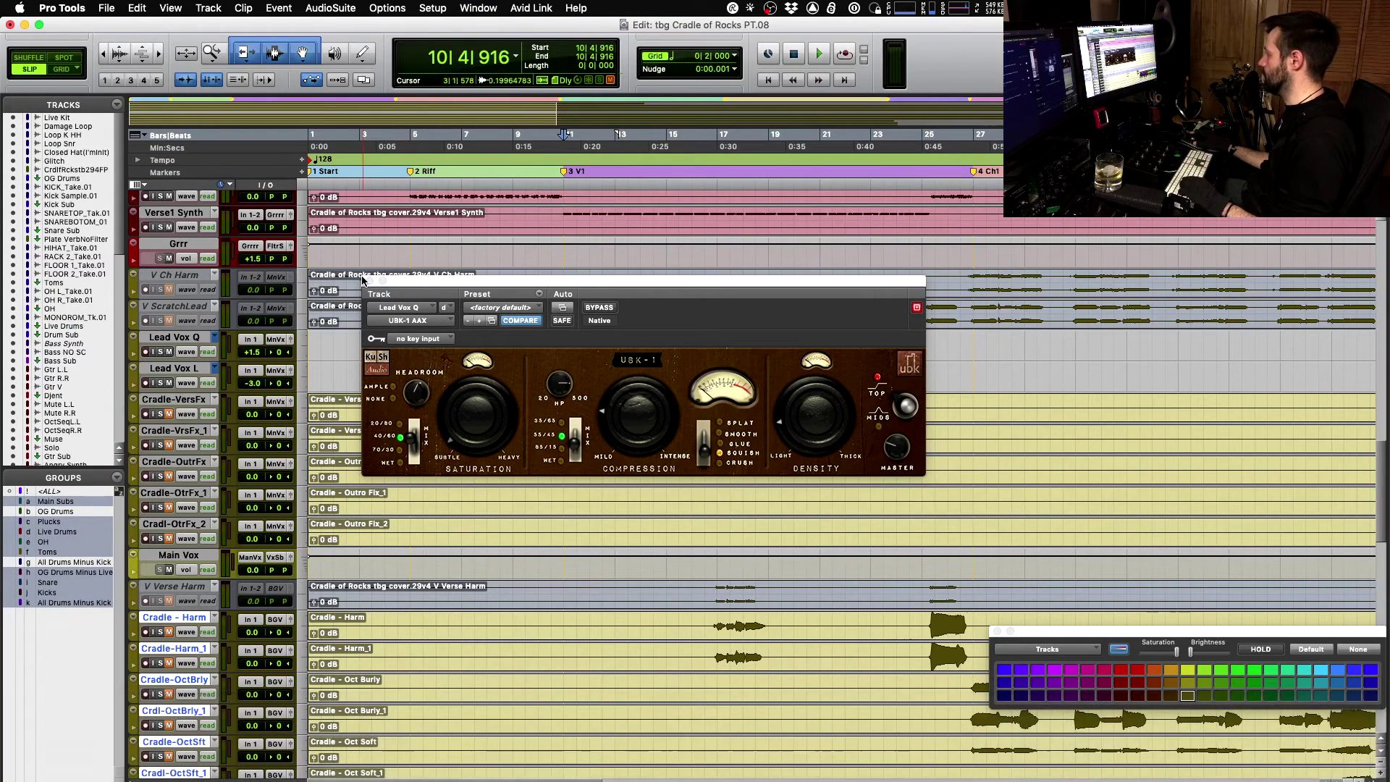
pyautogui.click(364, 279)
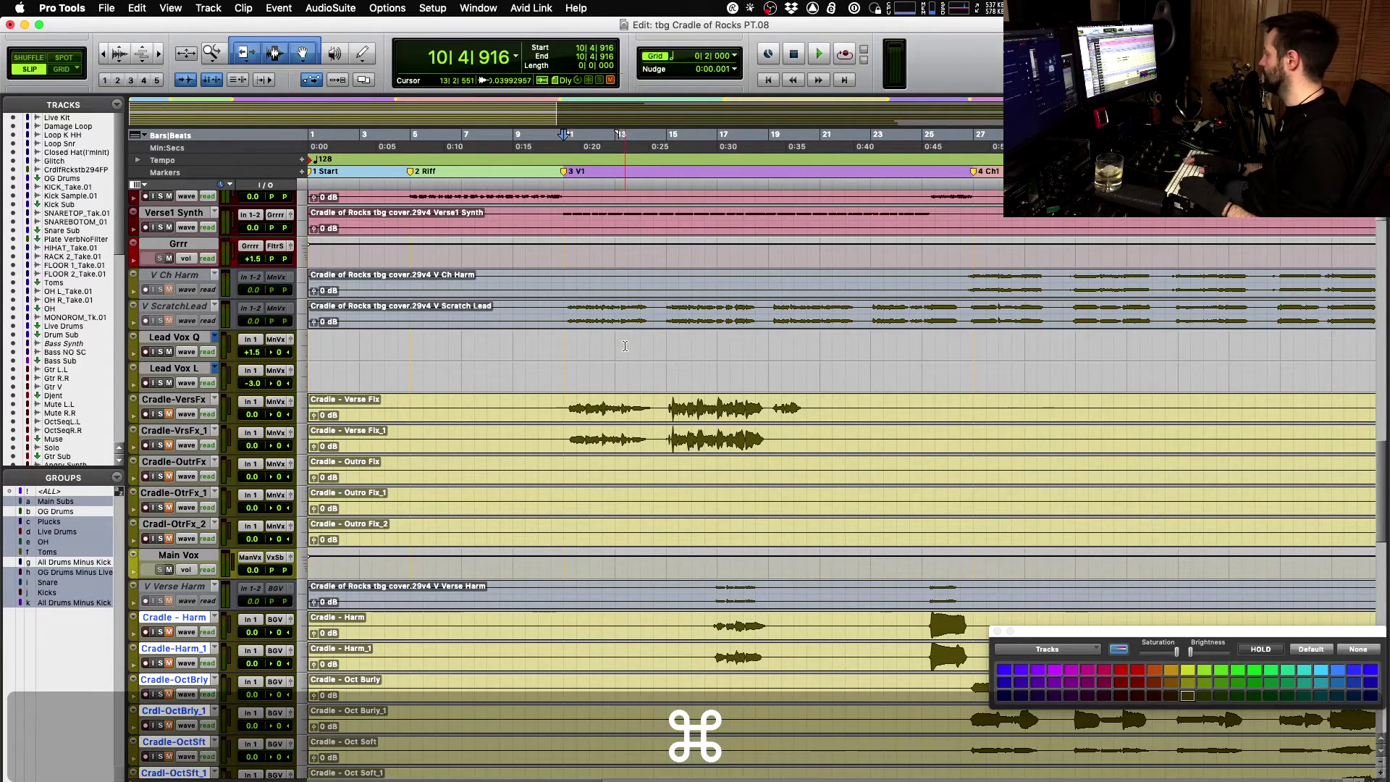
# - Move the Plate Verb sends from Lead Vox Q and Lead Vox L to the Main Vox and BGV aux channels, and return to the Edit window
pyautogui.press('super+equal')
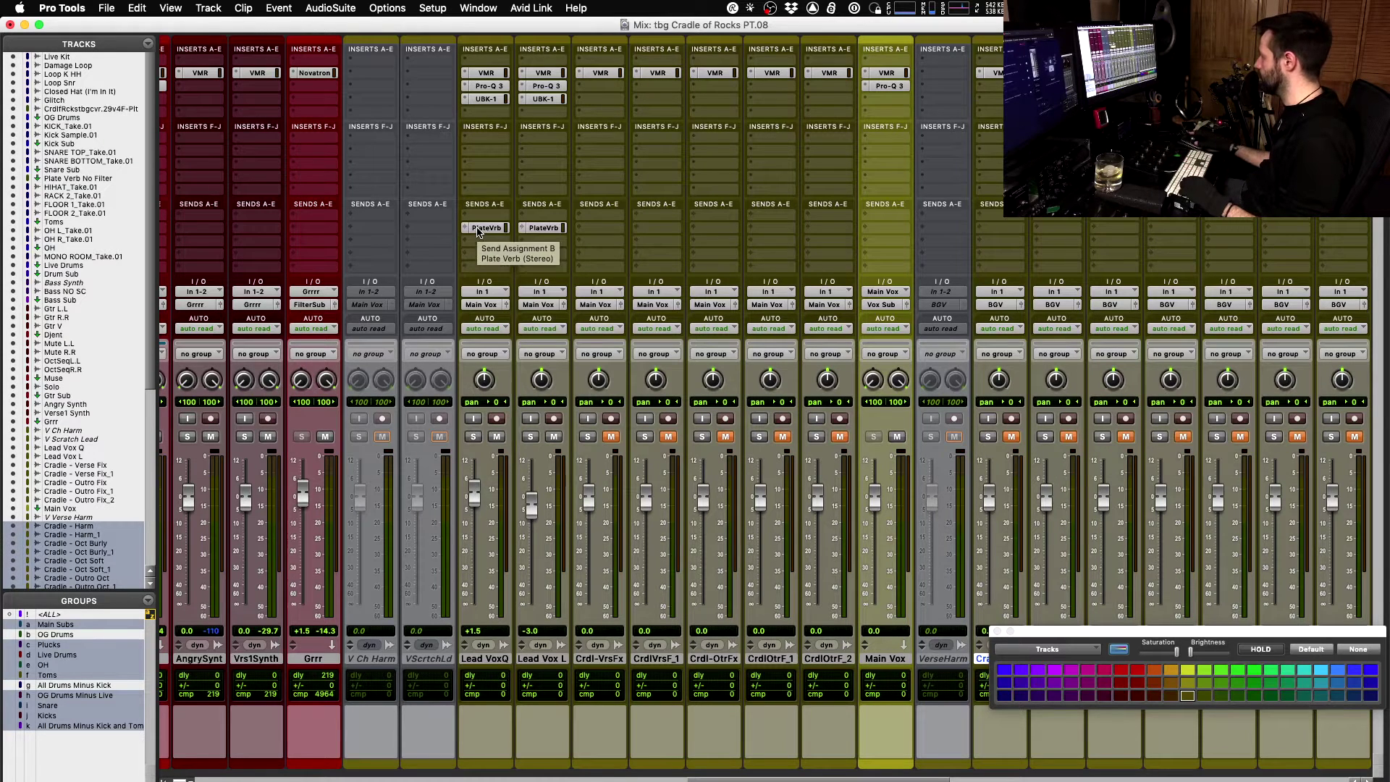
pyautogui.moveTo(487, 230); pyautogui.dragTo(895, 233)
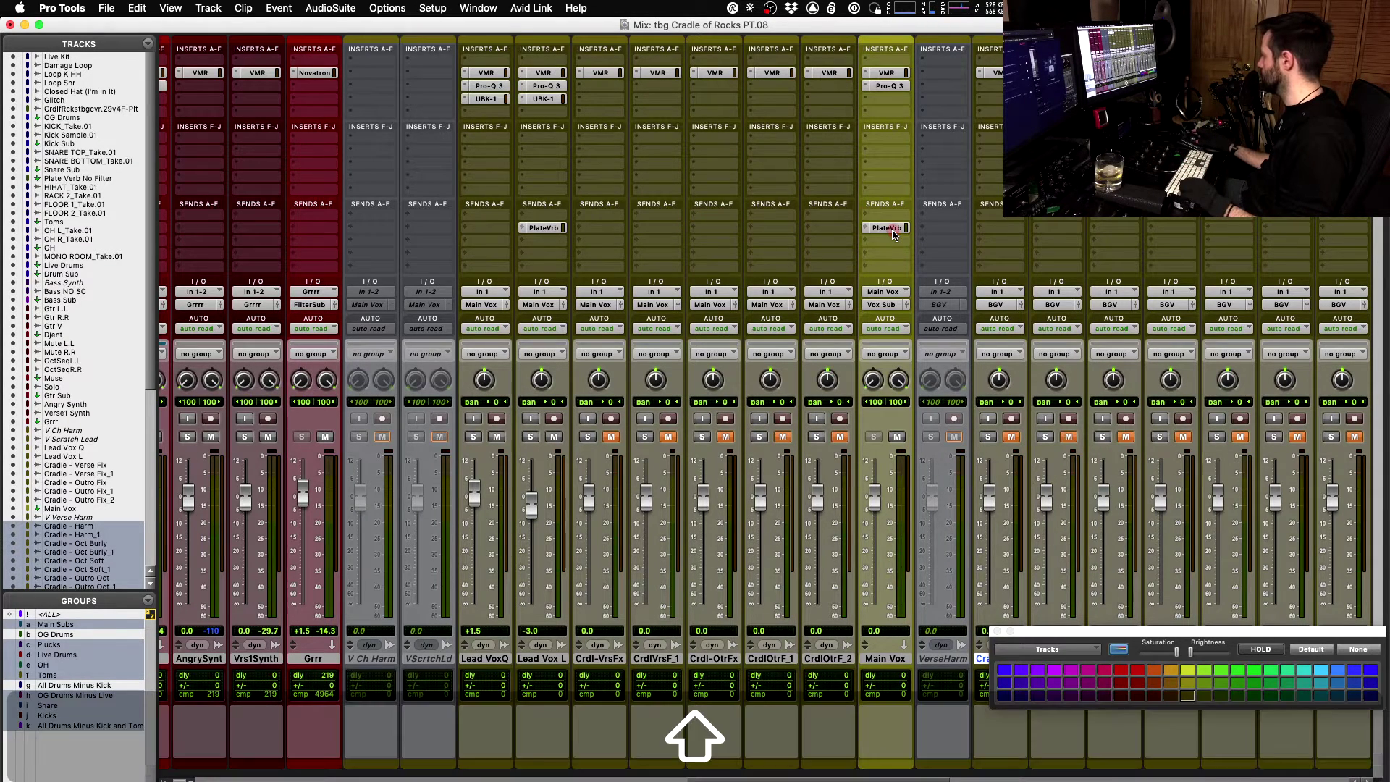
pyautogui.hscroll(5, 895, 234)
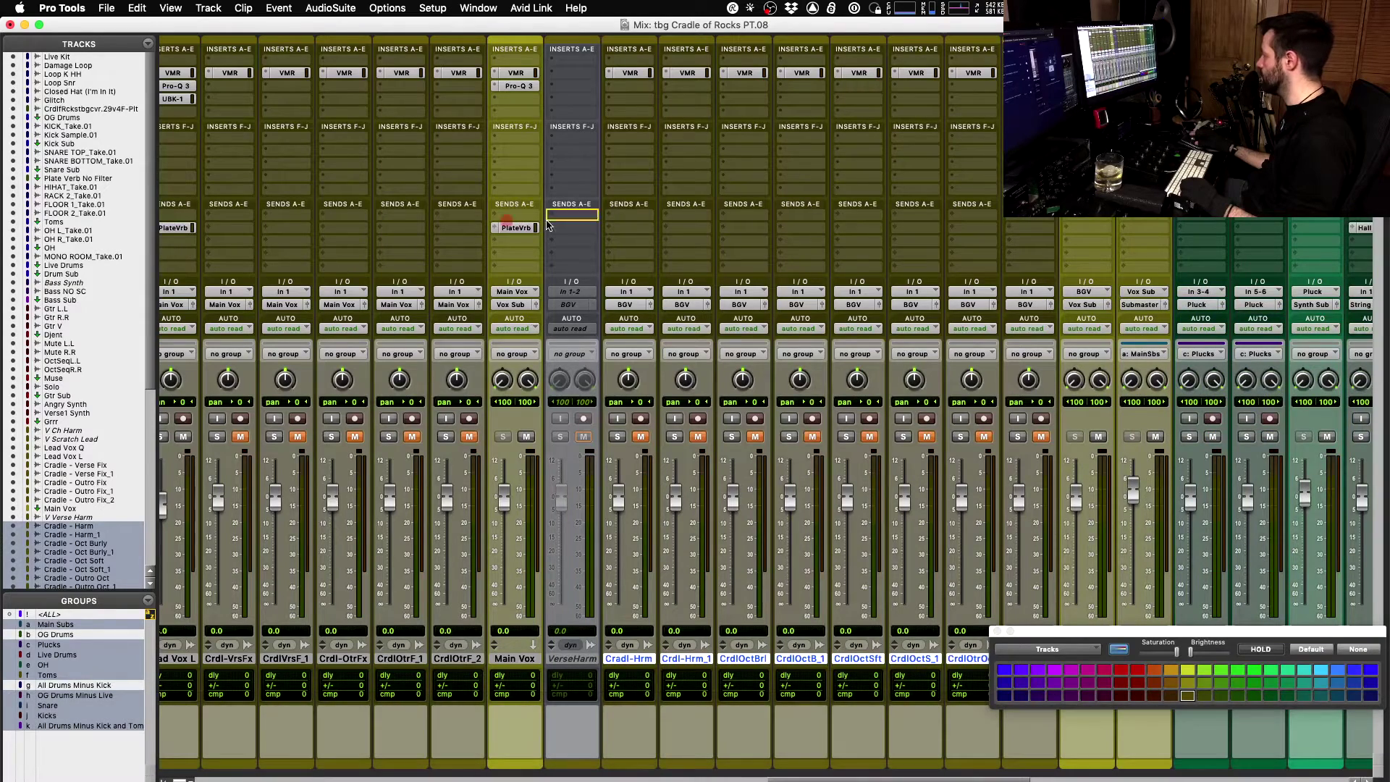
pyautogui.moveTo(549, 225); pyautogui.dragTo(1089, 229)
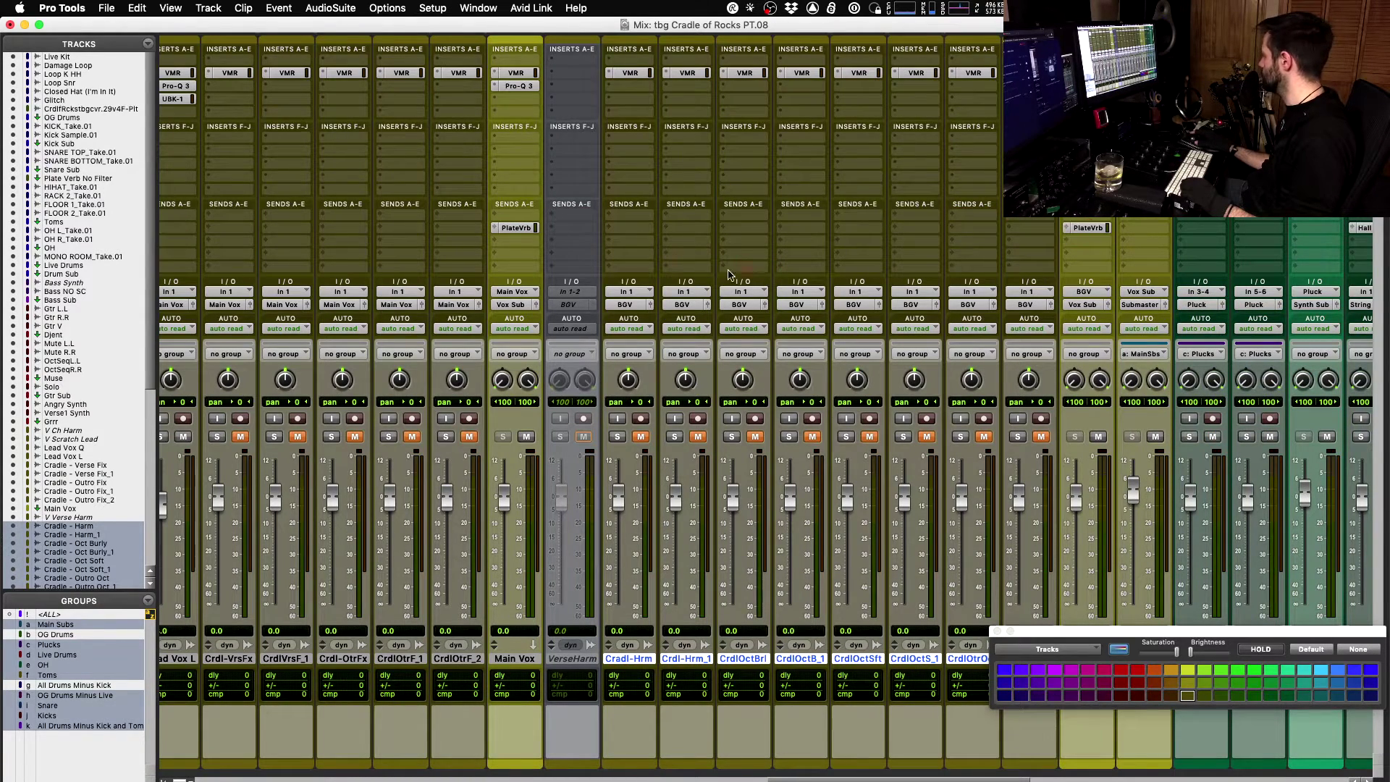
pyautogui.hscroll(-5, 529, 189)
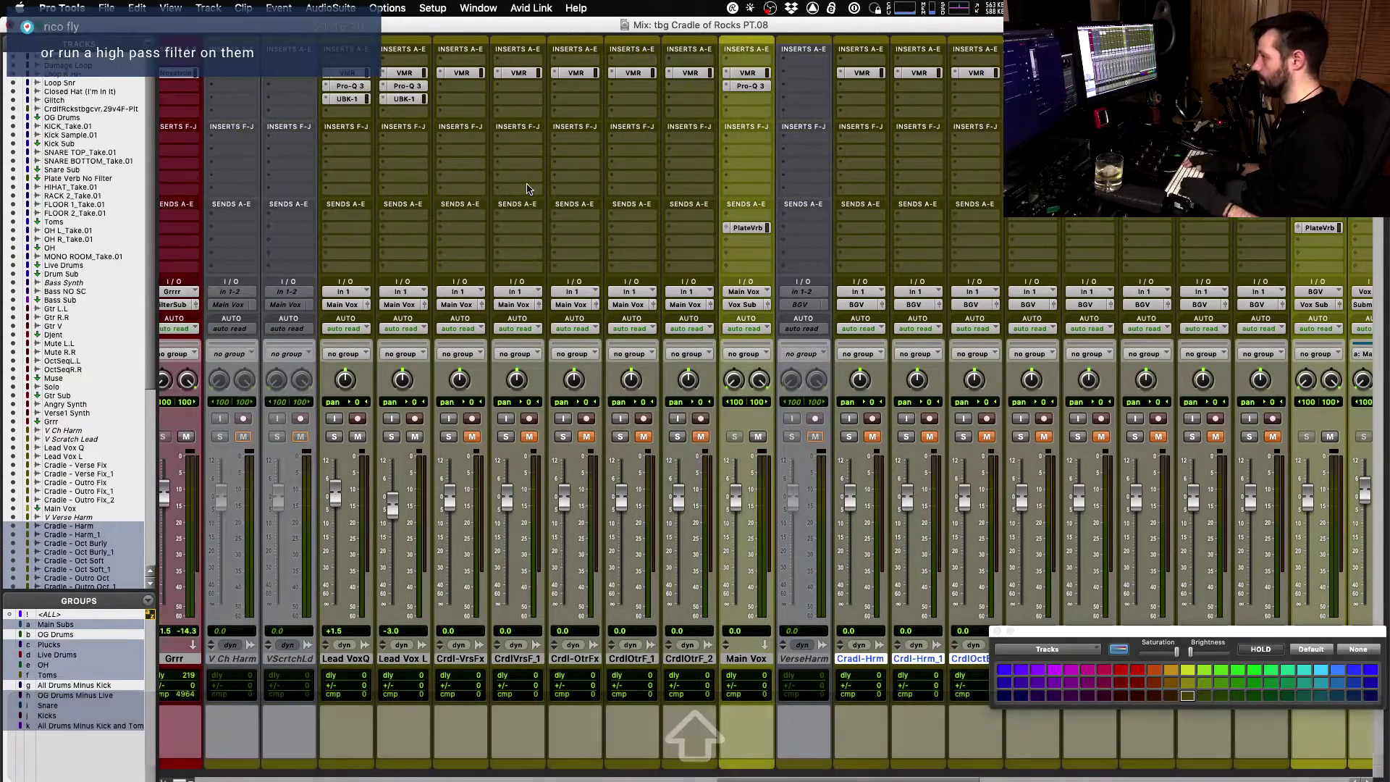
pyautogui.press('super+equal')
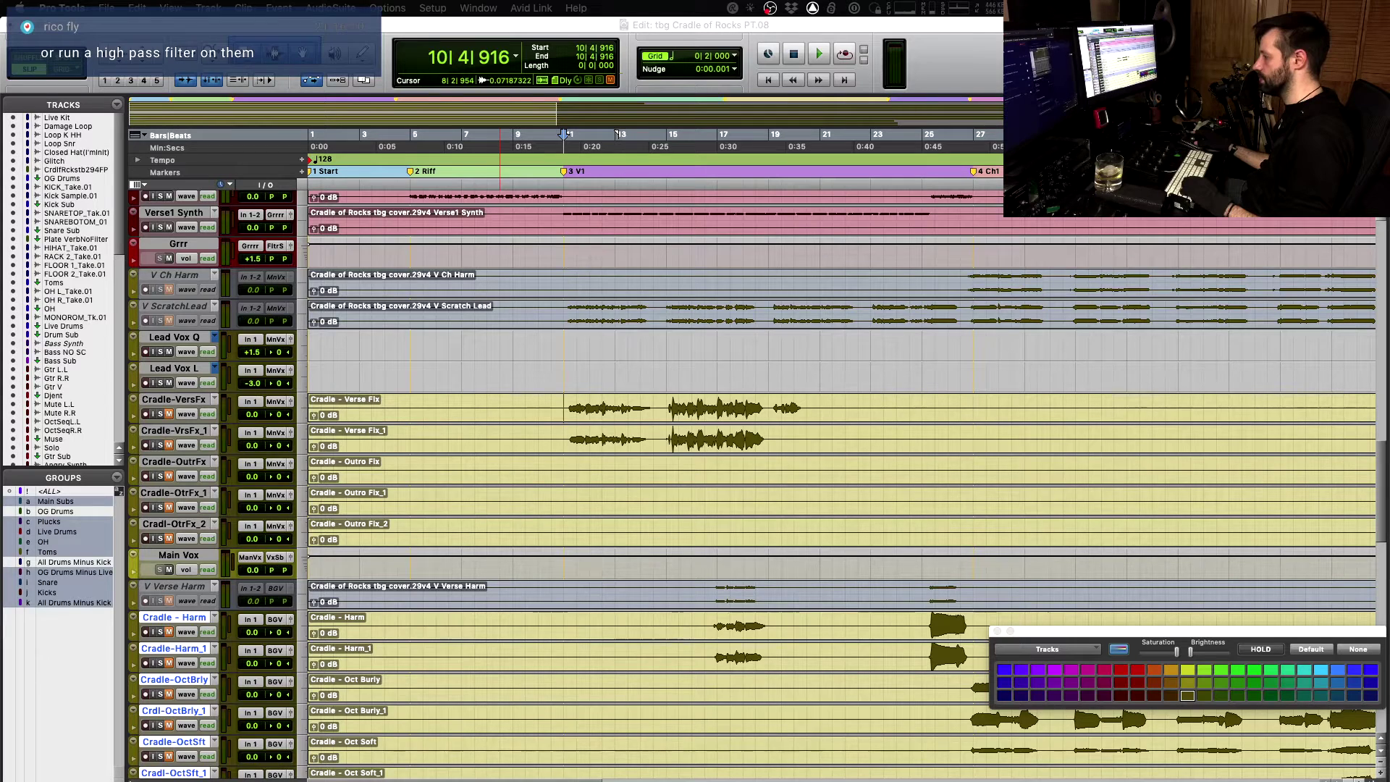
pyautogui.press('super')
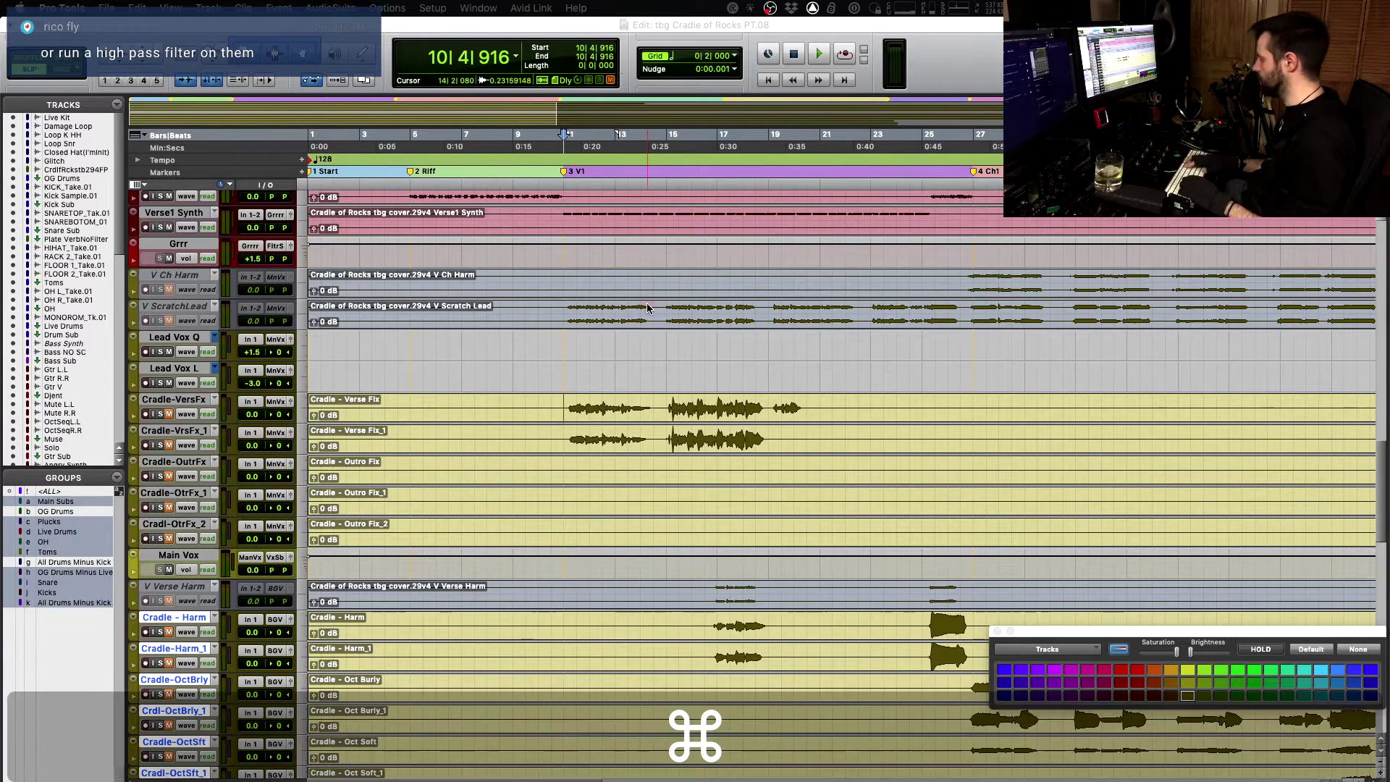
pyautogui.click(588, 10)
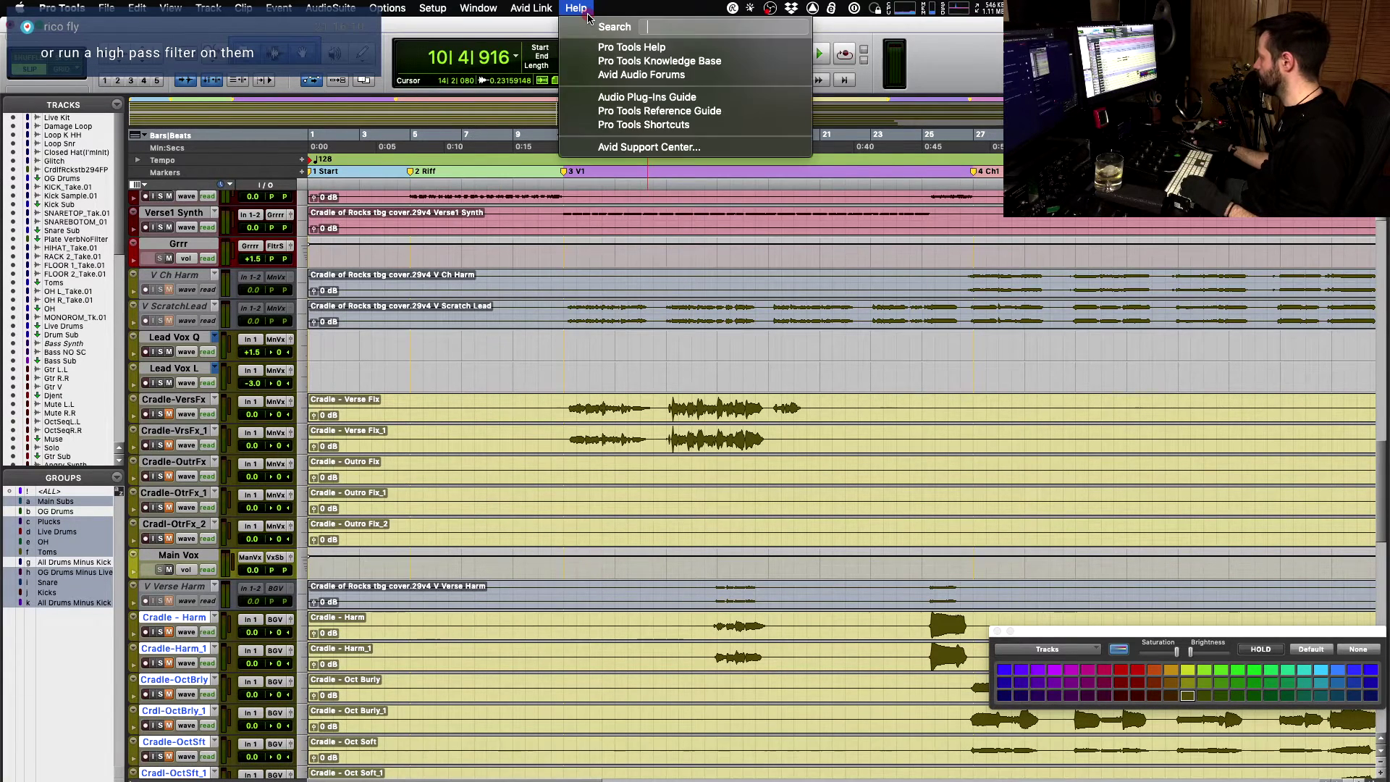
pyautogui.click(585, 23)
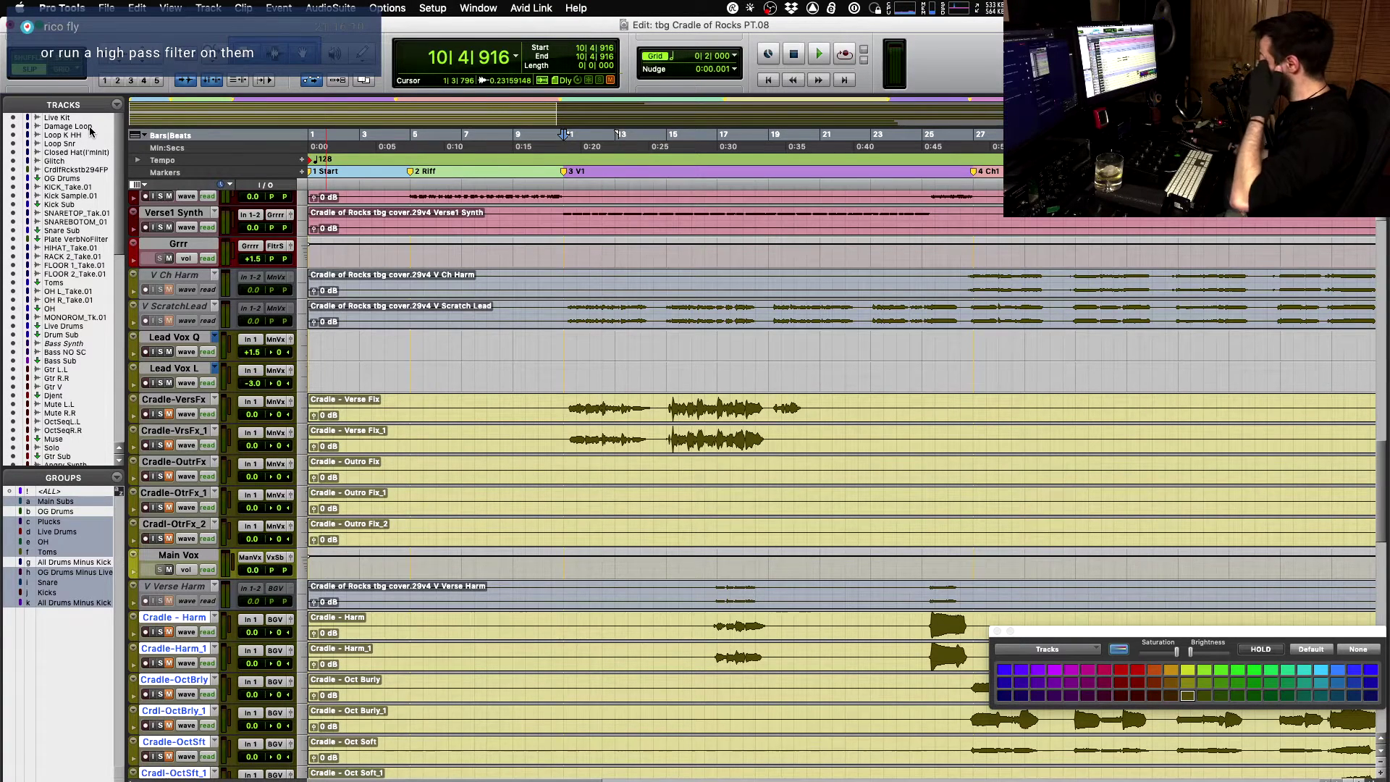
pyautogui.press('shift')
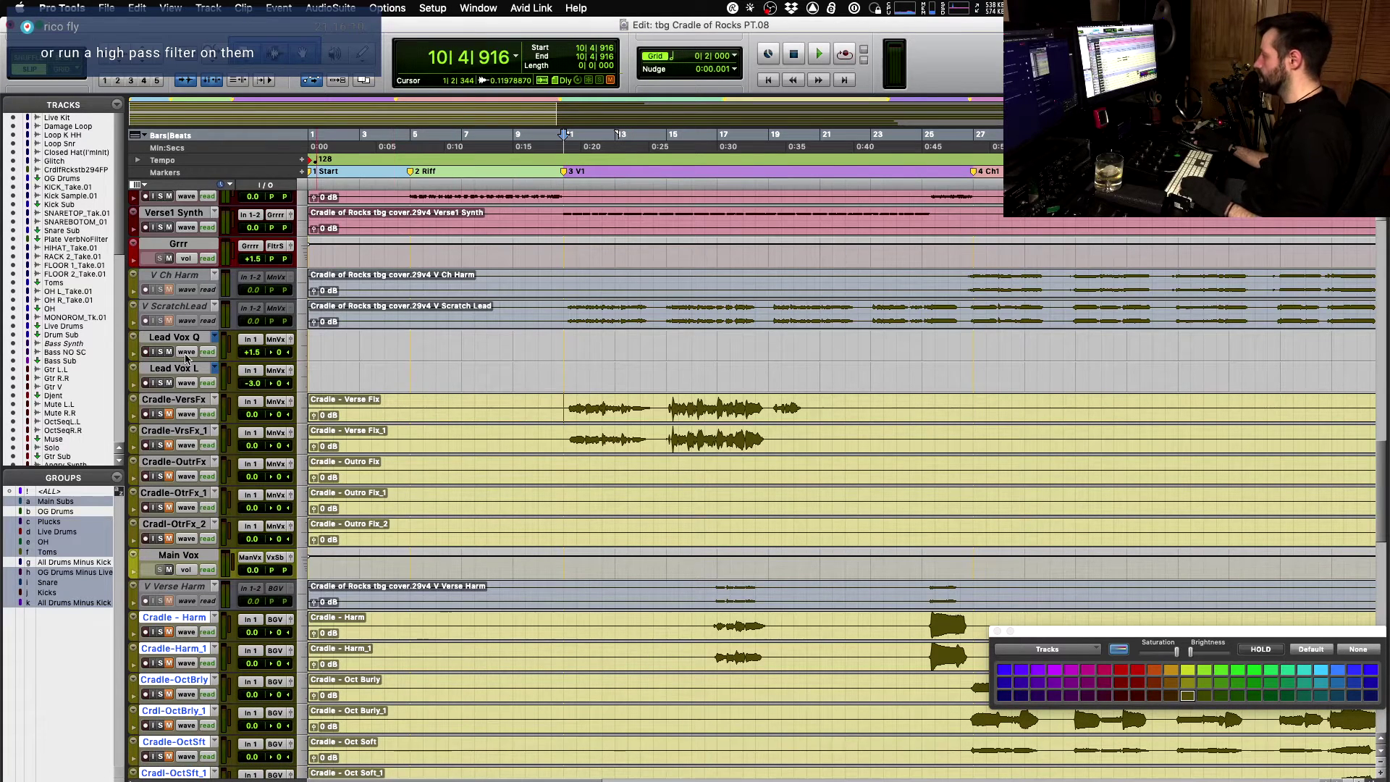
# - Select the first verse phrase on the Lead Vox Q track from 11|1|000 to 14|3|206
pyautogui.click(216, 338)
pyautogui.click(668, 386)
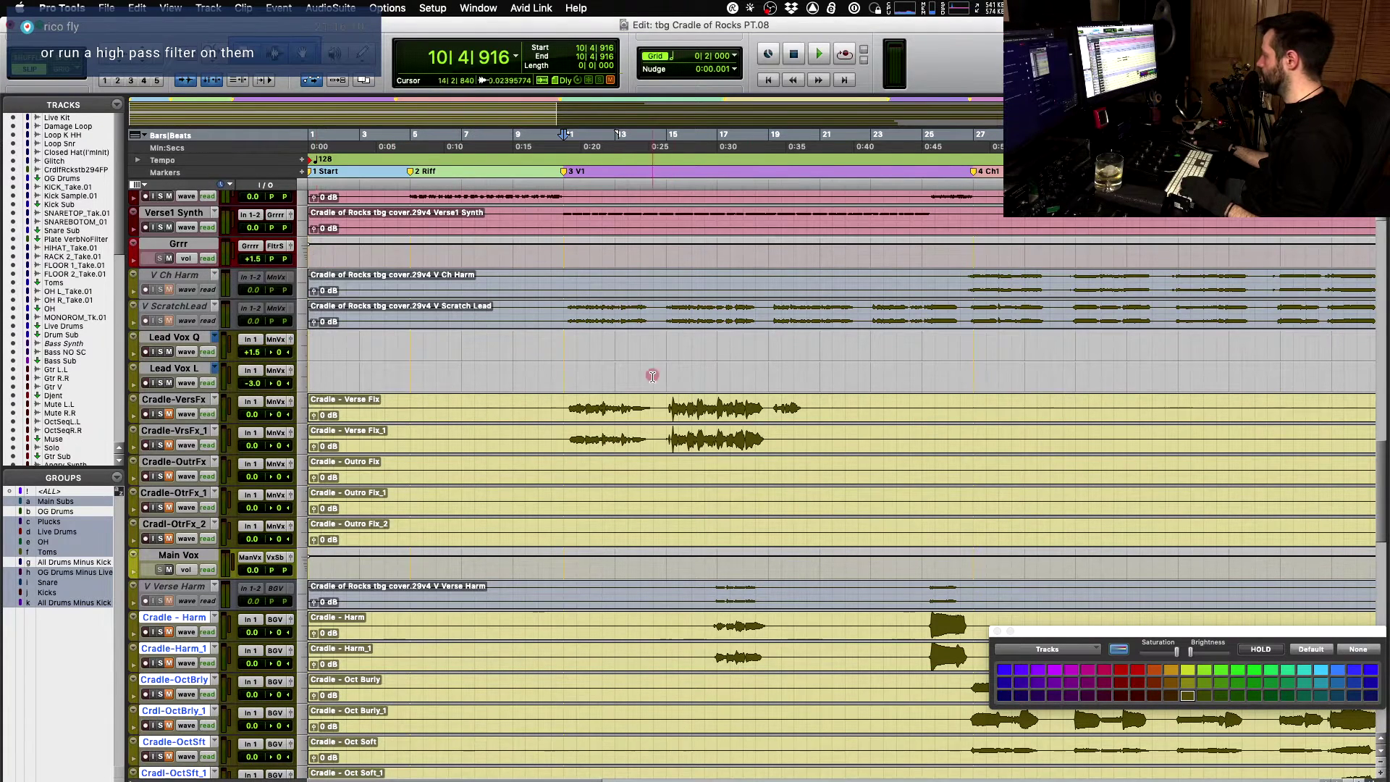
pyautogui.click(572, 351)
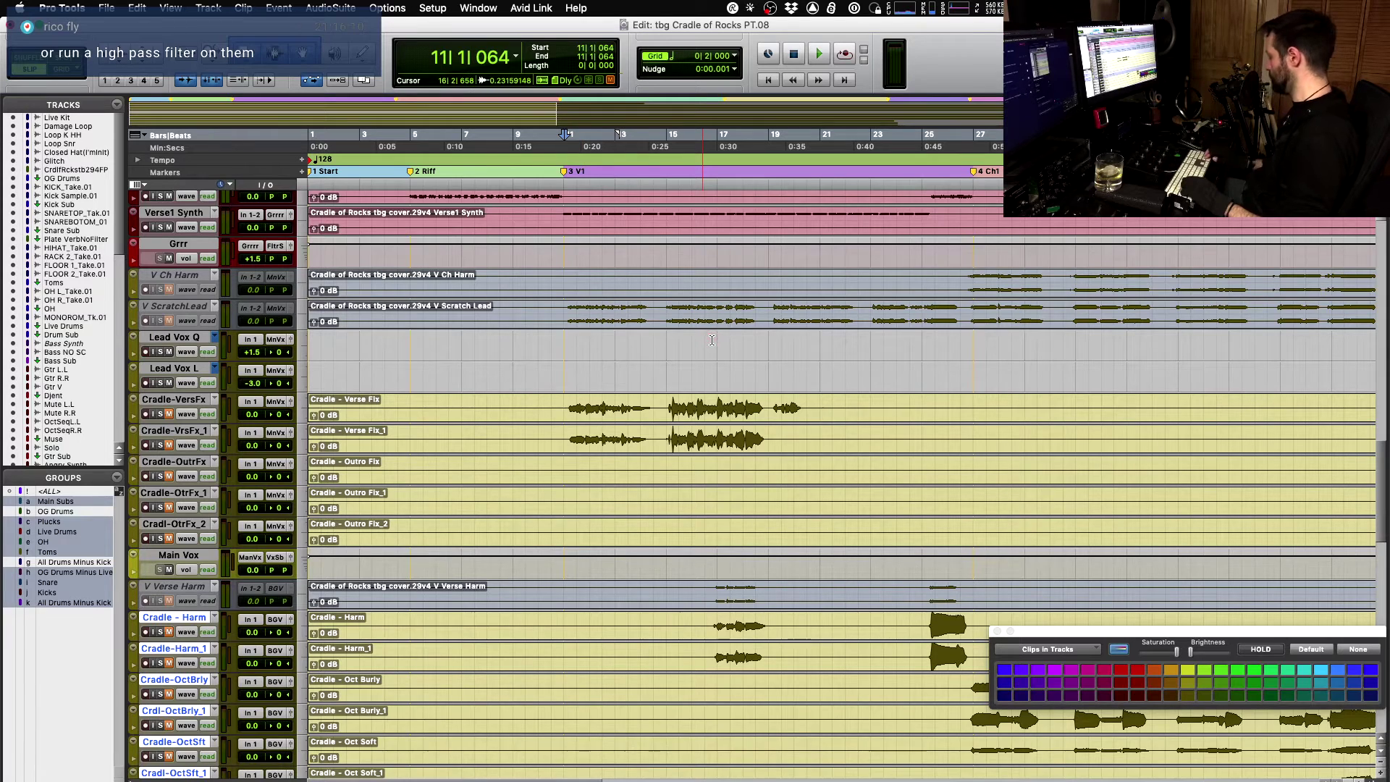
pyautogui.press('1')
pyautogui.press('2')
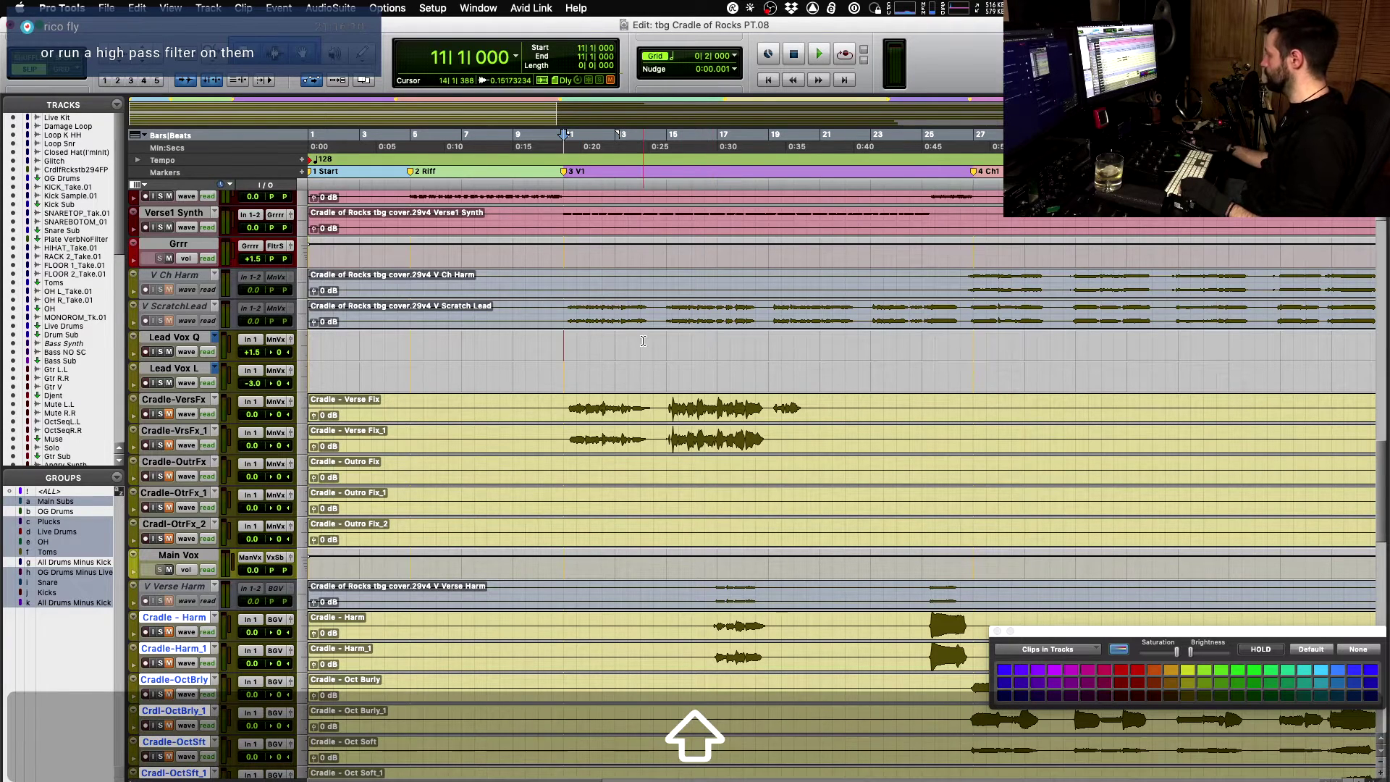
pyautogui.moveTo(643, 342); pyautogui.dragTo(654, 340)
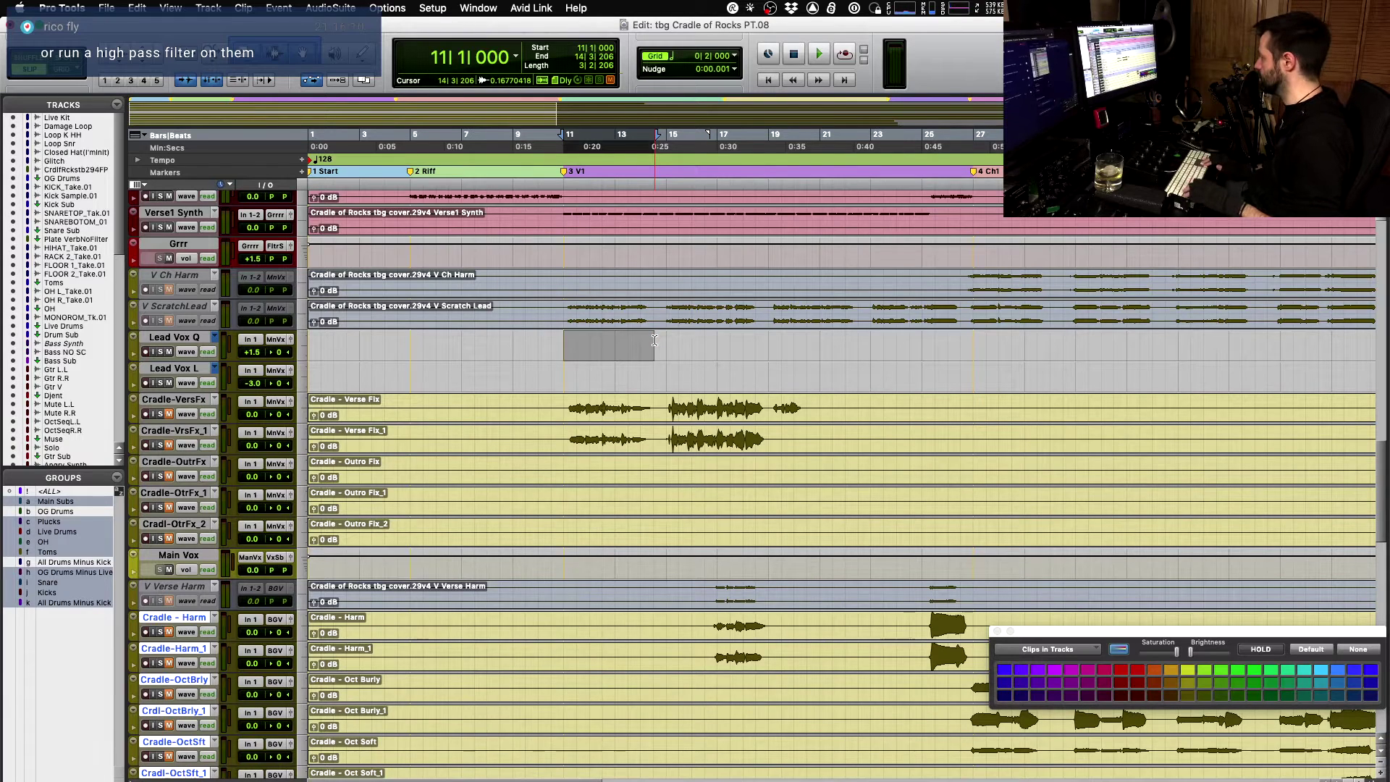
# - Cycle through the alternate takes for the selected Lead Vox Q phrase and listen to Take 1
pyautogui.press('super+shift+Down')
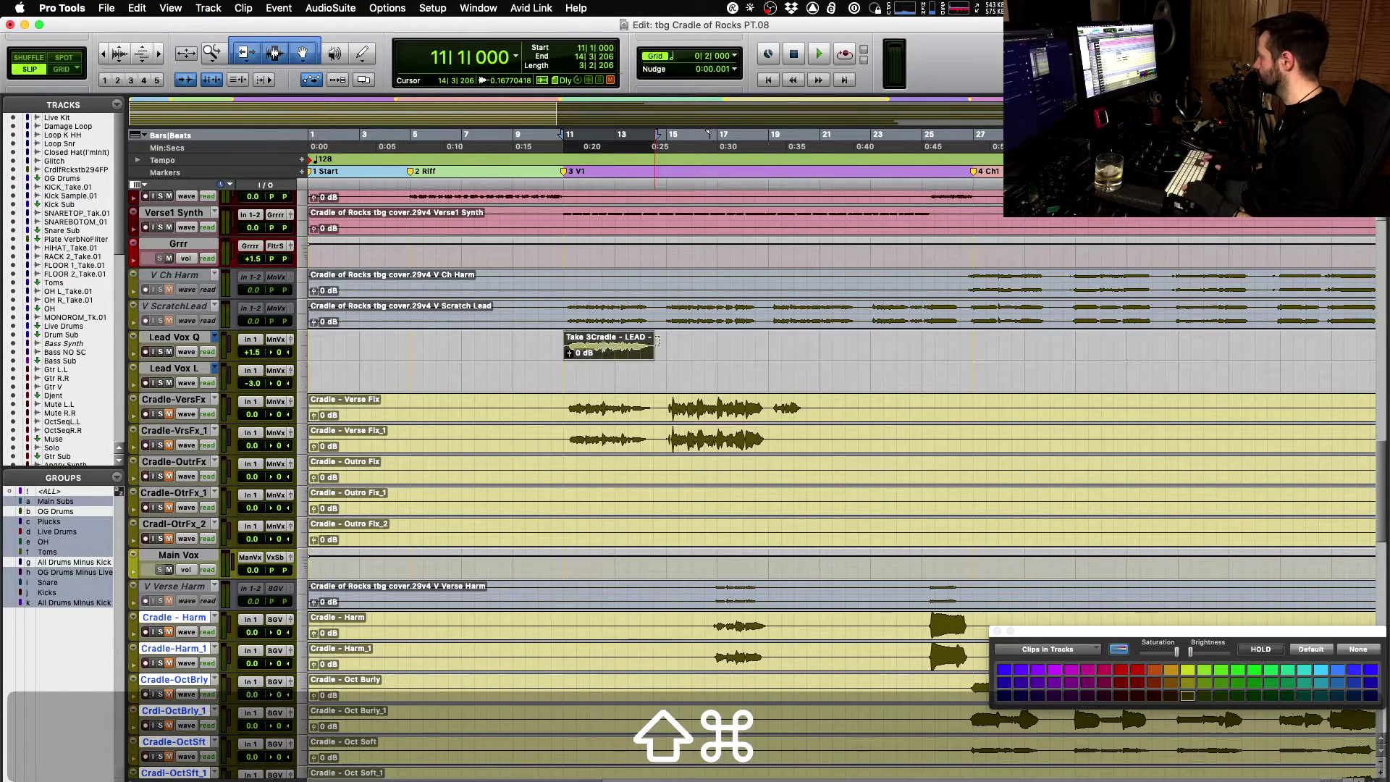
pyautogui.press('super+shift+Down')
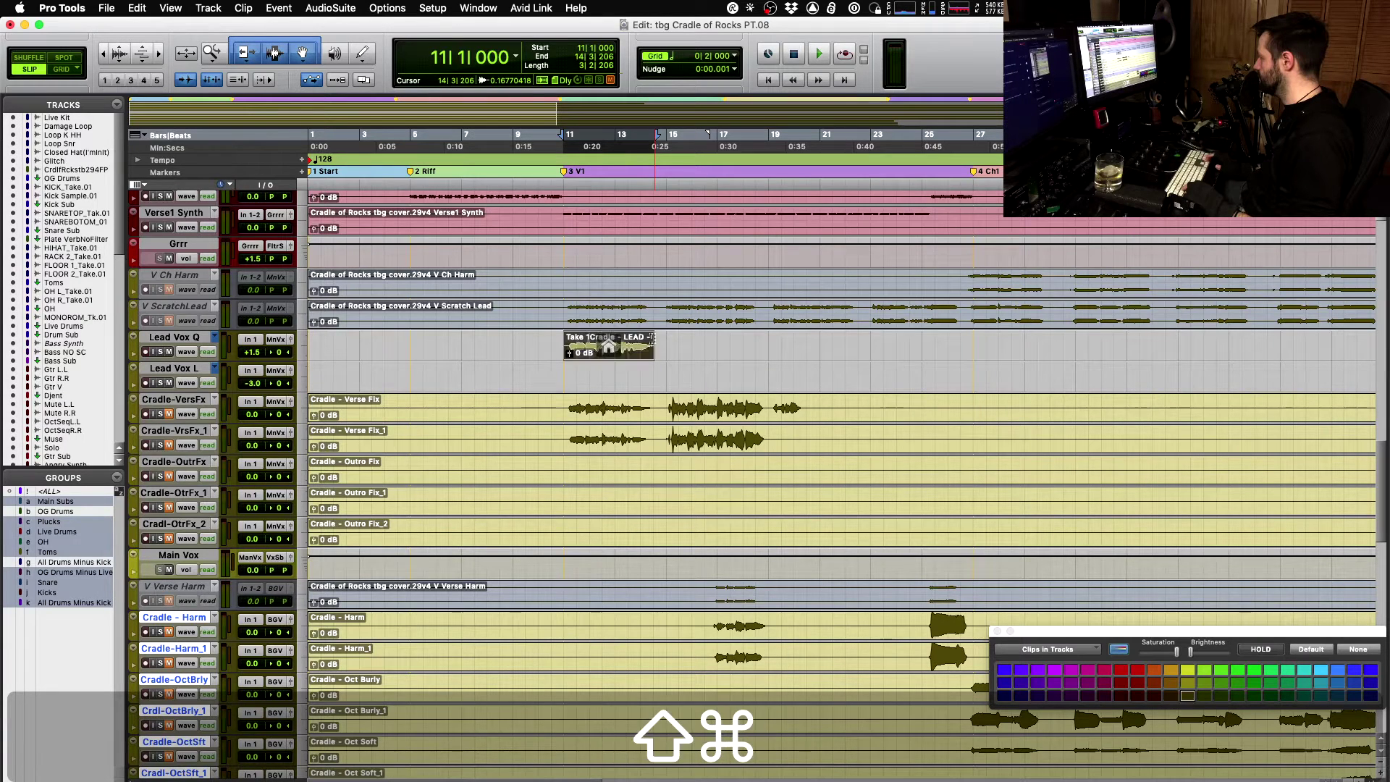
pyautogui.press('super+shift+Down')
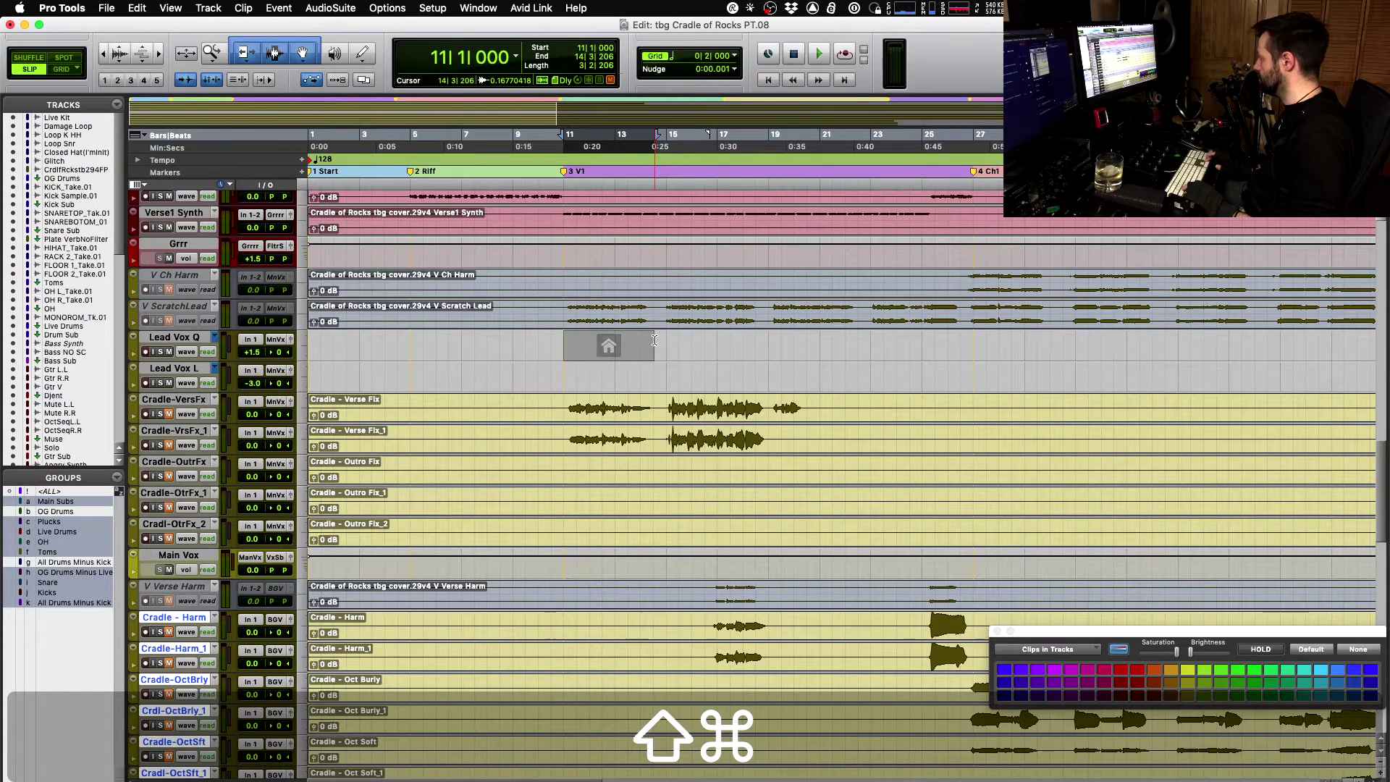
pyautogui.press('space')
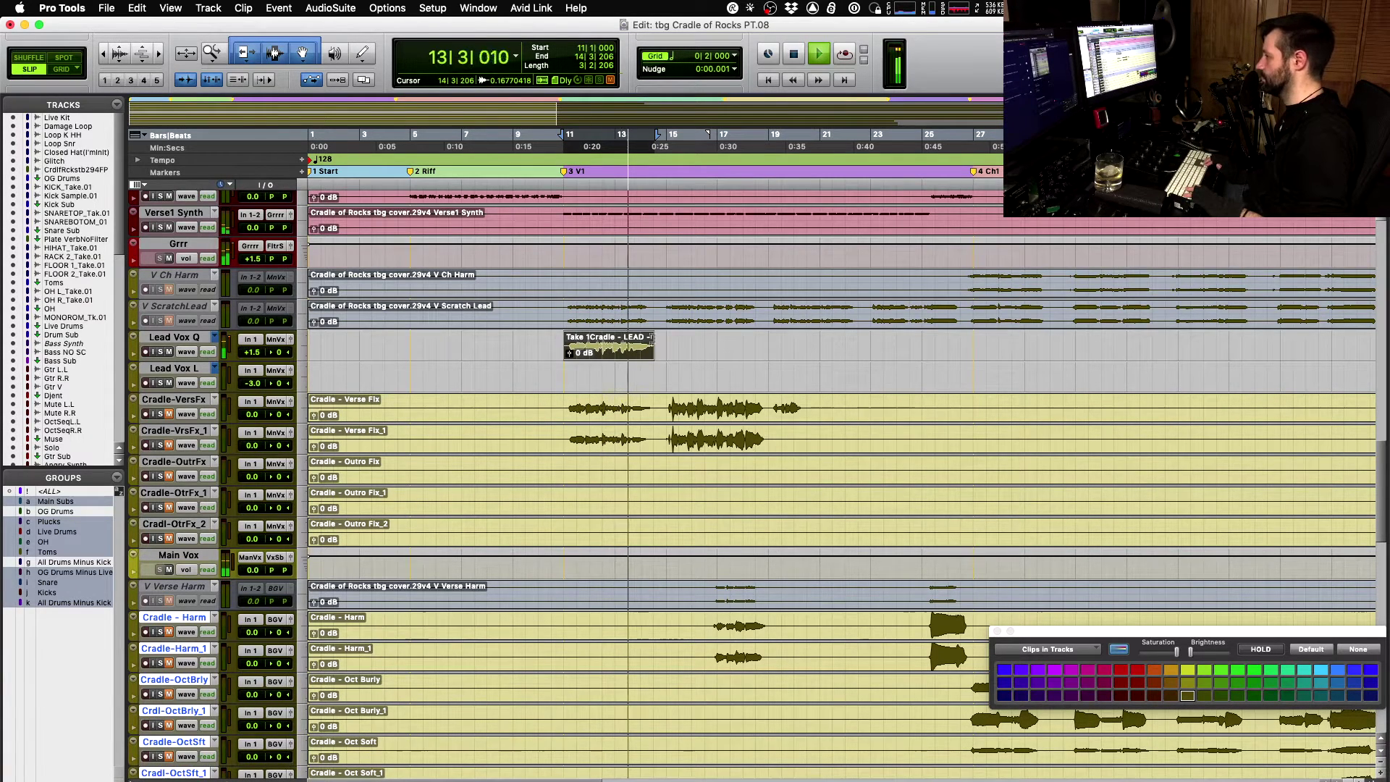
pyautogui.press('space')
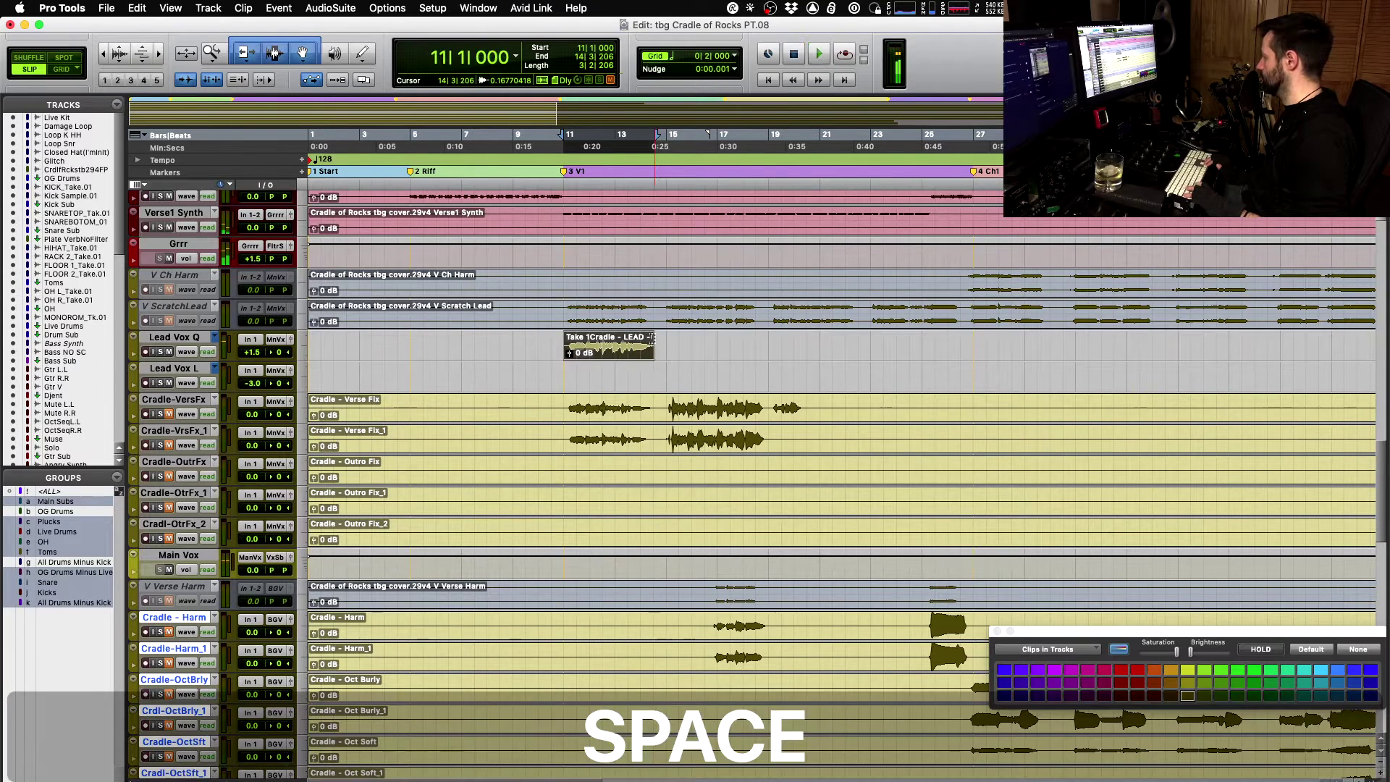
# - Audition Take 2 and Take 3 of the lead vocal in the selected phrase
pyautogui.press('shift+super+Down')
pyautogui.press('space')
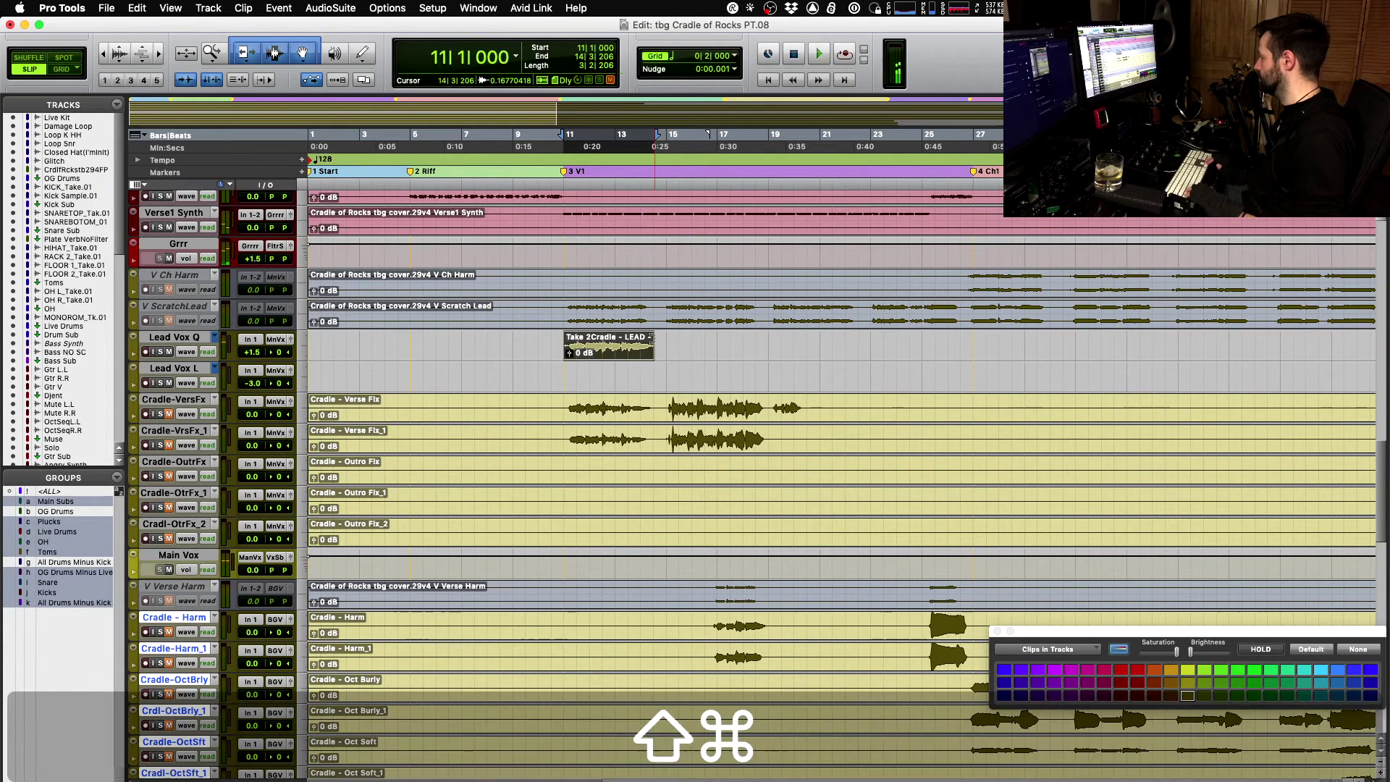
pyautogui.press('space')
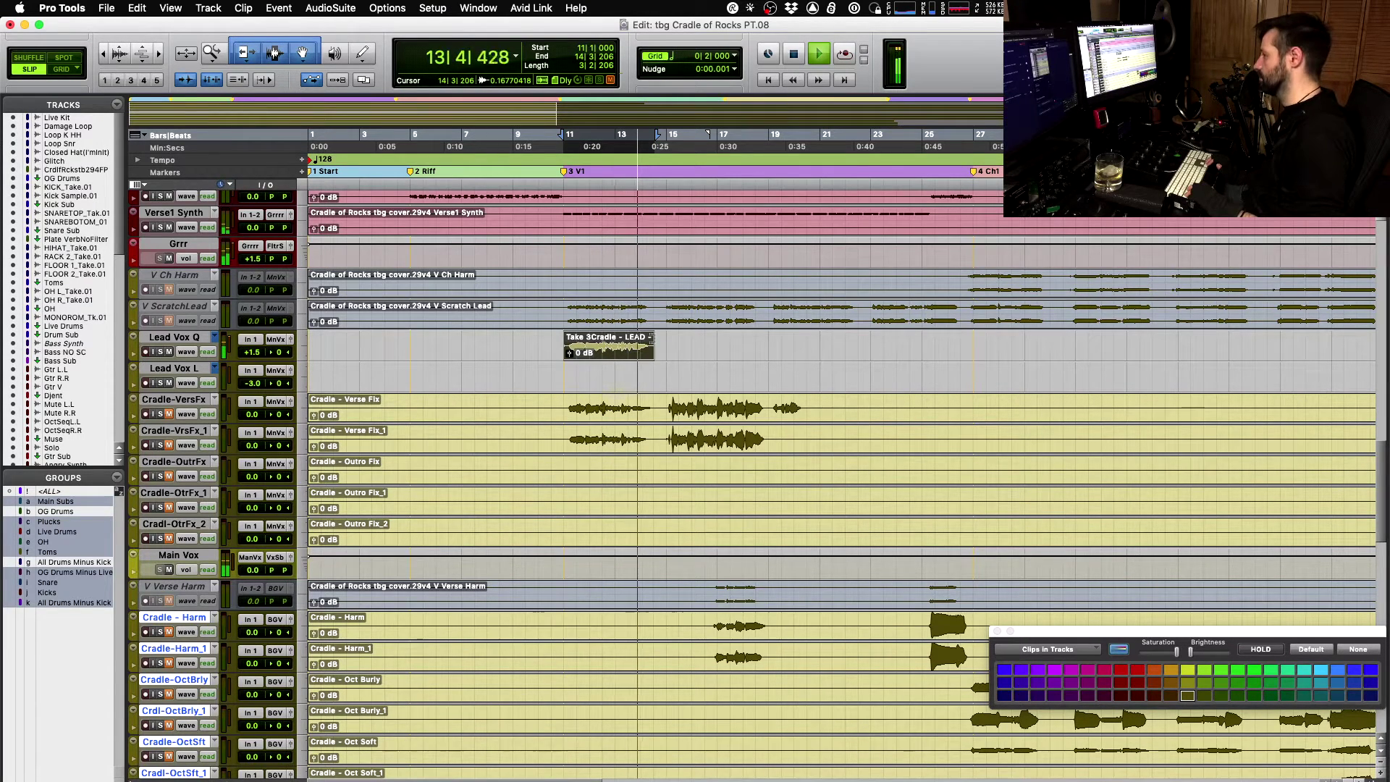
pyautogui.press('space')
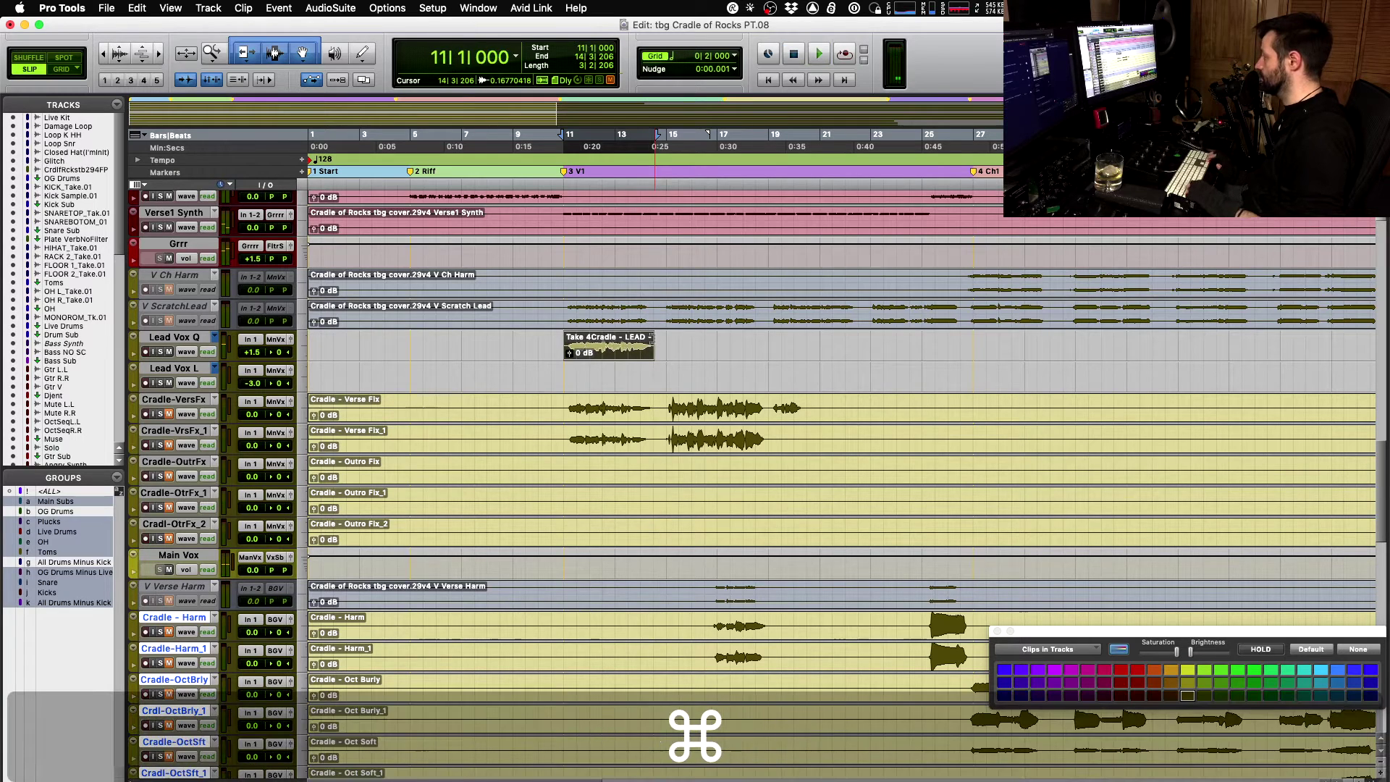
# - Audition Take 4 and Take 5 of the lead vocal in the selected phrase
pyautogui.press('space')
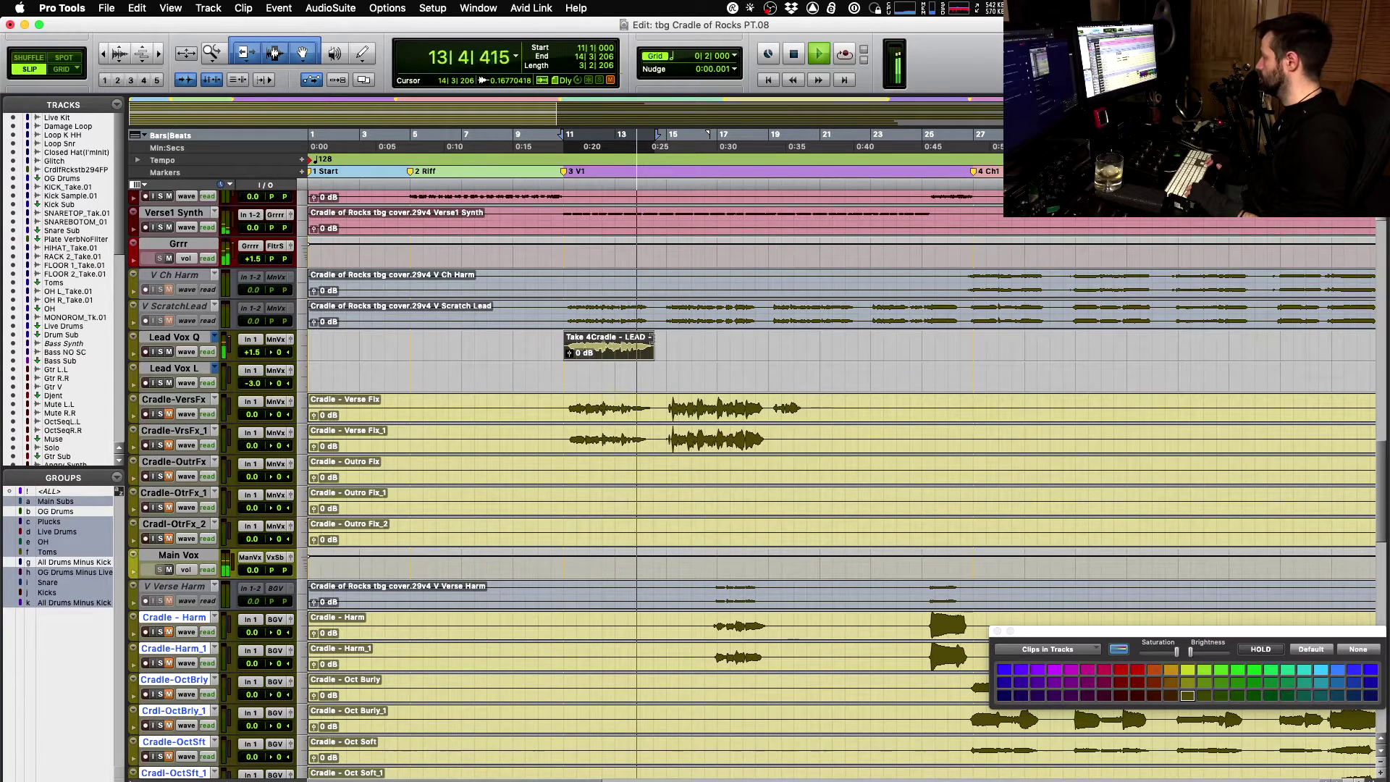
pyautogui.press('space')
pyautogui.press('space')
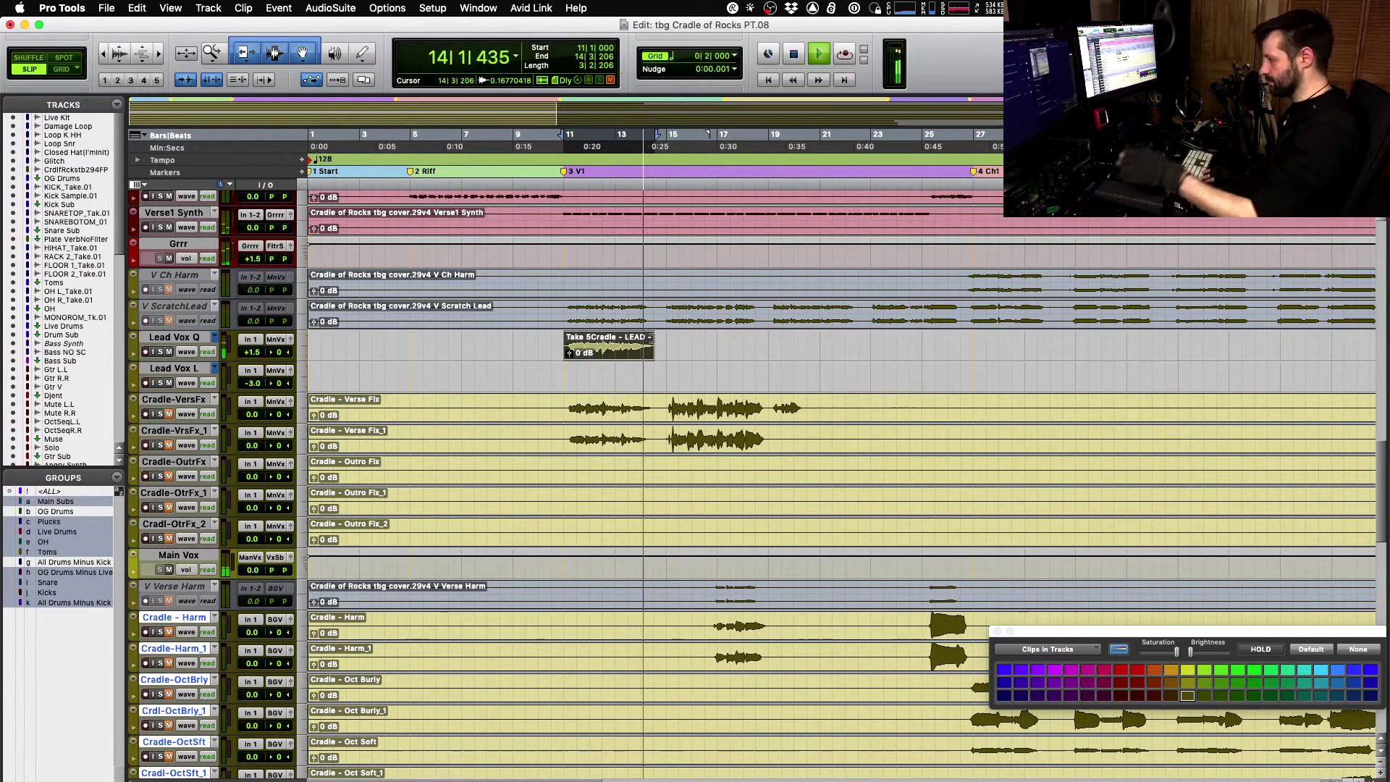
pyautogui.press('space')
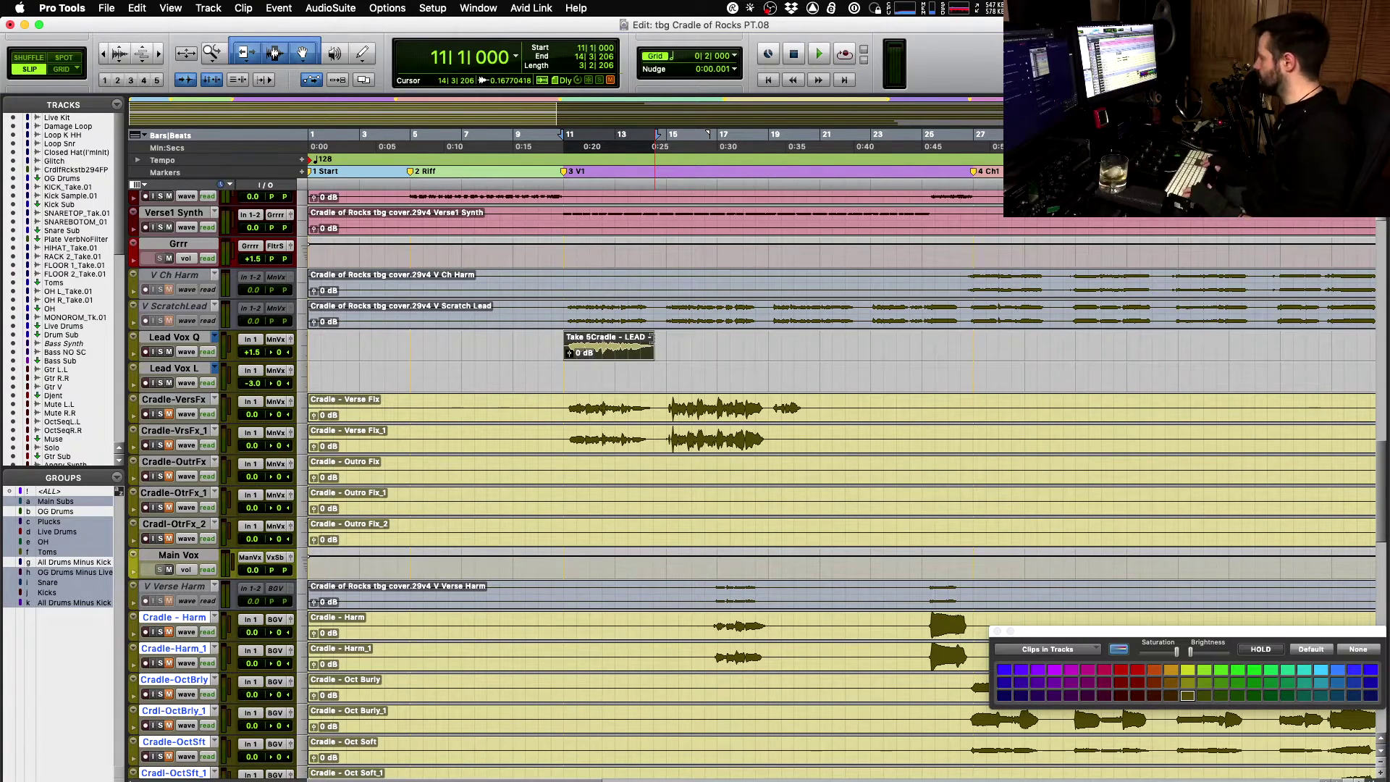
# - Go back to Take 3 of the phrase, step forward to Take 5 and listen to Take 5 again
pyautogui.press('super')
pyautogui.press('shift+super+Up')
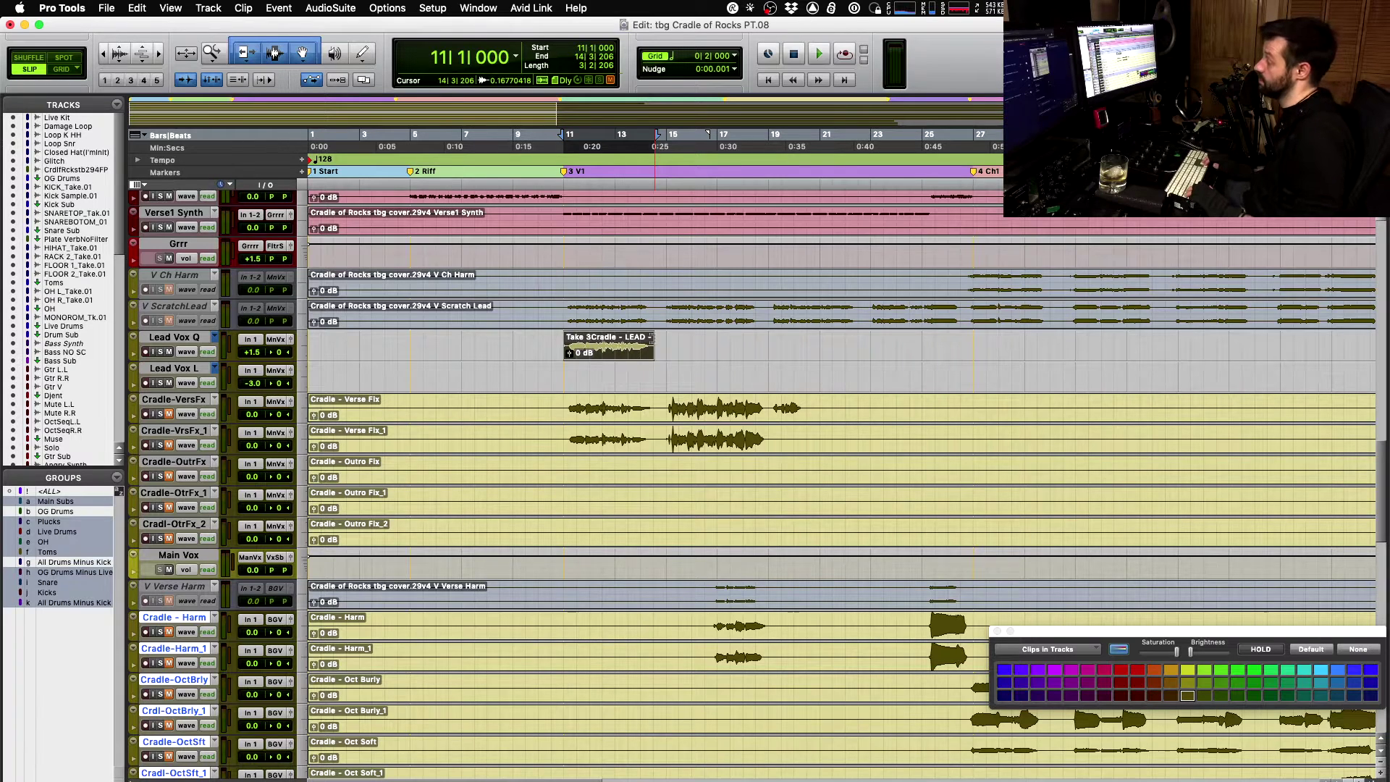
pyautogui.press('shift+super')
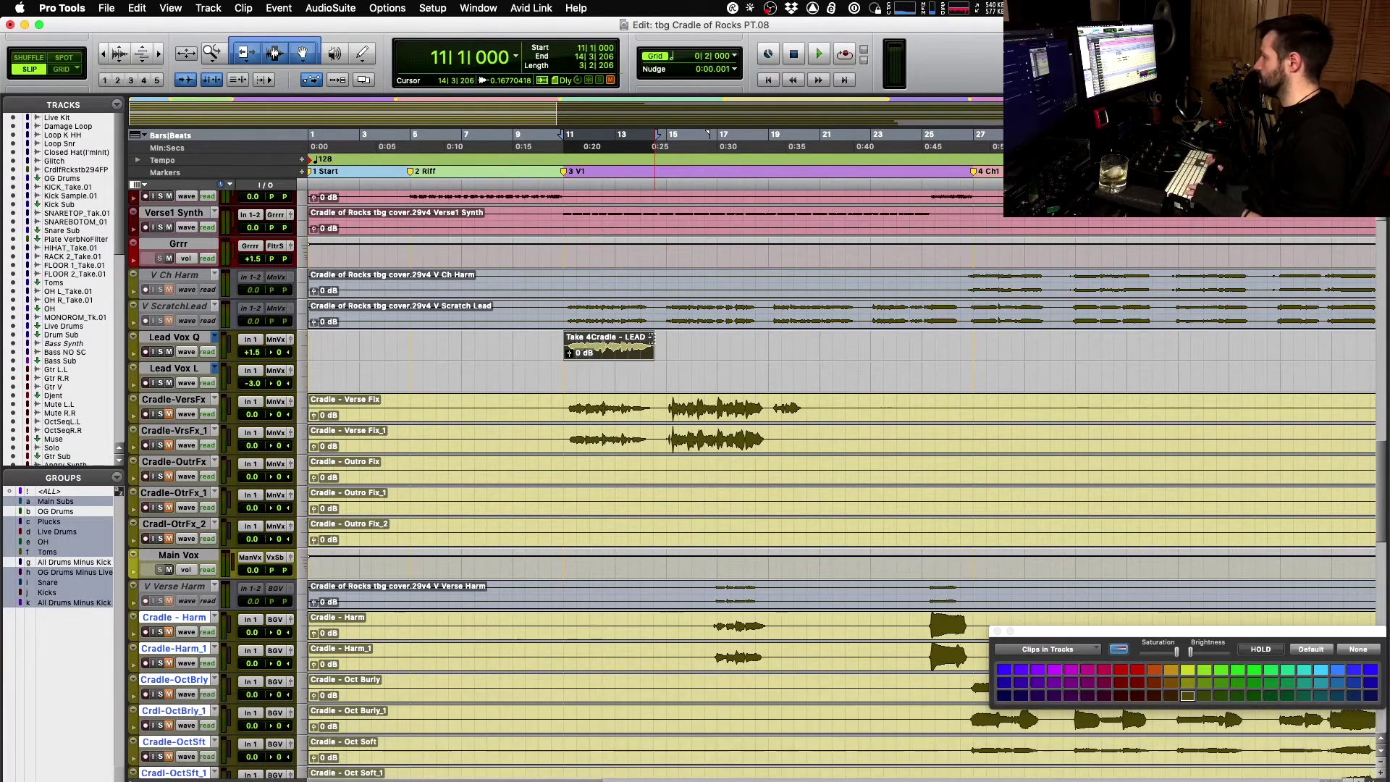
pyautogui.press('super+space')
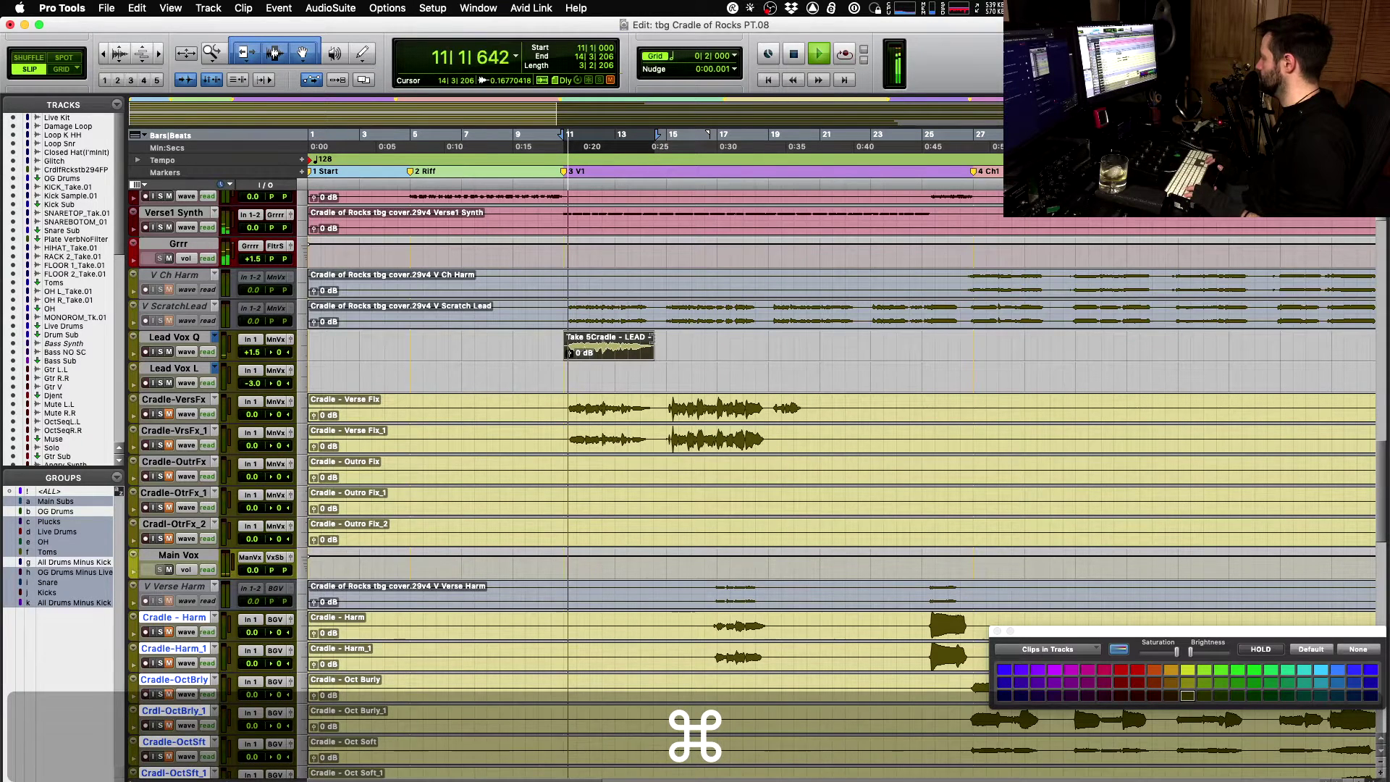
pyautogui.press('space')
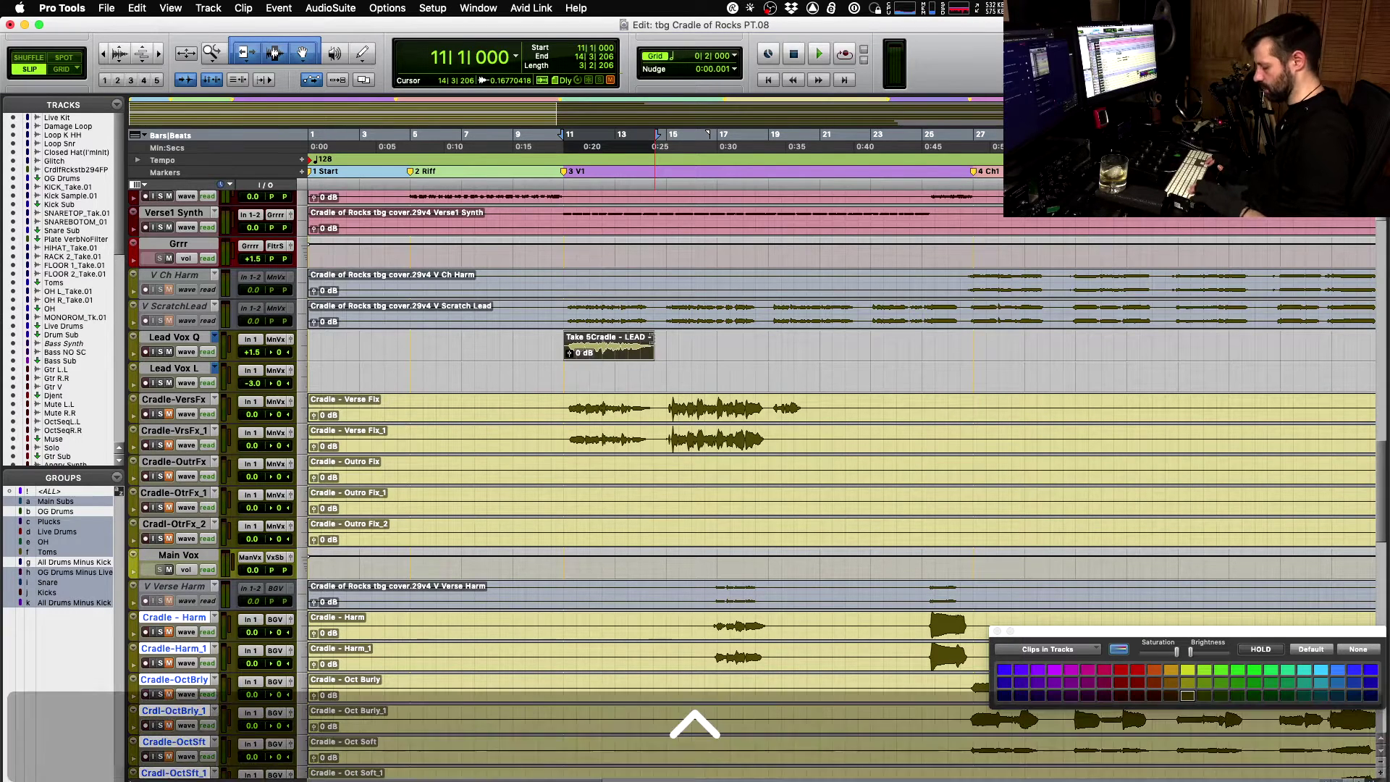
pyautogui.hotkey('ctrl', 'space')
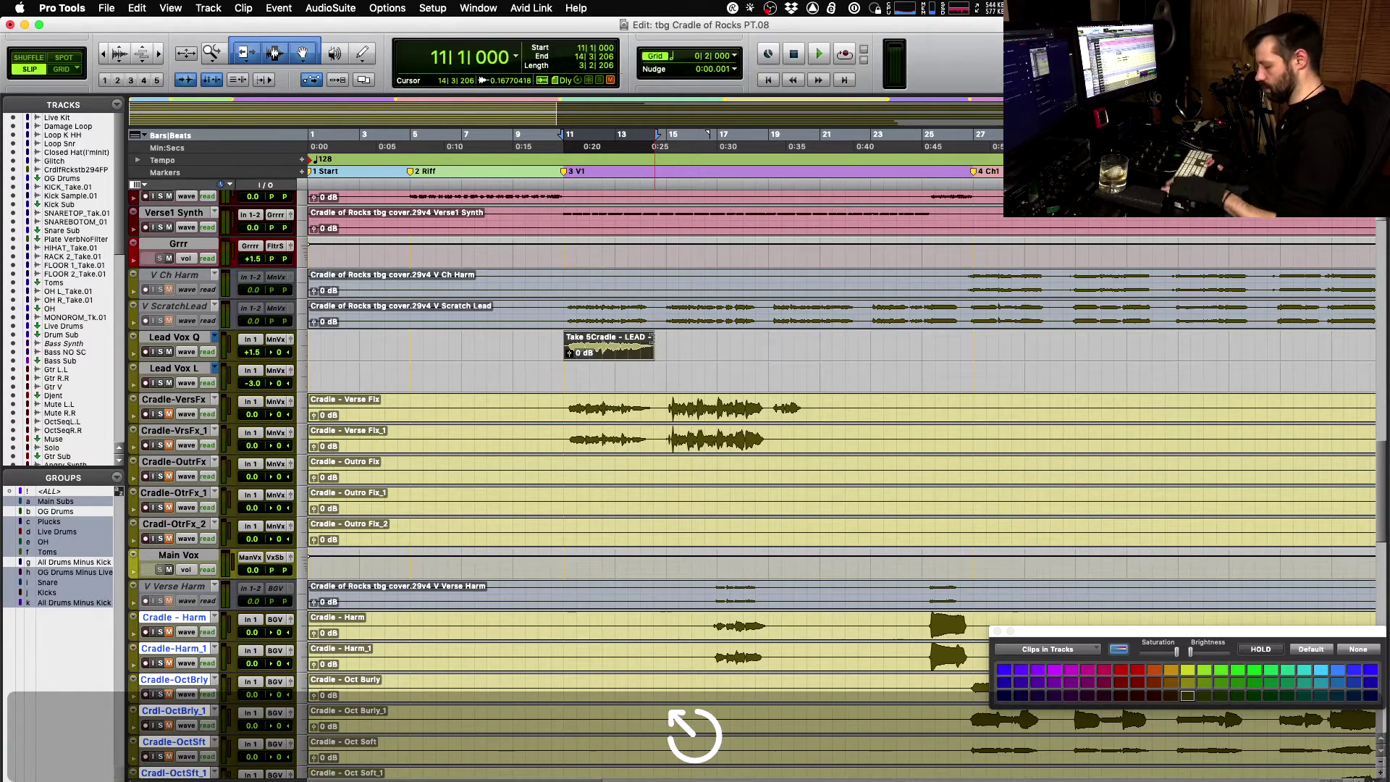
# - Listen to Take 5 of the selected Lead Vox Q phrase from bar 11 again
pyautogui.press('super+space')
pyautogui.press('Return')
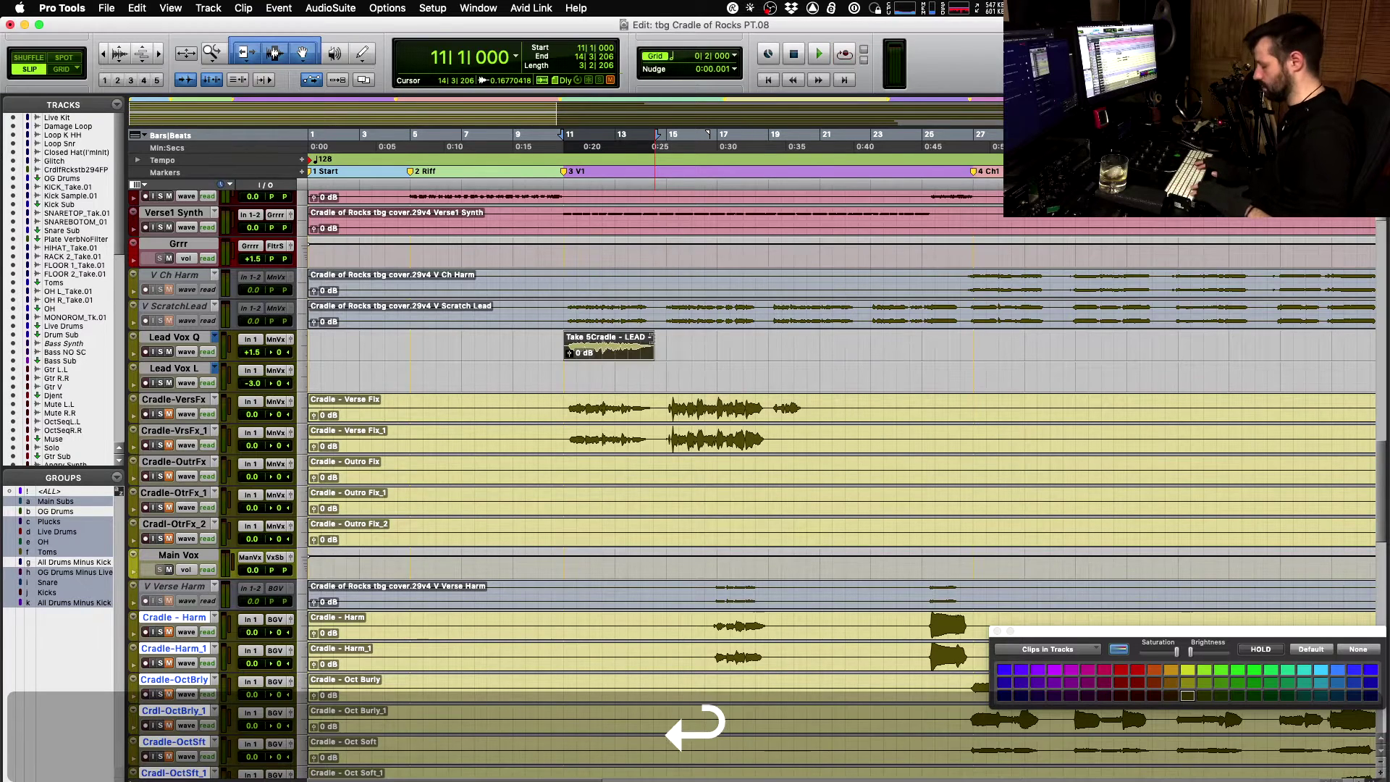
pyautogui.hotkey('shift', 'space')
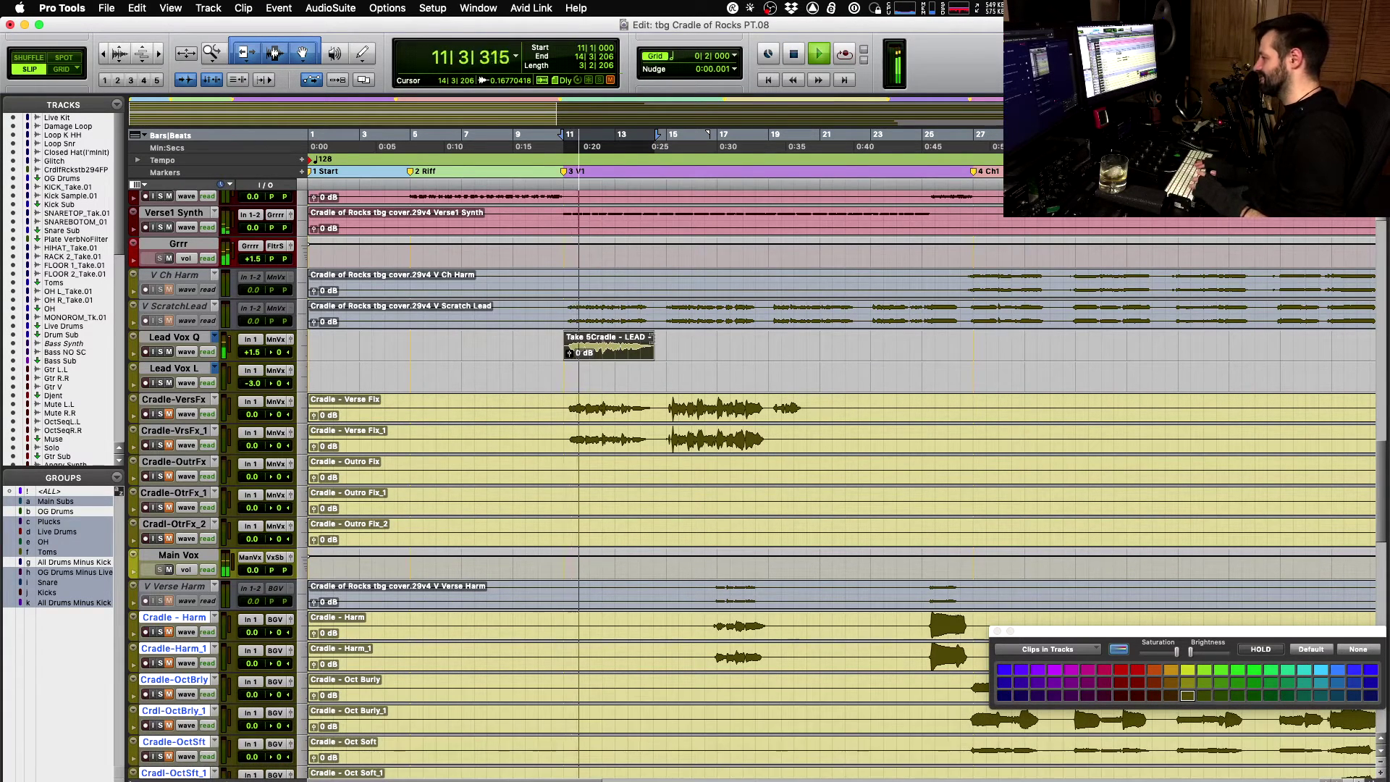
pyautogui.press('space')
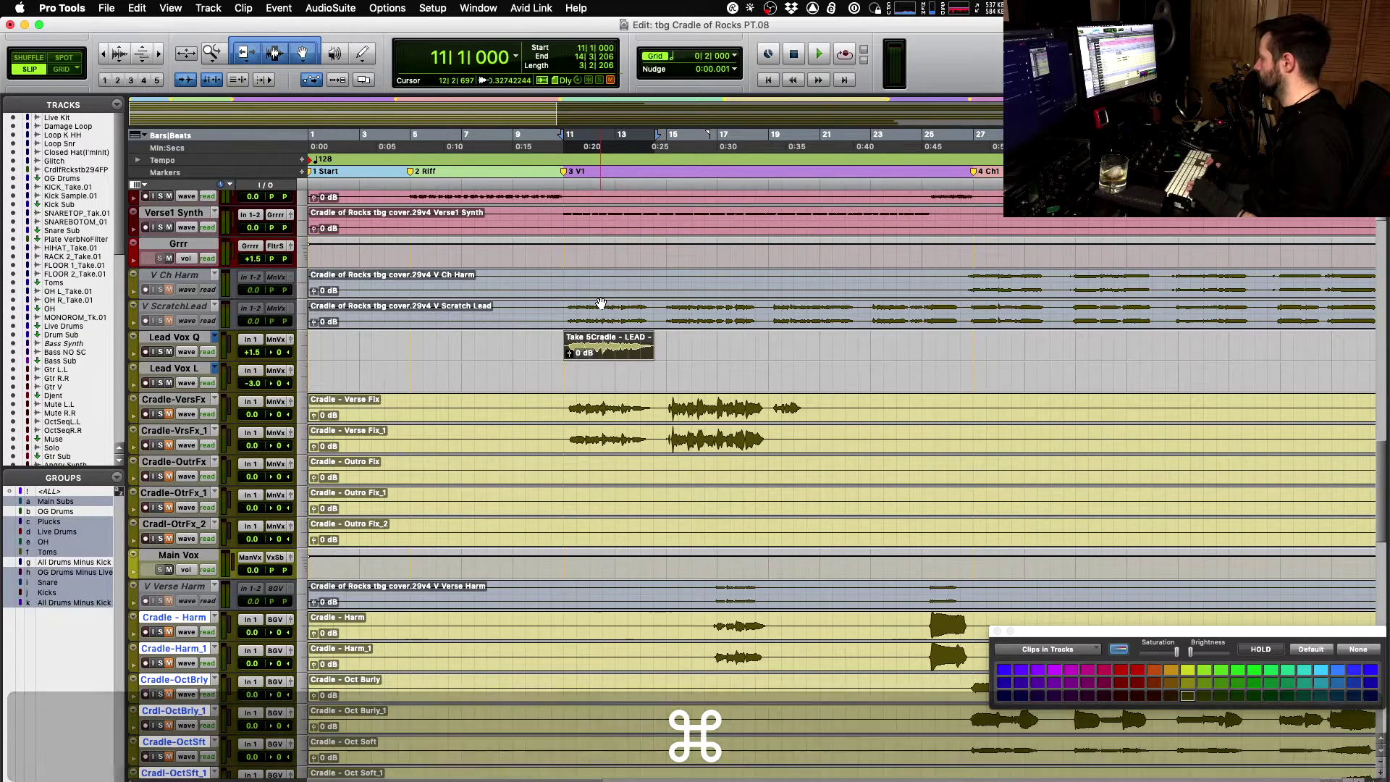
pyautogui.press('space')
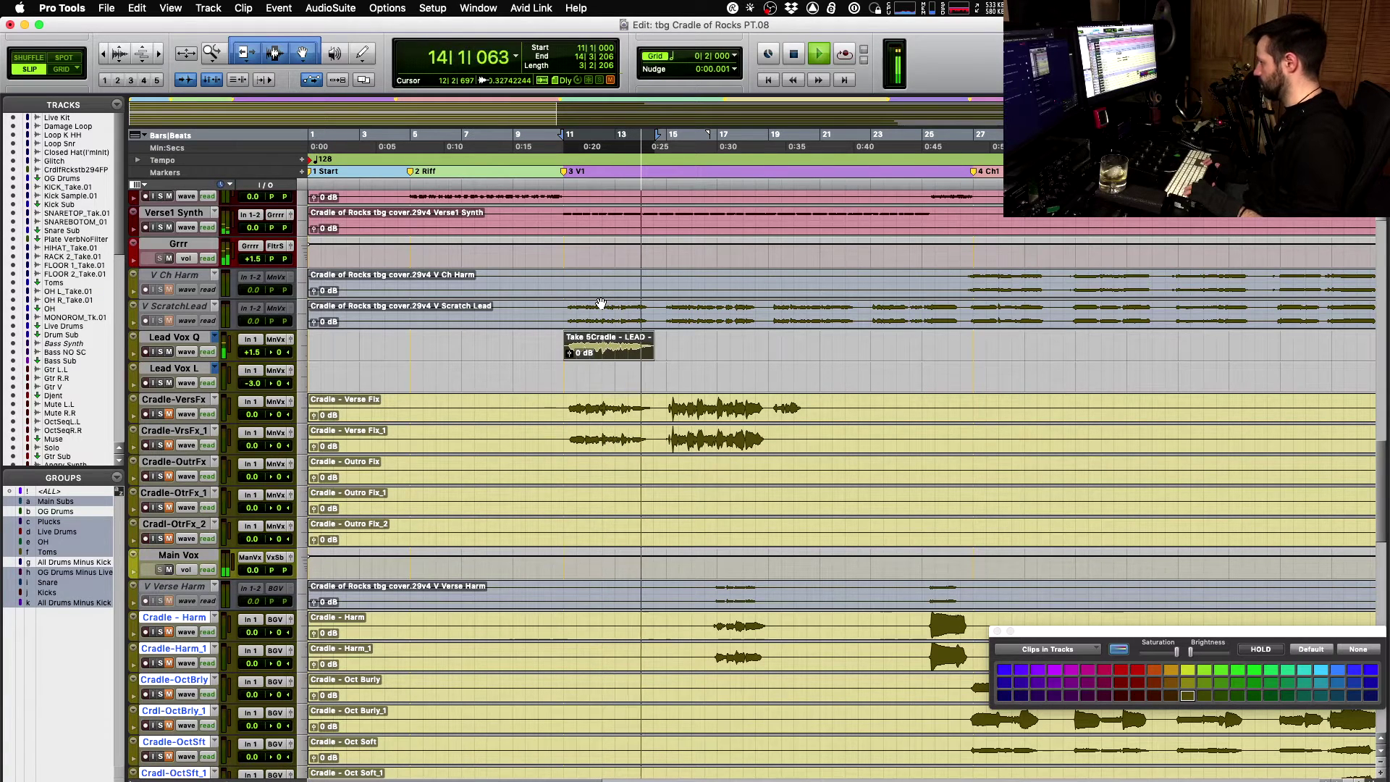
pyautogui.press('space')
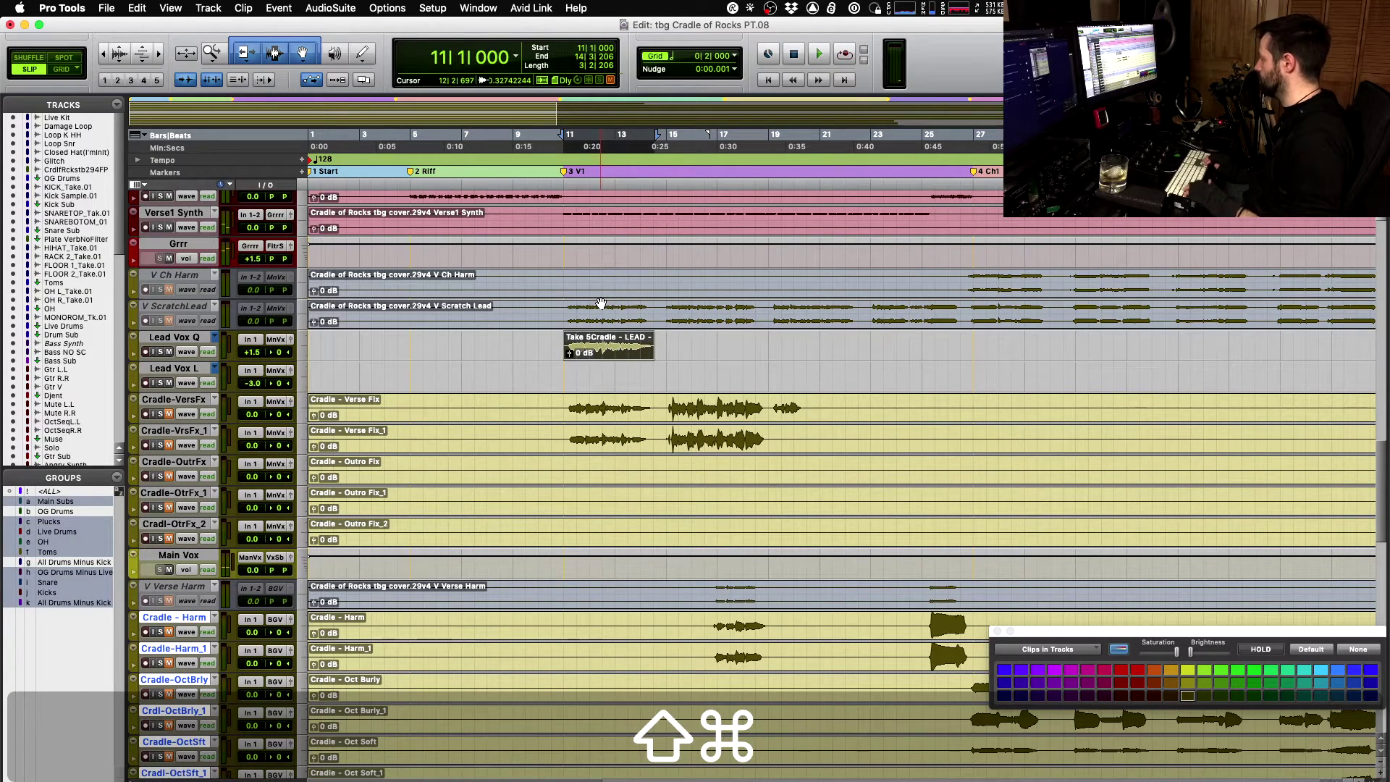
# - Audition Take 4 of the phrase, switch Lead Vox Q to Take 2 and listen to it
pyautogui.press('space')
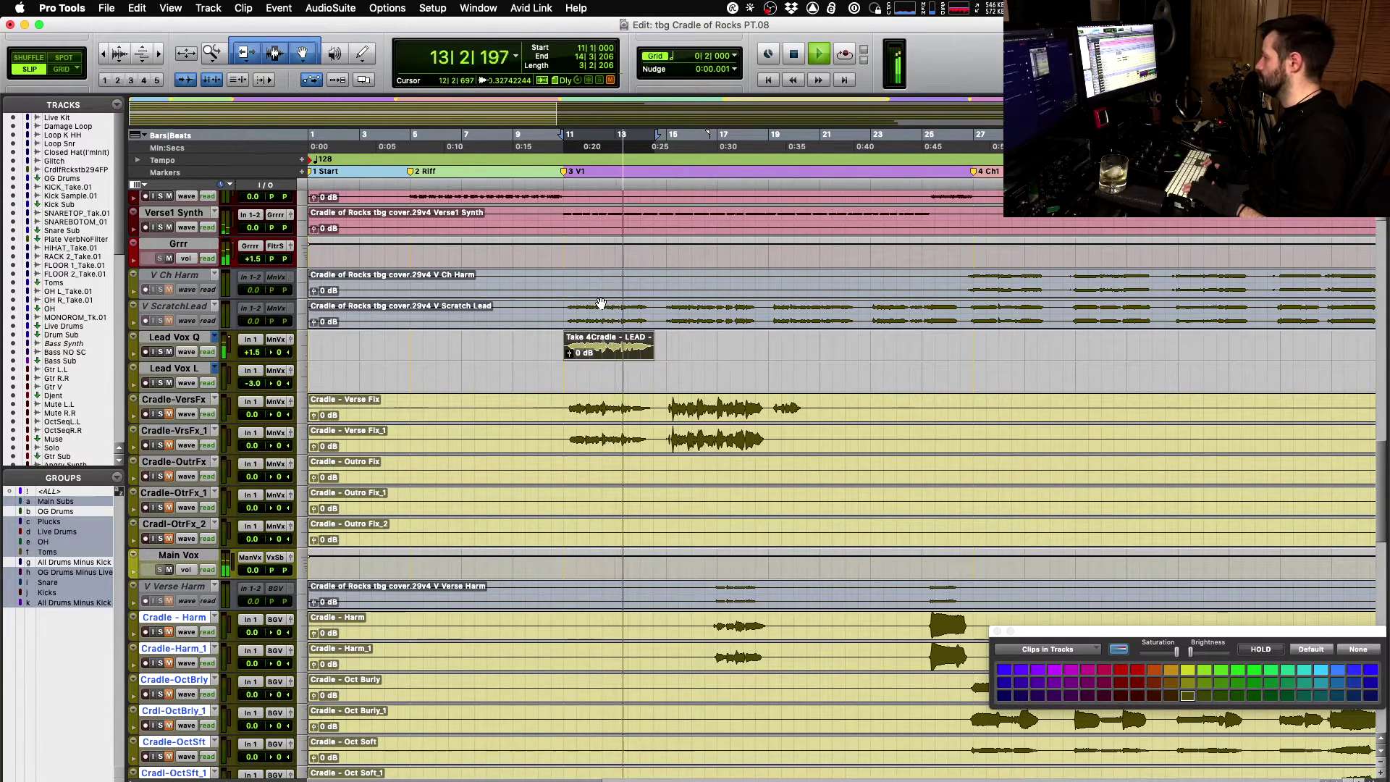
pyautogui.press('space')
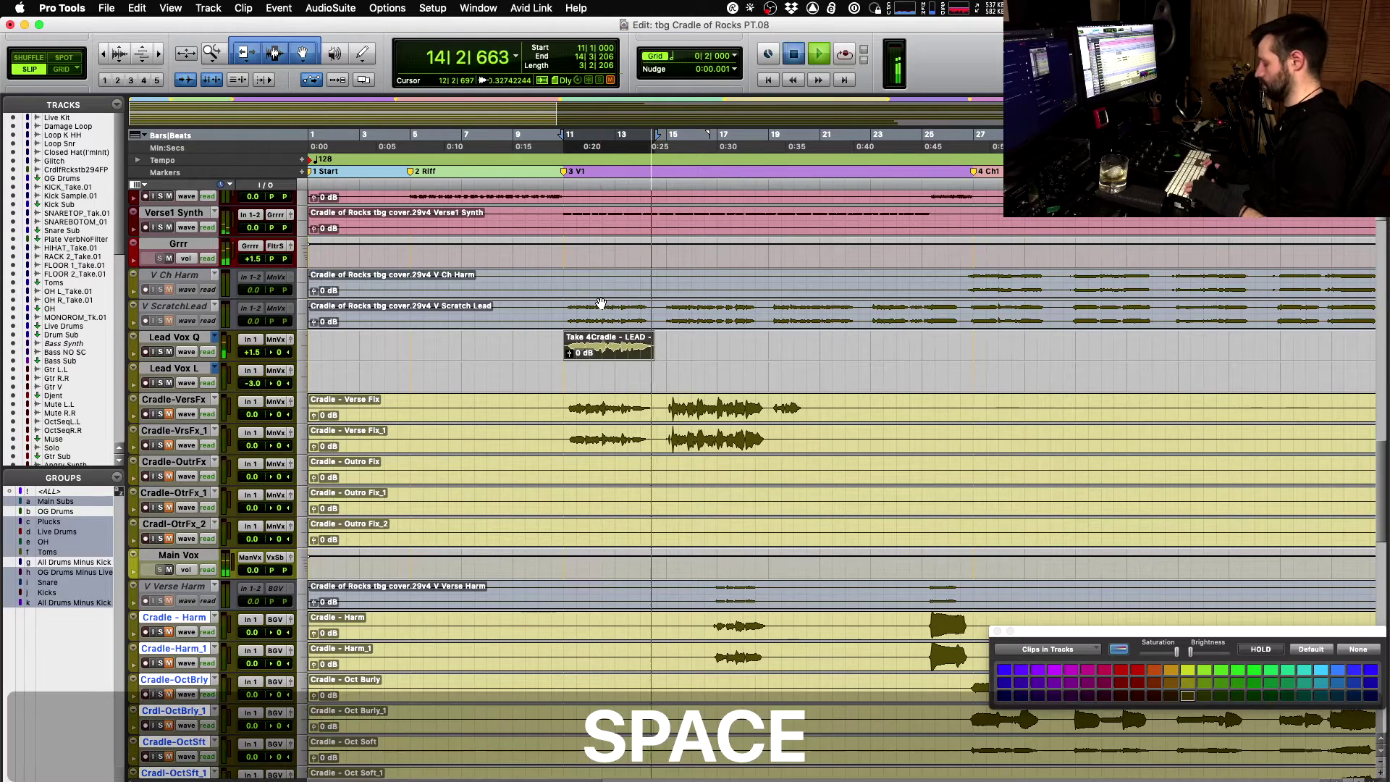
pyautogui.press('space')
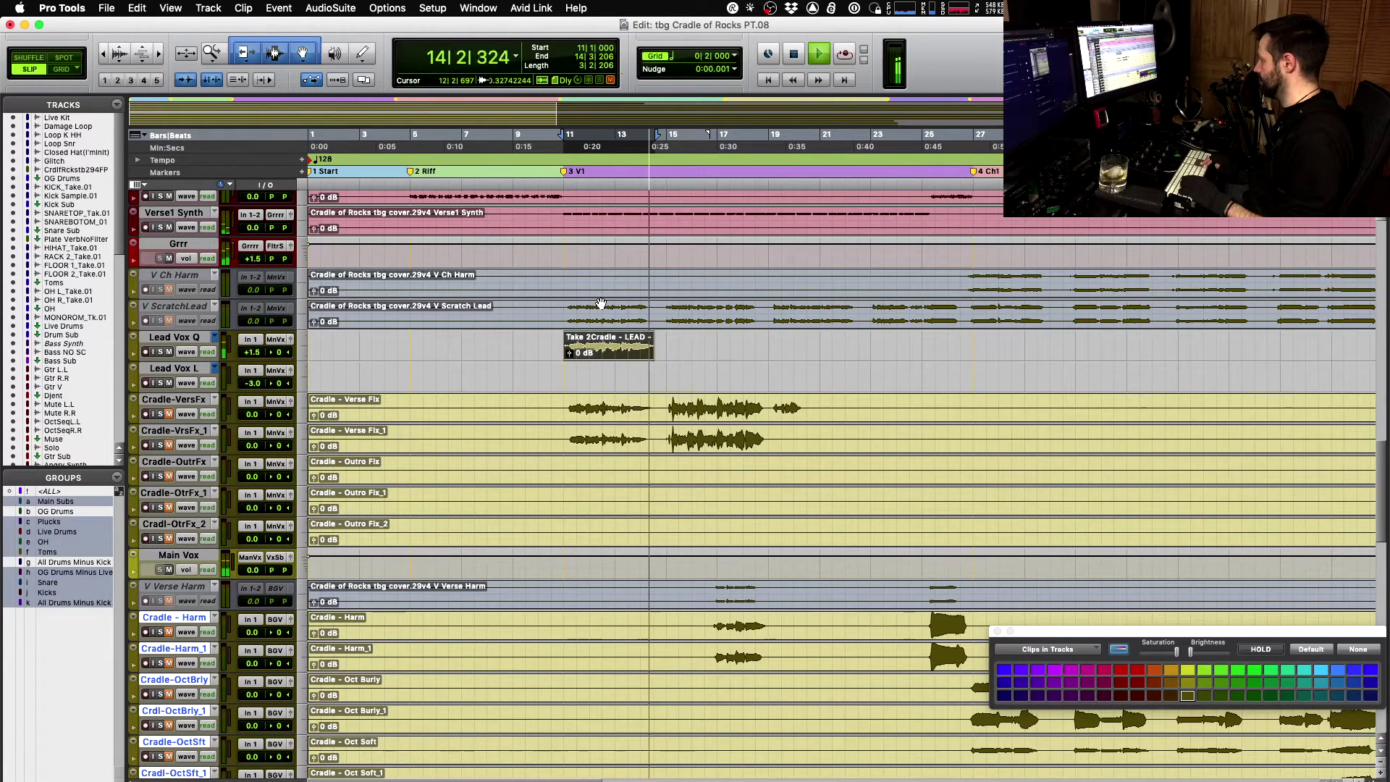
pyautogui.press('space')
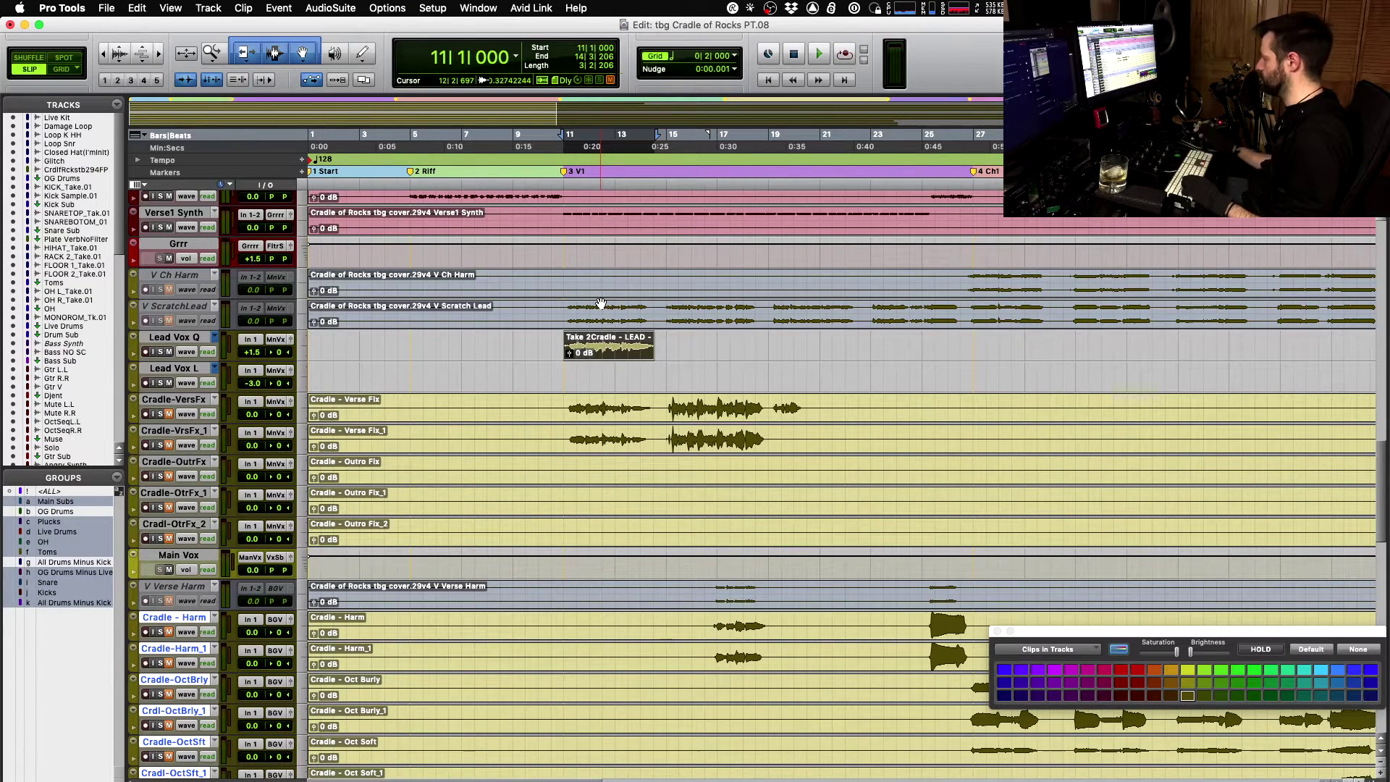
# - Listen closely to the end of the Take 2 phrase on Lead Vox Q, starting at about 13|2|932
pyautogui.hscroll(5, 686, 357)
pyautogui.hscroll(-3, 686, 358)
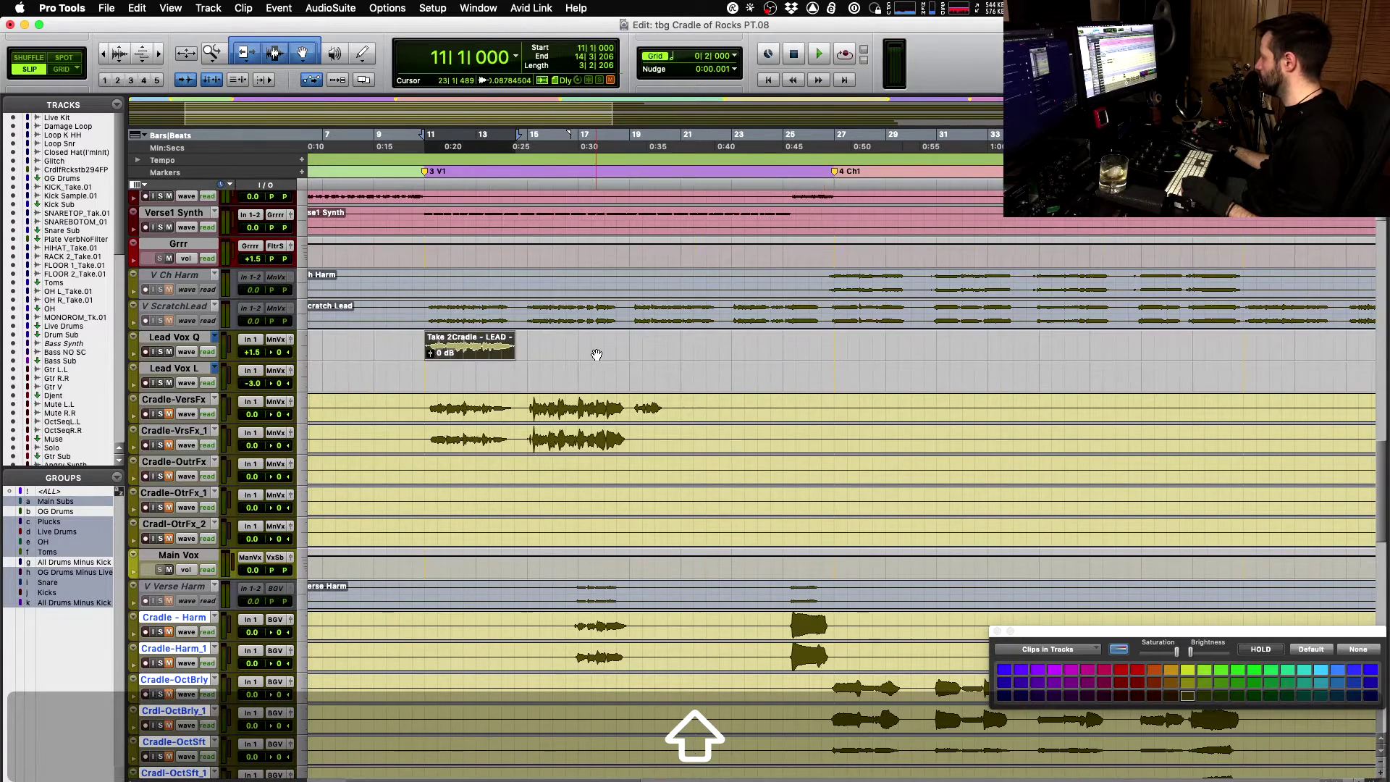
pyautogui.click(522, 340)
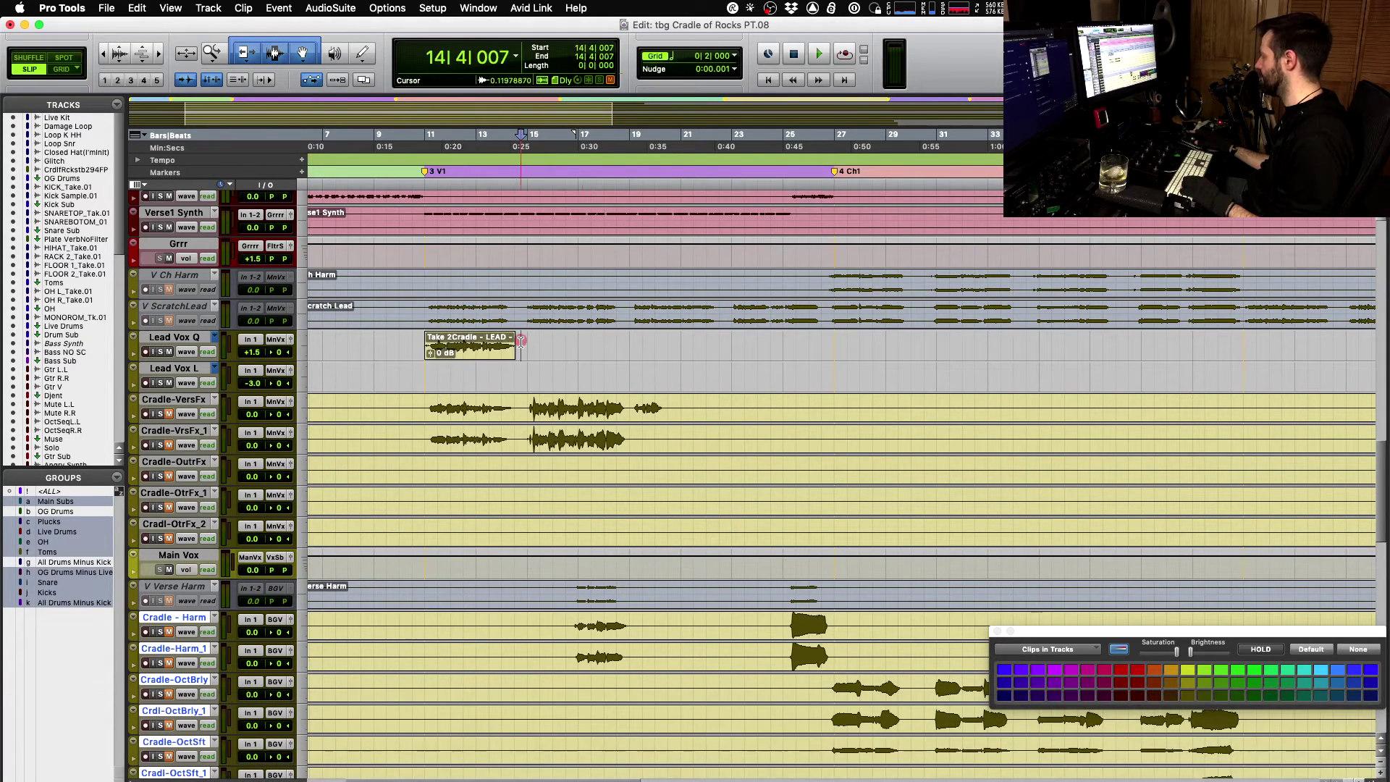
pyautogui.click(504, 353)
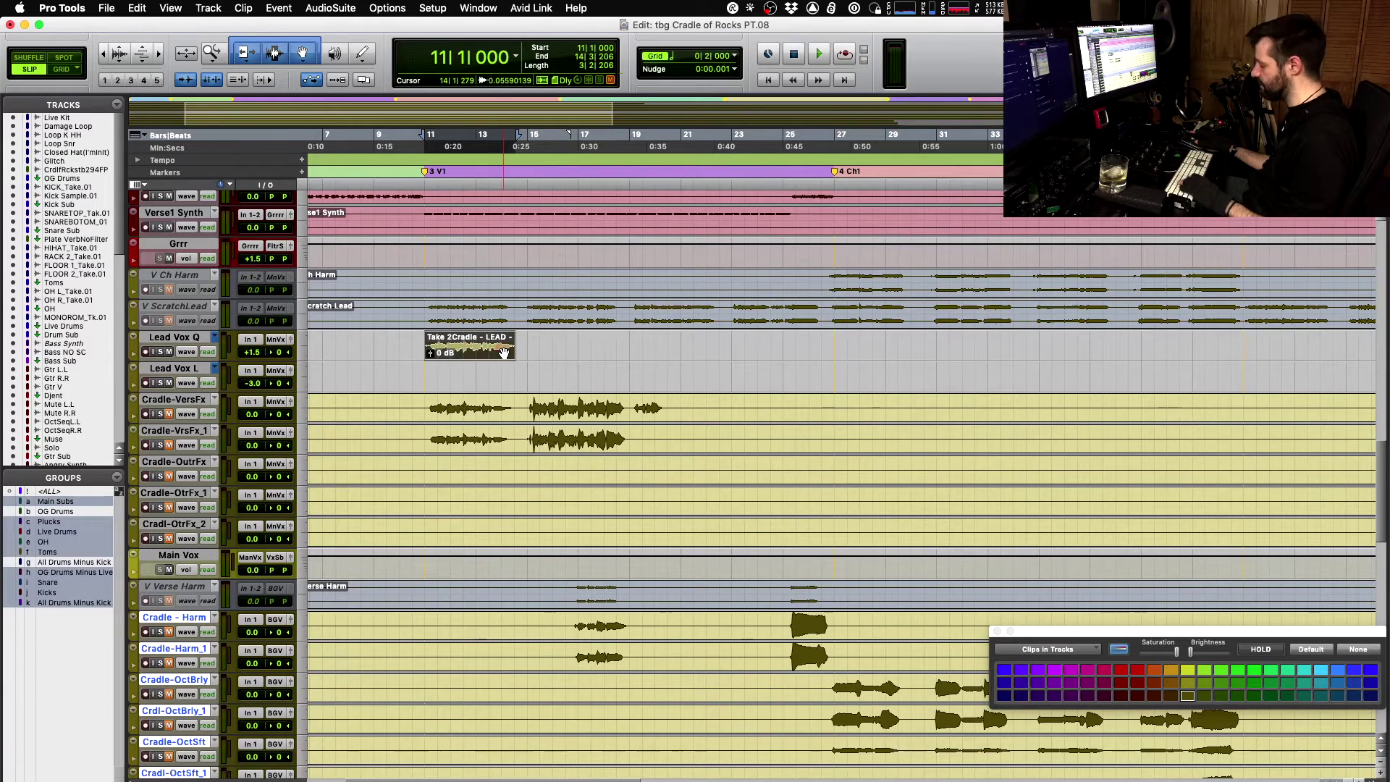
pyautogui.press('t')
pyautogui.press('r')
pyautogui.click(1098, 343)
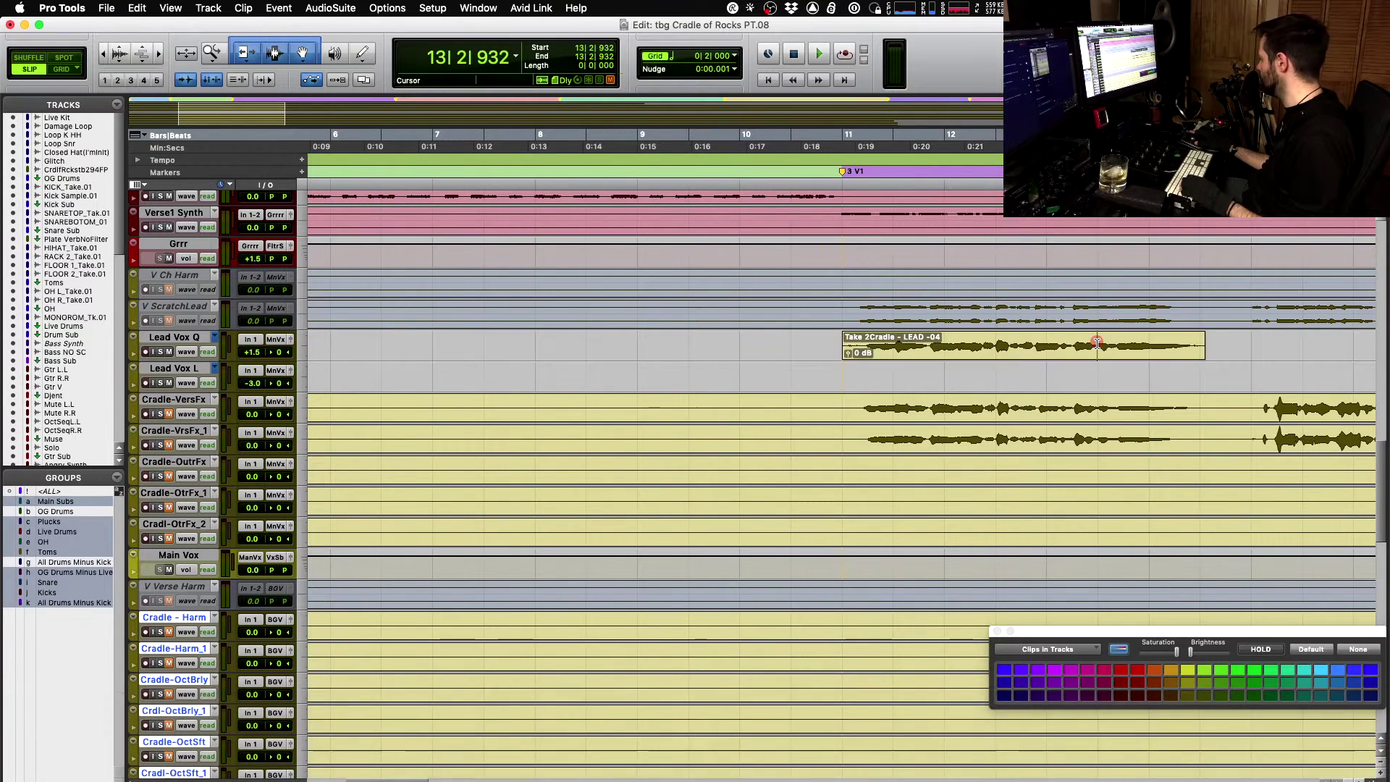
pyautogui.press('space')
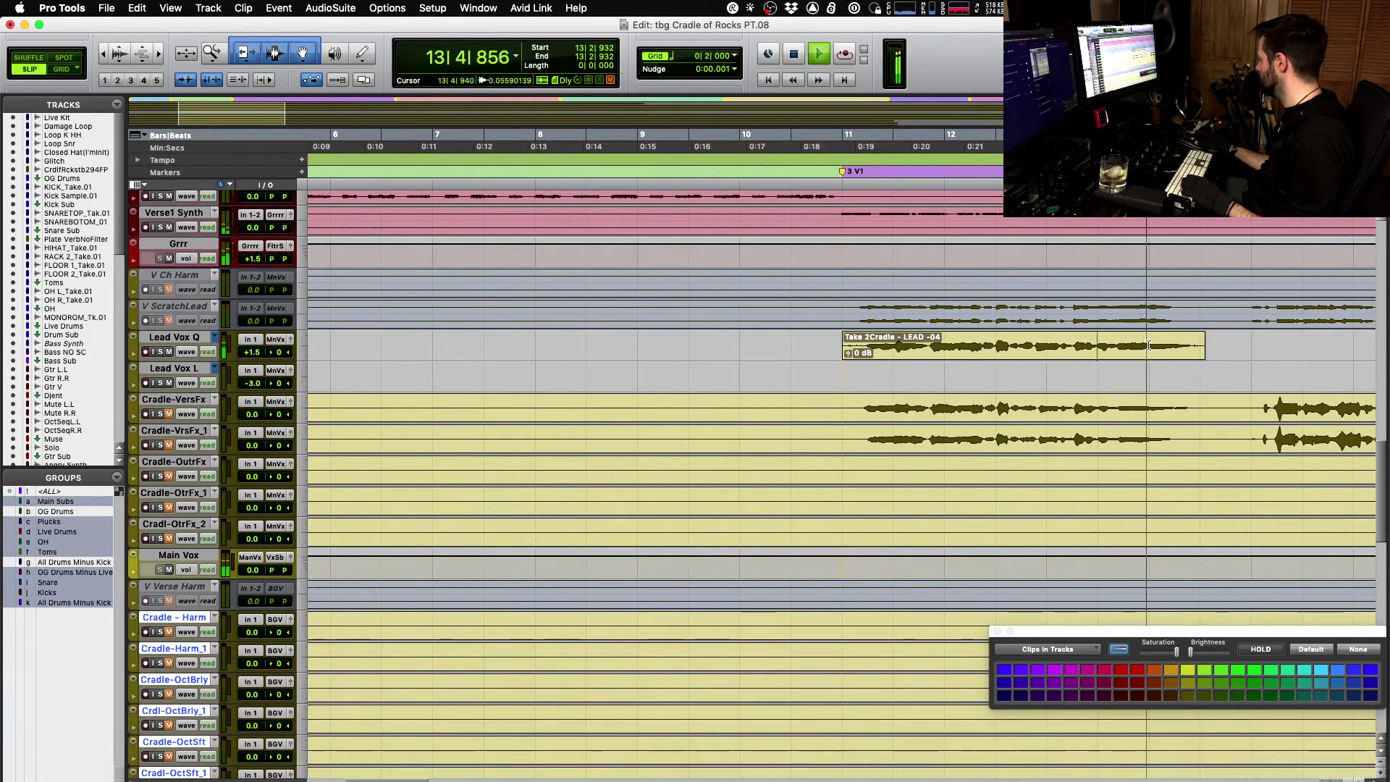
pyautogui.press('space')
# - Replace the end of the Take 2 phrase, from 13|4|479 to 14|3|451, with Take 5 and listen to it
pyautogui.click(1137, 343)
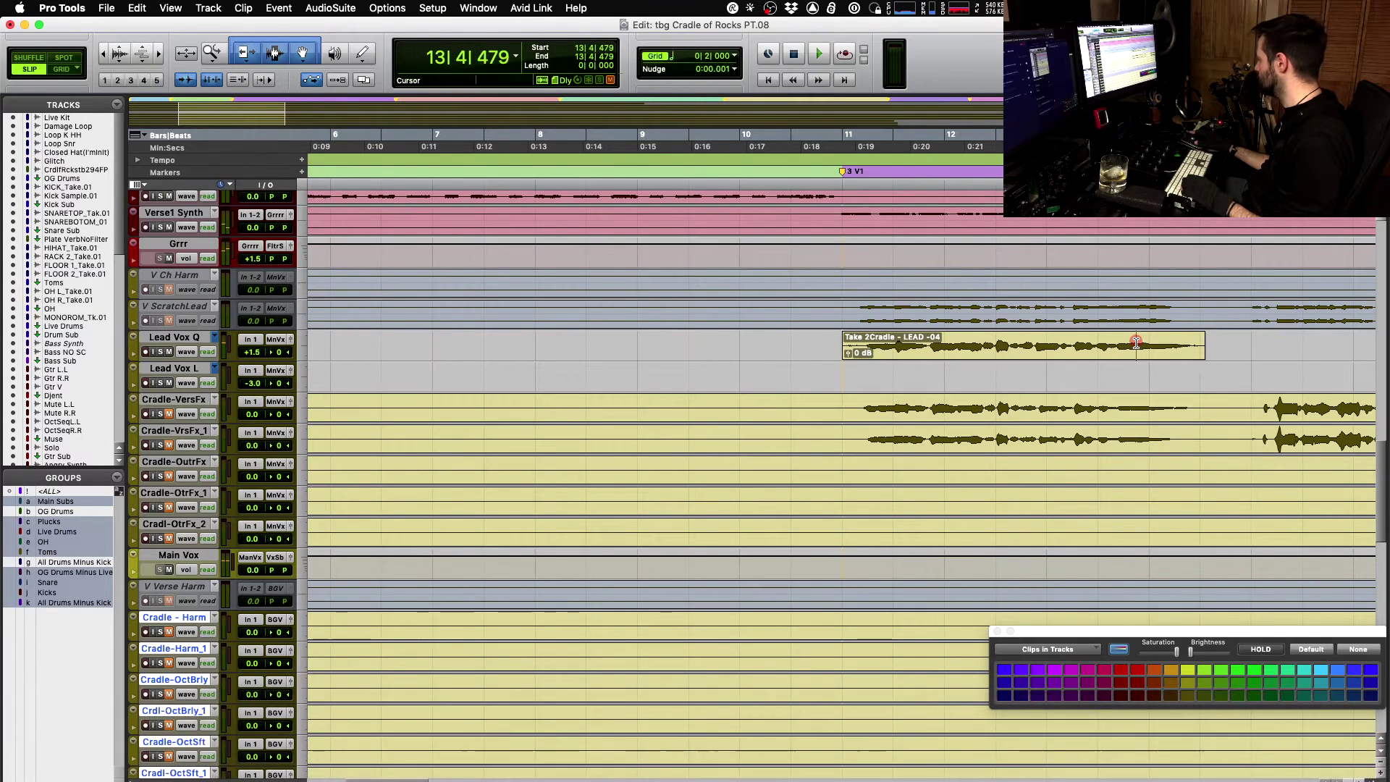
pyautogui.press('space')
pyautogui.press('space')
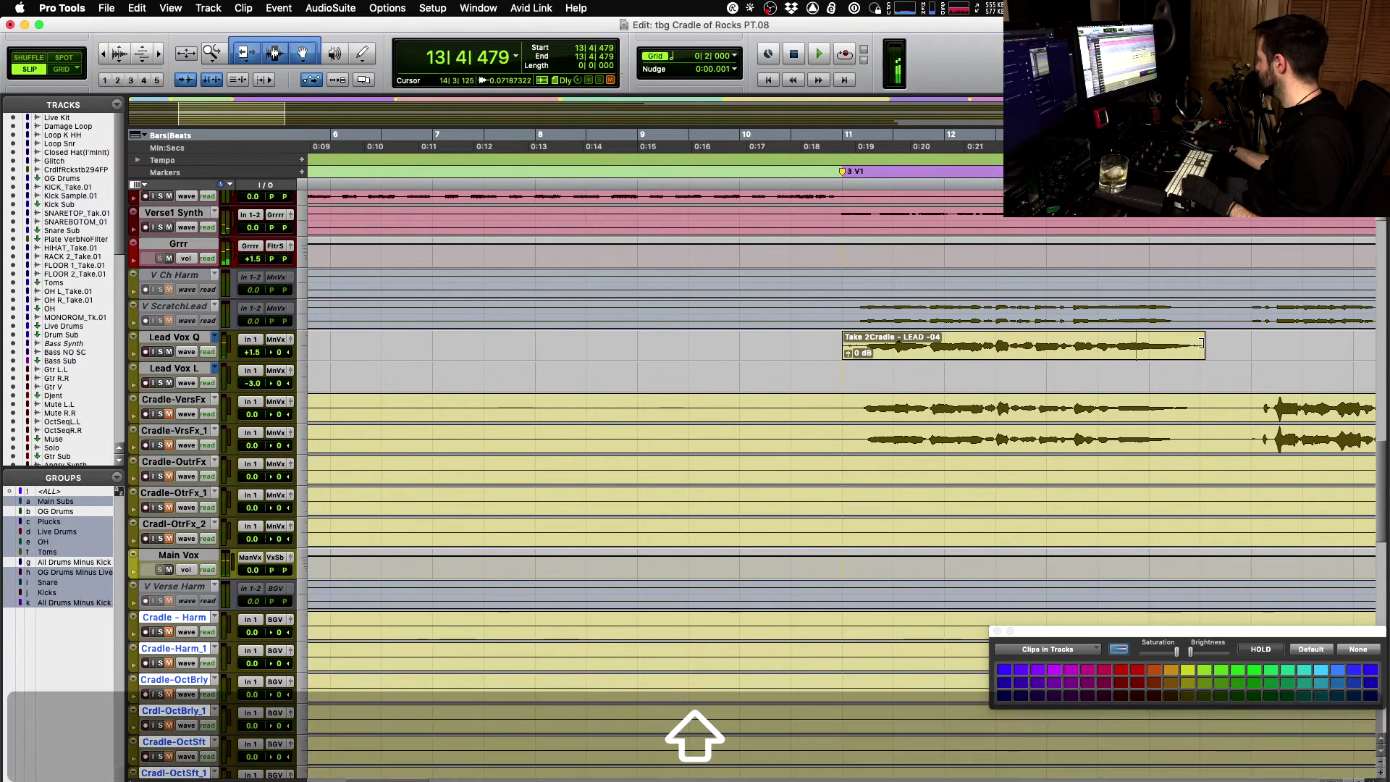
pyautogui.keyDown('shift'); pyautogui.click(1209, 344); pyautogui.keyUp('shift')
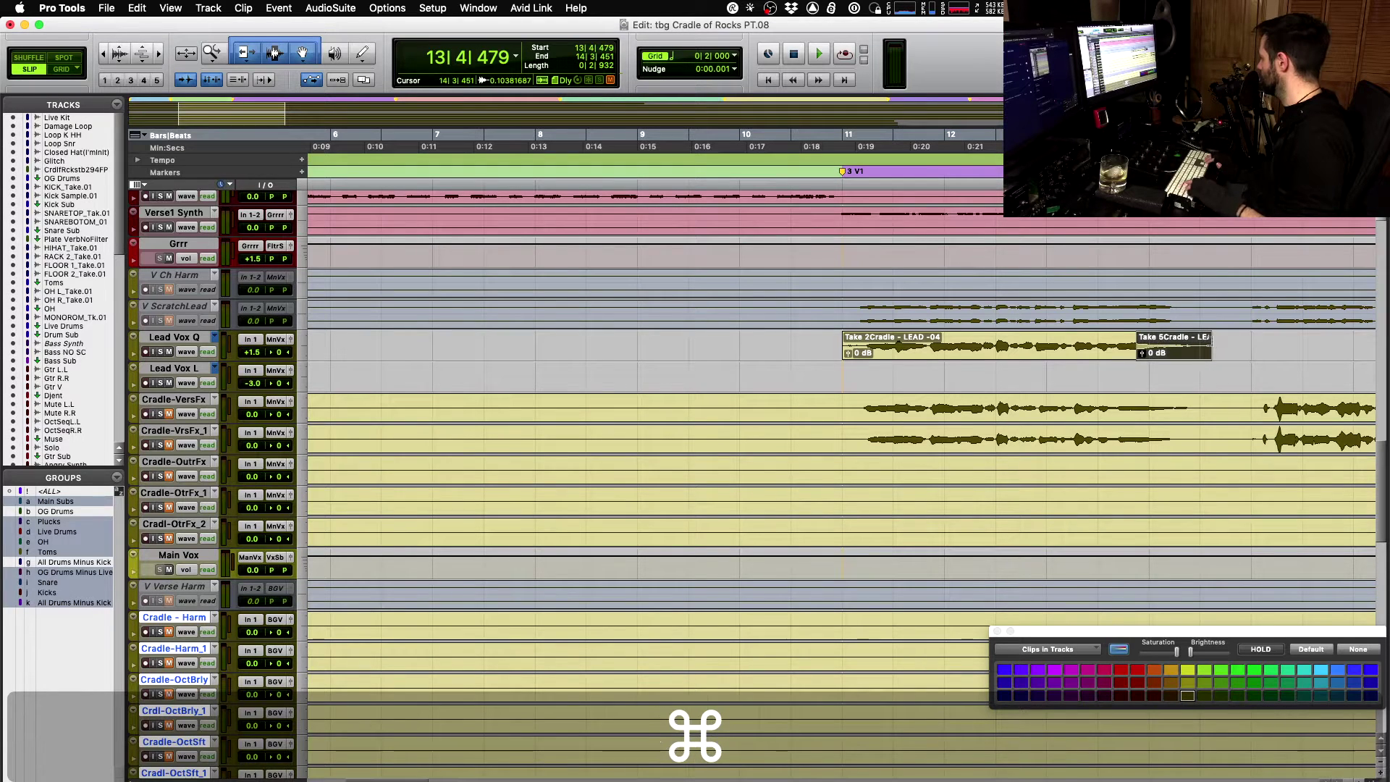
pyautogui.press('space')
pyautogui.press('space')
# - Crossfade the join between the Take 2 and Take 5 clips on Lead Vox Q and listen across it
pyautogui.click(1088, 339)
pyautogui.press('space')
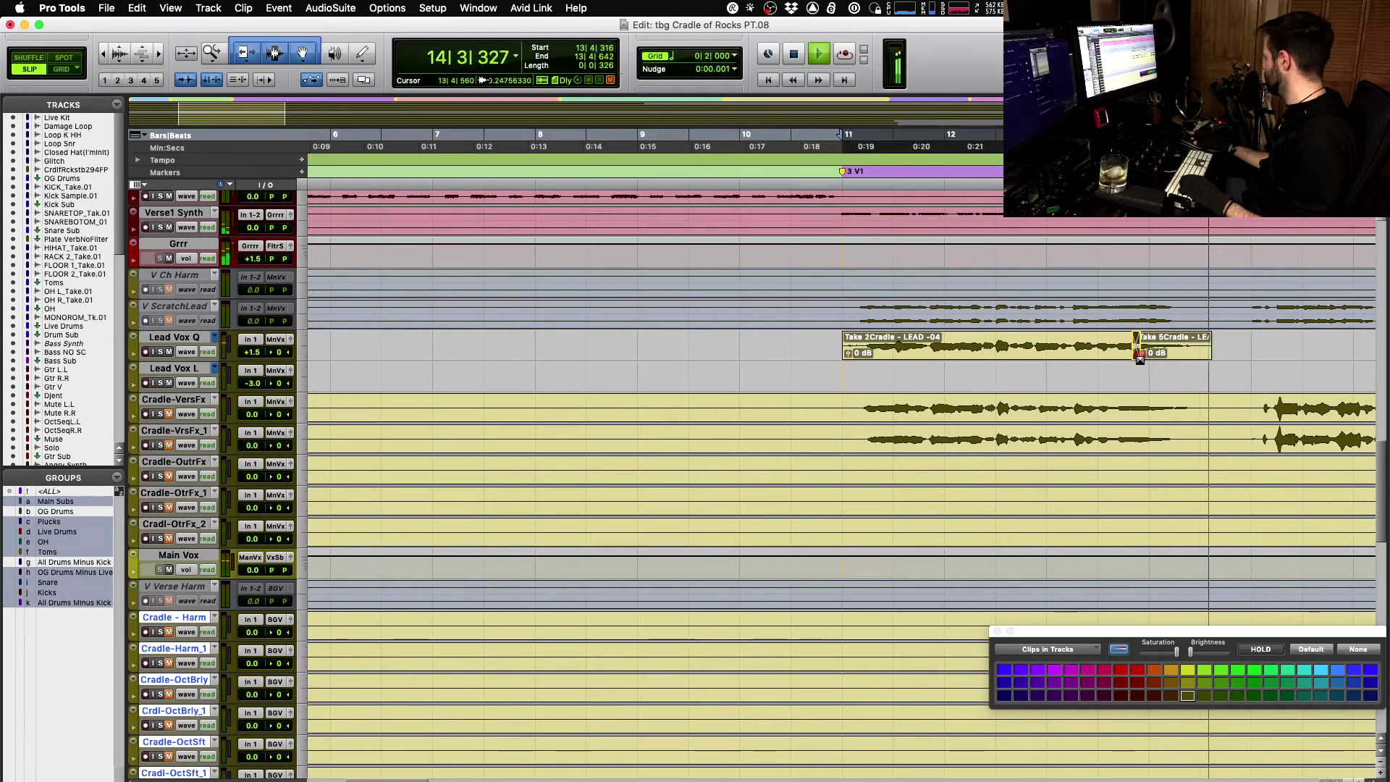
pyautogui.press('space')
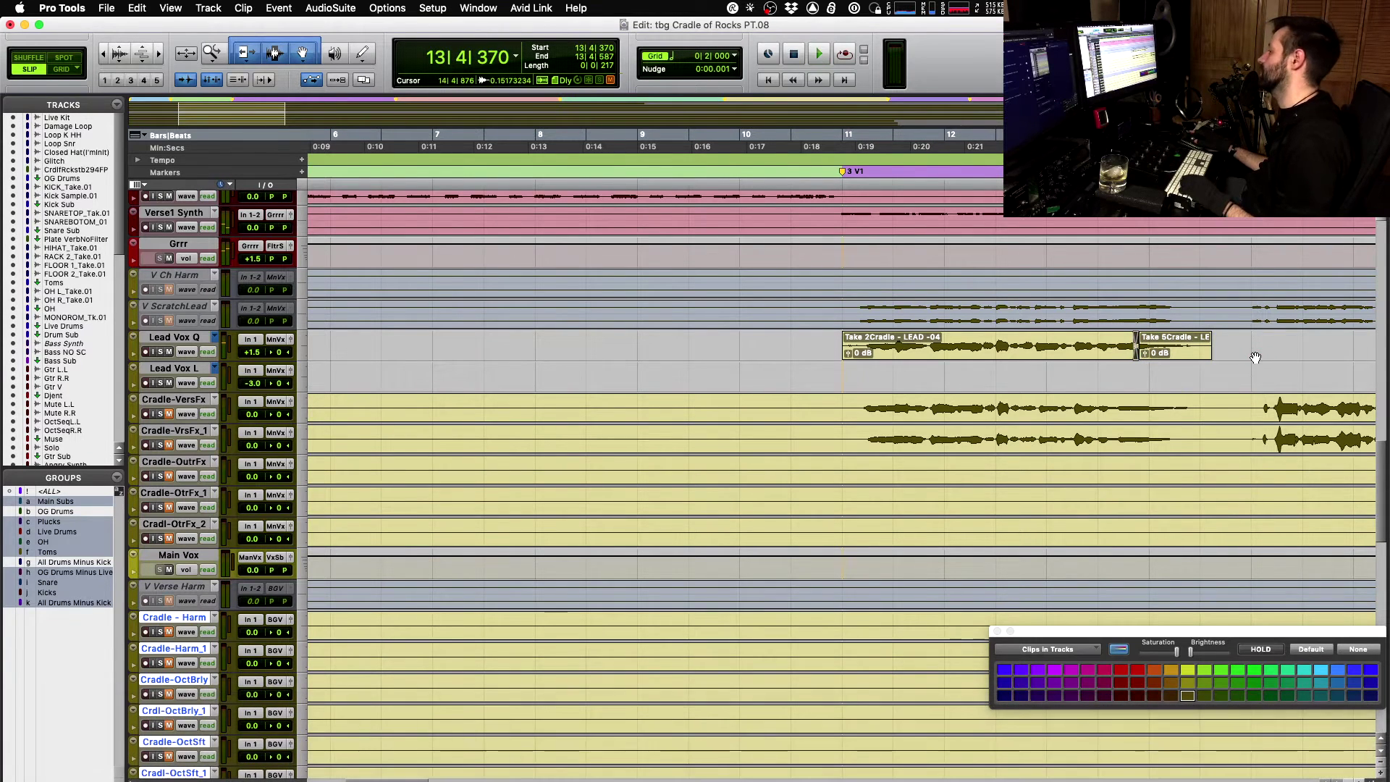
# - Undo the Take 5 ending to check the original Take 2 clip, and redo the splice and crossfade
pyautogui.click(1180, 355)
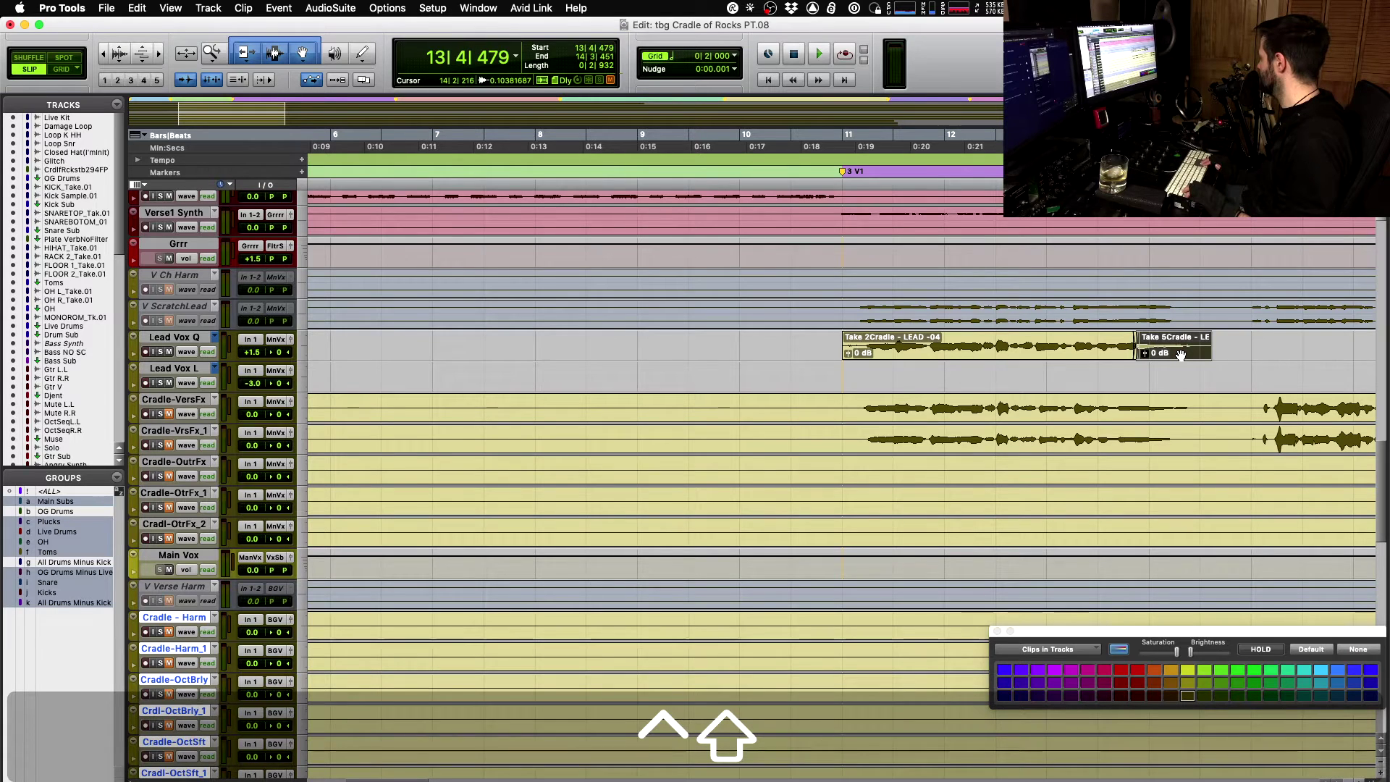
pyautogui.press('super+z')
pyautogui.click(1145, 336)
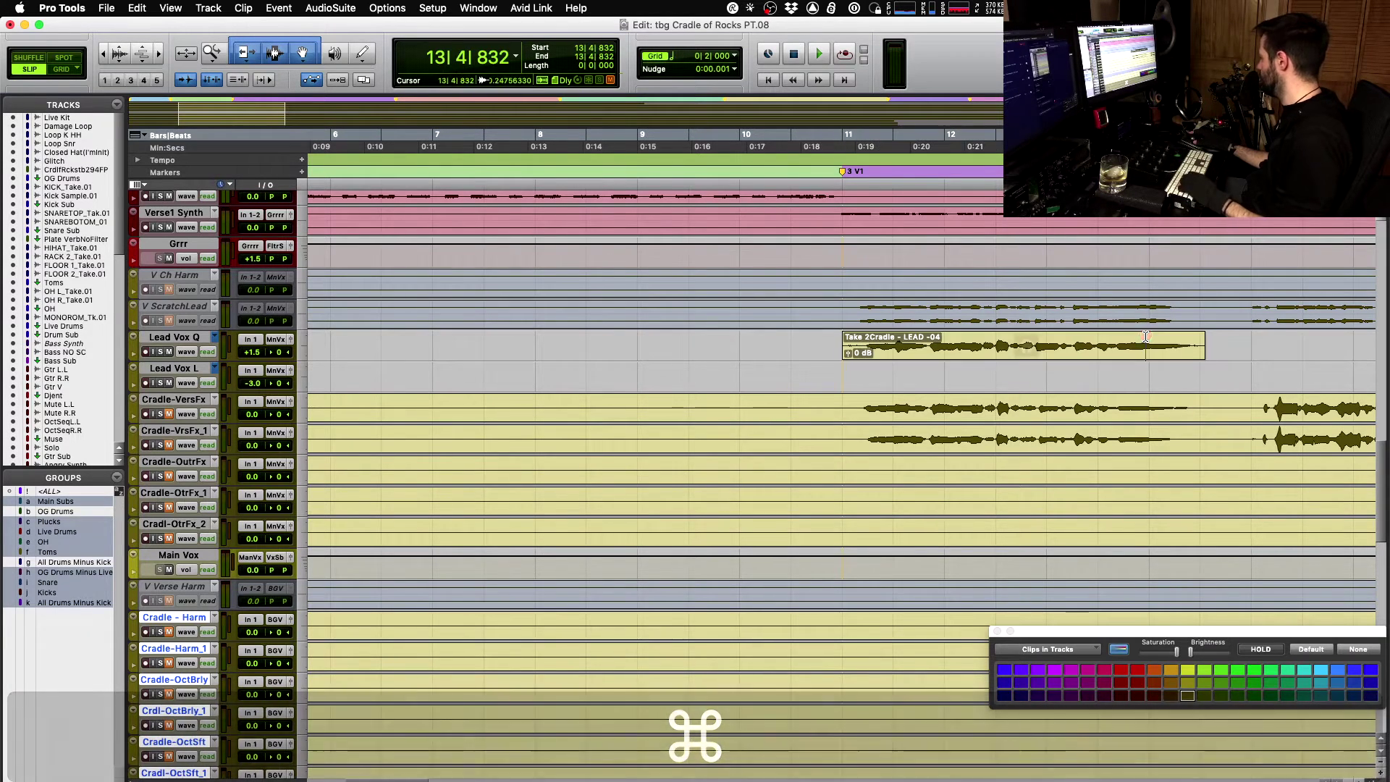
pyautogui.press('super+shift+z')
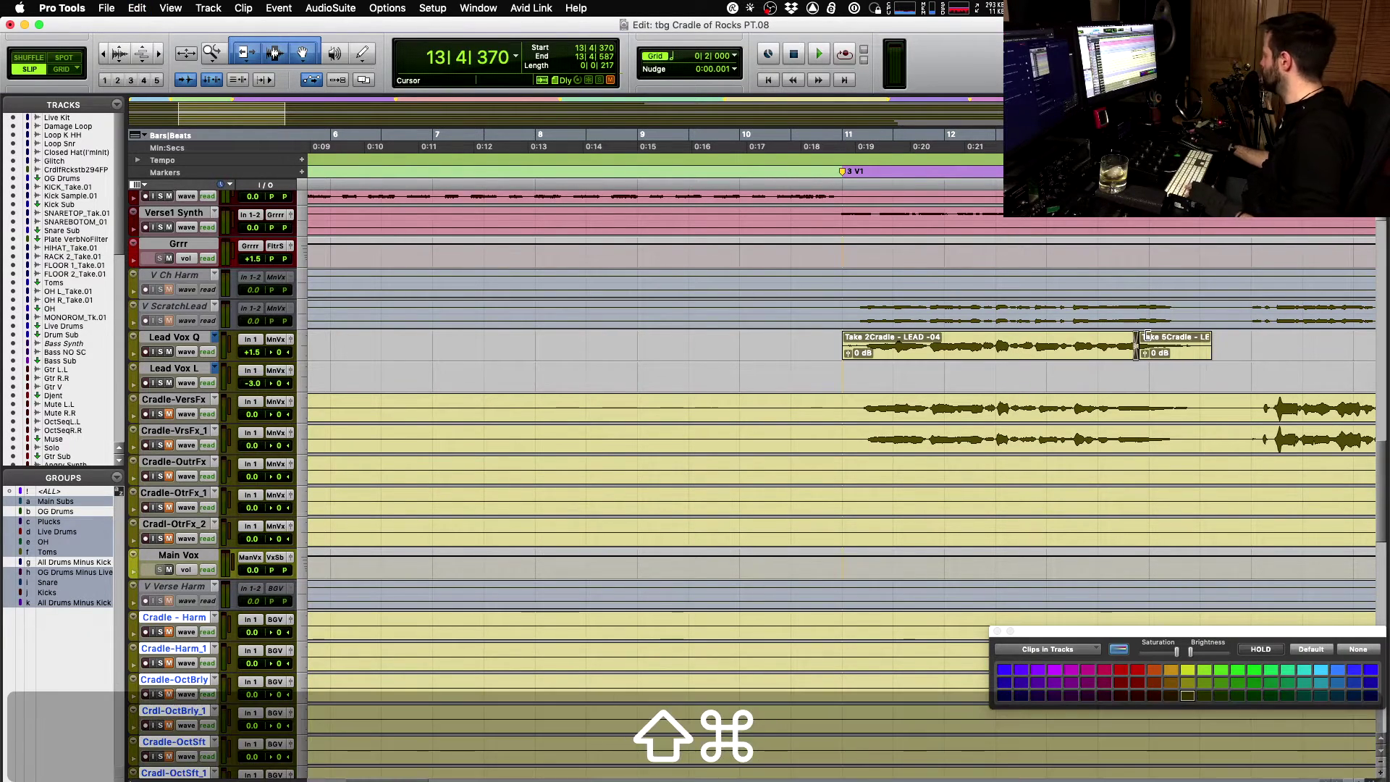
# - Set the clip gain of the short Take 5 clip to +2.0 dB and listen across the join
pyautogui.hscroll(5, 1190, 335)
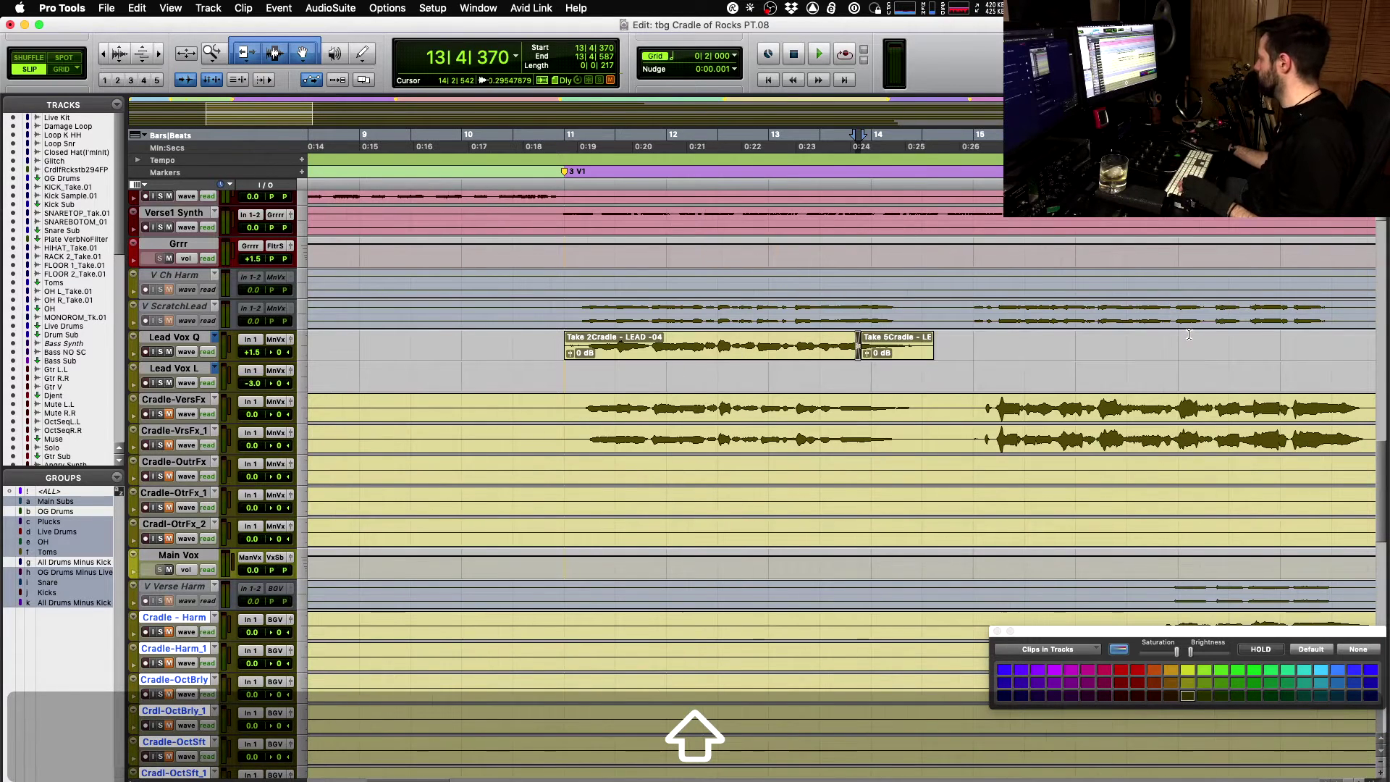
pyautogui.click(967, 327)
pyautogui.hscroll(3, 706, 339)
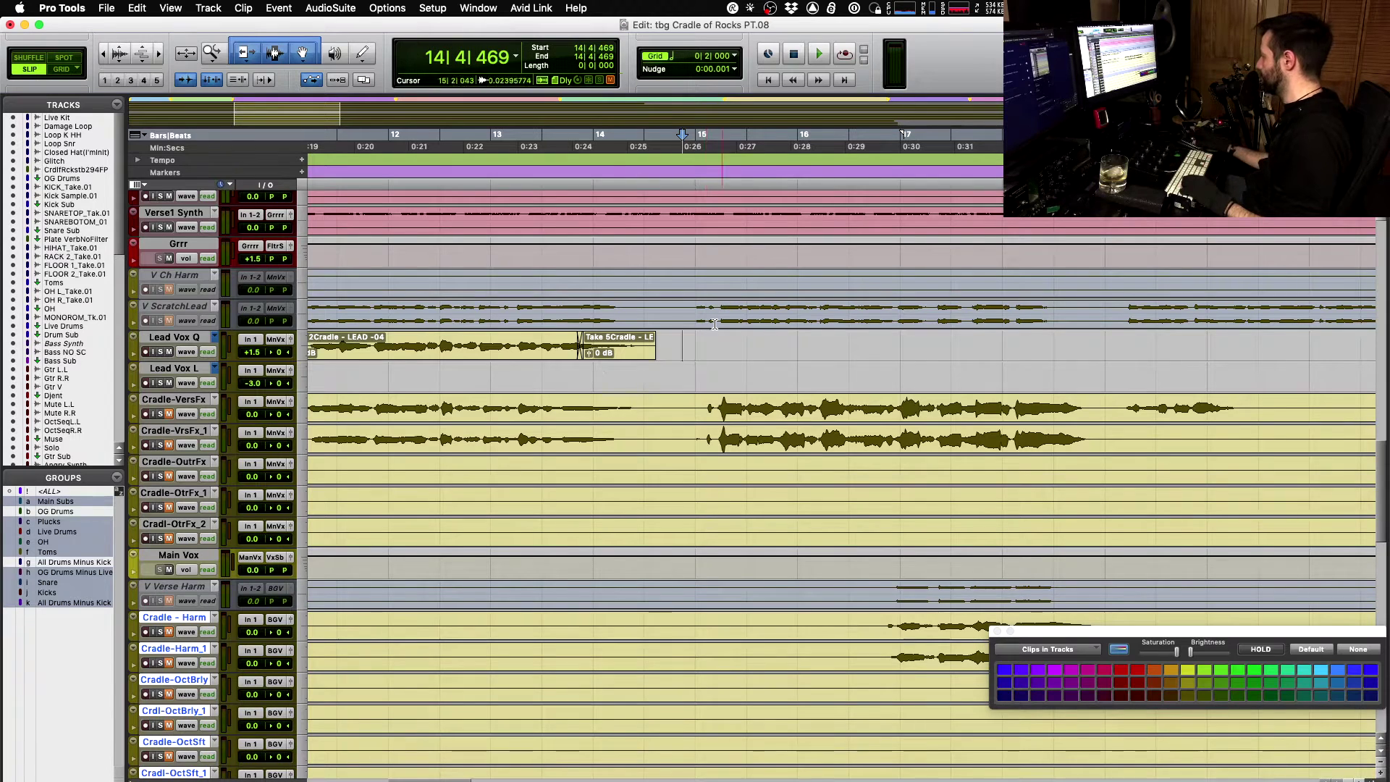
pyautogui.click(597, 357)
pyautogui.hotkey('ctrl', 'shift', 'Down')
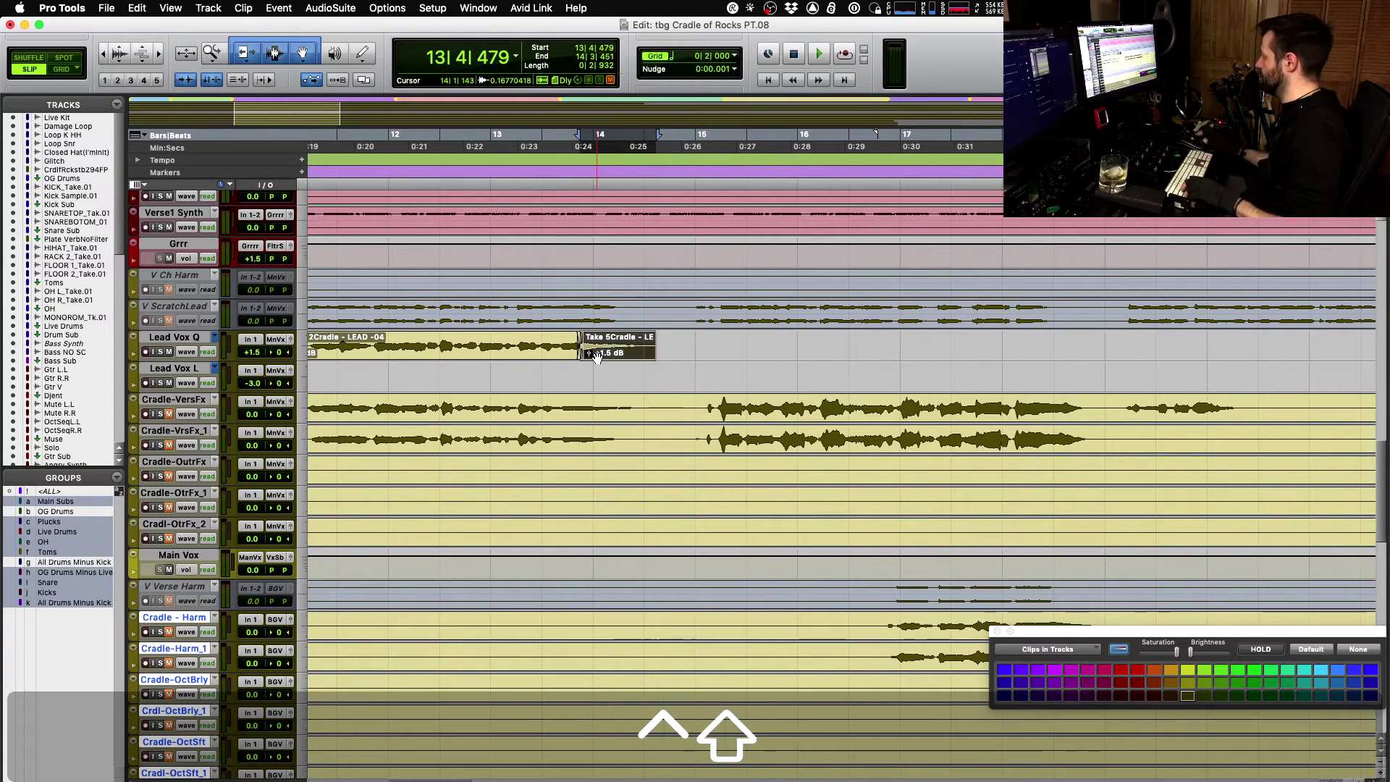
pyautogui.click(511, 338)
pyautogui.press('space')
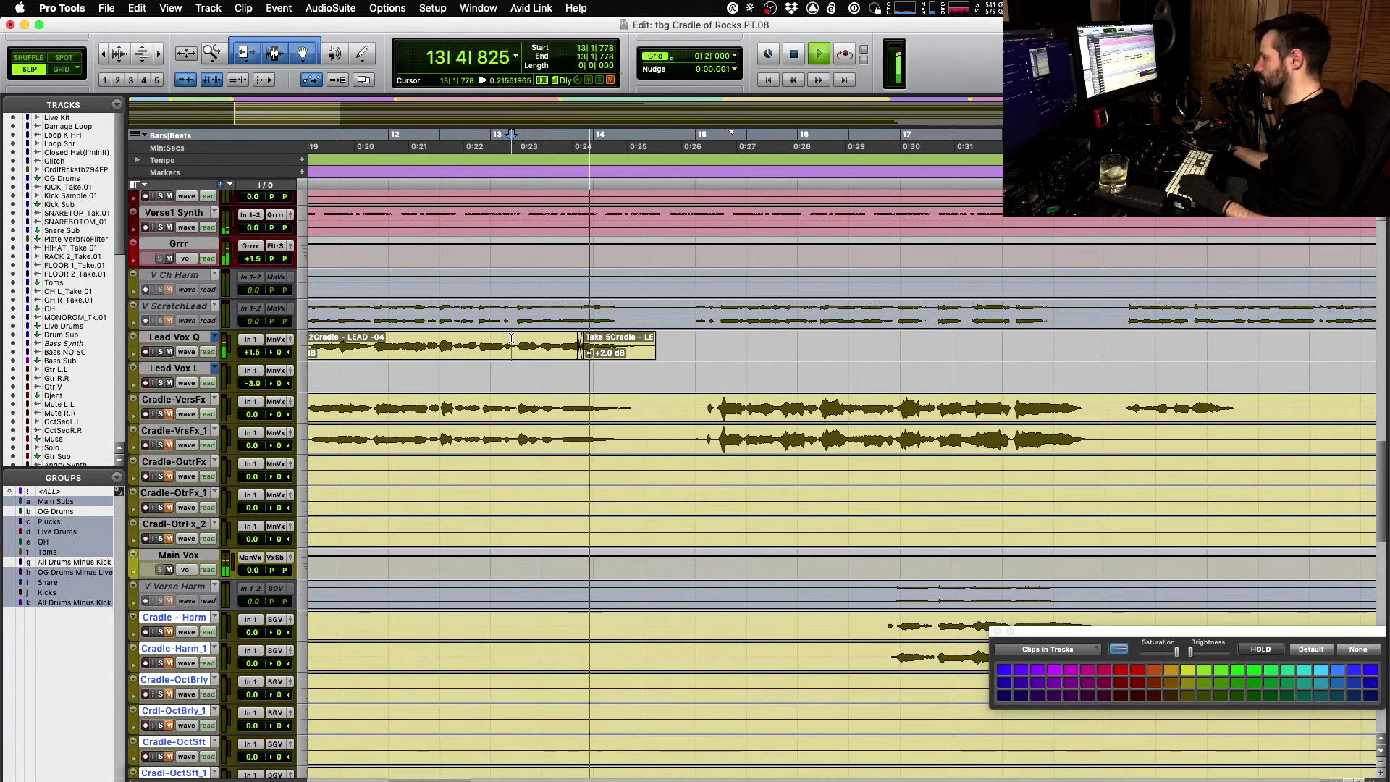
pyautogui.press('space')
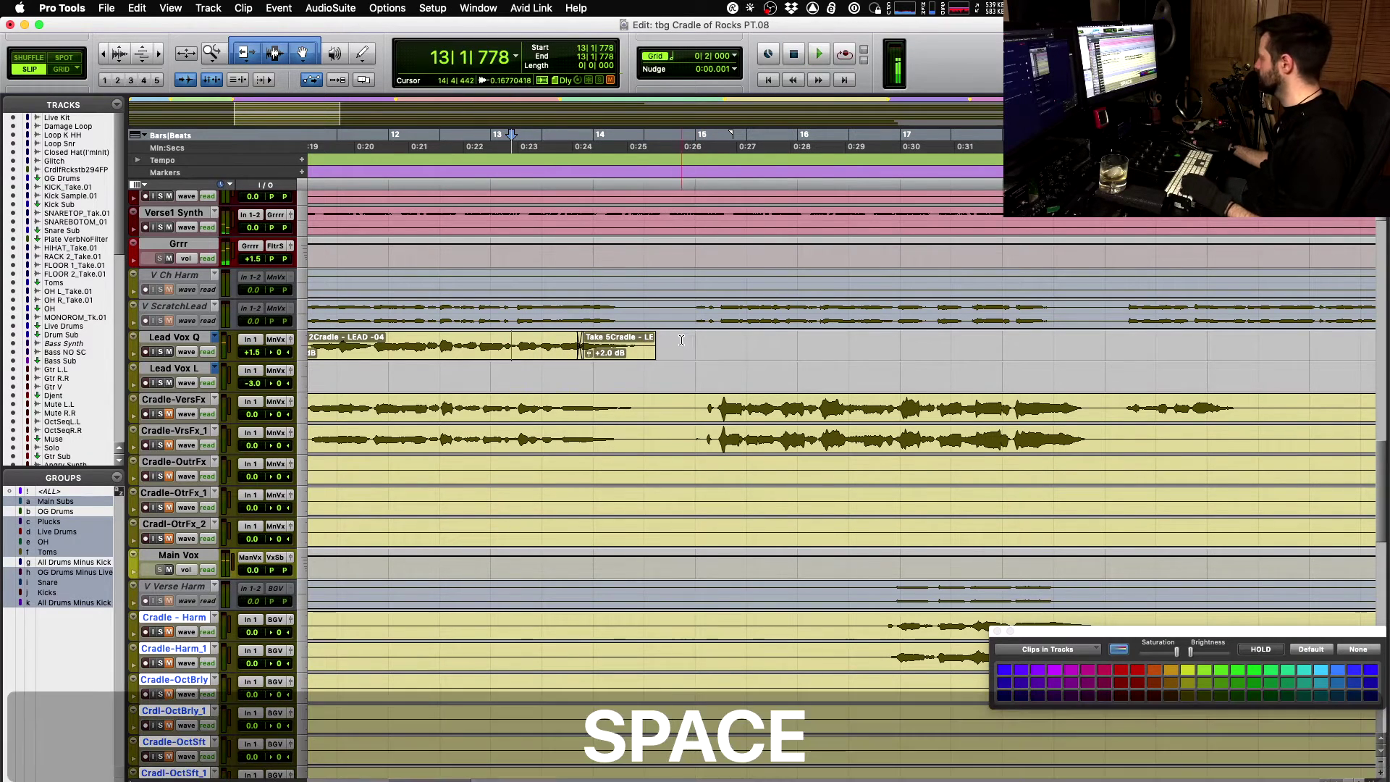
# - Select the next Lead Vox Q phrase from 14|4|577 to 18|3|683, bring in Take 1 and listen to it
pyautogui.click(688, 355)
pyautogui.keyDown('shift'); pyautogui.click(1072, 341); pyautogui.keyUp('shift')
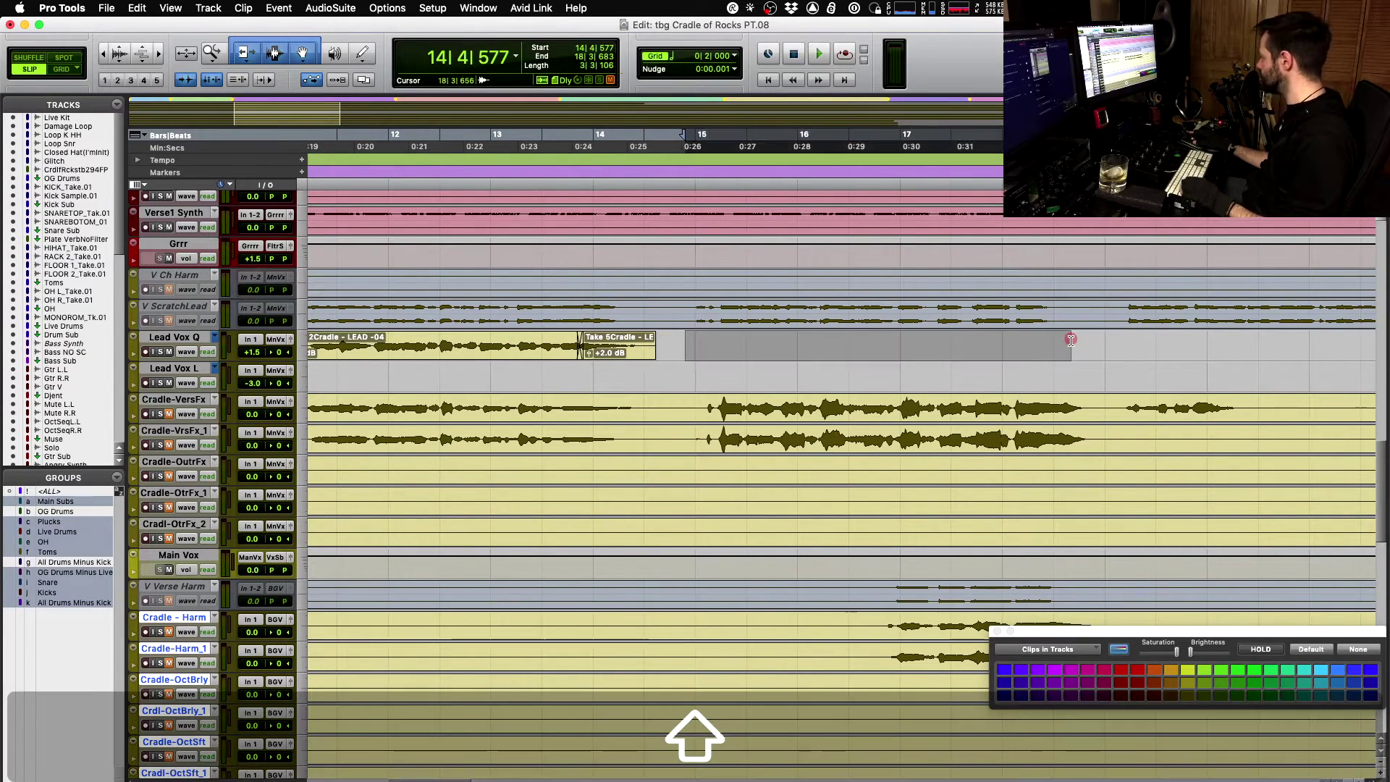
pyautogui.hotkey('ctrl', 'shift', 'Down')
pyautogui.press('space')
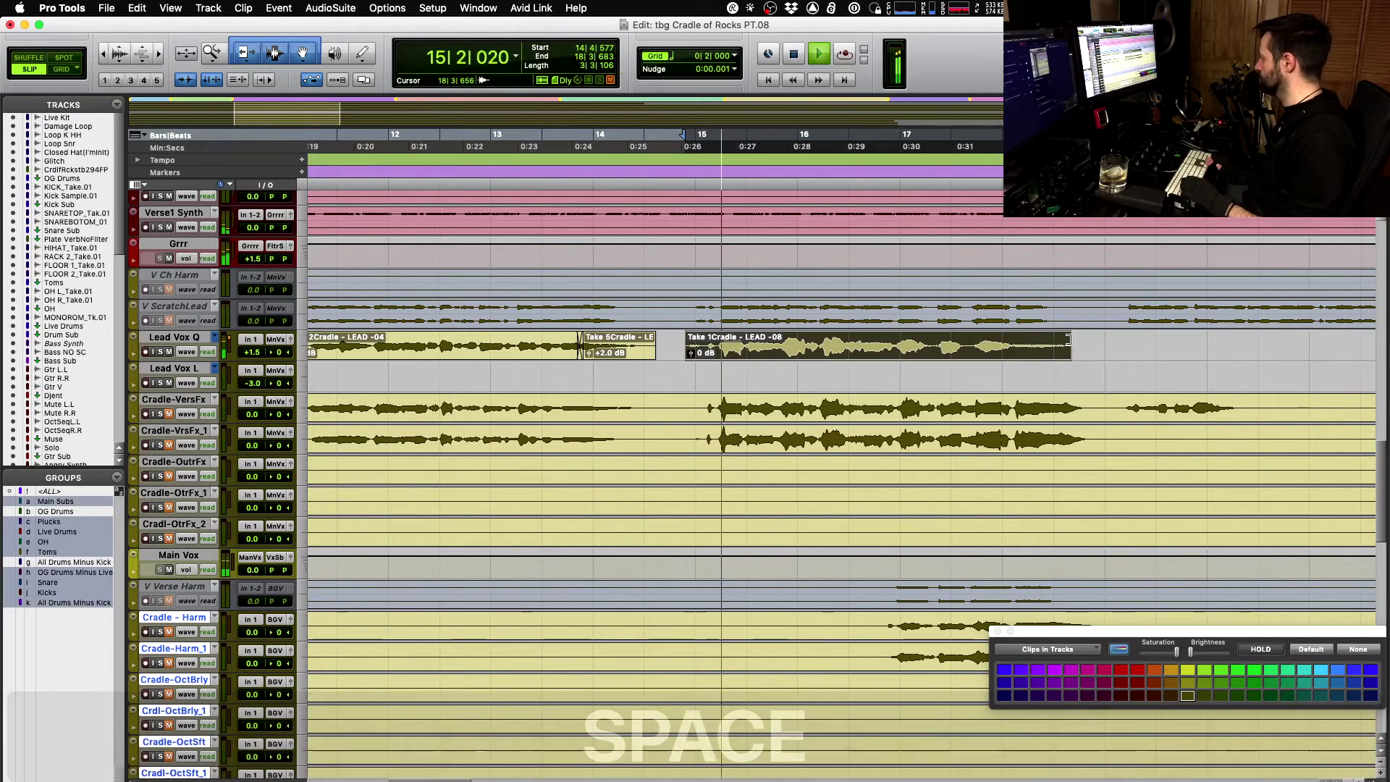
pyautogui.press('space')
pyautogui.press('space')
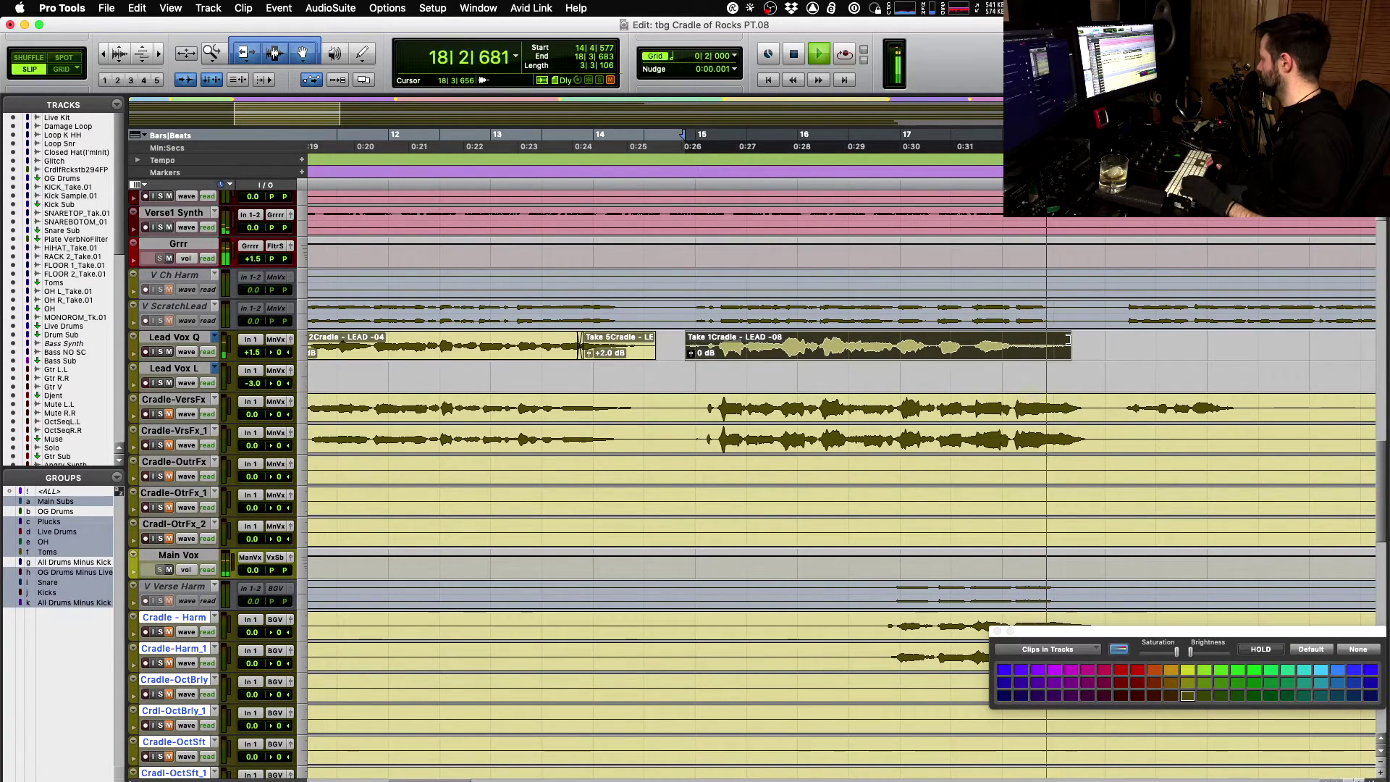
pyautogui.press('space')
# - Audition Take 2 and Take 3 of the lead vocal in the second phrase
pyautogui.press('shift+super+Down')
pyautogui.press('space')
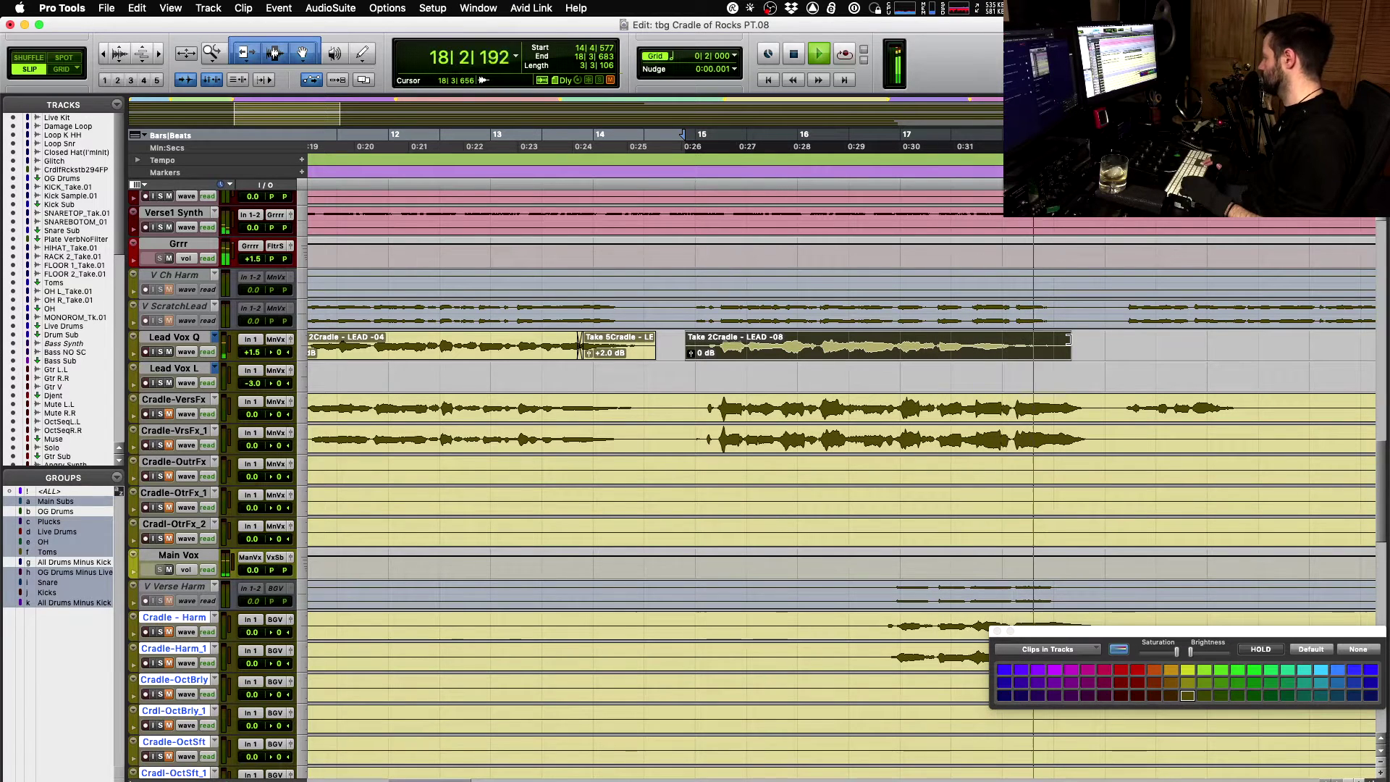
pyautogui.press('space')
pyautogui.press('shift+super+Down')
pyautogui.press('space')
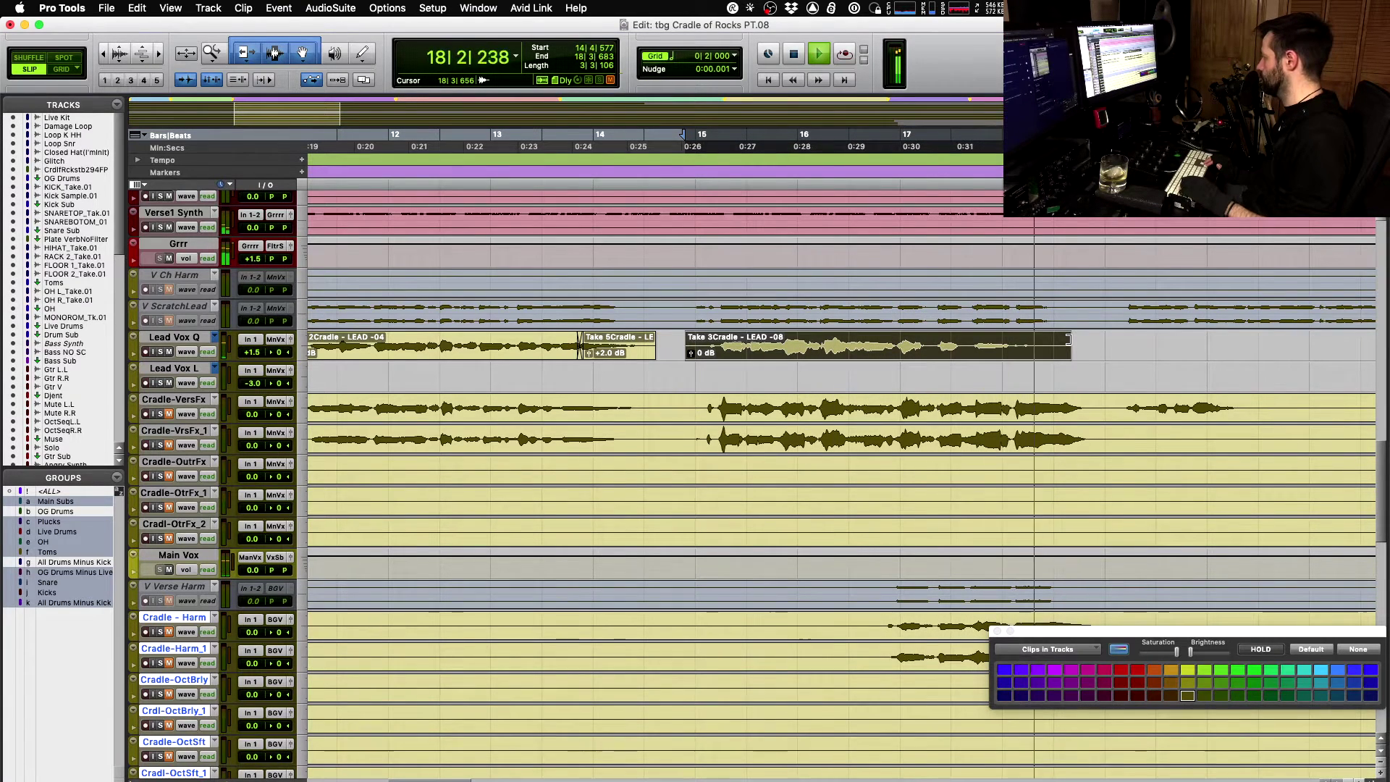
pyautogui.press('space')
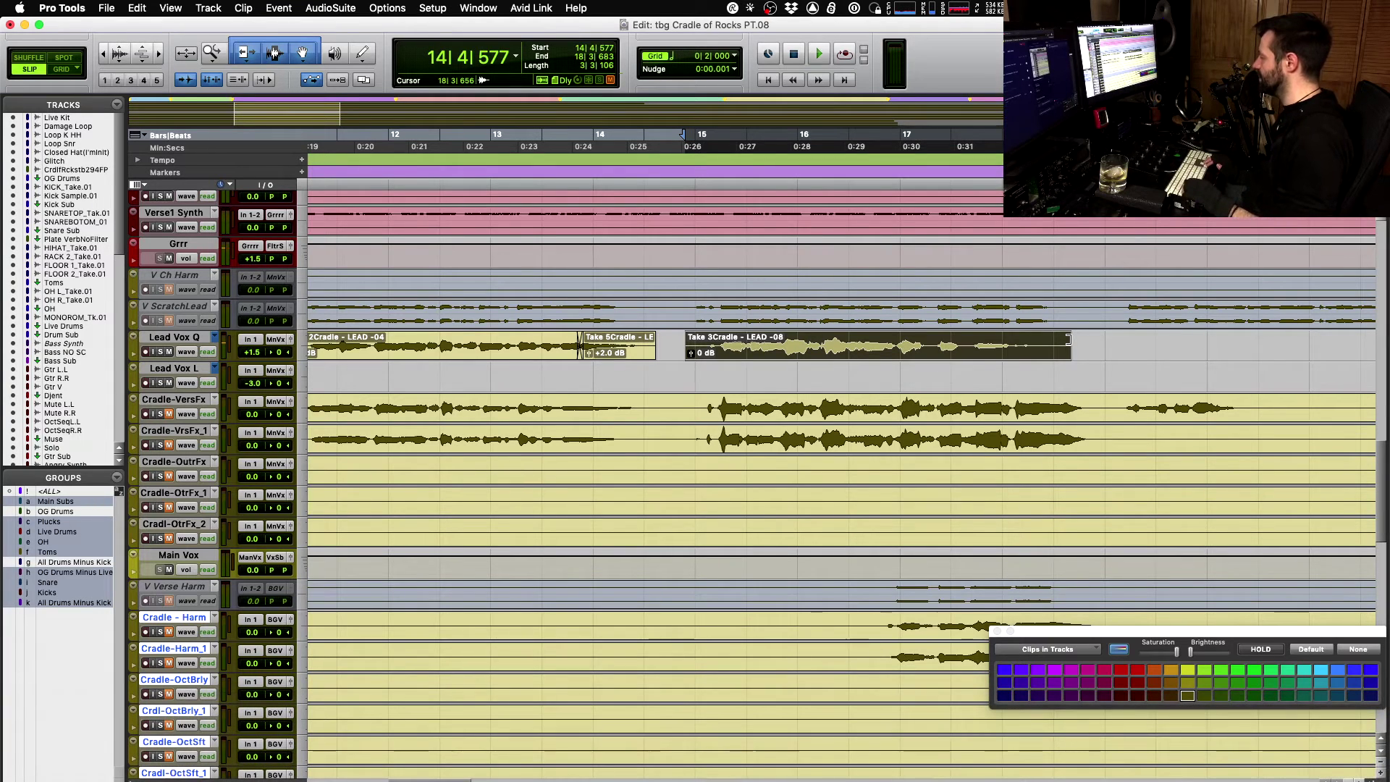
# - Audition Take 4 and Take 5 of the lead vocal in the second phrase
pyautogui.press('shift+super')
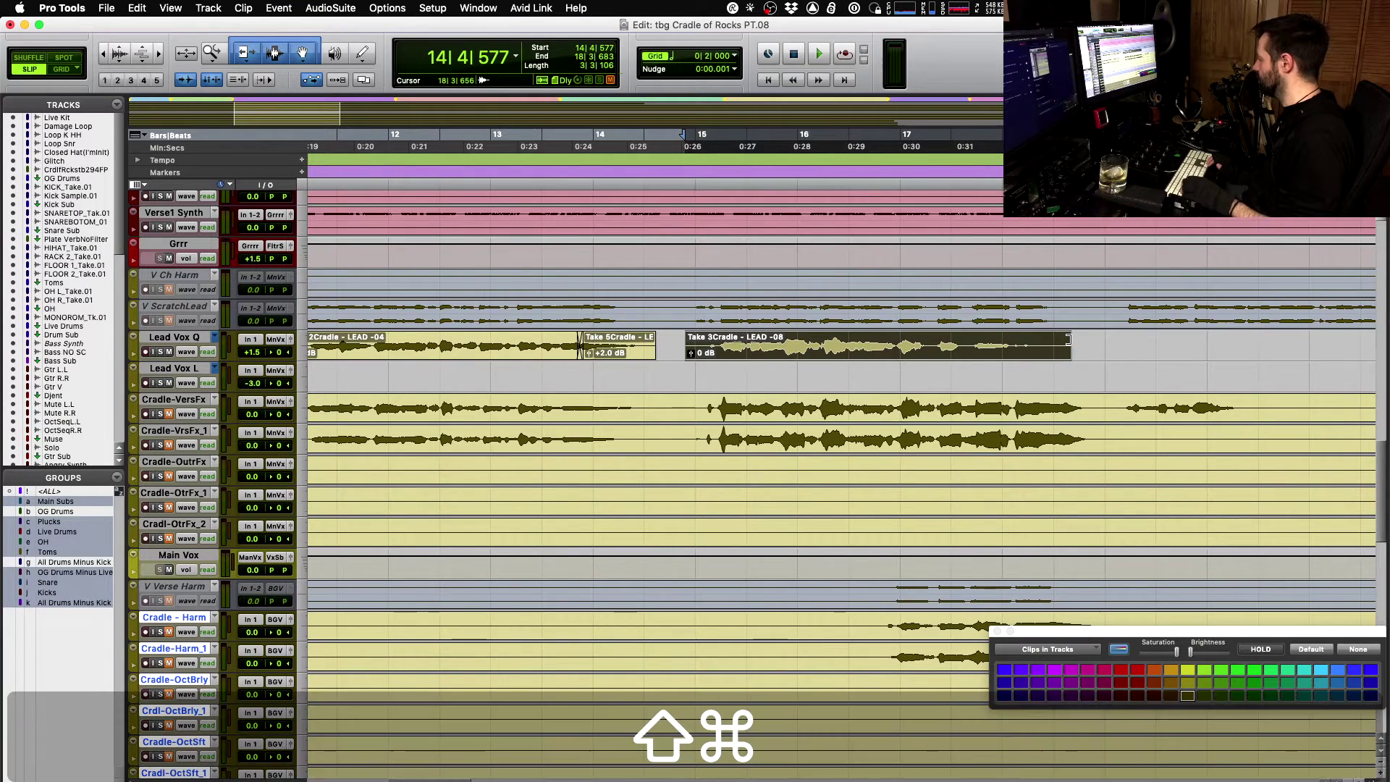
pyautogui.press('shift+super+Down')
pyautogui.press('space')
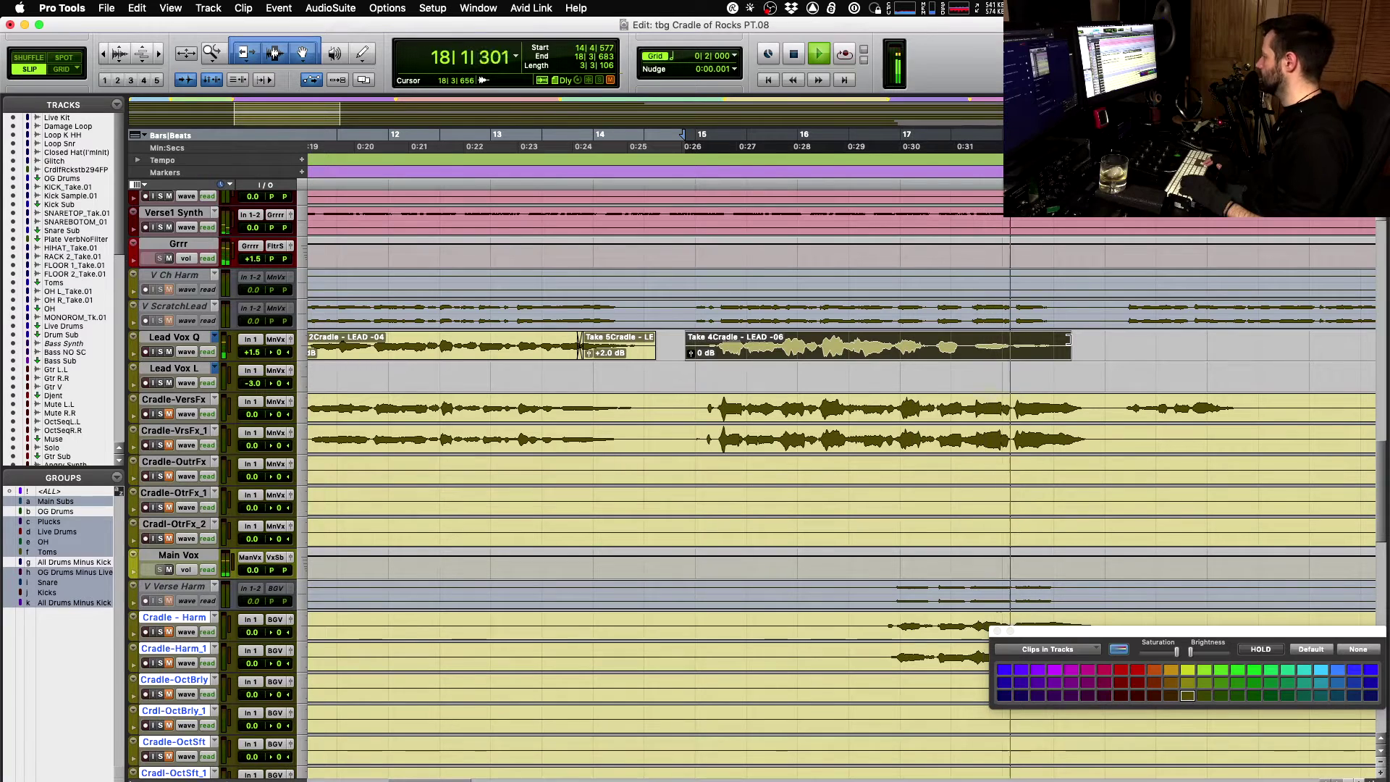
pyautogui.press('space')
pyautogui.press('super+shift+Down')
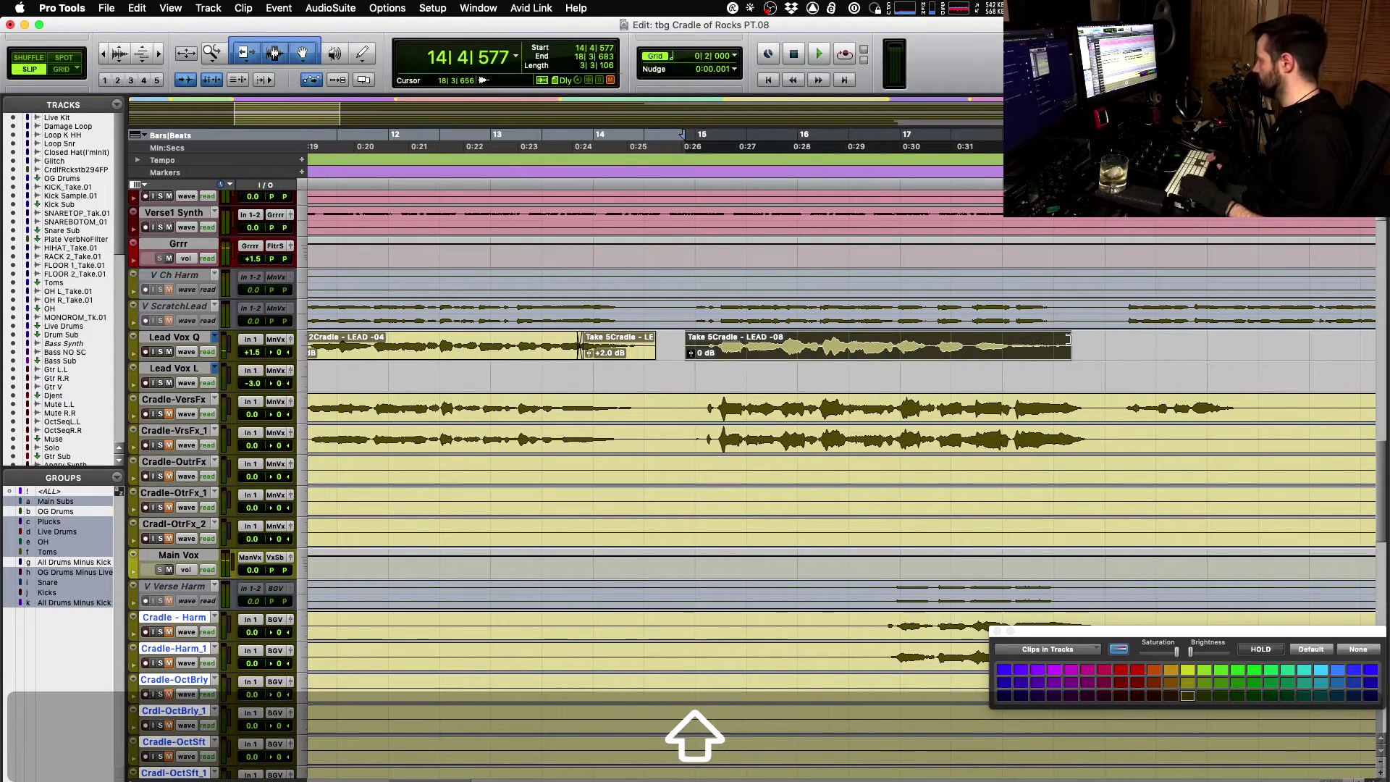
pyautogui.press('space')
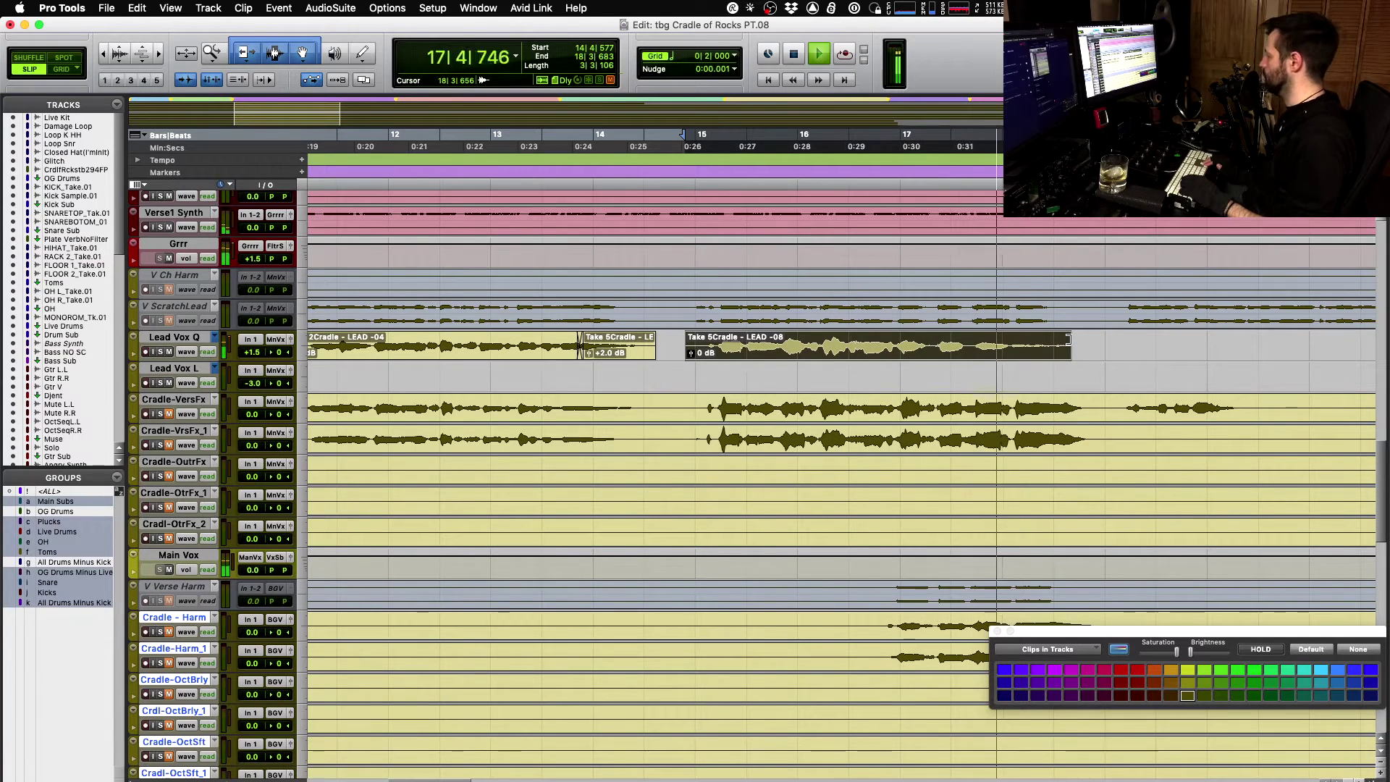
pyautogui.press('space')
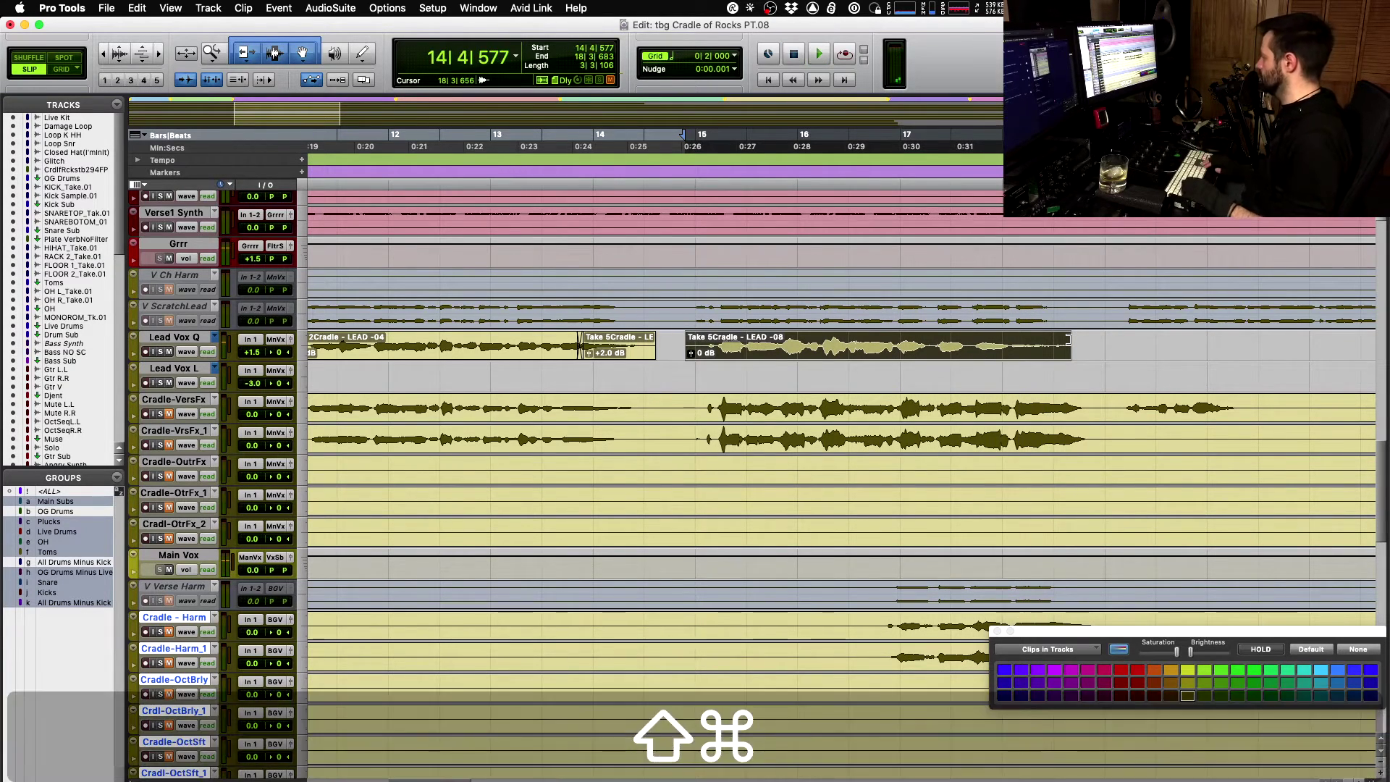
# - Bring Take 4 back into the second Lead Vox Q phrase and listen to it again
pyautogui.press('super+shift+Up')
pyautogui.press('space')
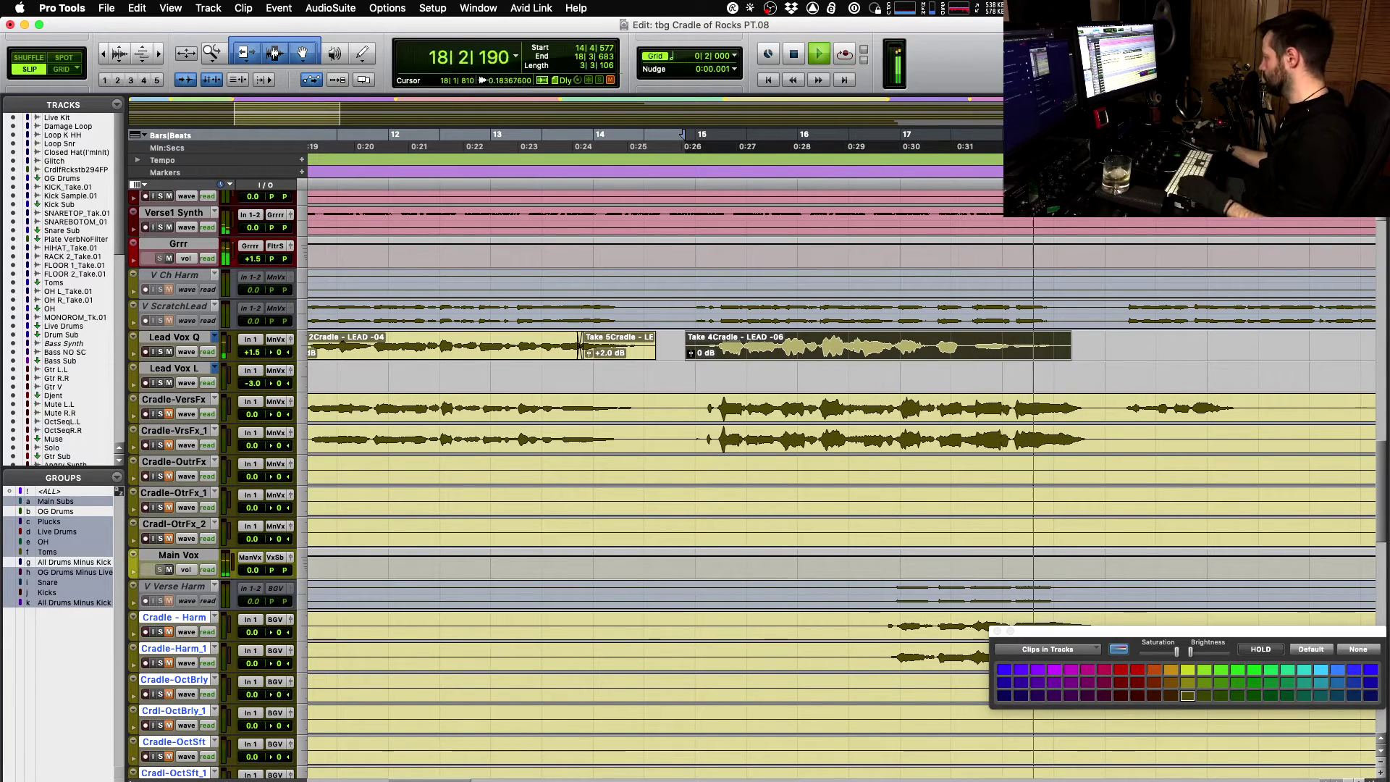
pyautogui.press('space')
# - Listen to Take 4 in context from 13|1|914 in the previous phrase, and replay it from 15|4|187
pyautogui.hscroll(5, 829, 331)
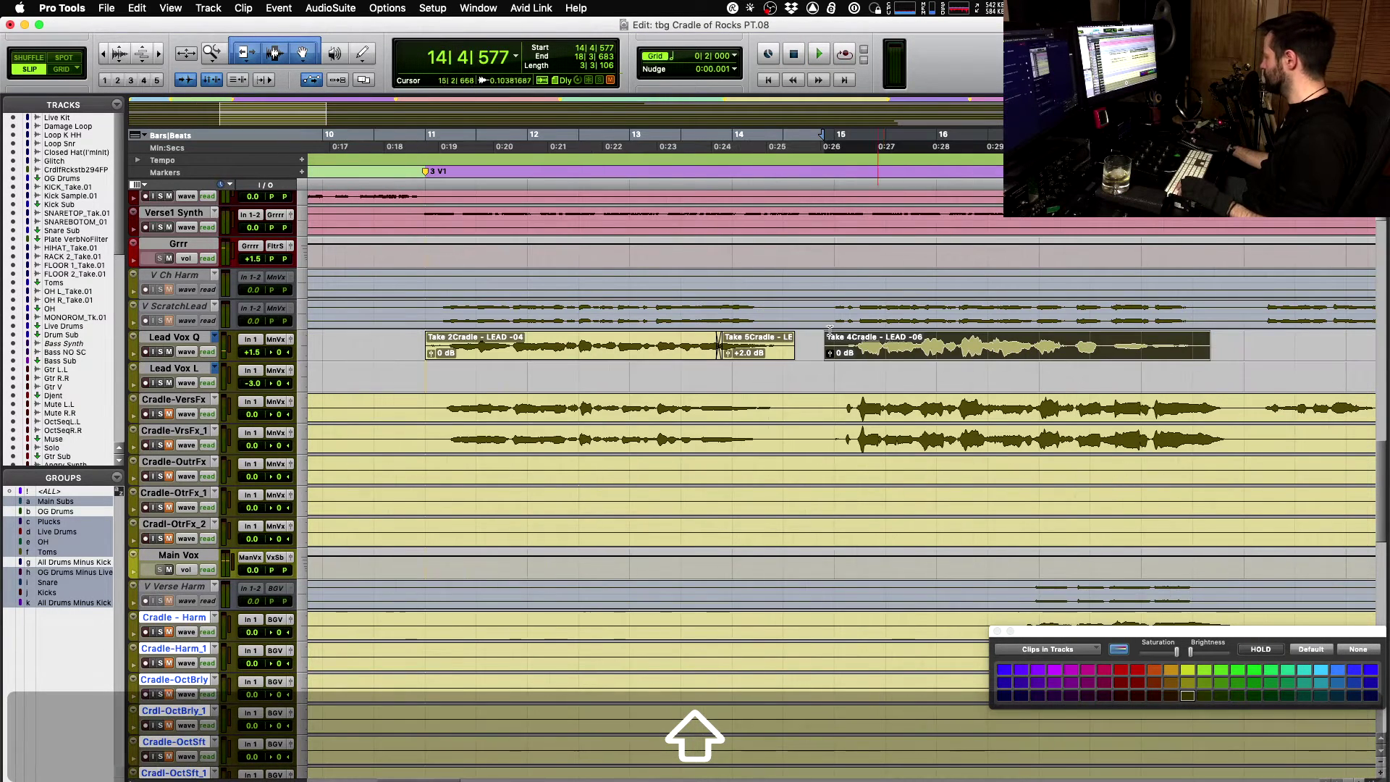
pyautogui.click(654, 339)
pyautogui.press('space')
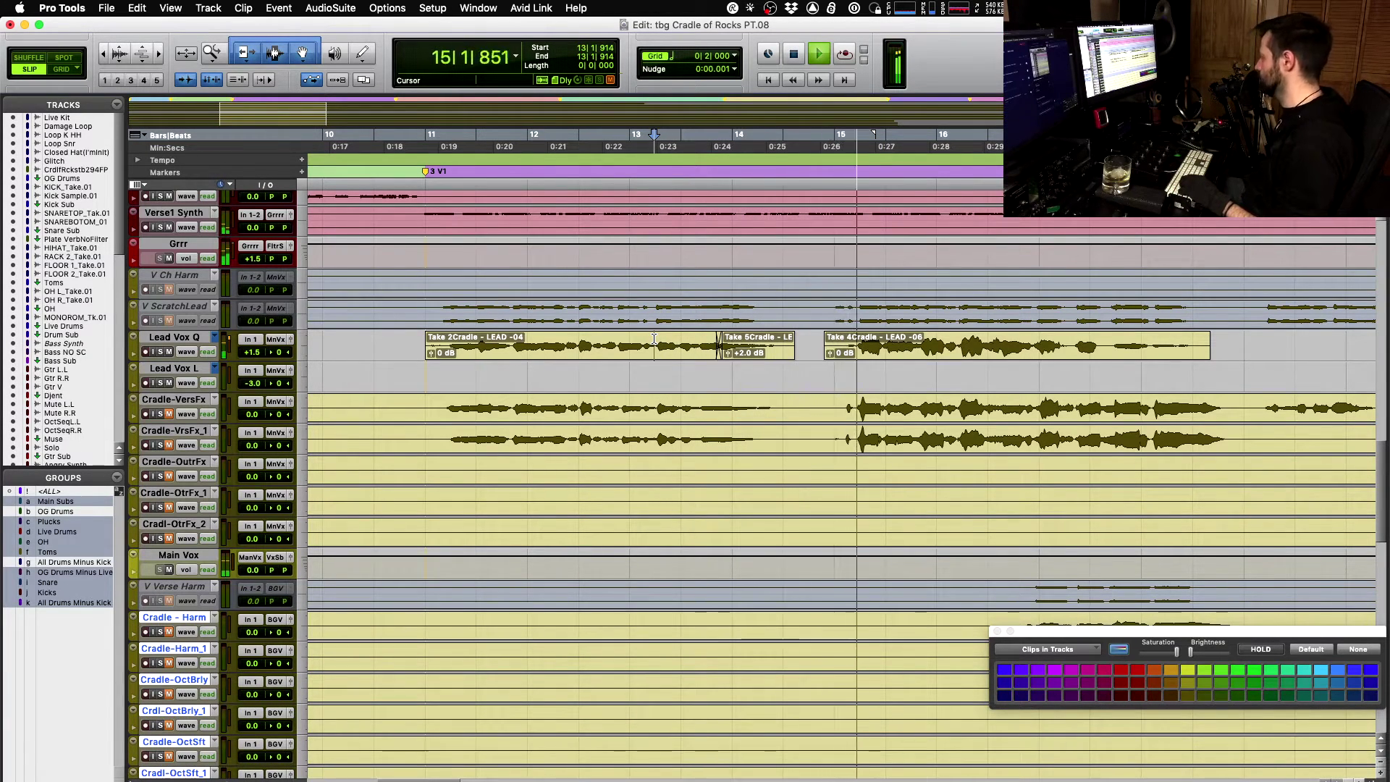
pyautogui.press('shift')
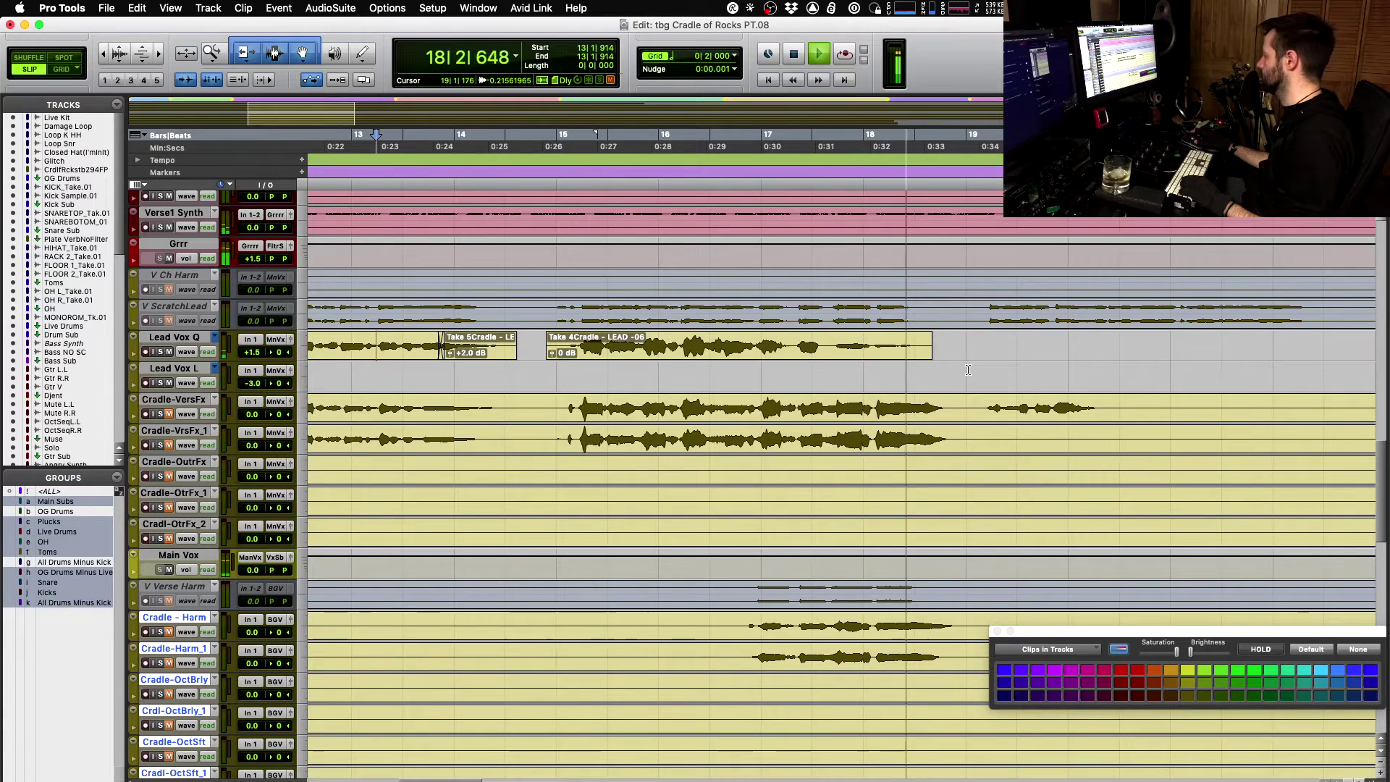
pyautogui.press('space')
pyautogui.click(638, 339)
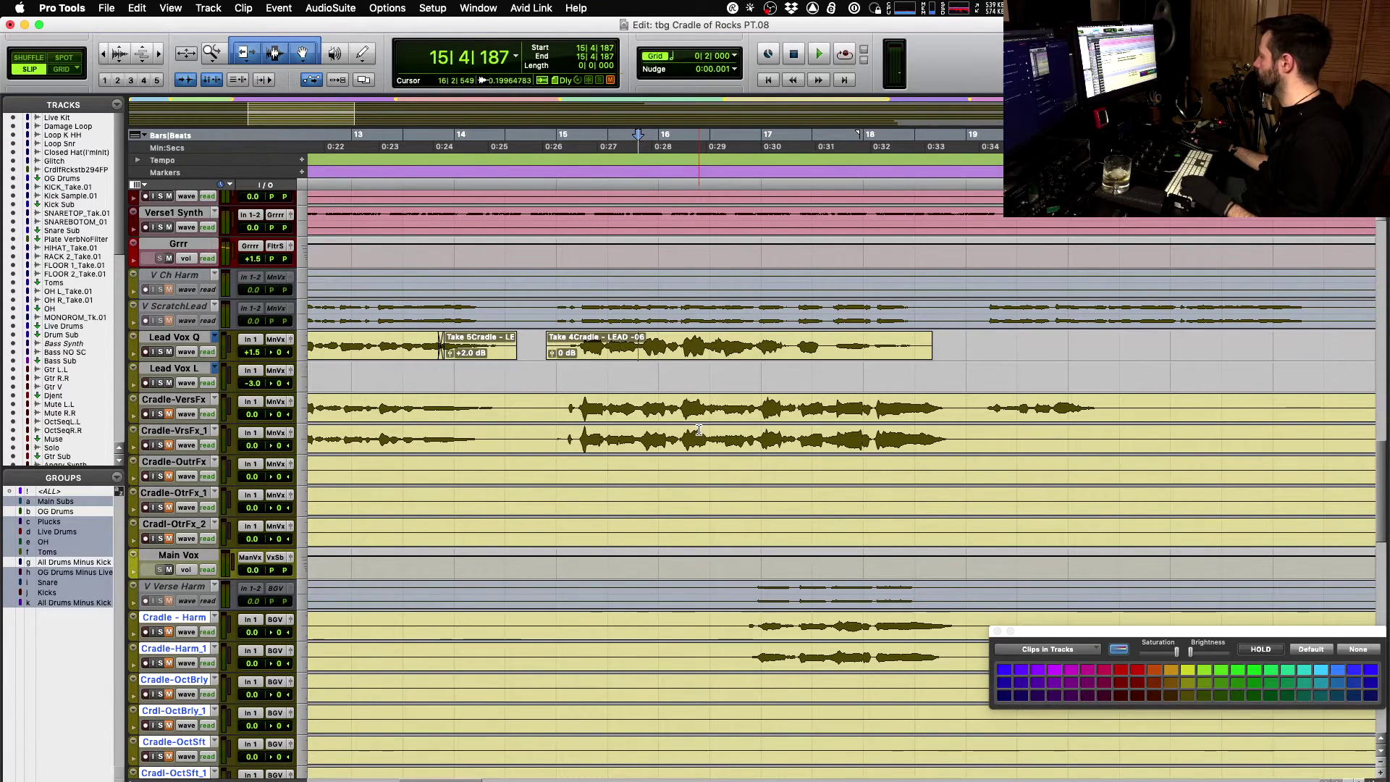
pyautogui.press('space')
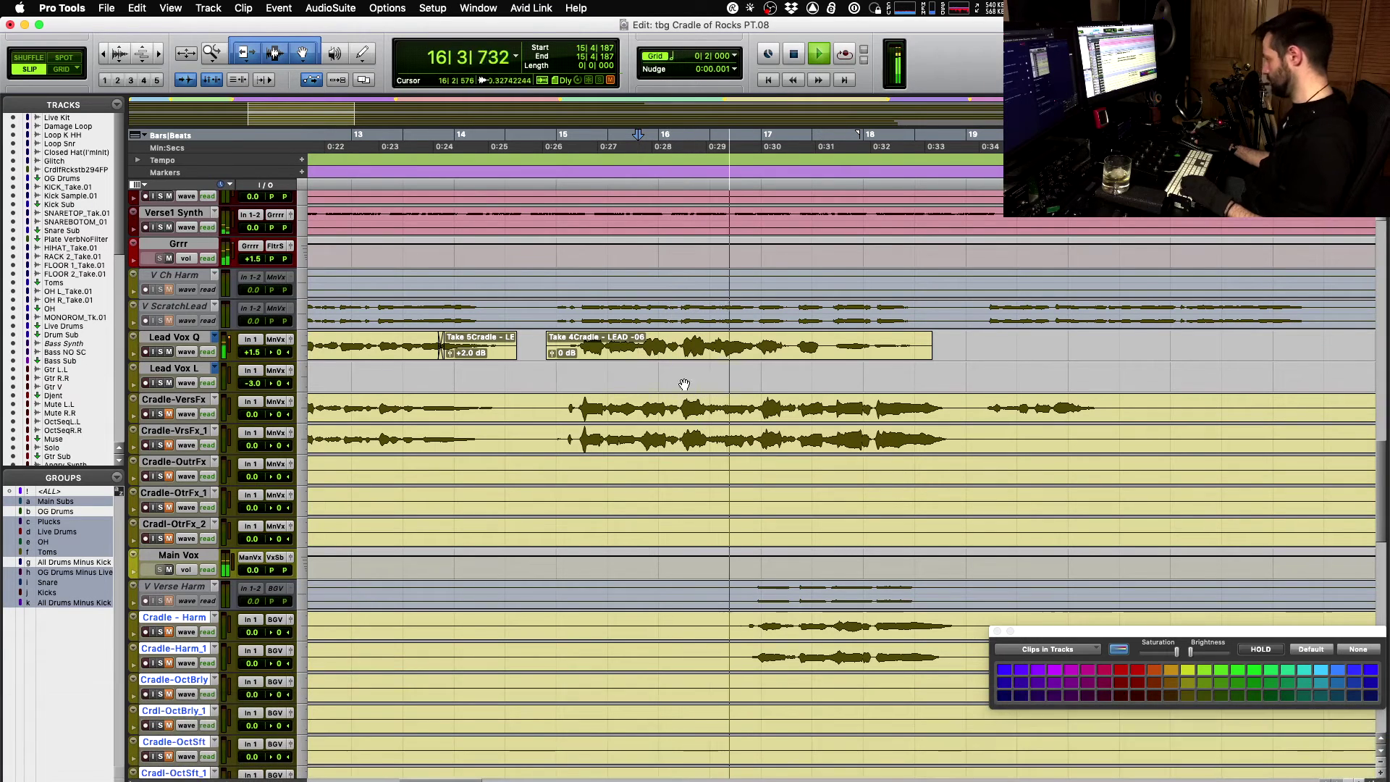
pyautogui.press('space')
# - Switch the second phrase to Take 3 and listen to it alone and with a lead-in from 13|3|162
pyautogui.click(585, 352)
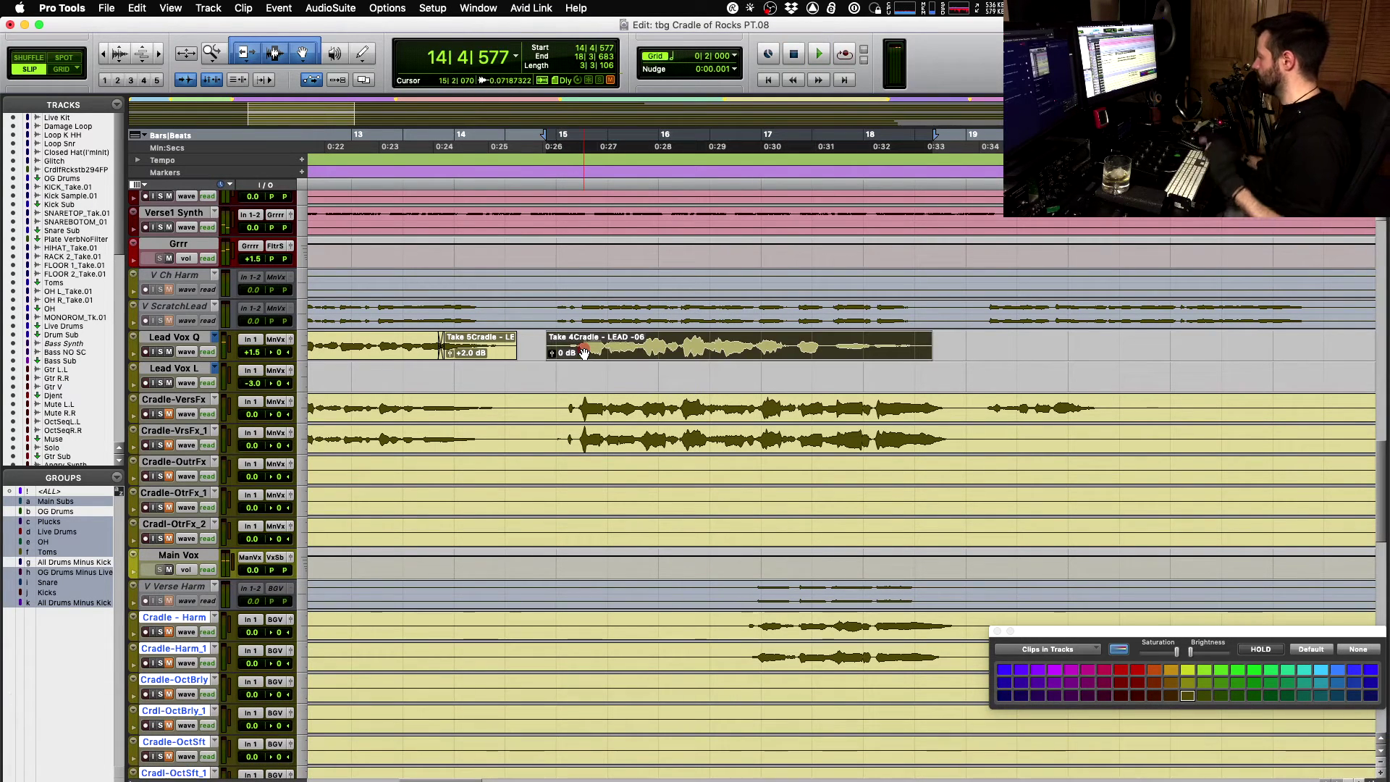
pyautogui.press('shift+super+Down')
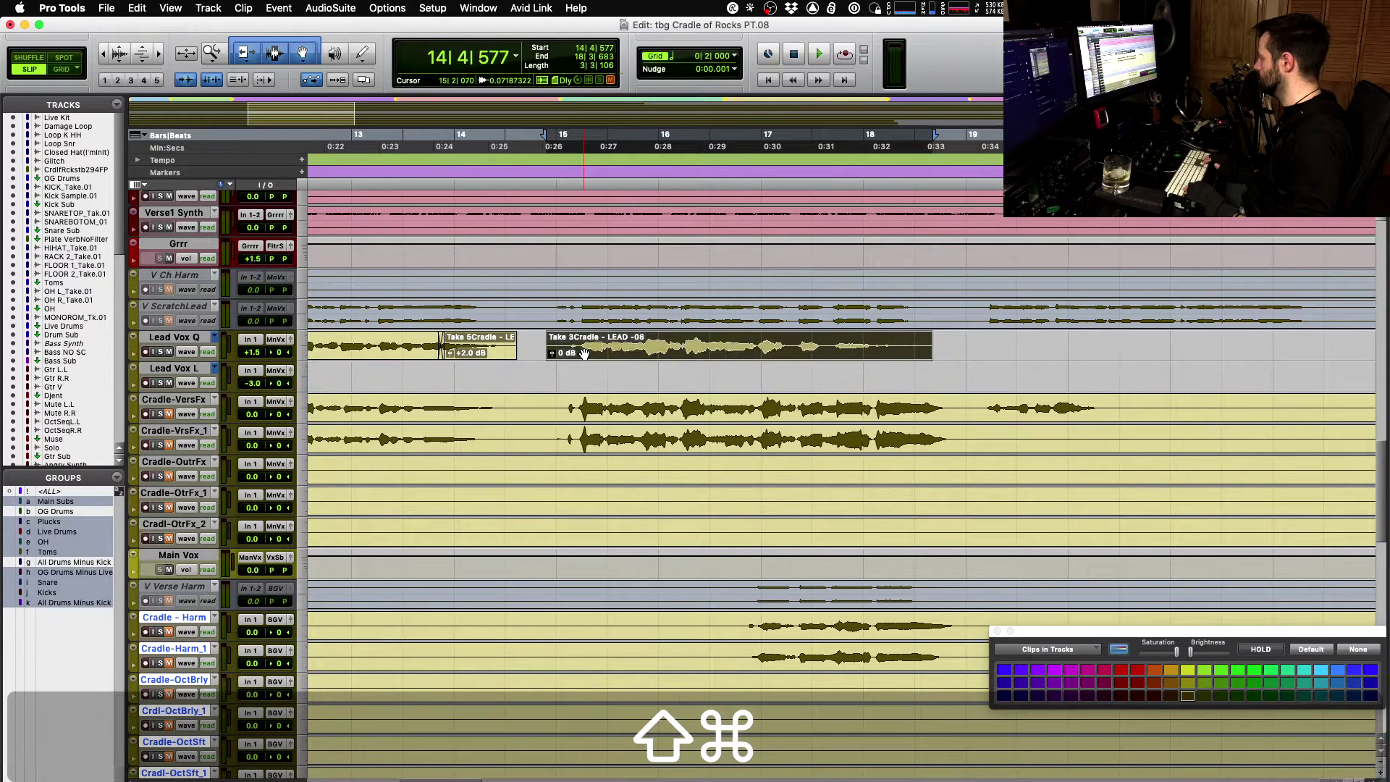
pyautogui.press('shift+super+Up')
pyautogui.press('space')
pyautogui.press('space')
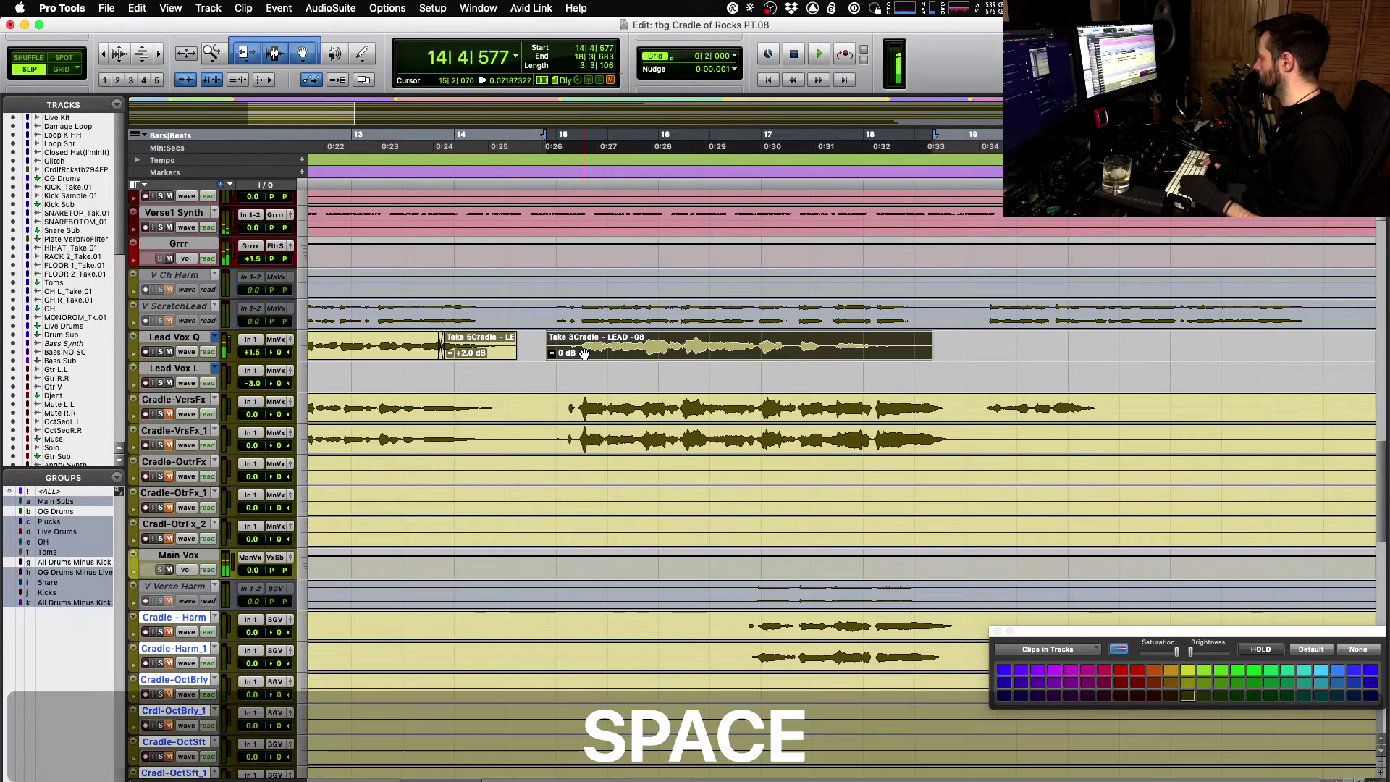
pyautogui.press('space')
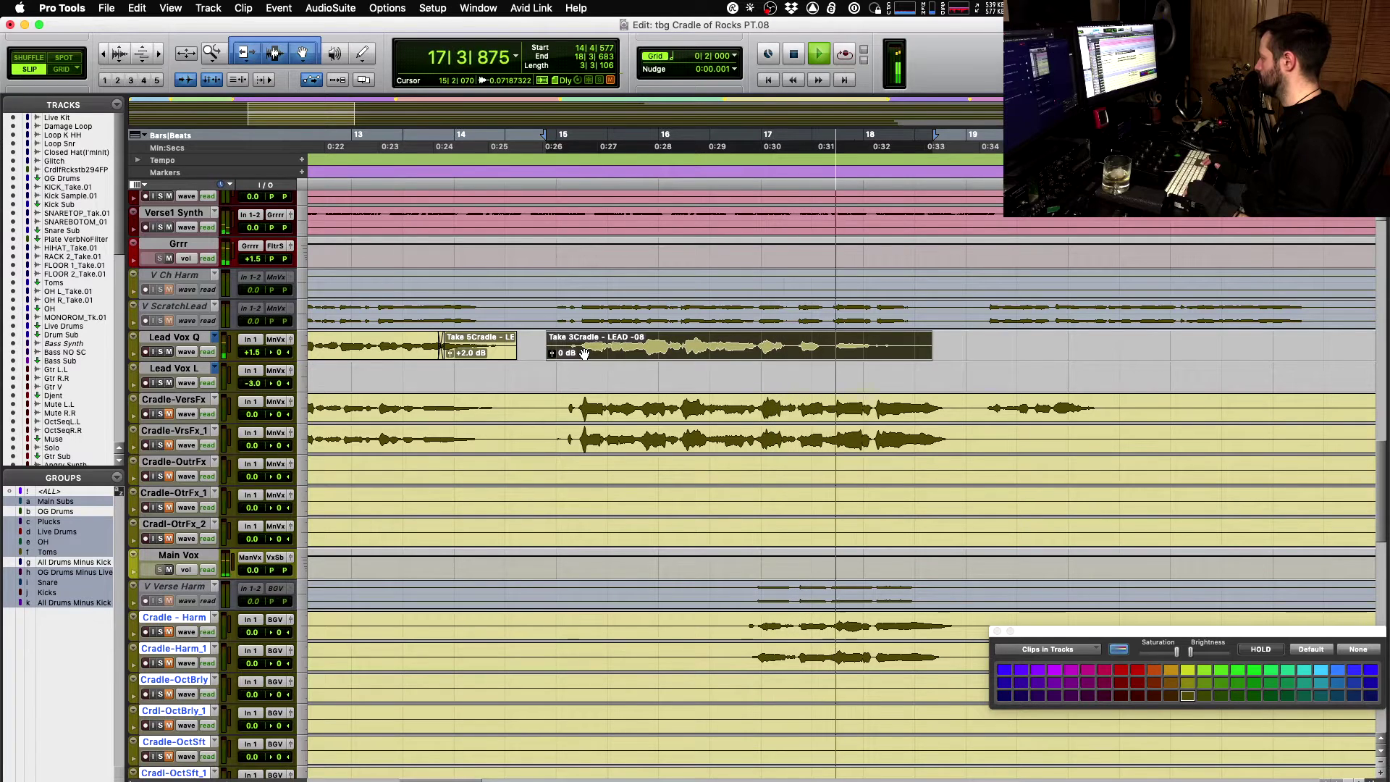
pyautogui.press('space')
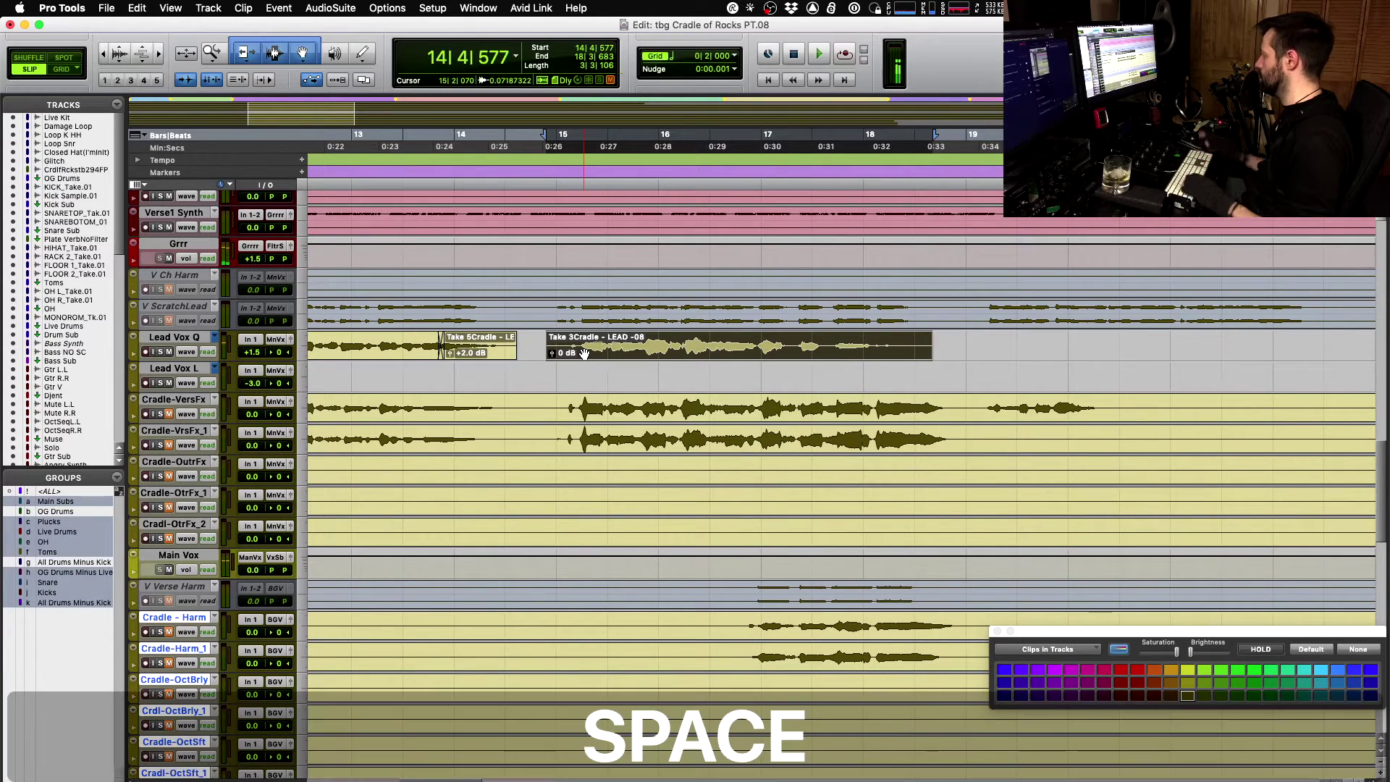
pyautogui.click(408, 345)
pyautogui.press('space')
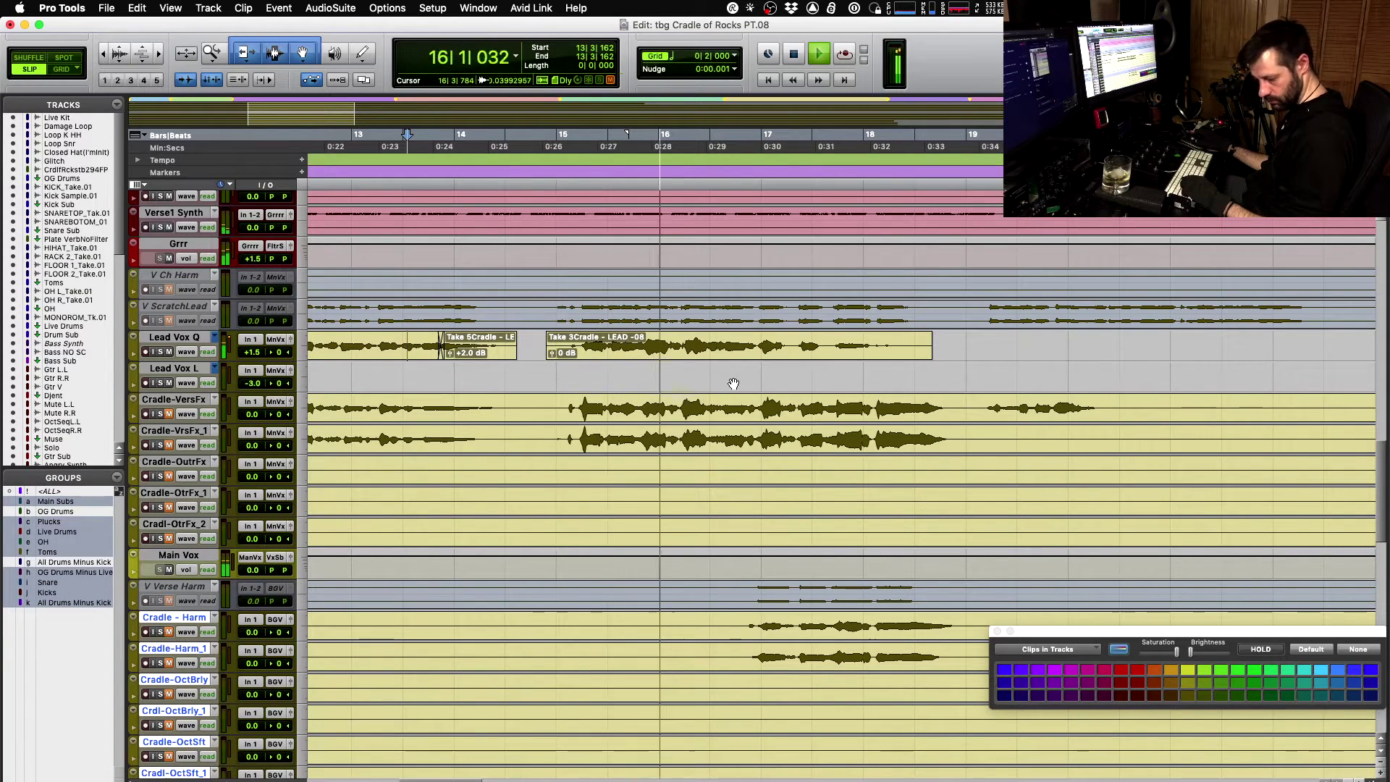
pyautogui.press('space')
# - Replace the second phrase with Take 5 and listen through it
pyautogui.click(710, 351)
pyautogui.press('shift+super+Down')
pyautogui.press('shift+super+Down')
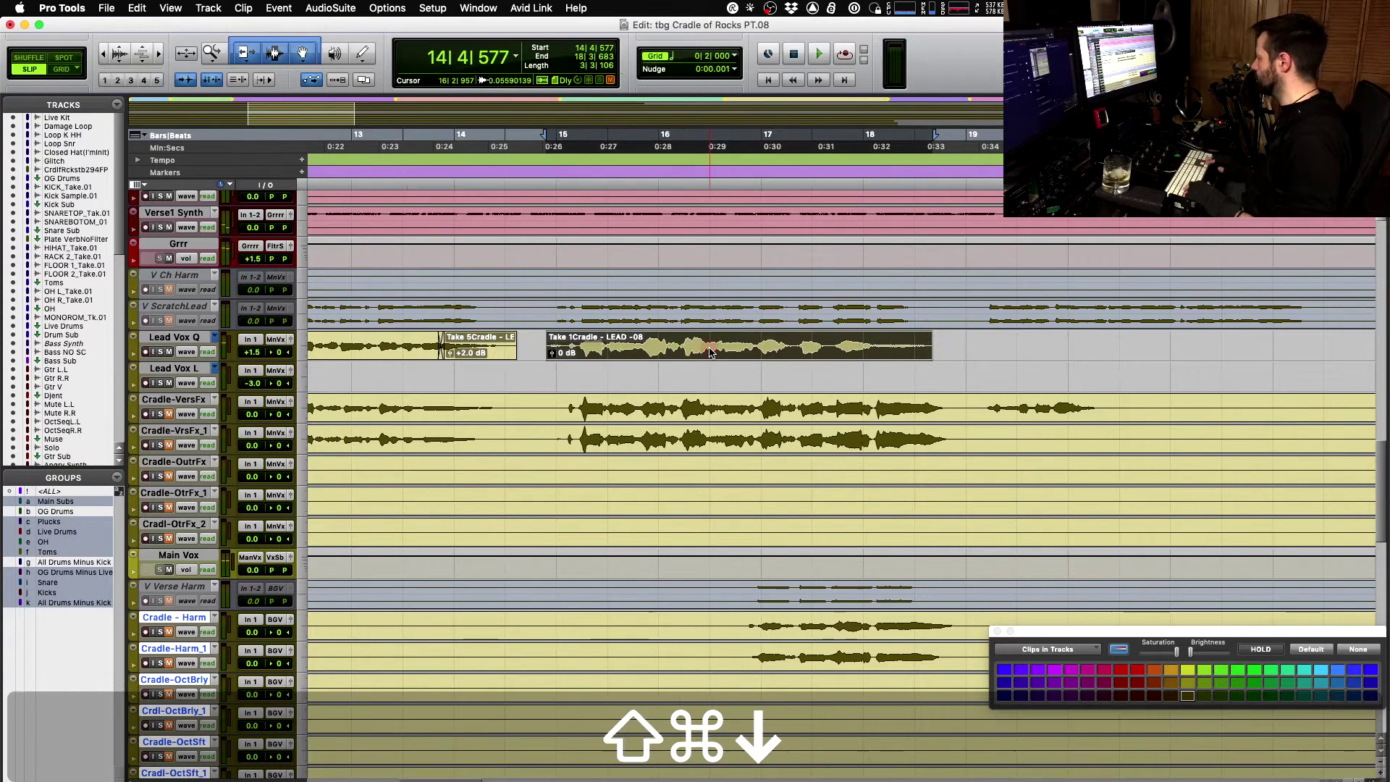
pyautogui.press('shift+super+Down')
pyautogui.press('space')
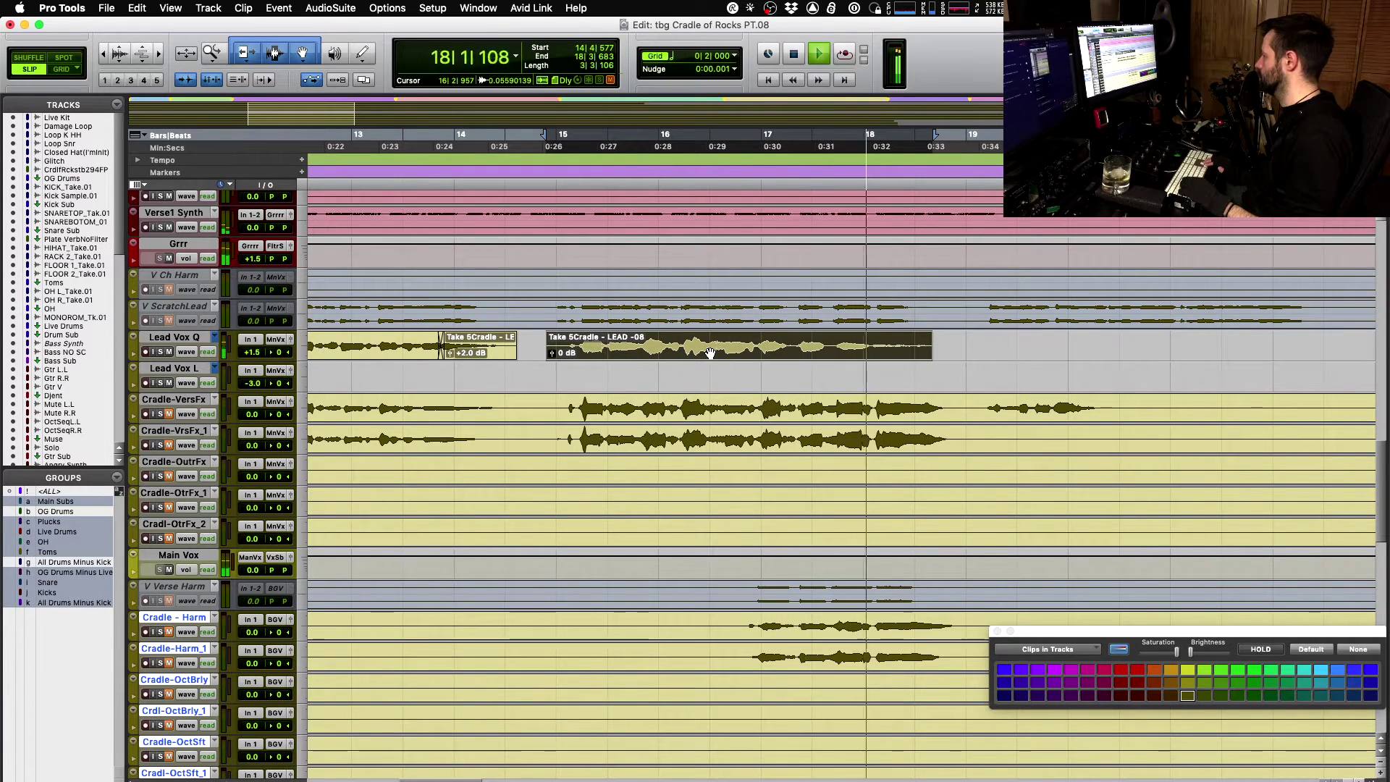
pyautogui.press('space')
# - Replace the end of the phrase, from 16|4|829 to 18|3|792, with Take 4
pyautogui.click(757, 347)
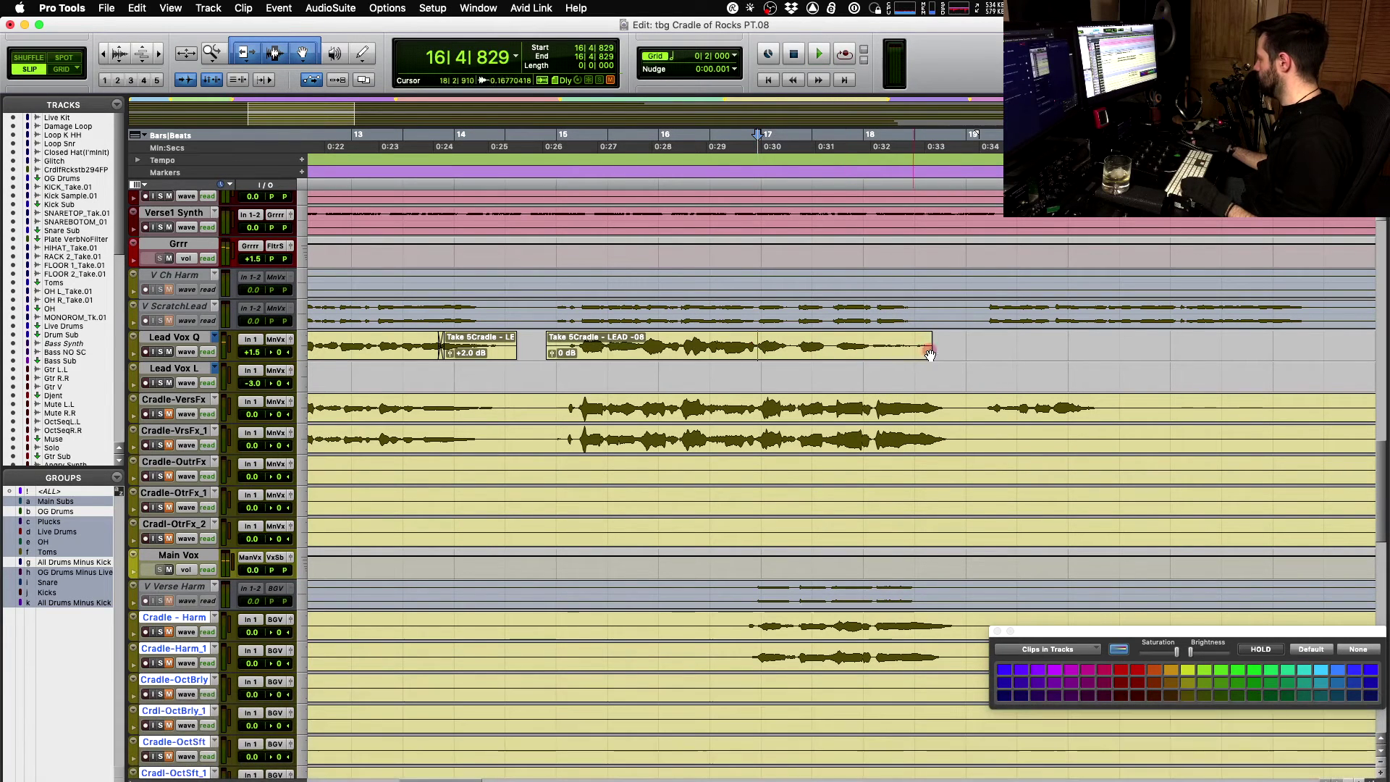
pyautogui.press('shift')
pyautogui.keyDown('shift'); pyautogui.click(937, 344); pyautogui.keyUp('shift')
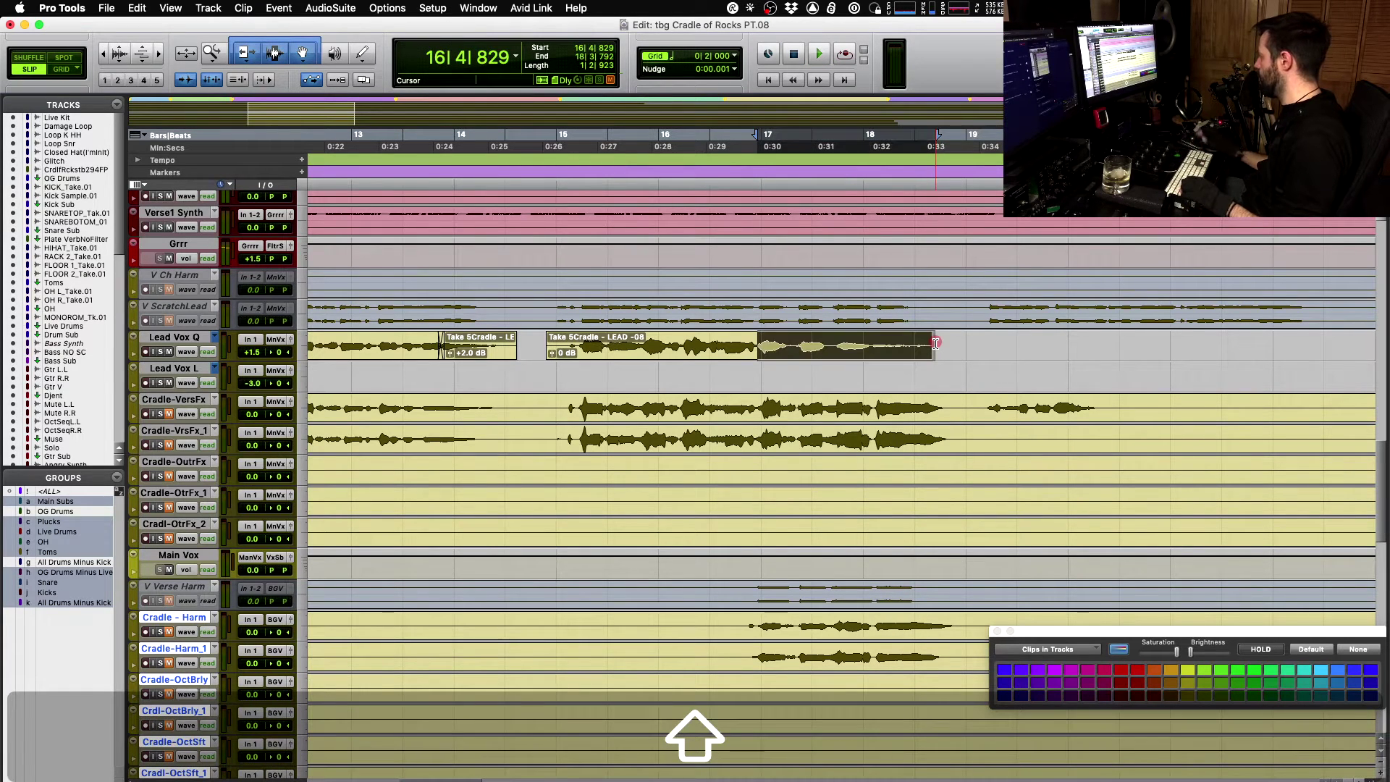
pyautogui.press('super')
pyautogui.press('shift+super+Down')
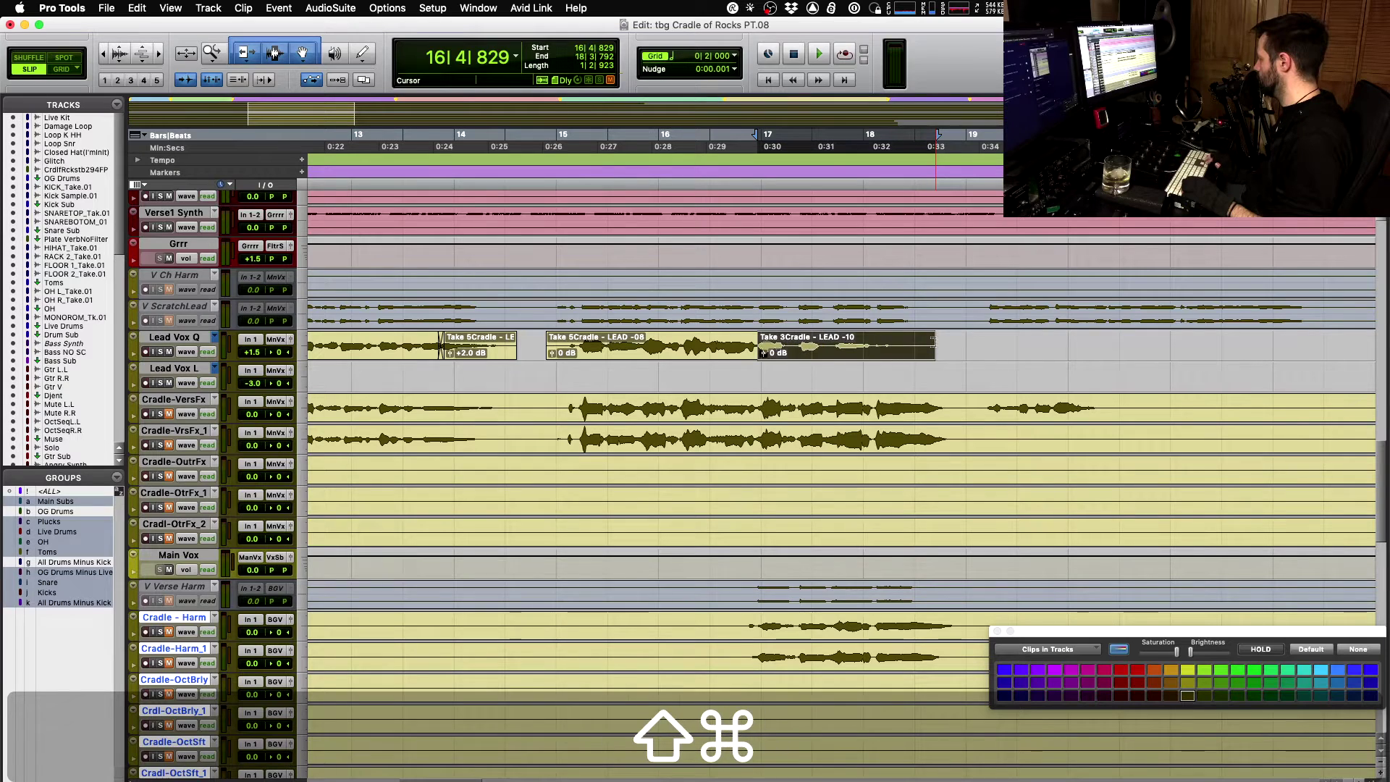
pyautogui.press('shift+super+Up')
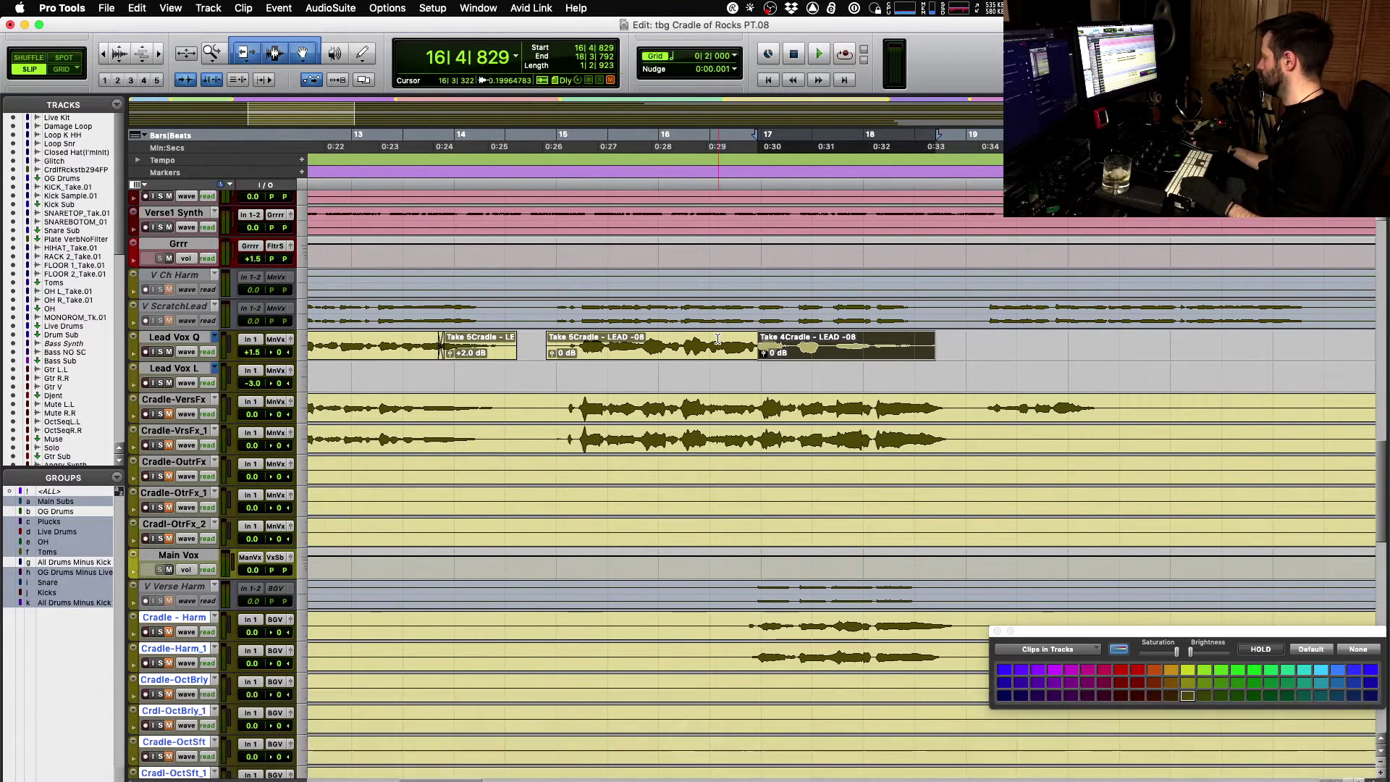
# - Crossfade the join between the Take 5 and Take 4 clips from 16|4|775 to 16|4|884, and listen across it
pyautogui.click(756, 358)
pyautogui.press('space')
pyautogui.moveTo(757, 359); pyautogui.dragTo(758, 361)
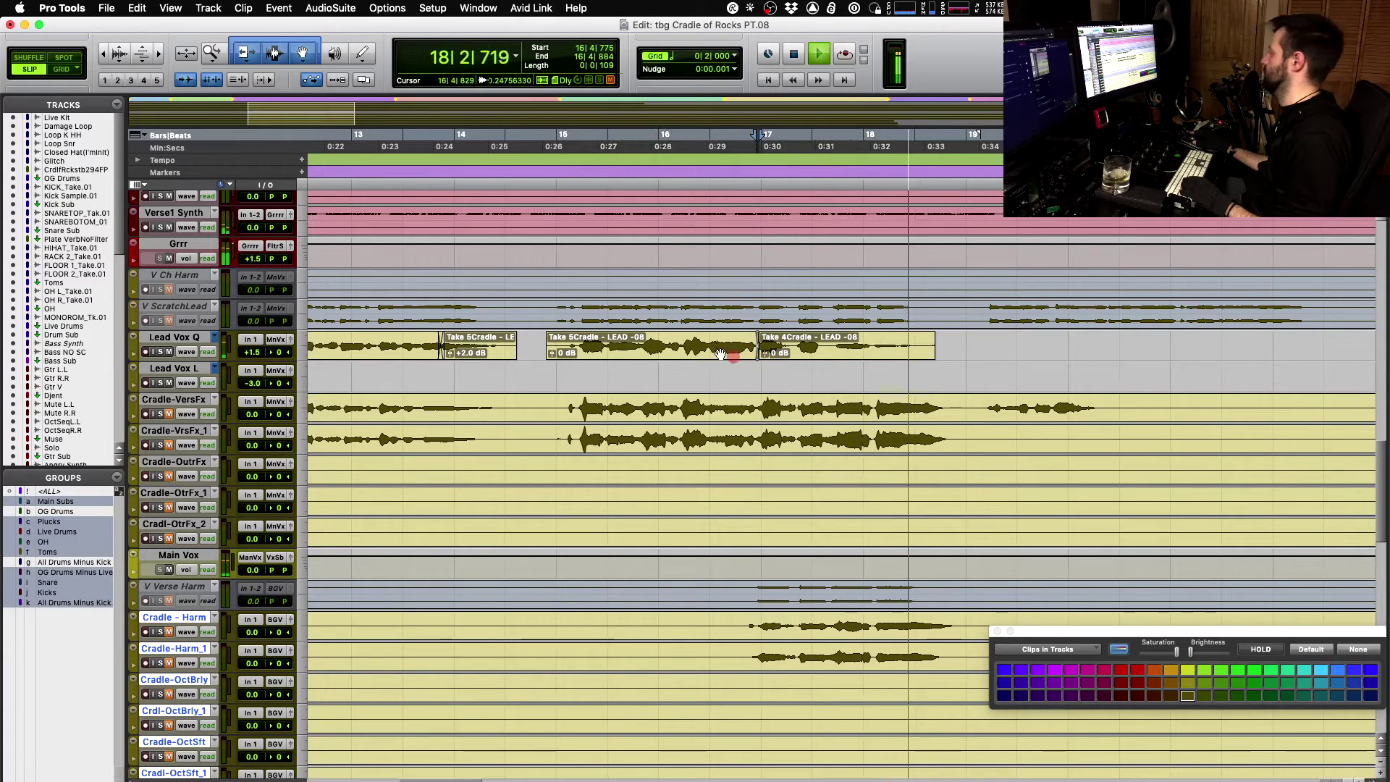
pyautogui.press('space')
pyautogui.click(677, 345)
# - Select the third Lead Vox Q phrase from 19|1|393 to 22|2|952, bring in Take 1 and listen to it
pyautogui.hscroll(5, 492, 333)
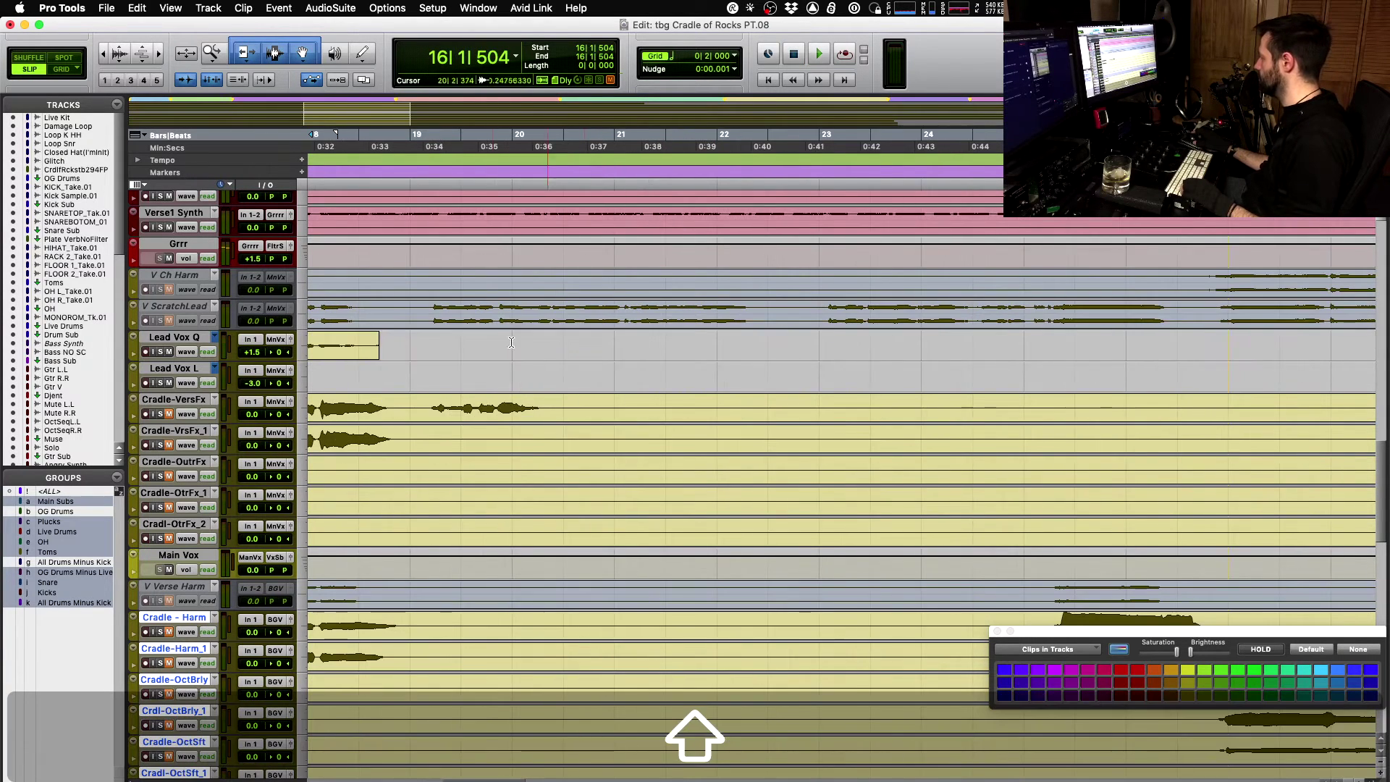
pyautogui.click(569, 337)
pyautogui.click(559, 341)
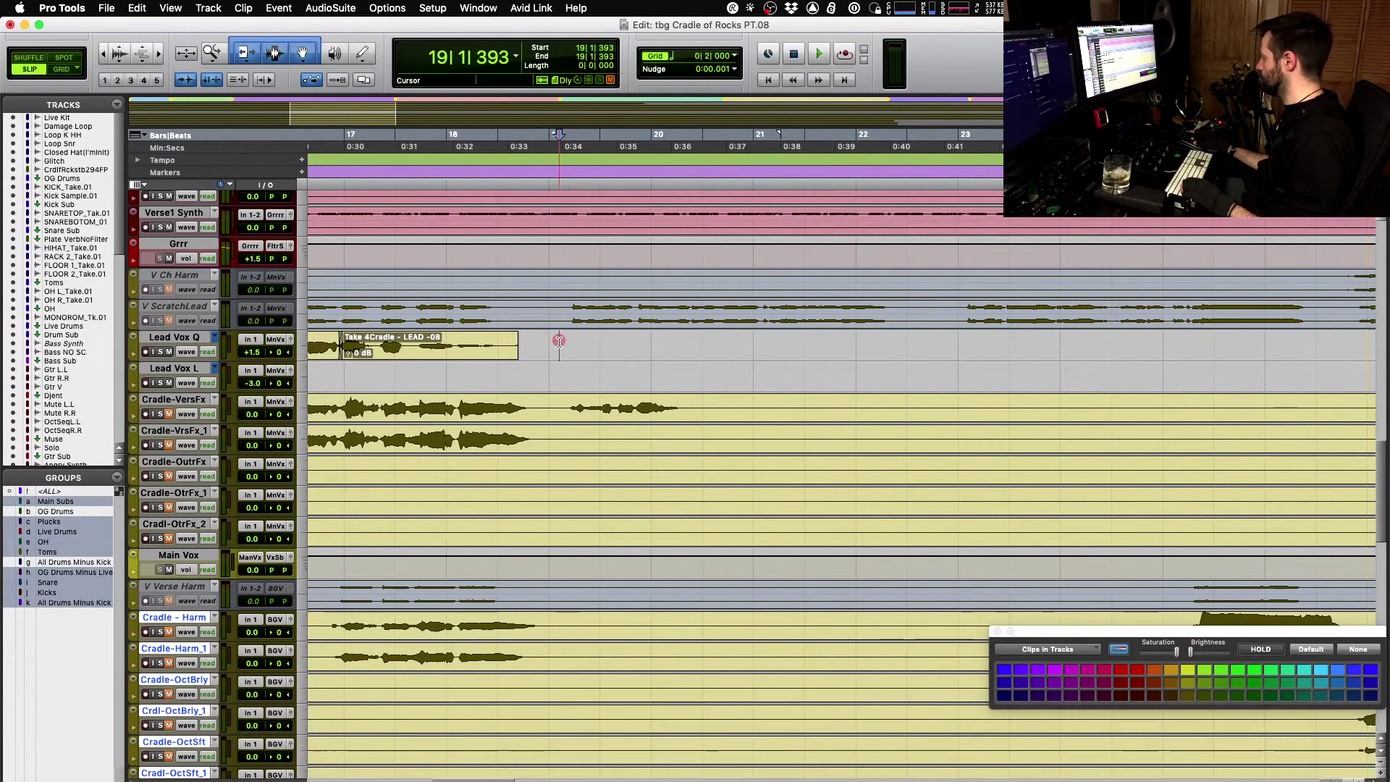
pyautogui.keyDown('shift'); pyautogui.click(907, 342); pyautogui.keyUp('shift')
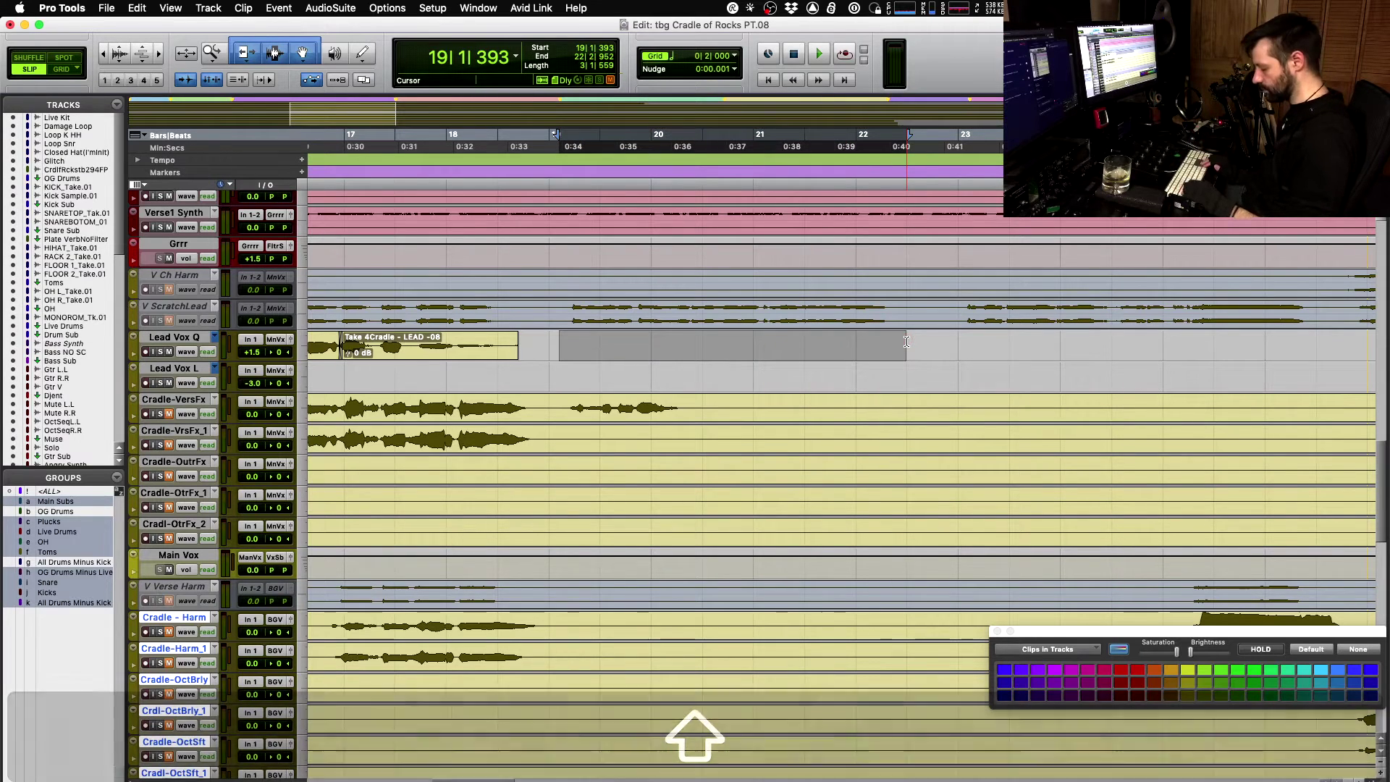
pyautogui.press('shift+super+Up')
pyautogui.press('space')
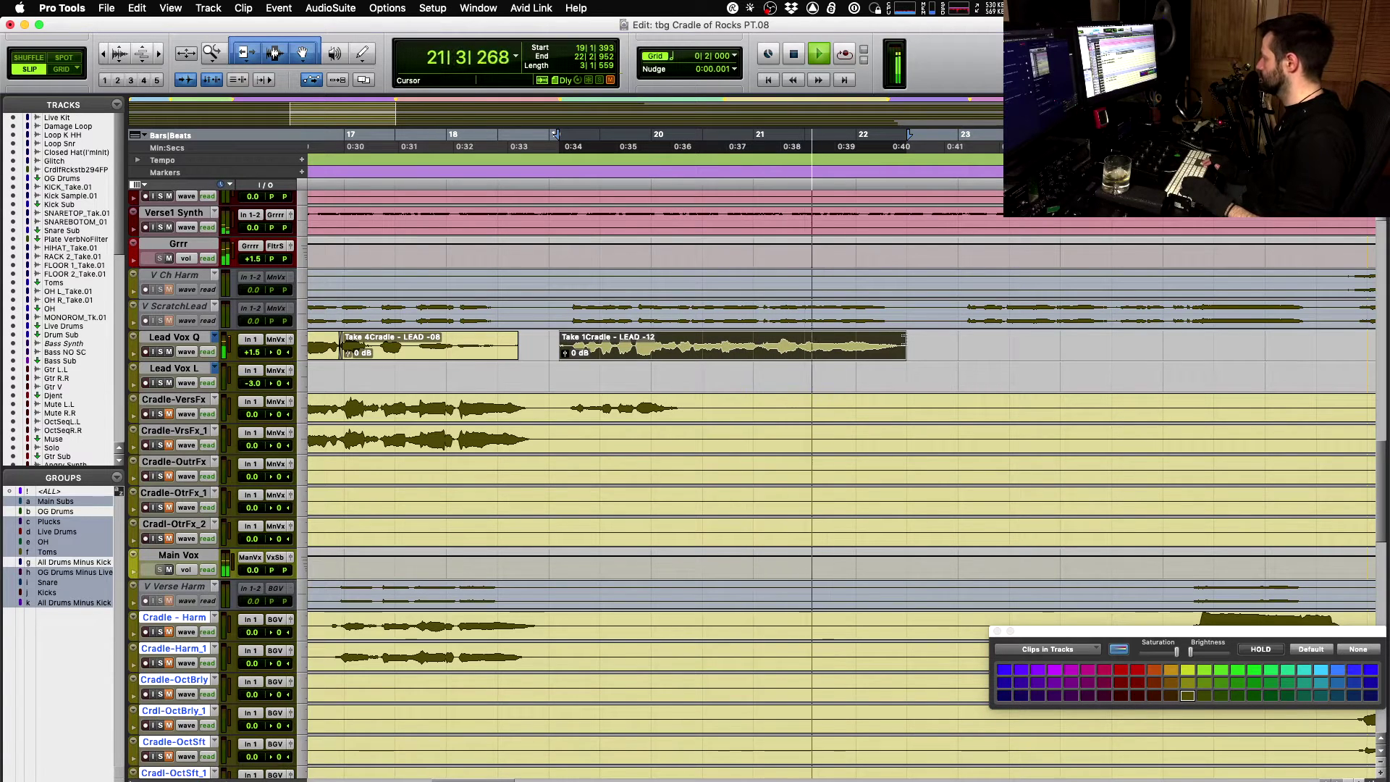
pyautogui.press('space')
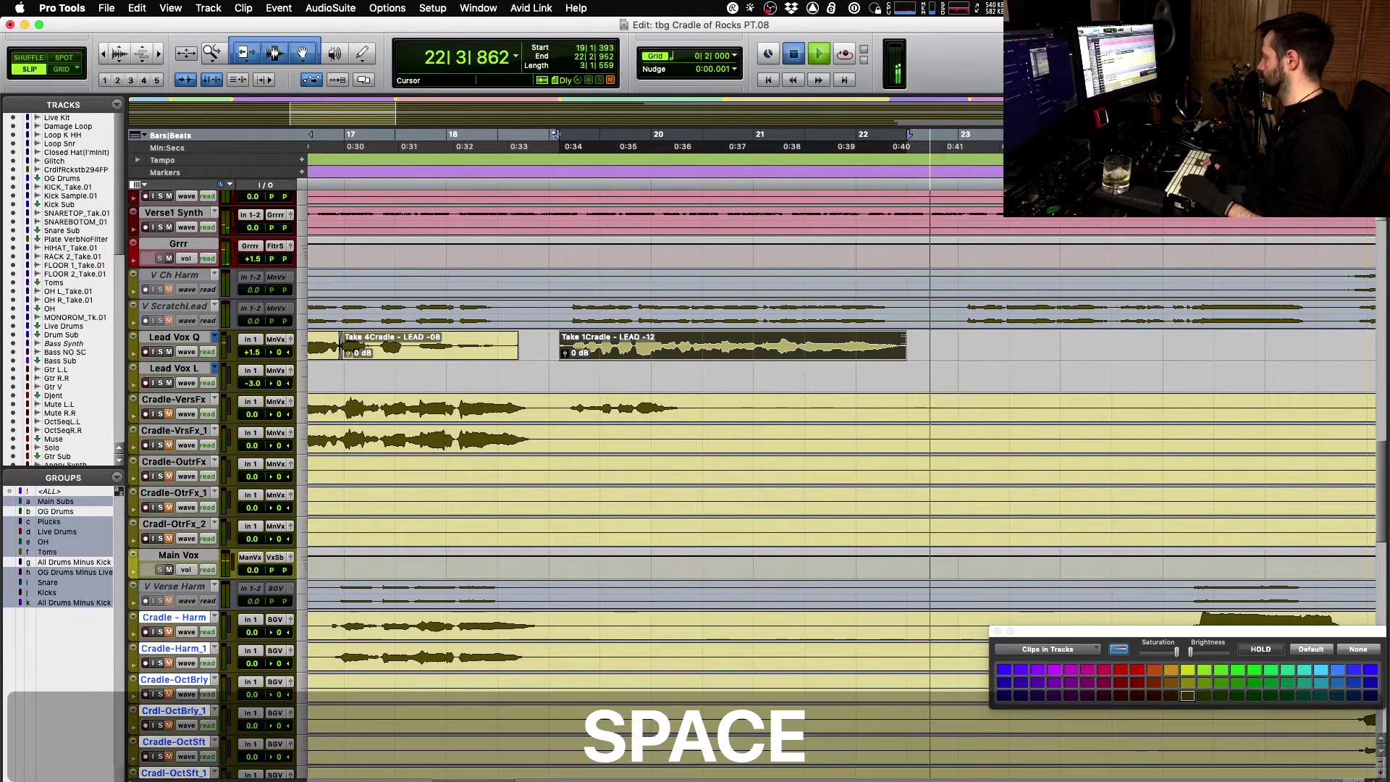
# - Audition Take 2 and Take 3 of the lead vocal in the third phrase
pyautogui.press('super+shift+Down')
pyautogui.press('space')
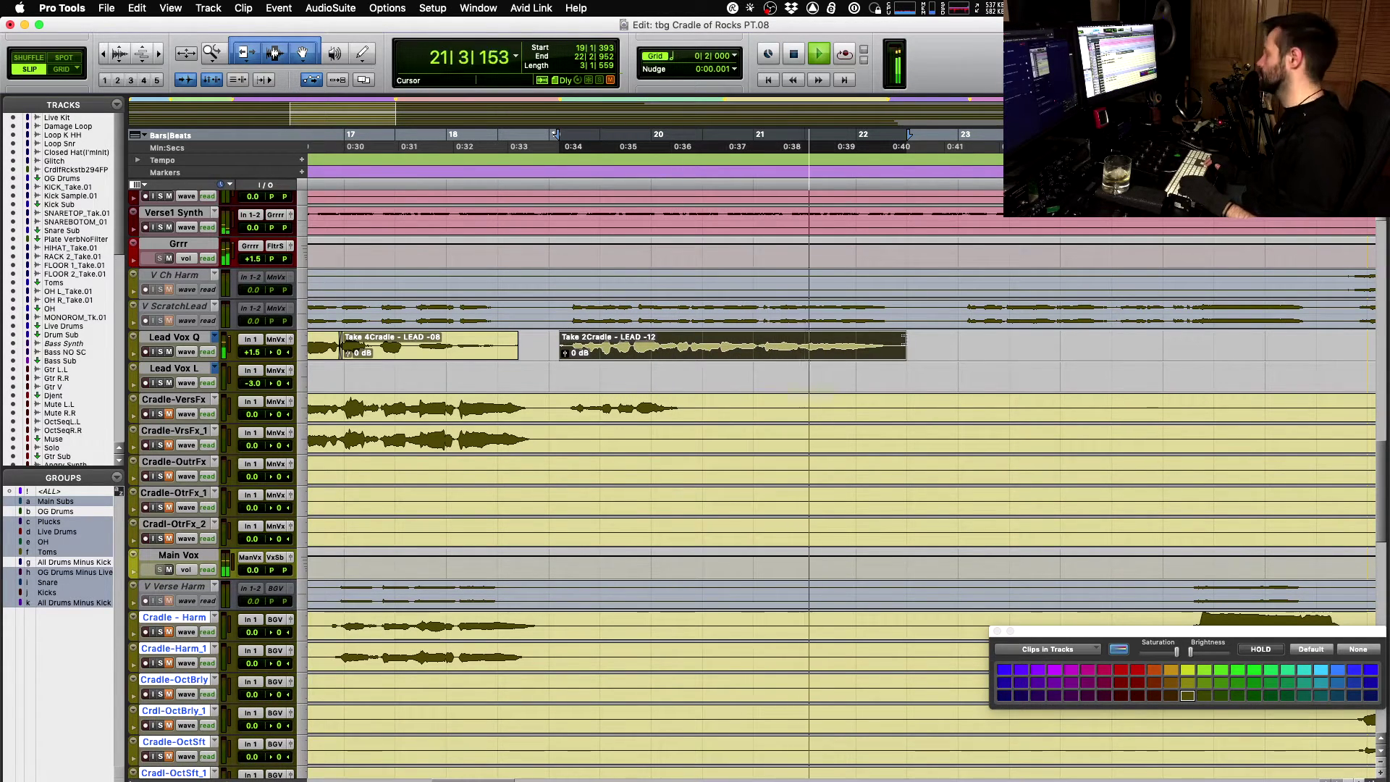
pyautogui.press('space')
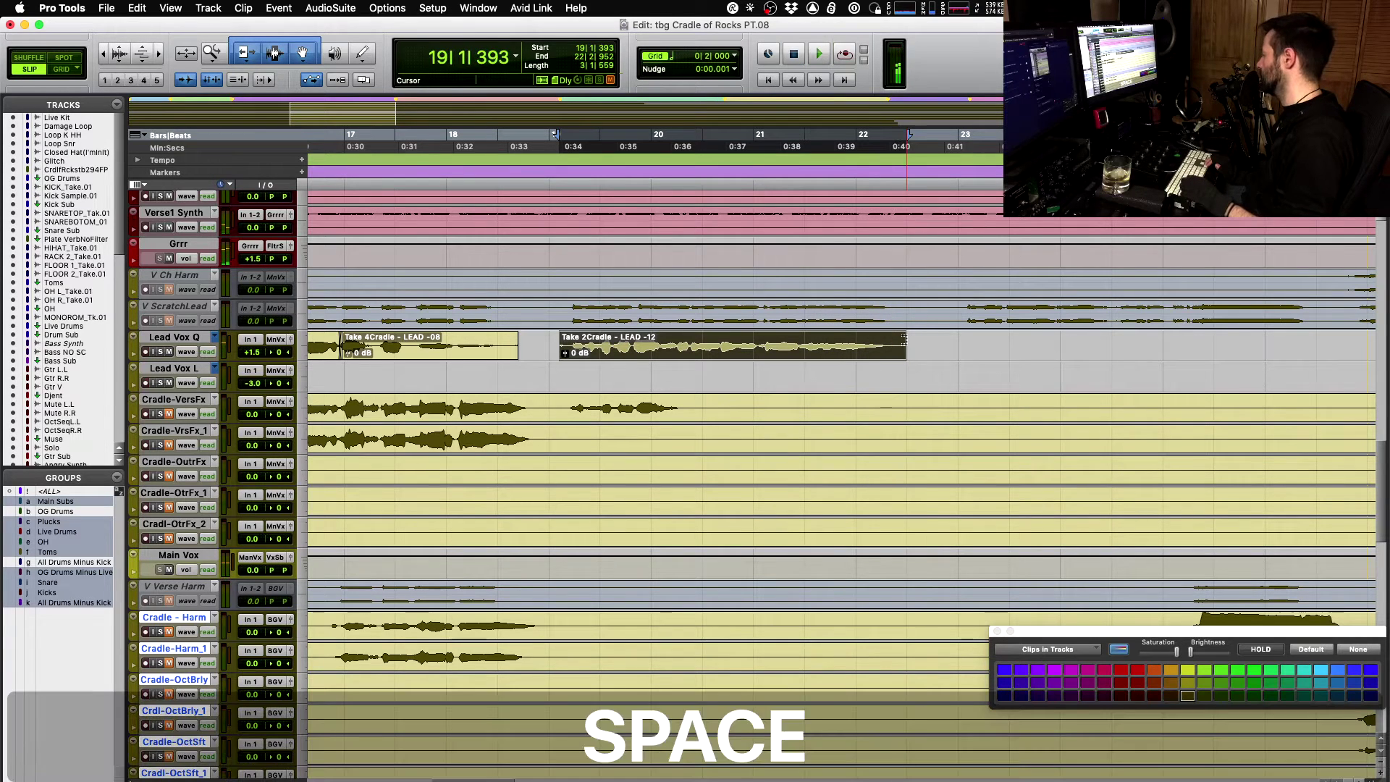
pyautogui.press('shift+super+Down')
pyautogui.press('space')
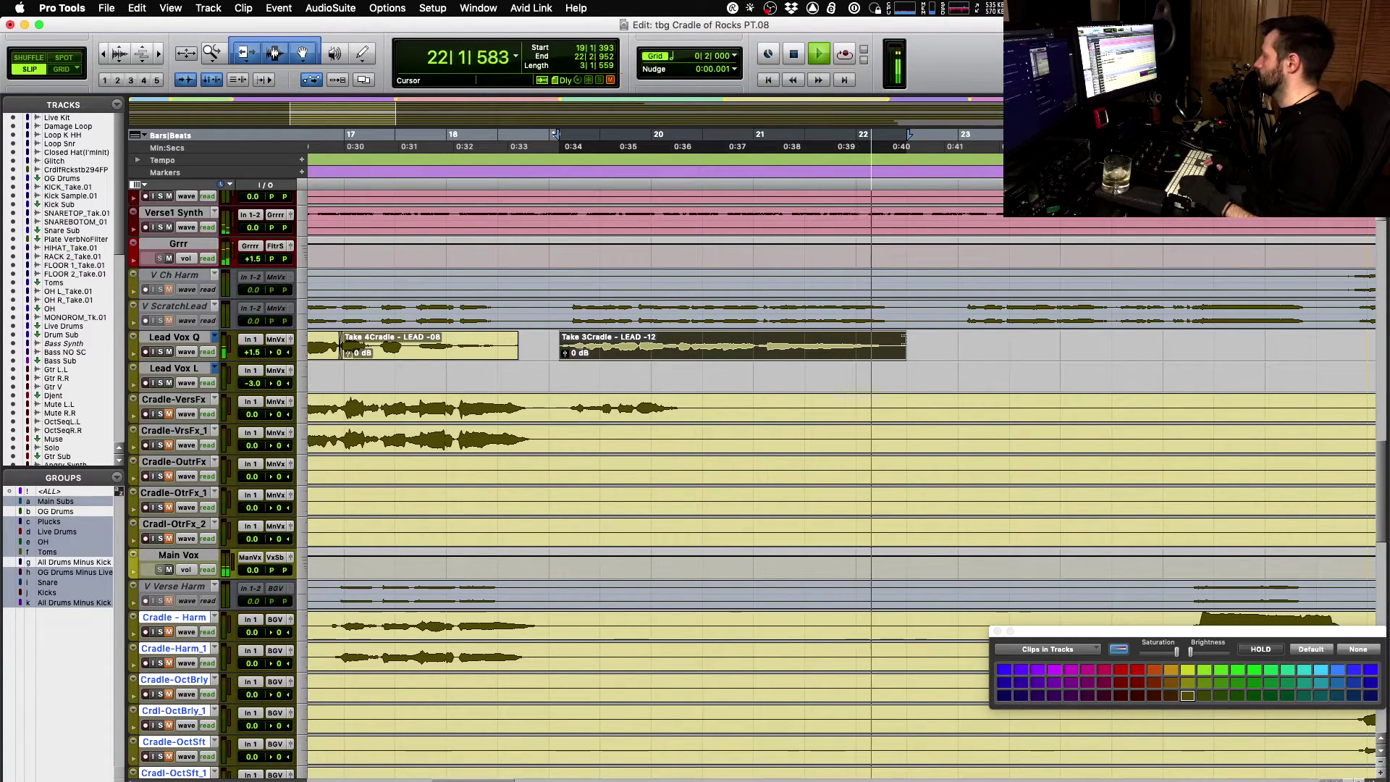
pyautogui.press('space')
# - Audition Take 4 and Take 5 of the lead vocal in the third phrase
pyautogui.press('super+shift+Down')
pyautogui.press('space')
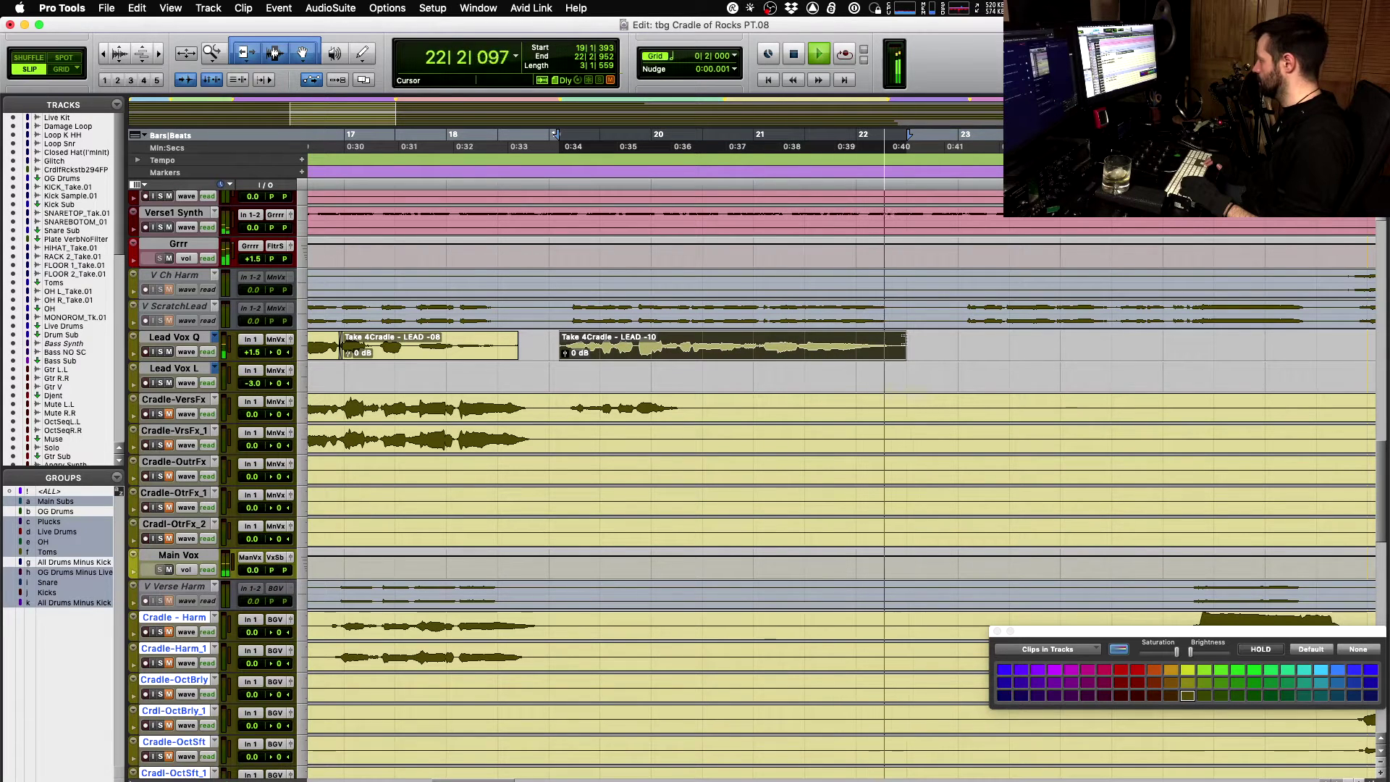
pyautogui.press('space')
pyautogui.press('super+shift+Down')
pyautogui.press('space')
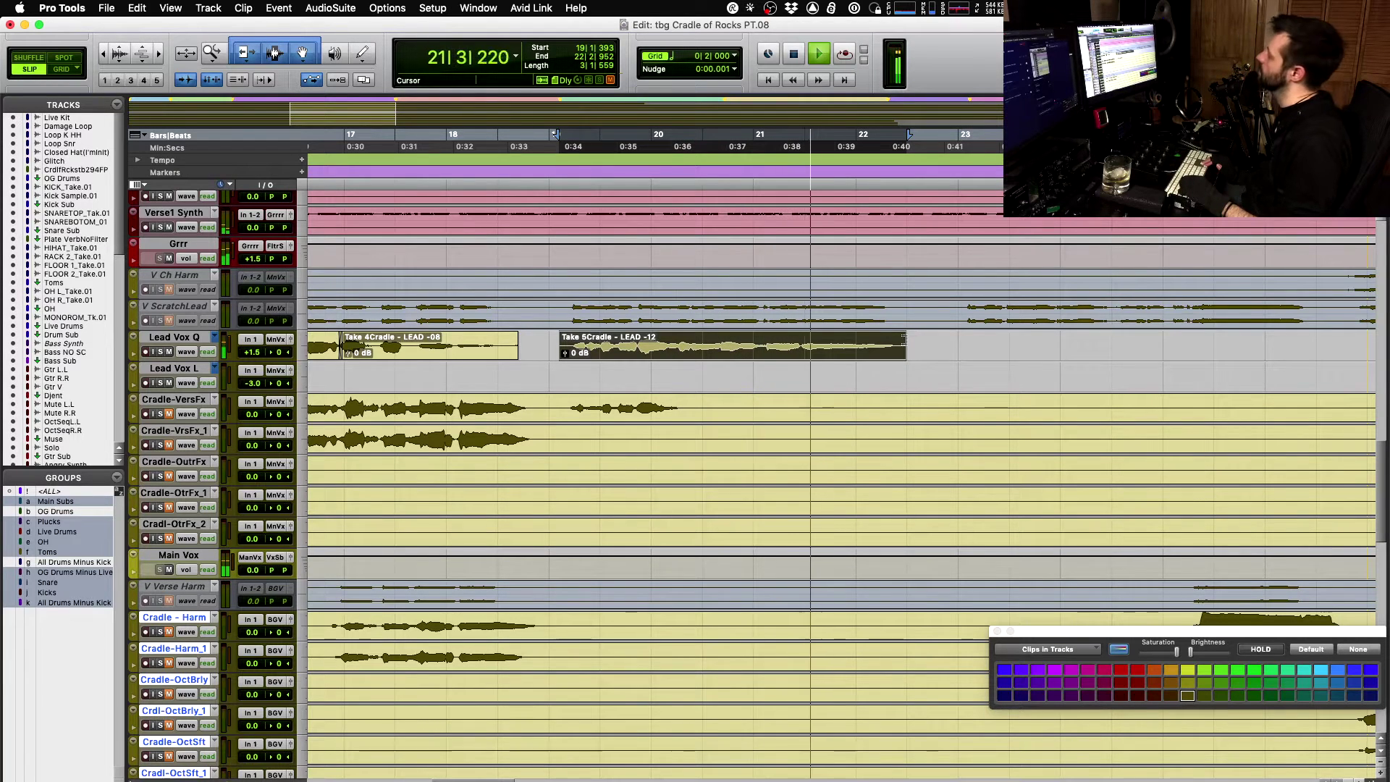
pyautogui.press('space')
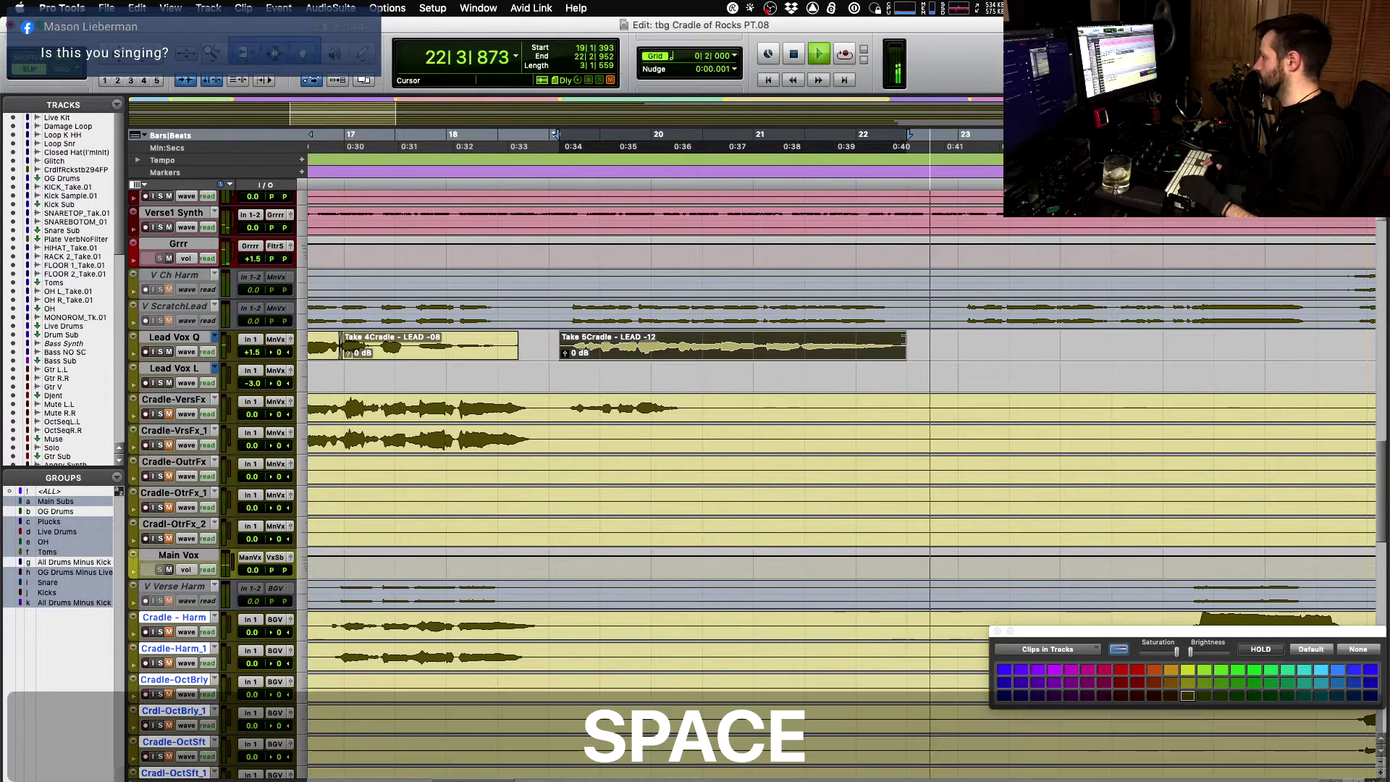
# - Listen to the Take 5 lead vocal on Lead Vox Q from 21|1|346 in the third phrase
pyautogui.press('space')
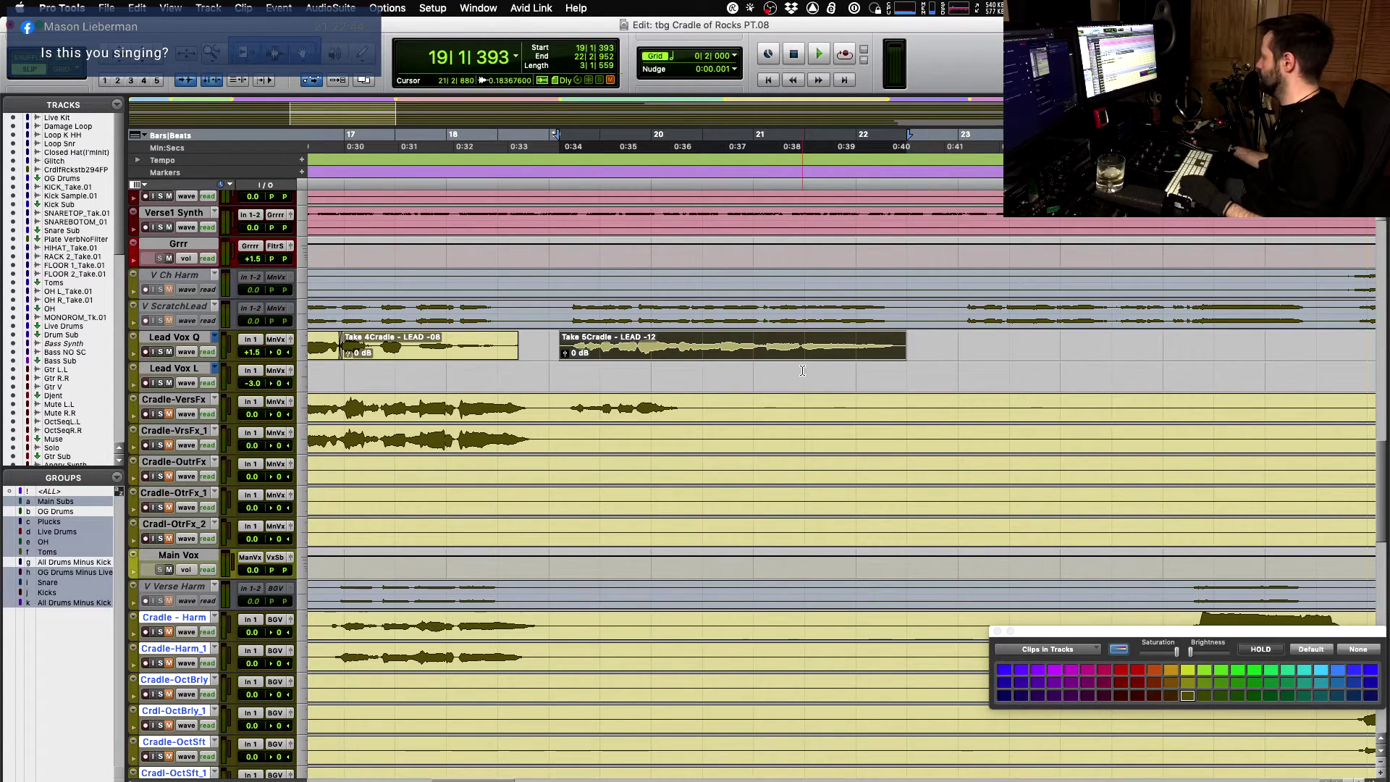
pyautogui.click(799, 341)
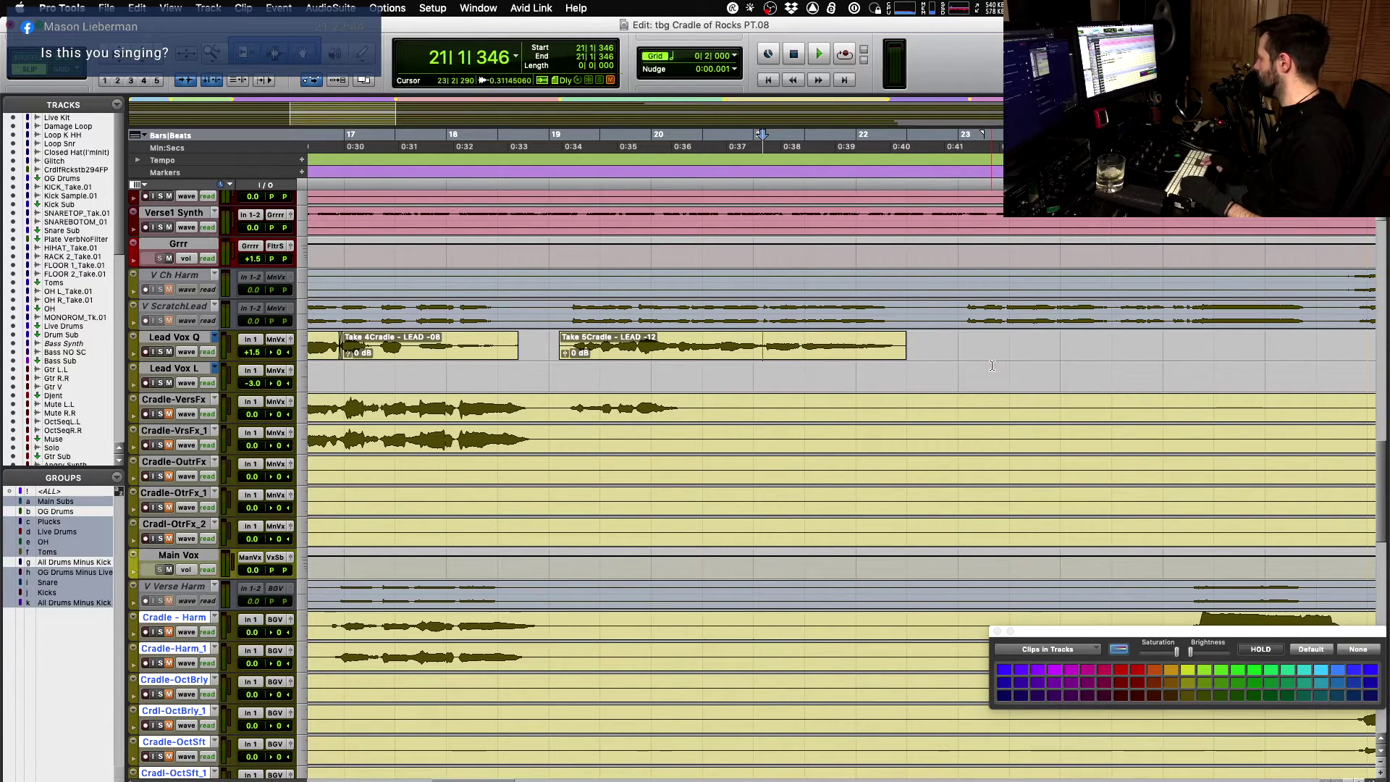
pyautogui.press('space')
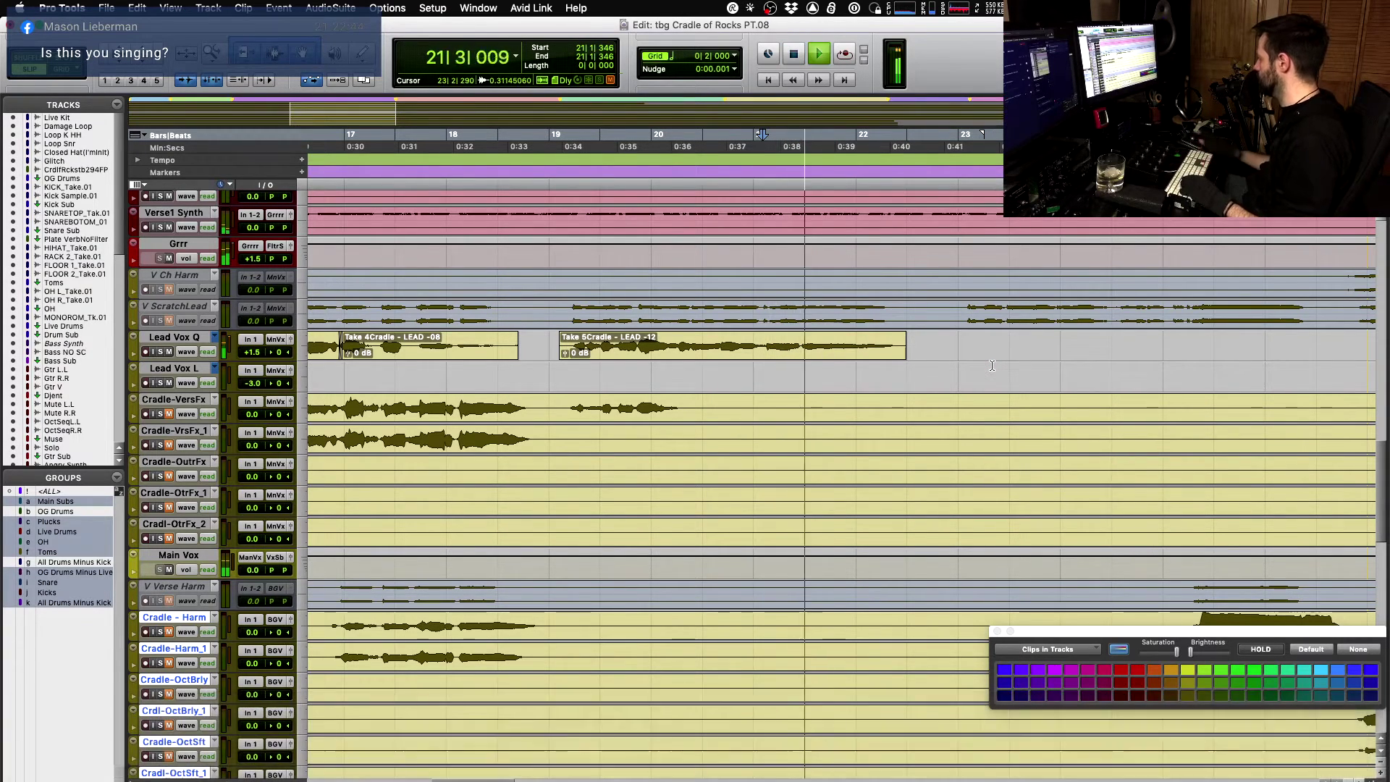
pyautogui.scroll(1, 947, 354)
pyautogui.press('space')
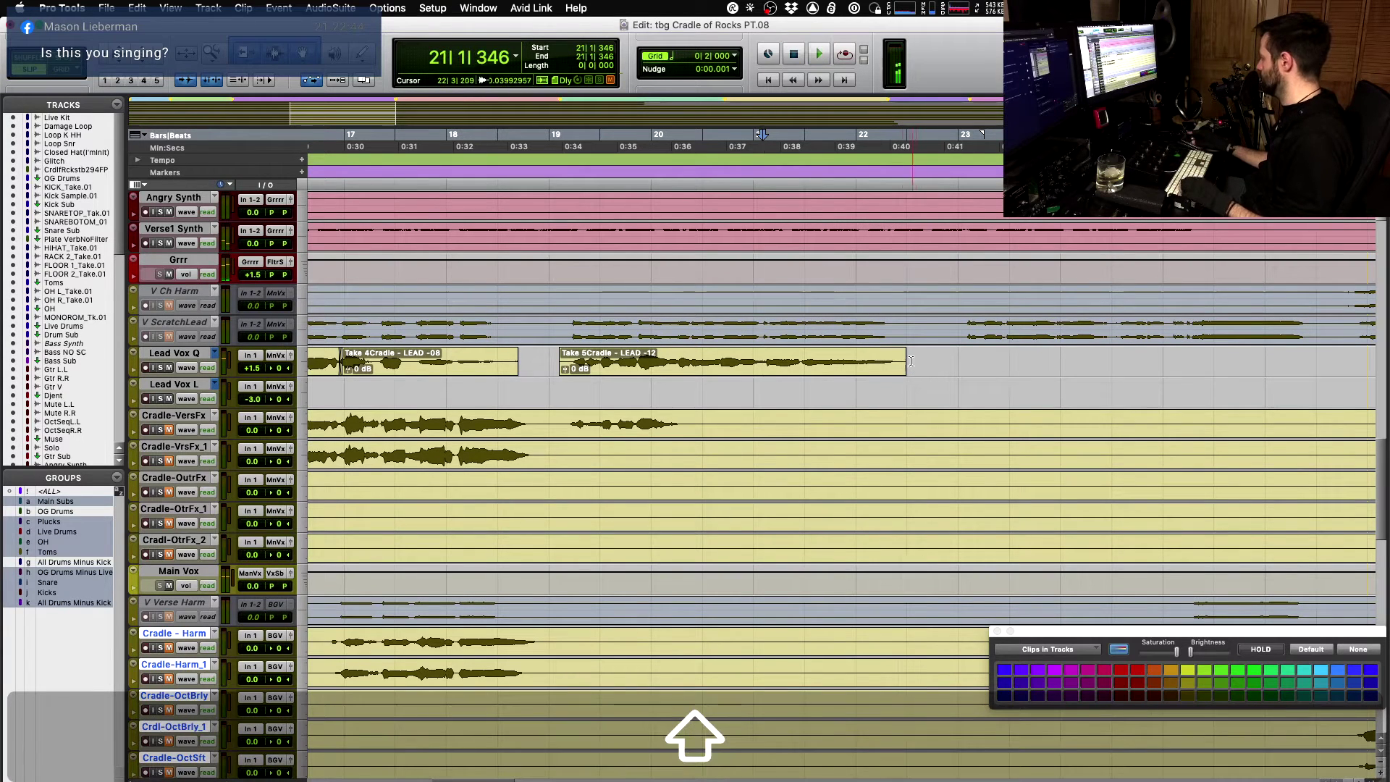
# - Replace the end of the third Lead Vox Q phrase, from 21|1|346 to 22|2|952, with Take 3 and listen to it
pyautogui.keyDown('shift'); pyautogui.click(896, 358); pyautogui.keyUp('shift')
pyautogui.press('shift+super+Down')
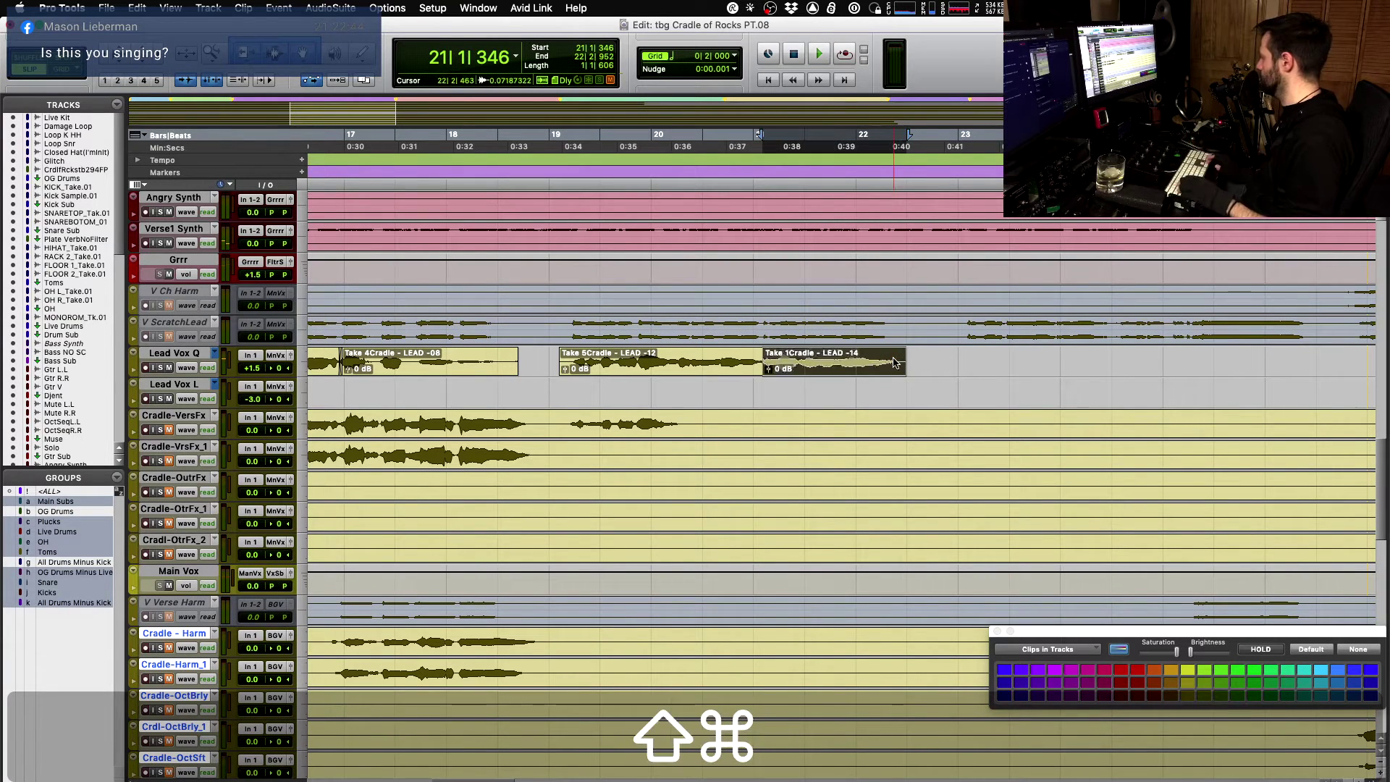
pyautogui.press('shift+super+Down')
pyautogui.press('space')
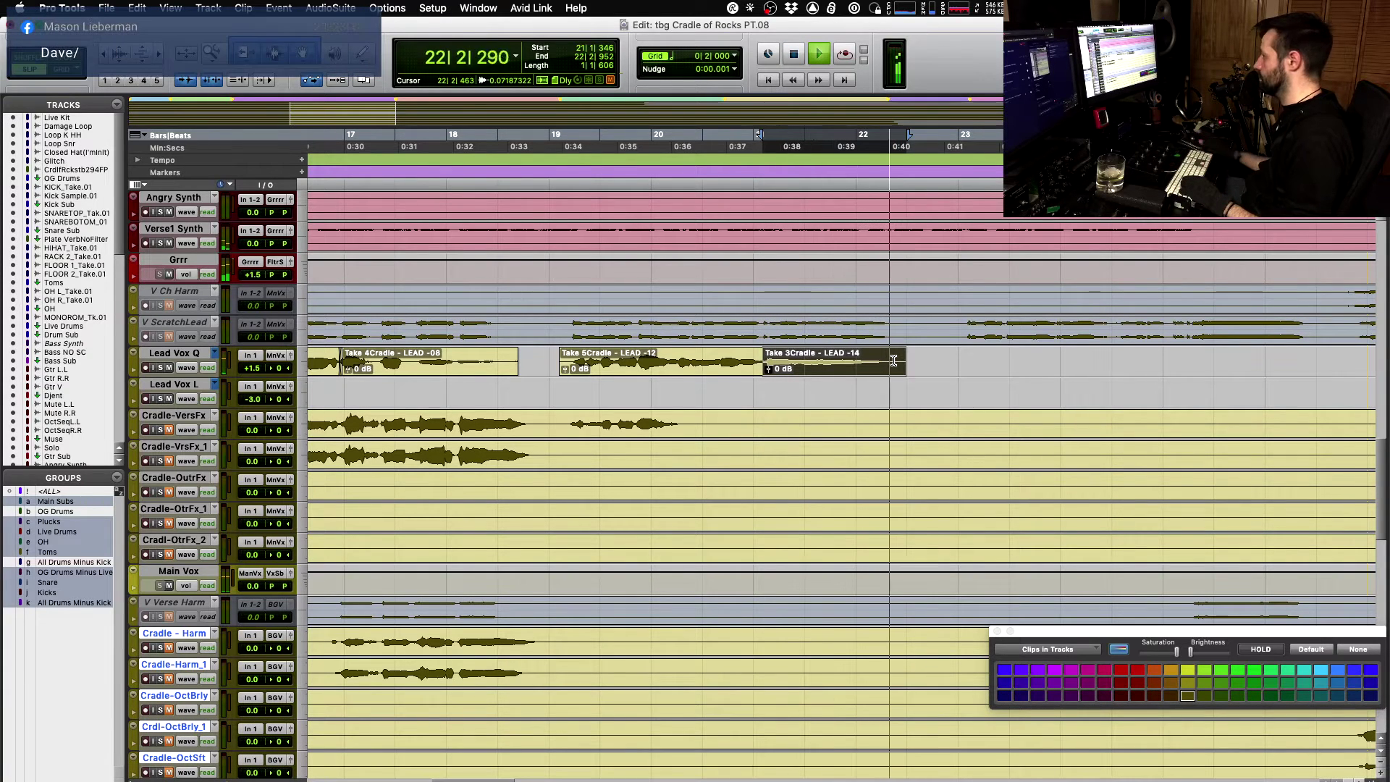
pyautogui.press('space')
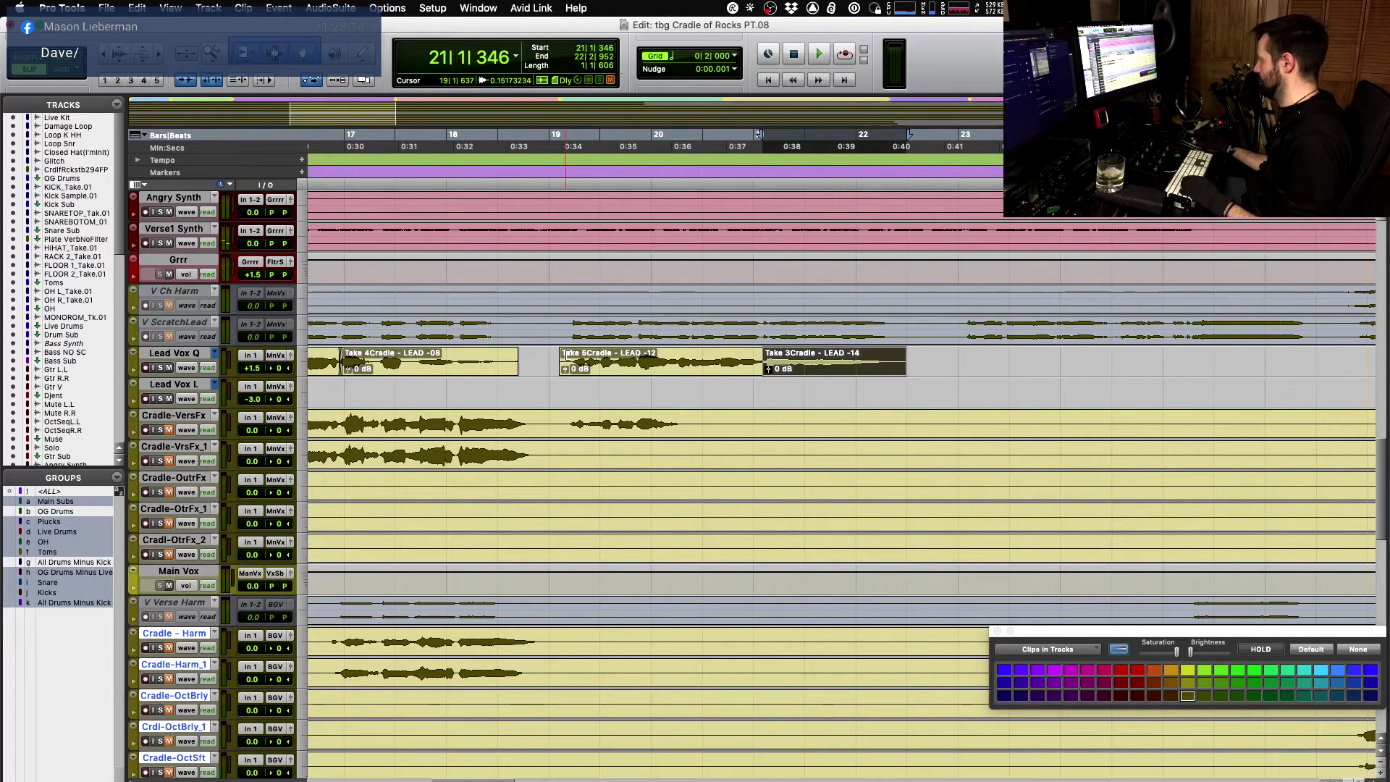
# - Listen from 19|1|013 and crossfade the join between the Take 5 and Take 3 clips from 21|1|264 to 21|1|427
pyautogui.press('space')
pyautogui.press('space')
pyautogui.click(555, 359)
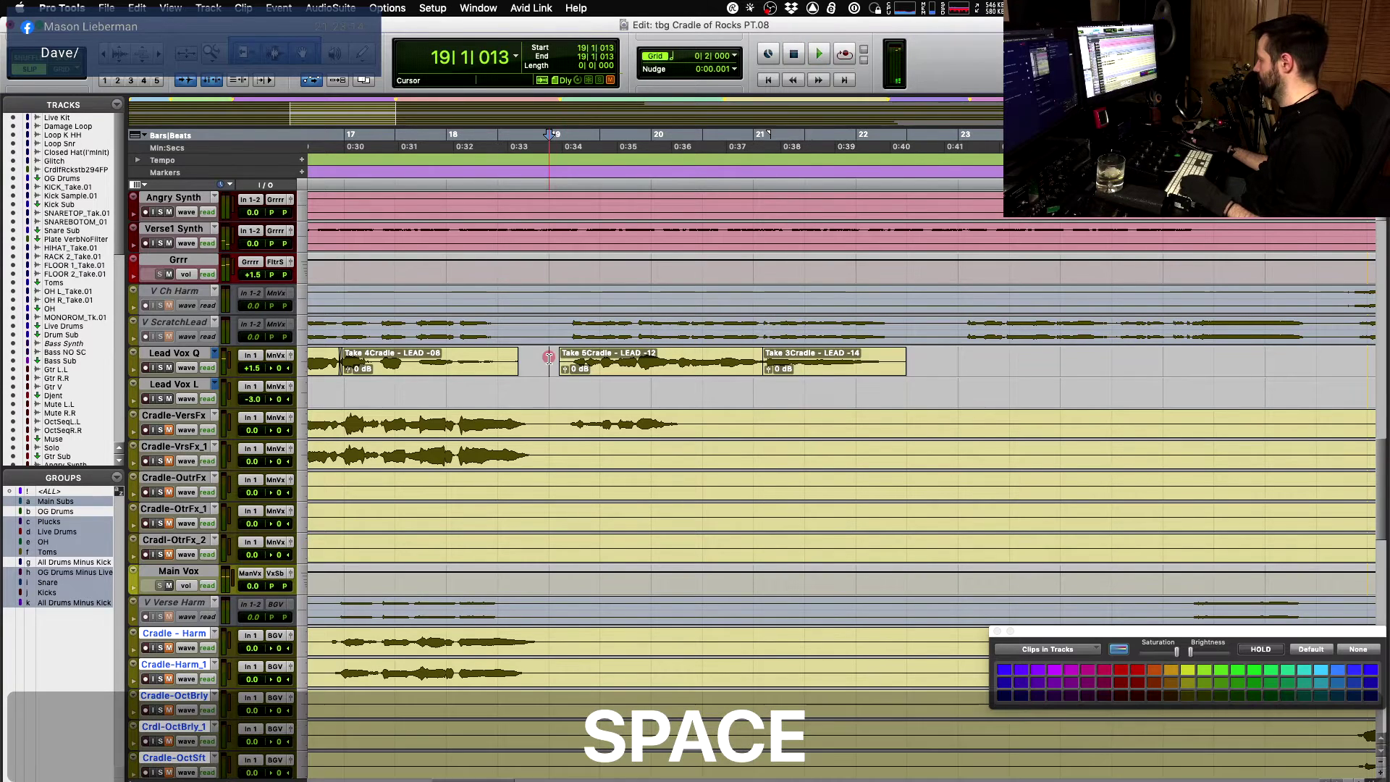
pyautogui.press('space')
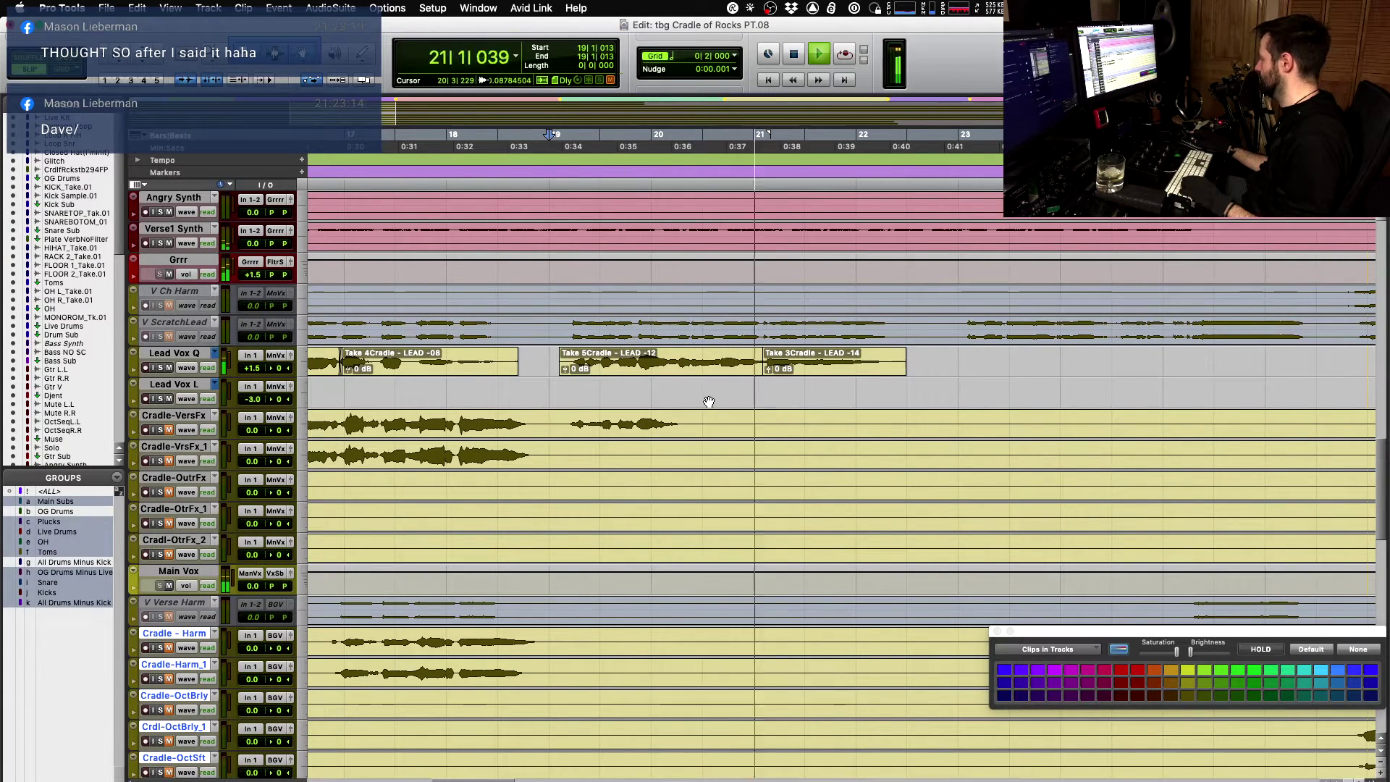
pyautogui.click(766, 368)
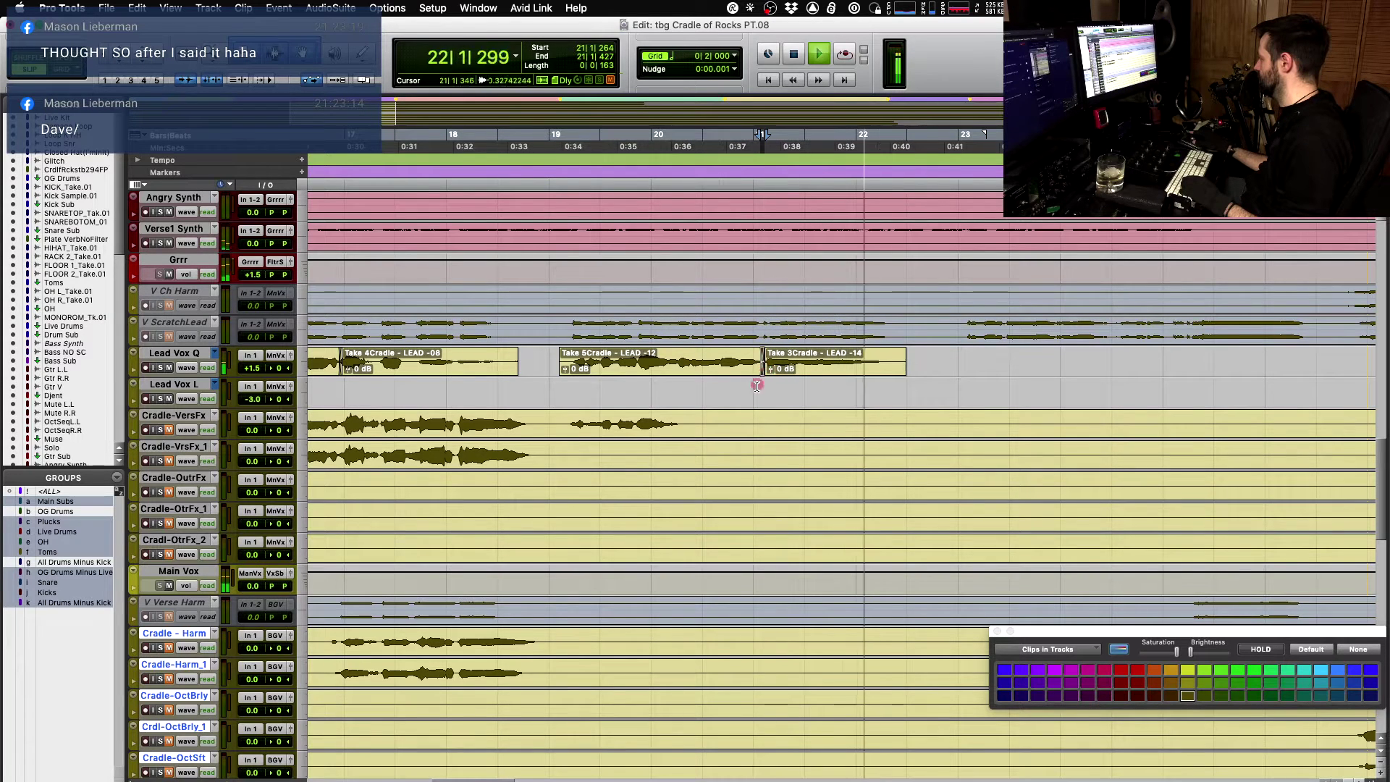
pyautogui.press('space')
# - Raise the Take 3 clip's gain to +3.0 dB and listen across the join from 20|3|419
pyautogui.click(811, 373)
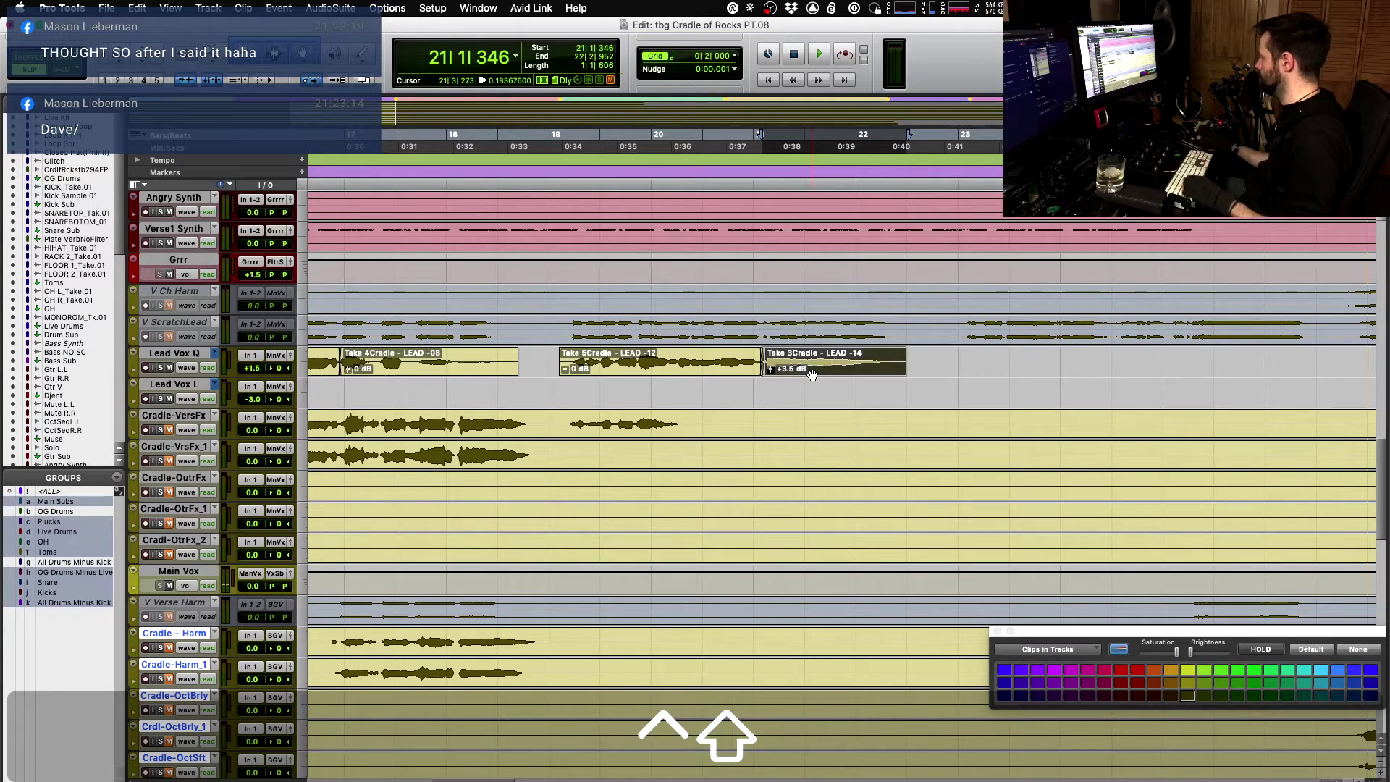
pyautogui.click(713, 391)
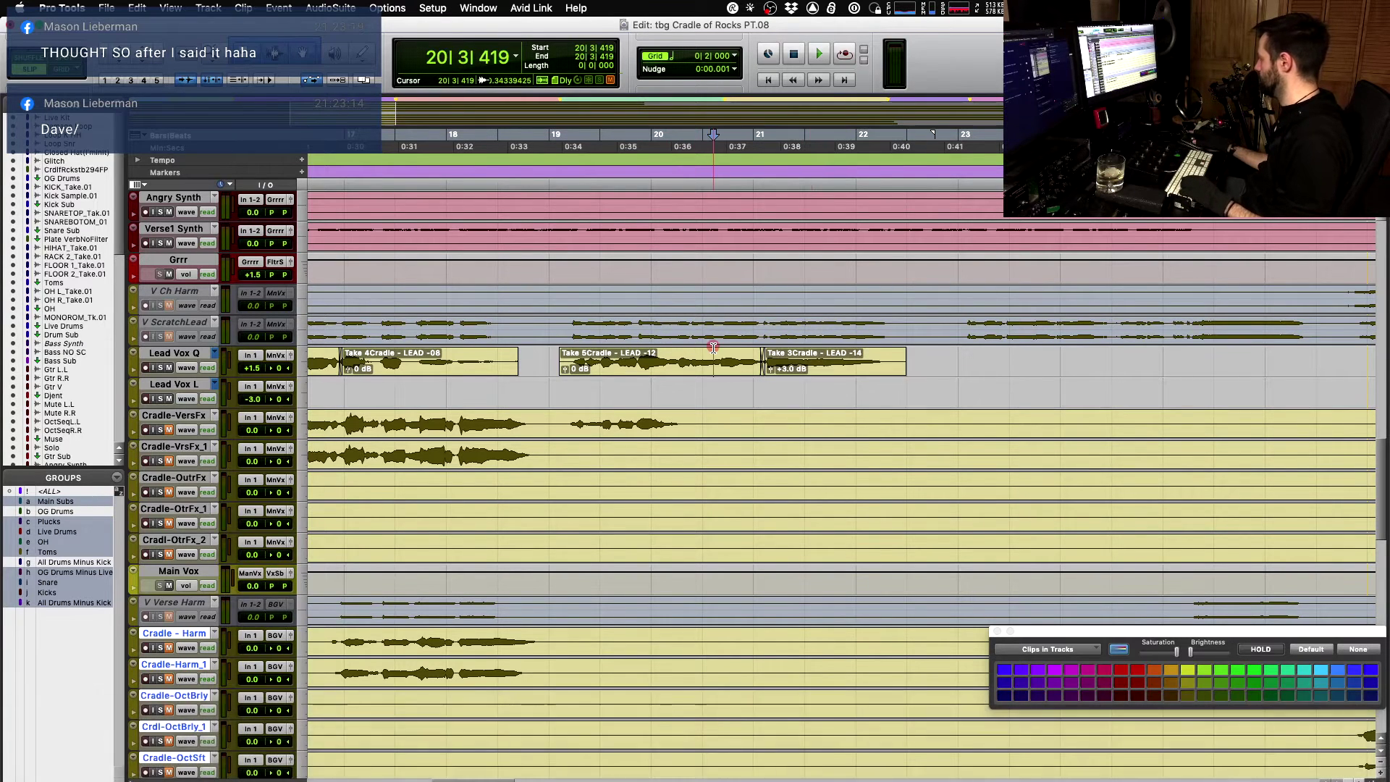
pyautogui.press('space')
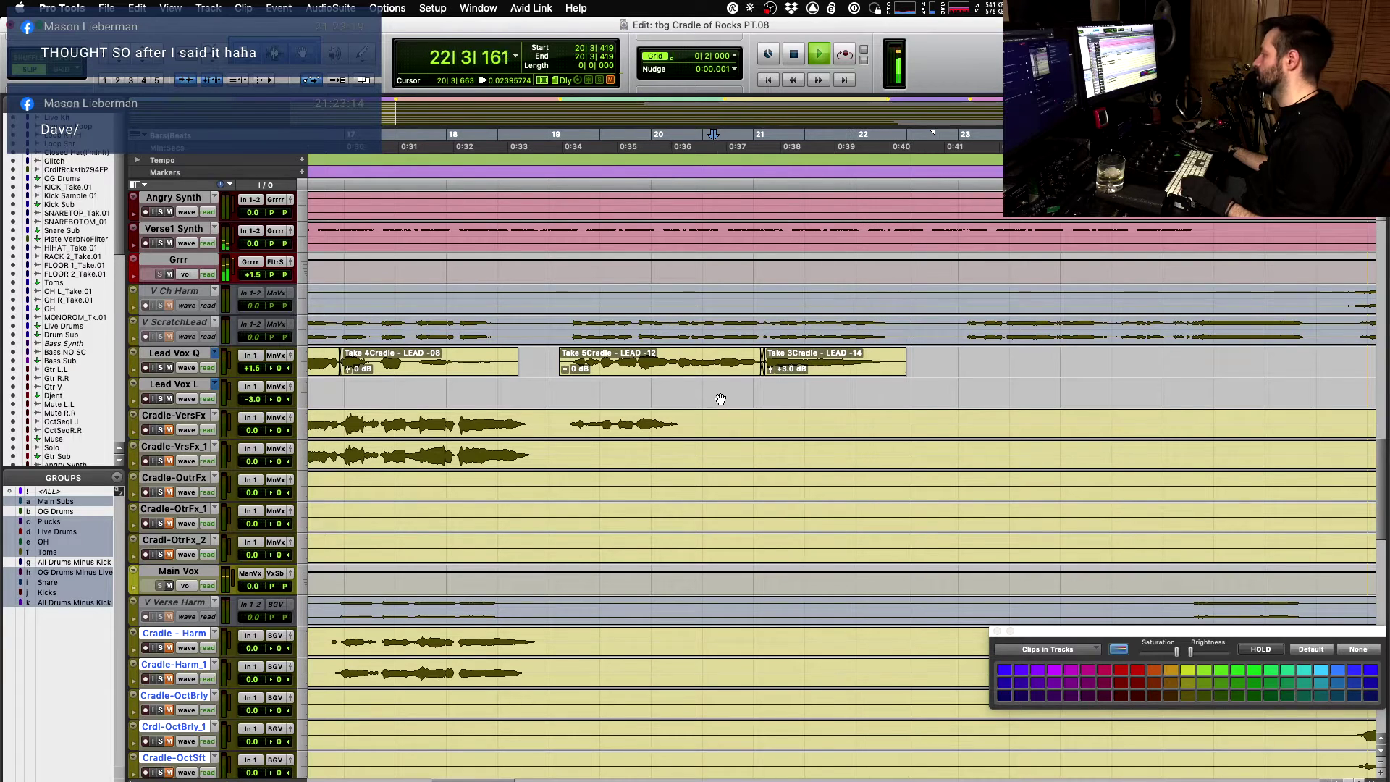
pyautogui.press('space')
# - Listen through the whole third phrase on Lead Vox Q from 19|1|773
pyautogui.click(570, 360)
pyautogui.press('space')
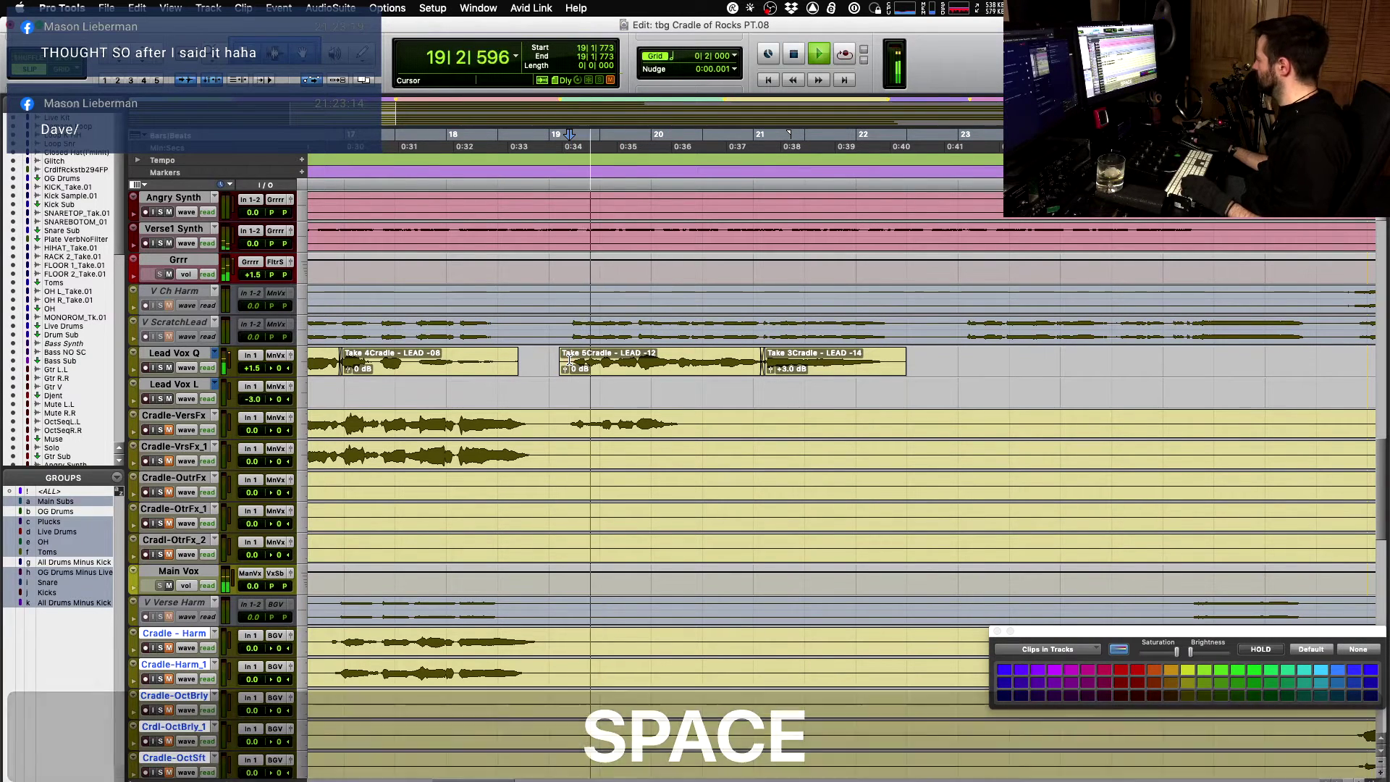
pyautogui.press('shift')
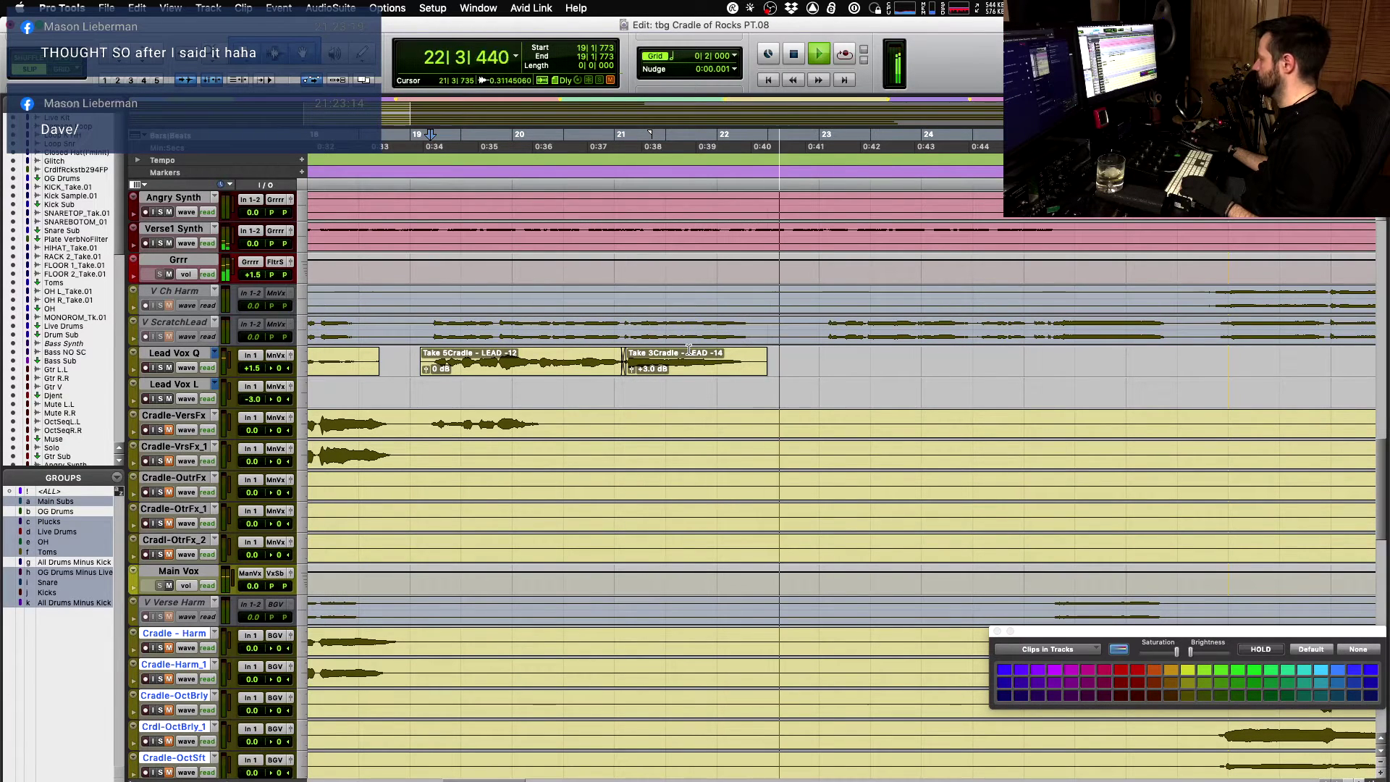
pyautogui.press('space')
# - Shape a rising clip gain line over the tail of the Take 3 clip and listen from 21|3|681
pyautogui.click(749, 354)
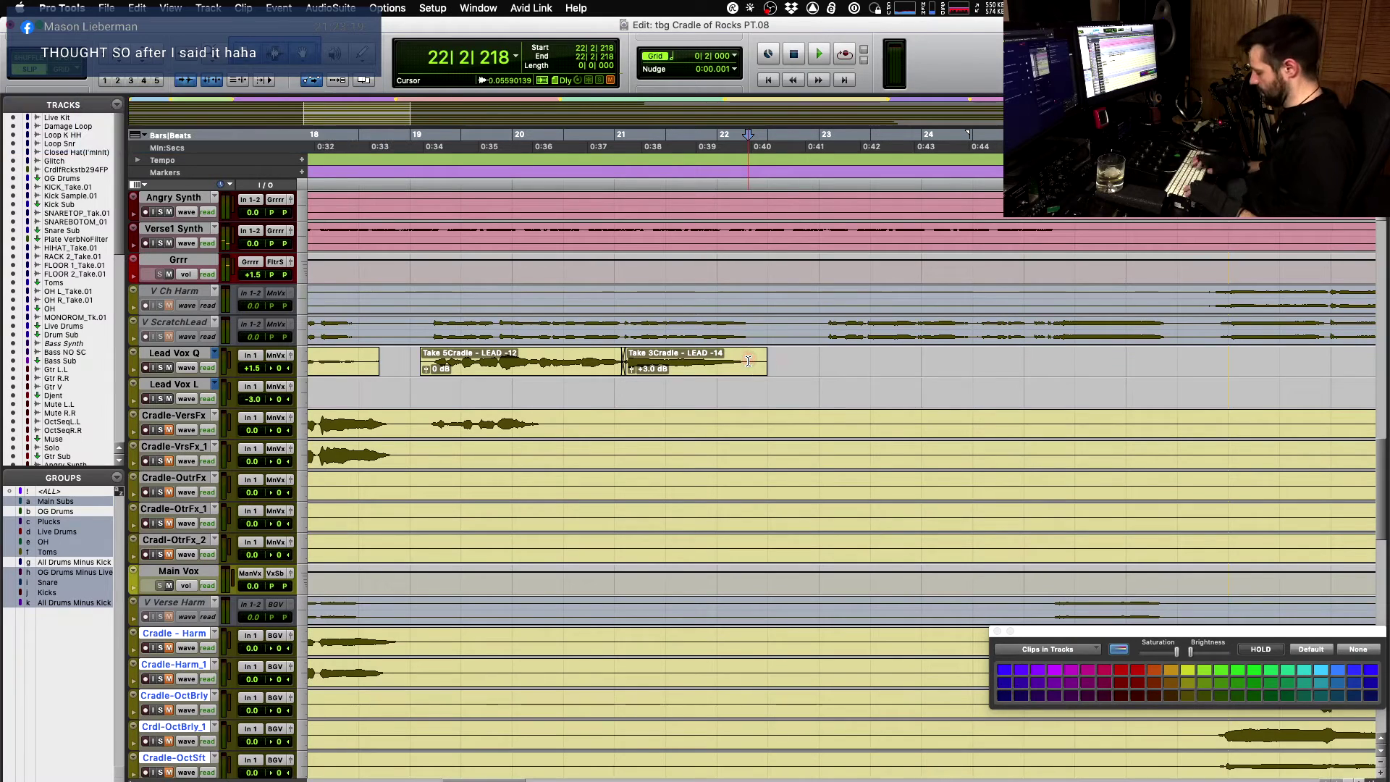
pyautogui.hotkey('ctrl', 'shift')
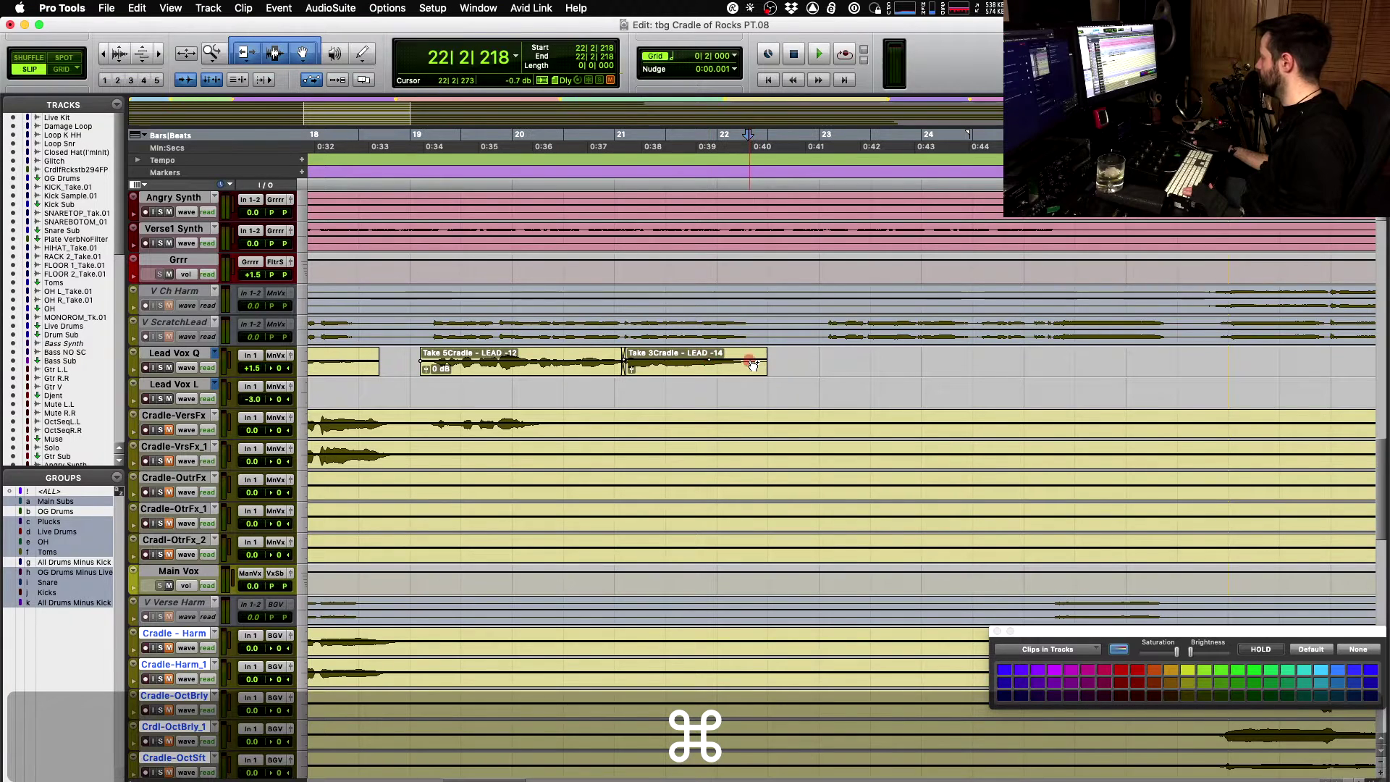
pyautogui.scroll(3, 752, 363)
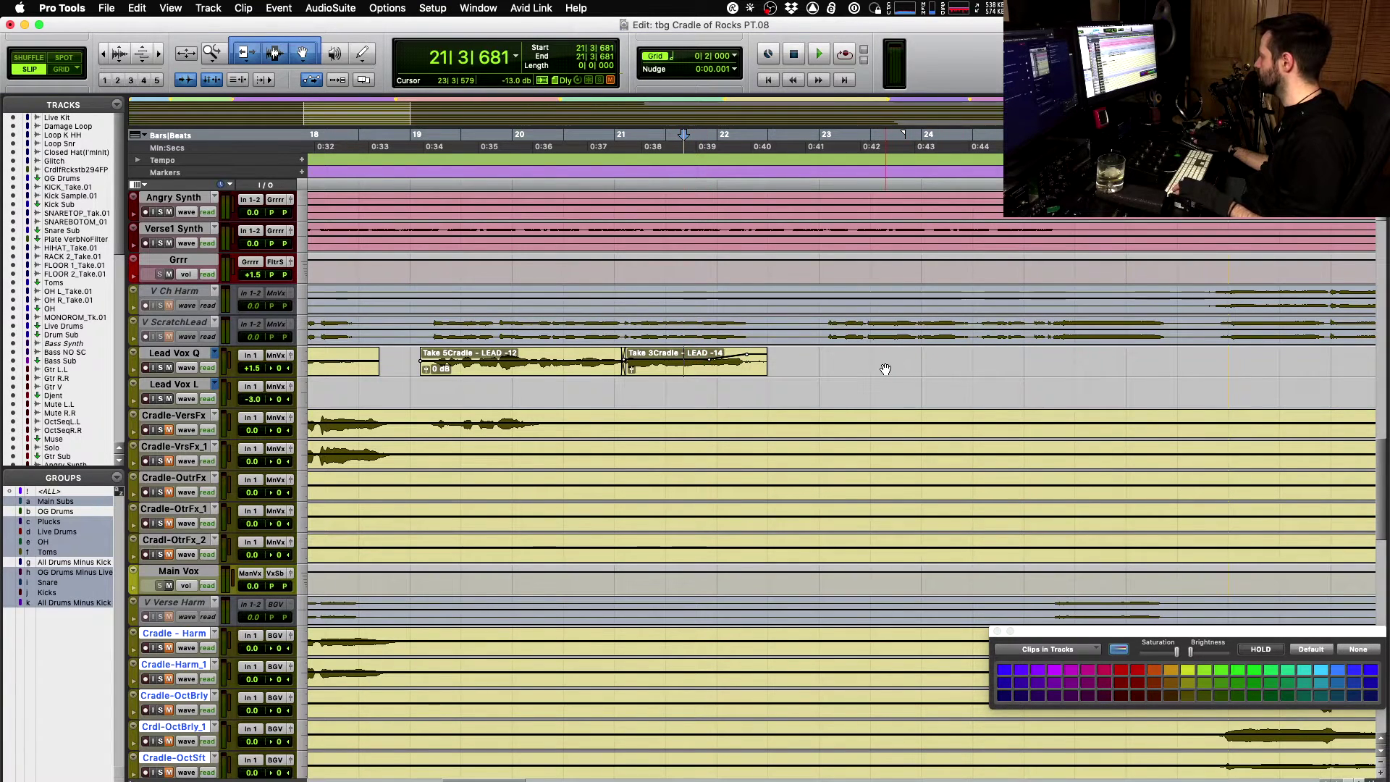
pyautogui.press('space')
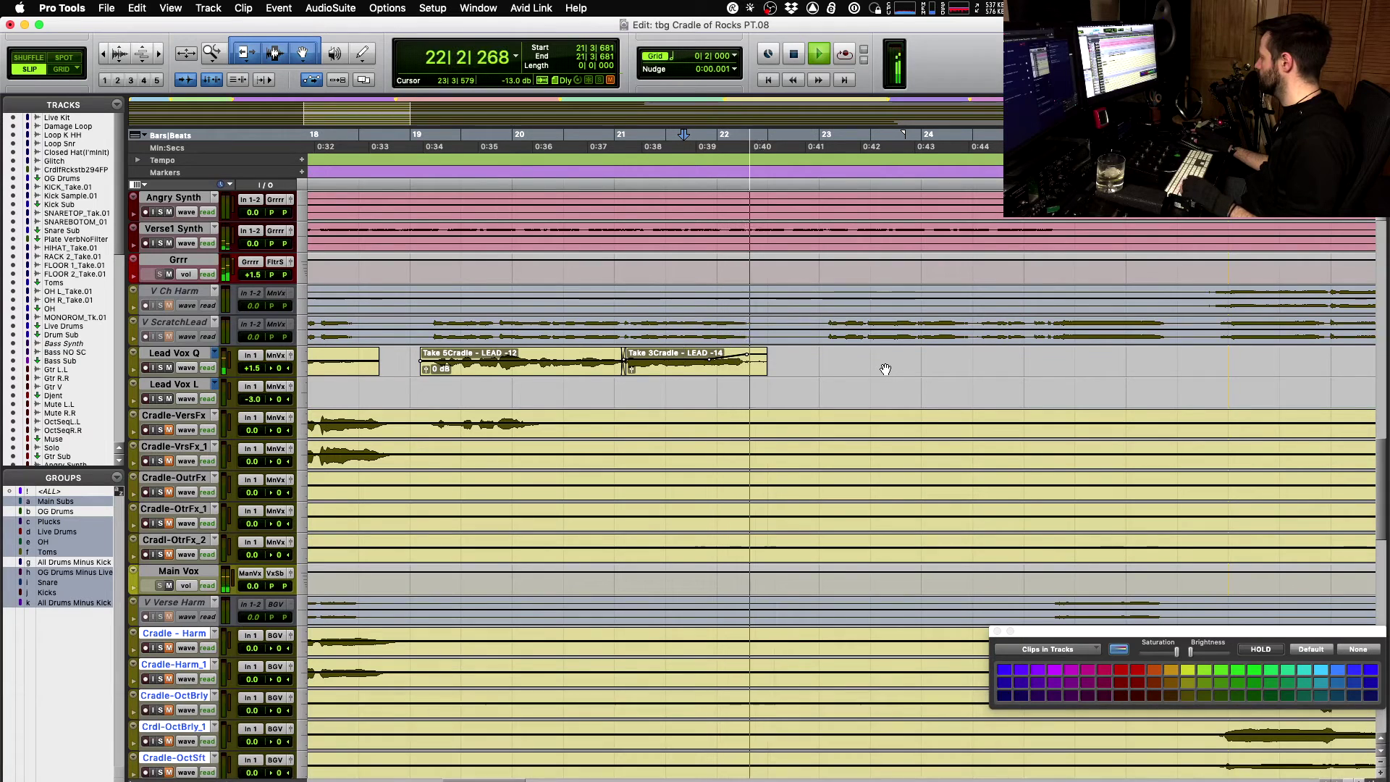
pyautogui.press('space')
# - Solo Lead Vox Q and raise the clip gain further at the end of the Take 3 clip while listening
pyautogui.hotkey('shift', 's')
pyautogui.press('space')
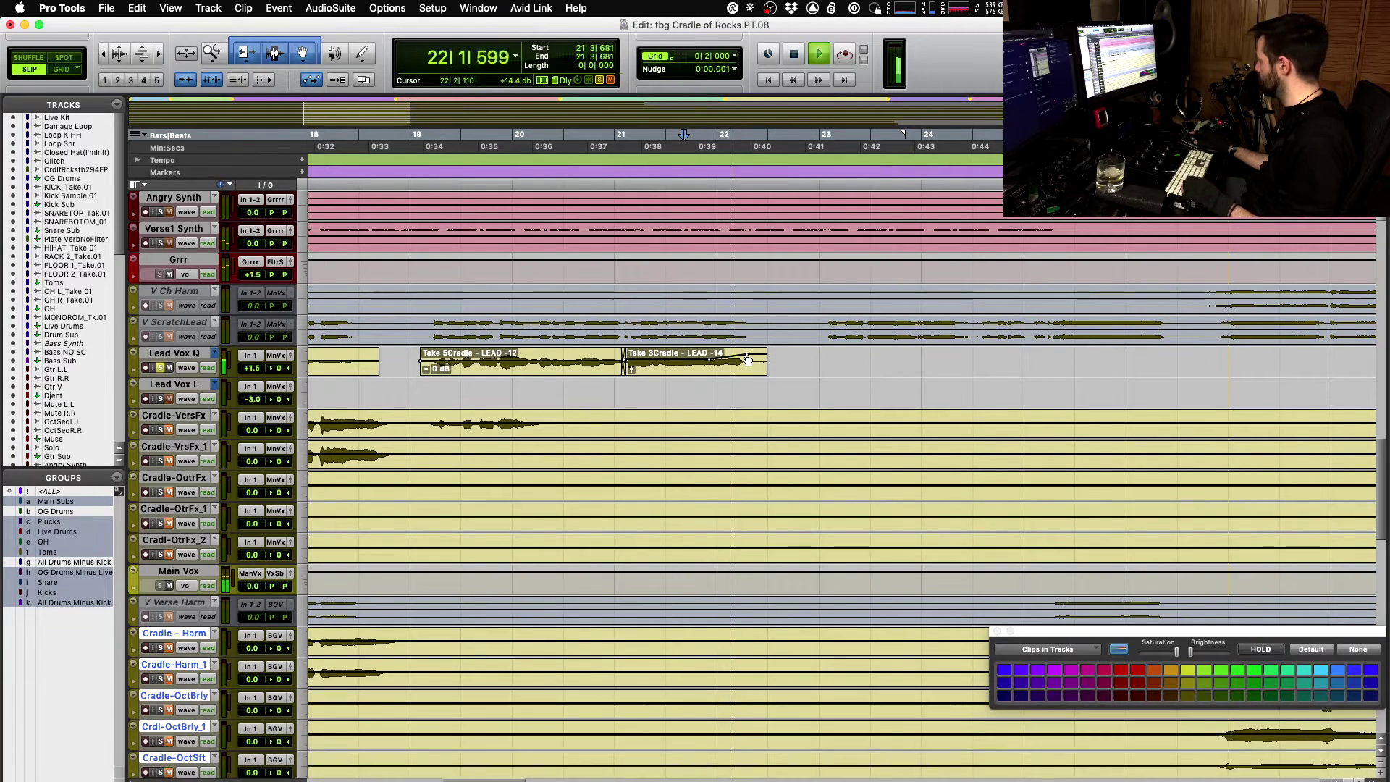
pyautogui.press('space')
pyautogui.press('space')
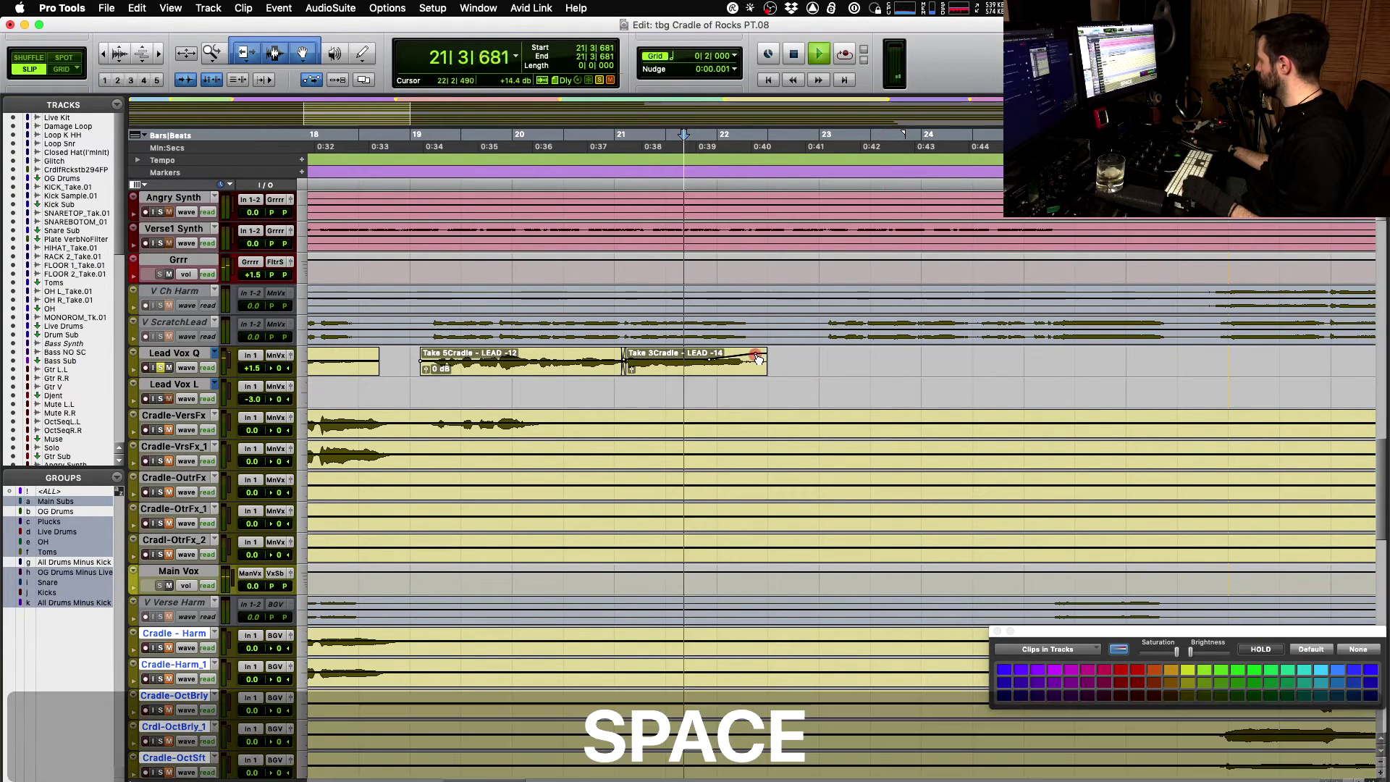
pyautogui.press('space')
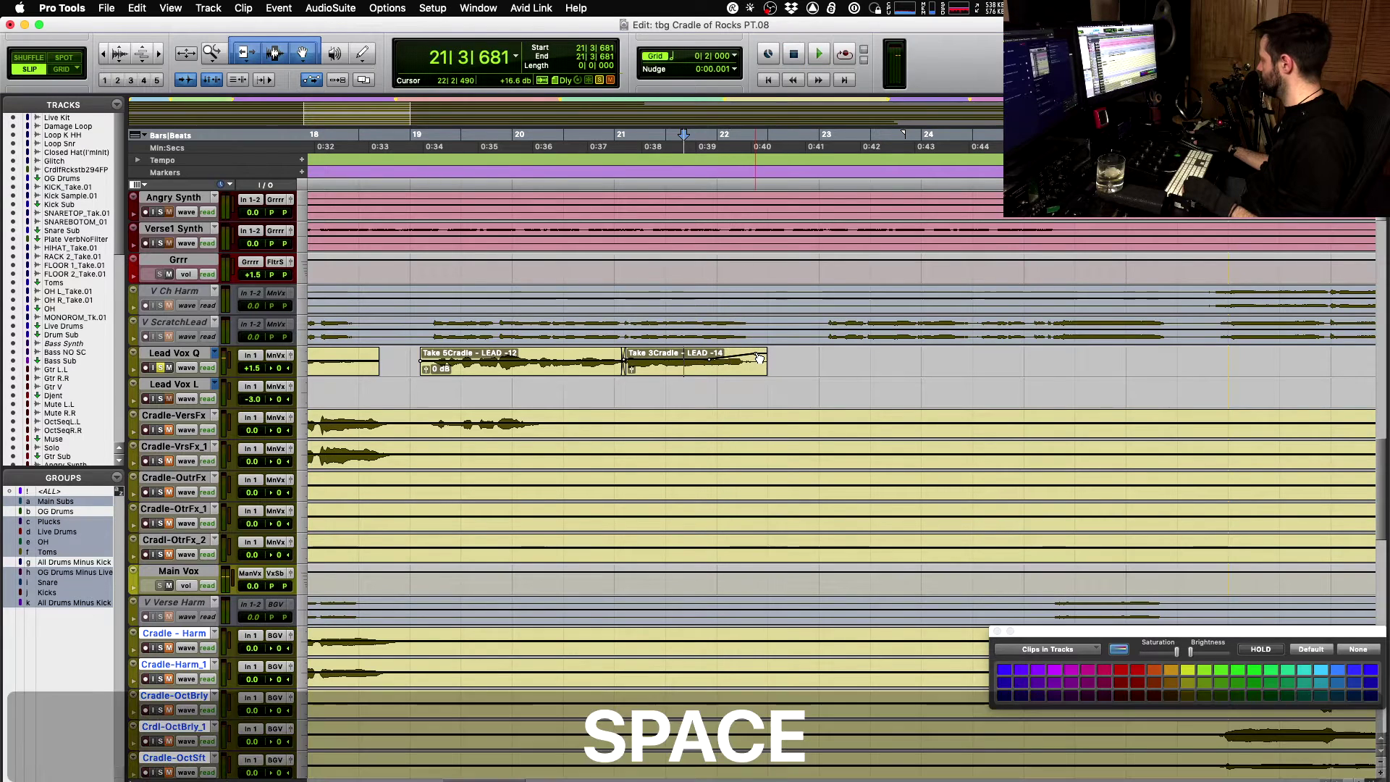
# - Fade out the Take 3 clip from 22|2|354 to 22|2|952, then unsolo Lead Vox Q and listen from 21|3|599
pyautogui.click(765, 353)
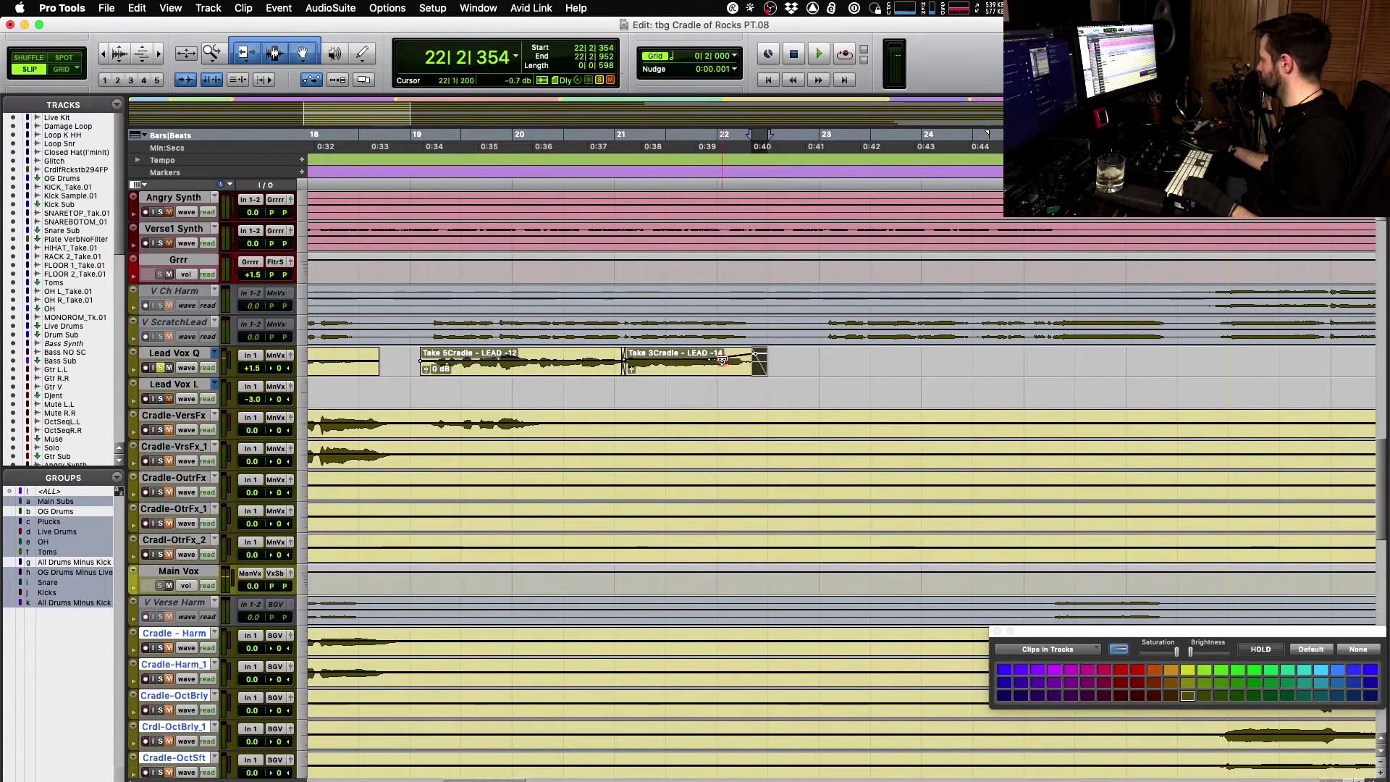
pyautogui.hotkey('shift', 's')
pyautogui.click(685, 359)
pyautogui.press('space')
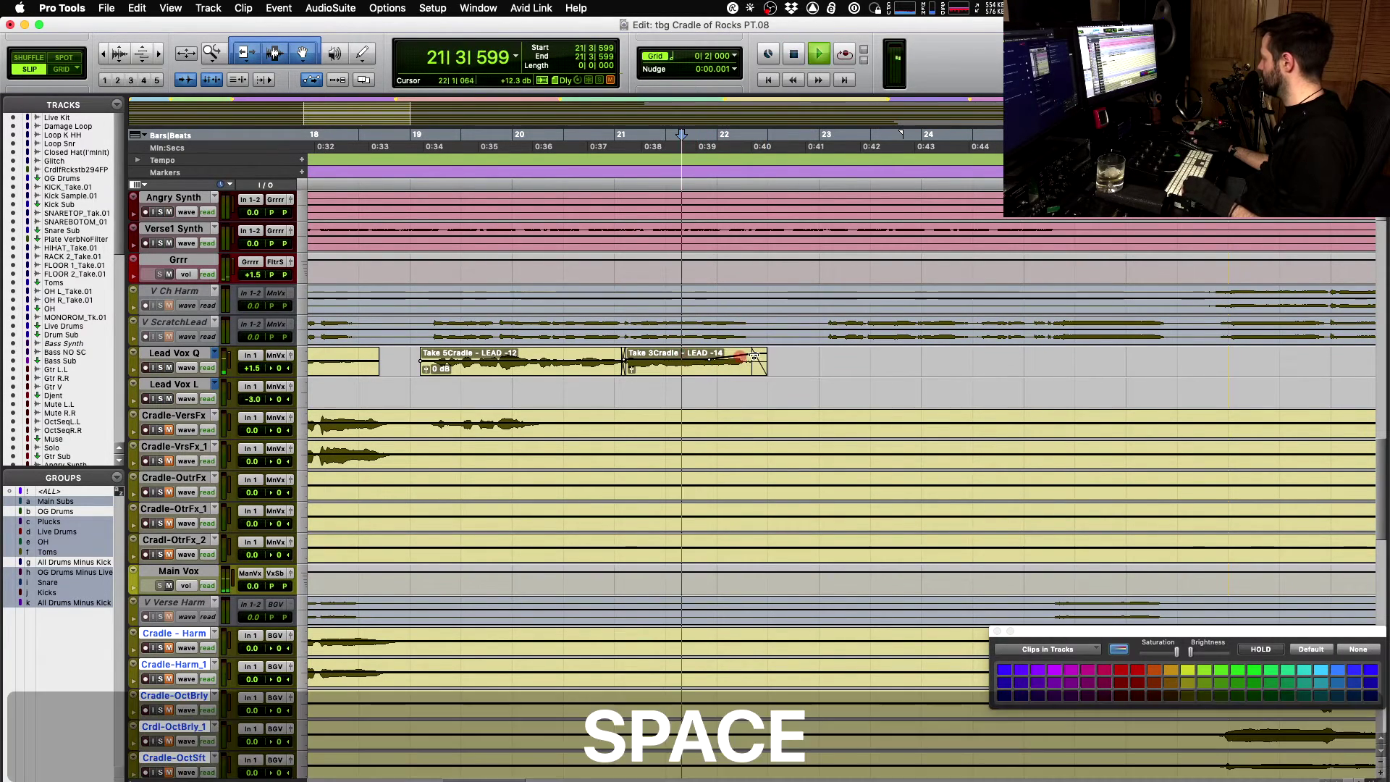
pyautogui.press('space')
# - Listen across the Take 5 to Take 3 join in the full mix from 20|4|382
pyautogui.click(600, 354)
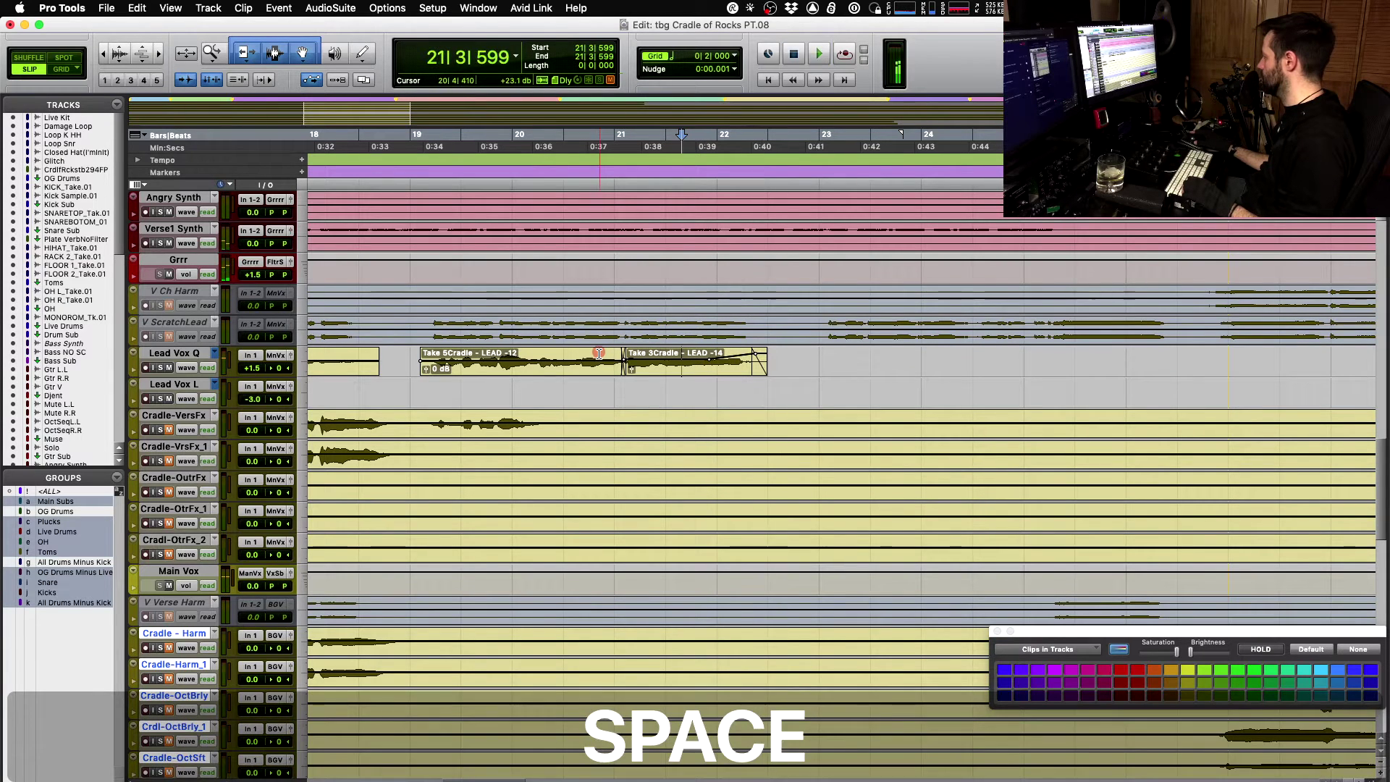
pyautogui.press('space')
pyautogui.press('shift')
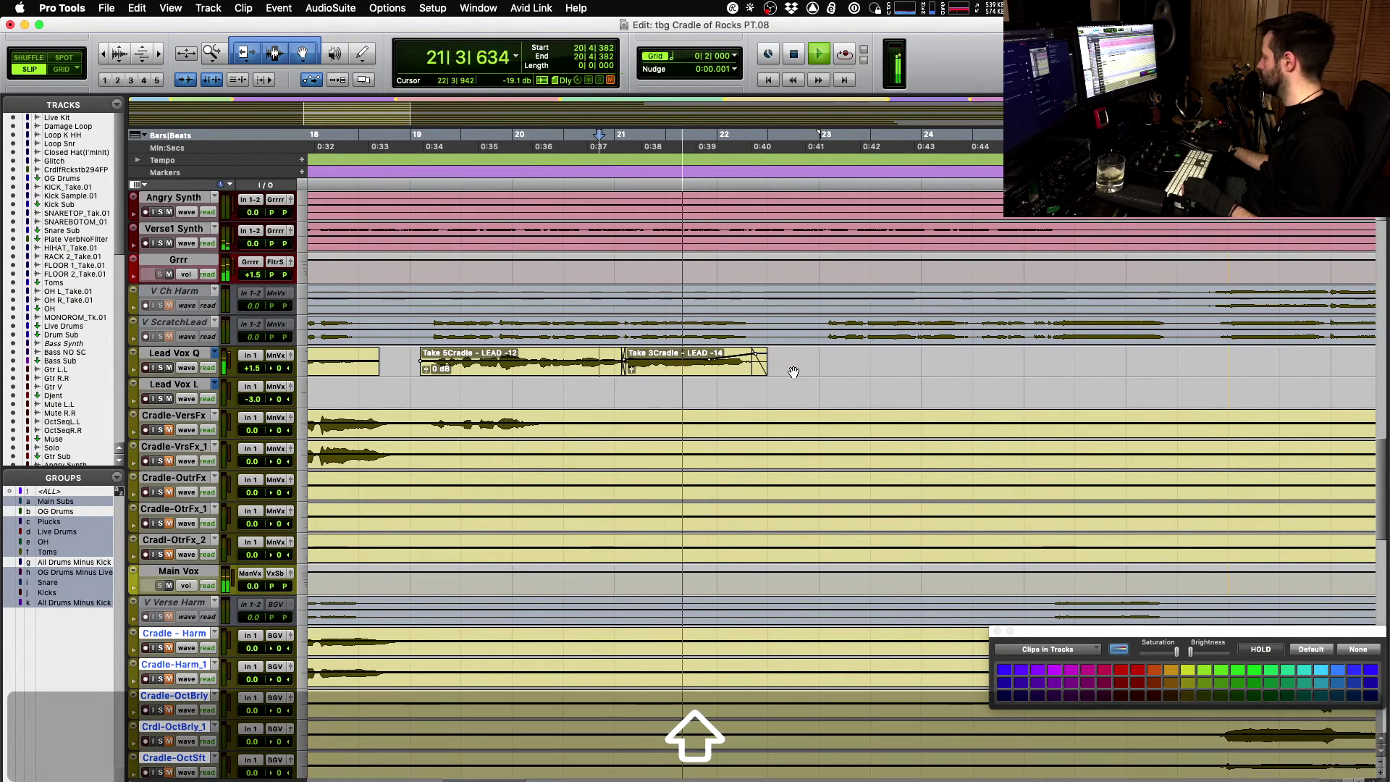
pyautogui.press('space')
pyautogui.click(756, 353)
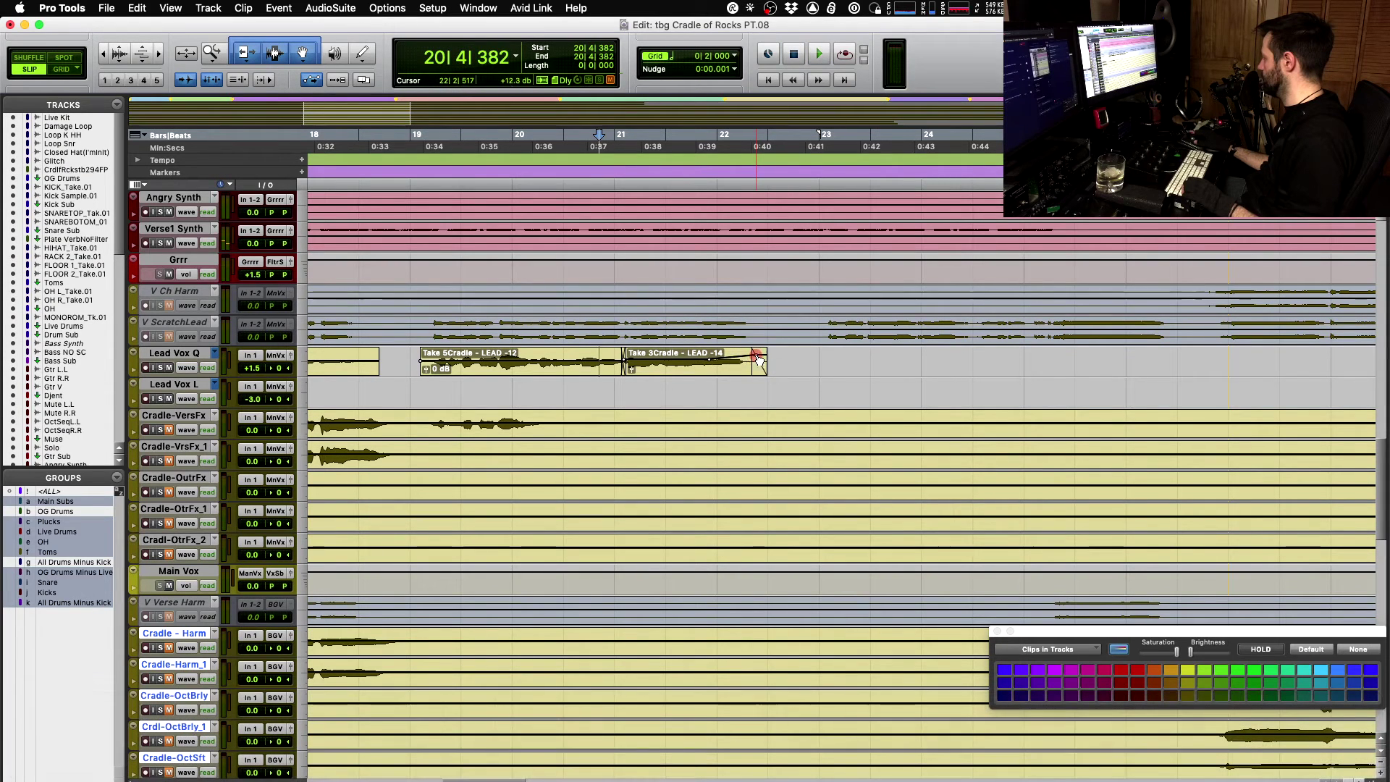
# - Select the fourth Lead Vox Q phrase from 23|1|136 to 26|2|804, bring in Take 1 and listen to it
pyautogui.click(822, 353)
pyautogui.press('shift')
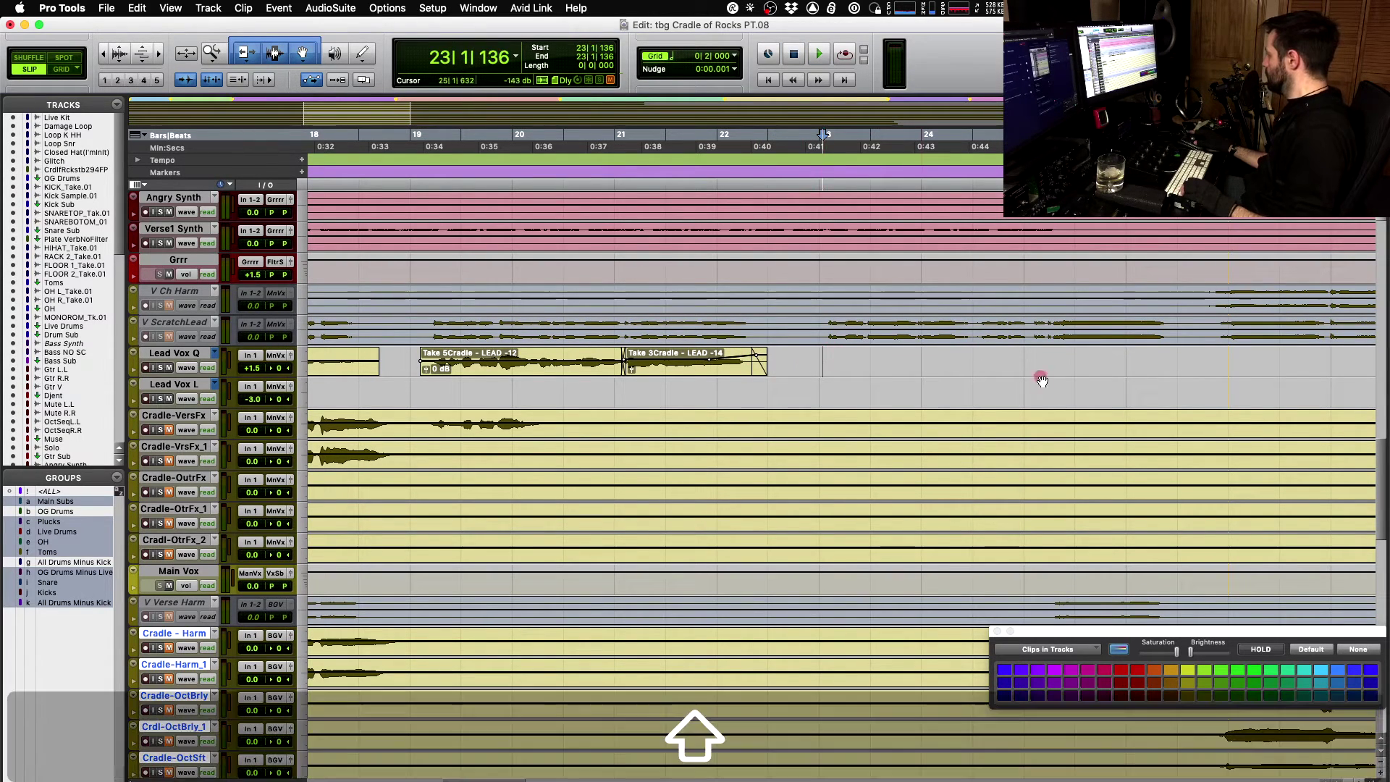
pyautogui.keyDown('shift'); pyautogui.click(1180, 360); pyautogui.keyUp('shift')
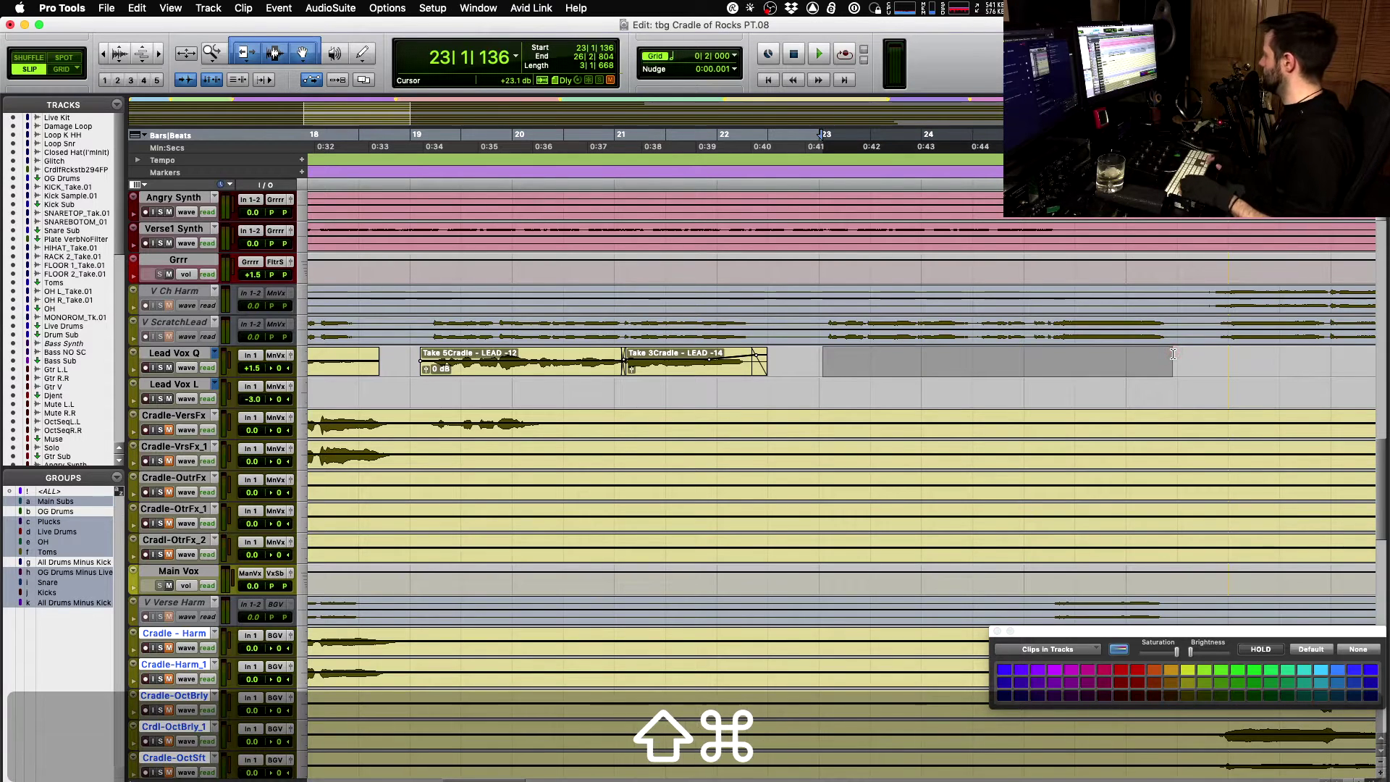
pyautogui.press('space')
pyautogui.hotkey('ctrl', 'shift')
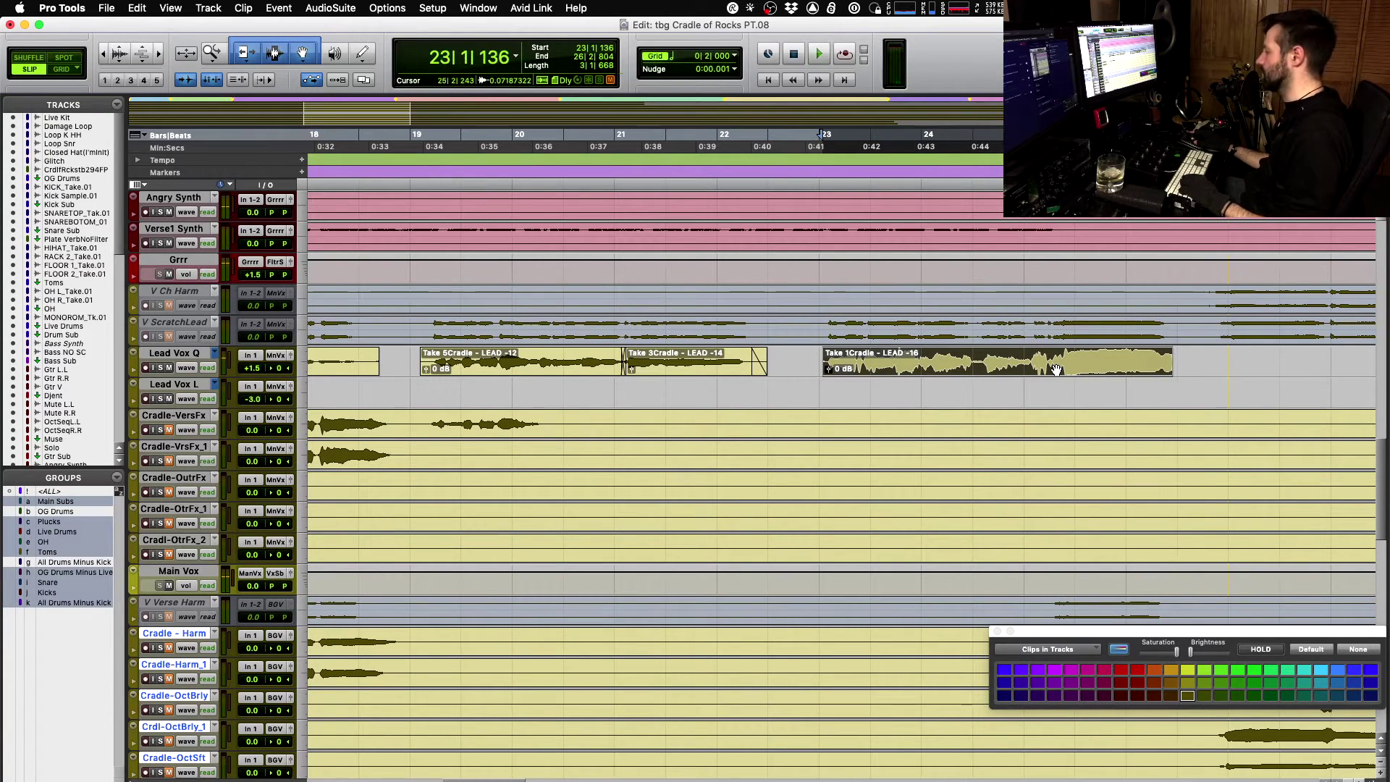
pyautogui.press('space')
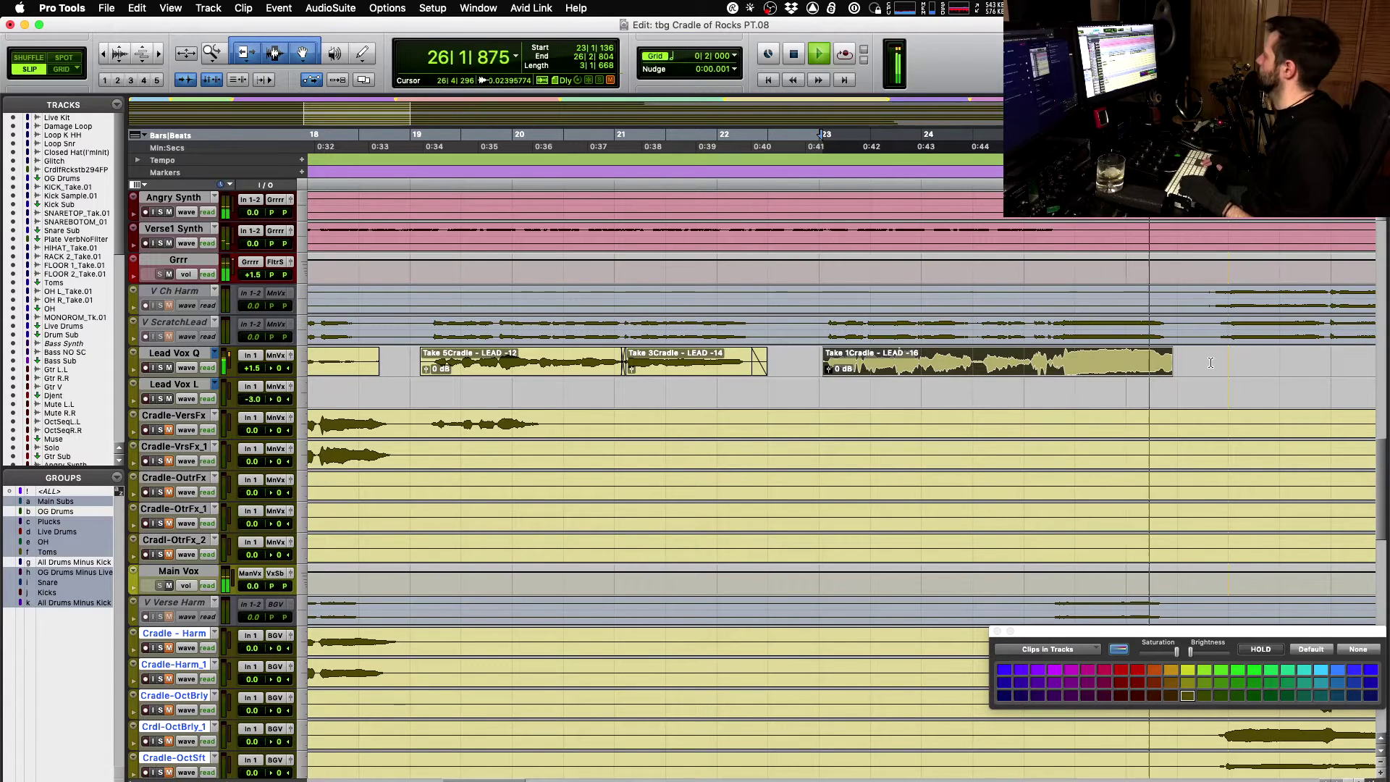
pyautogui.press('space')
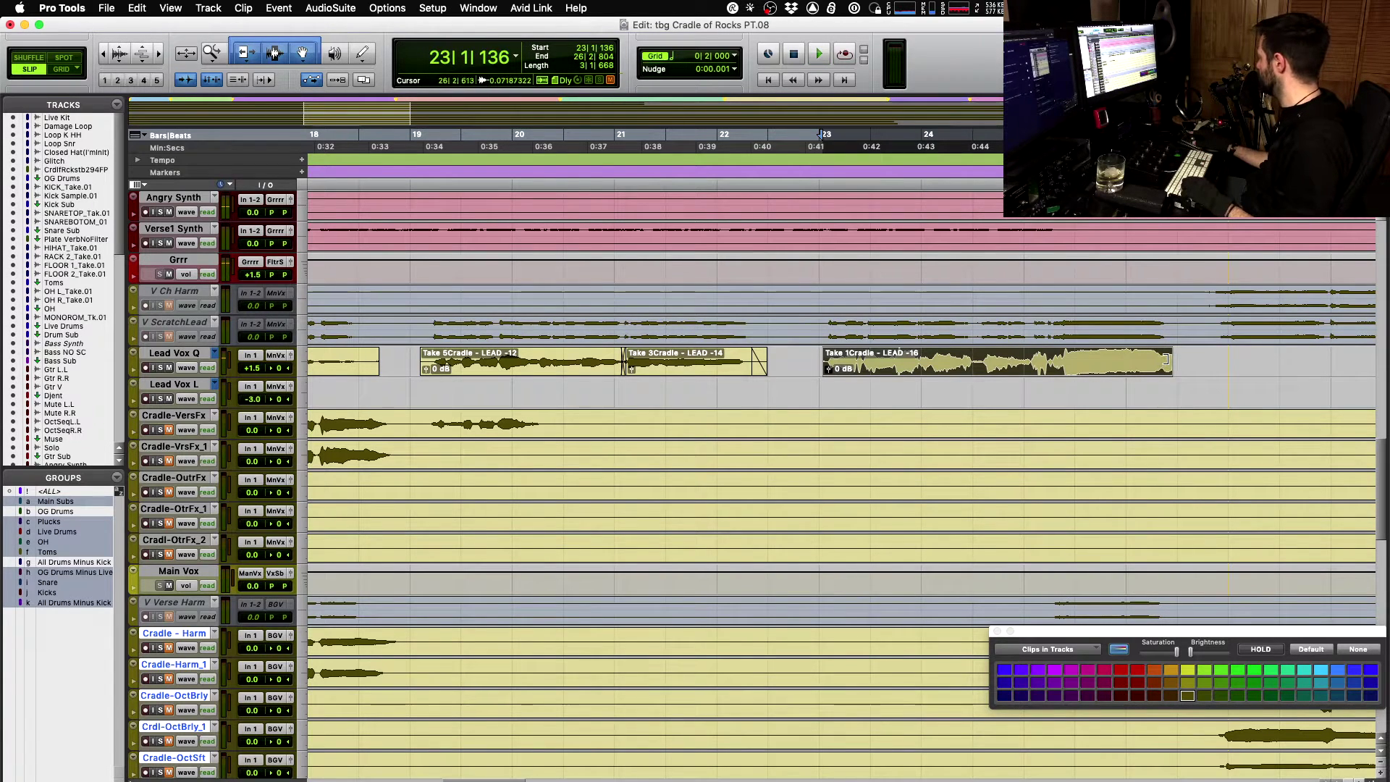
# - Extend the fourth phrase's clip end to 26|4|758 and switch the phrase to Take 2
pyautogui.moveTo(1166, 359); pyautogui.dragTo(1235, 365)
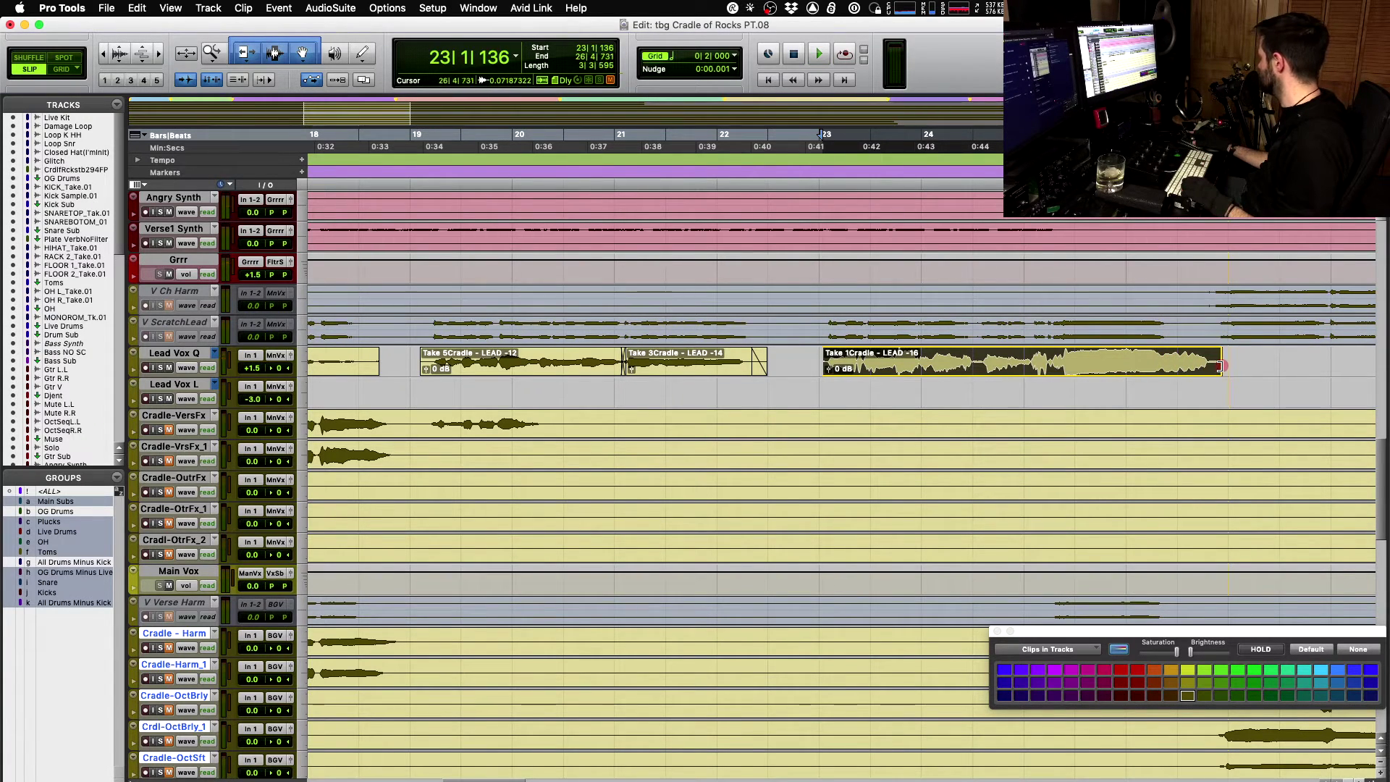
pyautogui.click(1348, 382)
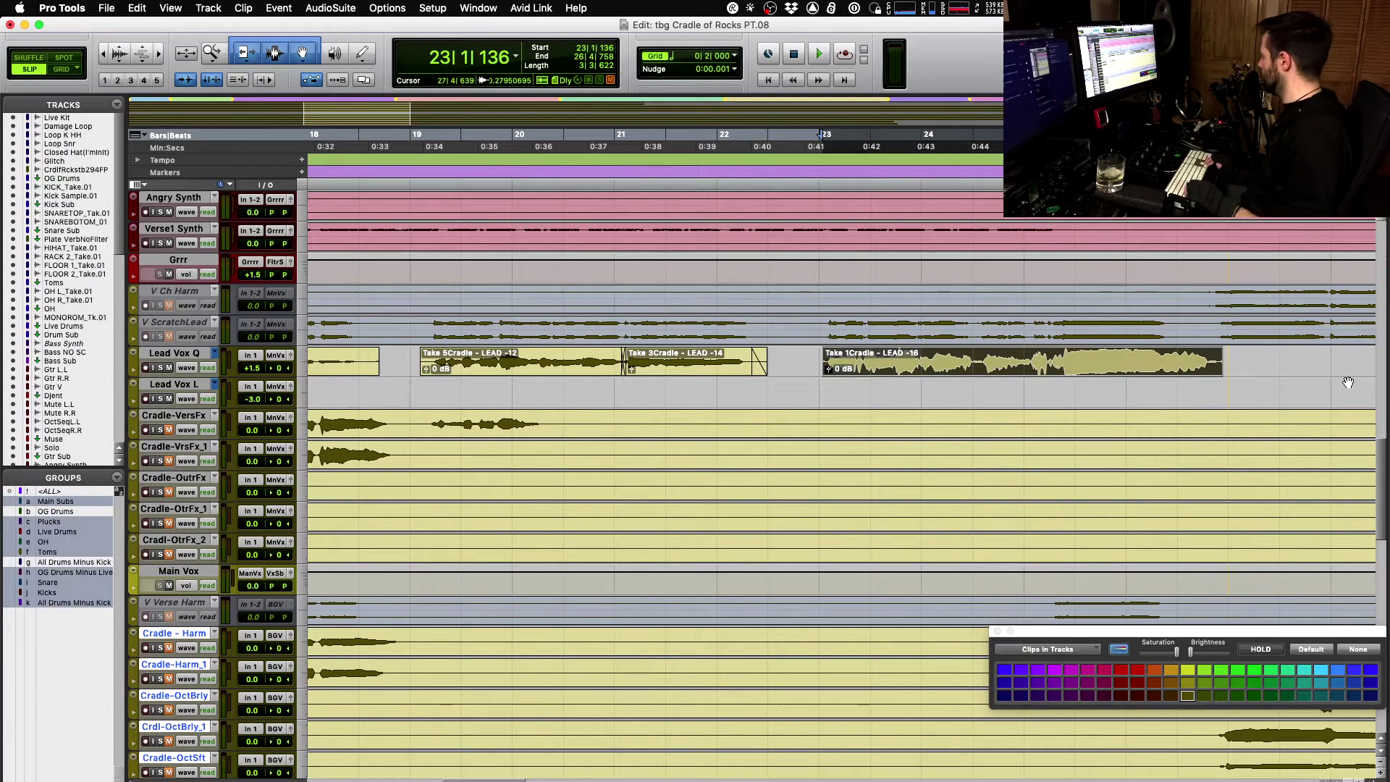
pyautogui.press('shift+super')
pyautogui.press('shift+super+Down')
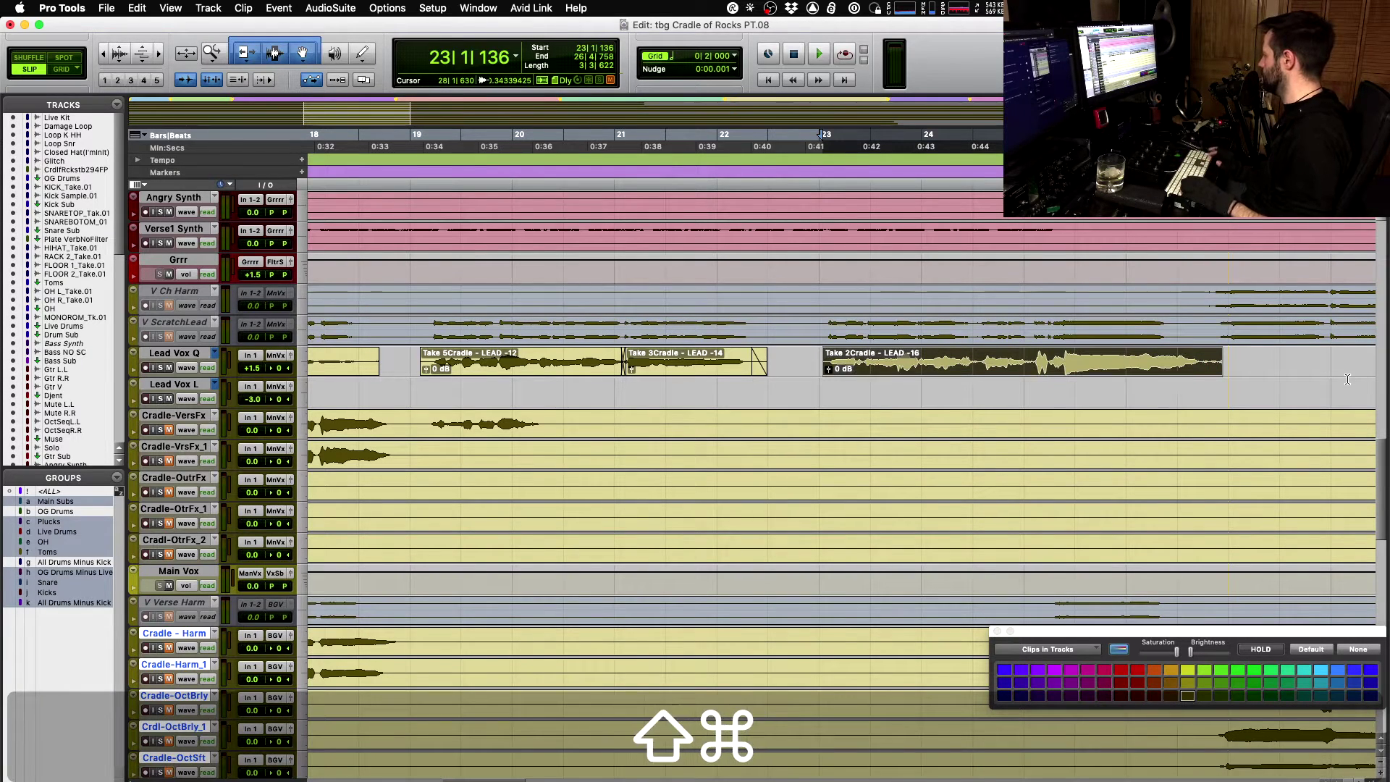
# - Listen to Take 2 of the fourth Lead Vox Q phrase, then switch the phrase to Take 3 and listen to it
pyautogui.press('space')
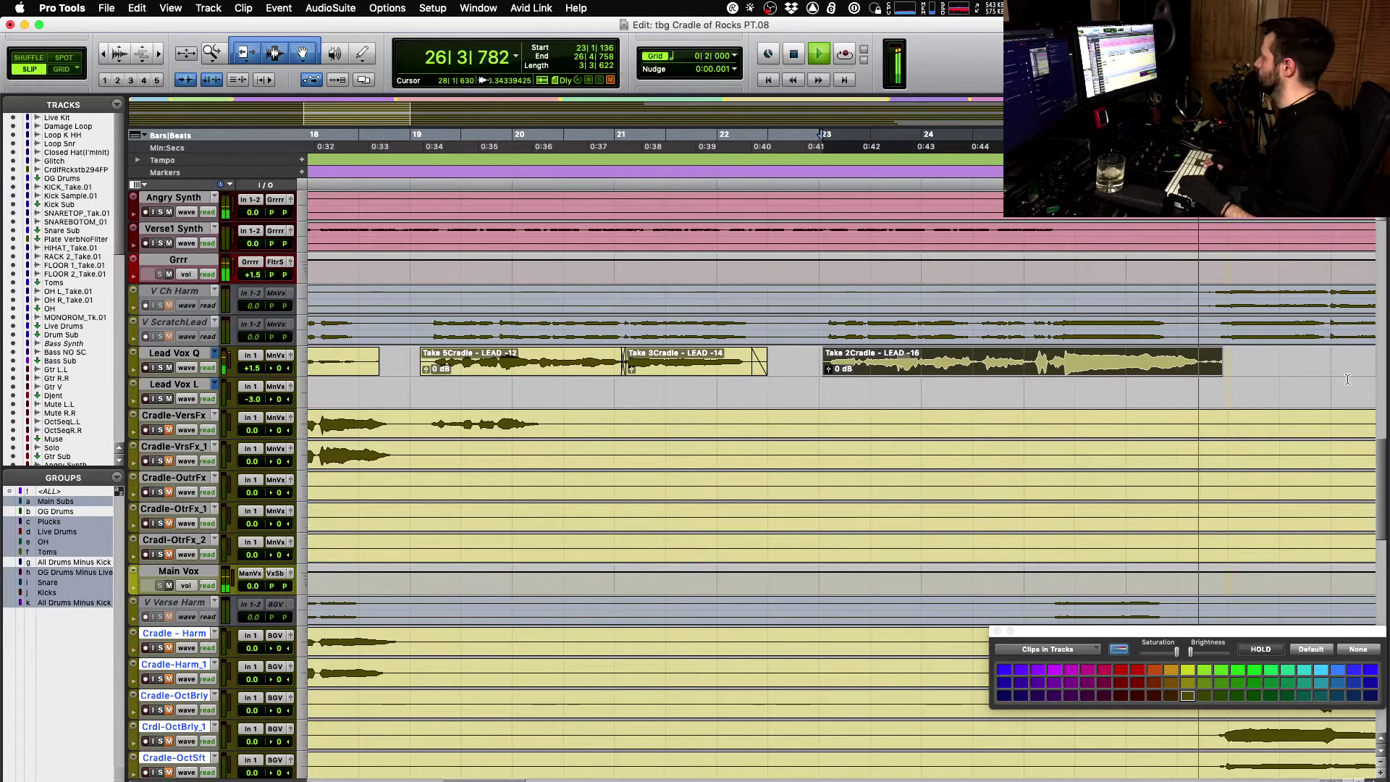
pyautogui.press('space')
pyautogui.press('shift+super+Down')
pyautogui.press('space')
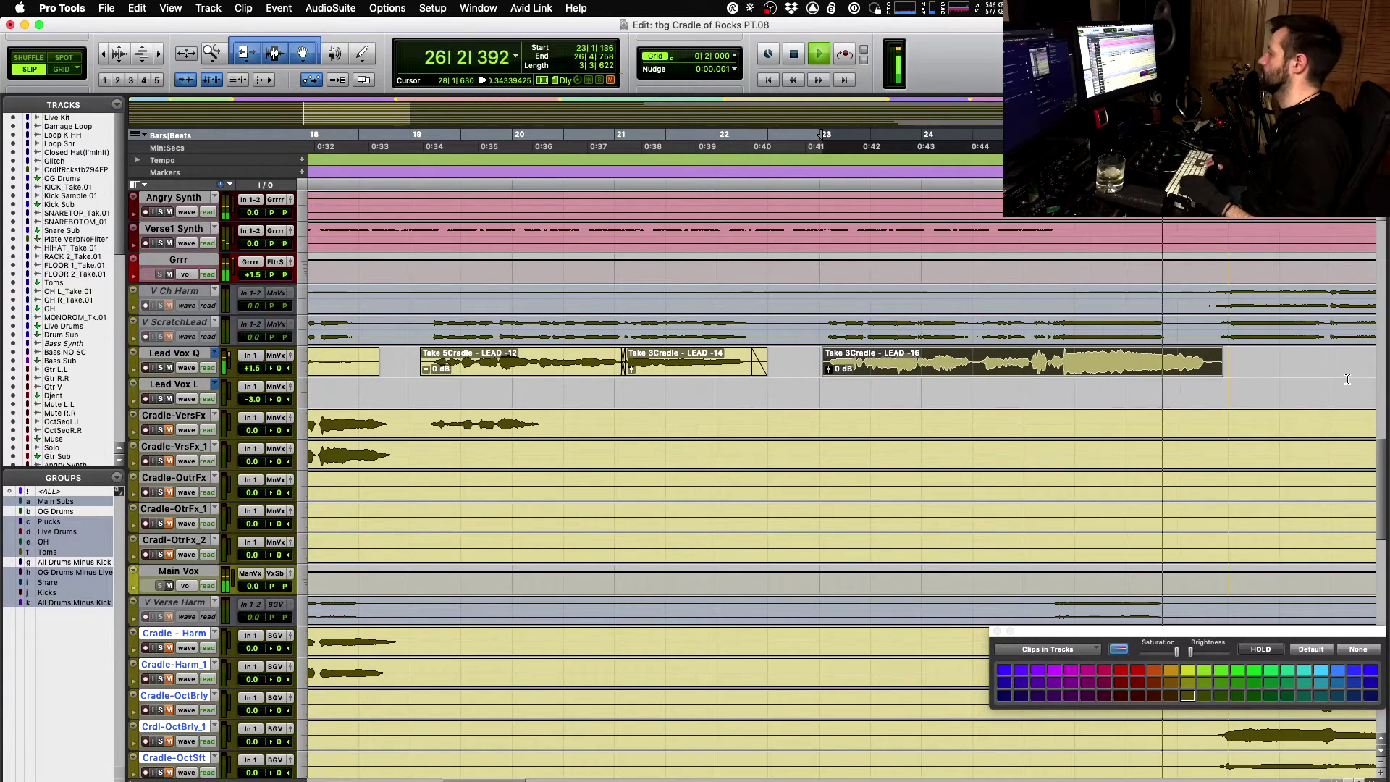
pyautogui.press('space')
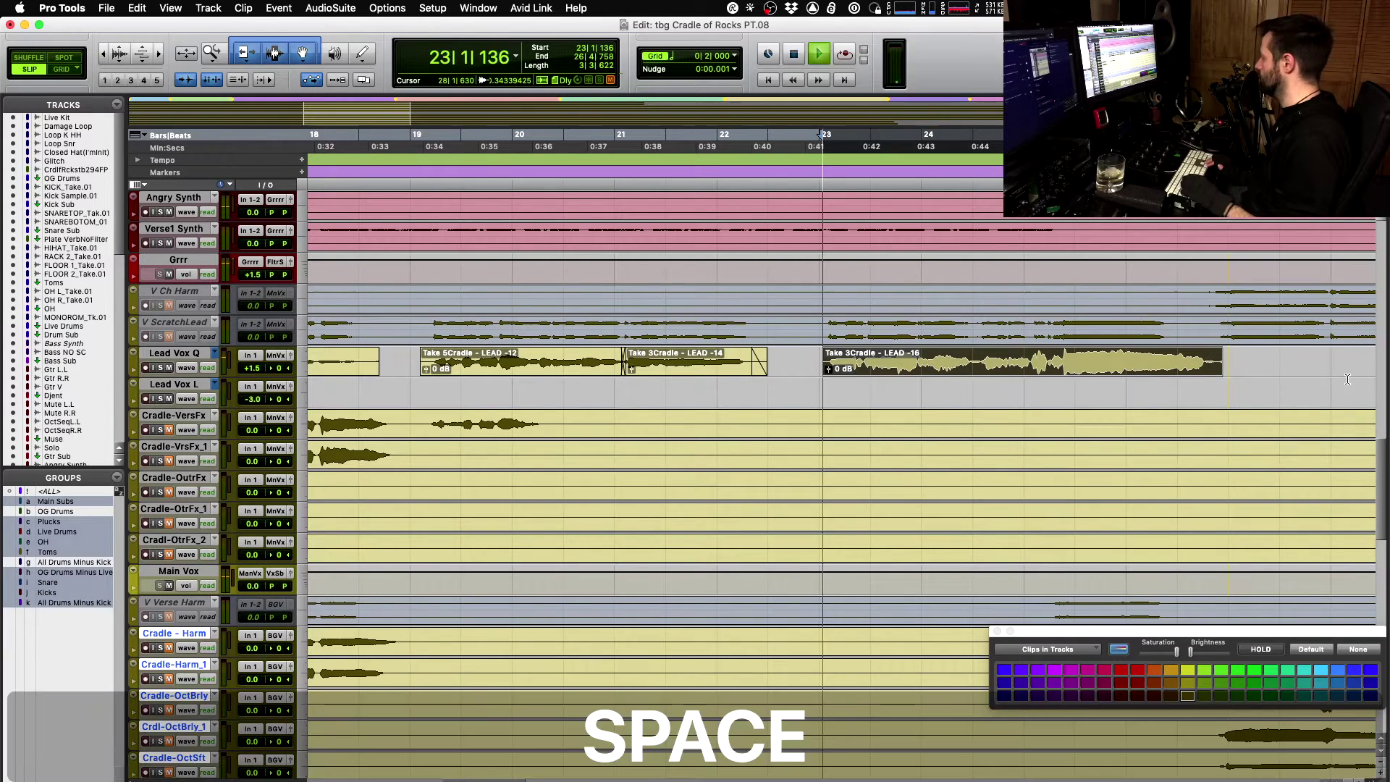
# - Switch the fourth phrase to Take 4 and then Take 5, listening to each from 23|1|136
pyautogui.press('super+shift+Down')
pyautogui.press('space')
pyautogui.press('space')
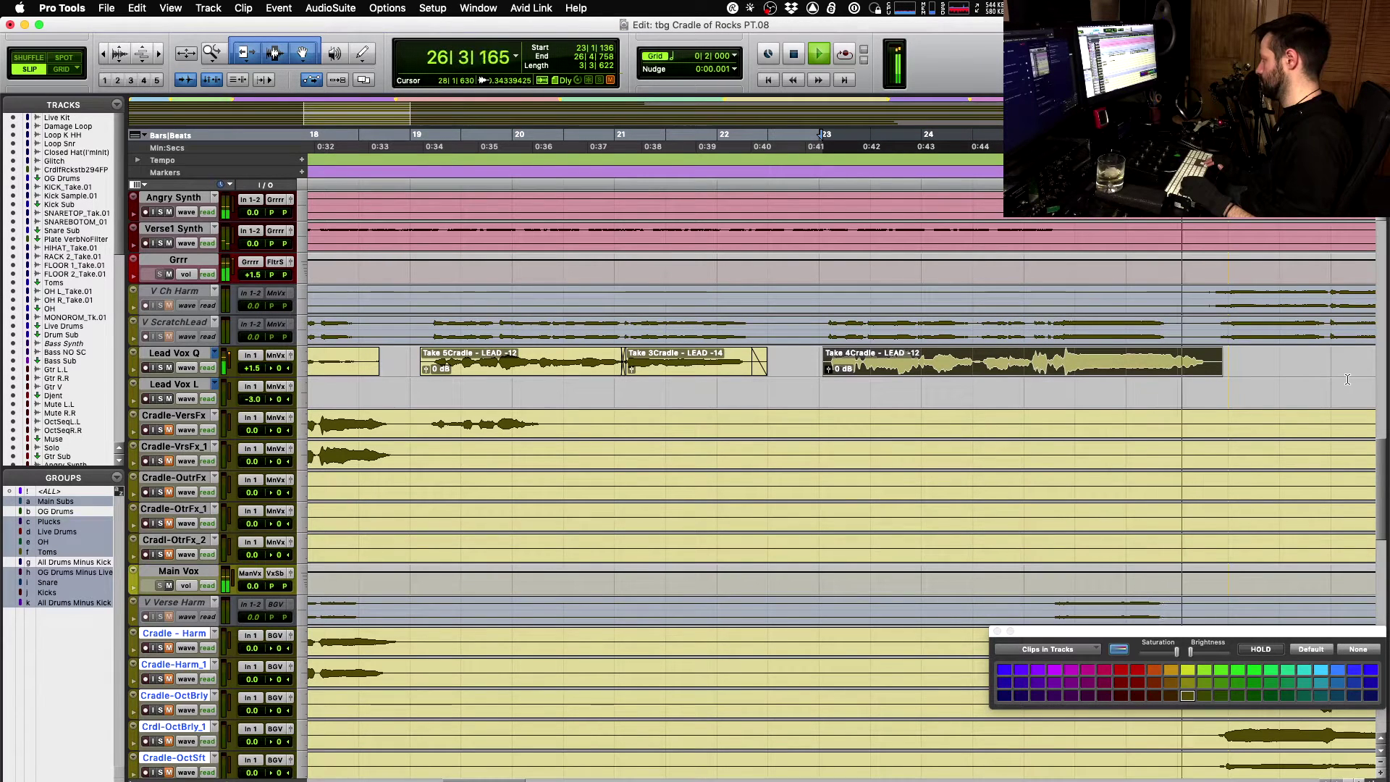
pyautogui.press('shift+super+Down')
pyautogui.press('space')
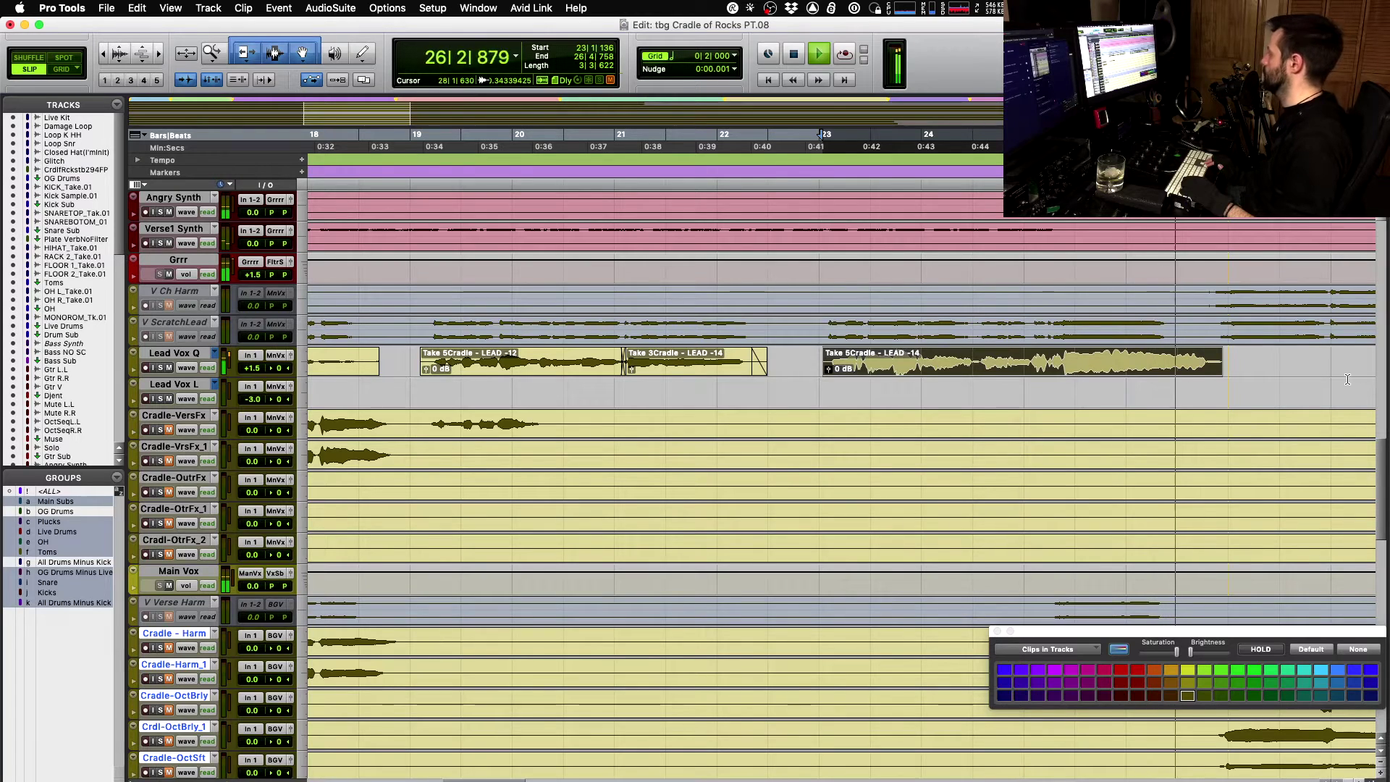
pyautogui.press('space')
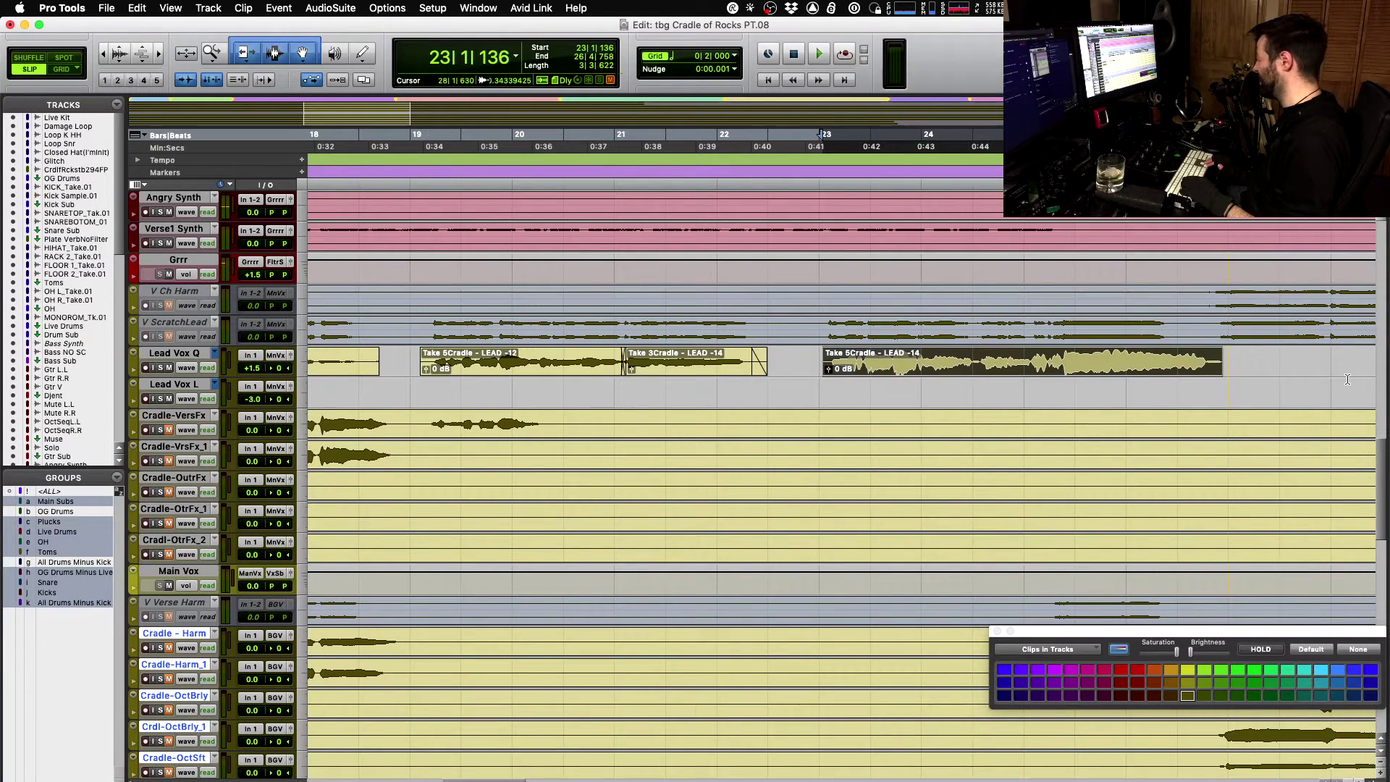
# - Return the fourth phrase to Take 3 and listen to it again
pyautogui.press('shift+super+Down')
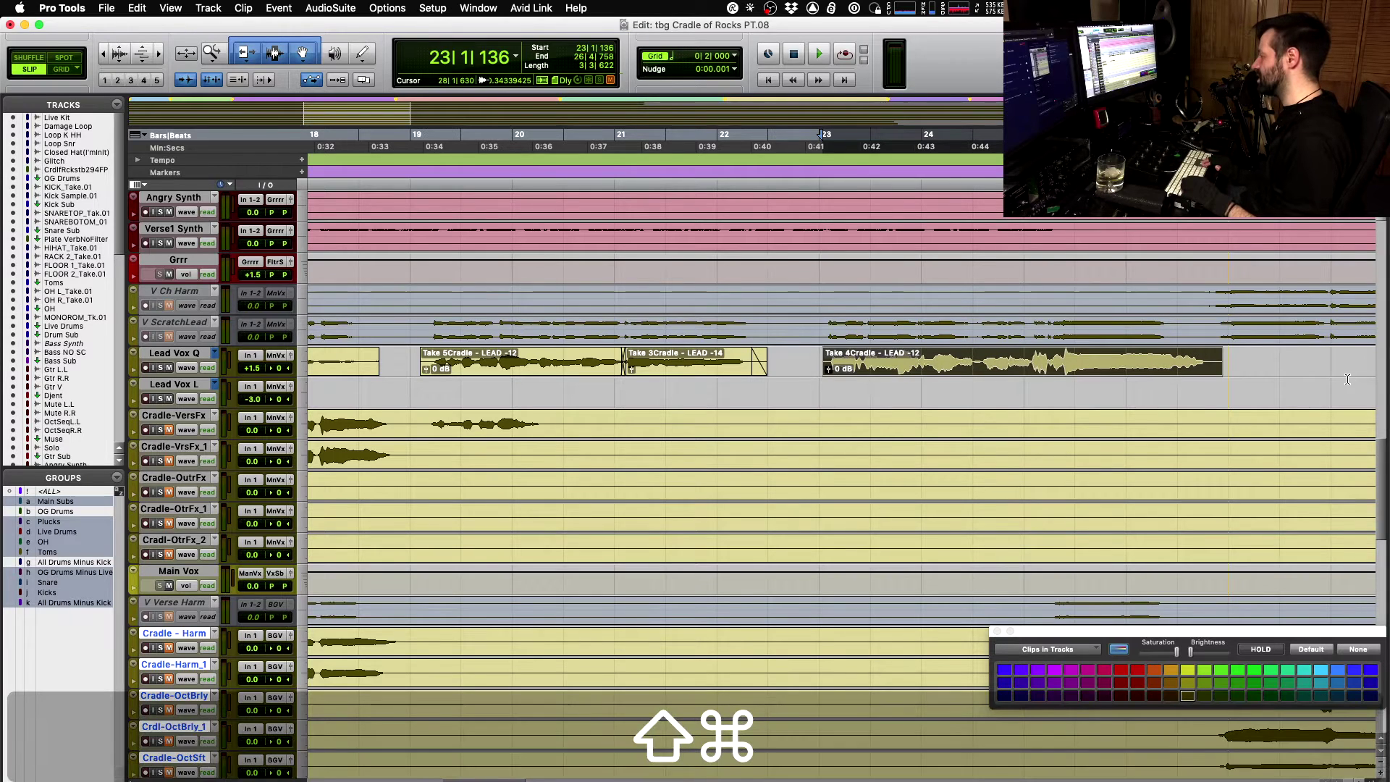
pyautogui.press('shift+super+Down')
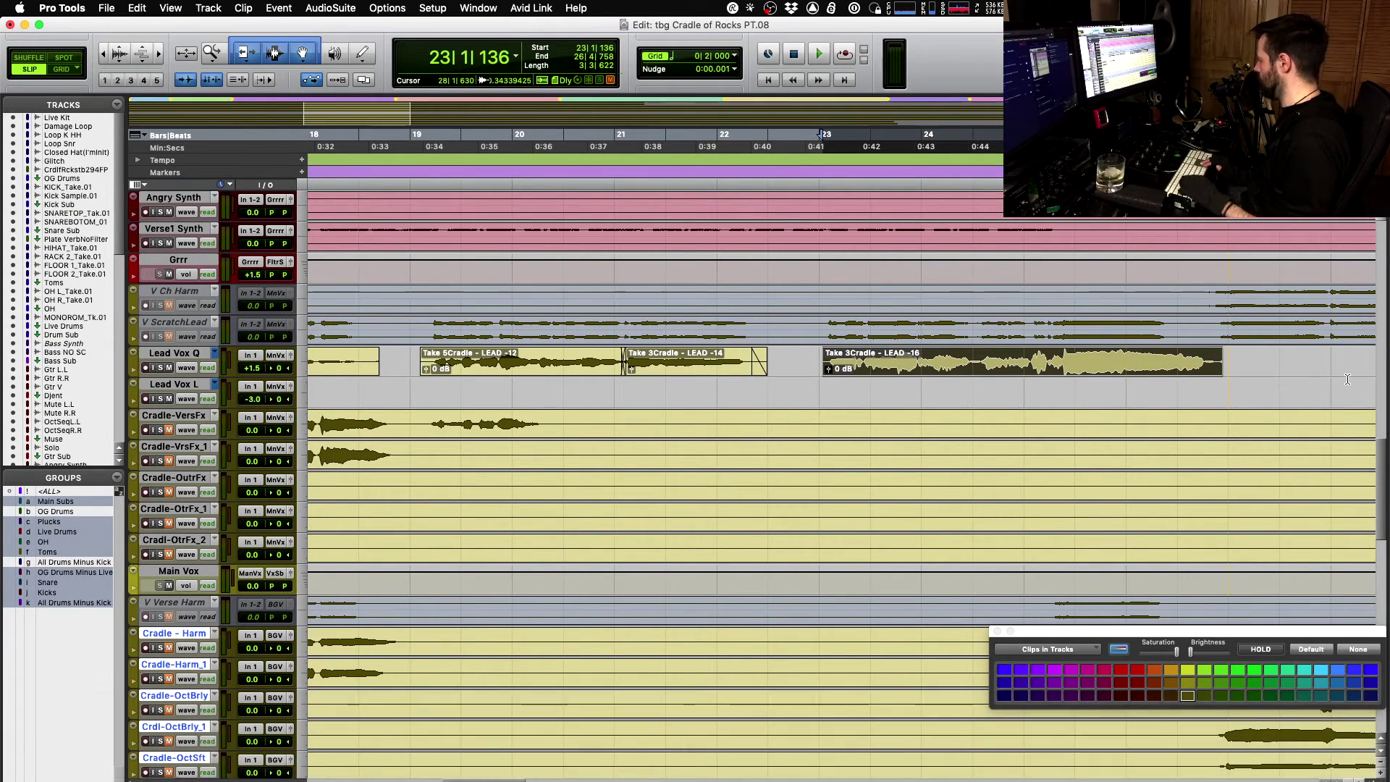
pyautogui.press('space')
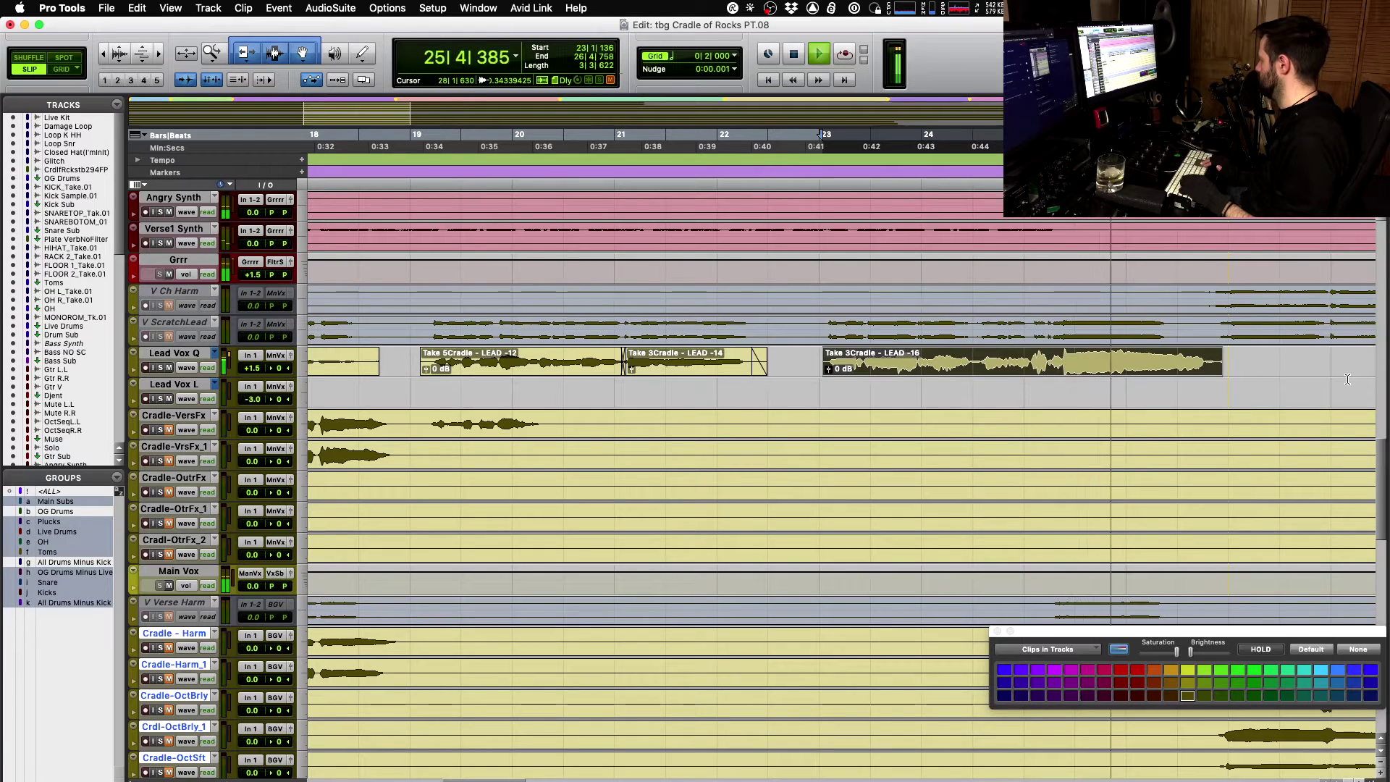
pyautogui.press('space')
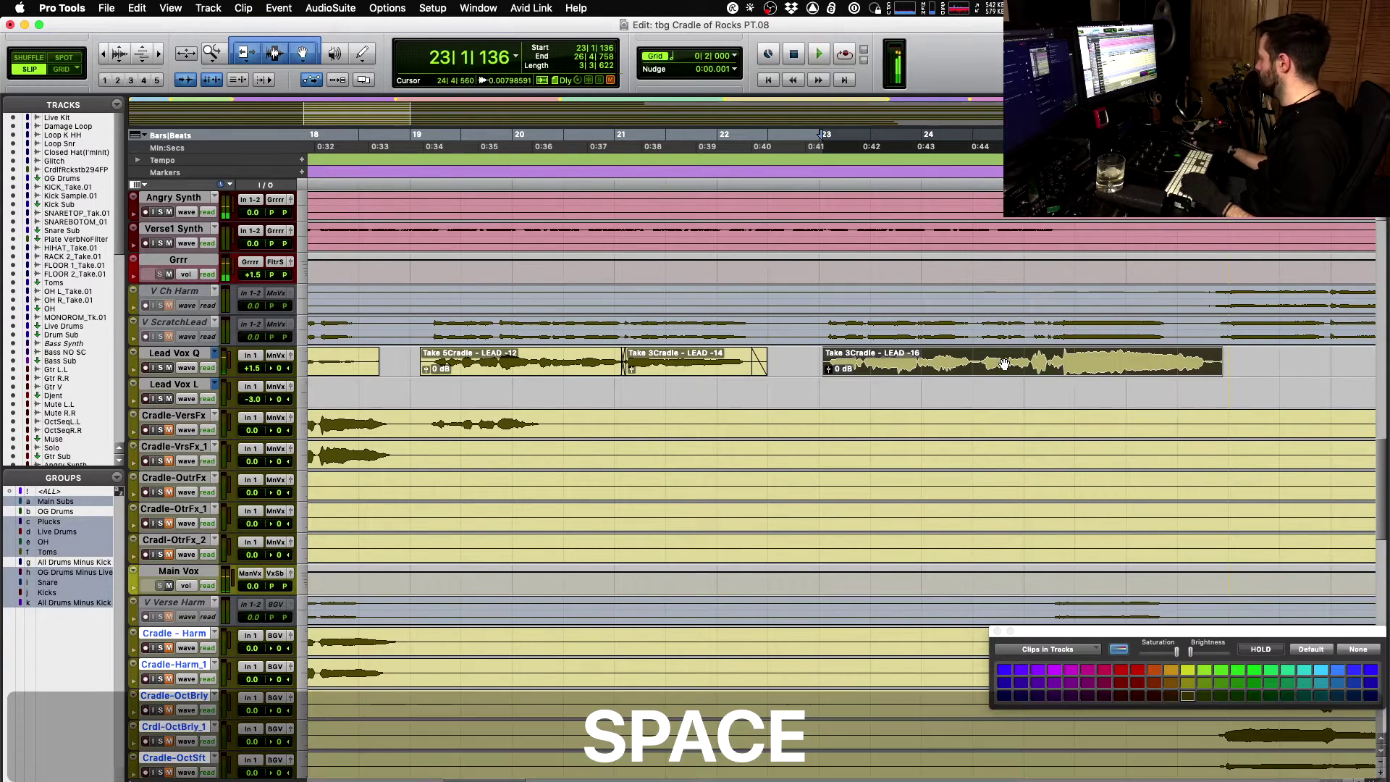
# - Select 24|3|189 to 25|1|334 within the fourth phrase and try Takes 1 and 2 there, listening to each
pyautogui.moveTo(979, 362); pyautogui.dragTo(1028, 362)
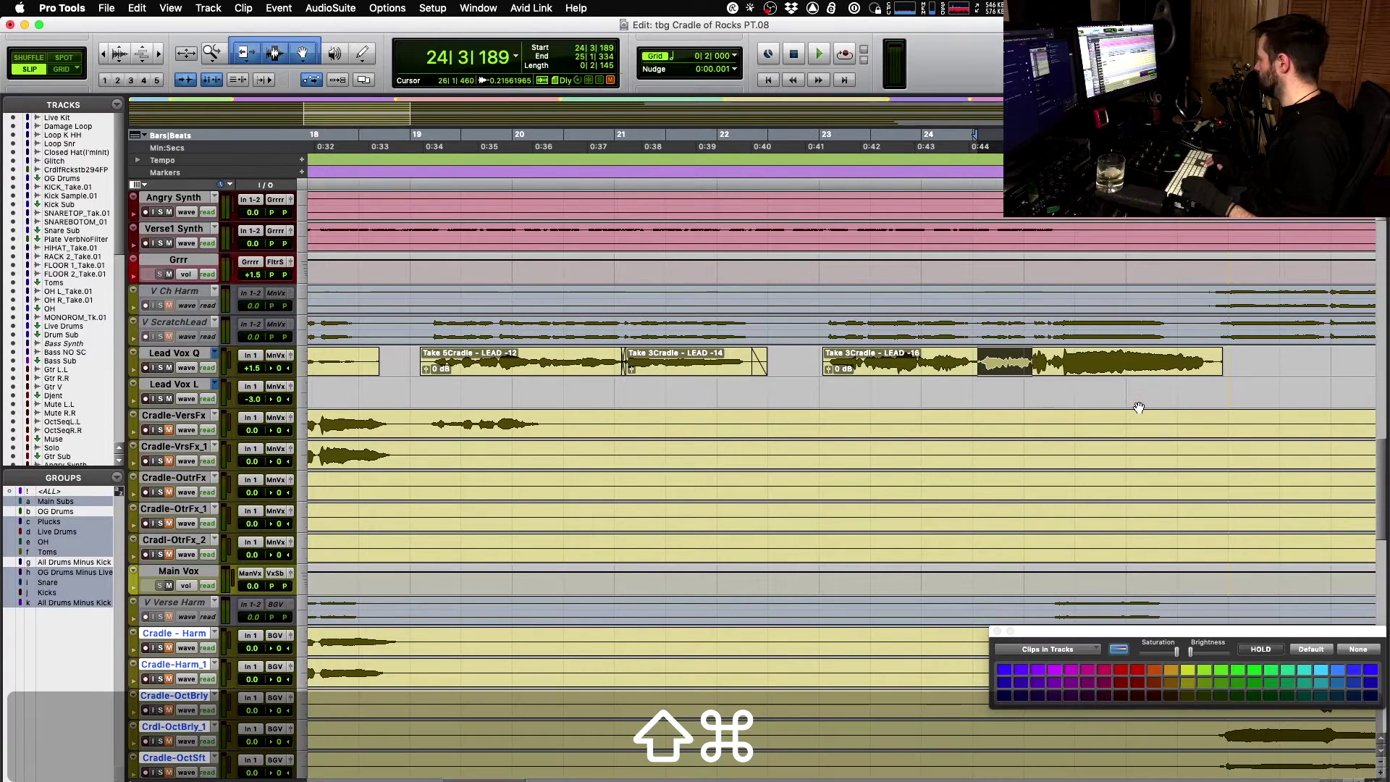
pyautogui.press('shift+super+Down')
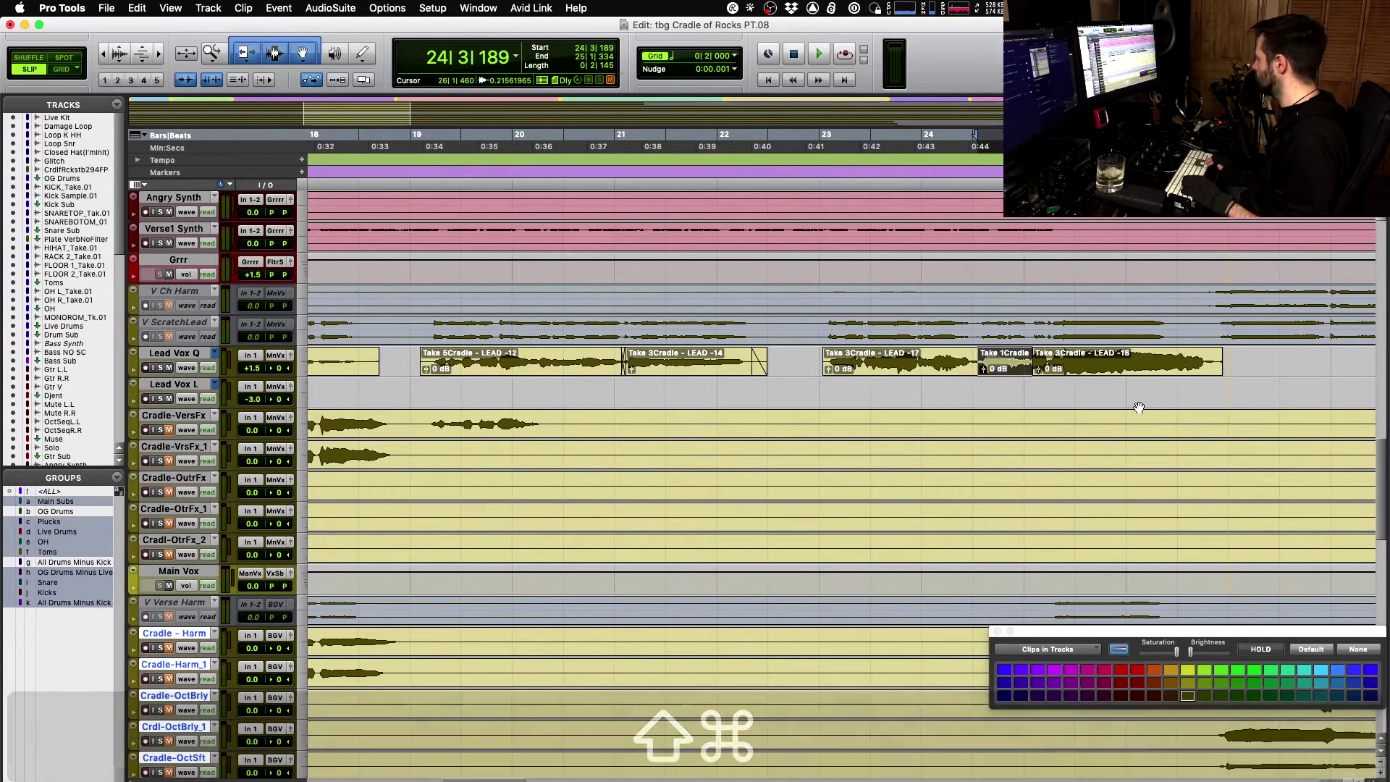
pyautogui.press('space')
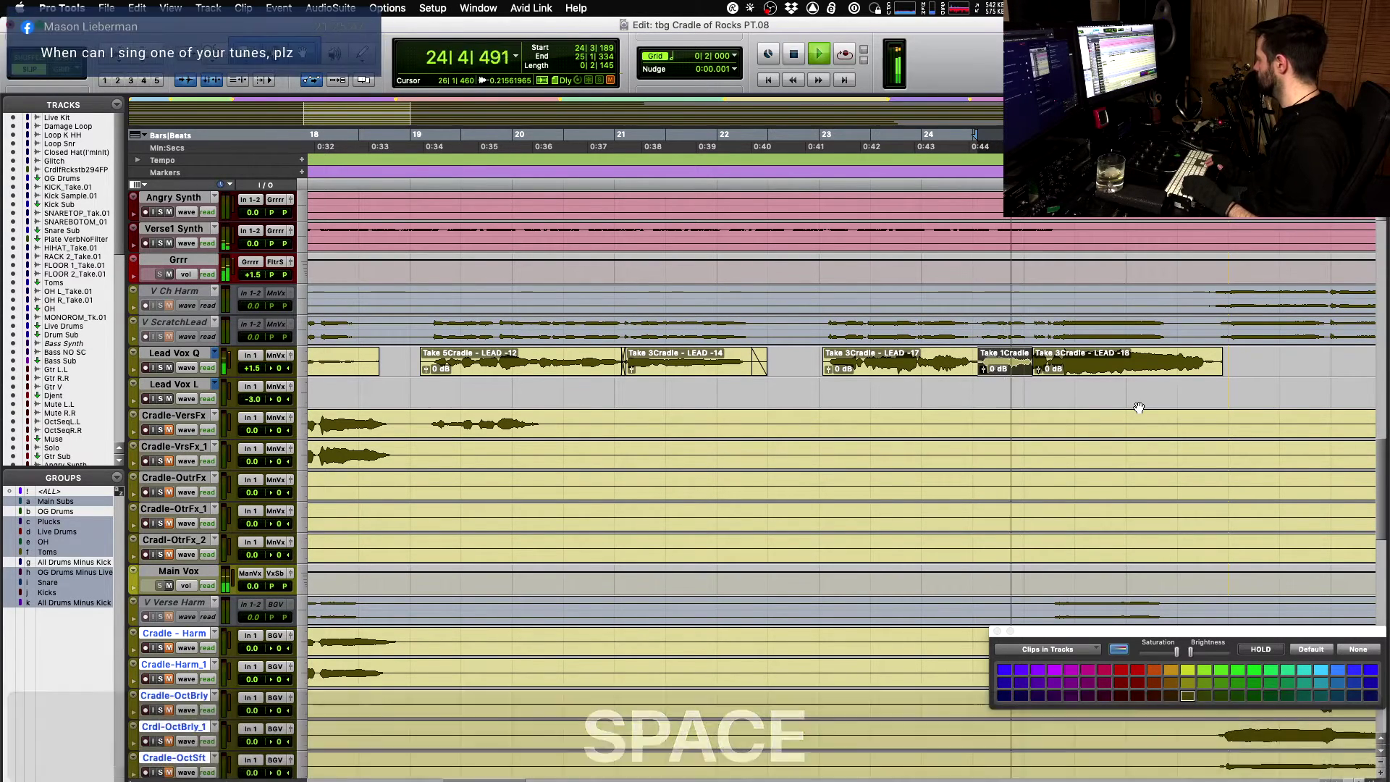
pyautogui.press('space')
pyautogui.press('shift+super+Down')
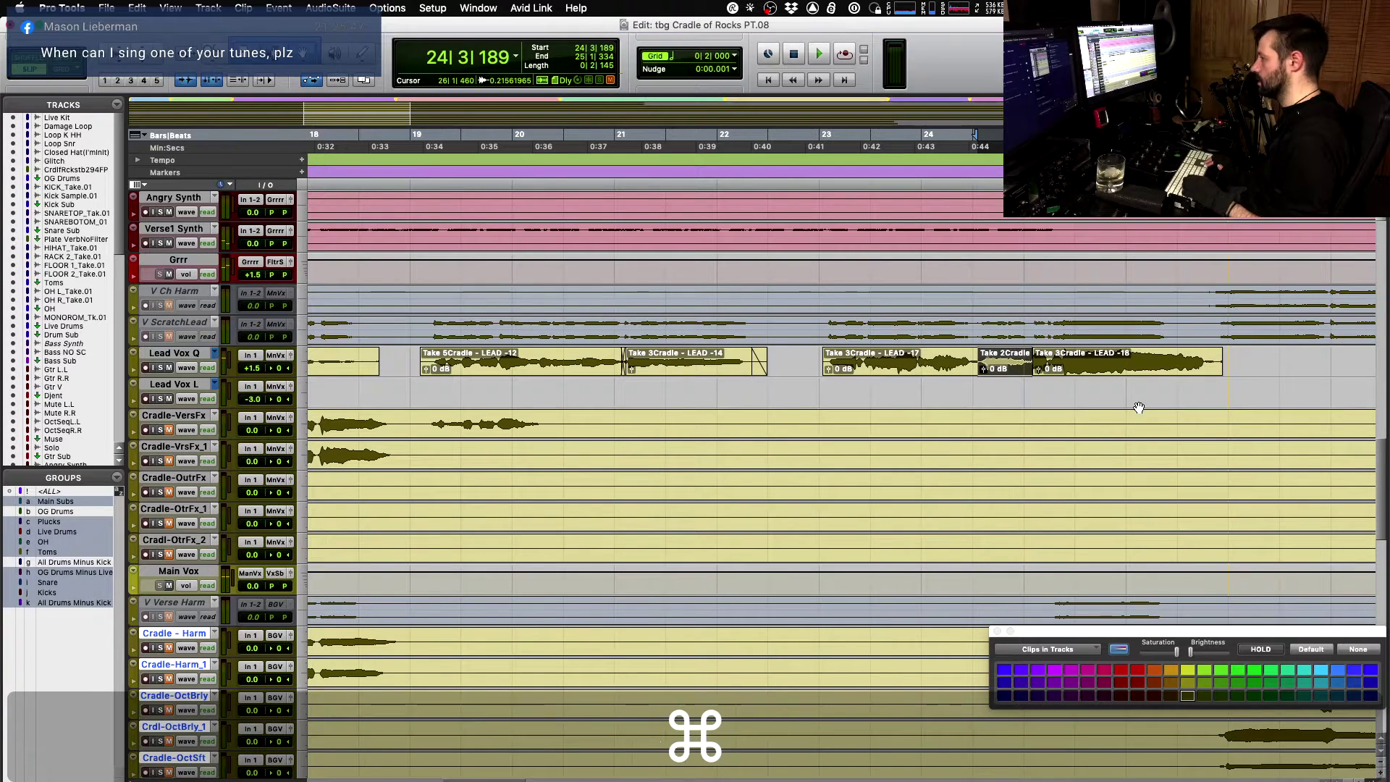
pyautogui.press('space')
pyautogui.press('space')
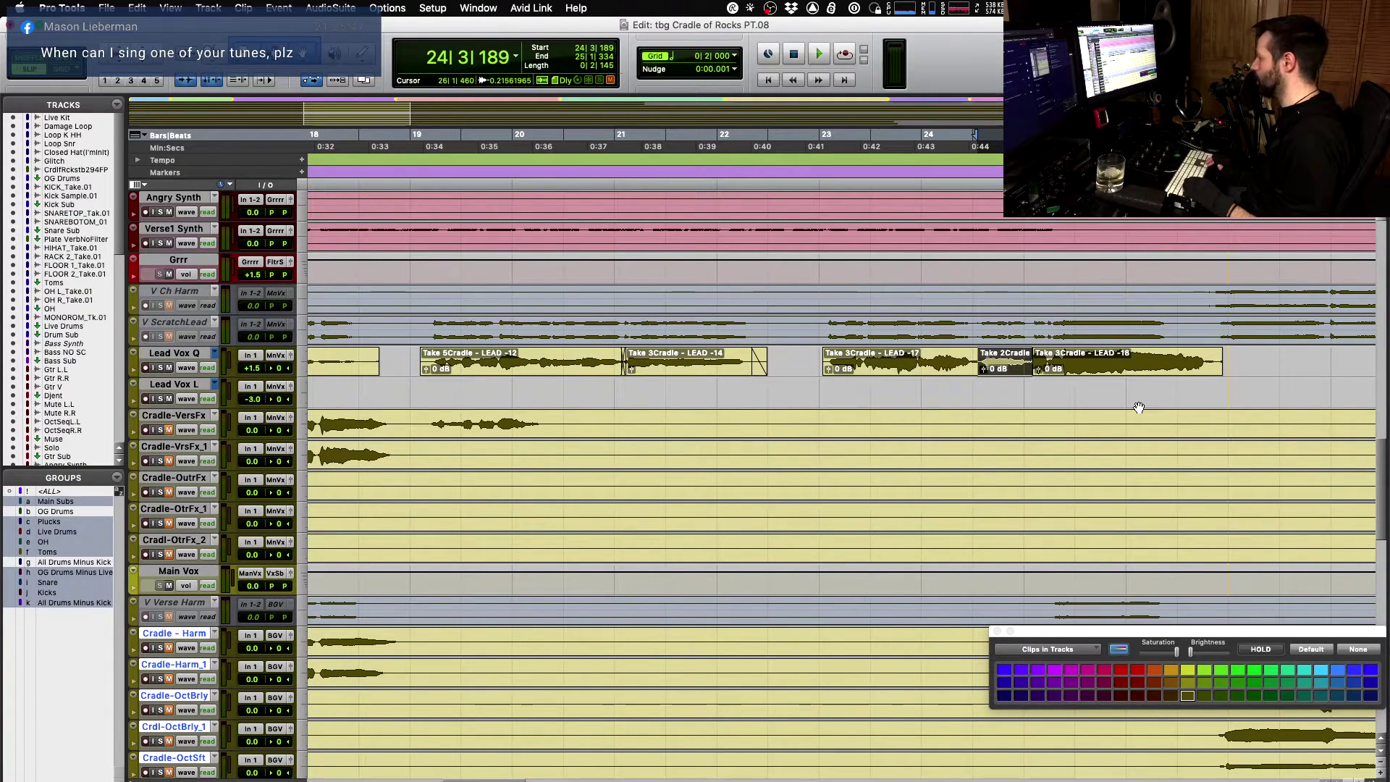
# - Try Takes 3, 4 and 5 in the same short range, then restore the fourth phrase as one Take 3 clip
pyautogui.press('shift+super+Down')
pyautogui.press('space')
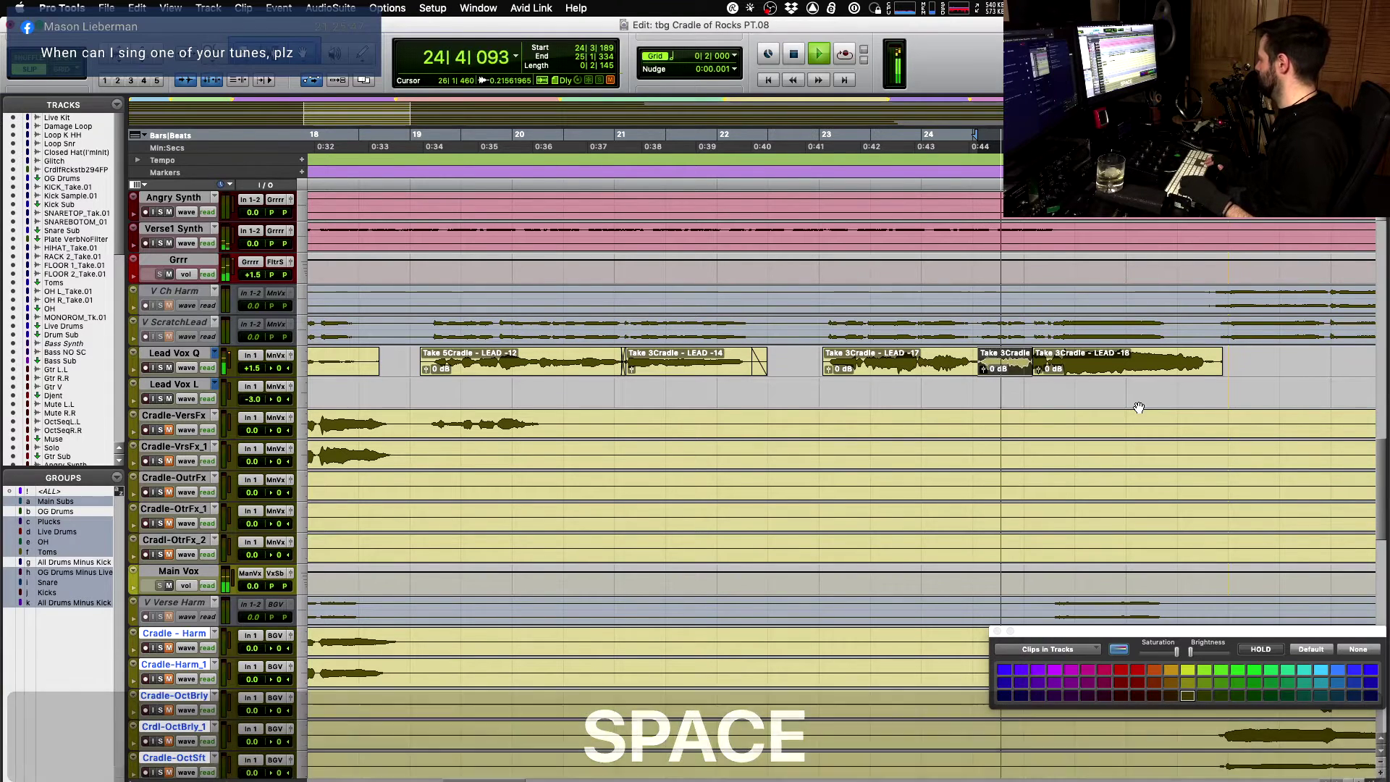
pyautogui.press('shift+super+Down')
pyautogui.press('space')
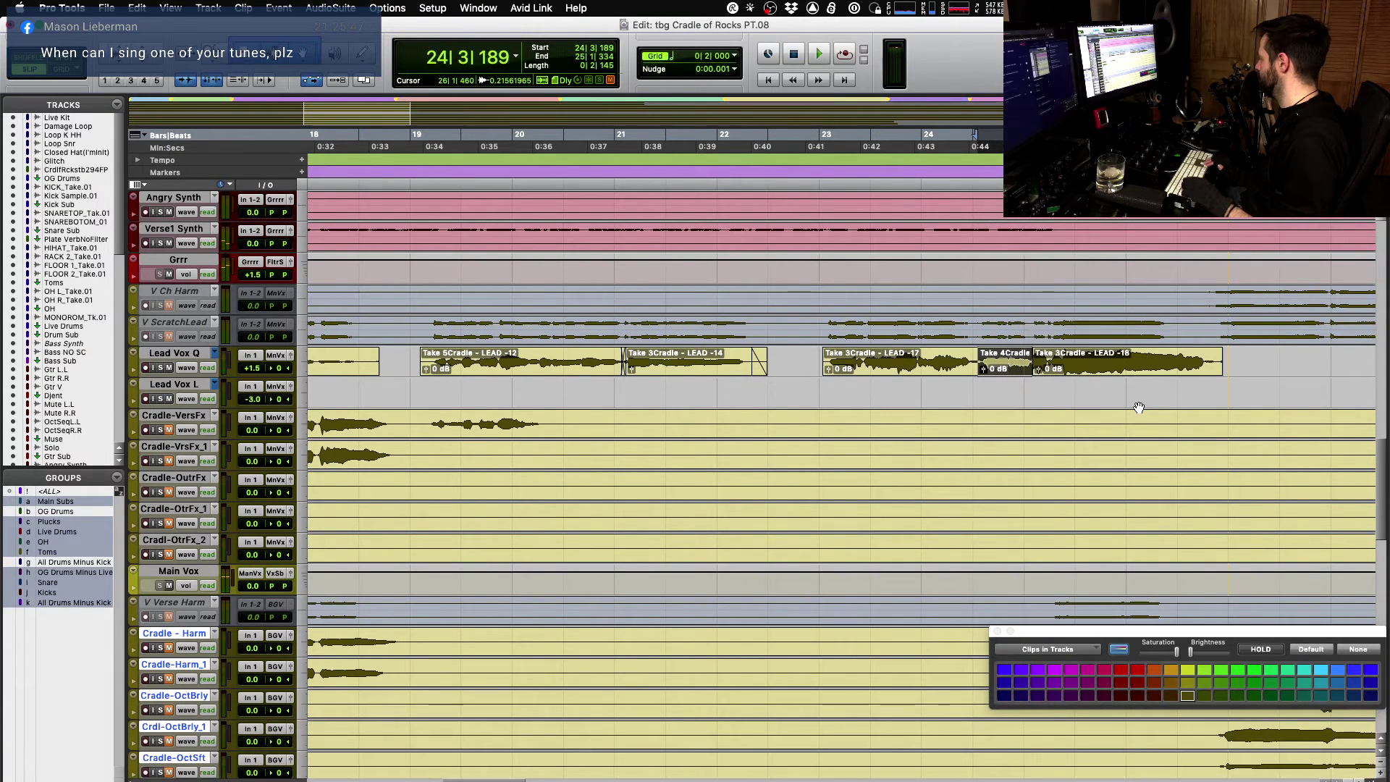
pyautogui.press('shift+super+Down')
pyautogui.press('space')
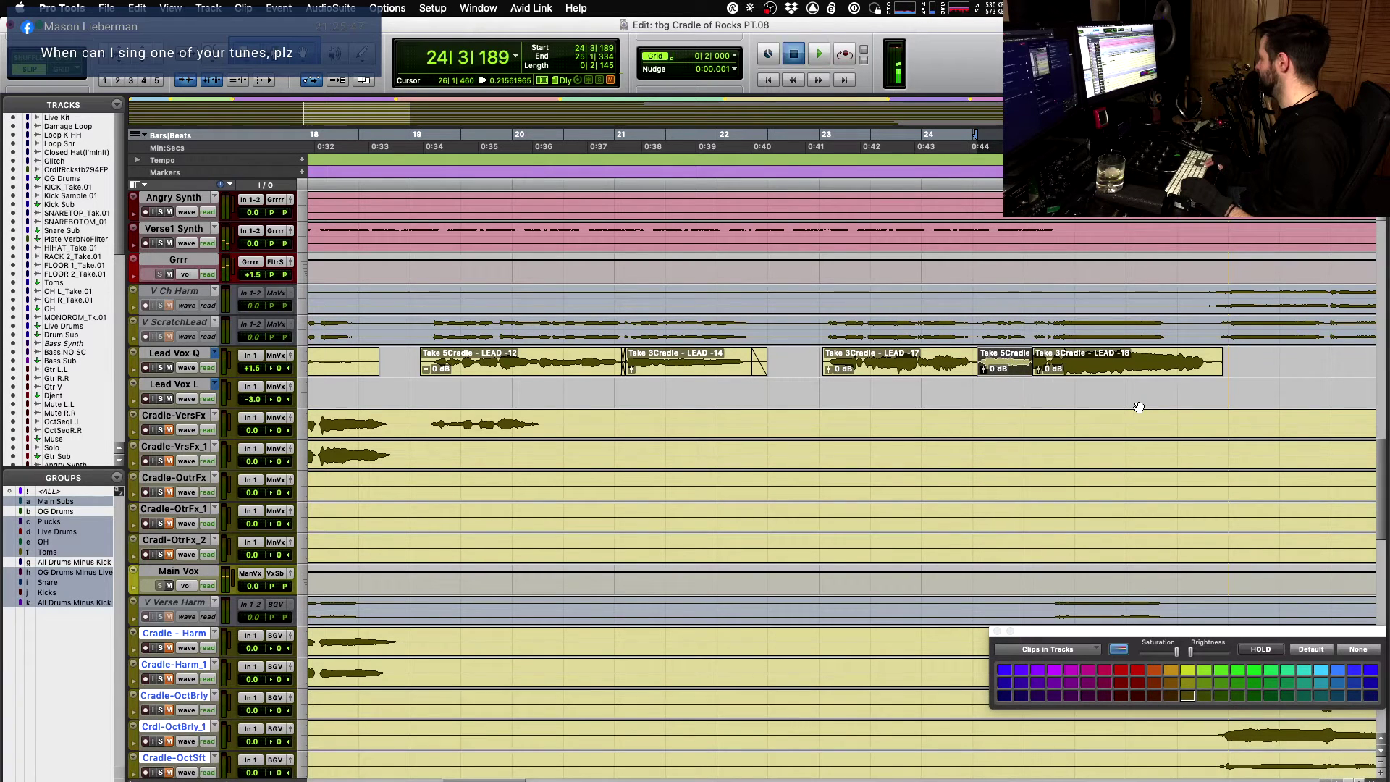
pyautogui.press('shift+super+Down')
pyautogui.press('space')
pyautogui.press('space')
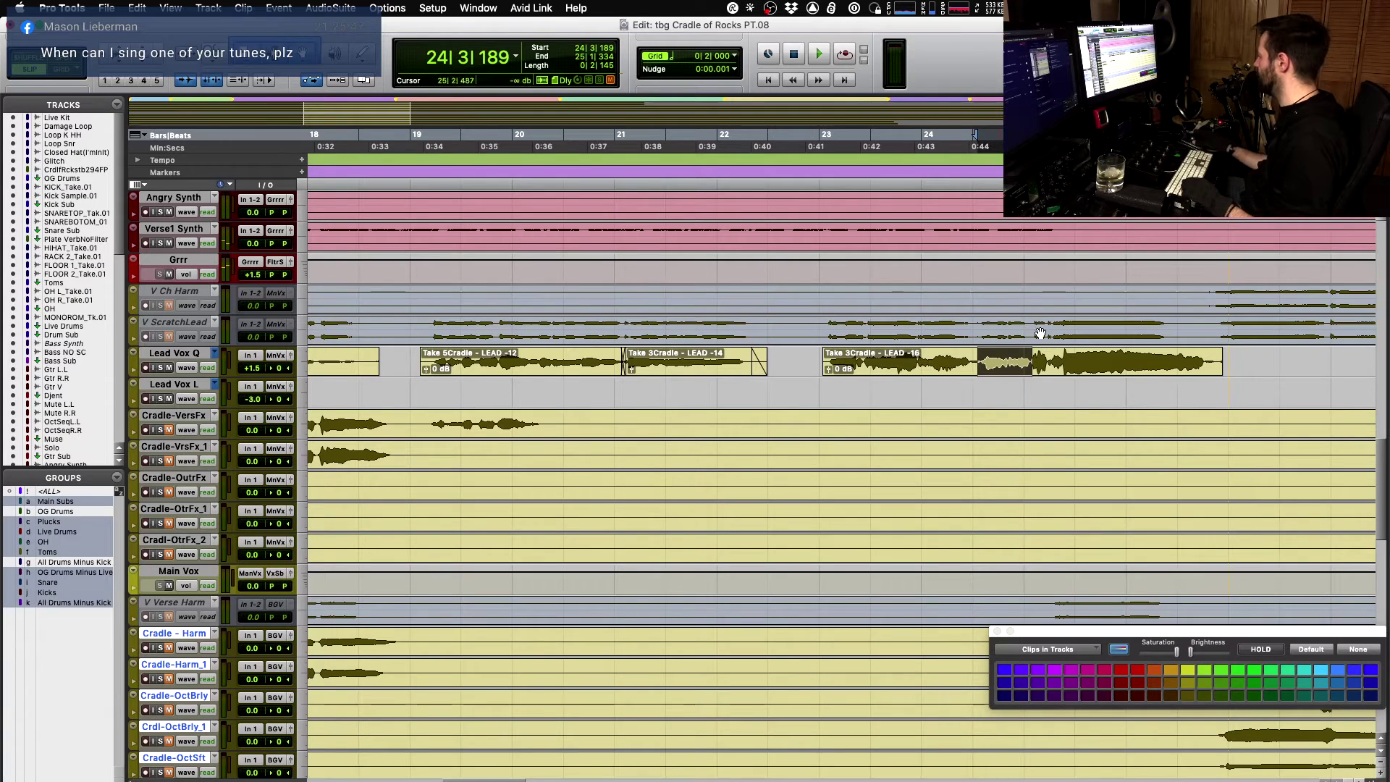
# - Listen to Take 3 of the fourth phrase from 24|2|144
pyautogui.click(950, 355)
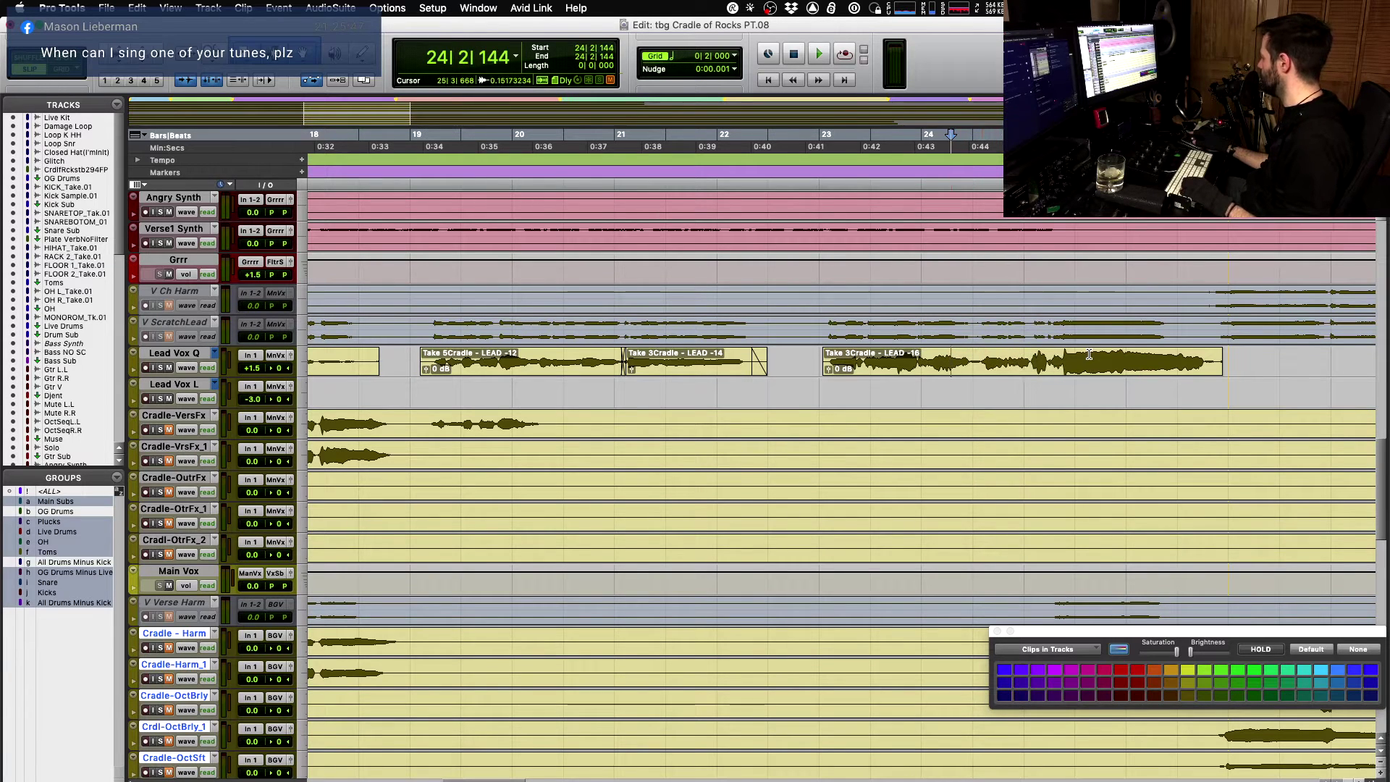
pyautogui.press('space')
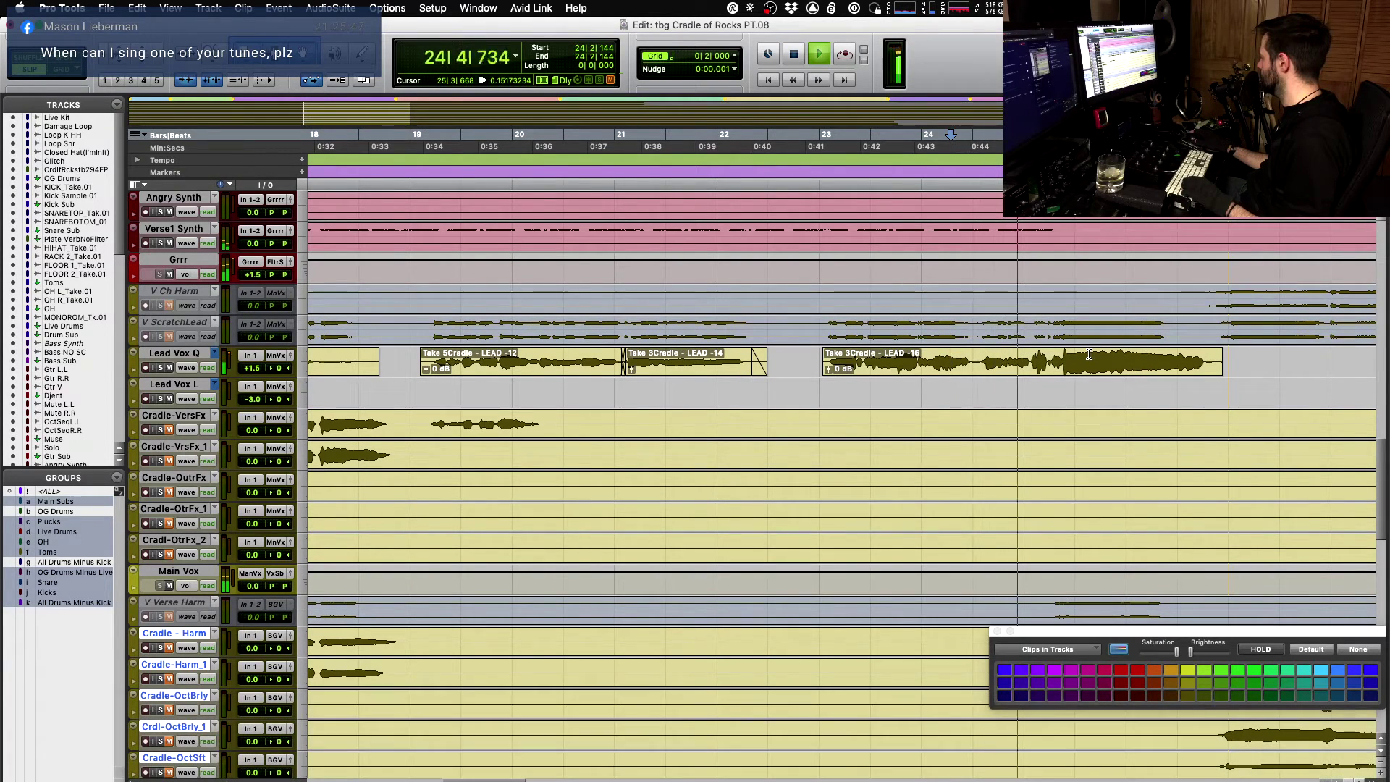
pyautogui.press('space')
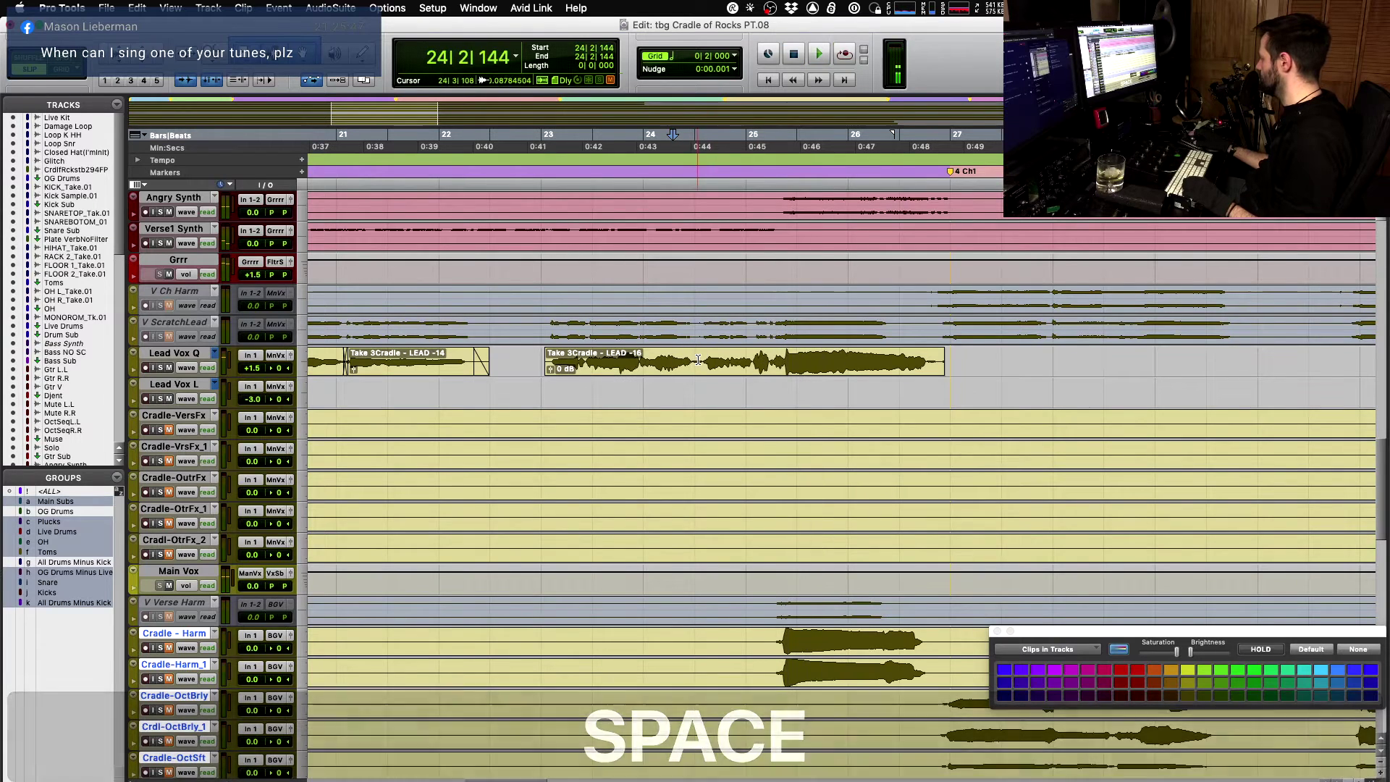
# - Replace the Take 3 section from 24|3|271 to 25|1|279 with Take 2 and listen to it
pyautogui.moveTo(702, 360); pyautogui.dragTo(753, 358)
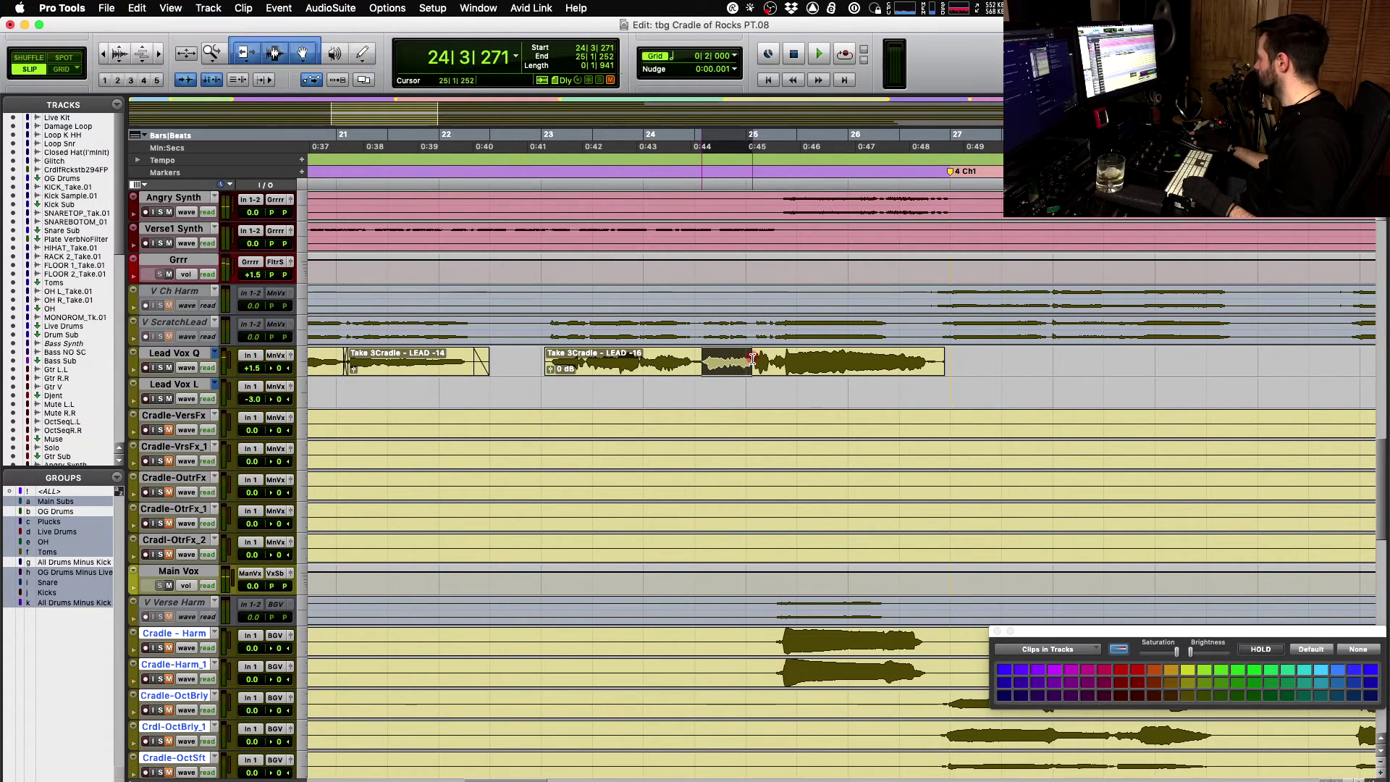
pyautogui.press('shift+super+Down')
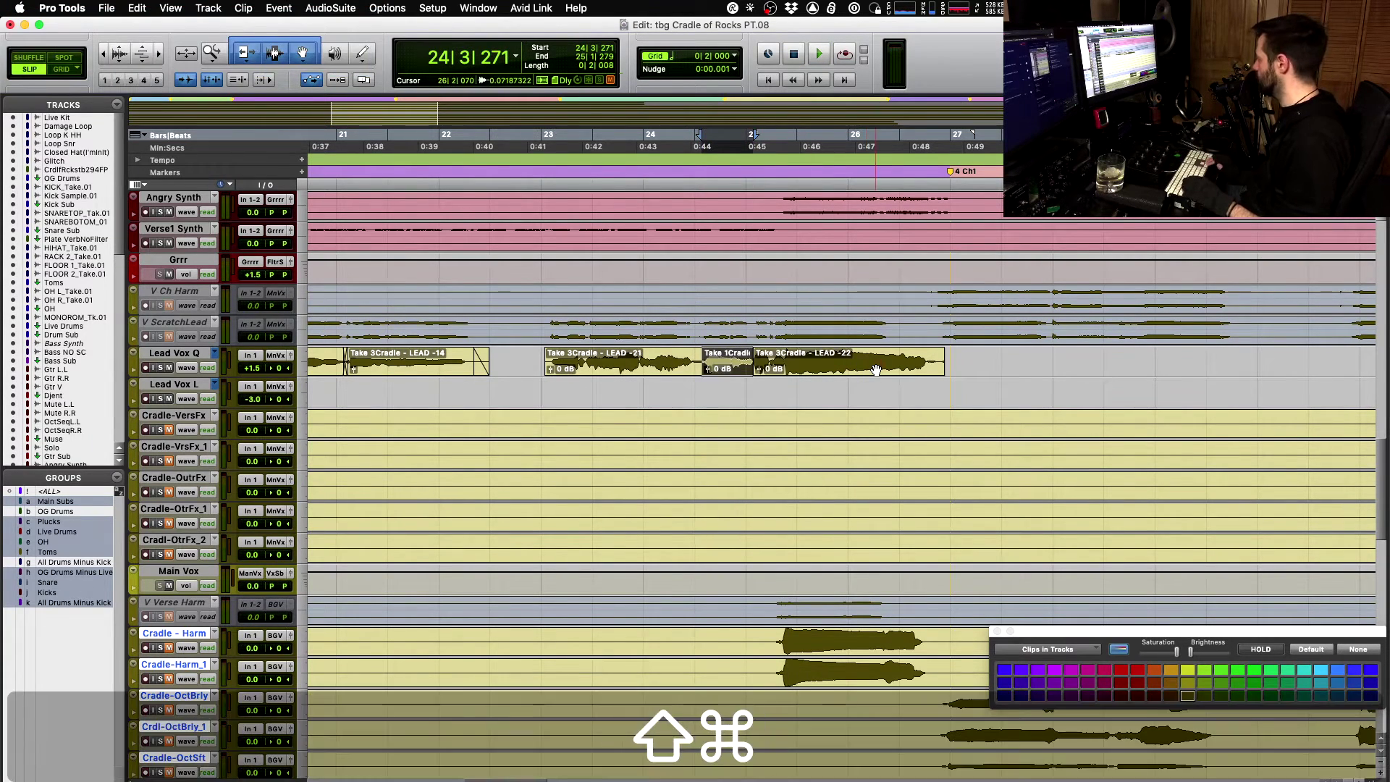
pyautogui.press('shift+super+Down')
pyautogui.press('space')
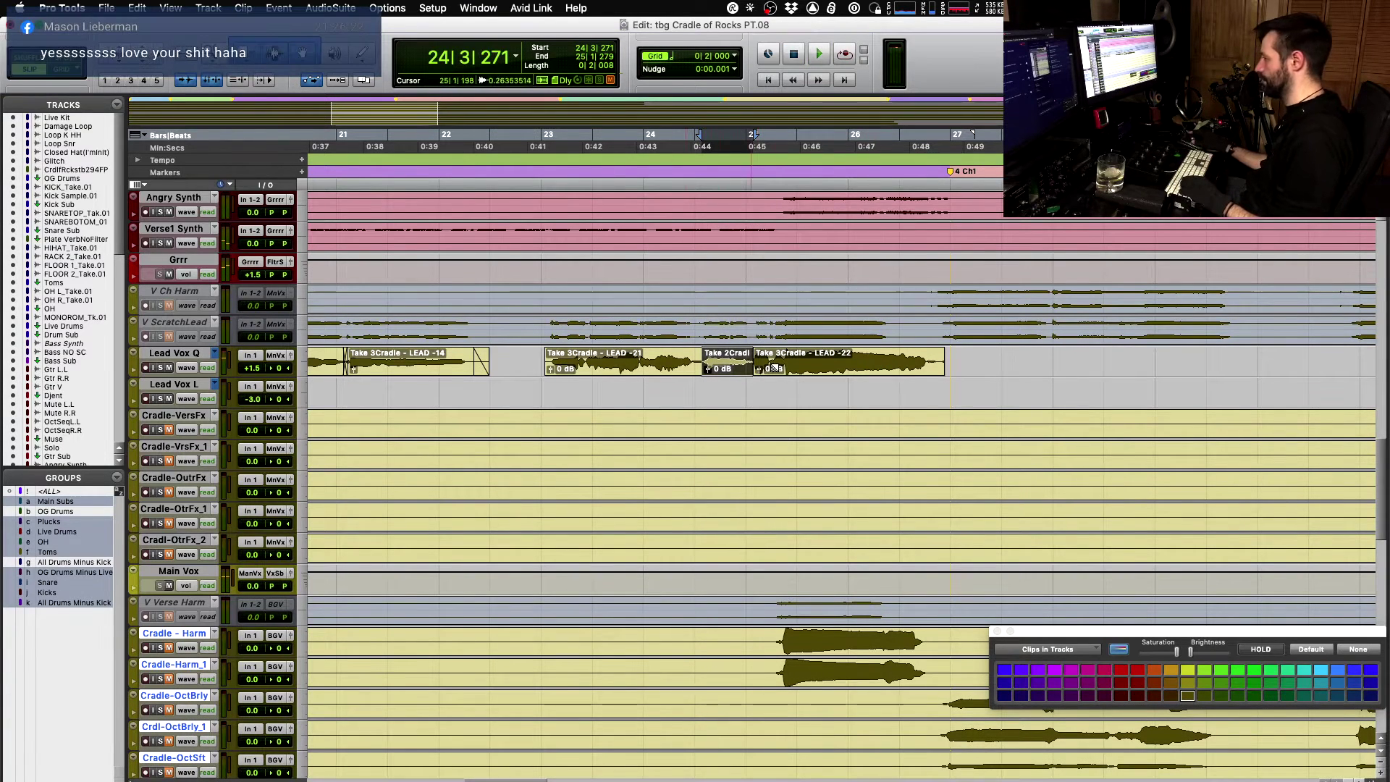
# - Listen back to the comped fourth phrase from its start at 23|1|136 through its ending
pyautogui.click(662, 370)
pyautogui.click(650, 360)
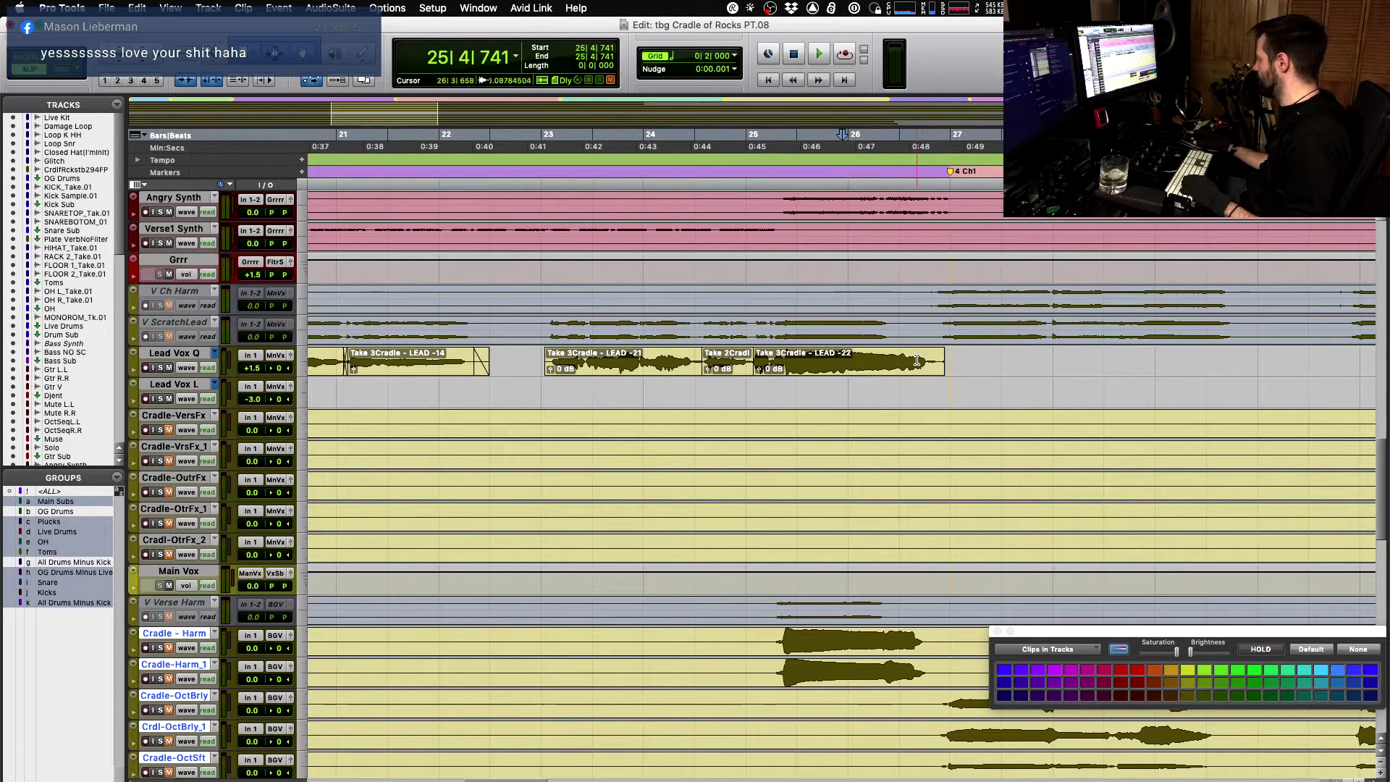
pyautogui.hscroll(3, 987, 353)
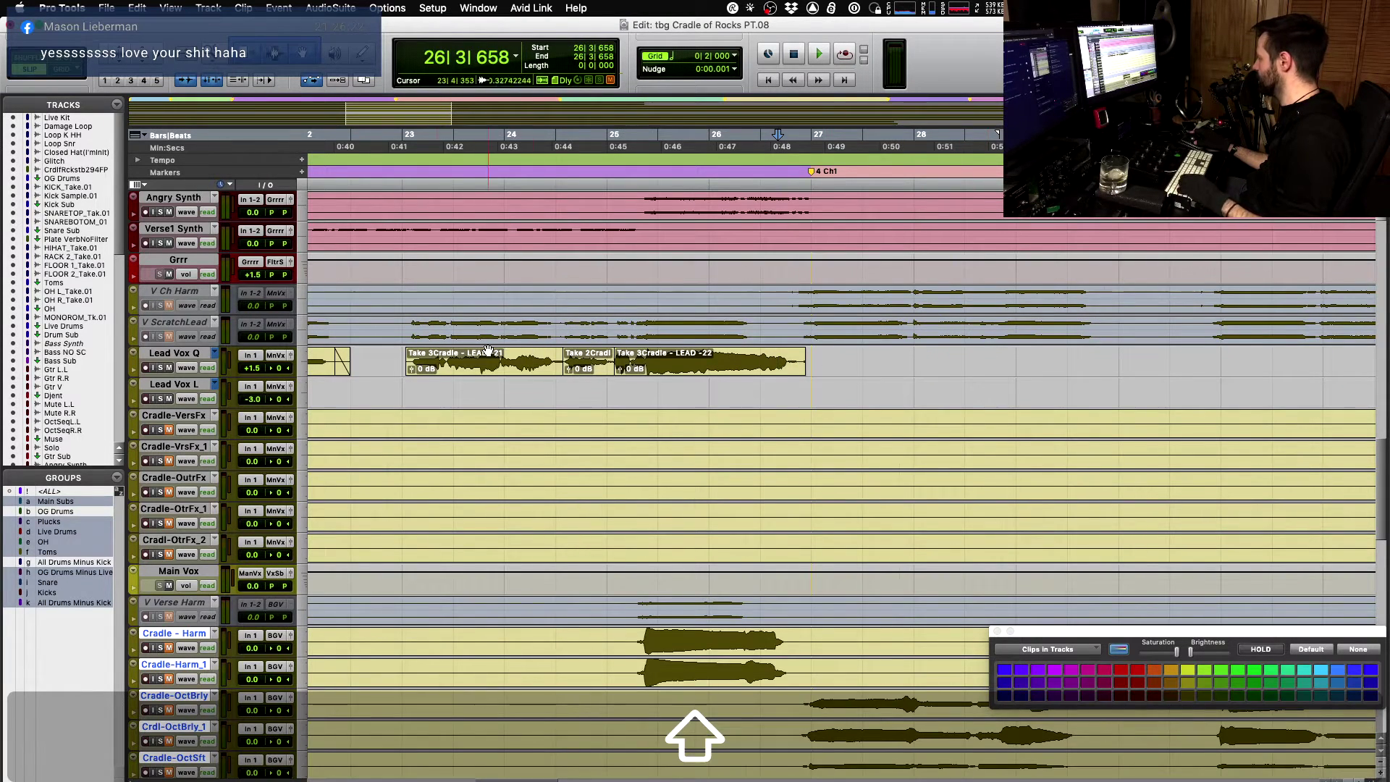
pyautogui.click(410, 355)
pyautogui.press('space')
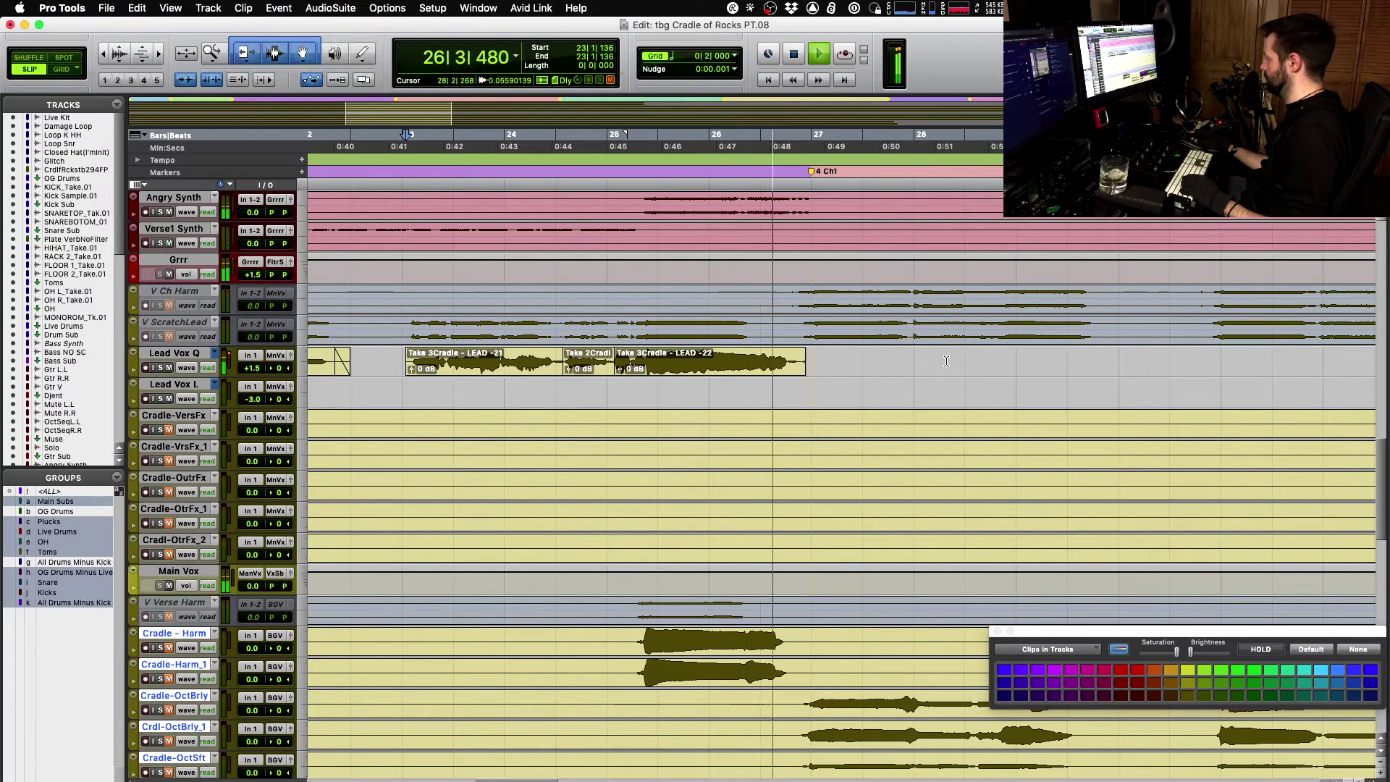
pyautogui.press('space')
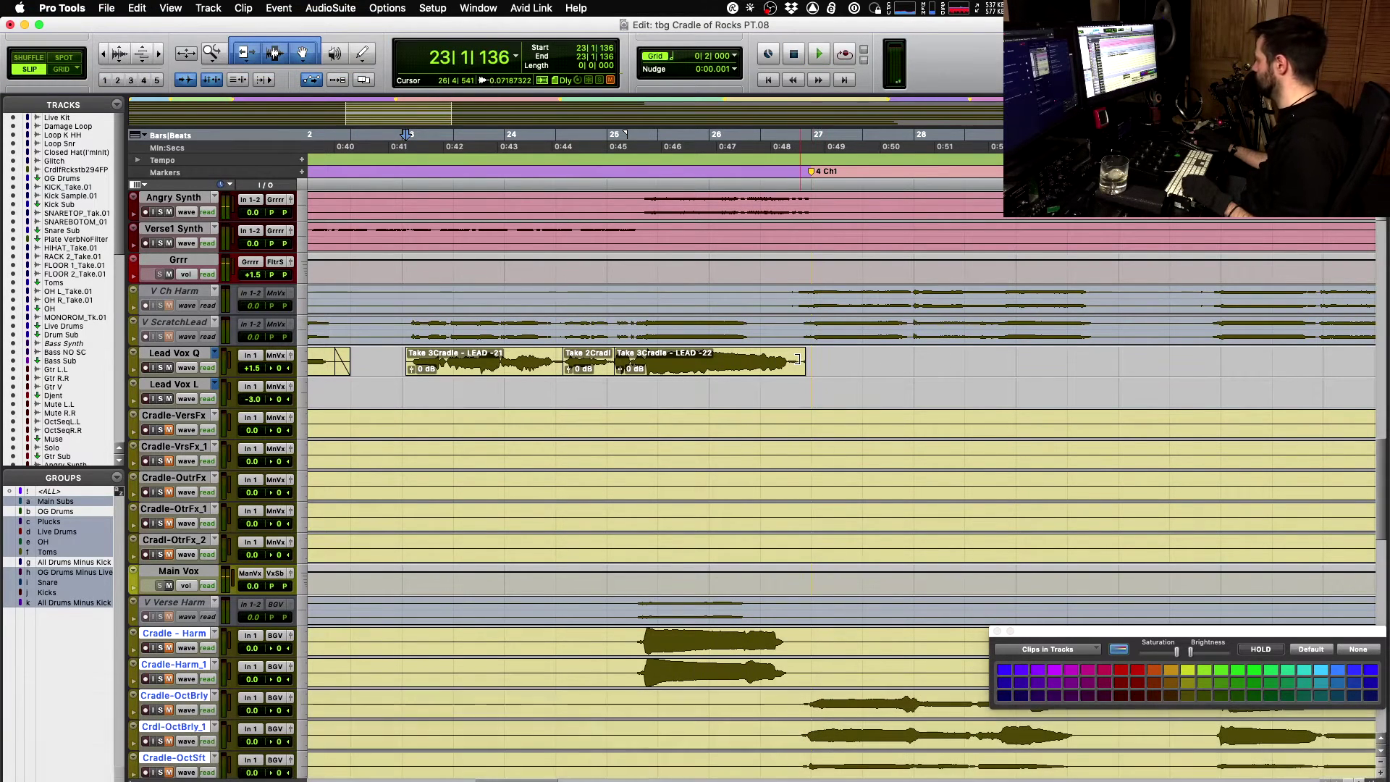
# - Trim the fourth phrase's last clip to end at 26|4|405 and fade it out from 26|4|052
pyautogui.click(812, 359)
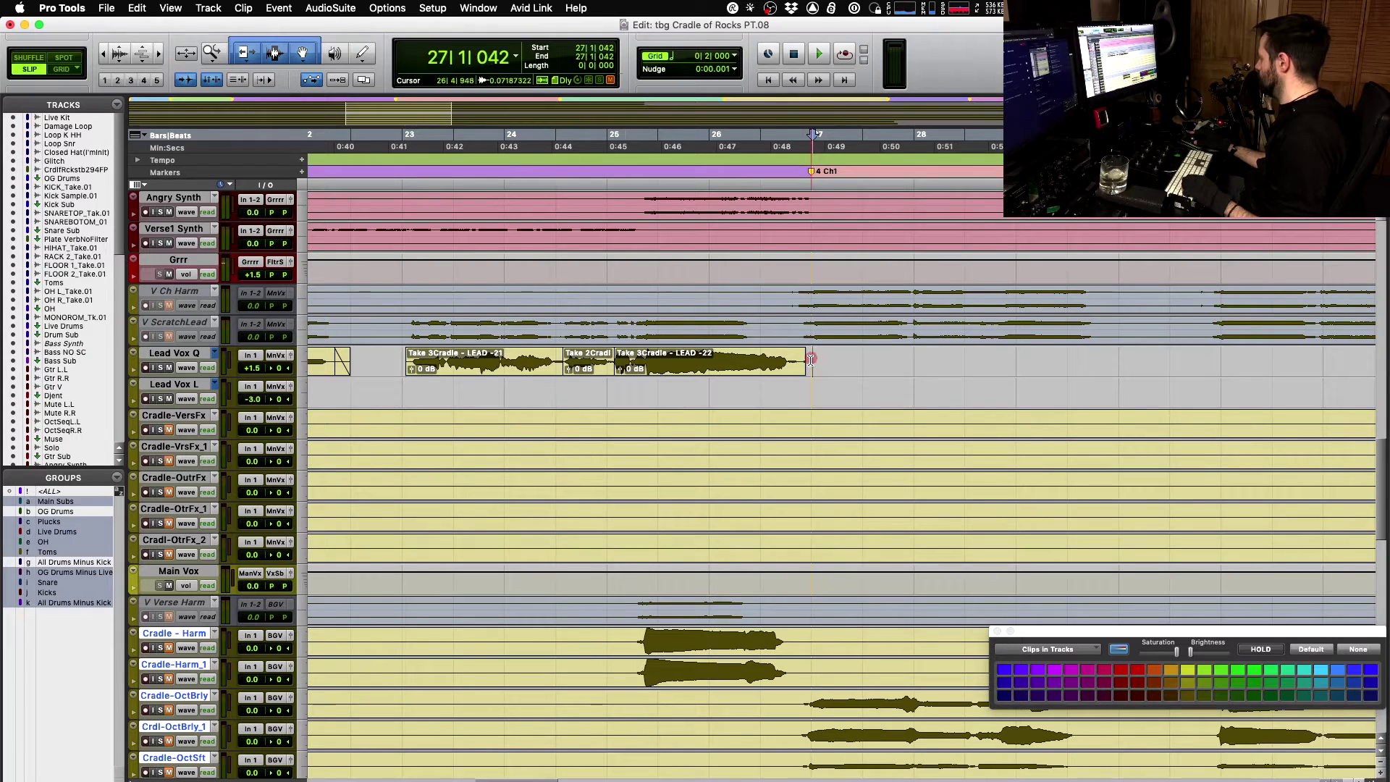
pyautogui.moveTo(801, 368); pyautogui.dragTo(790, 357)
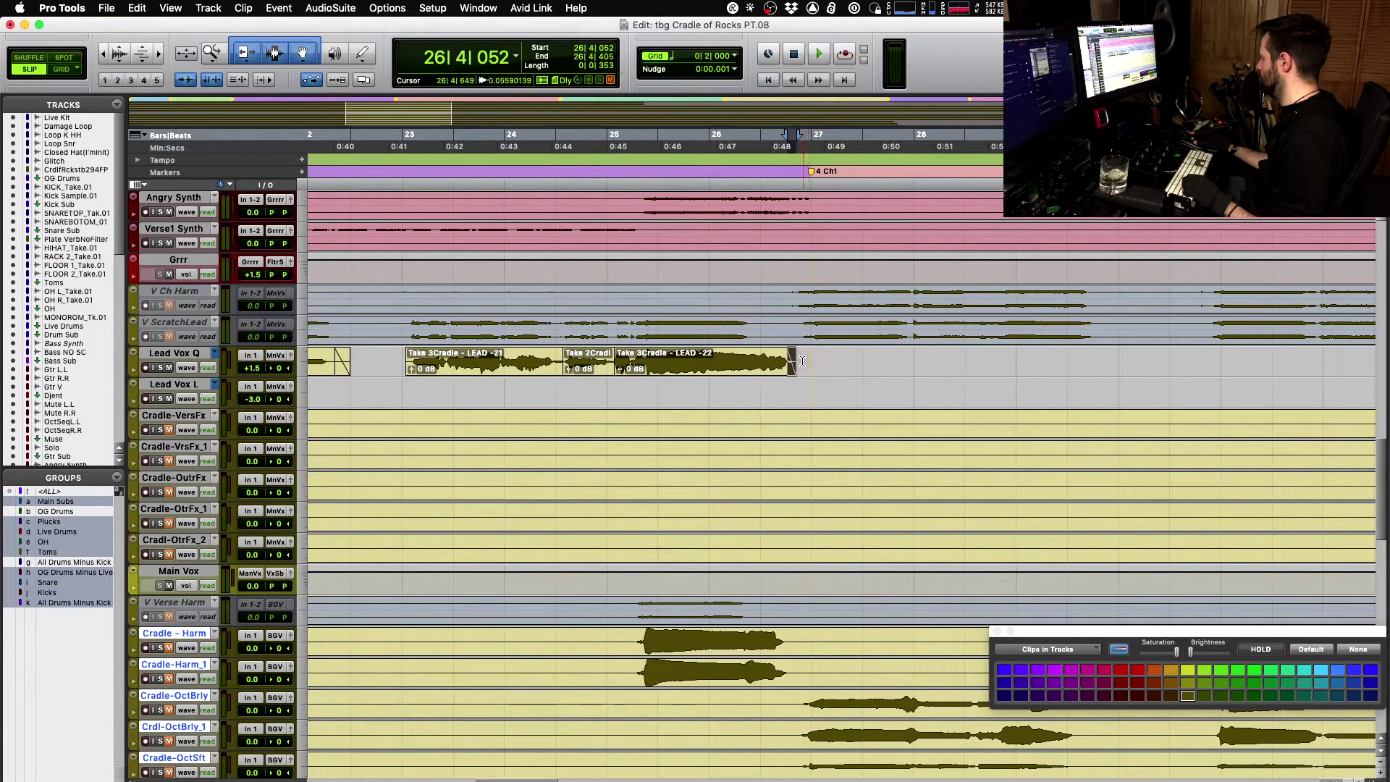
# - Select the empty Lead Vox Q range for the first chorus phrase from 26|4|595 to 29|4|158
pyautogui.hscroll(10, 981, 362)
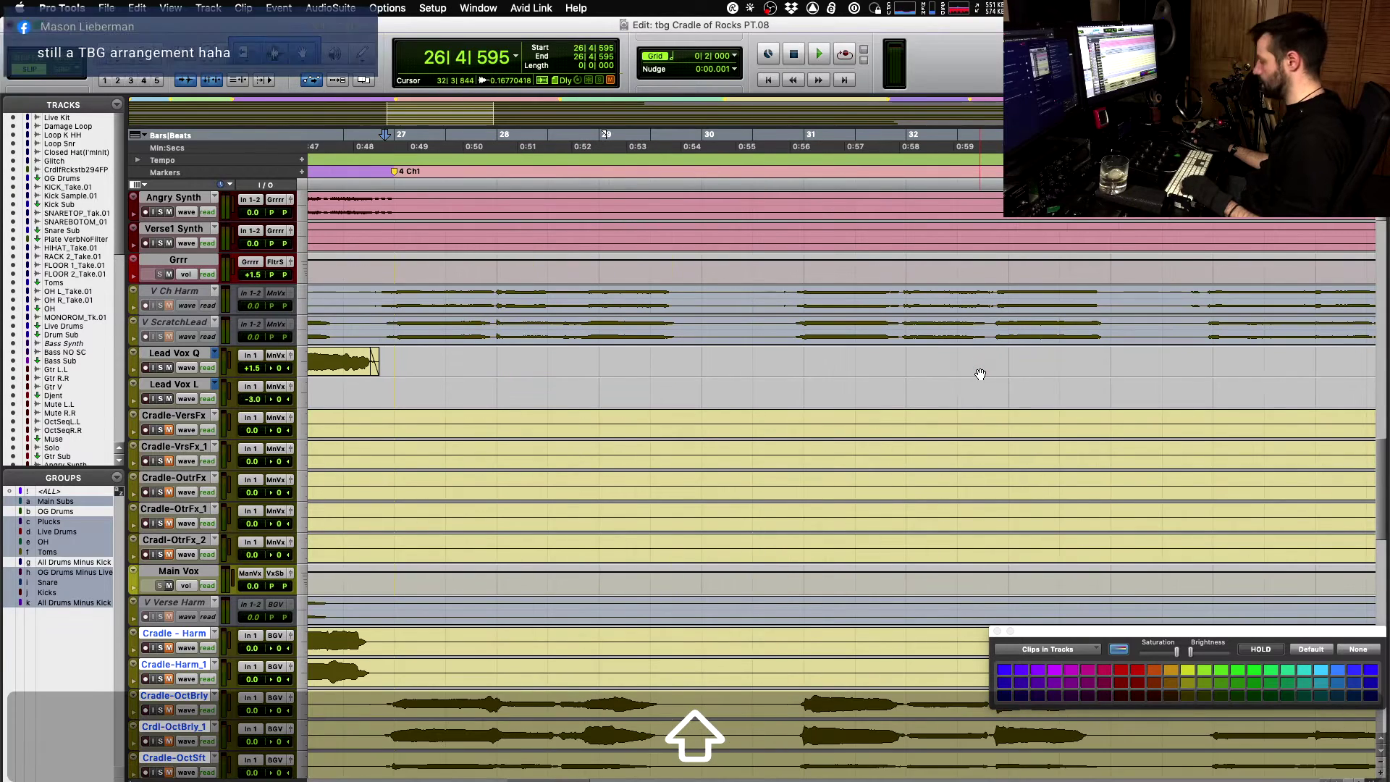
pyautogui.press('r')
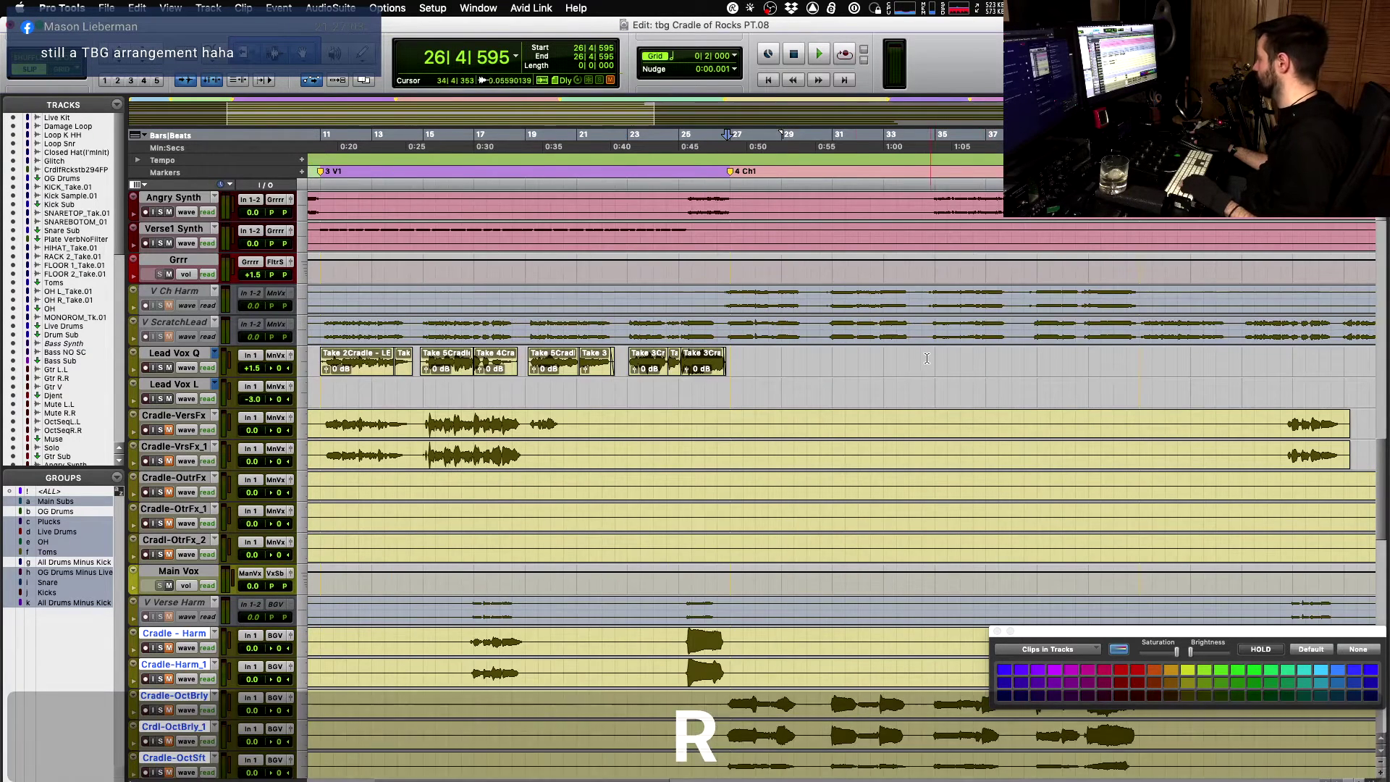
pyautogui.press('t')
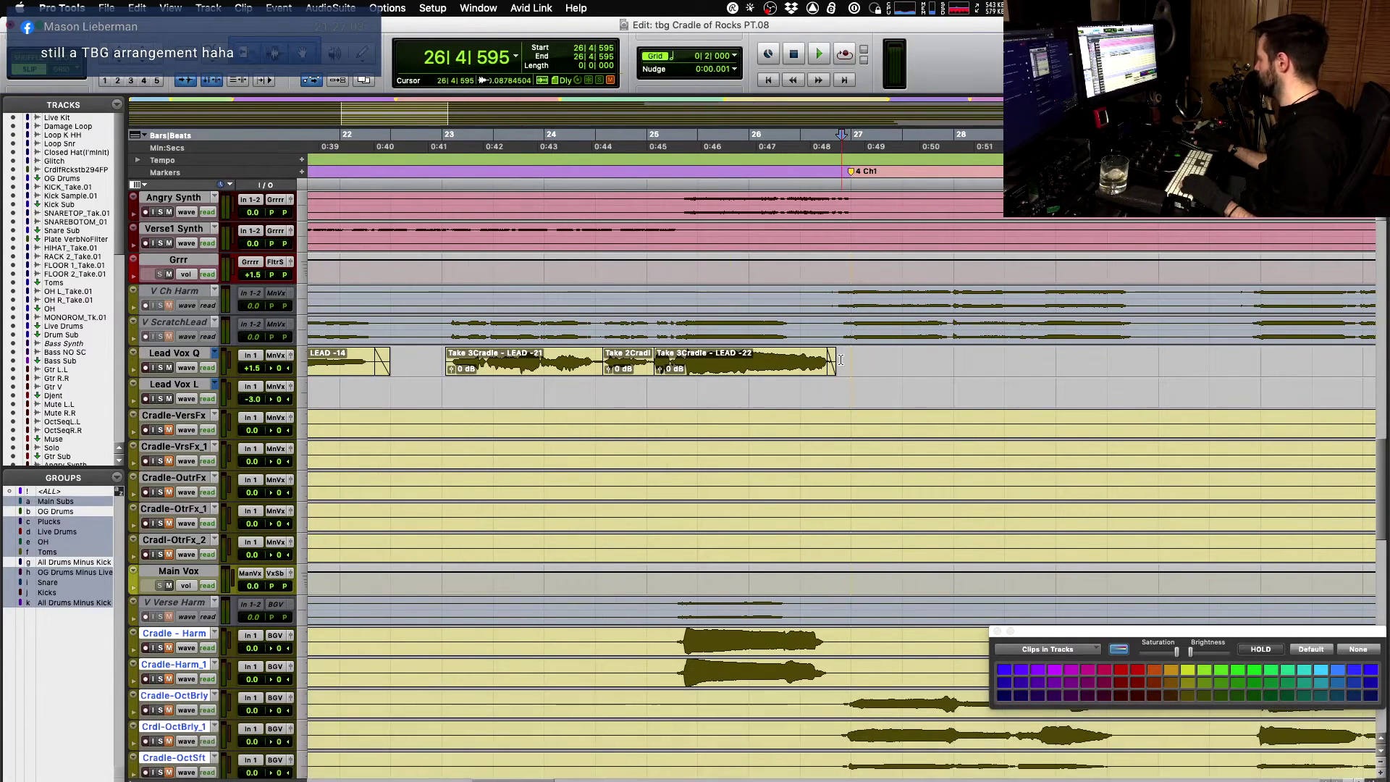
pyautogui.press('shift')
pyautogui.hscroll(2, 971, 376)
pyautogui.keyDown('shift'); pyautogui.click(997, 358); pyautogui.keyUp('shift')
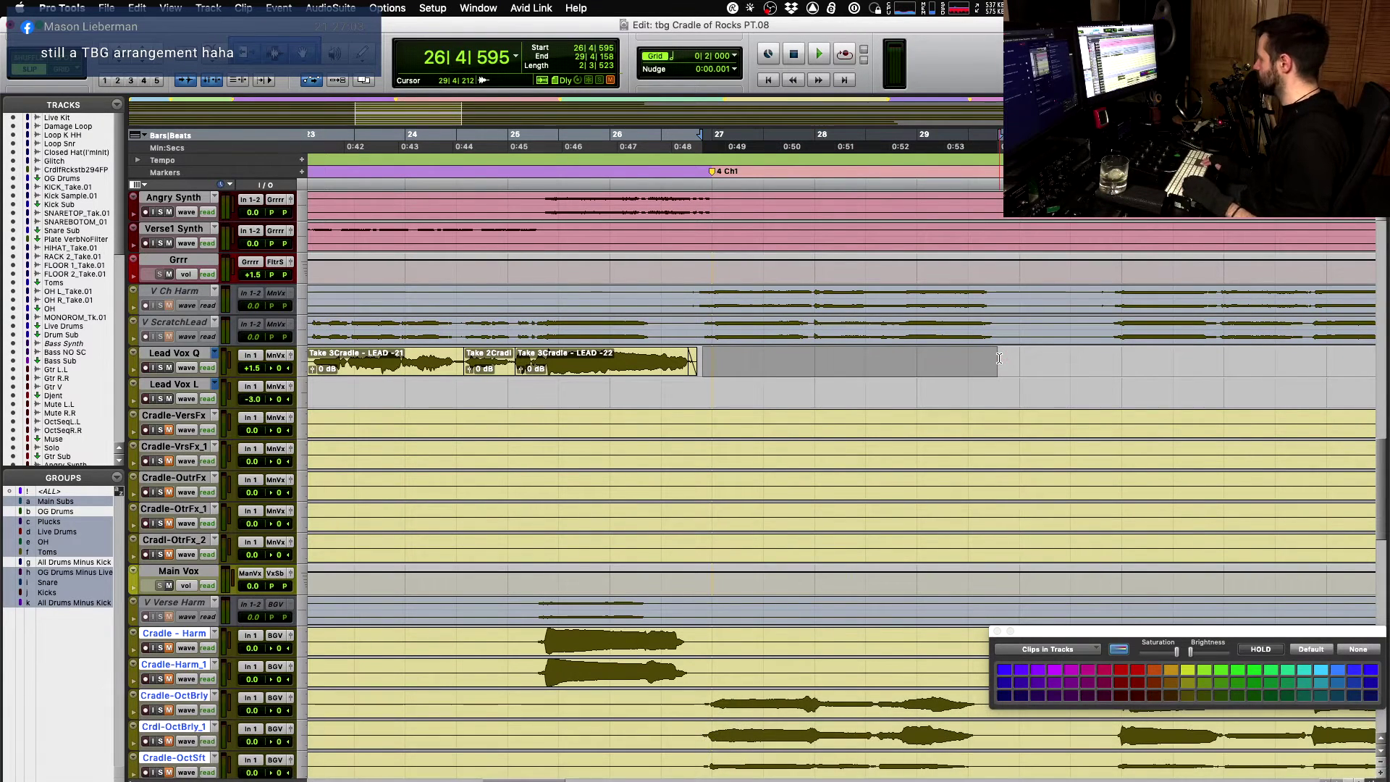
# - Audition Takes 1, 2 and 3 in turn for the first chorus phrase on Lead Vox Q
pyautogui.keyDown('shift'); pyautogui.keyDown('super'); pyautogui.click(998, 358); pyautogui.keyUp('super'); pyautogui.keyUp('shift')
pyautogui.press('space')
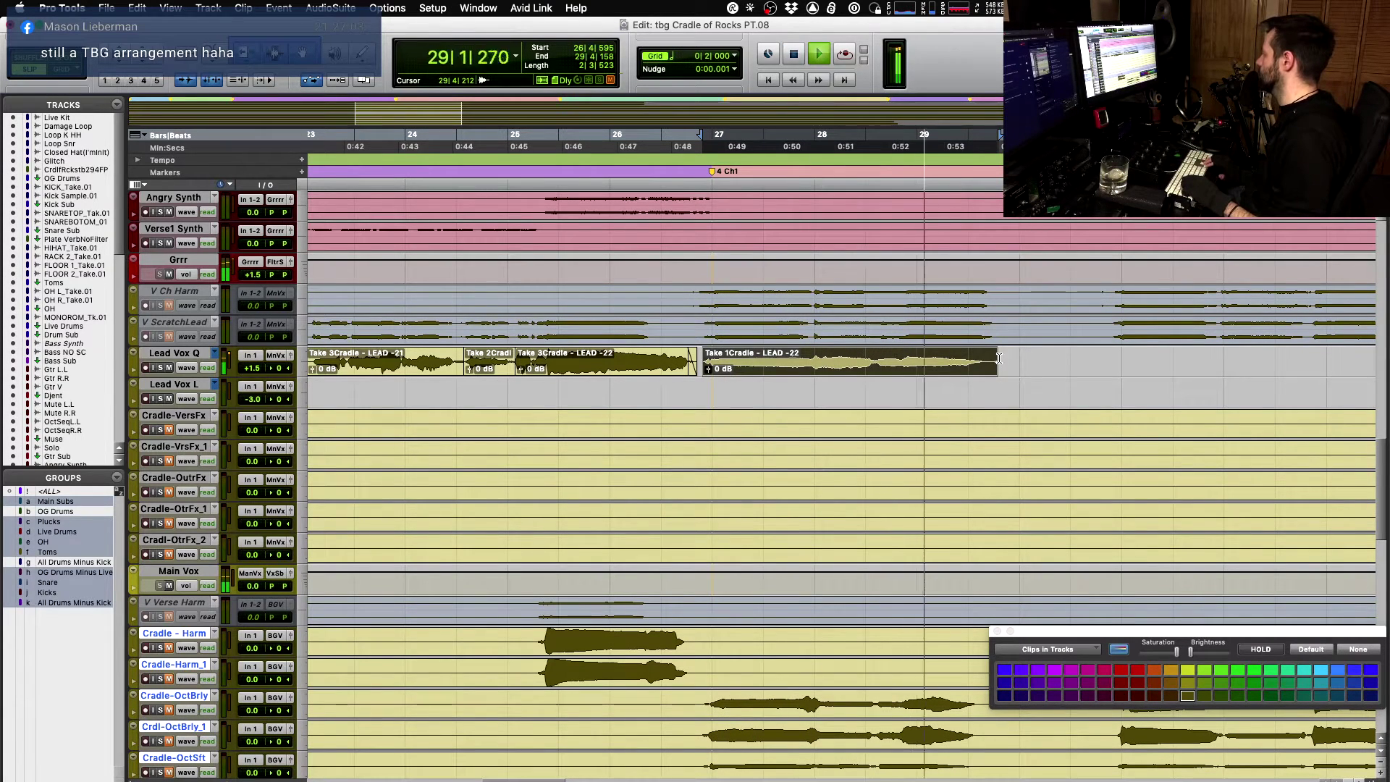
pyautogui.press('shift+super+Down')
pyautogui.press('space')
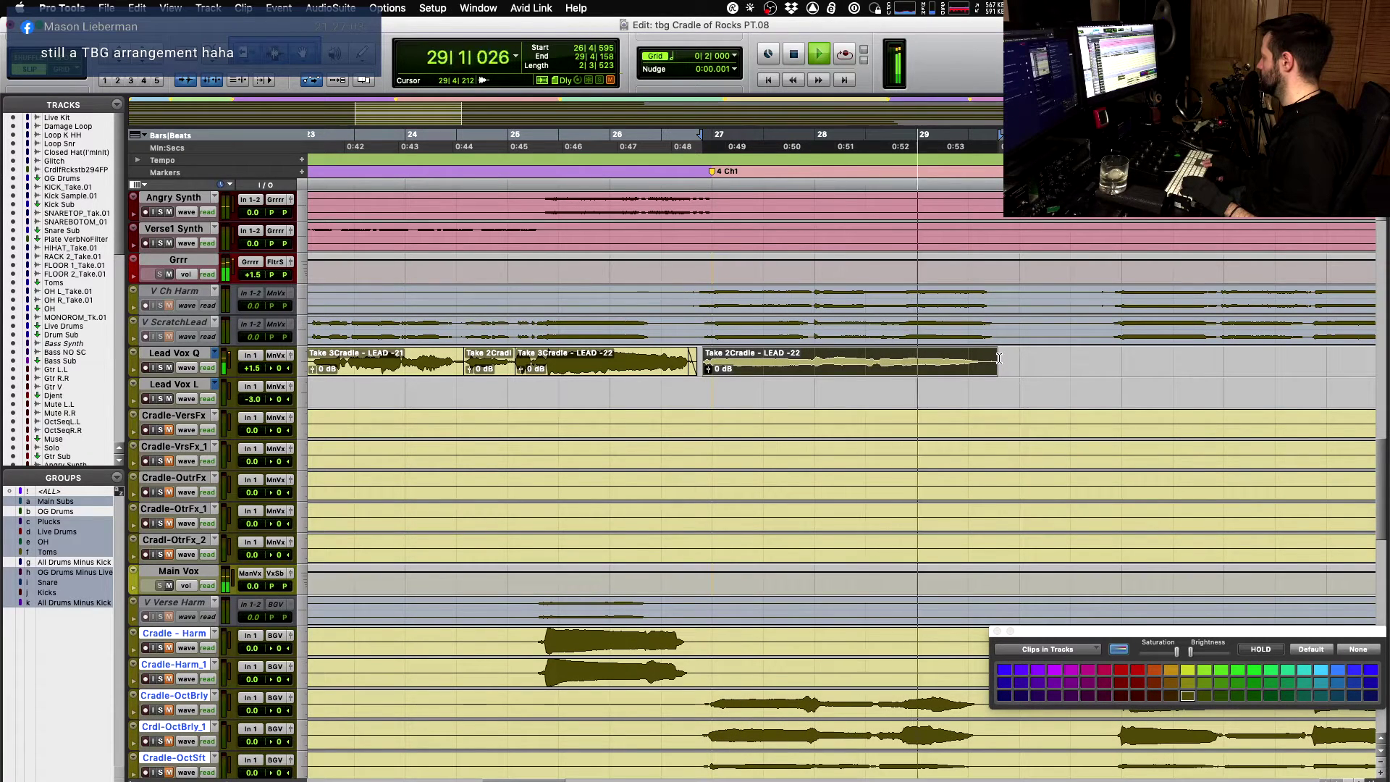
pyautogui.press('space')
pyautogui.press('shift+super+Down')
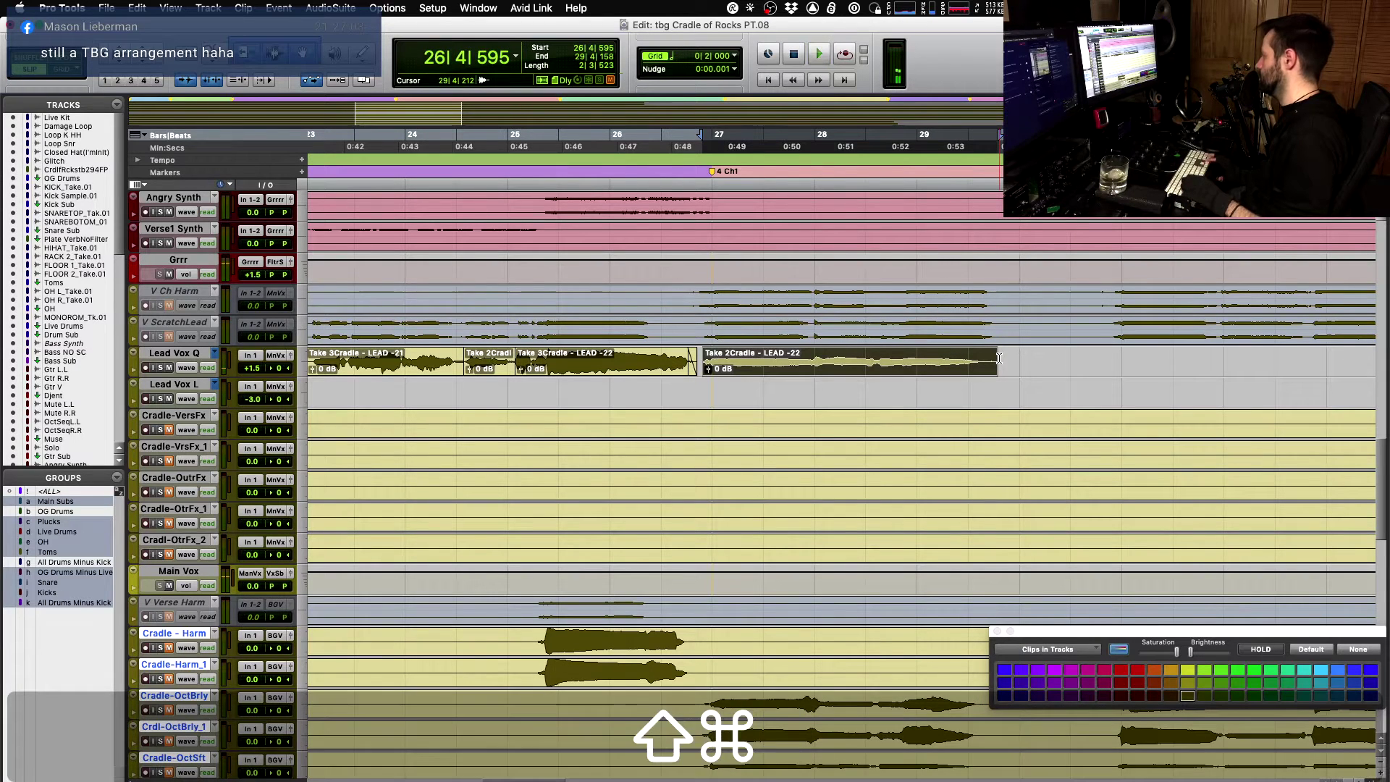
pyautogui.press('space')
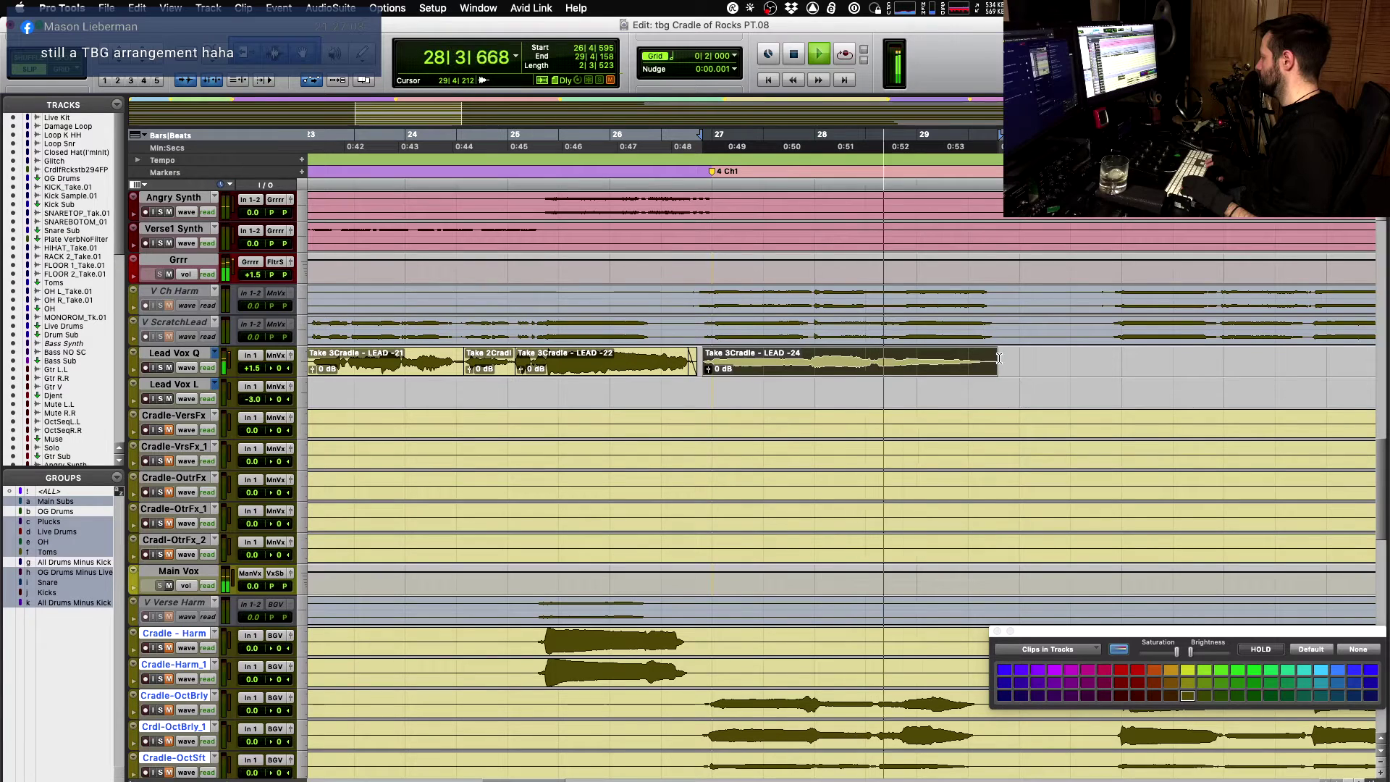
pyautogui.press('space')
# - Audition Takes 4 and 5 for the first chorus phrase and settle on Take 2 in the comp
pyautogui.press('shift+super+Down')
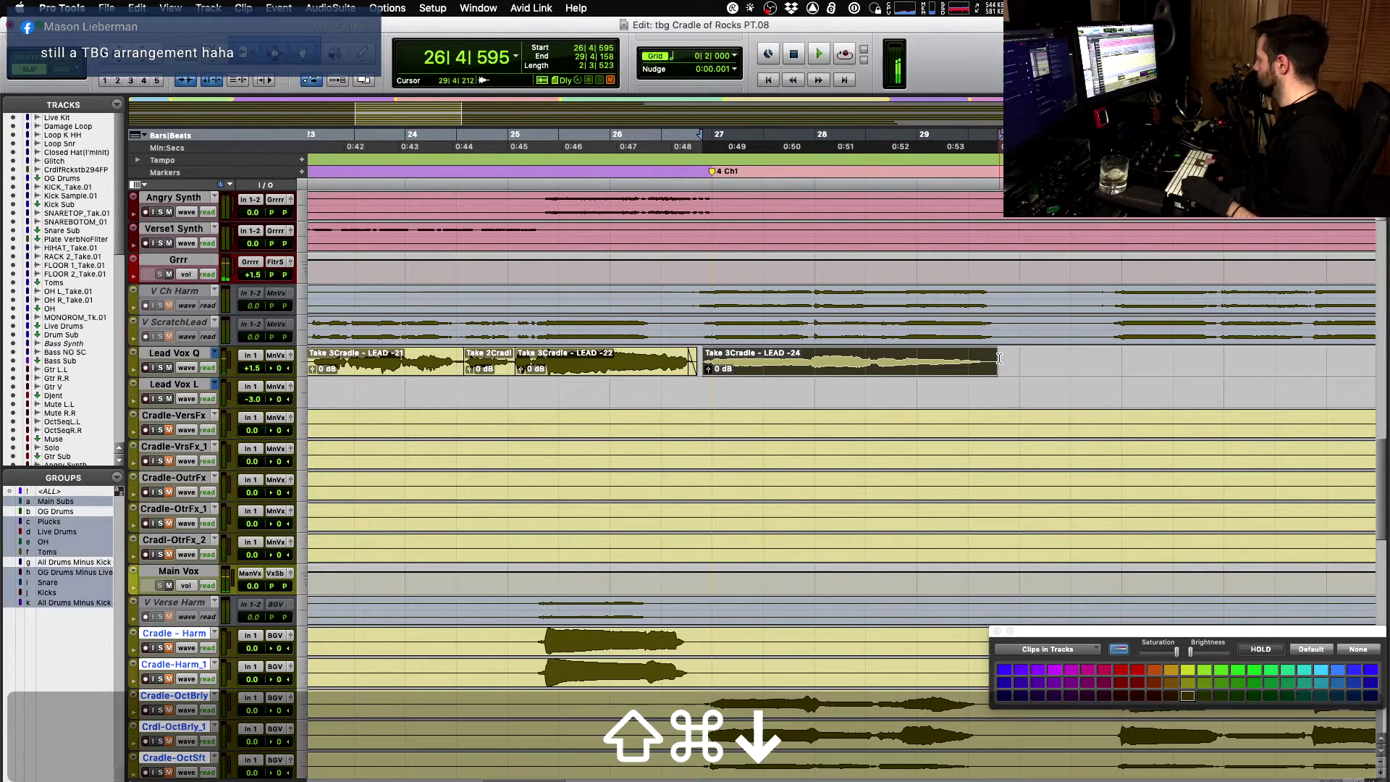
pyautogui.press('space')
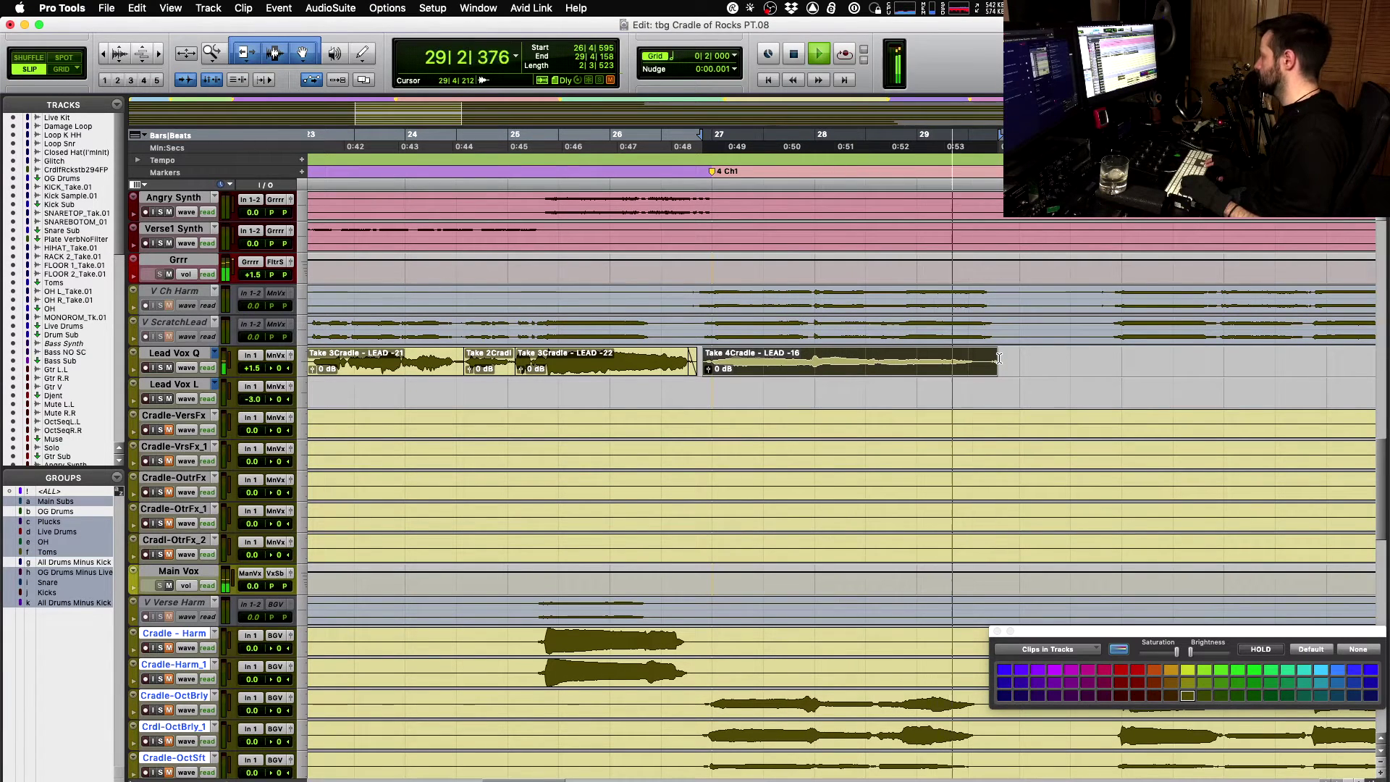
pyautogui.press('space')
pyautogui.press('space')
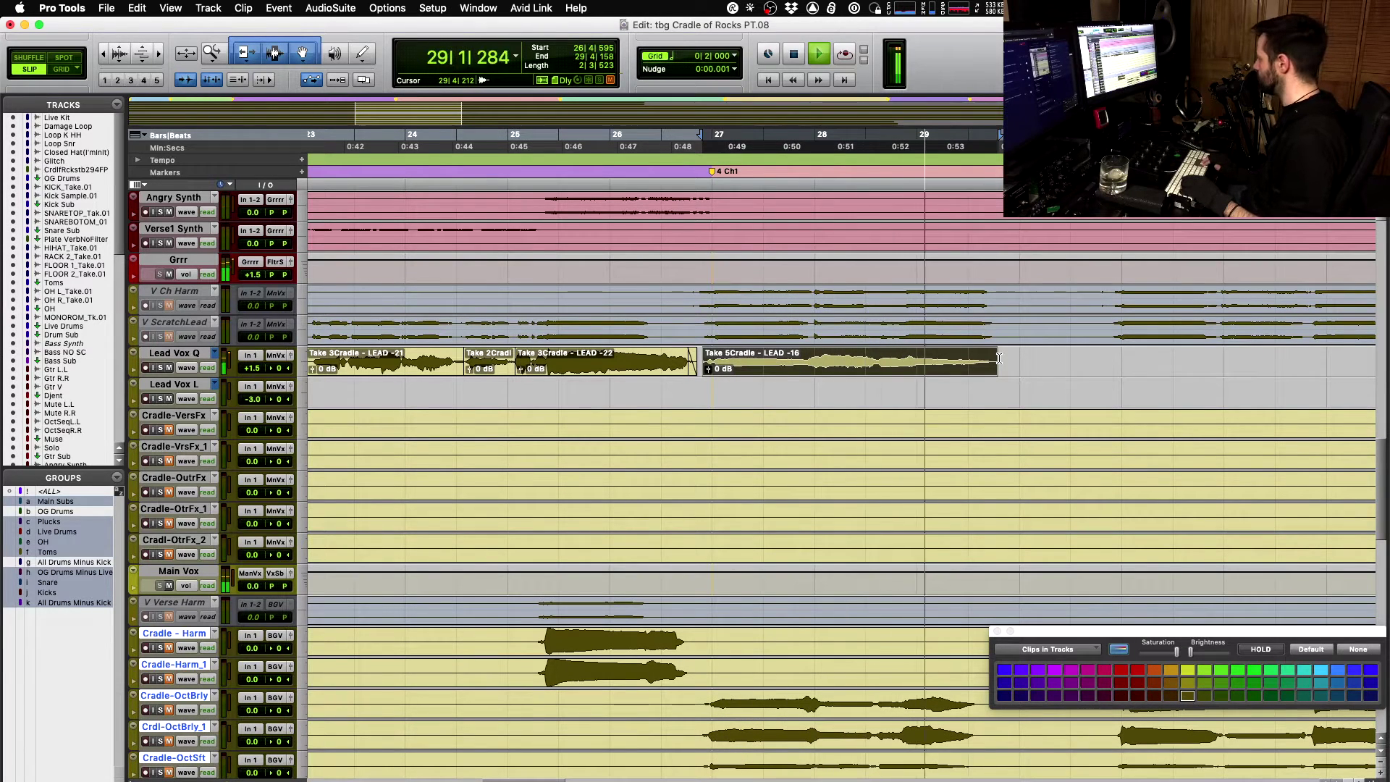
pyautogui.press('space')
pyautogui.press('super+shift+Down')
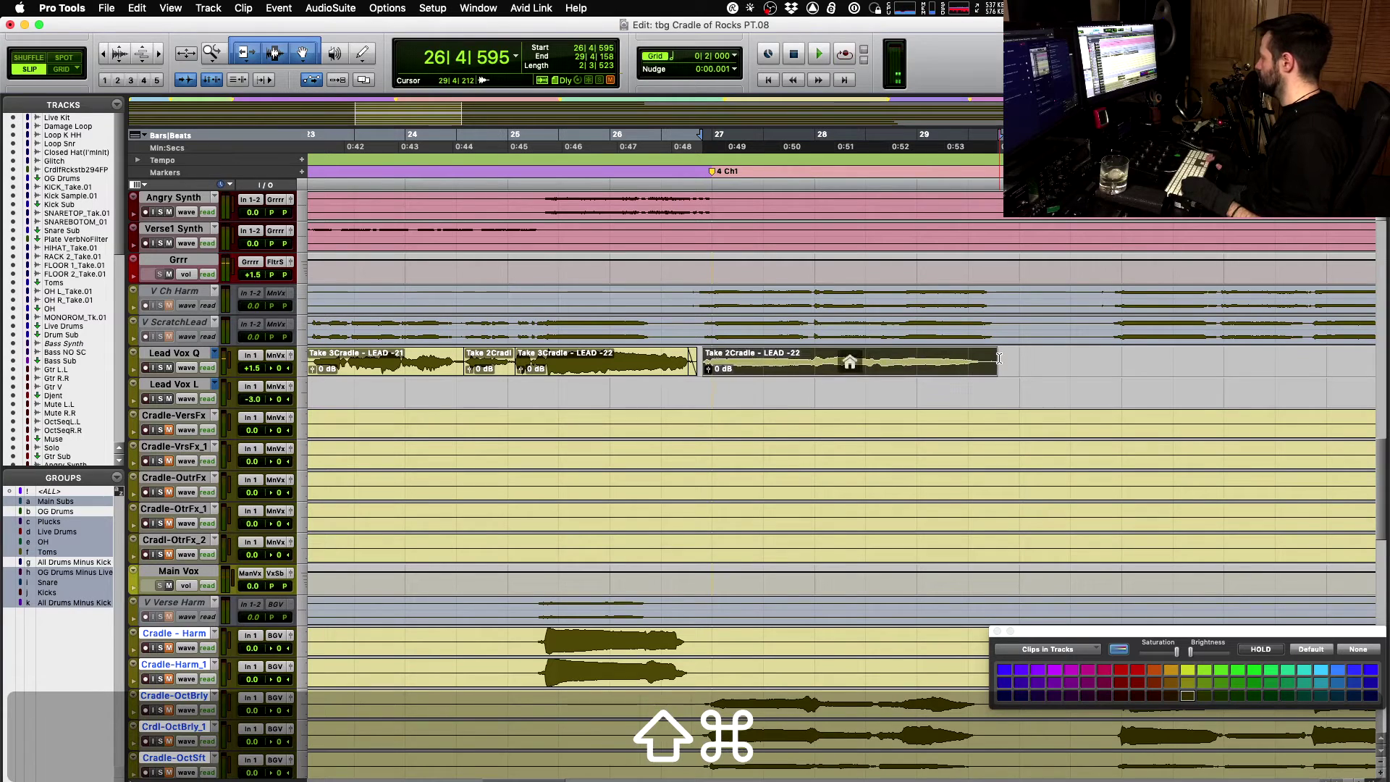
pyautogui.press('space')
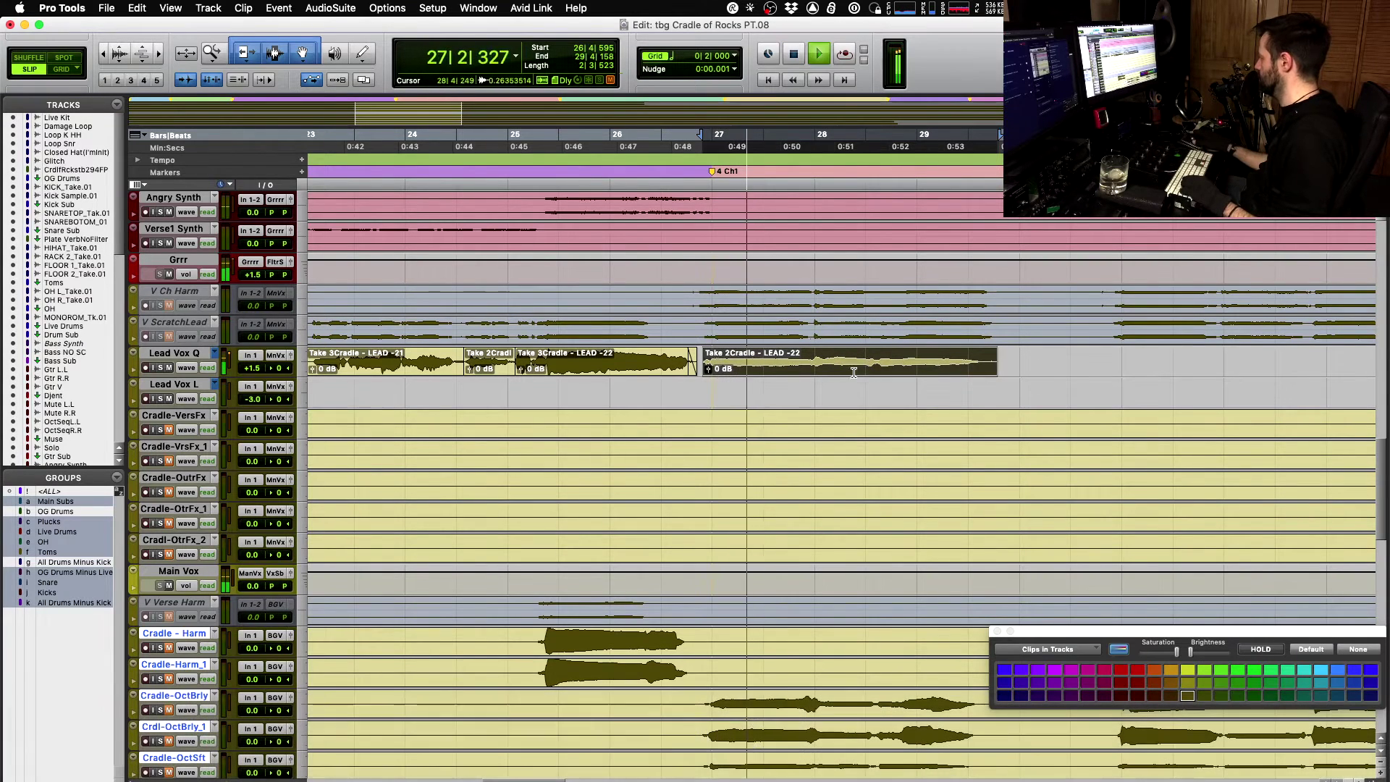
# - Fade in the Take 2 clip's start up to 26|4|649 and fade out its end from 29|3|928
pyautogui.moveTo(705, 359); pyautogui.dragTo(708, 355)
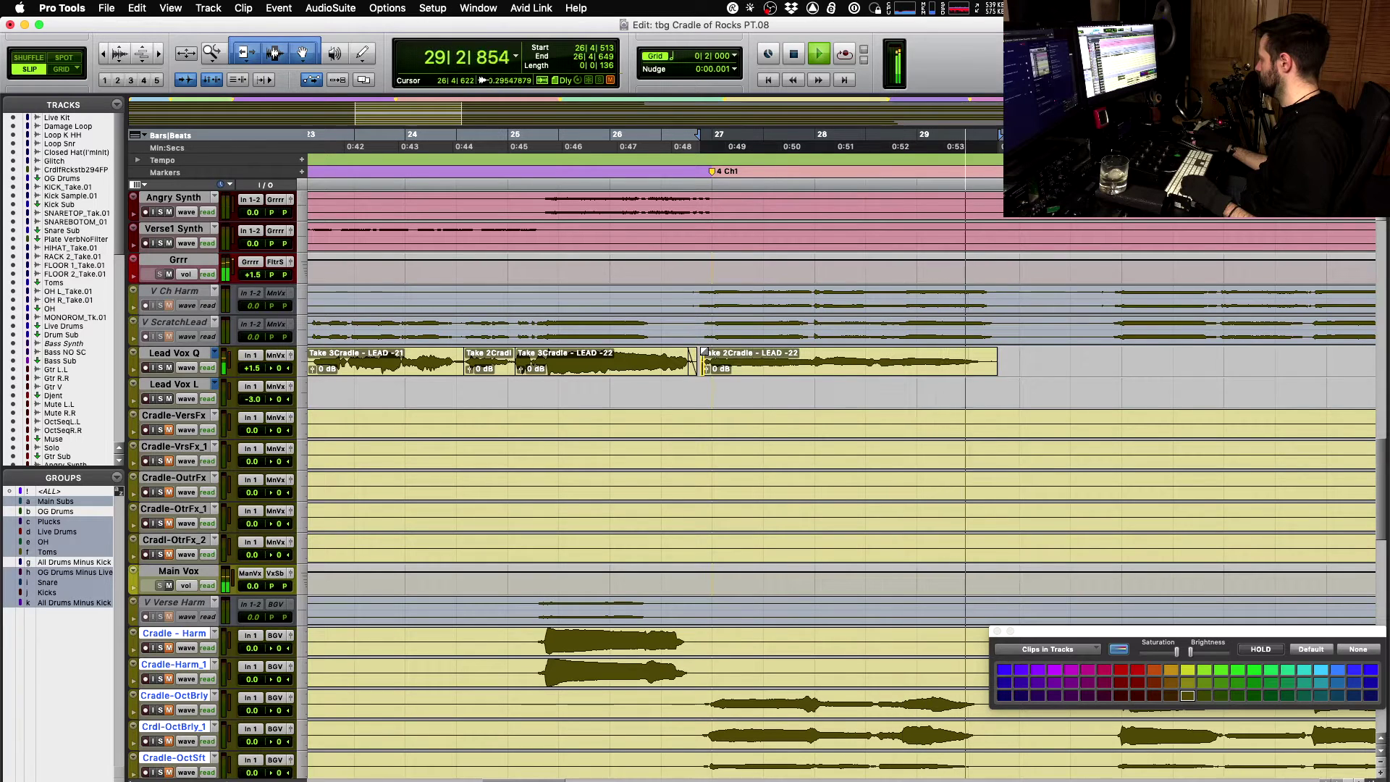
pyautogui.press('space')
pyautogui.moveTo(993, 359); pyautogui.dragTo(1000, 355)
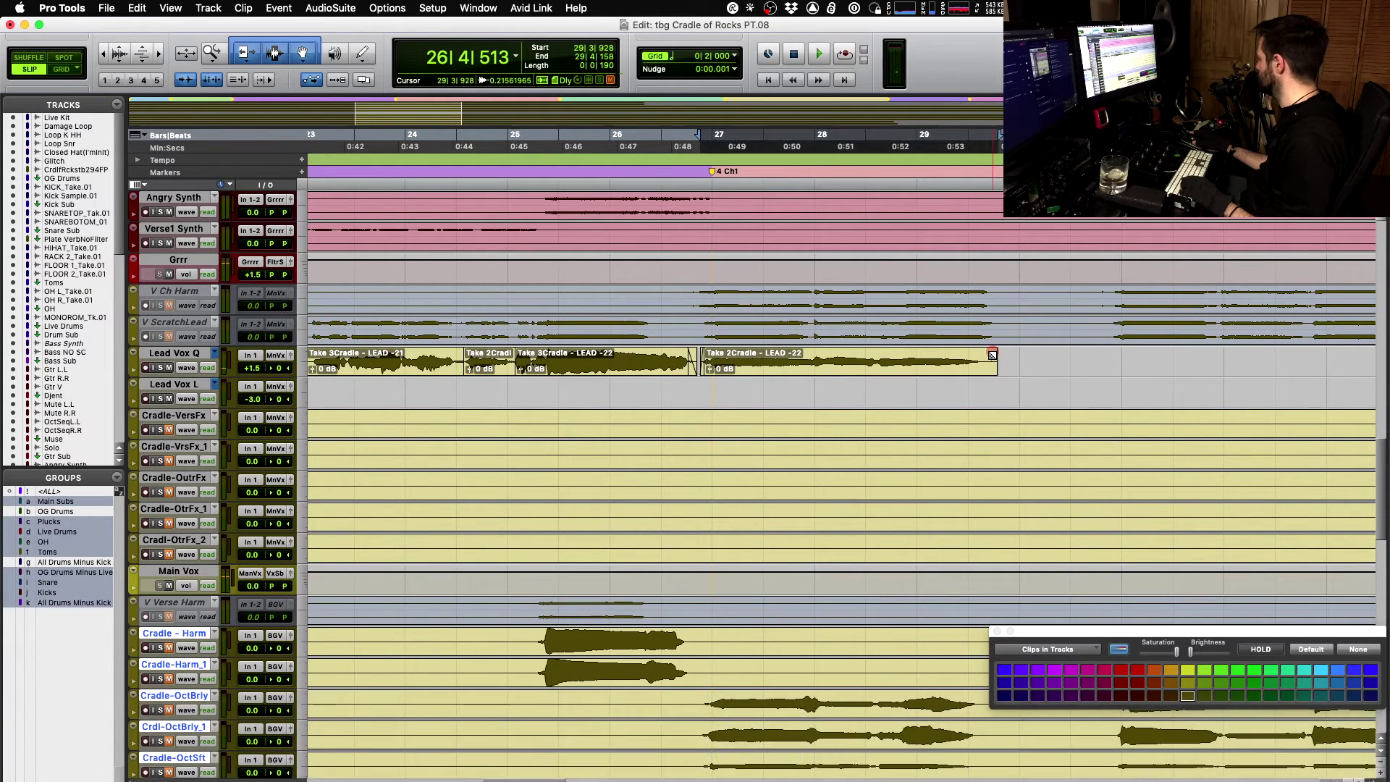
# - Select the empty Lead Vox Q range for the second chorus phrase from 30|4|148 to 34|1|163
pyautogui.hscroll(3, 1007, 352)
pyautogui.click(969, 357)
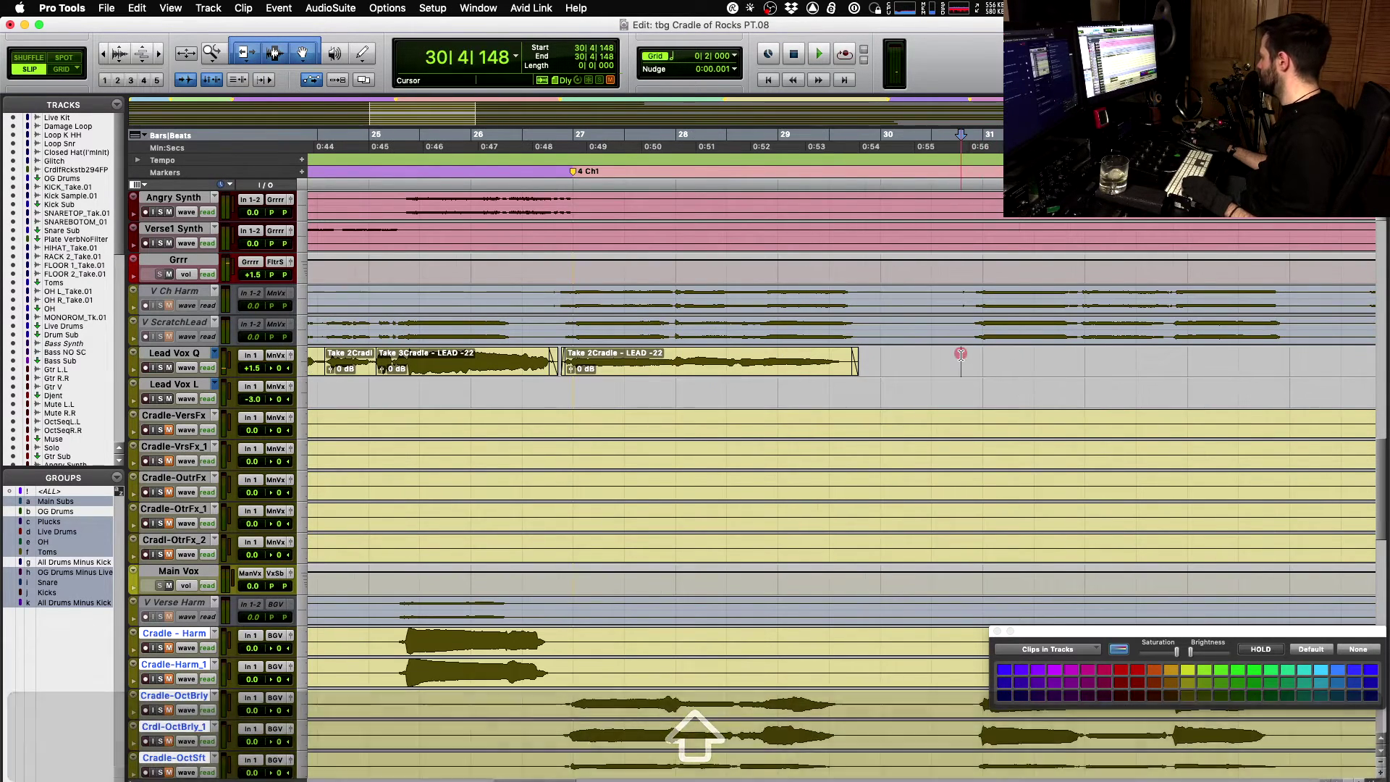
pyautogui.hscroll(9, 974, 354)
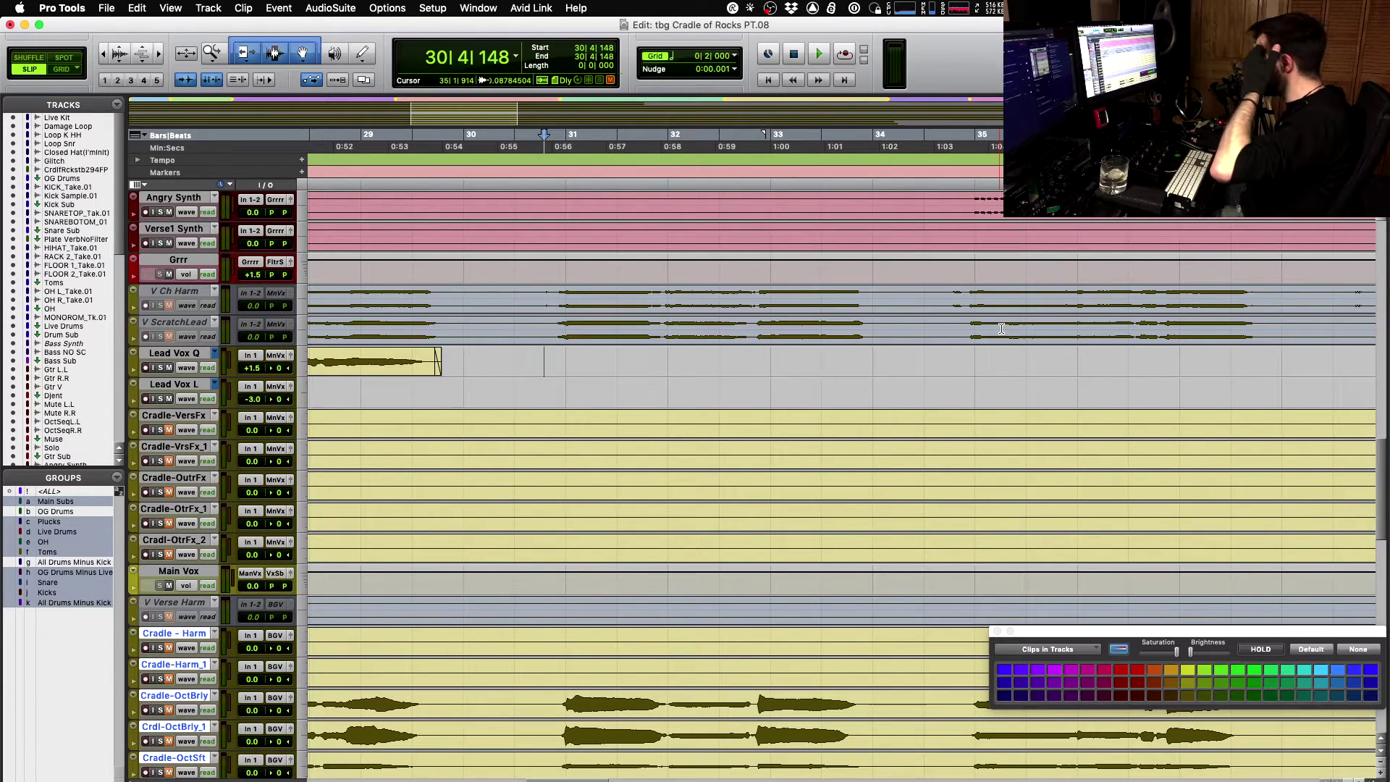
pyautogui.keyDown('shift'); pyautogui.click(877, 358); pyautogui.keyUp('shift')
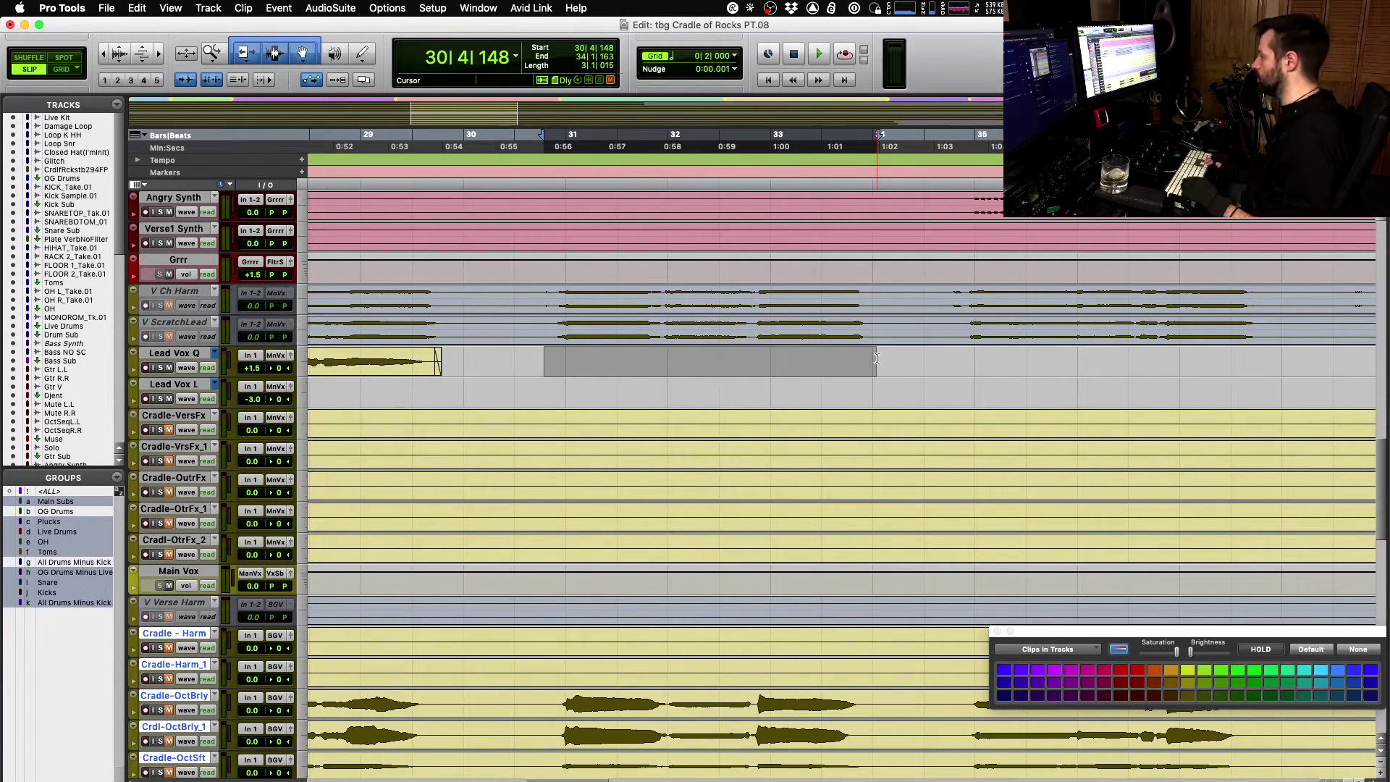
# - Audition Takes 1, 2 and 3 in turn for the second chorus phrase on Lead Vox Q
pyautogui.press('super+v')
pyautogui.press('space')
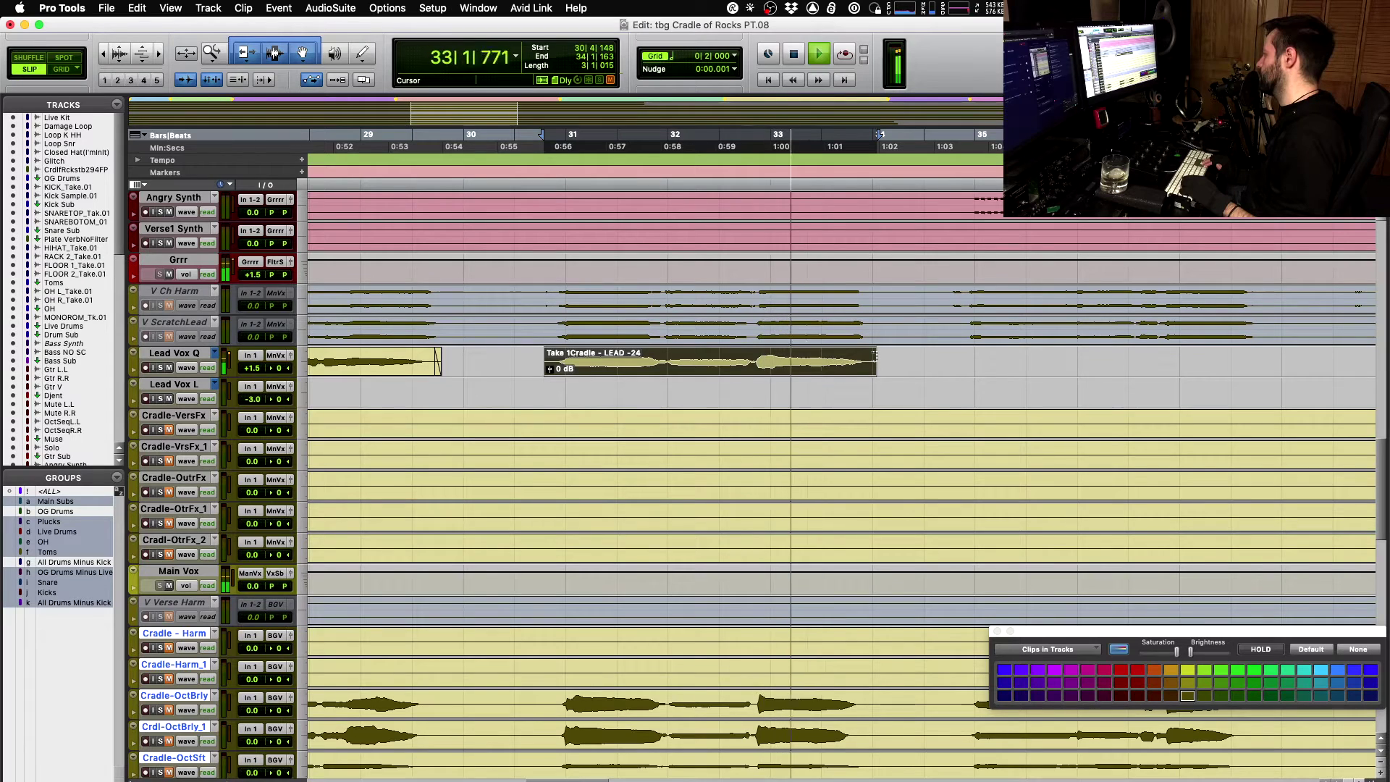
pyautogui.press('space')
pyautogui.press('super+shift+Down')
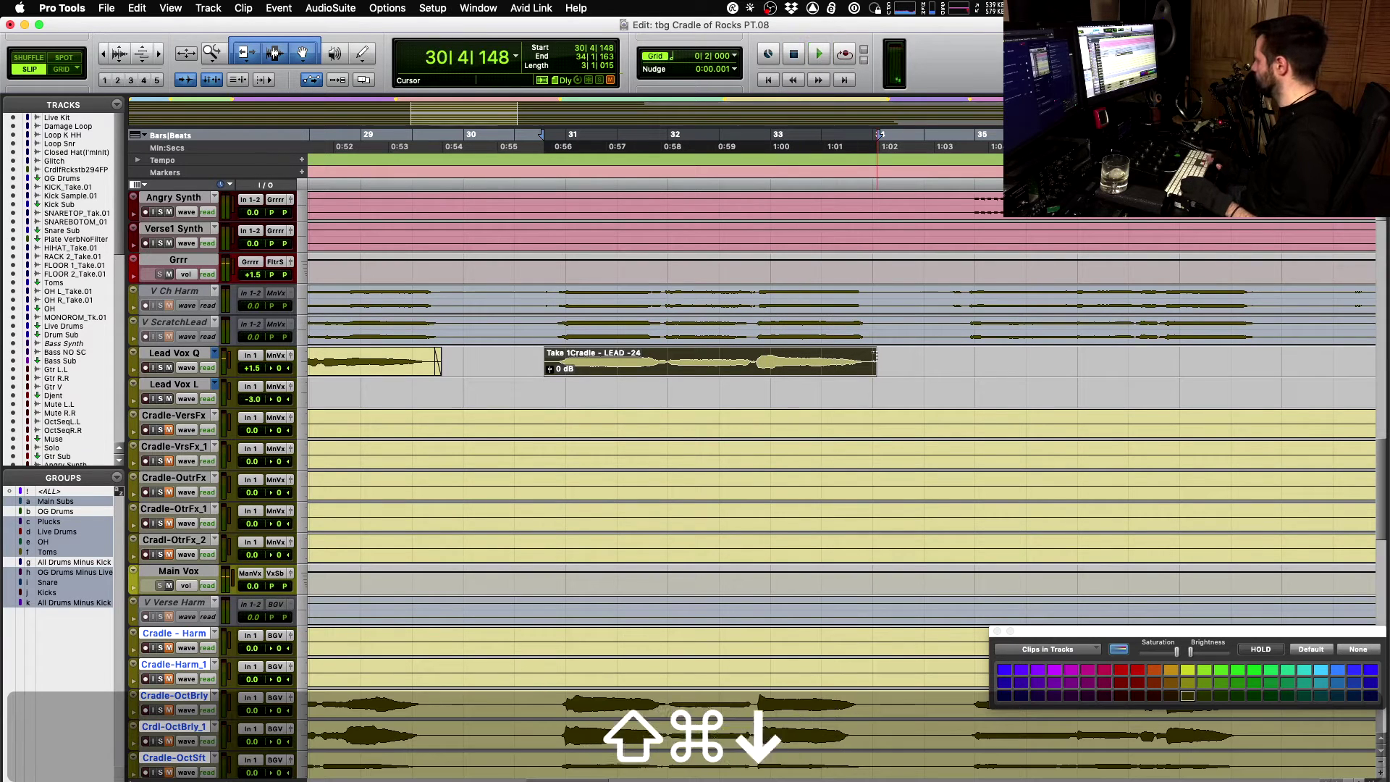
pyautogui.press('space')
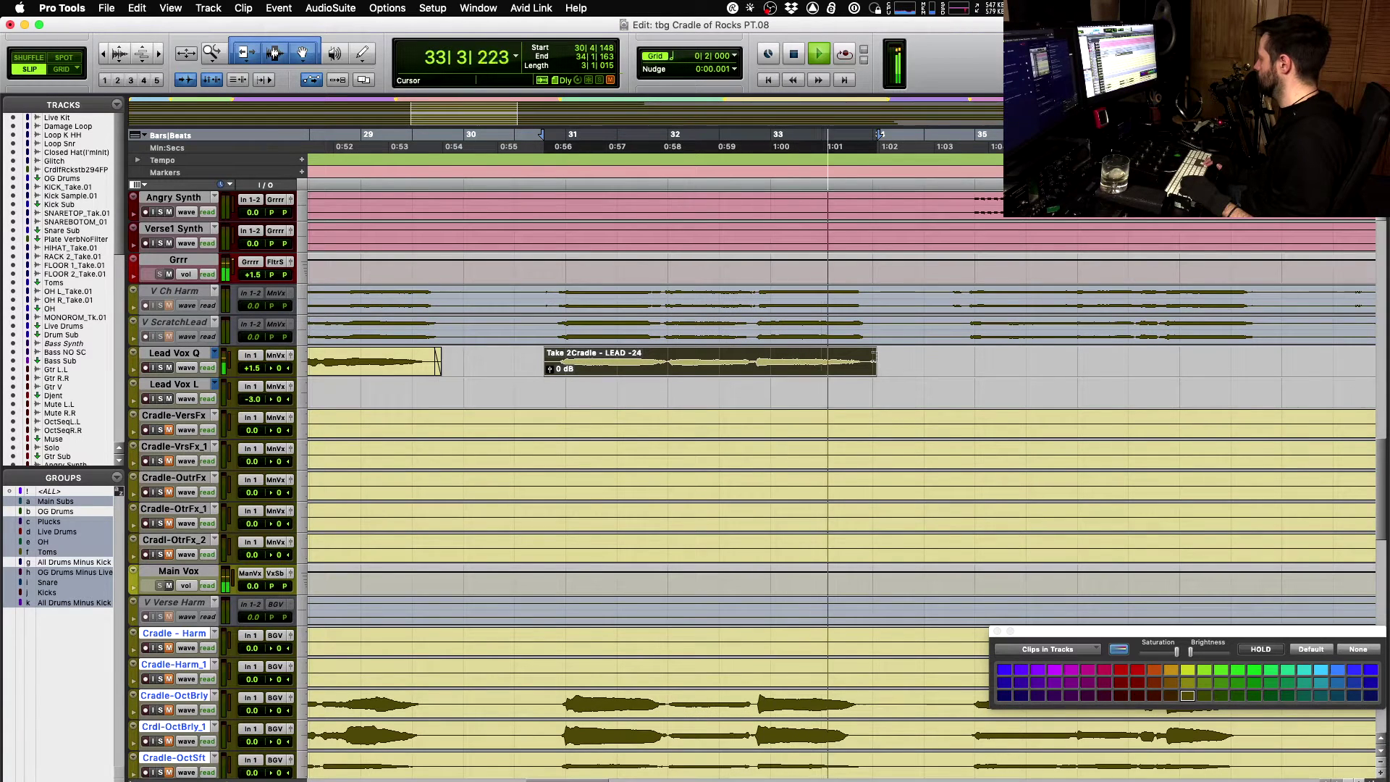
pyautogui.press('space')
pyautogui.press('shift+super+Down')
pyautogui.press('space')
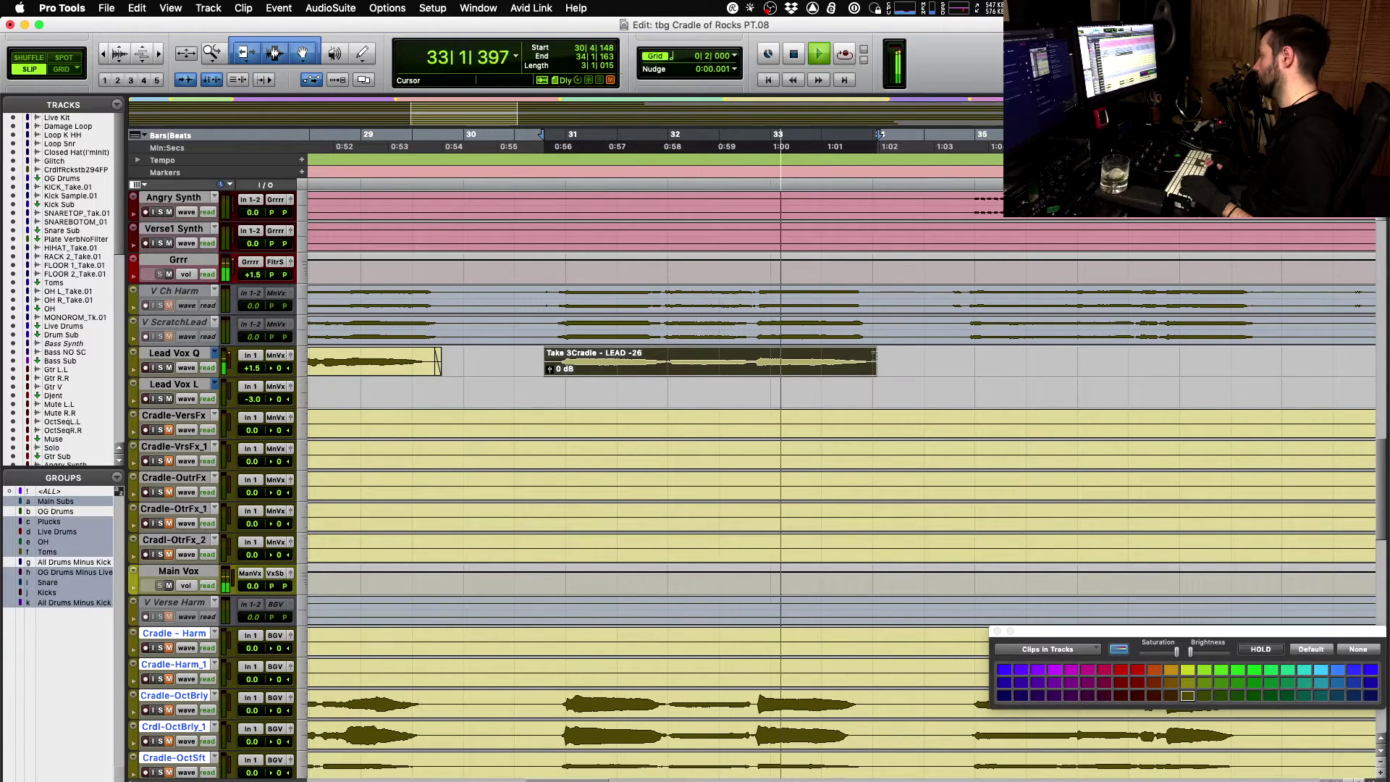
pyautogui.press('space')
# - Audition Takes 4 and 5 for the second chorus phrase and settle on Take 4 in the comp
pyautogui.press('shift+super+Down')
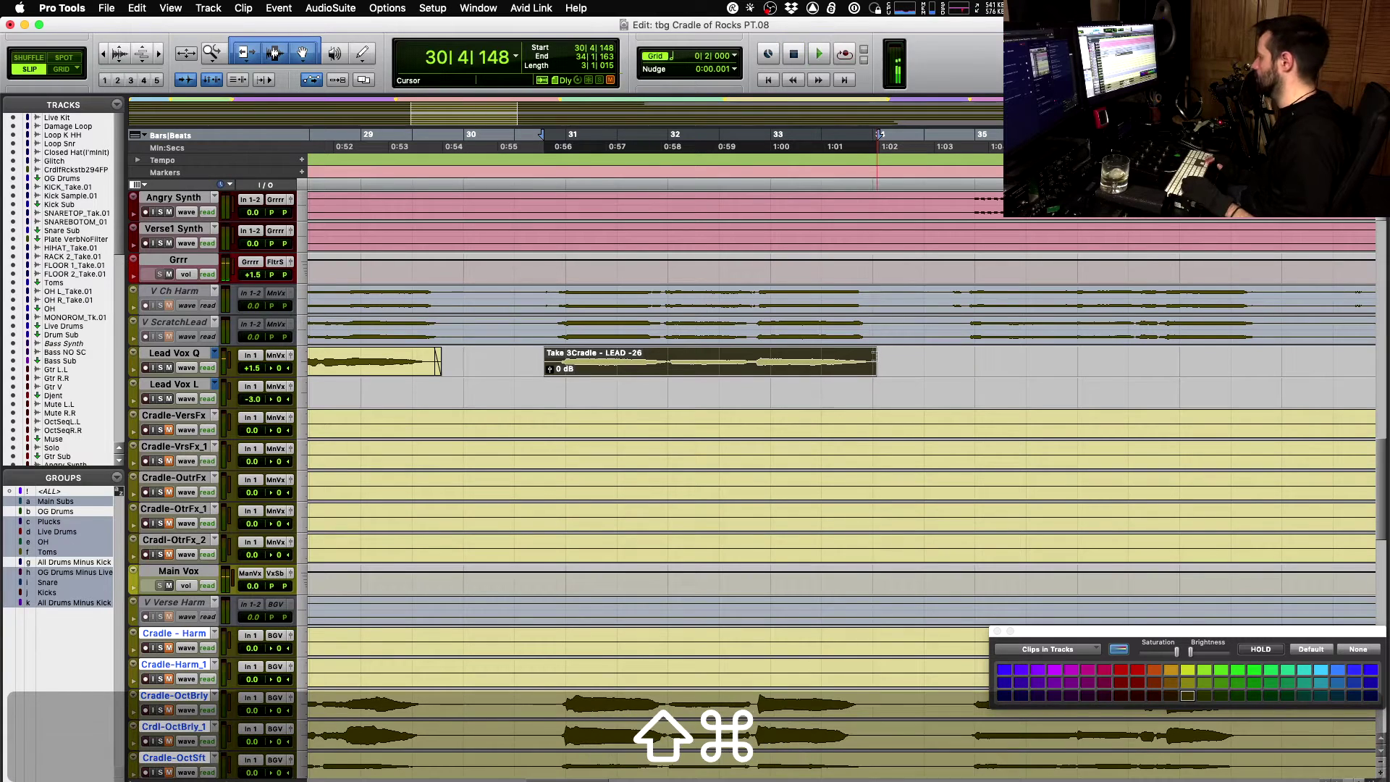
pyautogui.press('space')
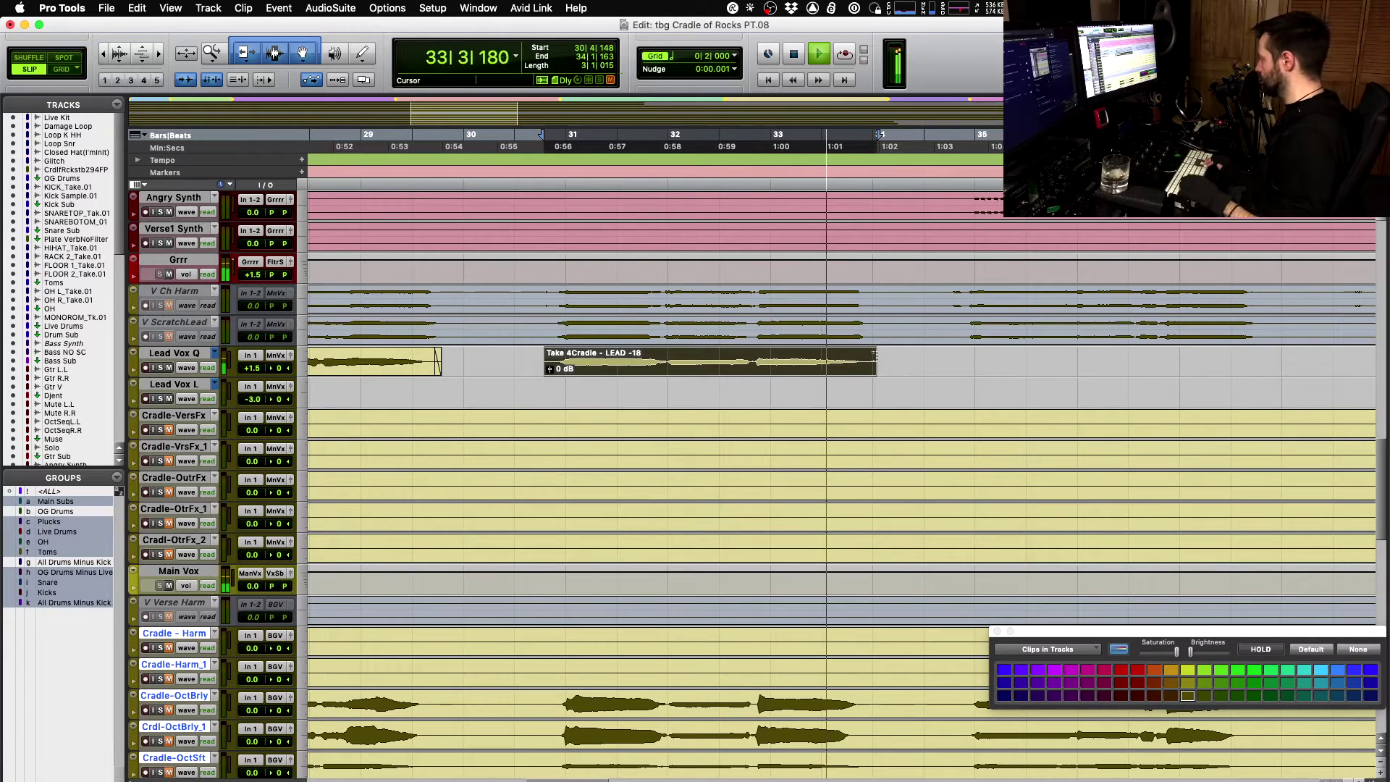
pyautogui.press('space')
pyautogui.press('super+shift+Down')
pyautogui.press('space')
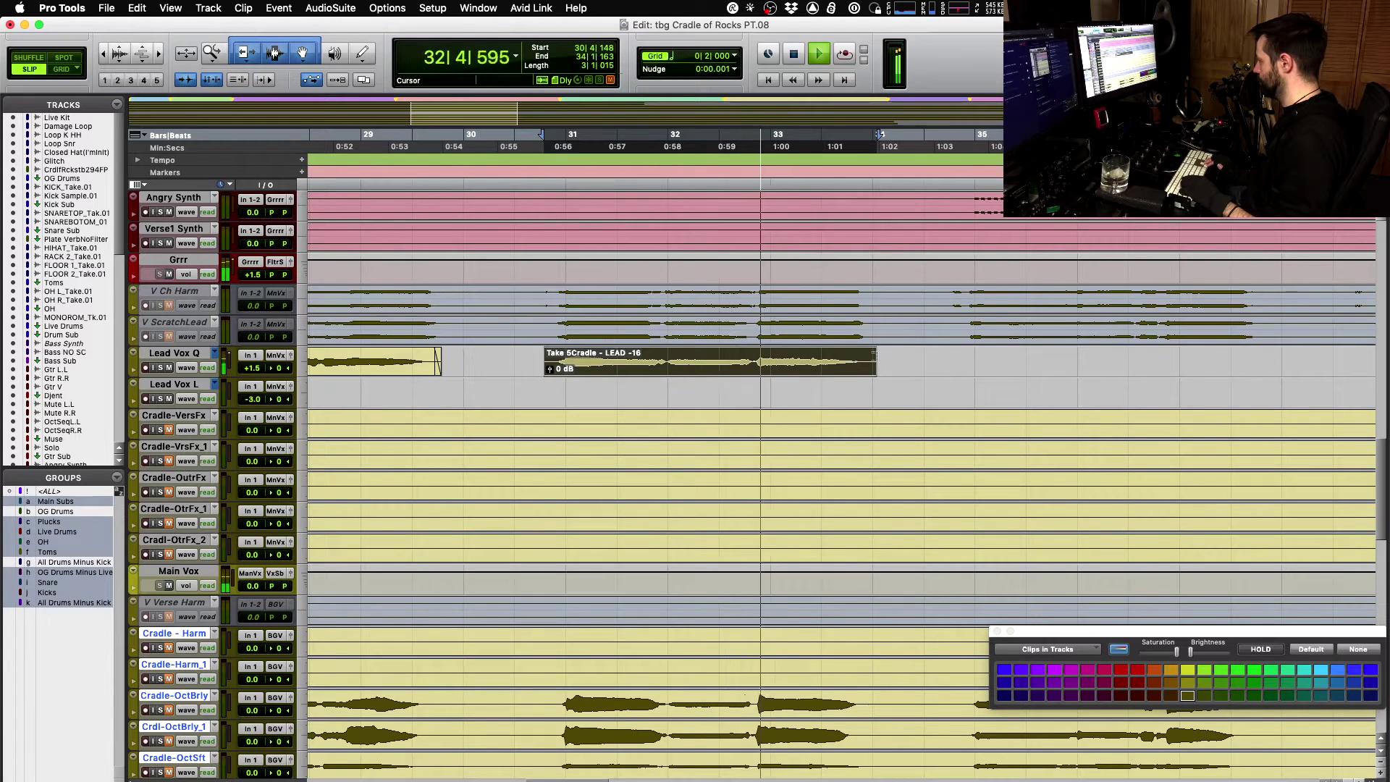
pyautogui.press('space')
pyautogui.press('super+shift+Up')
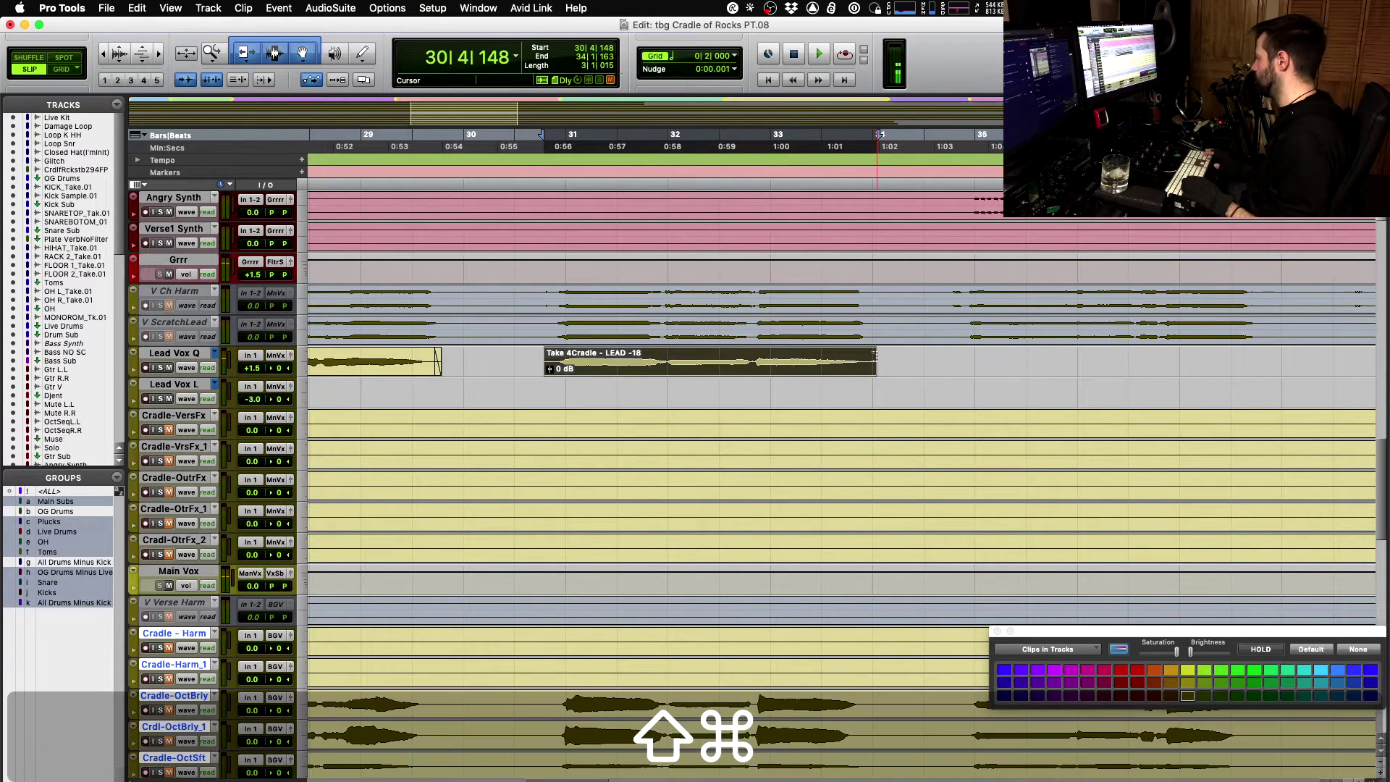
# - Select Lead Vox Q from 34|4|163 to 37|4|541 for the third chorus phrase and audition Take 1 there
pyautogui.click(954, 352)
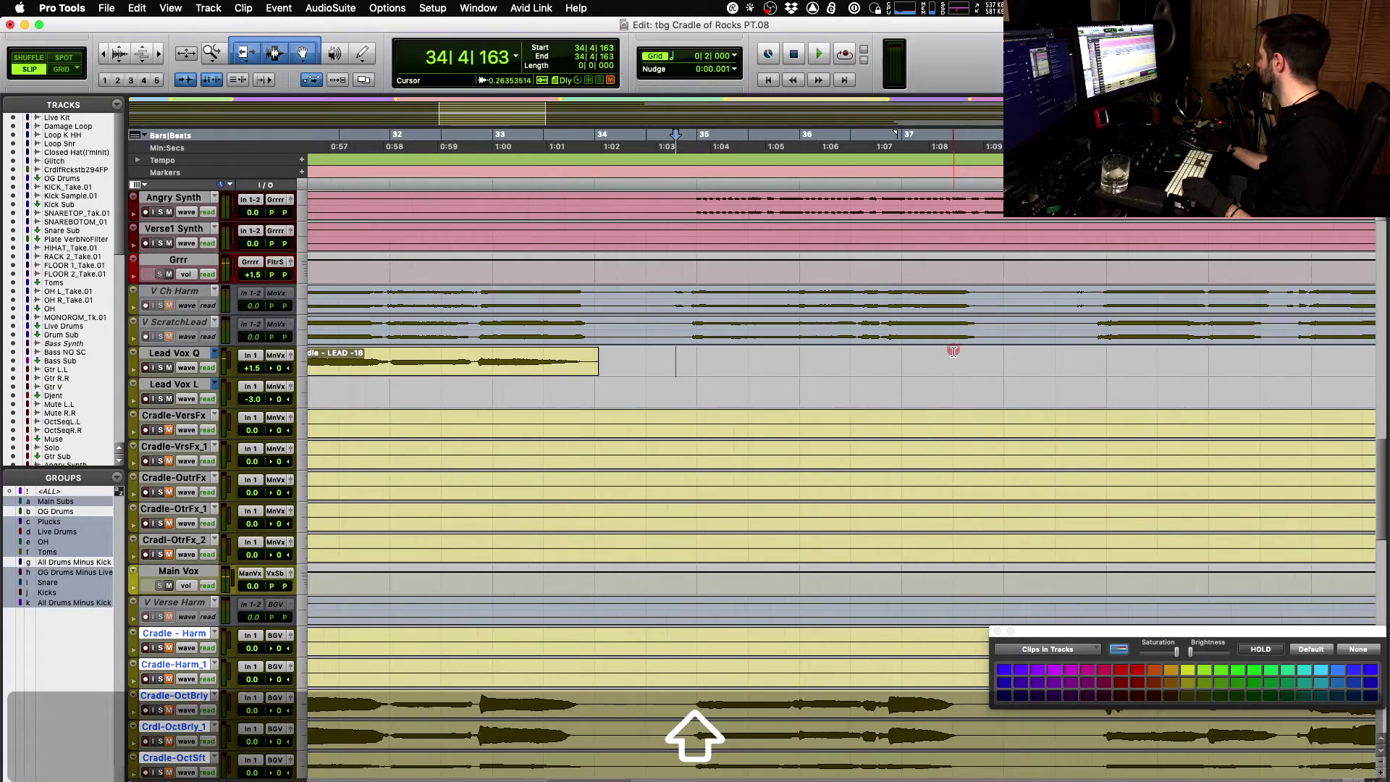
pyautogui.keyDown('shift'); pyautogui.click(993, 352); pyautogui.keyUp('shift')
pyautogui.press('super+shift+Up')
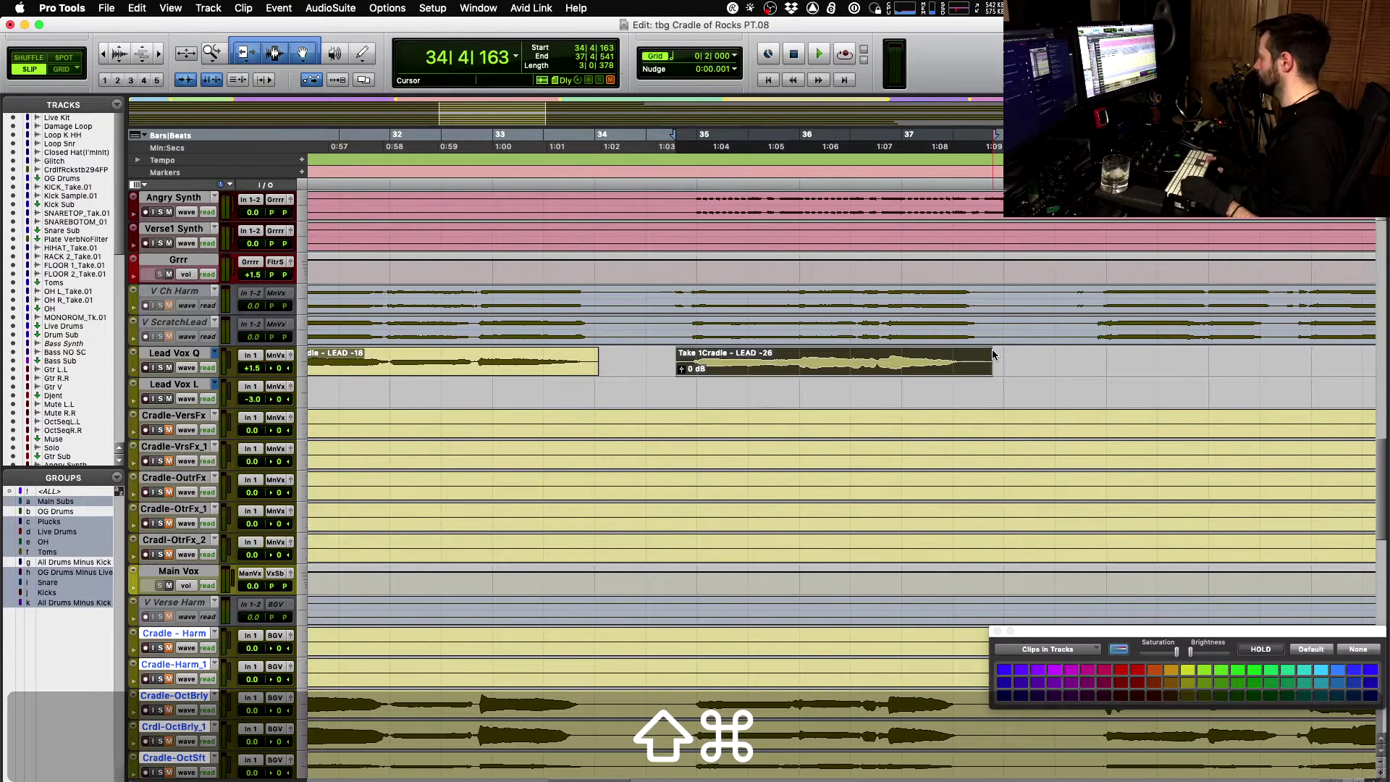
pyautogui.press('space')
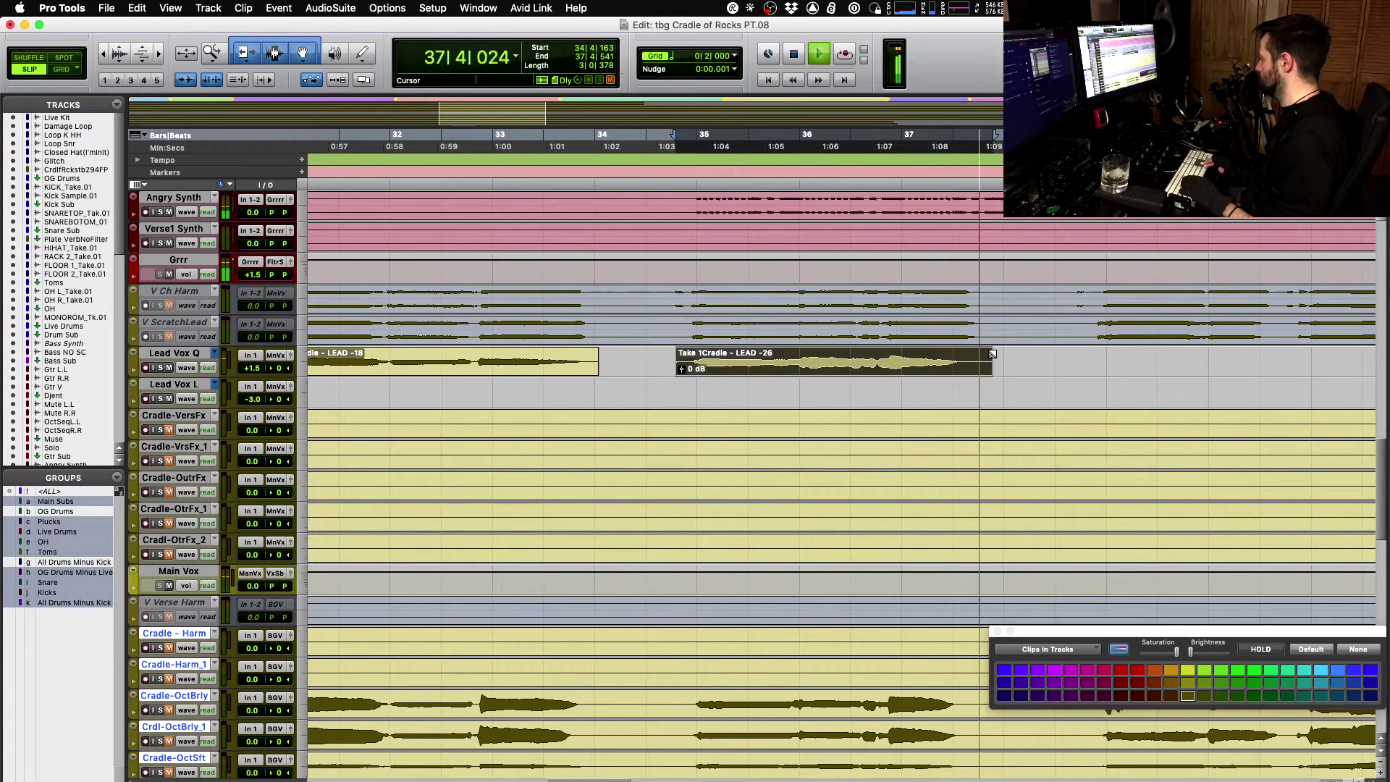
pyautogui.press('space')
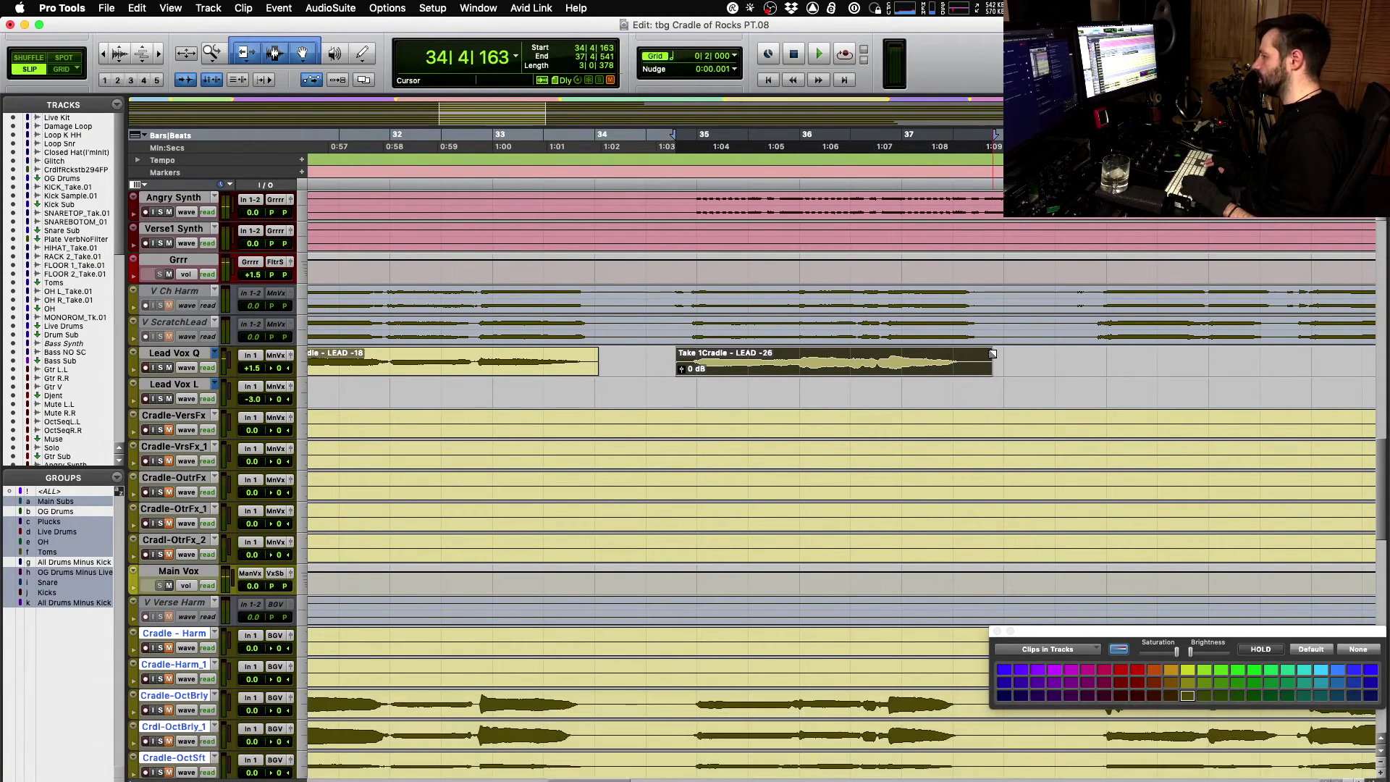
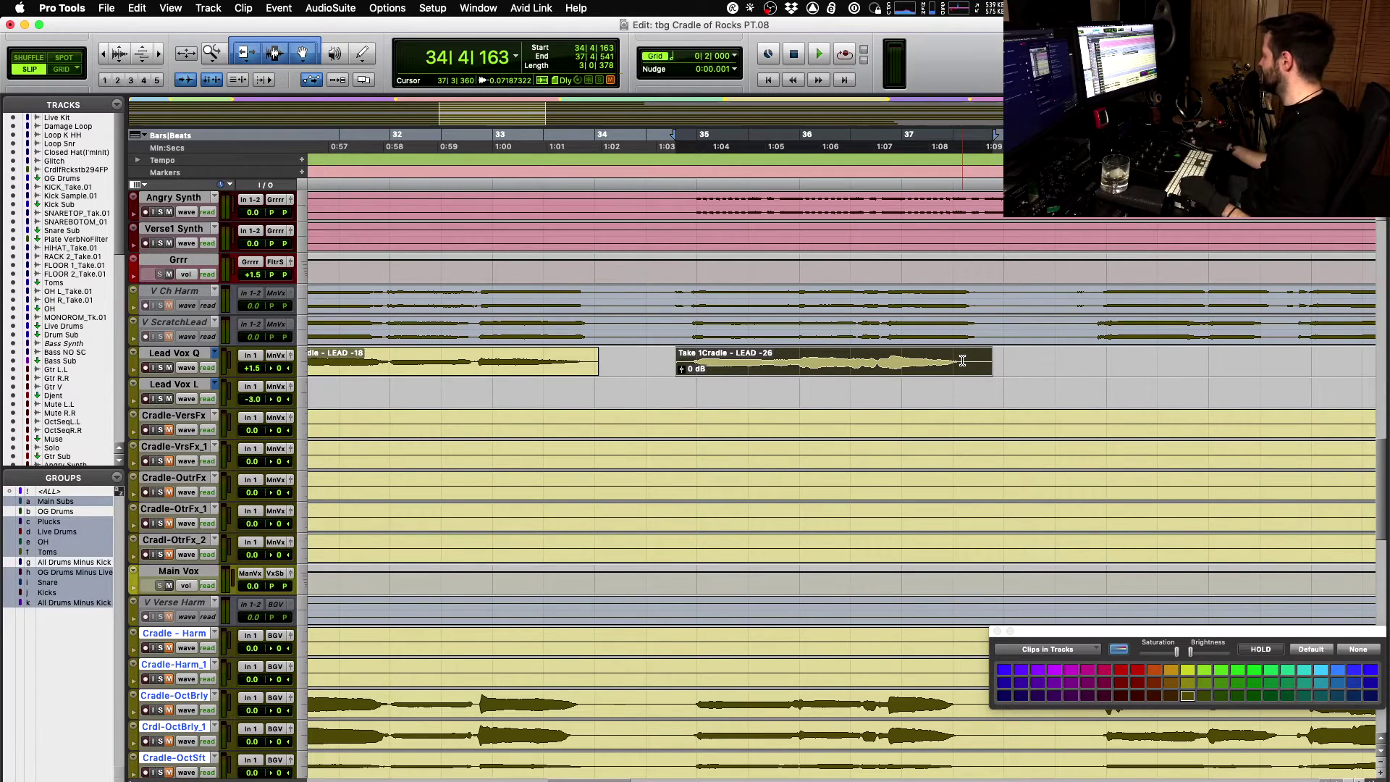
# - Reselect the third chorus phrase's clip and audition Take 2 in place of Take 1
pyautogui.click(973, 360)
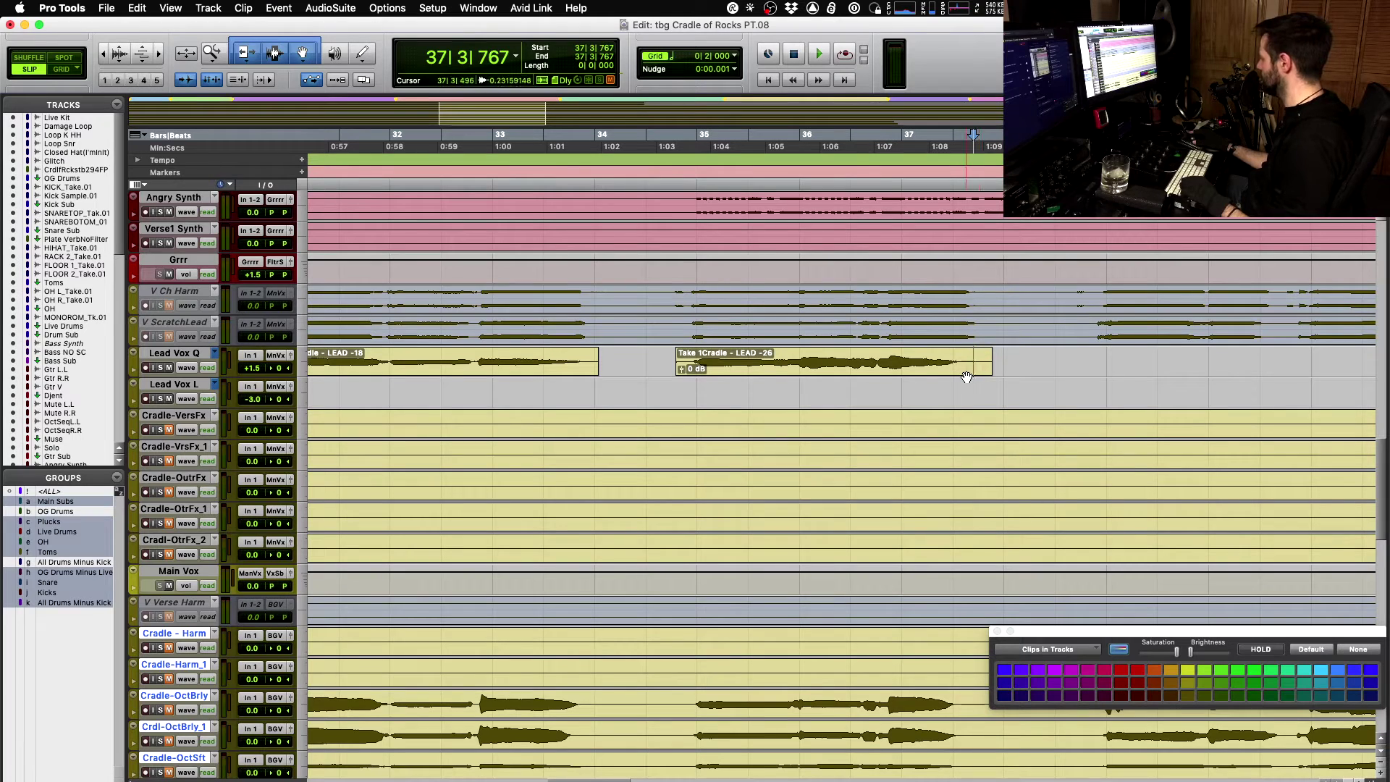
pyautogui.click(966, 377)
pyautogui.press('space')
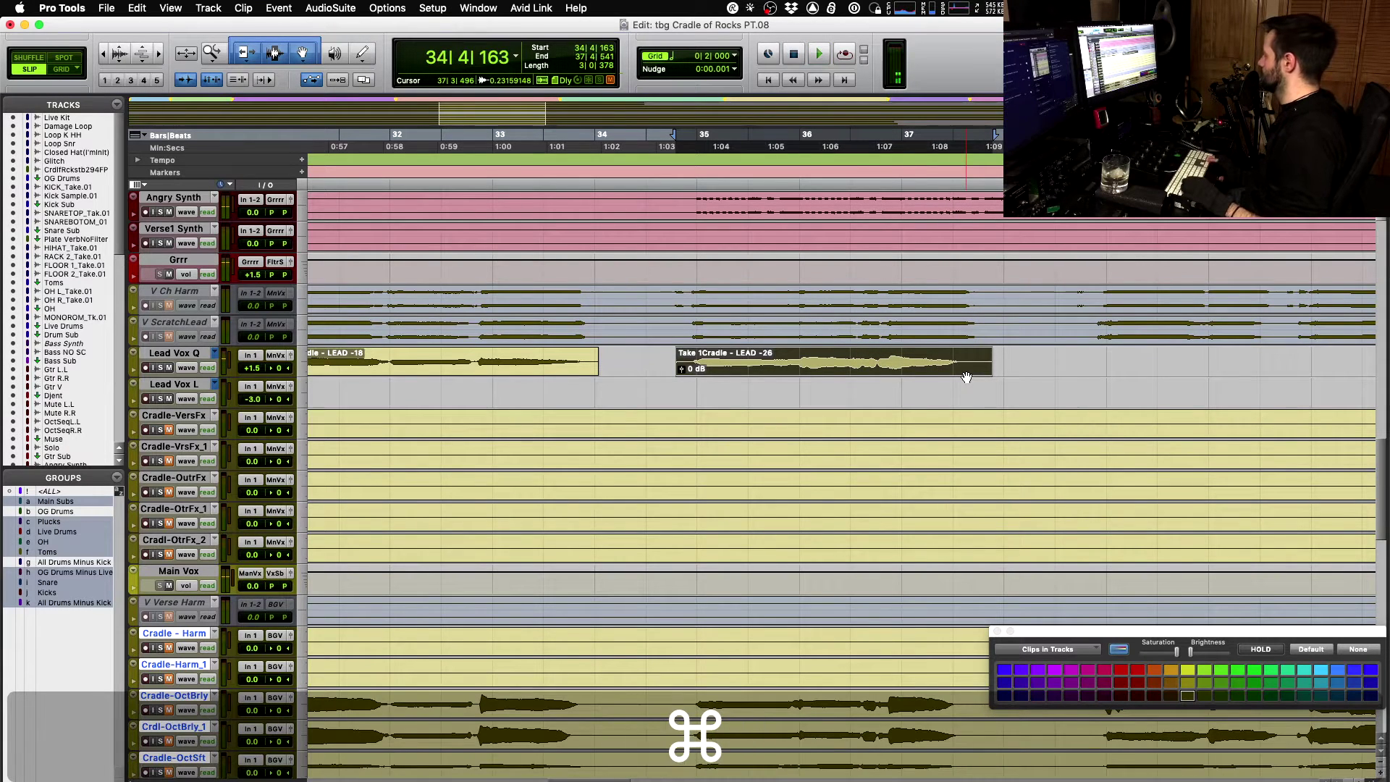
pyautogui.press('super+shift+Down')
pyautogui.press('space')
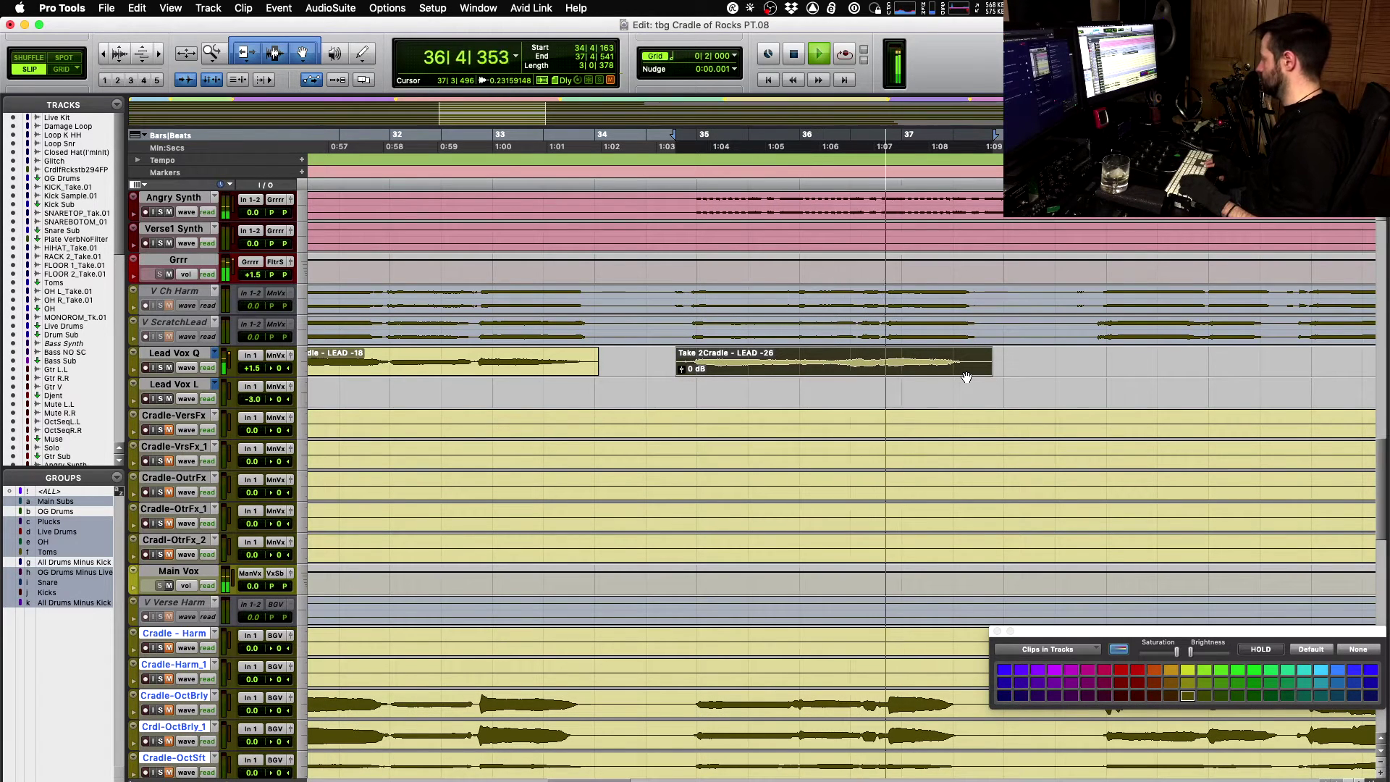
pyautogui.press('space')
# - Audition Takes 3, 4 and 5 in turn for the third chorus phrase on Lead Vox Q
pyautogui.press('super+shift+Down')
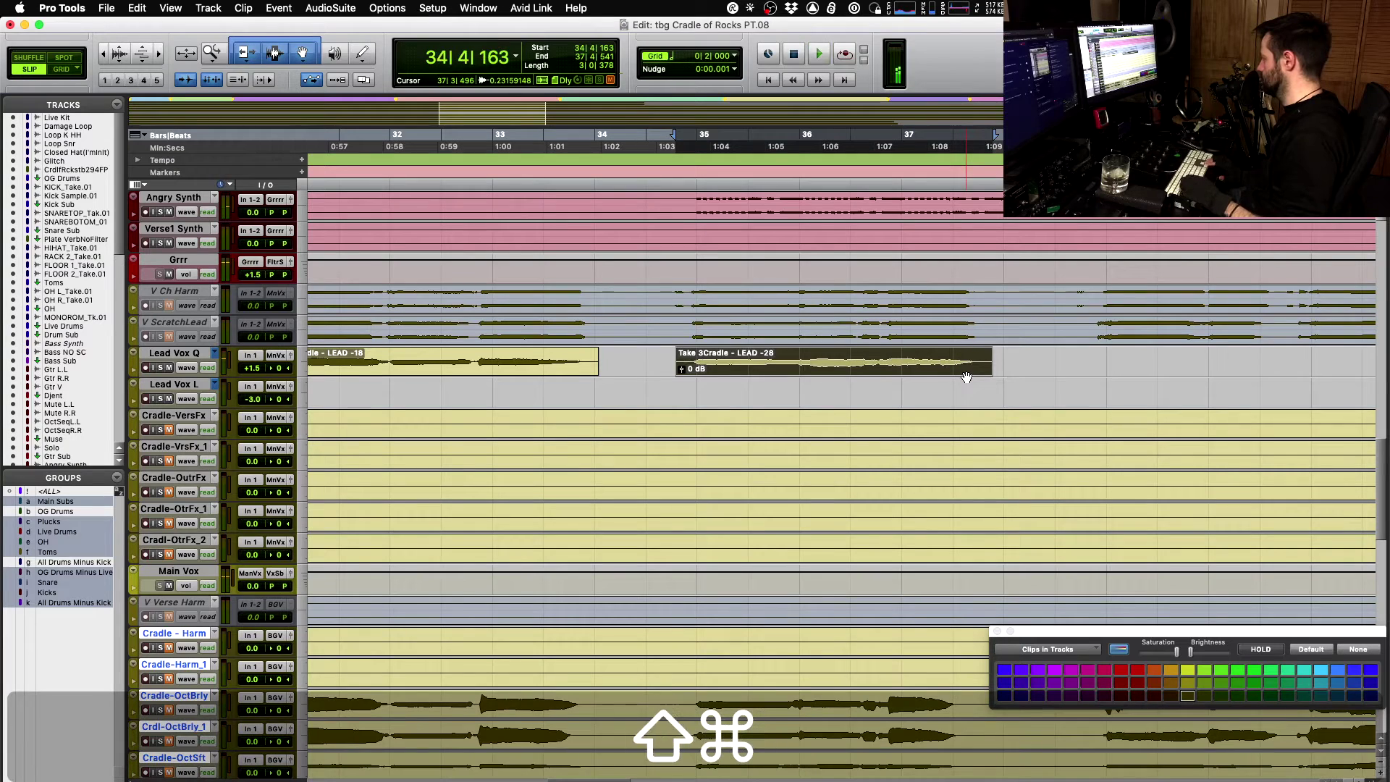
pyautogui.press('space')
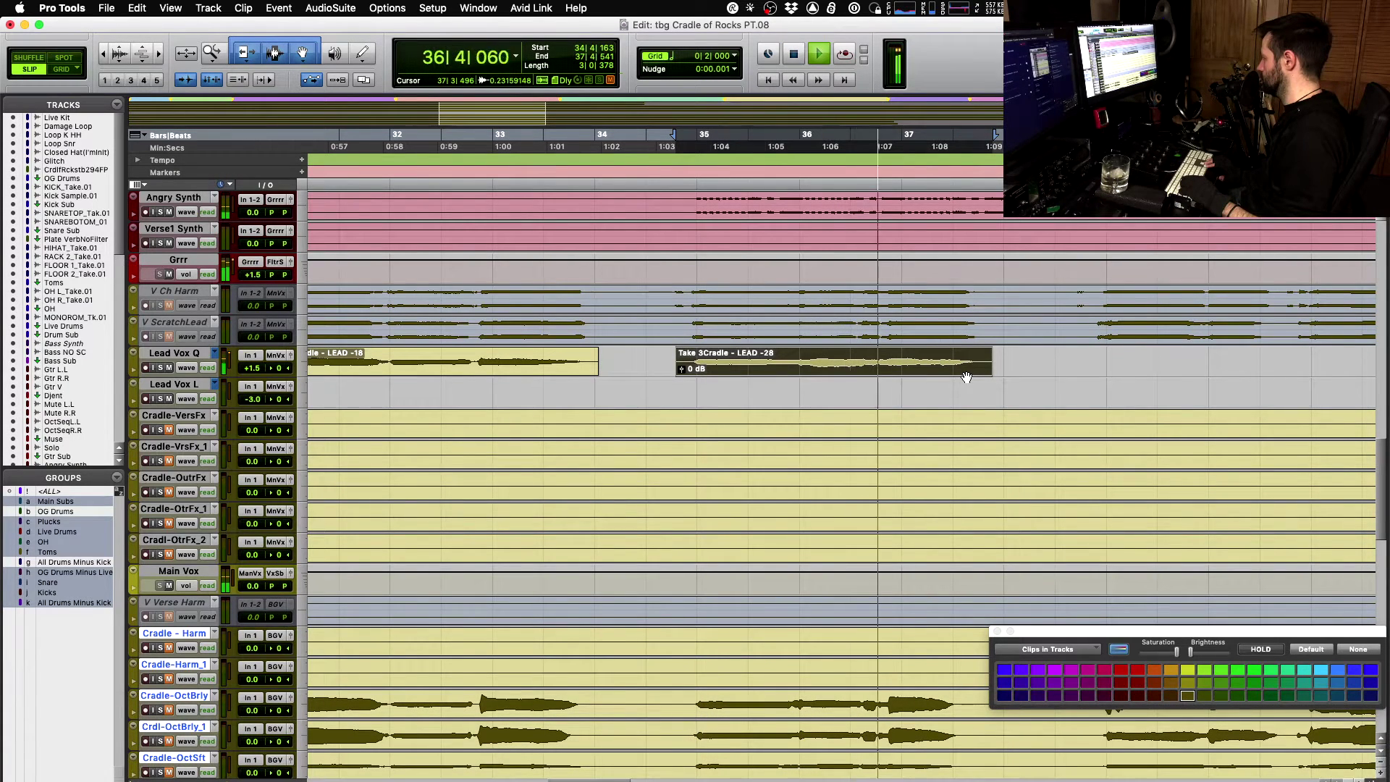
pyautogui.press('super+shift+Down')
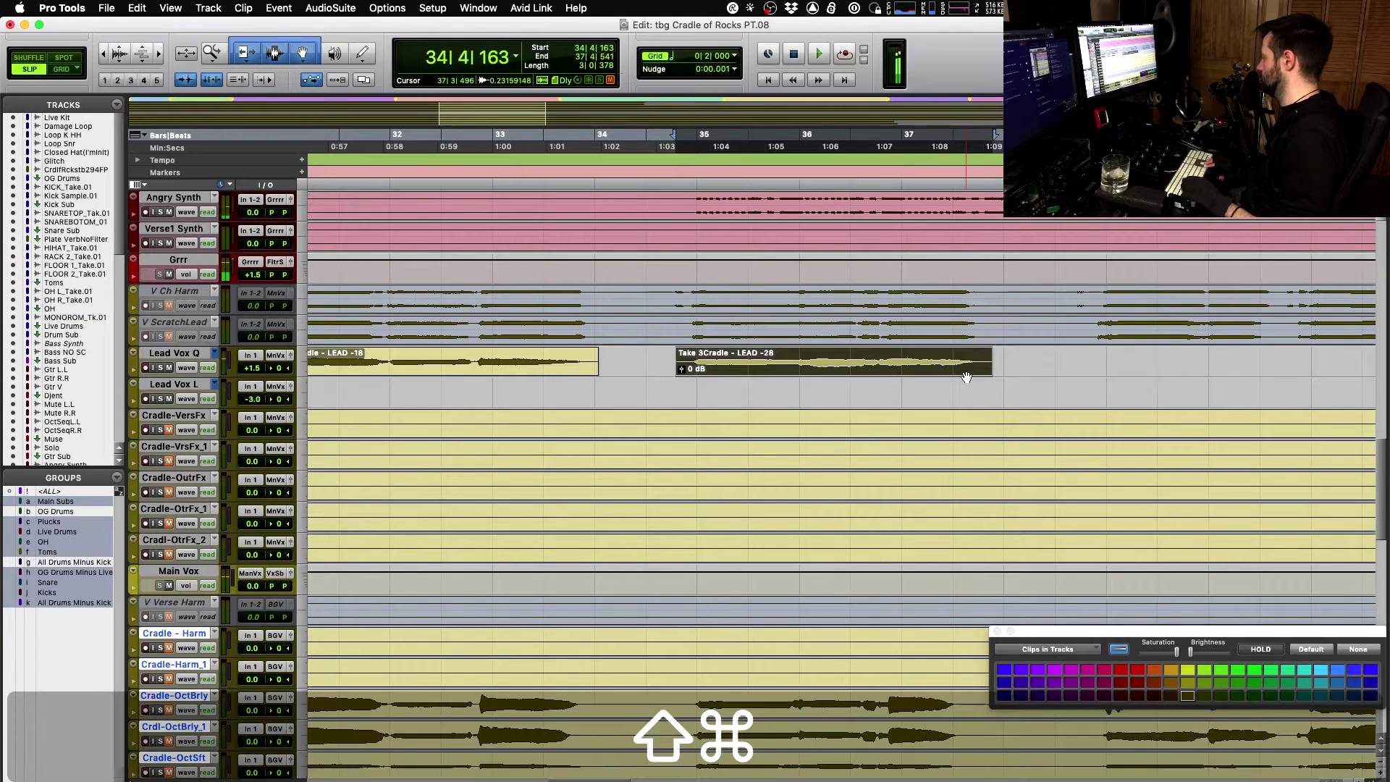
pyautogui.press('space')
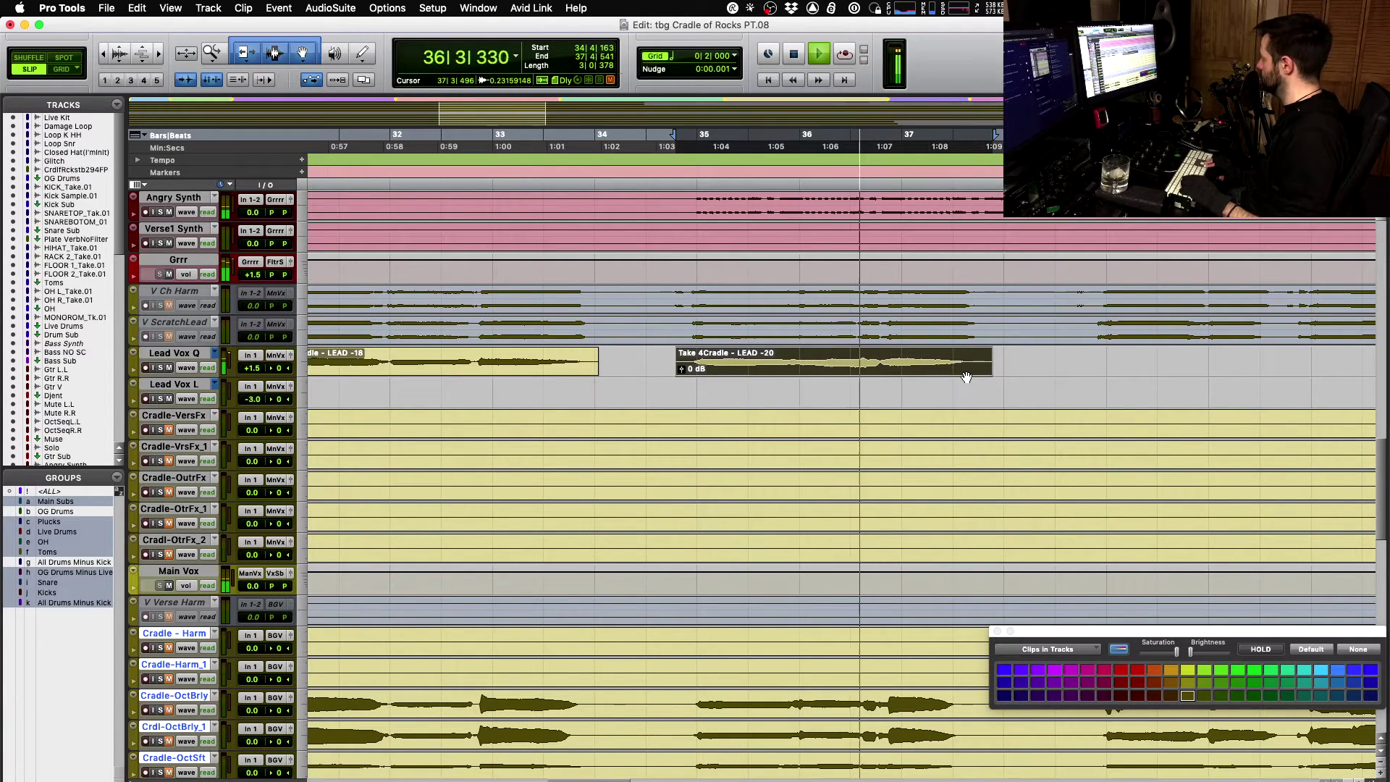
pyautogui.press('super+shift+Down')
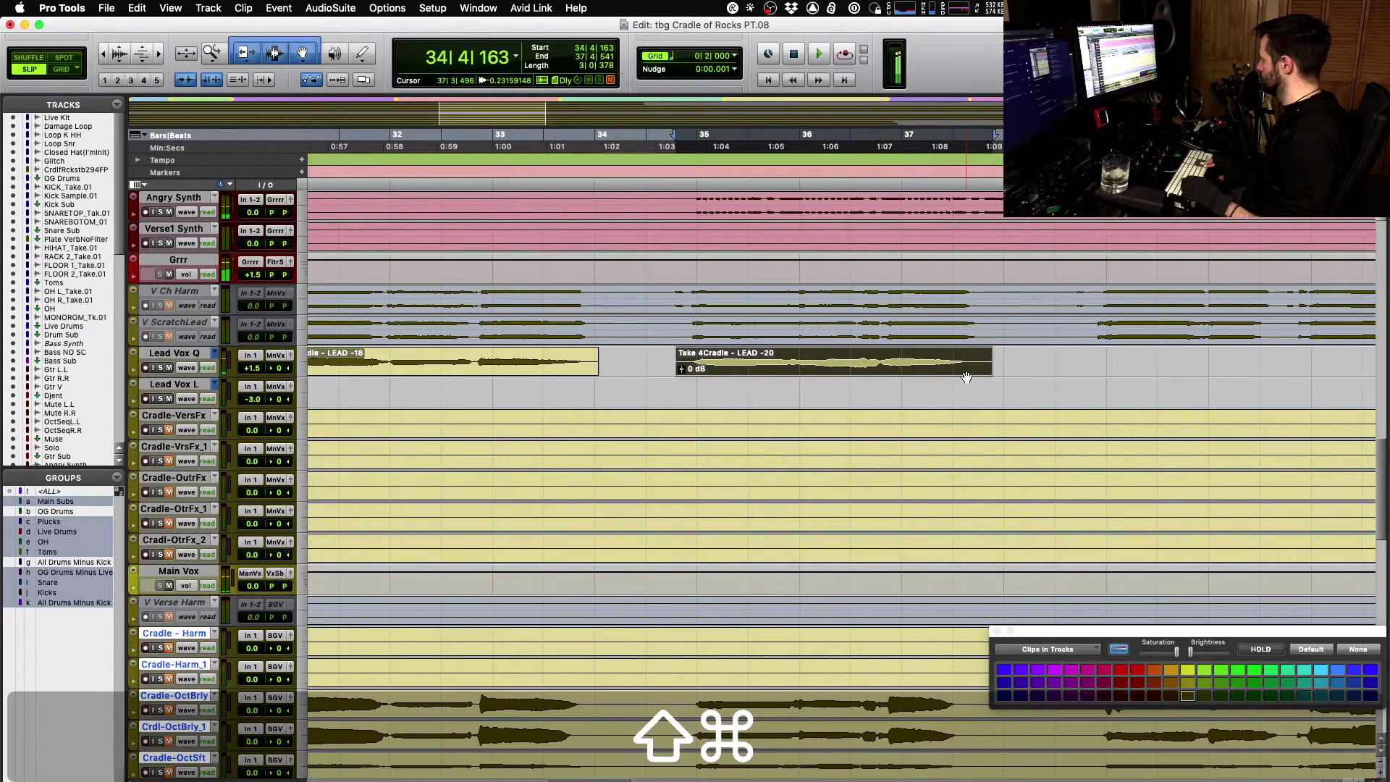
pyautogui.press('space')
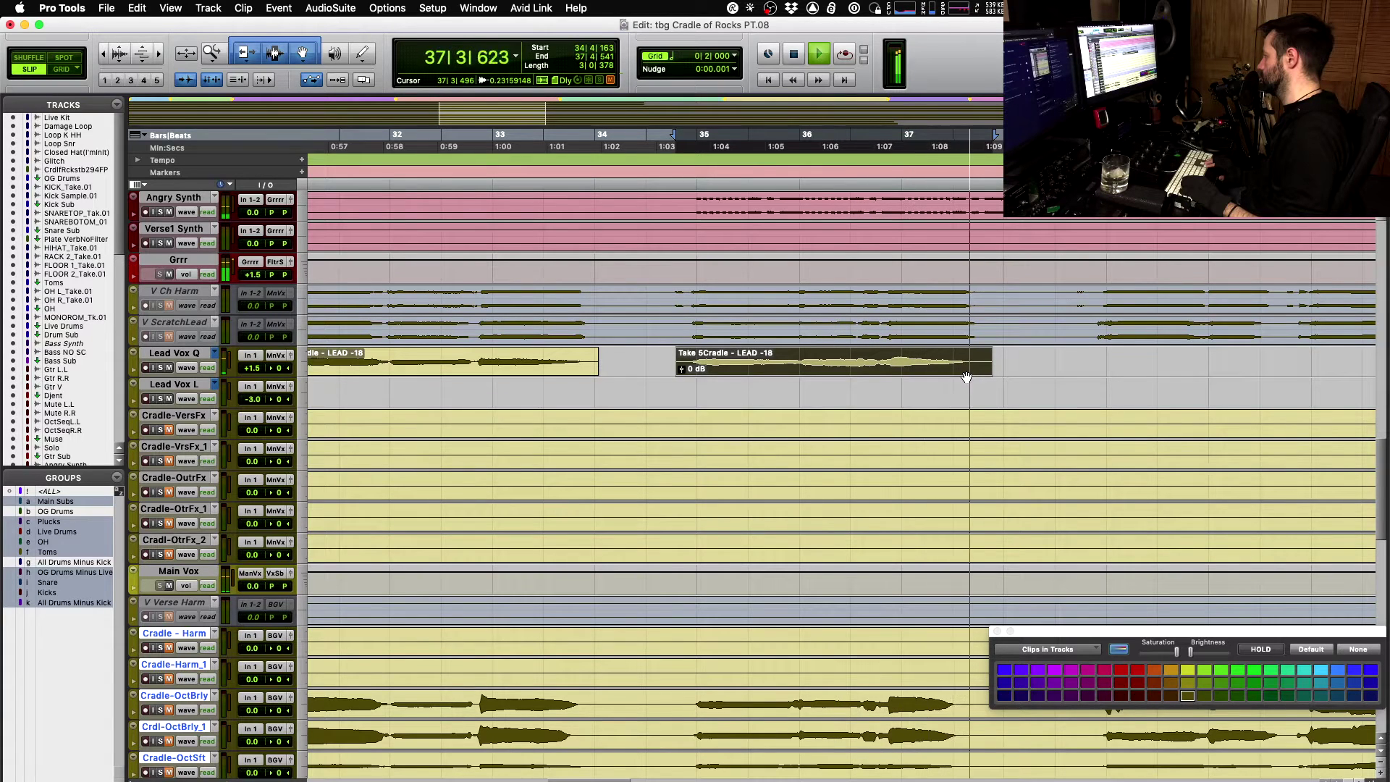
pyautogui.press('space')
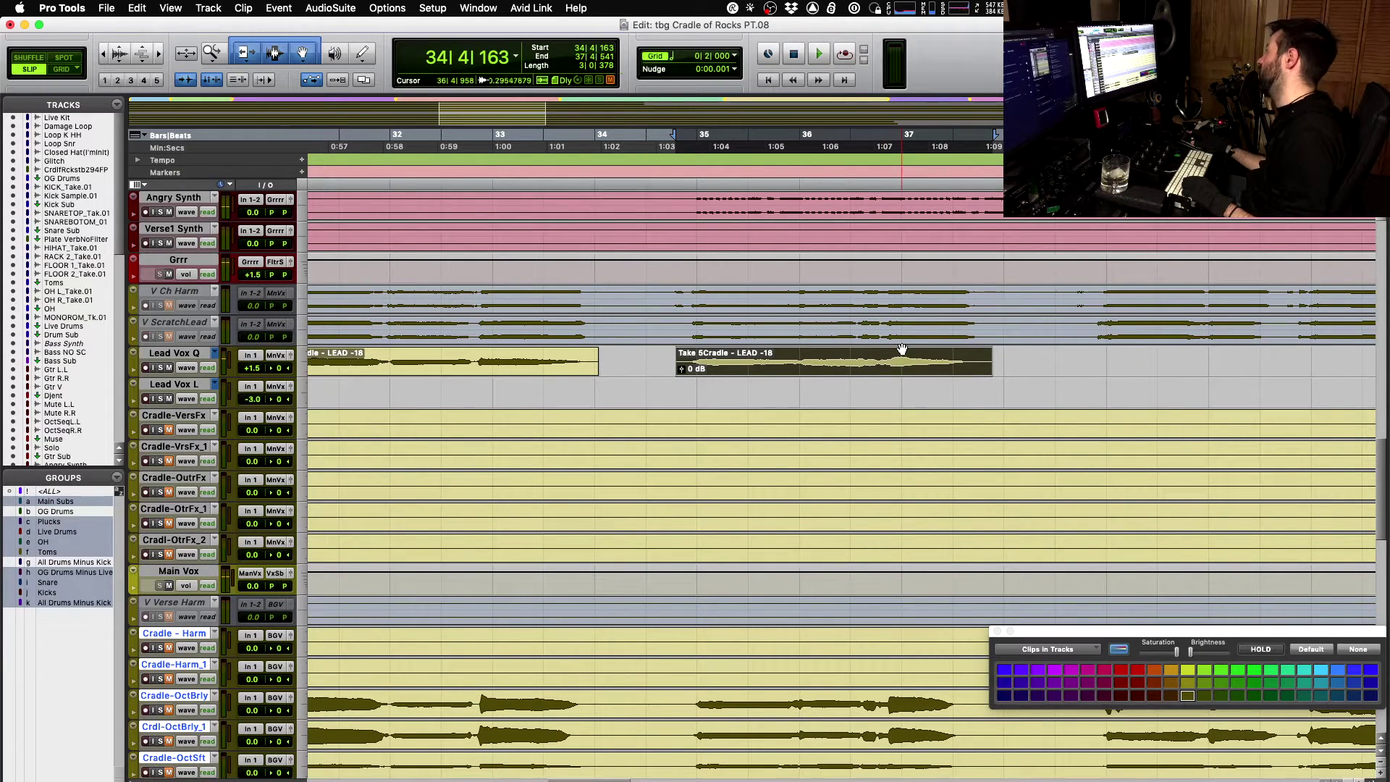
pyautogui.press('space')
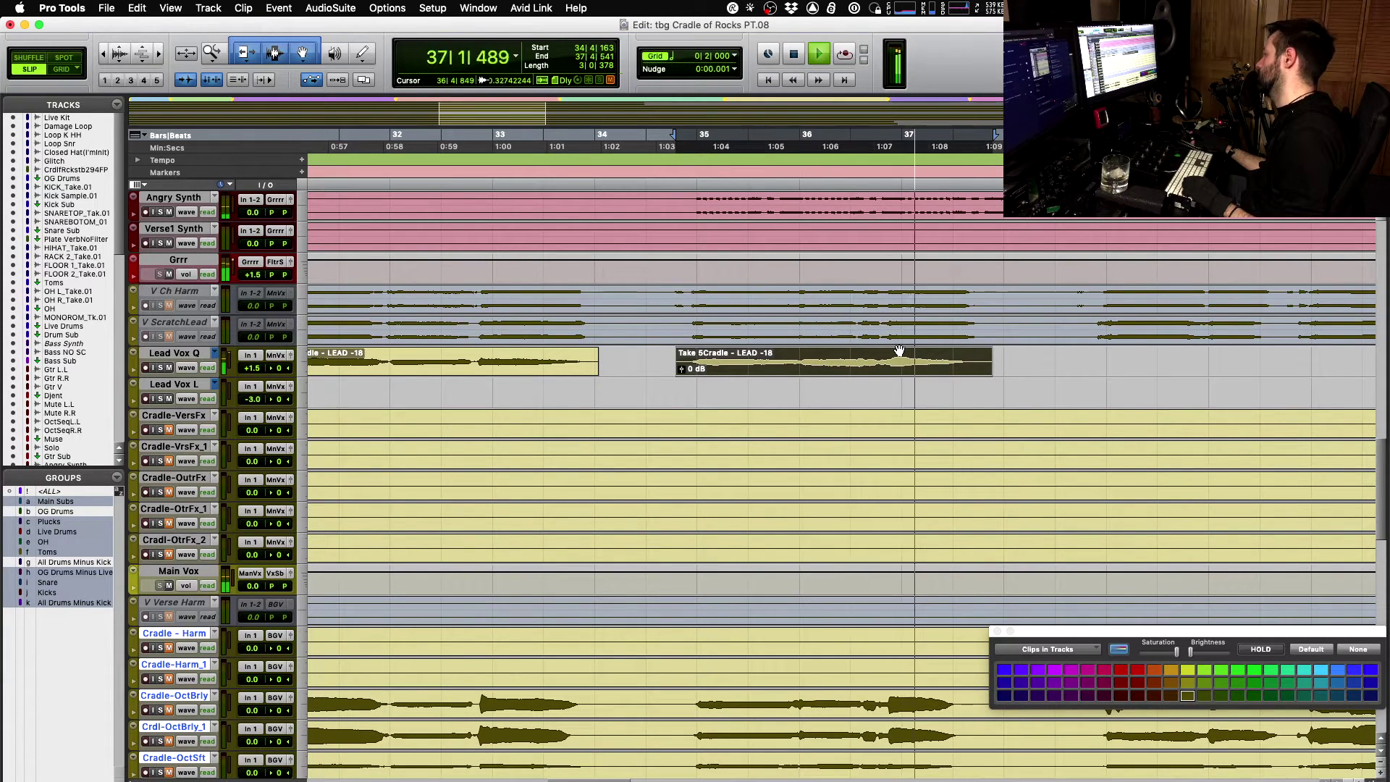
# - Return the third chorus phrase to Take 3 and audition it as the comp choice
pyautogui.press('space')
pyautogui.press('shift+super+Down')
pyautogui.press('shift+super+Down')
pyautogui.press('space')
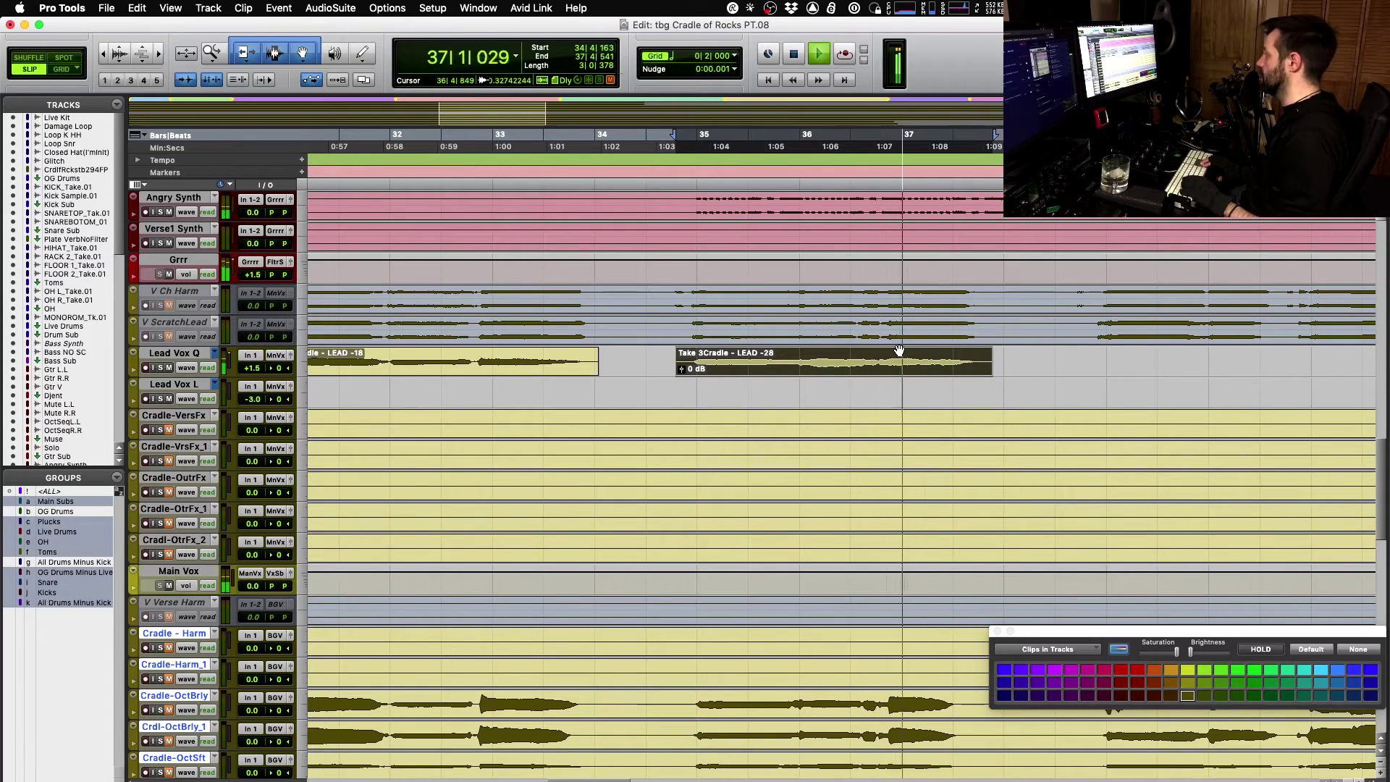
pyautogui.press('space')
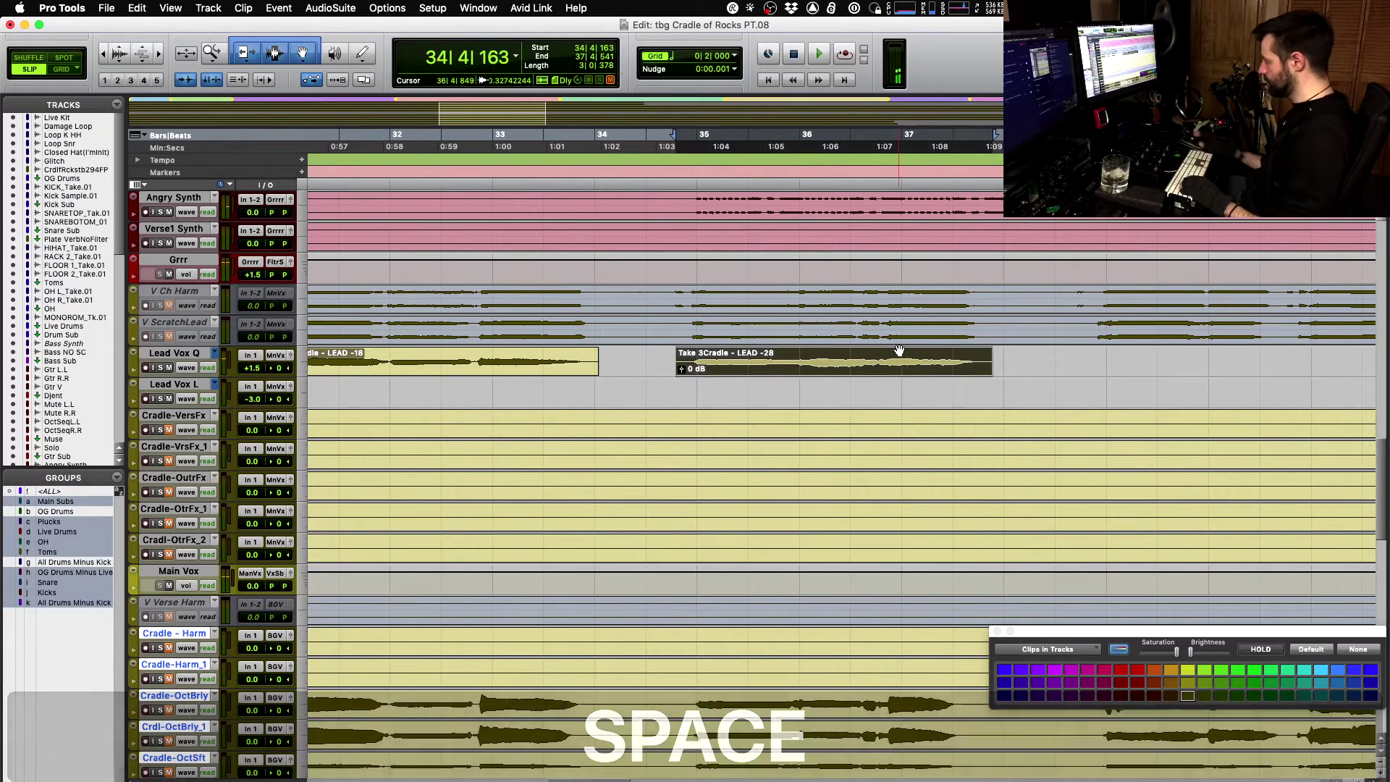
pyautogui.press('r')
pyautogui.click(964, 362)
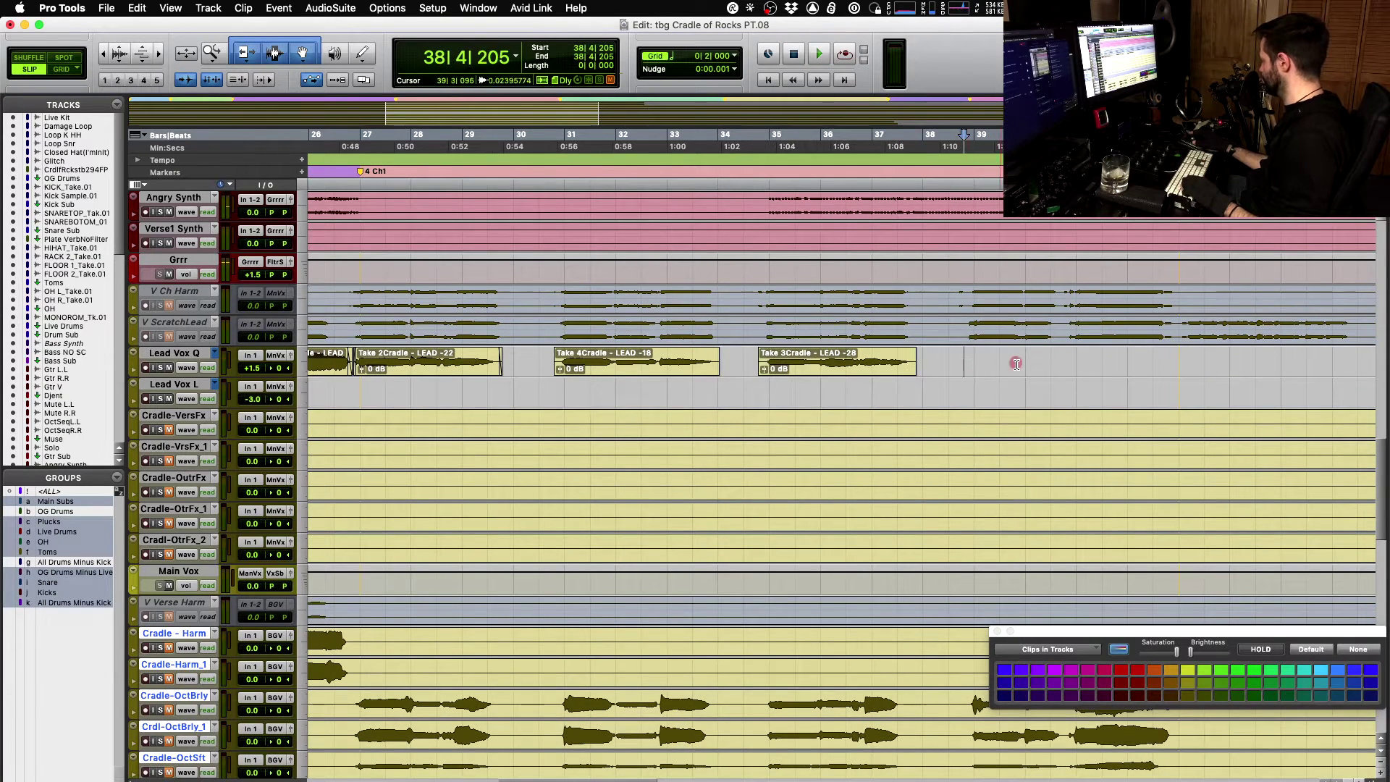
pyautogui.press('shift')
pyautogui.keyDown('shift'); pyautogui.click(1060, 355); pyautogui.keyUp('shift')
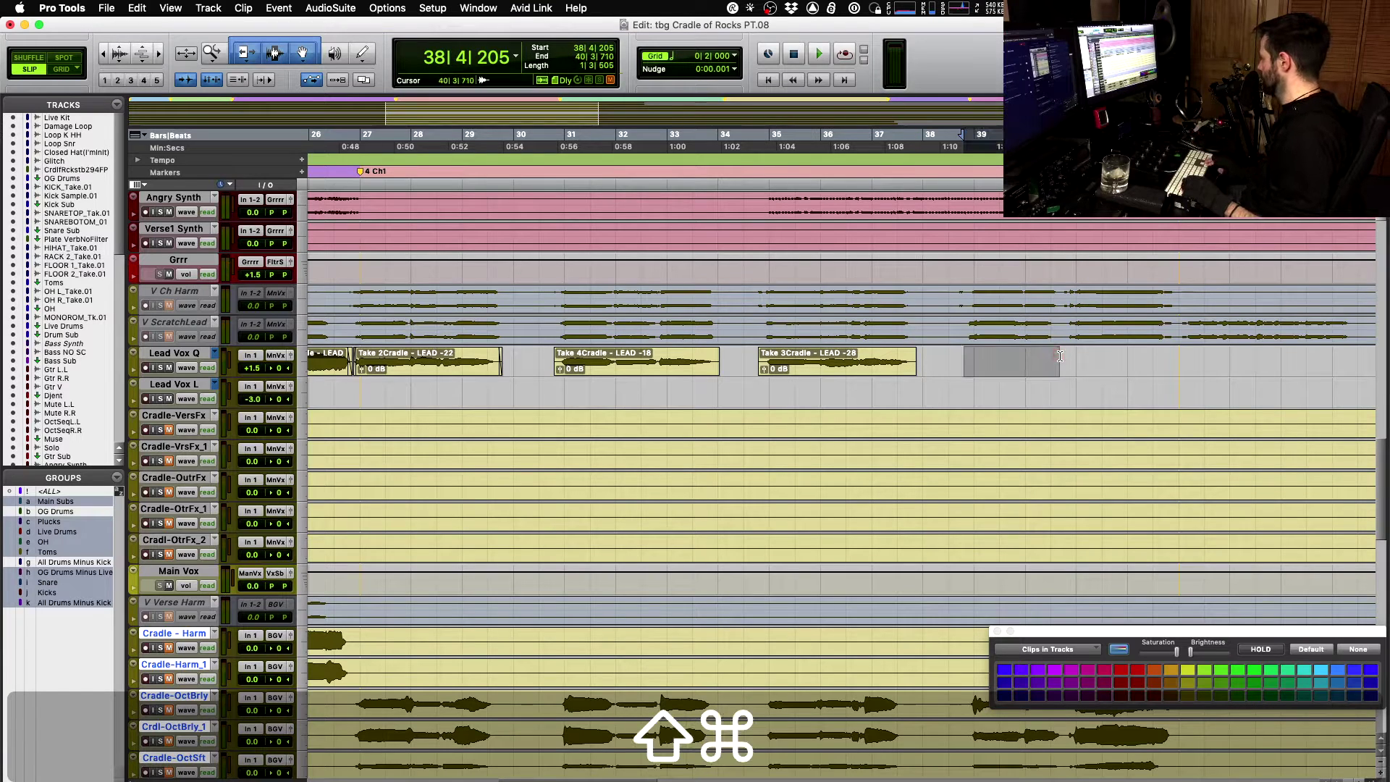
# - Raise the clip gain of the third chorus phrase's Take 3 clip to +2.5 dB and listen to it
pyautogui.click(833, 366)
pyautogui.hotkey('ctrl', 'shift', 'Up')
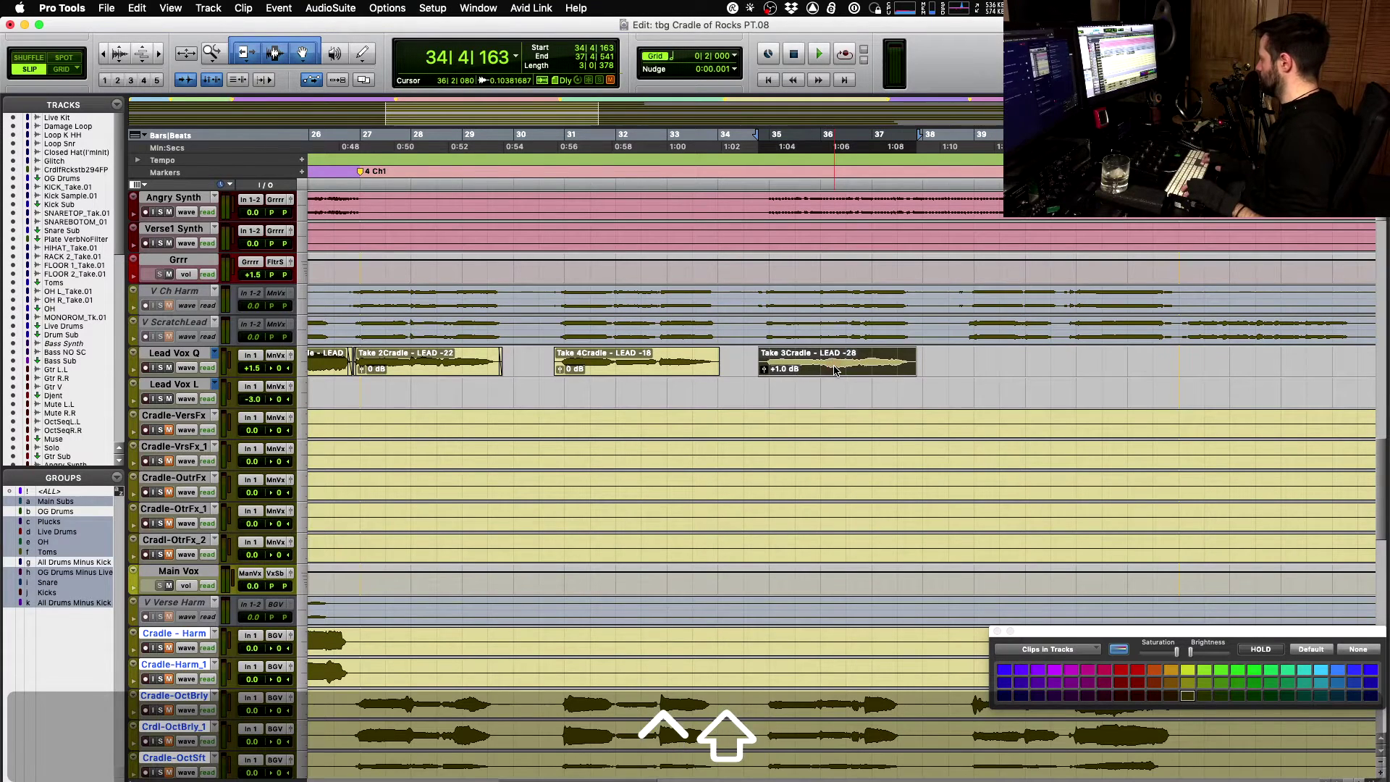
pyautogui.press('space')
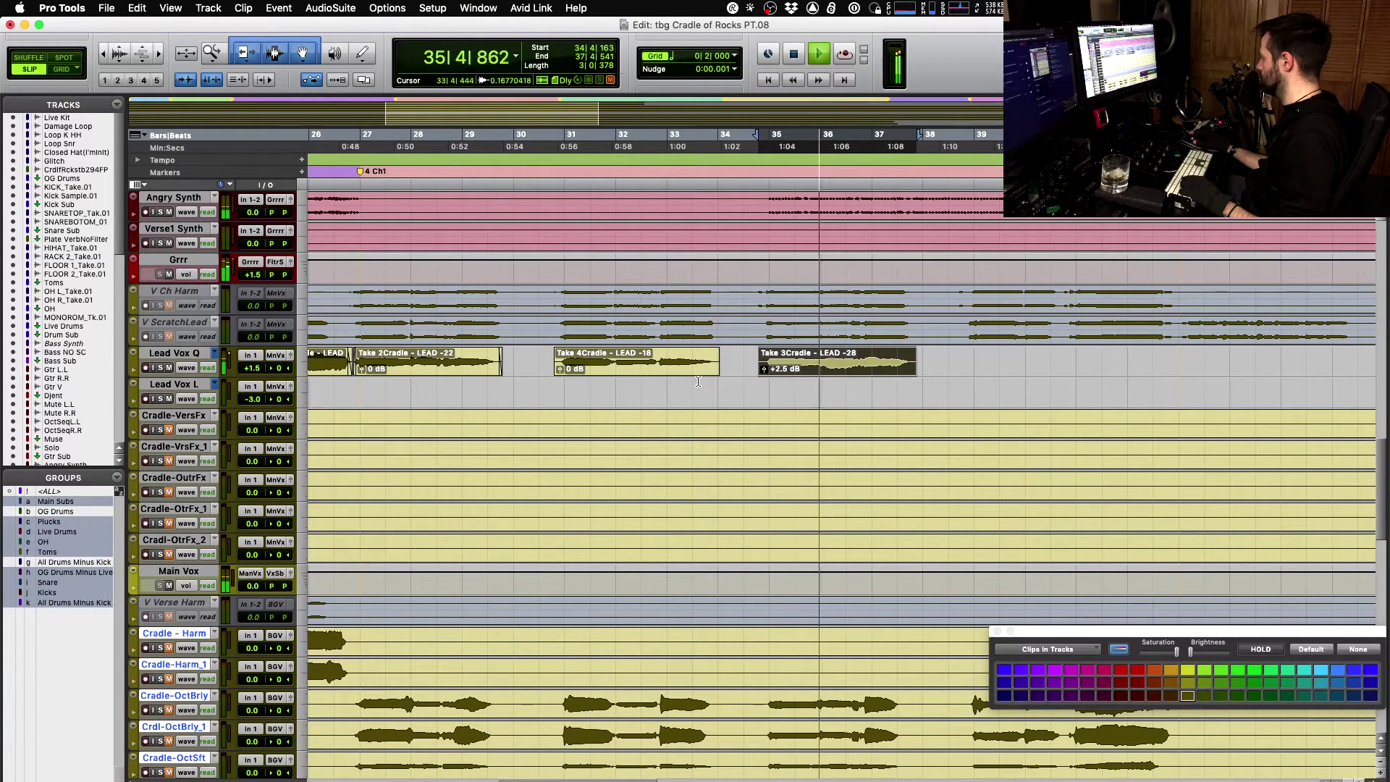
# - Play the second chorus phrase from 31|4|844 and split its Take 4 clip there on Lead Vox Q
pyautogui.click(614, 360)
pyautogui.press('space')
pyautogui.press('space')
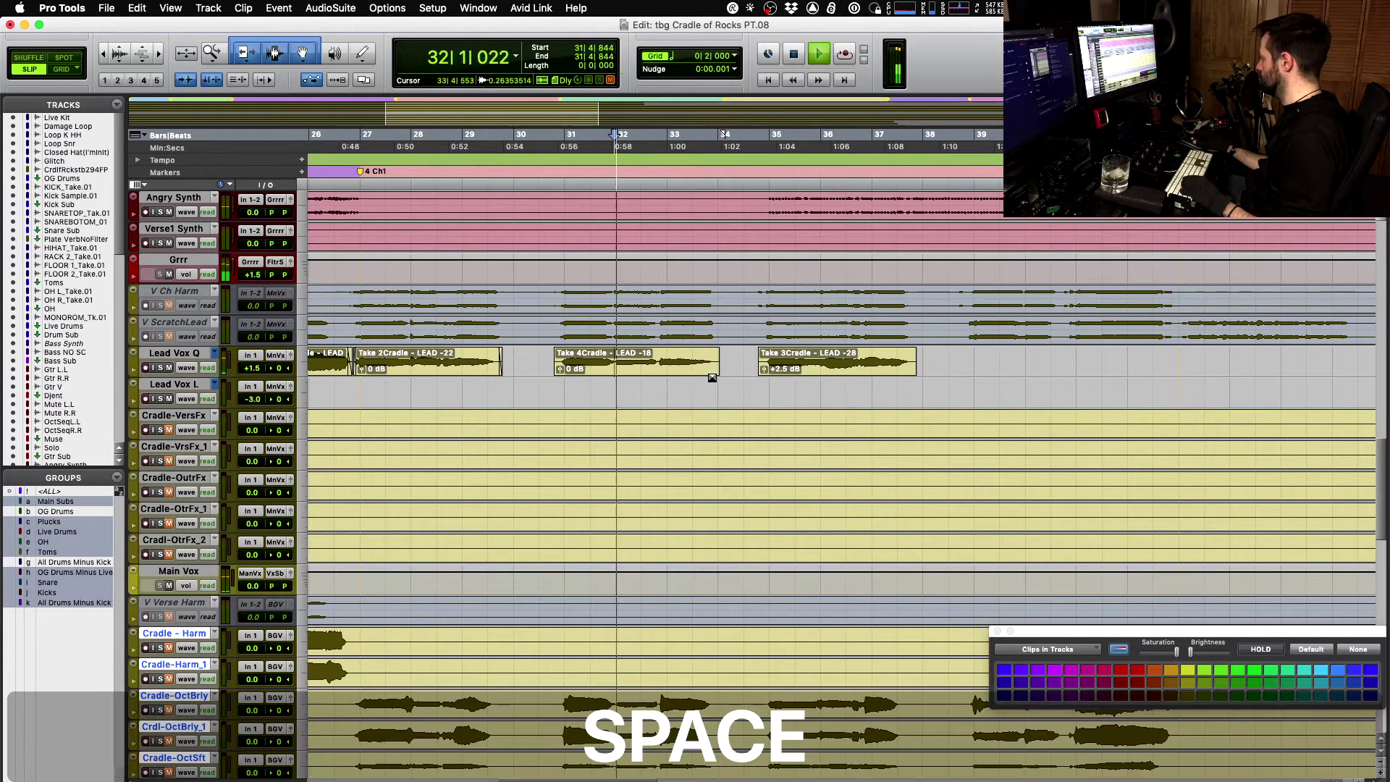
pyautogui.press('b')
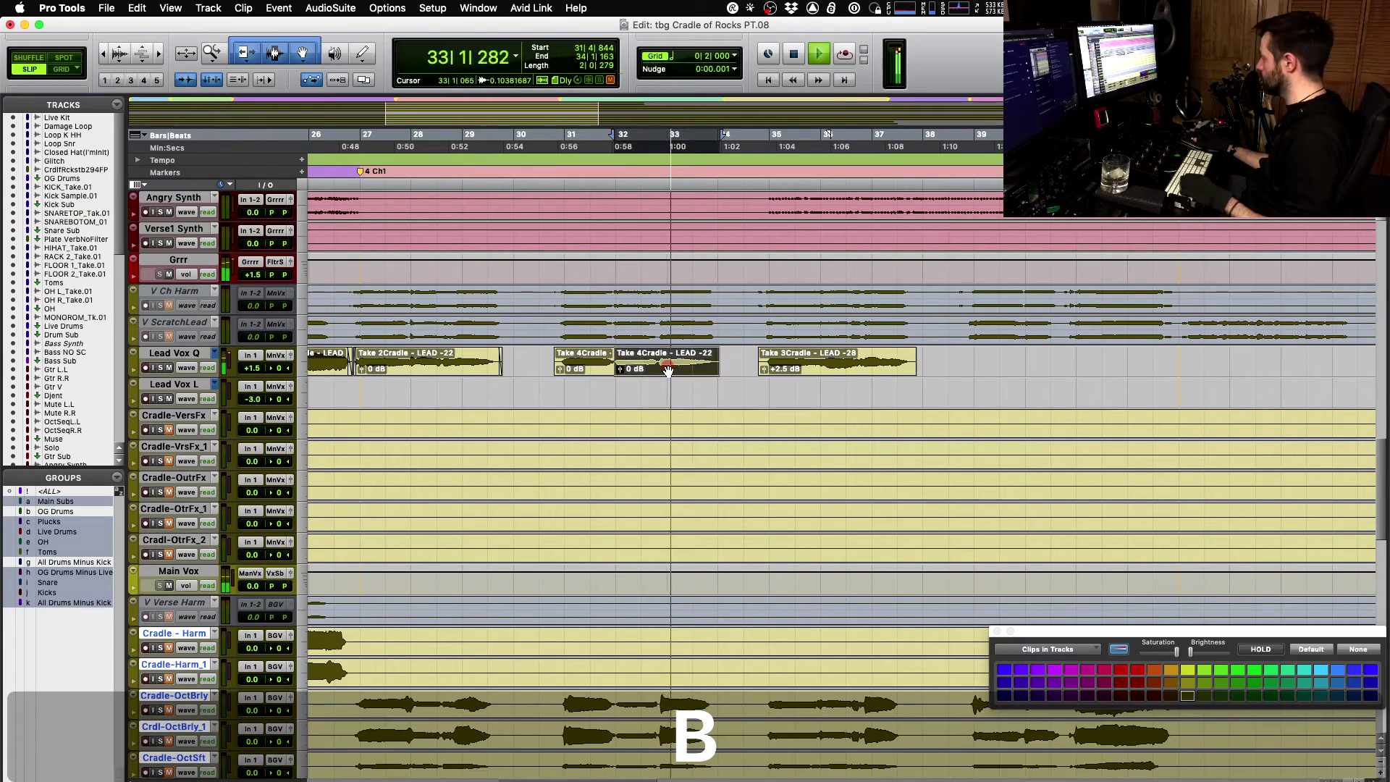
# - Raise the clip gain of the latter part of the split Take 4 clip to +3.0 dB
pyautogui.hotkey('ctrl', 'shift', 'Up')
pyautogui.hotkey('ctrl', 'shift', 'Up')
pyautogui.hotkey('ctrl', 'shift', 'Up')
pyautogui.hotkey('ctrl', 'shift', 'Up')
pyautogui.hotkey('ctrl', 'shift', 'Up')
pyautogui.hotkey('ctrl', 'shift', 'Up')
pyautogui.press('space')
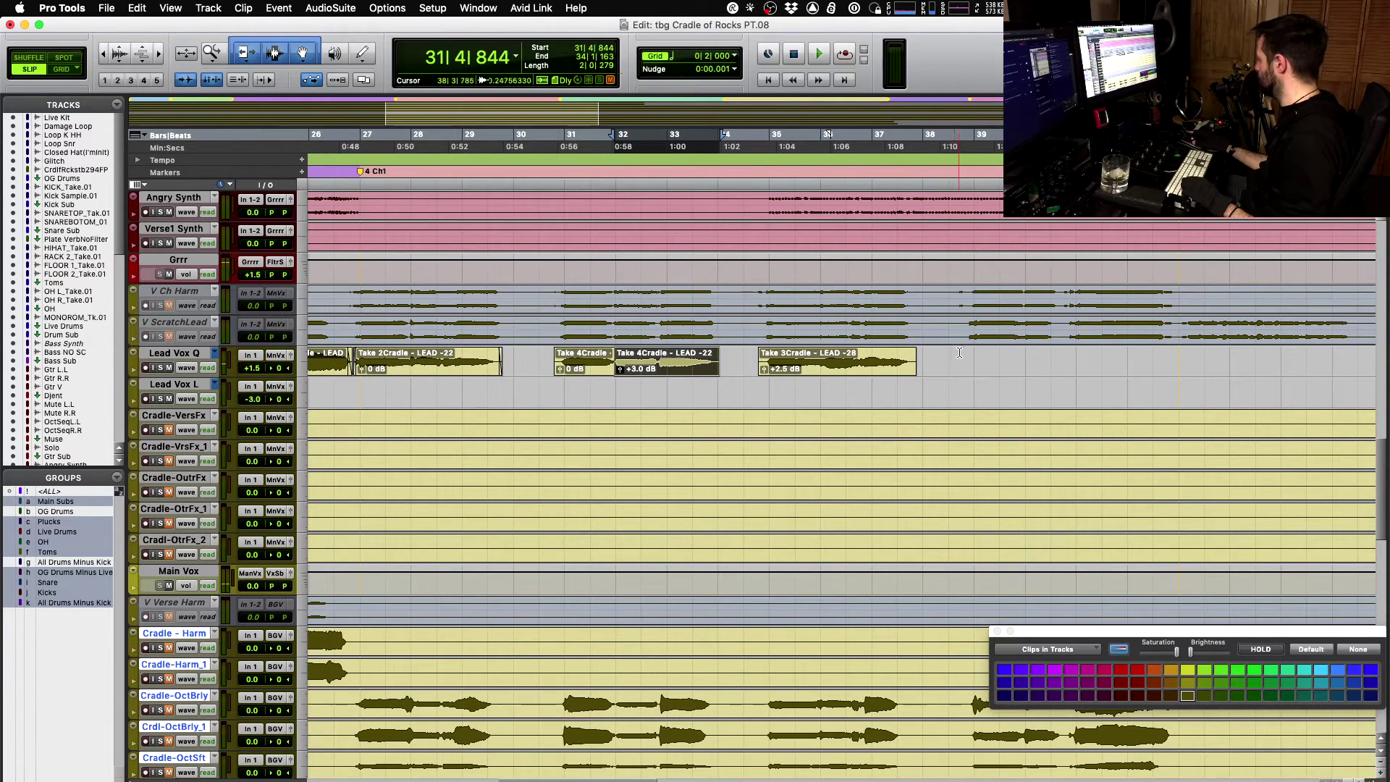
# - Select Lead Vox Q from 38|4|096 to 40|3|439 for the fourth chorus phrase and audition Take 1 there
pyautogui.click(961, 352)
pyautogui.hscroll(3, 996, 375)
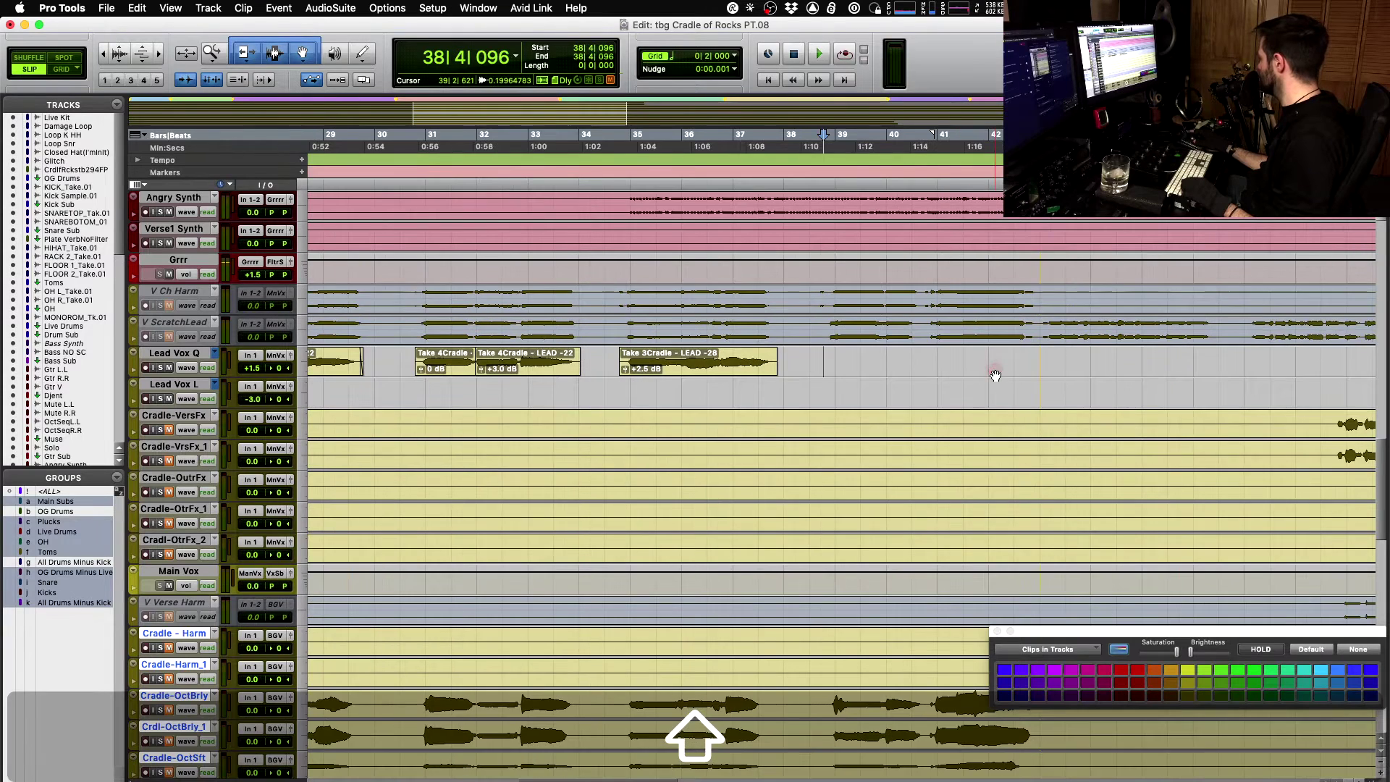
pyautogui.keyDown('shift'); pyautogui.click(917, 353); pyautogui.keyUp('shift')
pyautogui.press('super+shift+v')
pyautogui.press('space')
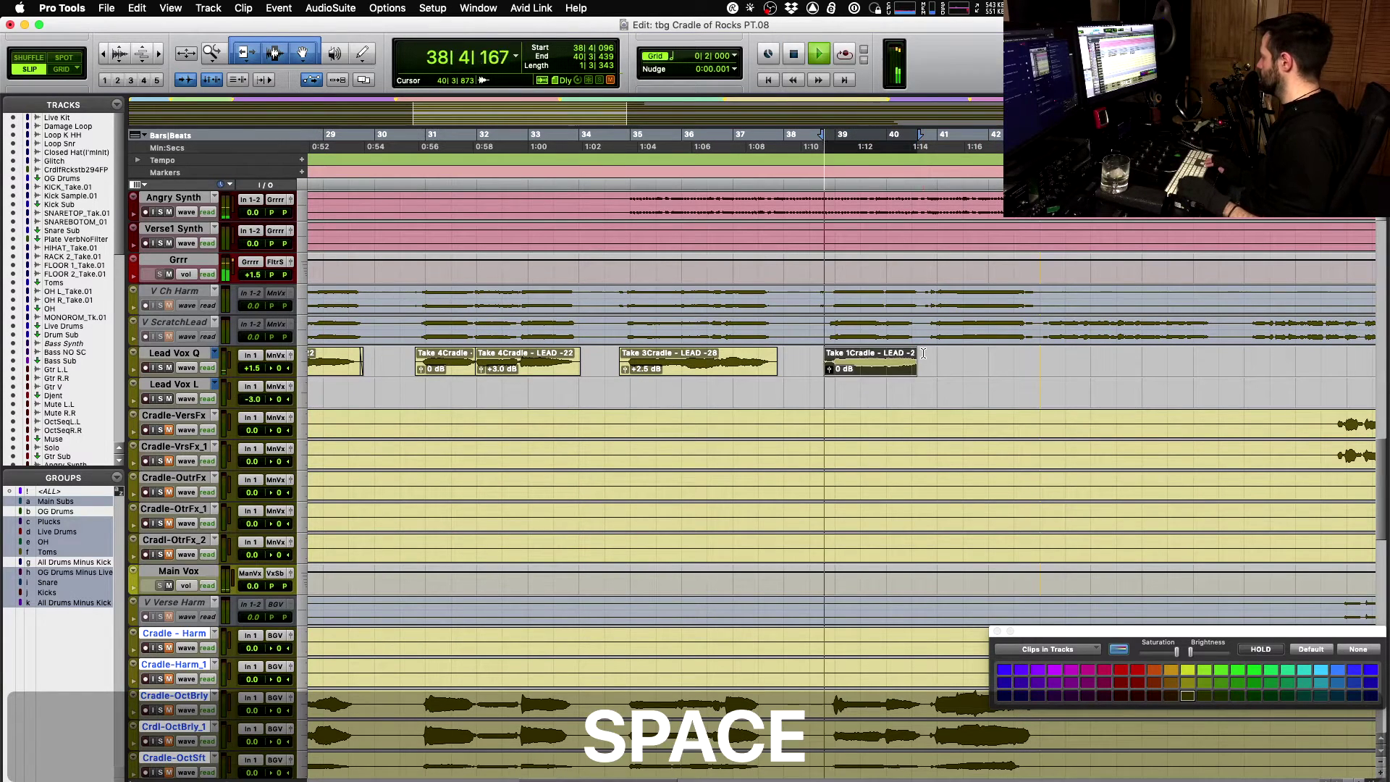
# - Extend the fourth chorus phrase's Take 1 section to 40|4|185 and audition it
pyautogui.press('space')
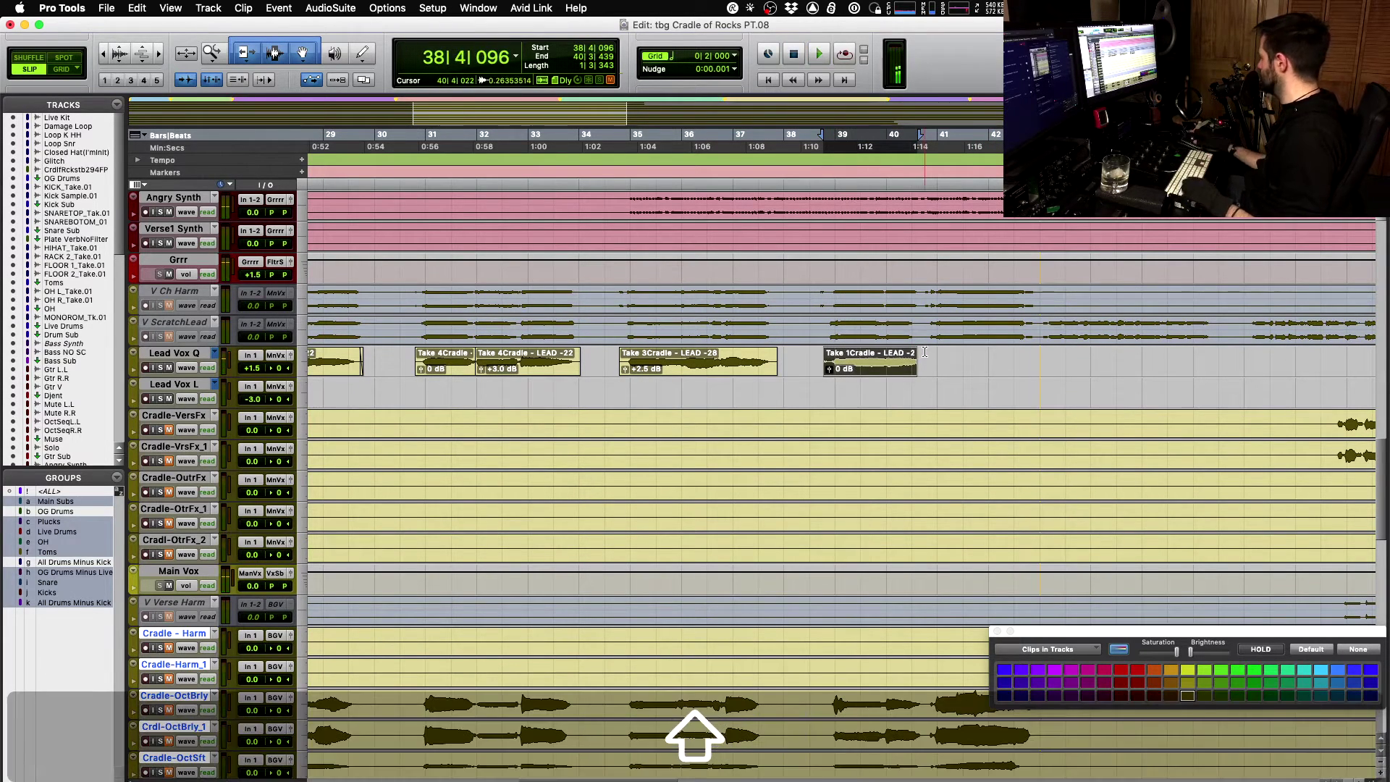
pyautogui.press('super+shift+v')
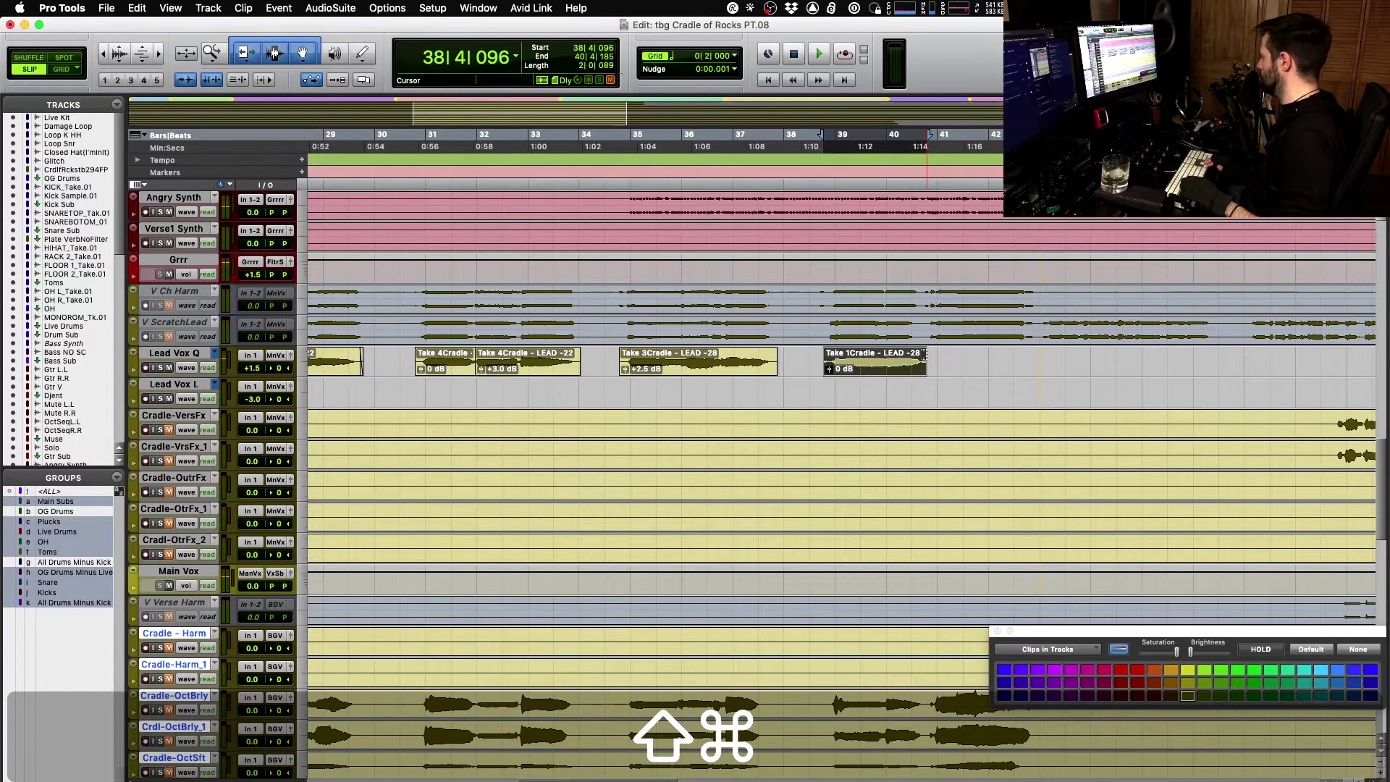
pyautogui.press('space')
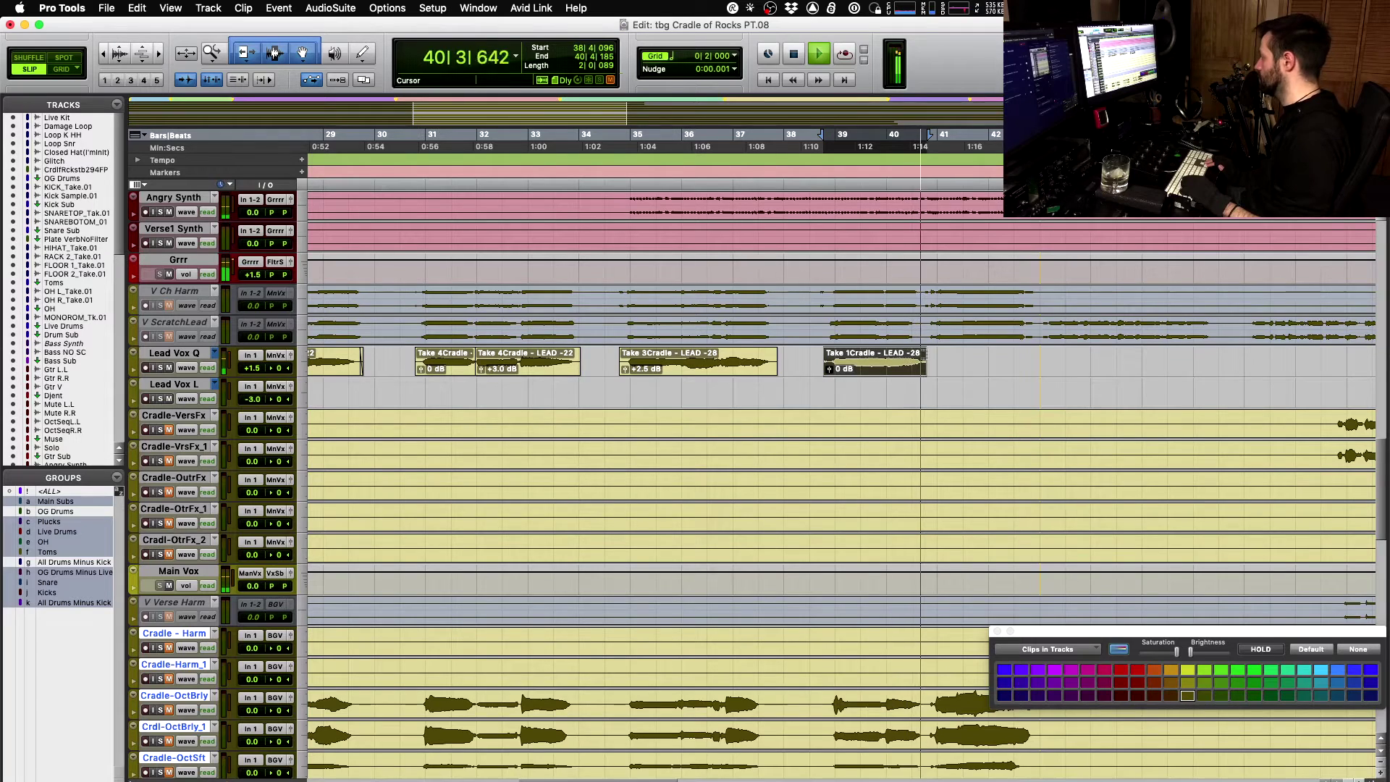
pyautogui.press('space')
# - Extend the fourth chorus phrase's Take 1 clip to 43|4|183 to include the long closing note and audition it
pyautogui.keyDown('shift'); pyautogui.click(1032, 355); pyautogui.keyUp('shift')
pyautogui.press('super+z')
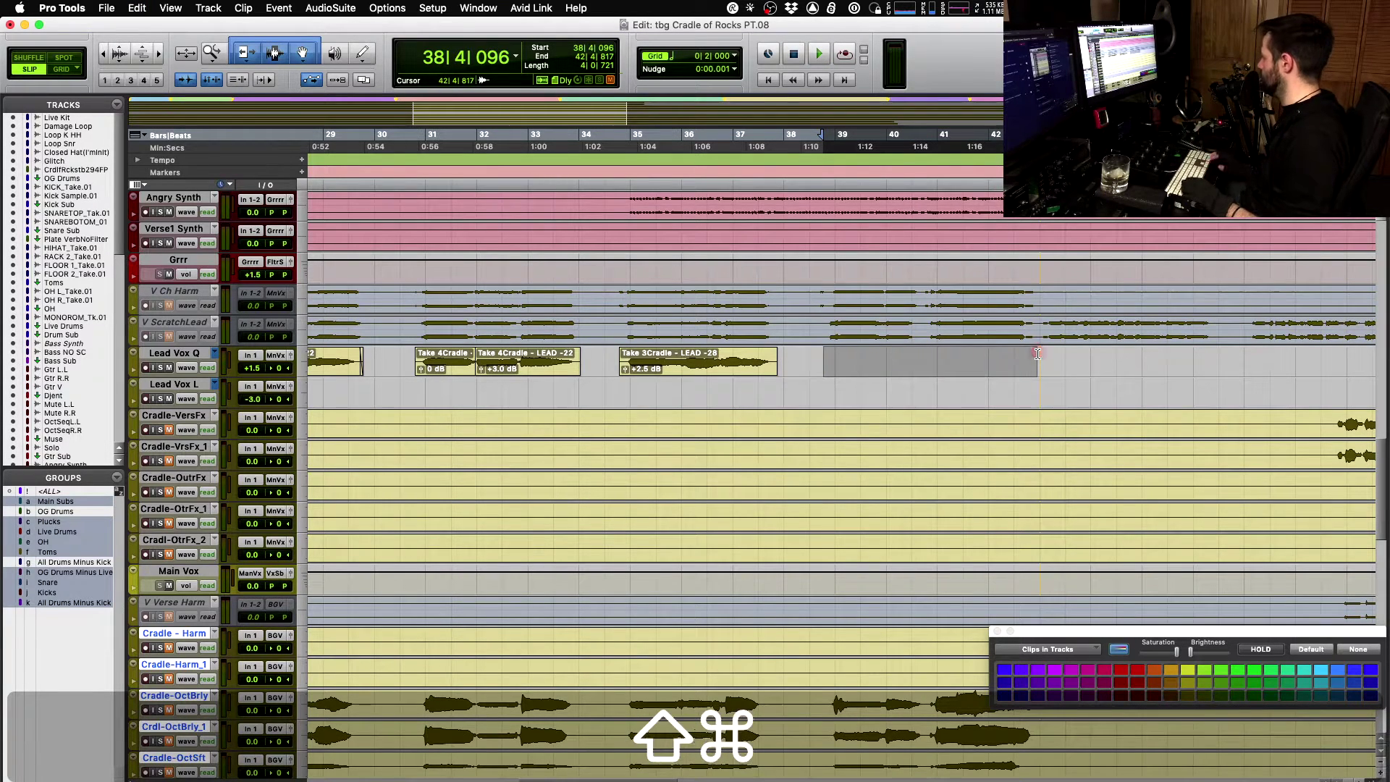
pyautogui.press('super+shift+z')
pyautogui.press('space')
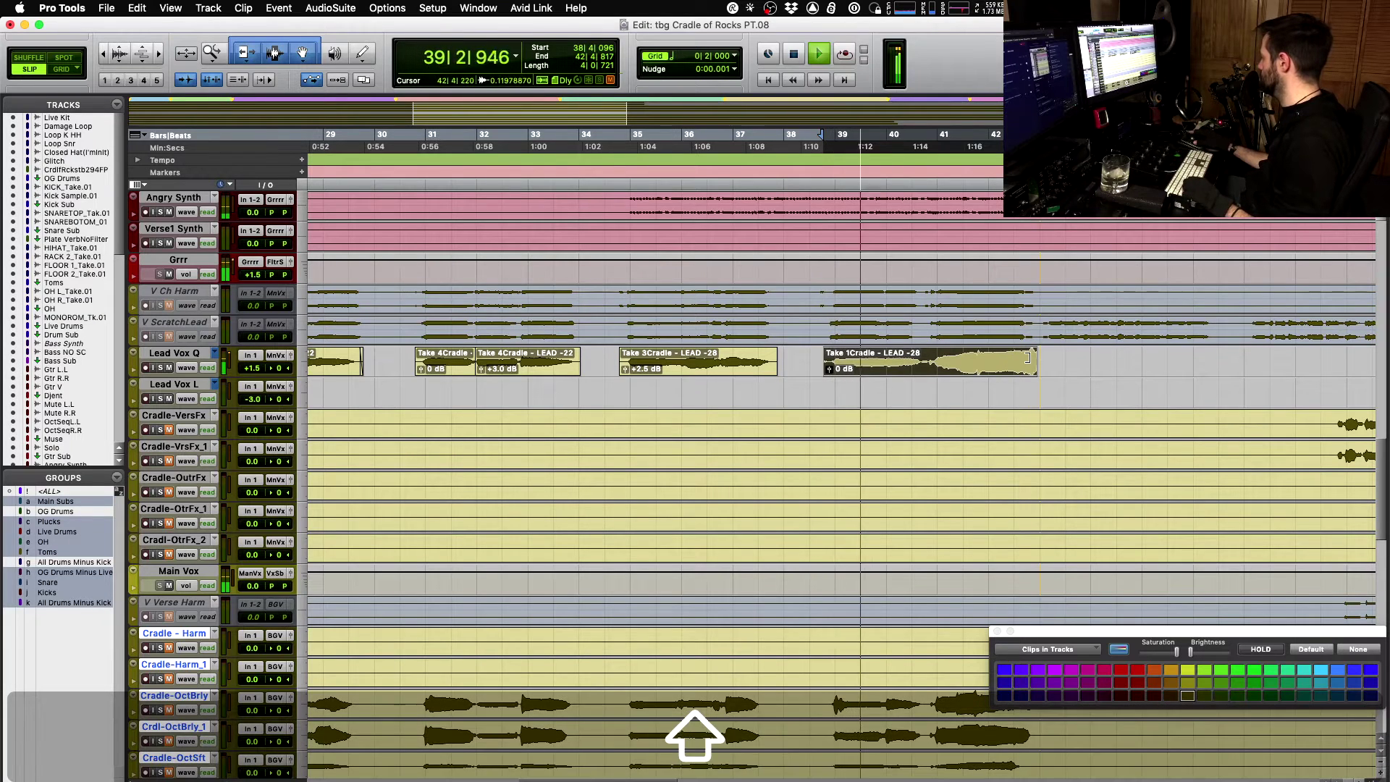
pyautogui.click(1043, 358)
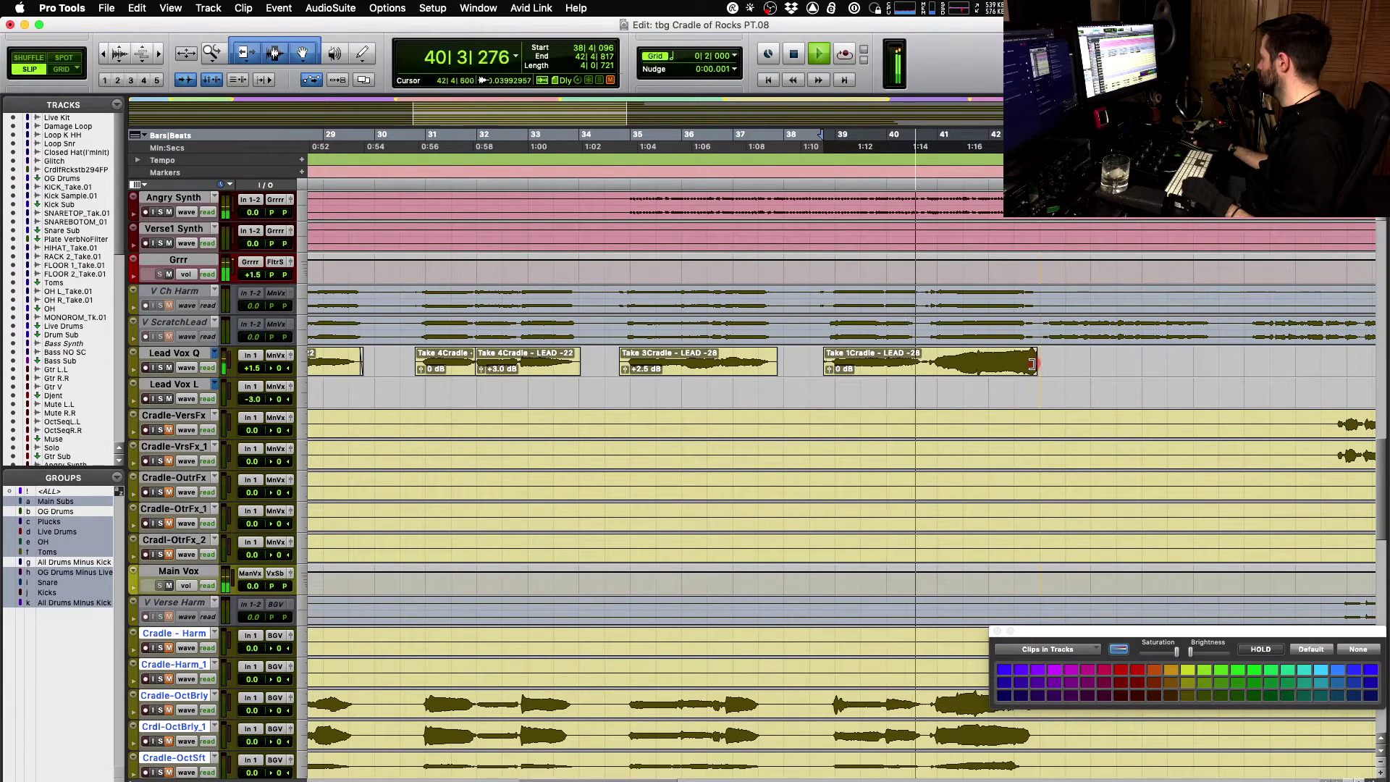
pyautogui.moveTo(1044, 357); pyautogui.dragTo(1079, 363)
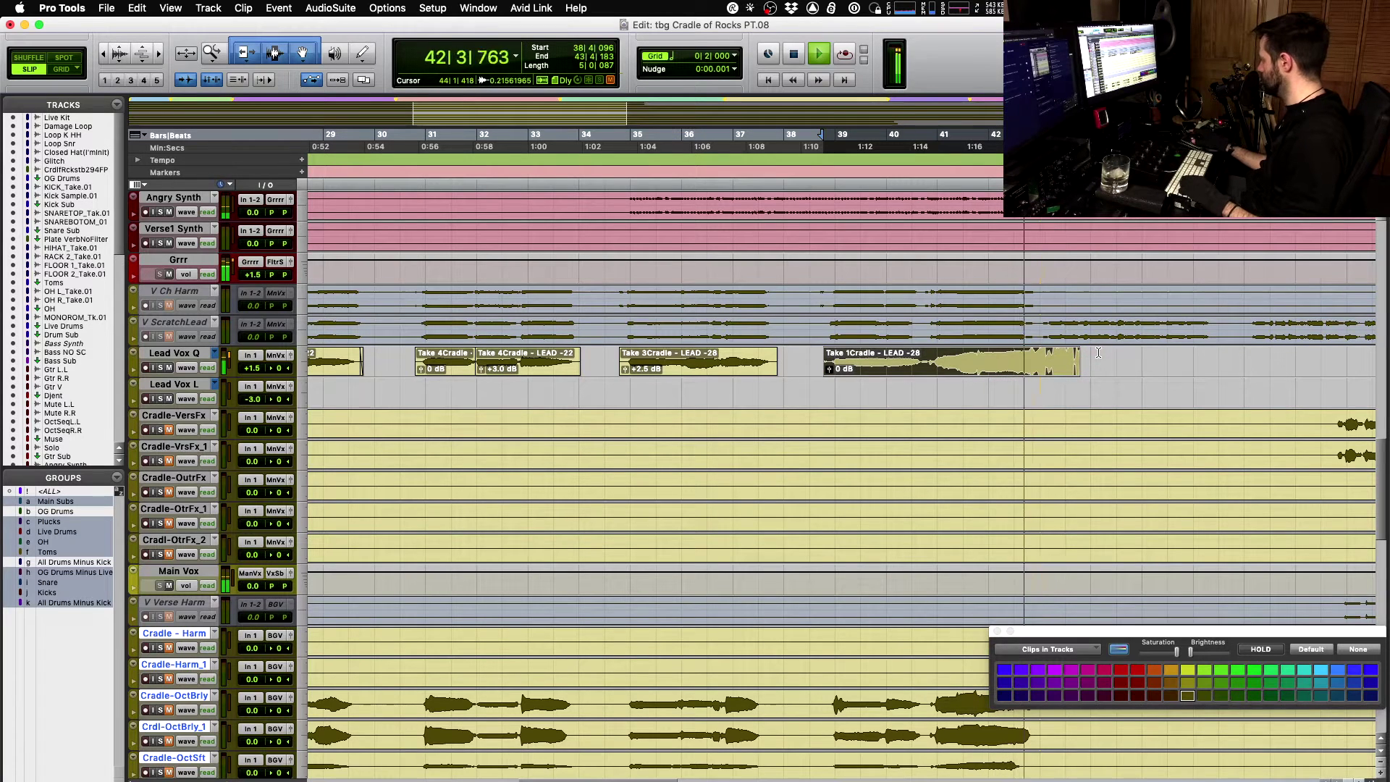
pyautogui.press('space')
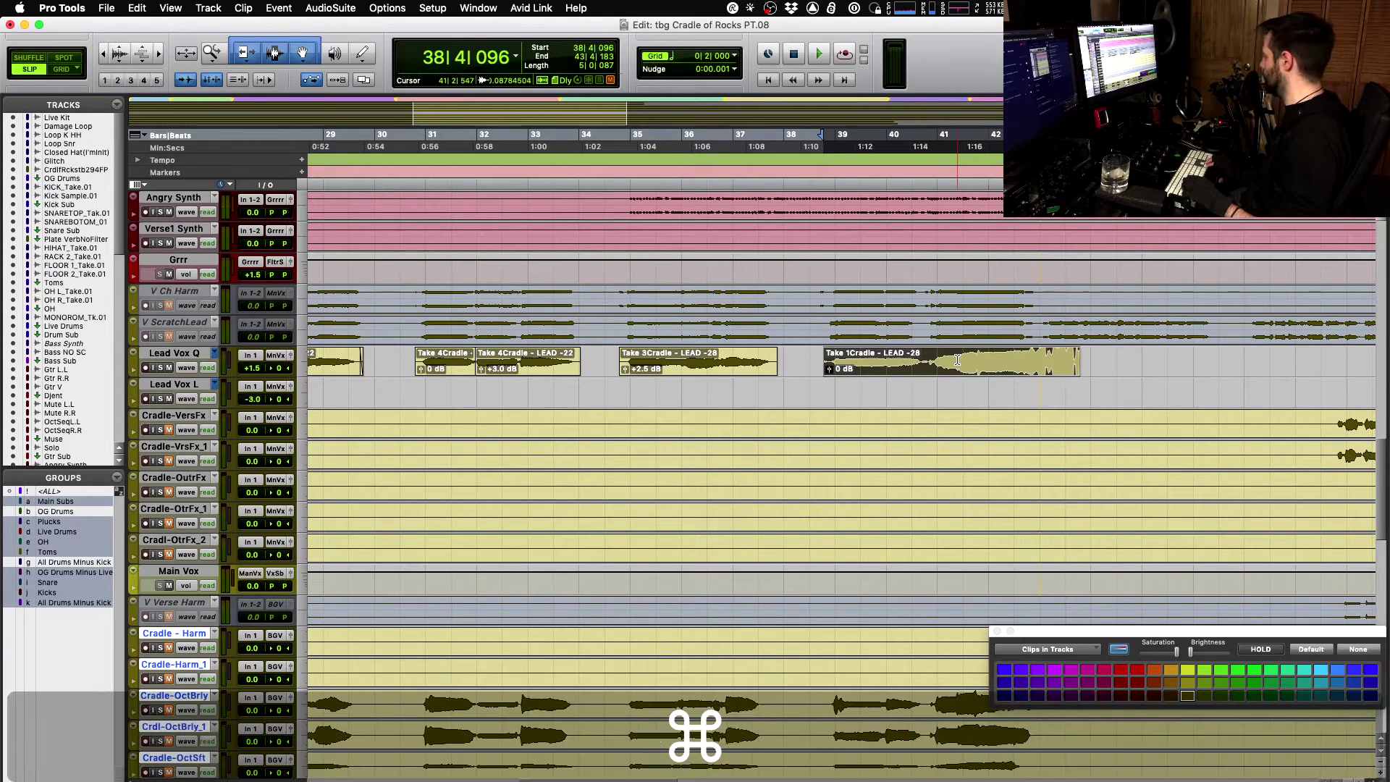
# - Return to the fourth chorus phrase's clip start at 38|4|096 and audition Take 1 again
pyautogui.press('shift+super+Down')
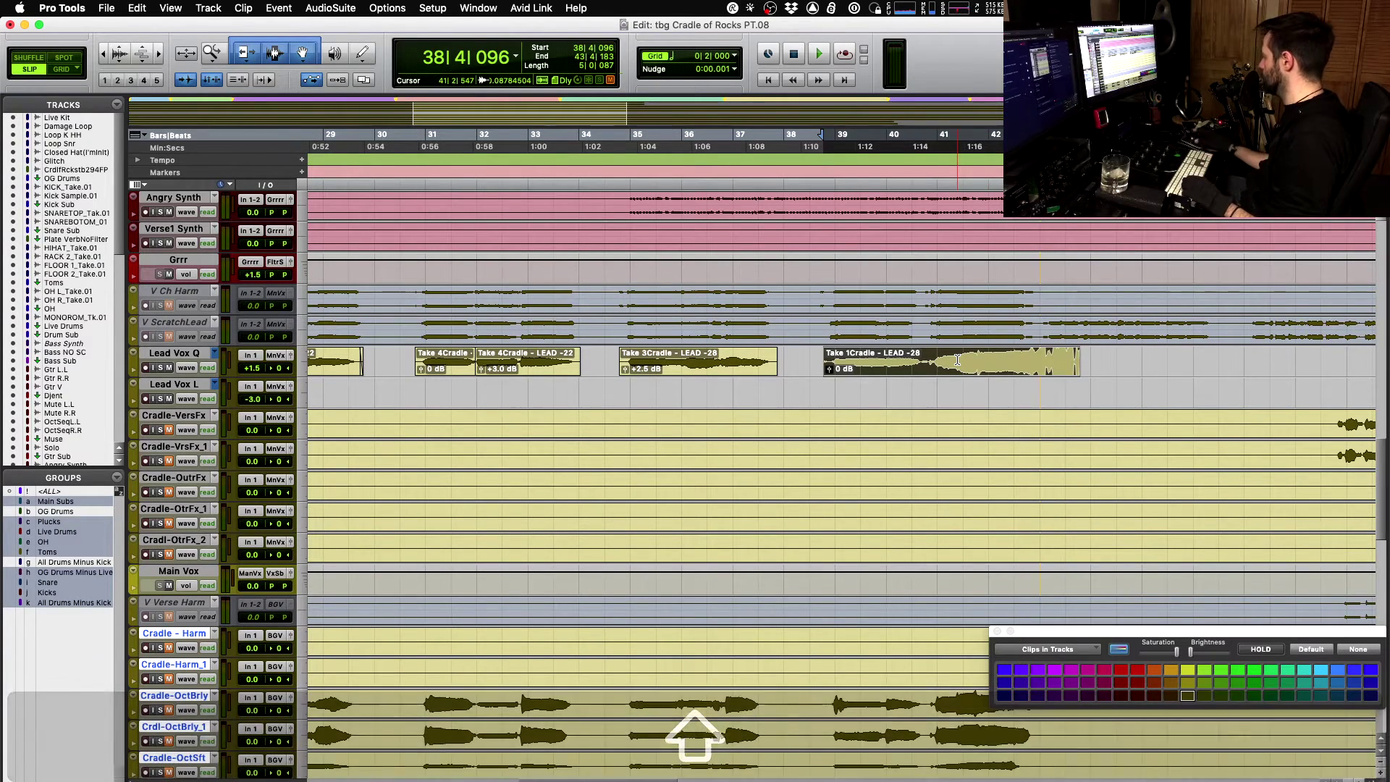
pyautogui.click(921, 360)
pyautogui.press('super')
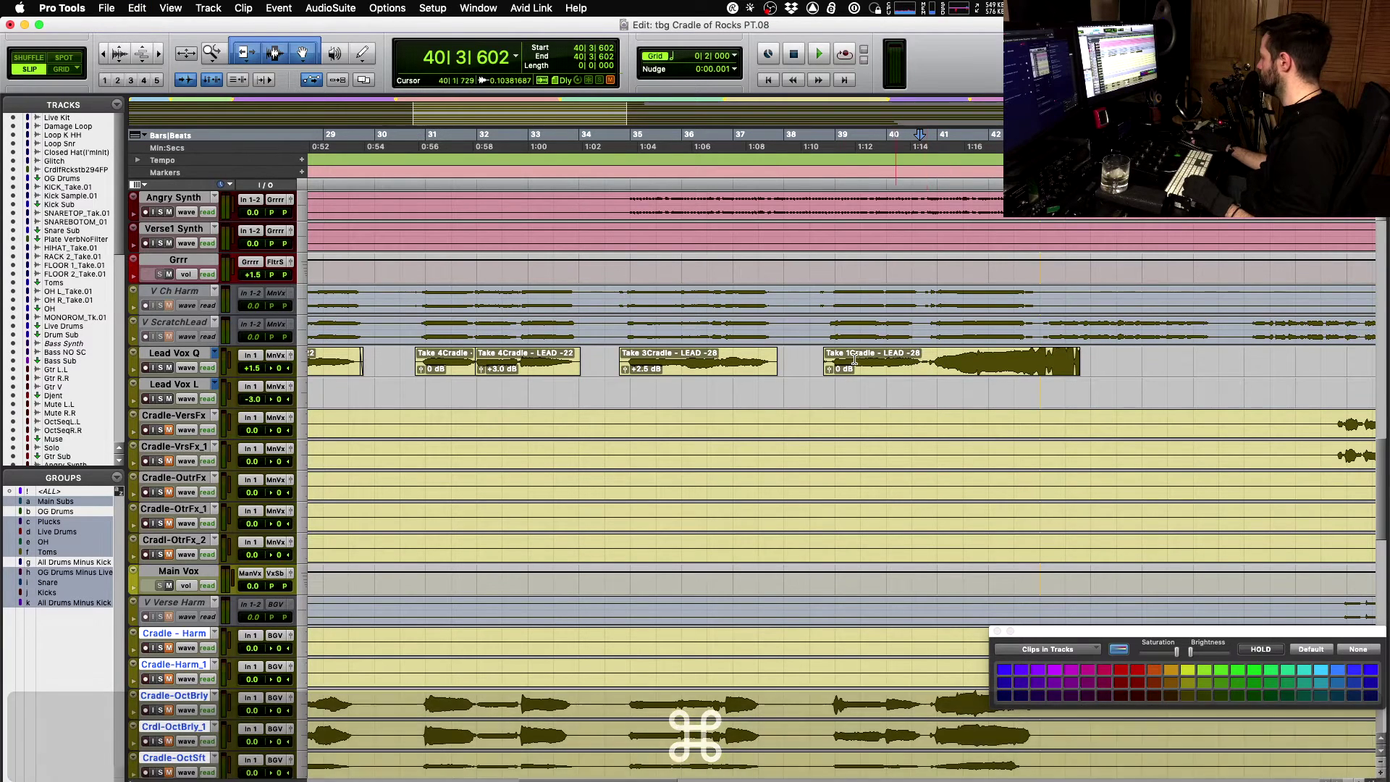
pyautogui.click(817, 356)
pyautogui.press('Tab')
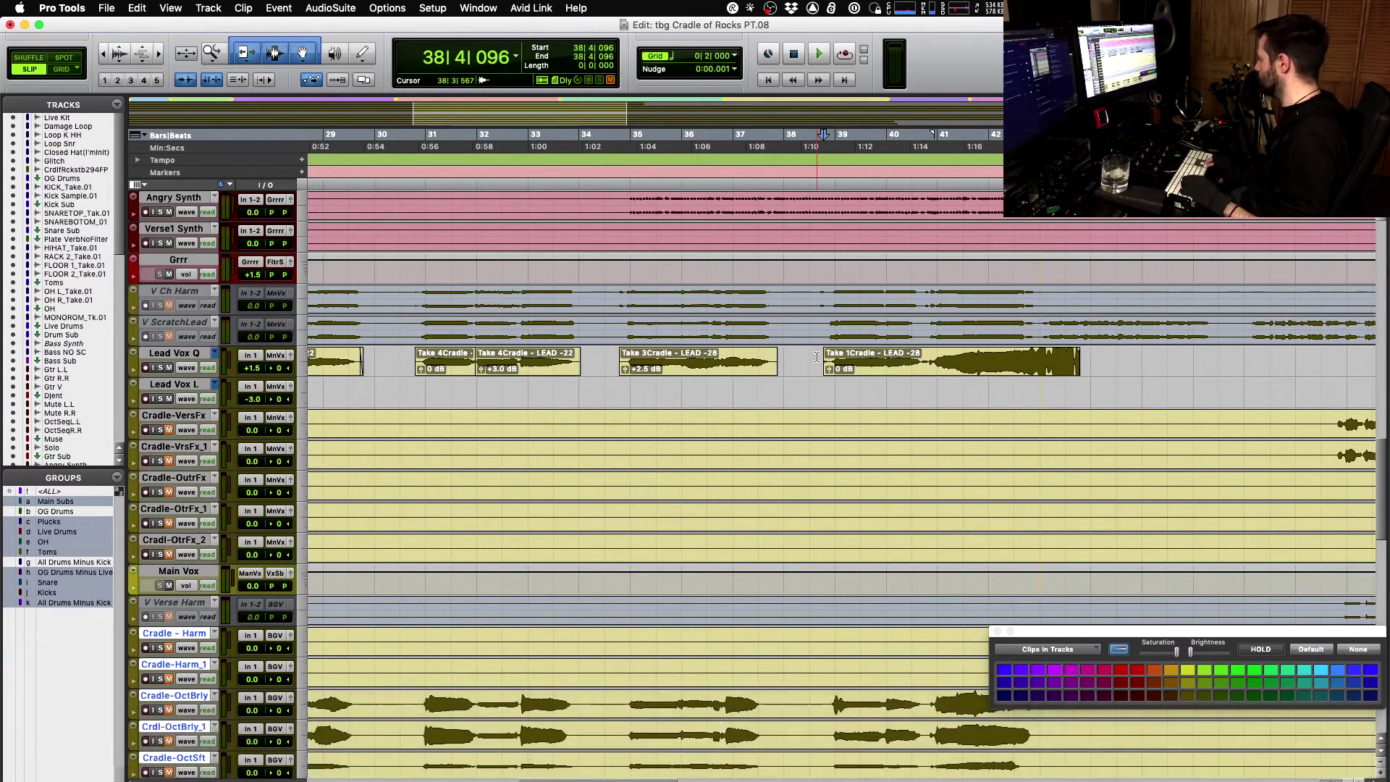
pyautogui.press('space')
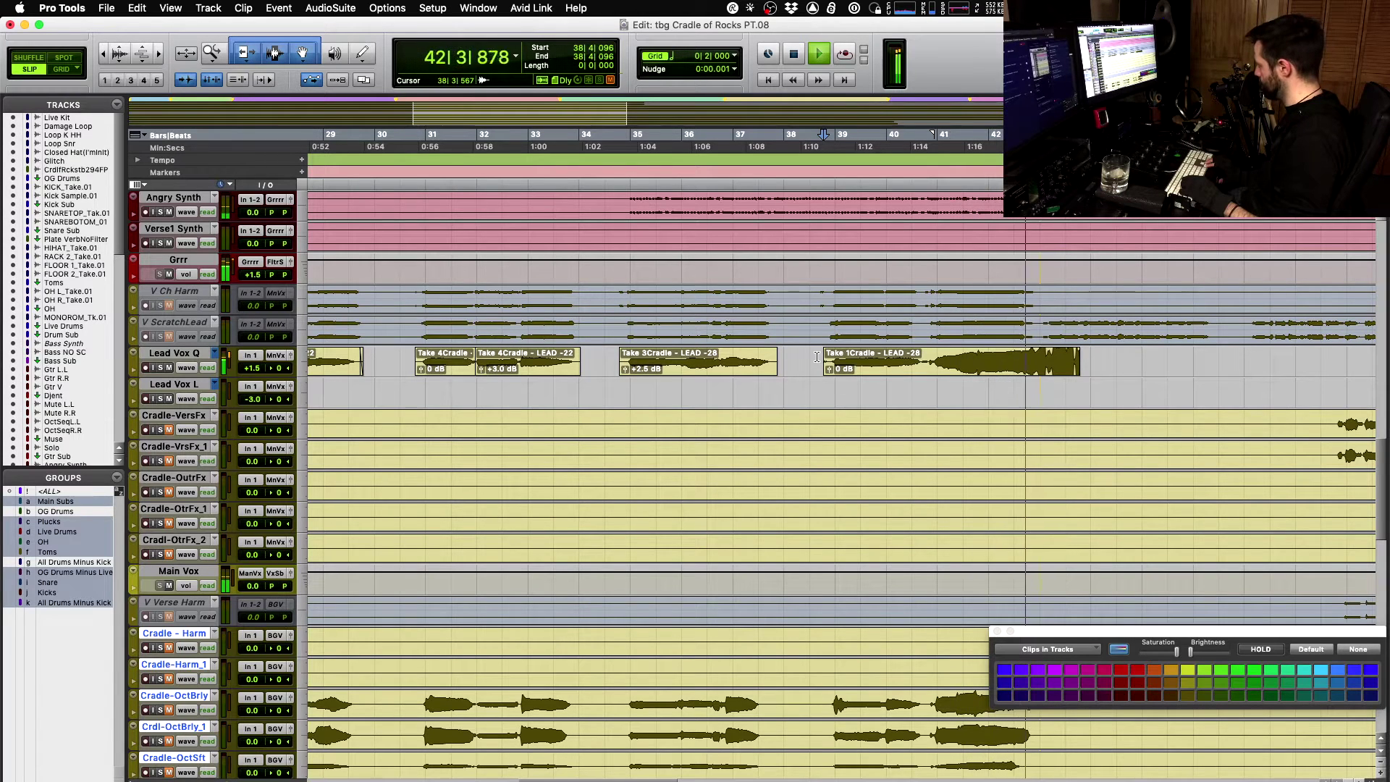
pyautogui.press('space')
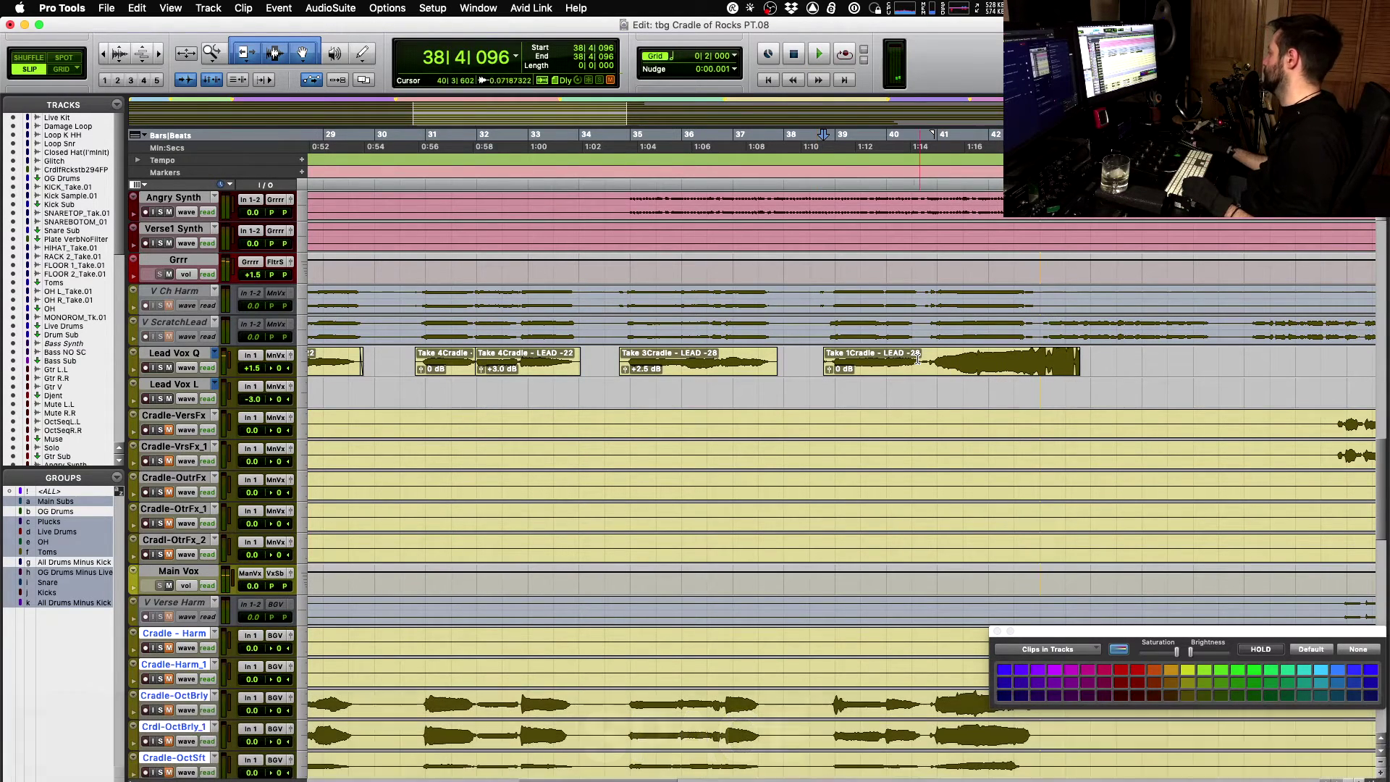
# - Select the fourth chorus phrase's whole clip, swap in Take 2 and audition it
pyautogui.click(917, 356)
pyautogui.press('space')
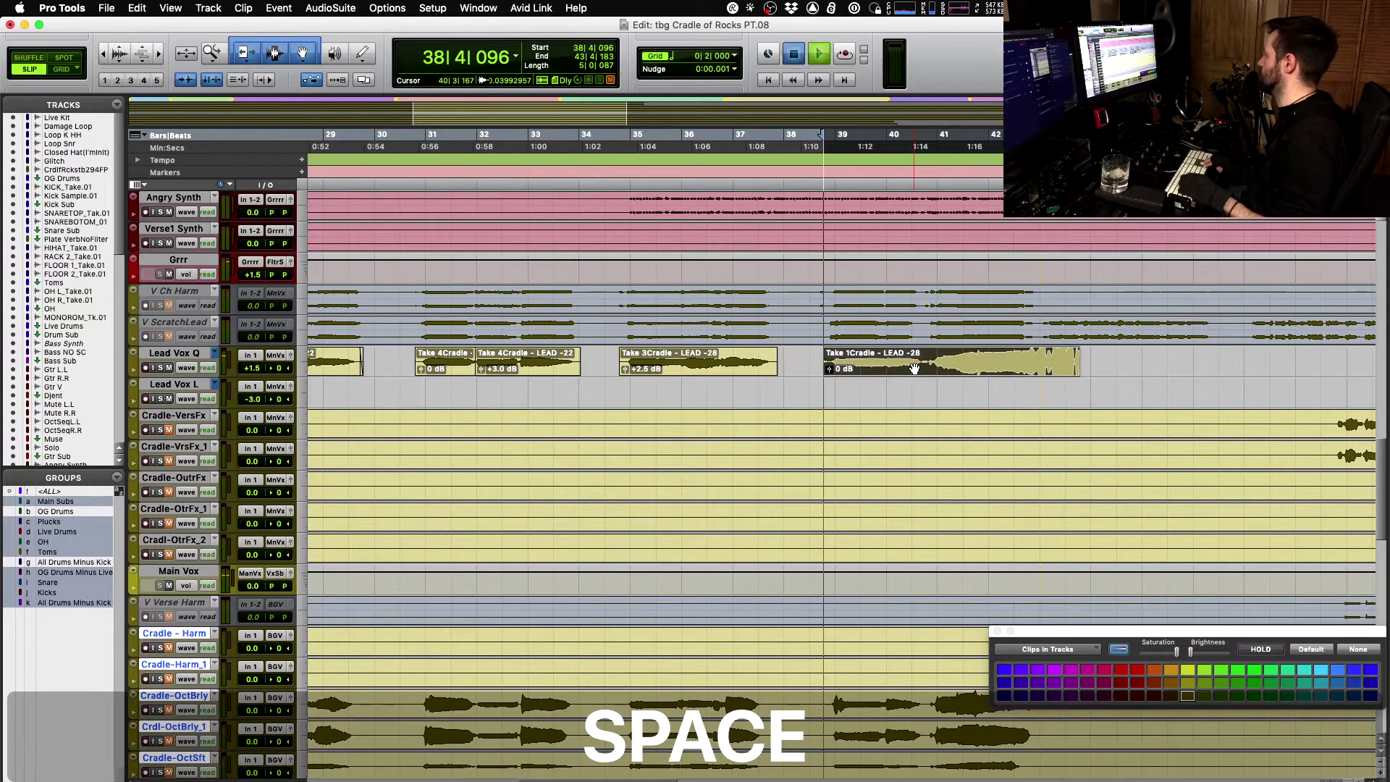
pyautogui.press('shift+super+Down')
pyautogui.press('space')
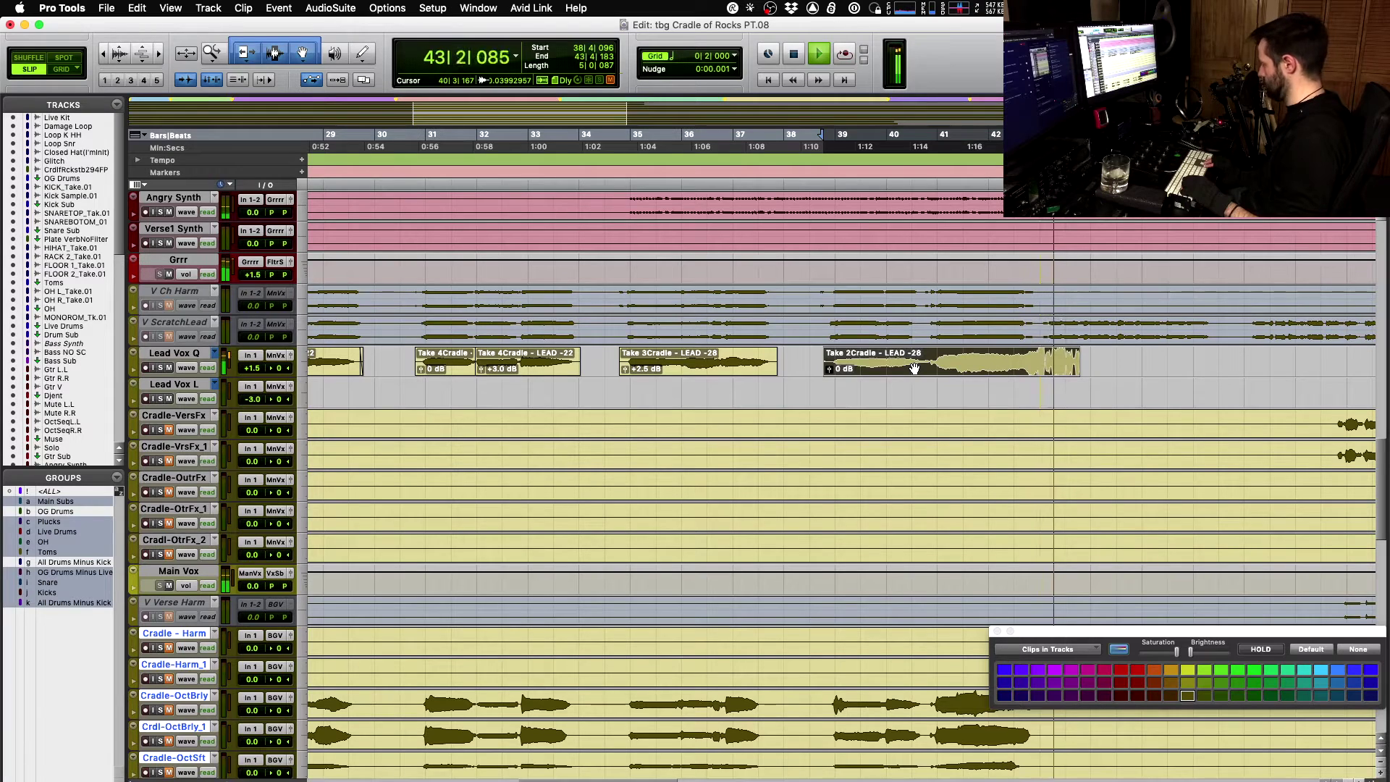
pyautogui.press('space')
pyautogui.press('space')
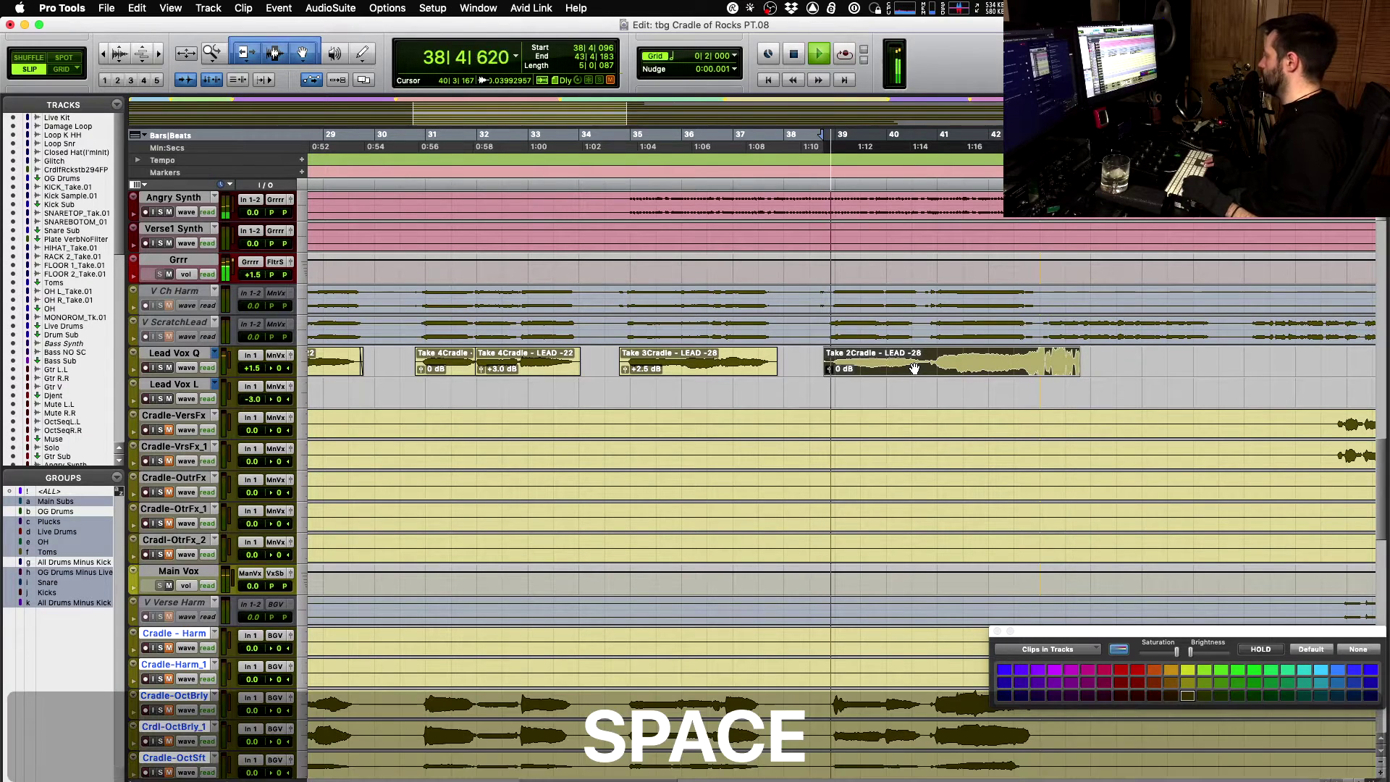
# - Swap Take 3 into the fourth chorus phrase, extend the clip's end to 45|2|779 and audition it
pyautogui.press('space')
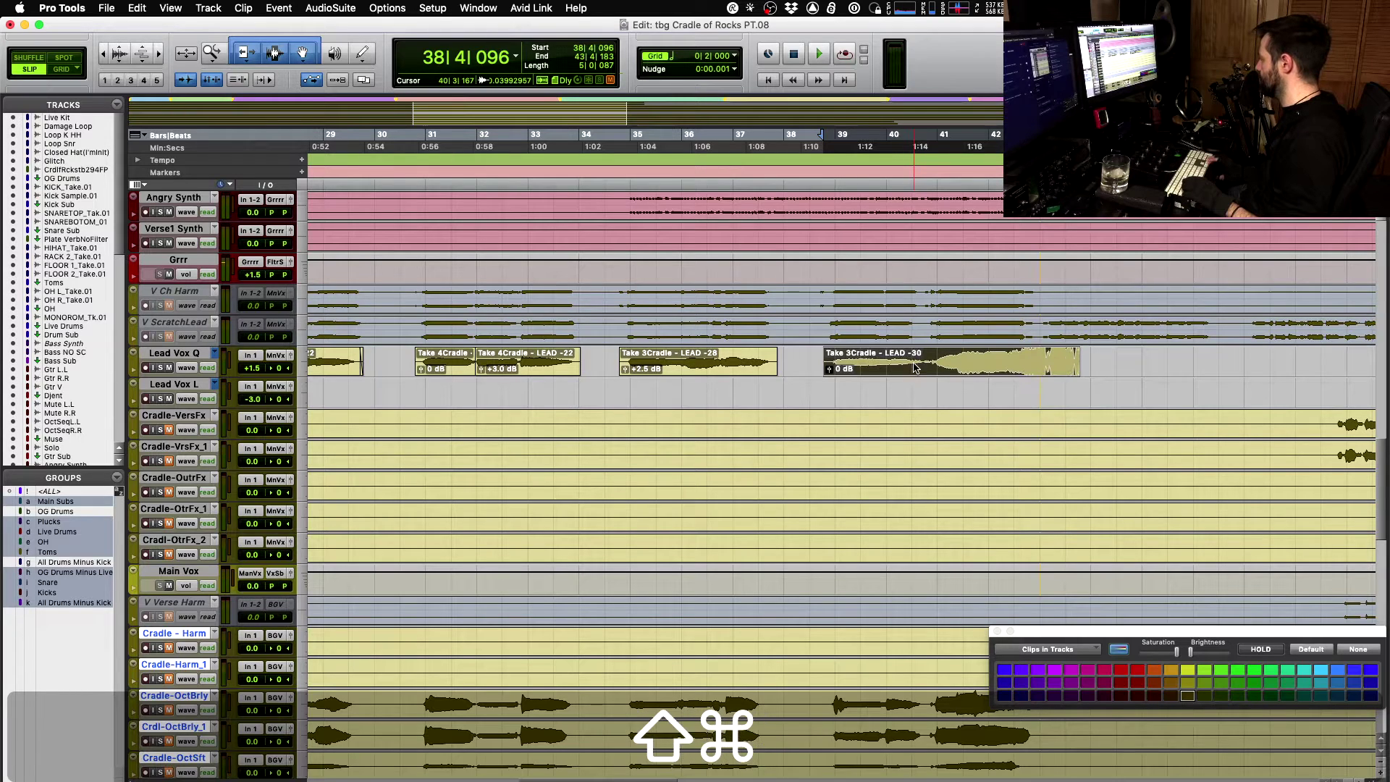
pyautogui.press('space')
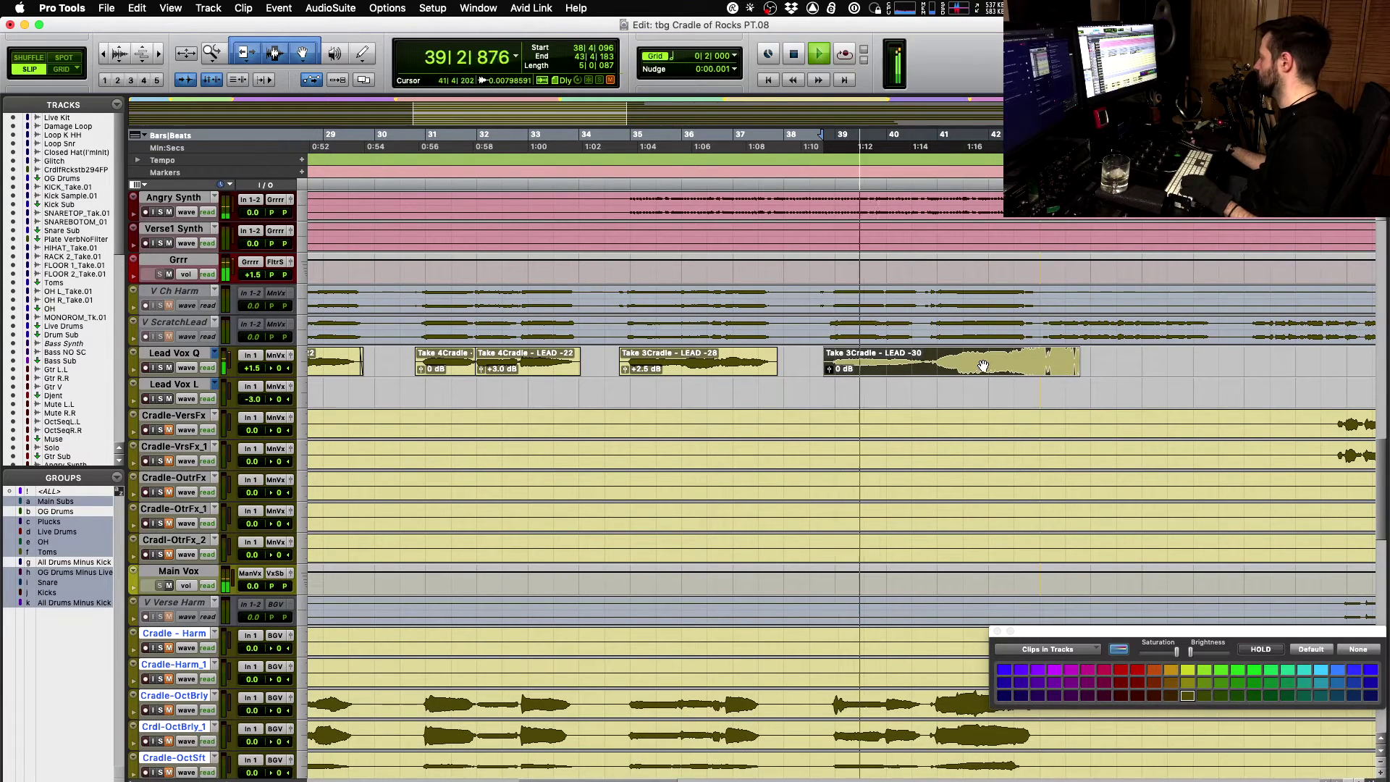
pyautogui.moveTo(1079, 368); pyautogui.dragTo(1165, 371)
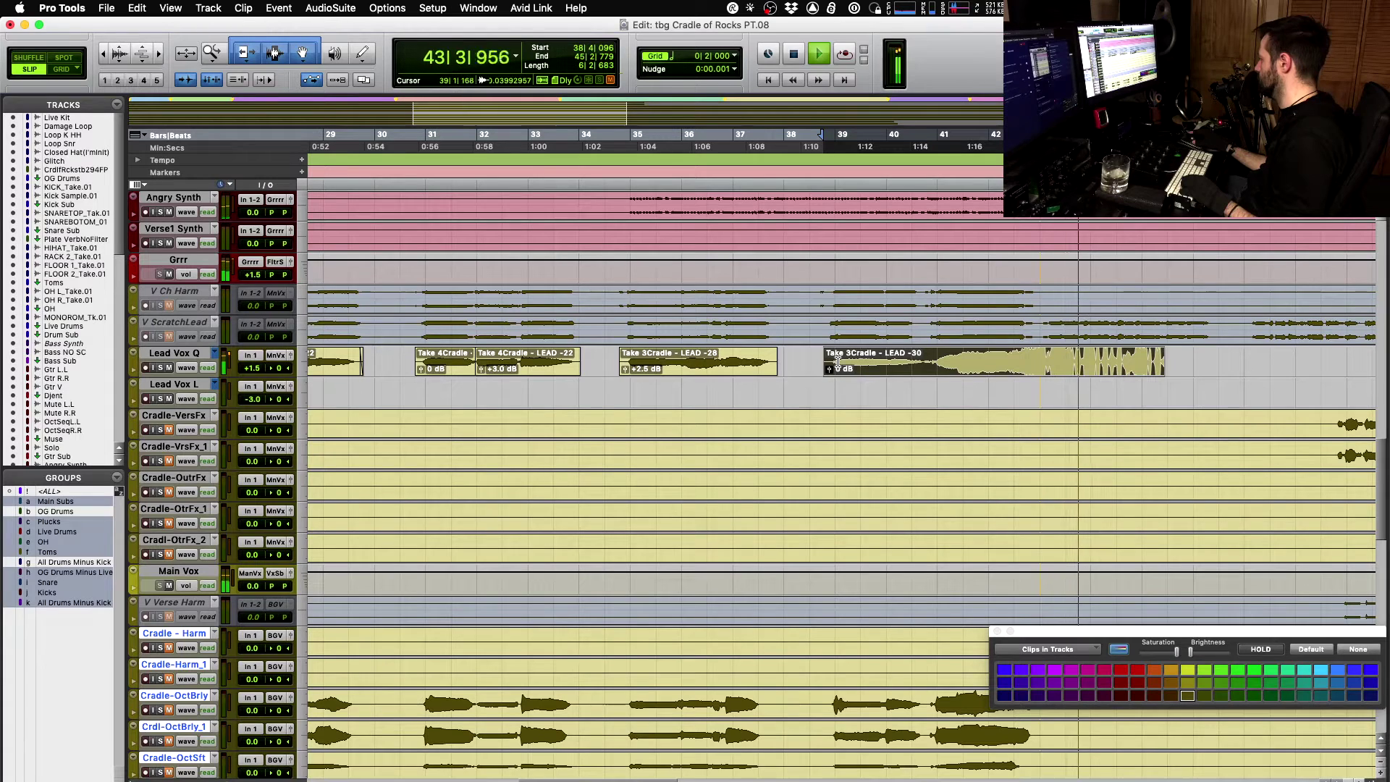
pyautogui.press('space')
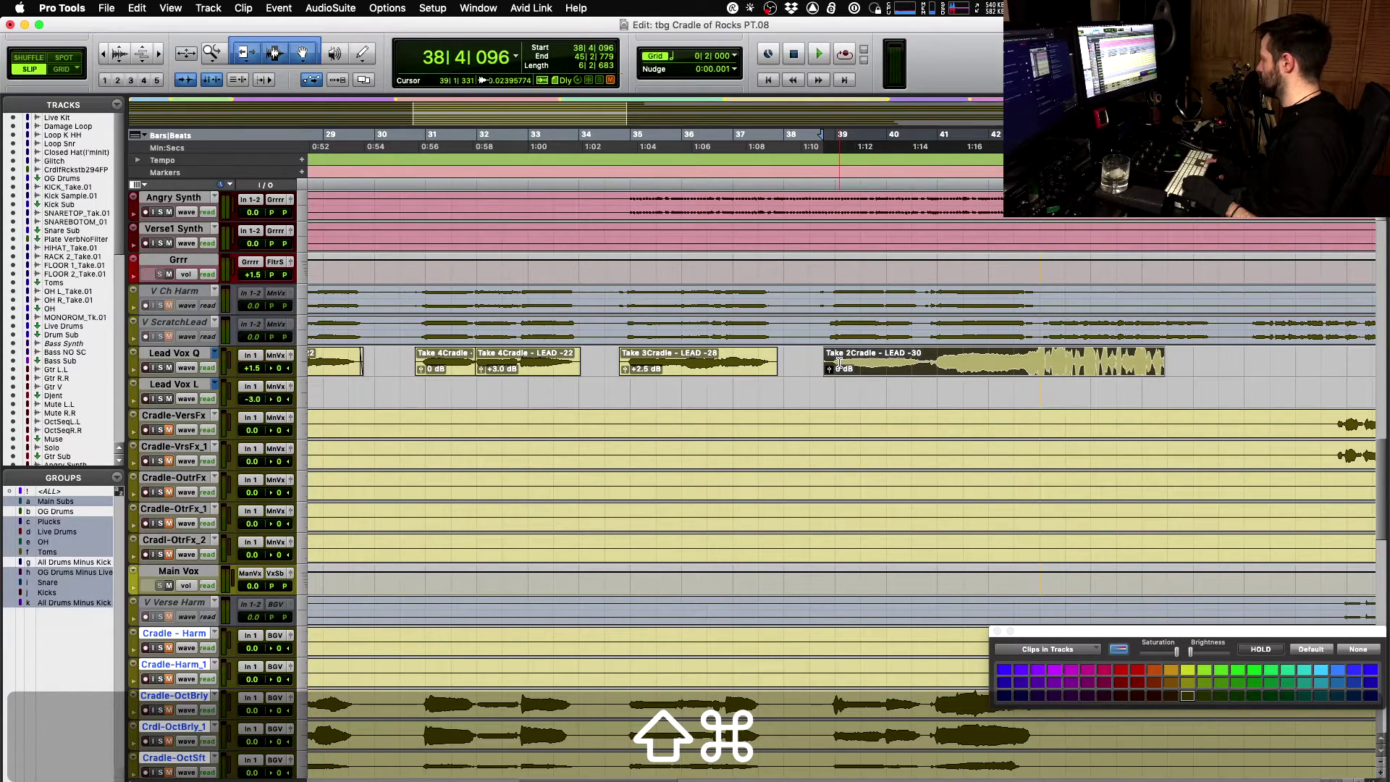
# - Swap Take 4 into the whole fourth chorus phrase and audition it from 38|4|857
pyautogui.press('shift+super+Down')
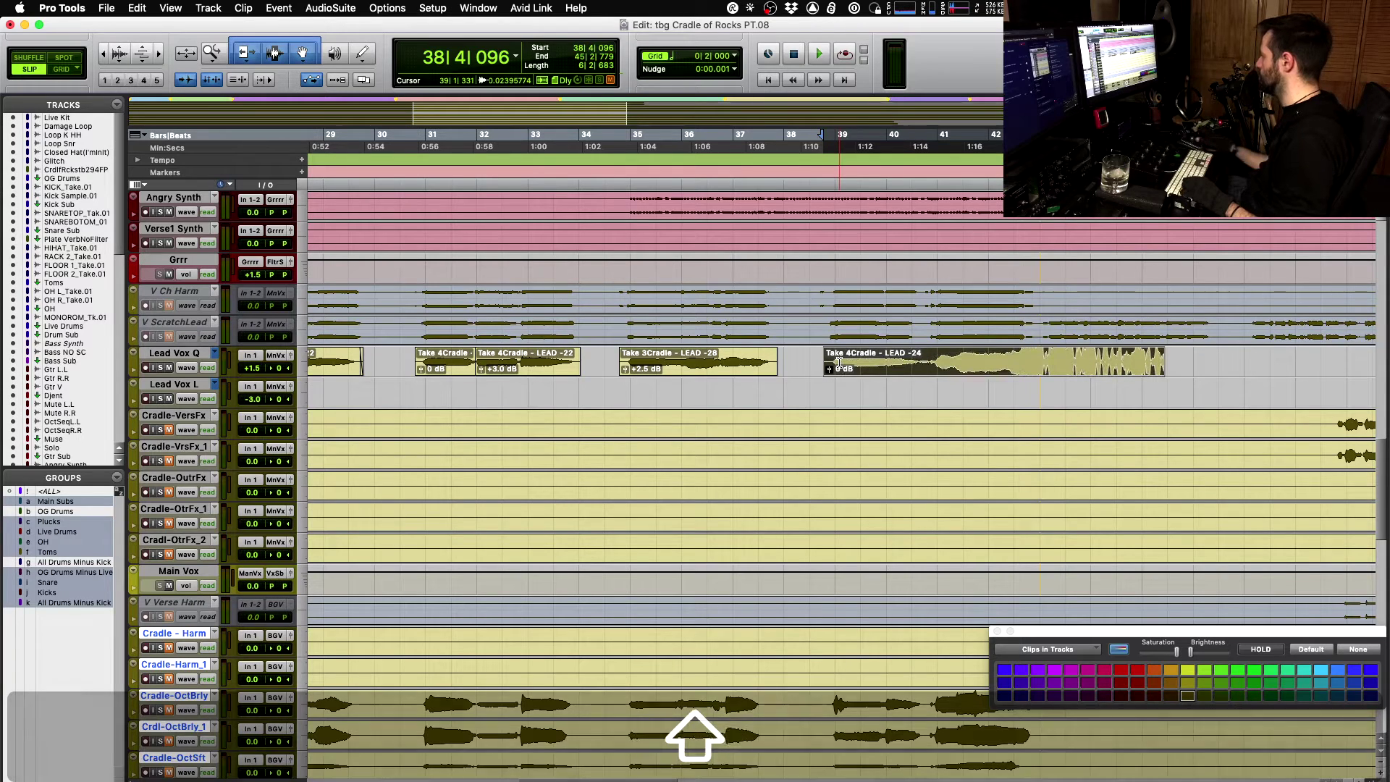
pyautogui.click(836, 360)
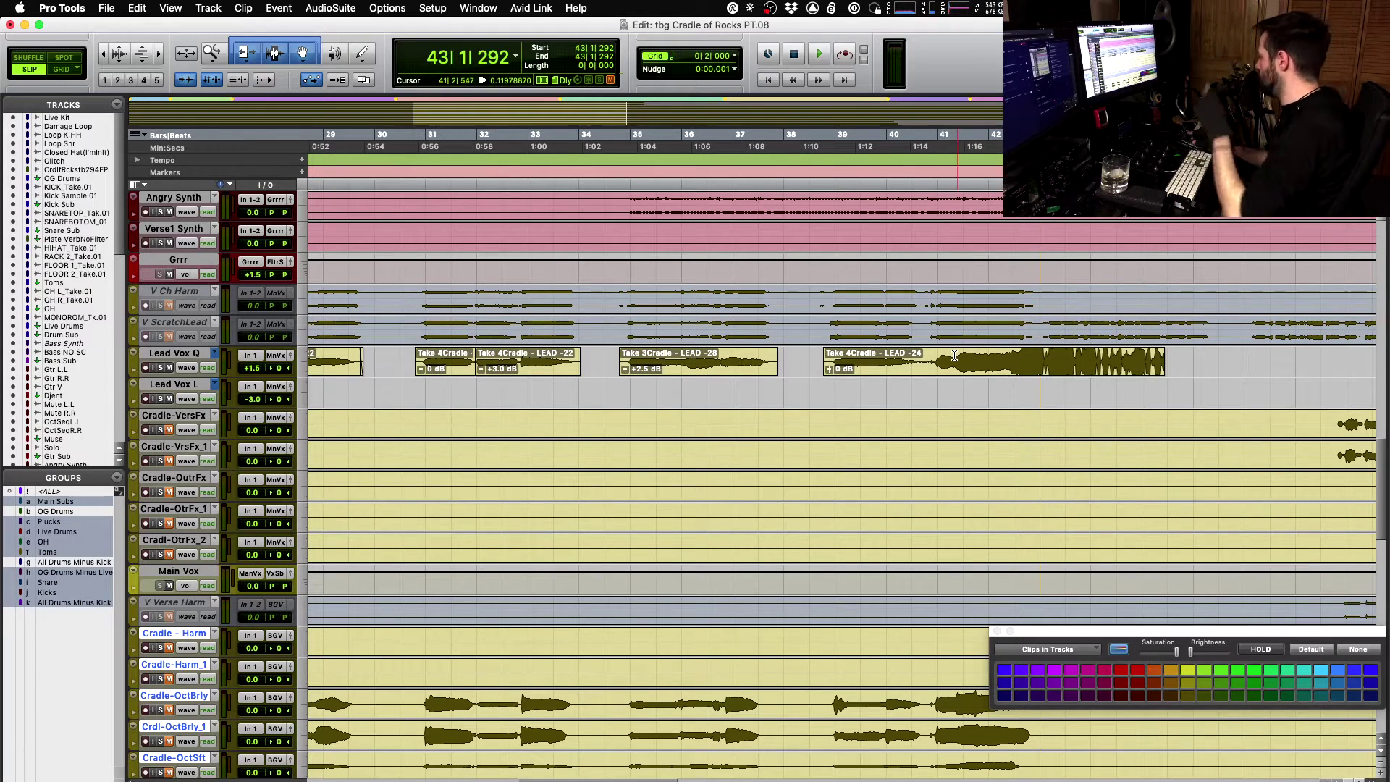
pyautogui.click(910, 370)
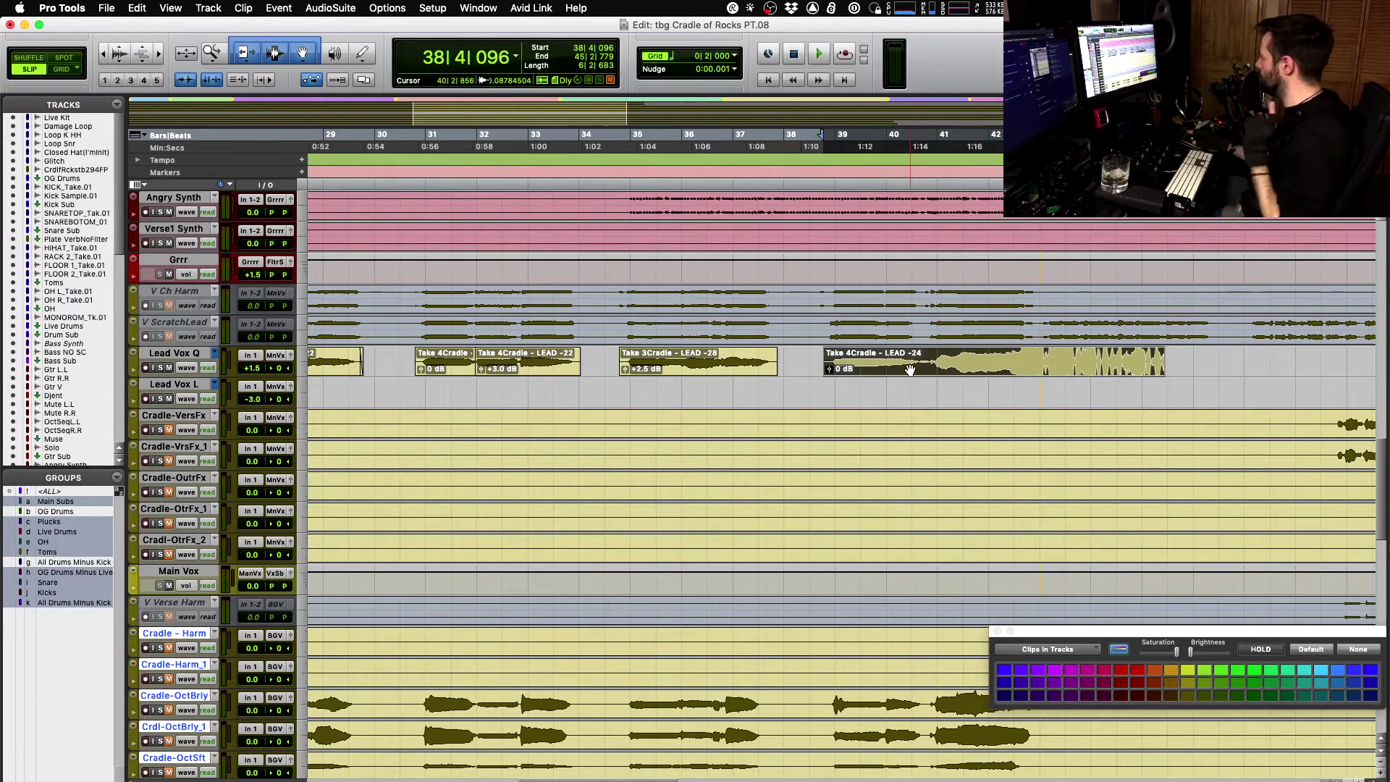
pyautogui.click(834, 360)
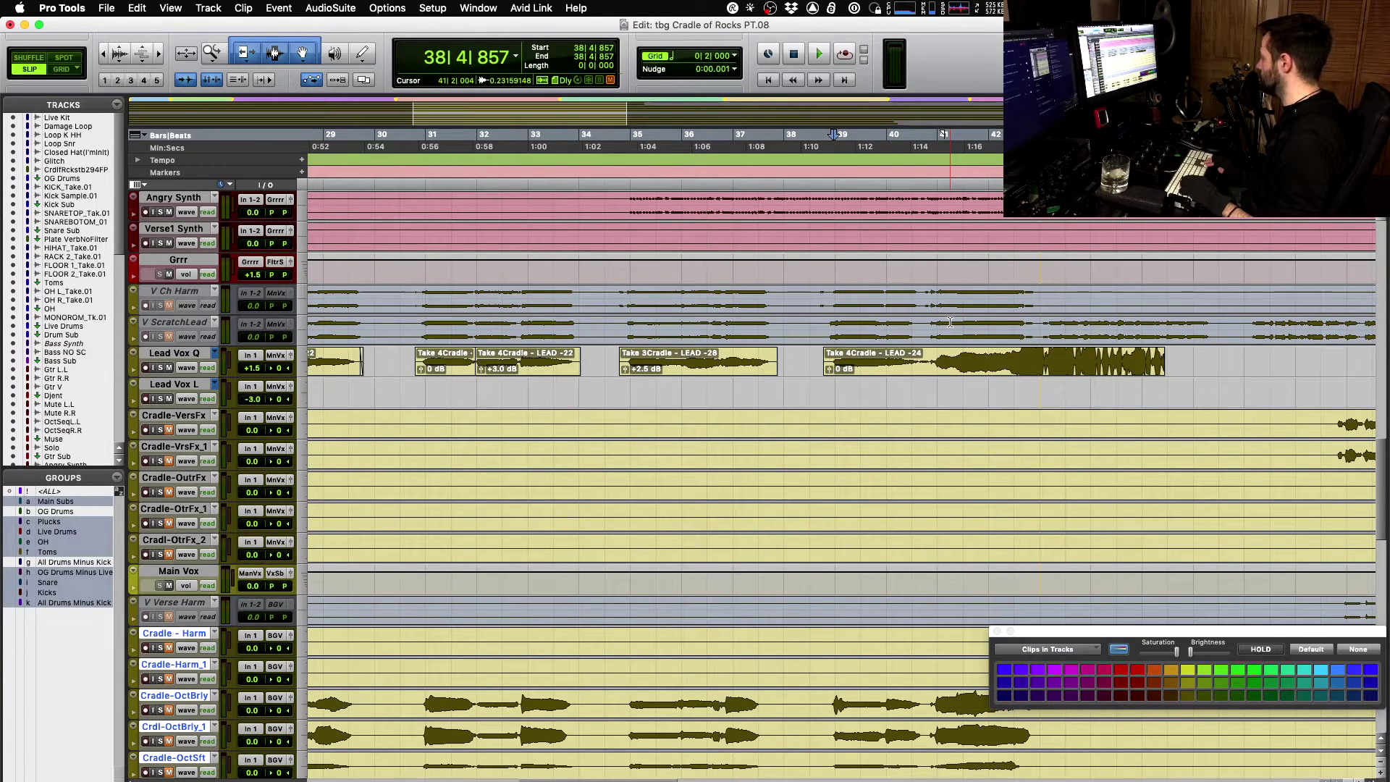
pyautogui.press('space')
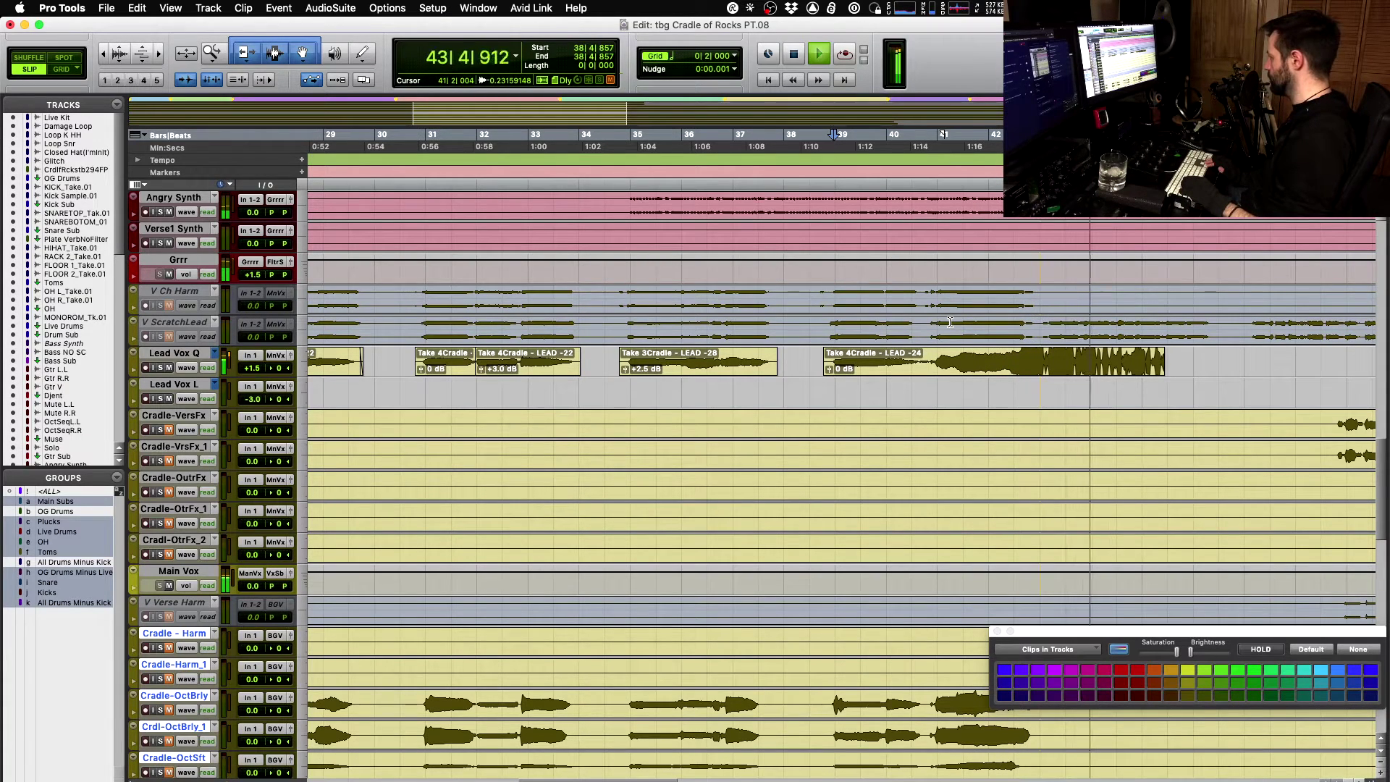
pyautogui.press('space')
# - Select the fourth chorus phrase's whole clip, swap in Take 5 and audition it
pyautogui.click(890, 374)
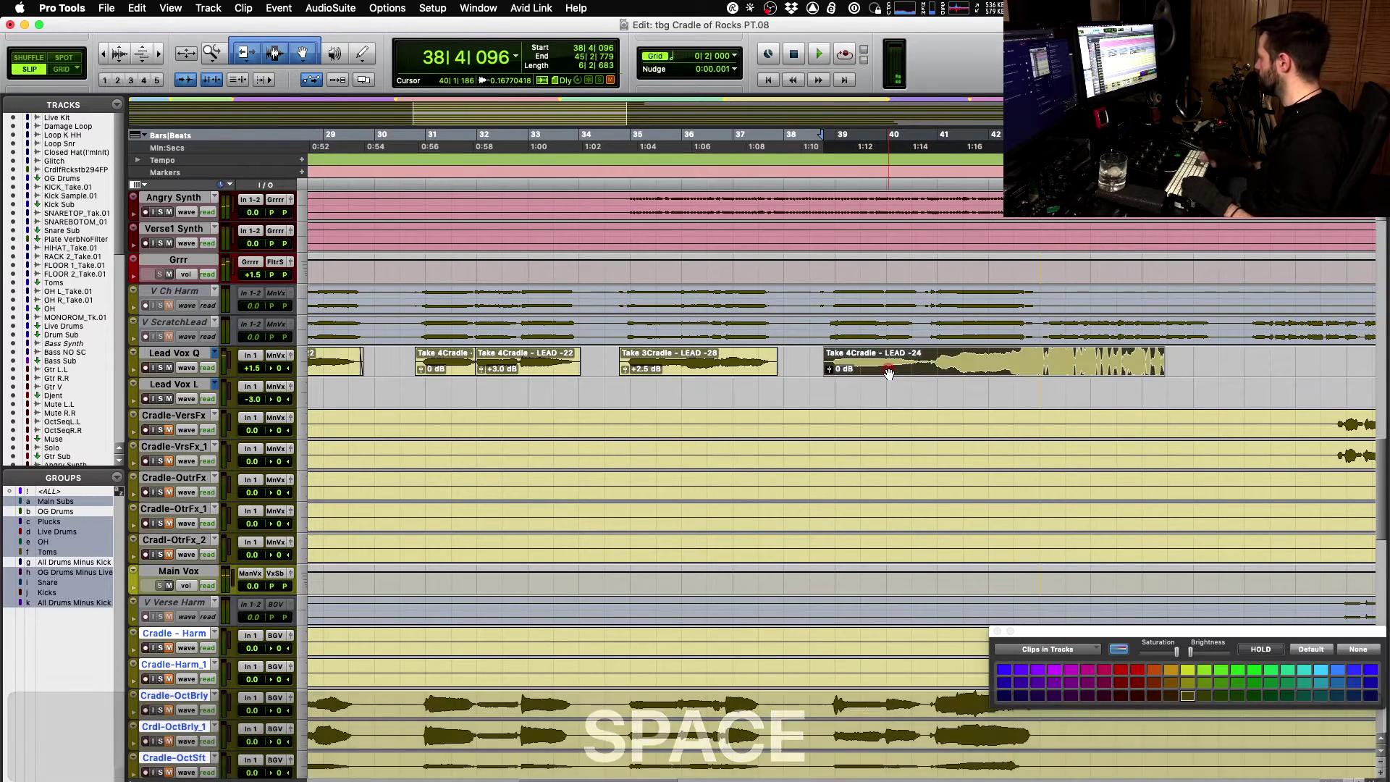
pyautogui.press('super+shift+Down')
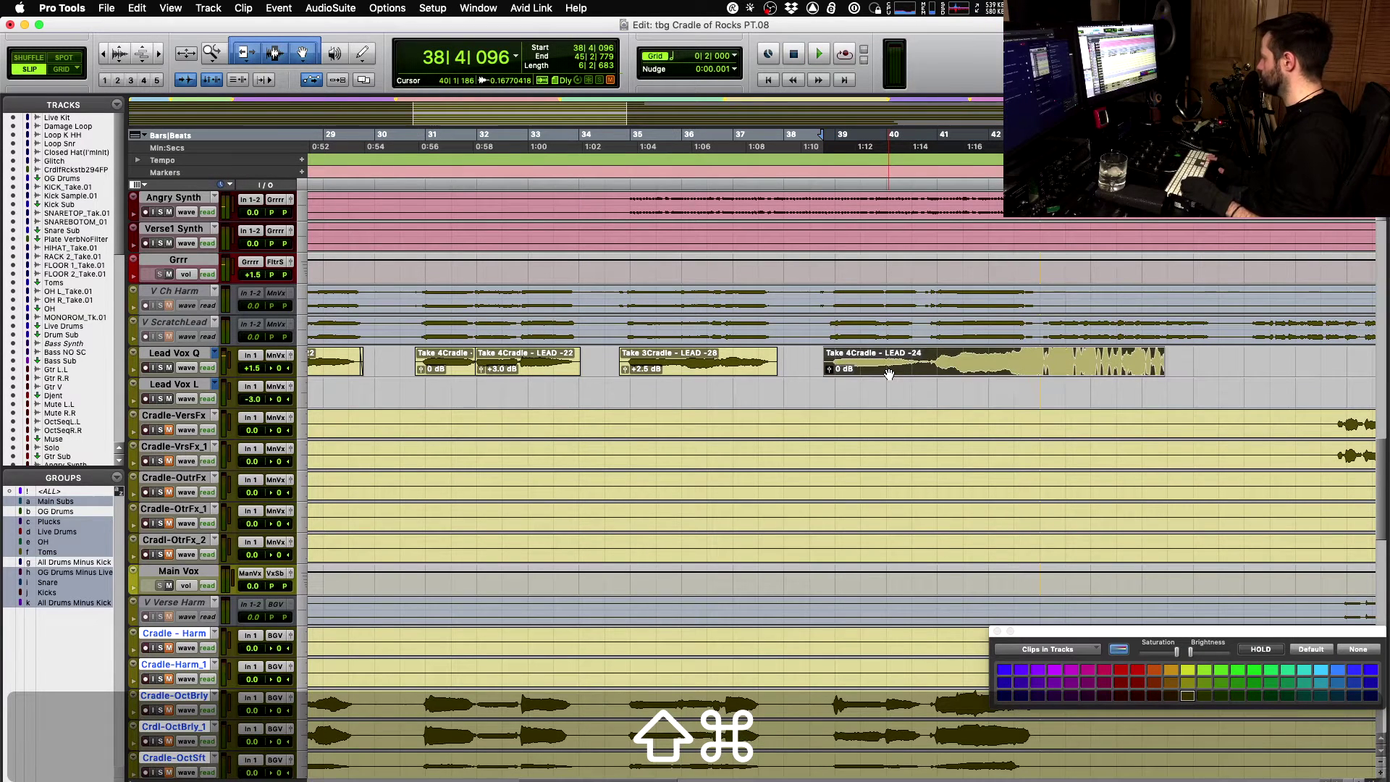
pyautogui.press('space')
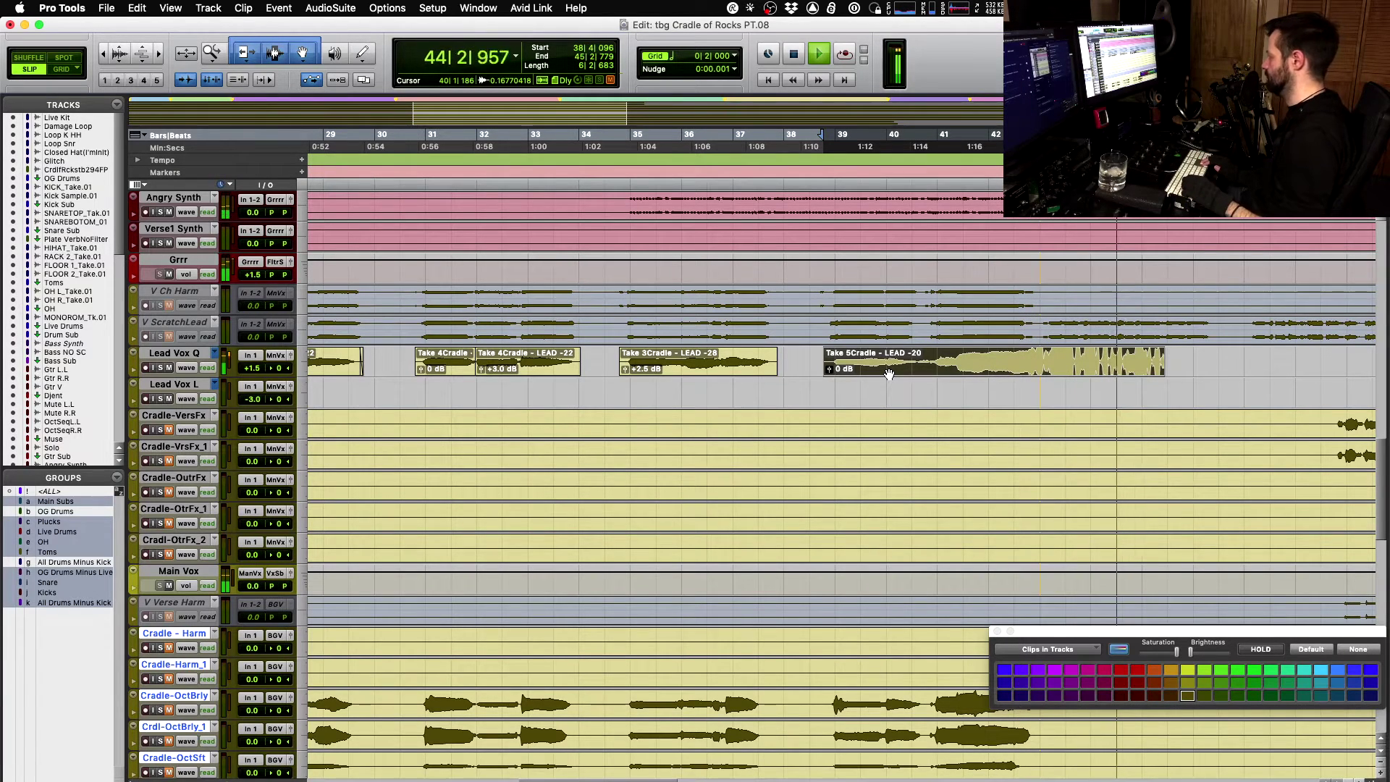
pyautogui.press('space')
# - Return the fourth chorus phrase to Take 2 and audition the extended clip
pyautogui.press('shift+super+Up')
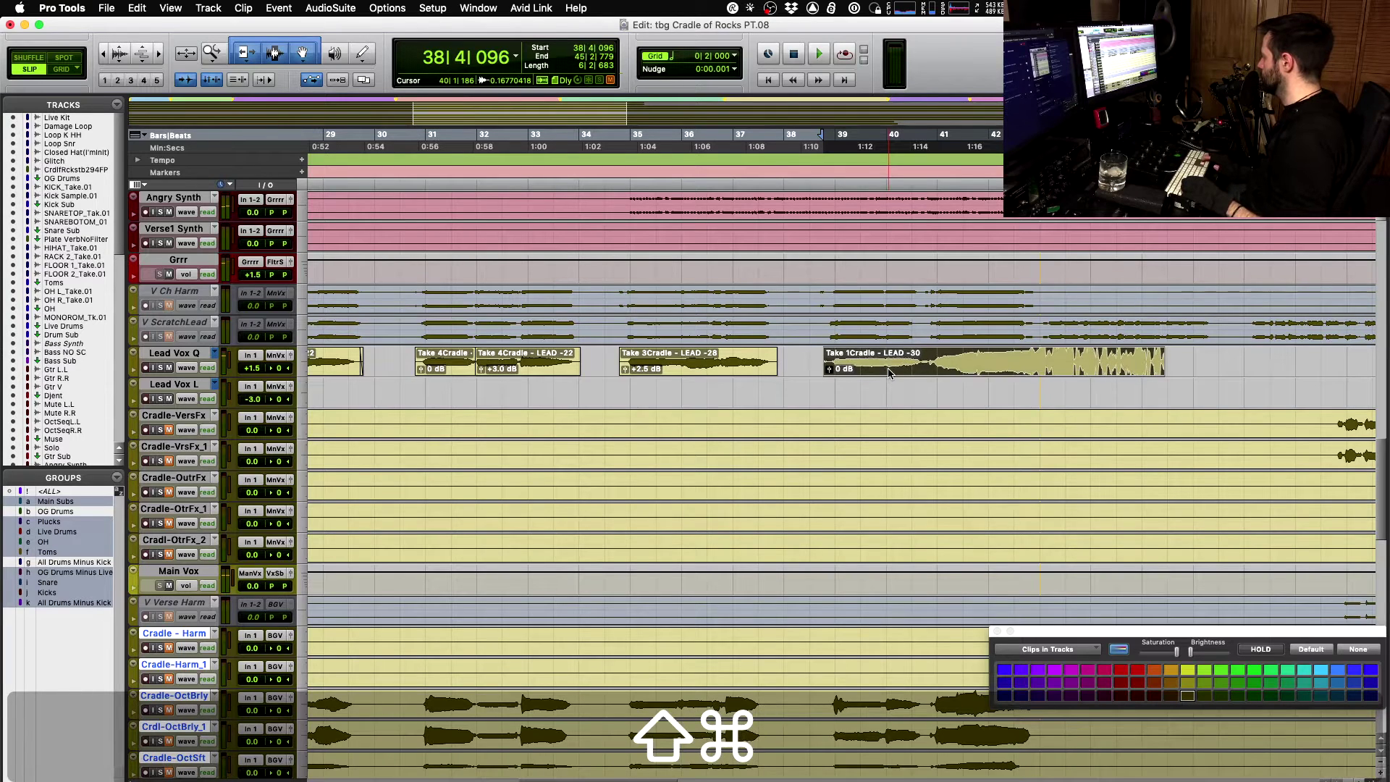
pyautogui.press('shift+super+Up')
pyautogui.press('space')
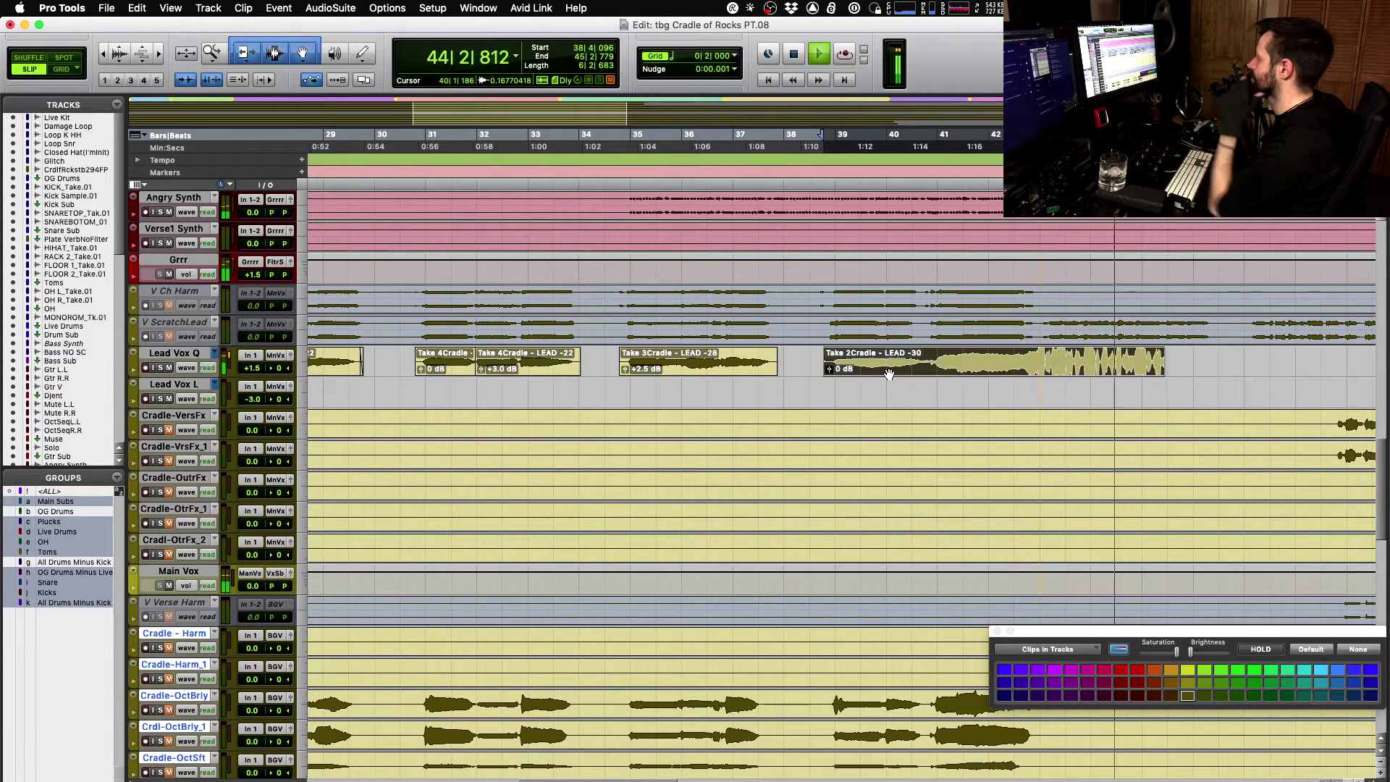
pyautogui.press('space')
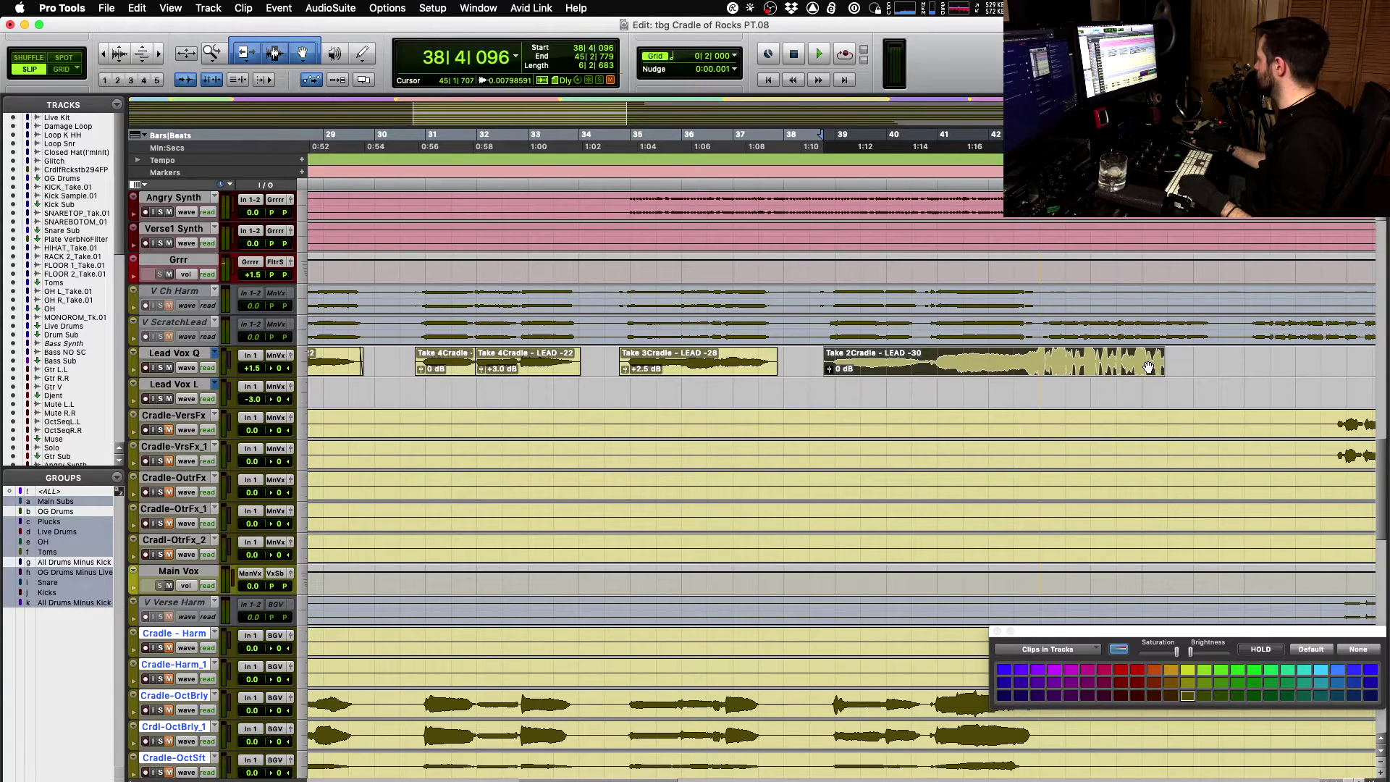
# - Select the fourth chorus phrase's opening section from 38|4|151 to 40|4|185, swap in Take 1 there and audition it
pyautogui.click(823, 359)
pyautogui.press('Tab')
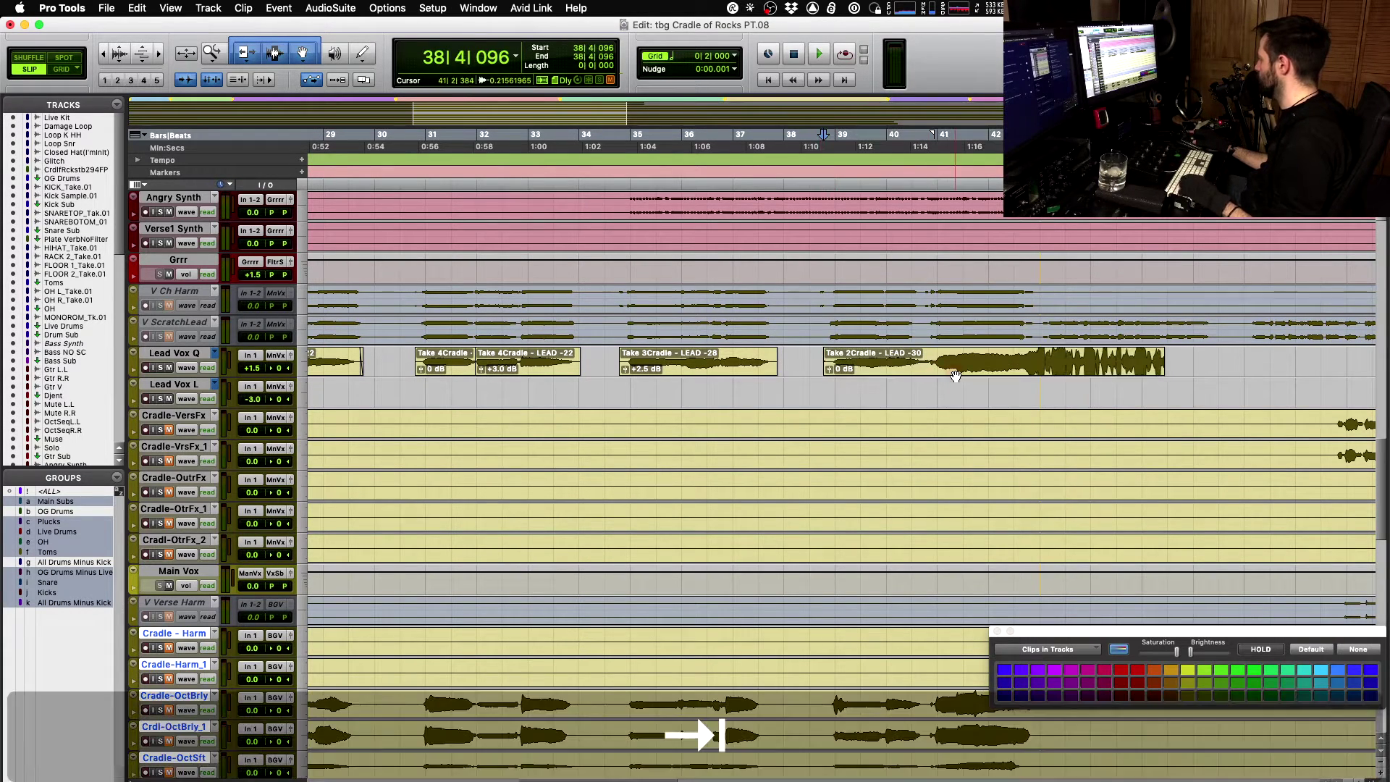
pyautogui.press('space')
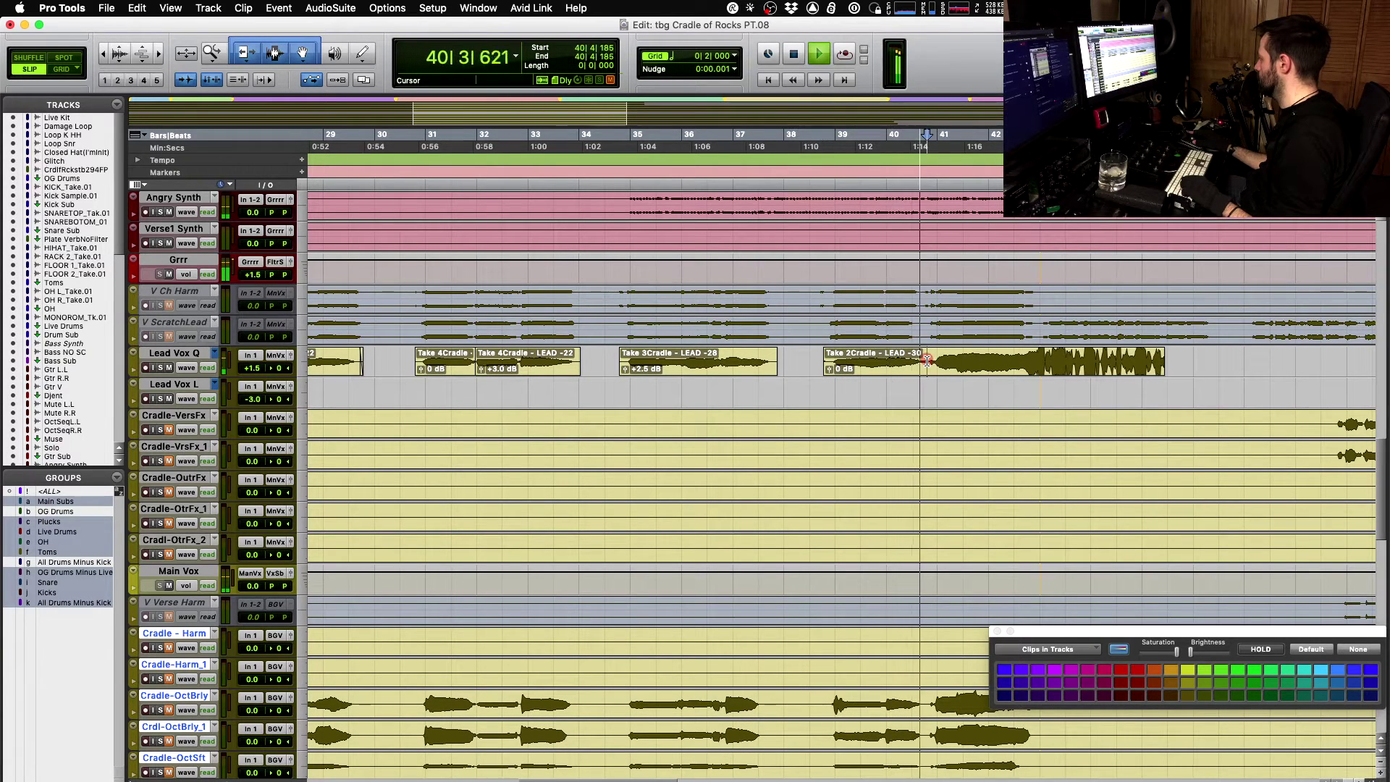
pyautogui.press('space')
pyautogui.moveTo(928, 362); pyautogui.dragTo(828, 361)
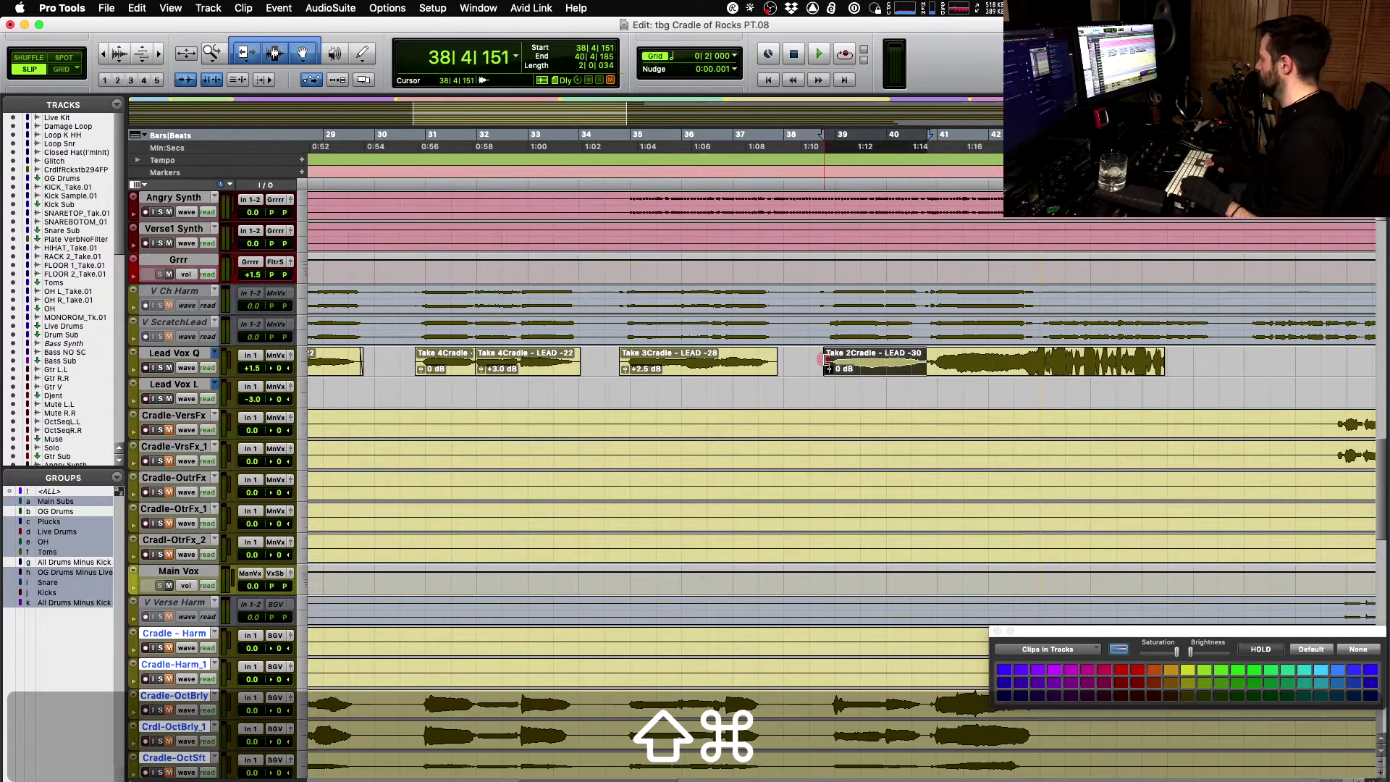
pyautogui.press('super+shift+Up')
pyautogui.press('space')
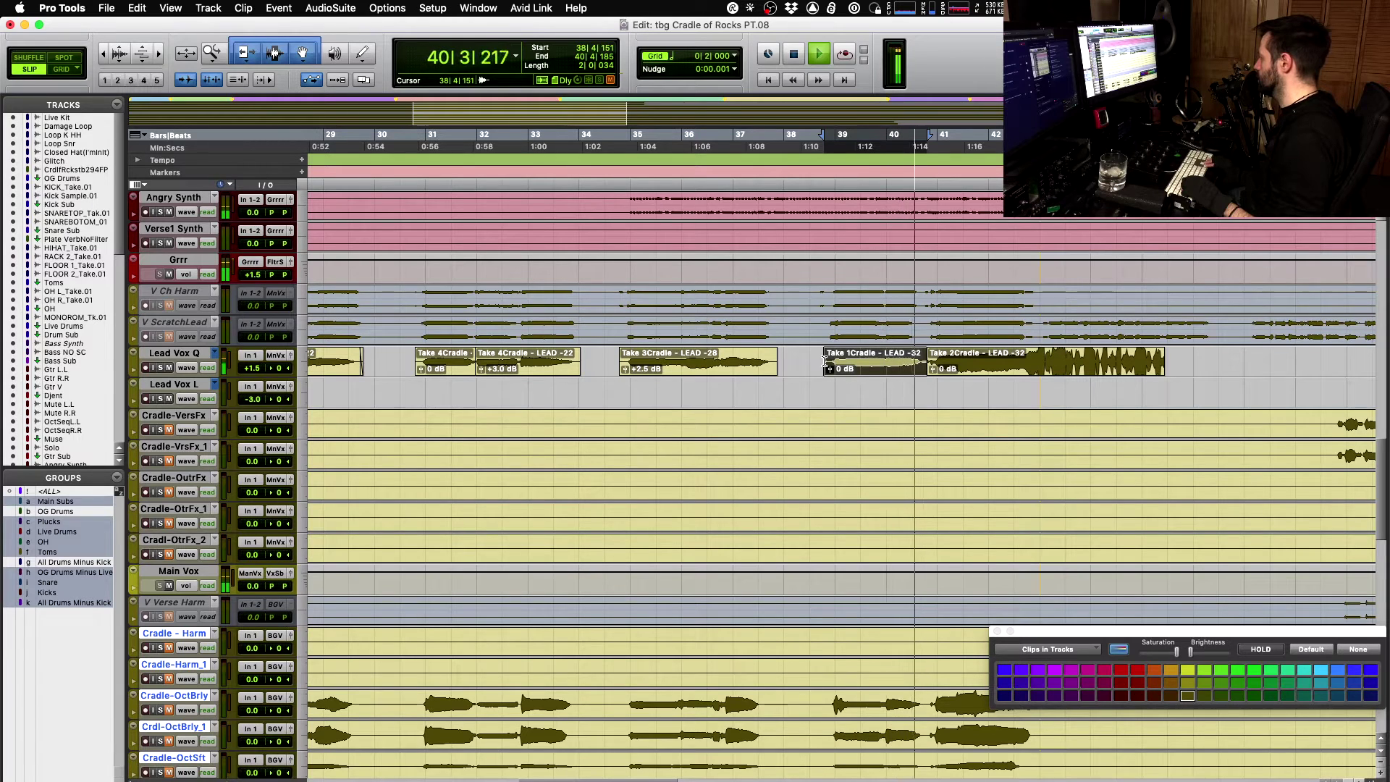
# - Swap Take 3 into the fourth chorus phrase's opening section and audition it
pyautogui.press('super+shift+Up')
pyautogui.press('space')
pyautogui.press('space')
pyautogui.press('super+shift+Up')
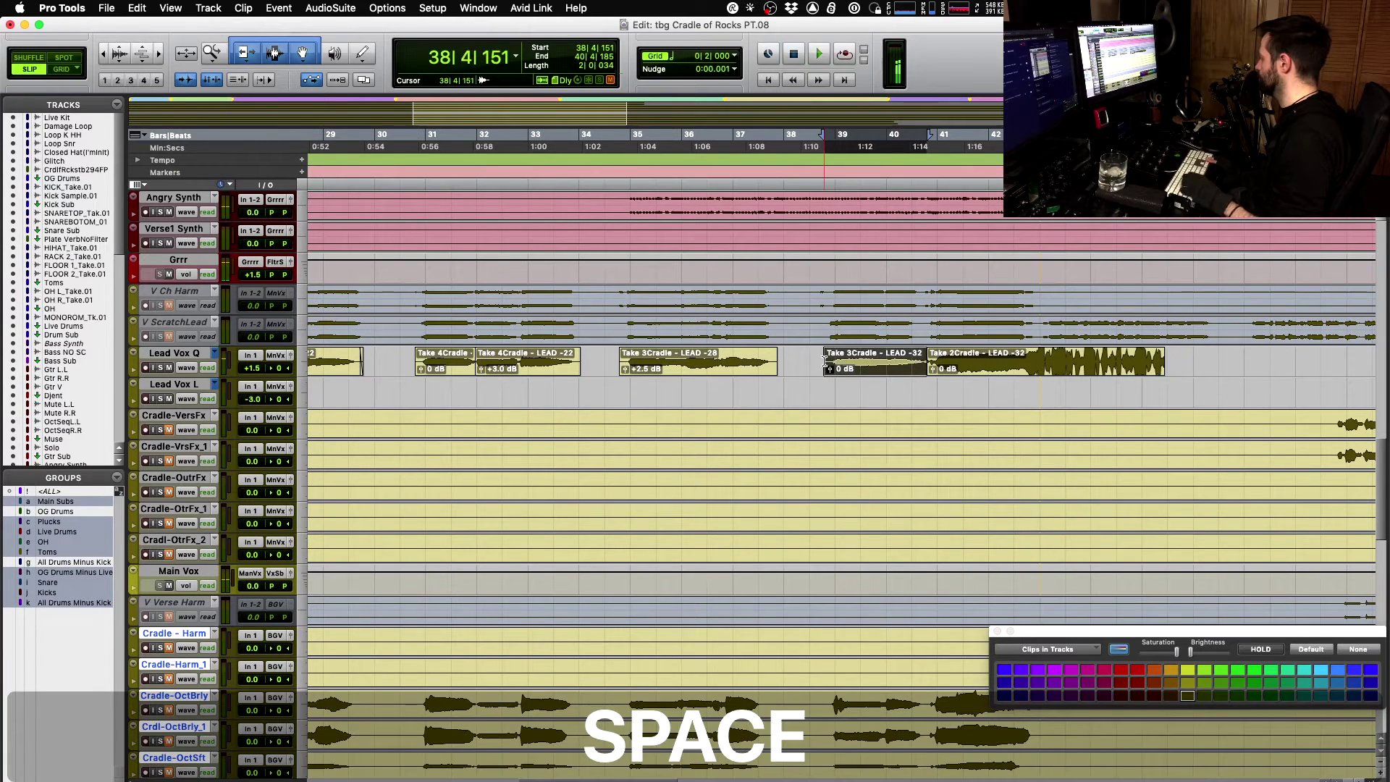
pyautogui.press('space')
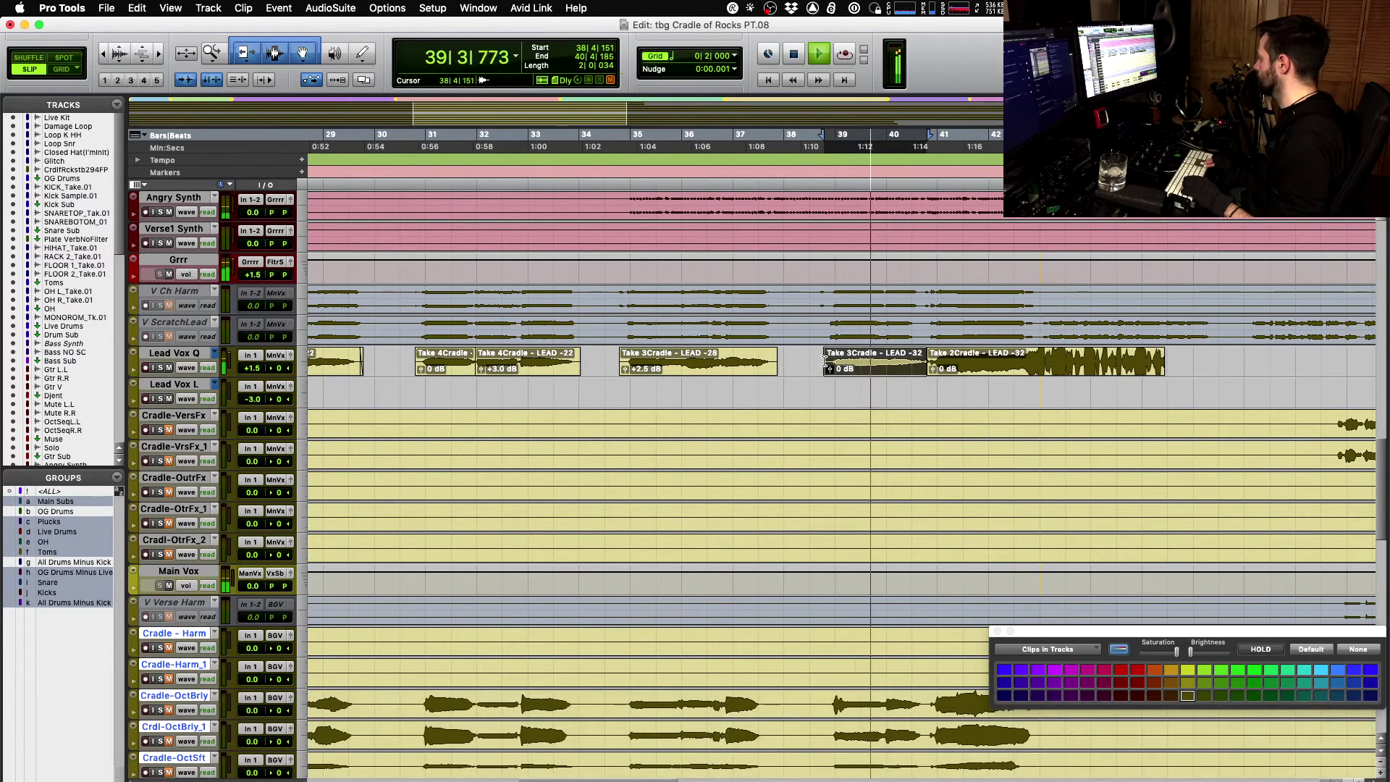
pyautogui.press('space')
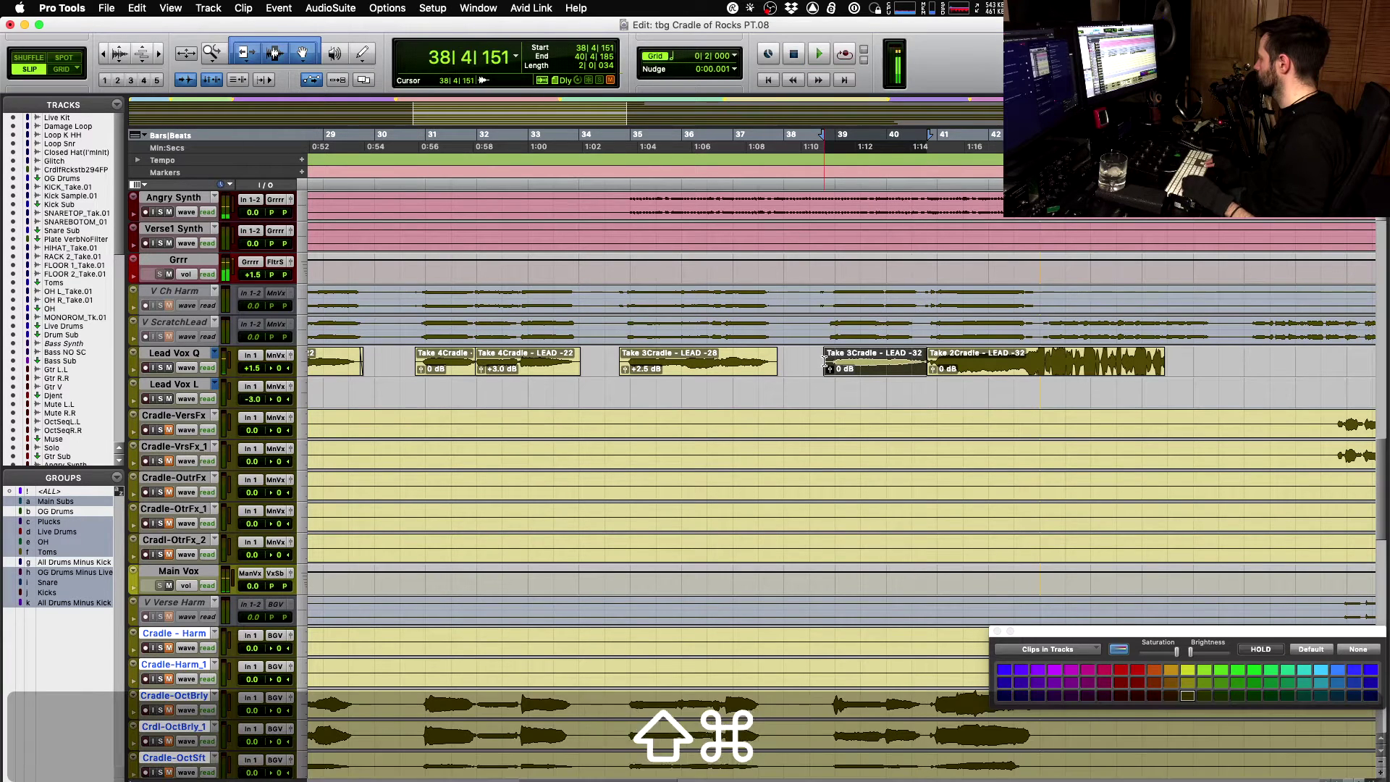
# - Swap Take 4 into the fourth chorus phrase's opening section, audition it and crossfade it into the Take 2 closing section
pyautogui.press('super+shift+Up')
pyautogui.press('space')
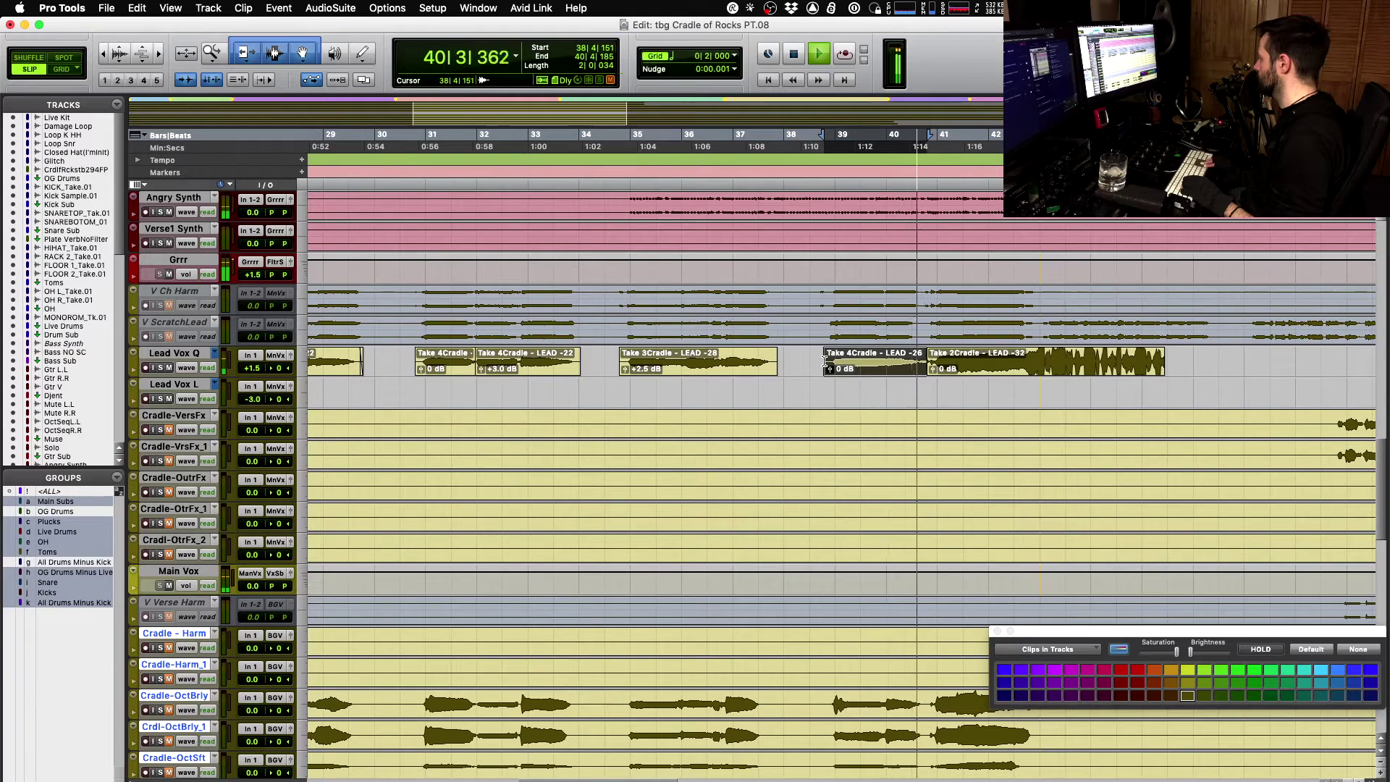
pyautogui.keyDown('shift'); pyautogui.click(925, 374); pyautogui.keyUp('shift')
# - Play back the comped chorus on Lead Vox Q from 25|4|578 through the long closing note
pyautogui.press('r')
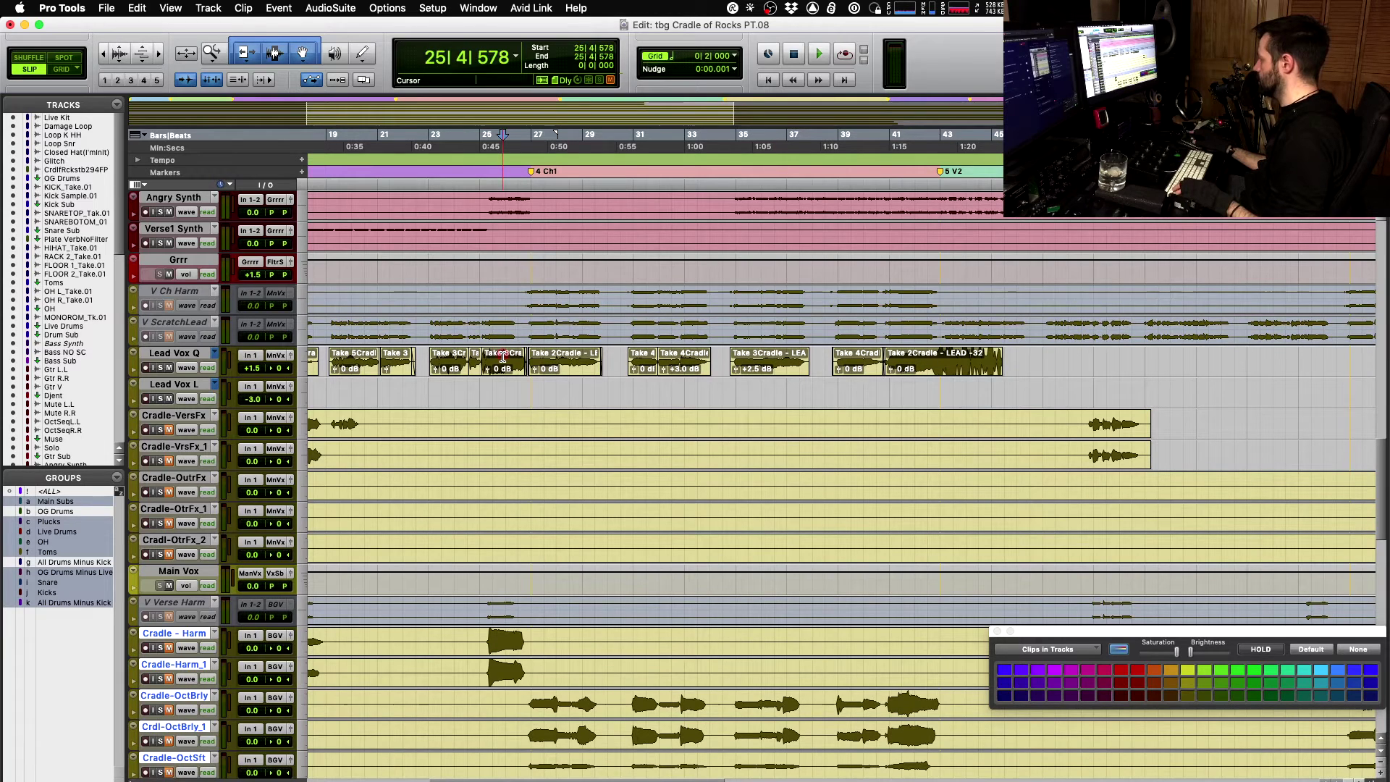
pyautogui.press('space')
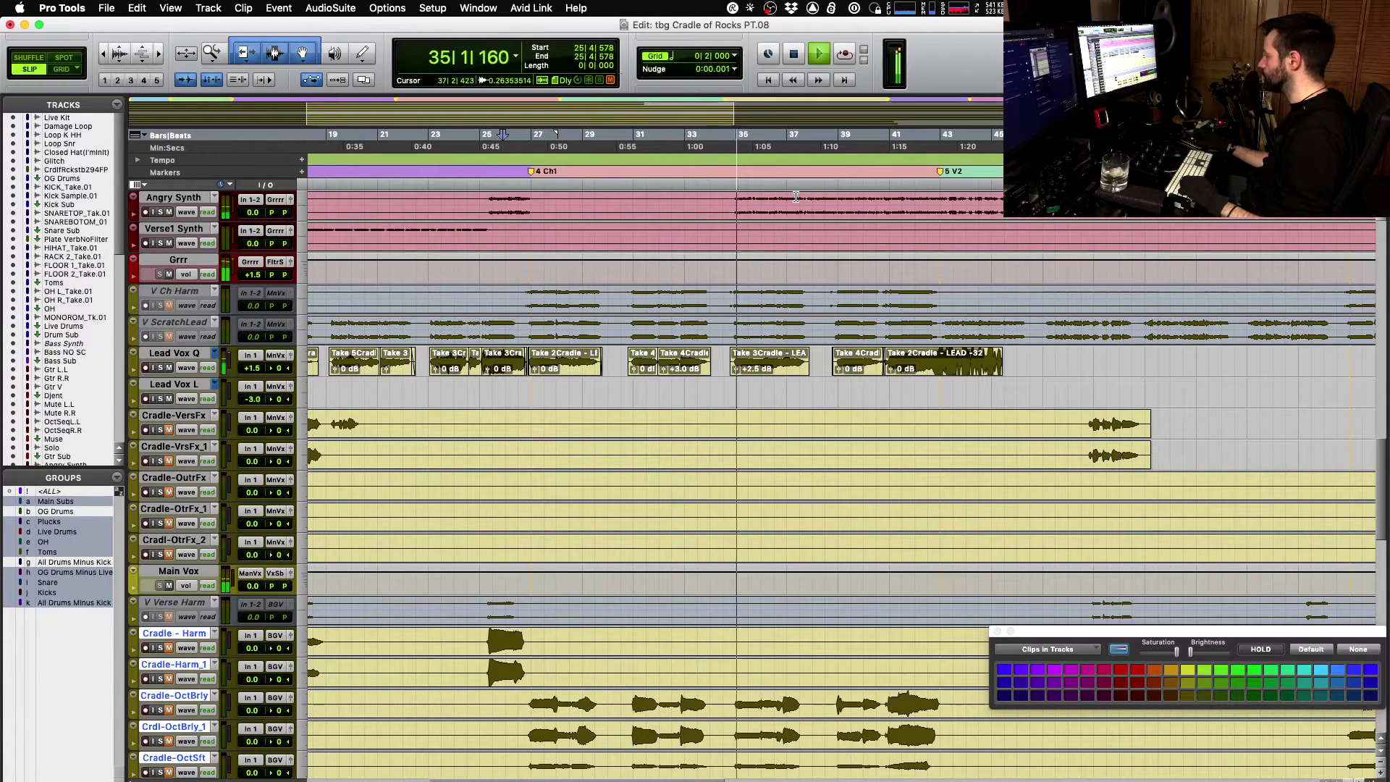
pyautogui.scroll(-1, 796, 196)
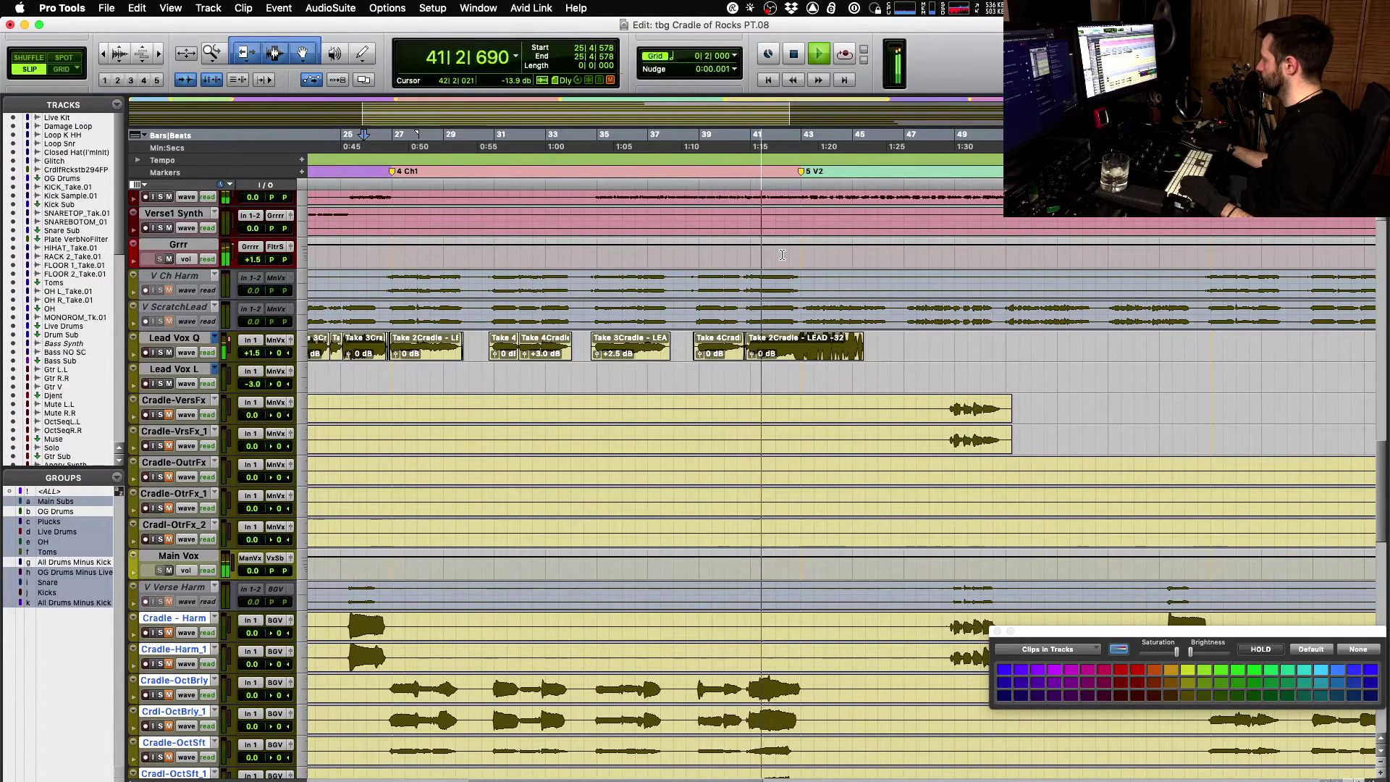
pyautogui.click(794, 342)
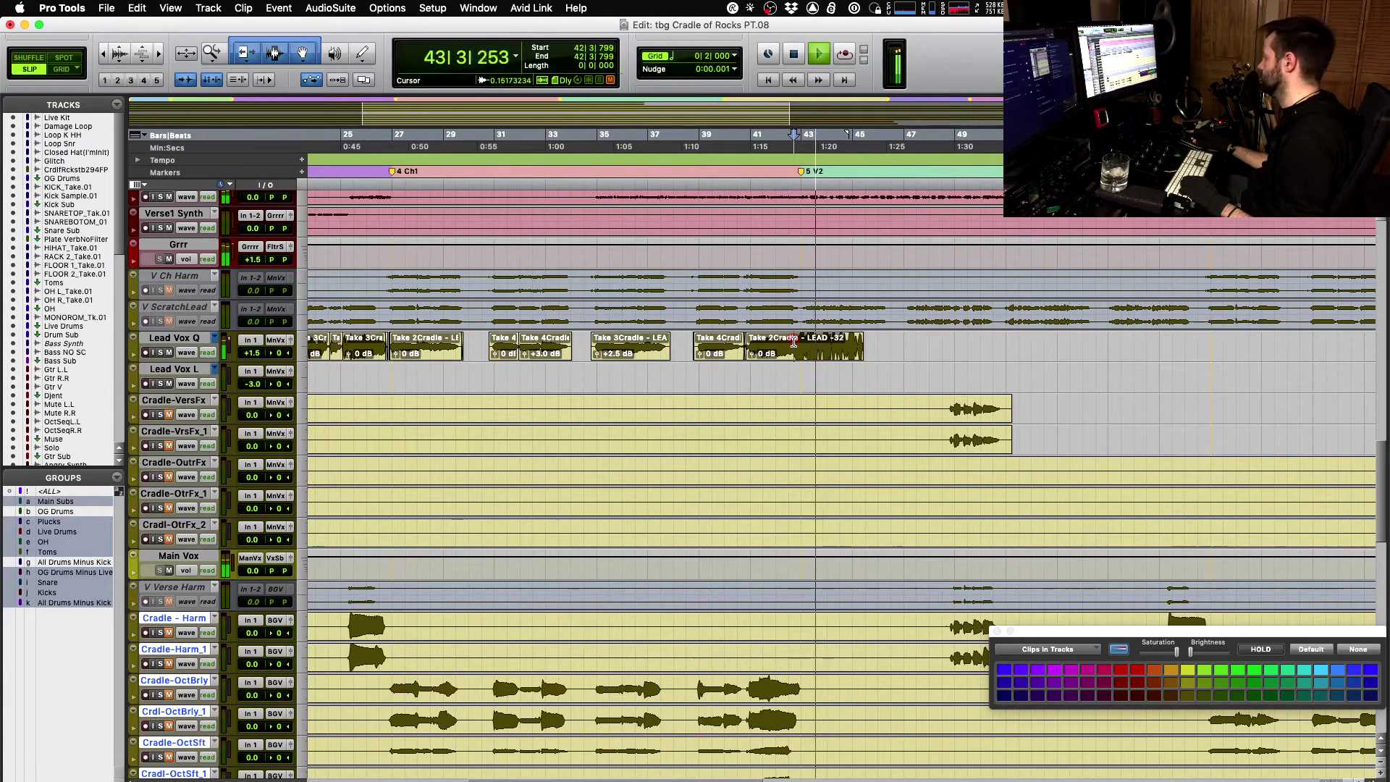
pyautogui.press('space')
# - Audition the long closing note of the fourth chorus phrase from 40|4|837
pyautogui.press('t')
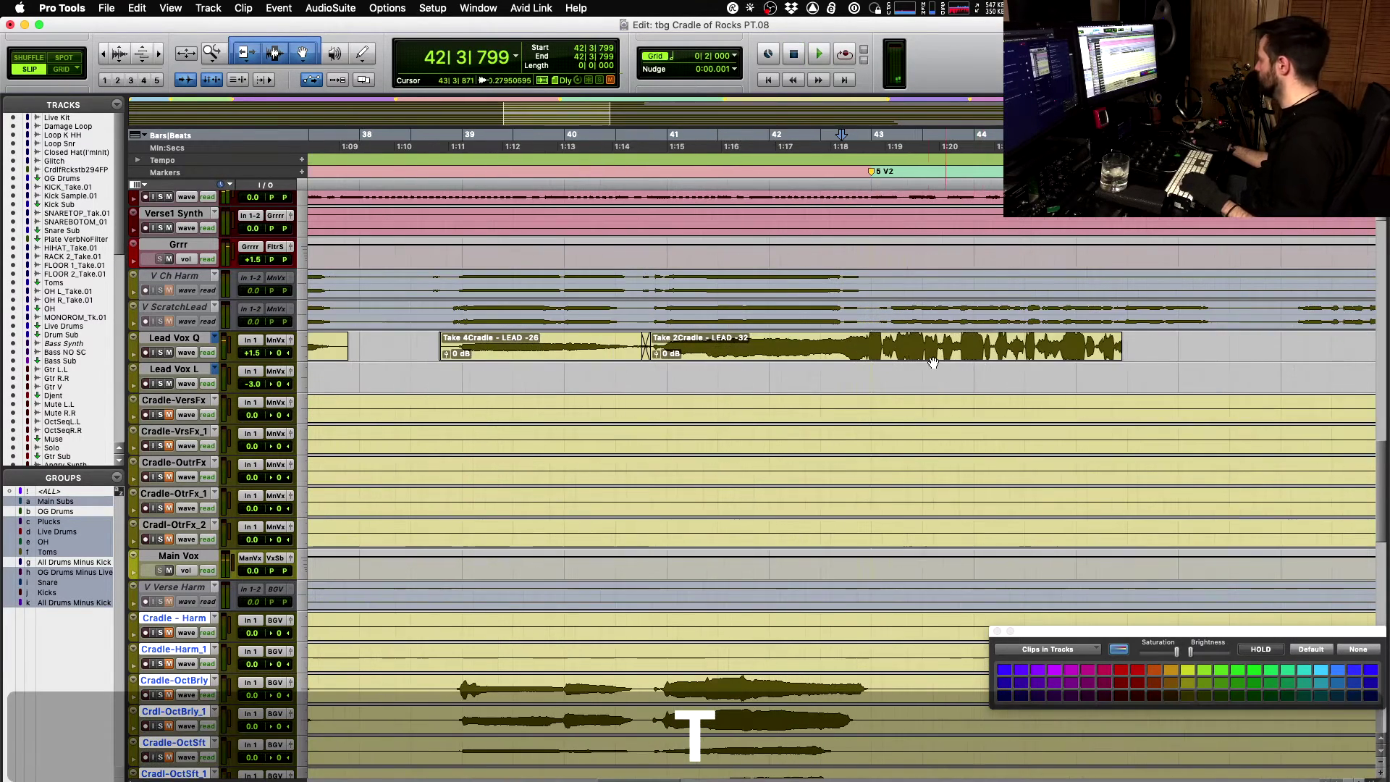
pyautogui.press('space')
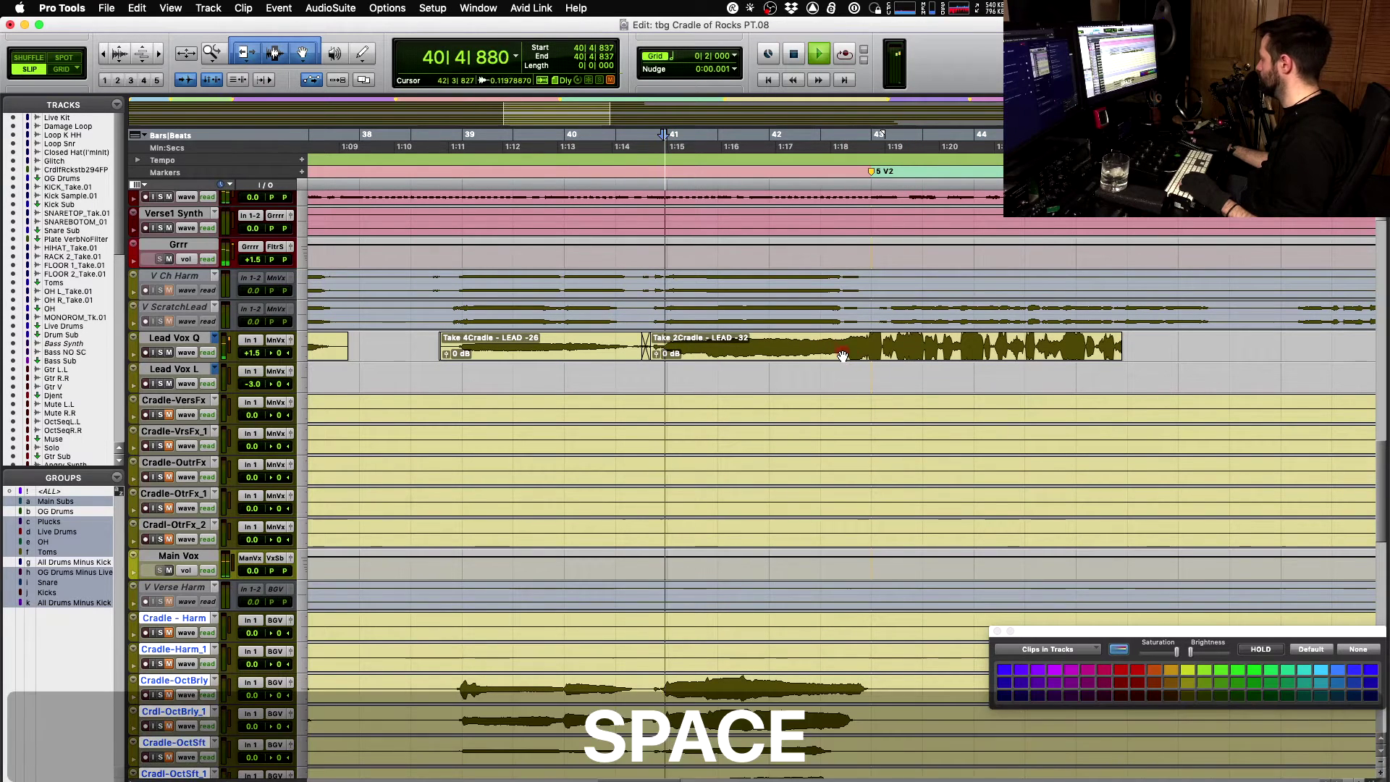
pyautogui.press('space')
pyautogui.click(836, 354)
pyautogui.moveTo(836, 355); pyautogui.dragTo(830, 368)
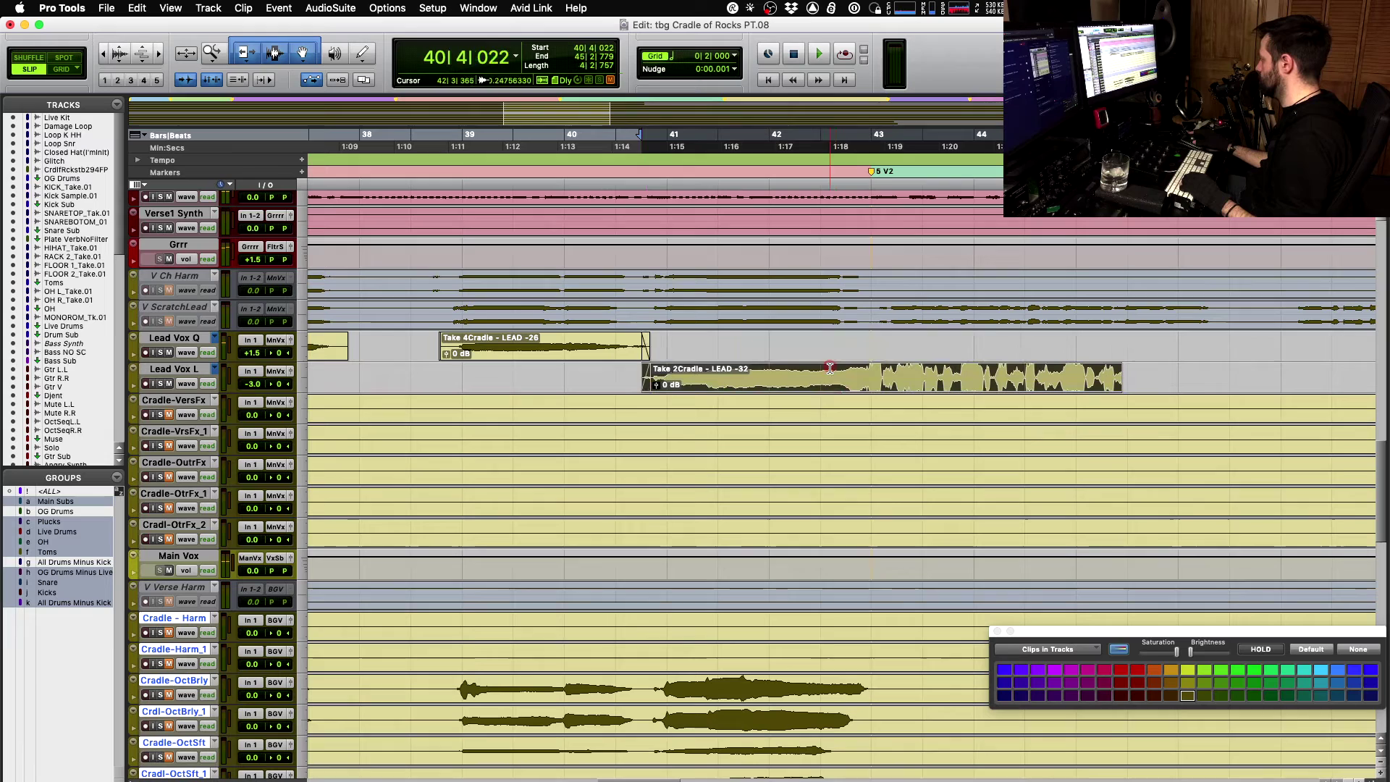
pyautogui.click(643, 355)
pyautogui.press('super')
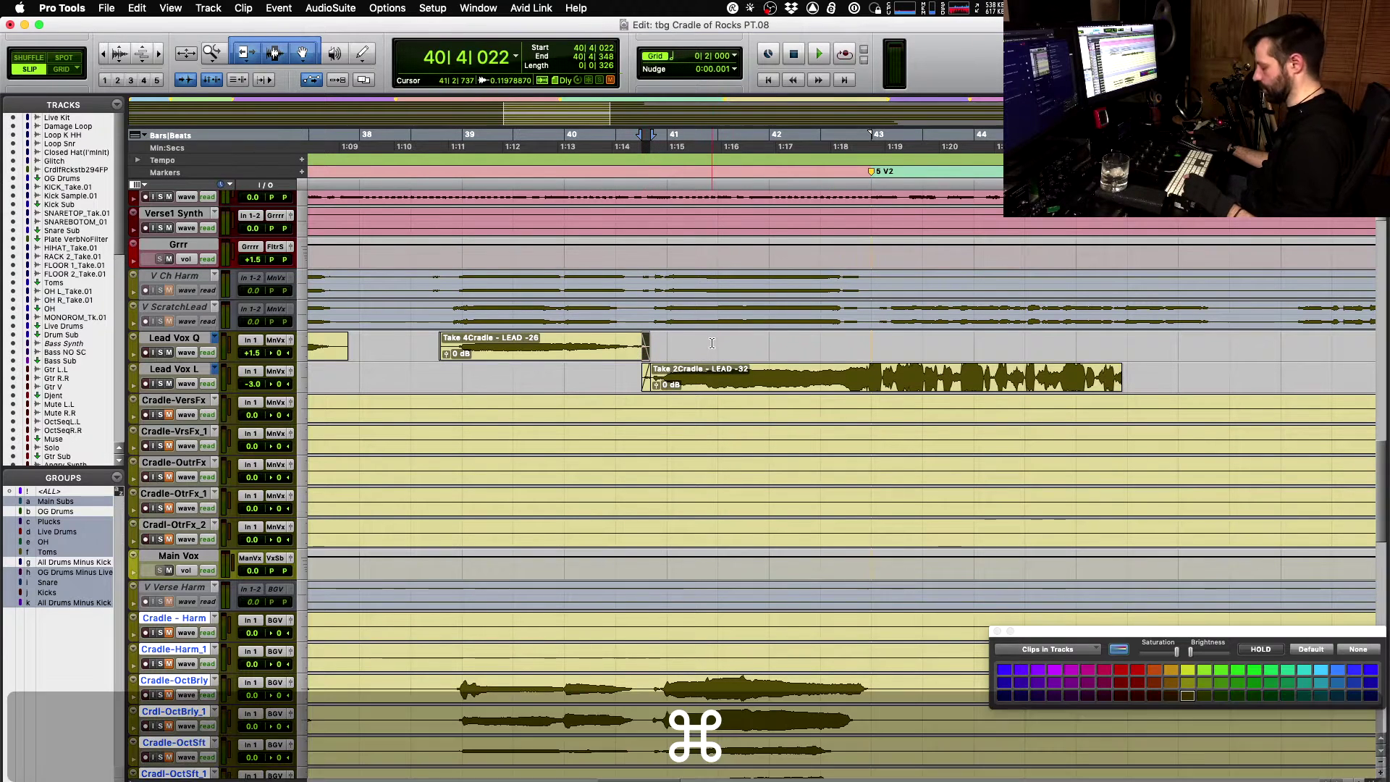
pyautogui.moveTo(694, 378); pyautogui.dragTo(684, 364)
pyautogui.press('Delete')
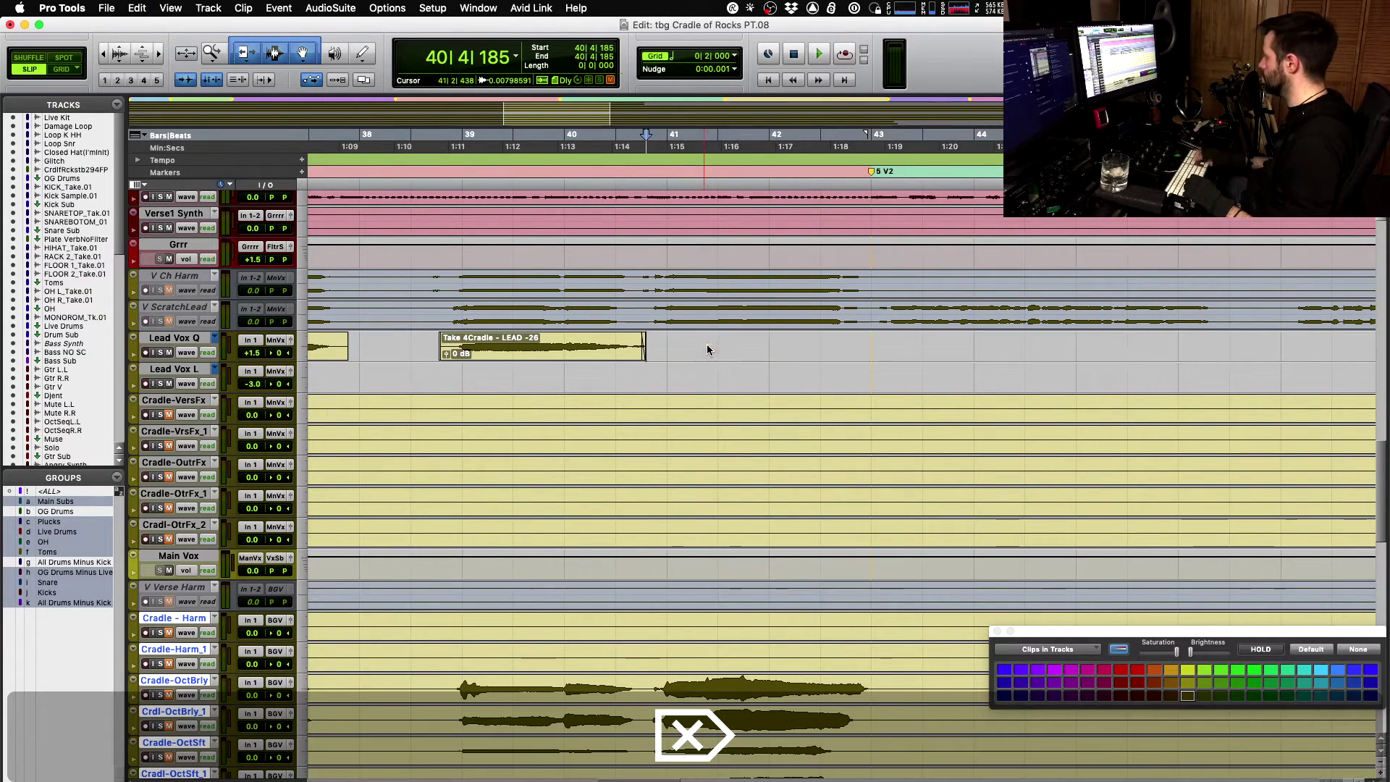
pyautogui.press('super')
pyautogui.press('alt+super')
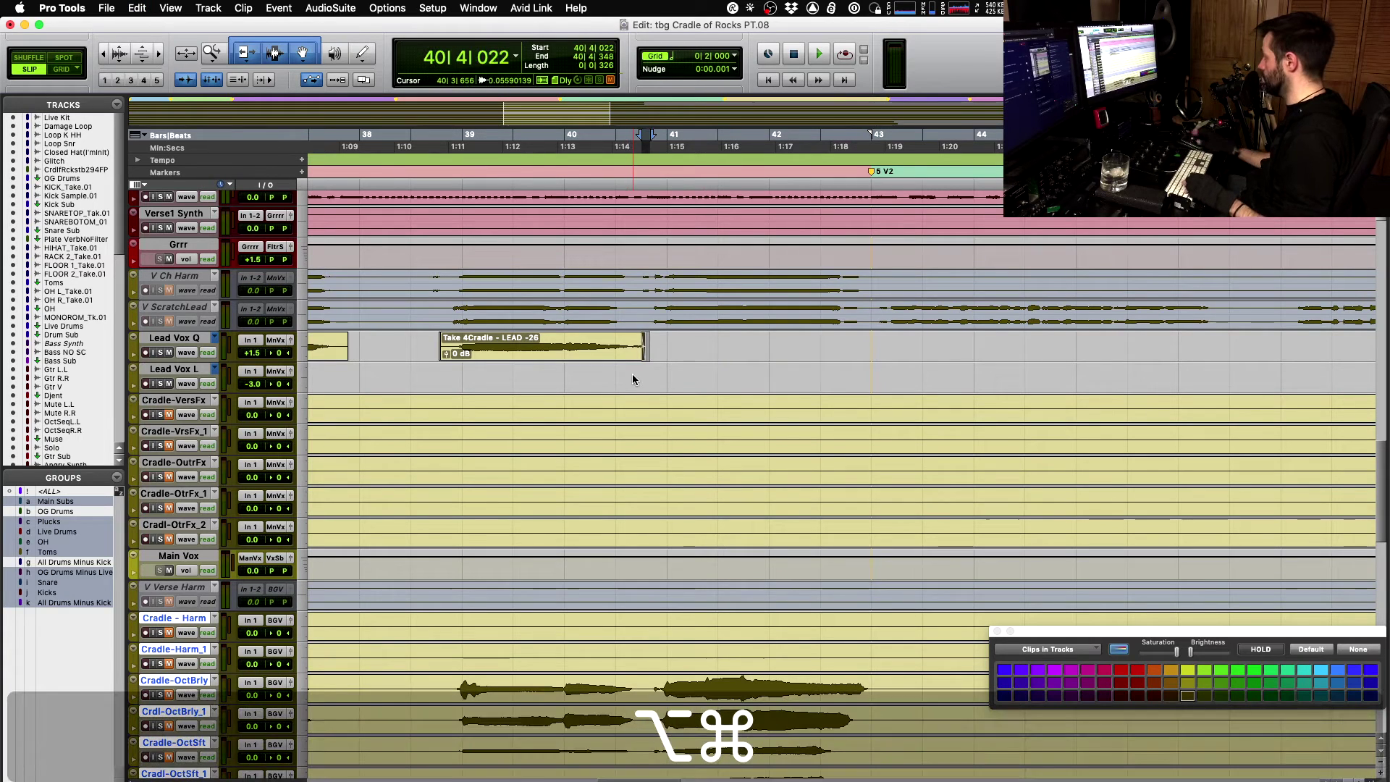
pyautogui.press('super+z')
# - Paste a copy of the Take 2 closing-note clip onto Lead Vox L at 40|4|185
pyautogui.press(';')
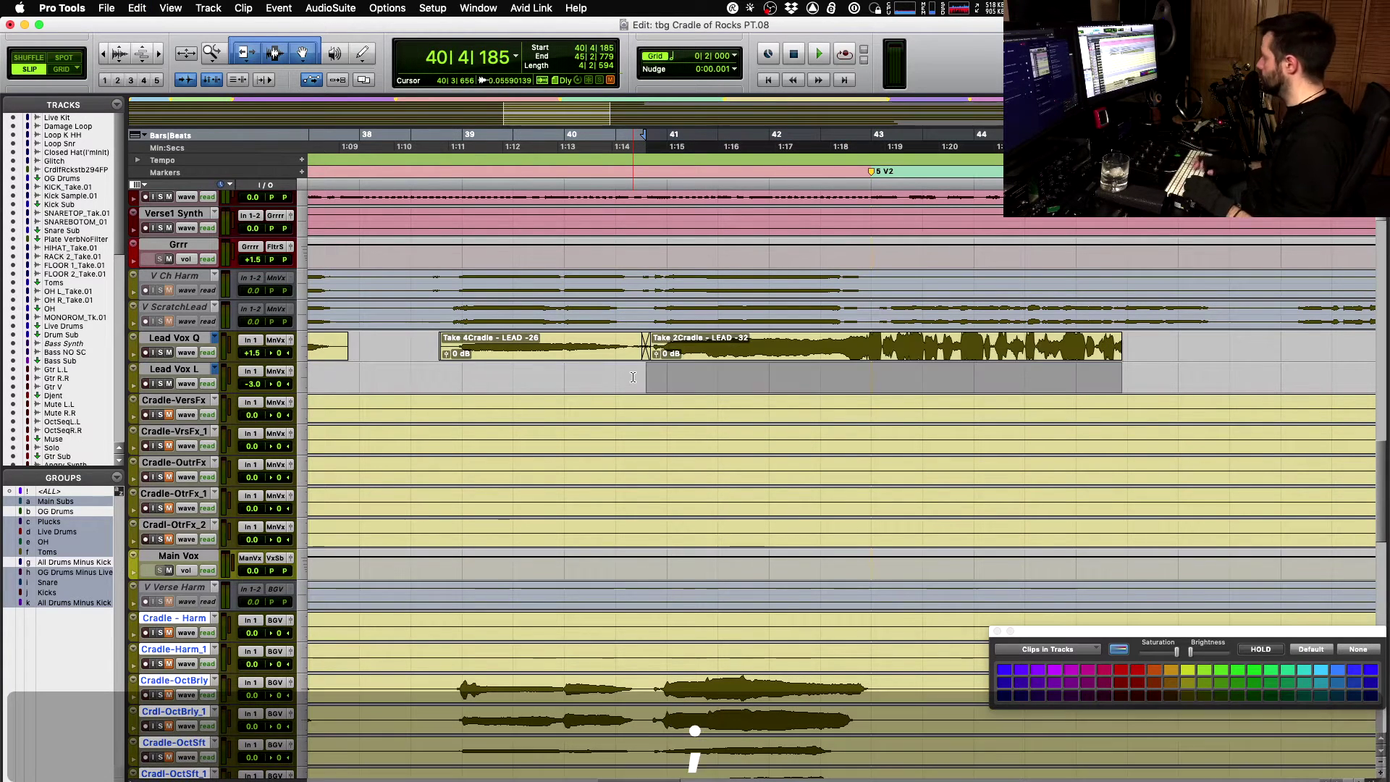
pyautogui.press('super+v')
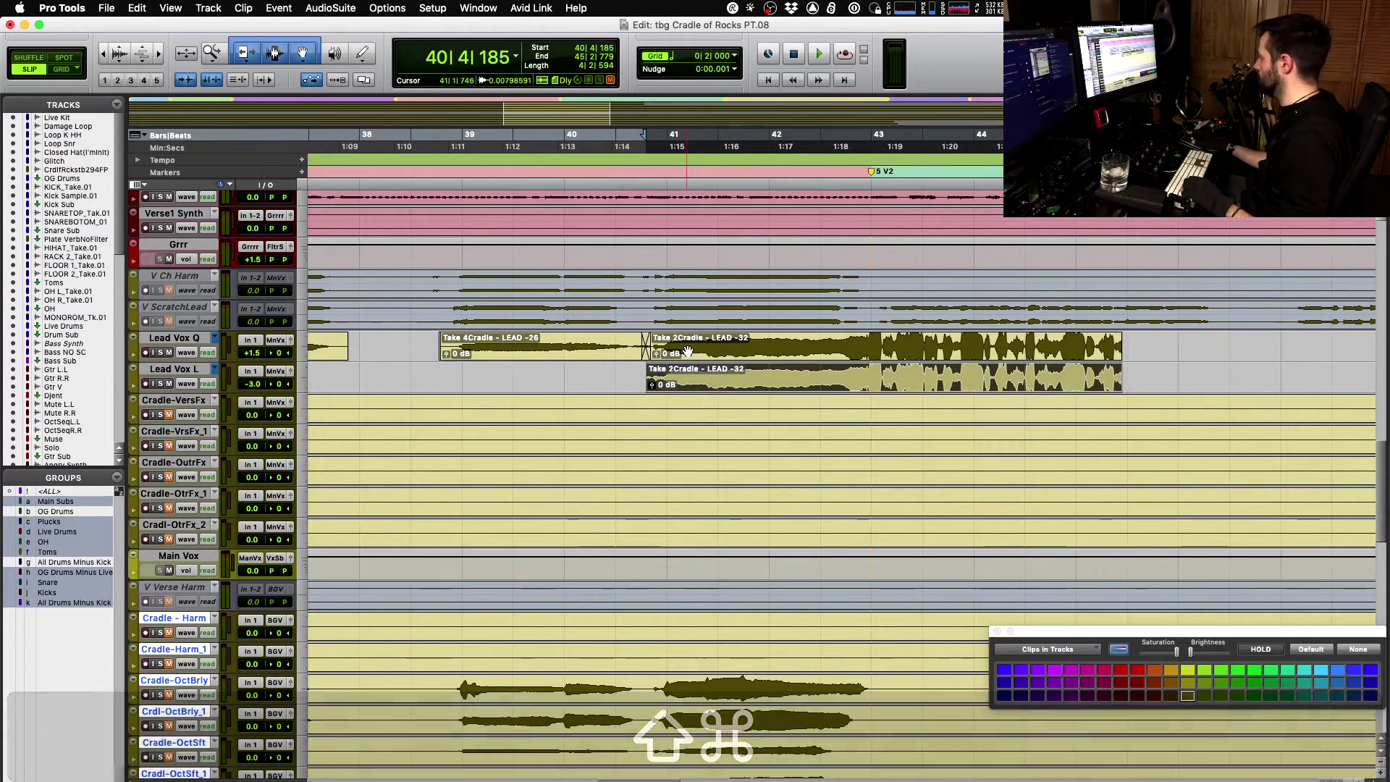
# - Delete the Take 2 closing-note clip from Lead Vox Q and move the Take 4 fade-out to about 40|4|178
pyautogui.press('p')
pyautogui.press('BackSpace')
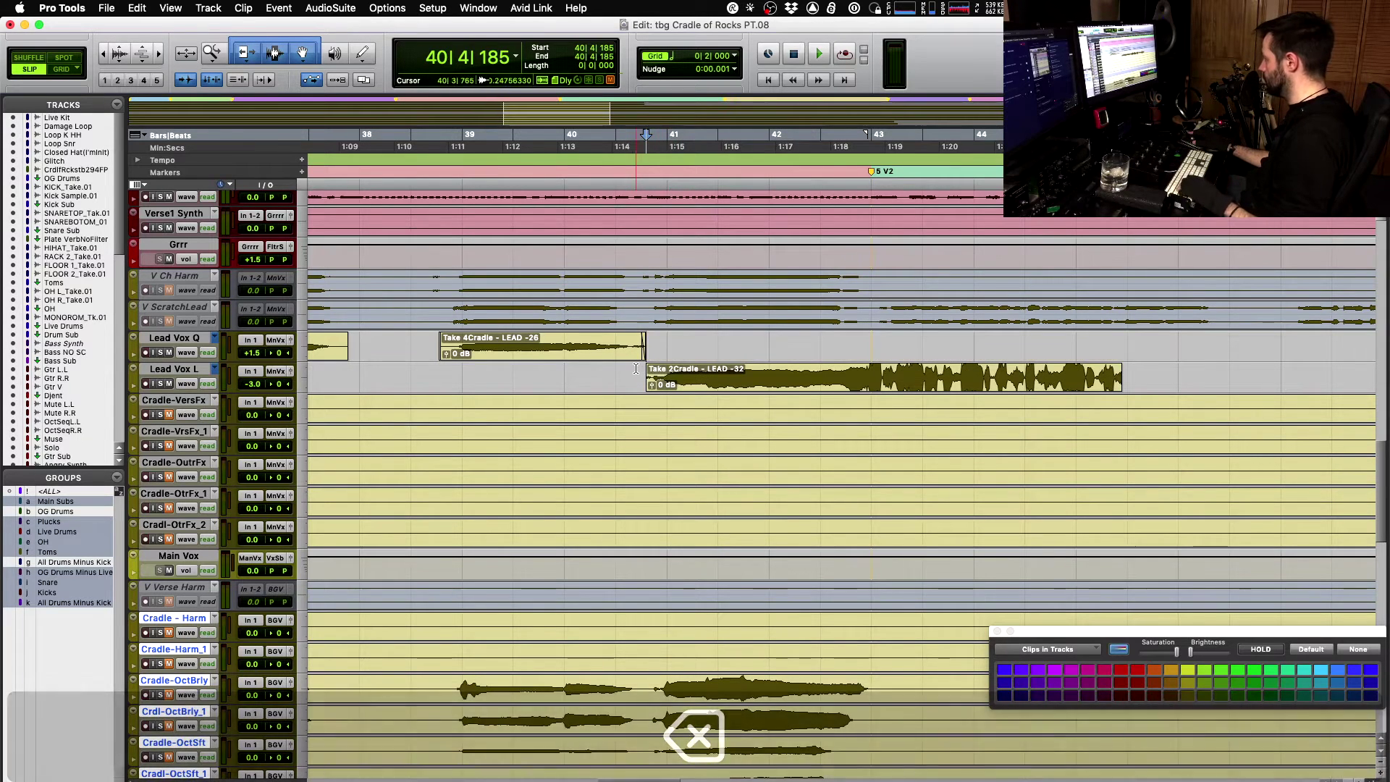
pyautogui.press('Tab')
pyautogui.press('t')
pyautogui.press('t')
pyautogui.press('t')
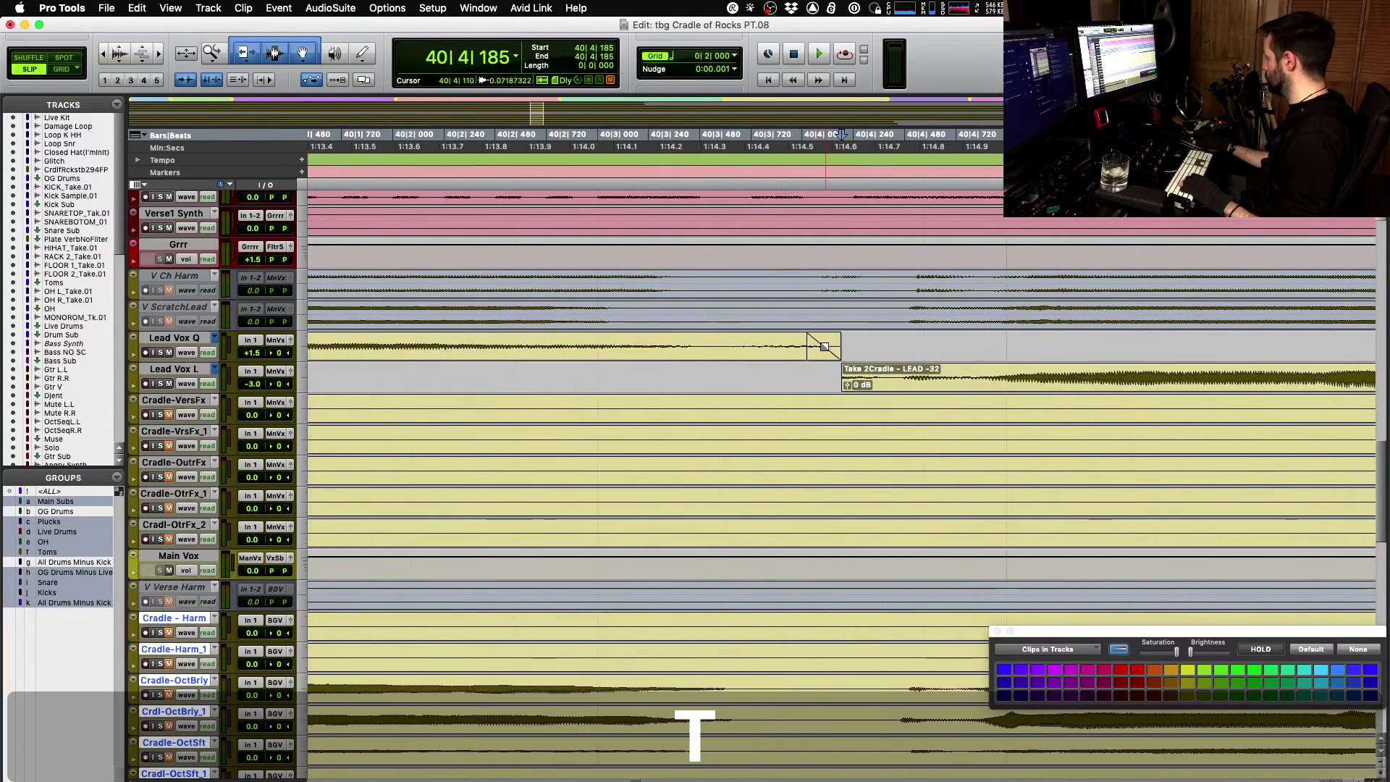
pyautogui.moveTo(852, 360); pyautogui.dragTo(849, 359)
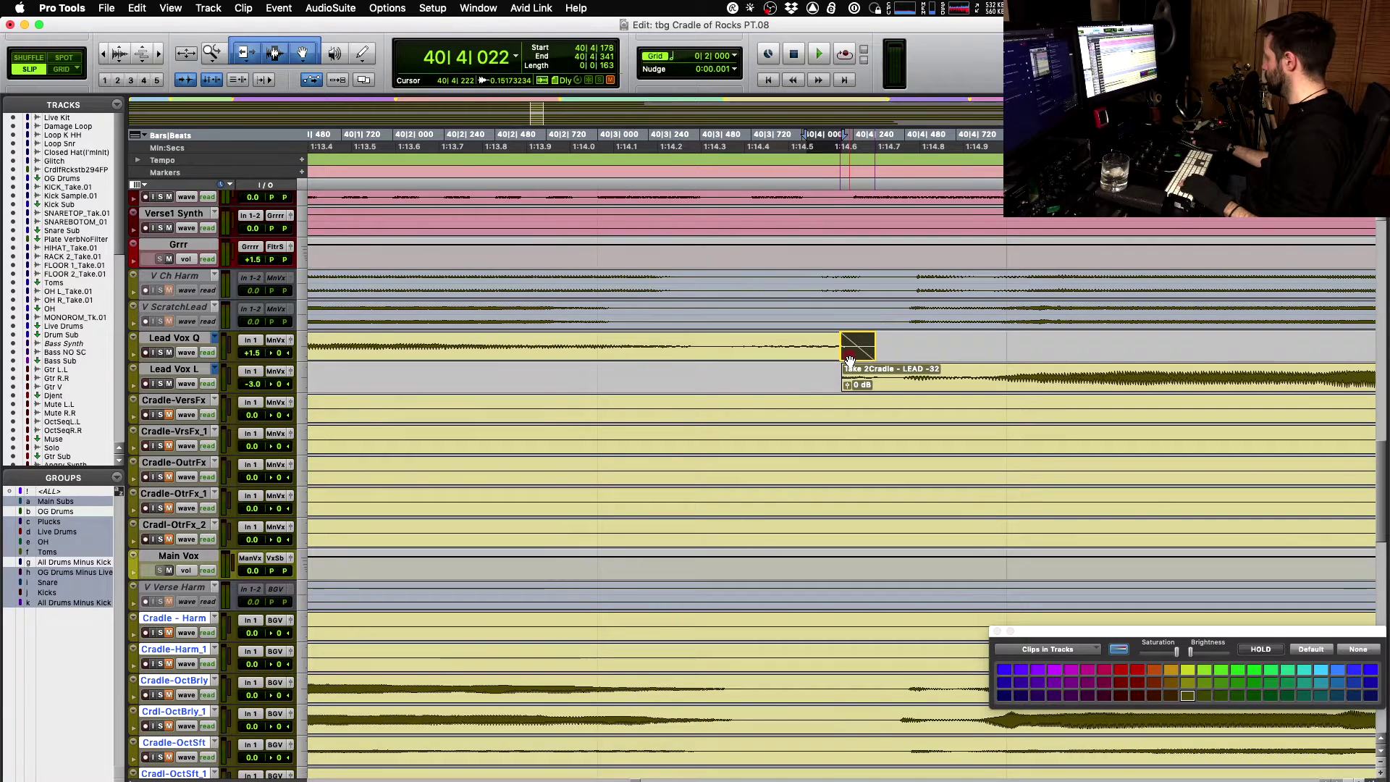
# - Align the start of the Take 4 fade-out on Lead Vox Q precisely with the Lead Vox L clip start at 40|4|185
pyautogui.press('t')
pyautogui.press('t')
pyautogui.press('t')
pyautogui.press('t')
pyautogui.press('t')
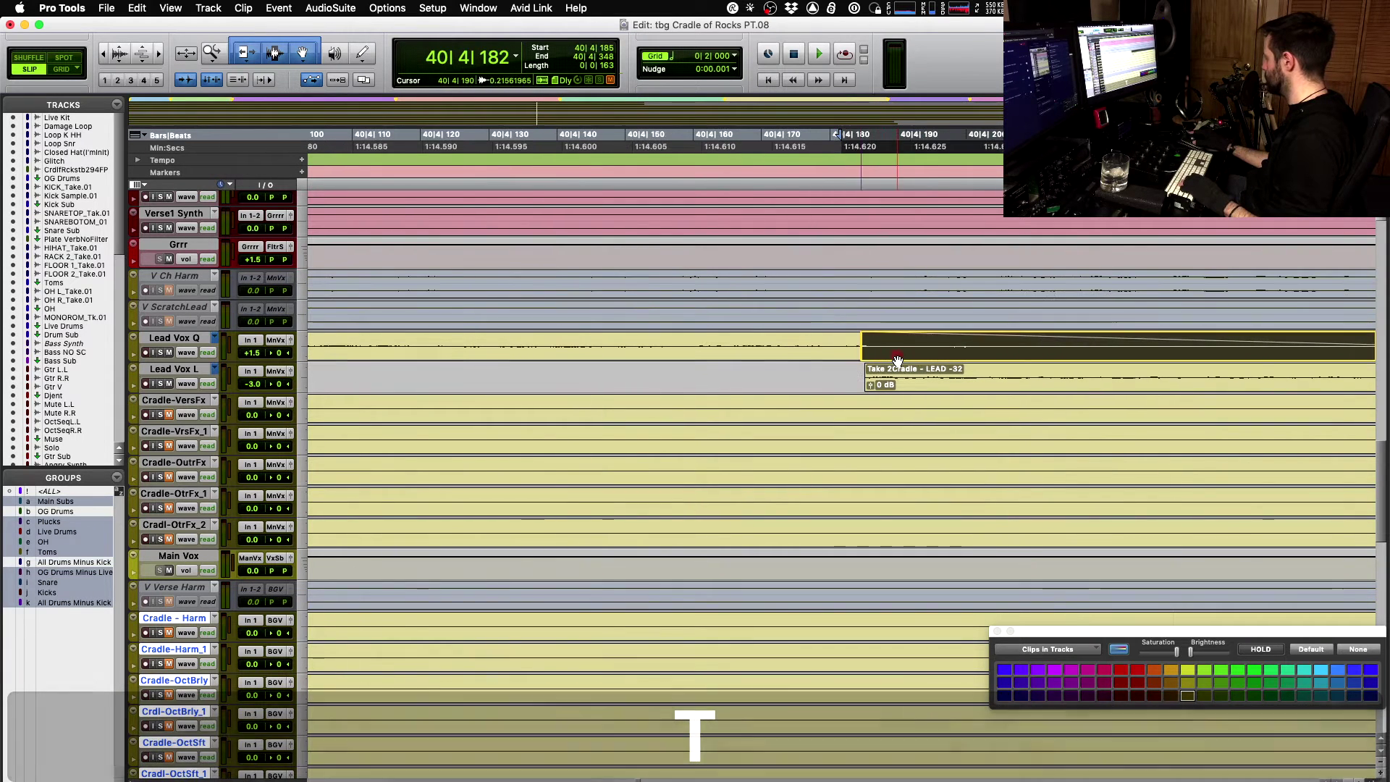
pyautogui.moveTo(879, 360); pyautogui.dragTo(902, 360)
pyautogui.press('t')
pyautogui.press('t')
pyautogui.press('t')
pyautogui.press('t')
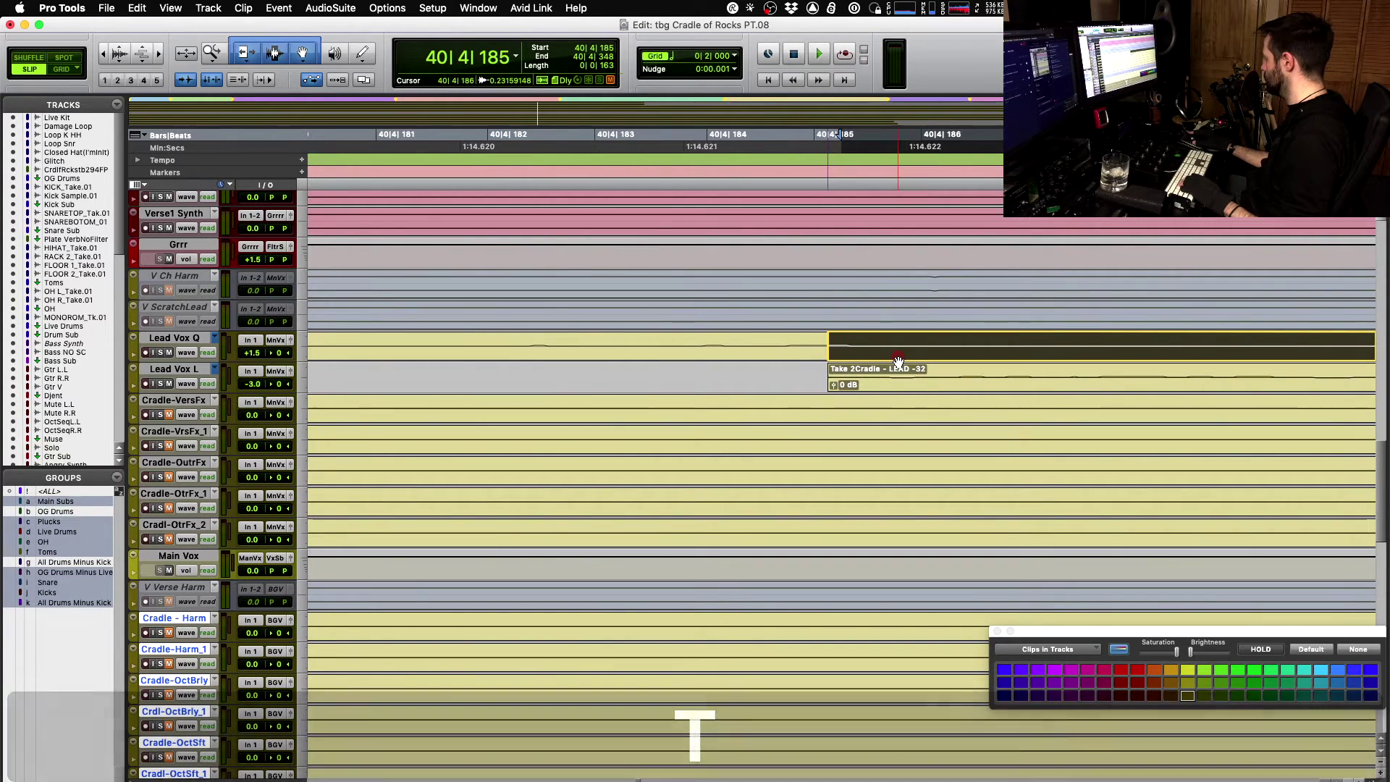
# - Fade in the Take 2 clip on Lead Vox L from its start to the end of the Lead Vox Q fade-out at 40|4|348
pyautogui.press('r')
pyautogui.press('r')
pyautogui.press('r')
pyautogui.press('r')
pyautogui.press('r')
pyautogui.press('r')
pyautogui.press('r')
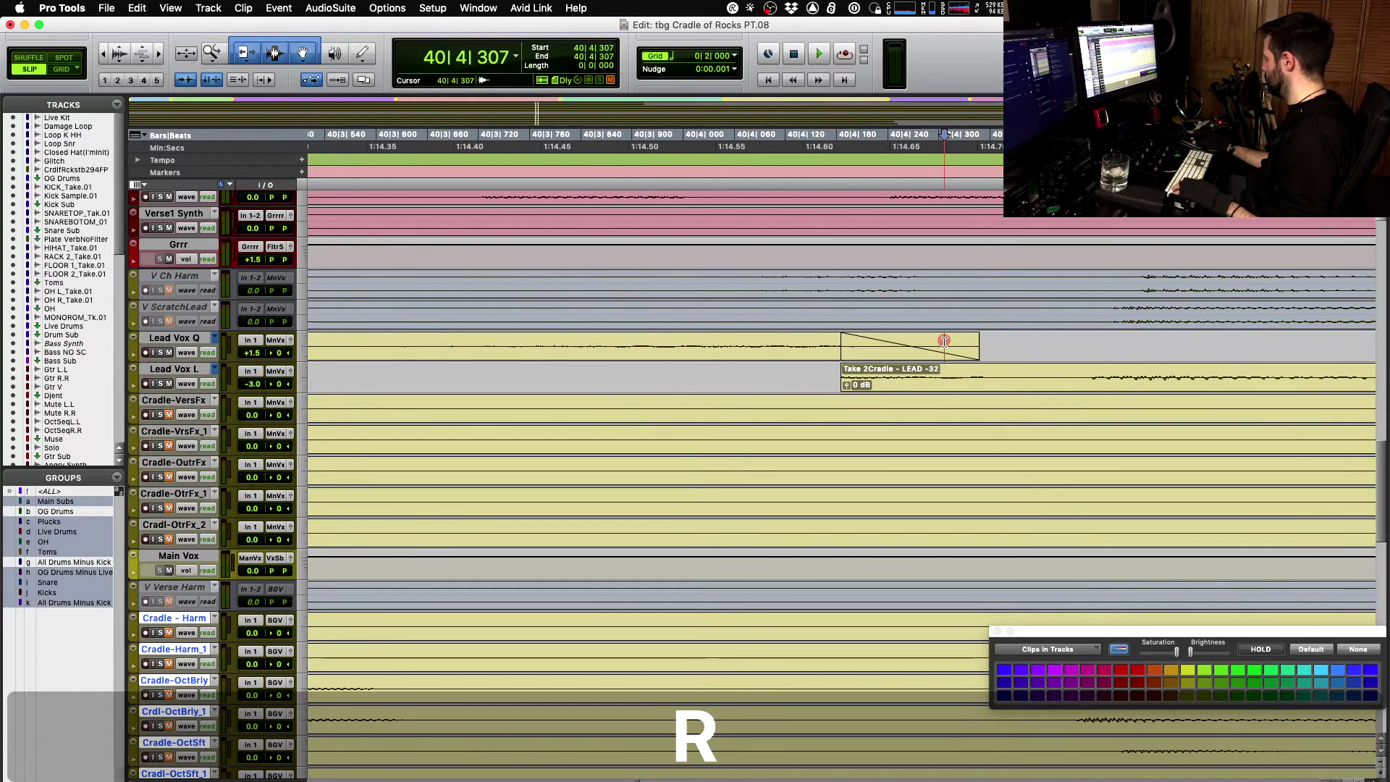
pyautogui.press('Tab')
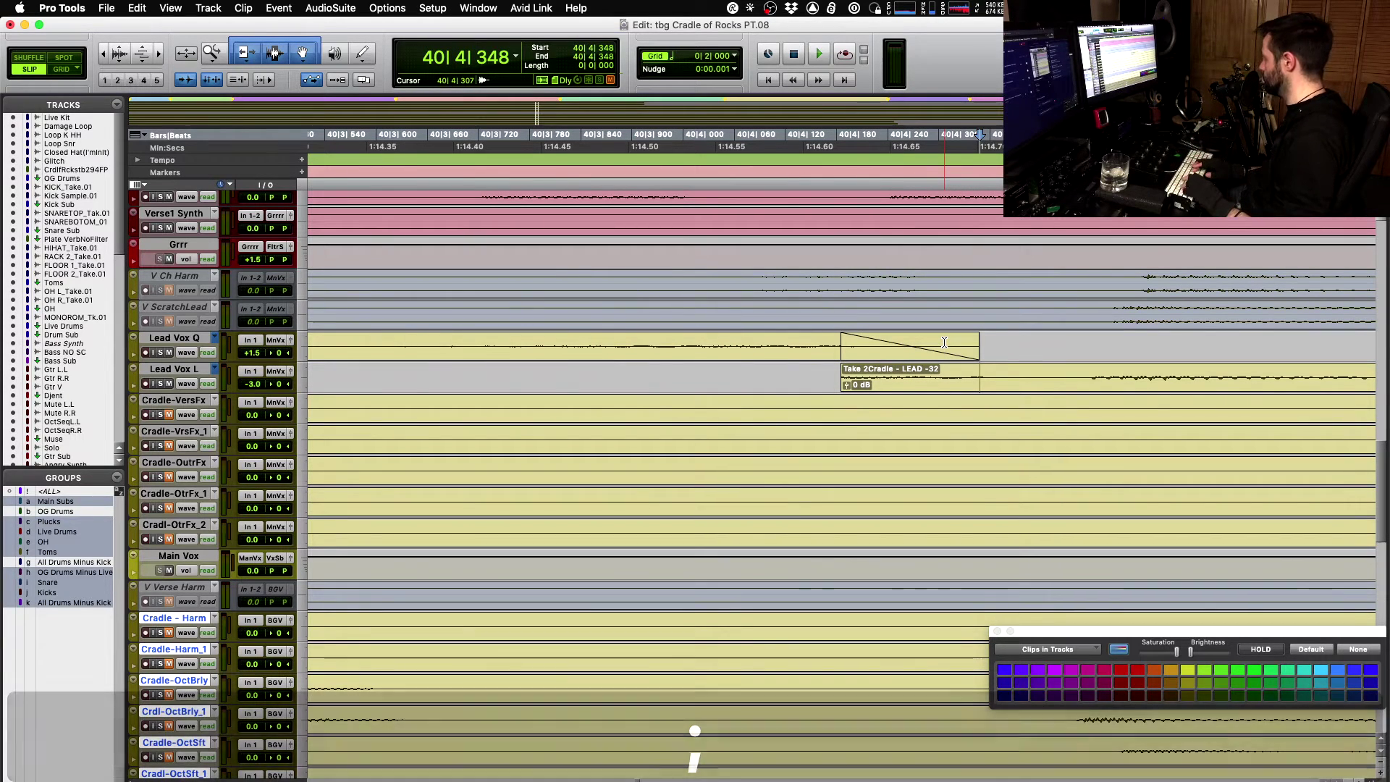
pyautogui.press('d')
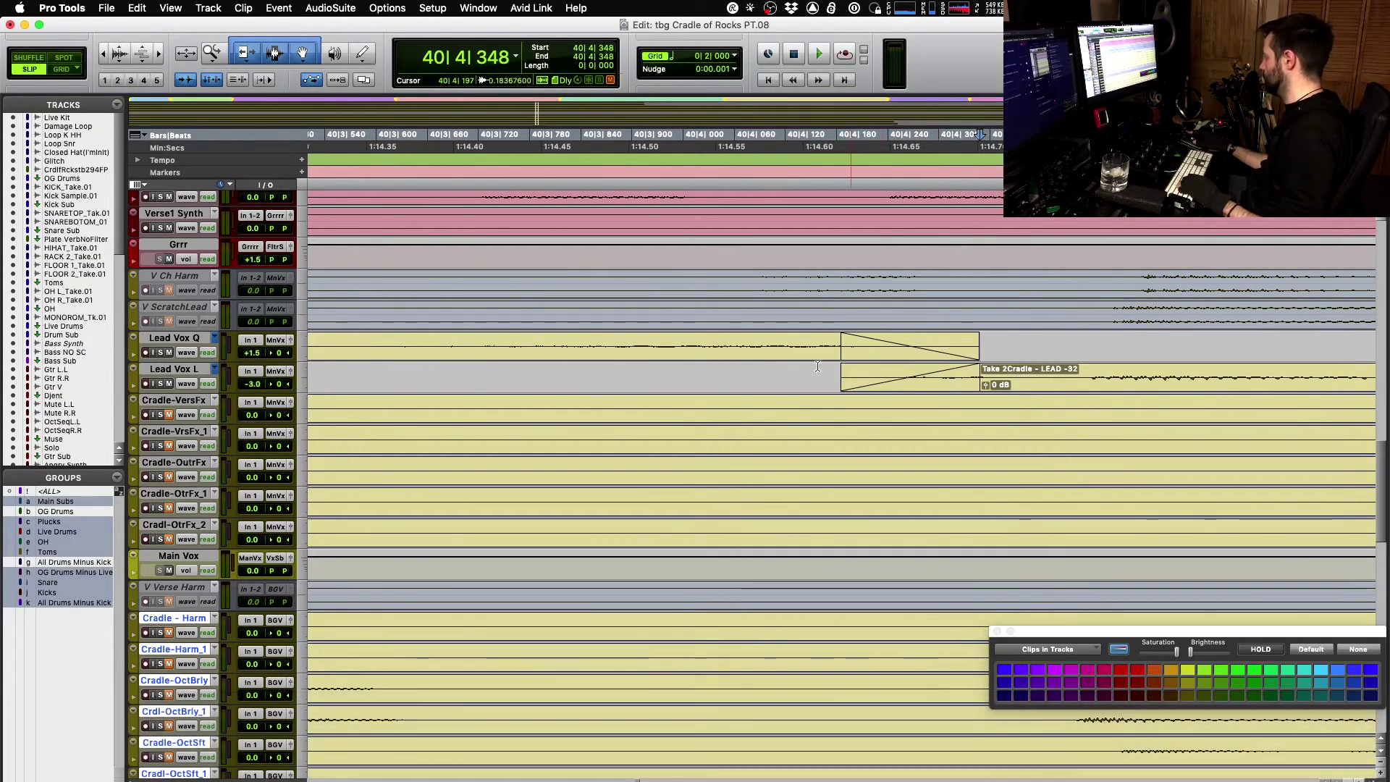
# - Play the handoff between the two lead tracks from 40|4|115 and extend the Lead Vox L clip's end to about 46|2|851
pyautogui.press('space')
pyautogui.press('r')
pyautogui.press('r')
pyautogui.press('r')
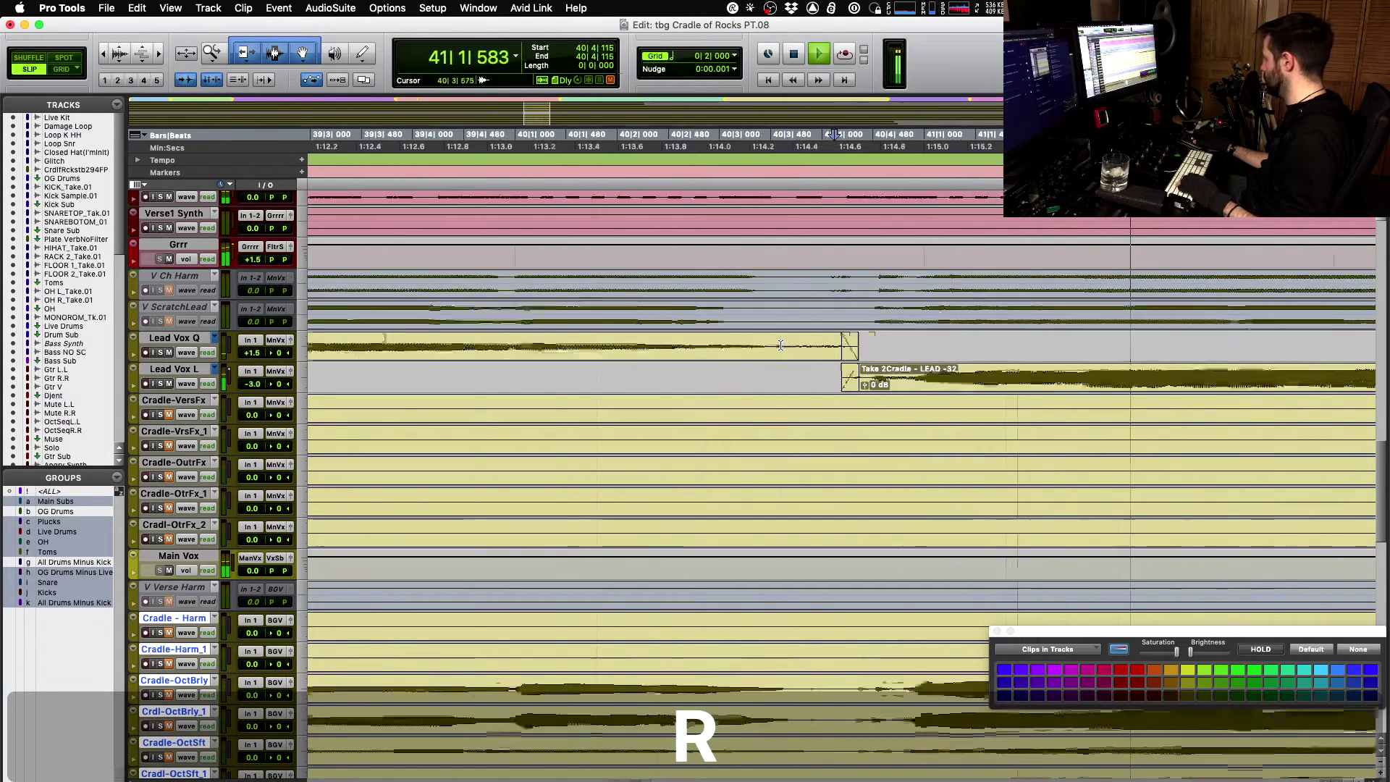
pyautogui.press('r')
pyautogui.press('shift')
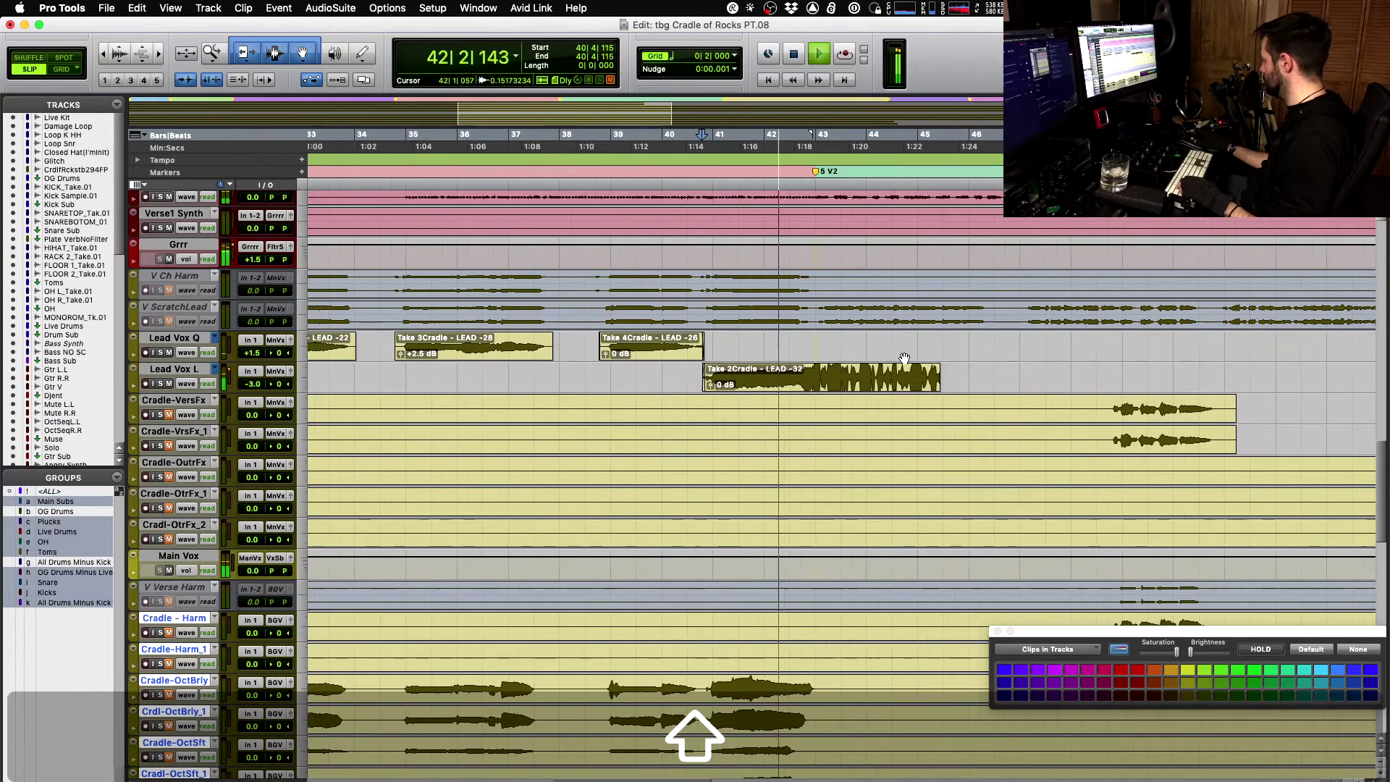
pyautogui.moveTo(940, 373); pyautogui.dragTo(991, 372)
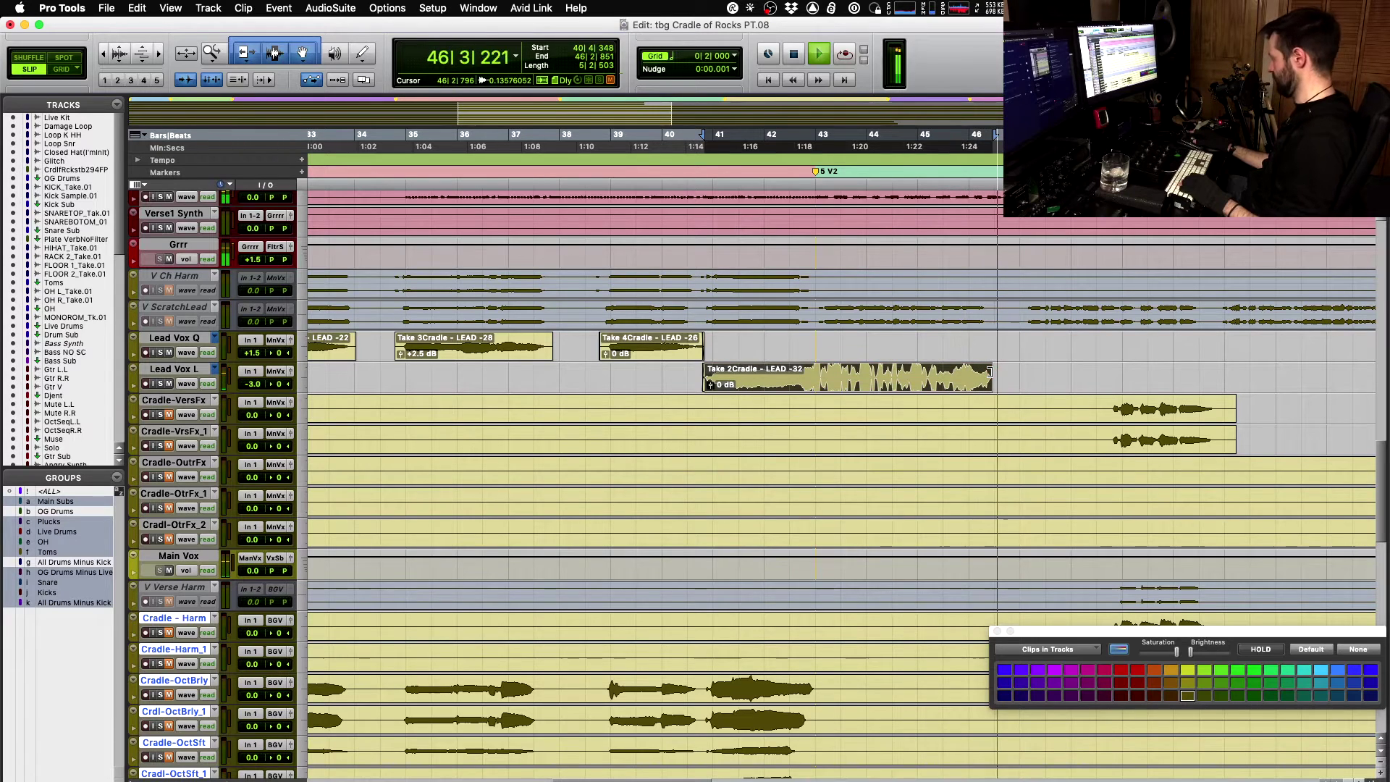
pyautogui.press('space')
# - Audition the start of the verse phrase on Lead Vox L from 42|3|623 and from 43|1|414
pyautogui.click(802, 377)
pyautogui.press('t')
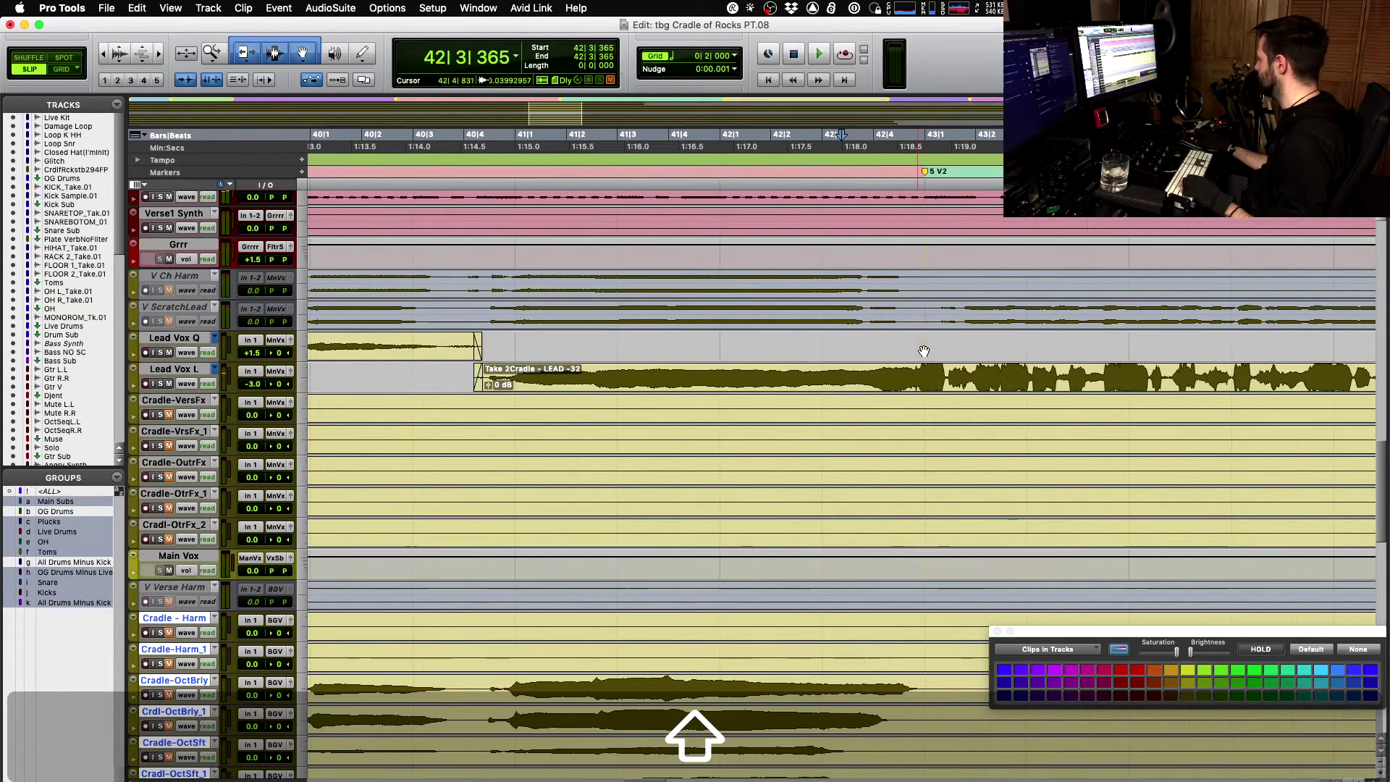
pyautogui.hscroll(3, 924, 351)
pyautogui.click(717, 369)
pyautogui.press('space')
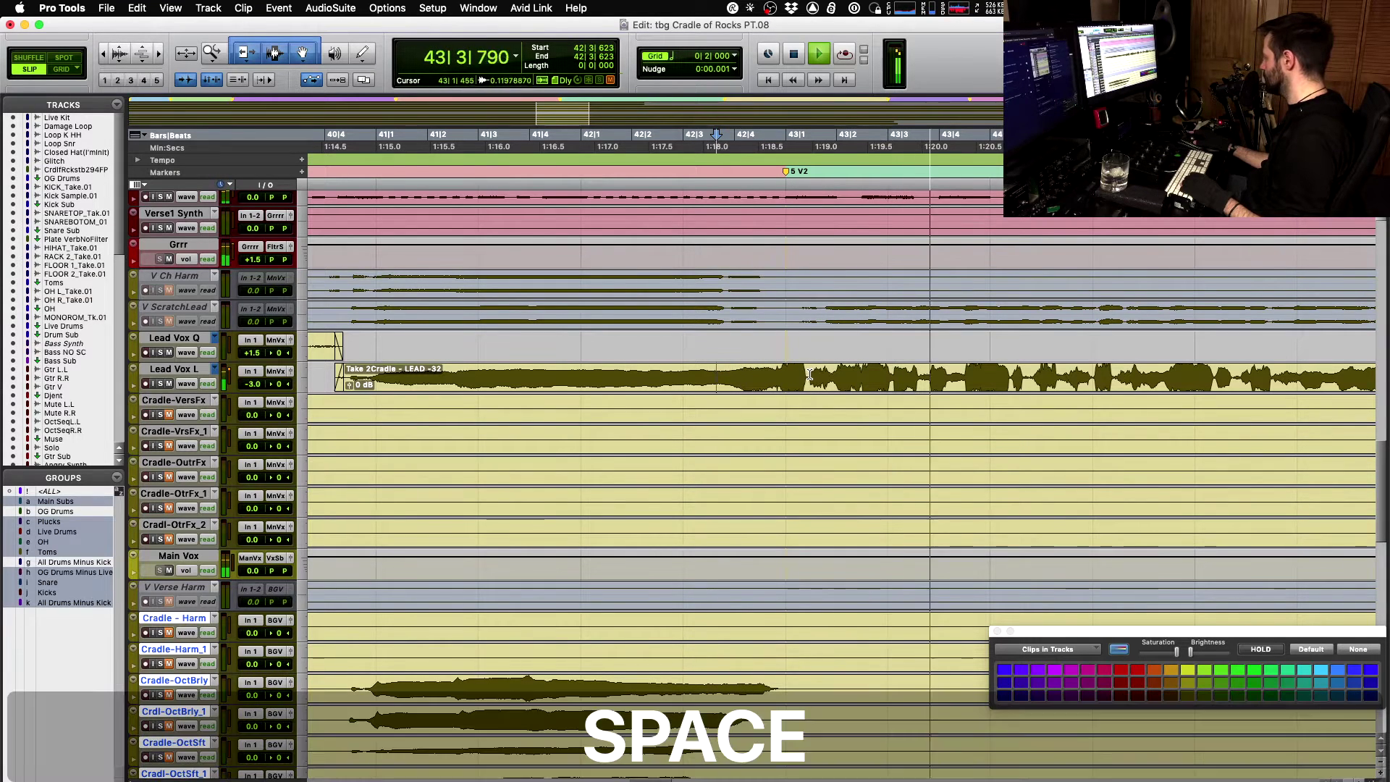
pyautogui.press('space')
pyautogui.click(810, 375)
pyautogui.press('space')
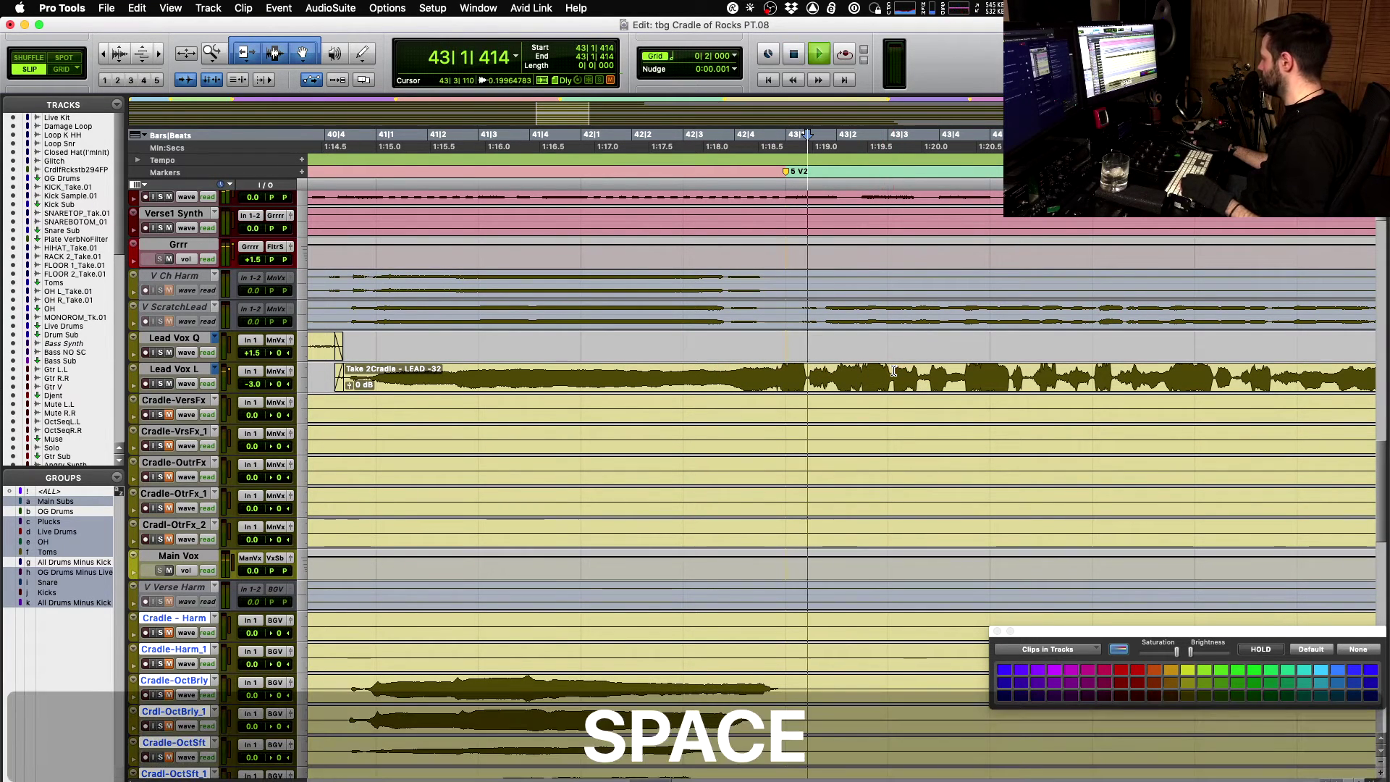
pyautogui.press('space')
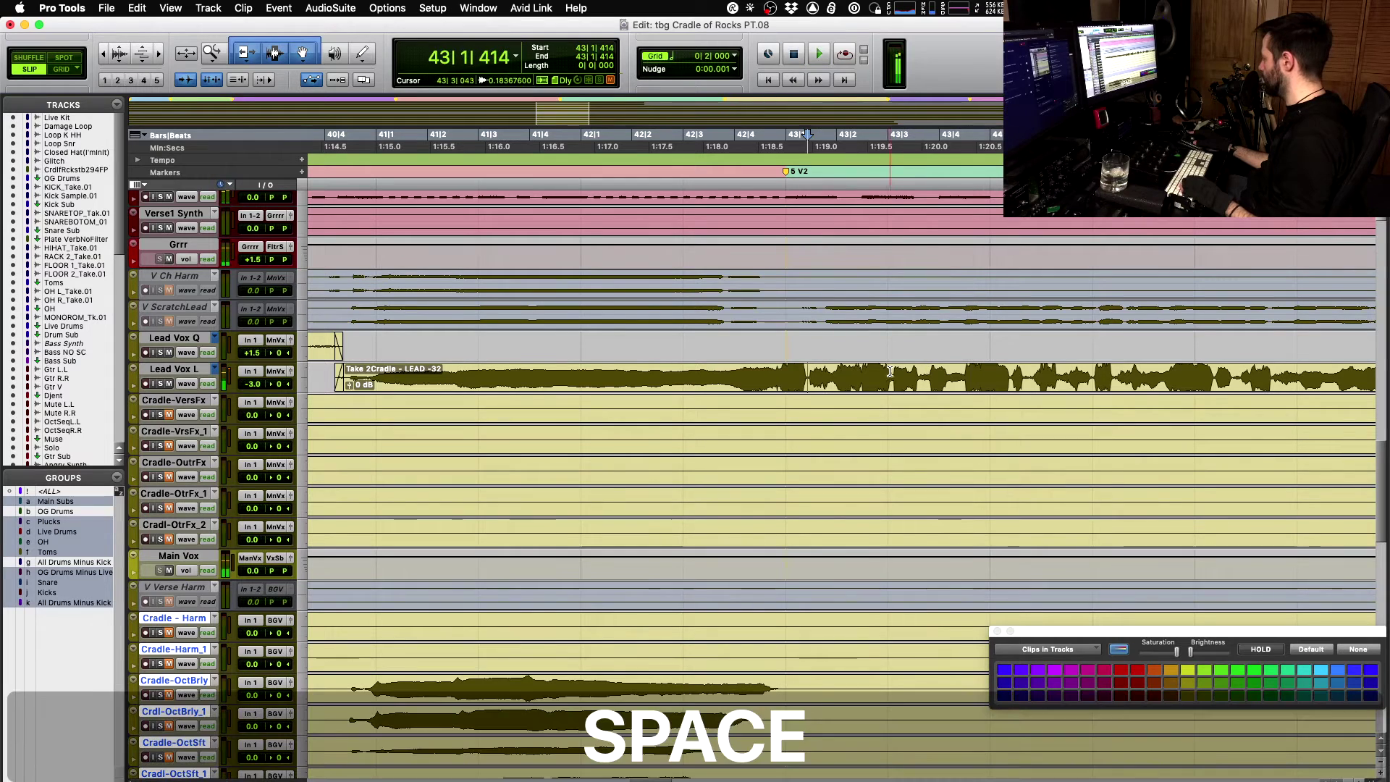
# - Try Take 1 on Lead Vox L from 43|1|414 to 43|3|097, audition it and undo the swap
pyautogui.keyDown('shift'); pyautogui.click(891, 371); pyautogui.keyUp('shift')
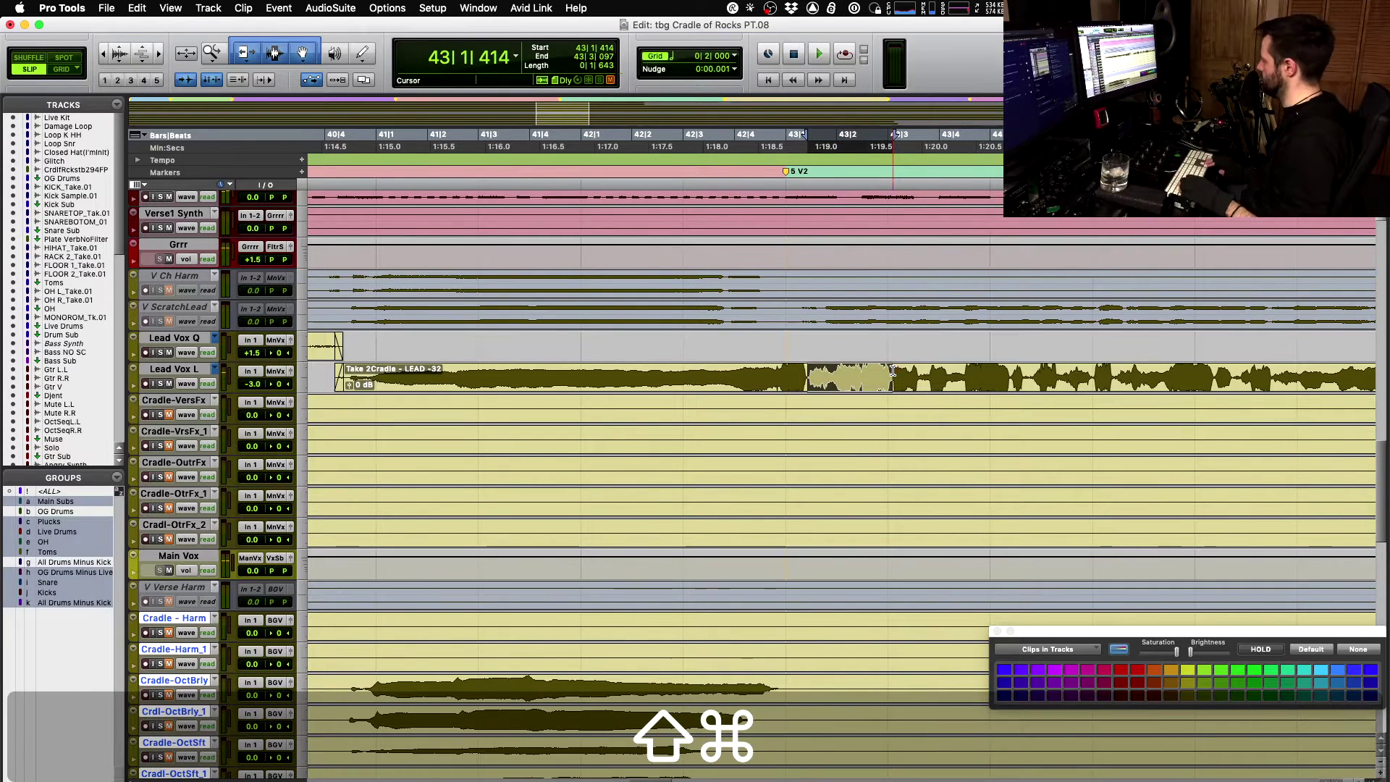
pyautogui.press('shift+super+Up')
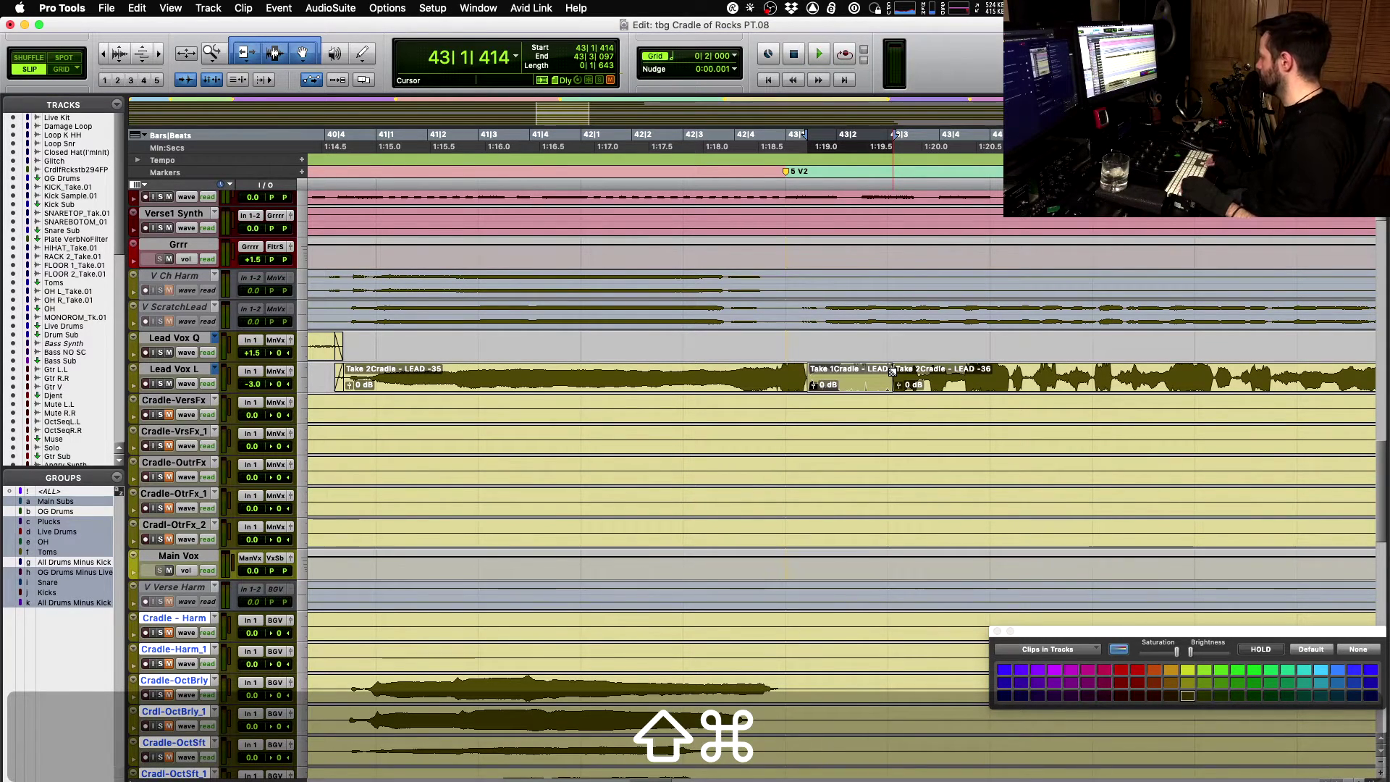
pyautogui.press('space')
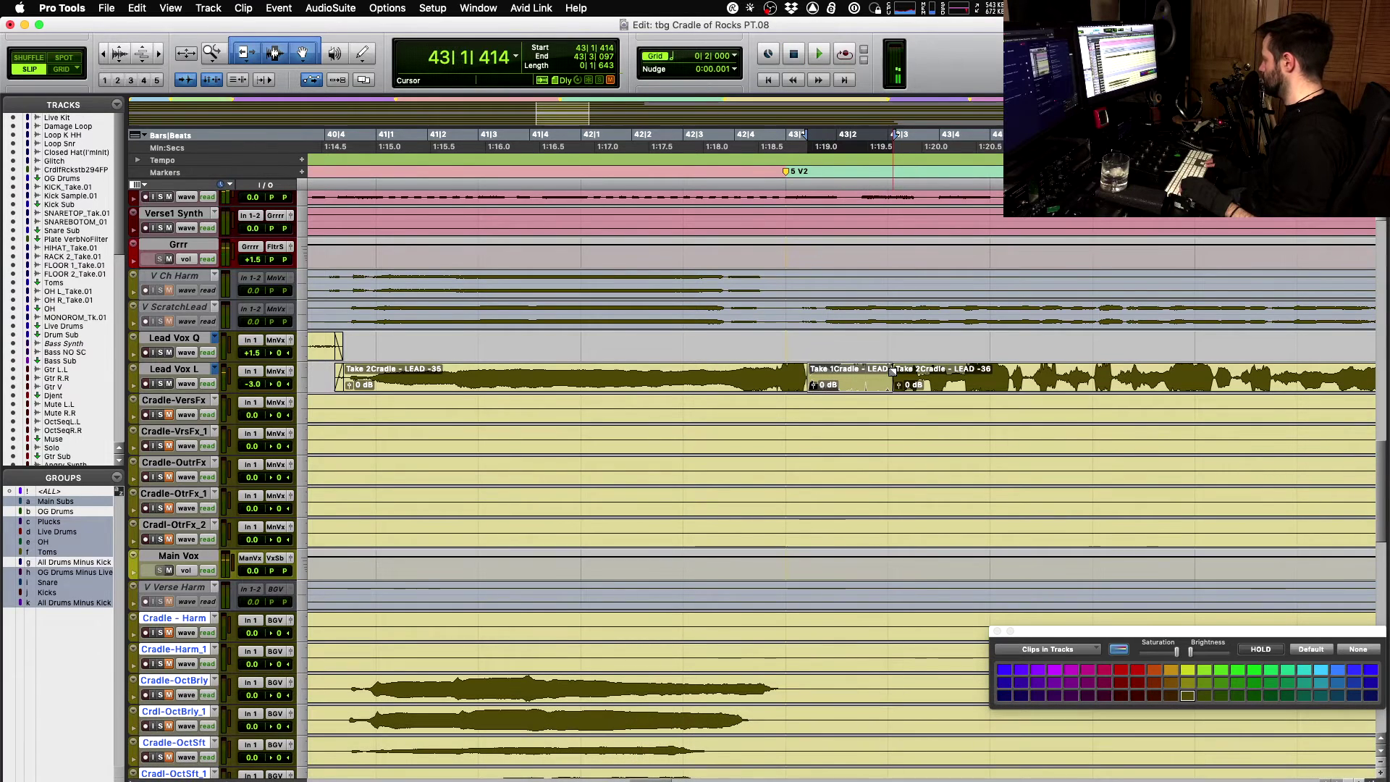
pyautogui.press('space')
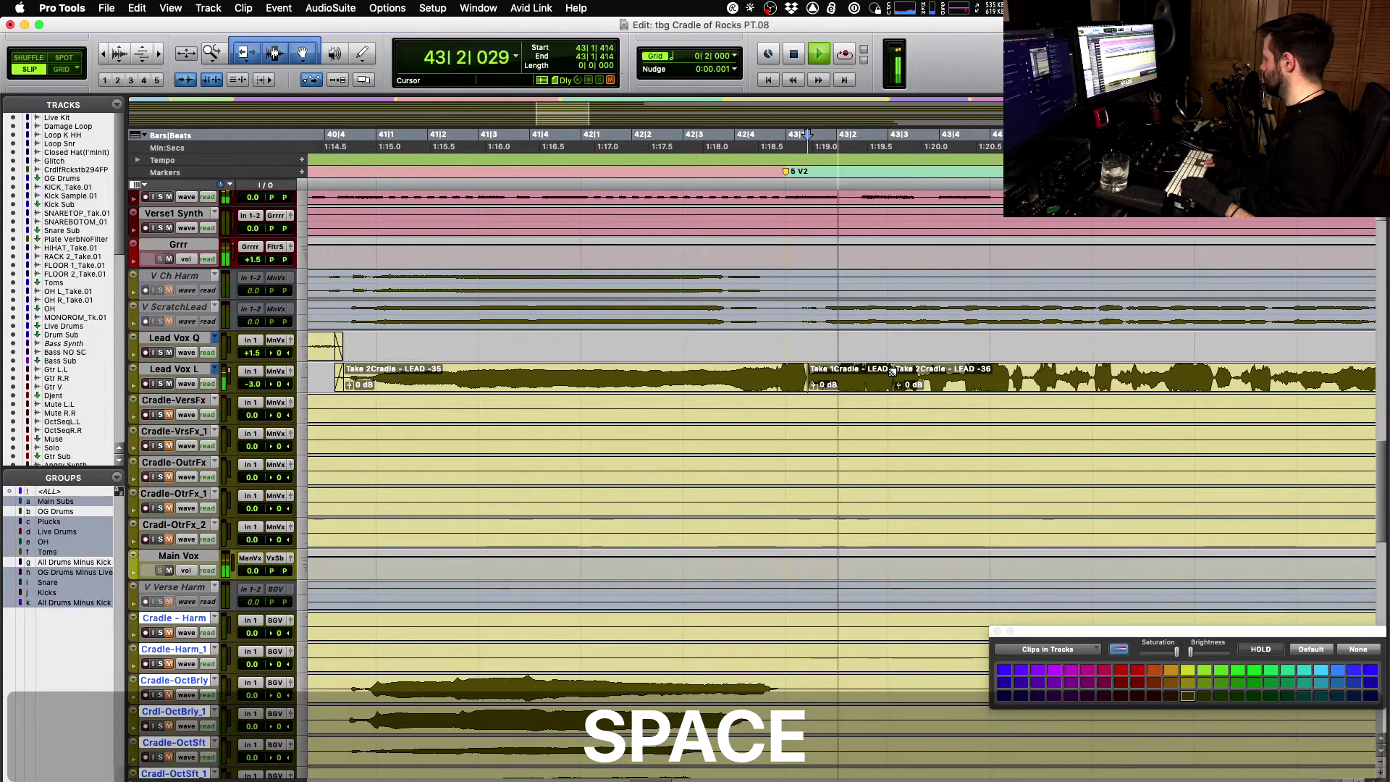
pyautogui.press('space')
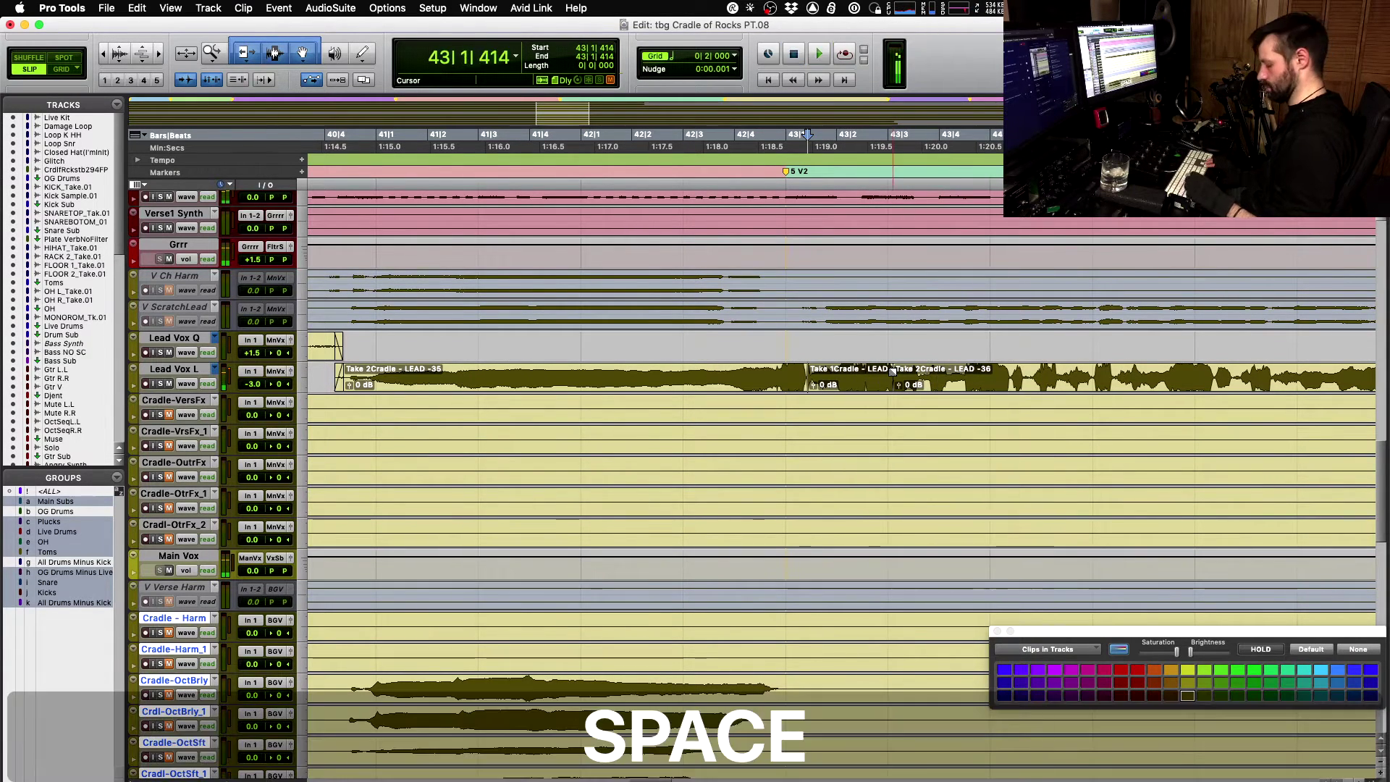
pyautogui.press('super+z')
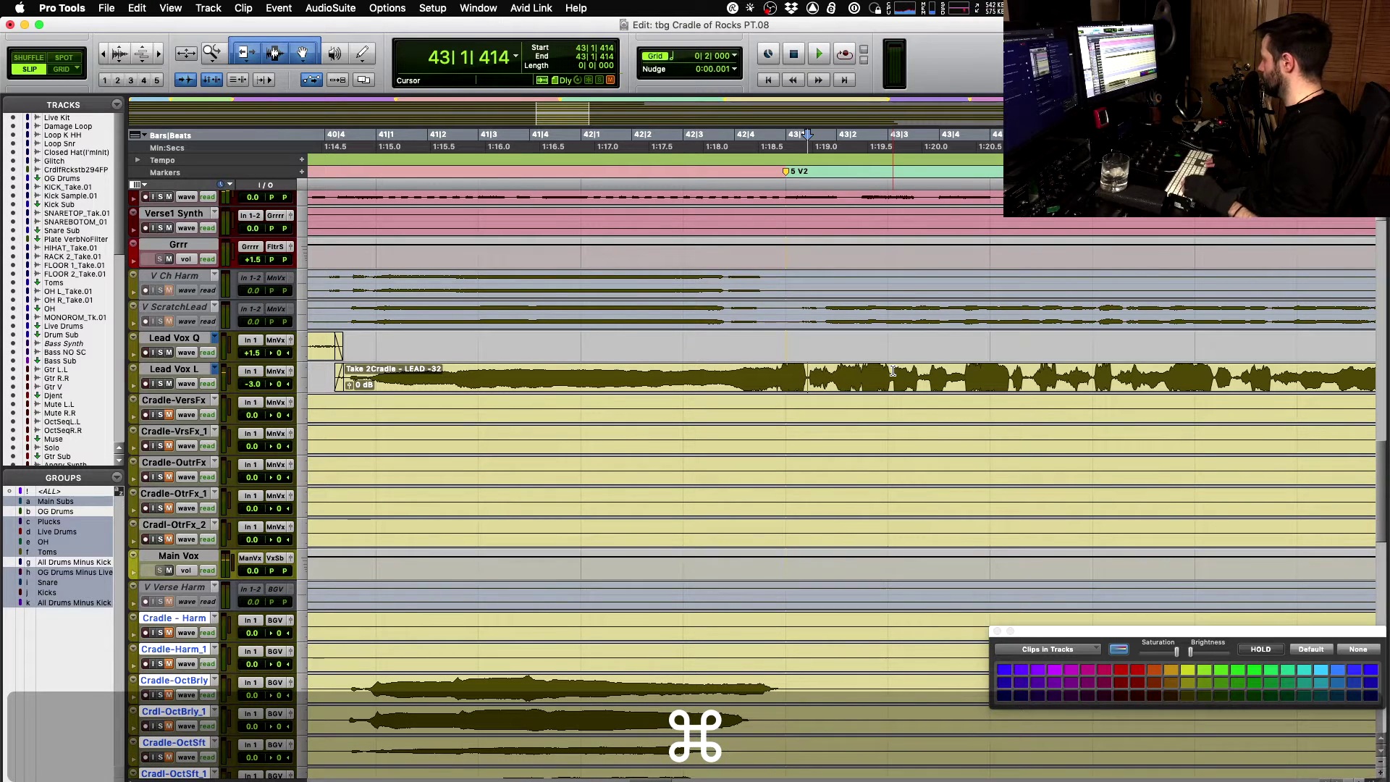
# - Try Takes 3, 4 and 5 in the Lead Vox L passage from 43|1|414 to 43|3|097, auditioning the alternatives
pyautogui.keyDown('shift'); pyautogui.click(893, 369); pyautogui.keyUp('shift')
pyautogui.press('super+shift+Down')
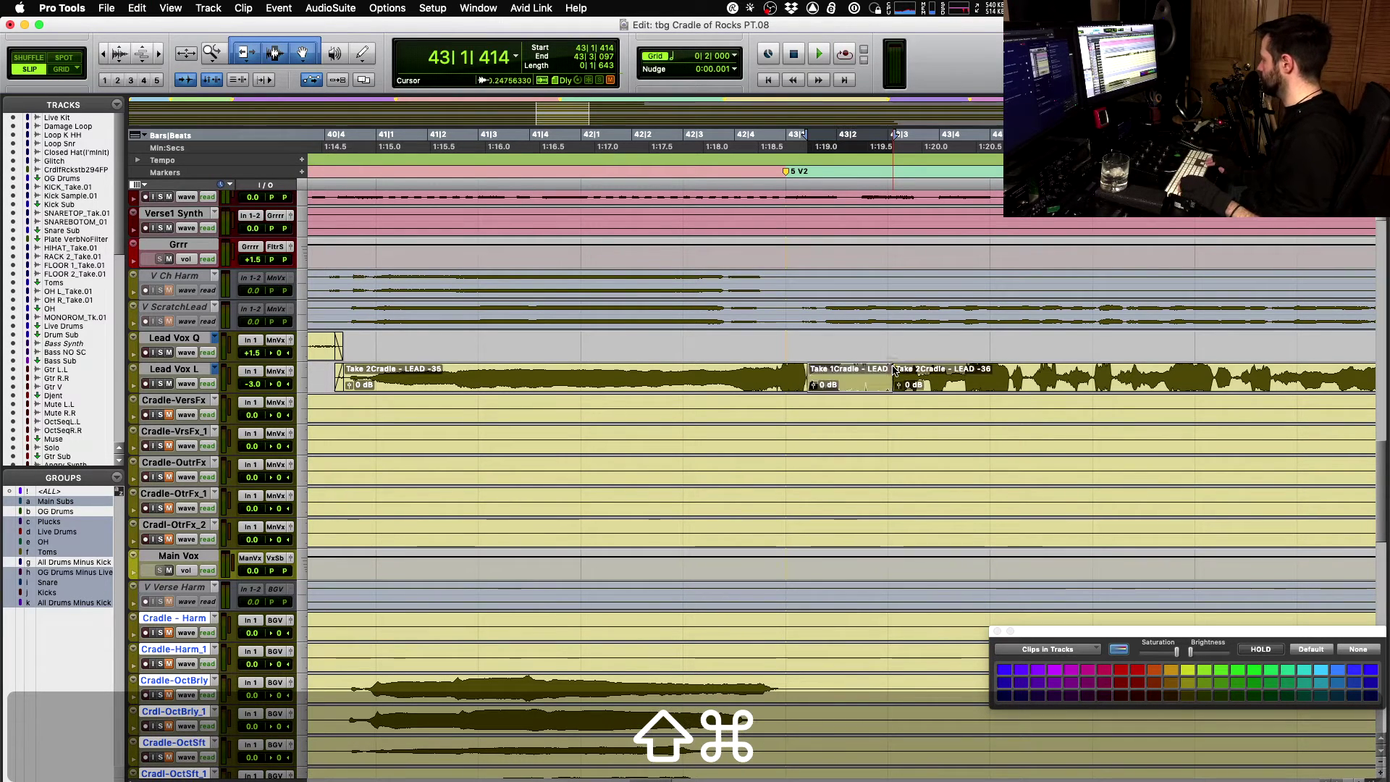
pyautogui.press('super+shift+Down')
pyautogui.press('space')
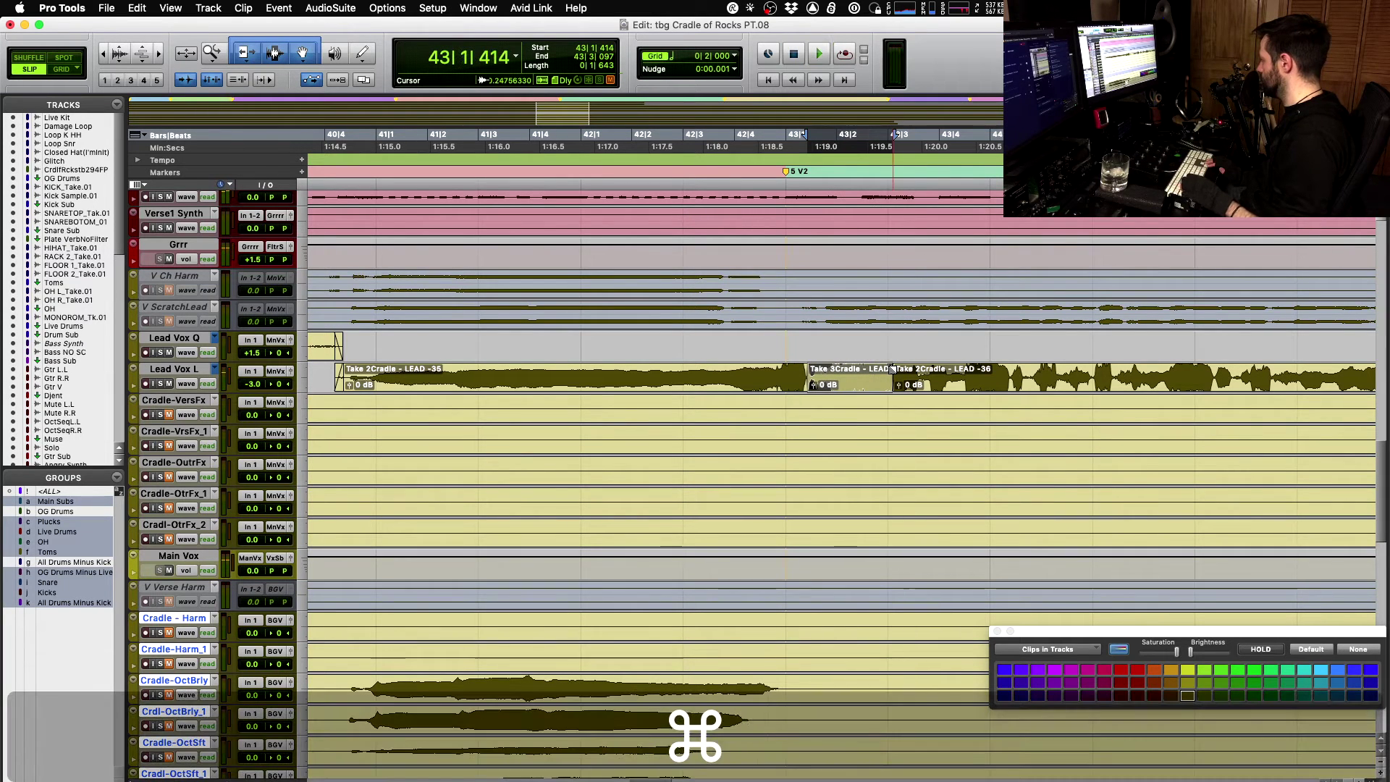
pyautogui.press('super+shift+Down')
pyautogui.press('space')
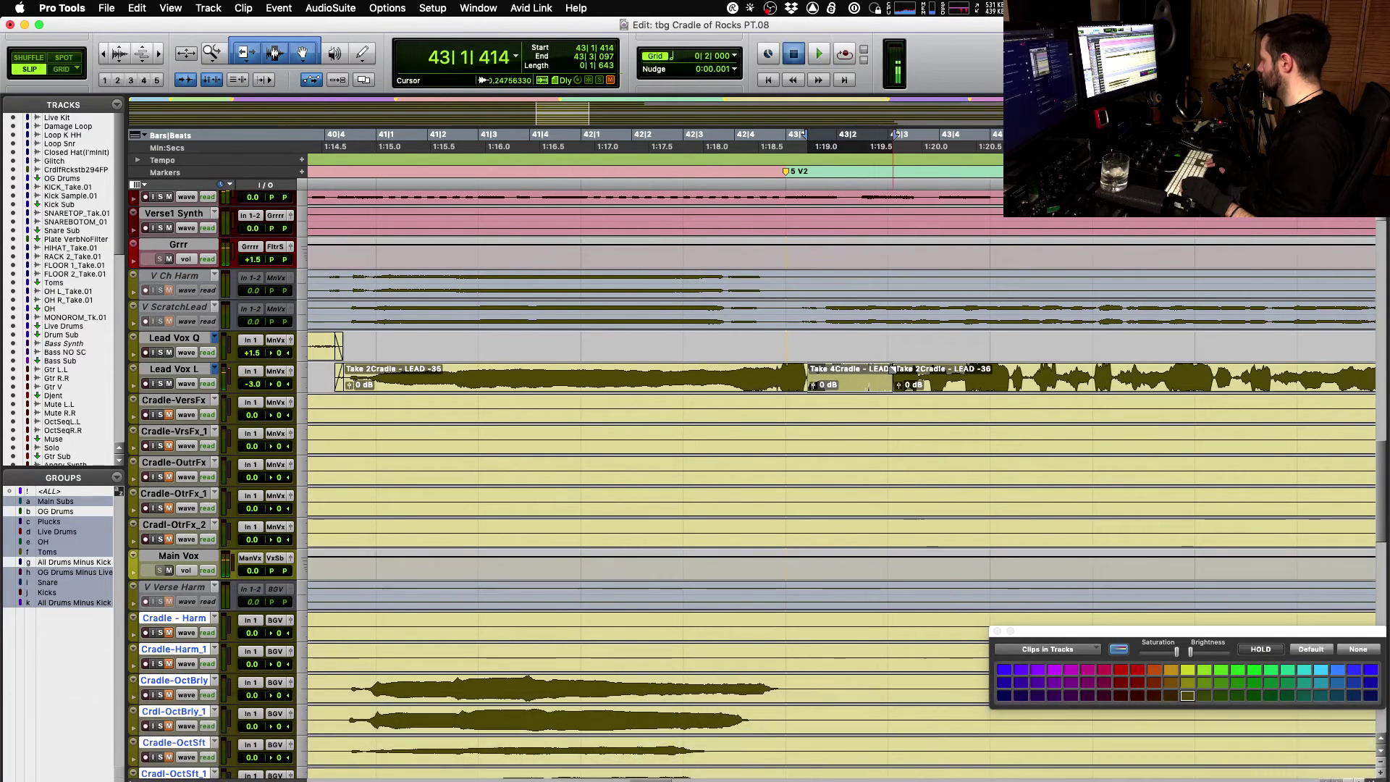
pyautogui.press('super+shift+Down')
pyautogui.press('space')
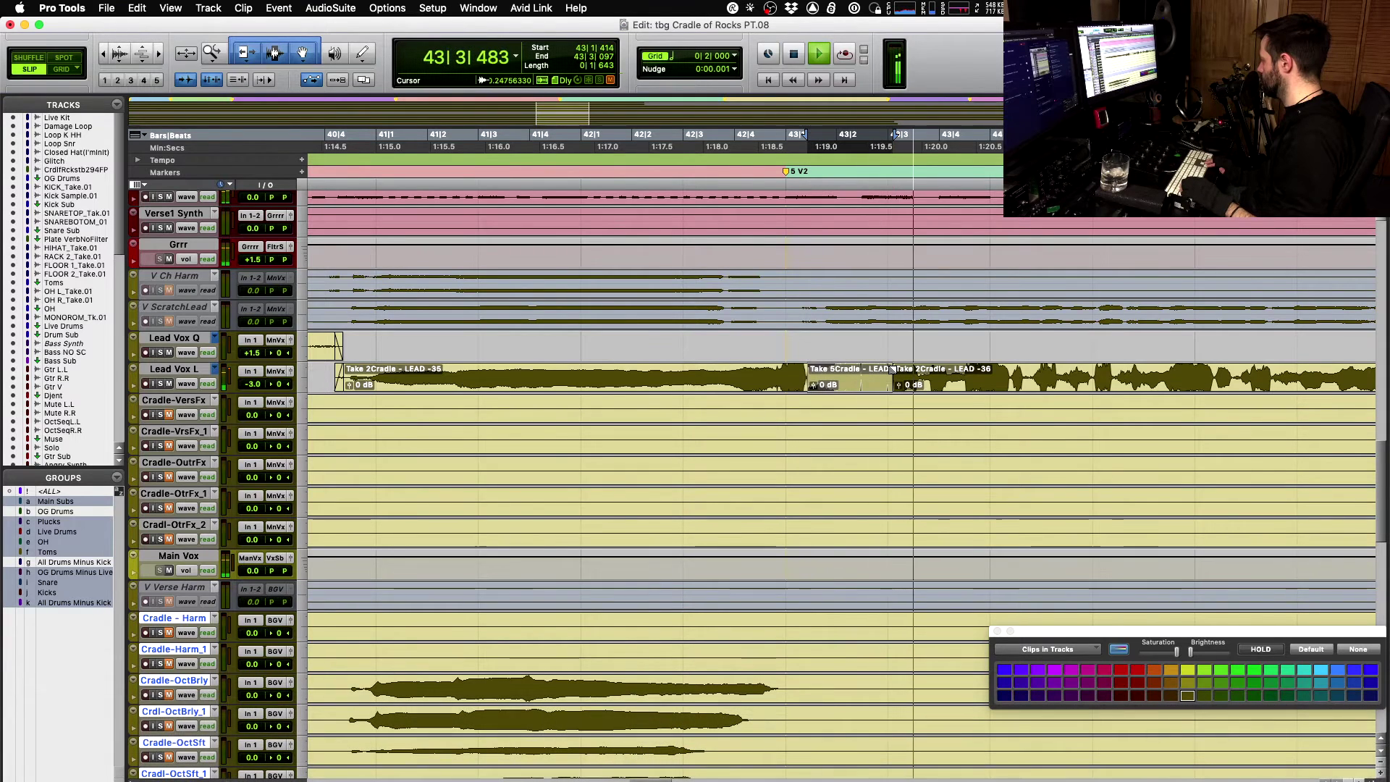
# - Play the Take 5 replacement in context from 42|4|614 and restore the original Take 2 clip
pyautogui.click(767, 370)
pyautogui.press('space')
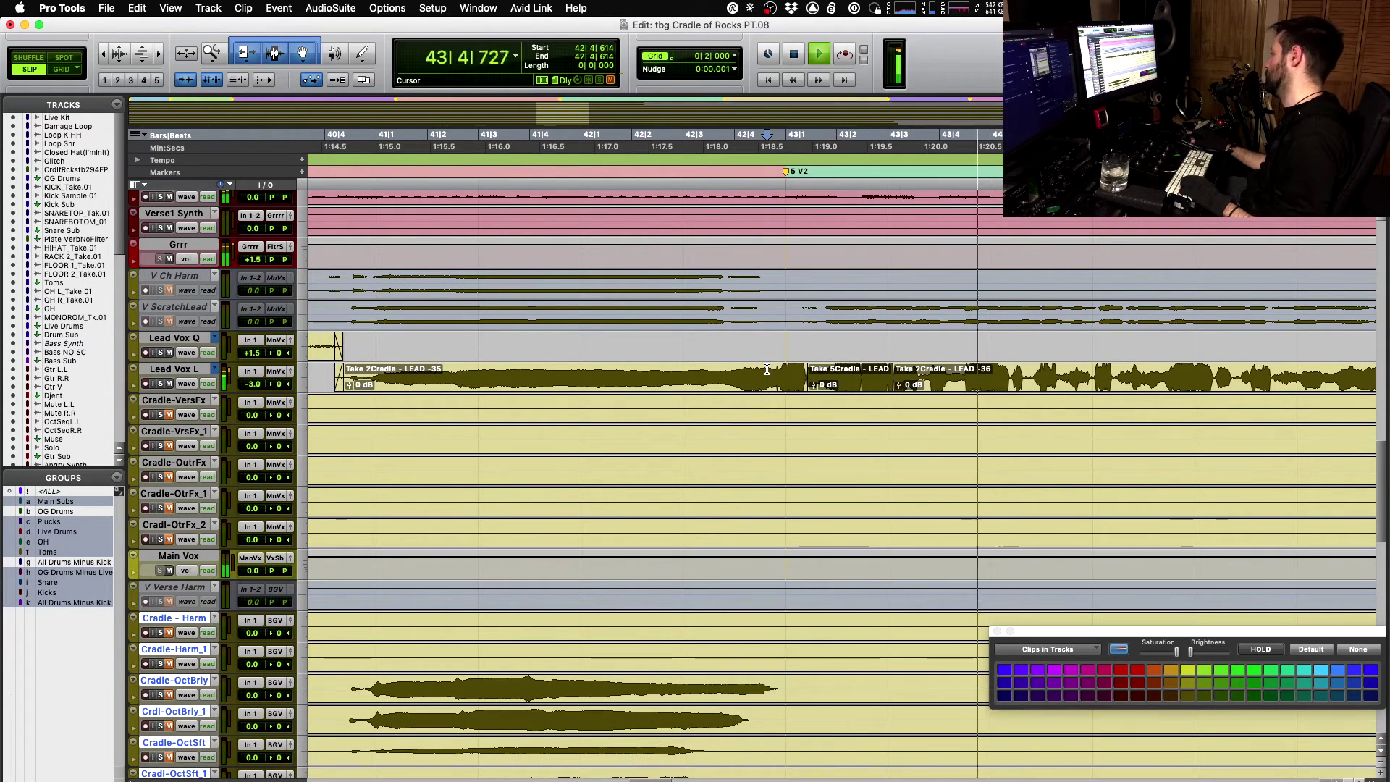
pyautogui.press('space')
pyautogui.press('super+h')
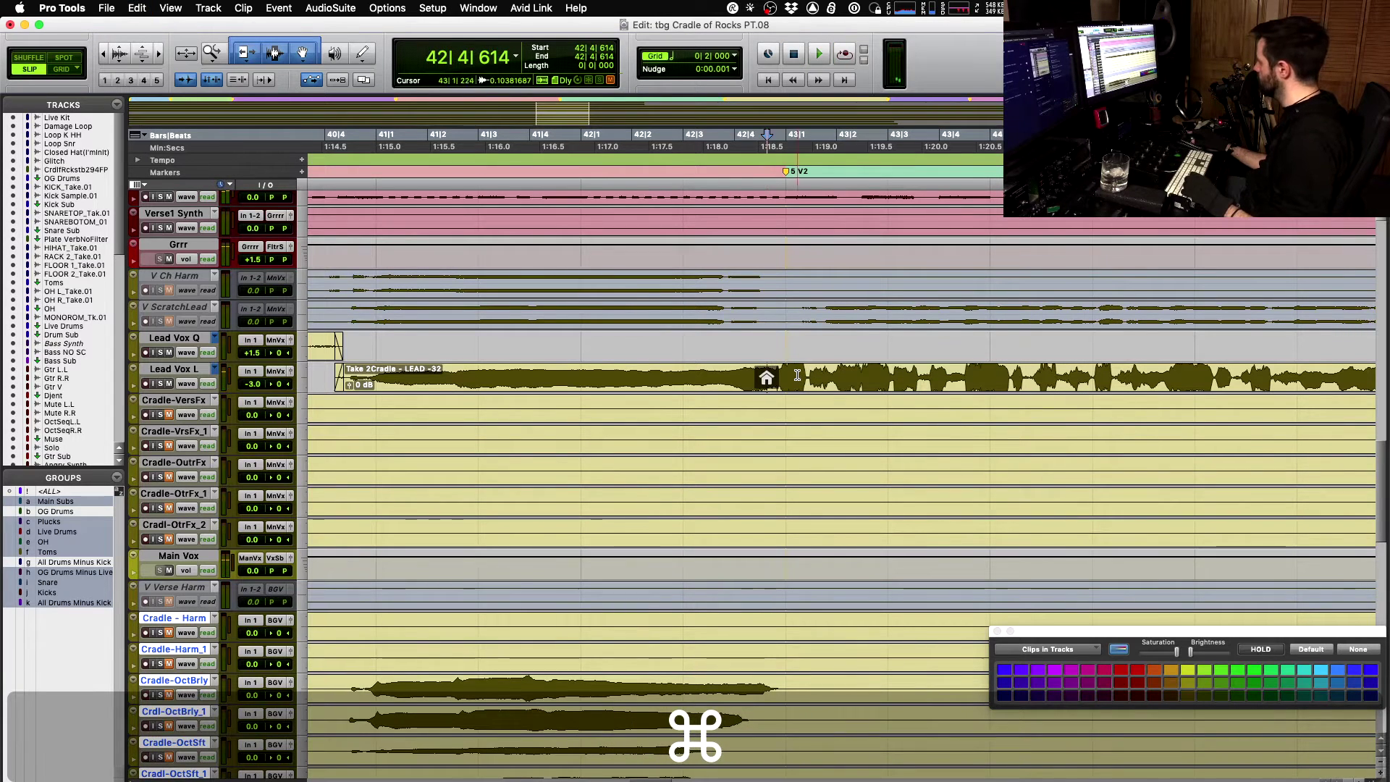
# - Try Take 1 over the longer Lead Vox L passage from 43|1|441 to 43|3|613, audition it and undo the swap
pyautogui.click(809, 370)
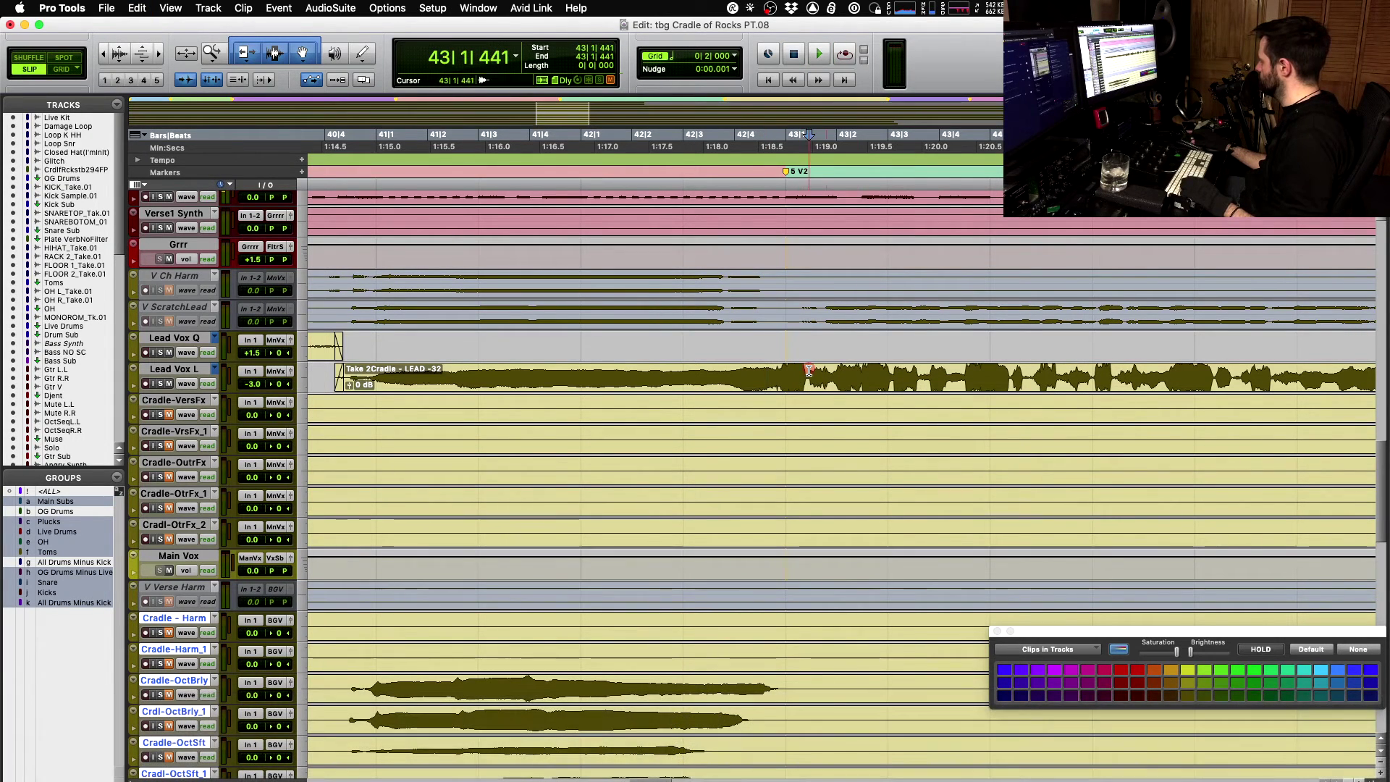
pyautogui.keyDown('shift'); pyautogui.click(894, 374); pyautogui.keyUp('shift')
pyautogui.moveTo(914, 374); pyautogui.dragTo(921, 372)
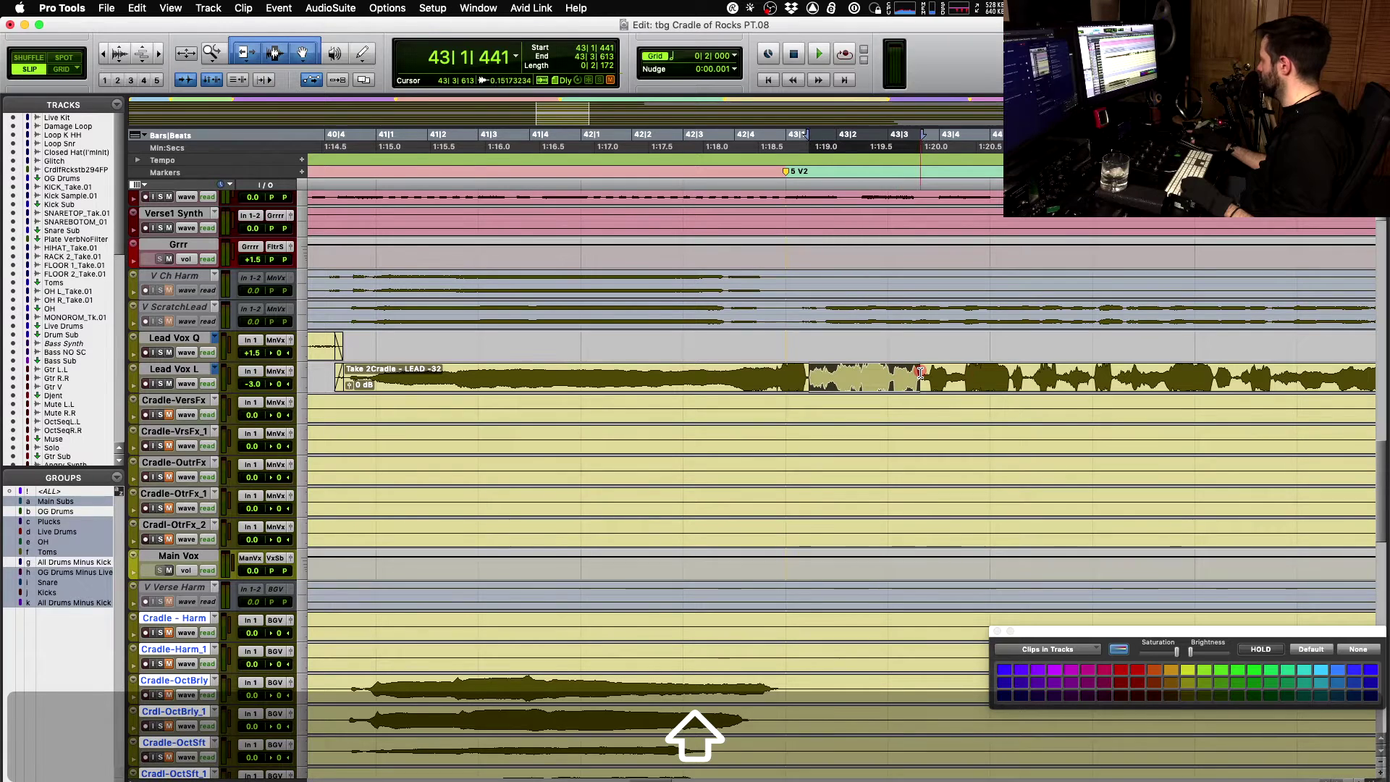
pyautogui.press('super+shift+Down')
pyautogui.press('space')
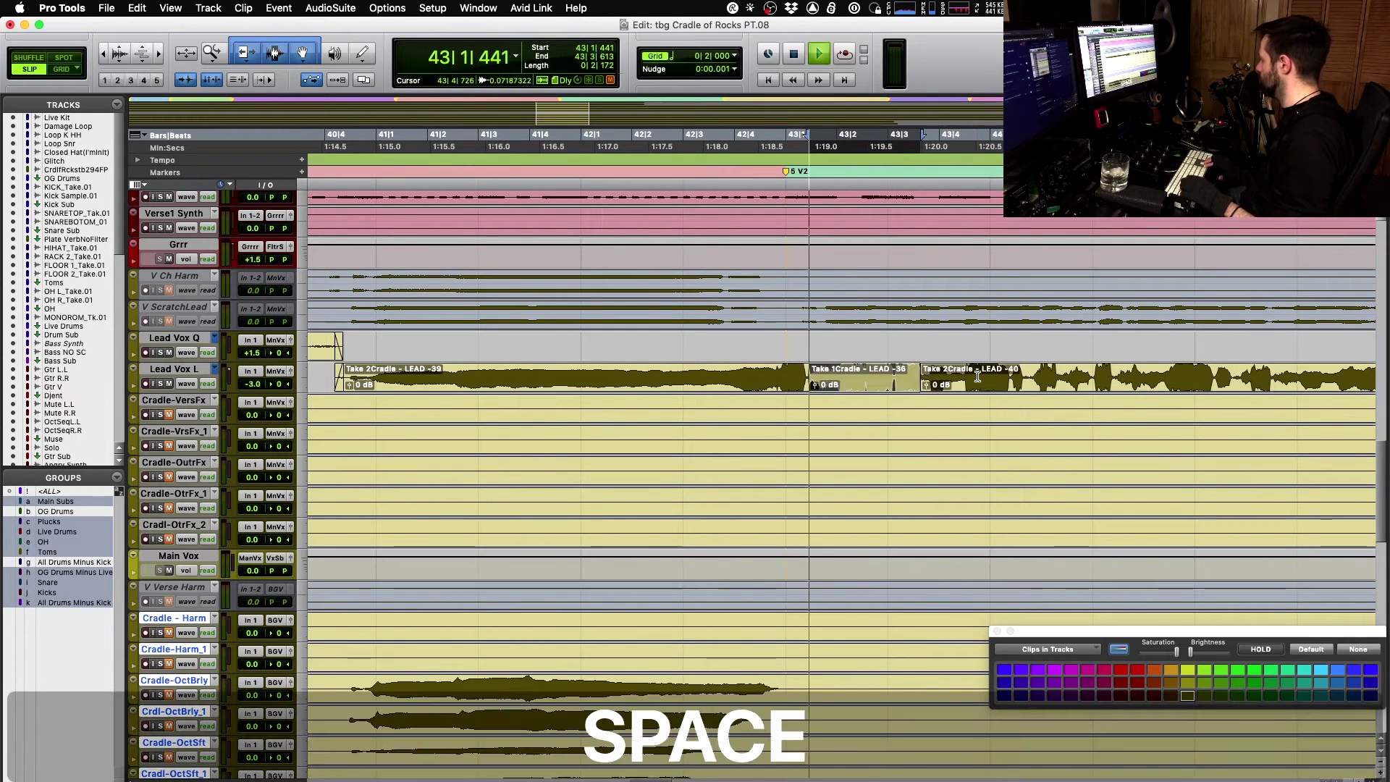
pyautogui.press('space')
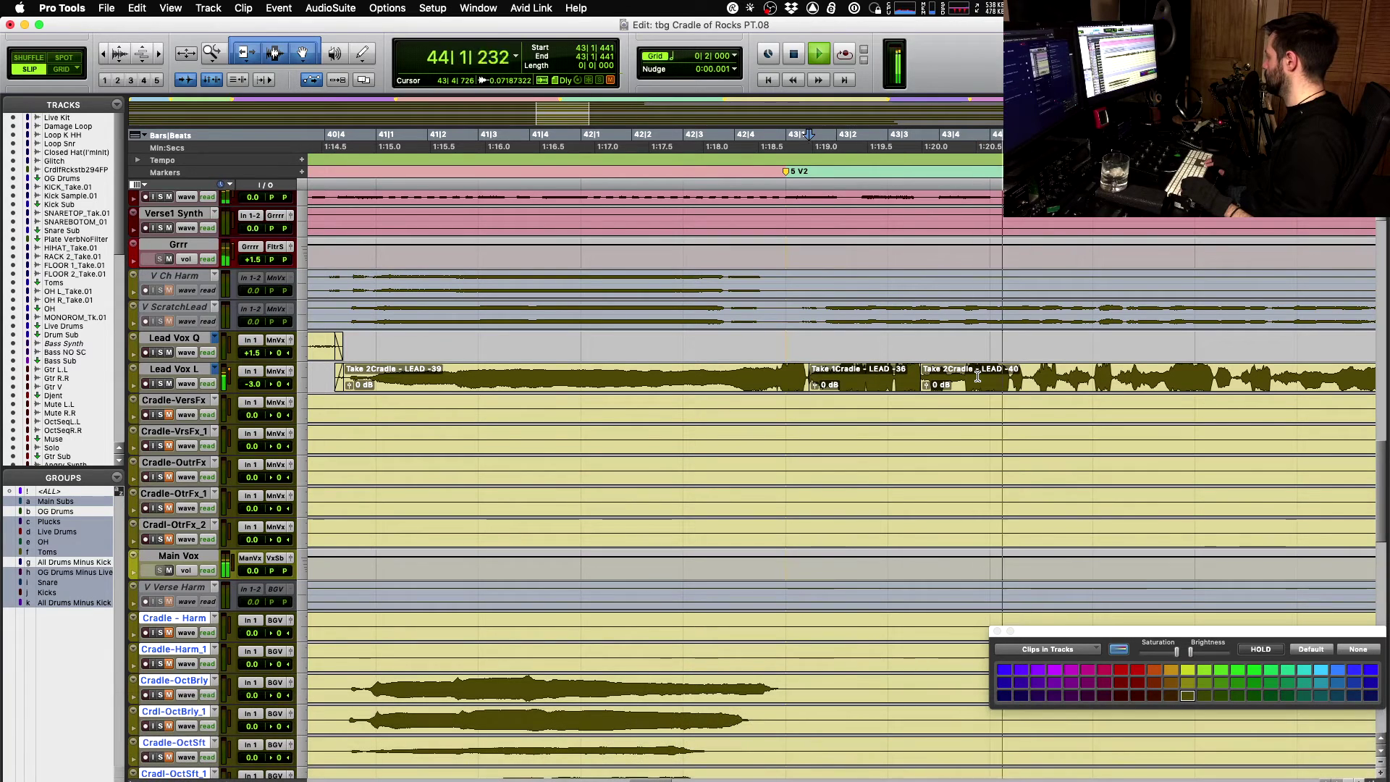
pyautogui.press('space')
pyautogui.press('super+z')
# - Audition the original Take 2 verse opening on Lead Vox L from 43|1|441 and from 42|4|777
pyautogui.press('space')
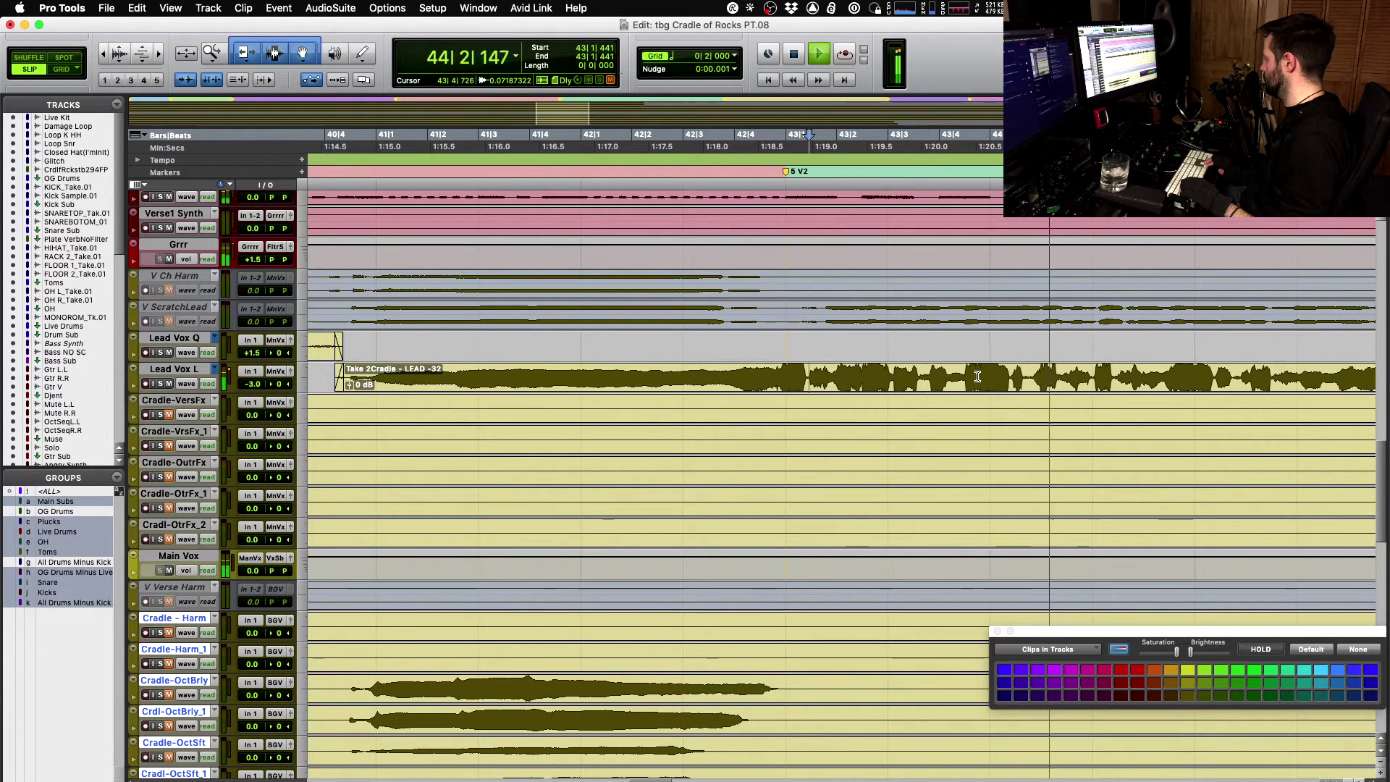
pyautogui.press('space')
pyautogui.click(776, 374)
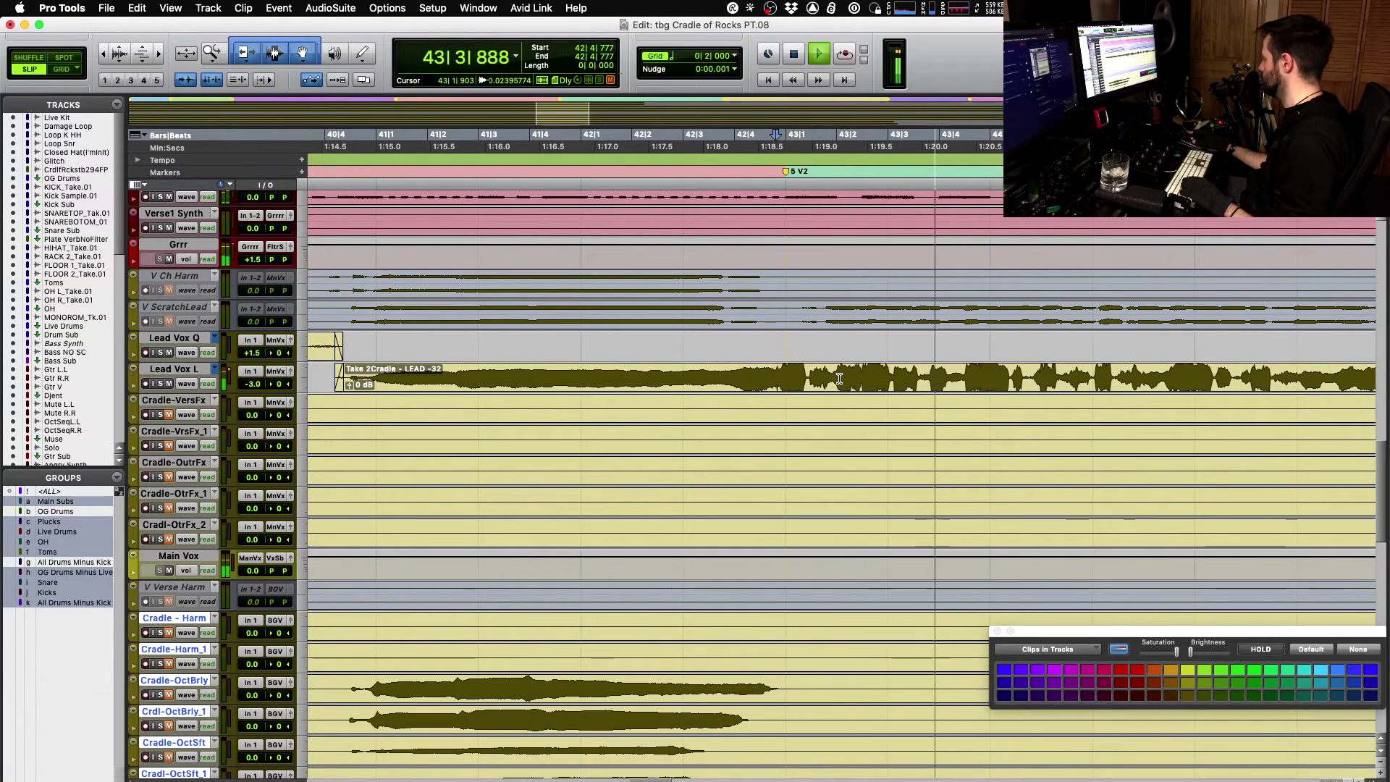
pyautogui.press('space')
# - Select the Lead Vox L passage from 43|1|862 to 43|3|097 and open it in AudioSuite Auto-Tune 7
pyautogui.click(832, 374)
pyautogui.keyDown('shift'); pyautogui.click(893, 371); pyautogui.keyUp('shift')
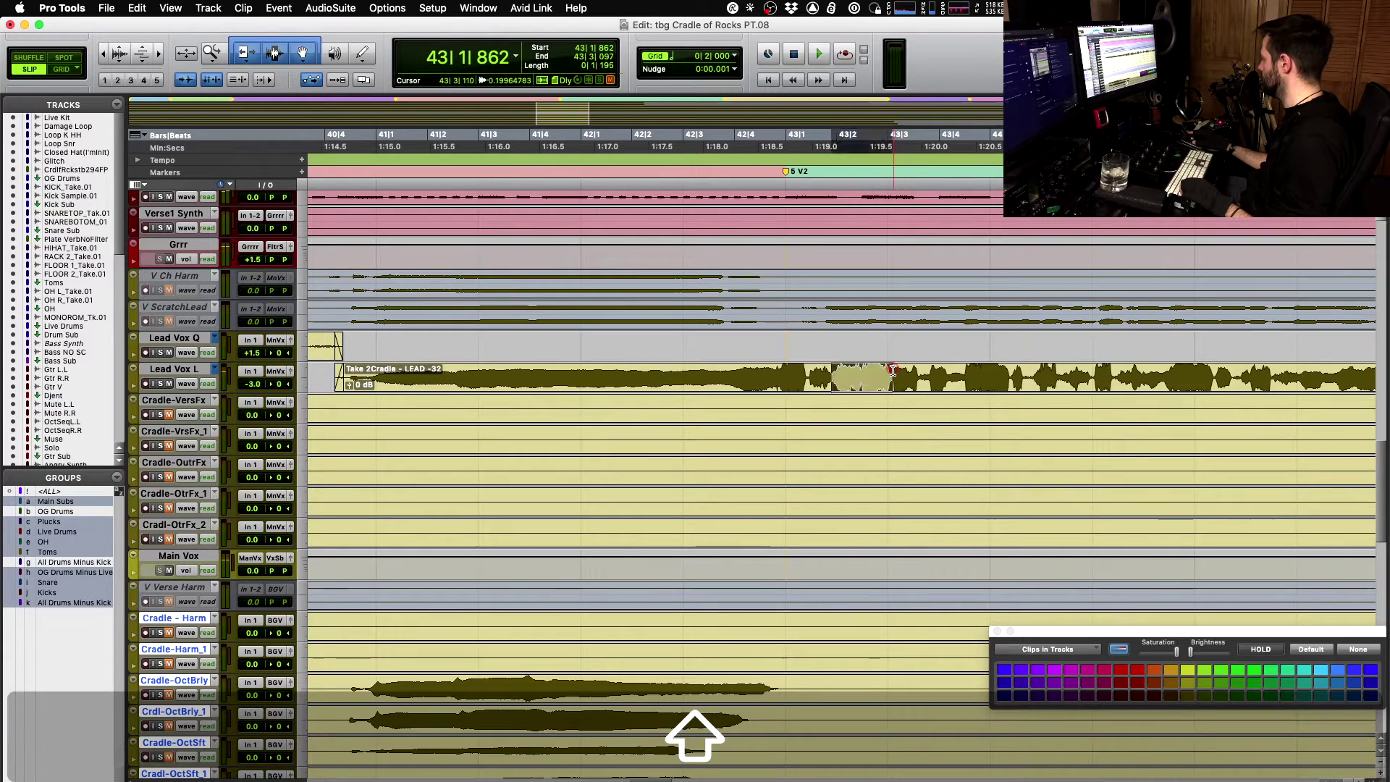
pyautogui.click(330, 8)
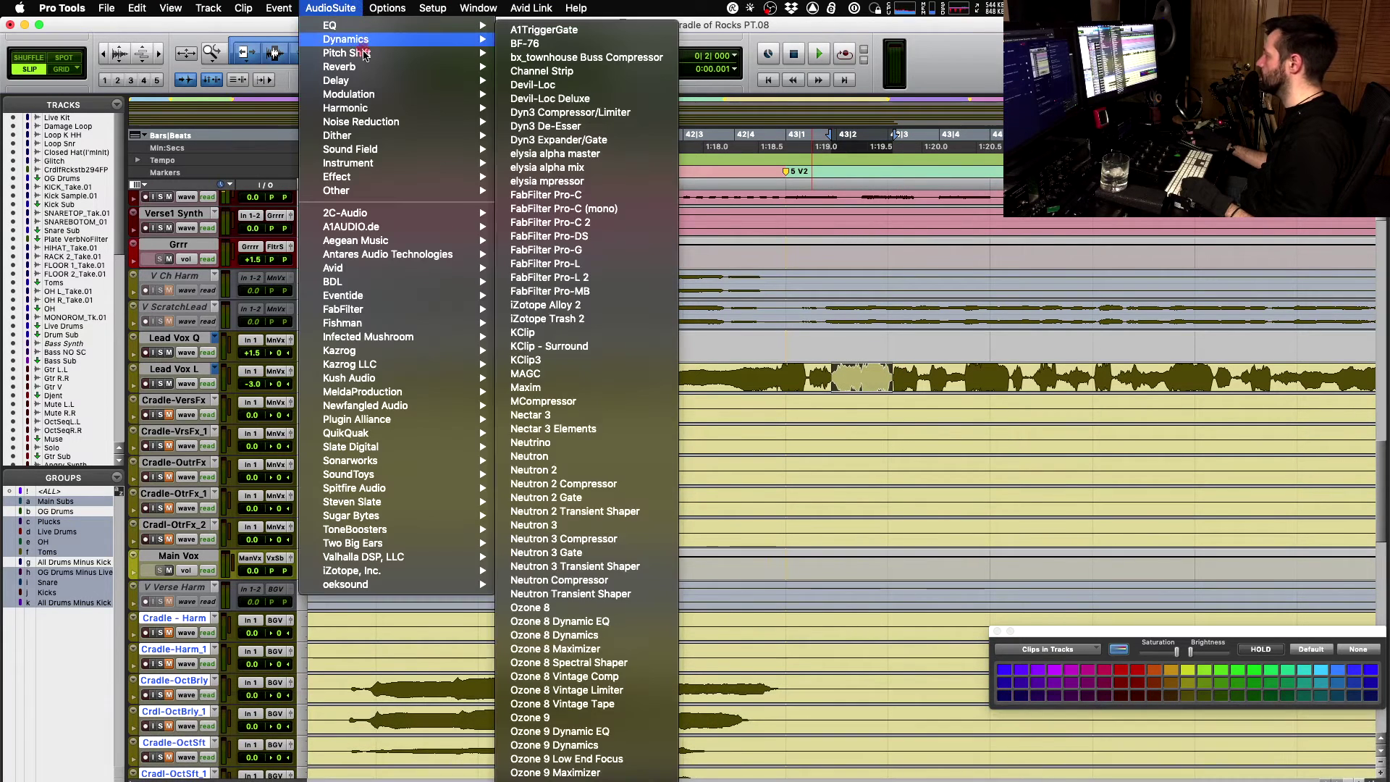
pyautogui.moveTo(463, 58)
pyautogui.click(722, 267)
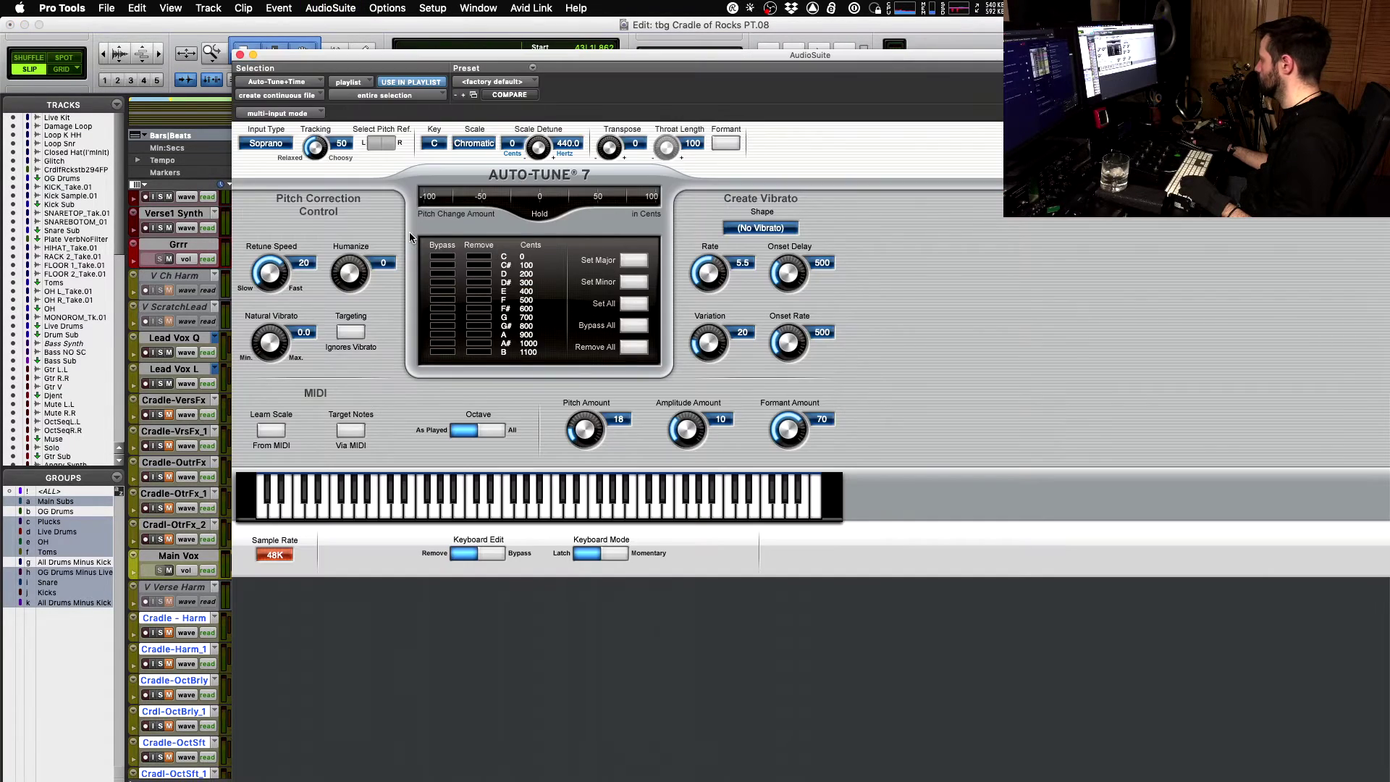
# - Set the Auto-Tune input type to Alto/Tenor and track the selected passage's pitch in graphical mode
pyautogui.click(266, 143)
pyautogui.click(882, 455)
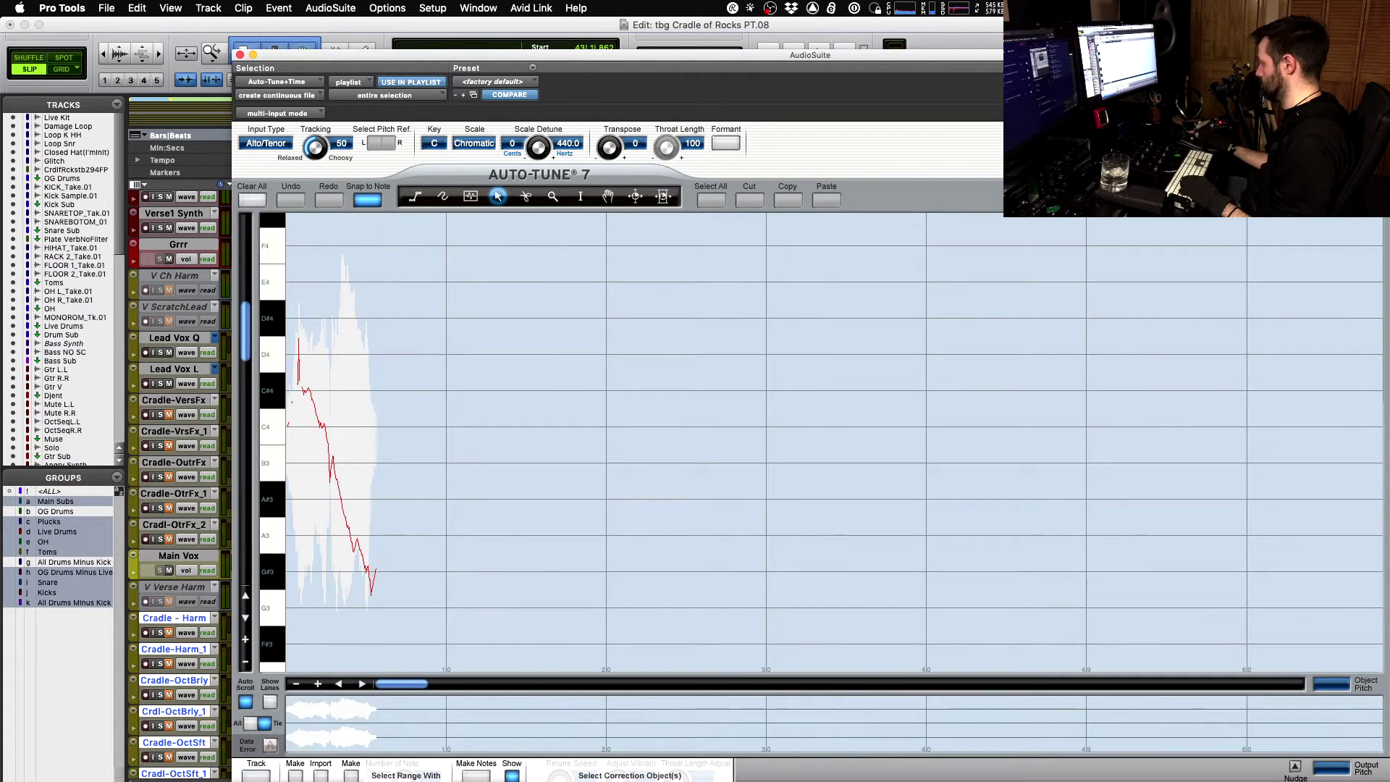
pyautogui.click(457, 607)
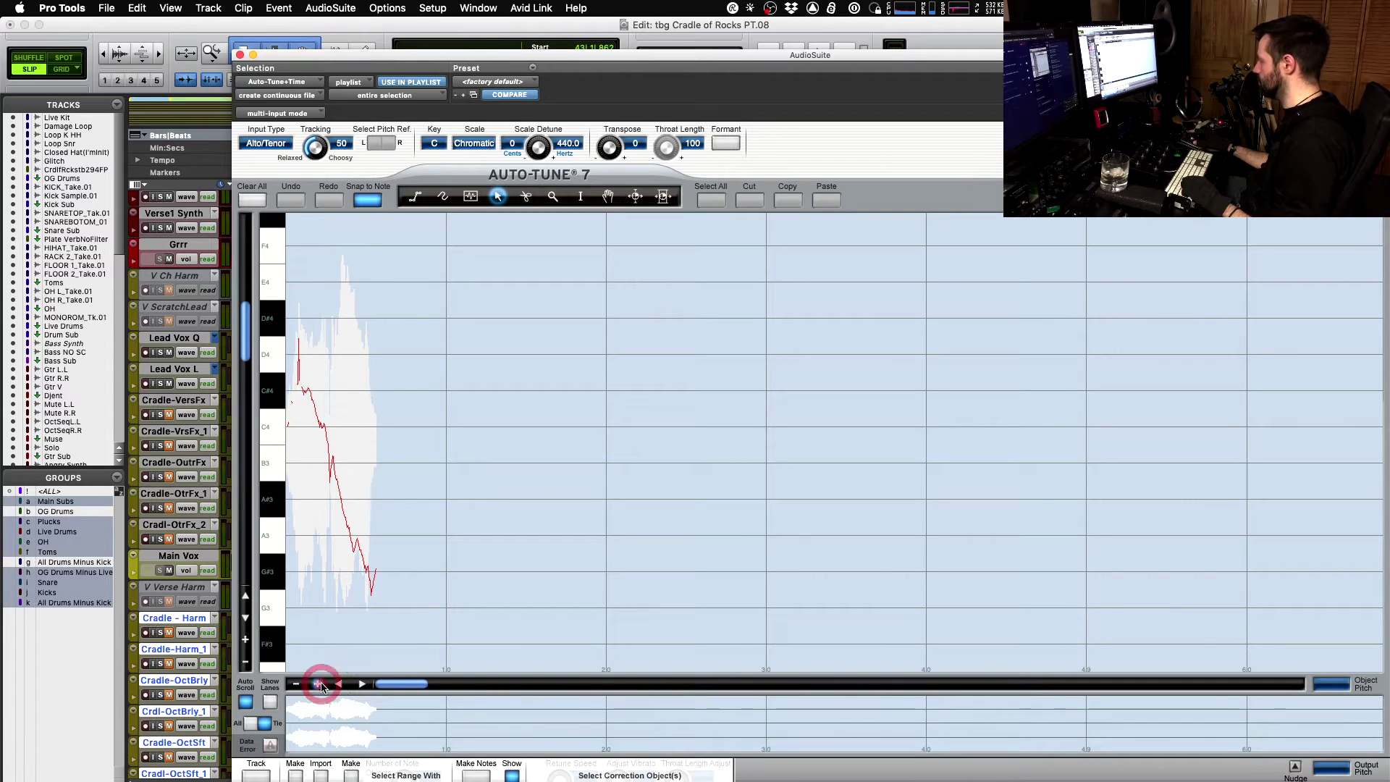
pyautogui.click(297, 676)
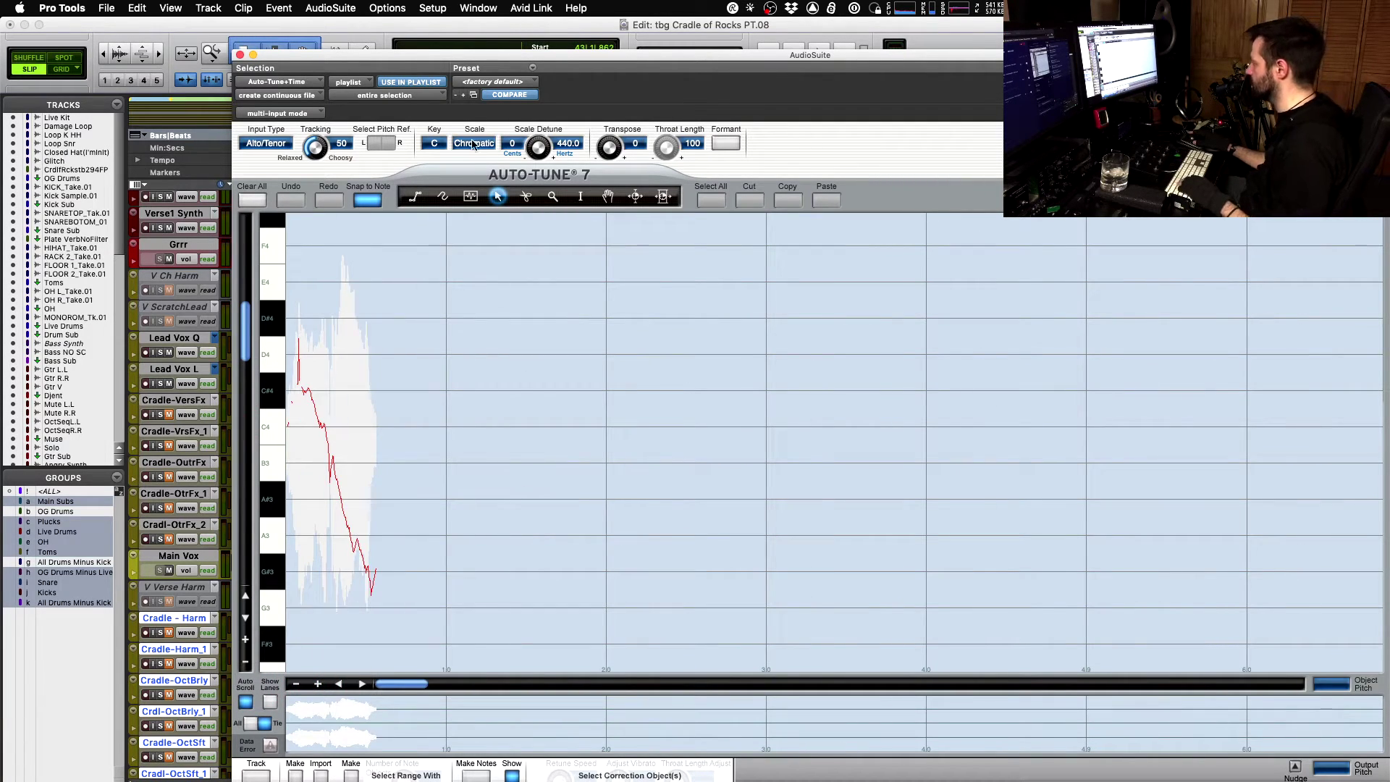
# - Make correction curves from the tracked pitch and lower the start of the long falling curve to about C4 +47
pyautogui.click(296, 776)
pyautogui.click(403, 402)
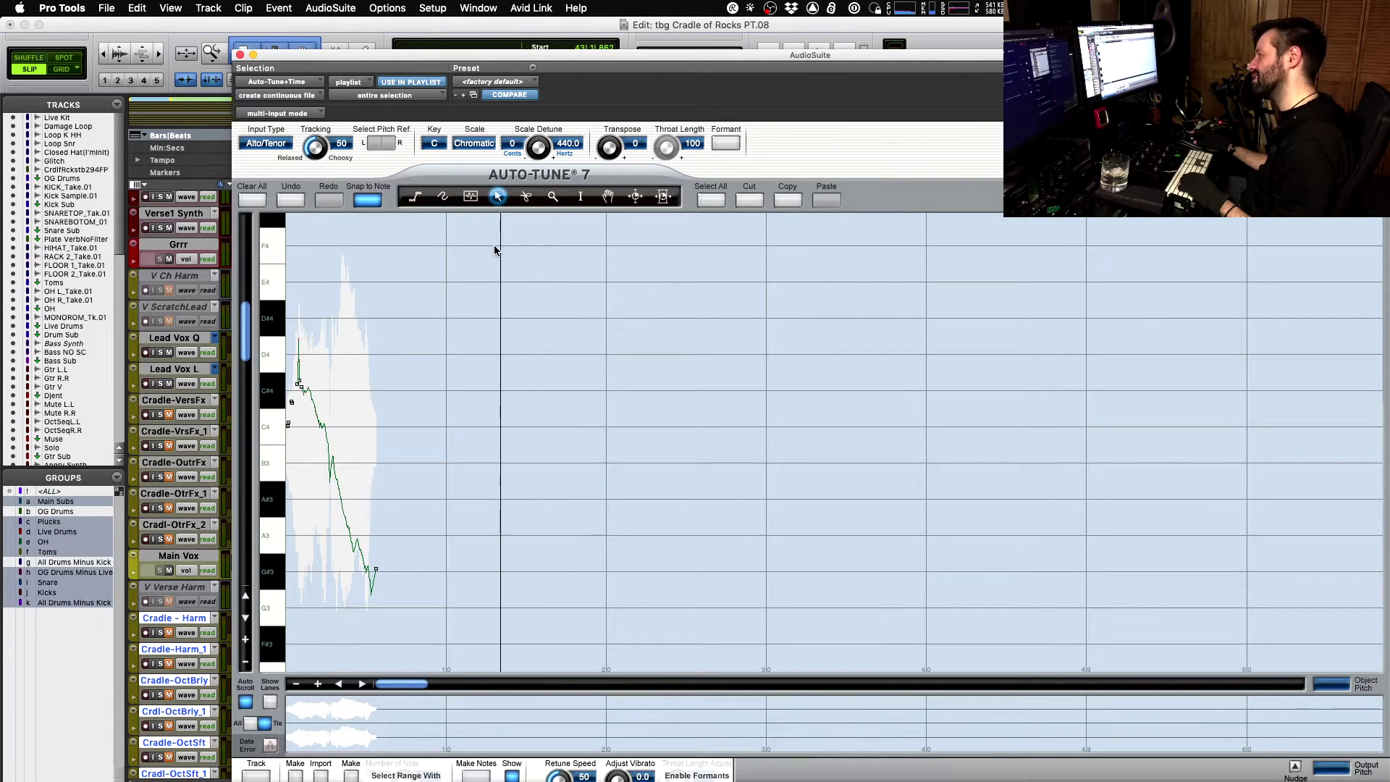
pyautogui.click(481, 477)
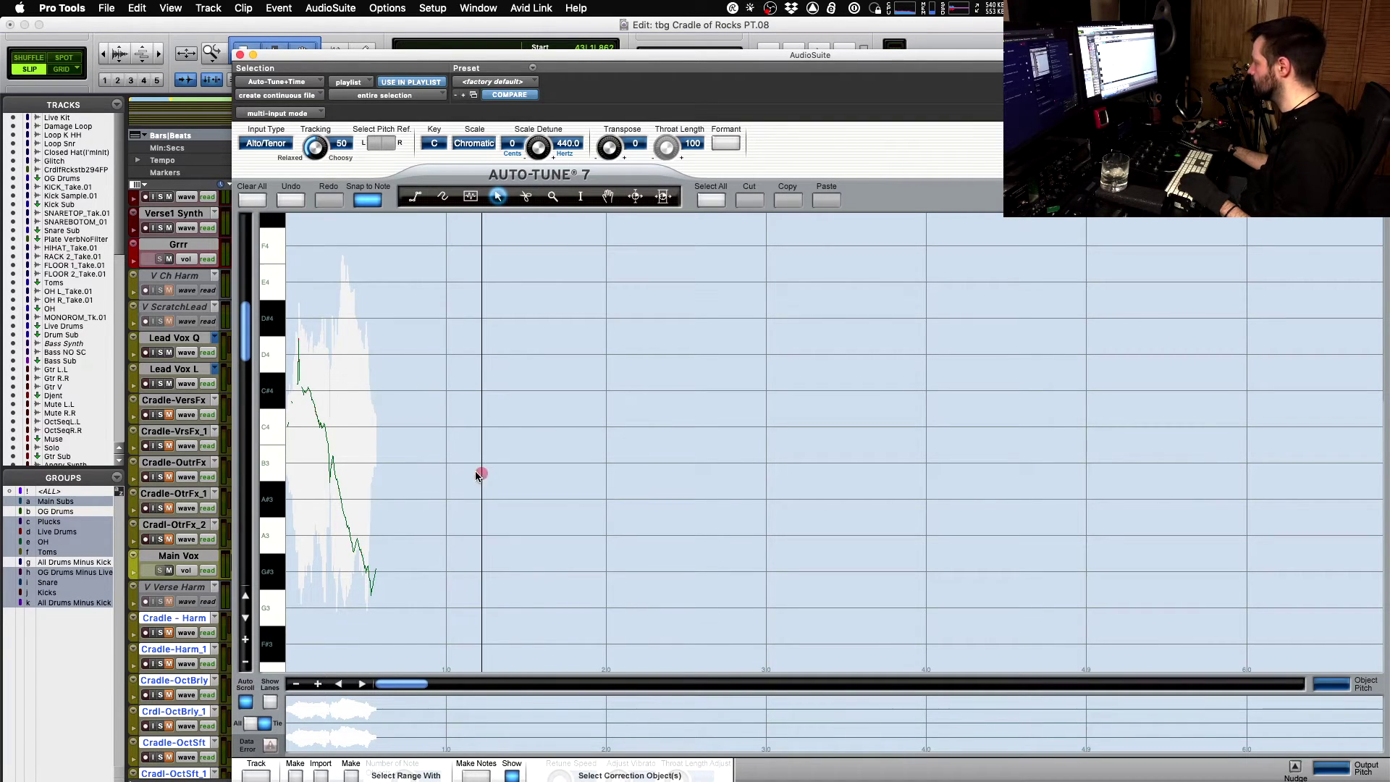
pyautogui.click(308, 391)
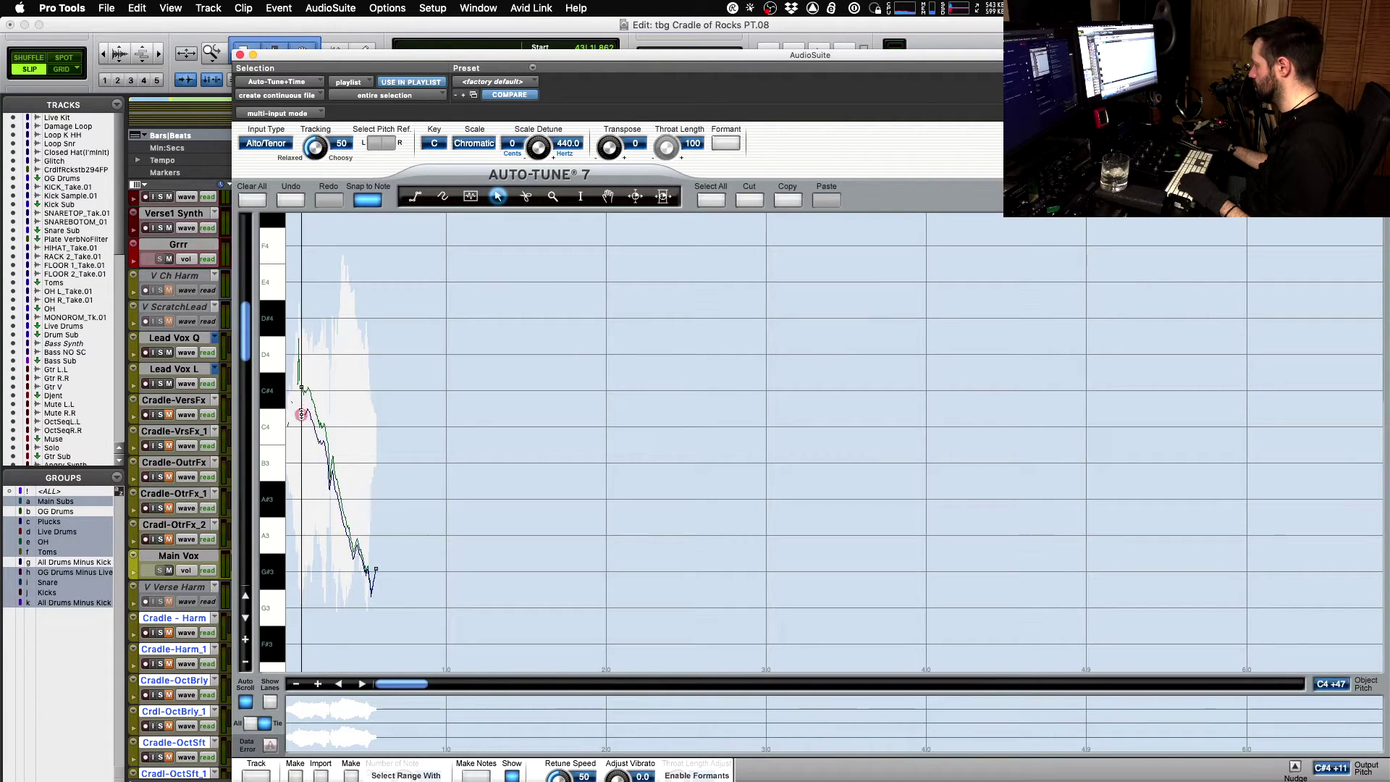
# - Try lowering the start of the Auto-Tune correction curve to about C4, render it, and audition the Lead Vox L phrase
pyautogui.click(295, 437)
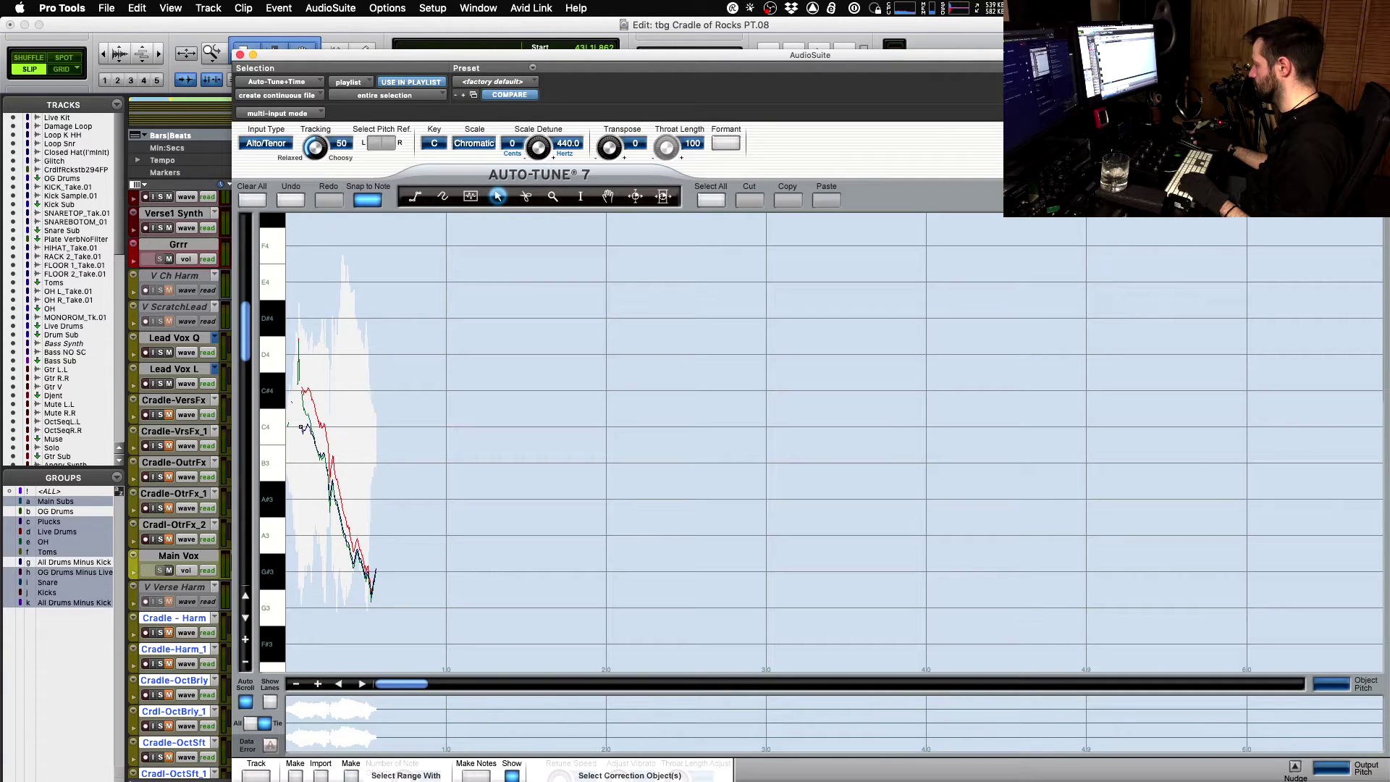
pyautogui.press('space')
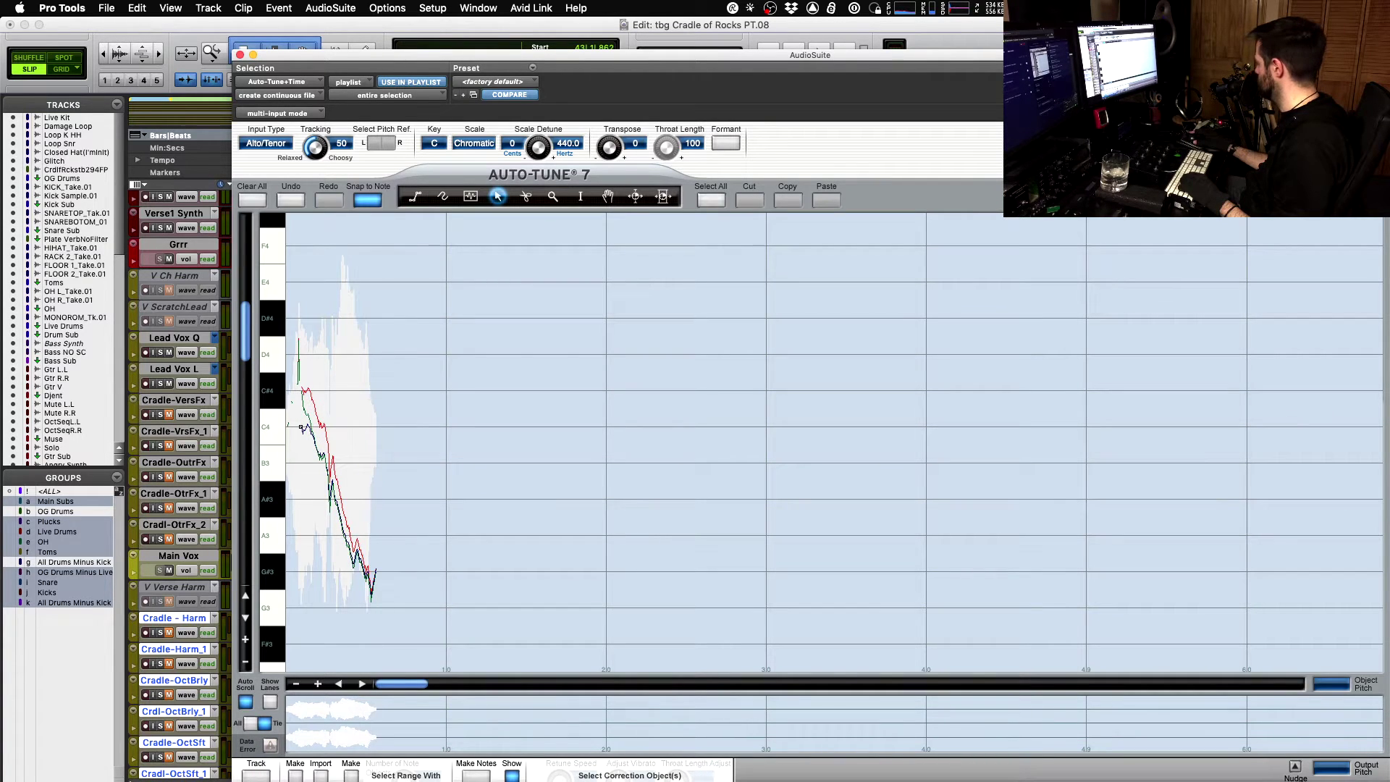
pyautogui.moveTo(956, 57); pyautogui.dragTo(987, 611)
pyautogui.press('space')
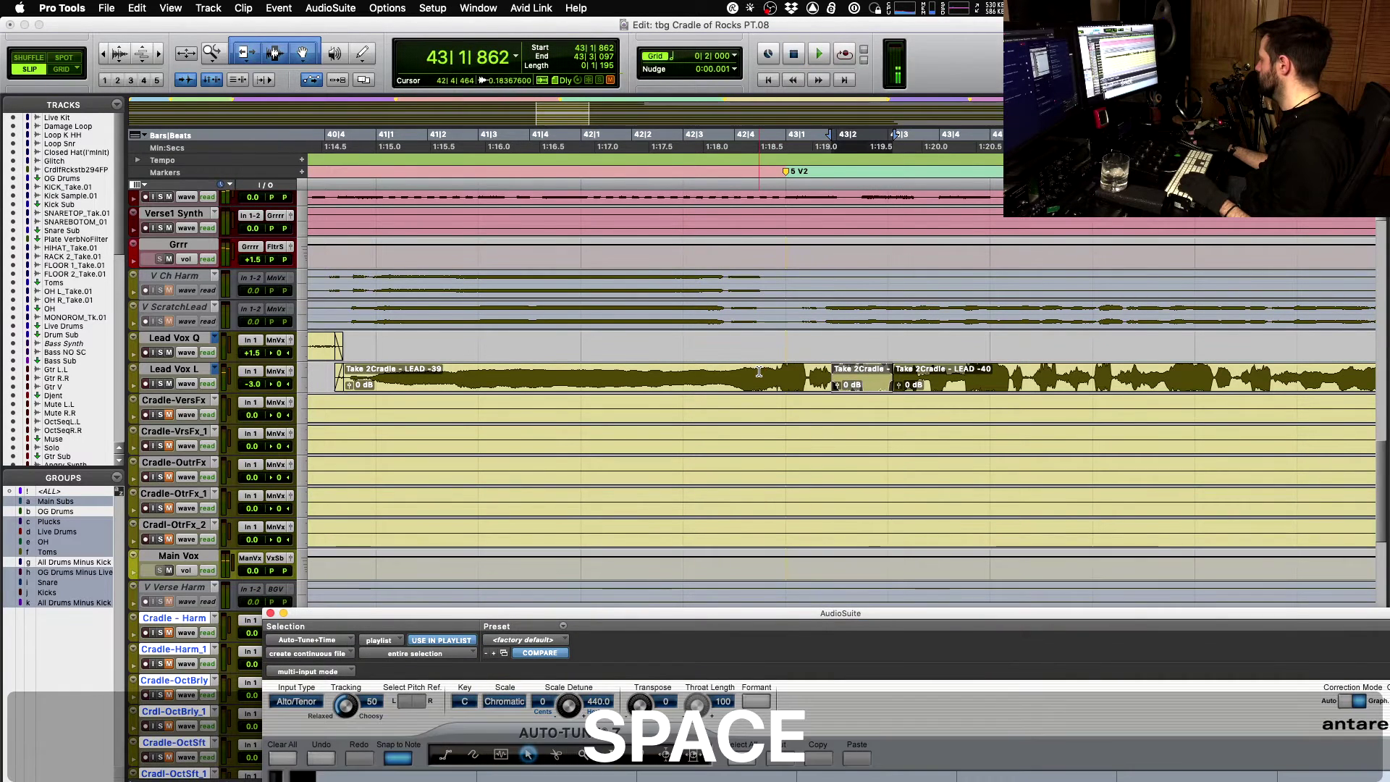
pyautogui.click(759, 372)
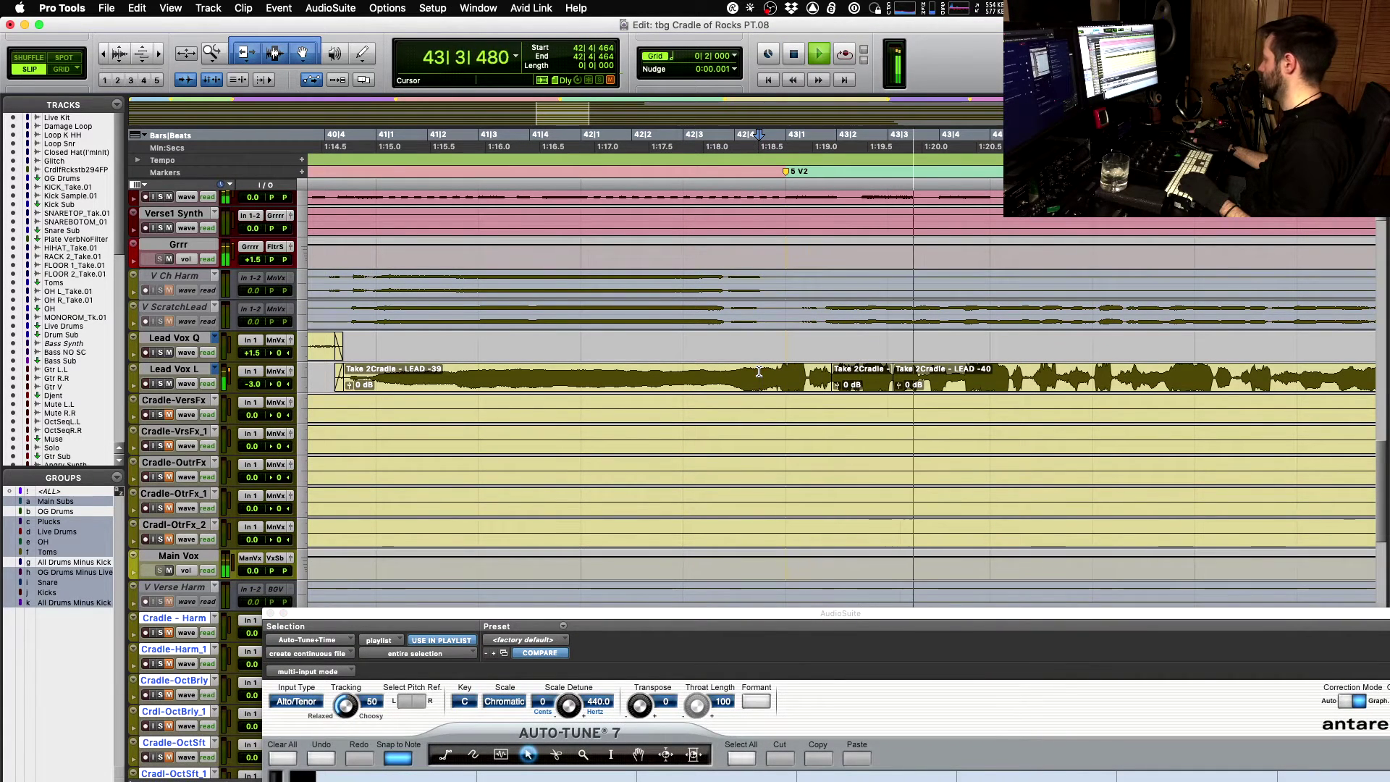
pyautogui.press('space')
pyautogui.press('space')
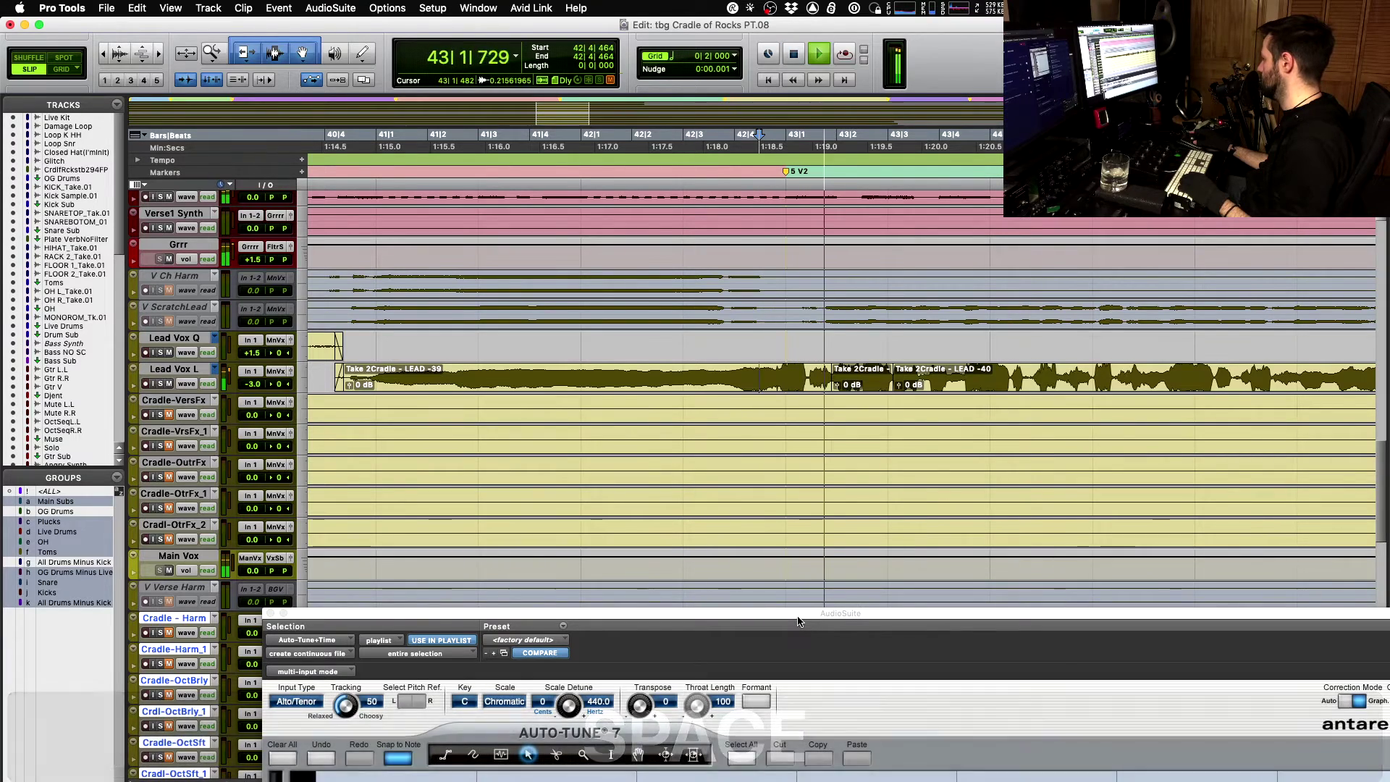
pyautogui.press('space')
# - Undo the rendered Auto-Tune correction on the Lead Vox L selection
pyautogui.moveTo(798, 622); pyautogui.dragTo(796, 306)
pyautogui.moveTo(797, 233); pyautogui.dragTo(842, 558)
pyautogui.press('super+z')
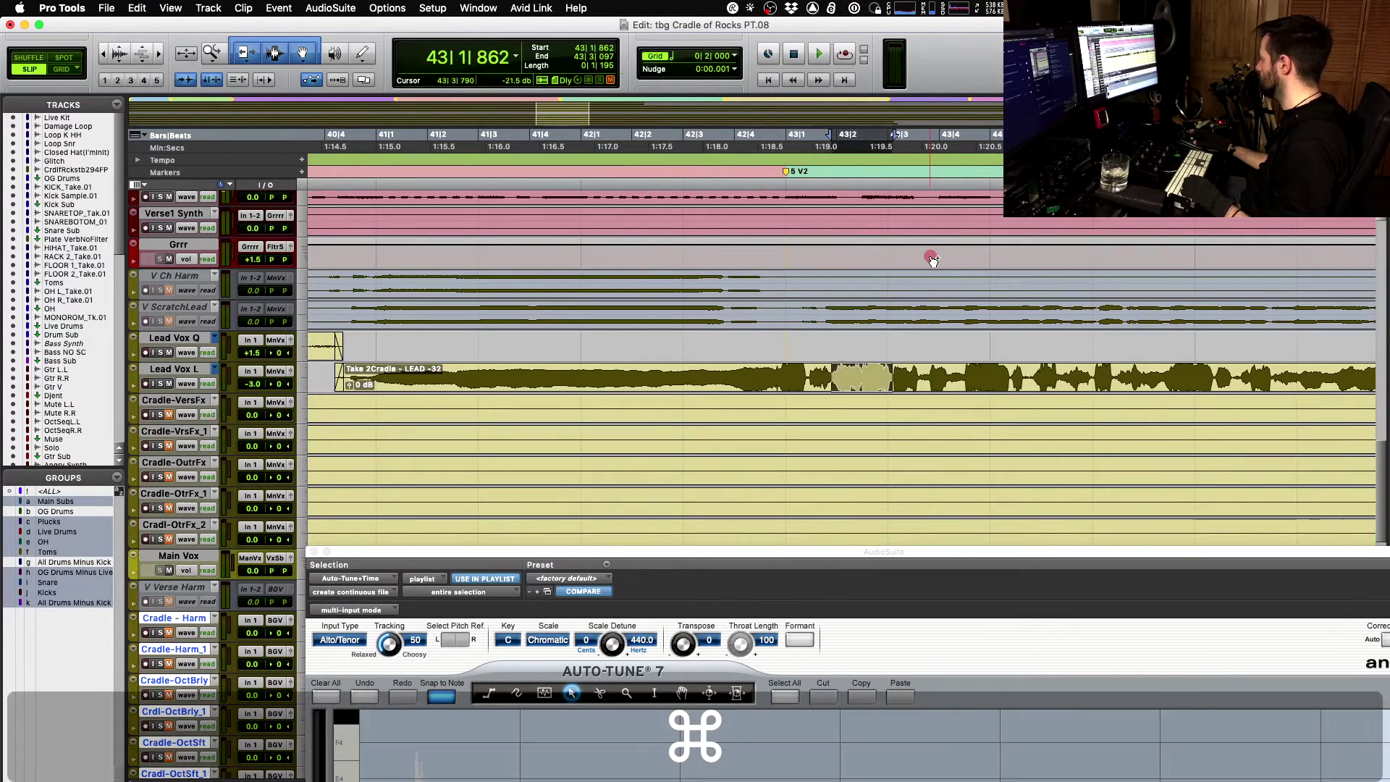
# - Raise the start of the Auto-Tune correction curve to about D4 and render the correction onto the selection
pyautogui.click(842, 574)
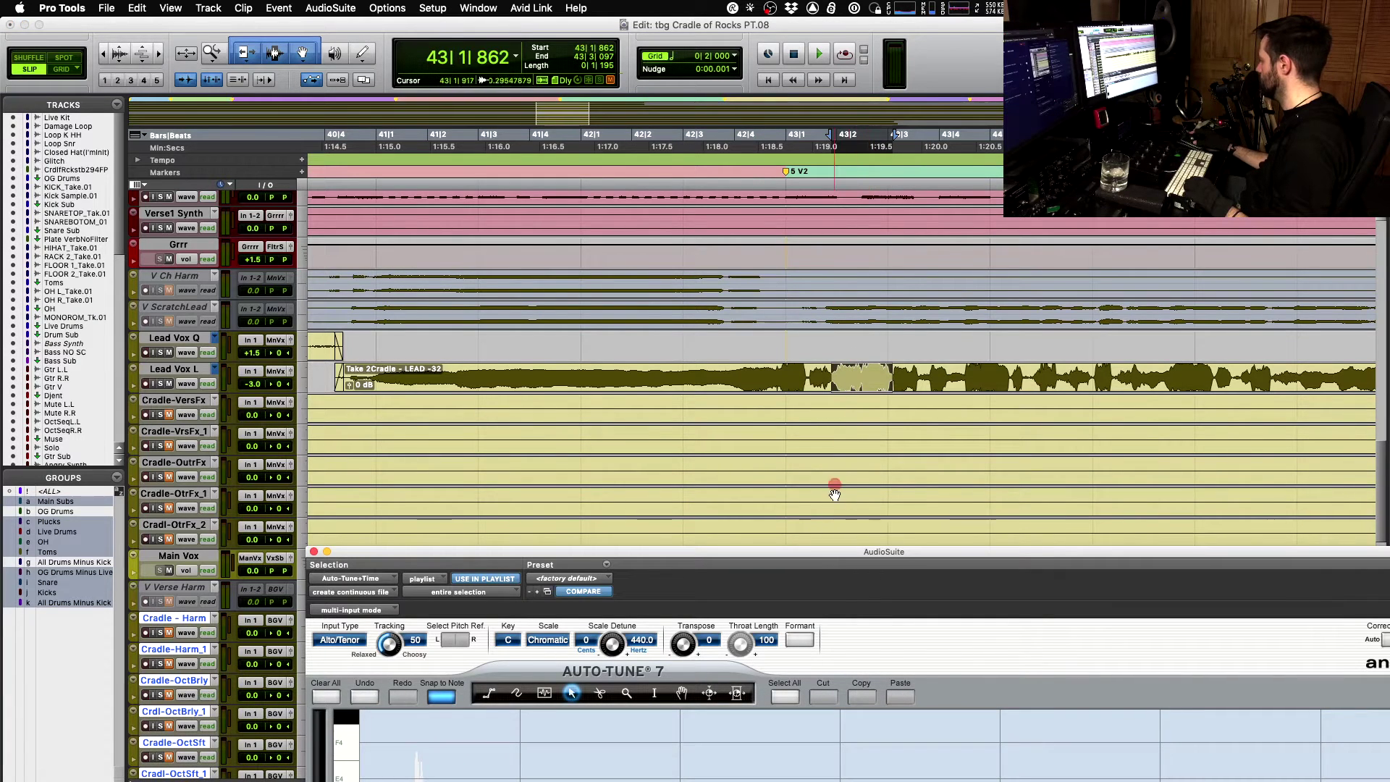
pyautogui.moveTo(830, 557); pyautogui.dragTo(781, 57)
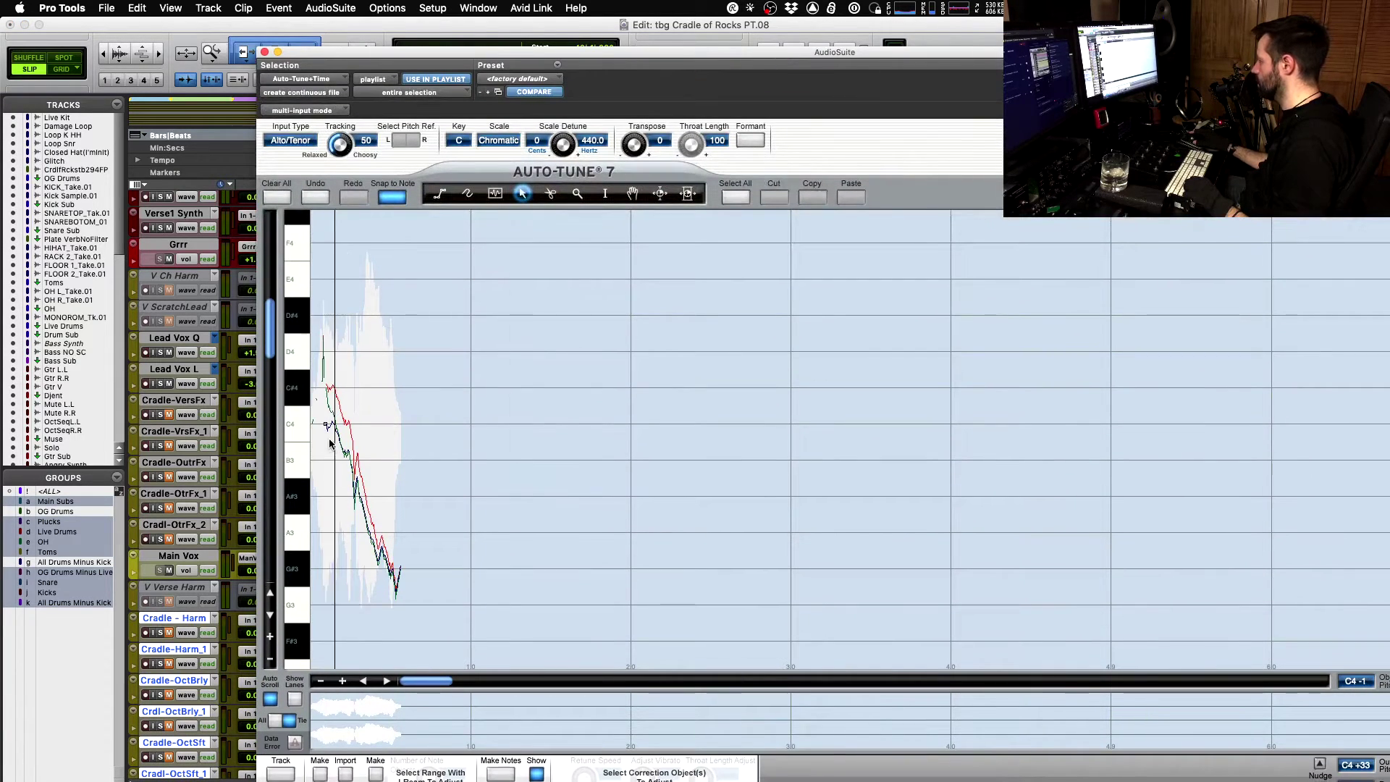
pyautogui.click(322, 197)
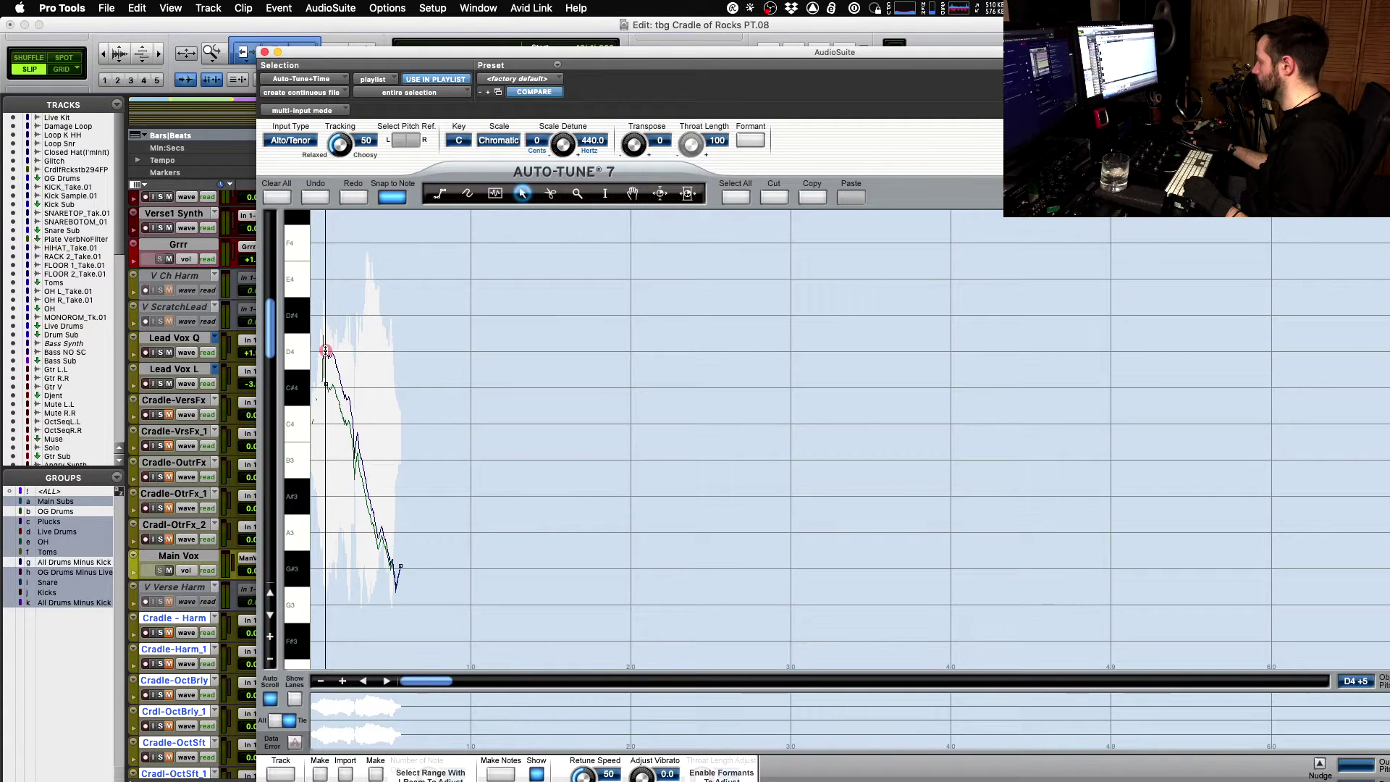
pyautogui.click(319, 483)
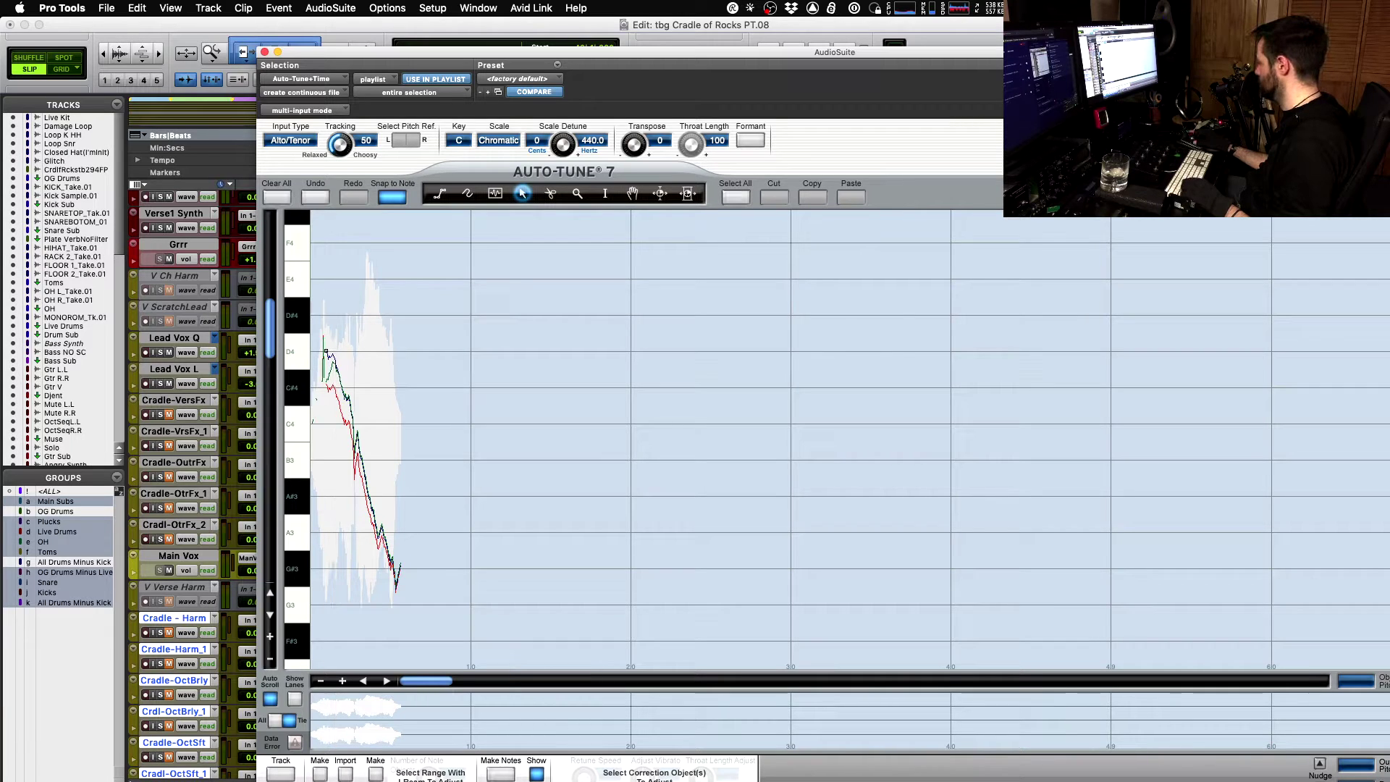
pyautogui.click(913, 267)
pyautogui.click(679, 29)
pyautogui.click(398, 53)
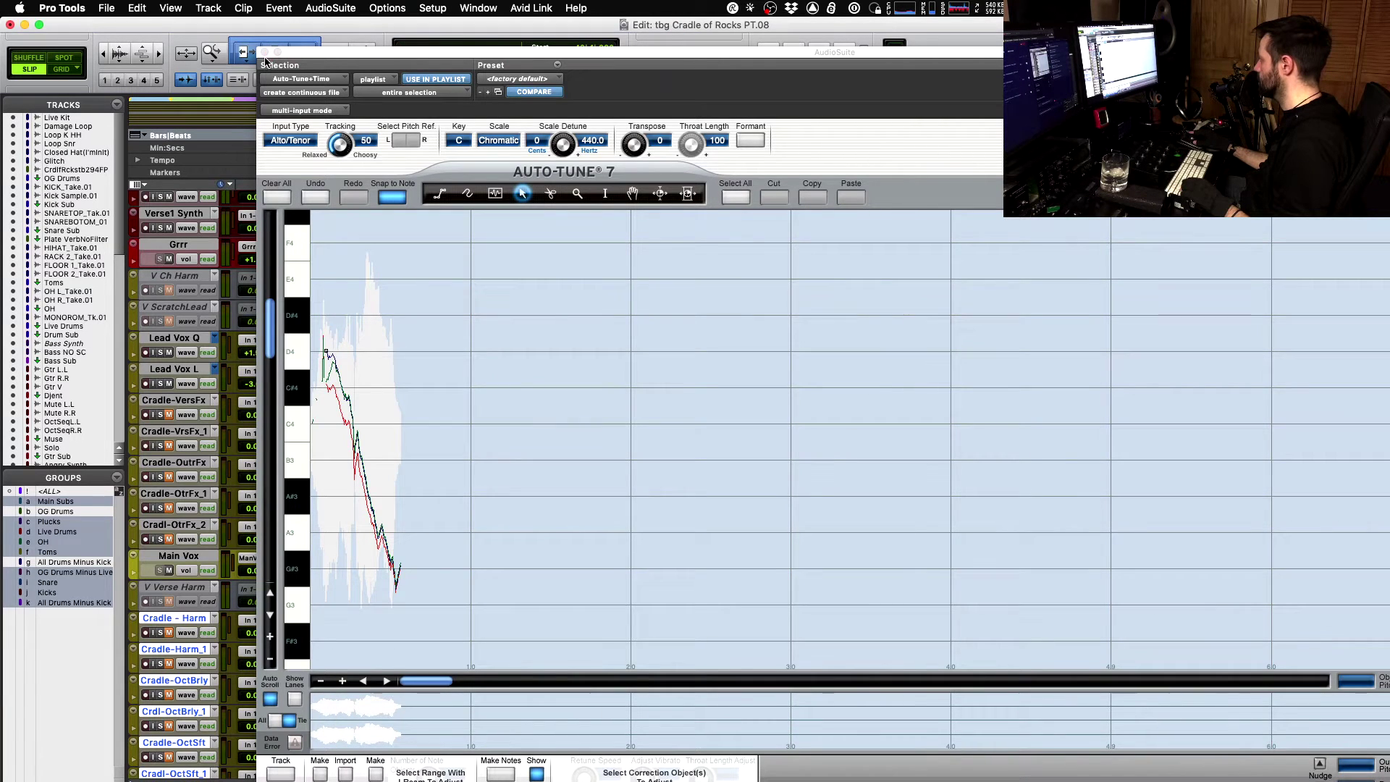
# - Move the Auto-Tune window clear of the vocal tracks and play back the retuned phrase from 42|3|759
pyautogui.moveTo(266, 58); pyautogui.dragTo(320, 678)
pyautogui.press('space')
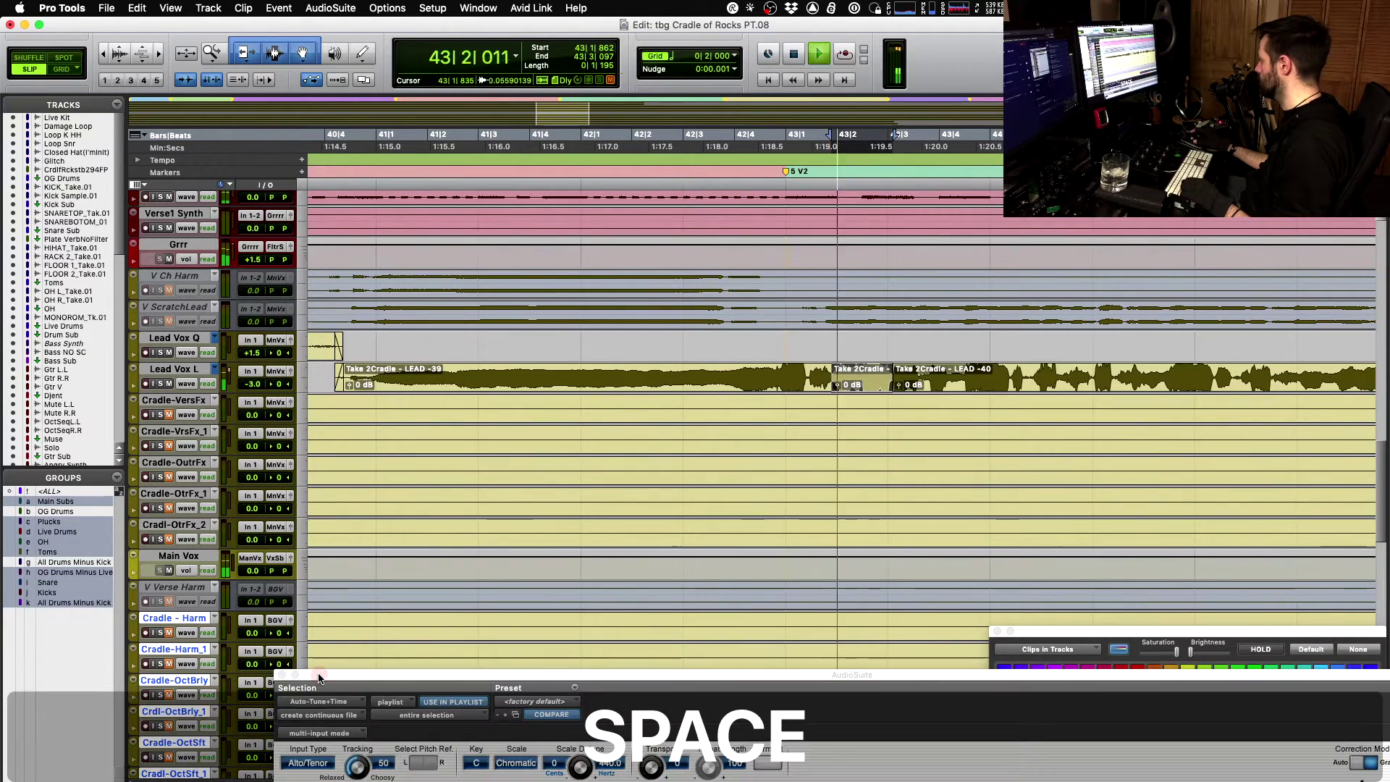
pyautogui.press('space')
pyautogui.click(723, 373)
pyautogui.press('space')
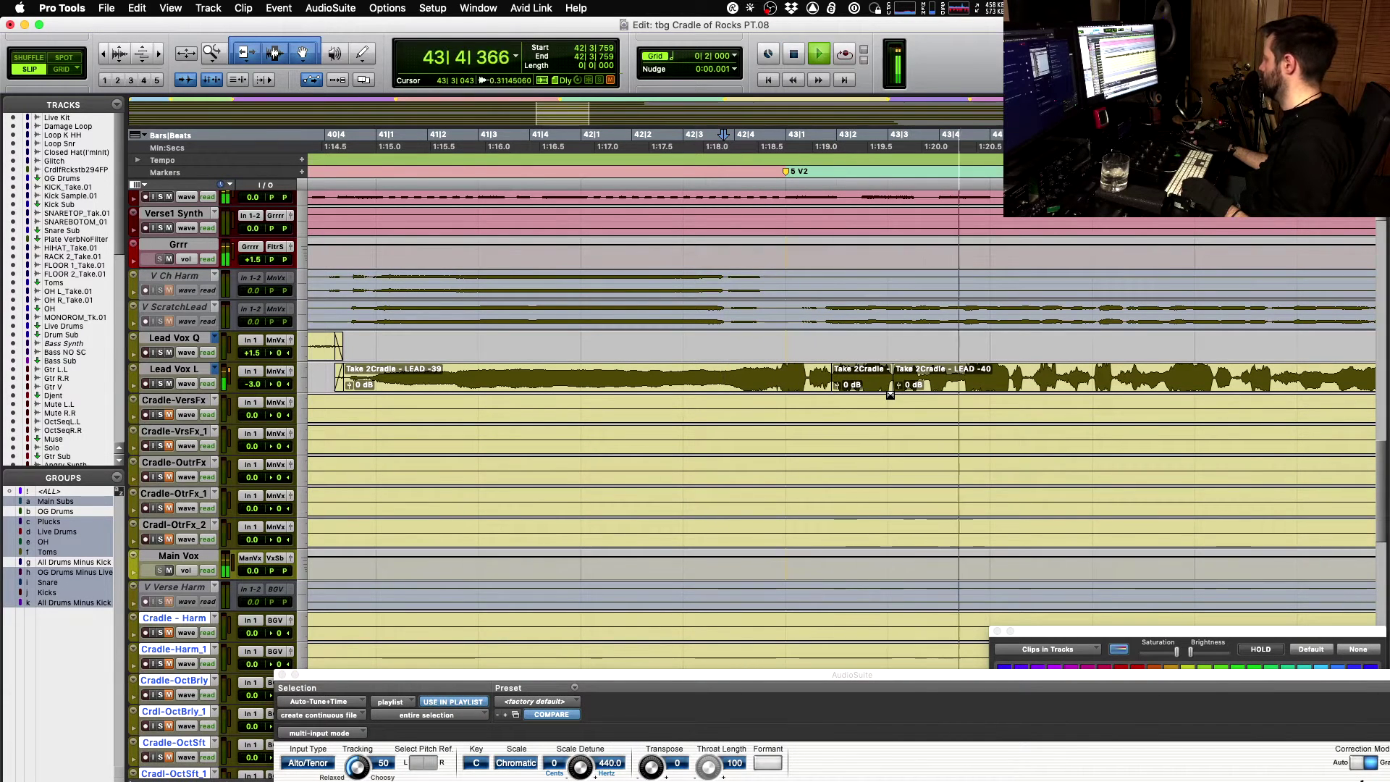
pyautogui.press('space')
# - Crossfade both edges of the retuned Lead Vox L clip, adjusting the bounds of invalid fades
pyautogui.moveTo(829, 391); pyautogui.dragTo(833, 391)
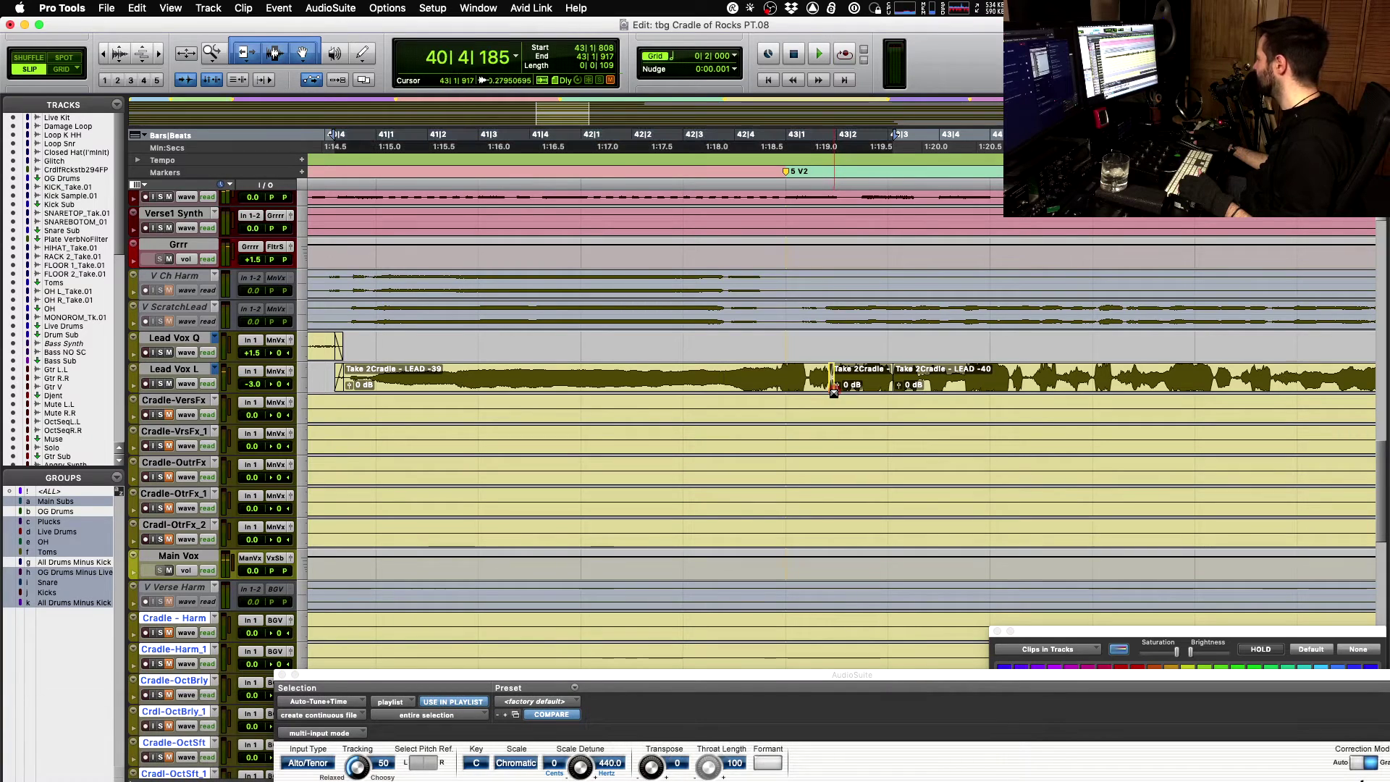
pyautogui.press('super+f')
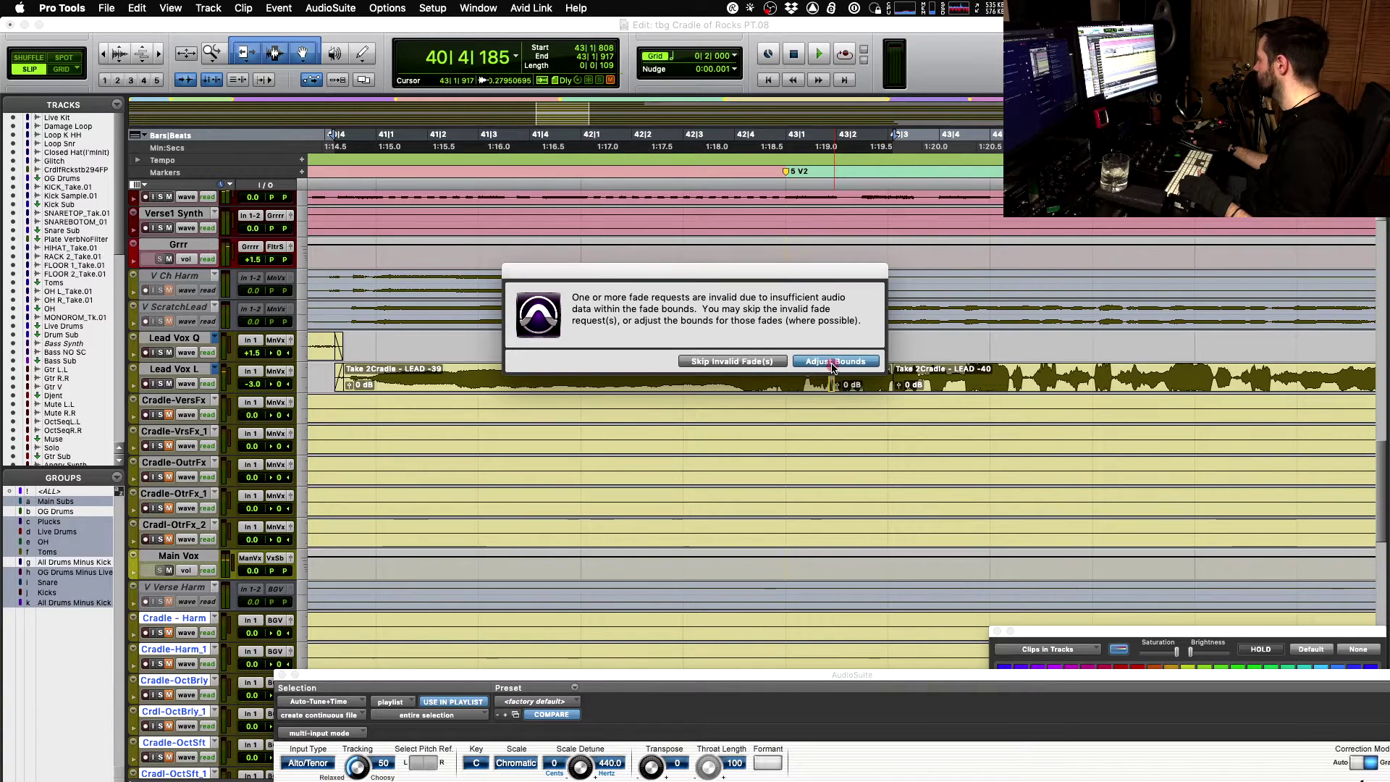
pyautogui.click(833, 362)
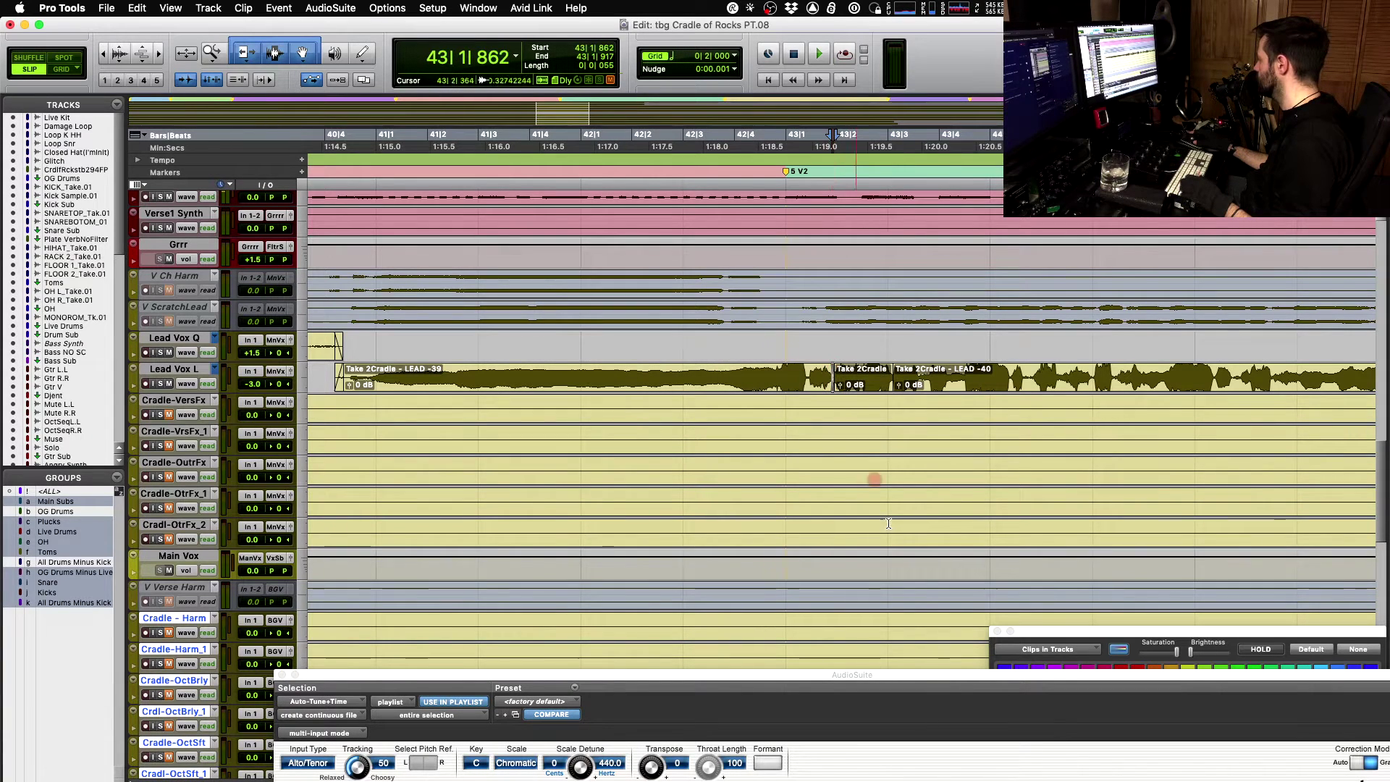
pyautogui.doubleClick(893, 390)
pyautogui.press('super+f')
pyautogui.click(852, 367)
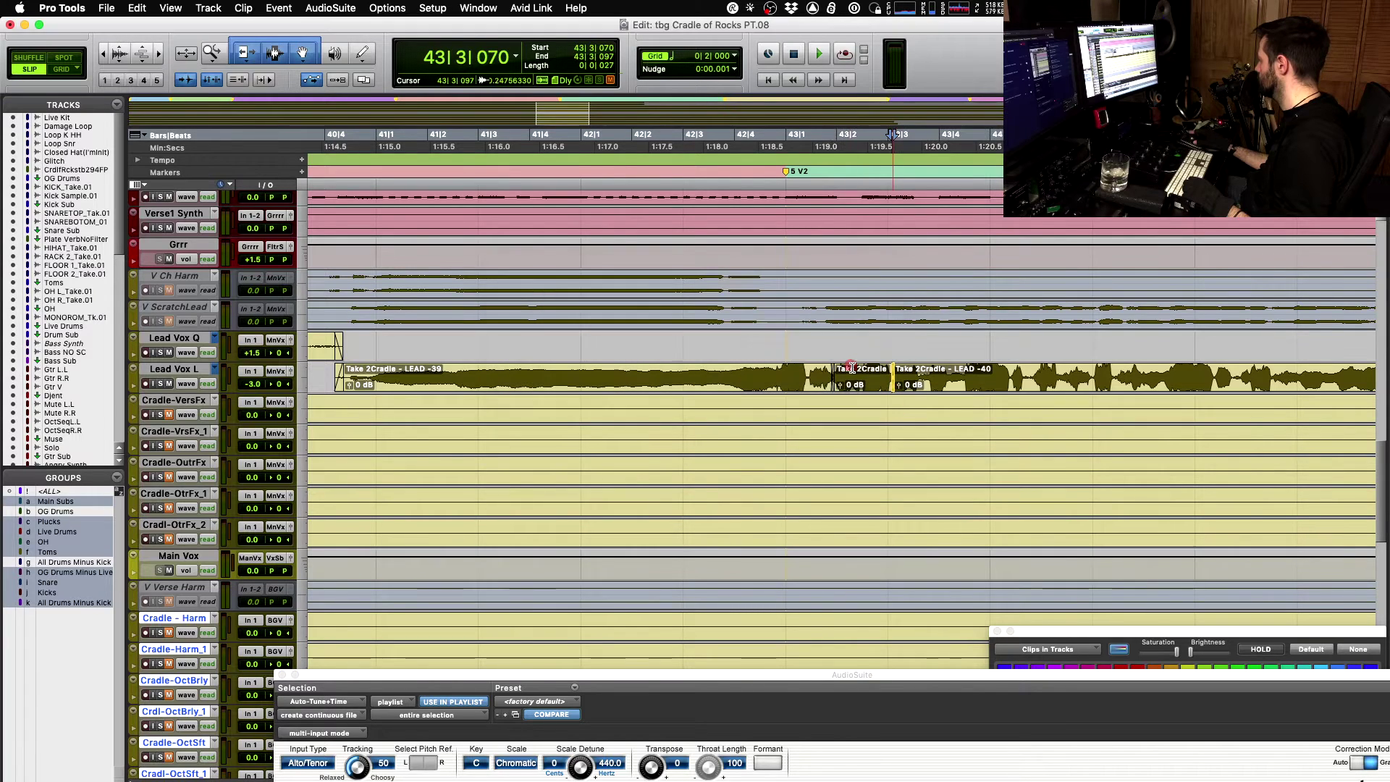
# - Move the crossfade at the end of the retuned clip slightly earlier, so it starts at 43|3|039
pyautogui.press('super+bracketright')
pyautogui.press('super+bracketright')
pyautogui.press('super+bracketright')
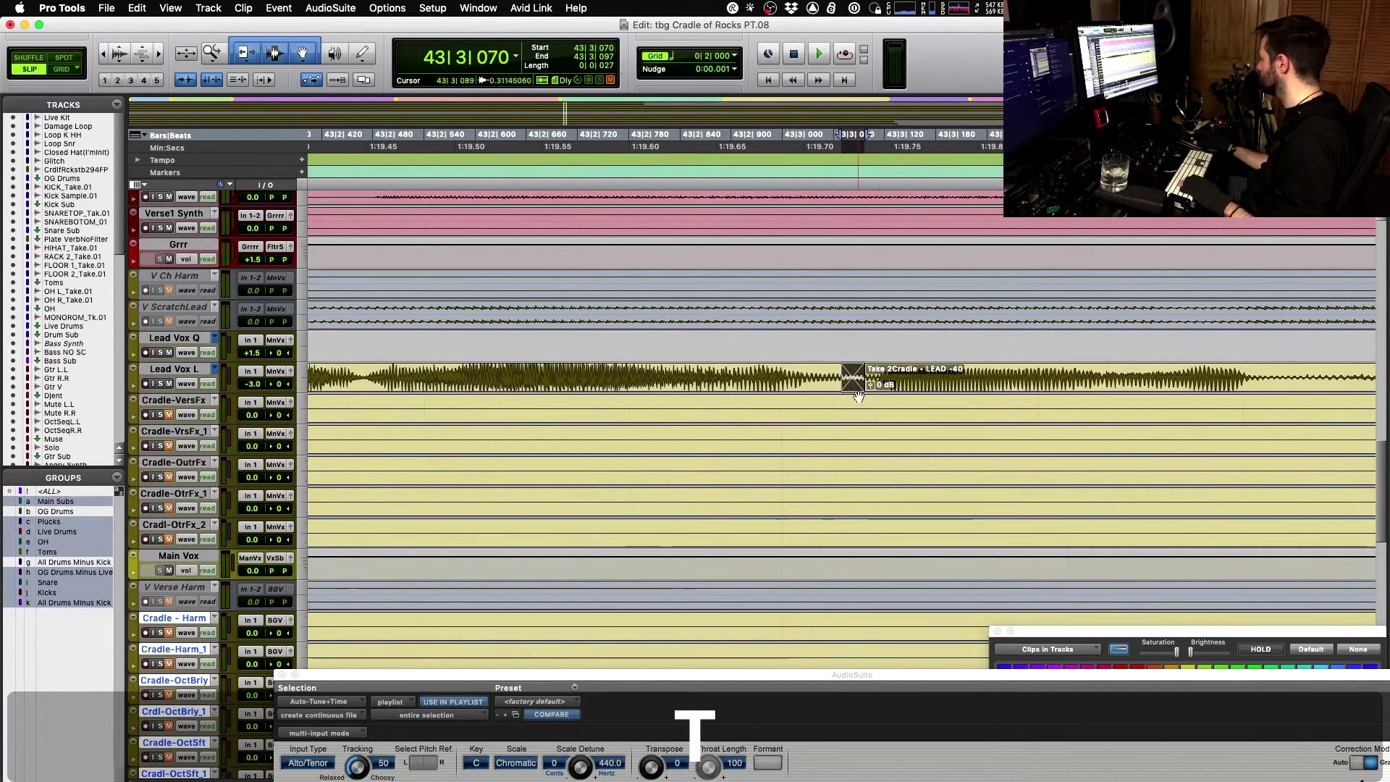
pyautogui.press('r')
pyautogui.press('r')
pyautogui.press('r')
pyautogui.press('r')
pyautogui.press('r')
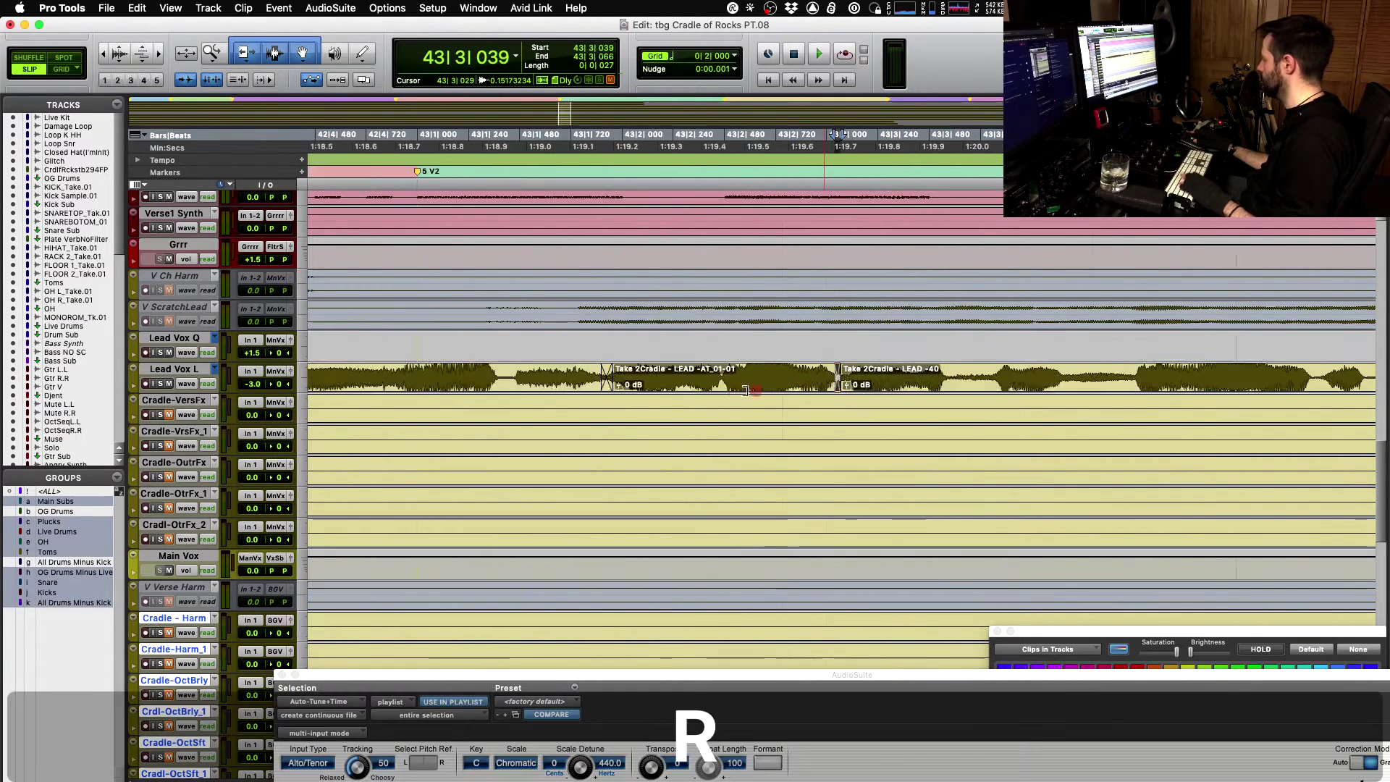
# - Play the crossfaded lead vocal from 42|2|890 and close the Auto-Tune window
pyautogui.click(629, 364)
pyautogui.press('space')
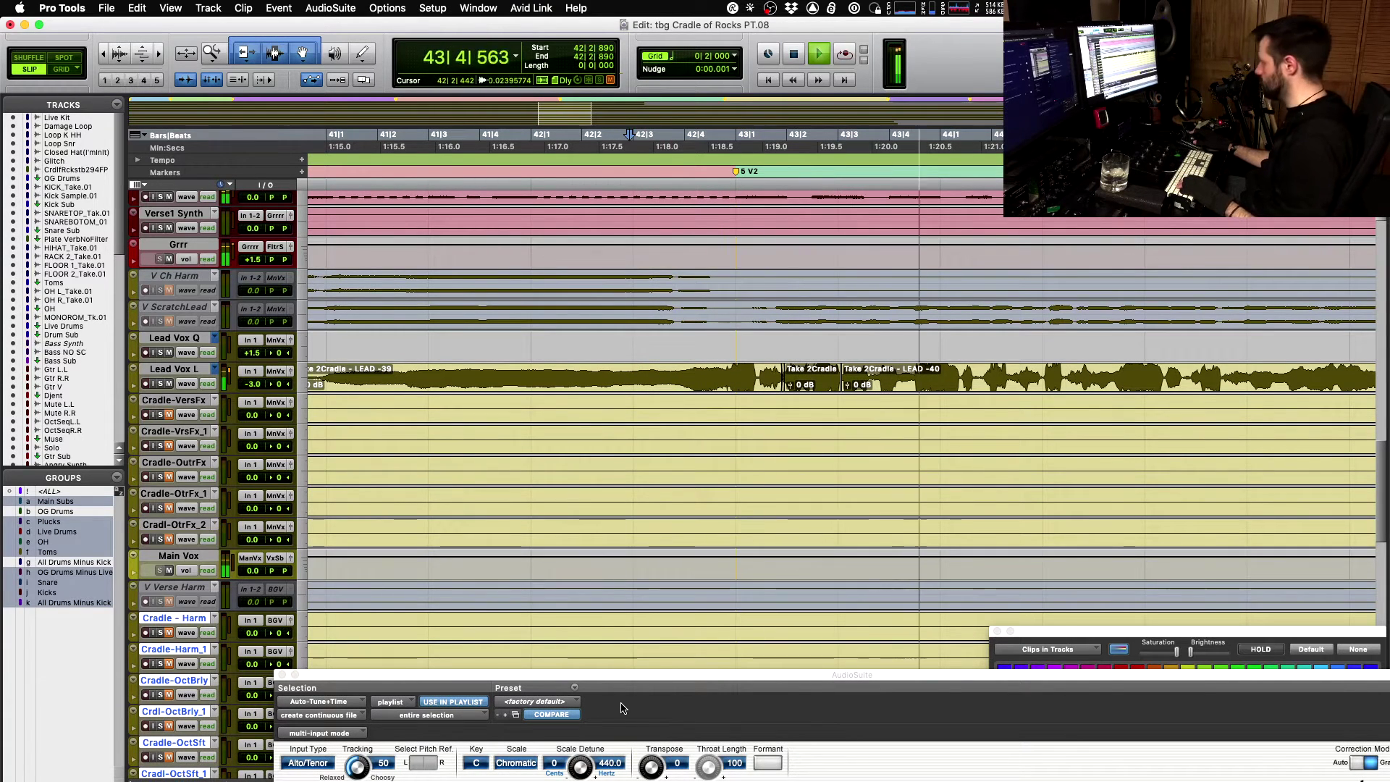
pyautogui.moveTo(612, 677); pyautogui.dragTo(612, 430)
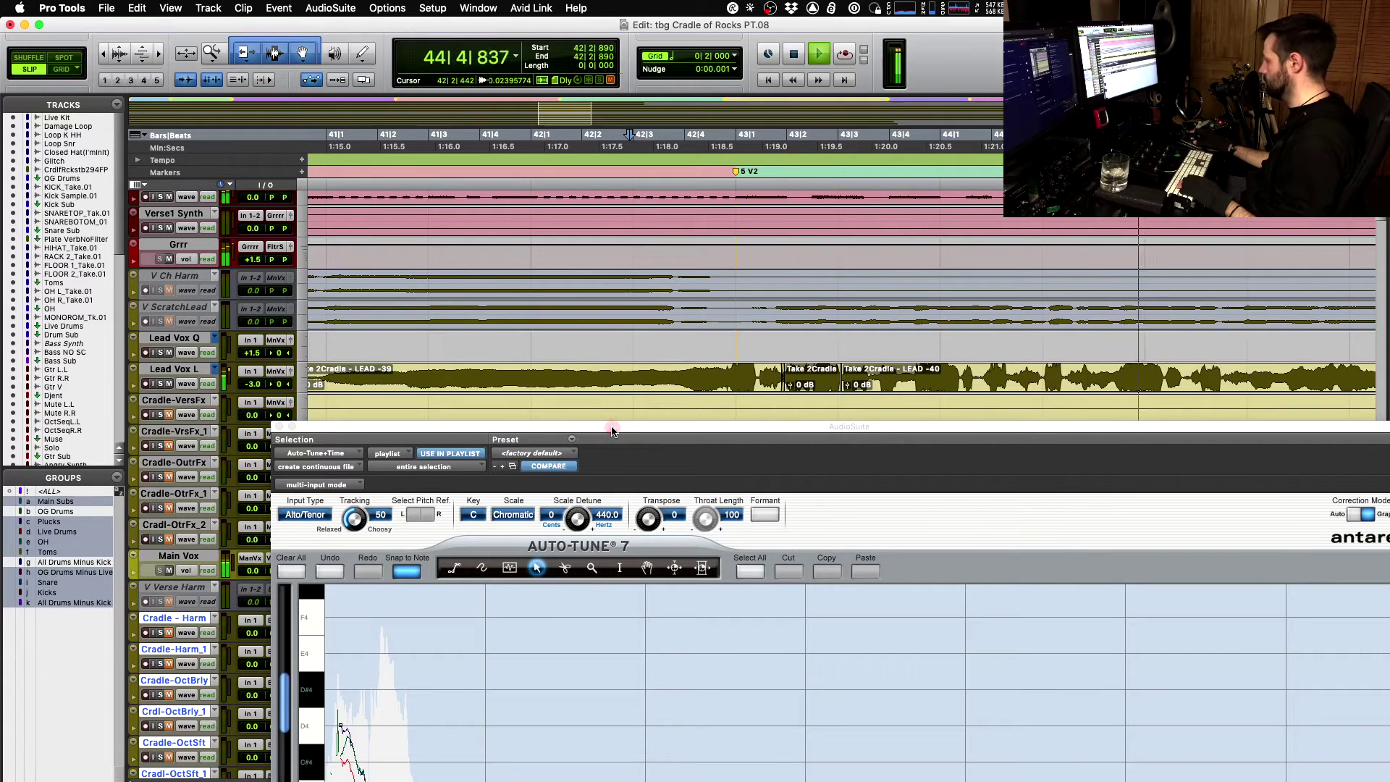
pyautogui.click(283, 422)
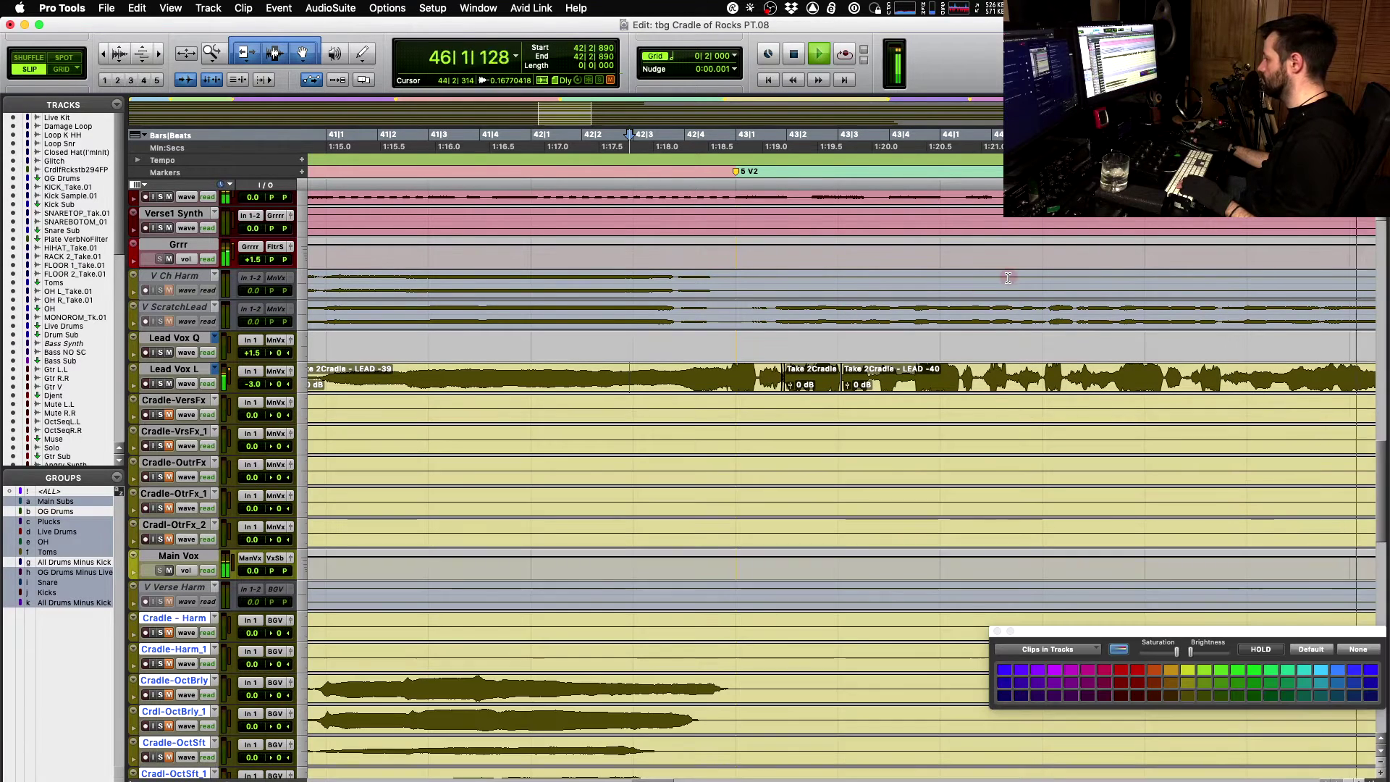
pyautogui.press('space')
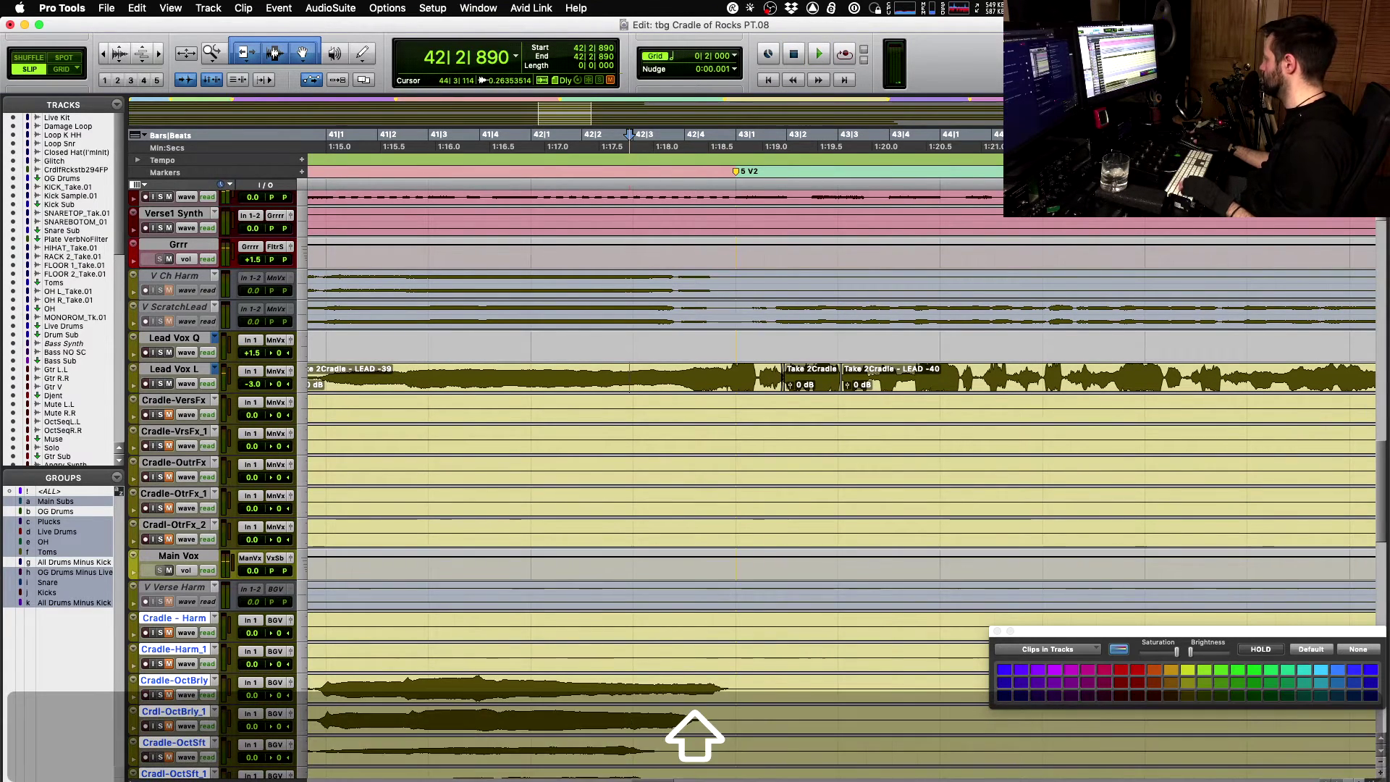
# - Select 46|4|941 to 50|3|721 on Lead Vox L, fill it with the Take 1 alternate, and audition it
pyautogui.press('r')
pyautogui.click(1028, 372)
pyautogui.hscroll(5, 1028, 371)
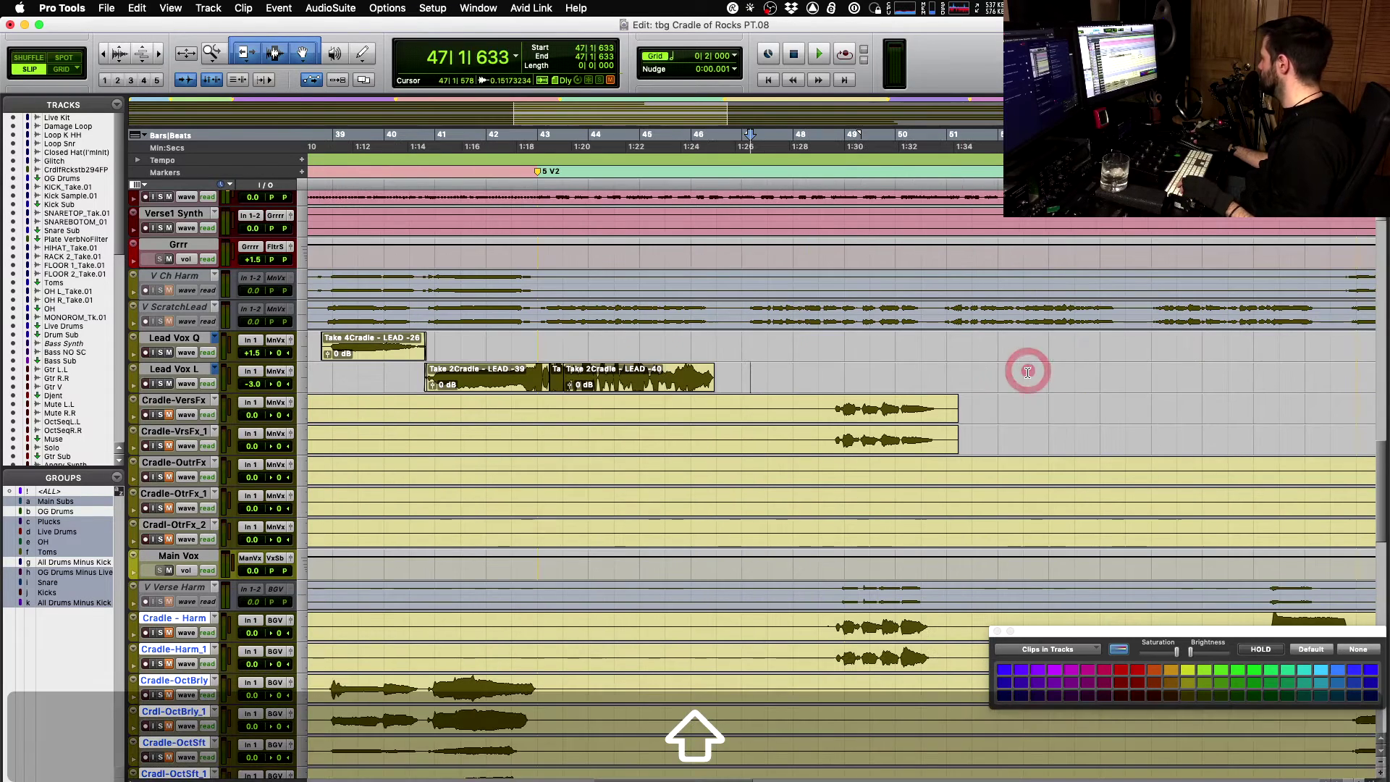
pyautogui.moveTo(750, 382); pyautogui.dragTo(929, 368)
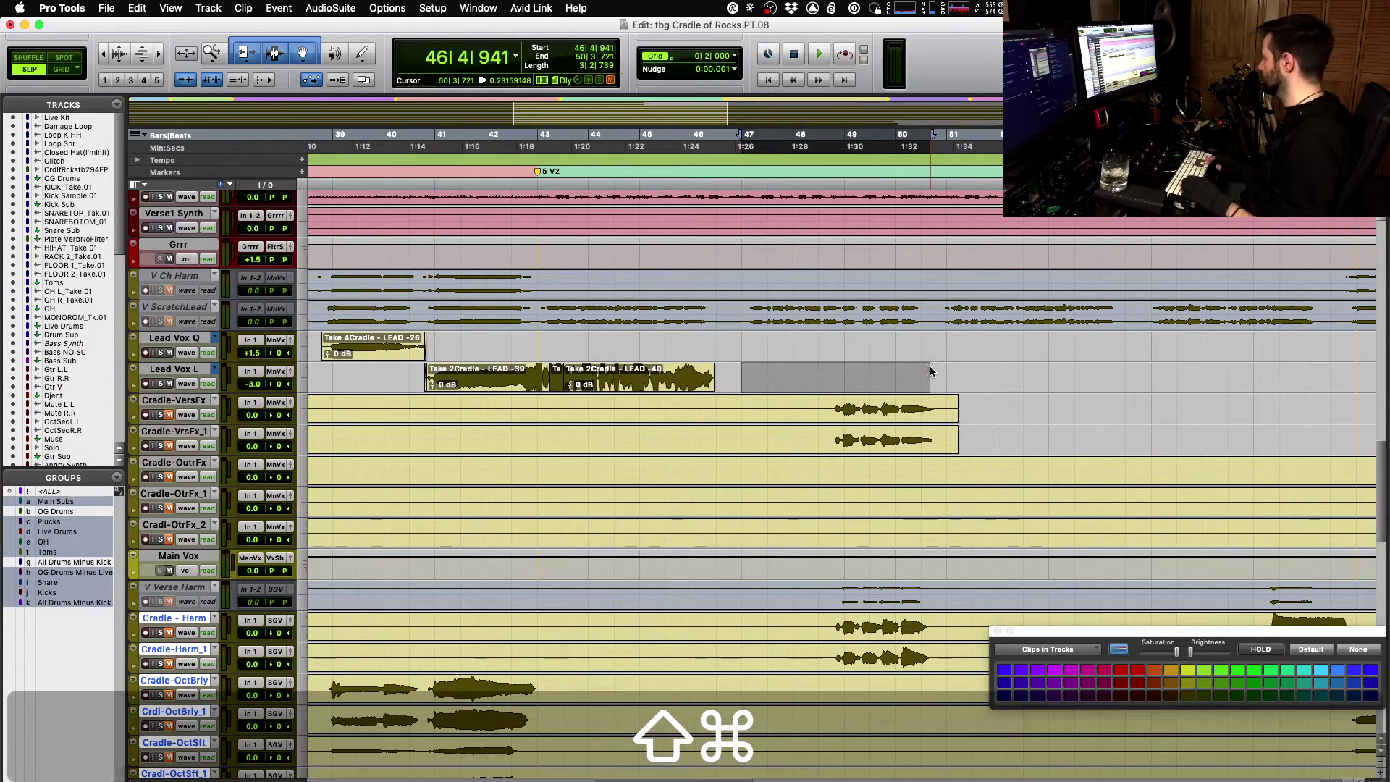
pyautogui.press('shift+super+v')
pyautogui.press('space')
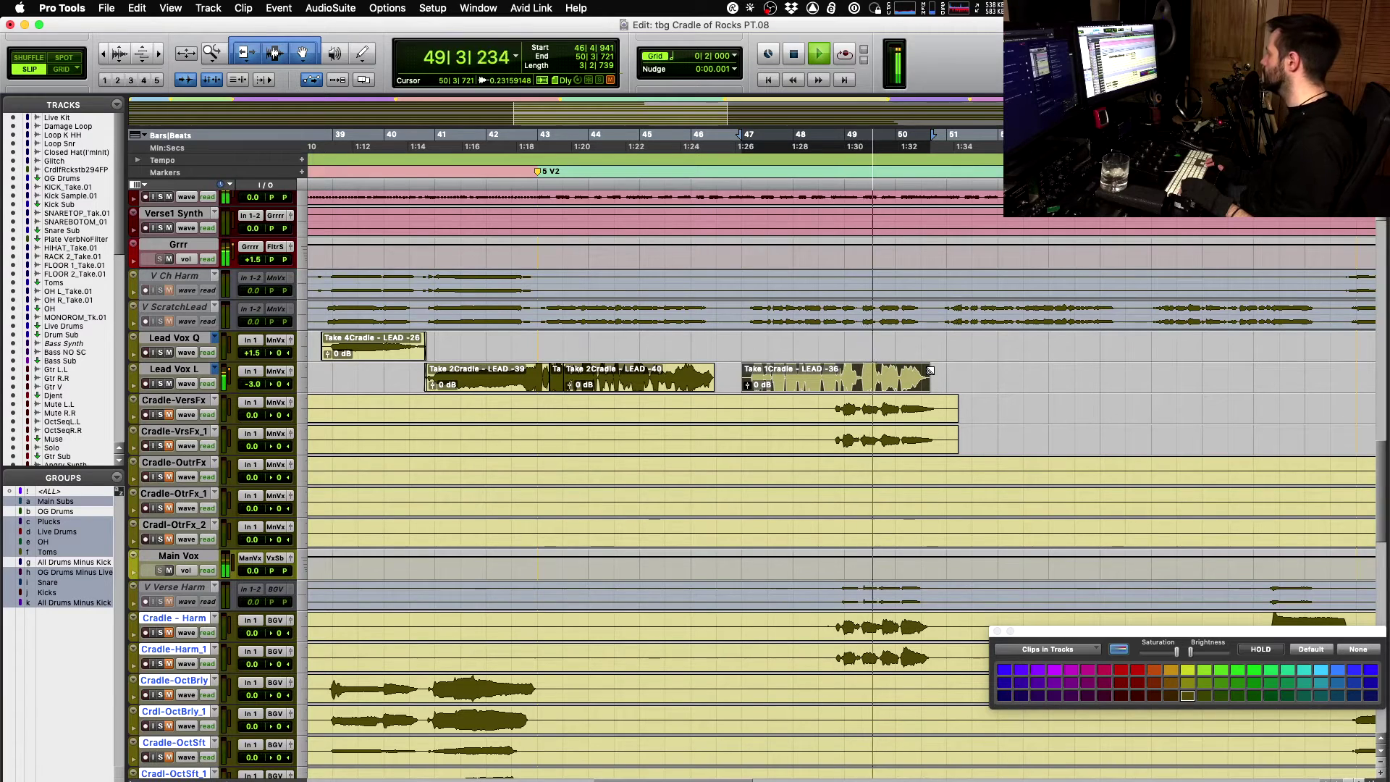
pyautogui.press('space')
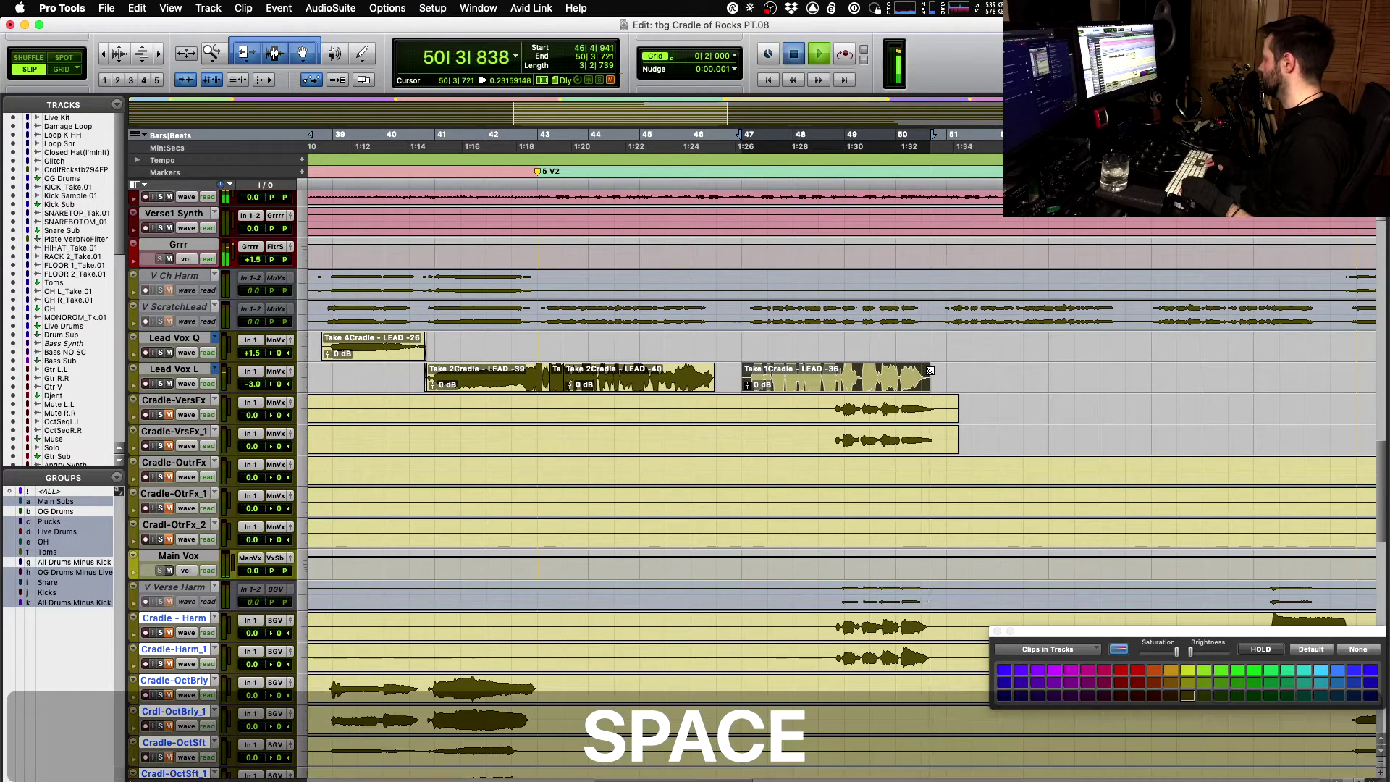
# - Swap the selected Lead Vox L phrase to Take 2 and Take 3, auditioning each take
pyautogui.press('shift+super+Down')
pyautogui.press('space')
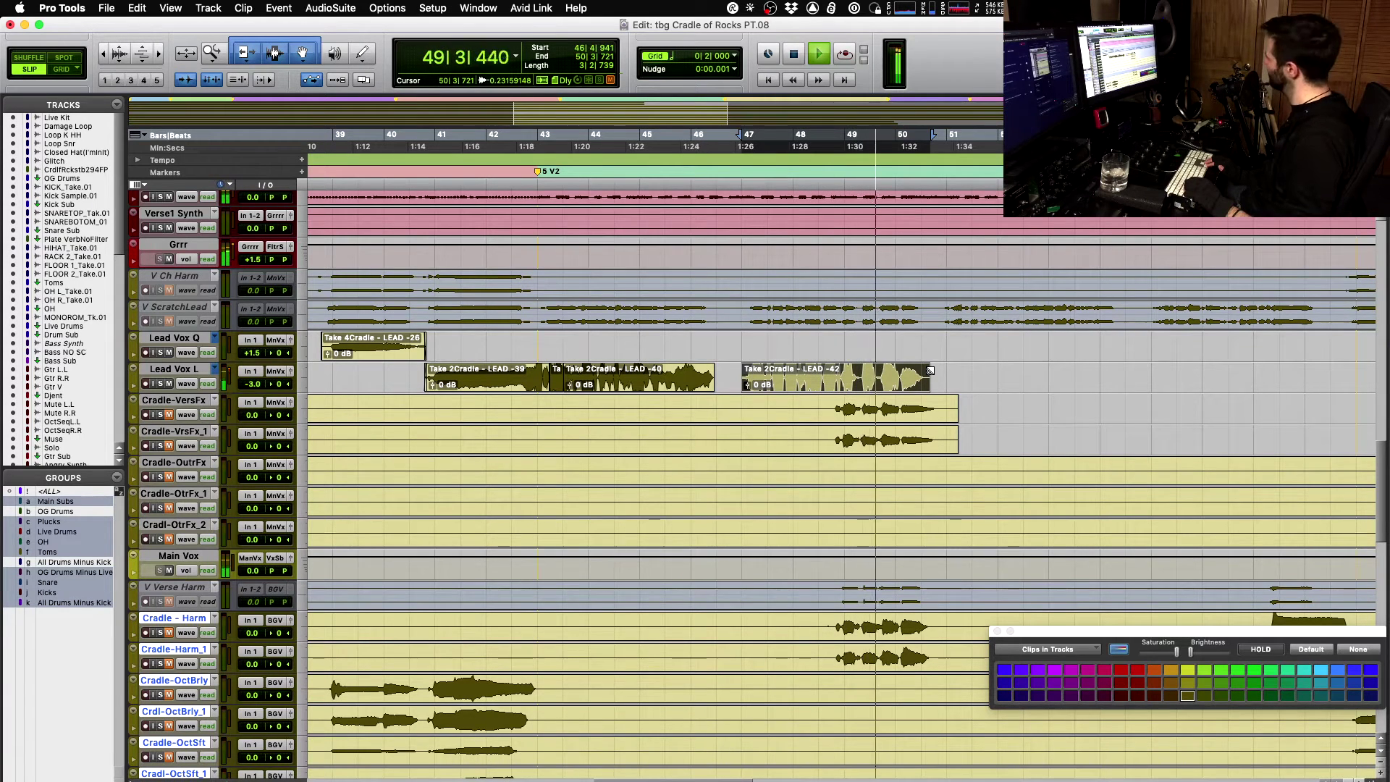
pyautogui.press('space')
pyautogui.press('shift+super+Down')
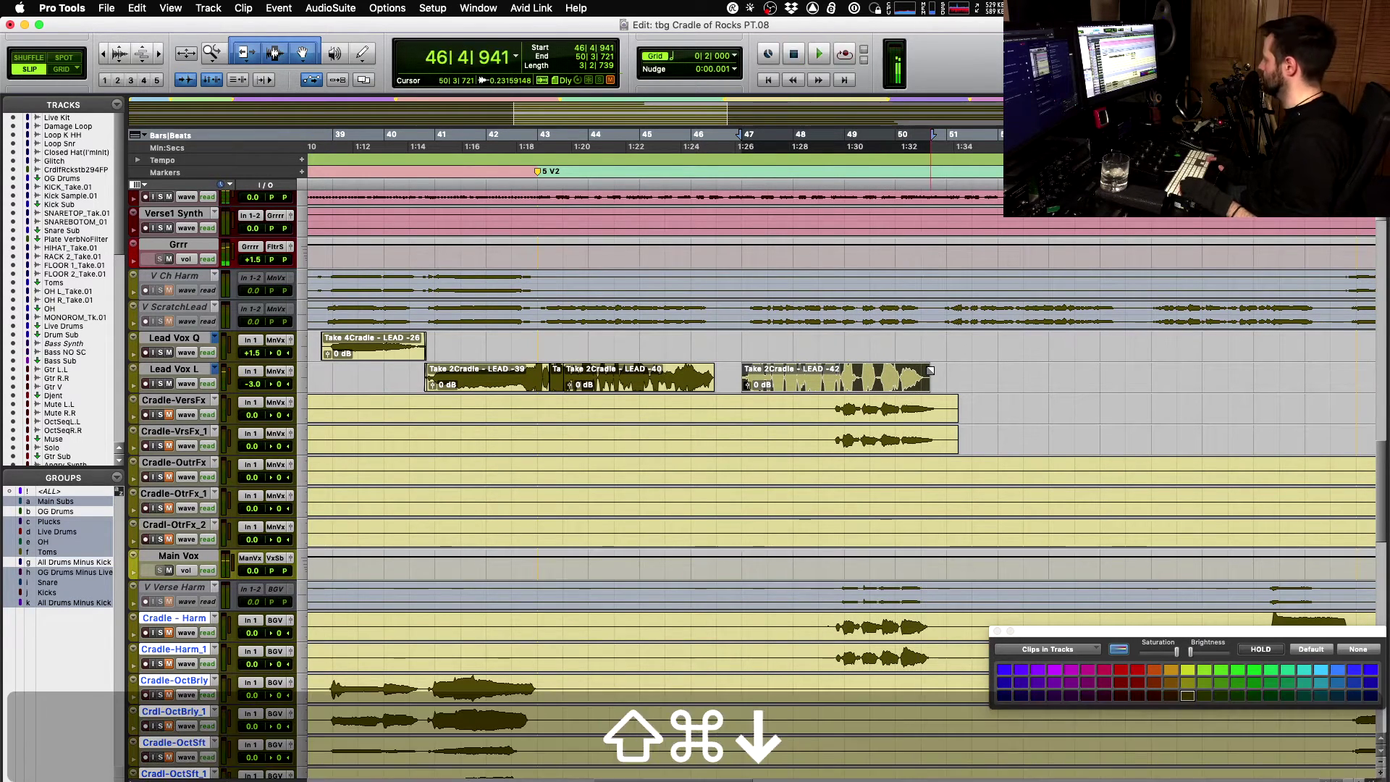
pyautogui.press('space')
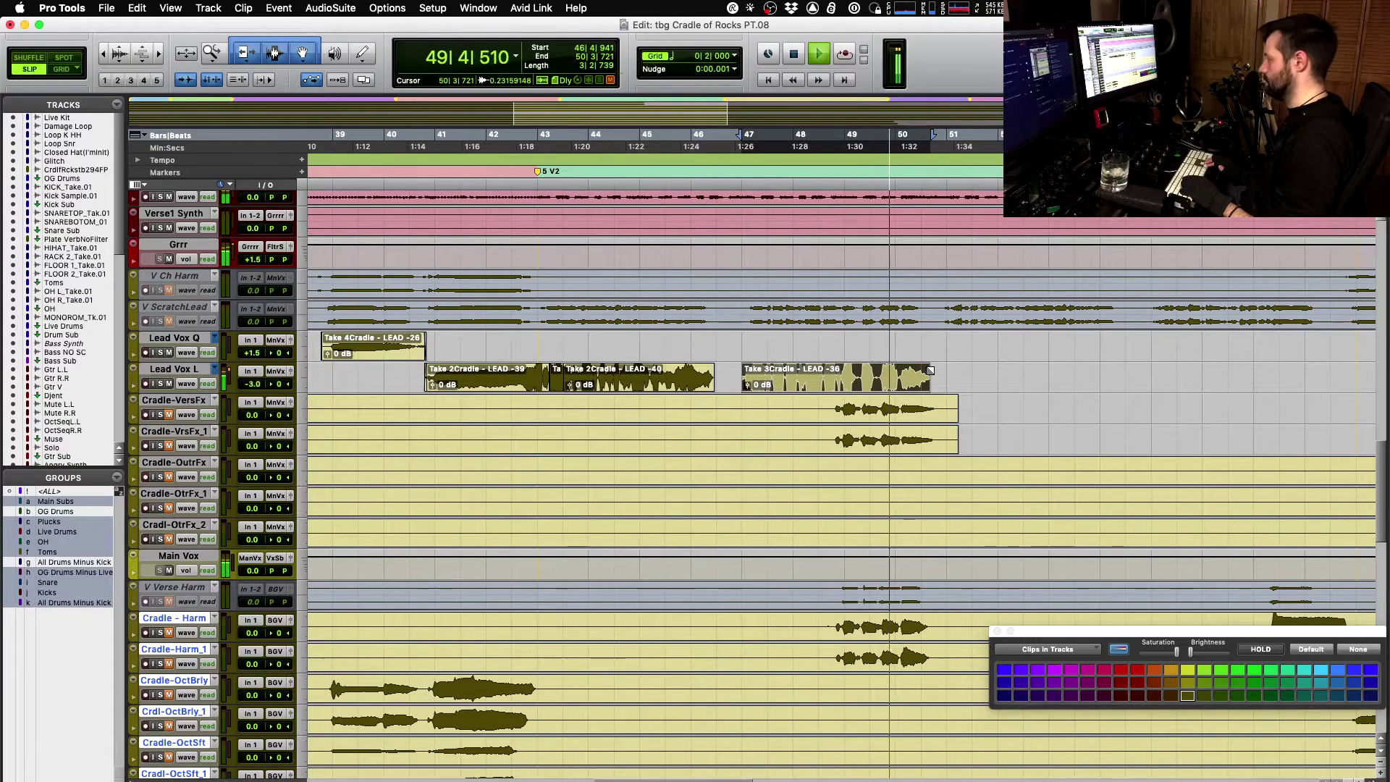
pyautogui.press('space')
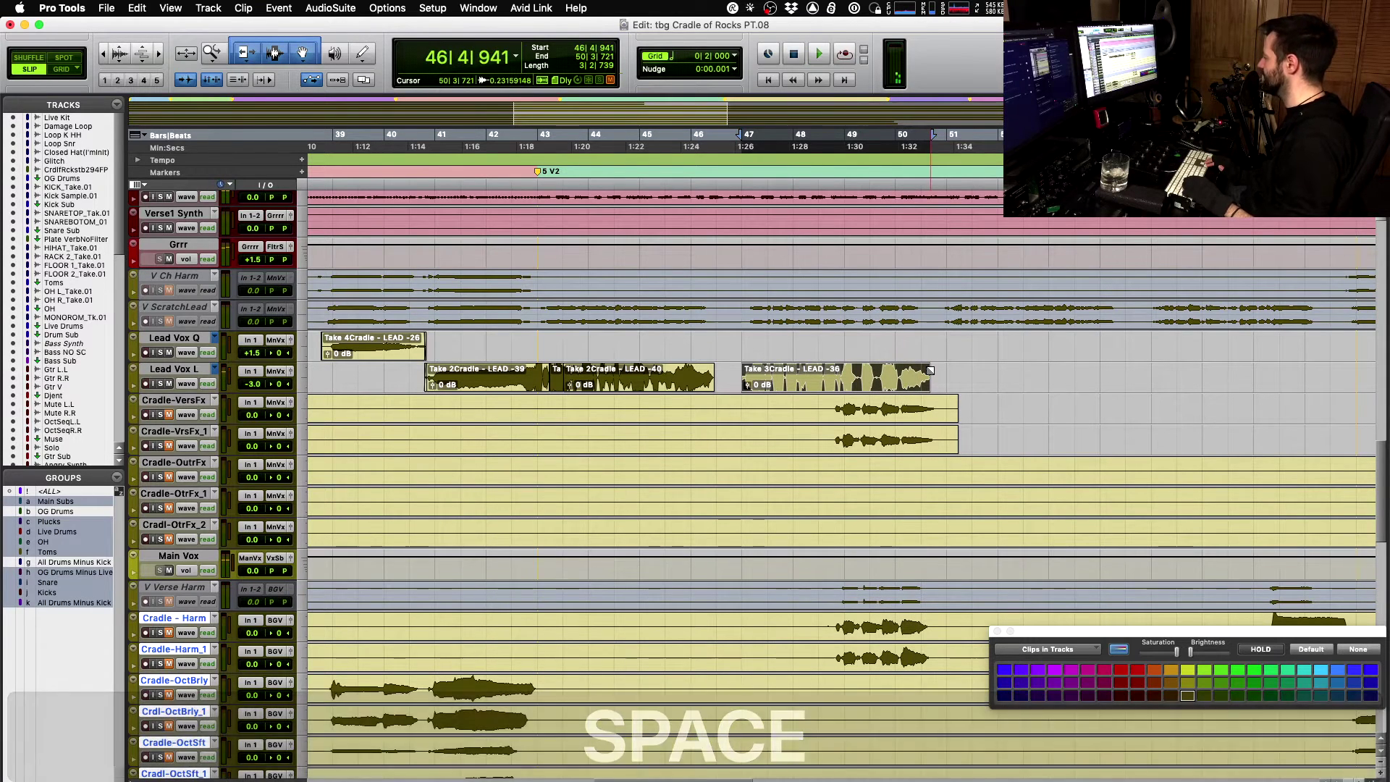
# - Swap the selected Lead Vox L phrase to Take 4 and Take 5, auditioning each take
pyautogui.press('shift+super+Down')
pyautogui.press('space')
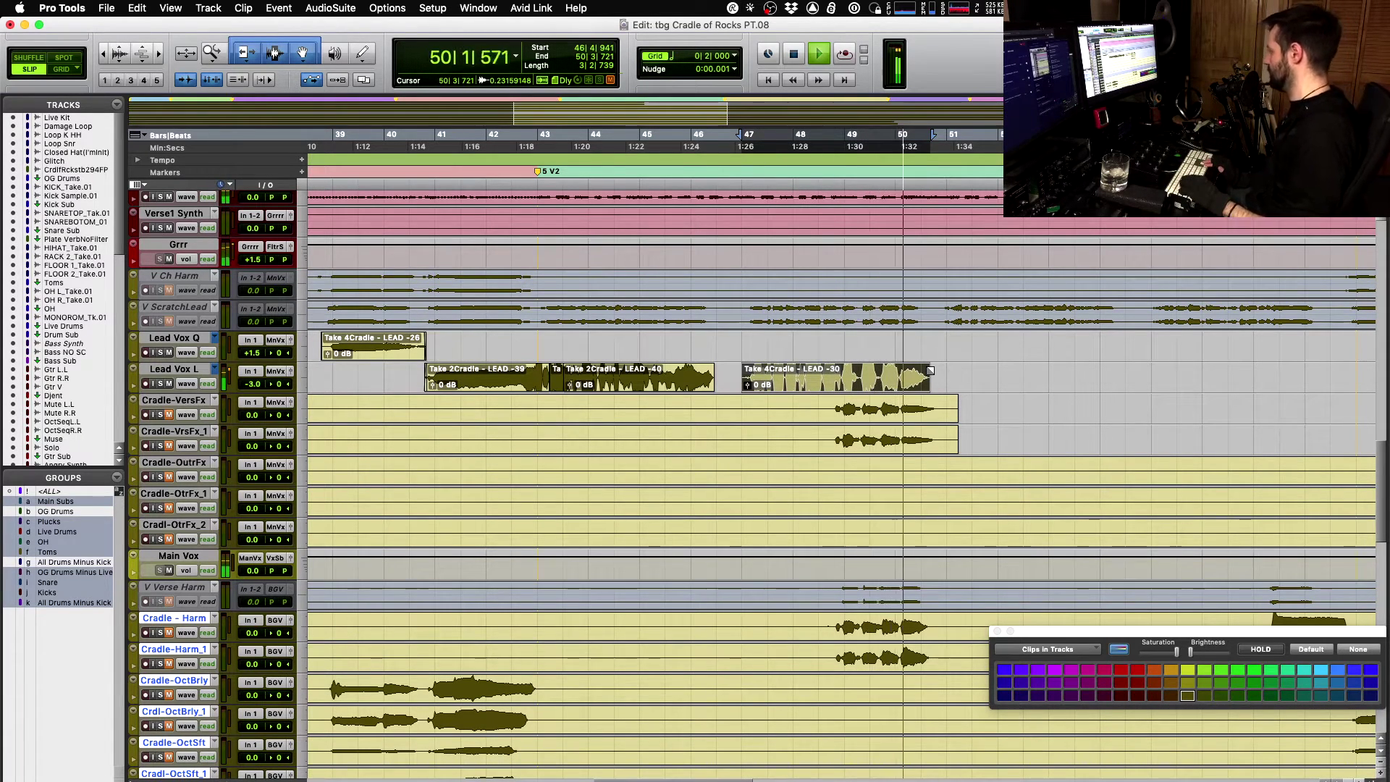
pyautogui.press('space')
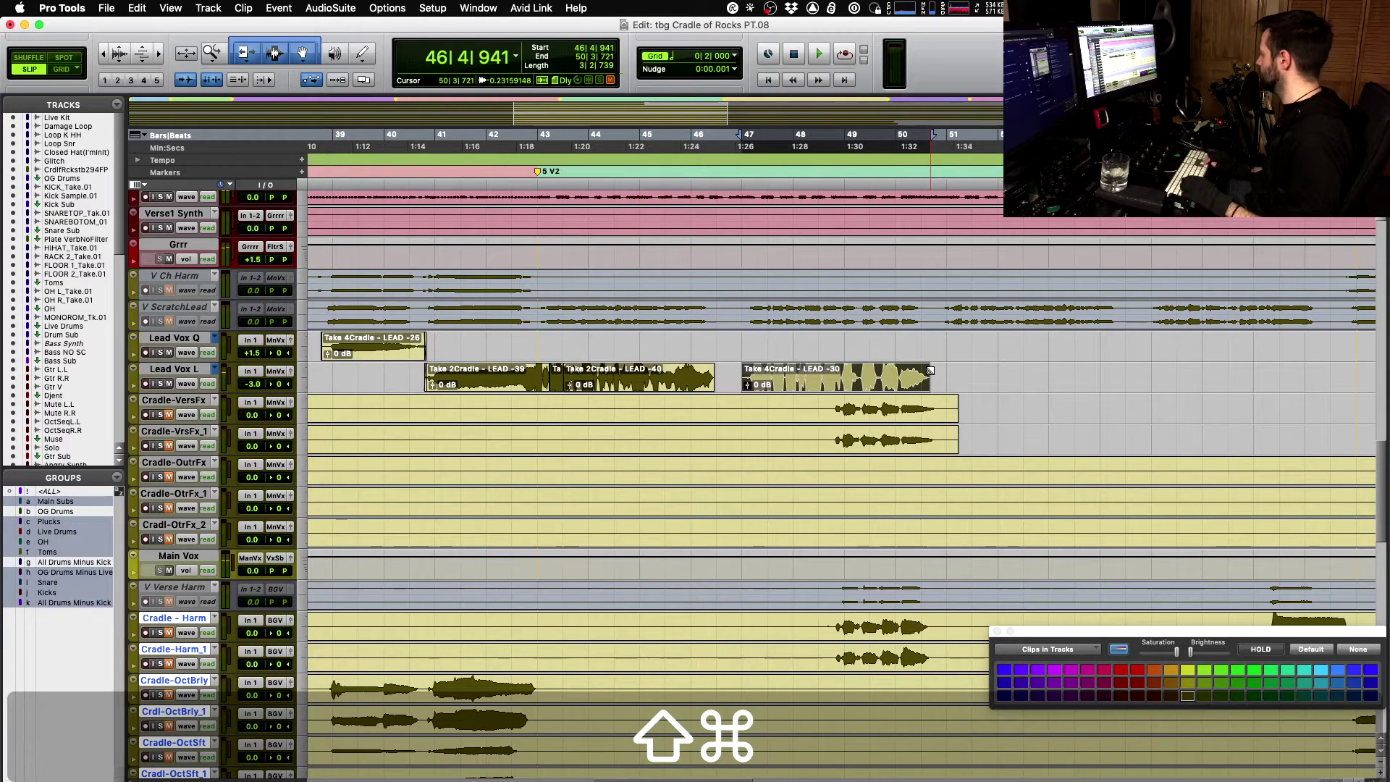
pyautogui.press('shift+super+Down')
pyautogui.press('space')
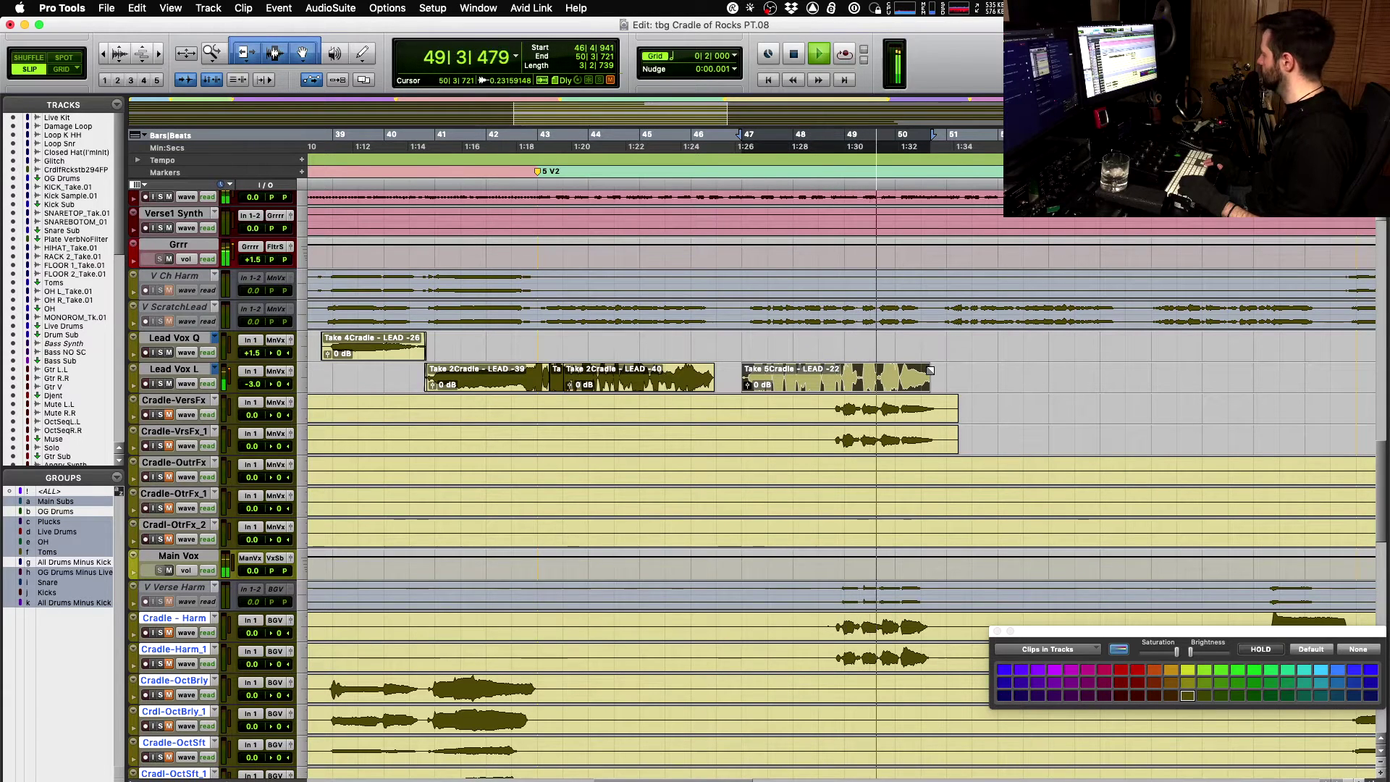
pyautogui.press('space')
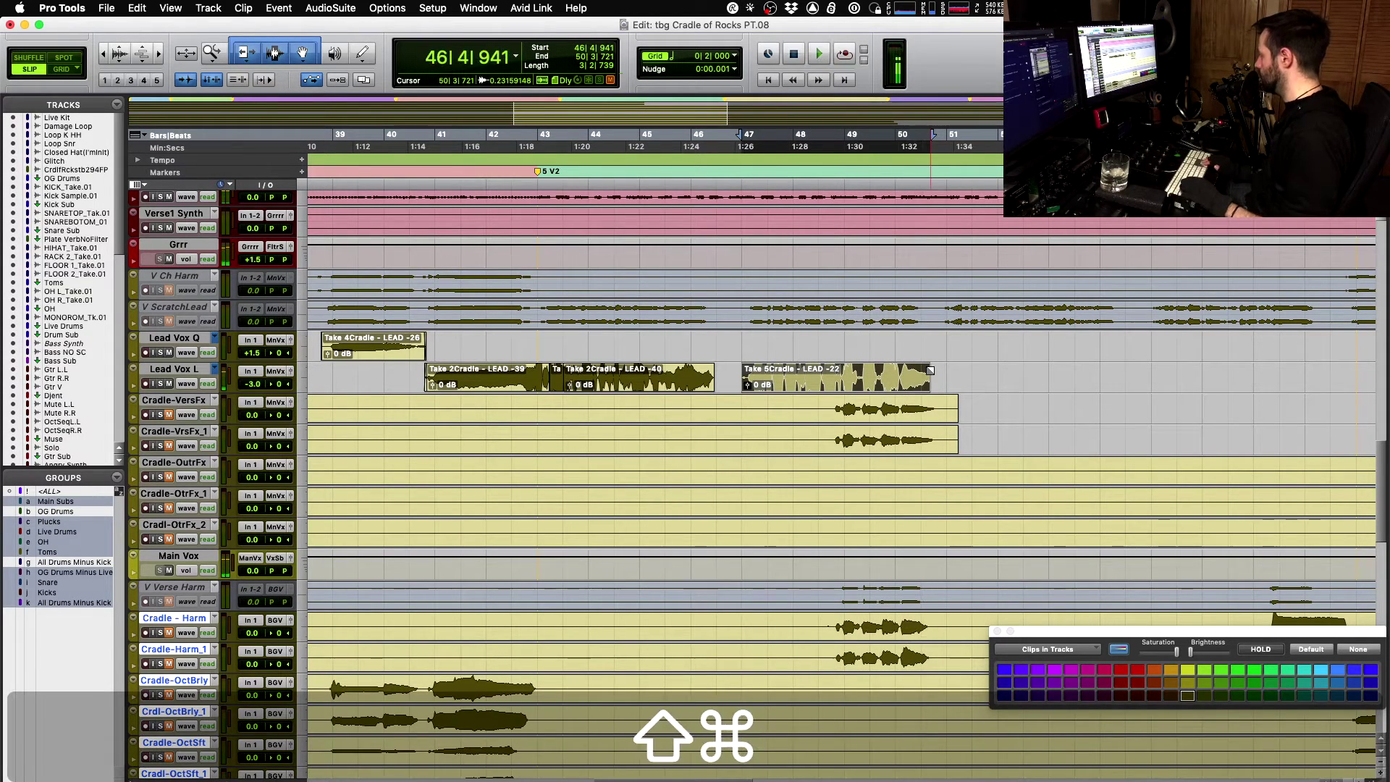
# - Swap the selected Lead Vox L phrase back to Take 4 and audition it, replaying the ending from 49|3|839
pyautogui.press('shift+super+Up')
pyautogui.press('space')
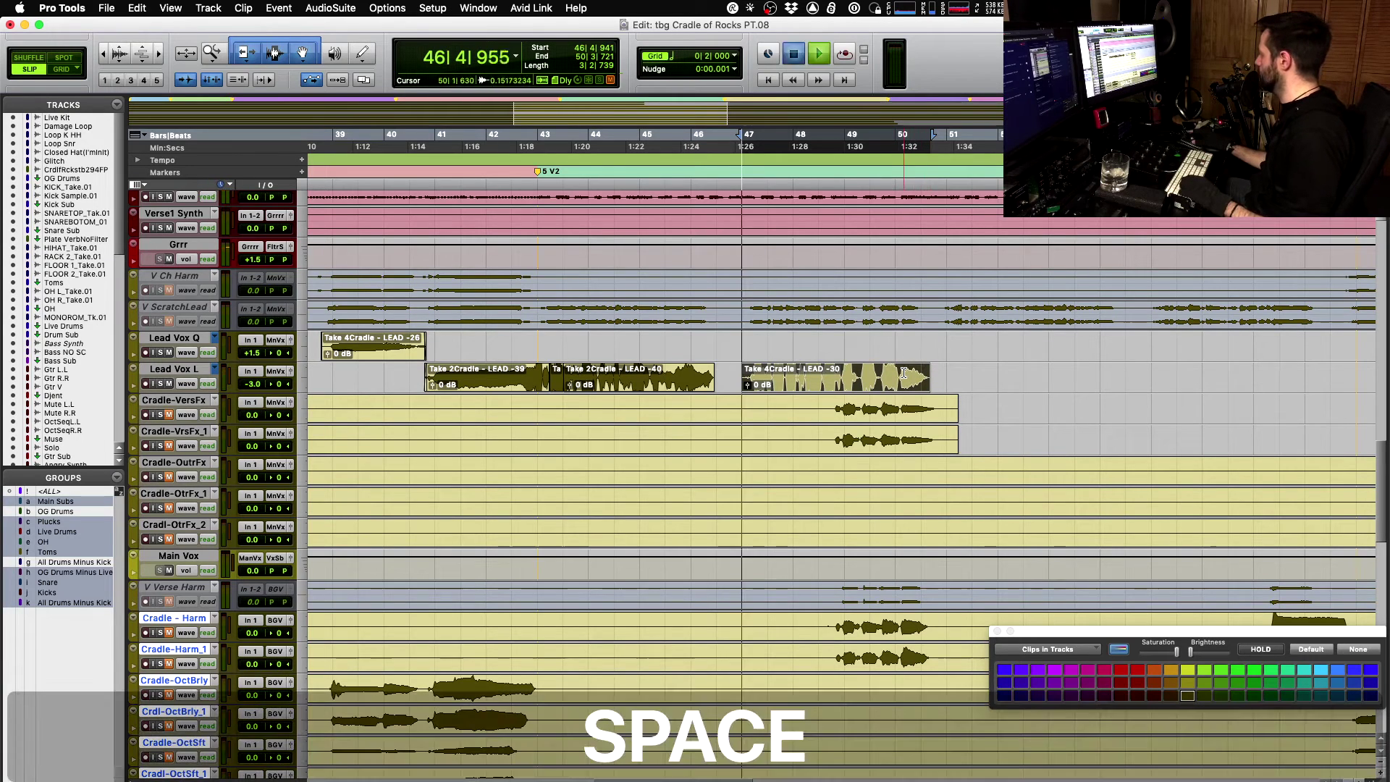
pyautogui.press('t')
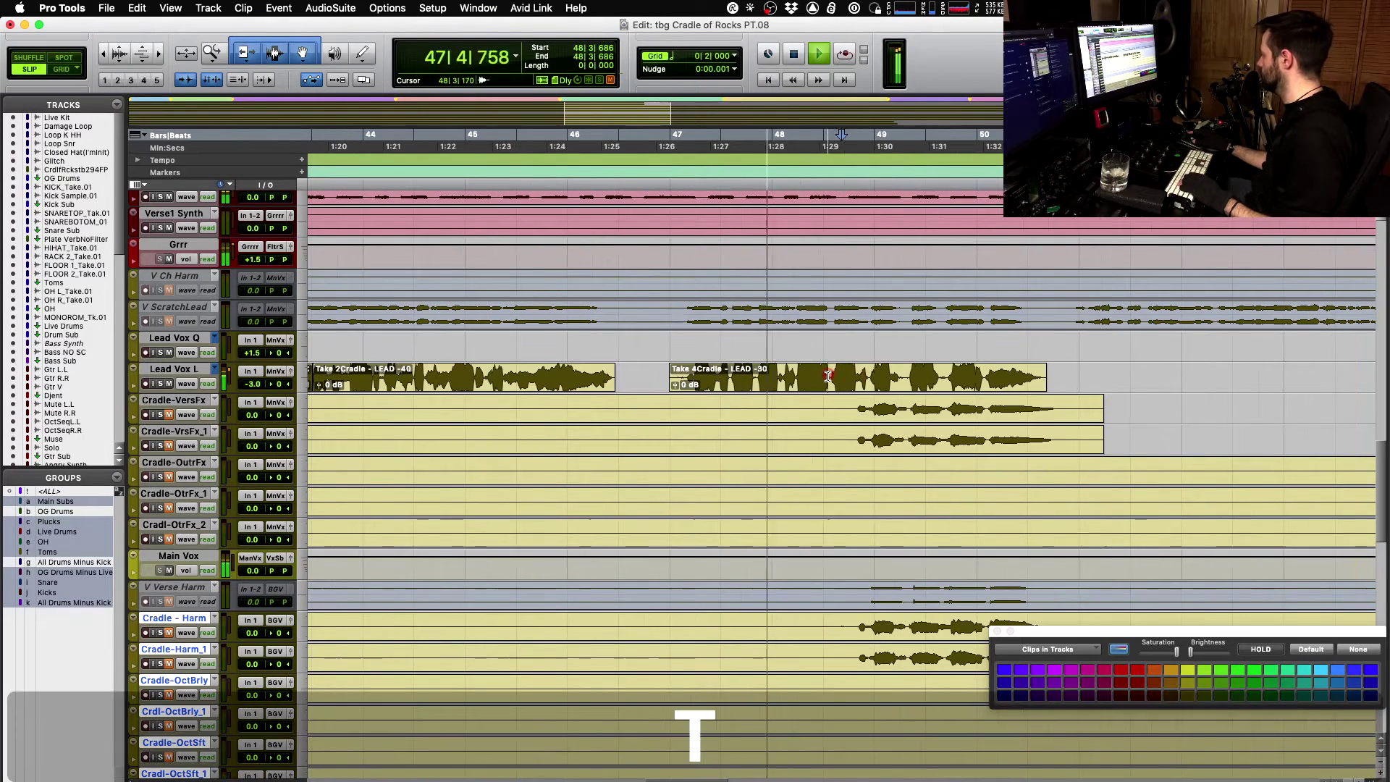
pyautogui.click(843, 378)
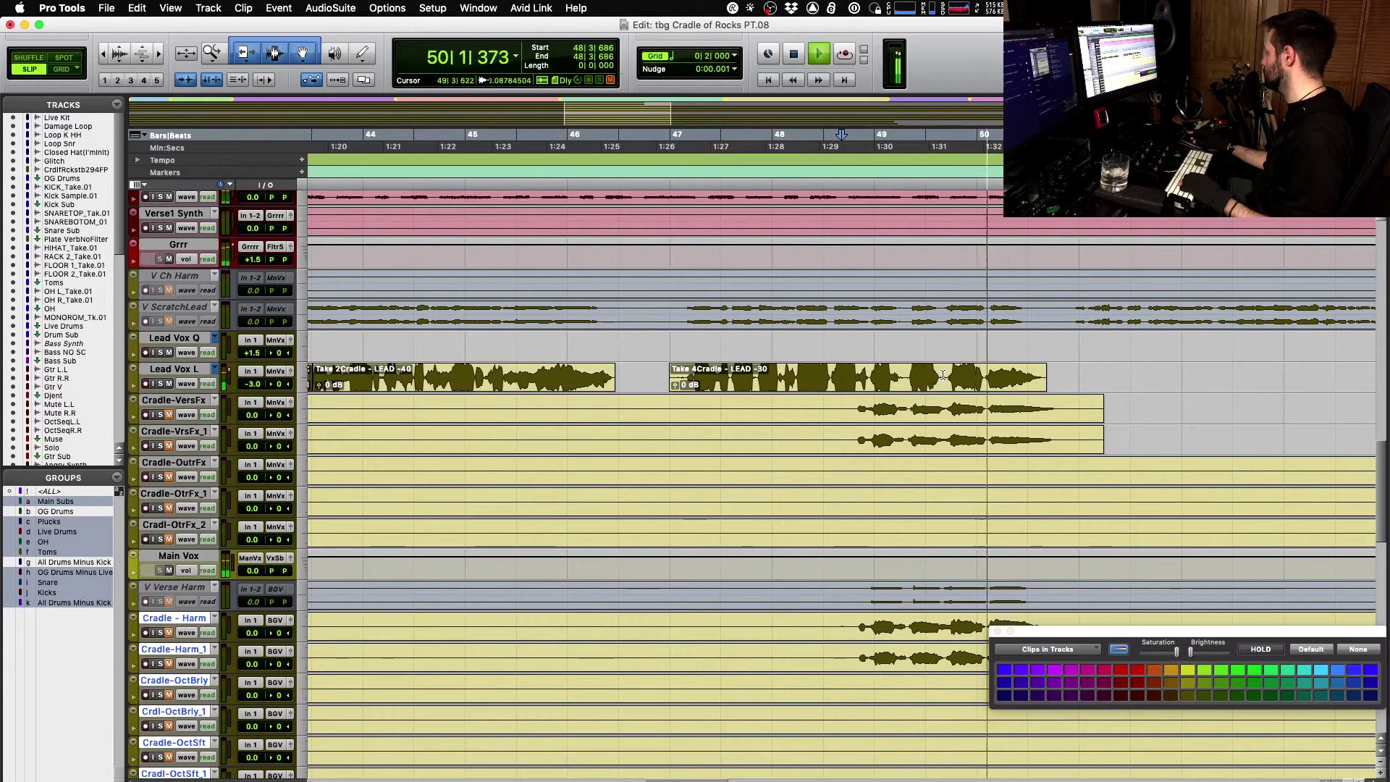
pyautogui.press('space')
pyautogui.click(948, 376)
pyautogui.press('space')
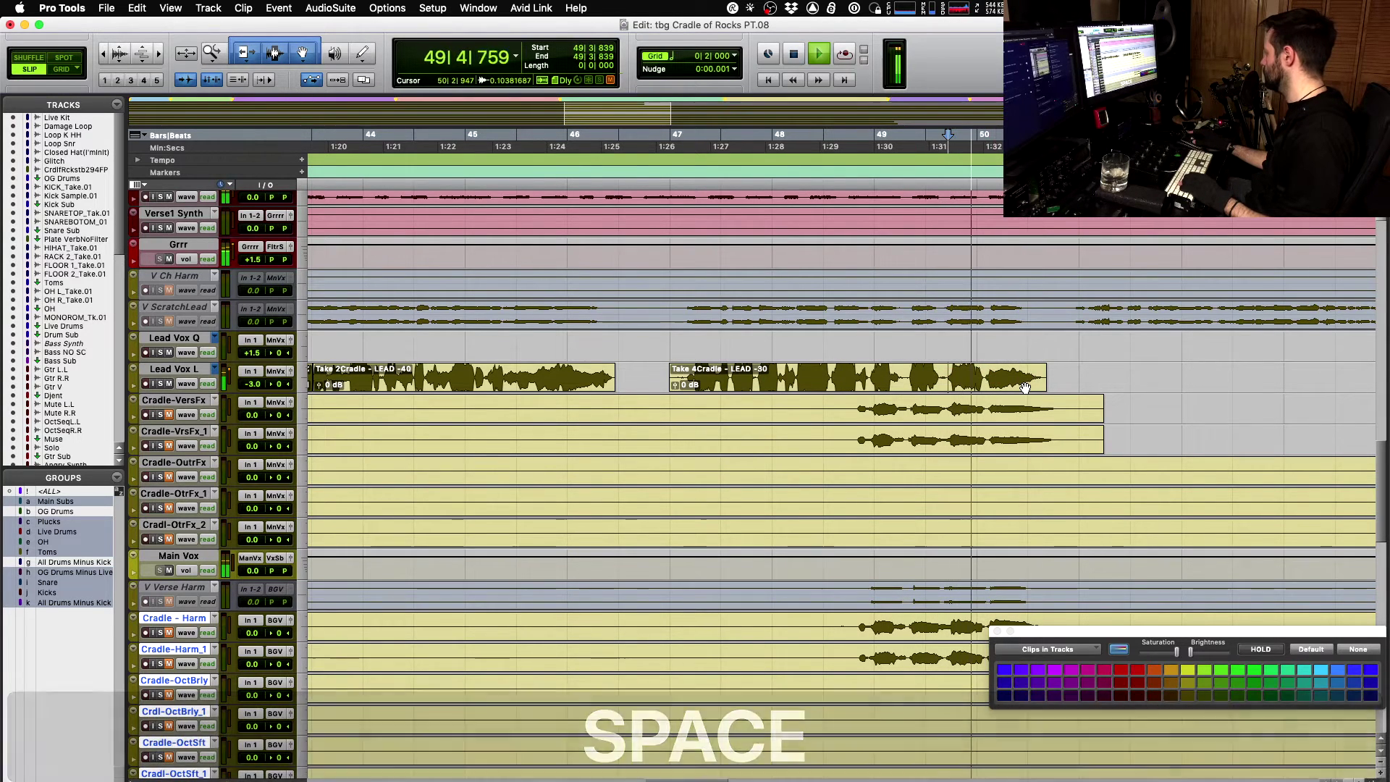
pyautogui.press('space')
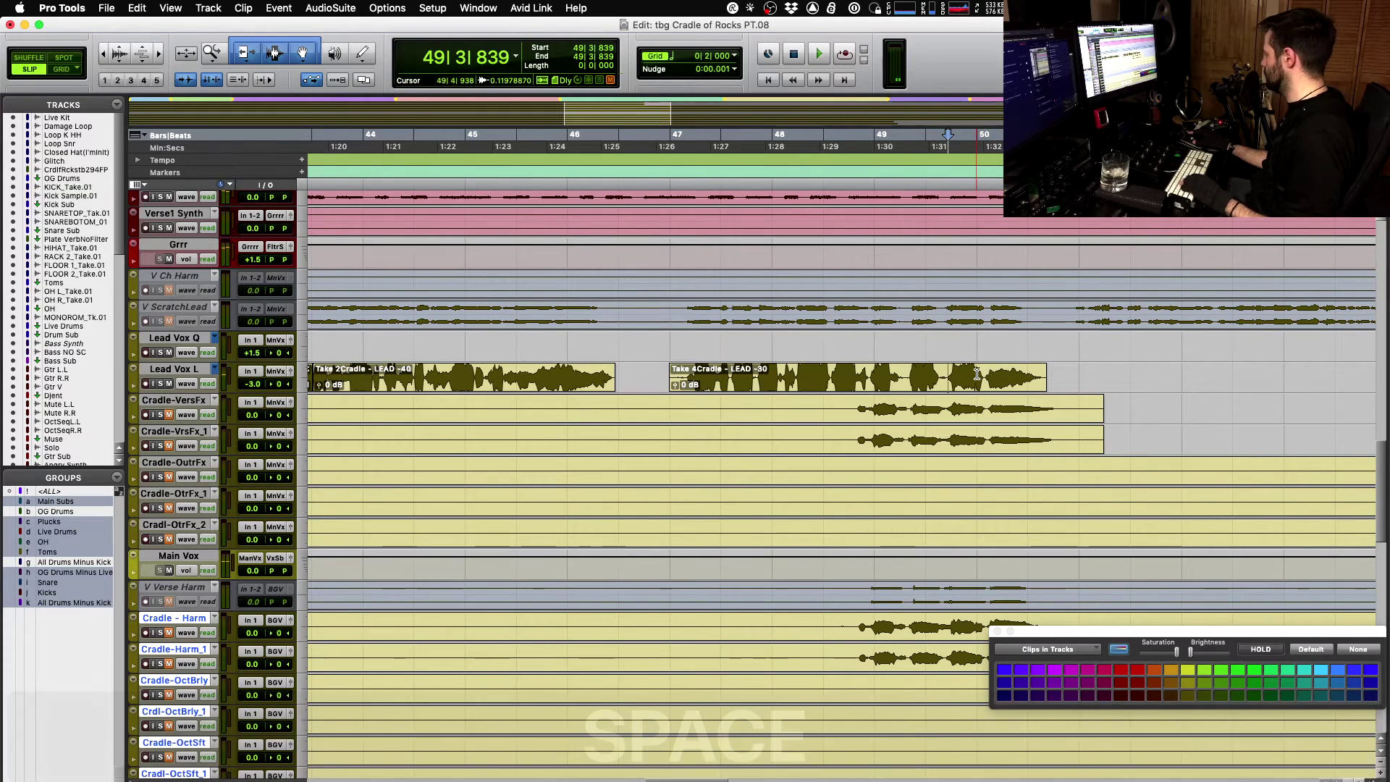
# - Select 49|3|839 to 50|1|291 on Lead Vox L, fill it with the Take 1 alternate, and audition it
pyautogui.press('t')
pyautogui.press('space')
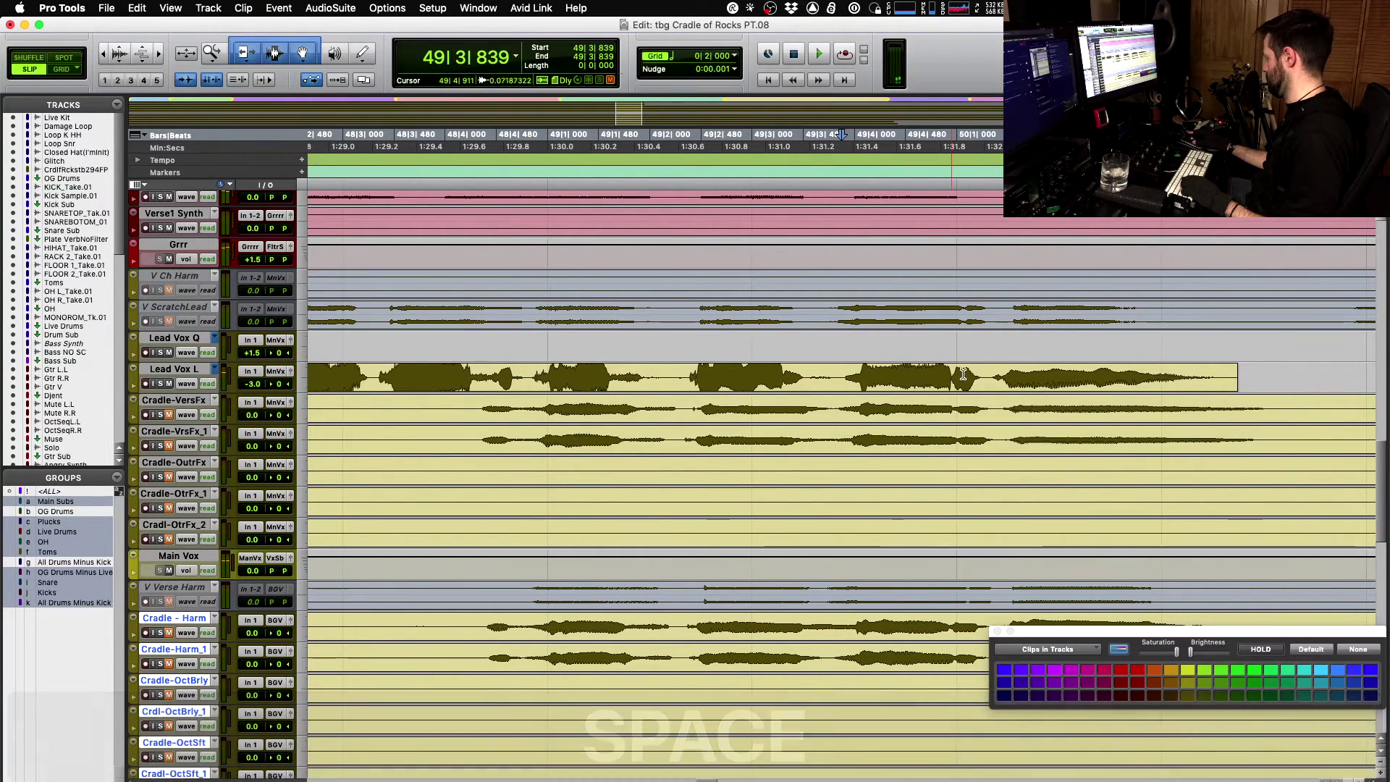
pyautogui.keyDown('shift'); pyautogui.click(989, 377); pyautogui.keyUp('shift')
pyautogui.press('space')
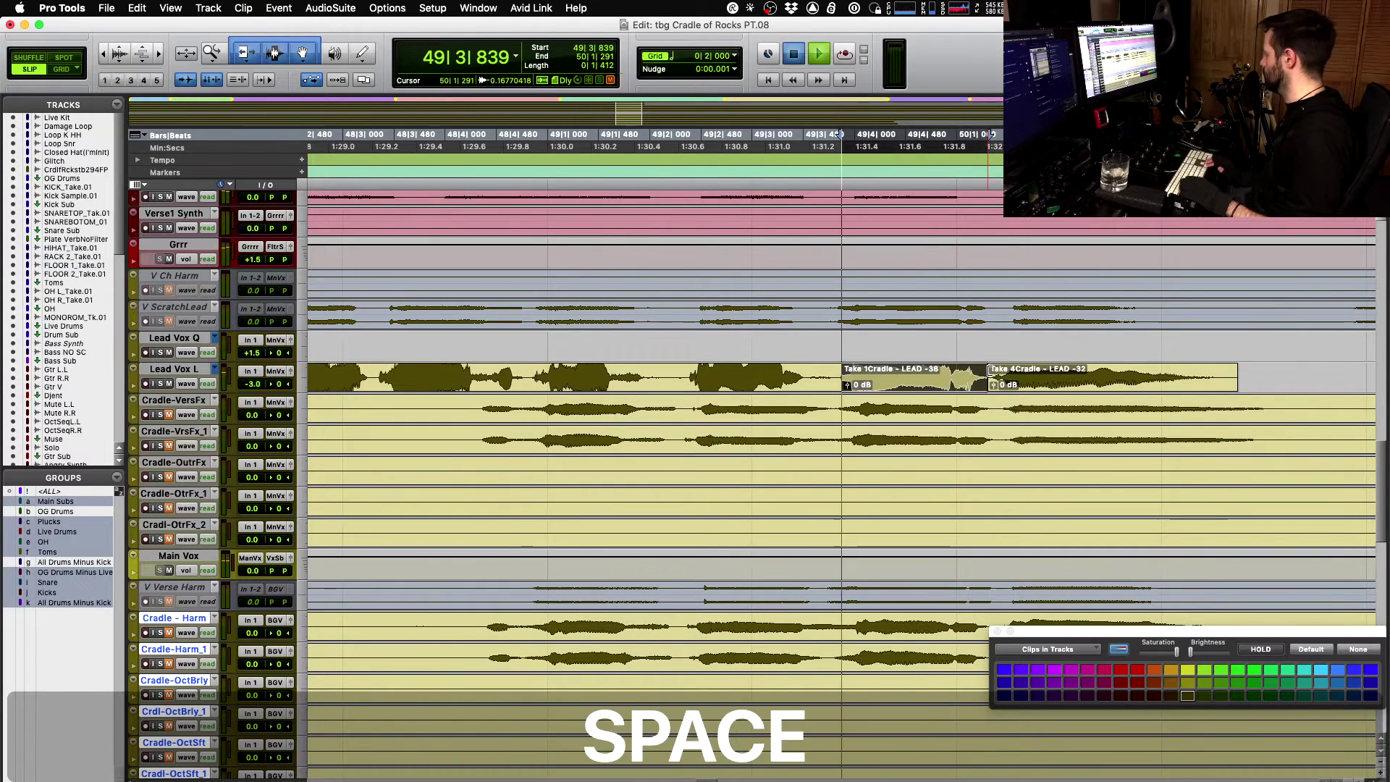
# - Swap the 49|3|839 to 50|1|291 selection to Take 2 and Take 3, auditioning each take
pyautogui.press('super+shift+Down')
pyautogui.press('space')
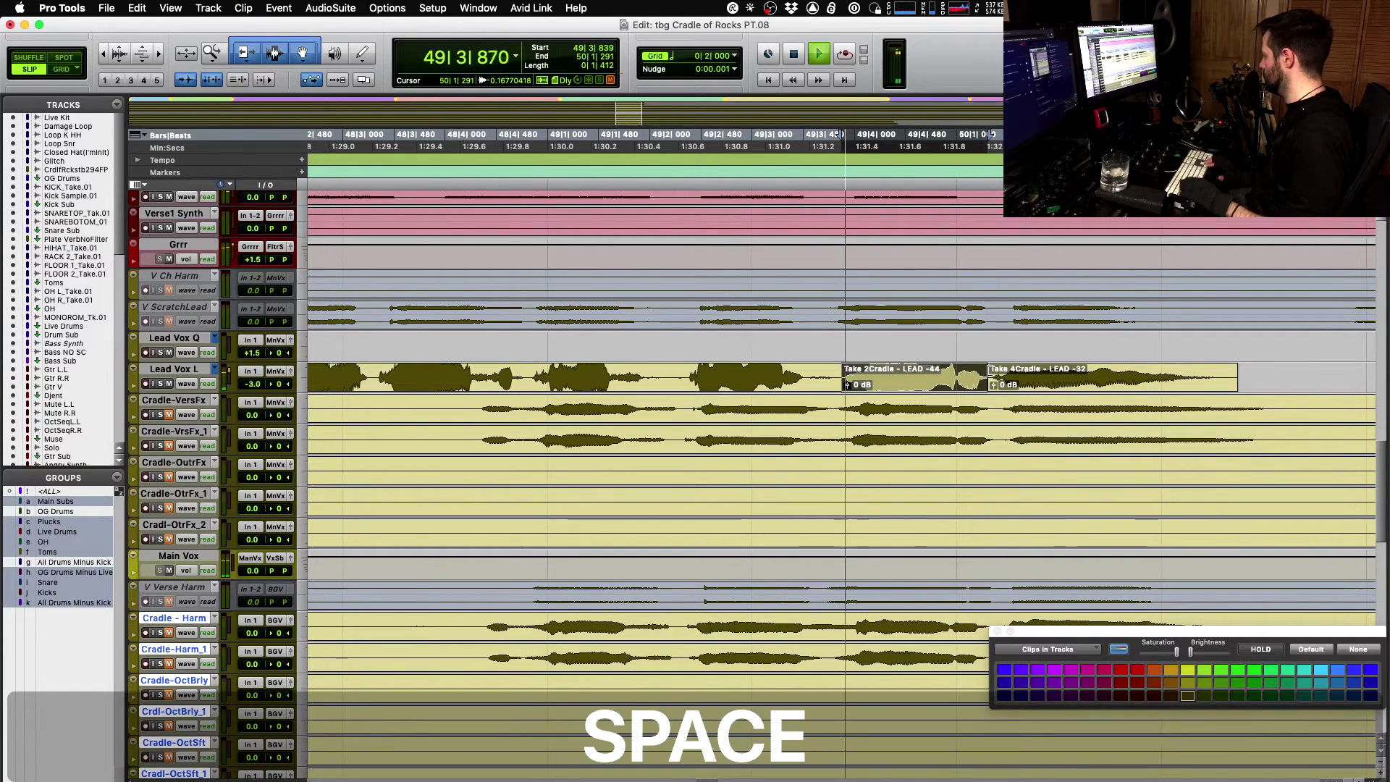
pyautogui.press('space')
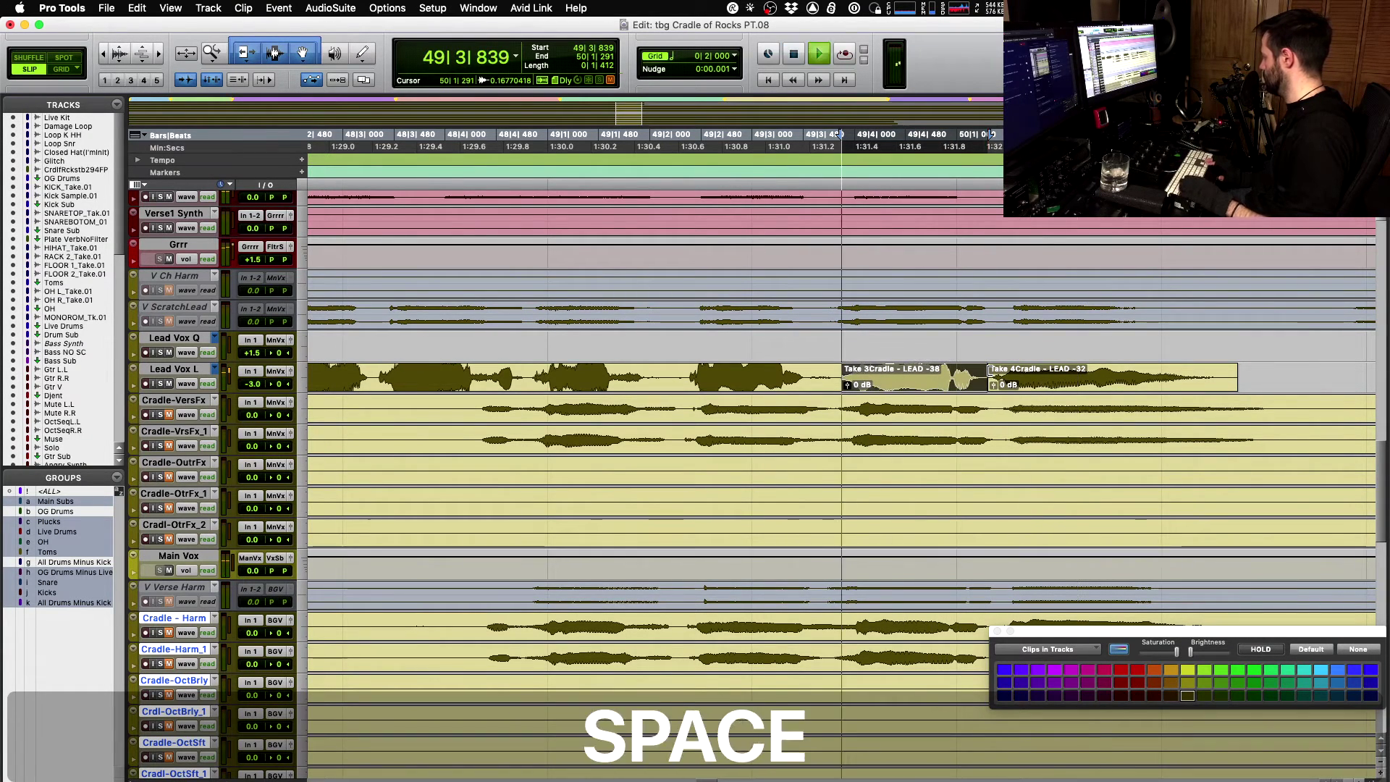
# - Compare Take 5 and Take 4 in the 49|3|839 to 50|1|291 selection, auditioning each and finishing on Take 5
pyautogui.press('super+shift+Down')
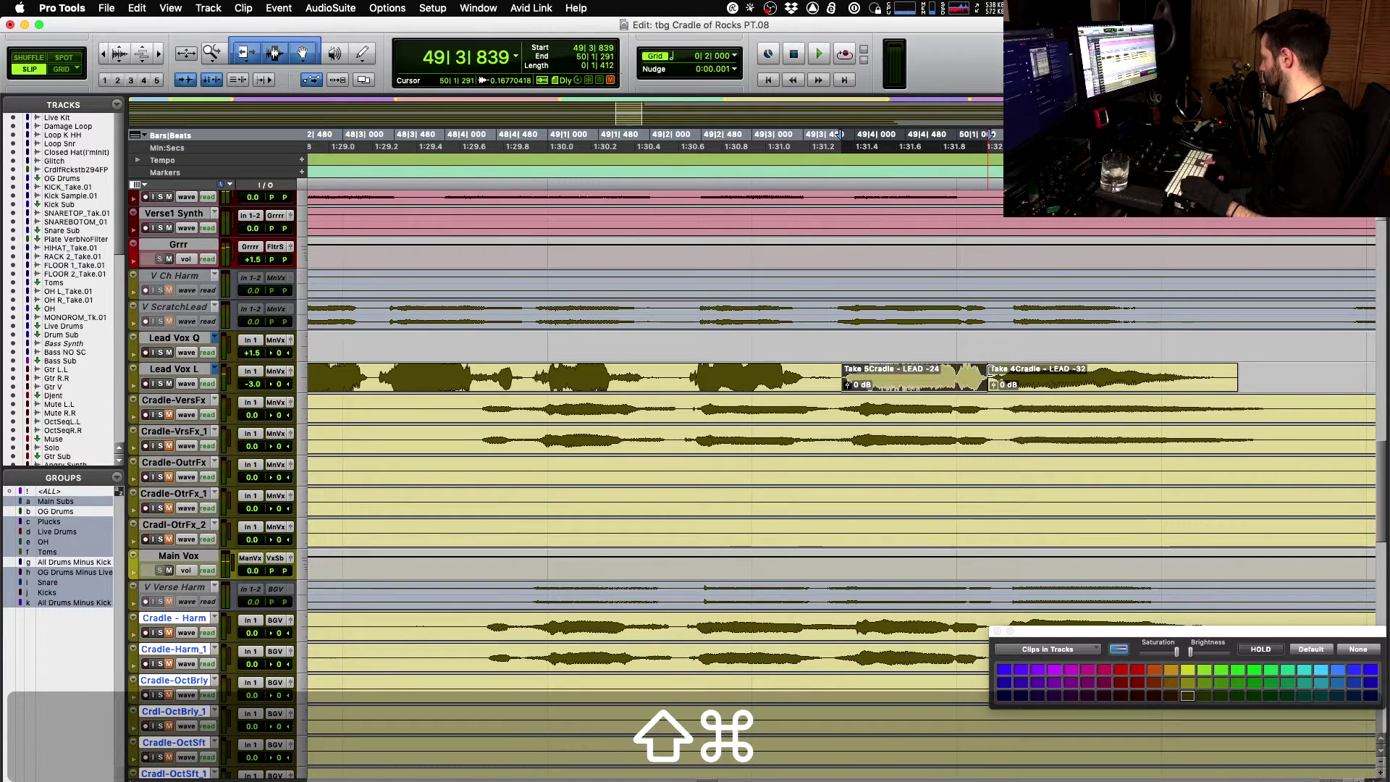
pyautogui.press('space')
pyautogui.press('super+shift+Up')
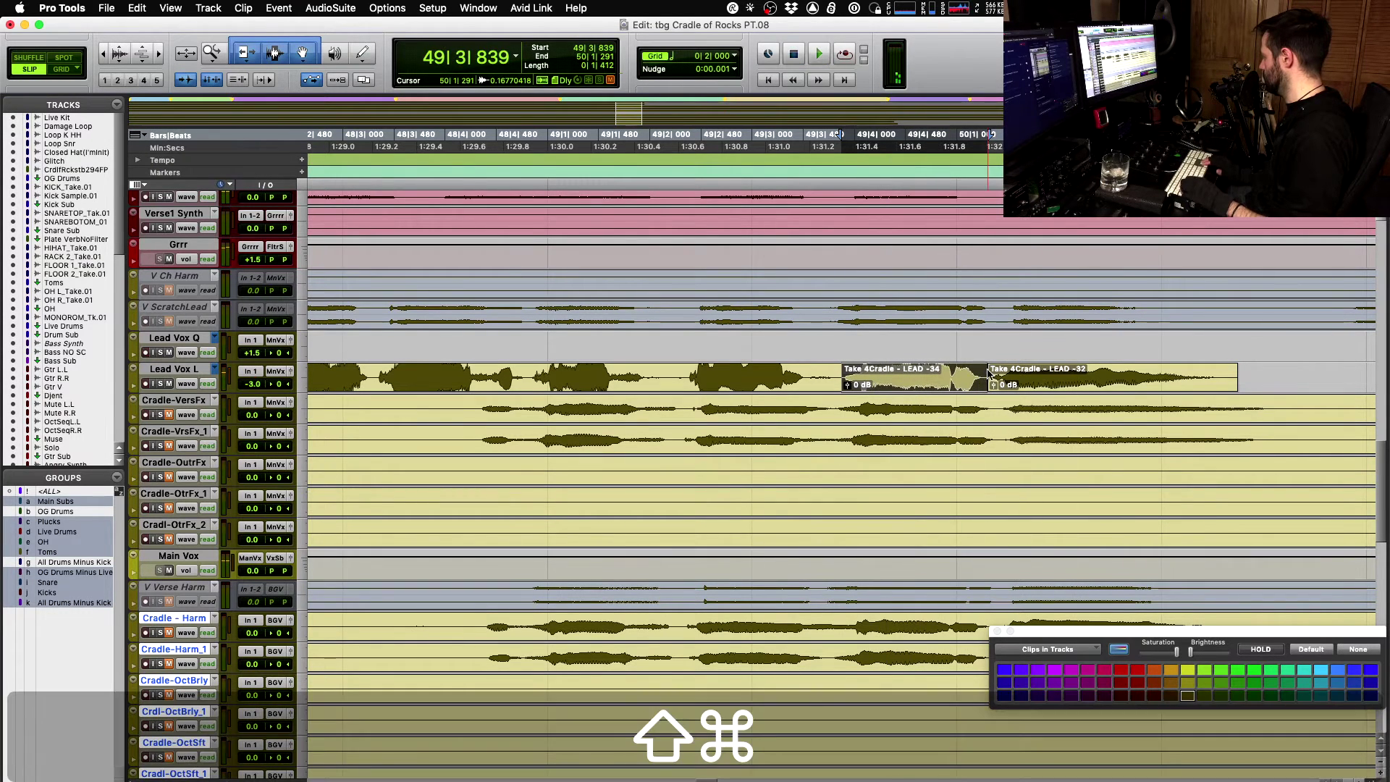
pyautogui.press('space')
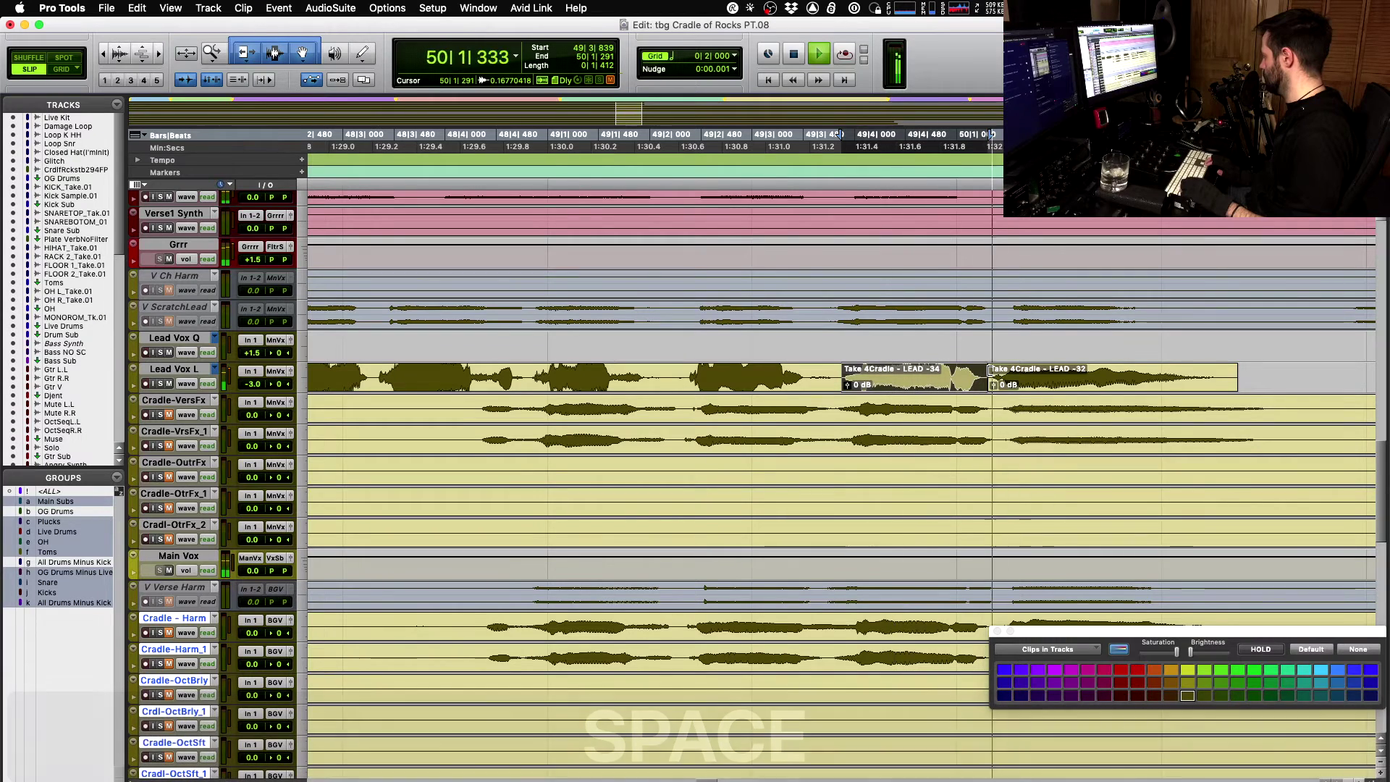
pyautogui.press('super+shift+Down')
pyautogui.press('space')
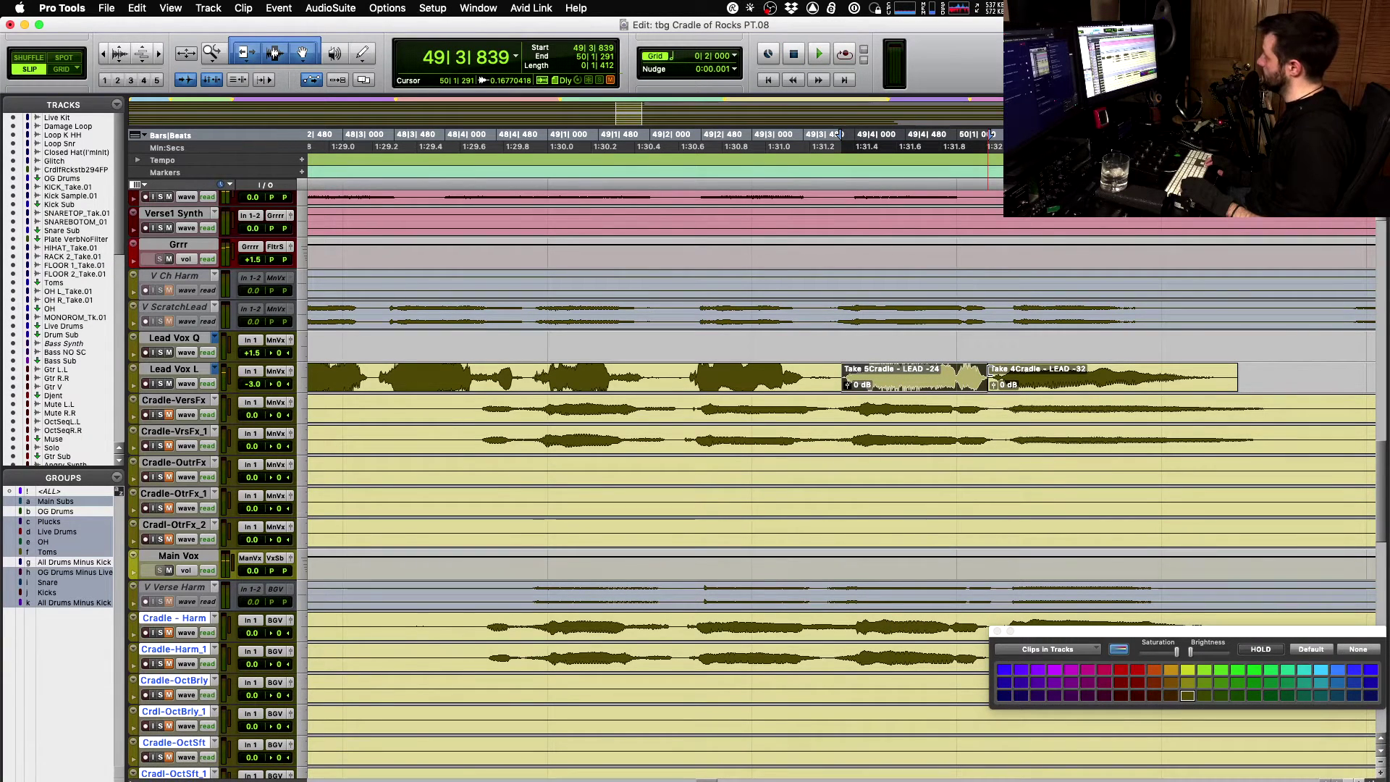
# - Reselect the whole 49|3|839 to 50|1|291 clip on Lead Vox L and swap it back to Take 4
pyautogui.click(946, 373)
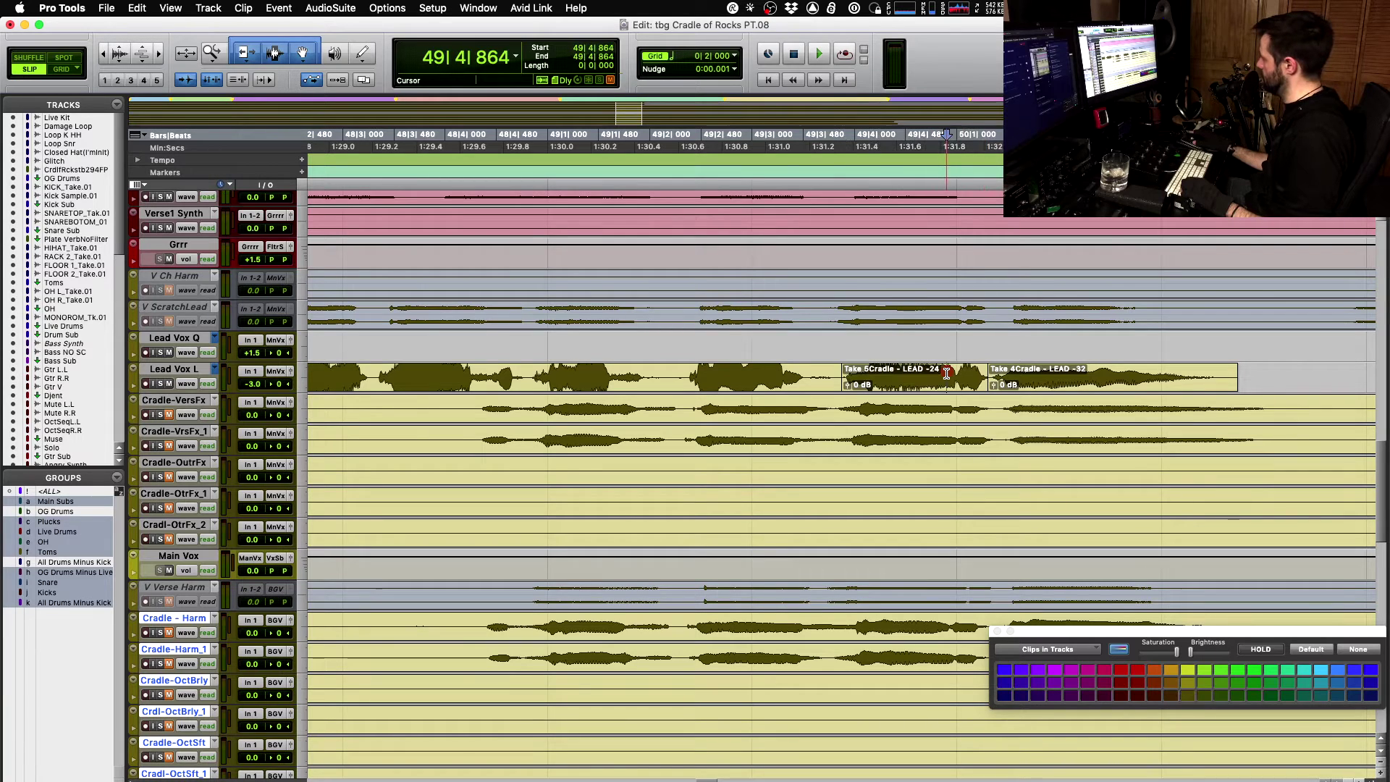
pyautogui.press('Tab')
pyautogui.hotkey('shift', 'Tab')
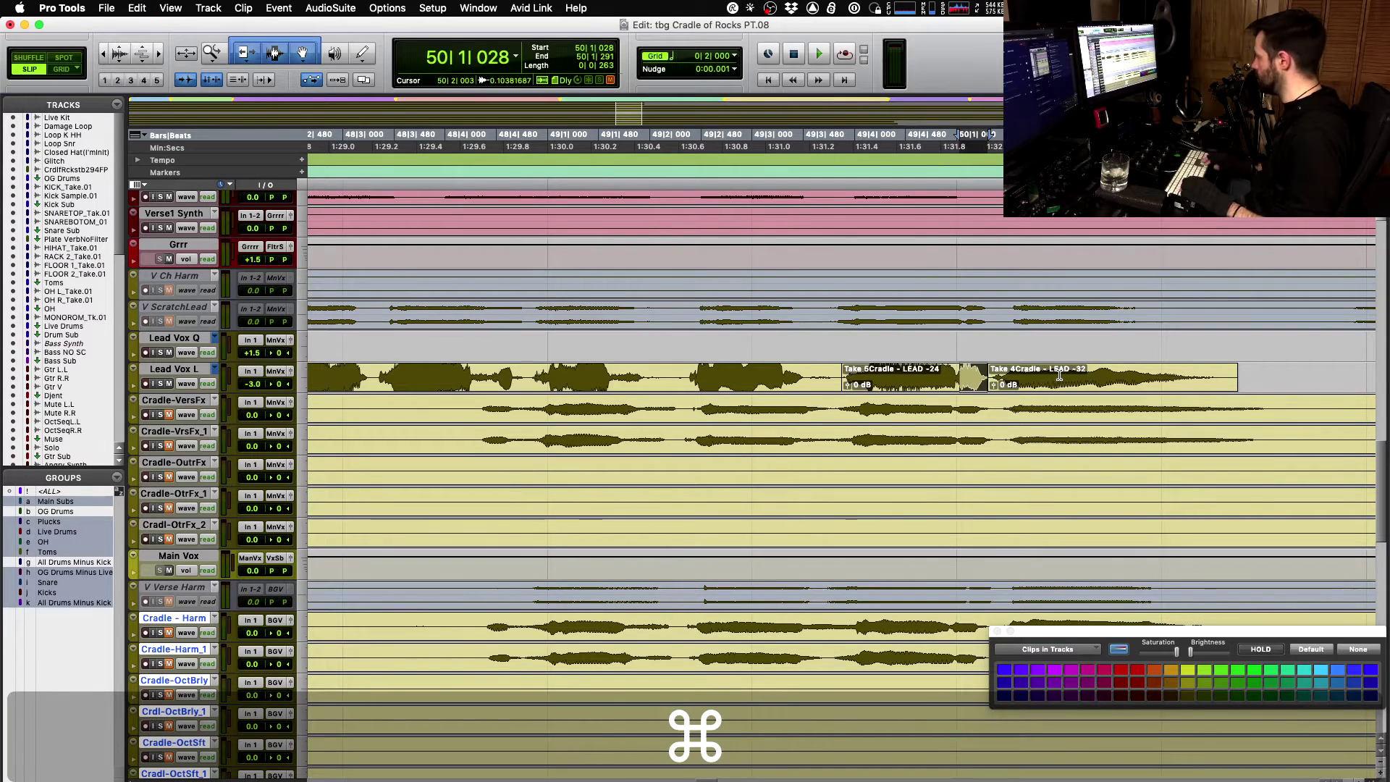
pyautogui.keyDown('shift'); pyautogui.keyDown('super'); pyautogui.click(932, 386); pyautogui.keyUp('super'); pyautogui.keyUp('shift')
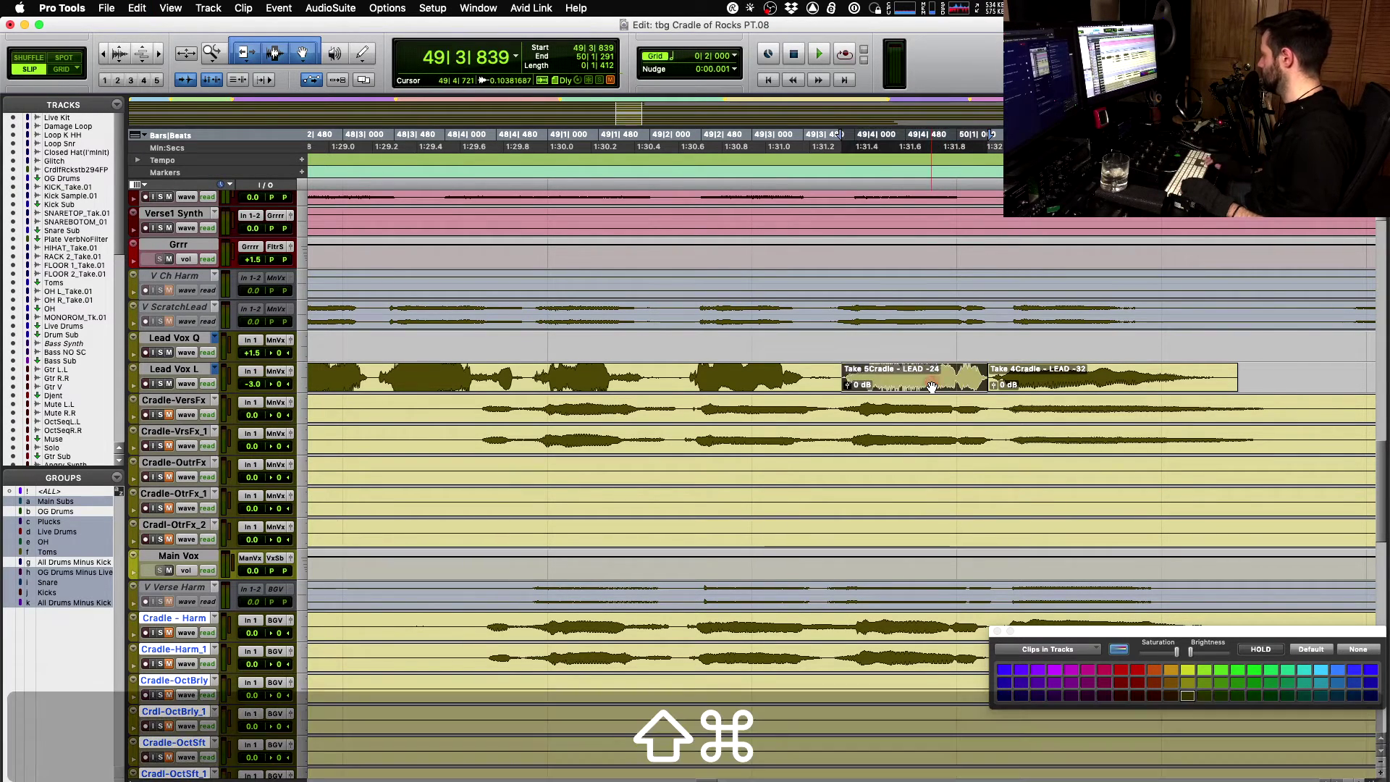
pyautogui.press('shift+super+Down')
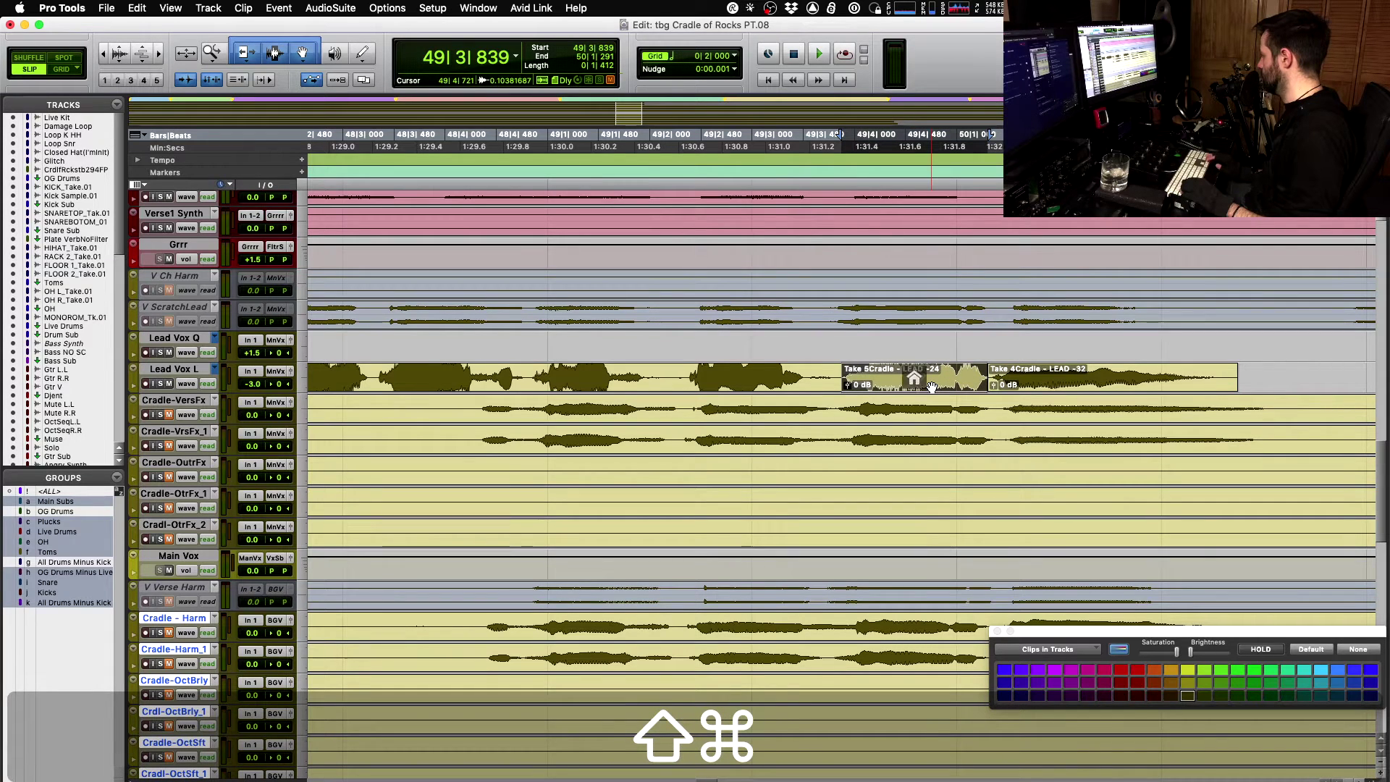
pyautogui.press('shift+super+Up')
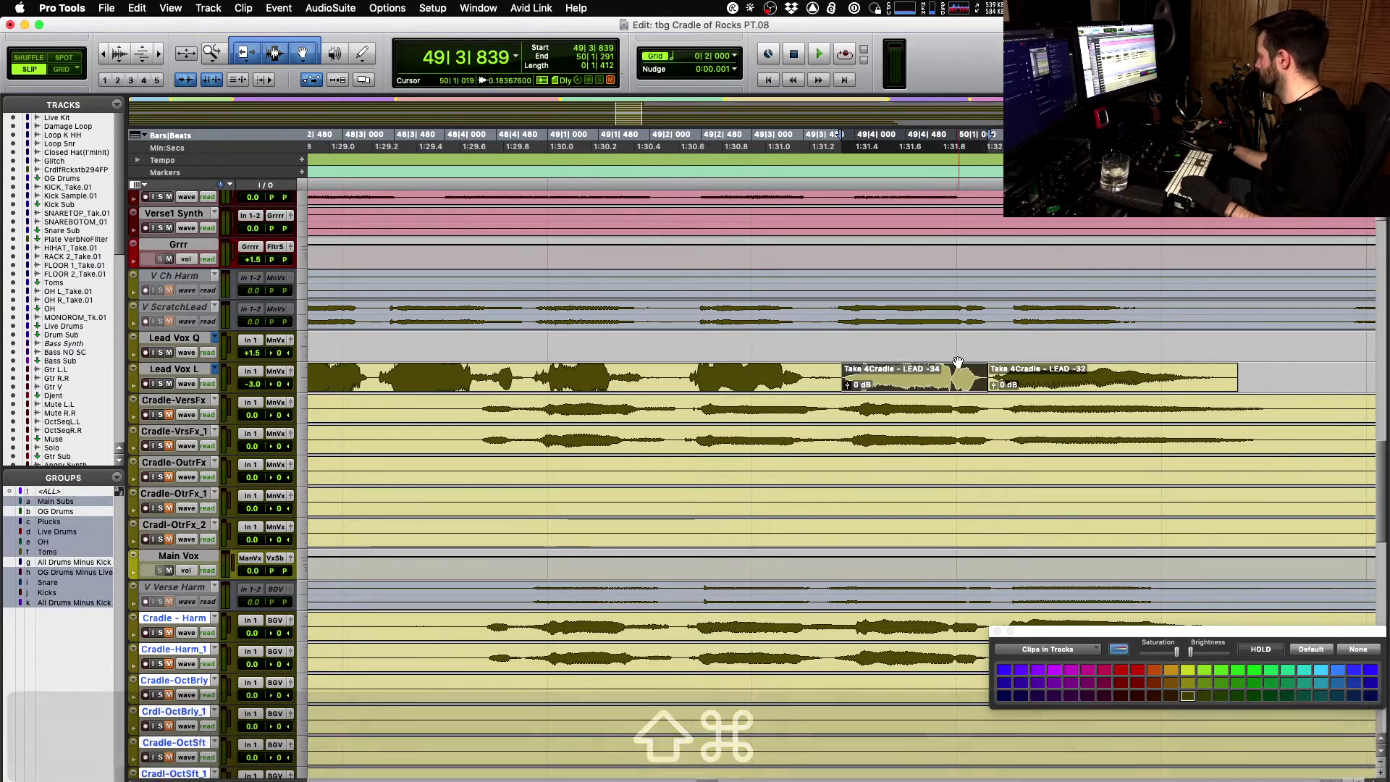
# - Fill only the short syllable from 49|4|945 to 50|1|248 on Lead Vox L with Take 5
pyautogui.click(941, 372)
pyautogui.press('Tab')
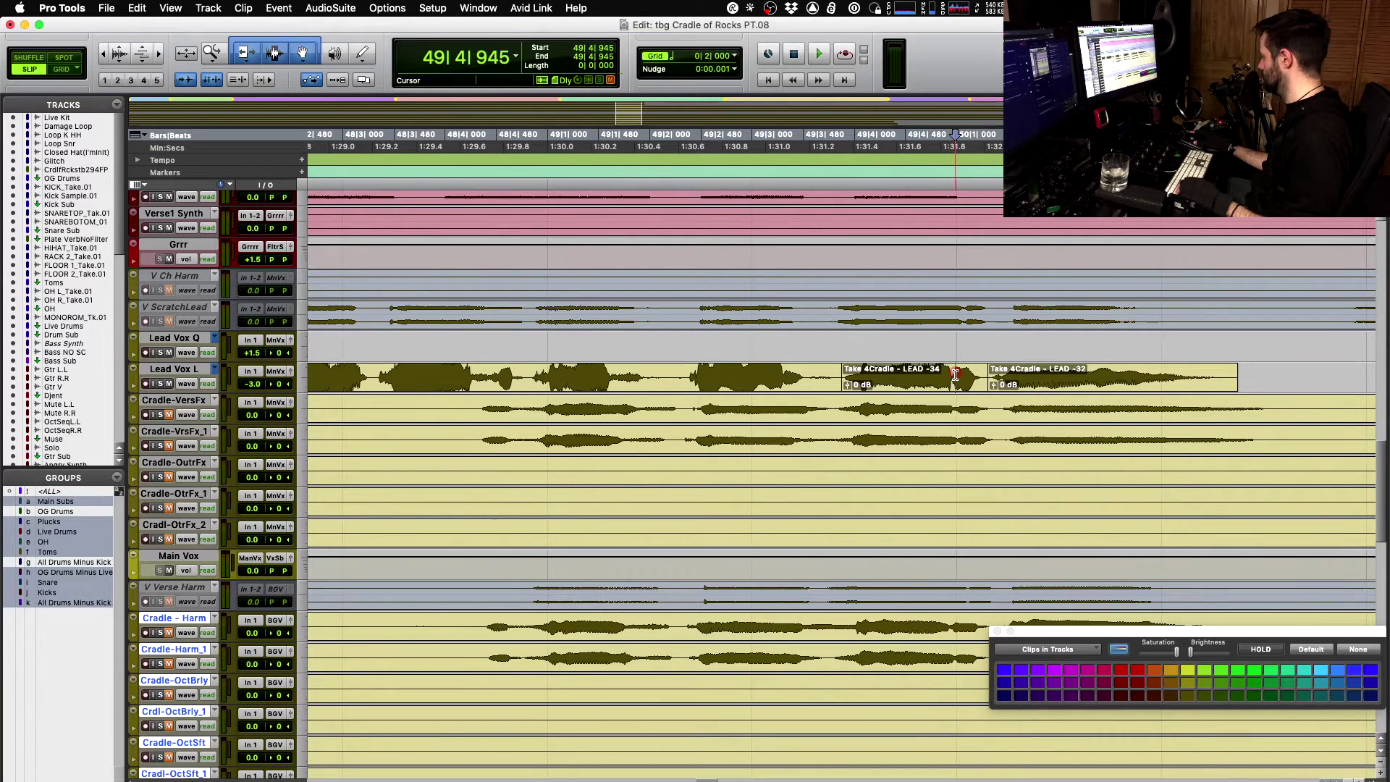
pyautogui.press('t')
pyautogui.press('t')
pyautogui.press('t')
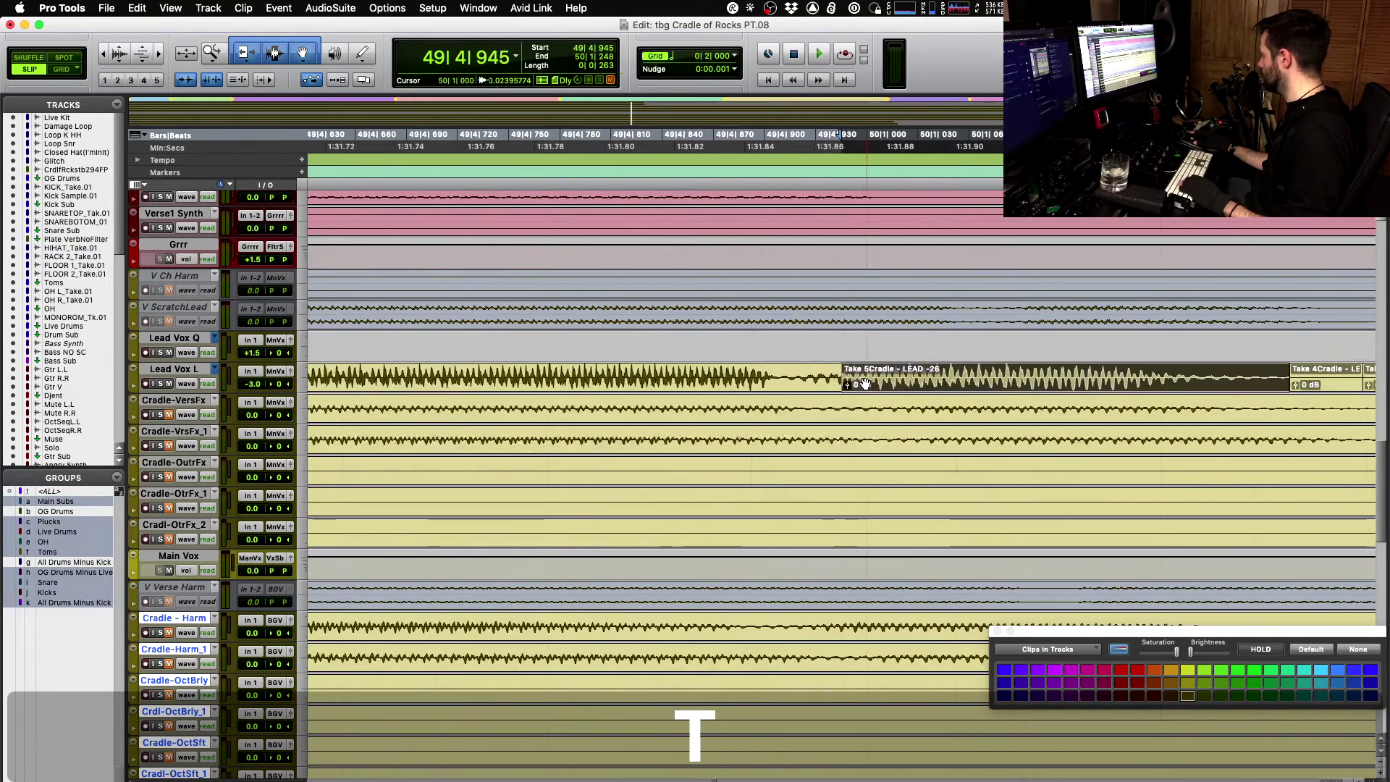
# - Crossfade Take 4 into the Take 5 syllable from 49|4|896 to 49|4|930 and play the edit from 49|3|693
pyautogui.moveTo(852, 378)
pyautogui.mouseDown()
pyautogui.moveTo(772, 380)
pyautogui.moveTo(827, 391)
pyautogui.mouseUp()
pyautogui.press('r')
pyautogui.press('r')
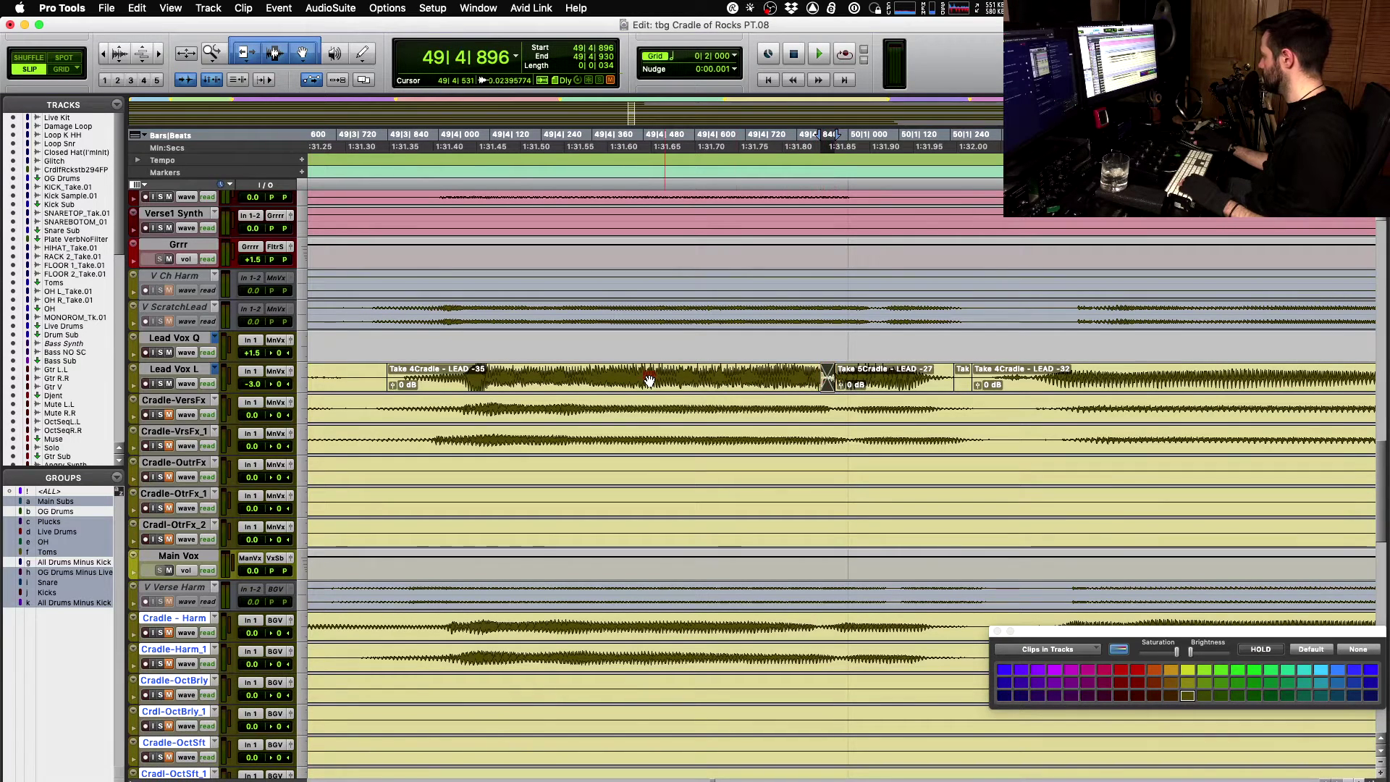
pyautogui.click(647, 375)
pyautogui.press('space')
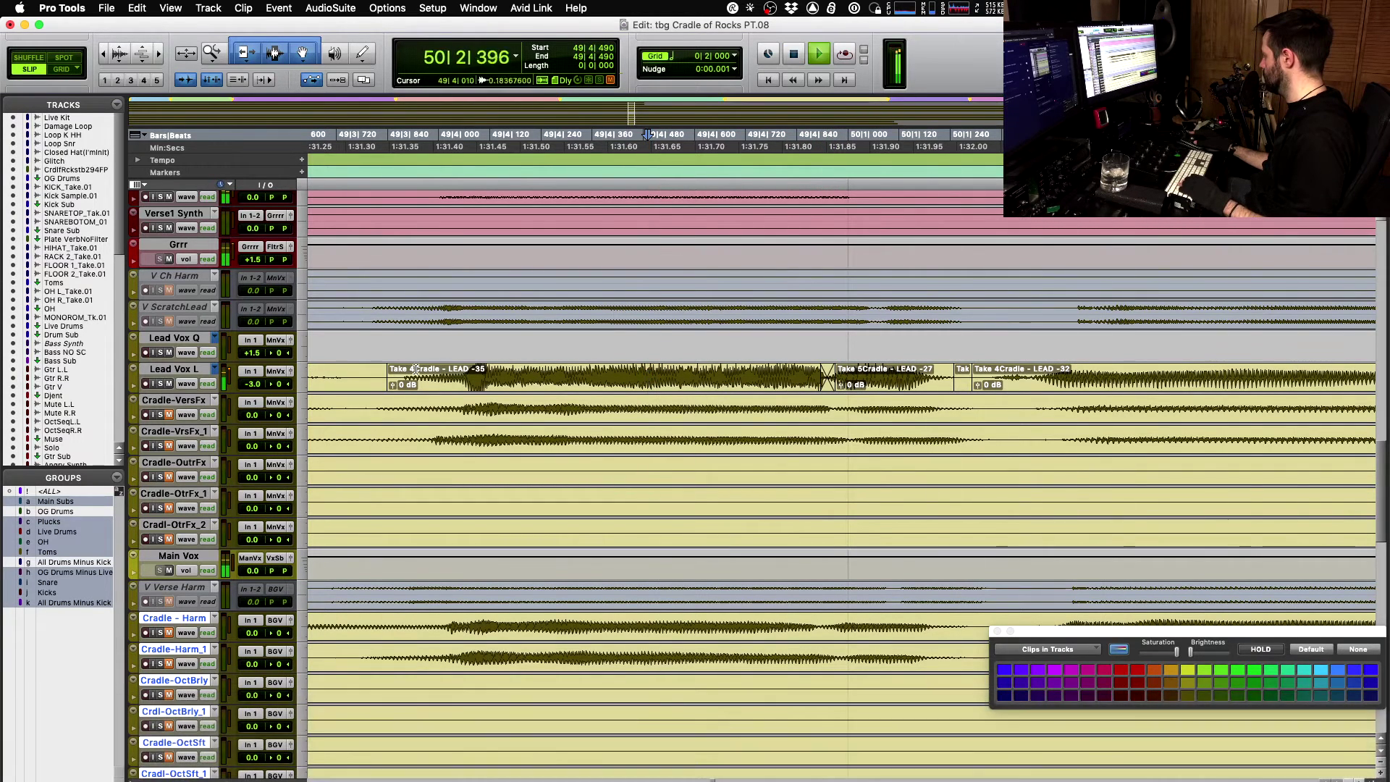
pyautogui.press('space')
pyautogui.click(320, 374)
pyautogui.press('space')
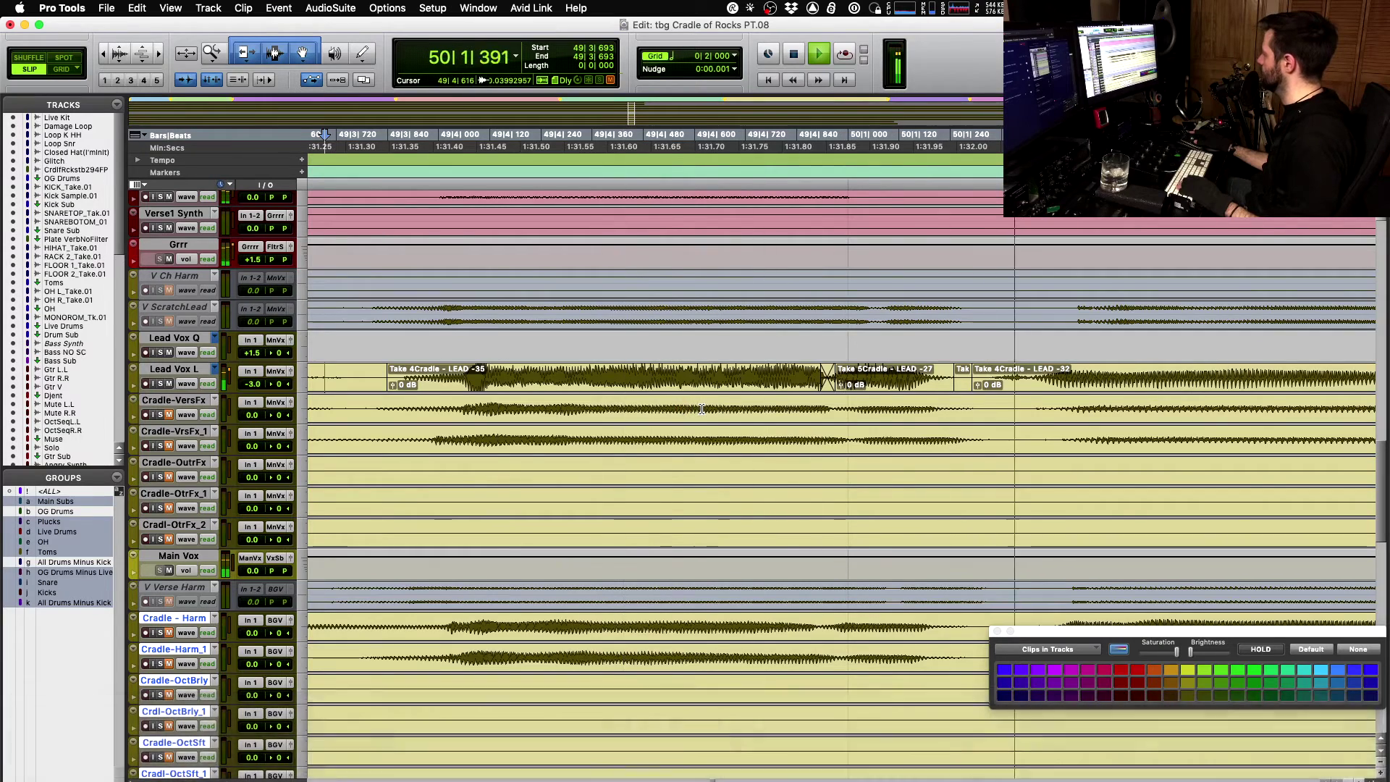
pyautogui.press('r')
pyautogui.press('space')
# - Crossfade the Take 5 syllable into the following Take 4 clip from 50|1|298 to 50|1|318 and play from 49|3|476
pyautogui.moveTo(840, 376); pyautogui.dragTo(902, 377)
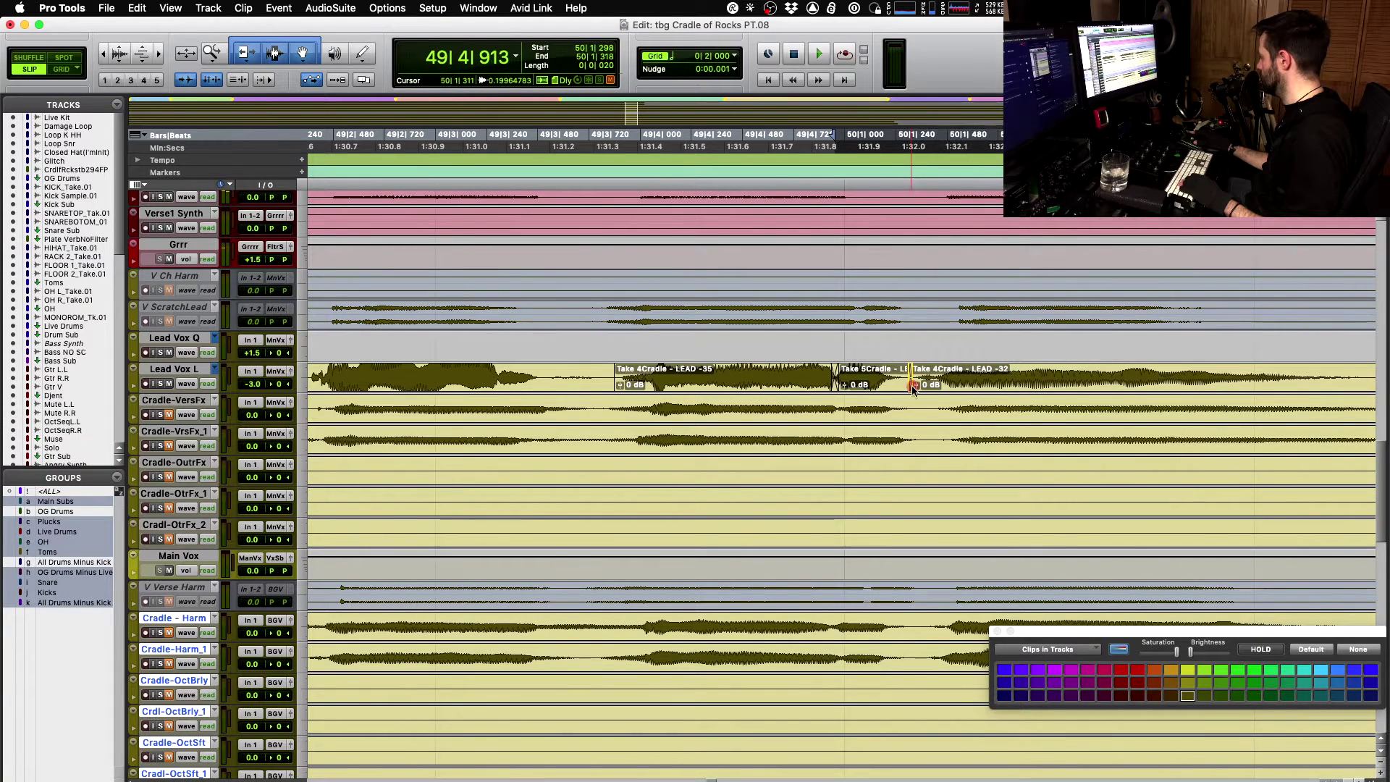
pyautogui.click(539, 376)
pyautogui.press('space')
pyautogui.press('r')
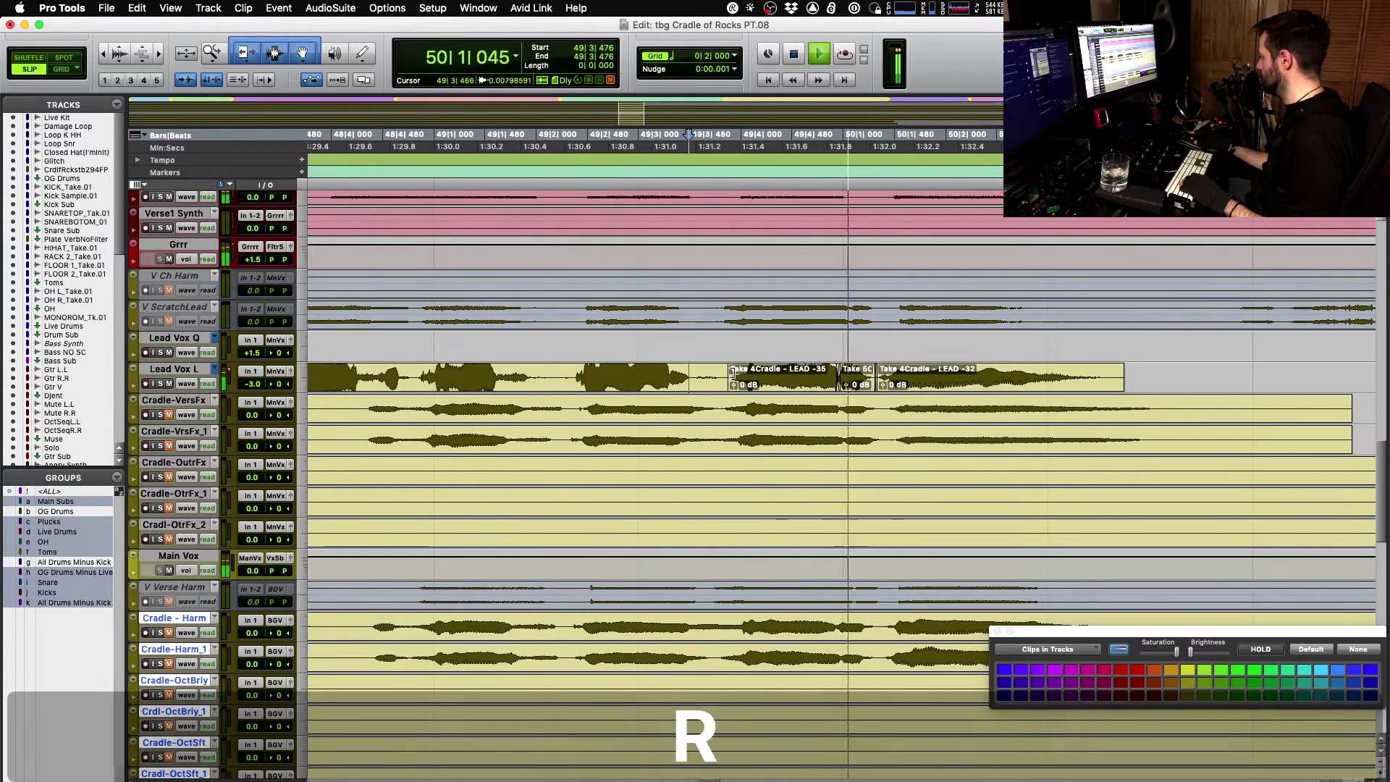
pyautogui.press('space')
# - Select the two adjoining Take 4 clips before the Take 5 syllable on Lead Vox L and heal them into one clip
pyautogui.click(751, 385)
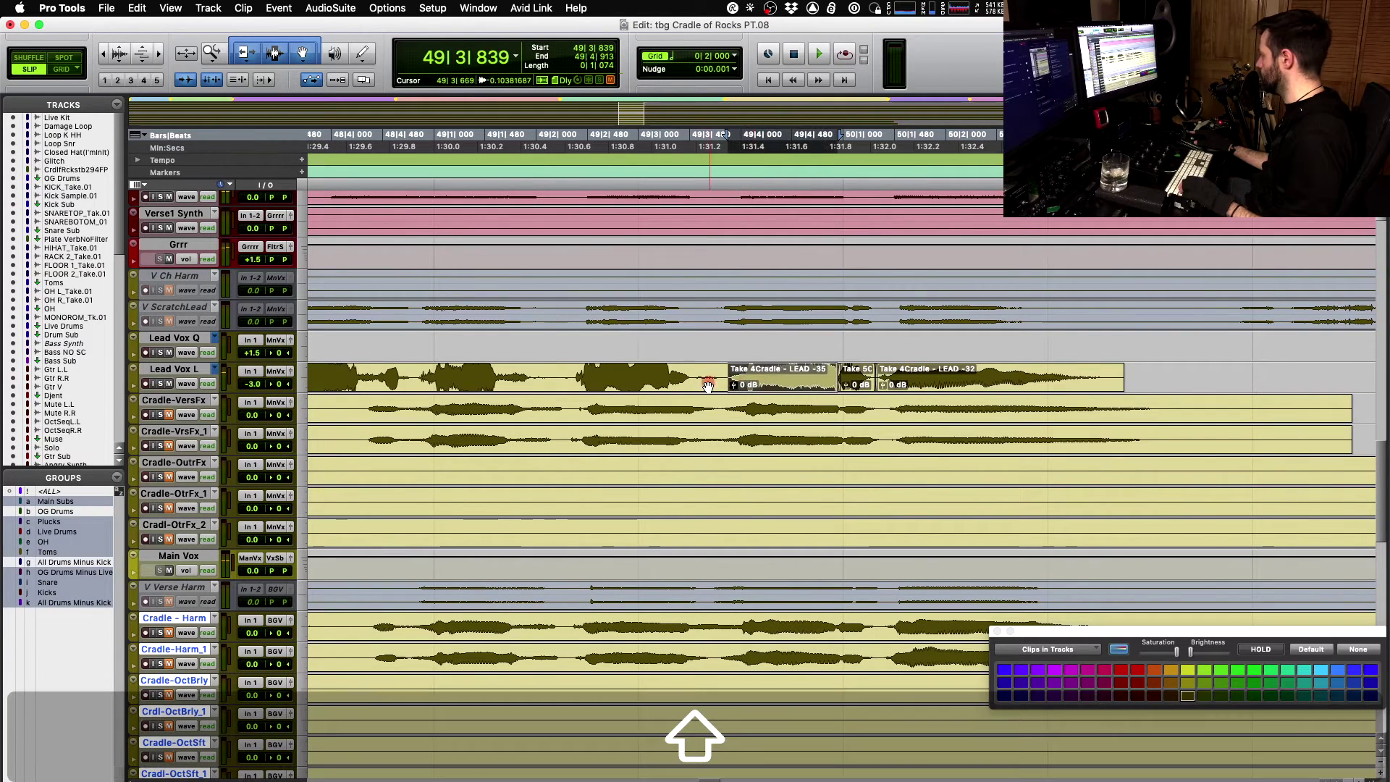
pyautogui.keyDown('shift'); pyautogui.click(704, 385); pyautogui.keyUp('shift')
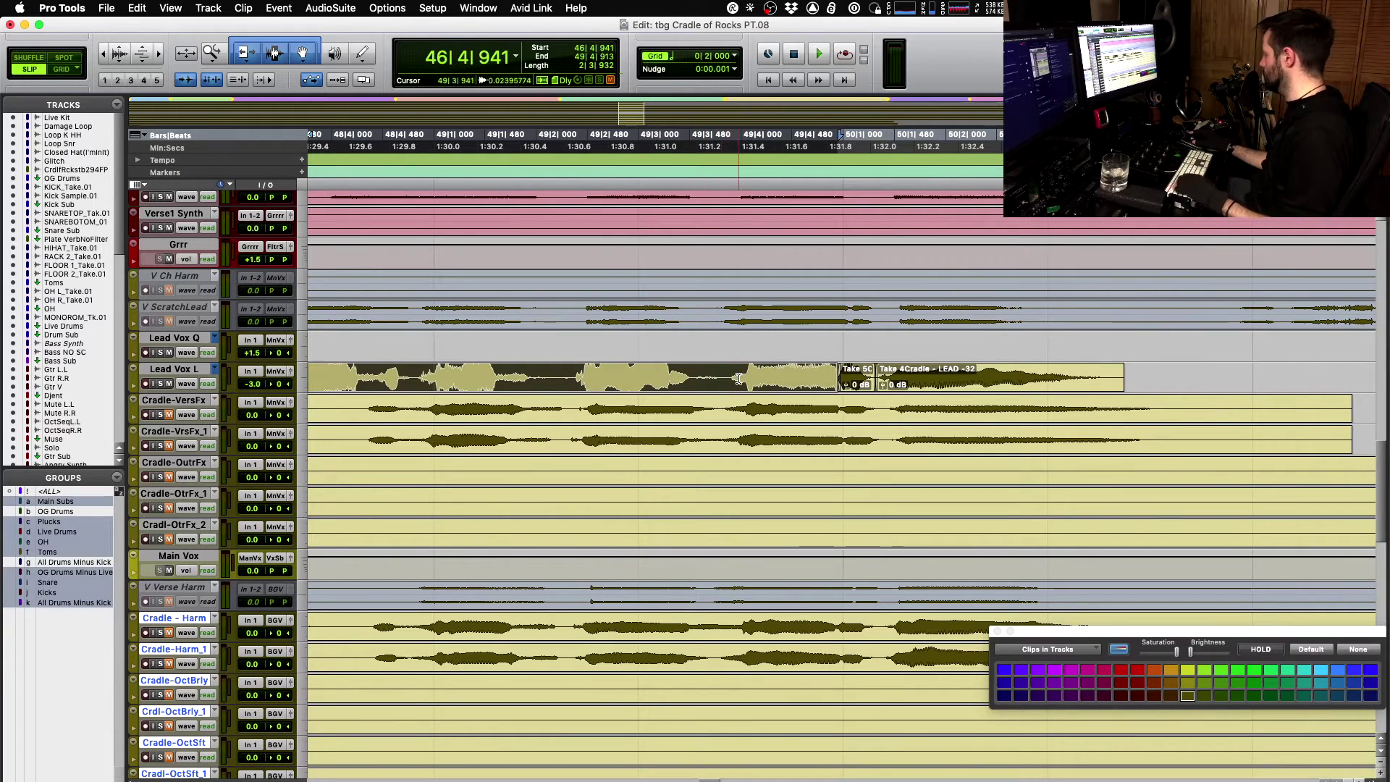
pyautogui.click(738, 378)
pyautogui.press('r')
pyautogui.press('r')
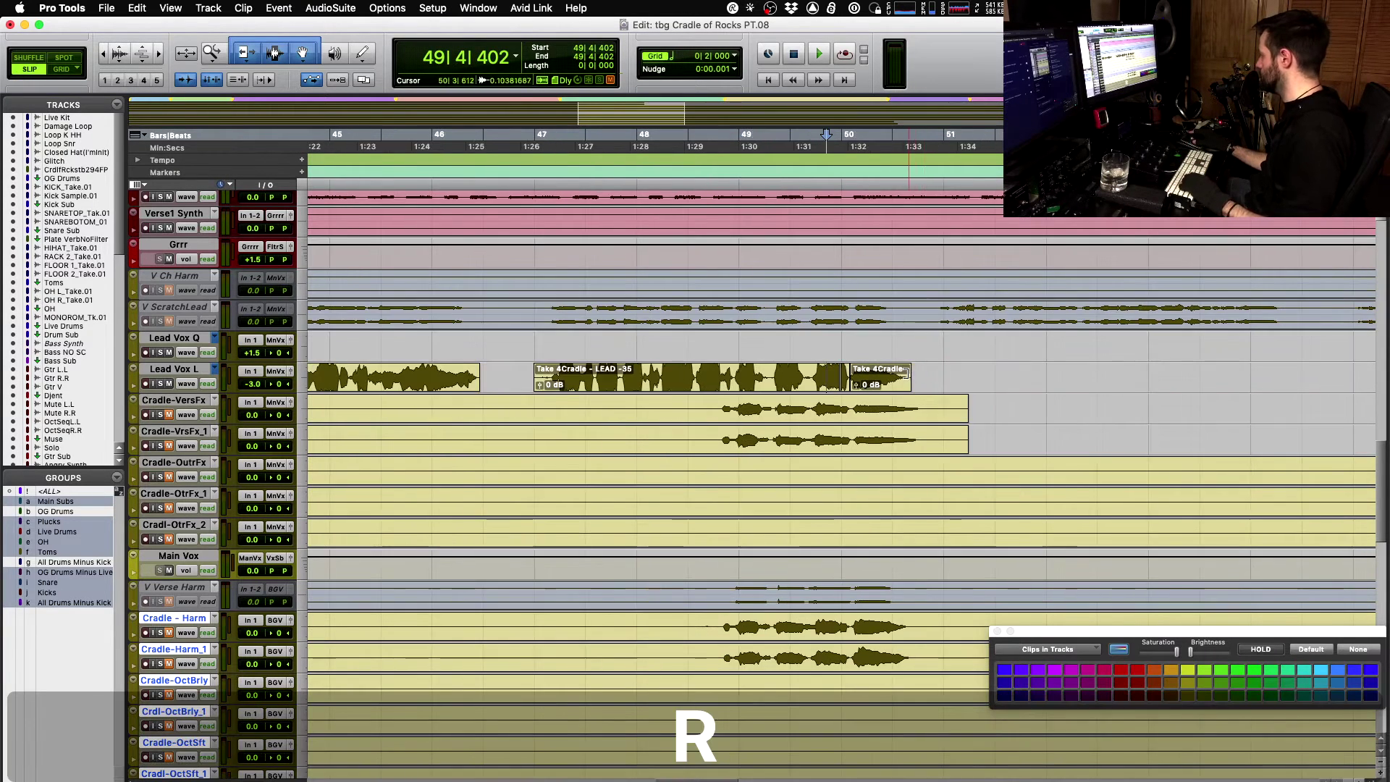
# - Play Lead Vox L from 49|4|745 to check the crossfaded Take 5 syllable and the phrase ending
pyautogui.press('t')
pyautogui.press('t')
pyautogui.press('t')
pyautogui.click(915, 369)
pyautogui.press('space')
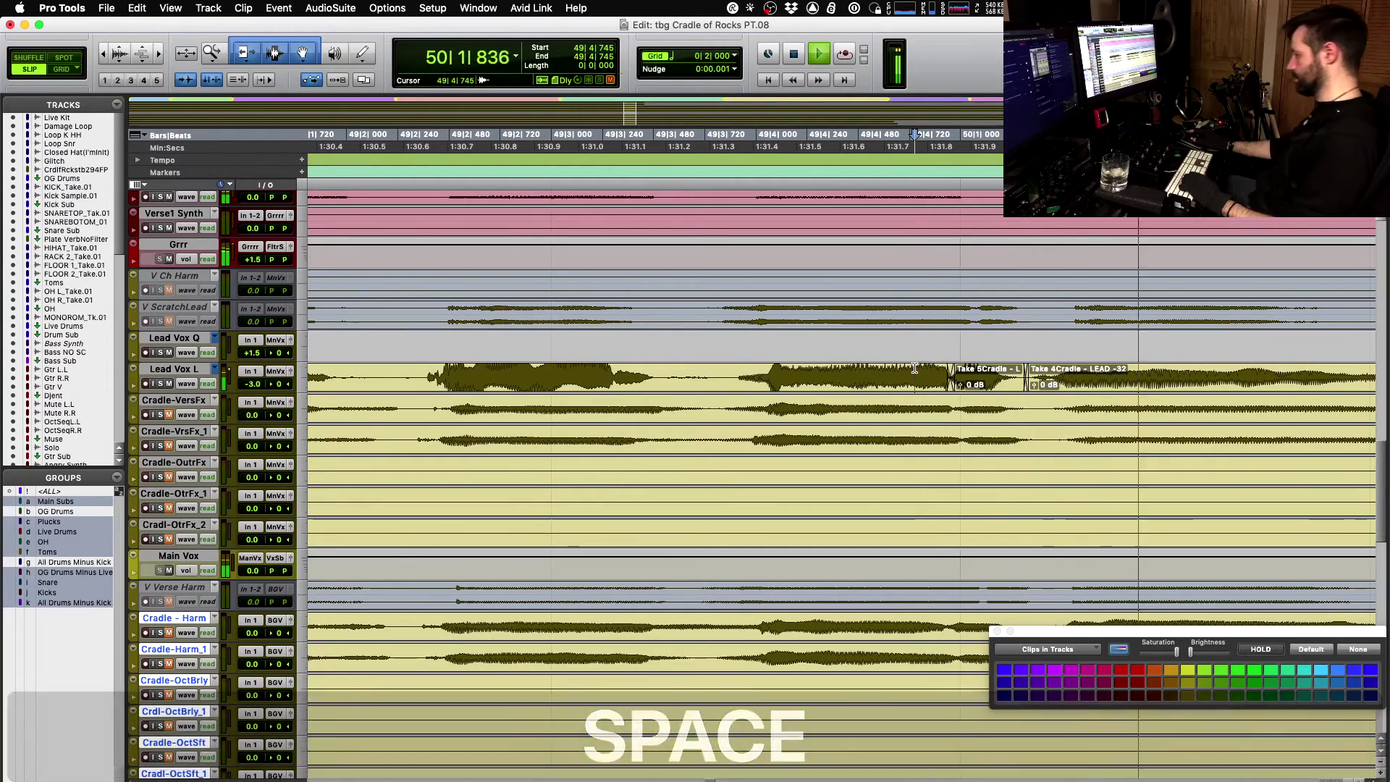
pyautogui.press('r')
pyautogui.press('r')
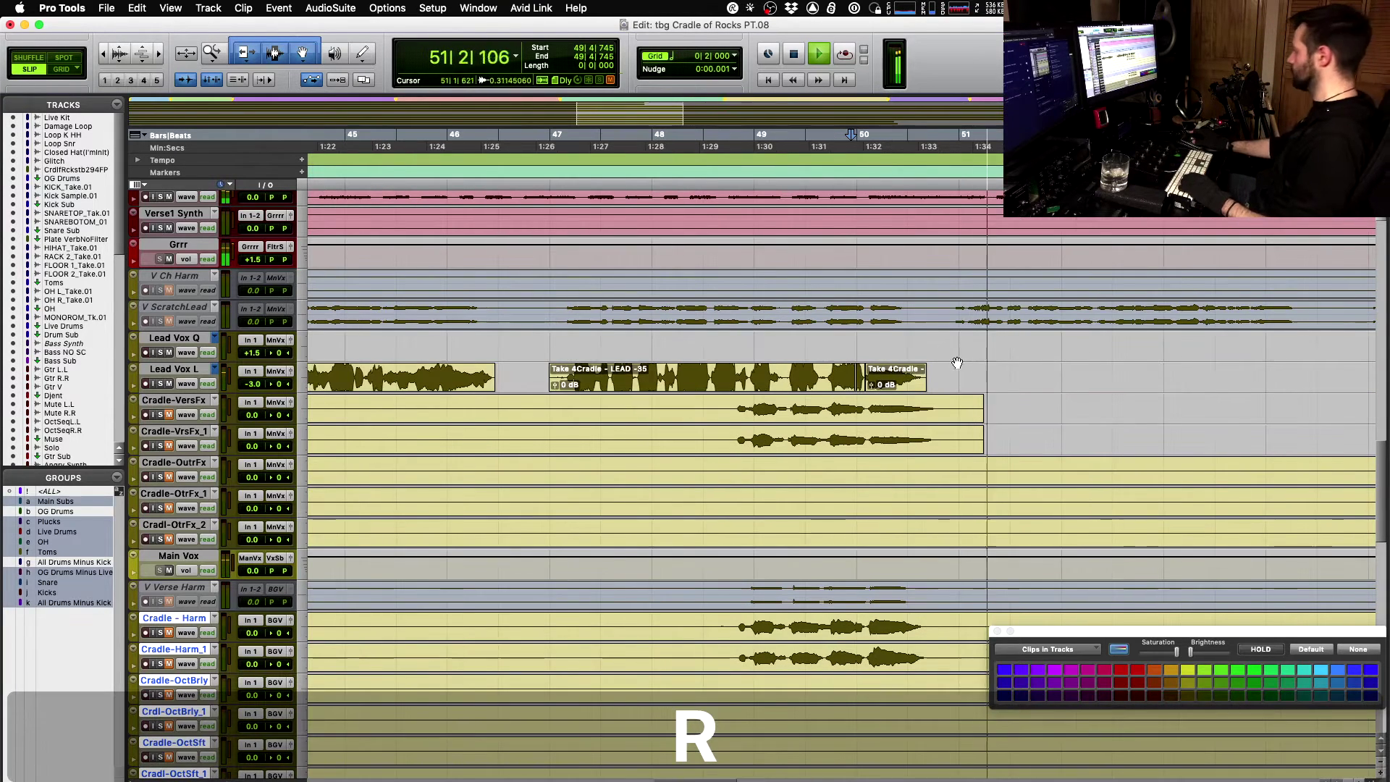
pyautogui.press('space')
# - Trim the start of the Take 4 phrase on Lead Vox L to 47|1|558 while playing it from 46|4|941
pyautogui.hotkey('alt', 'Tab')
pyautogui.press('space')
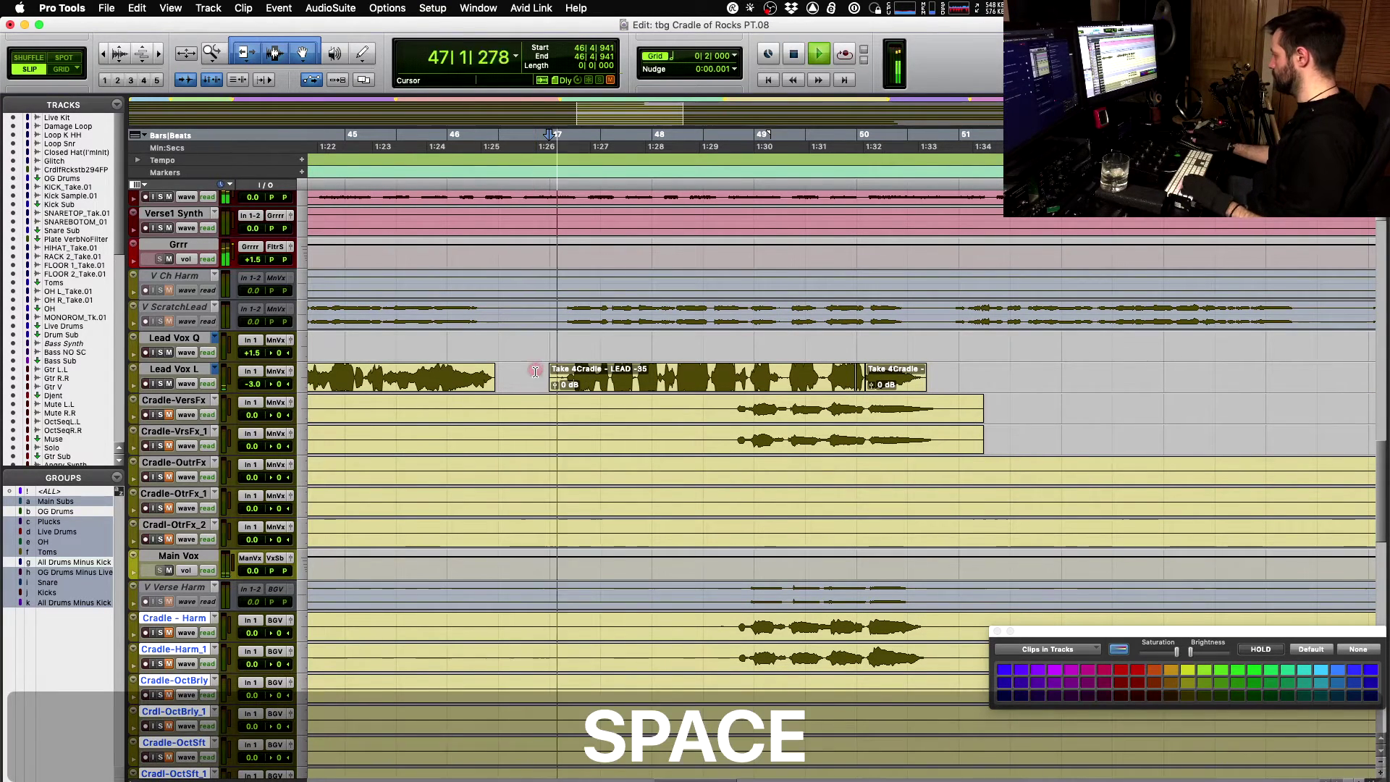
pyautogui.press('t')
pyautogui.press('t')
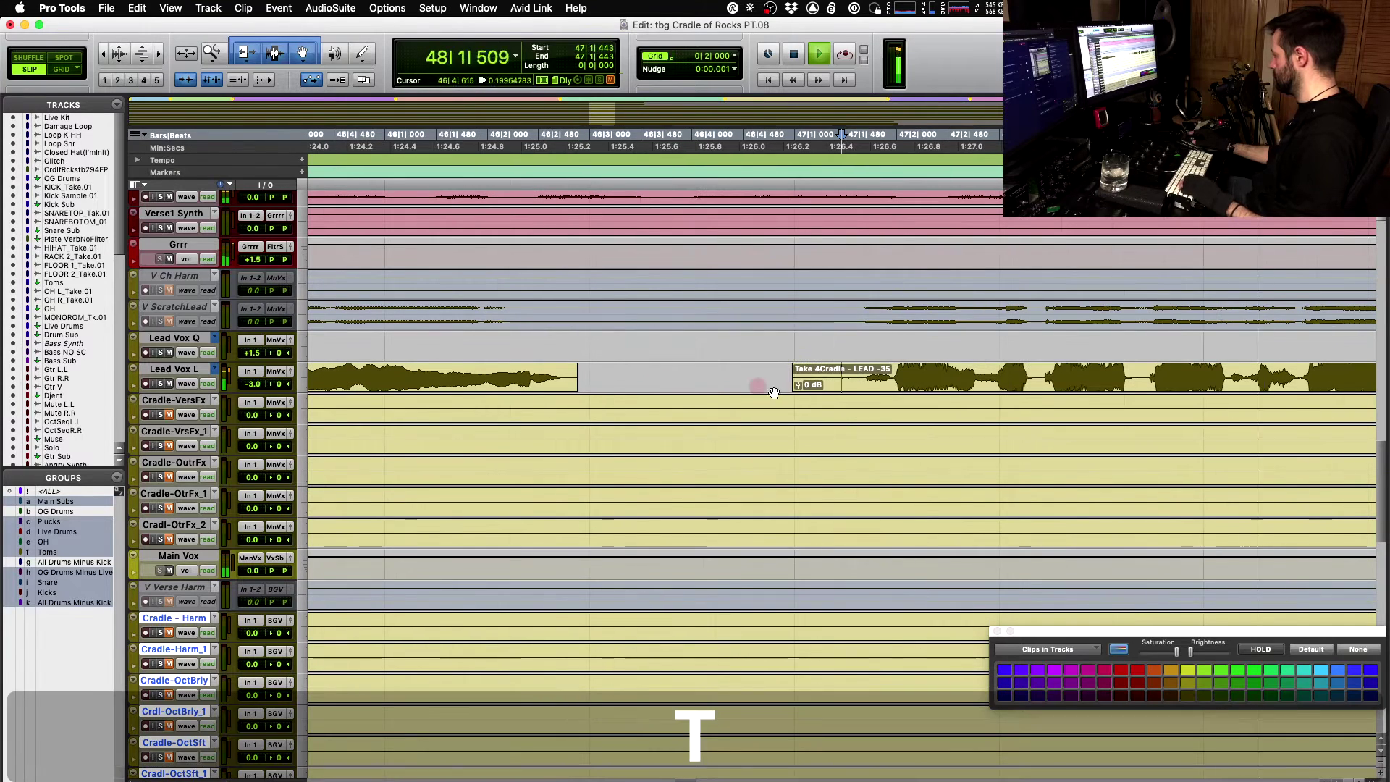
pyautogui.moveTo(860, 375); pyautogui.dragTo(856, 371)
pyautogui.press('a')
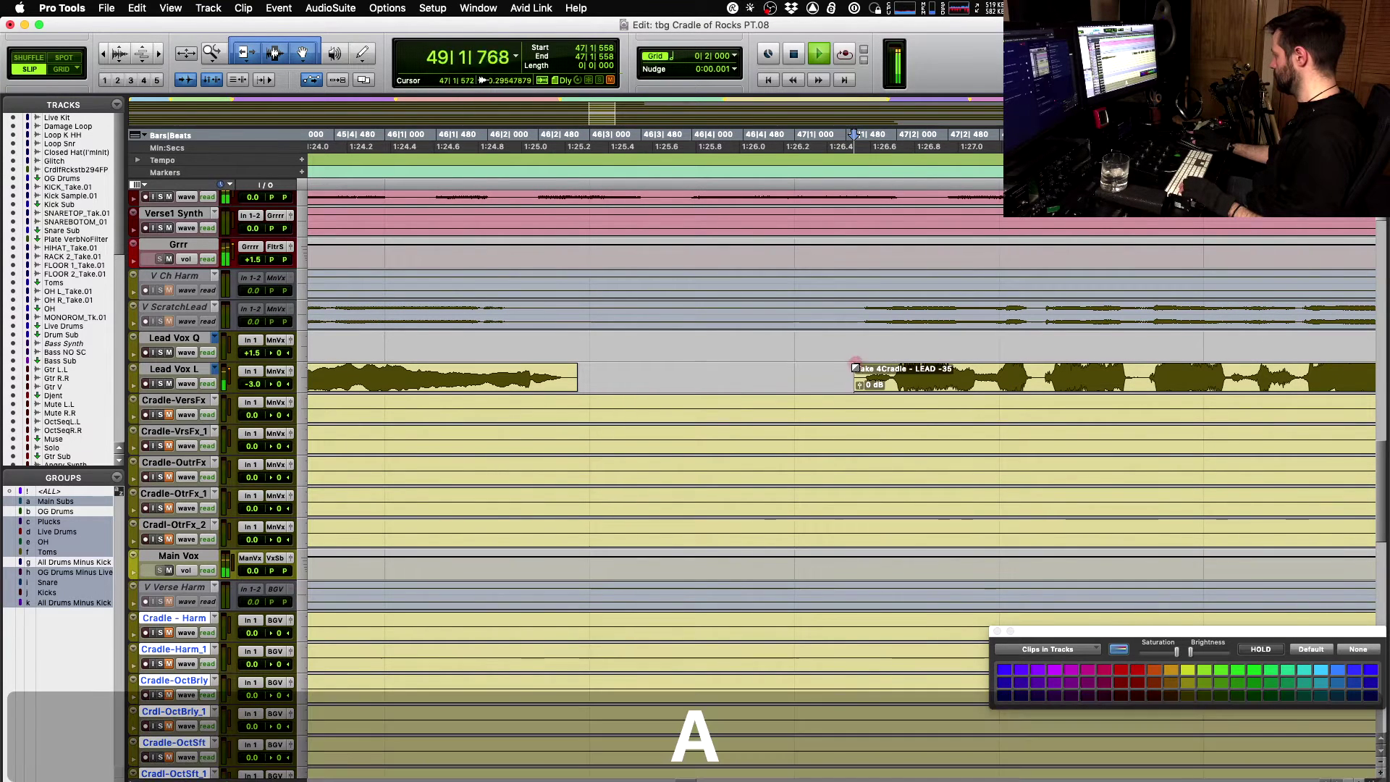
pyautogui.press('r')
pyautogui.press('r')
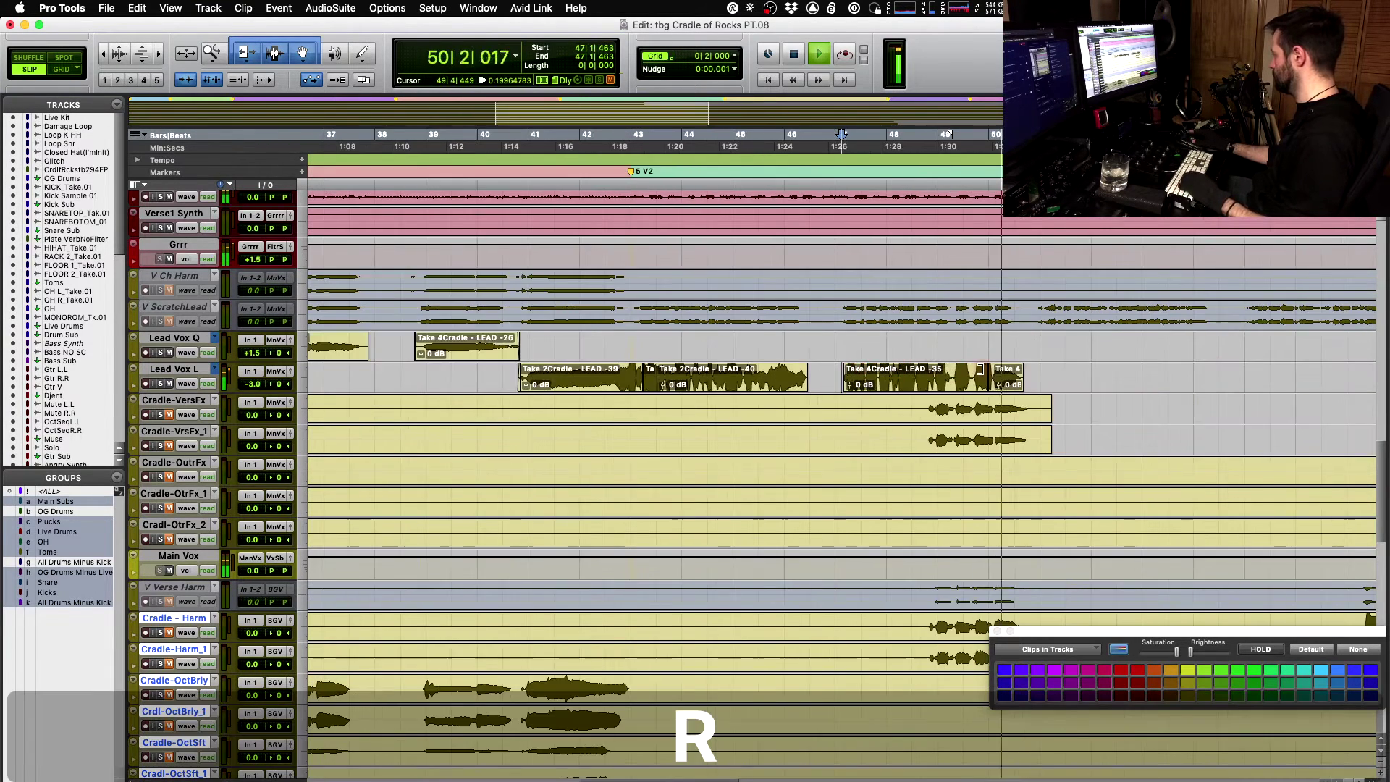
pyautogui.press('space')
pyautogui.press('t')
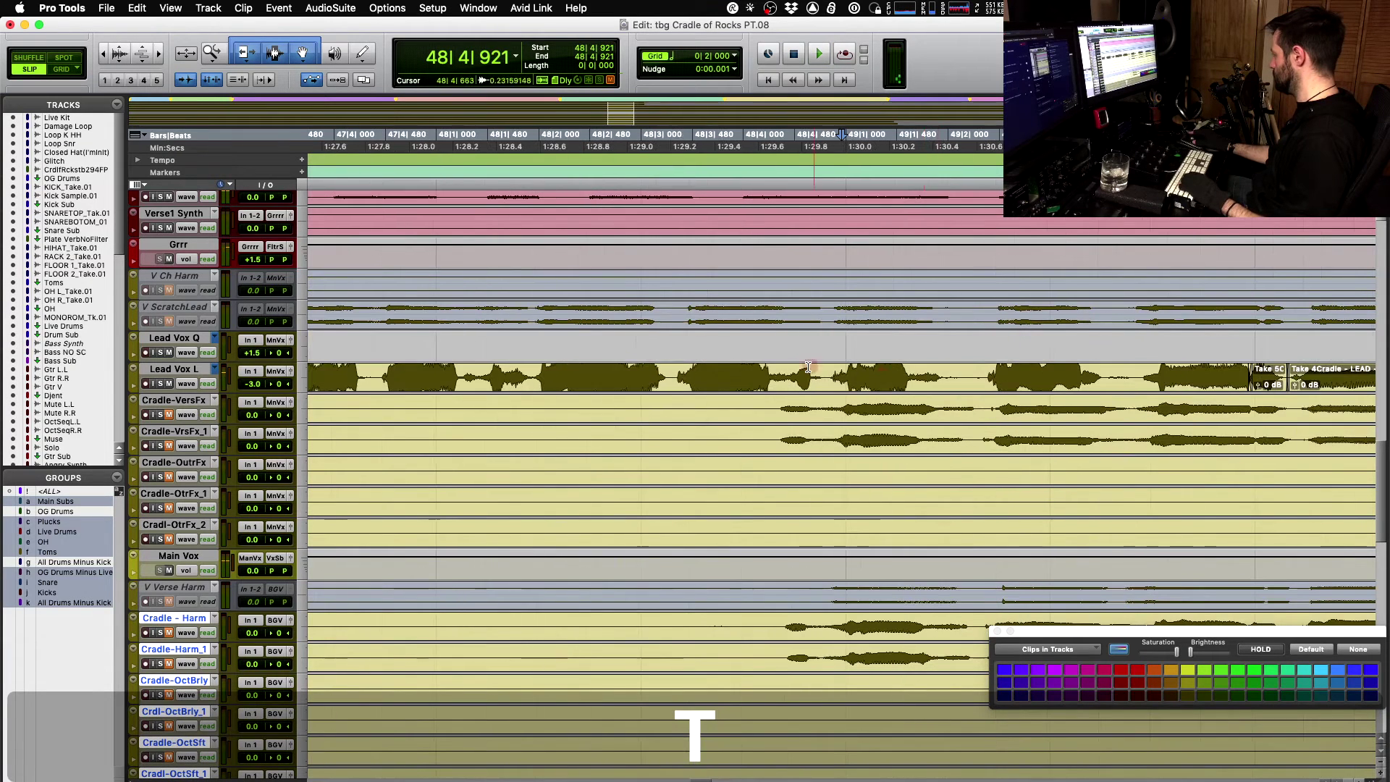
# - Fill Lead Vox L from 48|4|792 to 49|3|771 with Take 1 and play the selected phrase
pyautogui.press('space')
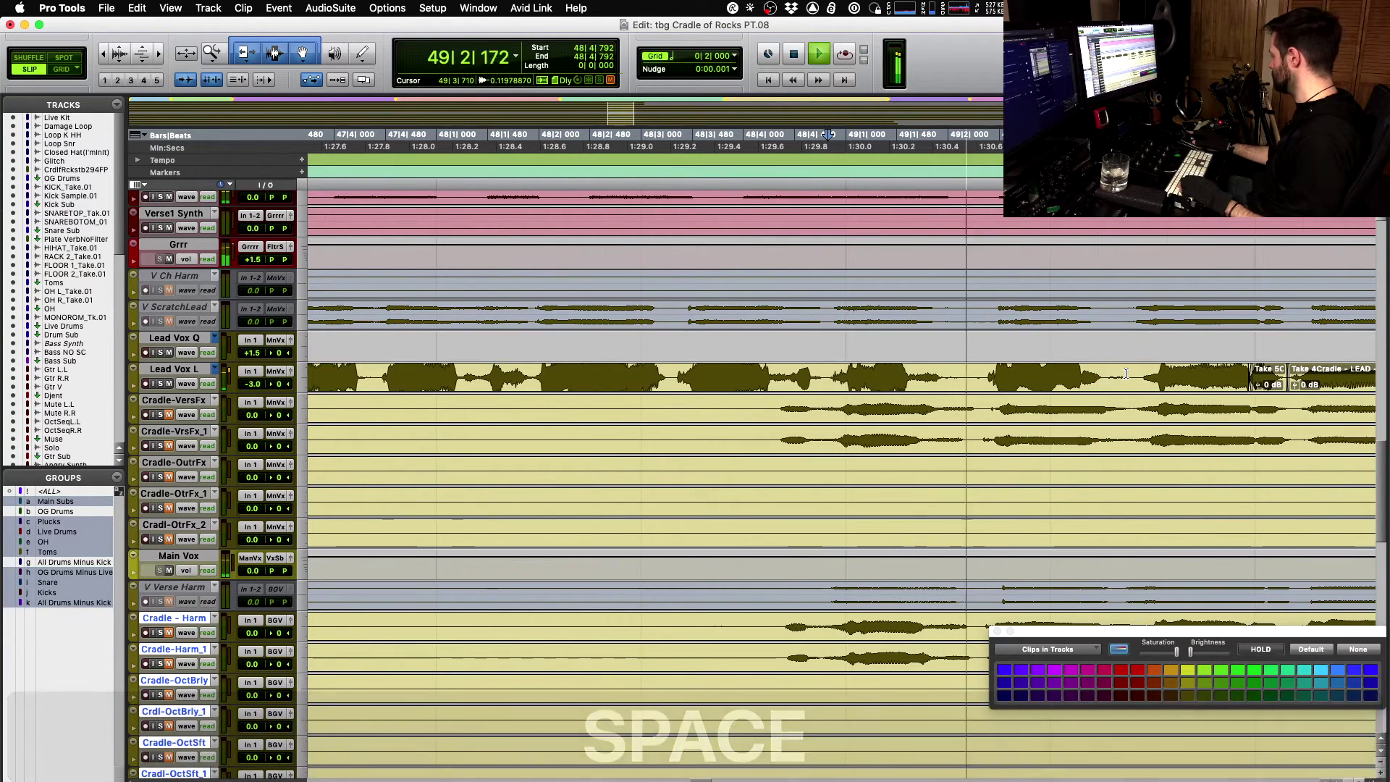
pyautogui.keyDown('shift'); pyautogui.click(1134, 371); pyautogui.keyUp('shift')
pyautogui.press('super+shift+e')
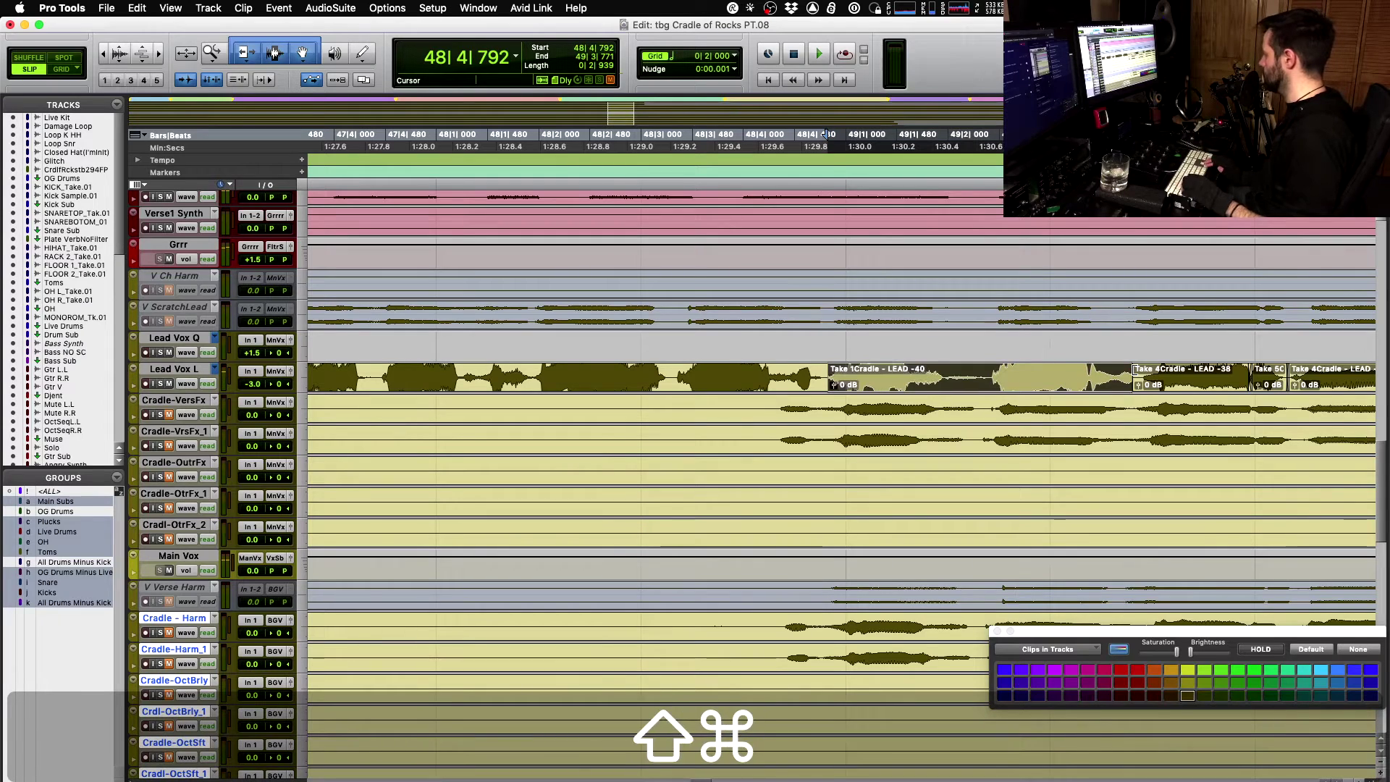
pyautogui.press('space')
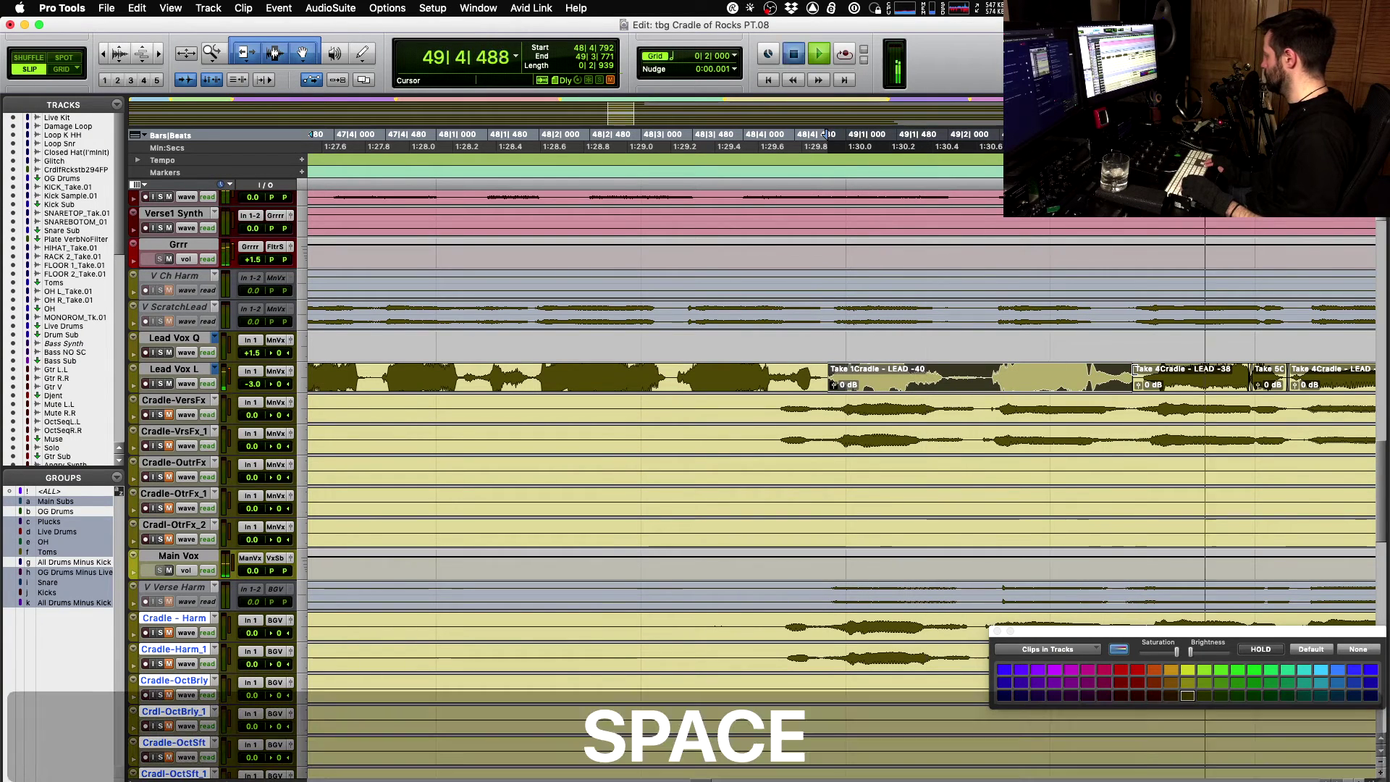
# - Audition Takes 2 to 5 one after another for the selected Lead Vox L phrase
pyautogui.hotkey('ctrl', 'shift', 'Down')
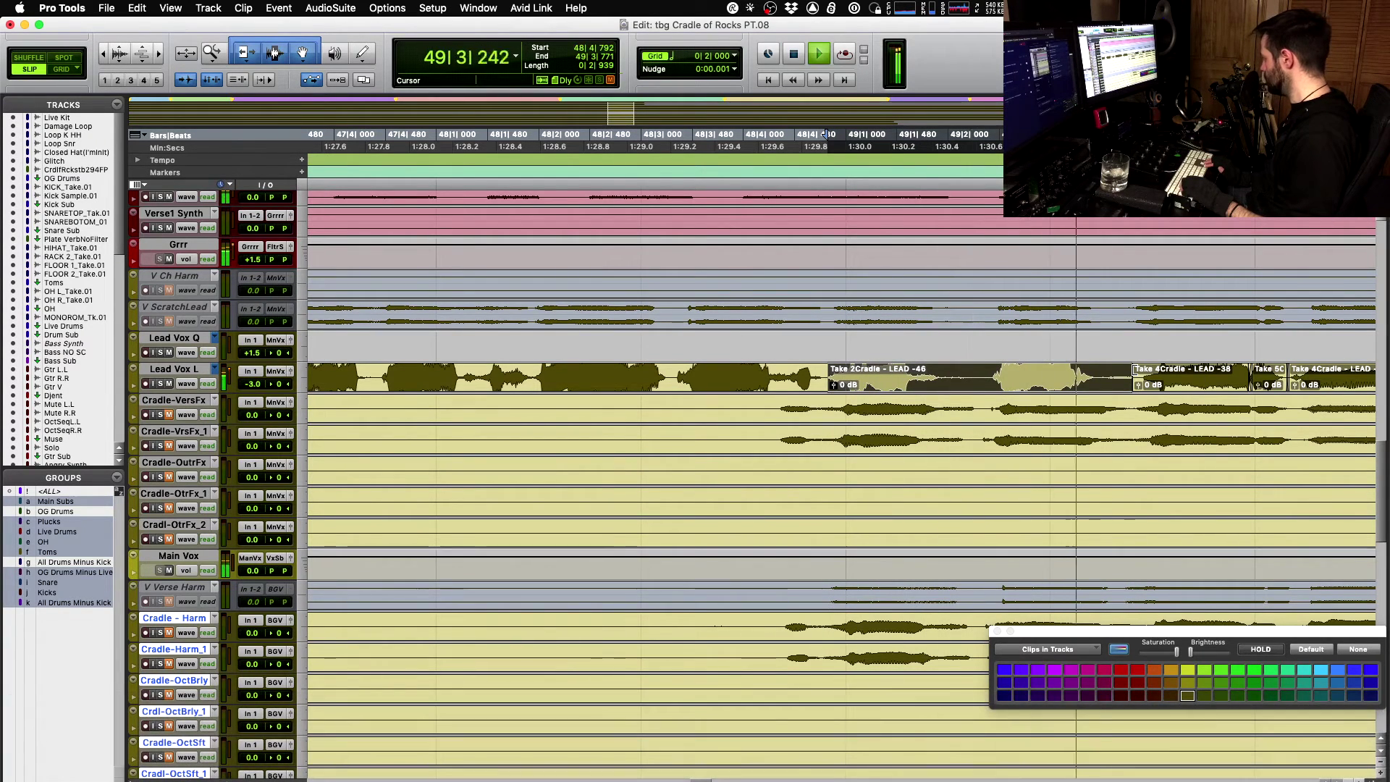
pyautogui.press('space')
pyautogui.press('super+shift+Down')
pyautogui.press('space')
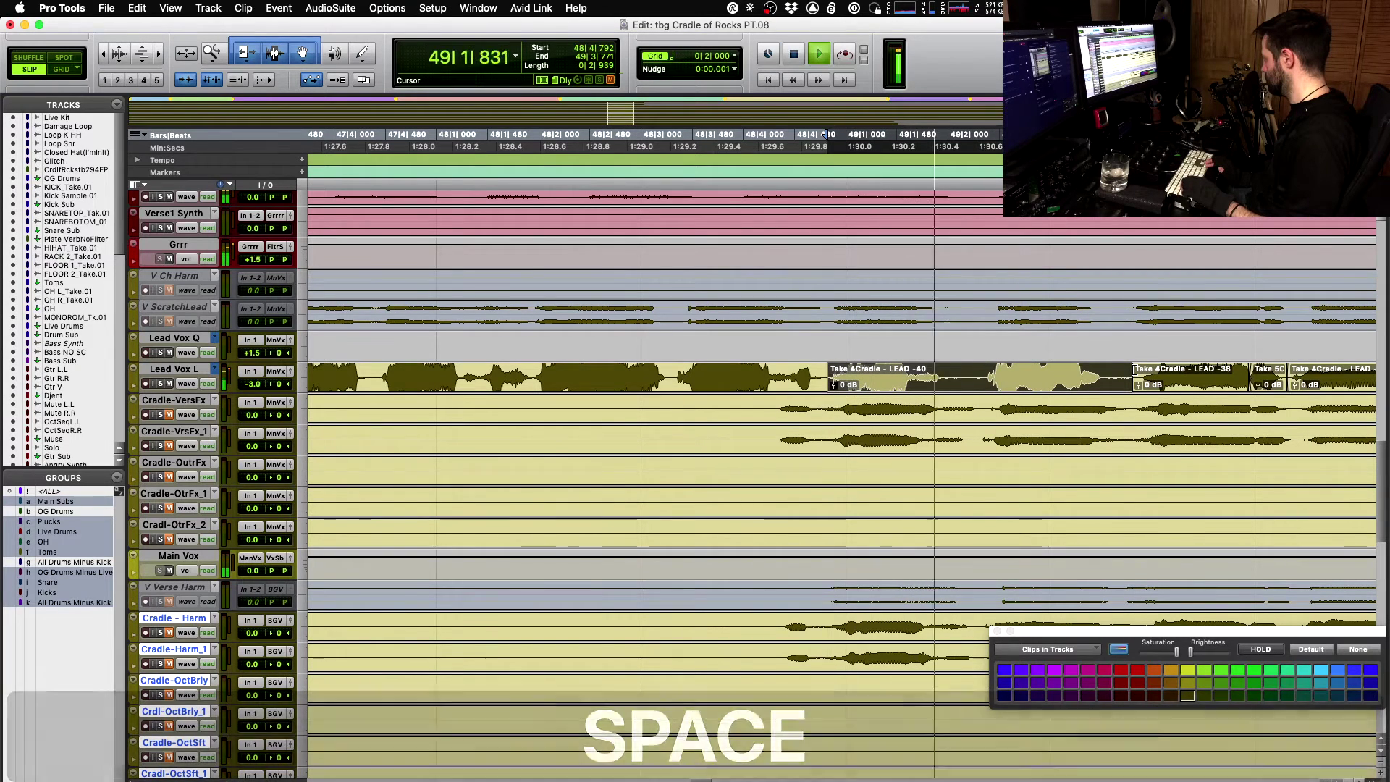
pyautogui.press('space')
pyautogui.press('super+shift+Down')
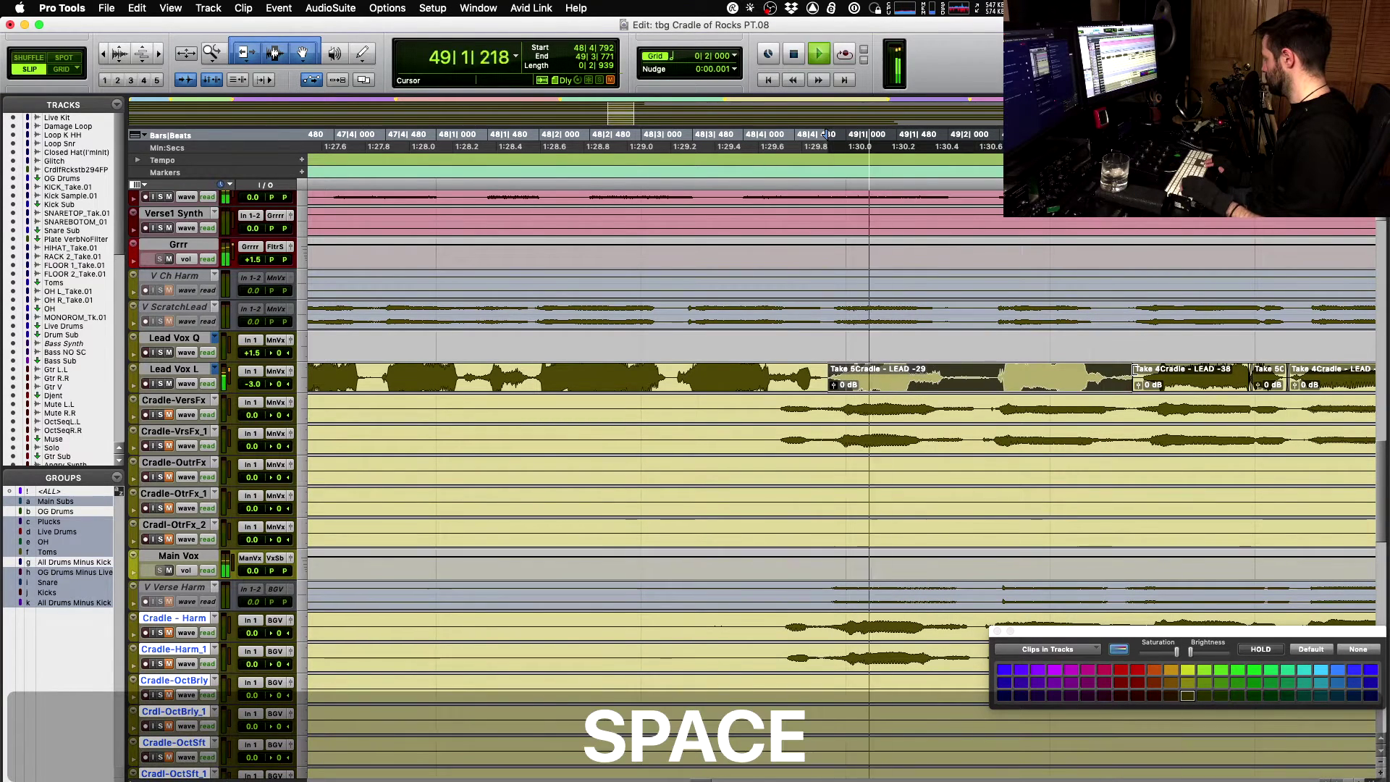
pyautogui.press('space')
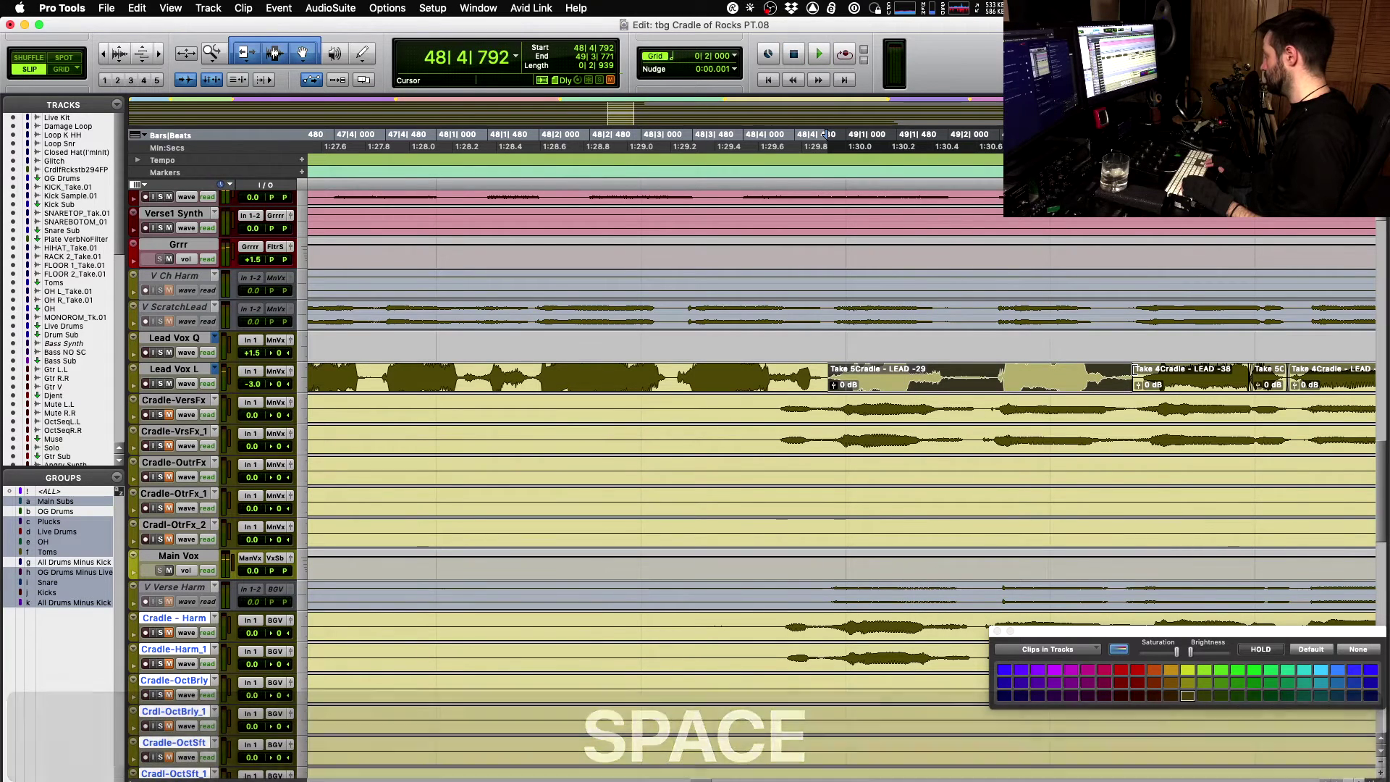
# - Switch the selected phrase back to Take 4 and on to Take 3, playing each to compare them
pyautogui.press('space')
pyautogui.press('super+shift+Up')
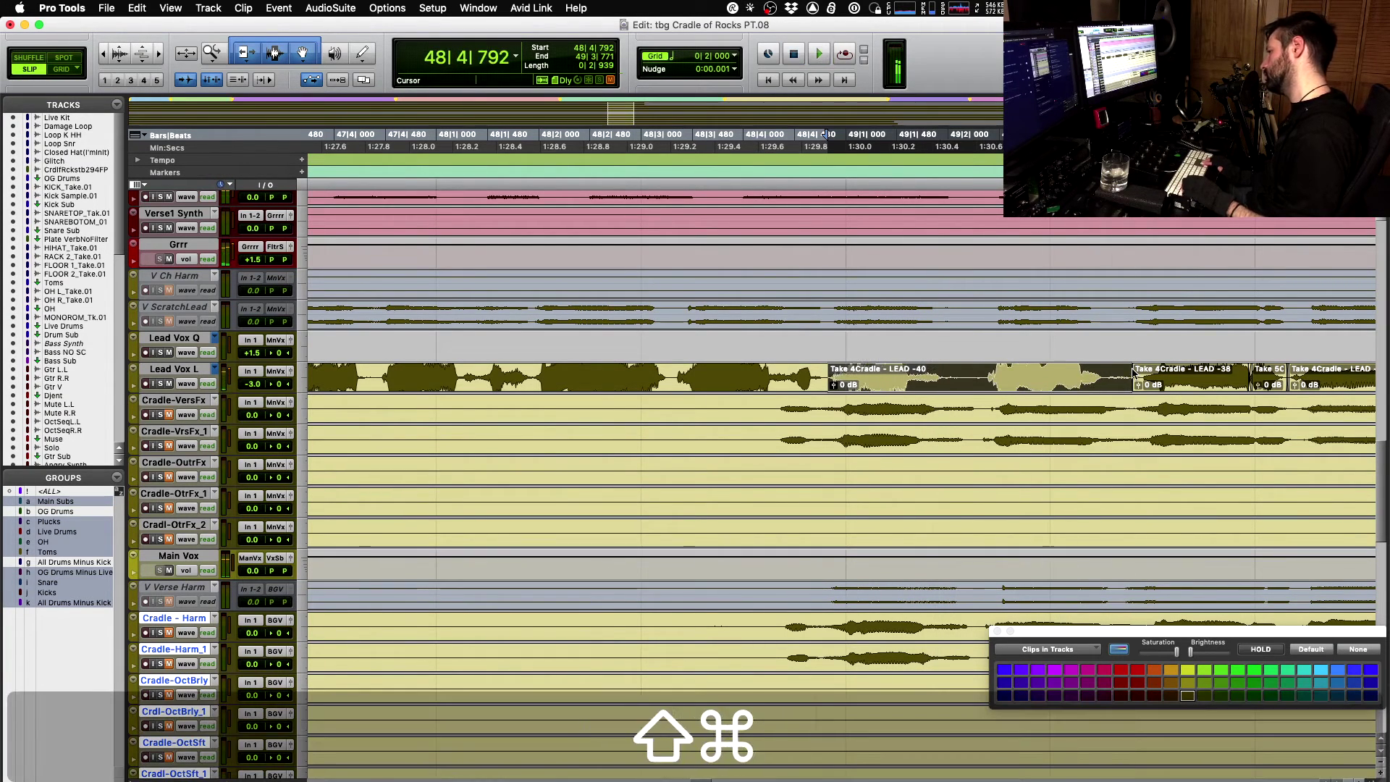
pyautogui.press('space')
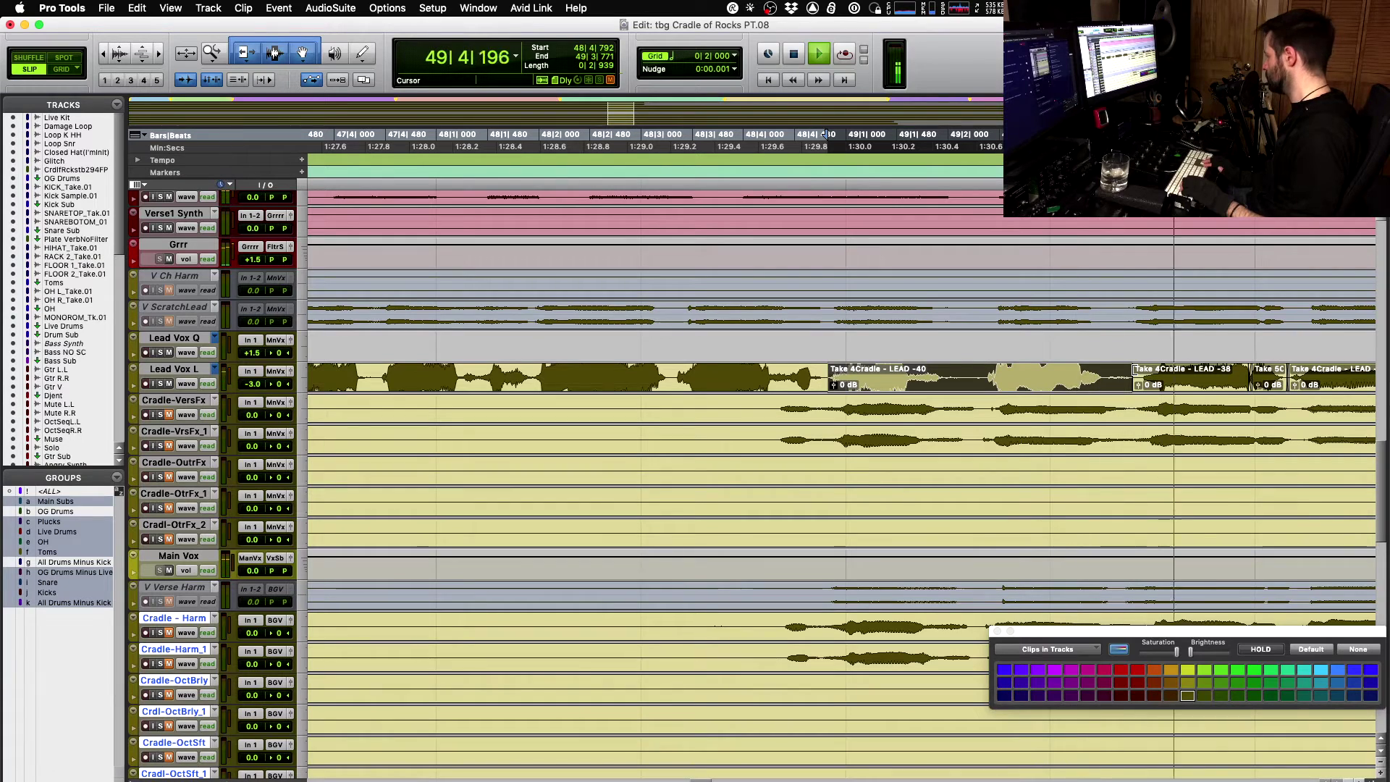
pyautogui.press('shift+super+Up')
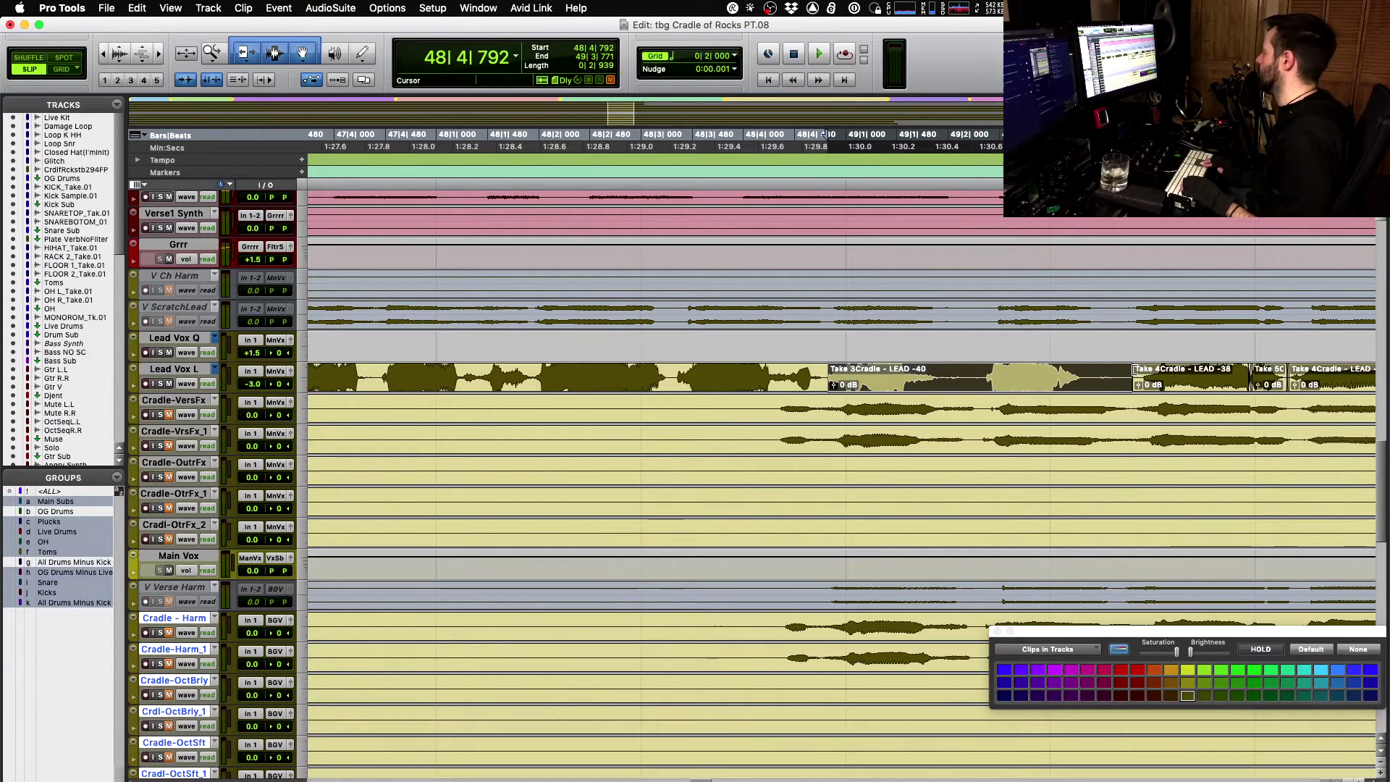
pyautogui.press('space')
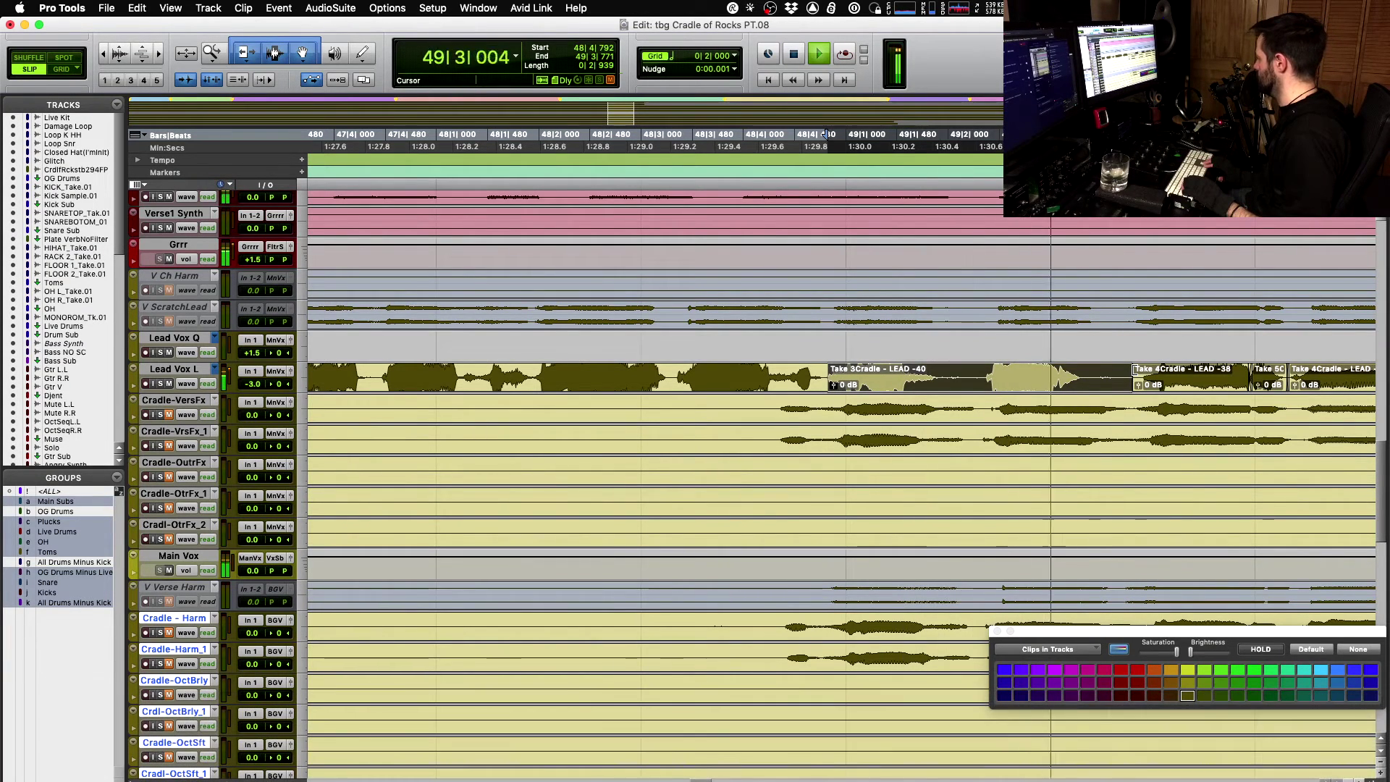
pyautogui.press('space')
# - Copy the Take 3 syllable from 49|2|368 to 49|3|445 and extend the following Take 4 clip back over the phrase
pyautogui.click(990, 374)
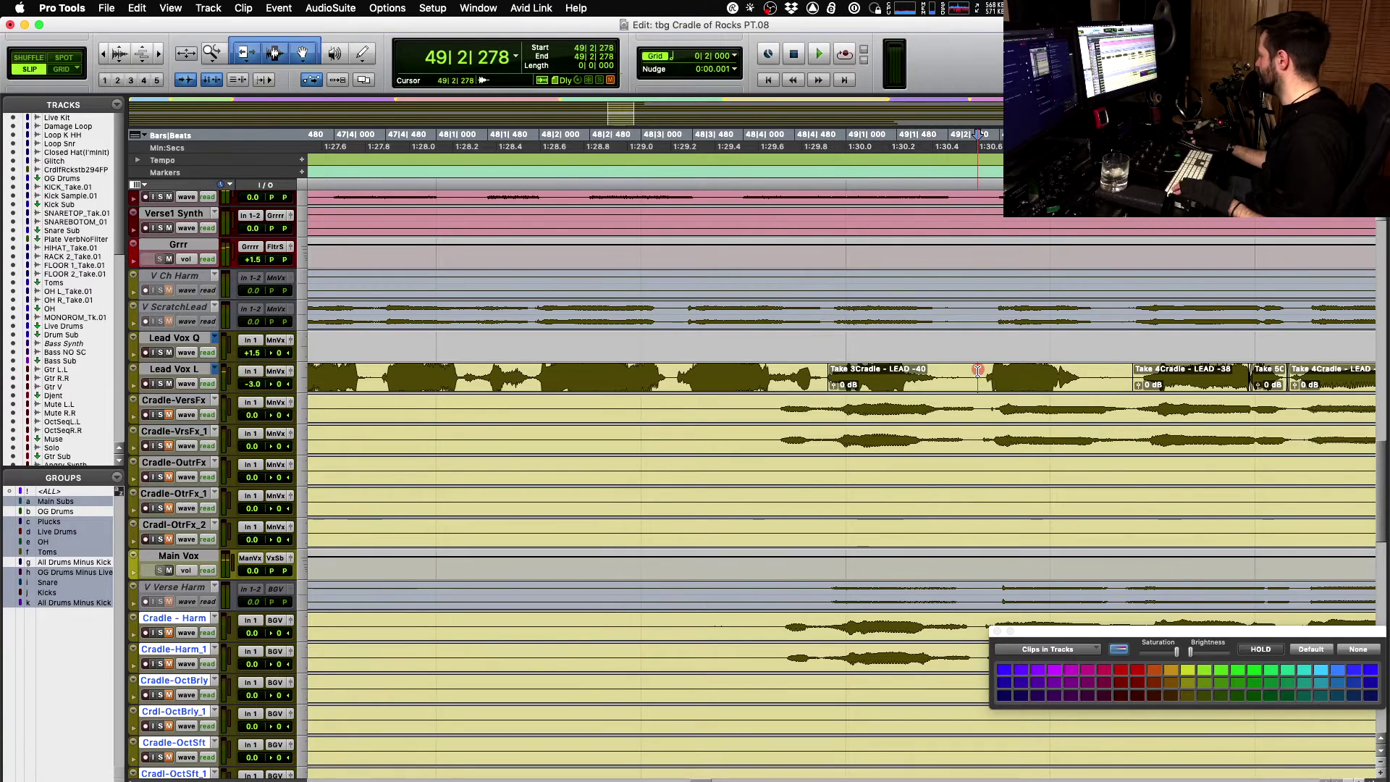
pyautogui.keyDown('shift'); pyautogui.click(1098, 374); pyautogui.keyUp('shift')
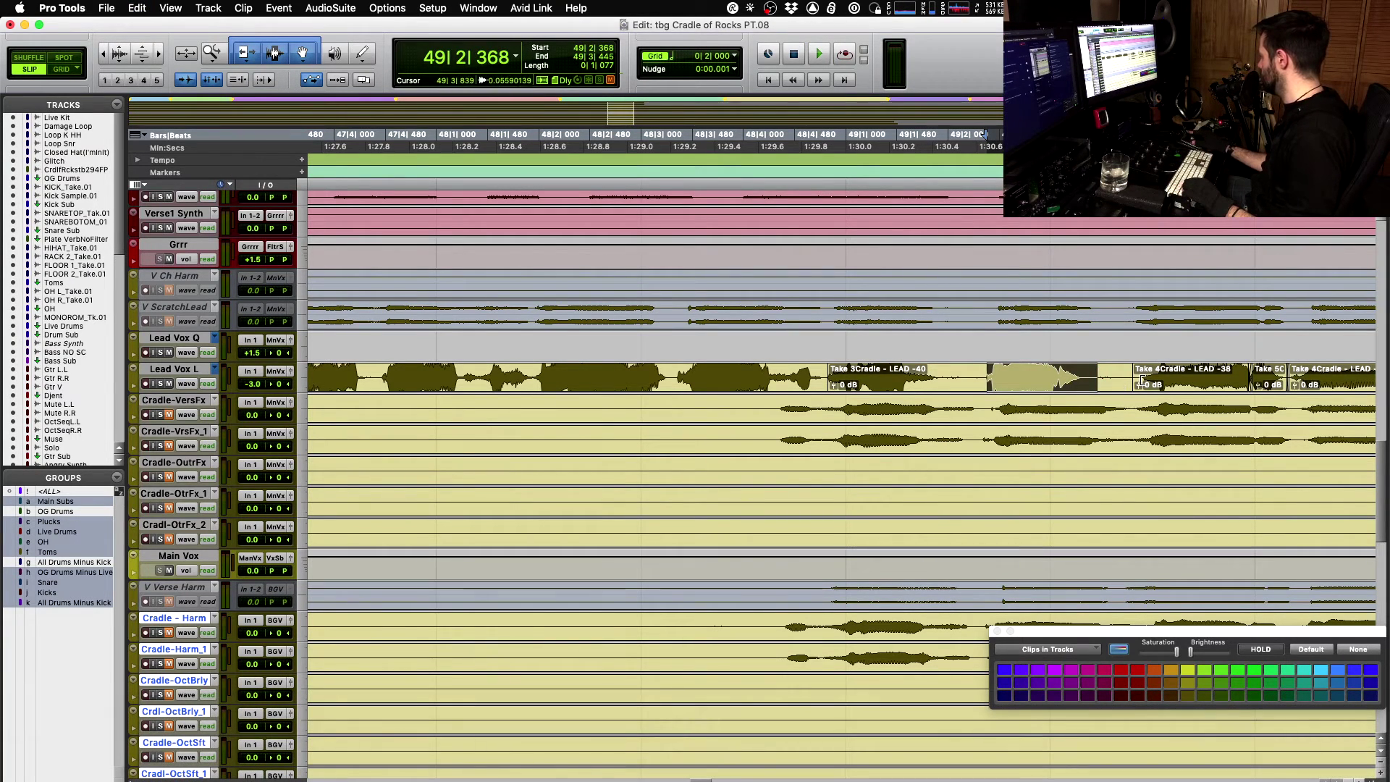
pyautogui.moveTo(1143, 382); pyautogui.dragTo(783, 382)
pyautogui.keyDown('shift'); pyautogui.click(747, 392); pyautogui.keyUp('shift')
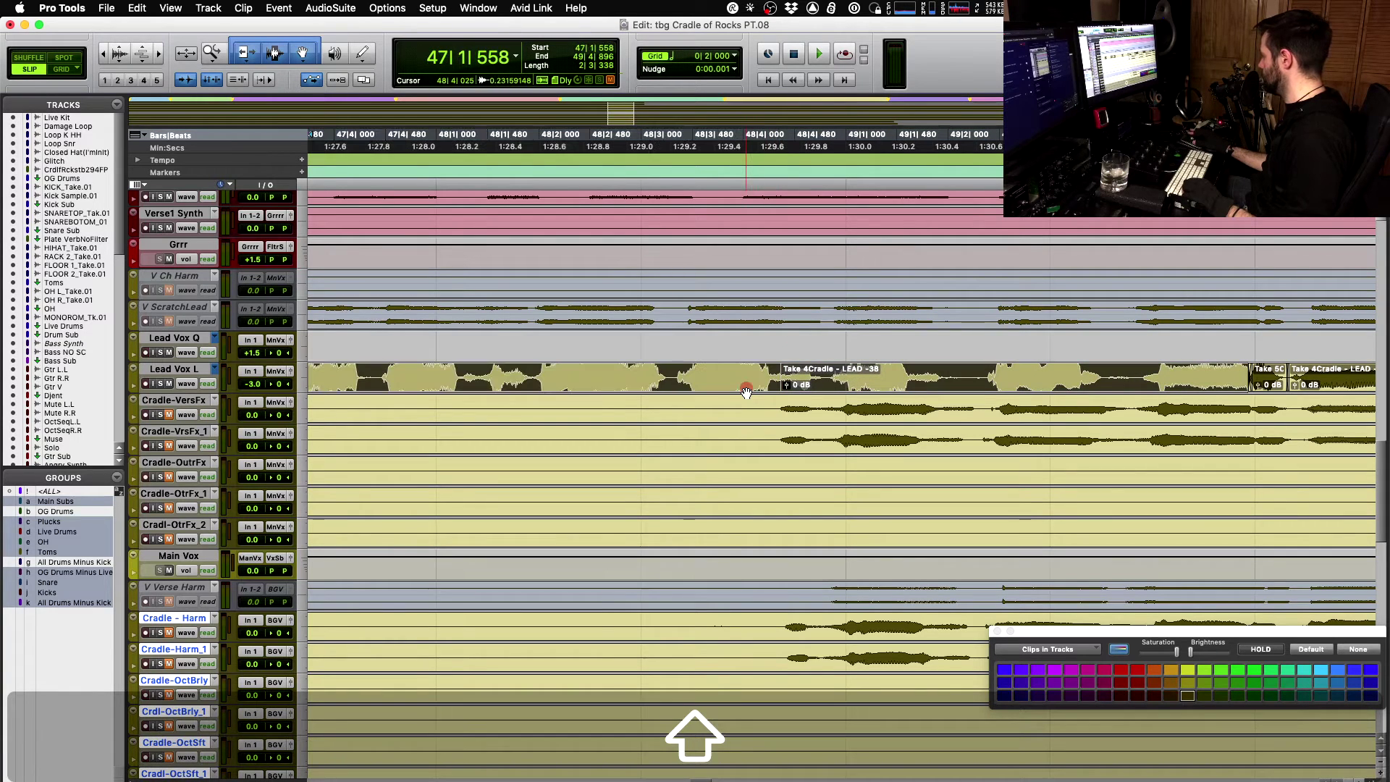
# - Insert the copied Take 3 syllable at 49|2|368 in the healed Take 4 phrase and play from 48|4|595
pyautogui.click(969, 377)
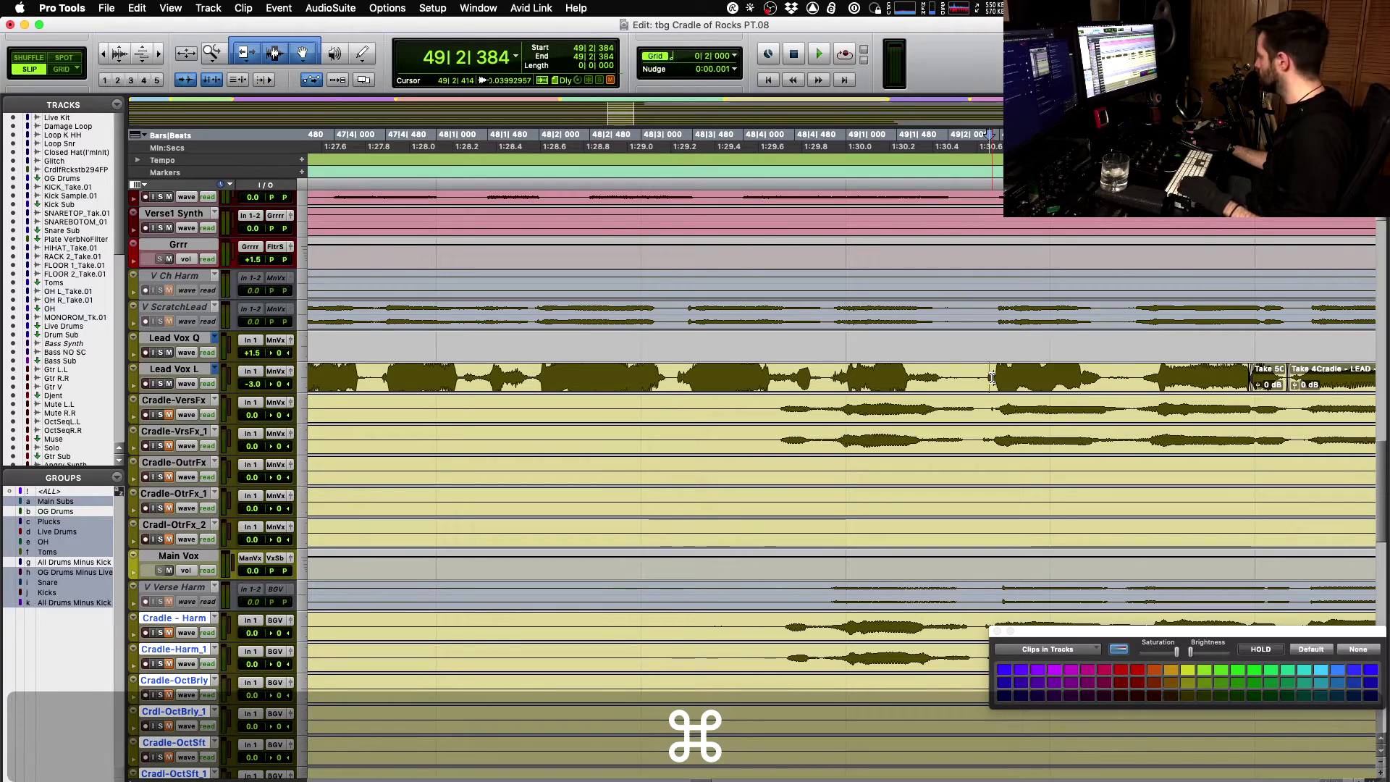
pyautogui.doubleClick(992, 377)
pyautogui.hotkey('alt', 'Tab')
pyautogui.press('space')
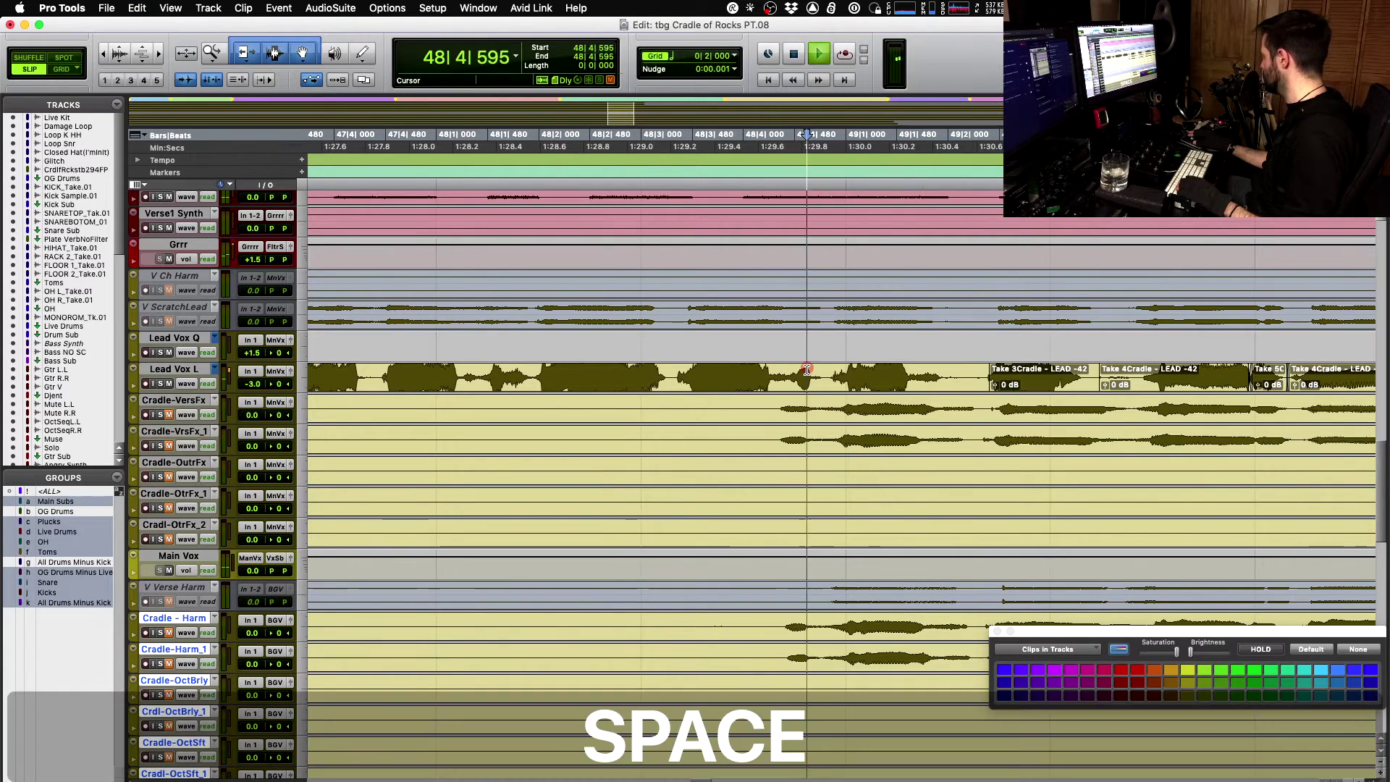
# - Extend the Take 3 syllable's end to 49|3|785 and crossfade its edges from 49|2|305 to 49|2|346 and 49|3|751 to 49|3|805
pyautogui.moveTo(995, 381); pyautogui.dragTo(981, 389)
pyautogui.press('space')
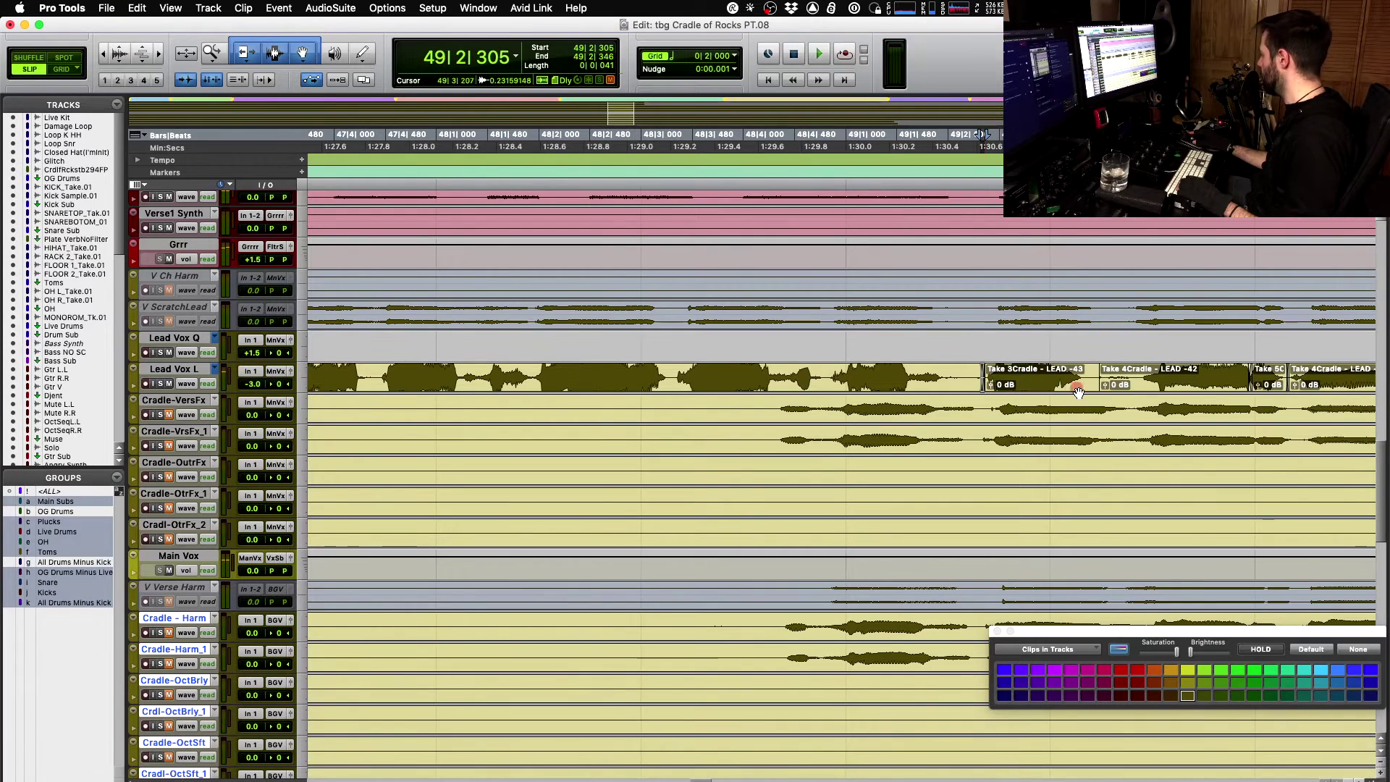
pyautogui.click(1092, 377)
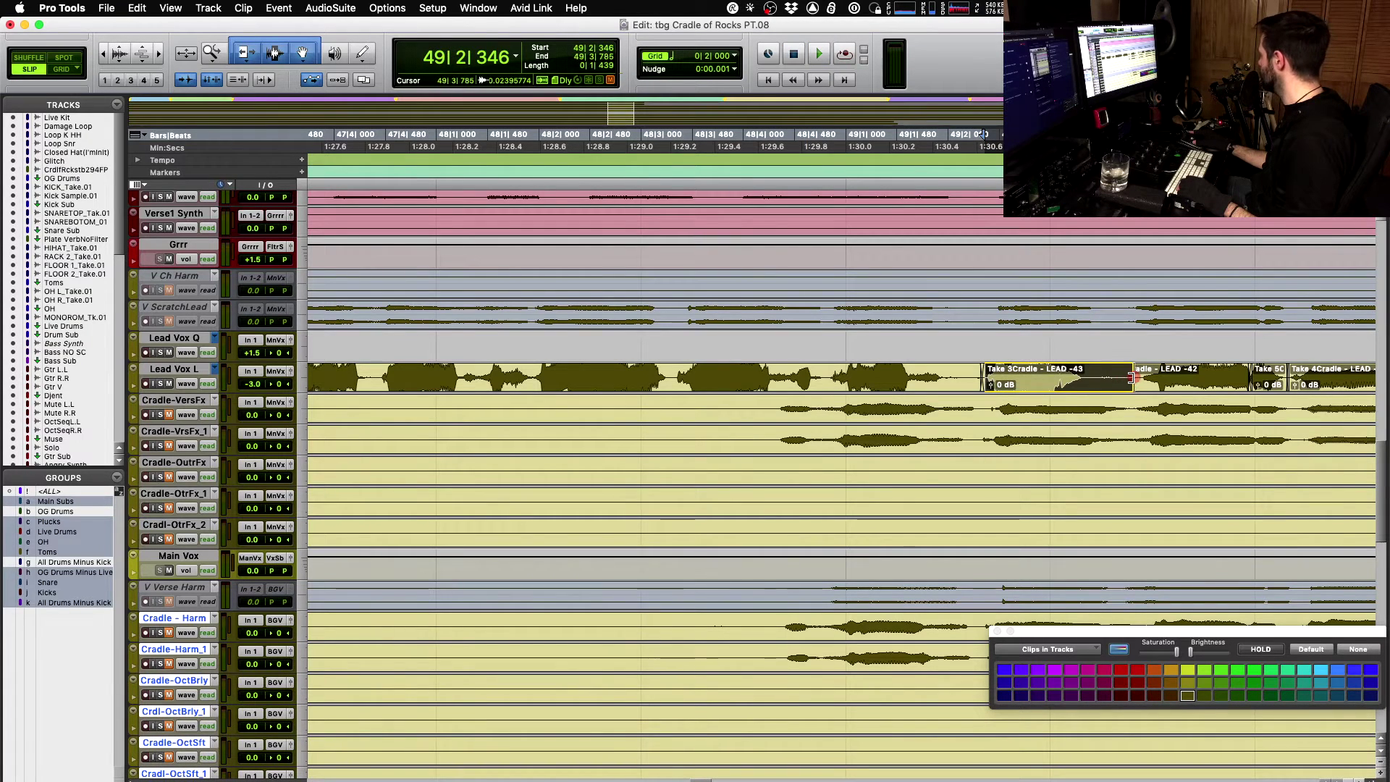
pyautogui.keyDown('shift'); pyautogui.click(1135, 392); pyautogui.keyUp('shift')
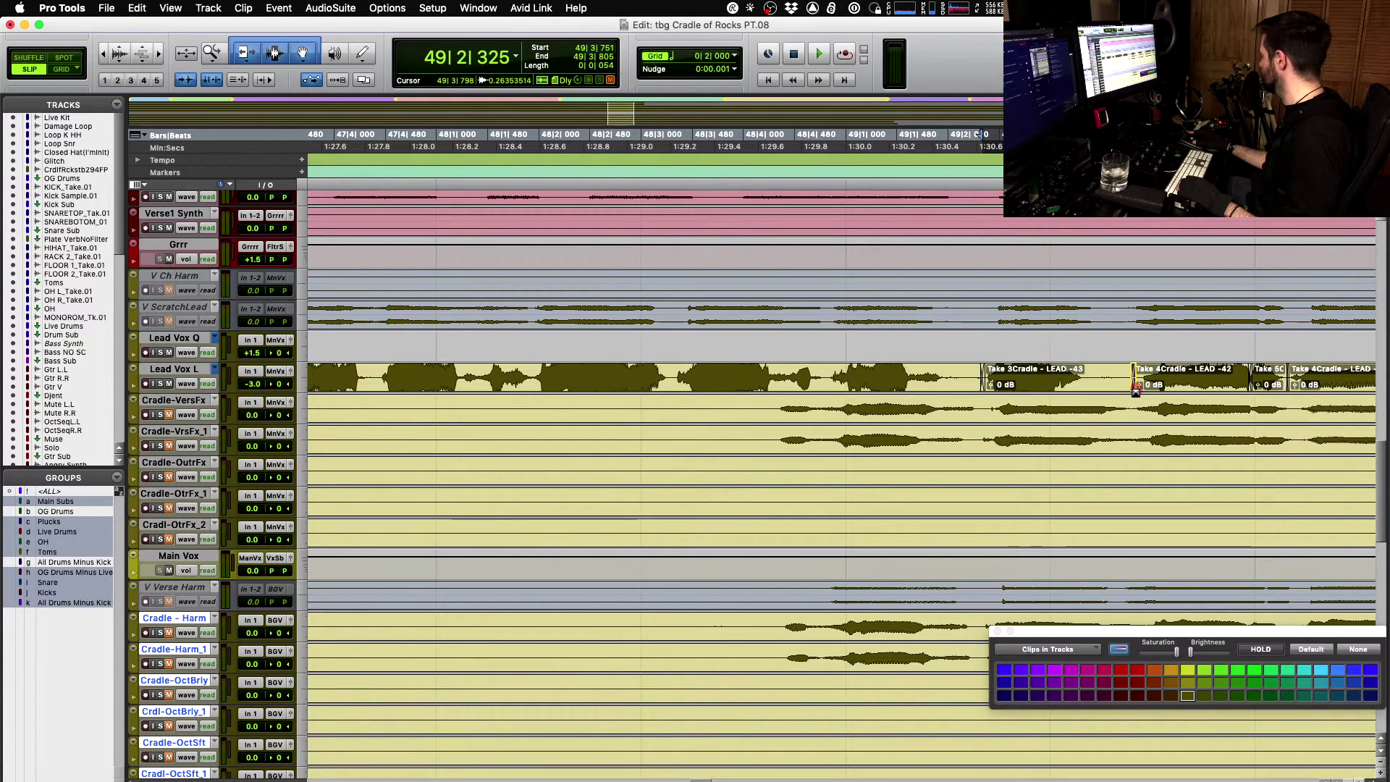
# - Play Lead Vox L from 48|4|419 to check the crossfaded Take 3 syllable and the rest of the phrase
pyautogui.click(819, 374)
pyautogui.press('space')
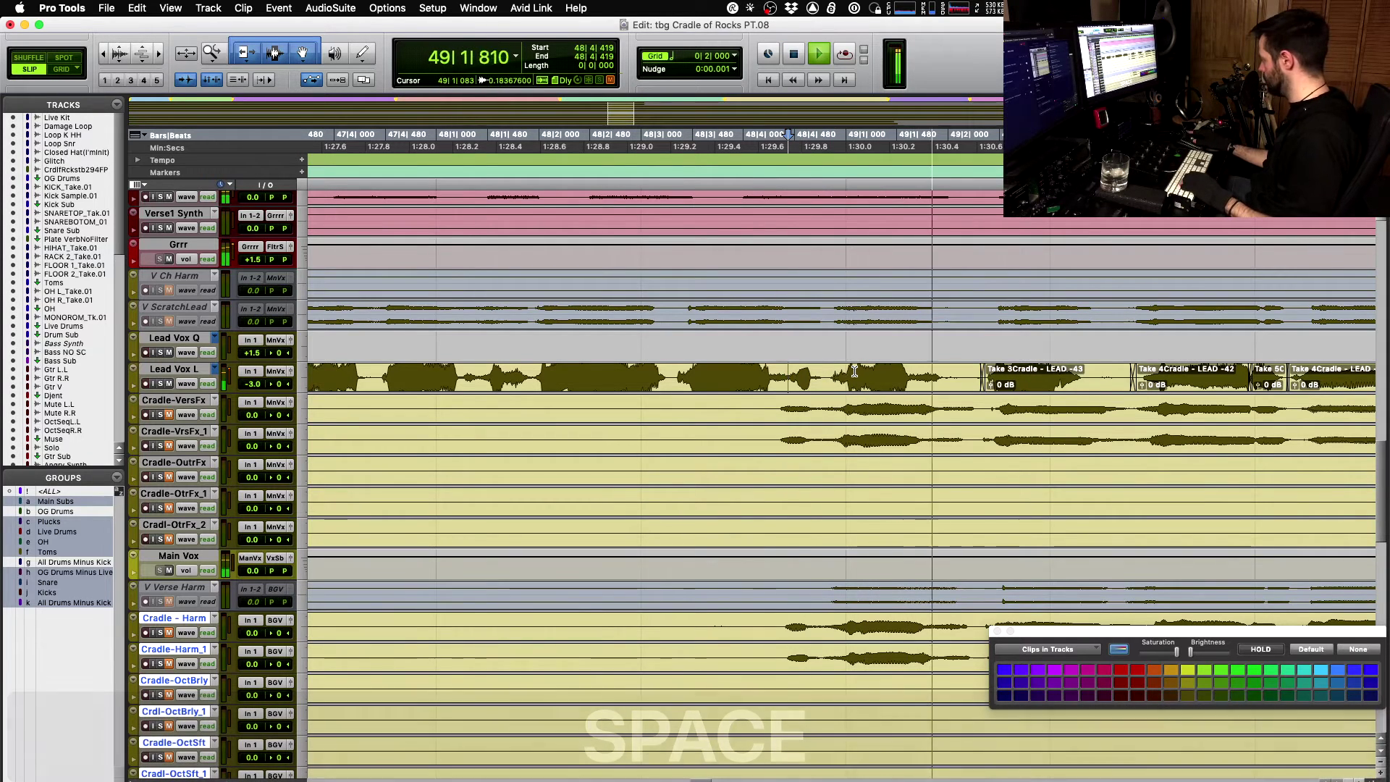
pyautogui.press('r')
pyautogui.press('r')
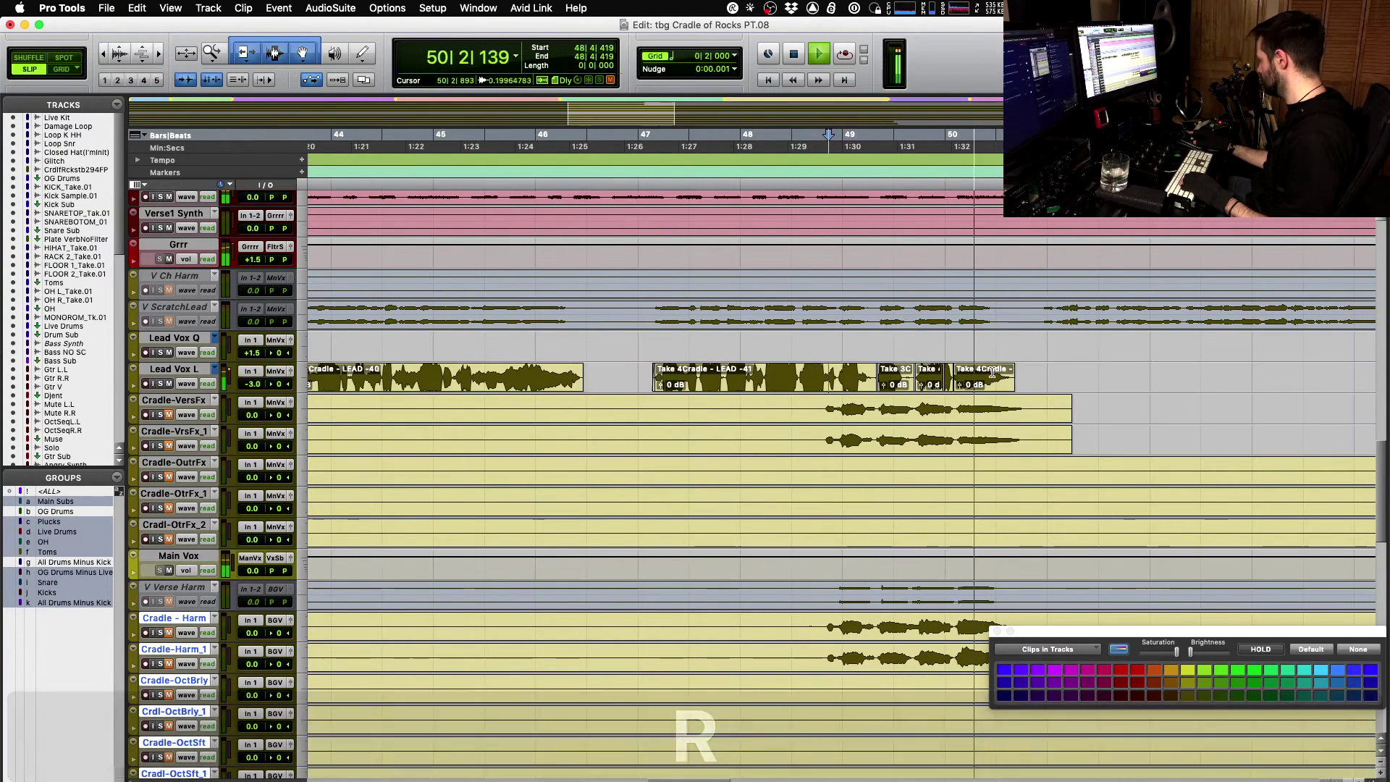
pyautogui.press('space')
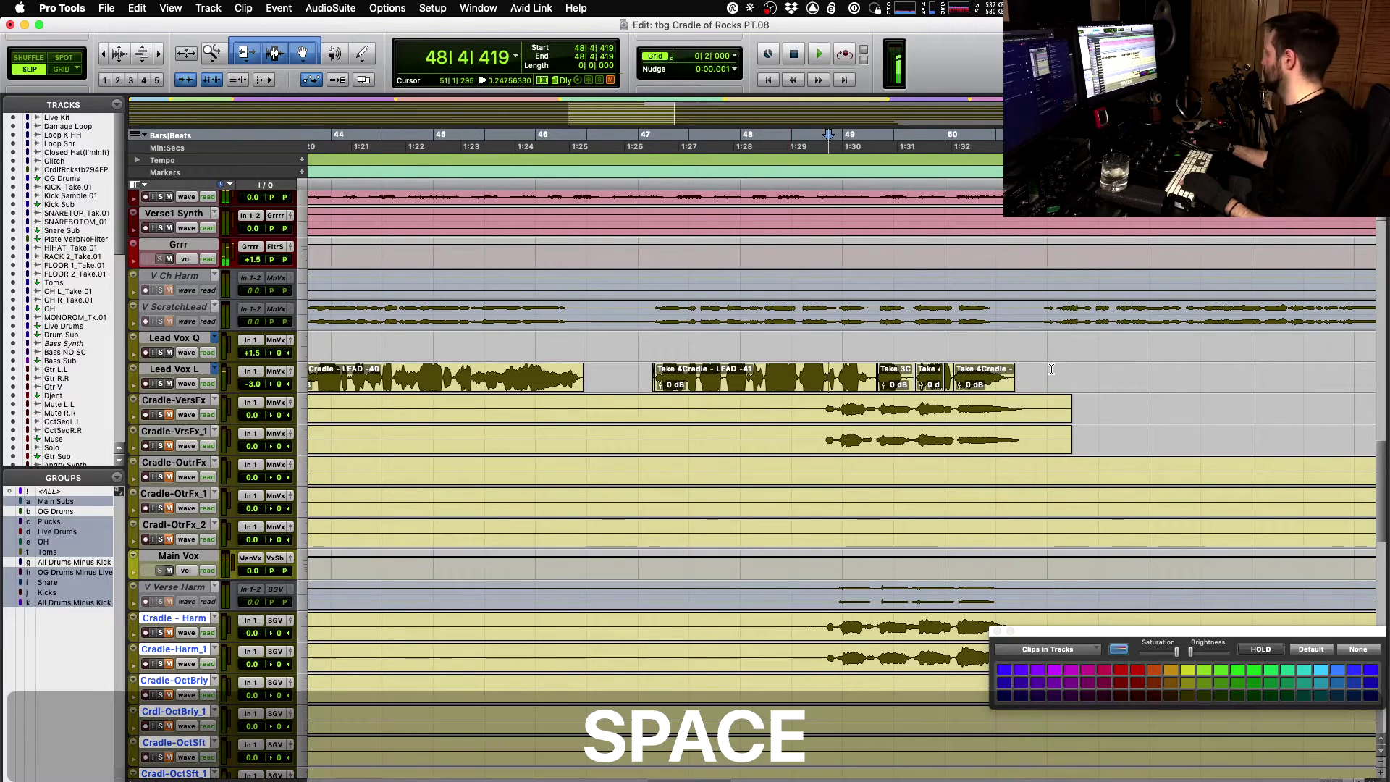
# - Fill the empty stretch of Lead Vox L from 50|4|440 to 54|2|880 with Take 1 and play it
pyautogui.click(1032, 373)
pyautogui.hscroll(3, 1034, 374)
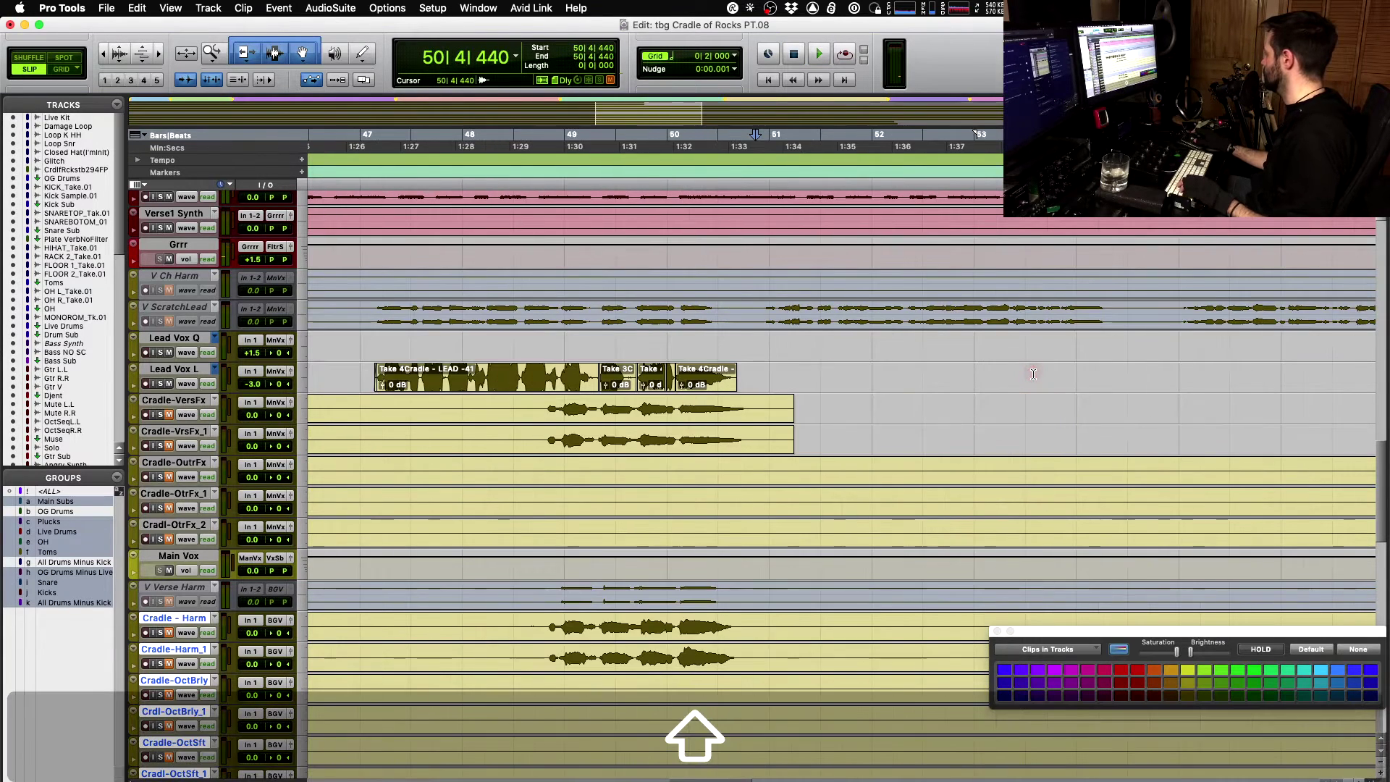
pyautogui.keyDown('shift'); pyautogui.click(1116, 378); pyautogui.keyUp('shift')
pyautogui.press('shift+super+z')
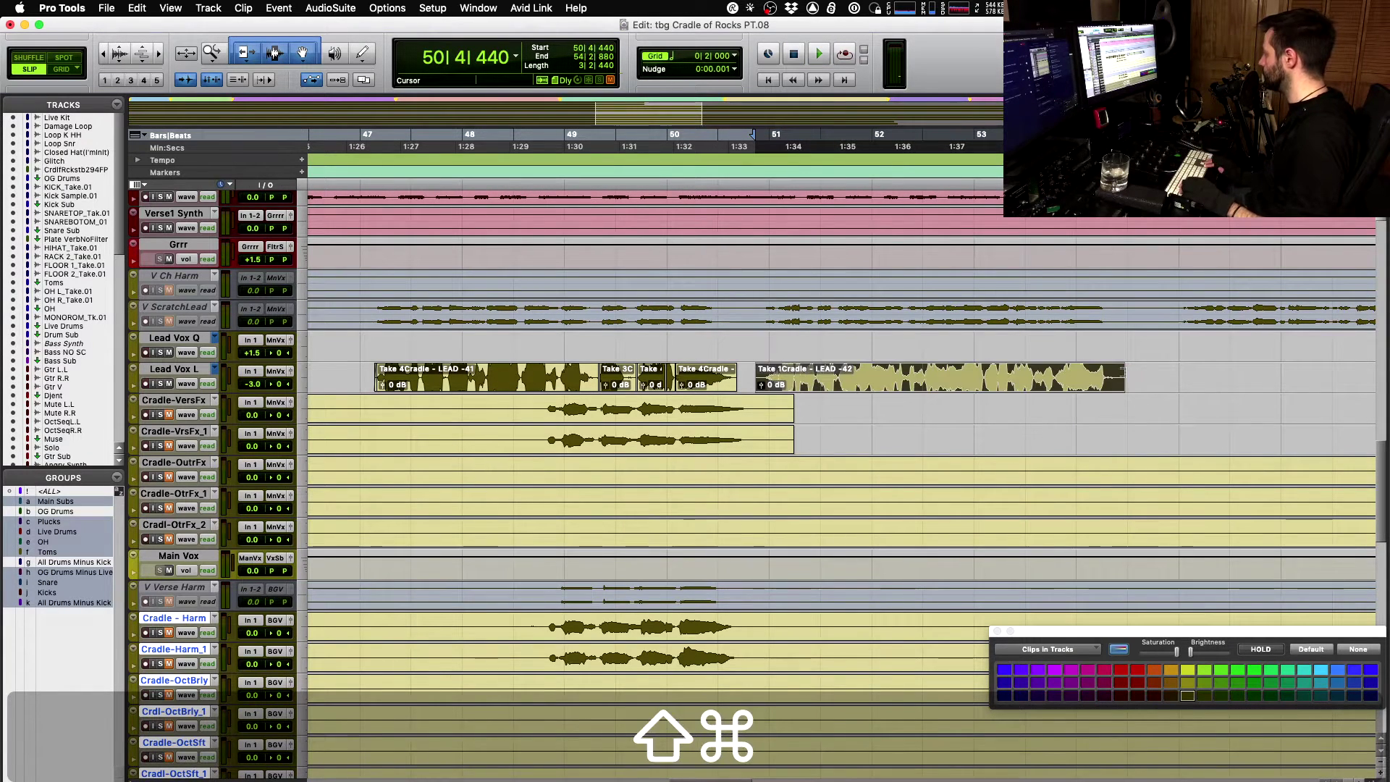
pyautogui.press('space')
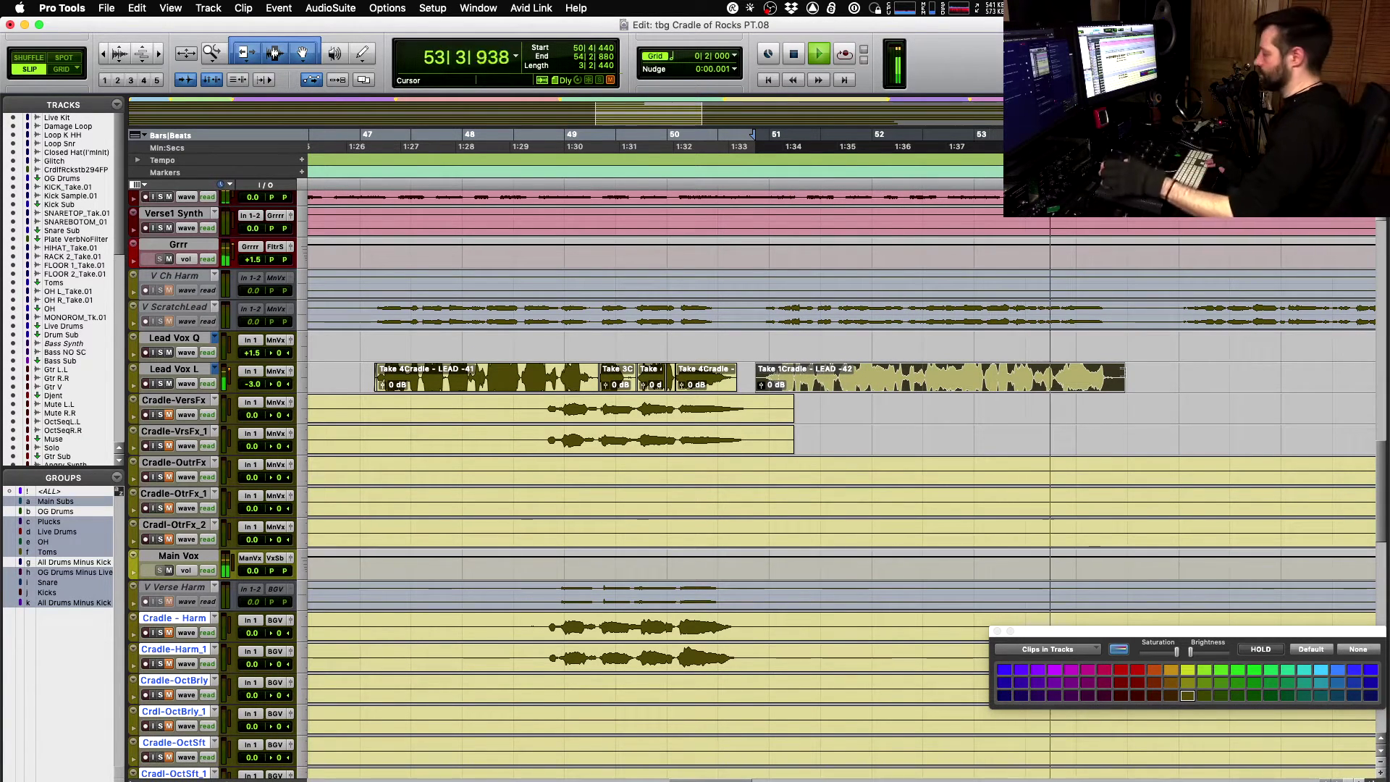
pyautogui.press('space')
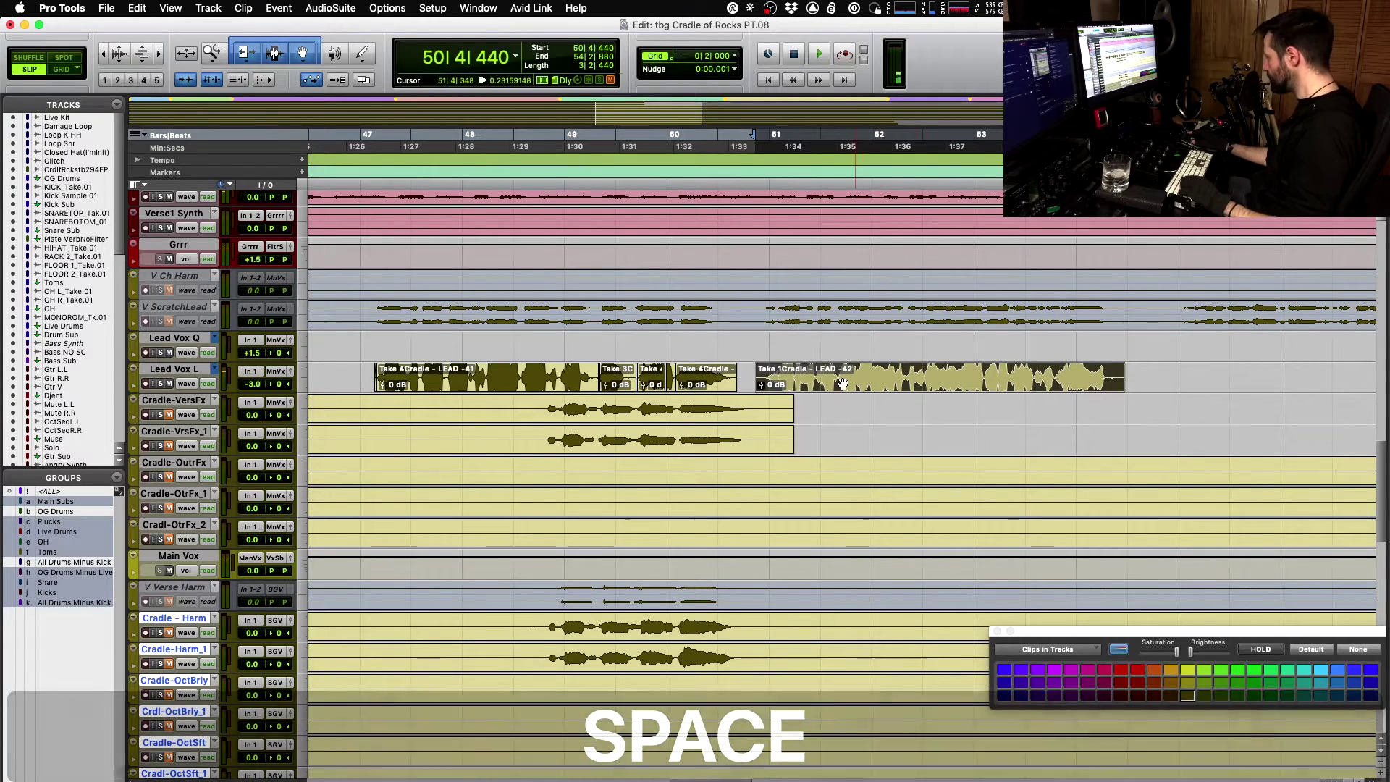
# - Audition Take 2 and Take 3 of the selected phrase after bar 50 on Lead Vox L
pyautogui.press('shift+super+Down')
pyautogui.press('space')
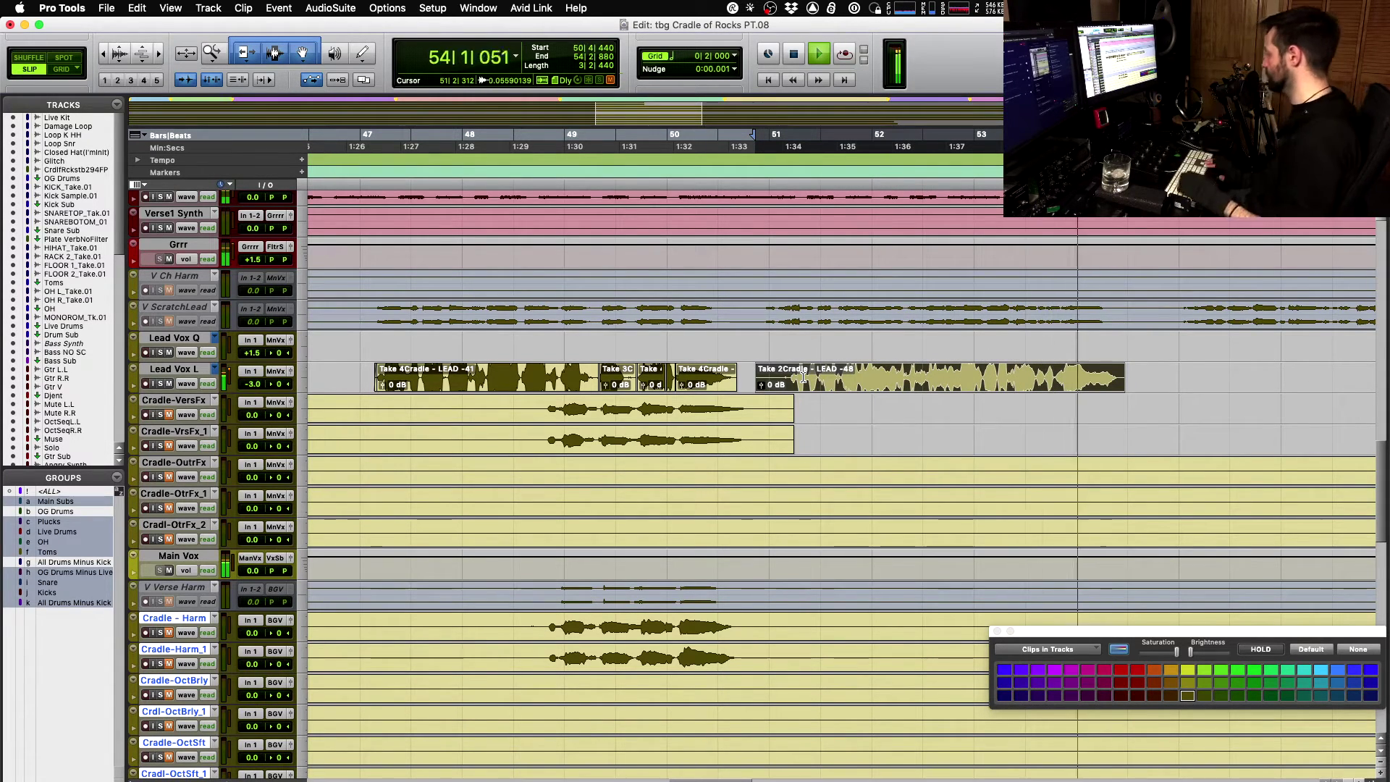
pyautogui.press('space')
pyautogui.press('space')
pyautogui.press('shift+super+Down')
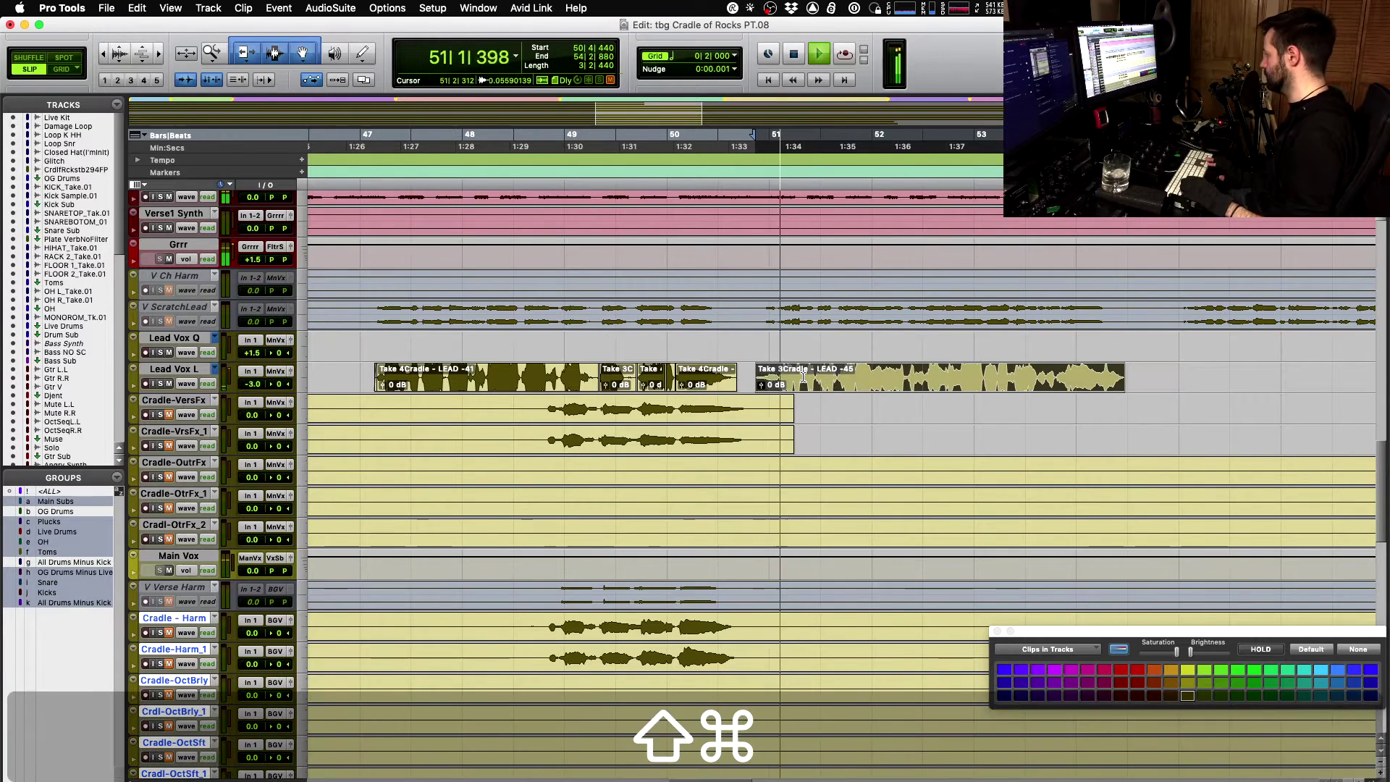
pyautogui.press('space')
pyautogui.press('space')
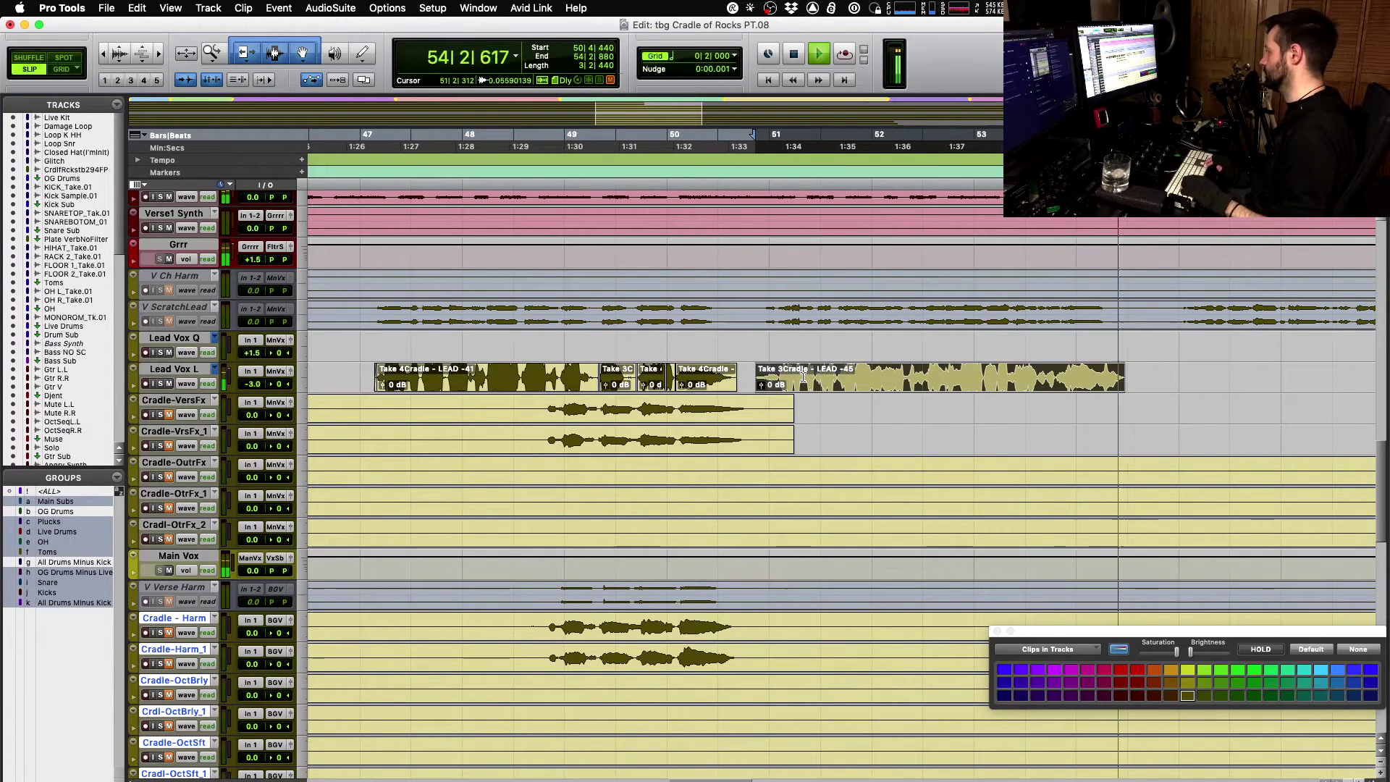
pyautogui.press('space')
# - Switch the phrase after bar 50 to Take 4, play it, and play its ending with Lead Vox L soloed from 53|4|111
pyautogui.press('super+shift+Down')
pyautogui.press('space')
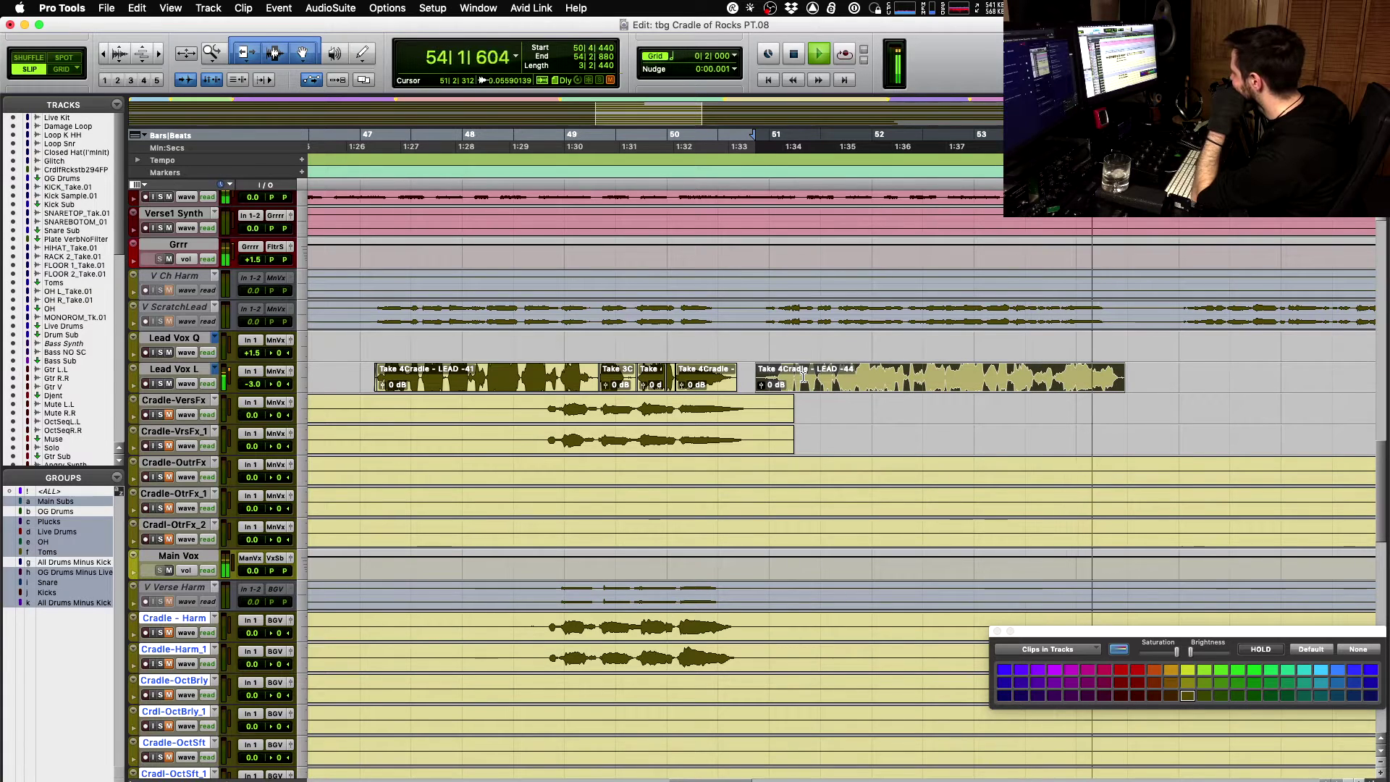
pyautogui.press('space')
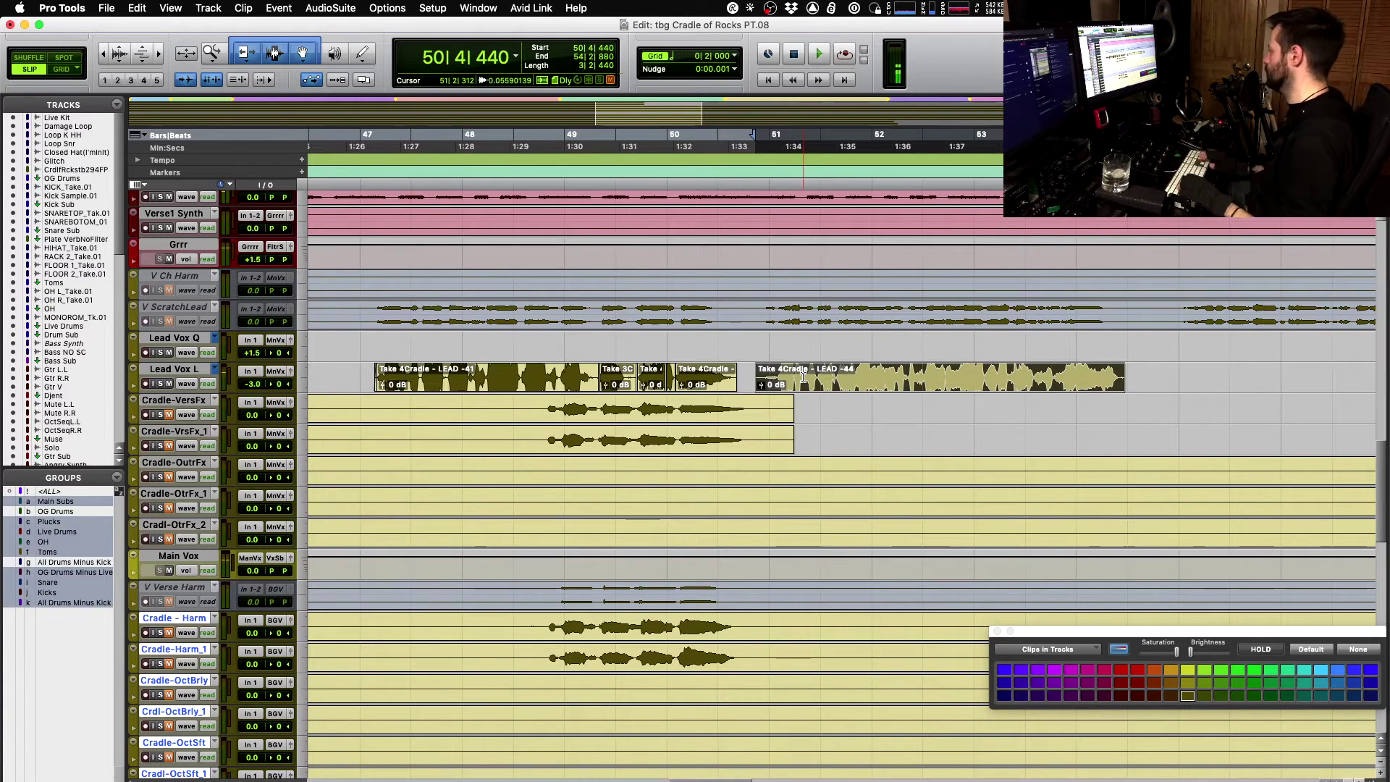
pyautogui.click(1061, 373)
pyautogui.hotkey('shift', 'space')
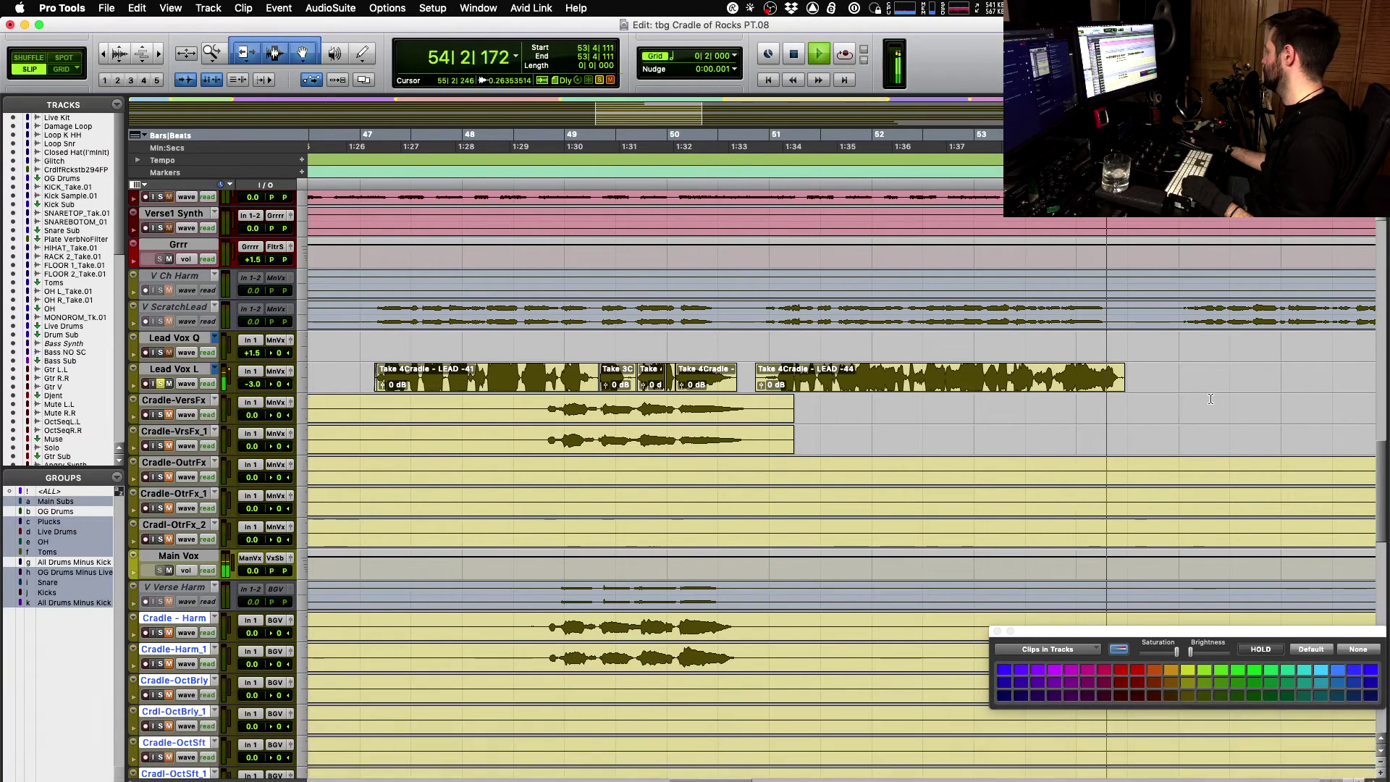
pyautogui.press('space')
# - Reselect the phrase from 50|4|440 to 54|2|880 and play Take 1 against Take 4, leaving Take 4 in place
pyautogui.click(997, 383)
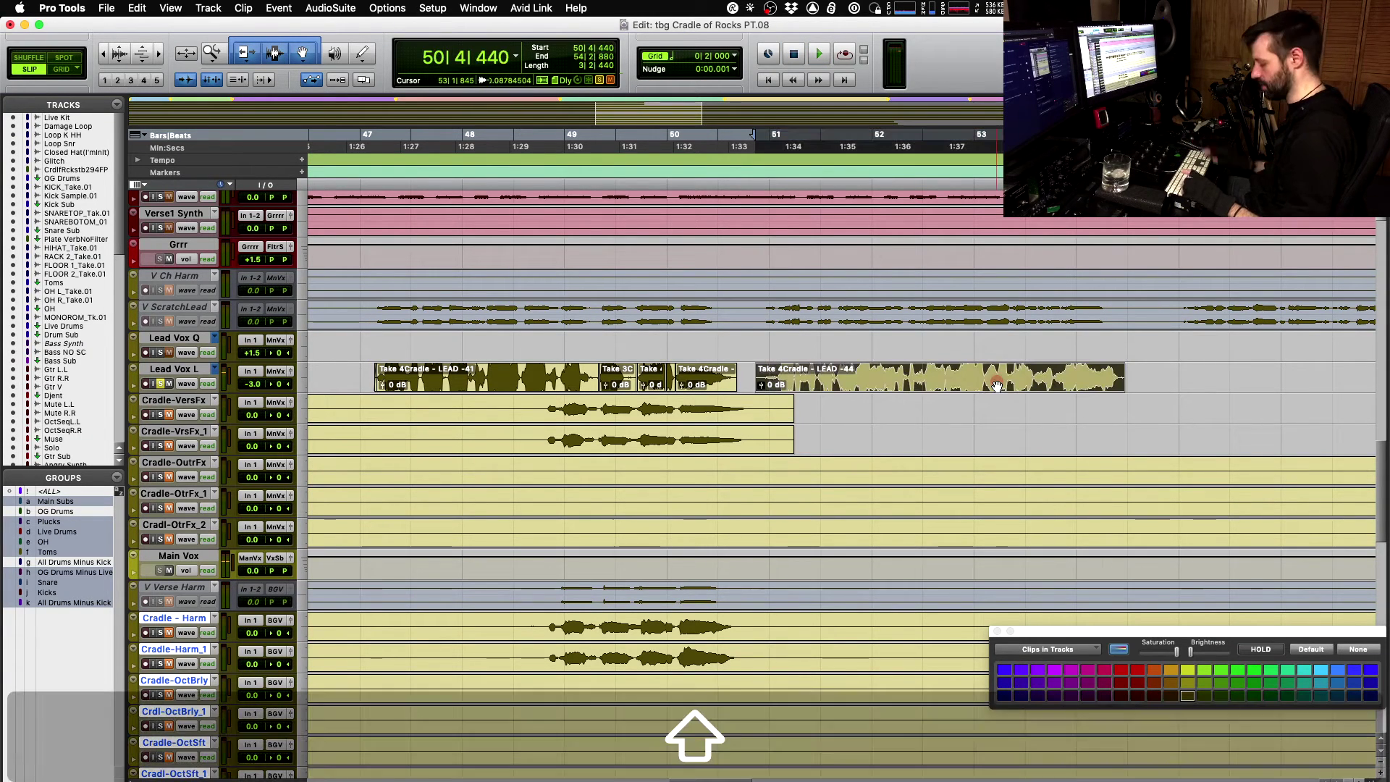
pyautogui.press('shift+super+Up')
pyautogui.press('space')
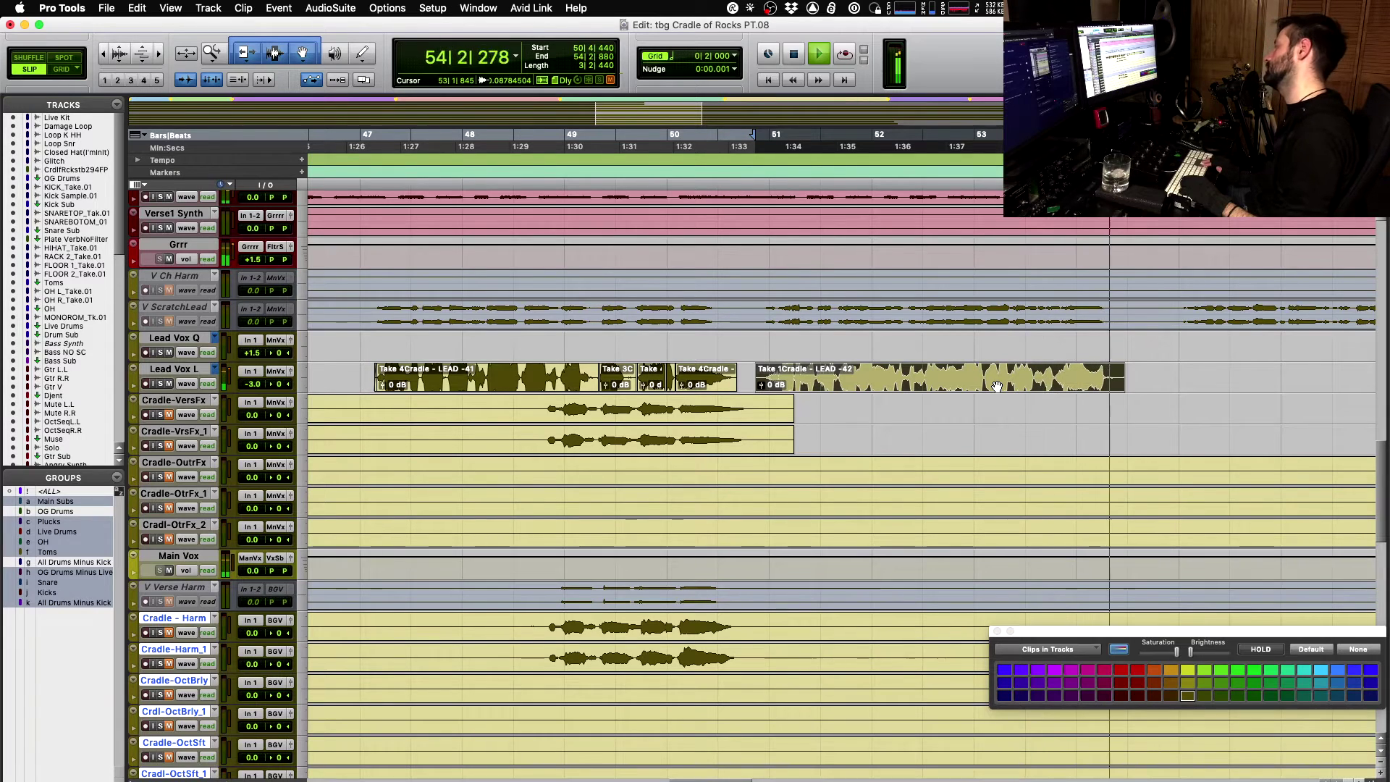
pyautogui.press('space')
pyautogui.press('shift+super+Down')
pyautogui.press('space')
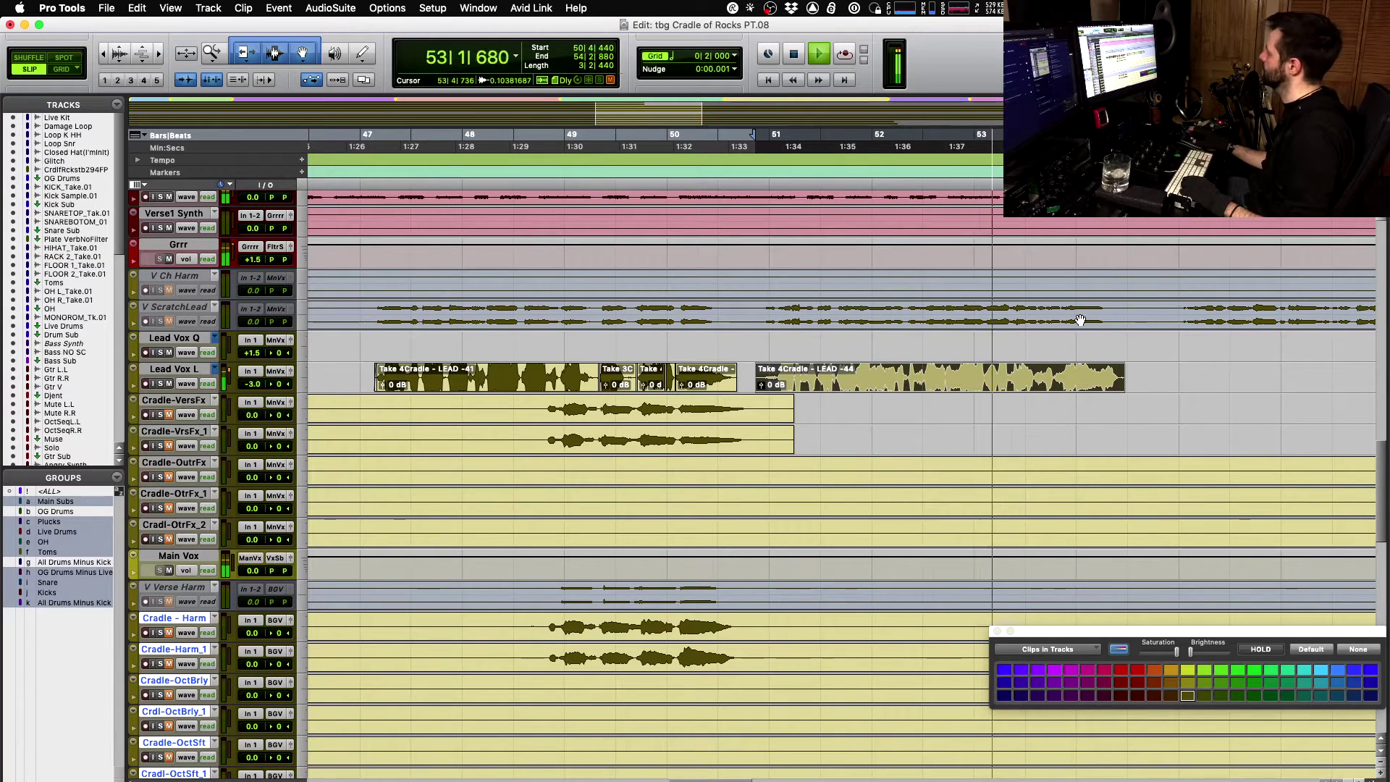
# - Replace the phrase's ending on Lead Vox L from 53|4|138 to 54|2|880 with Take 1 and play it
pyautogui.press('space')
pyautogui.click(1055, 377)
pyautogui.press('shift')
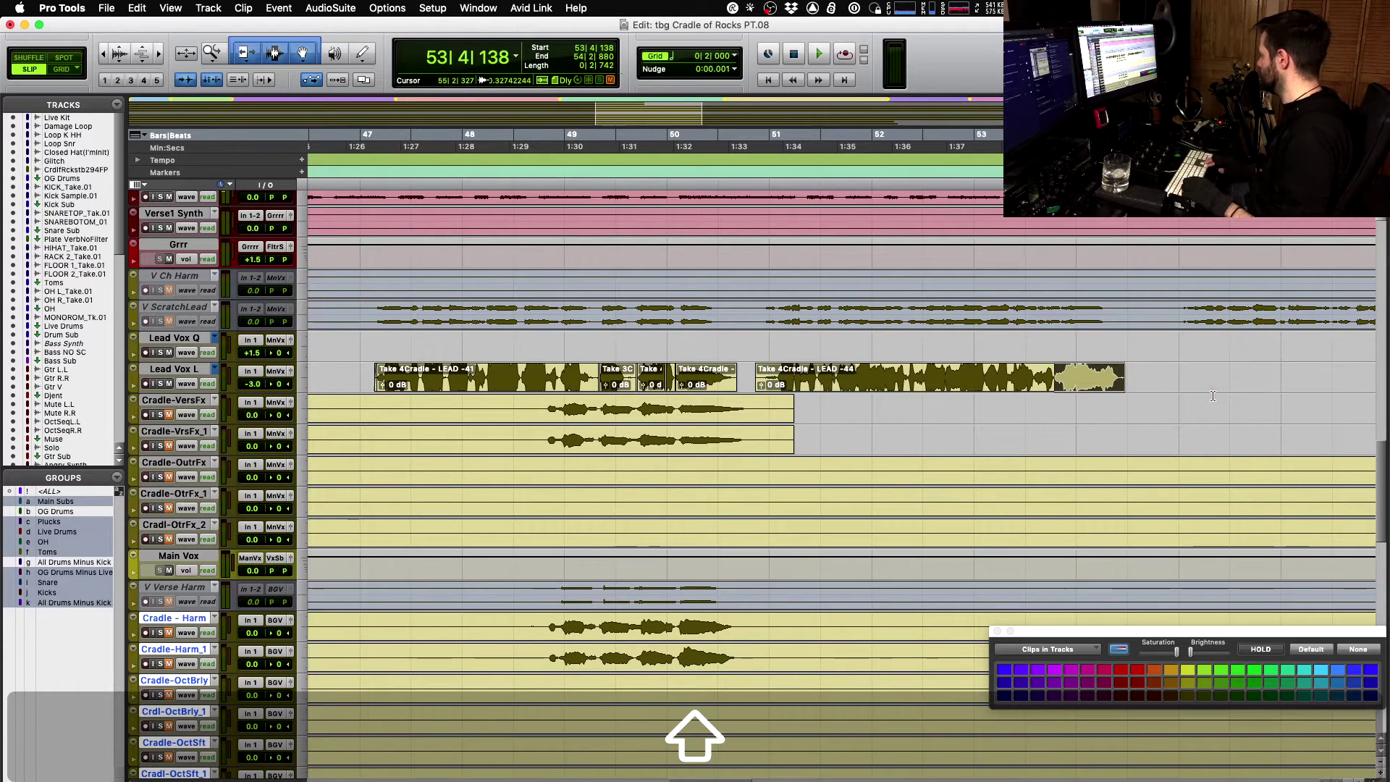
pyautogui.press('super')
pyautogui.press('shift+super+Down')
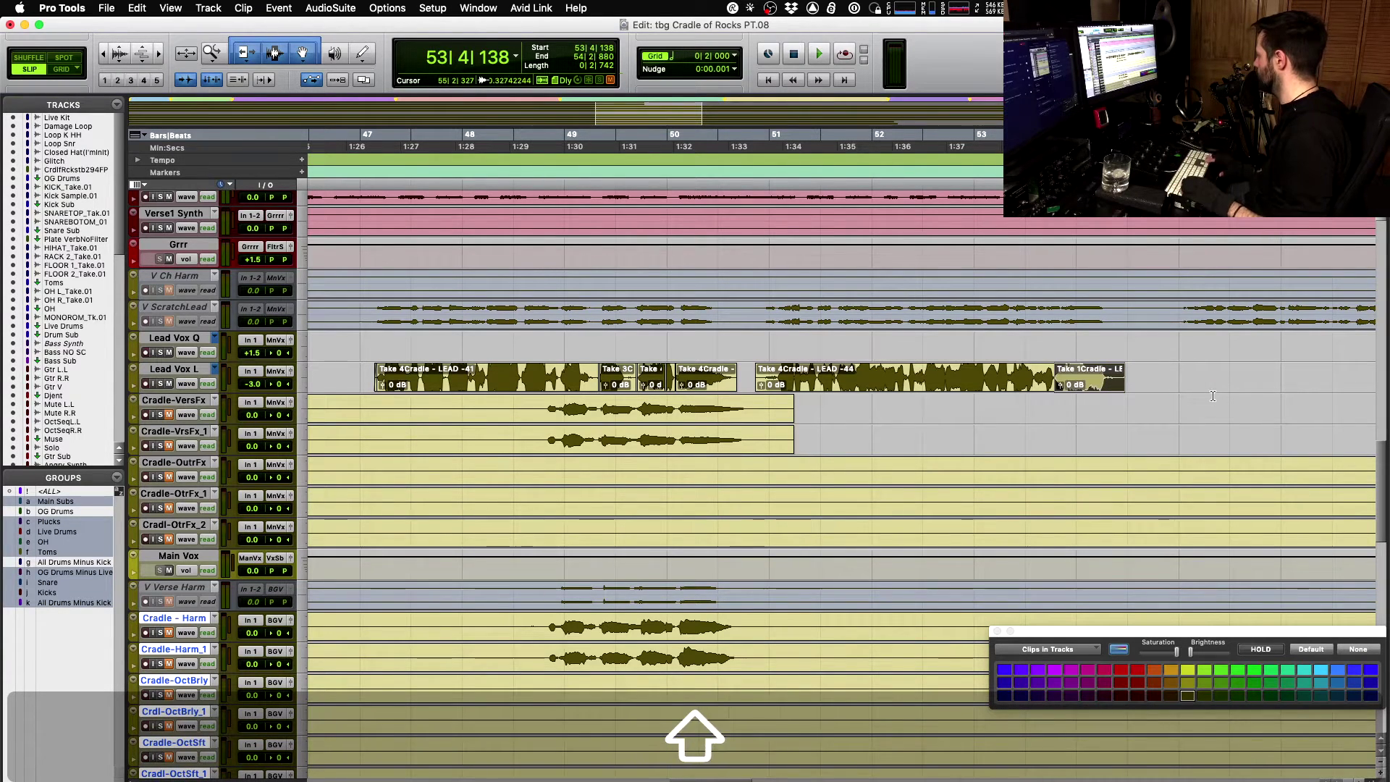
pyautogui.press('space')
pyautogui.press('space')
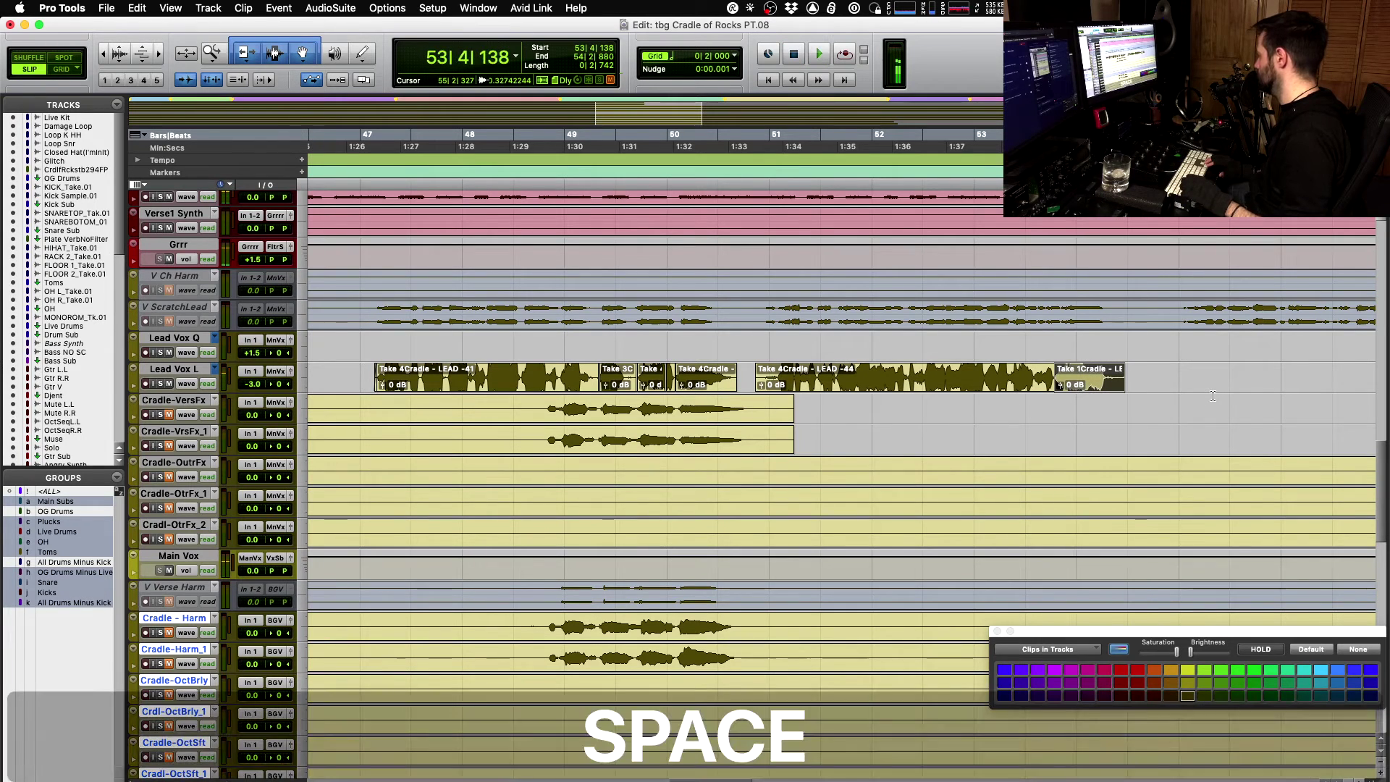
# - Switch the selected ending from 53|4|138 to Take 2 and play it
pyautogui.press('shift+super')
pyautogui.press('shift+super+Down')
pyautogui.press('space')
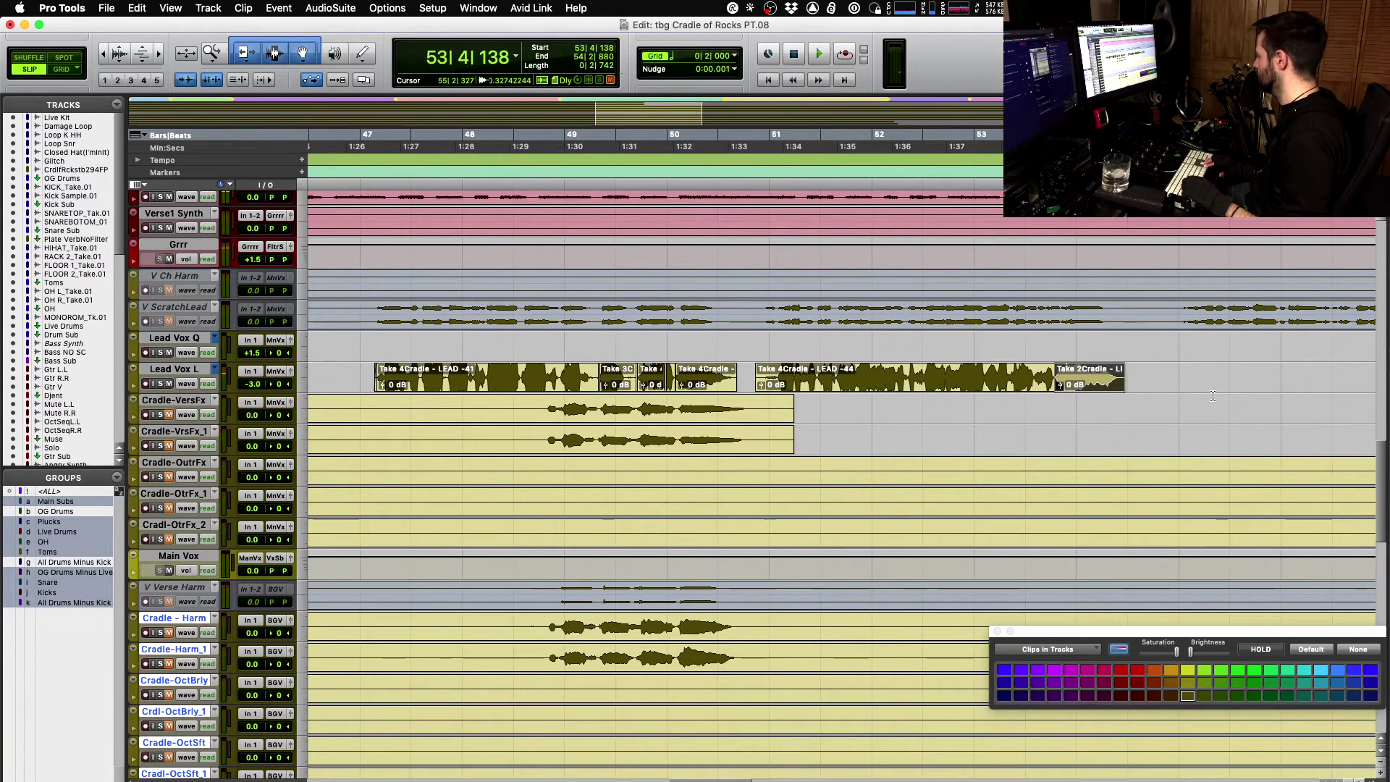
pyautogui.press('space')
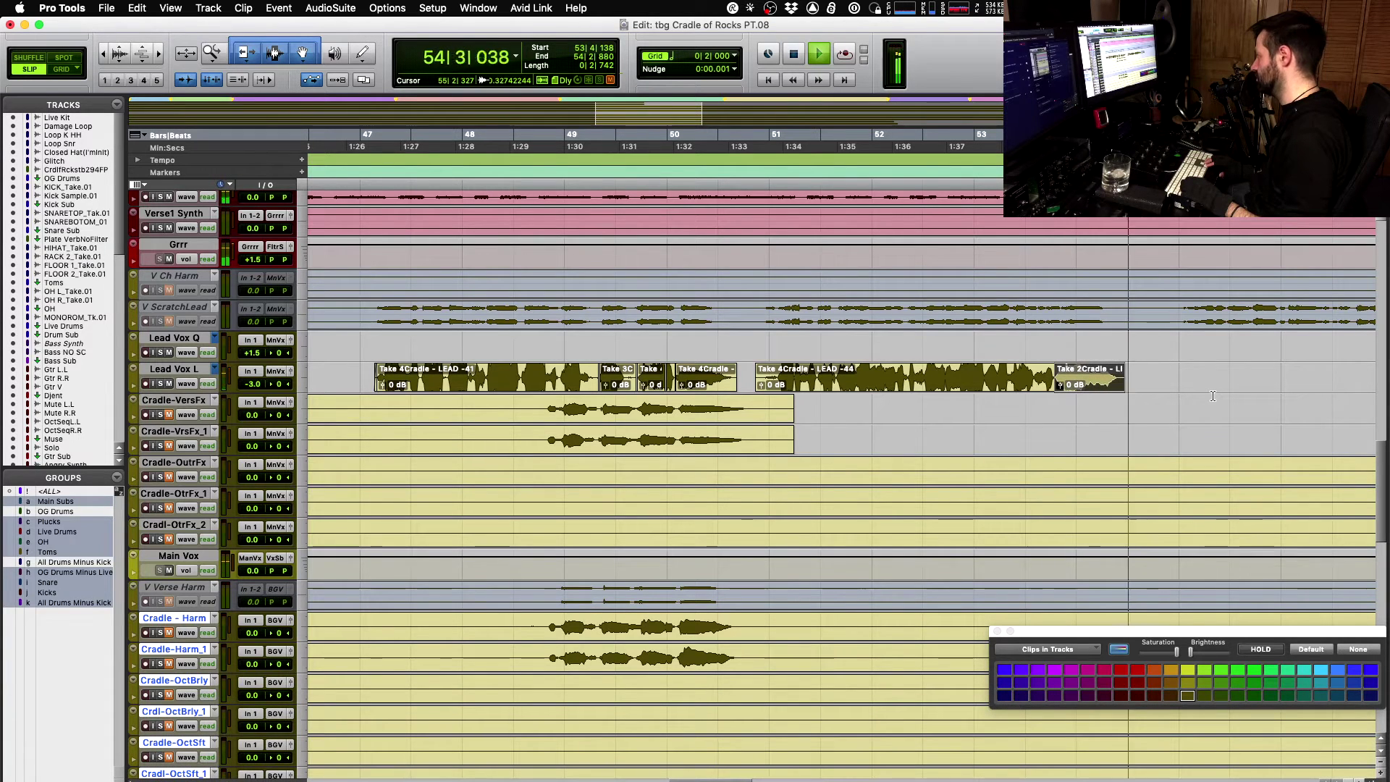
pyautogui.press('space')
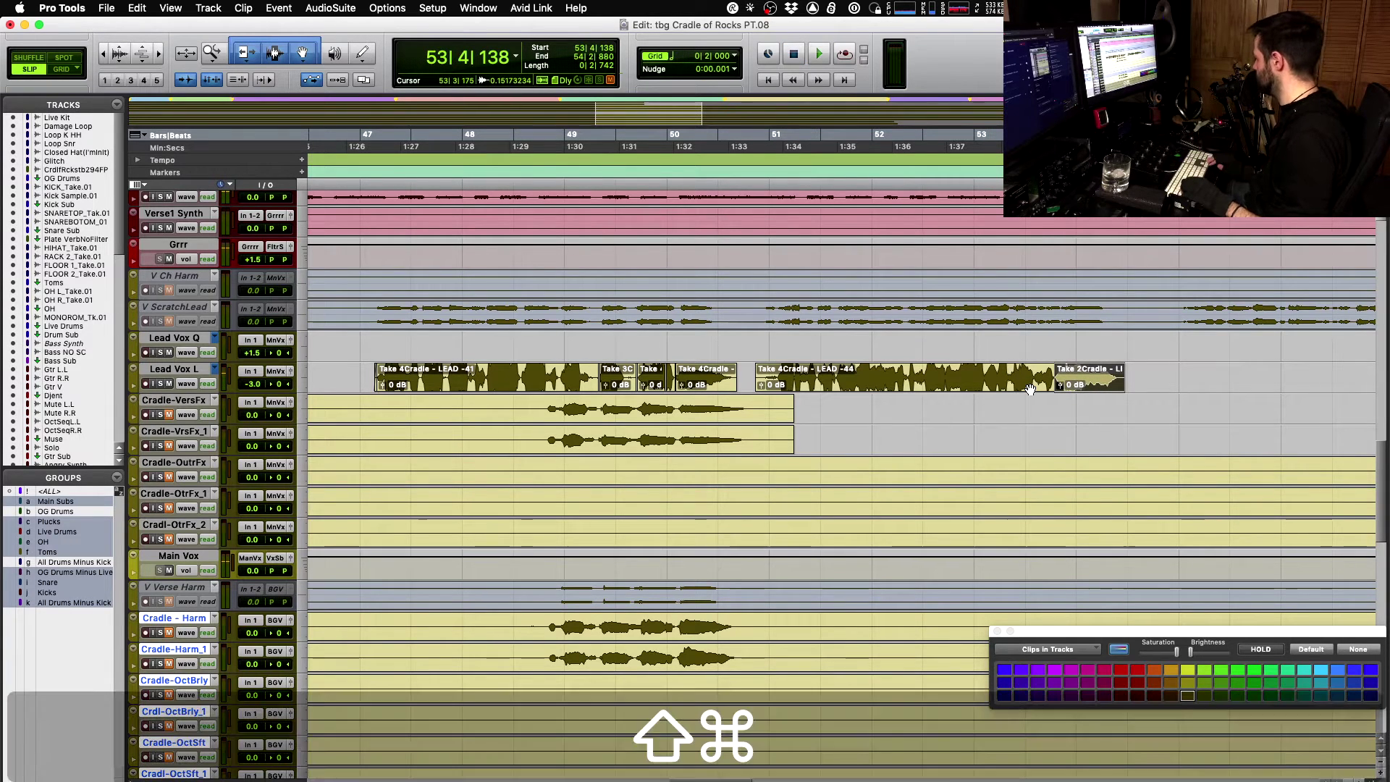
# - Audition Take 3 for the ending from 53|4|138 and bring back Take 2
pyautogui.press('shift+super+Down')
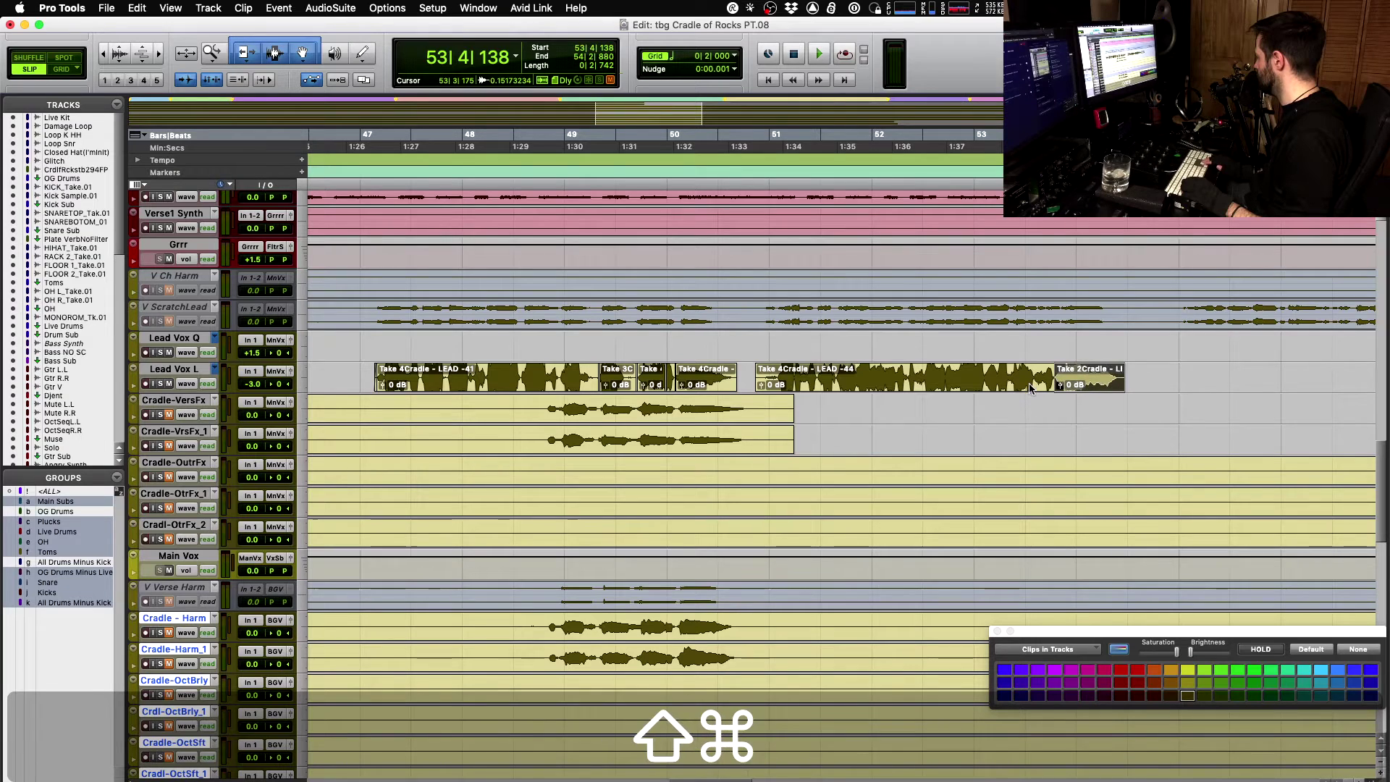
pyautogui.press('space')
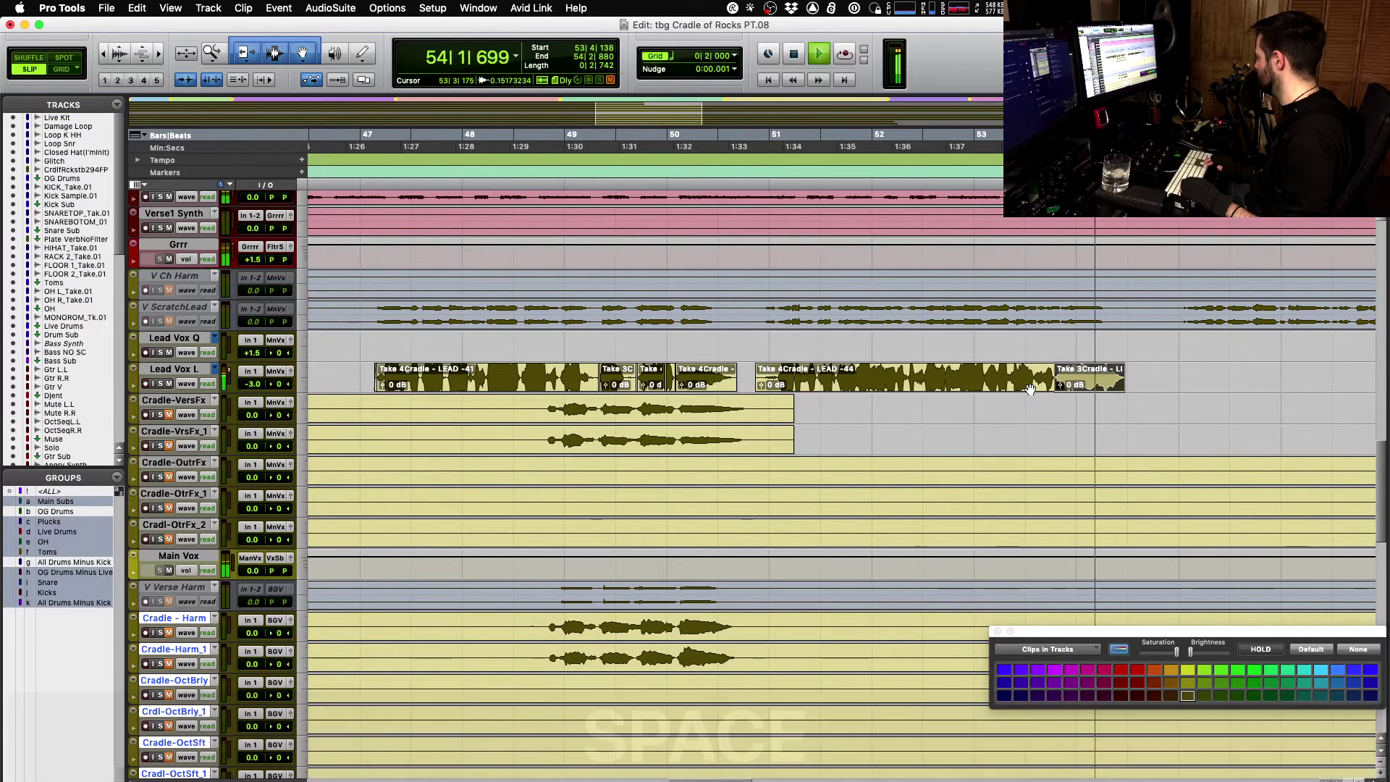
pyautogui.press('space')
pyautogui.press('space')
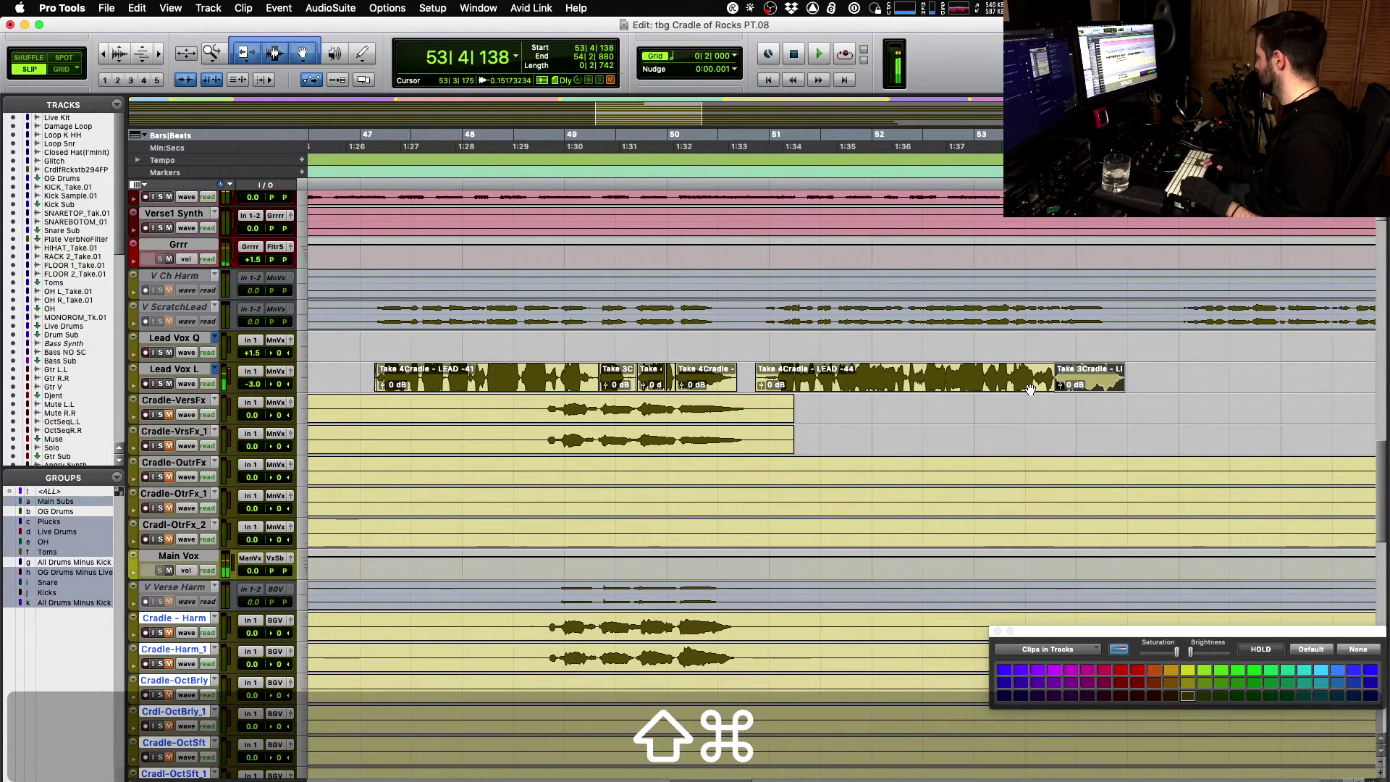
pyautogui.press('shift+super+Up')
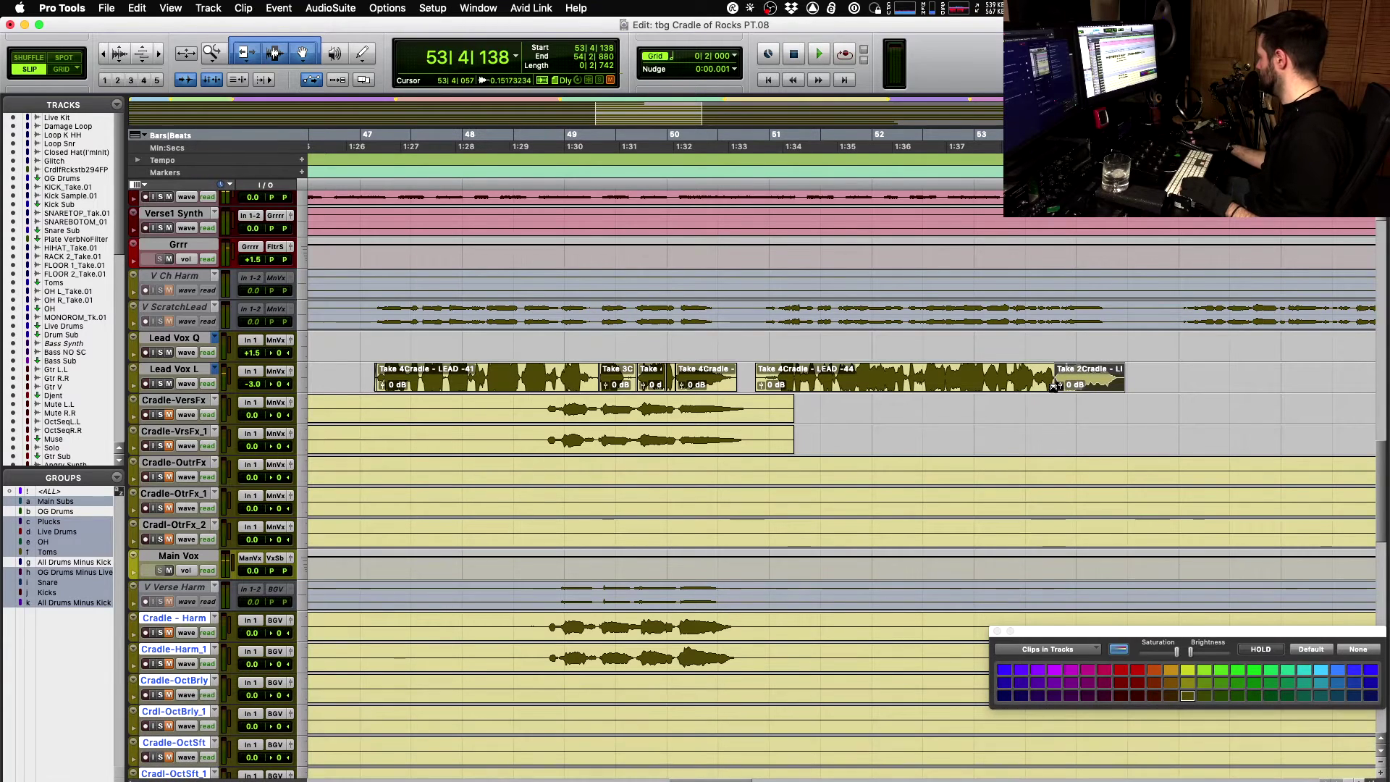
# - Crossfade Take 4 into the Take 2 ending near 53|4|138 and play the transition from 53|2|238
pyautogui.moveTo(1053, 389); pyautogui.dragTo(1055, 391)
pyautogui.click(1014, 376)
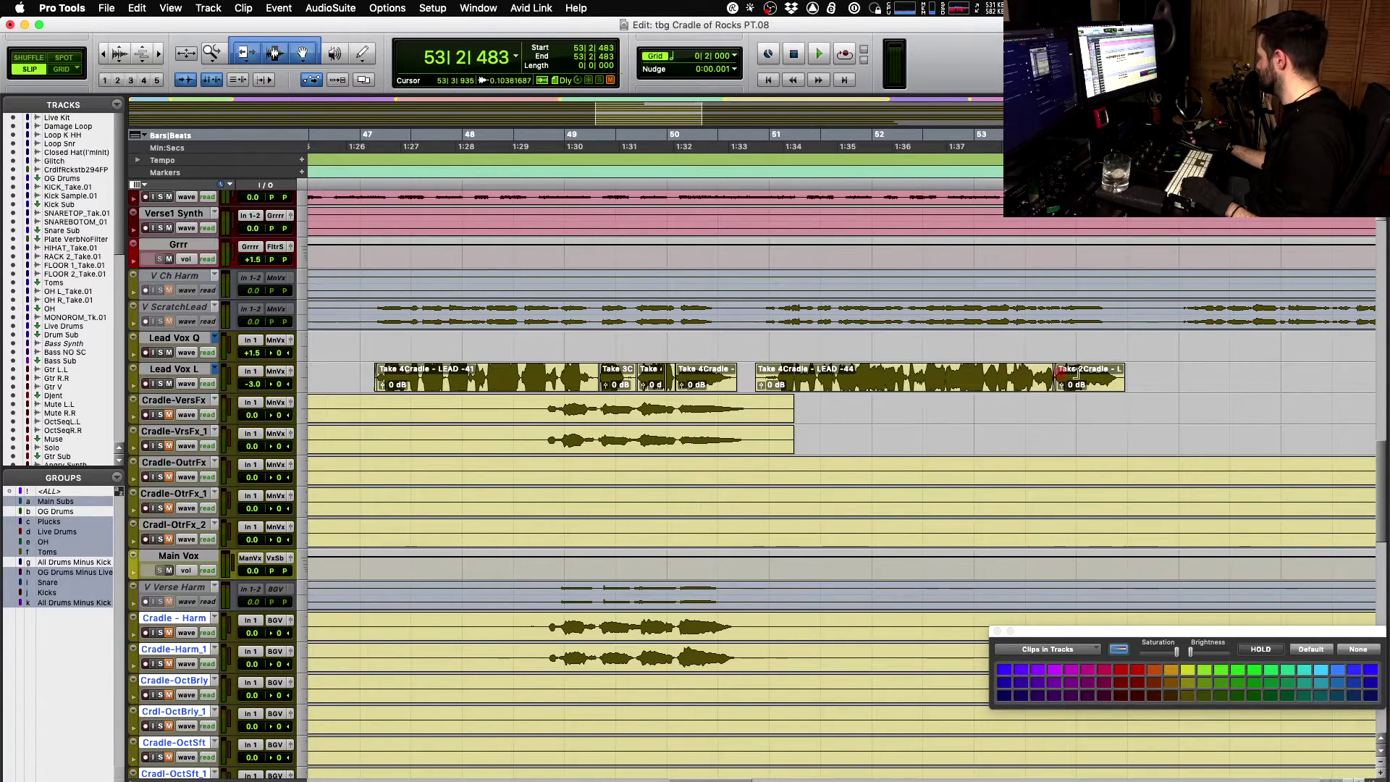
pyautogui.press('t')
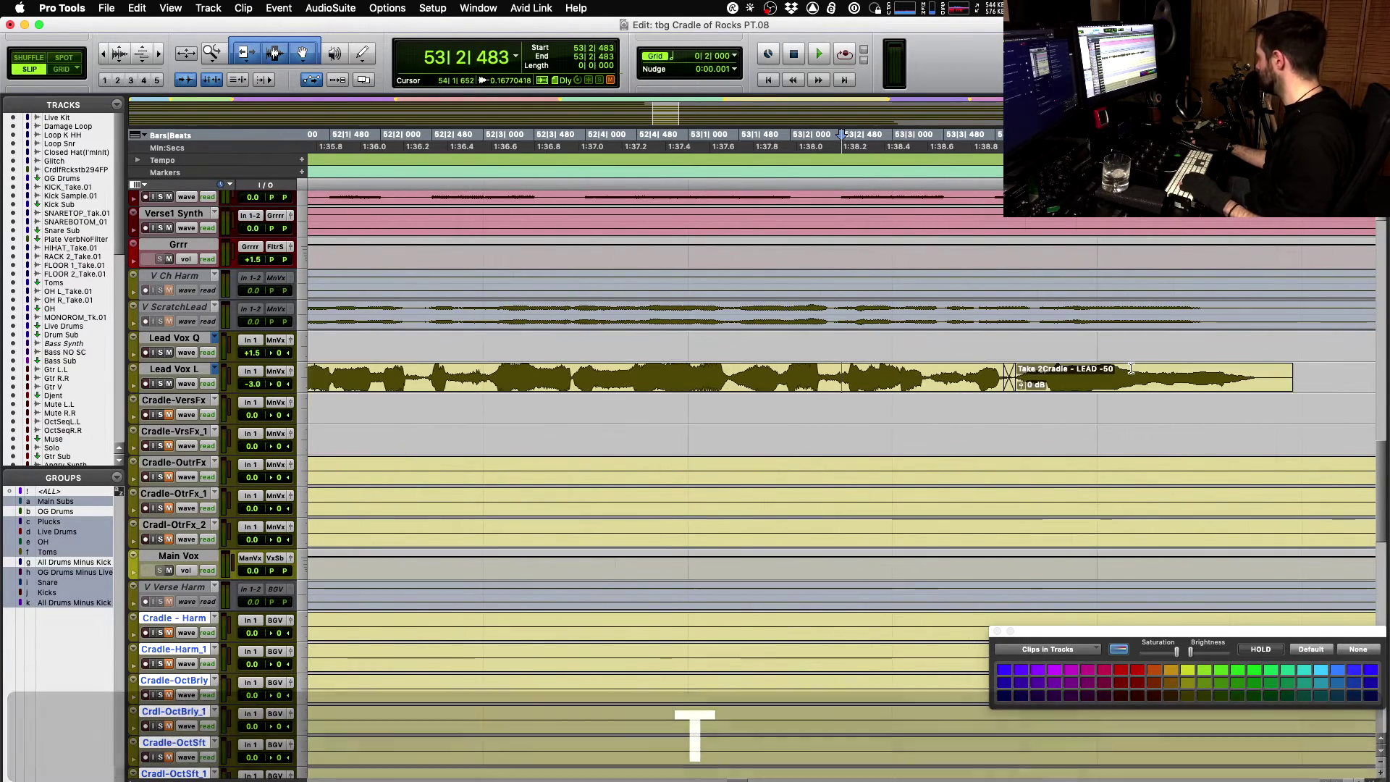
pyautogui.click(816, 371)
pyautogui.press('space')
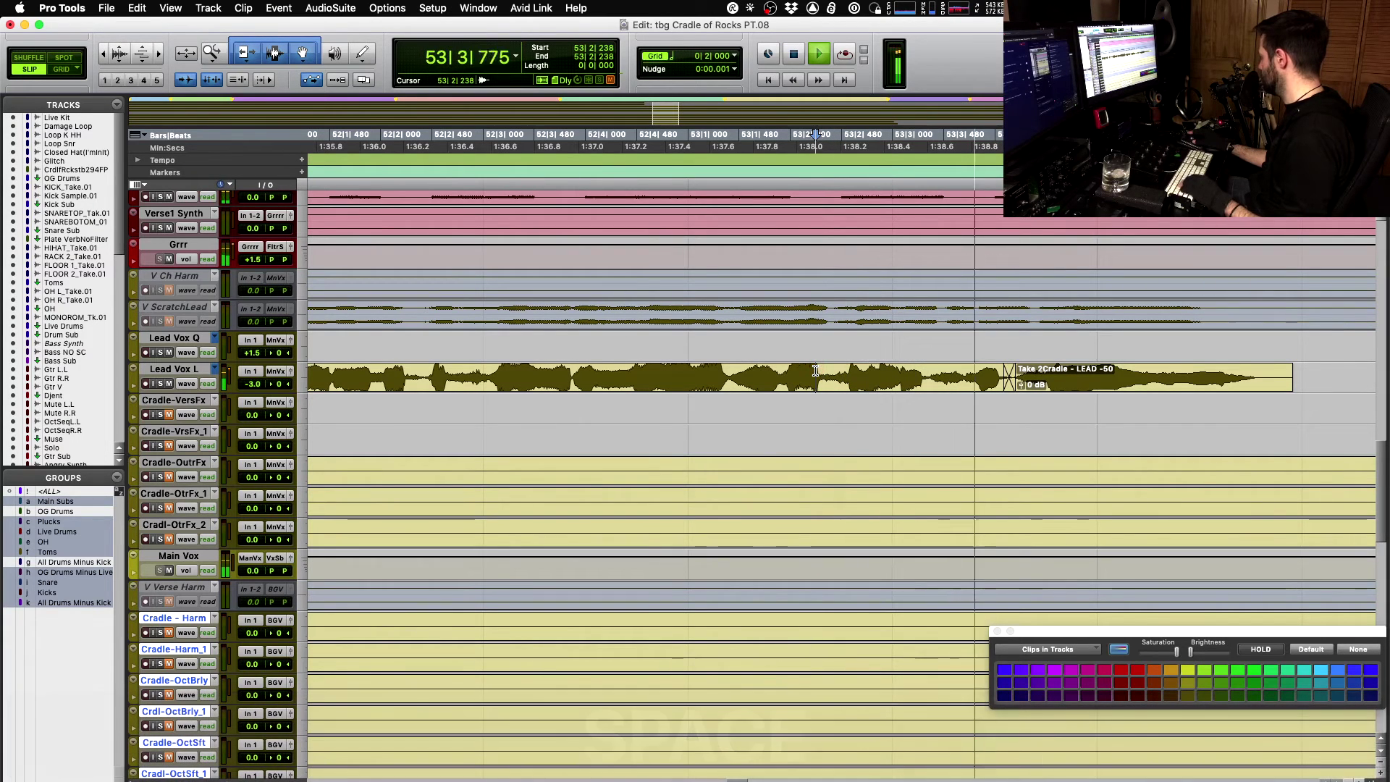
pyautogui.press('r')
pyautogui.press('space')
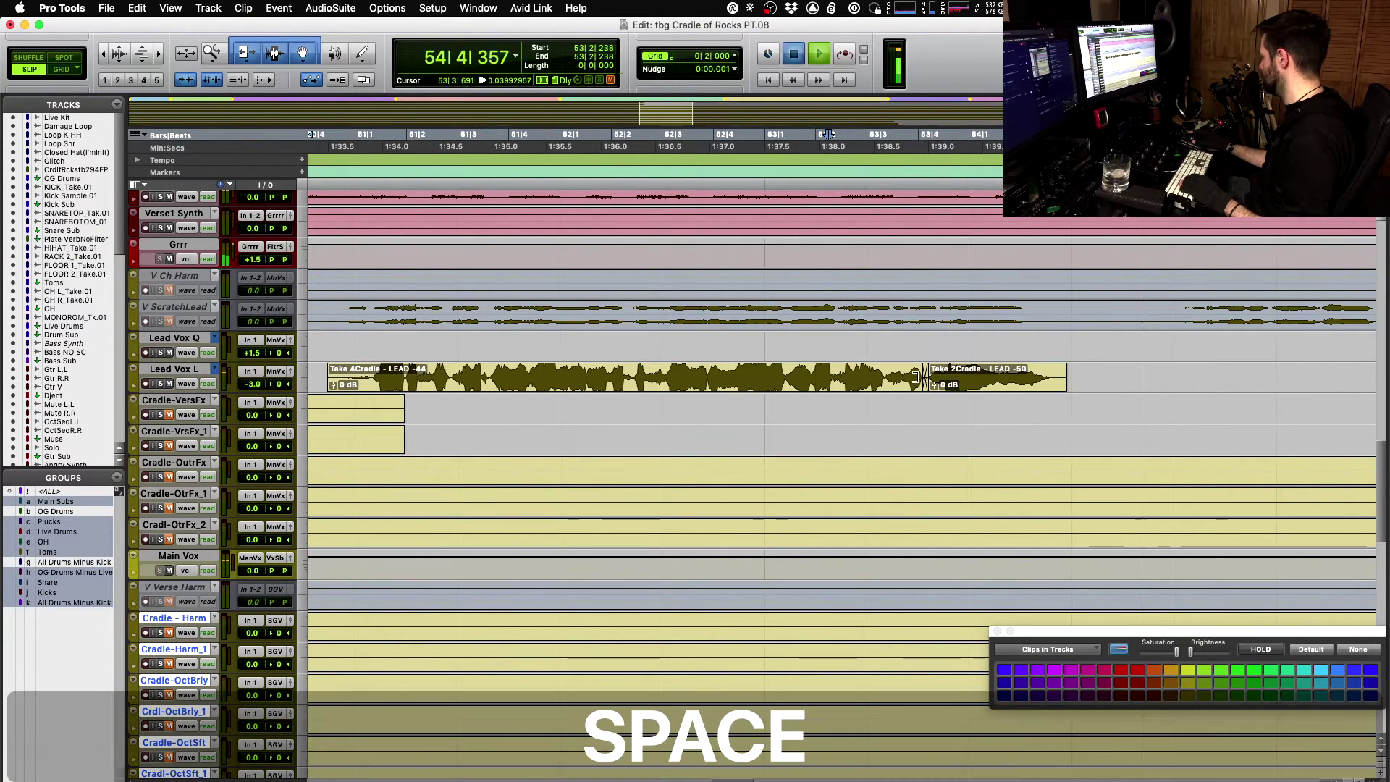
# - Try the Take 4 to Take 2 crossfade at 54|2|473, play from 53|2|809, and undo the move
pyautogui.moveTo(928, 384); pyautogui.dragTo(1052, 392)
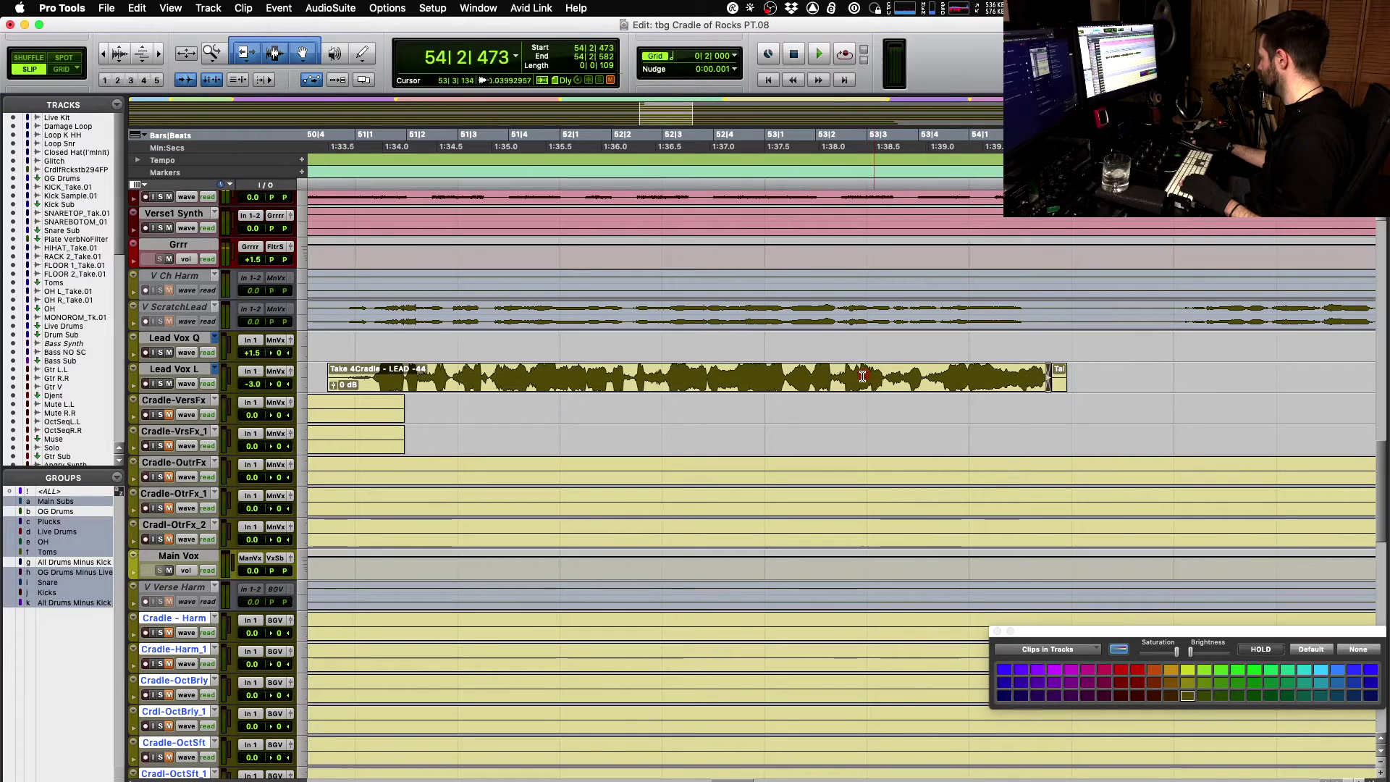
pyautogui.click(859, 376)
pyautogui.press('space')
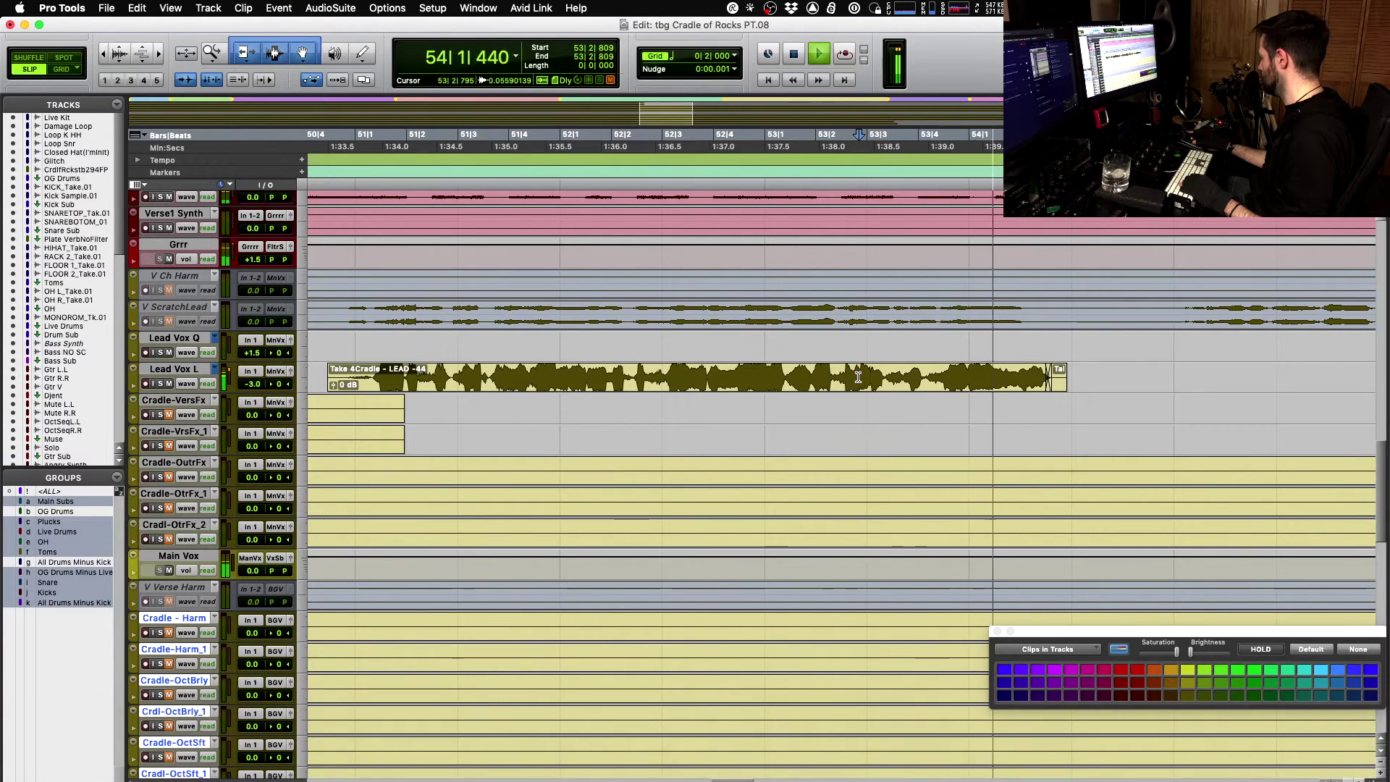
pyautogui.press('space')
pyautogui.press('cmd+z')
# - Play the transition, adjust the Take 4 to Take 2 crossfade to start at 53|4|084, and replay from 53|1|805
pyautogui.click(860, 374)
pyautogui.press('space')
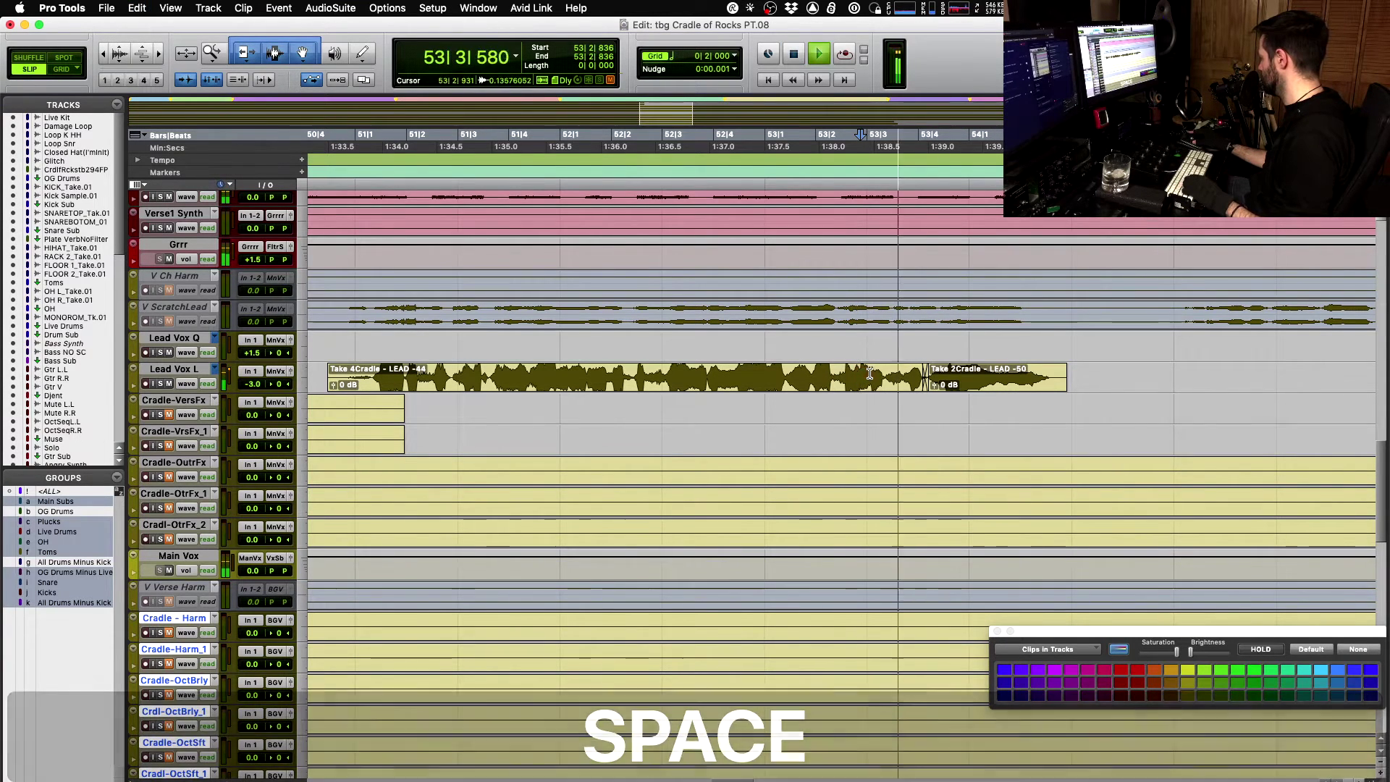
pyautogui.press('space')
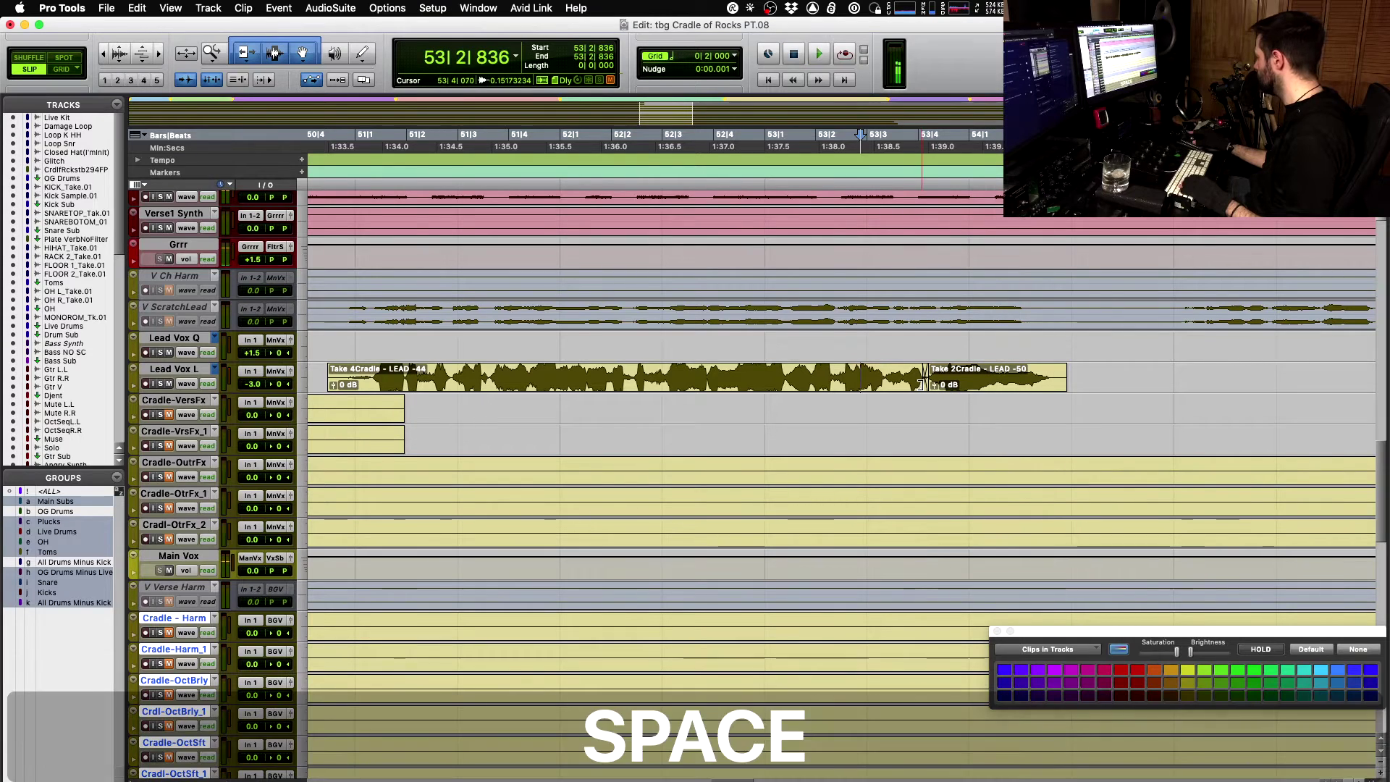
pyautogui.moveTo(938, 387)
pyautogui.mouseDown()
pyautogui.moveTo(981, 387)
pyautogui.moveTo(926, 388)
pyautogui.mouseUp()
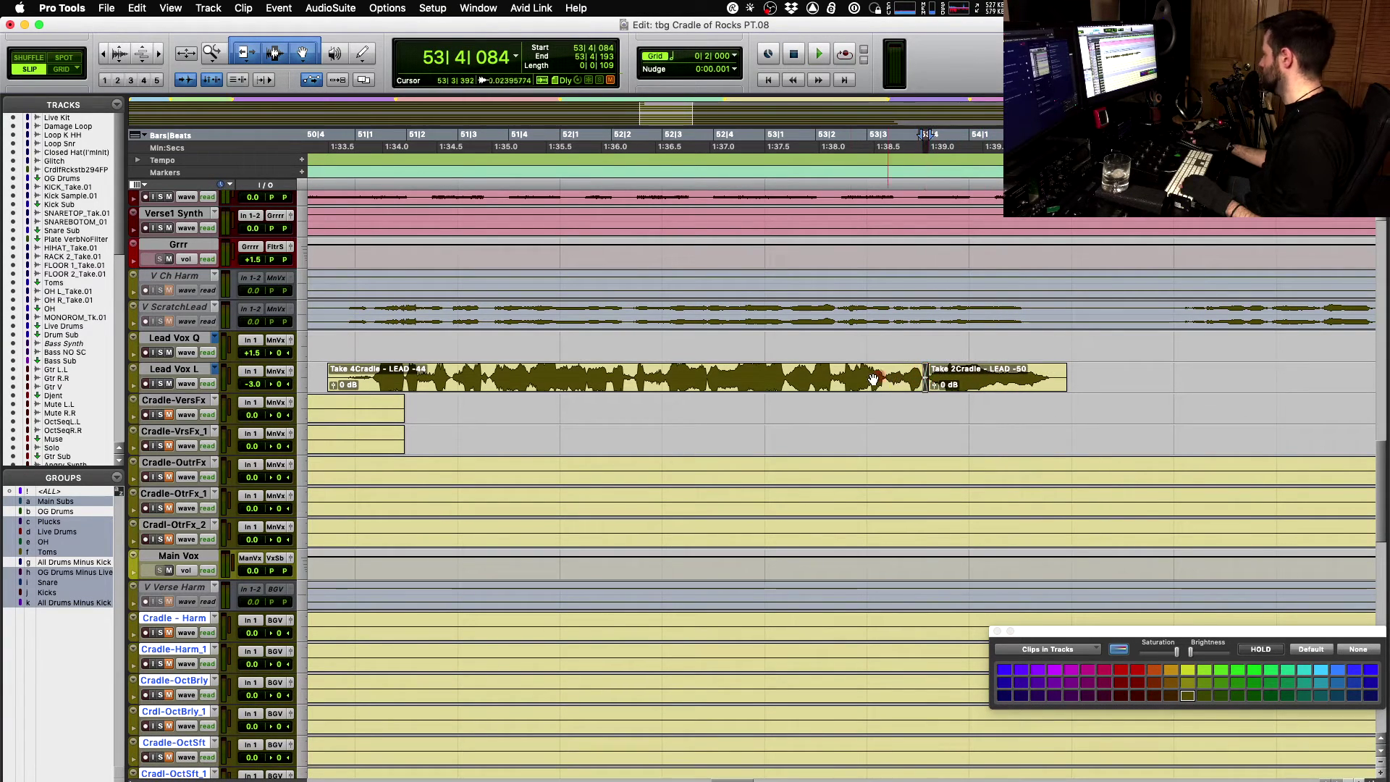
pyautogui.click(808, 372)
pyautogui.press('space')
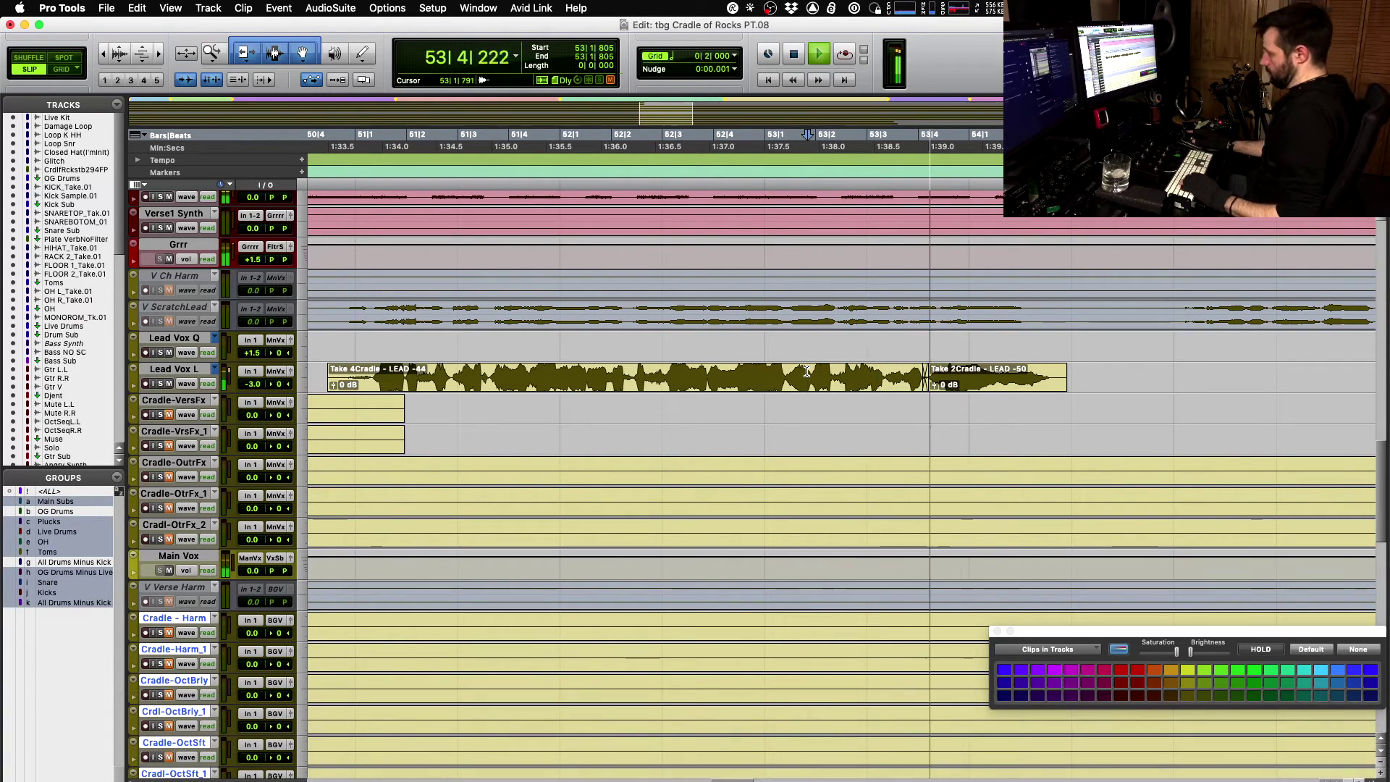
# - Fill the empty stretch of Lead Vox L from 54|4|536 to 58|2|569 with Take 1
pyautogui.press('r')
pyautogui.press('r')
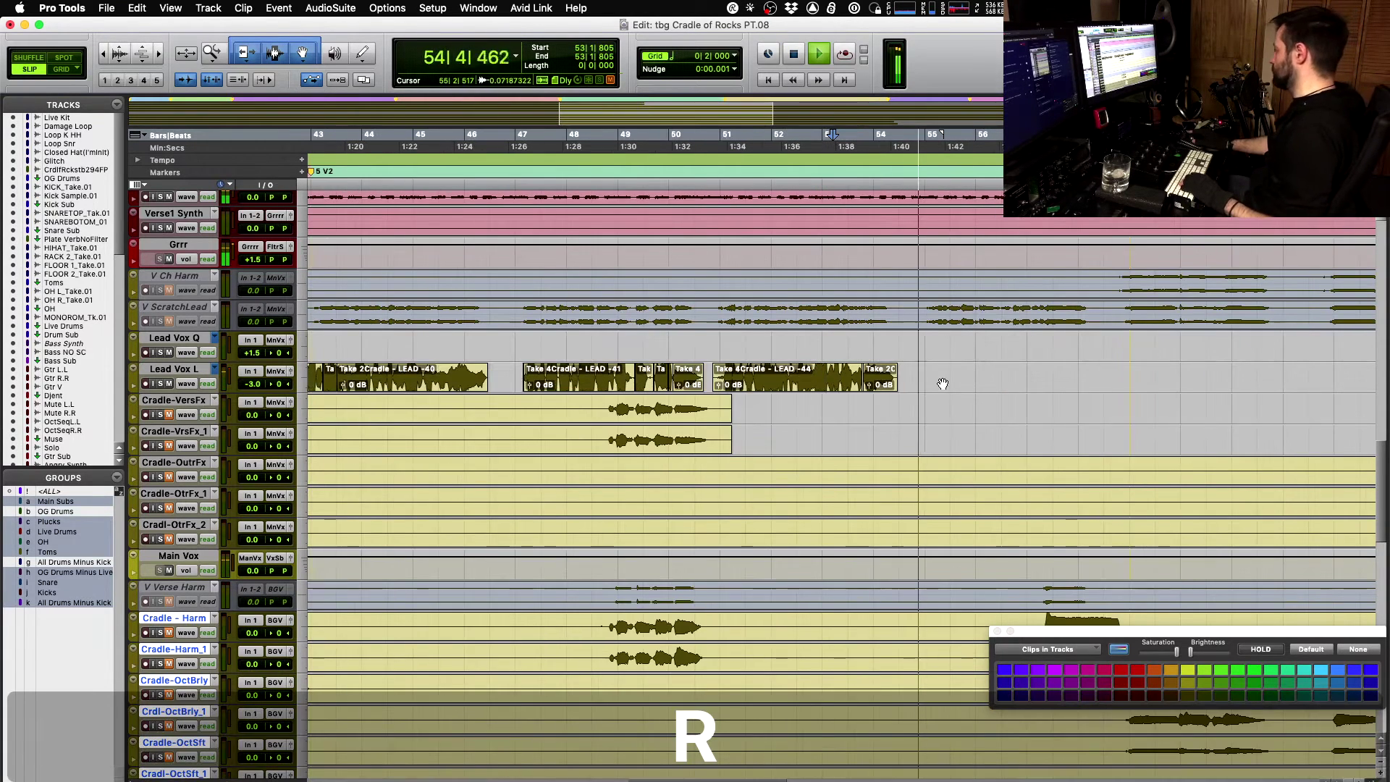
pyautogui.press('space')
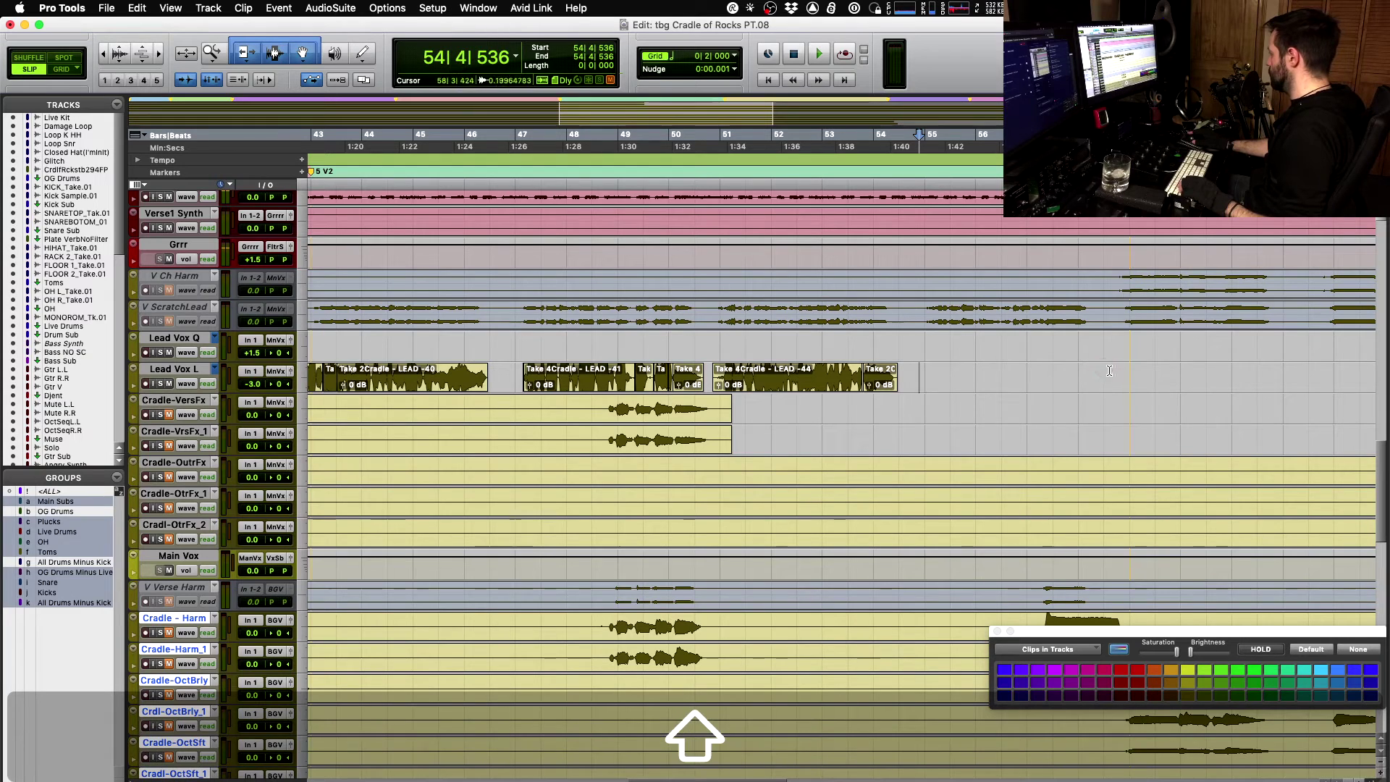
pyautogui.keyDown('shift'); pyautogui.click(1107, 372); pyautogui.keyUp('shift')
pyautogui.press('shift+super+v')
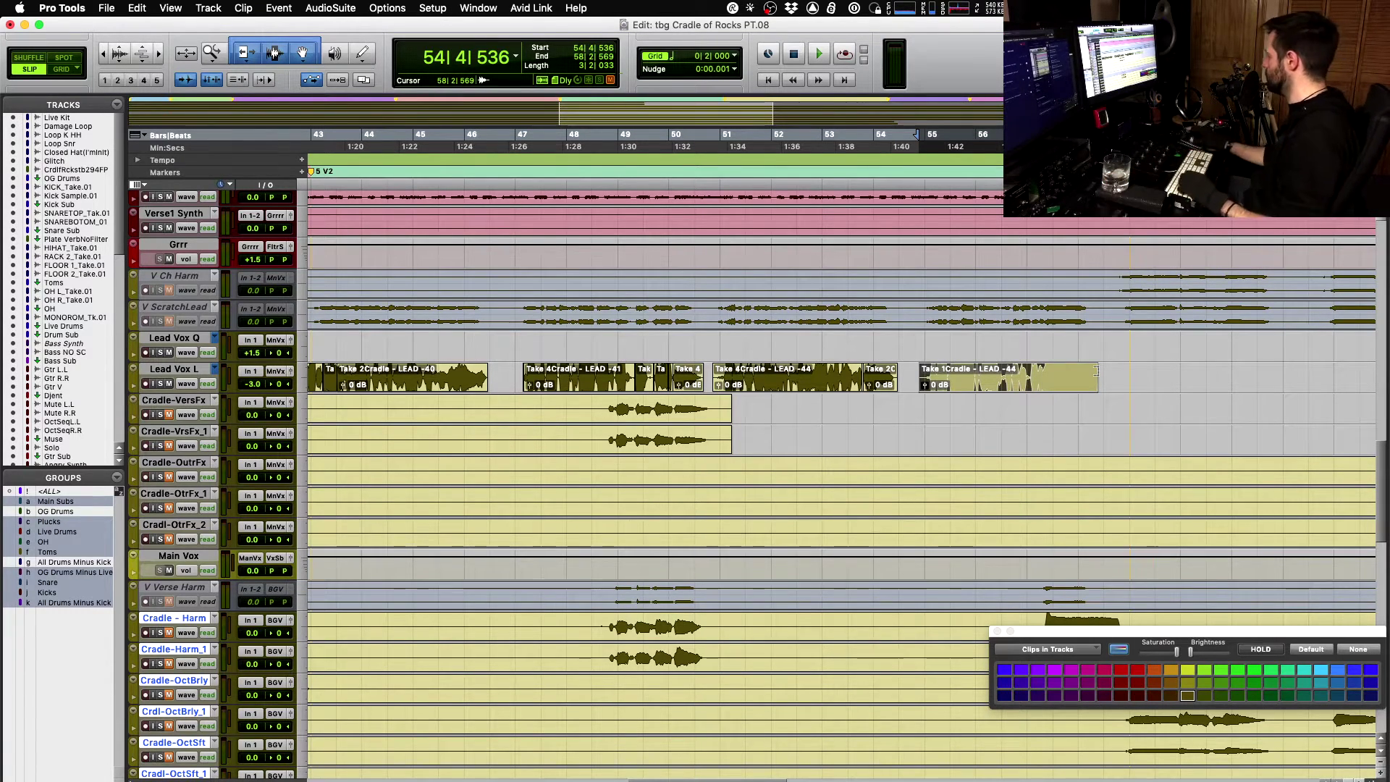
# - Extend the end of the Take 1 phrase after bar 54 to 58|4|225 and play it
pyautogui.click(1100, 371)
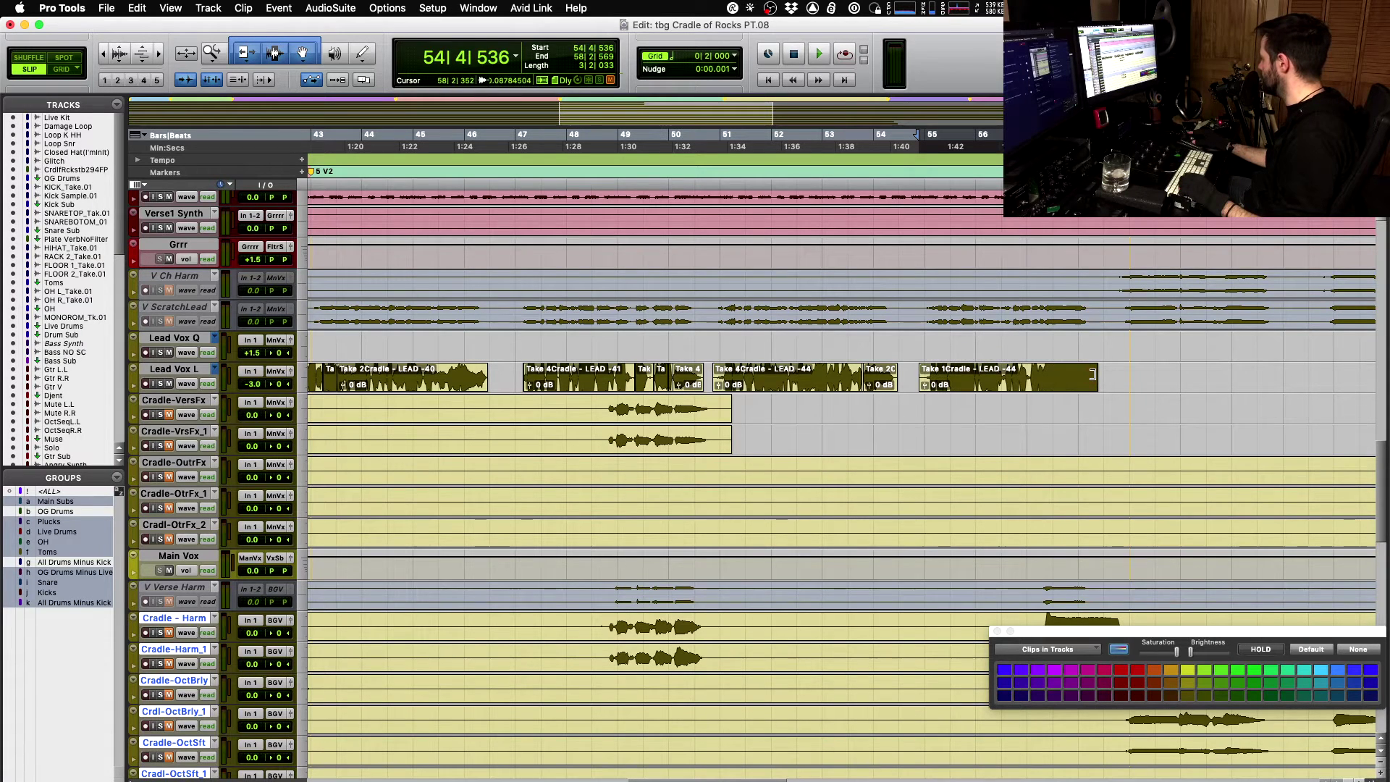
pyautogui.moveTo(1093, 373); pyautogui.dragTo(1109, 373)
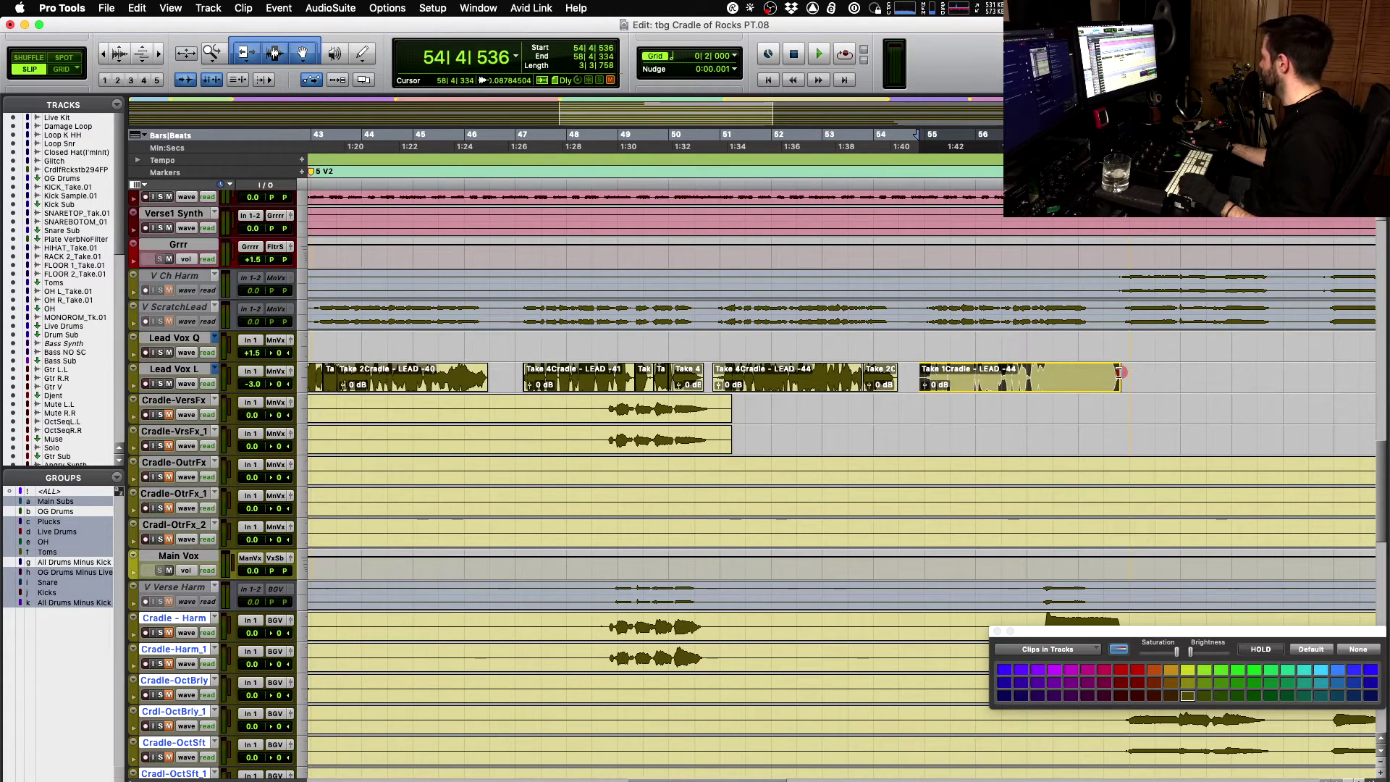
pyautogui.press('t')
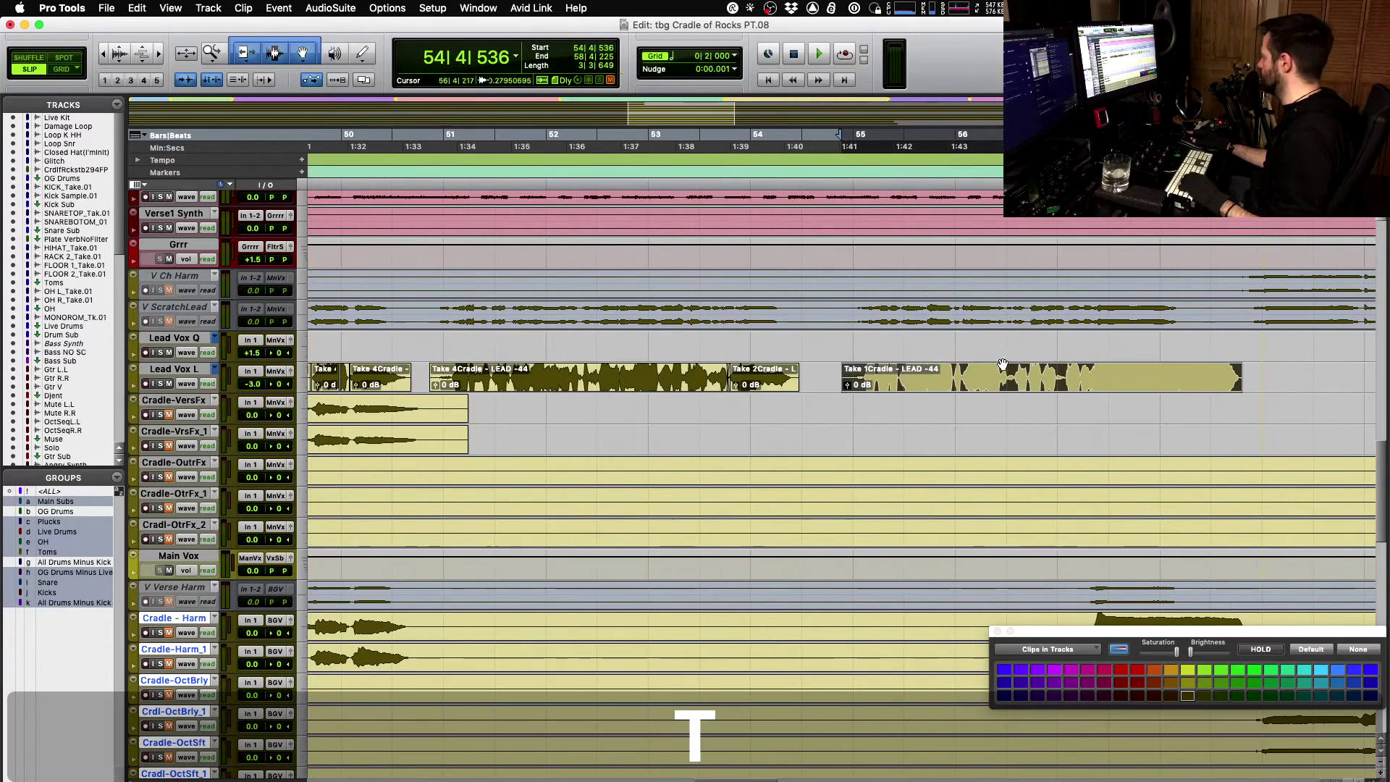
pyautogui.press('space')
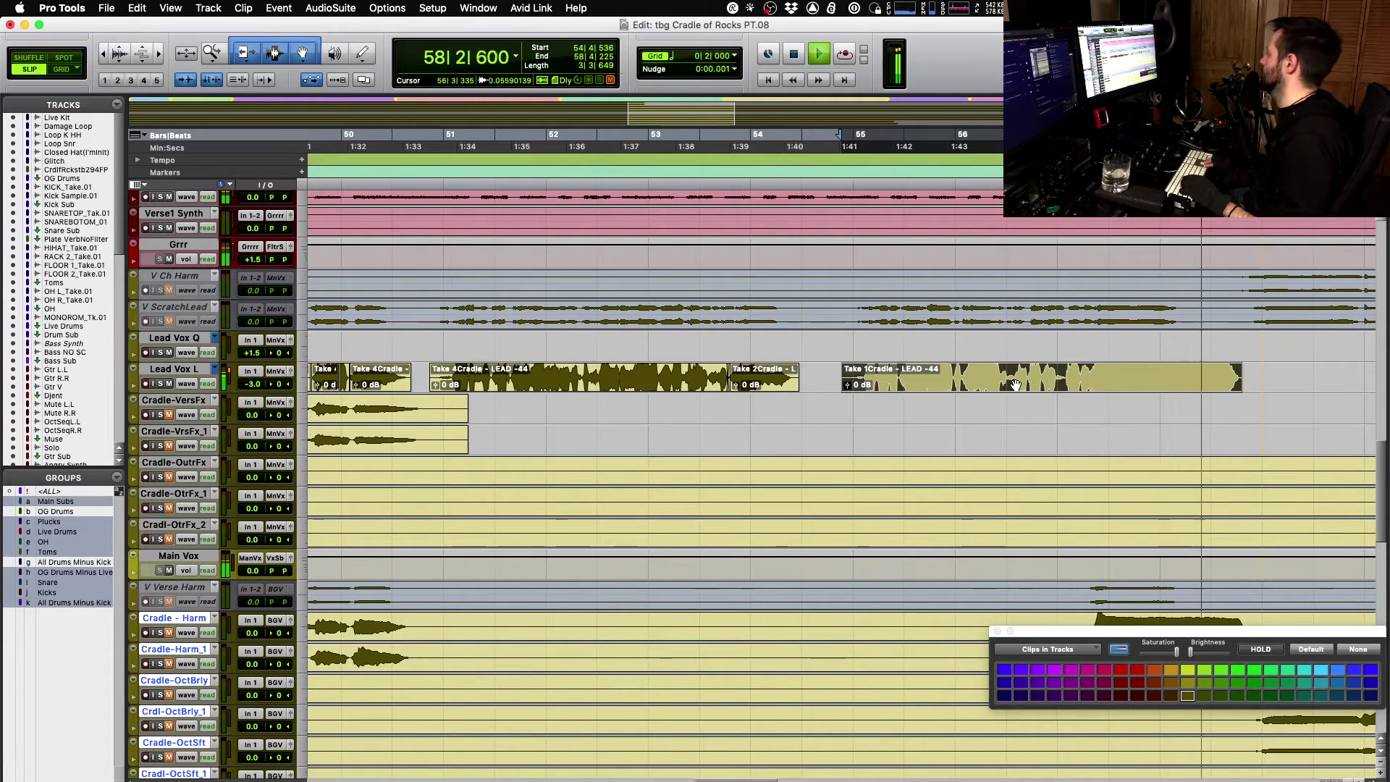
pyautogui.press('space')
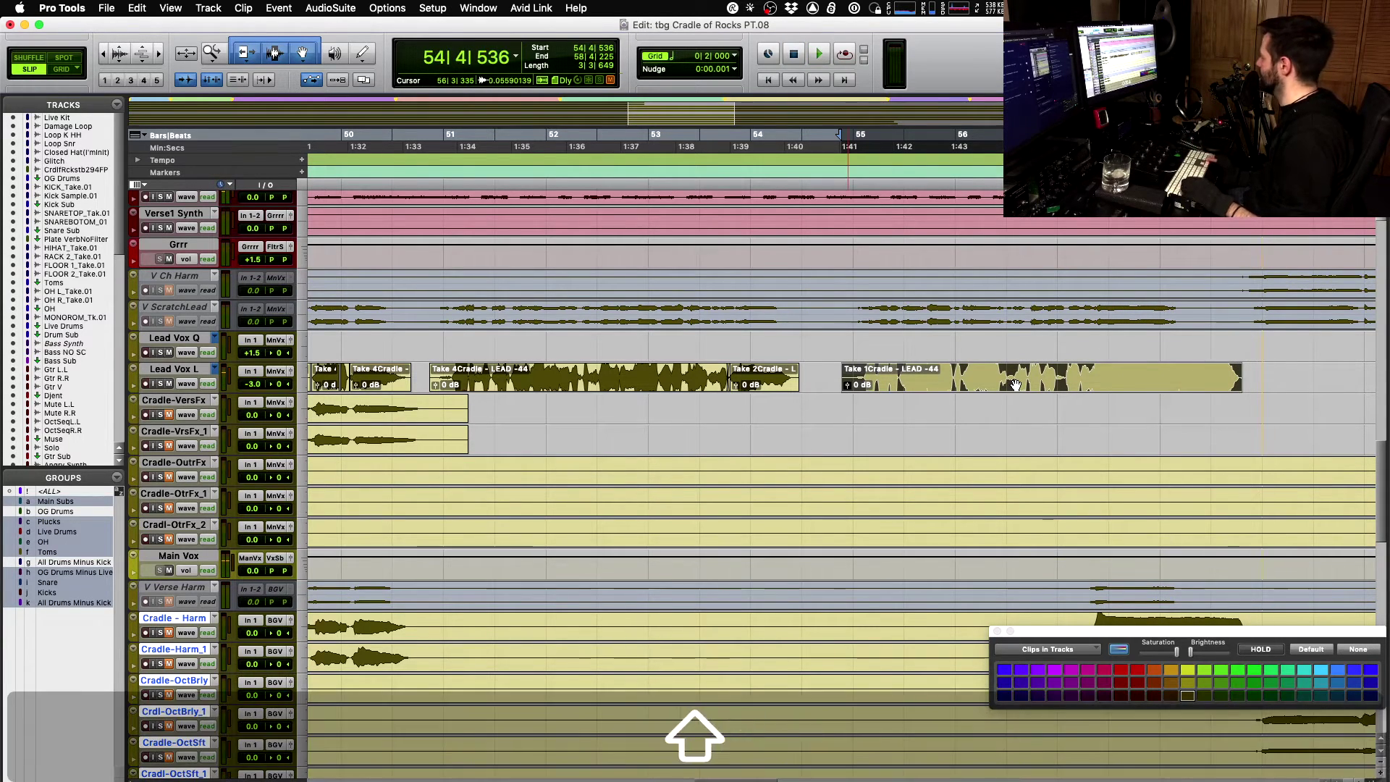
# - Switch the phrase after bar 54 to Take 2, play it, and extend its end to 58|4|795
pyautogui.hotkey('shift', 'space')
pyautogui.press('space')
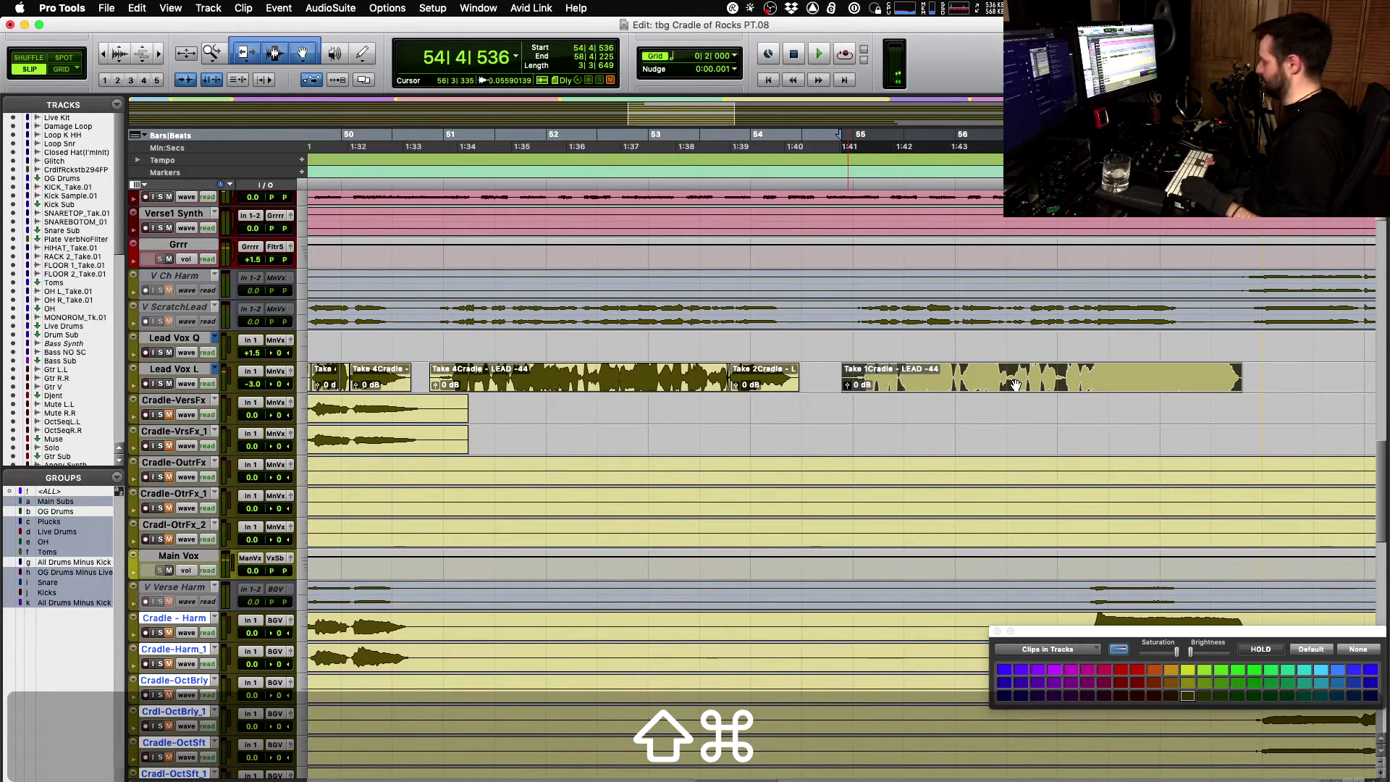
pyautogui.press('space')
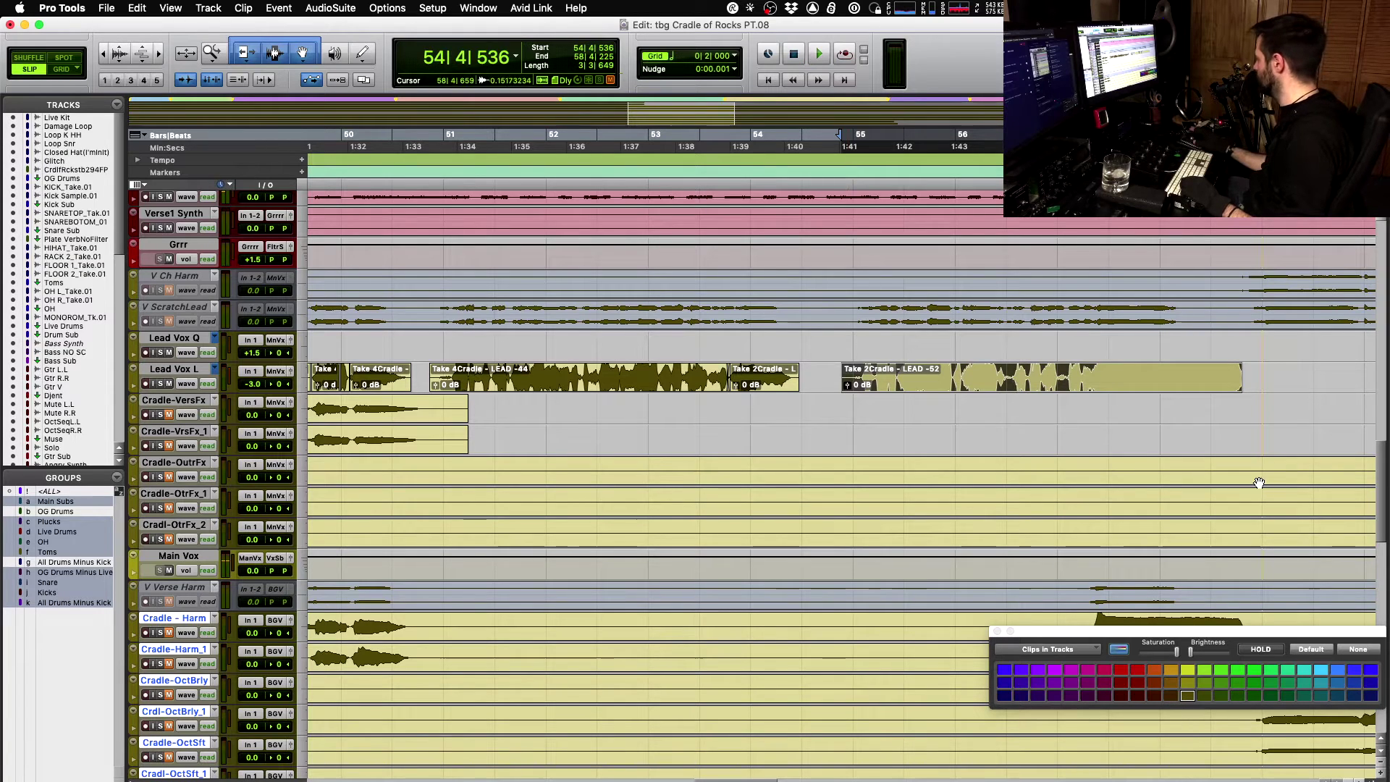
pyautogui.moveTo(1232, 376); pyautogui.dragTo(1238, 374)
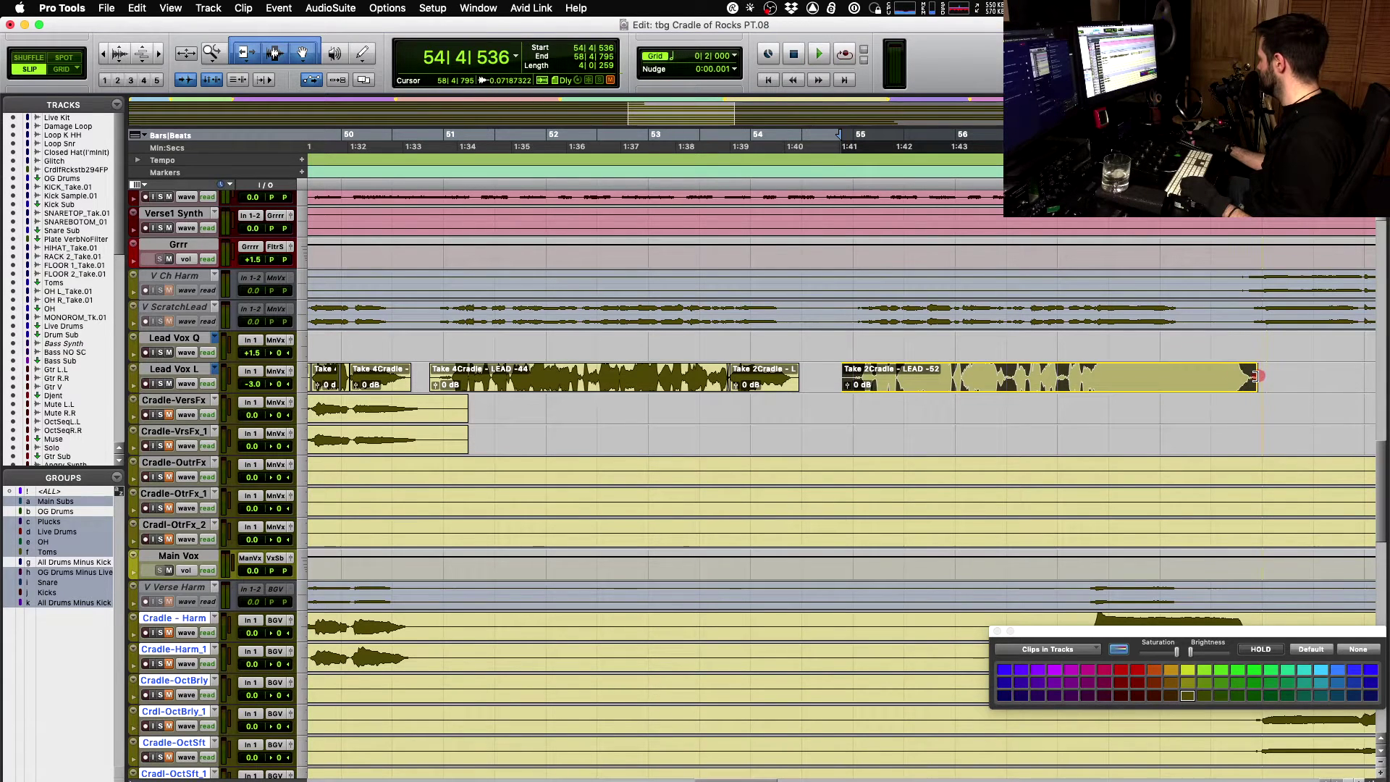
# - Audition Take 1 and Take 3 of the extended phrase from 54|4|536 to 58|4|795
pyautogui.press('space')
pyautogui.press('space')
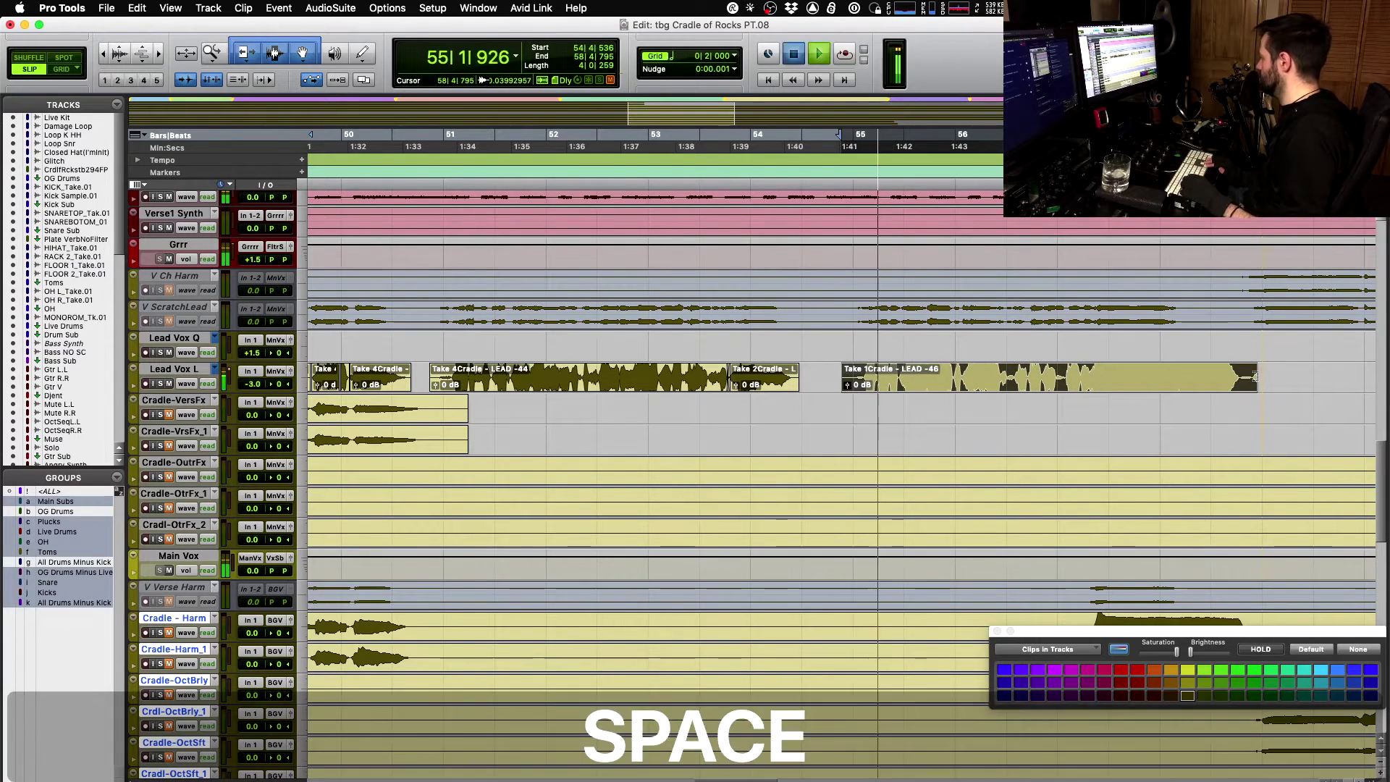
pyautogui.press('shift+super+Down')
pyautogui.press('space')
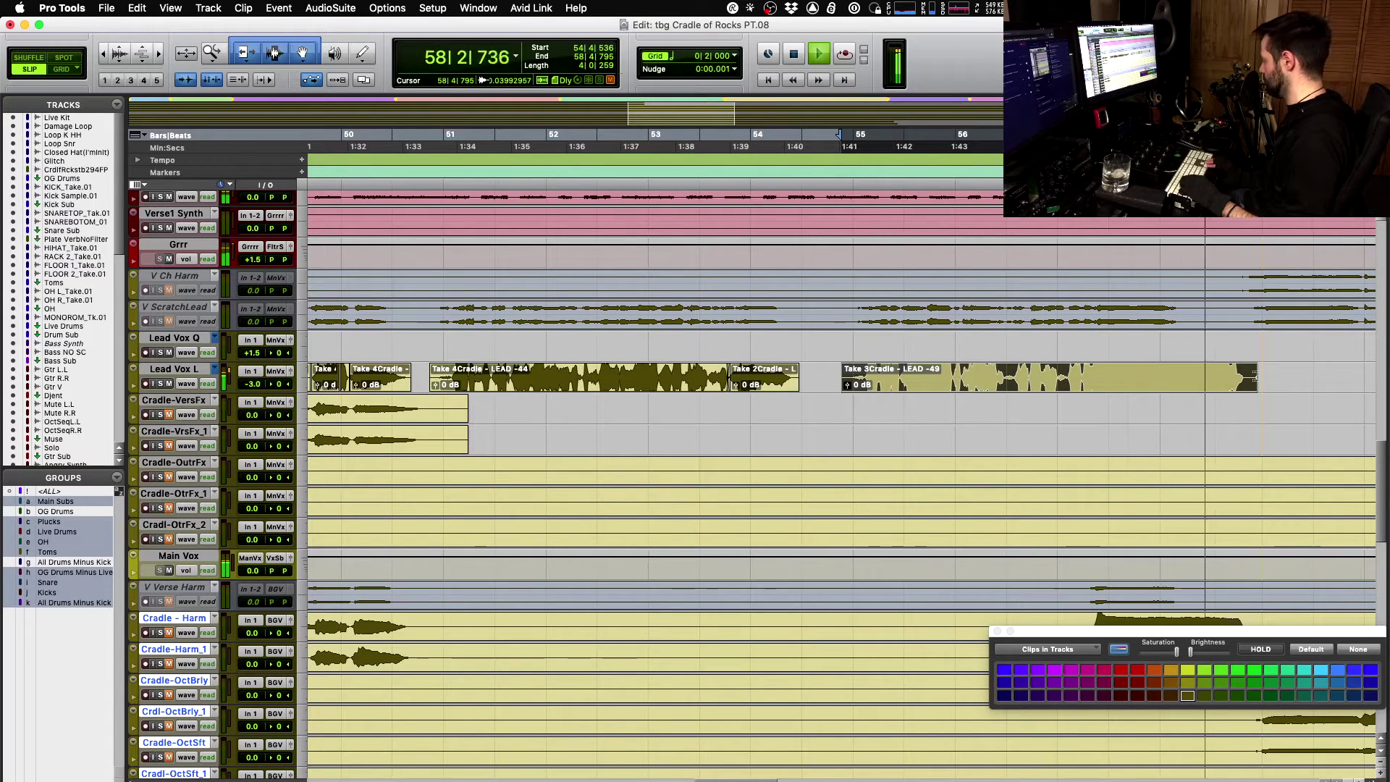
pyautogui.press('space')
# - Switch the phrase from 54|4|536 to 58|4|795 to Take 4 and play it
pyautogui.press('shift+super+Down')
pyautogui.press('space')
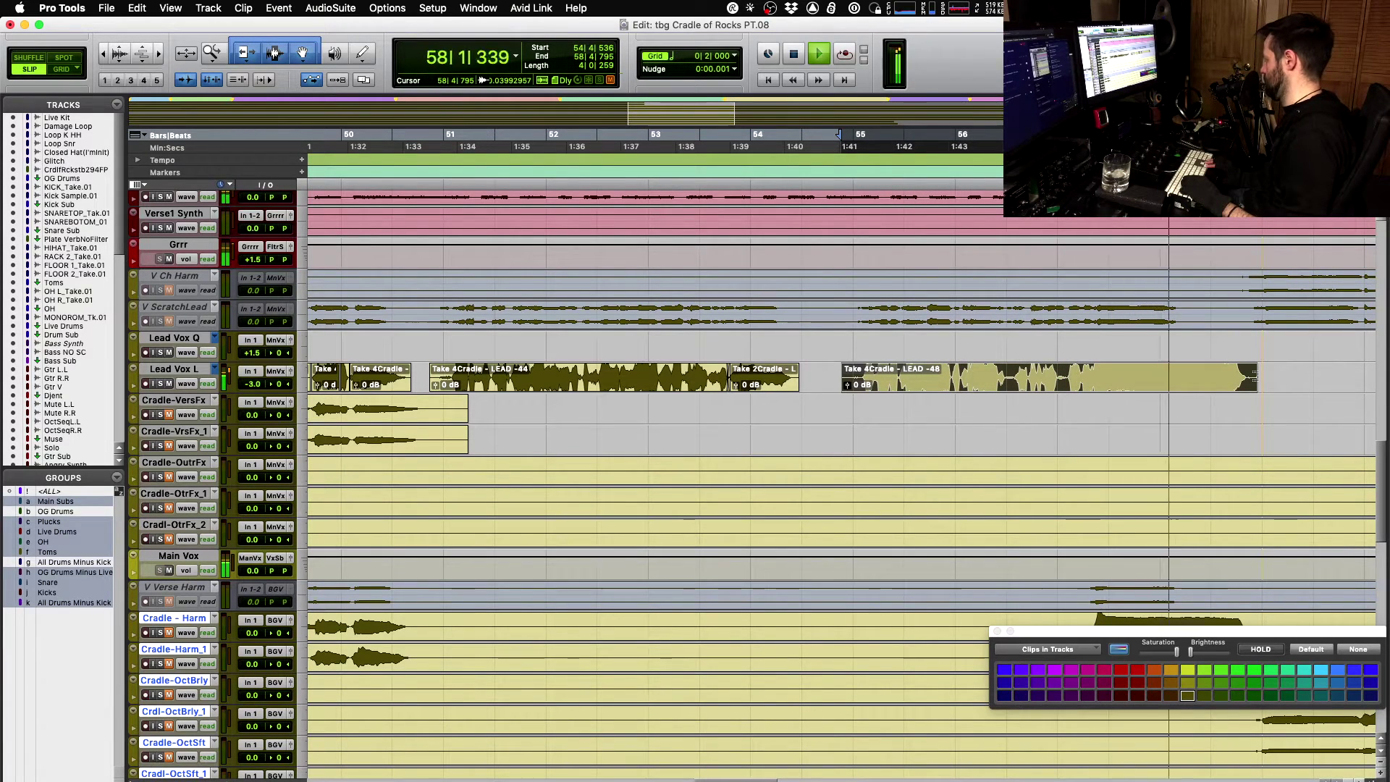
pyautogui.press('space')
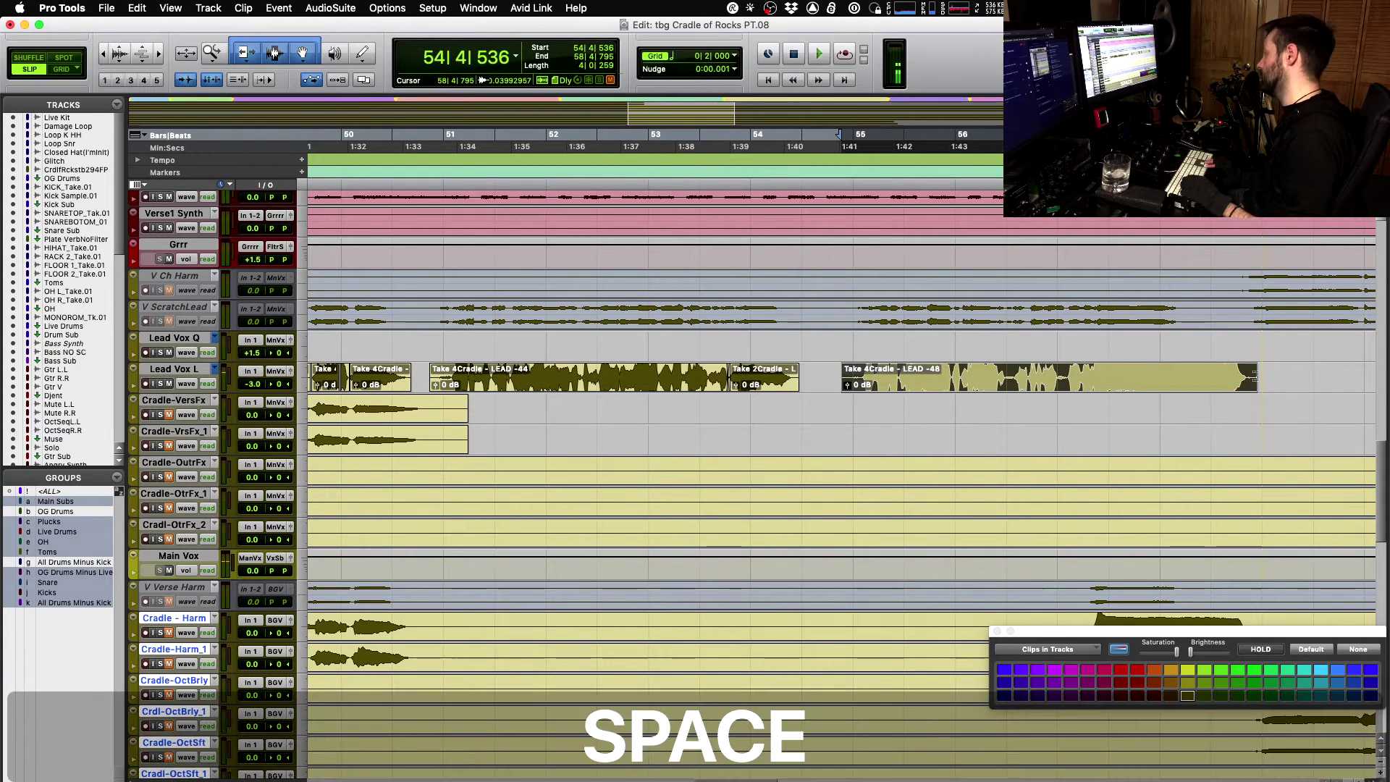
# - Audition Take 5 and Take 3 of the lead vocal phrase from 54|4|536 to 58|4|795
pyautogui.press('shift+super+Down')
pyautogui.press('space')
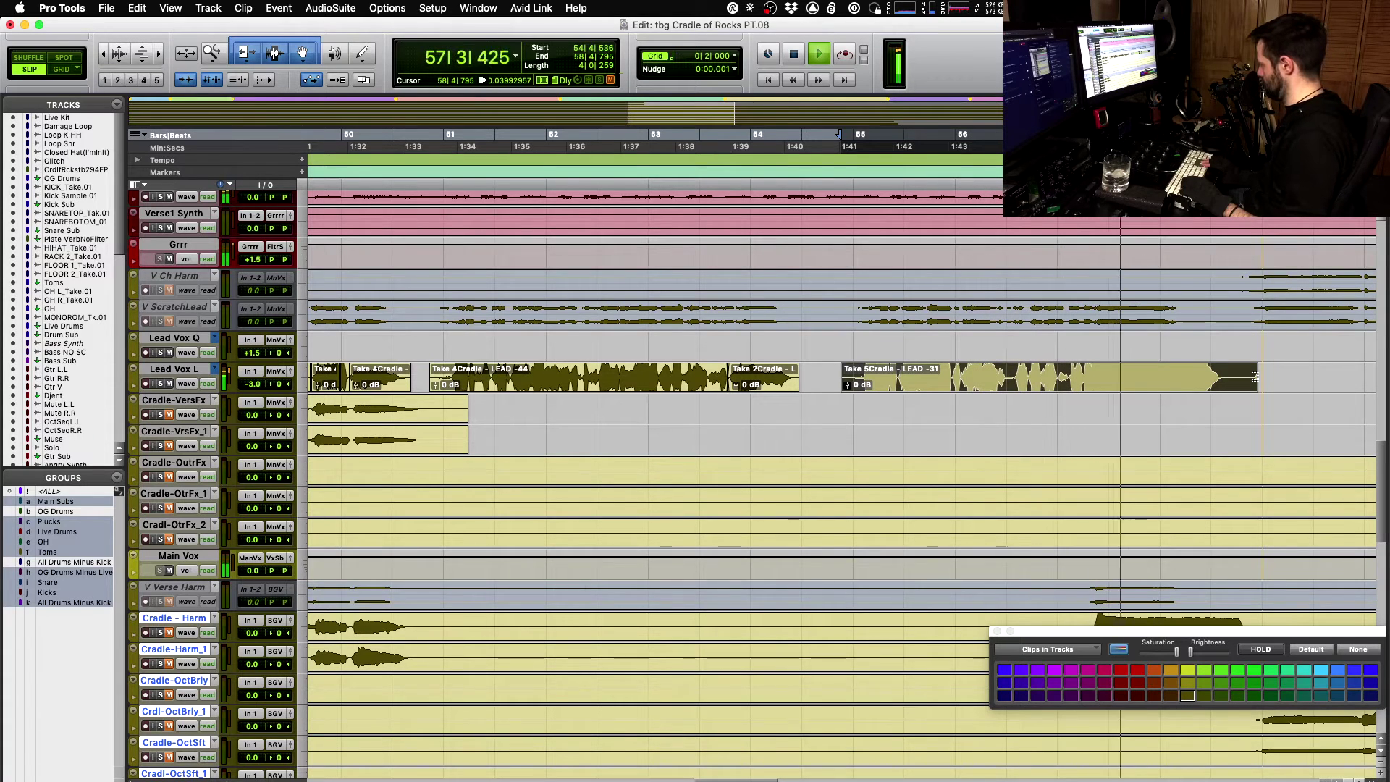
pyautogui.press('space')
pyautogui.press('shift+super+Down')
pyautogui.press('shift+super+Down')
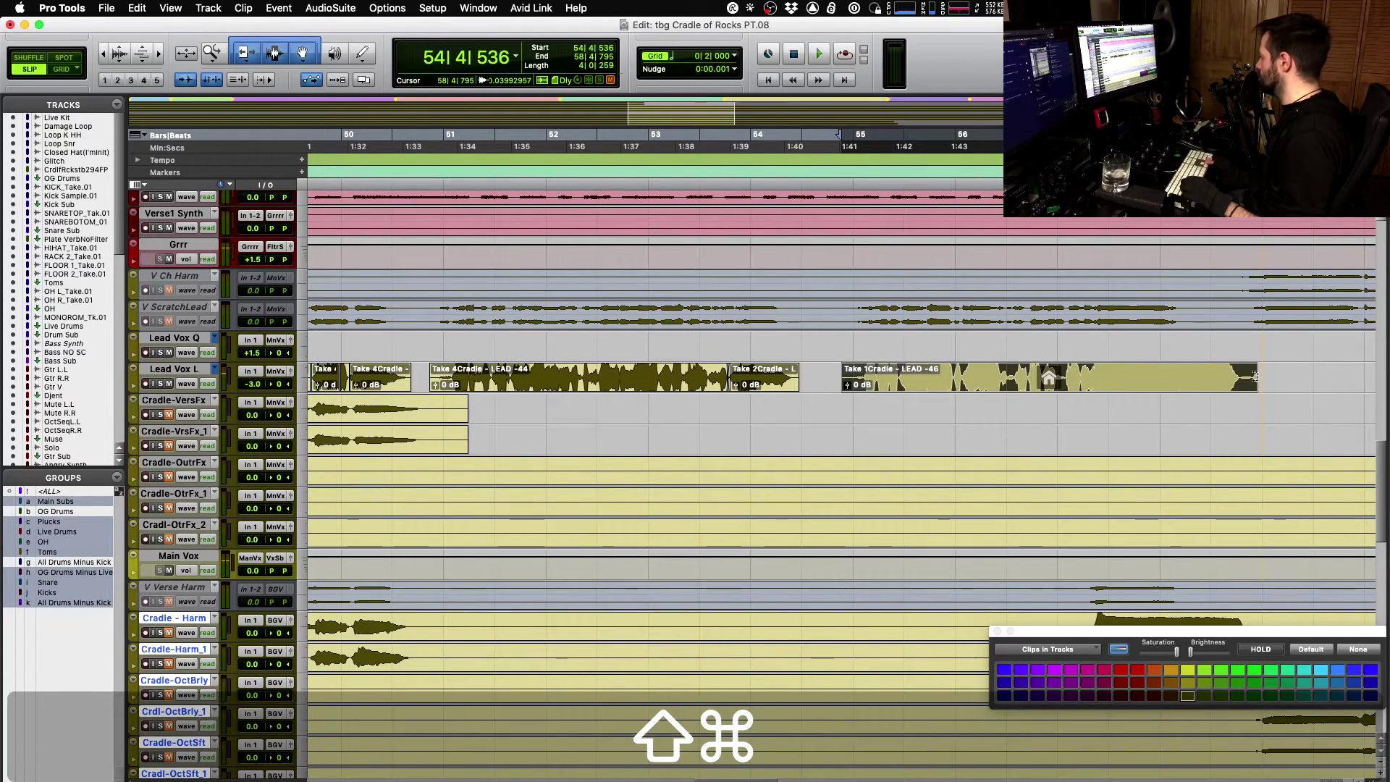
pyautogui.press('shift+super+Down')
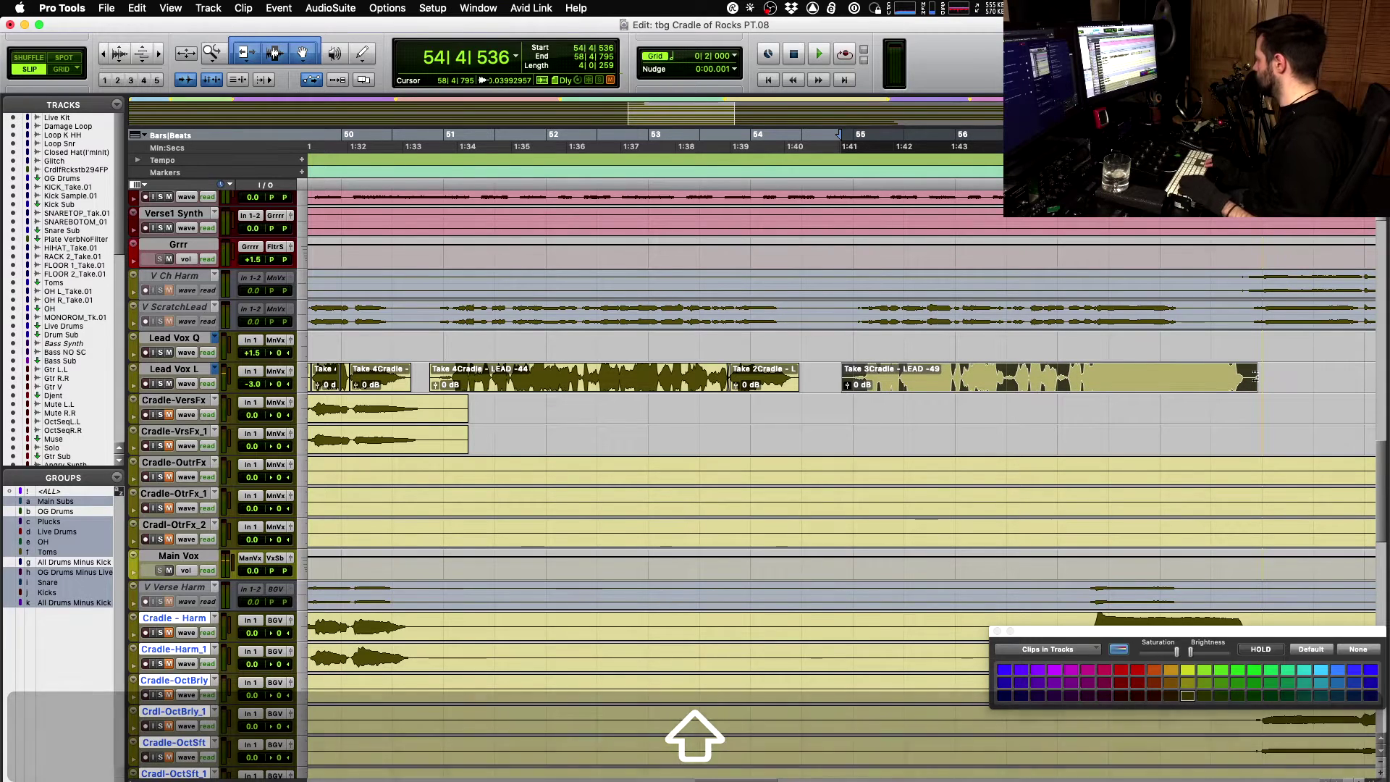
pyautogui.press('space')
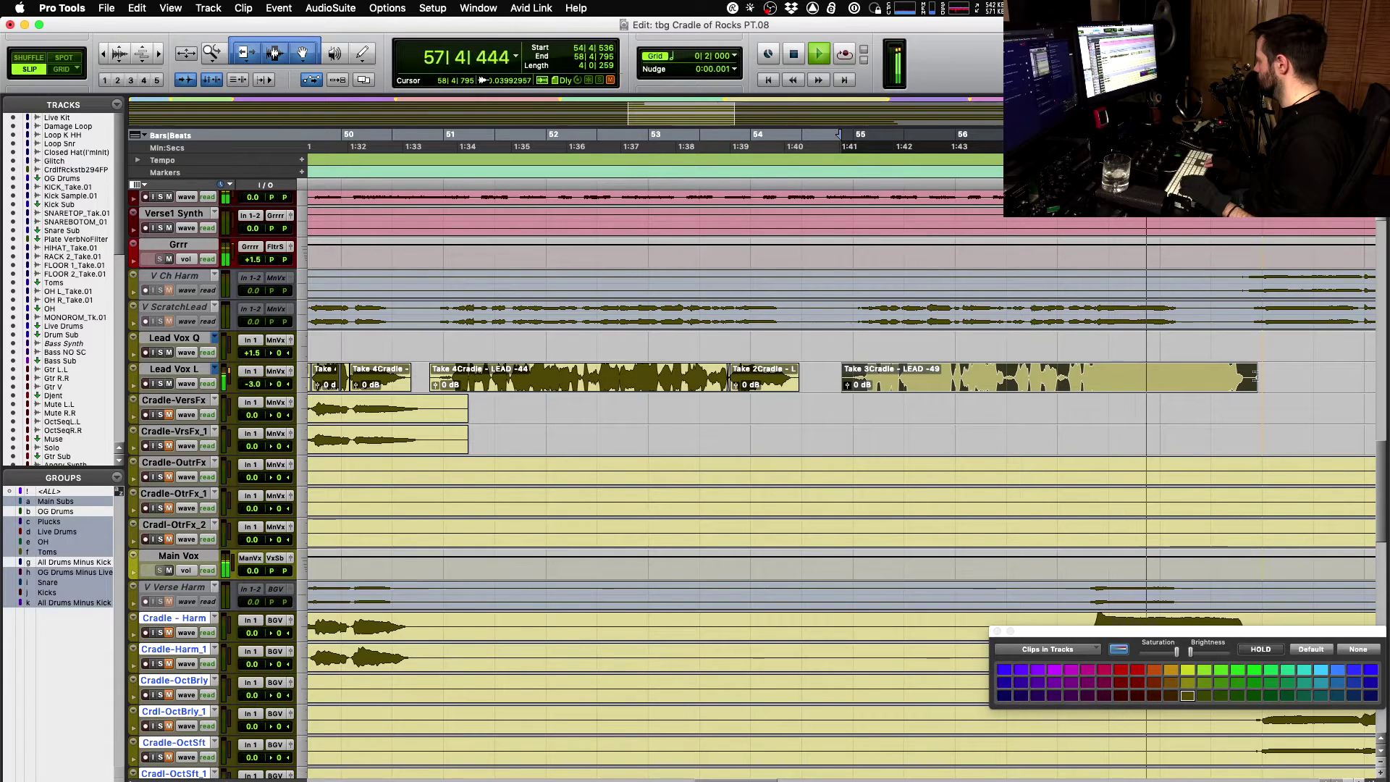
pyautogui.press('space')
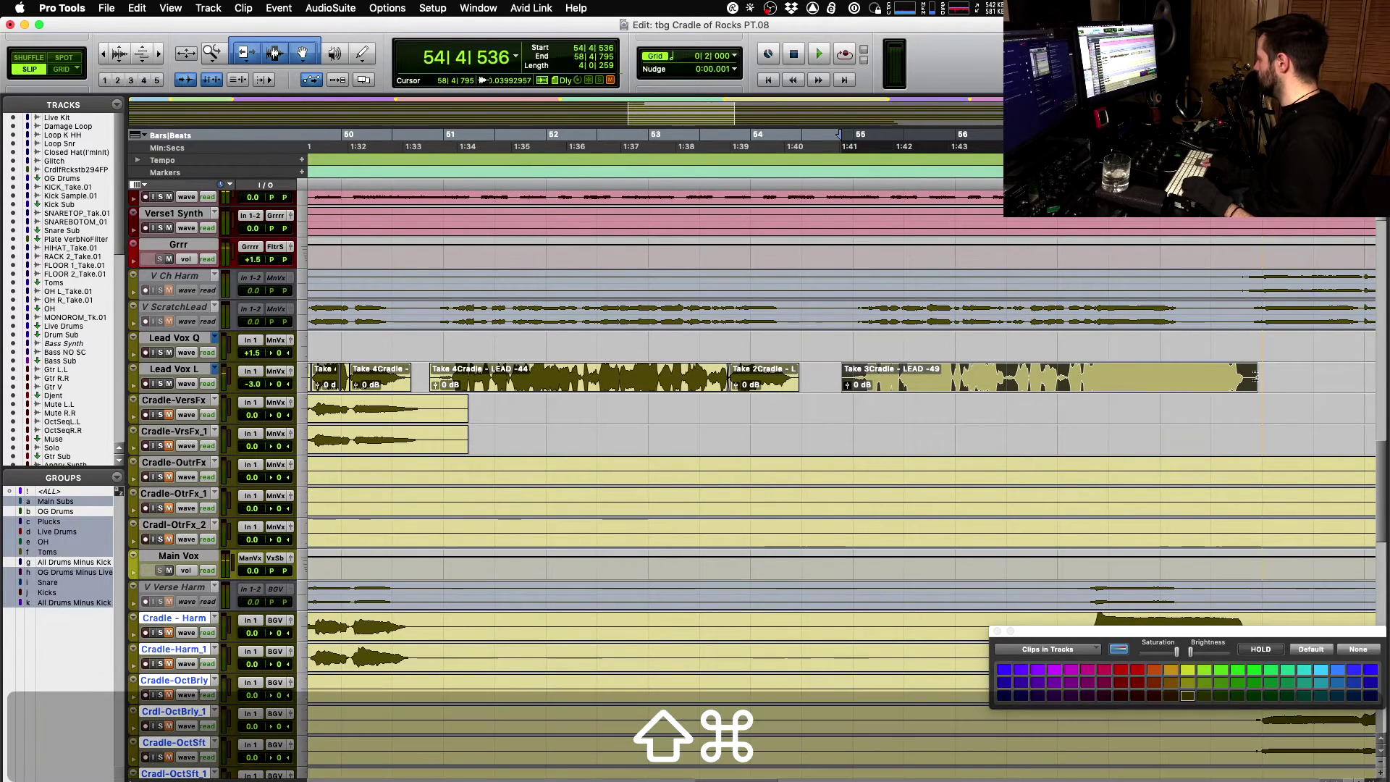
# - Audition Take 2 and Take 1 of the same lead vocal phrase
pyautogui.press('space')
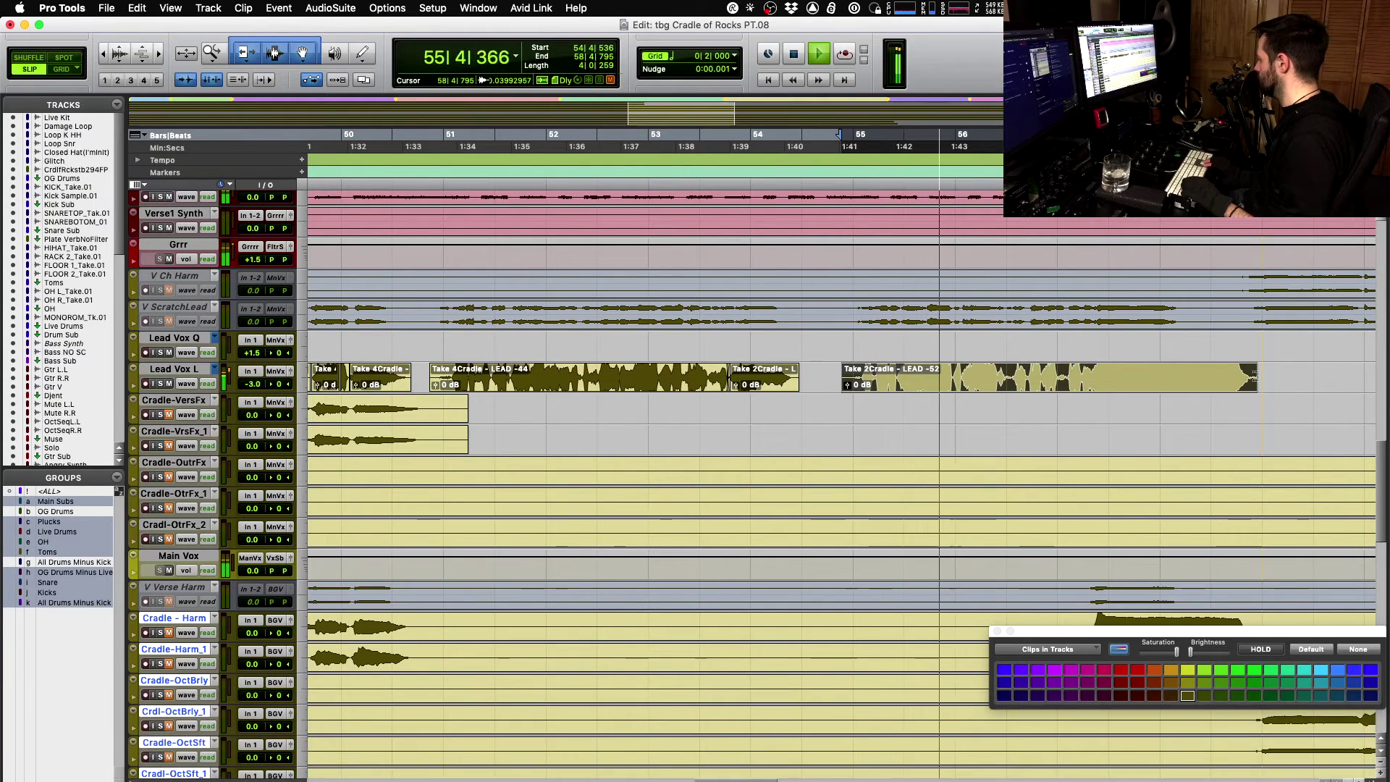
pyautogui.press('space')
pyautogui.press('shift+cmd+Up')
pyautogui.press('space')
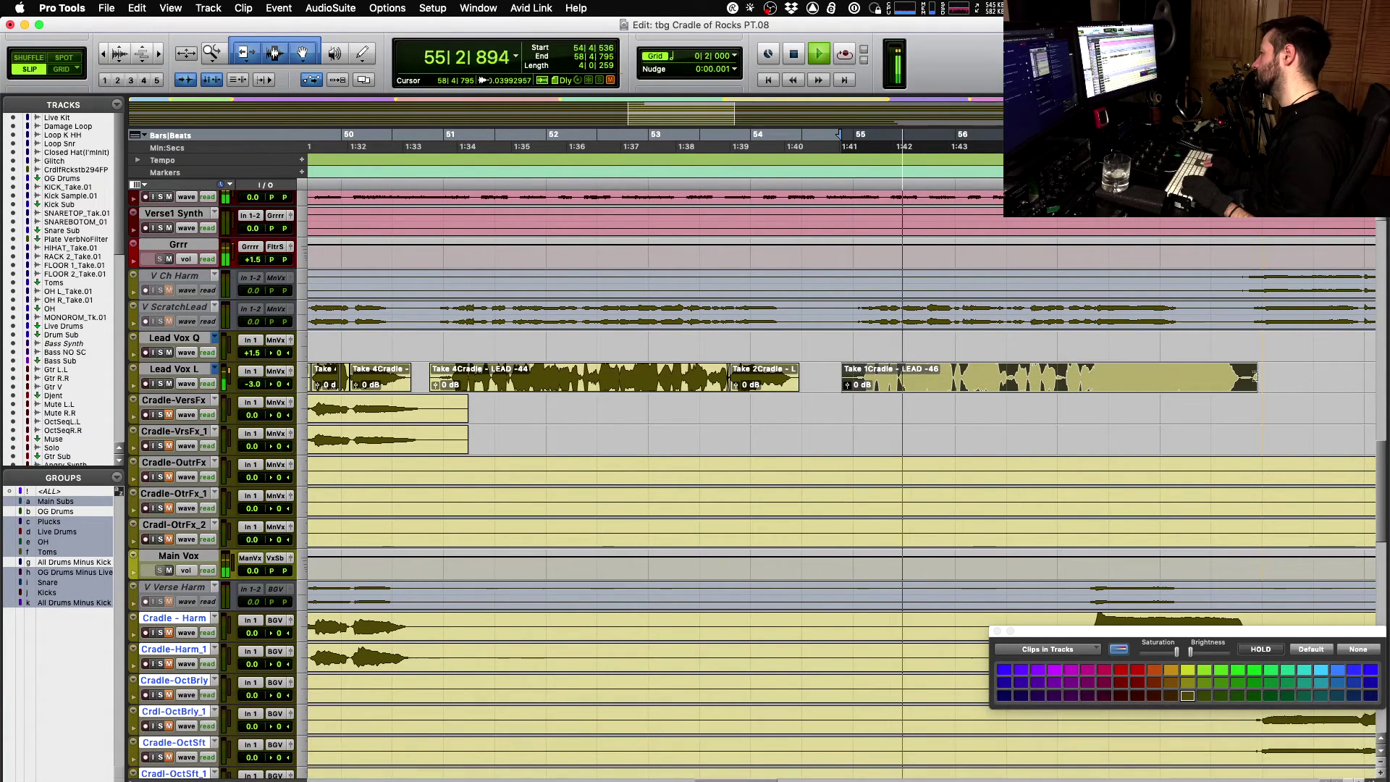
pyautogui.press('space')
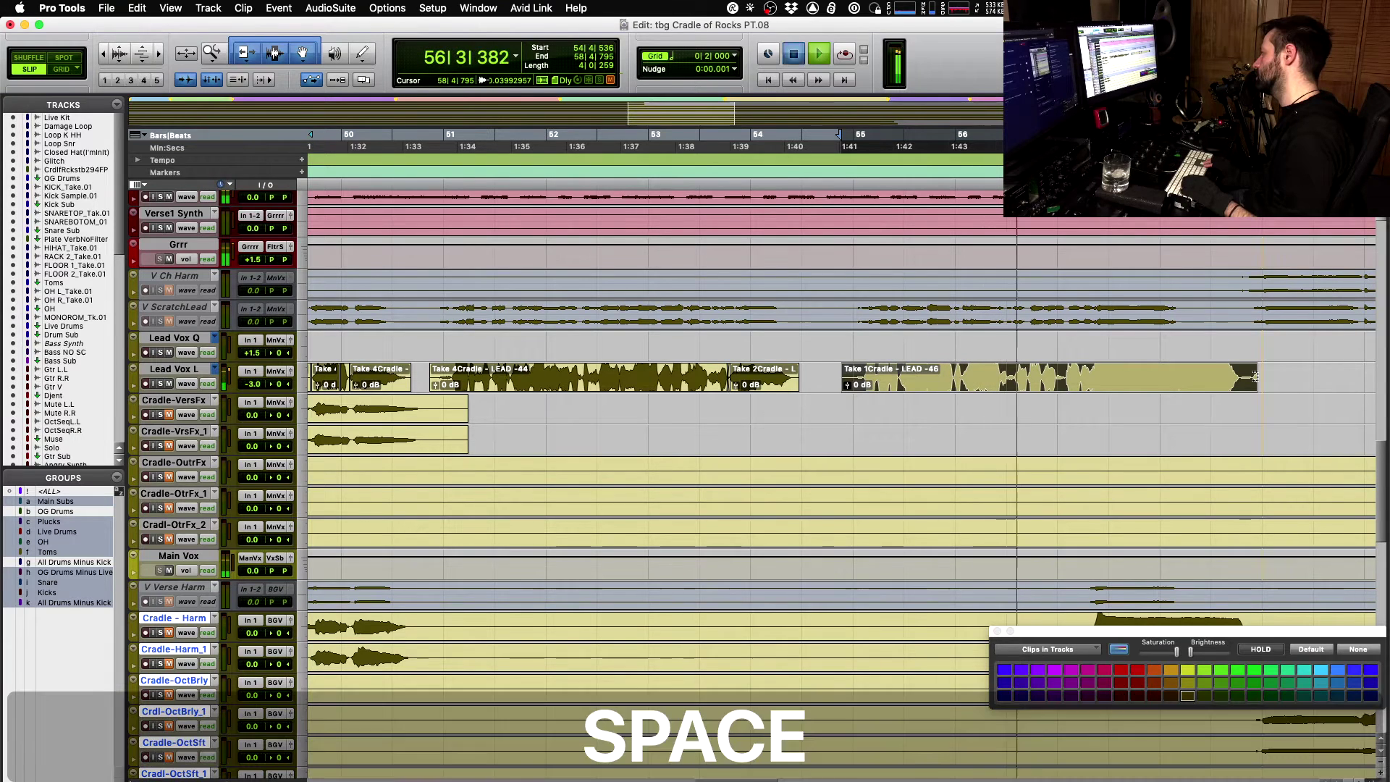
# - Switch the phrase back to Take 3 and play its ending from 57|1|290
pyautogui.press('shift+super+Down')
pyautogui.press('shift+super+Down')
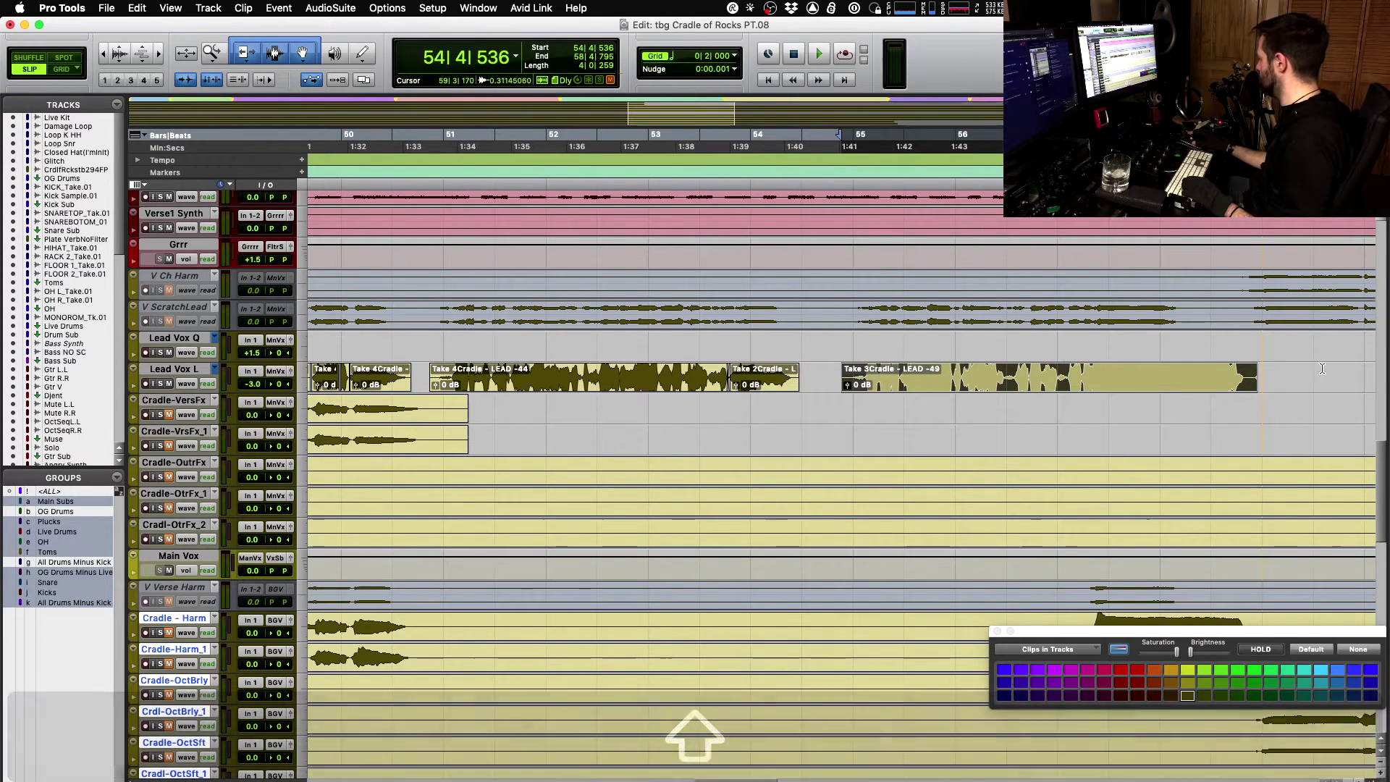
pyautogui.click(1065, 375)
pyautogui.press('space')
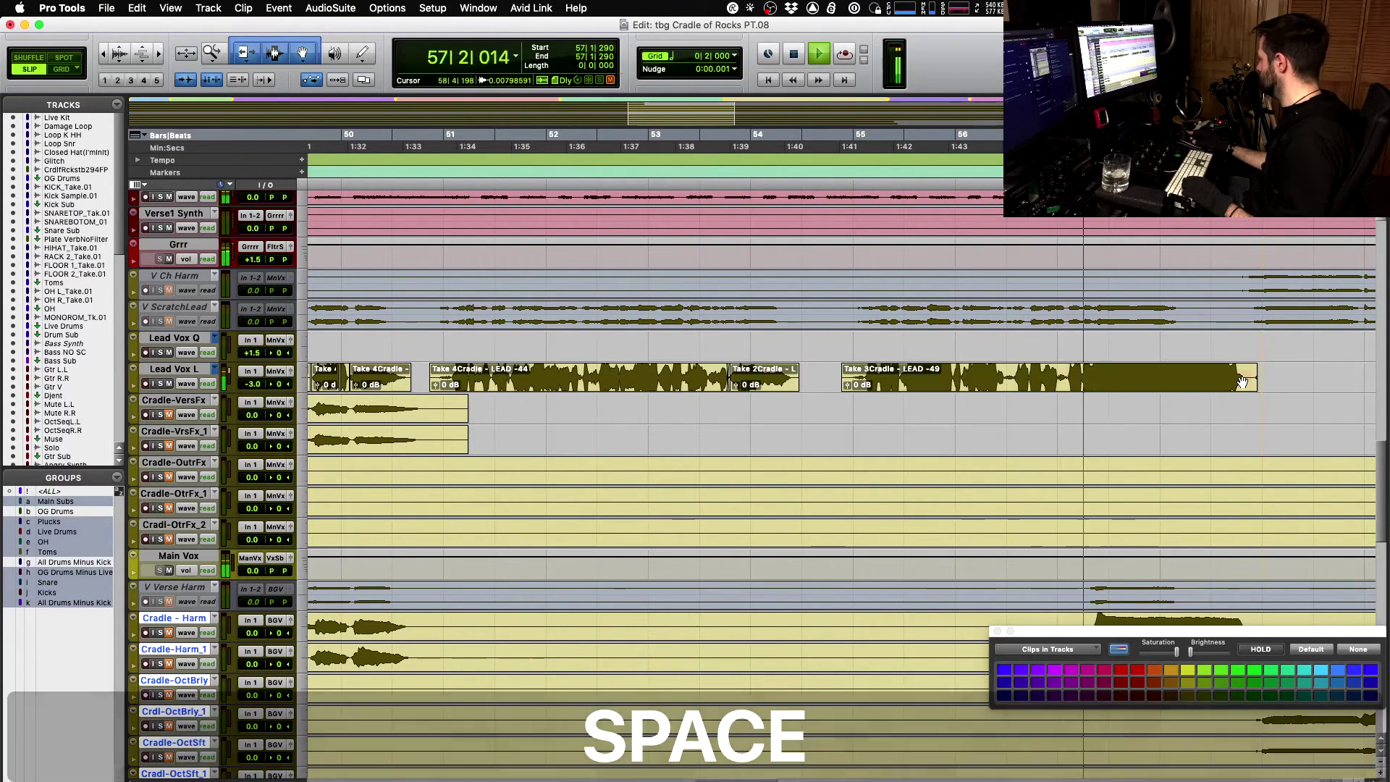
# - Switch the phrase ending from 57|1|290 to 58|4|795 to Take 2 and play it
pyautogui.keyDown('shift'); pyautogui.click(1246, 373); pyautogui.keyUp('shift')
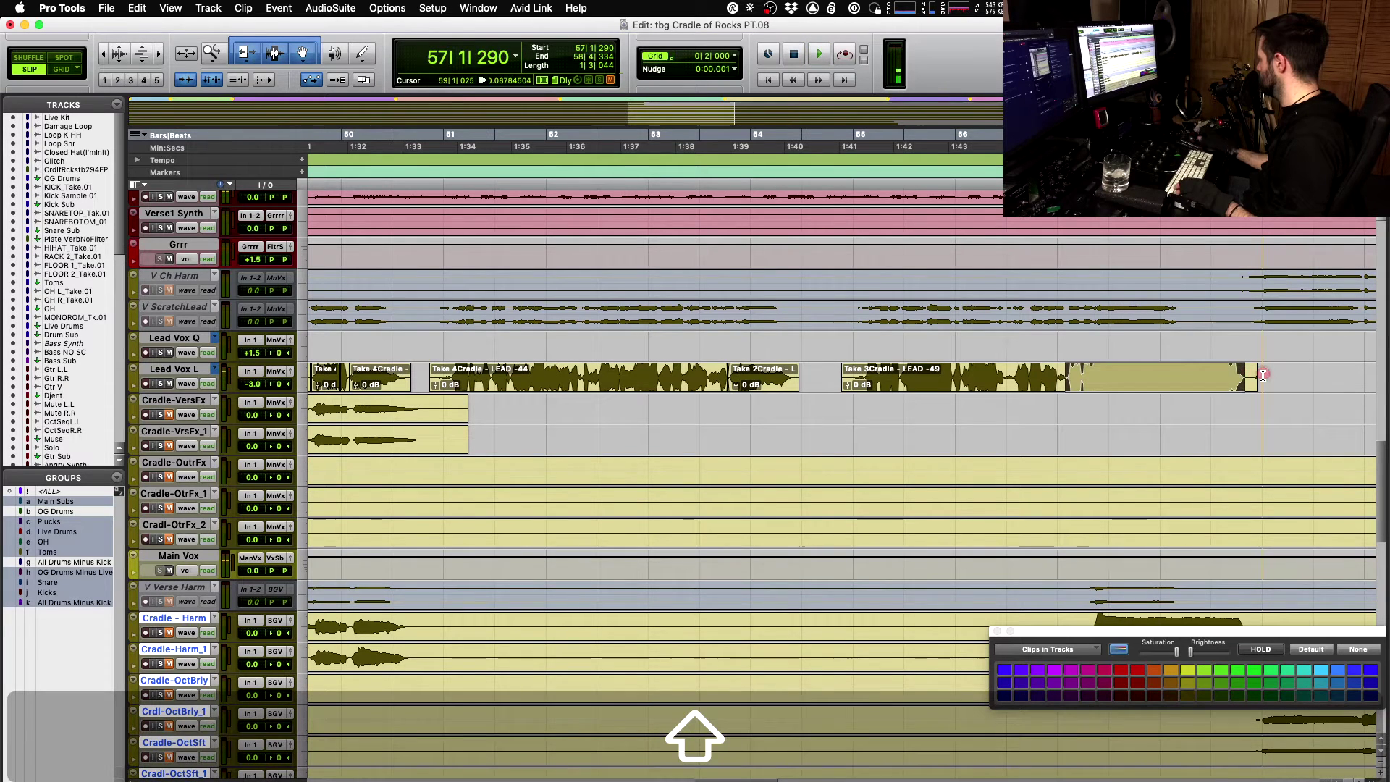
pyautogui.press('shift+super+Down')
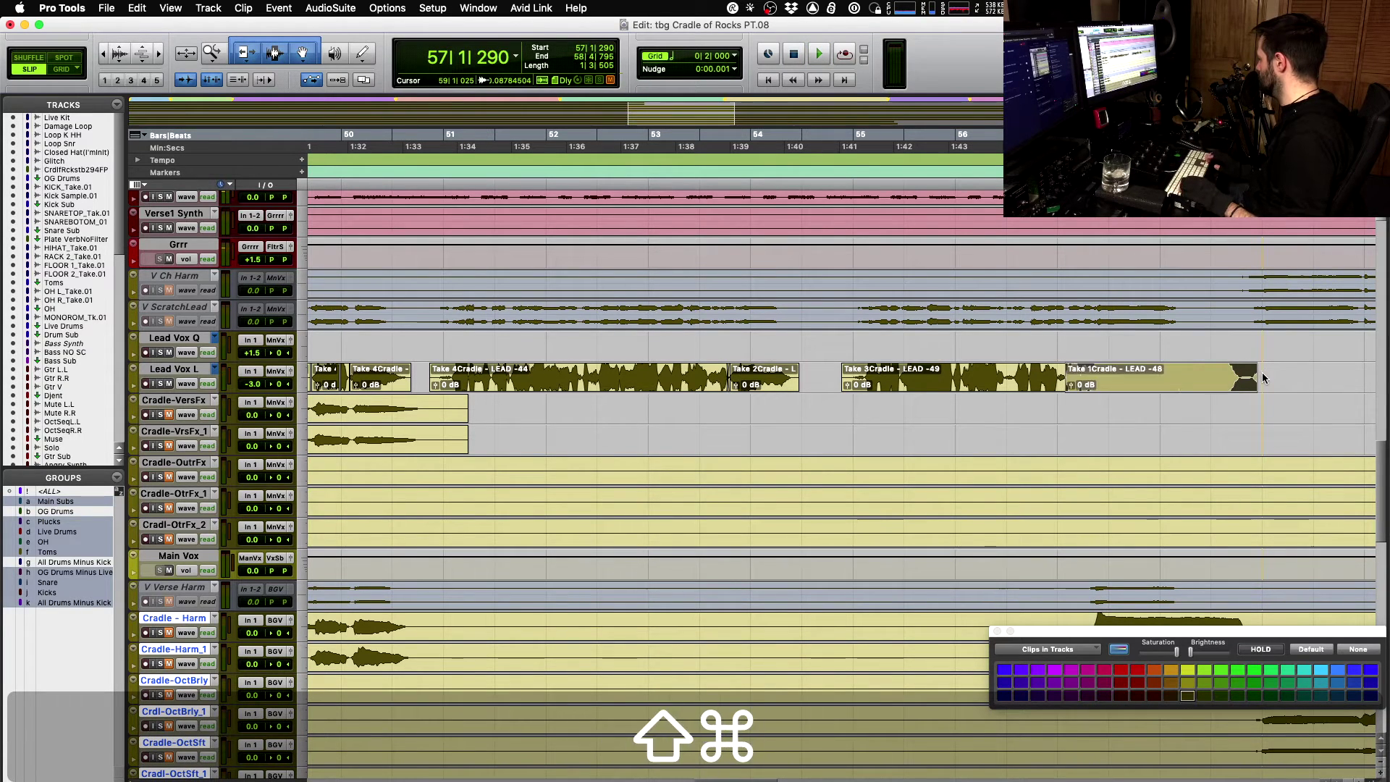
pyautogui.press('space')
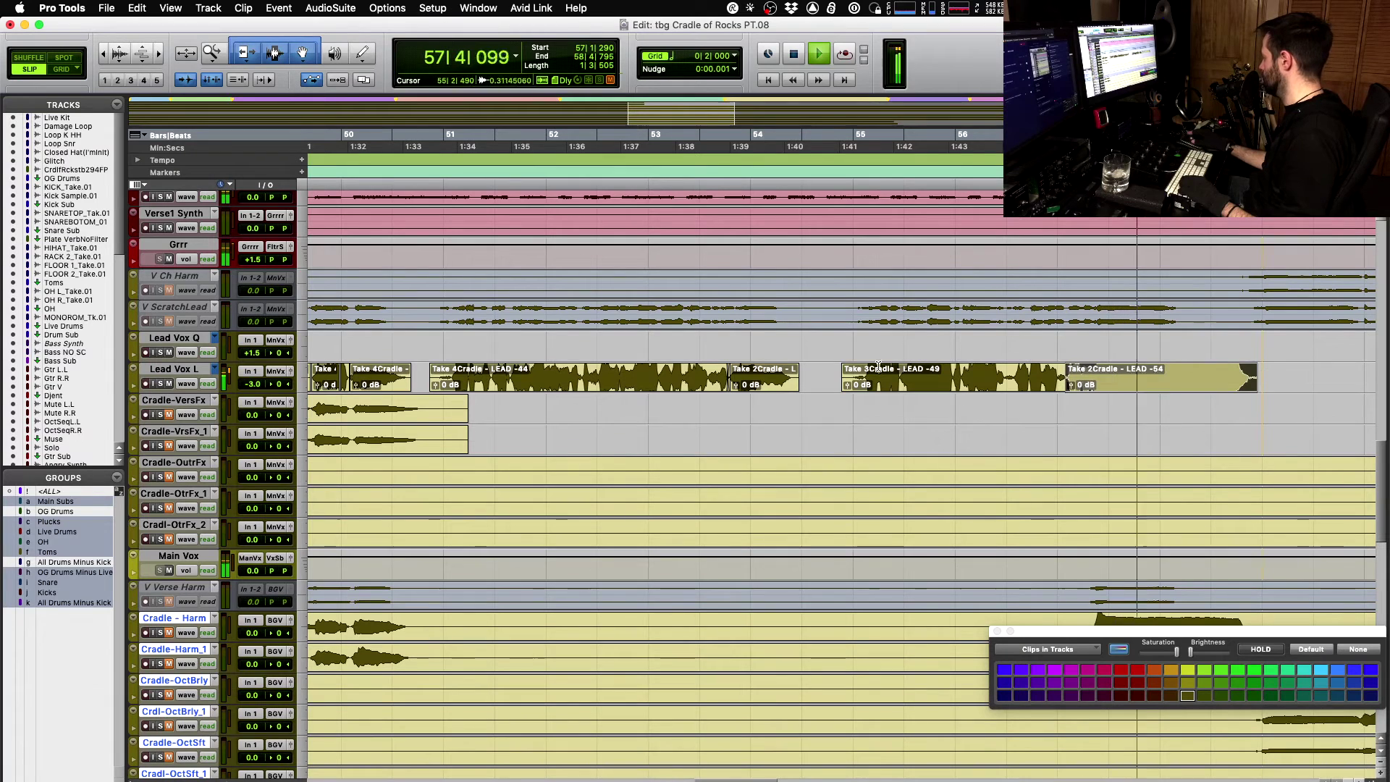
# - Play the comped Take 3 and Take 2 phrase from 54|4|943 to check the transition
pyautogui.click(854, 371)
pyautogui.press('space')
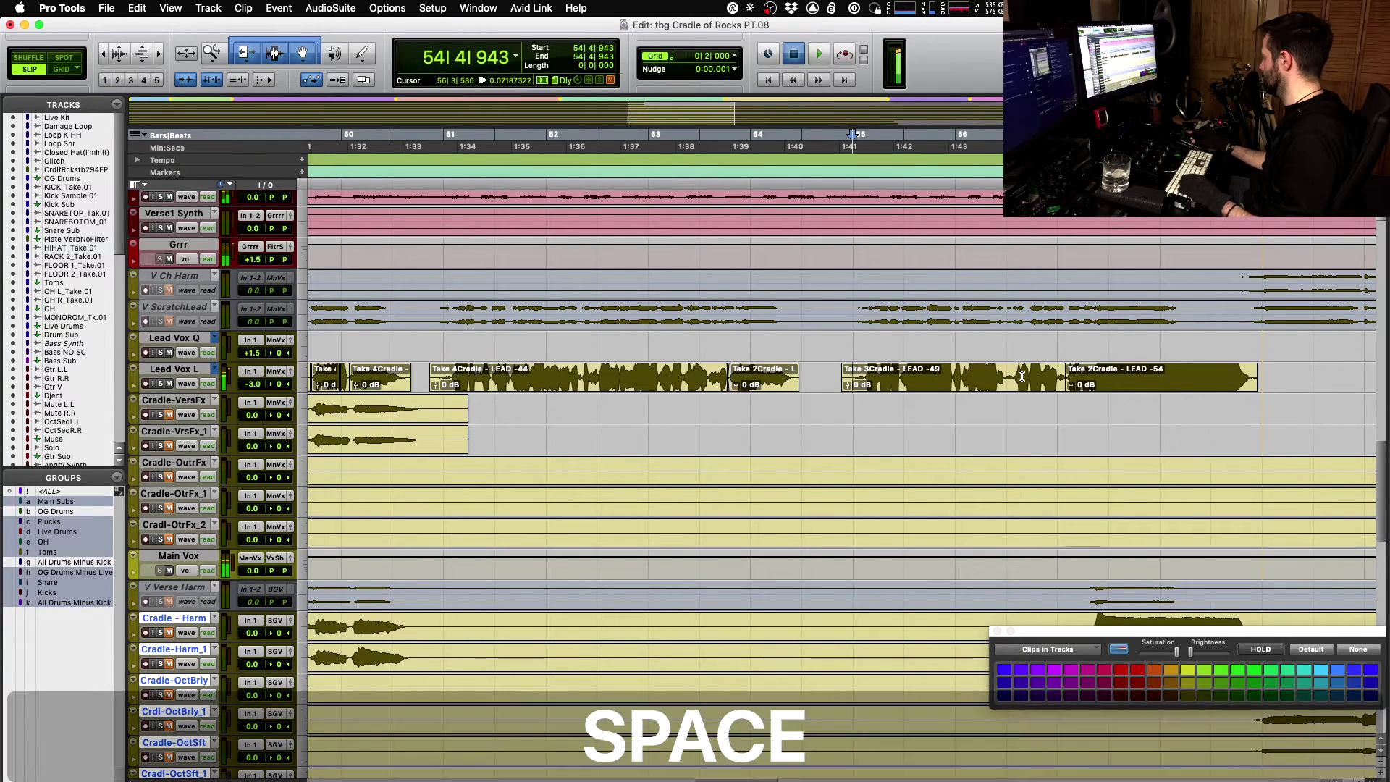
pyautogui.press('t')
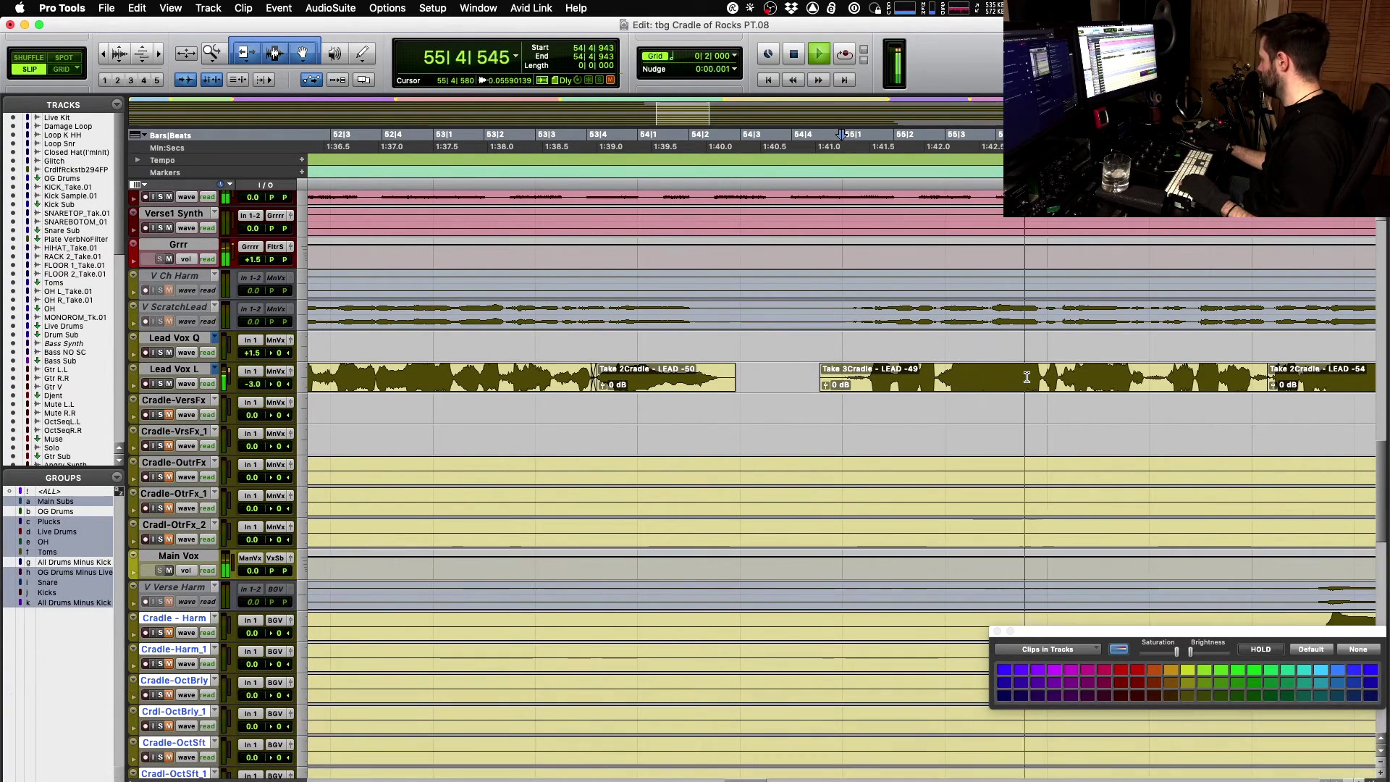
pyautogui.press('r')
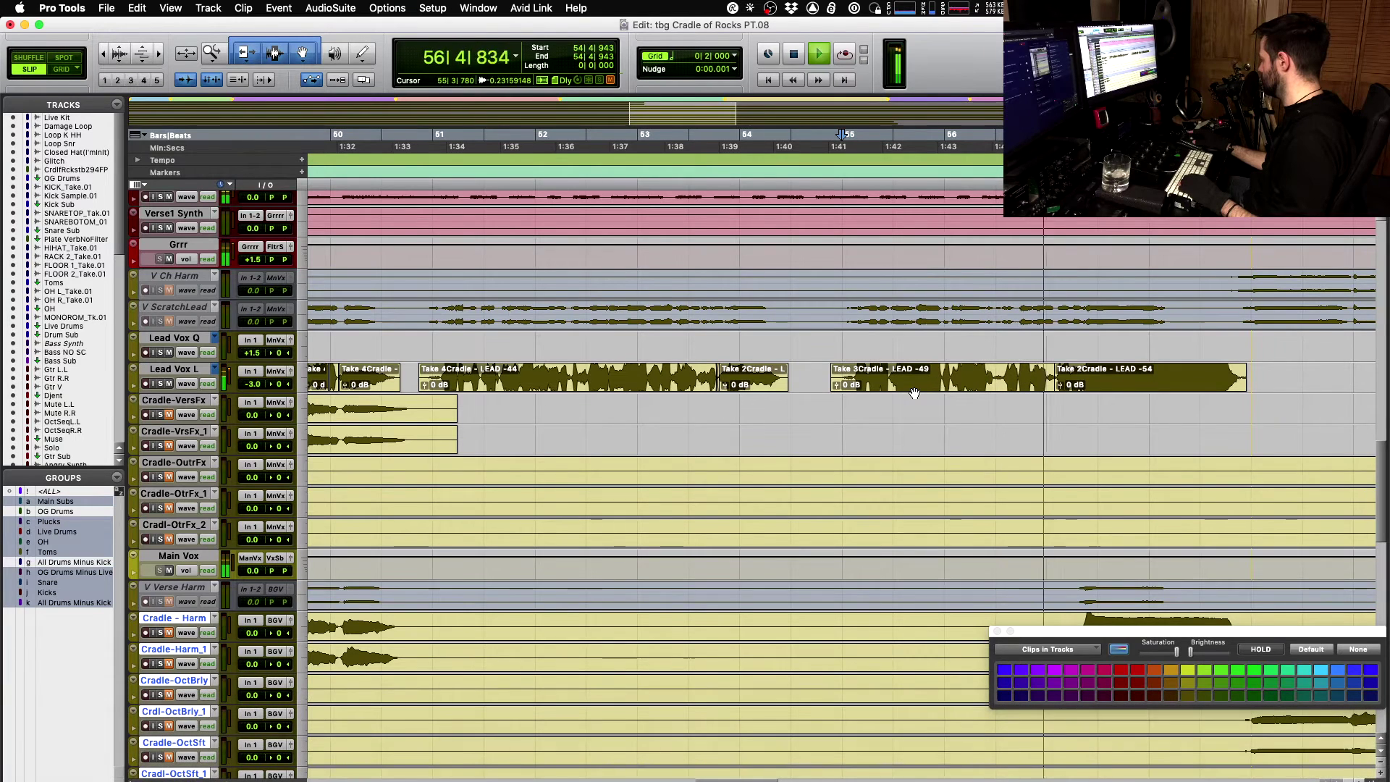
pyautogui.press('space')
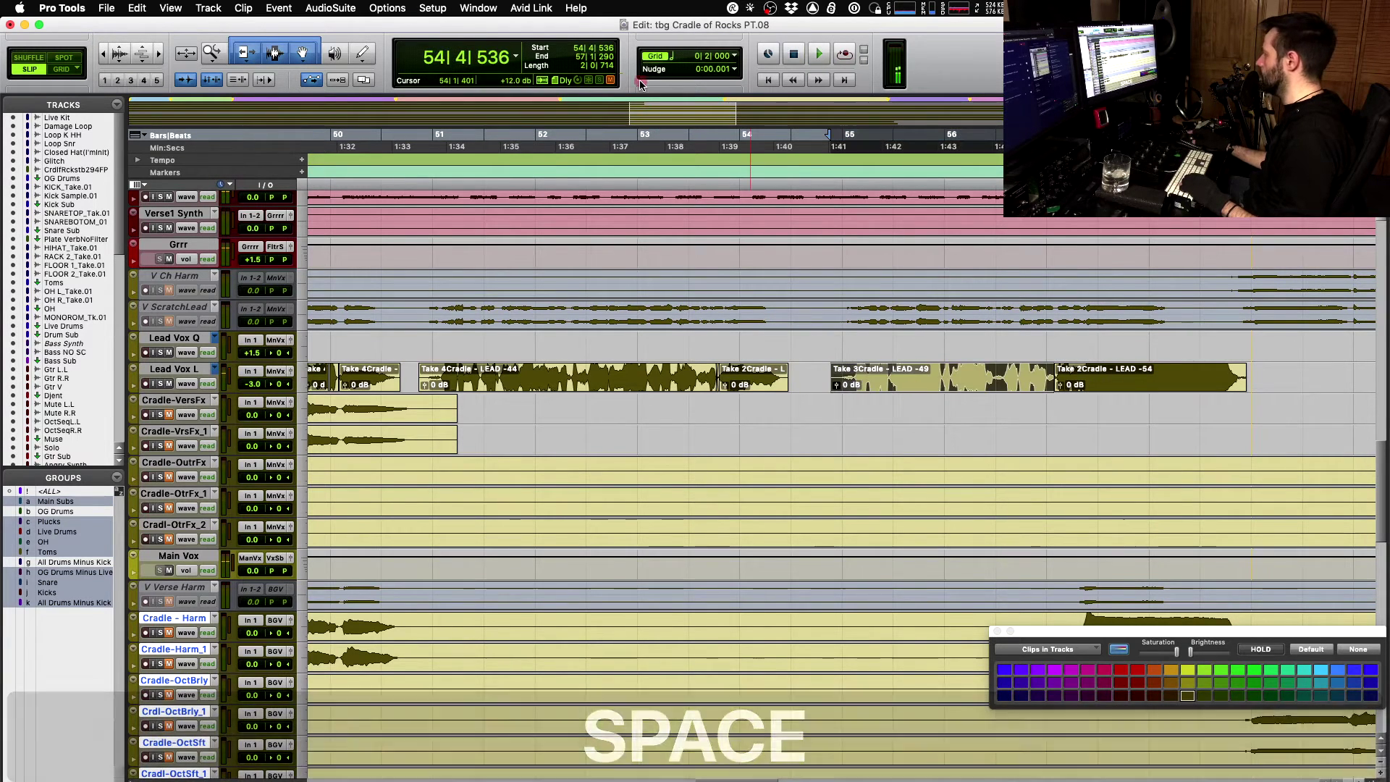
# - Load Auto-Tune+Time on the Take 3 clip from 54|4|536 to 57|1|290 and track its pitch
pyautogui.click(420, 7)
pyautogui.moveTo(330, 7)
pyautogui.moveTo(434, 53)
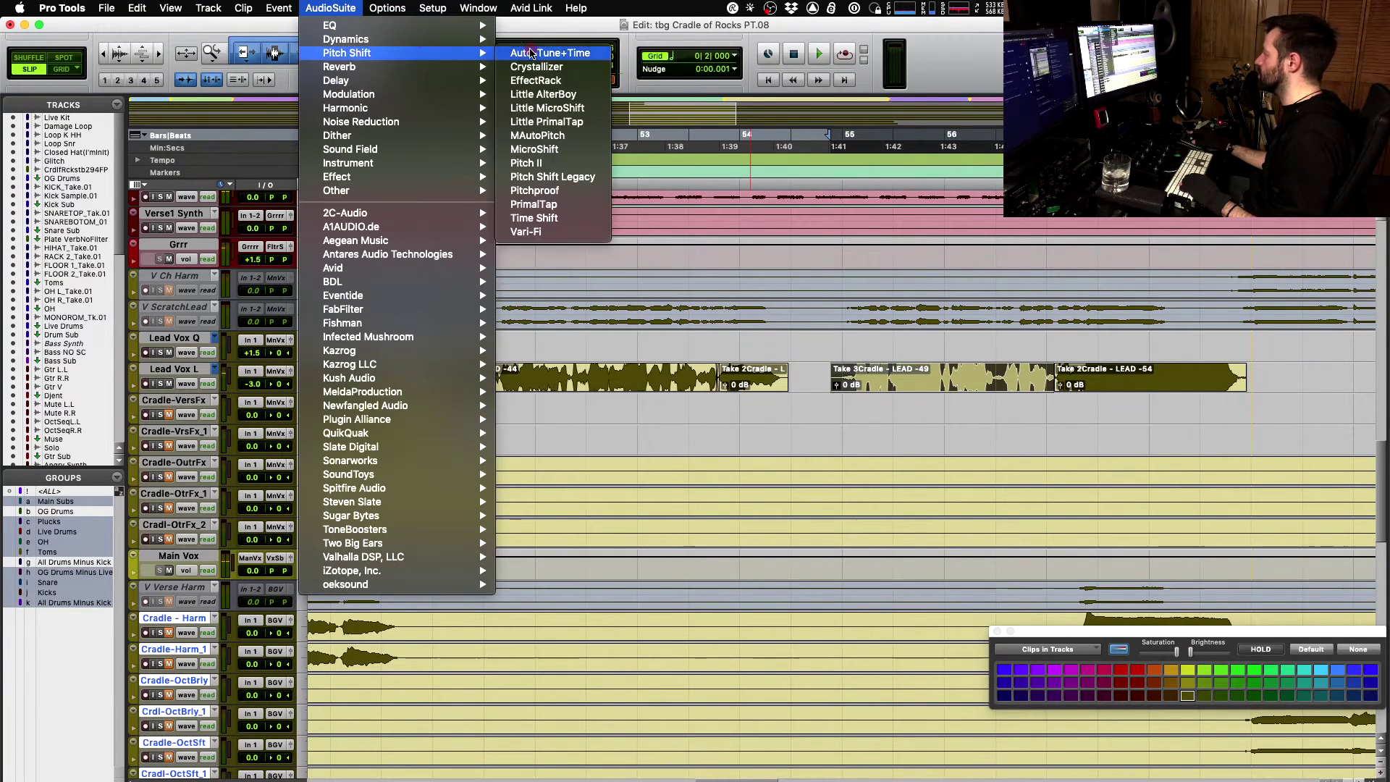
pyautogui.click(531, 52)
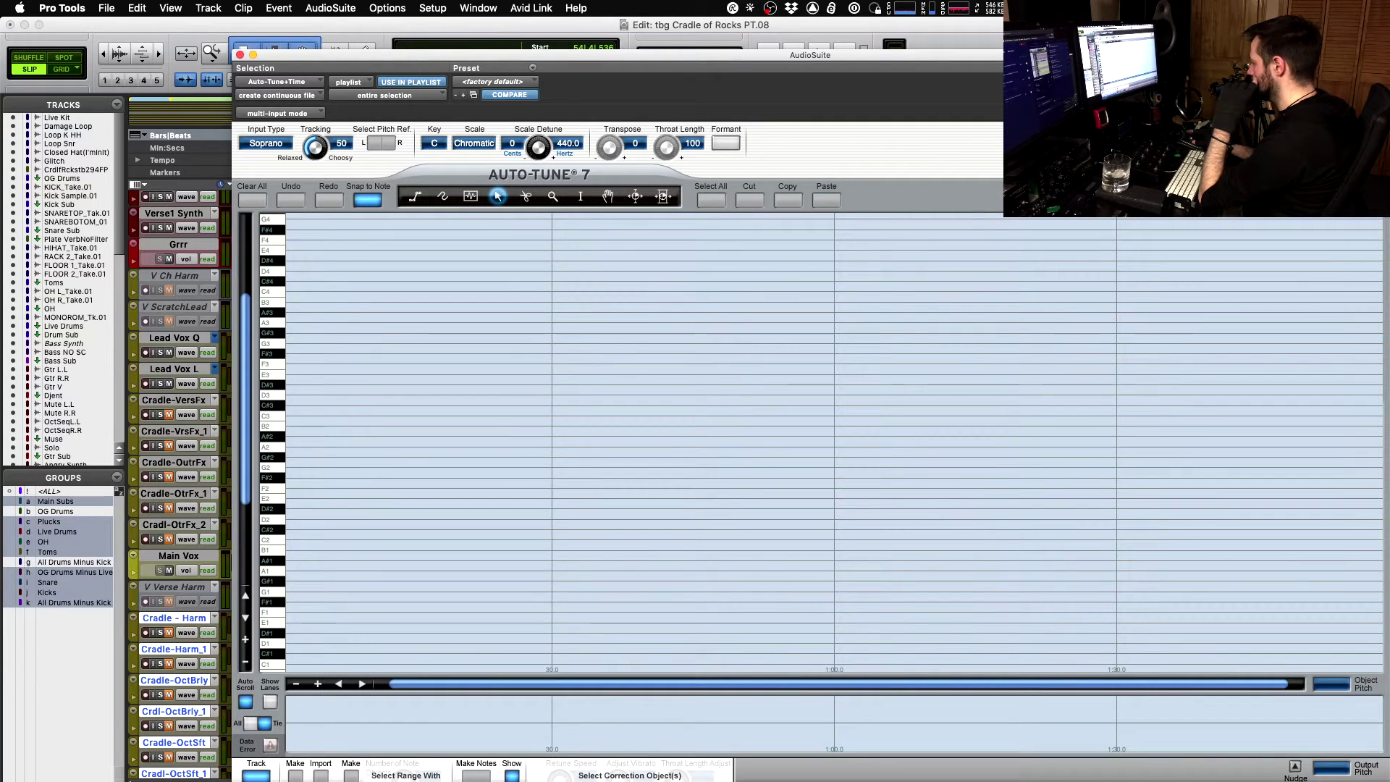
pyautogui.press('space')
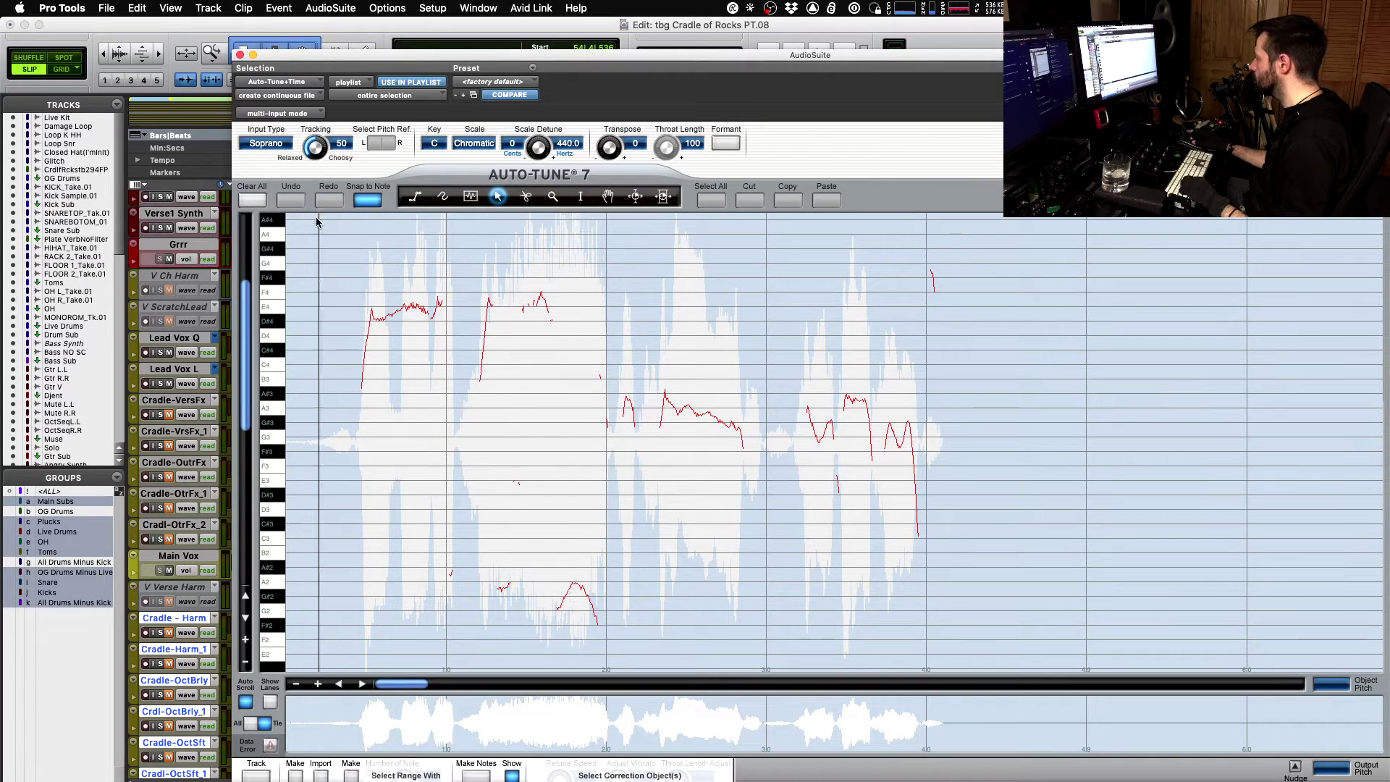
# - Make editable correction curves from the tracked pitch and play the clip
pyautogui.click(294, 775)
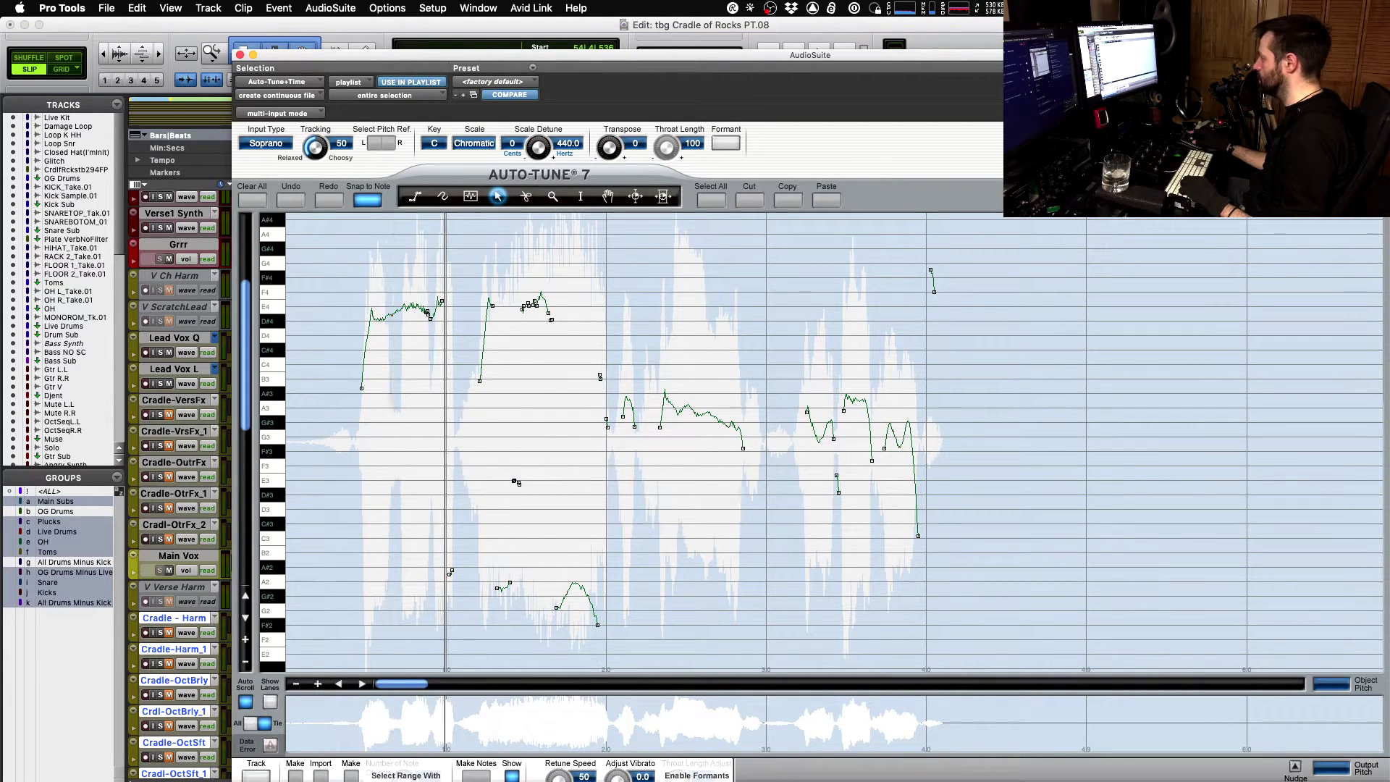
pyautogui.press('space')
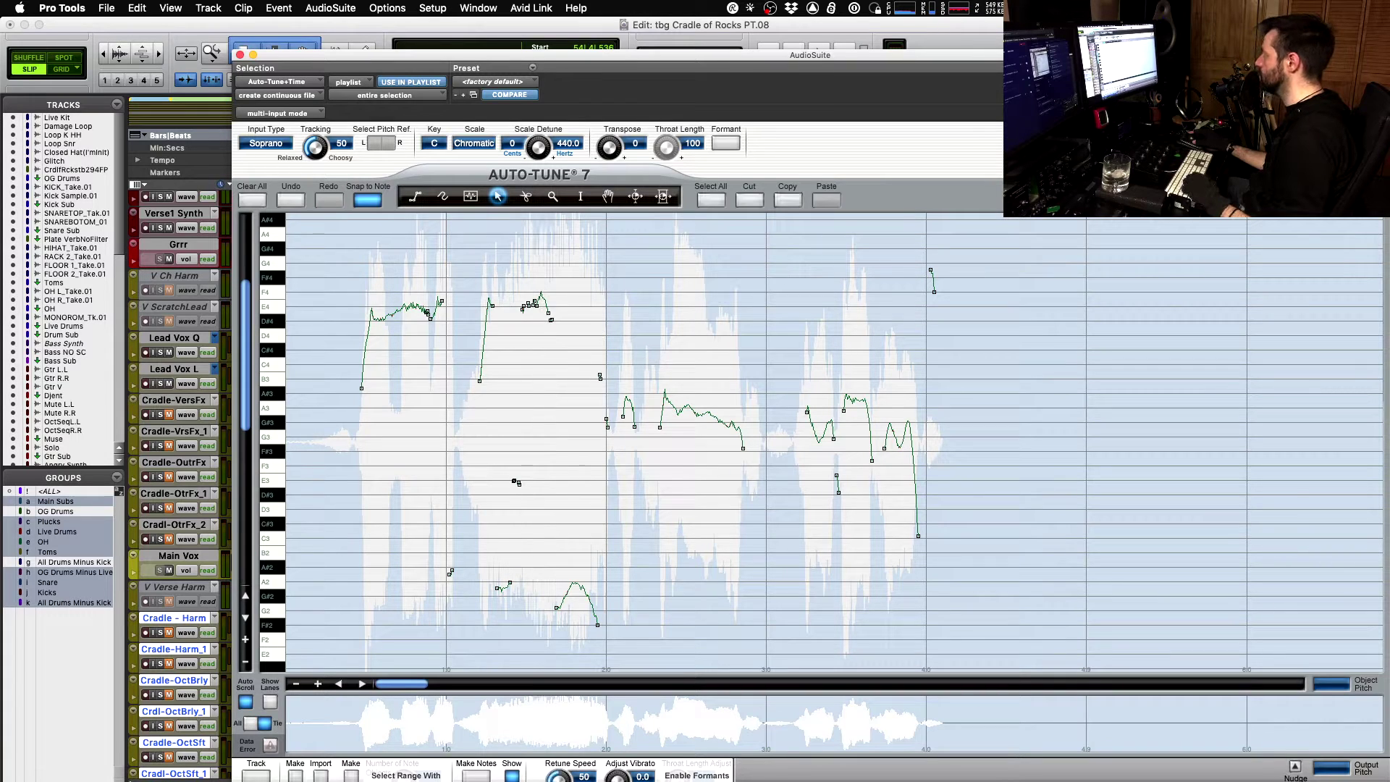
pyautogui.press('space')
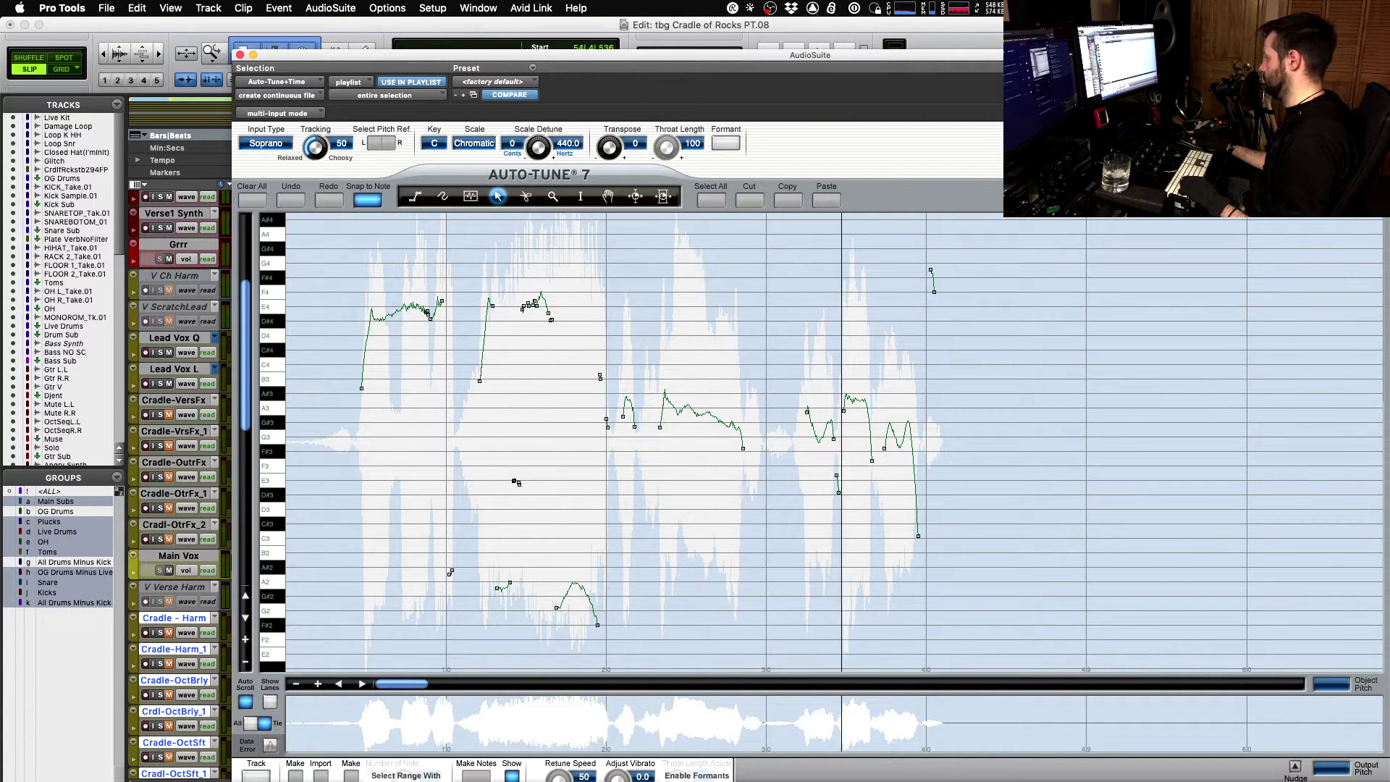
# - Draw a flat E4 correction line over the opening notes and nudge up the late note's curve near A#3
pyautogui.click(437, 254)
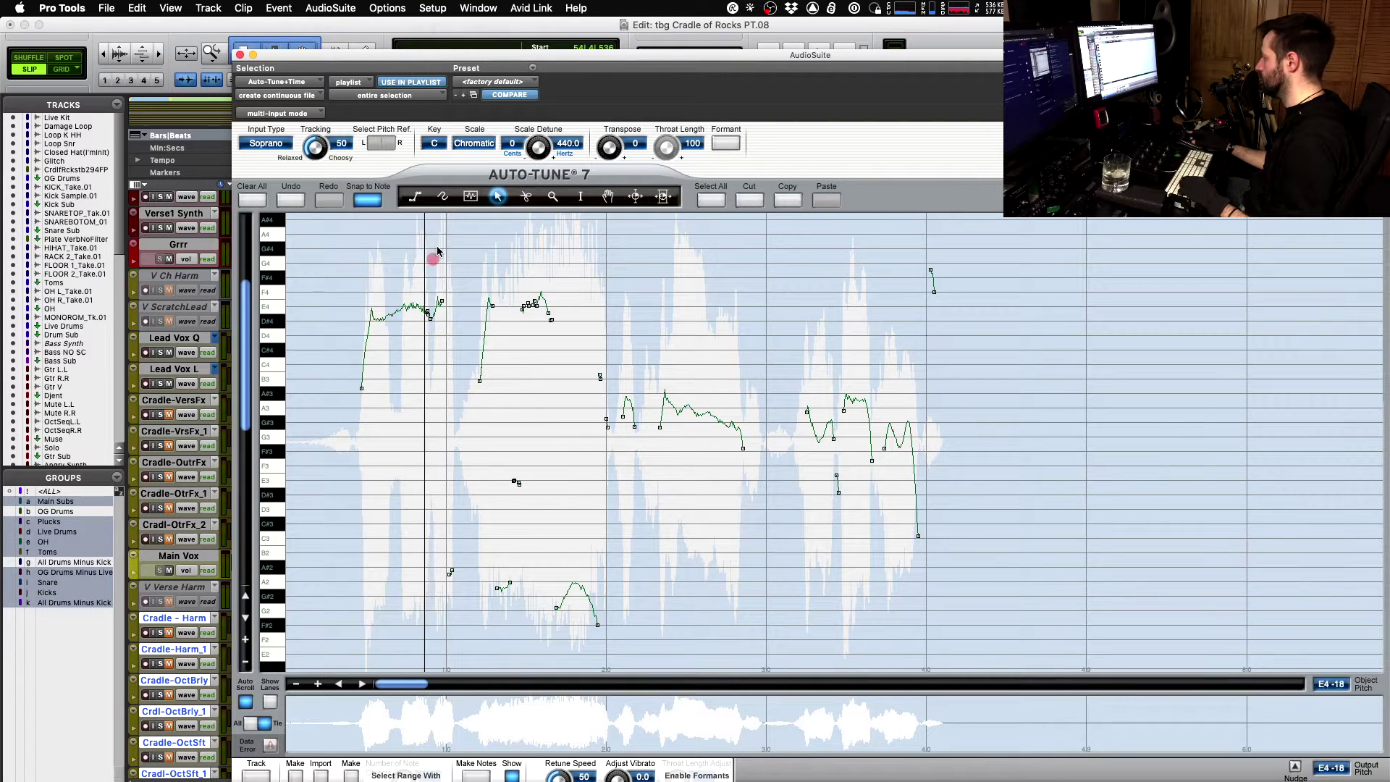
pyautogui.click(372, 344)
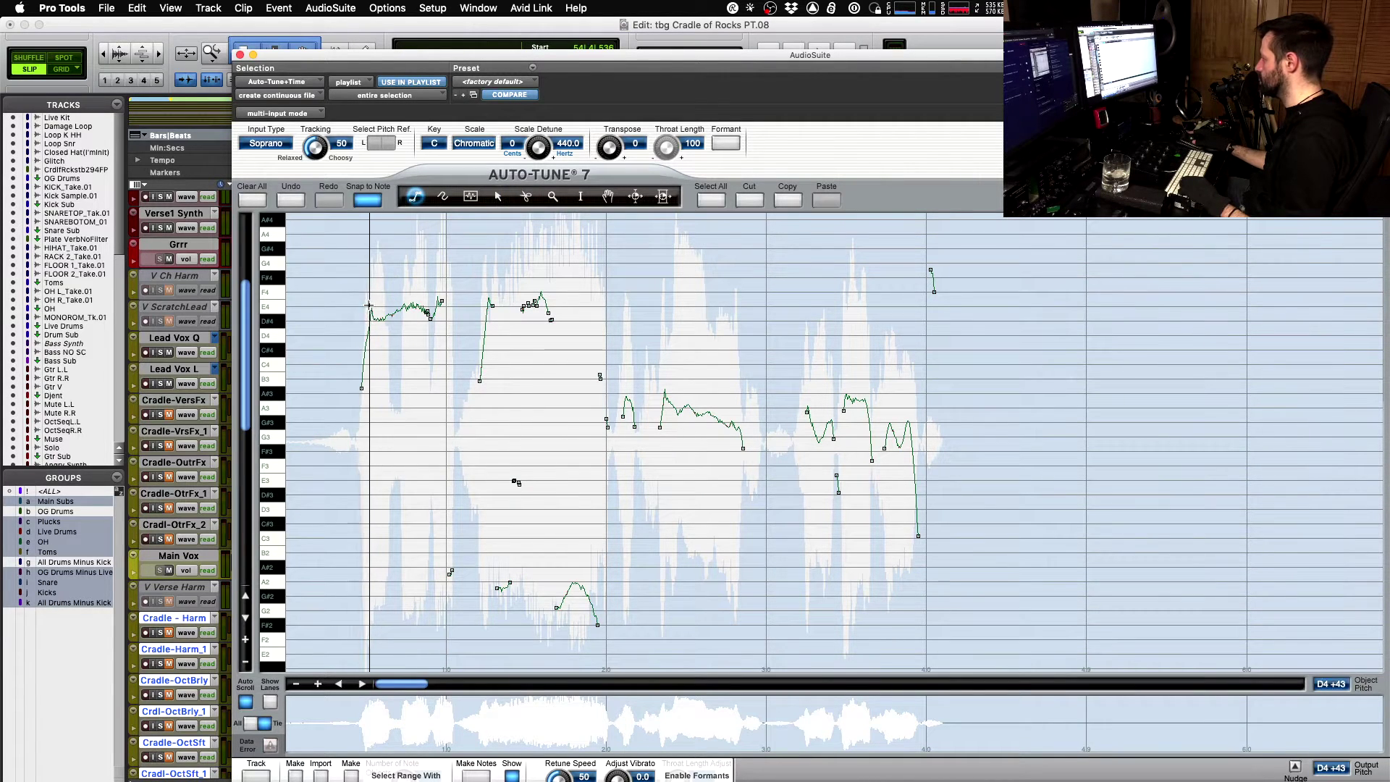
pyautogui.click(464, 305)
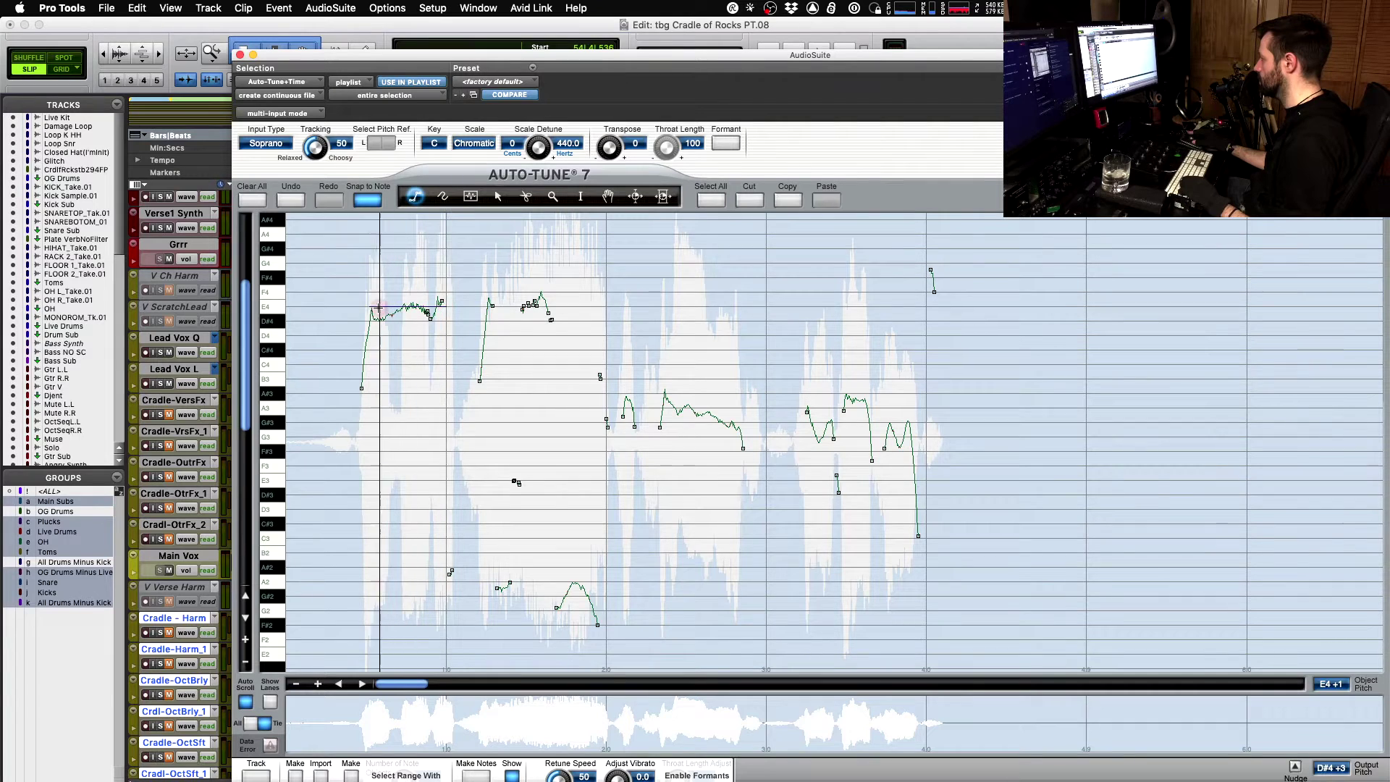
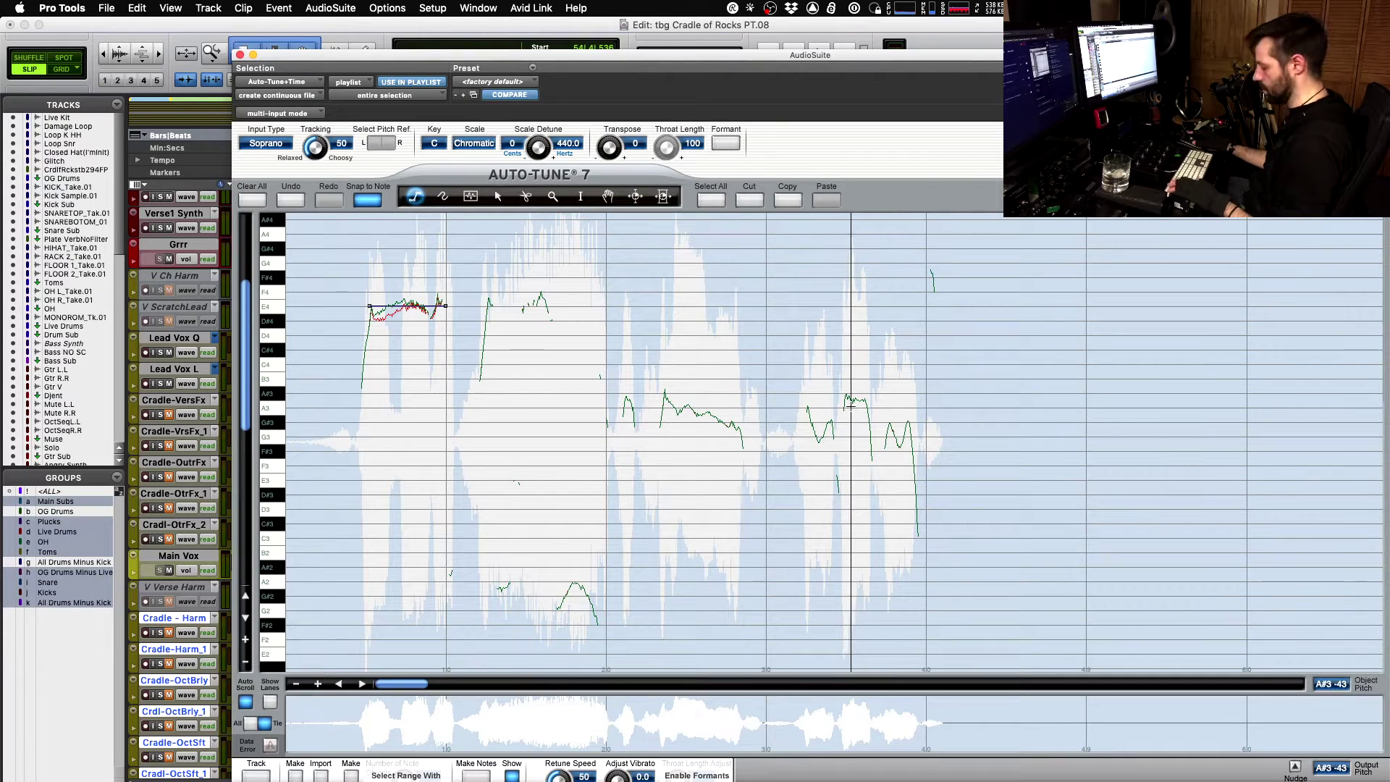
pyautogui.press('4')
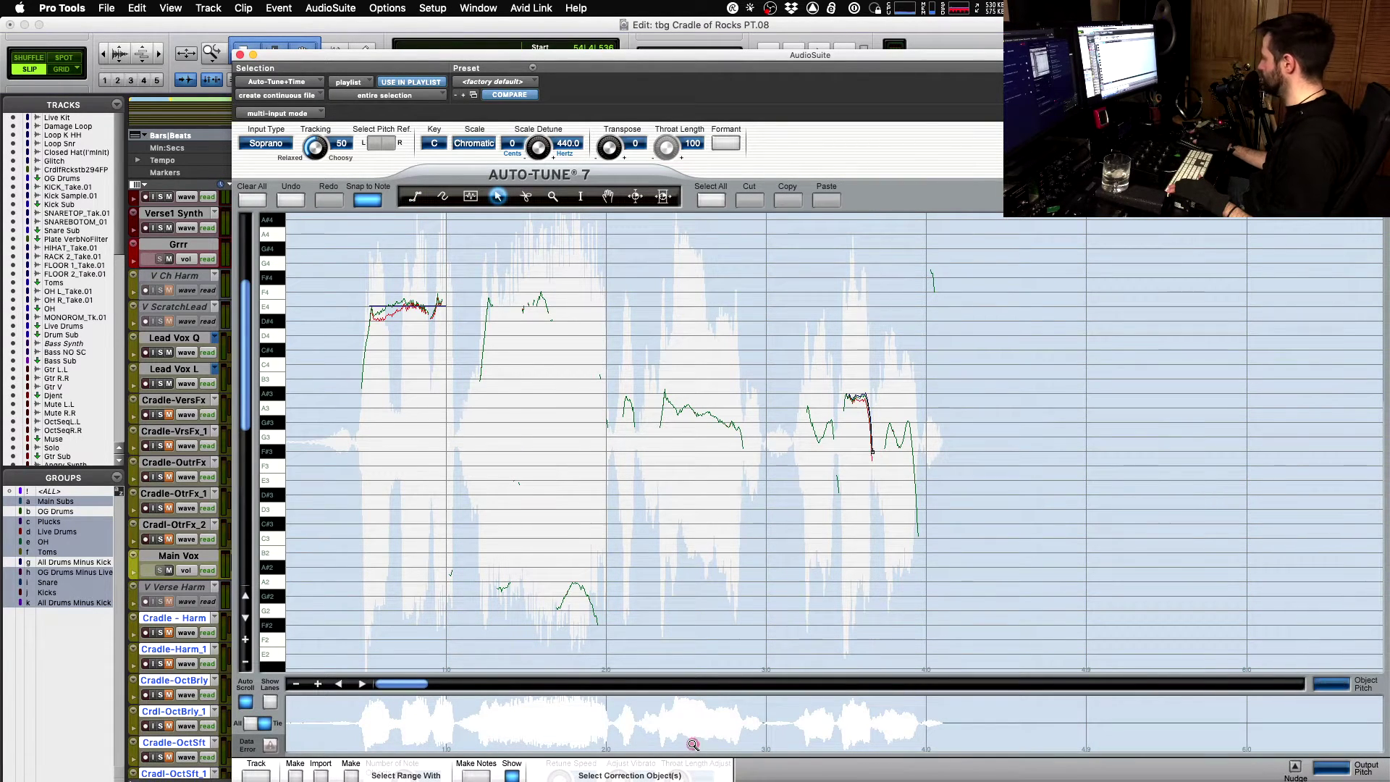
# - Render the Auto-Tune corrections to the Take 3 clip, play the result, and close the plug-in window
pyautogui.press('space')
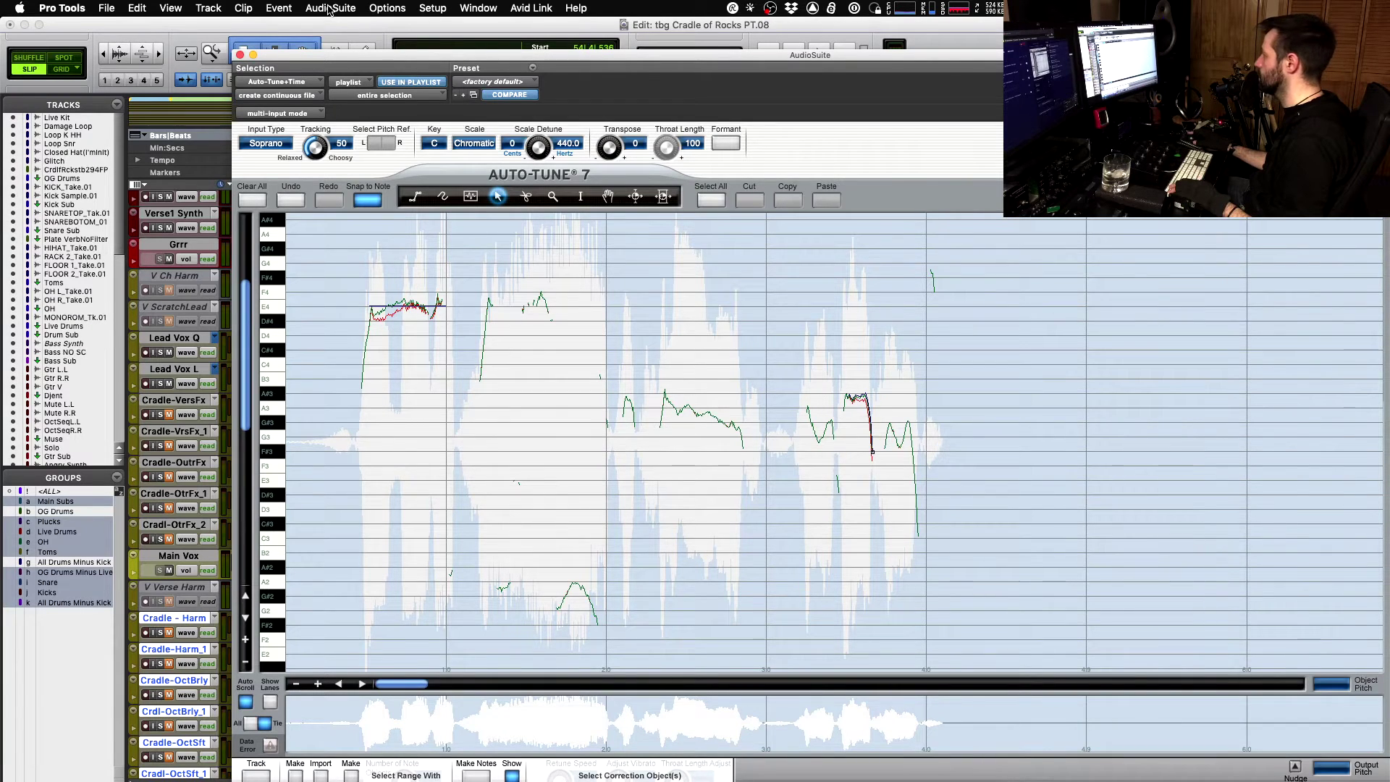
pyautogui.press('space')
pyautogui.moveTo(340, 58); pyautogui.dragTo(331, 448)
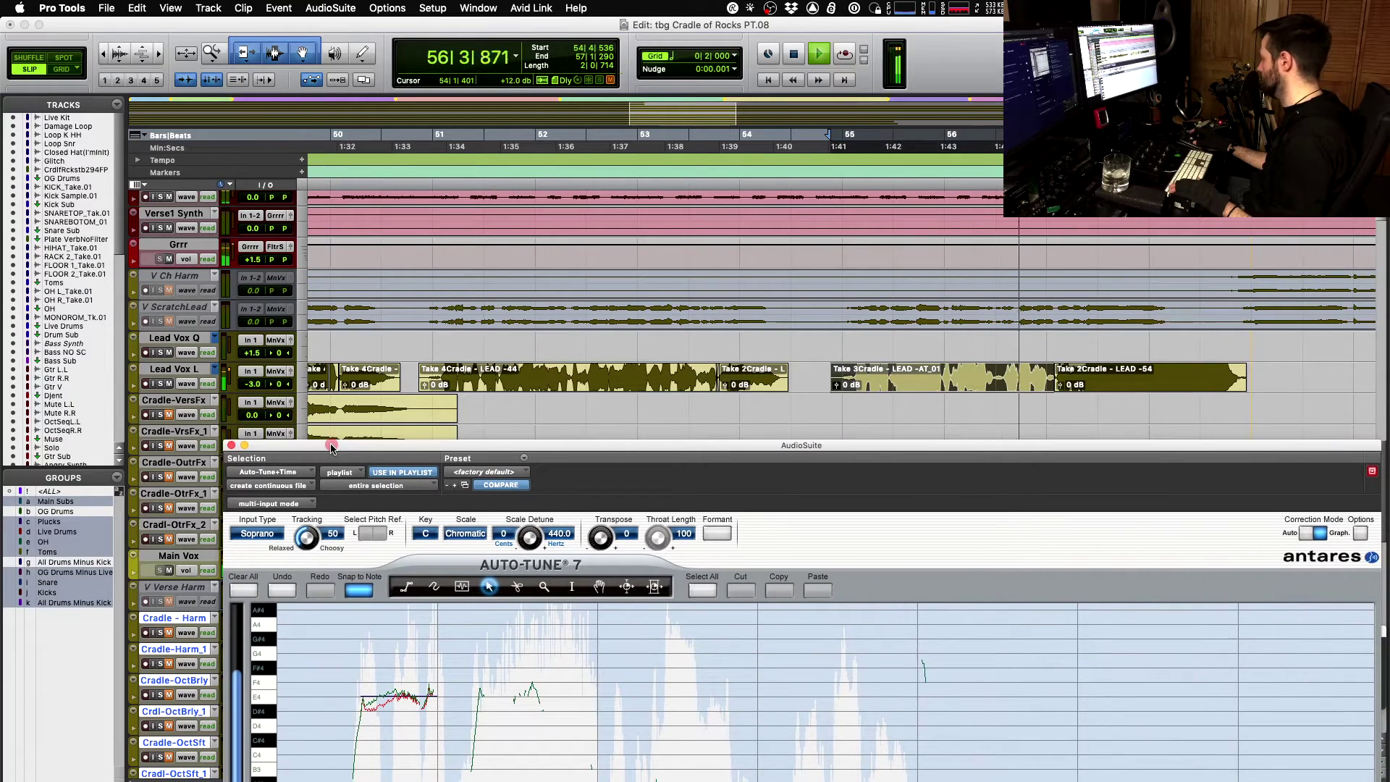
pyautogui.press('space')
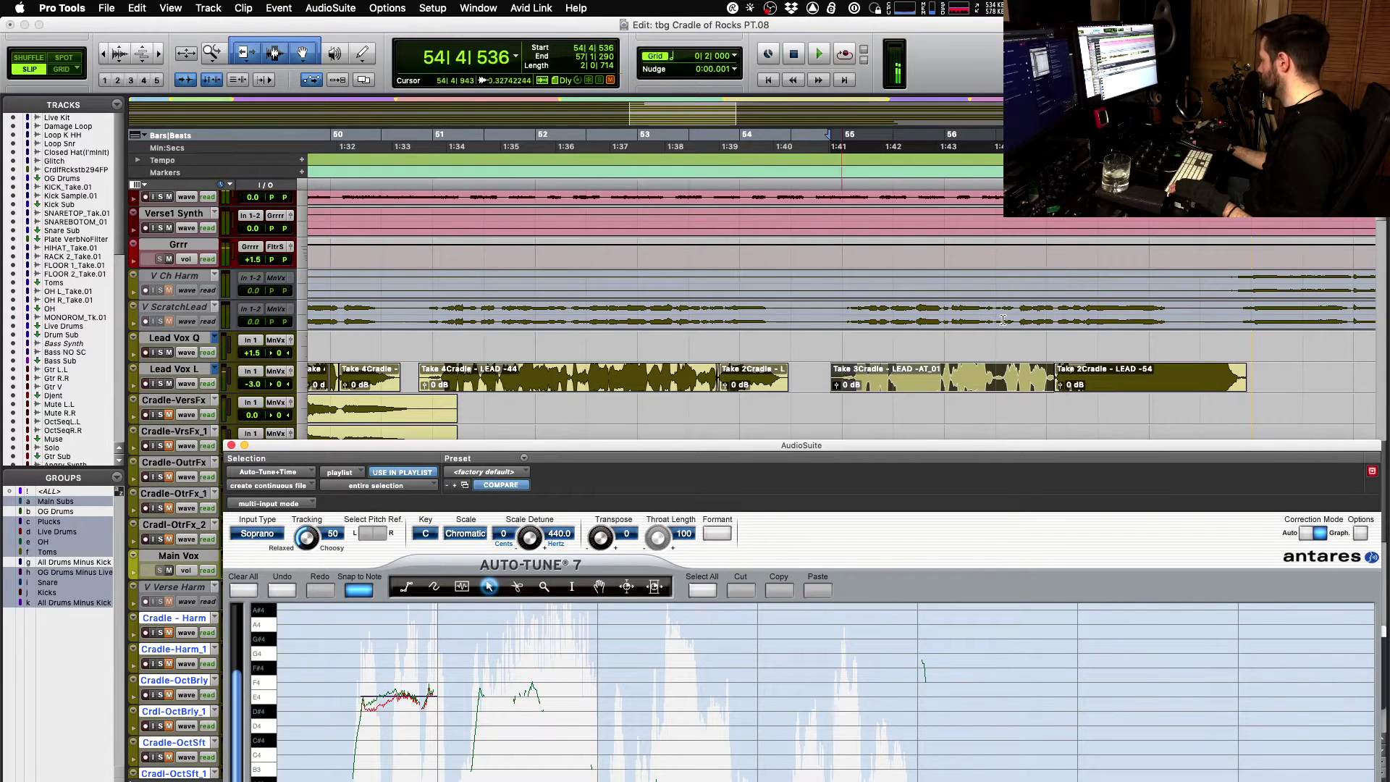
pyautogui.click(231, 444)
# - Inspect the end of the last Take 2 clip on Lead Vox L against the 6 Ch2 marker
pyautogui.press('r')
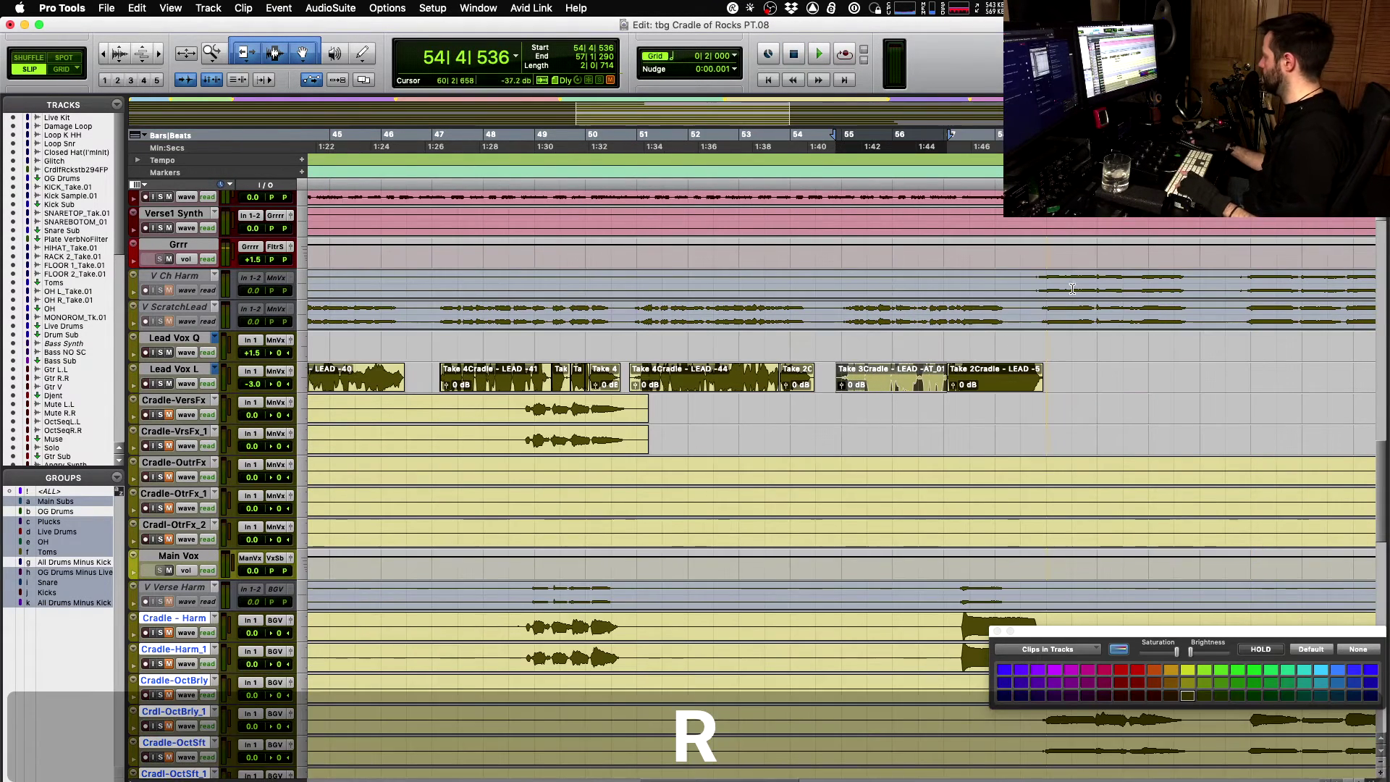
pyautogui.press('r')
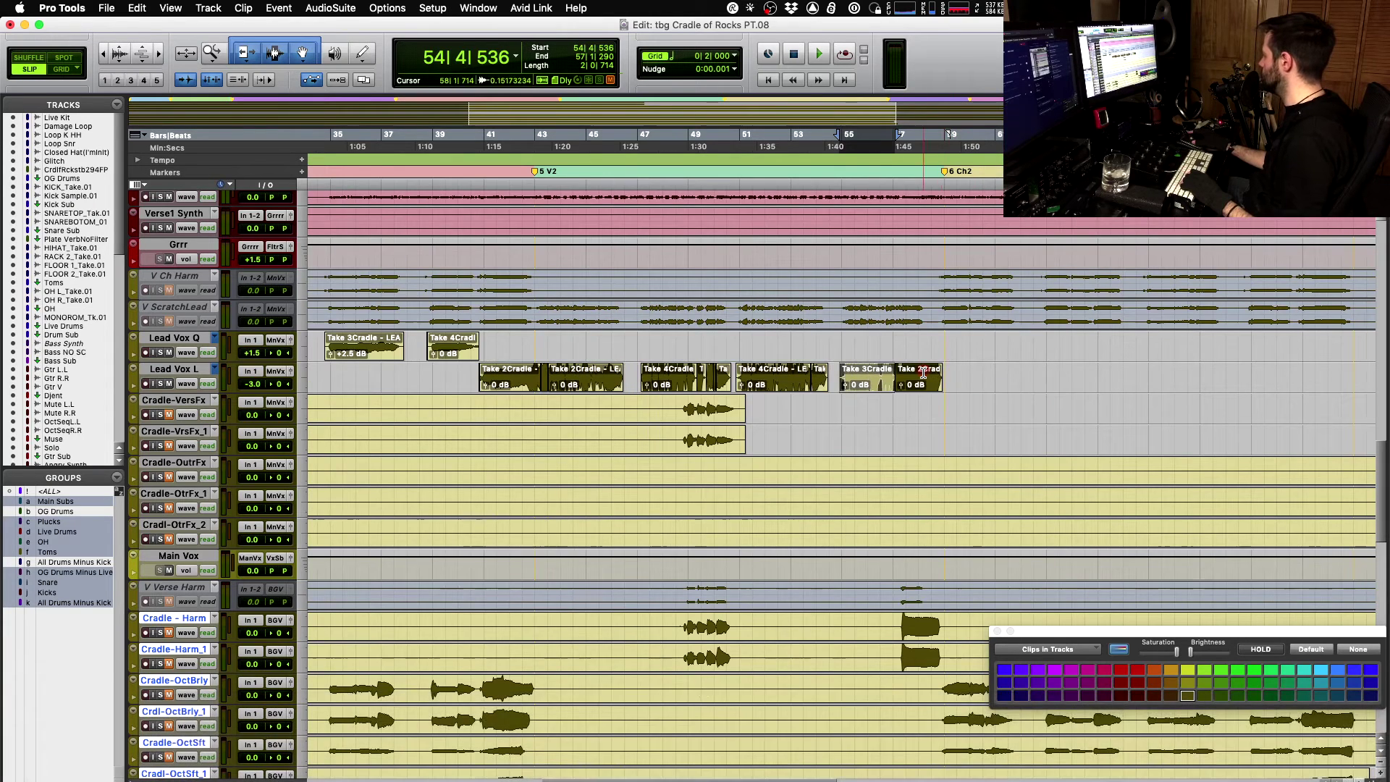
pyautogui.click(934, 372)
pyautogui.press('t')
pyautogui.press('t')
pyautogui.hscroll(3, 1107, 372)
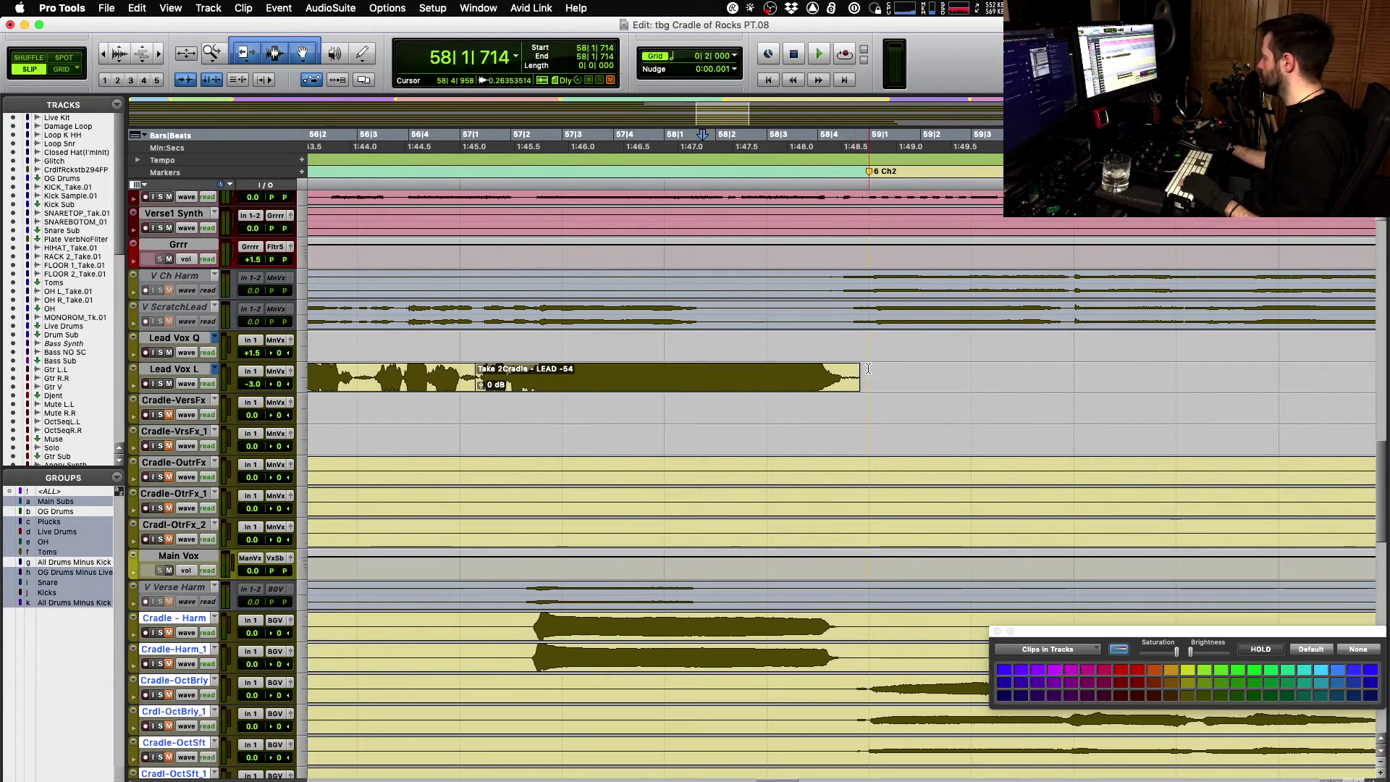
pyautogui.click(869, 371)
pyautogui.press('r')
pyautogui.press('r')
pyautogui.press('r')
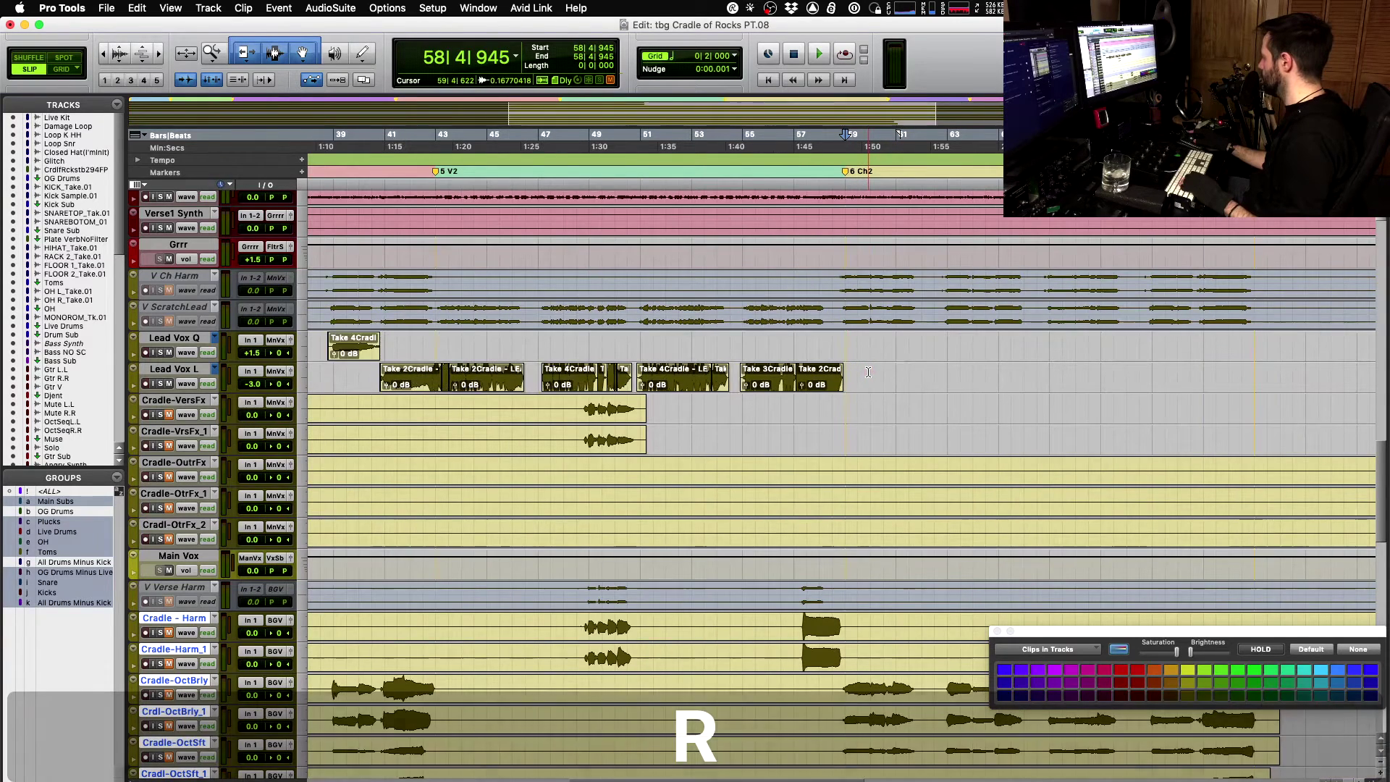
# - Play the Lead Vox L comp from 40|4|185 through the end of the second verse
pyautogui.press('t')
pyautogui.press('t')
pyautogui.press('t')
pyautogui.press('r')
pyautogui.press('r')
pyautogui.press('r')
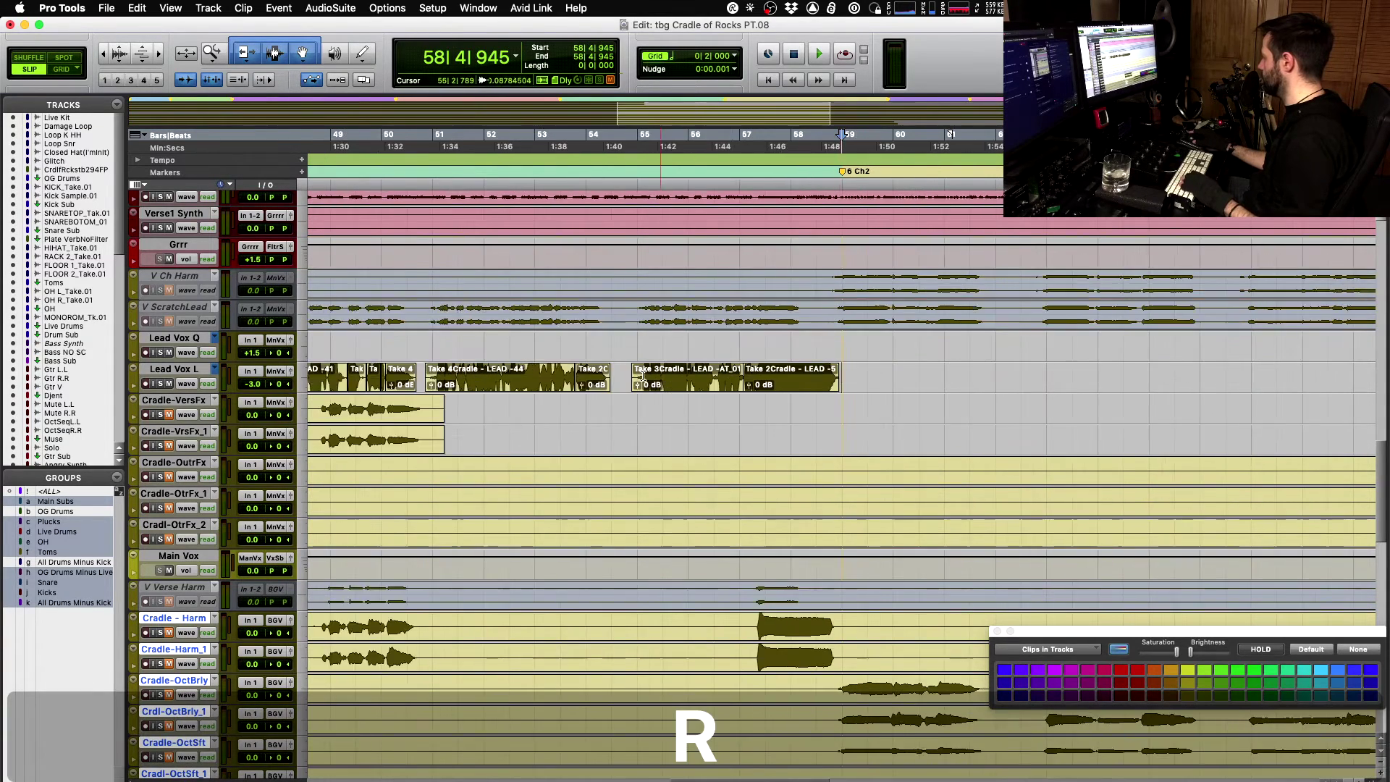
pyautogui.click(357, 373)
pyautogui.press('space')
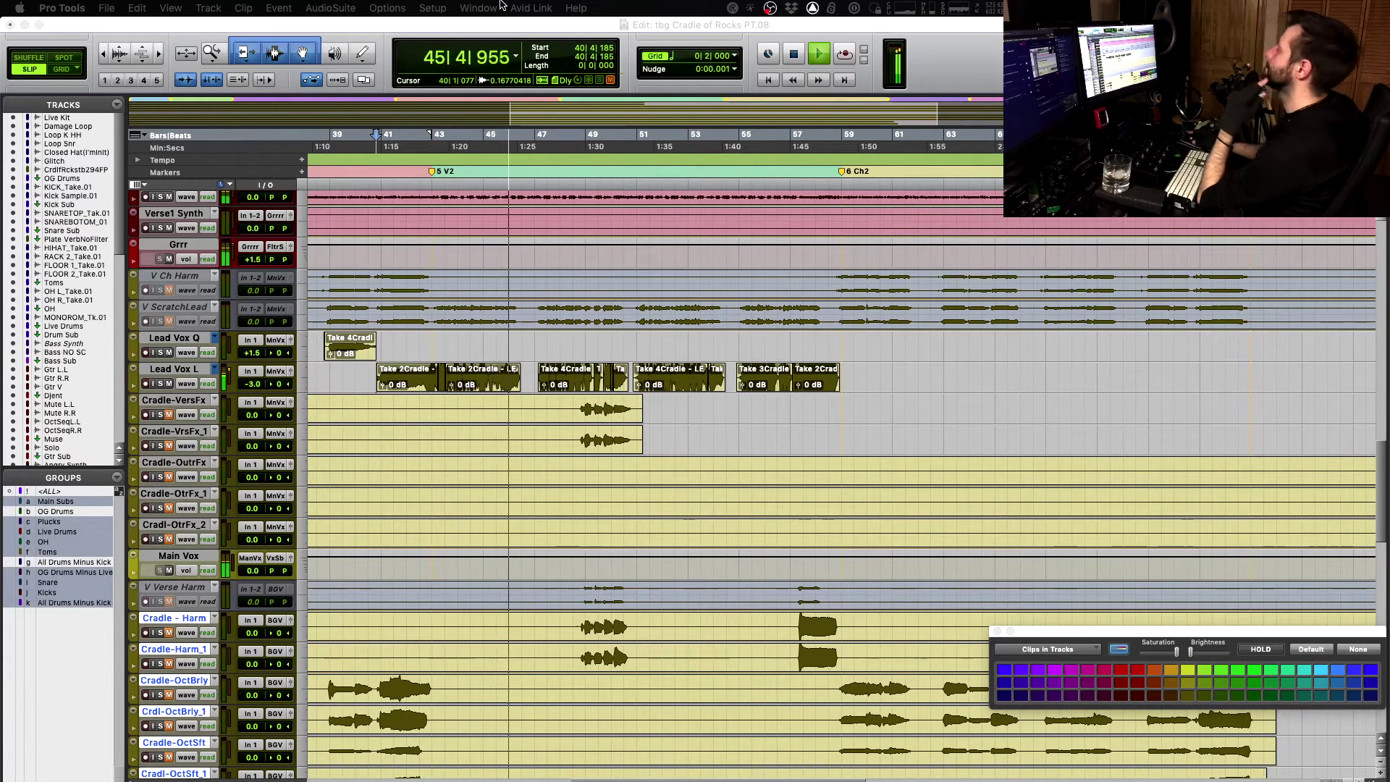
pyautogui.click(499, 27)
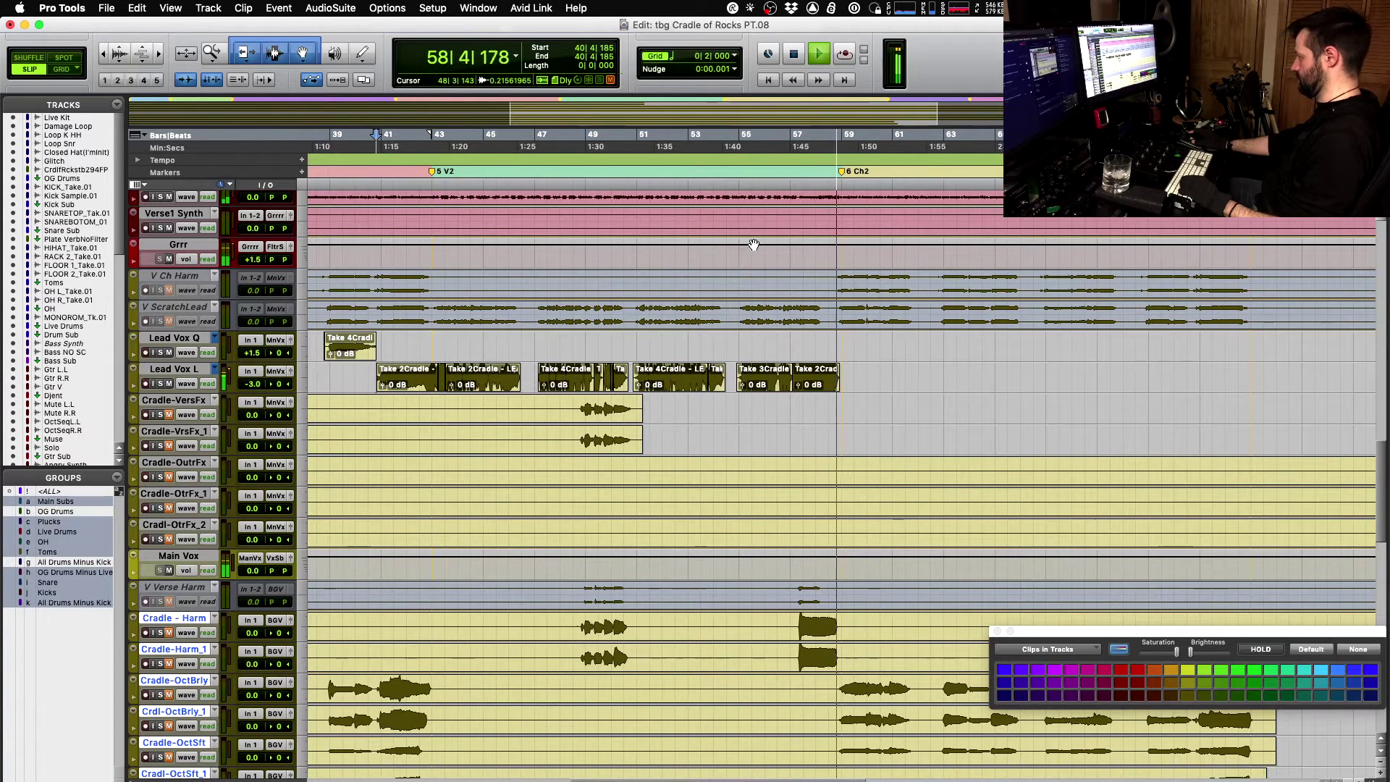
pyautogui.press('space')
# - Select the last Take 2 clip on Lead Vox L, from 57|1|290 to 58|4|795
pyautogui.click(808, 386)
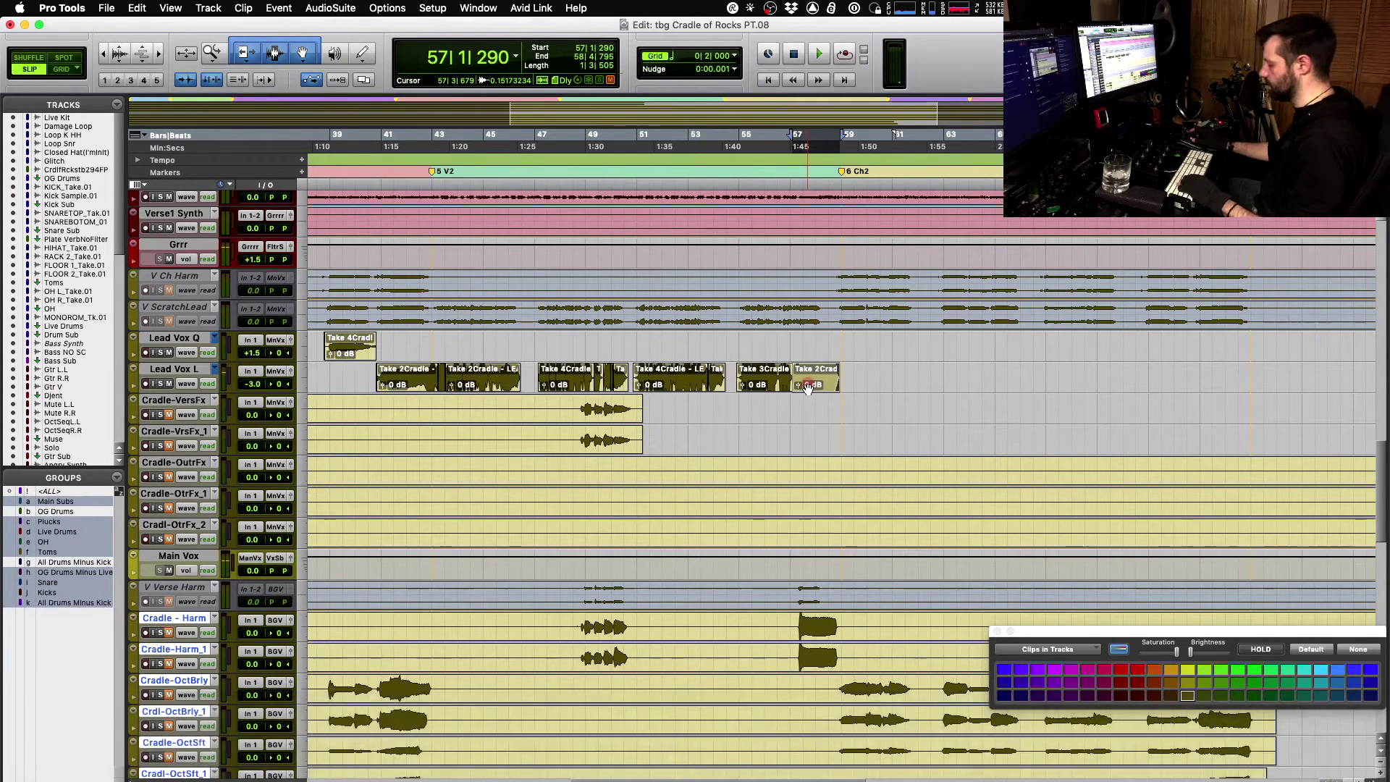
pyautogui.press('t')
pyautogui.press('t')
pyautogui.press('t')
# - Load Auto-Tune+Time on the selected Take 2 clip, set the input type to Alto/Tenor, and track its pitch in graph mode
pyautogui.click(330, 8)
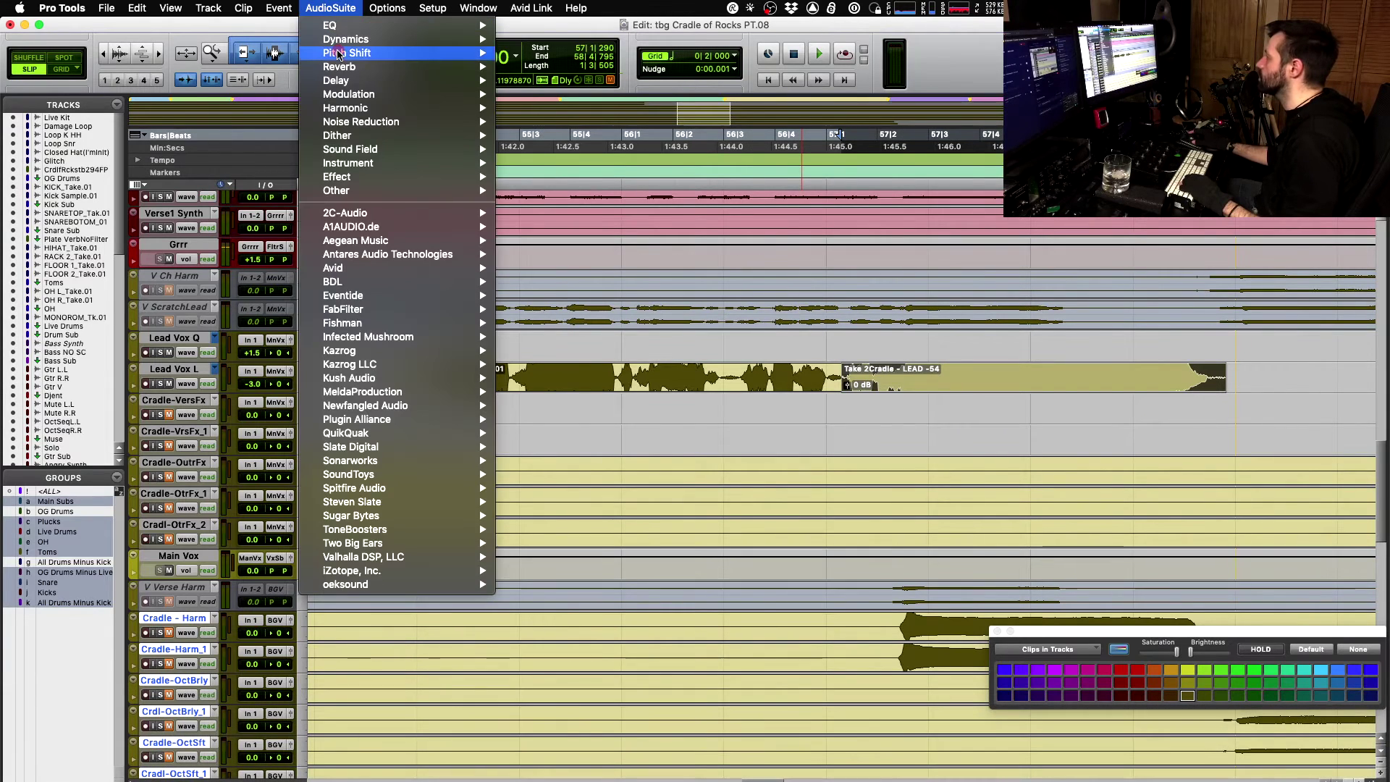
pyautogui.moveTo(339, 54)
pyautogui.click(540, 52)
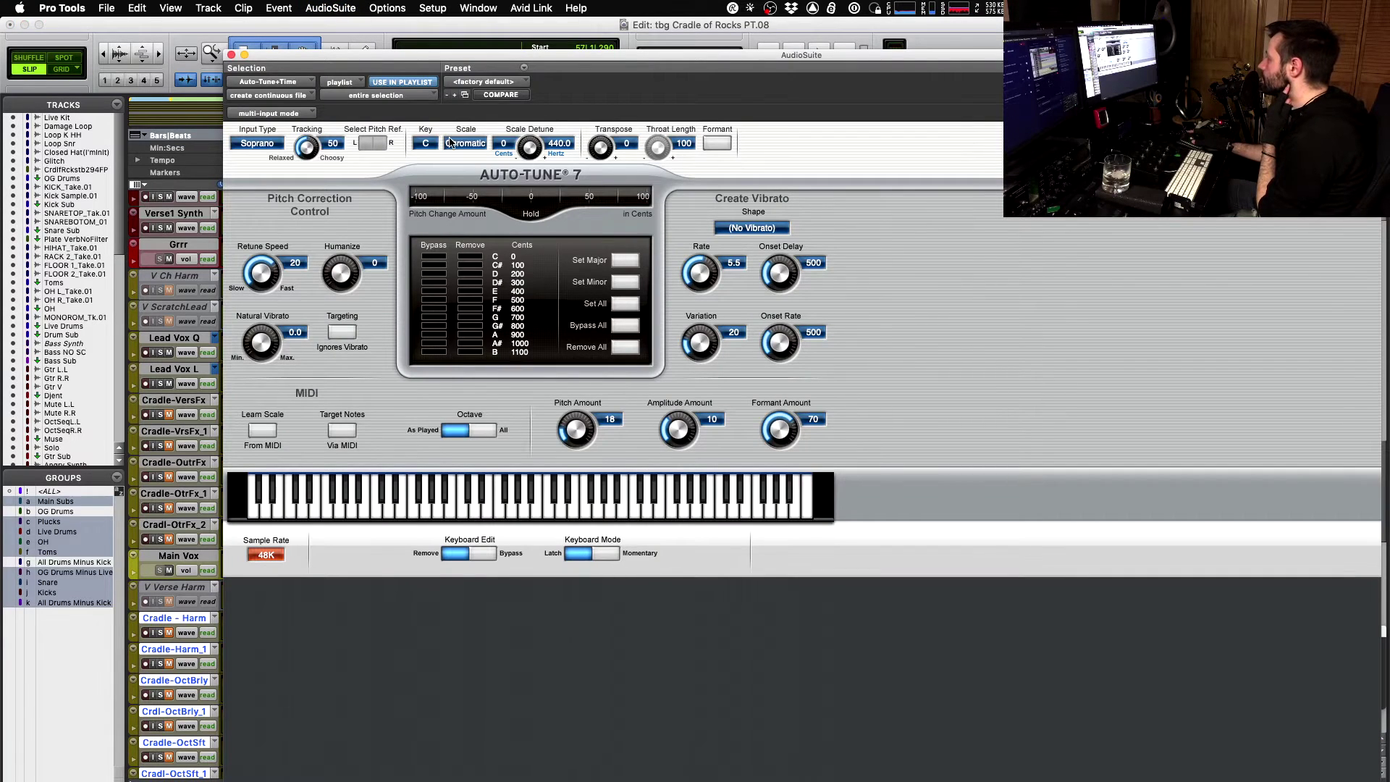
pyautogui.click(258, 144)
pyautogui.press('Return')
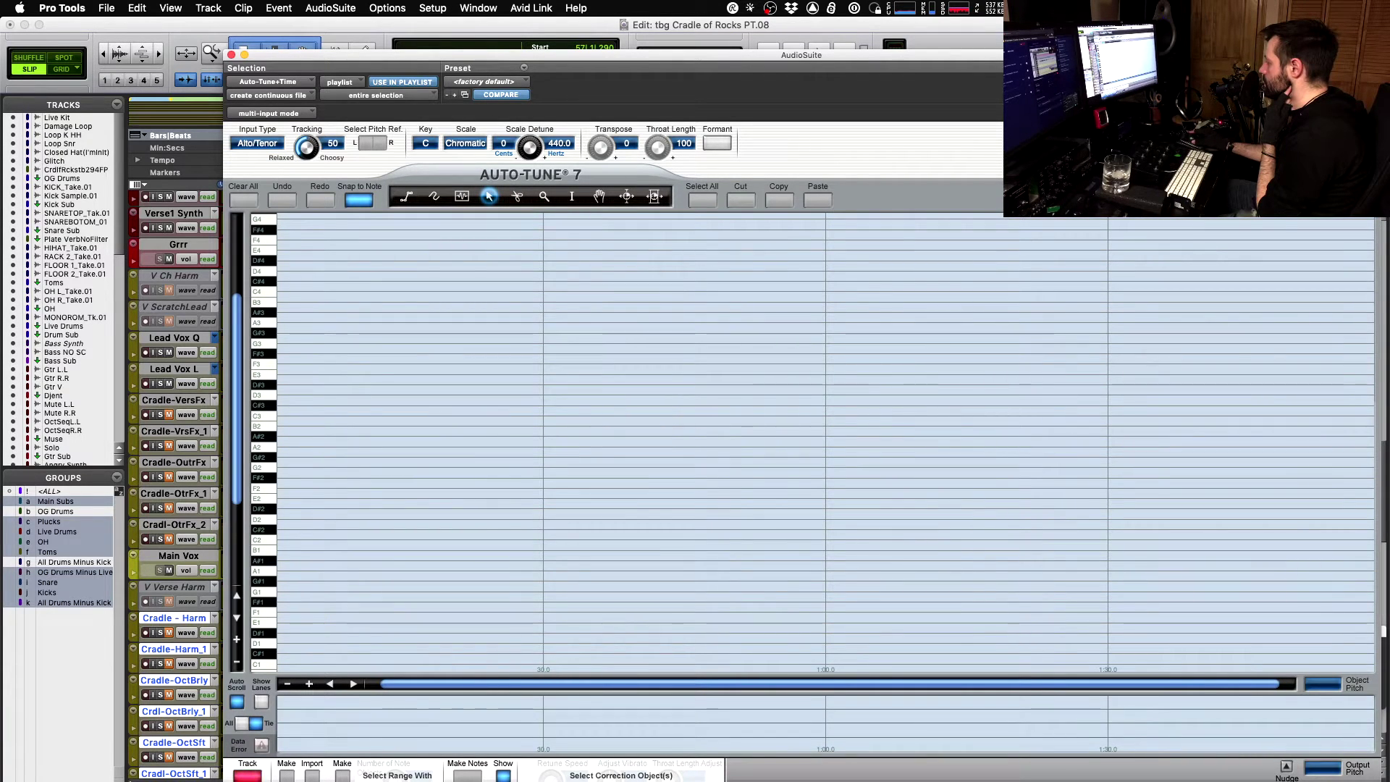
pyautogui.press('space')
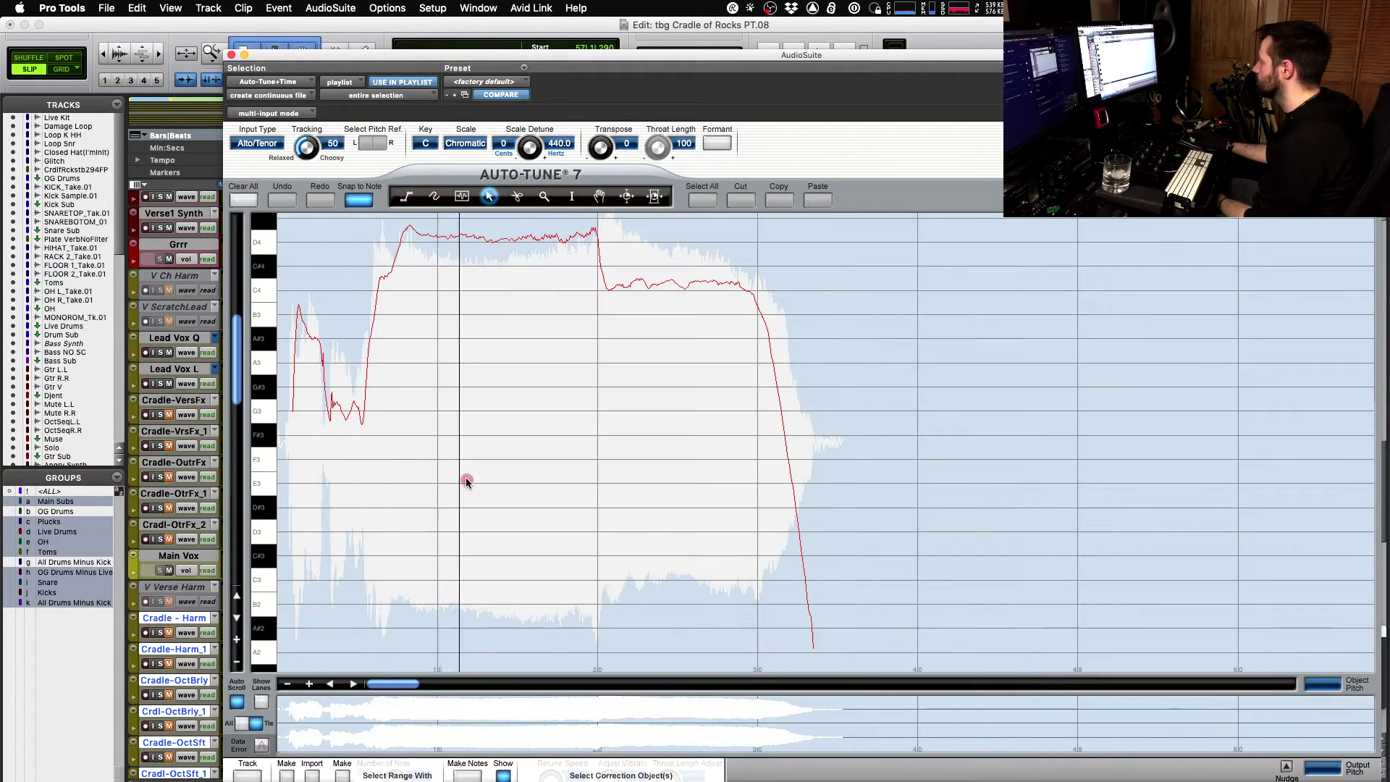
# - Make correction curves from the tracked pitch, split them at the start of the held D4 note, and lower the following section slightly
pyautogui.click(355, 301)
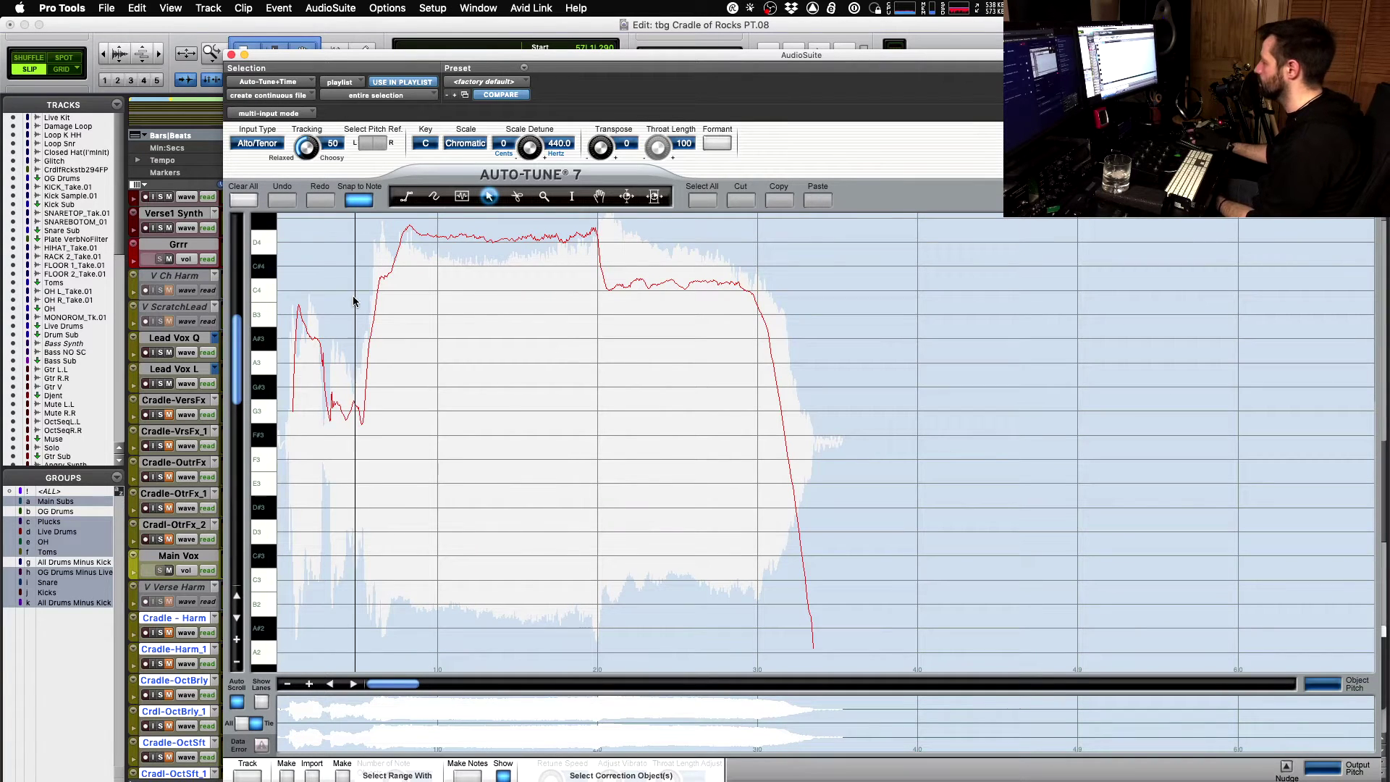
pyautogui.click(286, 775)
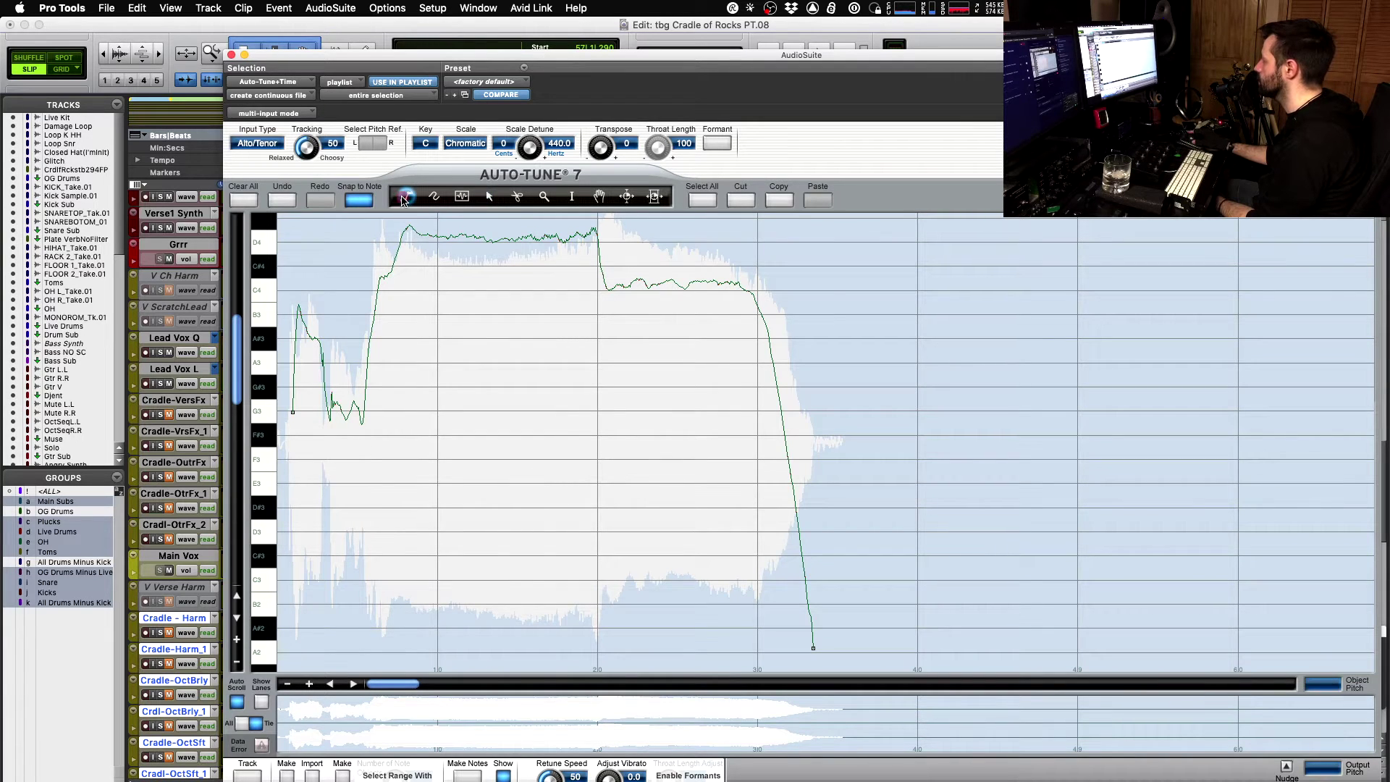
pyautogui.click(401, 244)
pyautogui.moveTo(407, 269)
pyautogui.mouseDown()
pyautogui.moveTo(393, 267)
pyautogui.moveTo(402, 243)
pyautogui.mouseUp()
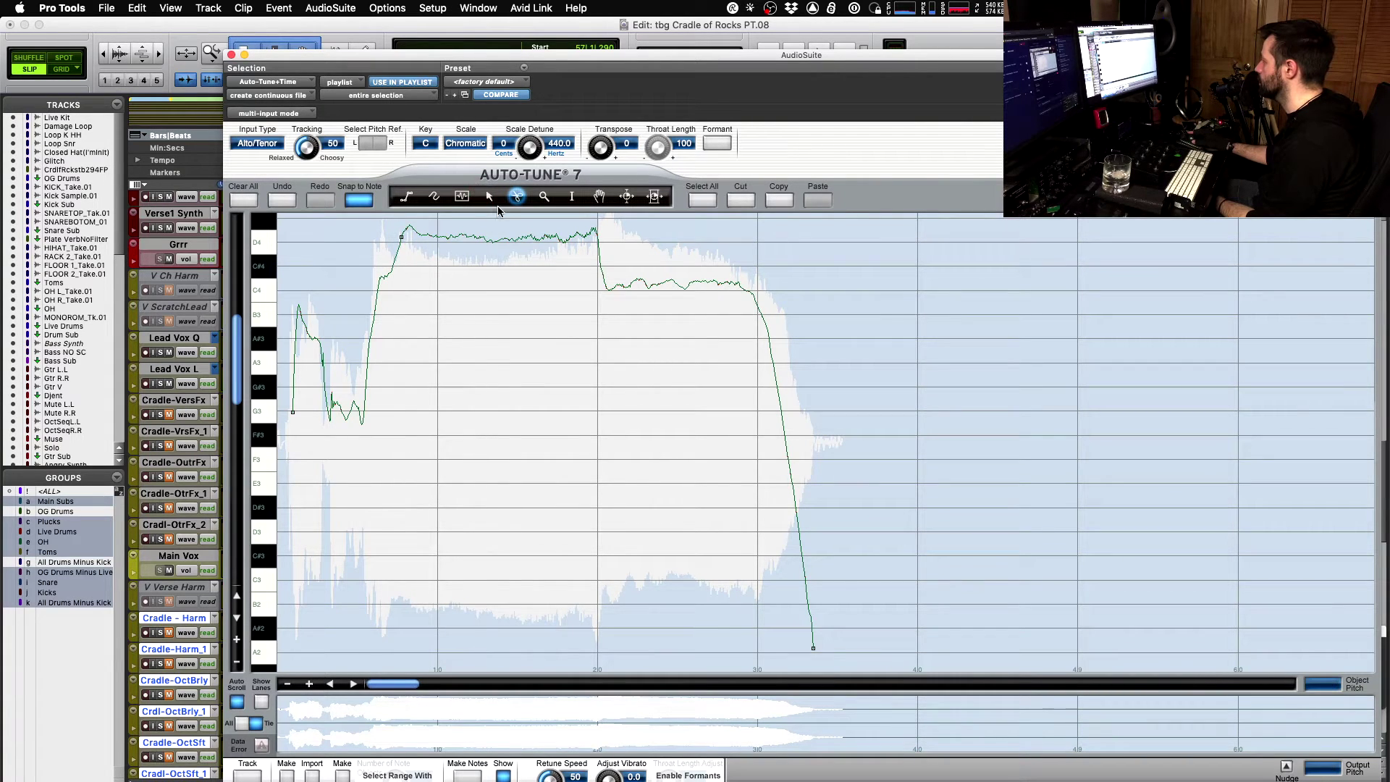
pyautogui.click(490, 199)
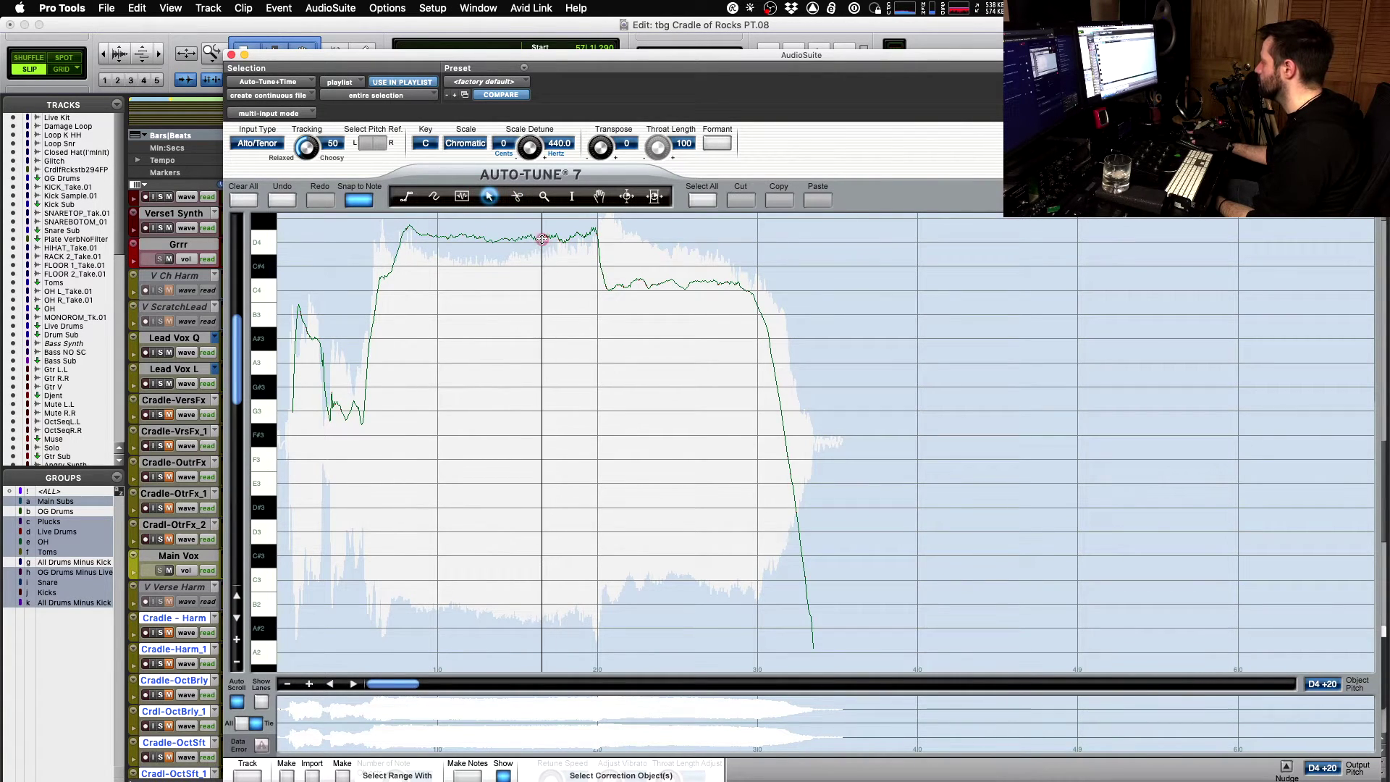
pyautogui.moveTo(542, 239); pyautogui.dragTo(542, 246)
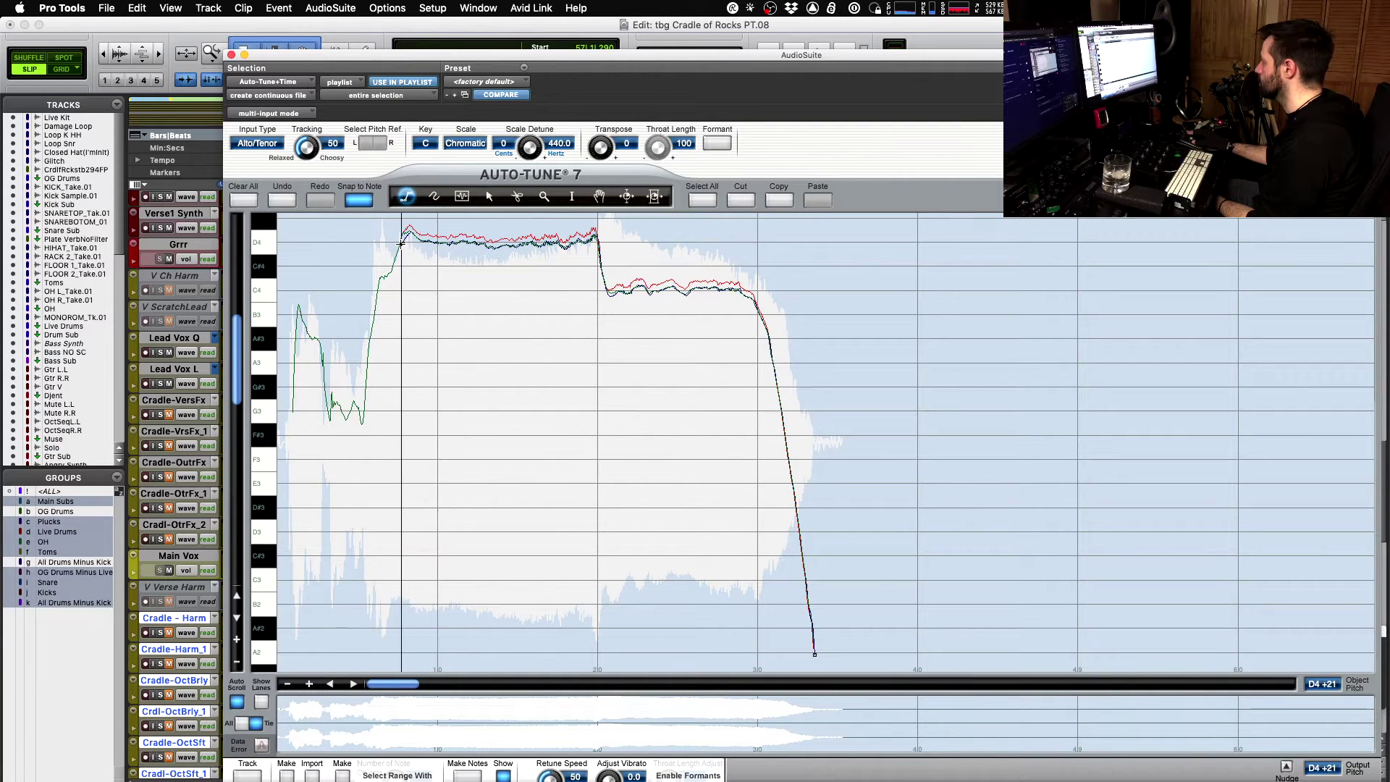
# - Draw flat correction lines at D4 and C4 over the two held notes, with retune speeds of 116 and 140
pyautogui.click(596, 239)
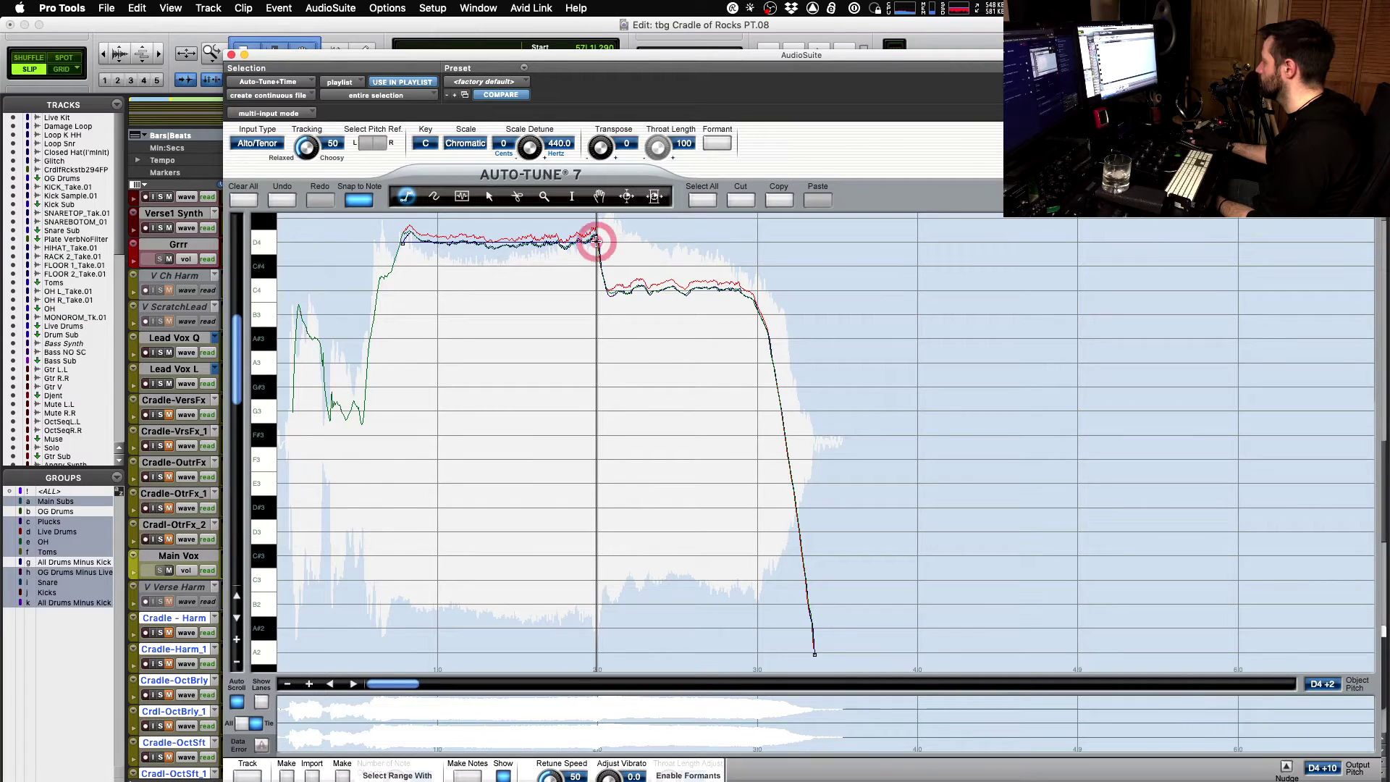
pyautogui.click(629, 280)
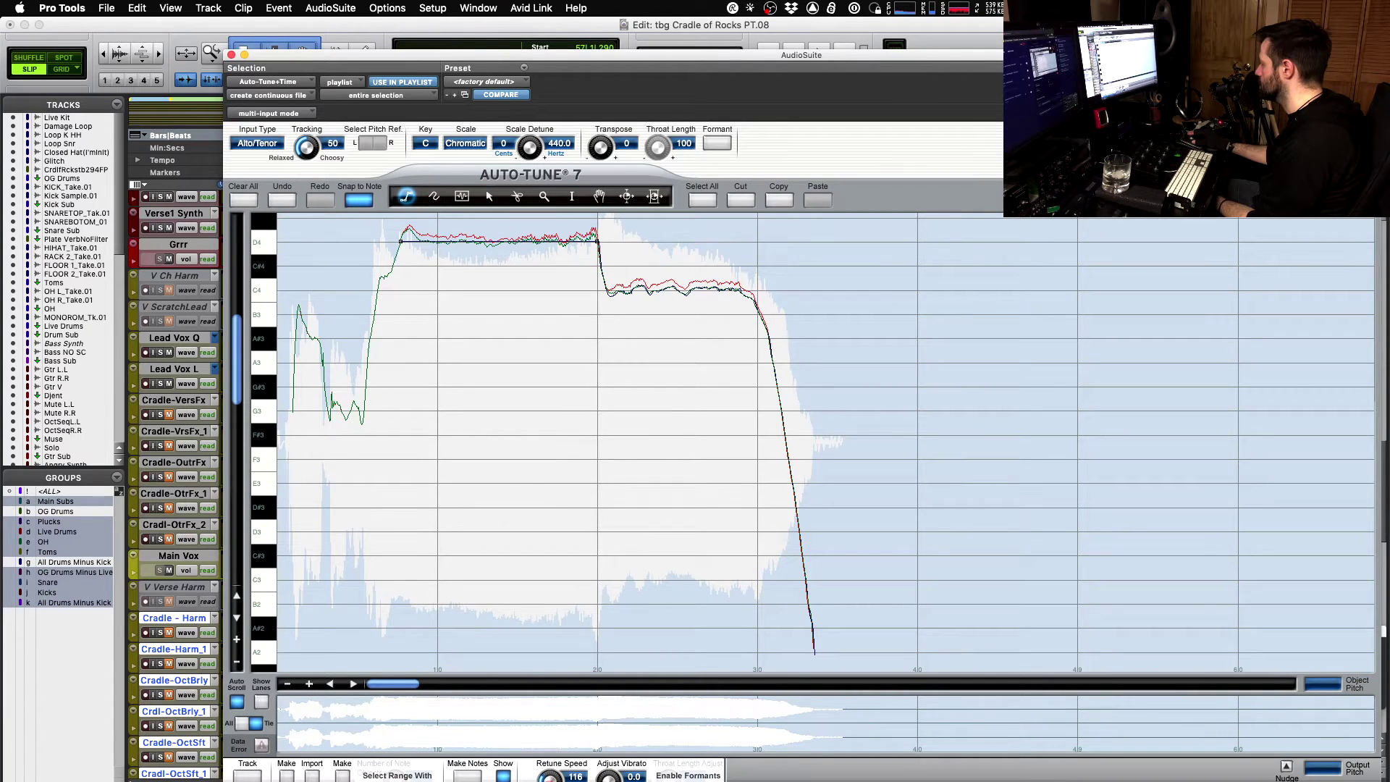
pyautogui.click(607, 291)
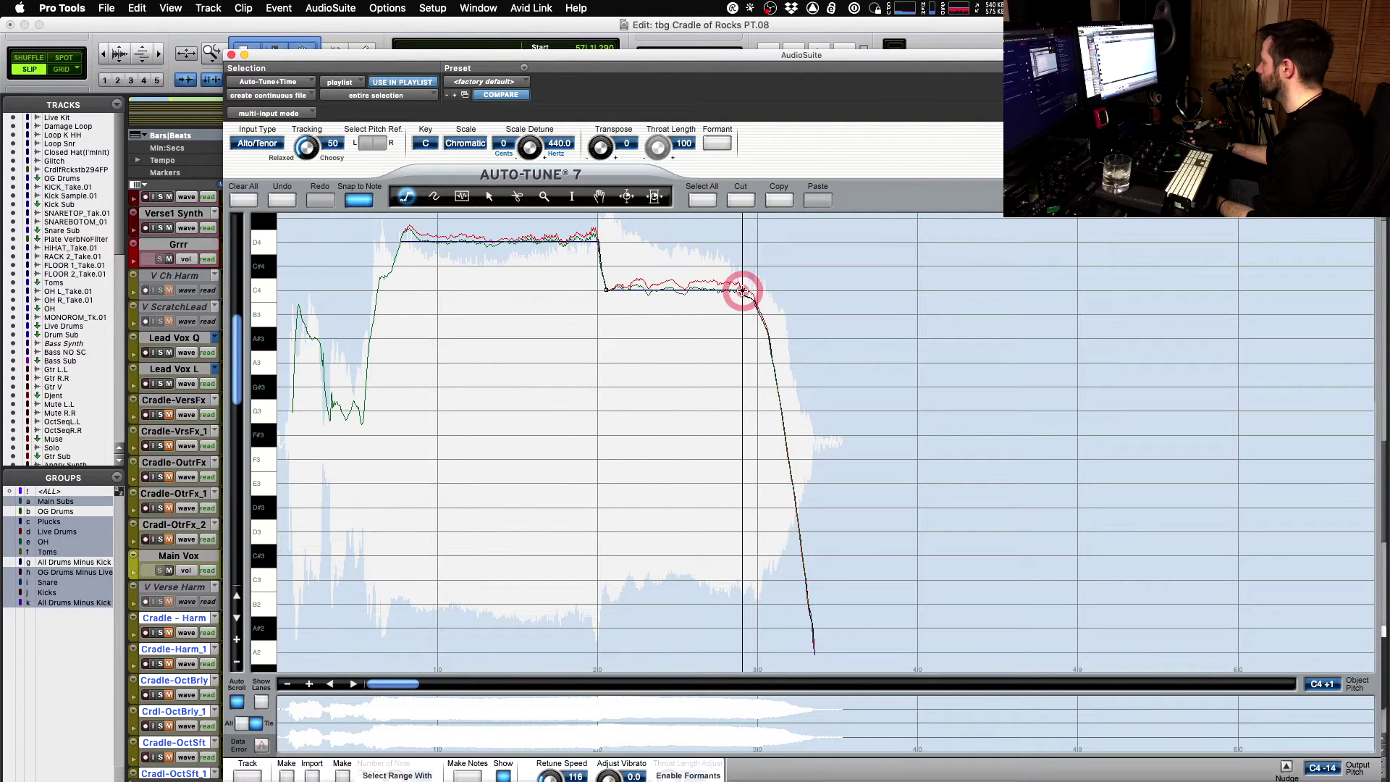
pyautogui.doubleClick(742, 290)
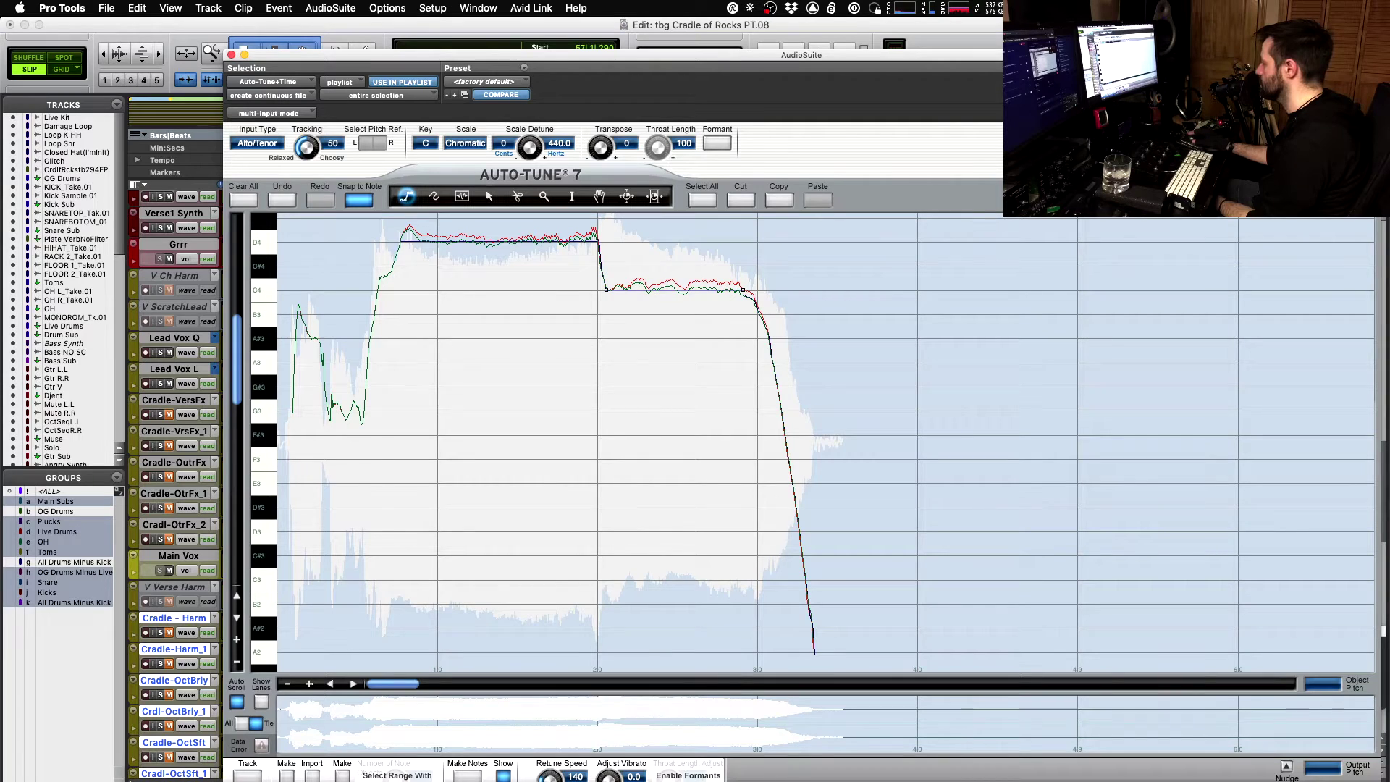
# - Render the Auto-Tune corrections to the Take 2 clip, close the plug-in window, and play the result
pyautogui.press('space')
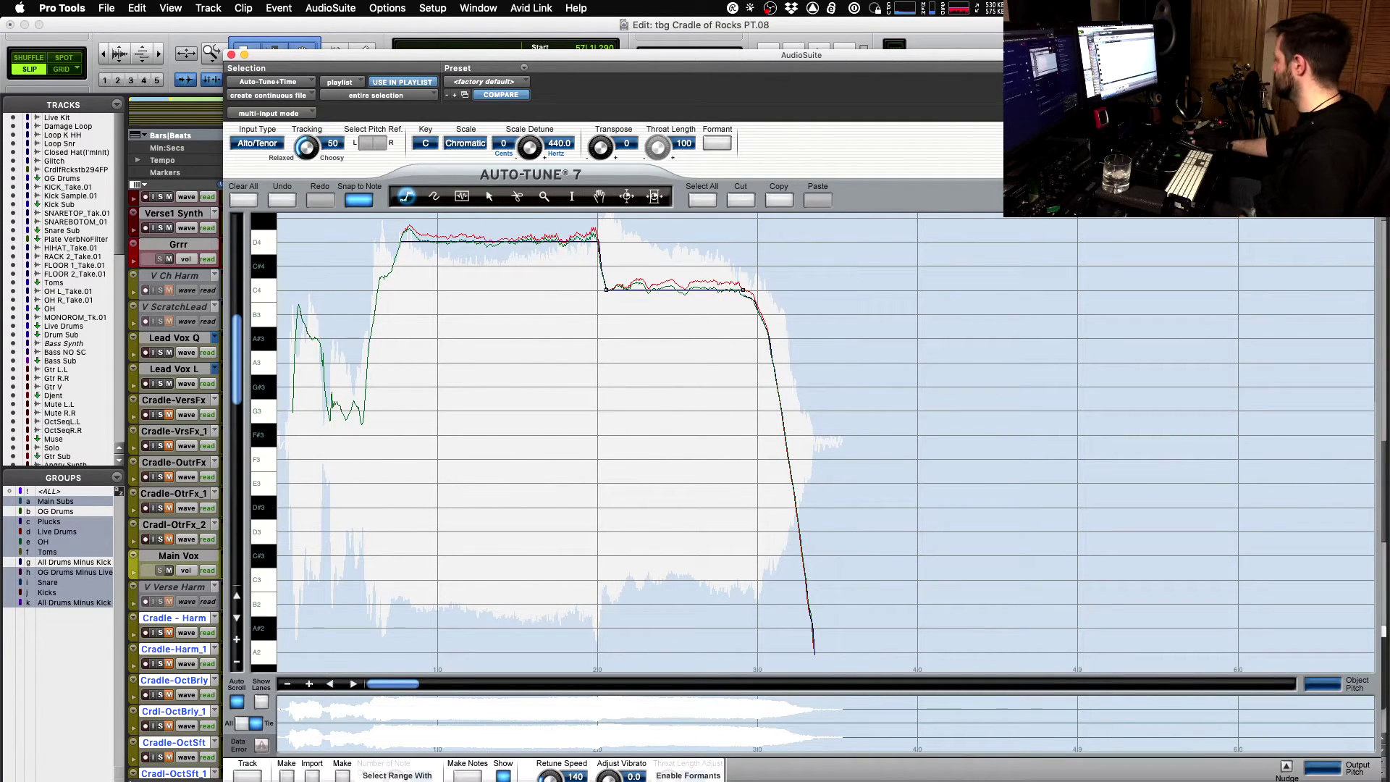
pyautogui.click(232, 57)
pyautogui.press('space')
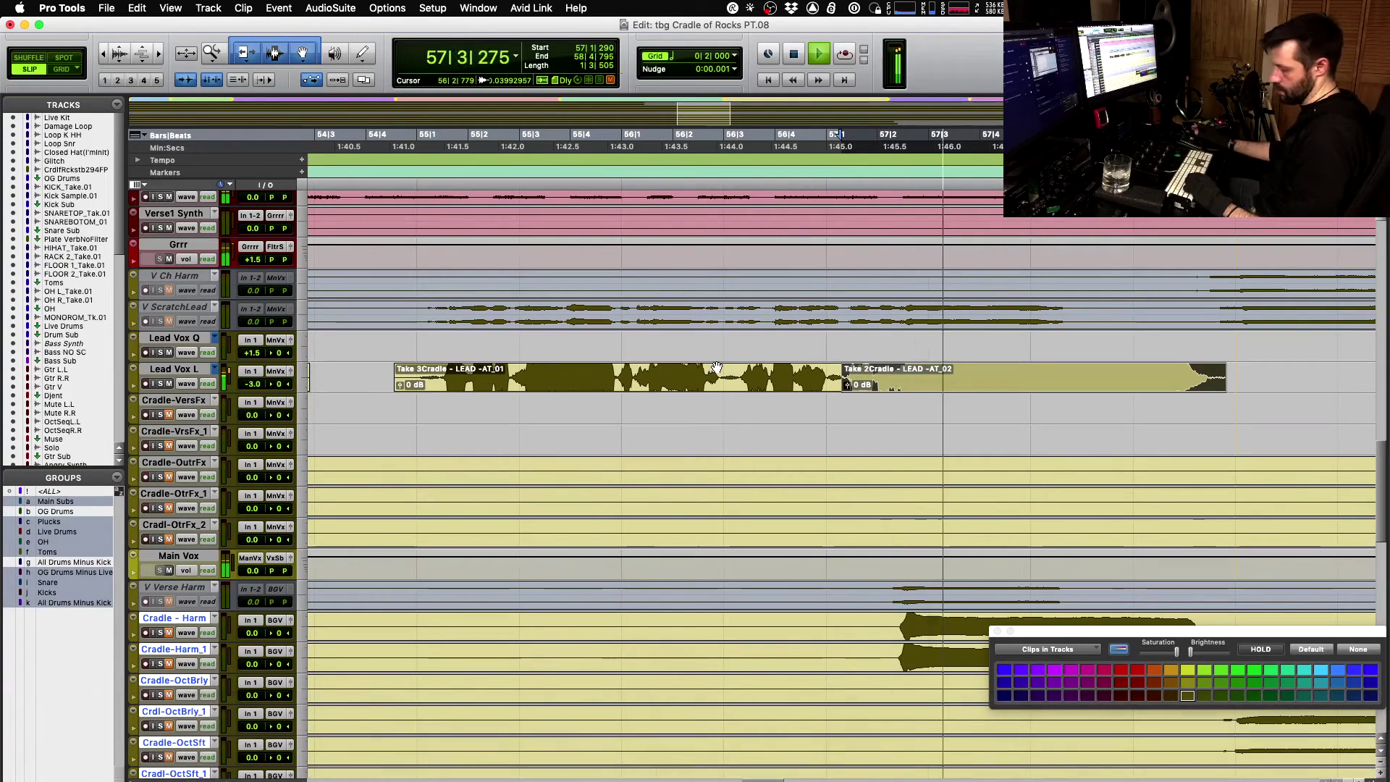
pyautogui.press('space')
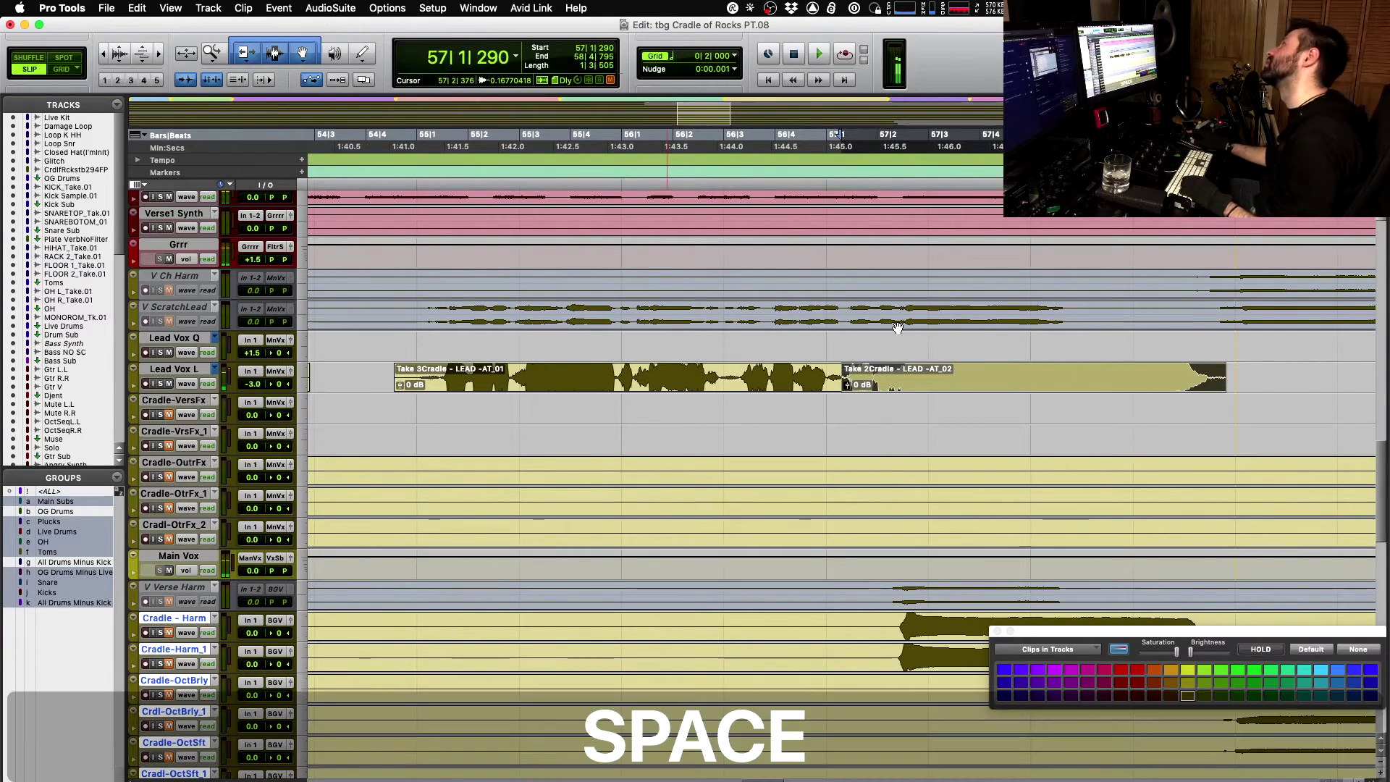
pyautogui.press('space')
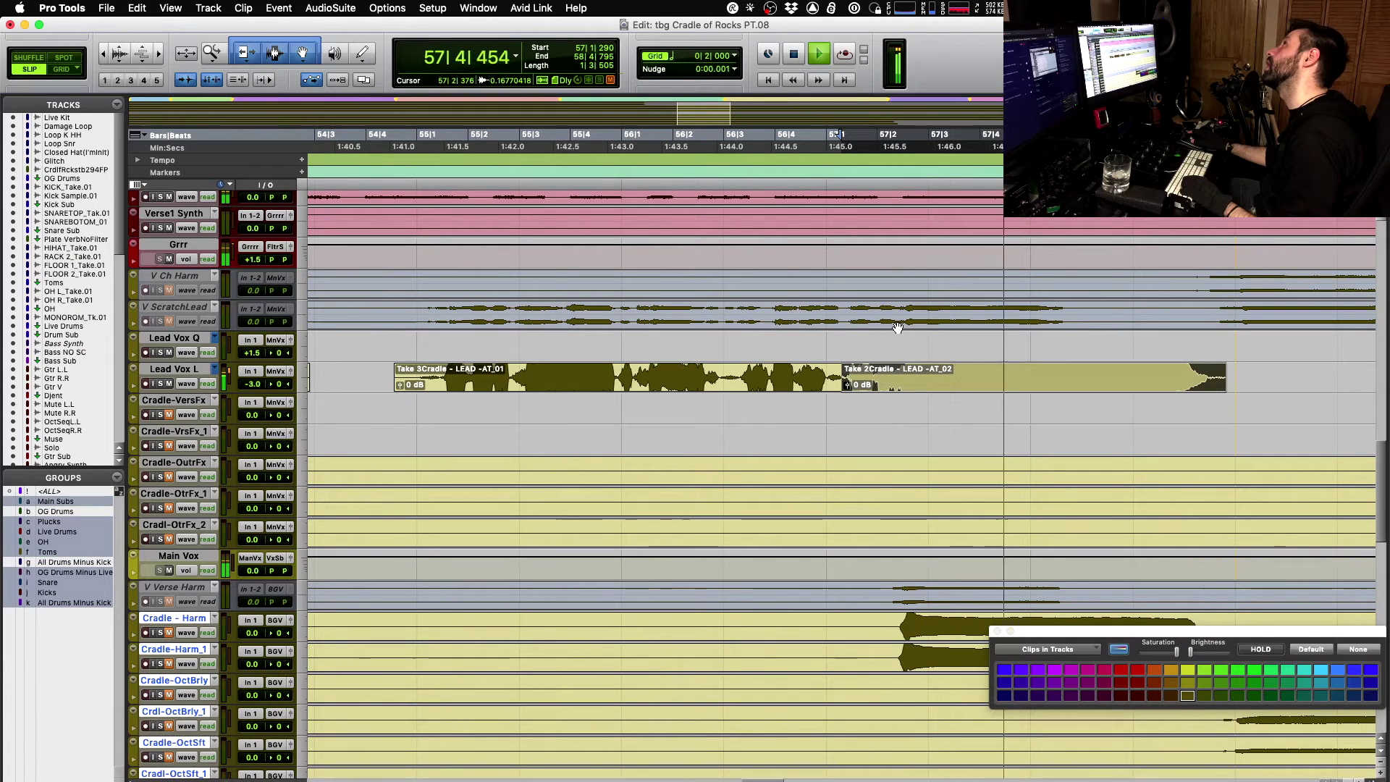
pyautogui.press('space')
# - Undo the rendered Auto-Tune corrections on the Take 2 clip
pyautogui.click(328, 8)
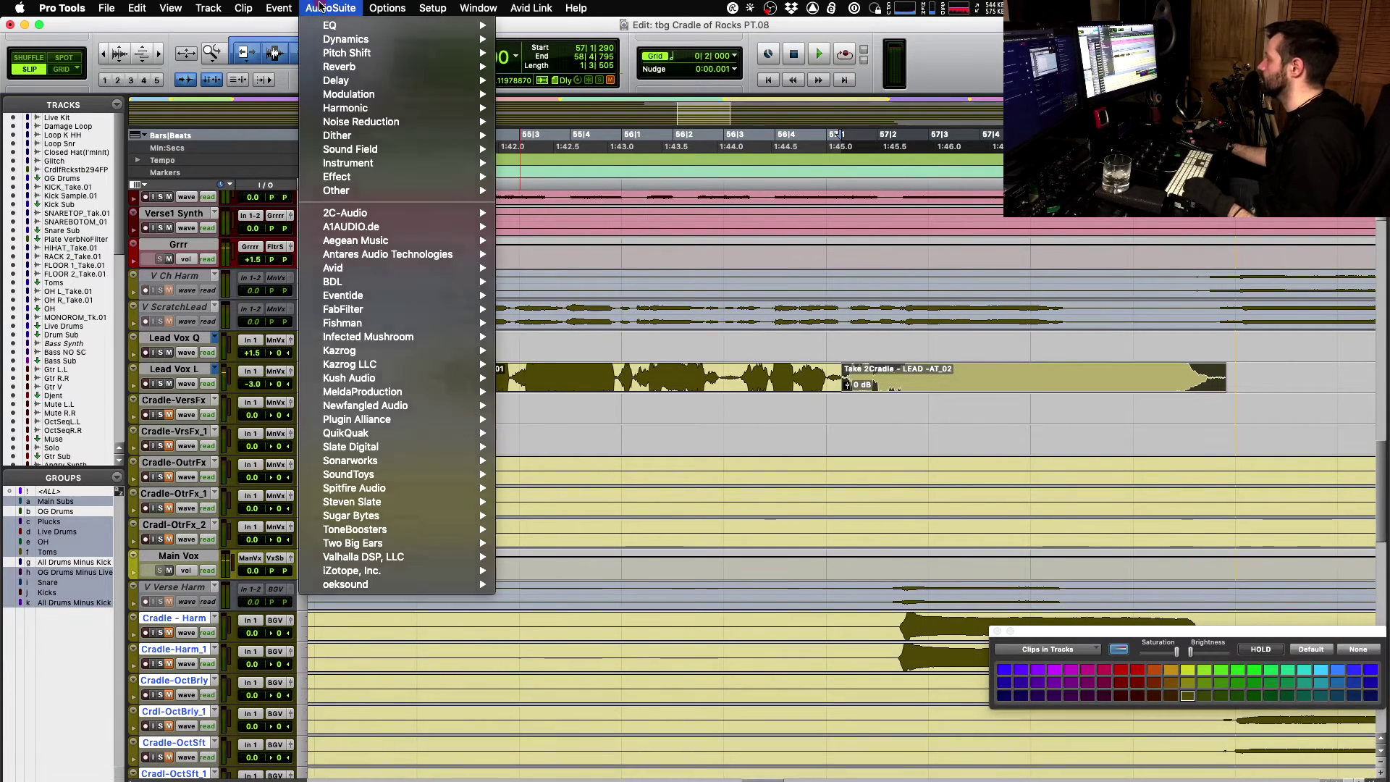
pyautogui.hotkey('ctrl', 'z')
# - Reload Auto-Tune+Time on the original Take 2 clip, choose the Alto/Tenor input type and graph mode, and track the clip's pitch
pyautogui.click(327, 8)
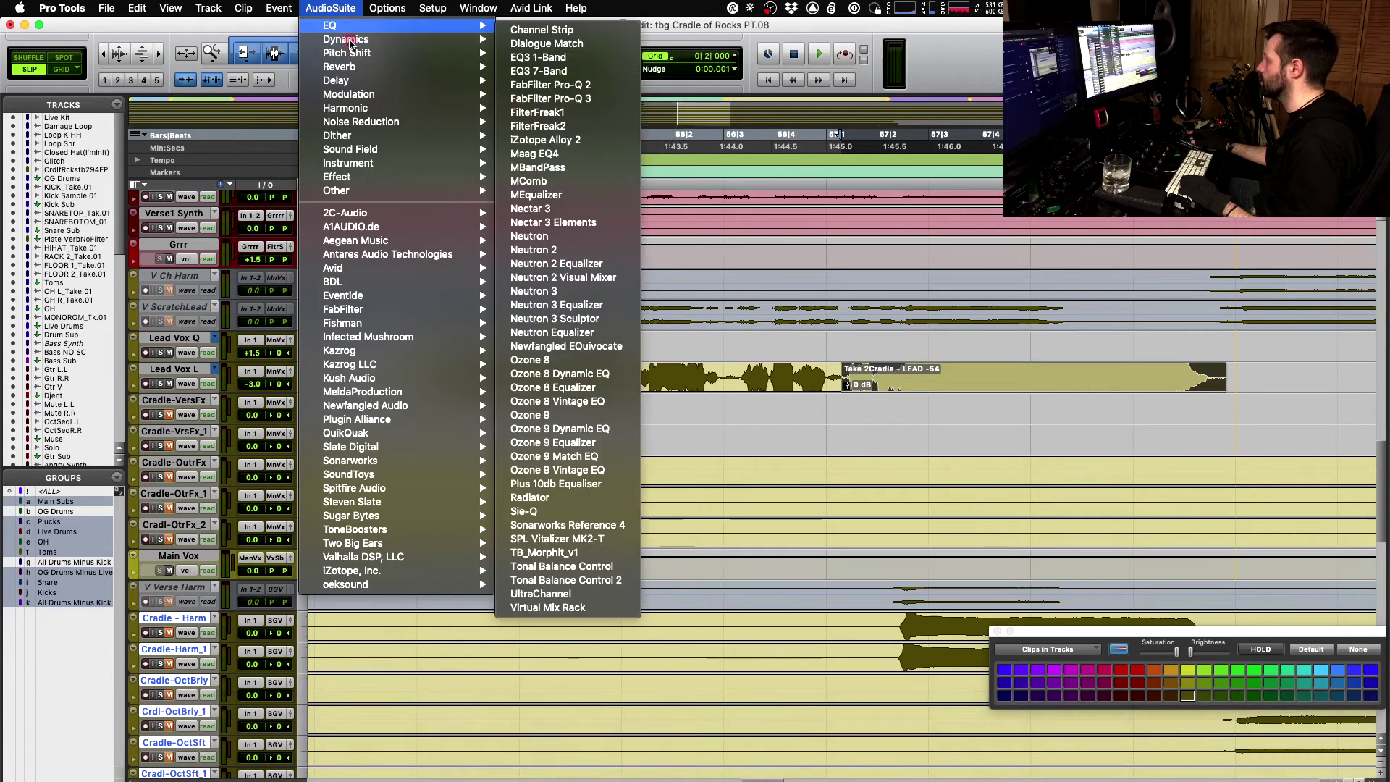
pyautogui.moveTo(354, 55)
pyautogui.click(550, 53)
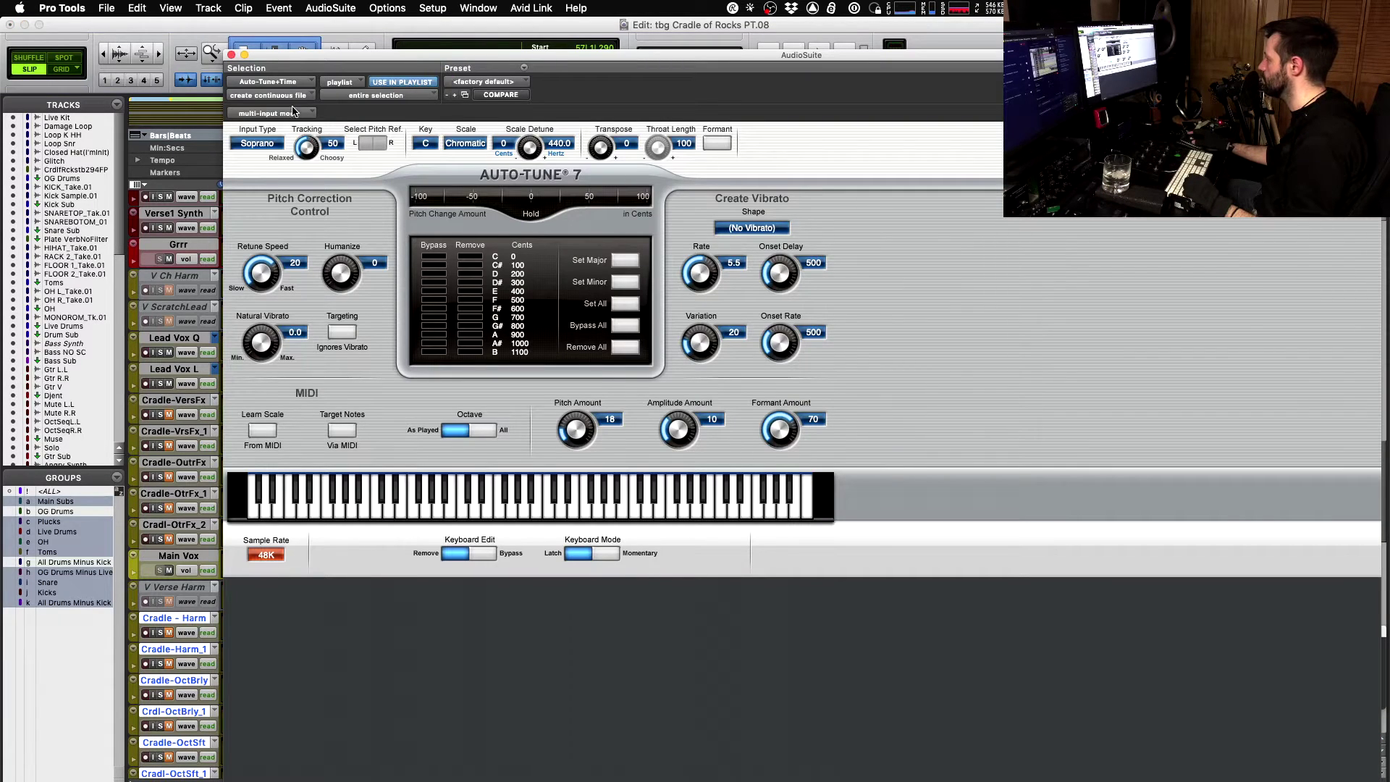
pyautogui.click(257, 142)
pyautogui.click(257, 153)
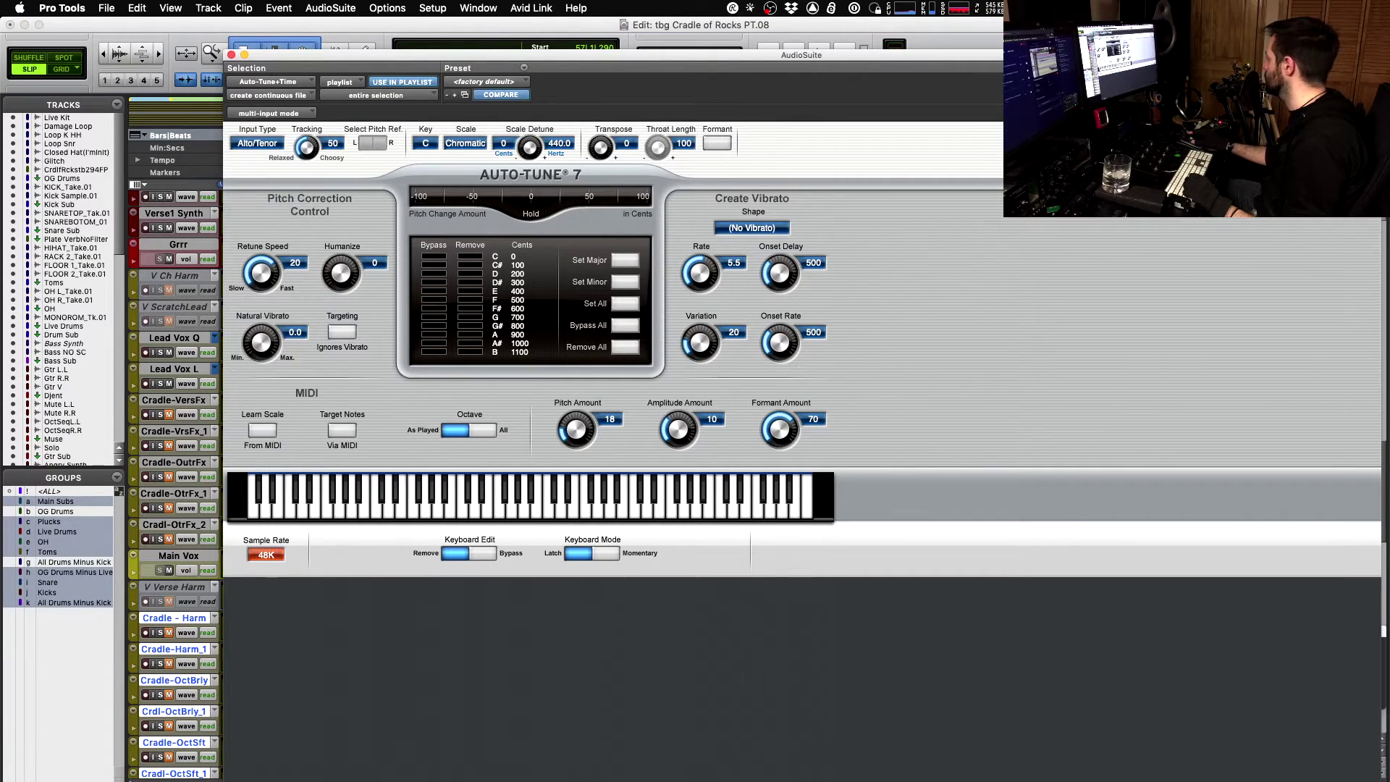
pyautogui.click(1318, 142)
pyautogui.click(250, 776)
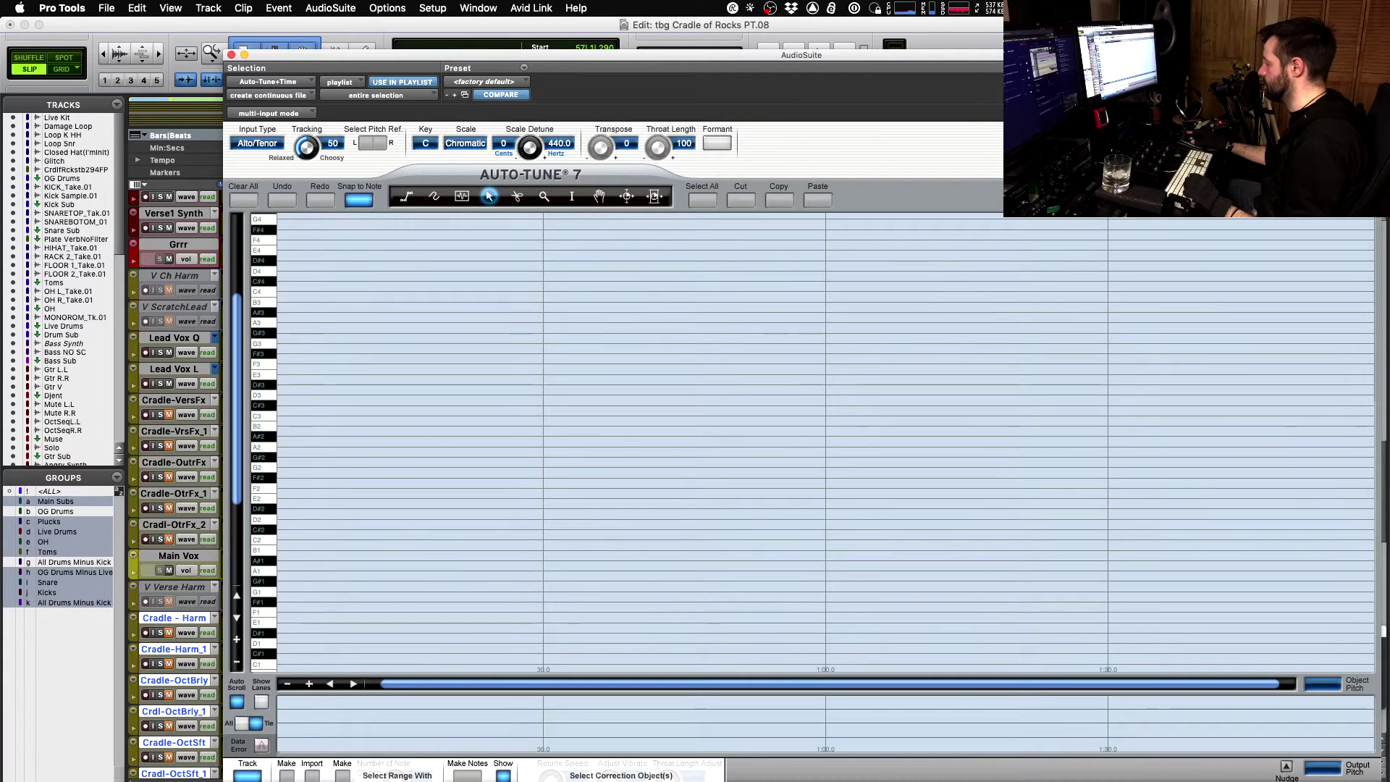
pyautogui.press('space')
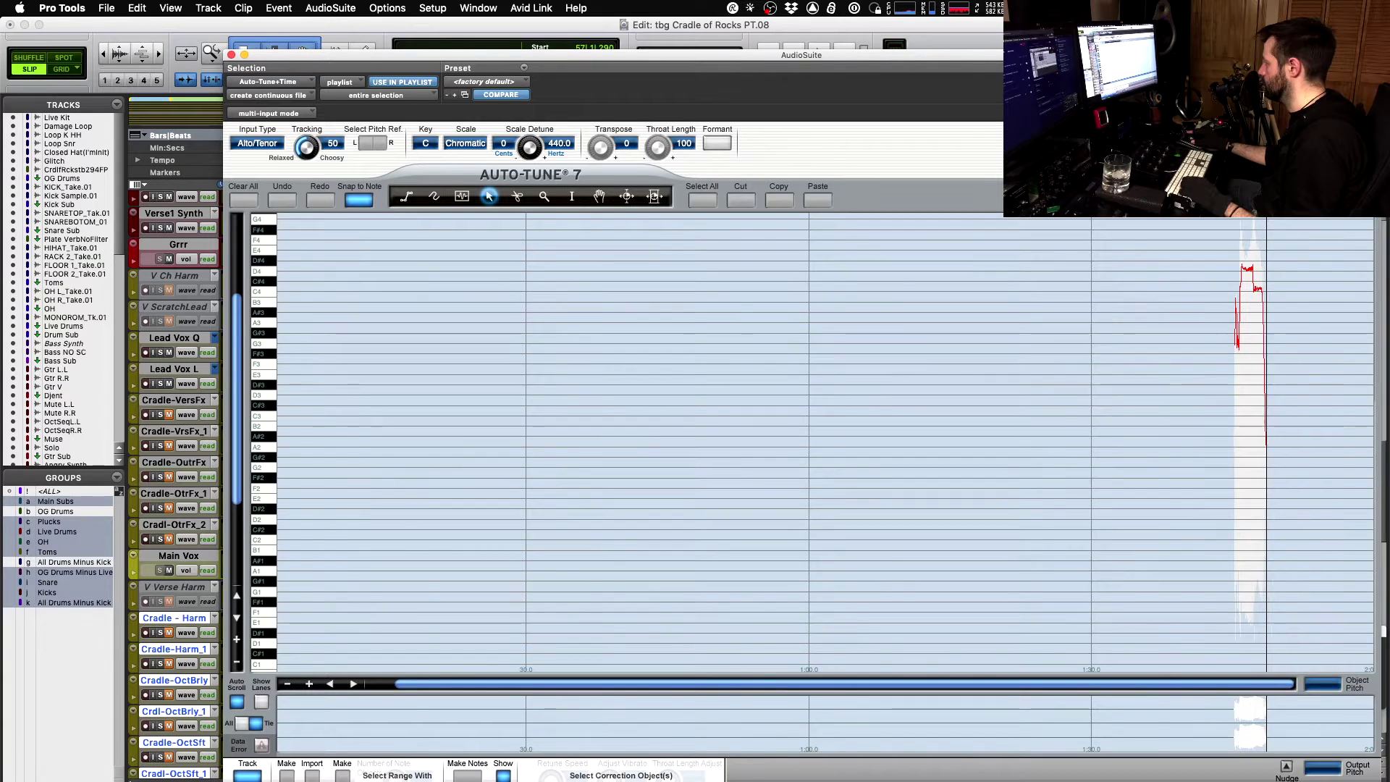
pyautogui.press('space')
pyautogui.press('space')
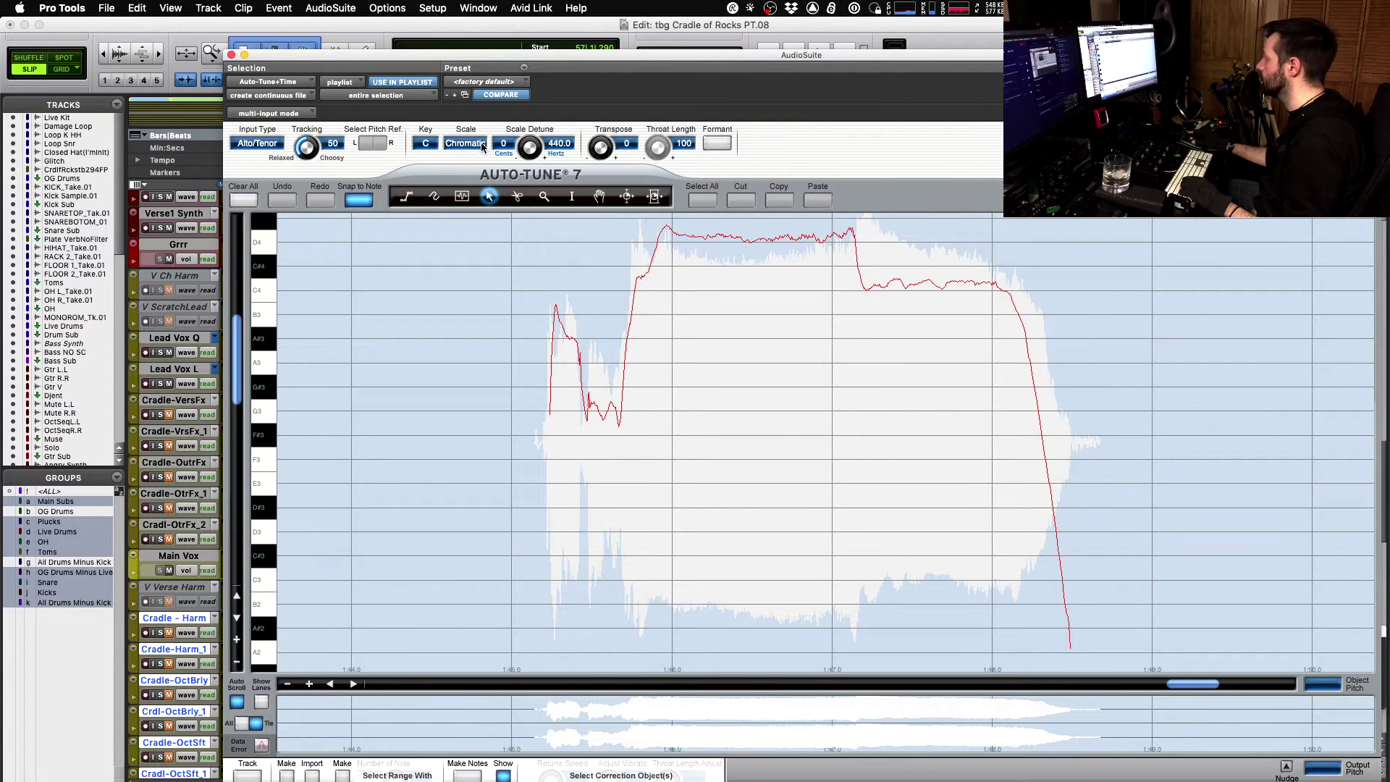
# - Make correction curves from the new pitch track, split them just before the held D4 note, and lower the section after the split slightly
pyautogui.click(289, 775)
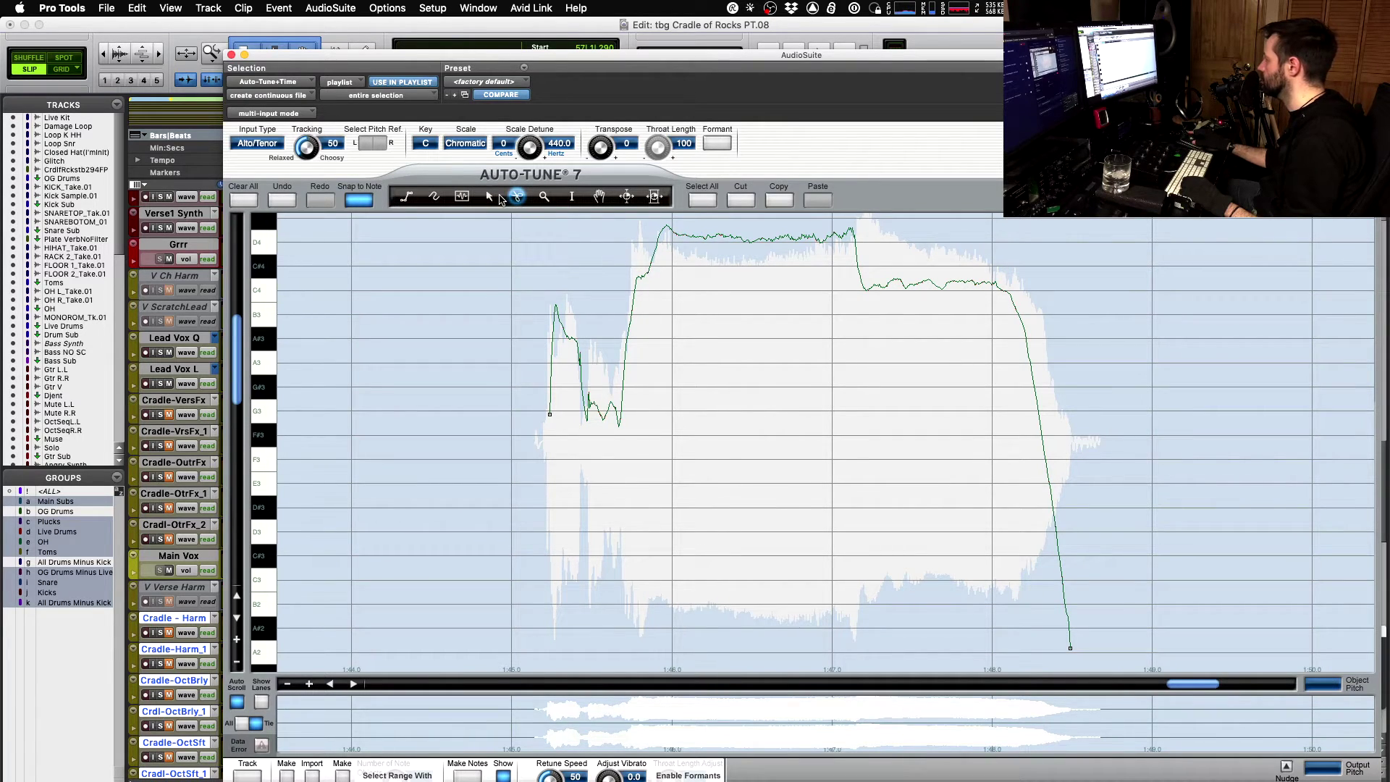
pyautogui.click(653, 256)
pyautogui.click(489, 196)
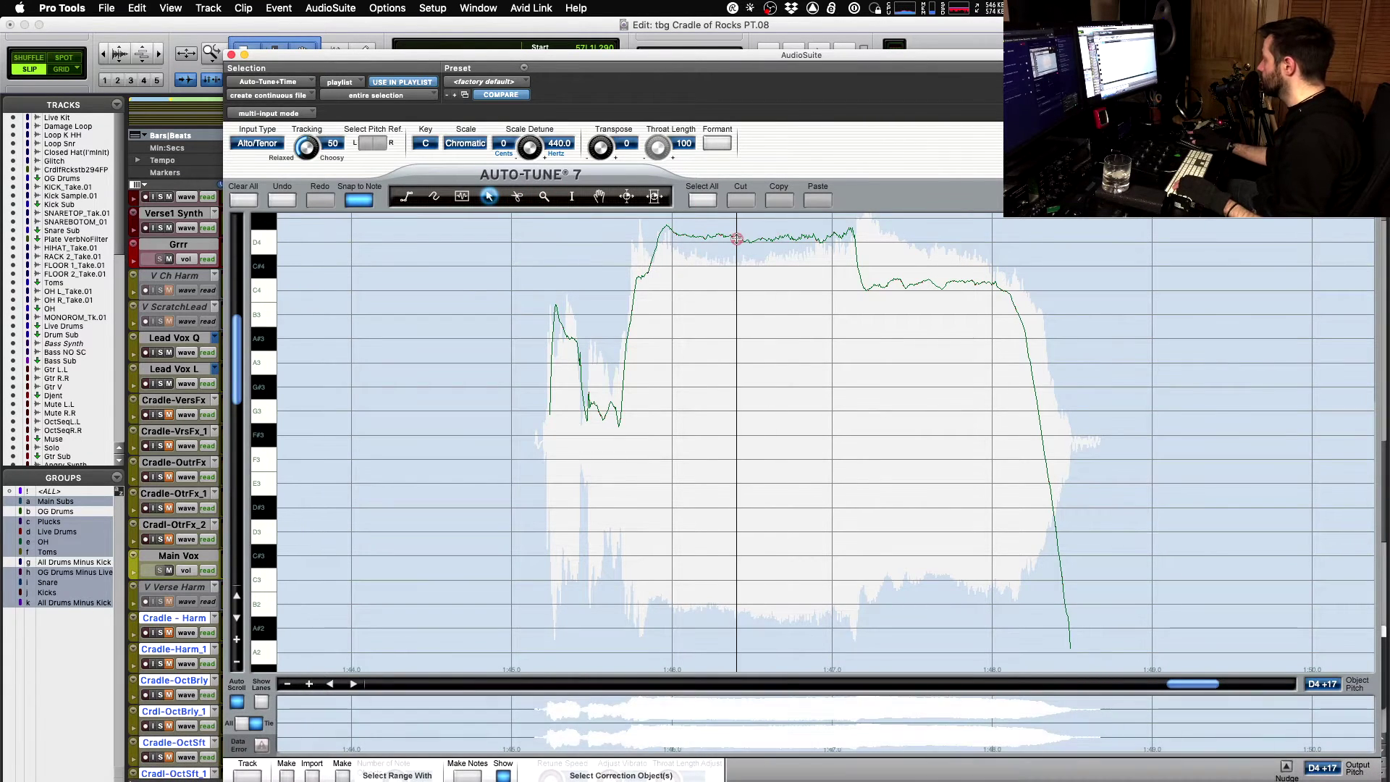
pyautogui.click(737, 239)
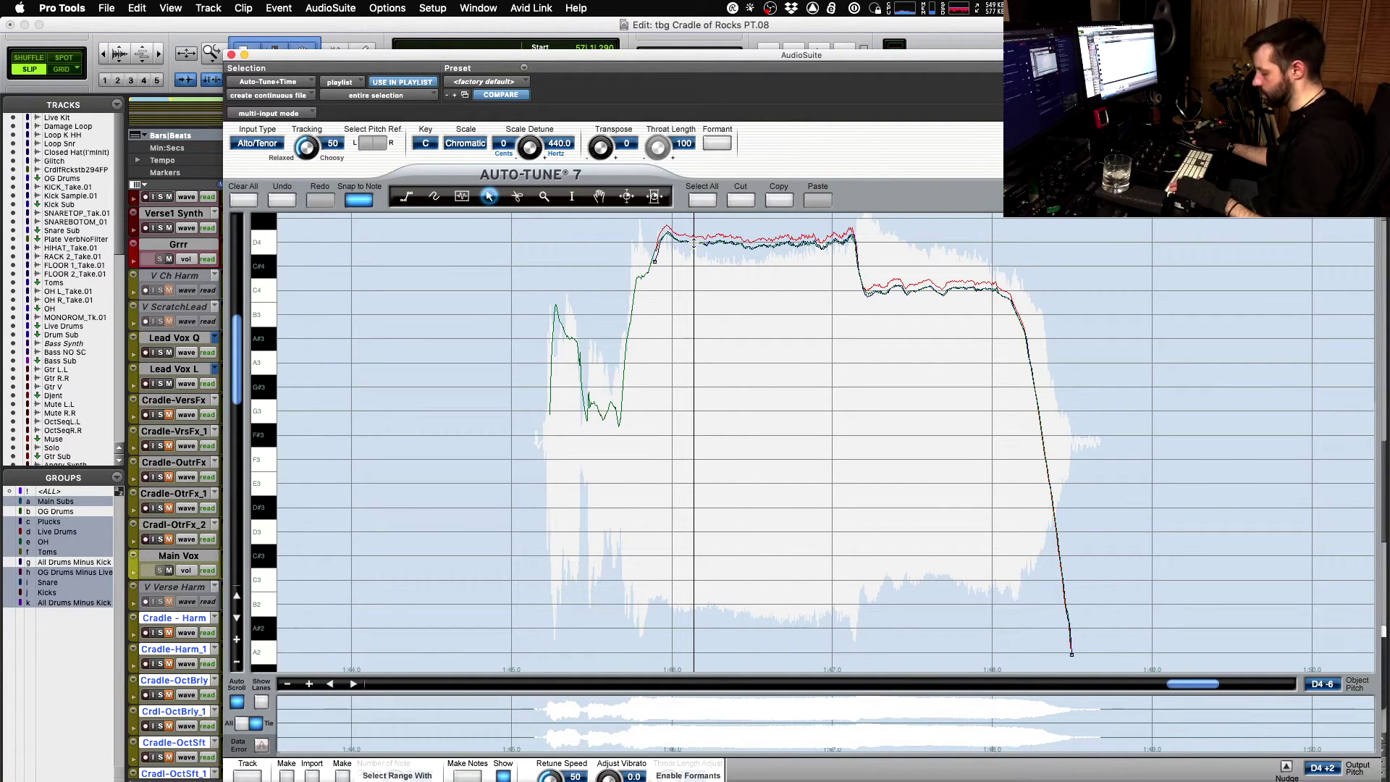
# - Delete the edited correction curve, split a fresh one just before the D4 note, and lower the section after the split slightly
pyautogui.press('Delete')
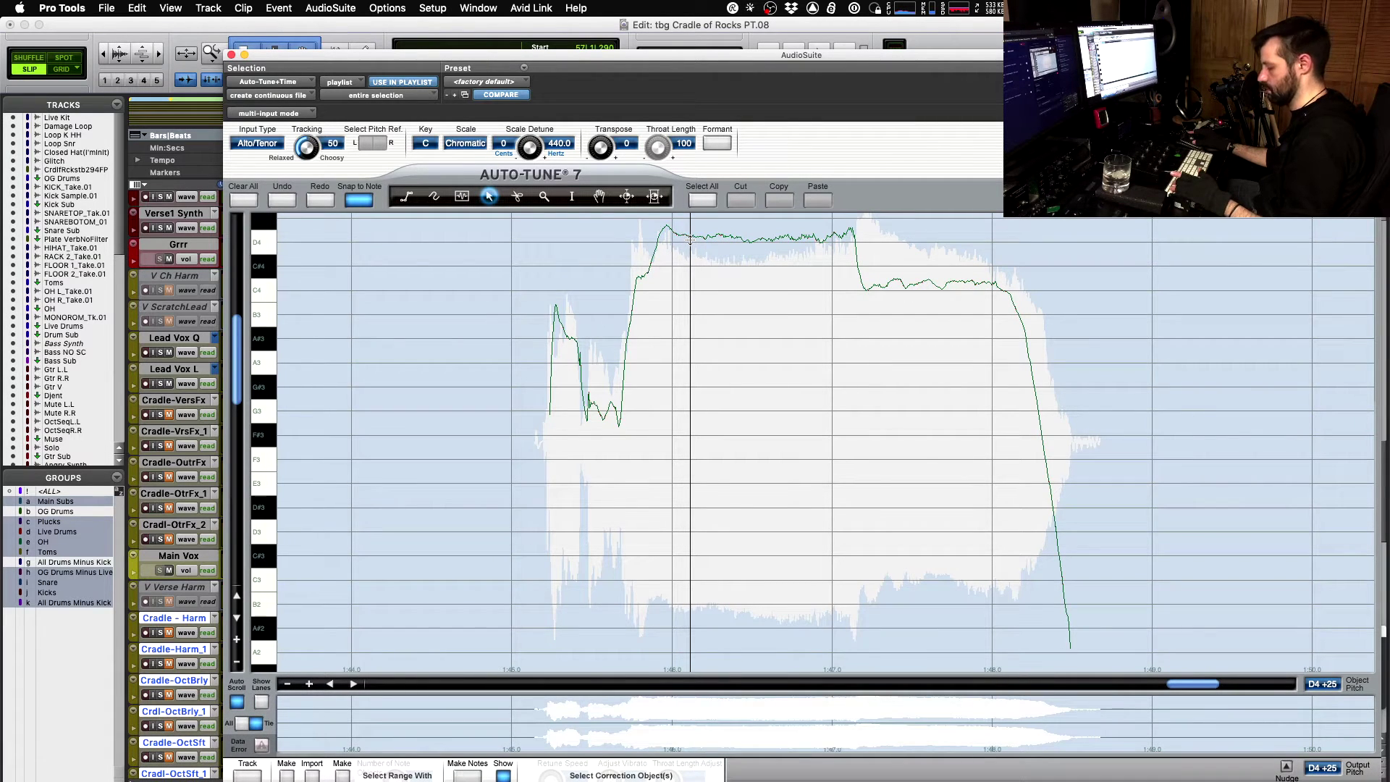
pyautogui.click(517, 196)
pyautogui.click(656, 250)
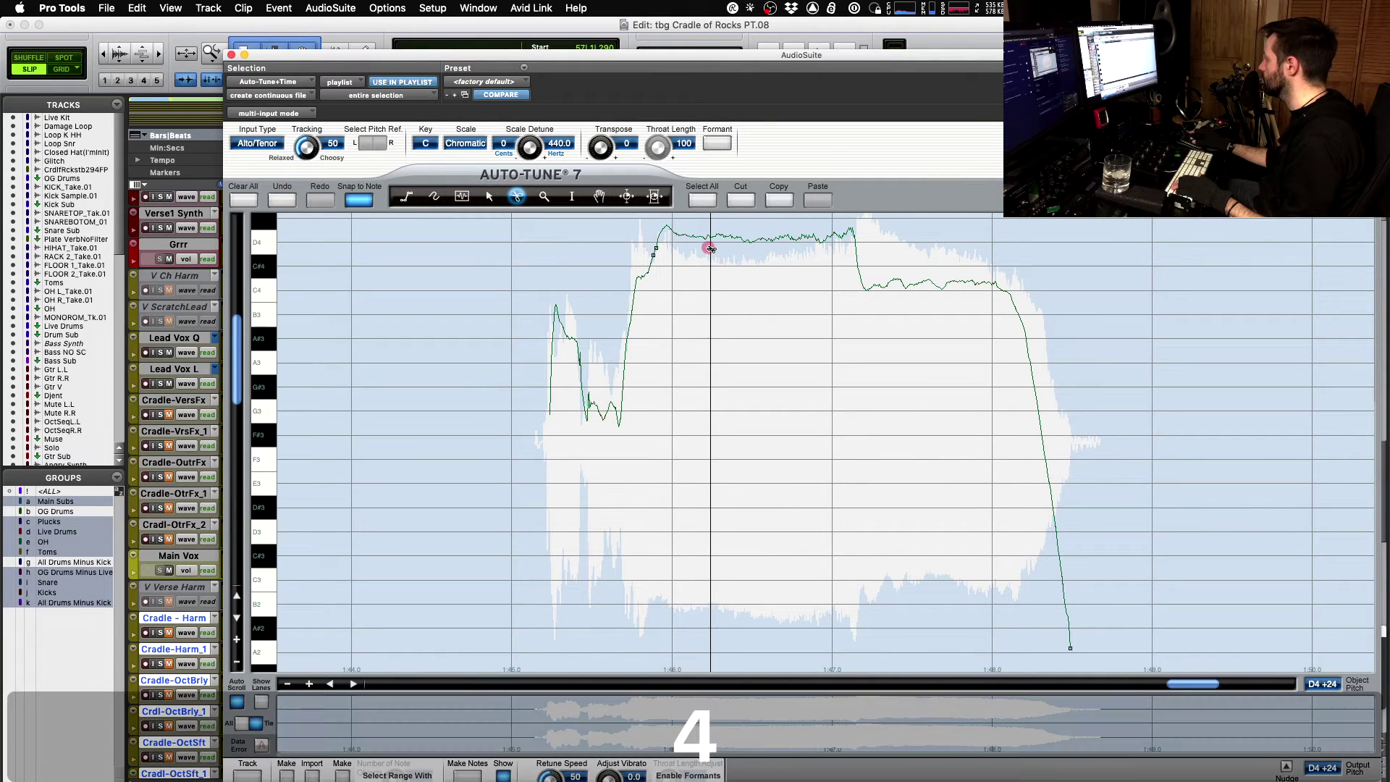
pyautogui.press('a')
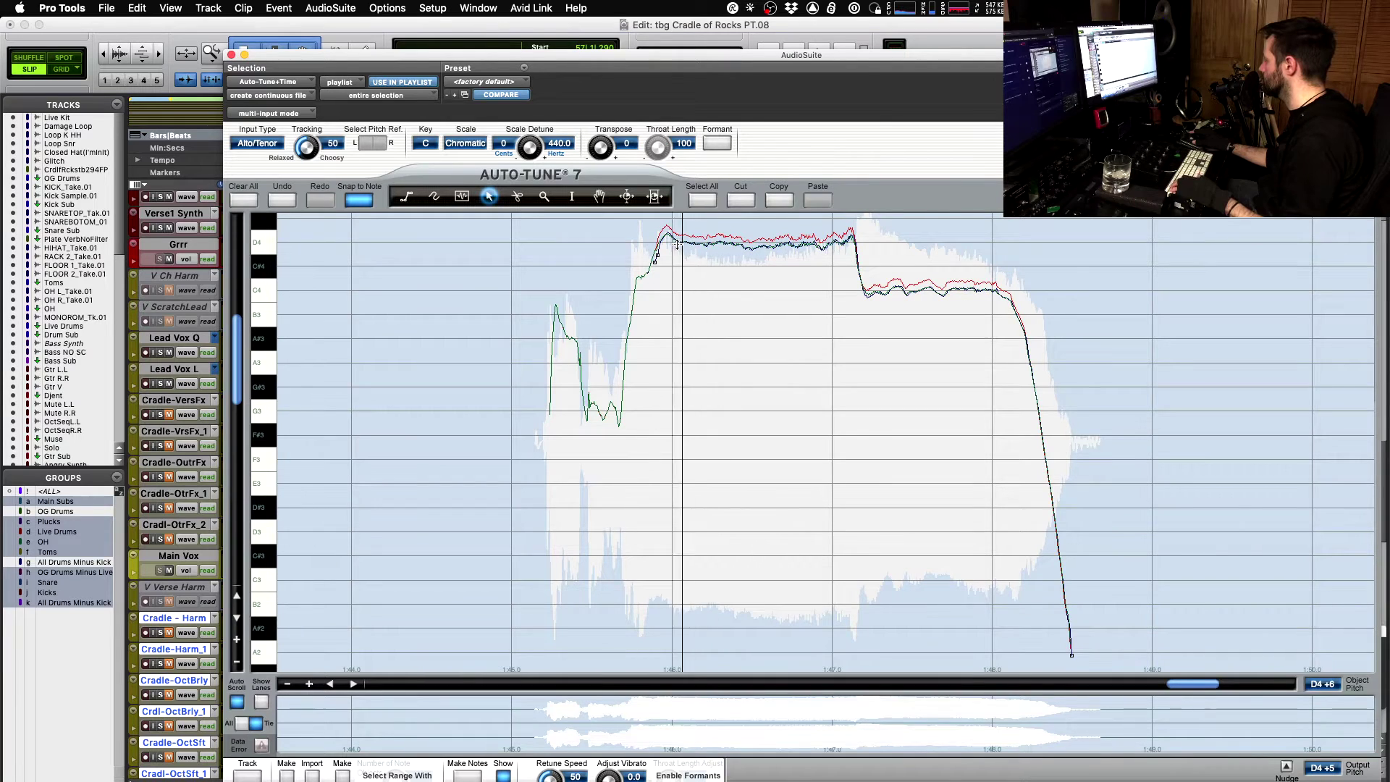
# - Draw flat correction lines over the held D4 and C4 notes, with a Retune Speed of 179 for the D4 line
pyautogui.press('1')
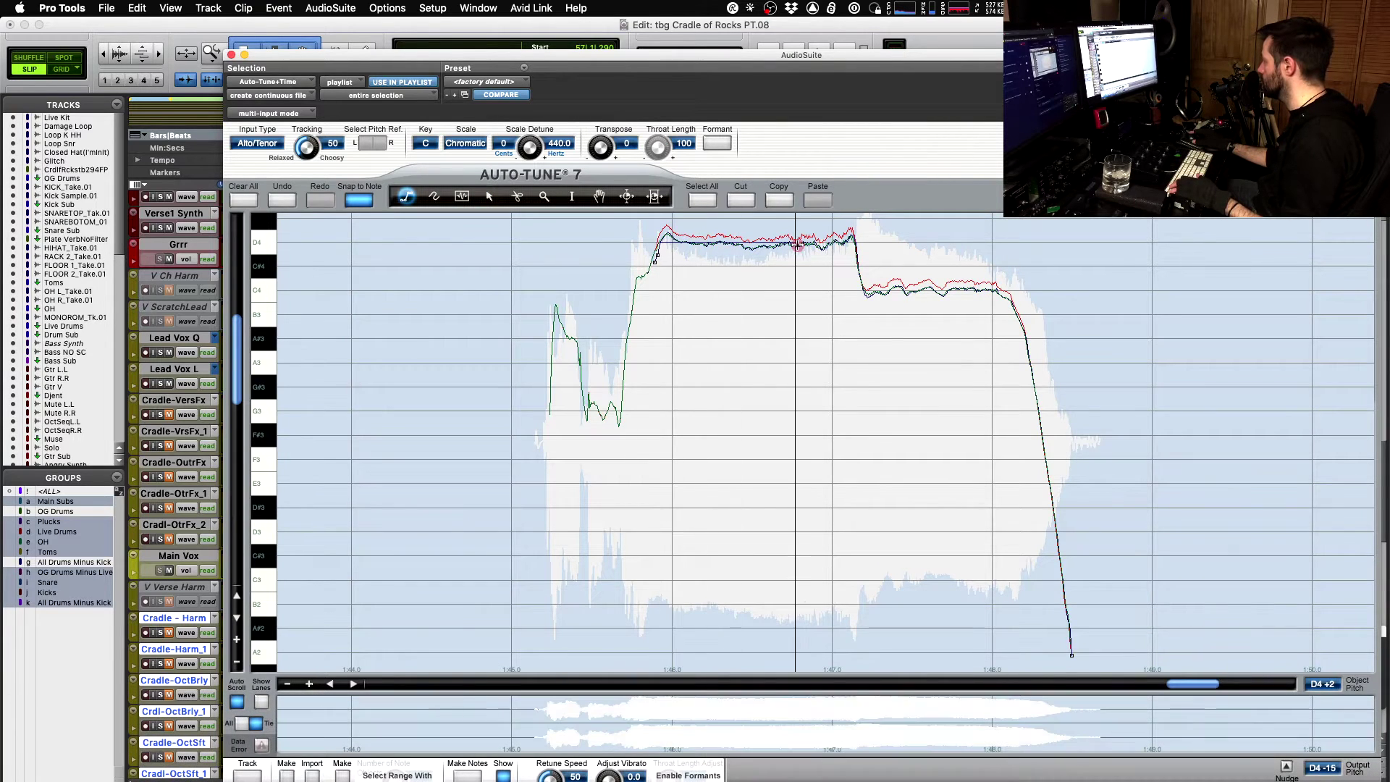
pyautogui.doubleClick(857, 246)
pyautogui.click(600, 725)
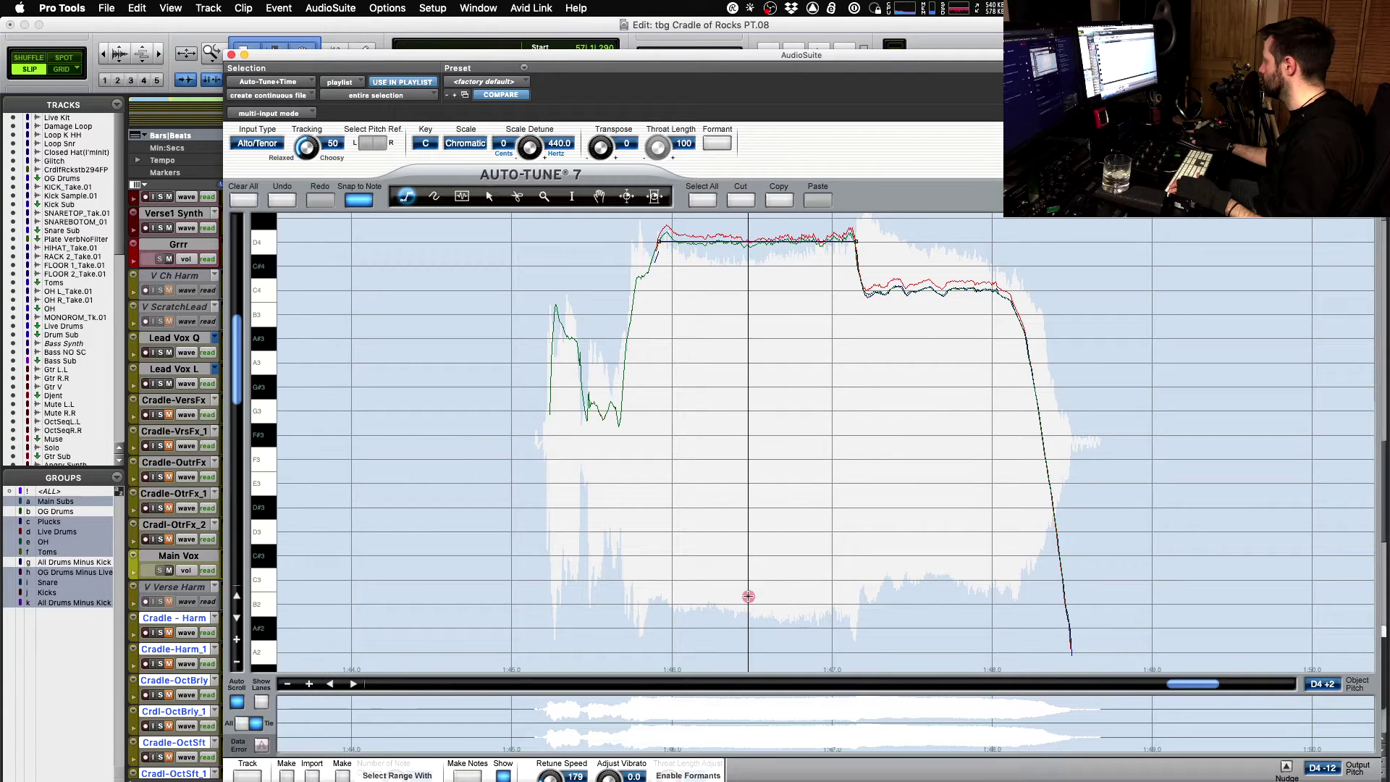
pyautogui.click(863, 291)
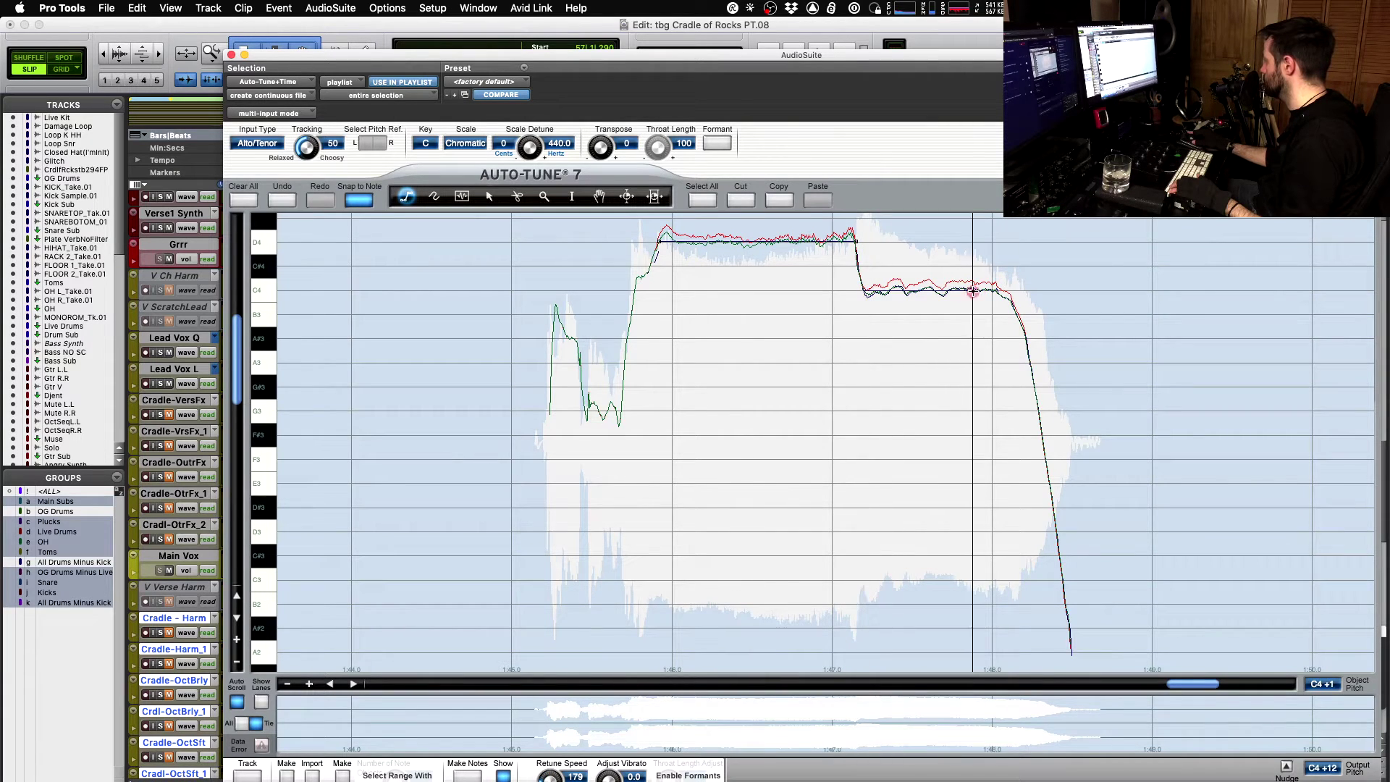
pyautogui.doubleClick(998, 290)
pyautogui.click(587, 716)
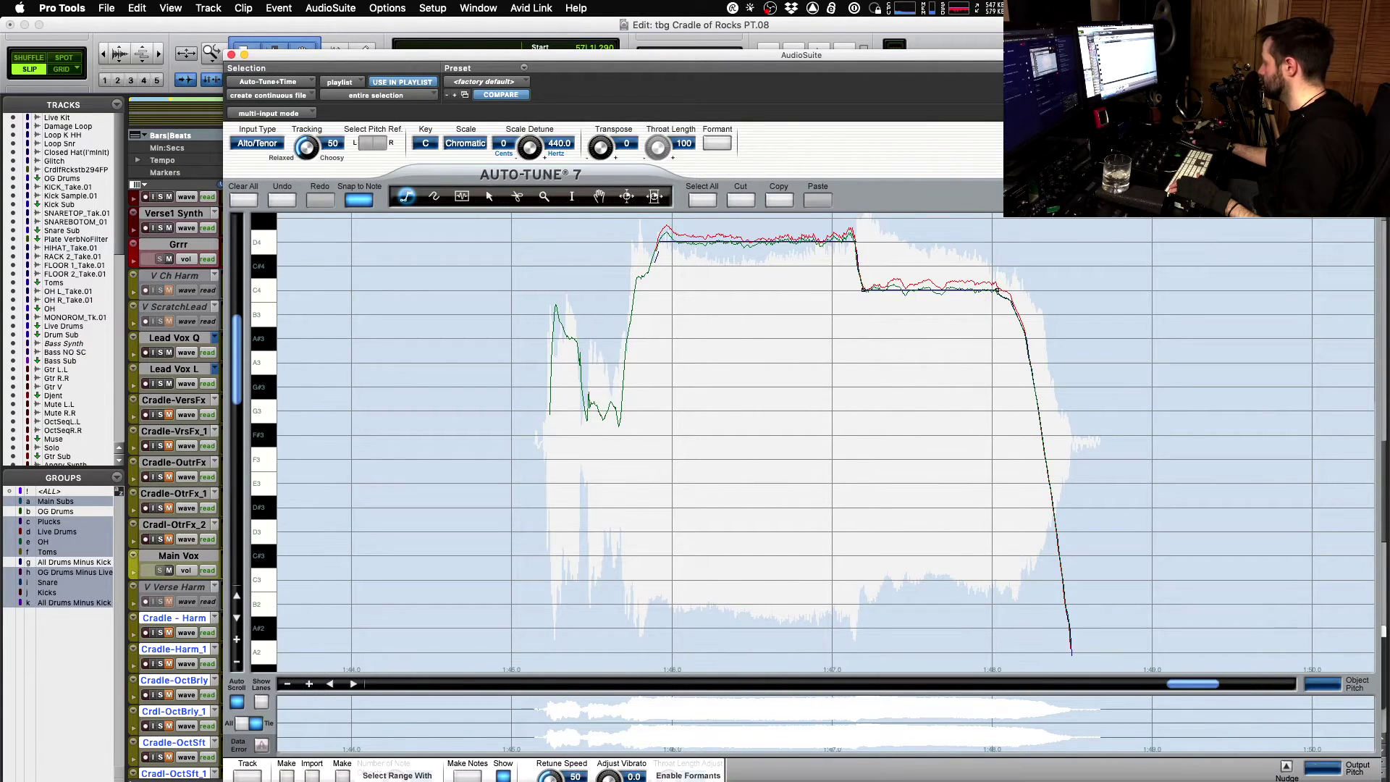
# - Try to split the flat D4 line shortly after its start and slope its opening point down toward the rising pitch
pyautogui.press('4')
pyautogui.click(690, 245)
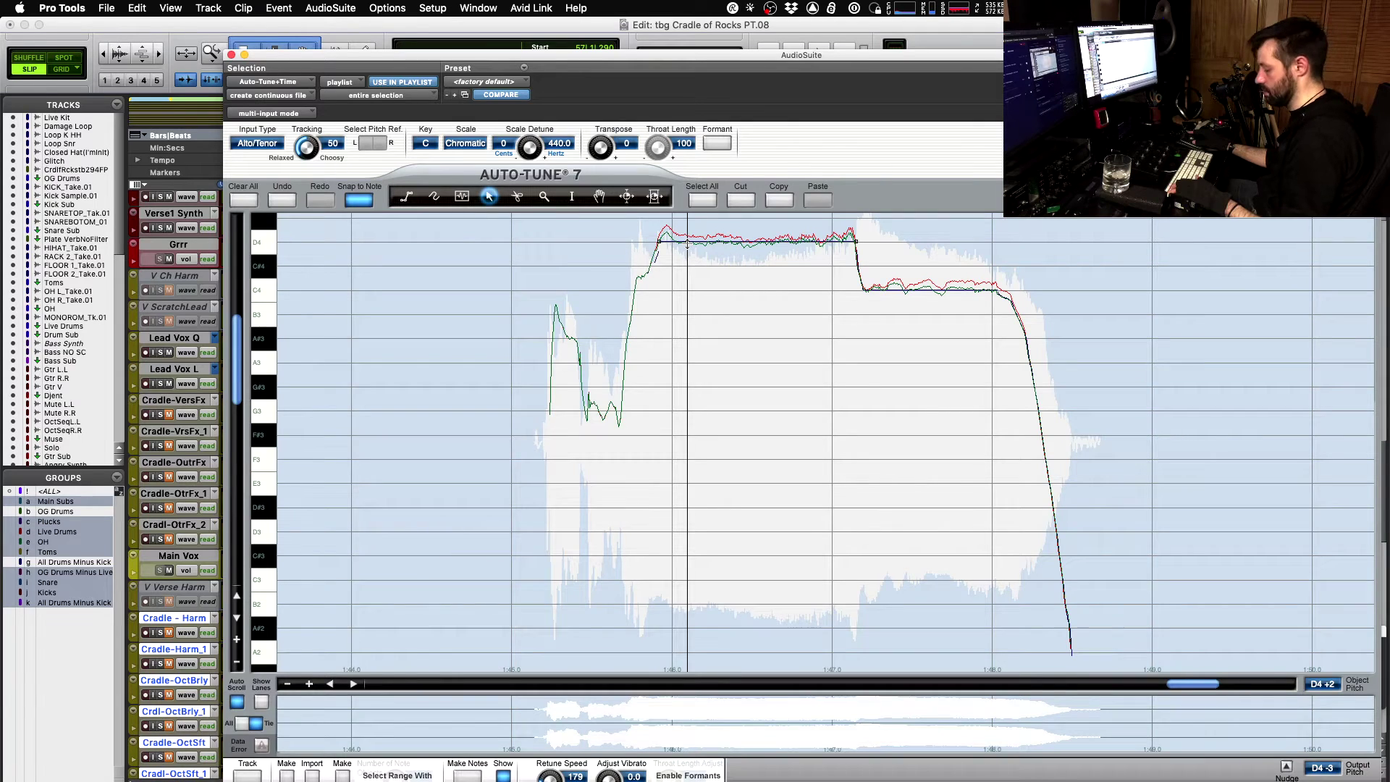
pyautogui.press('5')
pyautogui.click(703, 286)
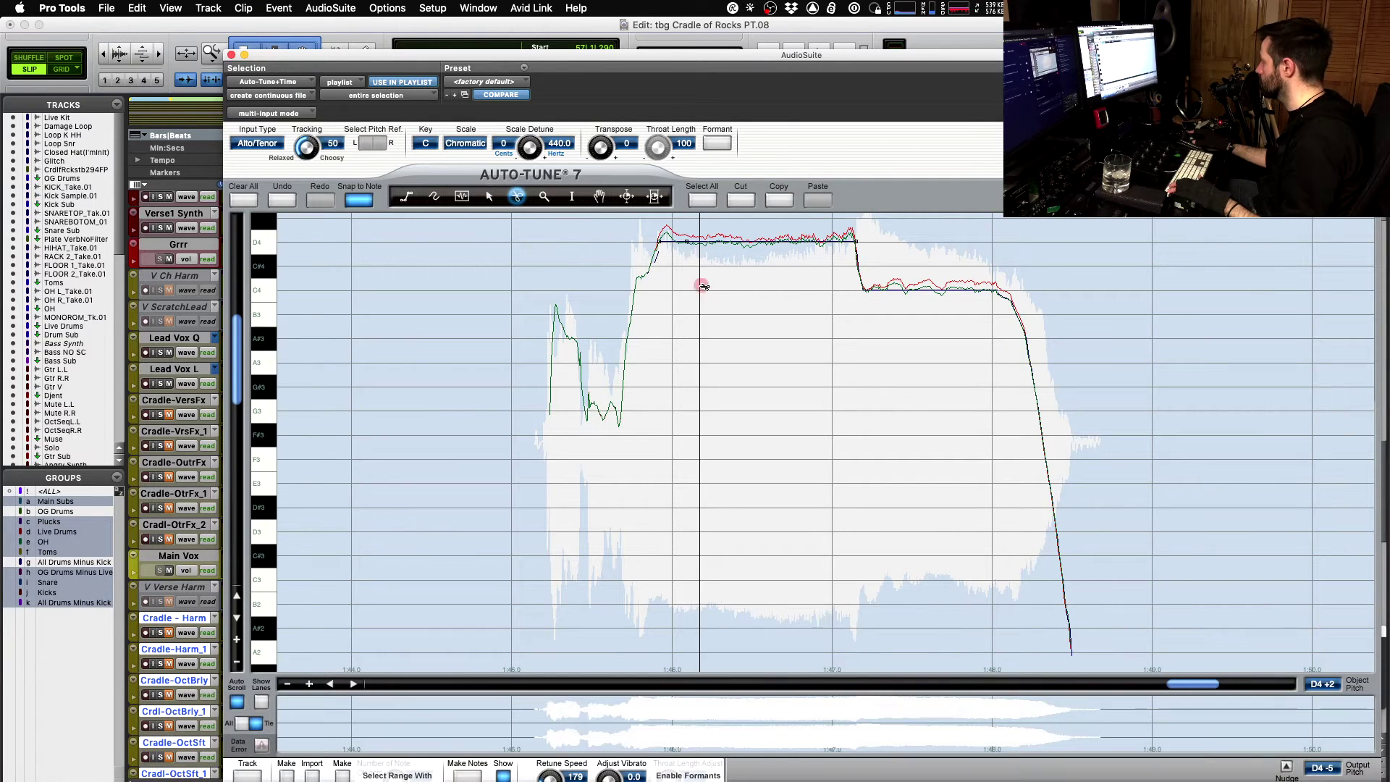
pyautogui.press('4')
pyautogui.click(658, 247)
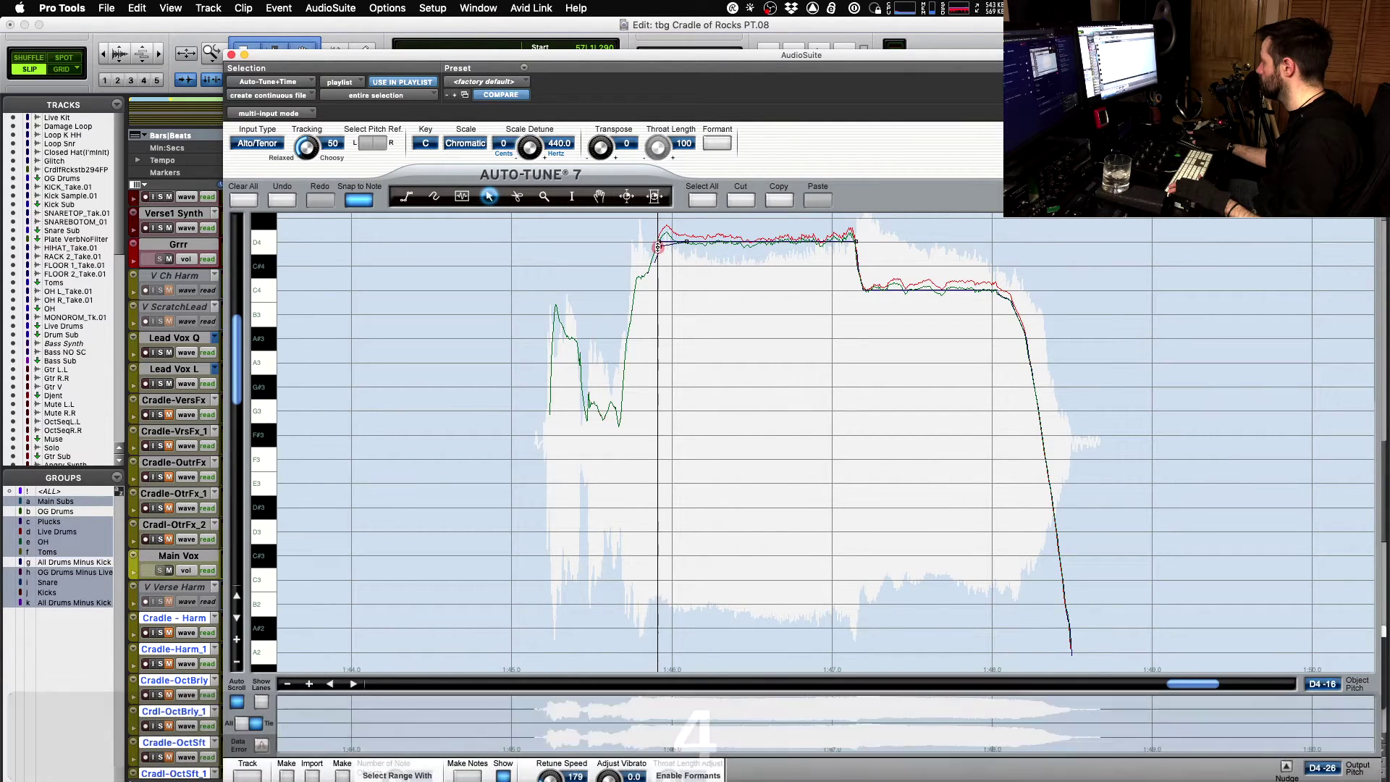
pyautogui.click(657, 251)
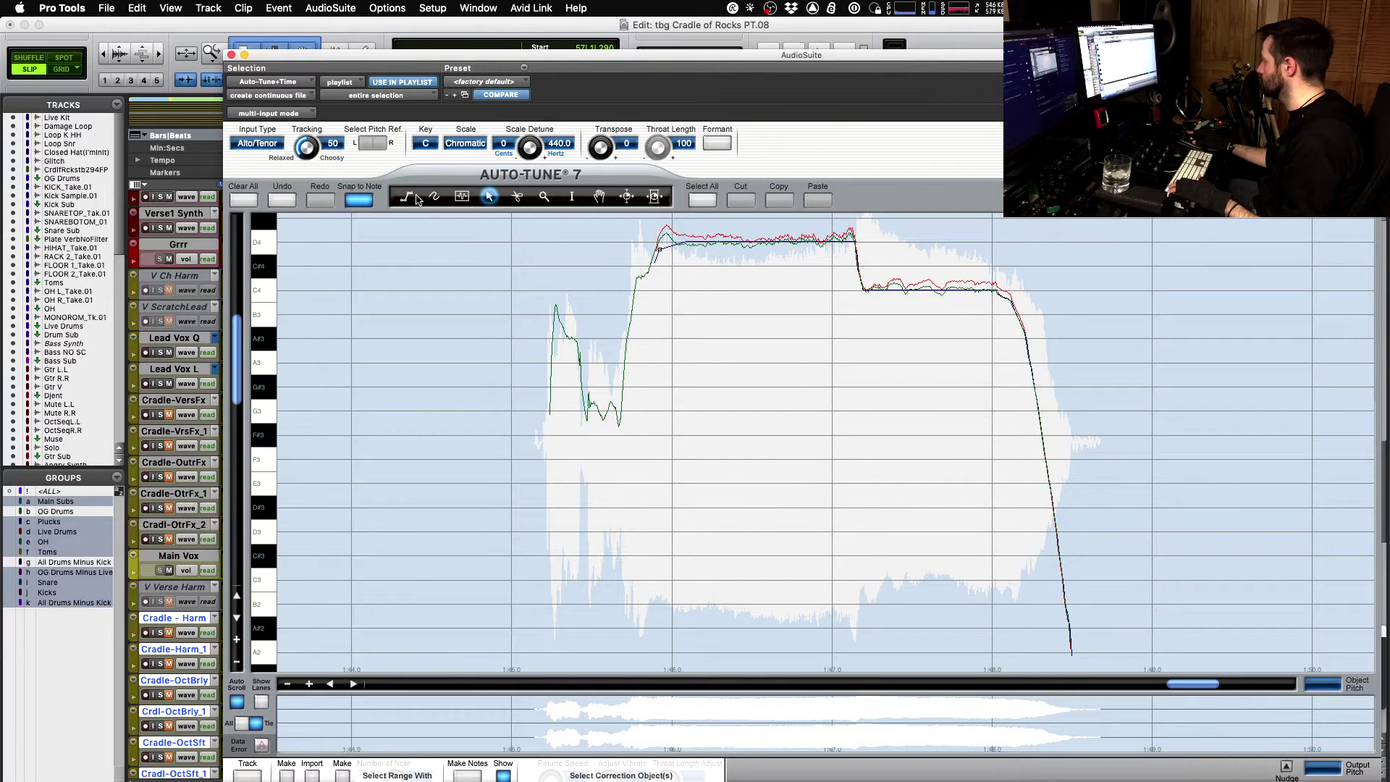
# - Undo the edits to the D4 line's start, draw a short freehand curve leading up into it, and audition the phrase
pyautogui.click(287, 202)
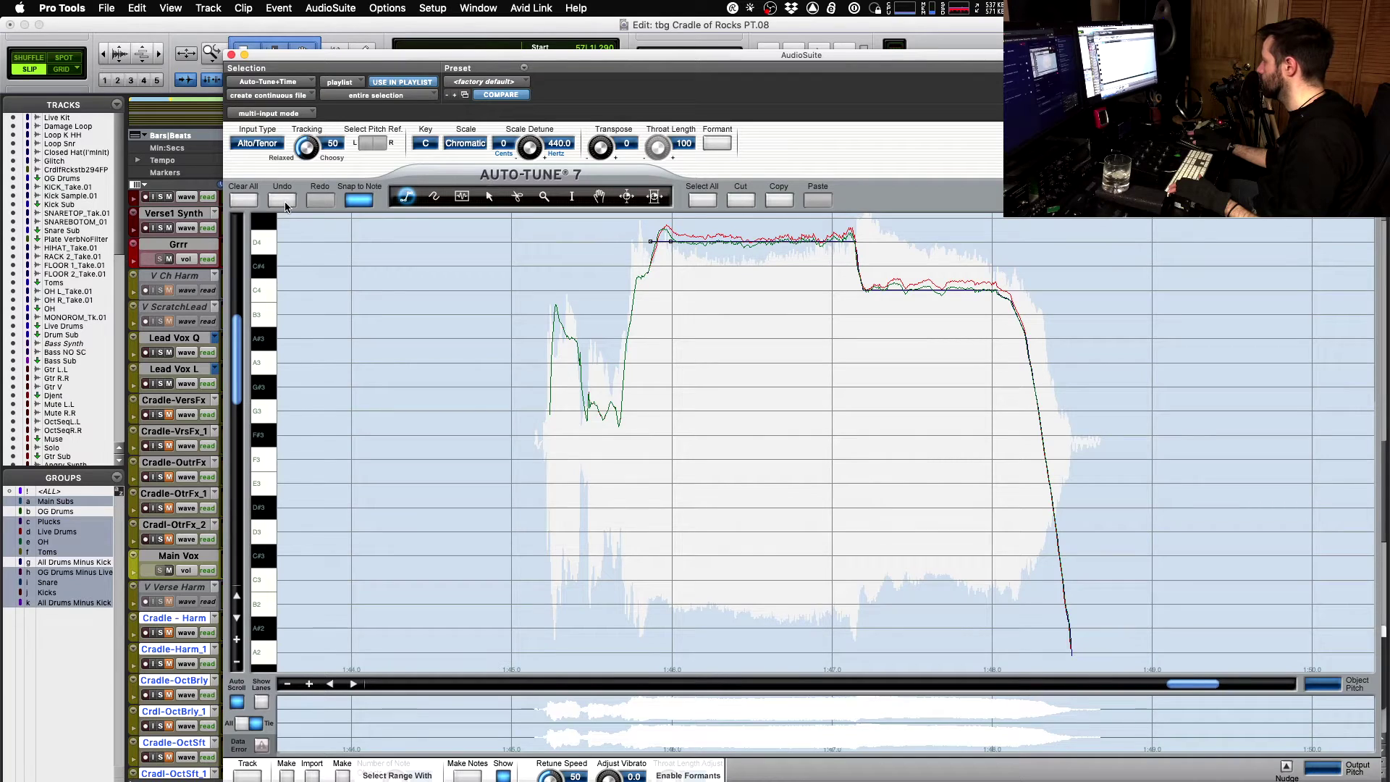
pyautogui.click(287, 202)
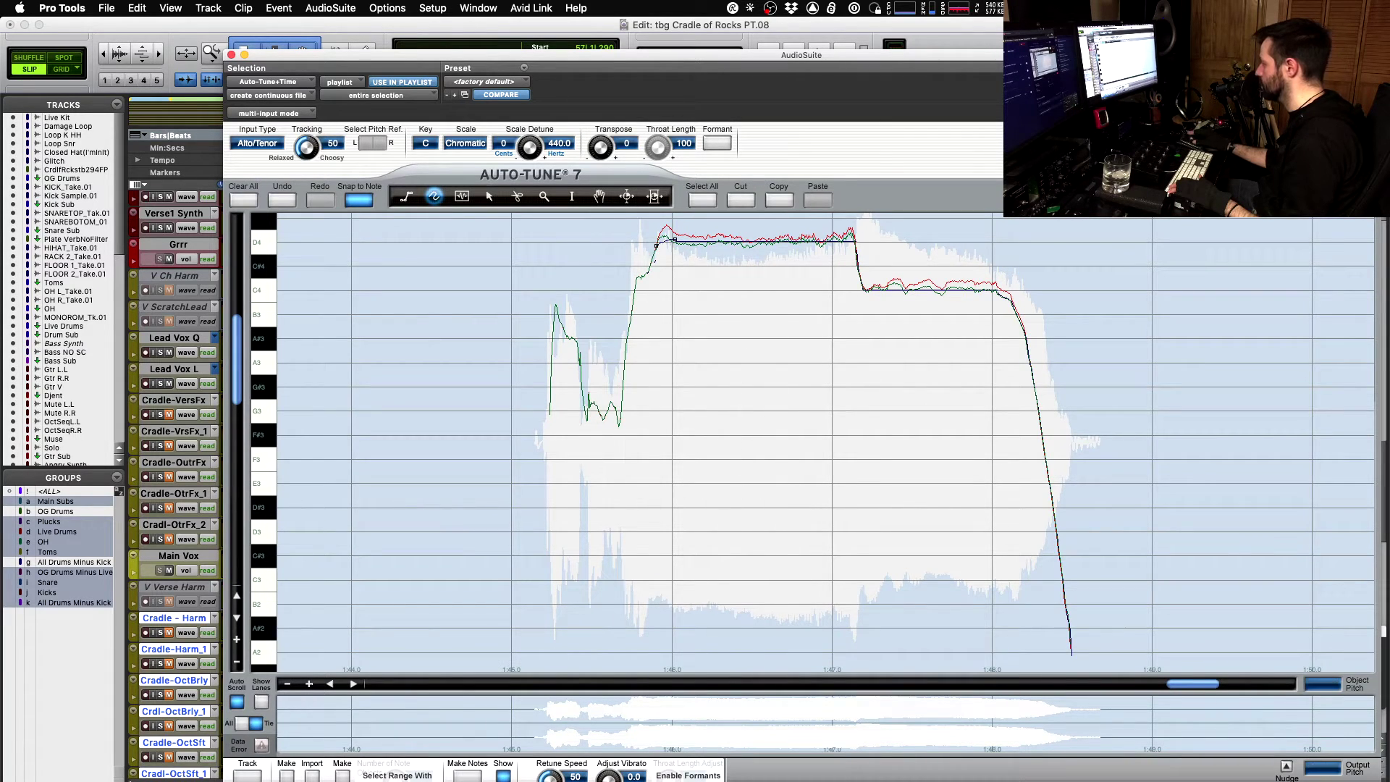
pyautogui.press('space')
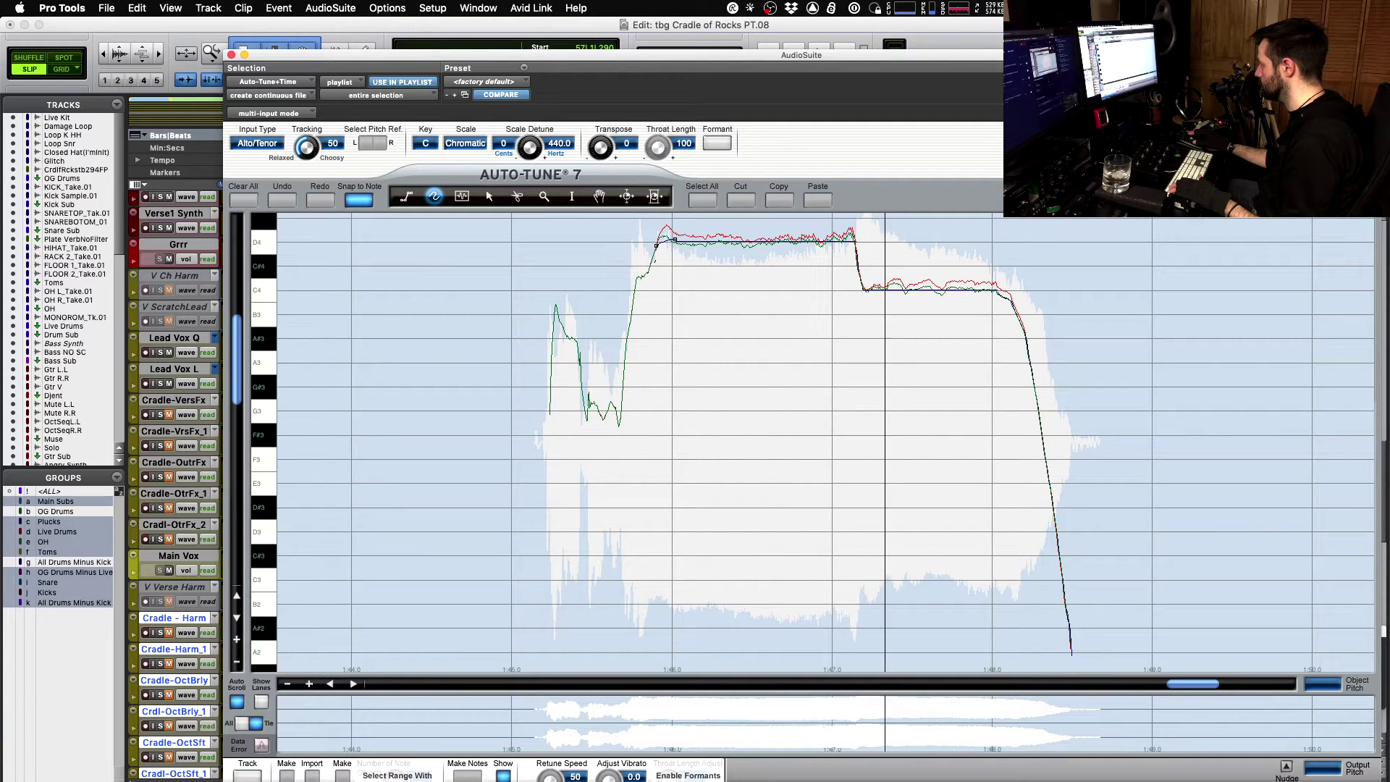
pyautogui.press('space')
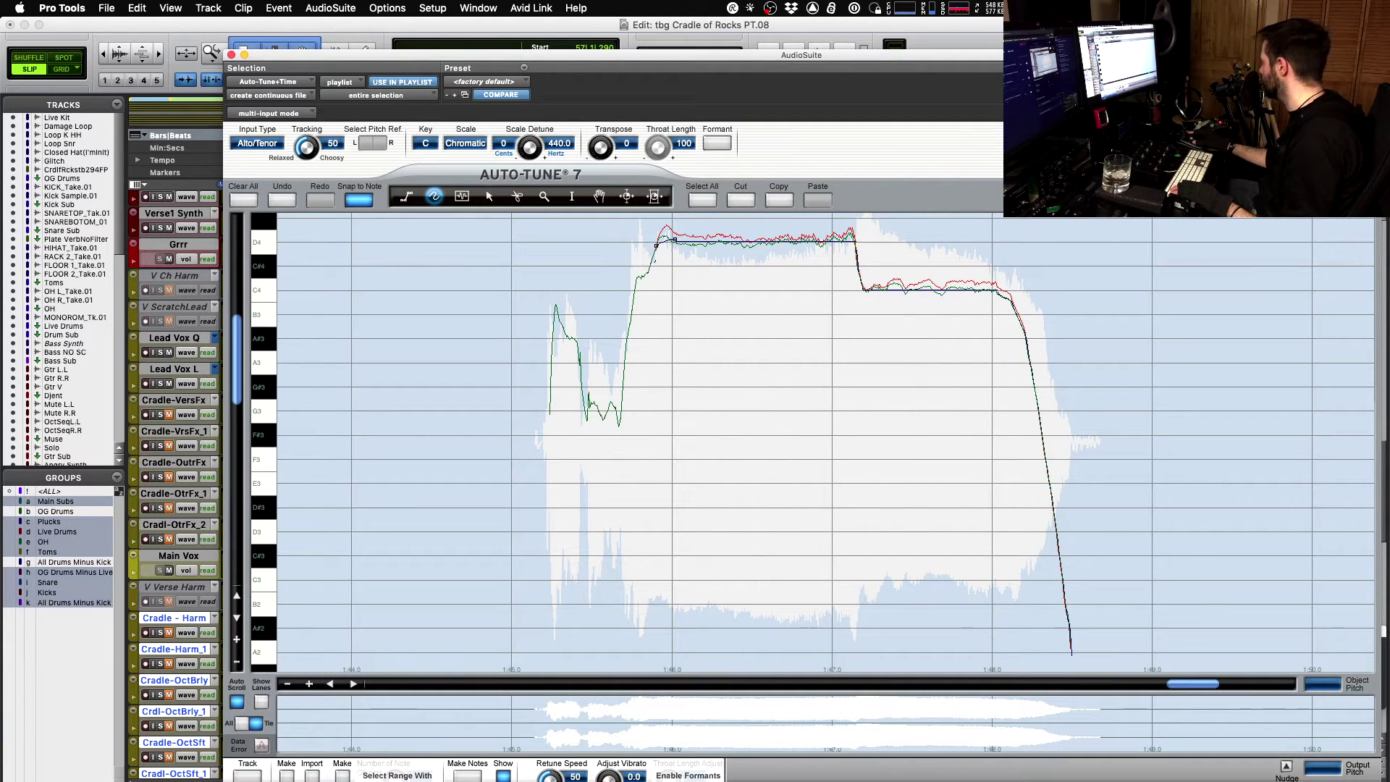
# - Render the Auto-Tune corrections to the Take 2 clip, play the result, and close the plug-in window
pyautogui.press('space')
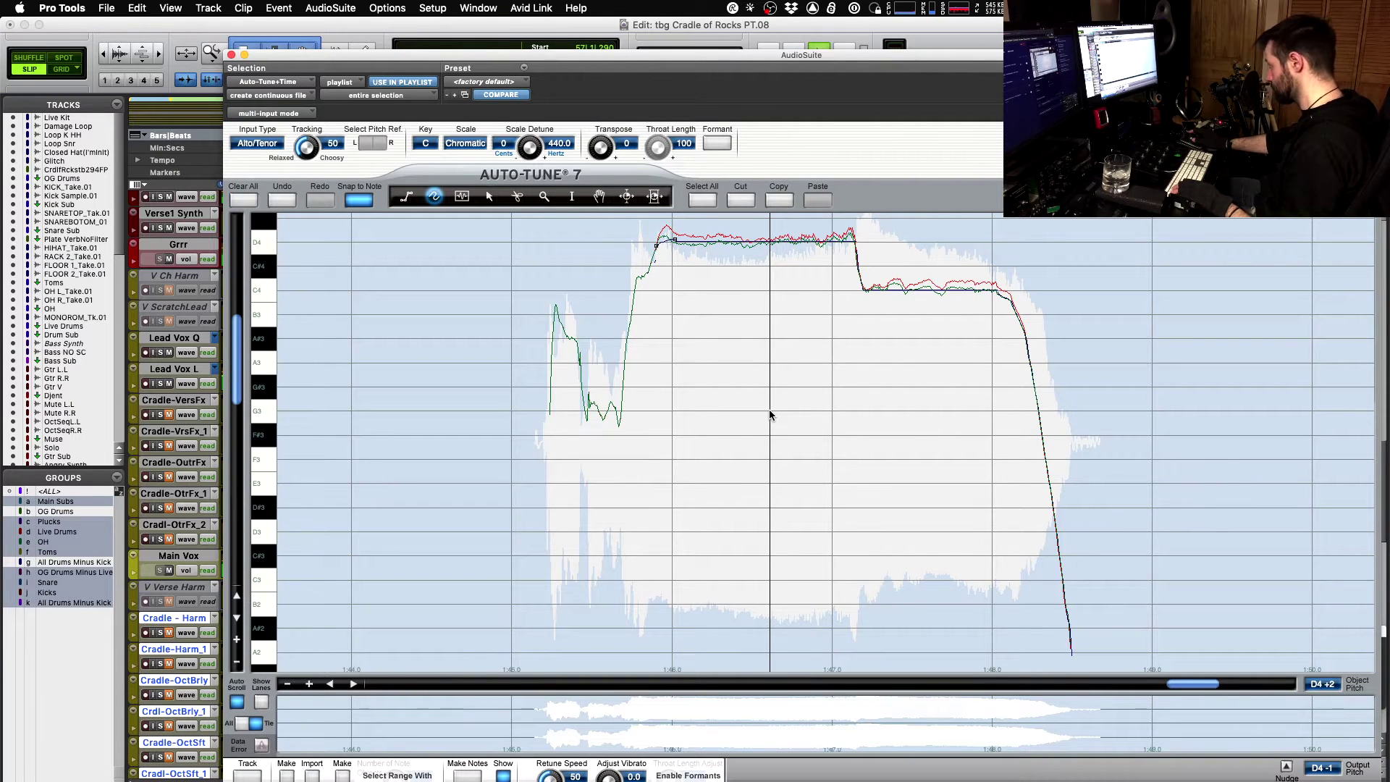
pyautogui.press('space')
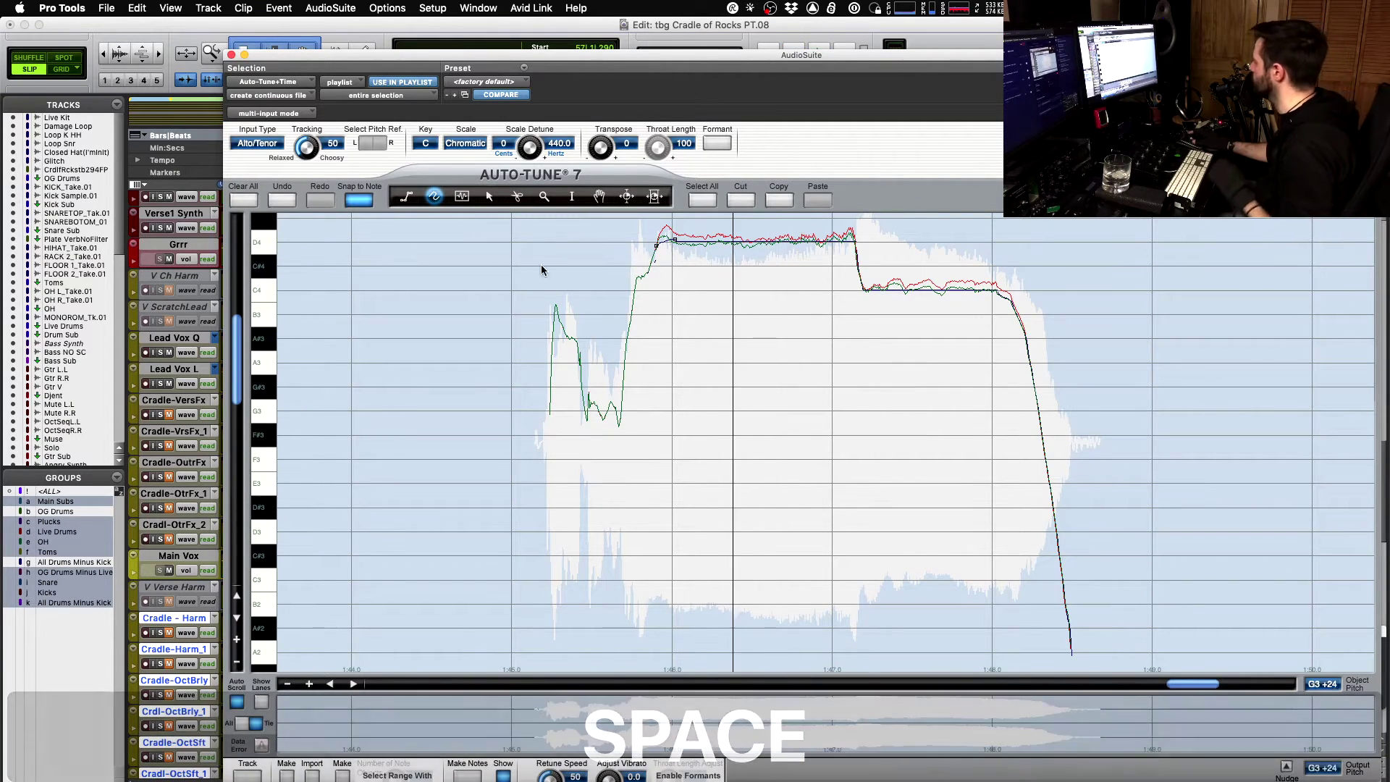
pyautogui.click(231, 56)
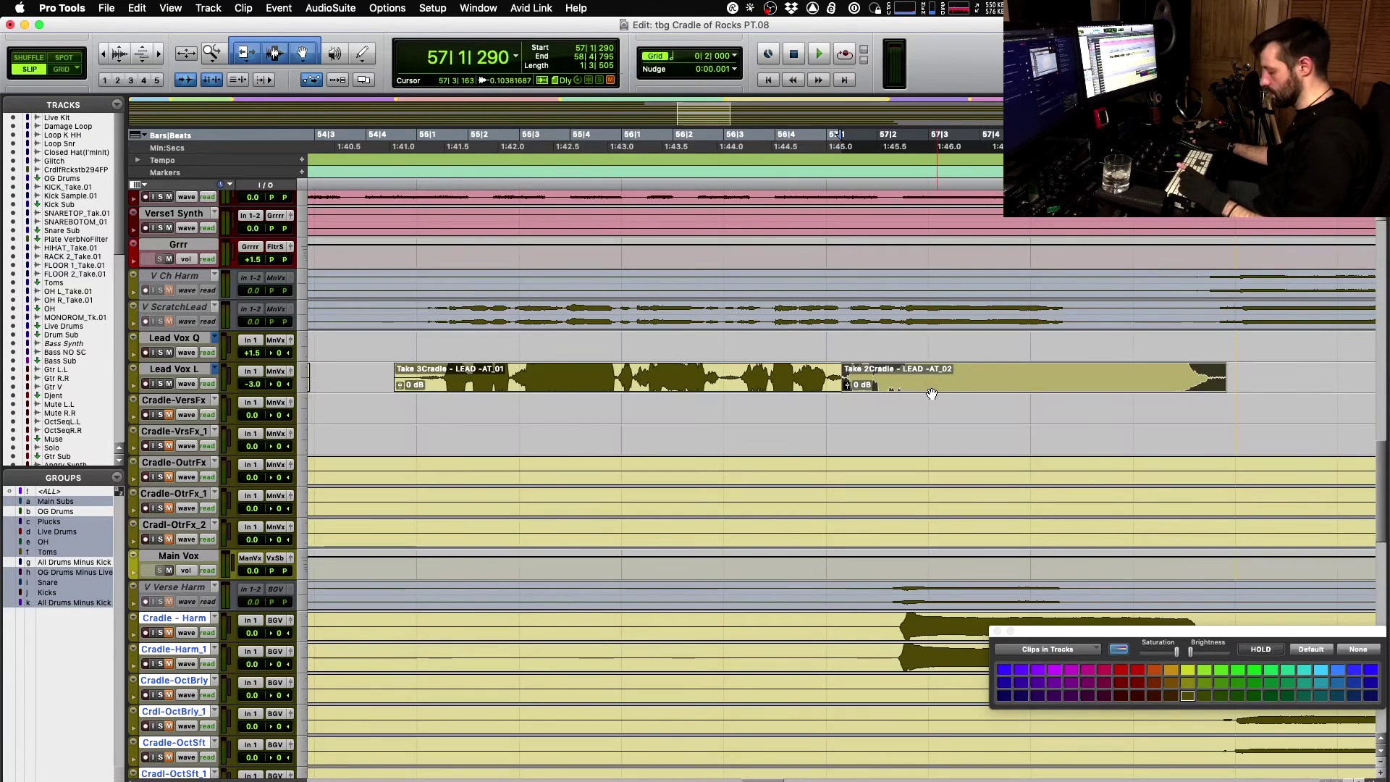
# - Select 58|4|822 to 61|4|548 on Lead Vox L, bring Take 1 into the main playlist, and play it
pyautogui.press('r')
pyautogui.press('Tab')
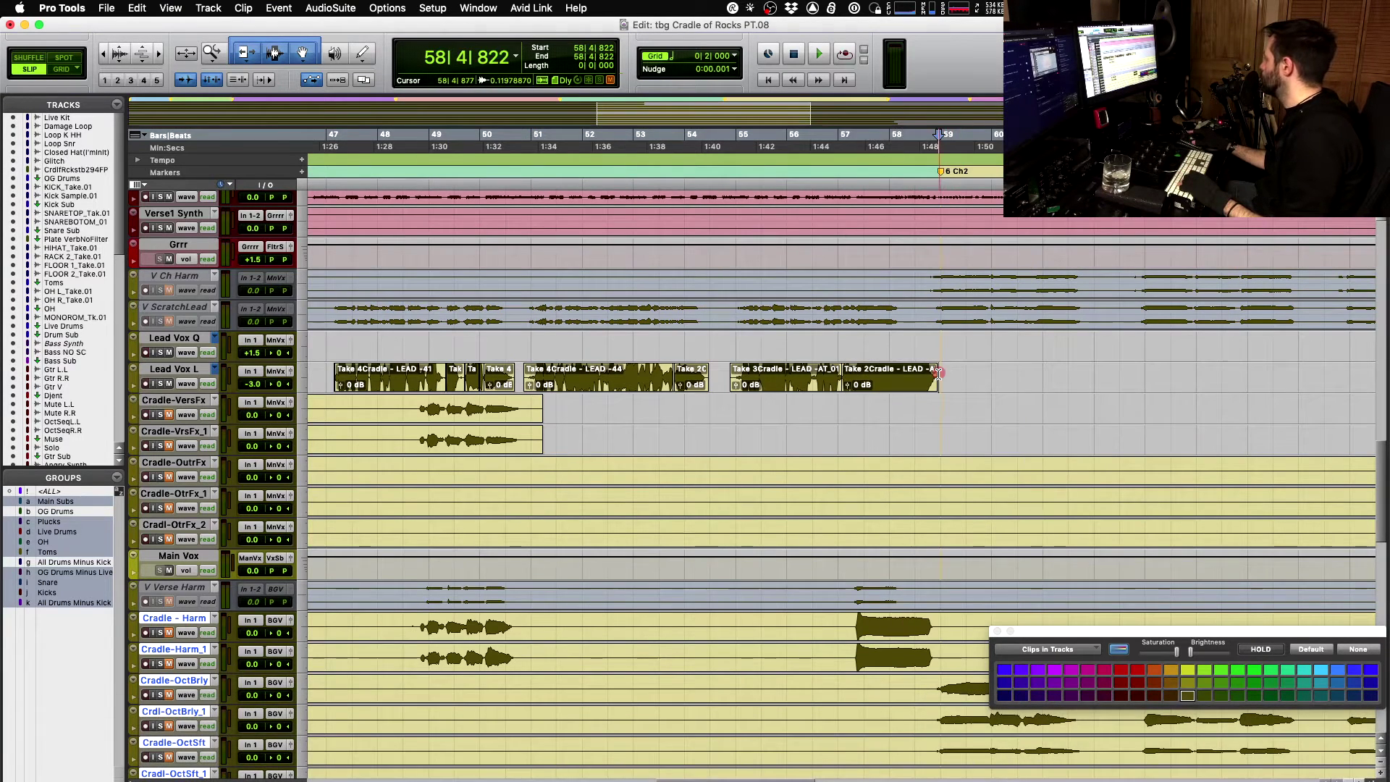
pyautogui.hscroll(10, 906, 355)
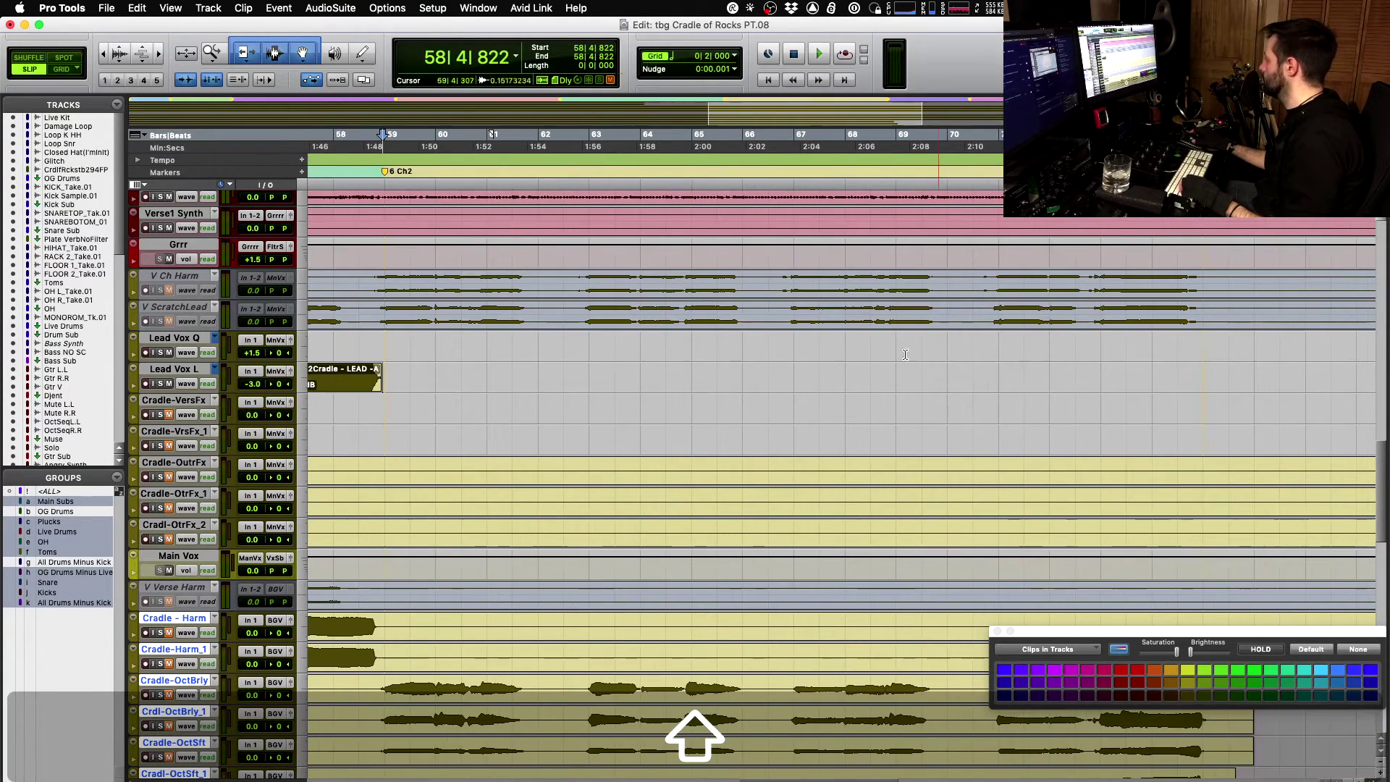
pyautogui.keyDown('shift'); pyautogui.click(532, 373); pyautogui.keyUp('shift')
pyautogui.press('shift+super+Down')
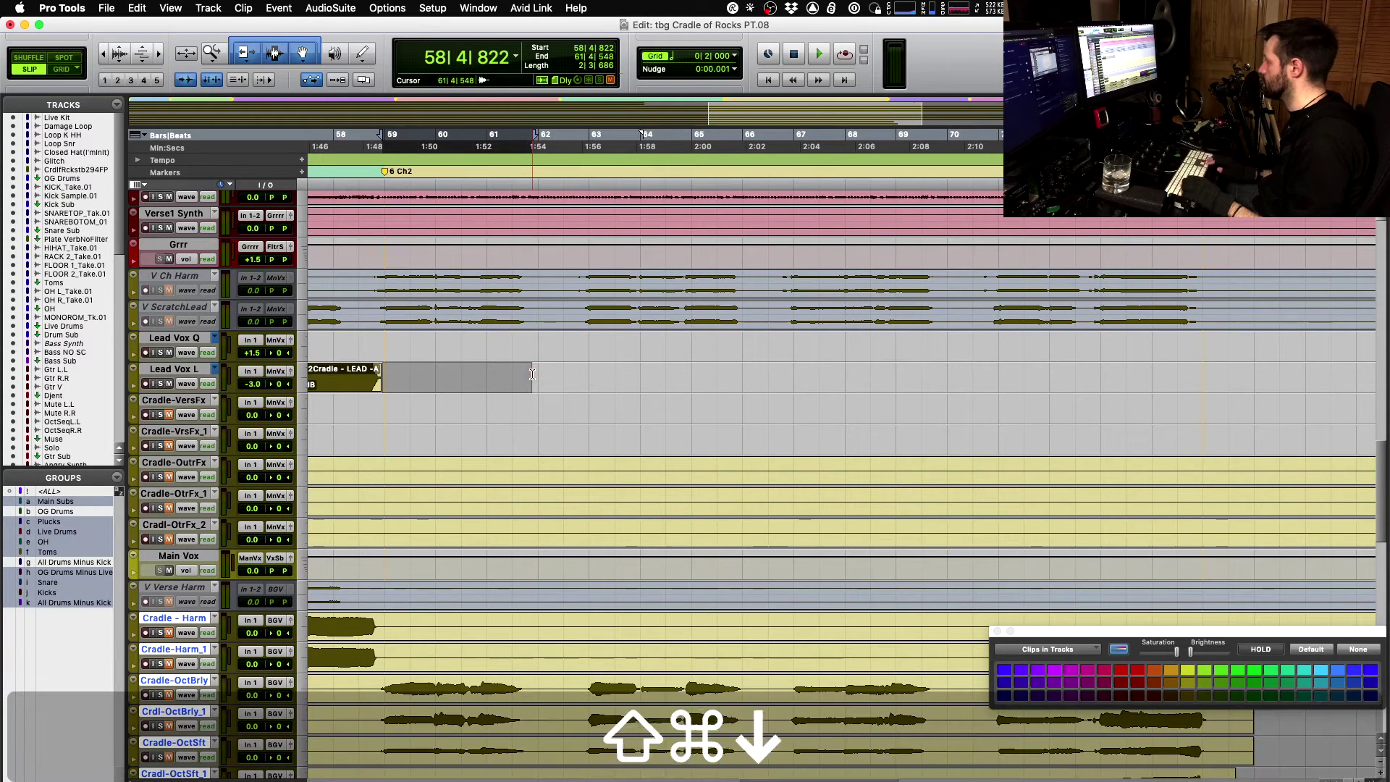
pyautogui.press('space')
pyautogui.press('t')
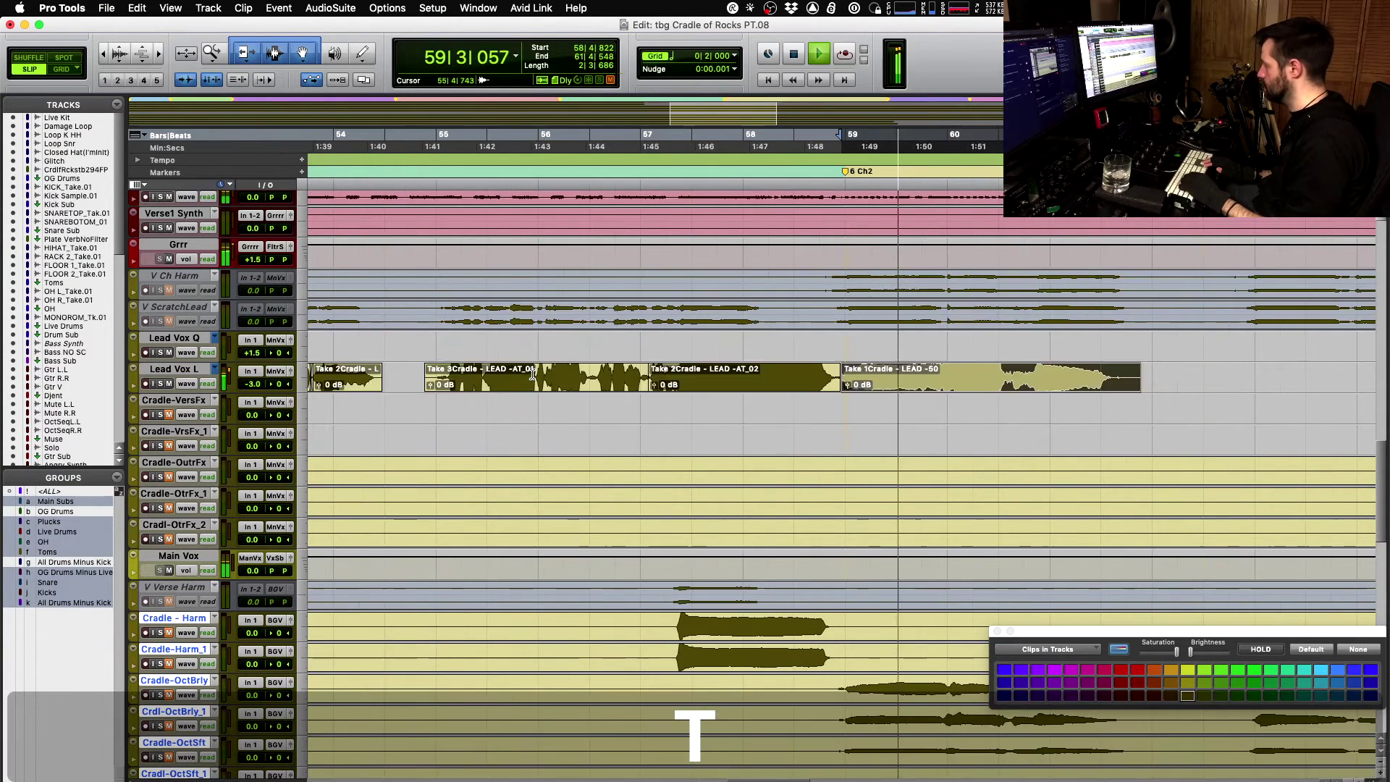
# - Extend the start of the Take 1 clip earlier to 58|4|558, right against the end of the verse clip, and play it
pyautogui.press('r')
pyautogui.press('t')
pyautogui.press('t')
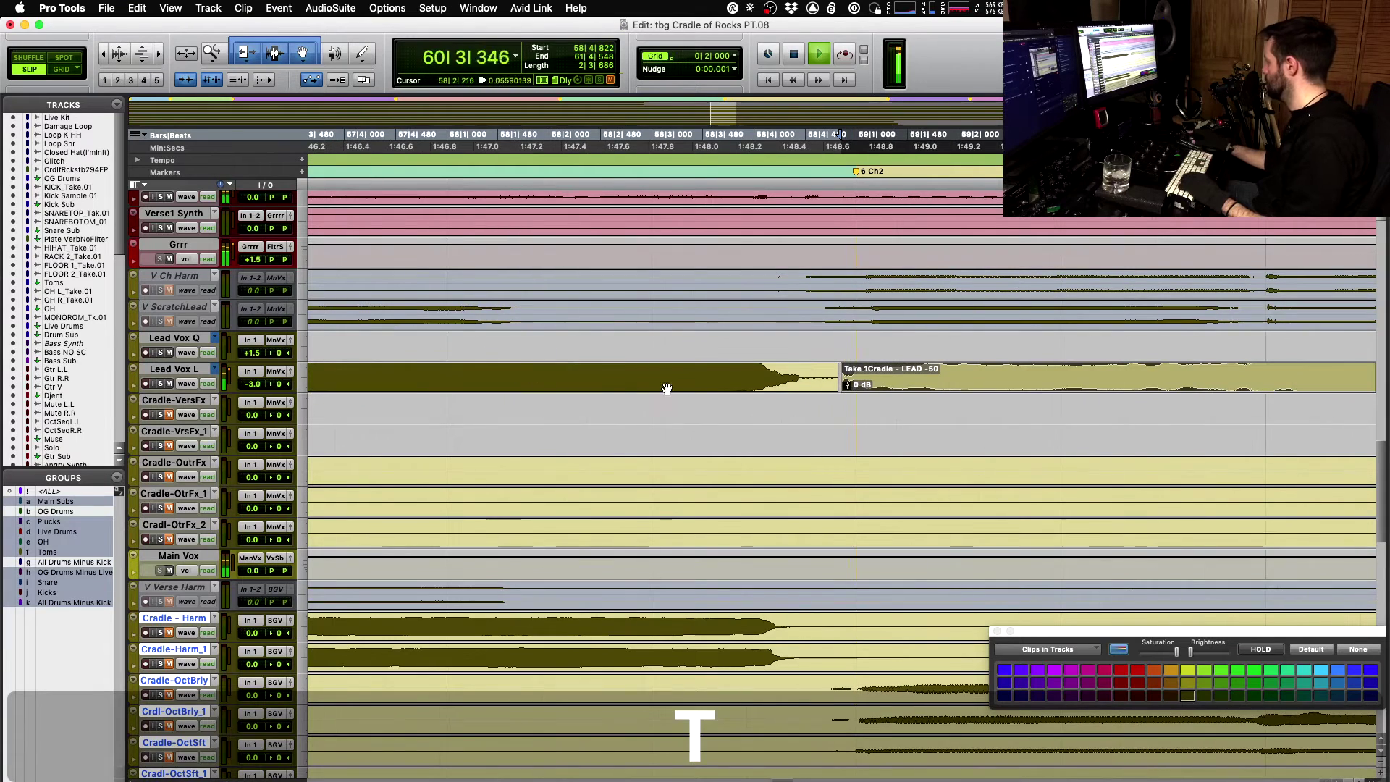
pyautogui.press('space')
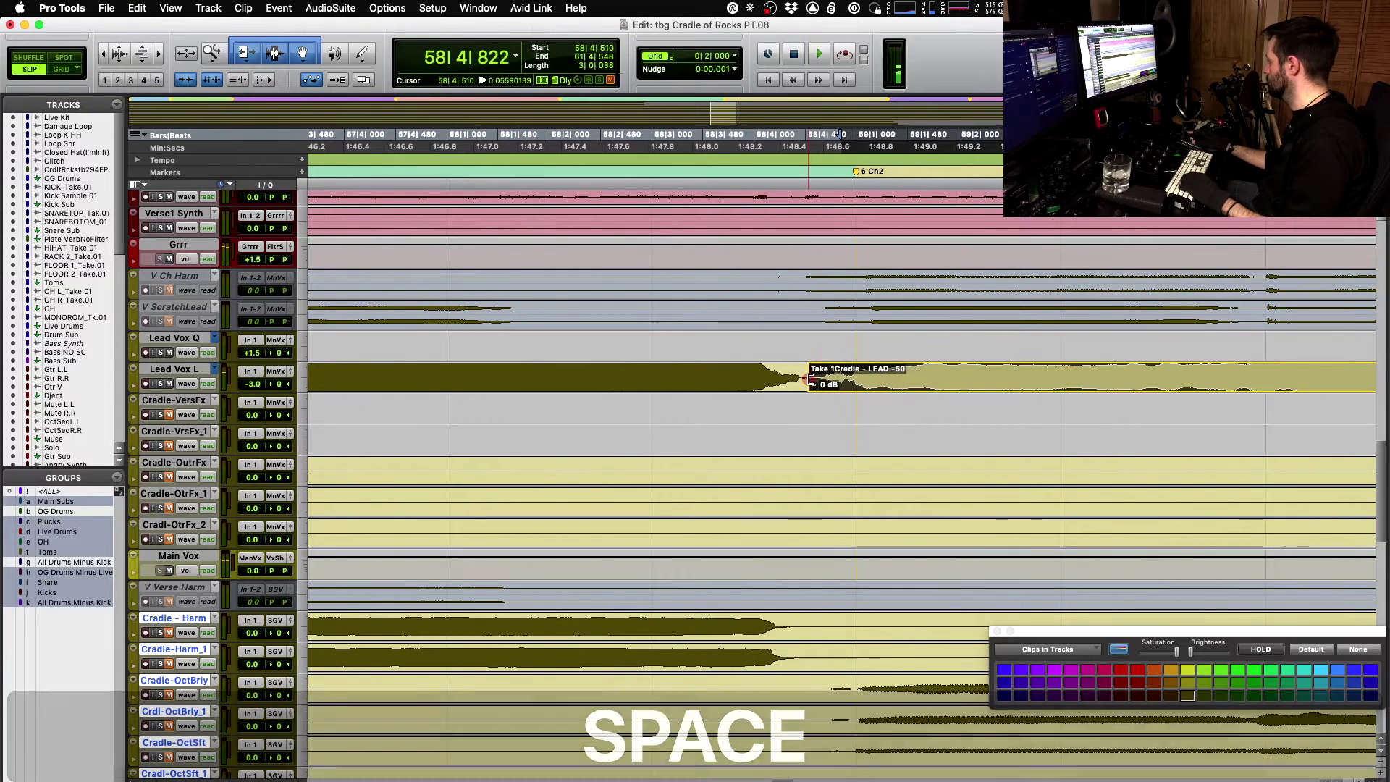
pyautogui.press('r')
pyautogui.press('space')
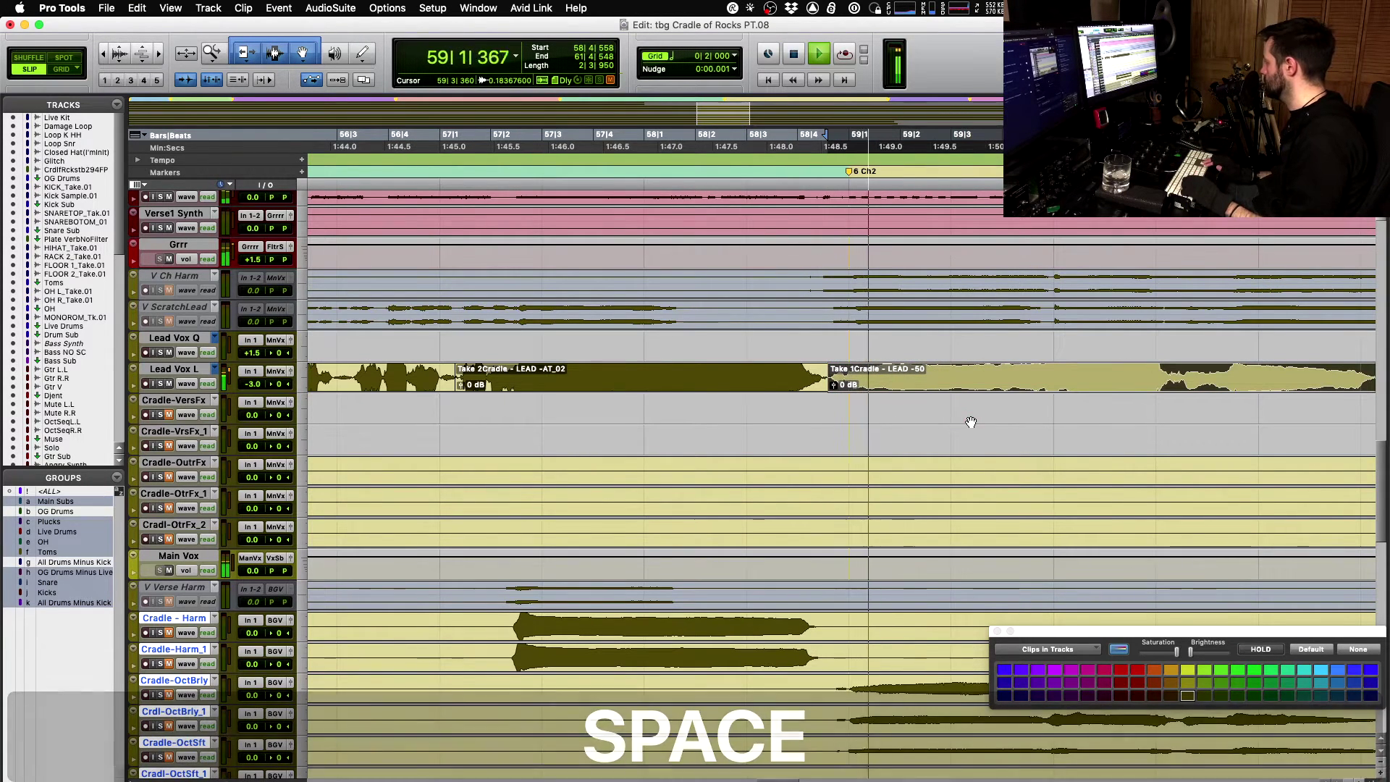
pyautogui.press('r')
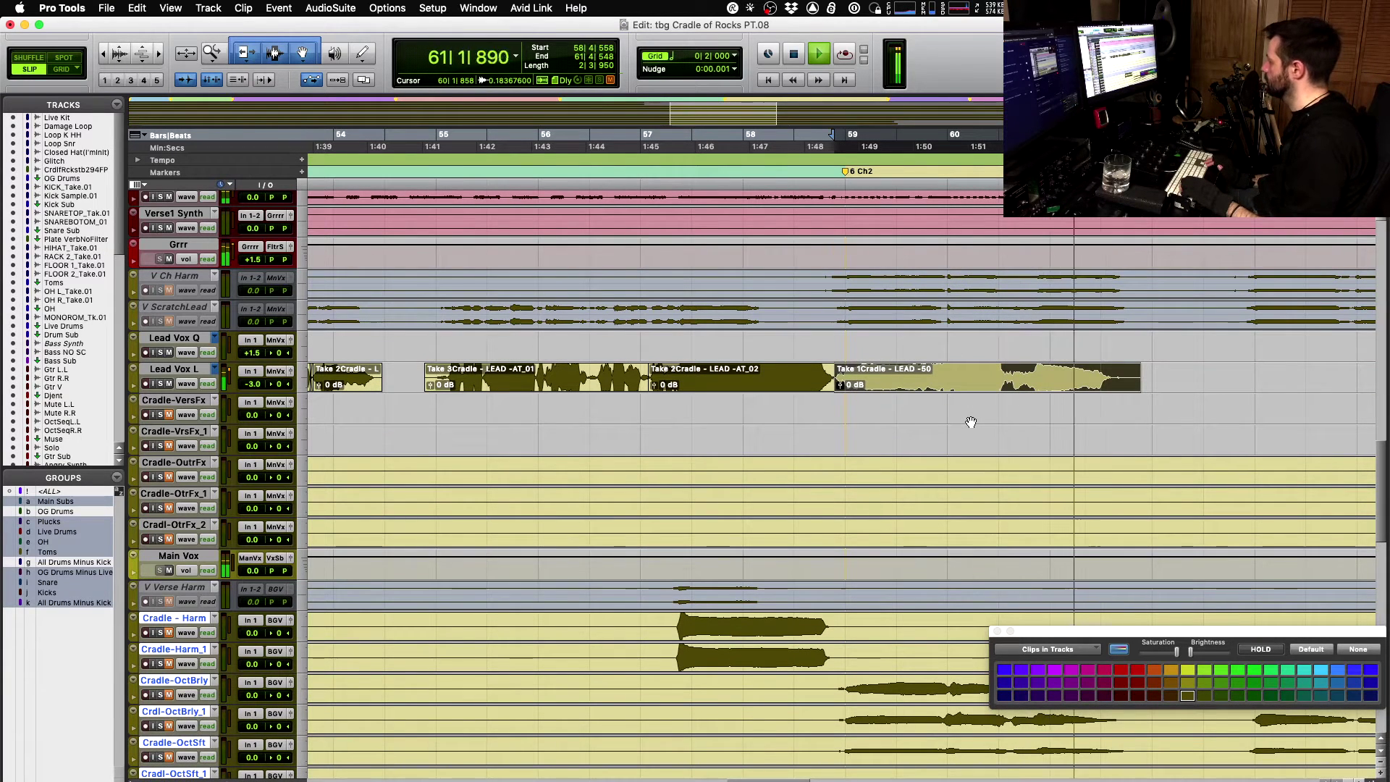
# - Audition alternatives for the first chorus phrase, swapping the selected Lead Vox L range to Take 2 and on to Take 3
pyautogui.press('space')
pyautogui.press('shift+super+Down')
pyautogui.press('space')
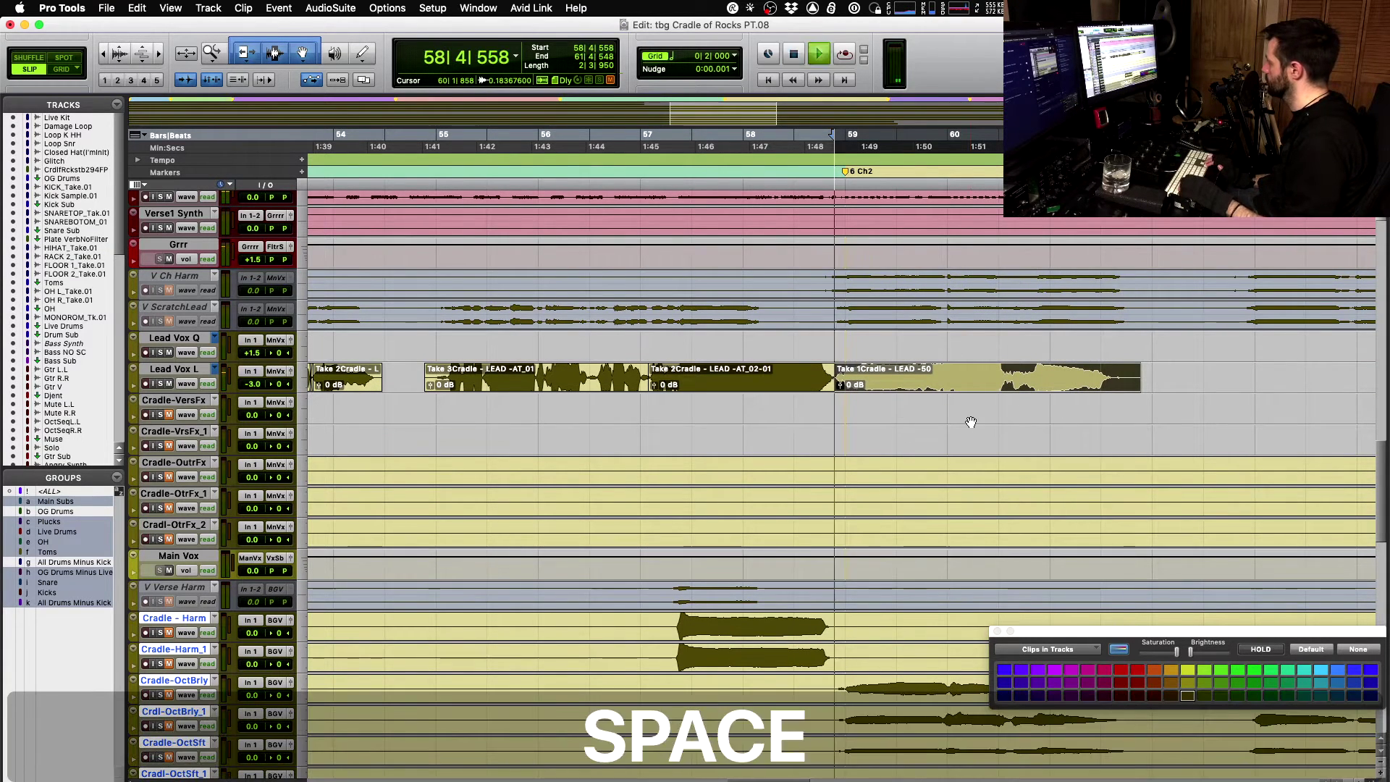
pyautogui.press('space')
pyautogui.press('shift+super+Down')
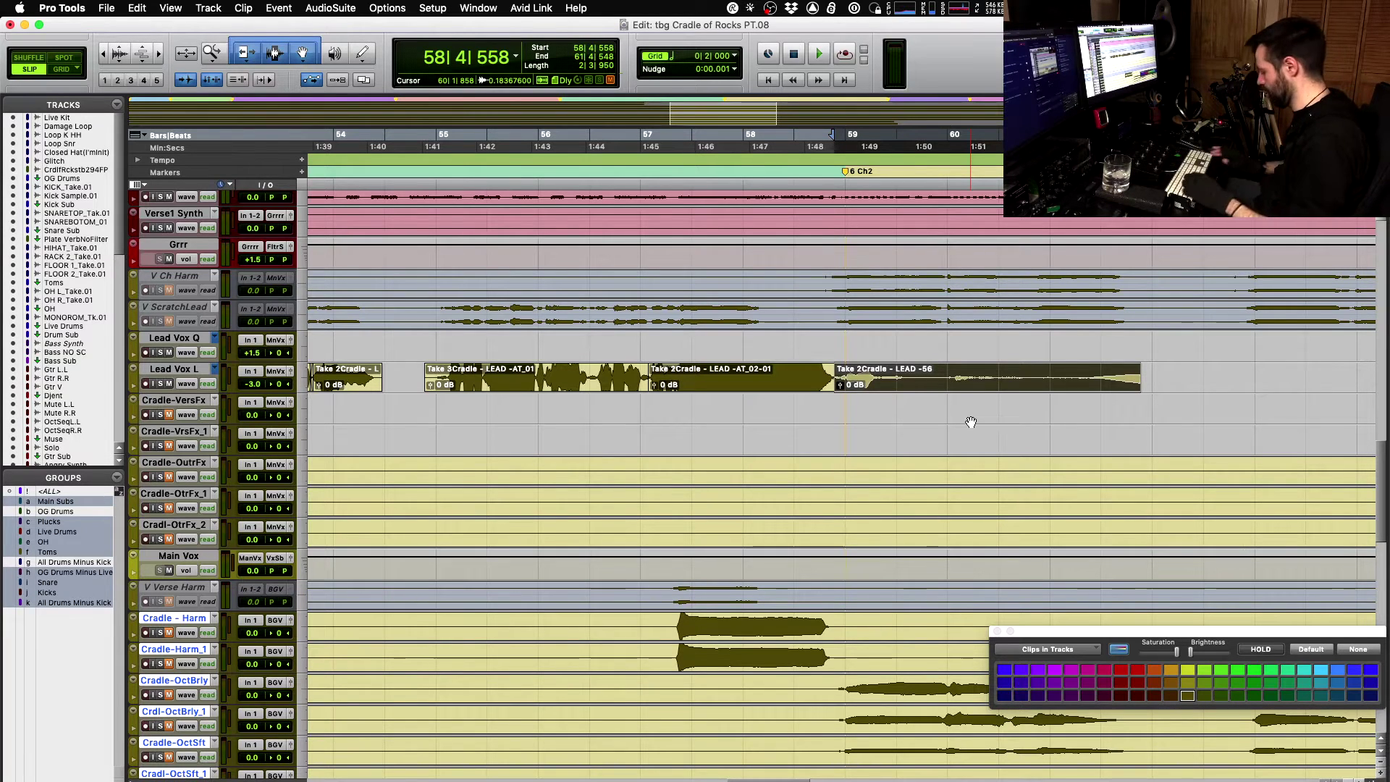
pyautogui.press('super+shift+Down')
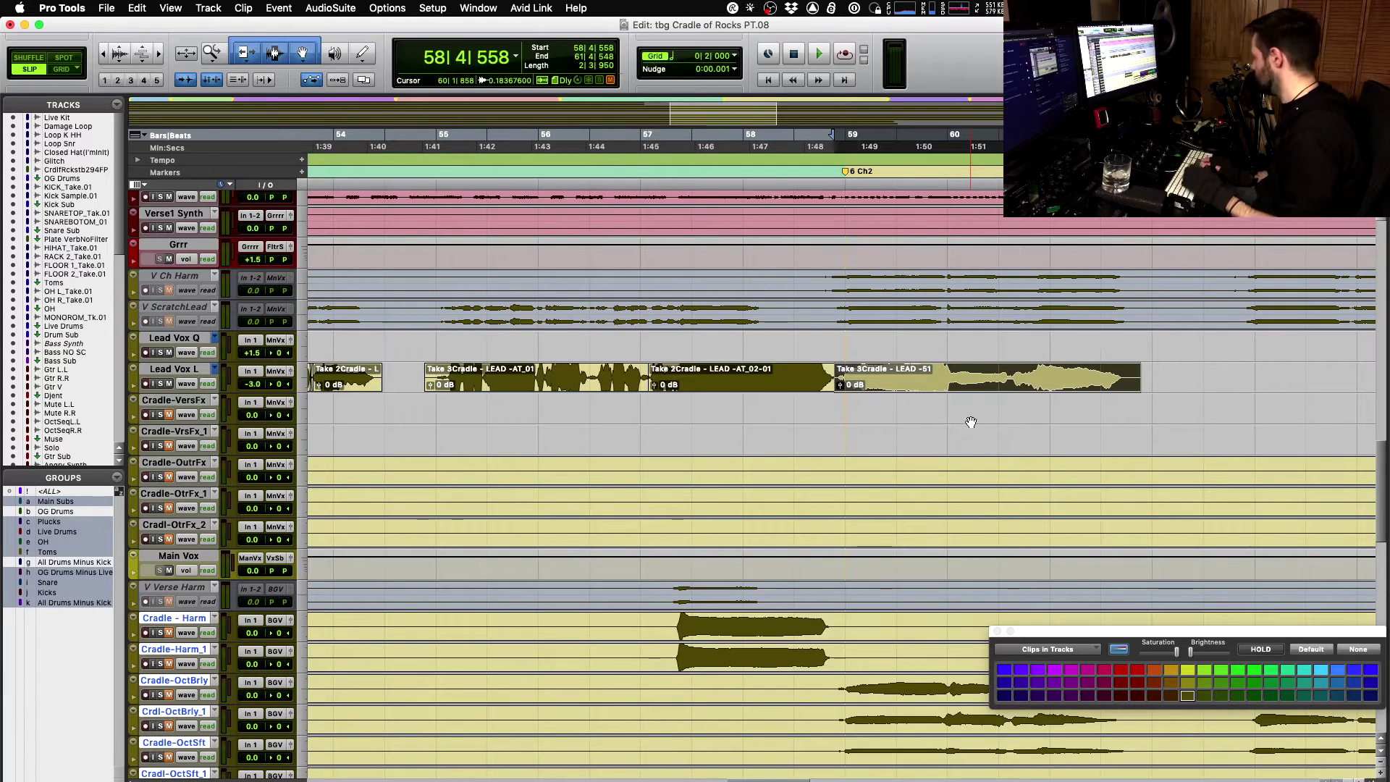
pyautogui.press('space')
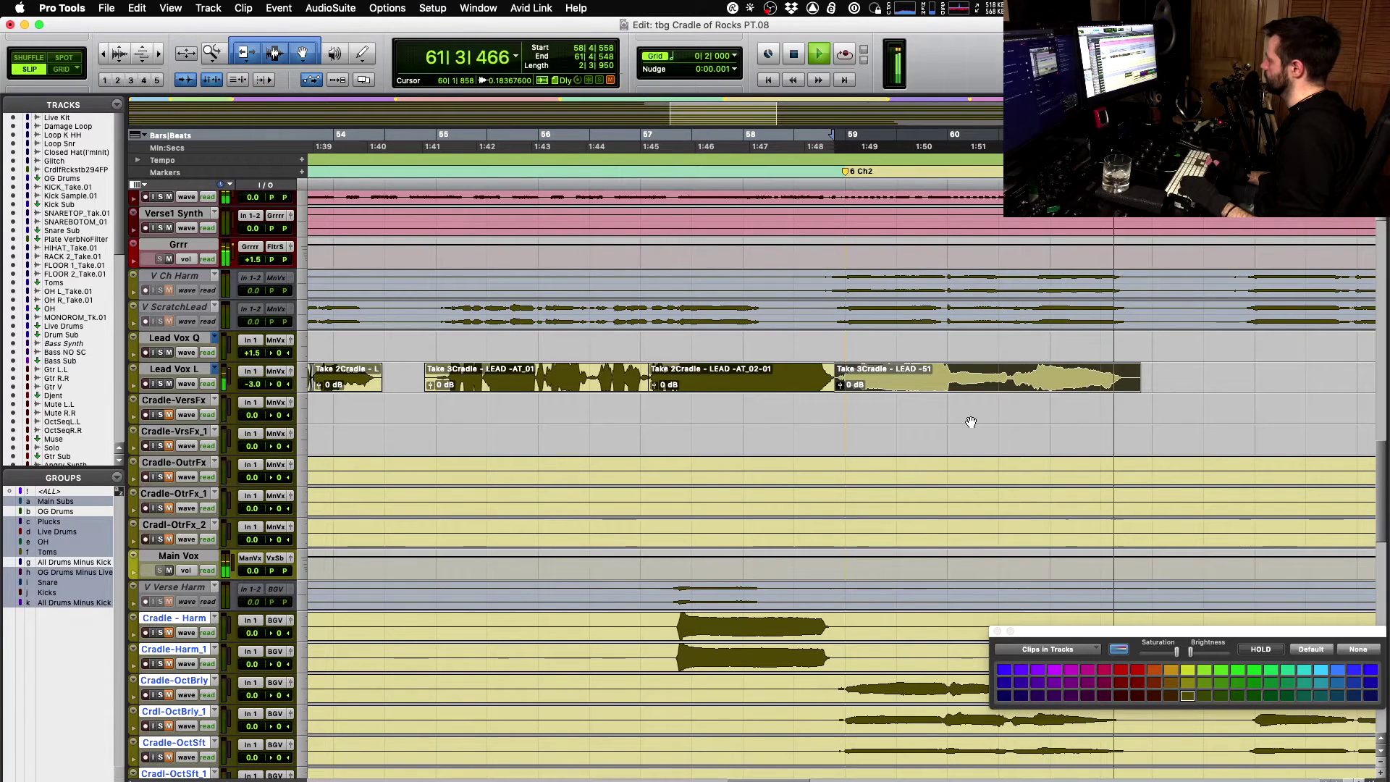
pyautogui.press('space')
# - Swap the selected chorus phrase to Take 4 and on to Take 5, playing each one
pyautogui.press('shift+super+Down')
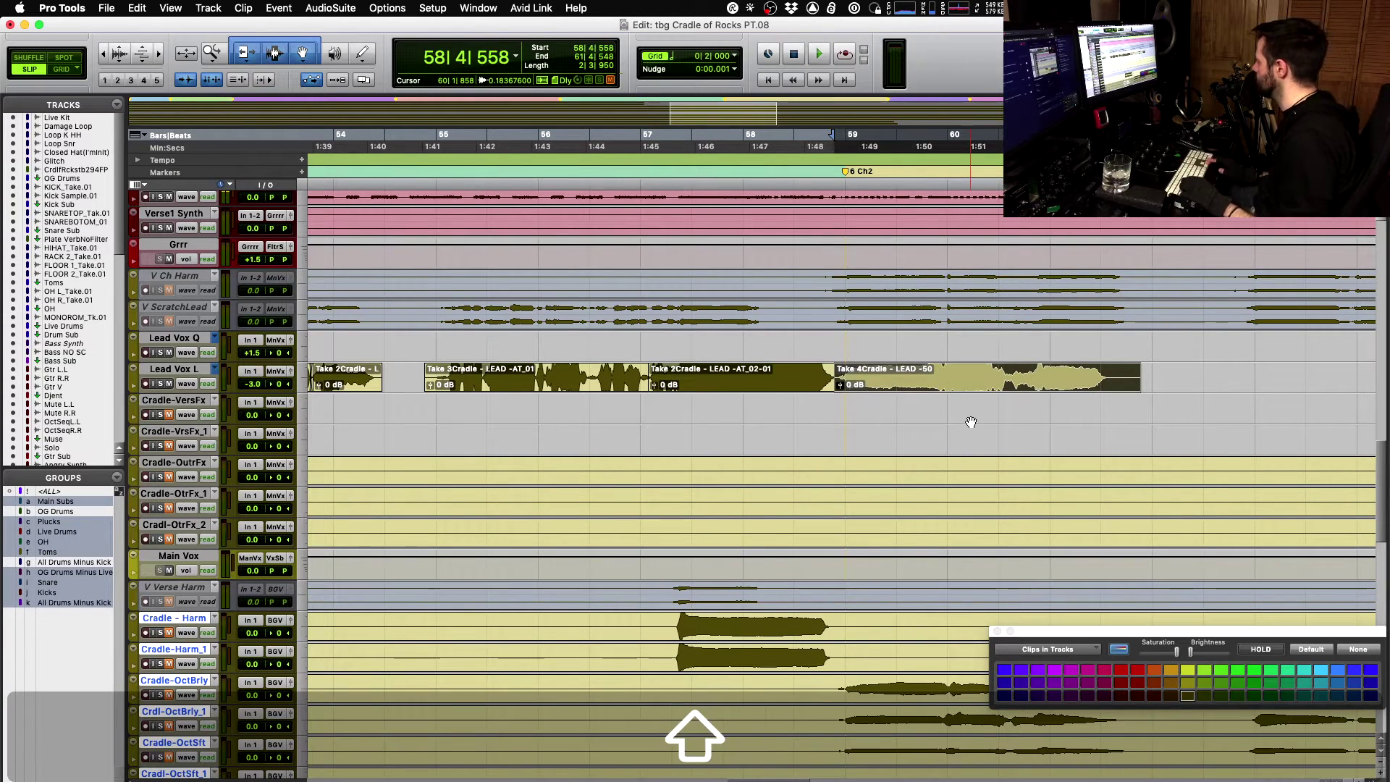
pyautogui.press('space')
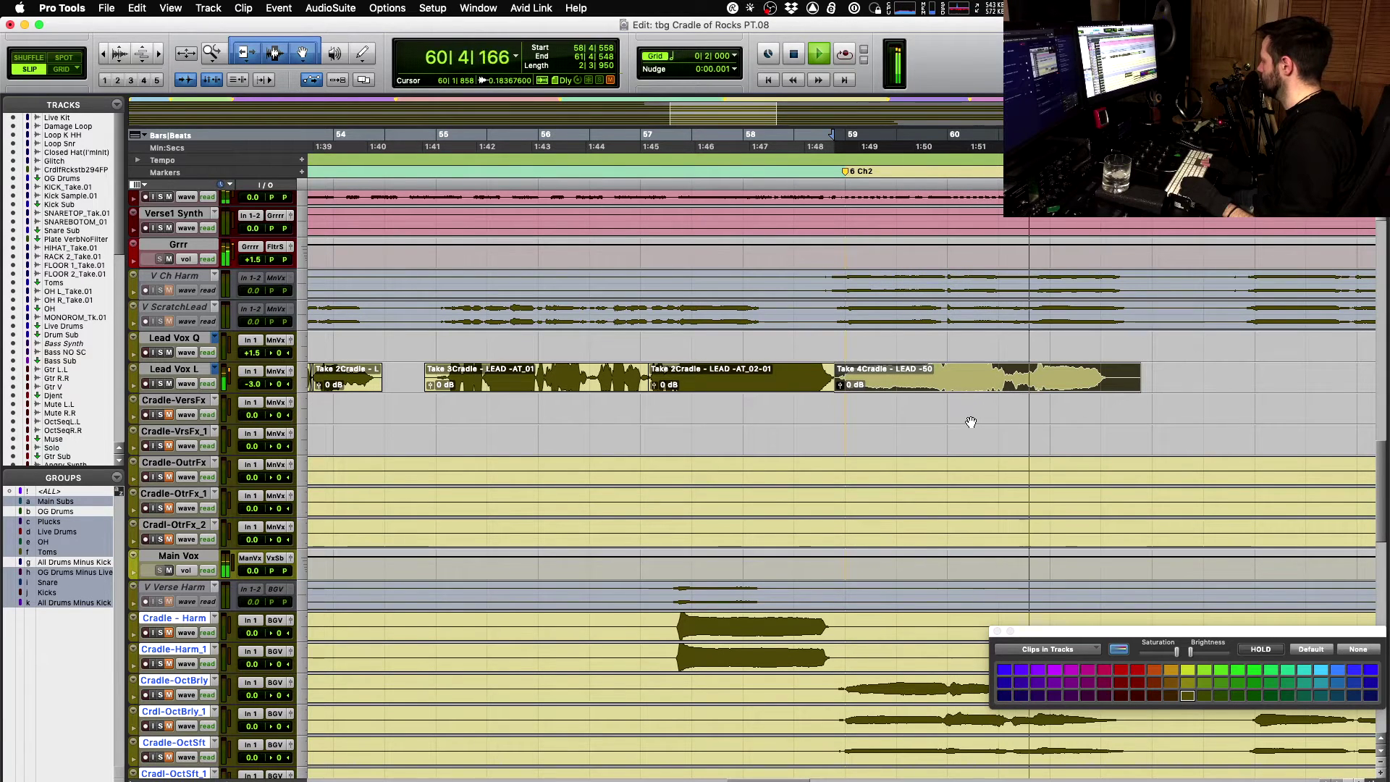
pyautogui.press('space')
pyautogui.press('shift+super+Down')
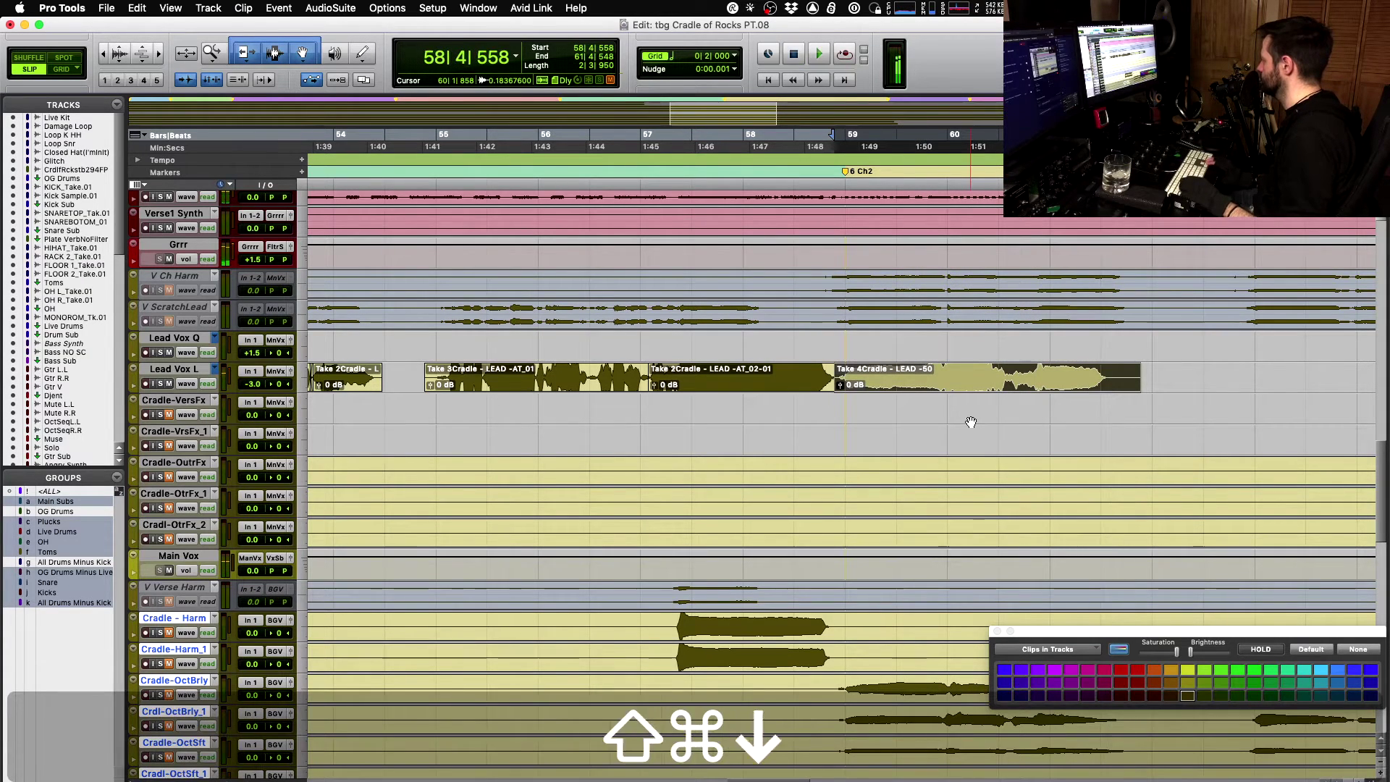
pyautogui.press('space')
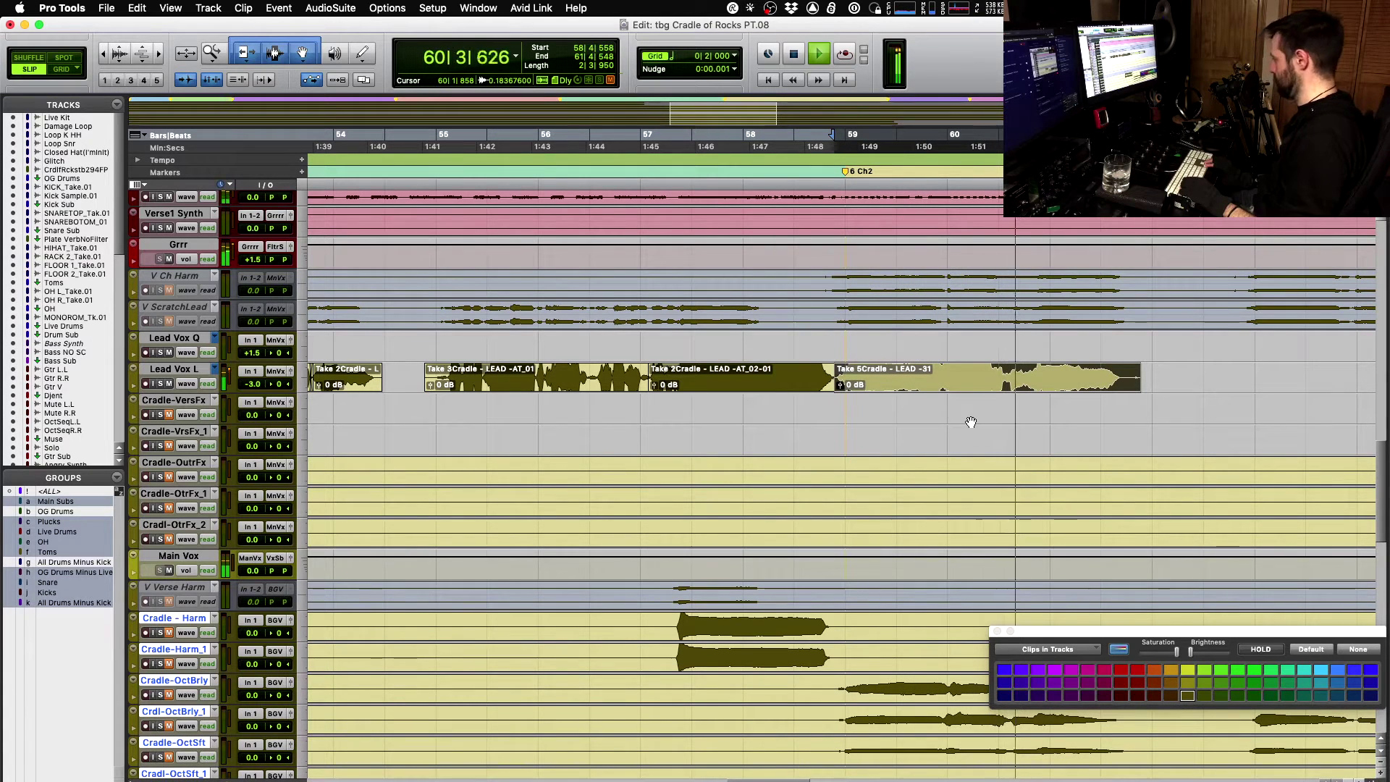
pyautogui.press('space')
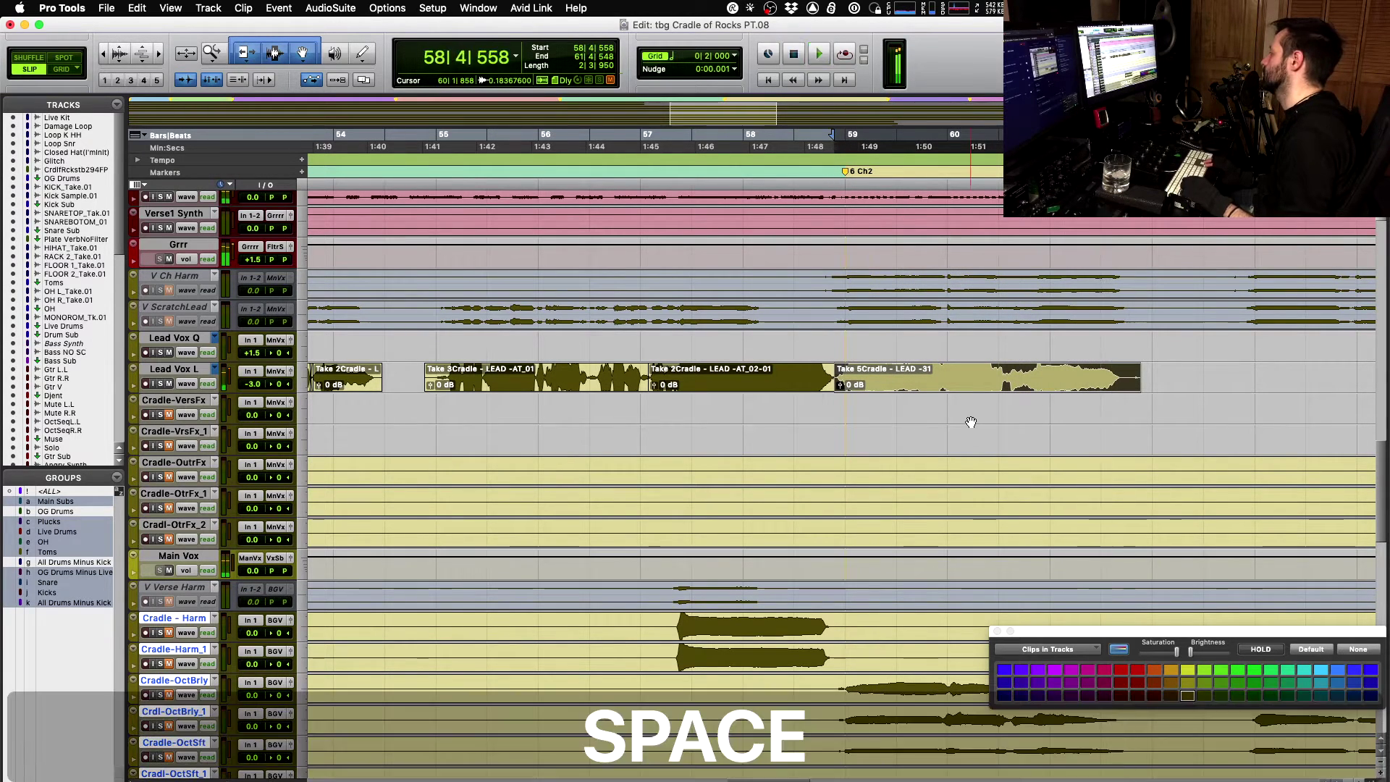
# - Return the selected chorus phrase on Lead Vox L to Take 3 and play it
pyautogui.press('shift+super+Up')
pyautogui.press('space')
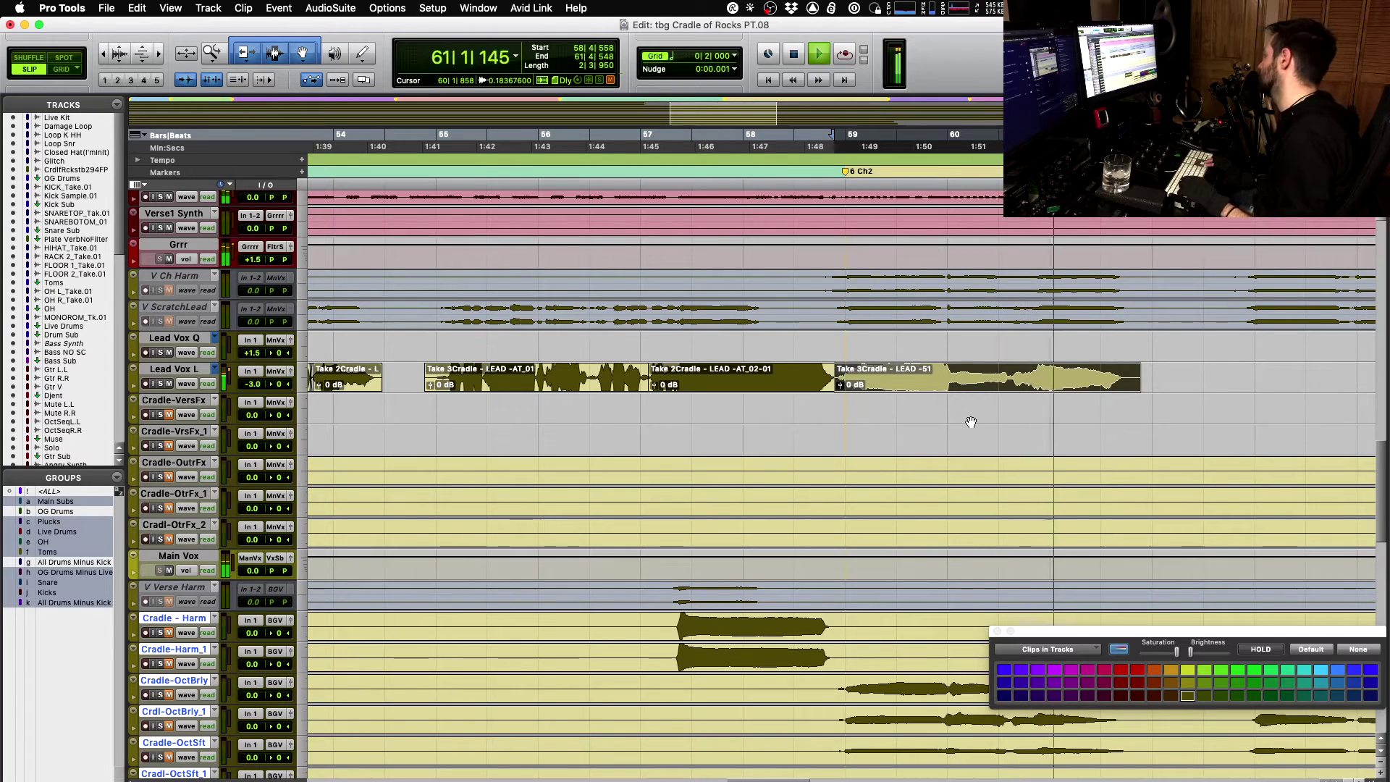
pyautogui.press('space')
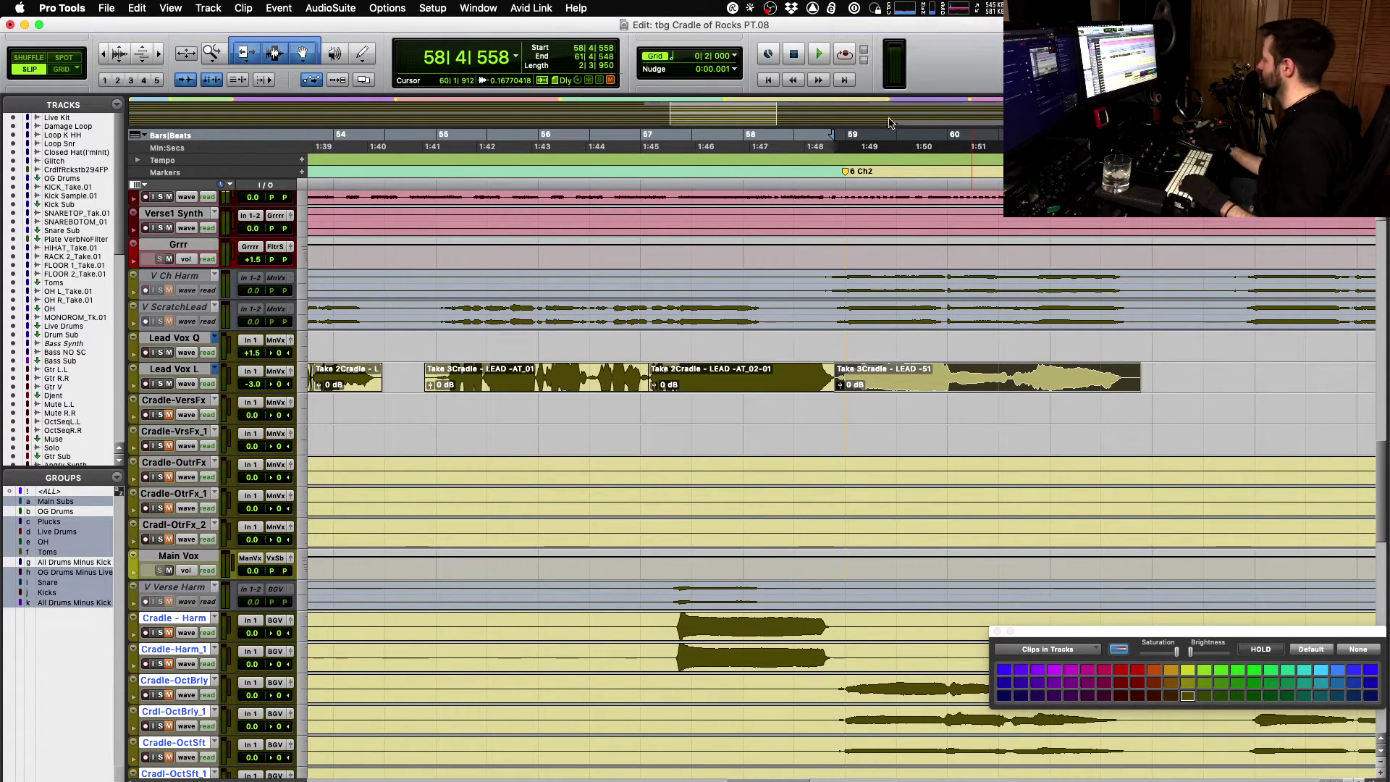
# - Crossfade the end of the verse clip into the Take 3 clip on Lead Vox L, from about 58|4|544 to 58|4|653
pyautogui.press('t')
pyautogui.press('t')
pyautogui.press('t')
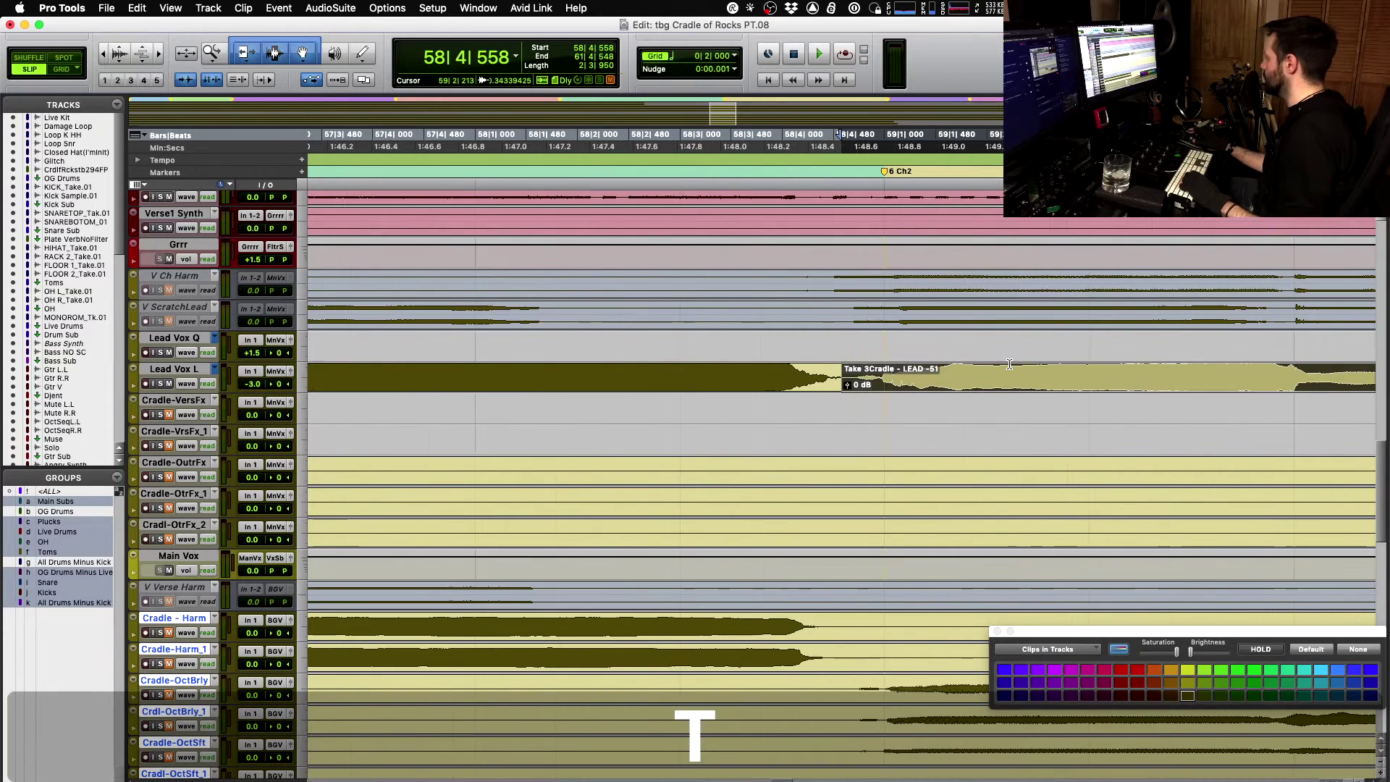
pyautogui.moveTo(703, 376); pyautogui.dragTo(713, 389)
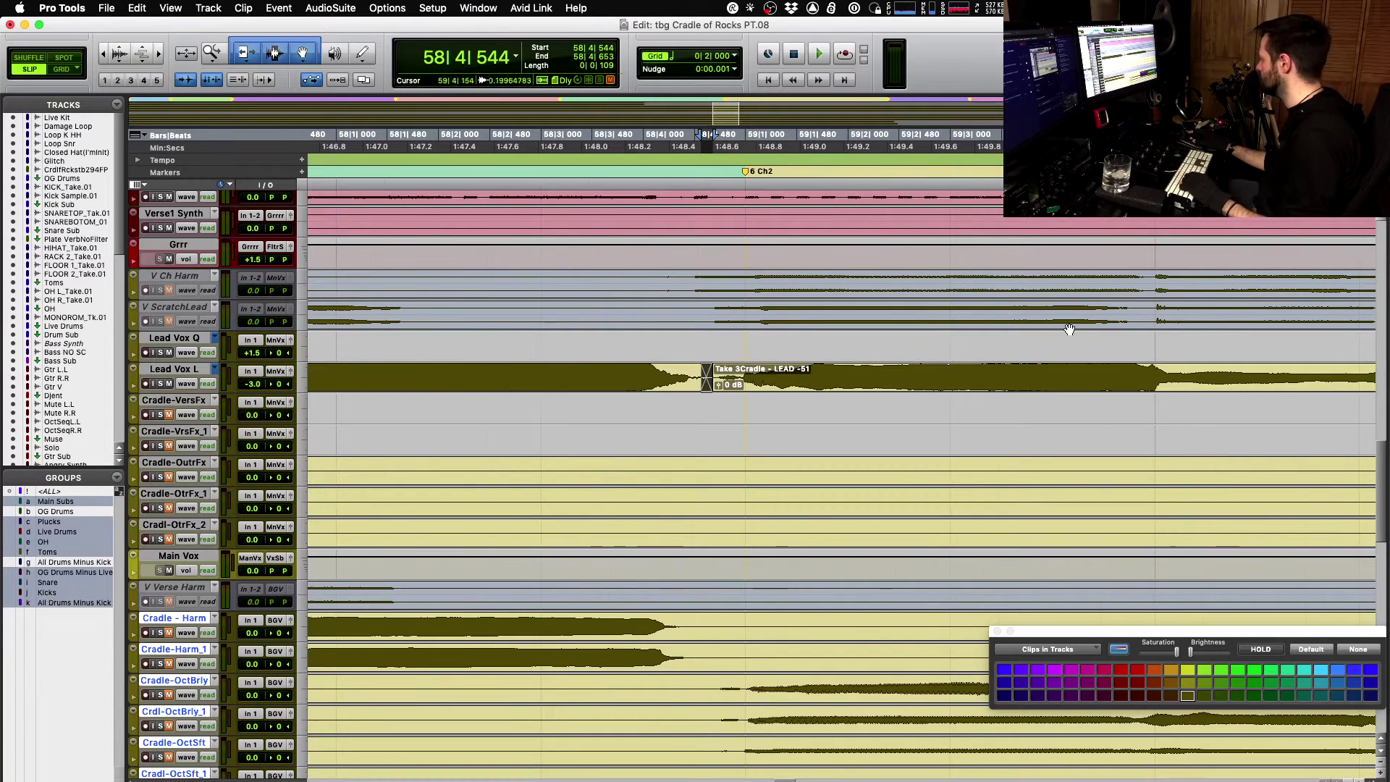
pyautogui.press('r')
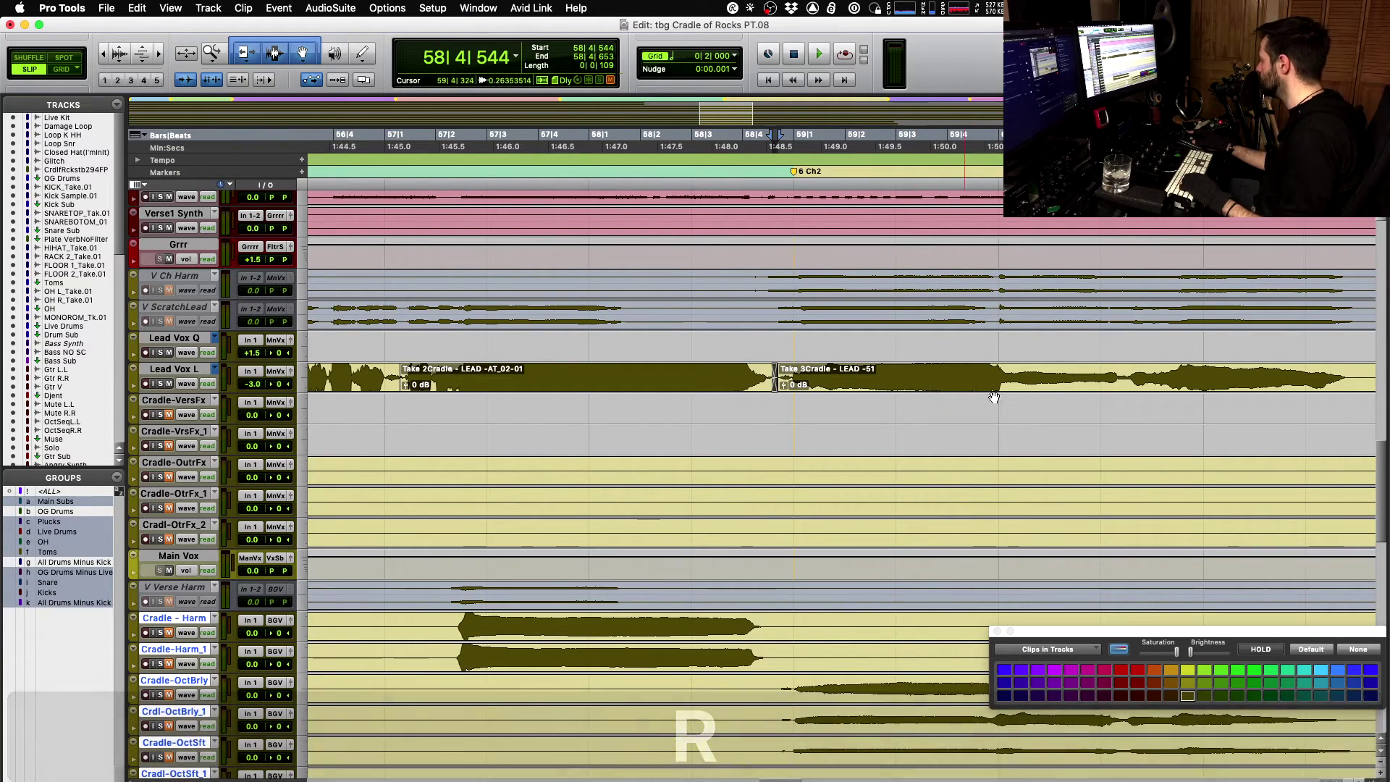
# - Play the Take 3 chorus clip on Lead Vox L from its start
pyautogui.click(995, 397)
pyautogui.hscroll(5, 1003, 394)
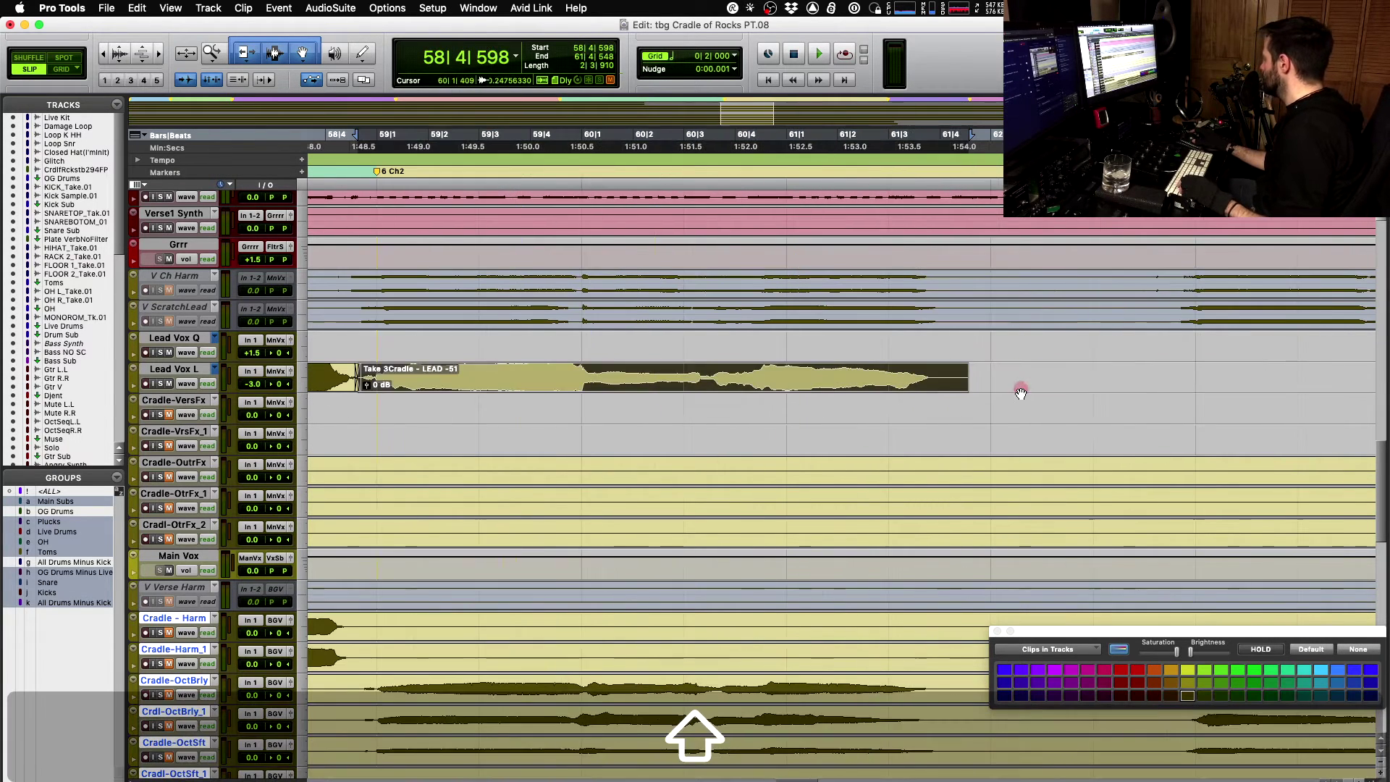
pyautogui.press('space')
pyautogui.click(960, 370)
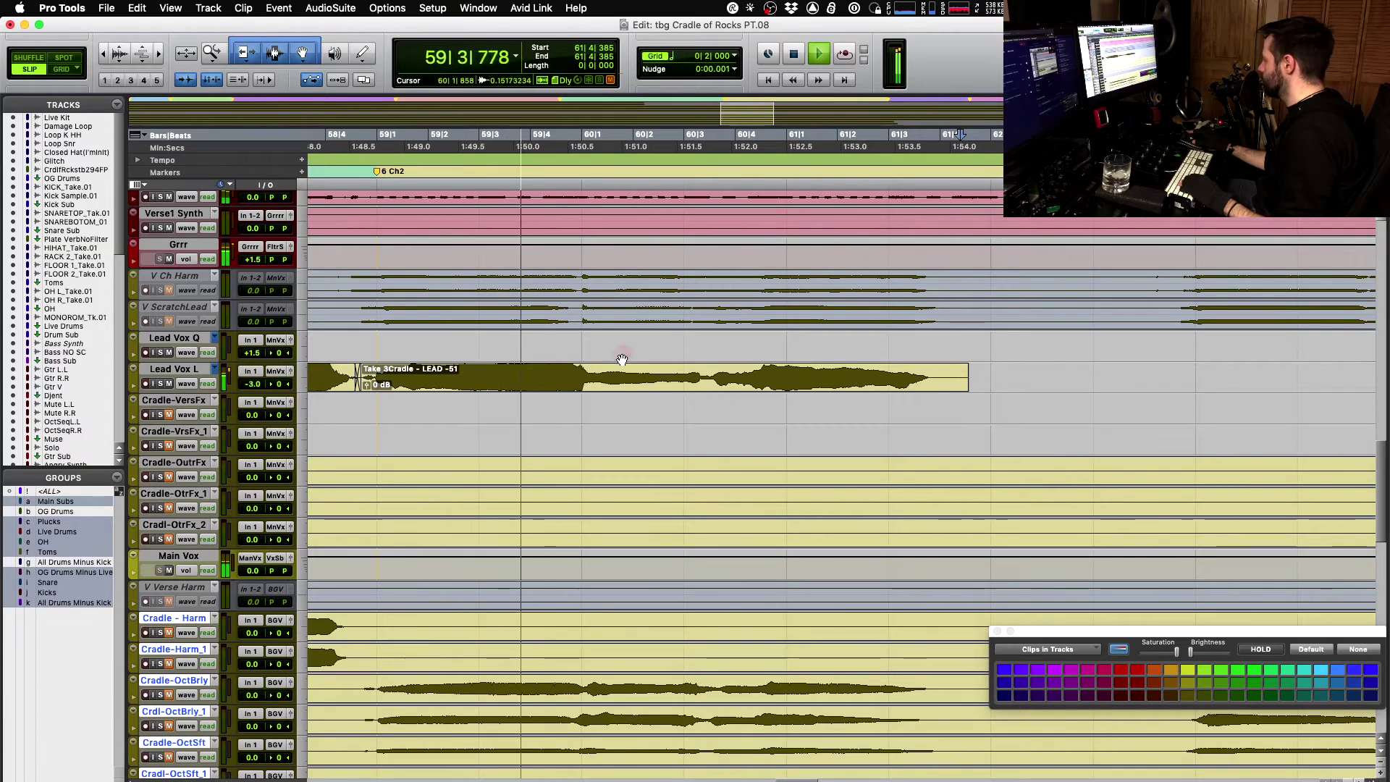
pyautogui.press('space')
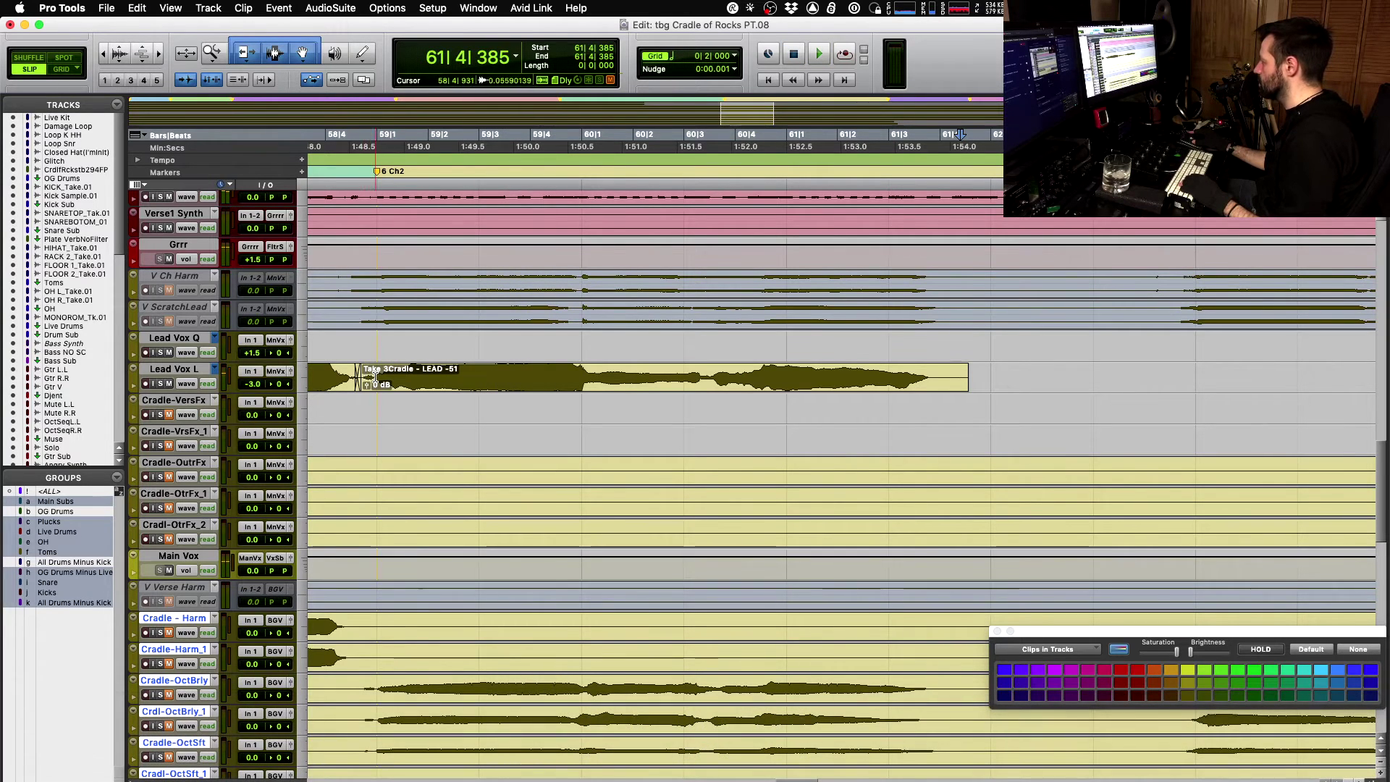
# - Select the first part of the chorus phrase, 58|4|598 to 60|1|056, swap it to Take 1, and play it
pyautogui.keyDown('super'); pyautogui.click(474, 392); pyautogui.keyUp('super')
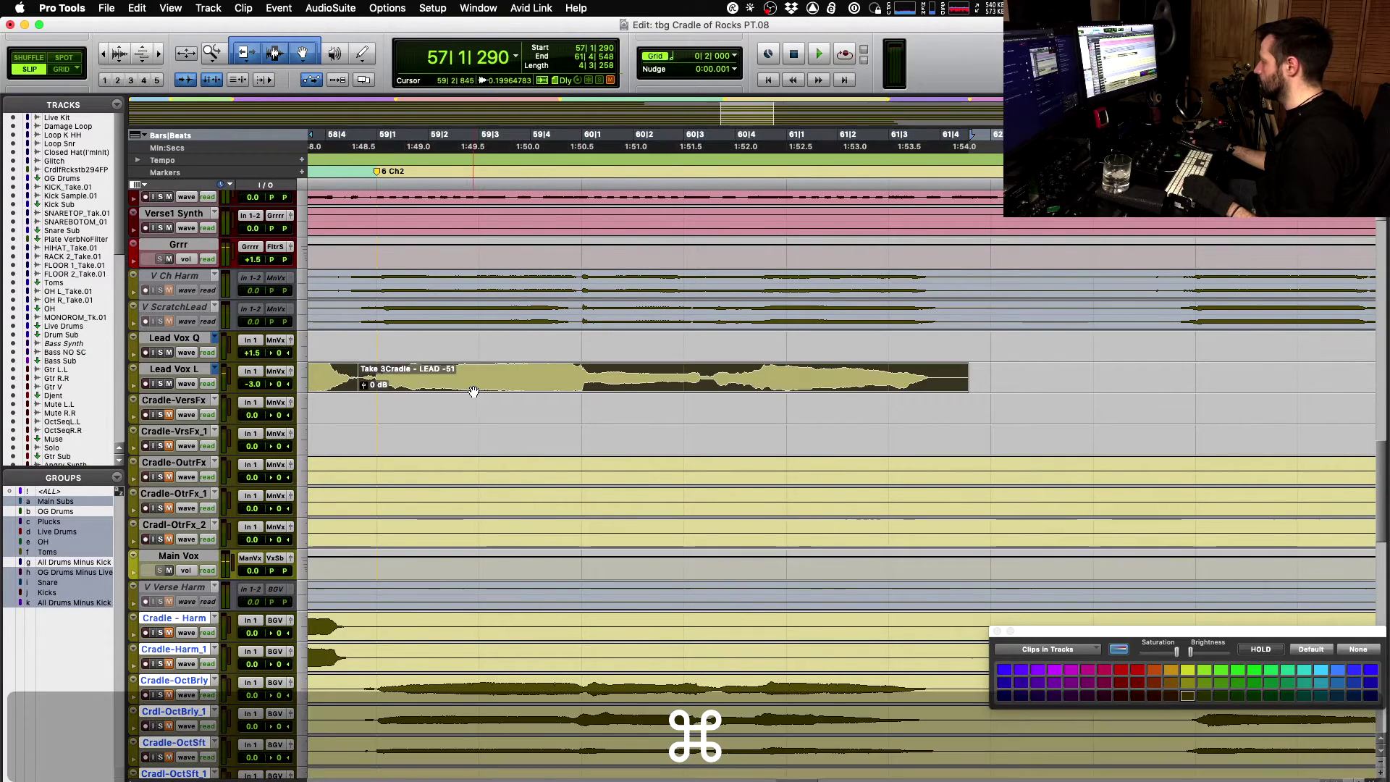
pyautogui.click(598, 372)
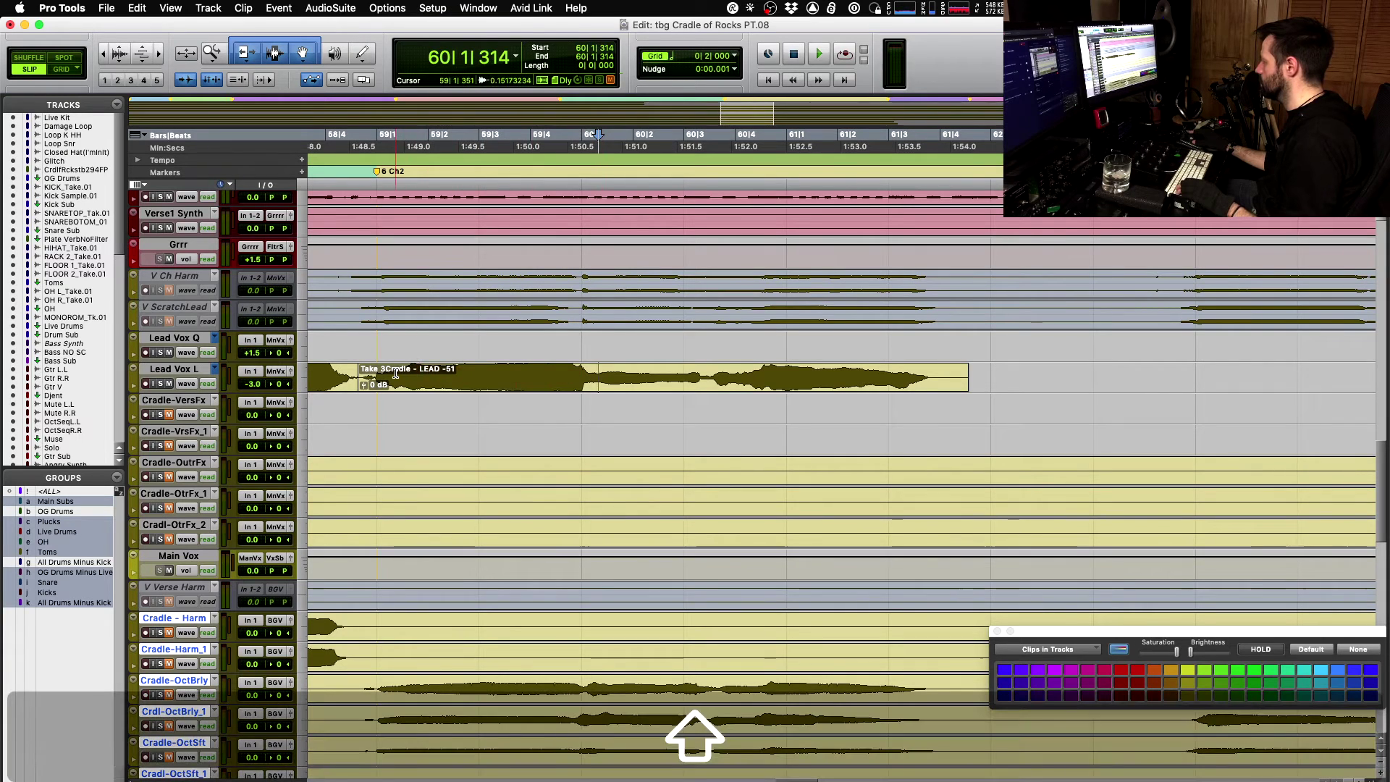
pyautogui.keyDown('shift'); pyautogui.click(369, 375); pyautogui.keyUp('shift')
pyautogui.keyDown('shift'); pyautogui.click(926, 372); pyautogui.keyUp('shift')
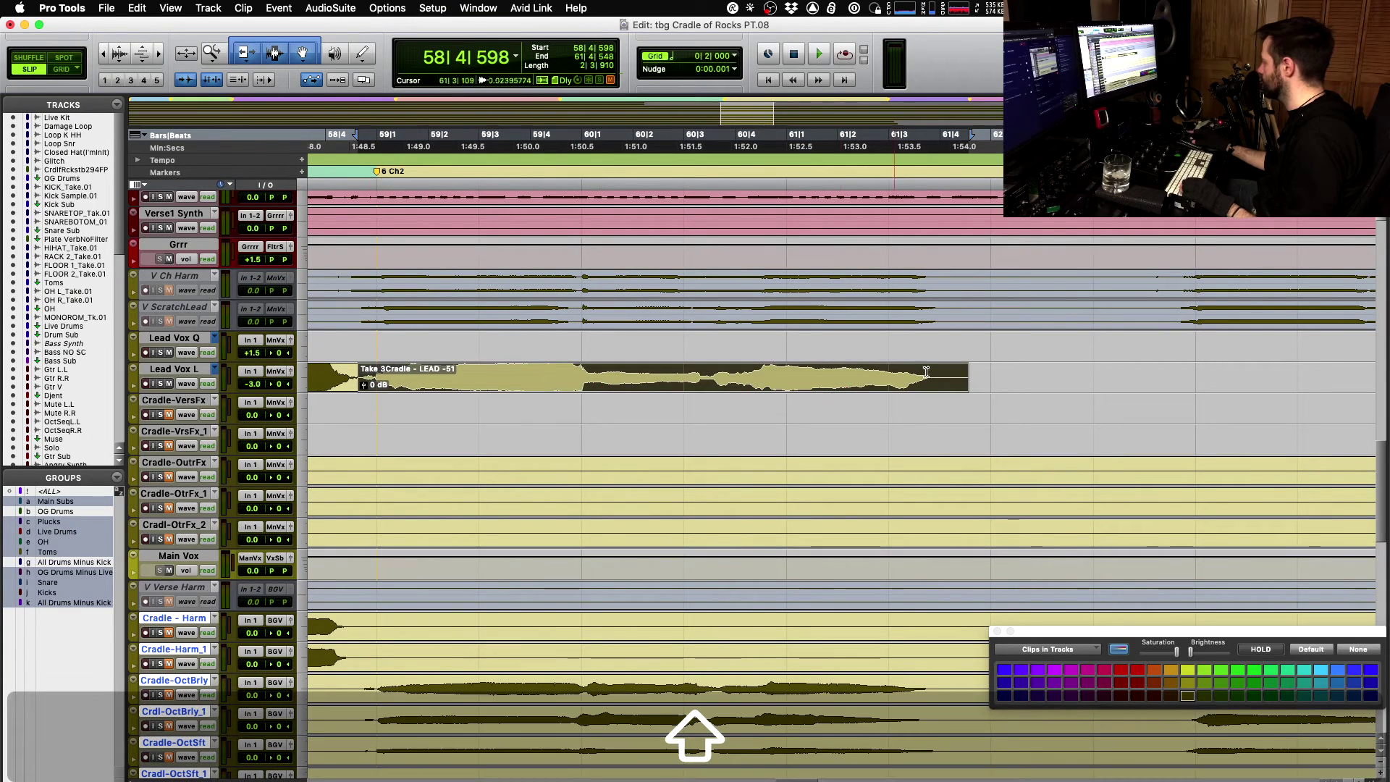
pyautogui.moveTo(959, 375); pyautogui.dragTo(585, 372)
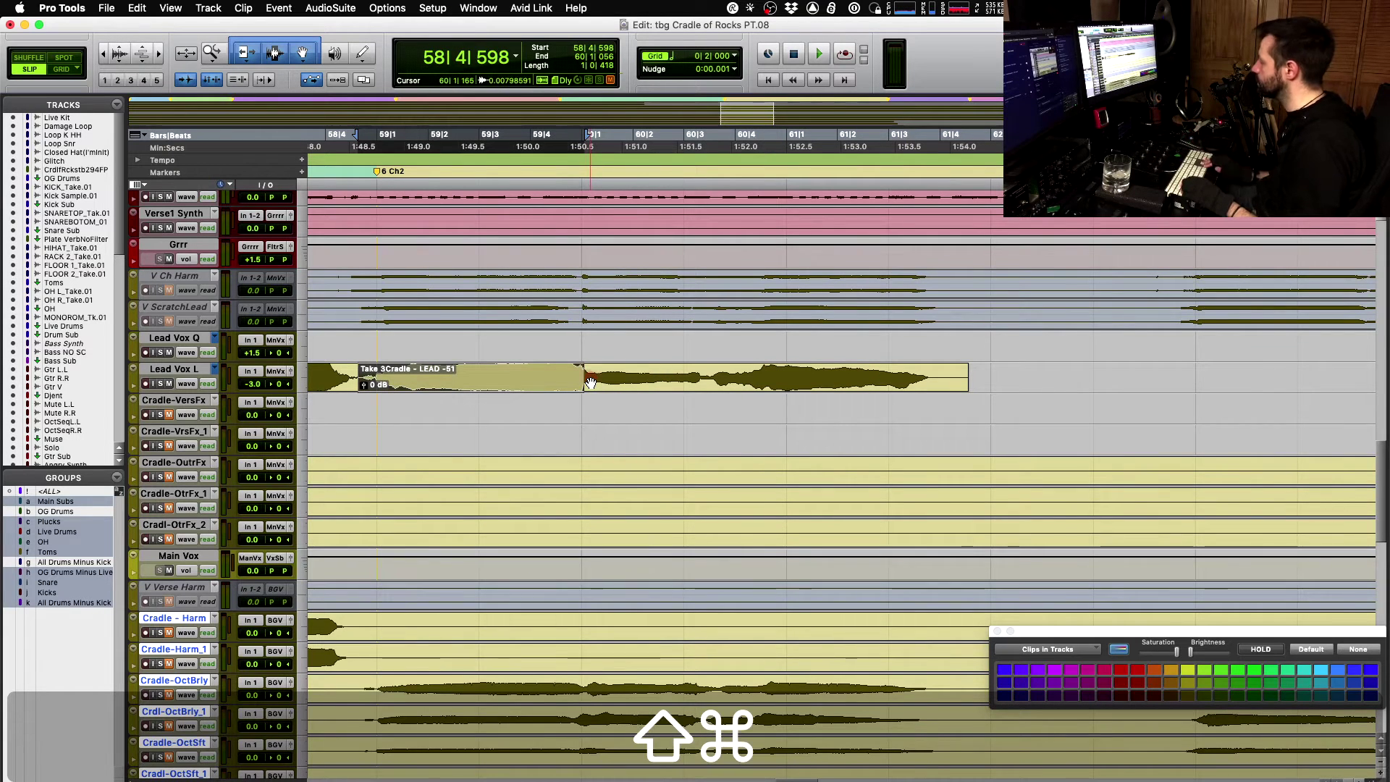
pyautogui.press('super+shift+Down')
pyautogui.press('space')
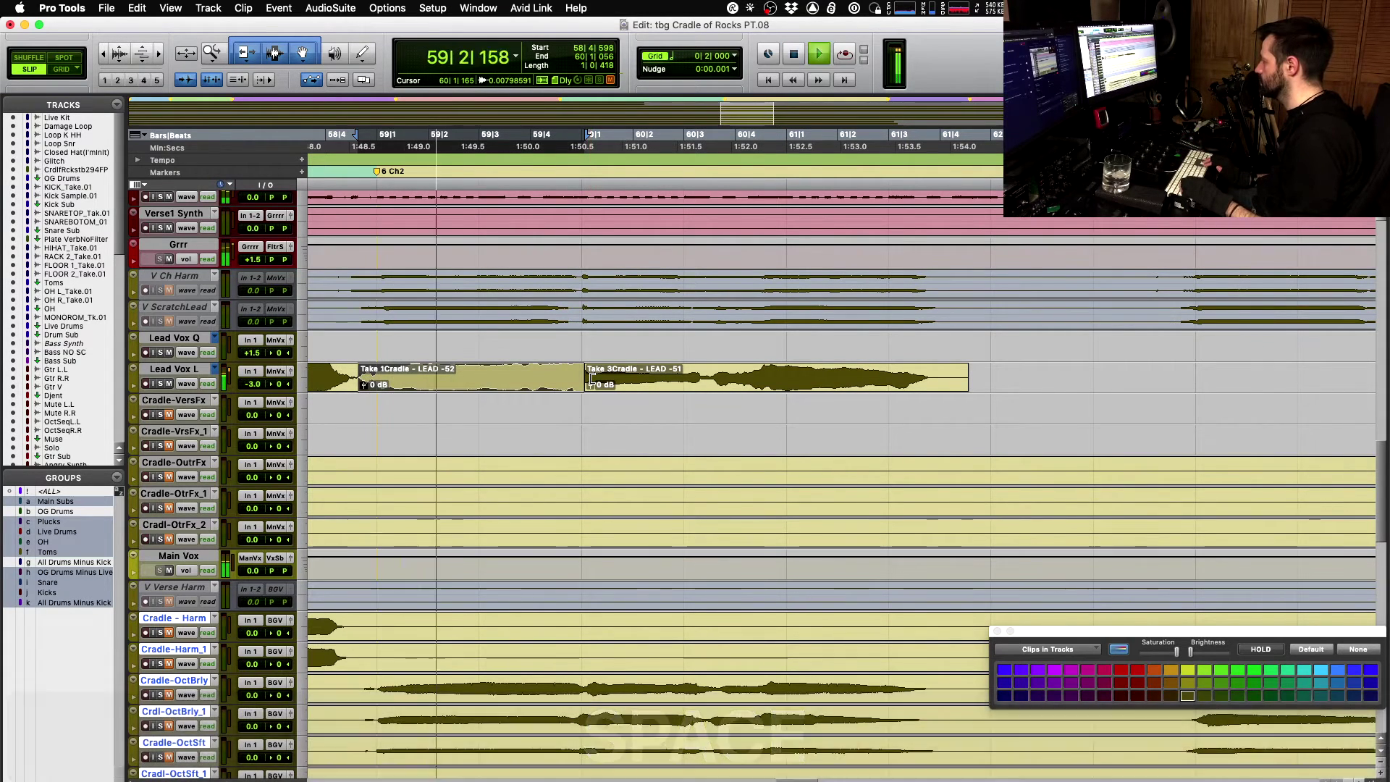
pyautogui.press('space')
# - Audition Take 2 and Take 3 for the selected first part of the chorus phrase
pyautogui.press('super+shift+Down')
pyautogui.press('space')
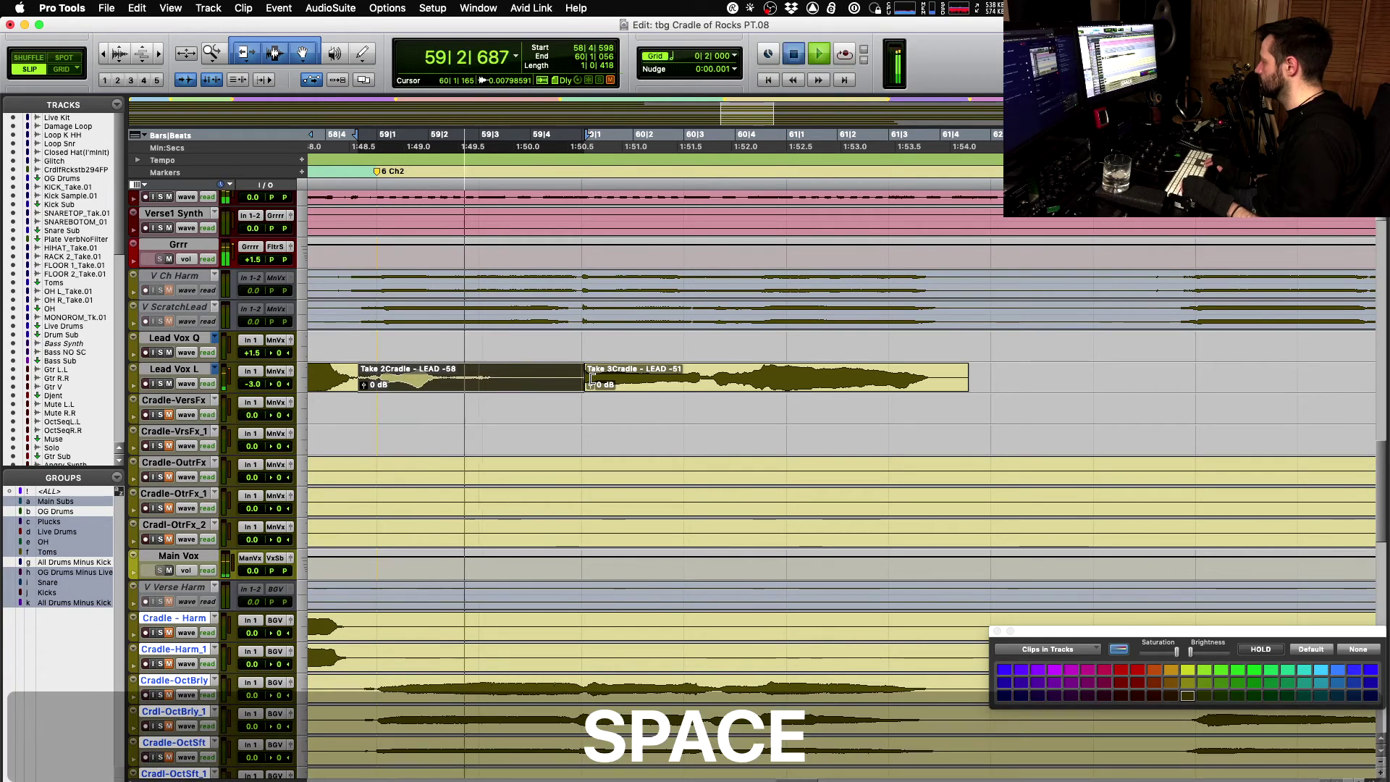
pyautogui.press('space')
pyautogui.press('space')
pyautogui.press('space')
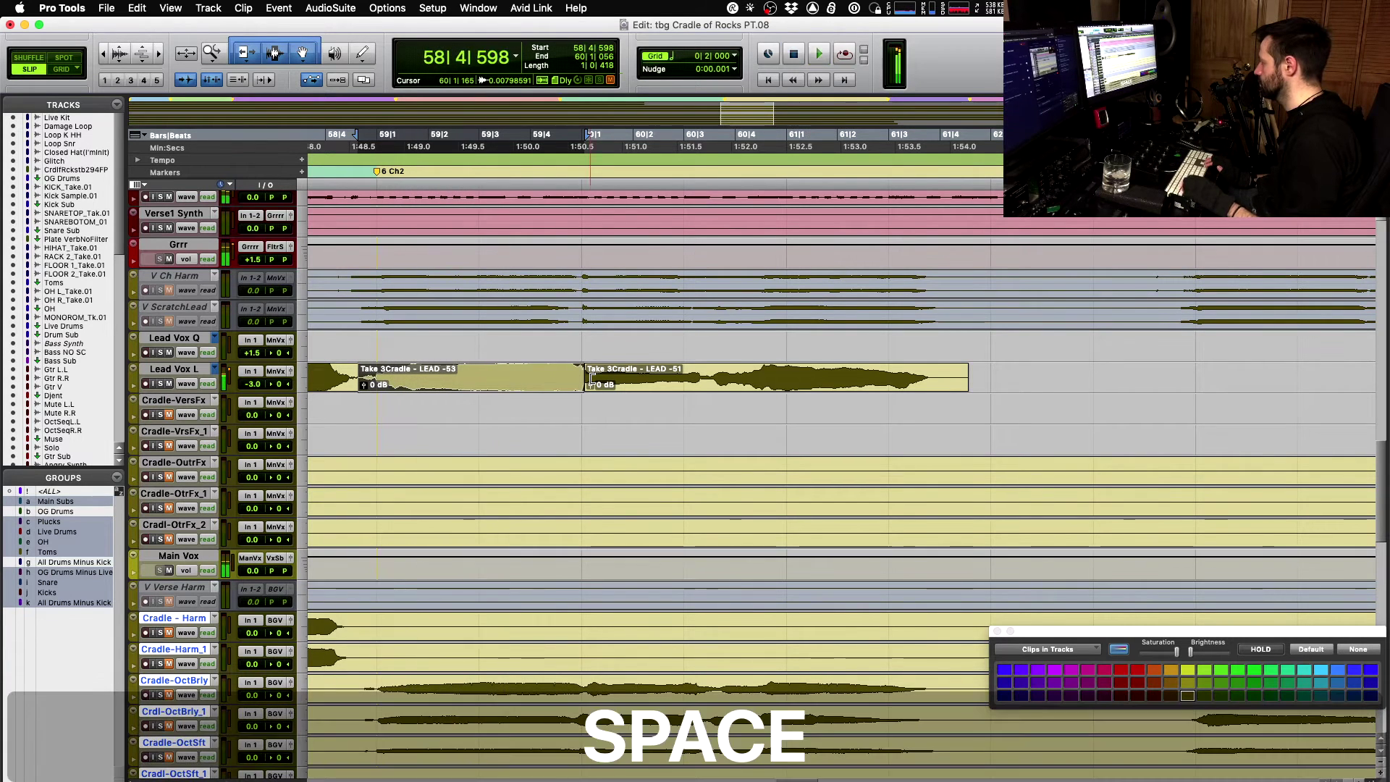
# - Audition Take 4 and Take 5 for the selected part, and bring Take 4 back in and replay it
pyautogui.press('super+shift+Down')
pyautogui.press('space')
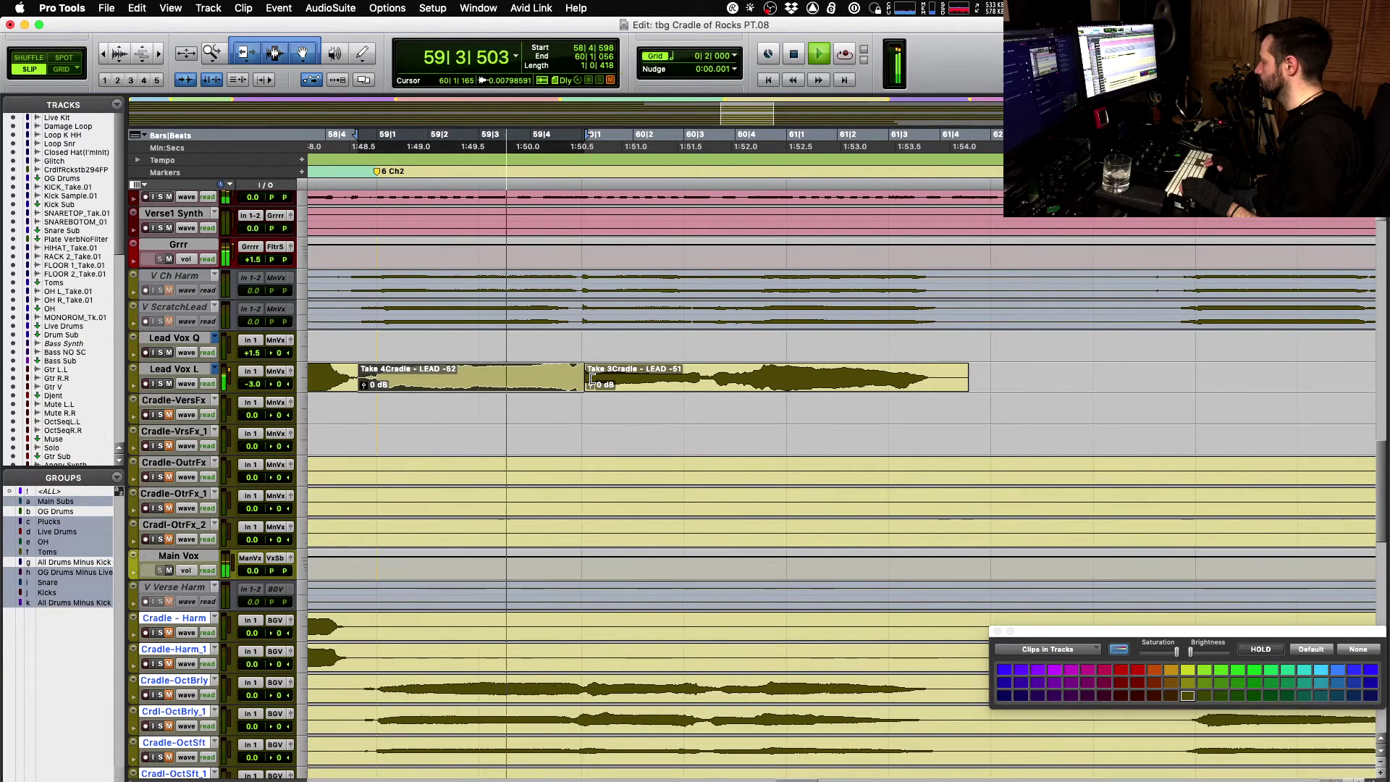
pyautogui.press('space')
pyautogui.press('super+shift+Down')
pyautogui.press('space')
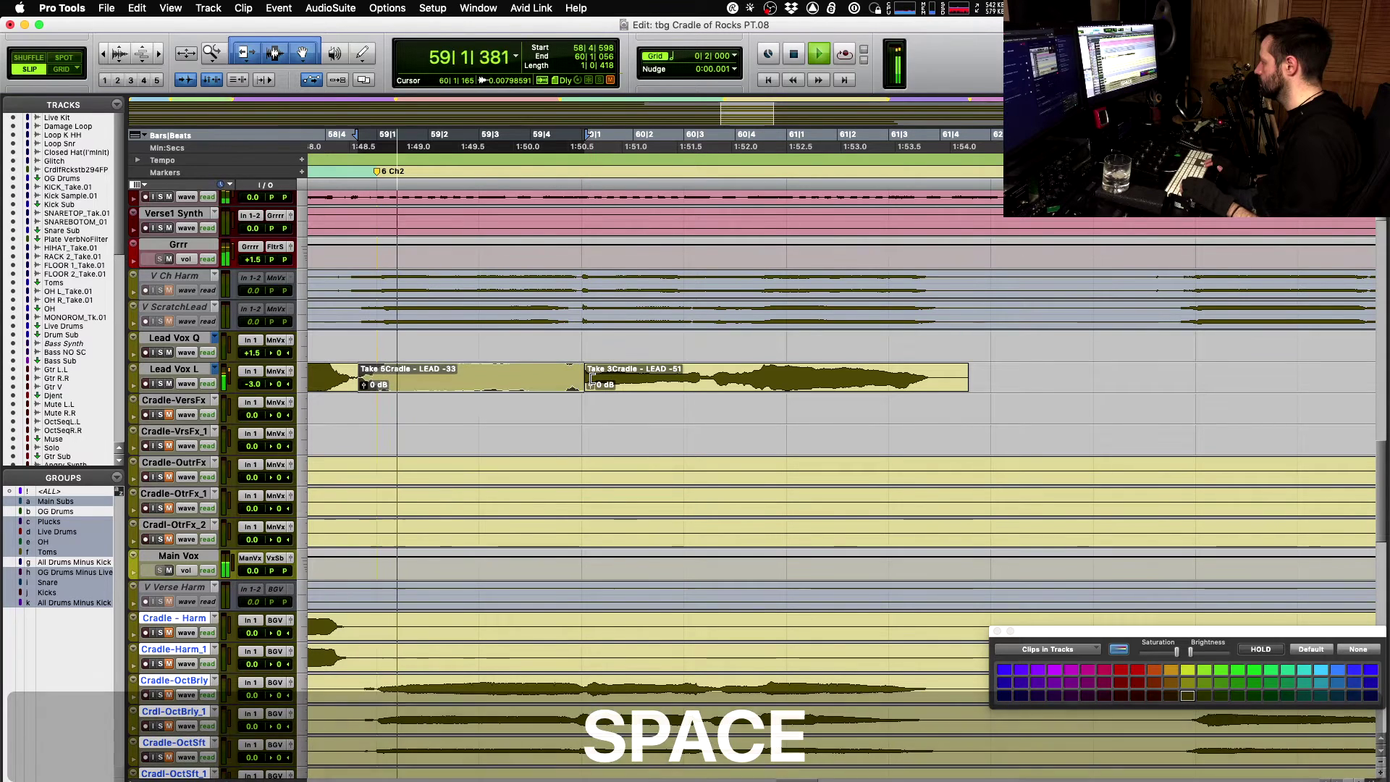
pyautogui.press('space')
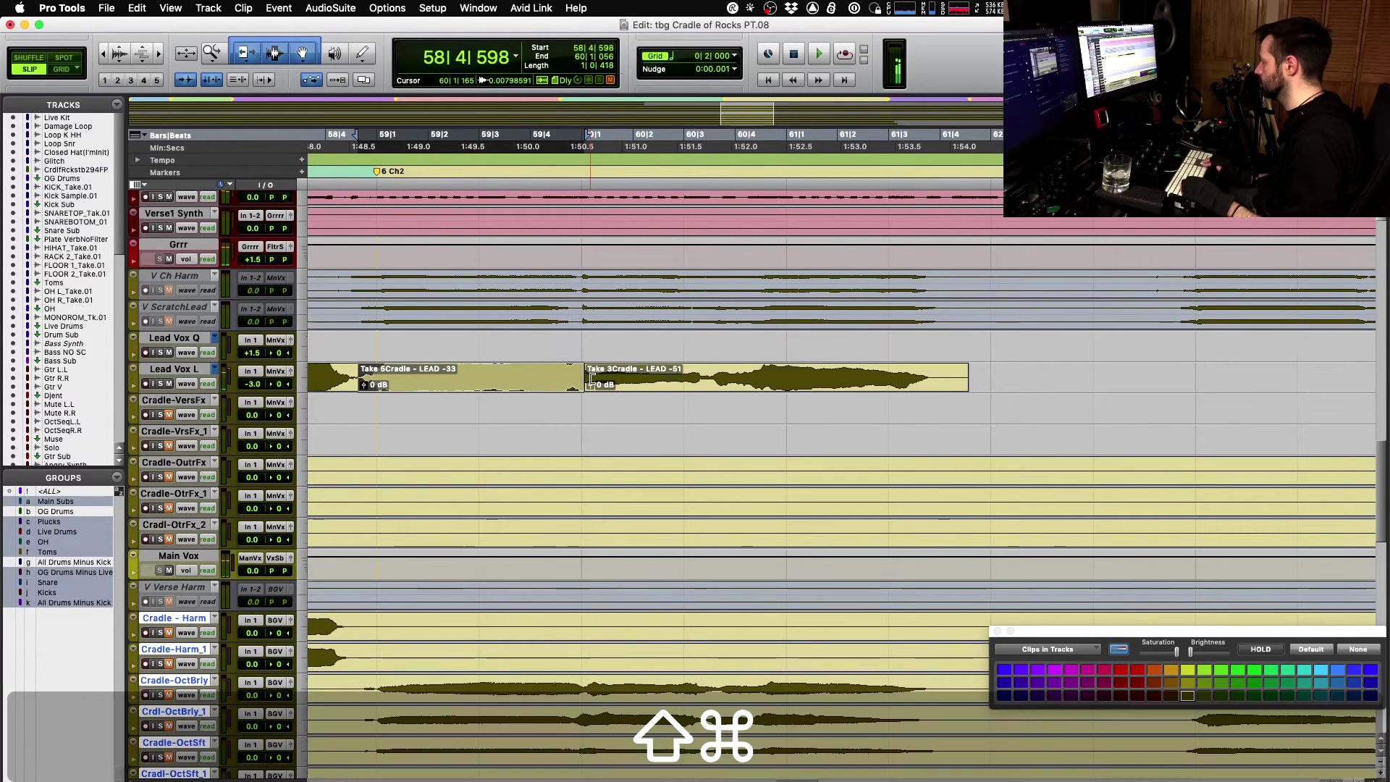
pyautogui.press('super+shift+Up')
pyautogui.press('space')
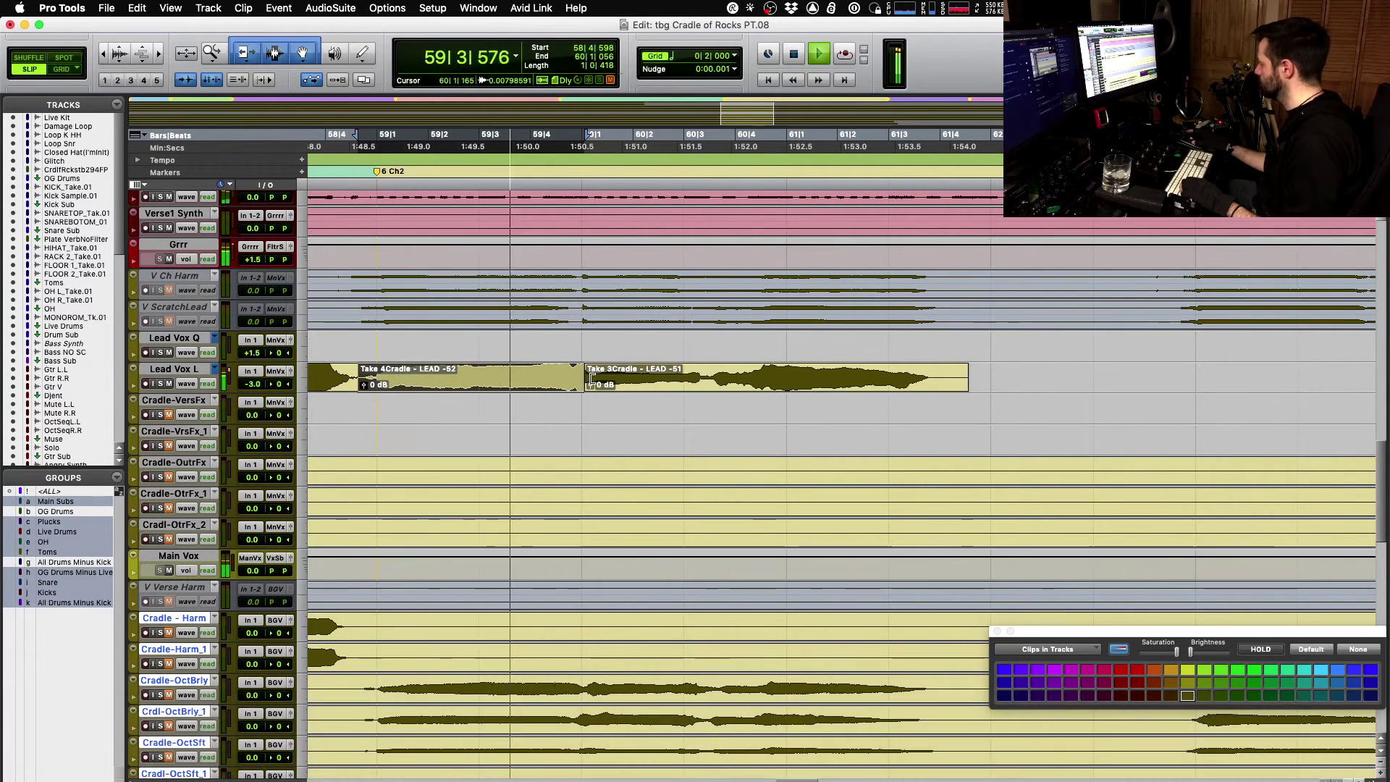
pyautogui.press('space')
# - Move the join between the Take 4 and Take 3 clips earlier and crossfade it from about 59|4|758 to 59|4|813
pyautogui.click(592, 378)
pyautogui.moveTo(592, 378); pyautogui.dragTo(573, 386)
pyautogui.click(573, 391)
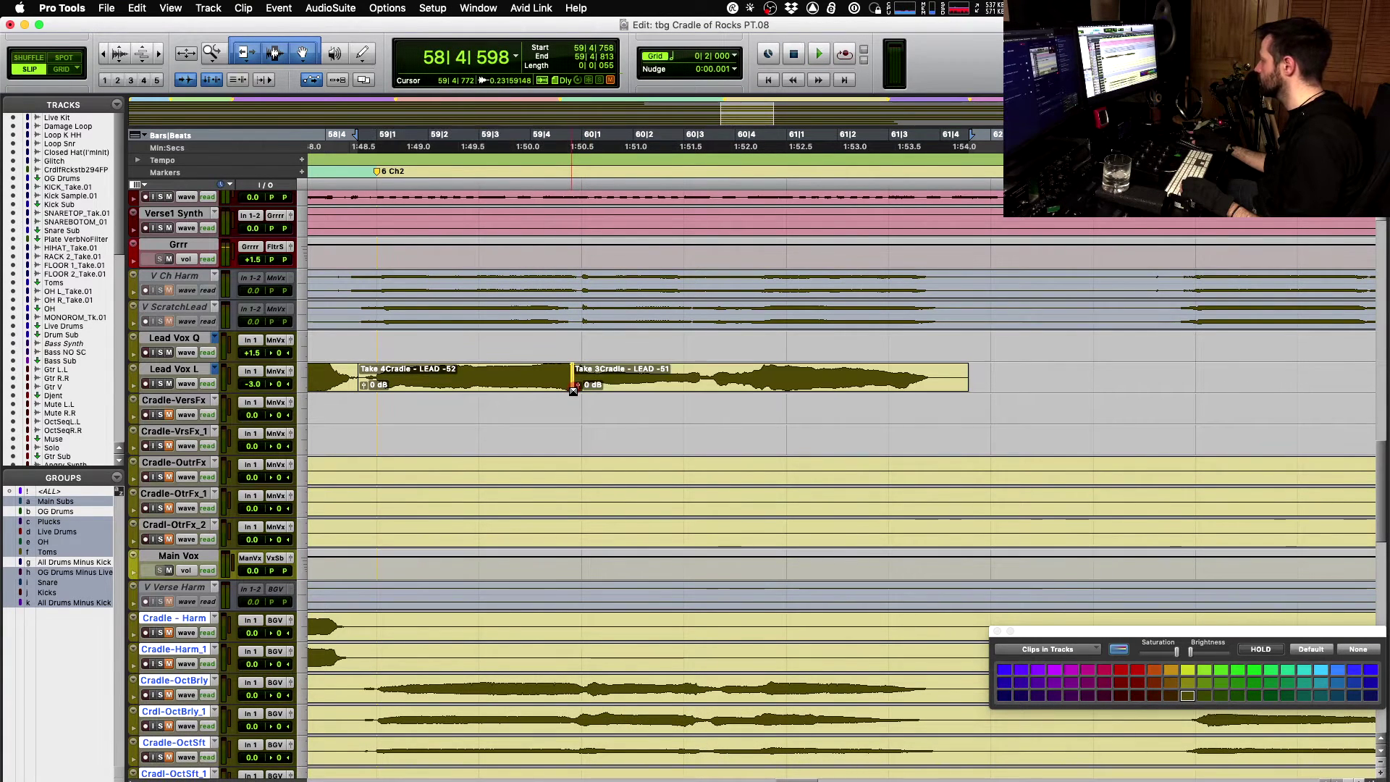
# - Inspect the Take 4 to Take 3 crossfade up close and play Lead Vox L through it from 59|3|509
pyautogui.press('t')
pyautogui.press('t')
pyautogui.press('t')
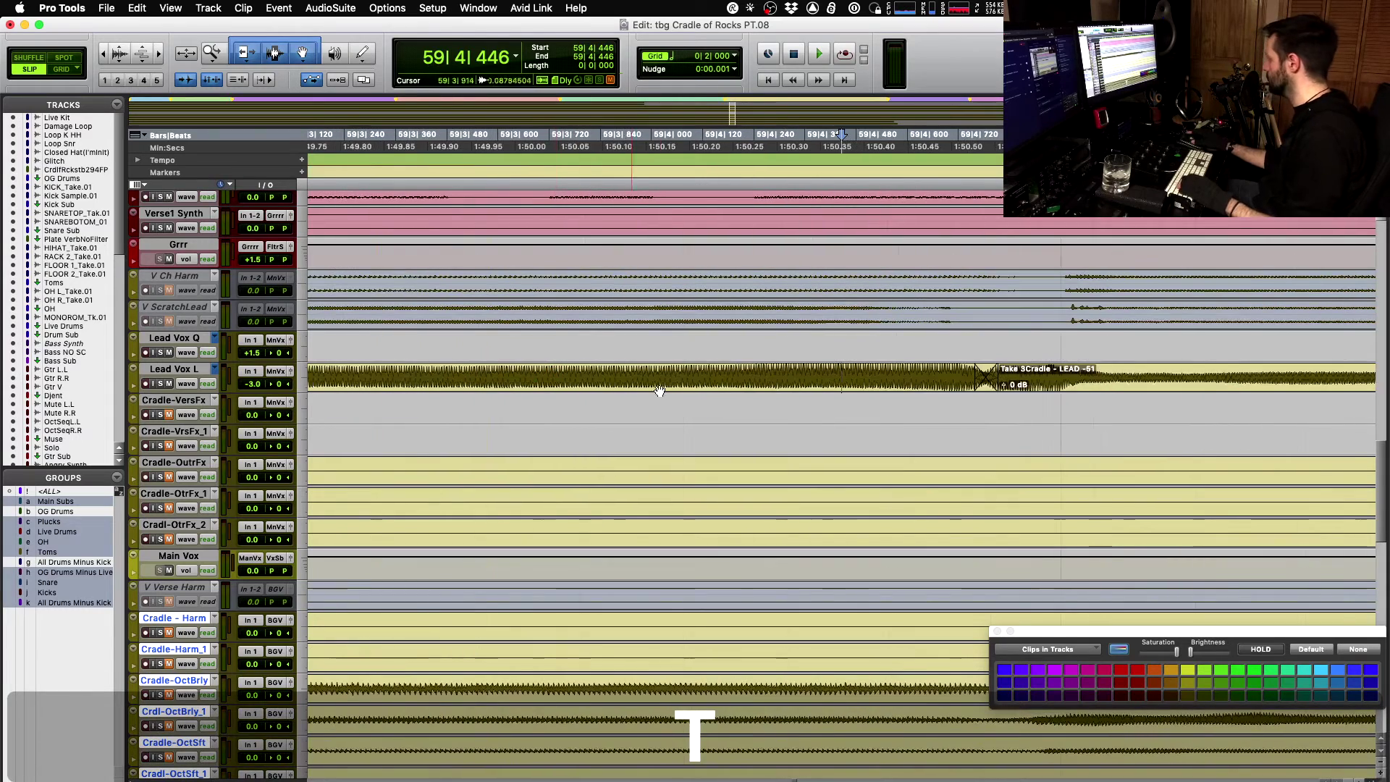
pyautogui.press('space')
pyautogui.press('space')
pyautogui.click(459, 372)
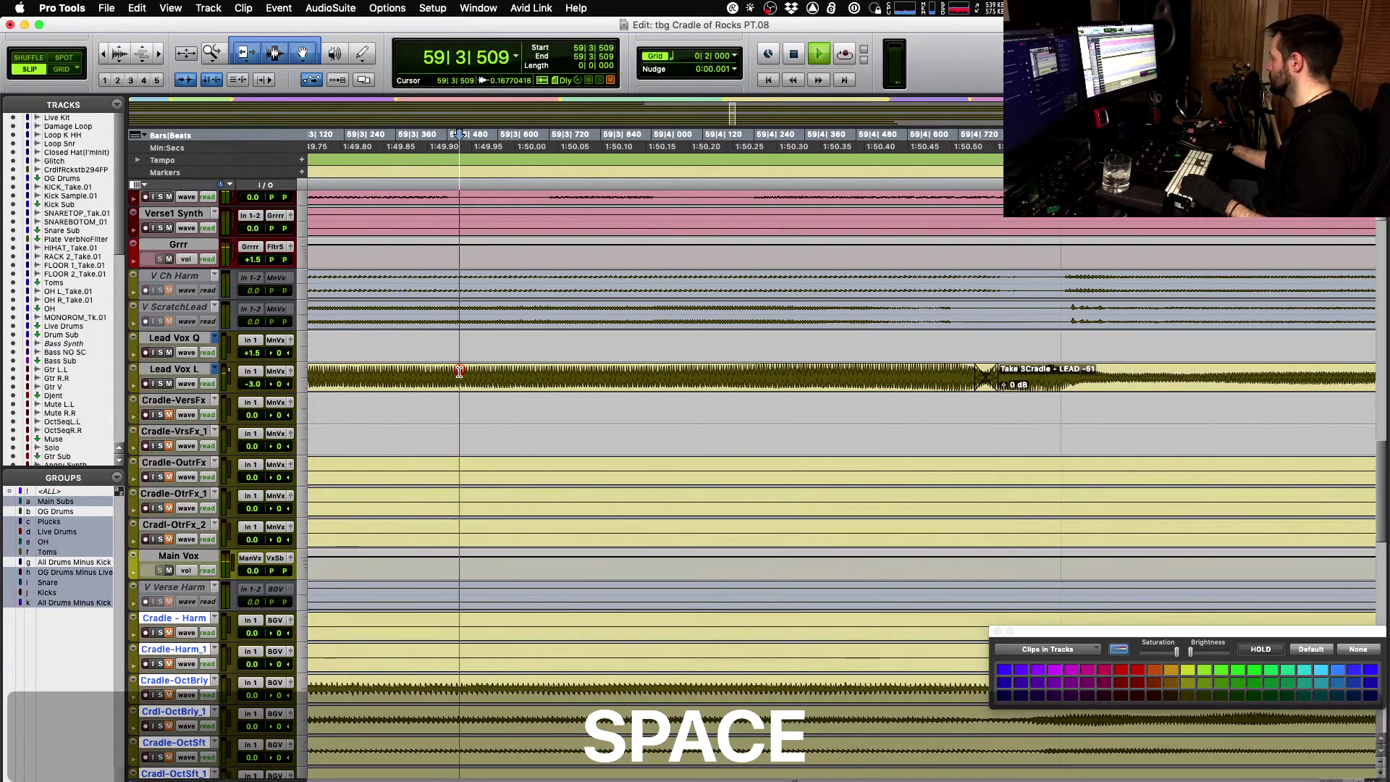
pyautogui.press('space')
pyautogui.press('space')
pyautogui.press('space')
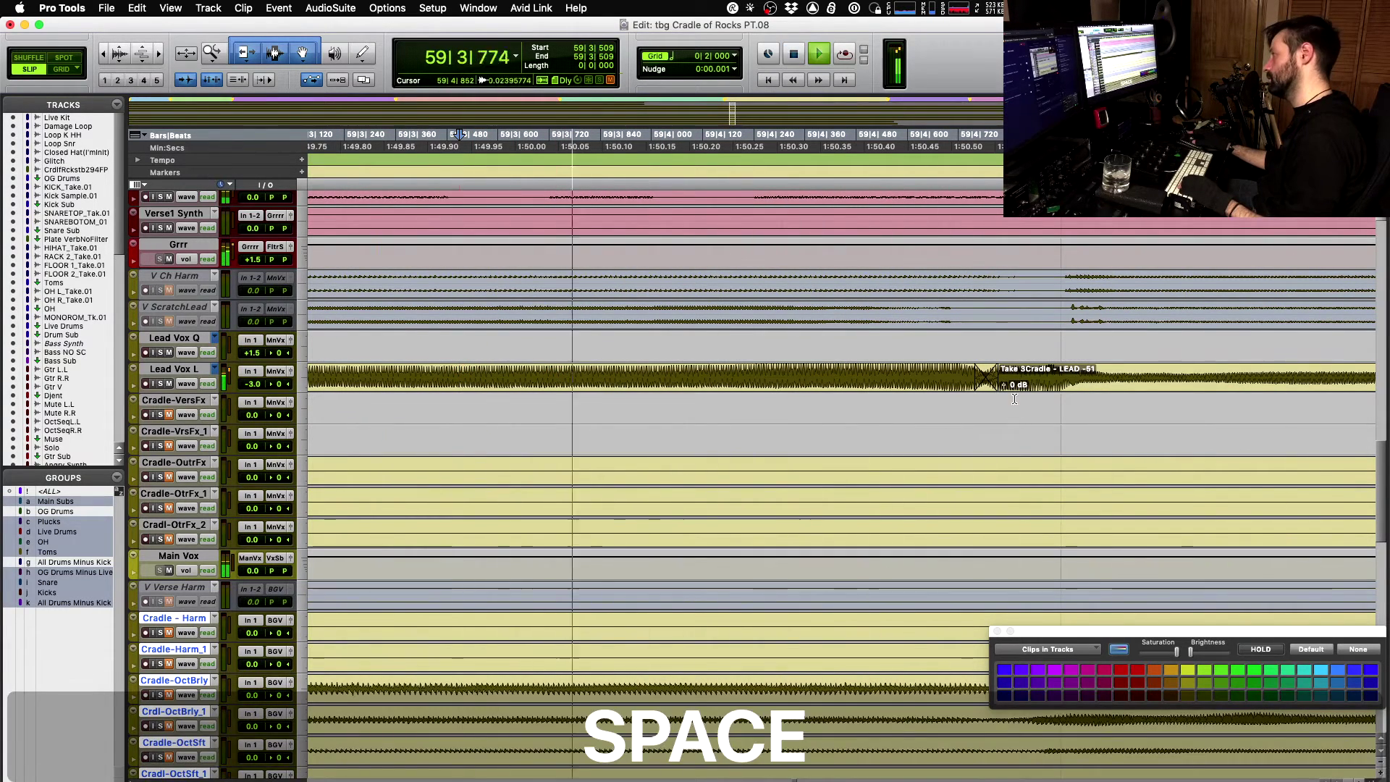
pyautogui.press('space')
# - Move the join between the verse clip and the Take 4 clip slightly later and crossfade it, skipping invalid fades
pyautogui.press('r')
pyautogui.press('r')
pyautogui.press('r')
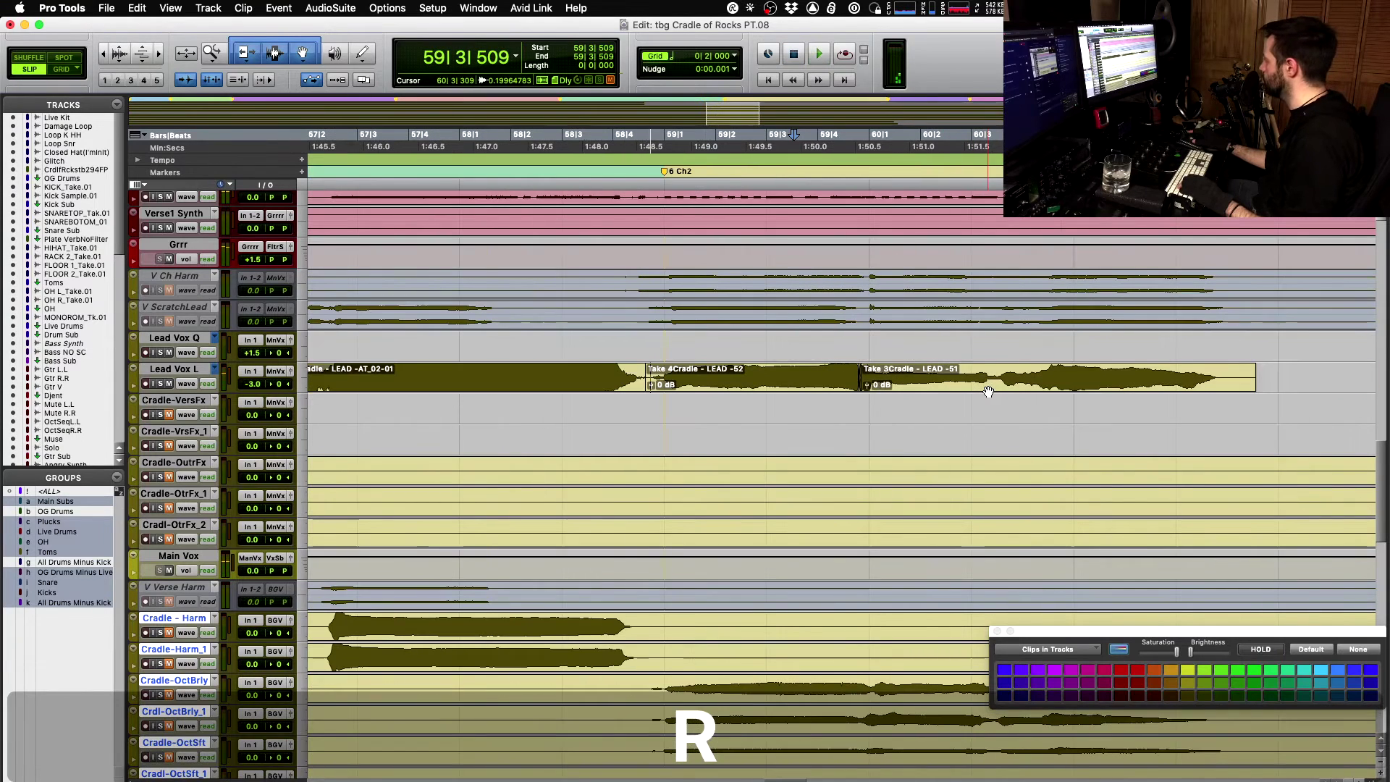
pyautogui.click(642, 377)
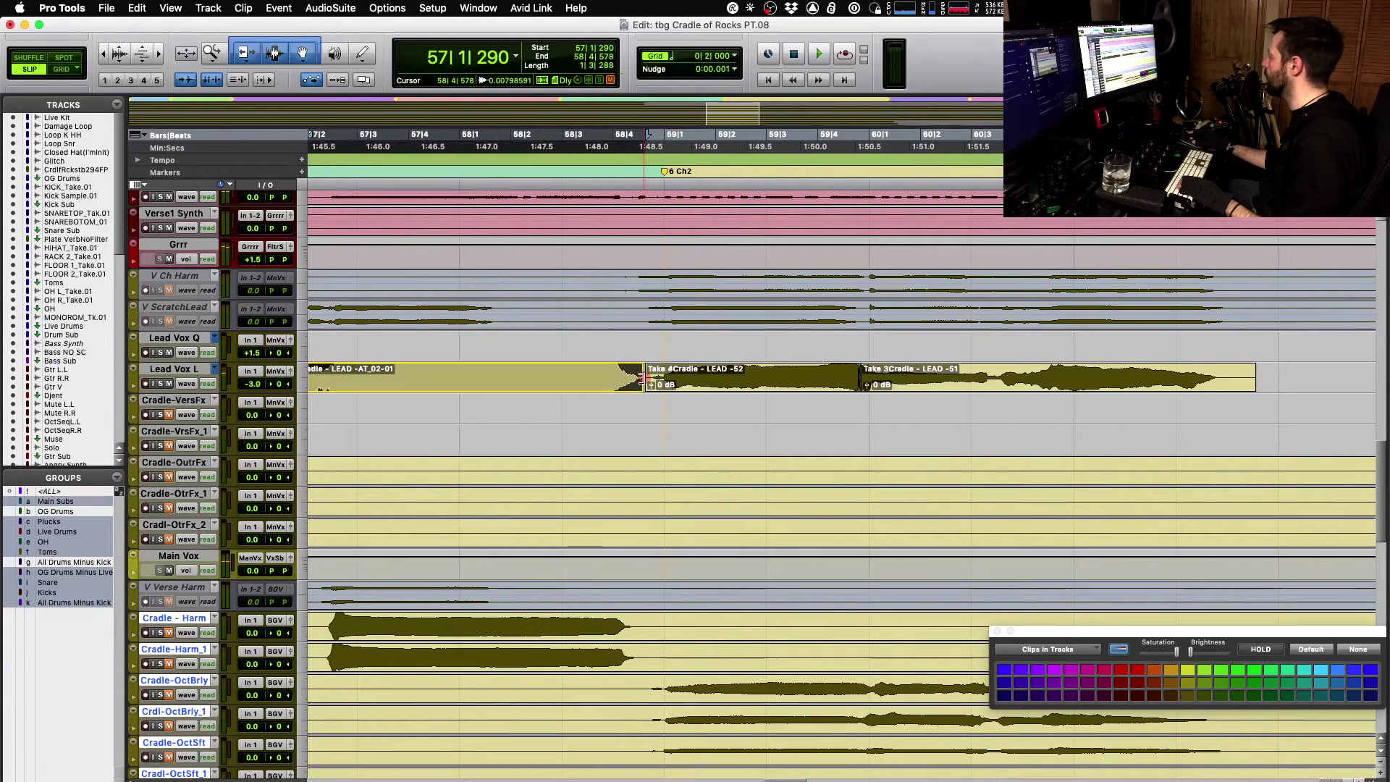
pyautogui.moveTo(647, 377); pyautogui.dragTo(650, 389)
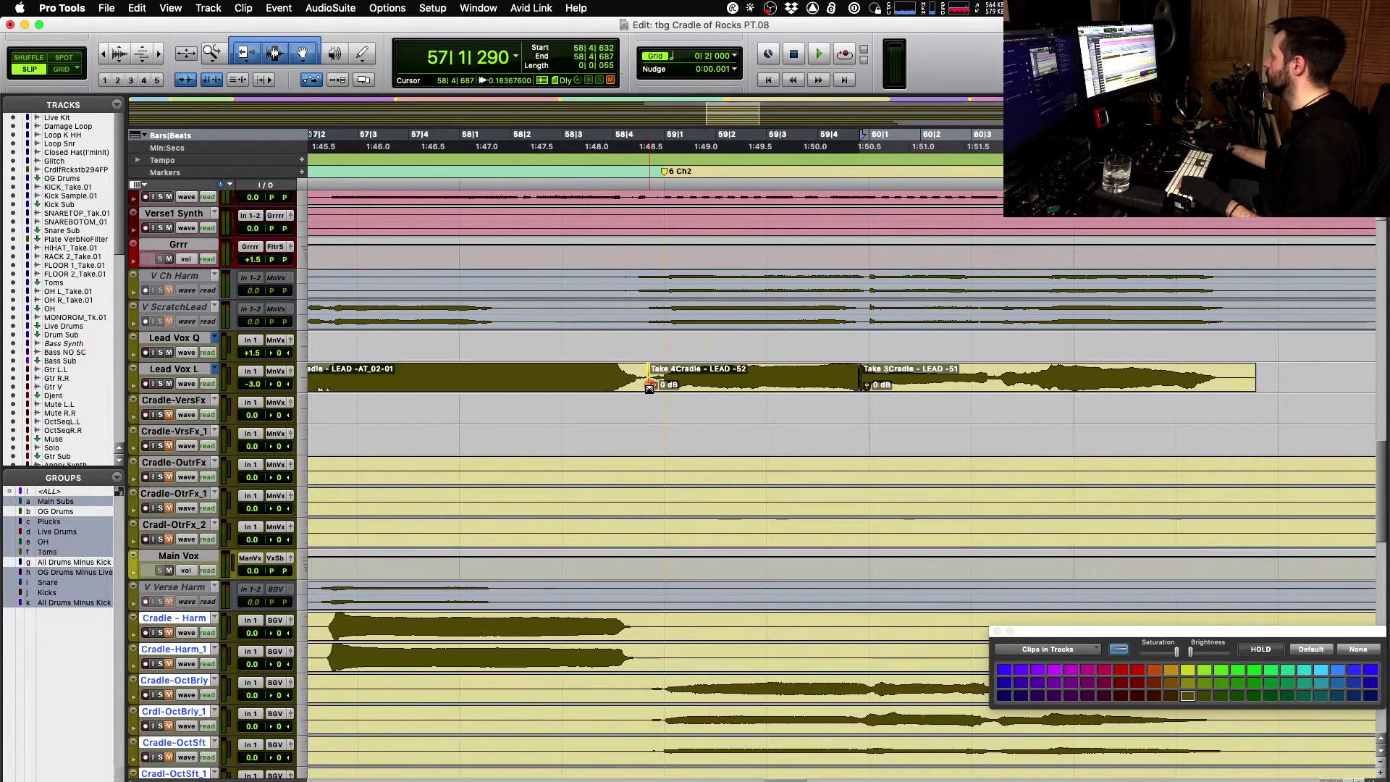
pyautogui.press('ctrl+super+f')
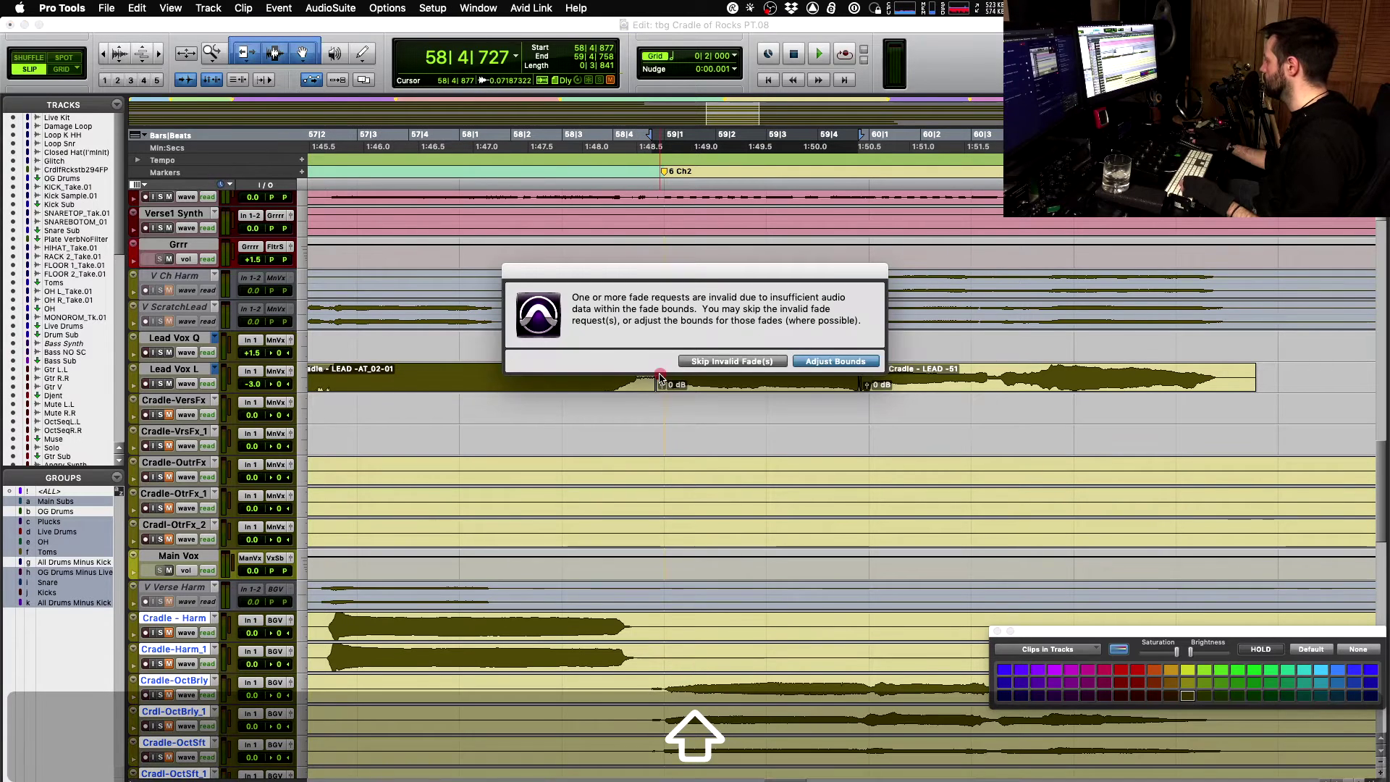
pyautogui.click(721, 361)
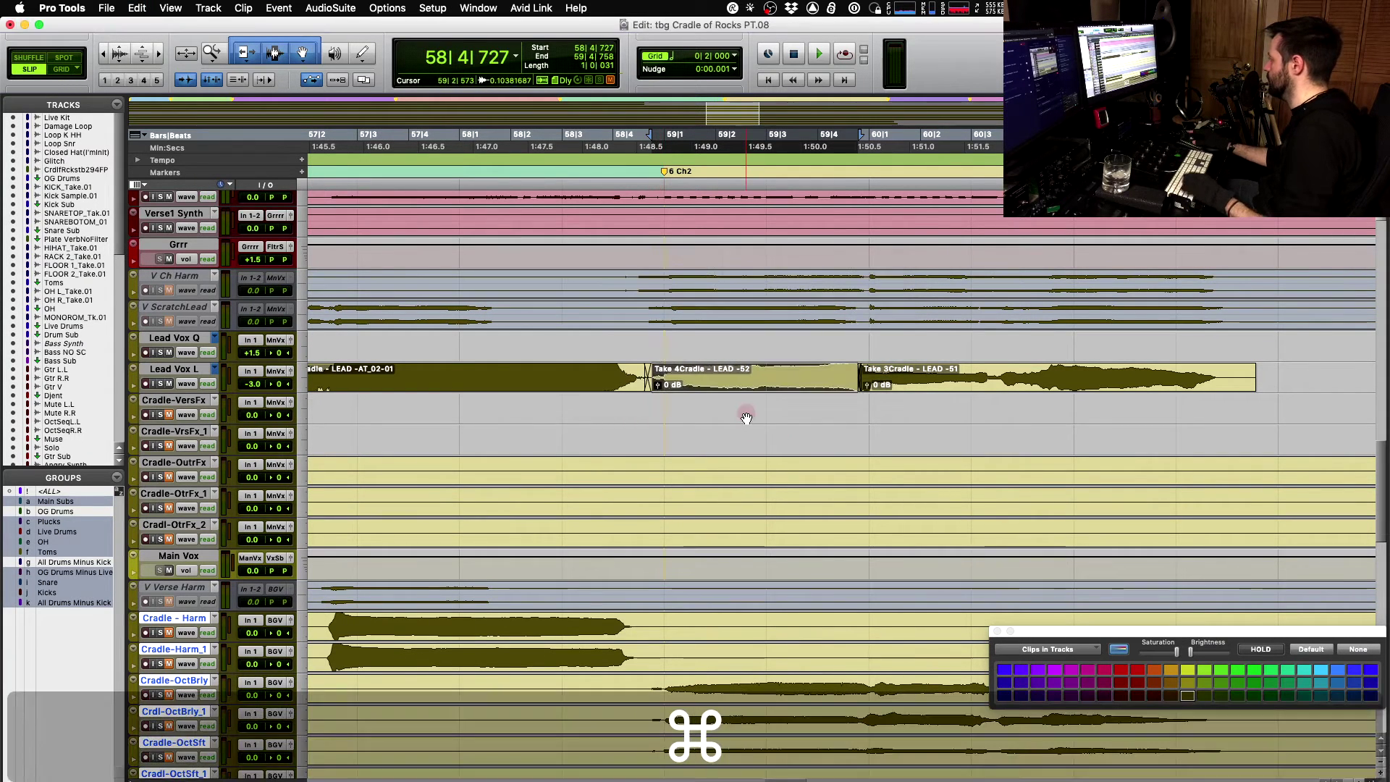
# - Play the comped chorus phrase on Lead Vox L from 58|3|886, and its ending again from 60|3|133
pyautogui.click(620, 376)
pyautogui.press('space')
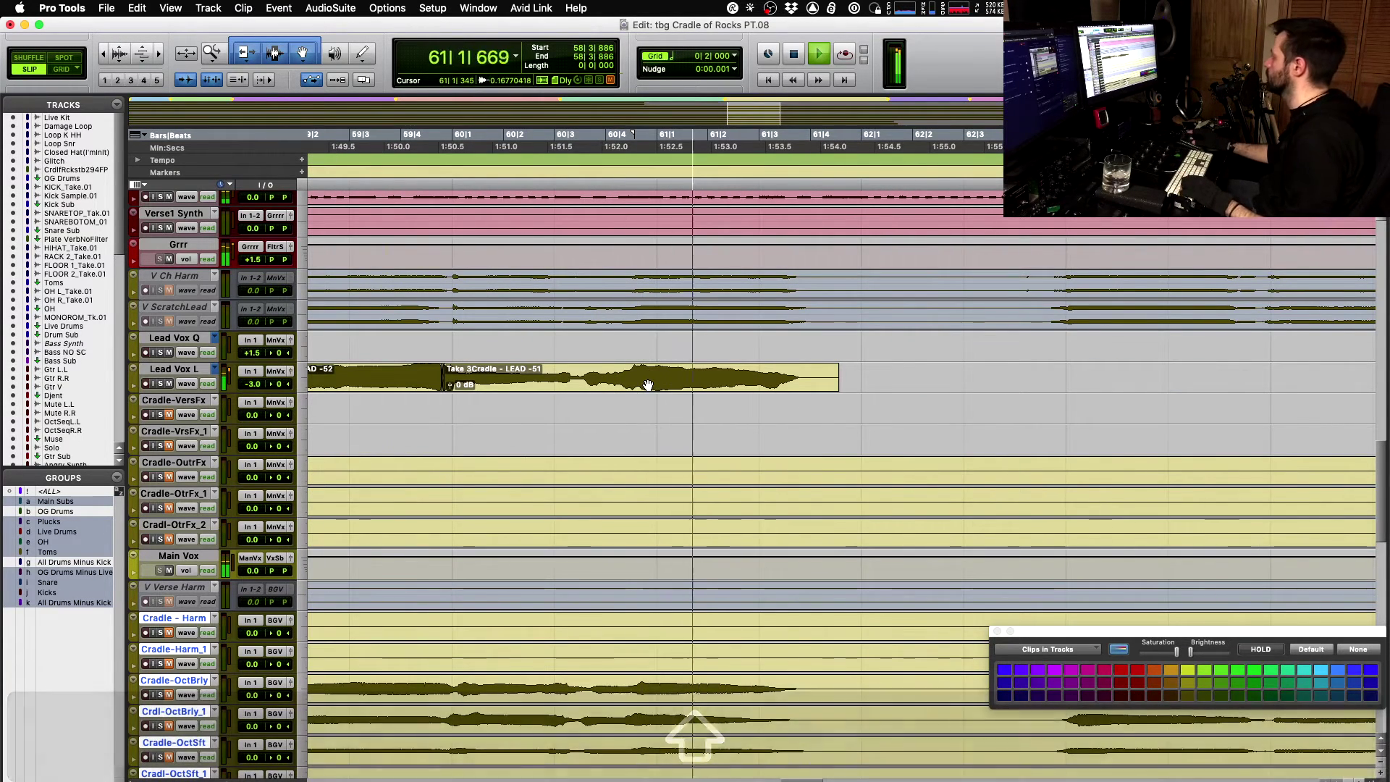
pyautogui.press('space')
pyautogui.click(561, 376)
pyautogui.press('space')
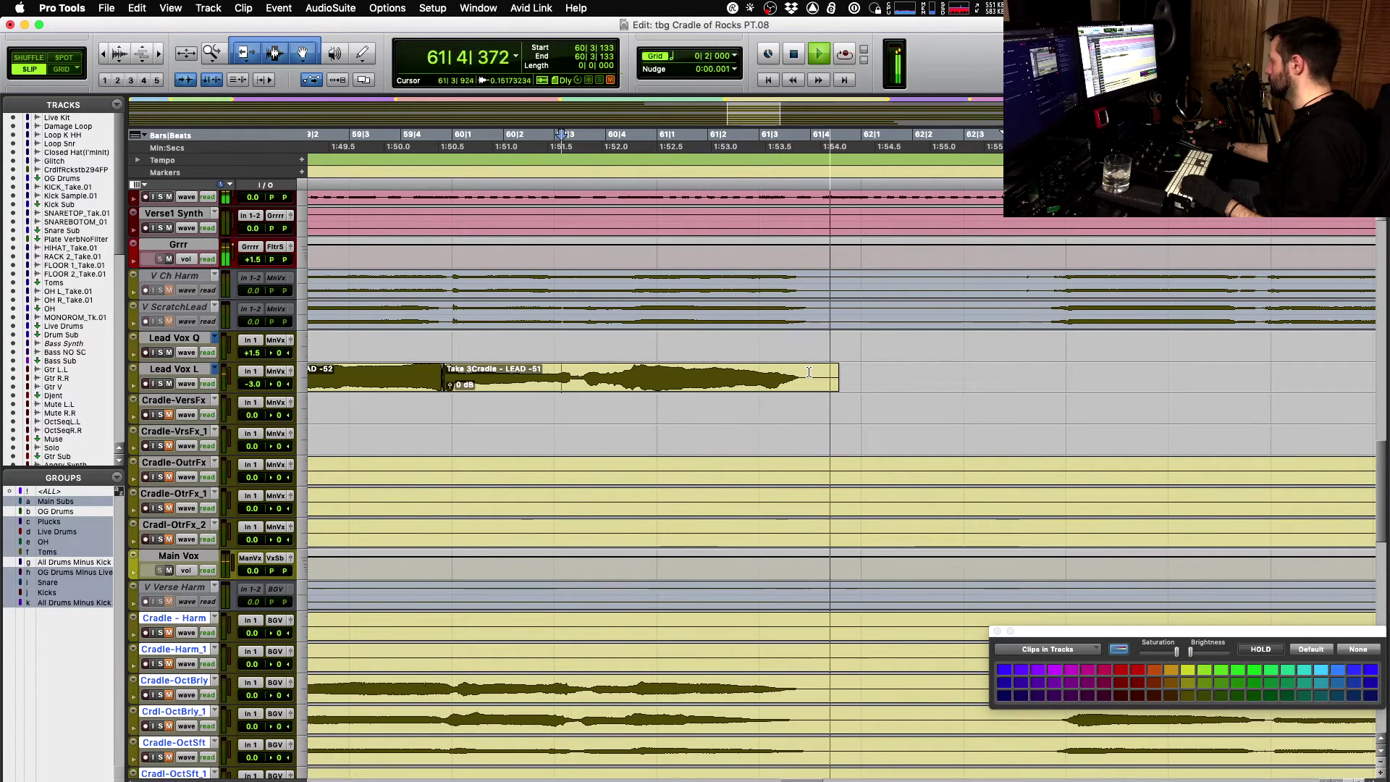
pyautogui.press('r')
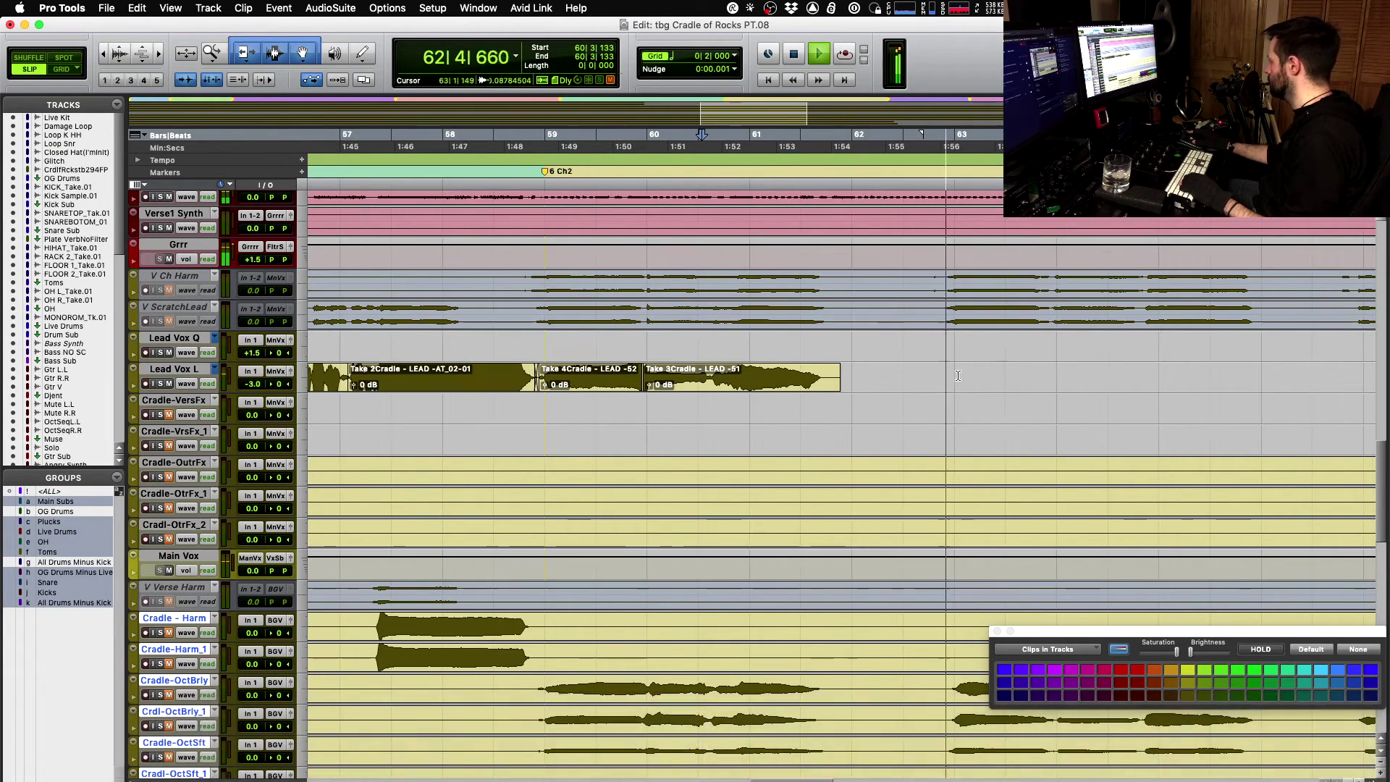
pyautogui.press('space')
# - Select 62|4|267 to 66|1|771 on Lead Vox L, bring in Take 1, swap it to Take 2, and play both
pyautogui.click(935, 370)
pyautogui.press('super+v')
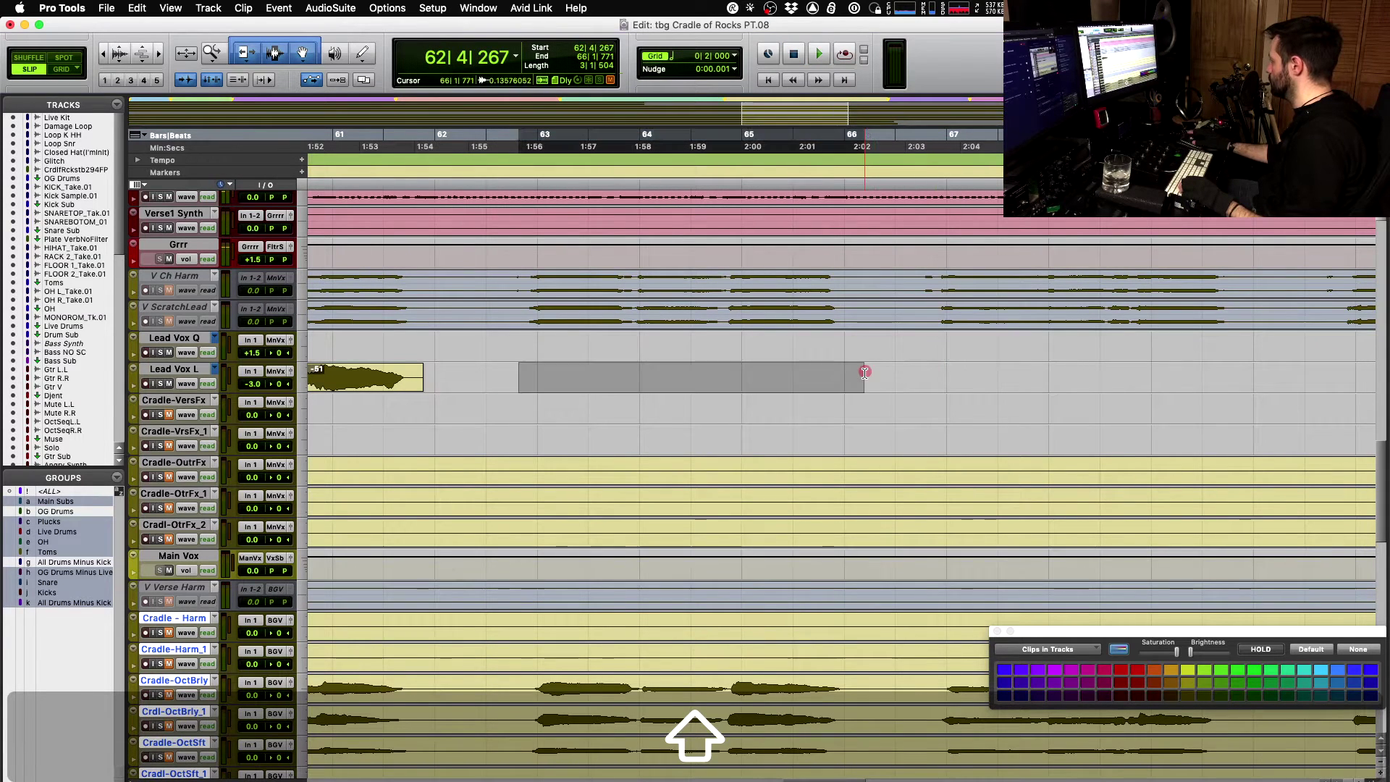
pyautogui.press('space')
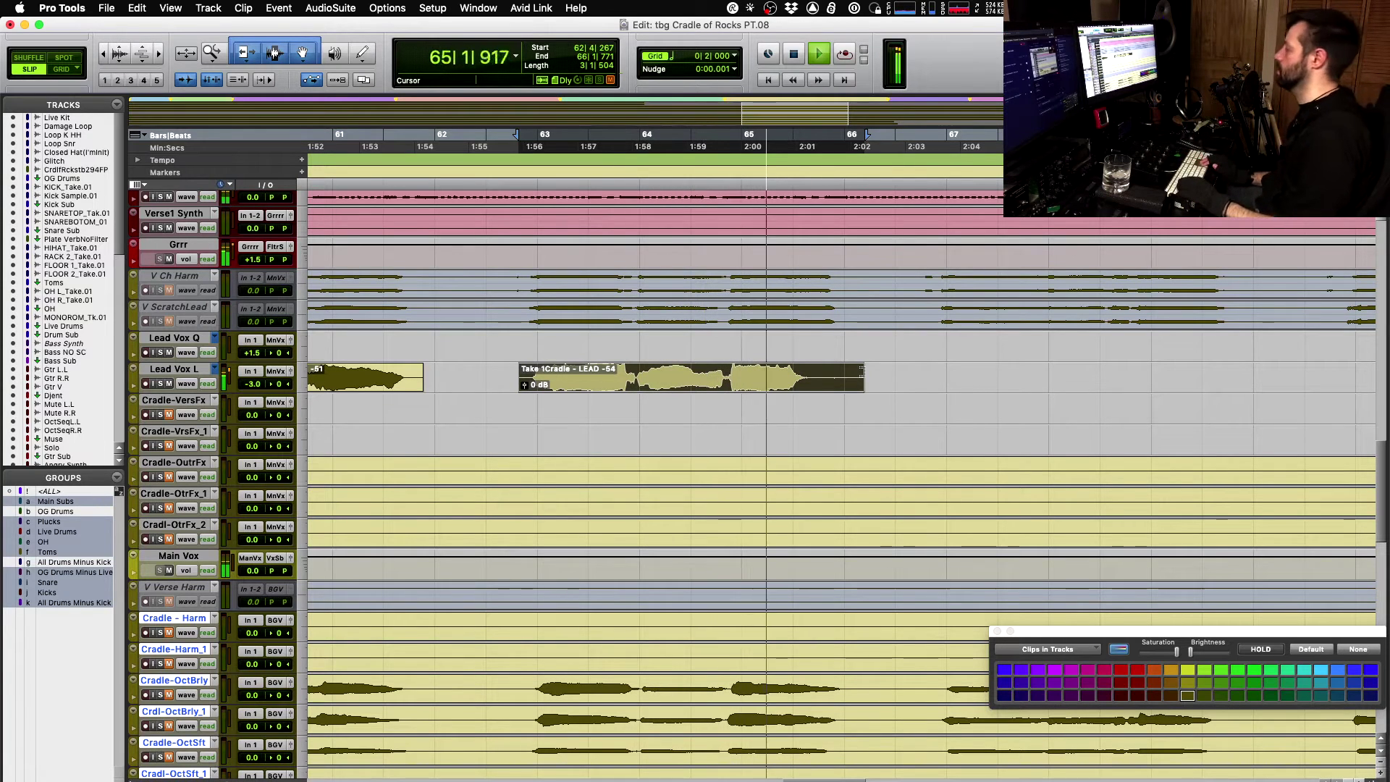
pyautogui.press('space')
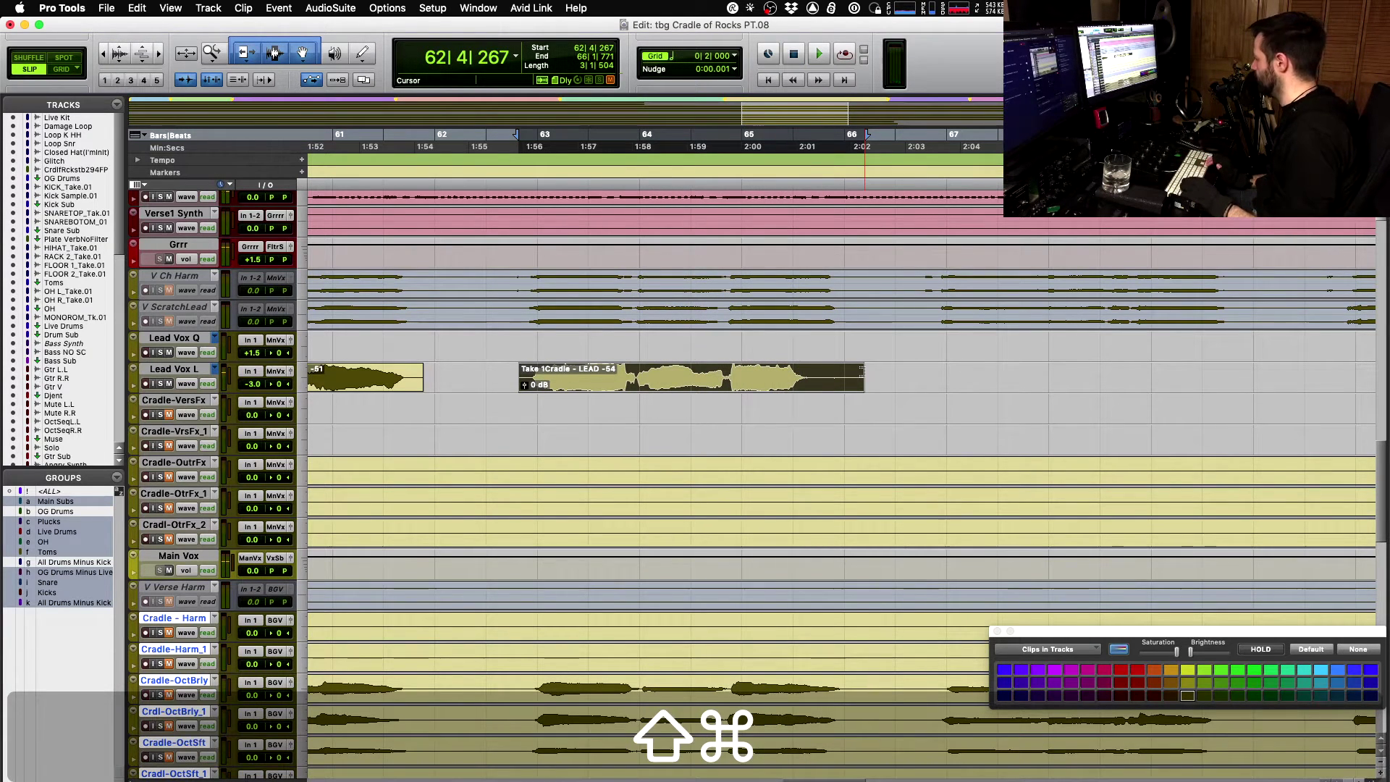
pyautogui.press('space')
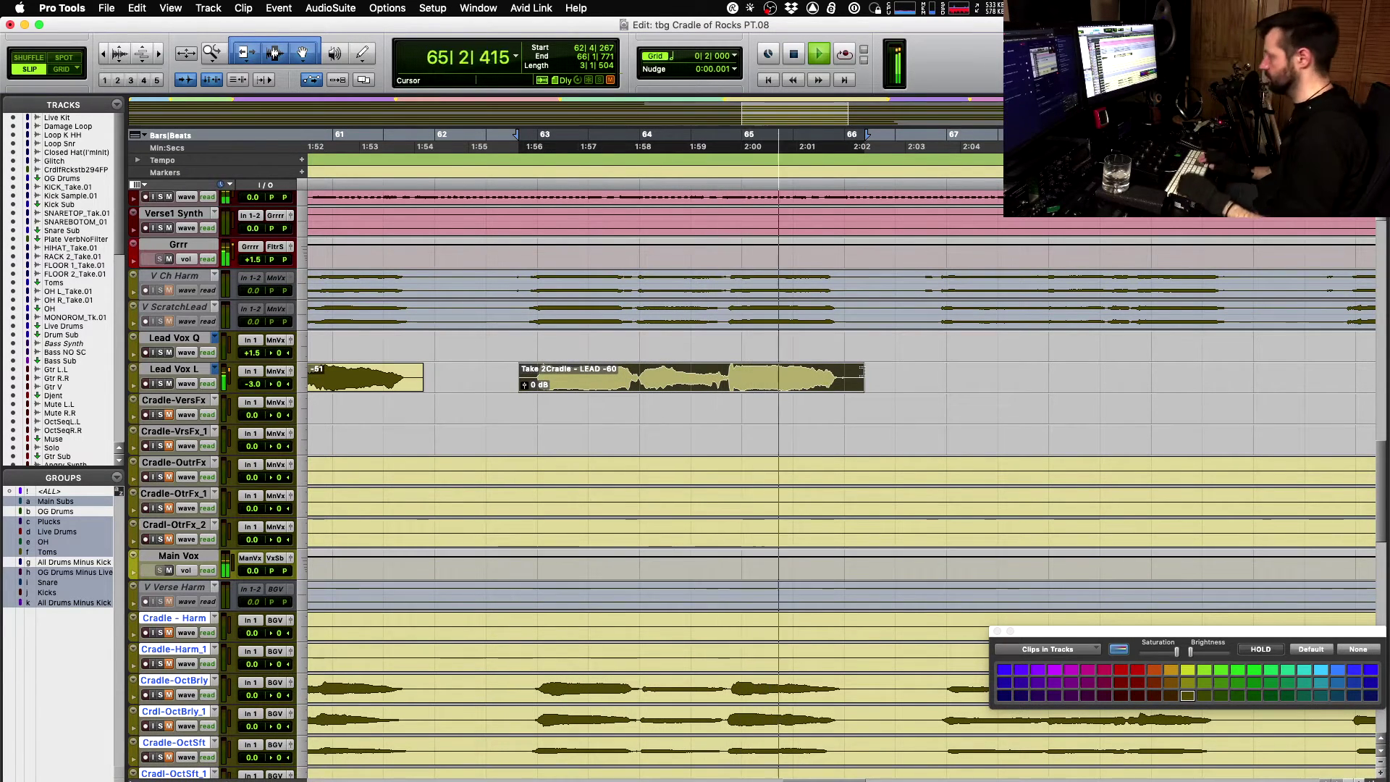
# - Swap the selected Lead Vox L phrase through Take 3, Take 4 and Take 5, playing each one
pyautogui.press('space')
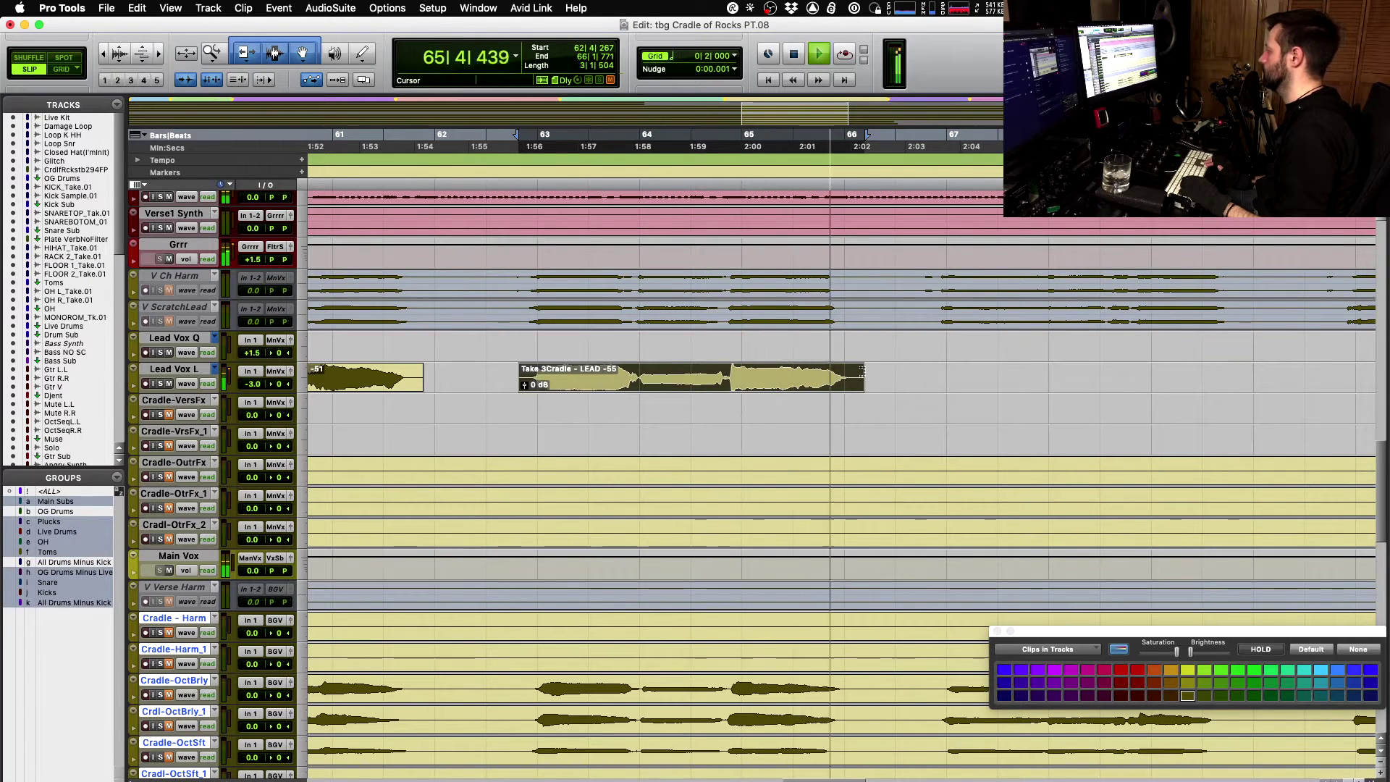
pyautogui.press('space')
pyautogui.hotkey('ctrl', 'shift', 'Up')
pyautogui.press('space')
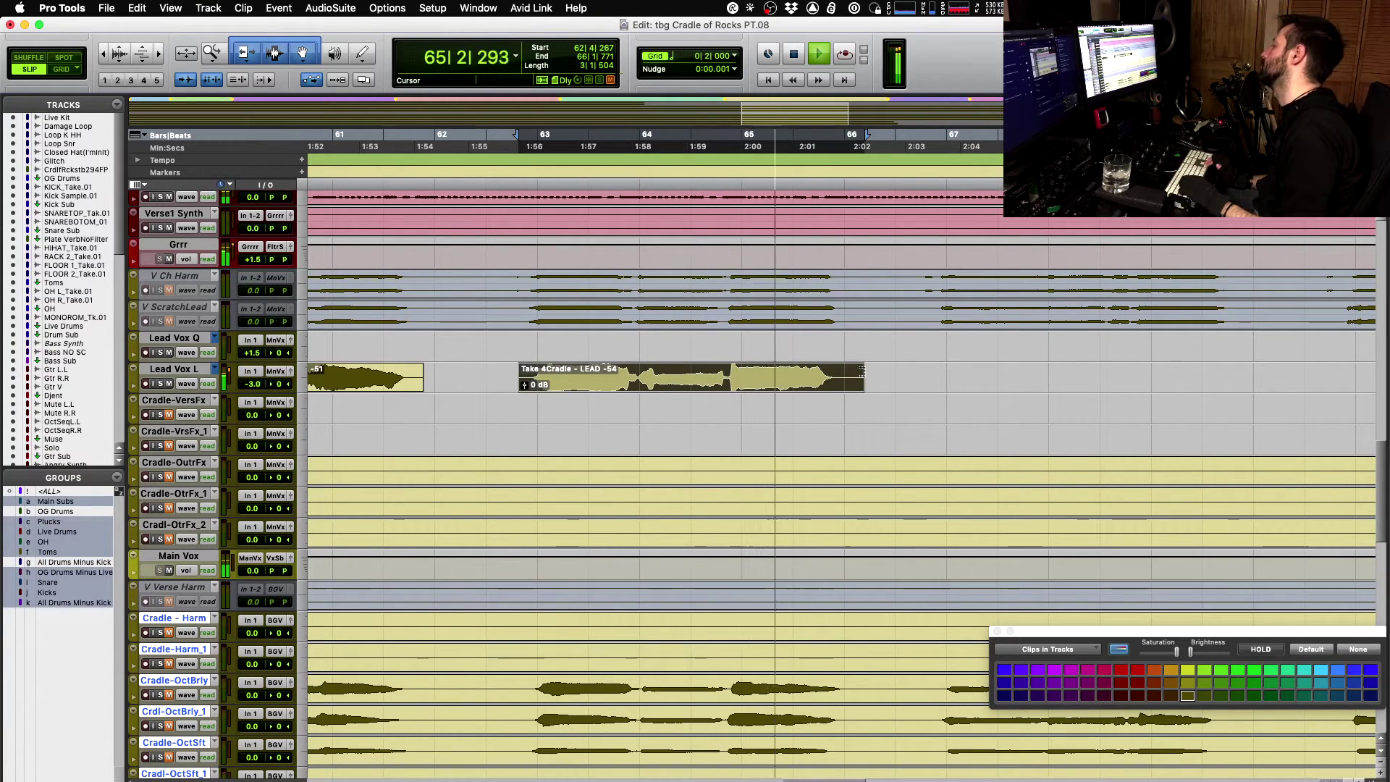
pyautogui.press('space')
pyautogui.hotkey('ctrl', 'shift', 'Up')
pyautogui.press('space')
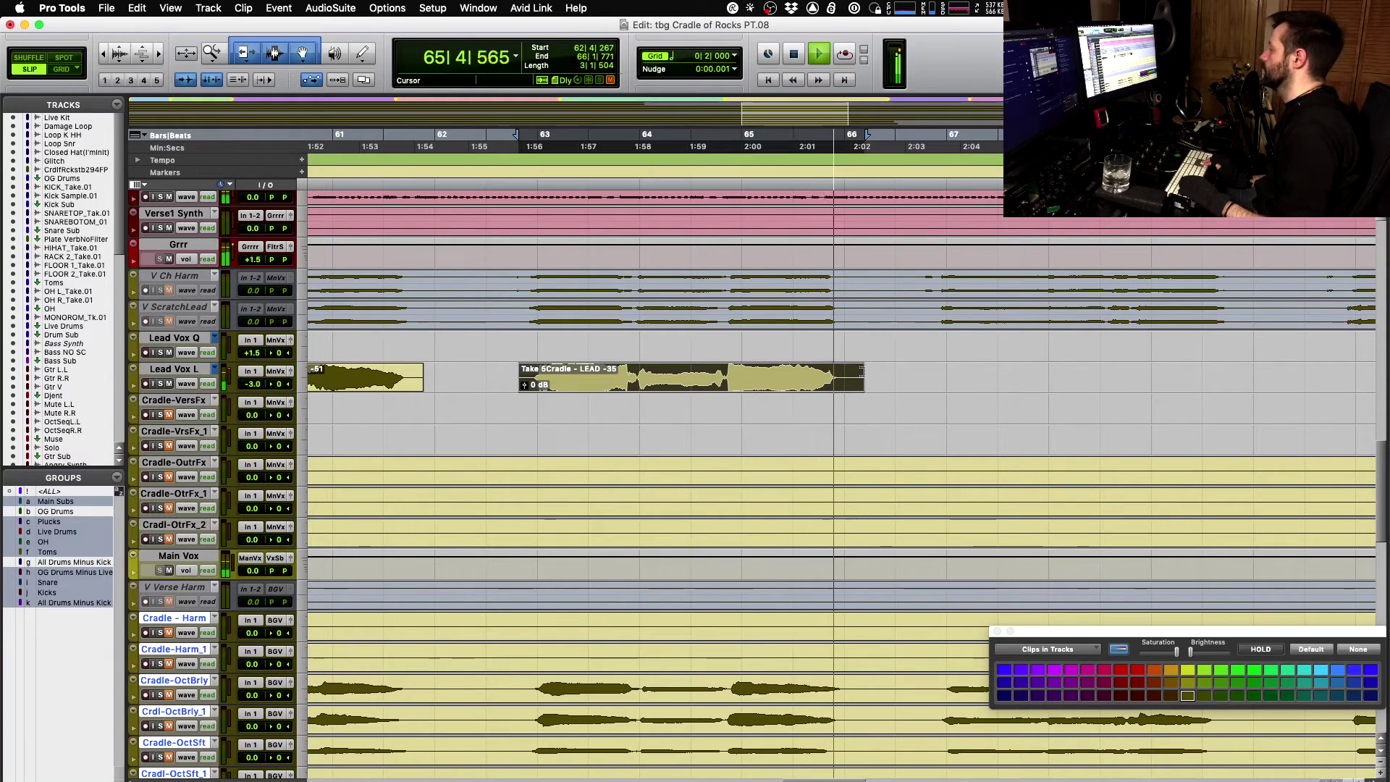
pyautogui.press('space')
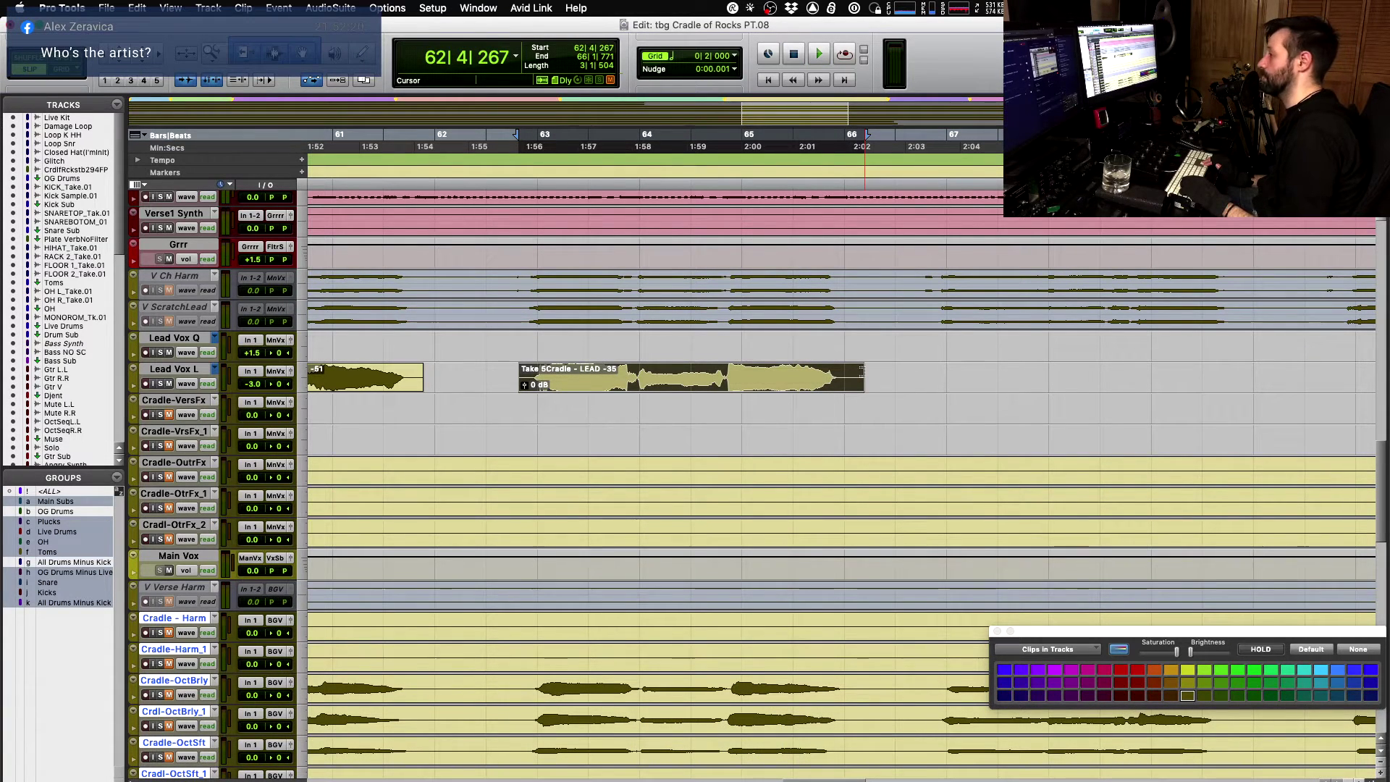
# - Bring Take 1 back into the selected Lead Vox L phrase and play it again
pyautogui.press('shift+super+Down')
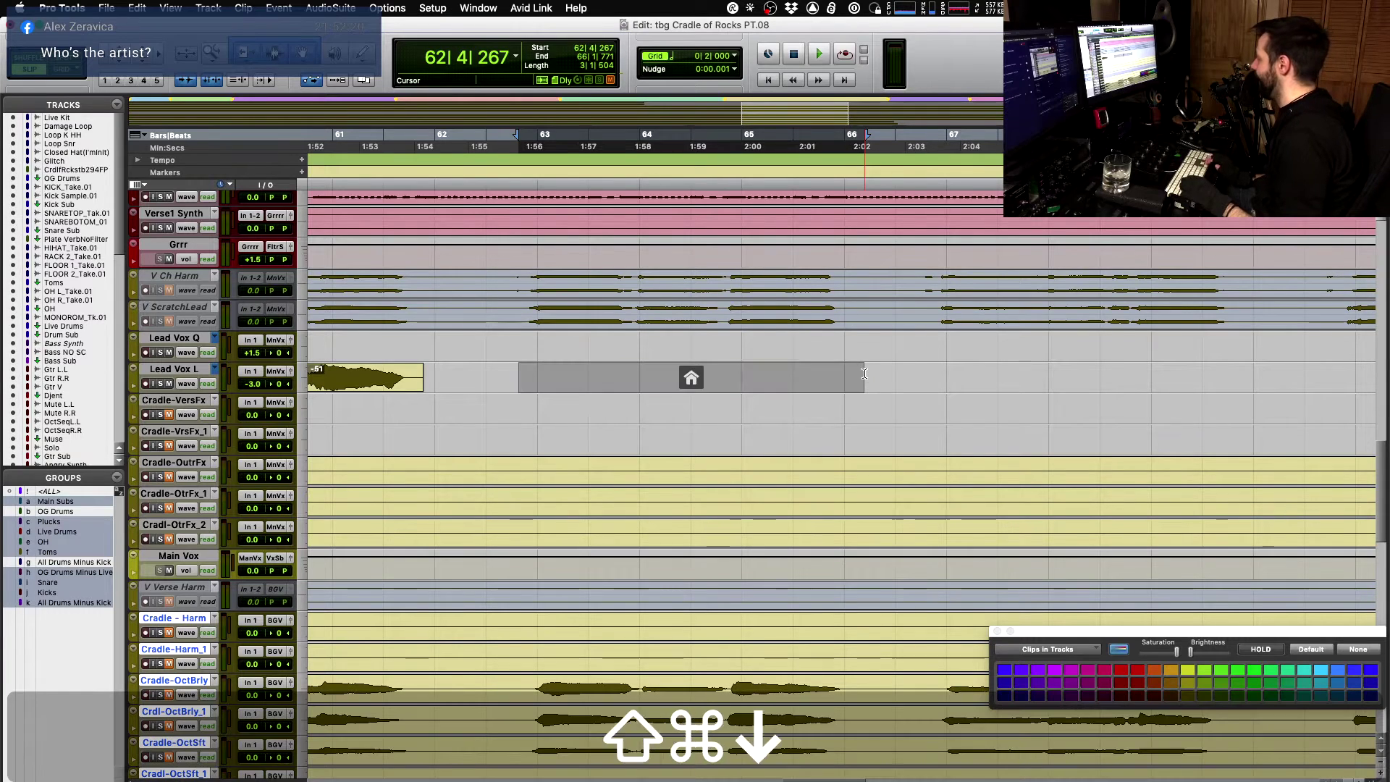
pyautogui.press('space')
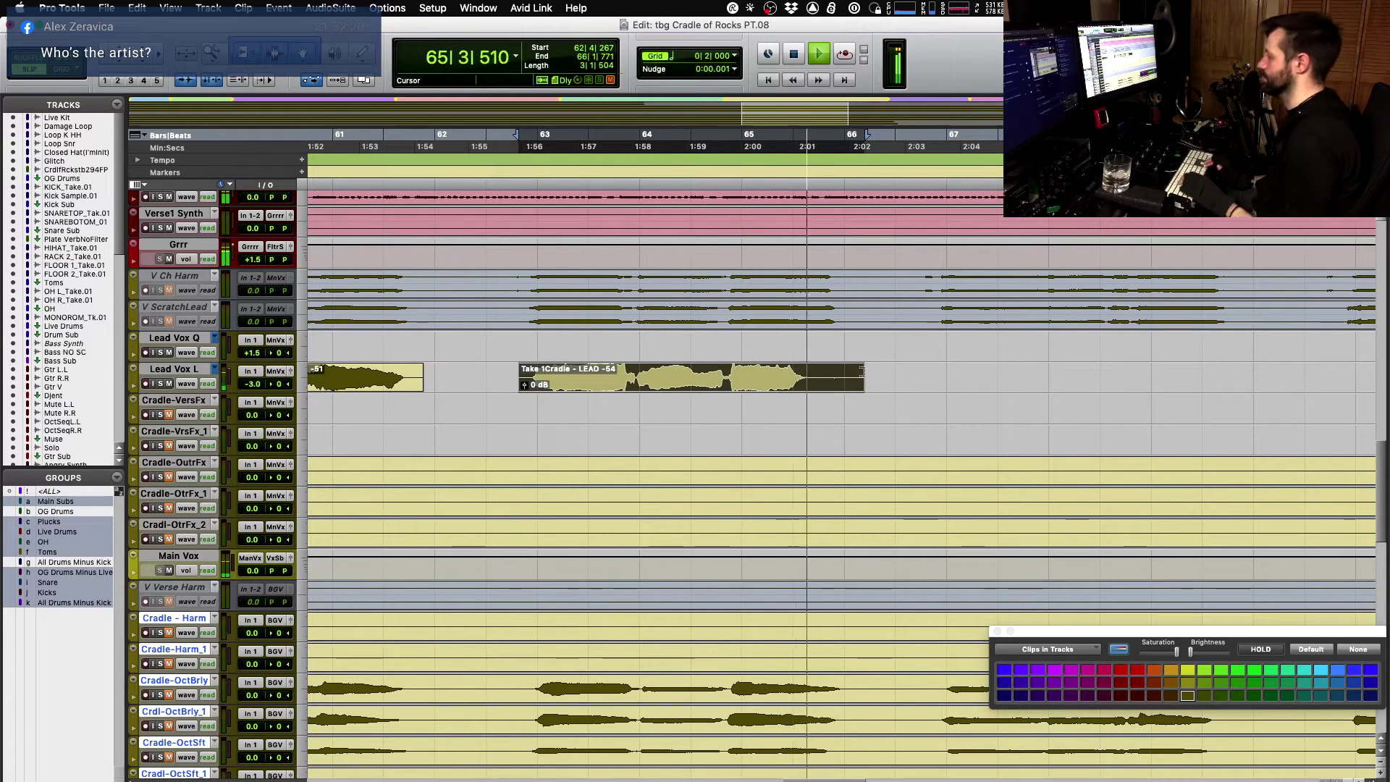
pyautogui.press('space')
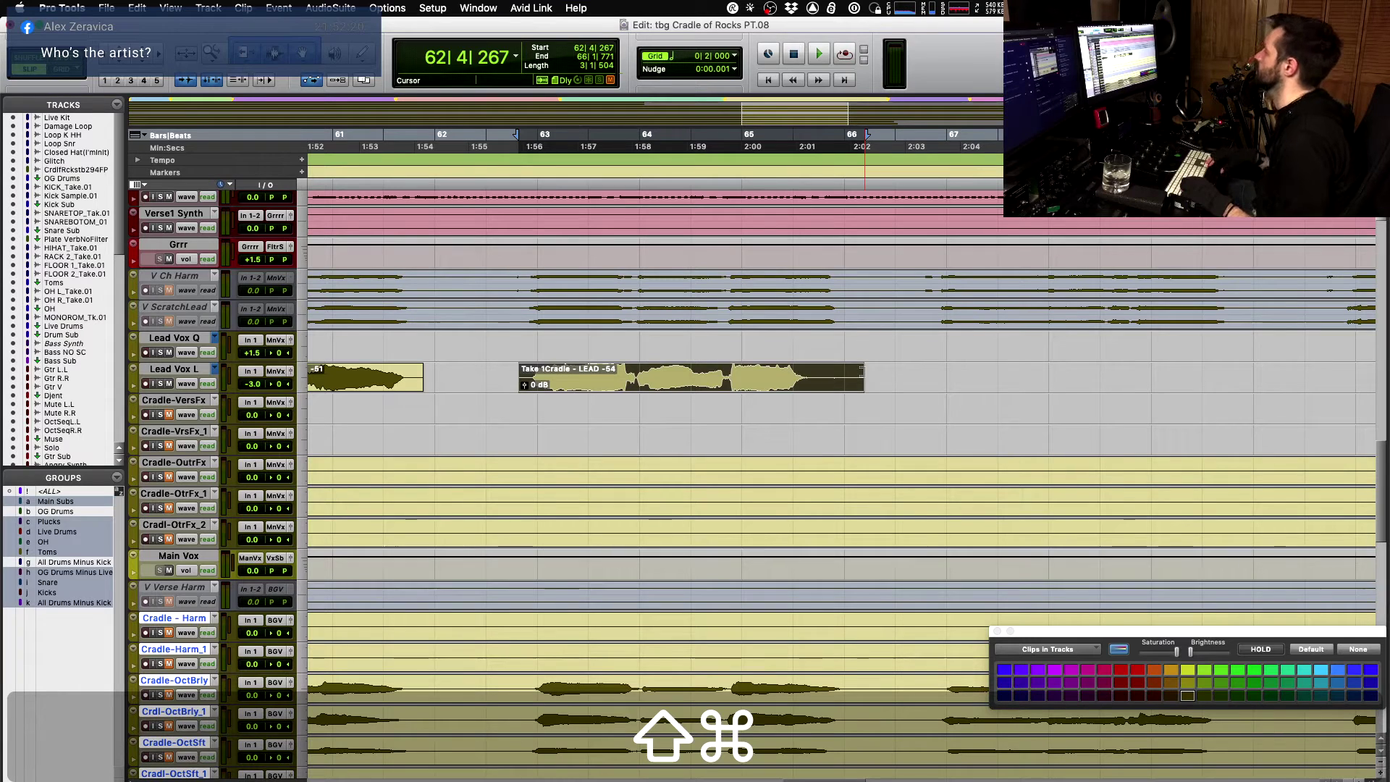
# - Swap Take 2 into the phrase, play it twice, and trim the clip's end slightly earlier
pyautogui.press('shift+super+Down')
pyautogui.press('space')
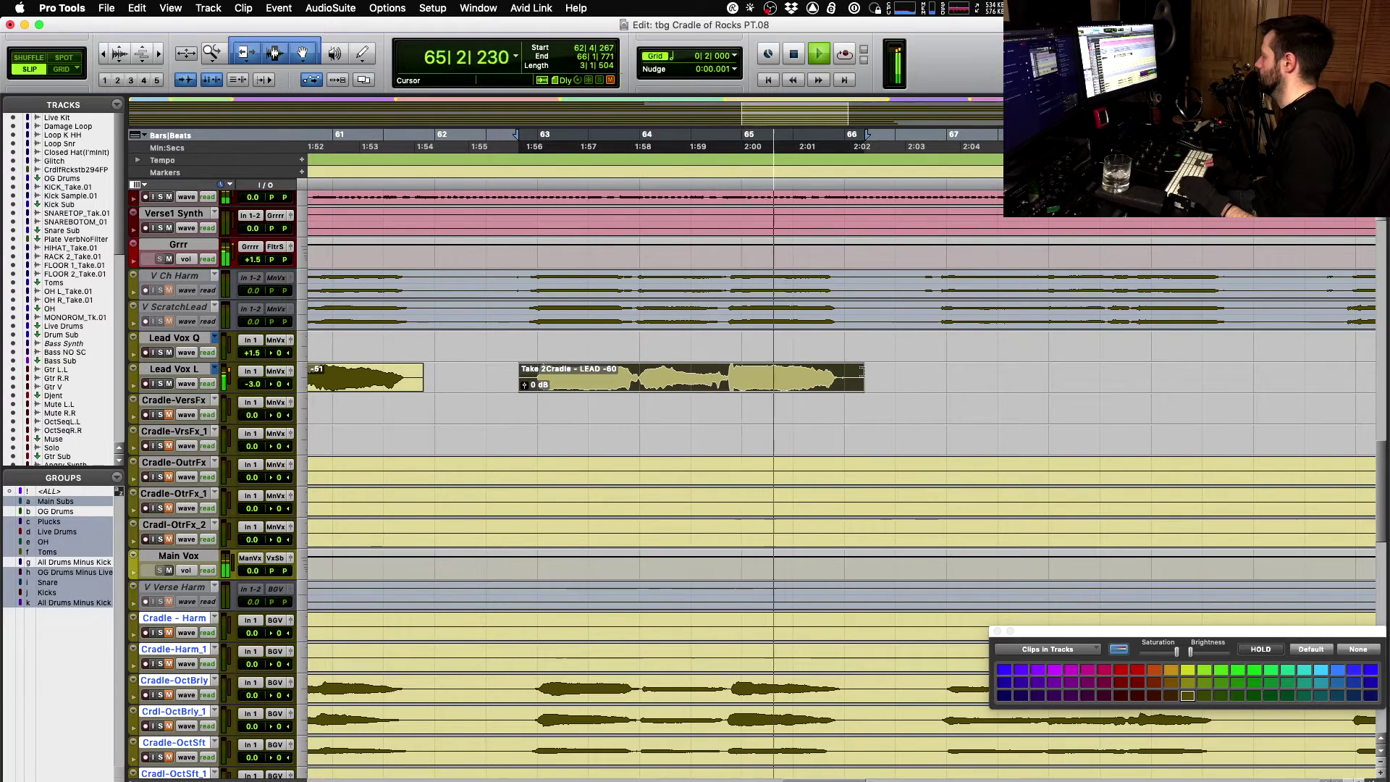
pyautogui.press('space')
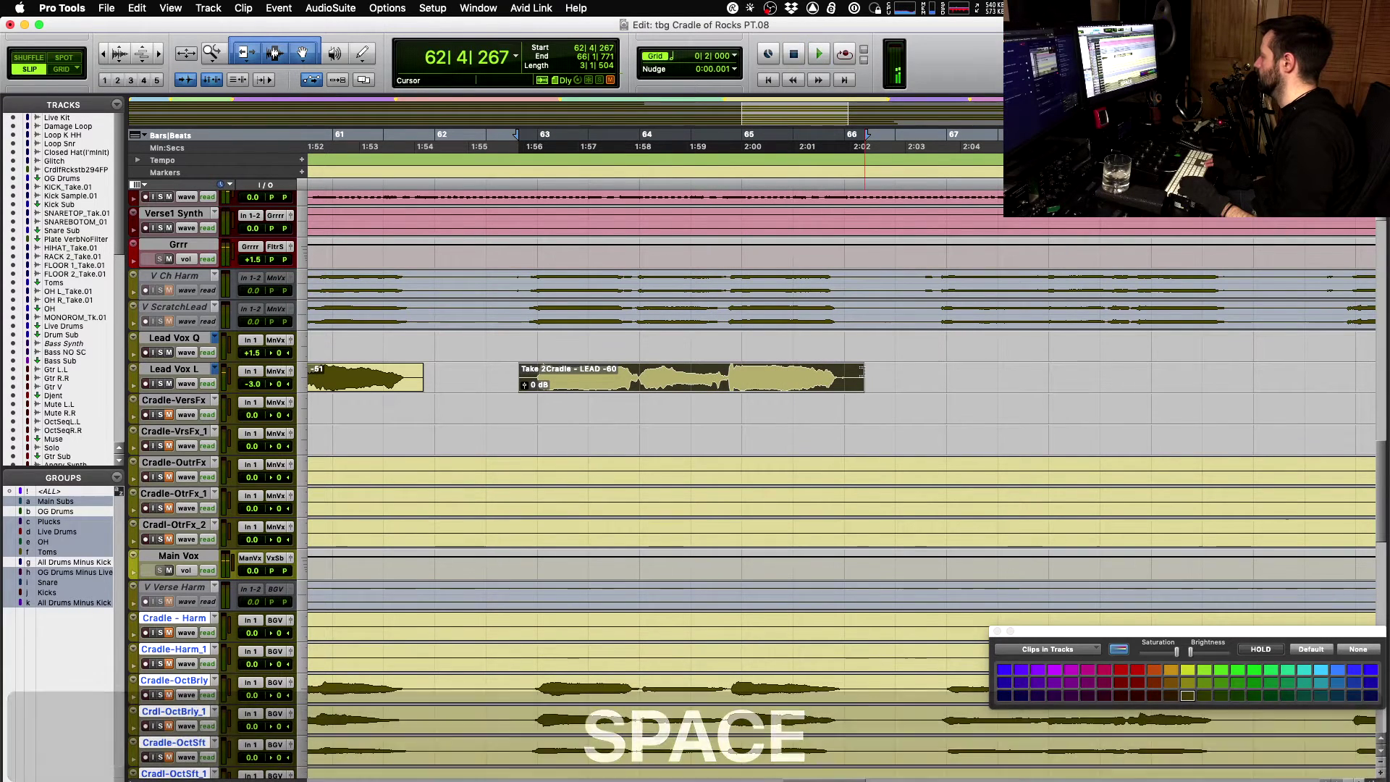
pyautogui.press('space')
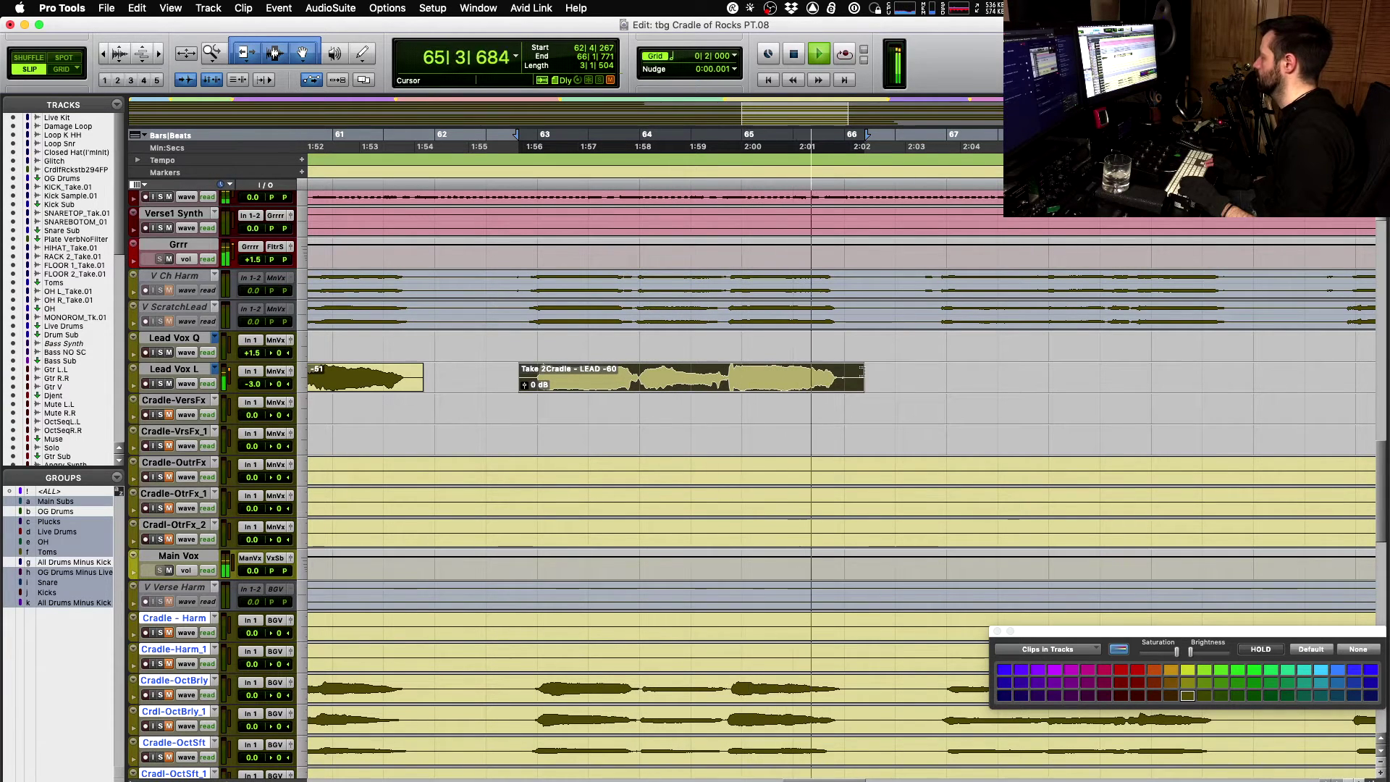
pyautogui.press('space')
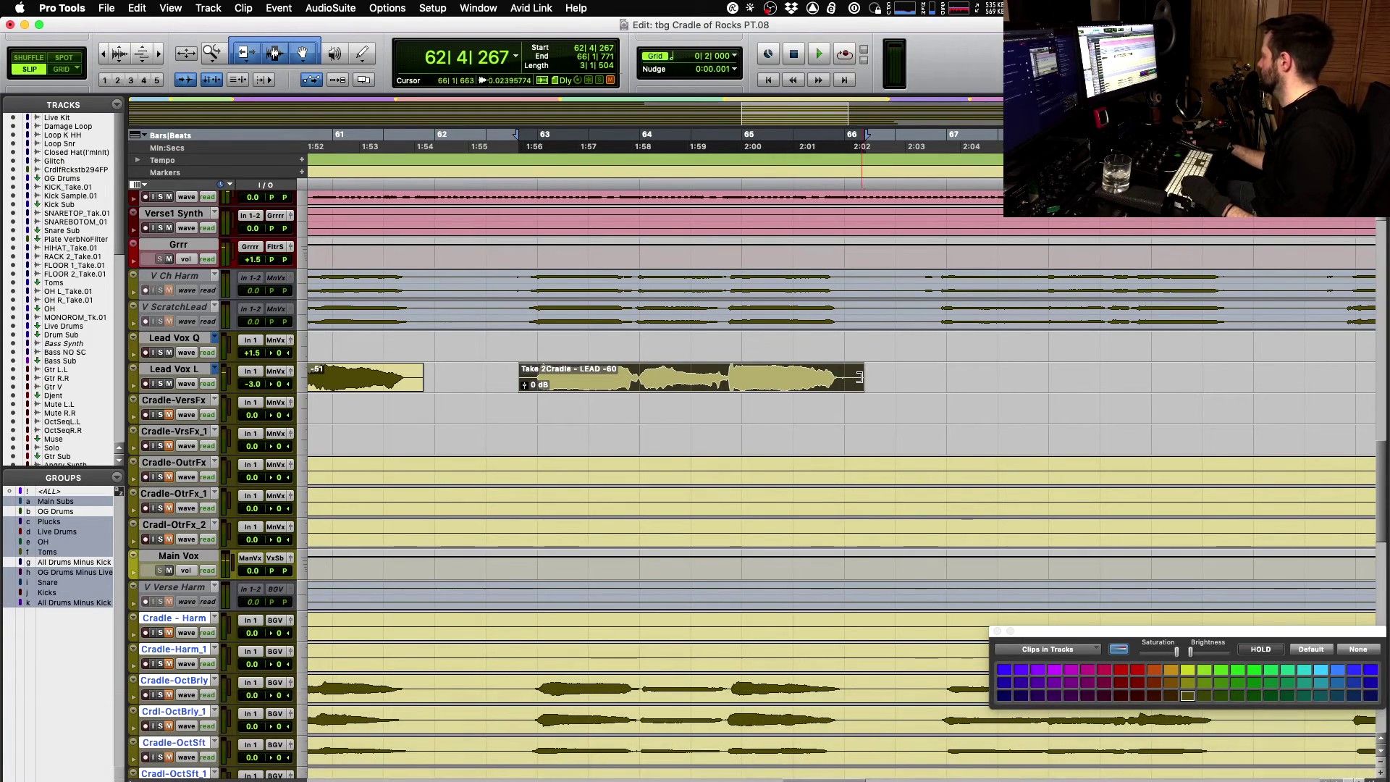
pyautogui.moveTo(860, 378); pyautogui.dragTo(851, 378)
# - Select 66|3|943 to 69|3|941 on Lead Vox L, bring in Take 1 for that phrase, and play it
pyautogui.click(930, 374)
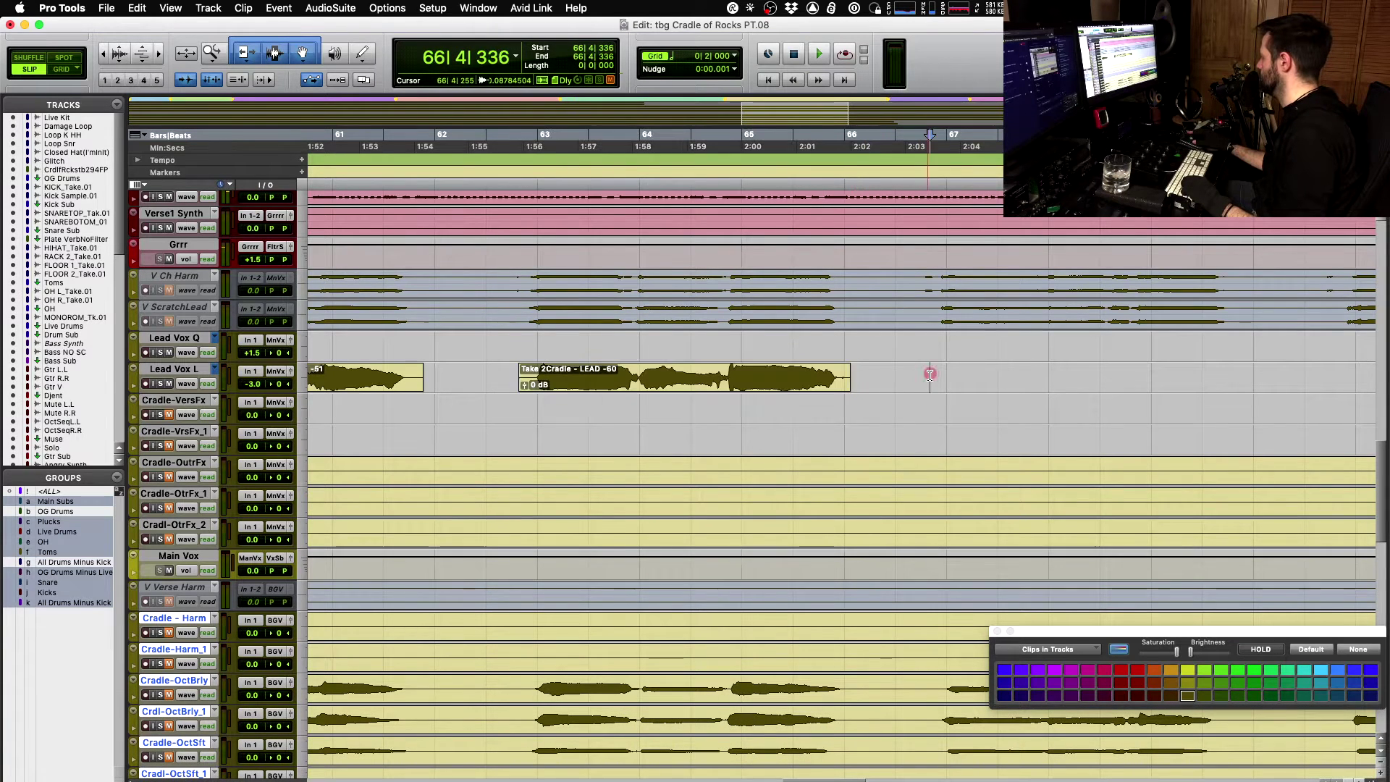
pyautogui.hscroll(6, 920, 377)
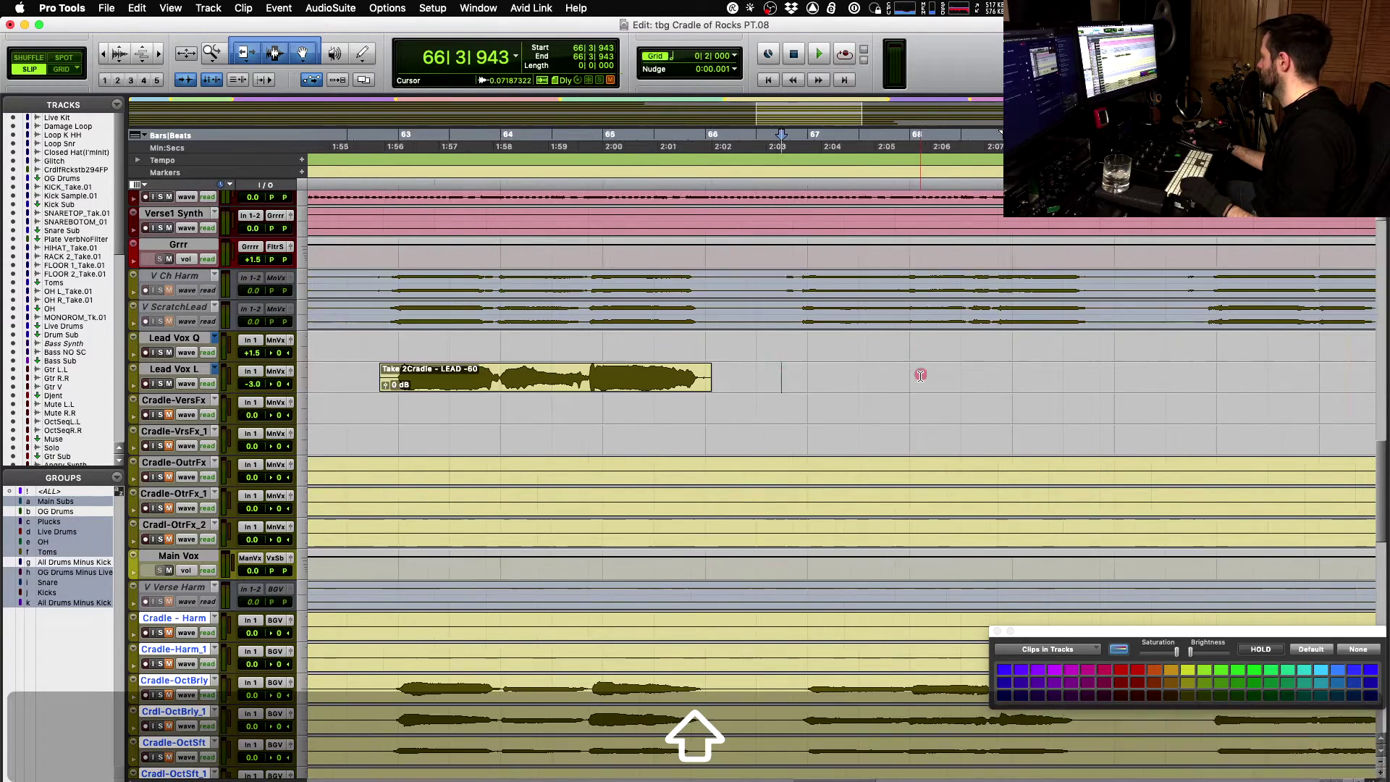
pyautogui.keyDown('shift'); pyautogui.click(812, 373); pyautogui.keyUp('shift')
pyautogui.press('shift+super+v')
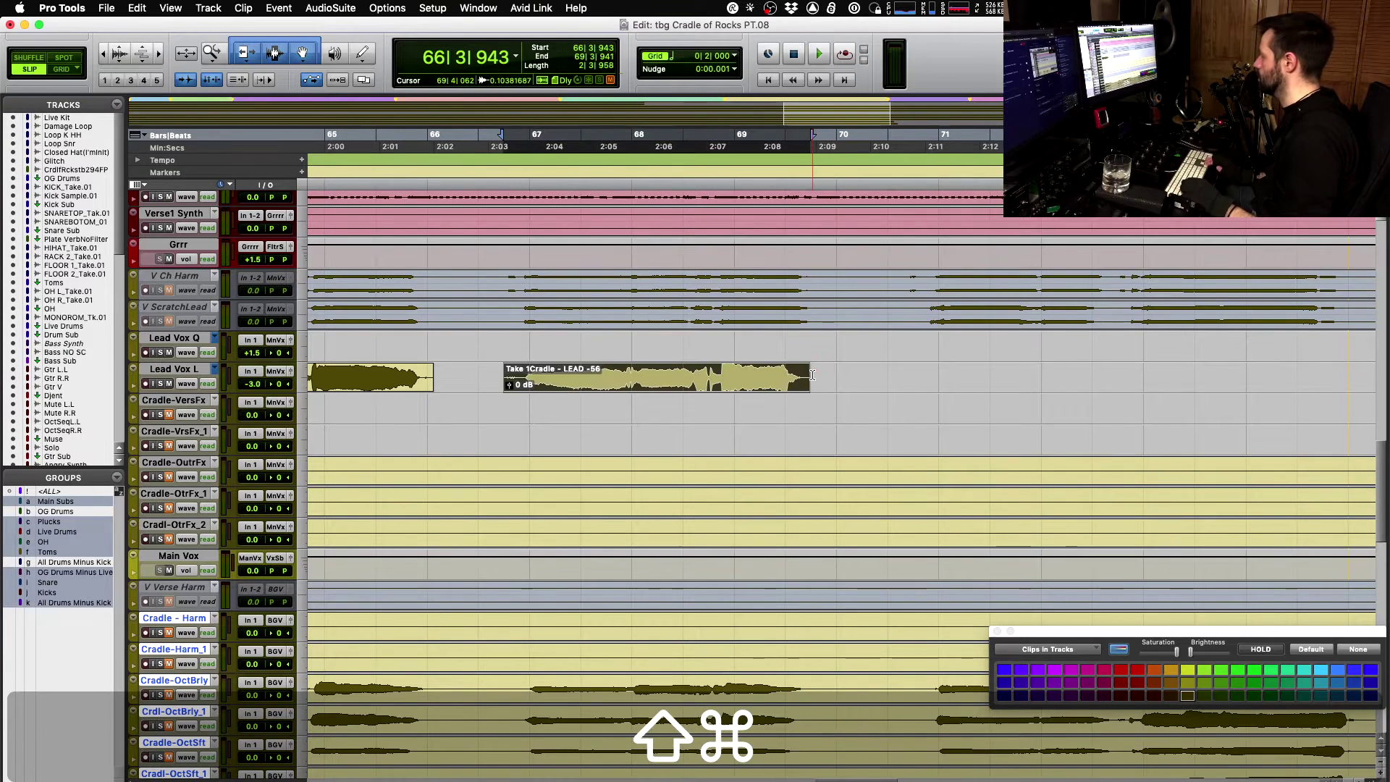
pyautogui.press('space')
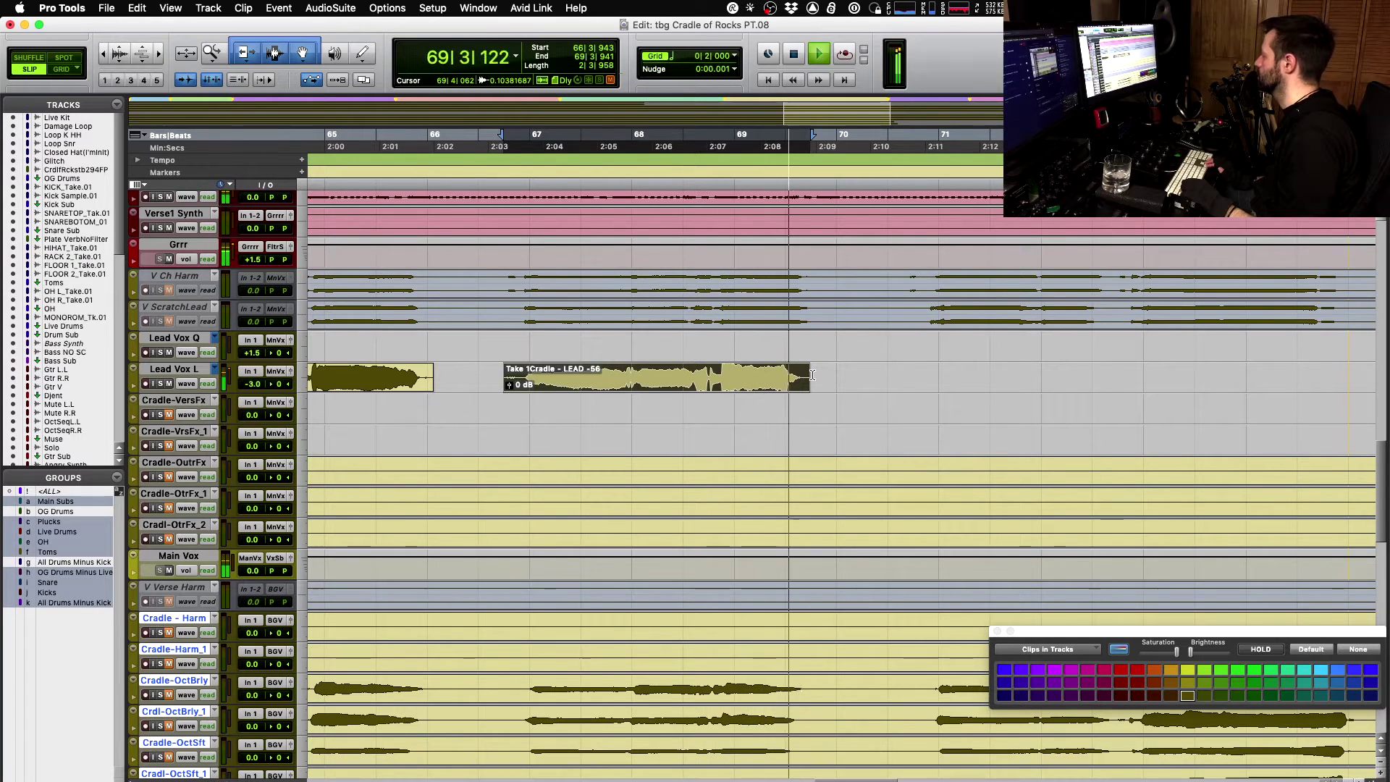
pyautogui.press('space')
# - Swap the new phrase on Lead Vox L to Take 2 and Take 3, playing each one
pyautogui.press('shift+super+Down')
pyautogui.press('space')
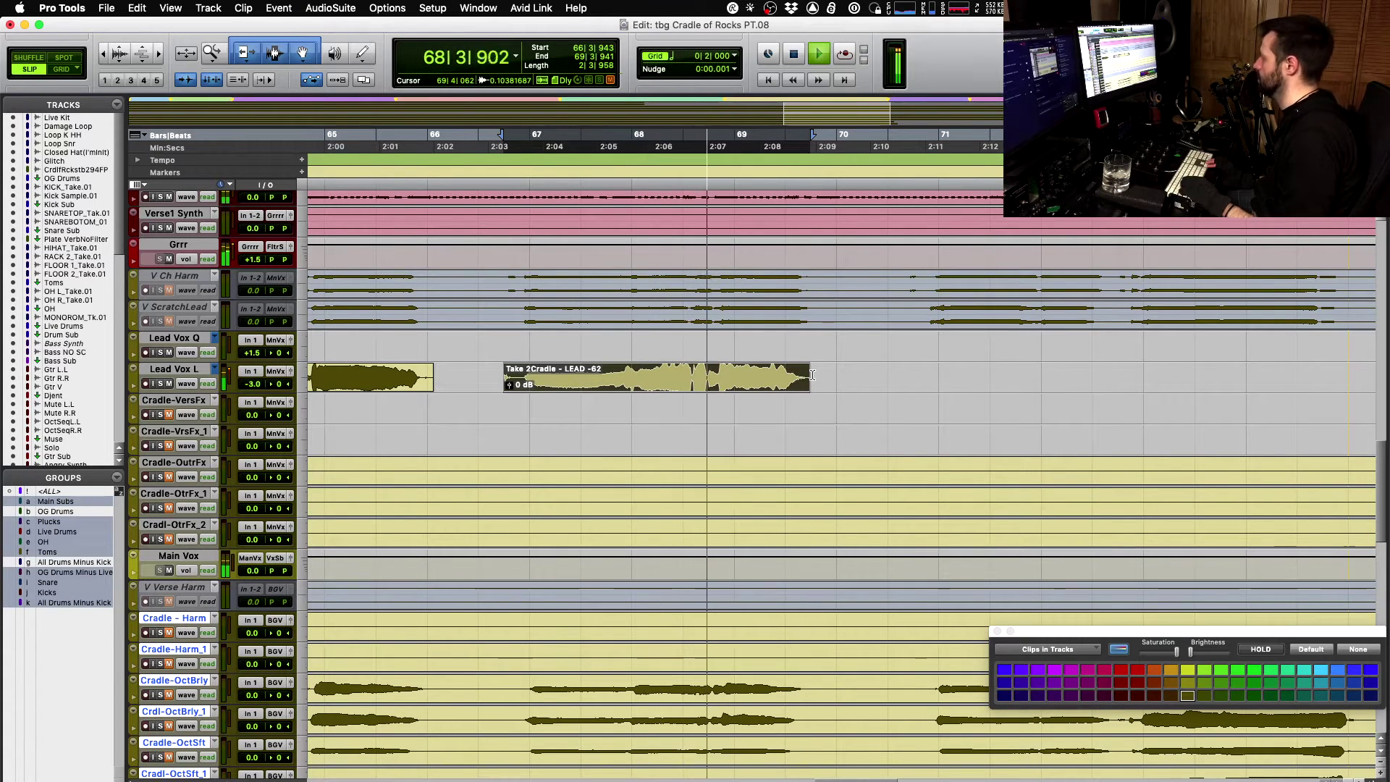
pyautogui.press('space')
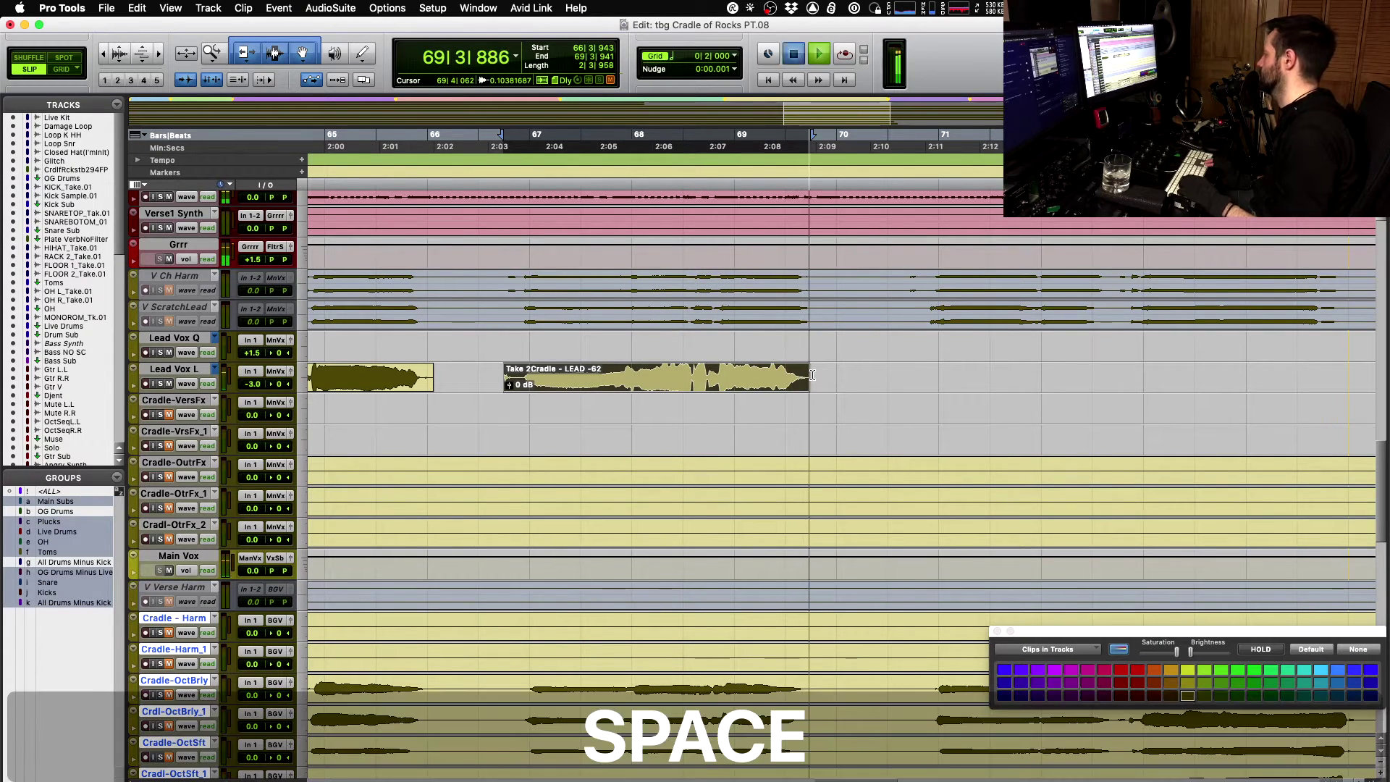
pyautogui.press('shift+super+Down')
pyautogui.press('space')
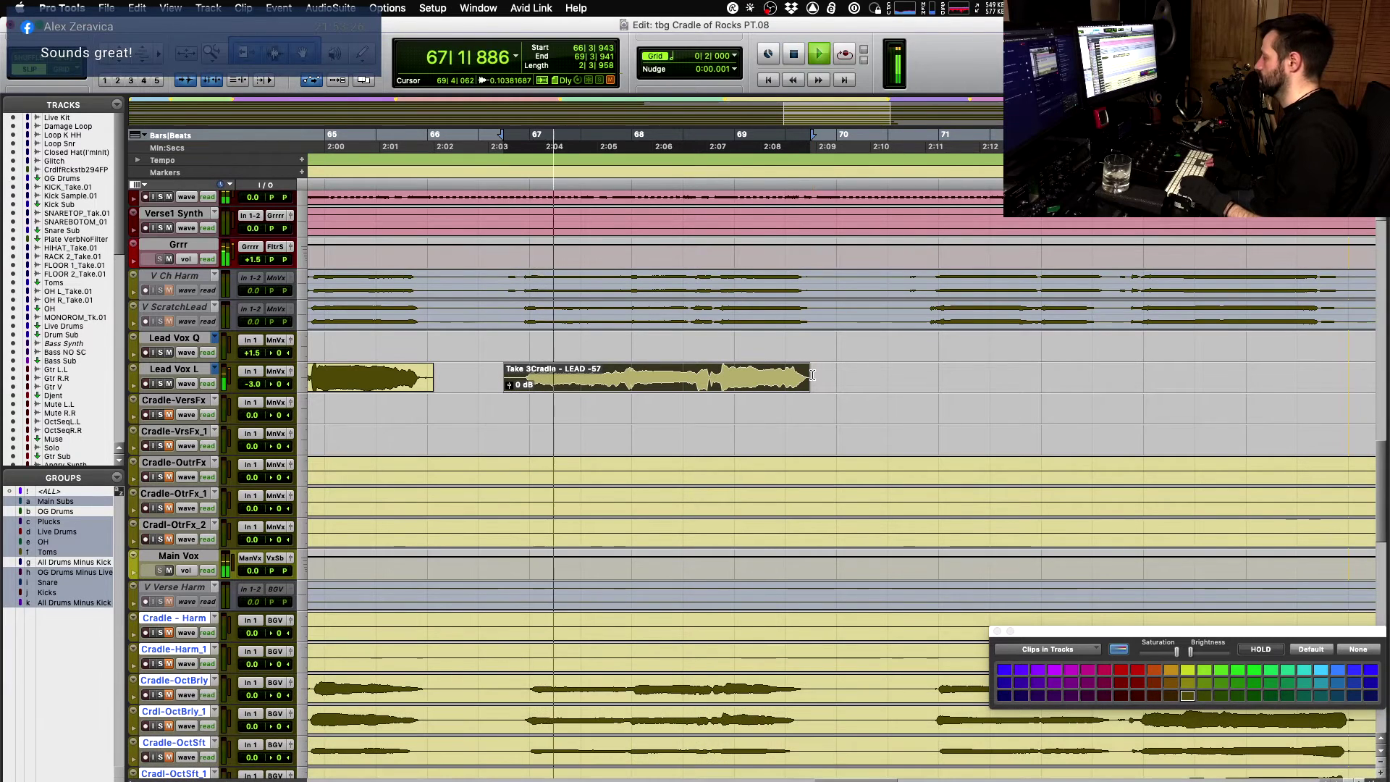
pyautogui.press('space')
pyautogui.press('space')
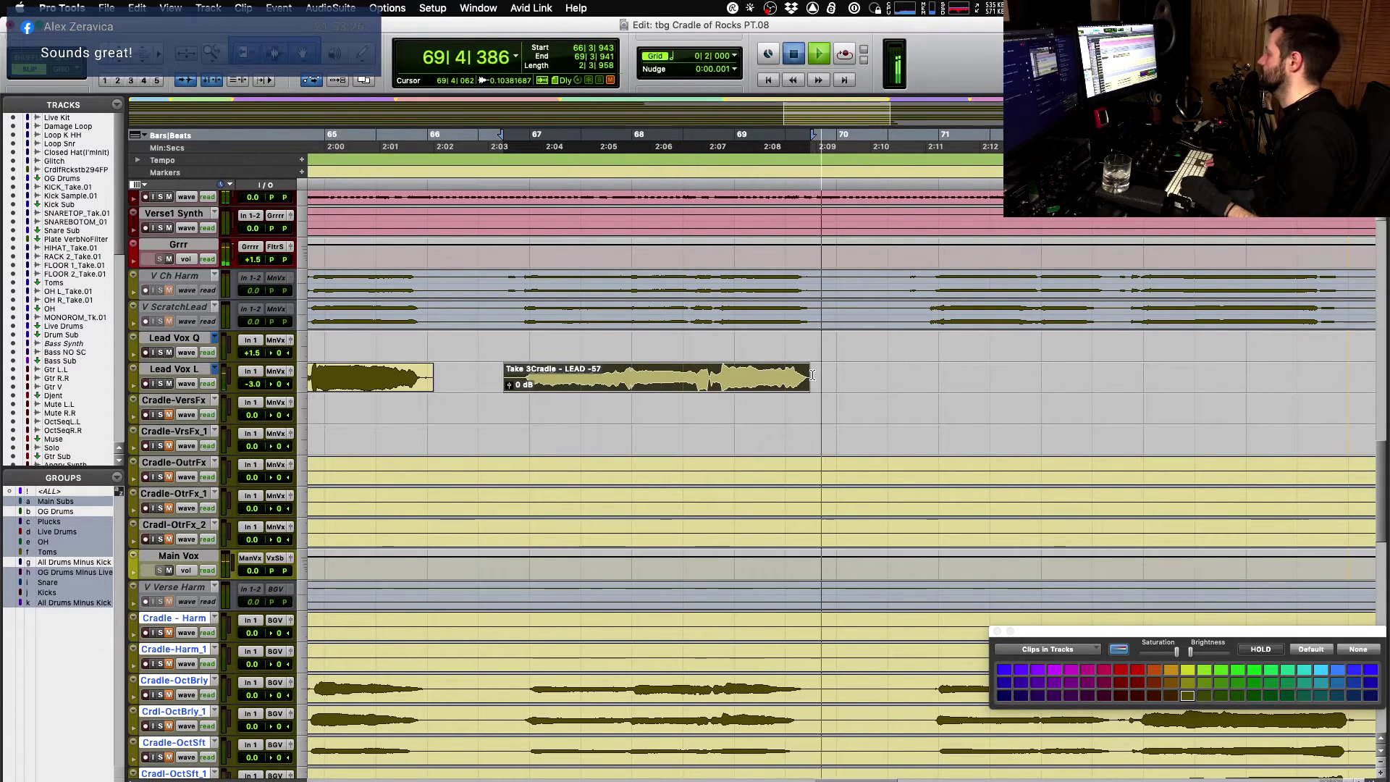
# - Audition Take 4 and Take 5 for the selected phrase from 66|3|943
pyautogui.press('shift+super+Down')
pyautogui.press('space')
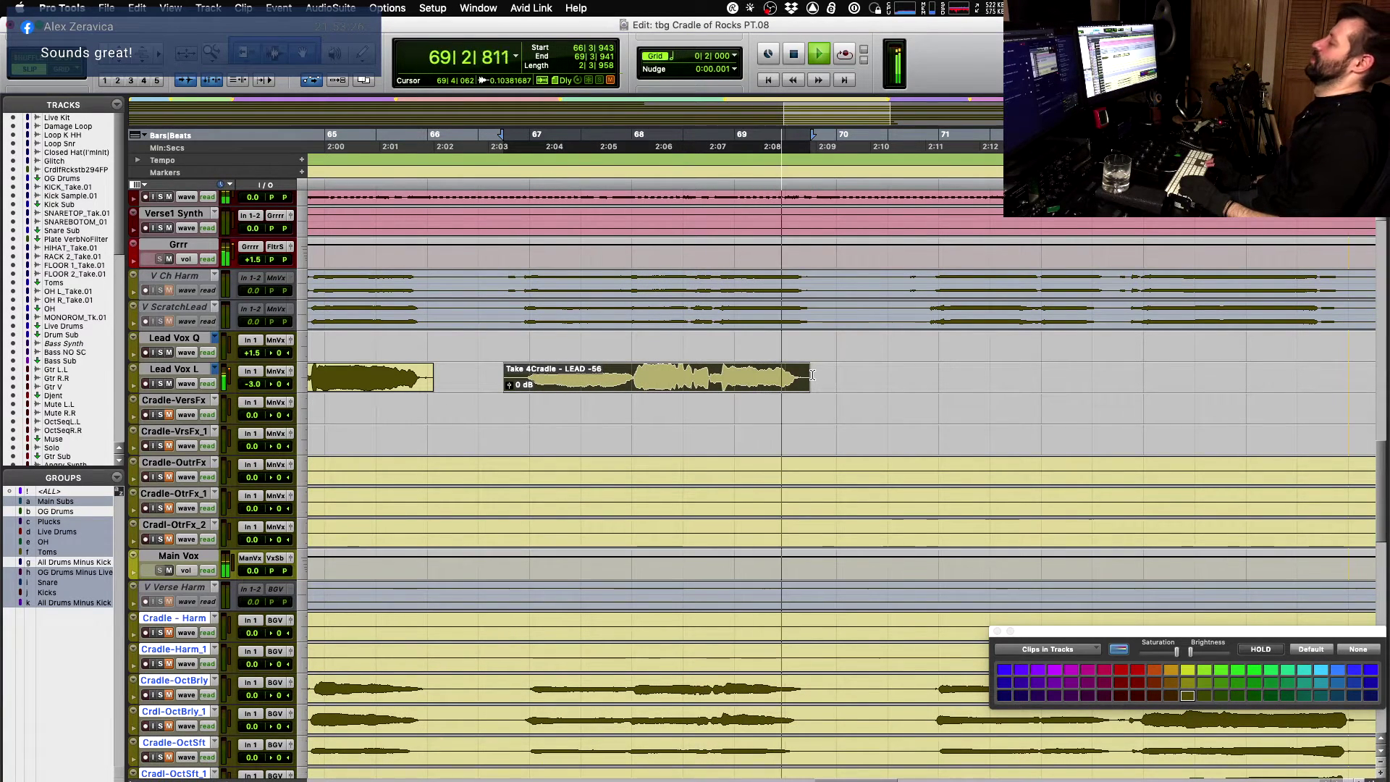
pyautogui.press('space')
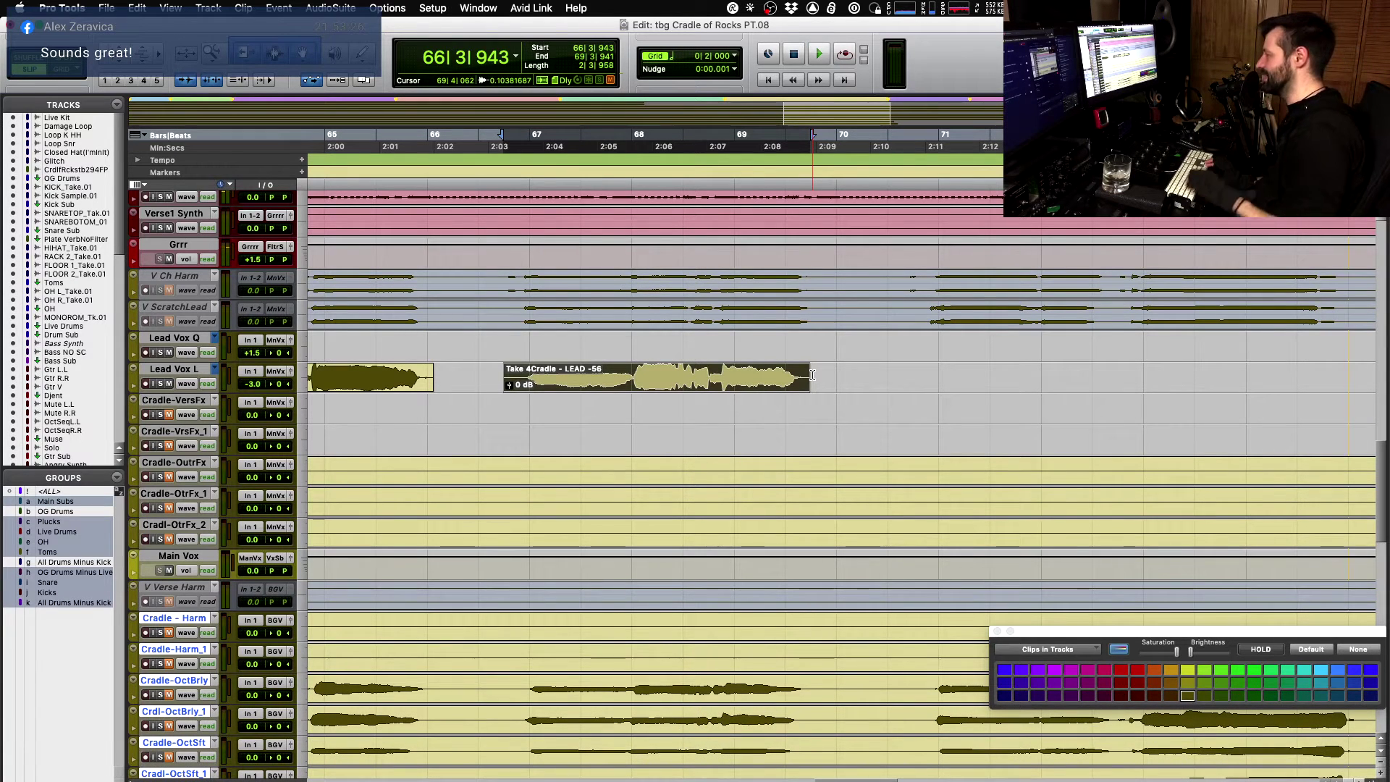
pyautogui.press('shift+super+Down')
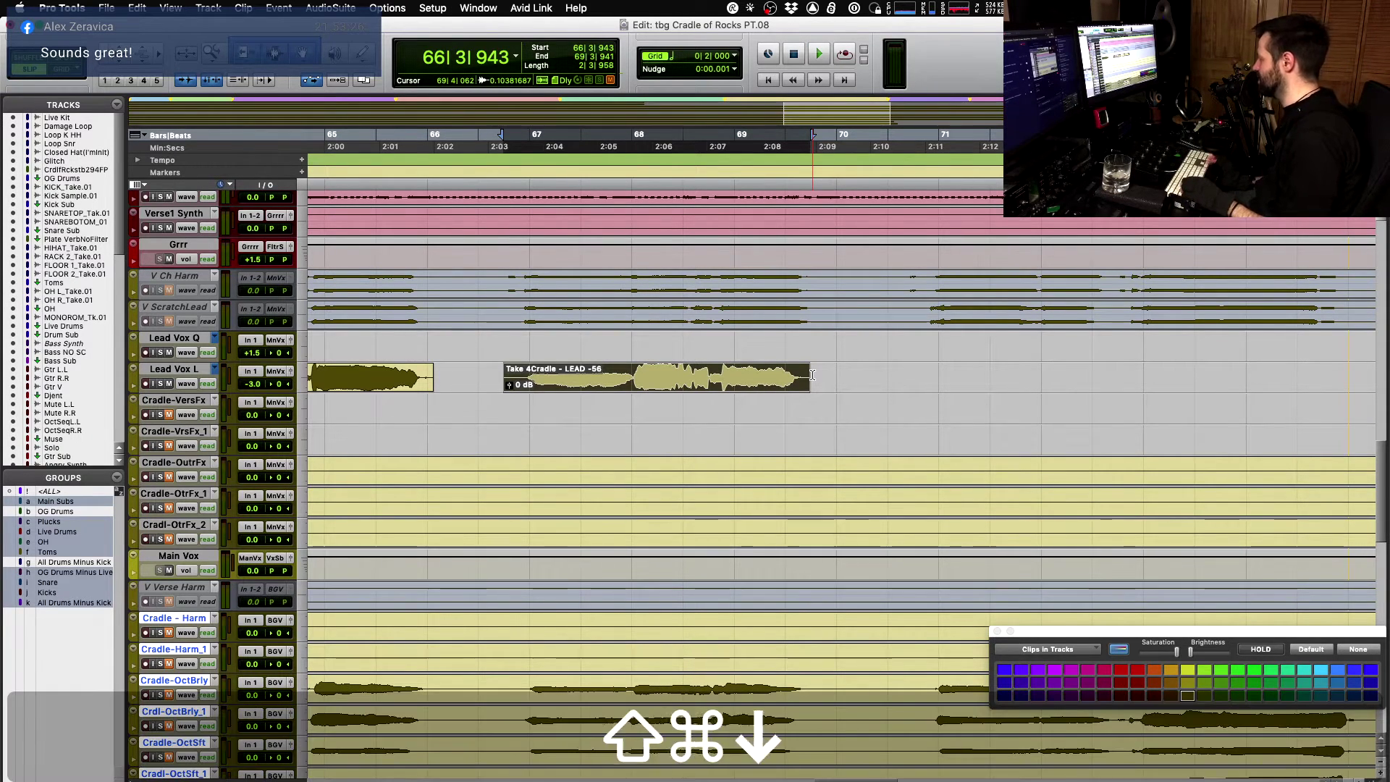
pyautogui.press('space')
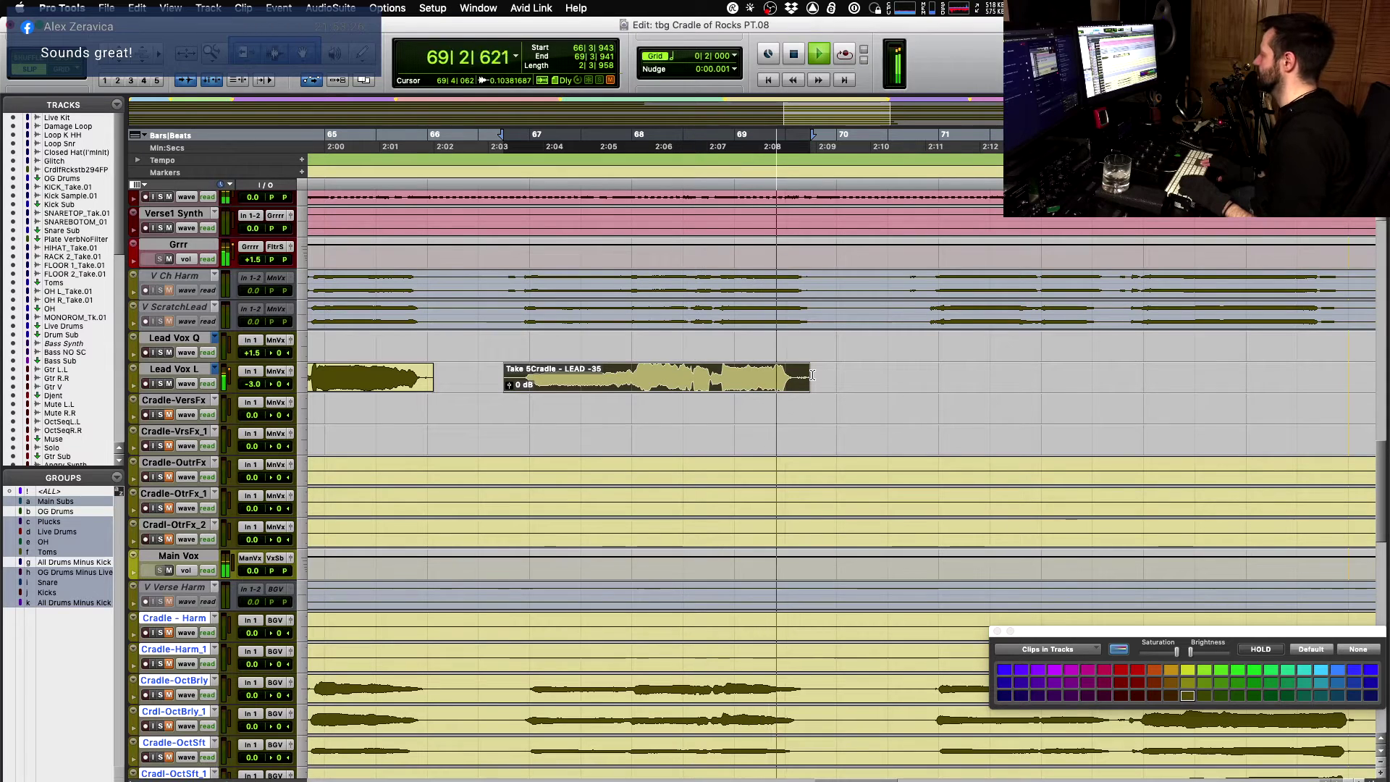
pyautogui.press('space')
# - Replay Take 3 in the selected phrase and swap Take 4 back in
pyautogui.press('shift+super+Up')
pyautogui.press('shift+super+Down')
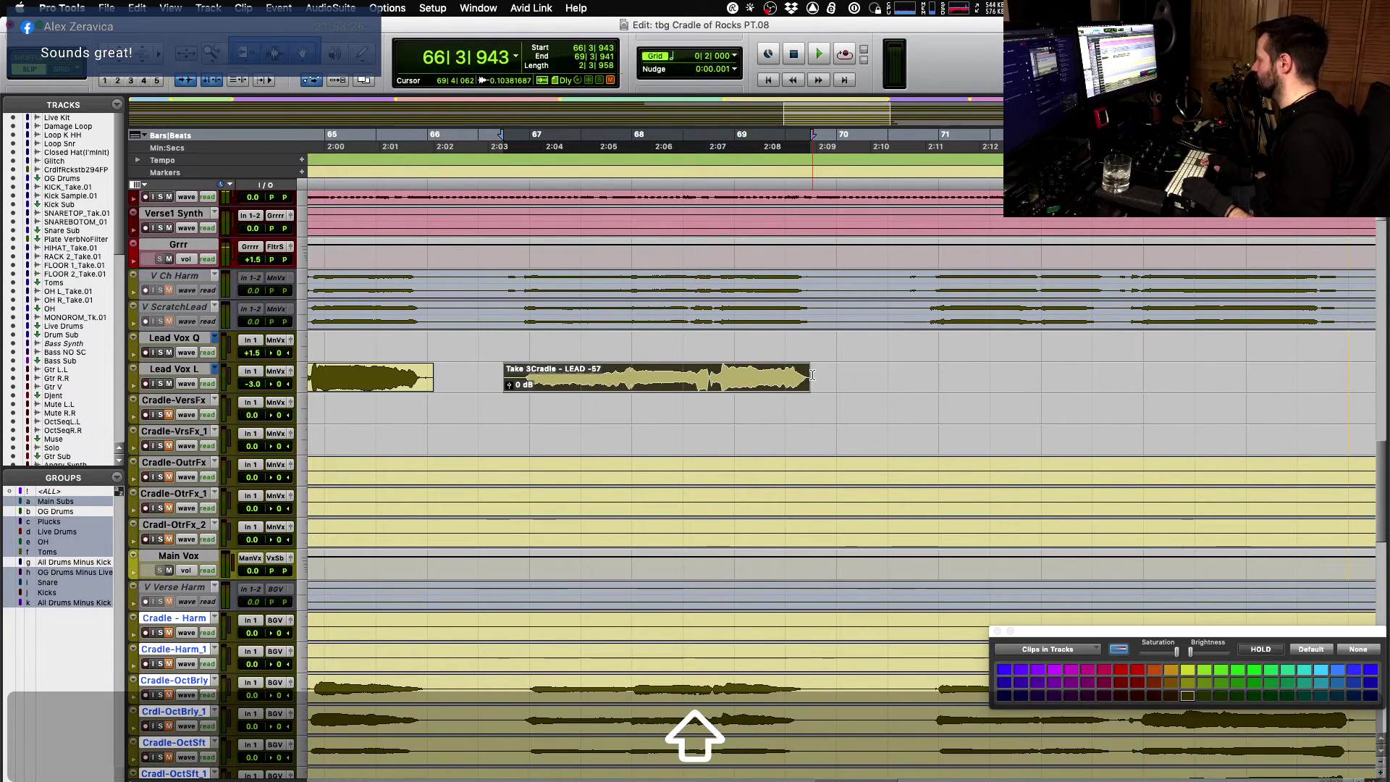
pyautogui.press('space')
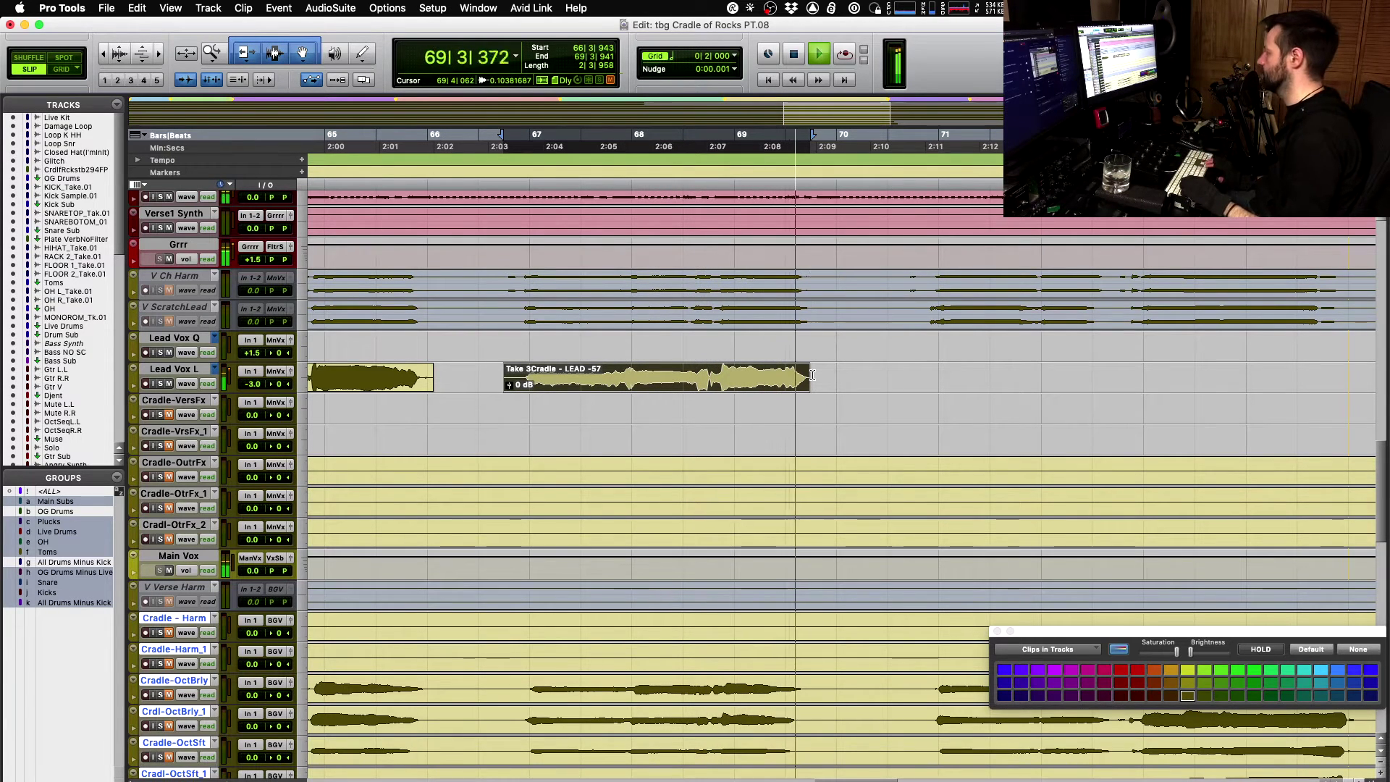
pyautogui.press('shift+super+Up')
pyautogui.press('space')
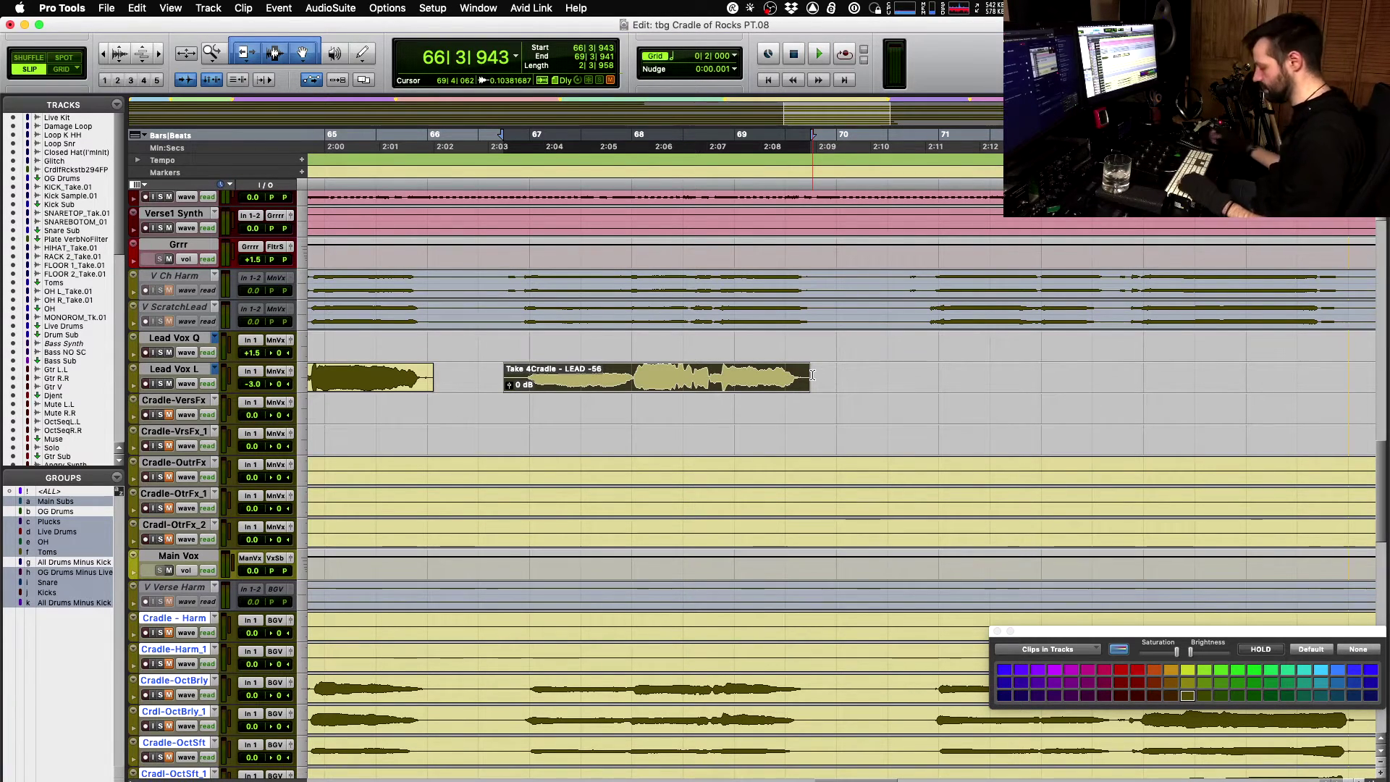
# - Inspect the Take 4 waveform up close around 67|4|645 and play Lead Vox L from 66|4|621
pyautogui.press('t')
pyautogui.press('t')
pyautogui.press('t')
pyautogui.press('t')
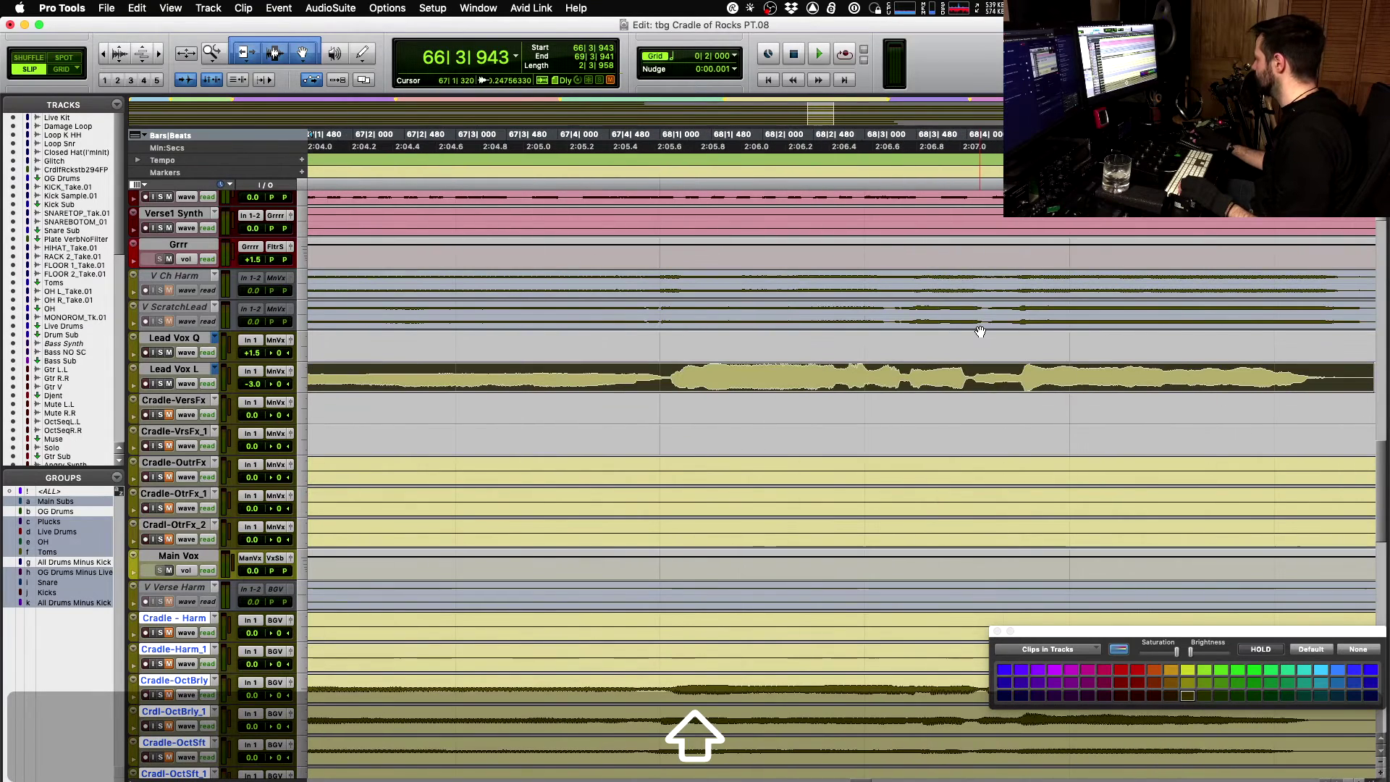
pyautogui.hscroll(3, 980, 332)
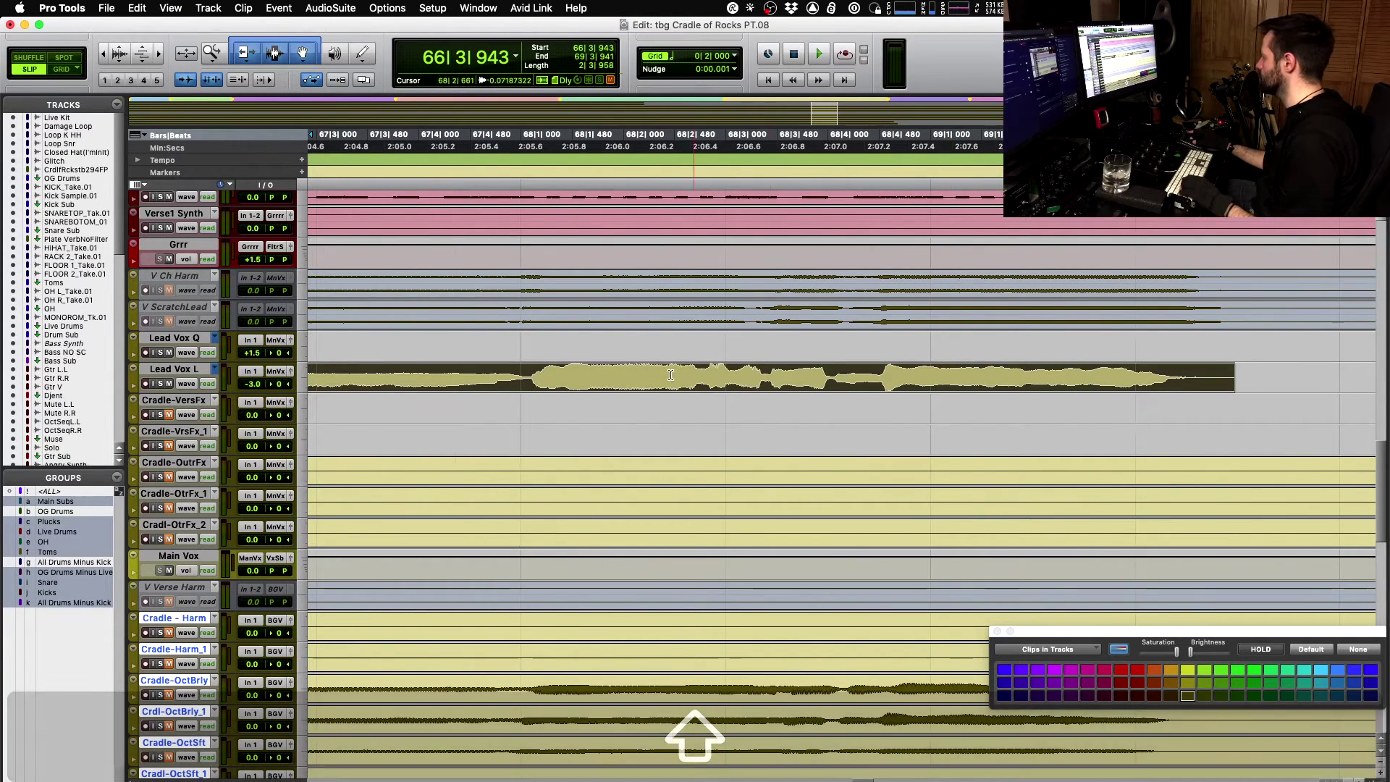
pyautogui.click(487, 372)
pyautogui.press('r')
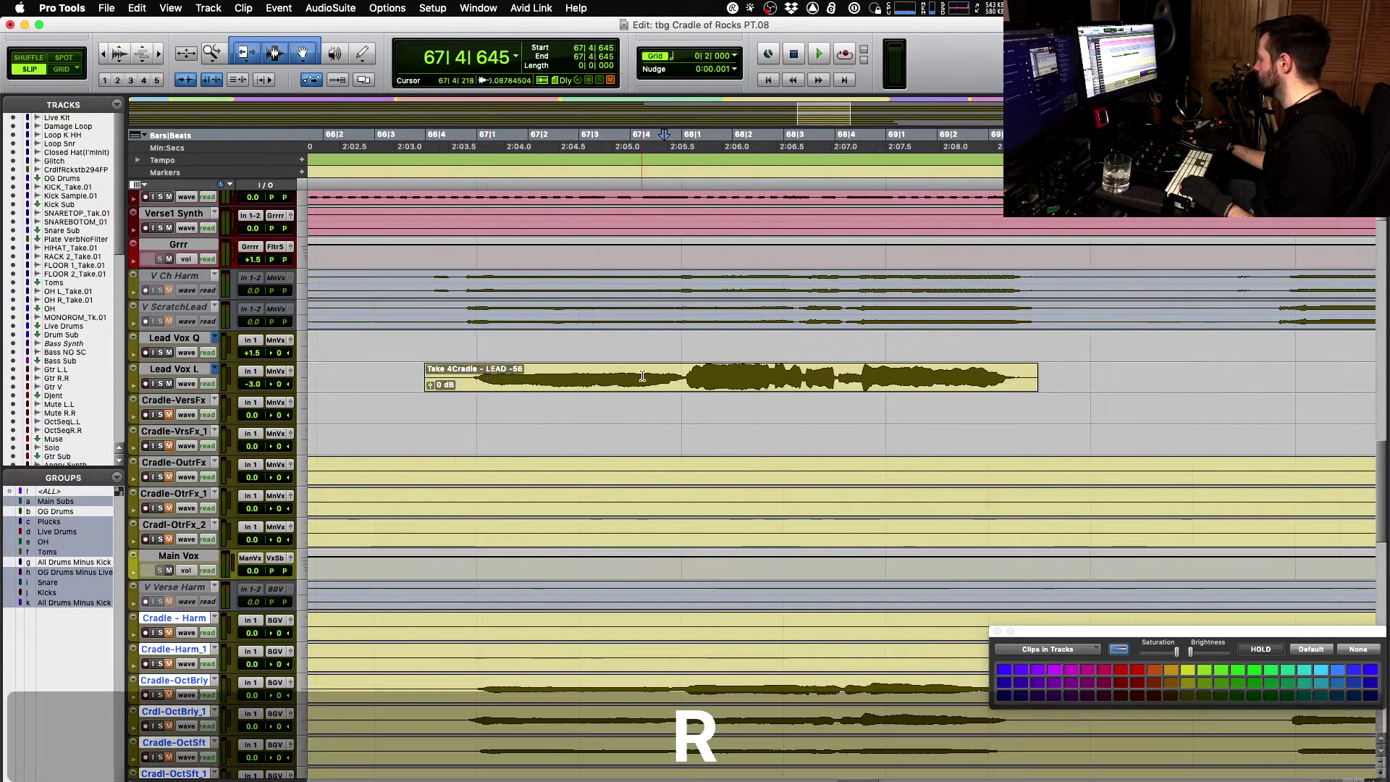
pyautogui.click(631, 377)
pyautogui.click(666, 383)
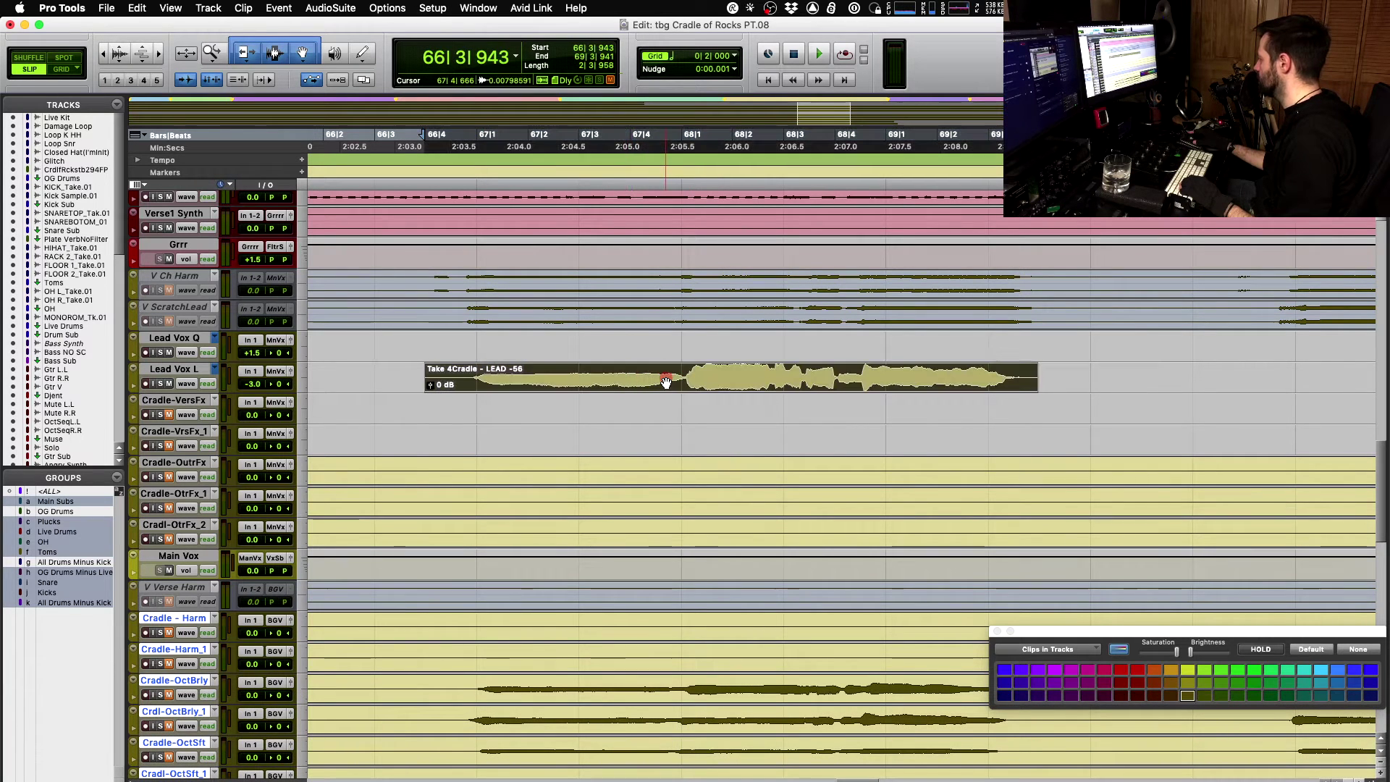
pyautogui.click(459, 377)
pyautogui.press('space')
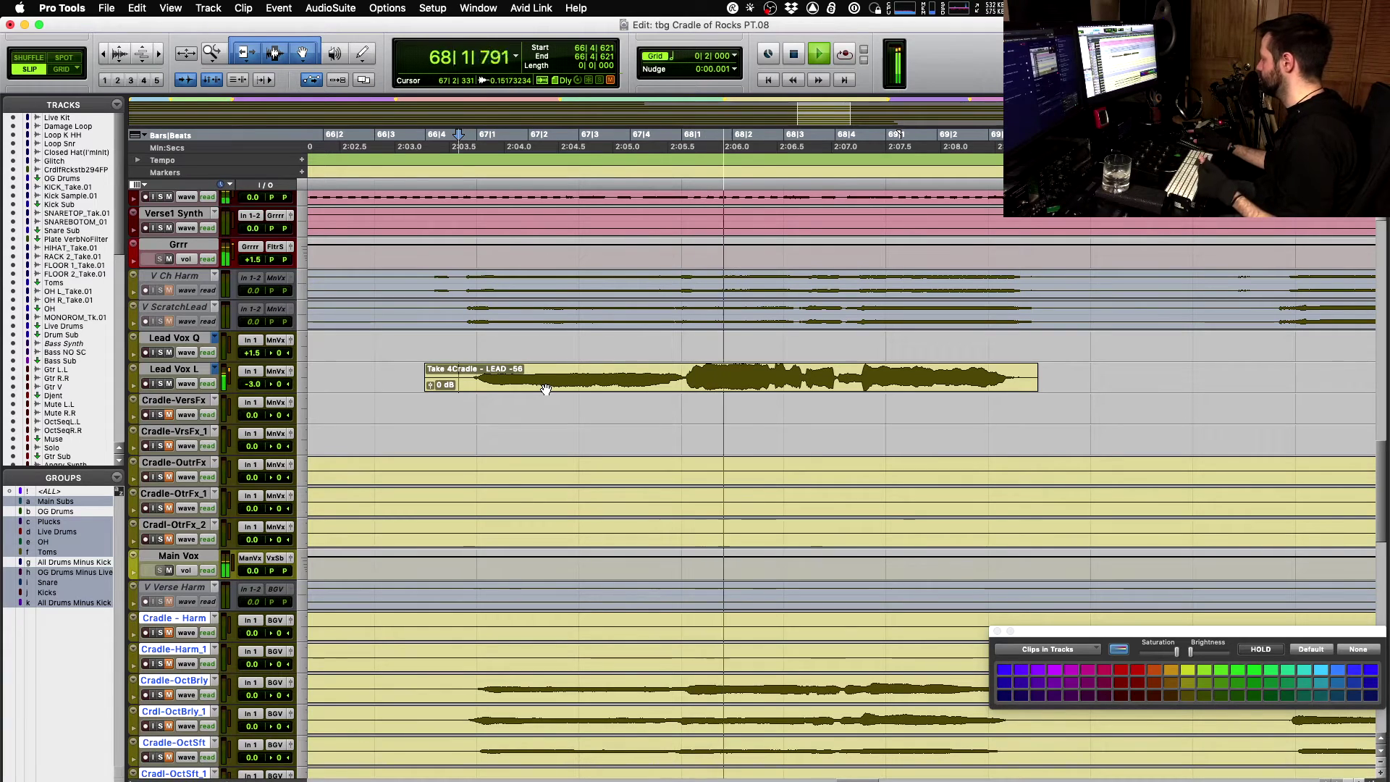
pyautogui.press('space')
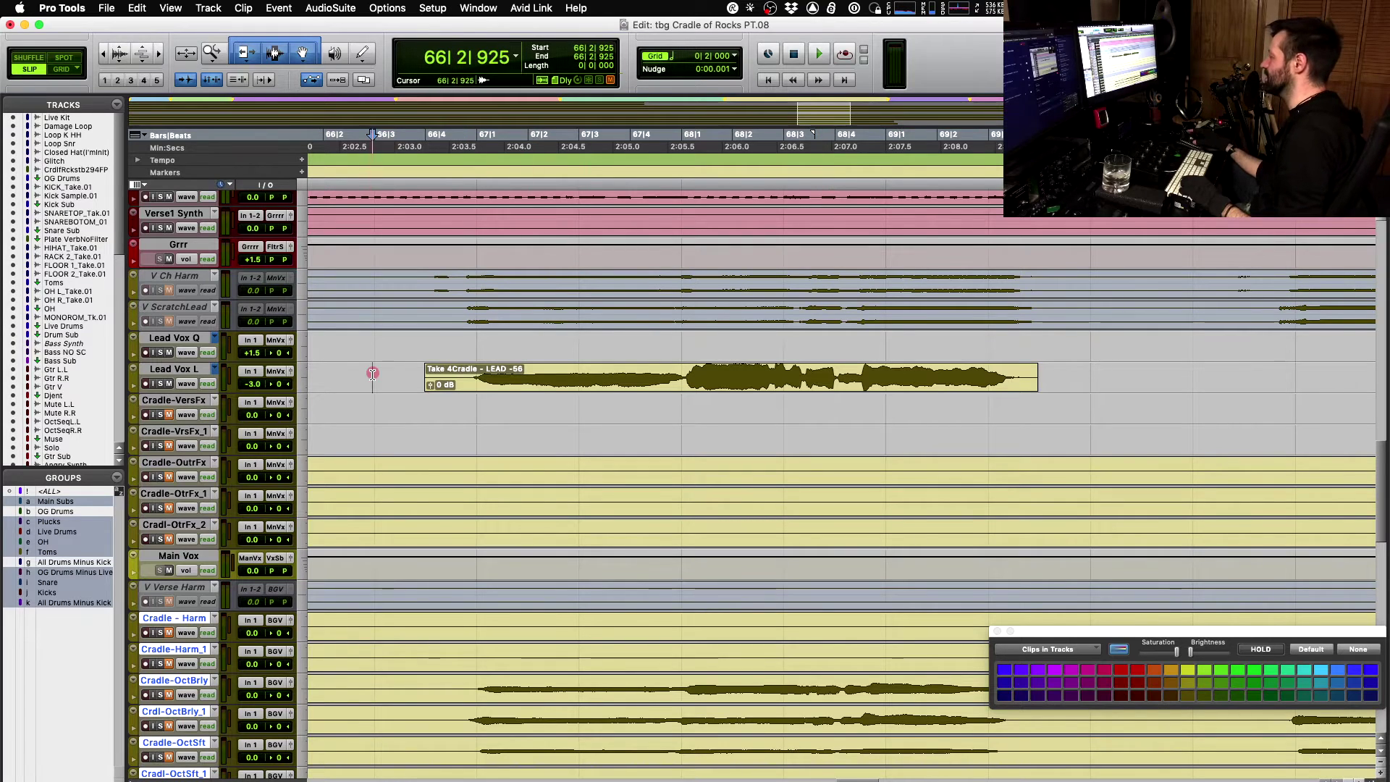
# - Play Lead Vox L from 66|2|925 through the Take 4 clip
pyautogui.press('r')
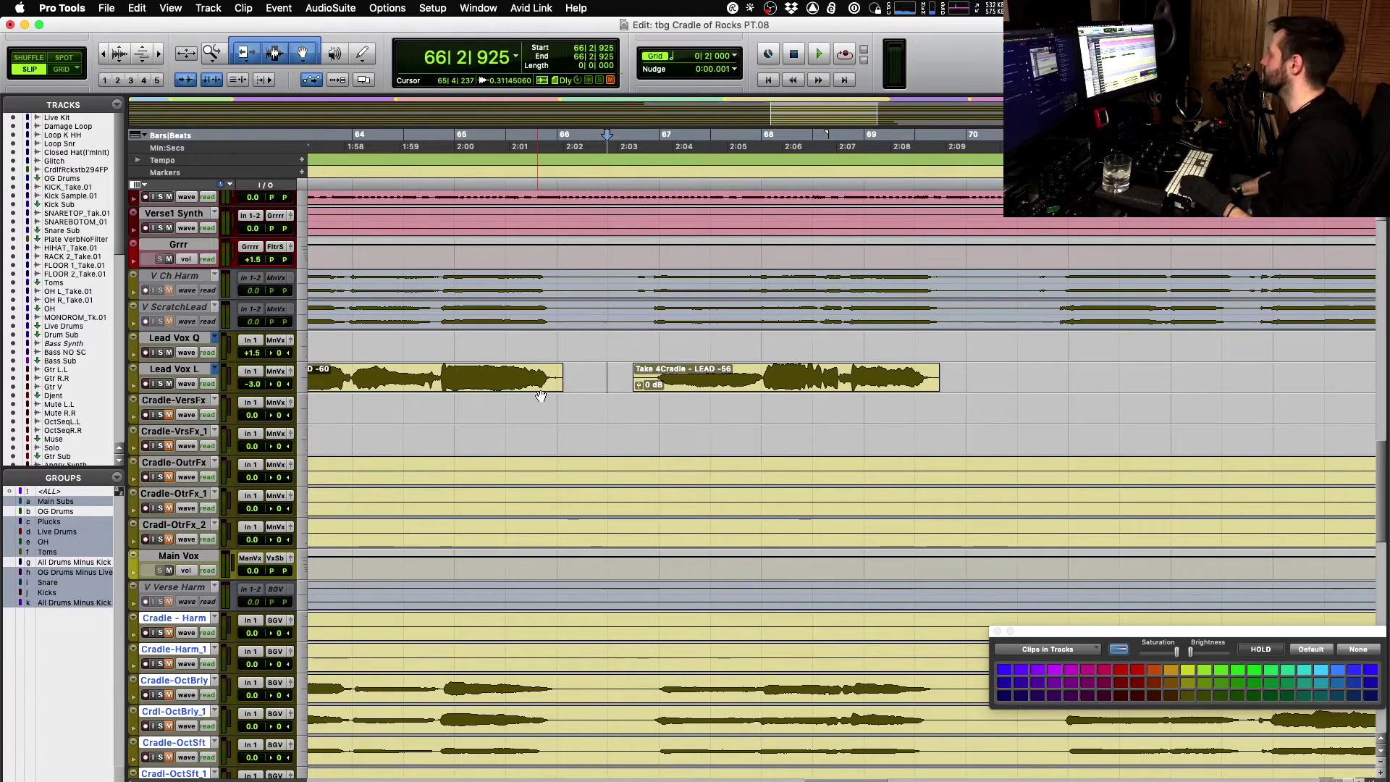
pyautogui.press('space')
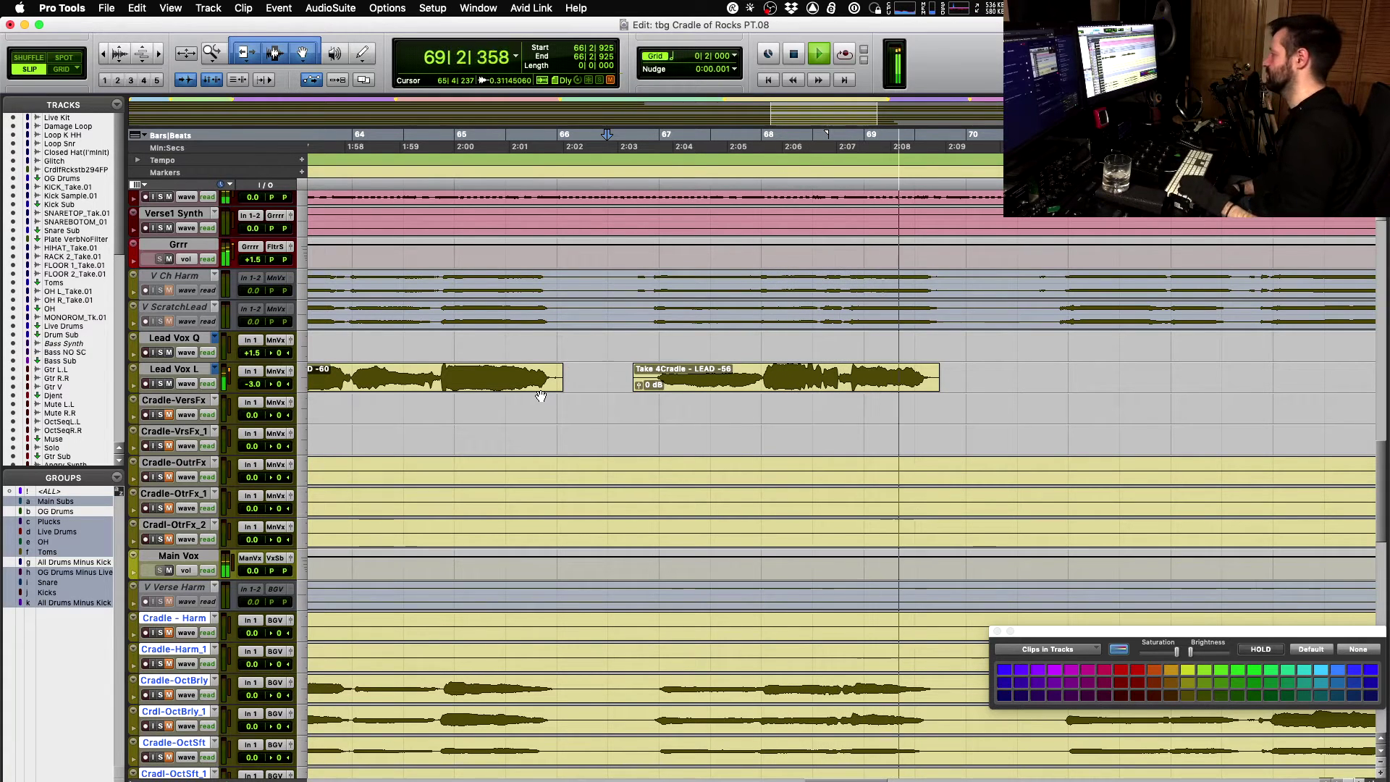
pyautogui.press('space')
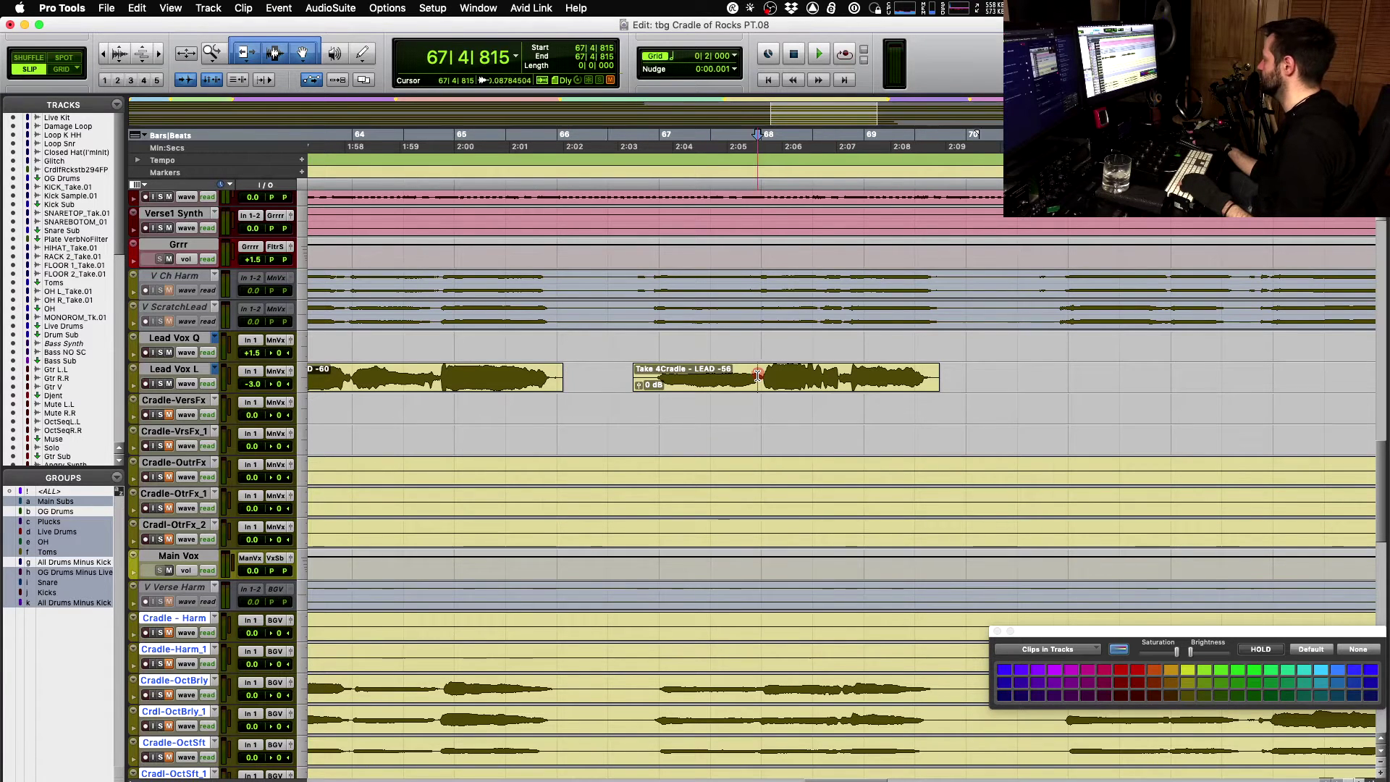
# - Move the Take 4 clip on Lead Vox L slightly earlier so that it starts at 66|3|848
pyautogui.press('t')
pyautogui.hscroll(3, 944, 397)
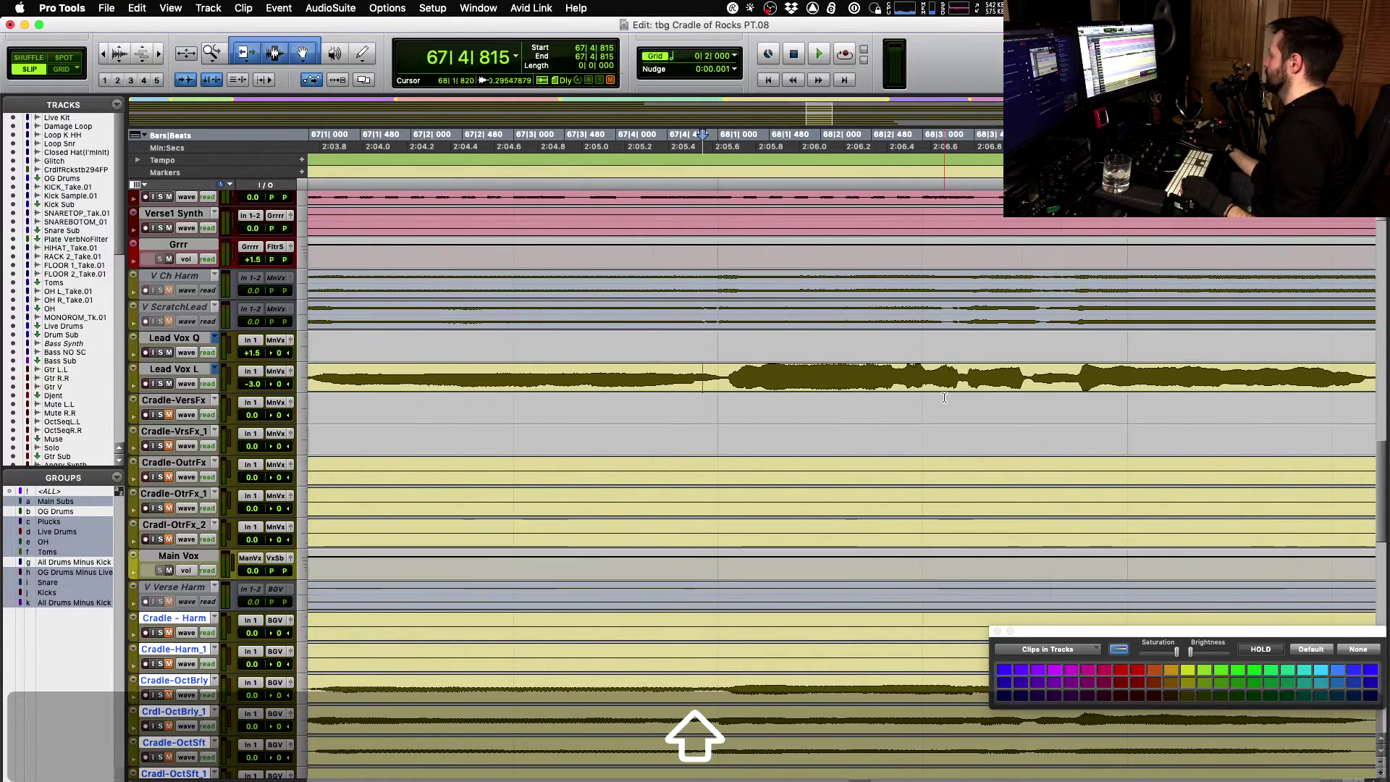
pyautogui.click(723, 370)
pyautogui.press('r')
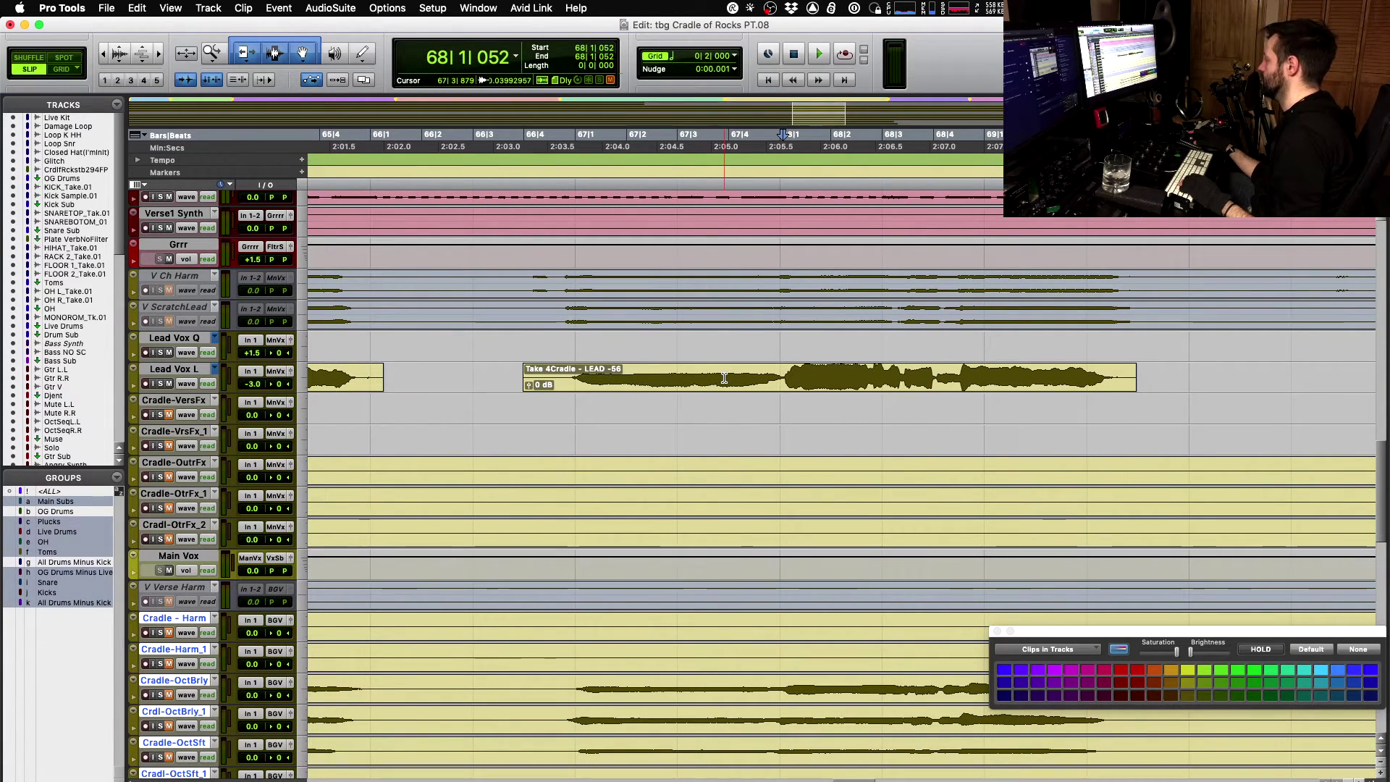
pyautogui.click(726, 388)
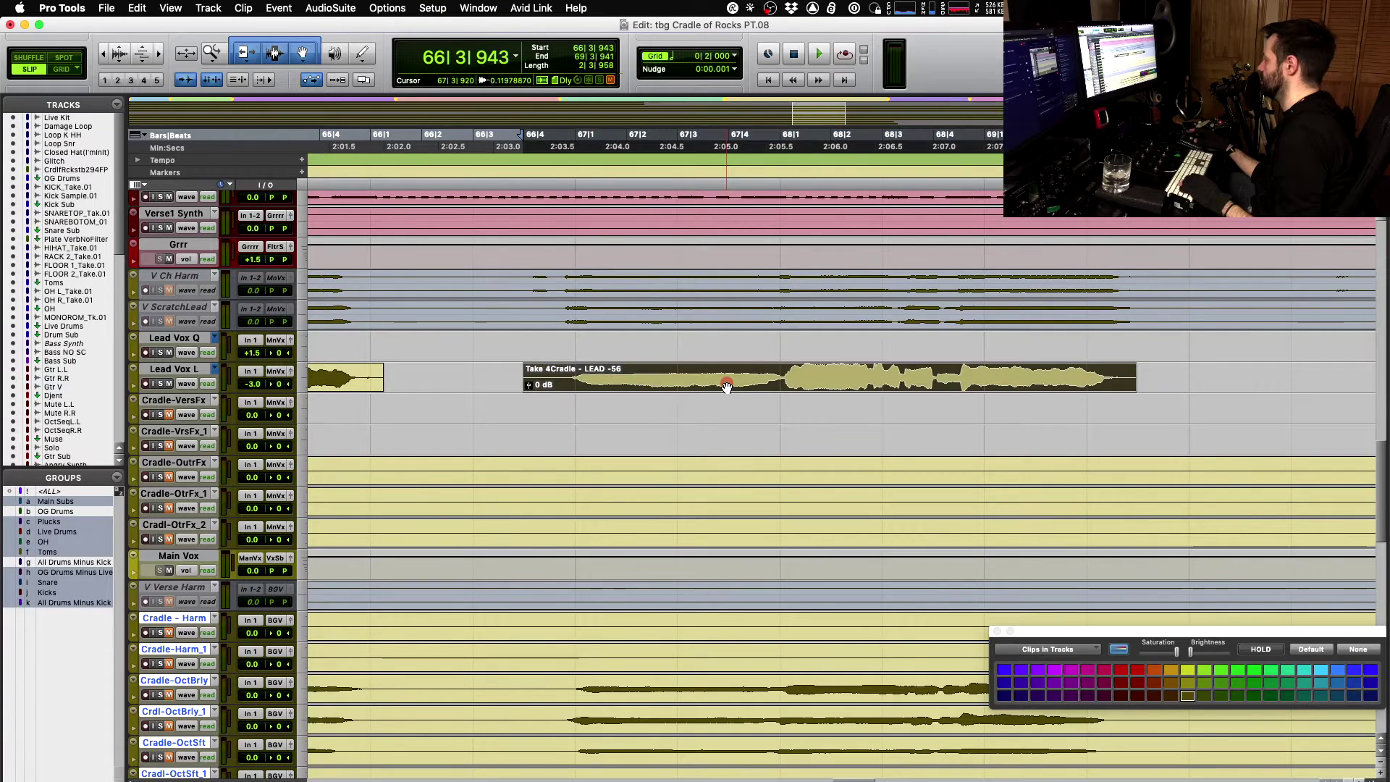
pyautogui.moveTo(727, 389); pyautogui.dragTo(722, 388)
# - Play Lead Vox L through the moved Take 4 clip from 66|3|291 and again from 66|4|648
pyautogui.click(488, 377)
pyautogui.press('space')
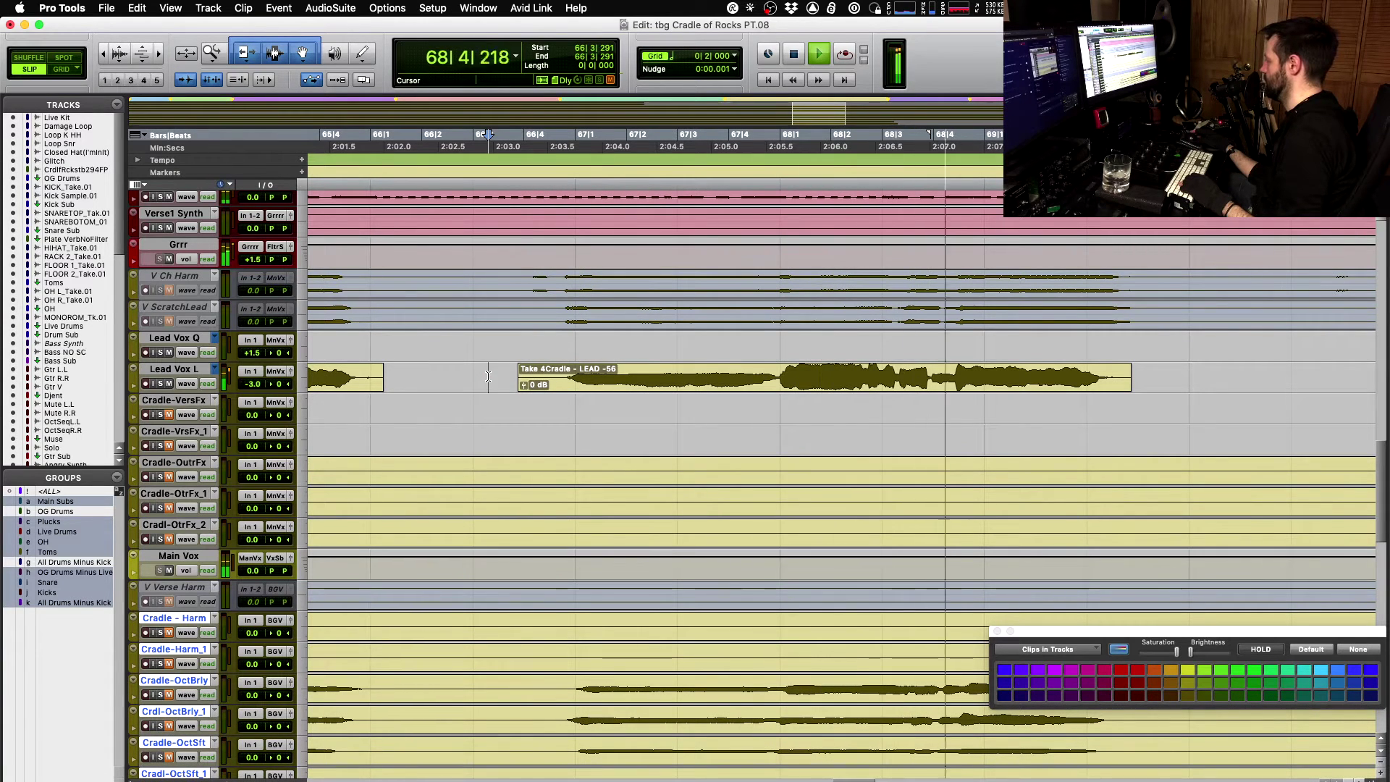
pyautogui.press('space')
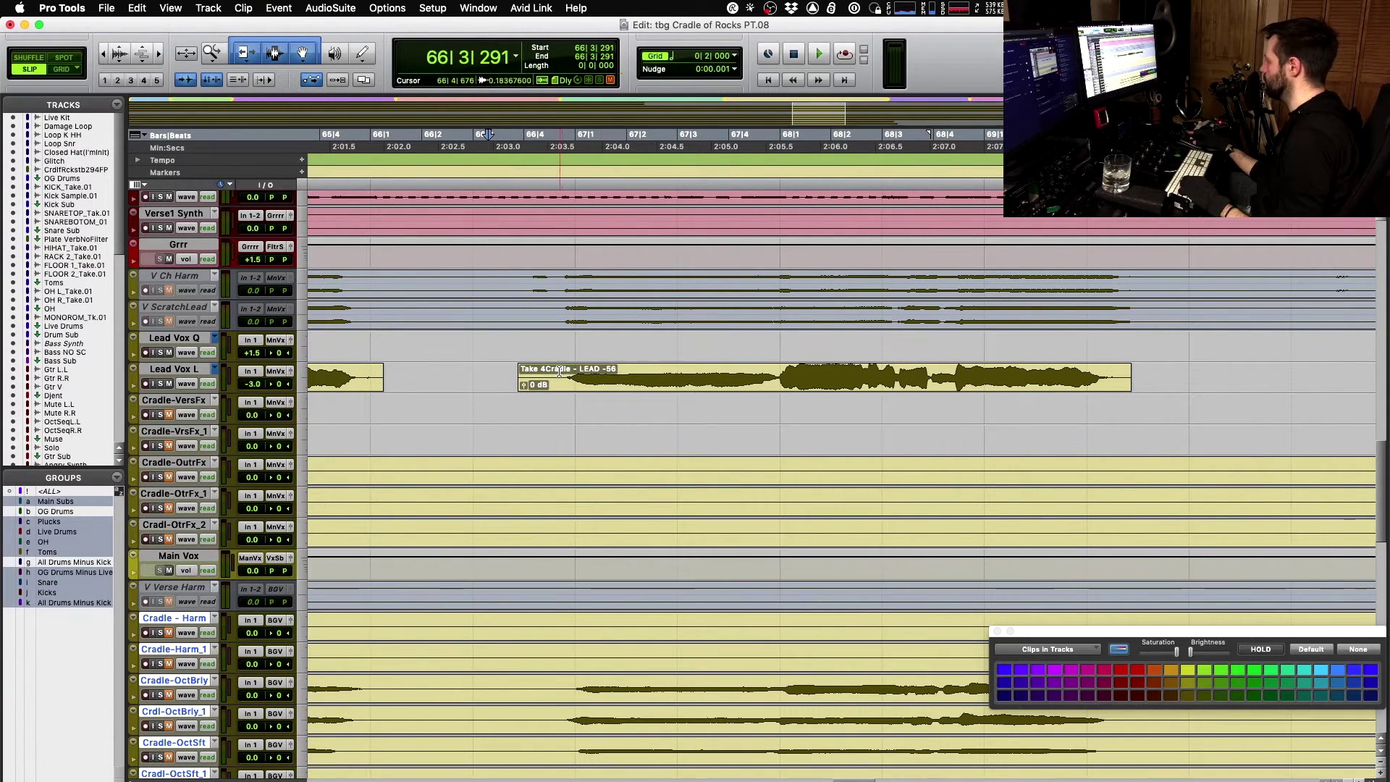
pyautogui.press('space')
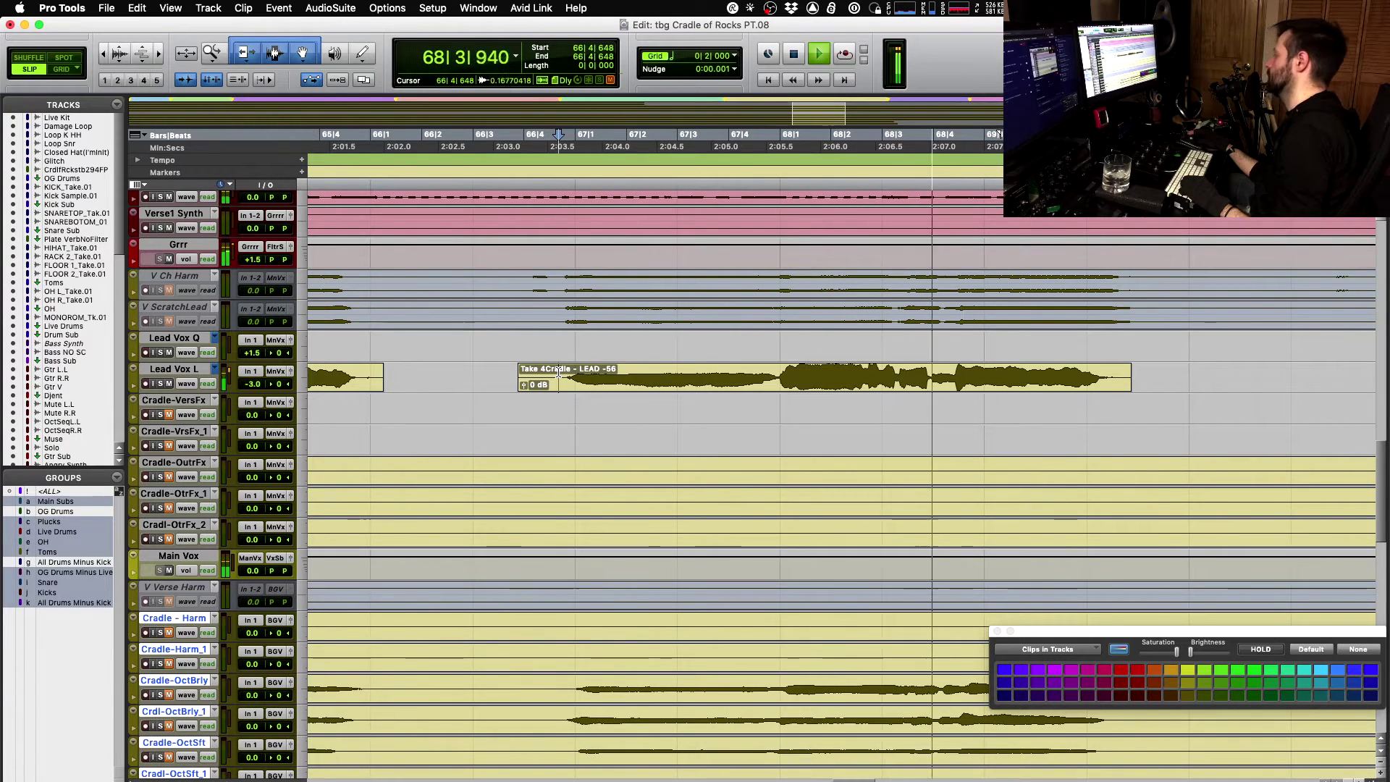
pyautogui.press('space')
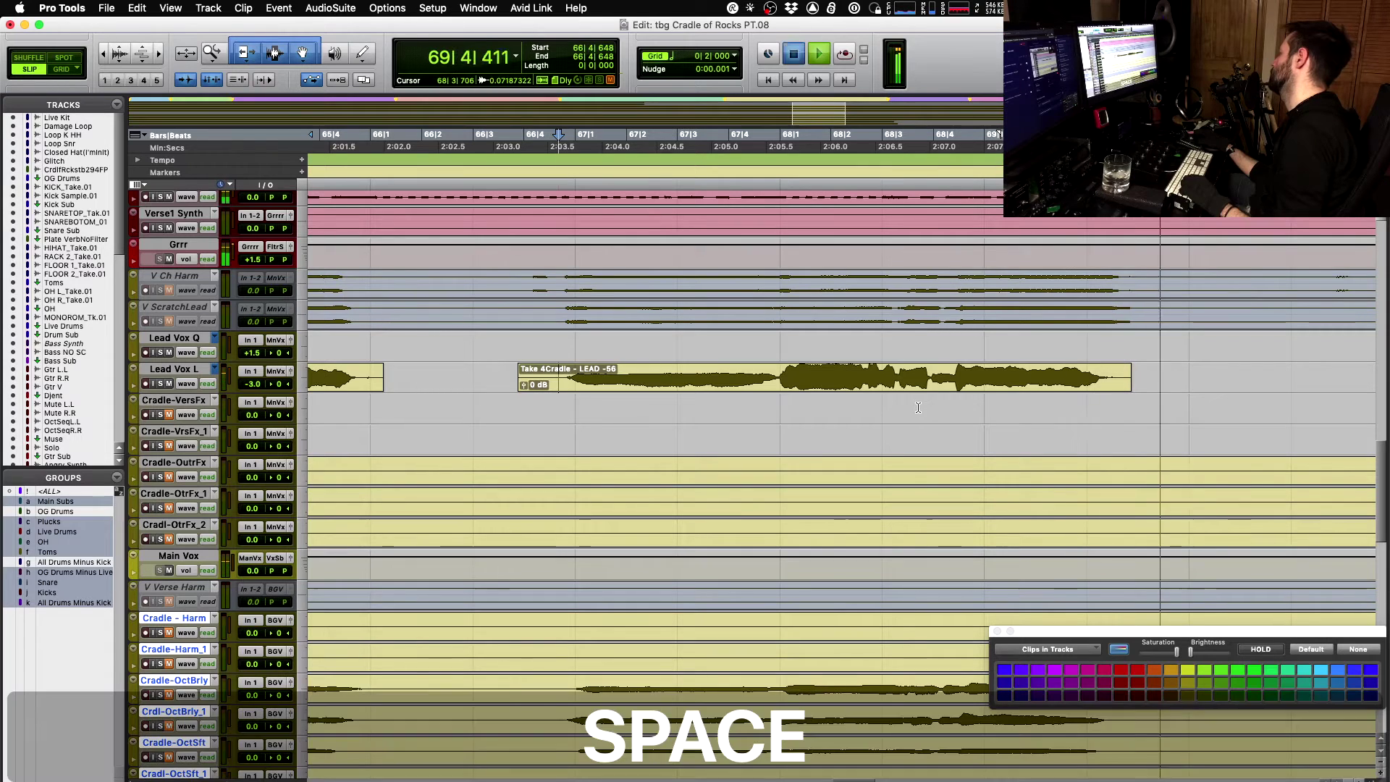
pyautogui.click(810, 372)
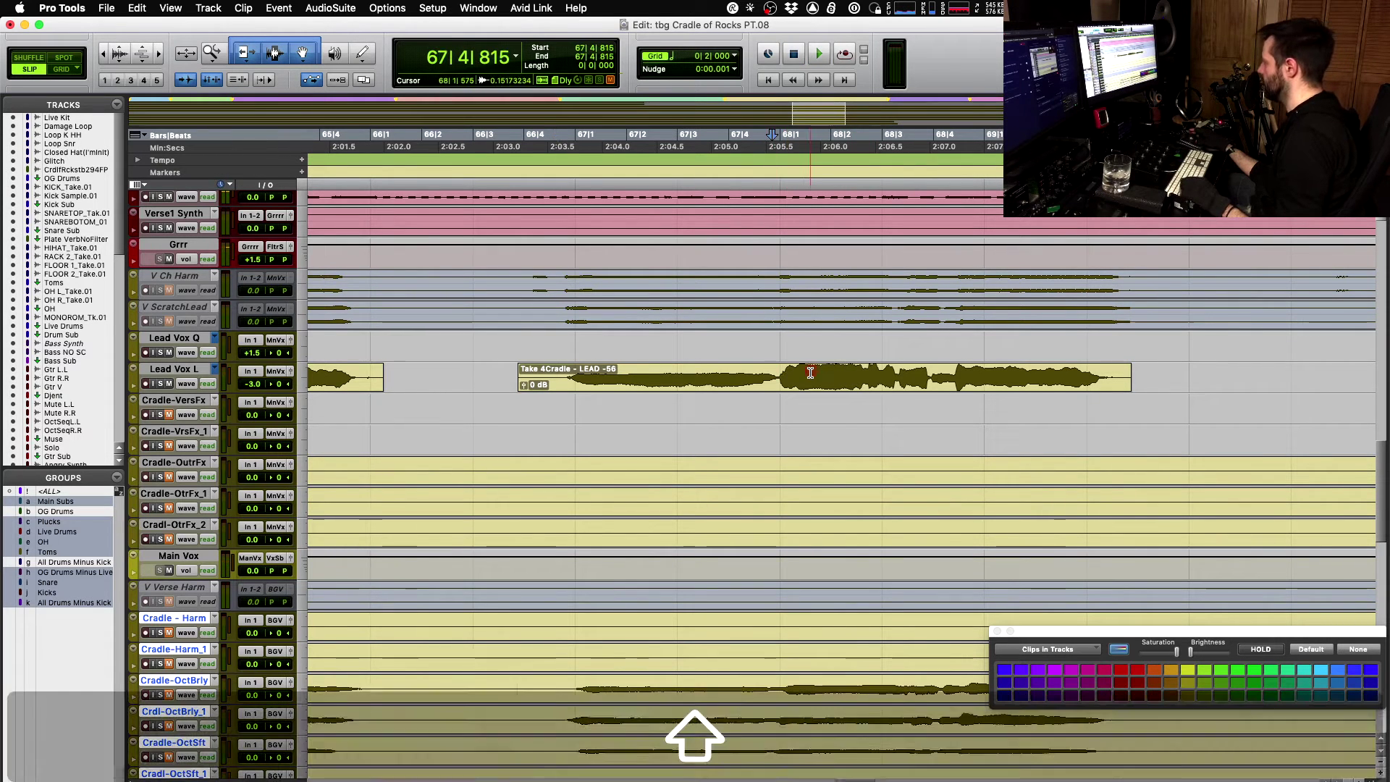
pyautogui.hscroll(5, 779, 371)
pyautogui.press('r')
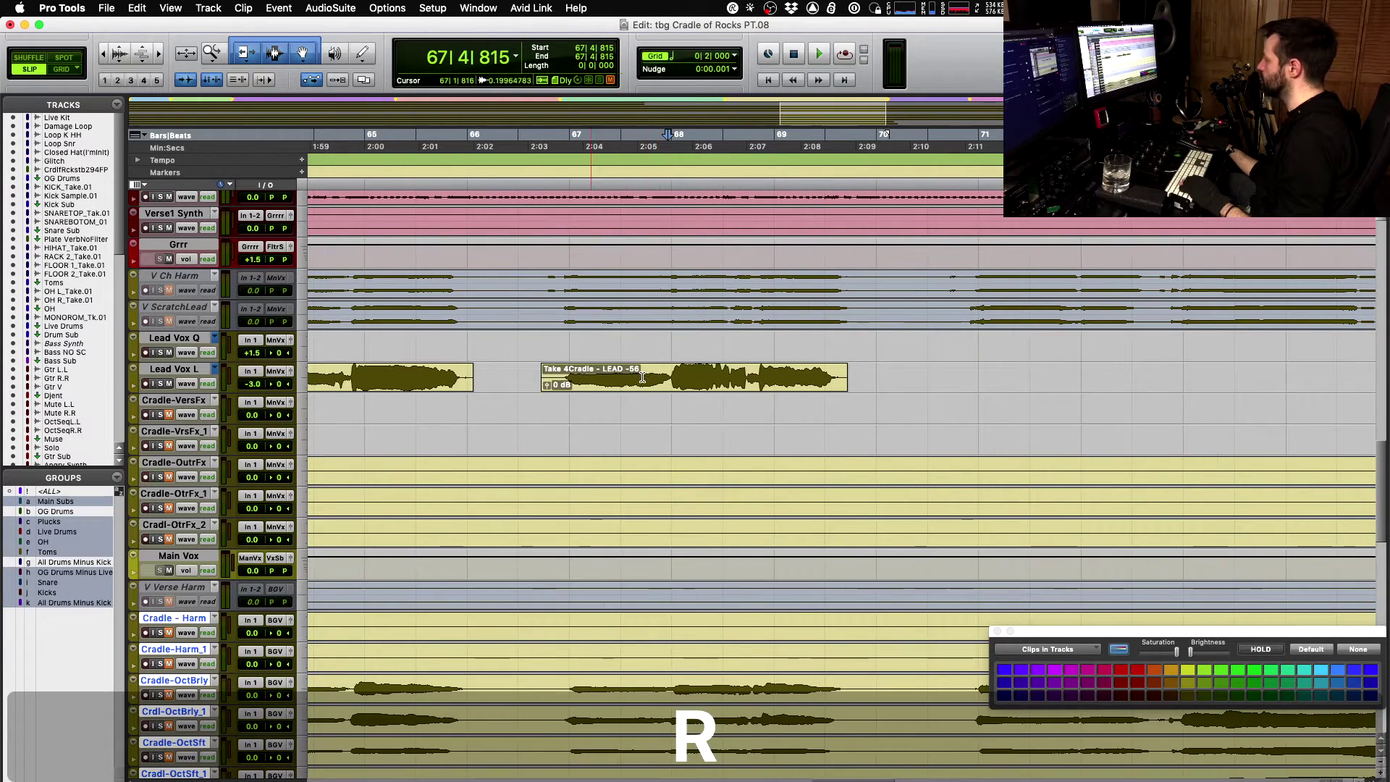
pyautogui.click(748, 381)
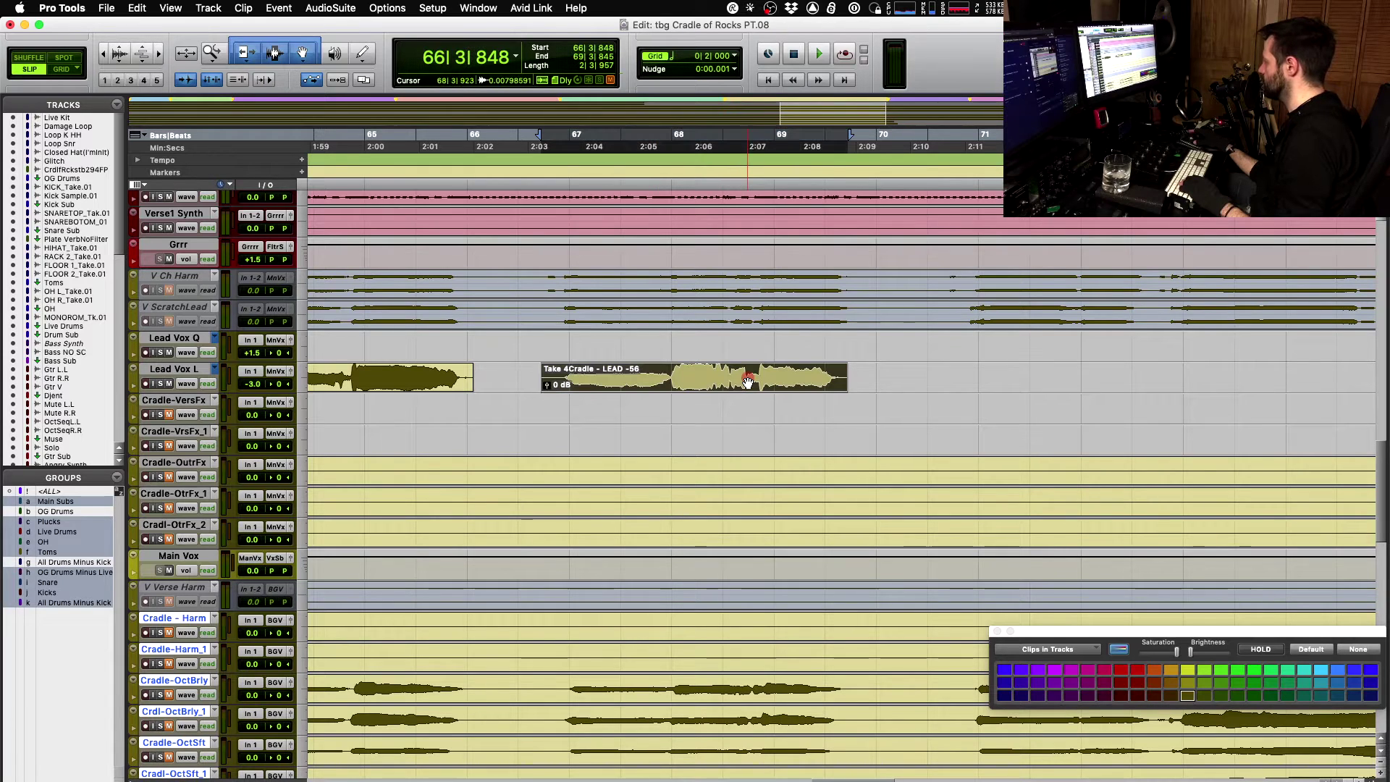
pyautogui.click(514, 371)
pyautogui.press('t')
pyautogui.press('r')
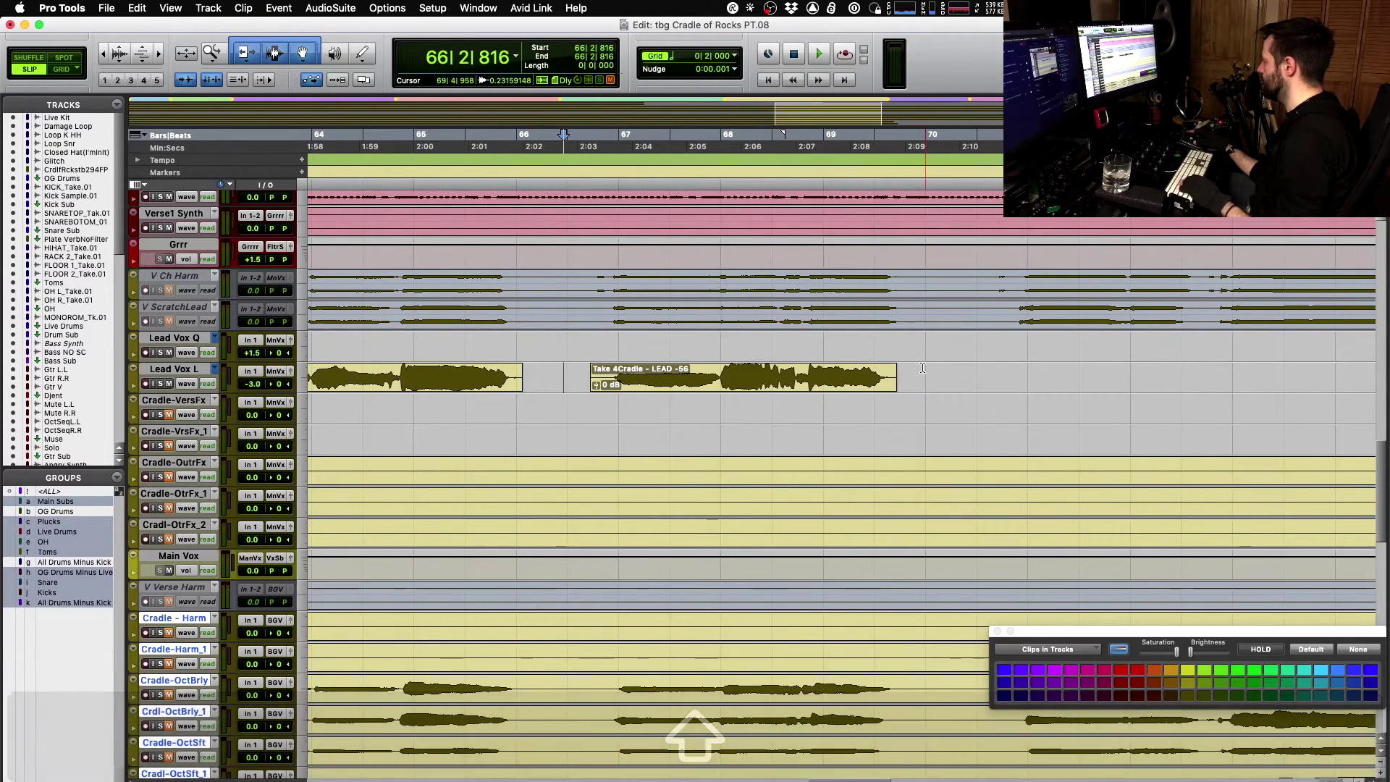
# - Play Lead Vox L from 70|3|387 and from 70|4|460 to locate the start of the following vocal phrase
pyautogui.hscroll(3, 922, 368)
pyautogui.click(847, 376)
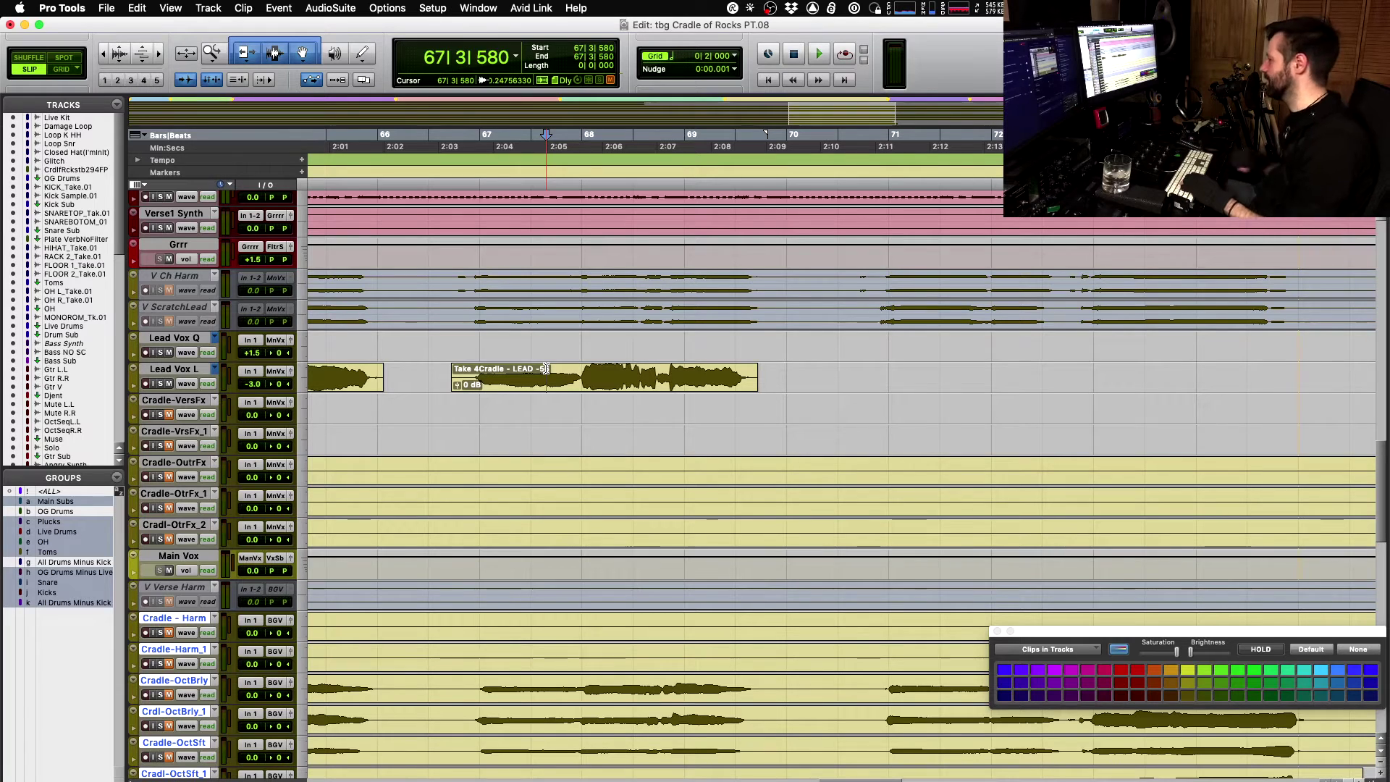
pyautogui.press('space')
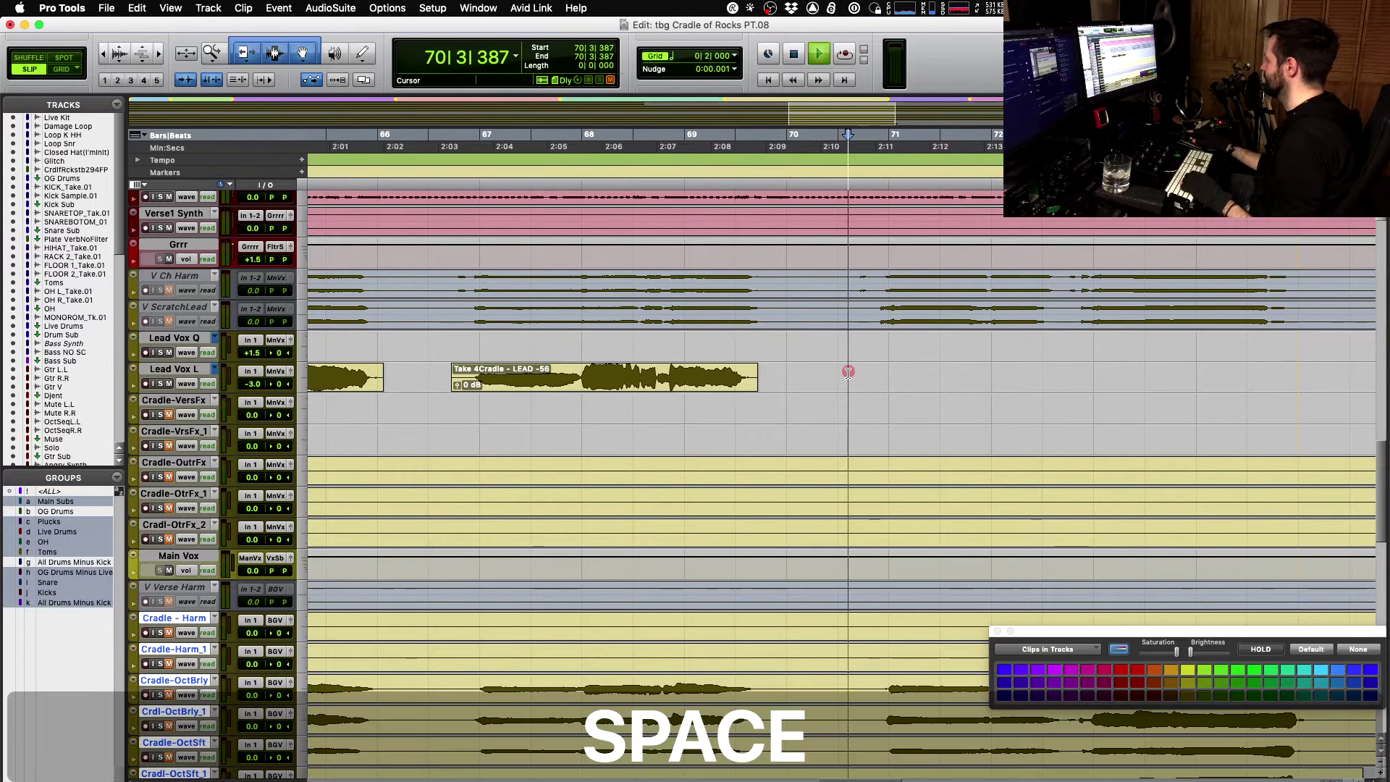
pyautogui.click(877, 371)
pyautogui.press('space')
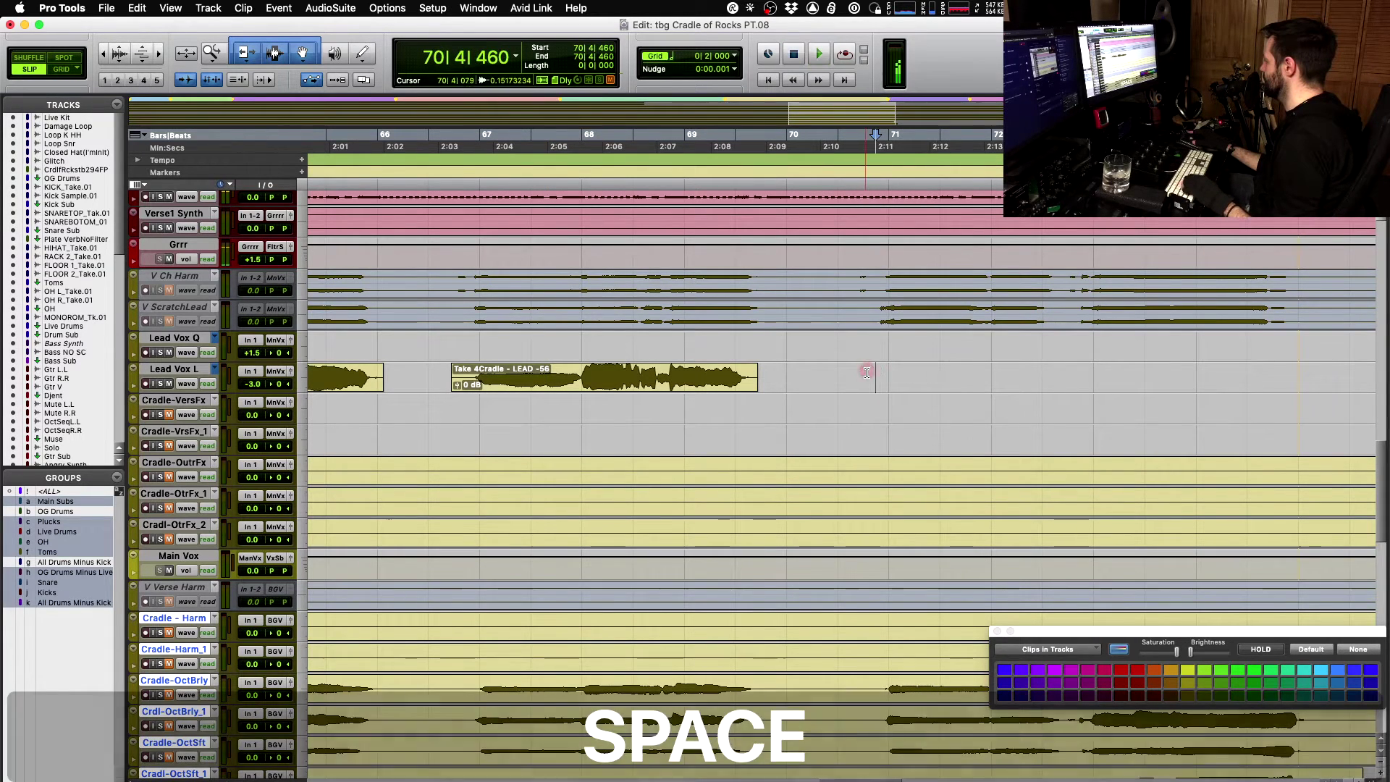
# - Place Take 1 on Lead Vox L from 70|4|161 to 72|4|032 and play it
pyautogui.click(868, 370)
pyautogui.keyDown('shift'); pyautogui.click(1070, 372); pyautogui.keyUp('shift')
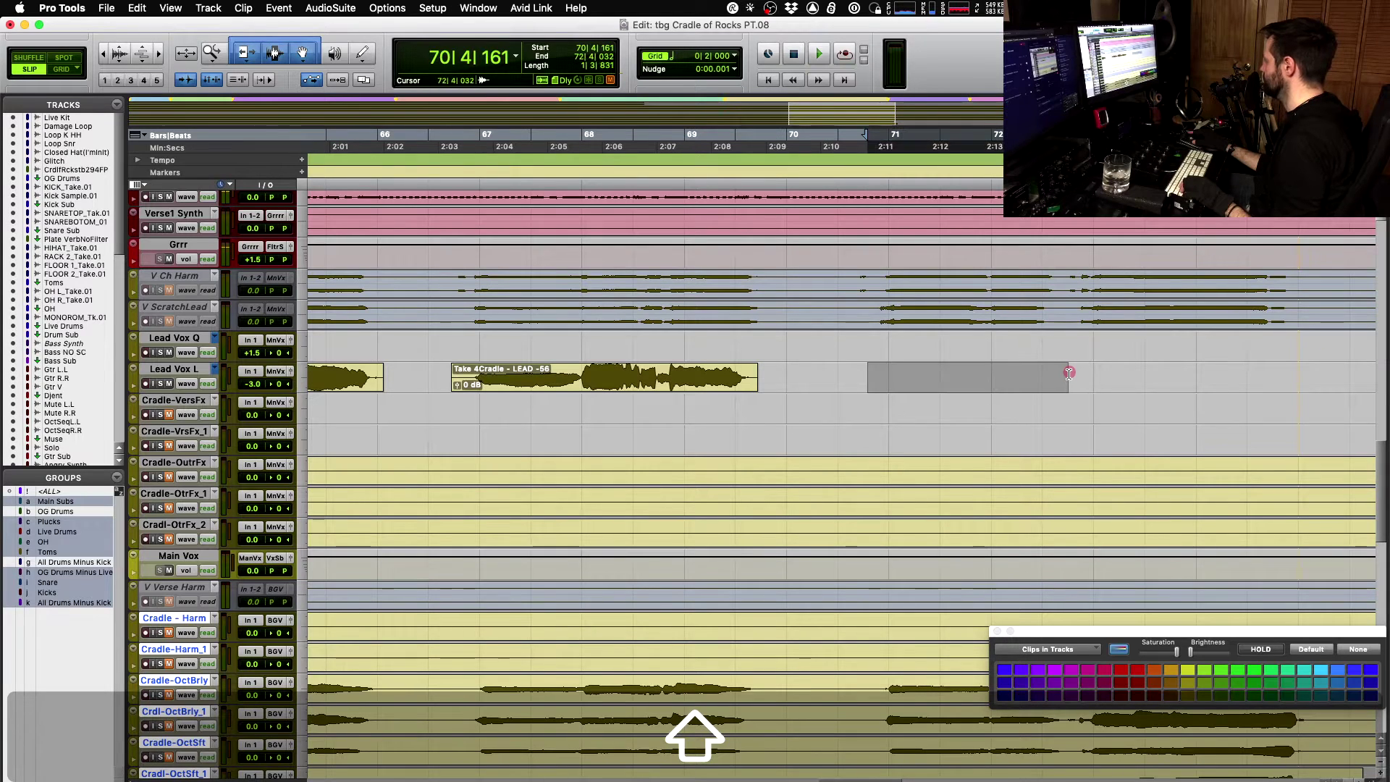
pyautogui.press('super+shift+v')
pyautogui.press('space')
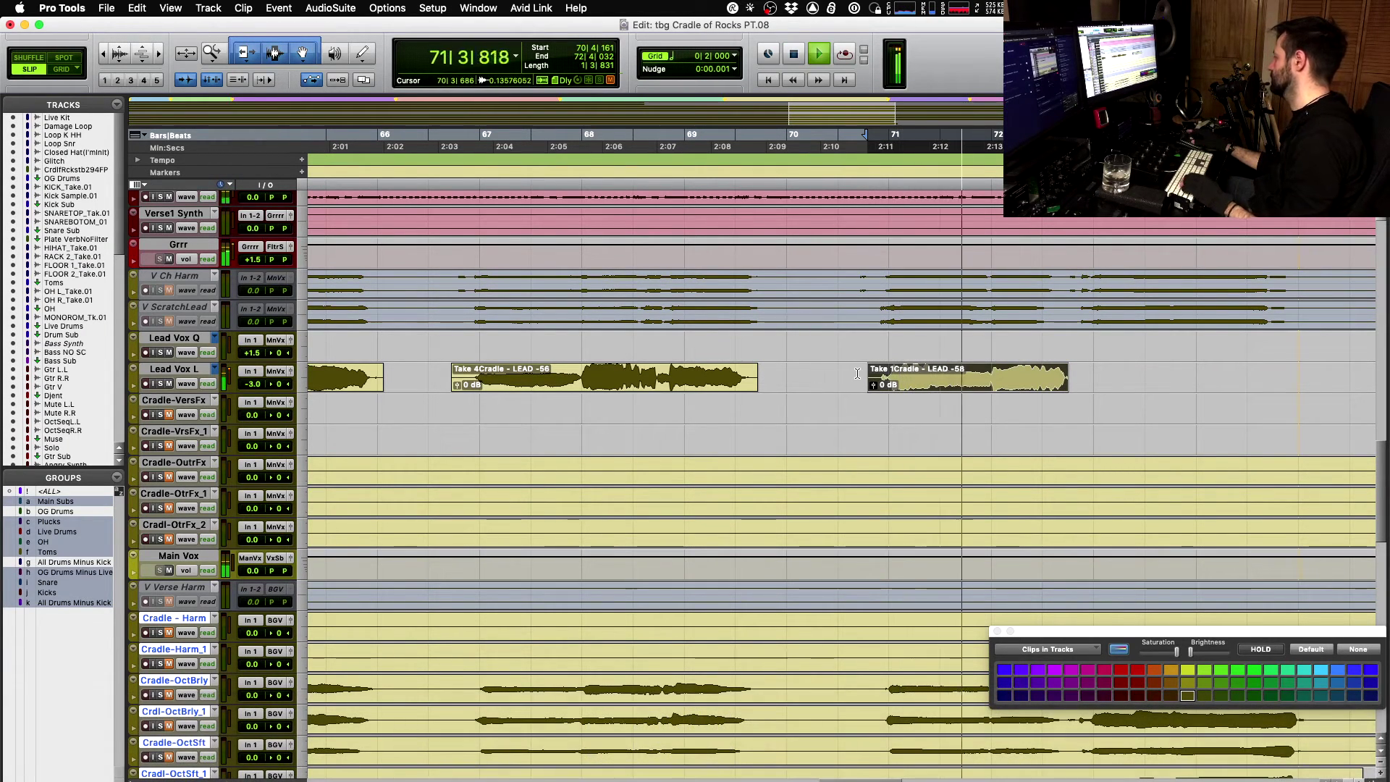
# - Replace the short Take 1 clip with a longer one from 70|4|161 to 75|1|194 and play it
pyautogui.hscroll(3, 857, 374)
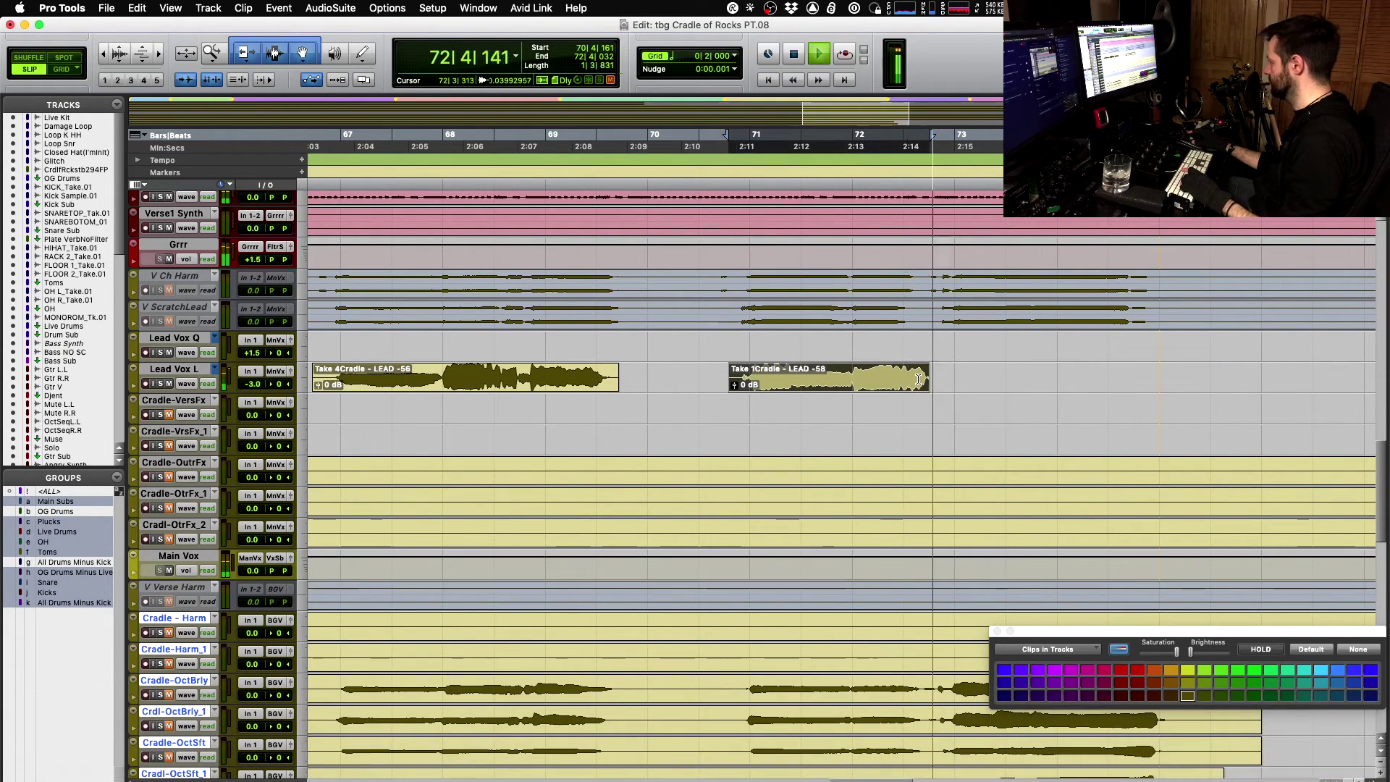
pyautogui.press('cmd+x')
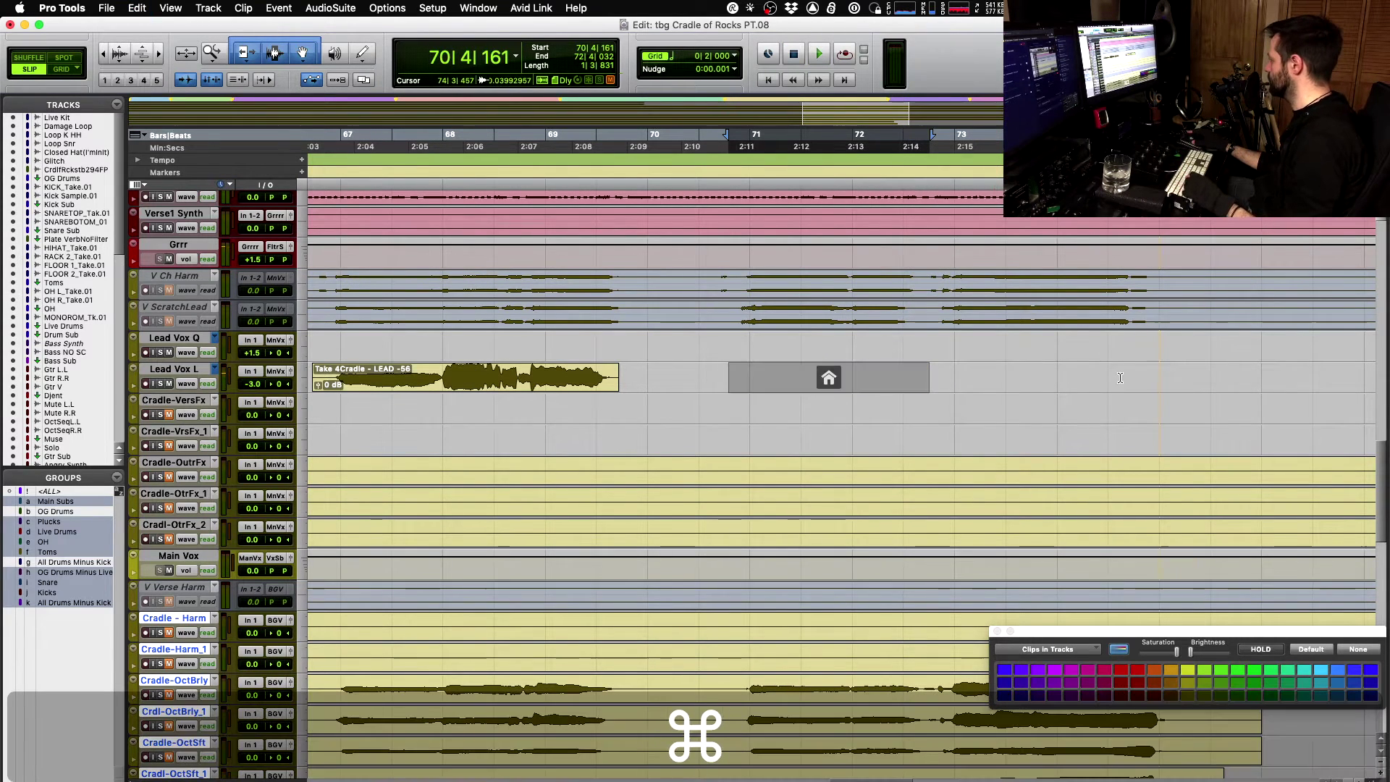
pyautogui.keyDown('shift'); pyautogui.click(1164, 375); pyautogui.keyUp('shift')
pyautogui.press('cmd+v')
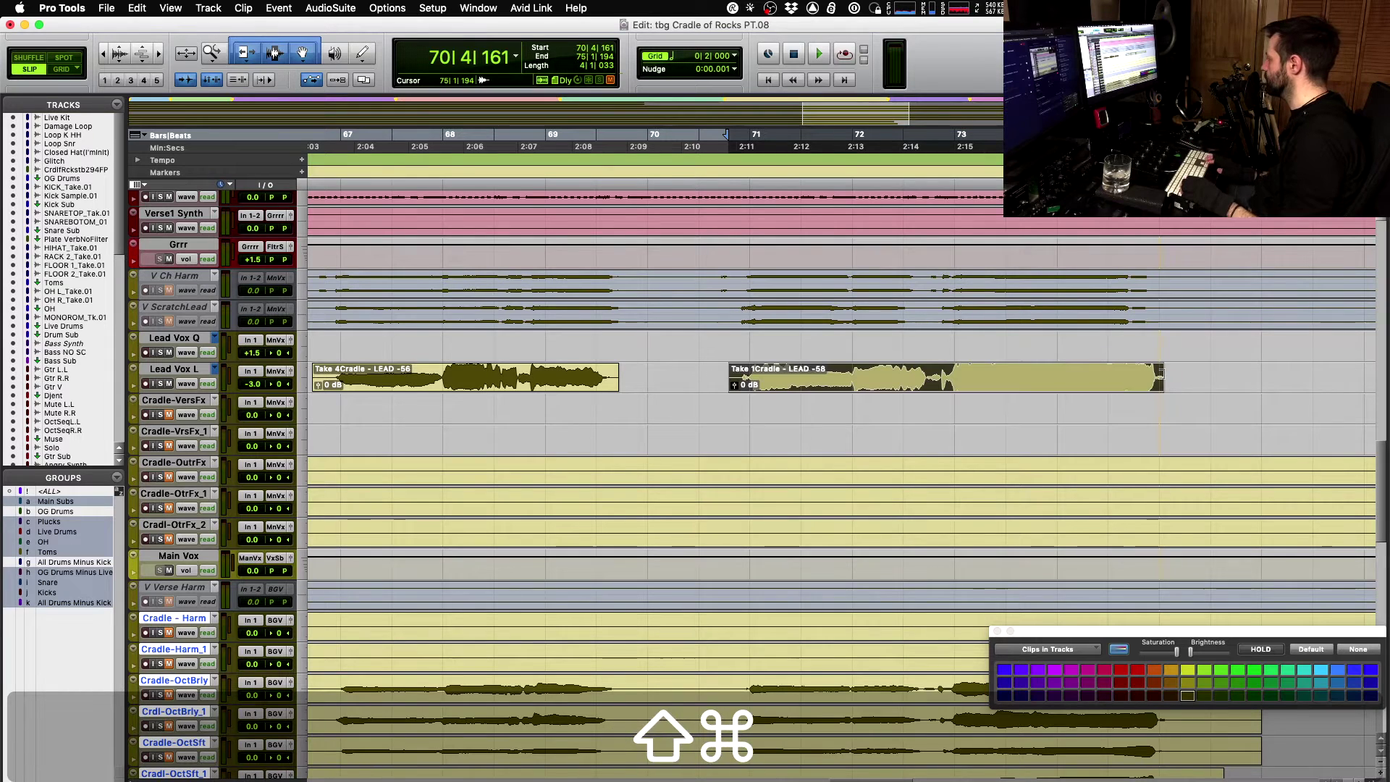
pyautogui.press('space')
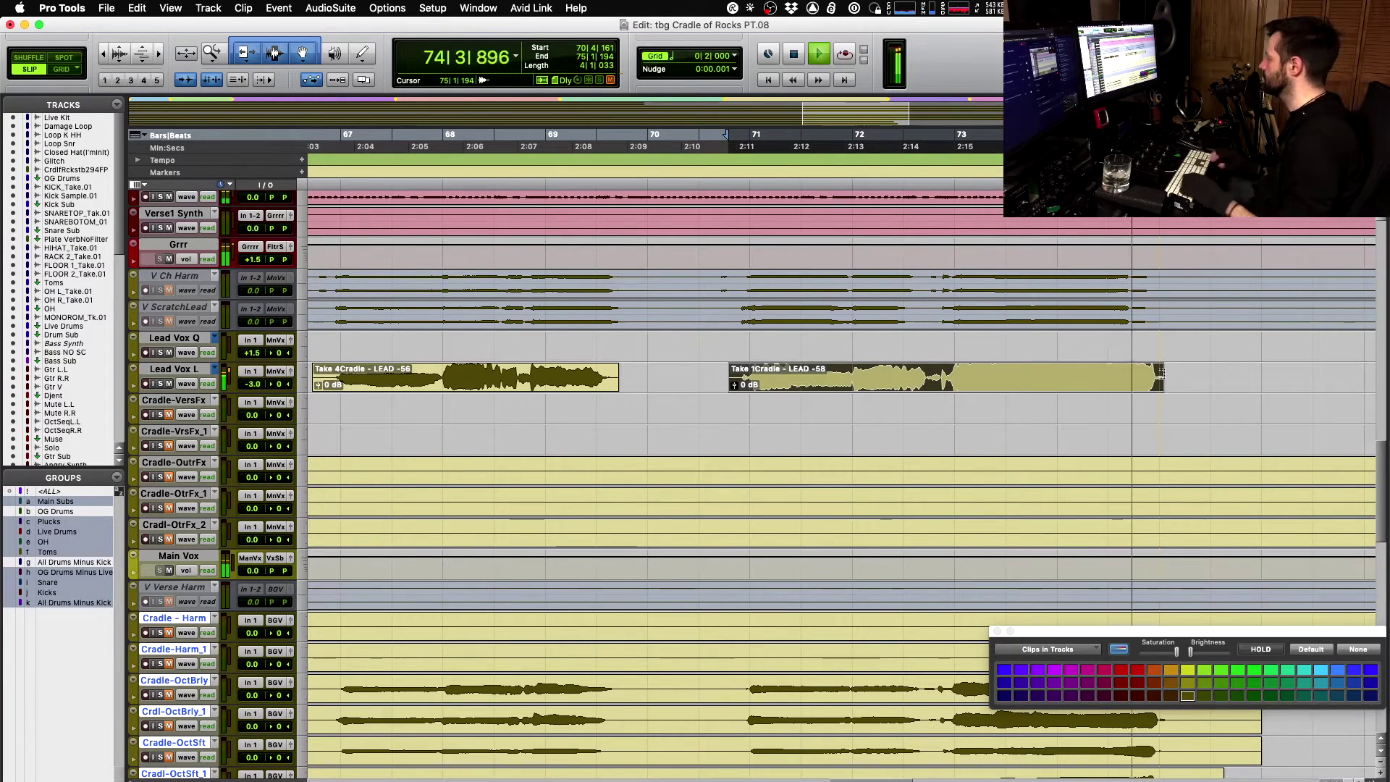
# - Audition Take 2 and Take 3 in the selected phrase from 70|4|161
pyautogui.press('shift+super+Down')
pyautogui.press('space')
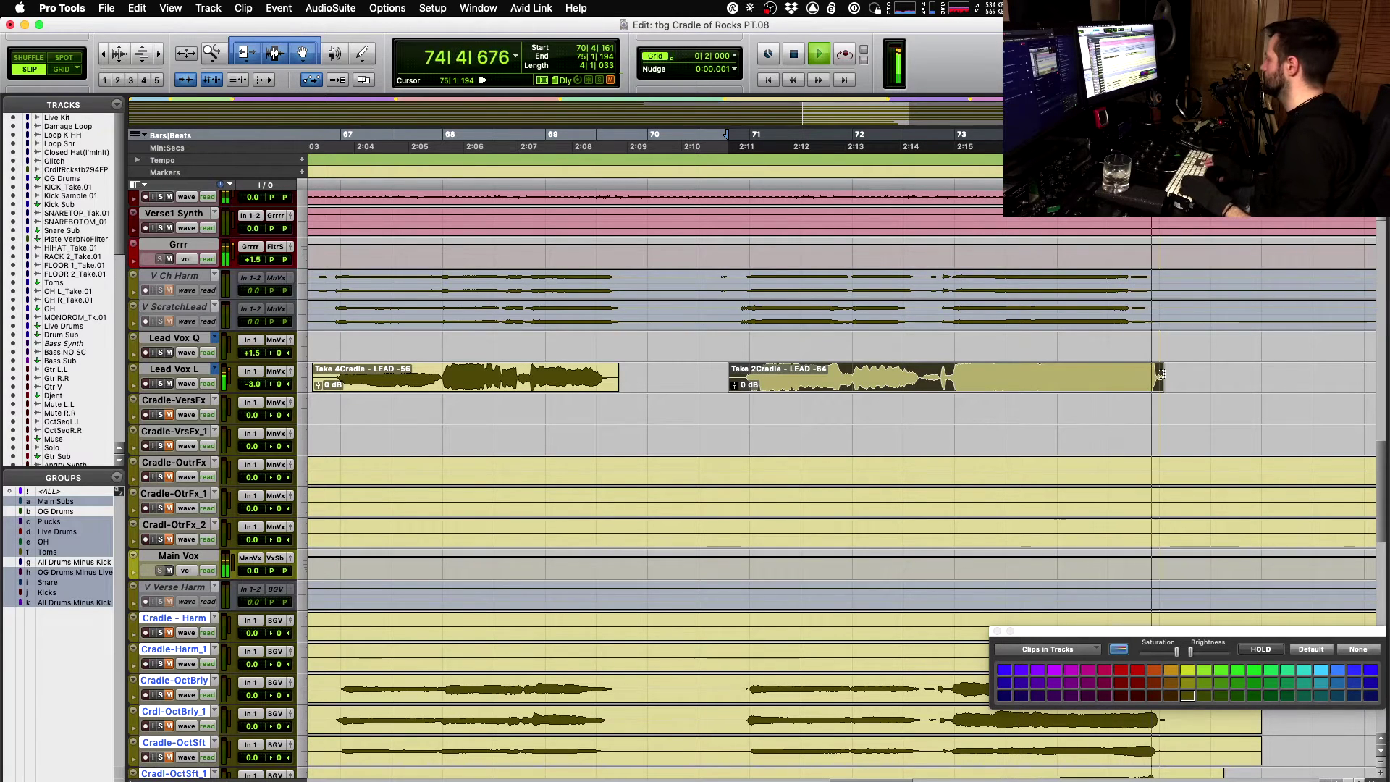
pyautogui.press('space')
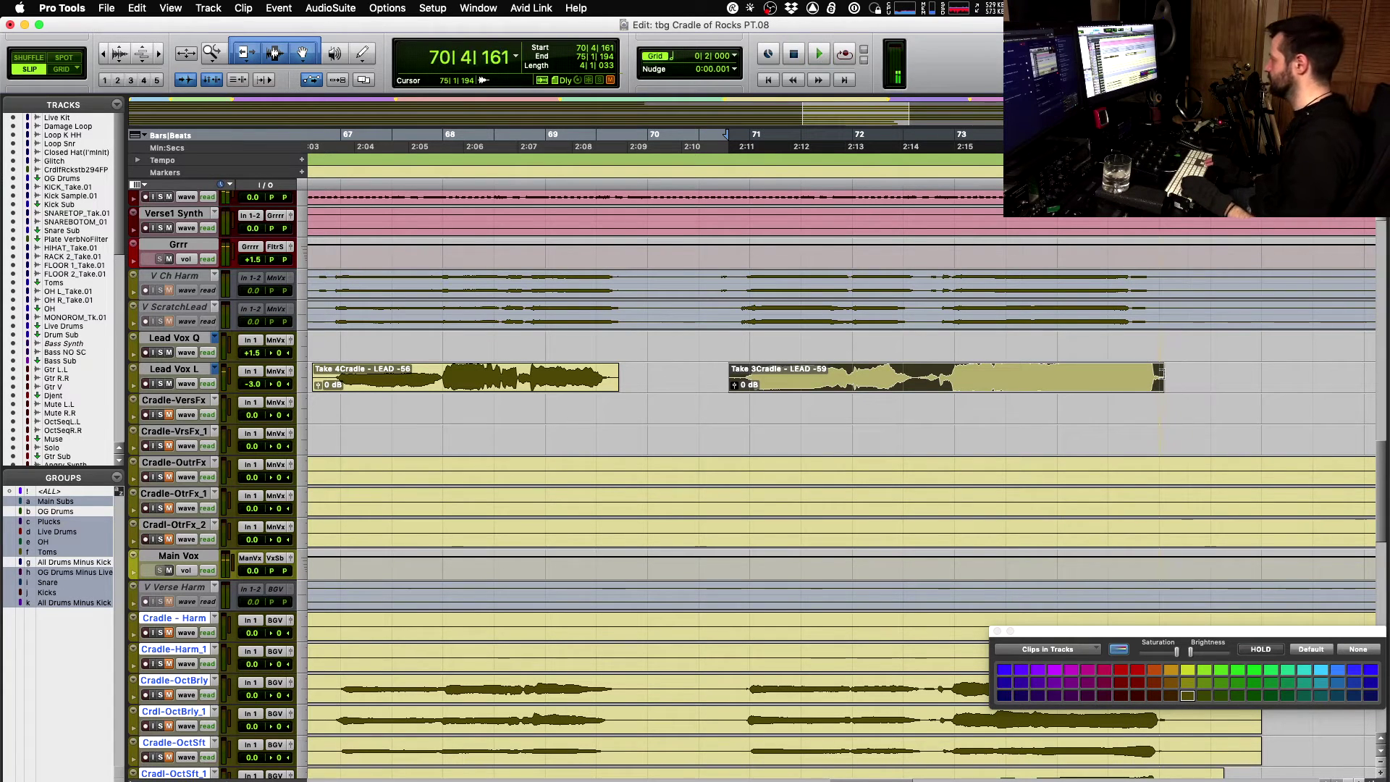
# - Audition Take 4 and Take 5 in the selected phrase from 70|4|161
pyautogui.press('shift+super+Down')
pyautogui.press('space')
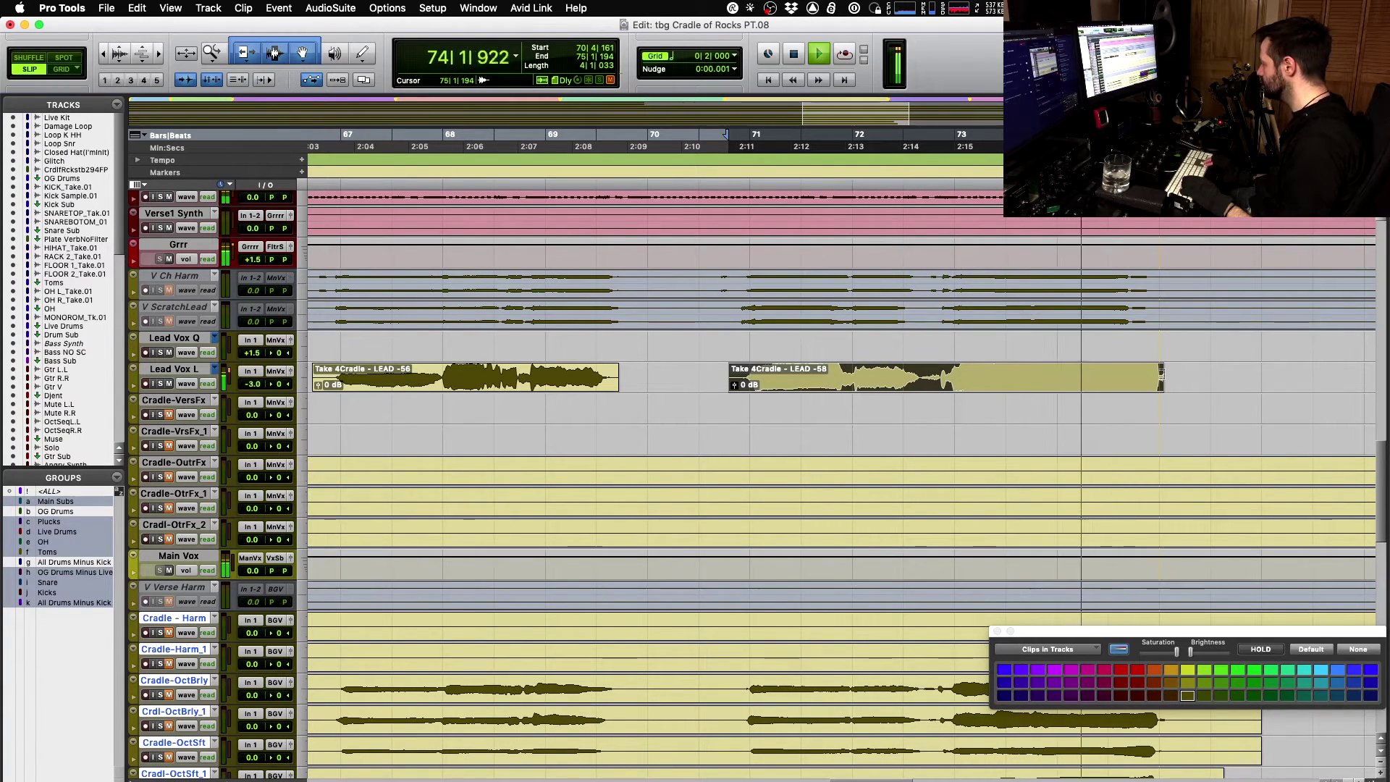
pyautogui.press('space')
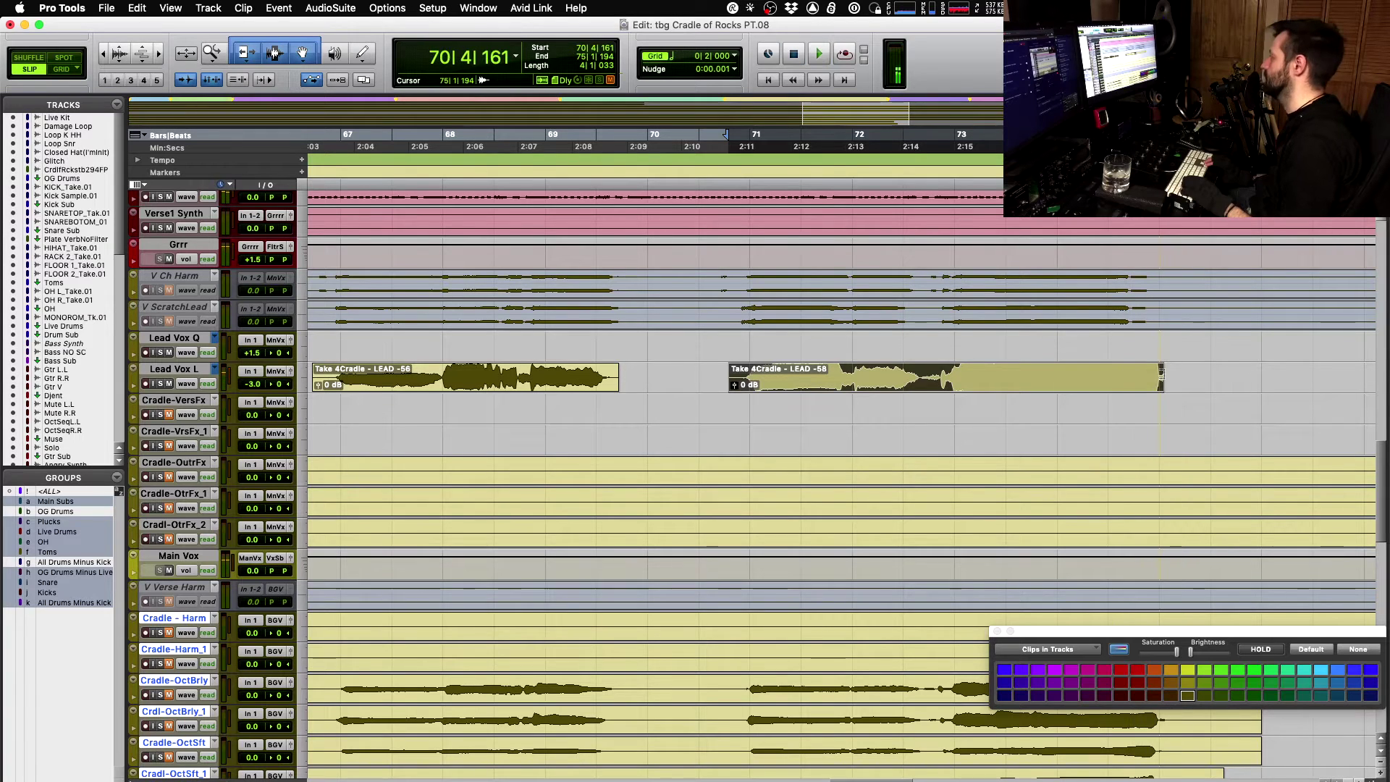
pyautogui.press('super+shift+Down')
pyautogui.press('space')
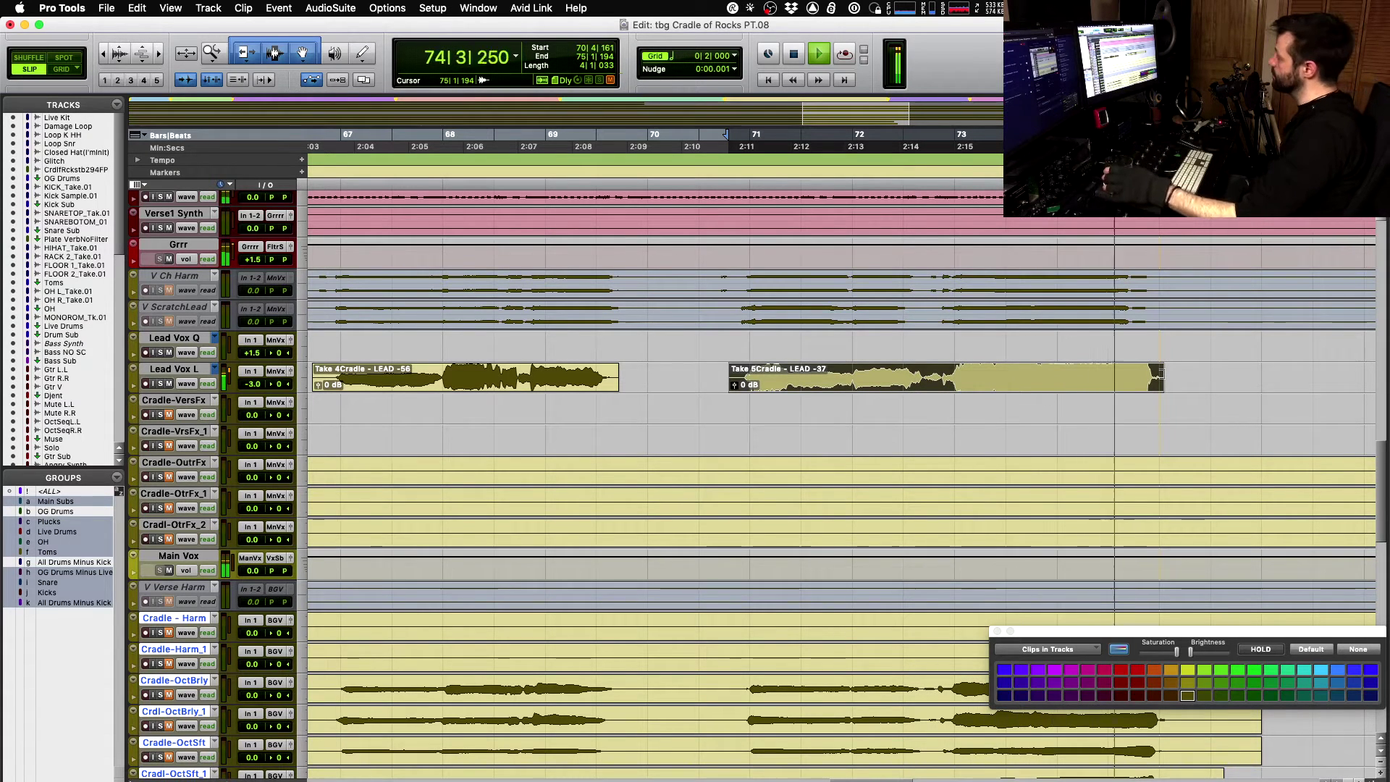
pyautogui.press('space')
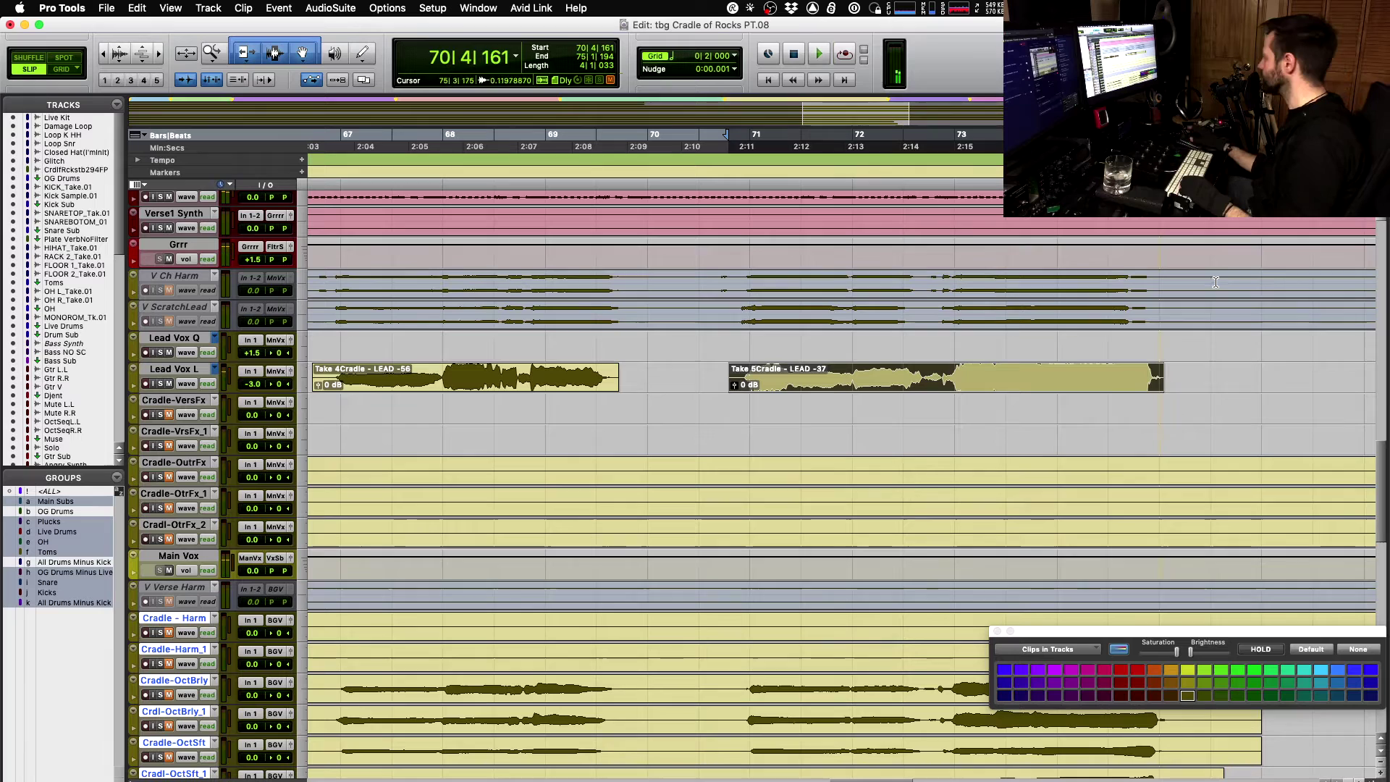
# - Replay the opening of the Take 5 clip on Lead Vox L from 70|4|161
pyautogui.click(1122, 373)
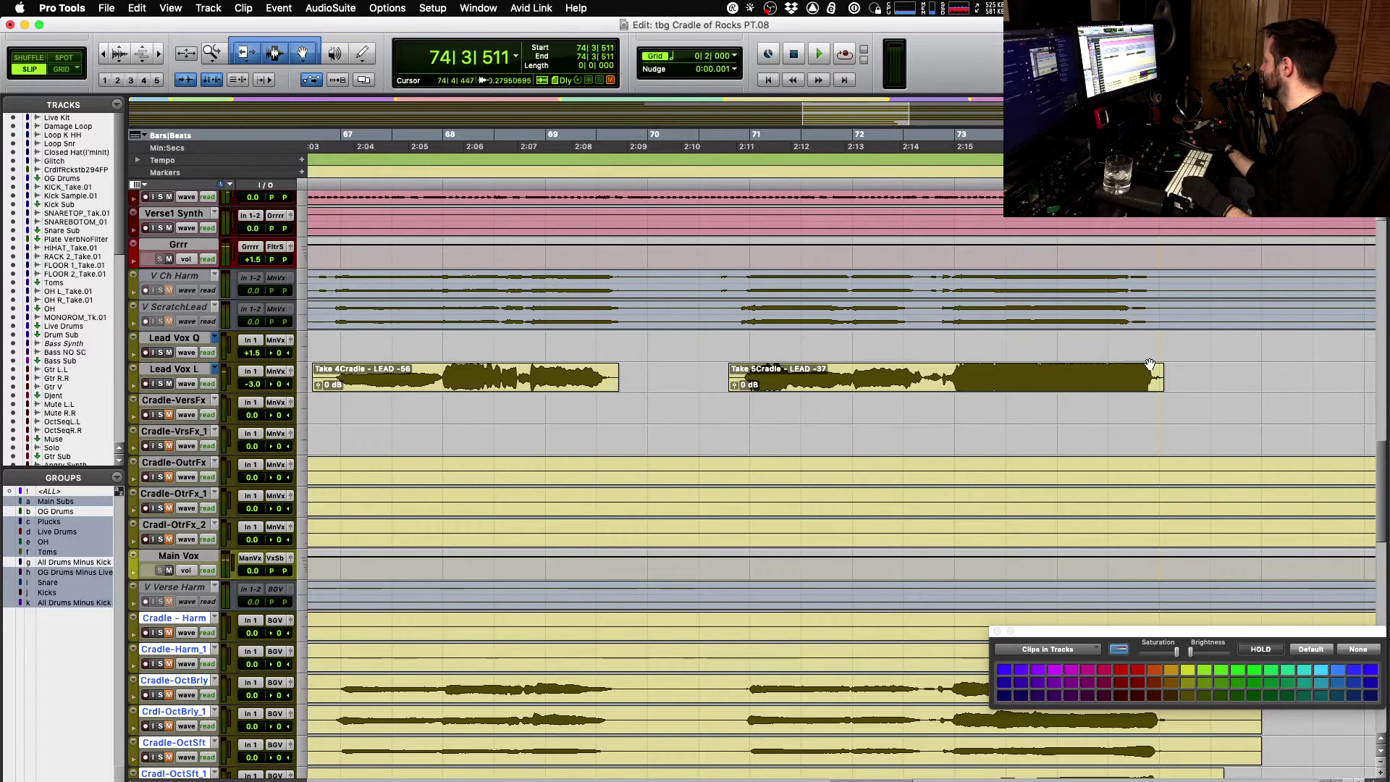
pyautogui.click(938, 377)
pyautogui.click(700, 373)
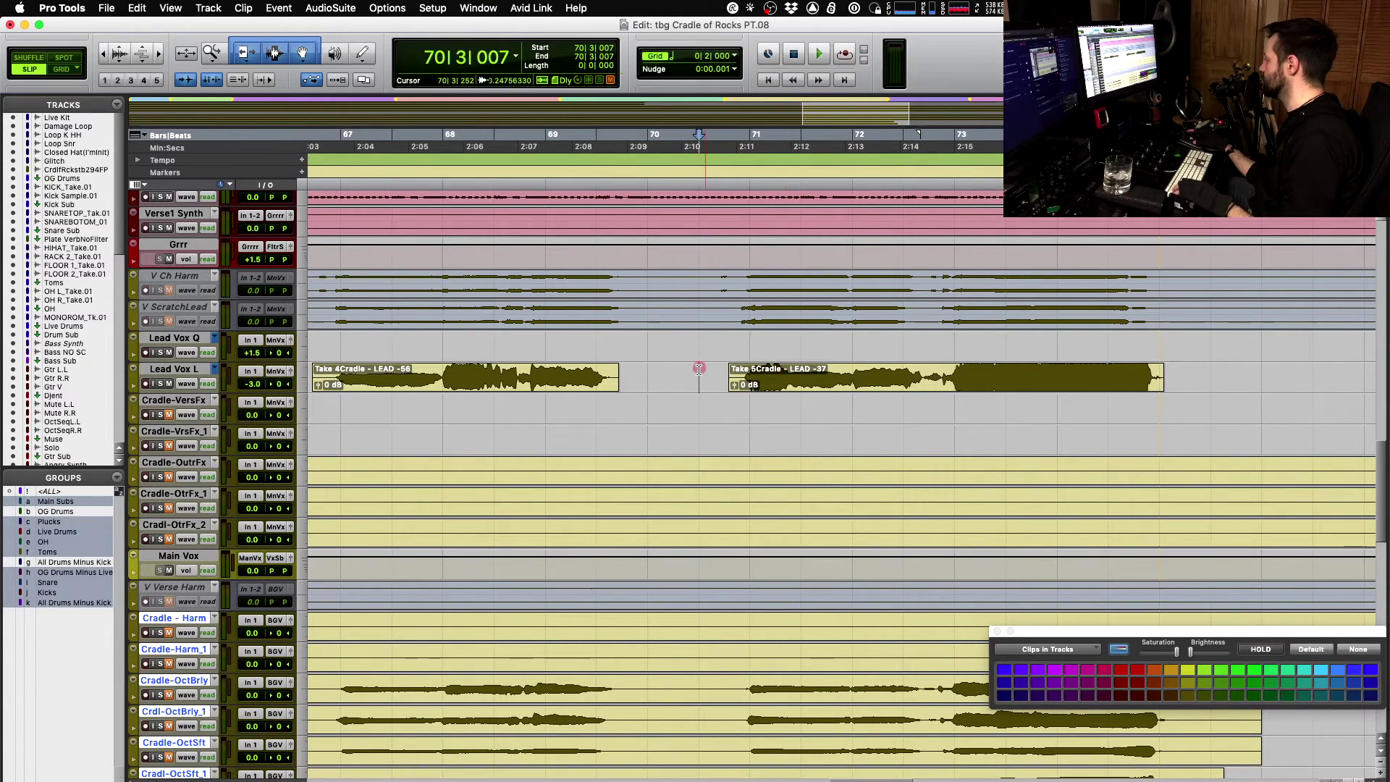
pyautogui.press('space')
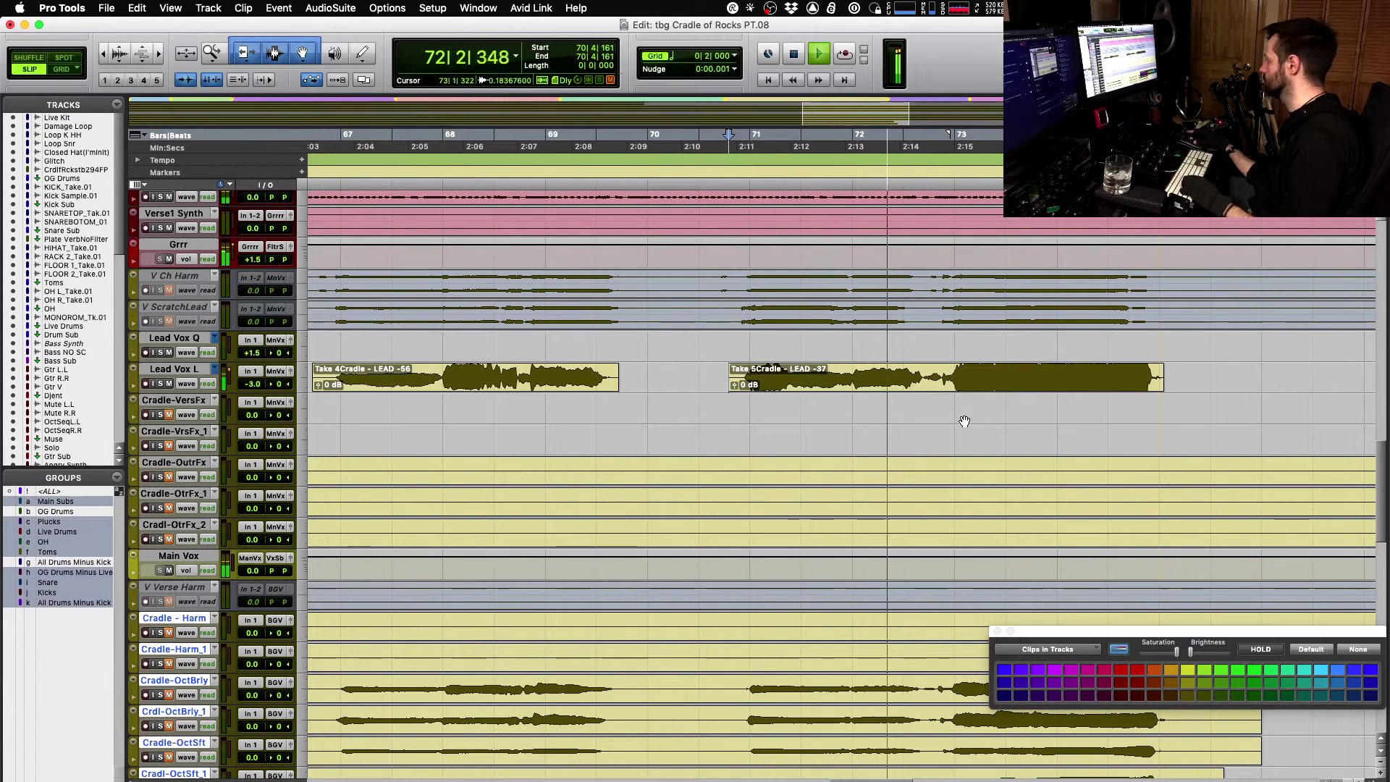
pyautogui.press('space')
# - Select the Take 5 clip again and compare Take 3 and Take 4 in its place
pyautogui.click(928, 389)
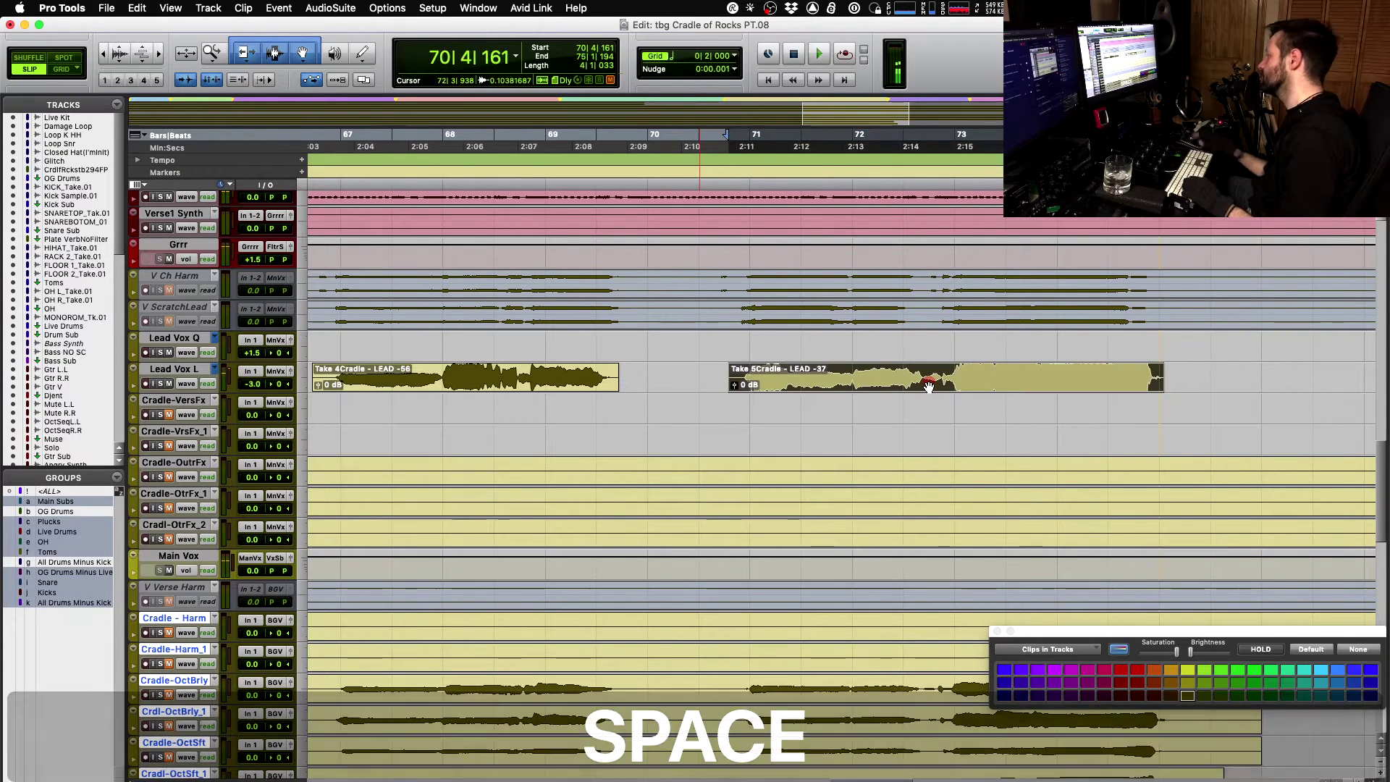
pyautogui.press('shift+super+Down')
pyautogui.press('shift+super+Down')
pyautogui.press('space')
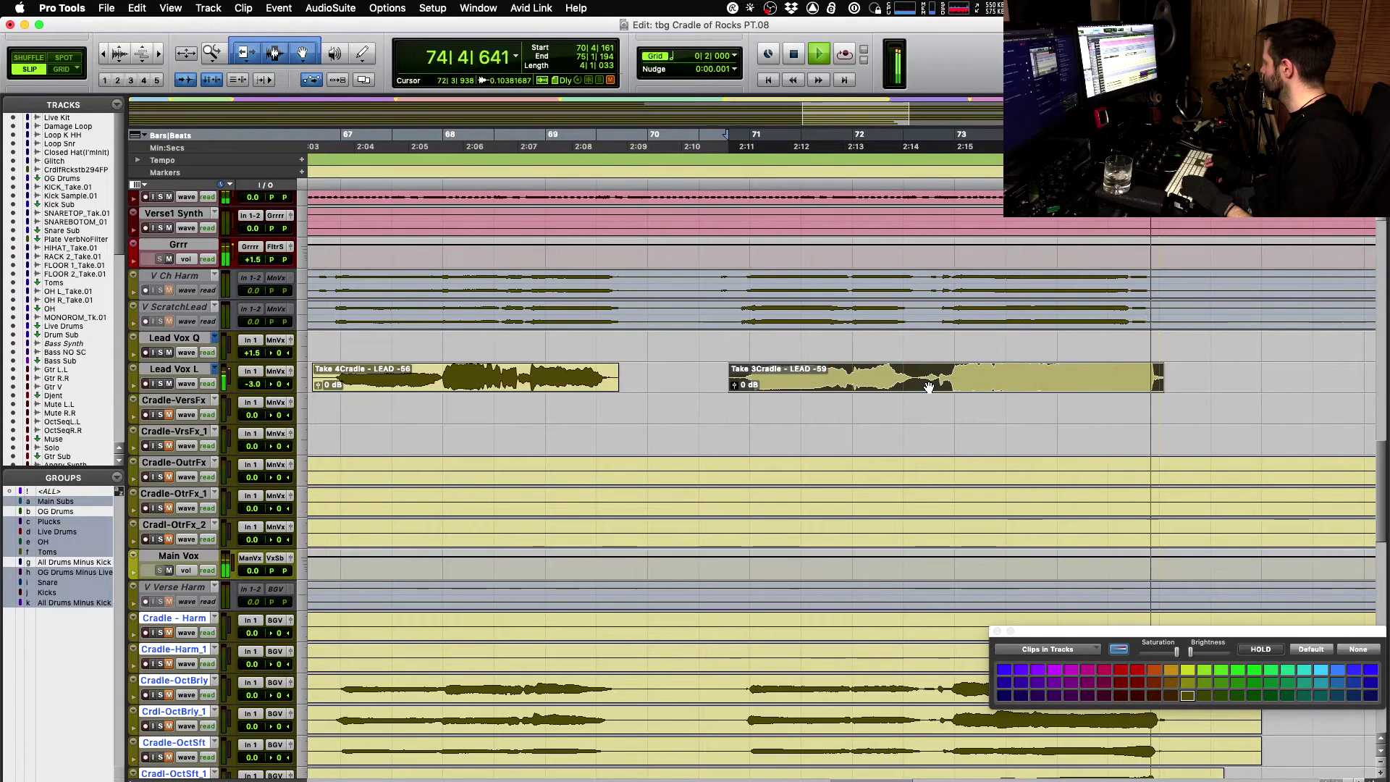
pyautogui.press('space')
pyautogui.hotkey('ctrl', 'shift', 'Down')
pyautogui.press('space')
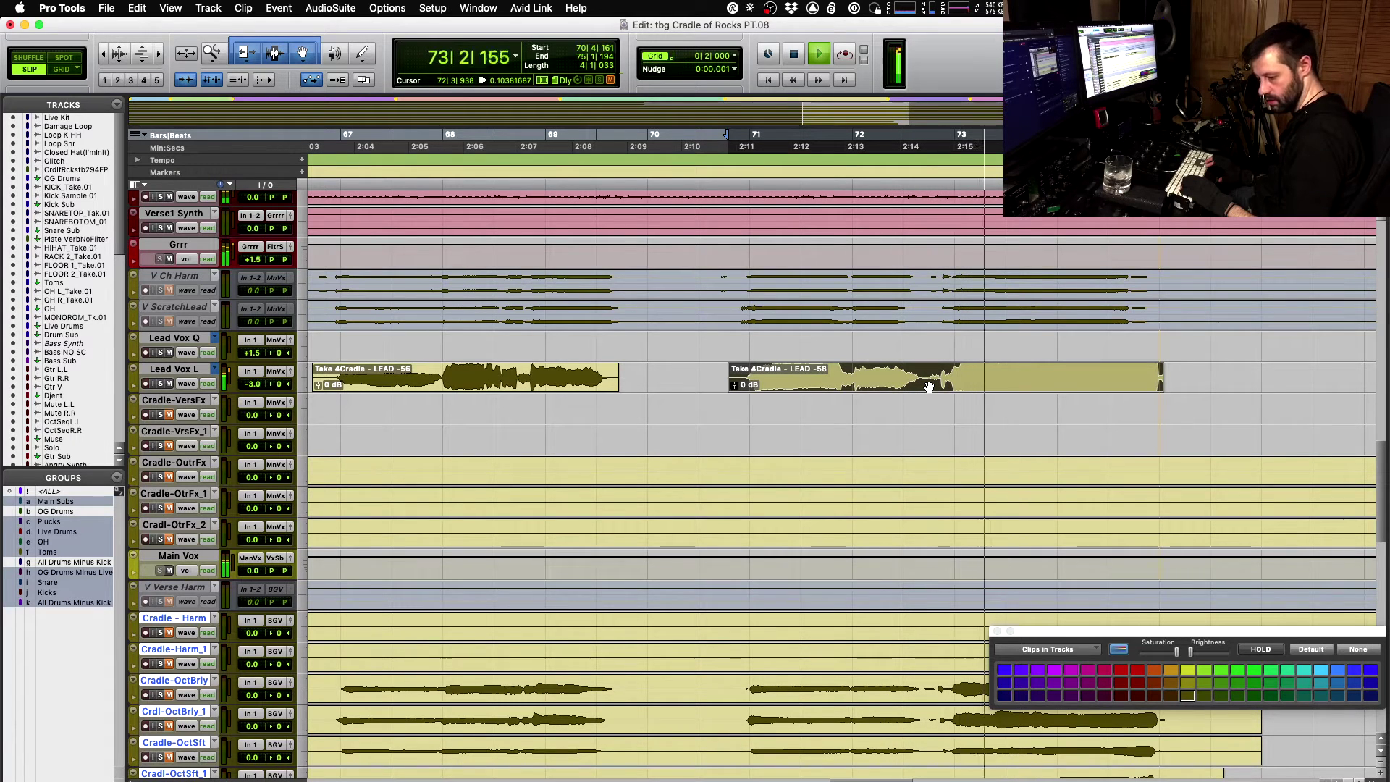
pyautogui.press('space')
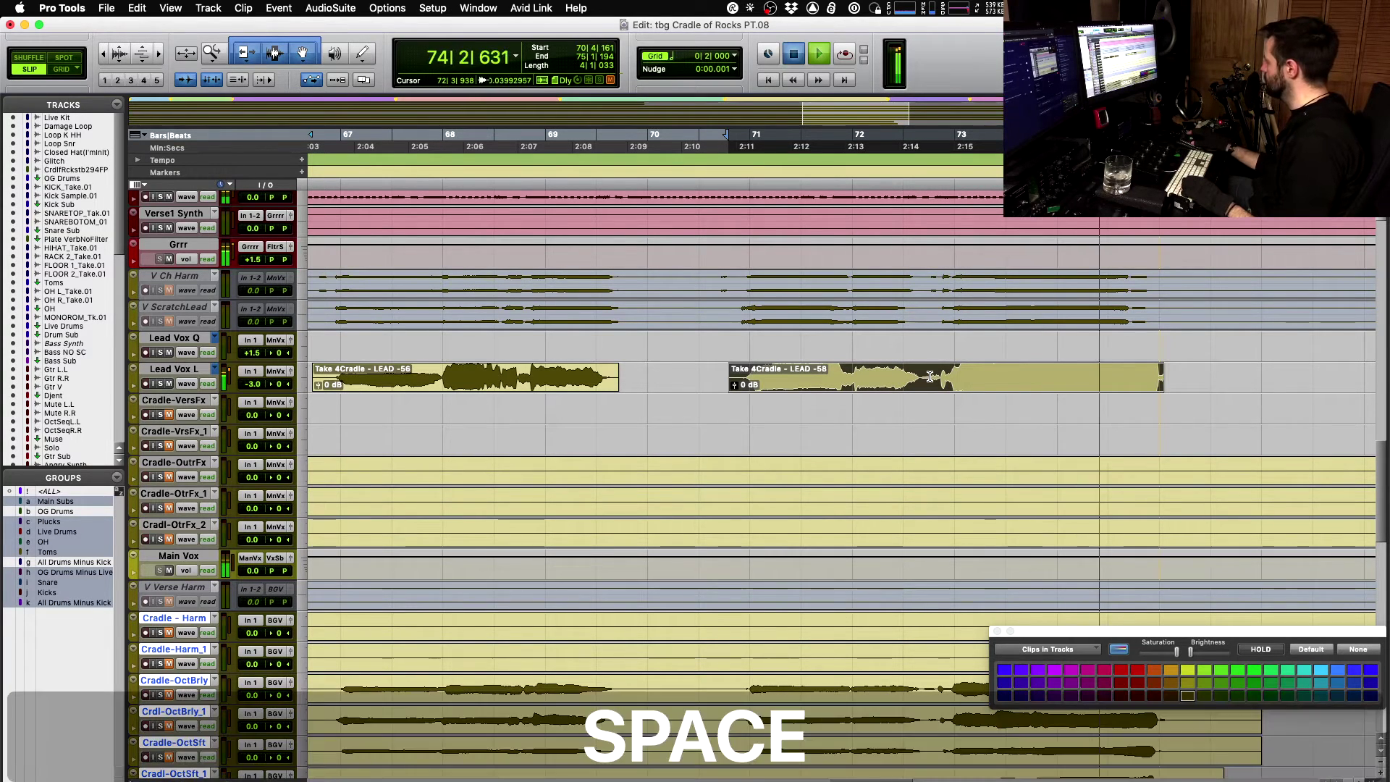
# - Solo Lead Vox L and play the long closing note of Take 4 from 72|4|168
pyautogui.click(934, 374)
pyautogui.press('space')
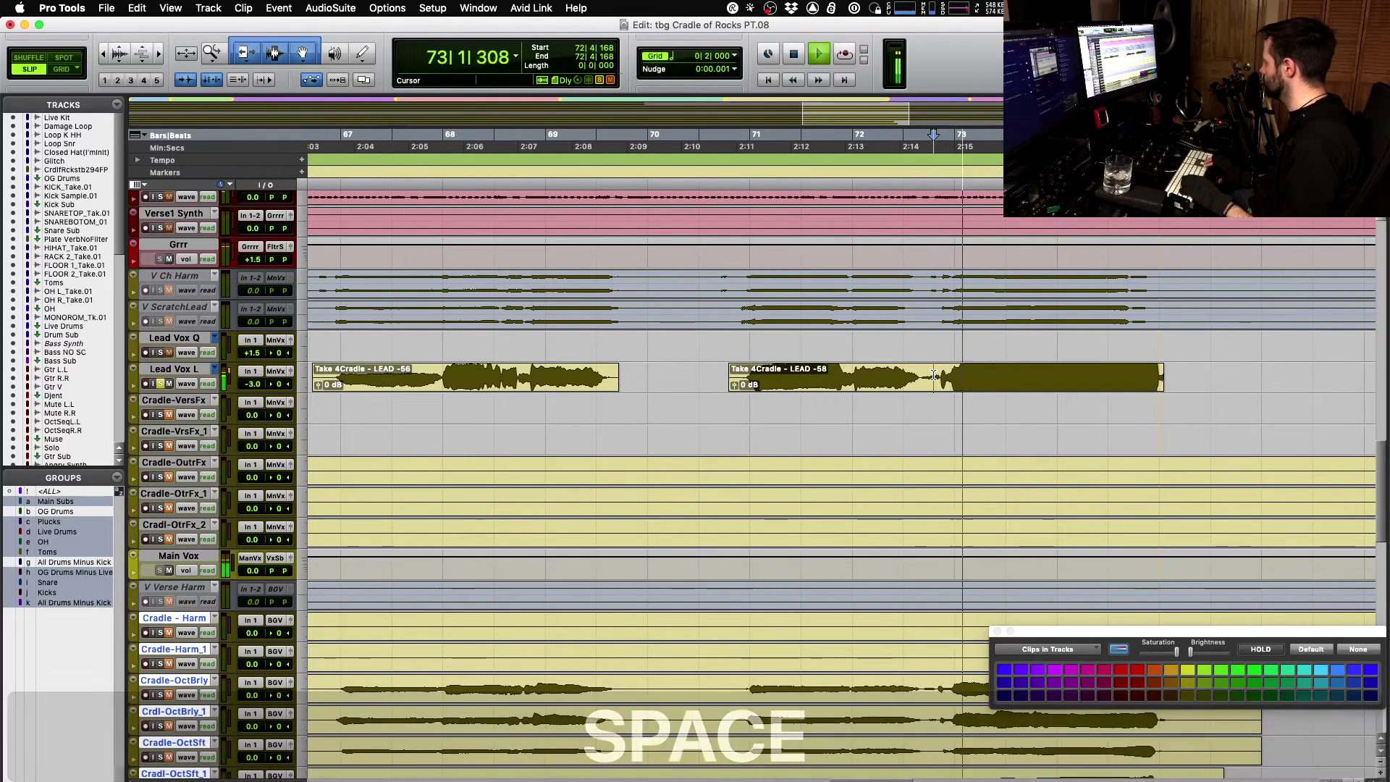
pyautogui.press('space')
pyautogui.press('space')
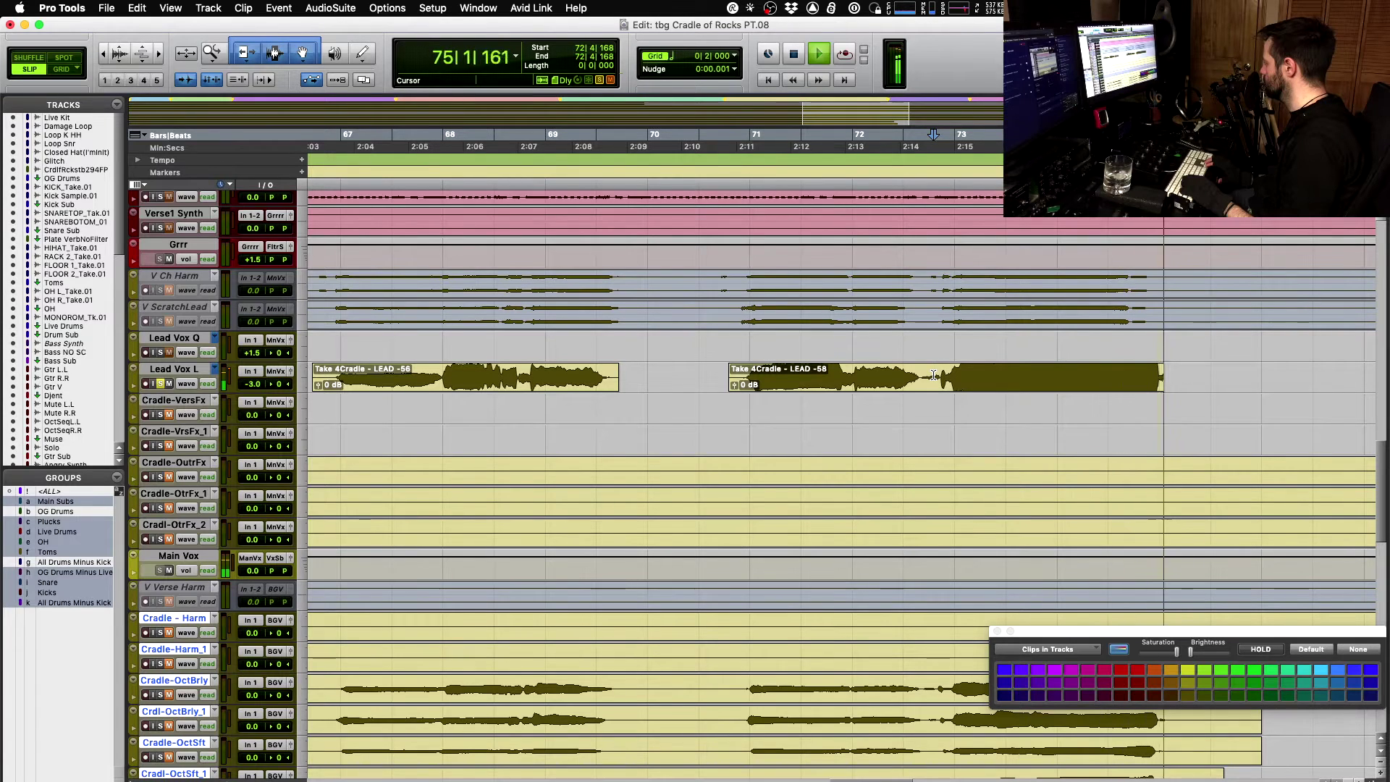
pyautogui.press('space')
# - Select the phrase clip starting at 70|4|161 and swap Take 3 into it
pyautogui.press('shift+super')
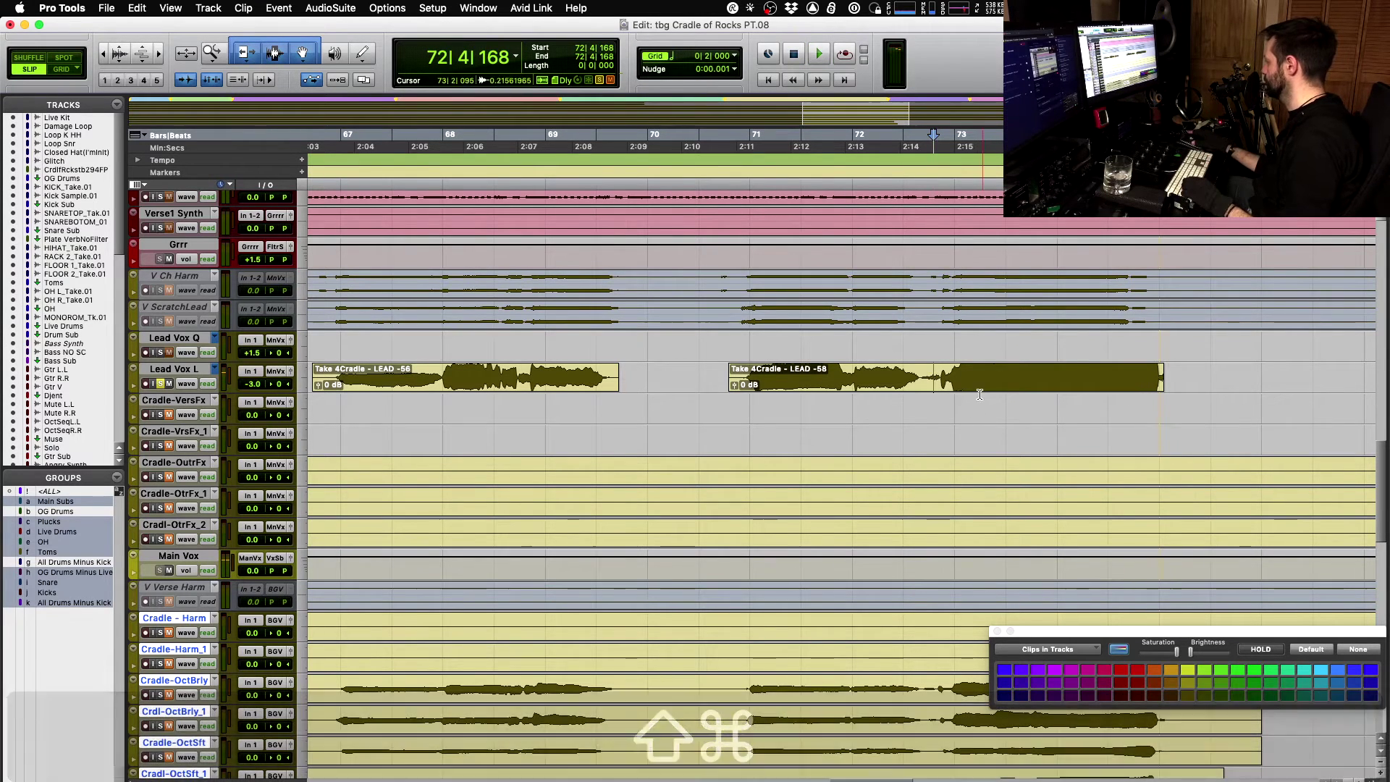
pyautogui.doubleClick(958, 377)
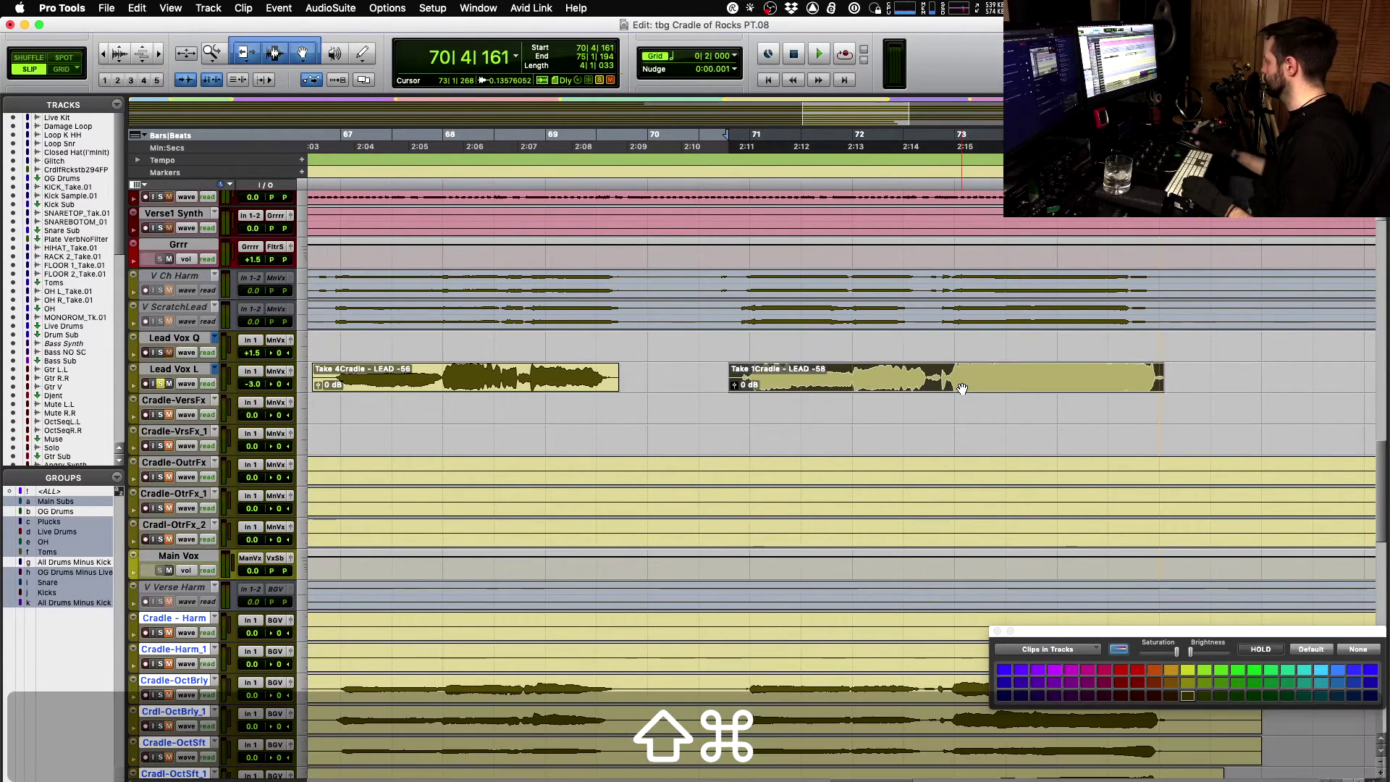
pyautogui.press('shift+super+Down')
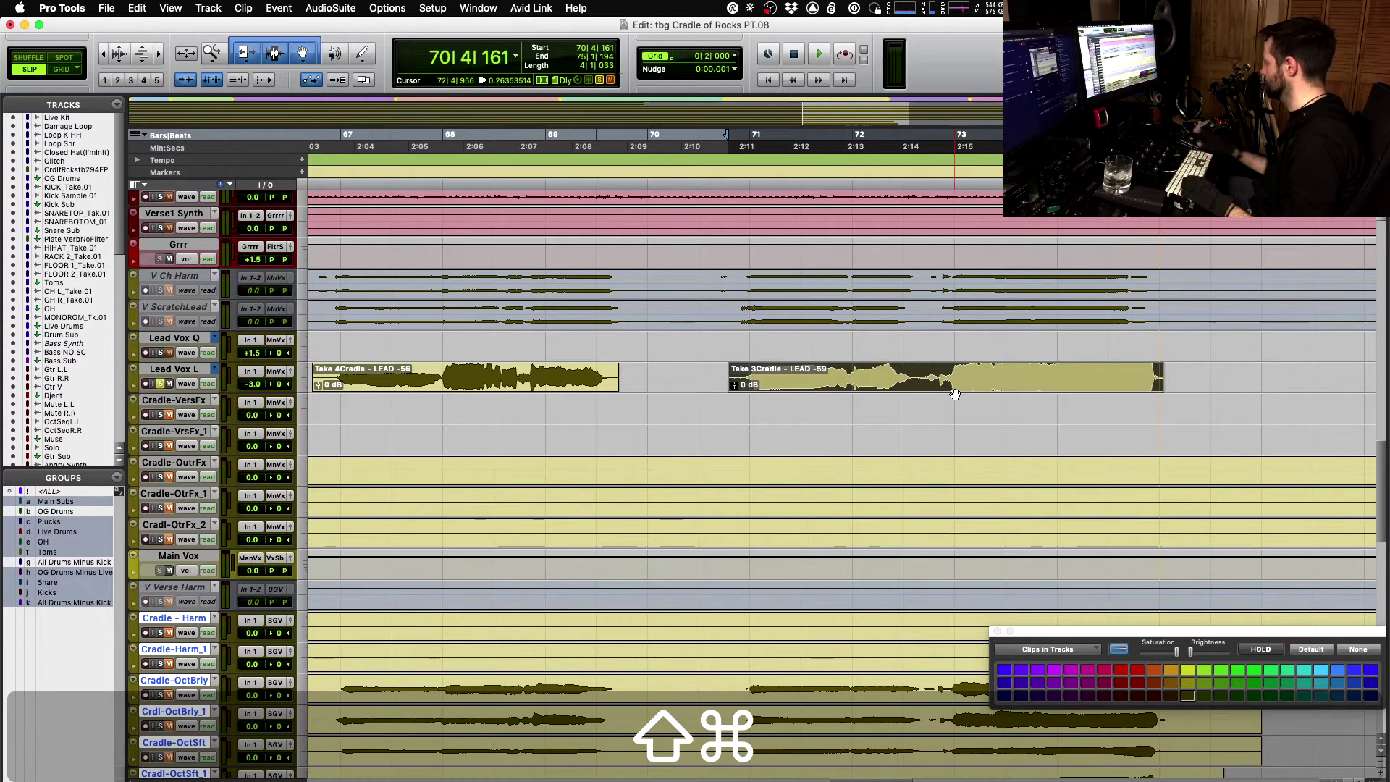
# - Play the ending of the Take 3 clip on Lead Vox L from bar 72, beat 4
pyautogui.click(915, 384)
pyautogui.press('space')
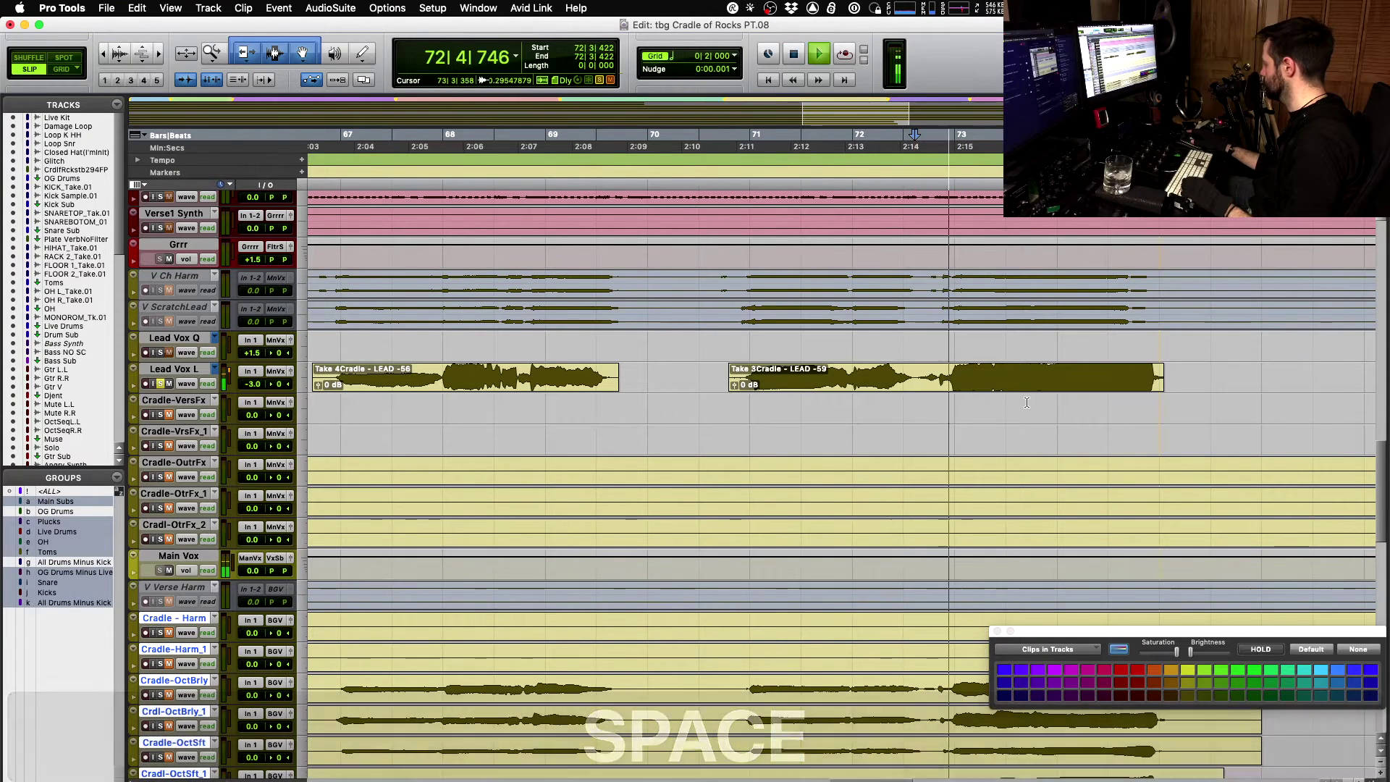
pyautogui.press('space')
# - Switch the bar 71 clip on Lead Vox L to the Take 5 alternate, LEAD -37, and play its ending
pyautogui.click(982, 389)
pyautogui.press('shift+super+Down')
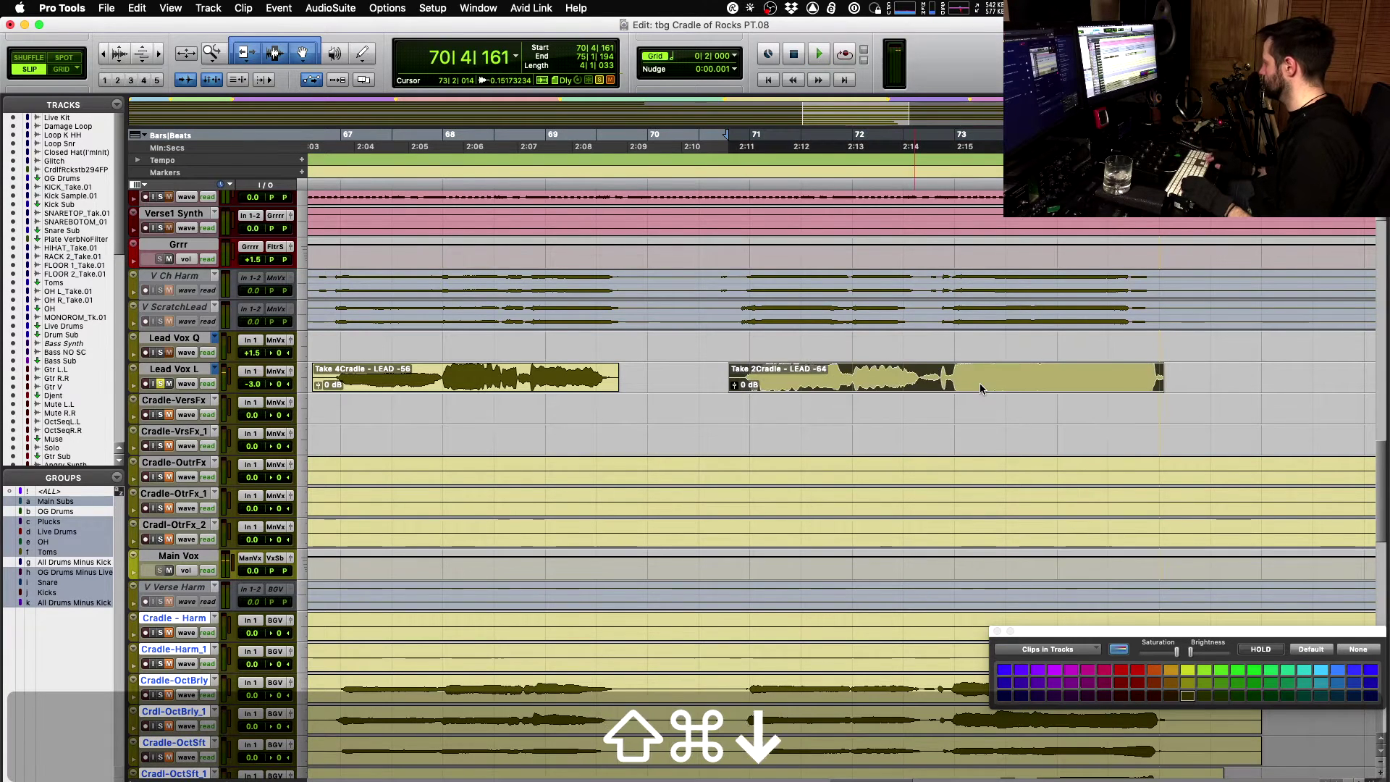
pyautogui.press('shift+super+Down')
pyautogui.click(939, 374)
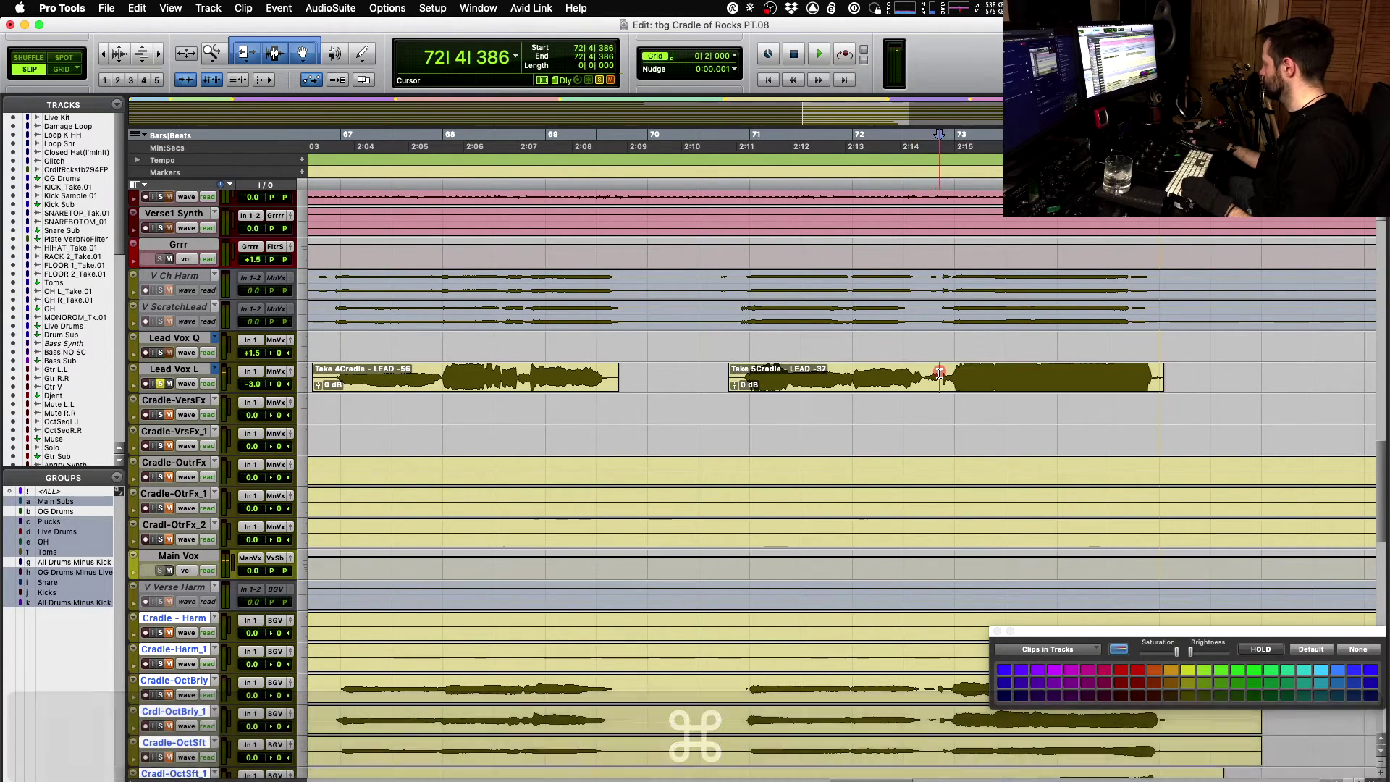
pyautogui.press('space')
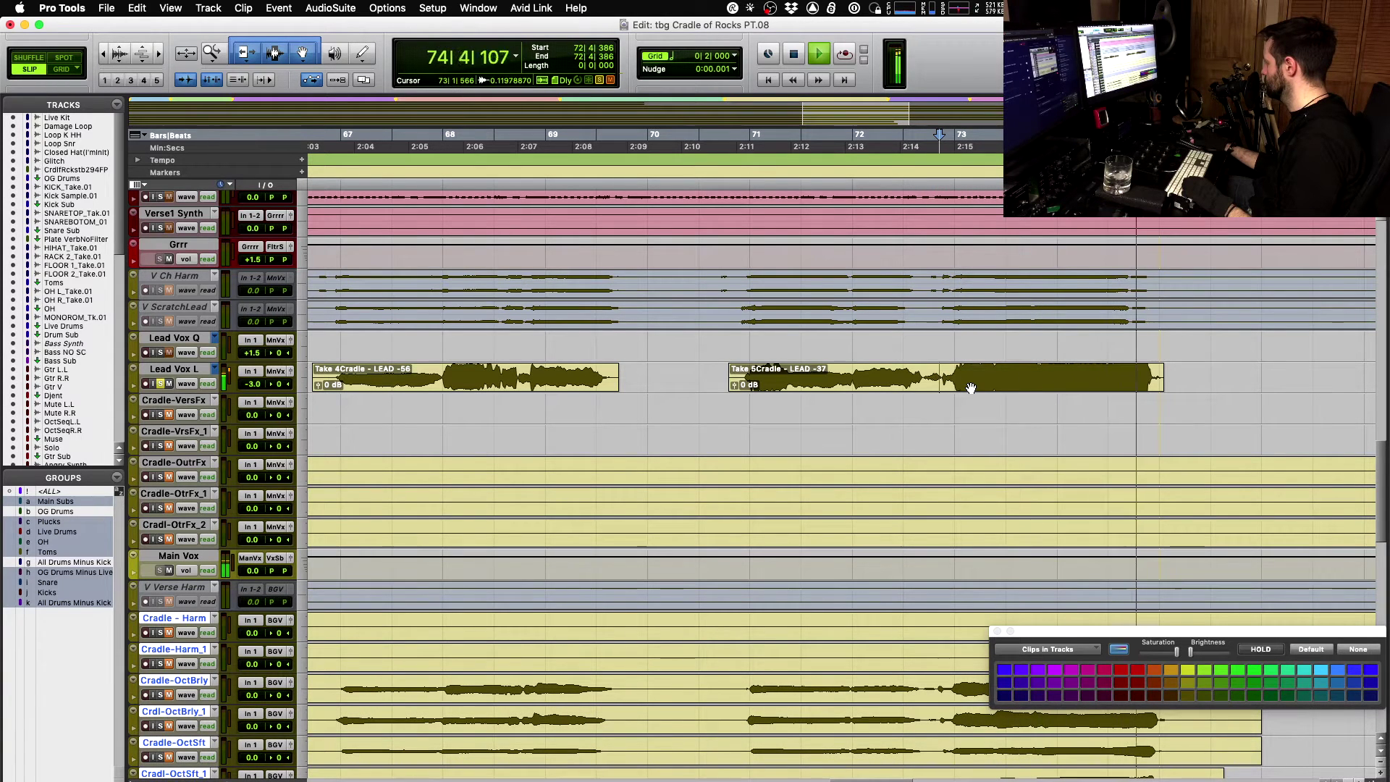
pyautogui.press('space')
# - Switch the bar 71 clip on Lead Vox L to the Take 4 alternate, LEAD -58, and play its ending
pyautogui.click(971, 389)
pyautogui.press('shift+super+Up')
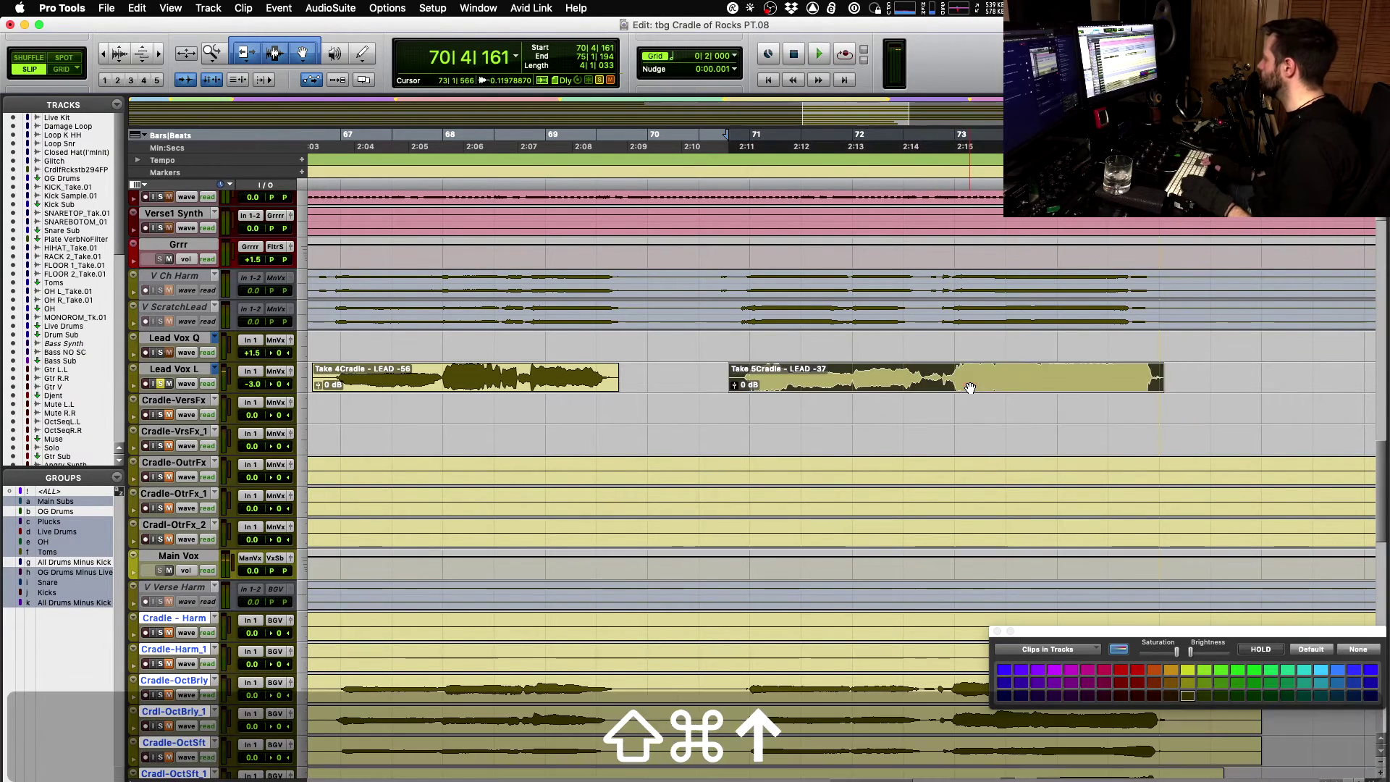
pyautogui.click(922, 373)
pyautogui.press('space')
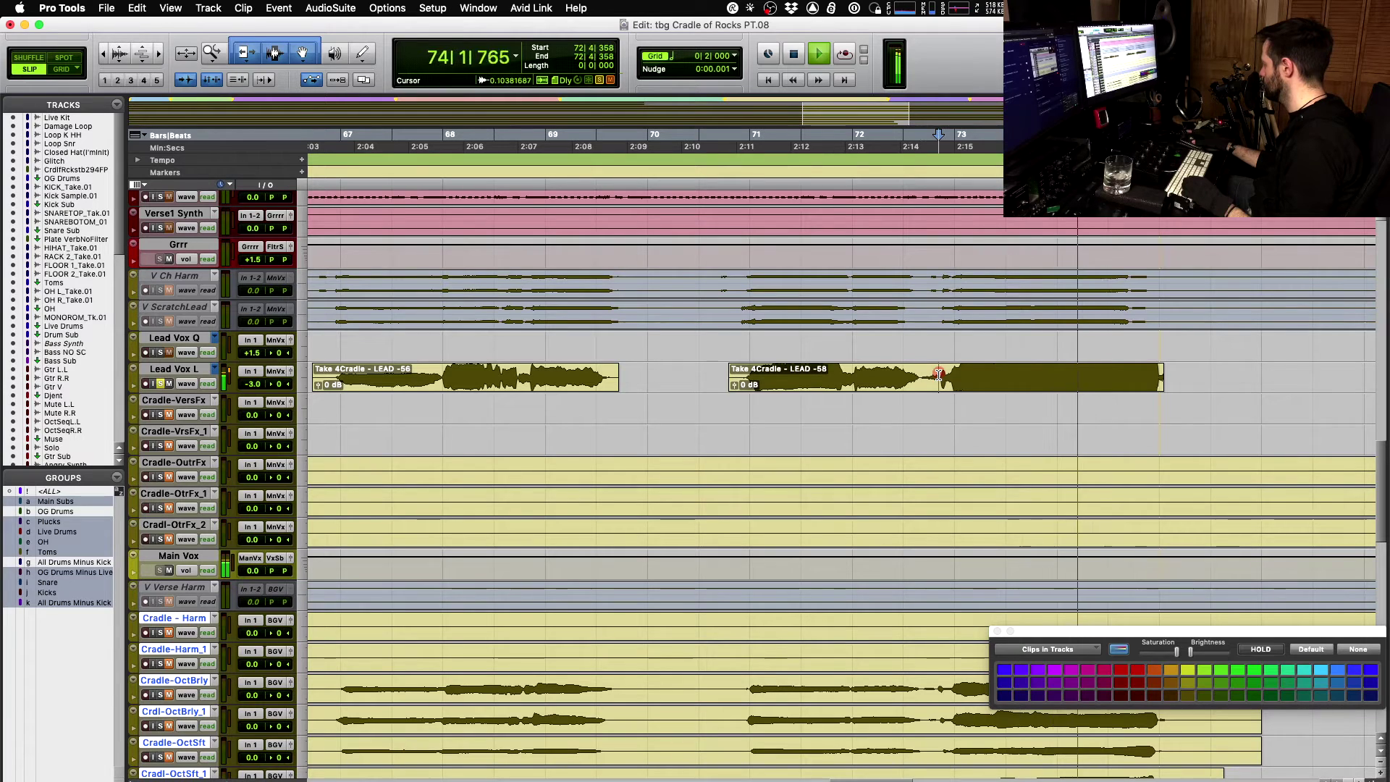
pyautogui.click(939, 374)
pyautogui.press('space')
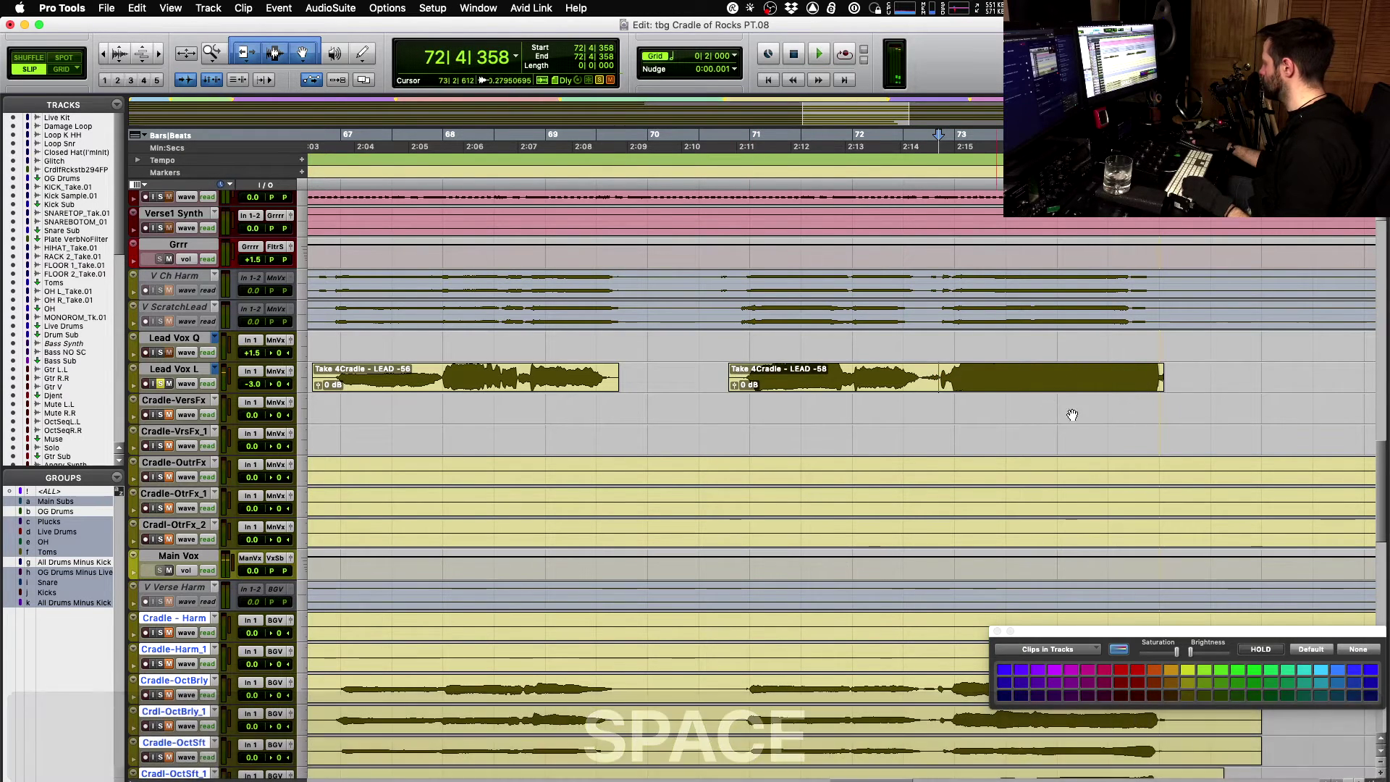
# - Select the Take 4 clip from 72|4|358 to its end and open the Auto-Tune+Time AudioSuite effect for it
pyautogui.hotkey('shift', 'Tab')
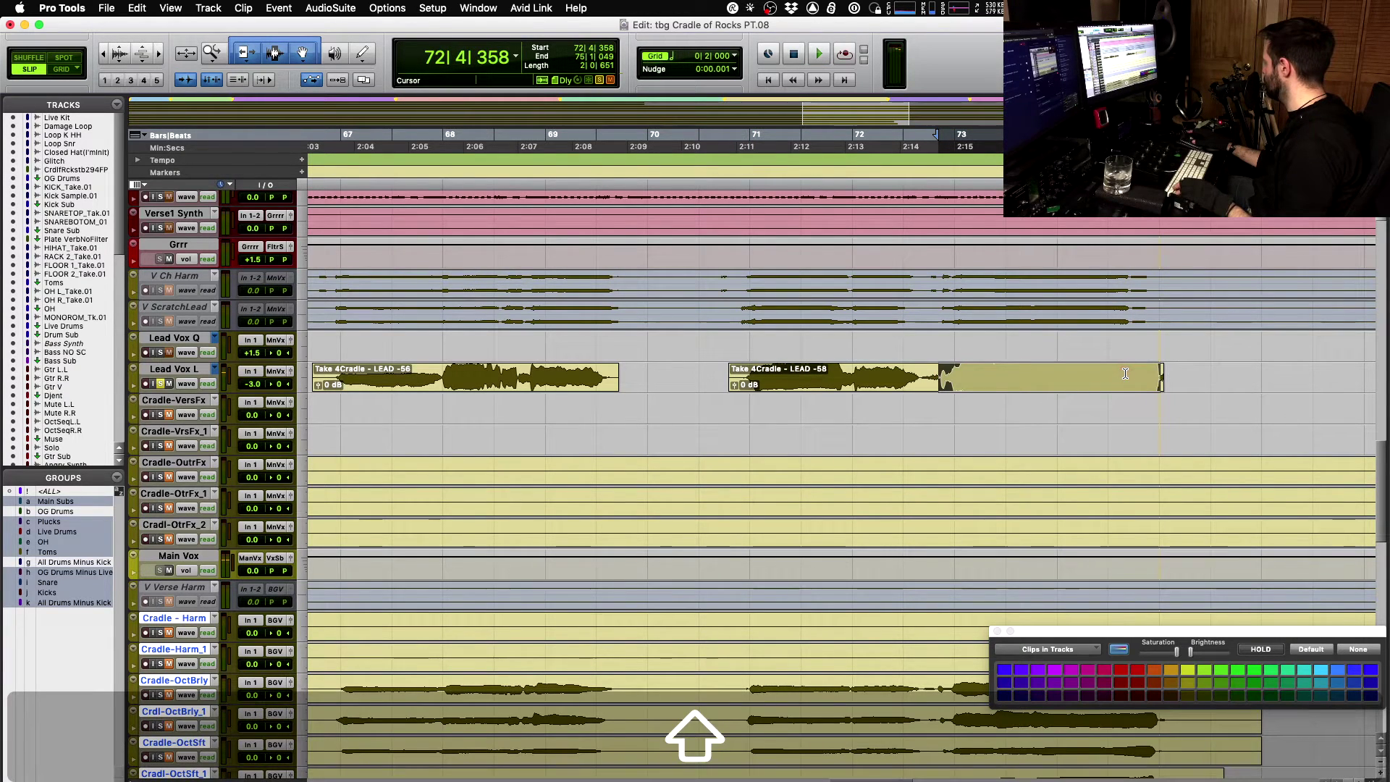
pyautogui.click(388, 8)
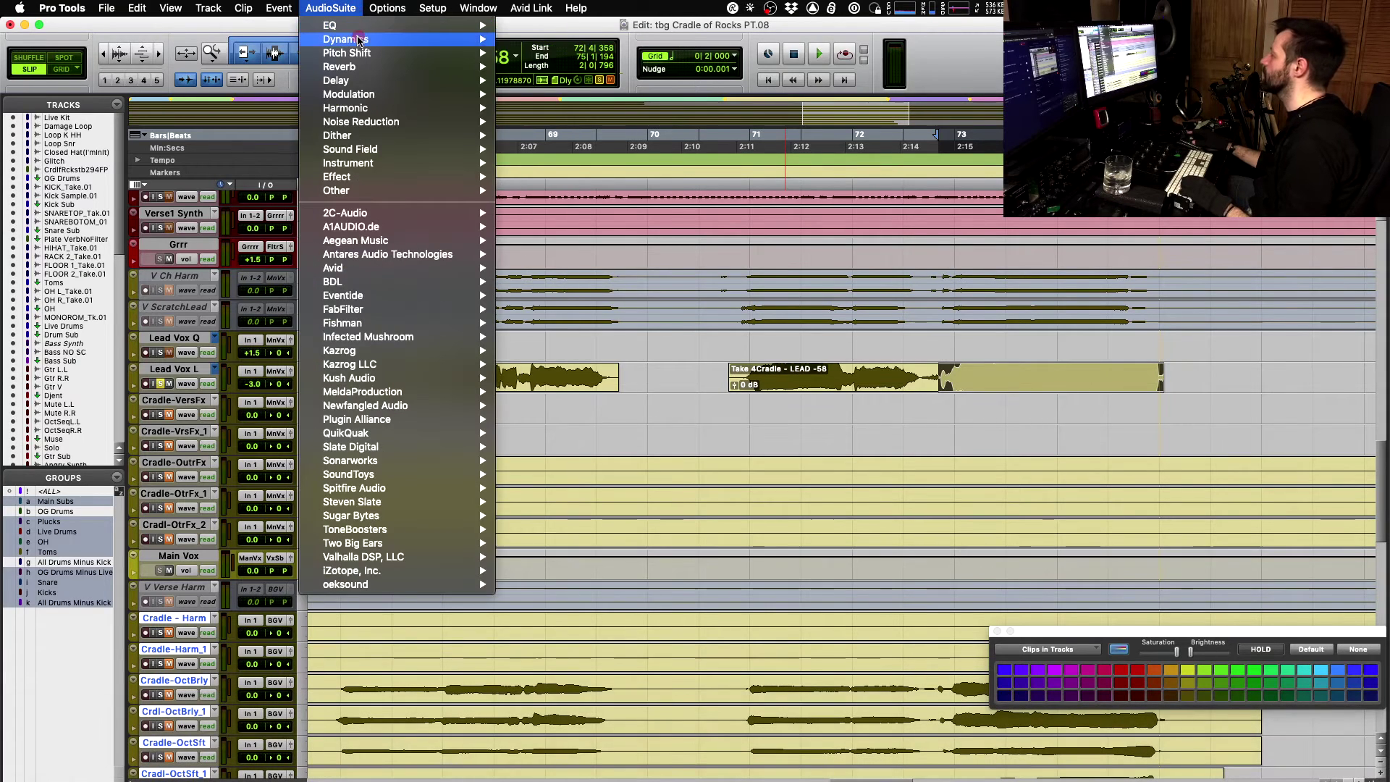
pyautogui.press('Escape')
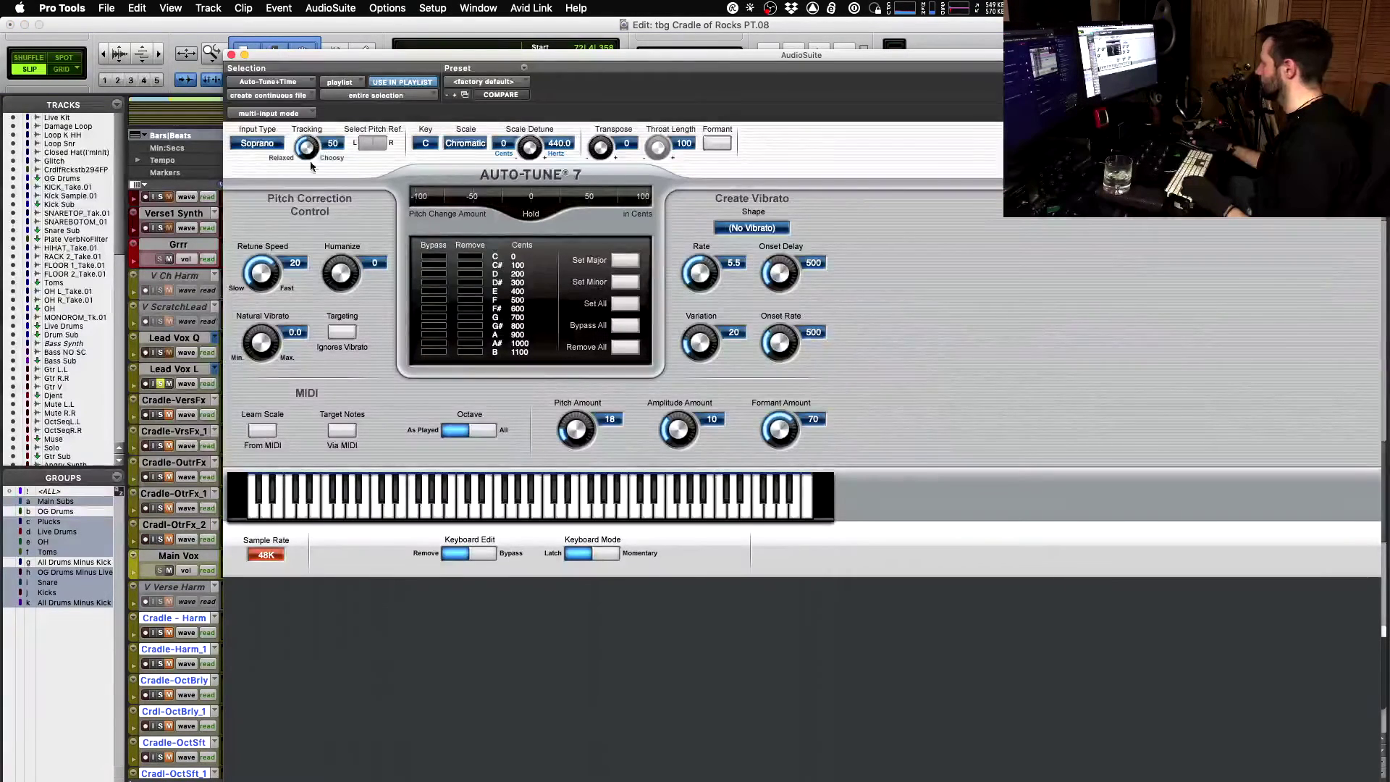
# - Set the Auto-Tune 7 input type to Alto/Tenor and switch to graphical pitch editing
pyautogui.click(259, 143)
pyautogui.click(964, 208)
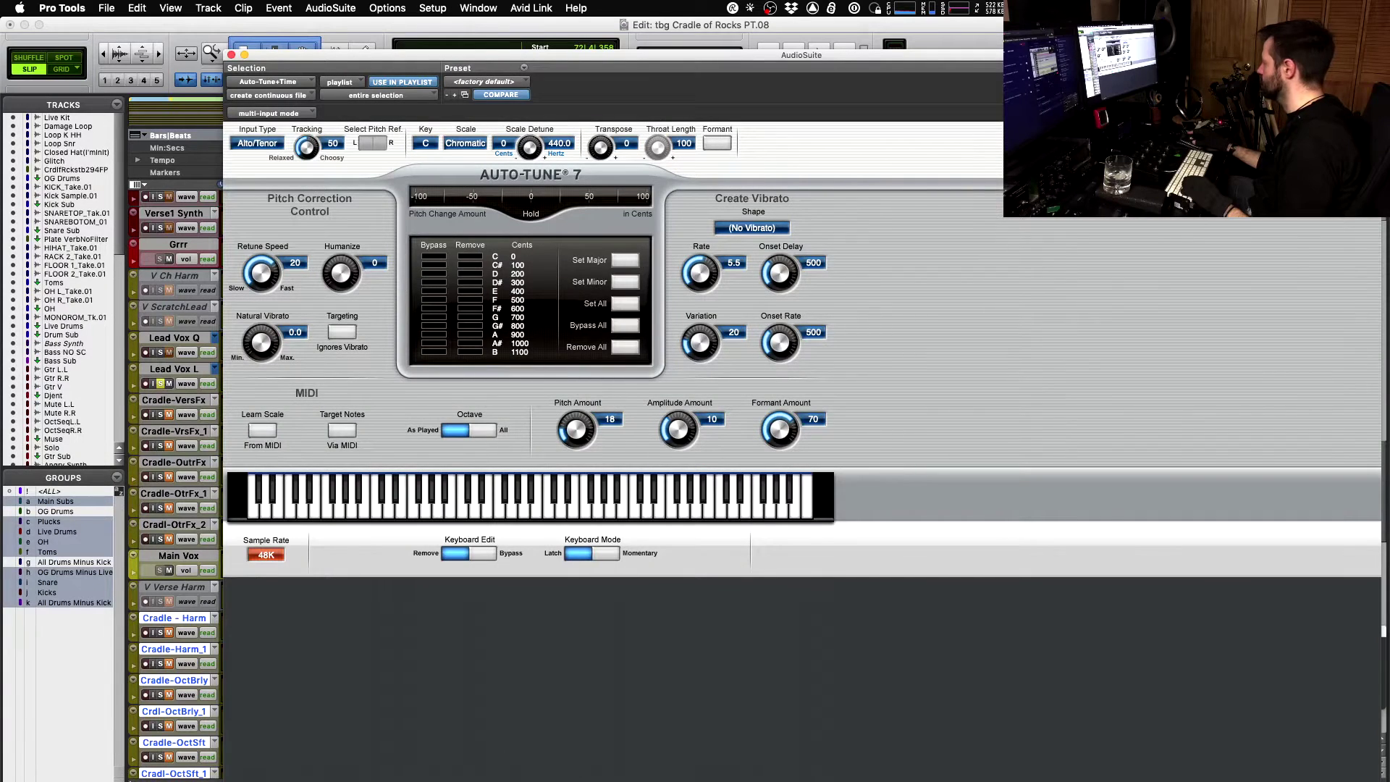
pyautogui.click(812, 468)
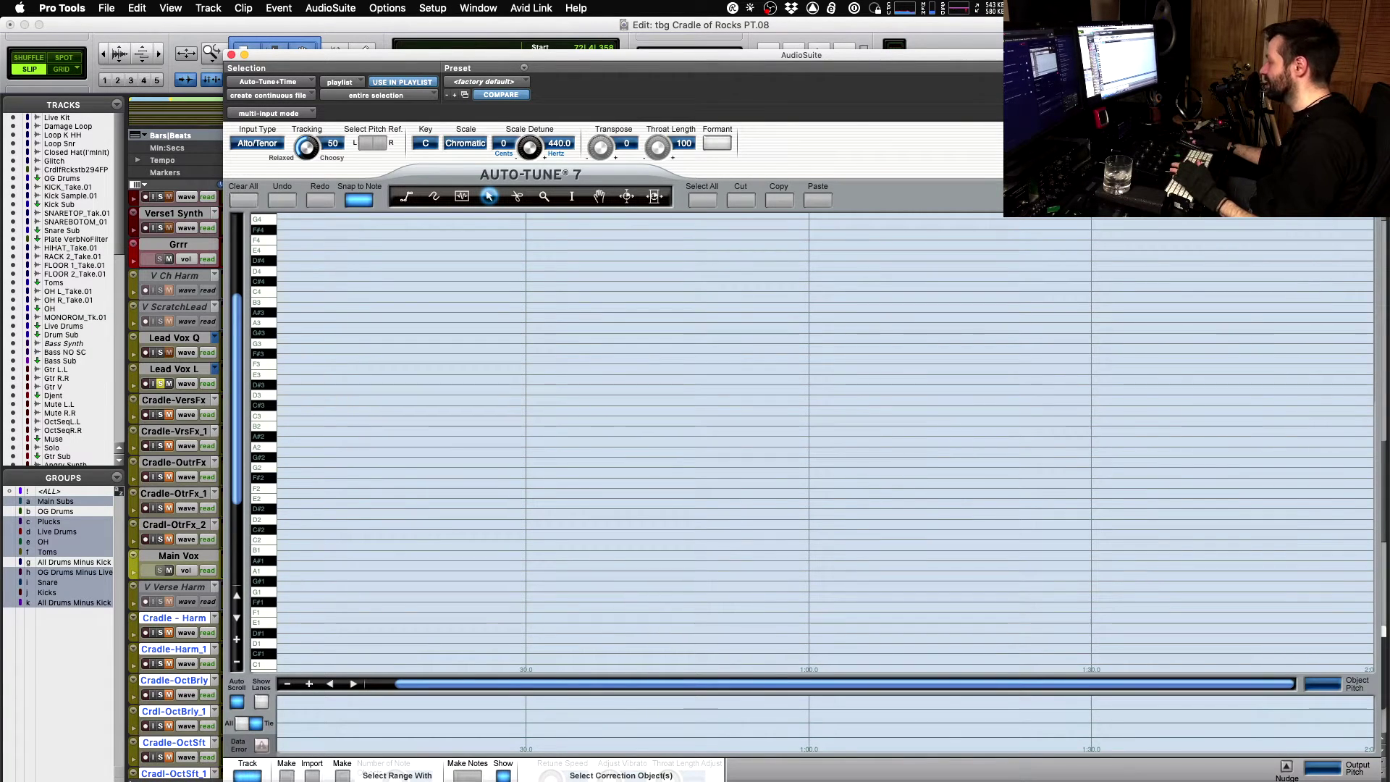
# - Track the pitch of the selected vocal phrase, play it, and make a correction curve from the detected pitch
pyautogui.press('space')
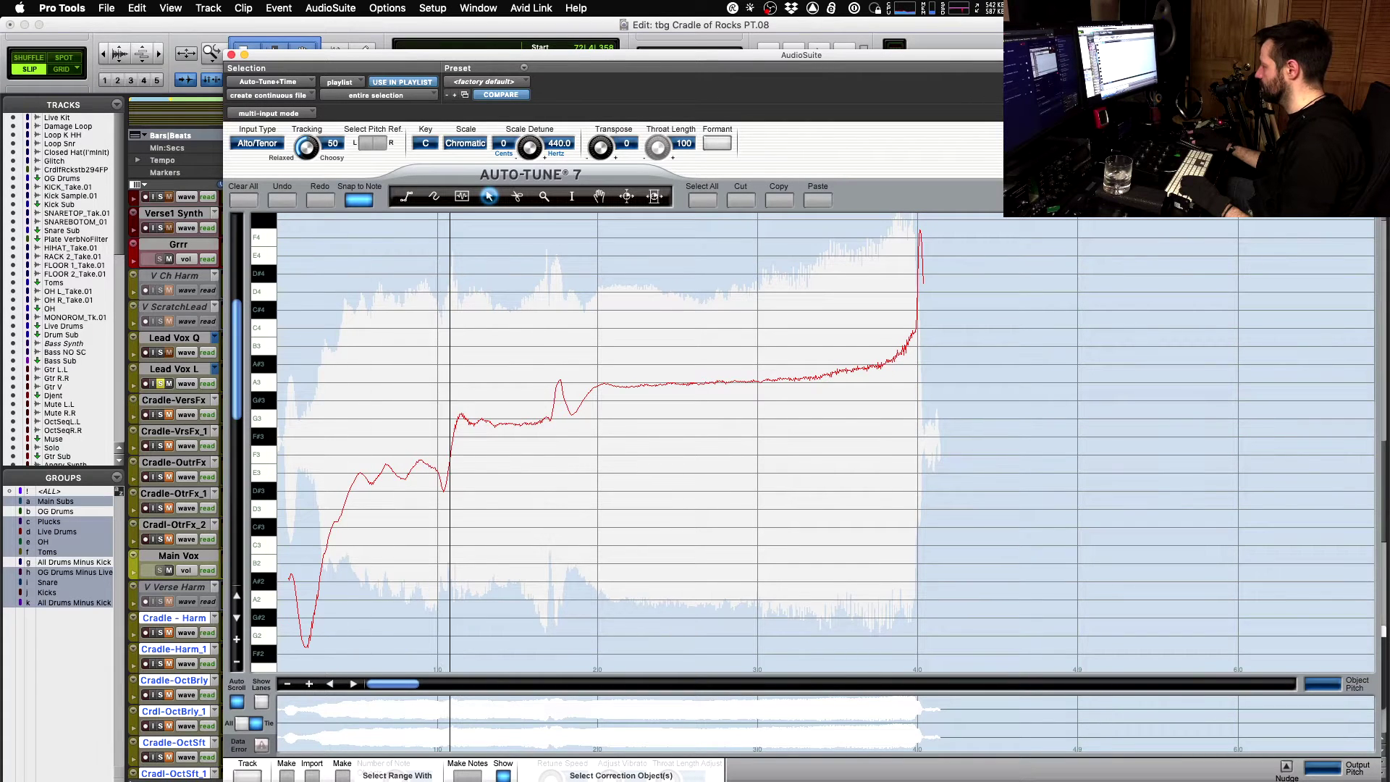
pyautogui.press('space')
pyautogui.press('space')
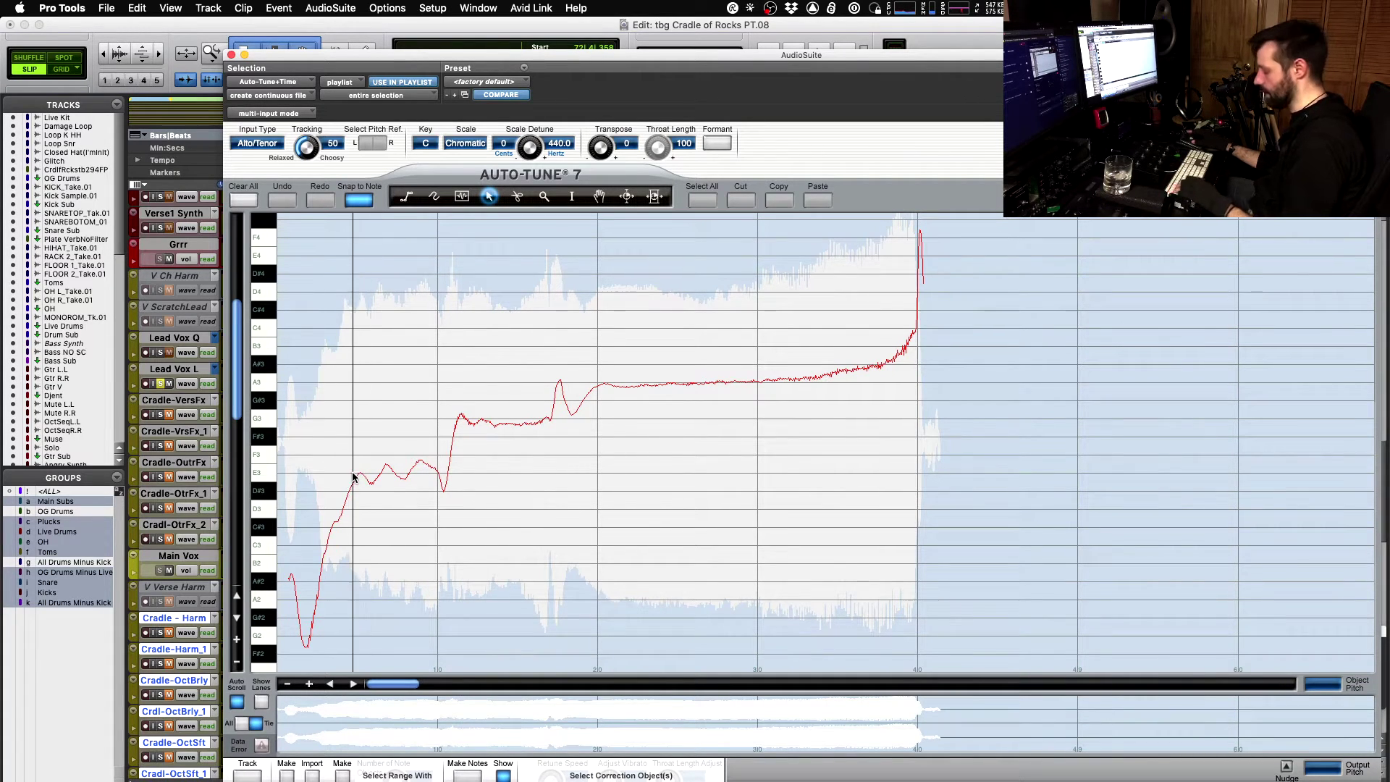
pyautogui.click(289, 776)
pyautogui.click(505, 374)
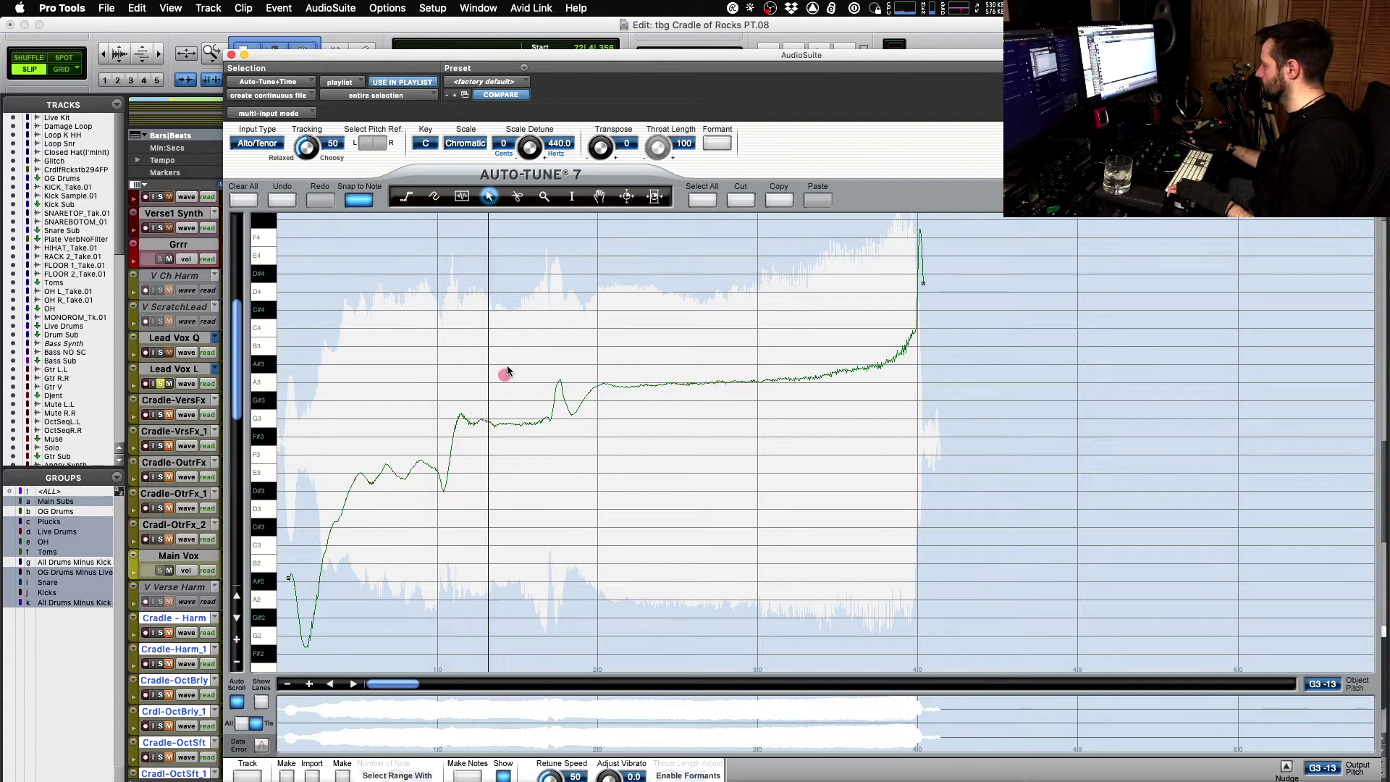
# - Draw an E3 correction line over the first held note, set its Retune Speed to 22, and preview the phrase
pyautogui.click(404, 198)
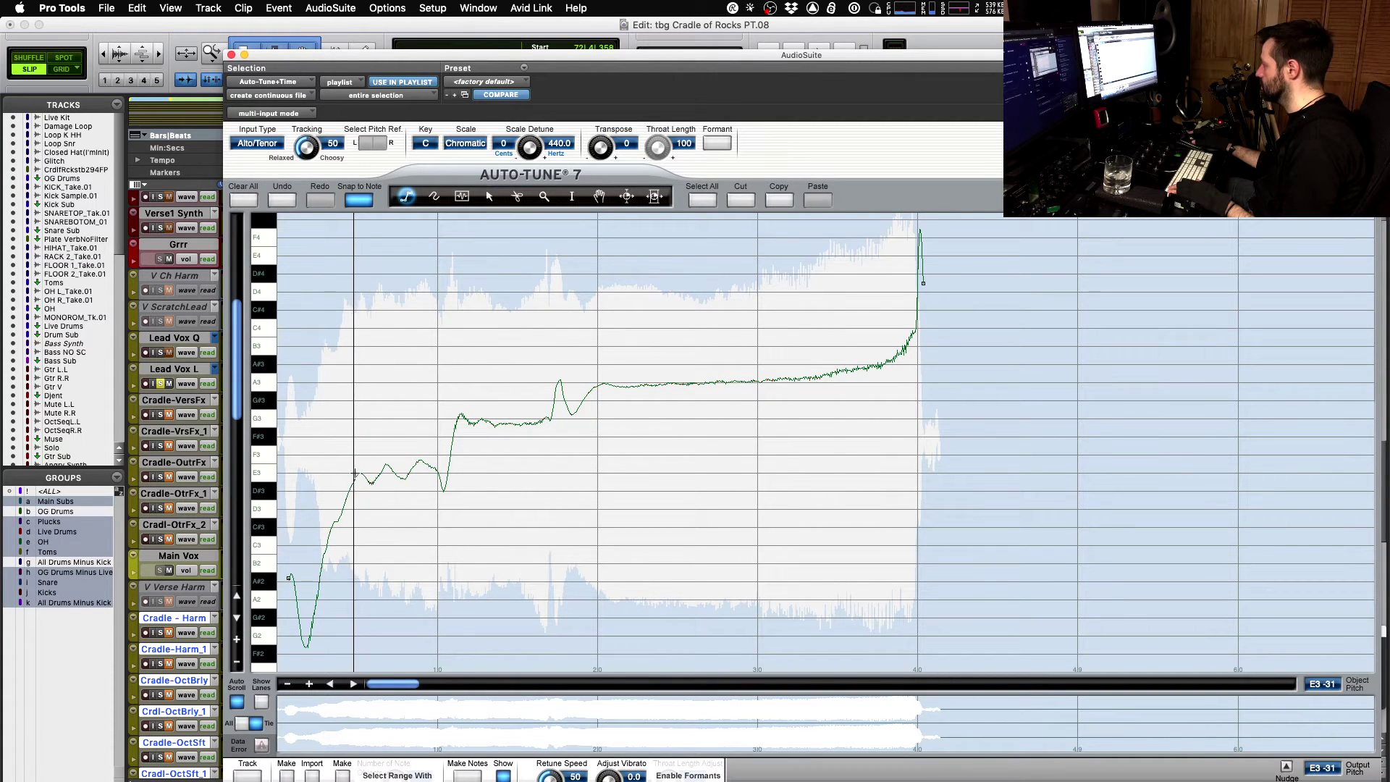
pyautogui.click(355, 474)
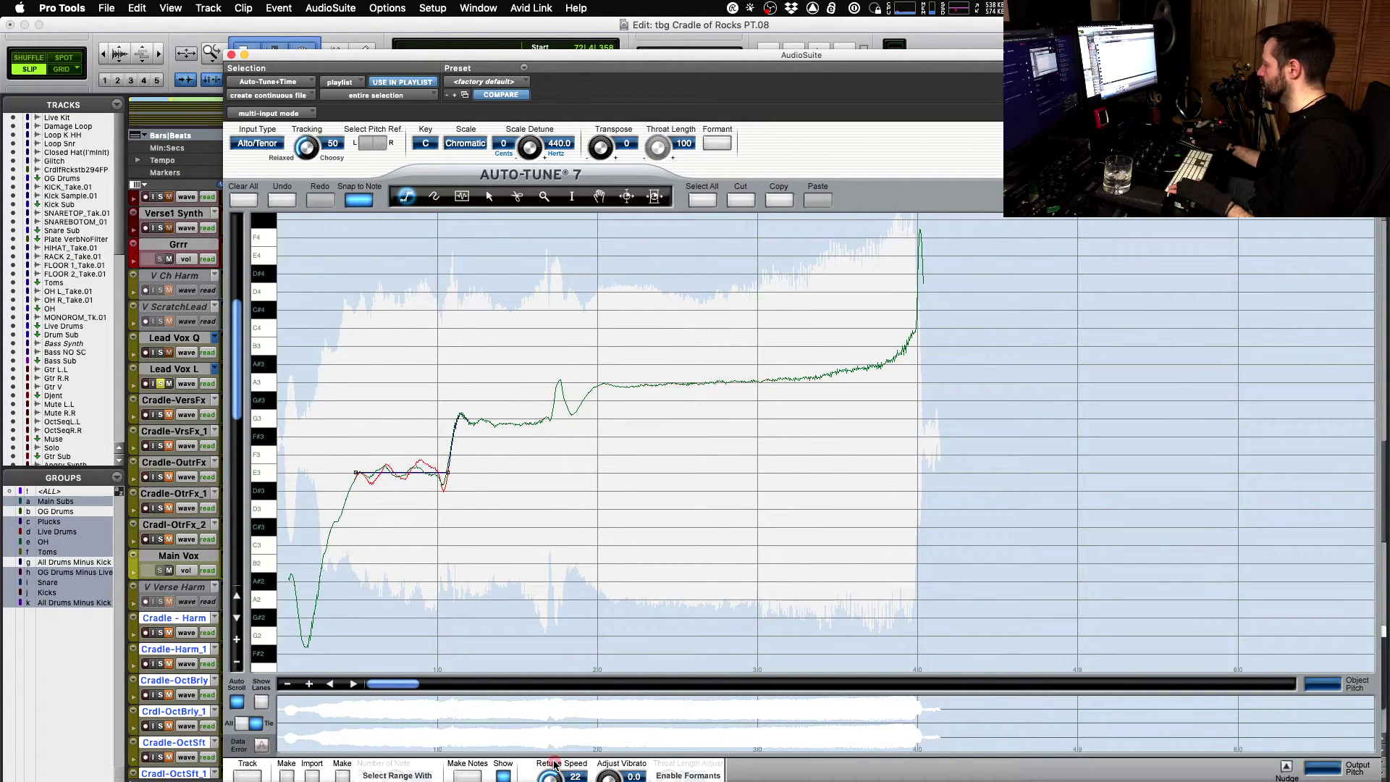
pyautogui.press('space')
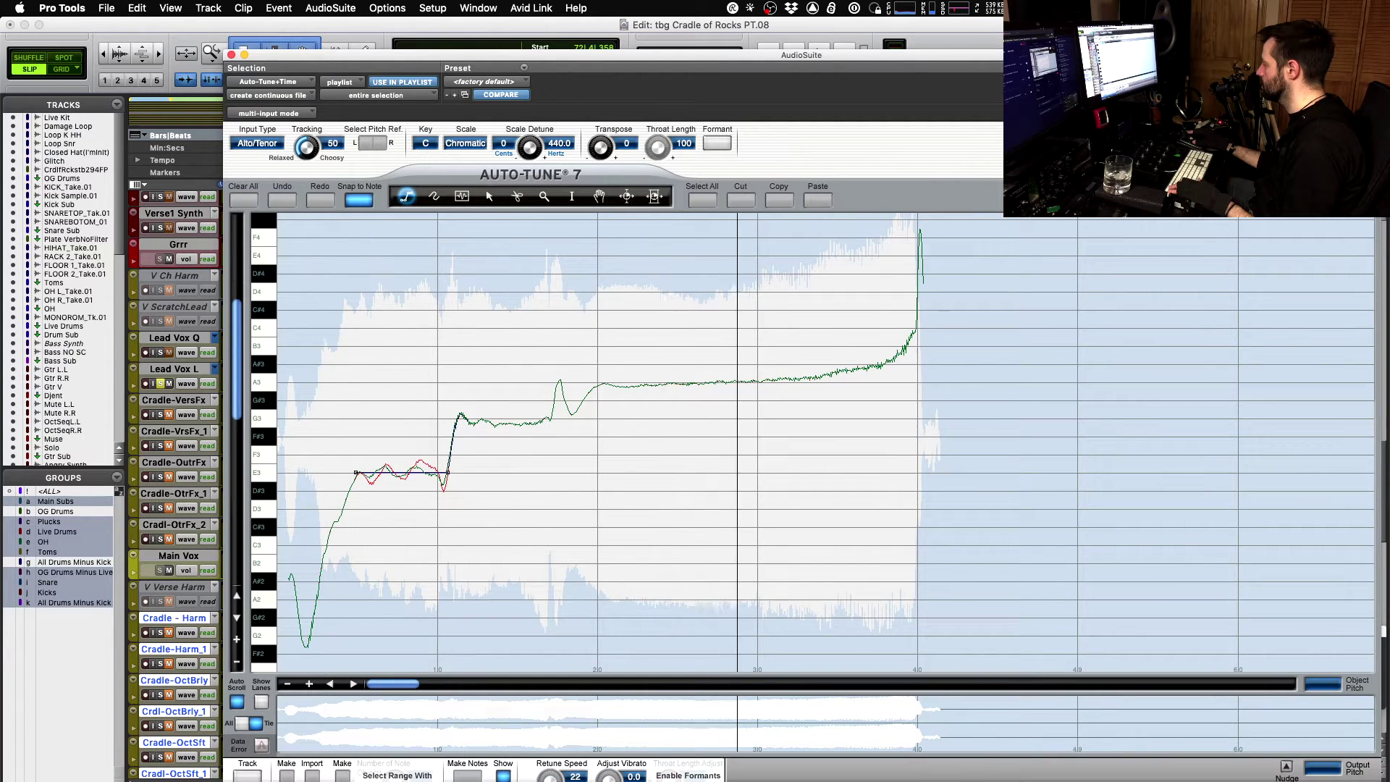
# - Draw a G3 correction line over the second held note and preview the phrase
pyautogui.click(373, 552)
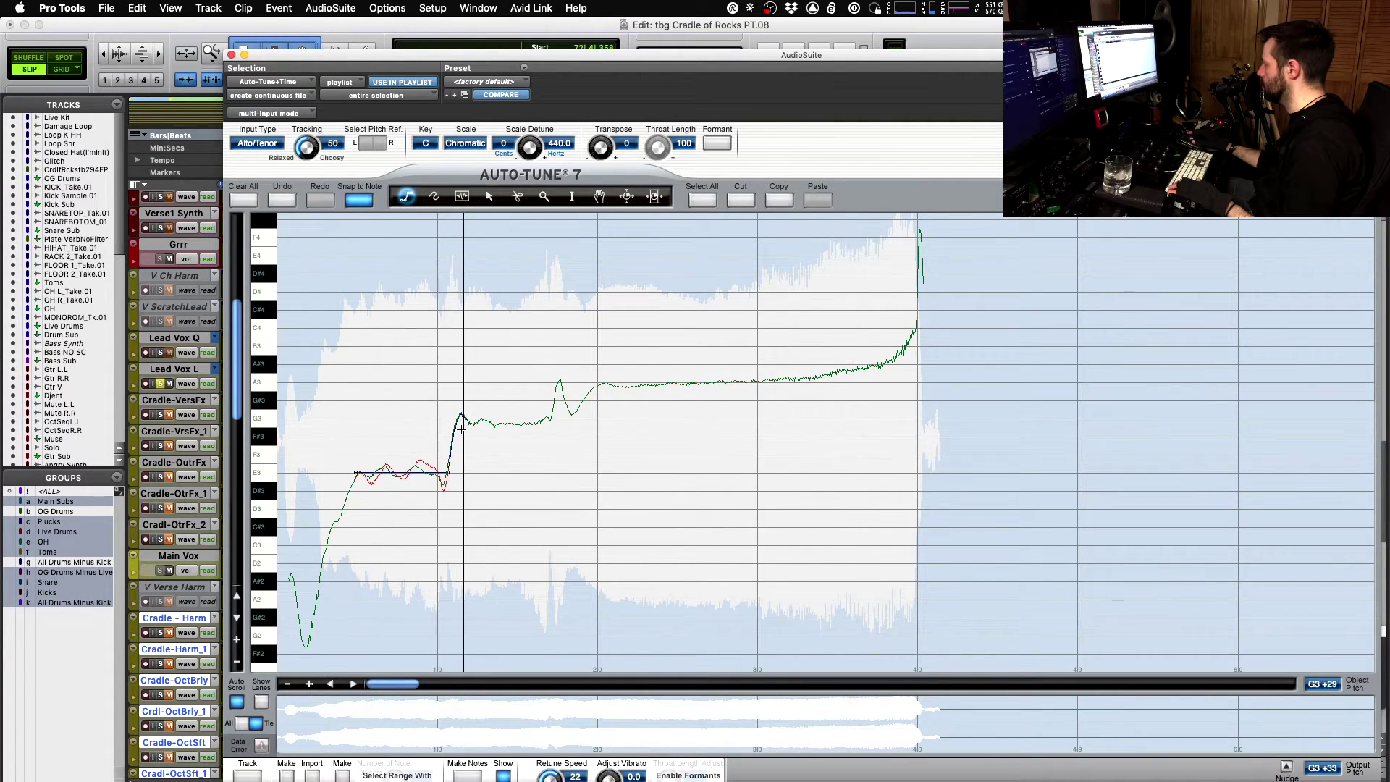
pyautogui.press('1')
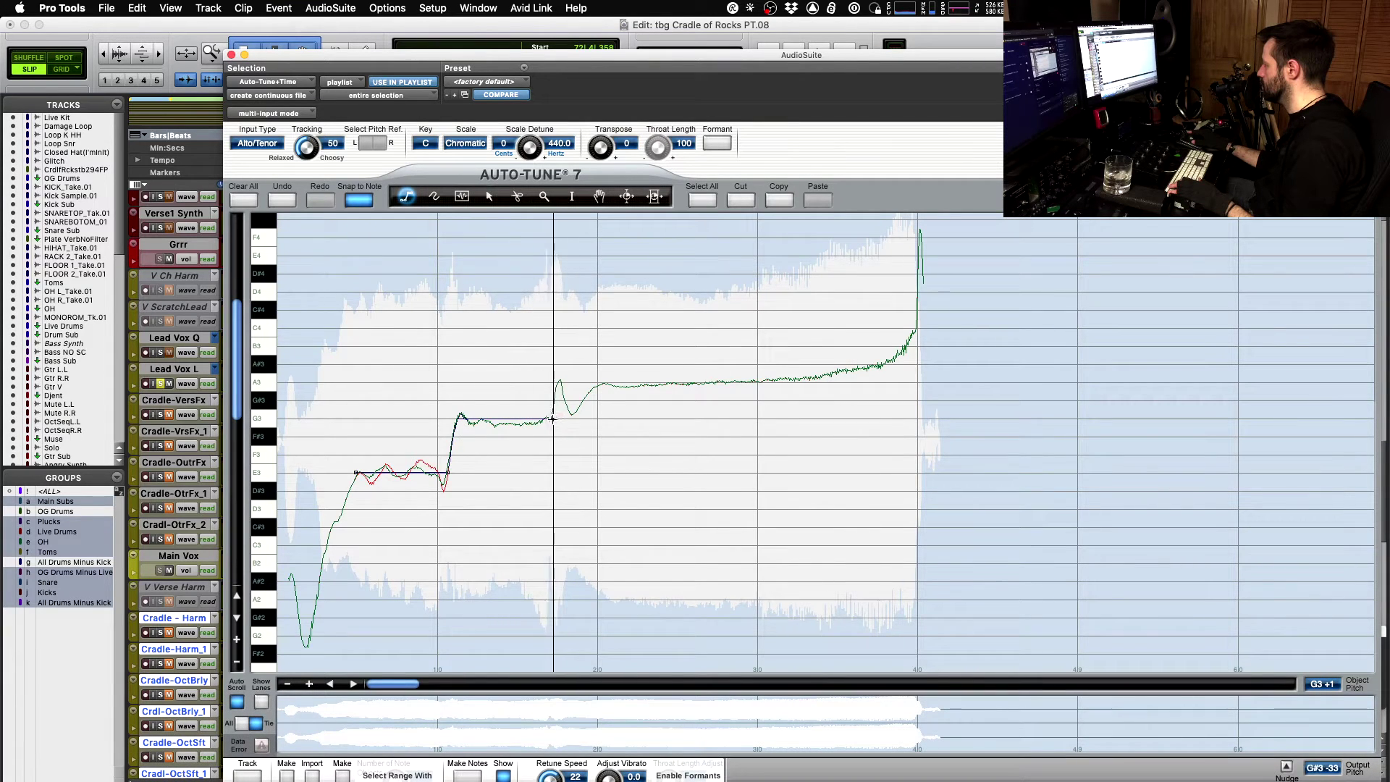
pyautogui.click(551, 418)
pyautogui.click(721, 530)
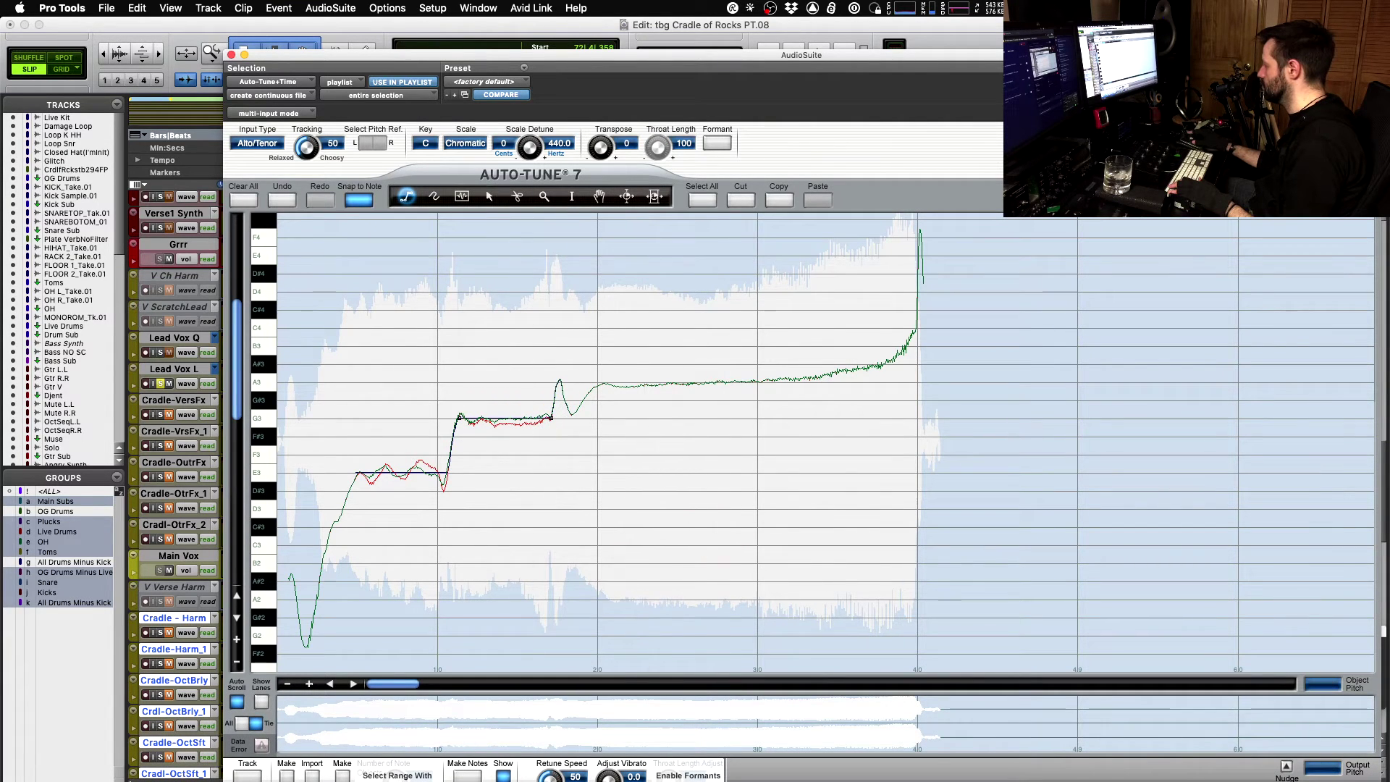
pyautogui.press('space')
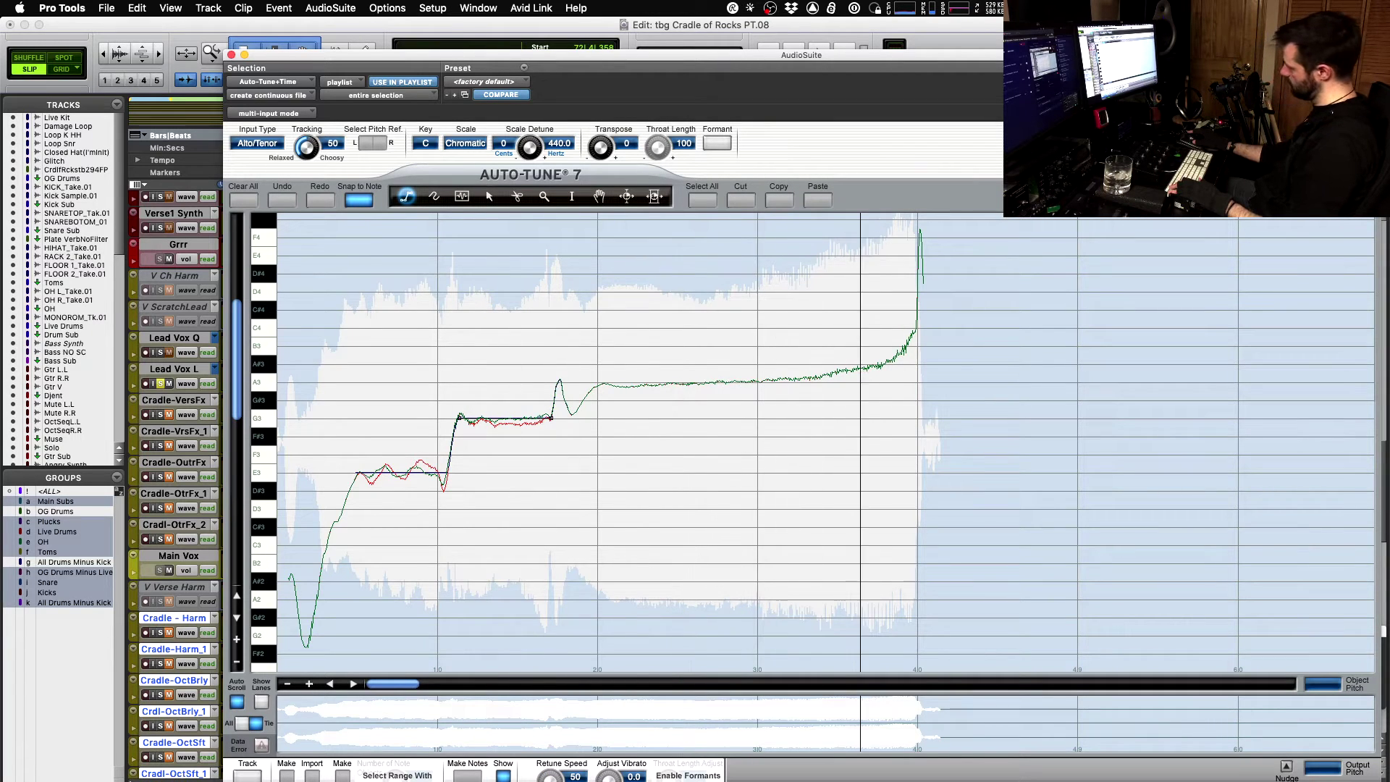
# - Draw an A3 correction line over the start of the long final note, set Retune Speed to 88, and render the phrase
pyautogui.click(603, 382)
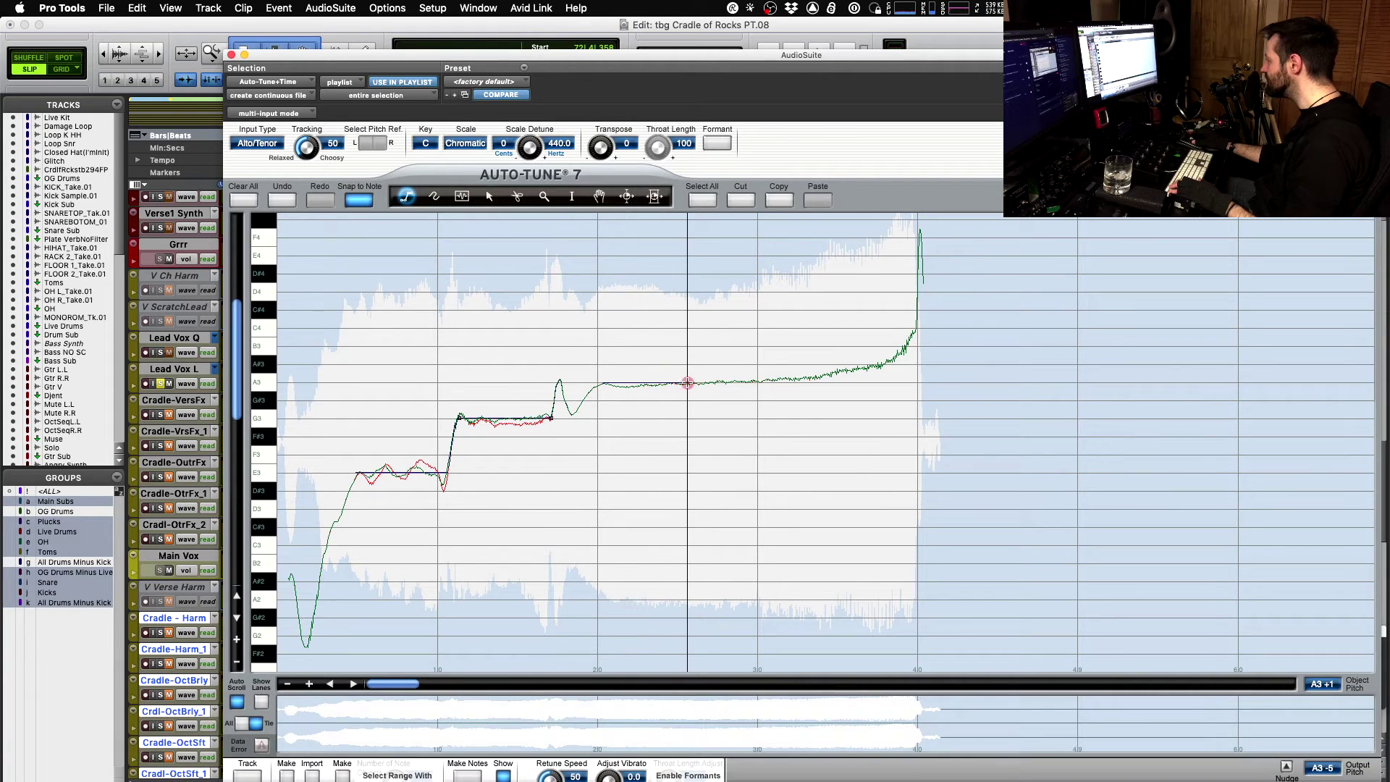
pyautogui.doubleClick(688, 382)
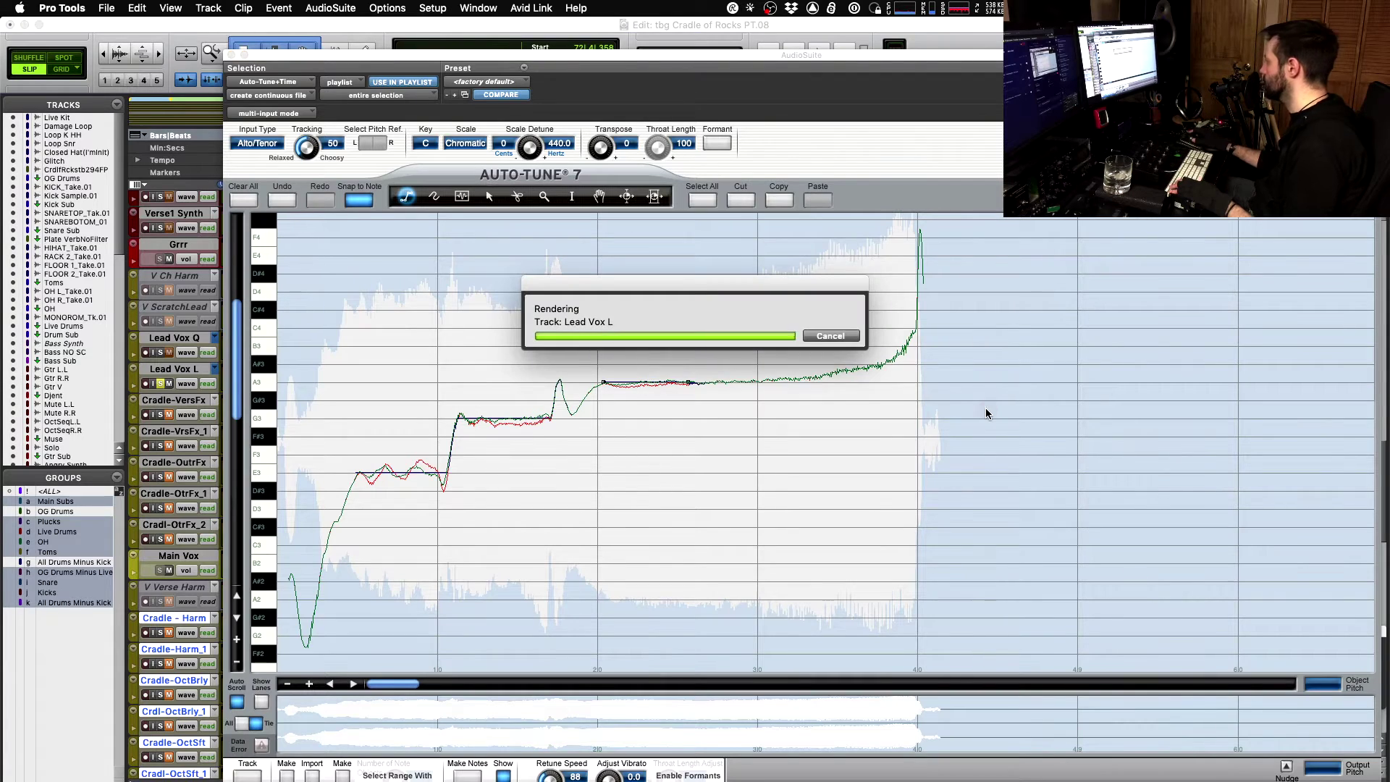
# - Play back the rendered vocal phrase and close the Auto-Tune 7 window
pyautogui.press('space')
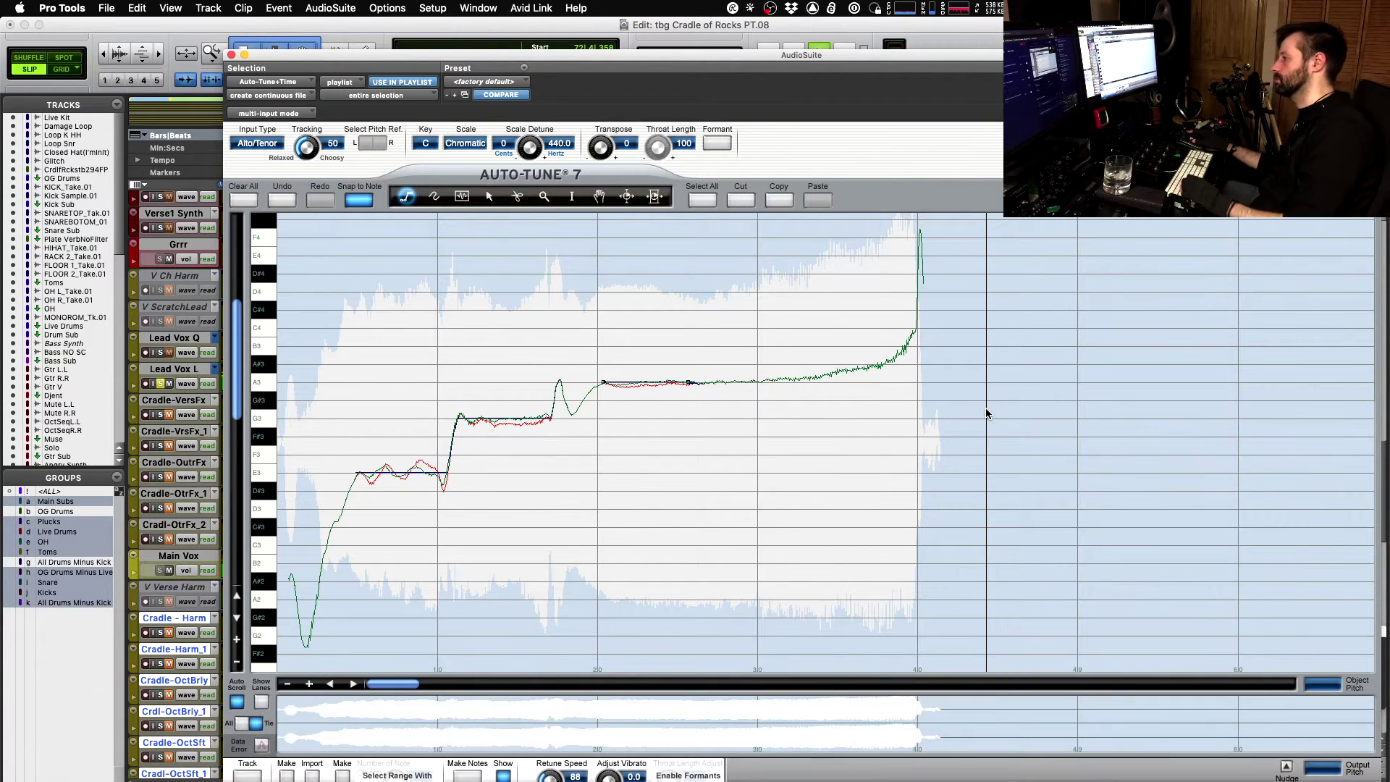
pyautogui.press('space')
pyautogui.press('shift')
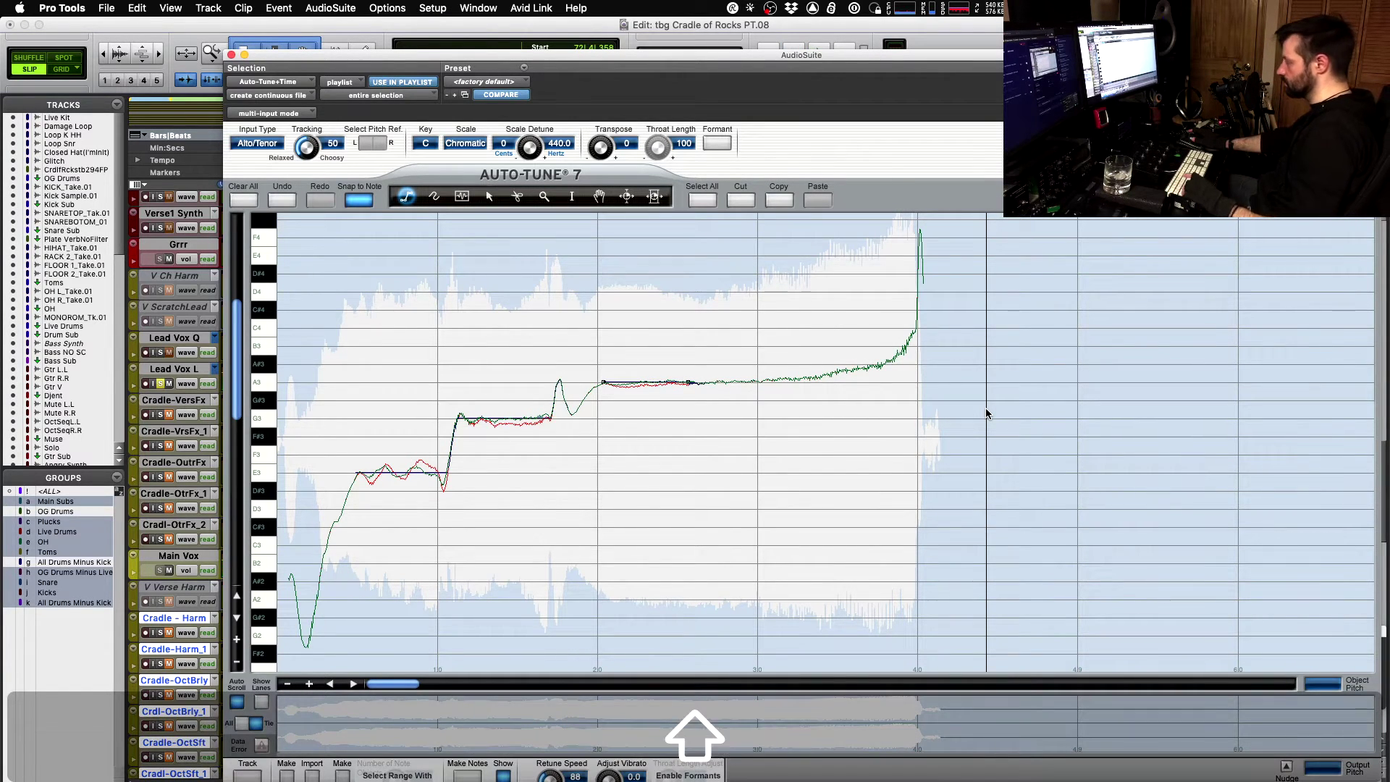
pyautogui.press('space')
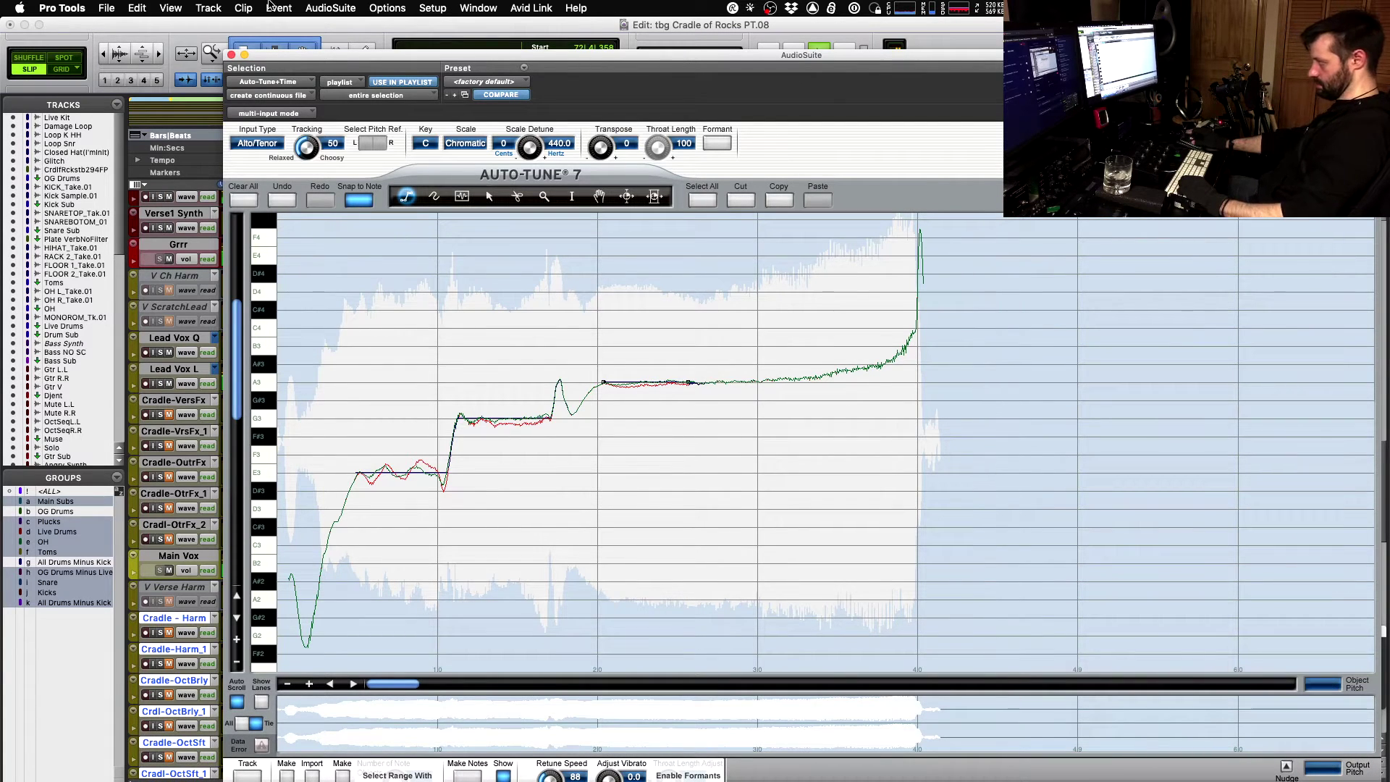
pyautogui.click(232, 55)
# - Play the tail of the tuned Lead Vox L clip from 74|3|783 into the Solo section
pyautogui.click(1129, 378)
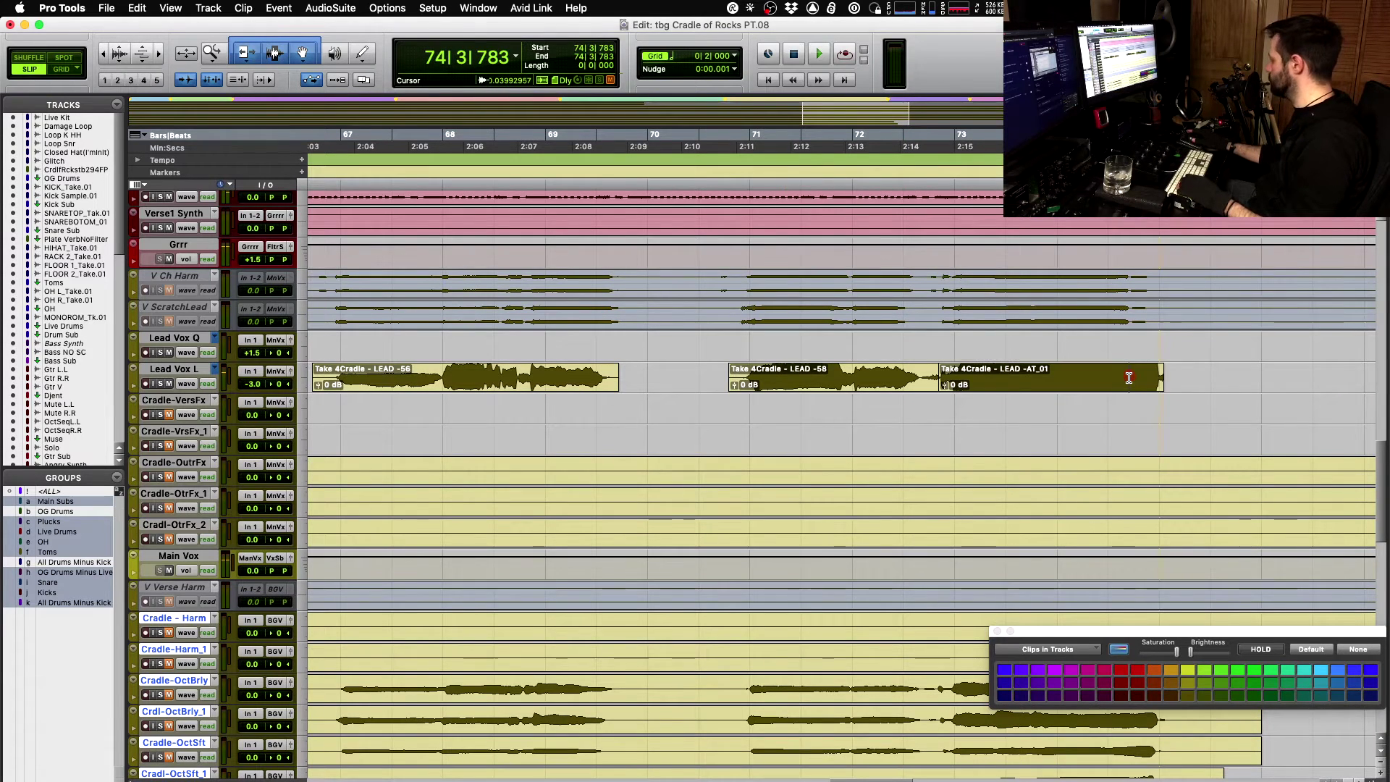
pyautogui.press('r')
pyautogui.press('space')
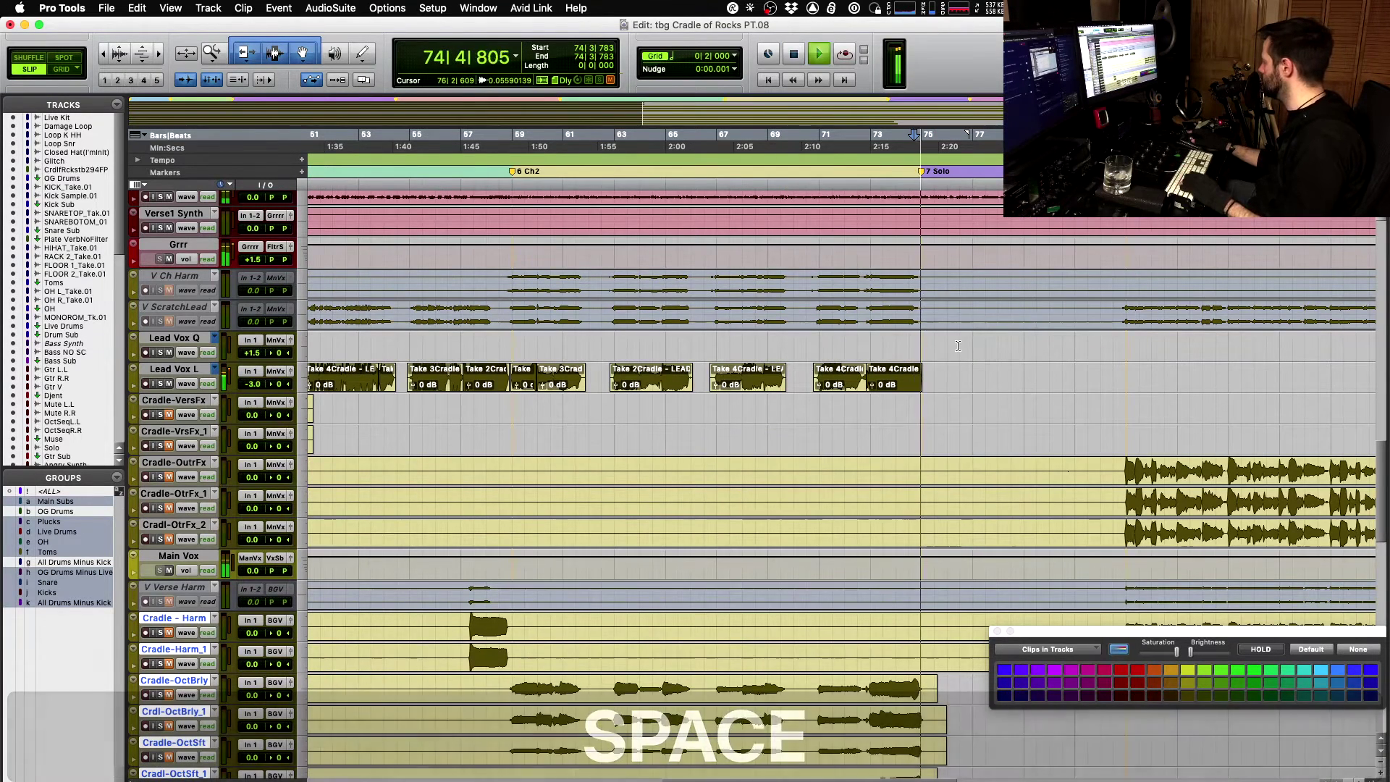
pyautogui.press('space')
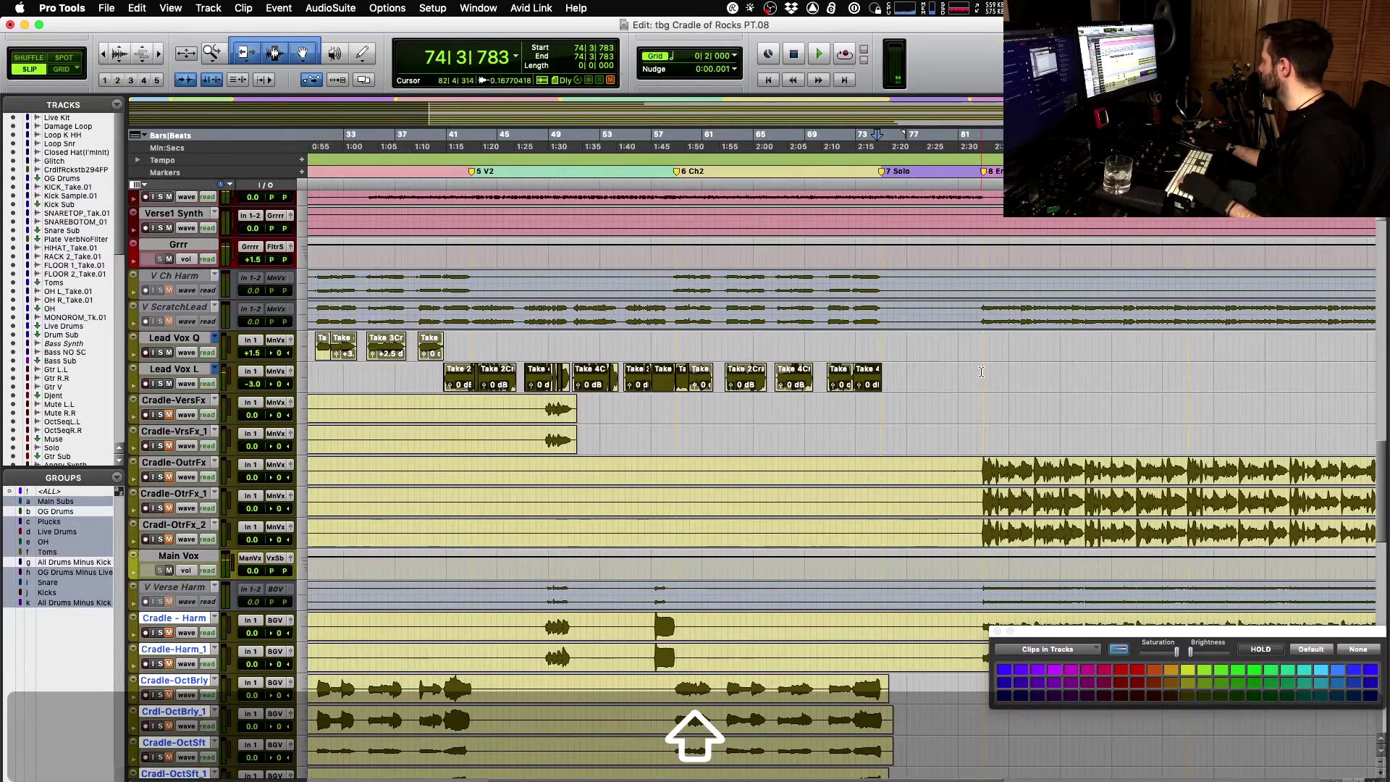
# - Examine the lead, effect and harmony vocal tracks from the End Br marker through the Outro
pyautogui.click(981, 372)
pyautogui.press('t')
pyautogui.press('t')
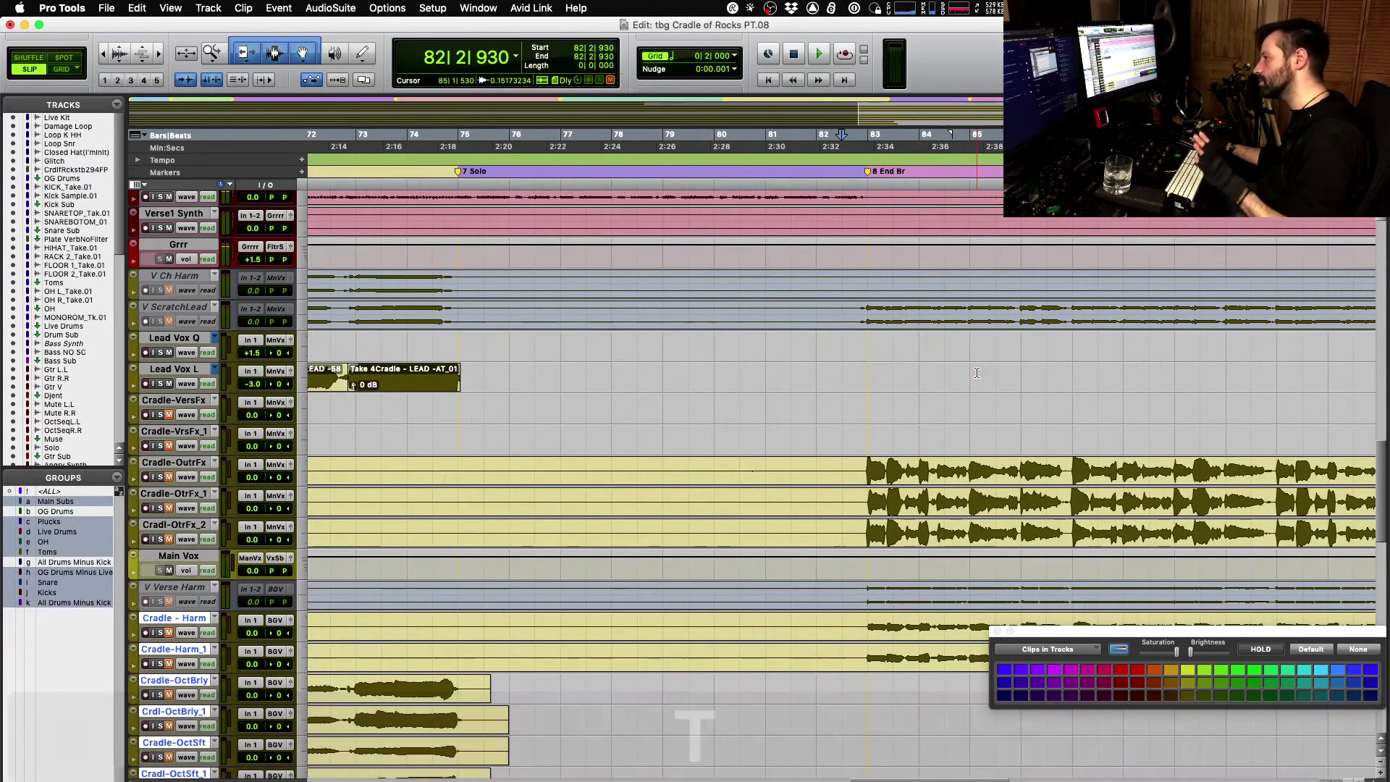
pyautogui.hscroll(5, 1143, 405)
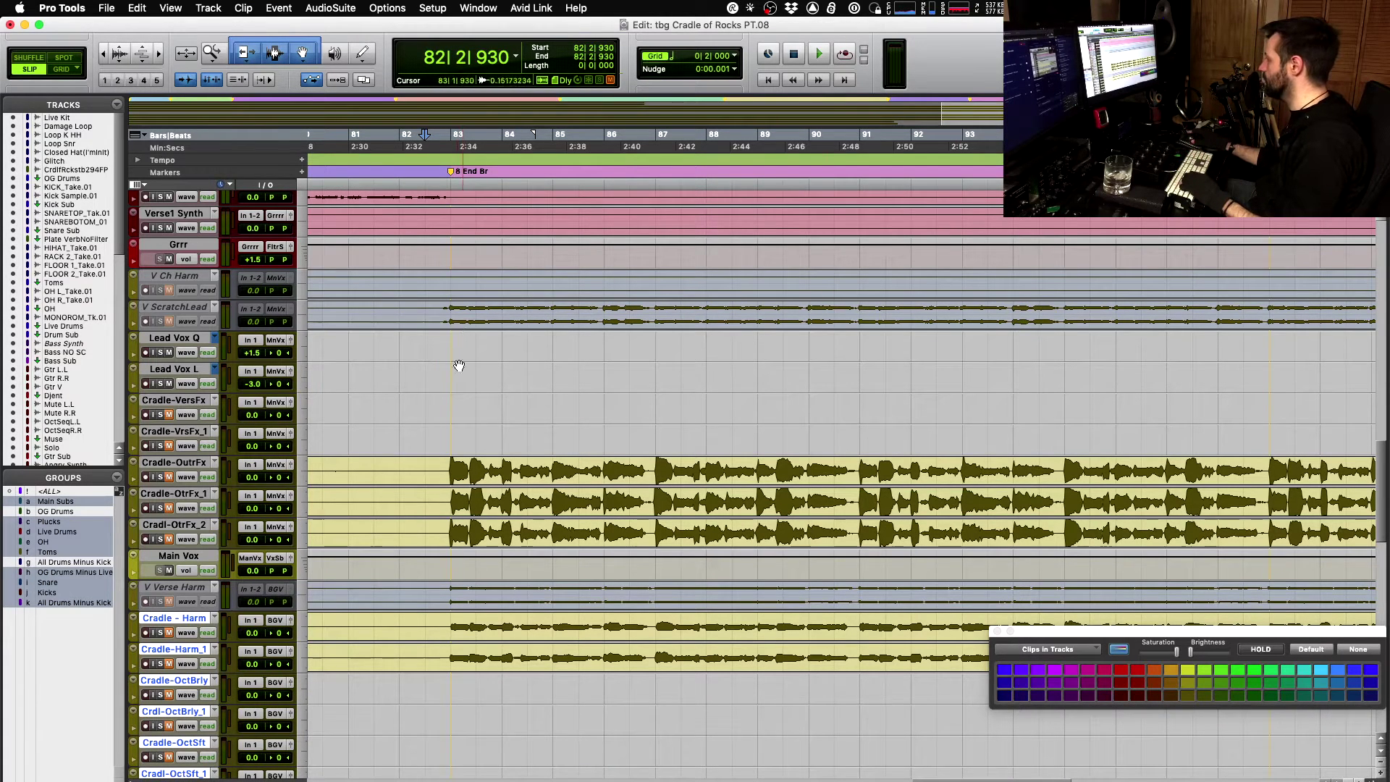
pyautogui.press('r')
pyautogui.press('r')
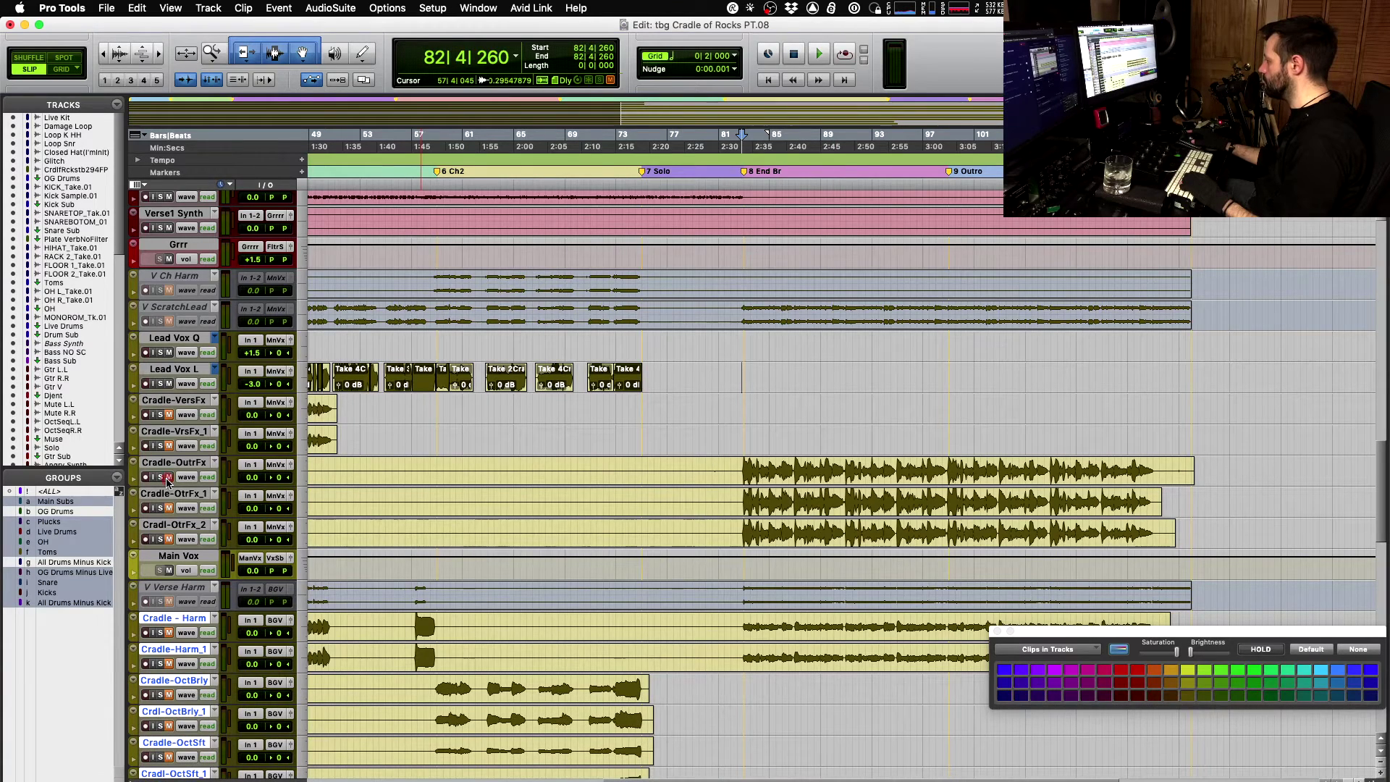
pyautogui.press('t')
pyautogui.press('t')
pyautogui.press('r')
pyautogui.press('r')
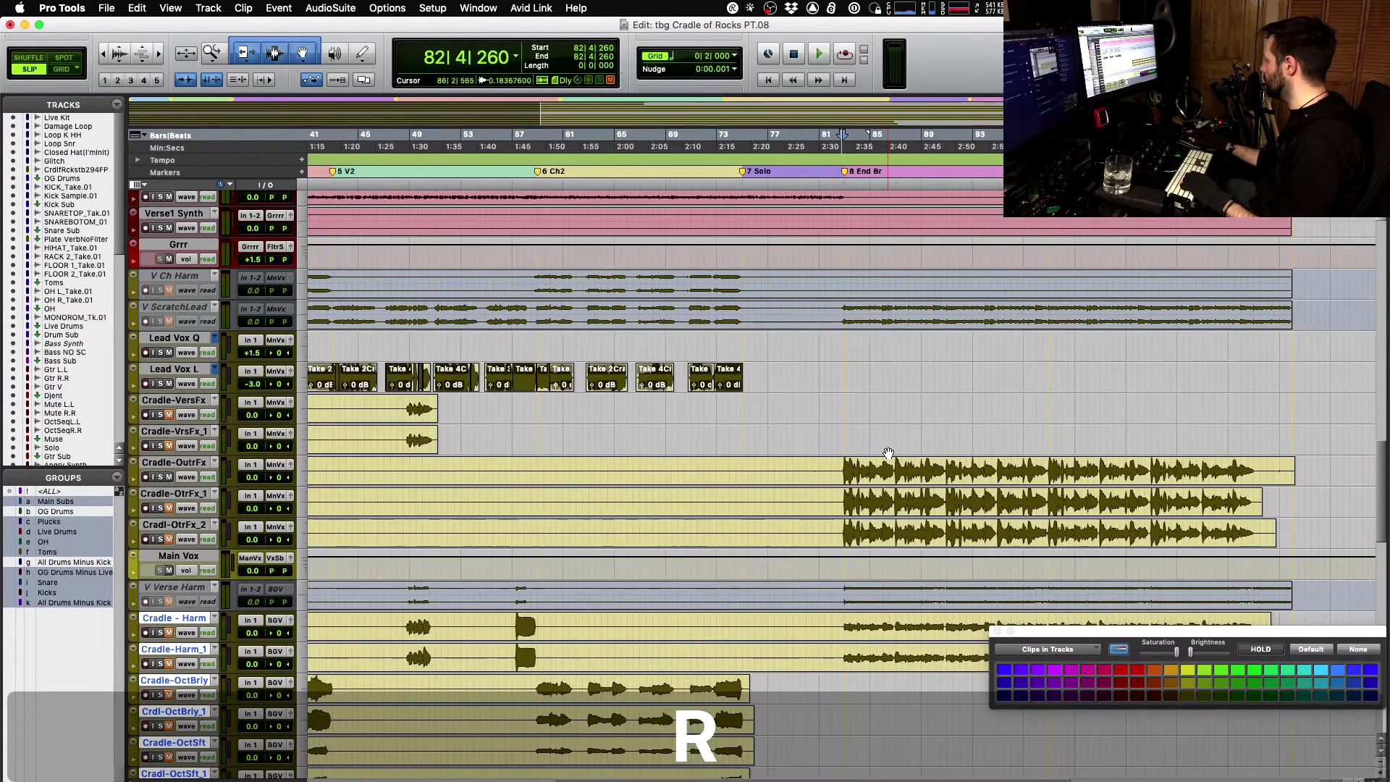
pyautogui.hscroll(5, 888, 453)
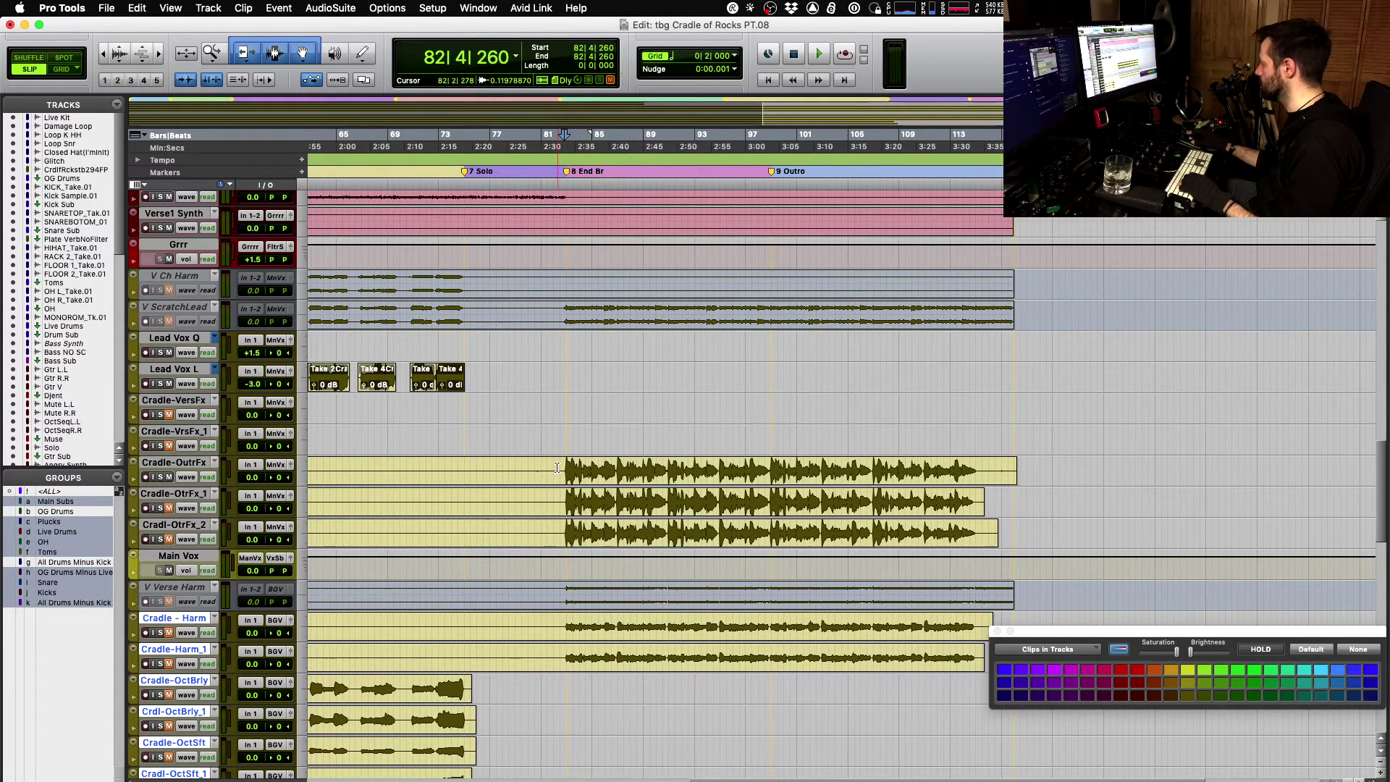
# - Try to copy the Cradle-OutrFx vocal from 82|2|713 through the Outro onto Lead Vox L, then undo the paste
pyautogui.press('super+equal')
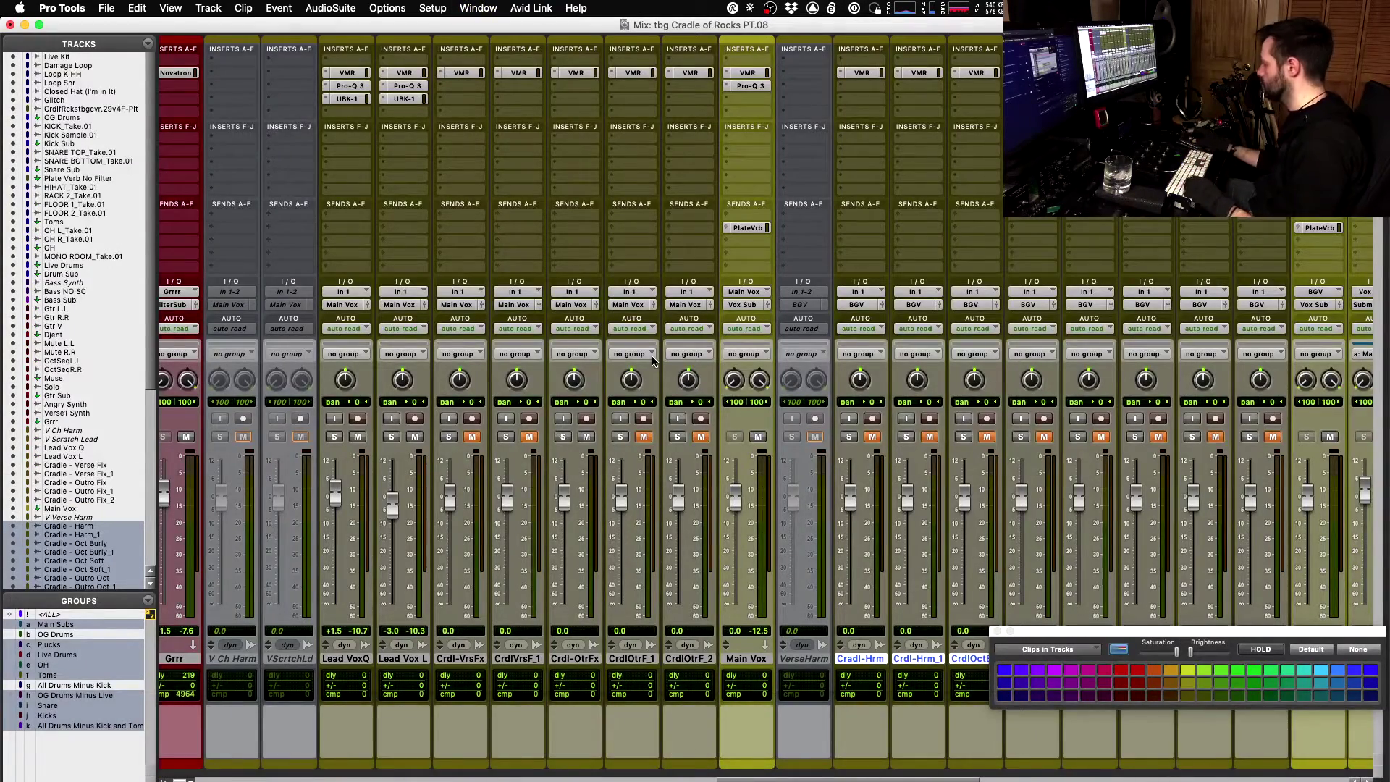
pyautogui.press('super+equal')
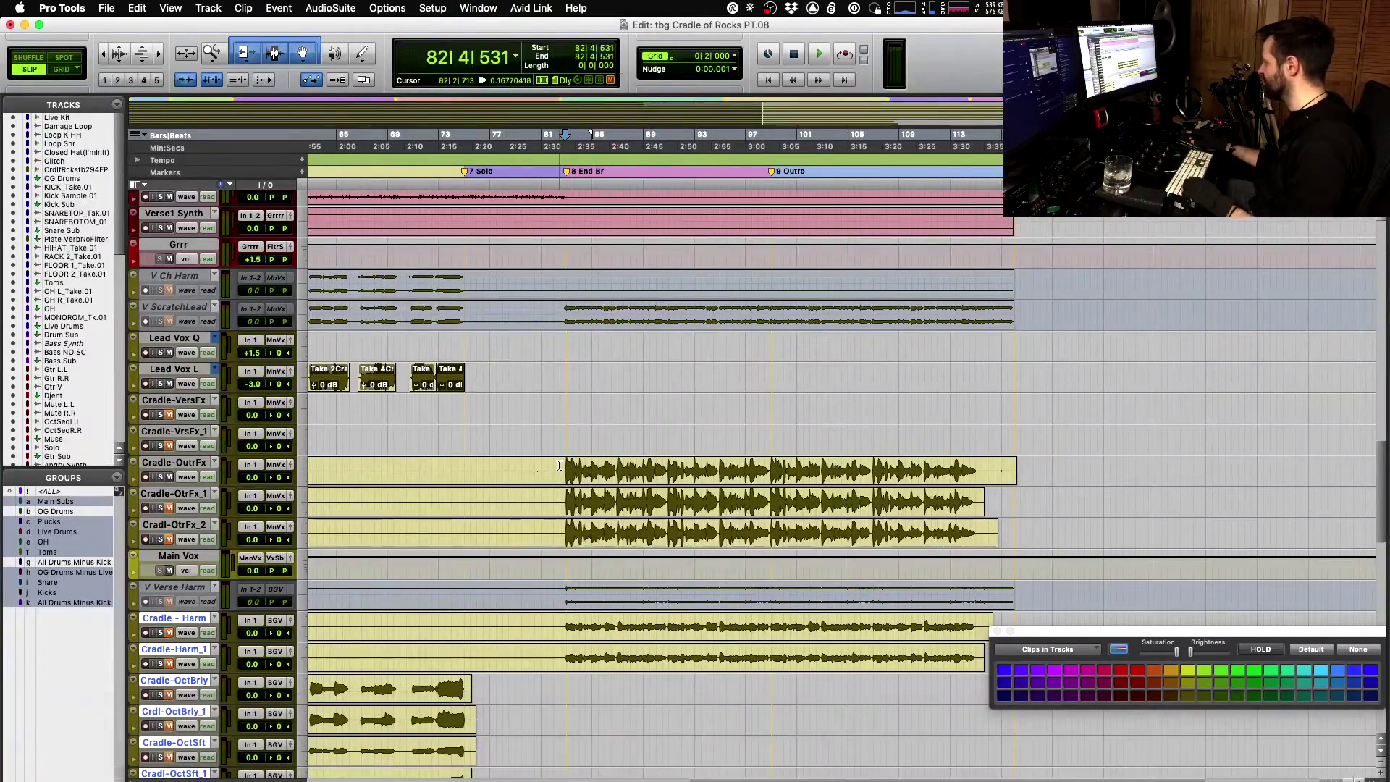
pyautogui.moveTo(560, 466); pyautogui.dragTo(992, 477)
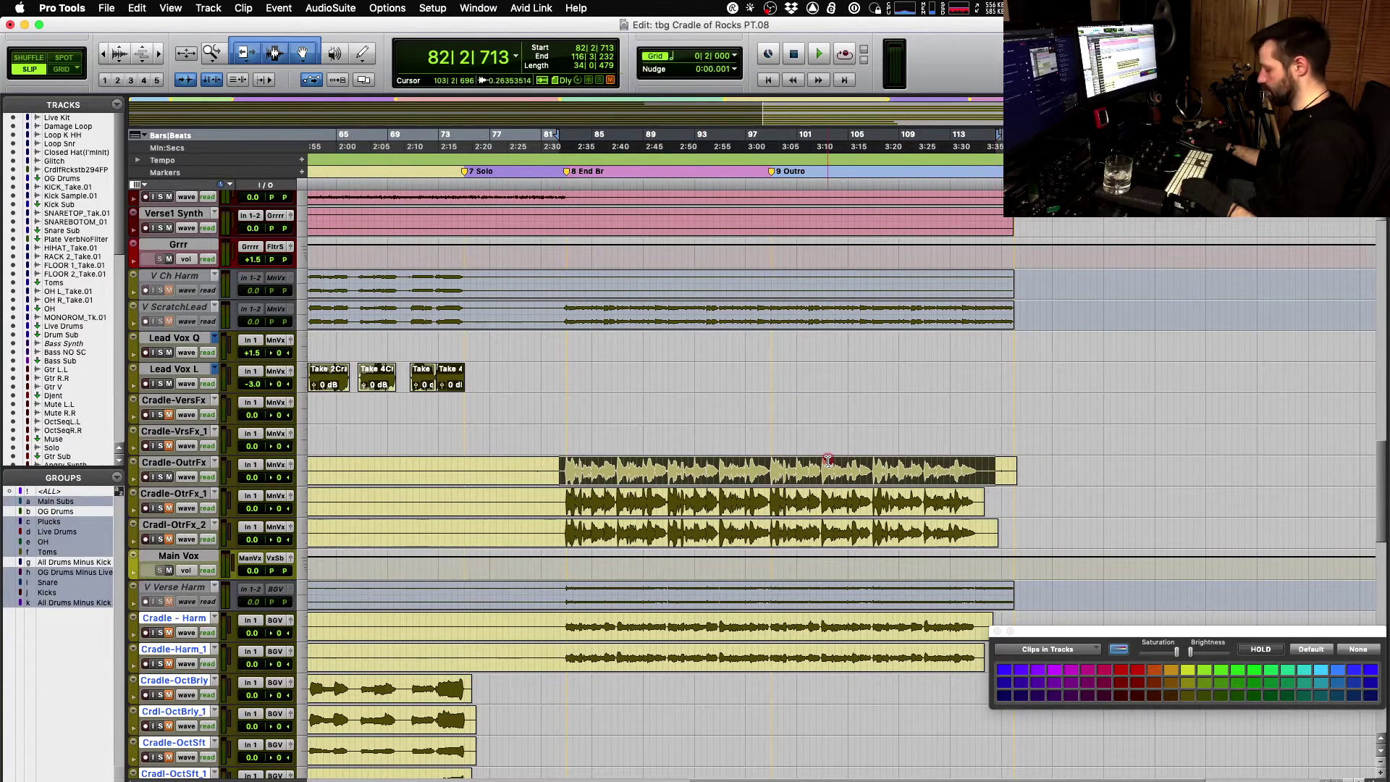
pyautogui.press('super+c')
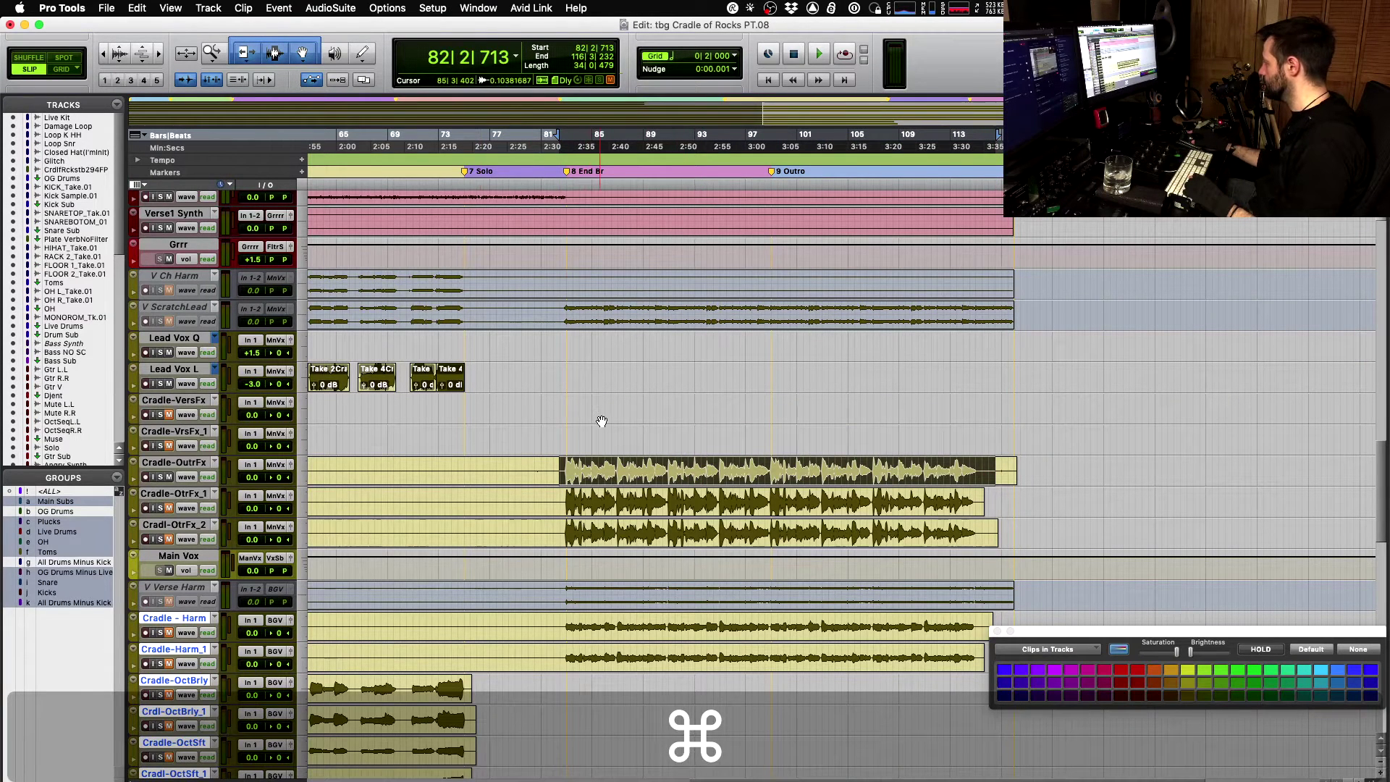
pyautogui.press('p')
pyautogui.press('p')
pyautogui.press('p')
pyautogui.press('p')
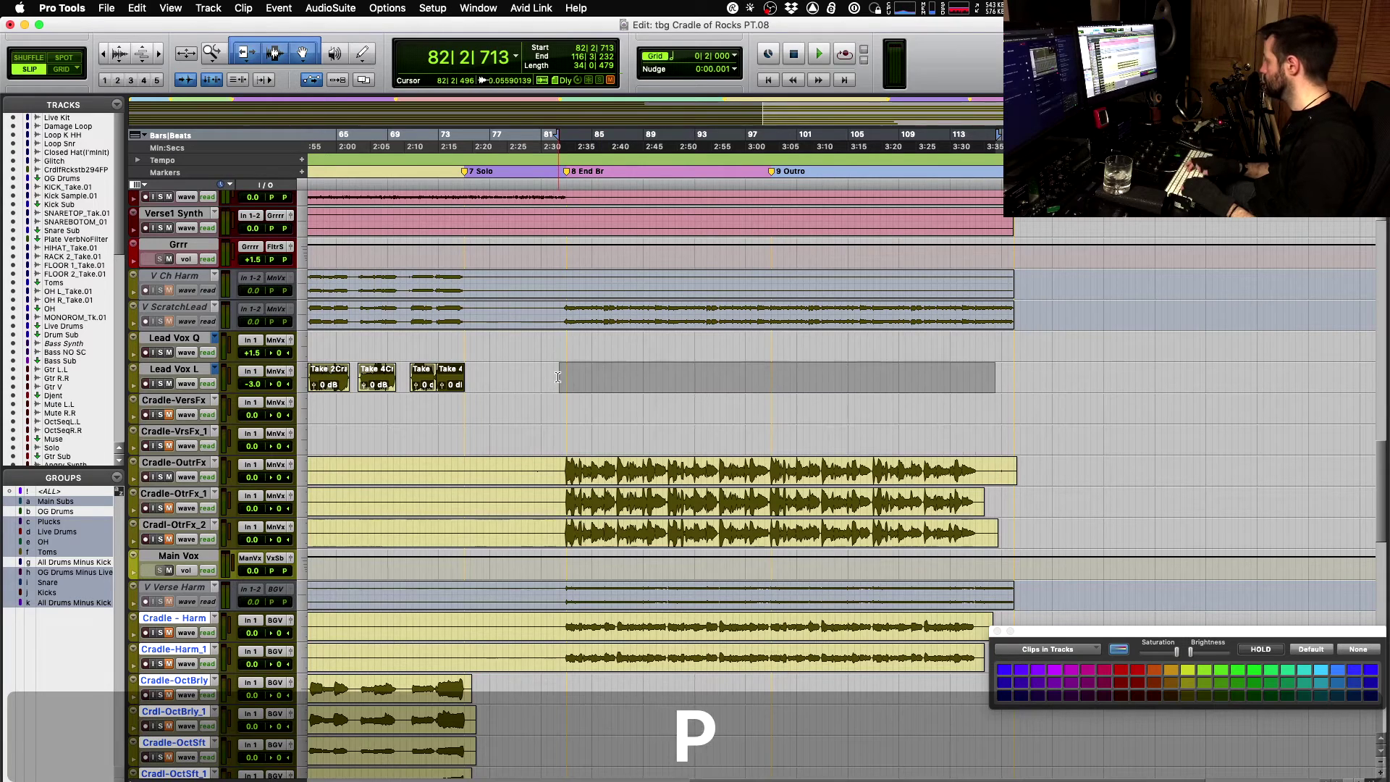
pyautogui.press(';')
pyautogui.press('super+v')
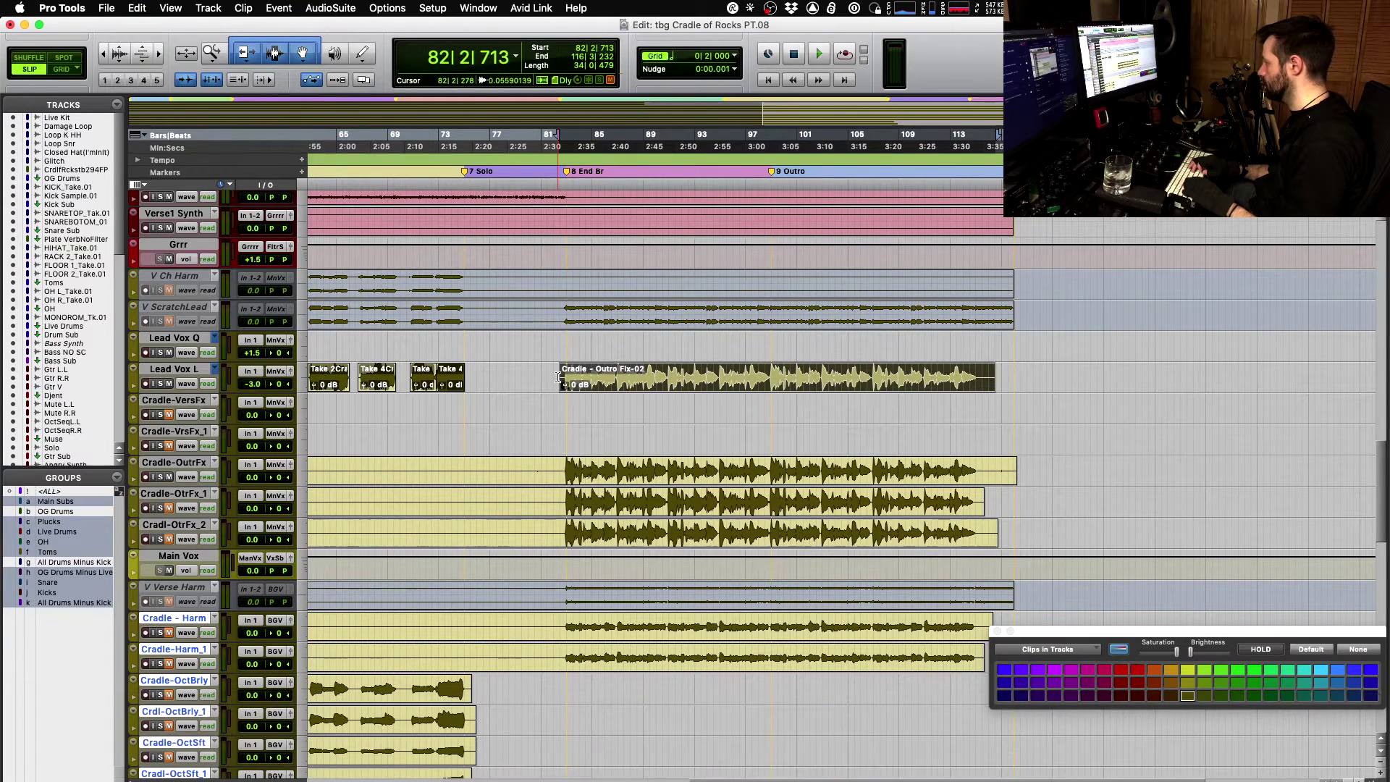
pyautogui.press('super+z')
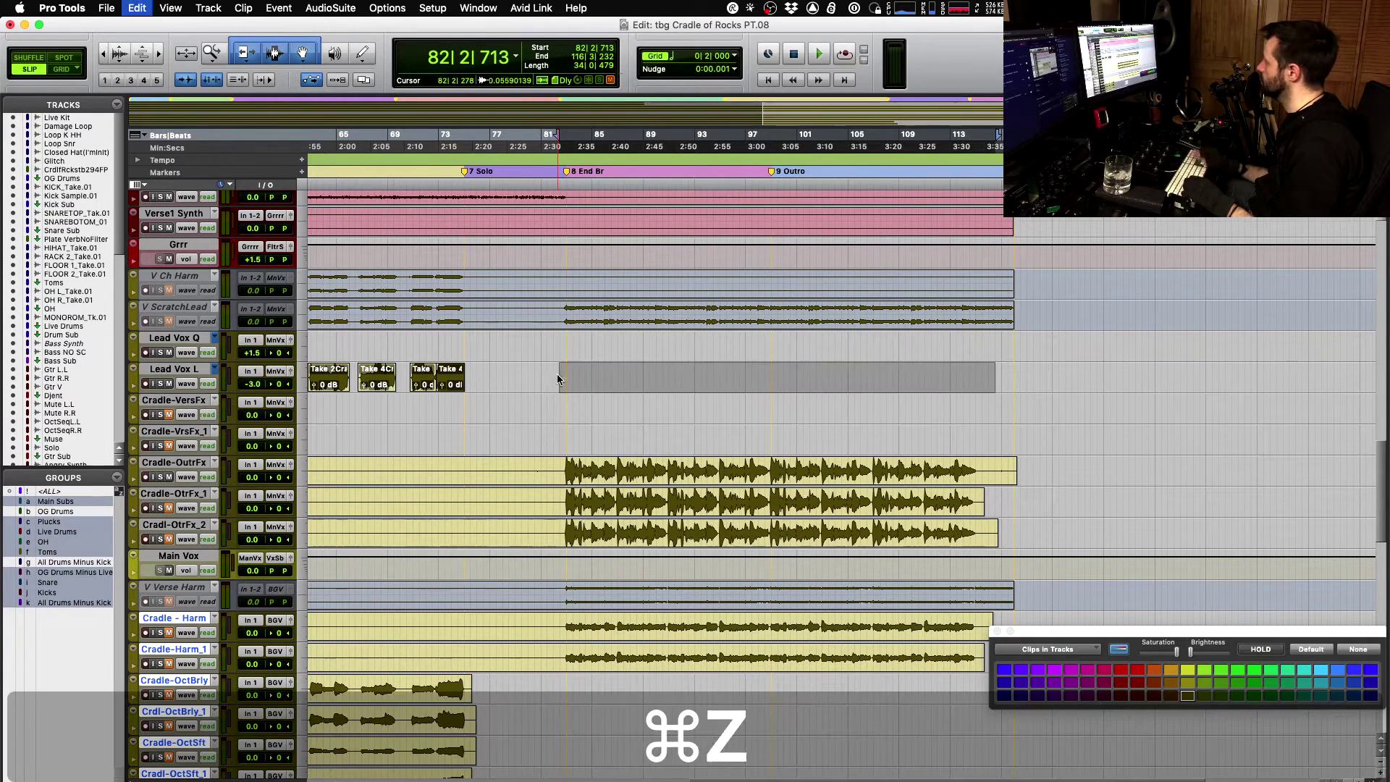
# - Examine the alternate playlists of Lead Vox L across the End Br and Outro, then return the track to waveform view
pyautogui.click(180, 387)
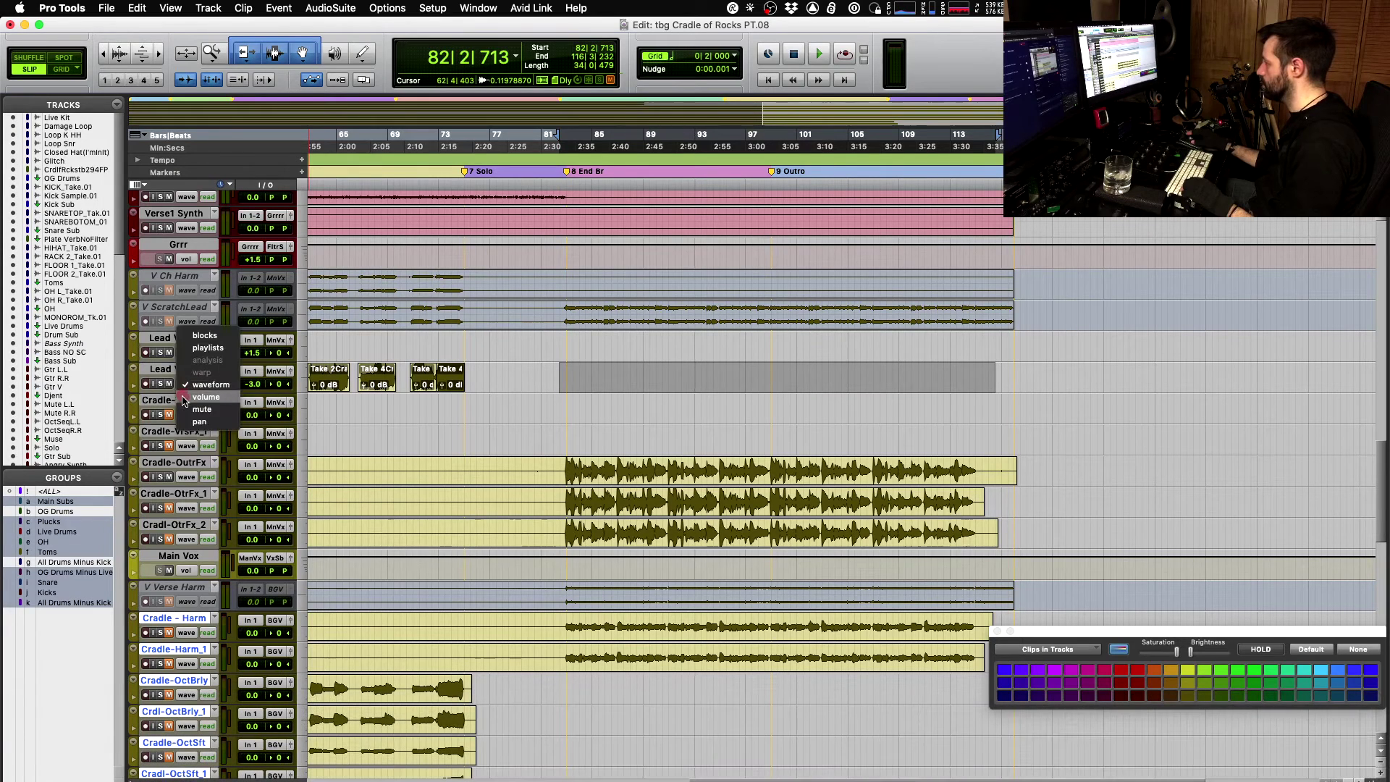
pyautogui.click(210, 348)
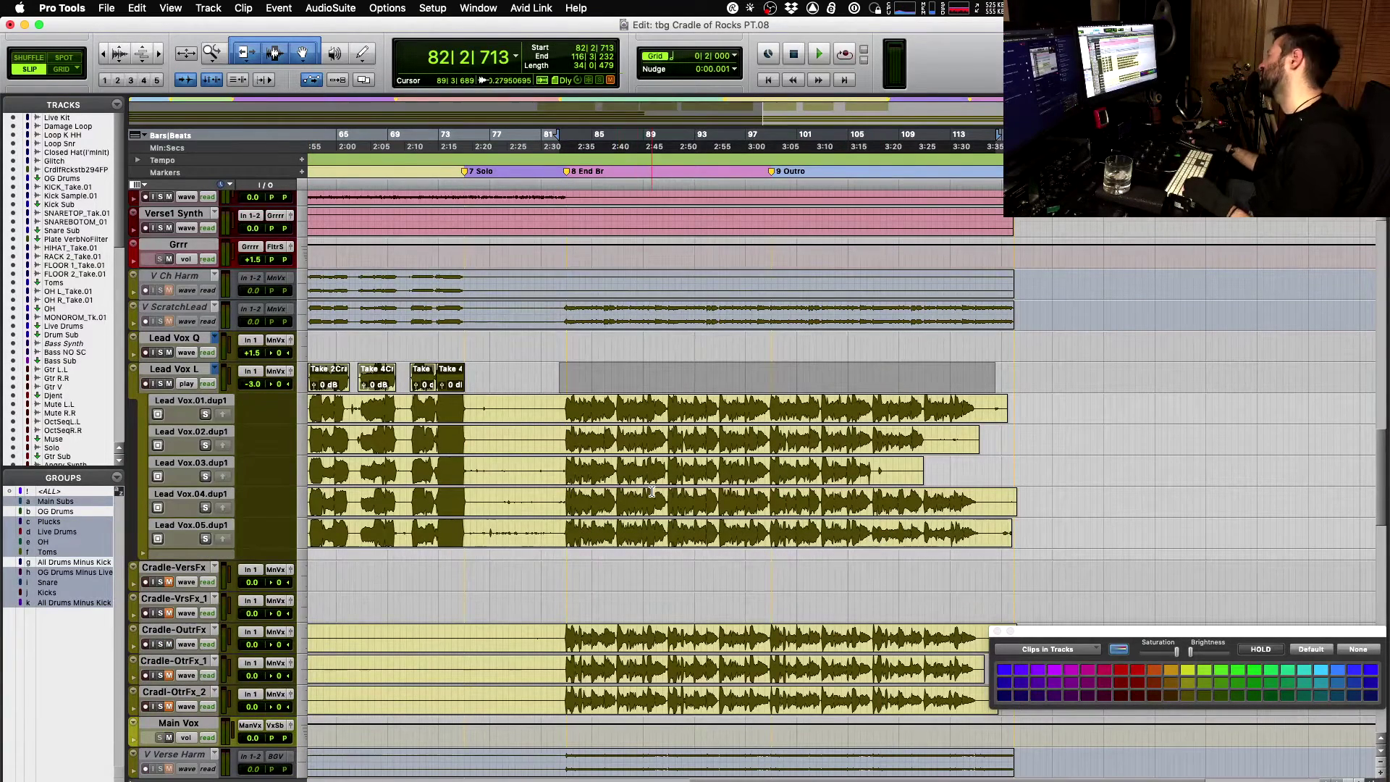
pyautogui.click(187, 385)
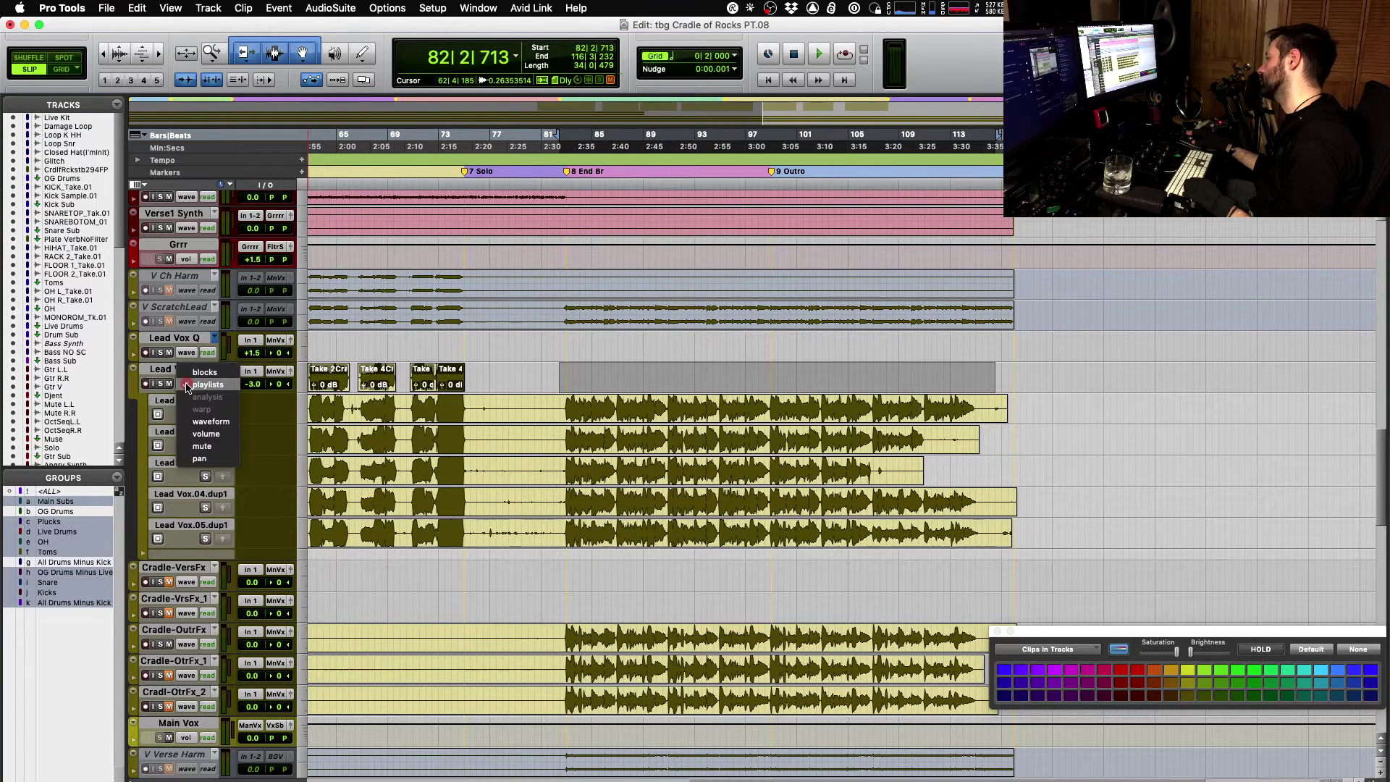
pyautogui.click(198, 424)
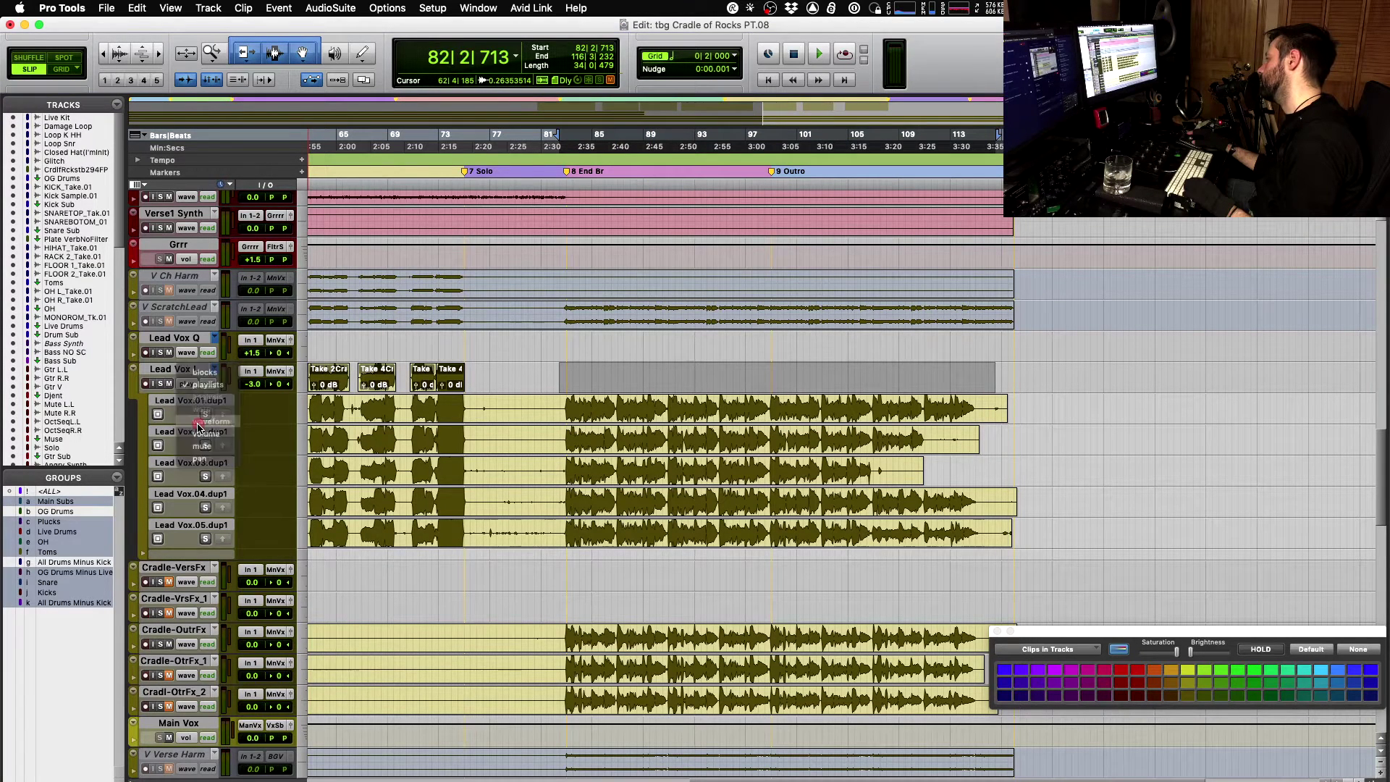
# - Audition the Cradle-OutrFx vocal takes from 82|3|188 into the Outro, dismissing the error dialog that interrupts playback
pyautogui.click(563, 458)
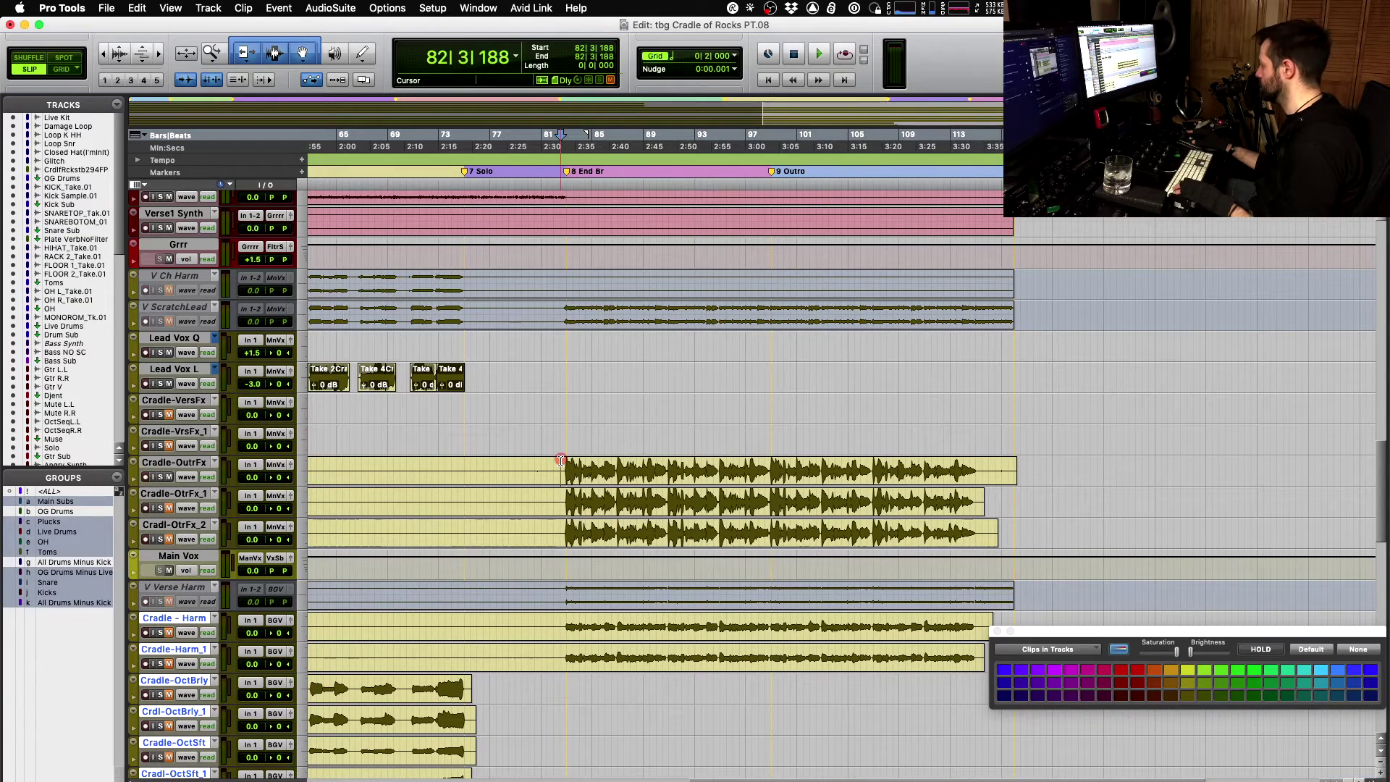
pyautogui.press('space')
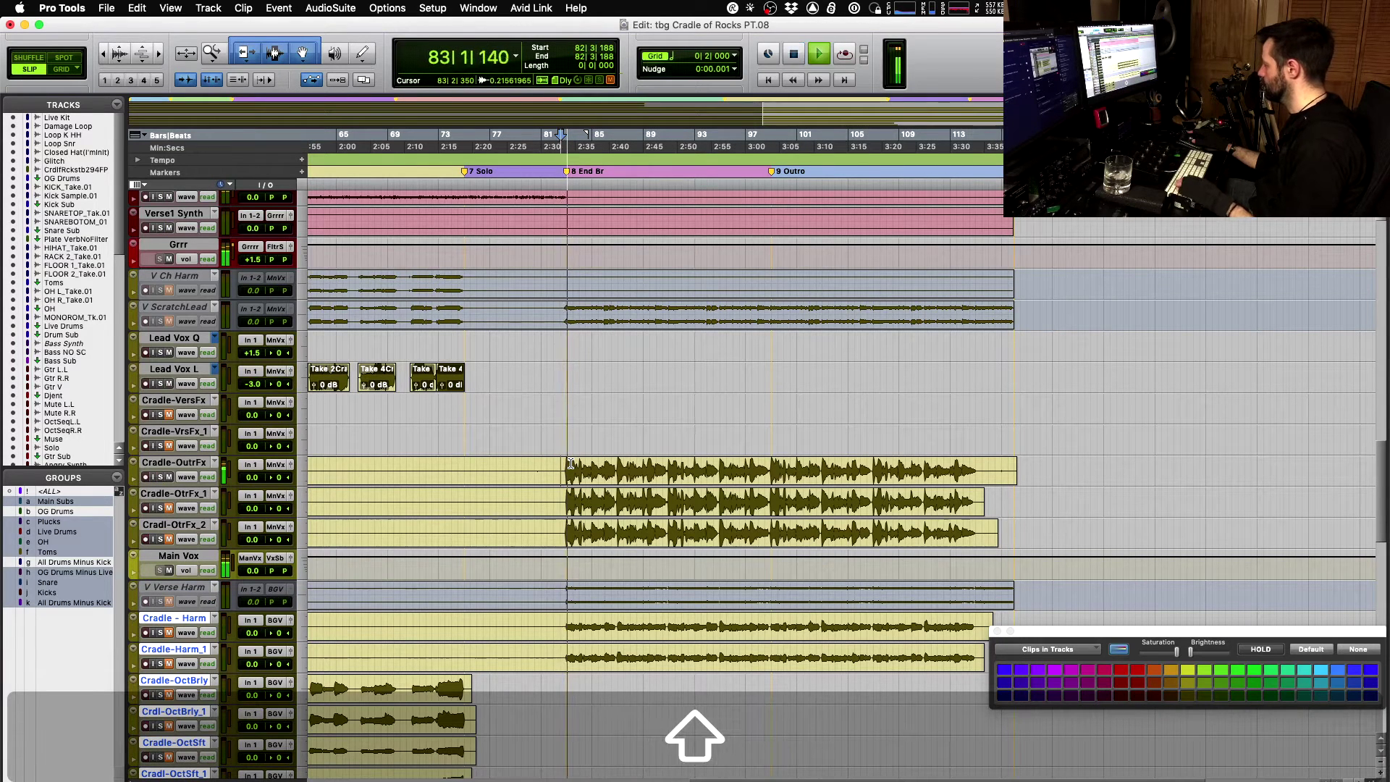
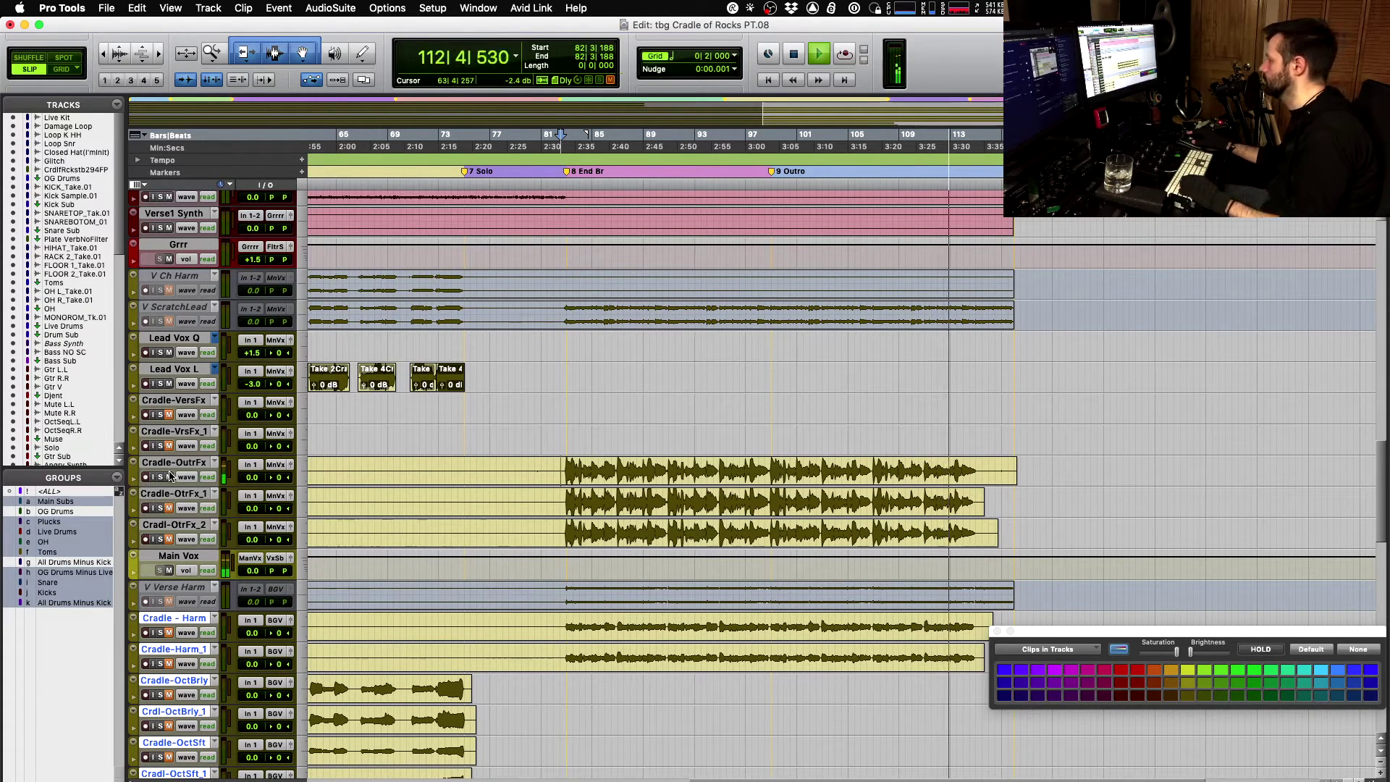
pyautogui.press('space')
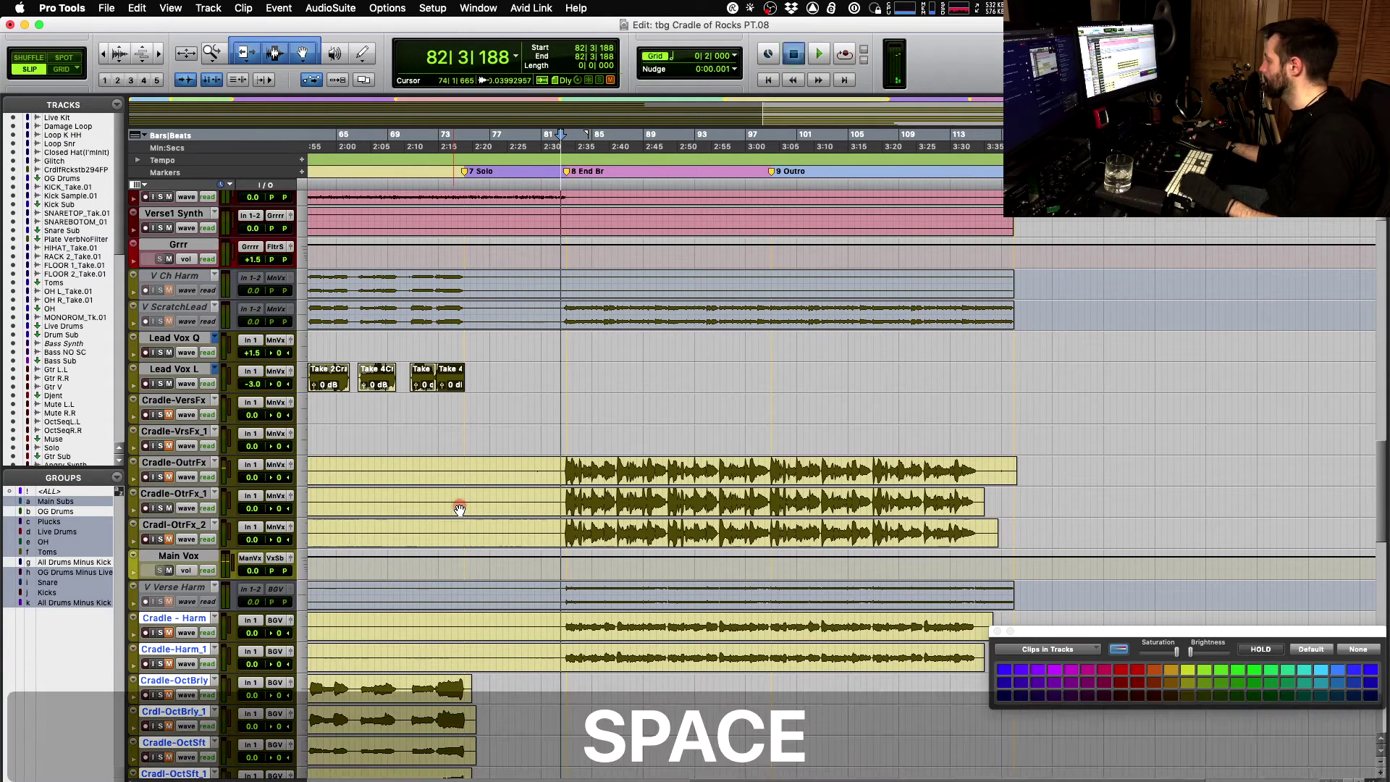
pyautogui.press('space')
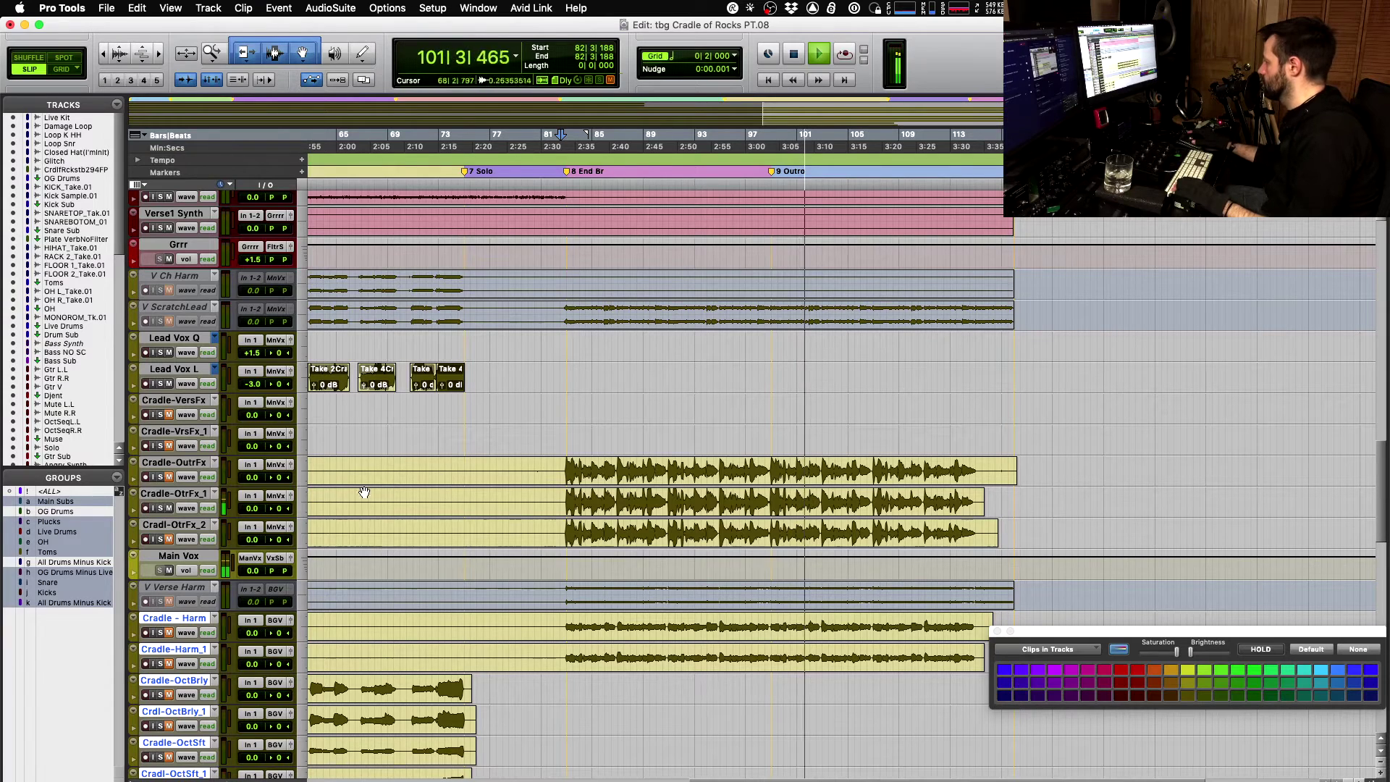
pyautogui.press('space')
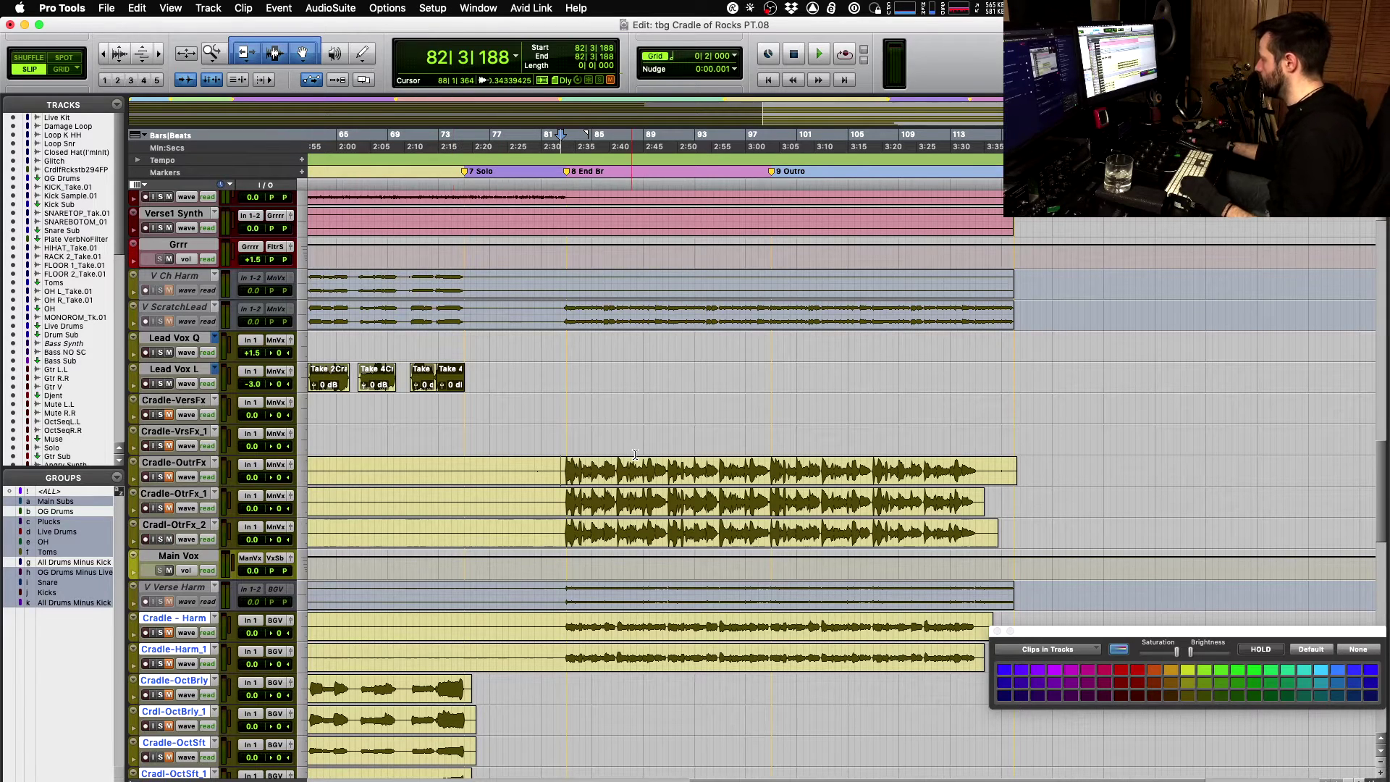
pyautogui.press('space')
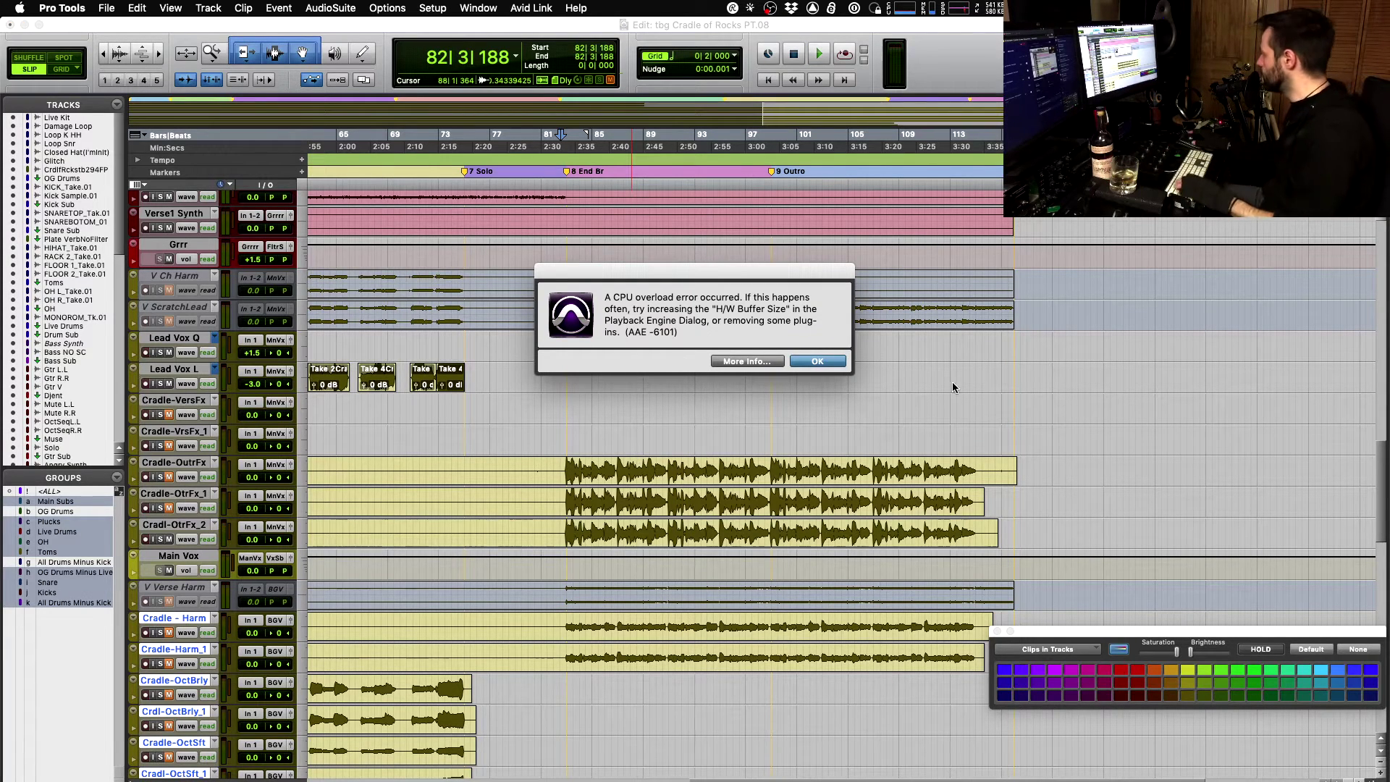
pyautogui.click(818, 361)
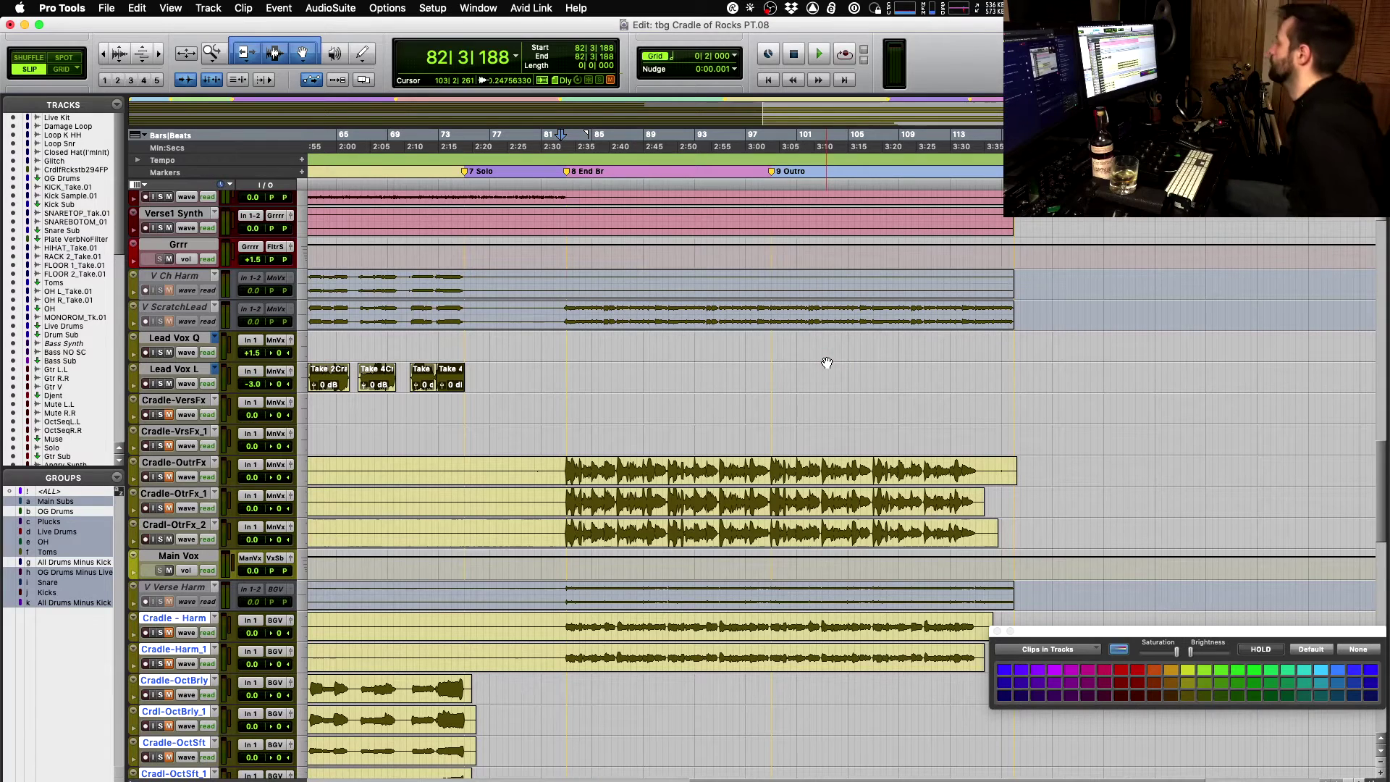
# - Place the Take 1 lead vocal on Lead Vox L over the End Br range from 82|1|152 to 100|3|173
pyautogui.click(565, 532)
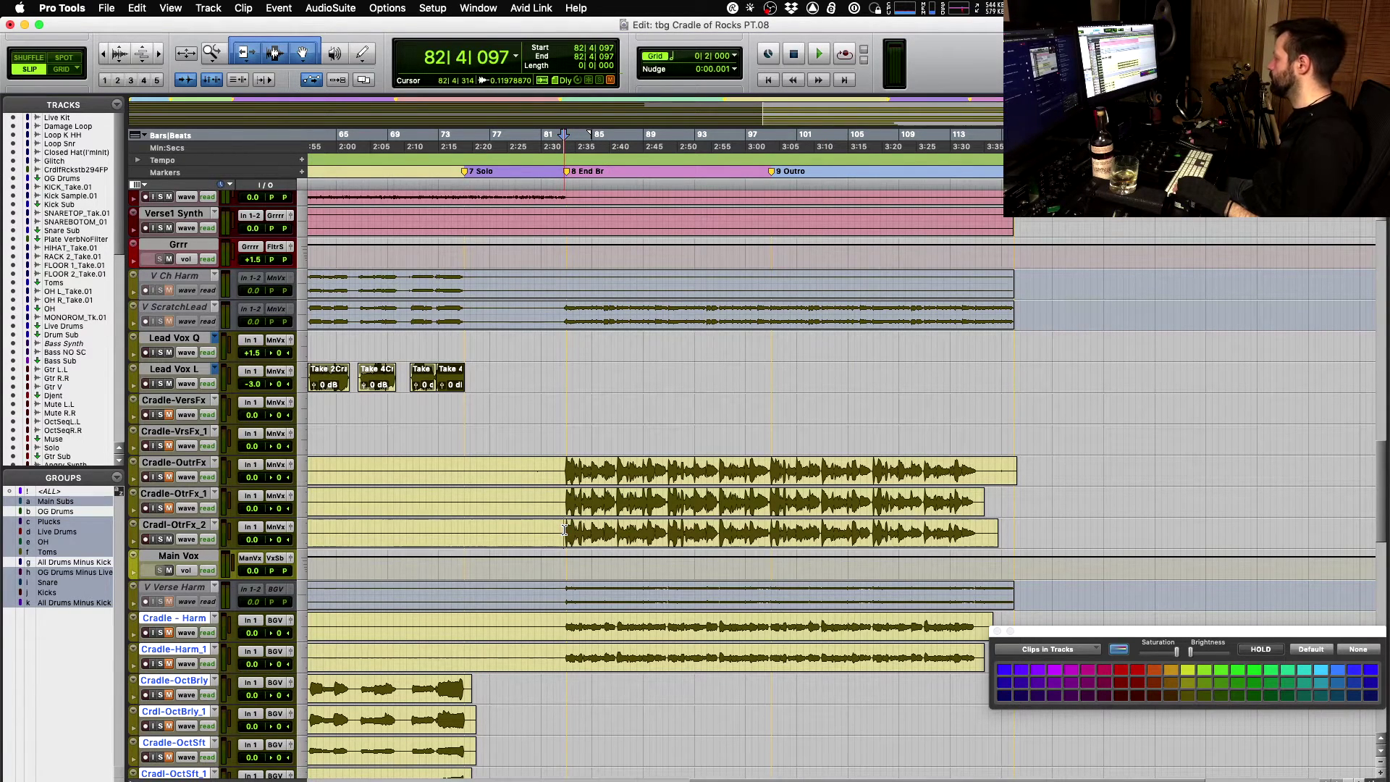
pyautogui.press('t')
pyautogui.press('t')
pyautogui.hscroll(2, 813, 472)
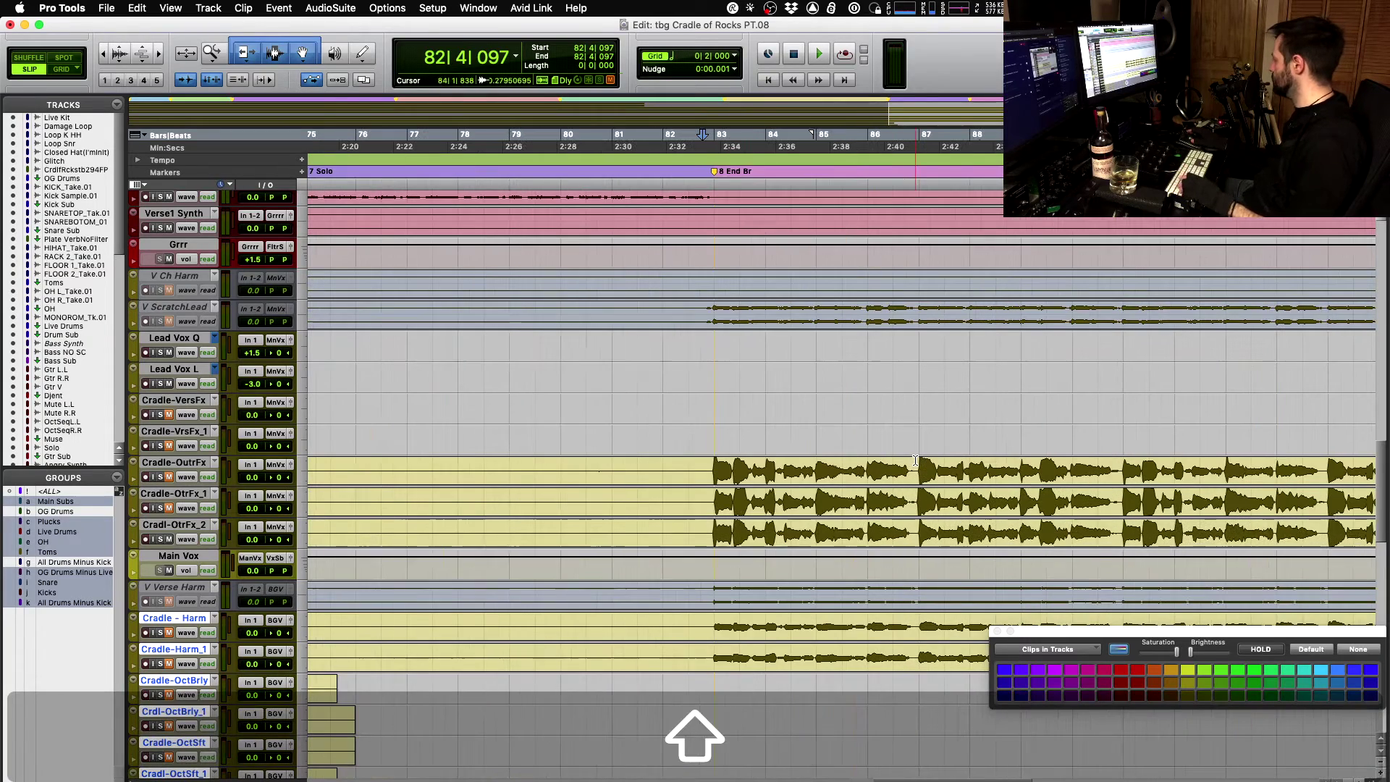
pyautogui.scroll(-1, 916, 462)
pyautogui.press('r')
pyautogui.press('r')
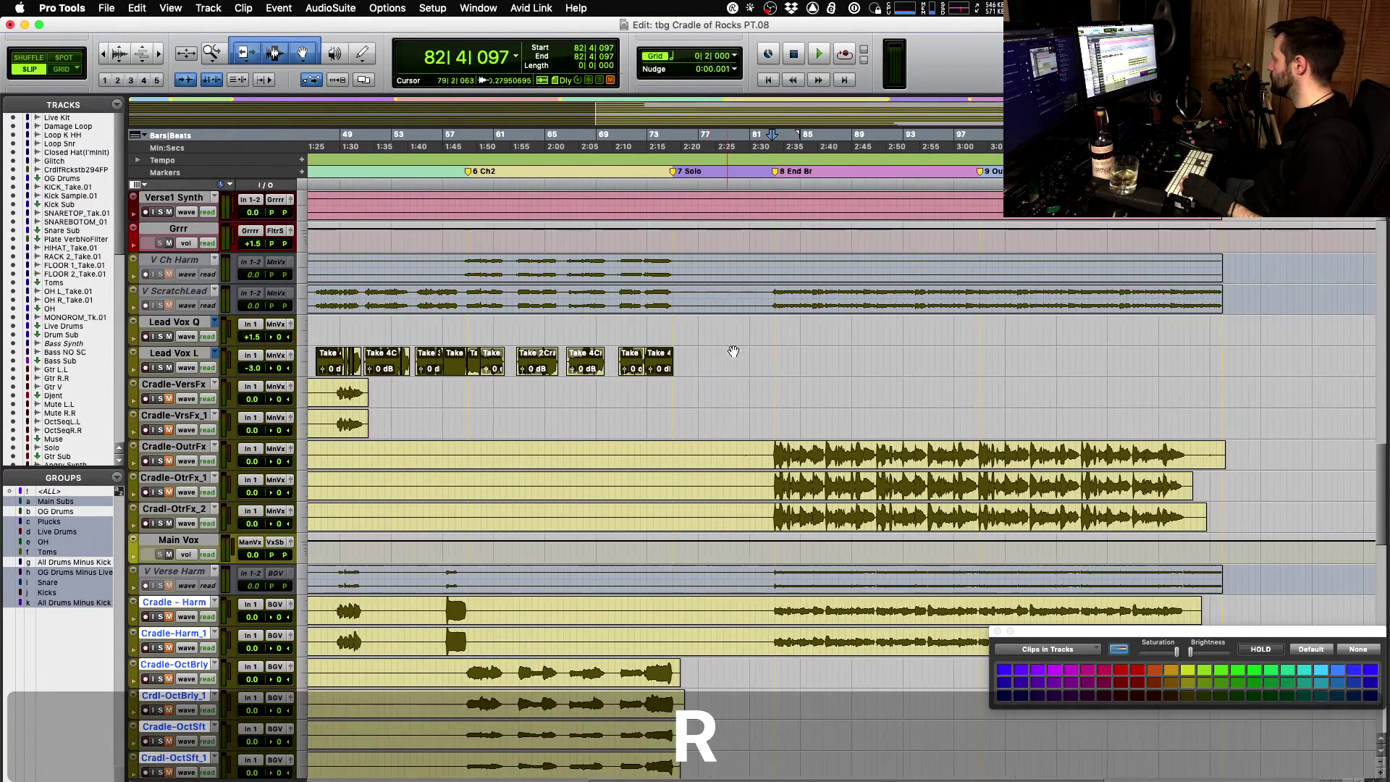
pyautogui.moveTo(763, 359); pyautogui.dragTo(964, 368)
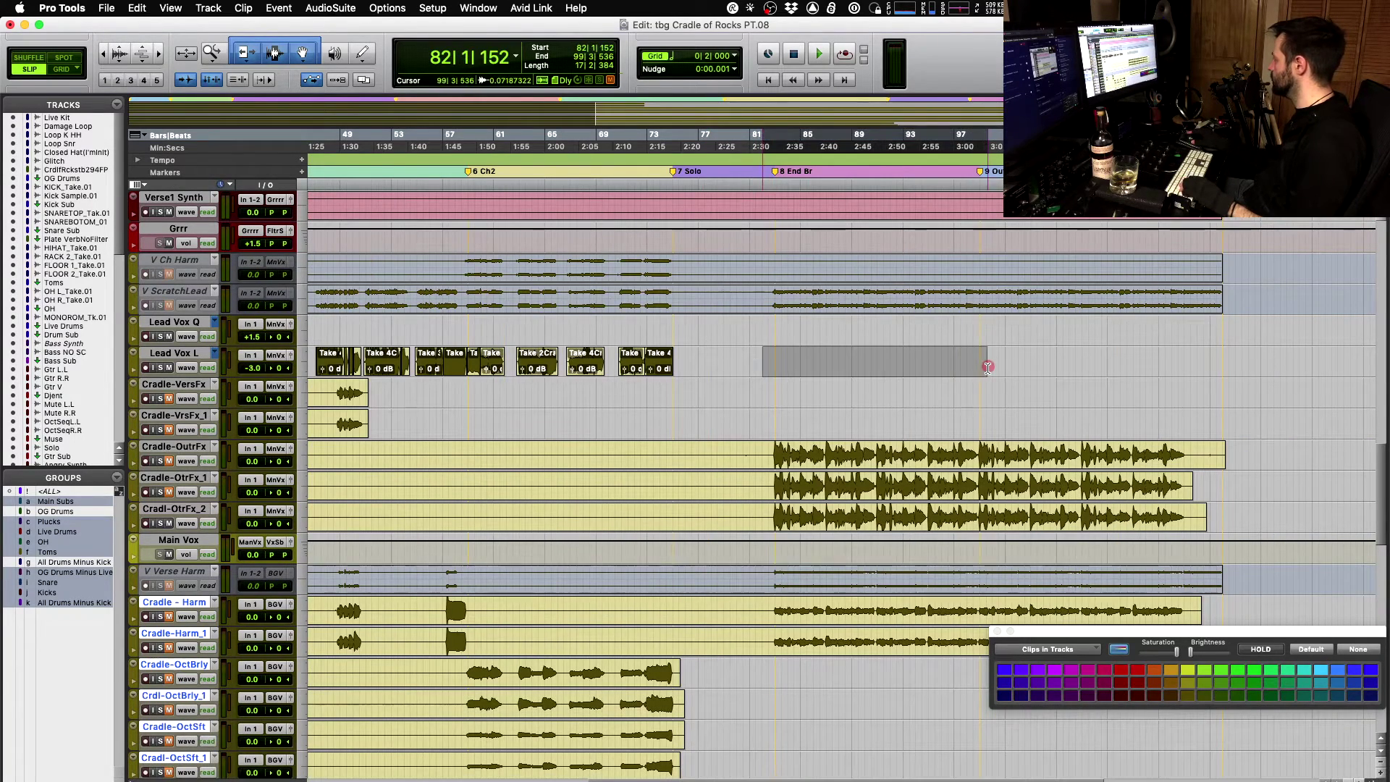
pyautogui.press('super+shift+v')
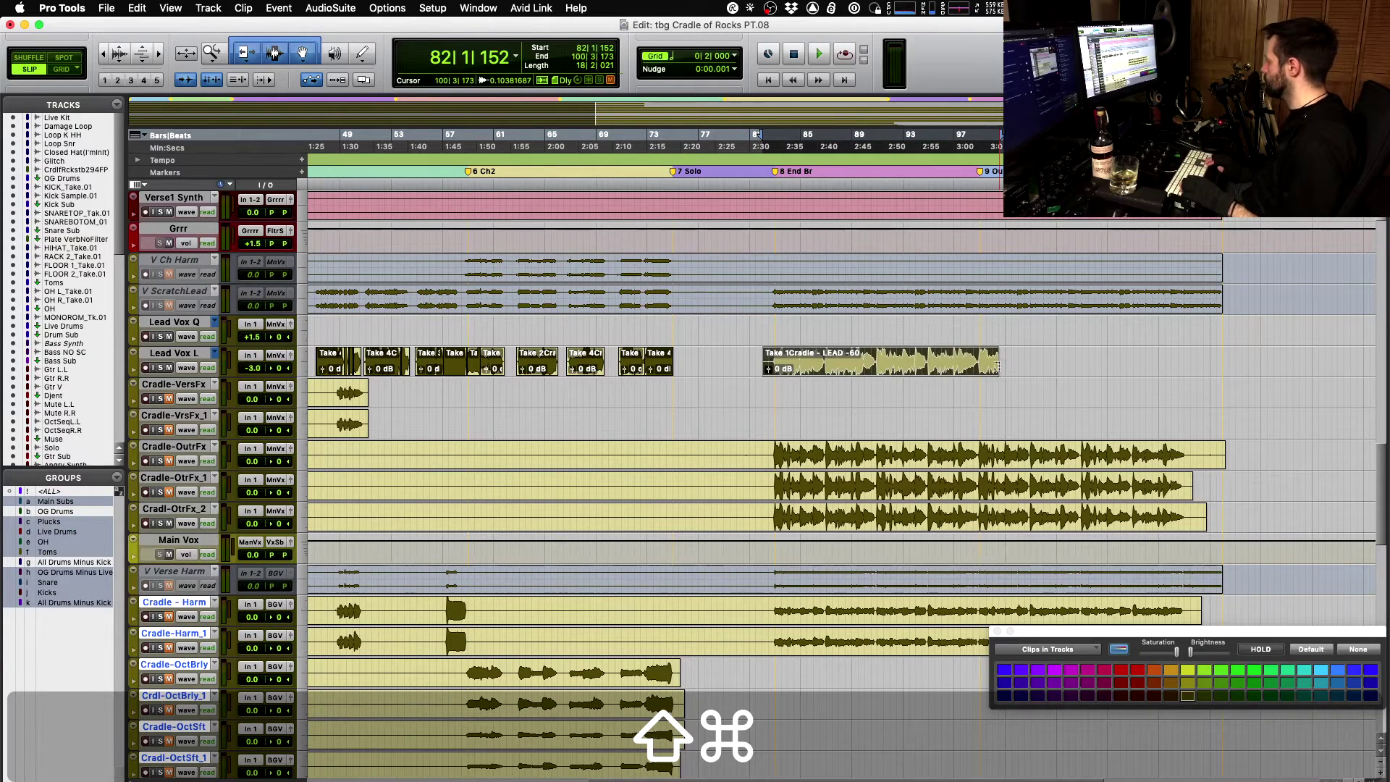
# - Play the Take 1 lead vocal through the End Br section
pyautogui.press('space')
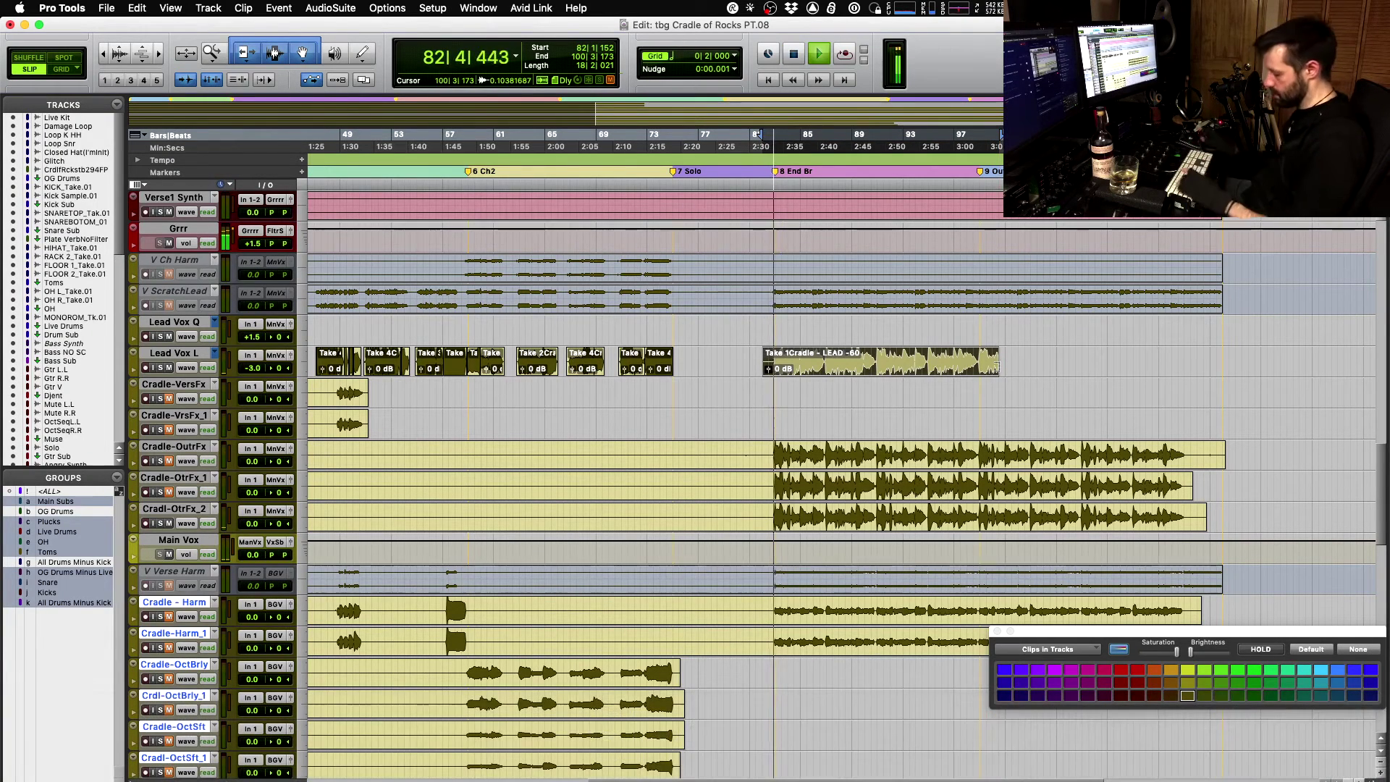
pyautogui.press('t')
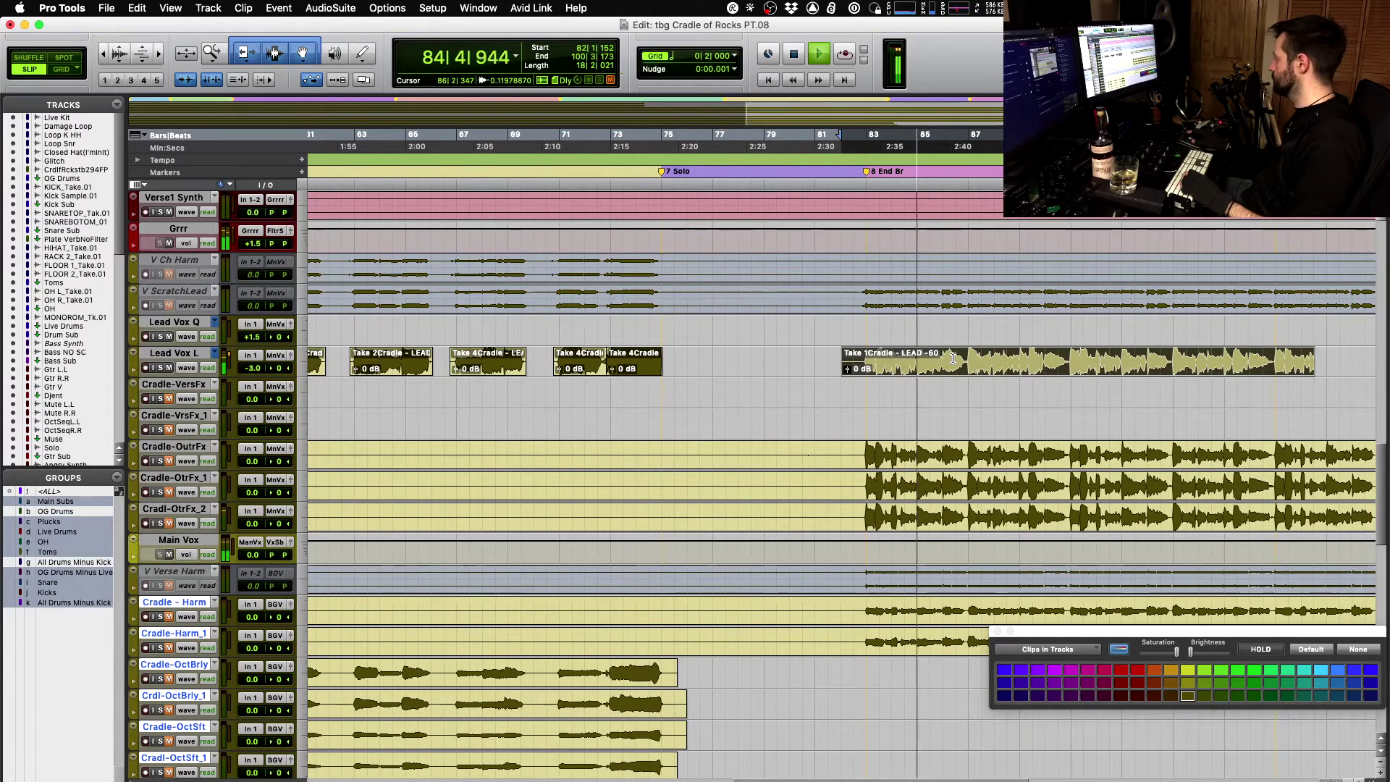
pyautogui.hscroll(5, 891, 353)
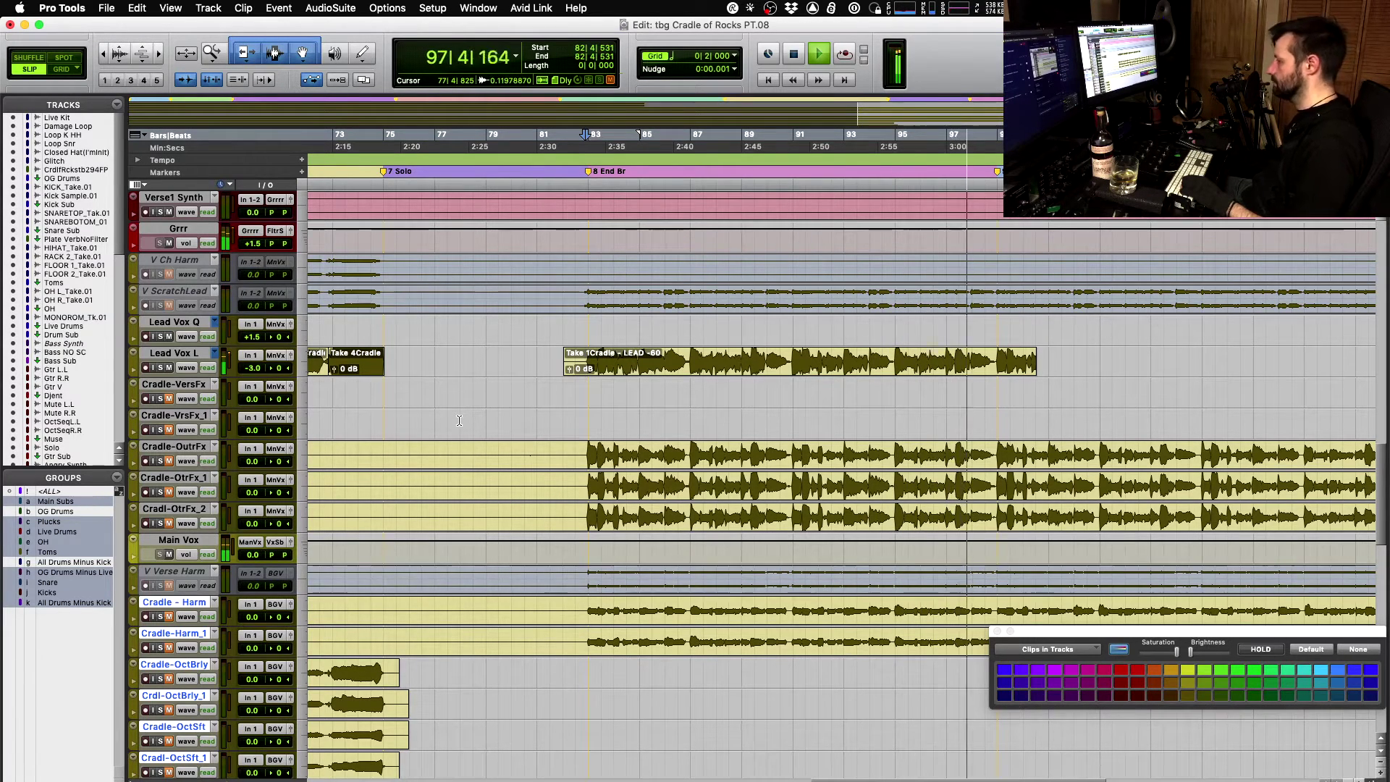
pyautogui.press('space')
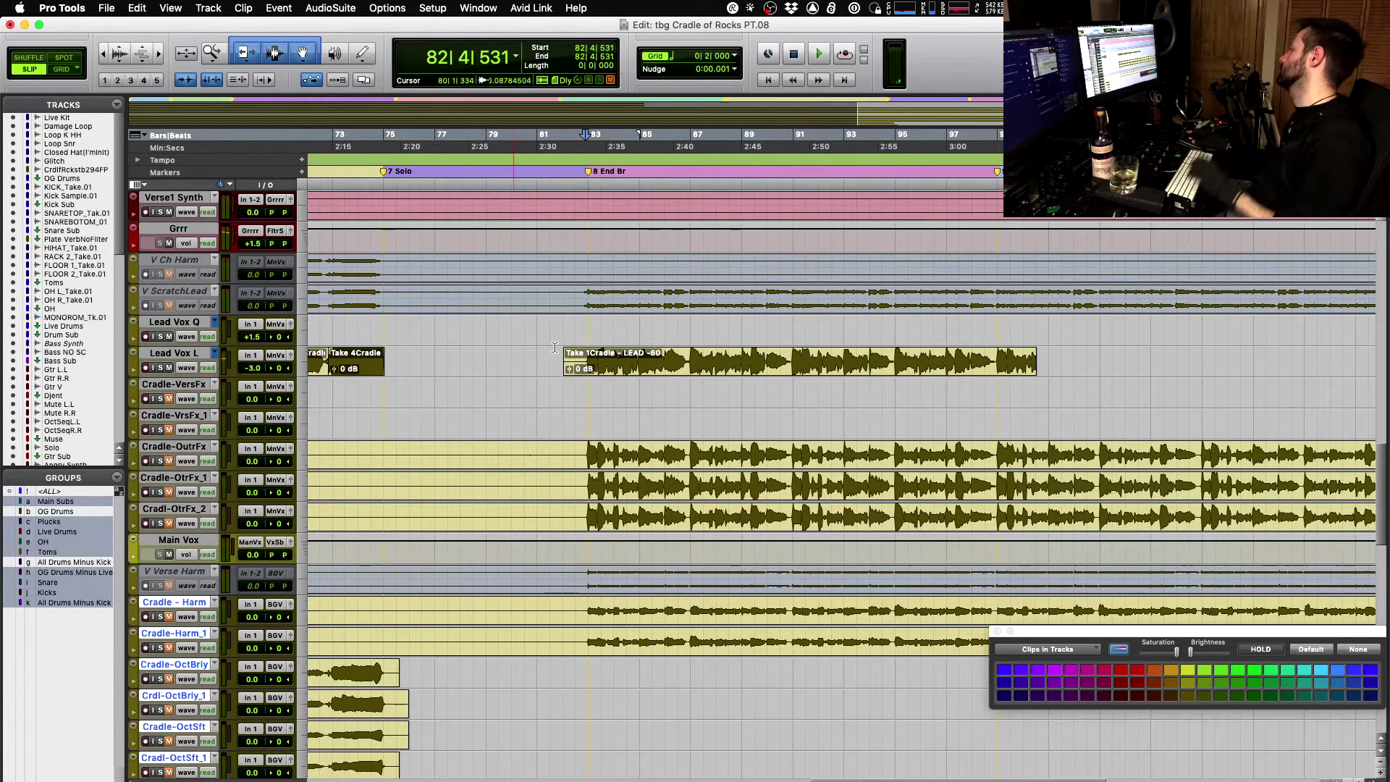
# - Replace the End Br lead vocal clip with Take 2, play it, and trim its start to 82|3|513
pyautogui.click(620, 371)
pyautogui.press('space')
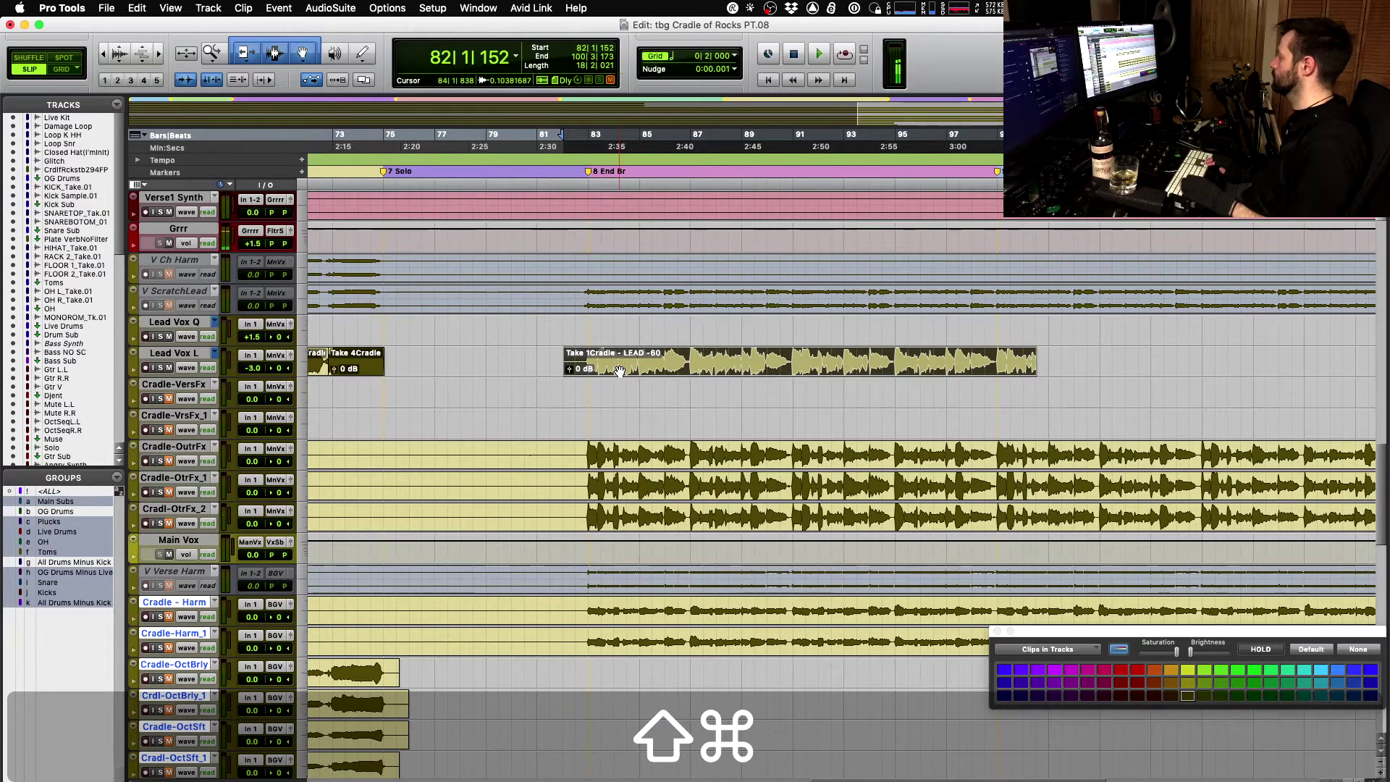
pyautogui.hotkey('shift', 'ctrl', 'Down')
pyautogui.press('space')
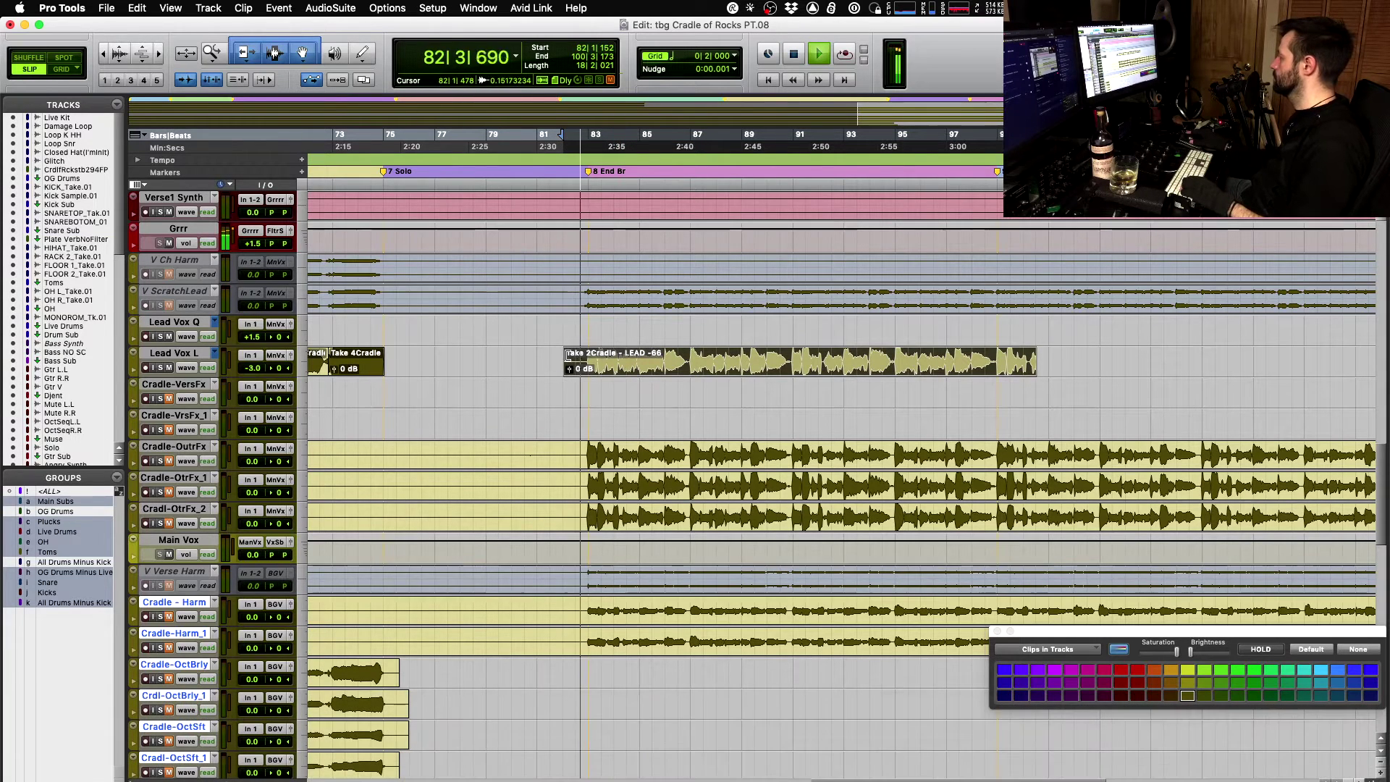
pyautogui.moveTo(563, 355); pyautogui.dragTo(580, 355)
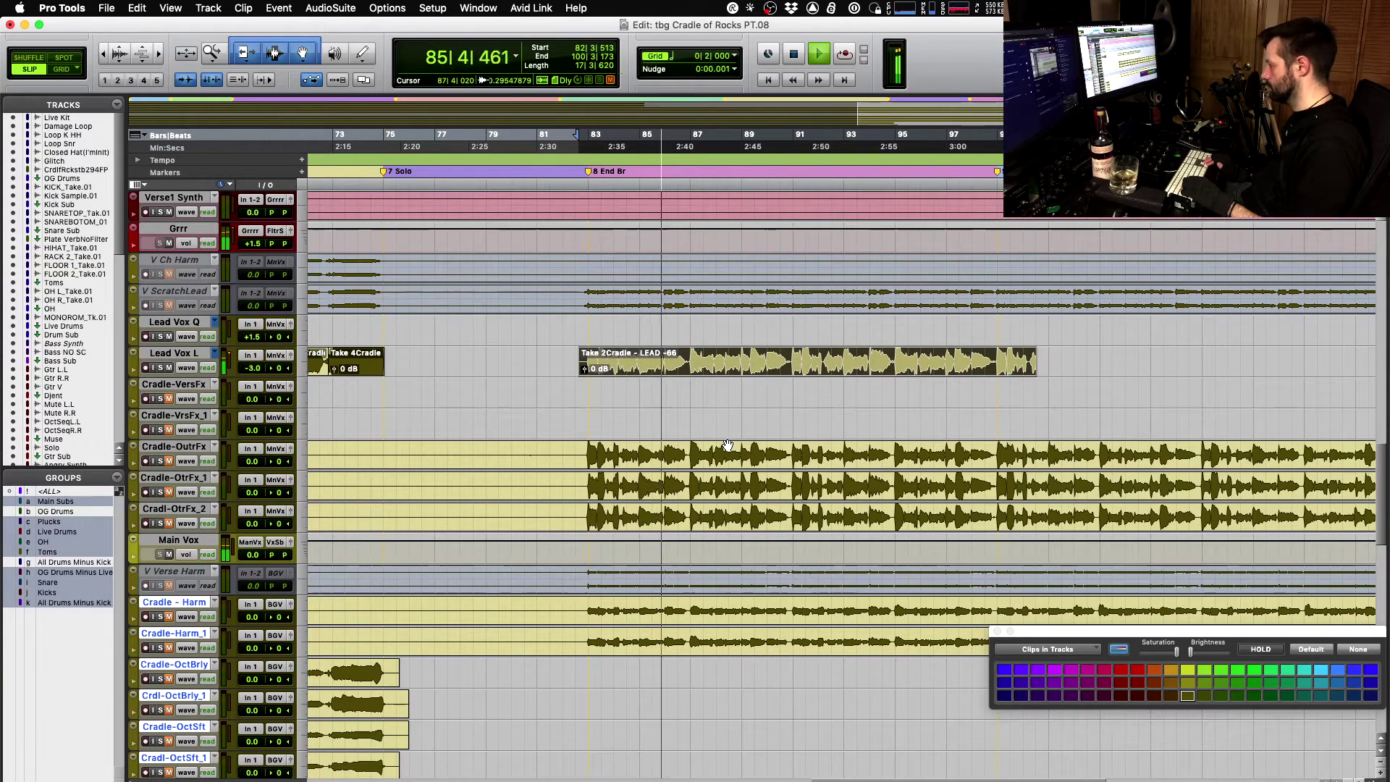
# - Compare the opening End Br line by playing Take 1 and then Take 2 on Lead Vox L
pyautogui.press('space')
pyautogui.press('shift+super+Up')
pyautogui.press('space')
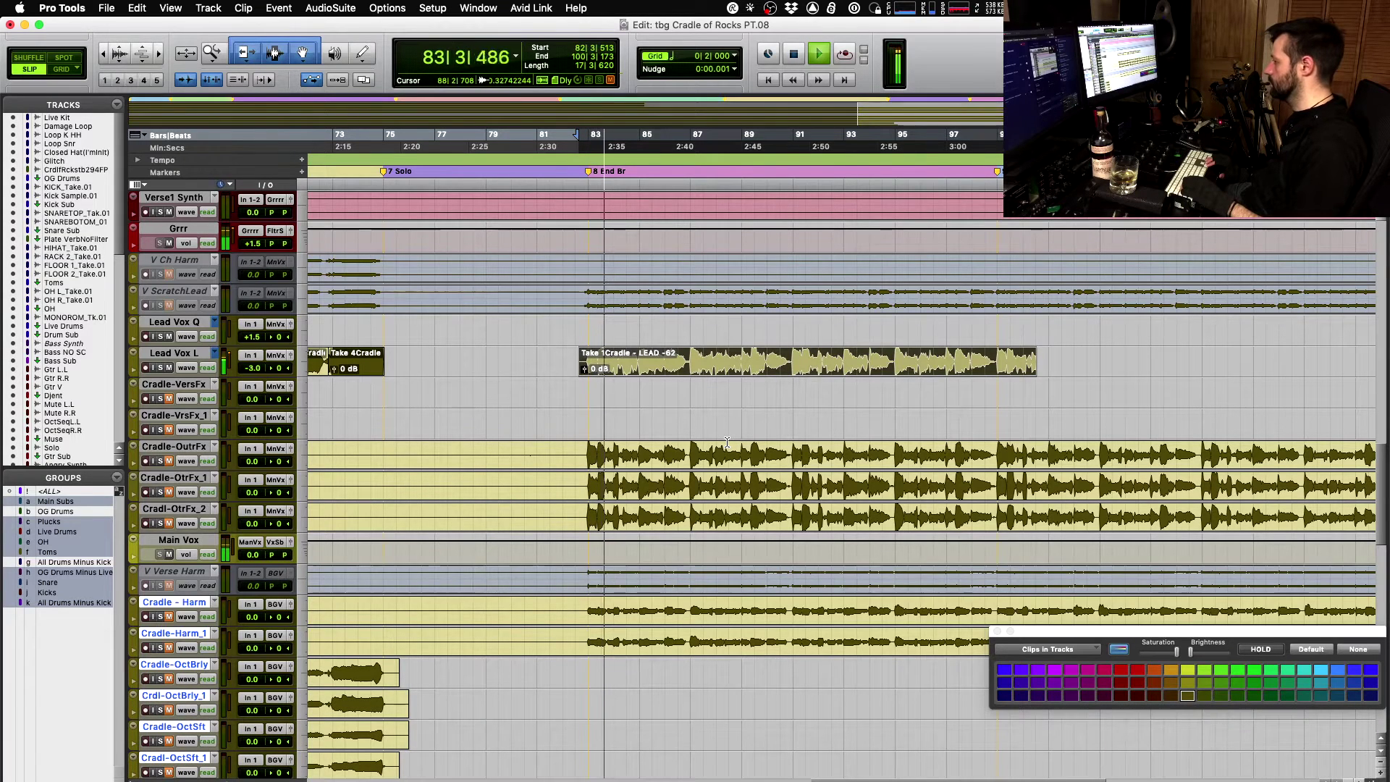
pyautogui.press('space')
pyautogui.press('shift+super+Down')
pyautogui.press('space')
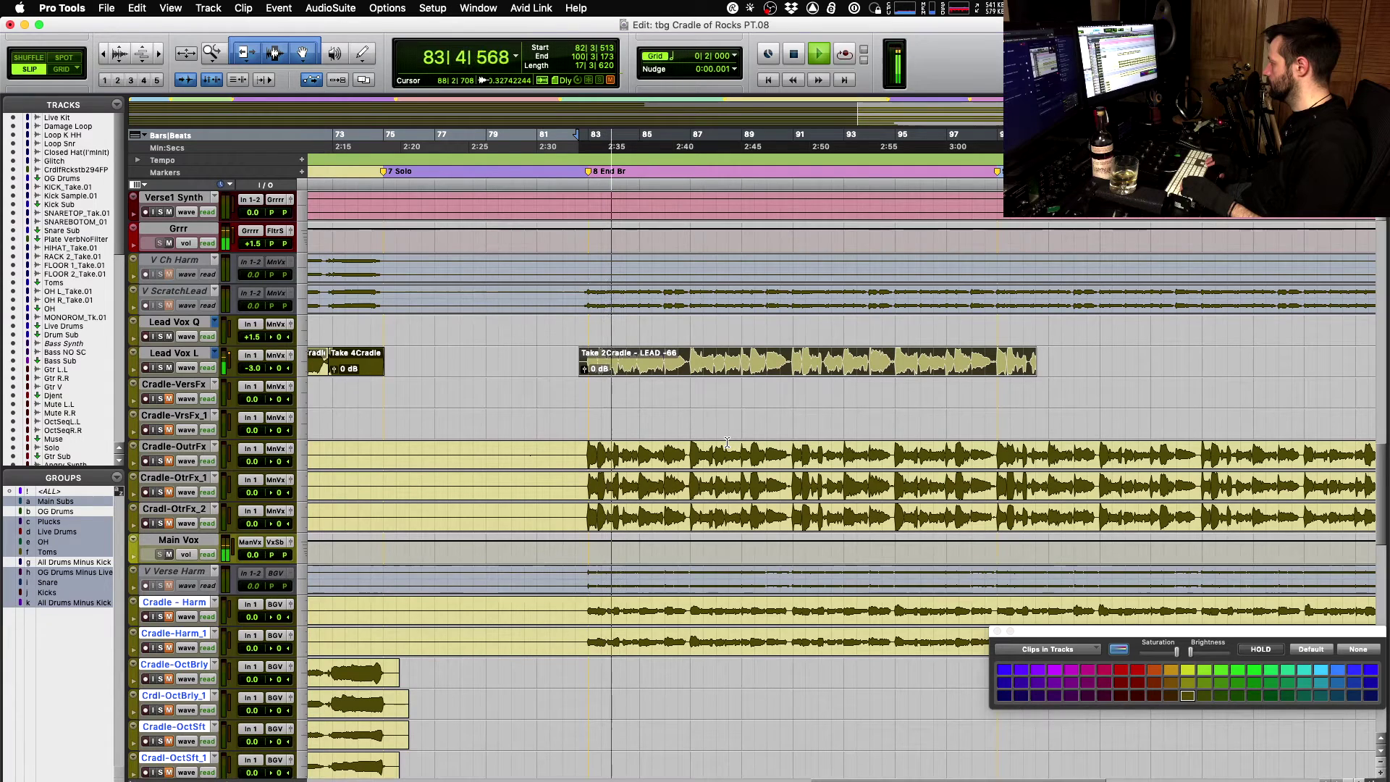
# - Replace the End Br clip on Lead Vox L with Take 4 and play its opening phrase
pyautogui.press('space')
pyautogui.press('shift+super+Down')
pyautogui.press('shift+super+Down')
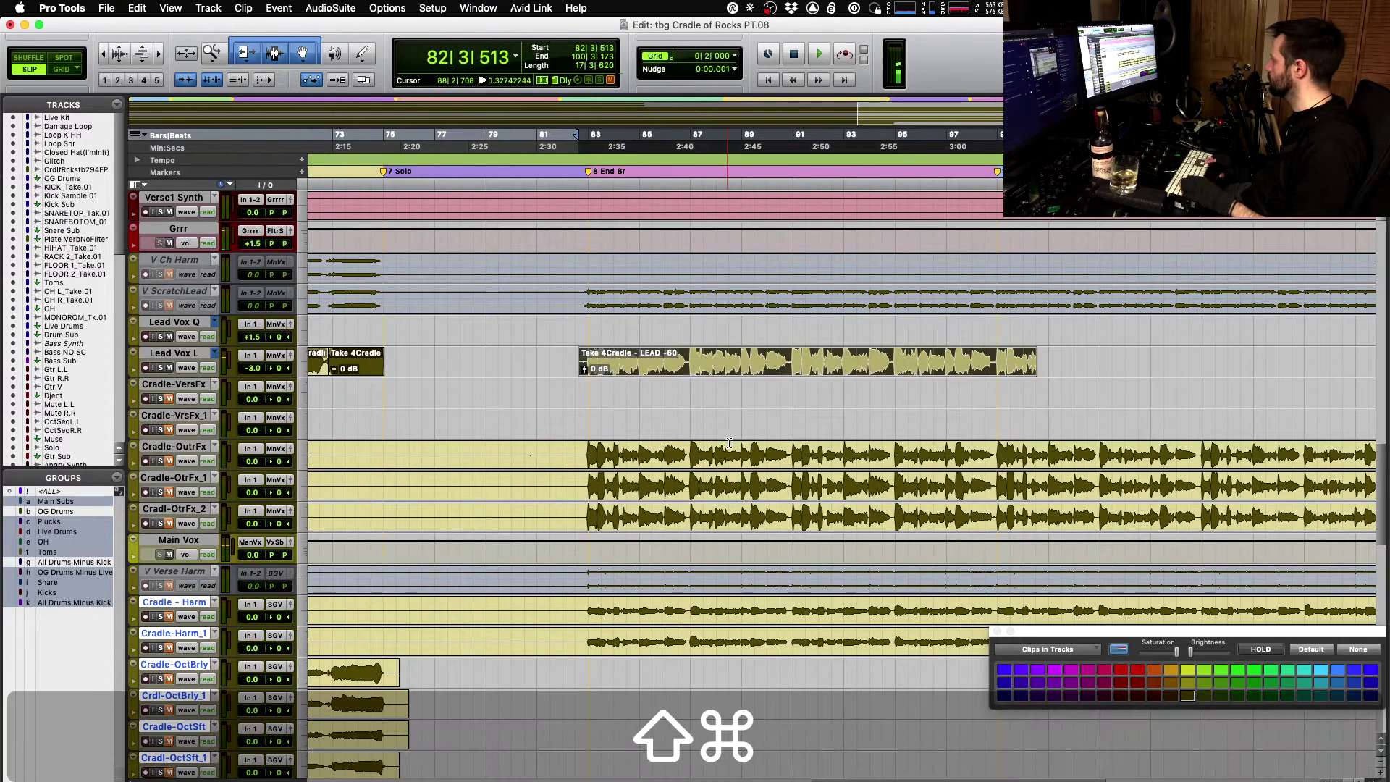
pyautogui.press('space')
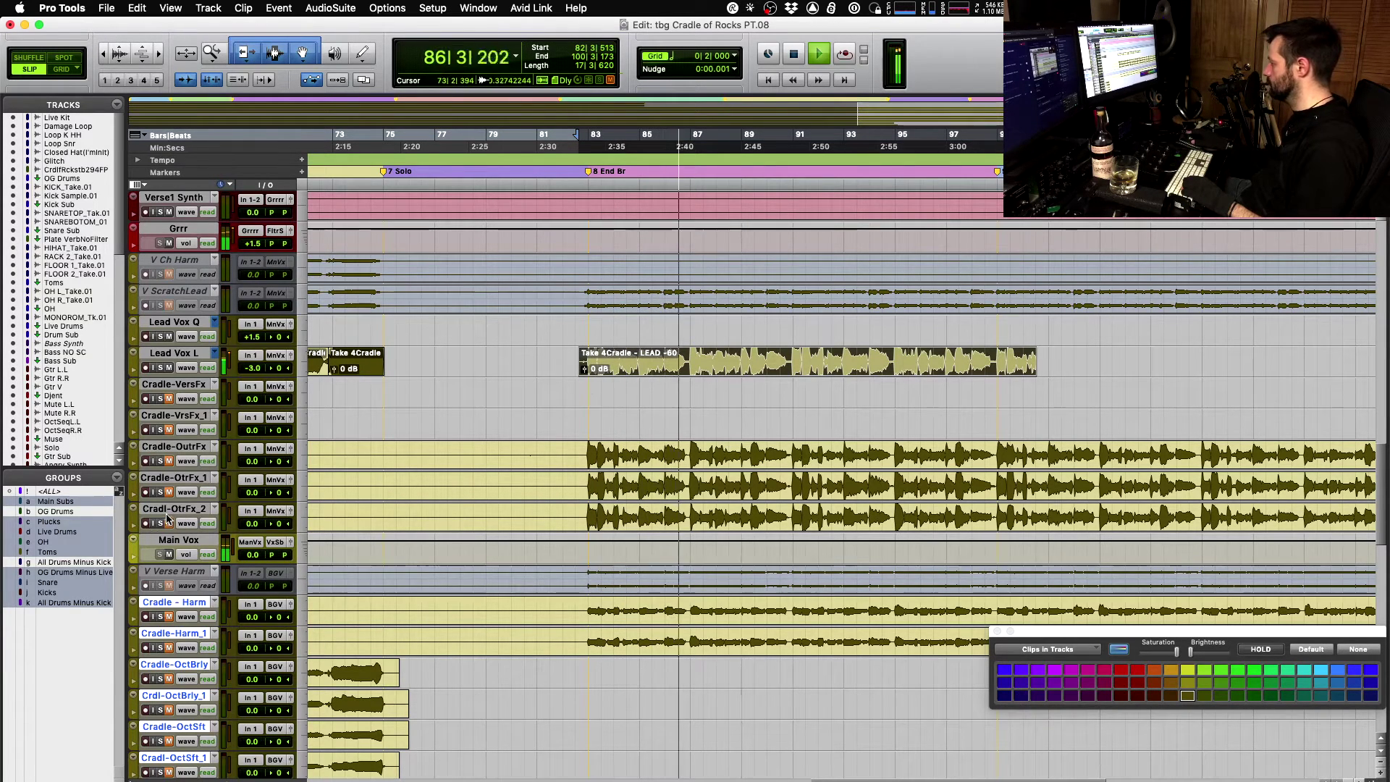
# - Mute the Cradle-OutrFx track and replay Take 4's opening End Br phrase on Lead Vox L several times
pyautogui.press('space')
pyautogui.click(168, 462)
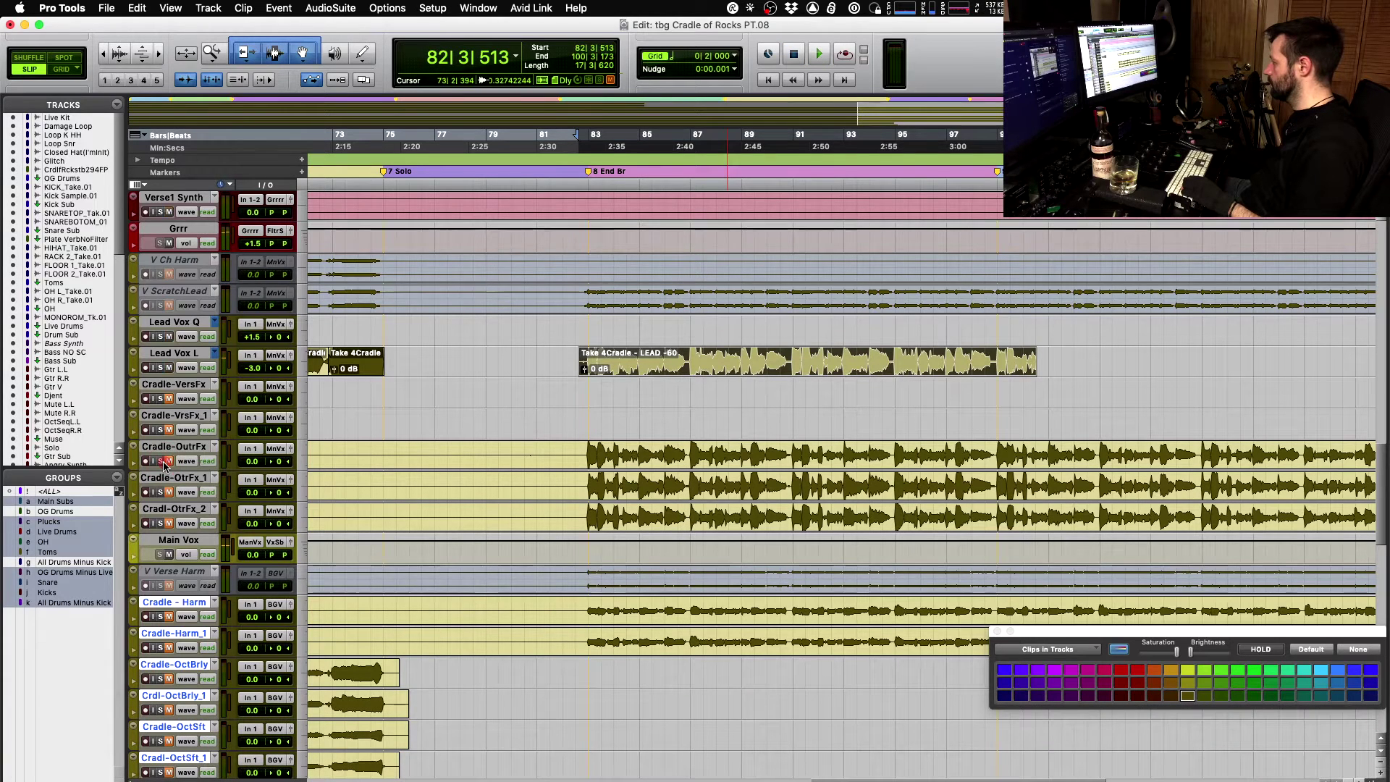
pyautogui.press('space')
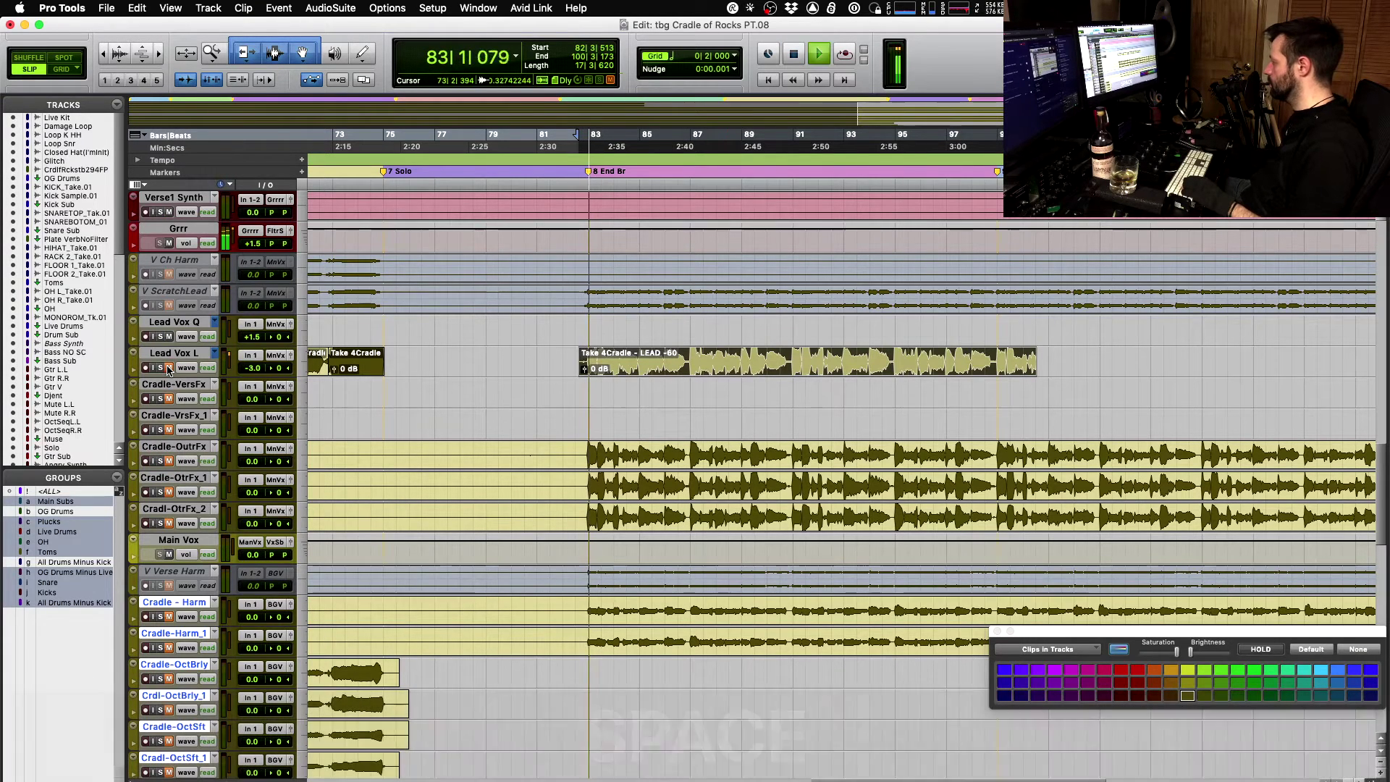
pyautogui.press('space')
pyautogui.press('space')
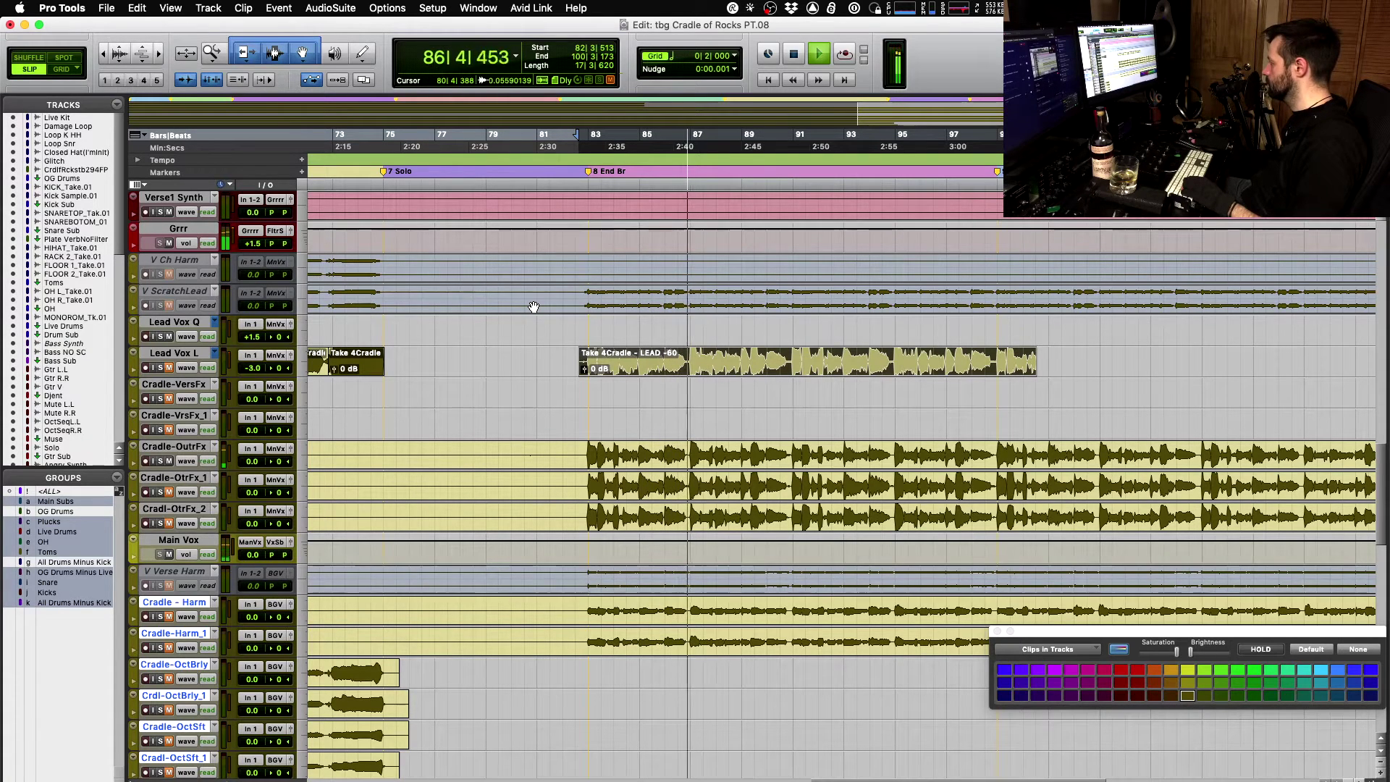
pyautogui.press('space')
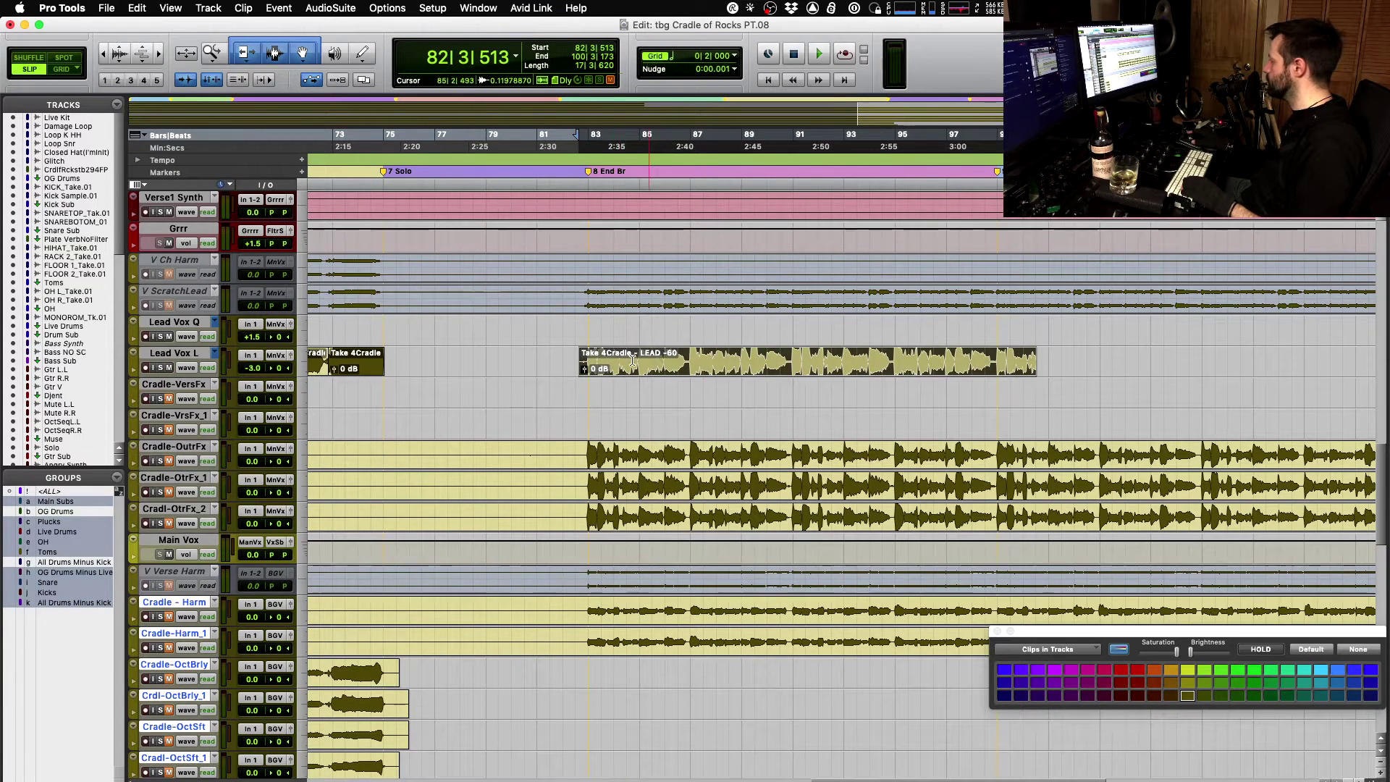
pyautogui.press('space')
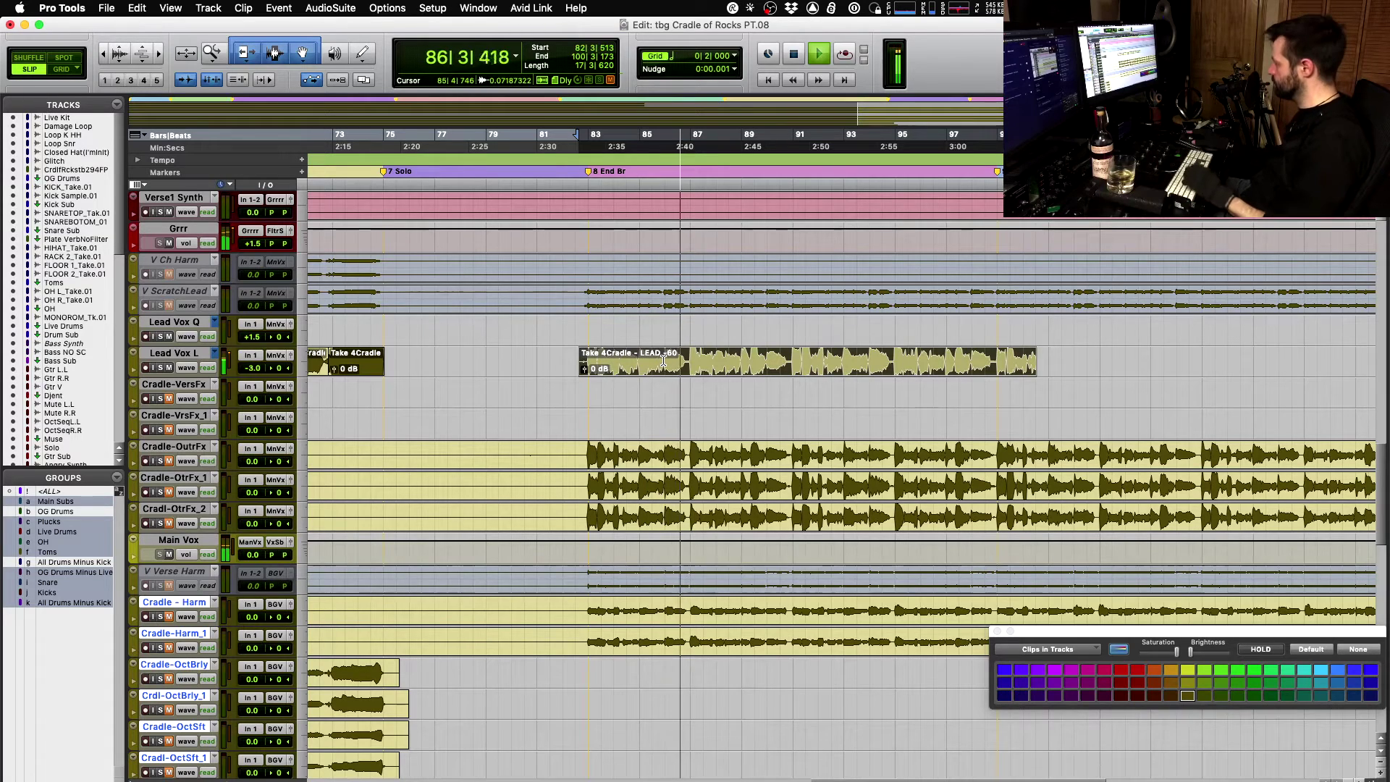
# - Set the playback start at 82|4|694 and audition the opening End Br line of Take 4
pyautogui.press('space')
pyautogui.press('t')
pyautogui.press('t')
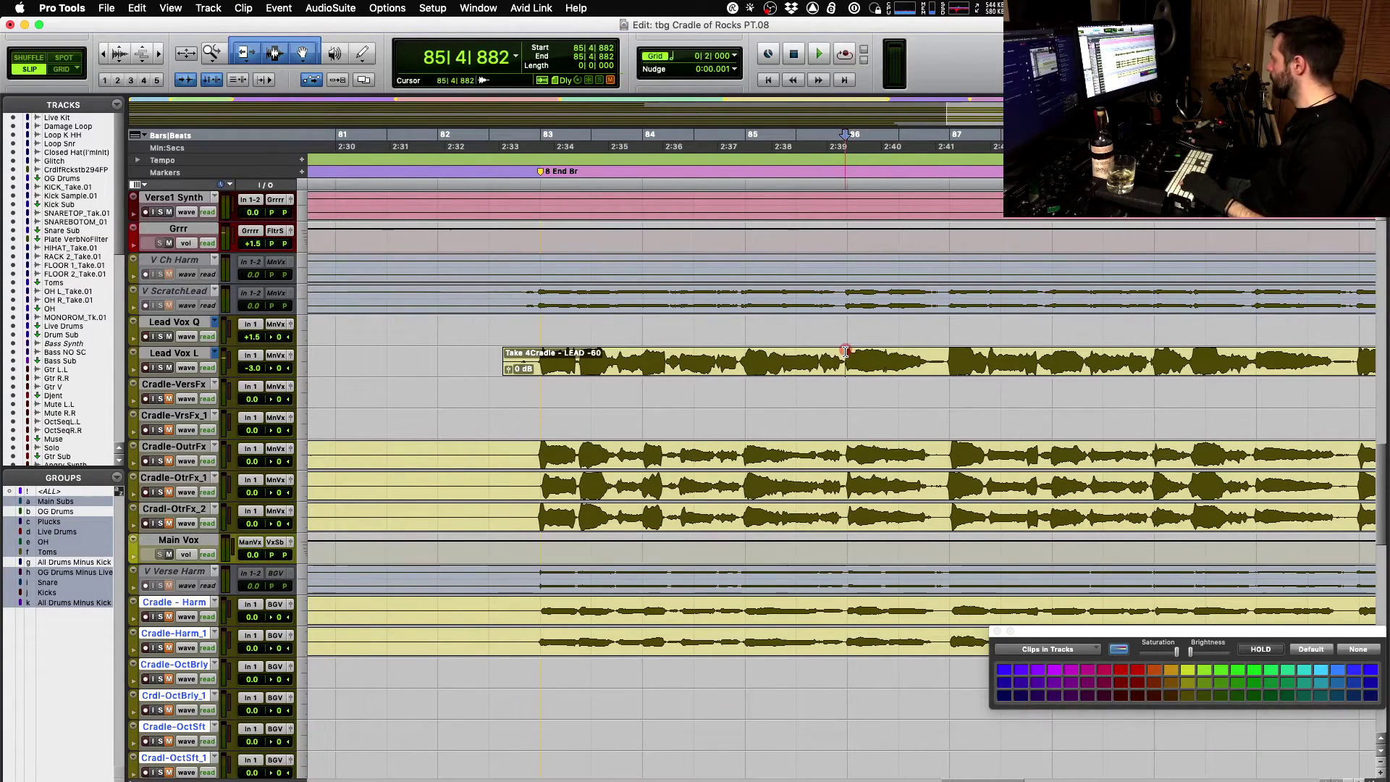
pyautogui.click(560, 377)
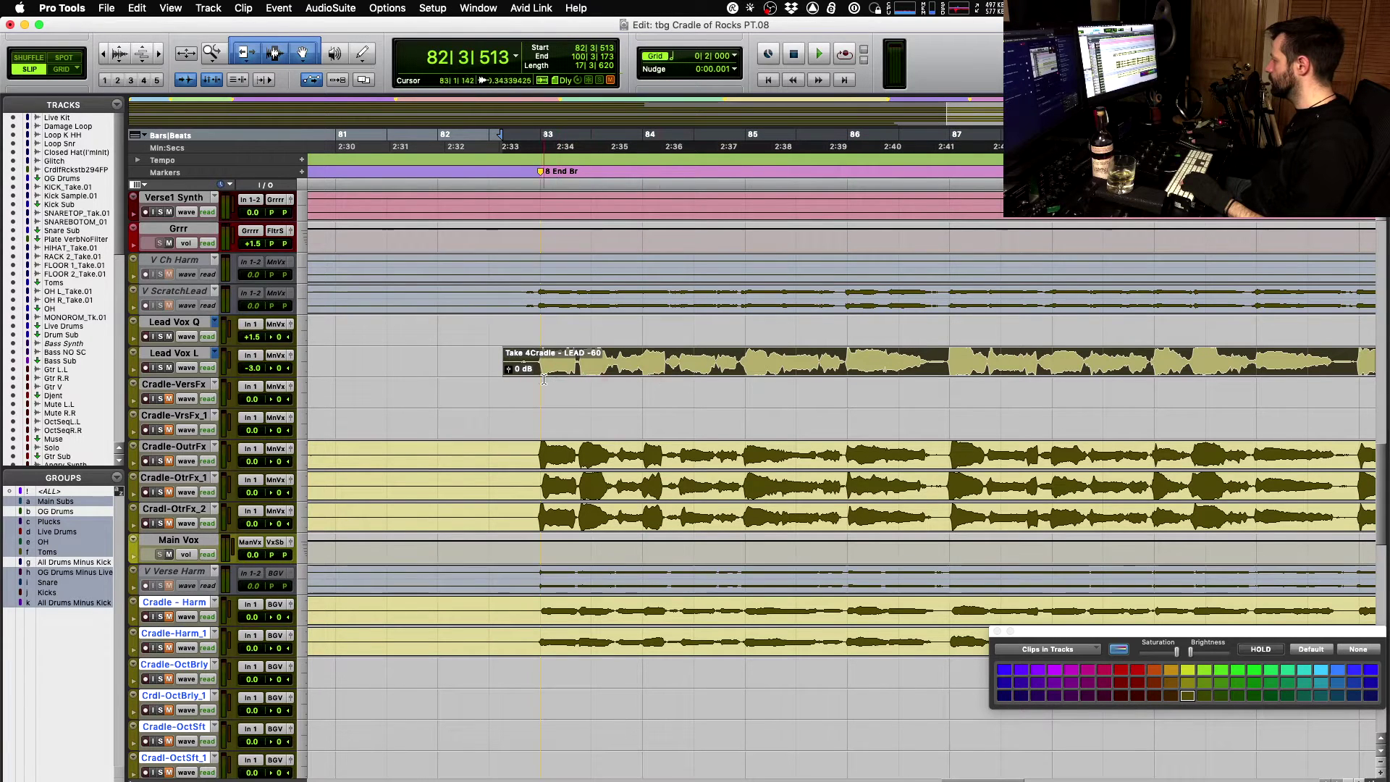
pyautogui.press('r')
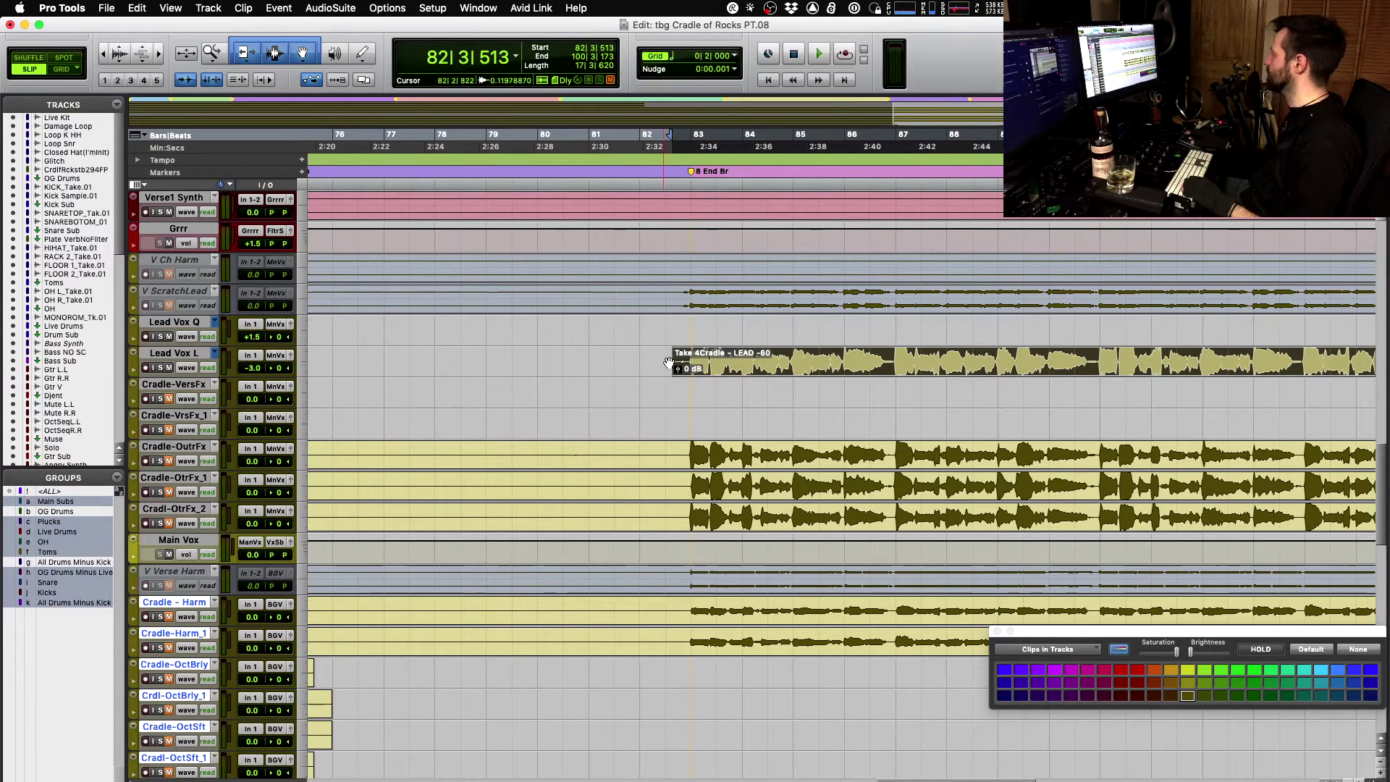
pyautogui.click(689, 360)
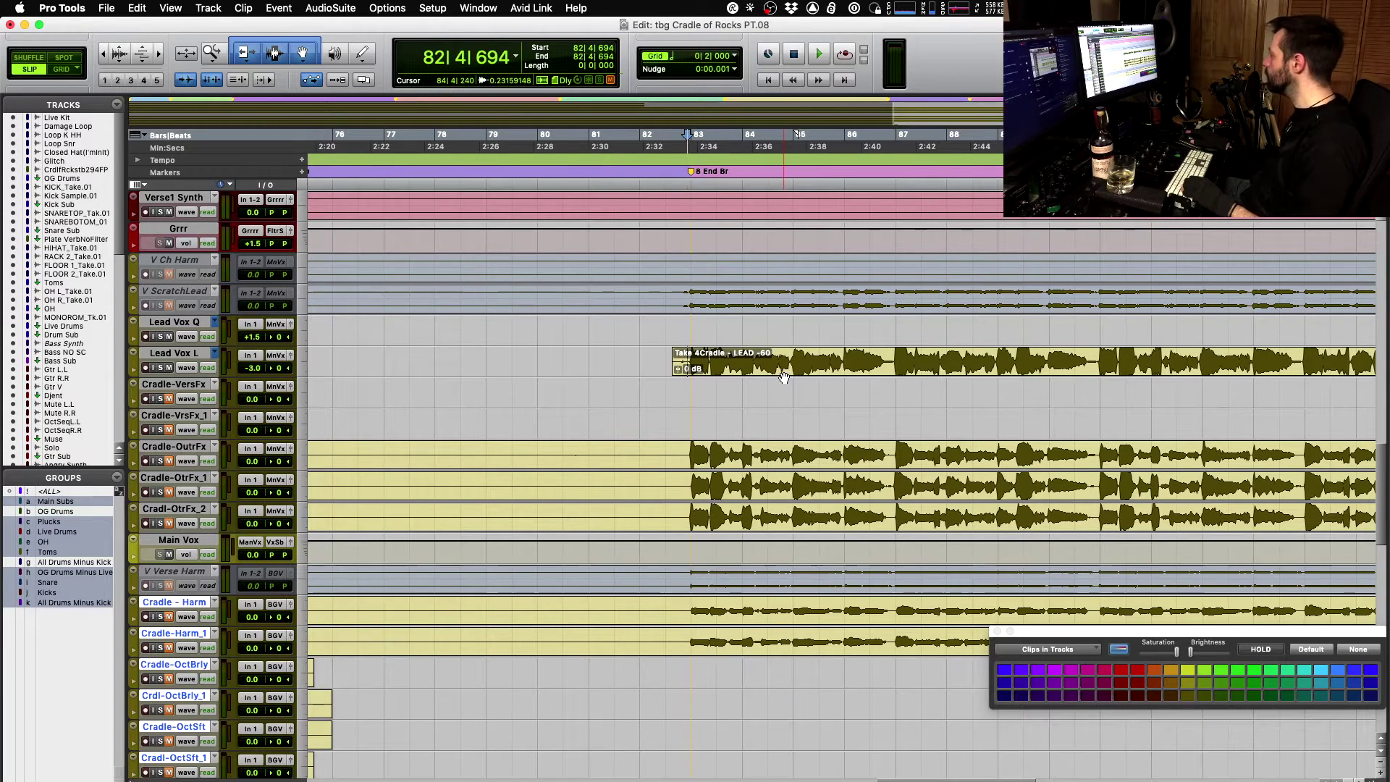
pyautogui.press('space')
pyautogui.press('space')
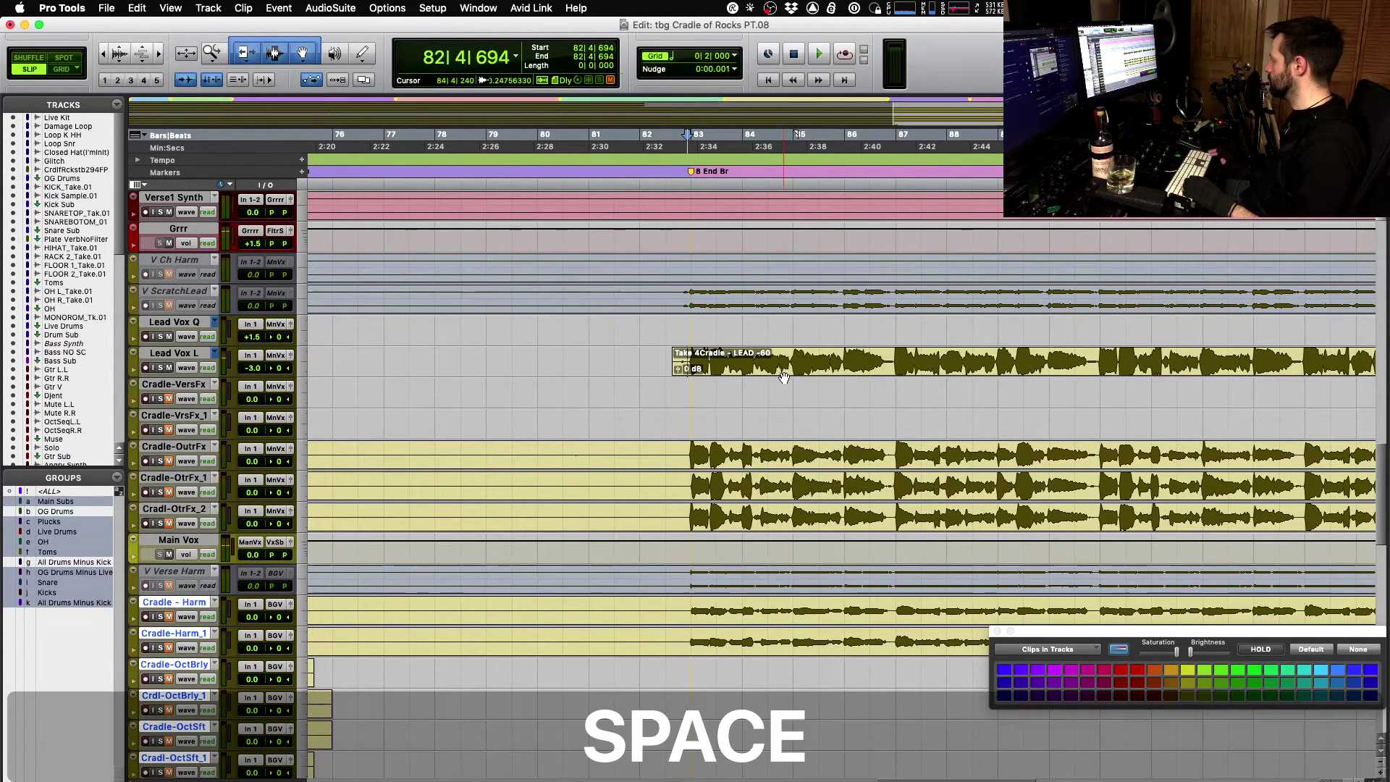
pyautogui.press('space')
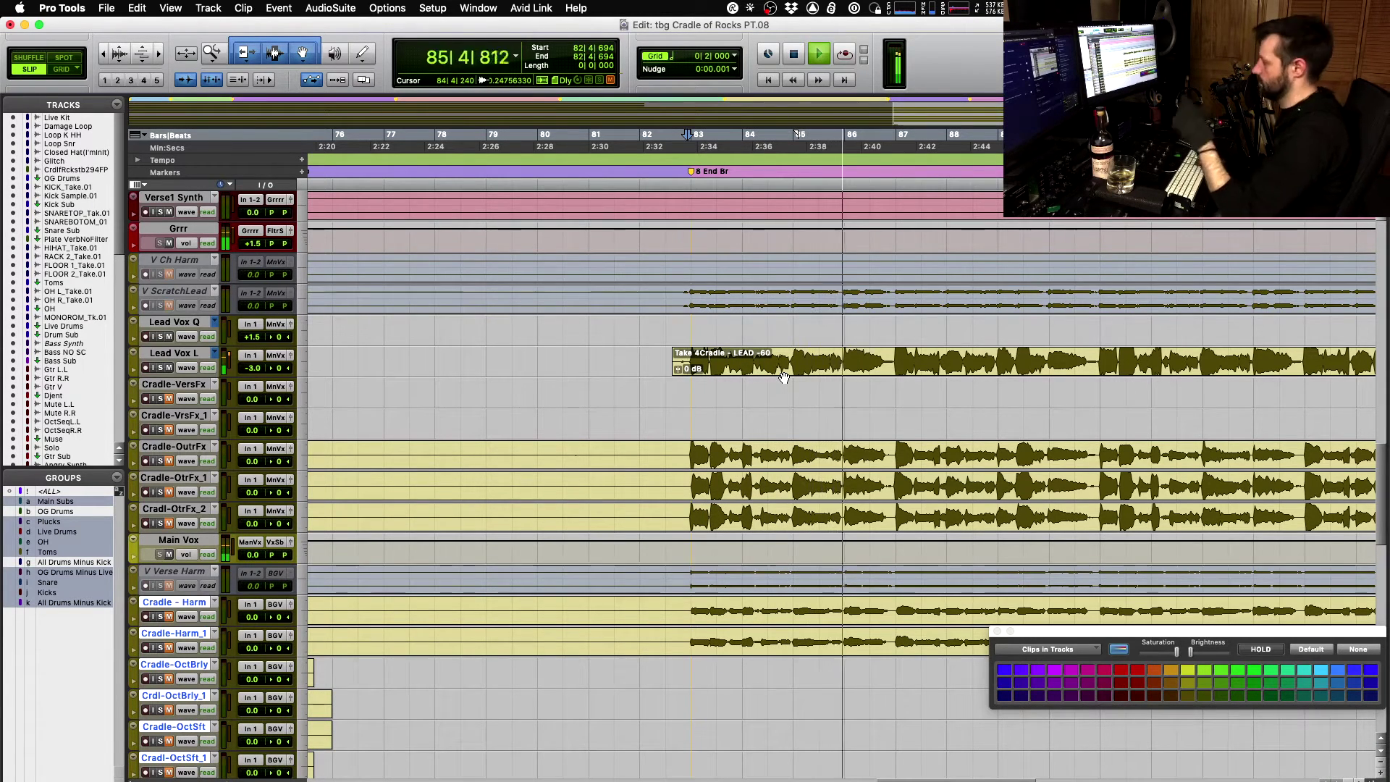
pyautogui.press('space')
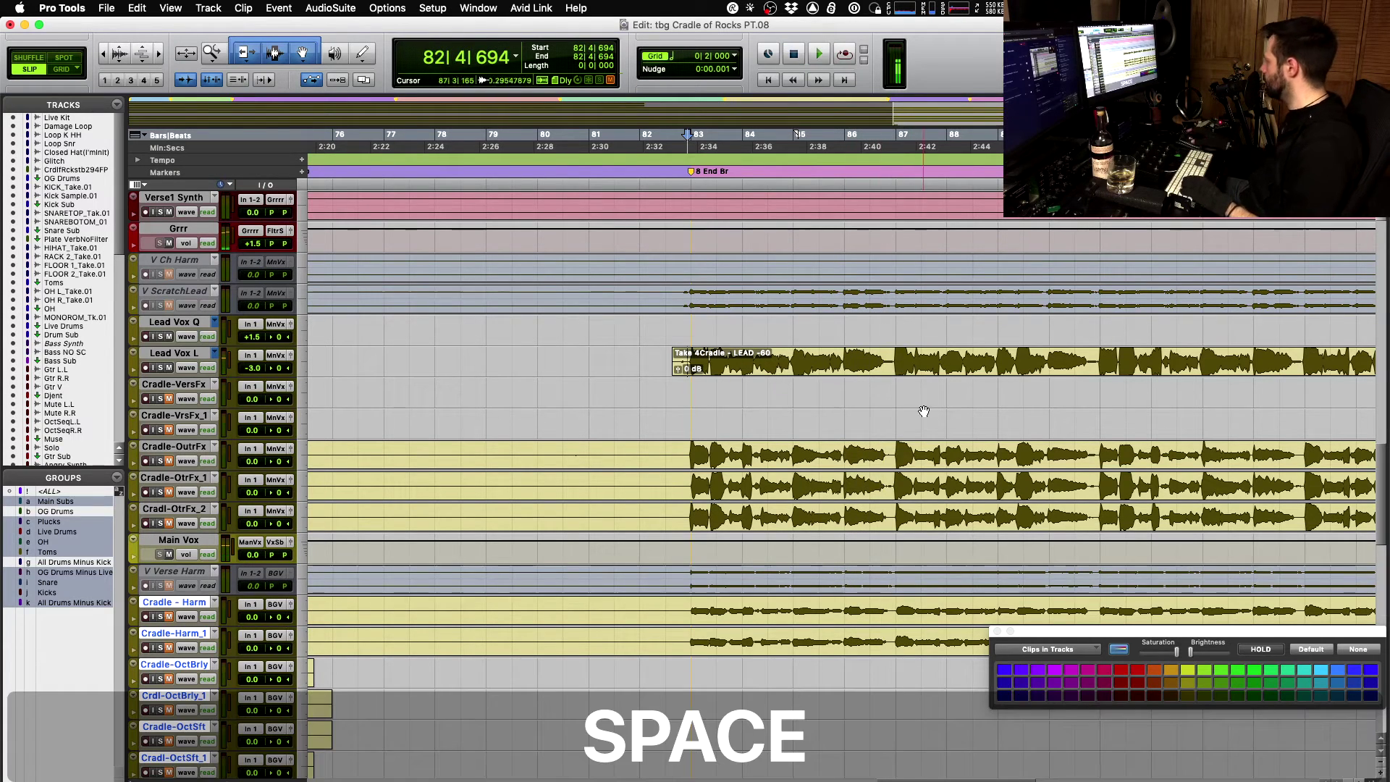
# - Extend the end of the Take 4 clip on Lead Vox L through the Outro to 115|3|813
pyautogui.click(841, 360)
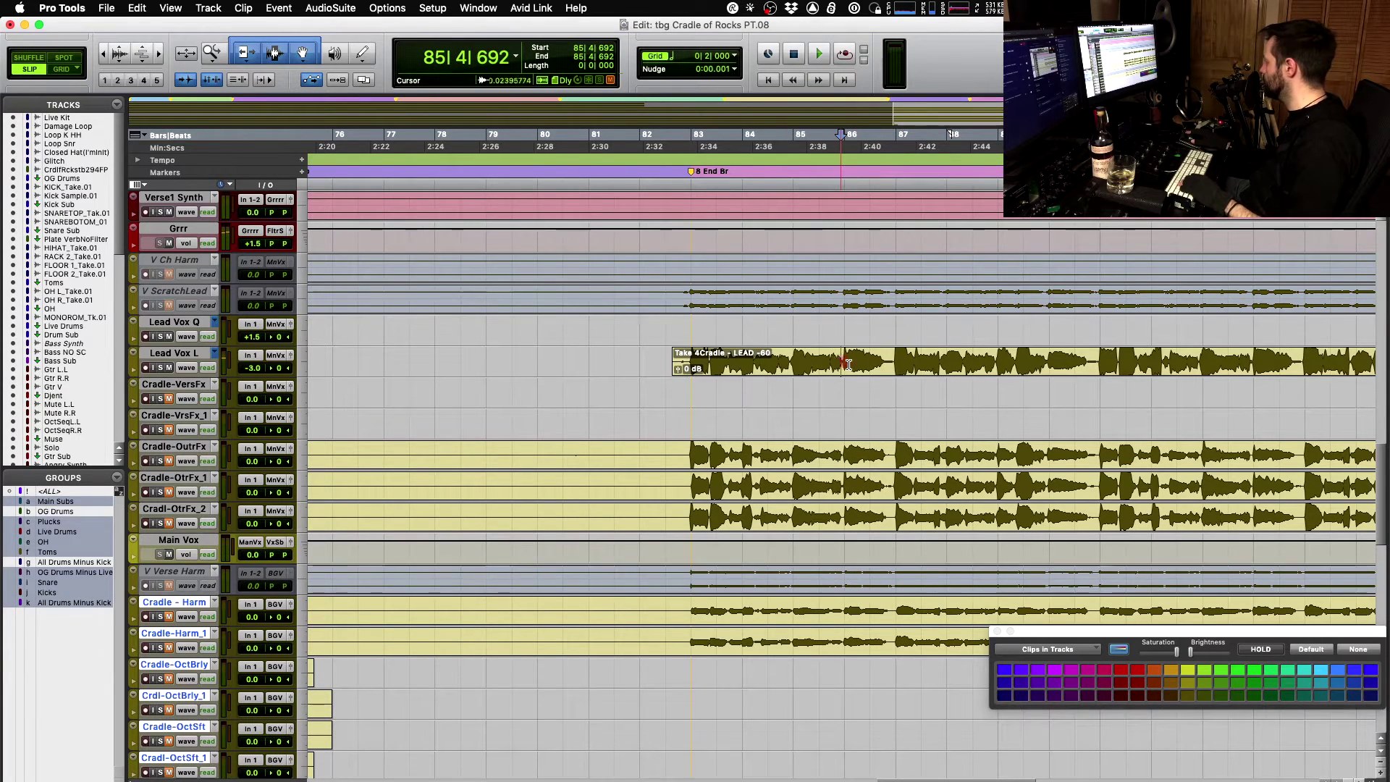
pyautogui.press('r')
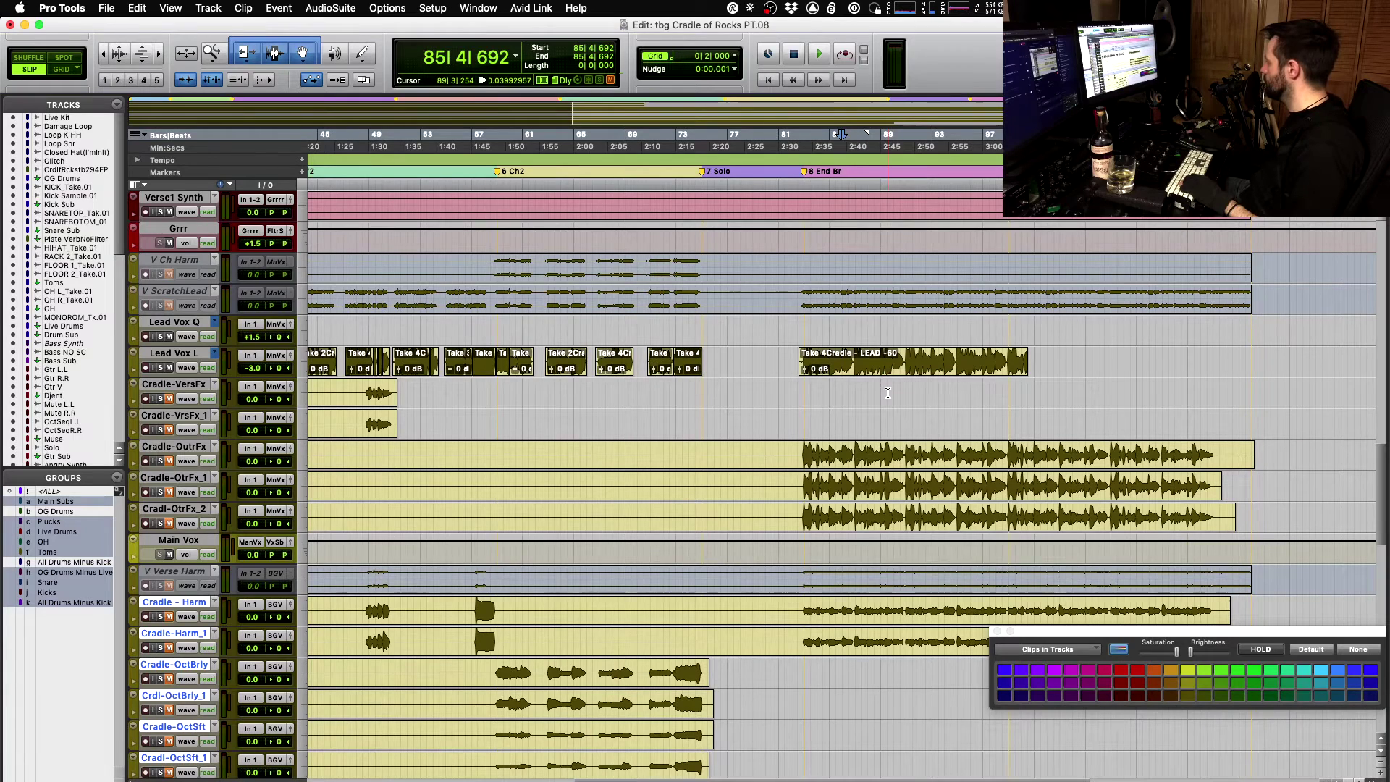
pyautogui.moveTo(1021, 356); pyautogui.dragTo(1273, 369)
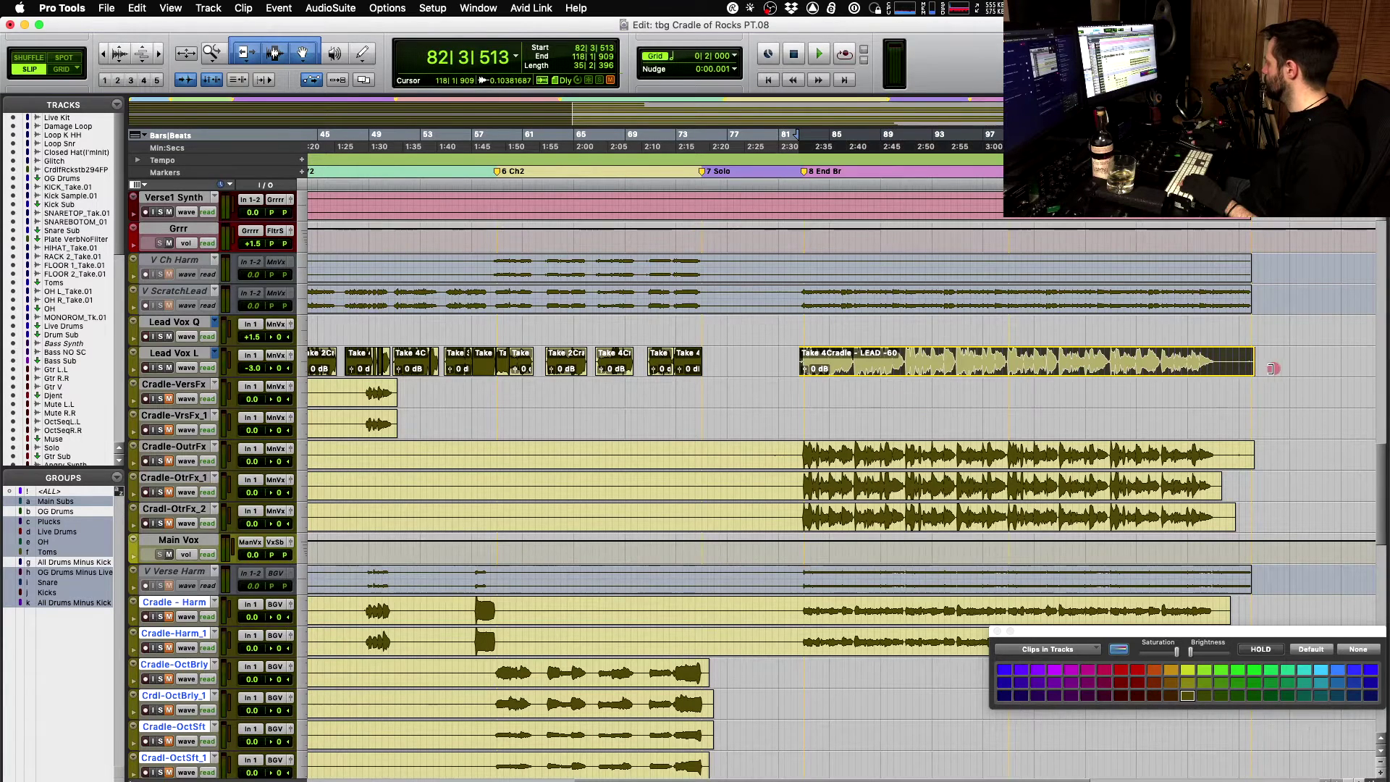
pyautogui.press('t')
pyautogui.press('t')
pyautogui.press('t')
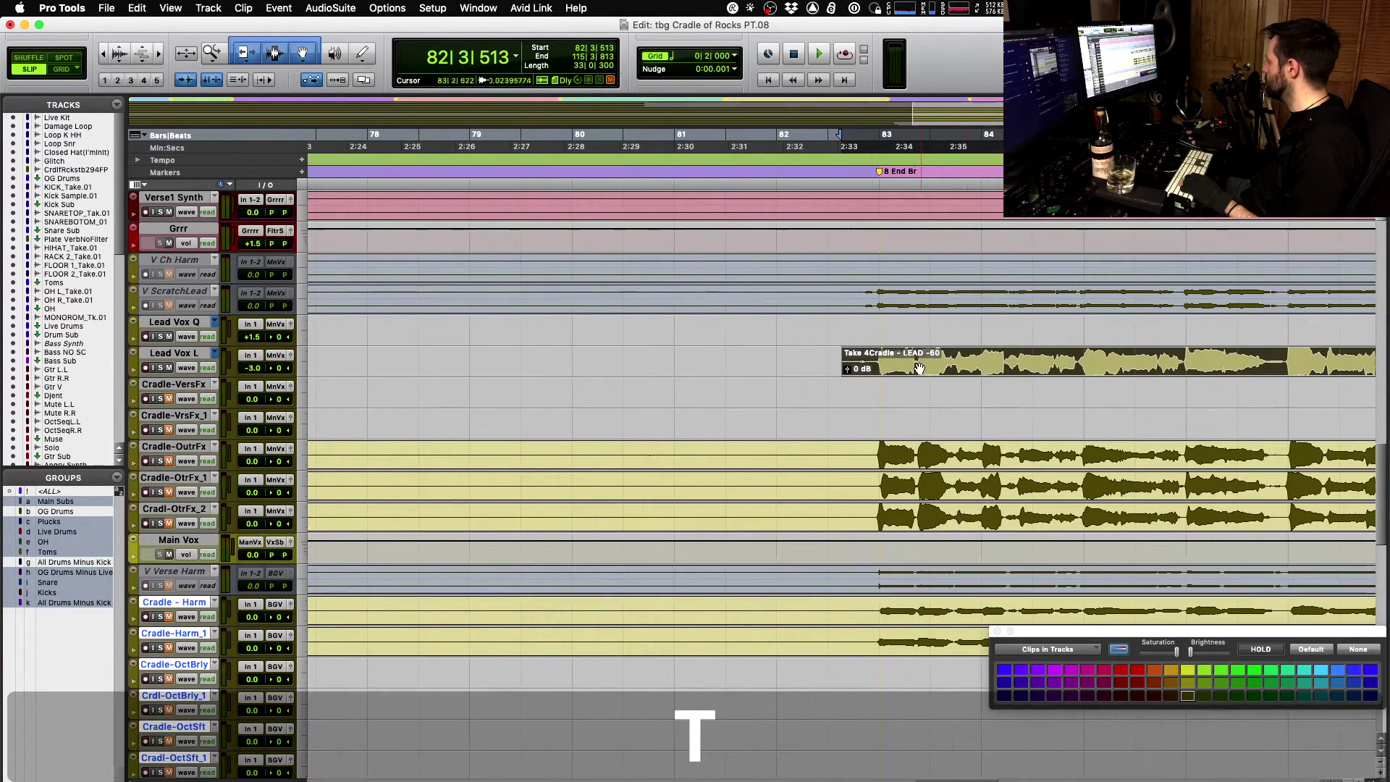
# - Set the playback start at 82|4|900 and play Take 4's first End Br line again
pyautogui.click(867, 360)
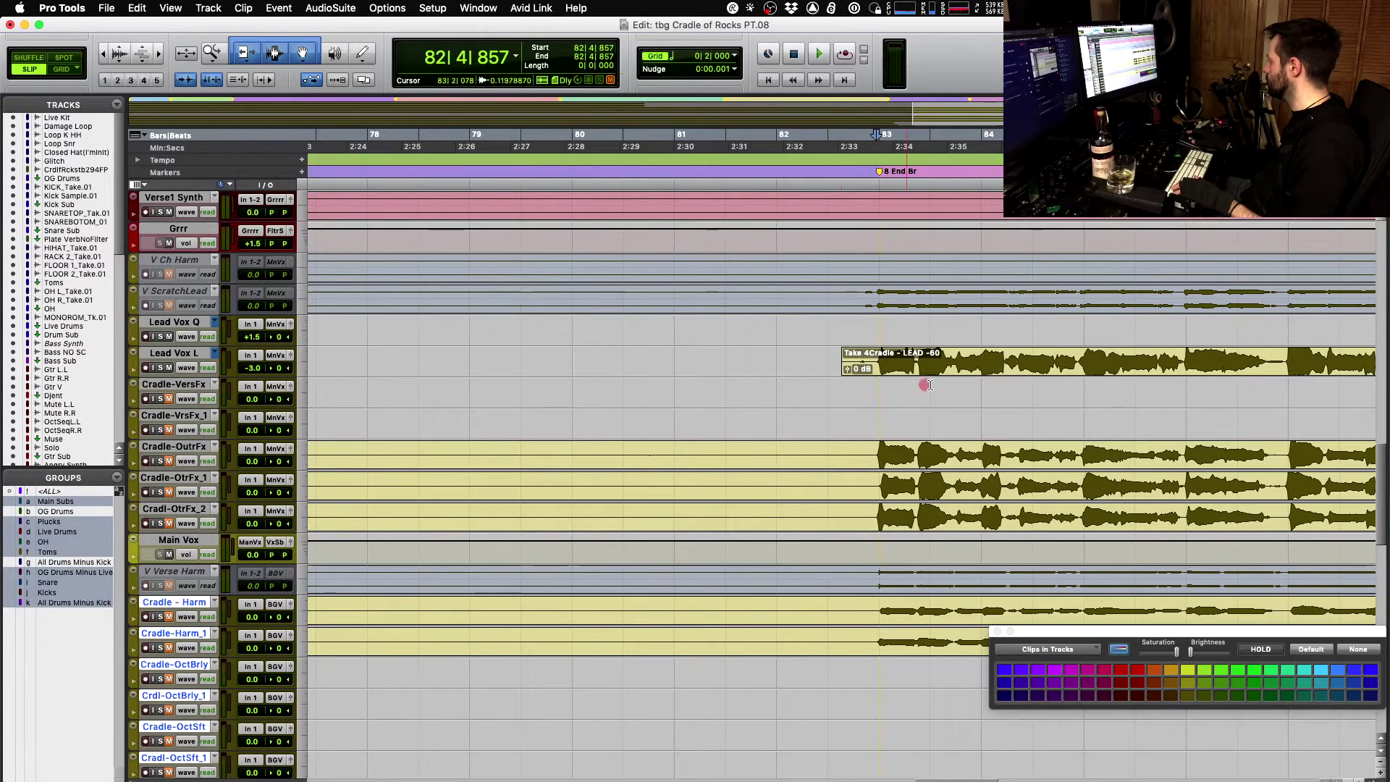
pyautogui.click(877, 360)
pyautogui.hscroll(5, 1000, 359)
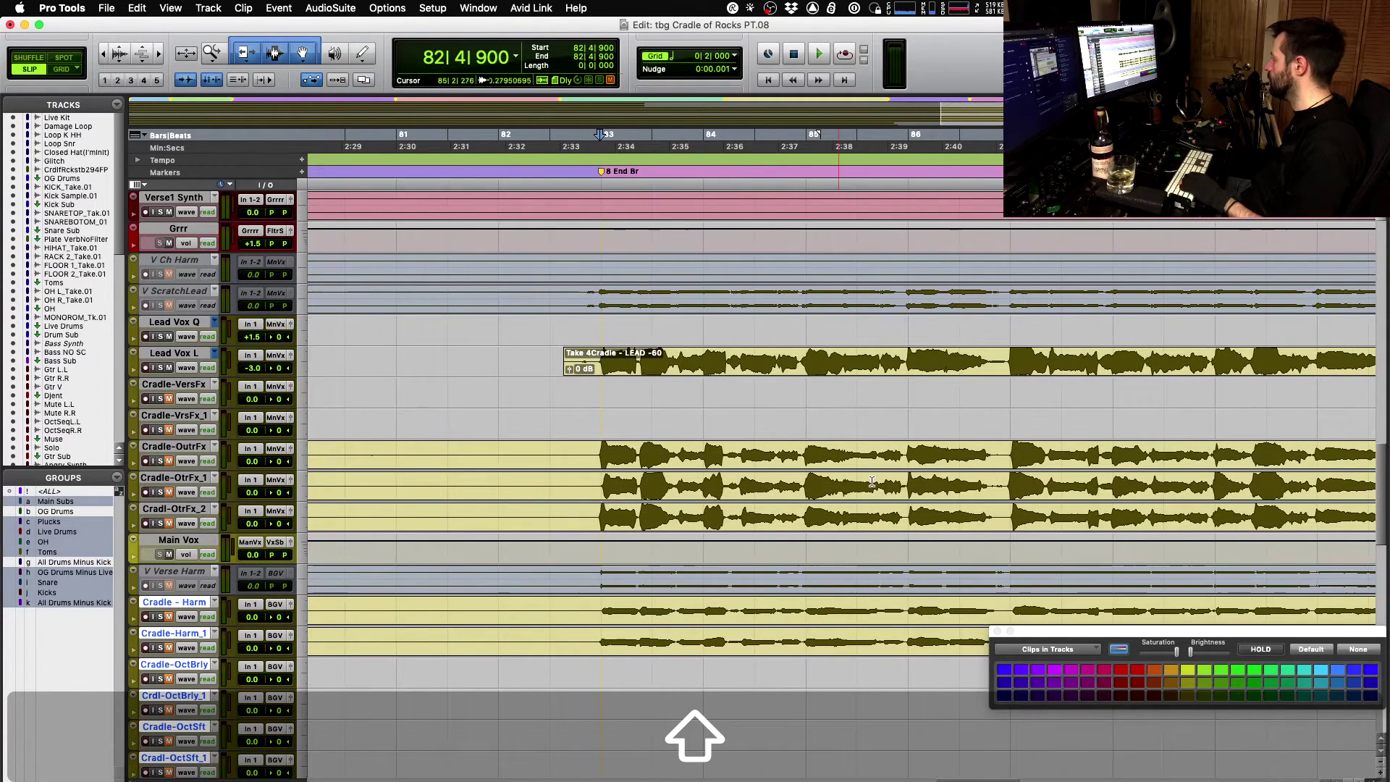
pyautogui.press('r')
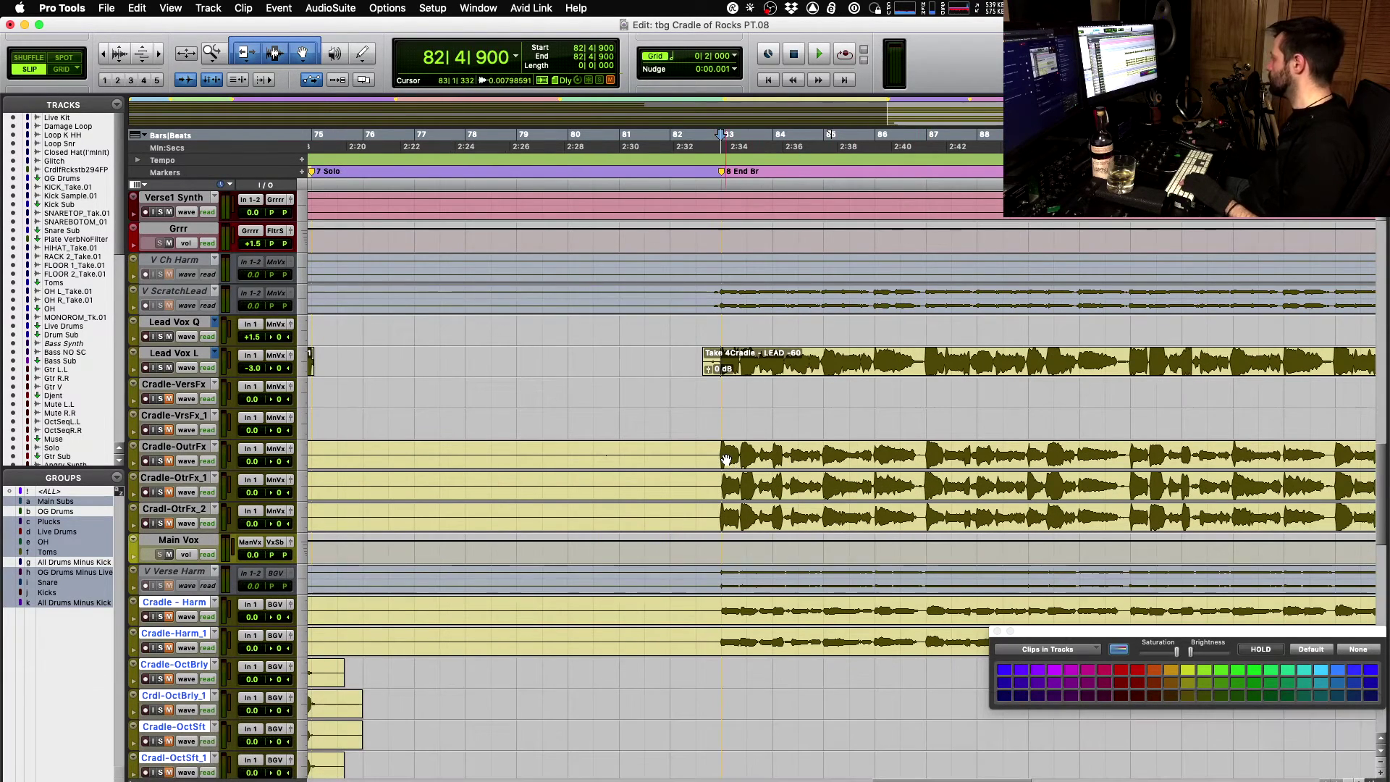
pyautogui.press('r')
pyautogui.press('r')
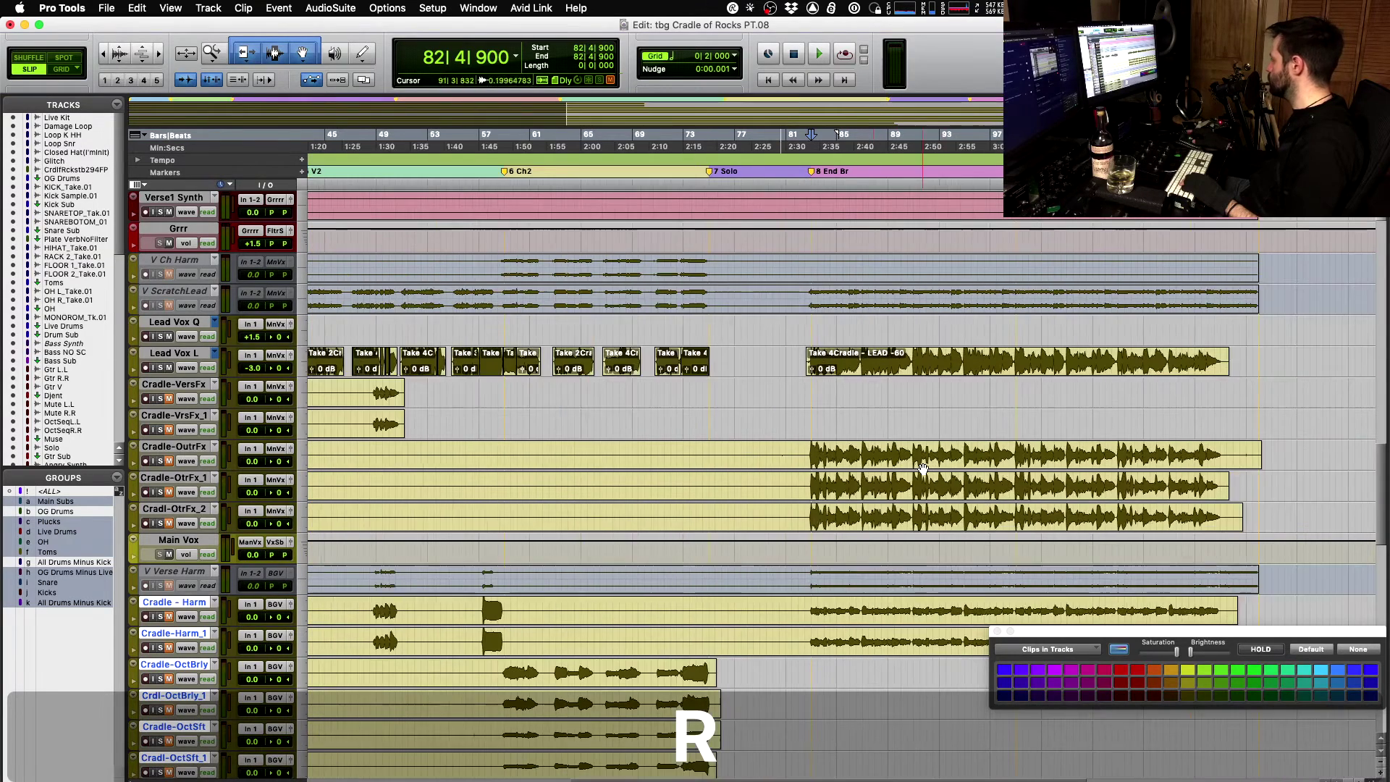
pyautogui.press('t')
pyautogui.hscroll(5, 1050, 475)
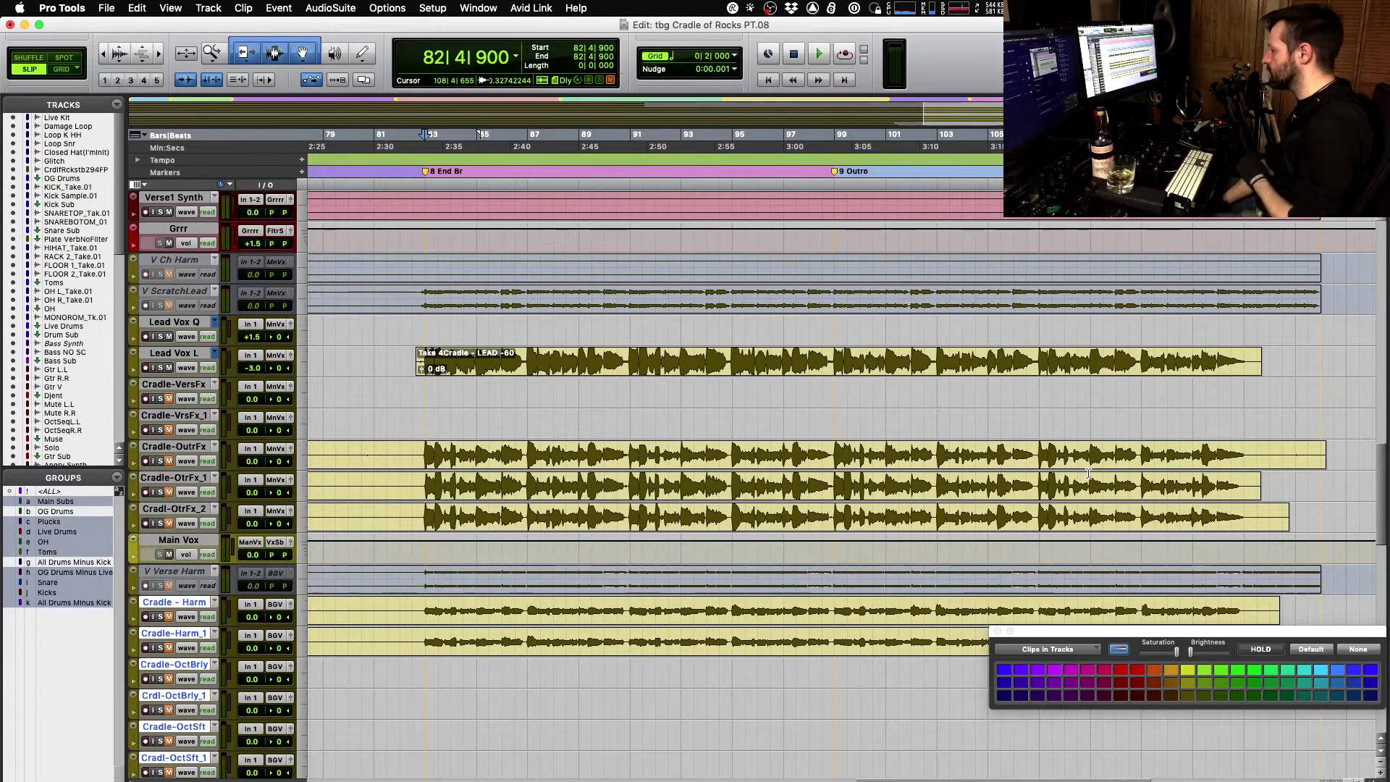
pyautogui.press('space')
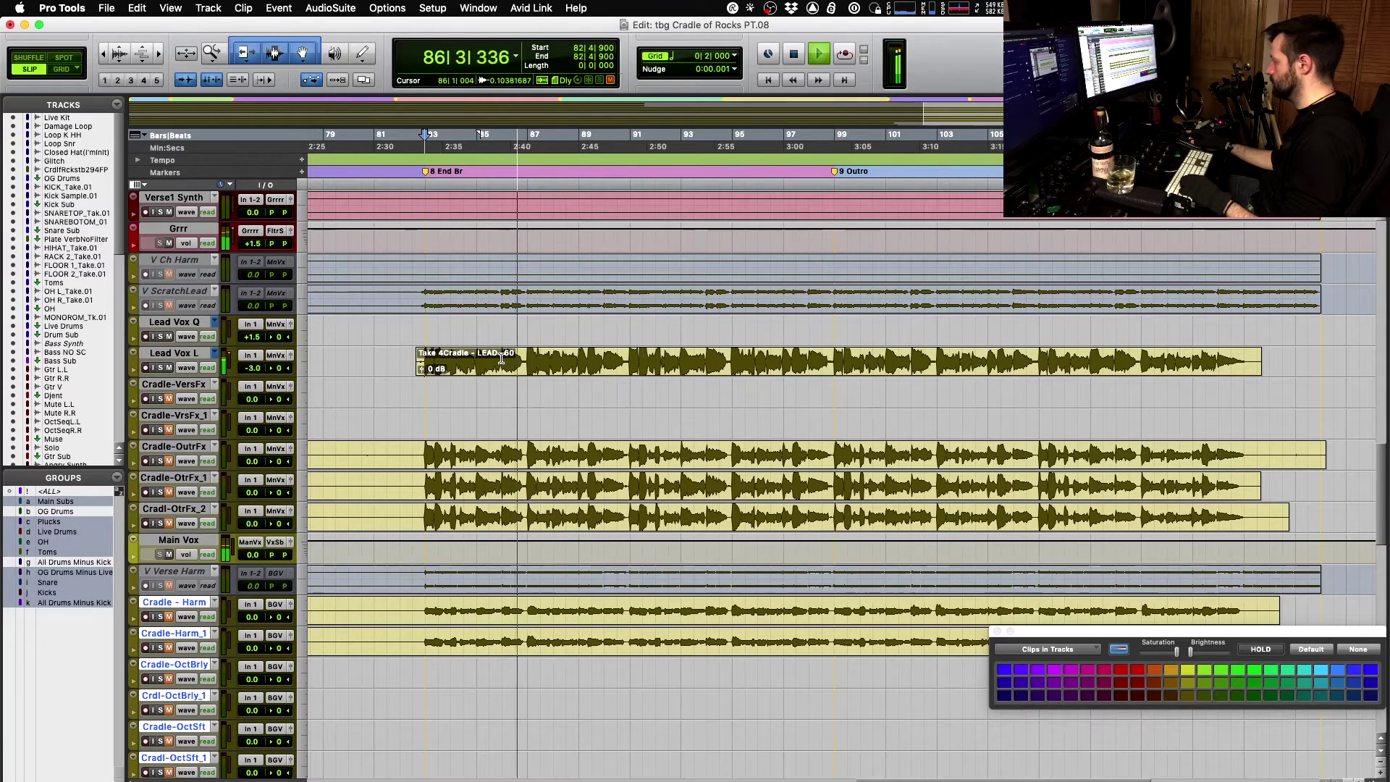
pyautogui.press('space')
# - Select the Lead Vox L phrase from 85|4|855 to 86|4|736 and audition Takes 1, 2 and 3 in that range
pyautogui.press('t')
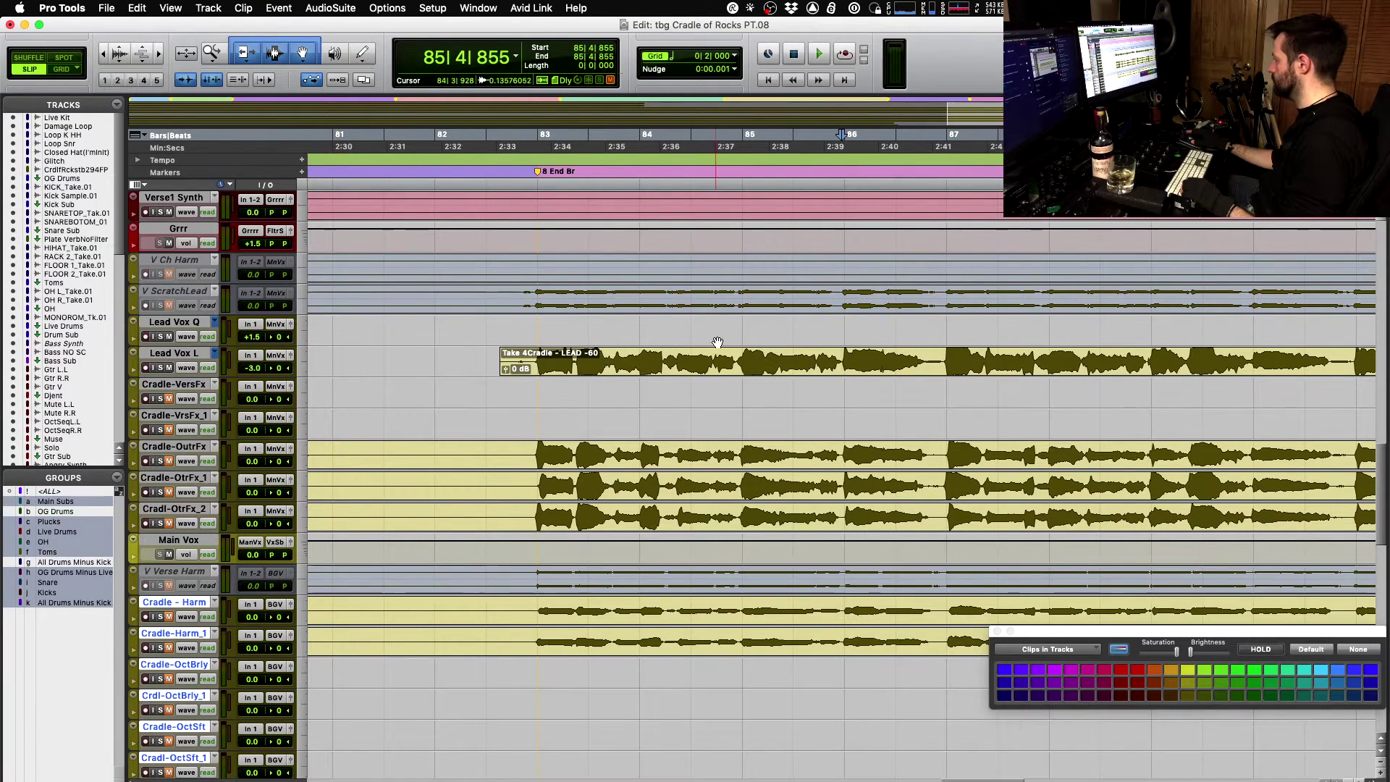
pyautogui.keyDown('shift'); pyautogui.click(941, 354); pyautogui.keyUp('shift')
pyautogui.hotkey('ctrl', 'shift', 'Up')
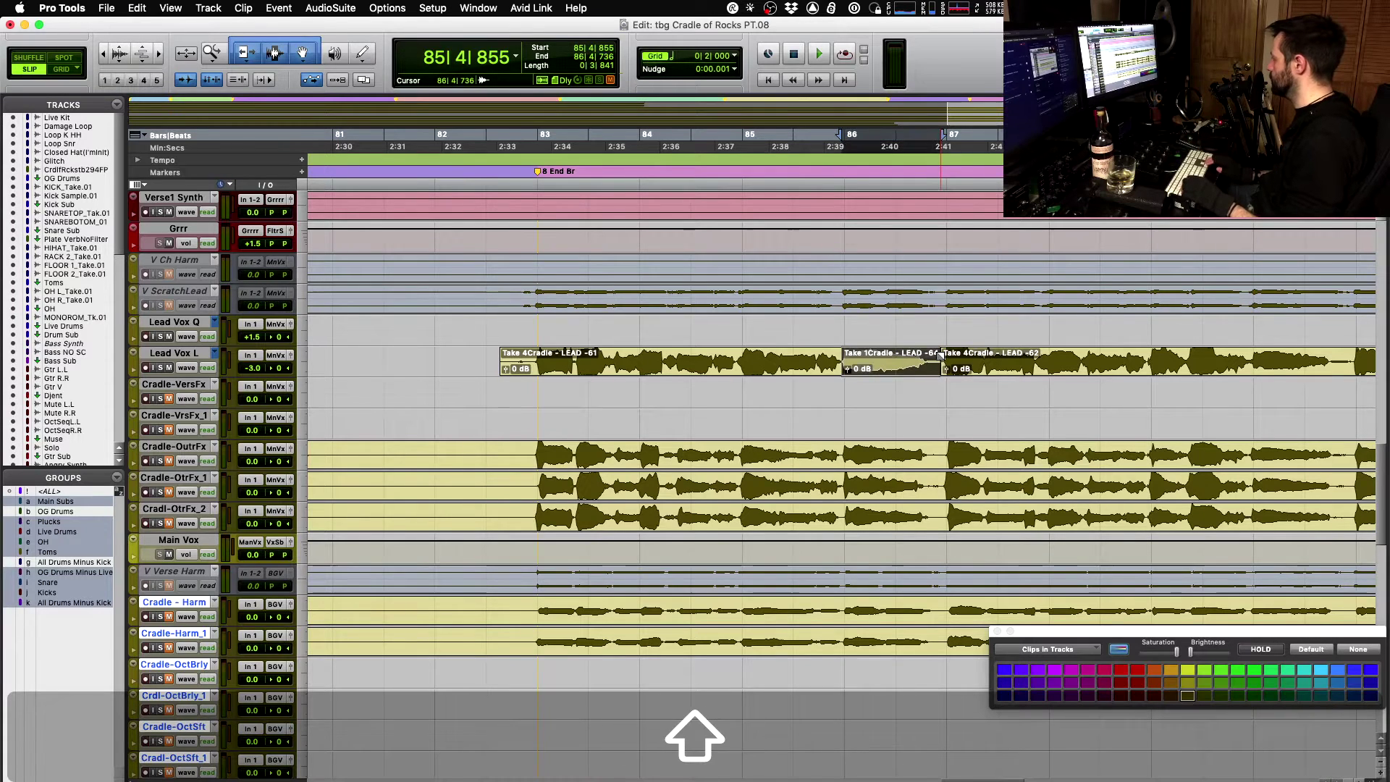
pyautogui.press('space')
pyautogui.press('shift+super+Down')
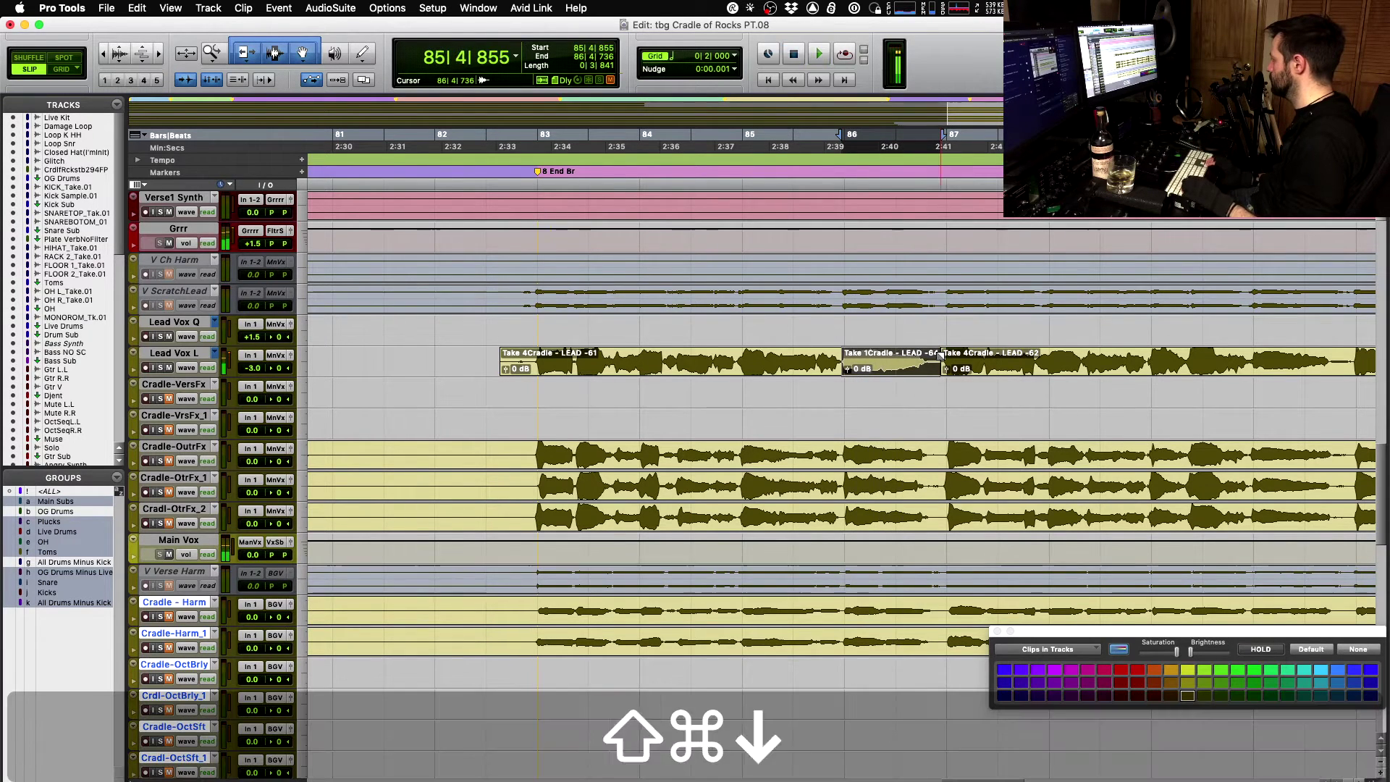
pyautogui.press('space')
pyautogui.press('space')
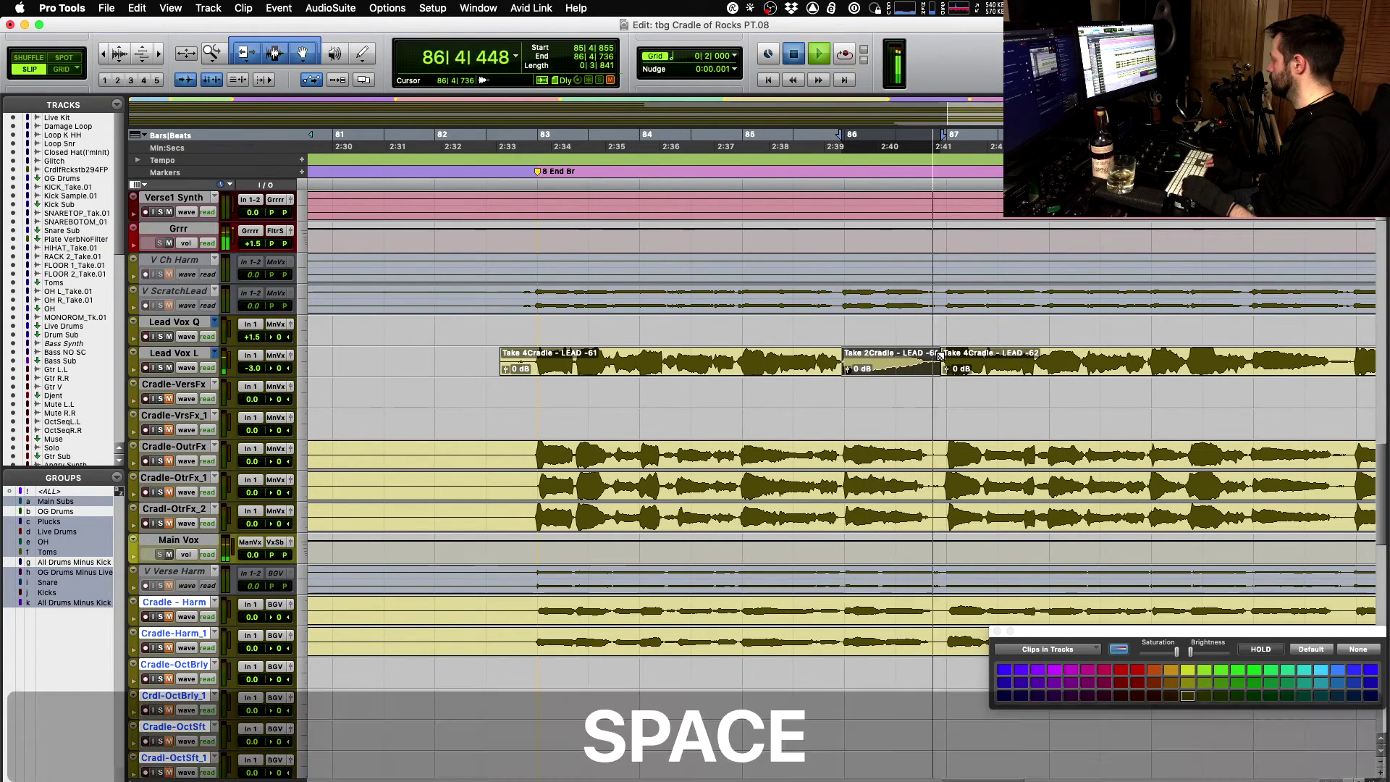
pyautogui.press('shift+super+Down')
pyautogui.press('space')
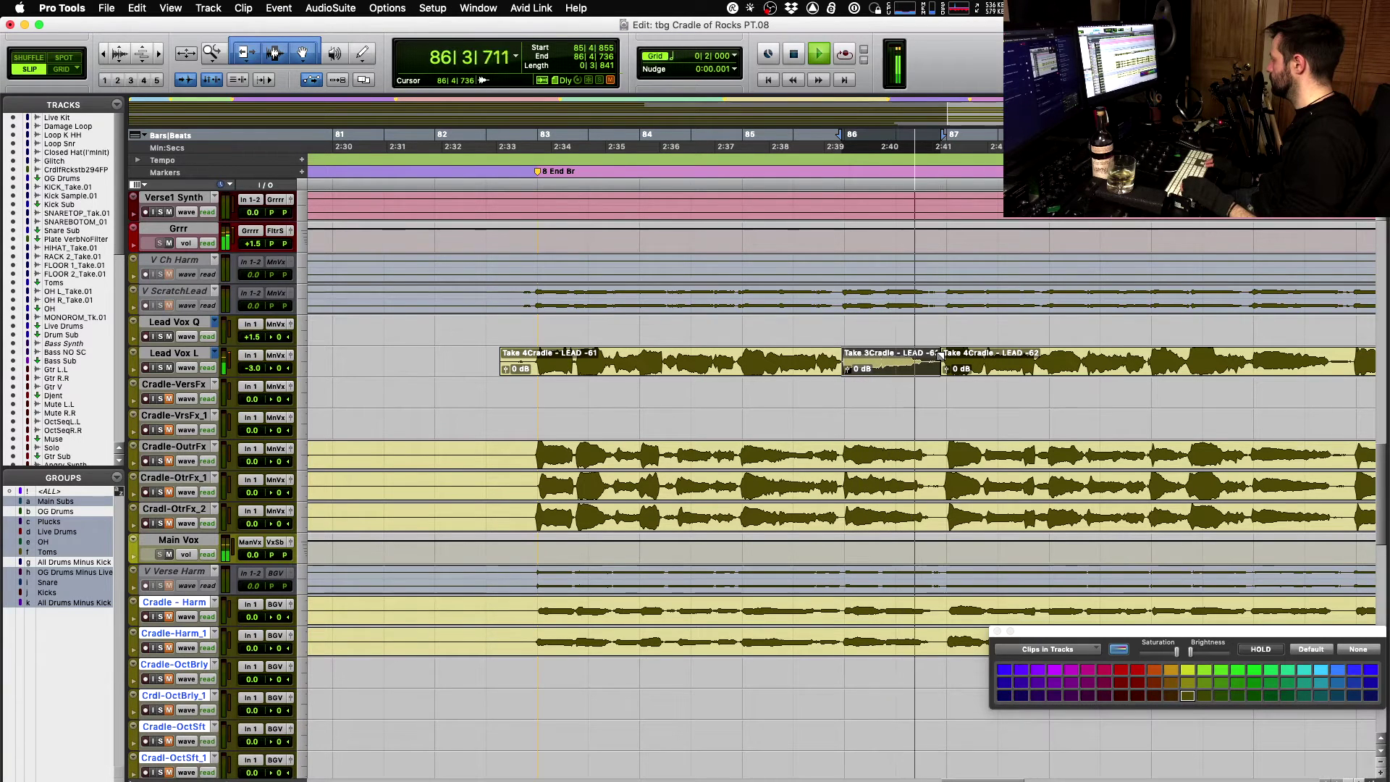
# - Audition Takes 4 and 5 for the selected phrase, and restore the original unsplit Take 4 clip
pyautogui.press('shift+super+Down')
pyautogui.press('space')
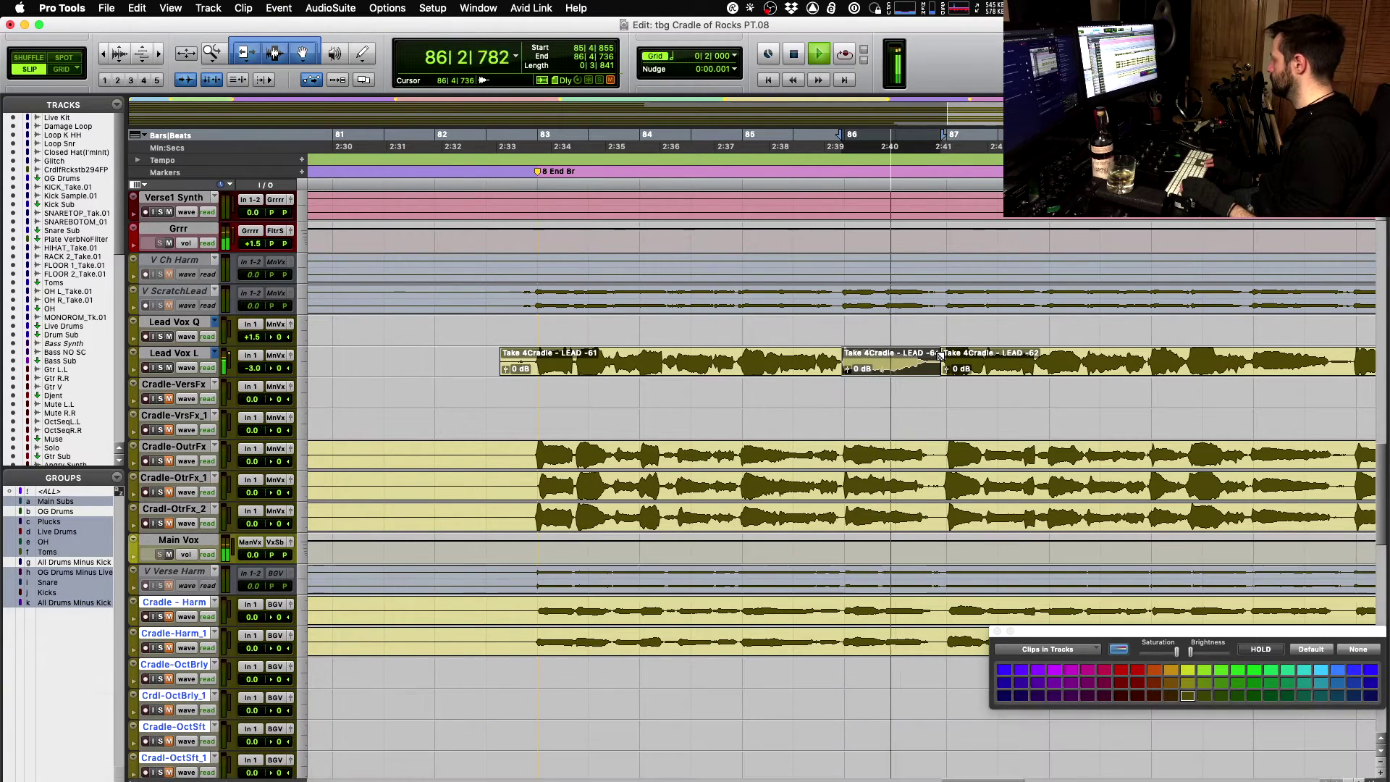
pyautogui.press('Return')
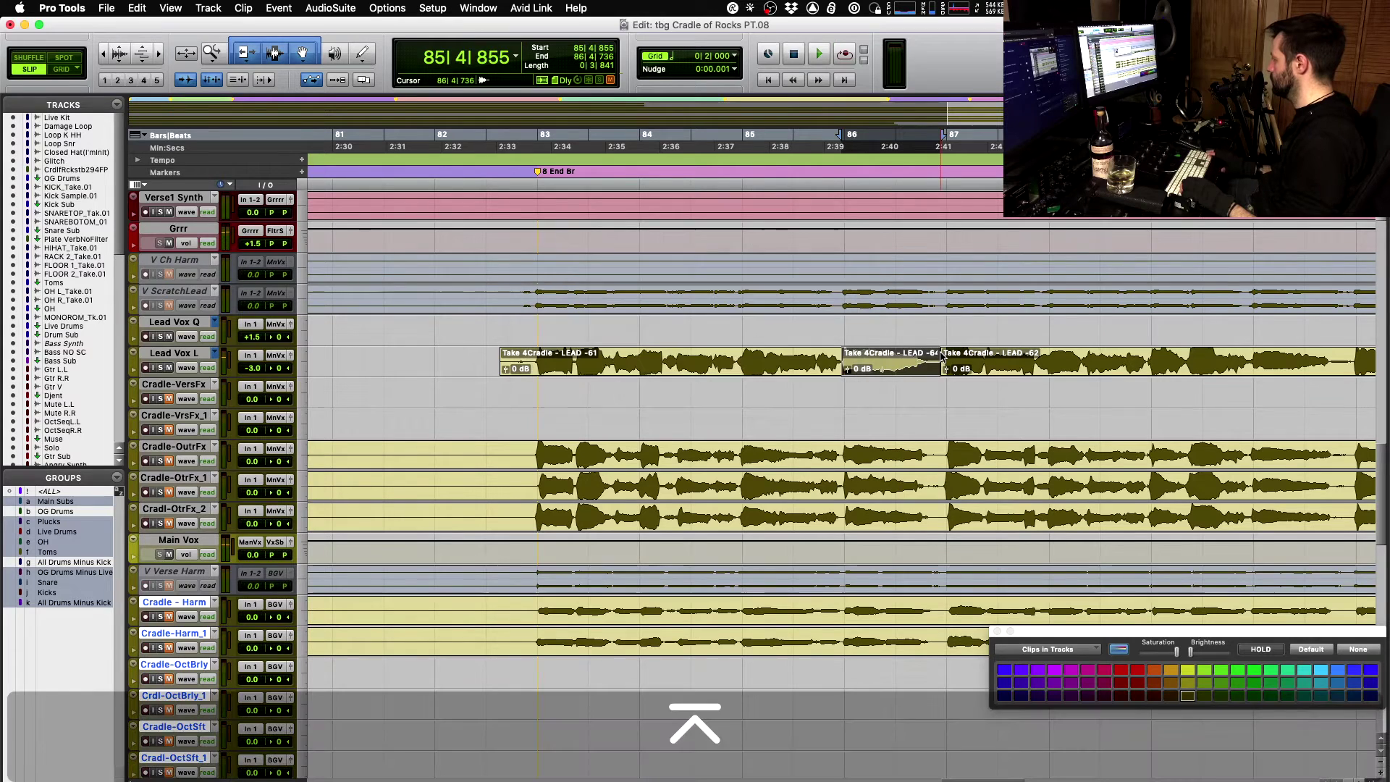
pyautogui.press('space')
pyautogui.scroll(-1, 918, 321)
pyautogui.press('shift+super+Down')
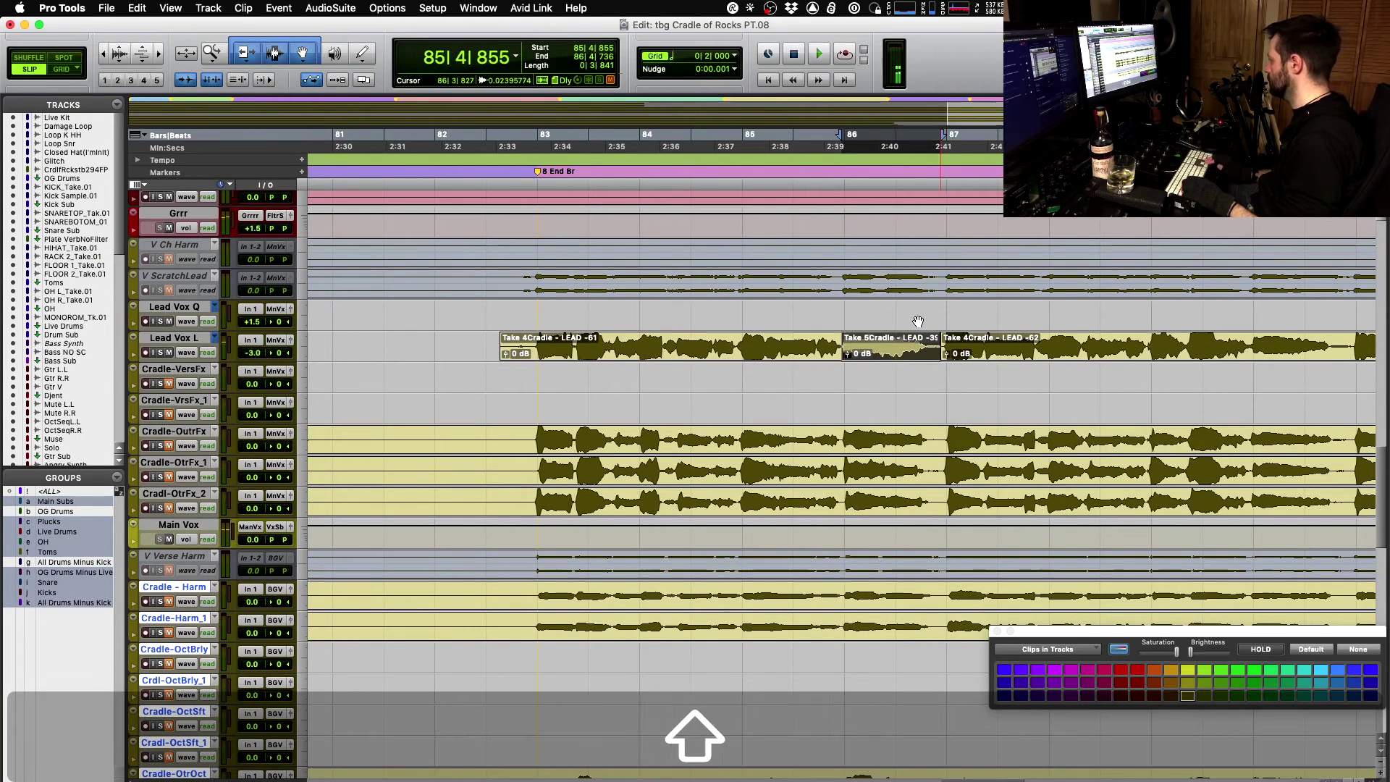
pyautogui.press('space')
pyautogui.press('space')
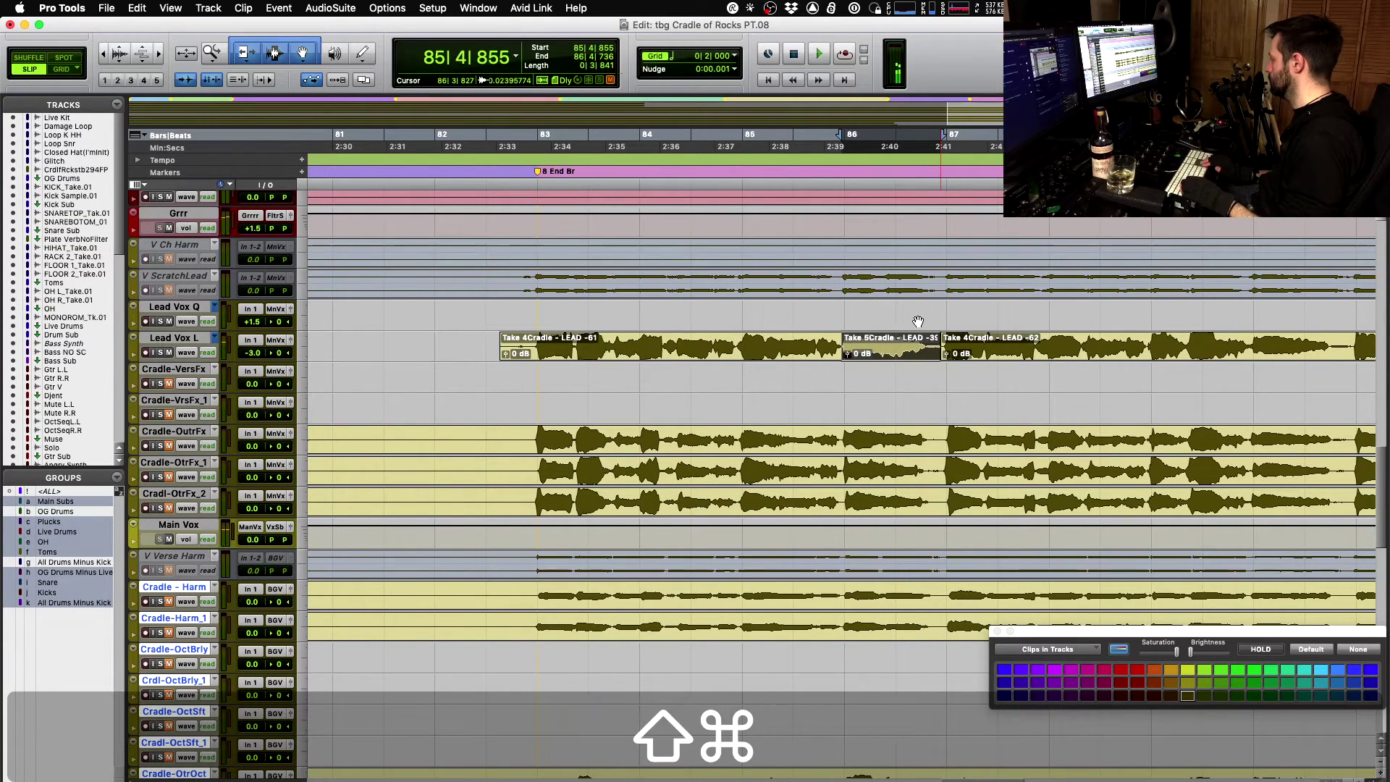
pyautogui.press('shift+super+Up')
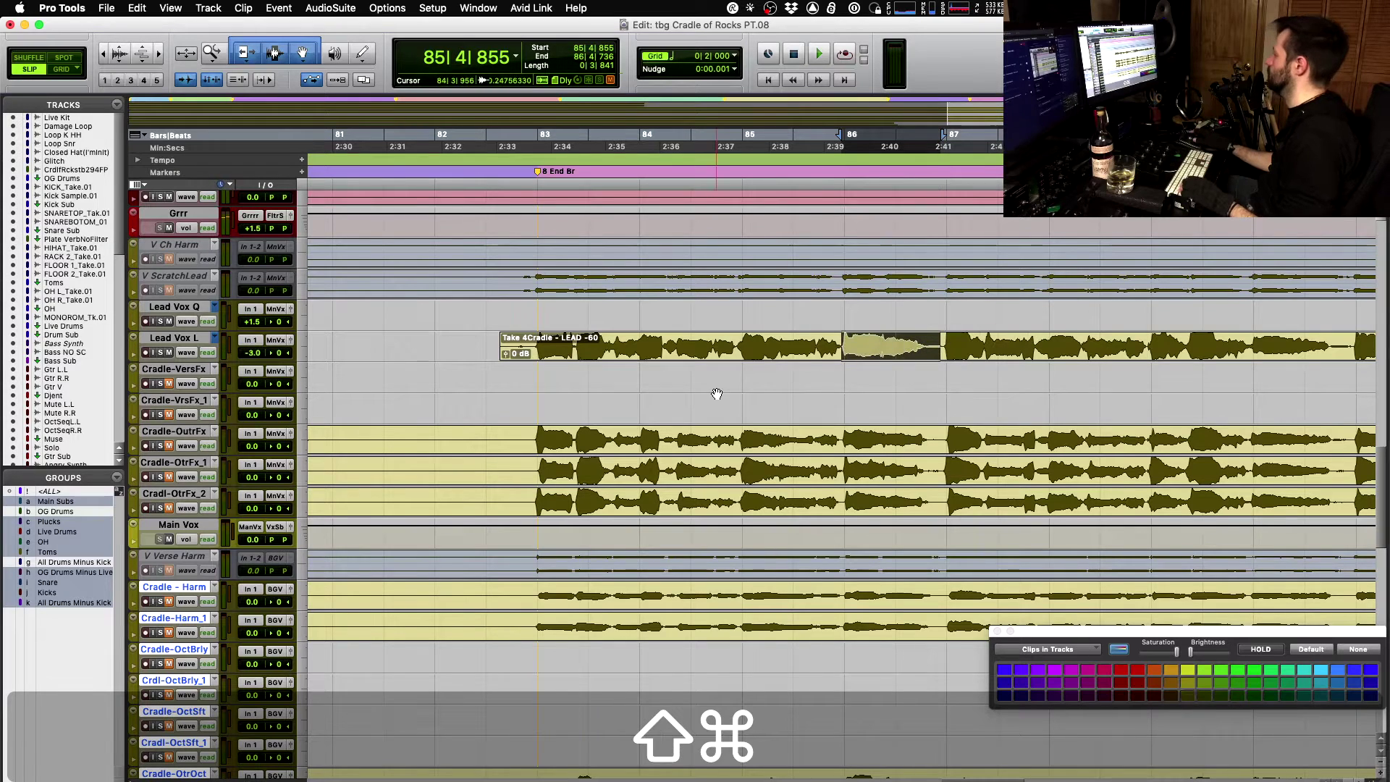
pyautogui.press('space')
# - Select the Take 4 line on Lead Vox L from 82|4|776 to 86|4|764 and open it in AudioSuite Auto-Tune 7
pyautogui.click(539, 346)
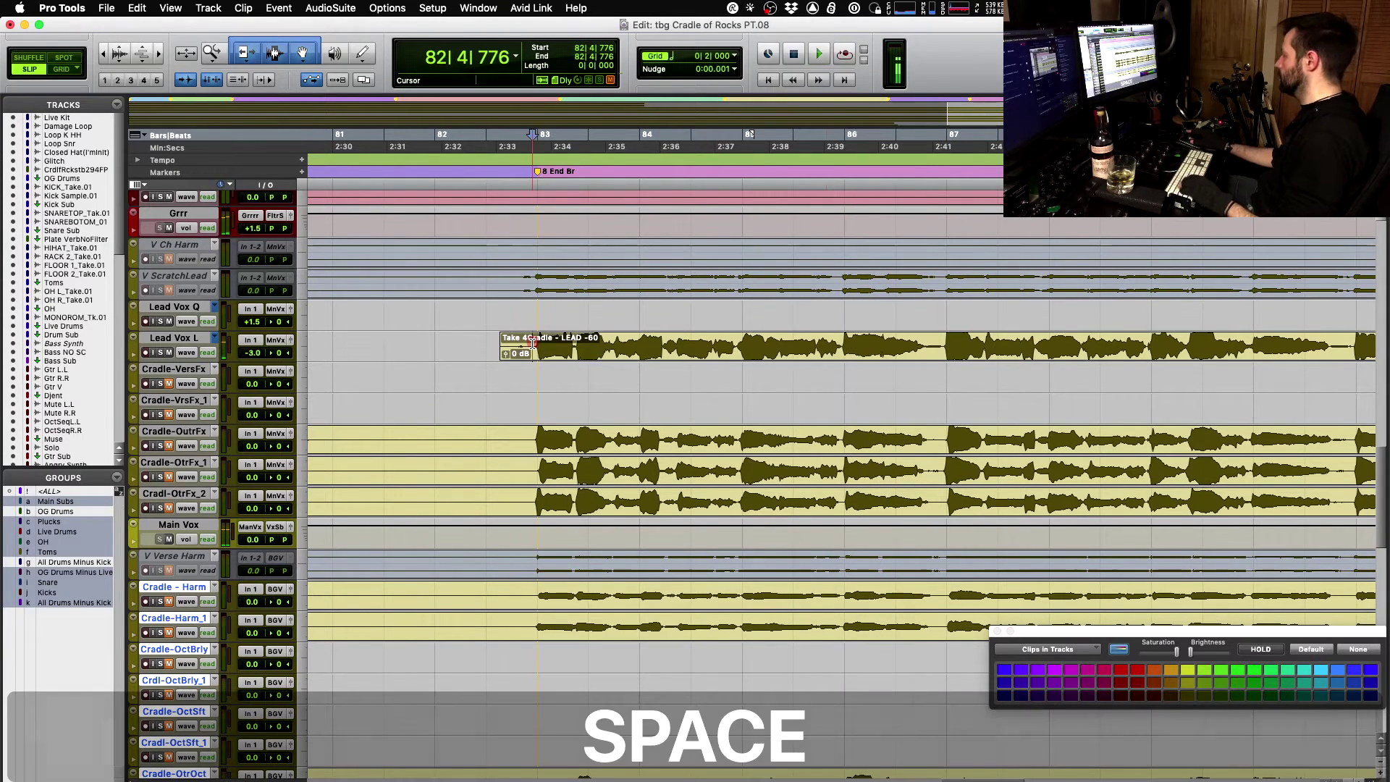
pyautogui.keyDown('shift'); pyautogui.click(941, 341); pyautogui.keyUp('shift')
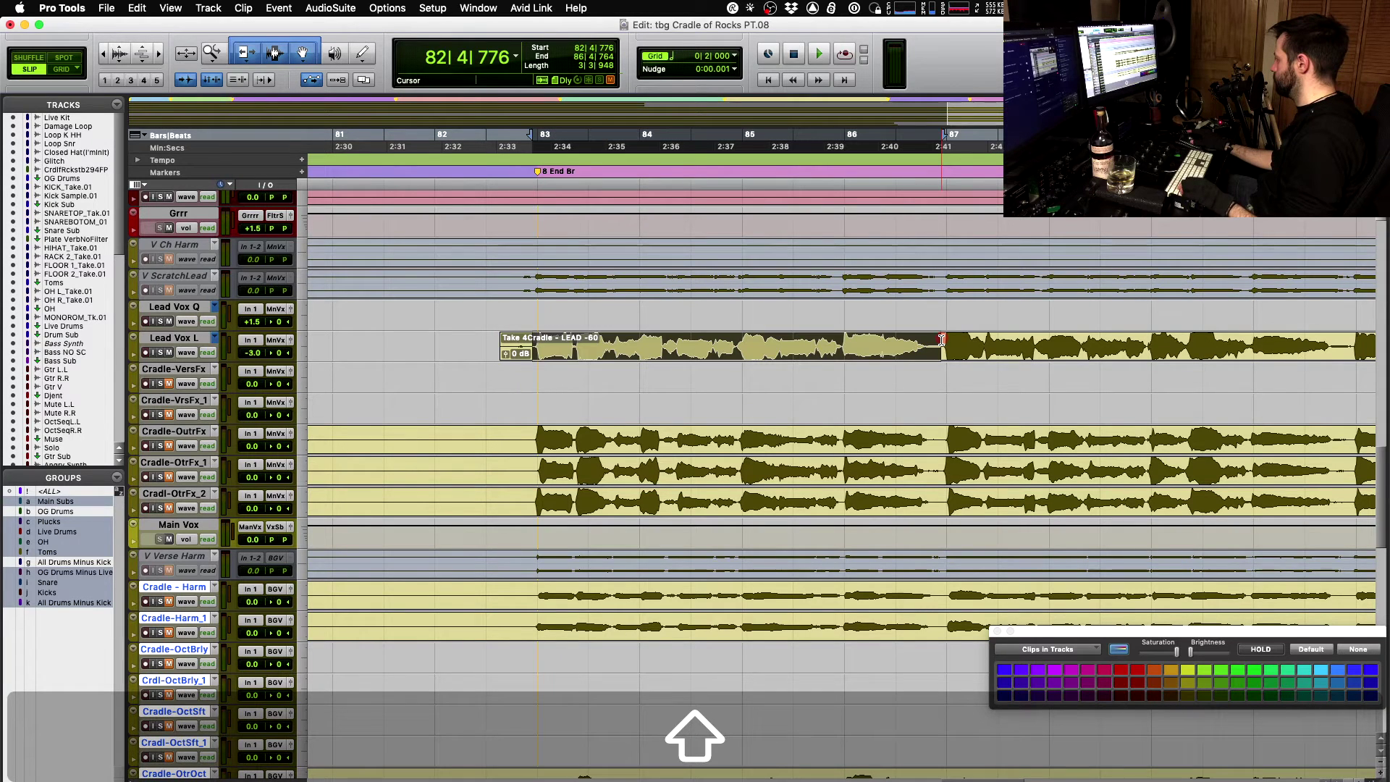
pyautogui.click(330, 8)
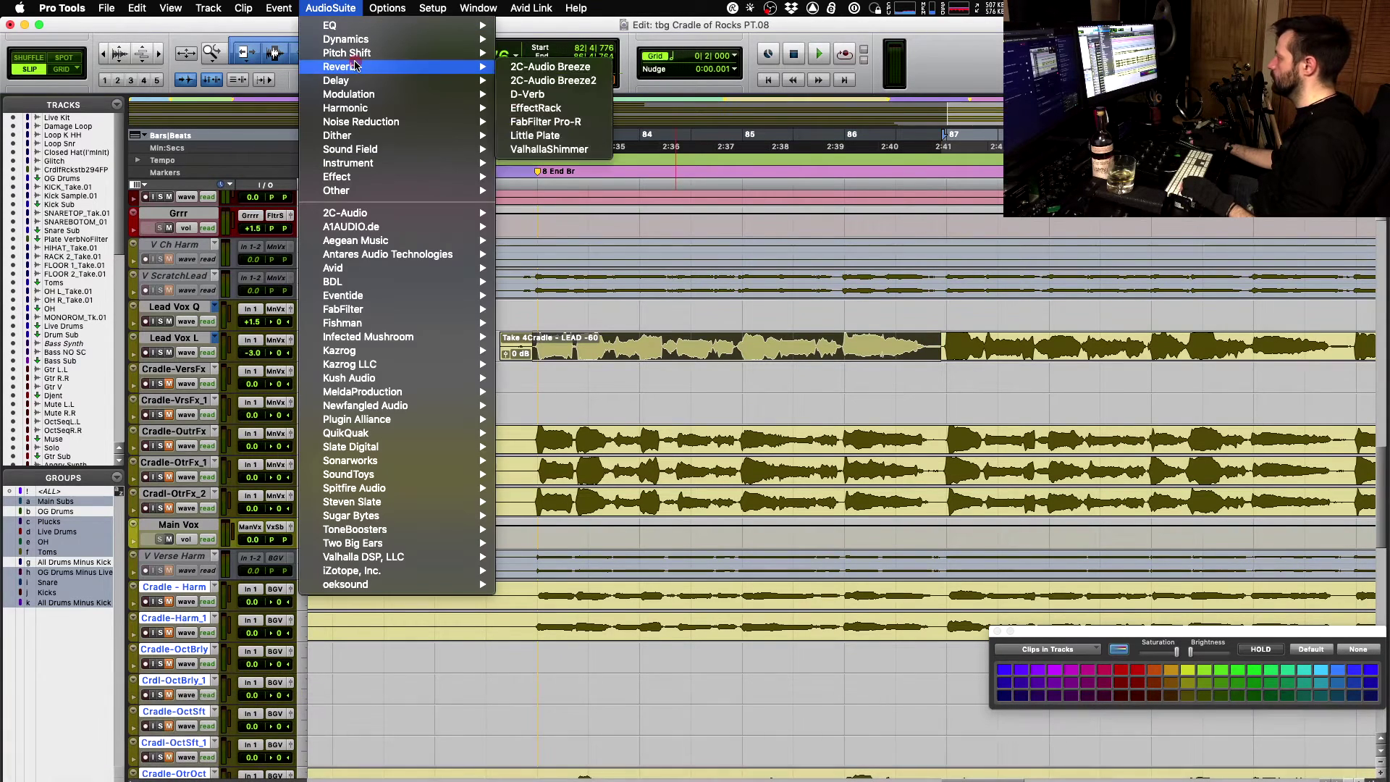
pyautogui.moveTo(391, 53)
pyautogui.click(792, 543)
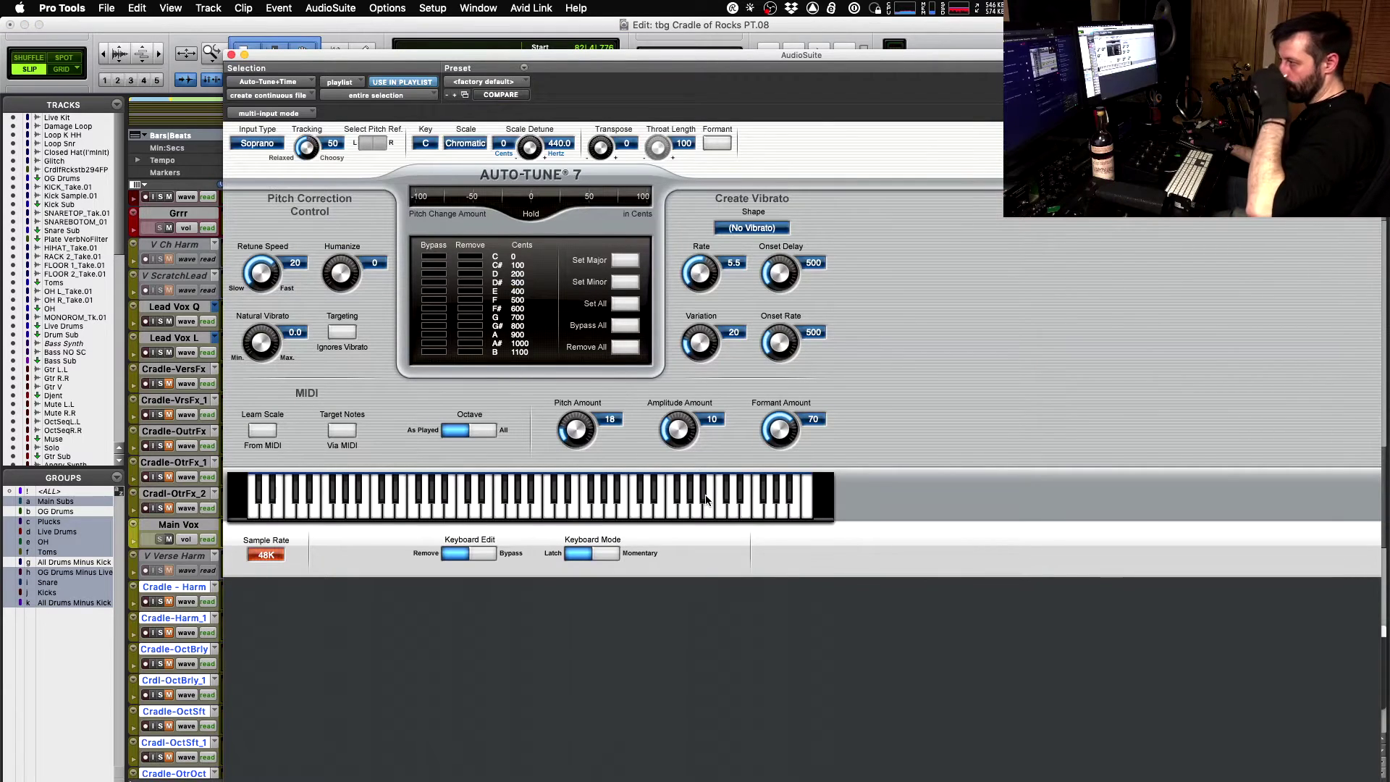
# - Set the input type to Alto/Tenor, then track the line's pitch in graphical mode and make correction curves from it
pyautogui.click(264, 143)
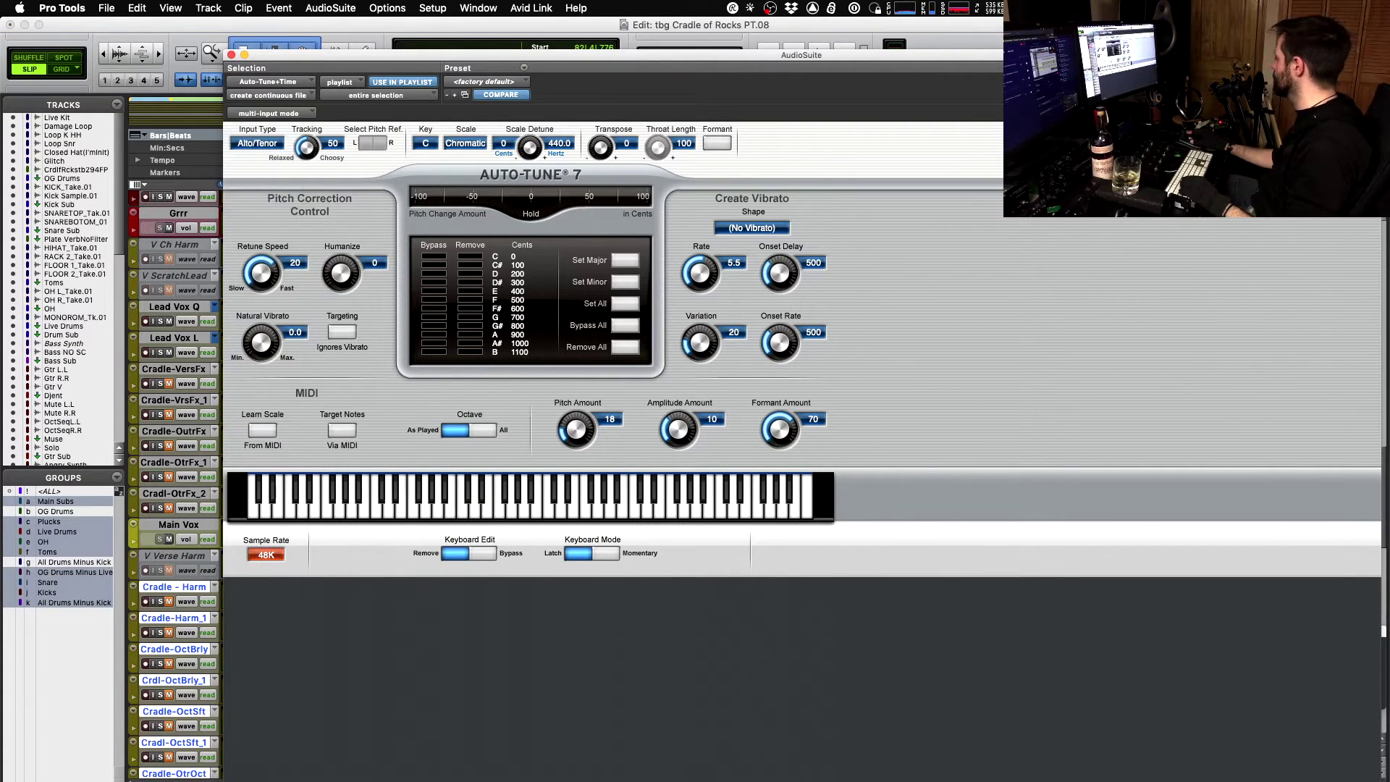
pyautogui.click(816, 590)
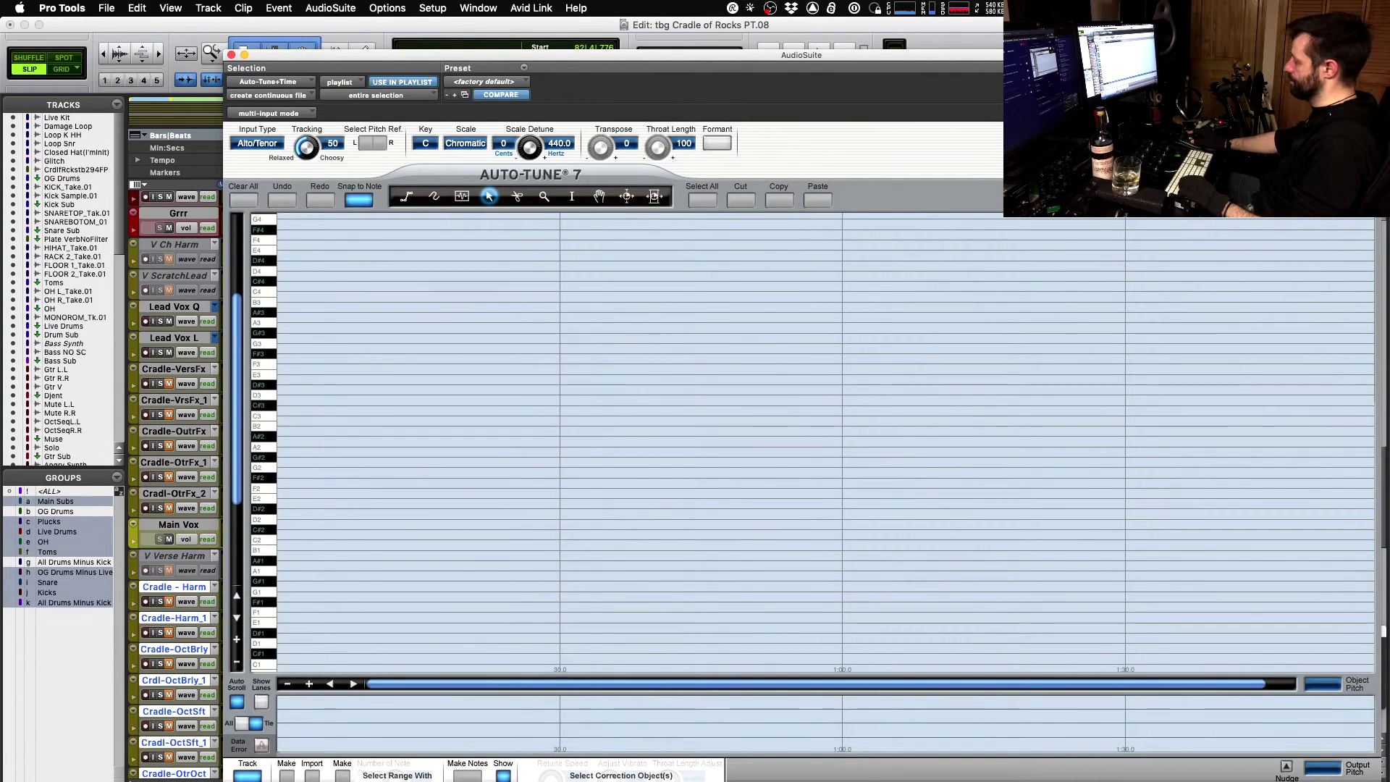
pyautogui.press('space')
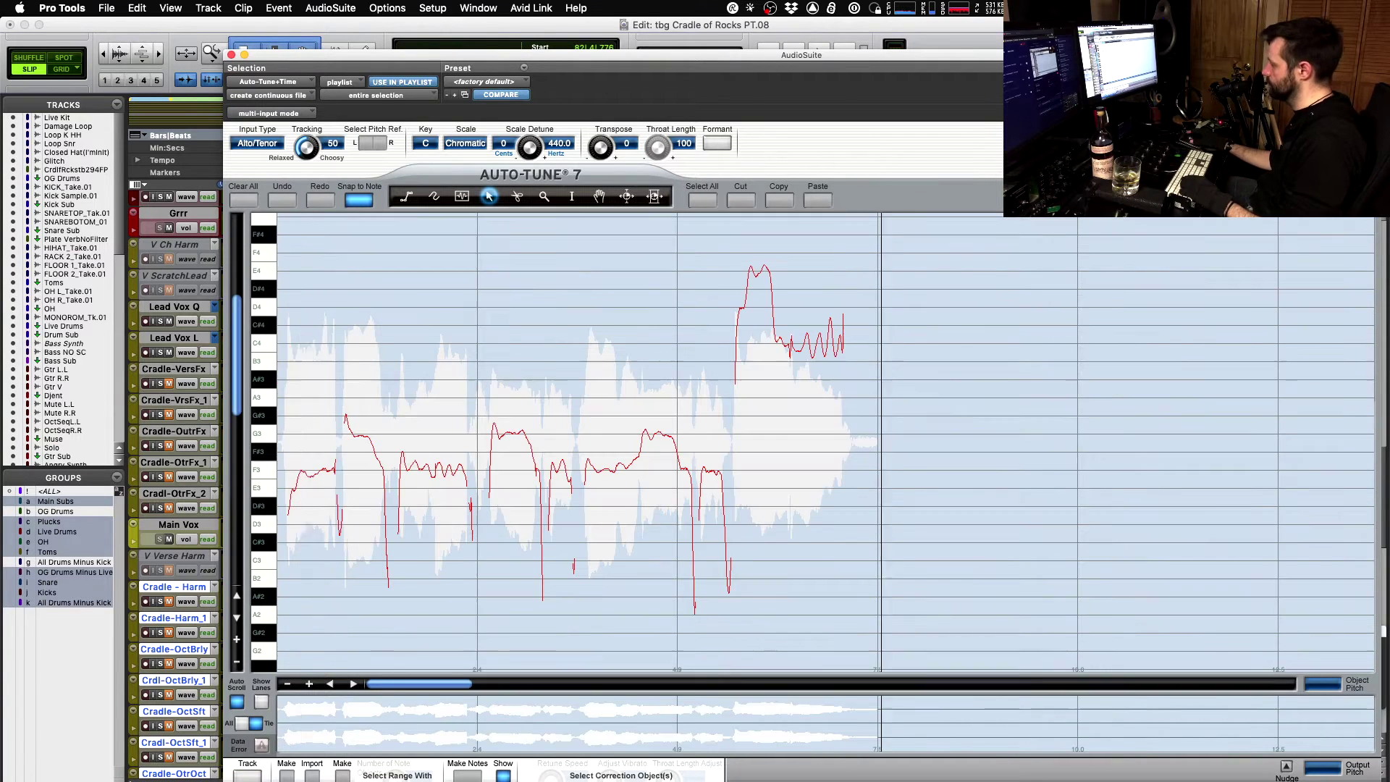
pyautogui.click(287, 775)
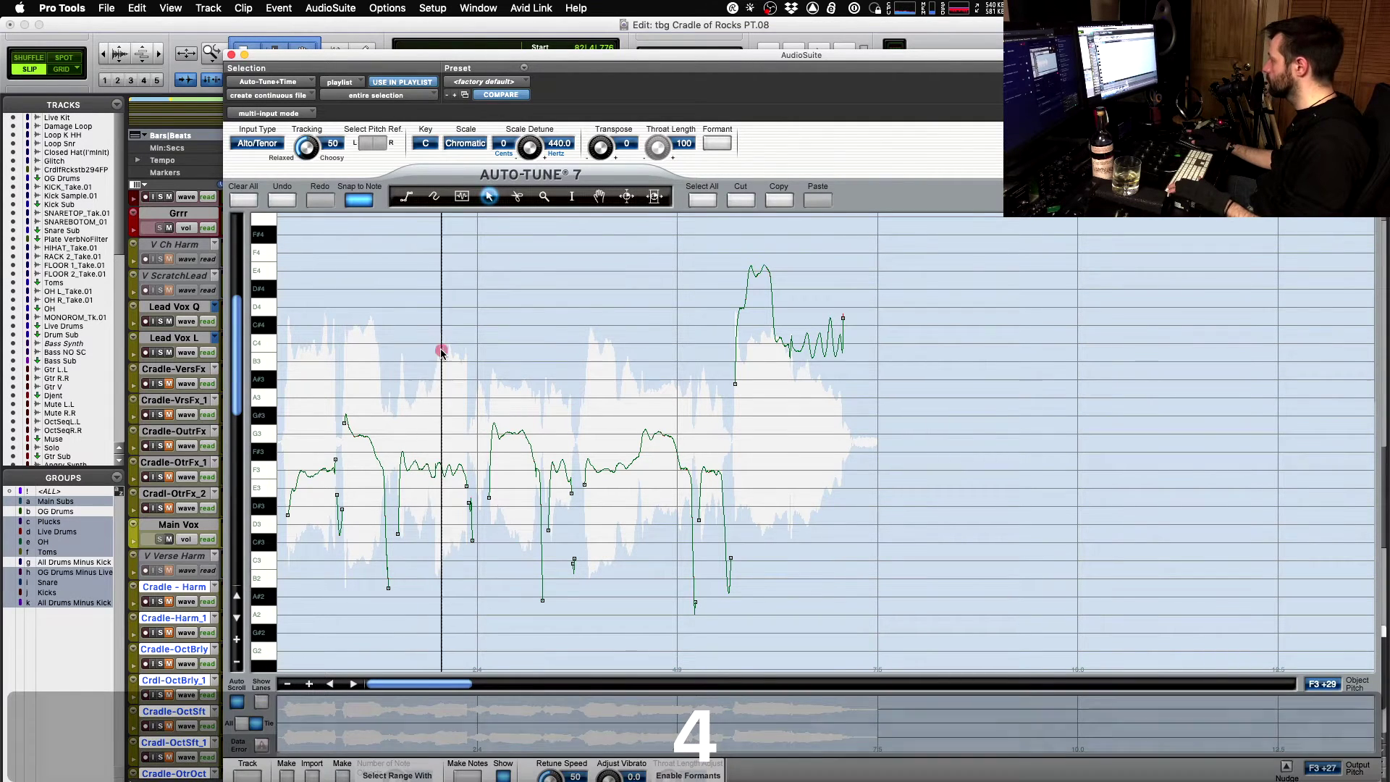
# - Nudge the correction curves of the first, third and last low notes so they centre on F3
pyautogui.click(407, 528)
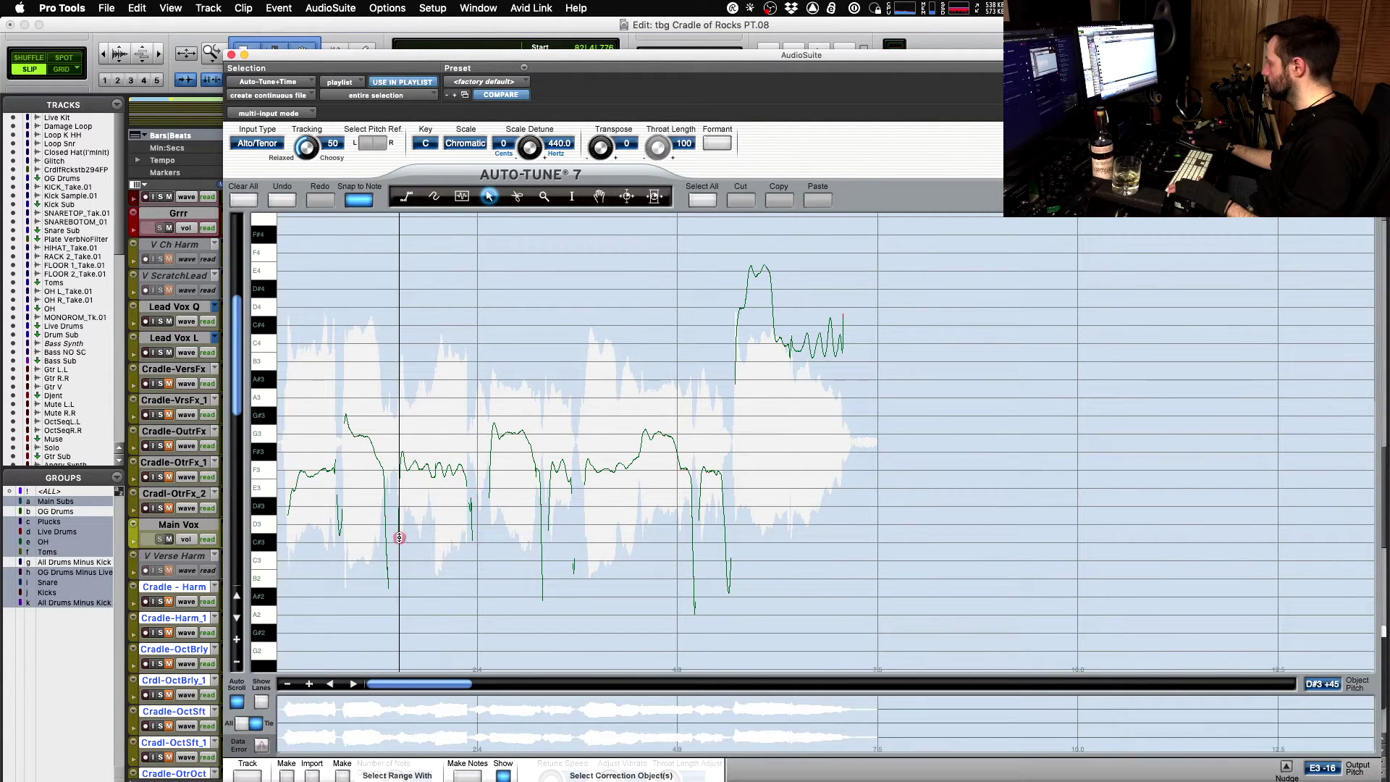
pyautogui.click(399, 541)
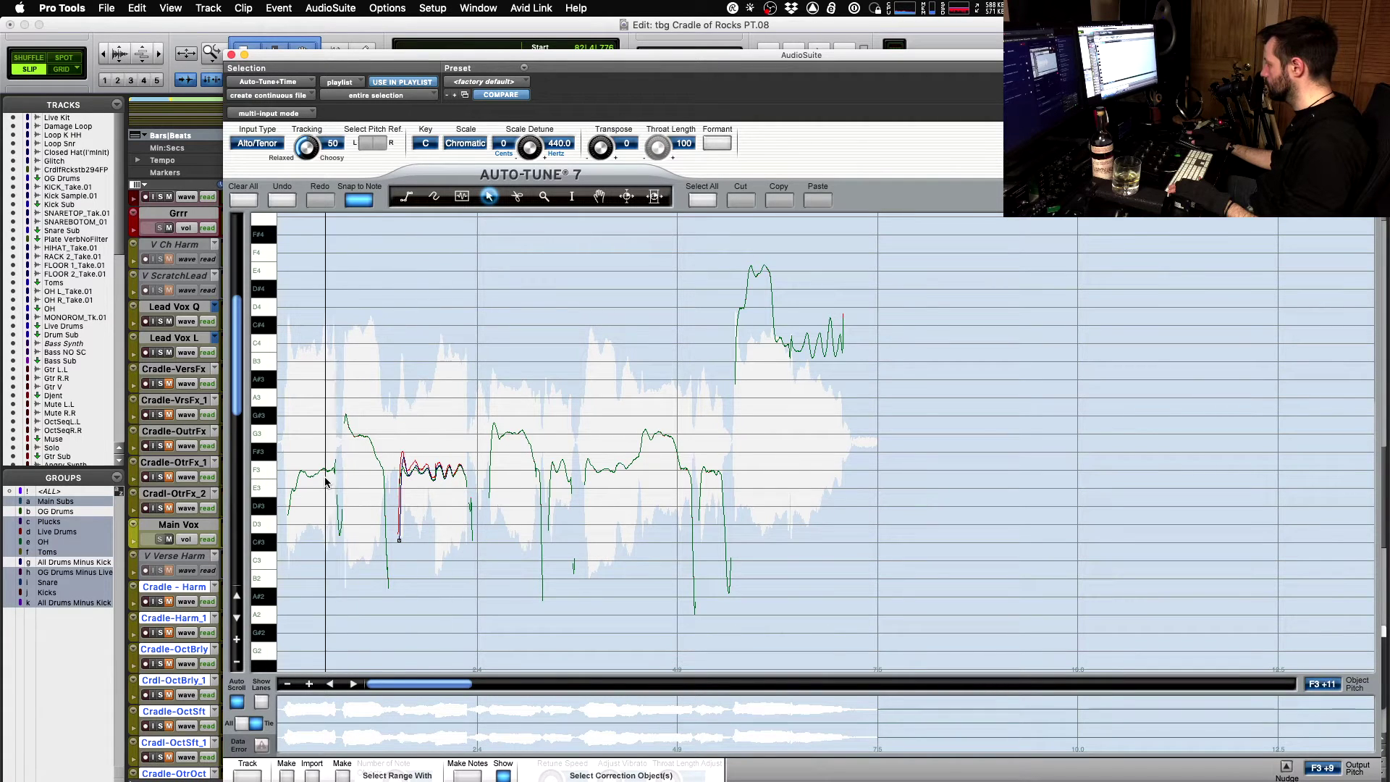
pyautogui.click(291, 509)
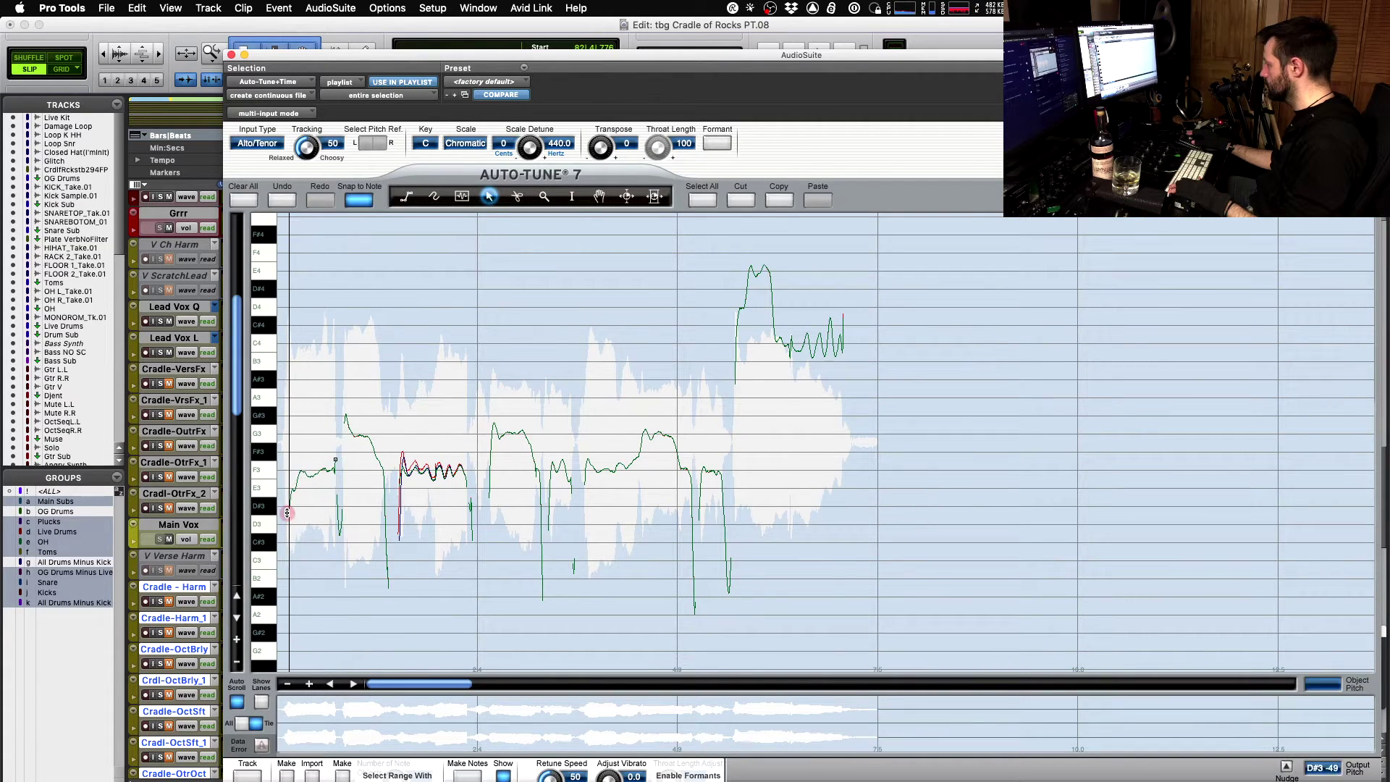
pyautogui.click(364, 511)
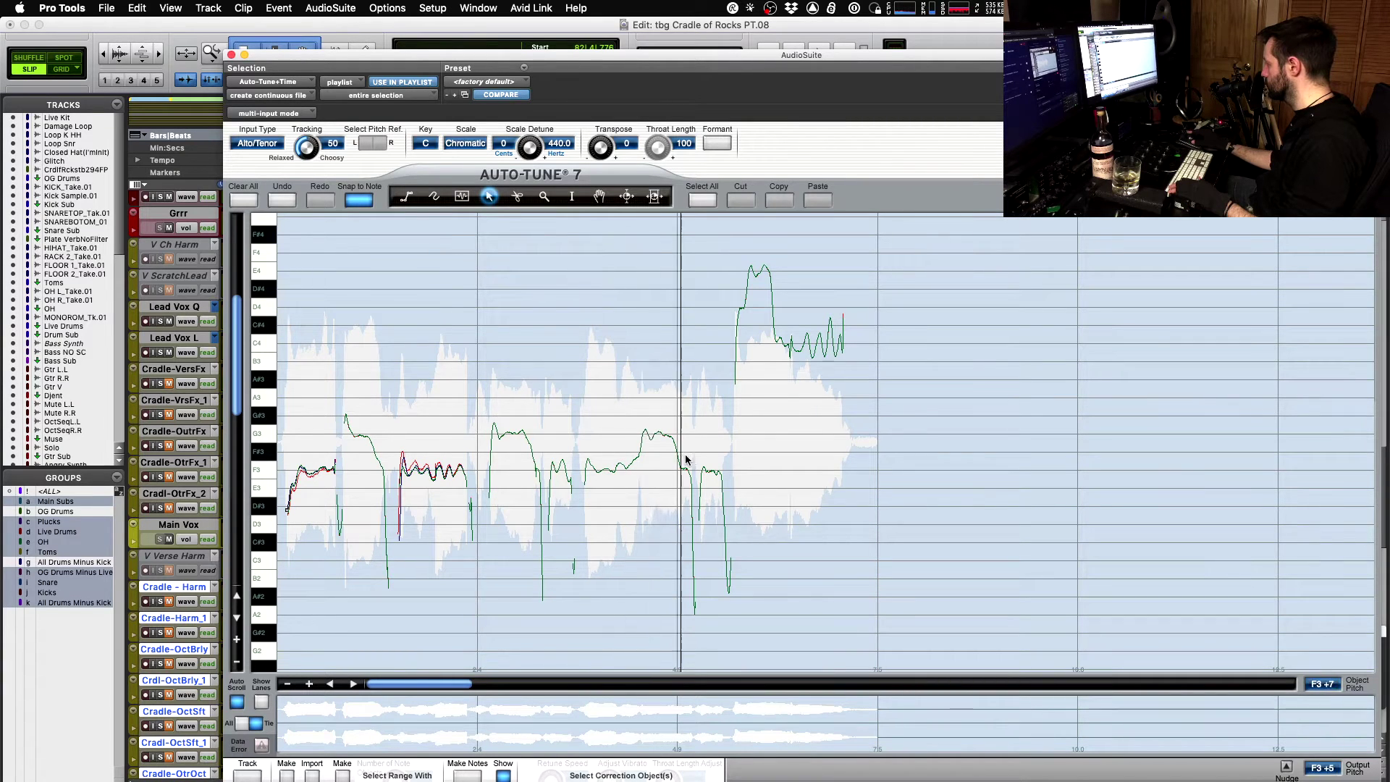
pyautogui.click(711, 472)
pyautogui.click(731, 558)
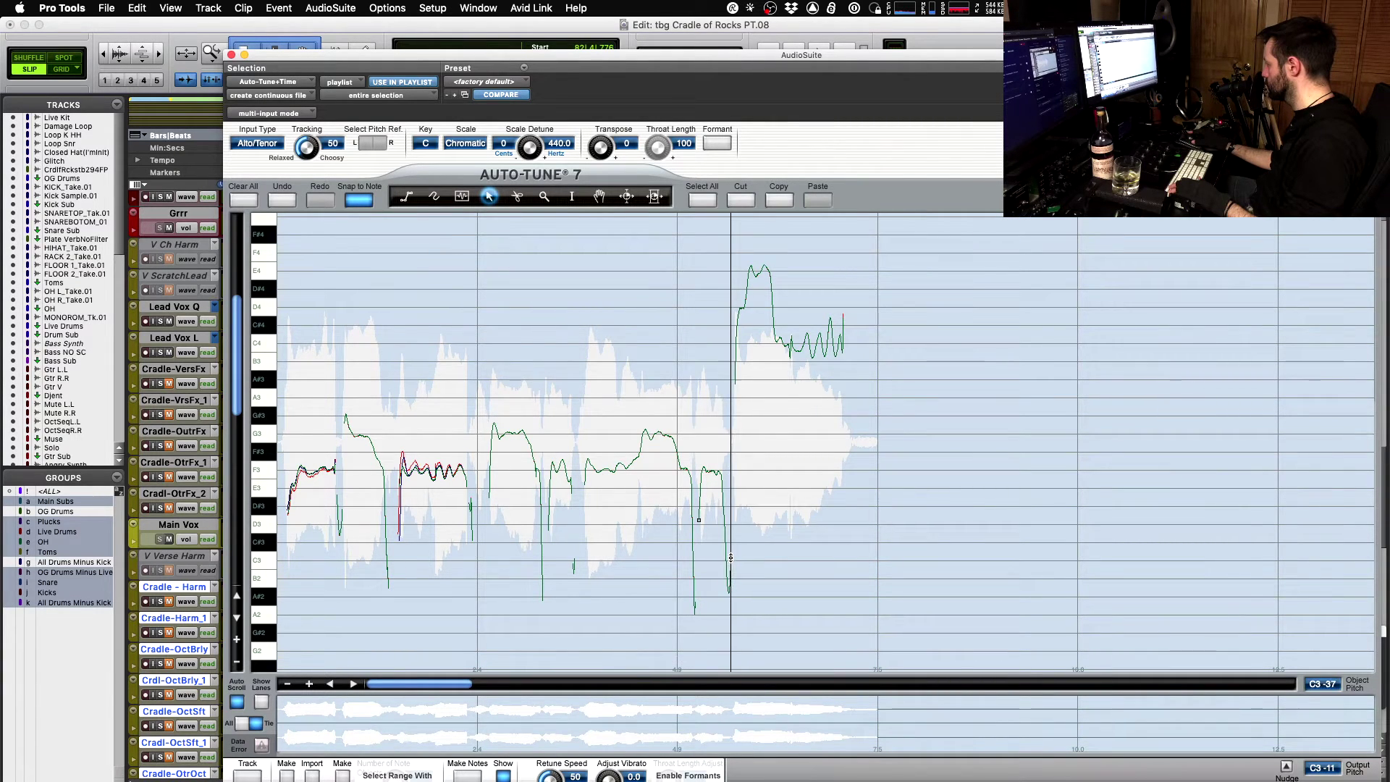
# - Draw level correction lines at E4 and C4 over the closing high notes, and render and play the line
pyautogui.press('1')
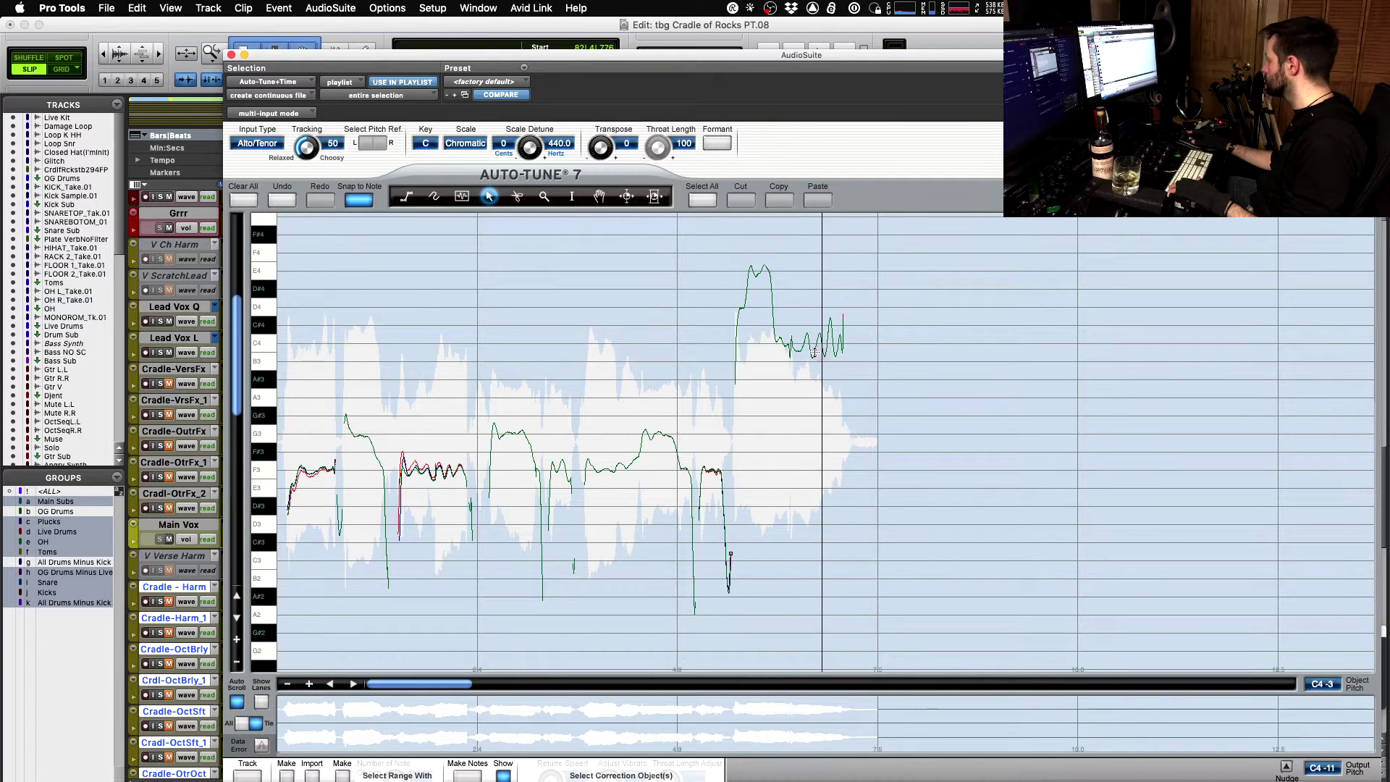
pyautogui.moveTo(747, 272)
pyautogui.mouseDown()
pyautogui.moveTo(767, 267)
pyautogui.moveTo(795, 327)
pyautogui.moveTo(761, 273)
pyautogui.moveTo(745, 273)
pyautogui.moveTo(771, 271)
pyautogui.mouseUp()
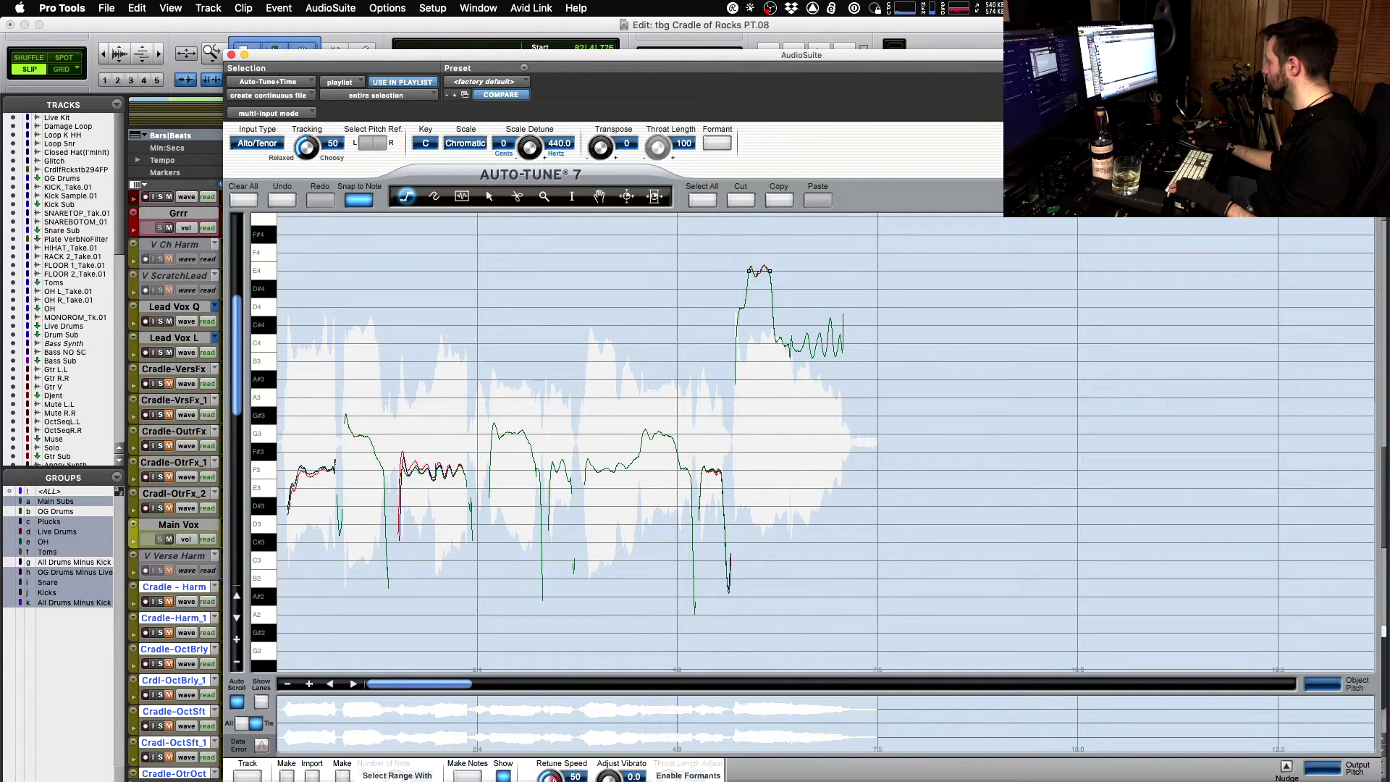
pyautogui.press('space')
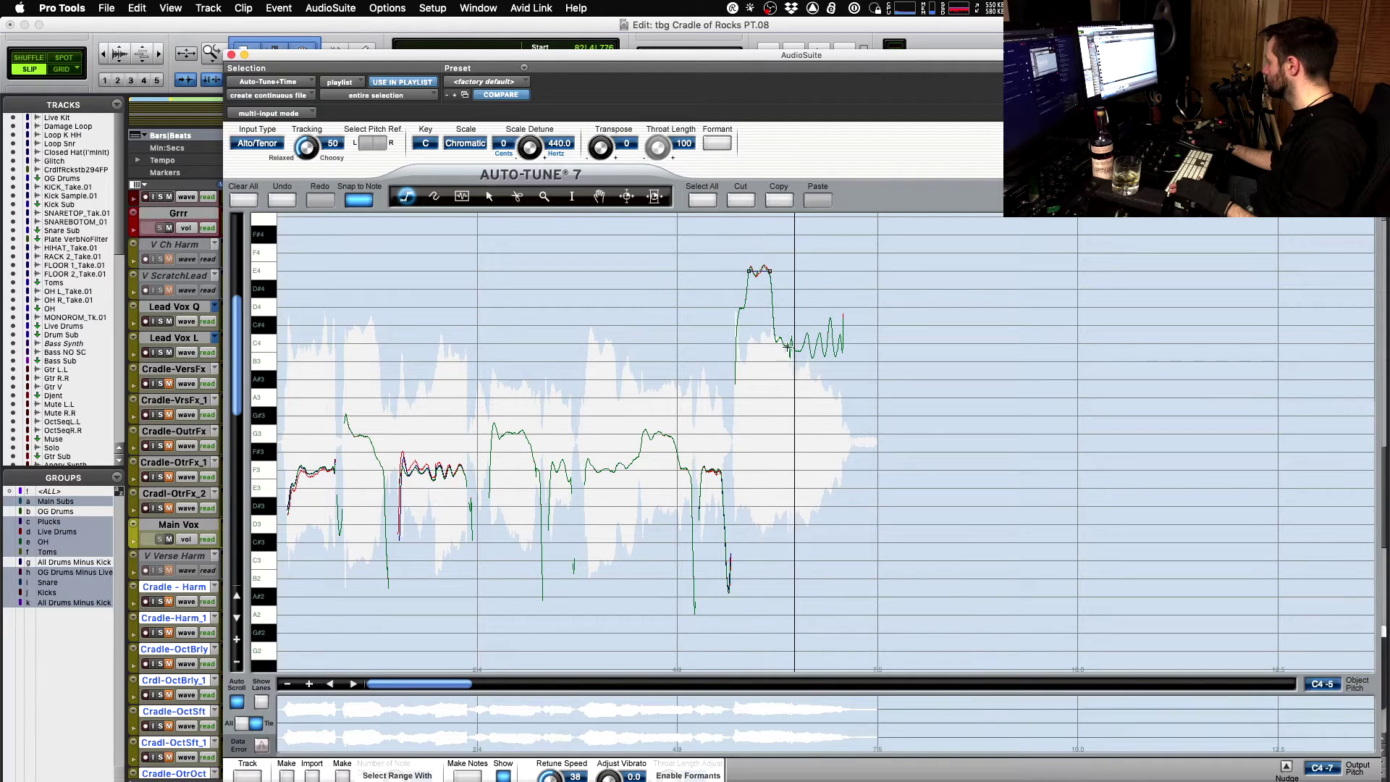
pyautogui.moveTo(776, 343); pyautogui.dragTo(846, 343)
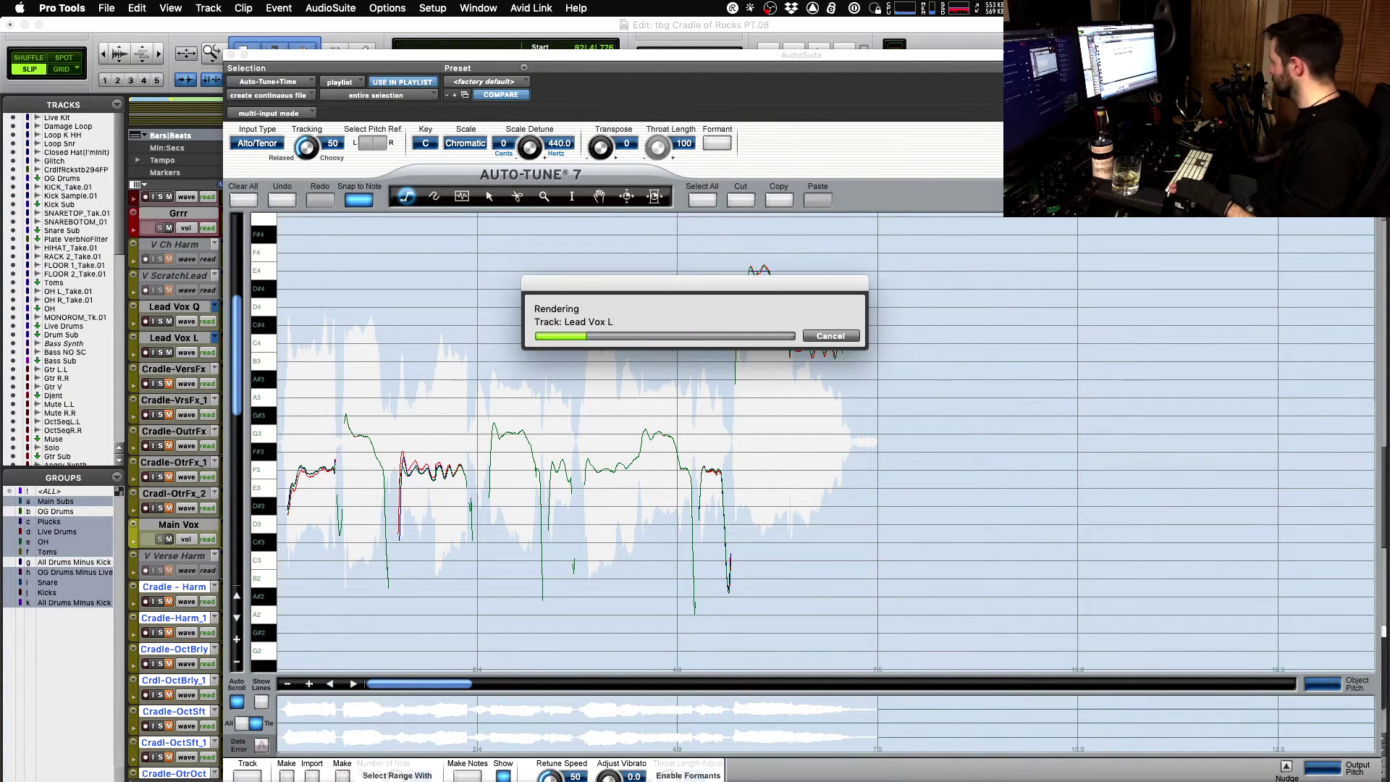
pyautogui.press('space')
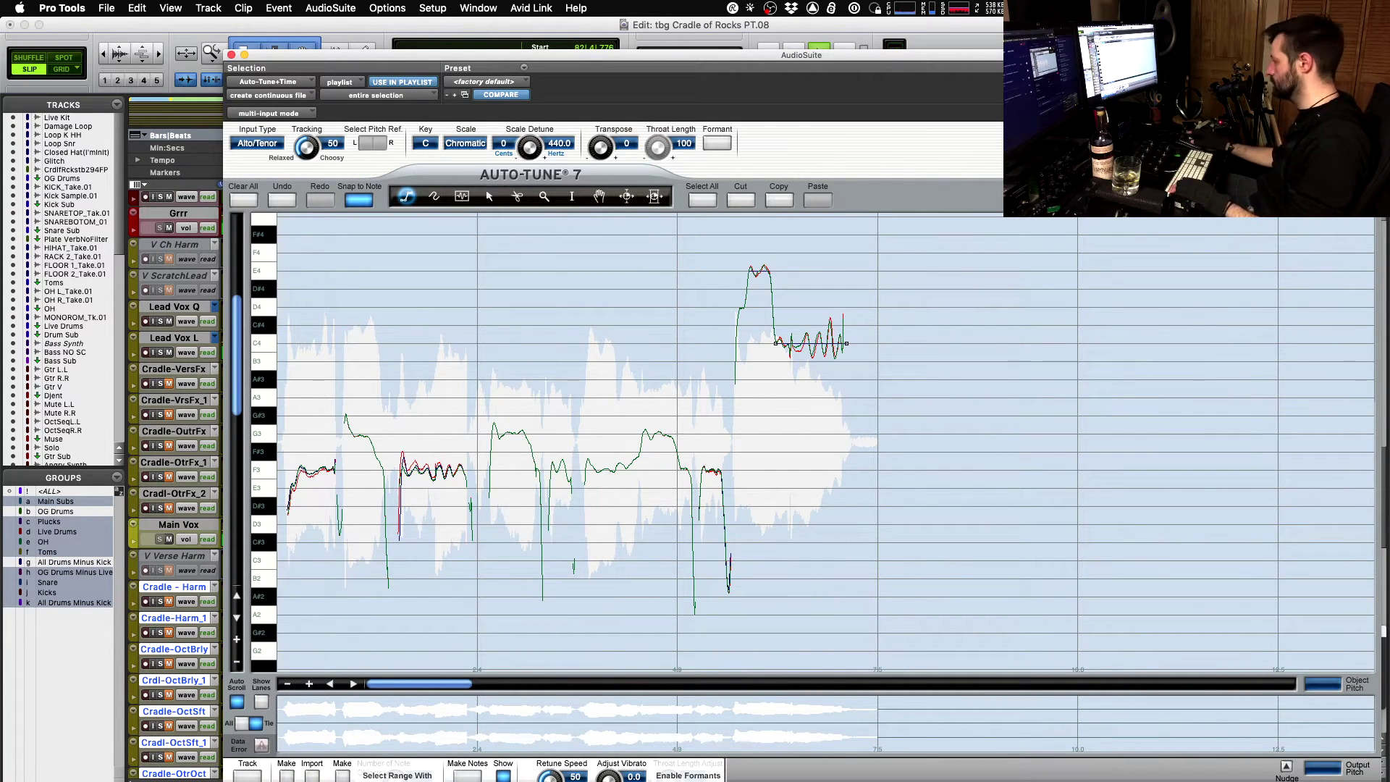
pyautogui.press('space')
# - Adjust the correction curve of the second note, around G3, including its falling tail
pyautogui.press('super')
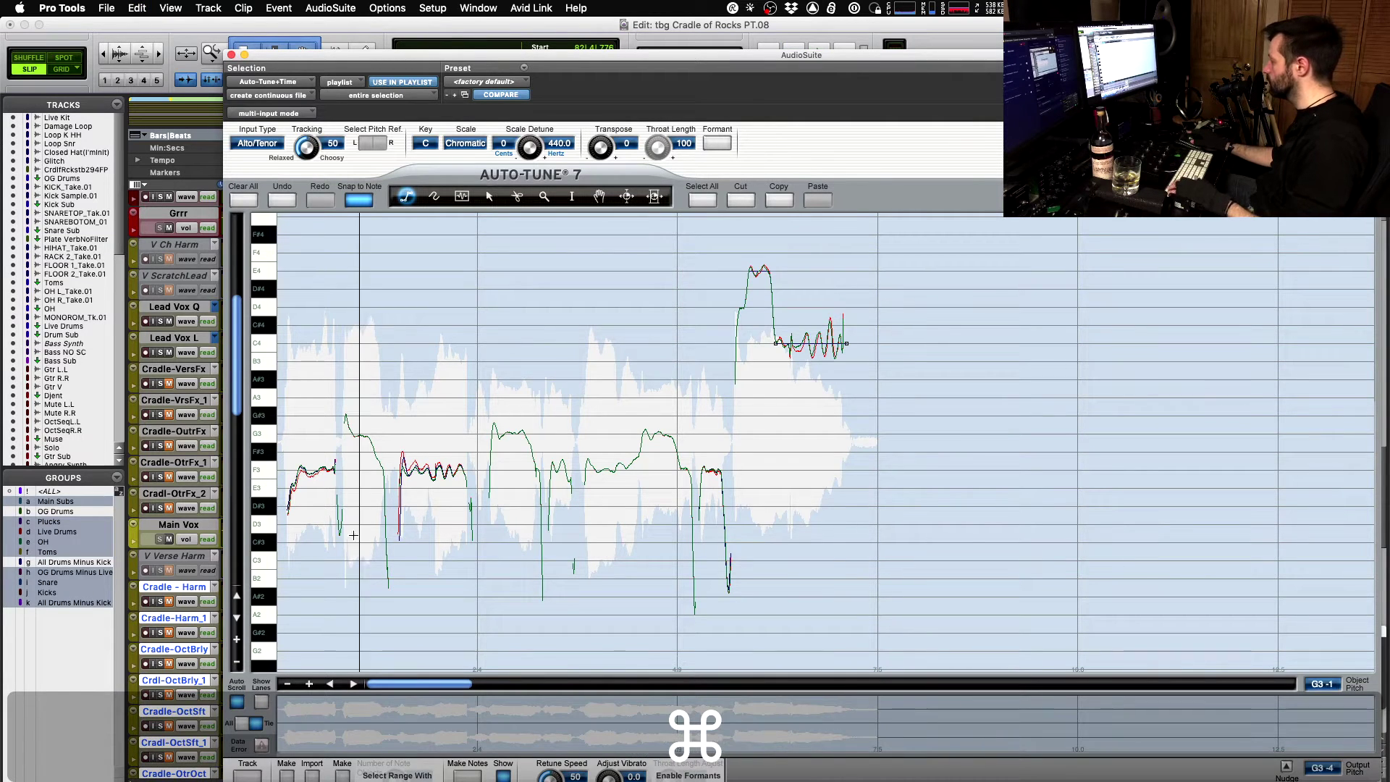
pyautogui.press('super+1')
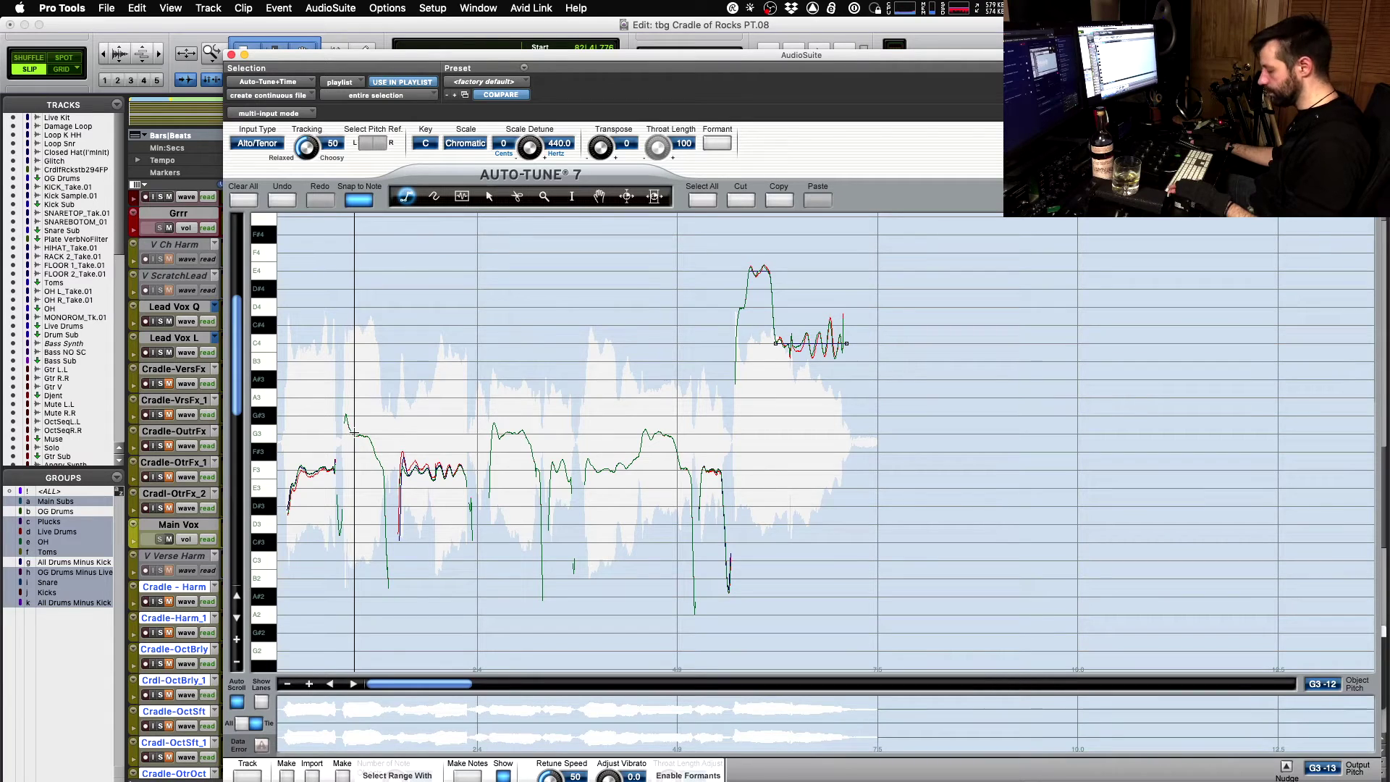
pyautogui.press('4')
pyautogui.moveTo(397, 400); pyautogui.dragTo(387, 595)
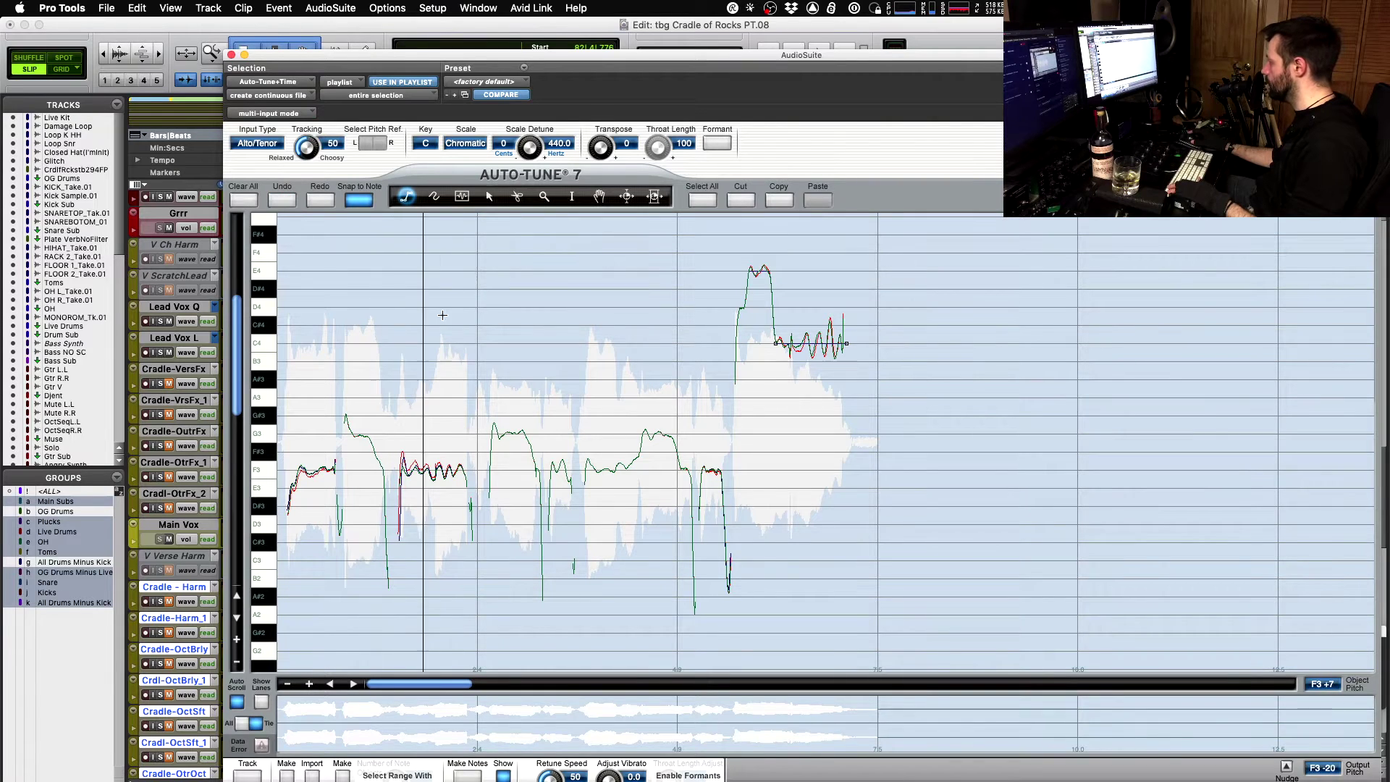
pyautogui.press('4')
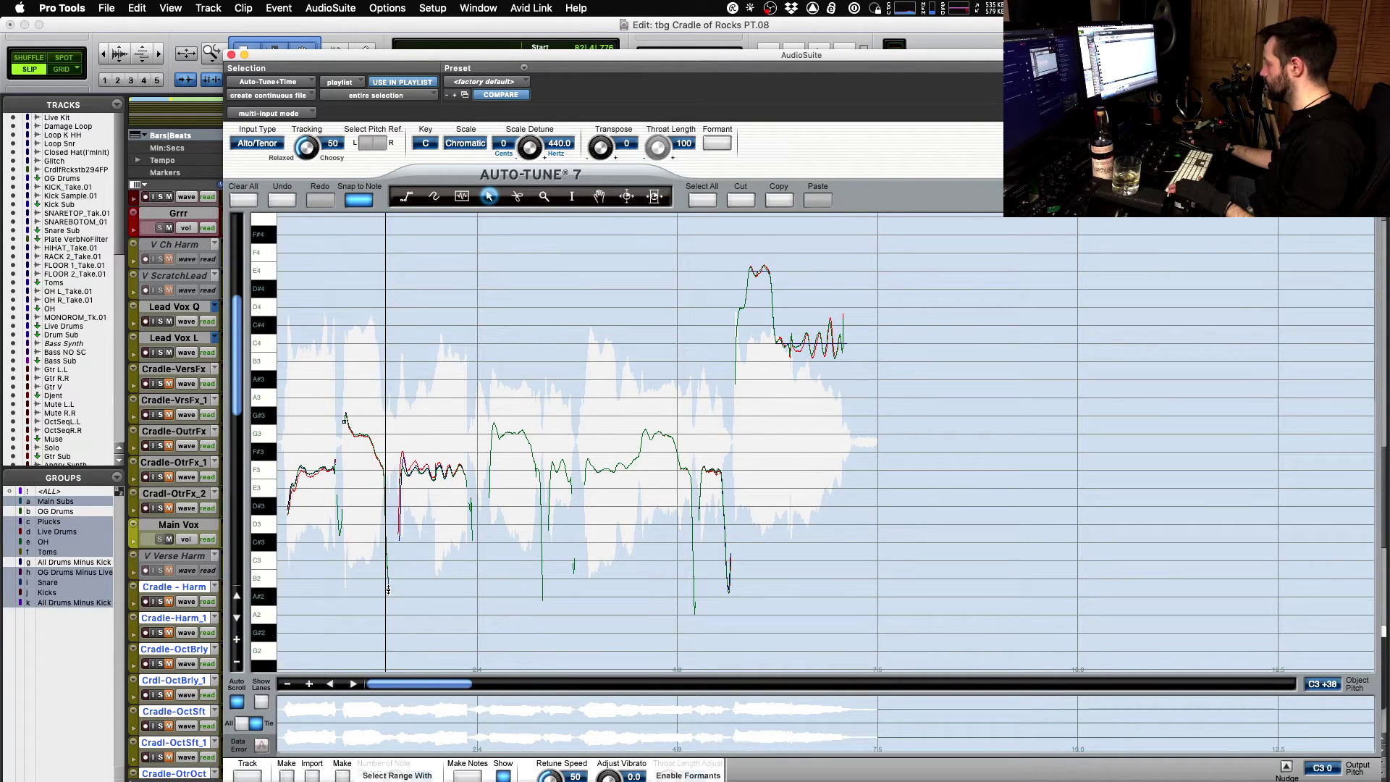
pyautogui.click(388, 590)
pyautogui.click(389, 589)
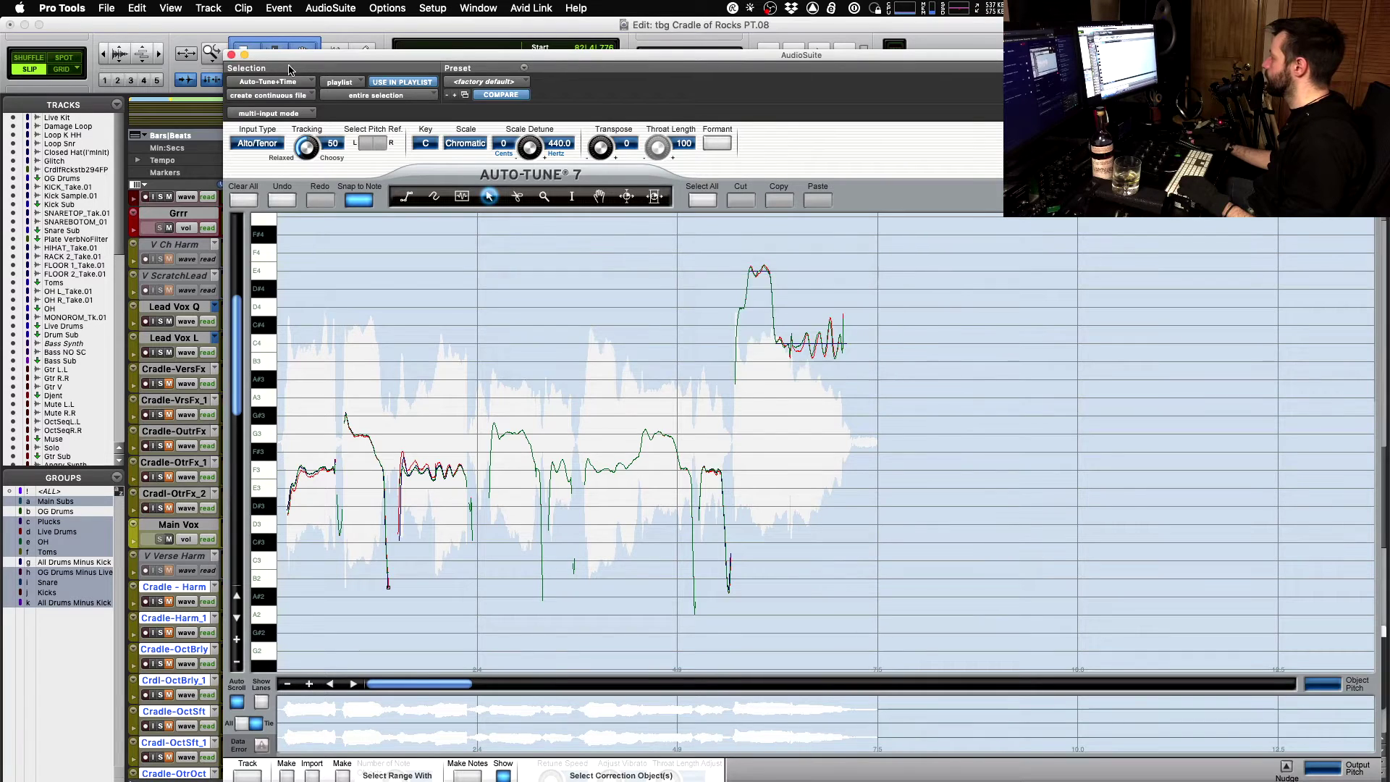
# - Move the Auto-Tune window clear of the Lead Vox L track and play the tuned line from 82|4|776
pyautogui.press('space')
pyautogui.moveTo(286, 57); pyautogui.dragTo(371, 453)
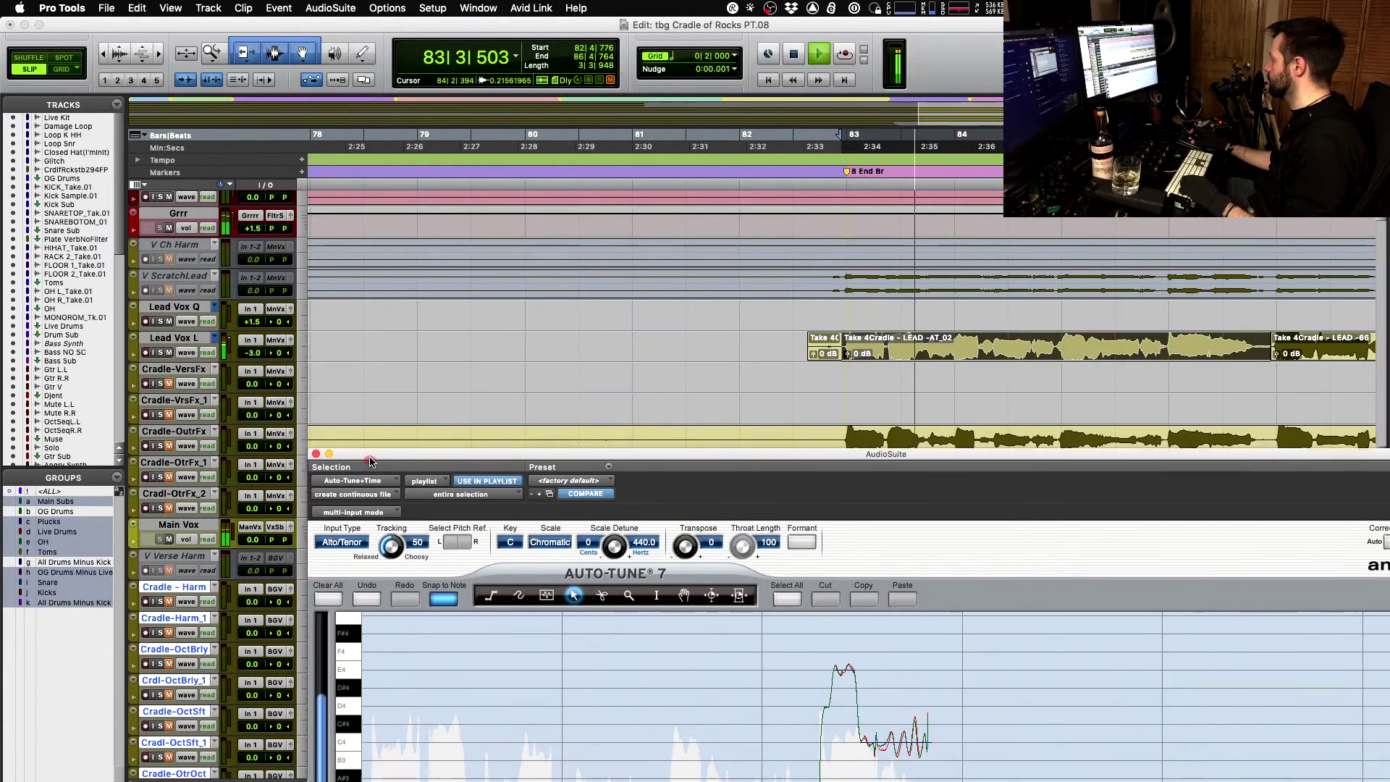
pyautogui.press('space')
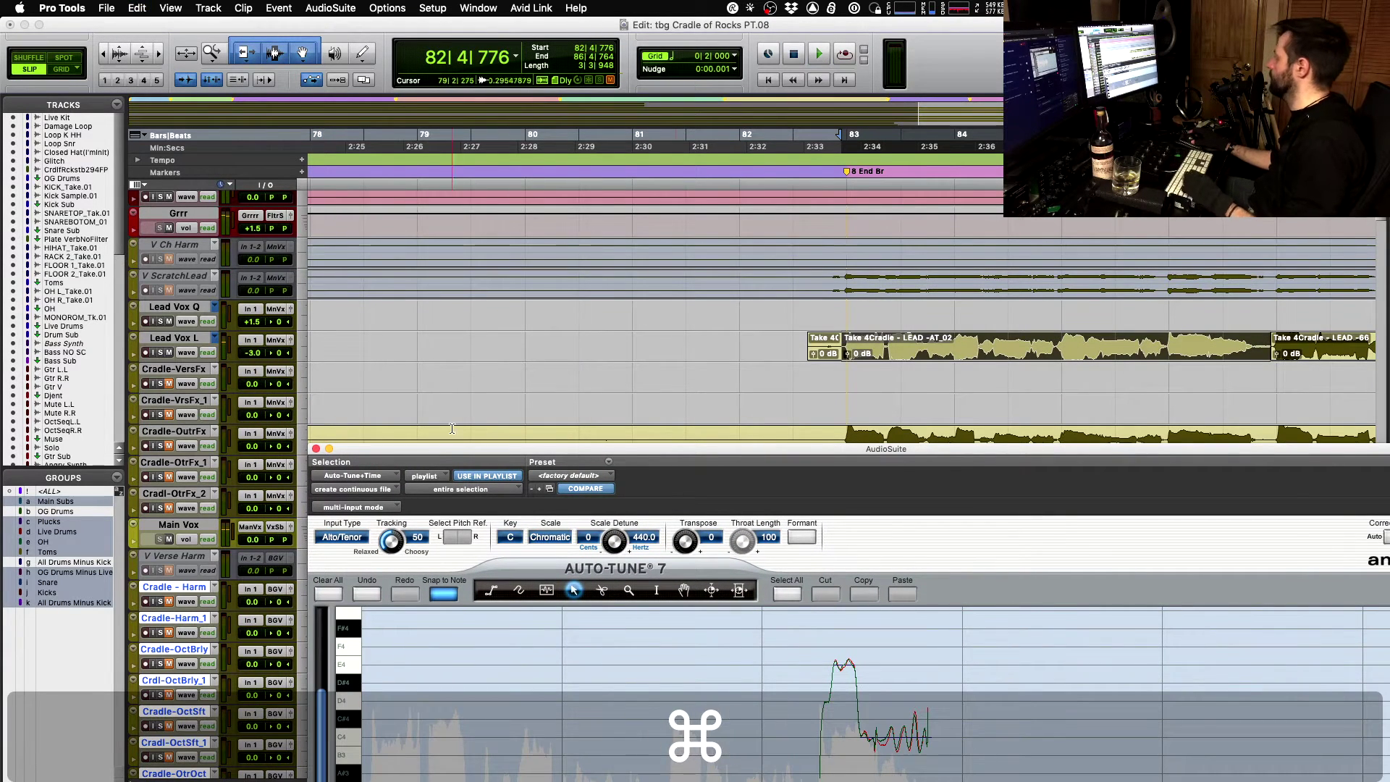
pyautogui.press('space')
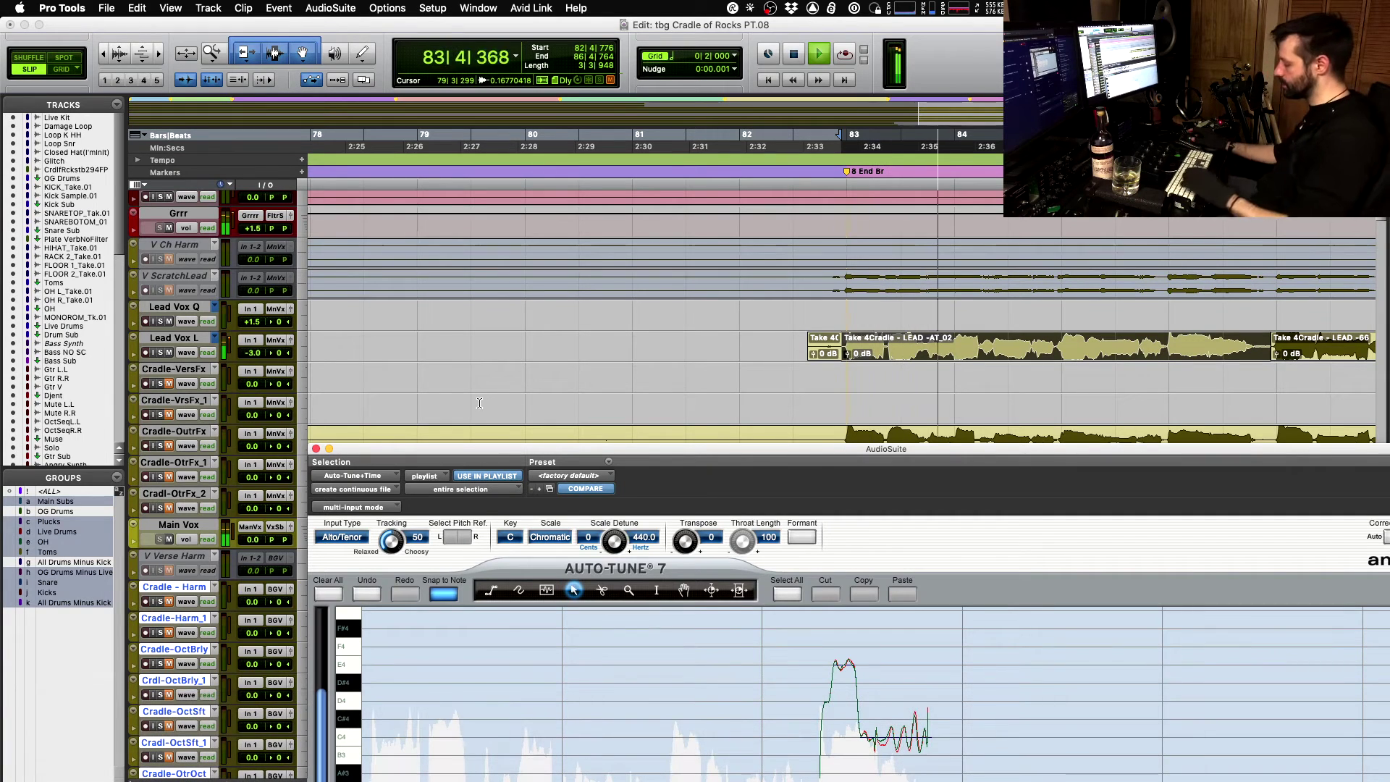
pyautogui.press('shift')
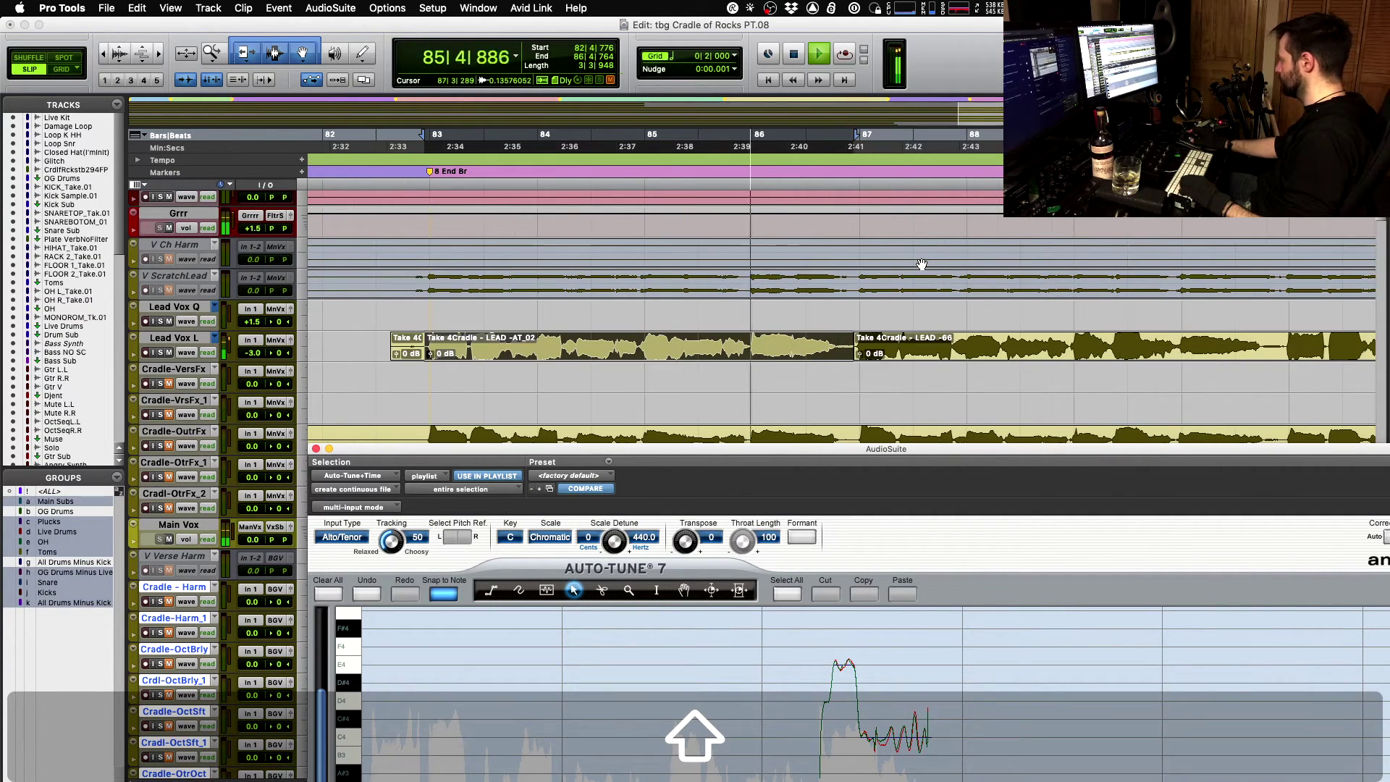
pyautogui.press('space')
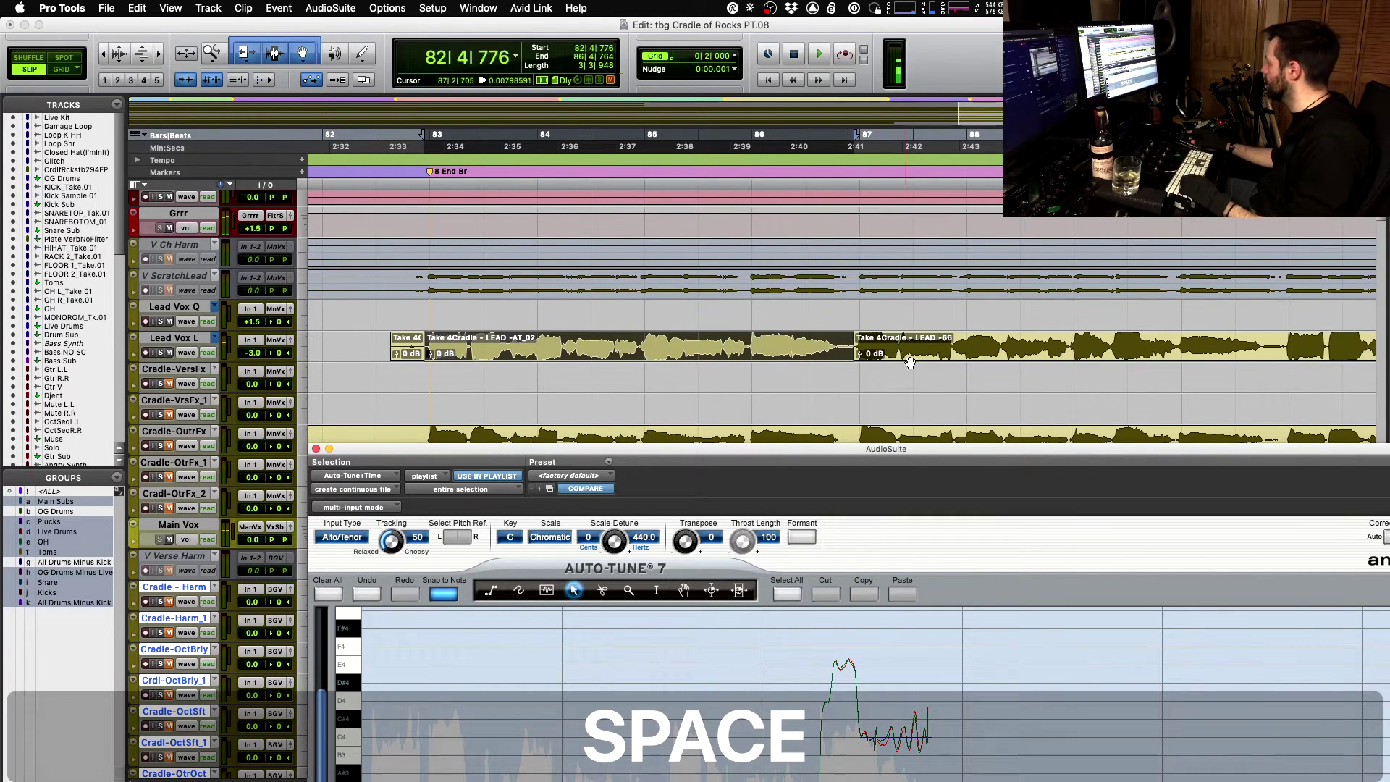
# - Select the remaining Take 4 clip on Lead Vox L from 86|4|764 to 115|3|813 and play its opening line
pyautogui.click(980, 353)
pyautogui.press('shift')
pyautogui.press('space')
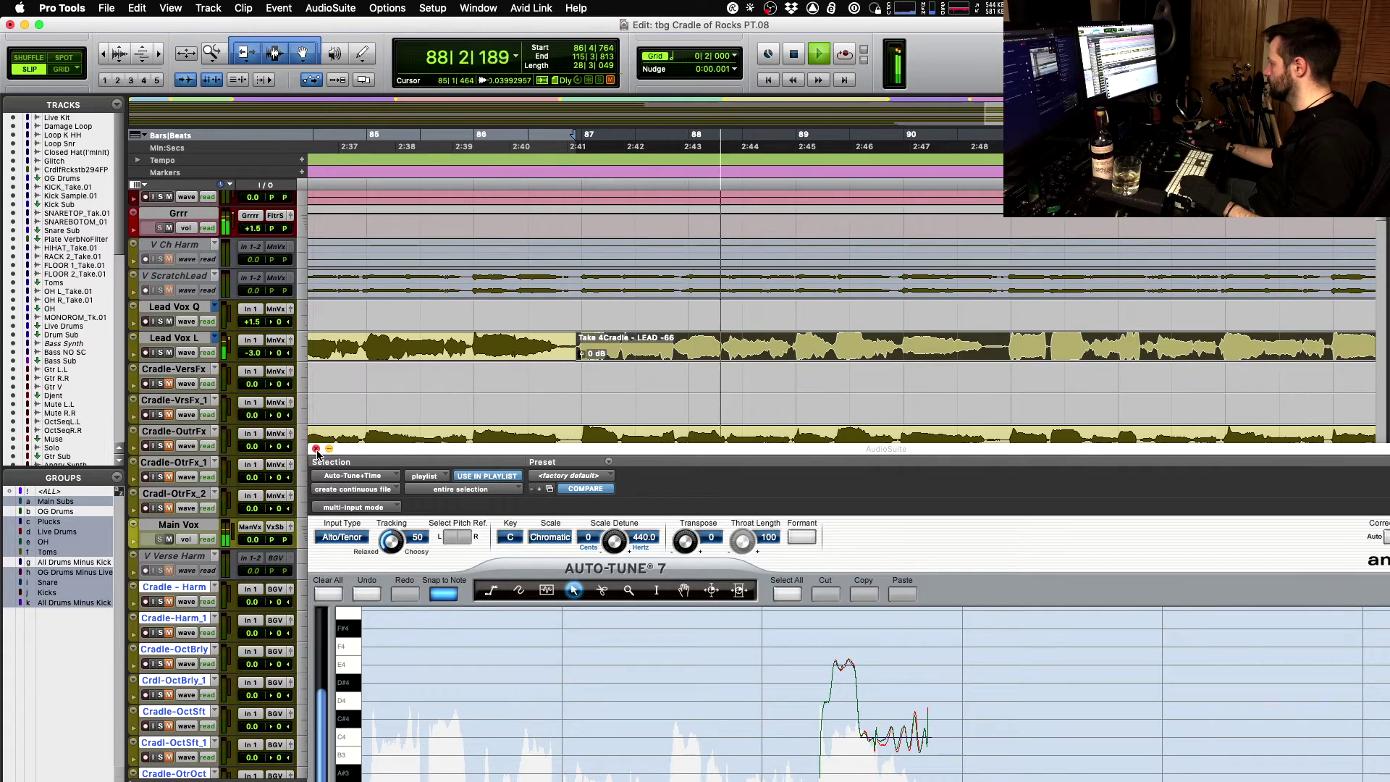
pyautogui.press('space')
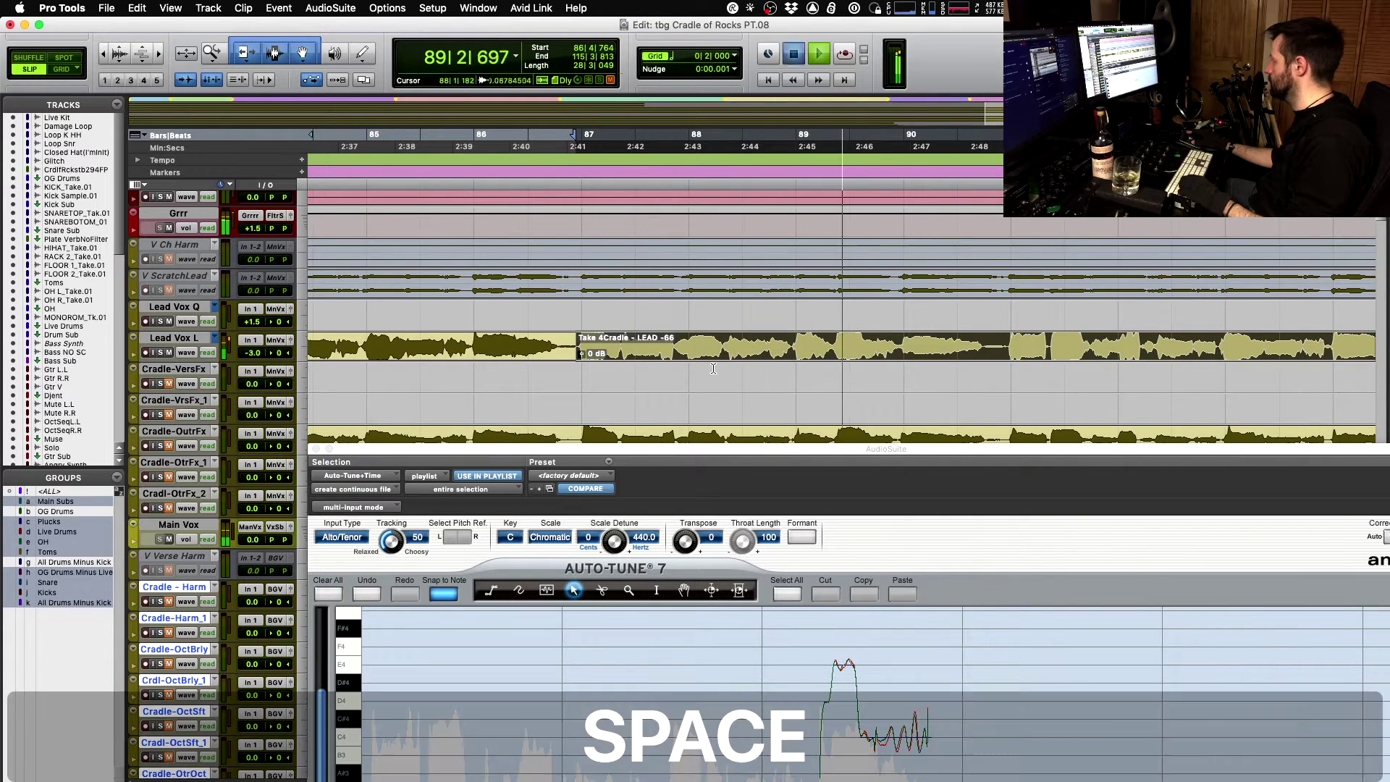
# - Select the short Cradle-OutrFx phrase from 88|4|826 to 89|2|445
pyautogui.scroll(-2, 800, 329)
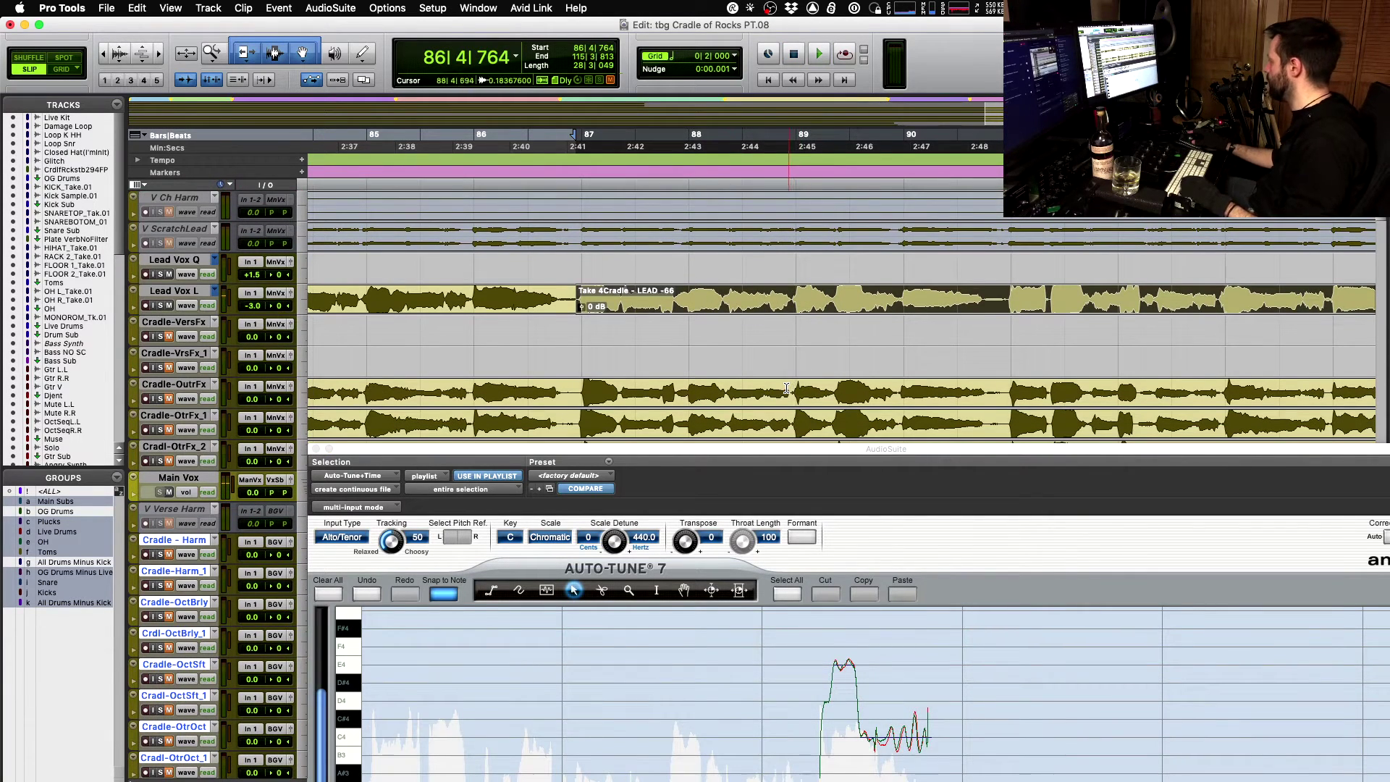
pyautogui.click(787, 389)
pyautogui.press('Tab')
pyautogui.keyDown('shift'); pyautogui.click(833, 386); pyautogui.keyUp('shift')
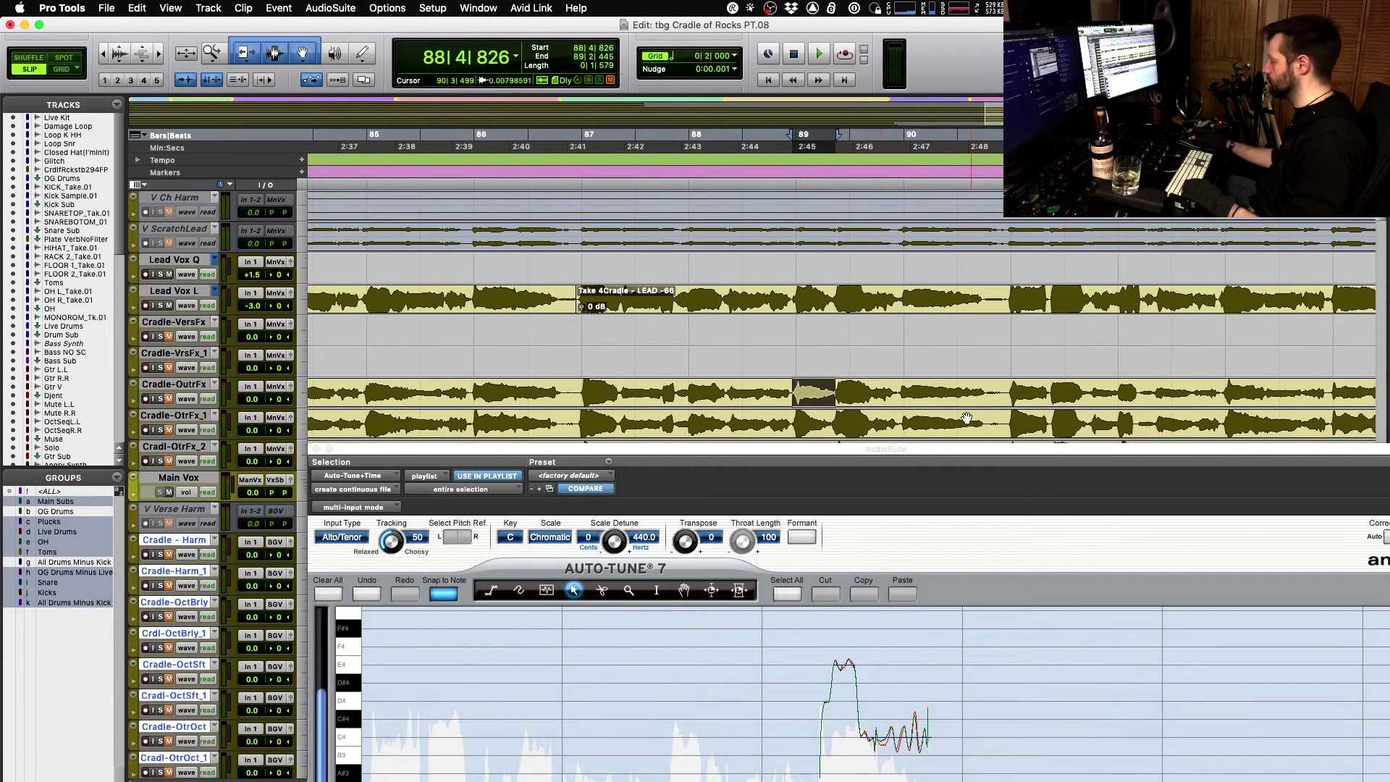
# - Locate the phrase start just before bar 89 on Lead Vox L and Cradle-OutrFx, at 88|4|852 and 88|4|826
pyautogui.keyDown('super'); pyautogui.click(779, 290); pyautogui.keyUp('super')
pyautogui.press('Tab')
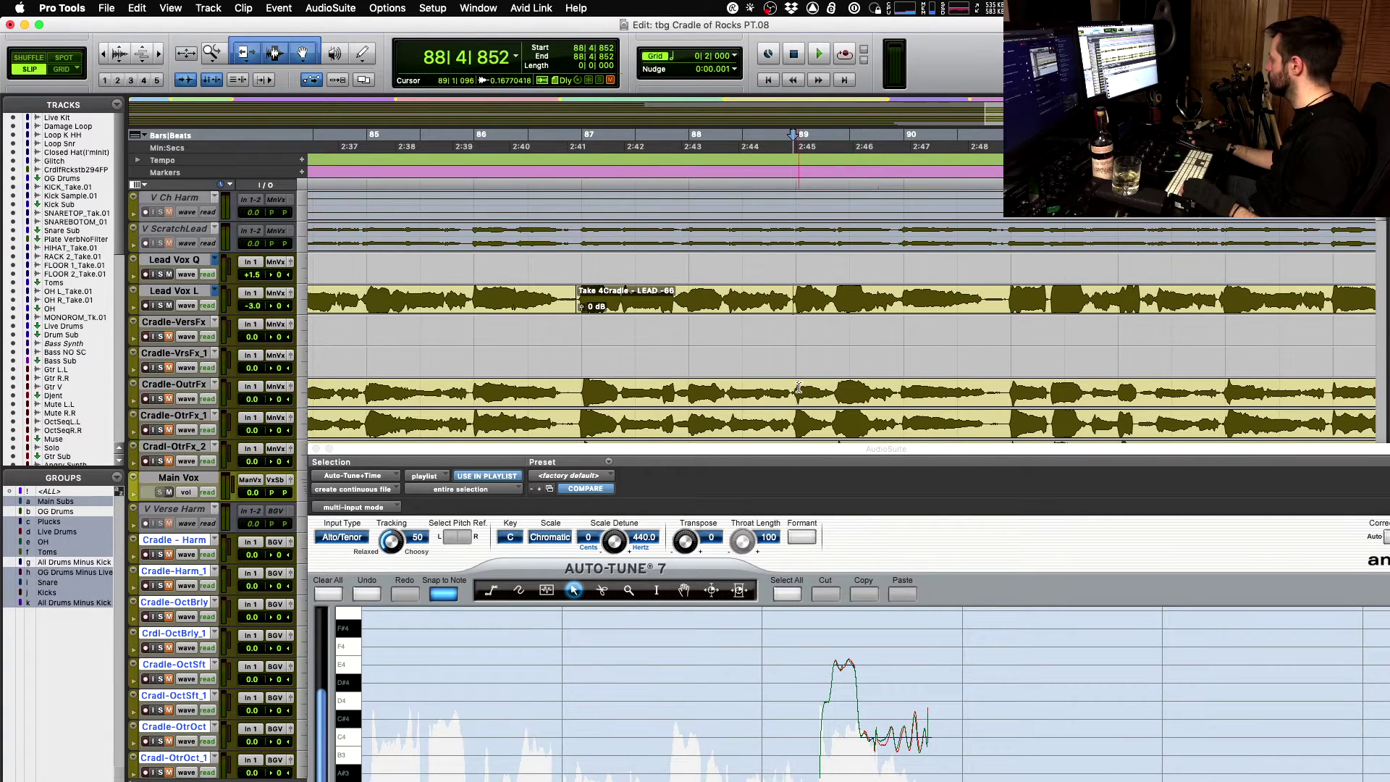
pyautogui.press('Tab')
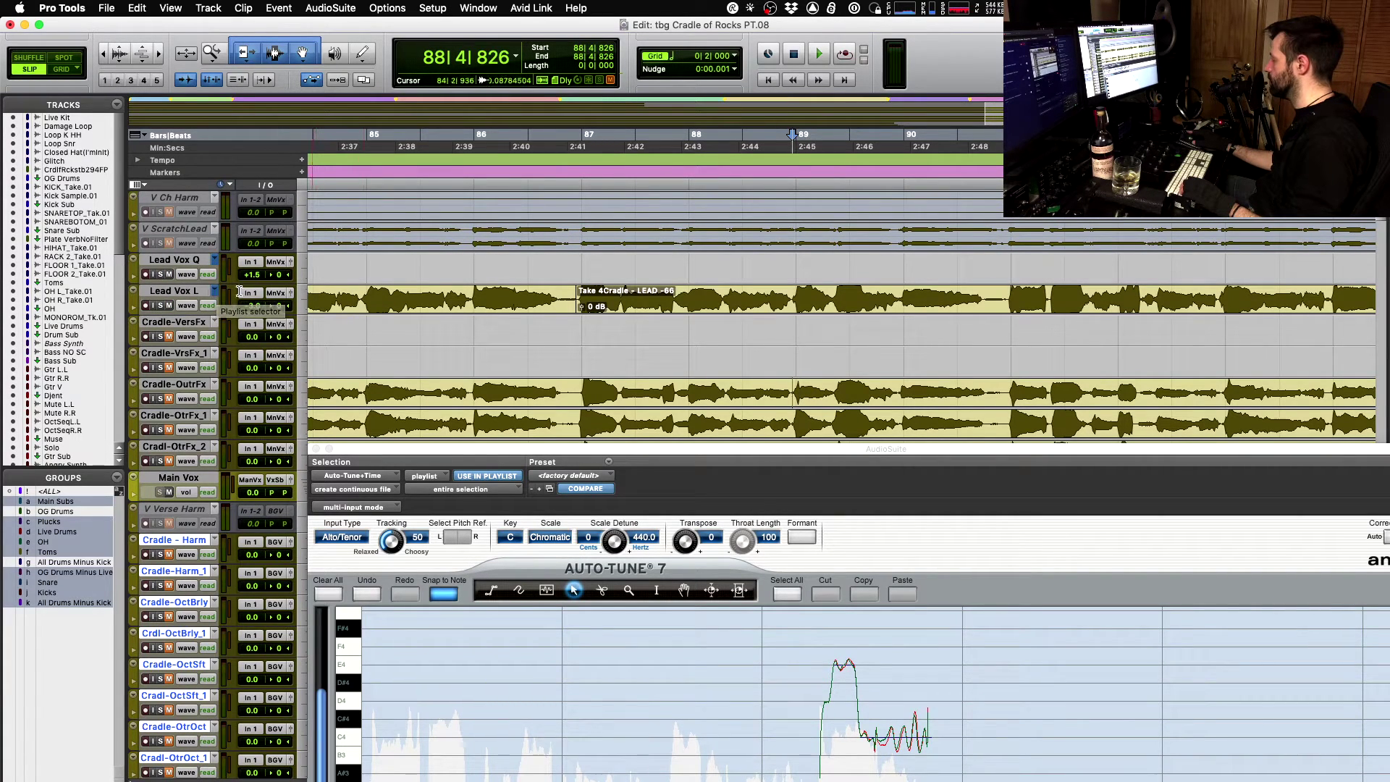
# - Switch the Lead Vox L track to playlist Lead Vox.05.dup1 and create a new empty playlist with the suggested name
pyautogui.click(214, 291)
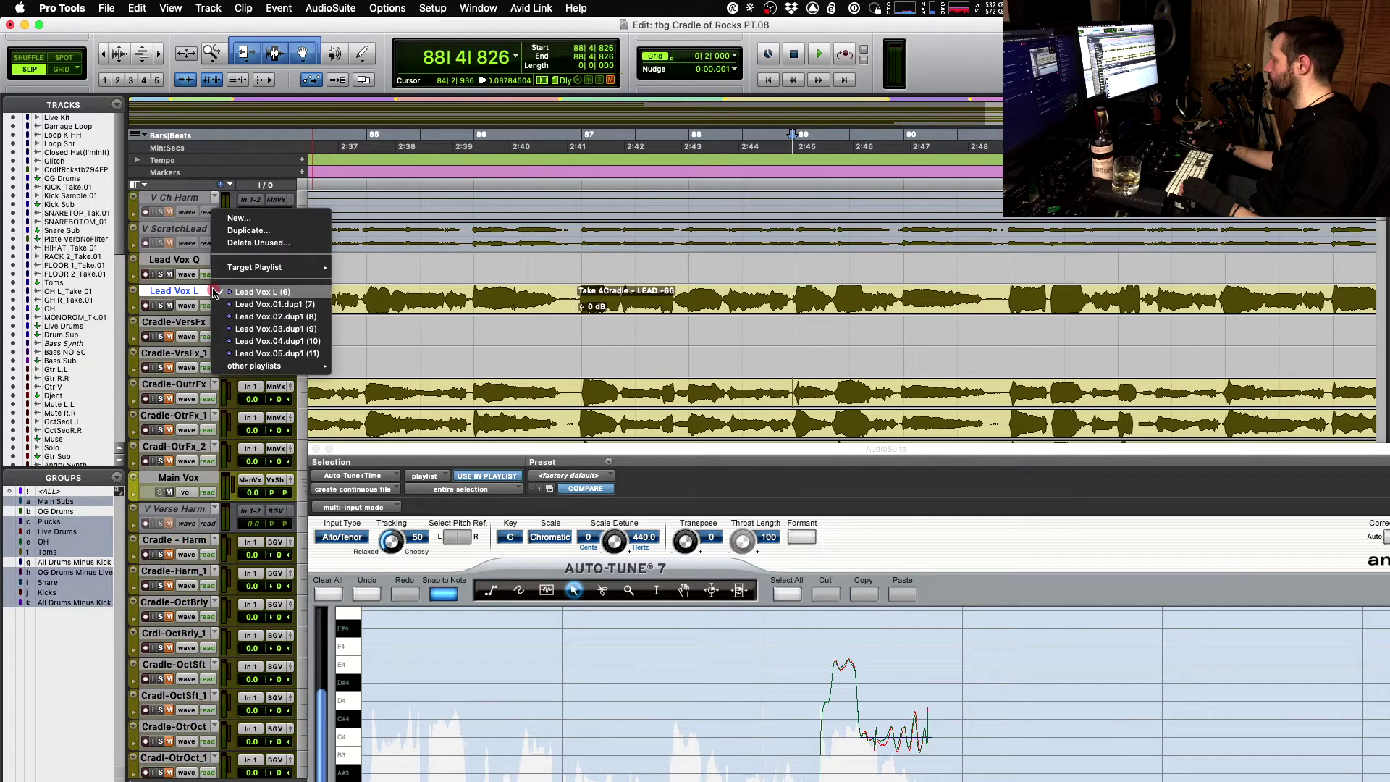
pyautogui.click(260, 354)
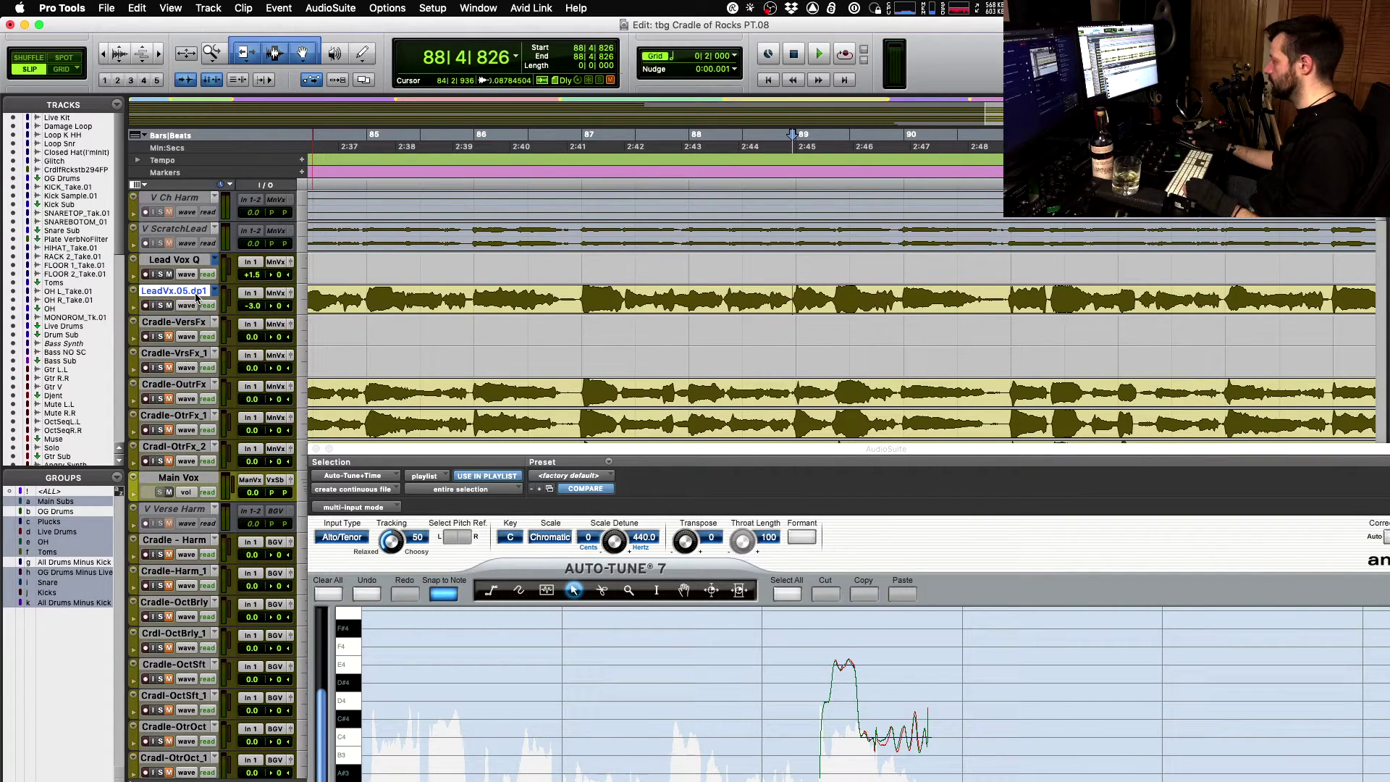
pyautogui.hotkey('ctrl', '\\')
pyautogui.press('Return')
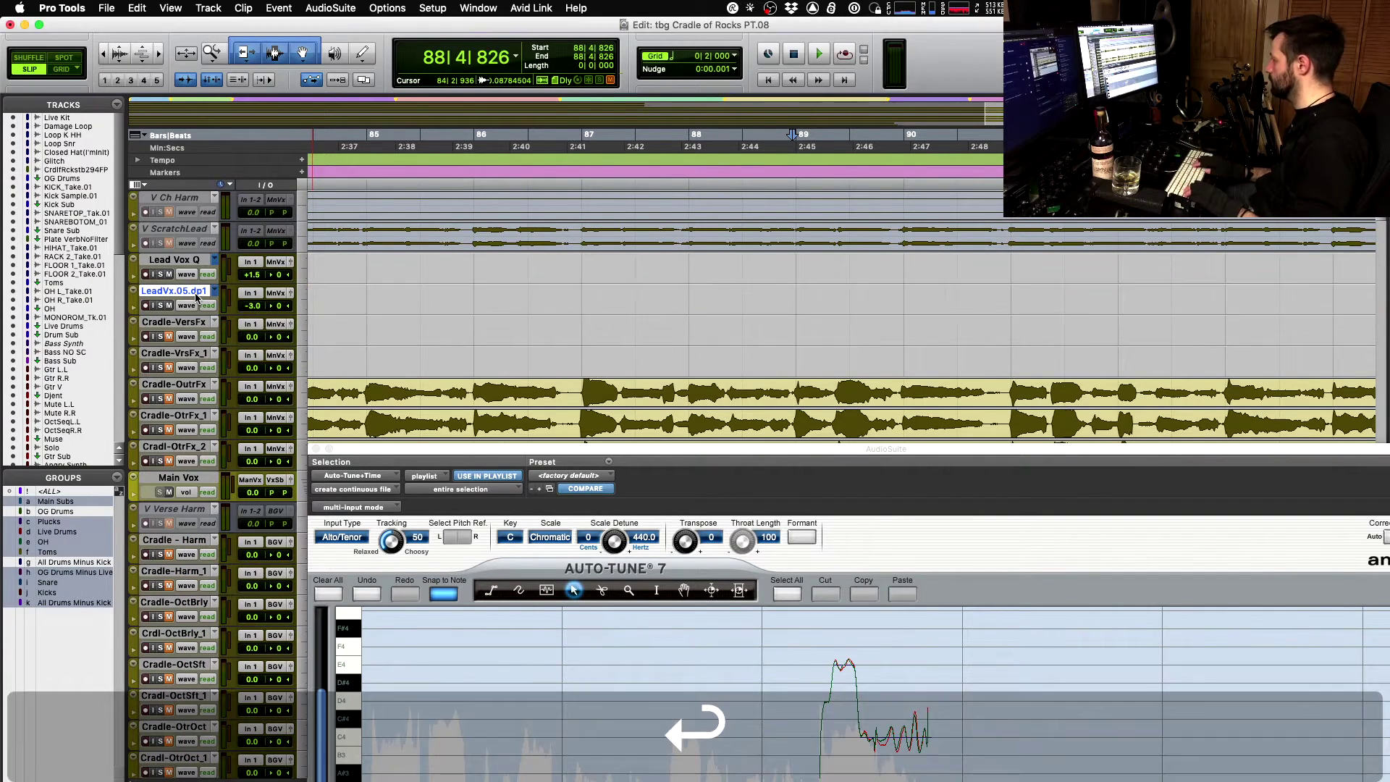
# - Create another empty playlist on the lead vocal track named Lead Vox.07
pyautogui.hotkey('ctrl', '\\')
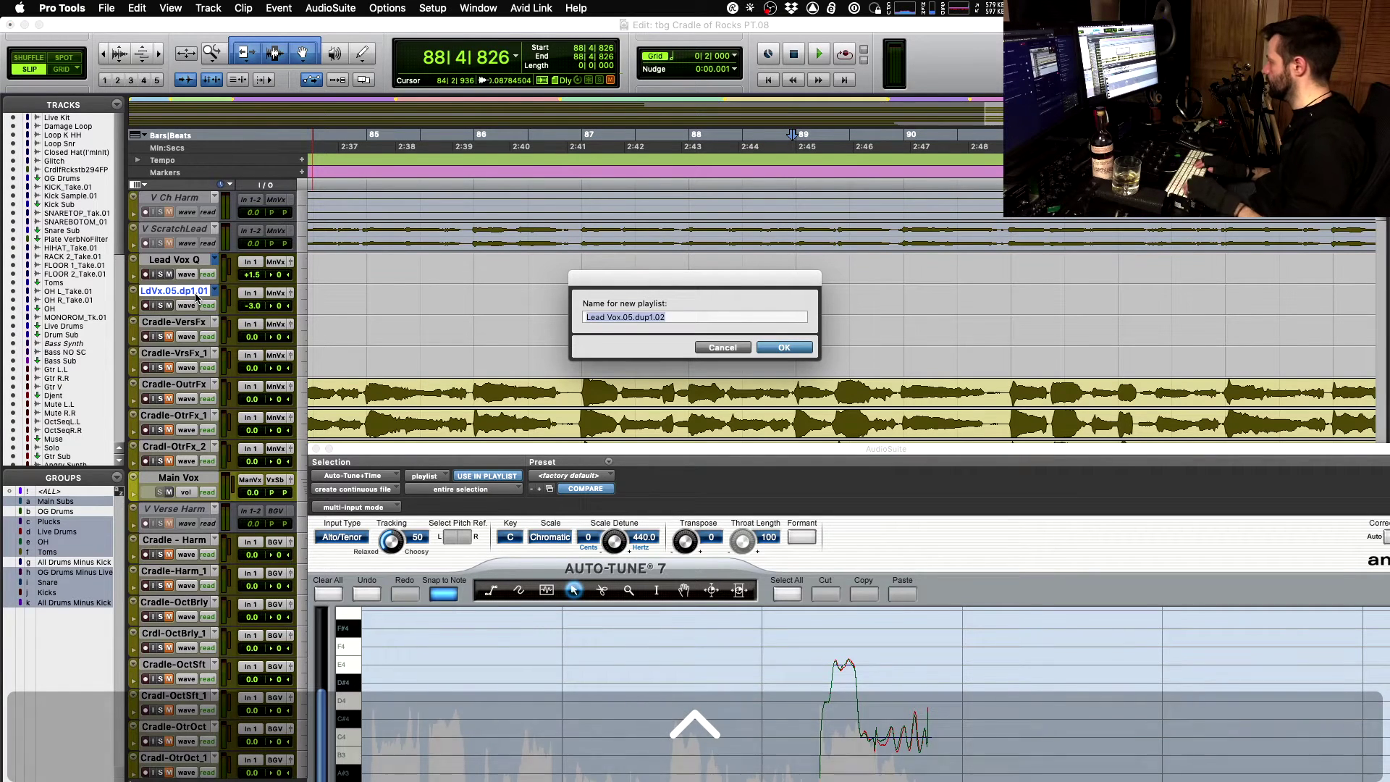
pyautogui.press('Right')
pyautogui.hotkey('alt', 'shift', 'Left')
pyautogui.hotkey('alt', 'shift', 'Left')
pyautogui.hotkey('alt', 'shift', 'Left')
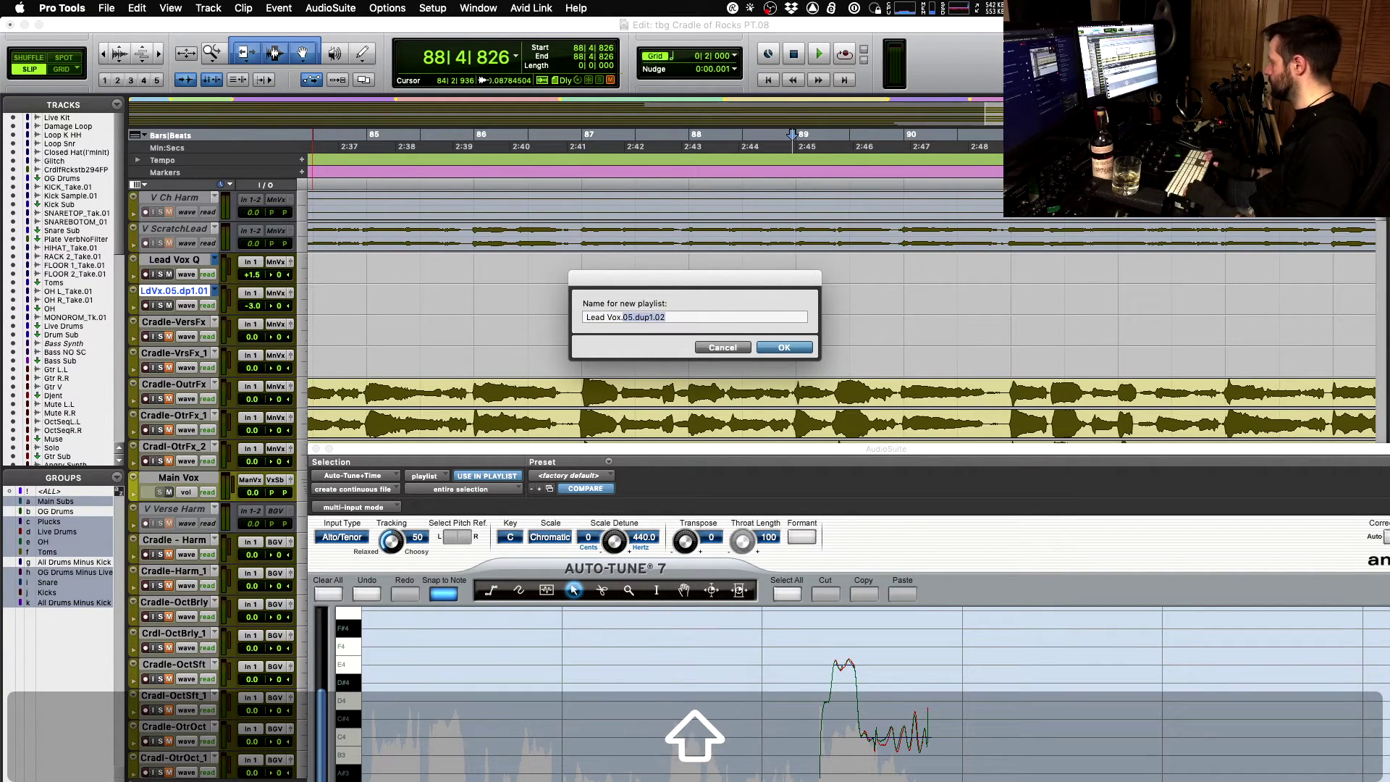
pyautogui.write('7')
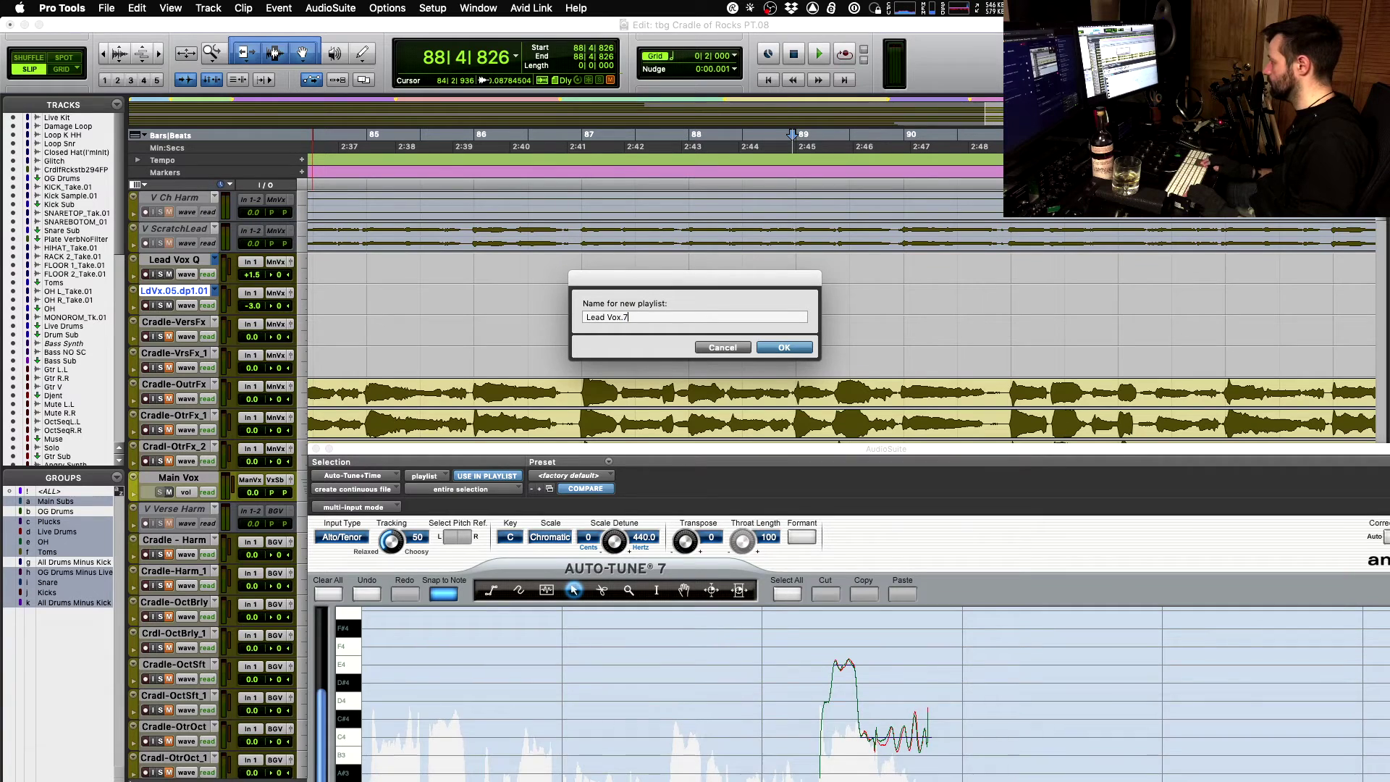
pyautogui.press('Left')
pyautogui.write('0')
pyautogui.press('Return')
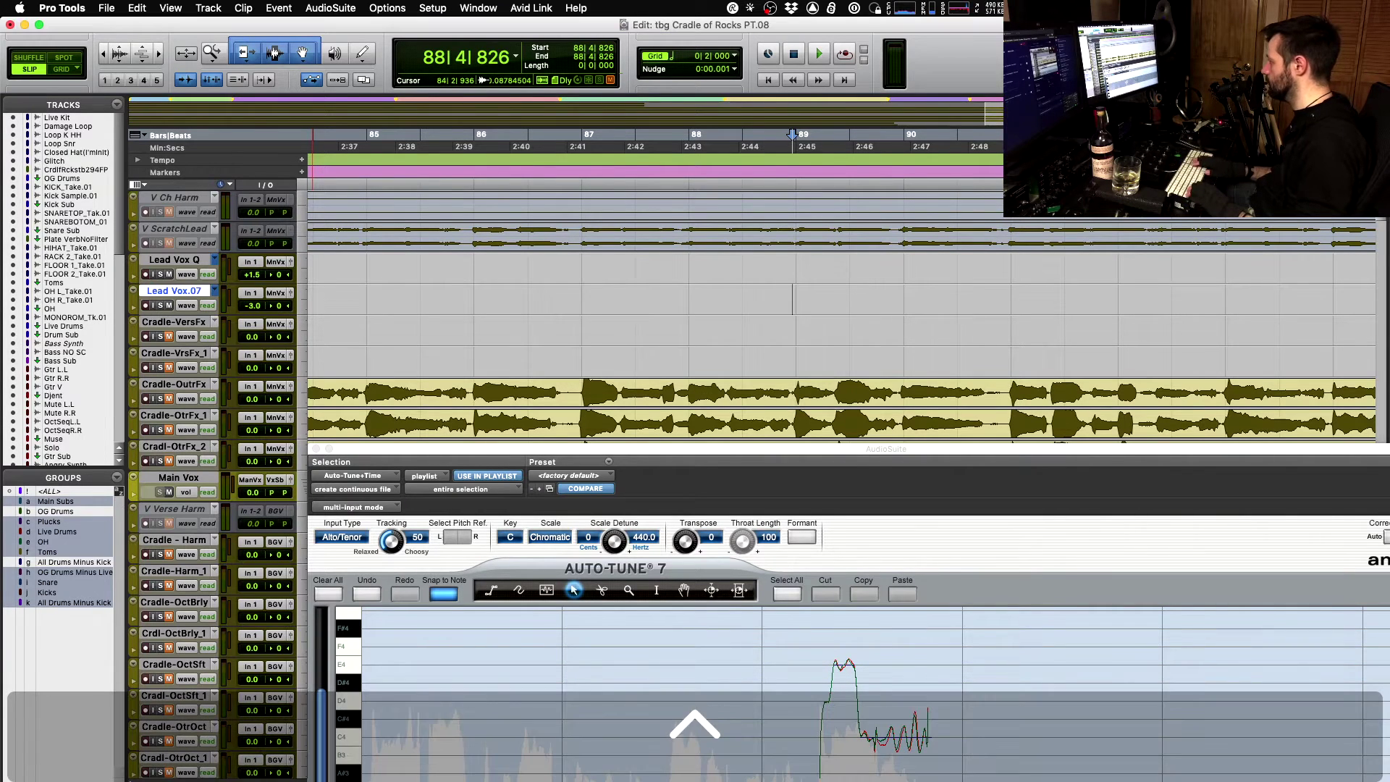
# - Create one more empty playlist on the same track, accepting the name Lead Vox.08
pyautogui.hotkey('ctrl', '\\')
pyautogui.press('Right')
pyautogui.press('Return')
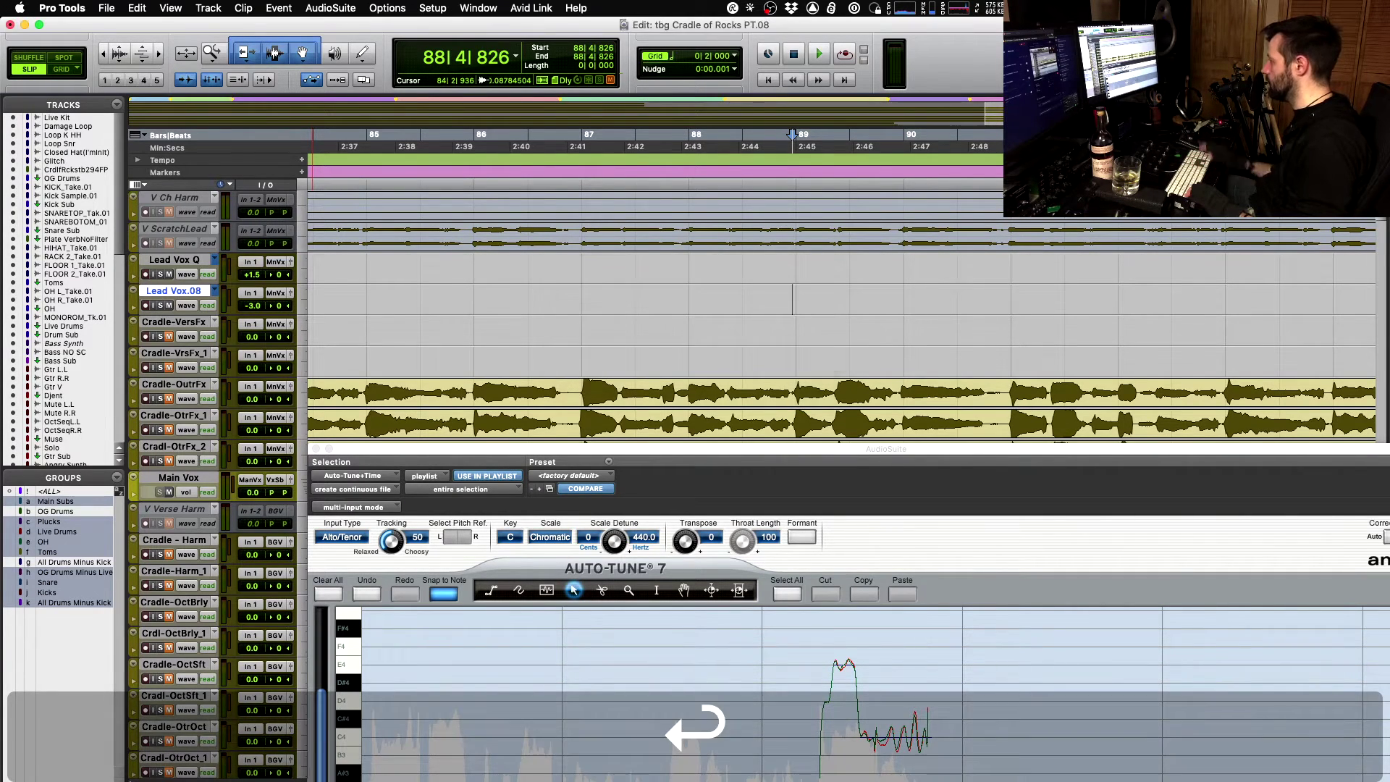
# - Switch to the empty playlist Lead Vox.05.dup1.01 and rename it Lead Vox.06
pyautogui.click(215, 291)
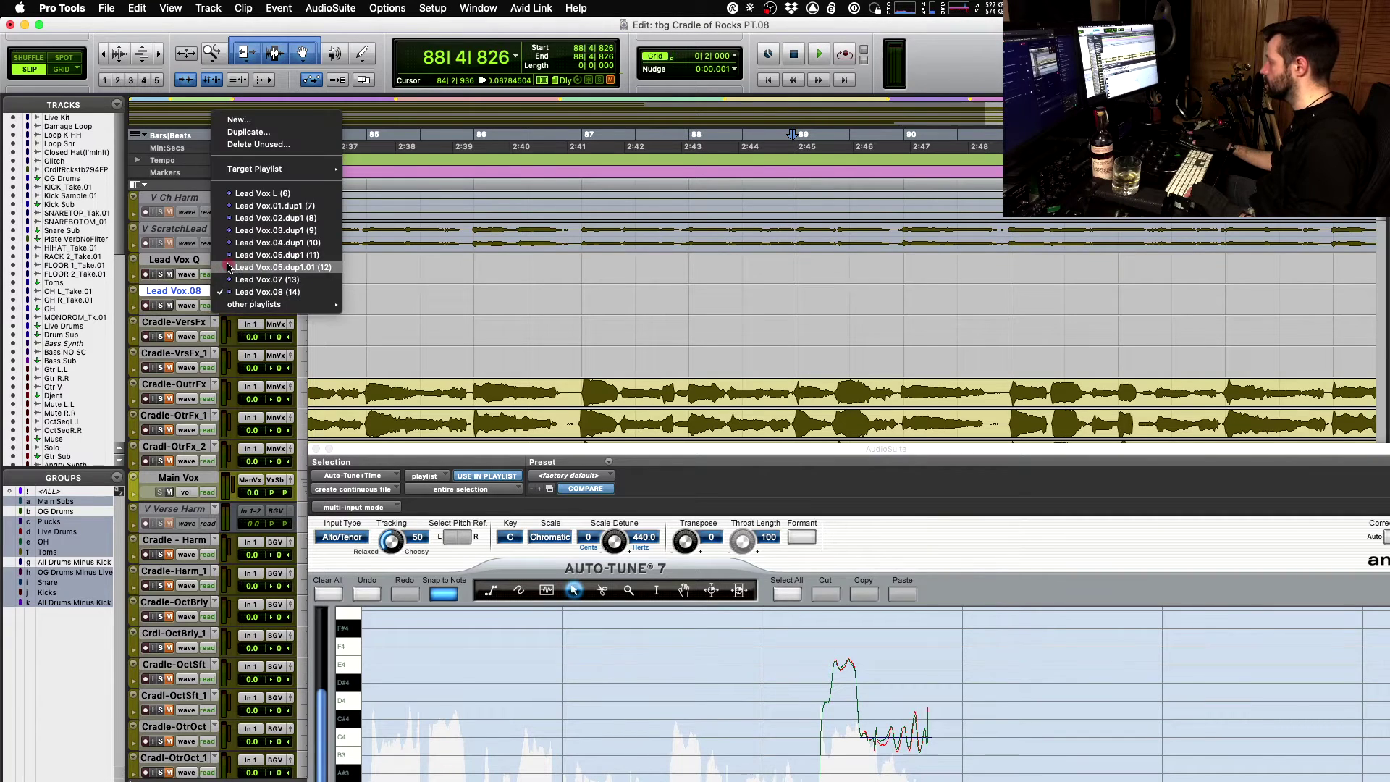
pyautogui.press('Escape')
pyautogui.doubleClick(199, 293)
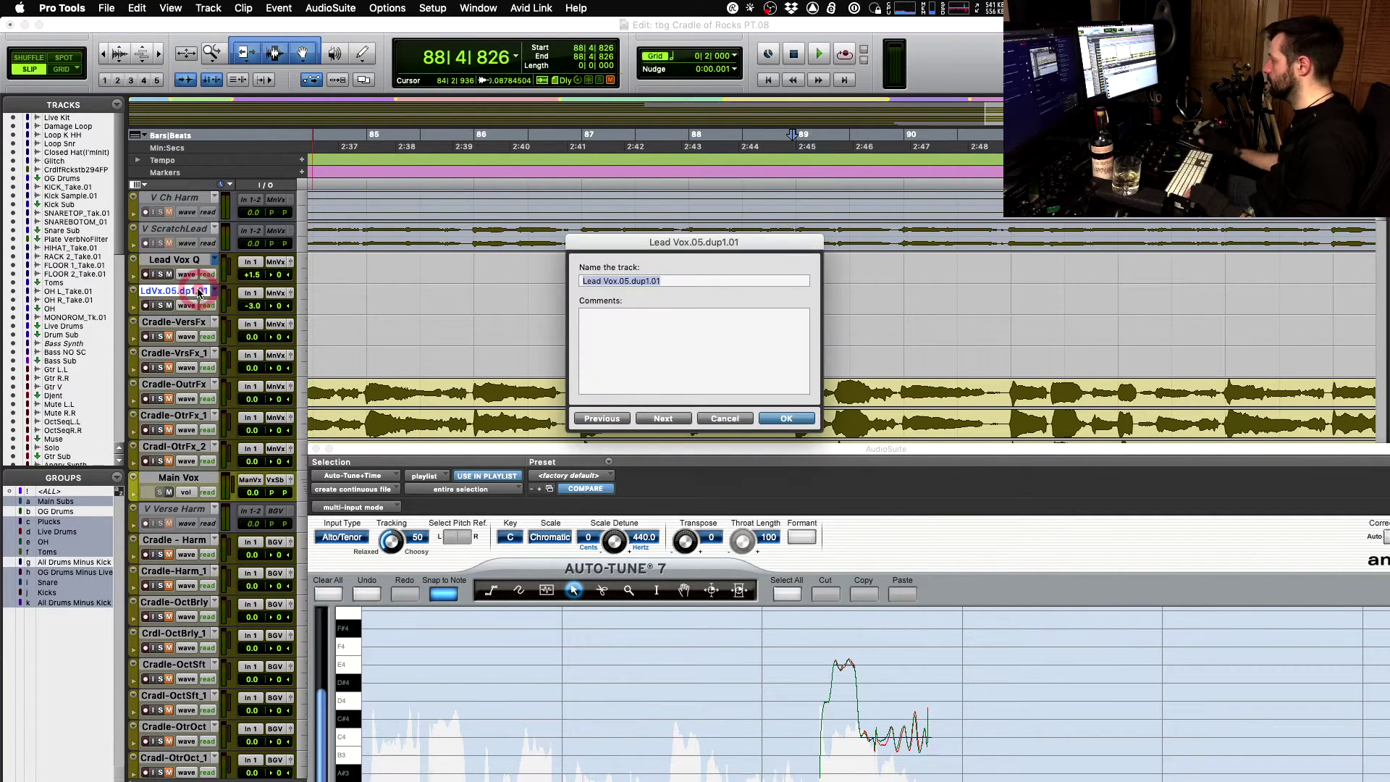
pyautogui.press('Right')
pyautogui.hotkey('alt', 'shift', 'Left')
pyautogui.hotkey('alt', 'shift', 'Left')
pyautogui.hotkey('alt', 'shift', 'Left')
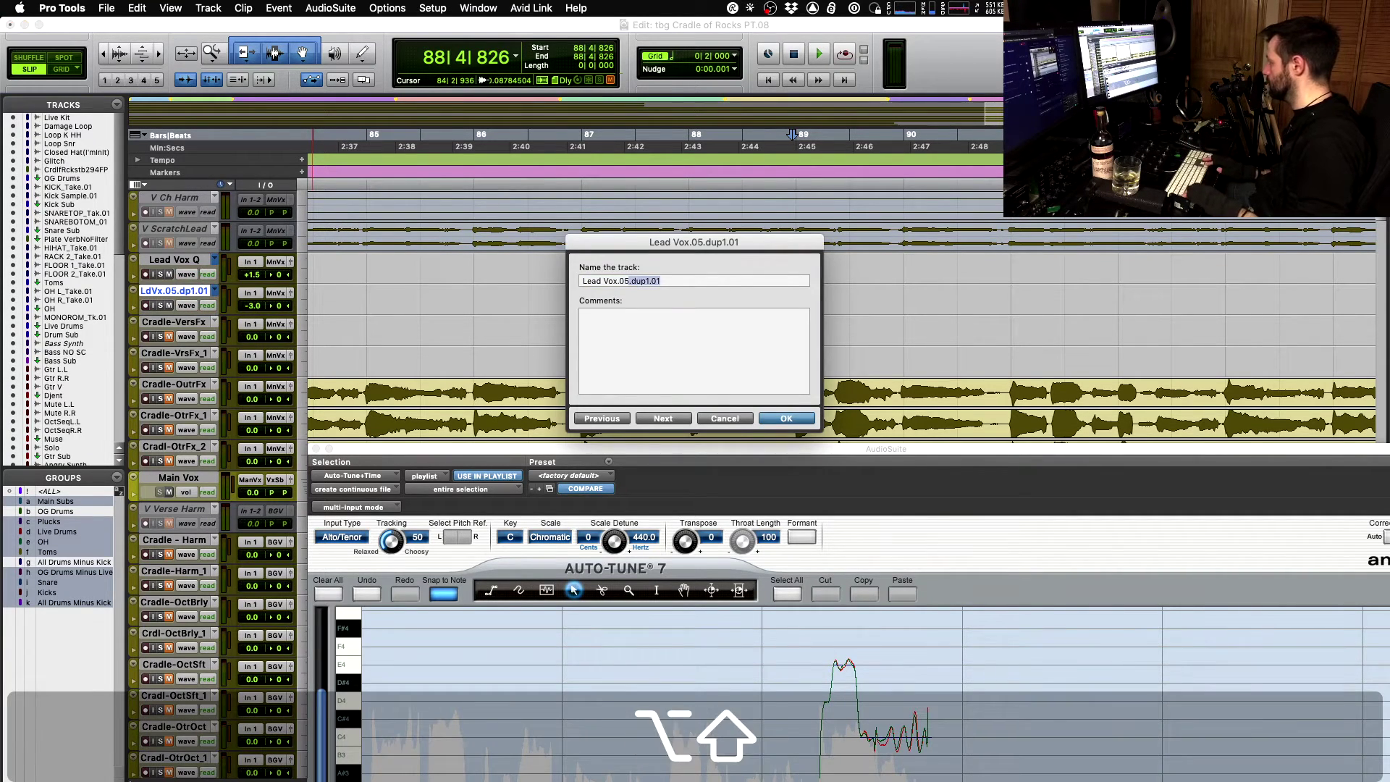
pyautogui.write('065')
pyautogui.press('BackSpace')
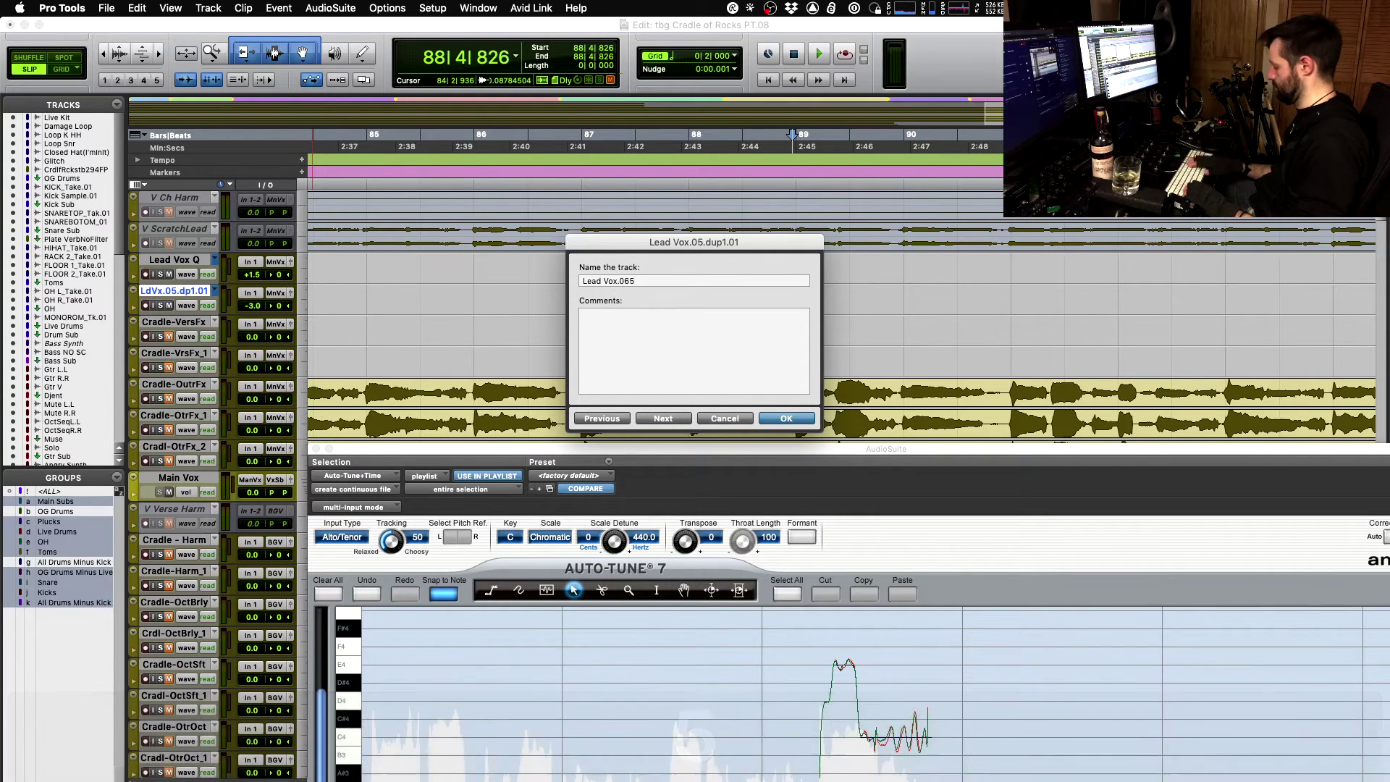
pyautogui.press('Return')
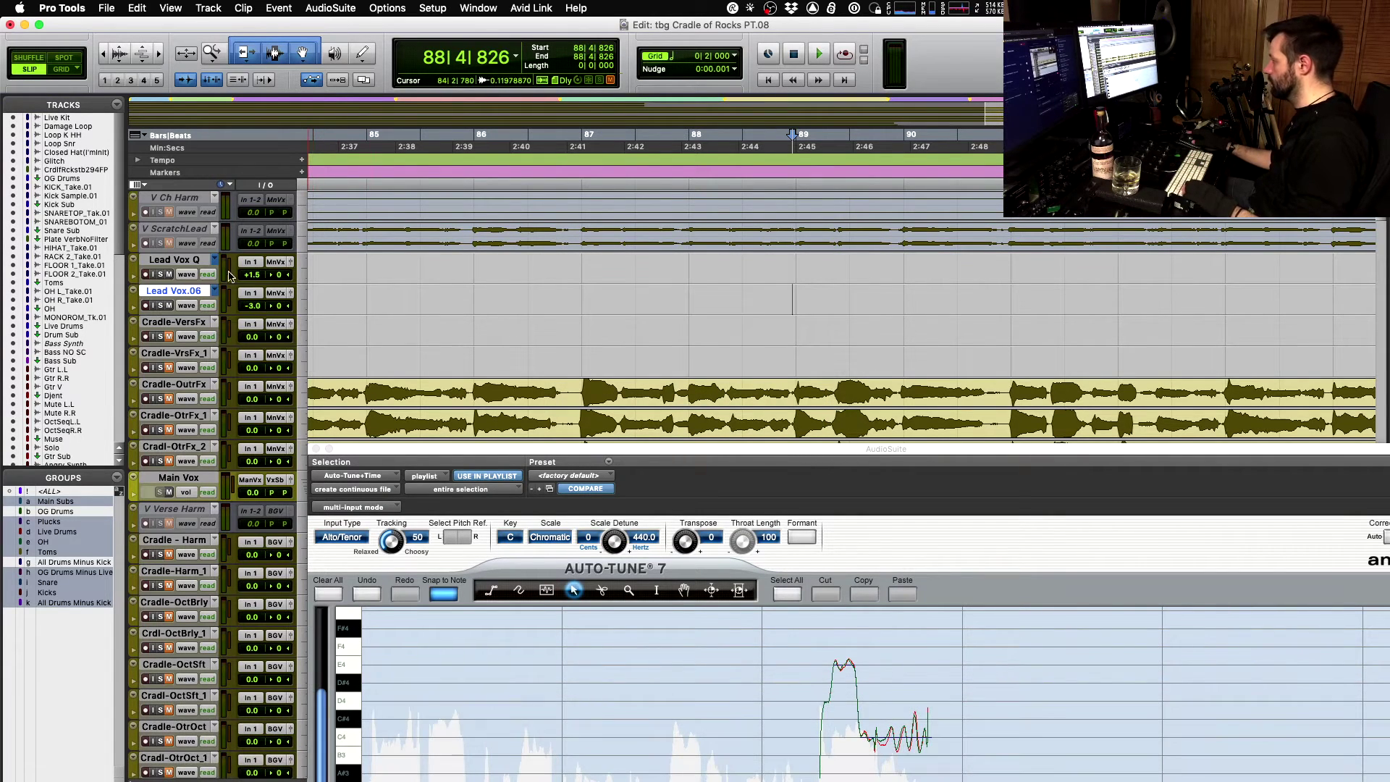
# - Show the lead vocal track in playlists view and move the Auto-Tune window clear of the lanes
pyautogui.click(192, 304)
pyautogui.click(194, 255)
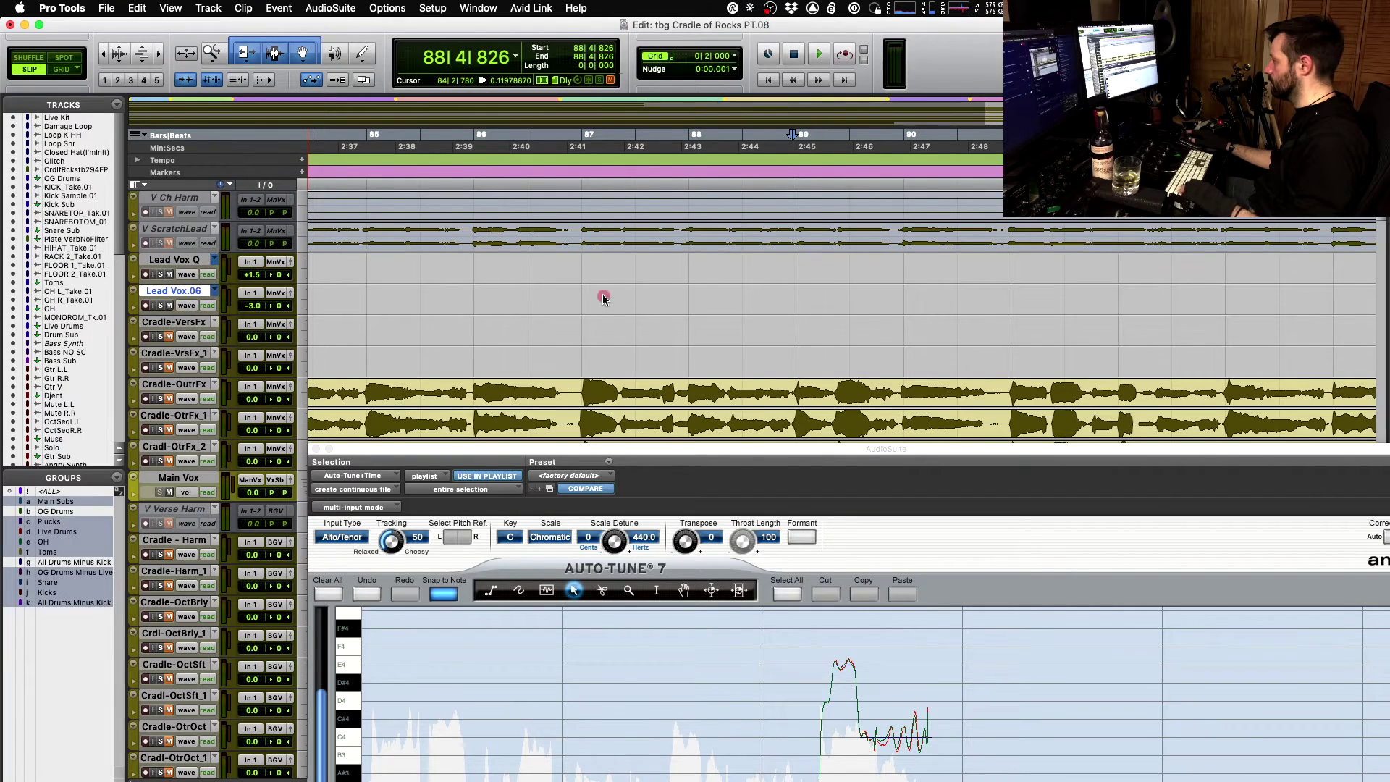
pyautogui.scroll(-3, 323, 424)
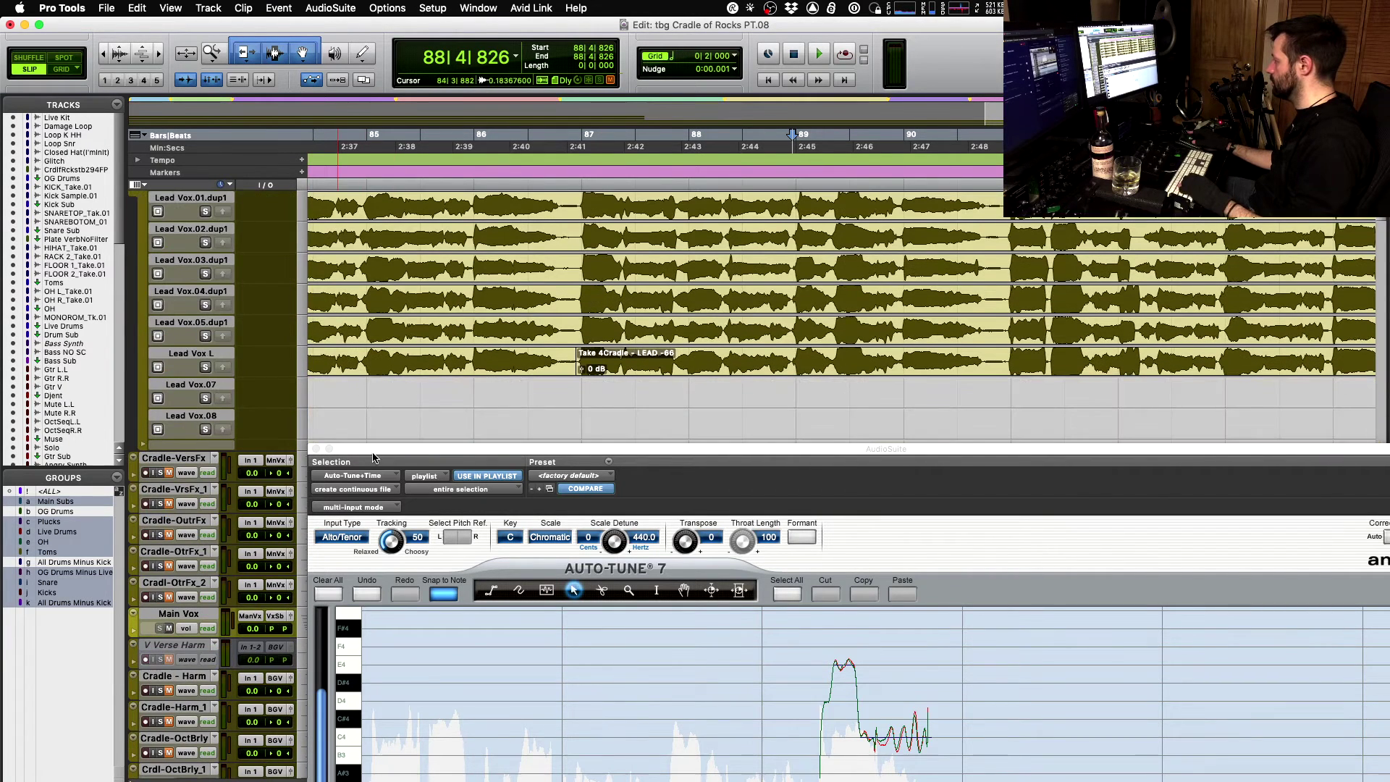
pyautogui.moveTo(373, 458); pyautogui.dragTo(355, 628)
pyautogui.scroll(1, 427, 349)
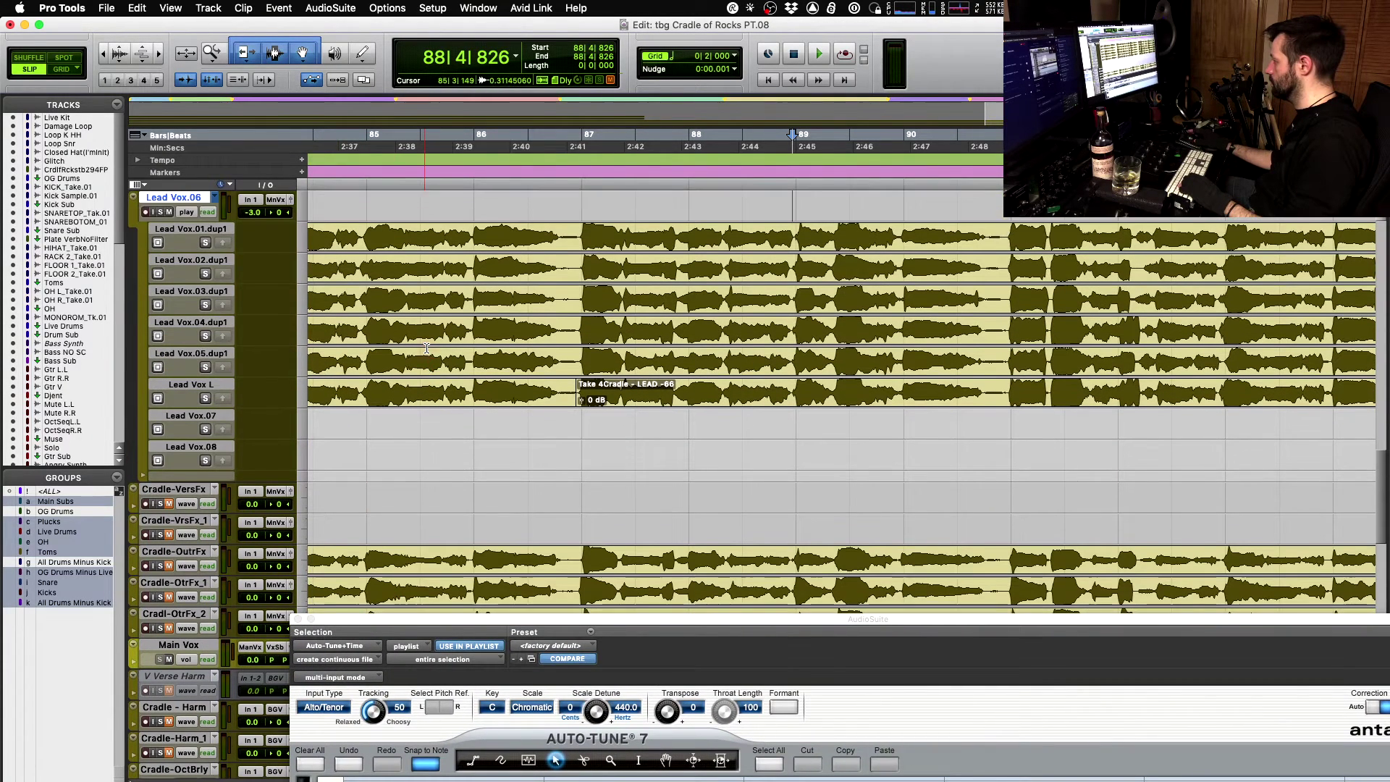
# - Make Lead Vox L the active playlist and place the Lead Vox.06 lane directly above Lead Vox.07
pyautogui.click(215, 200)
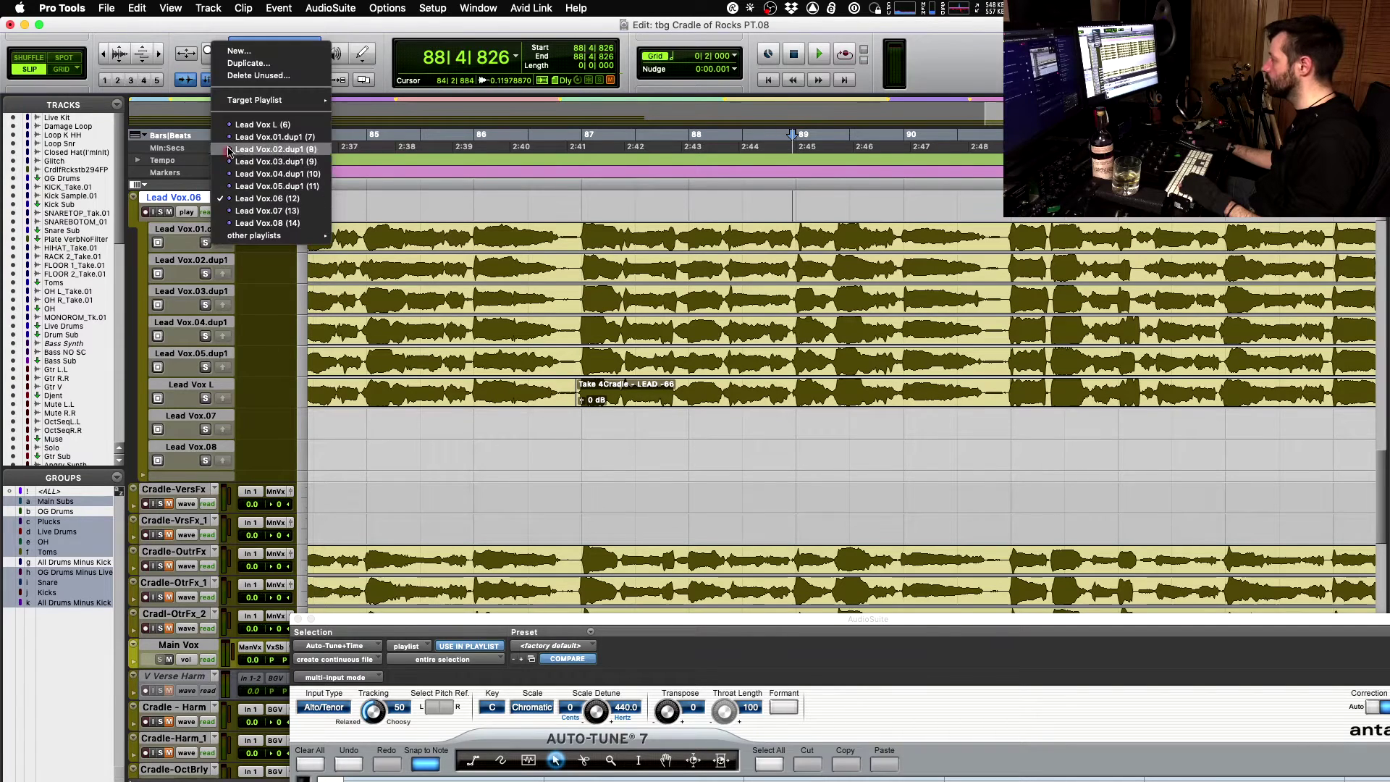
pyautogui.click(246, 129)
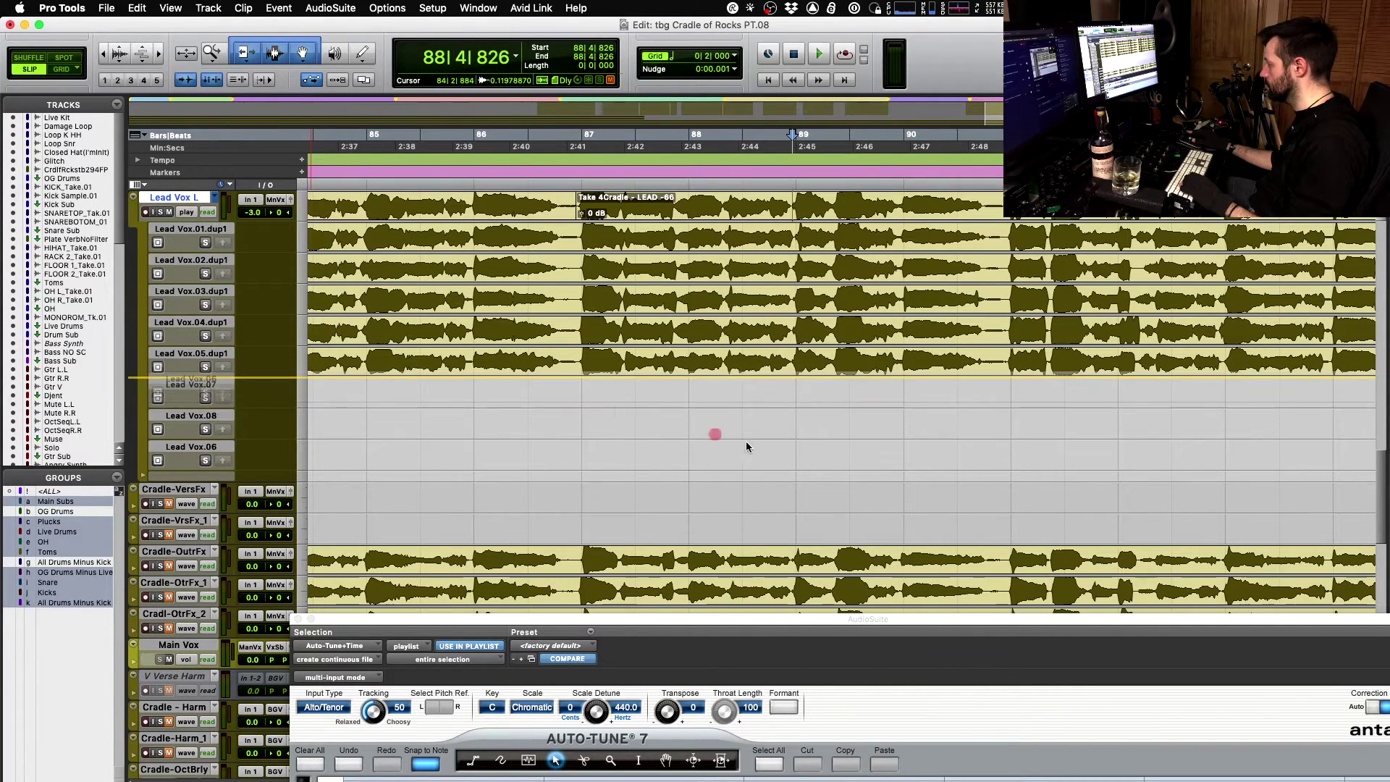
# - Move the full clips of Cradle-OutrFx, Cradle-OtrFx_1 and Cradl-OtrFx_2 into the lanes Lead Vox.06, Lead Vox.07 and Lead Vox.08
pyautogui.scroll(-1, 1027, 450)
pyautogui.press('r')
pyautogui.press('r')
pyautogui.press('r')
pyautogui.press('r')
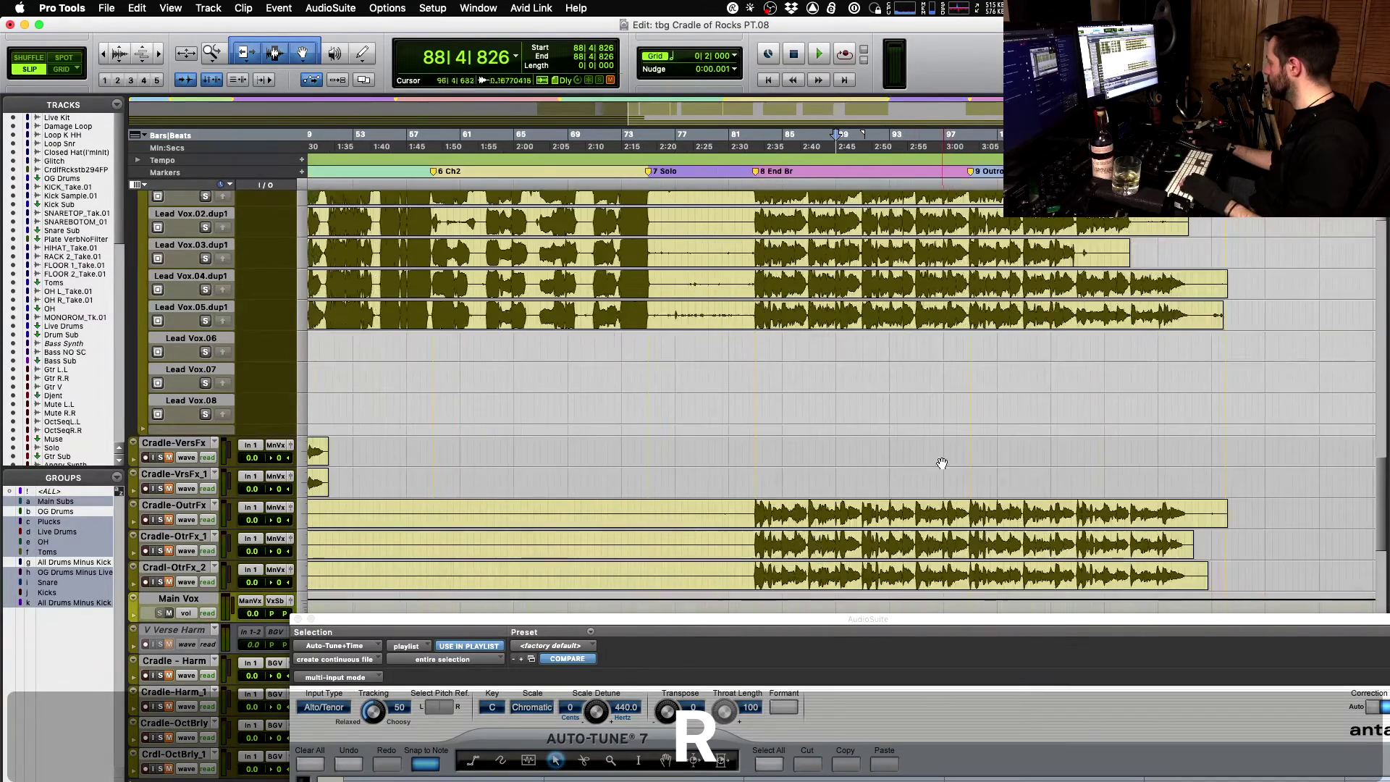
pyautogui.click(893, 521)
pyautogui.keyDown('shift'); pyautogui.click(893, 542); pyautogui.keyUp('shift')
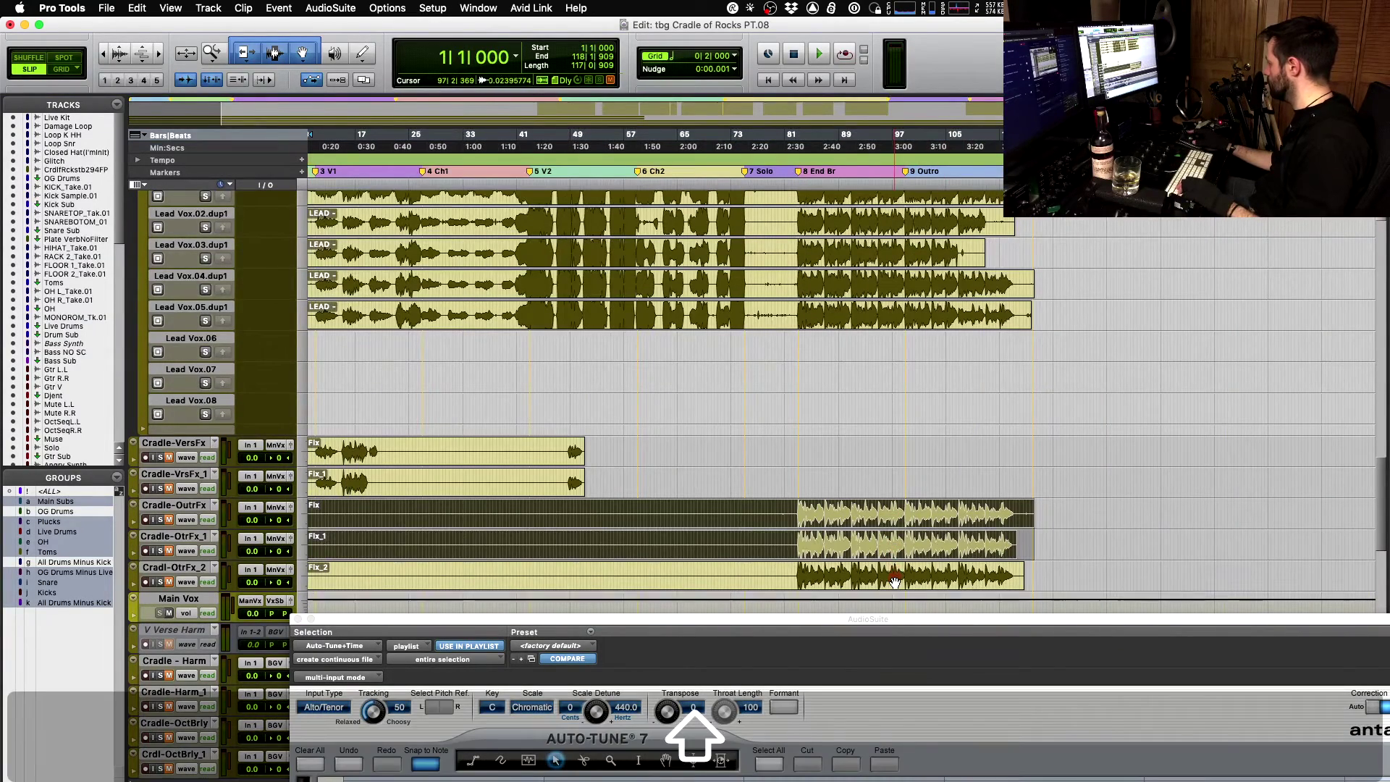
pyautogui.keyDown('shift'); pyautogui.click(895, 579); pyautogui.keyUp('shift')
pyautogui.moveTo(870, 526); pyautogui.dragTo(867, 356)
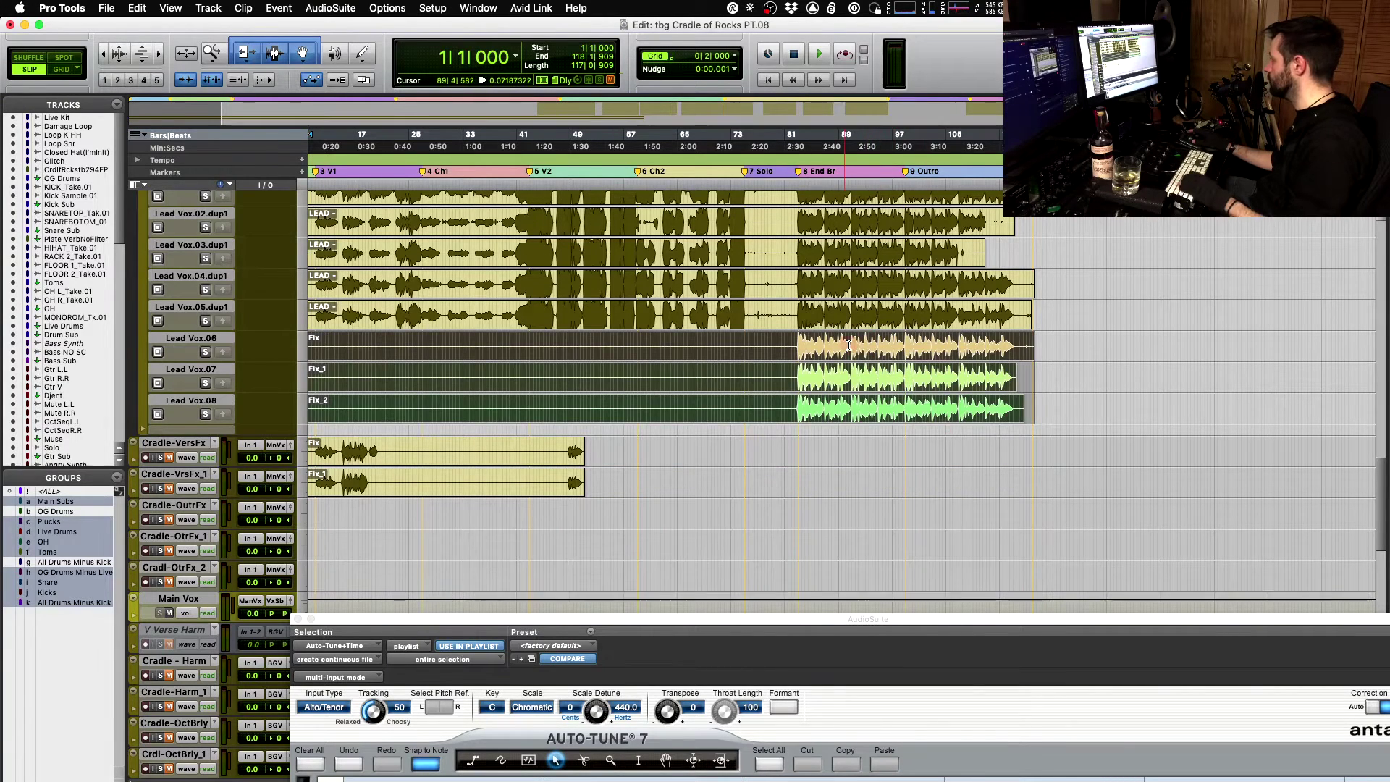
# - Recolour the three clips in lanes Lead Vox.06 to Lead Vox.08 in the dark yellow of the other vocal takes
pyautogui.scroll(3, 849, 345)
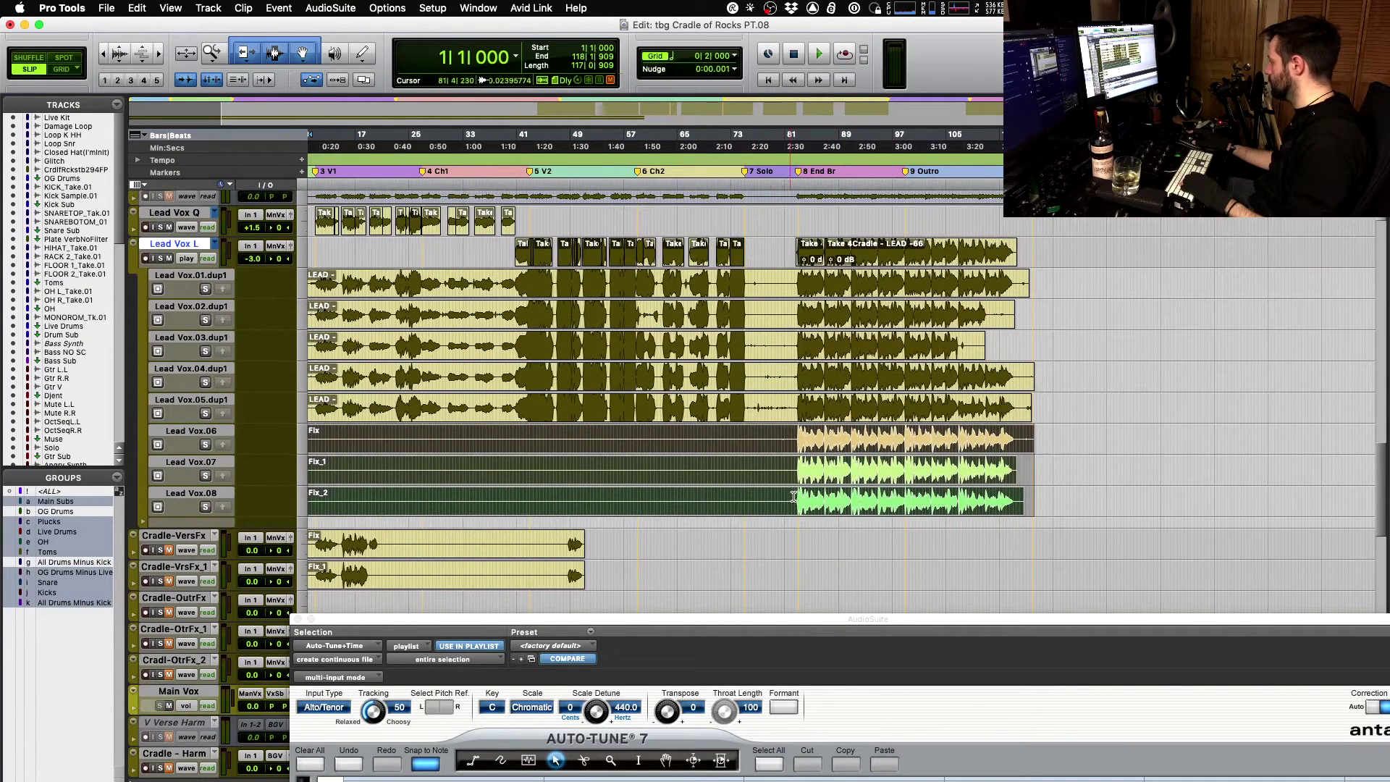
pyautogui.doubleClick(142, 510)
pyautogui.click(417, 526)
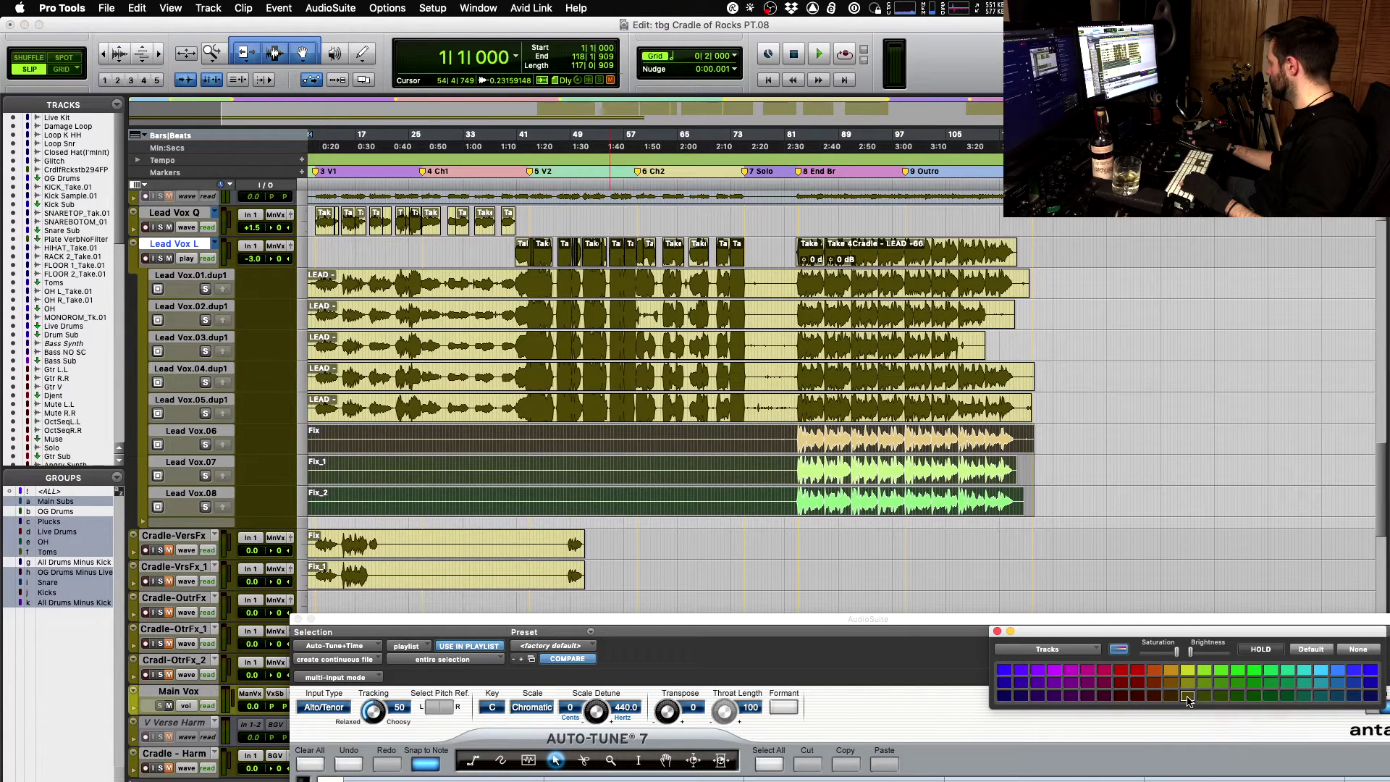
pyautogui.click(851, 436)
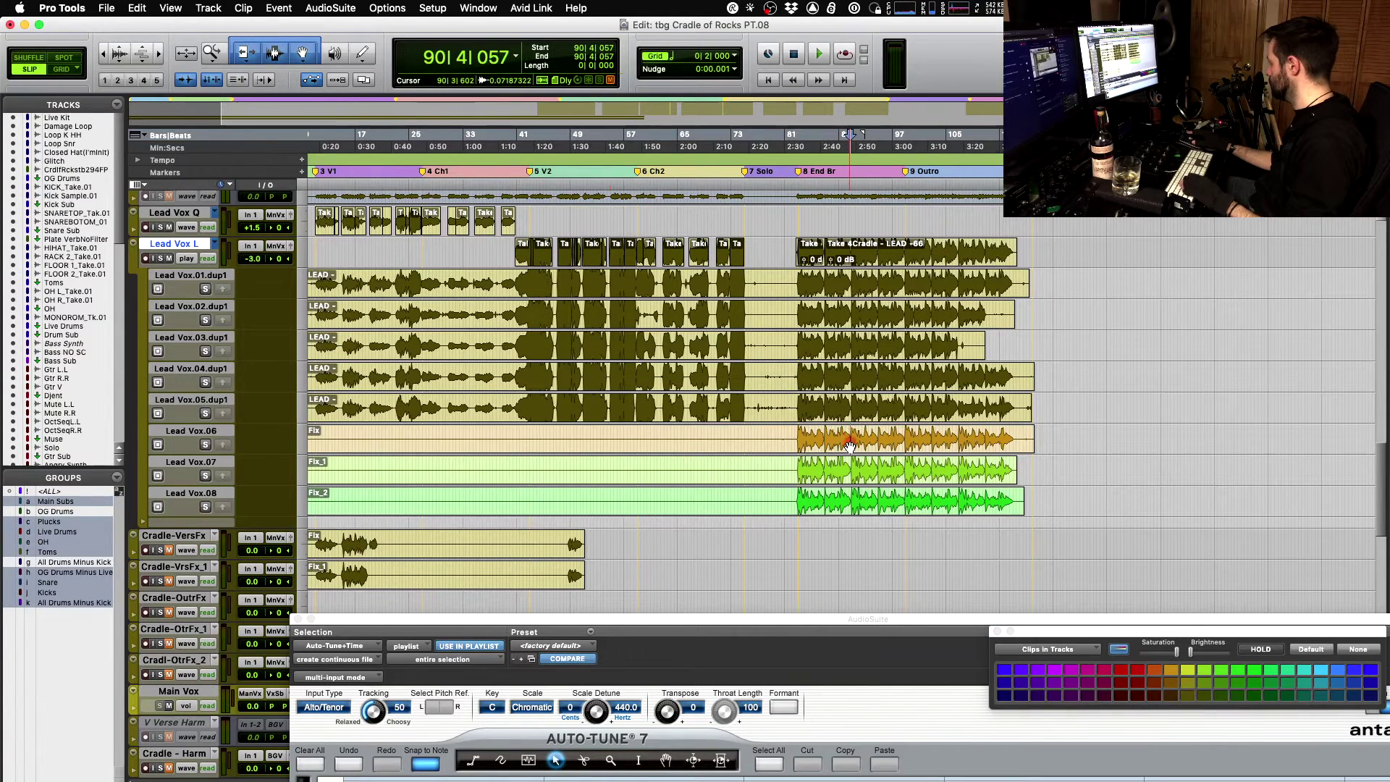
pyautogui.click(851, 447)
pyautogui.keyDown('shift'); pyautogui.click(851, 474); pyautogui.keyUp('shift')
pyautogui.keyDown('shift'); pyautogui.click(861, 505); pyautogui.keyUp('shift')
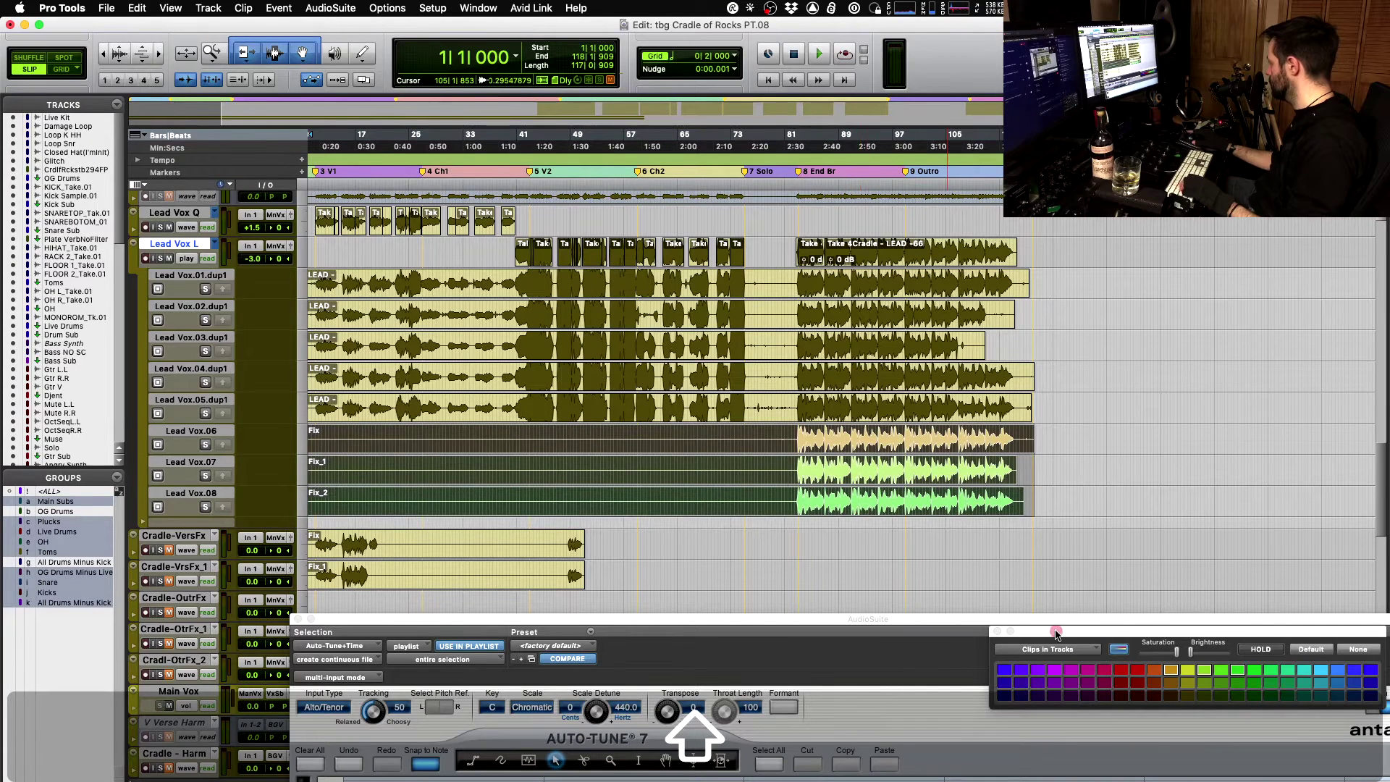
pyautogui.click(1025, 635)
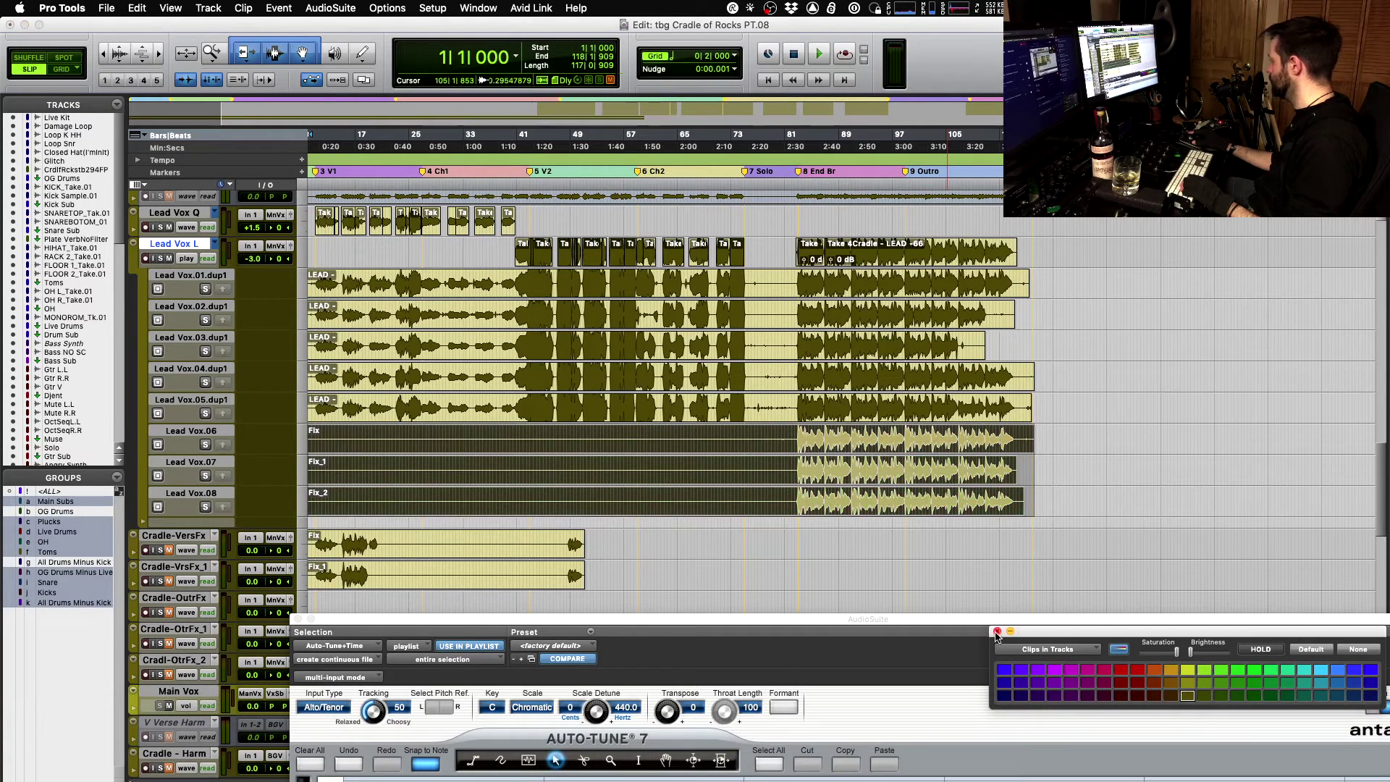
pyautogui.click(997, 632)
pyautogui.click(796, 439)
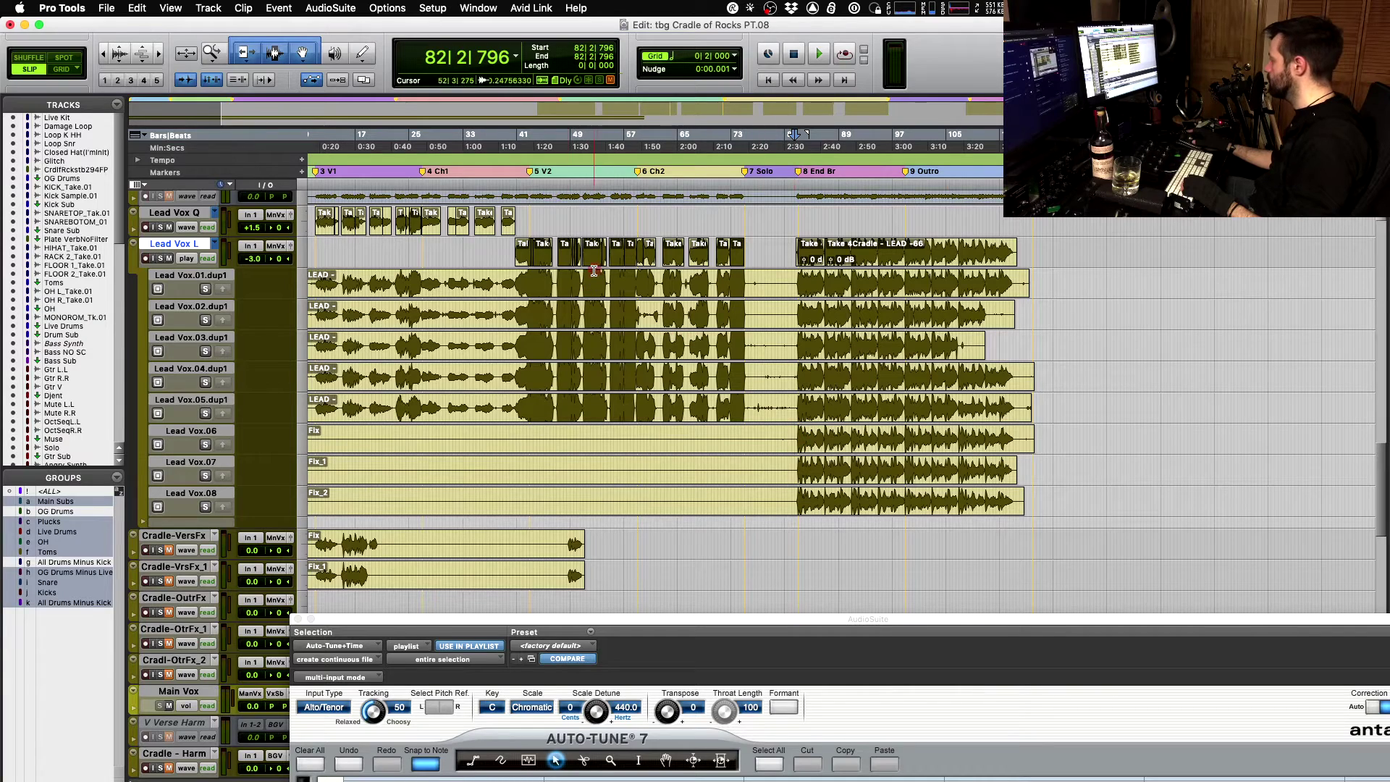
# - Return Lead Vox L to waveform view and play its Take 4 clip from 86|4|764
pyautogui.click(186, 259)
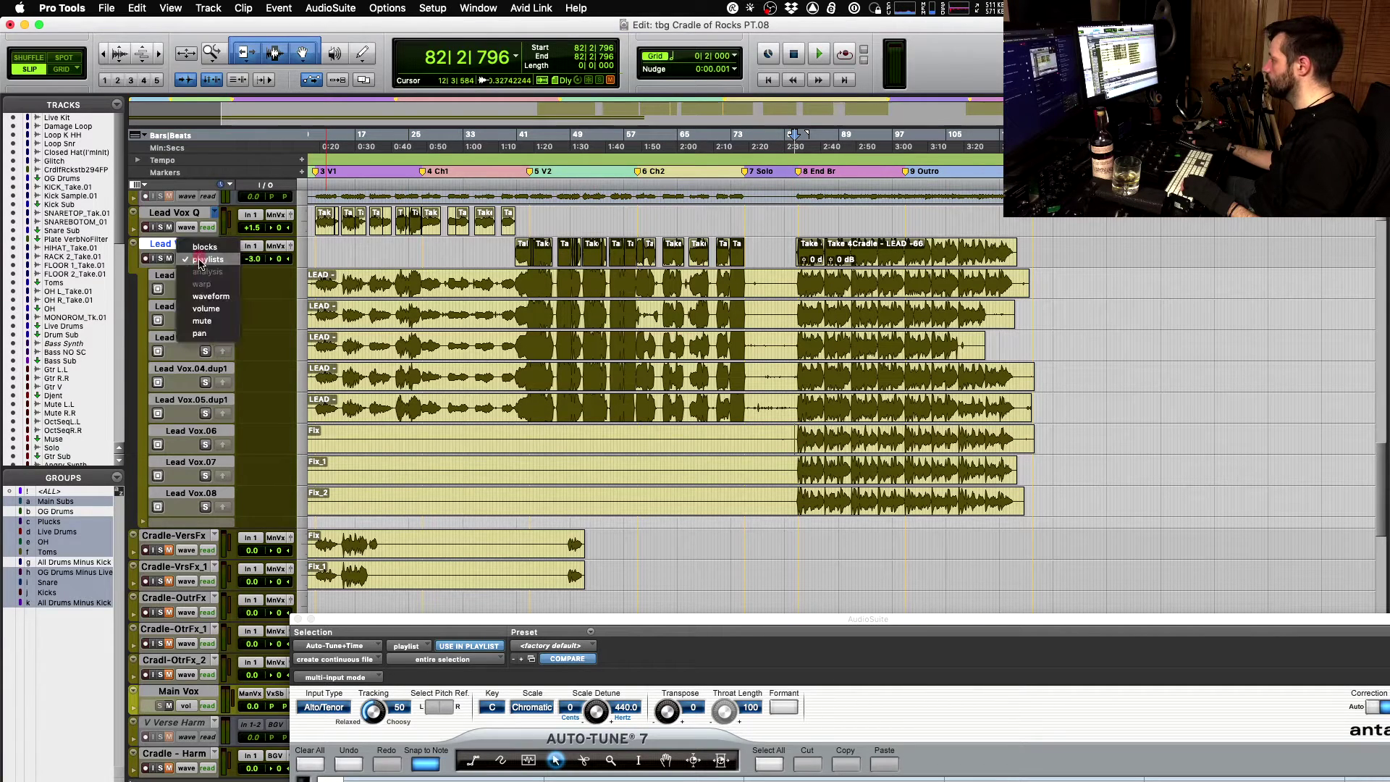
pyautogui.click(204, 295)
pyautogui.doubleClick(854, 257)
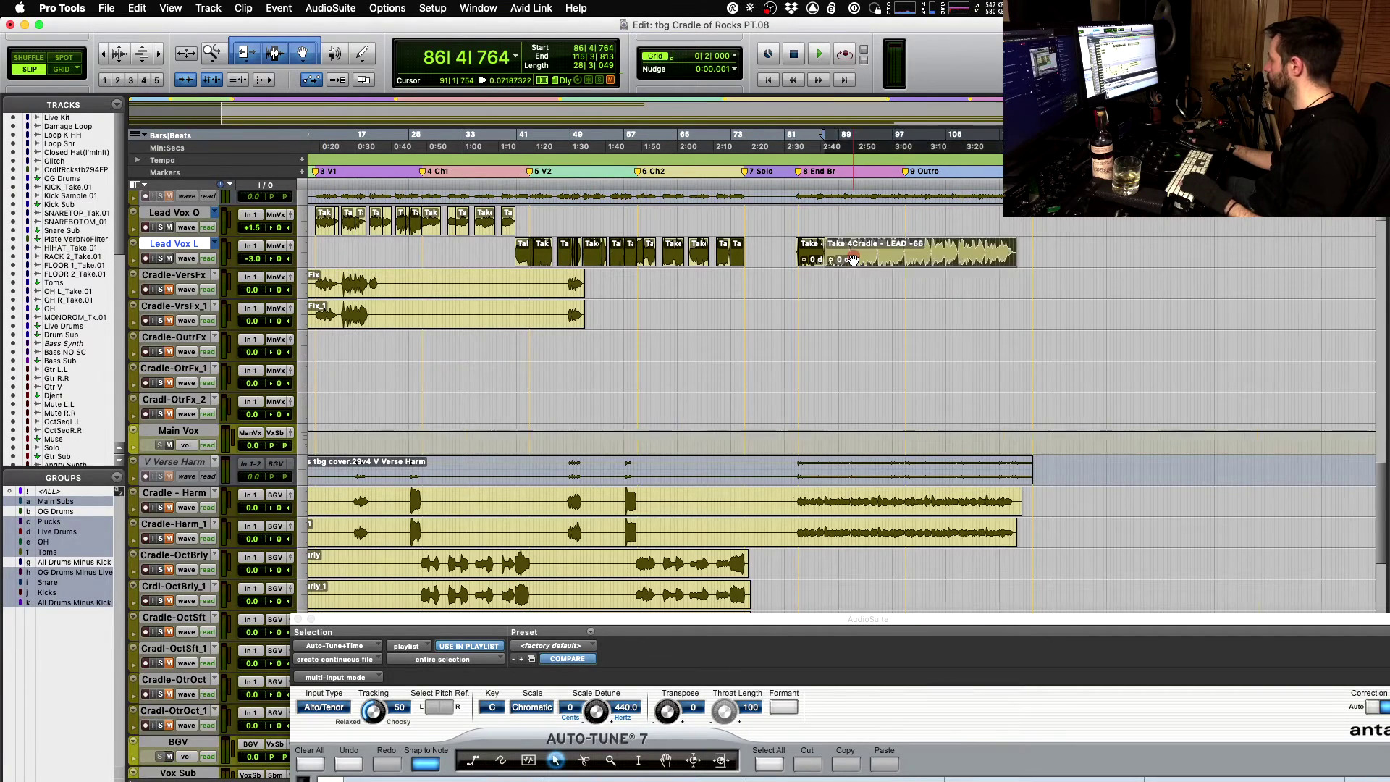
pyautogui.press('t')
pyautogui.press('t')
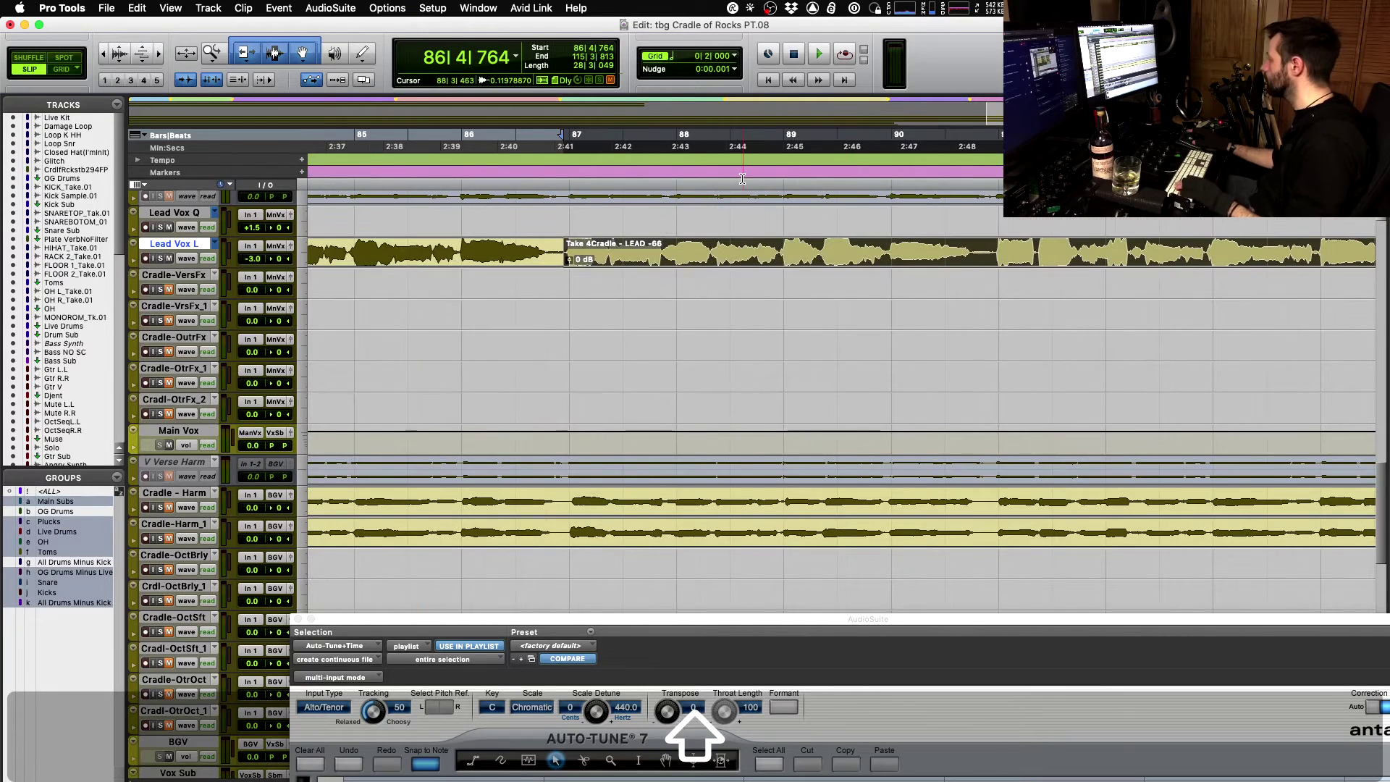
pyautogui.press('space')
pyautogui.press('space')
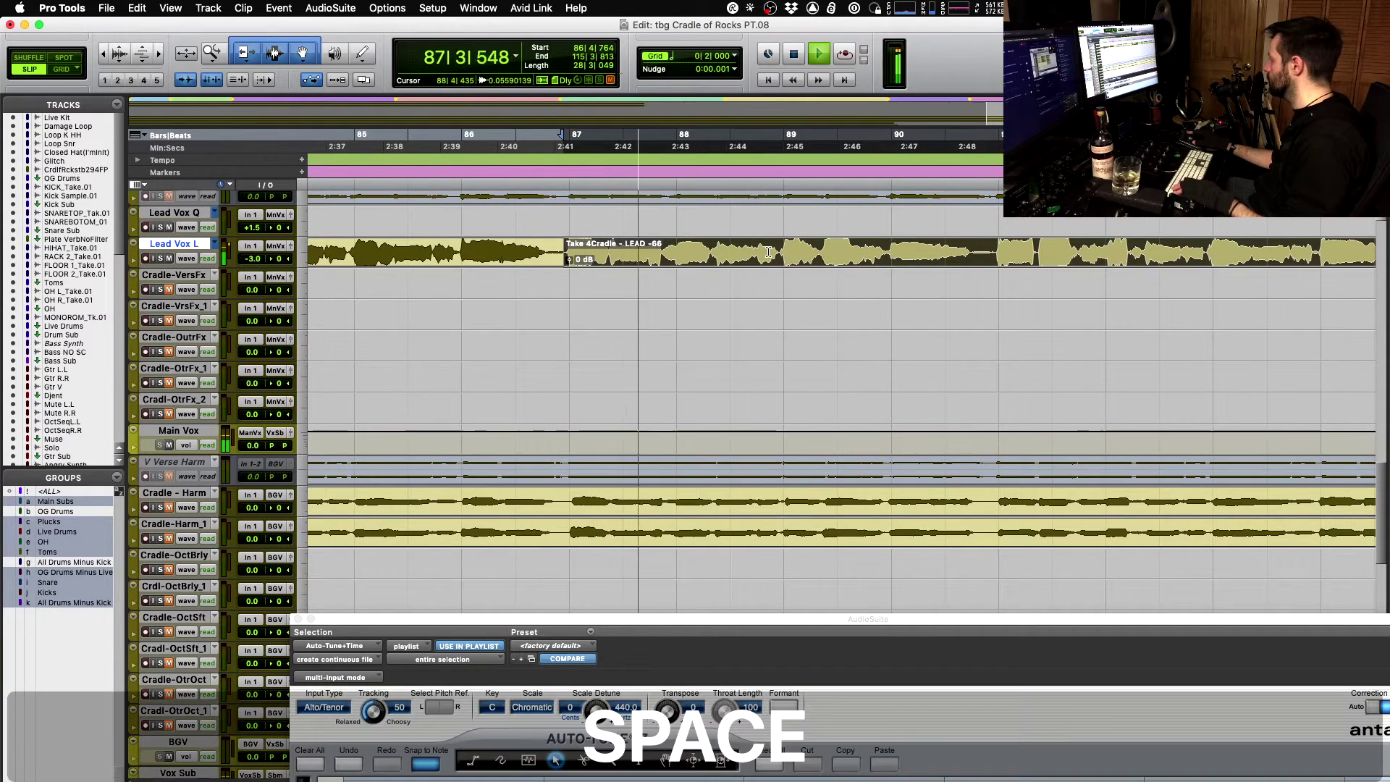
# - Play Lead Vox L from 88|4|852, then replace its short phrase up to 89|2|434 with Take 1
pyautogui.click(769, 251)
pyautogui.press('Tab')
pyautogui.press('space')
pyautogui.press('space')
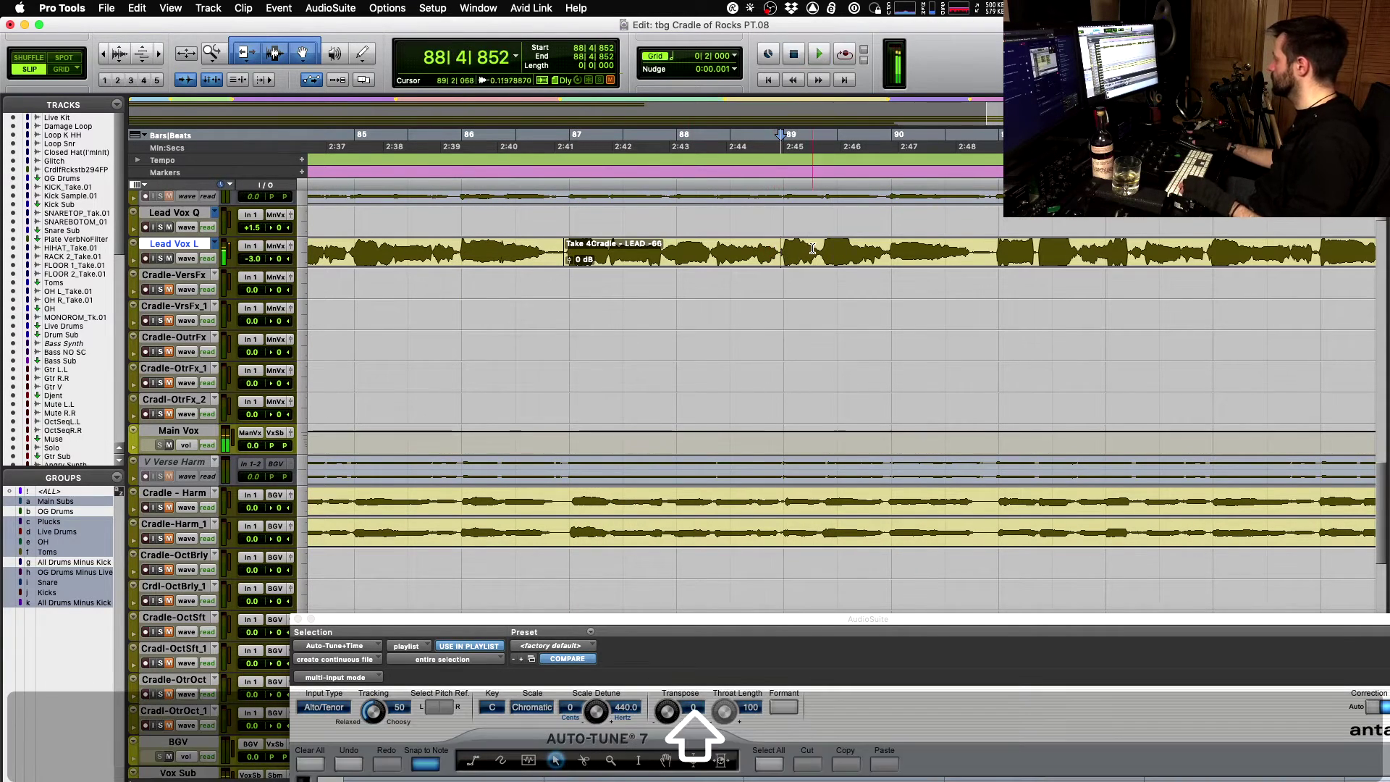
pyautogui.keyDown('shift'); pyautogui.click(818, 247); pyautogui.keyUp('shift')
pyautogui.hotkey('shift', 'Tab')
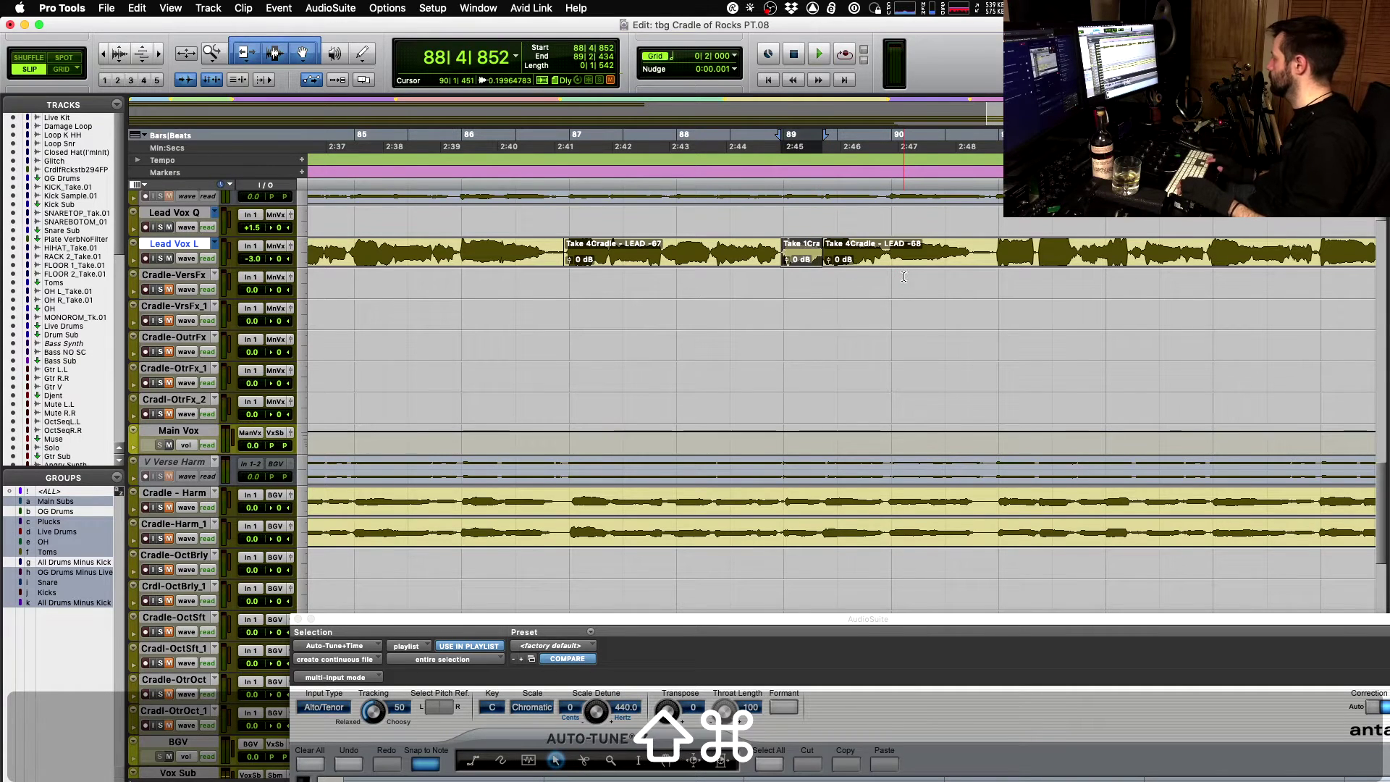
# - Audition alternate takes for the Lead Vox L phrase from 88|4|852 to 89|2|434 and use Cradle - Outro Fix_2
pyautogui.press('shift+super+Down')
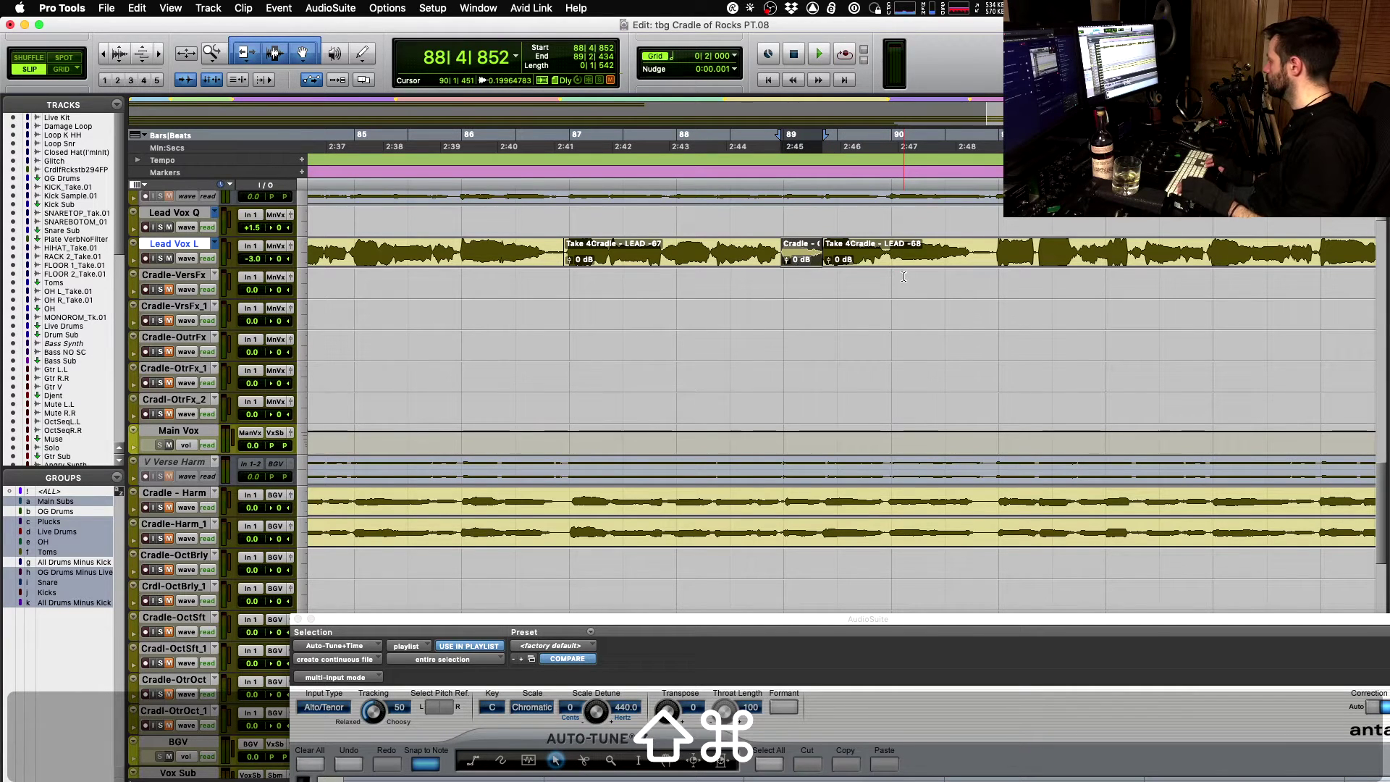
pyautogui.press('space')
pyautogui.press('space')
pyautogui.press('shift+super+Down')
pyautogui.press('space')
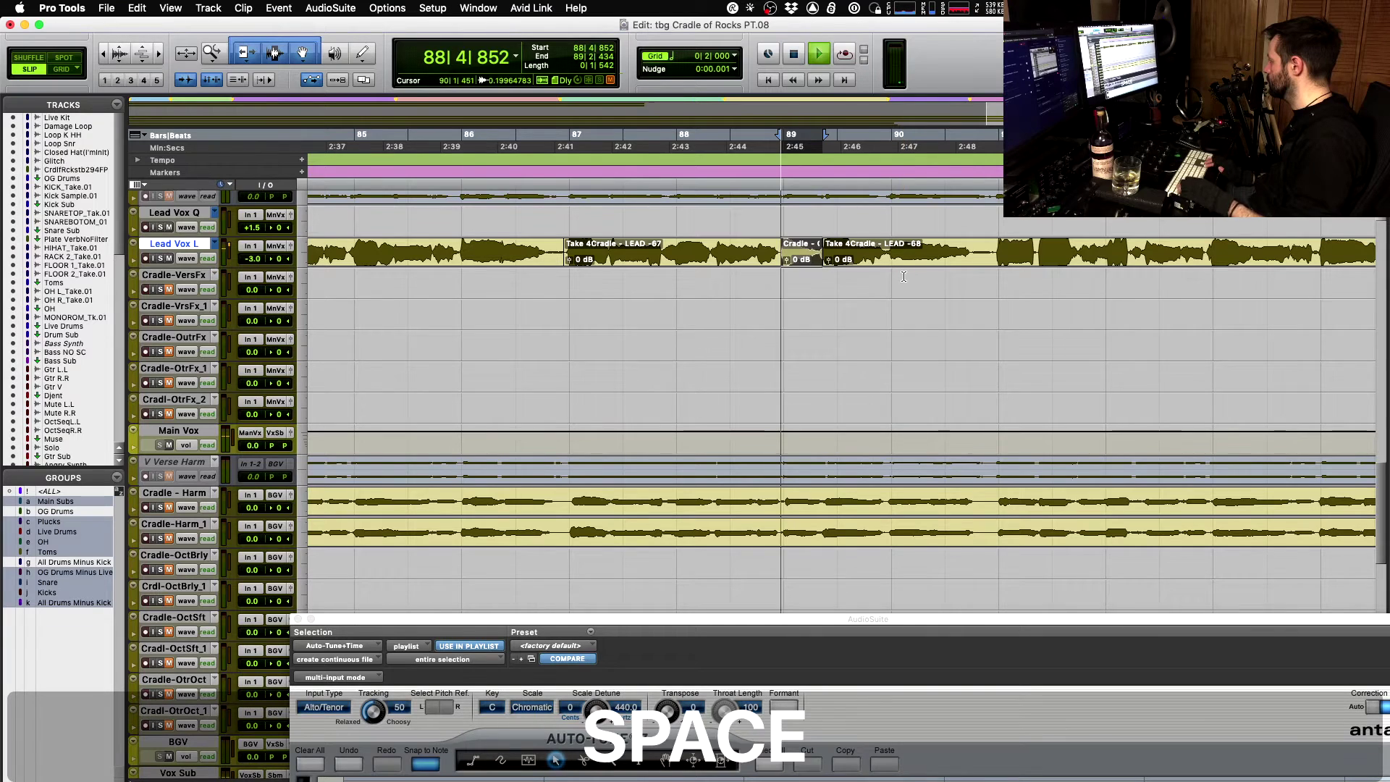
pyautogui.press('space')
pyautogui.press('shift+super+Down')
pyautogui.press('space')
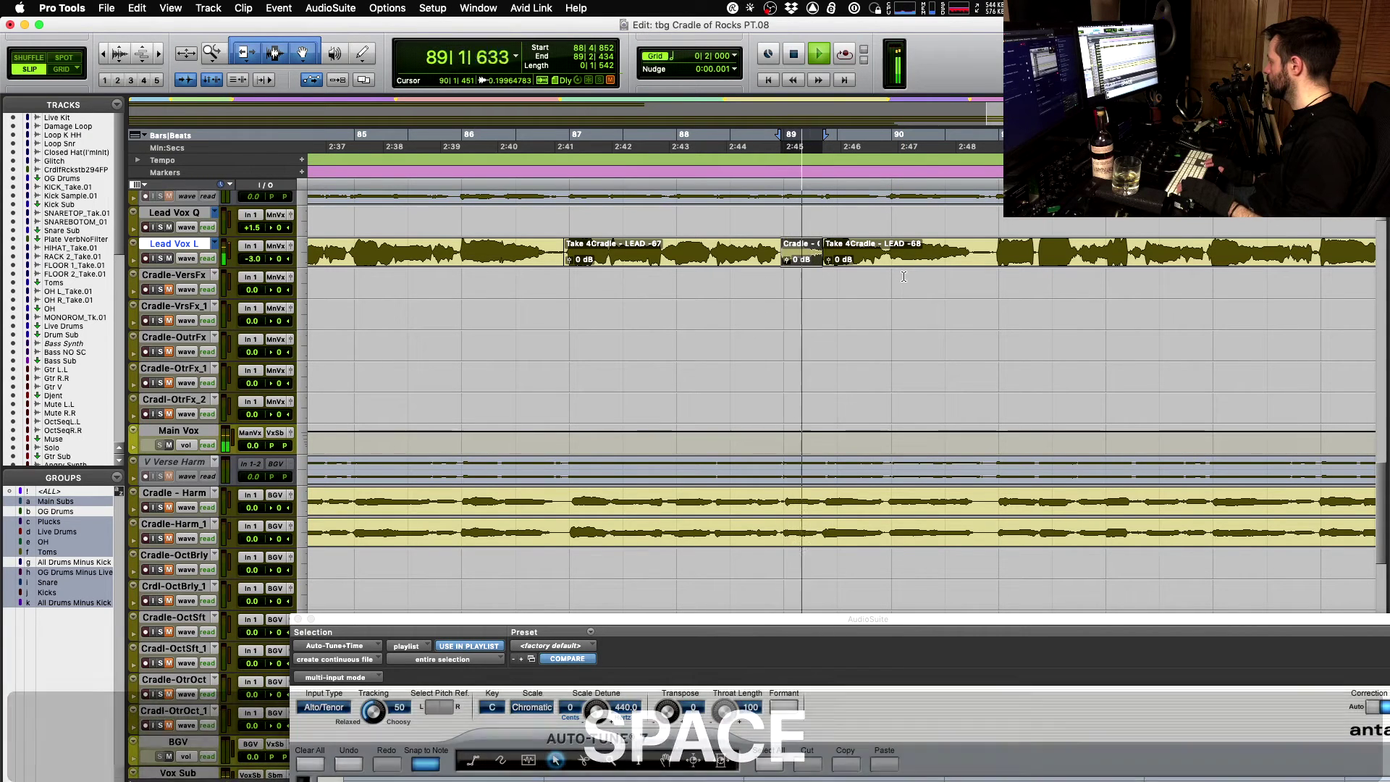
# - Extend the start of the Outro Fix_2 clip slightly earlier and crossfade it with the preceding take from 88|4|812 to 88|4|847
pyautogui.press('super+bracketright')
pyautogui.press('super+bracketright')
pyautogui.press('super+bracketright')
pyautogui.press('super+bracketright')
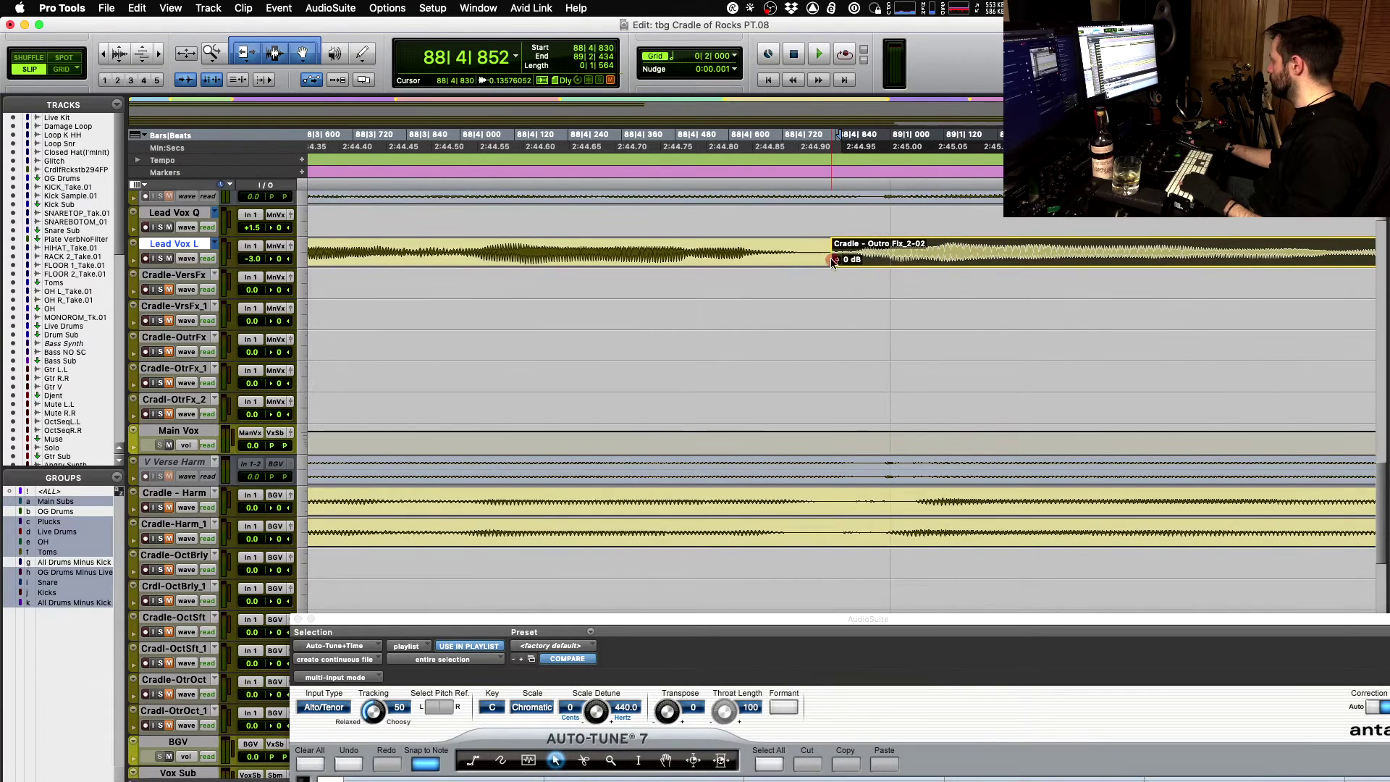
pyautogui.moveTo(825, 263)
pyautogui.mouseDown()
pyautogui.moveTo(804, 263)
pyautogui.moveTo(839, 262)
pyautogui.mouseUp()
pyautogui.press('r')
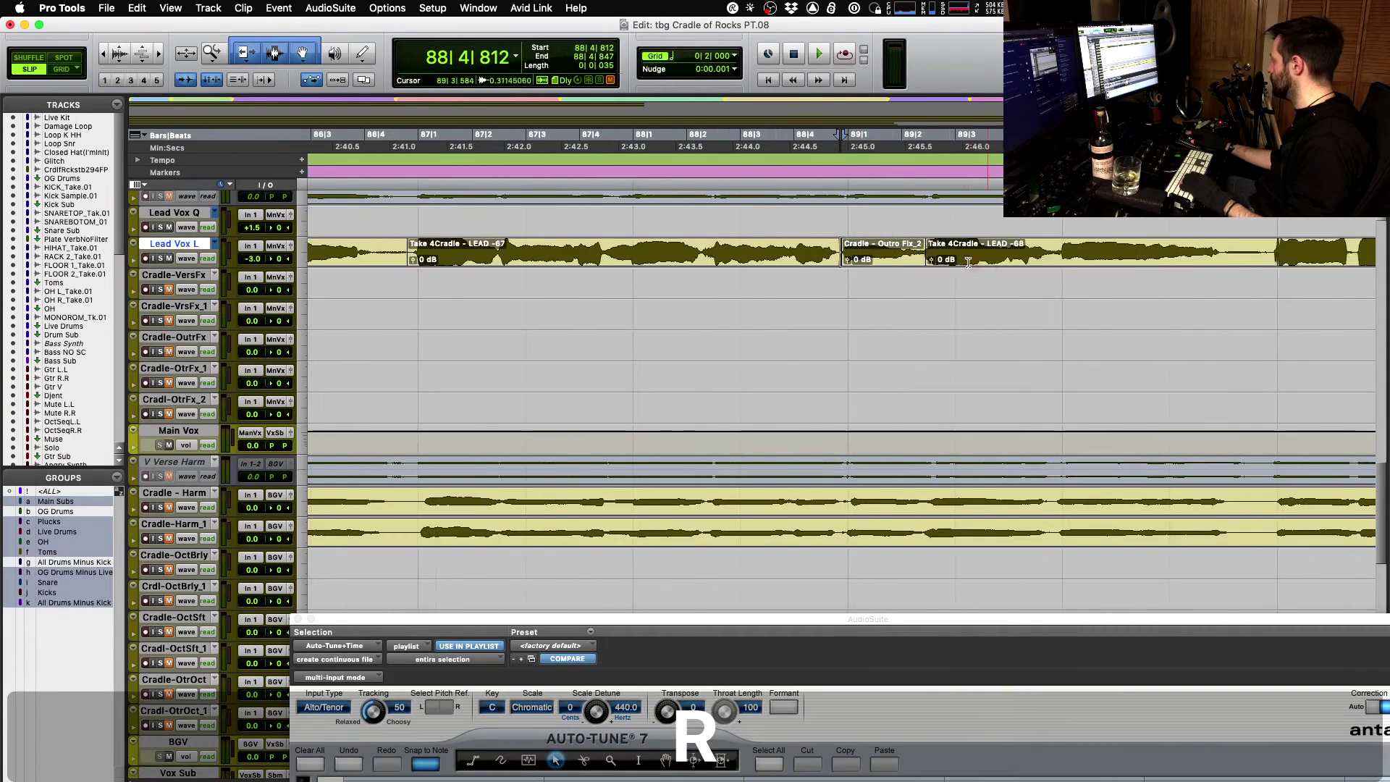
# - Extend the following Take 4 clip's start earlier and crossfade it with the Outro Fix_2 clip from 89|2|240 to 89|2|321
pyautogui.click(969, 262)
pyautogui.press('super+bracketright')
pyautogui.press('super+bracketright')
pyautogui.press('super+bracketright')
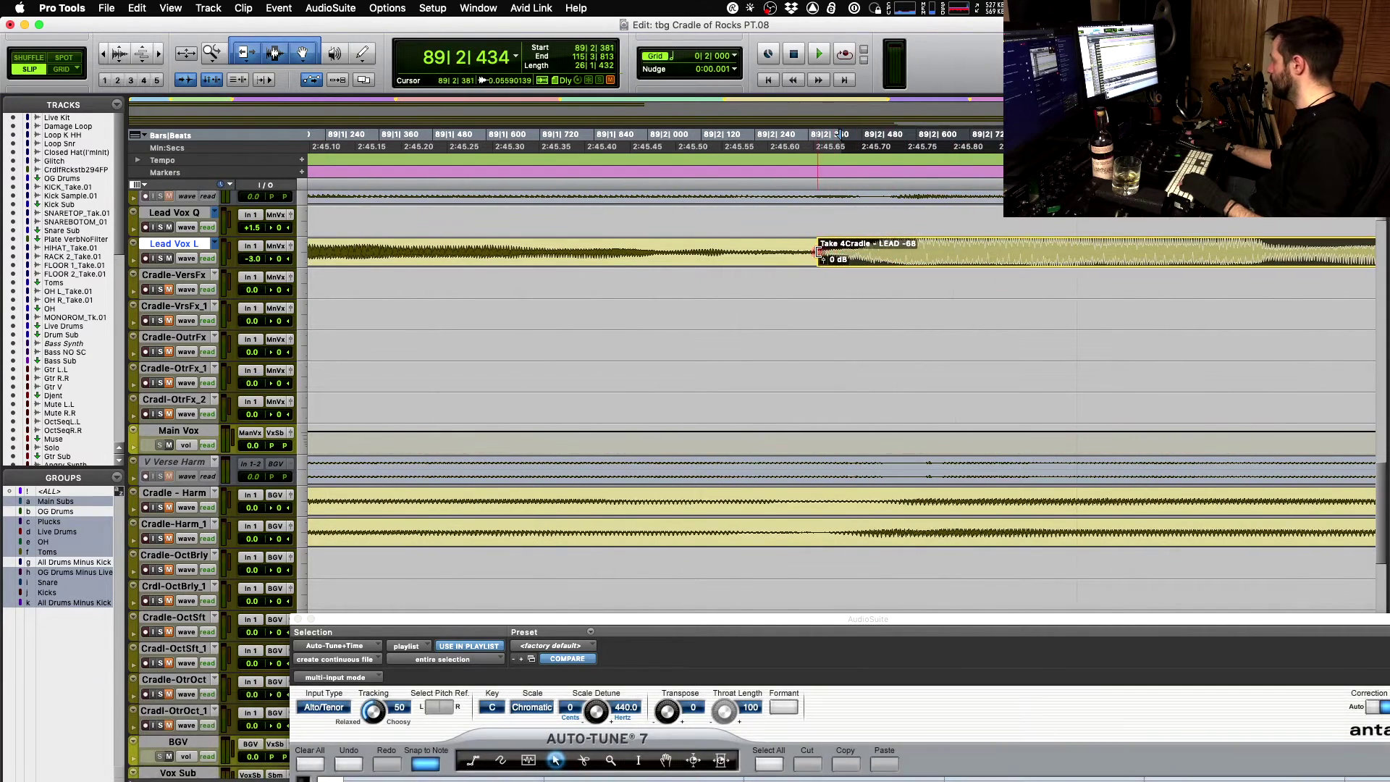
pyautogui.moveTo(819, 252); pyautogui.dragTo(800, 252)
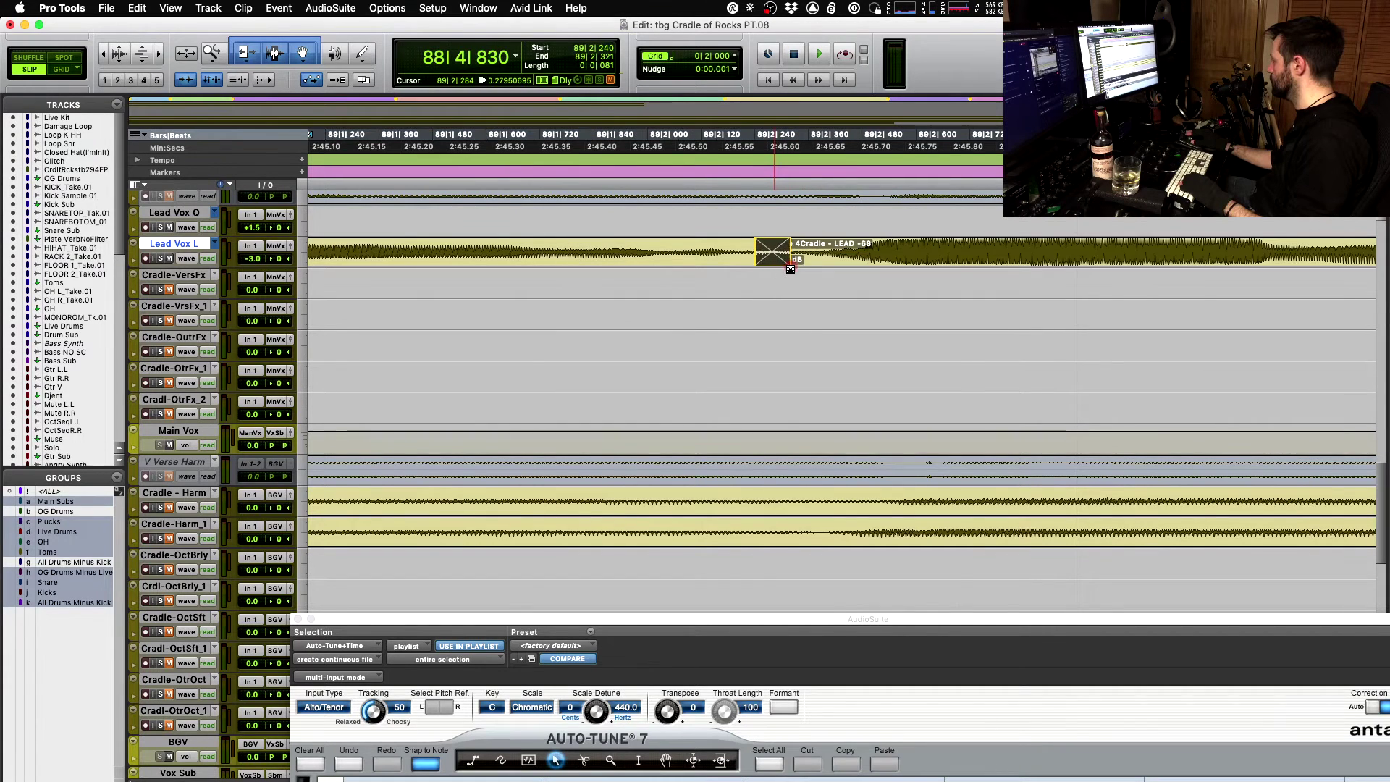
pyautogui.press('r')
# - Play Lead Vox L from 88|2|801 across the new crossfades and through the phrase after 93|4|759
pyautogui.click(648, 239)
pyautogui.press('space')
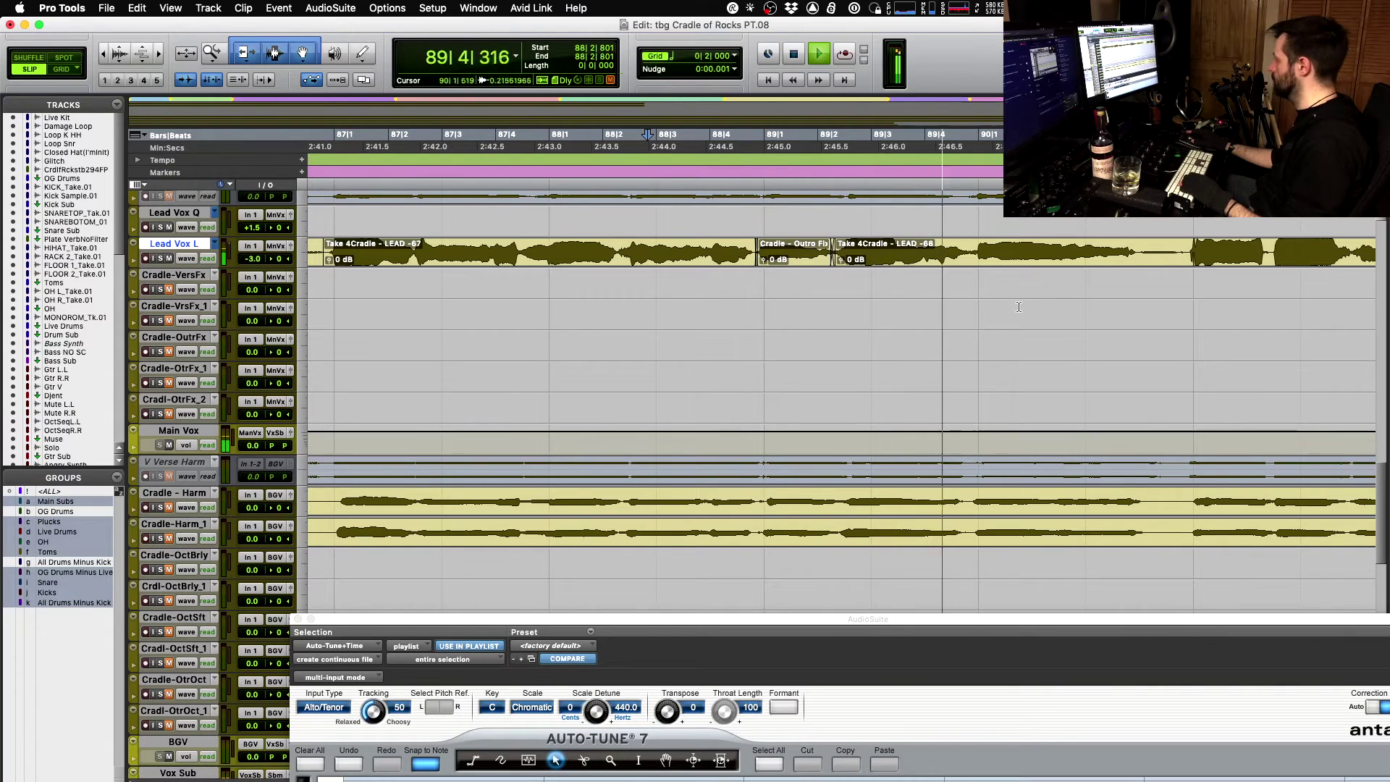
pyautogui.press('Up')
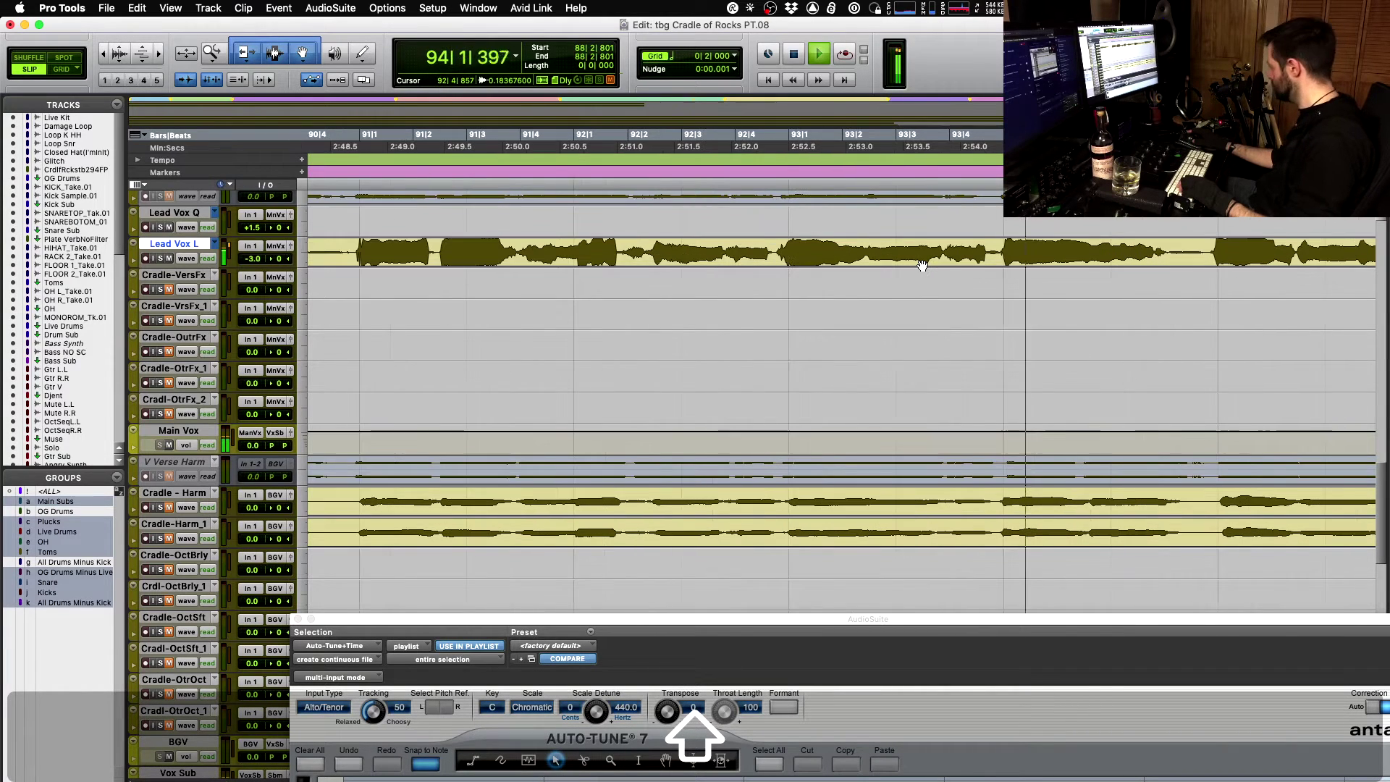
pyautogui.click(996, 246)
pyautogui.press('space')
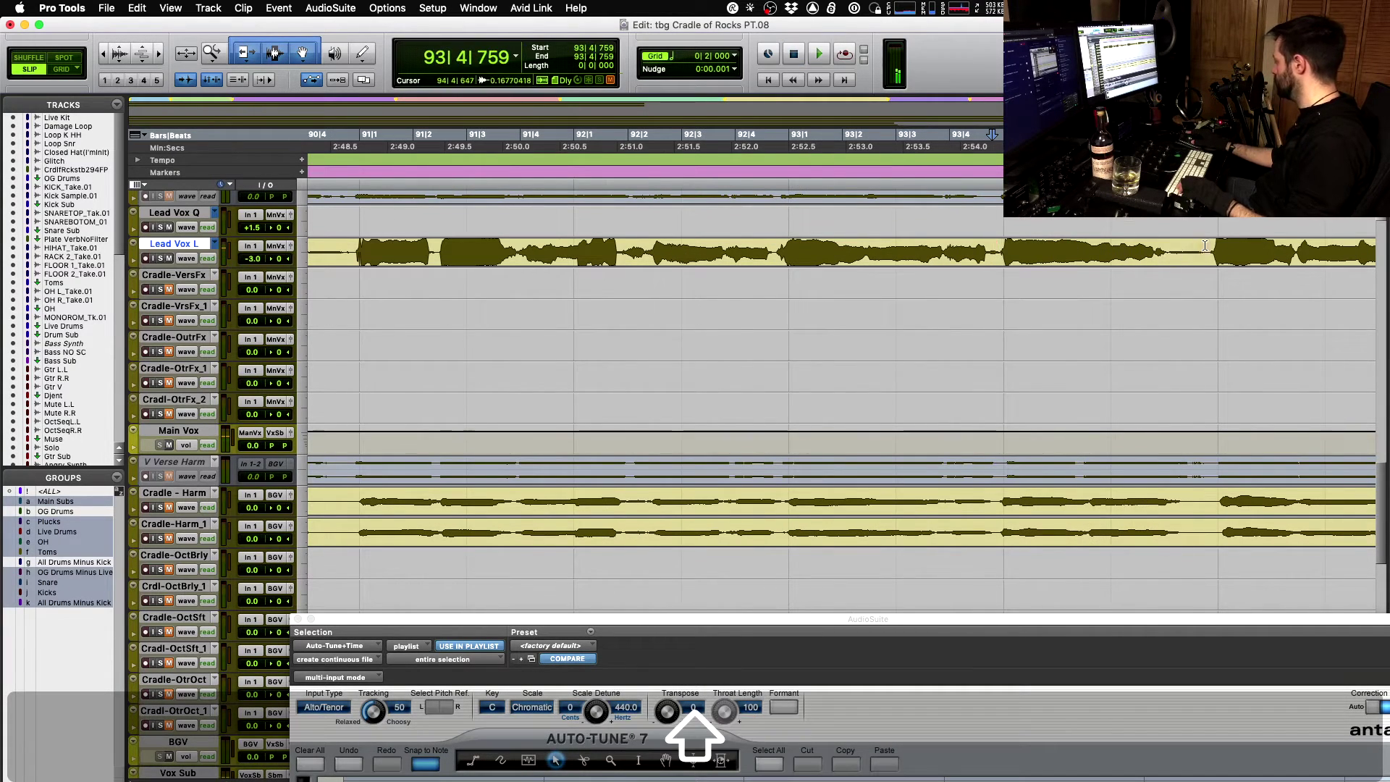
# - Select the Lead Vox L phrase from 93|4|759 to 94|4|725 and track its pitch in Auto-Tune 7
pyautogui.moveTo(992, 250); pyautogui.dragTo(1205, 253)
pyautogui.click(387, 8)
pyautogui.moveTo(351, 6)
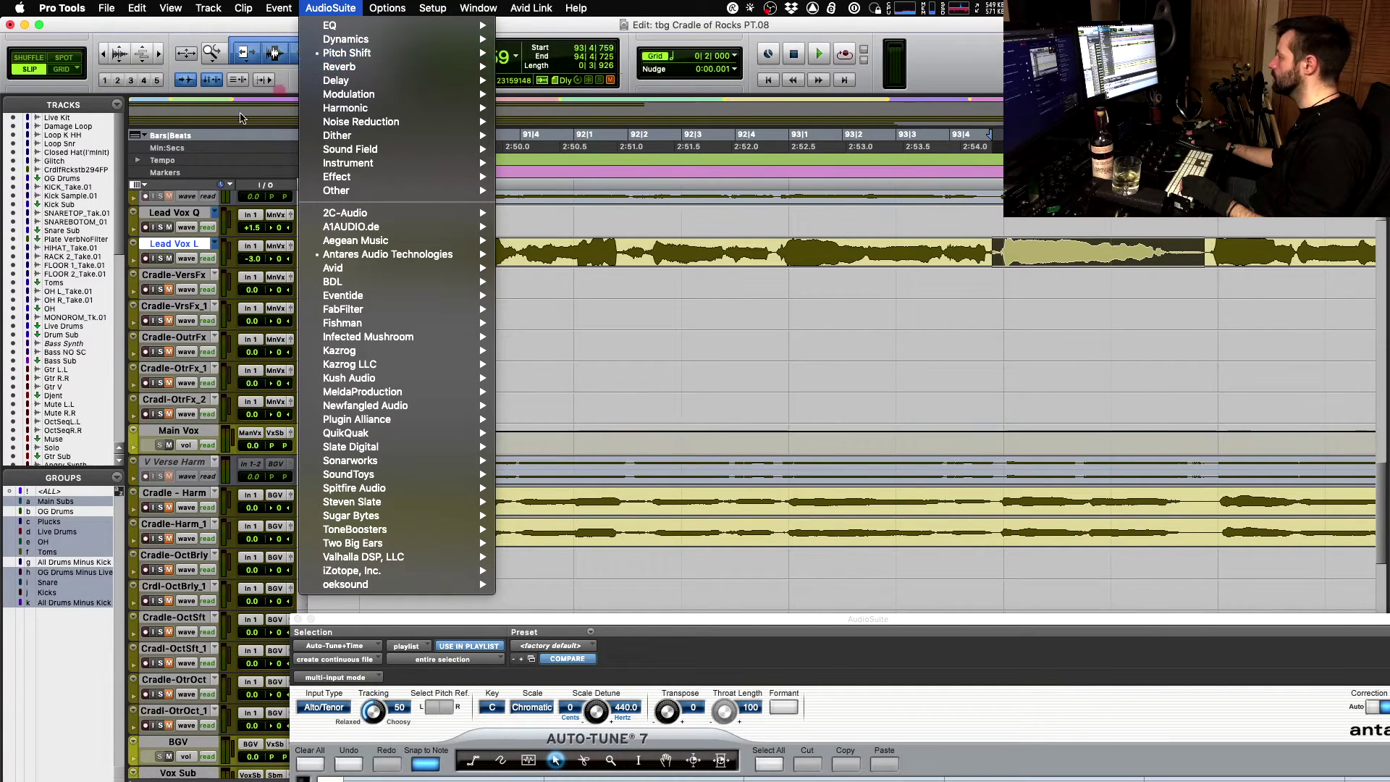
pyautogui.click(644, 605)
pyautogui.moveTo(637, 621); pyautogui.dragTo(543, 41)
pyautogui.click(237, 611)
pyautogui.click(170, 769)
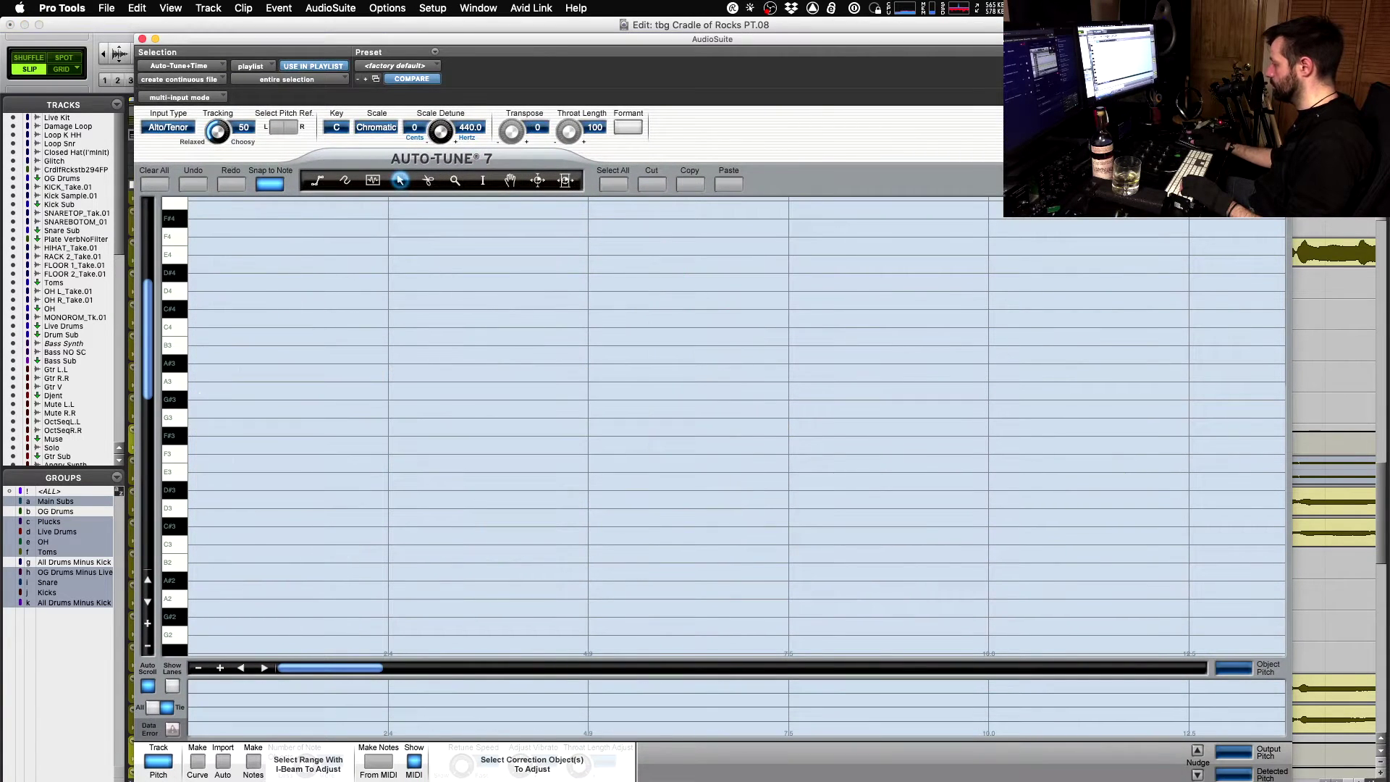
pyautogui.press('space')
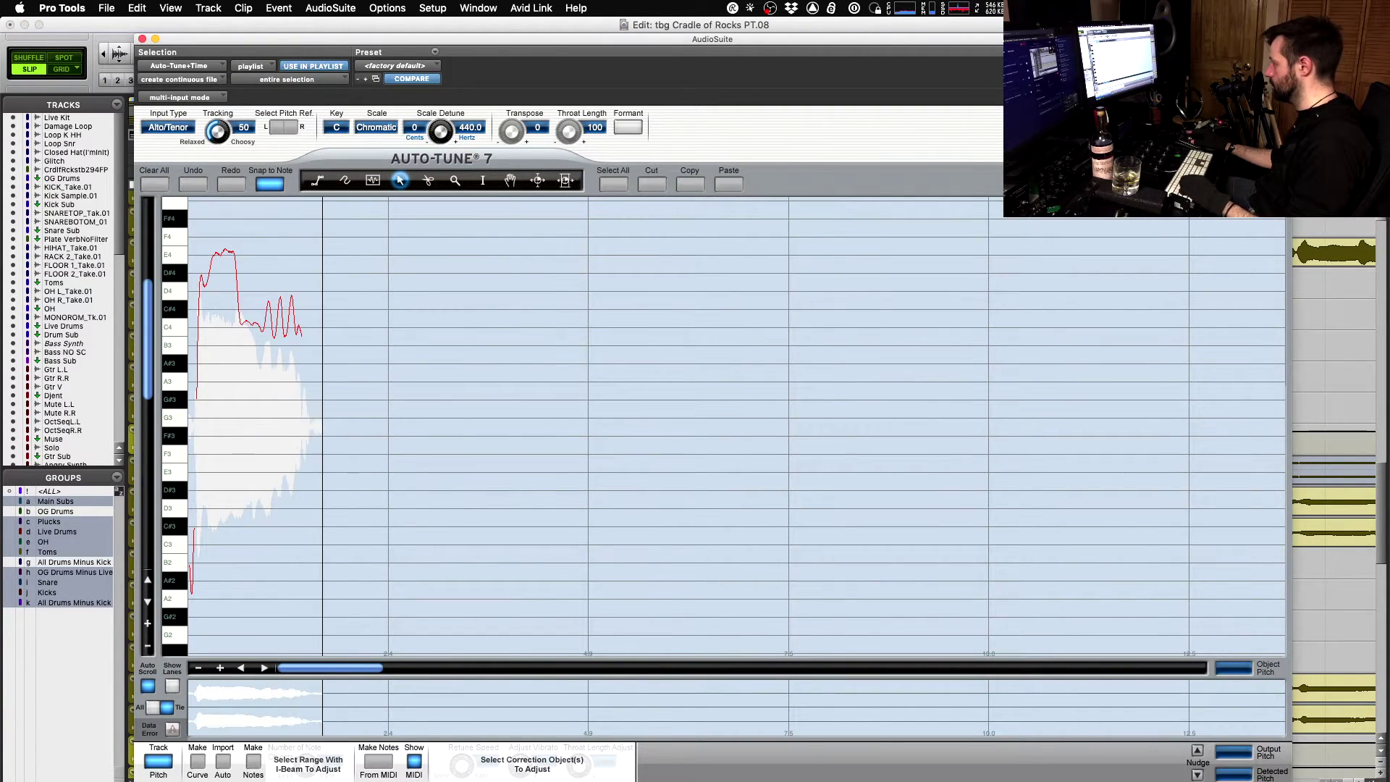
pyautogui.scroll(3, 312, 441)
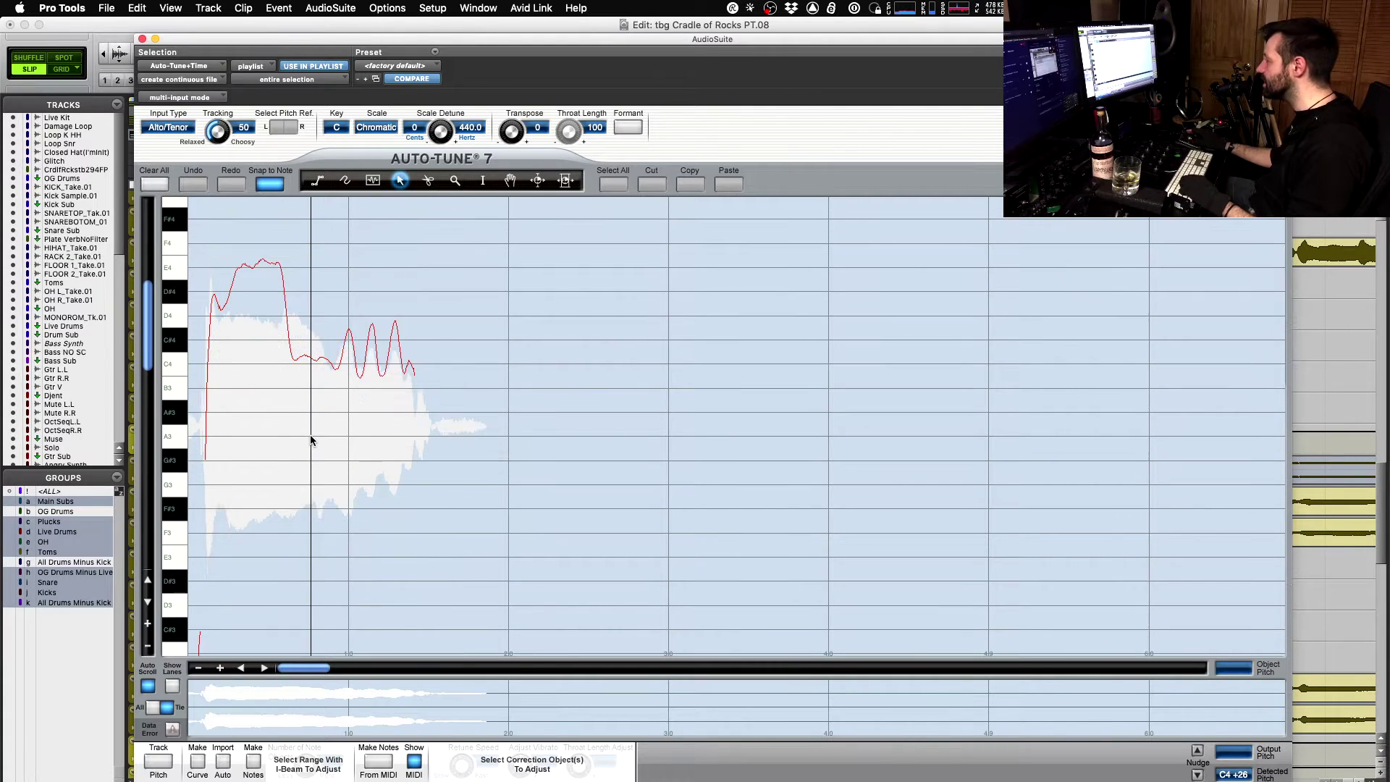
# - Make a correction curve from the tracked pitch and draw a flat line at E4 over the phrase's first held note
pyautogui.click(198, 761)
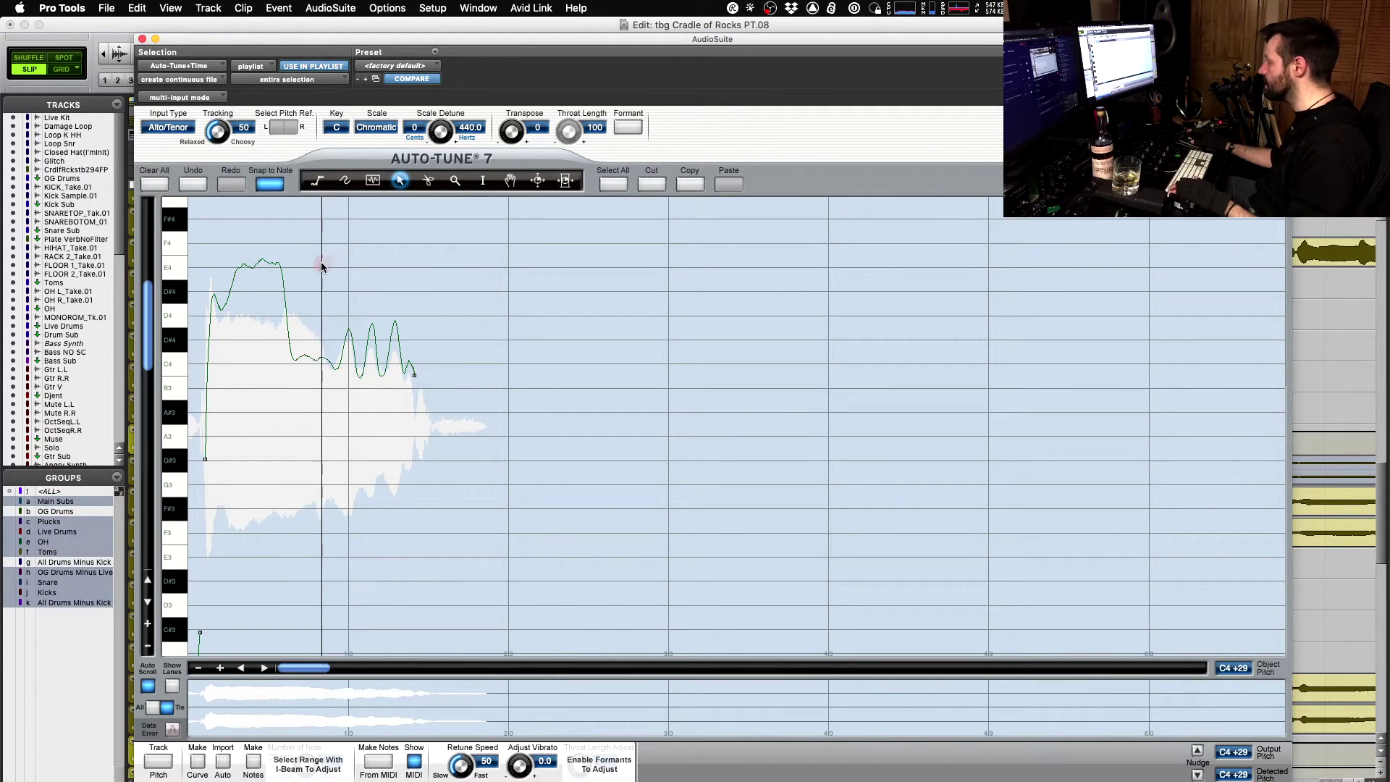
pyautogui.press('l')
pyautogui.click(268, 270)
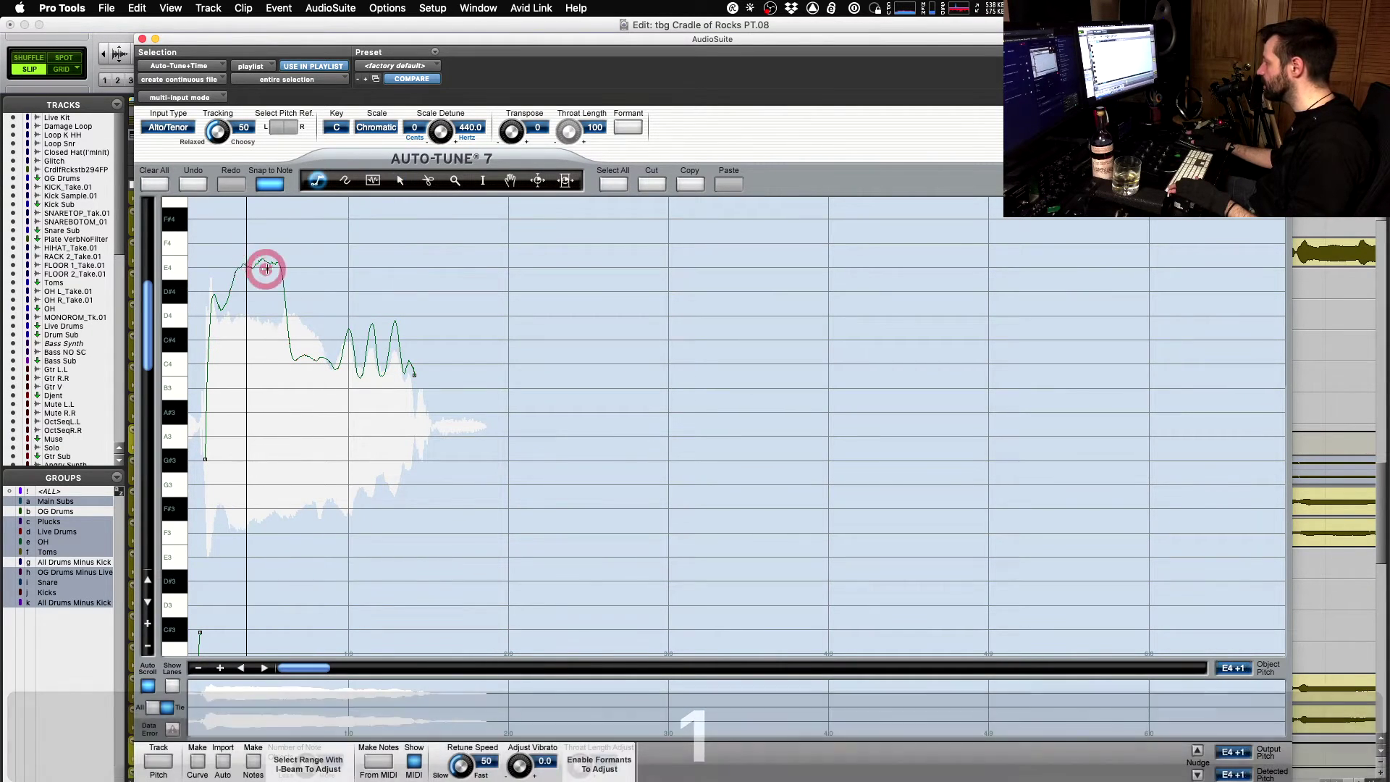
pyautogui.click(236, 266)
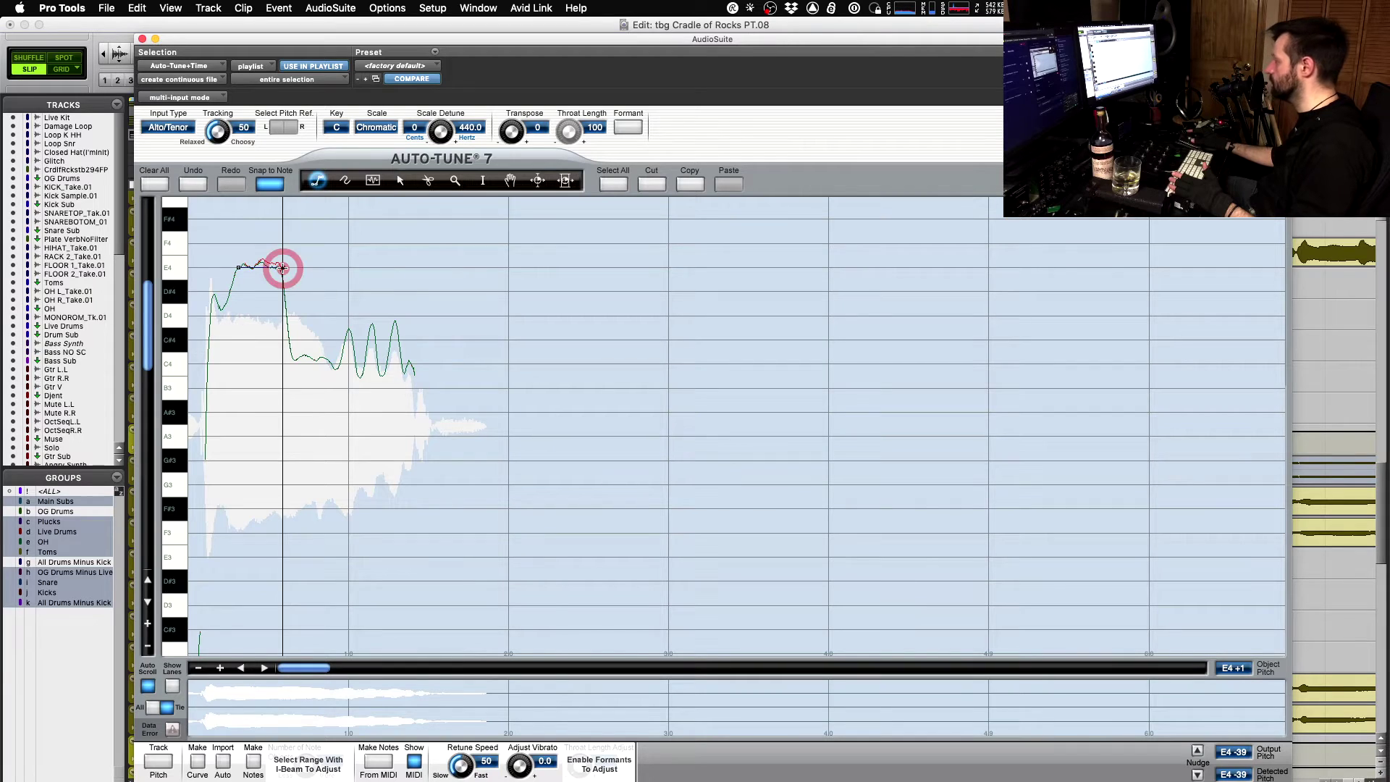
pyautogui.click(403, 443)
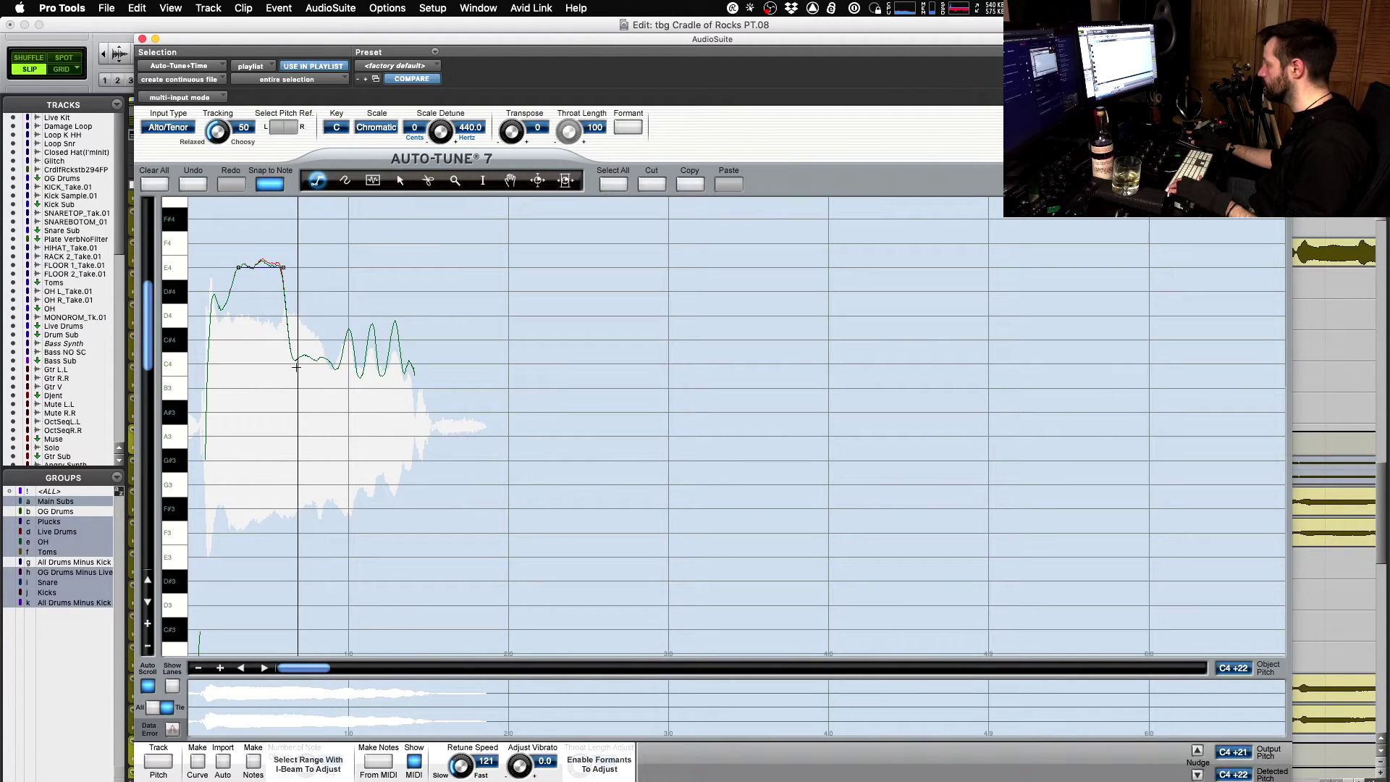
# - Draw a flat correction line at C4 across the vibrato note and render the corrected phrase to Lead Vox L
pyautogui.click(319, 368)
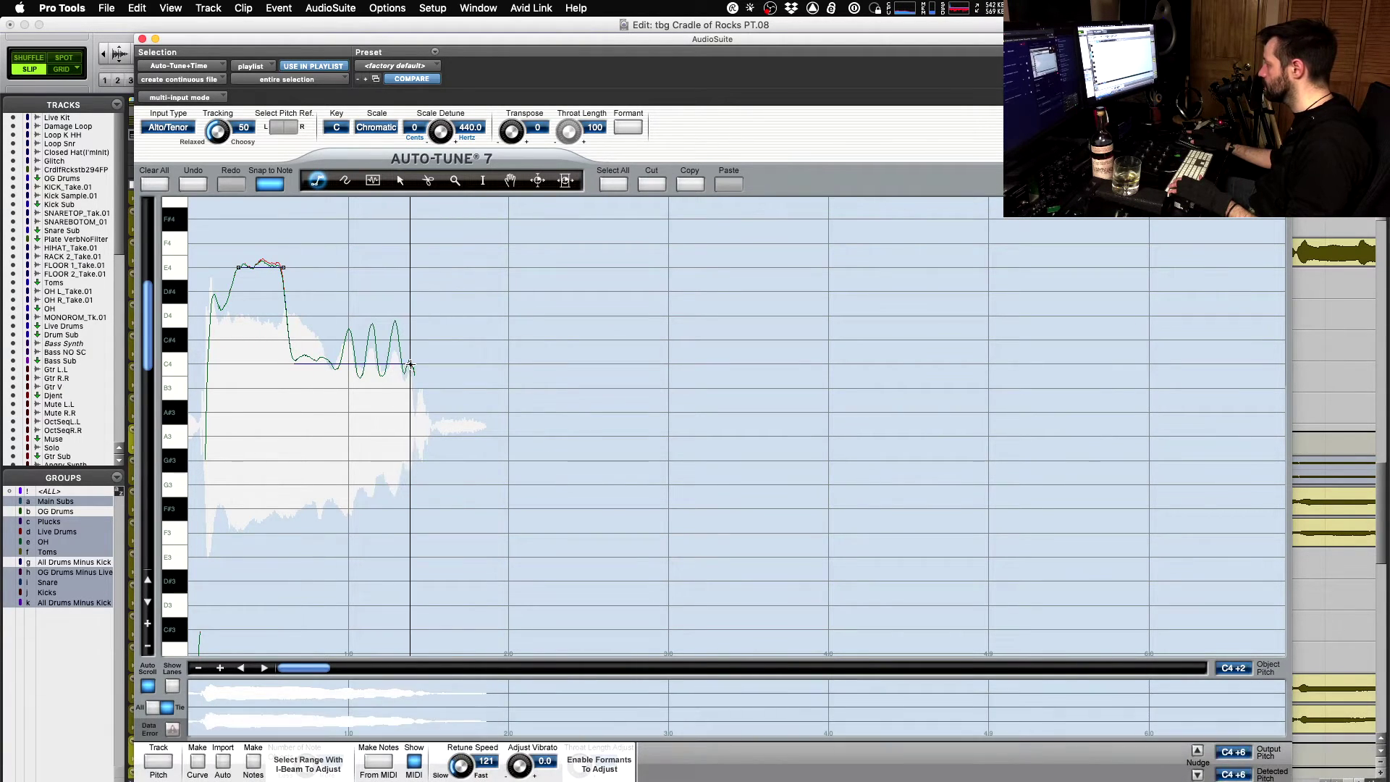
pyautogui.click(944, 707)
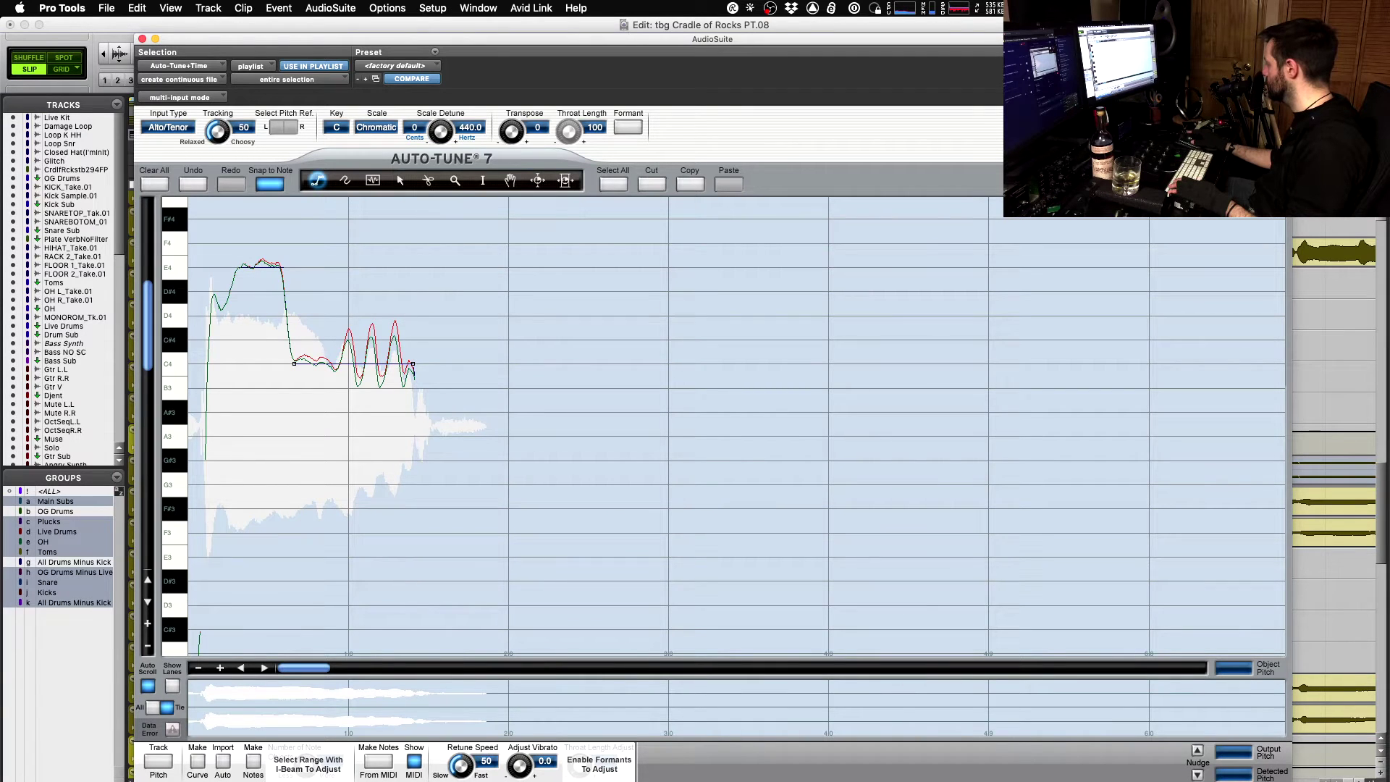
pyautogui.press('space')
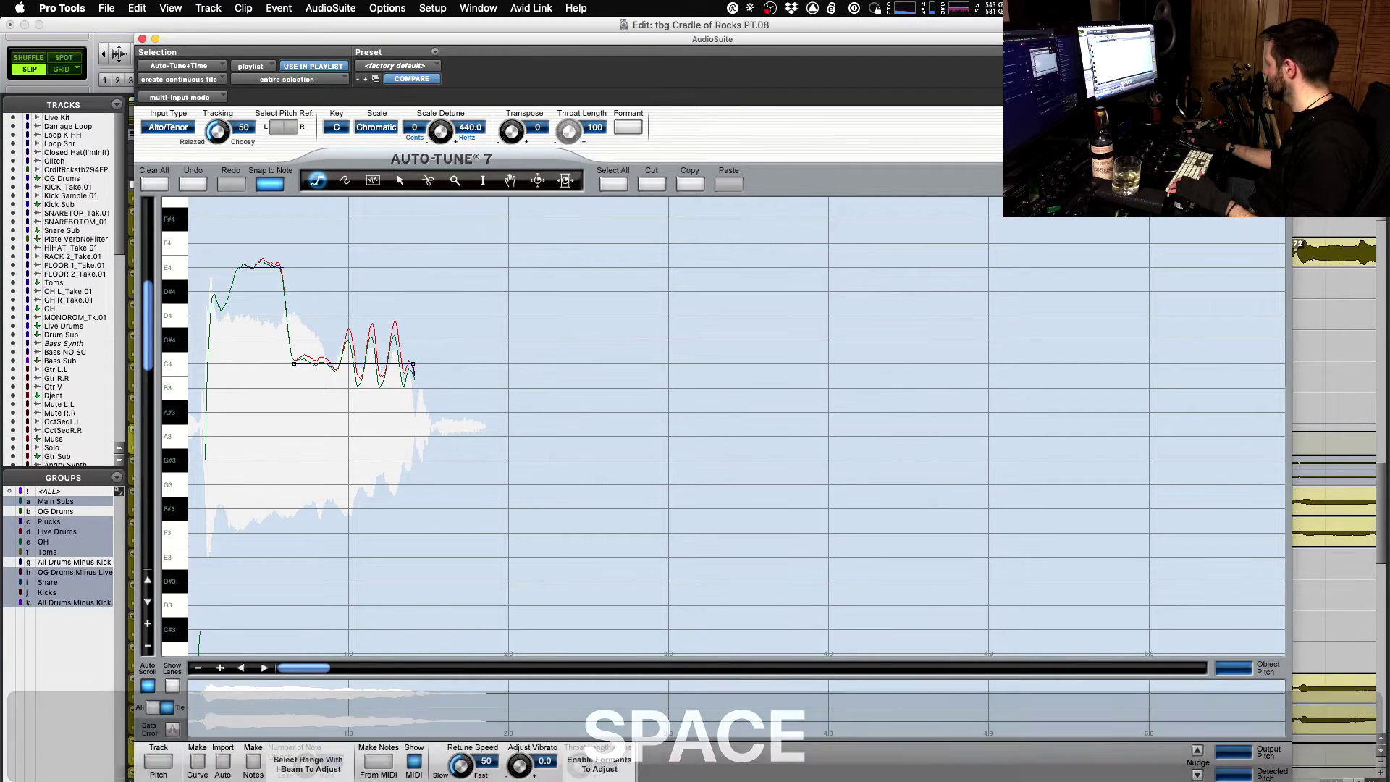
pyautogui.press('space')
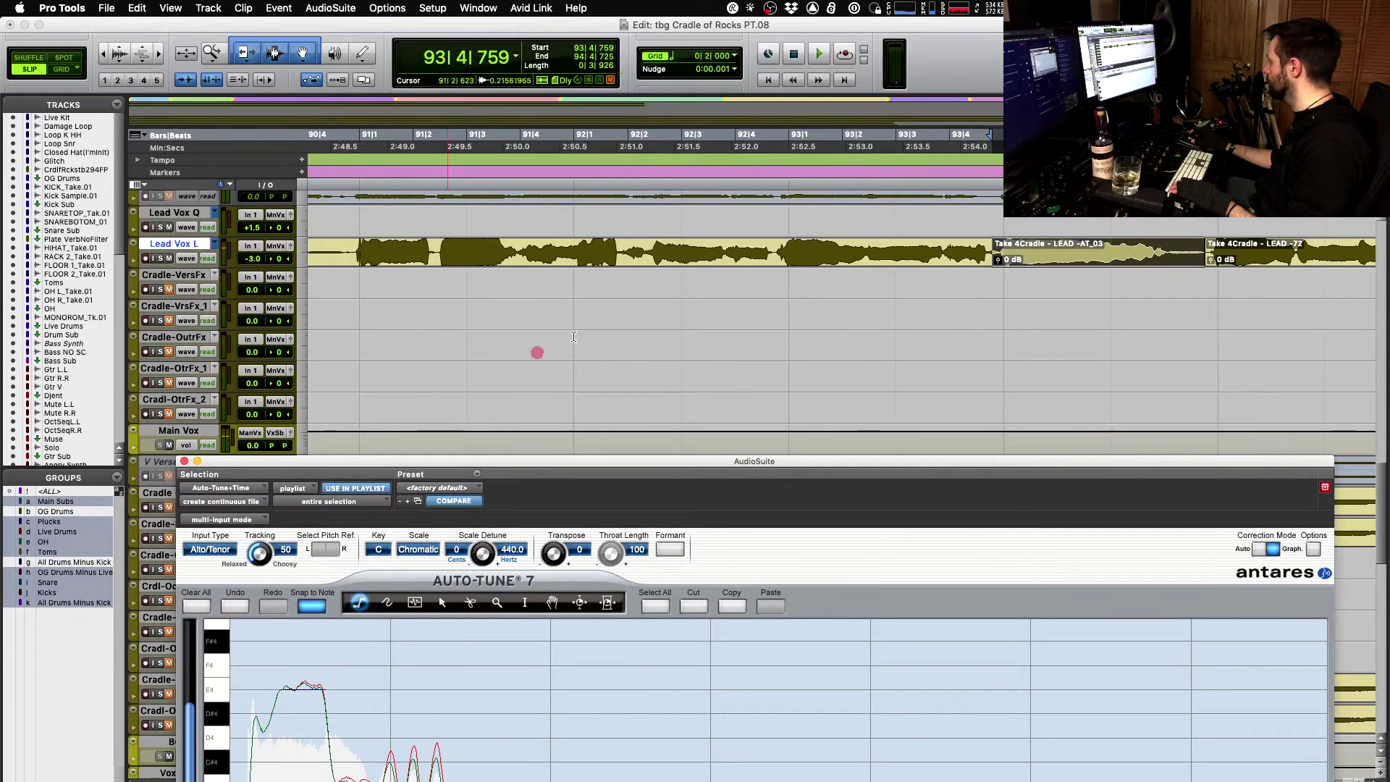
# - Play Lead Vox L from the start of the Take 4 clip at 94|4|725
pyautogui.click(814, 288)
pyautogui.hscroll(5, 814, 288)
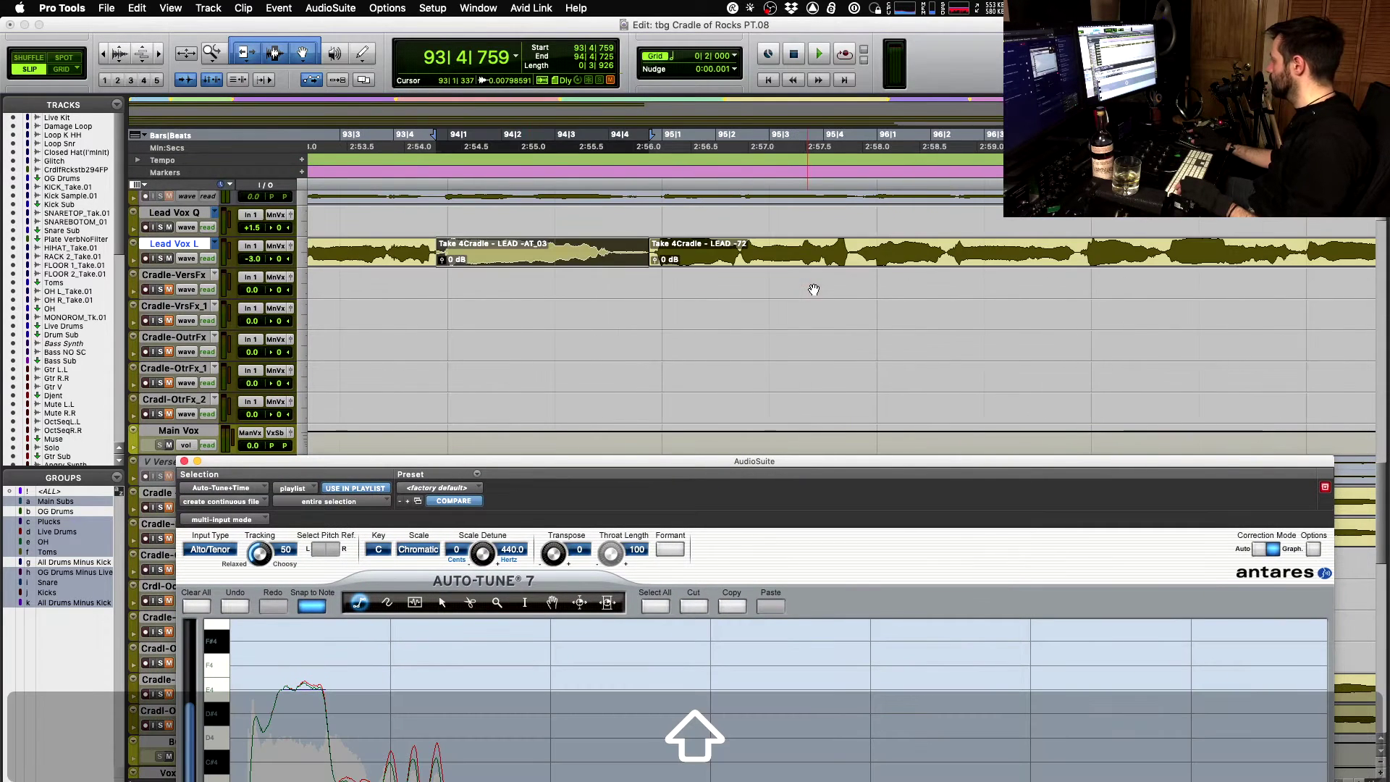
pyautogui.click(722, 262)
pyautogui.press('space')
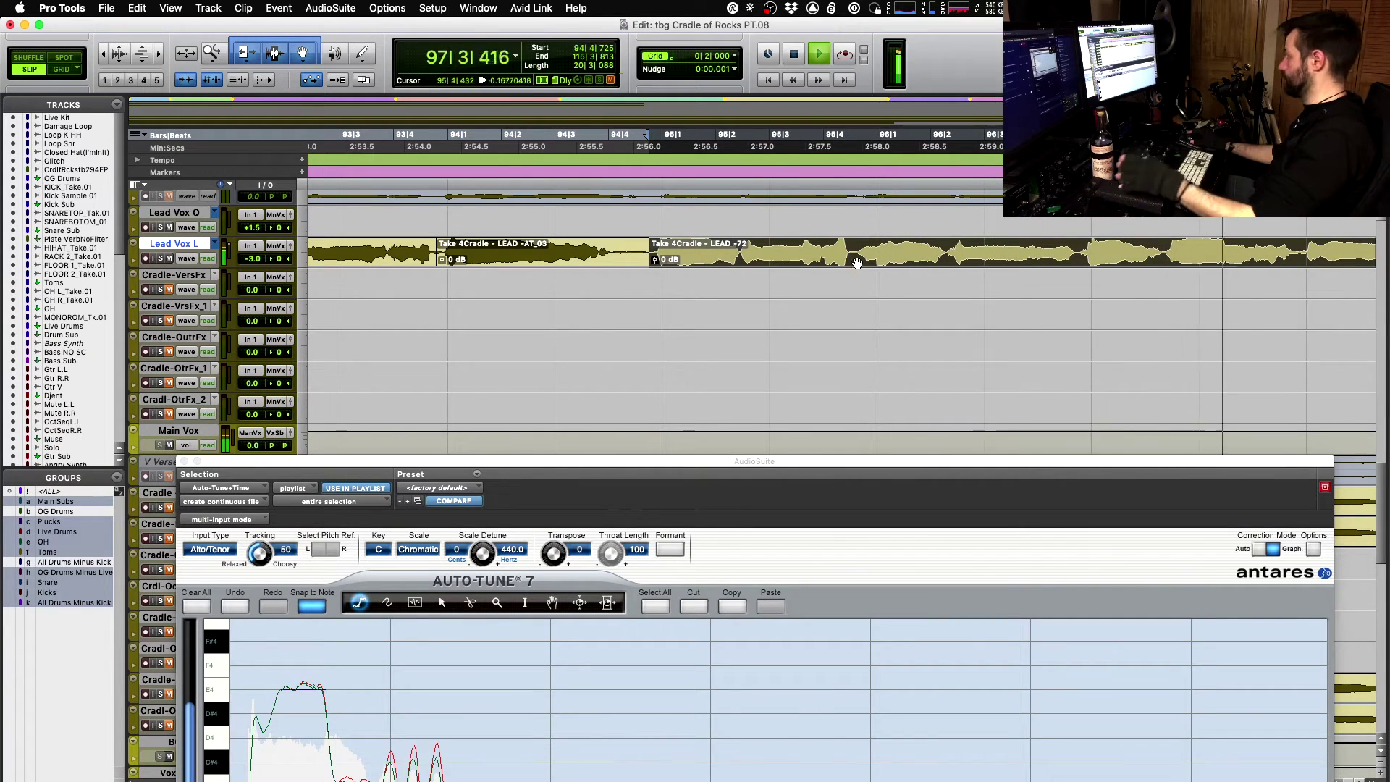
pyautogui.press('space')
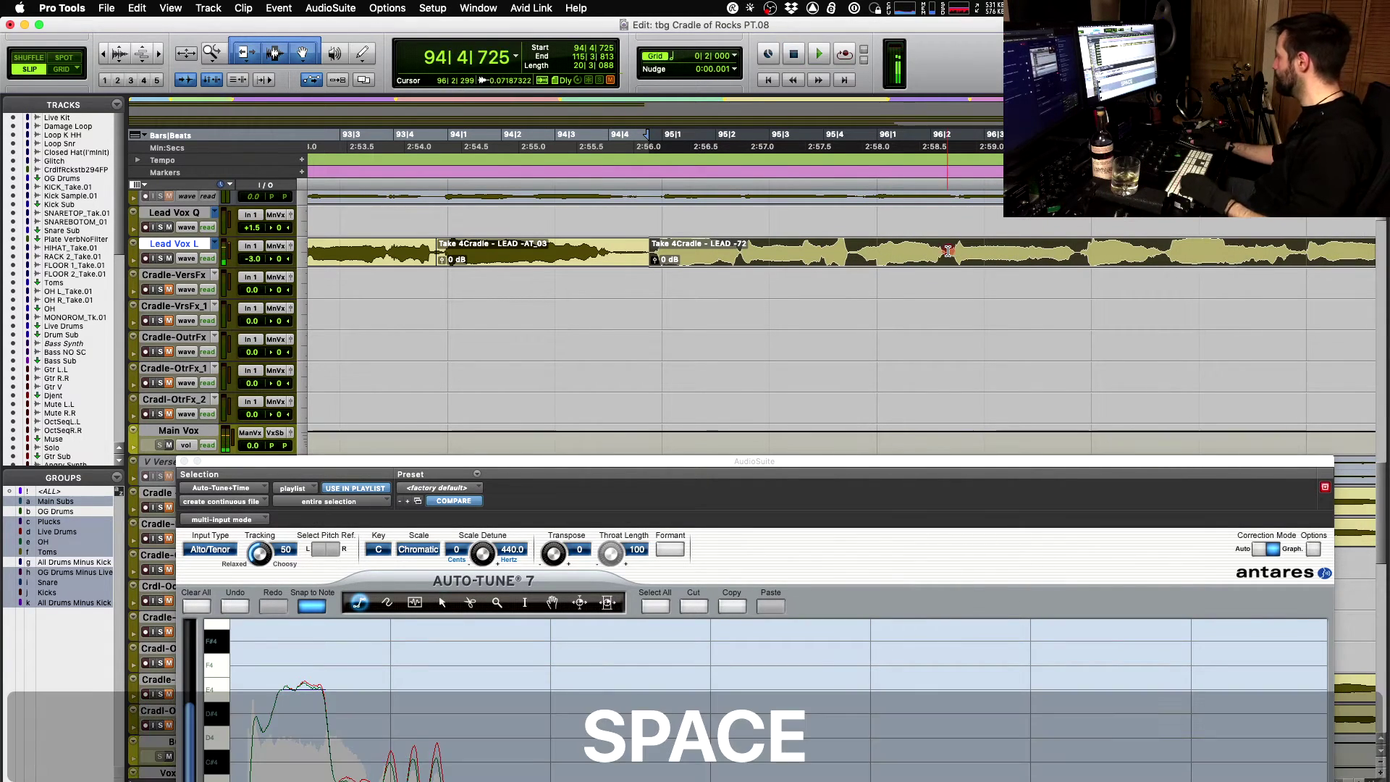
# - Select the Lead Vox L phrase from 95|4|536 to 96|4|735 and play it
pyautogui.click(948, 251)
pyautogui.keyDown('shift'); pyautogui.click(1079, 248); pyautogui.keyUp('shift')
pyautogui.press('space')
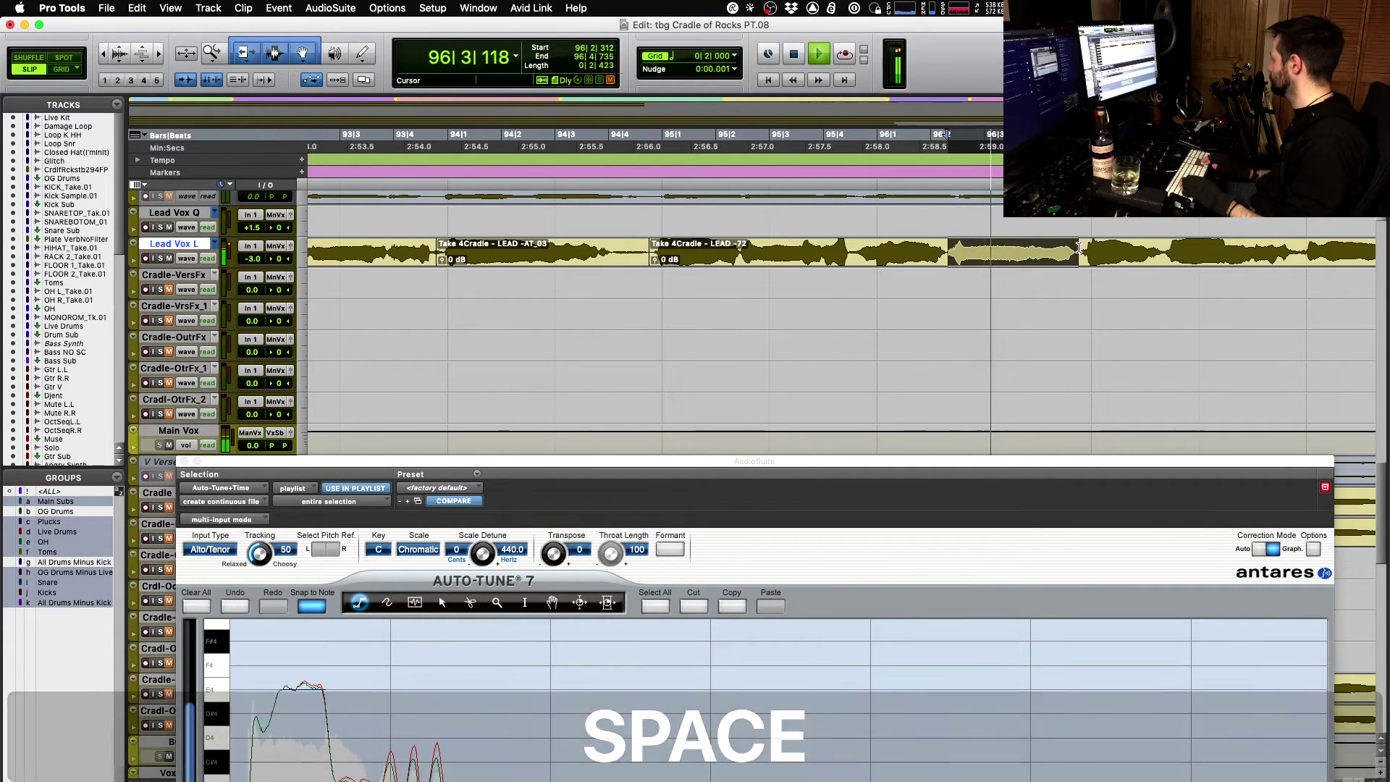
pyautogui.keyDown('shift'); pyautogui.click(853, 251); pyautogui.keyUp('shift')
pyautogui.press('space')
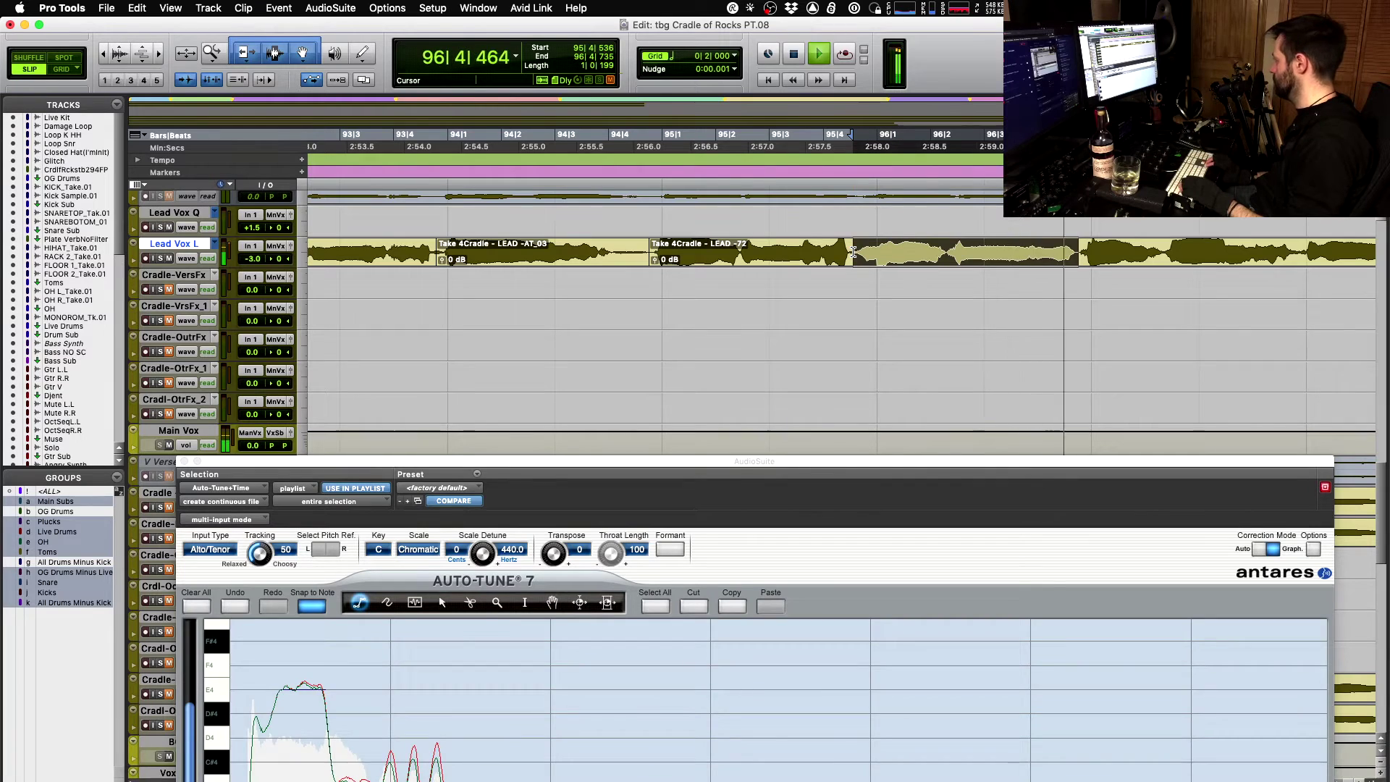
# - Audition Takes 1 and 2 for the selected phrase, skip past Take 3, and replace the phrase with Cradle - Outro Fix_2
pyautogui.press('shift+super+Down')
pyautogui.press('space')
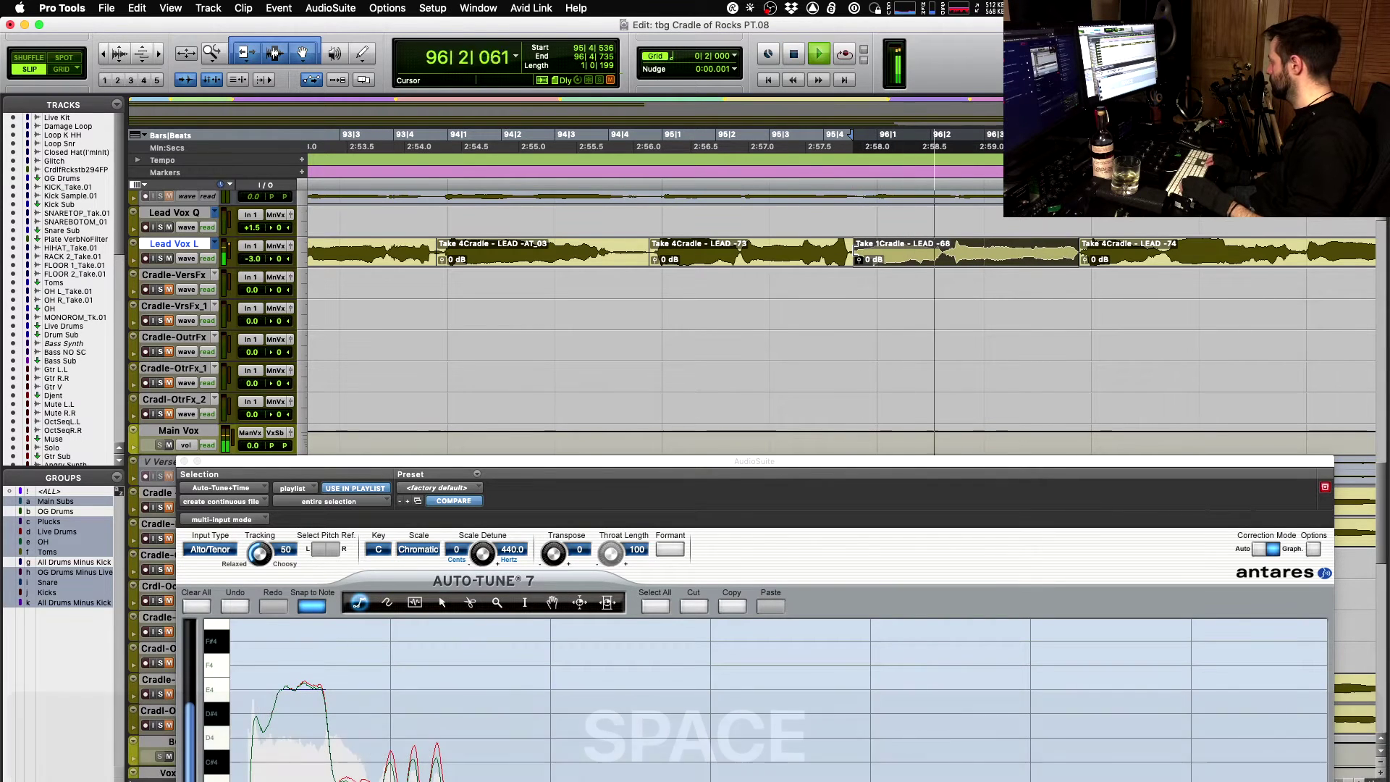
pyautogui.press('shift+super+Down')
pyautogui.press('space')
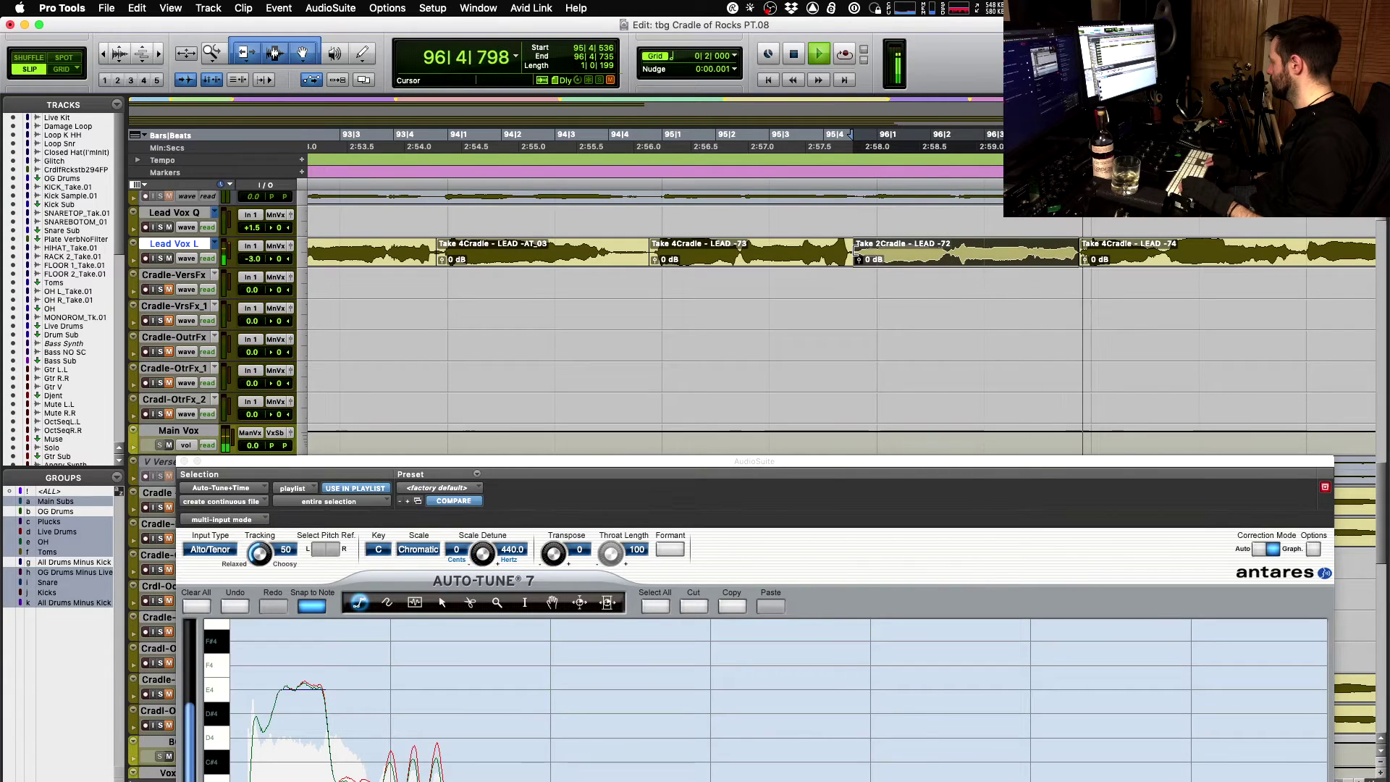
pyautogui.press('shift+super+Down')
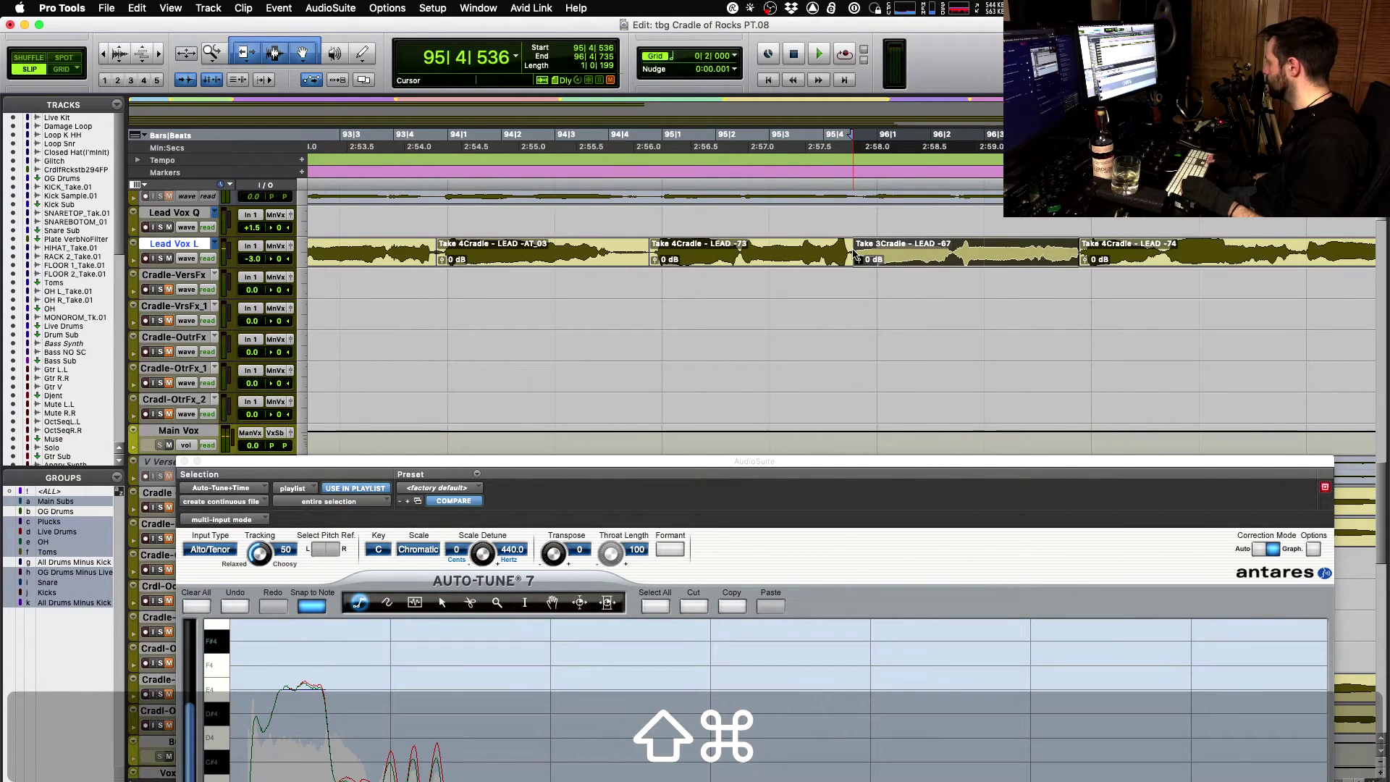
pyautogui.press('shift+super+Down')
pyautogui.press('space')
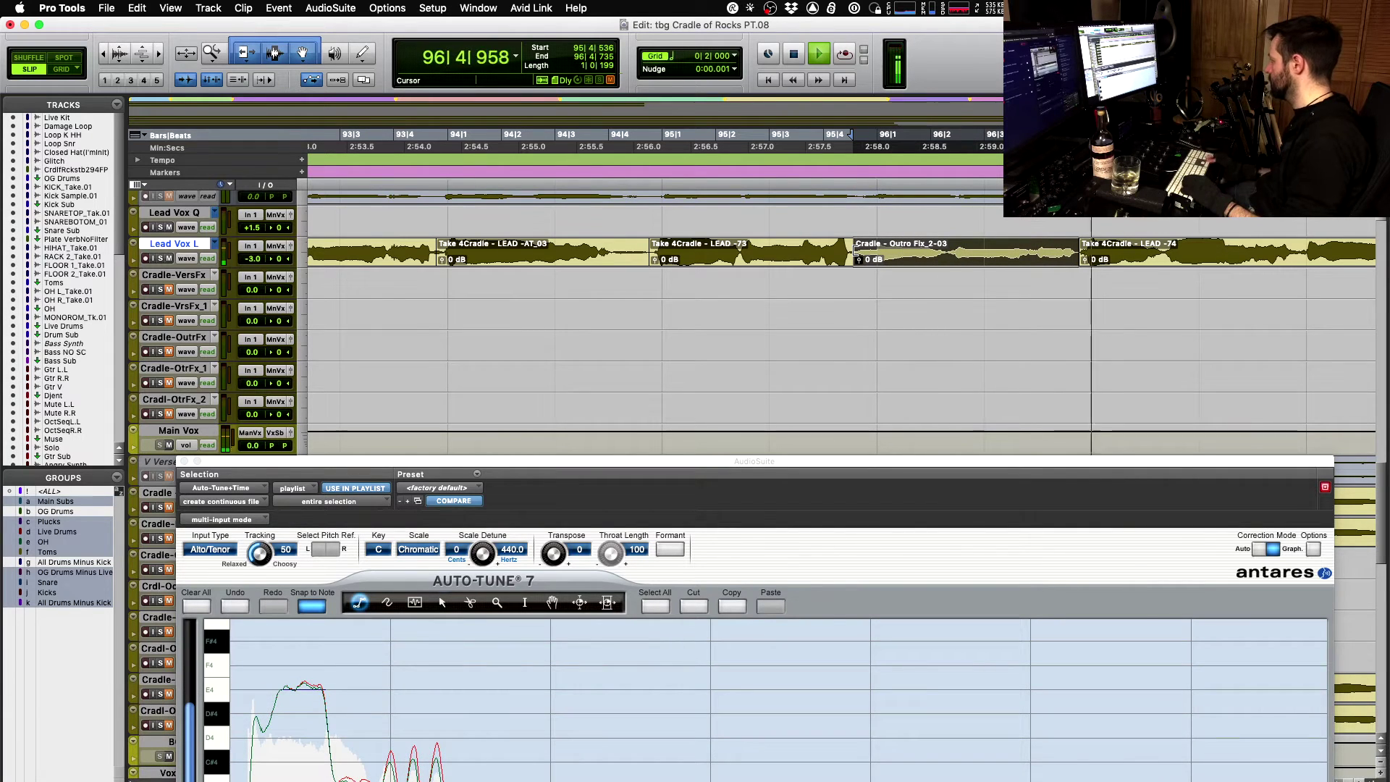
# - Raise the gain of the Outro Fix_2 clip at 95|4|536 to +2.0 dB and play the transition from bar 95
pyautogui.click(775, 250)
pyautogui.press('space')
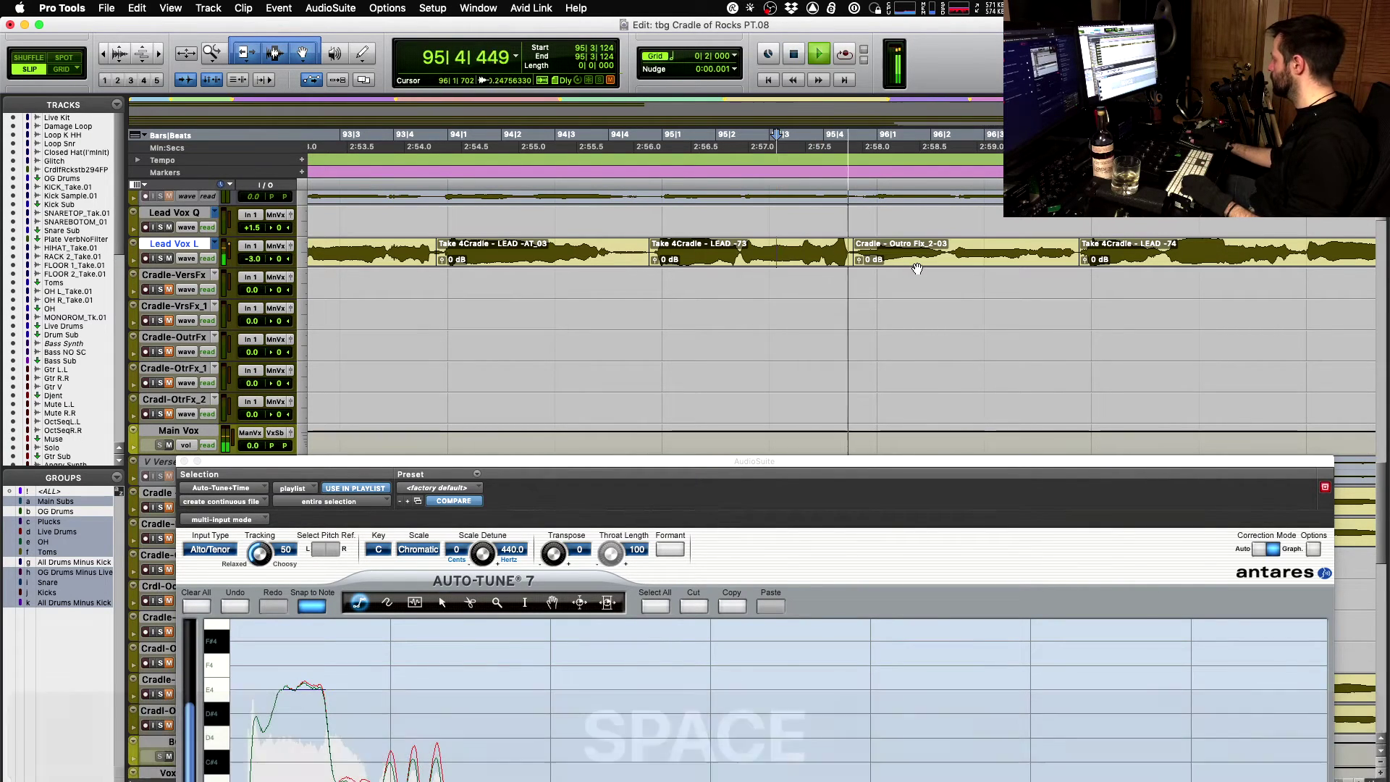
pyautogui.click(919, 266)
pyautogui.hotkey('ctrl', 'shift', 'Up')
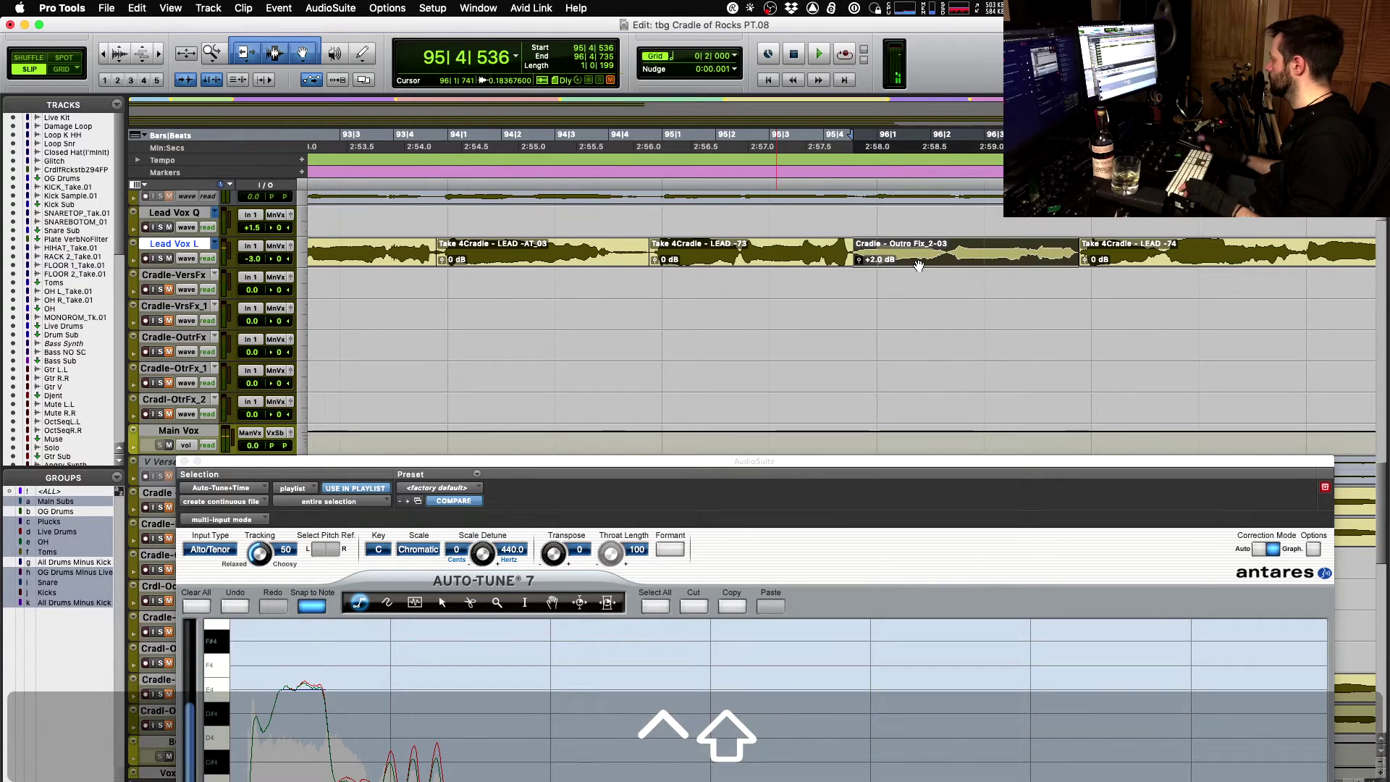
pyautogui.click(778, 250)
pyautogui.press('space')
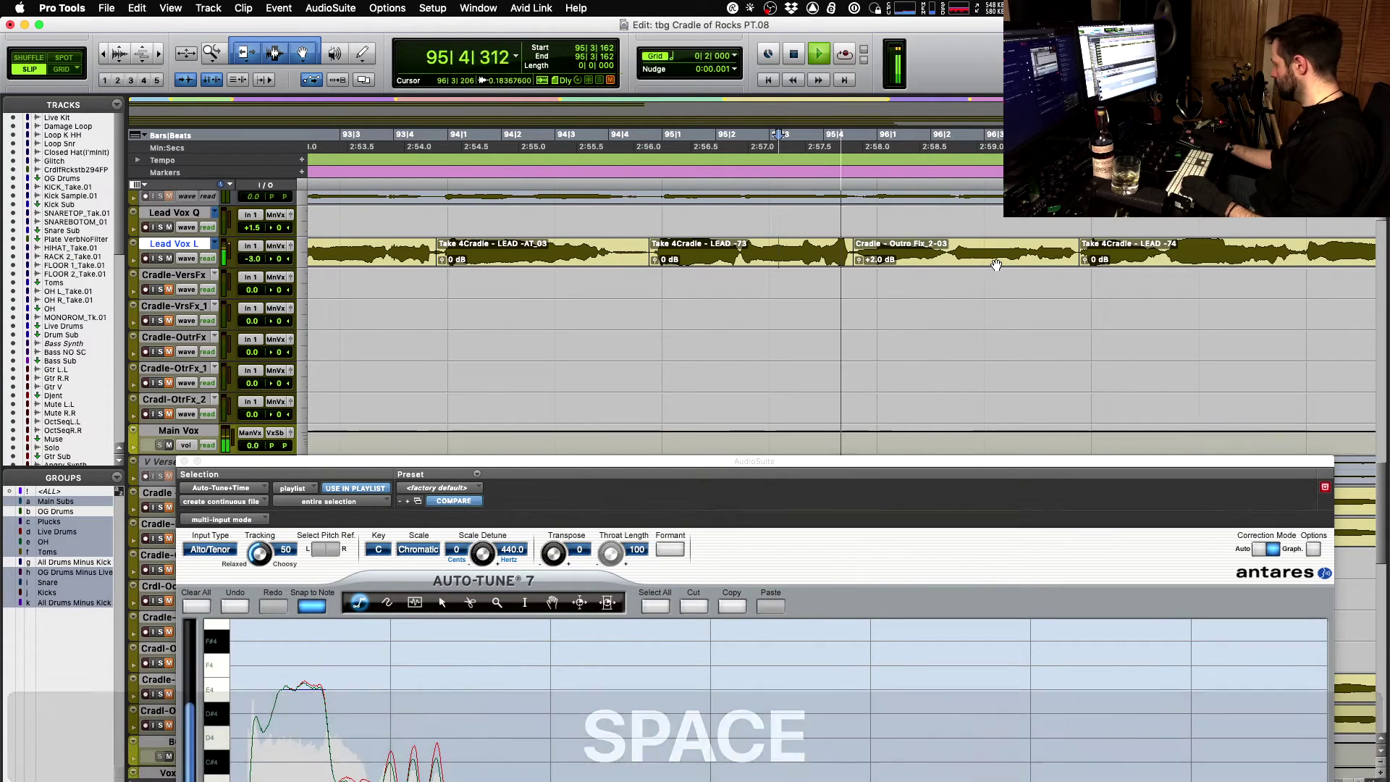
pyautogui.click(997, 261)
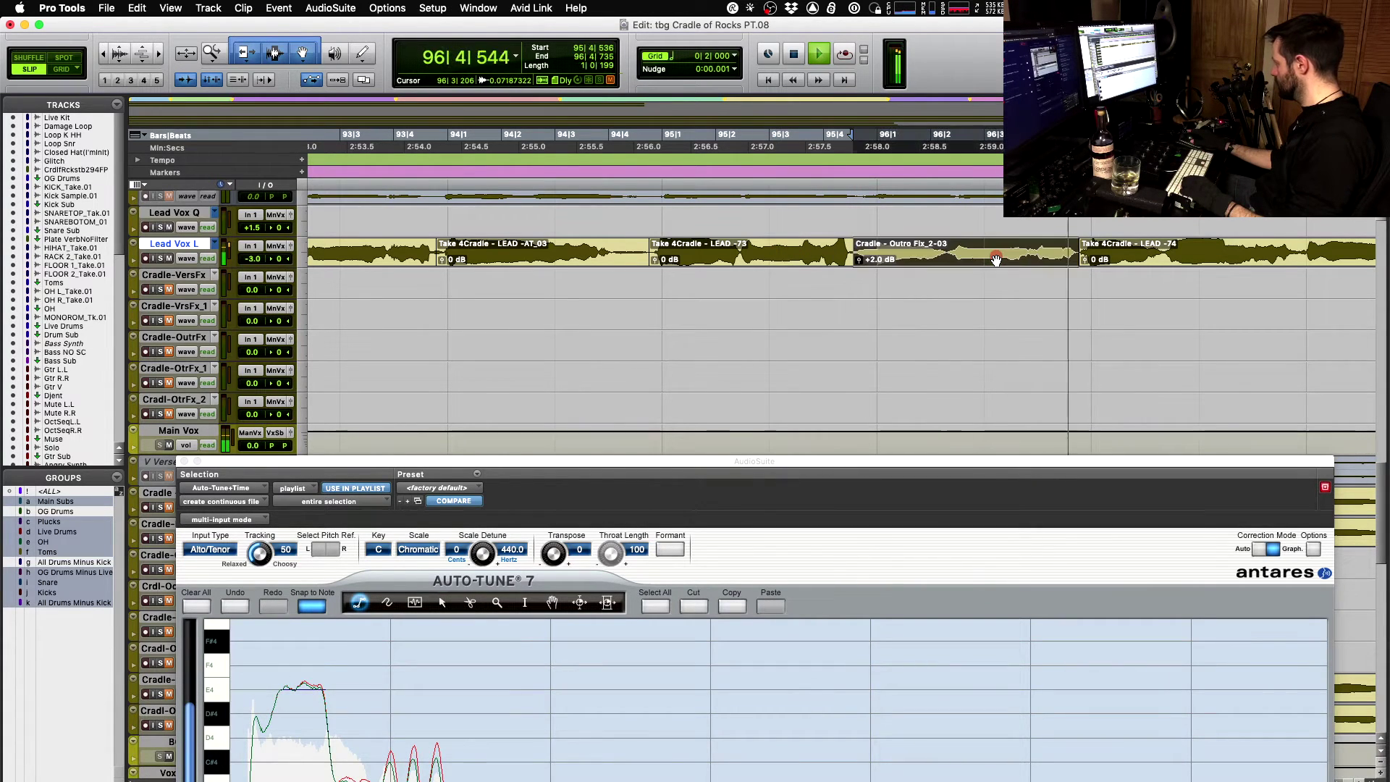
# - Raise the gain of the Outro Fix_2 clip at 95|4|536 to +4.5 dB, playing the transition from bar 95 after each change
pyautogui.hotkey('ctrl', 'shift', 'Up')
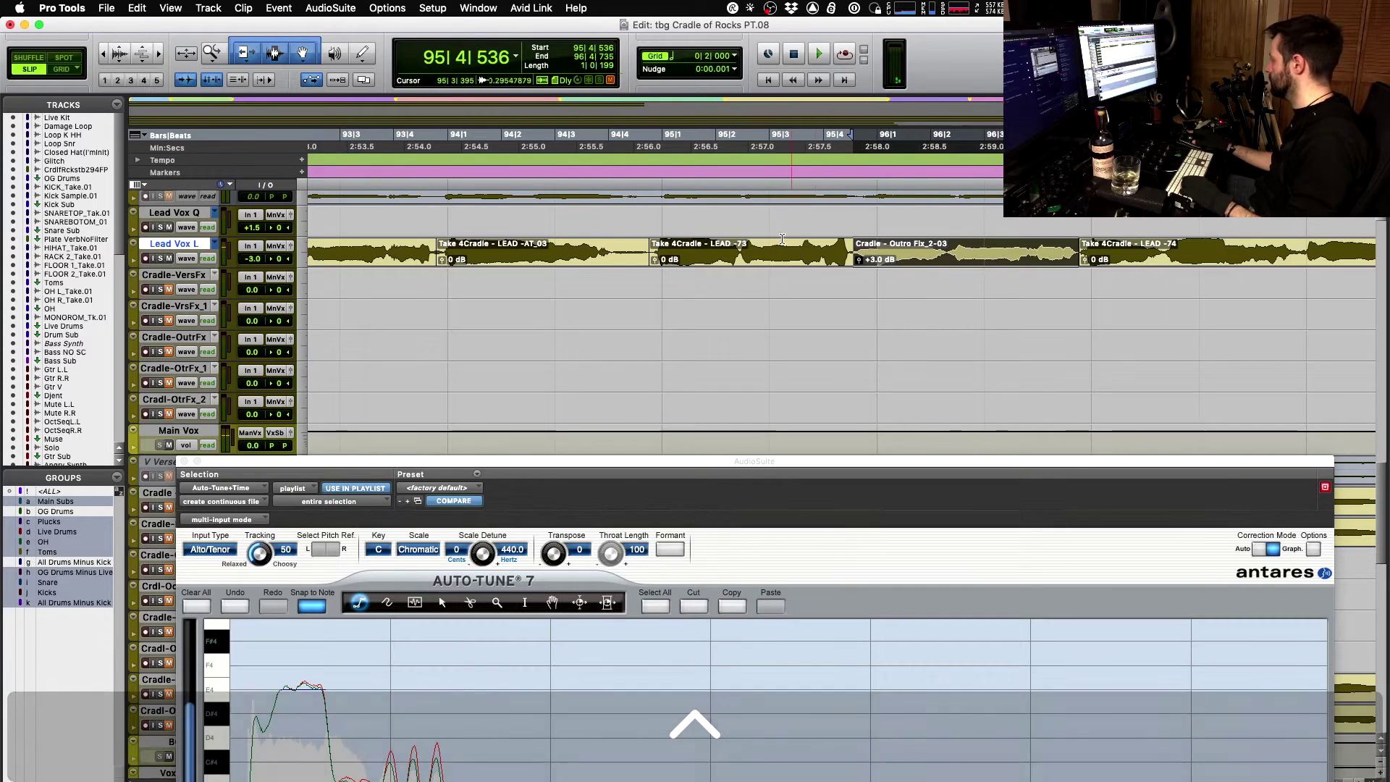
pyautogui.click(696, 244)
pyautogui.press('space')
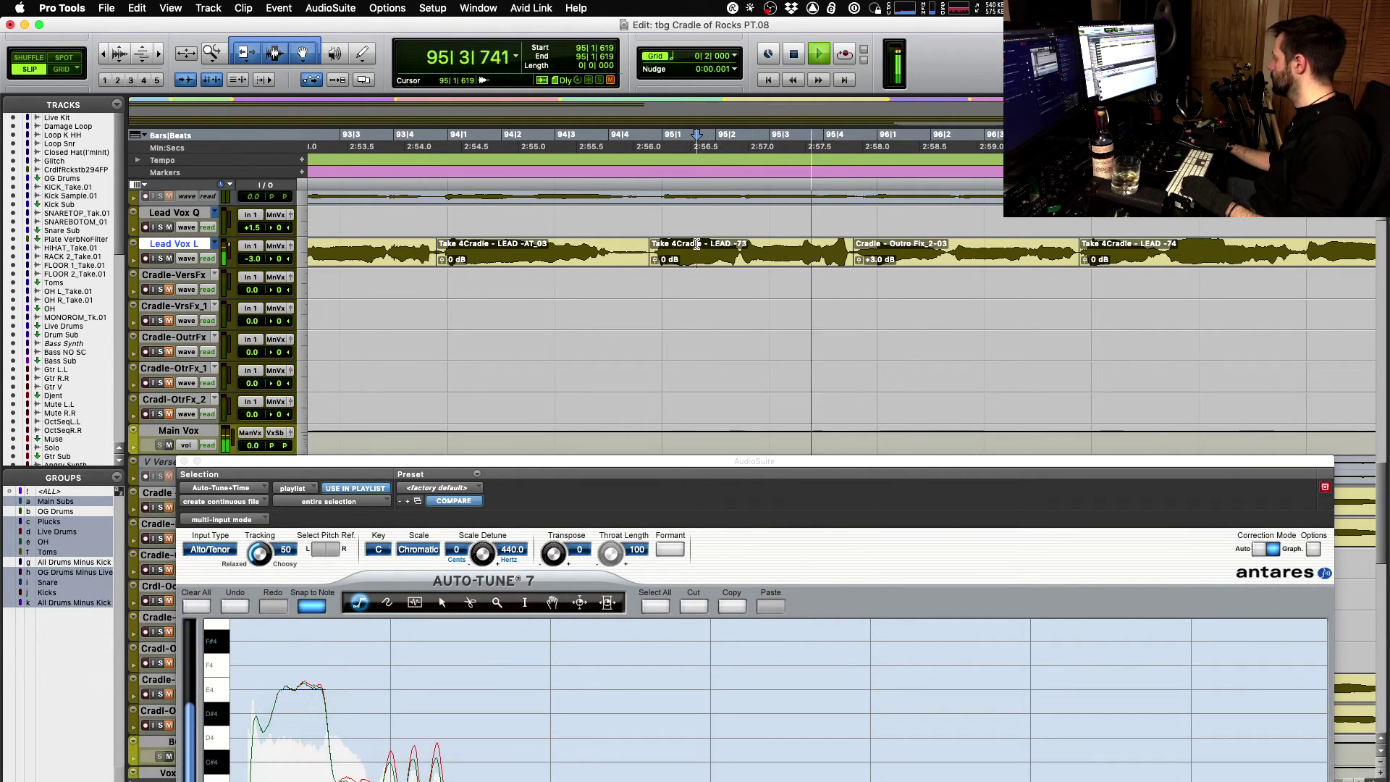
pyautogui.click(956, 263)
pyautogui.hotkey('ctrl', 'shift', 'Up')
pyautogui.hotkey('ctrl', 'shift', 'Up')
pyautogui.hotkey('ctrl', 'shift', 'Up')
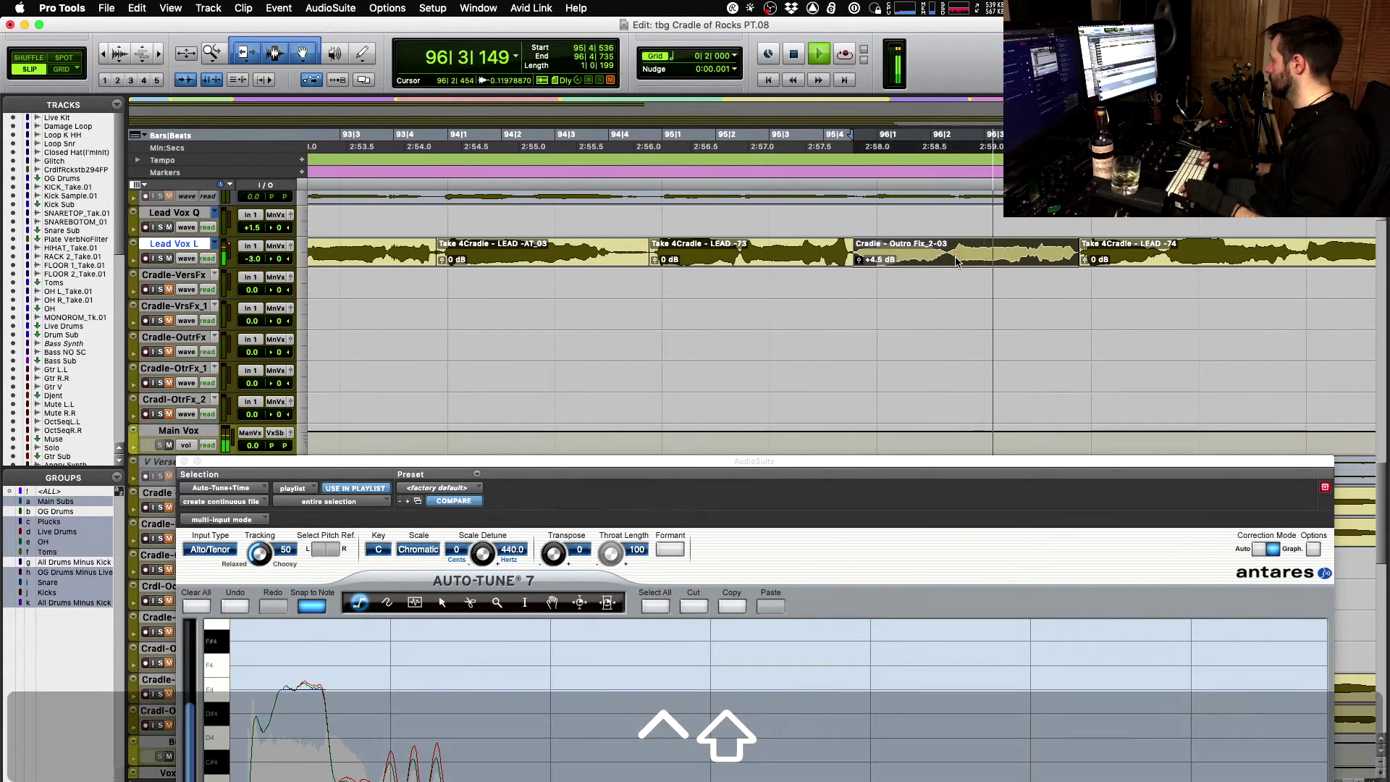
pyautogui.press('space')
pyautogui.click(715, 244)
pyautogui.press('space')
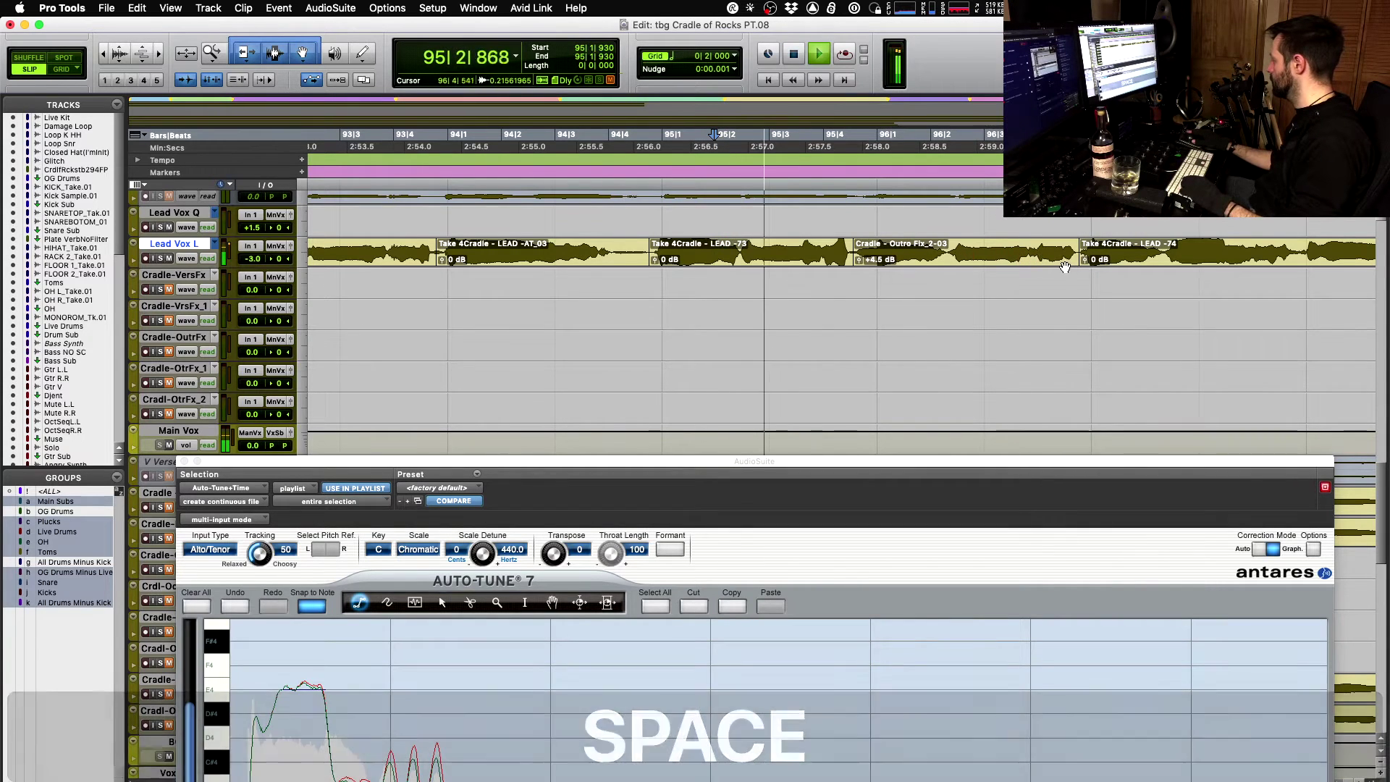
# - Extend the end of the Outro Fix_2 clip to 97|2|330 and play Lead Vox L from 95|3|577
pyautogui.hscroll(5, 1040, 266)
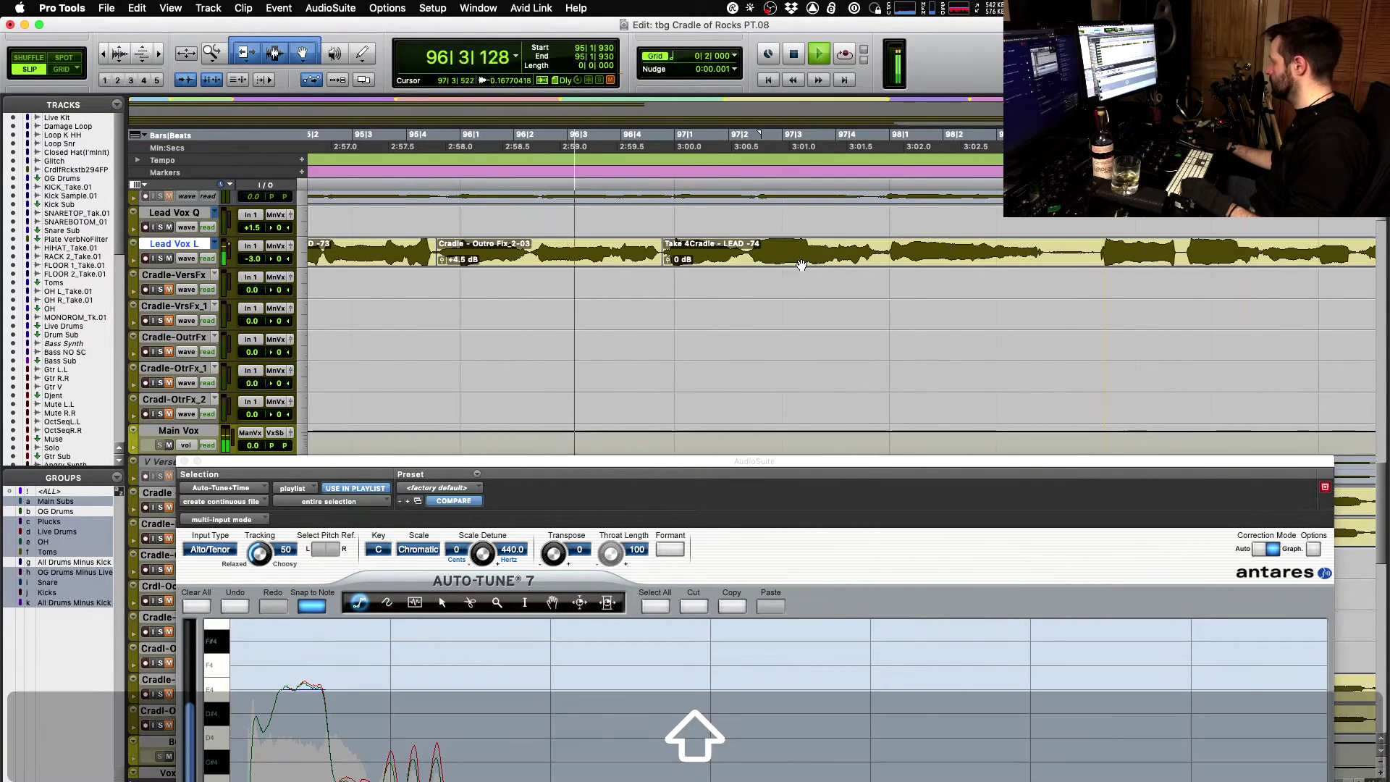
pyautogui.press('space')
pyautogui.moveTo(671, 249); pyautogui.dragTo(743, 250)
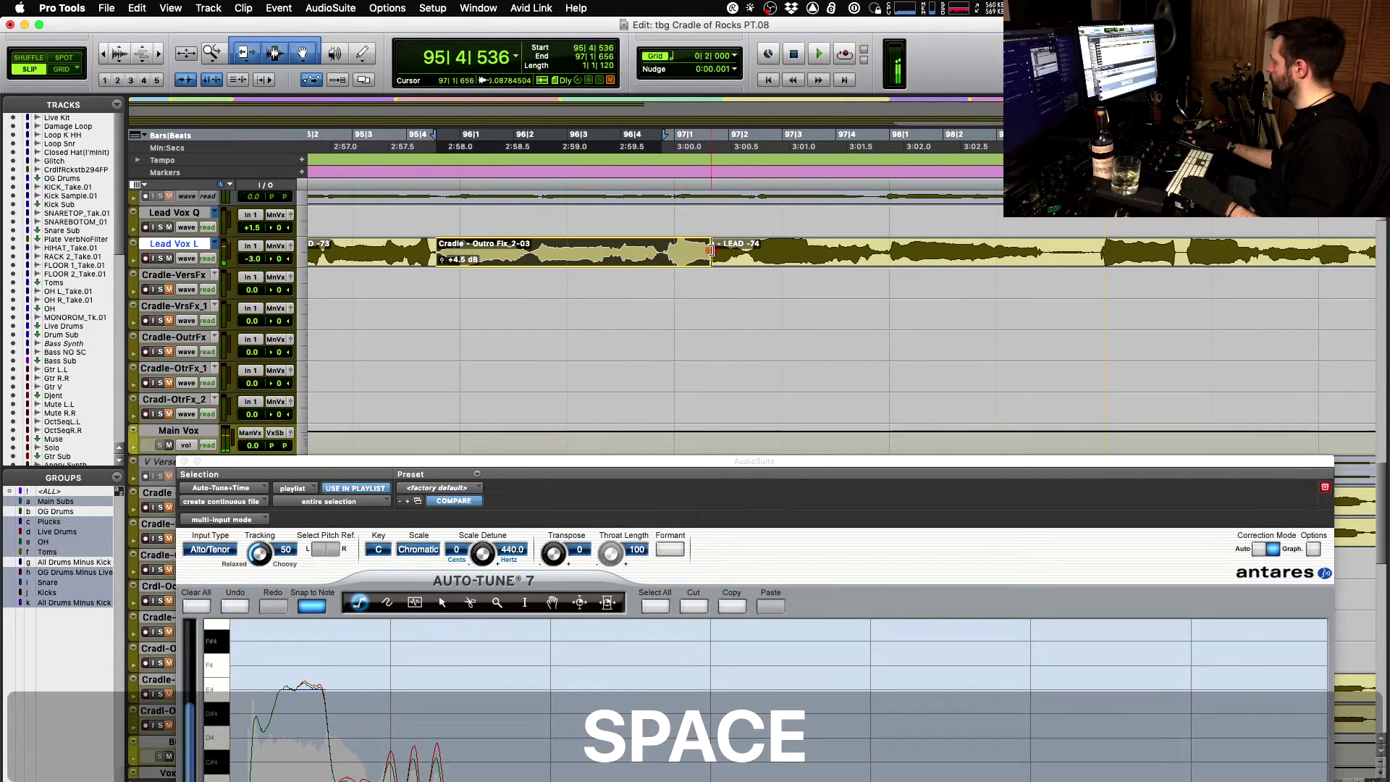
pyautogui.click(385, 250)
pyautogui.press('space')
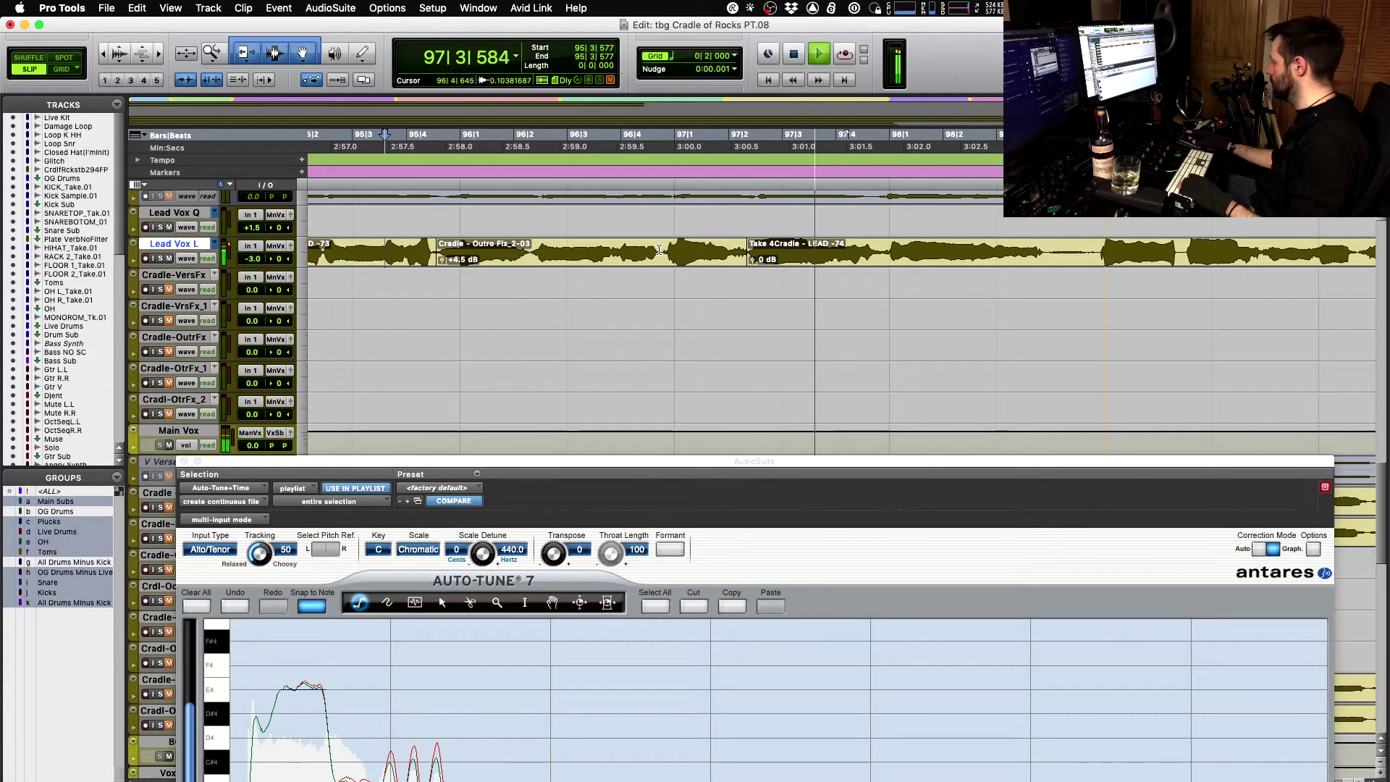
# - Play from 96|4|684, split the Outro Fix_2 clip there, and select the resulting piece up to 97|2|330
pyautogui.press('space')
pyautogui.click(659, 250)
pyautogui.press('space')
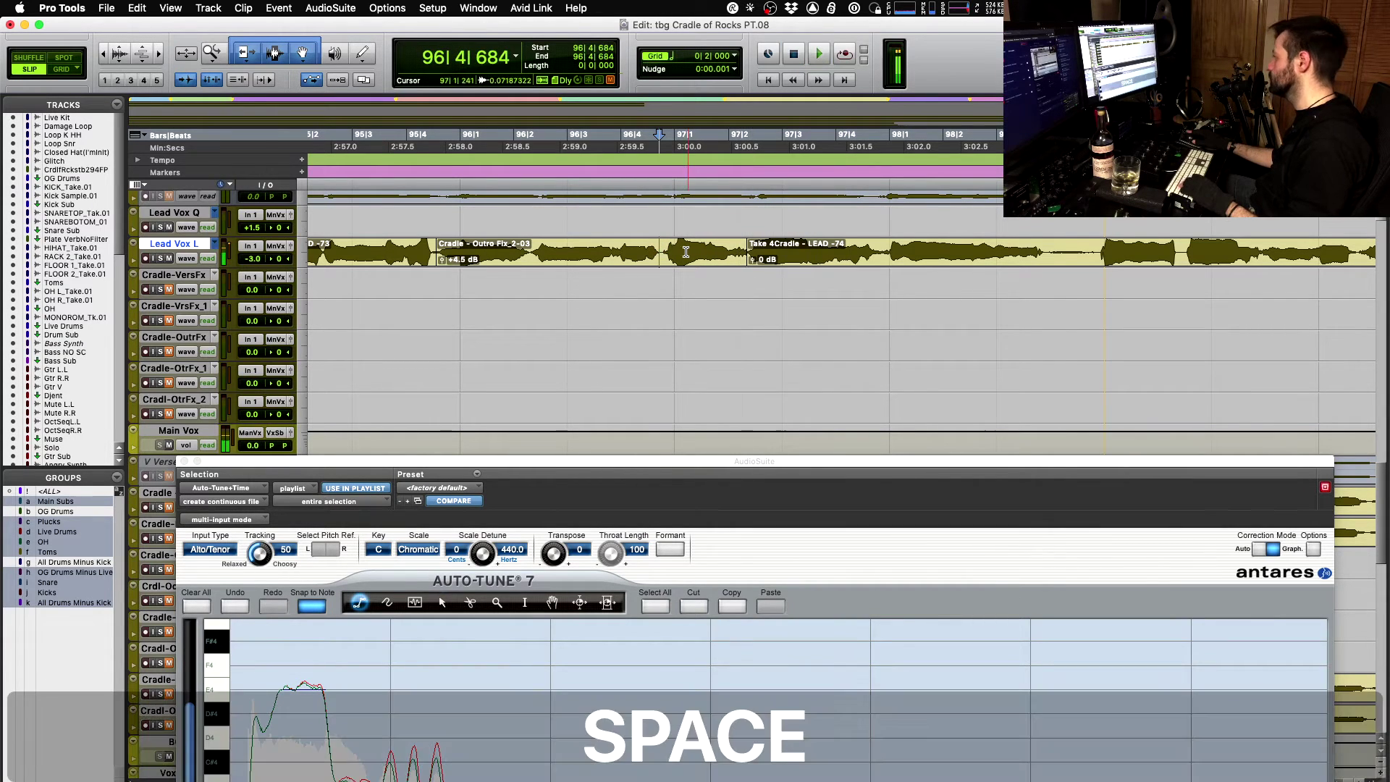
pyautogui.press('b')
pyautogui.click(693, 262)
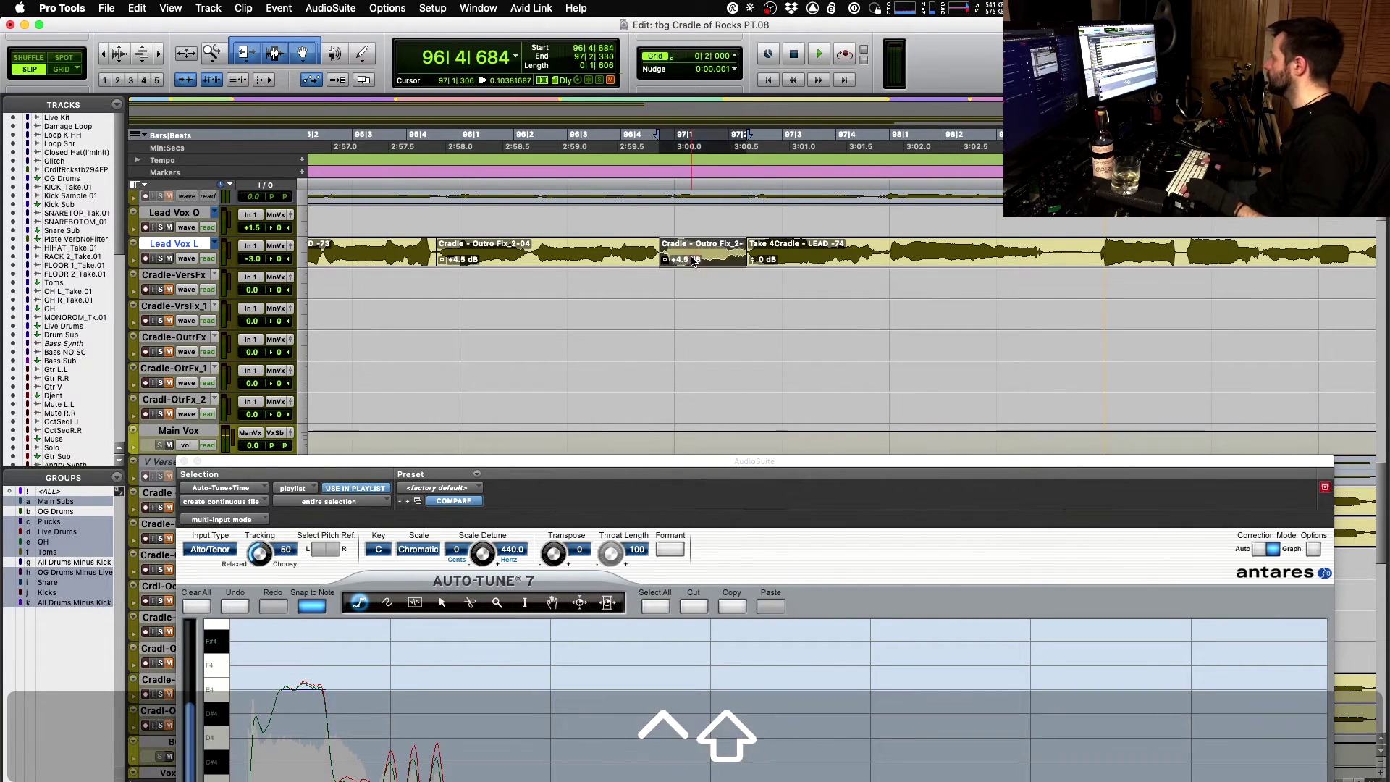
# - Audition Outro Fix_2, Outro Fix_1 and Outro Fix for the selected segment from 96|4|684 to 97|2|330
pyautogui.hotkey('ctrl', 'shift', 'Down')
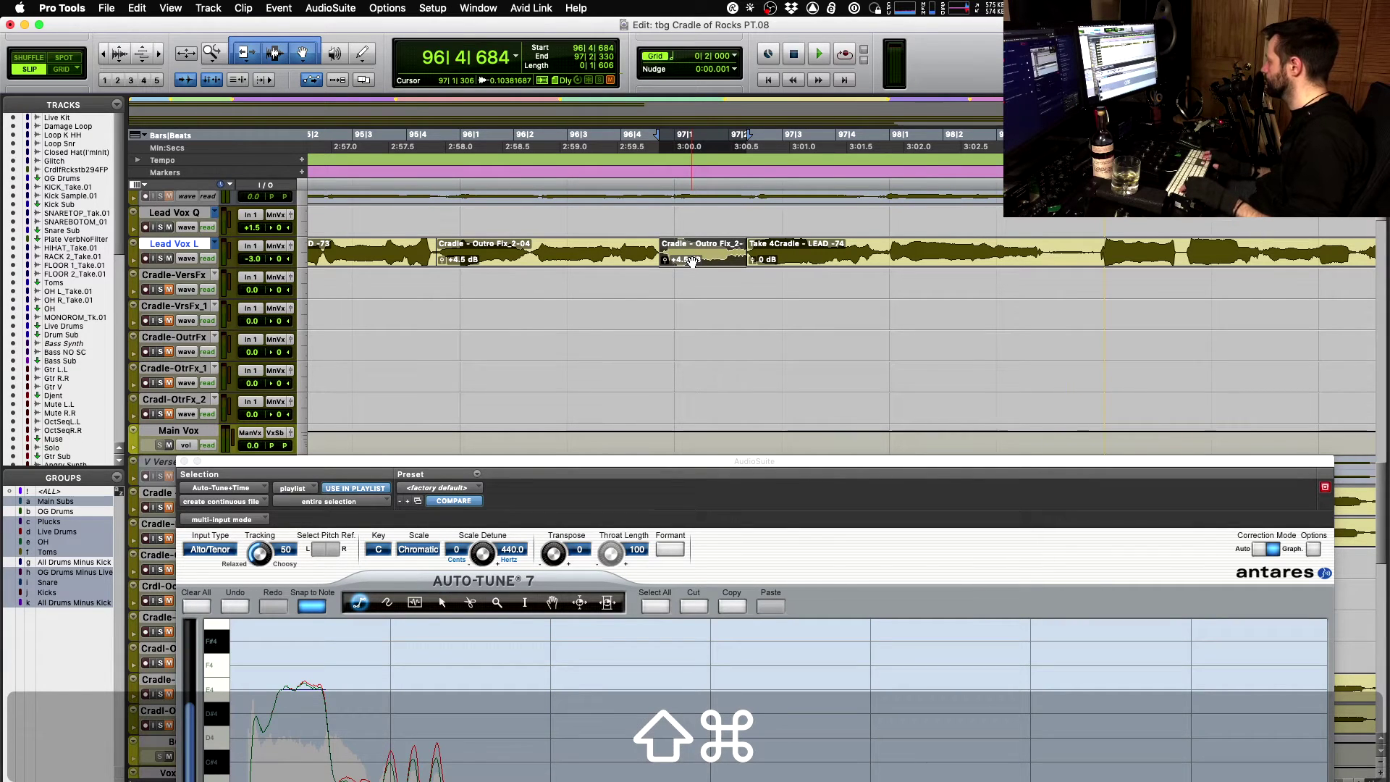
pyautogui.press('space')
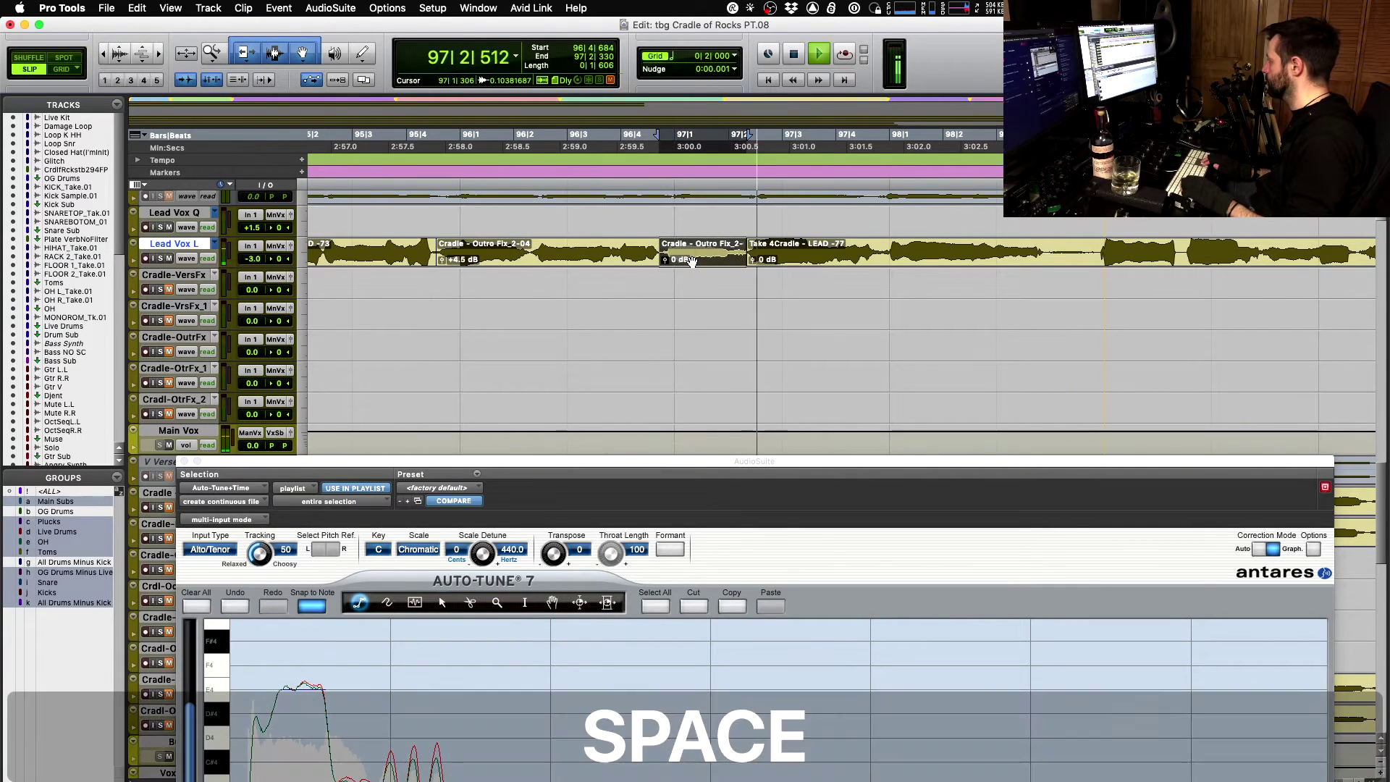
pyautogui.press('shift+super+Up')
pyautogui.press('space')
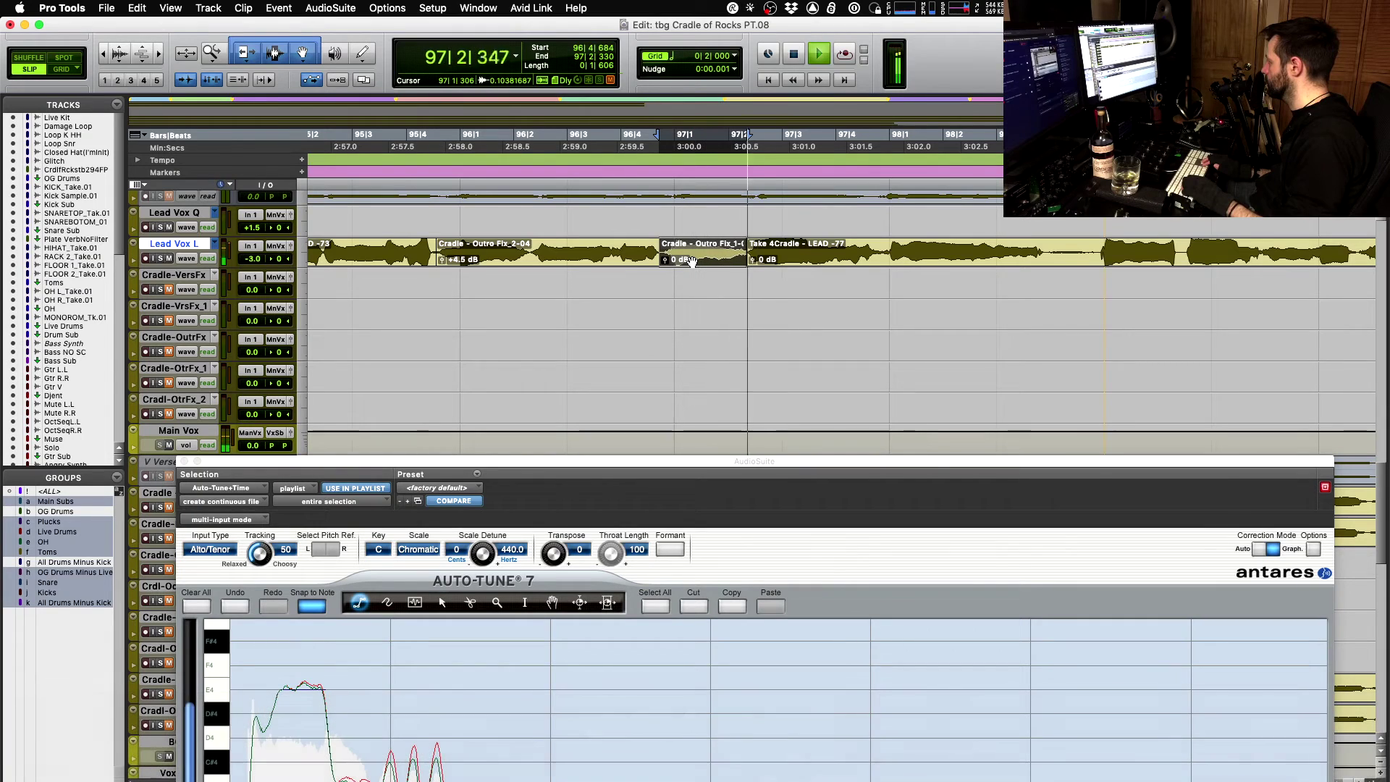
pyautogui.press('shift+super+Up')
pyautogui.press('space')
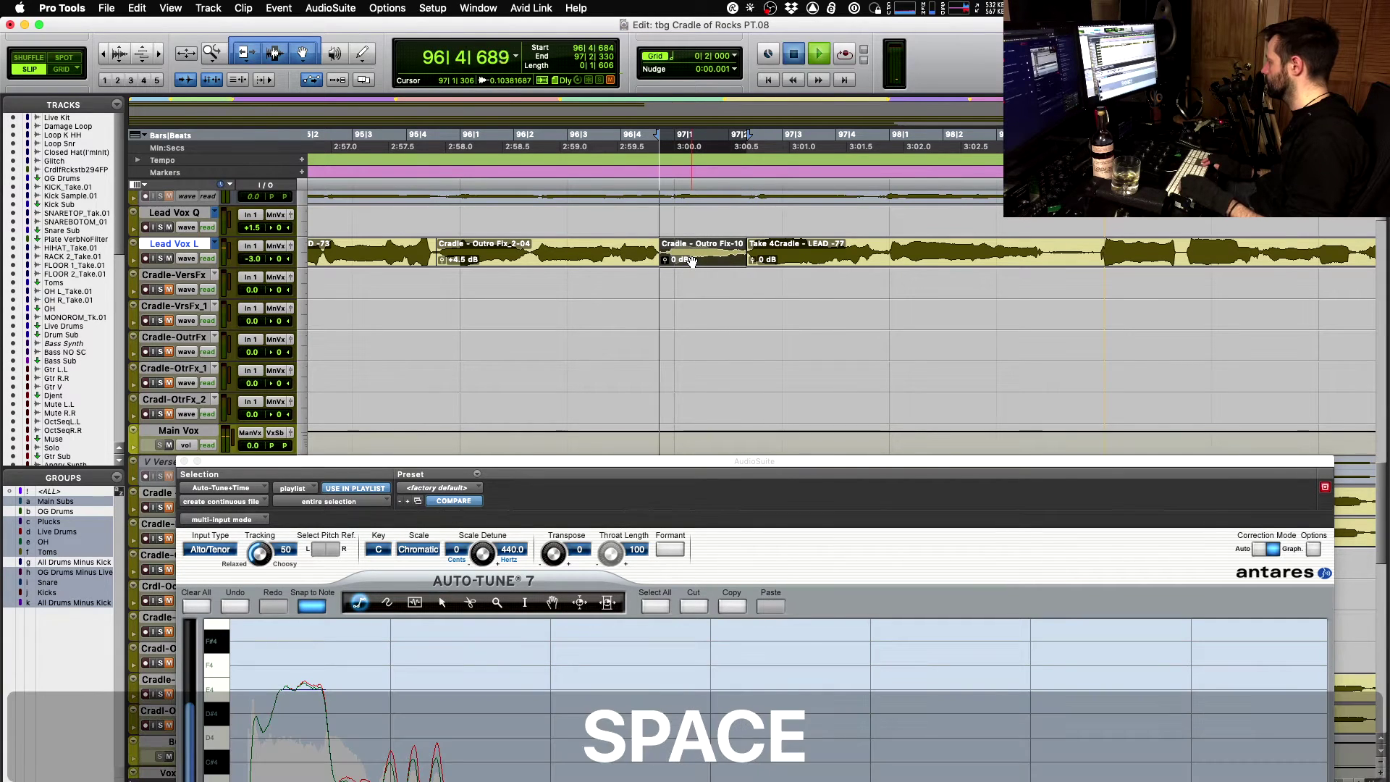
pyautogui.press('space')
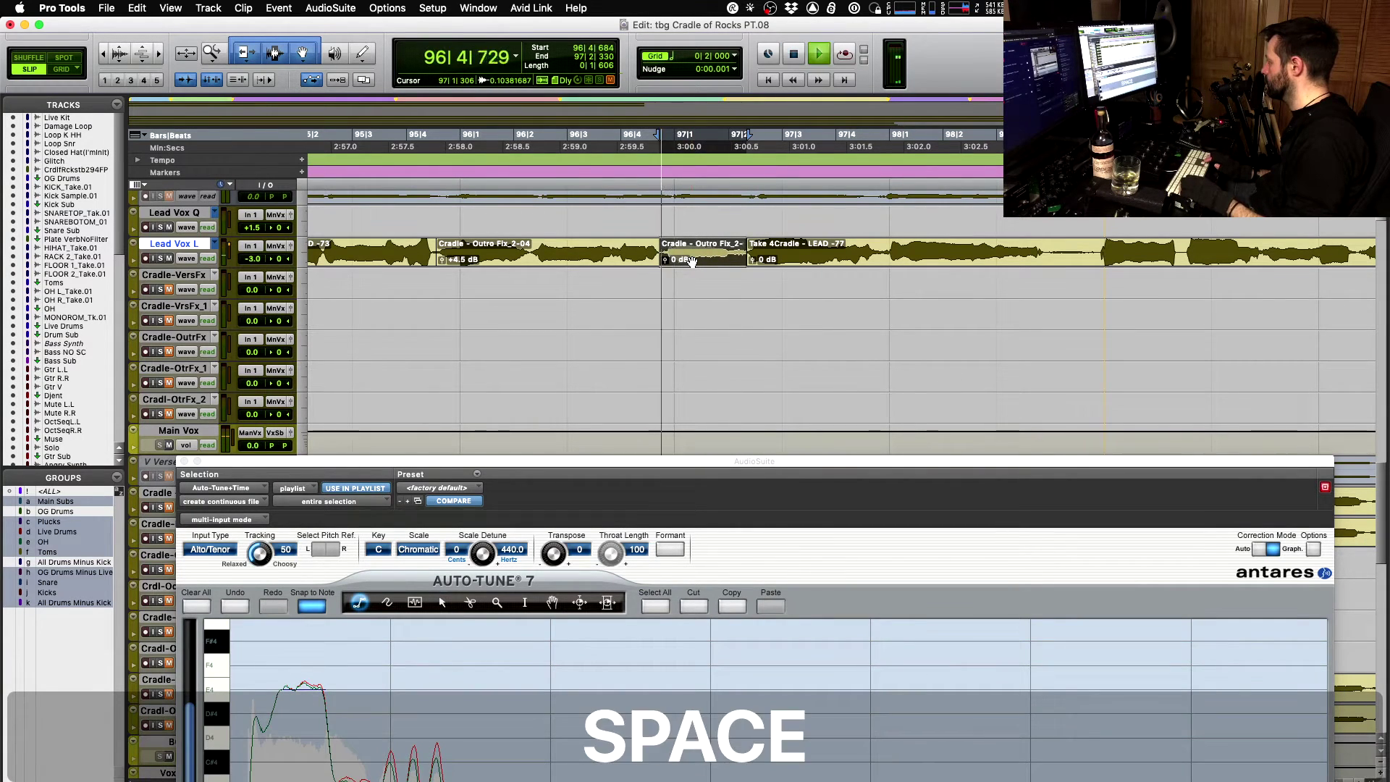
pyautogui.press('space')
pyautogui.press('shift+super+Up')
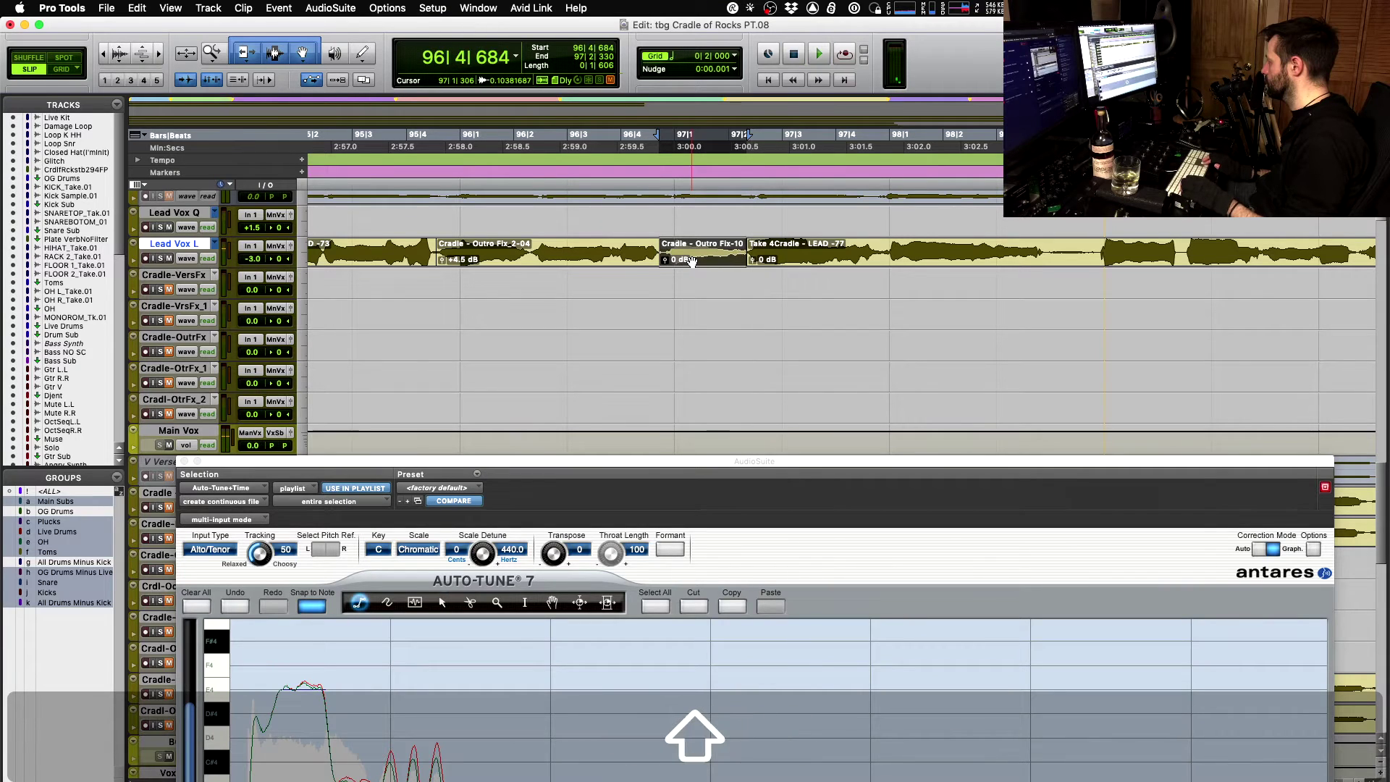
pyautogui.press('space')
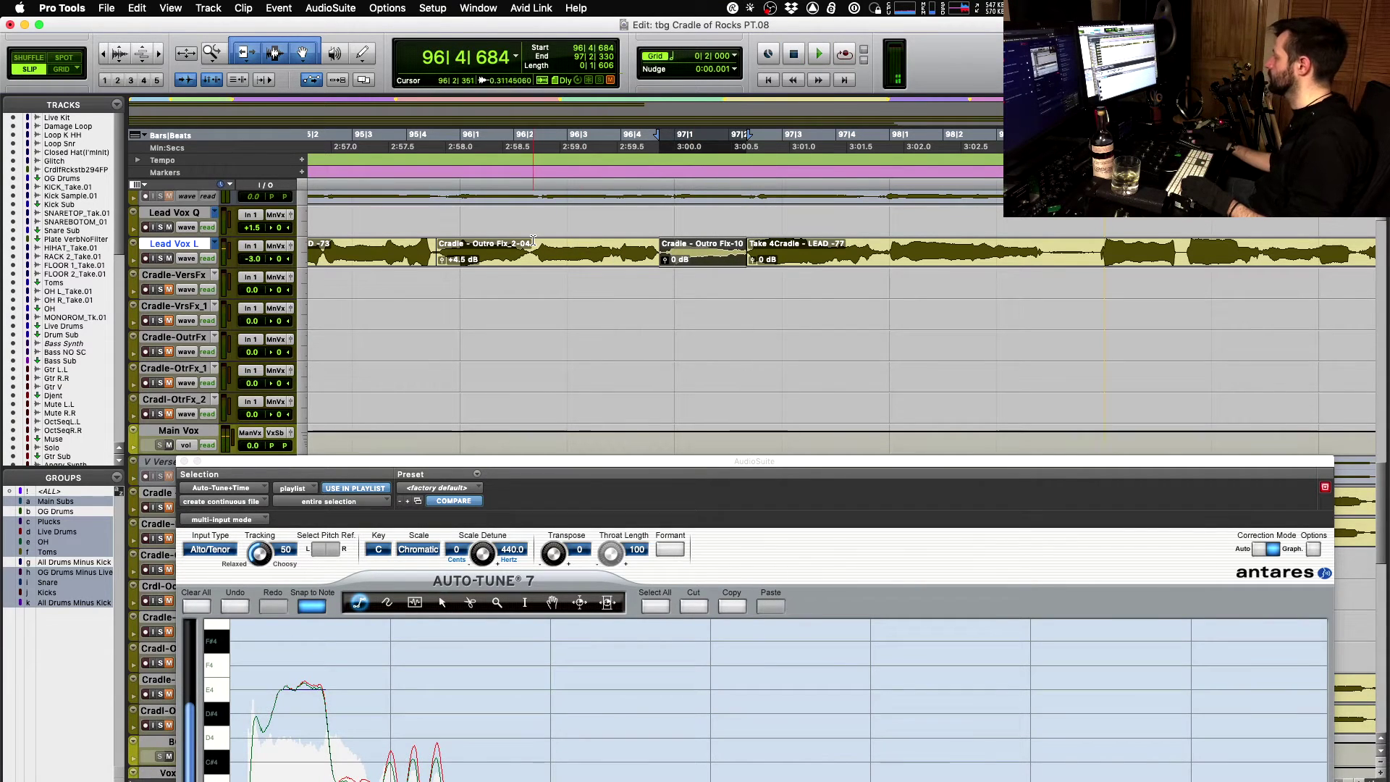
# - Play Lead Vox L twice from 96|2|351 to hear the Outro Fix segment in context
pyautogui.click(534, 240)
pyautogui.press('space')
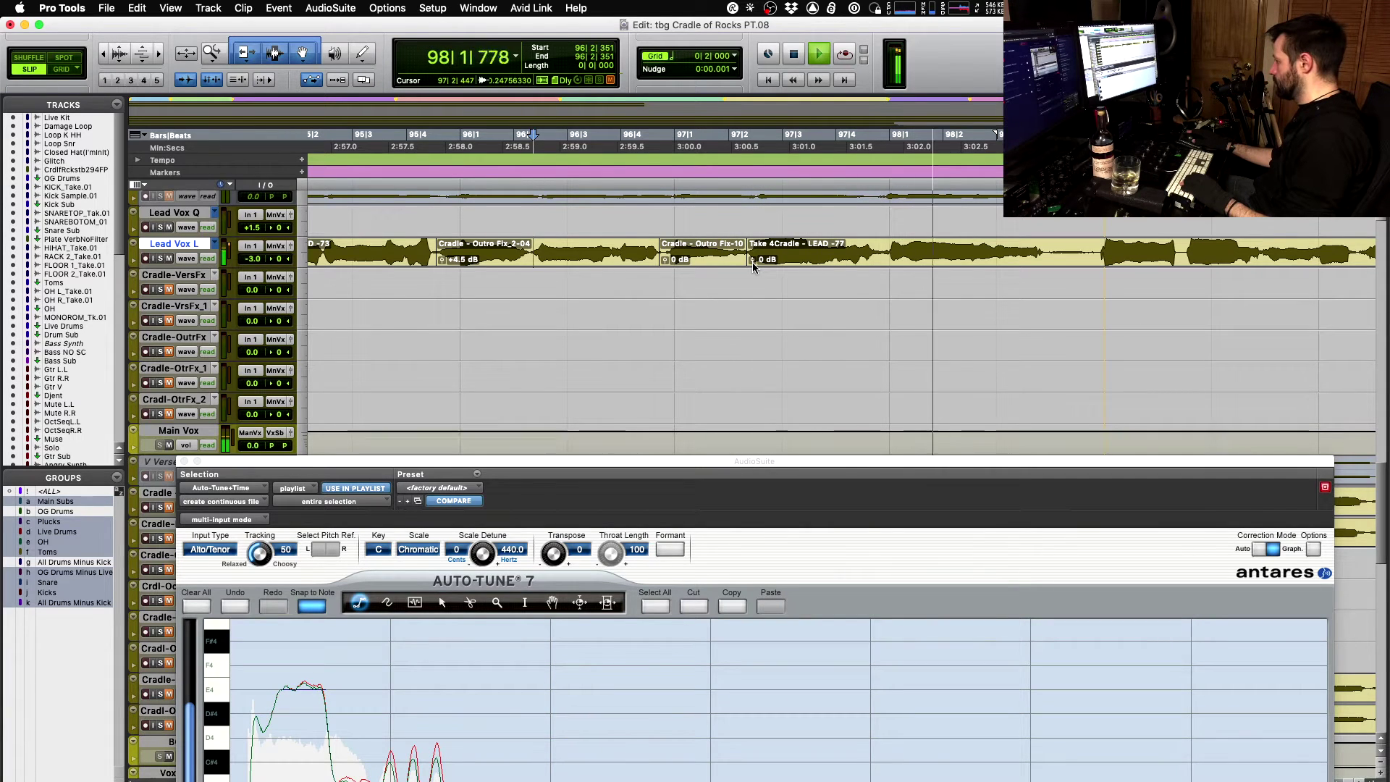
pyautogui.press('space')
pyautogui.press('space')
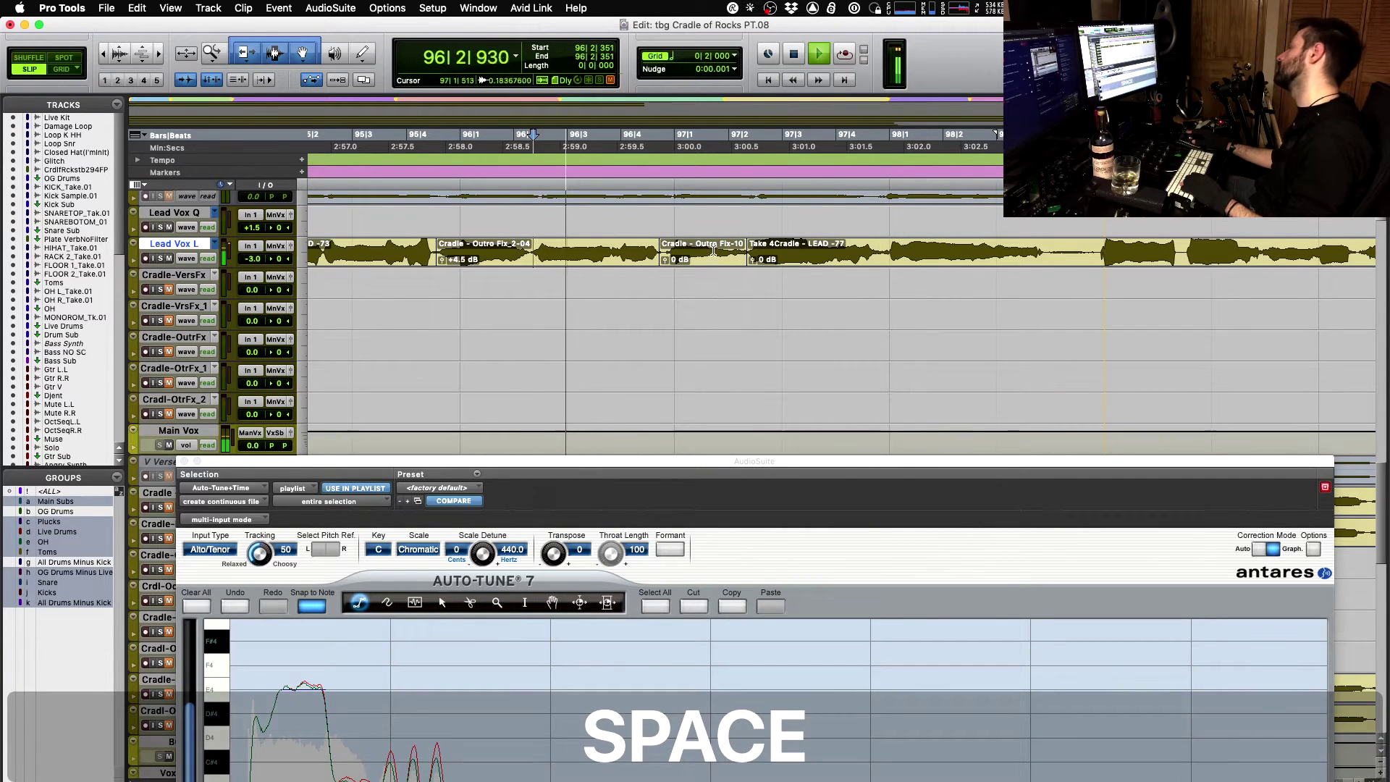
pyautogui.press('space')
# - Try Take 2 for the segment from 96|4|684 to 97|2|330 and play it from 96|3|090
pyautogui.keyDown('super'); pyautogui.click(695, 254); pyautogui.keyUp('super')
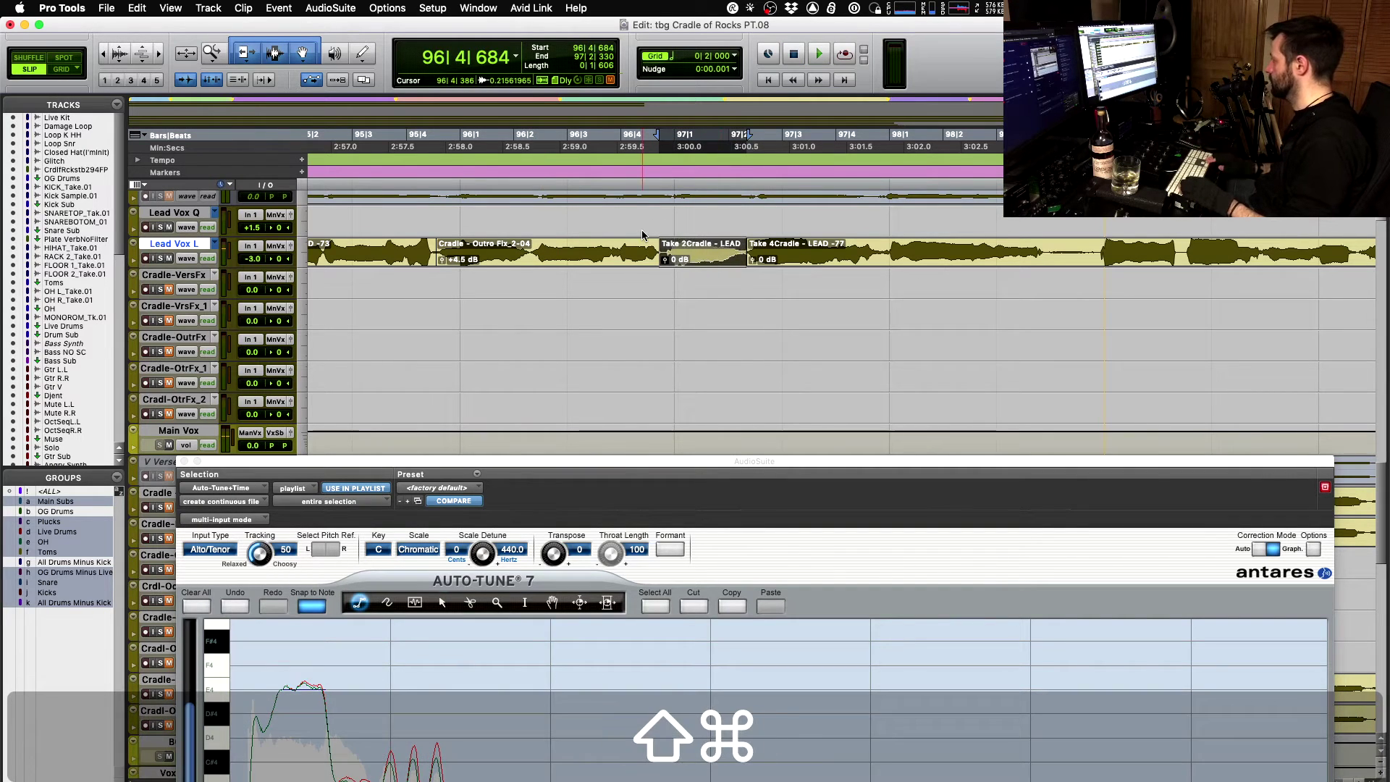
pyautogui.keyDown('shift'); pyautogui.click(706, 258); pyautogui.keyUp('shift')
pyautogui.press('space')
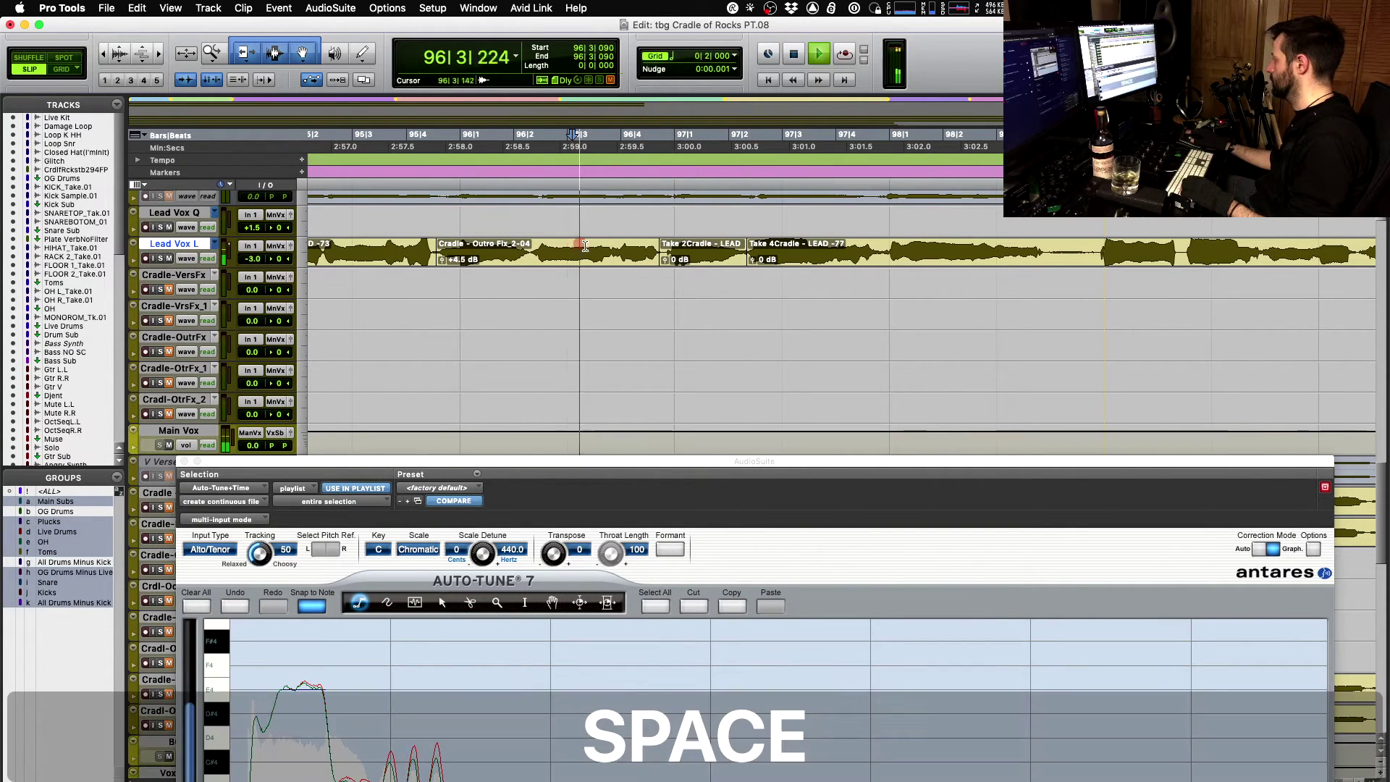
pyautogui.press('space')
# - Replace the segment from 96|4|684 to 97|2|330 with Cradle - Outro Fix_1 and play from 96|2|144
pyautogui.click(706, 258)
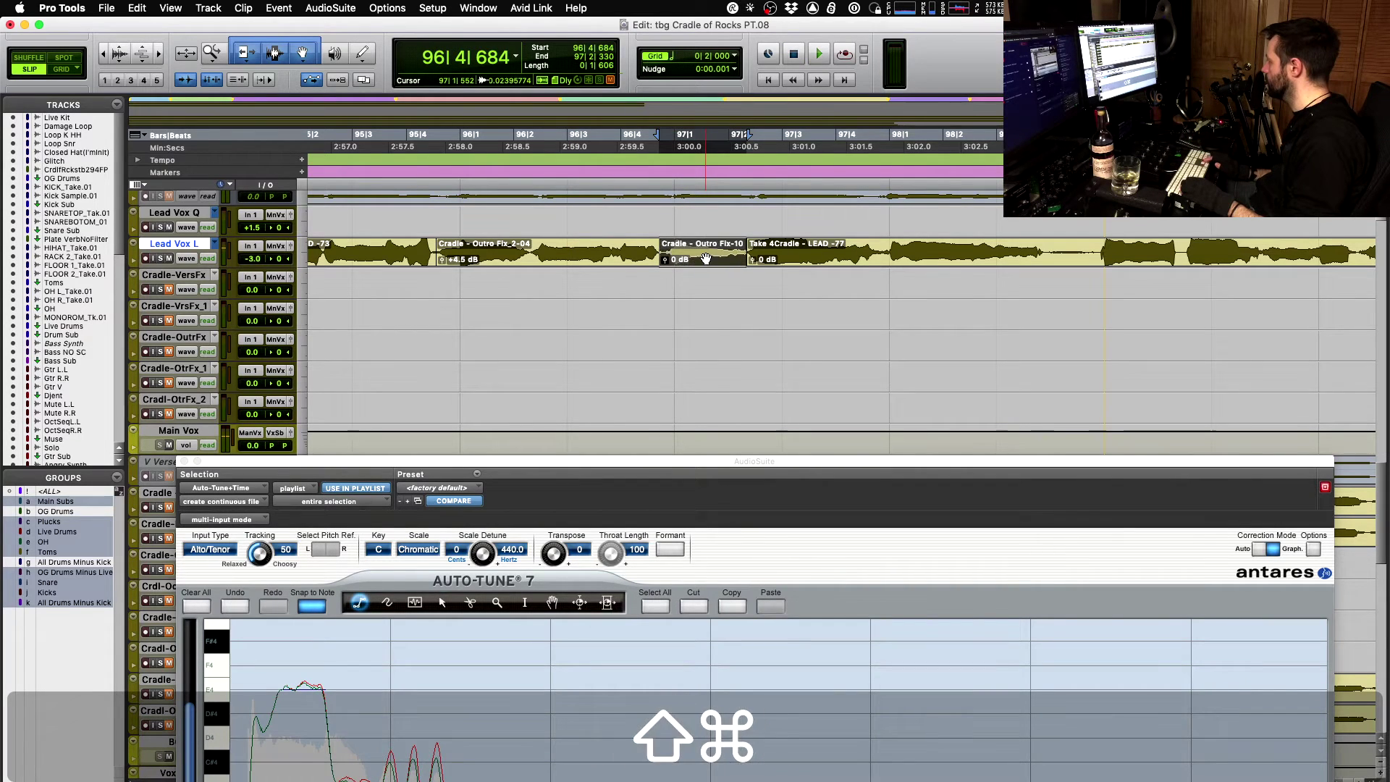
pyautogui.press('shift+super+Down')
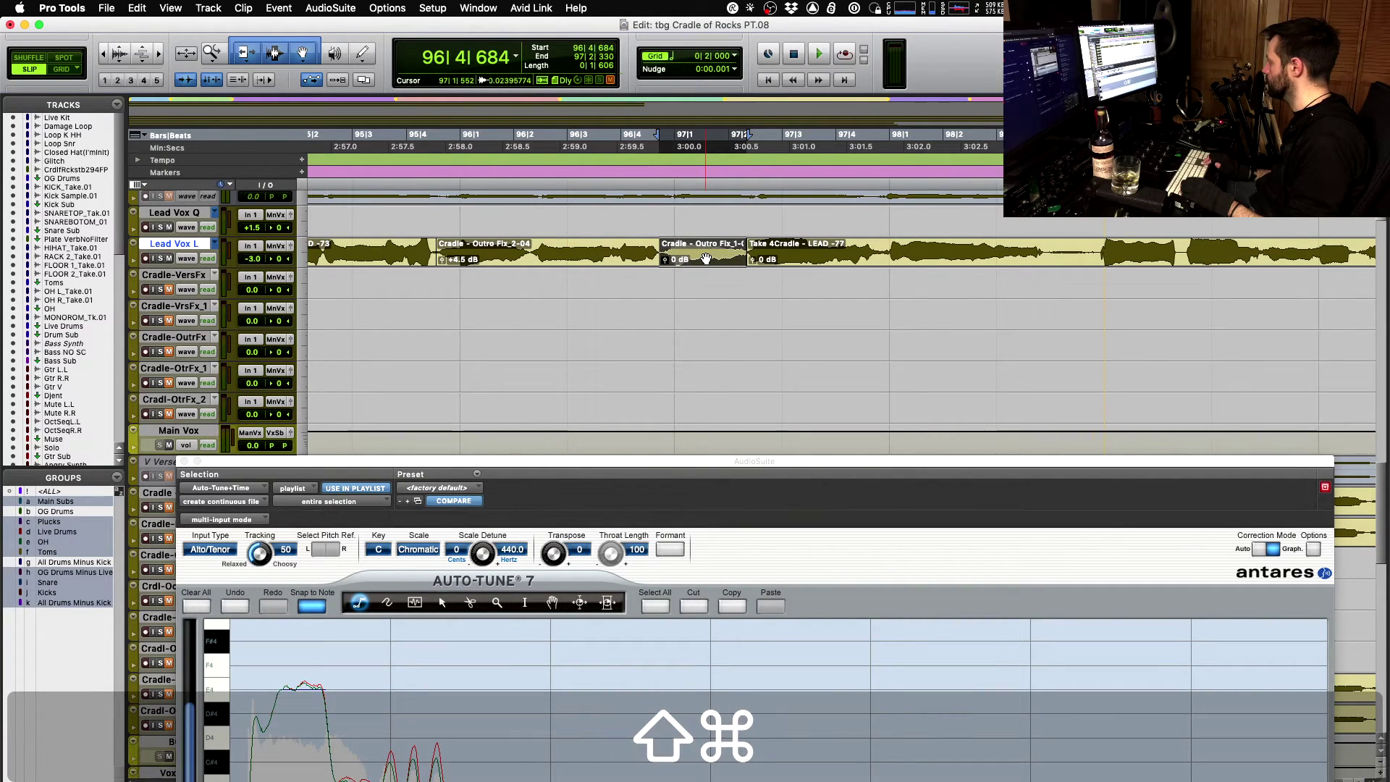
pyautogui.press('shift+super+Up')
pyautogui.click(521, 251)
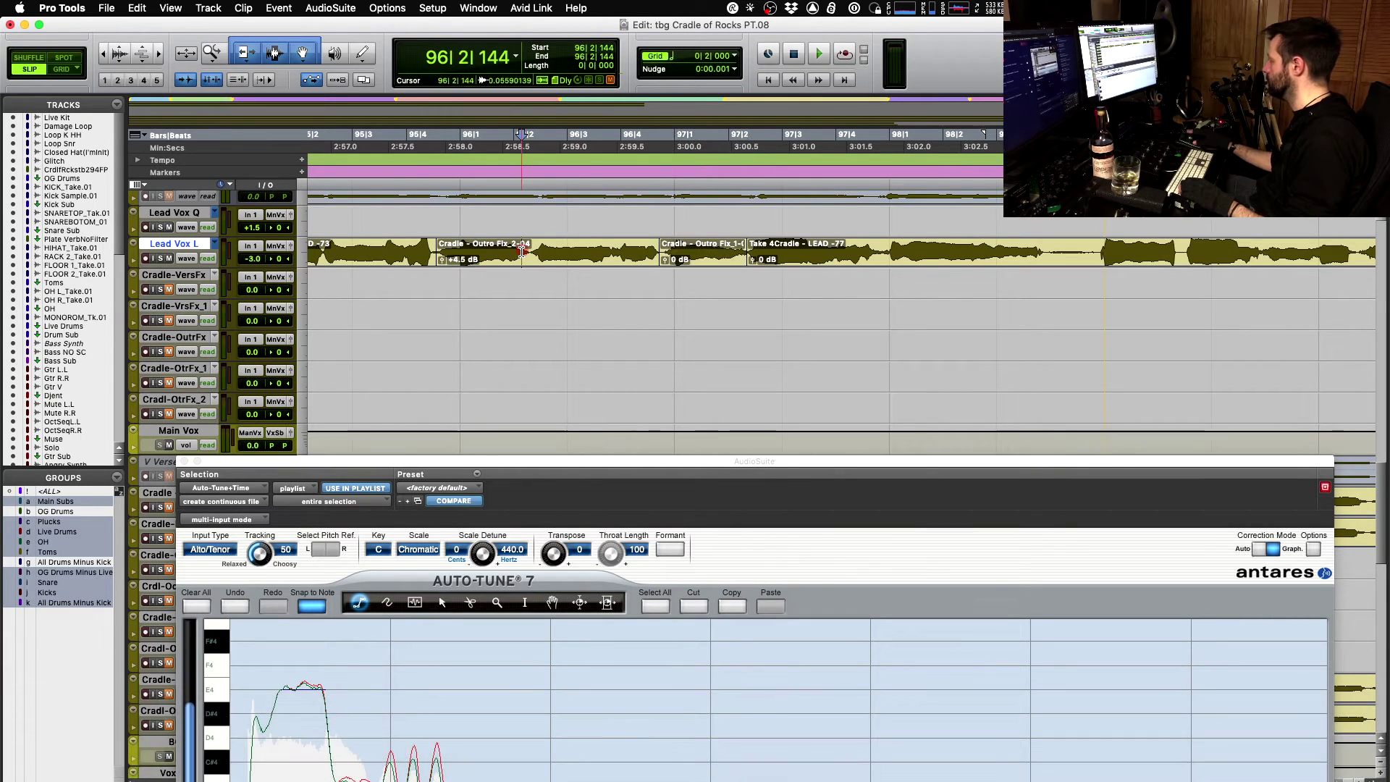
pyautogui.press('space')
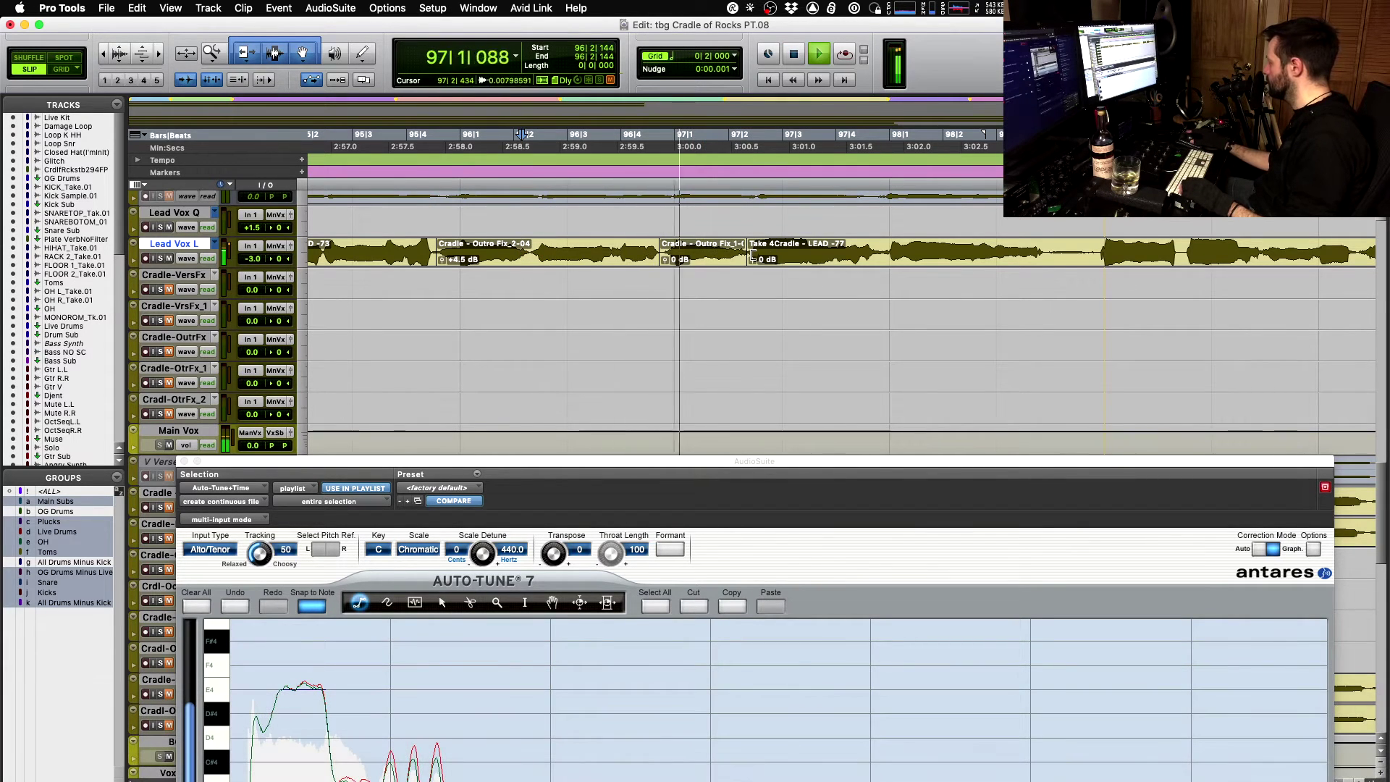
# - Crossfade the Outro Fix_1 clip into Take 4 from 97|2|265 to 97|2|395 and trim its start to 96|4|748
pyautogui.moveTo(753, 255); pyautogui.dragTo(747, 255)
pyautogui.press('space')
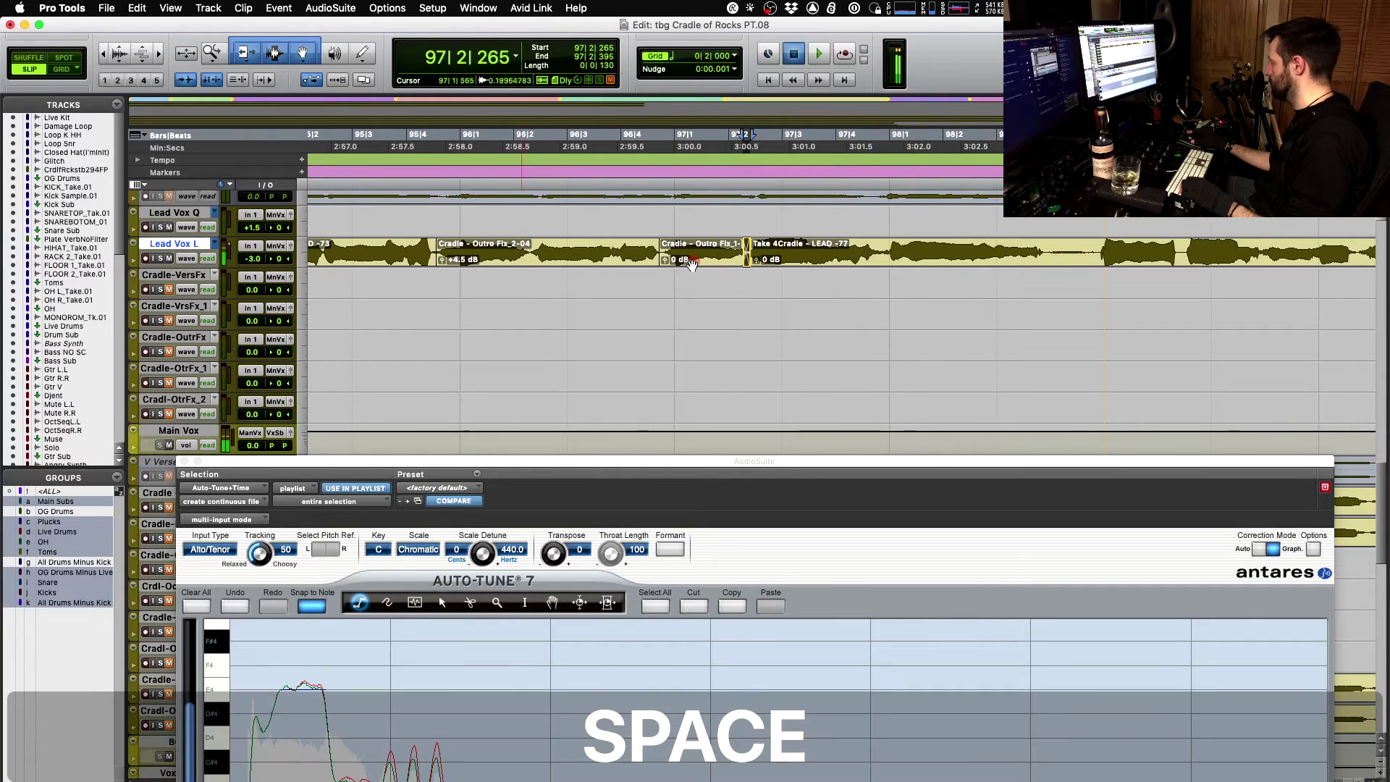
pyautogui.moveTo(660, 259); pyautogui.dragTo(672, 258)
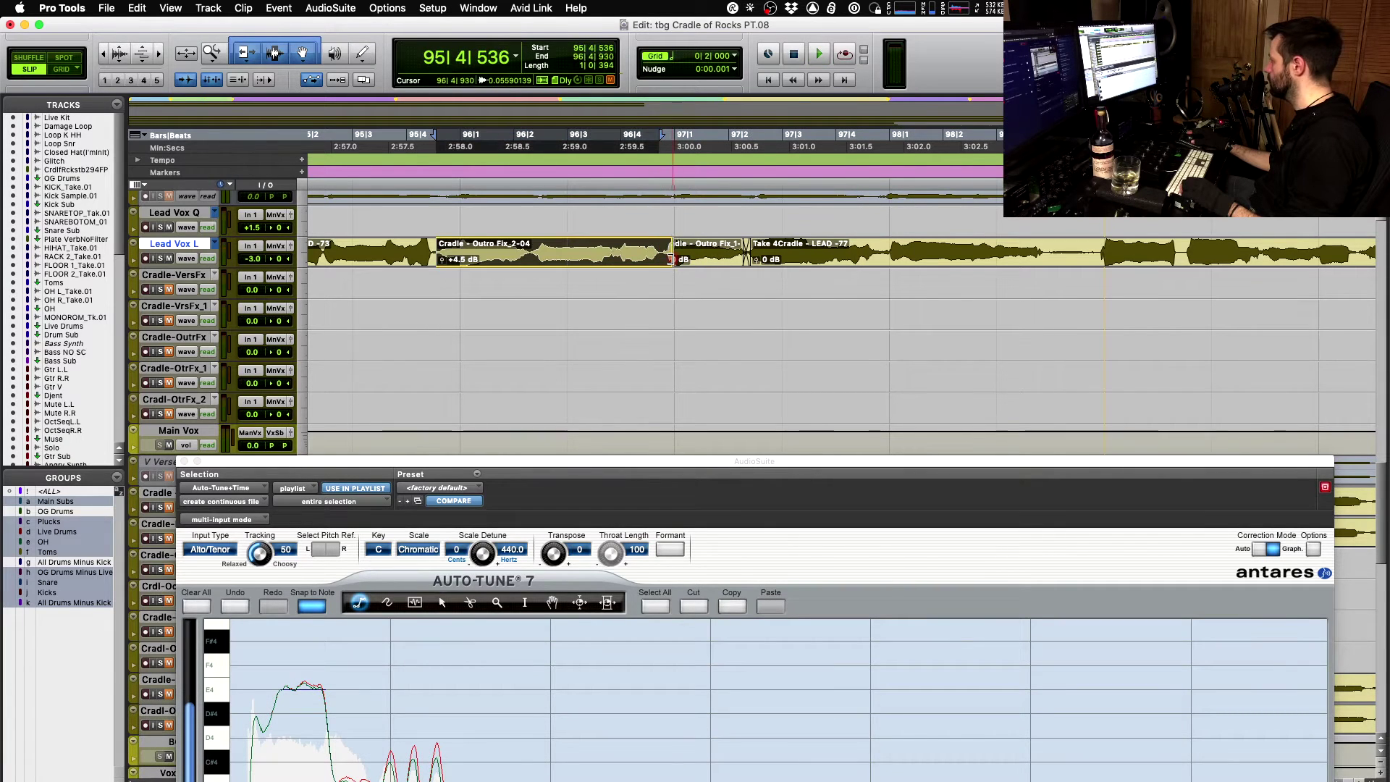
# - Move the edit between Outro Fix_2 and Outro Fix_1 earlier and crossfade it from 96|4|680 to 96|4|722
pyautogui.click(699, 264)
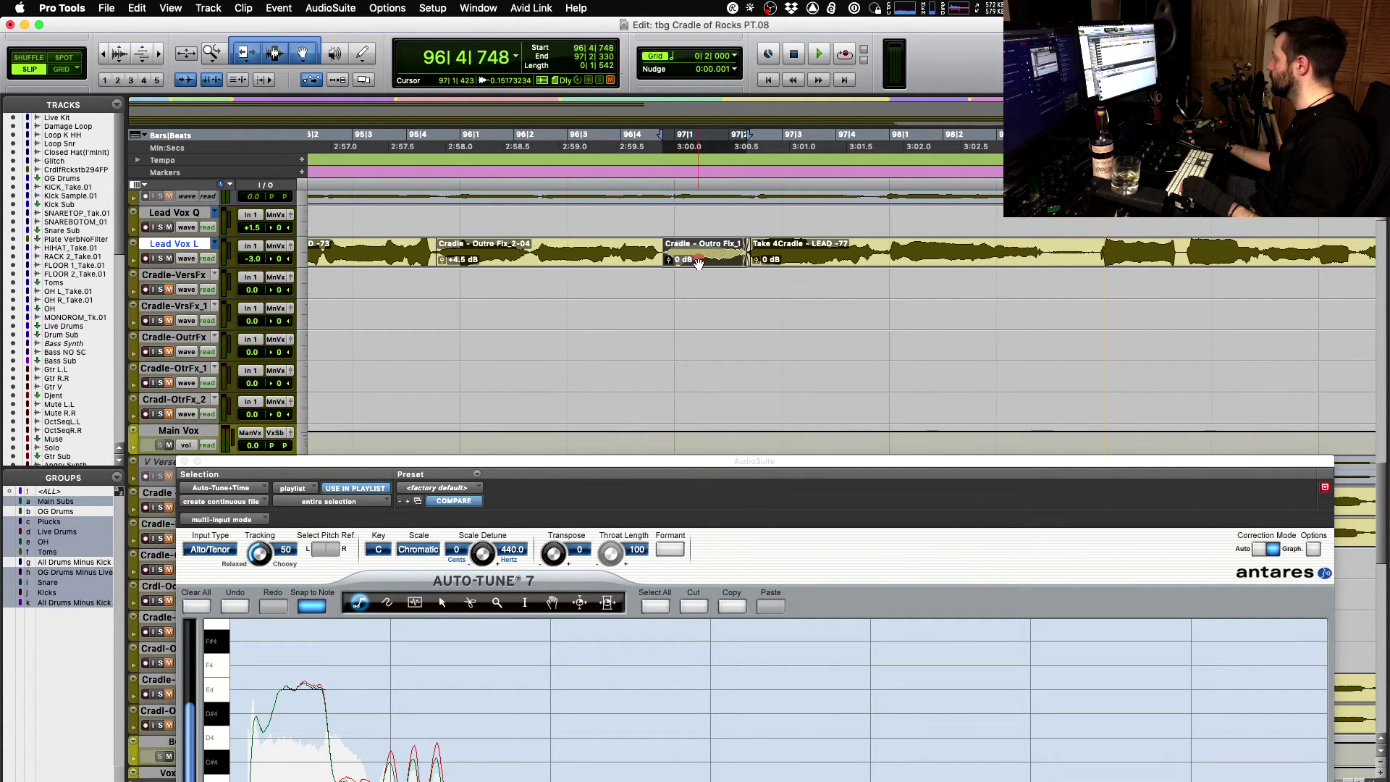
pyautogui.press('t')
pyautogui.press('t')
pyautogui.press('t')
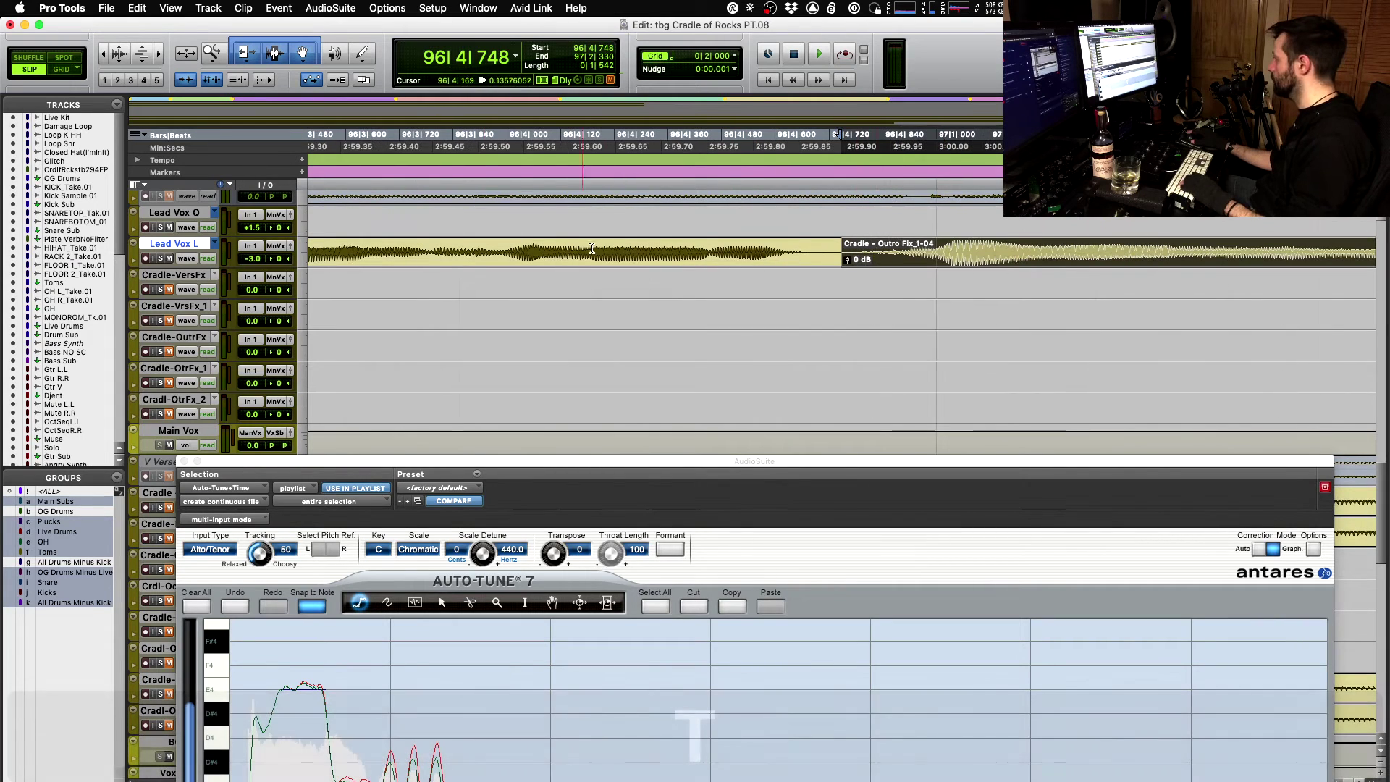
pyautogui.moveTo(971, 262); pyautogui.dragTo(821, 252)
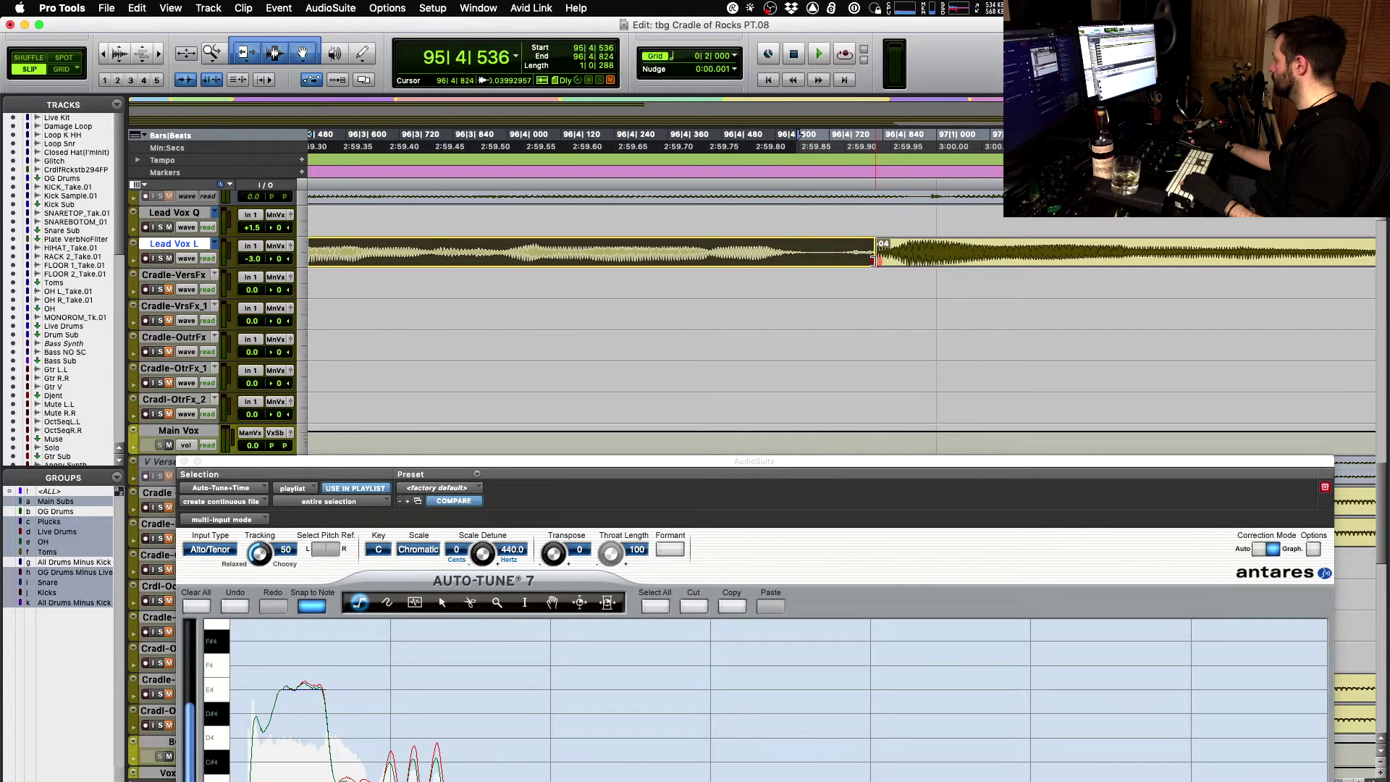
pyautogui.moveTo(816, 263); pyautogui.dragTo(832, 263)
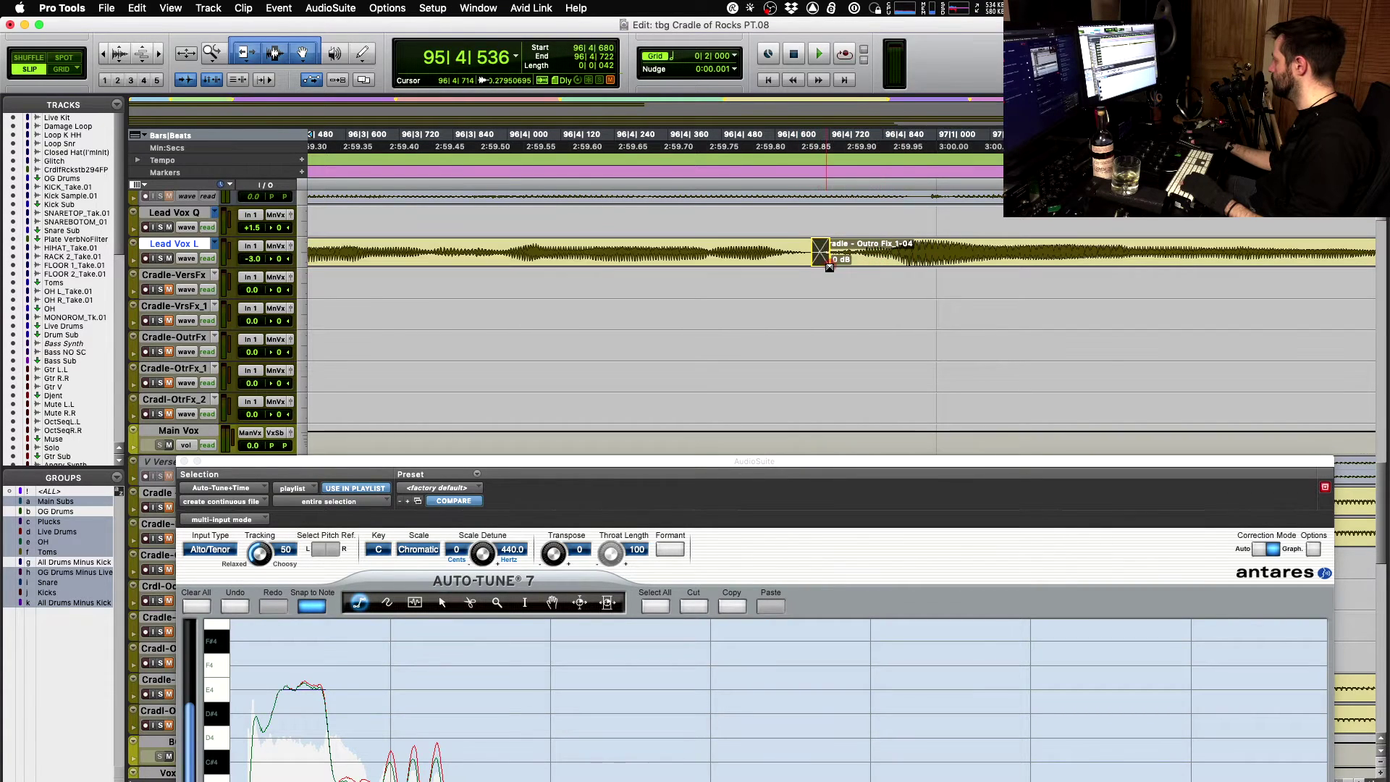
pyautogui.press('r')
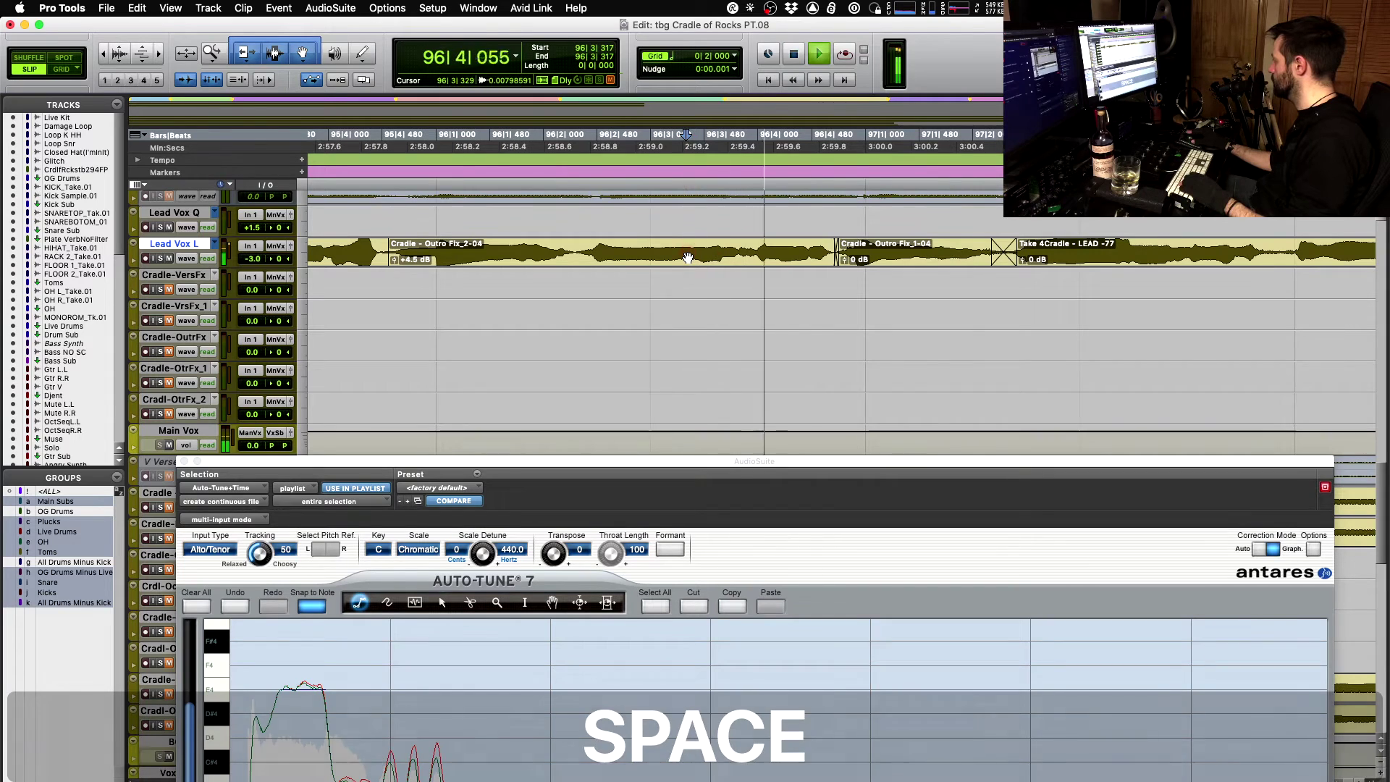
# - Play the edit from 96|2|195 and shift the crossfade into Outro Fix_1 to start at 96|4|687
pyautogui.press('space')
pyautogui.click(566, 247)
pyautogui.press('space')
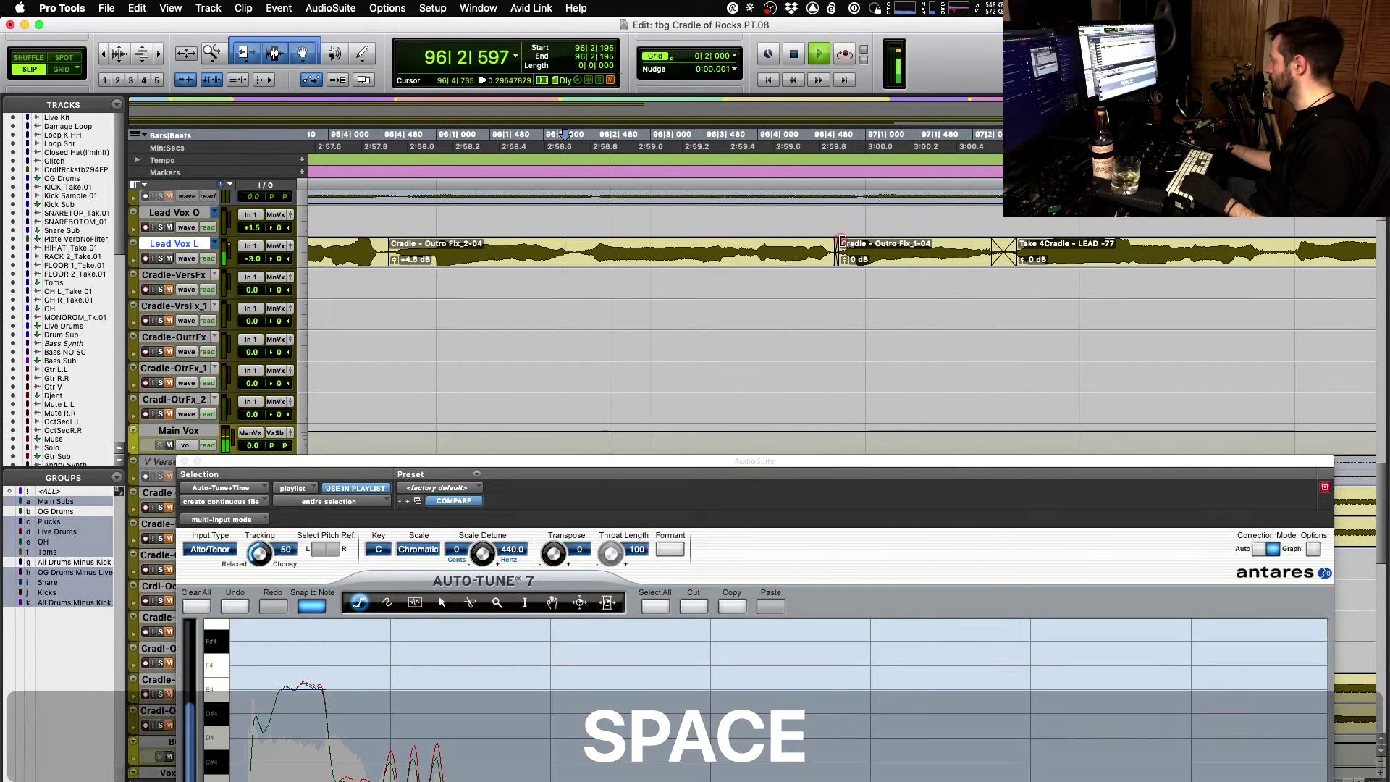
pyautogui.press('space')
pyautogui.moveTo(830, 264); pyautogui.dragTo(842, 264)
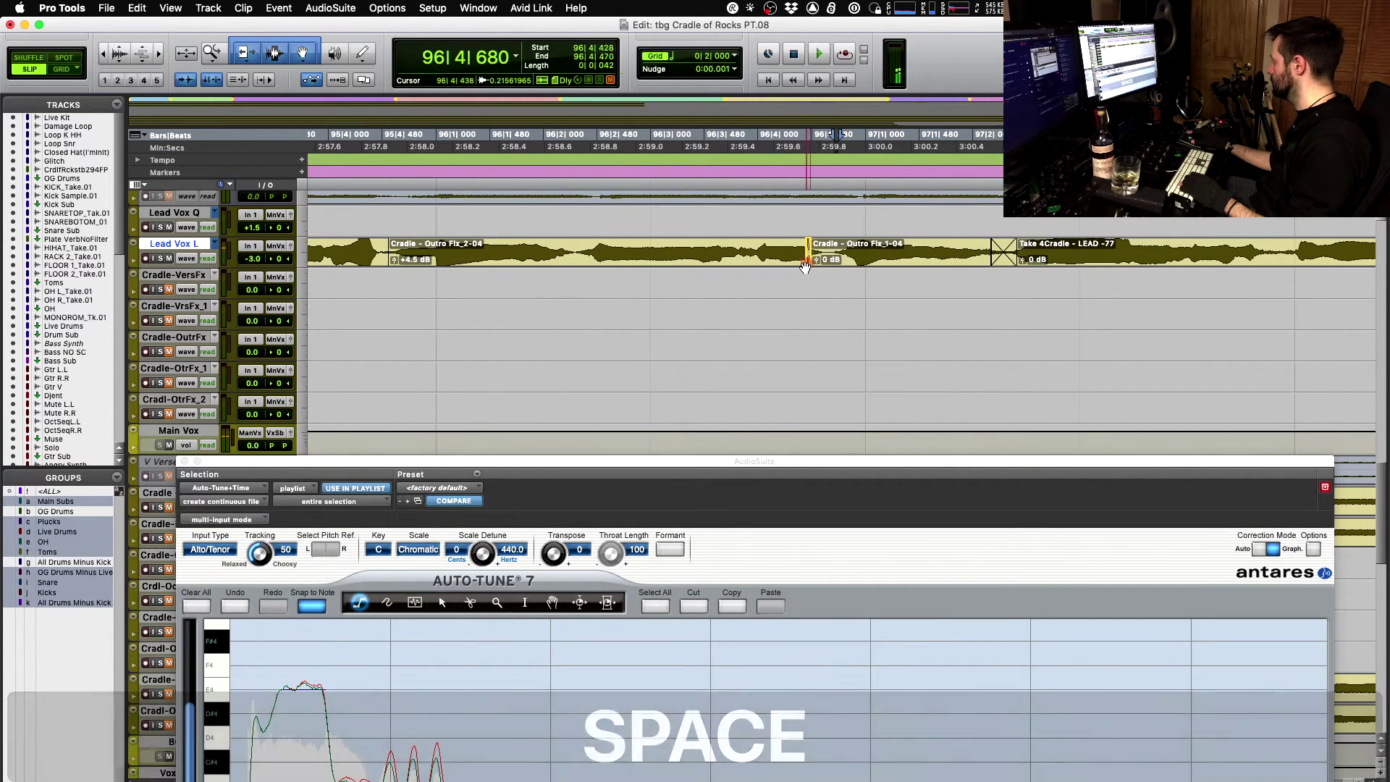
pyautogui.press('r')
pyautogui.press('r')
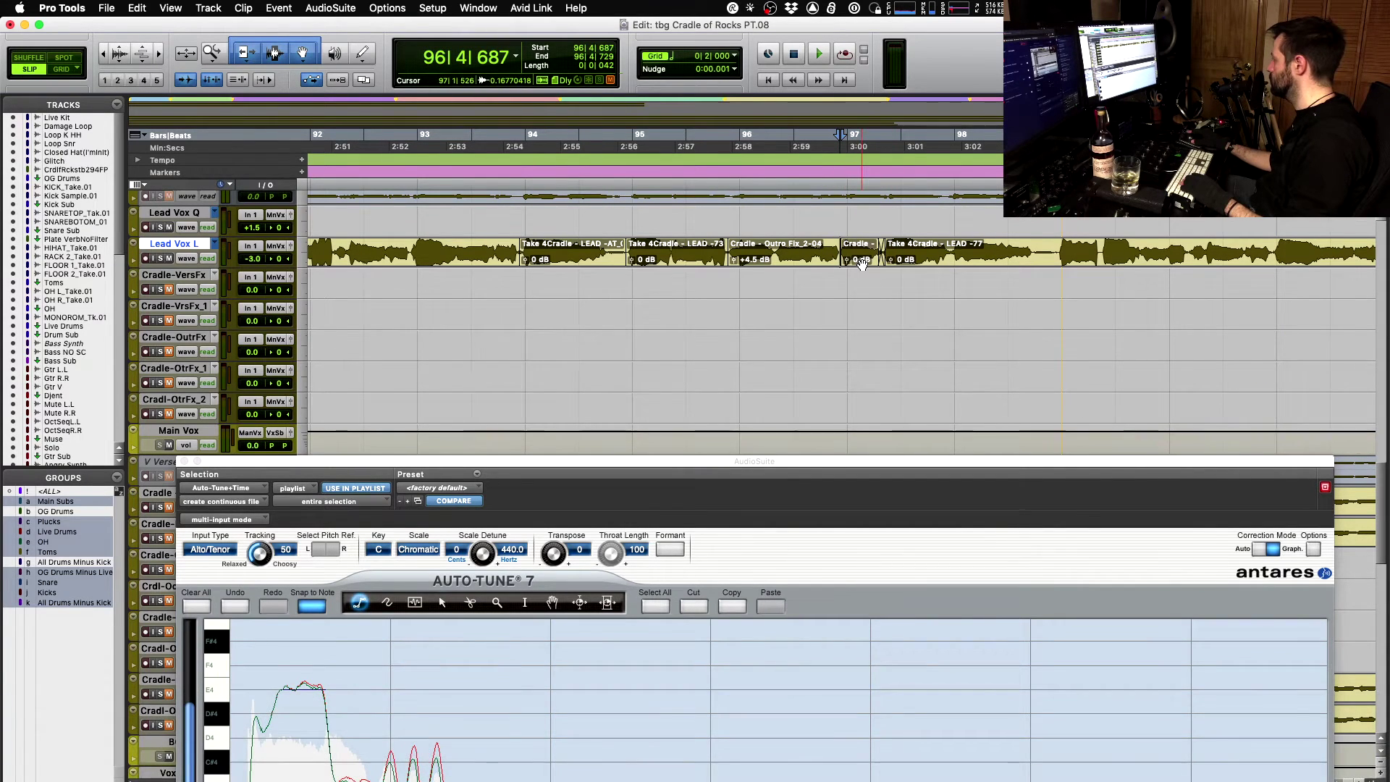
# - Undo the Outro Fix_1 replacement after 96|4|684 together with its crossfades and trims on Lead Vox L
pyautogui.click(862, 264)
pyautogui.press('t')
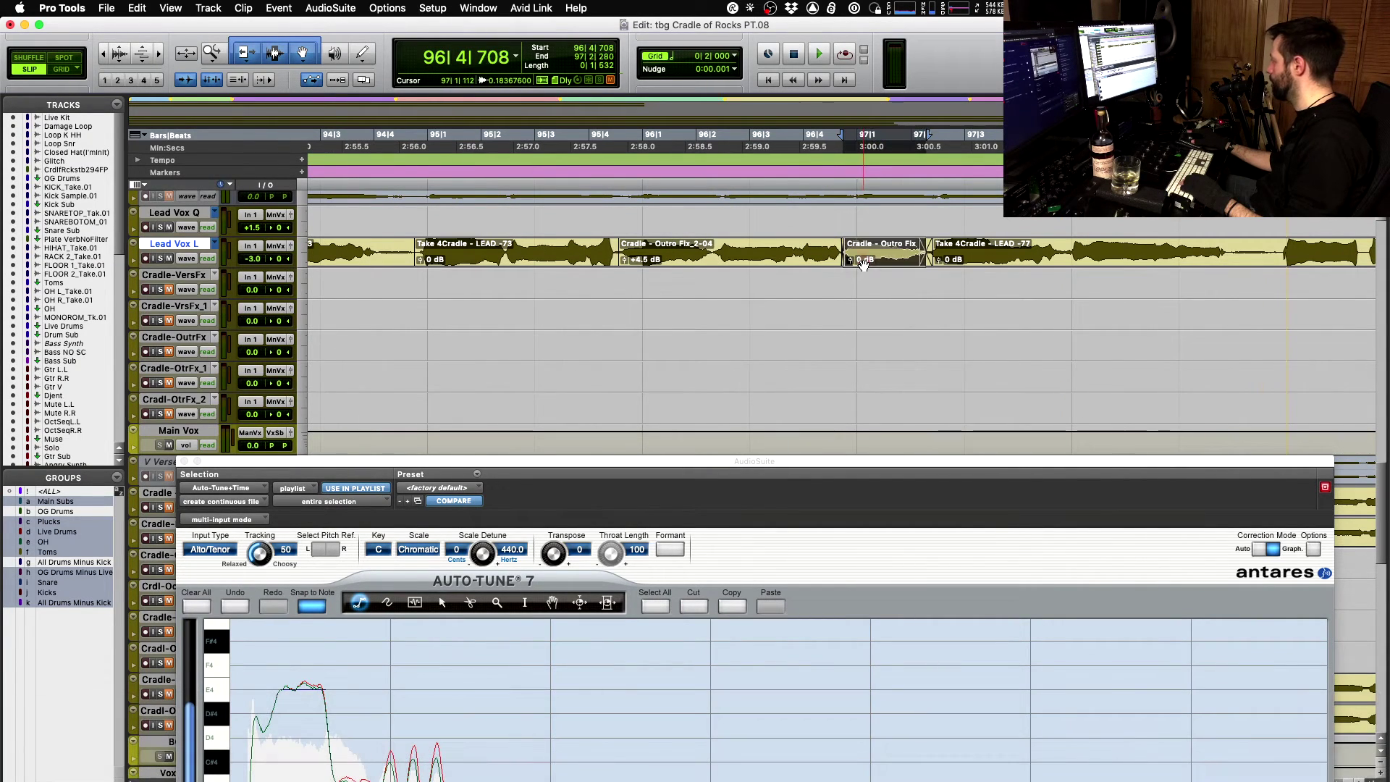
pyautogui.click(804, 257)
pyautogui.press('t')
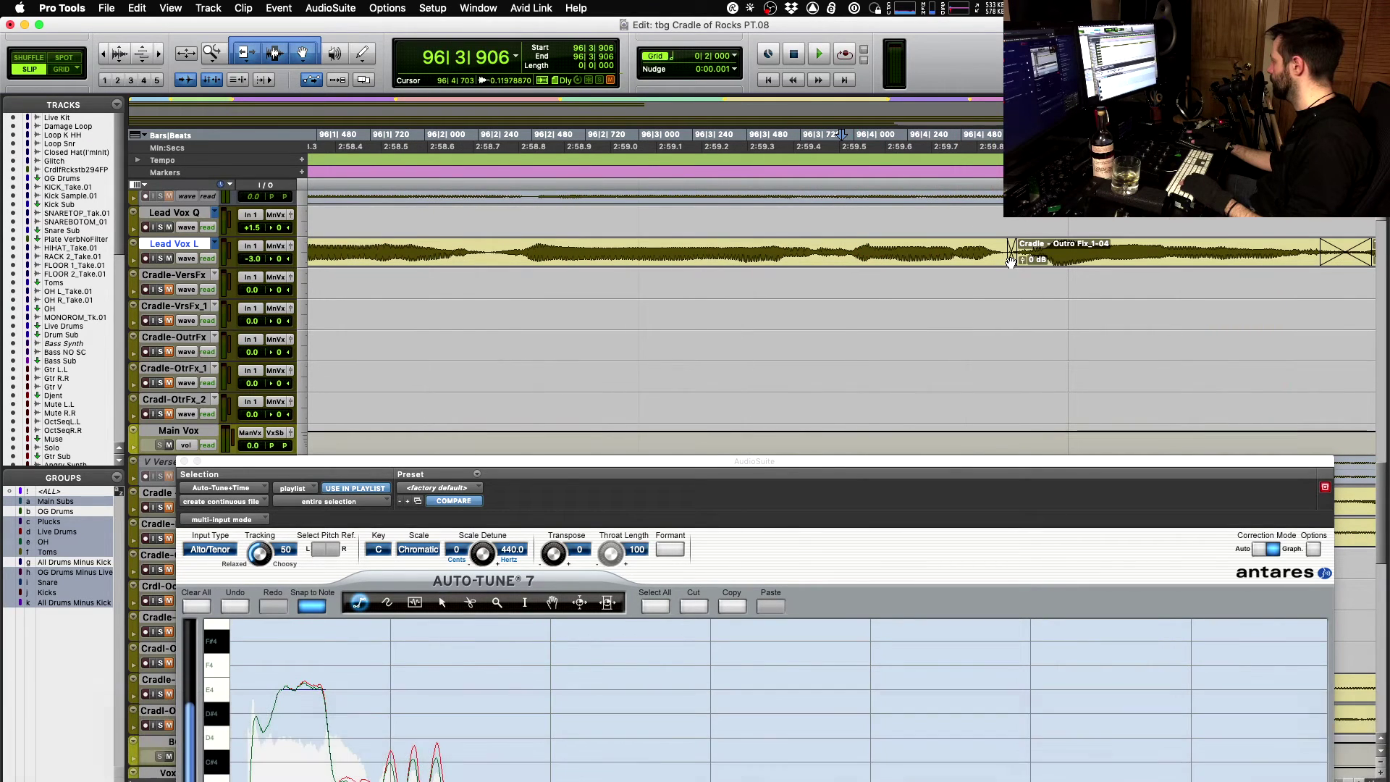
pyautogui.press('super+z')
pyautogui.press('super+z')
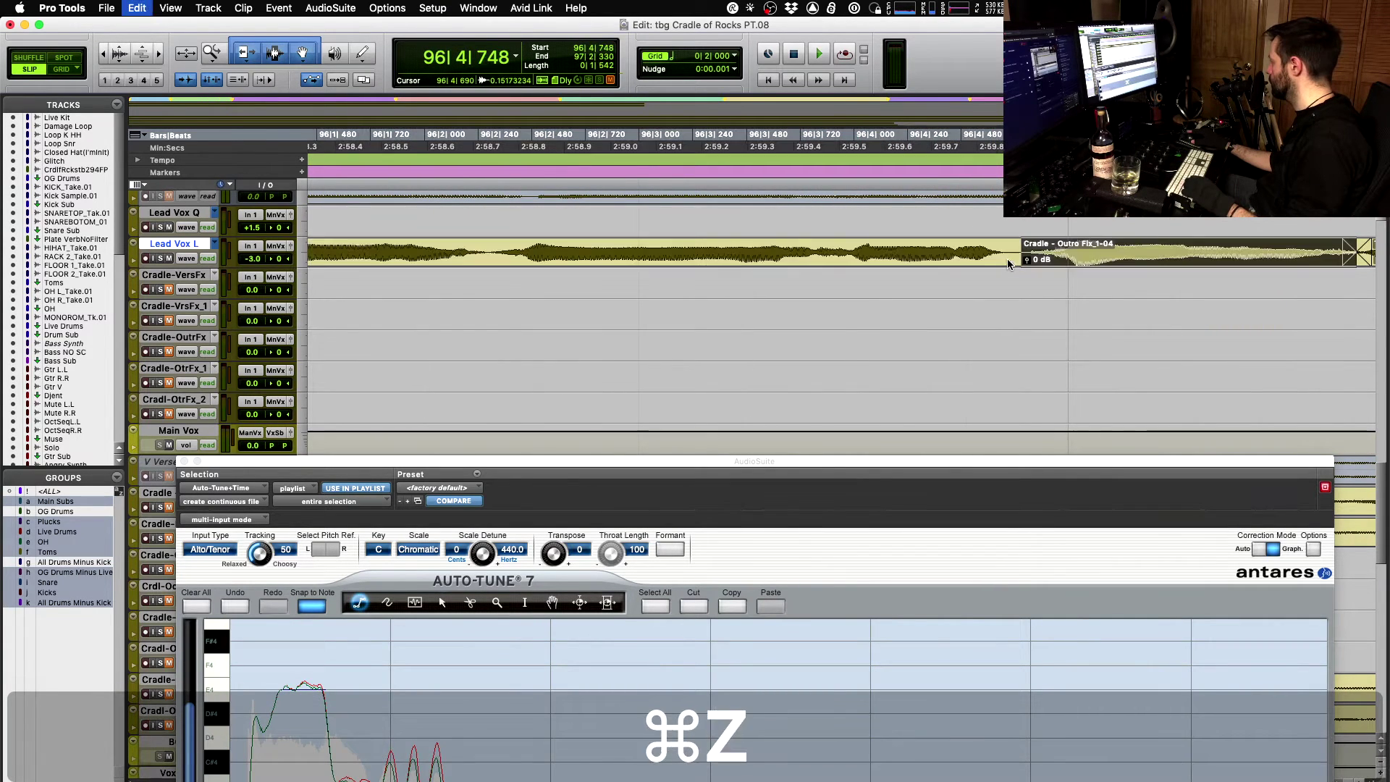
pyautogui.press('super+z')
pyautogui.press('super+z')
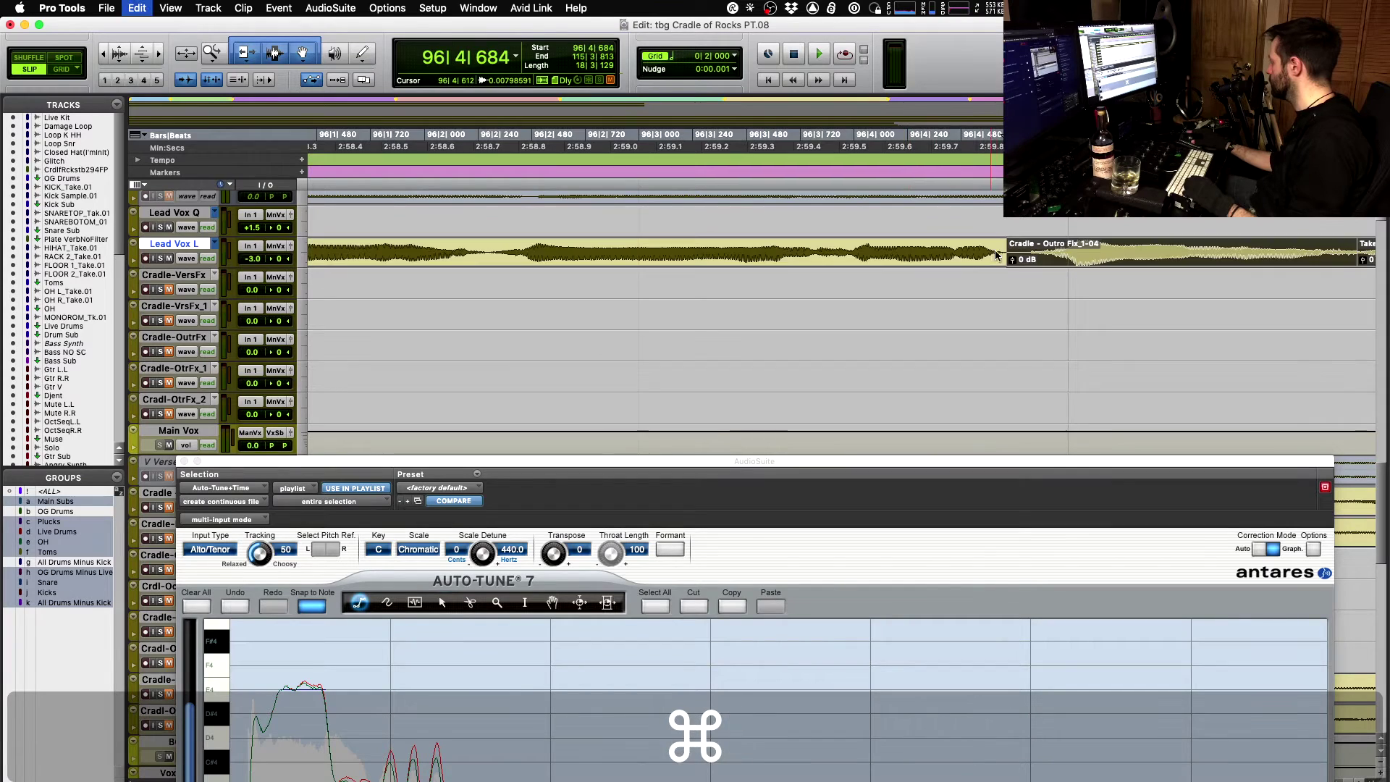
pyautogui.press('super+z')
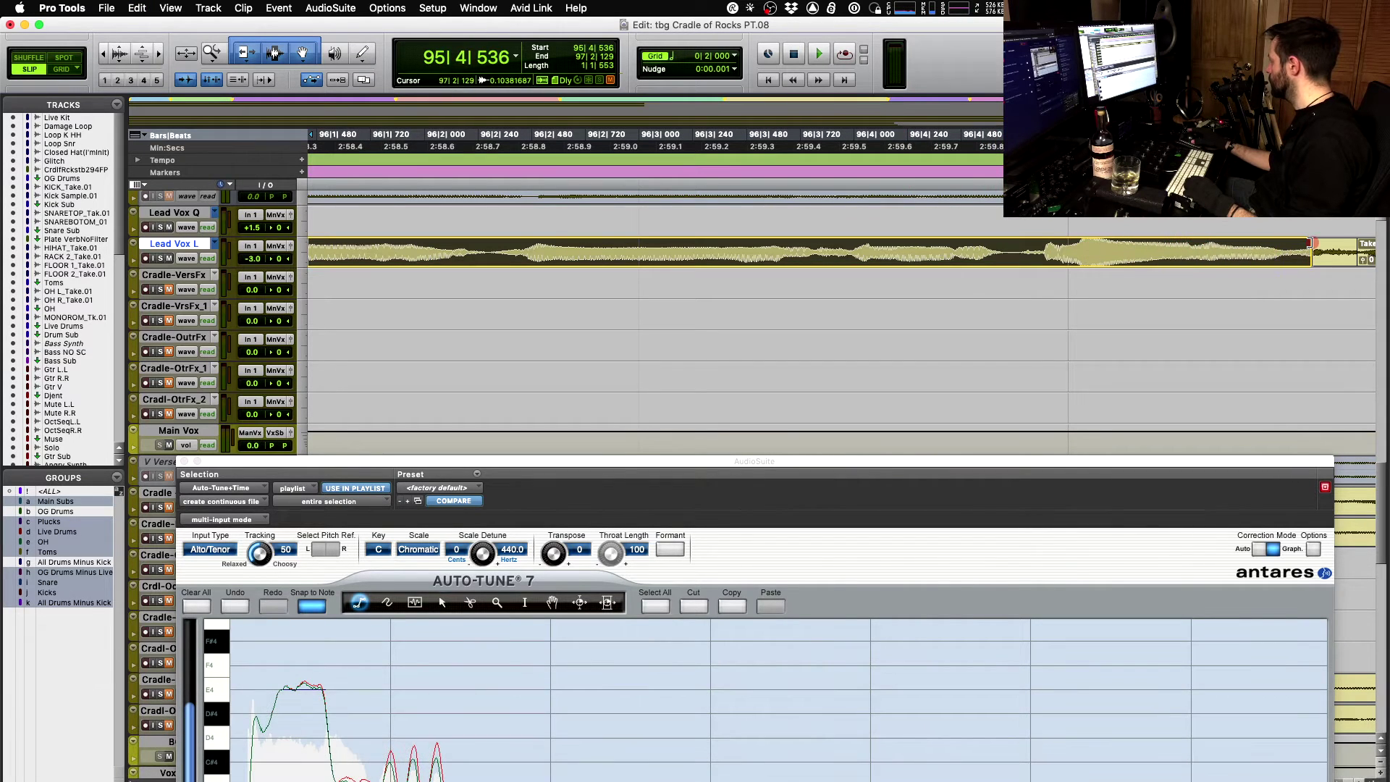
# - Try extending the end of the Outro Fix_2 clip to 97|2|385 and play it from 96|3|944
pyautogui.moveTo(1077, 259); pyautogui.dragTo(1368, 245)
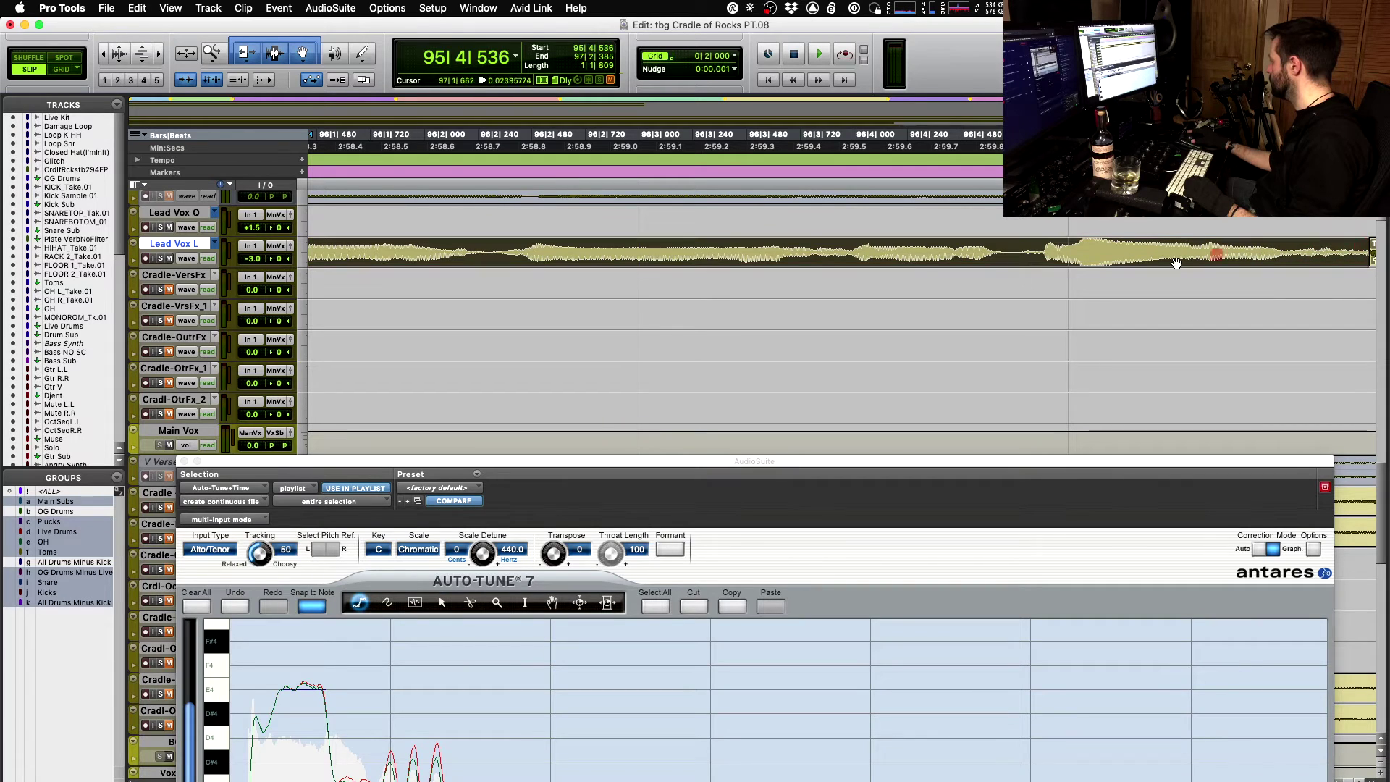
pyautogui.click(852, 242)
pyautogui.press('space')
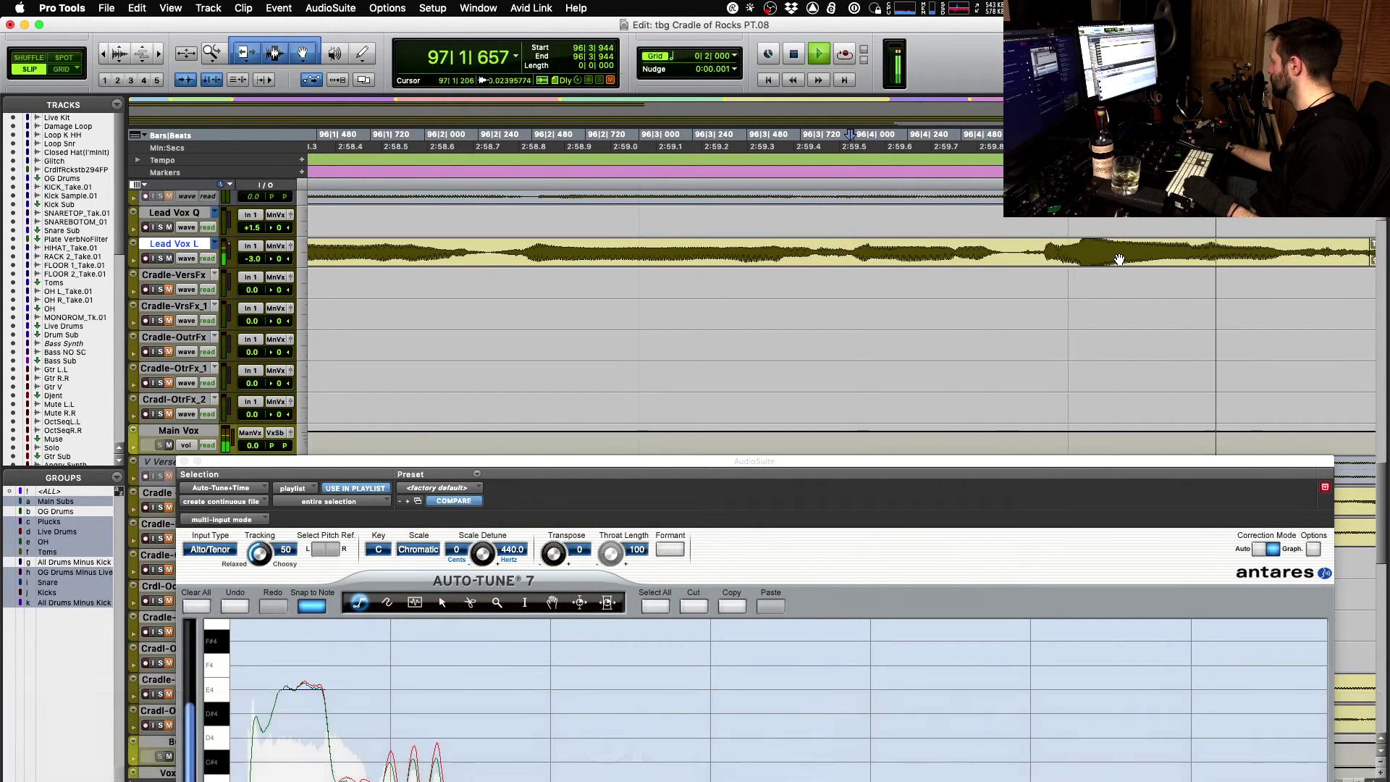
pyautogui.press('space')
# - Trim the Outro Fix_2 clip to meet Take 4 at 97|2|350 and play the edit from 96|2|933
pyautogui.moveTo(1368, 245); pyautogui.dragTo(985, 259)
pyautogui.press('space')
pyautogui.press('space')
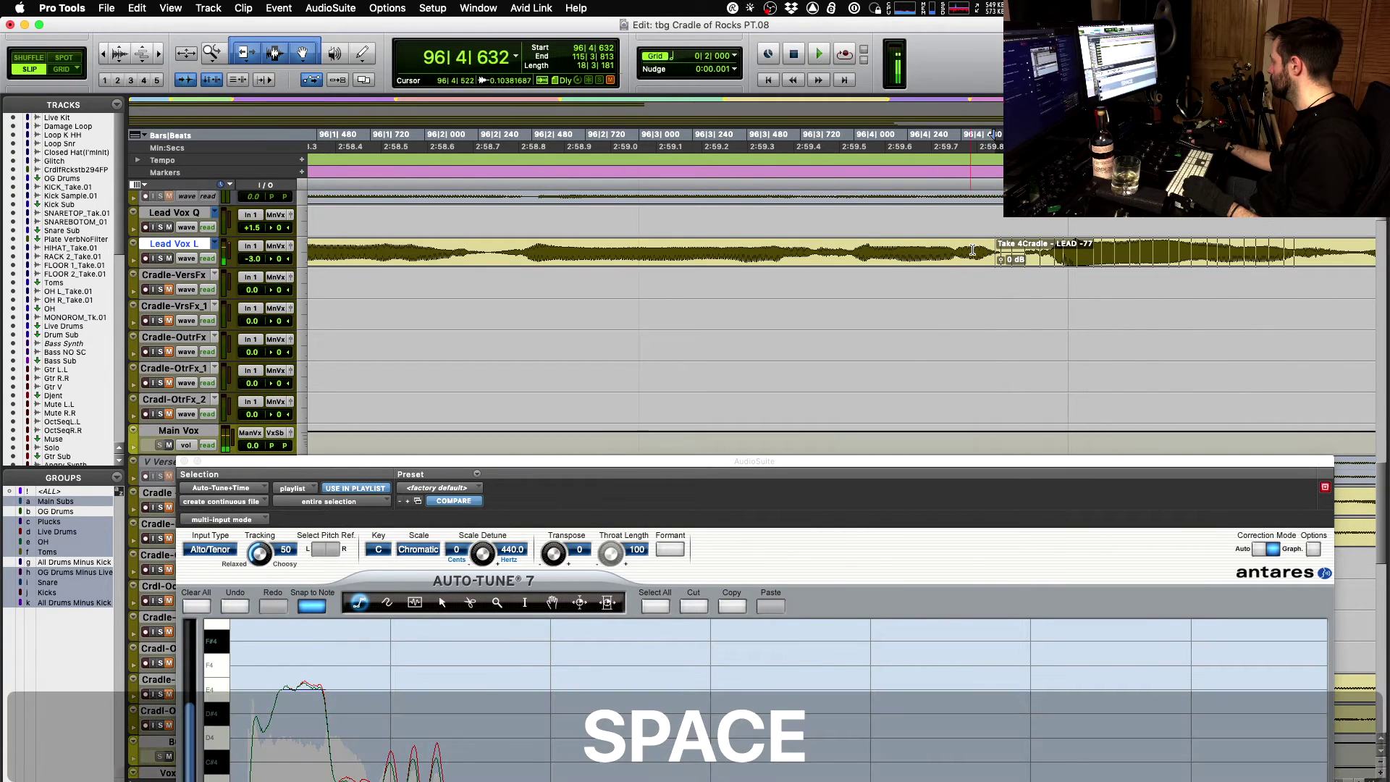
pyautogui.hotkey('shift', 'Tab')
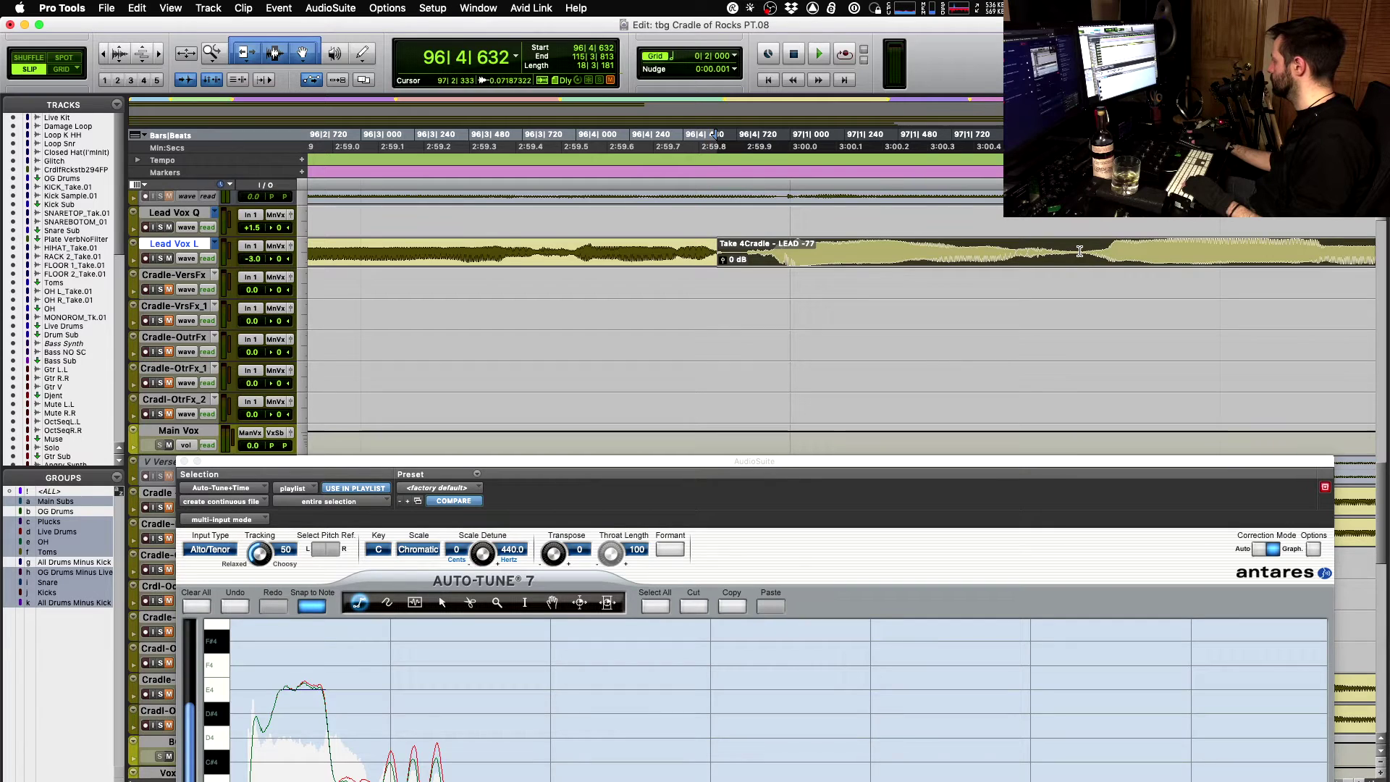
pyautogui.moveTo(710, 245); pyautogui.dragTo(1084, 250)
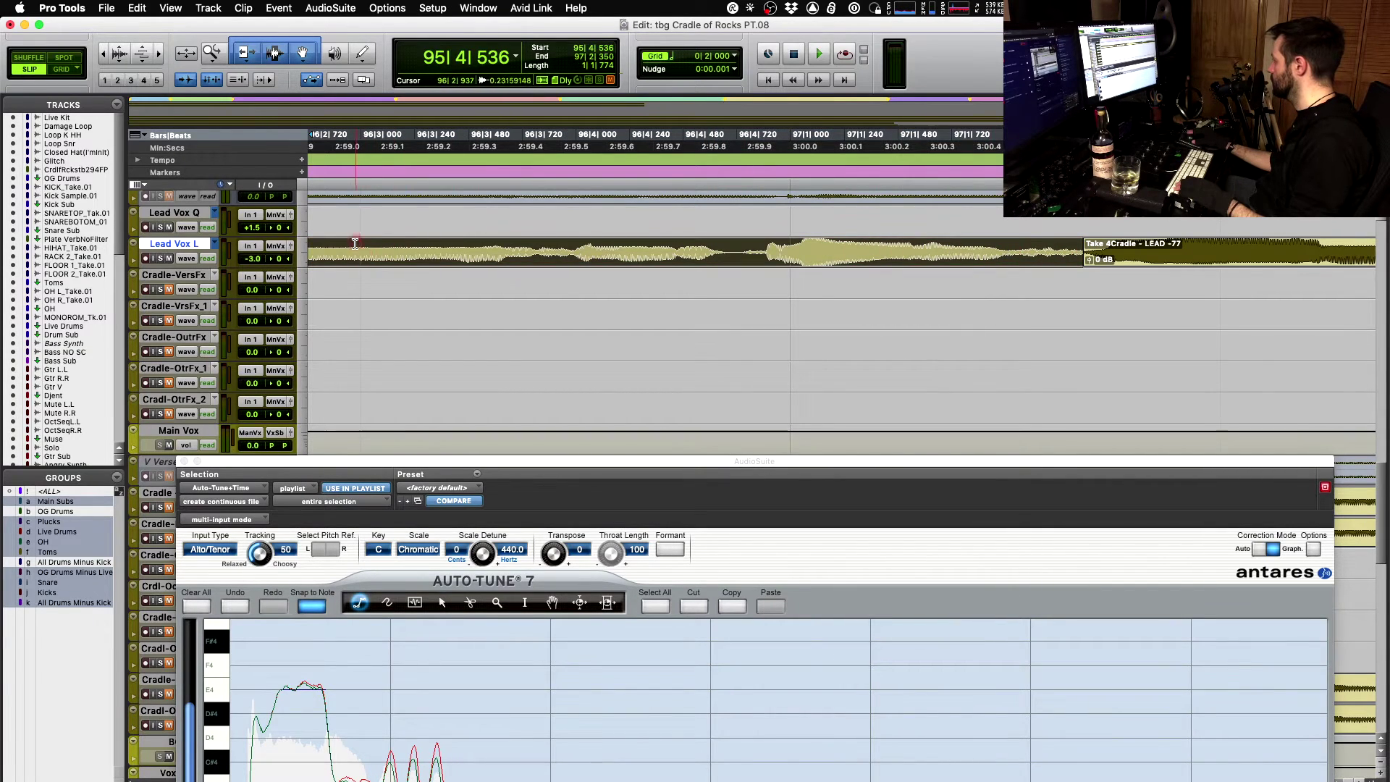
pyautogui.click(355, 243)
pyautogui.press('space')
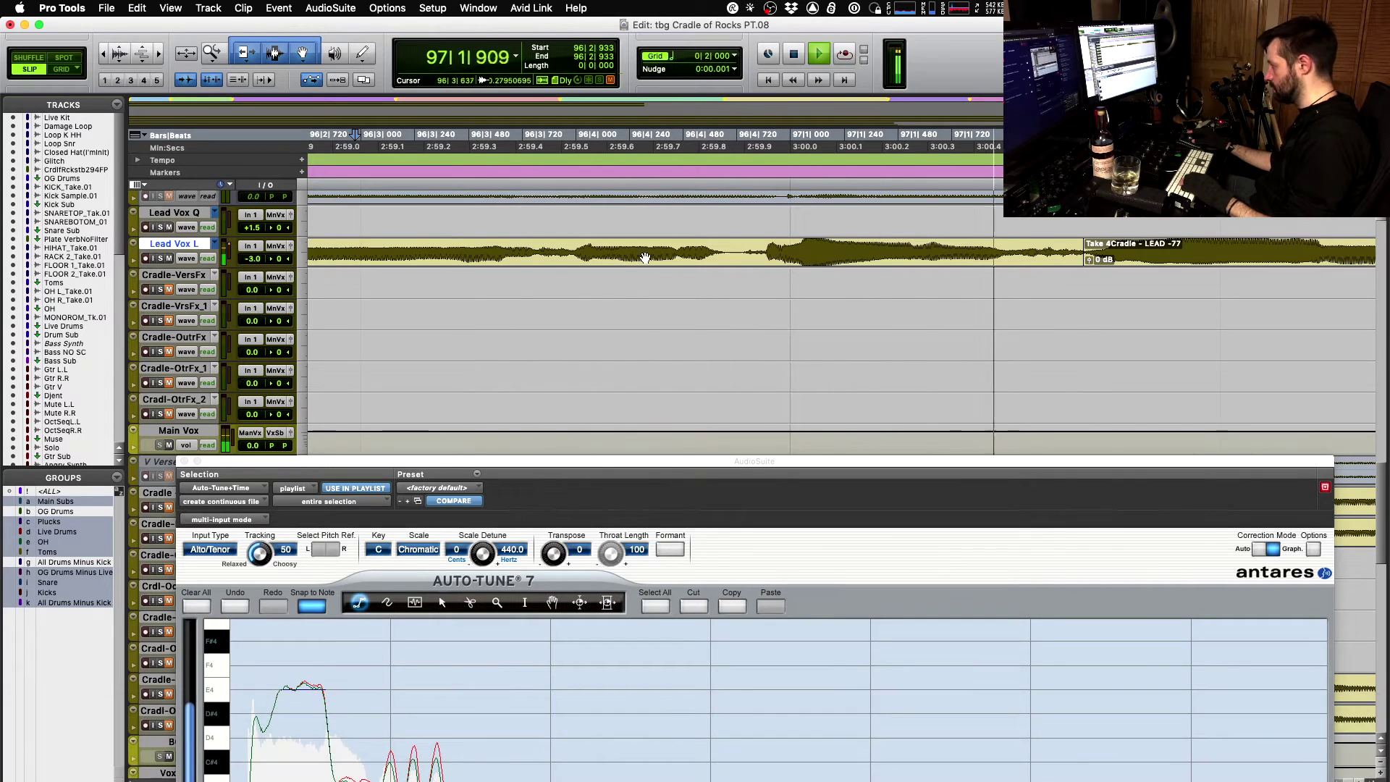
pyautogui.press('space')
# - Split Outro Fix_2 at 96|4|726 and replace the segment up to 97|2|350 with the Cradle - Outro Fix take
pyautogui.click(739, 250)
pyautogui.press('b')
pyautogui.click(808, 259)
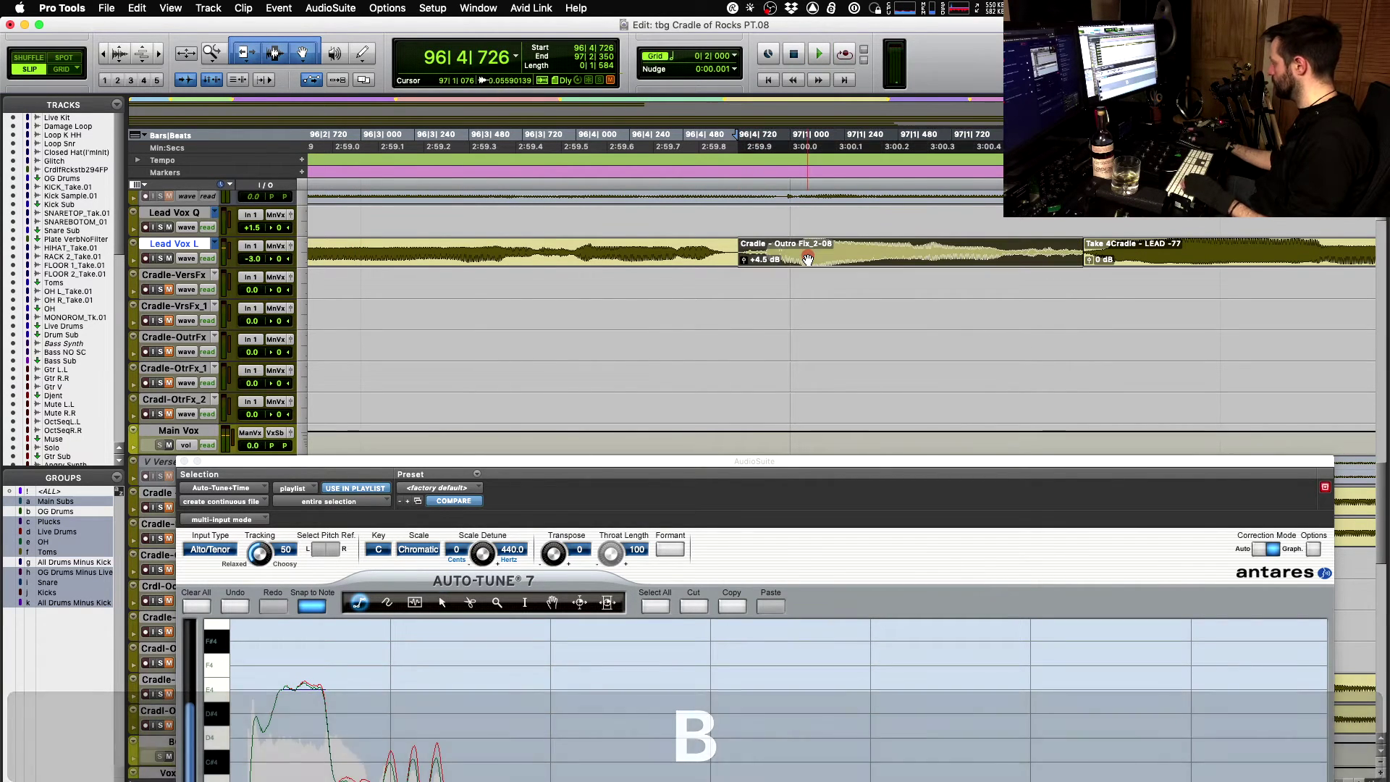
pyautogui.hotkey('ctrl', 'shift', 'Down')
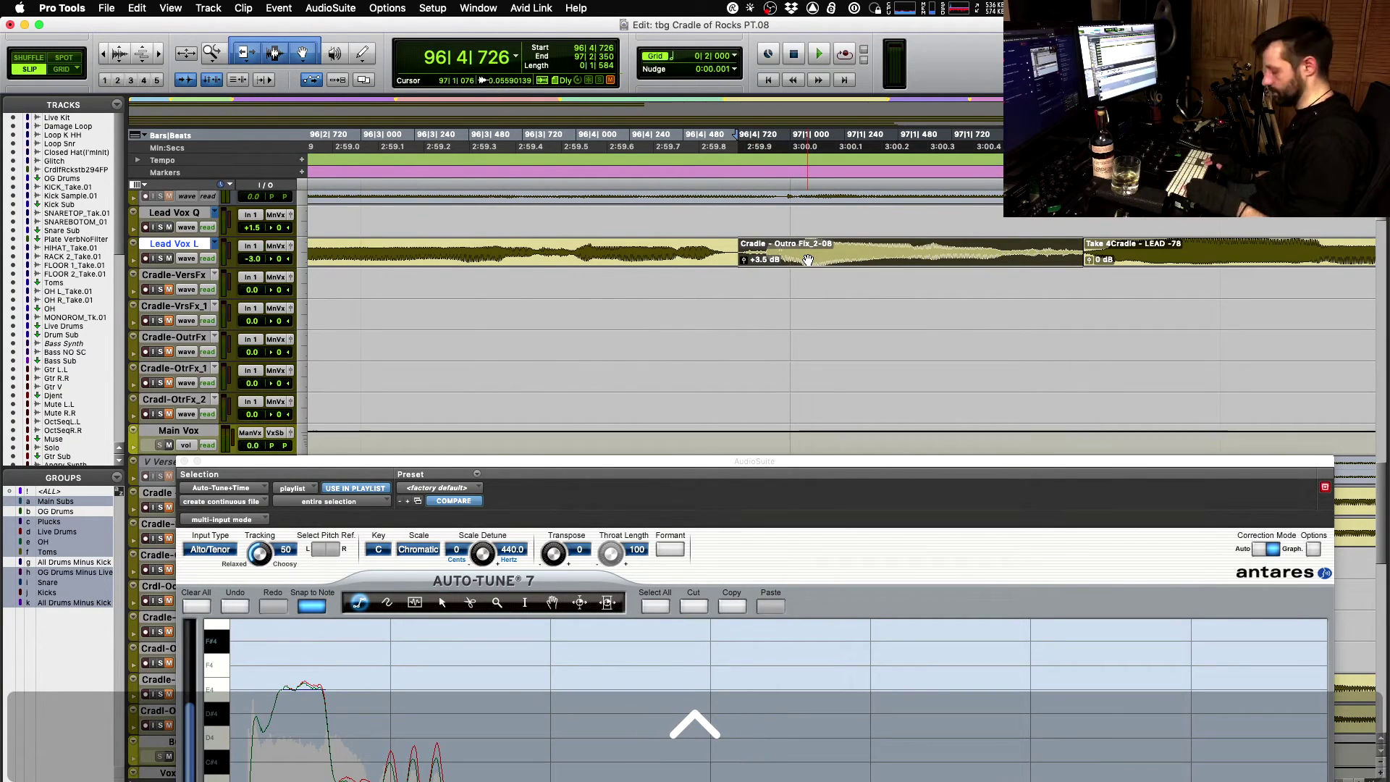
pyautogui.hotkey('ctrl', 'shift', 'Up')
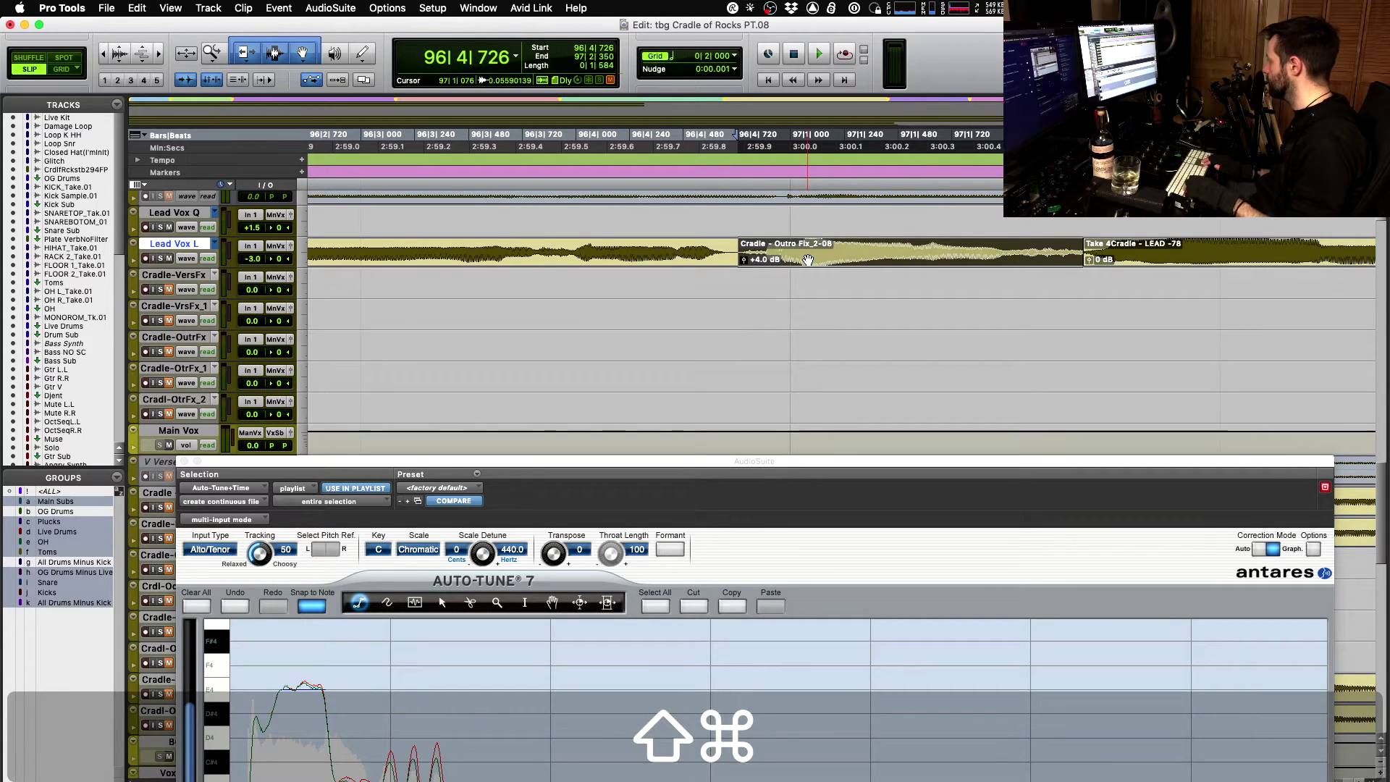
pyautogui.press('shift+super+Down')
pyautogui.press('shift+super+Down')
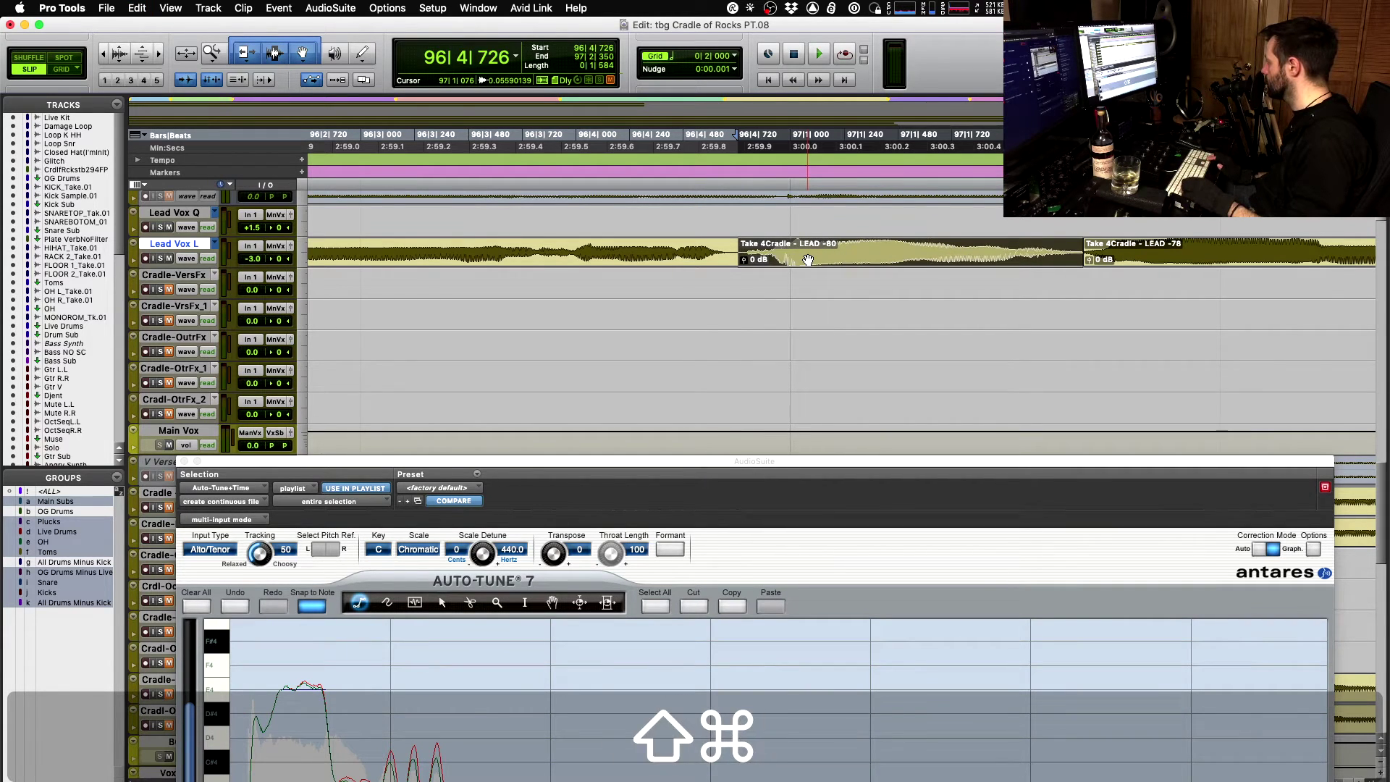
pyautogui.press('shift+super+Down')
pyautogui.press('space')
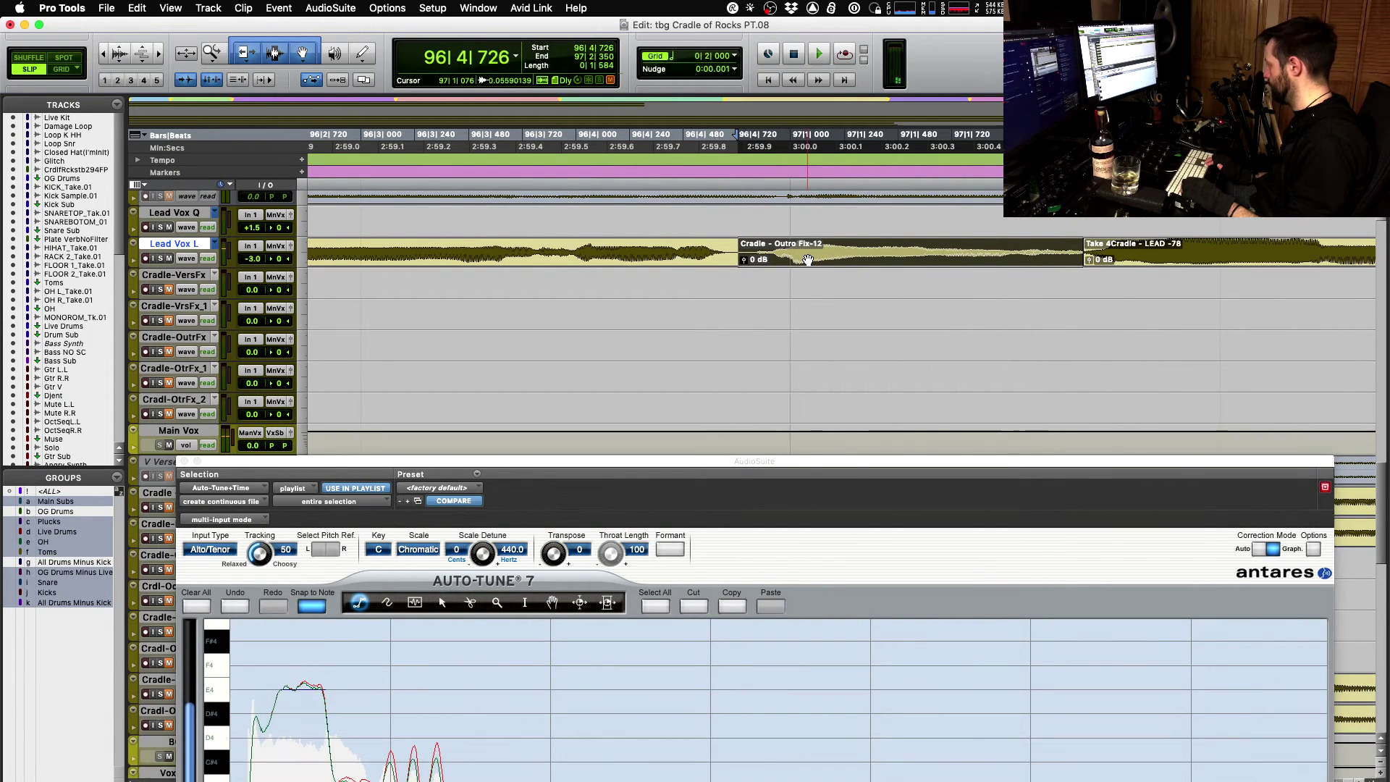
# - Crossfade Outro Fix_2 into Outro Fix from 96|4|716 to 96|4|819 and play from 96|3|070
pyautogui.keyDown('super'); pyautogui.click(730, 254); pyautogui.keyUp('super')
pyautogui.moveTo(733, 254); pyautogui.dragTo(793, 264)
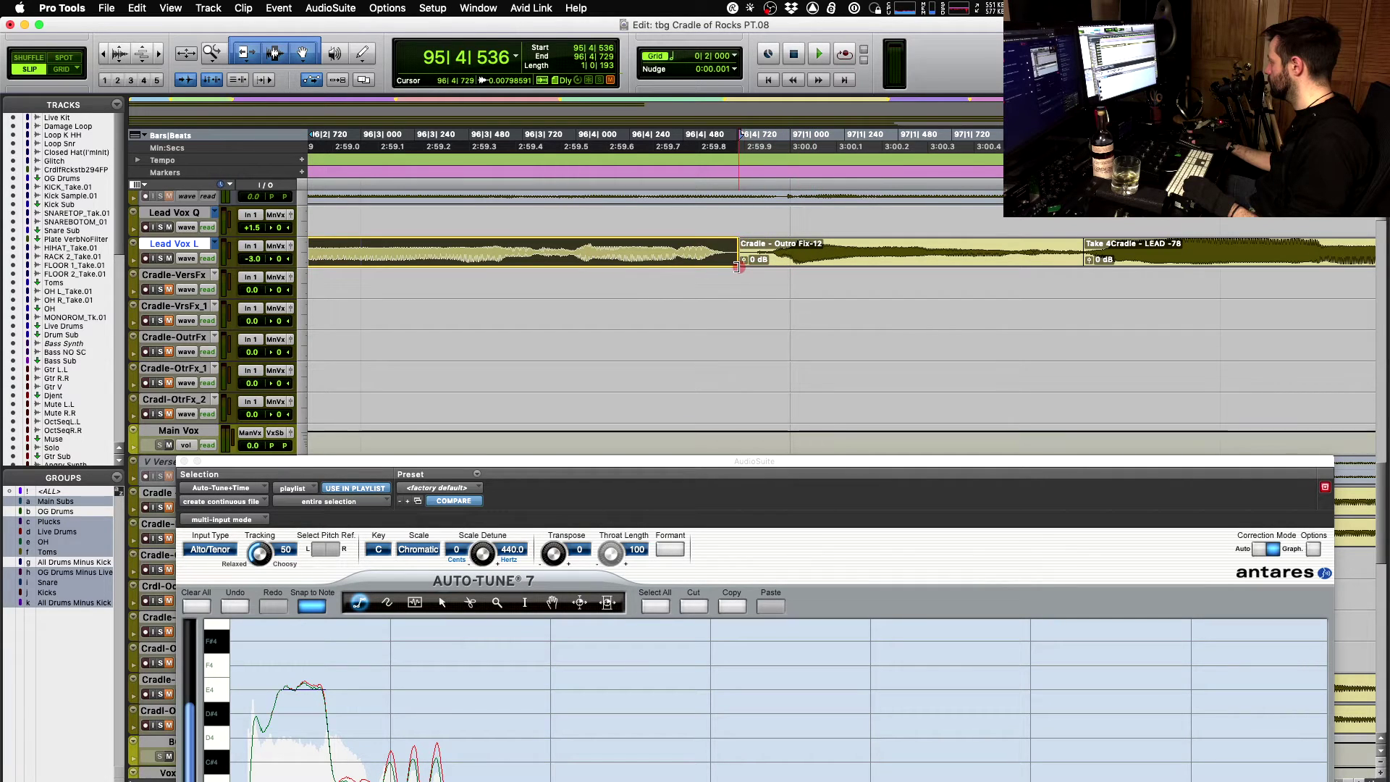
pyautogui.click(746, 263)
pyautogui.moveTo(759, 263); pyautogui.dragTo(757, 263)
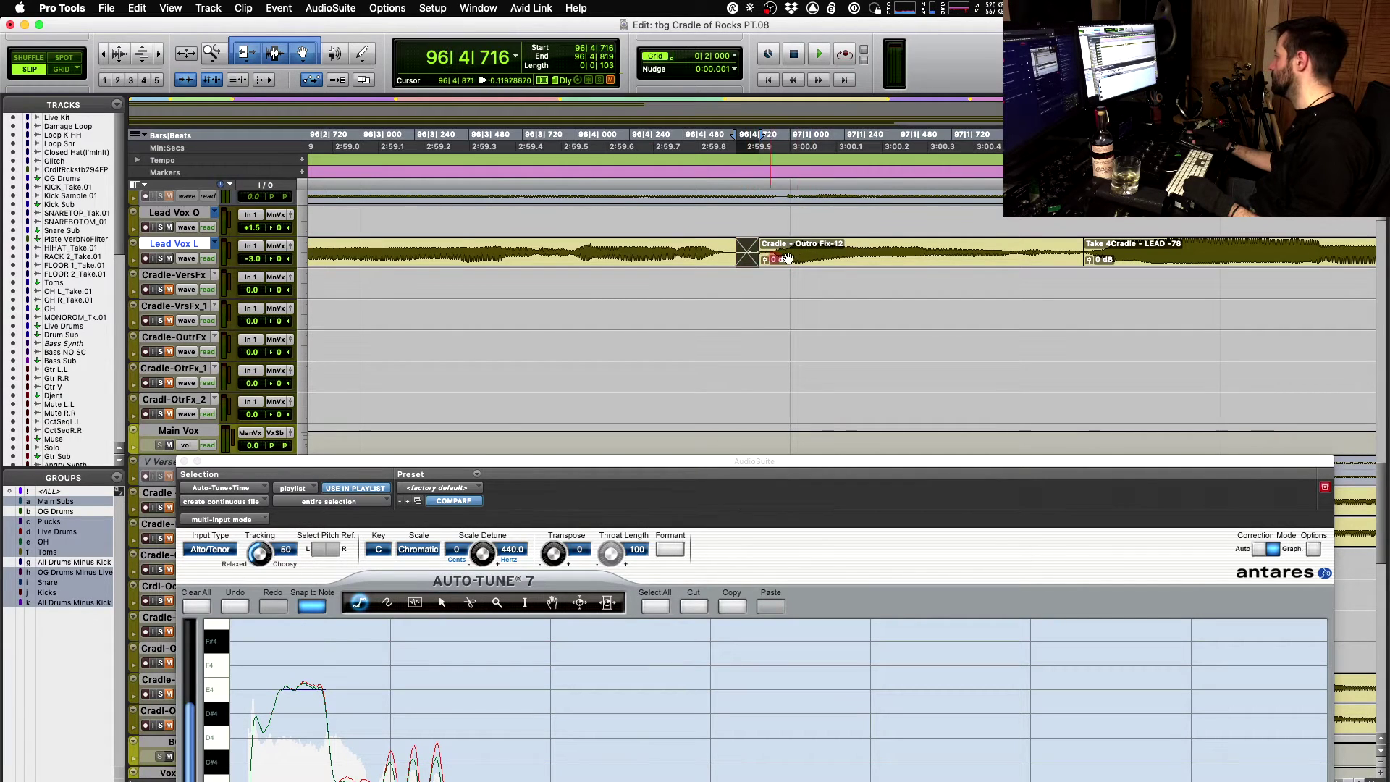
pyautogui.click(376, 254)
pyautogui.press('space')
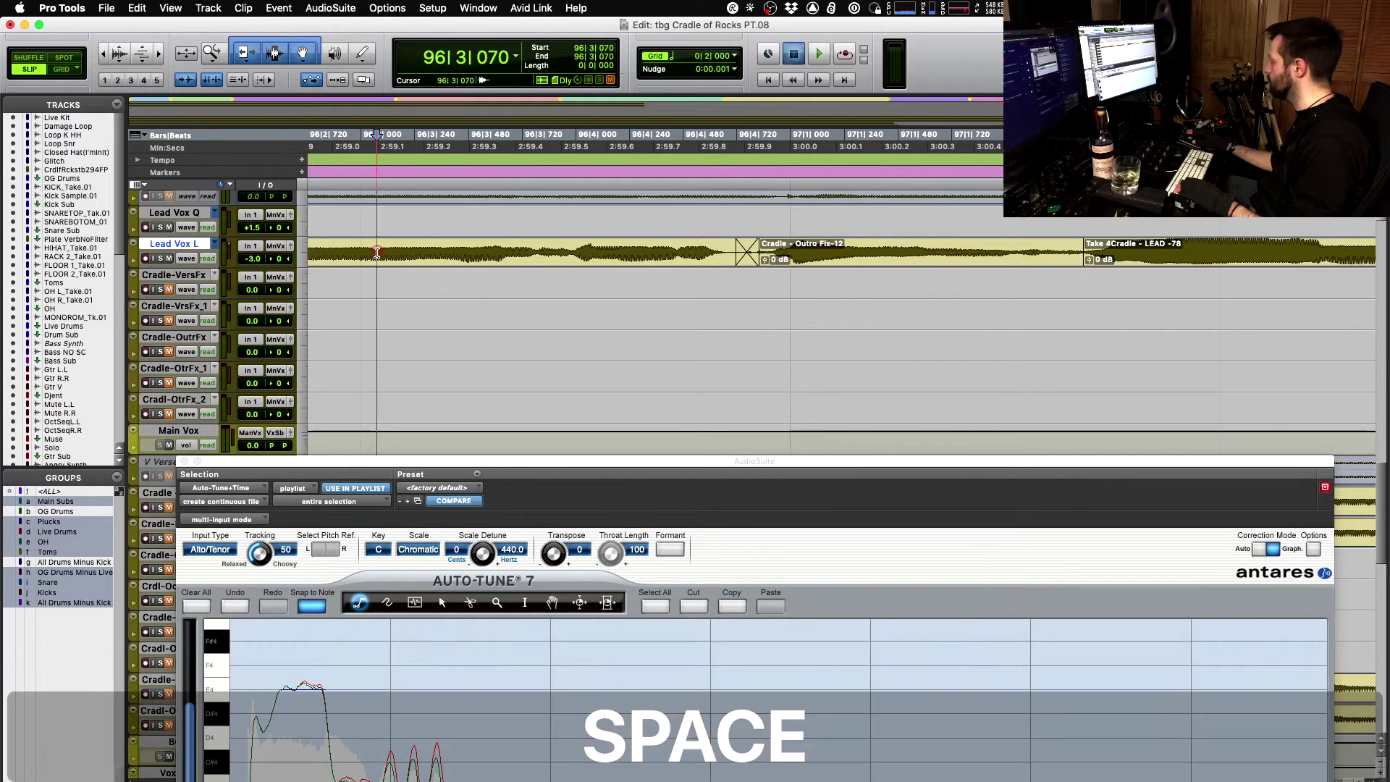
pyautogui.press('space')
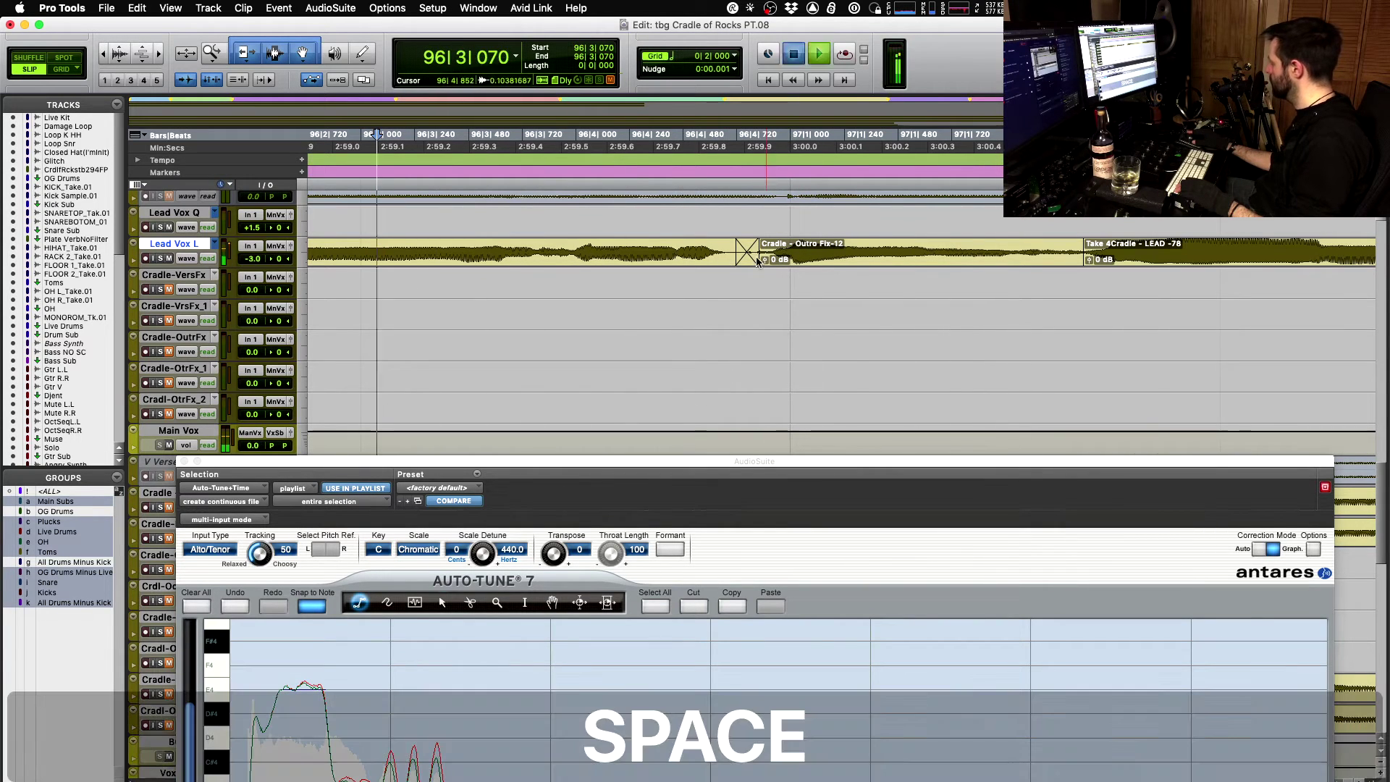
pyautogui.press('space')
# - Try moving the crossfade into Outro Fix earlier to start at 96|3|957 and audition it from 96|3|381 and 96|1|527
pyautogui.click(744, 265)
pyautogui.press('space')
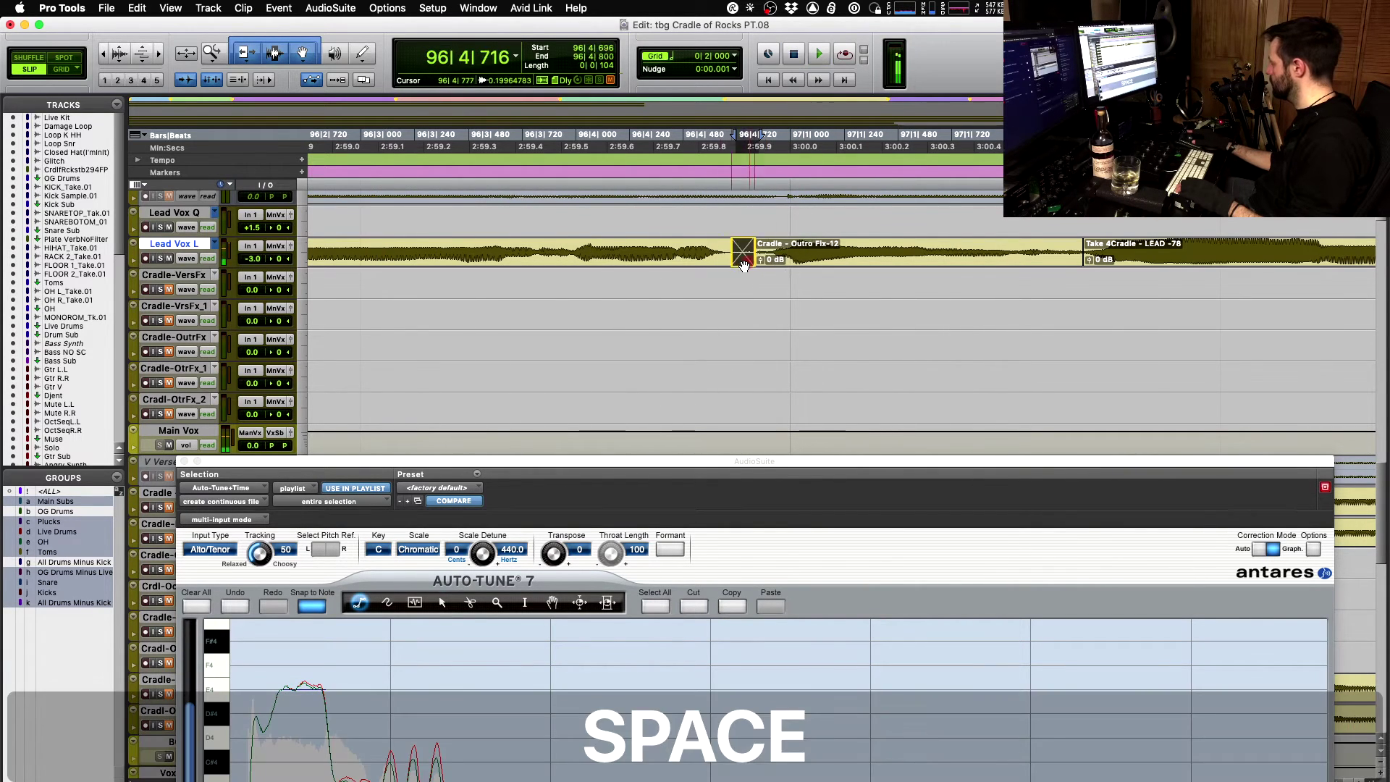
pyautogui.moveTo(744, 265); pyautogui.dragTo(462, 249)
pyautogui.click(447, 249)
pyautogui.press('space')
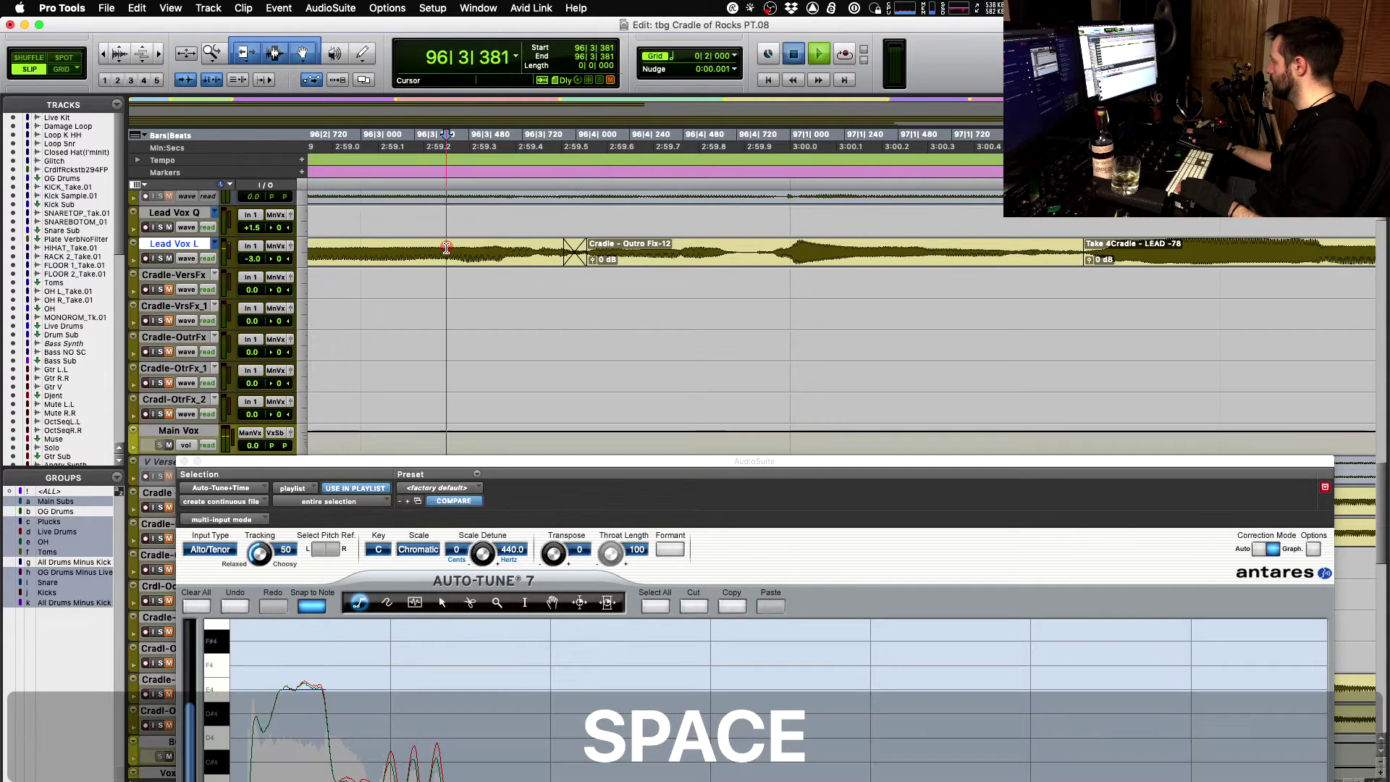
pyautogui.press('space')
pyautogui.press('r')
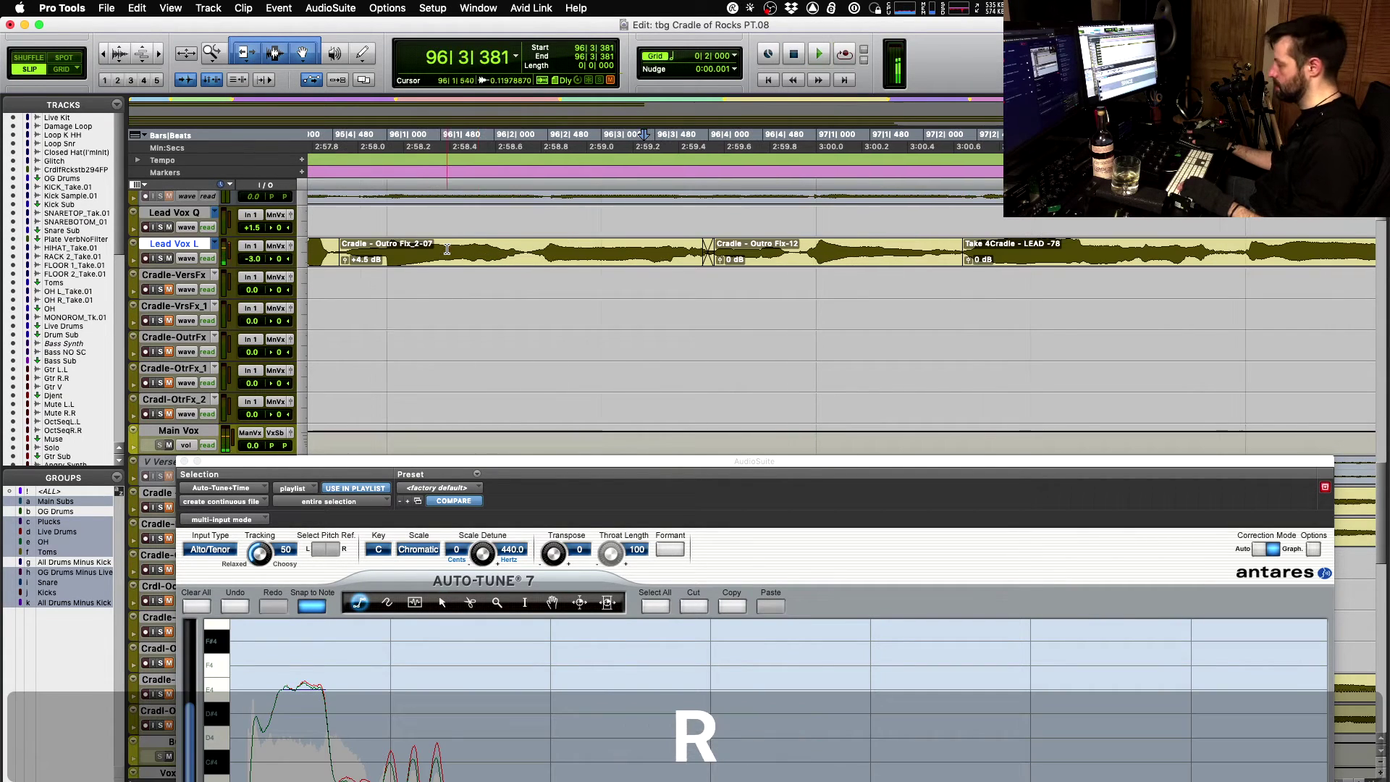
pyautogui.click(445, 242)
pyautogui.press('space')
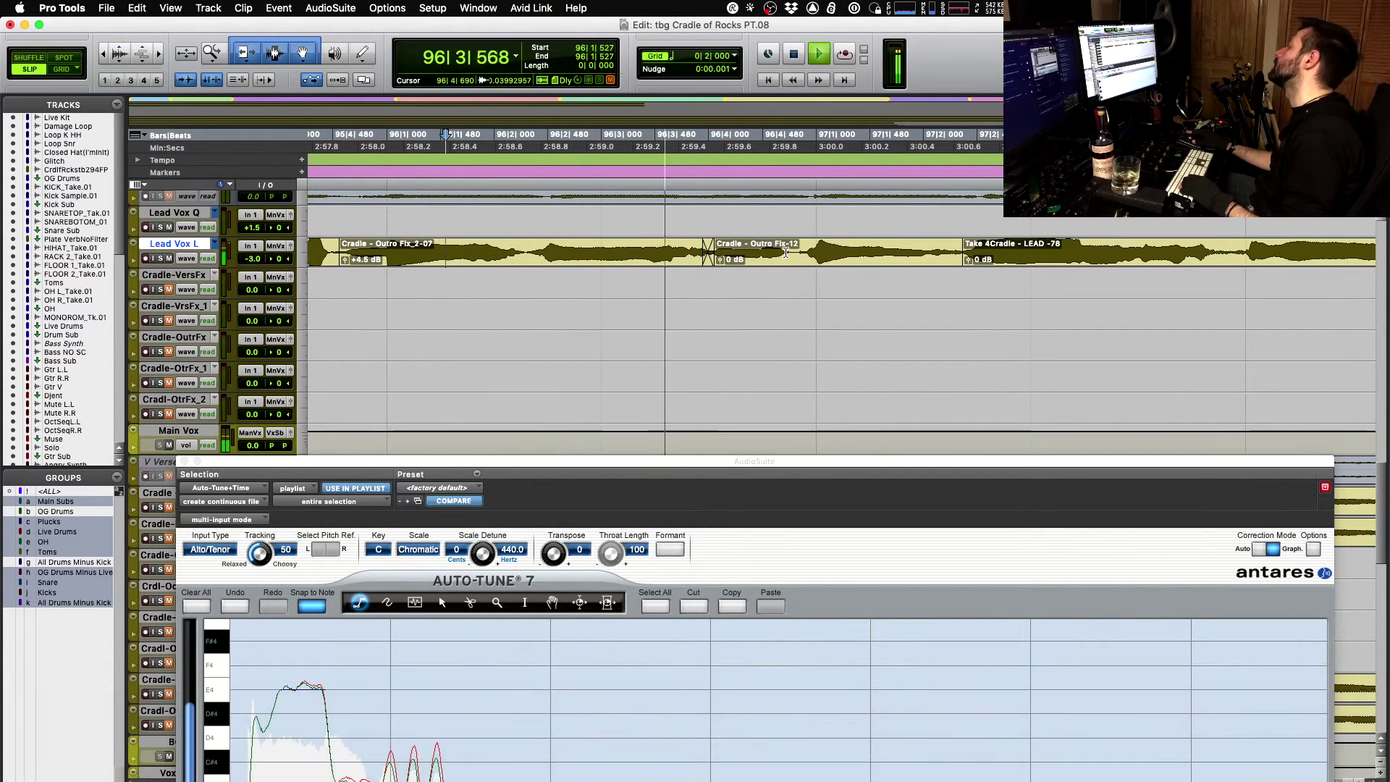
pyautogui.press('space')
# - Raise the Outro Fix clip's gain to +4.5 dB and play the phrase from 96|1|897
pyautogui.click(782, 259)
pyautogui.hotkey('ctrl', 'shift', 'Up')
pyautogui.hotkey('ctrl', 'shift', 'Up')
pyautogui.hotkey('ctrl', 'shift', 'Up')
pyautogui.hotkey('ctrl', 'shift', 'Up')
pyautogui.hotkey('ctrl', 'shift', 'Up')
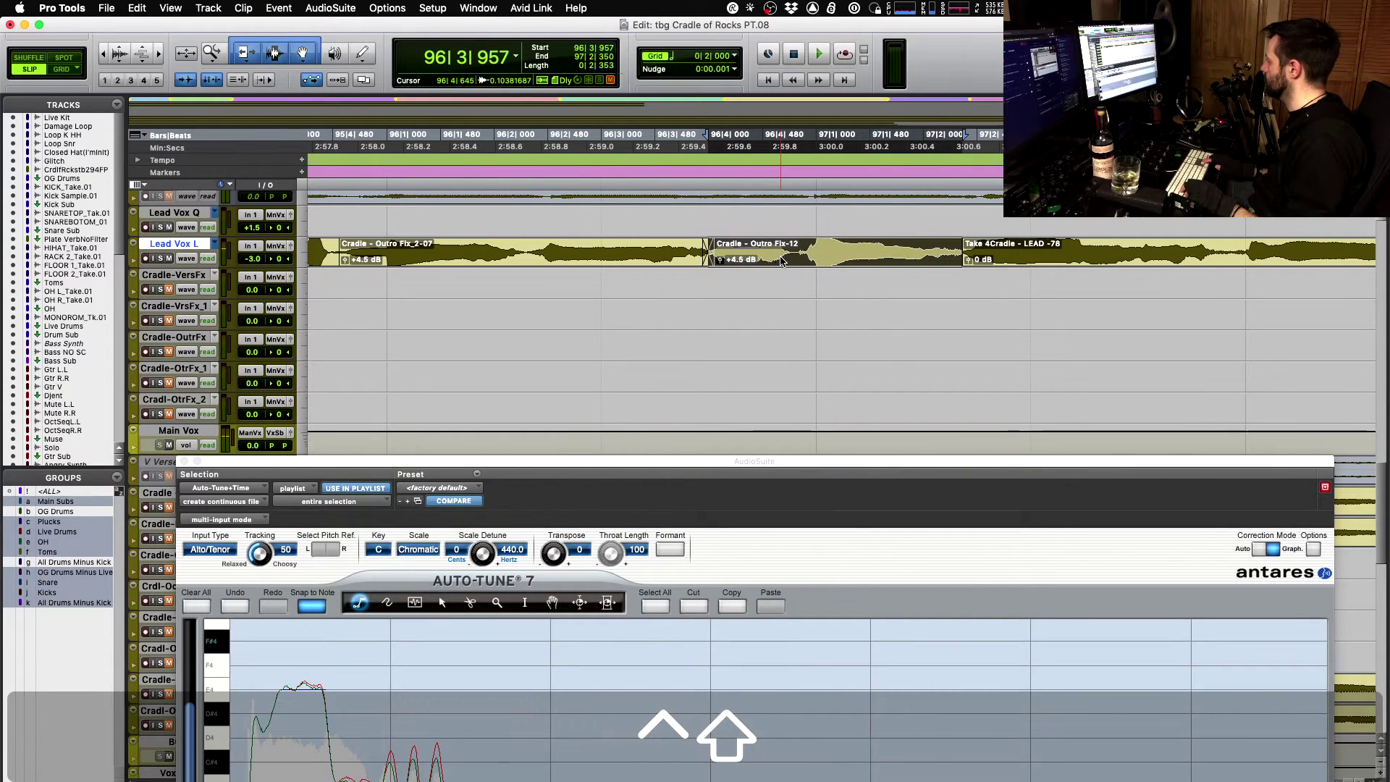
pyautogui.click(487, 254)
pyautogui.press('space')
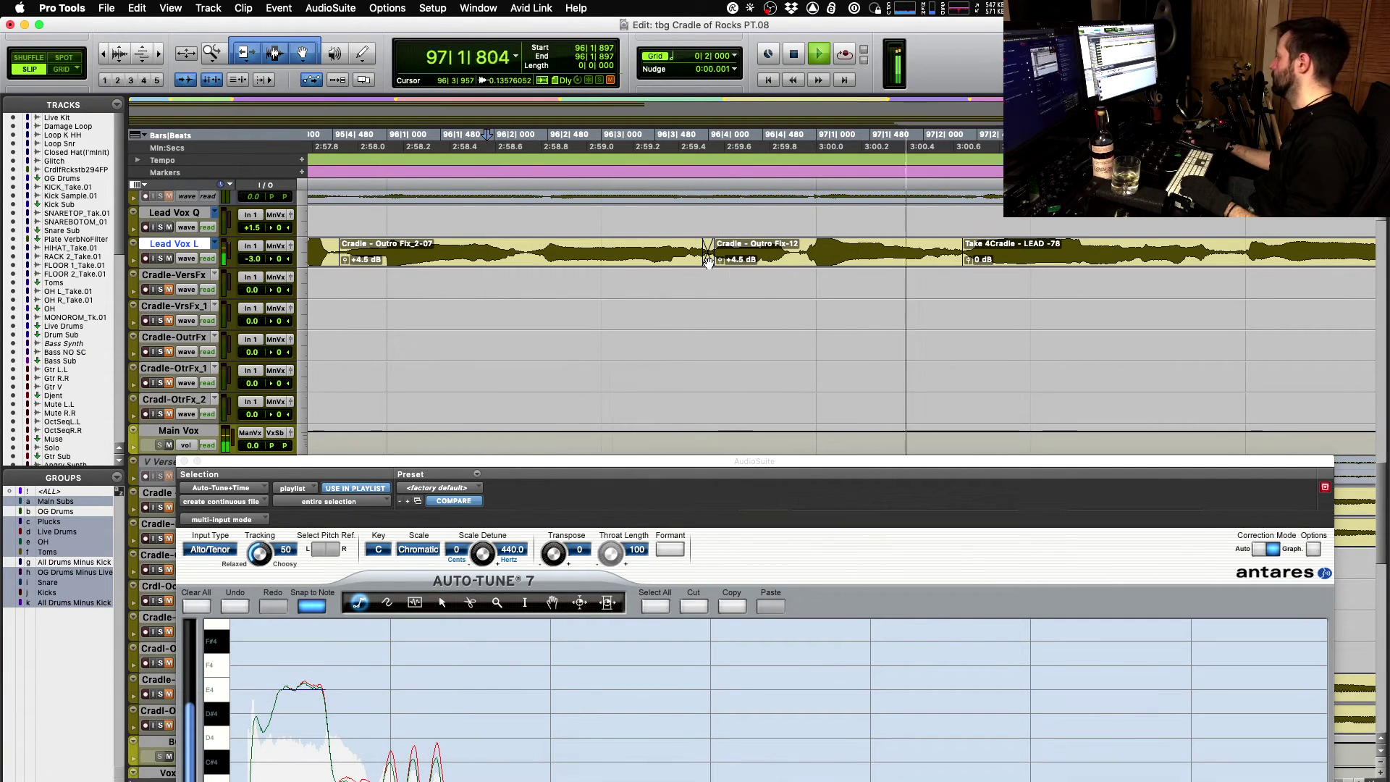
pyautogui.press('space')
# - Lower the Outro Fix clip's gain to +3.5 dB and play from 96|2|124
pyautogui.click(776, 265)
pyautogui.hotkey('ctrl', 'shift', 'Down')
pyautogui.hotkey('ctrl', 'shift', 'Down')
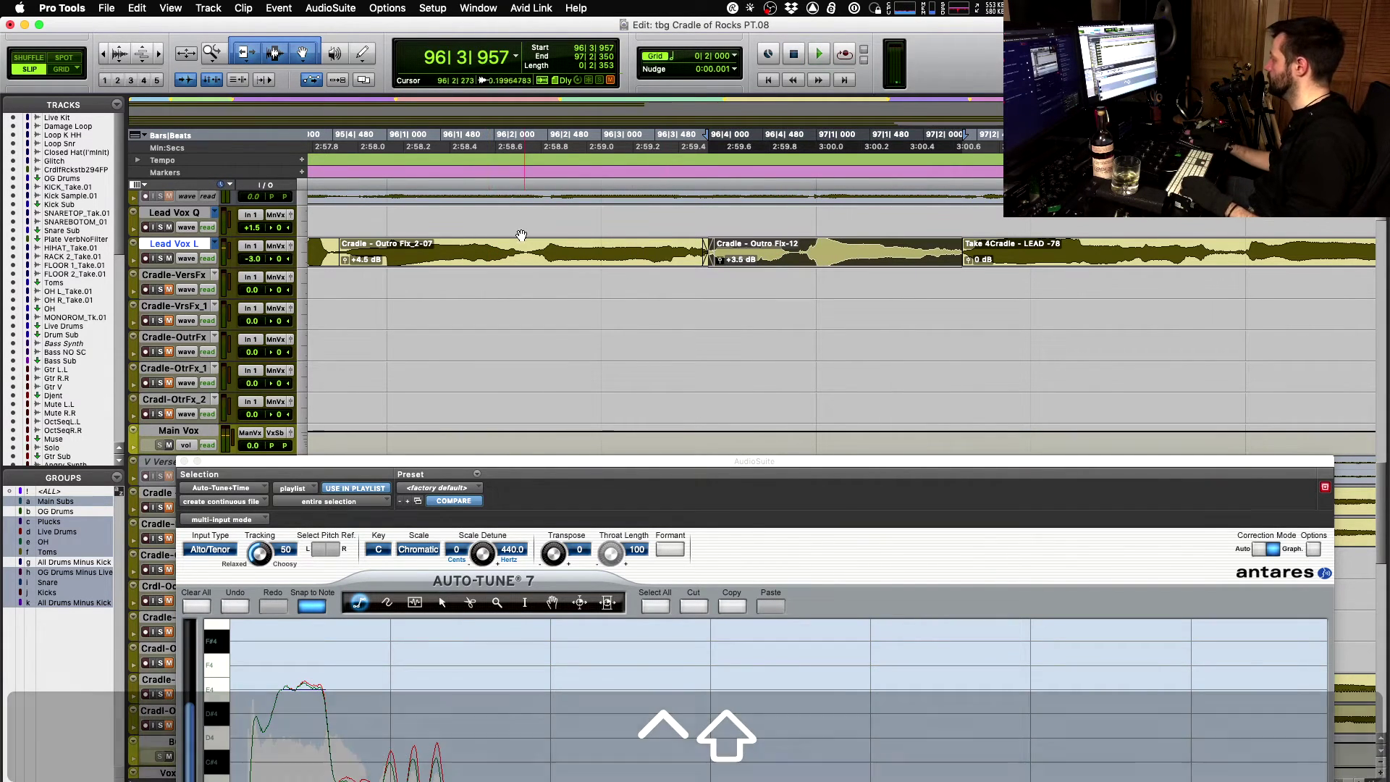
pyautogui.click(508, 250)
pyautogui.press('space')
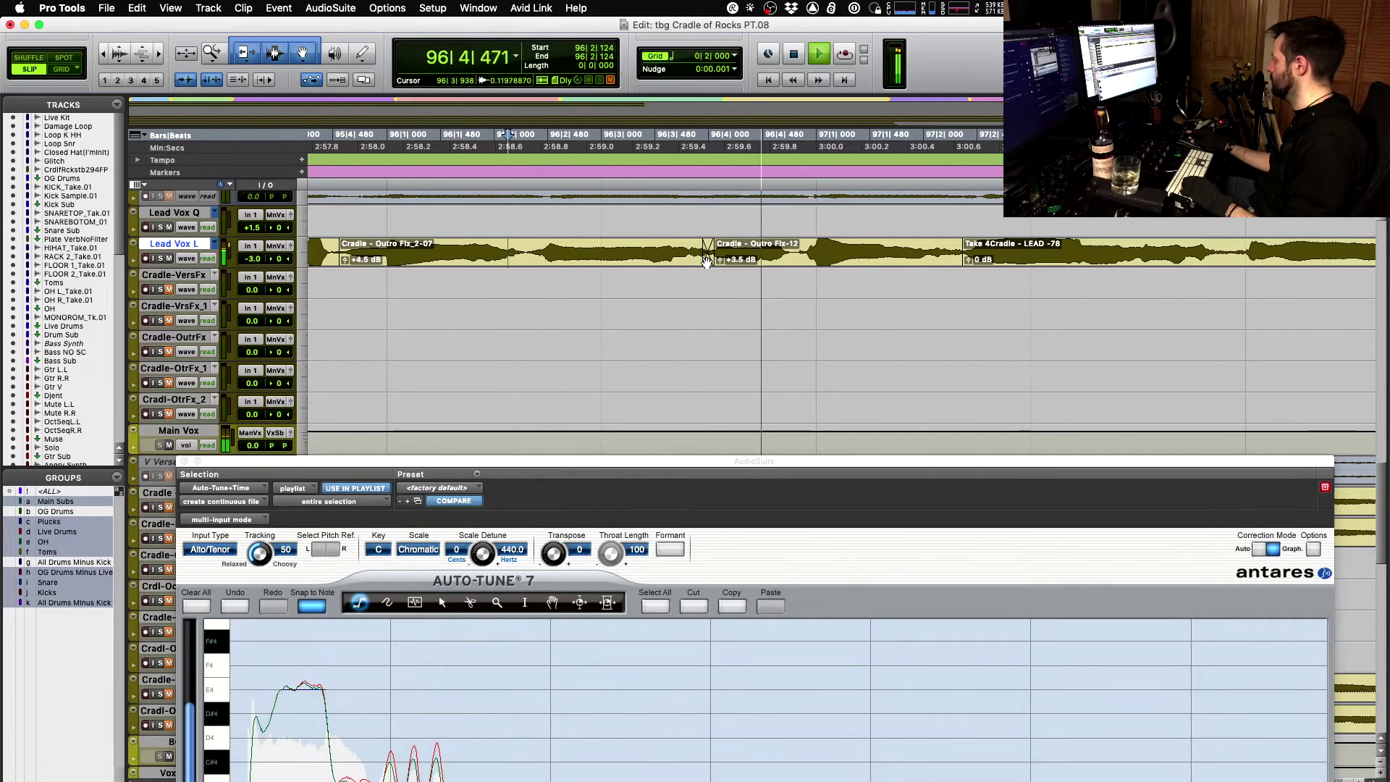
pyautogui.press('space')
# - Move the crossfade into Outro Fix later, to just before 97|1|000, and play from 96|2|603
pyautogui.moveTo(707, 261); pyautogui.dragTo(791, 259)
pyautogui.click(561, 247)
pyautogui.press('space')
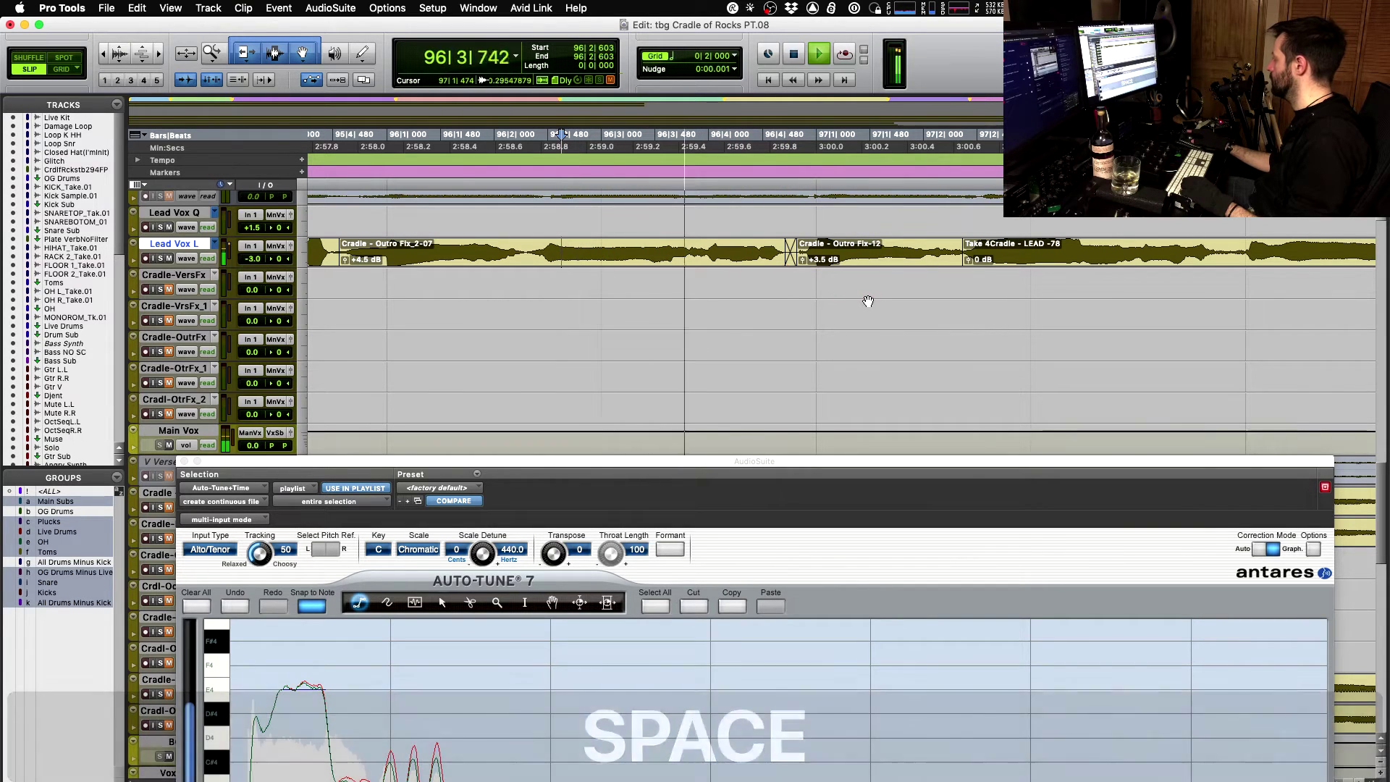
pyautogui.press('space')
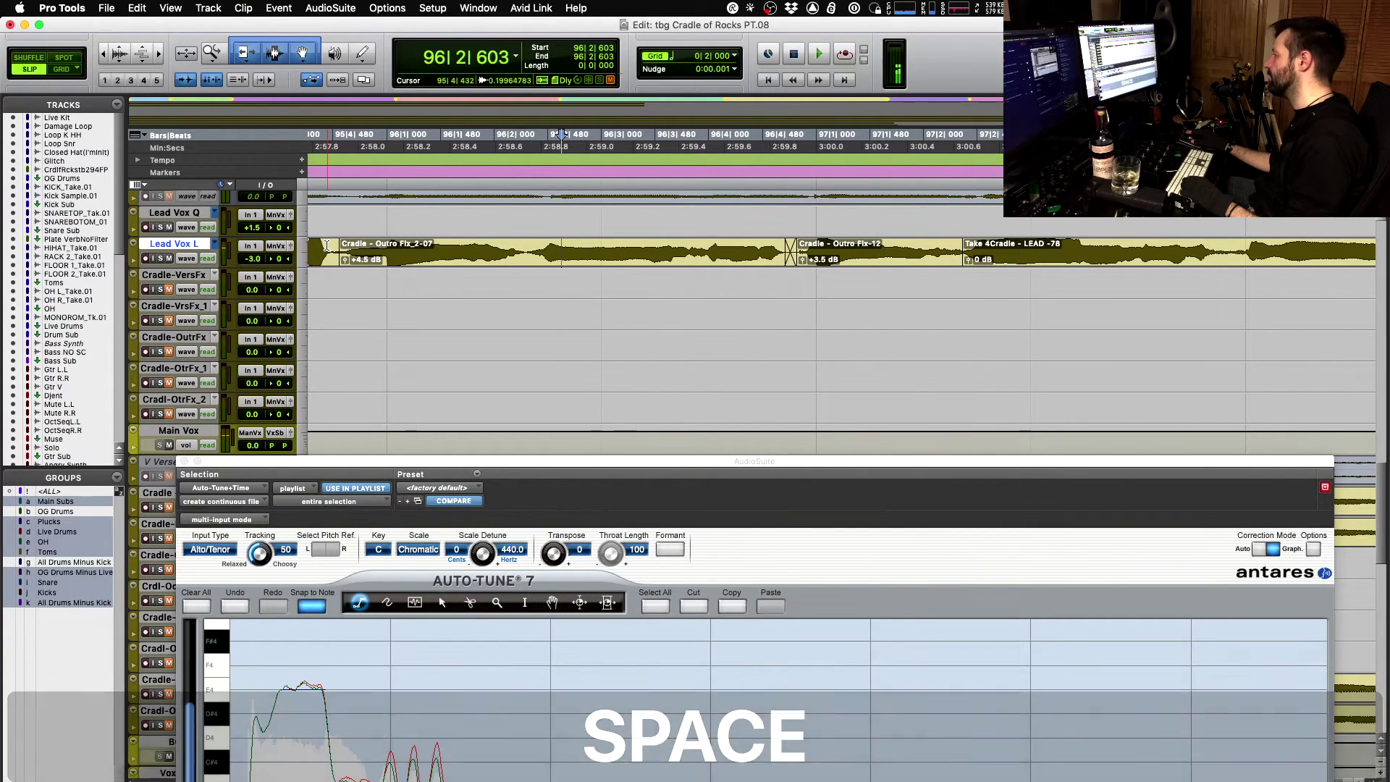
pyautogui.press('space')
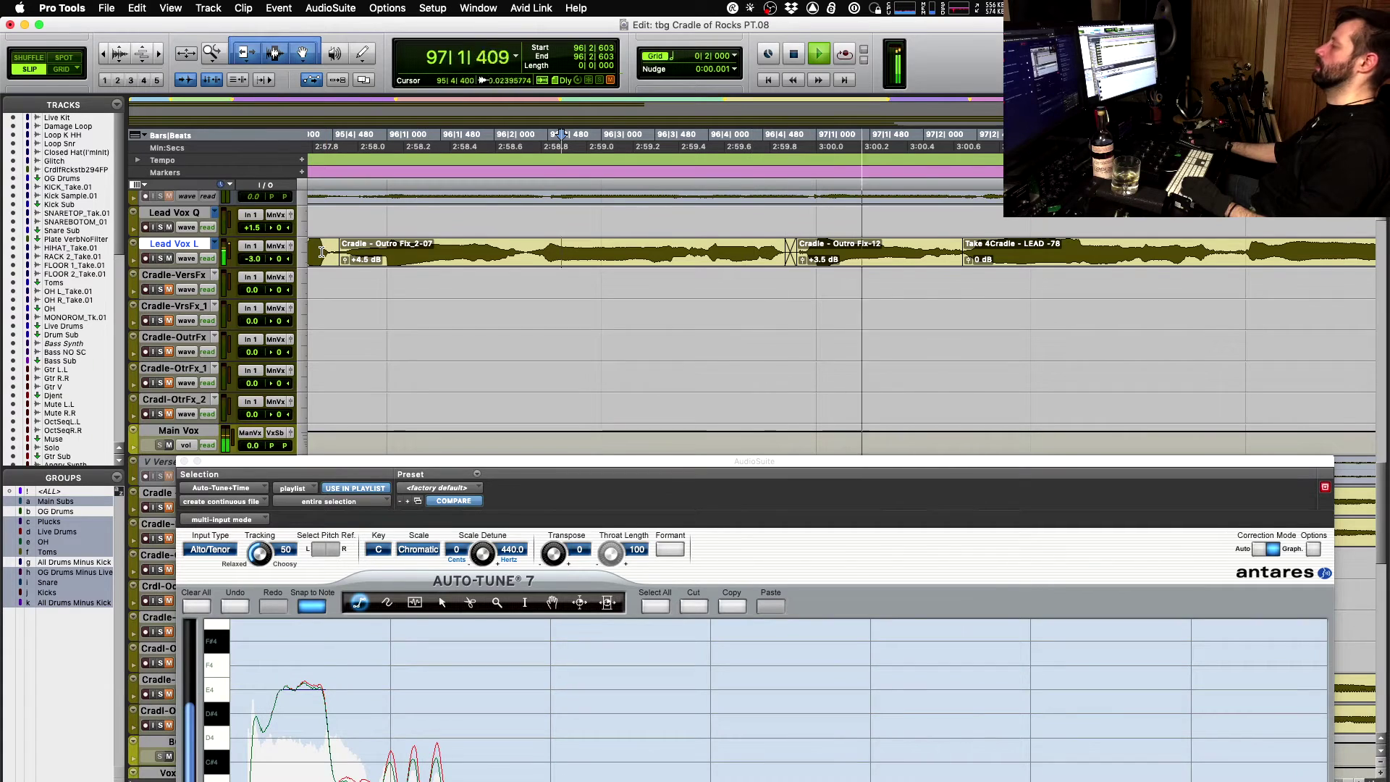
pyautogui.press('space')
# - Crossfade into Outro Fix_2 from 95|4|504 to 95|4|568 and from Outro Fix into Take 4 from 97|2|330 to 97|2|369
pyautogui.press('space')
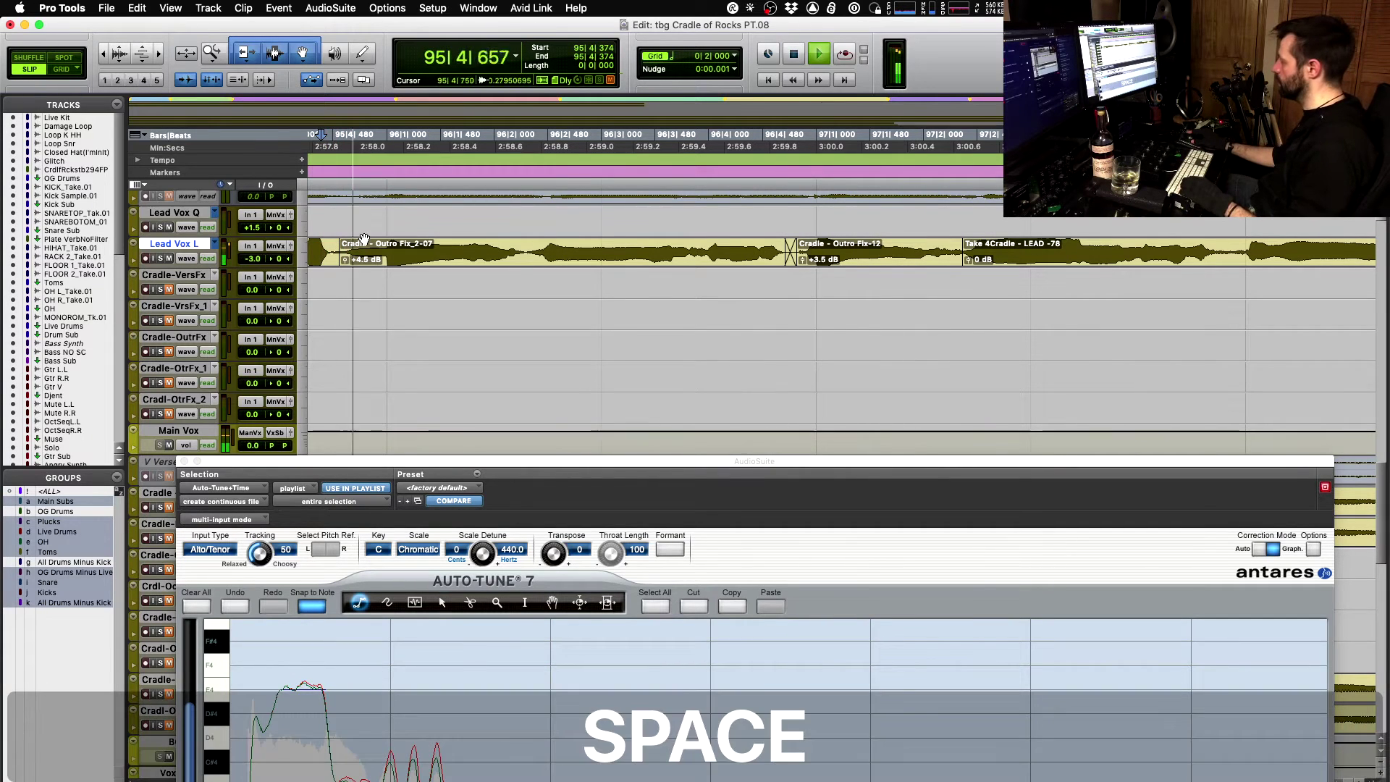
pyautogui.moveTo(343, 259); pyautogui.dragTo(336, 259)
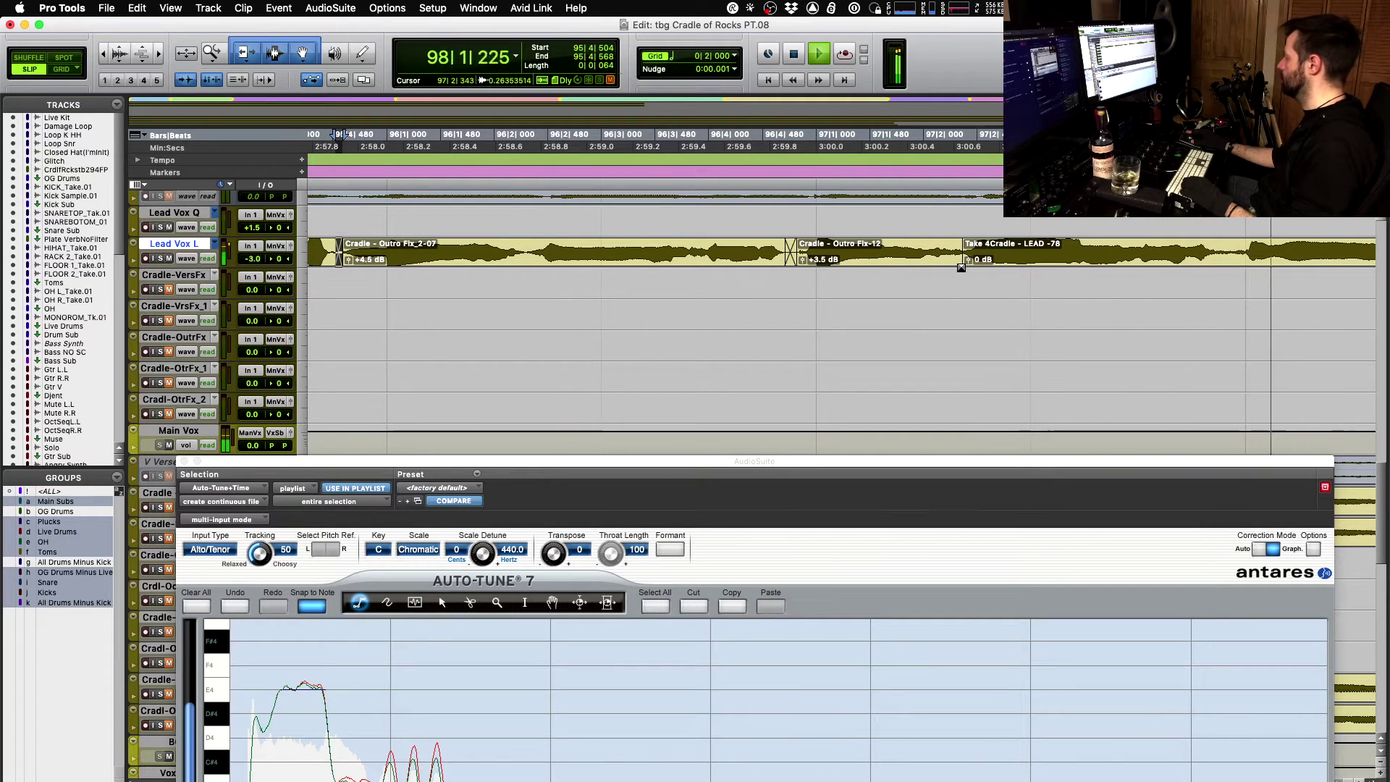
pyautogui.moveTo(961, 268); pyautogui.dragTo(964, 268)
pyautogui.press('space')
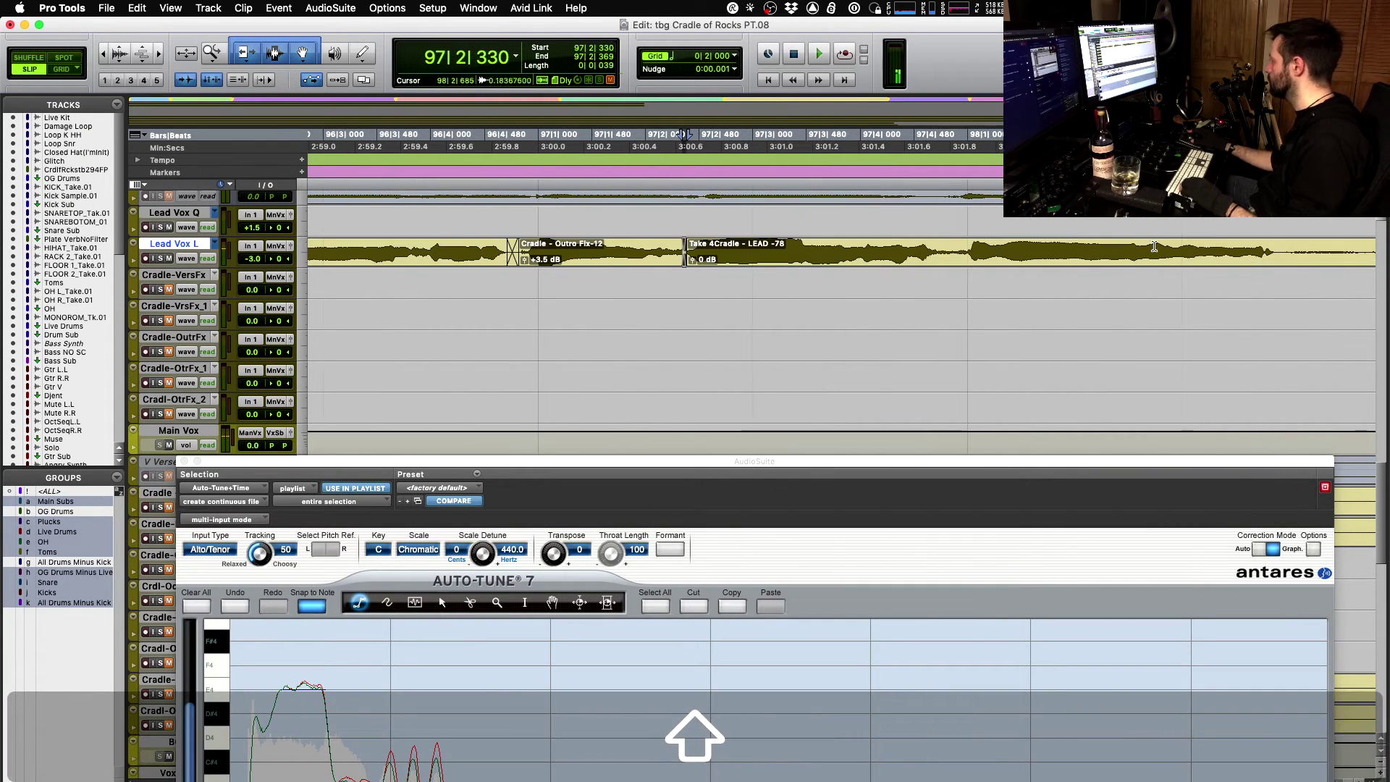
# - Play the following section of Lead Vox L from 98|2|711
pyautogui.press('space')
pyautogui.press('r')
pyautogui.press('r')
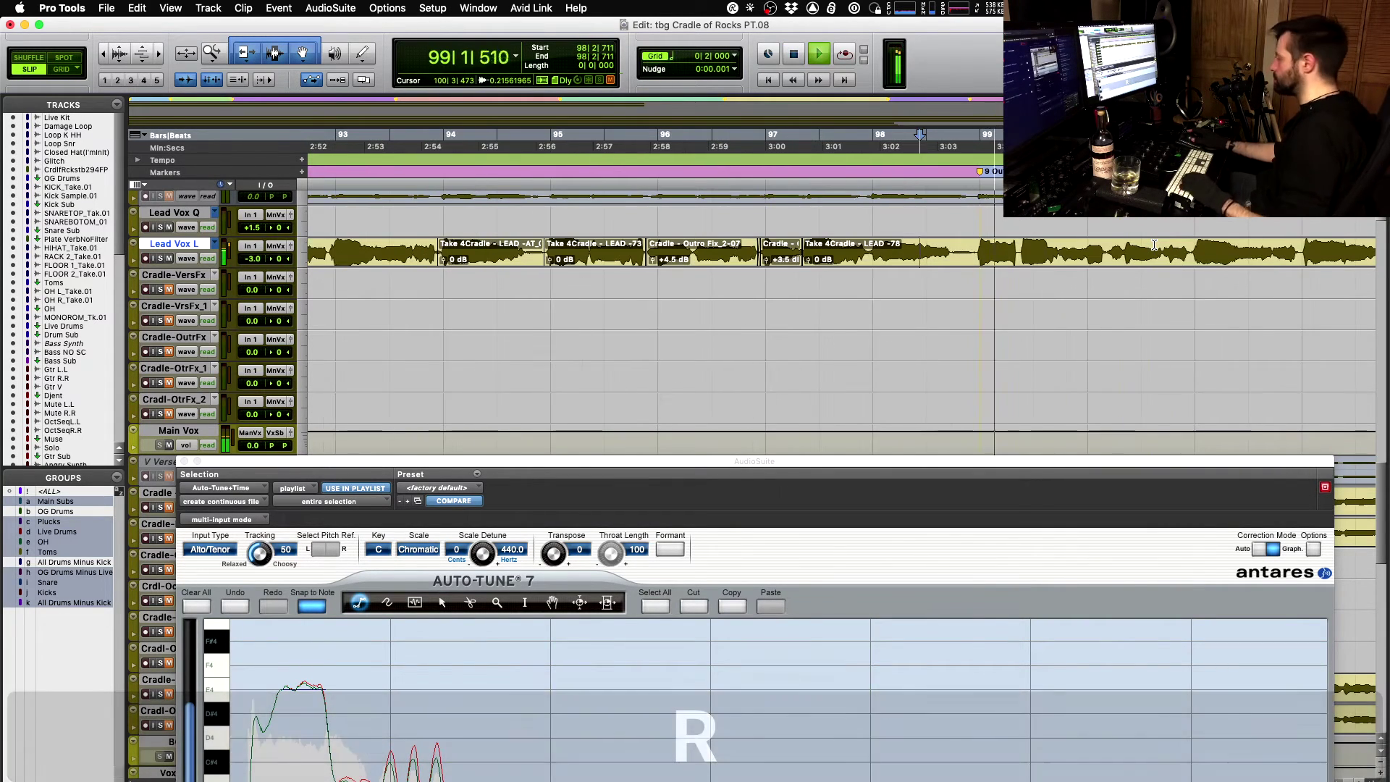
# - Play the start of the Outro section on Lead Vox L from 98|4|862
pyautogui.press('r')
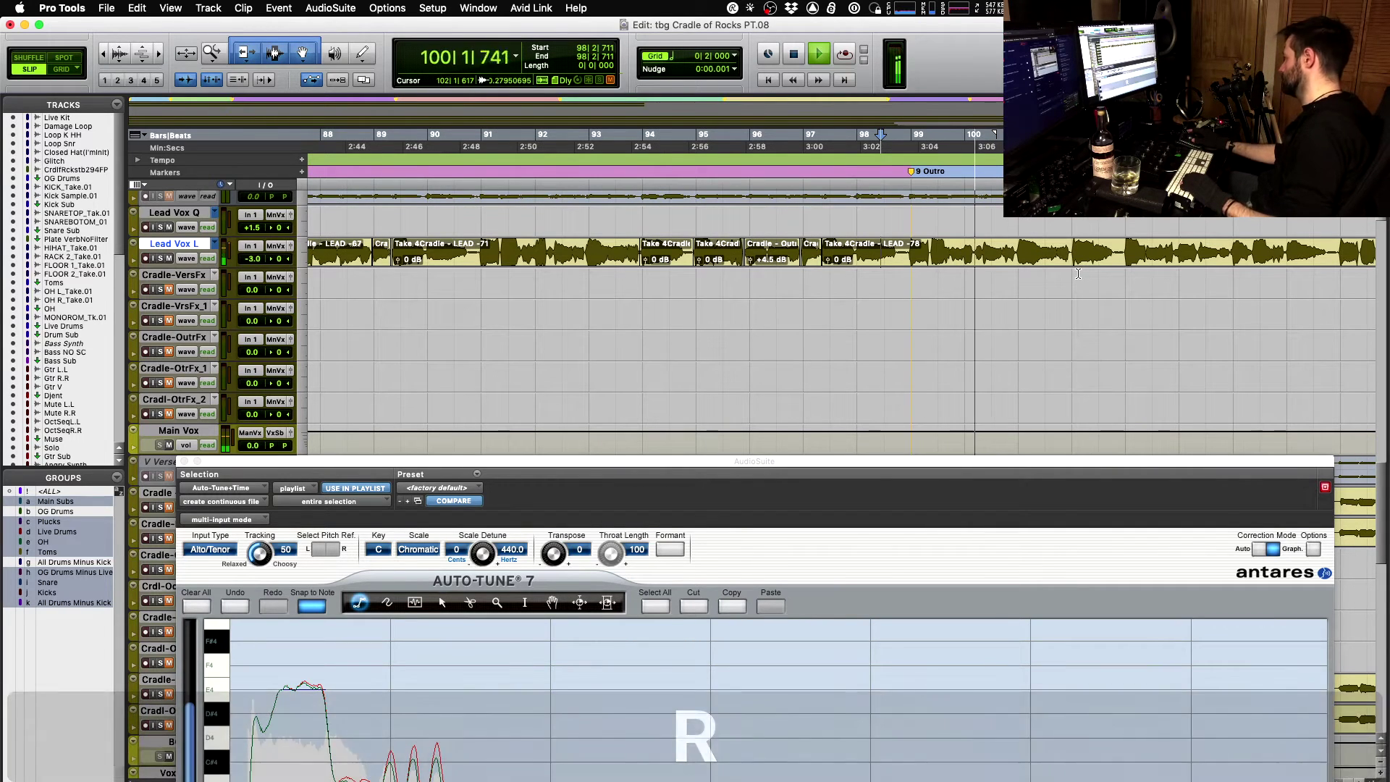
pyautogui.press('r')
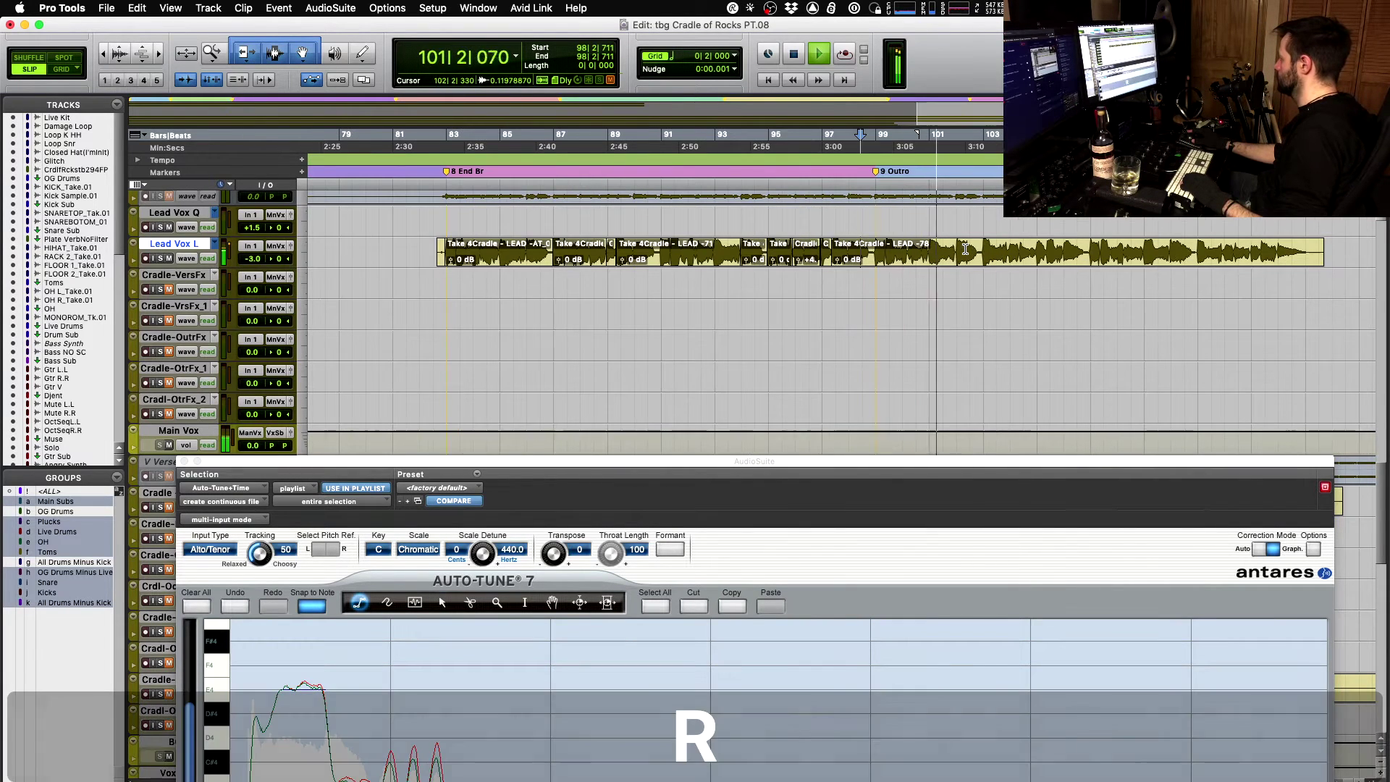
pyautogui.press('t')
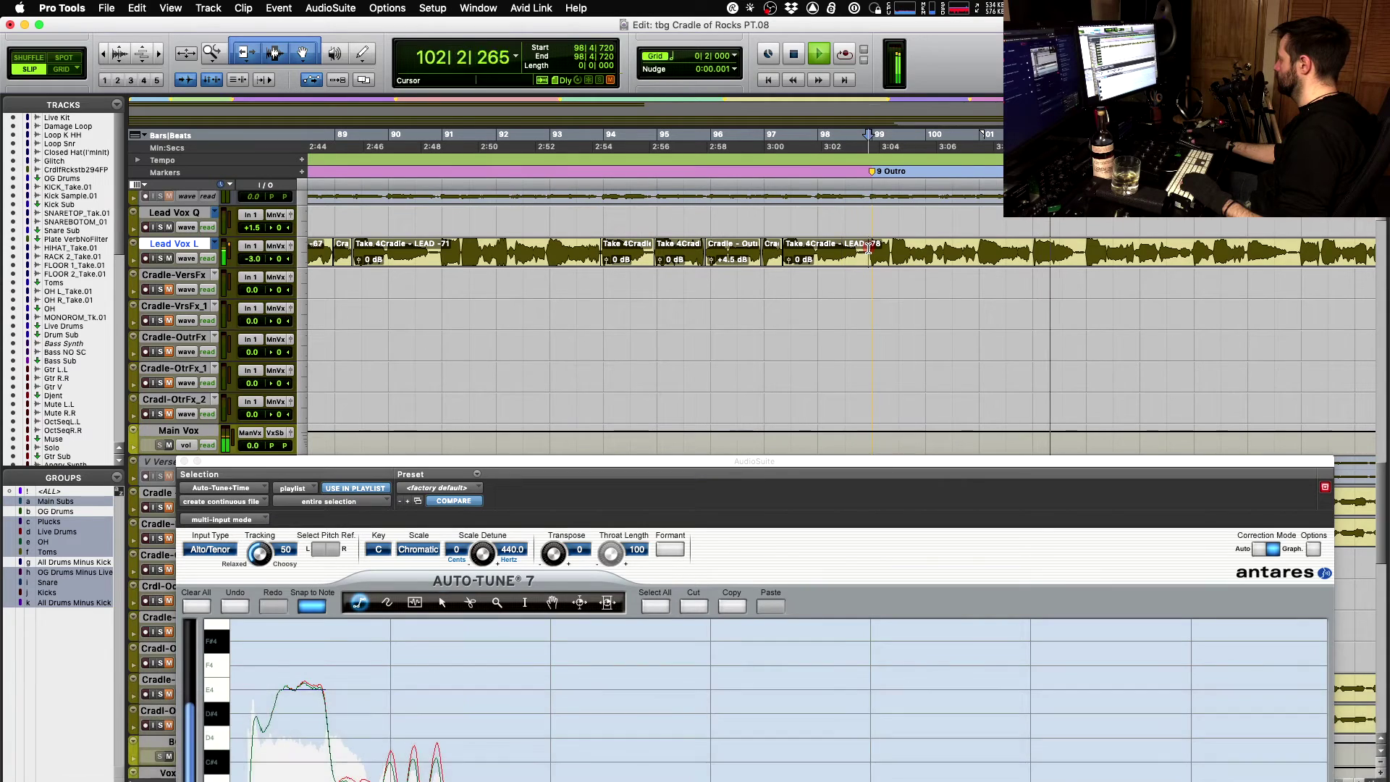
pyautogui.press('space')
pyautogui.press('t')
pyautogui.press('t')
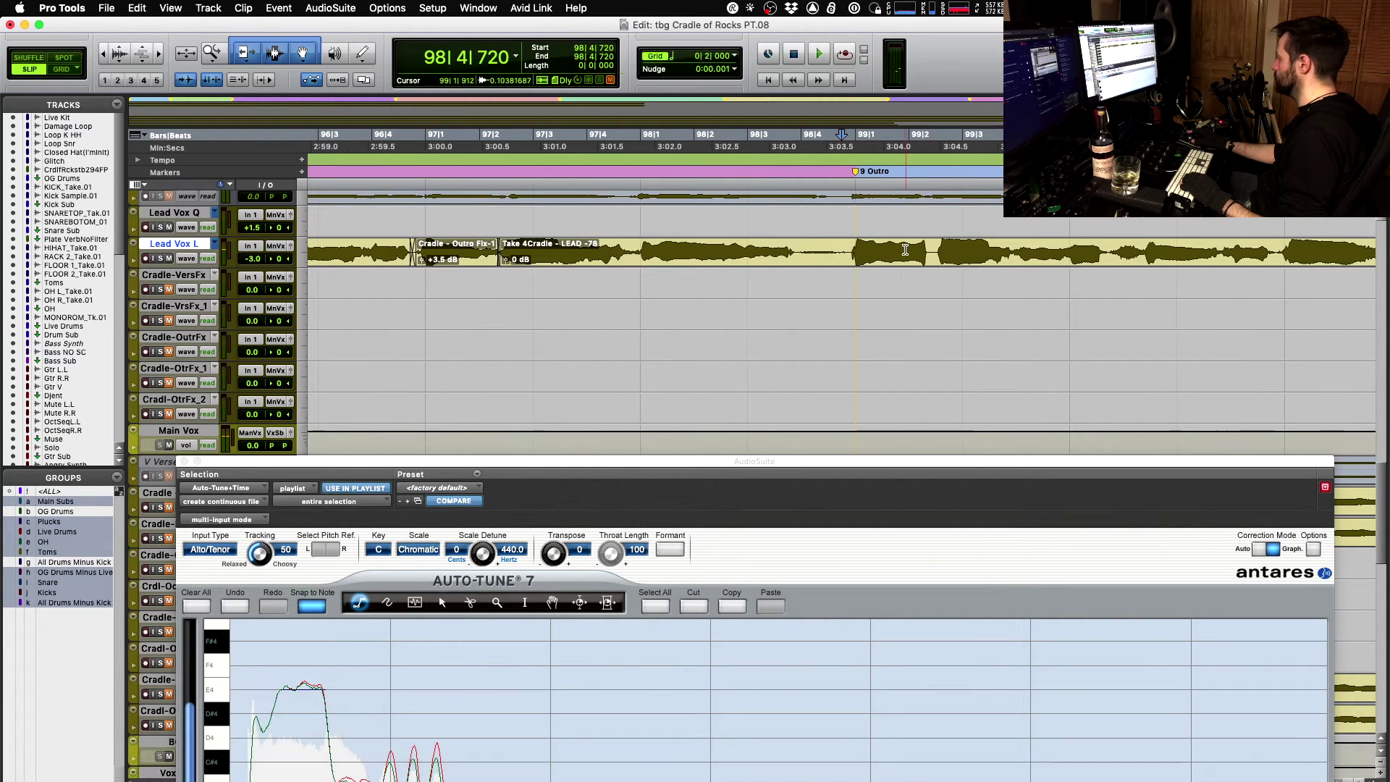
pyautogui.press('space')
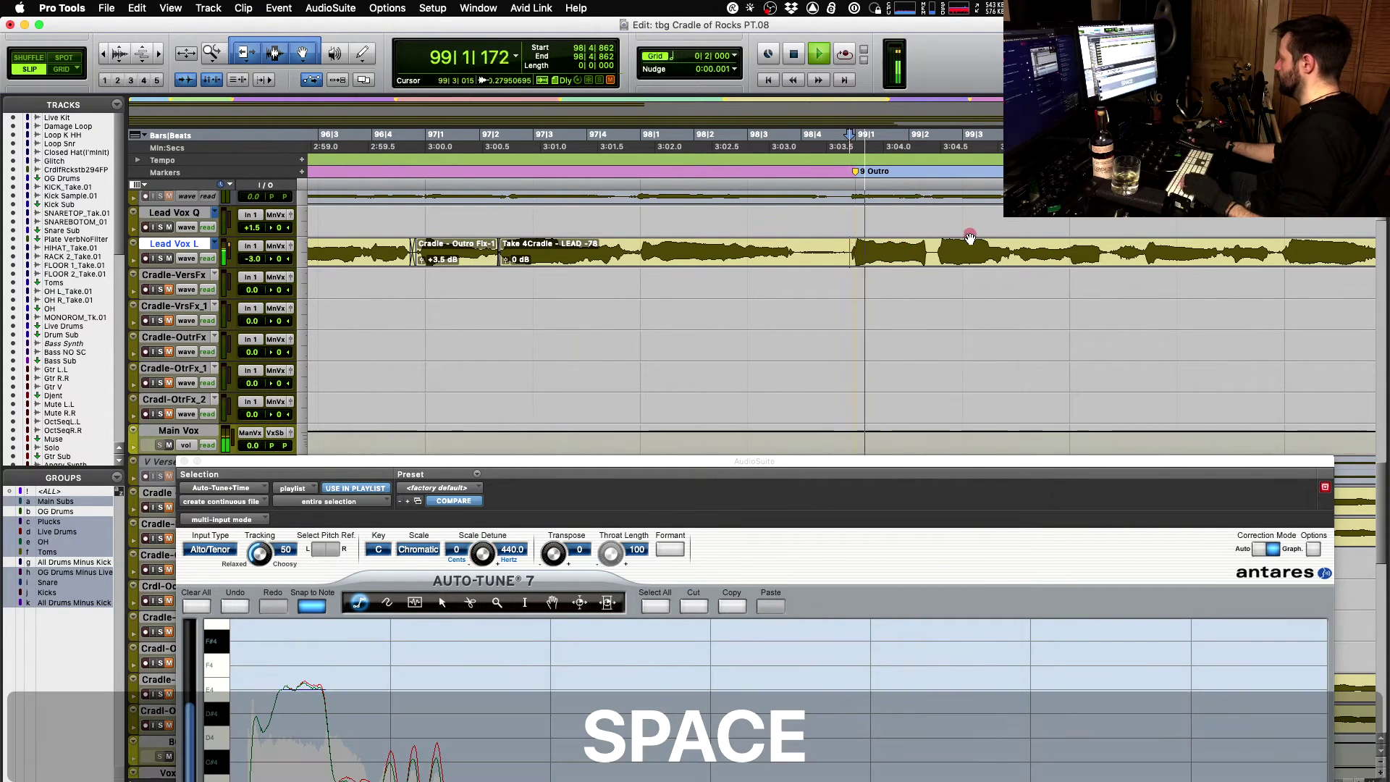
# - Select the outro phrase on Lead Vox L from 98|4|862 to 102|4|301 and audition Take 1 for it
pyautogui.press('shift')
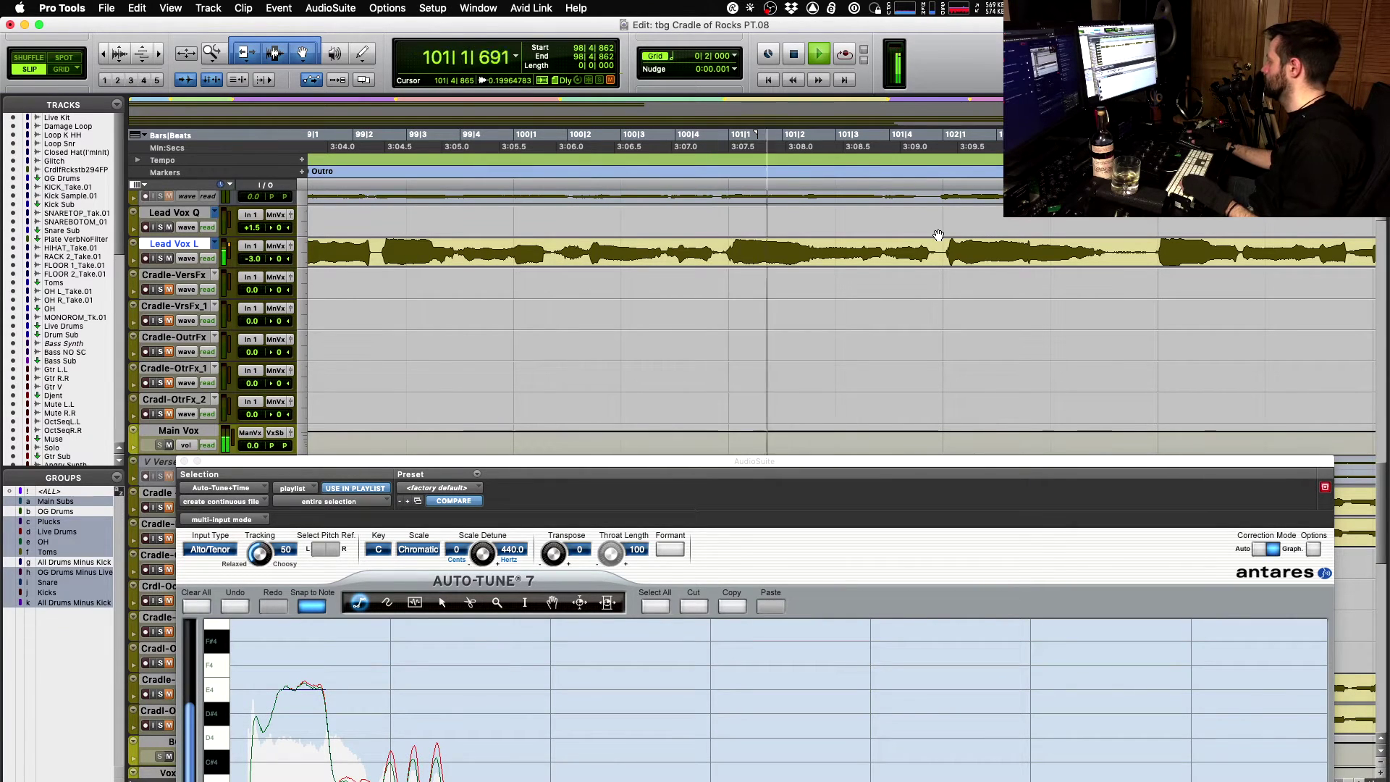
pyautogui.press('r')
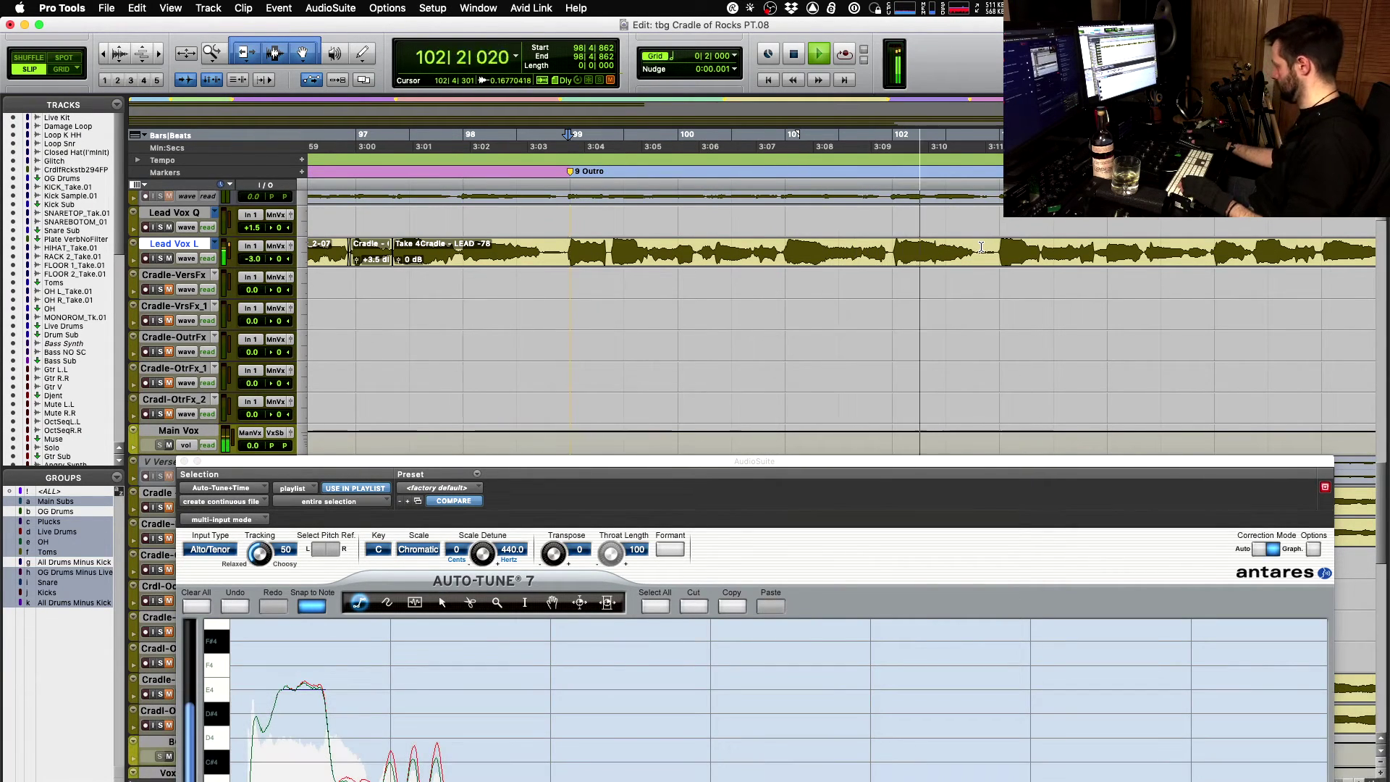
pyautogui.press('space')
pyautogui.keyDown('shift'); pyautogui.click(981, 247); pyautogui.keyUp('shift')
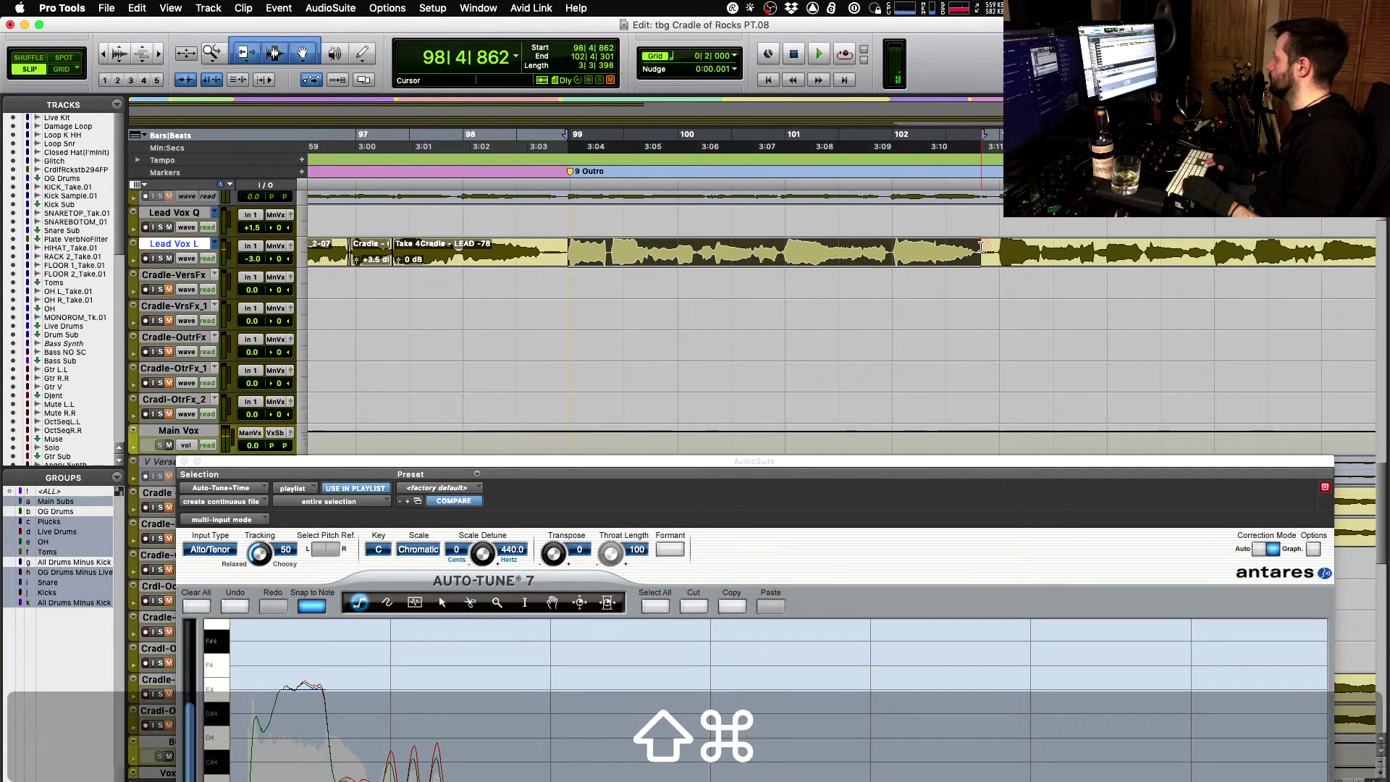
pyautogui.press('shift+super+Down')
pyautogui.press('space')
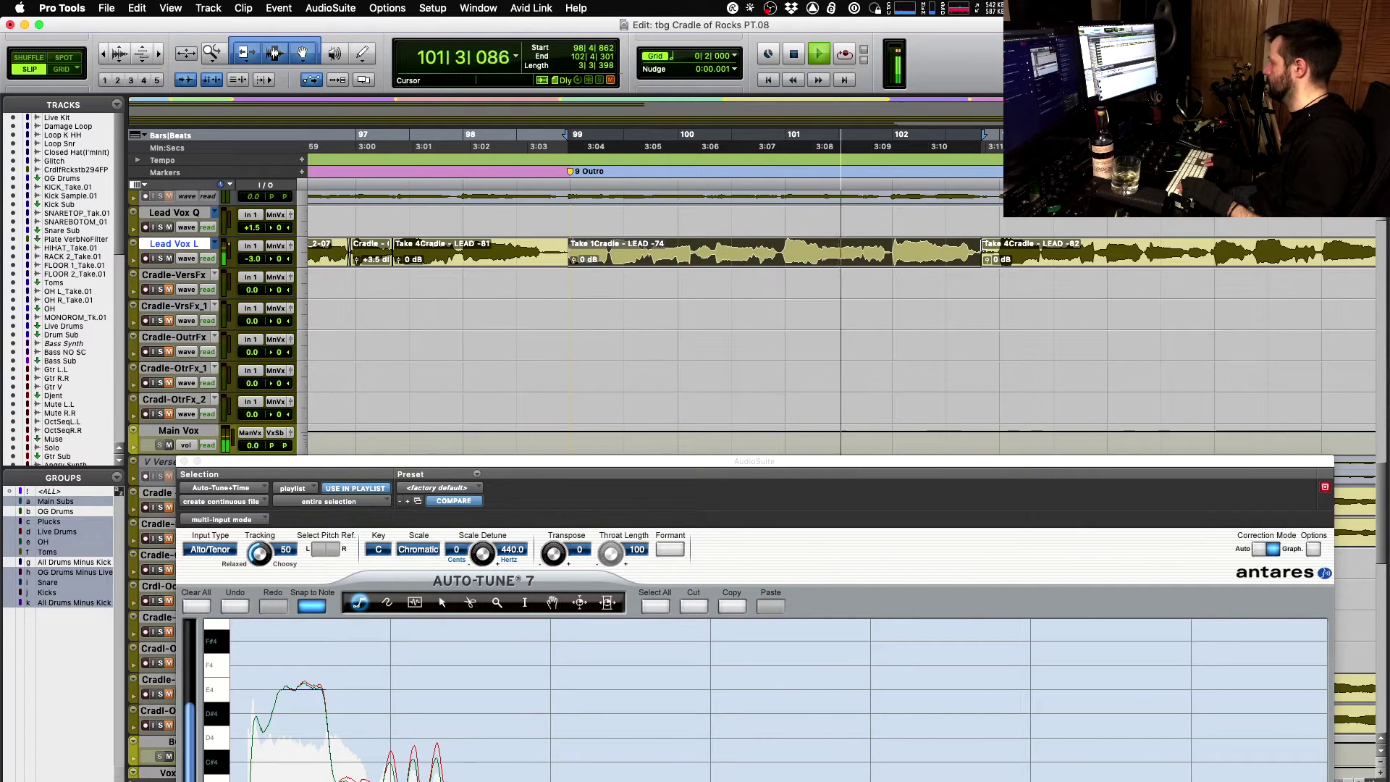
pyautogui.press('space')
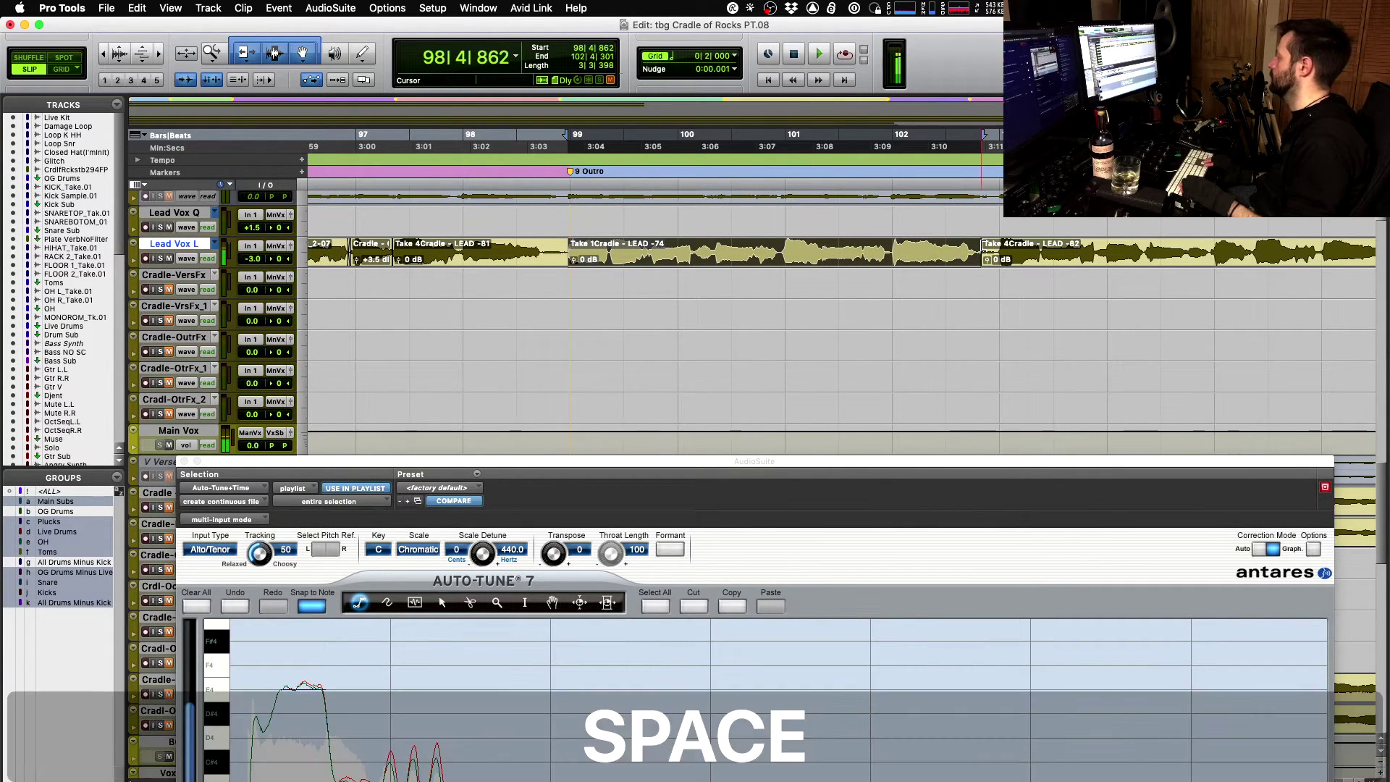
# - Audition Take 2 and Take 3 in place of the selected outro phrase
pyautogui.press('shift+super+Down')
pyautogui.press('space')
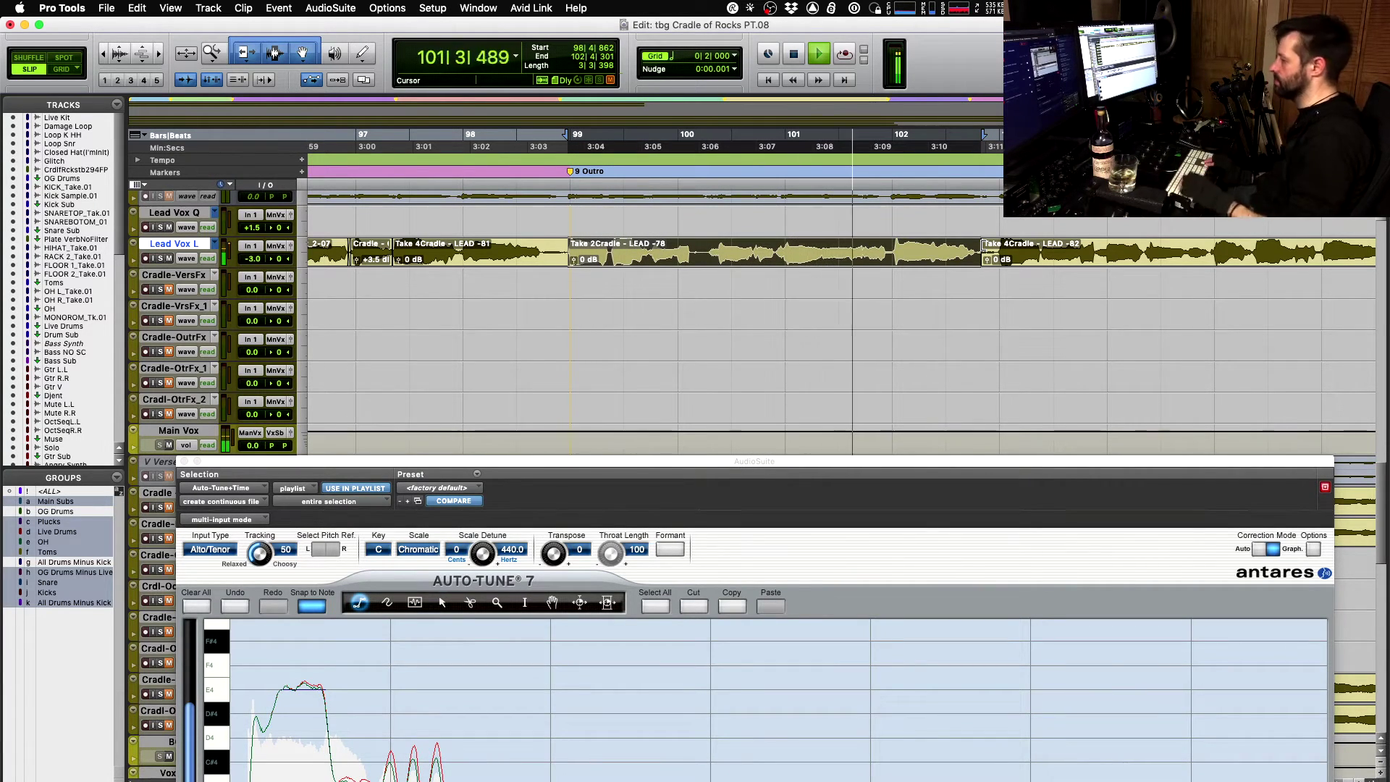
pyautogui.press('space')
pyautogui.press('super+Down')
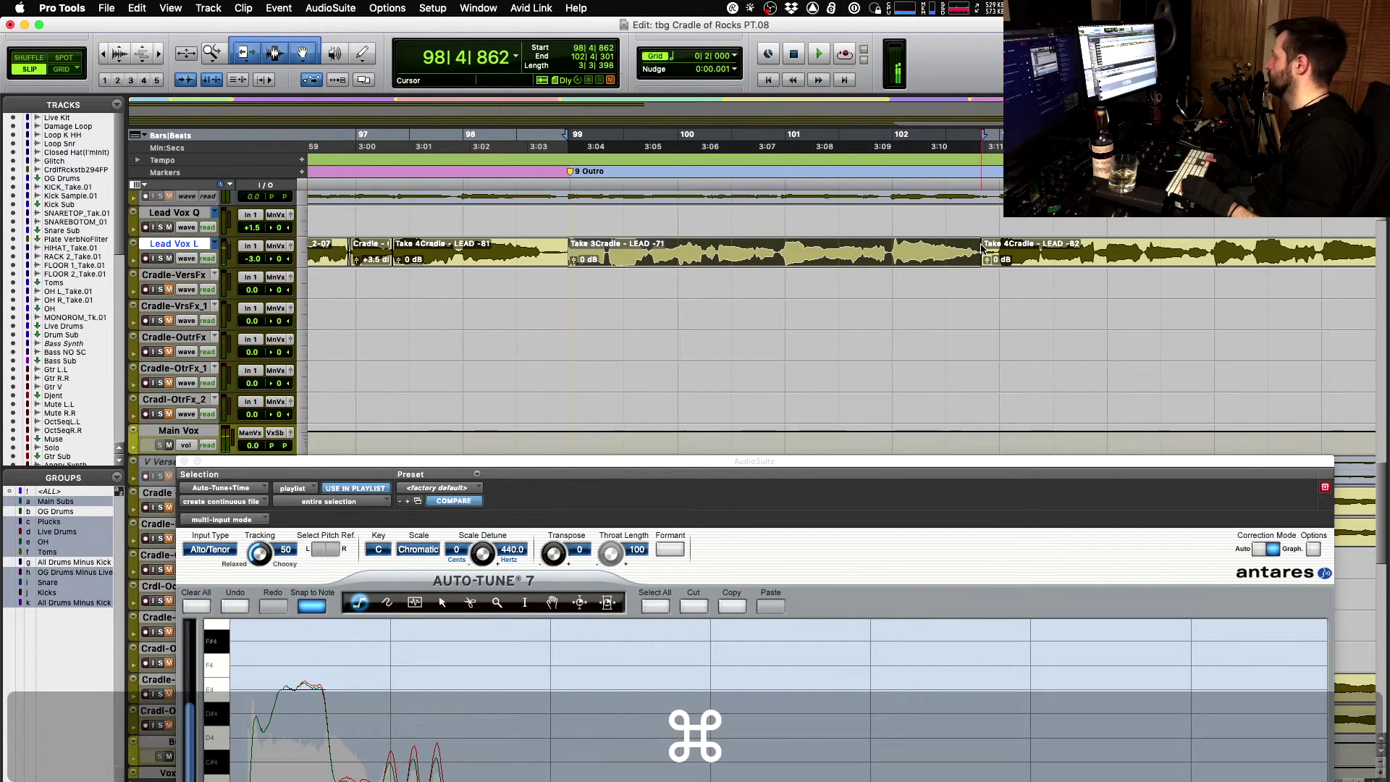
pyautogui.press('space')
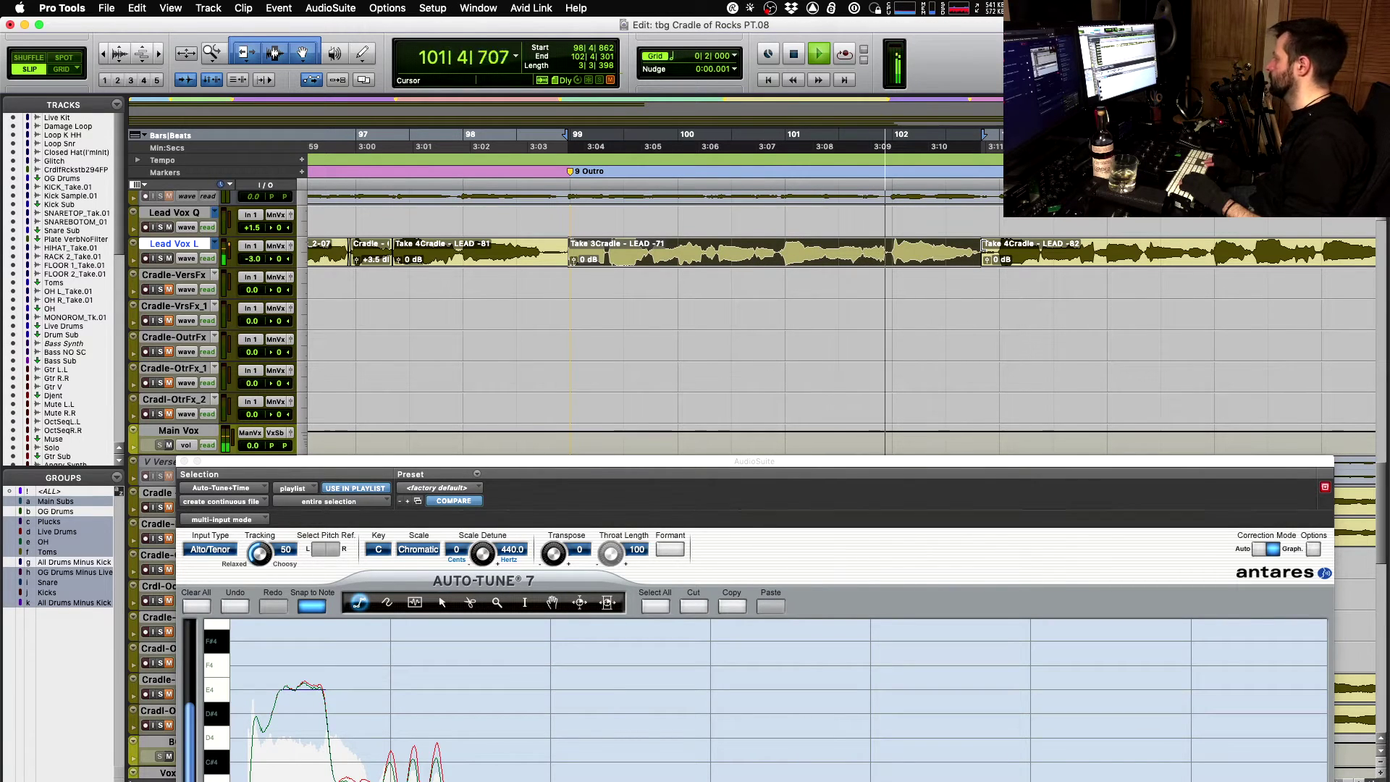
pyautogui.press('space')
# - Swap past Take 4 and audition Take 5 for the selected outro phrase
pyautogui.press('shift+super+Down')
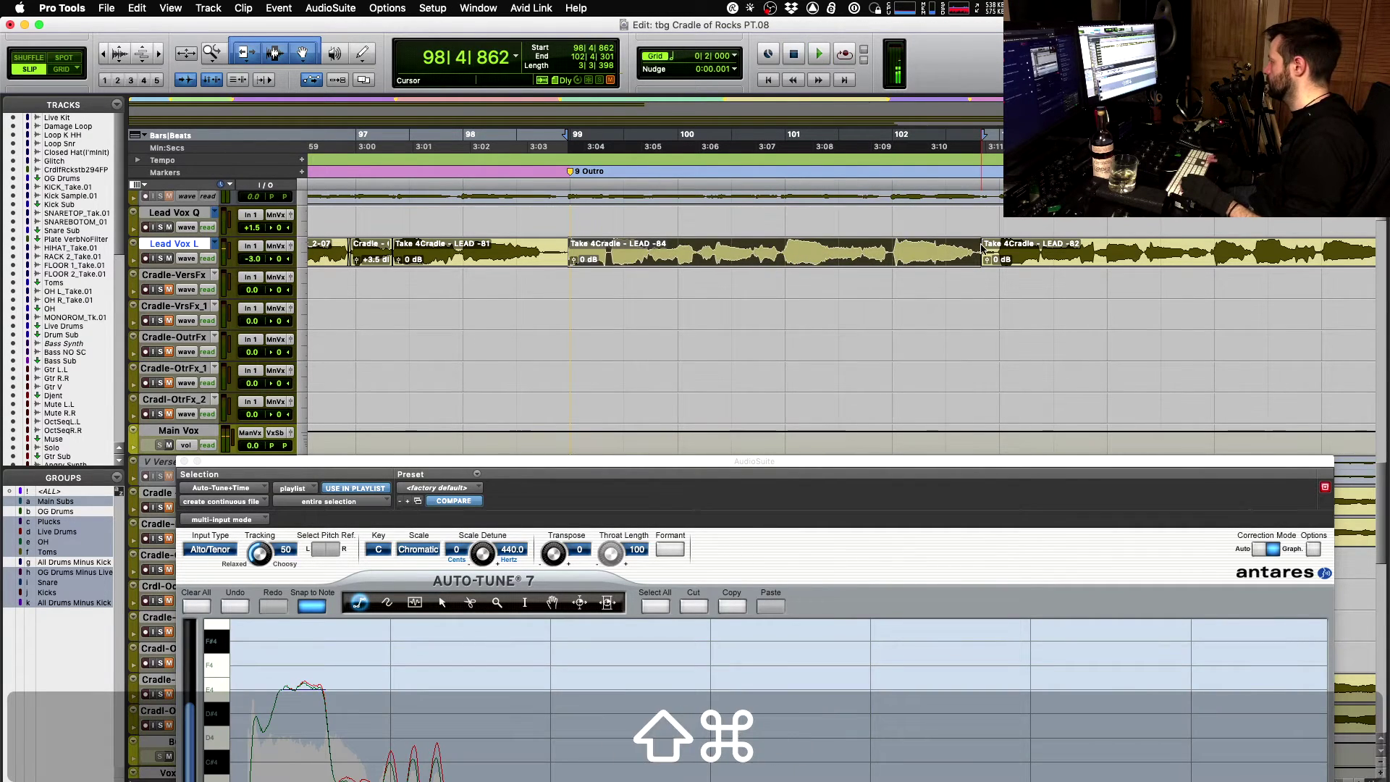
pyautogui.press('space')
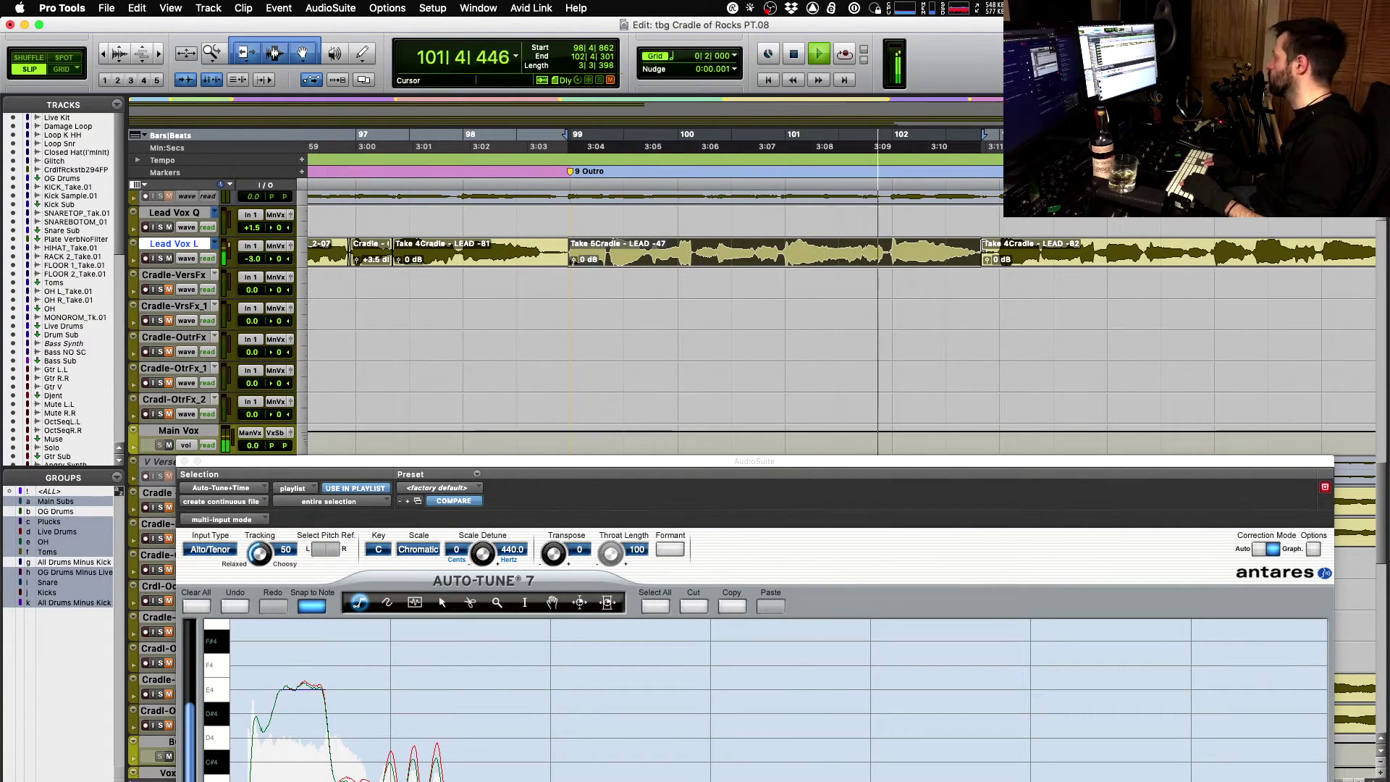
pyautogui.press('space')
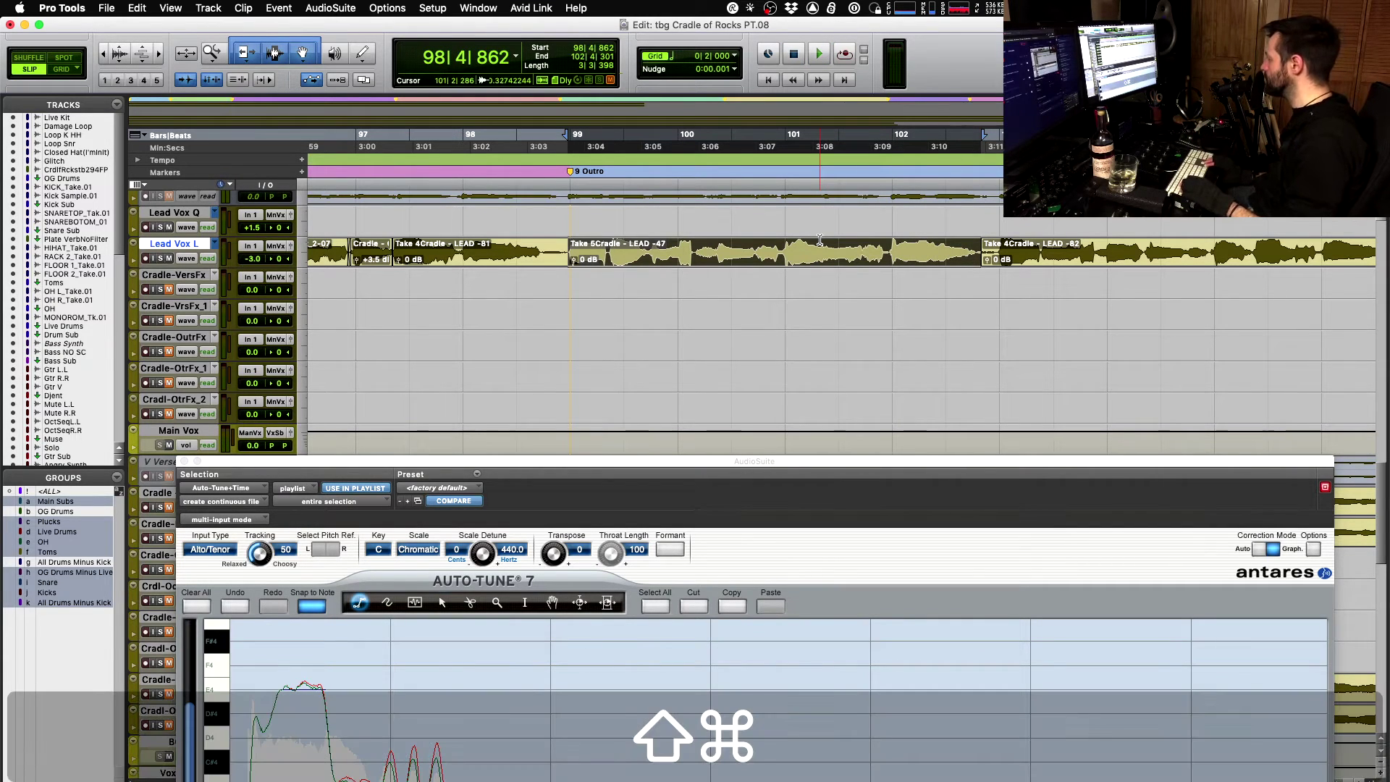
# - Audition Outro Fix, Outro Fix_1 and Outro Fix_2 in place of the selected outro phrase
pyautogui.press('shift+super+z')
pyautogui.press('space')
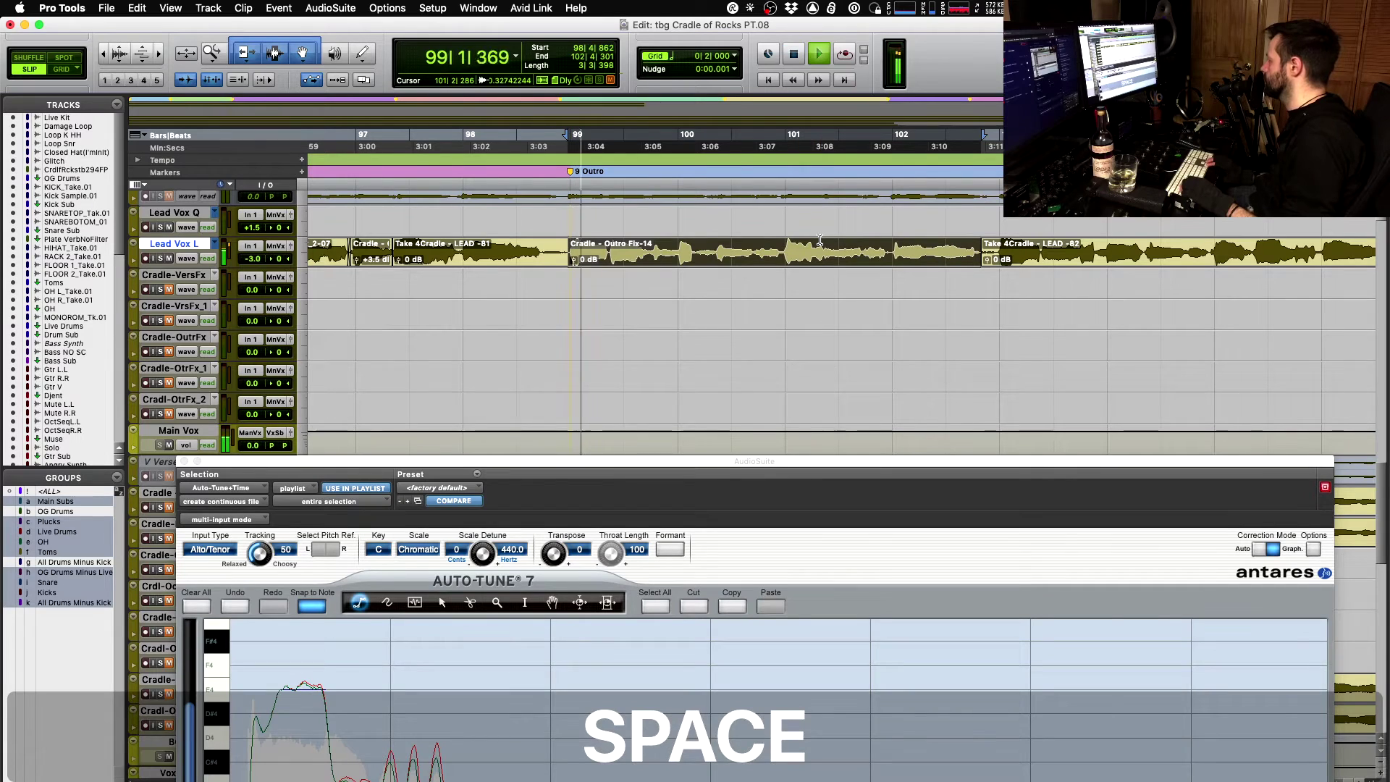
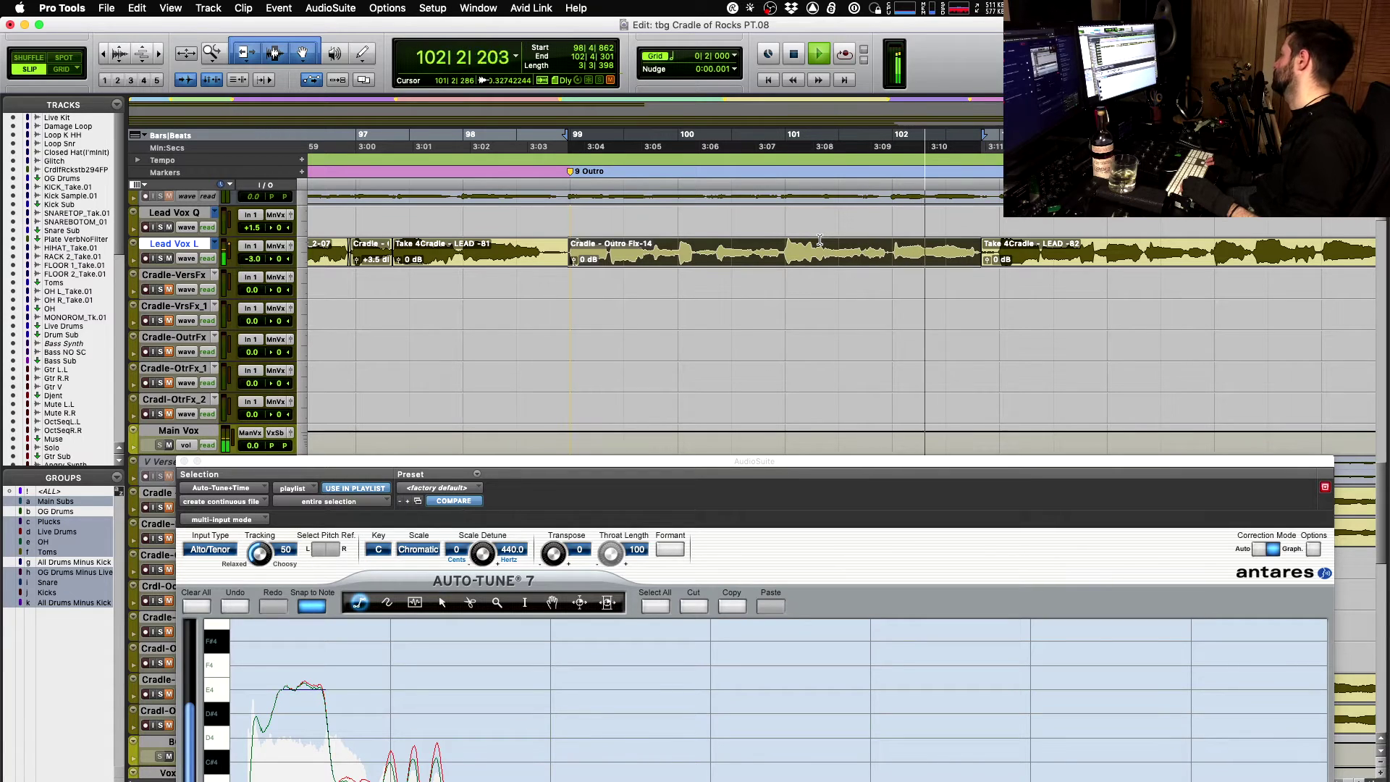
pyautogui.press('shift+super+z')
pyautogui.press('space')
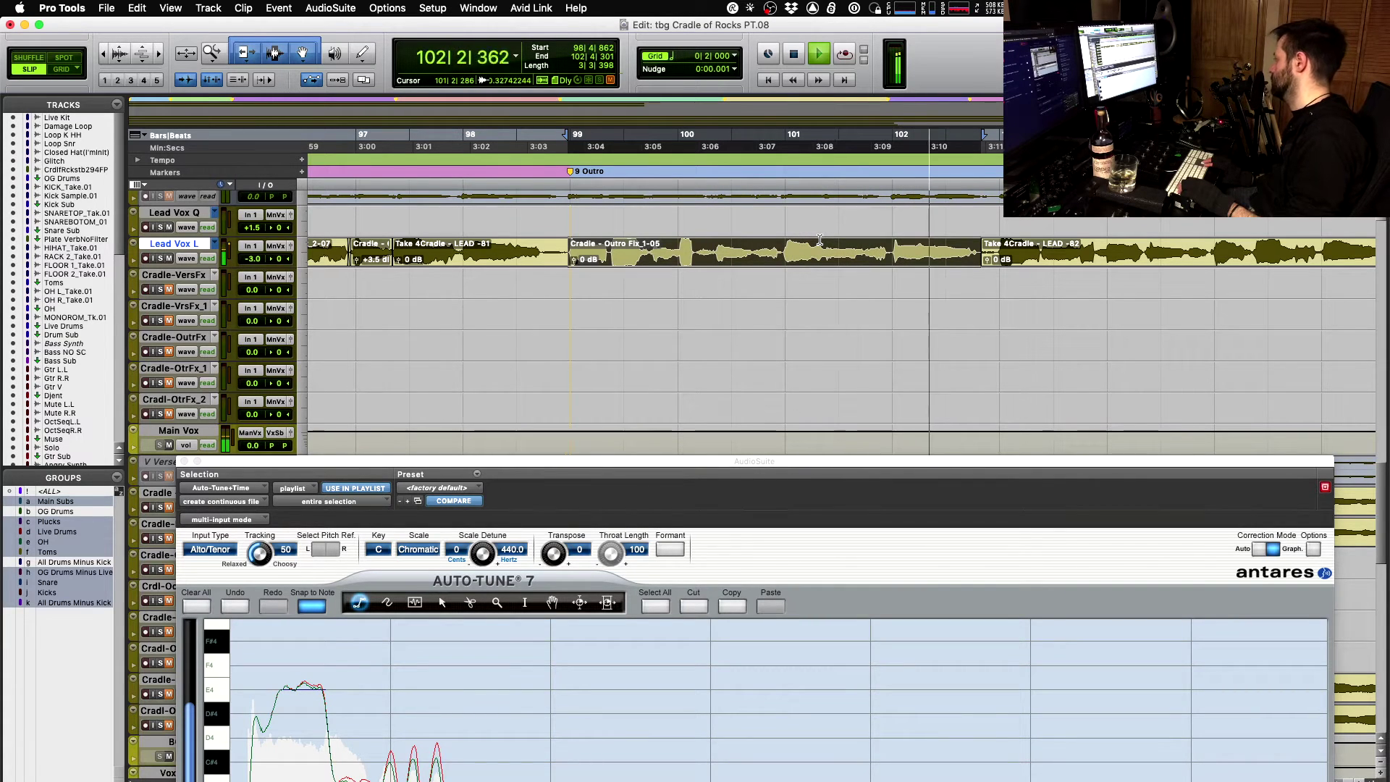
pyautogui.press('space')
pyautogui.press('shift+super+z')
pyautogui.press('space')
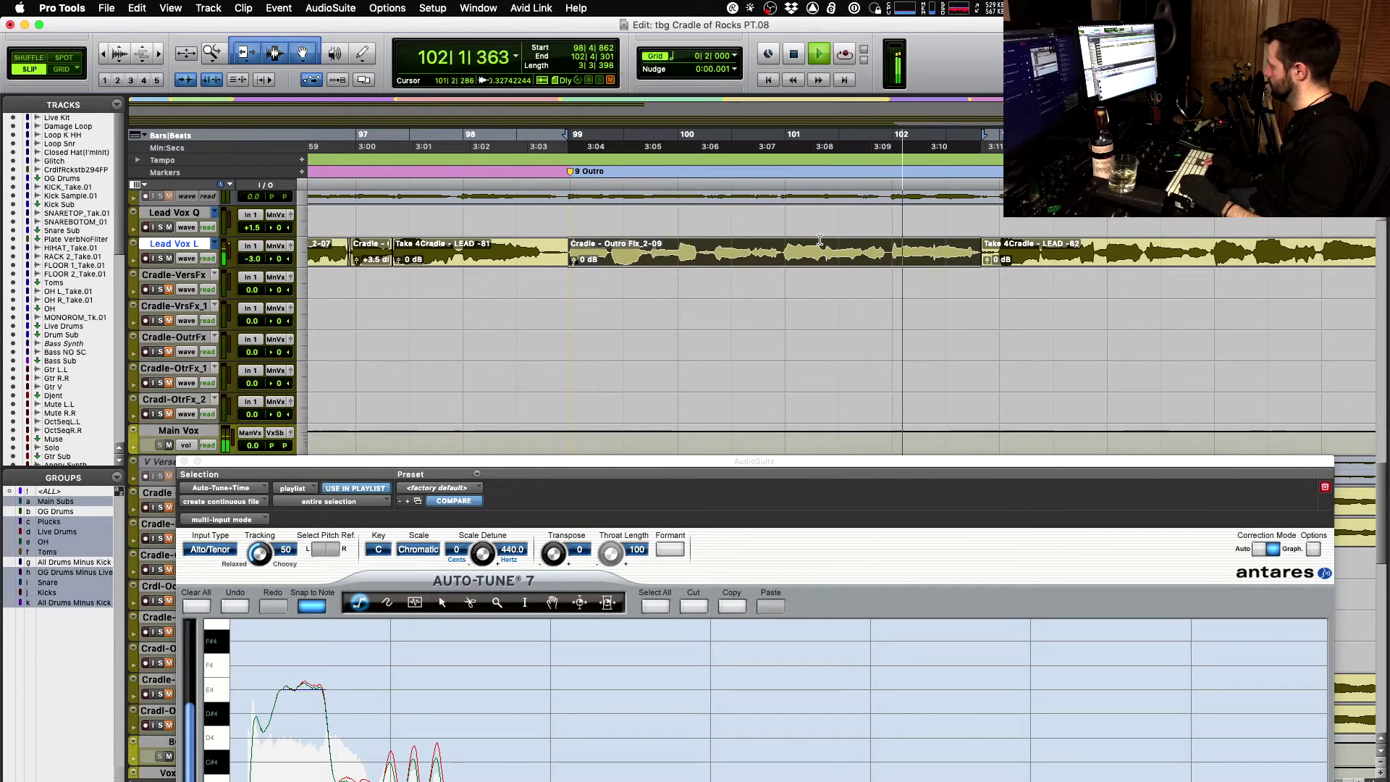
pyautogui.press('space')
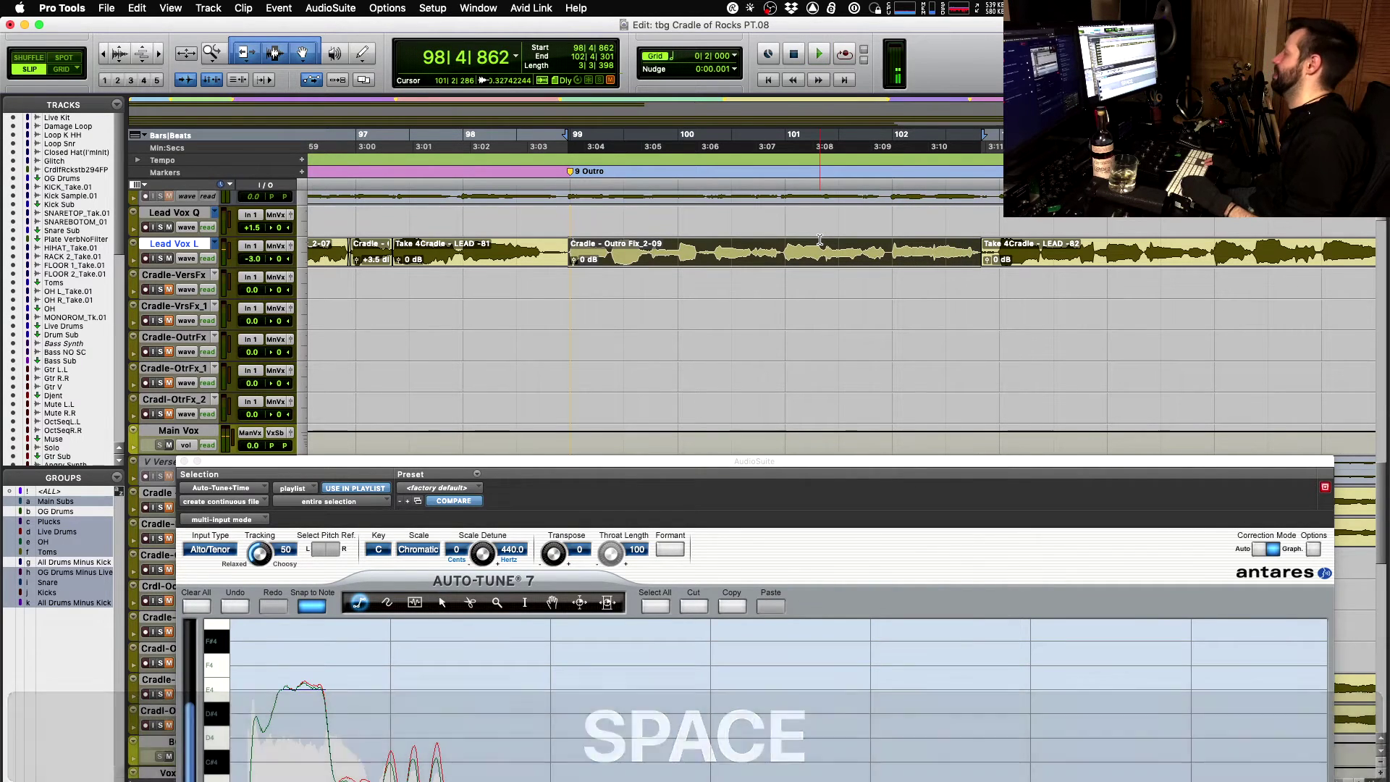
# - Replace the selected outro phrase with Take 5 and crossfade its start from 98|4|830 to about 98|4|895
pyautogui.press('shift+super+z')
pyautogui.press('shift+super+z')
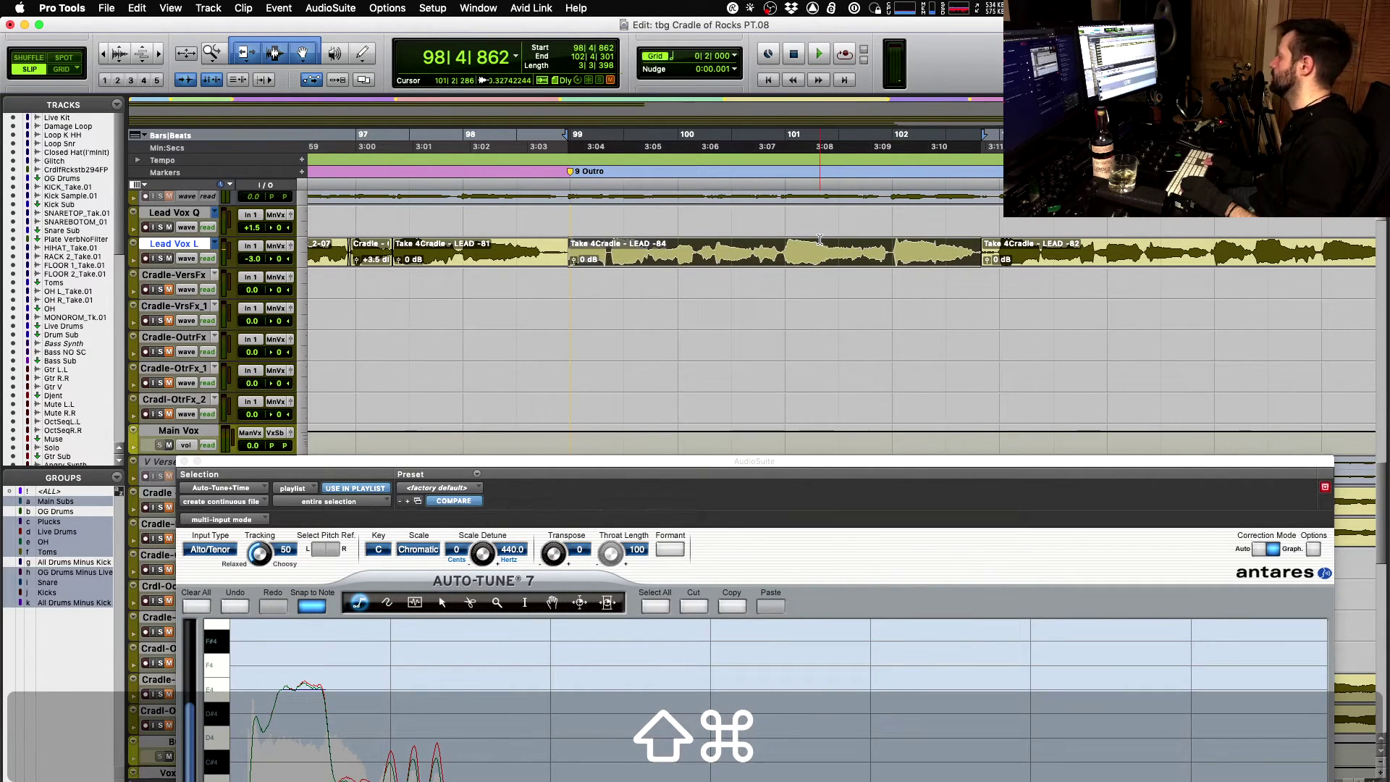
pyautogui.press('shift+super+Down')
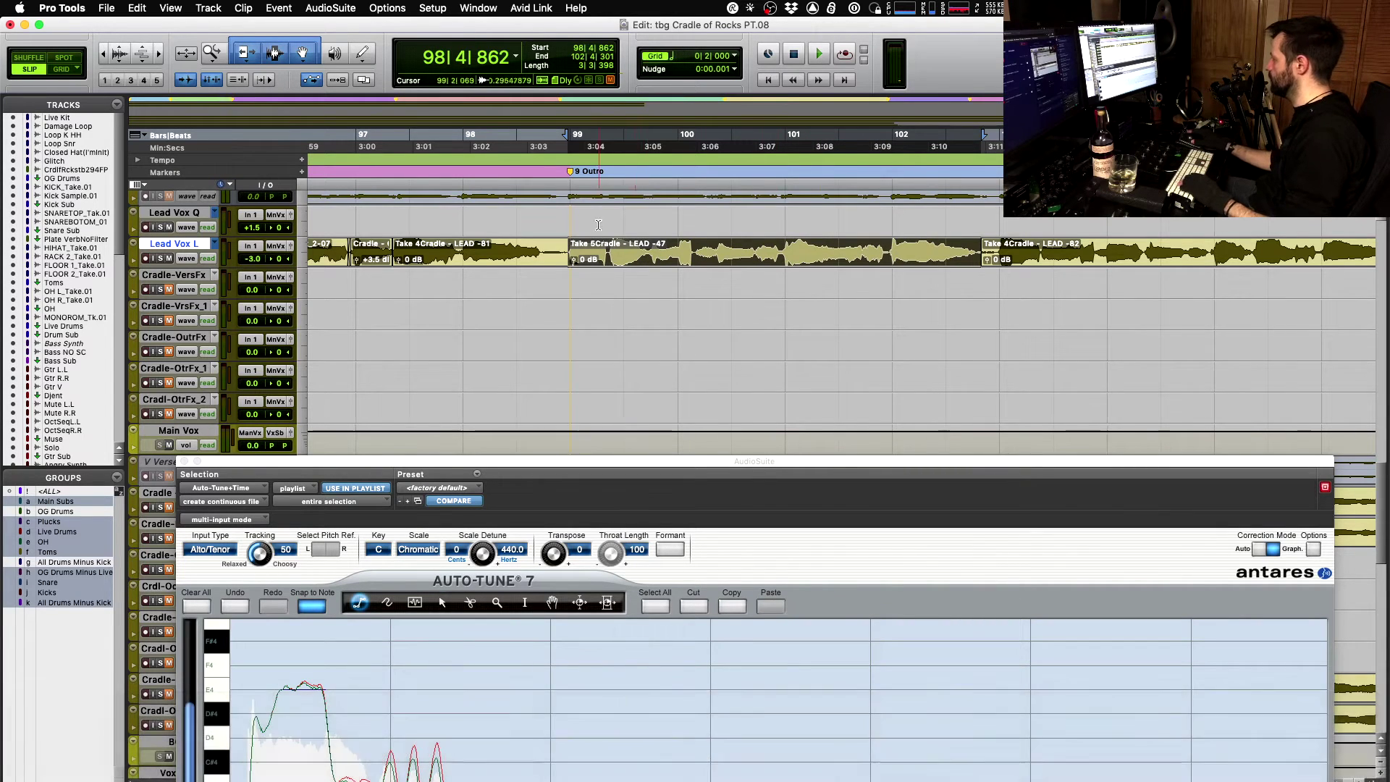
pyautogui.press('t')
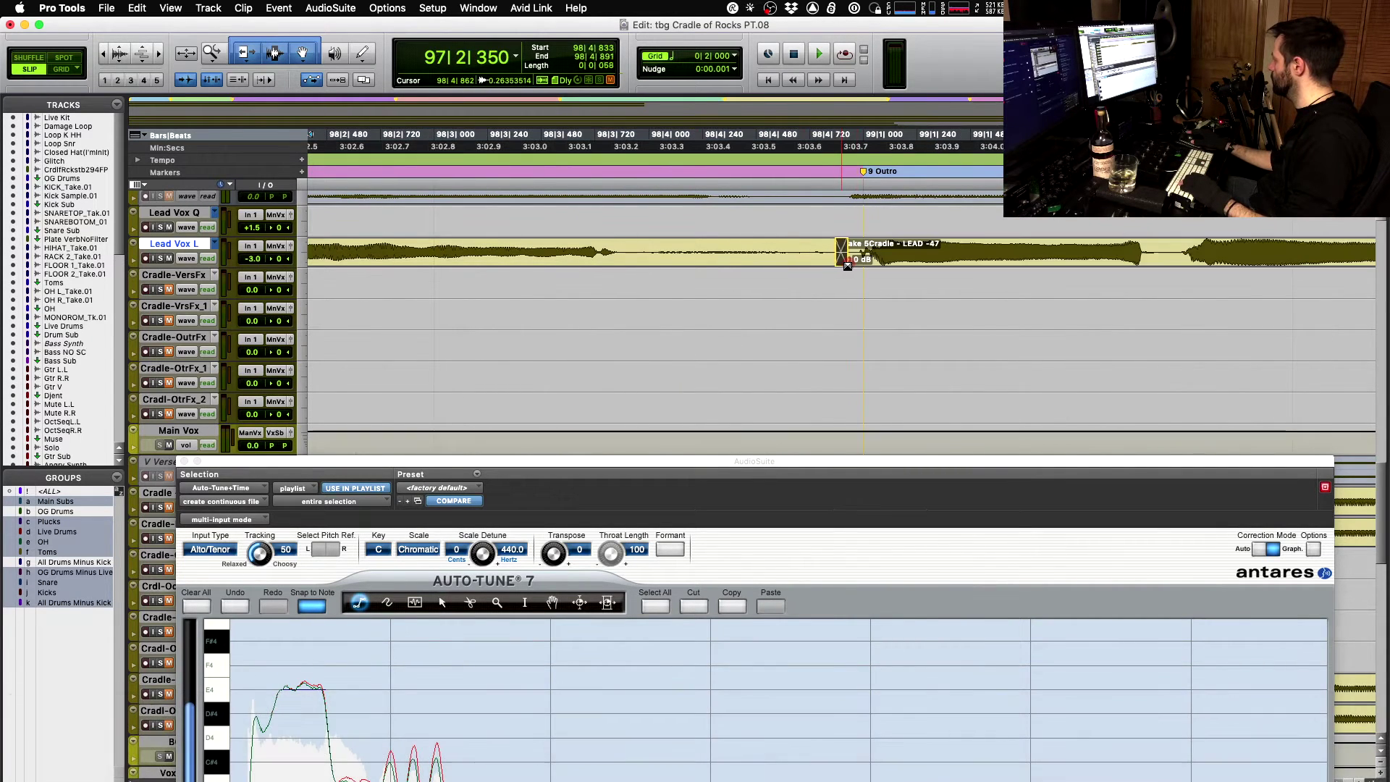
pyautogui.press('r')
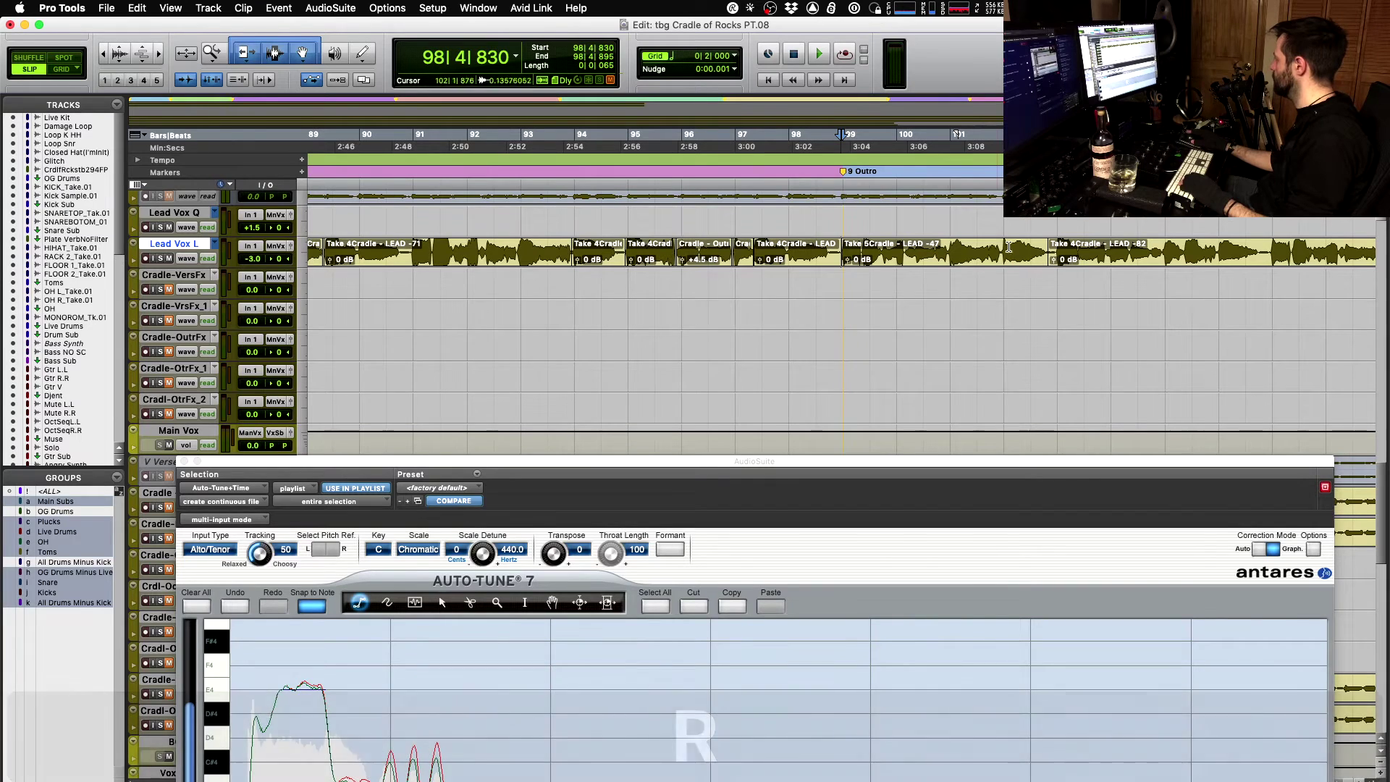
# - Play the crossfade into the Take 5 clip and the phrase after it from 98|4|047
pyautogui.press('space')
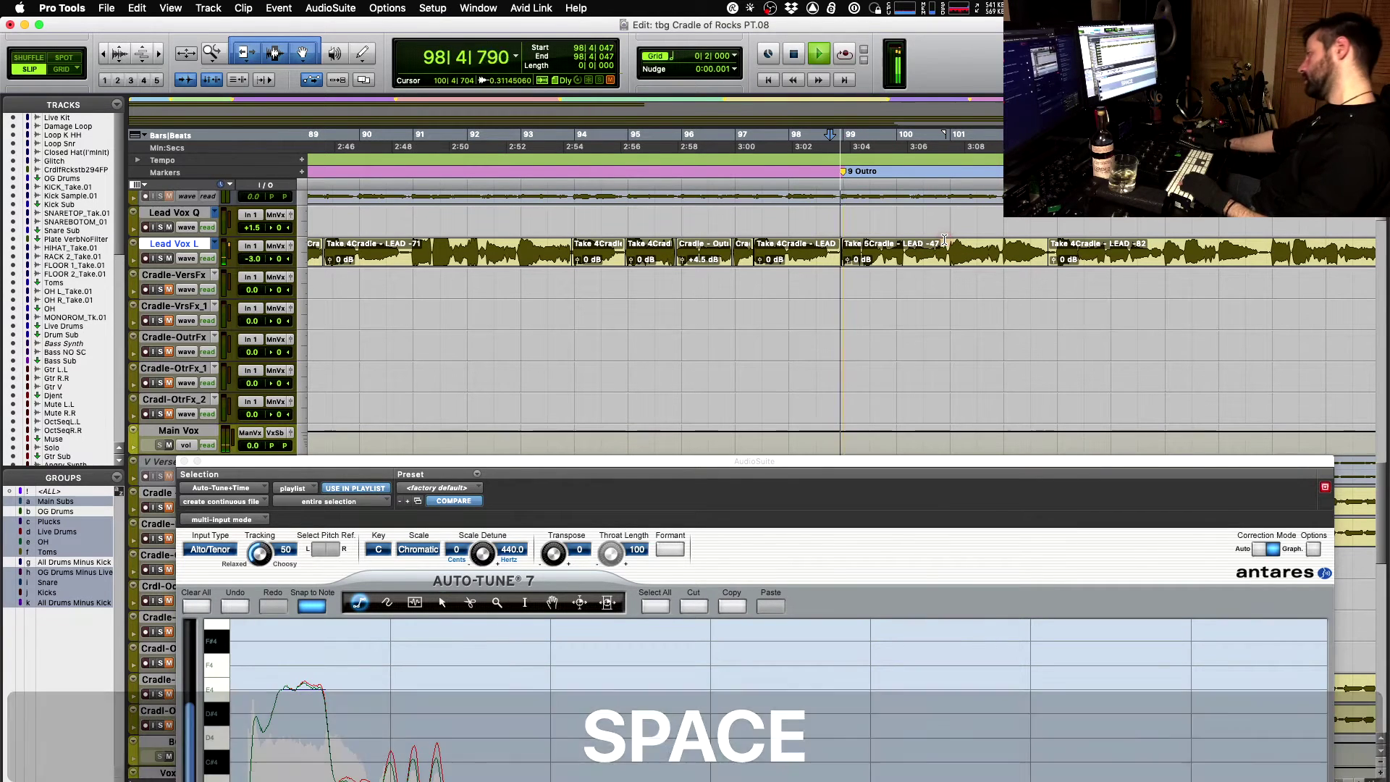
pyautogui.press('t')
pyautogui.press('shift')
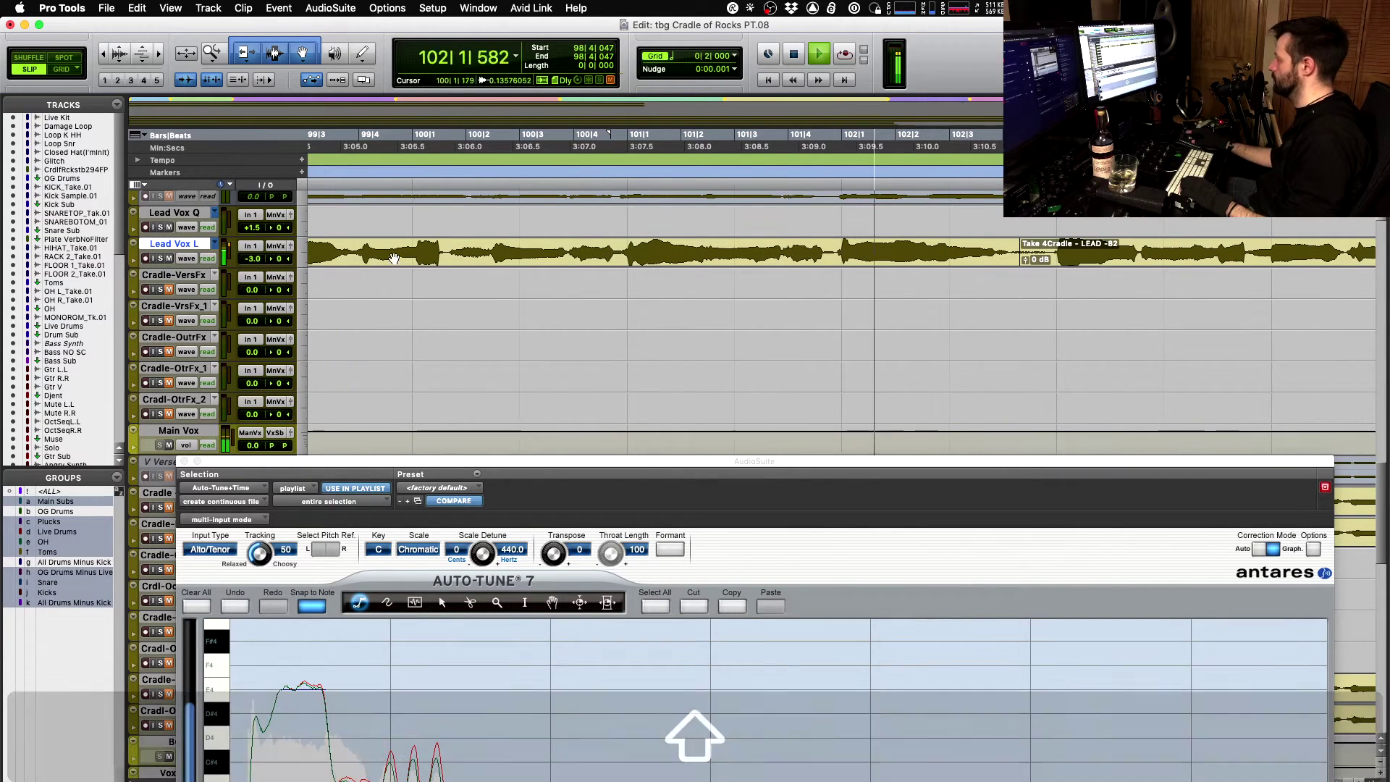
pyautogui.press('space')
# - Replay the Take 5 line around bar 100 from 99|3|792 and from 99|4|039
pyautogui.click(350, 251)
pyautogui.press('space')
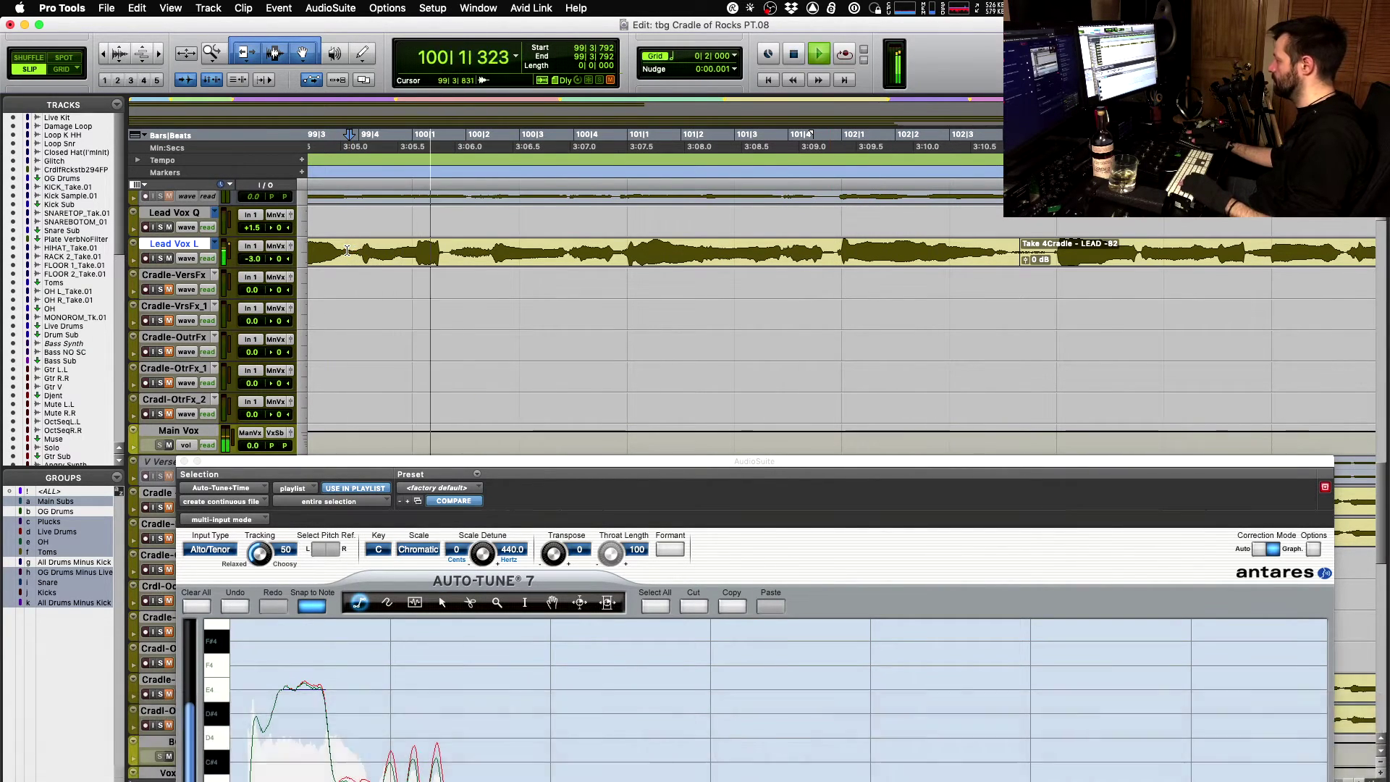
pyautogui.press('space')
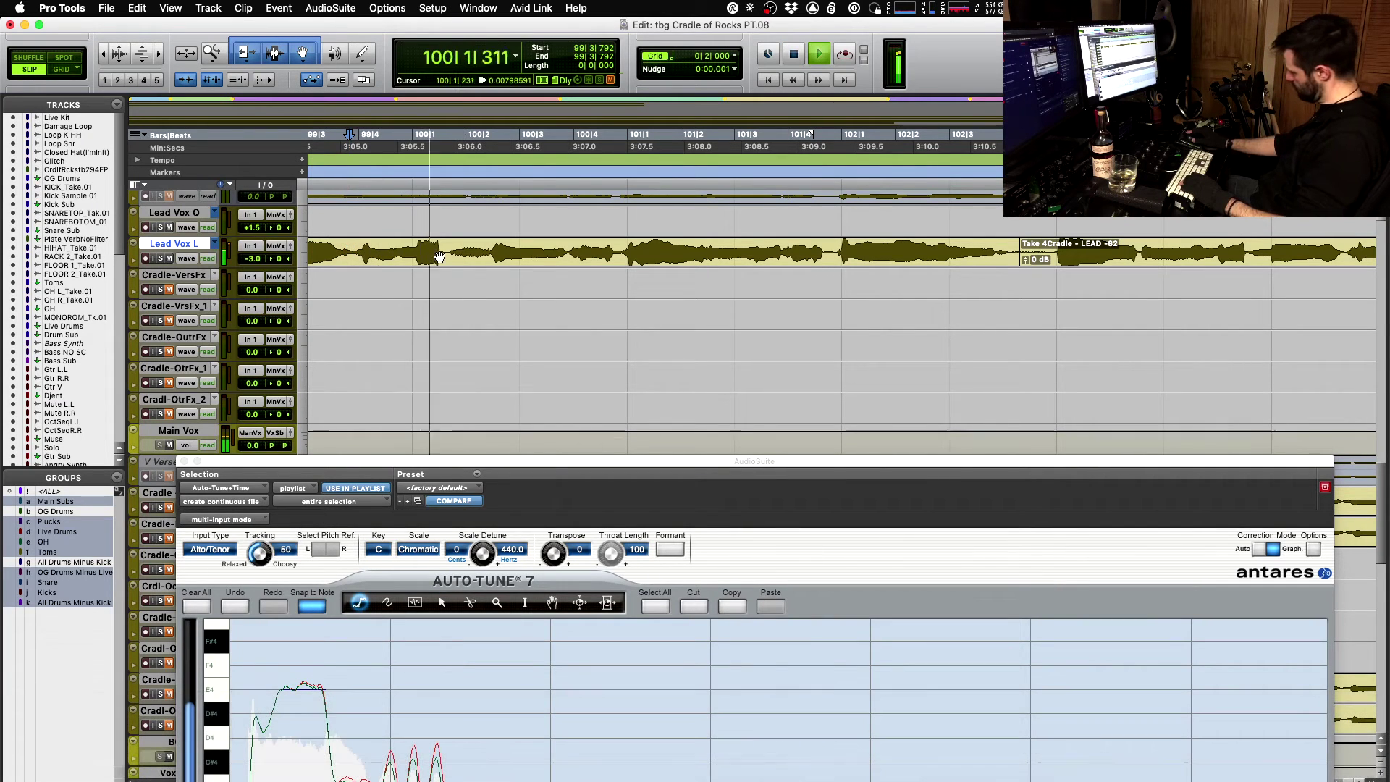
pyautogui.press('space')
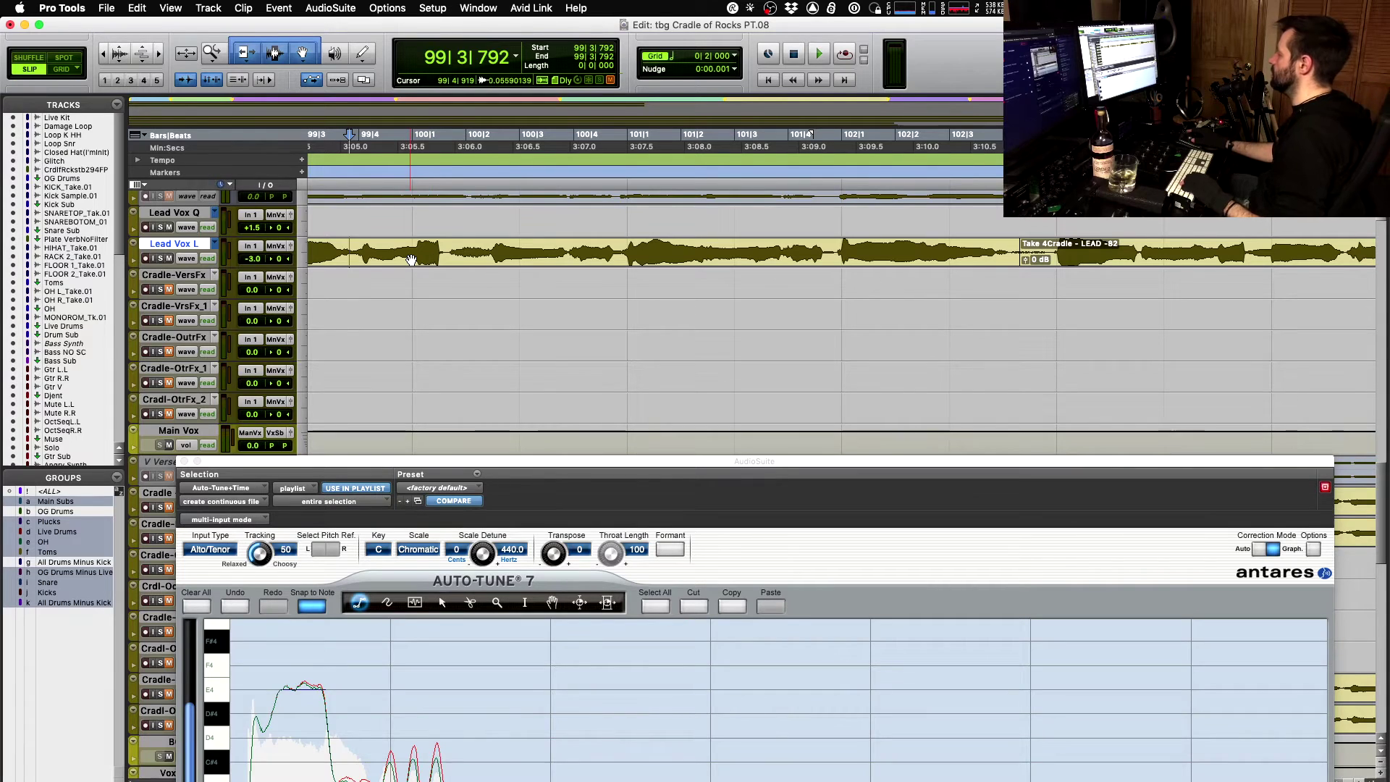
pyautogui.press('space')
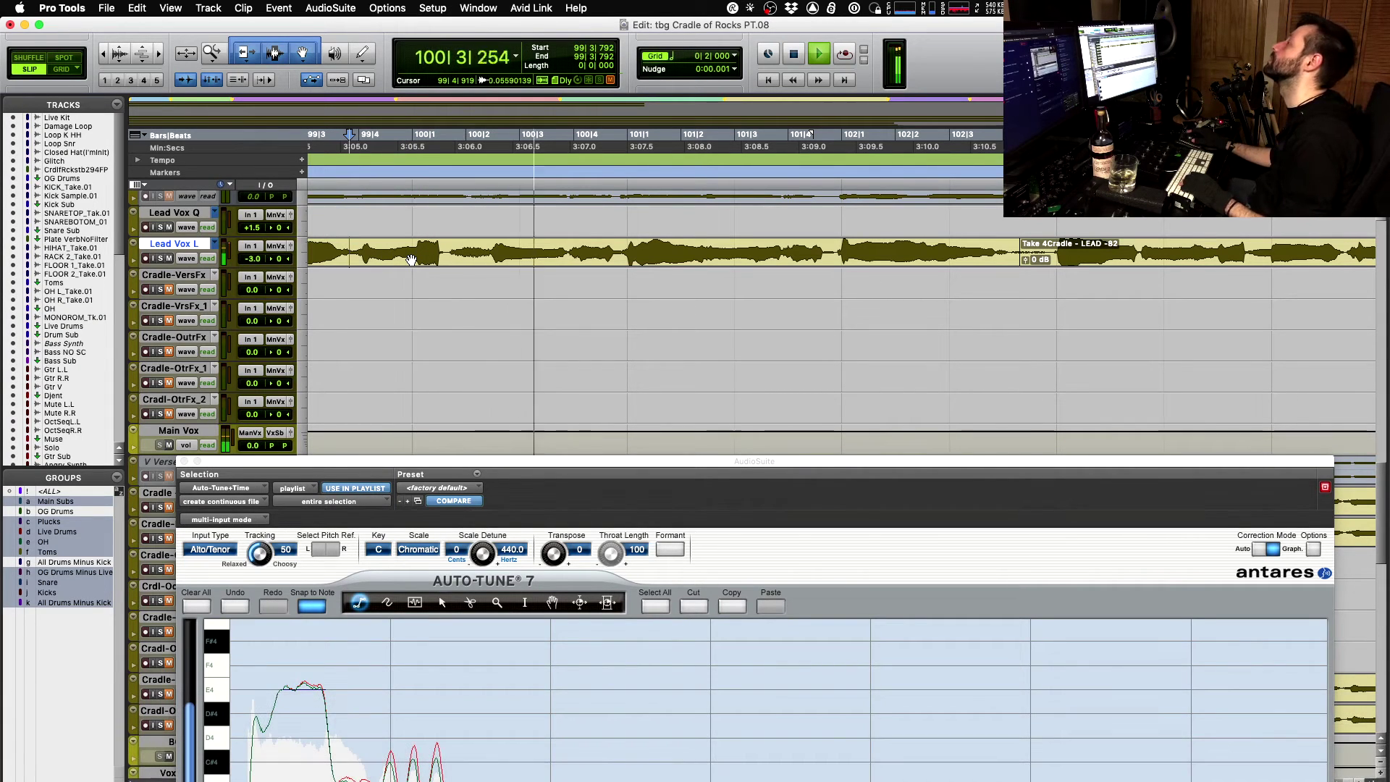
pyautogui.press('space')
pyautogui.click(362, 250)
pyautogui.press('space')
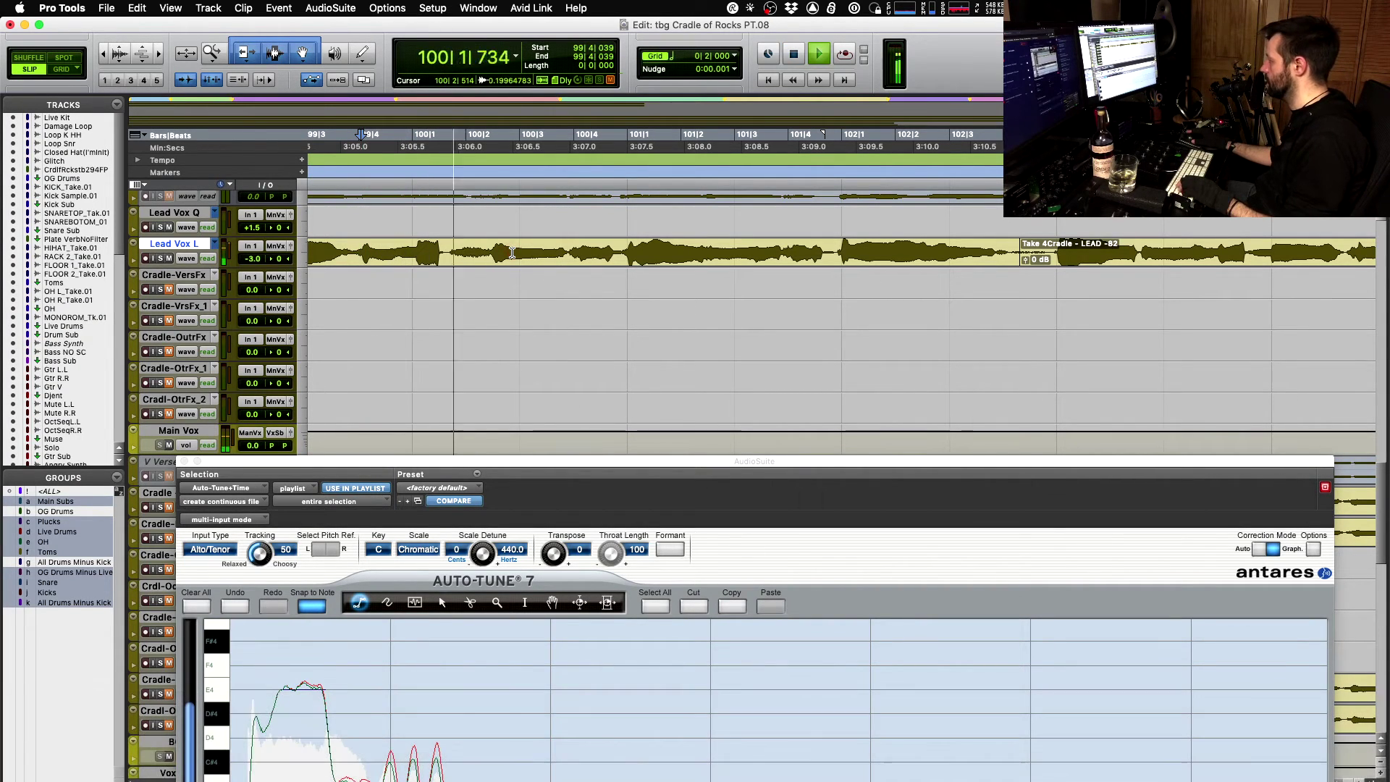
pyautogui.press('space')
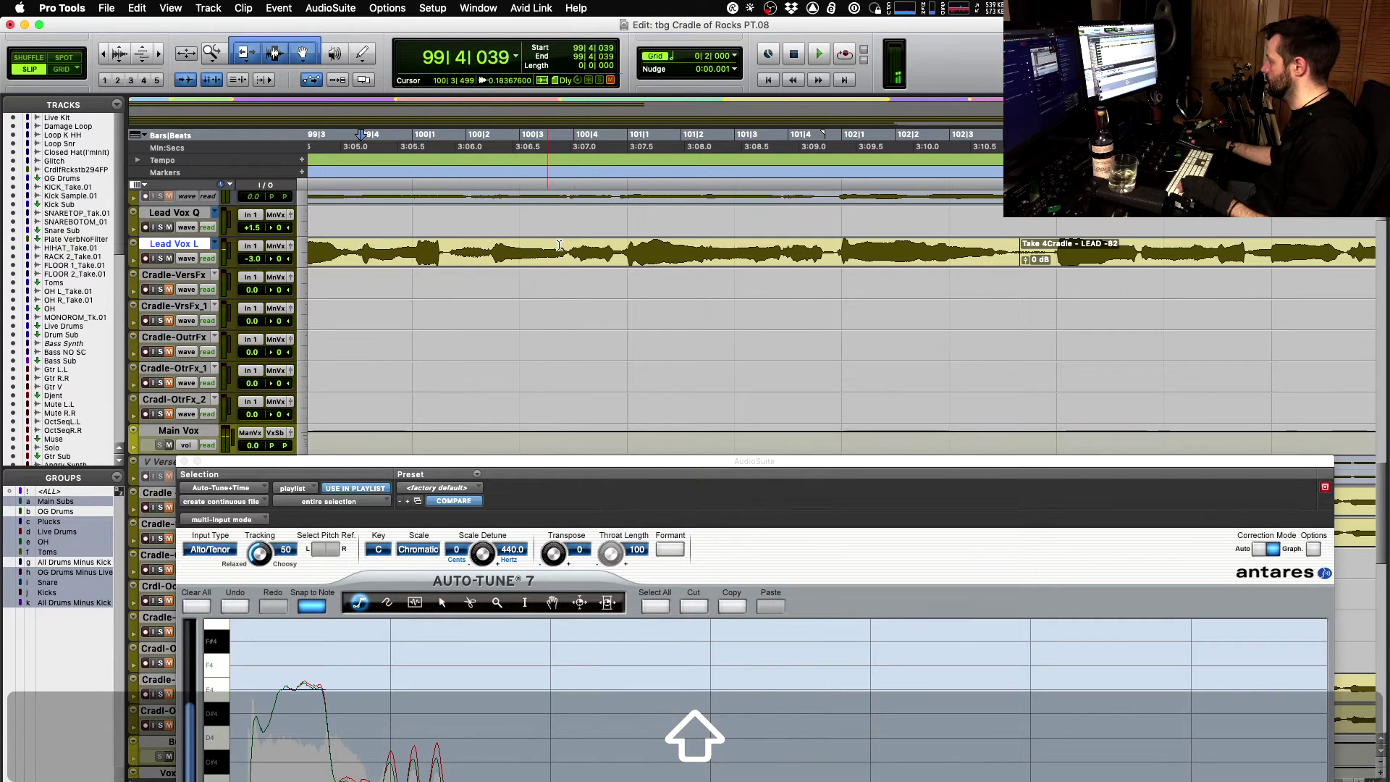
# - Select the Lead Vox L phrase from 100|1|542 to 100|3|875 and audition Take 1 and Take 2 in its place
pyautogui.click(442, 249)
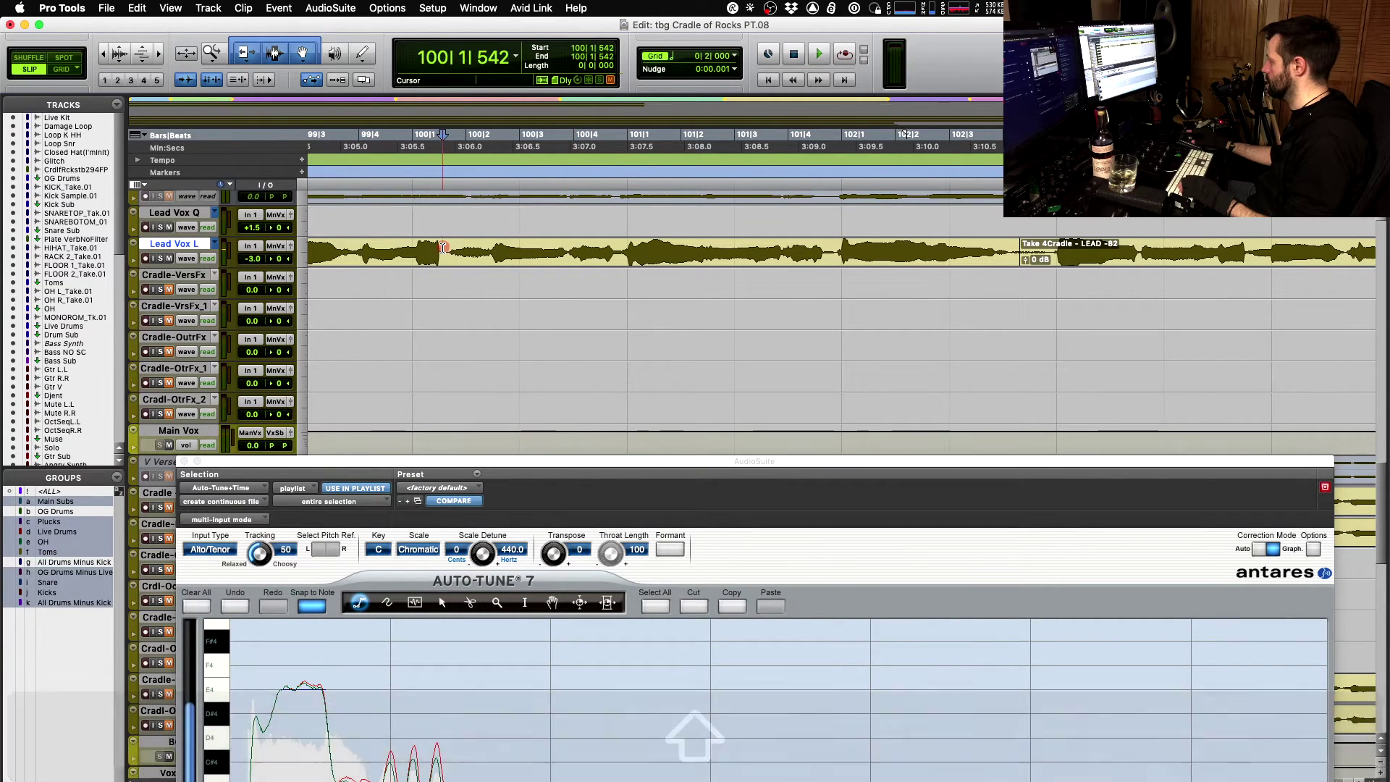
pyautogui.press('space')
pyautogui.keyDown('shift'); pyautogui.click(572, 249); pyautogui.keyUp('shift')
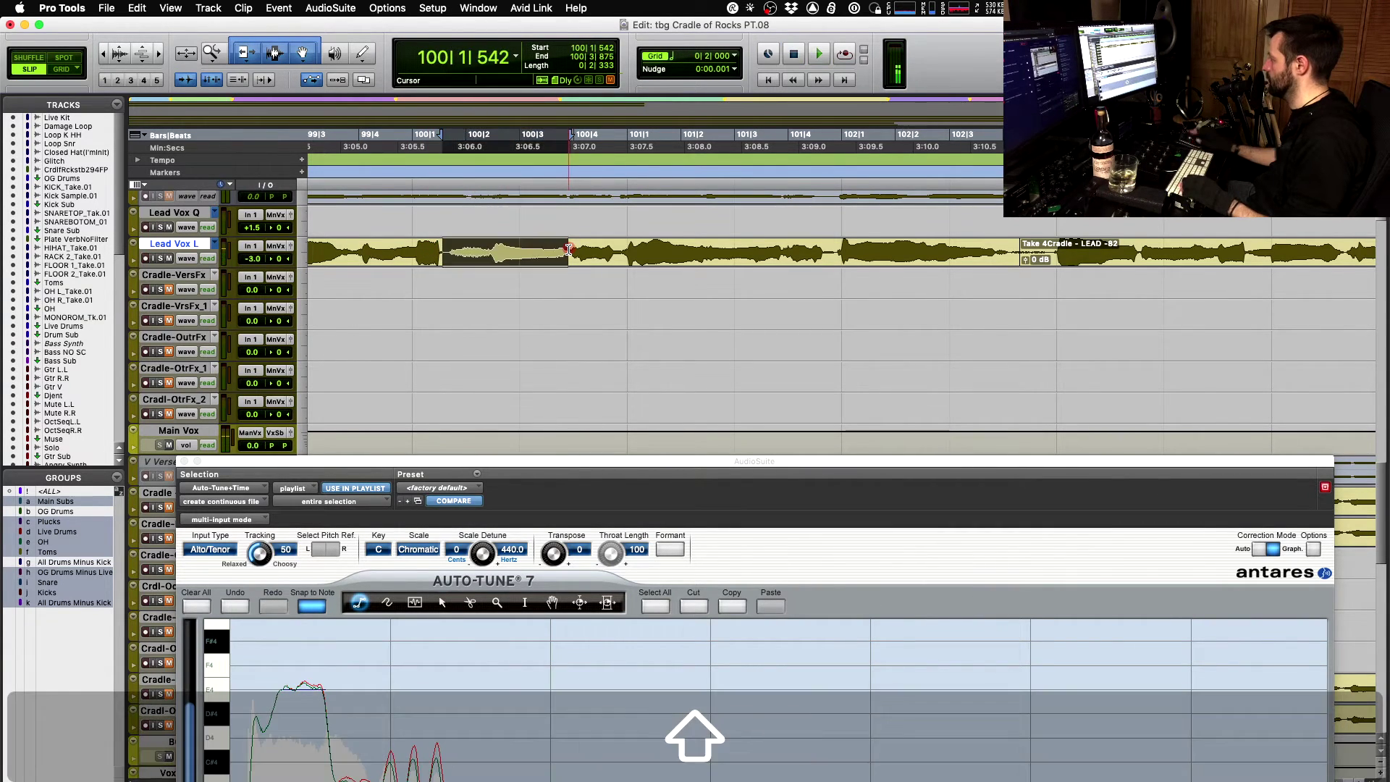
pyautogui.press('shift+super+Up')
pyautogui.press('space')
pyautogui.press('shift+super+Down')
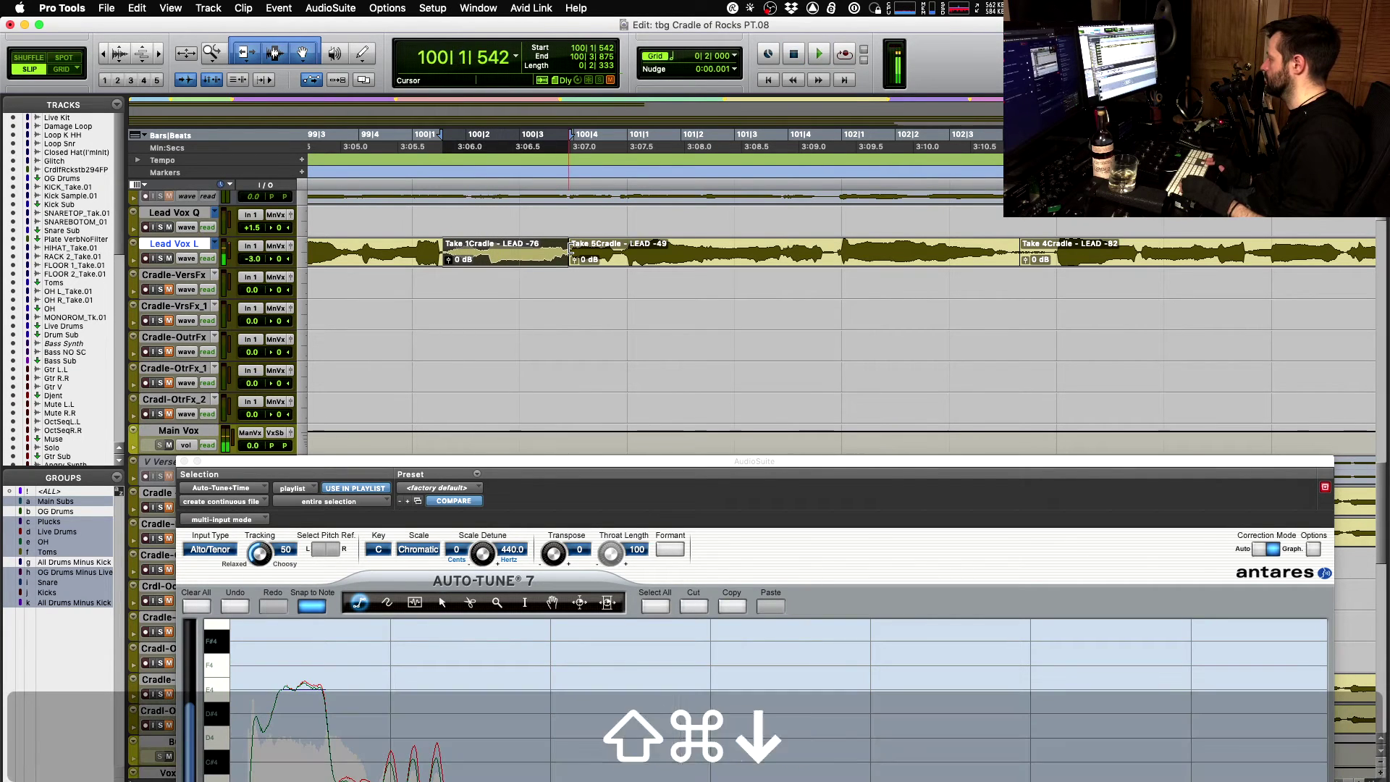
pyautogui.press('space')
pyautogui.press('space')
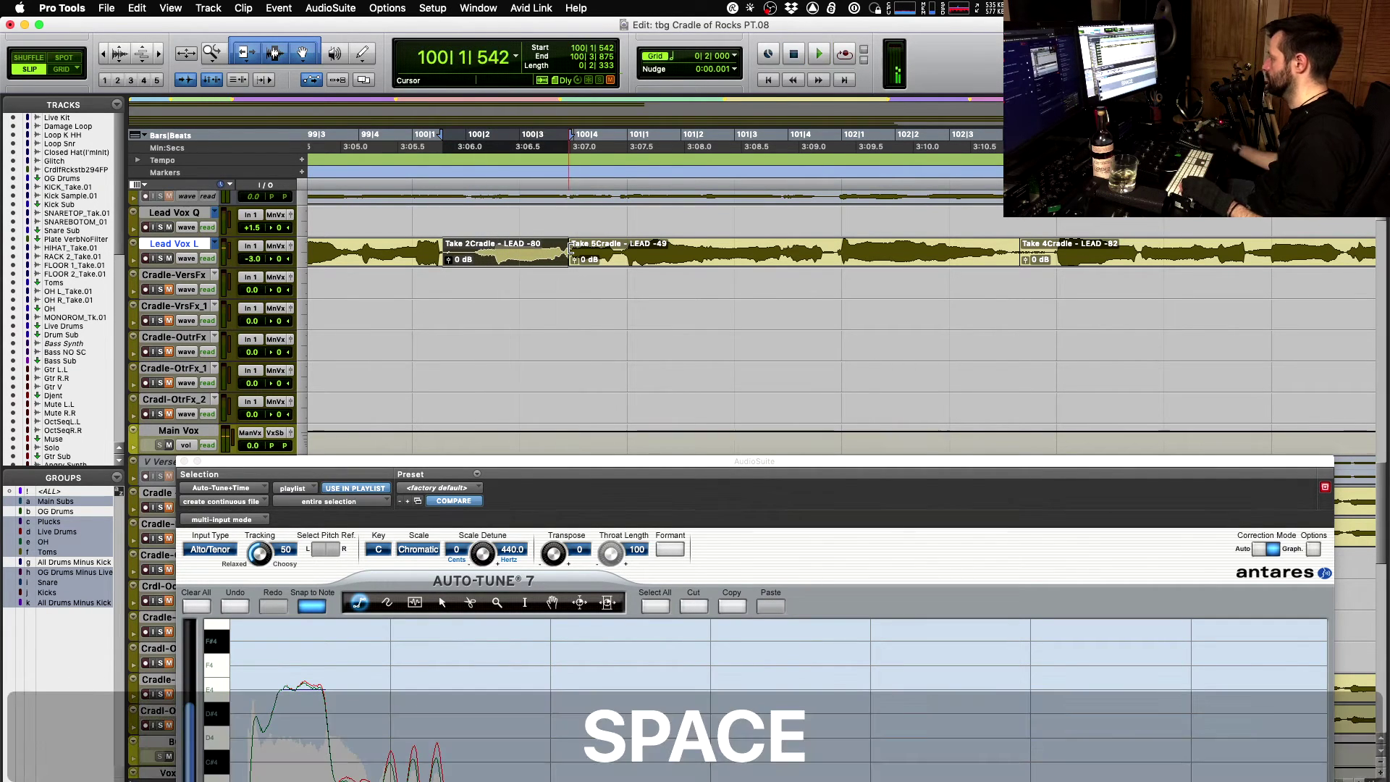
# - Play the lead vocal from 99|3|300 into the Take 2 clip
pyautogui.click(322, 249)
pyautogui.press('space')
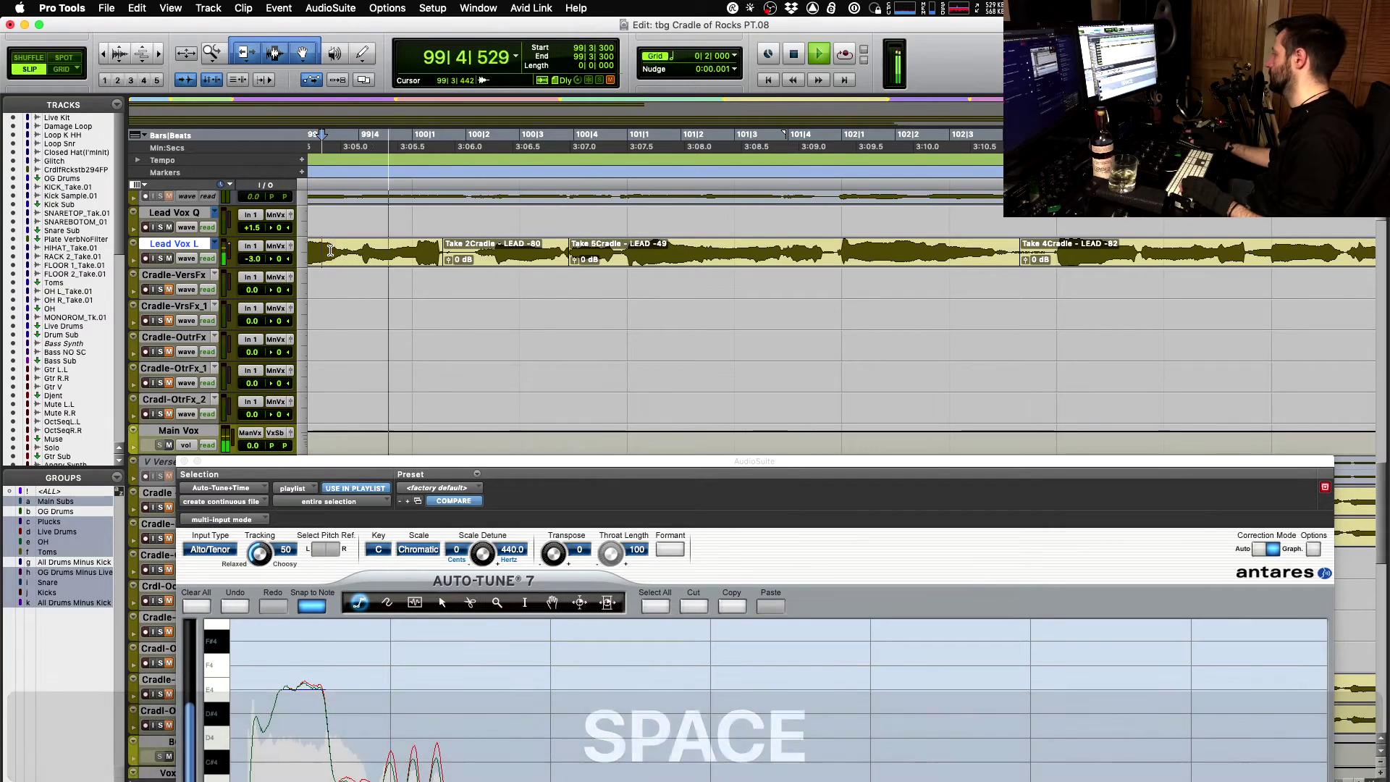
pyautogui.press('space')
# - Try extending the start of the Take 2 clip back to about 99|3|856, play it, and undo the extension
pyautogui.click(443, 251)
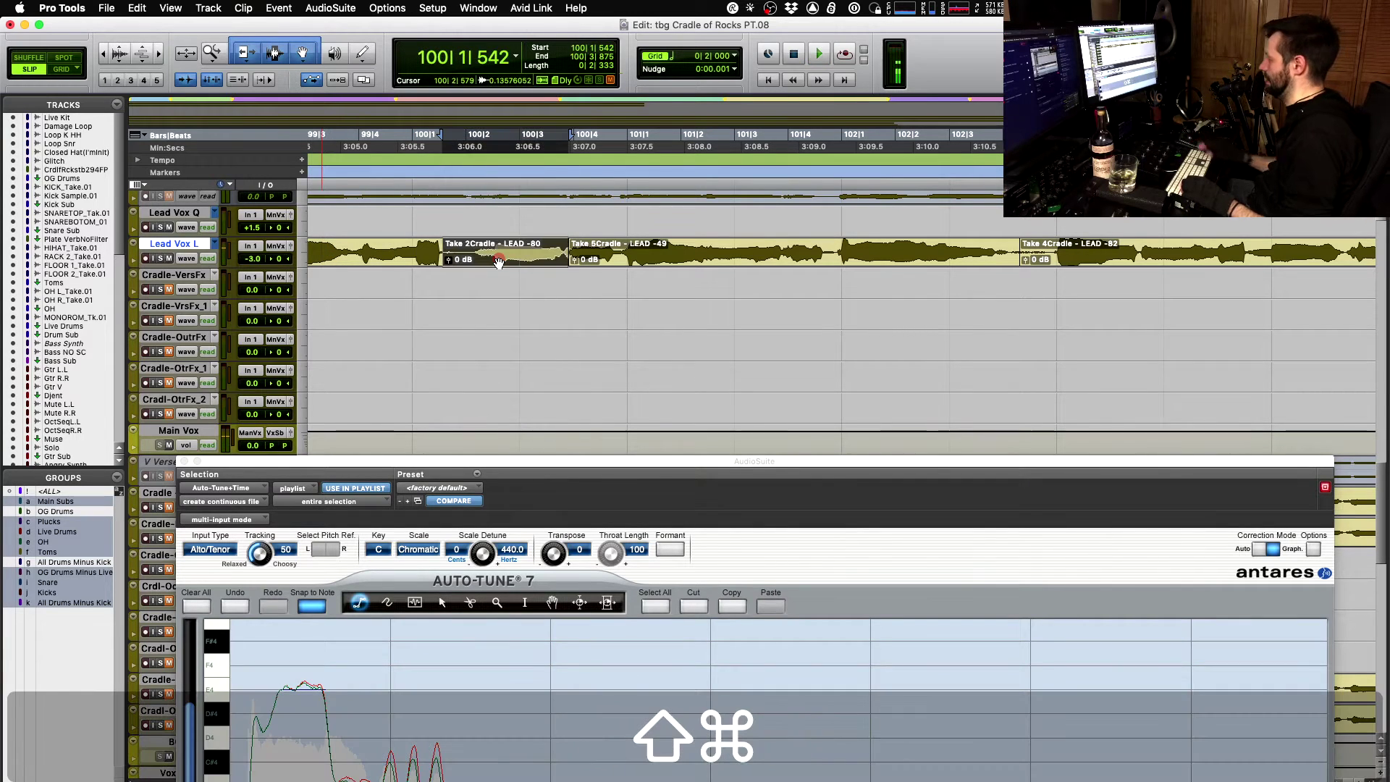
pyautogui.moveTo(443, 251); pyautogui.dragTo(350, 254)
pyautogui.press('space')
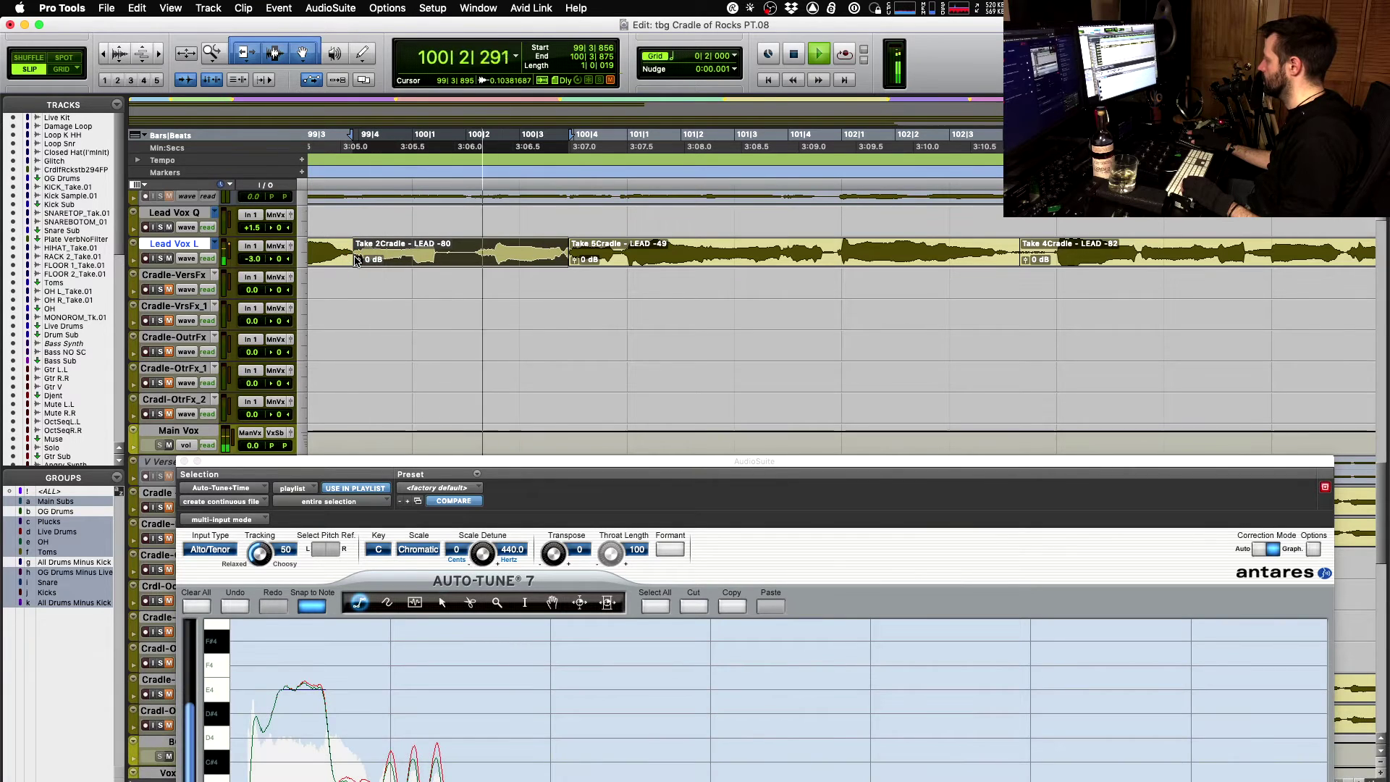
pyautogui.press('space')
pyautogui.press('super+z')
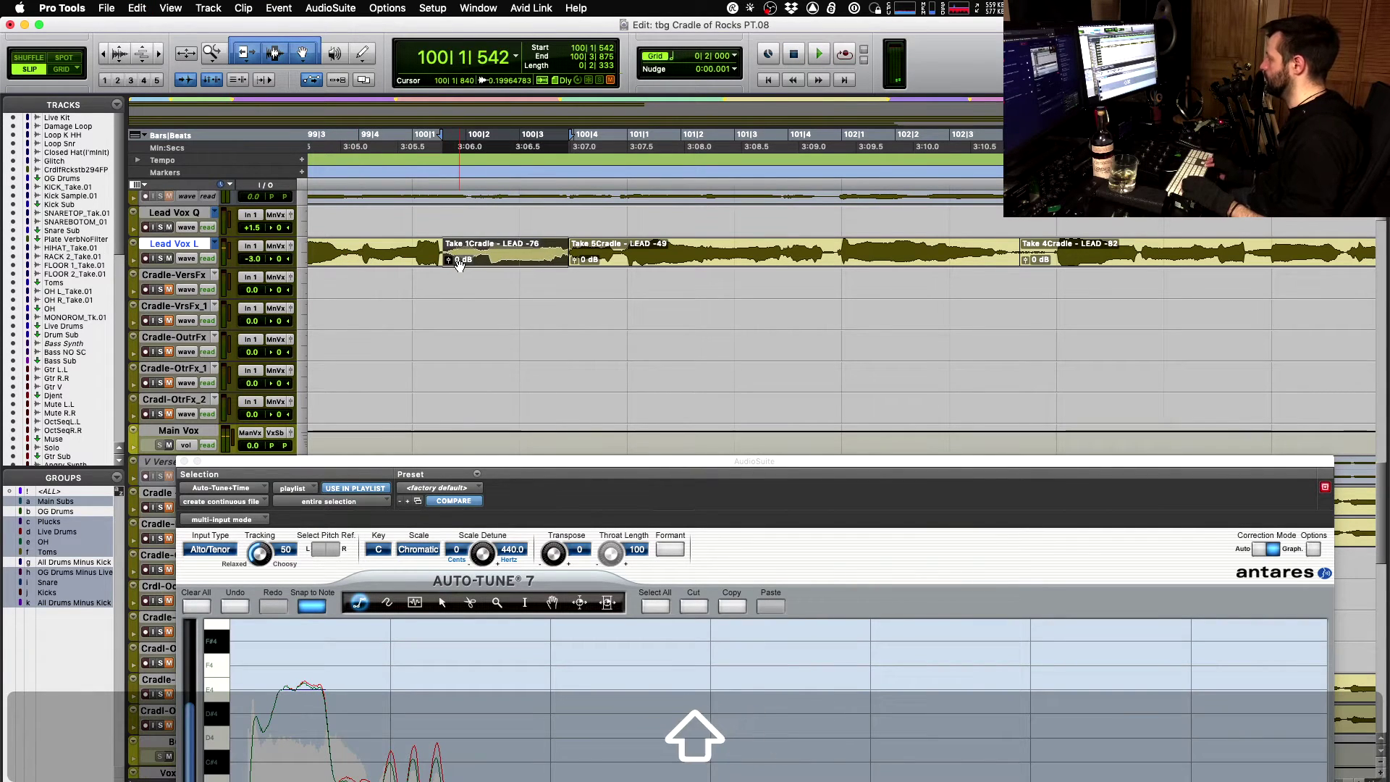
# - Audition Take 1, Take 3, Take 4 and Take 5 in turn for the phrase starting at 100|1|542
pyautogui.press('space')
pyautogui.press('space')
pyautogui.press('super+shift+Down')
pyautogui.press('space')
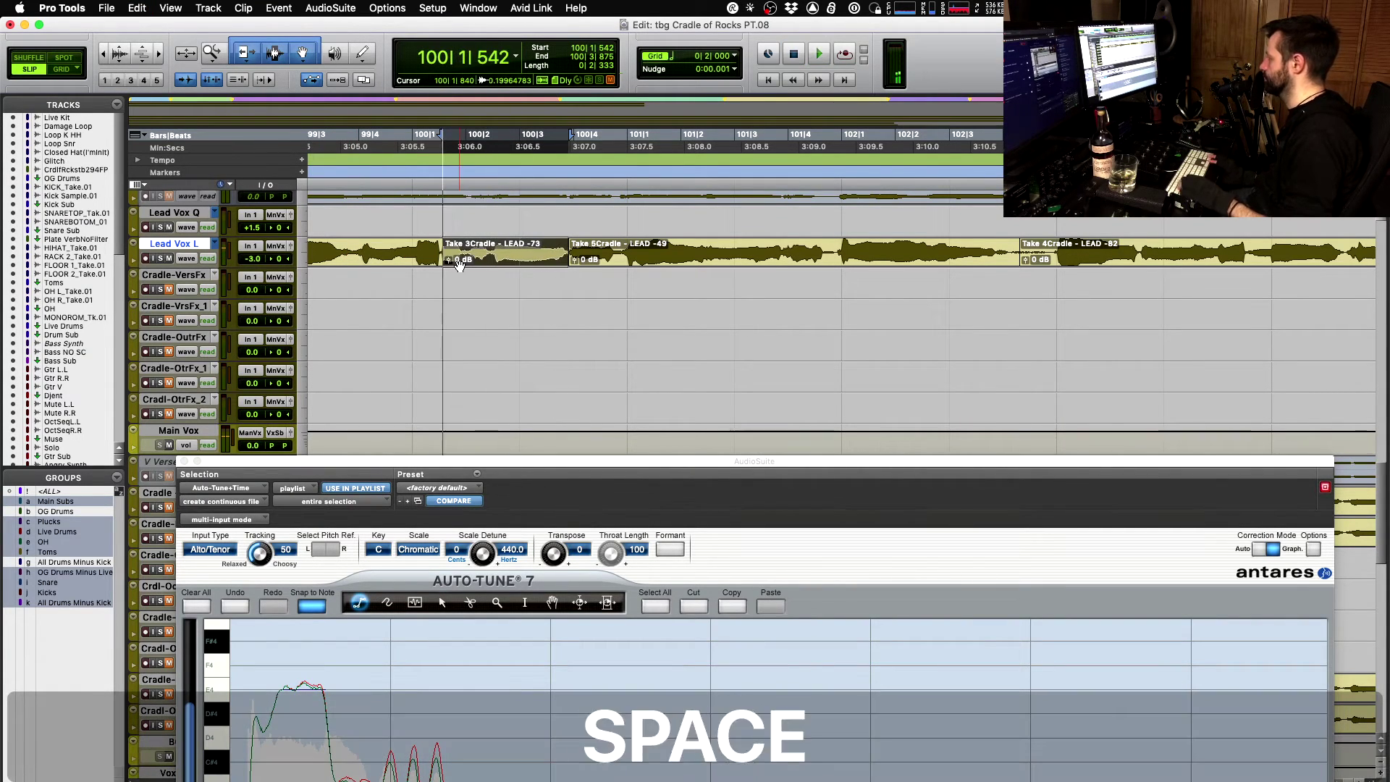
pyautogui.press('space')
pyautogui.press('super+shift+Down')
pyautogui.press('space')
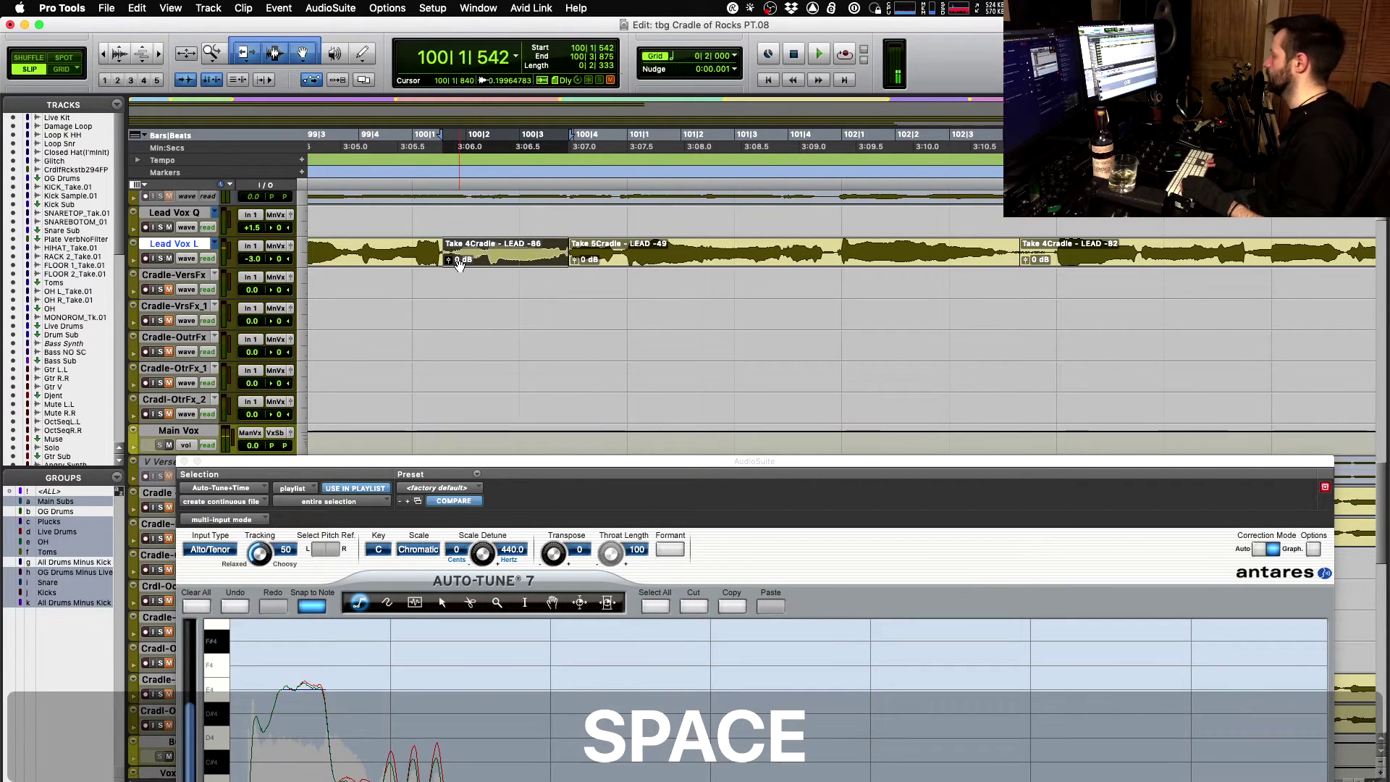
pyautogui.press('space')
pyautogui.press('super+shift+Down')
pyautogui.press('space')
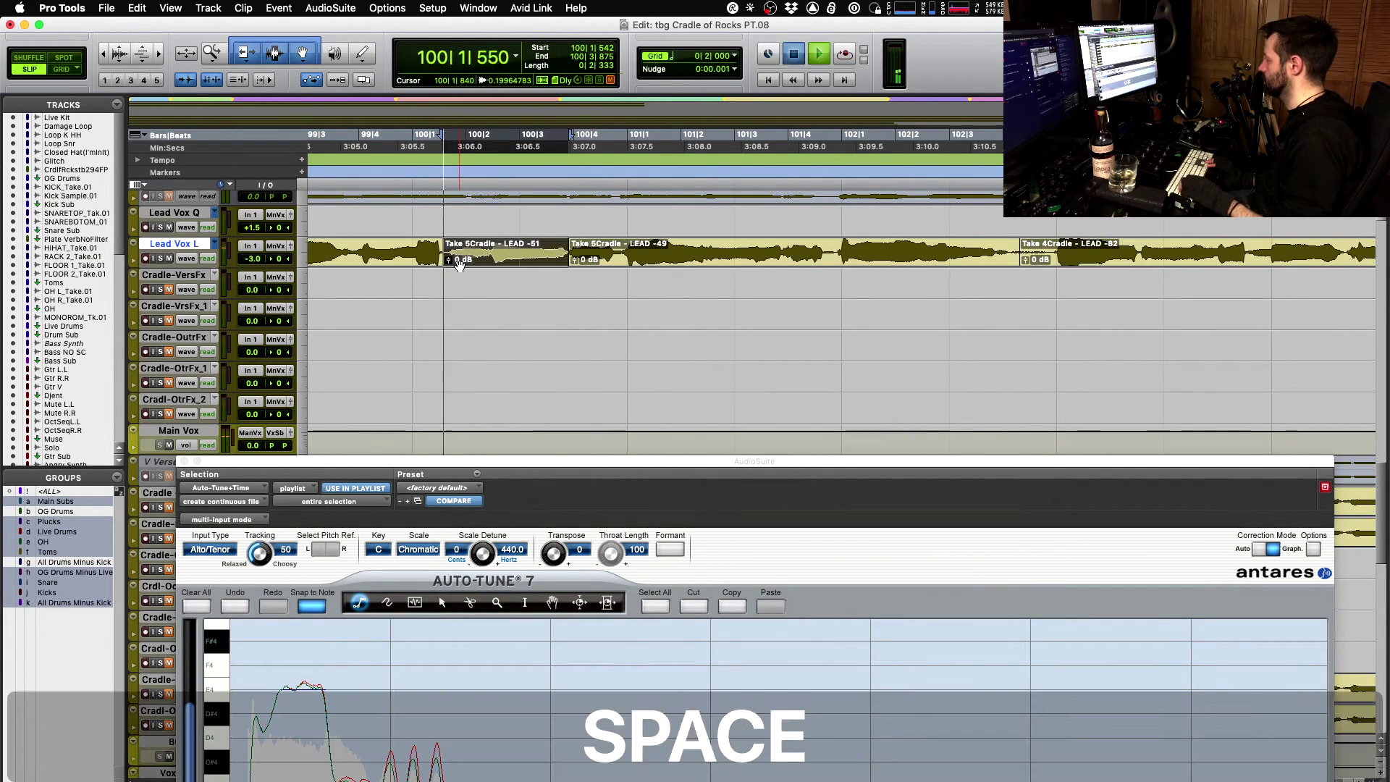
pyautogui.press('space')
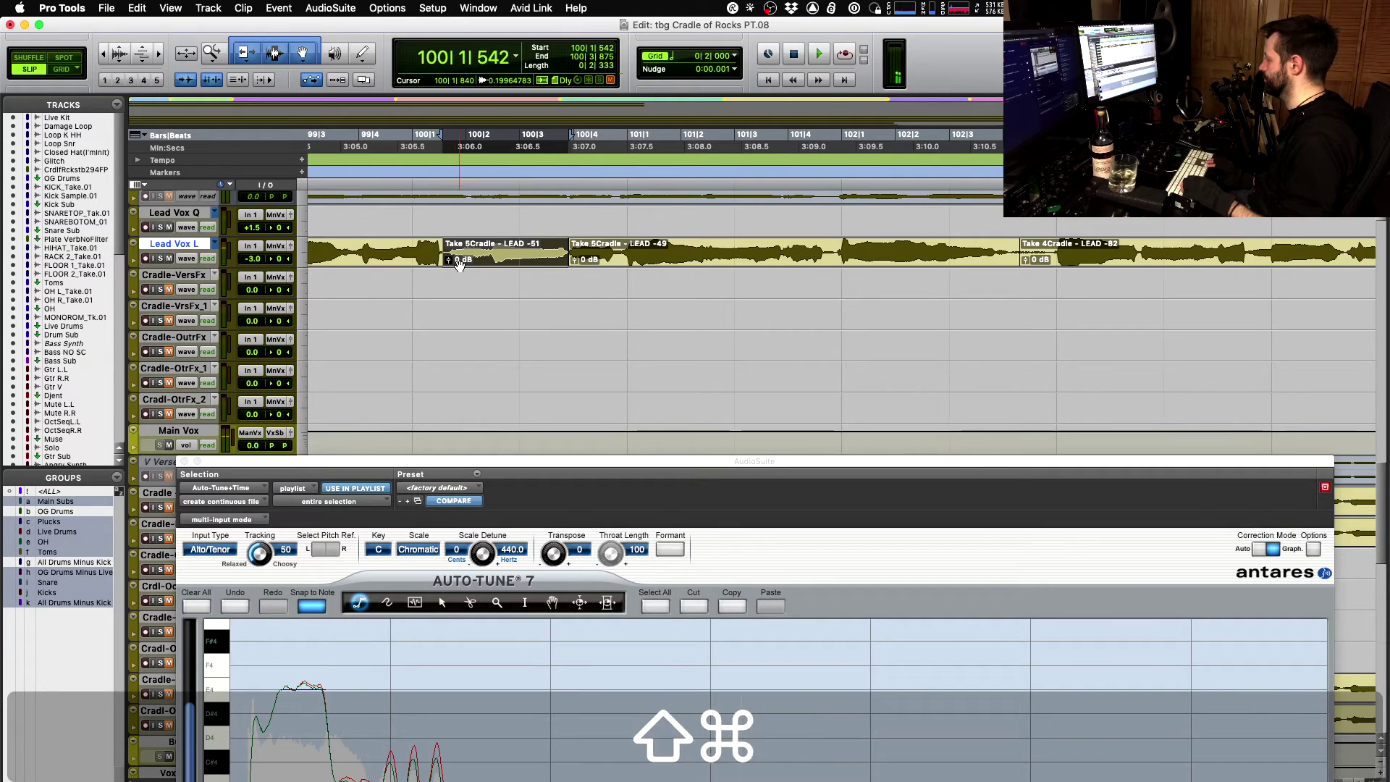
# - Step back through the alternate takes to compare Take 3, Take 5 and Take 4 for the selected phrase
pyautogui.press('super+shift+Up')
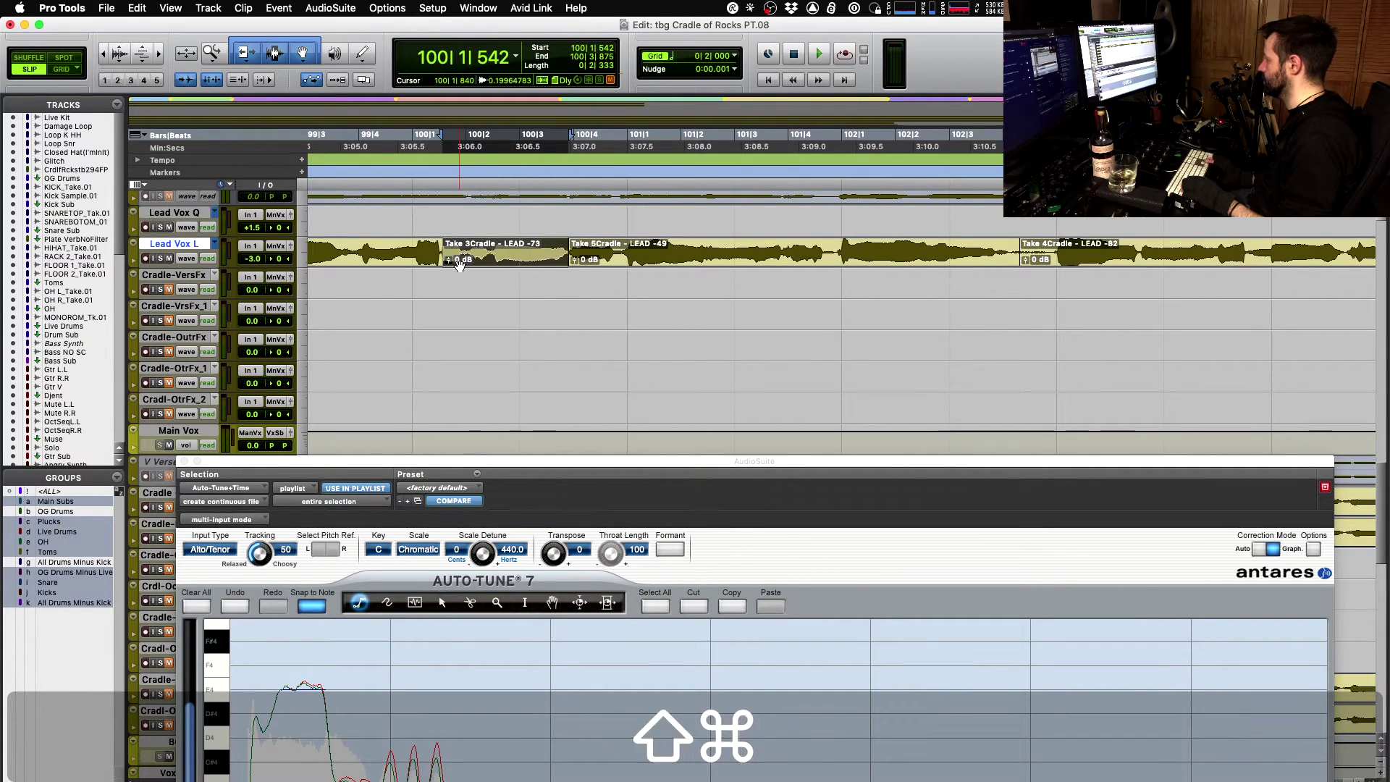
pyautogui.press('space')
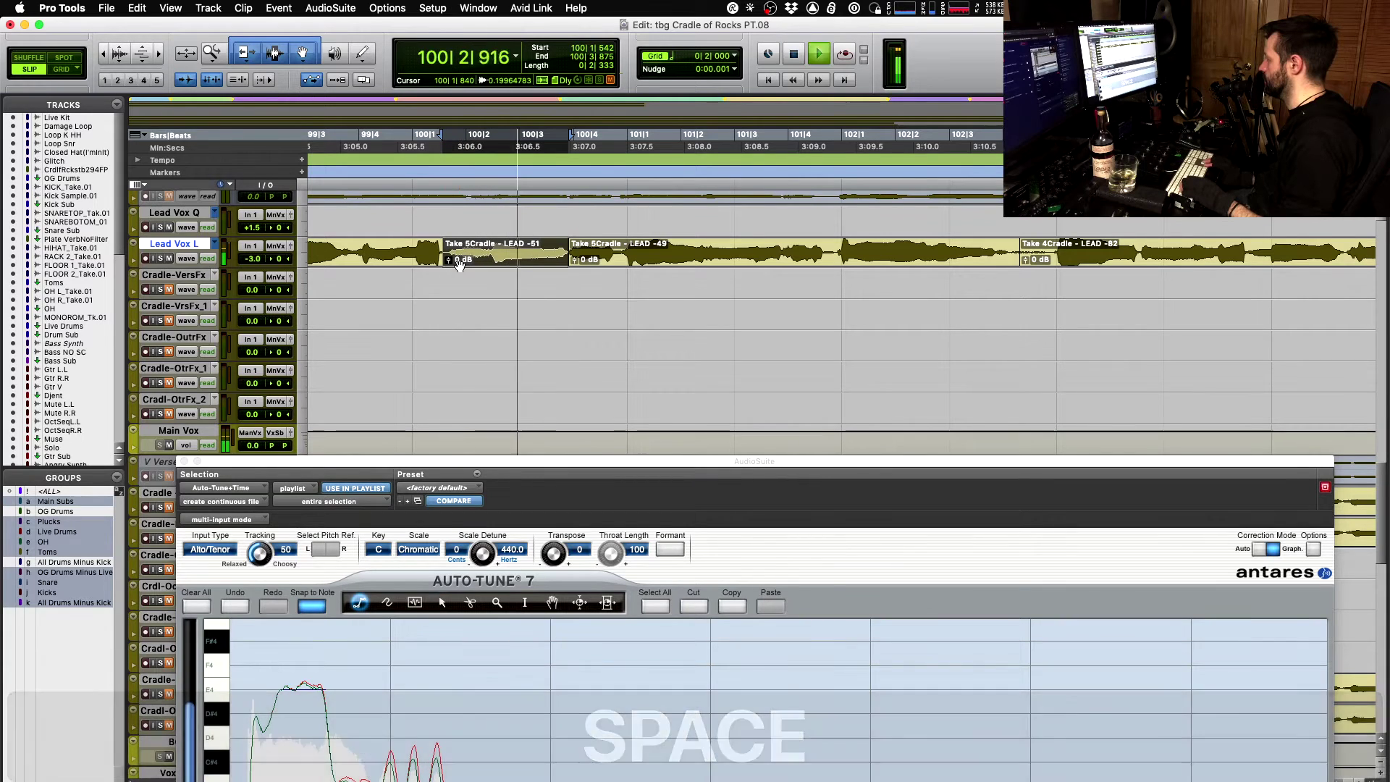
pyautogui.press('super+shift+Up')
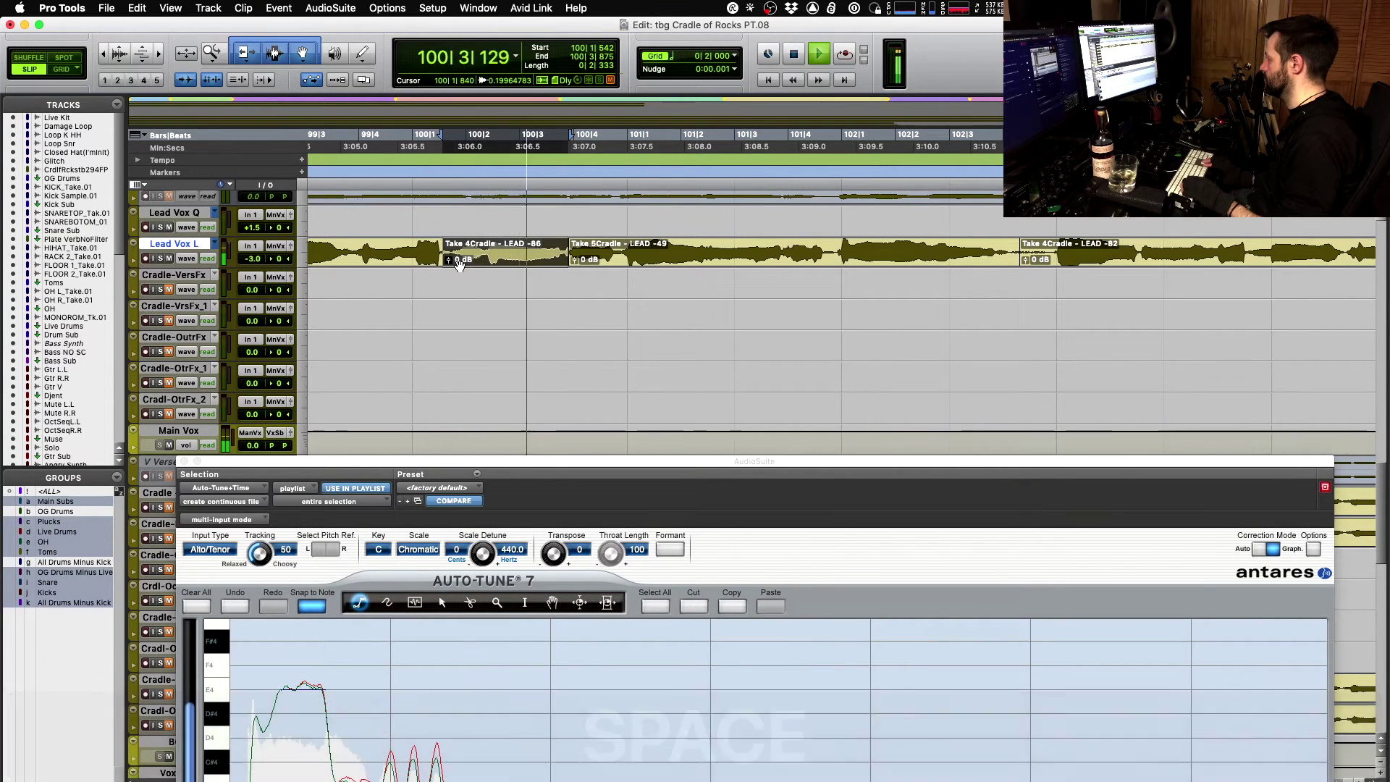
pyautogui.press('space')
# - Play into Take 4 from 99|3|494, try a crossfade at its start from 100|1|464 to 100|1|620, undo it and reselect the clip
pyautogui.click(333, 253)
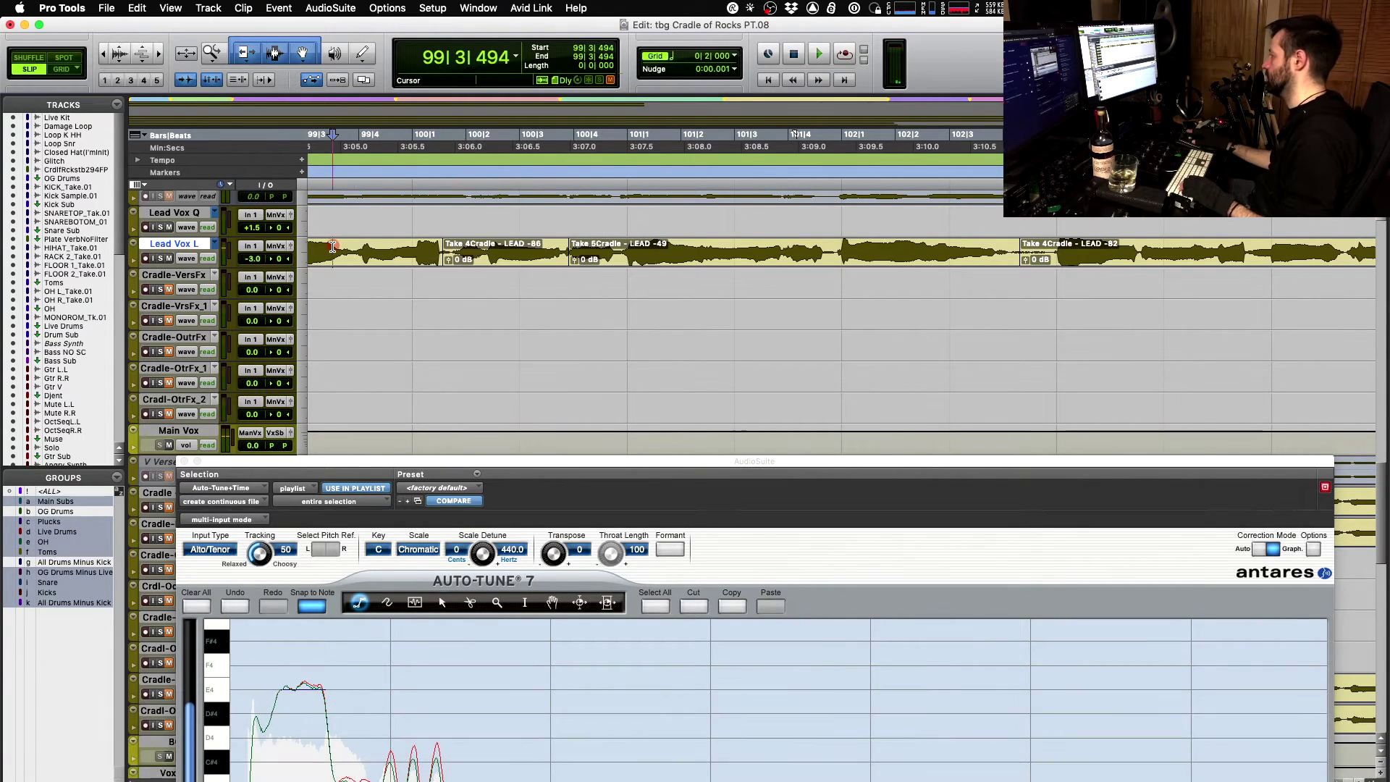
pyautogui.press('space')
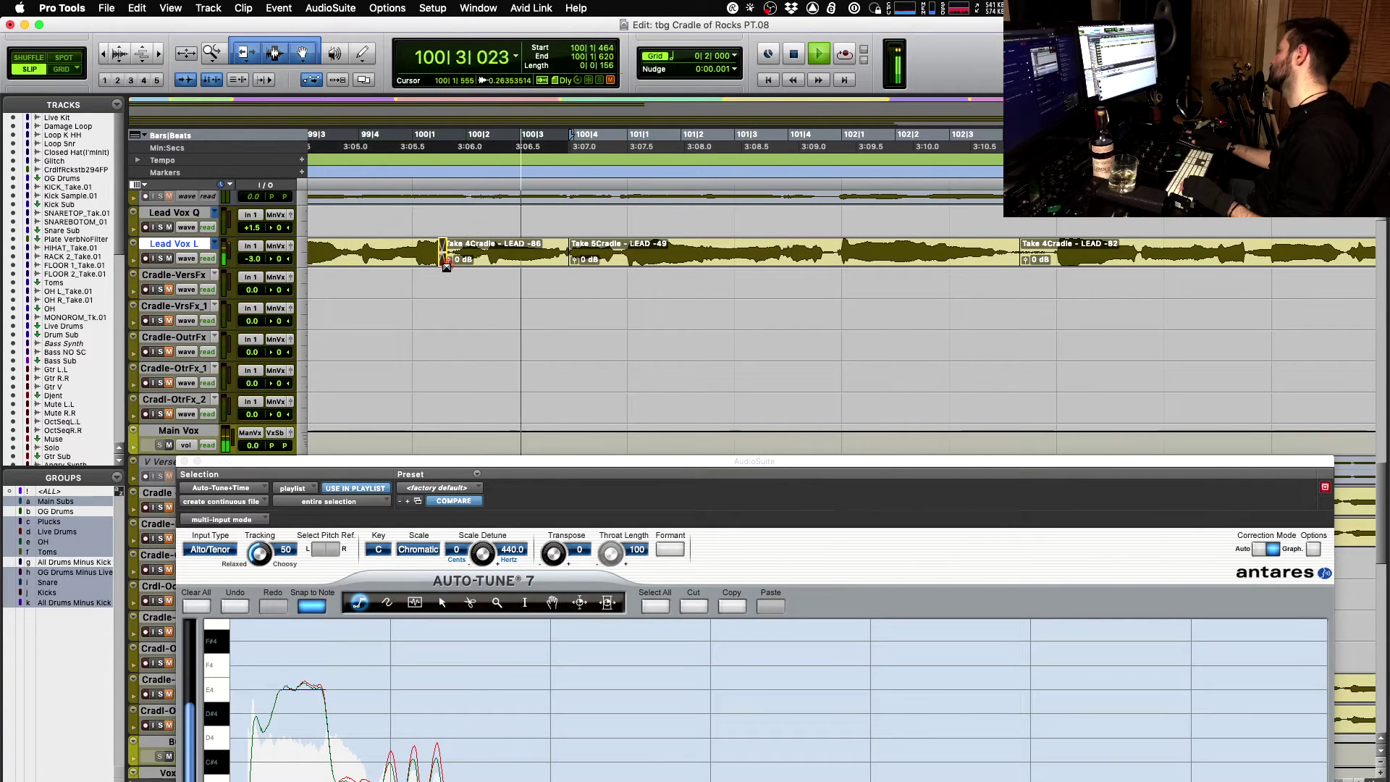
pyautogui.press('super+z')
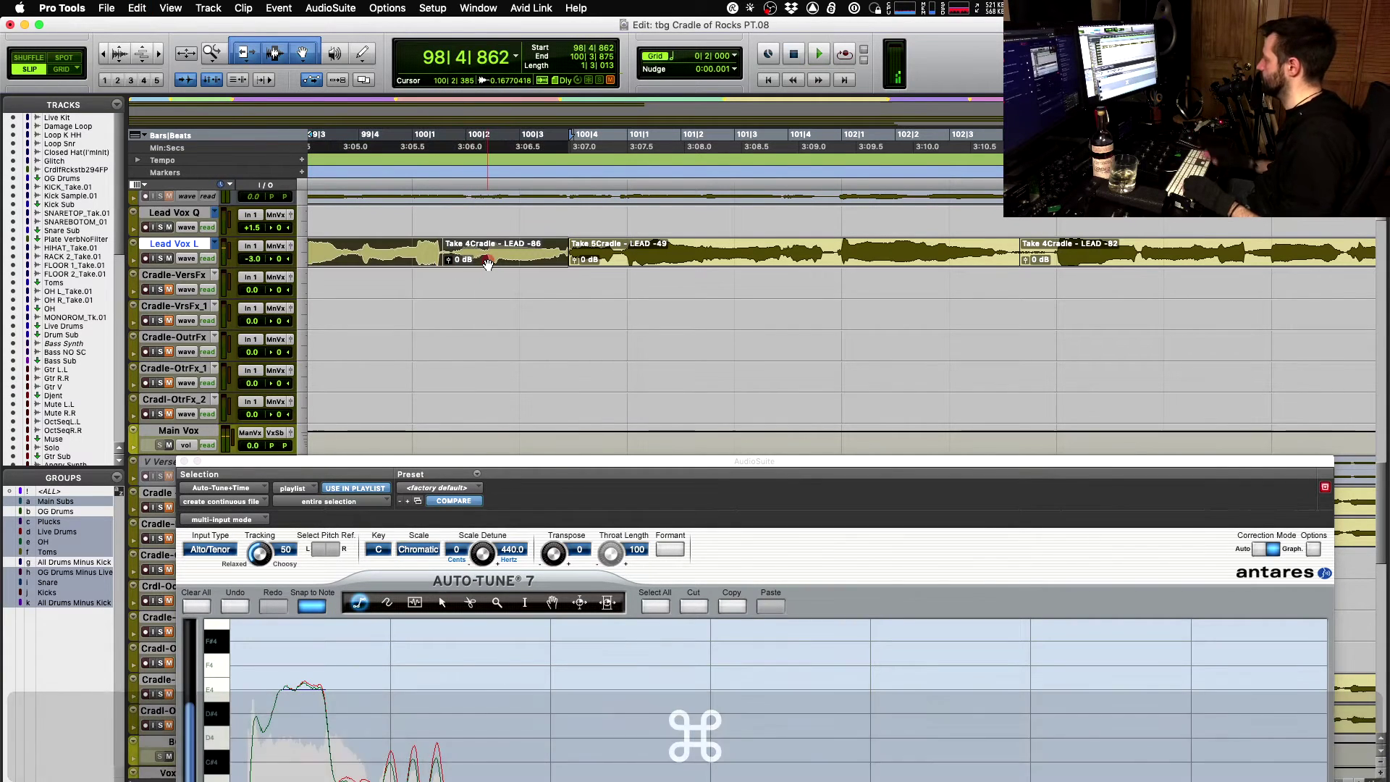
pyautogui.click(483, 280)
pyautogui.click(490, 265)
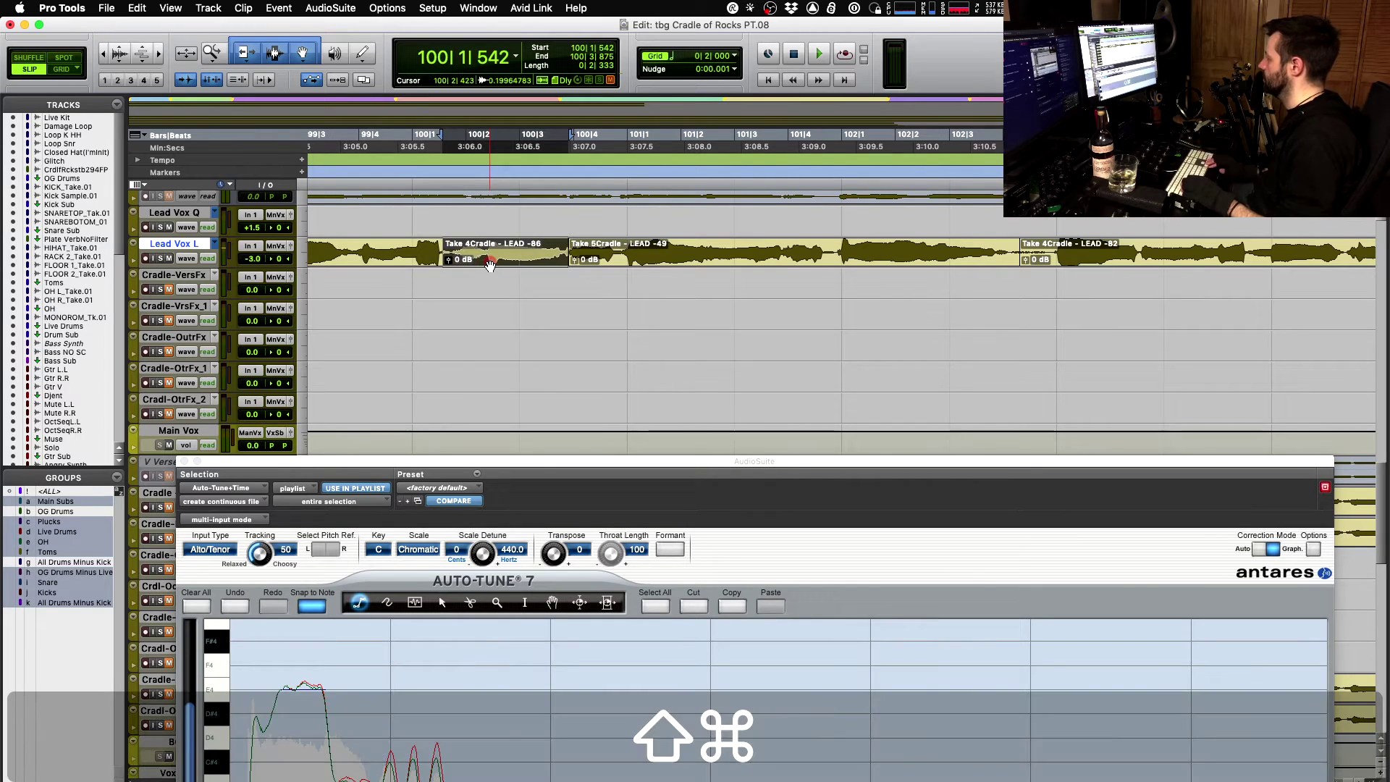
# - Audition Take 5, Outro Fix, Outro Fix_1 and Outro Fix_2 in place of the selected Take 4 clip
pyautogui.press('shift+super+Down')
pyautogui.press('shift+super+Down')
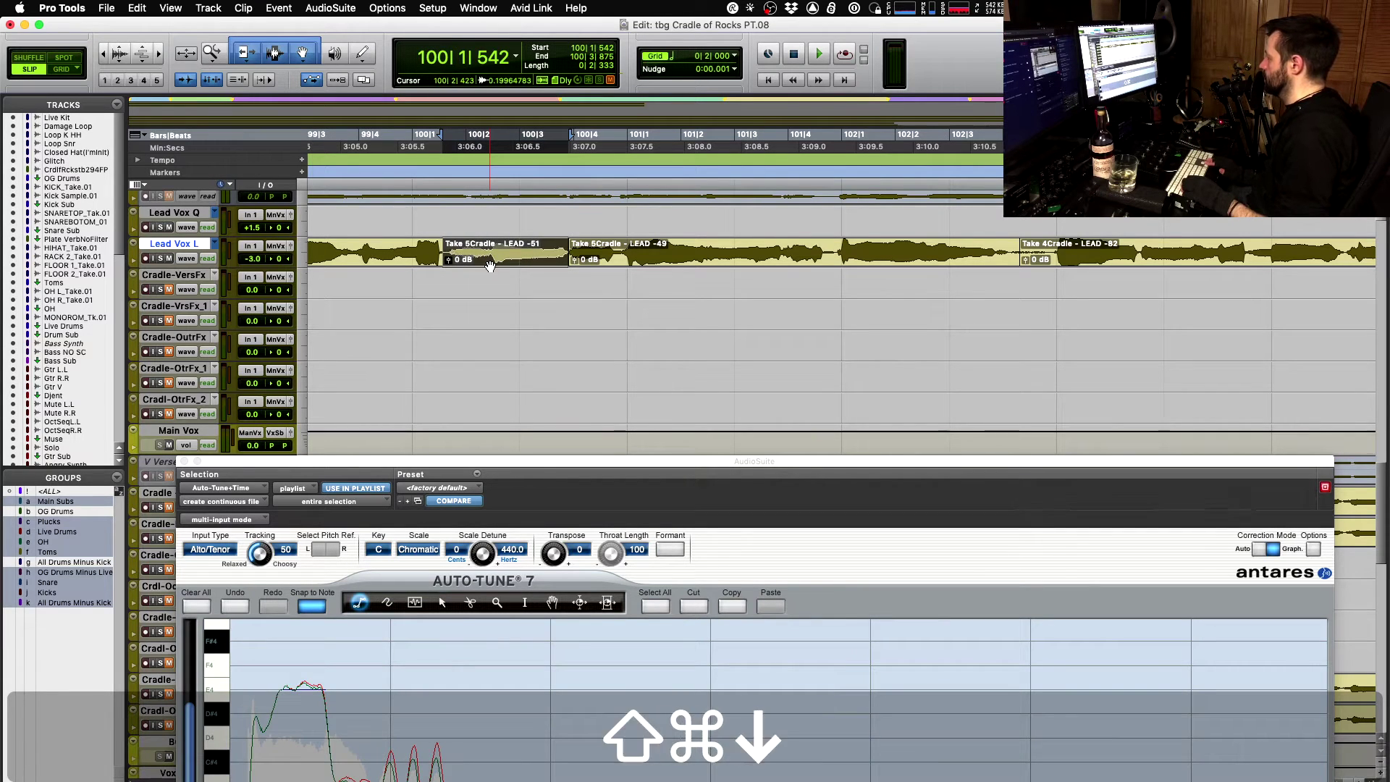
pyautogui.press('space')
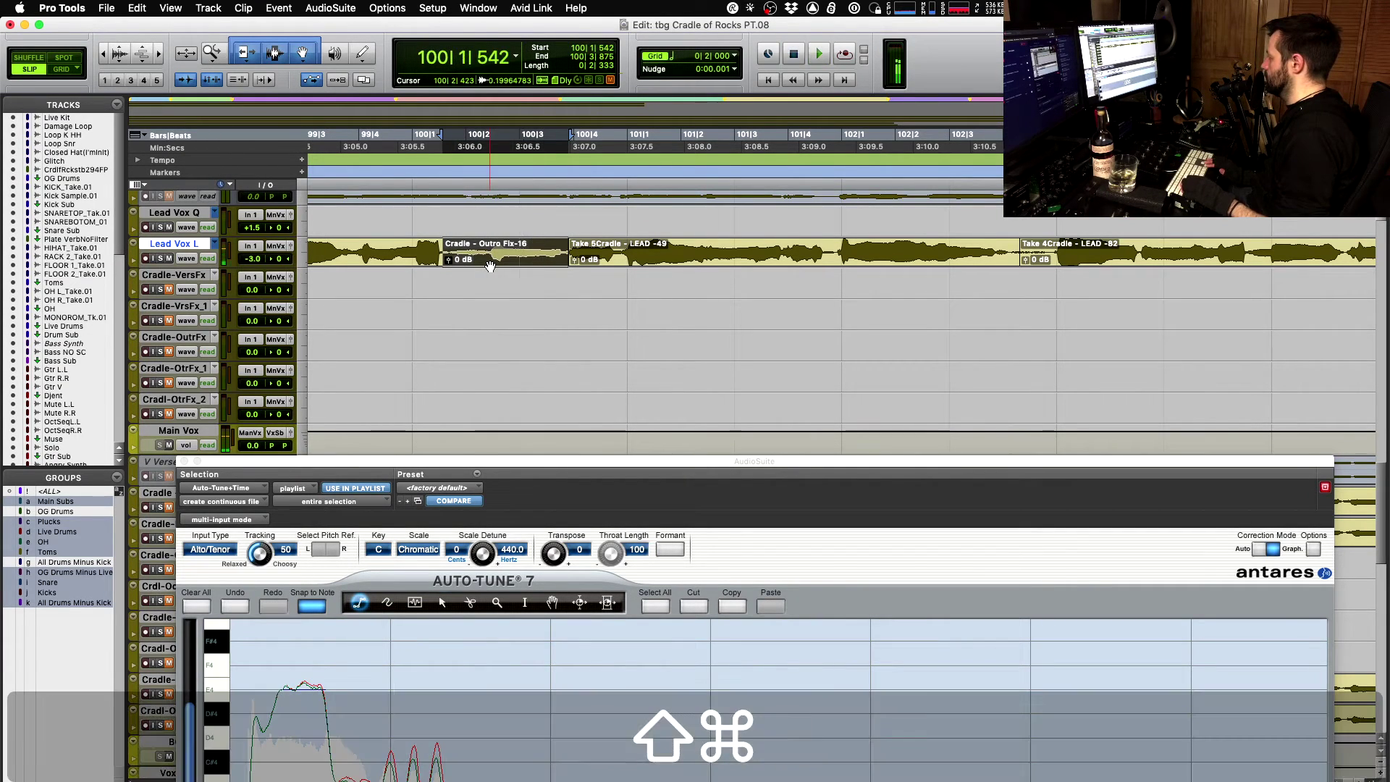
pyautogui.press('space')
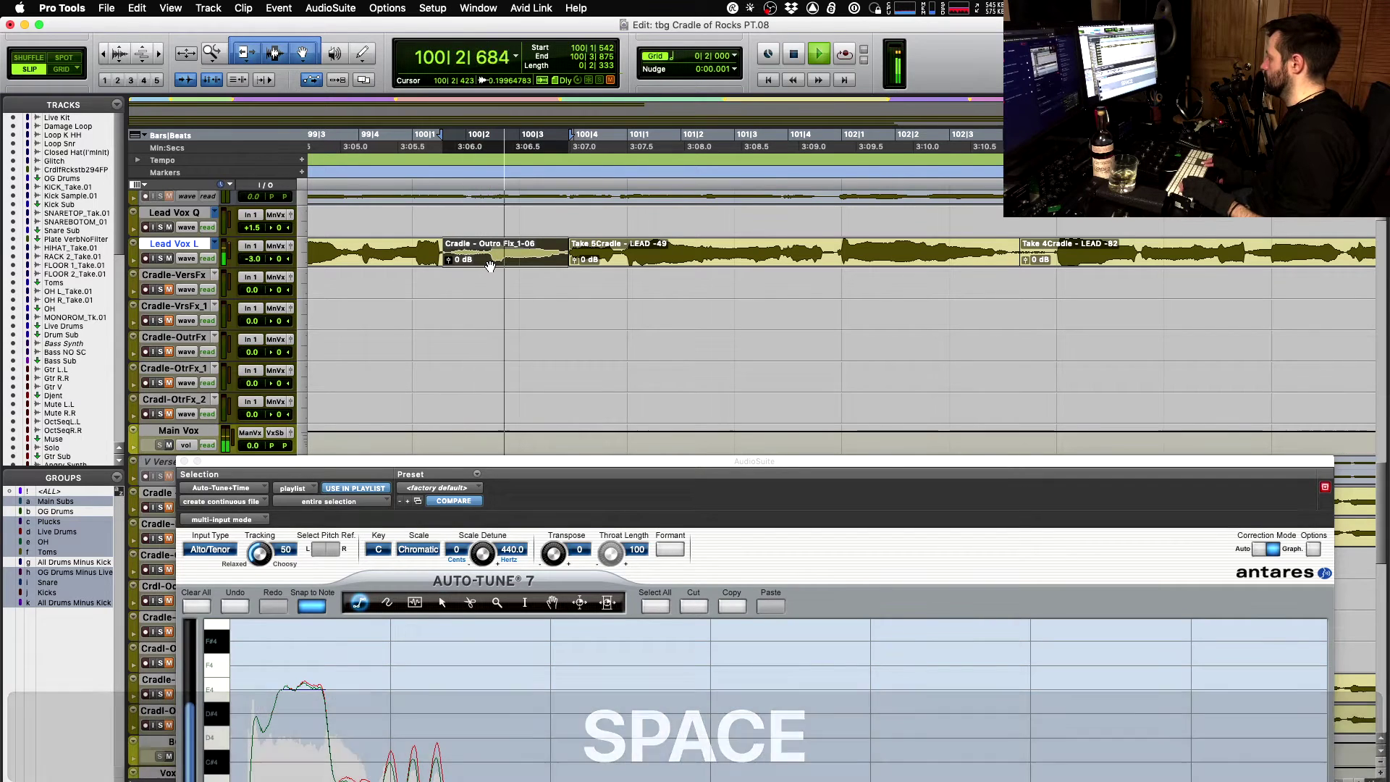
pyautogui.press('shift+super+Down')
pyautogui.press('space')
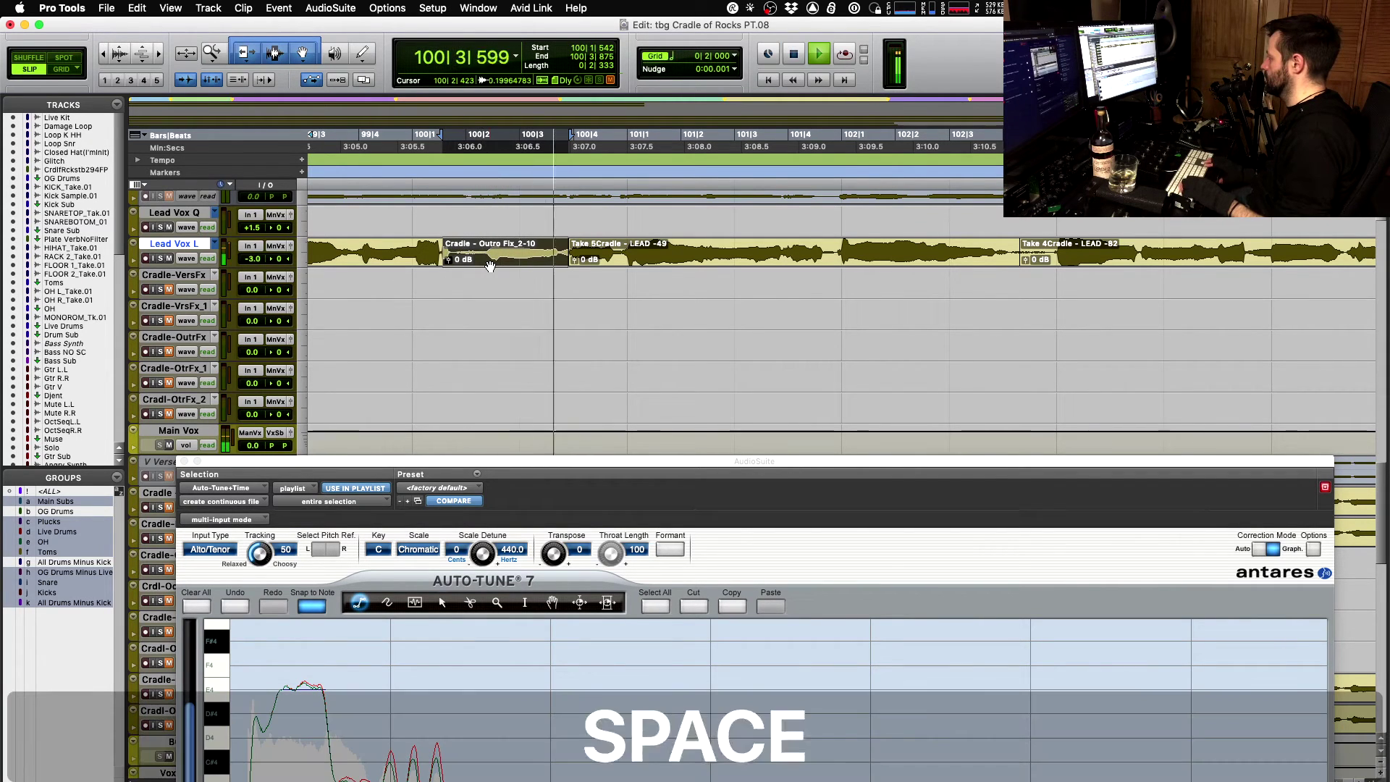
# - Compare Outro Fix_1 with Take 5 again and use Outro Fix_1 for the selected phrase
pyautogui.press('shift+super+Up')
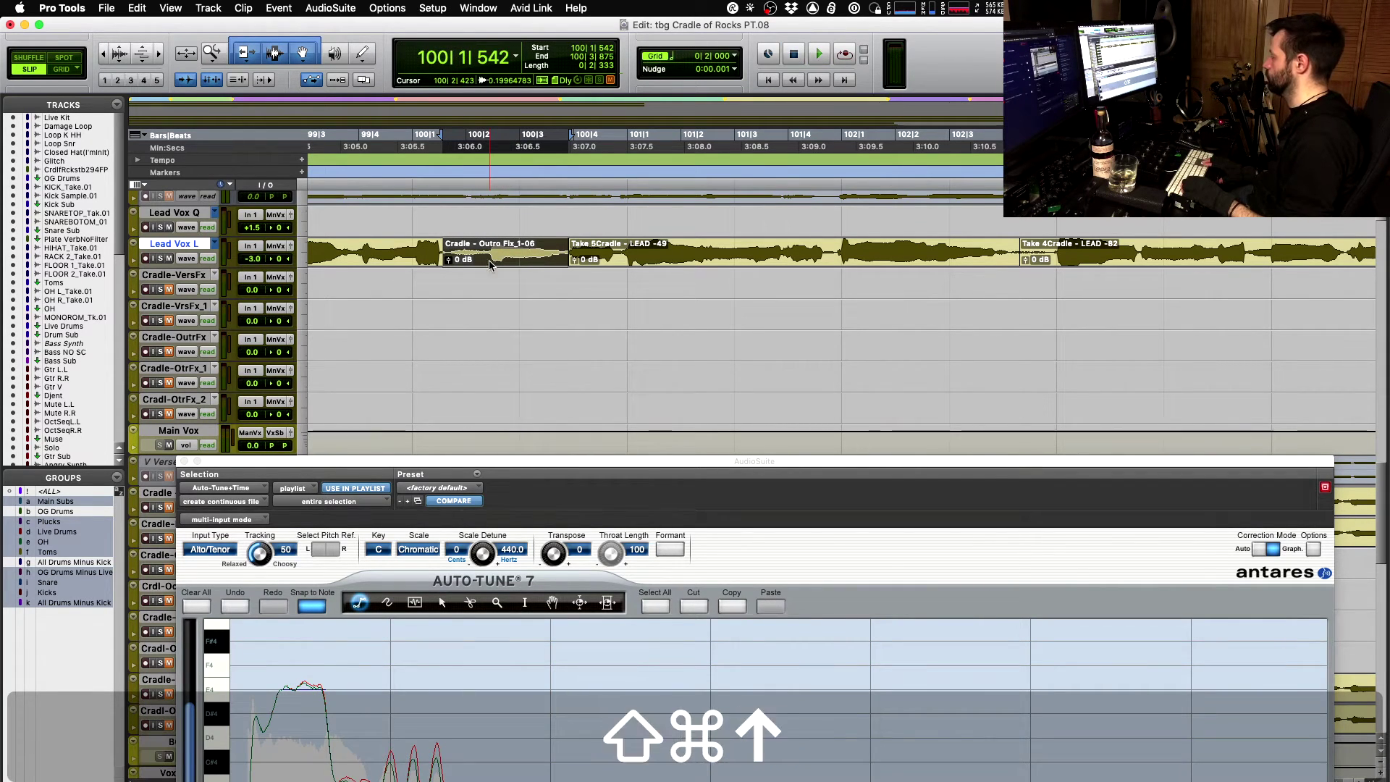
pyautogui.press('space')
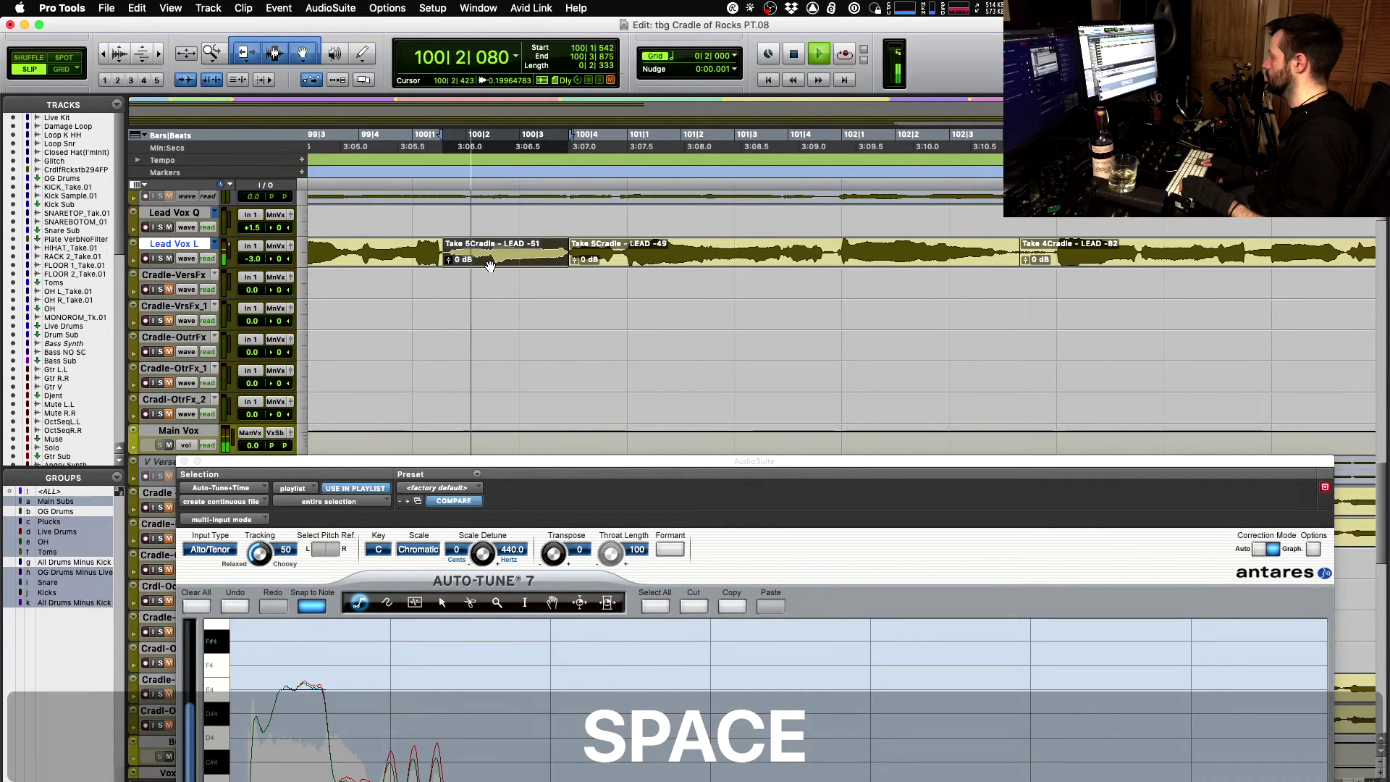
pyautogui.press('shift+super+Up')
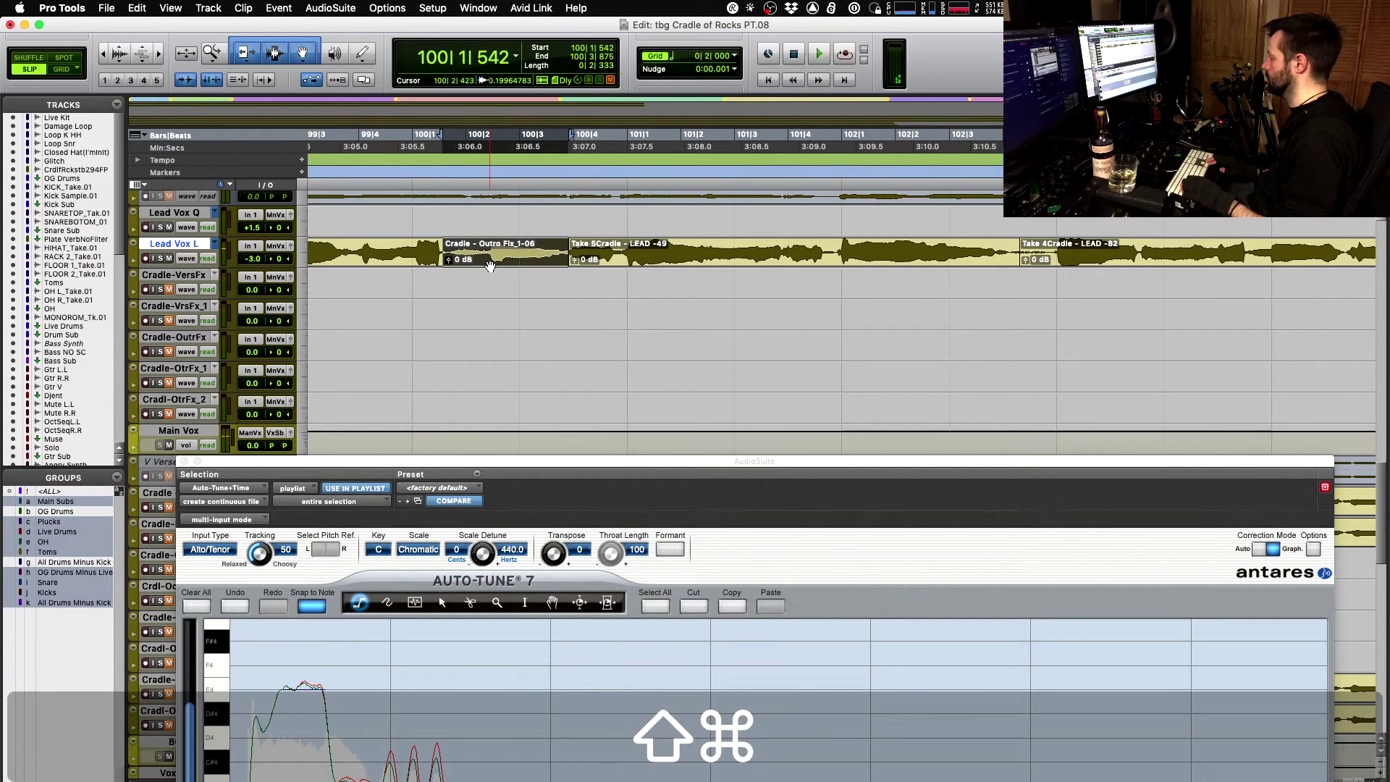
pyautogui.press('space')
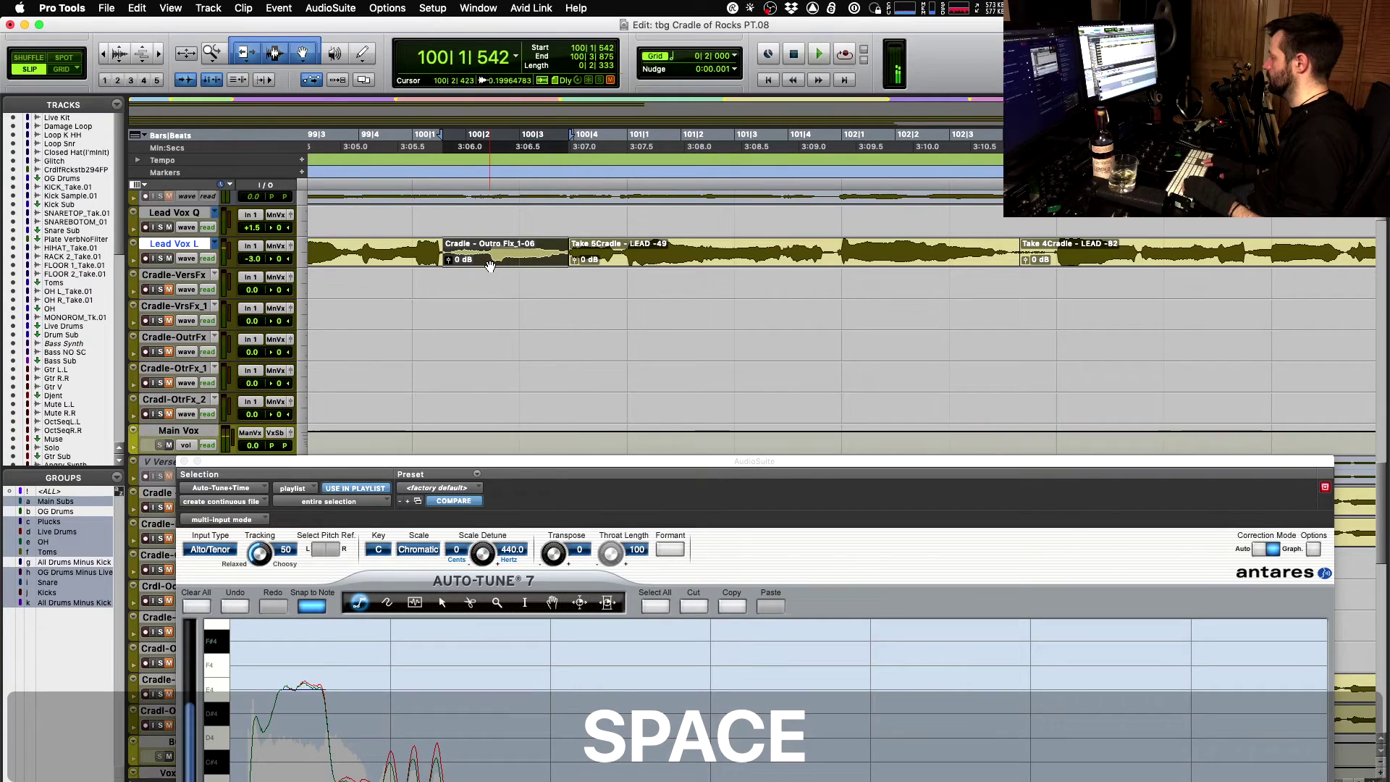
# - Raise the clip gain of the Outro Fix_1 clip to +4.0 dB and play it
pyautogui.press('super')
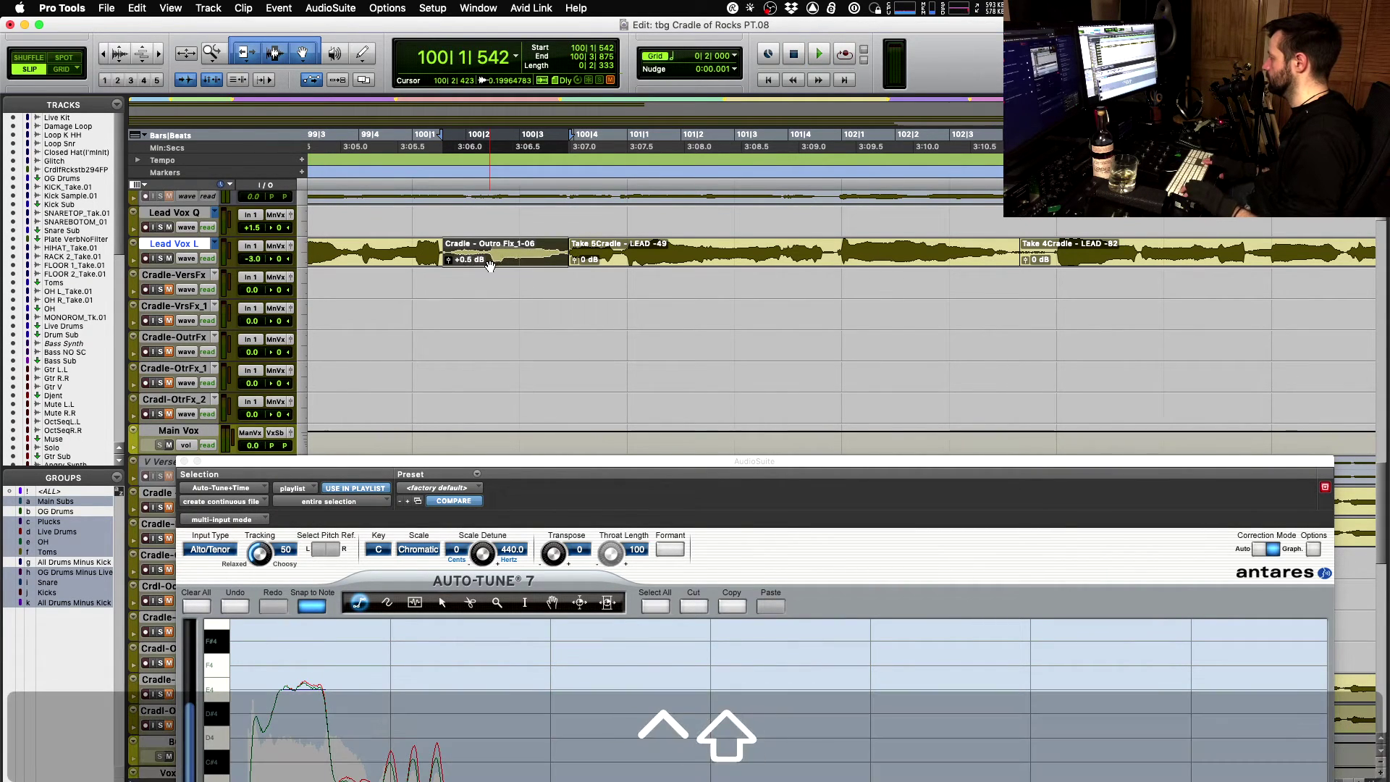
pyautogui.hotkey('ctrl', 'shift', 'Up')
pyautogui.hotkey('ctrl', 'shift', 'Up')
pyautogui.hotkey('ctrl', 'shift', 'Up')
pyautogui.press('space')
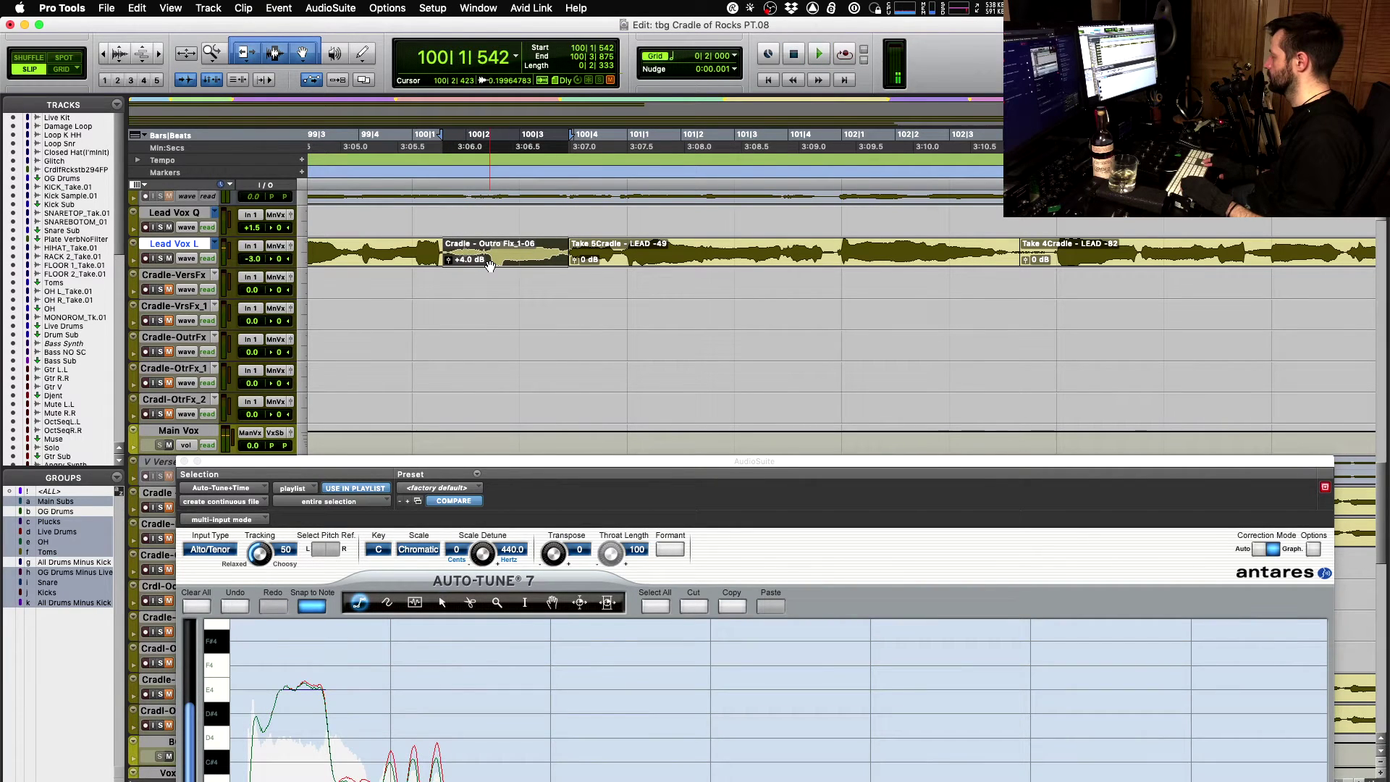
# - Compare the boosted Outro Fix_1 clip with Take 3 and Take 5, and return to Outro Fix_1
pyautogui.press('super+shift+Down')
pyautogui.press('super+shift+Down')
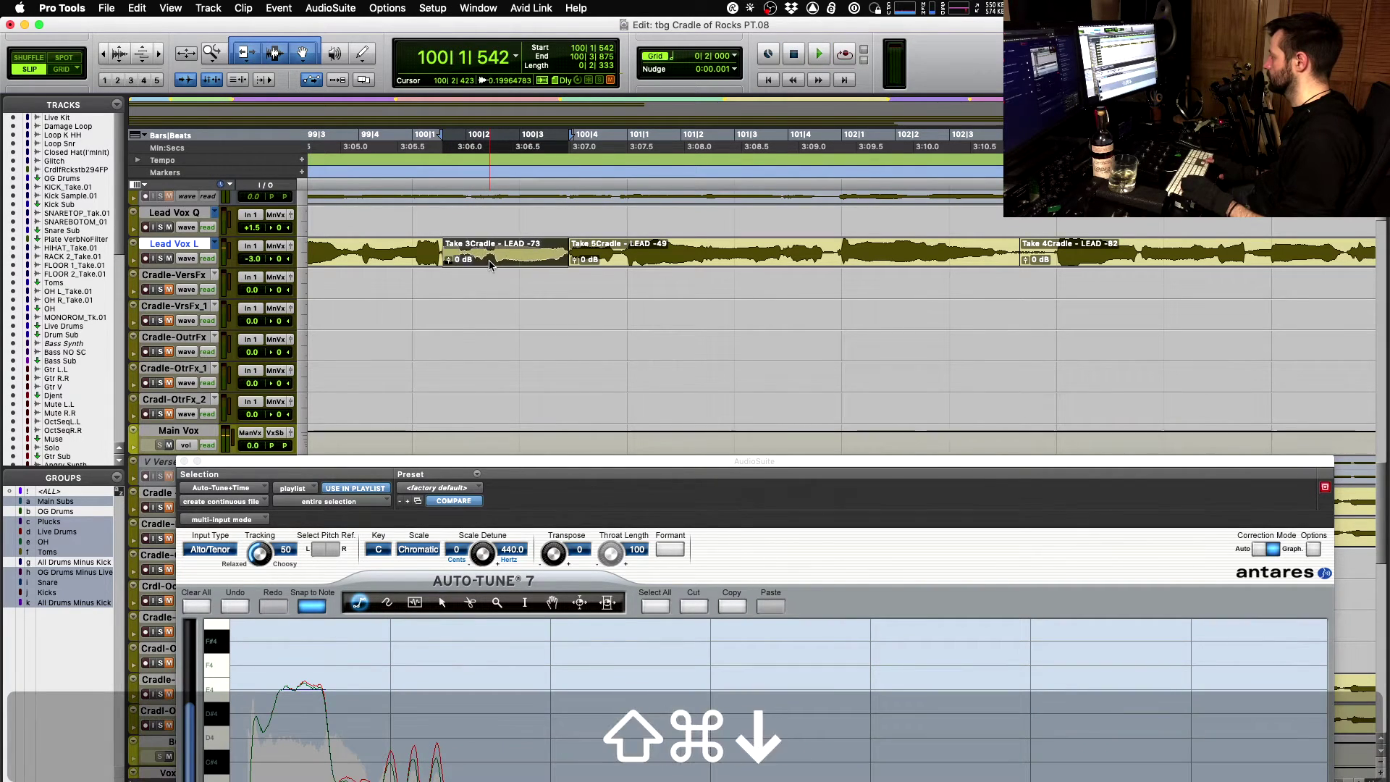
pyautogui.press('space')
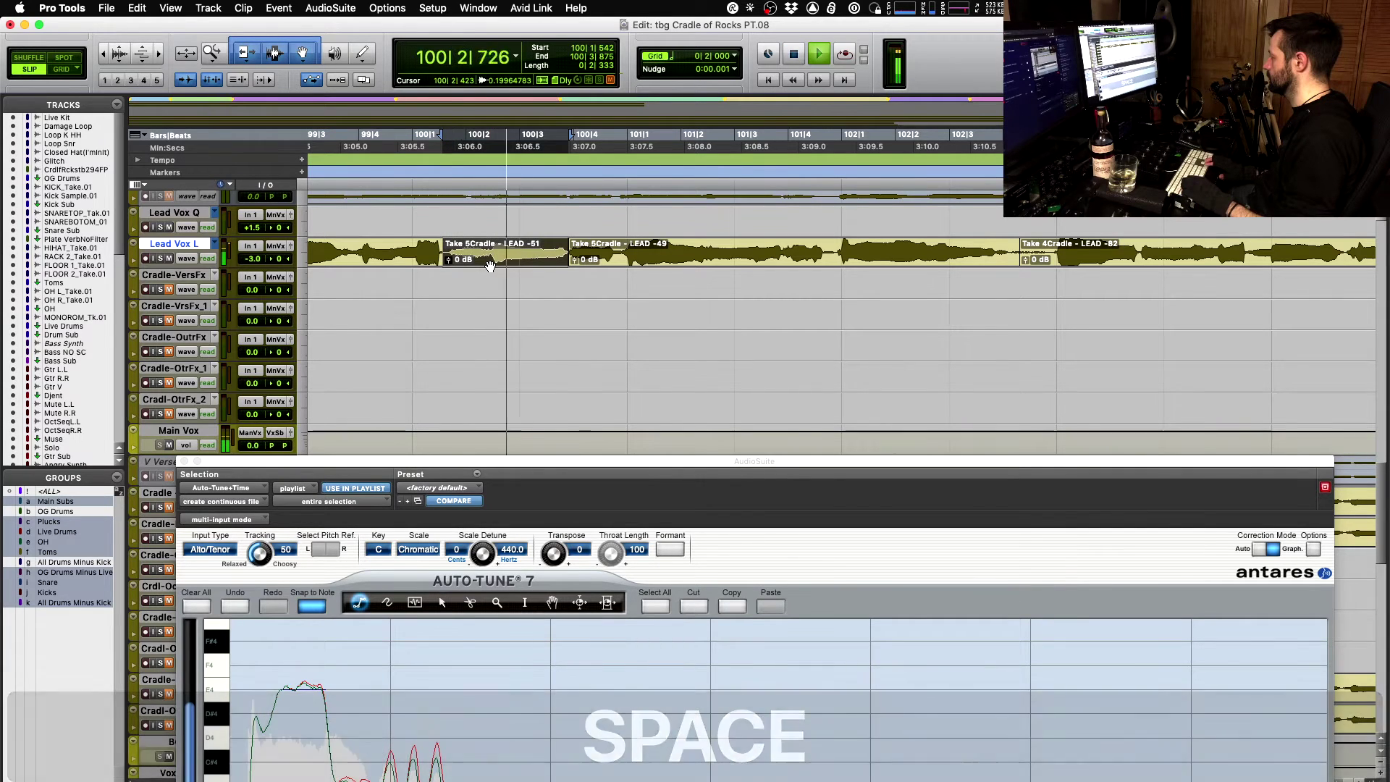
pyautogui.press('super+shift+Down')
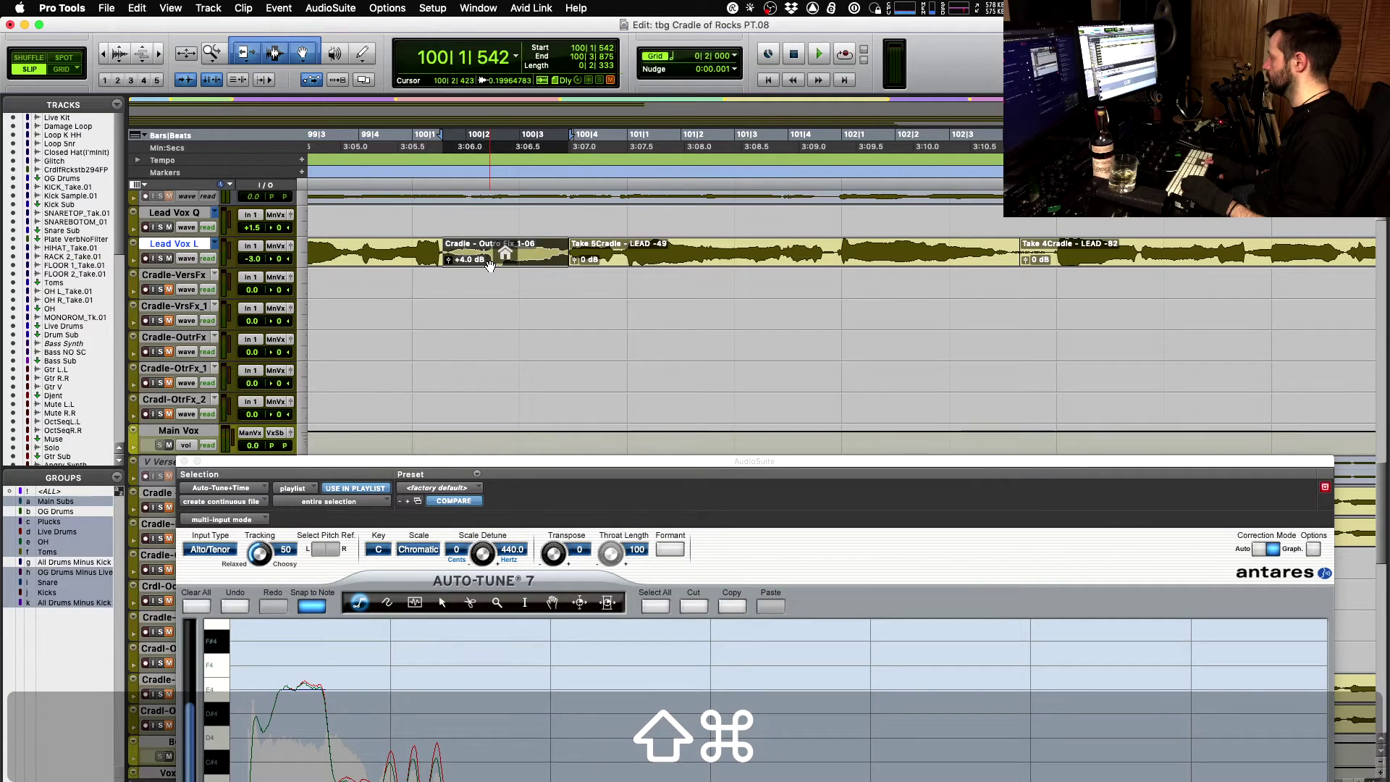
pyautogui.press('space')
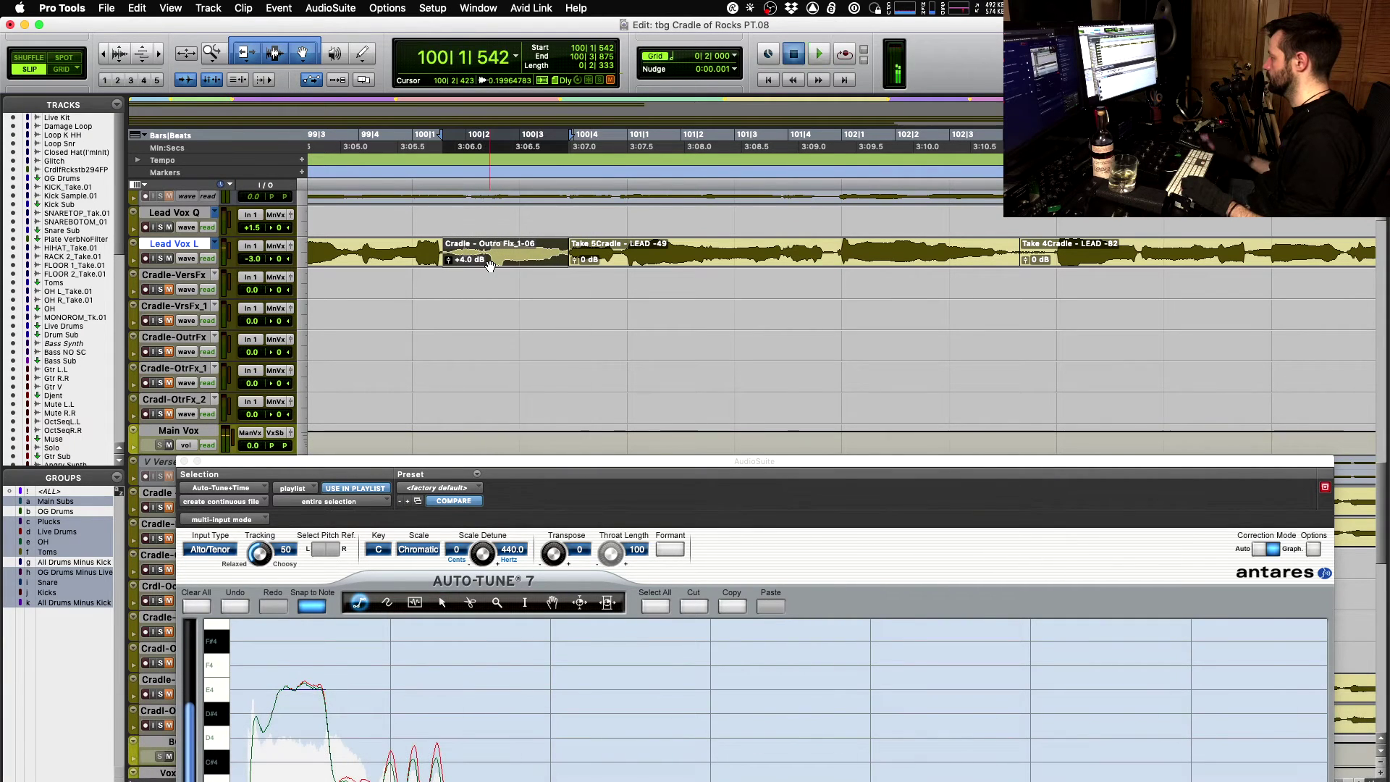
# - Play the lead vocal from 99|3|585 through the Outro Fix_1 clip, and replay it from the same point
pyautogui.click(337, 240)
pyautogui.press('space')
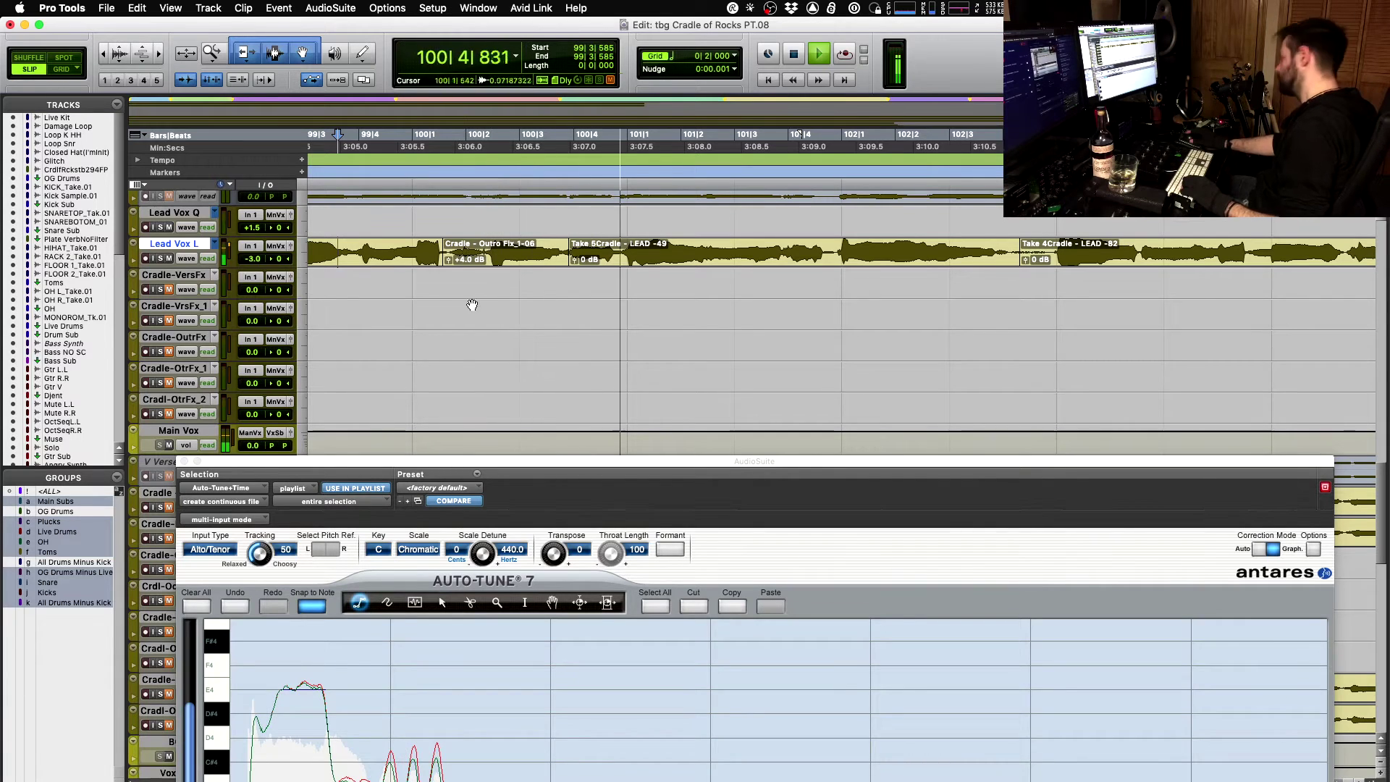
pyautogui.press('space')
pyautogui.press('space')
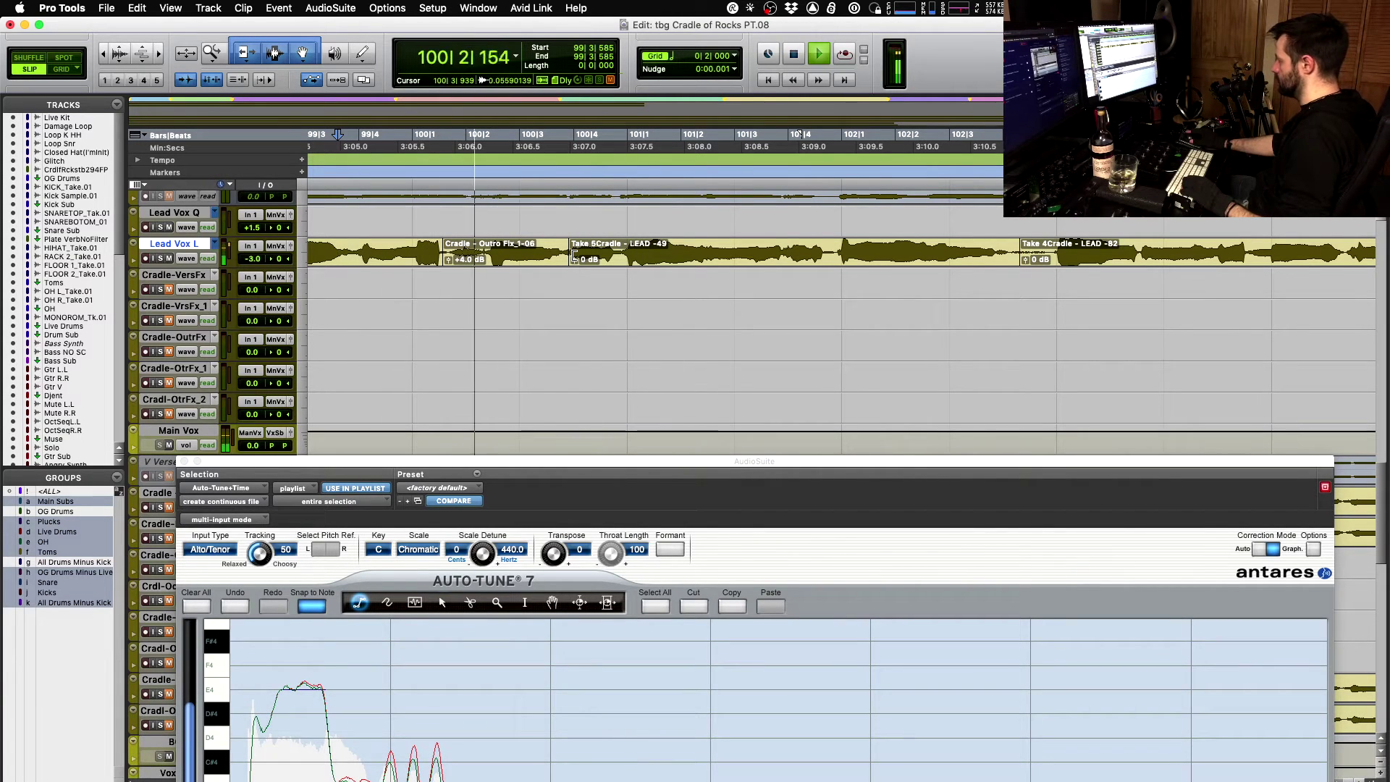
# - Trim the start of the Take 5 clip after Outro Fix_1 earlier to about 100|3|655, and play across the edit from 99|4|790
pyautogui.press('space')
pyautogui.moveTo(574, 255); pyautogui.dragTo(559, 255)
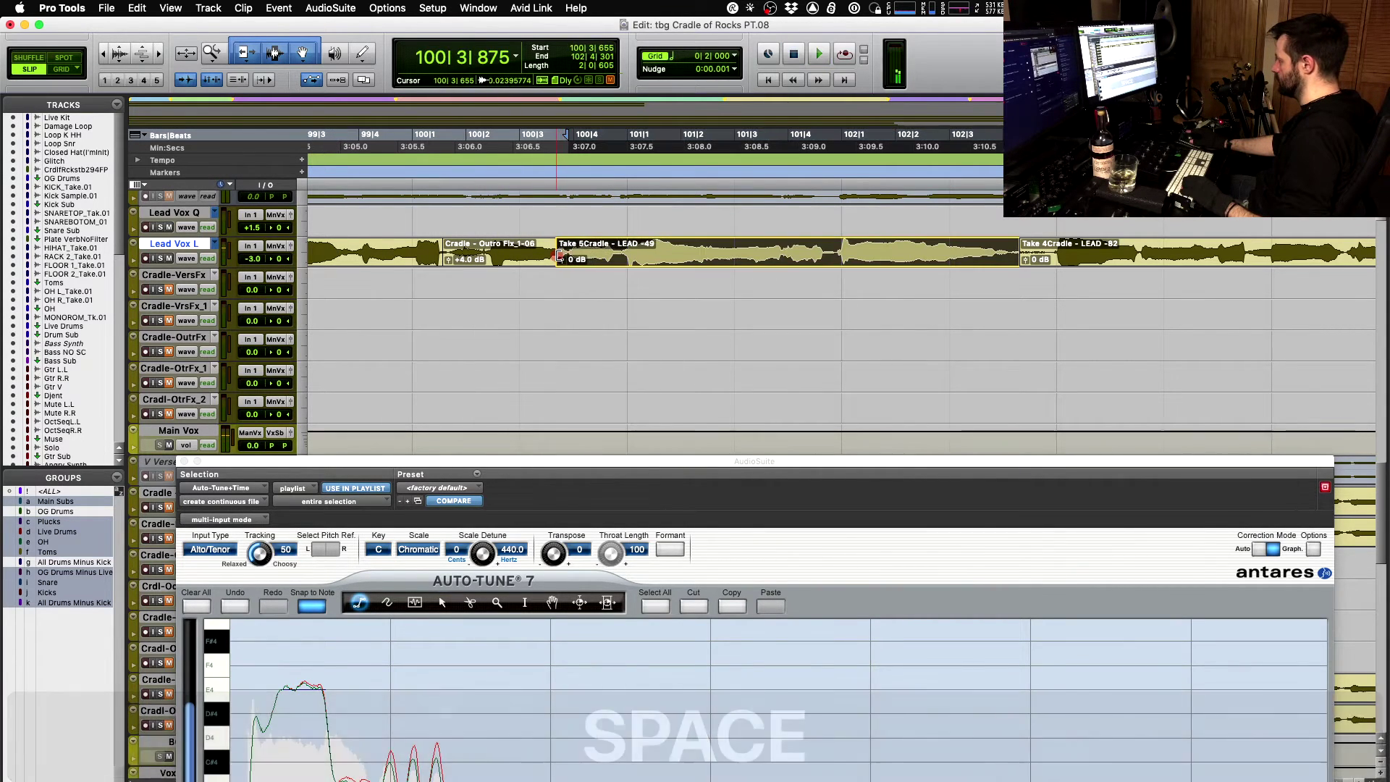
pyautogui.click(555, 256)
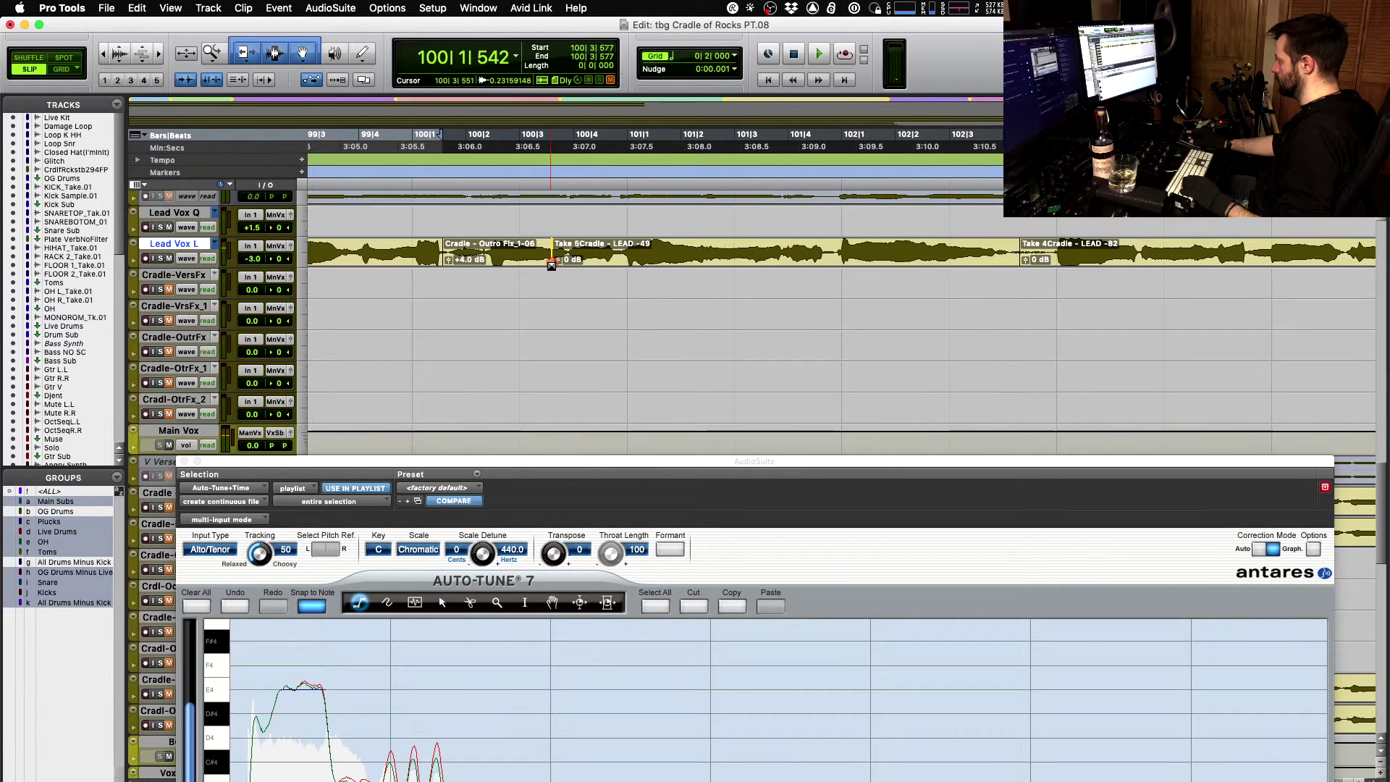
pyautogui.click(404, 248)
pyautogui.press('space')
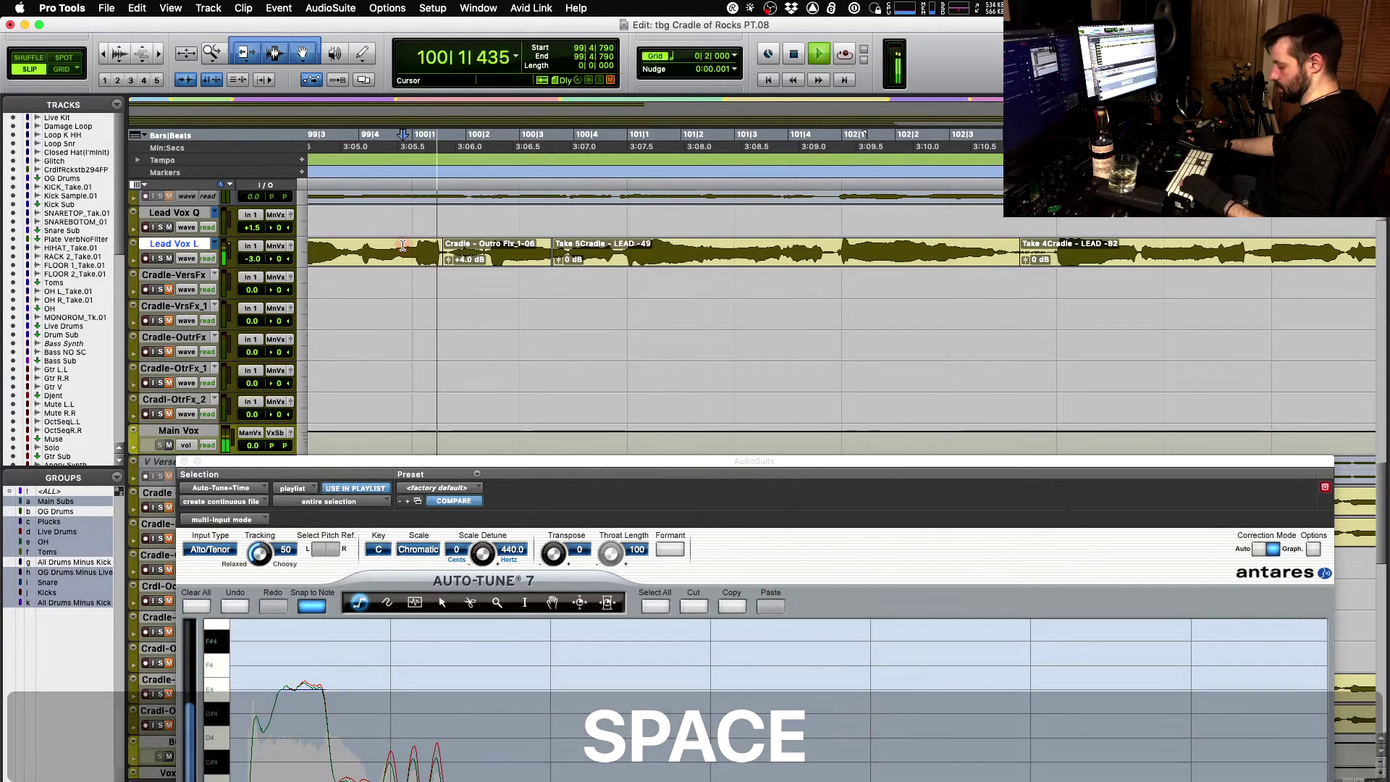
# - Crossfade into the start of the Outro Fix_1 clip on Lead Vox L from 100|1|509 to 100|1|574
pyautogui.press('t')
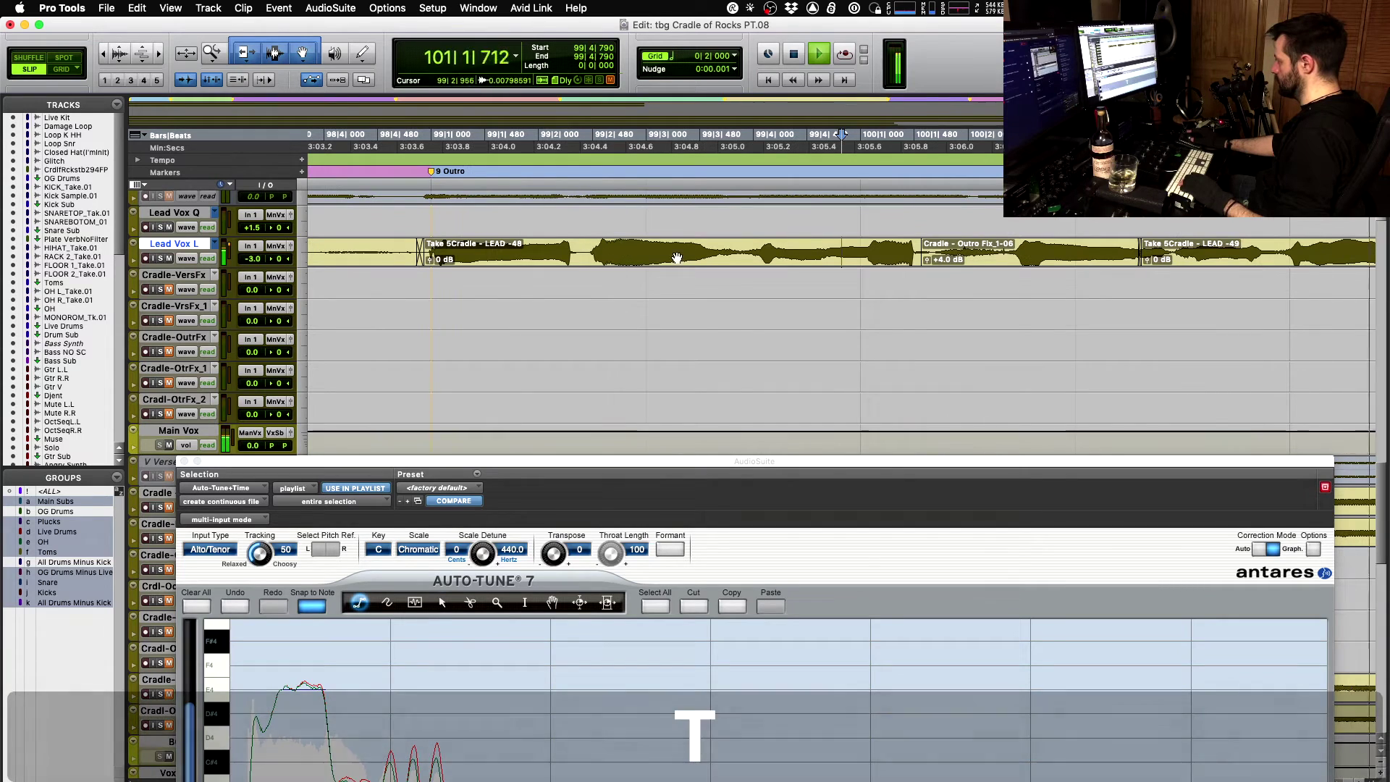
pyautogui.press('space')
pyautogui.moveTo(942, 260); pyautogui.dragTo(948, 259)
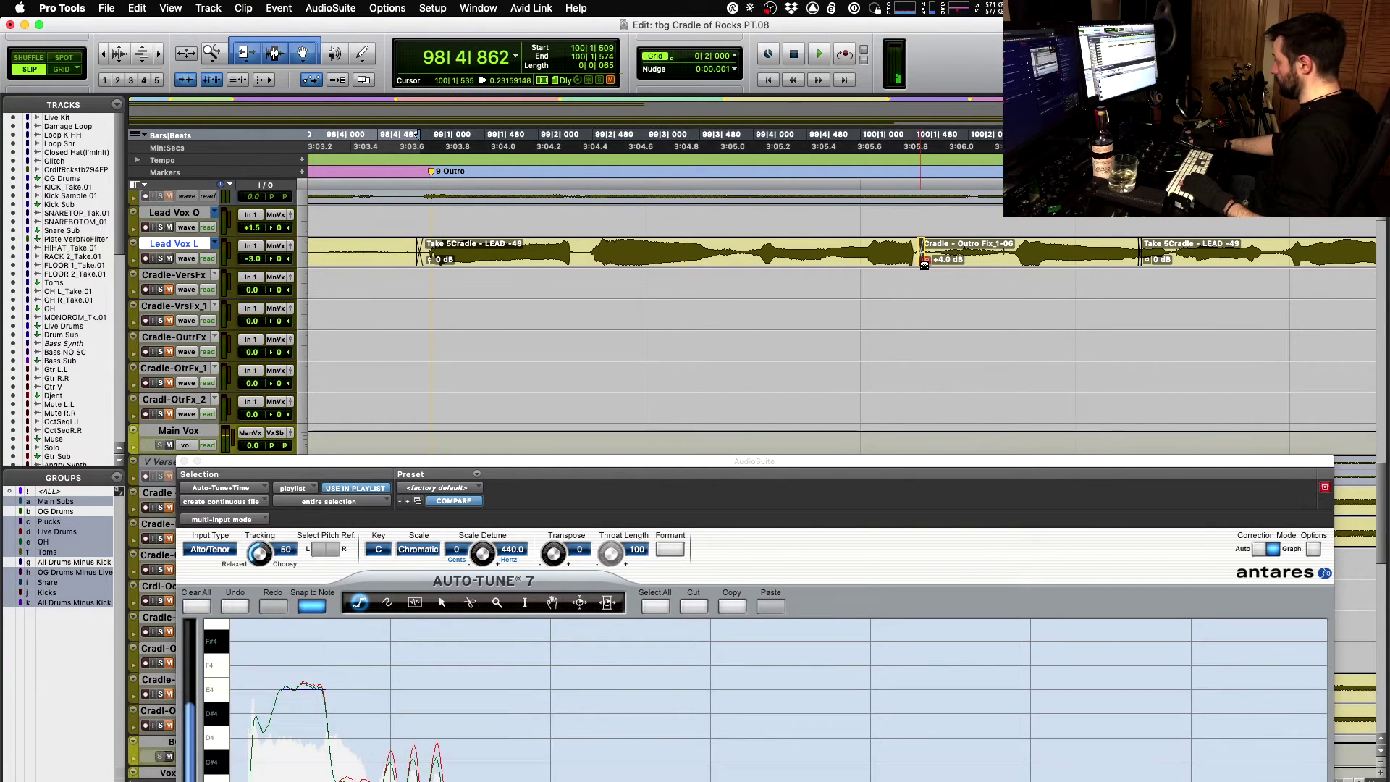
# - Play the lead vocal from 100|4|497 and select the end of the Take 5 clip from 101|4|826 to 102|4|301
pyautogui.press('r')
pyautogui.click(942, 254)
pyautogui.press('space')
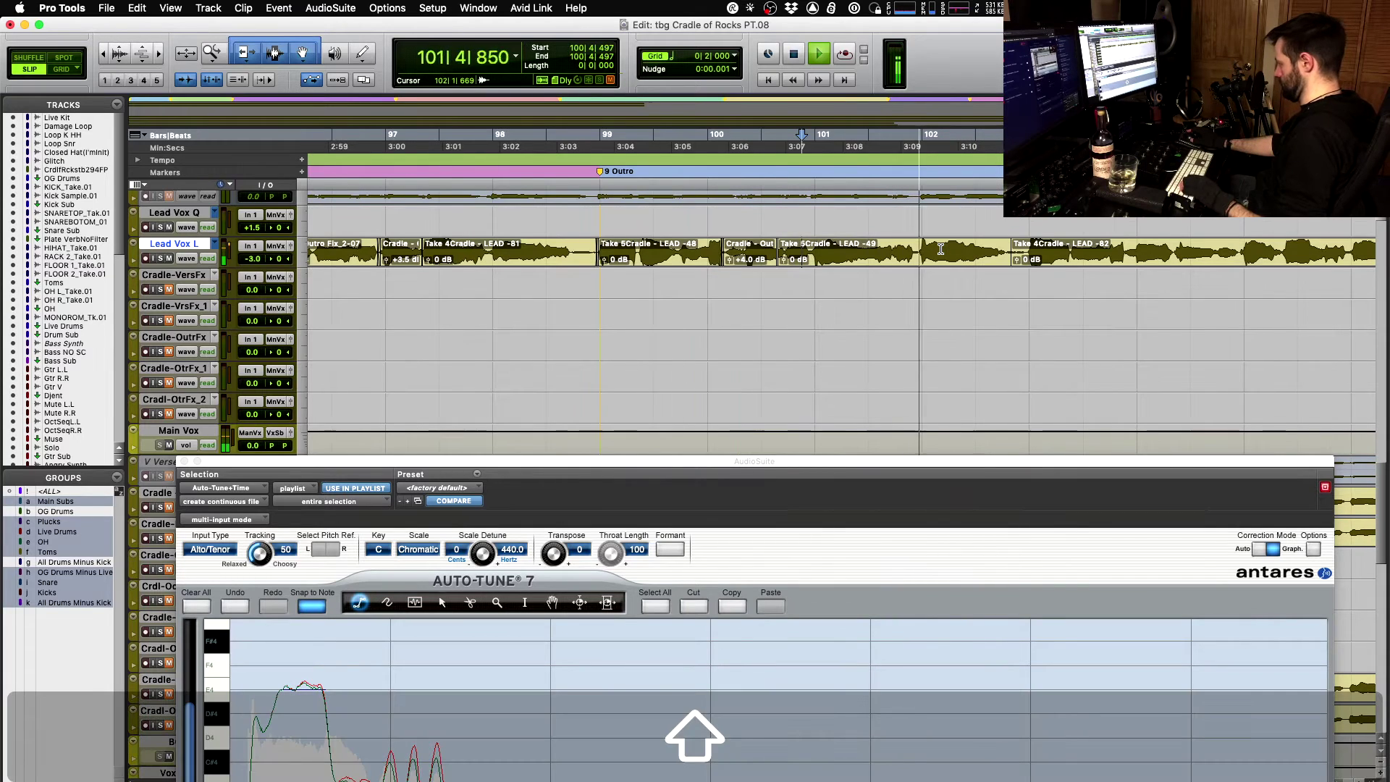
pyautogui.press('space')
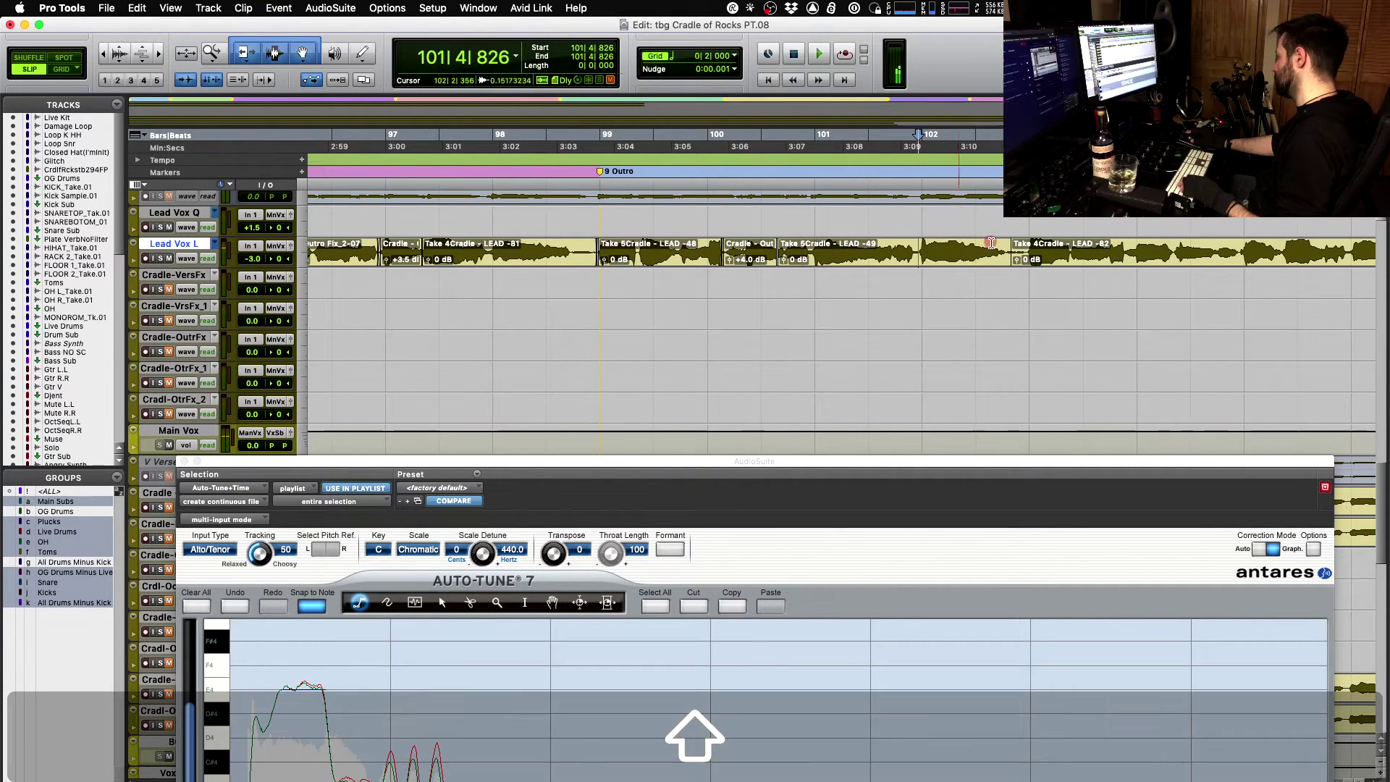
pyautogui.hotkey('shift', 'Tab')
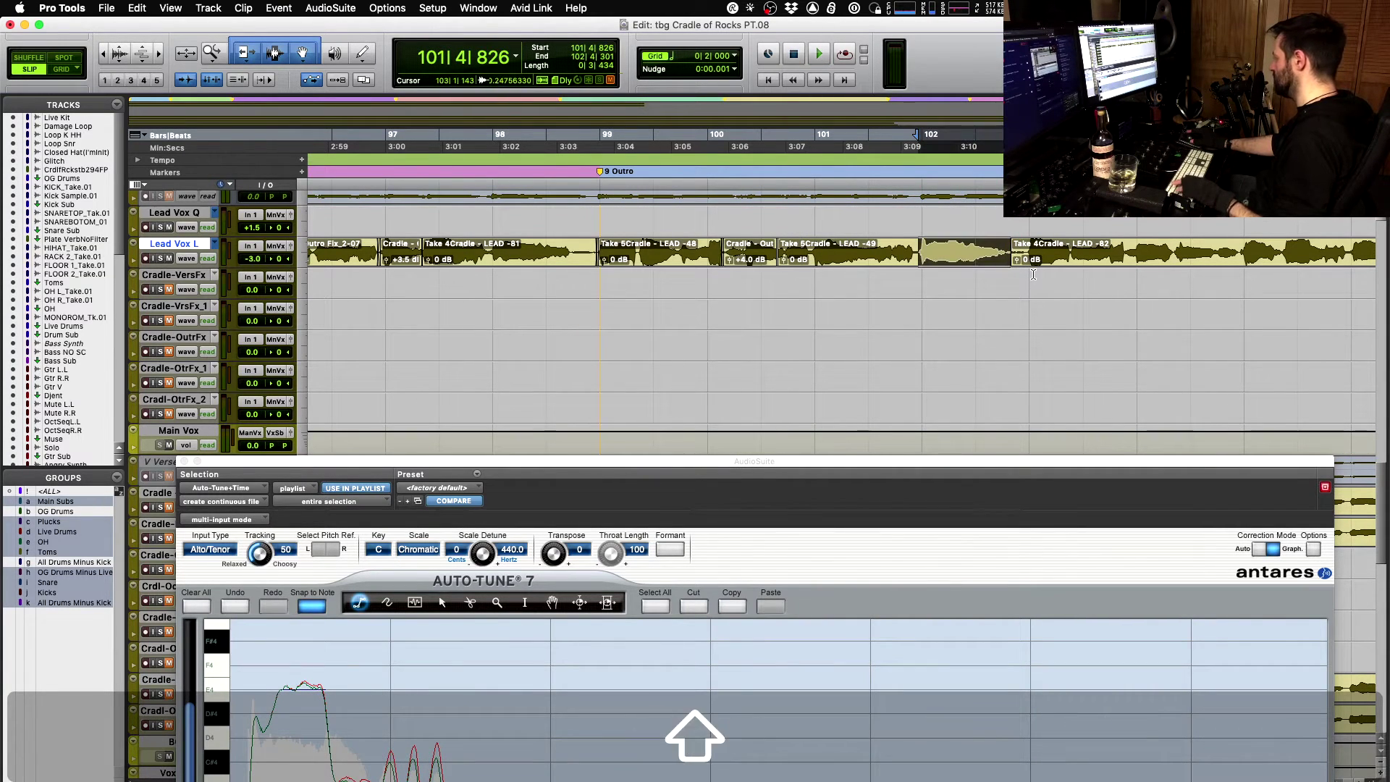
pyautogui.press('r')
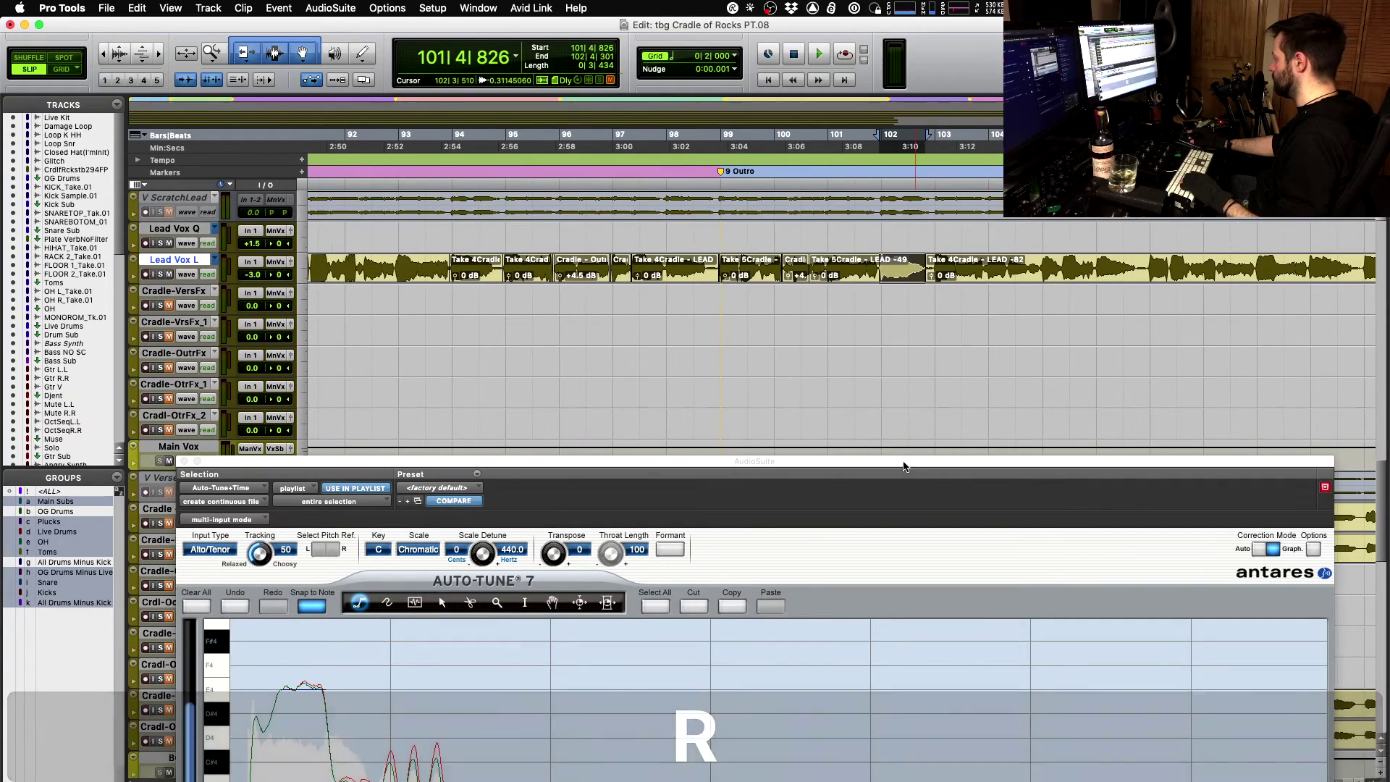
# - Move the Auto-Tune window up into full view and track the pitch of the selected Lead Vox L phrase
pyautogui.moveTo(904, 467); pyautogui.dragTo(929, 169)
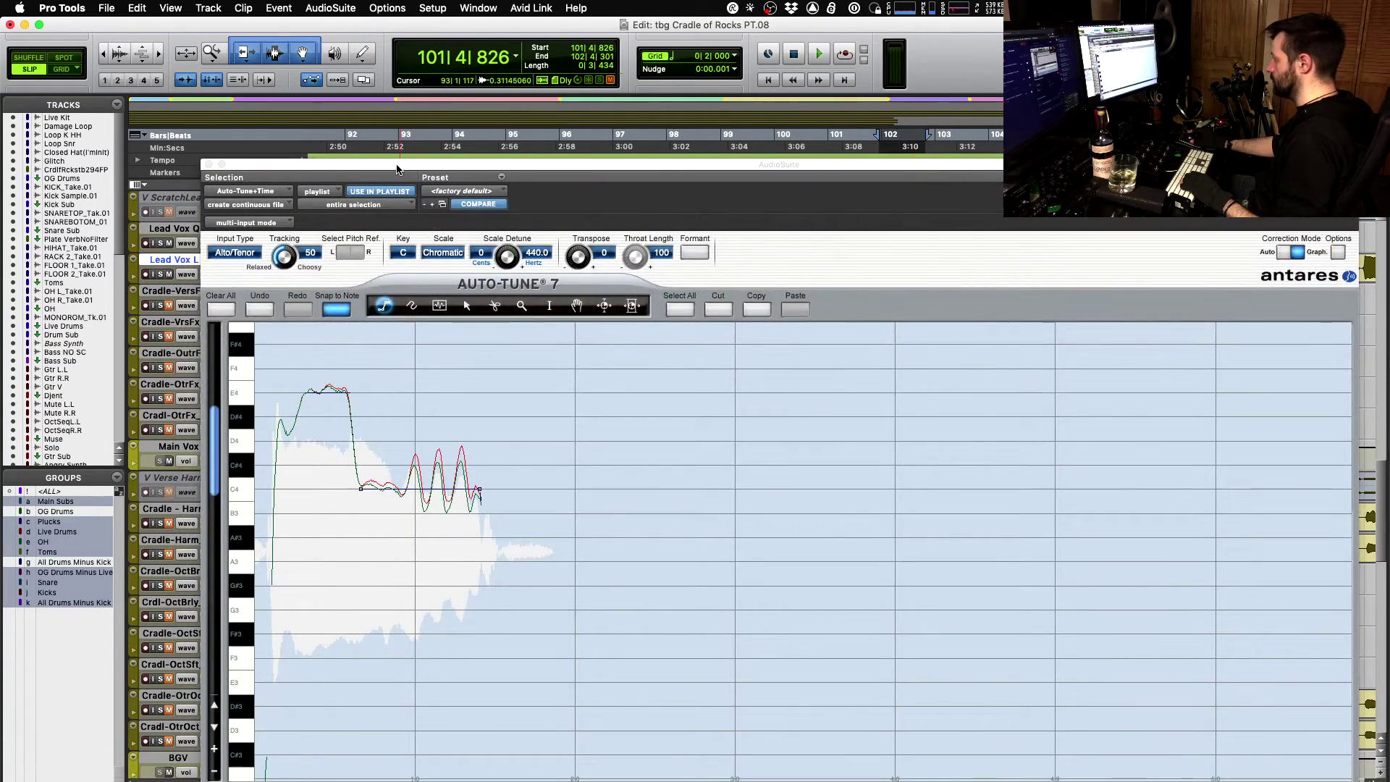
pyautogui.moveTo(397, 169); pyautogui.dragTo(388, 42)
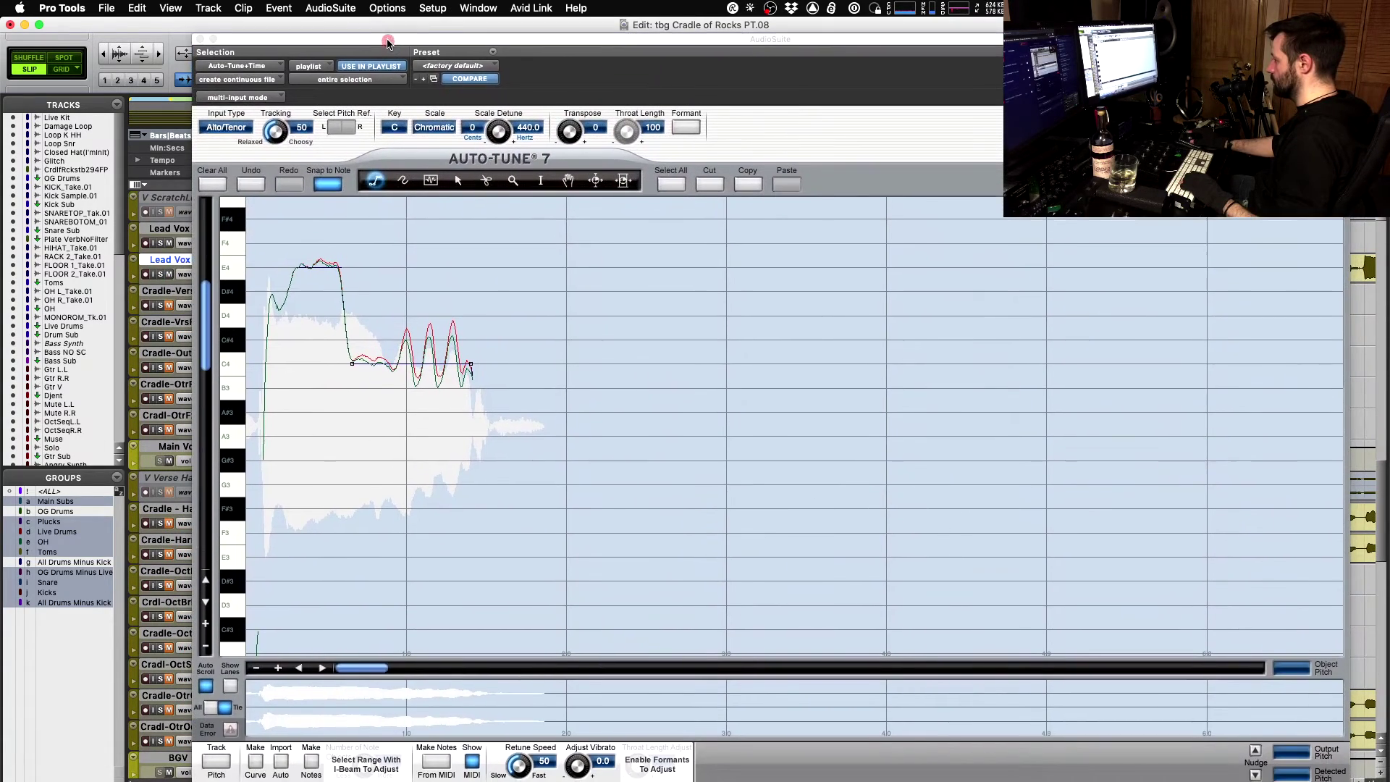
pyautogui.click(212, 761)
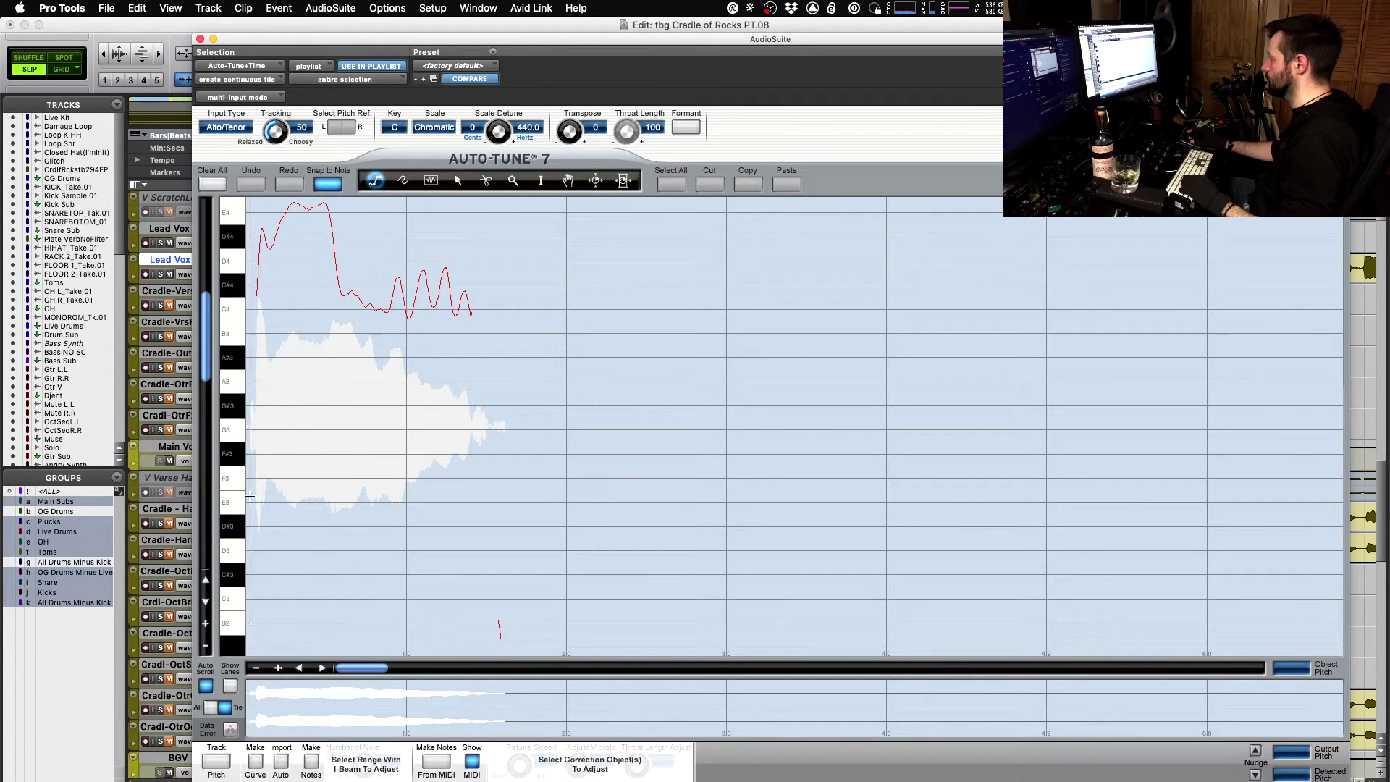
pyautogui.click(215, 764)
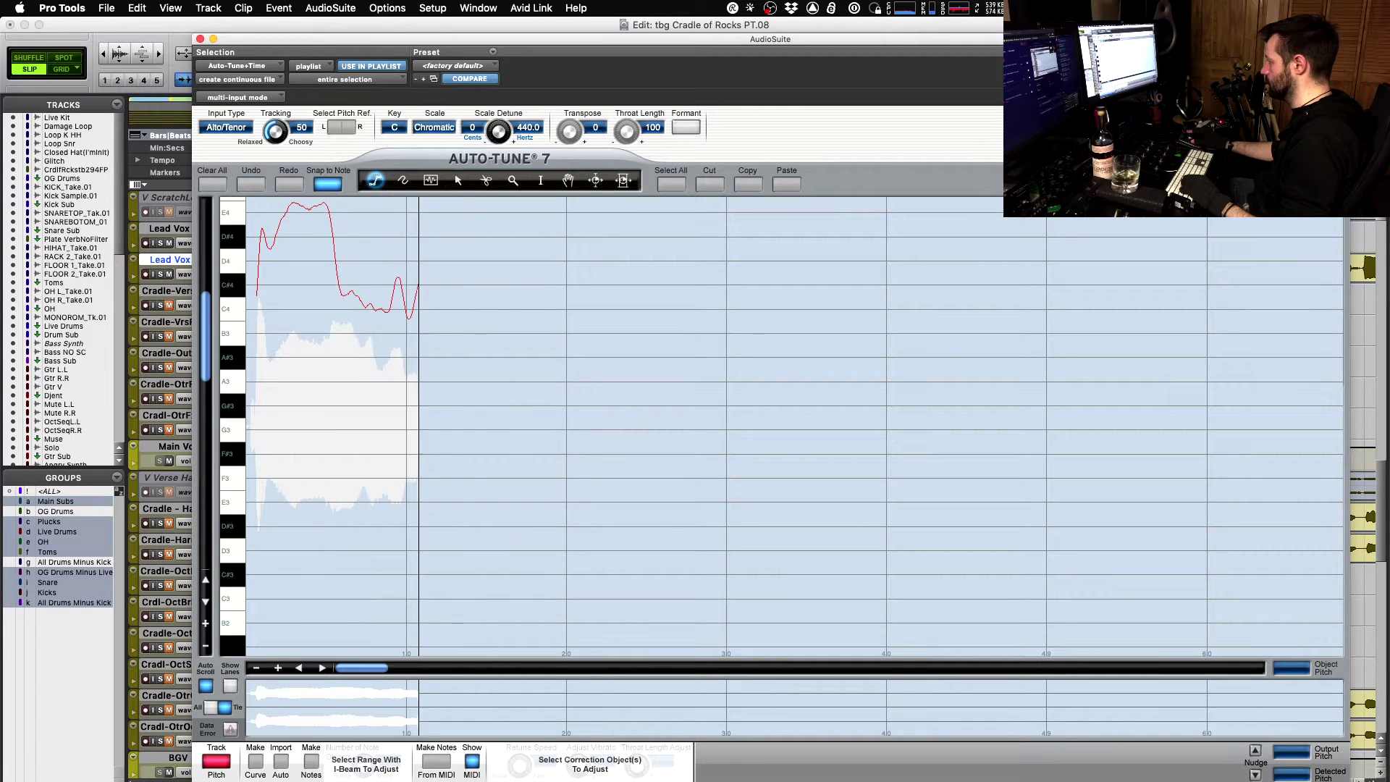
pyautogui.press('space')
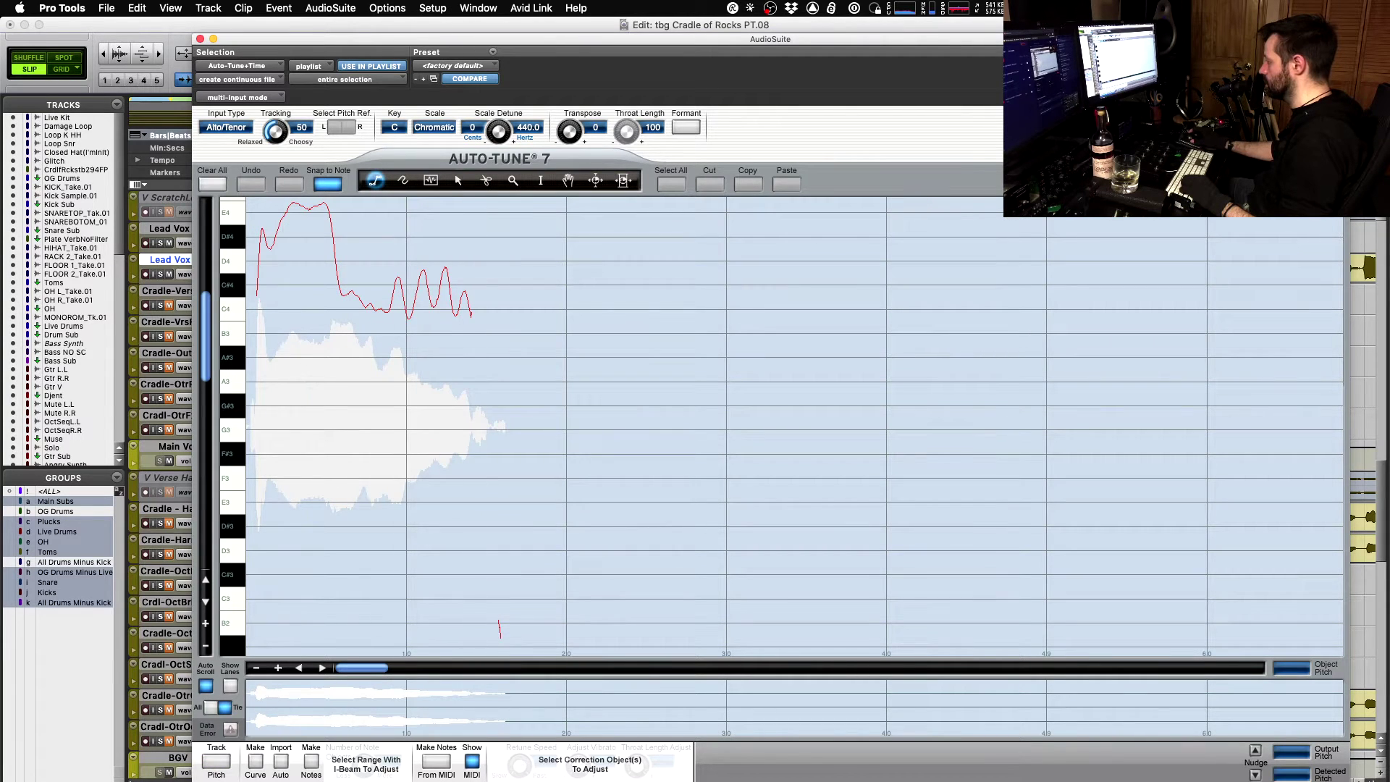
pyautogui.click(214, 764)
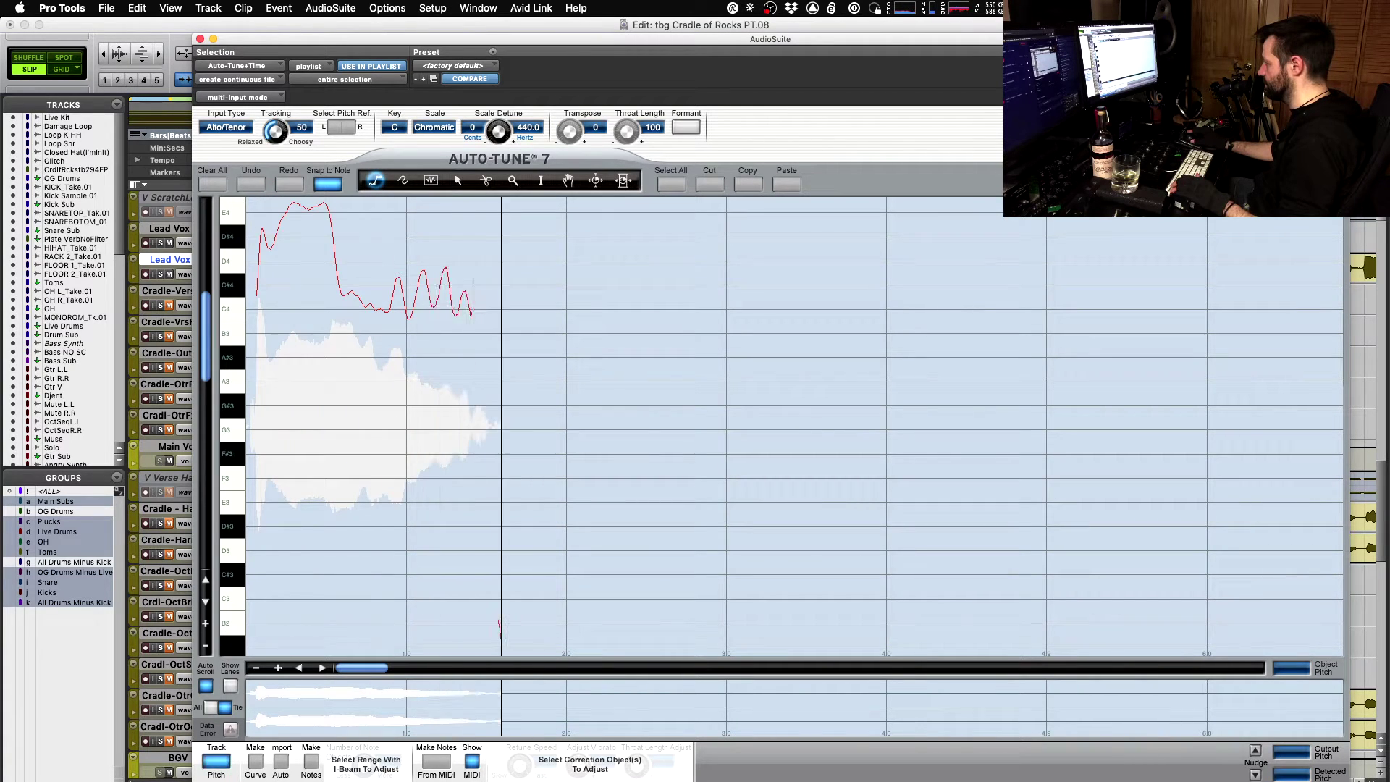
pyautogui.press('space')
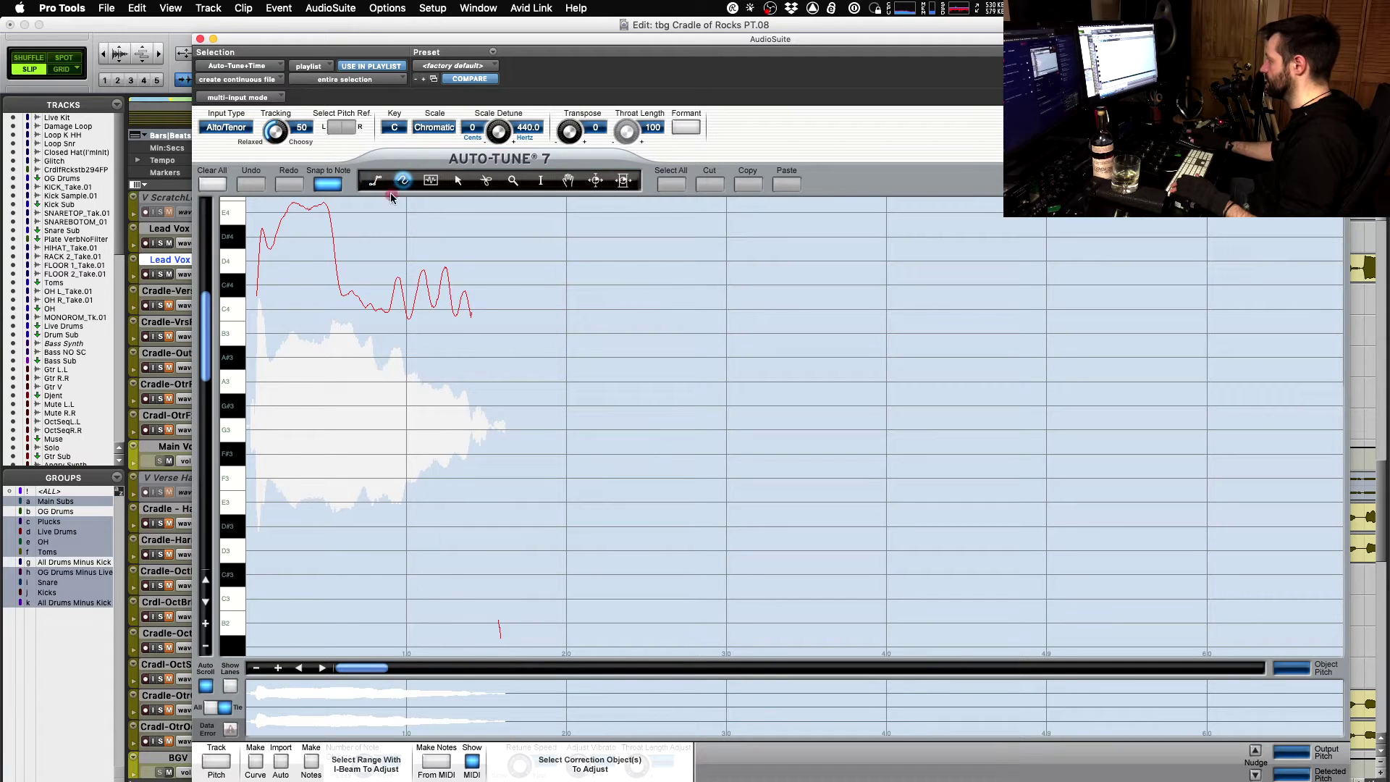
pyautogui.press('space')
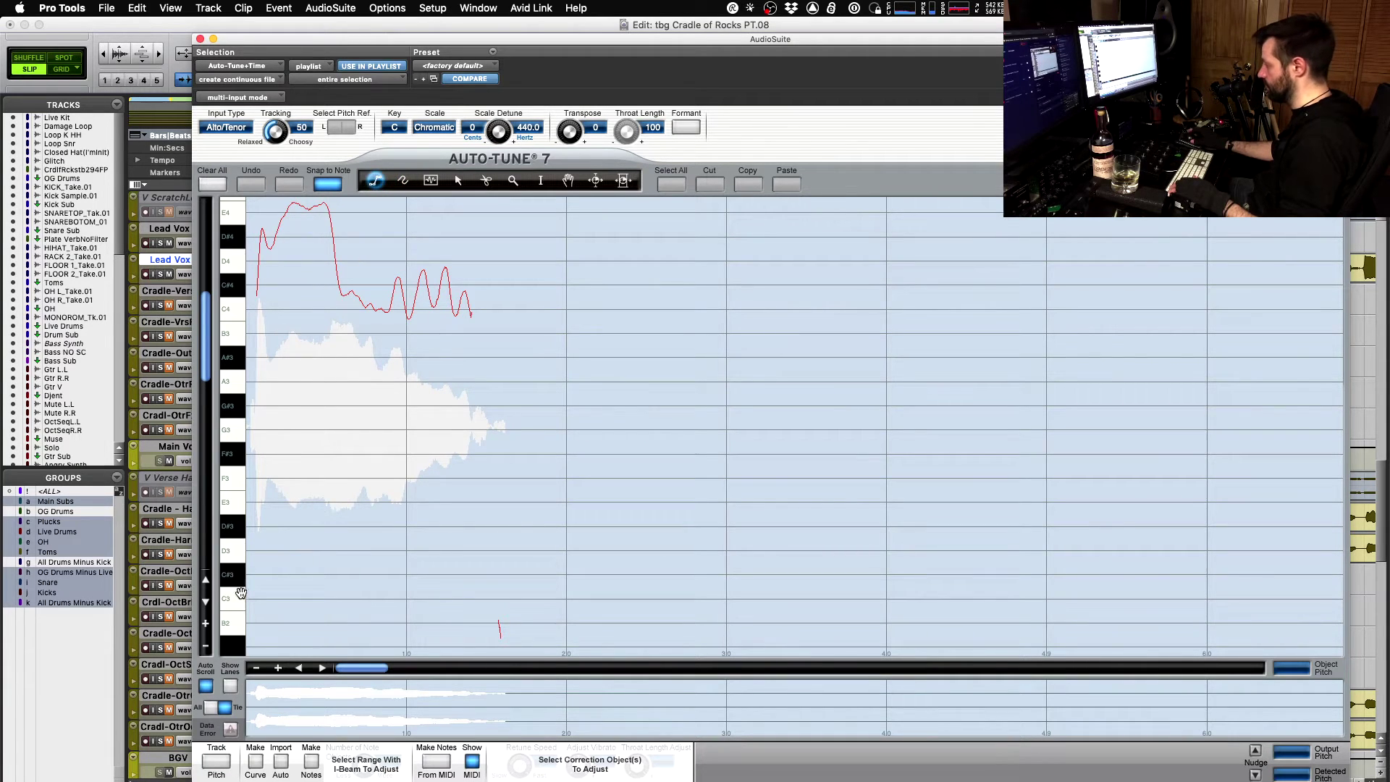
# - Make a correction curve from the tracked pitch, and draw flat correction lines on E4 for the opening note and C4 for the vibrato tail
pyautogui.click(263, 768)
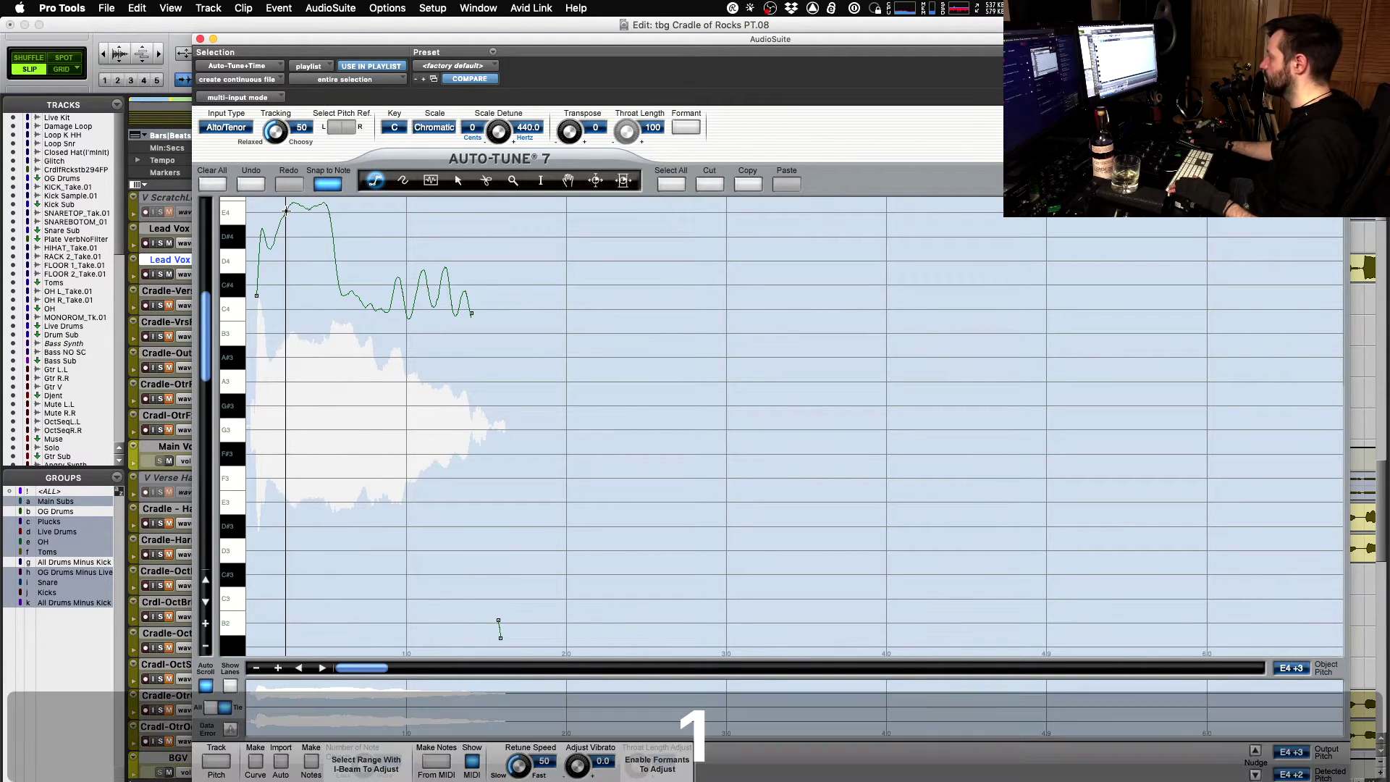
pyautogui.doubleClick(330, 211)
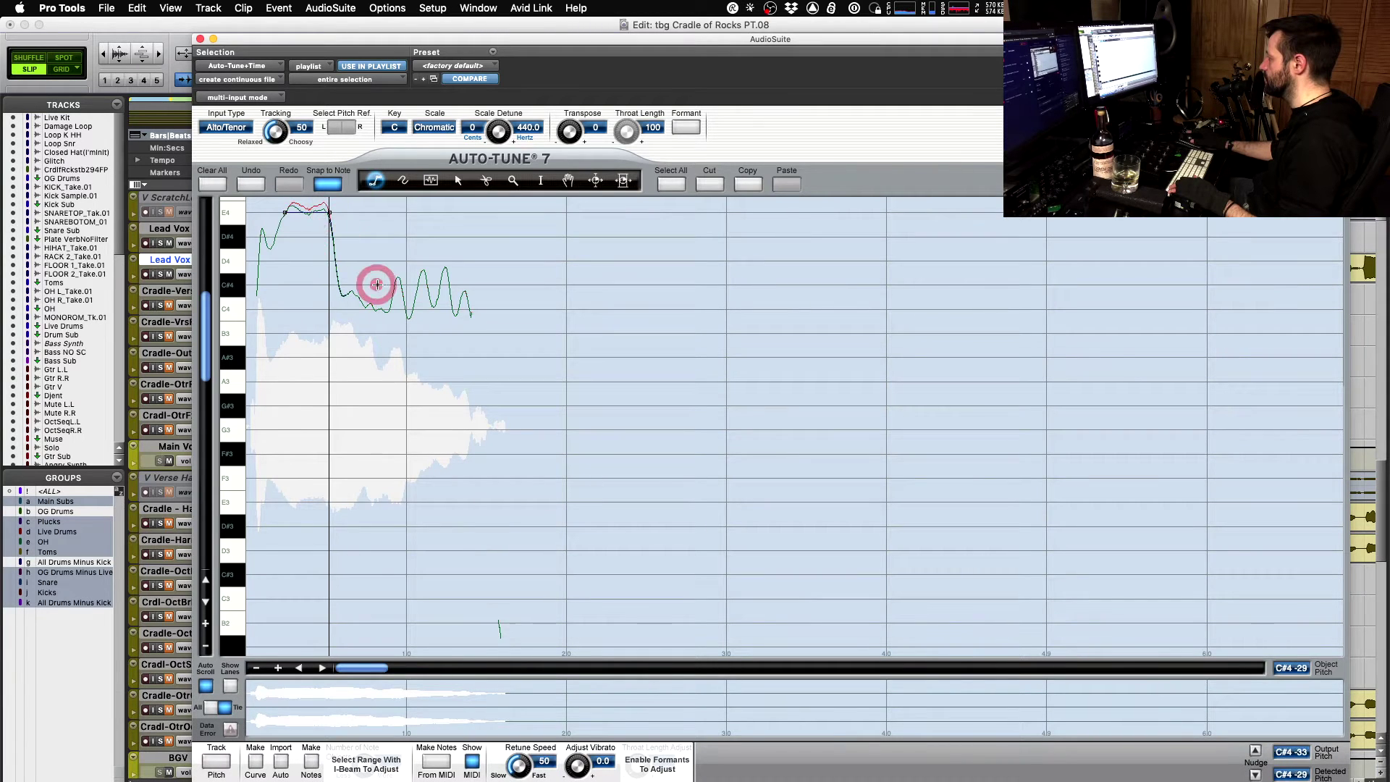
pyautogui.click(340, 309)
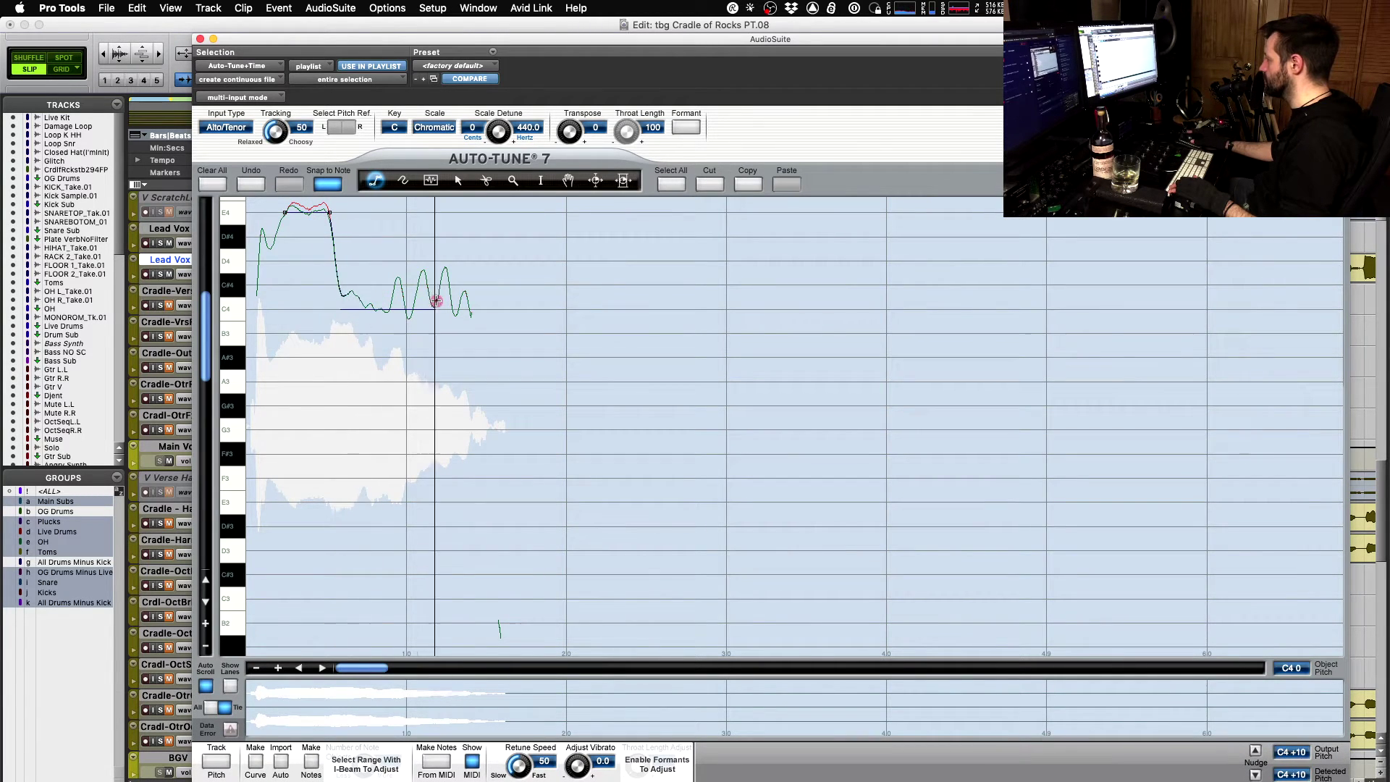
pyautogui.doubleClick(472, 304)
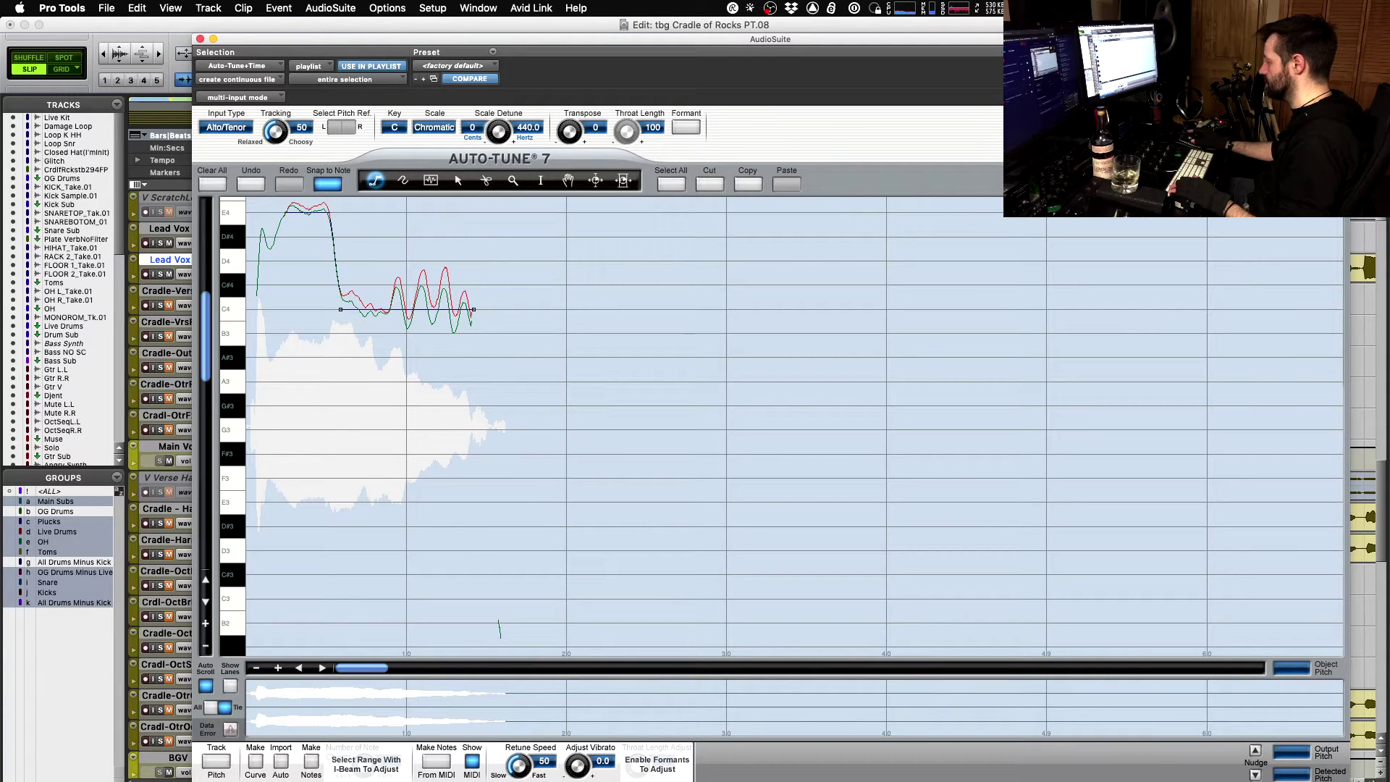
# - Render the Auto-Tune correction to Lead Vox L with a Retune Speed of 90 and close the plug-in window
pyautogui.press('space')
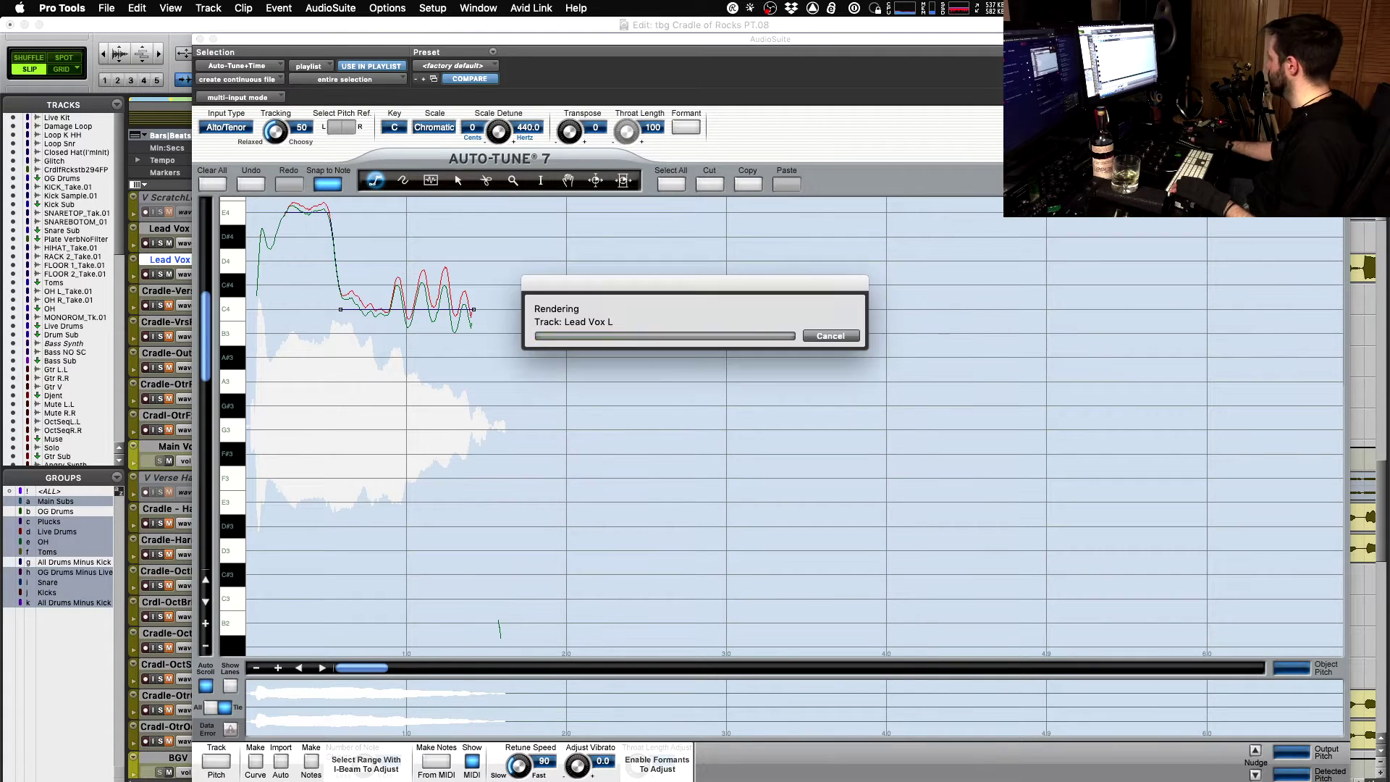
pyautogui.press('space')
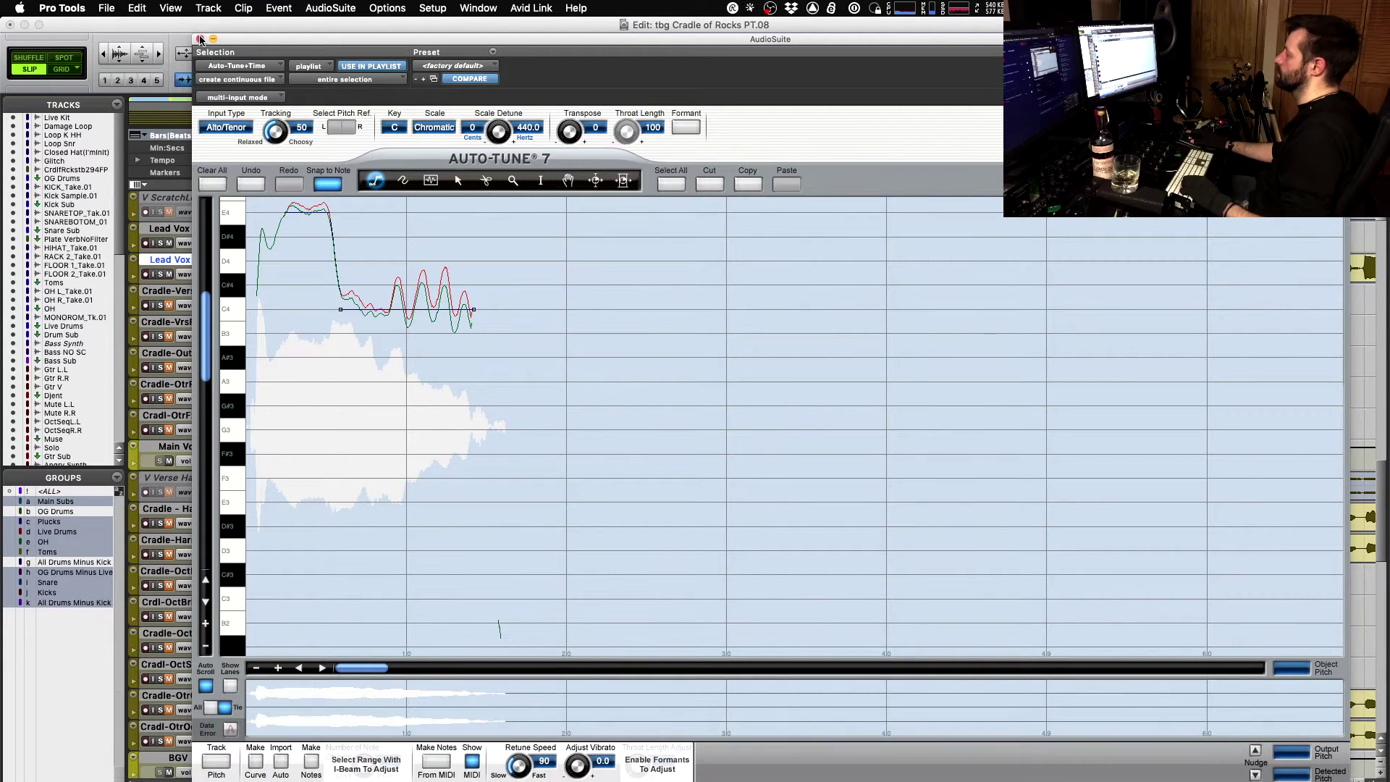
pyautogui.click(200, 38)
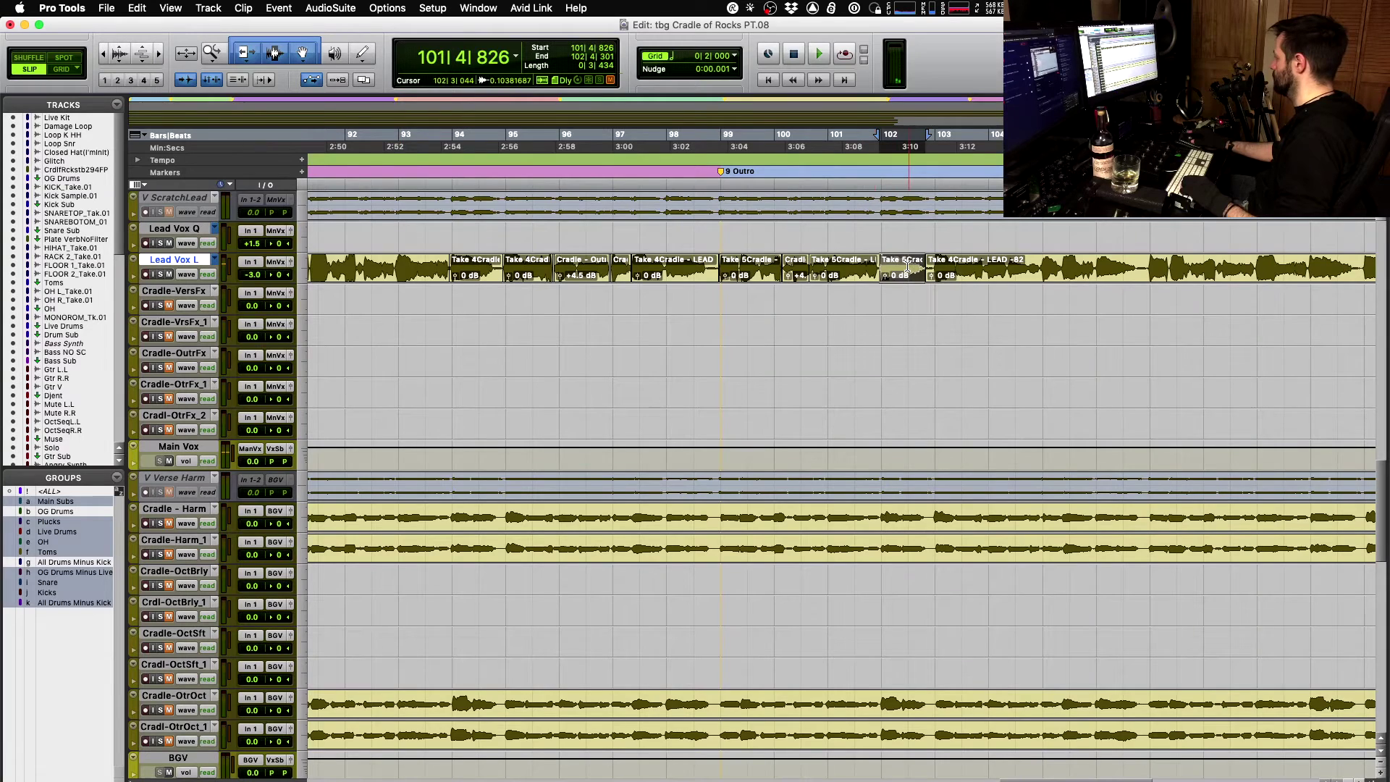
# - Play back Lead Vox L from within the tuned clip at 102|2|900 to check it against the following phrases
pyautogui.click(908, 267)
pyautogui.press('space')
pyautogui.press('shift')
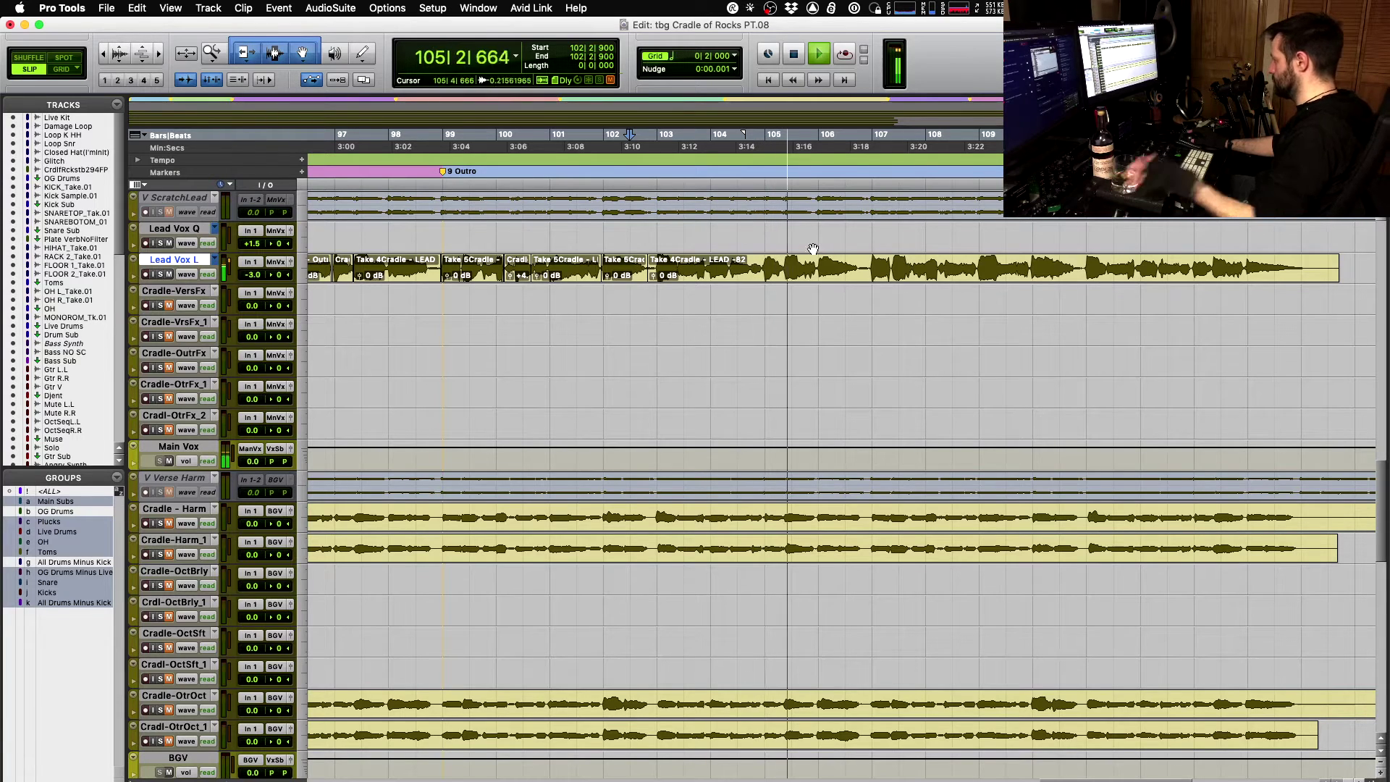
pyautogui.press('space')
# - Replace the Lead Vox L phrase from 104|4|836 to 105|2|411 with the Cradle - Outro Fix-1 take, auditioning the alternate takes
pyautogui.press('t')
pyautogui.press('t')
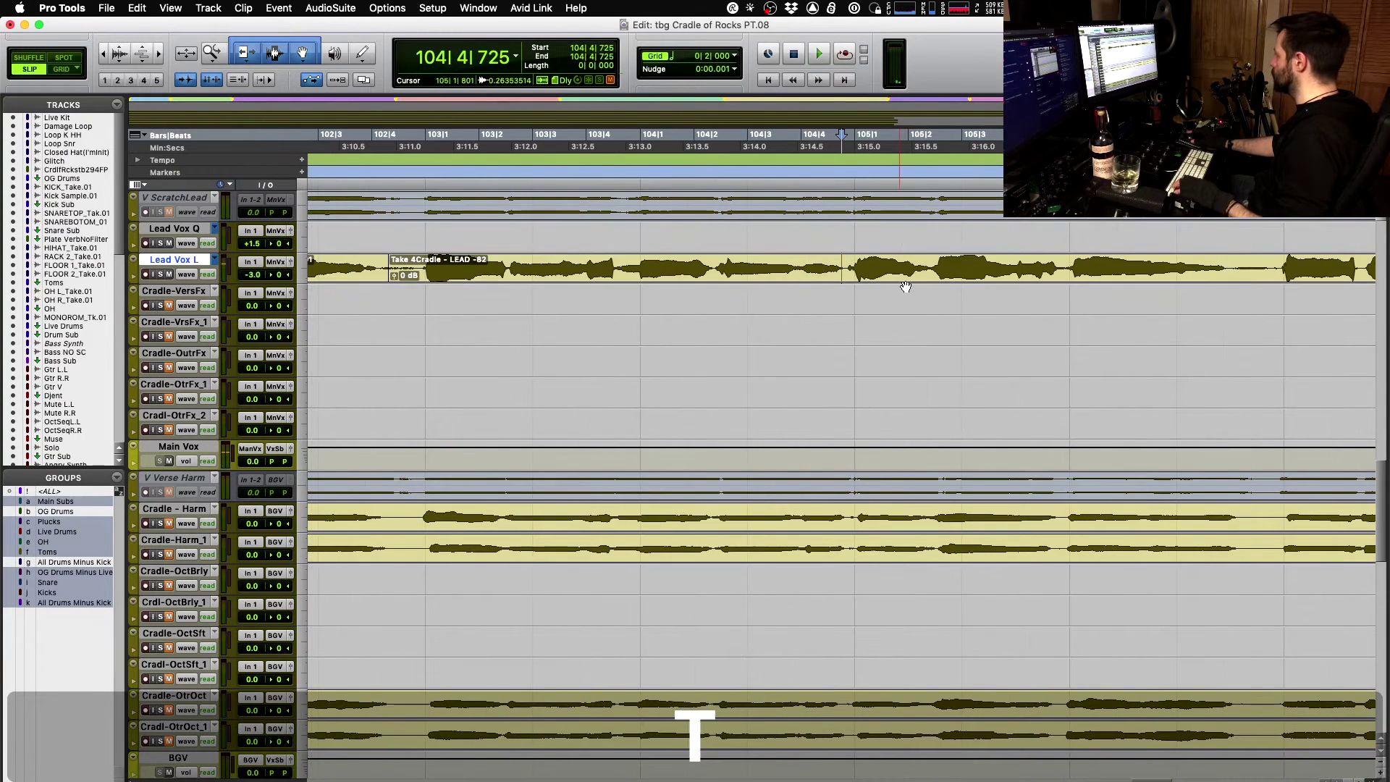
pyautogui.keyDown('shift'); pyautogui.click(932, 262); pyautogui.keyUp('shift')
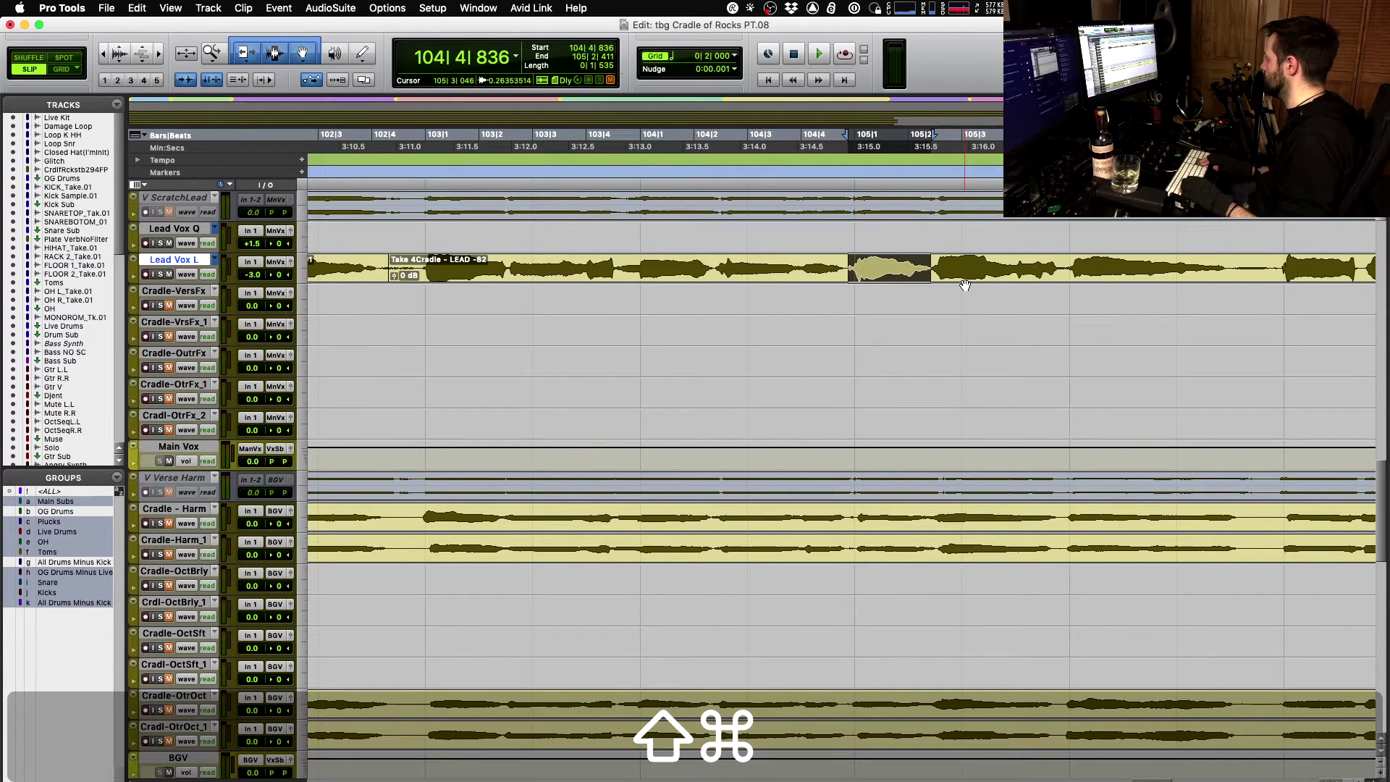
pyautogui.press('shift+super+Down')
pyautogui.press('shift+super+Down')
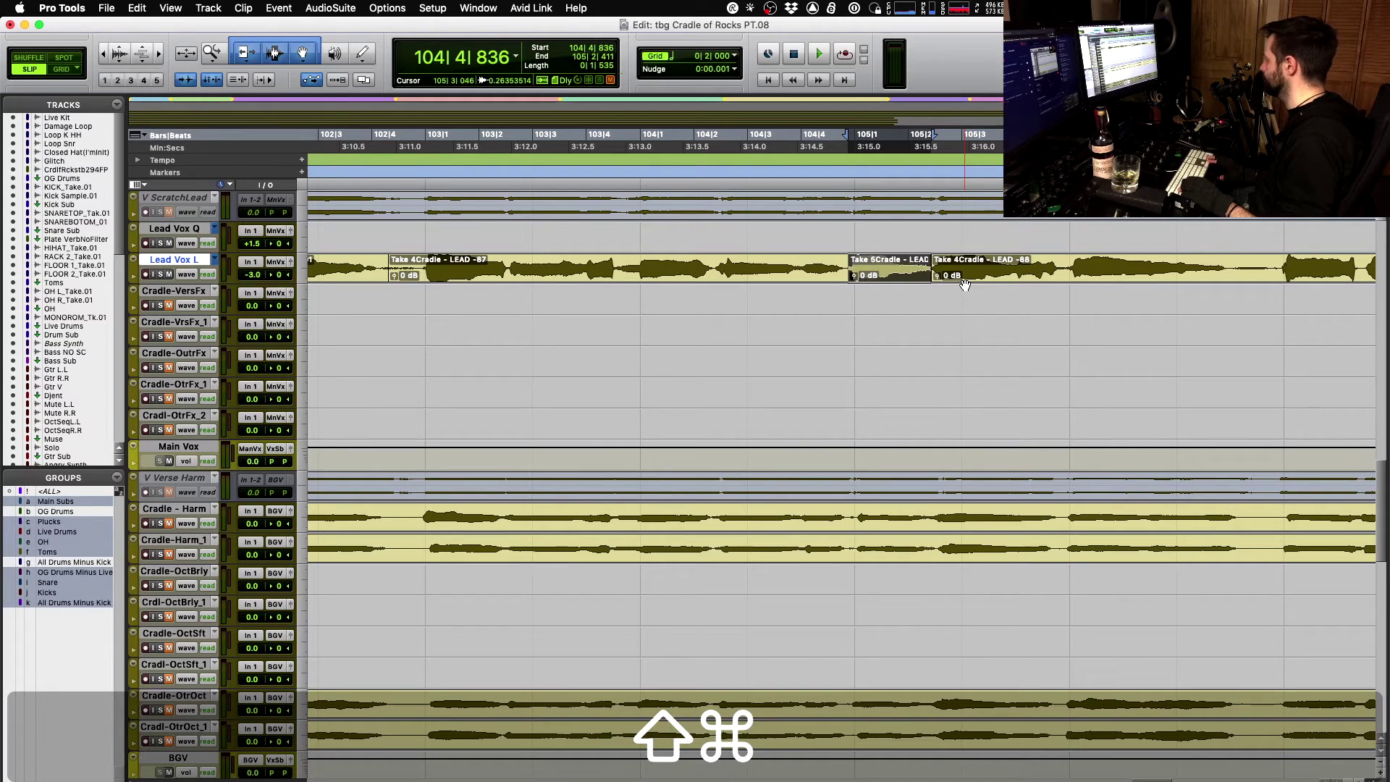
pyautogui.press('space')
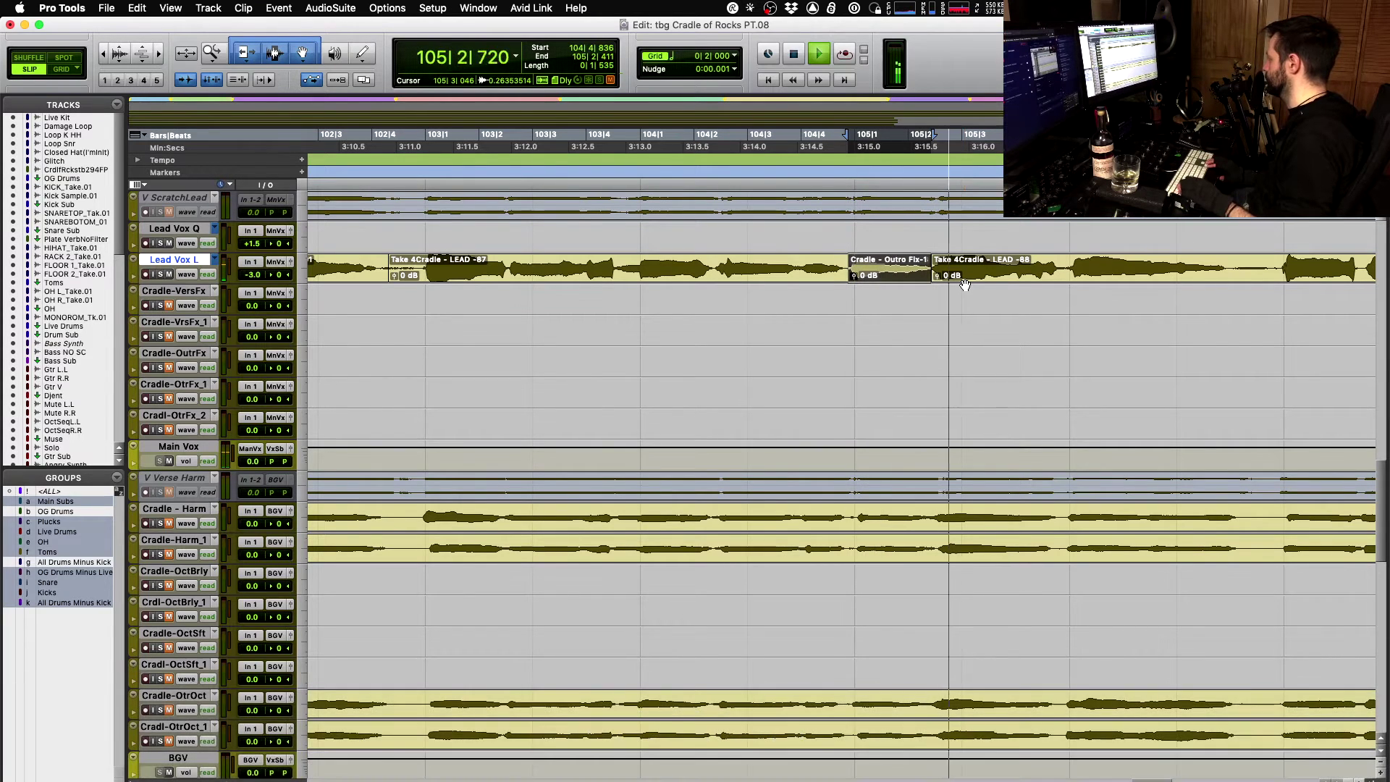
pyautogui.press('space')
pyautogui.press('space')
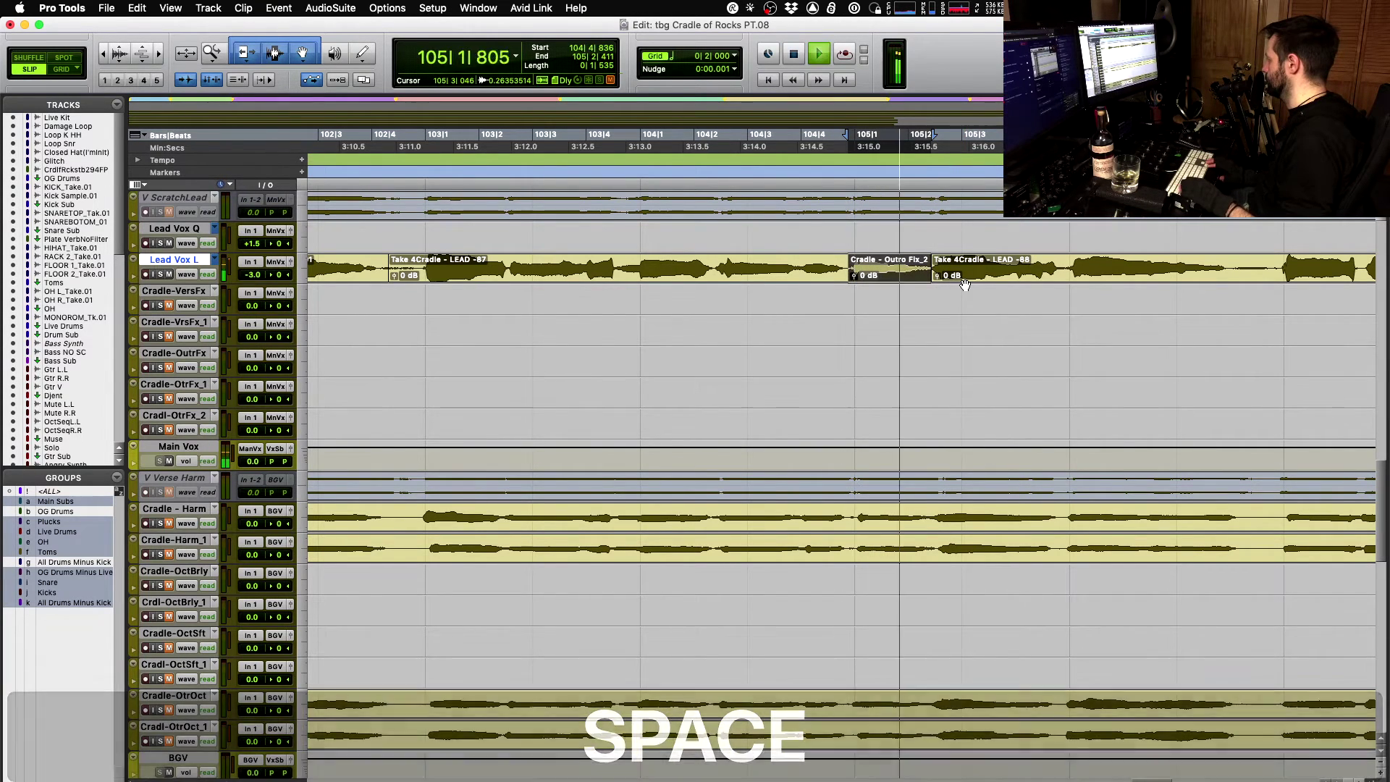
pyautogui.press('space')
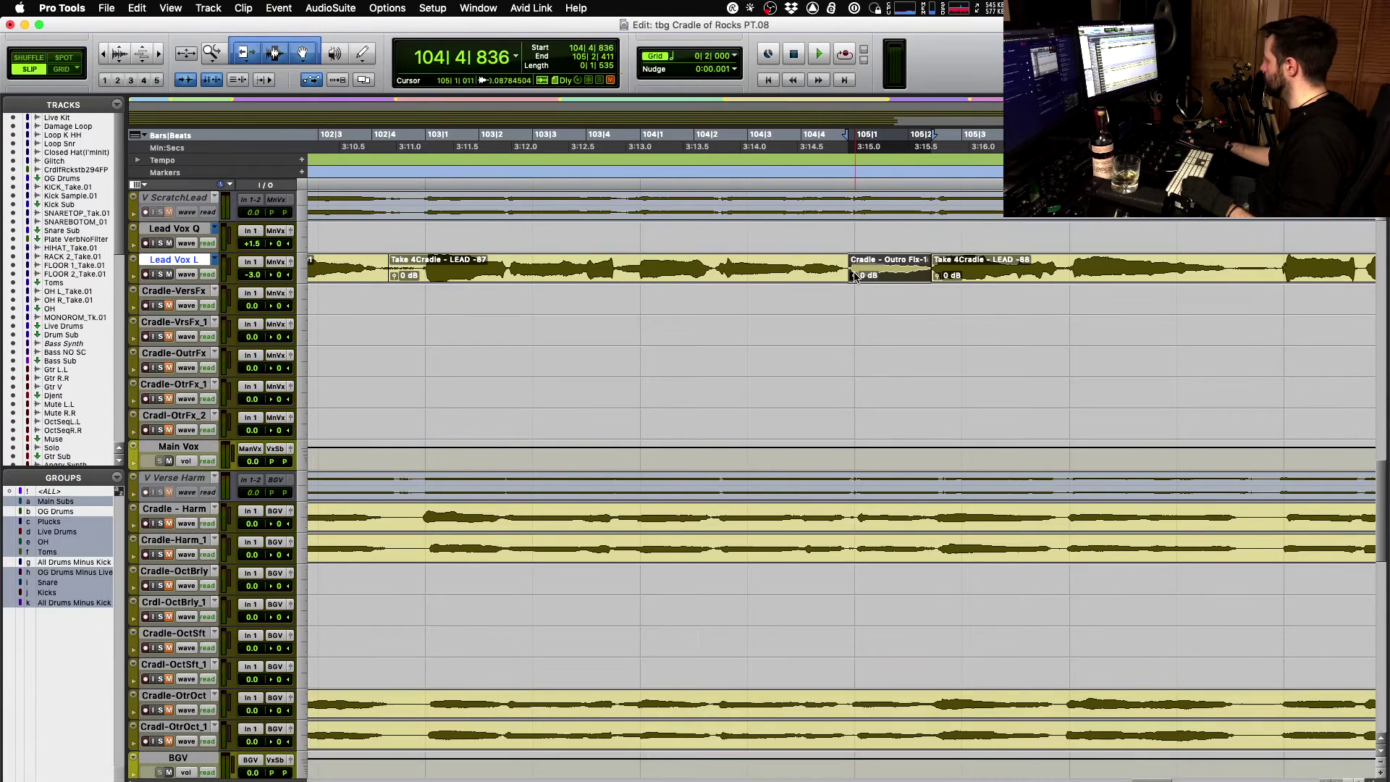
# - Crossfade the start of the replaced phrase, and trim its end boundary to 105|2|333 with a short crossfade
pyautogui.moveTo(847, 279); pyautogui.dragTo(851, 279)
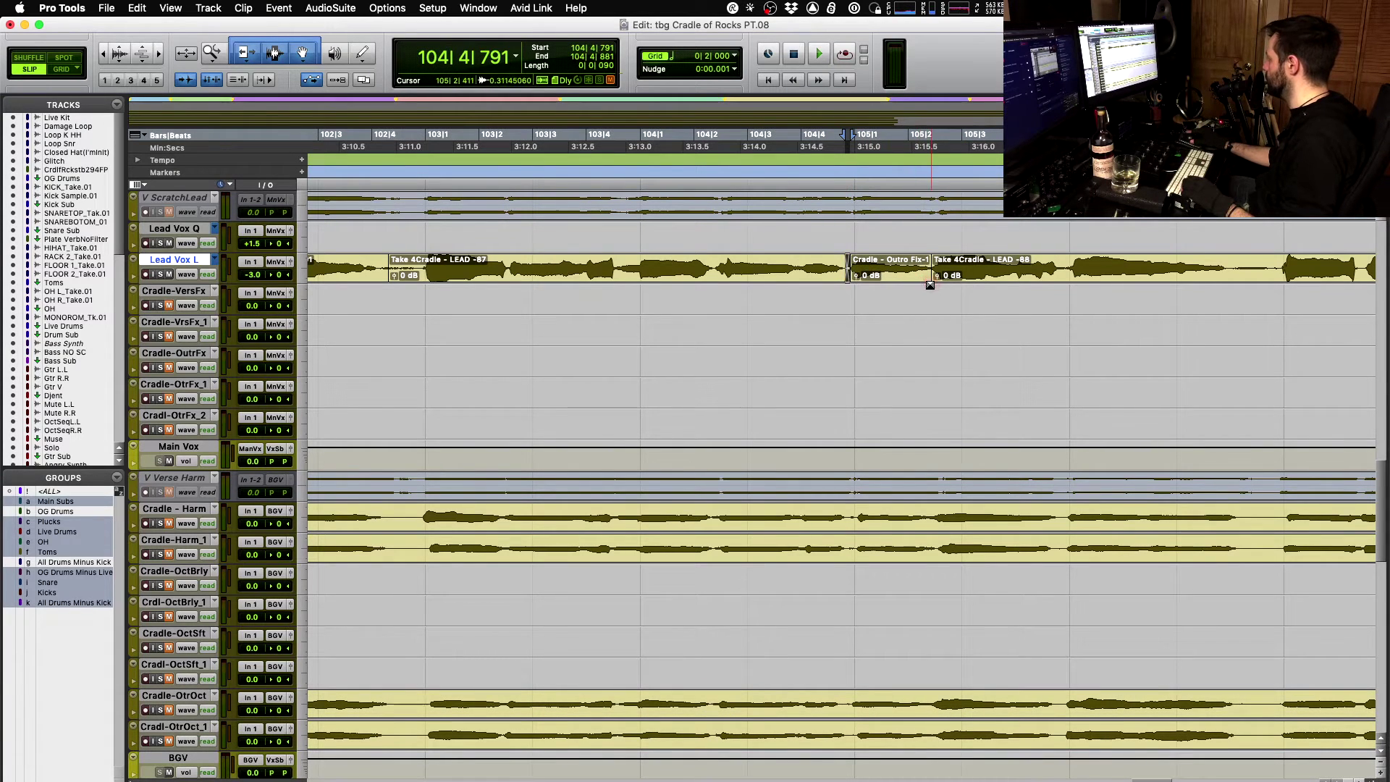
pyautogui.click(939, 267)
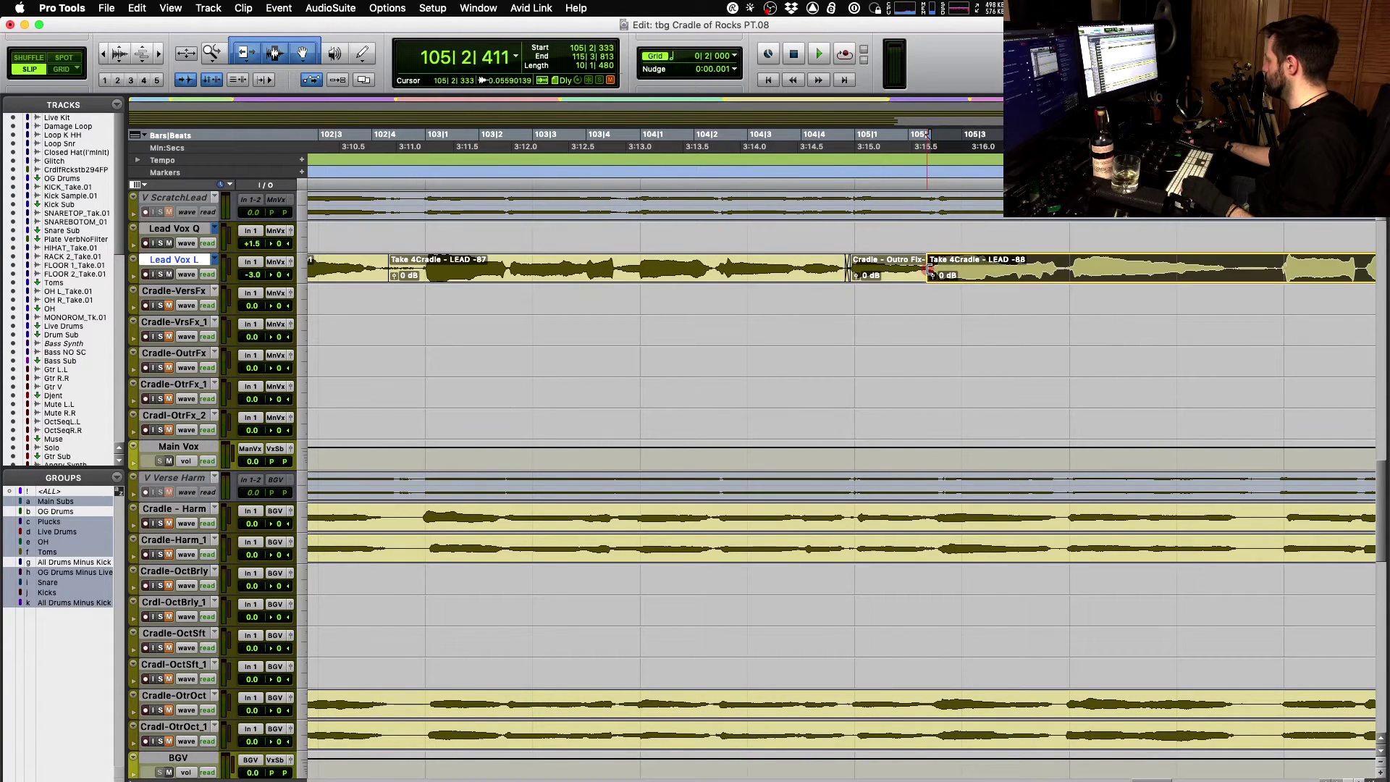
pyautogui.moveTo(930, 269); pyautogui.dragTo(926, 269)
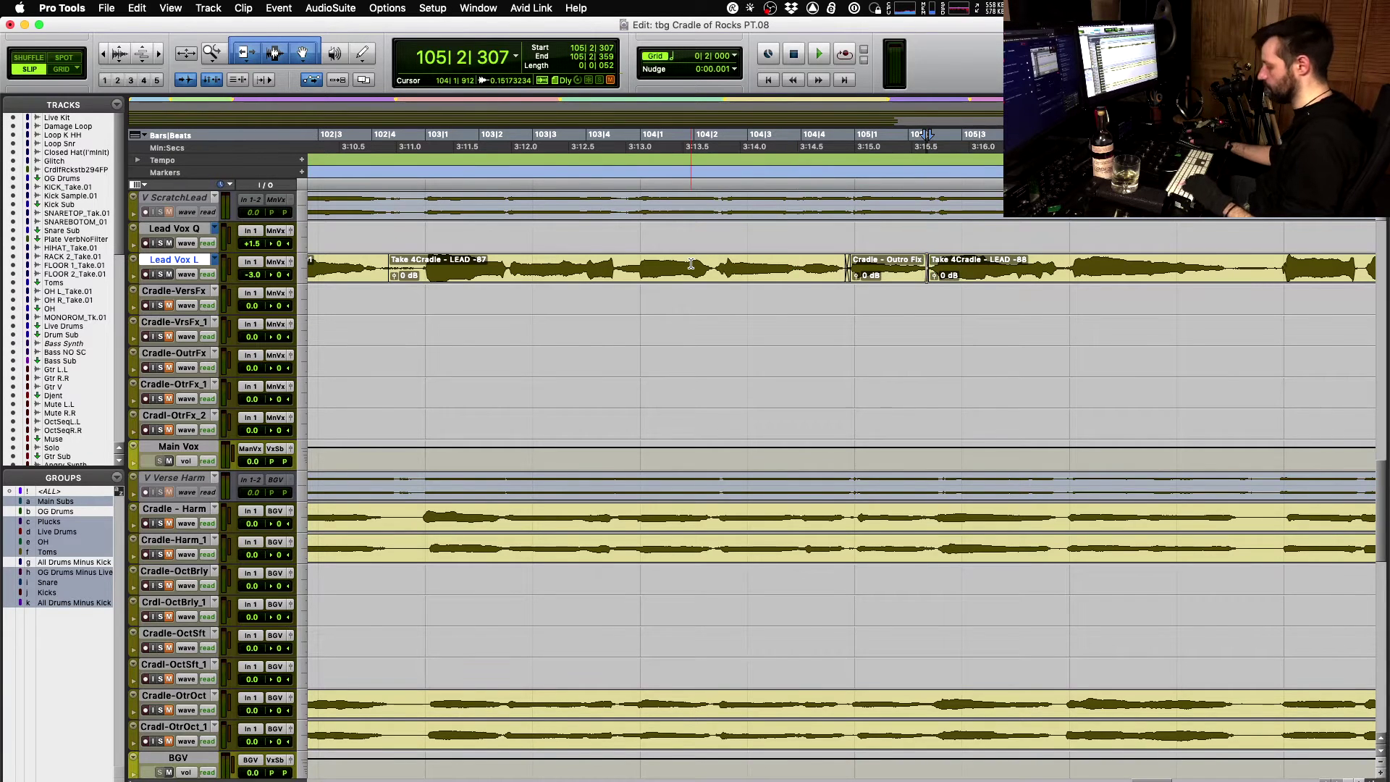
# - Play back Lead Vox L from 101|3|207 to check the transition into the tuned clip near bar 102
pyautogui.press('r')
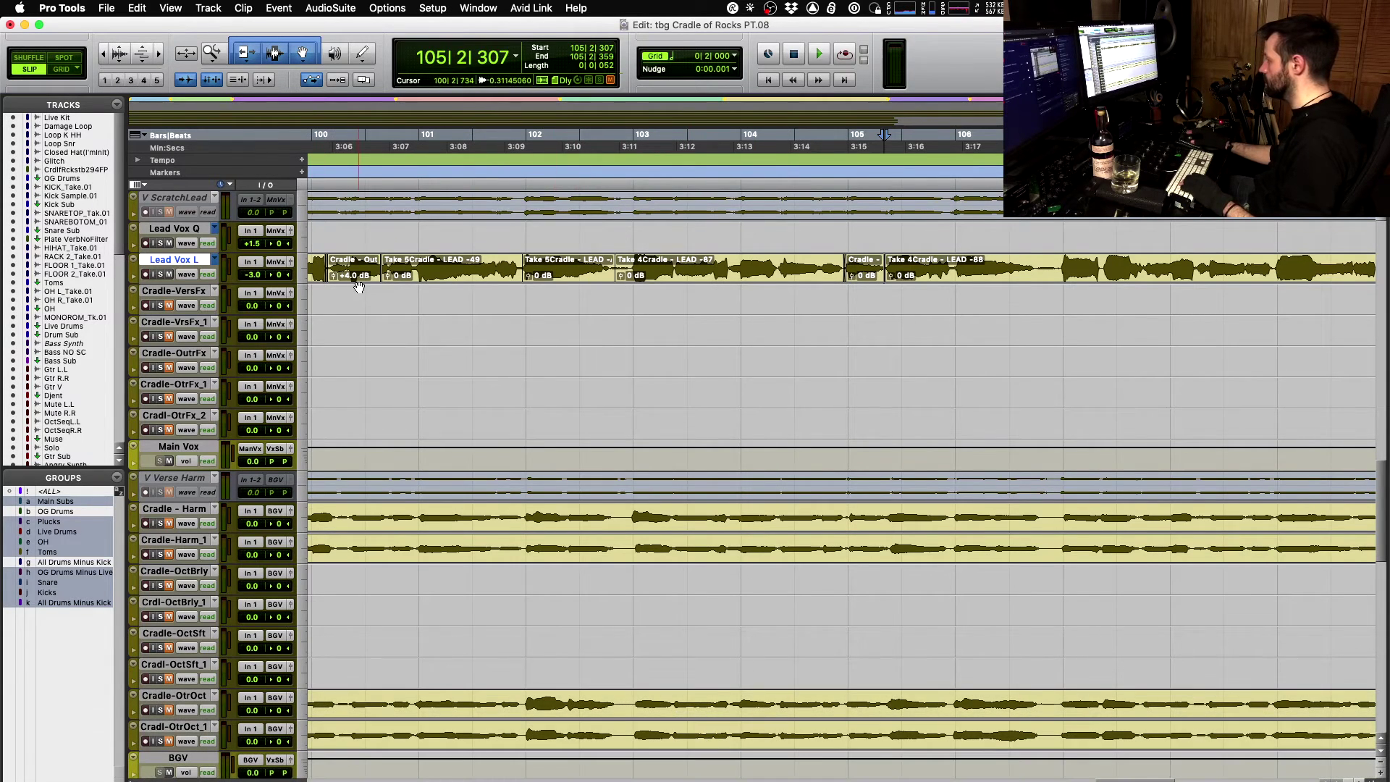
pyautogui.click(359, 286)
pyautogui.press('t')
pyautogui.press('r')
pyautogui.press('r')
pyautogui.press('r')
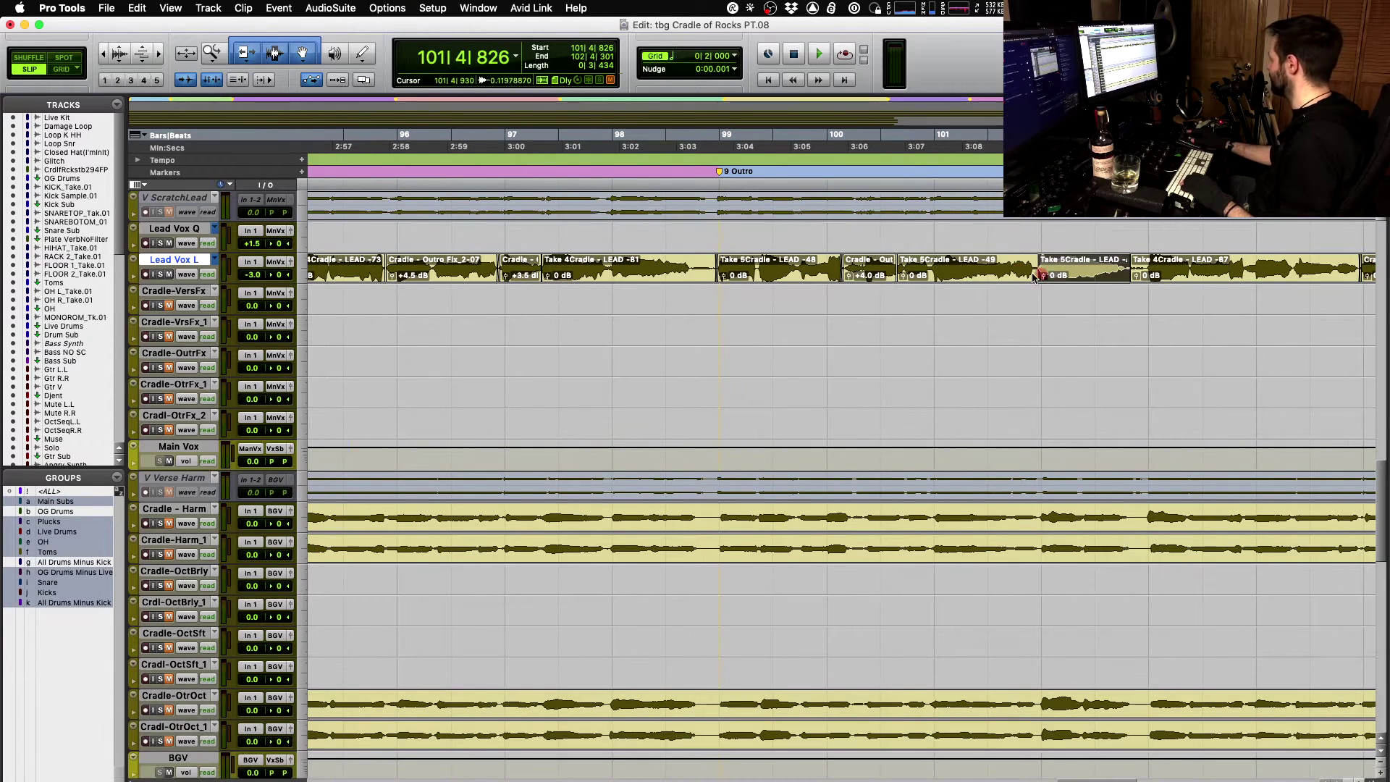
pyautogui.click(994, 262)
pyautogui.press('shift')
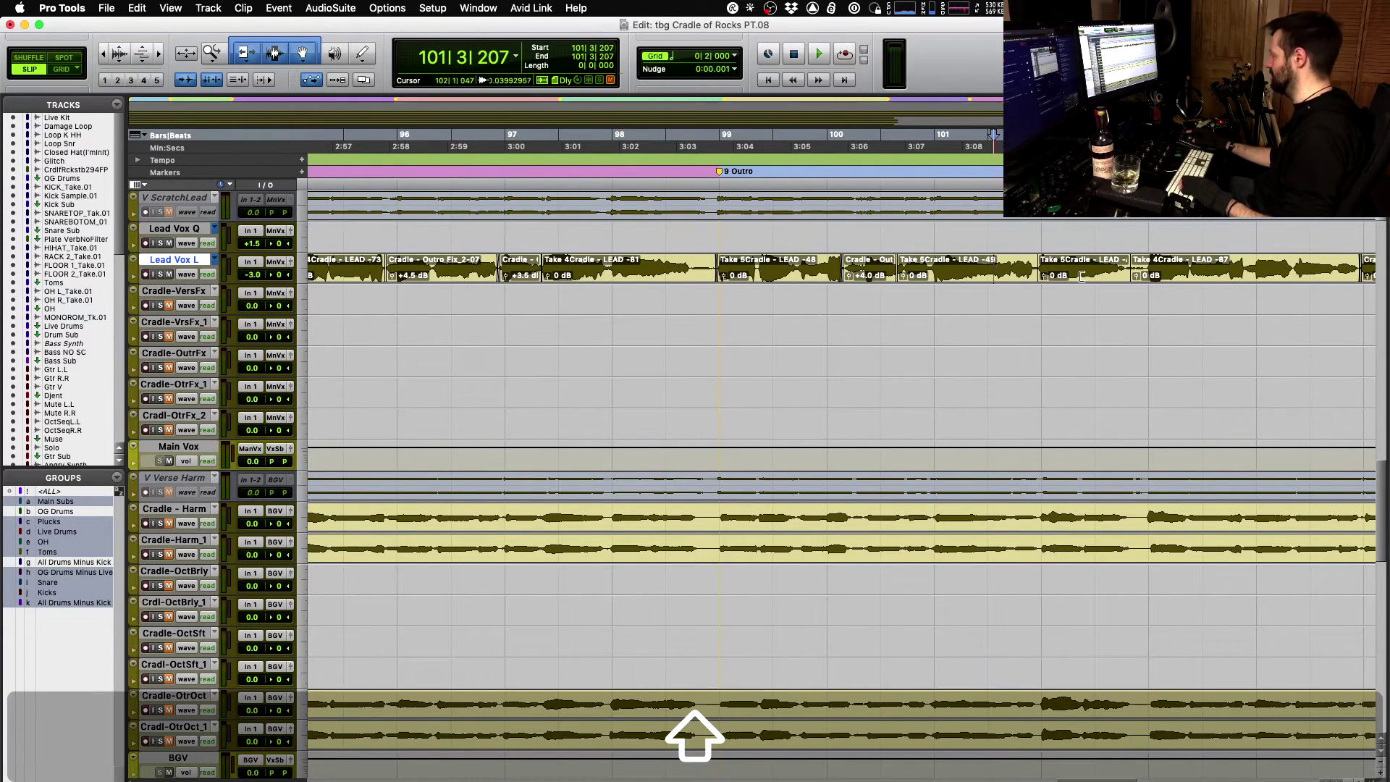
pyautogui.press('t')
pyautogui.press('r')
pyautogui.press('space')
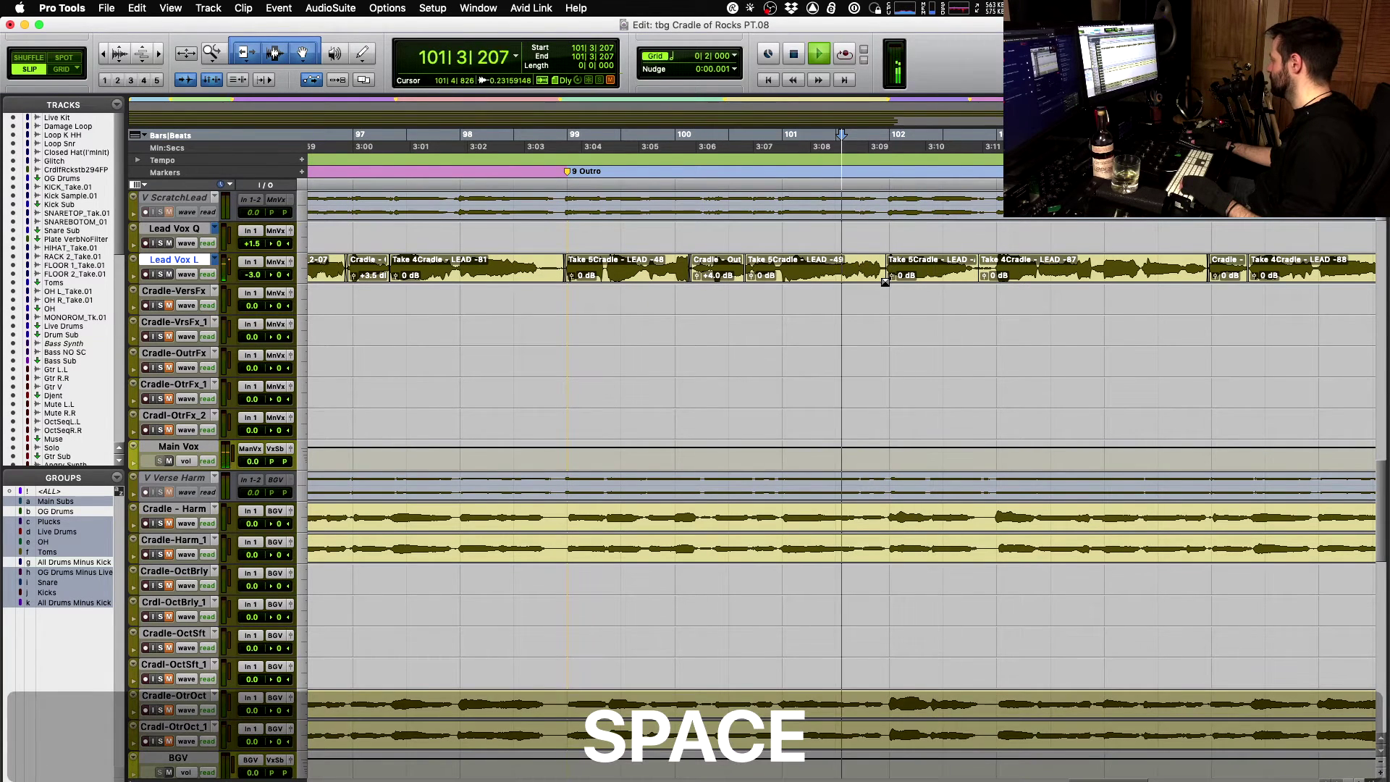
# - Crossfade both edges of the tuned clip between bars 102 and 103 on Lead Vox L, adjusting the bounds of invalid fades
pyautogui.moveTo(887, 281); pyautogui.dragTo(888, 282)
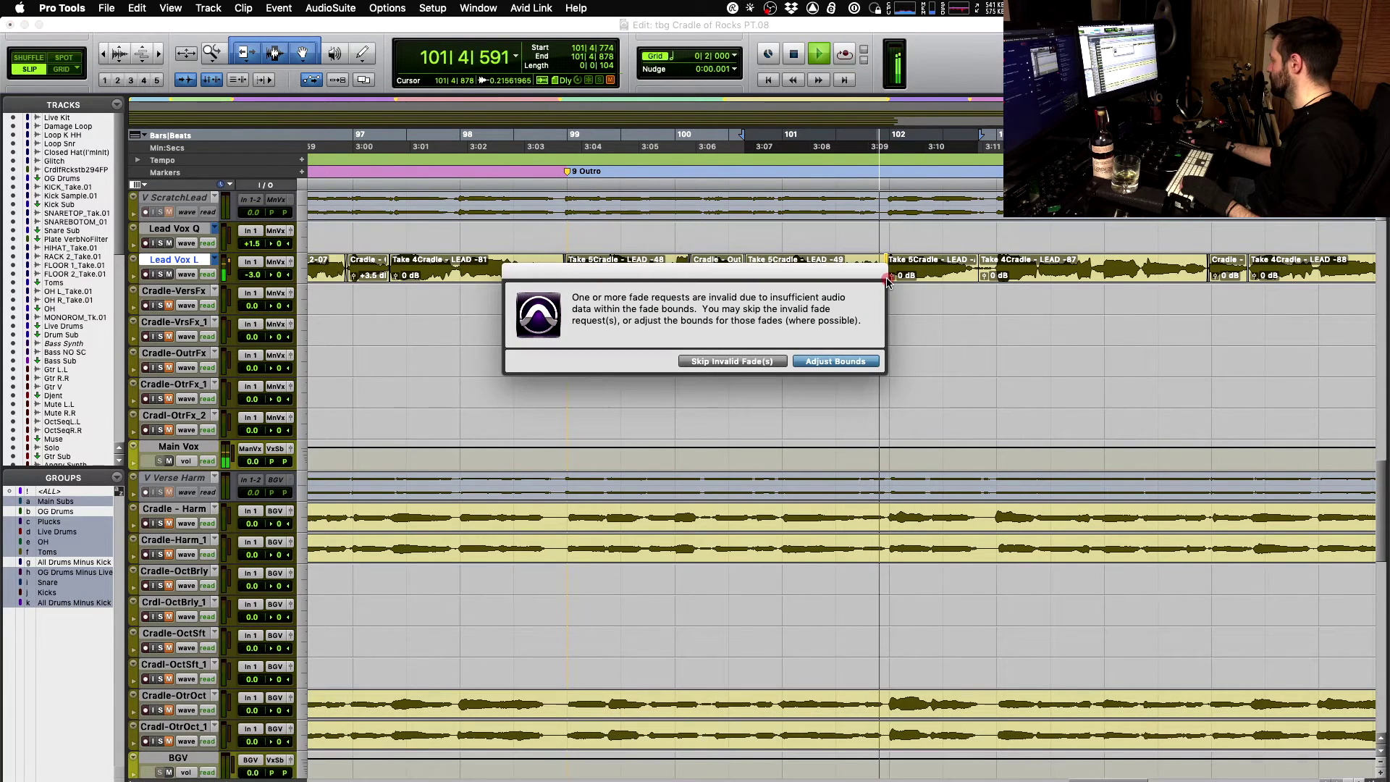
pyautogui.click(806, 364)
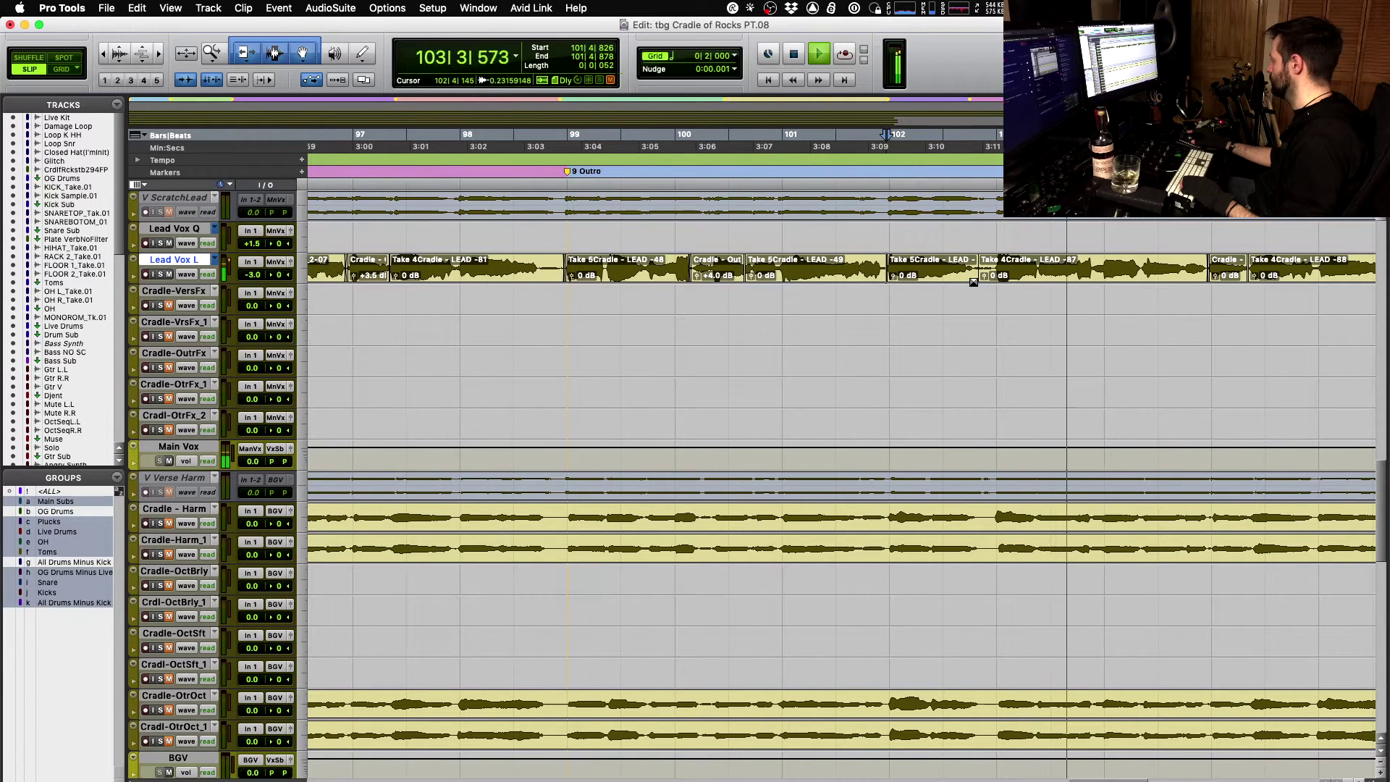
pyautogui.moveTo(976, 281); pyautogui.dragTo(977, 281)
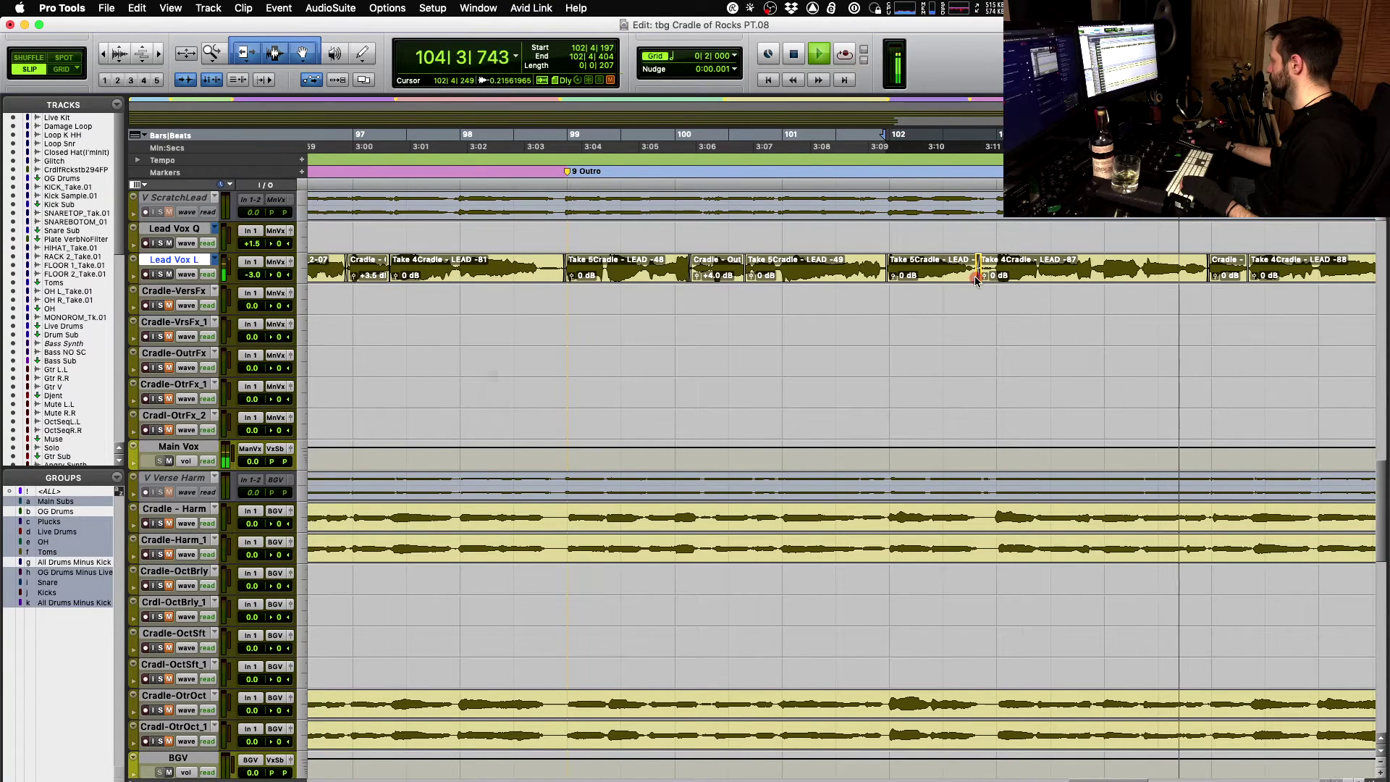
pyautogui.press('super+ctrl+f')
pyautogui.click(869, 364)
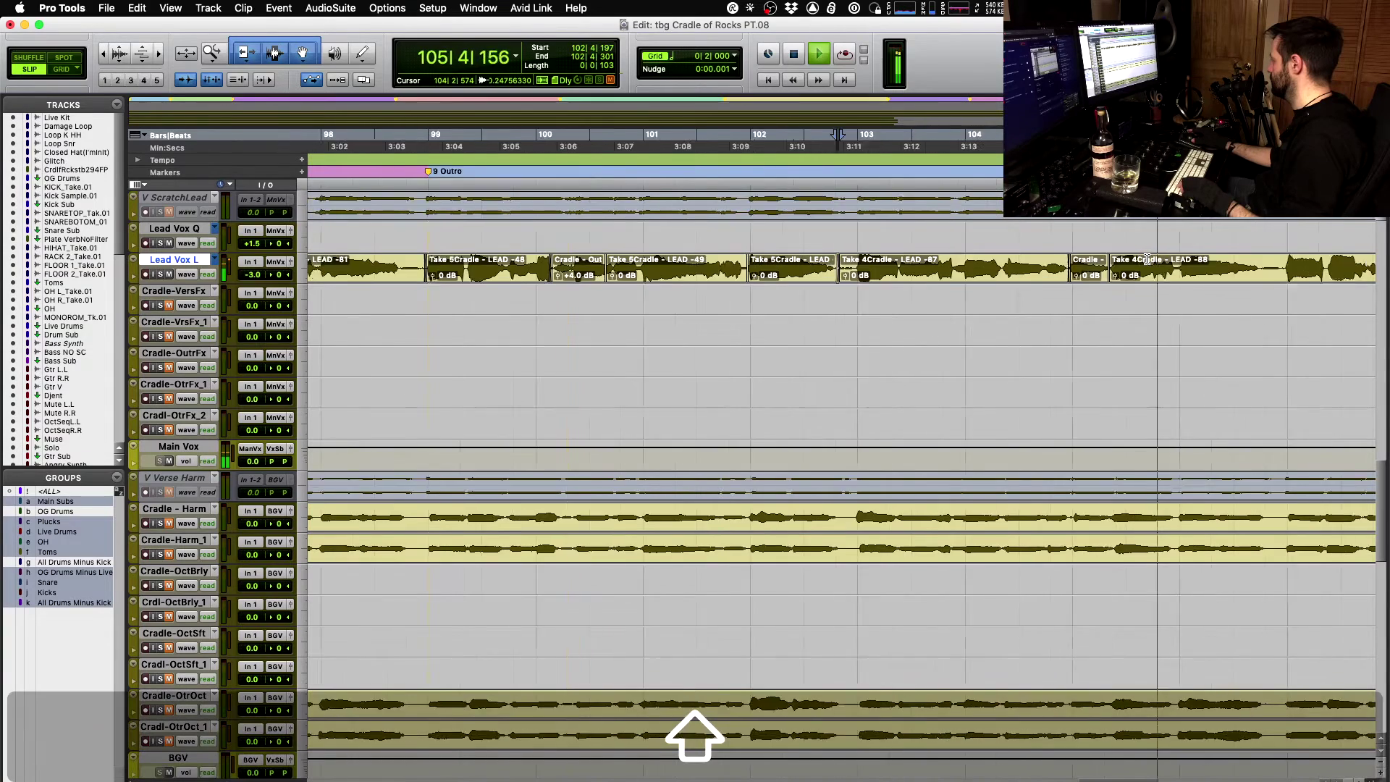
# - Replace the Lead Vox L phrase from 112|4|851 to 113|2|349 with the Cradle - Outro Fix take
pyautogui.click(866, 262)
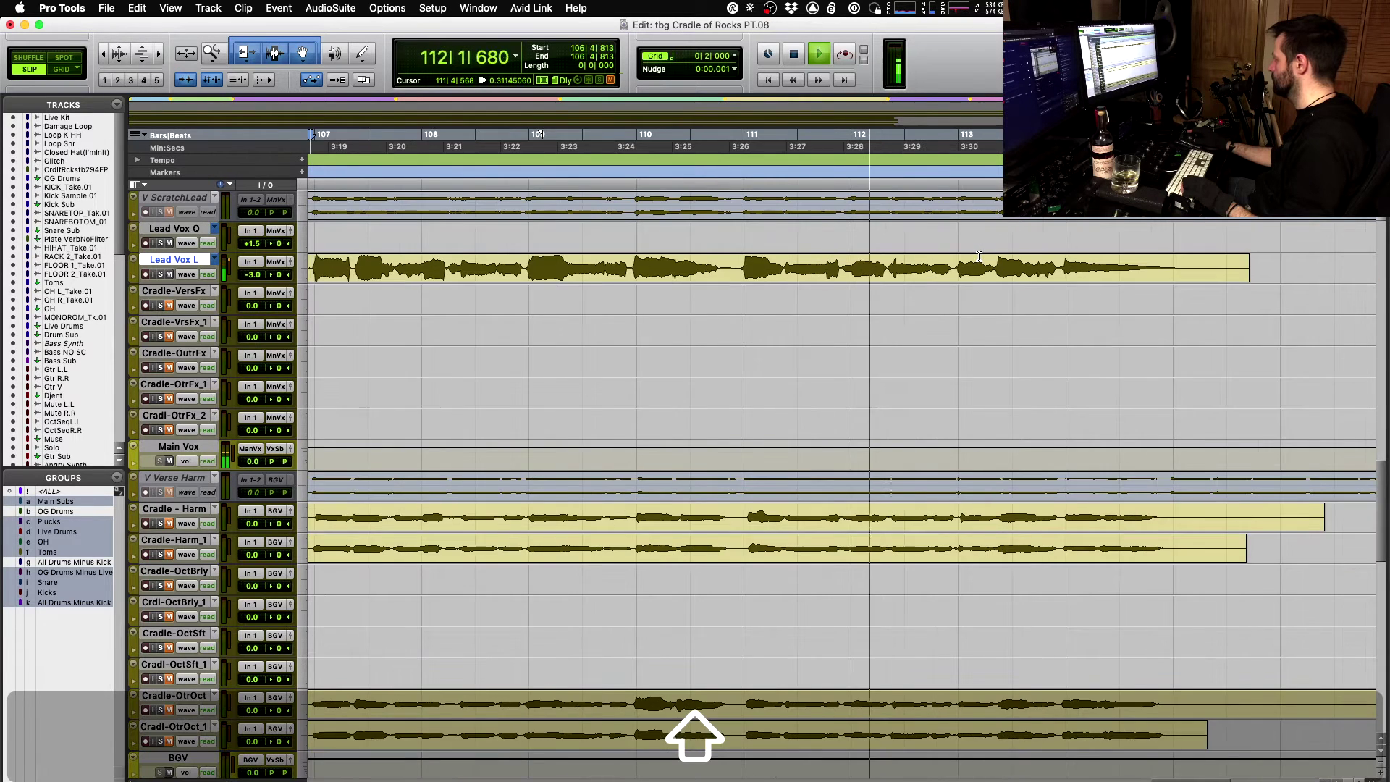
pyautogui.press('Down')
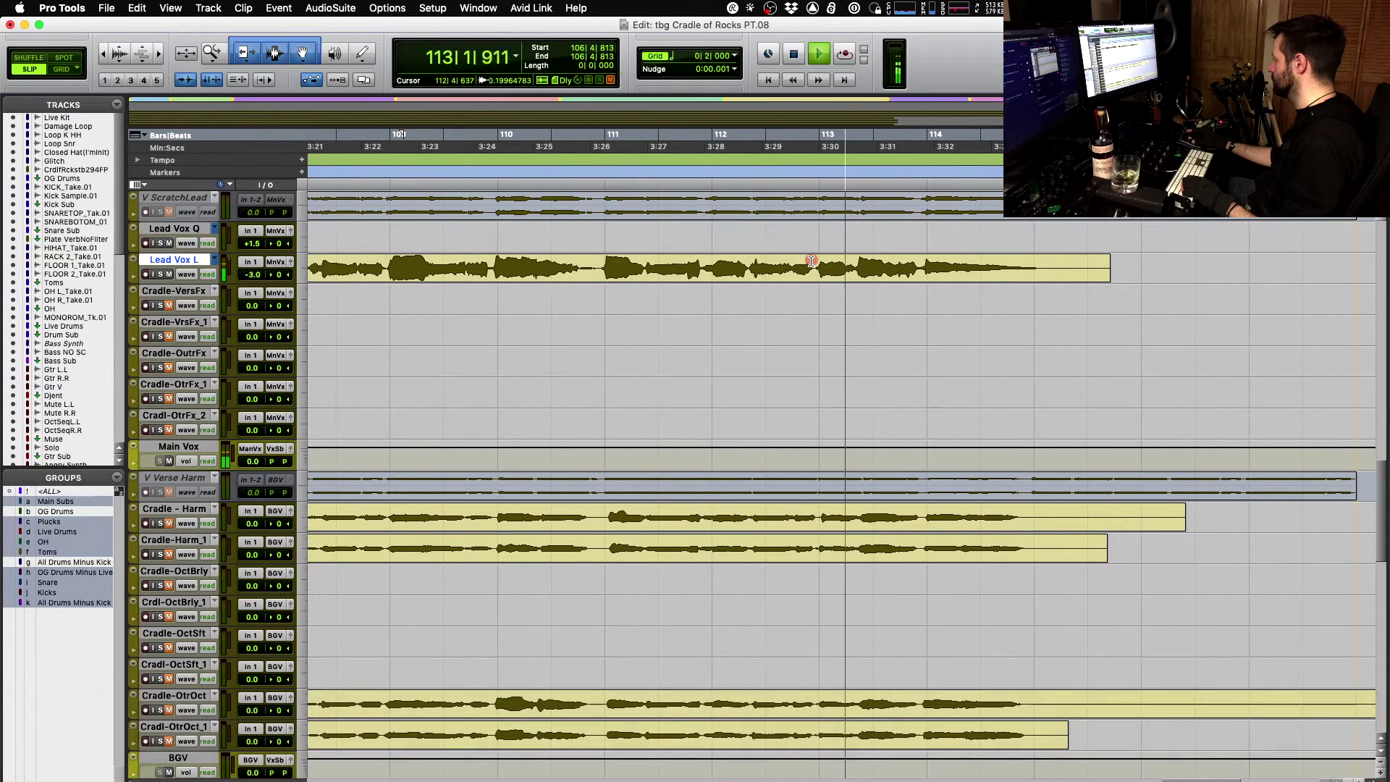
pyautogui.keyDown('shift'); pyautogui.click(856, 261); pyautogui.keyUp('shift')
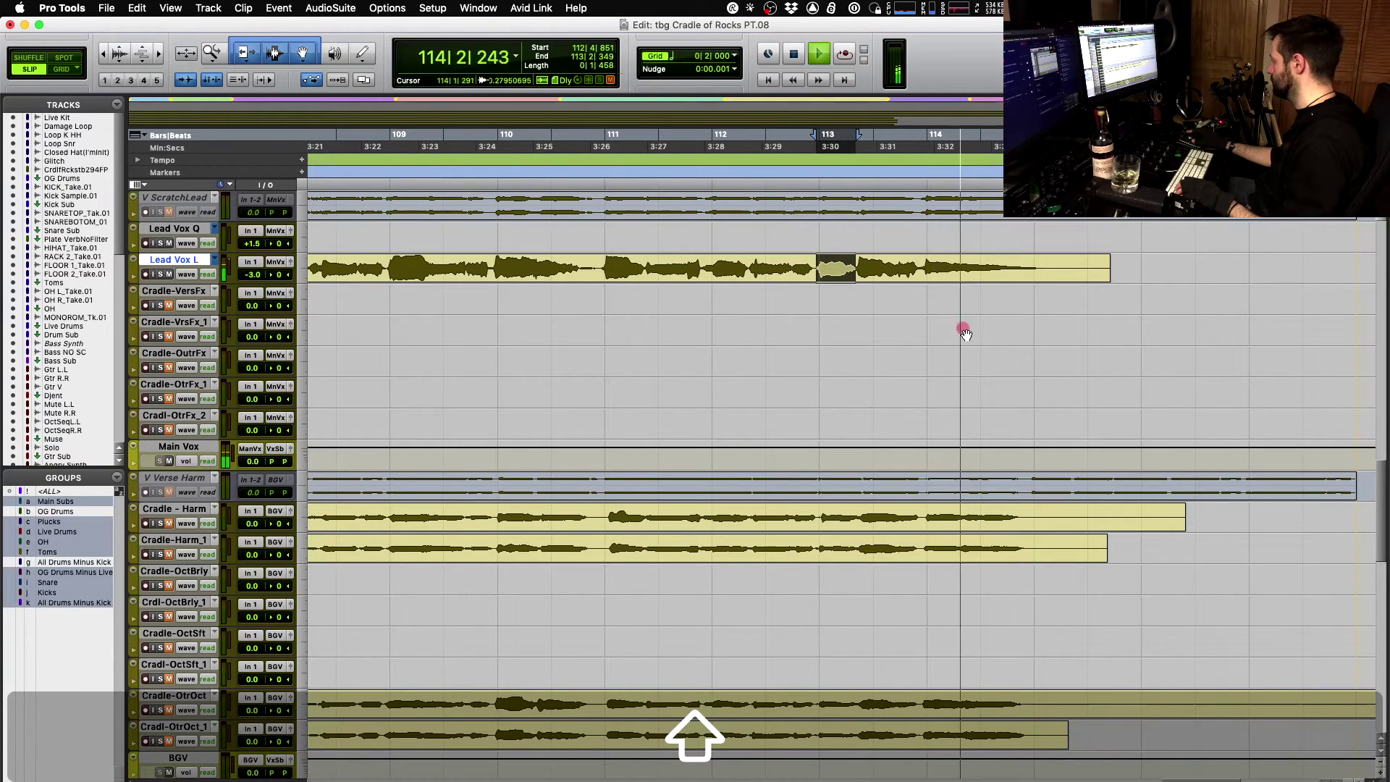
pyautogui.press('space')
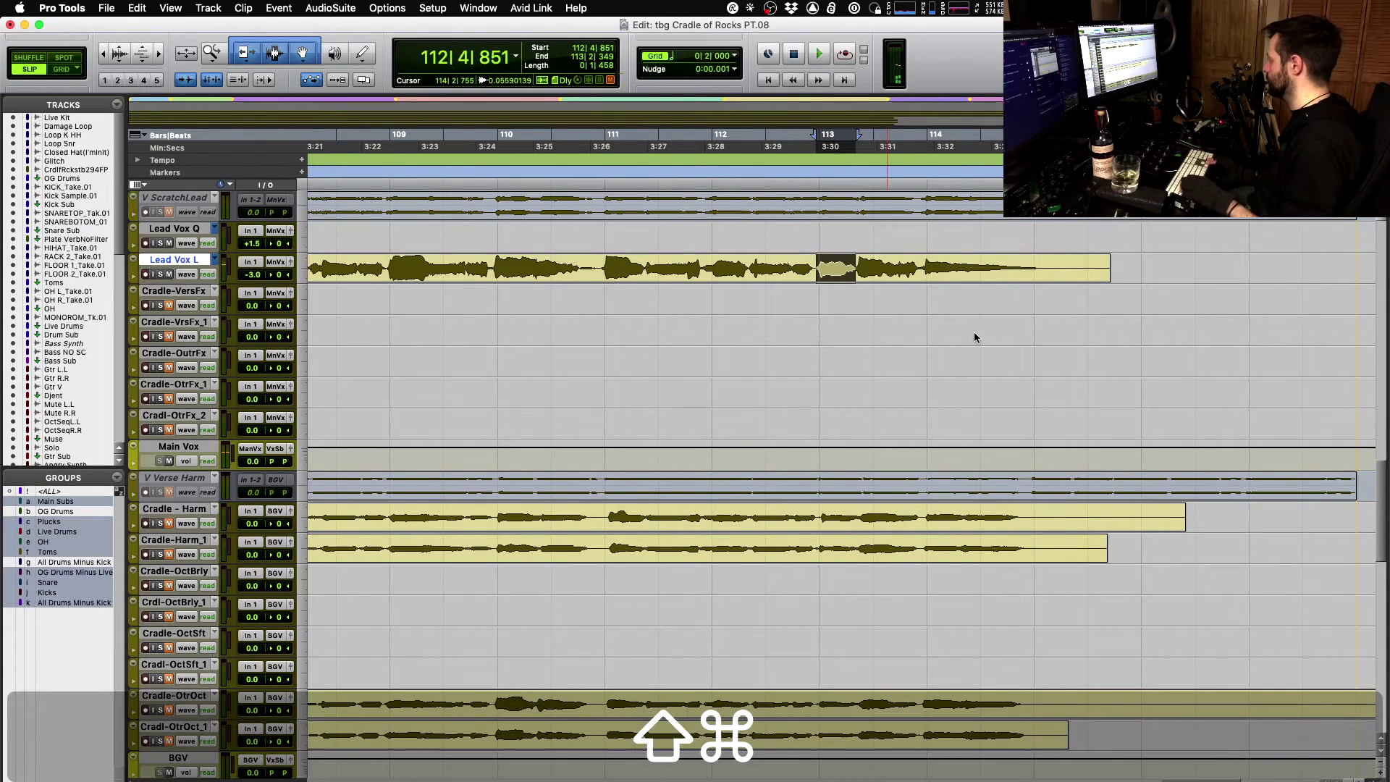
pyautogui.press('shift+super+Down')
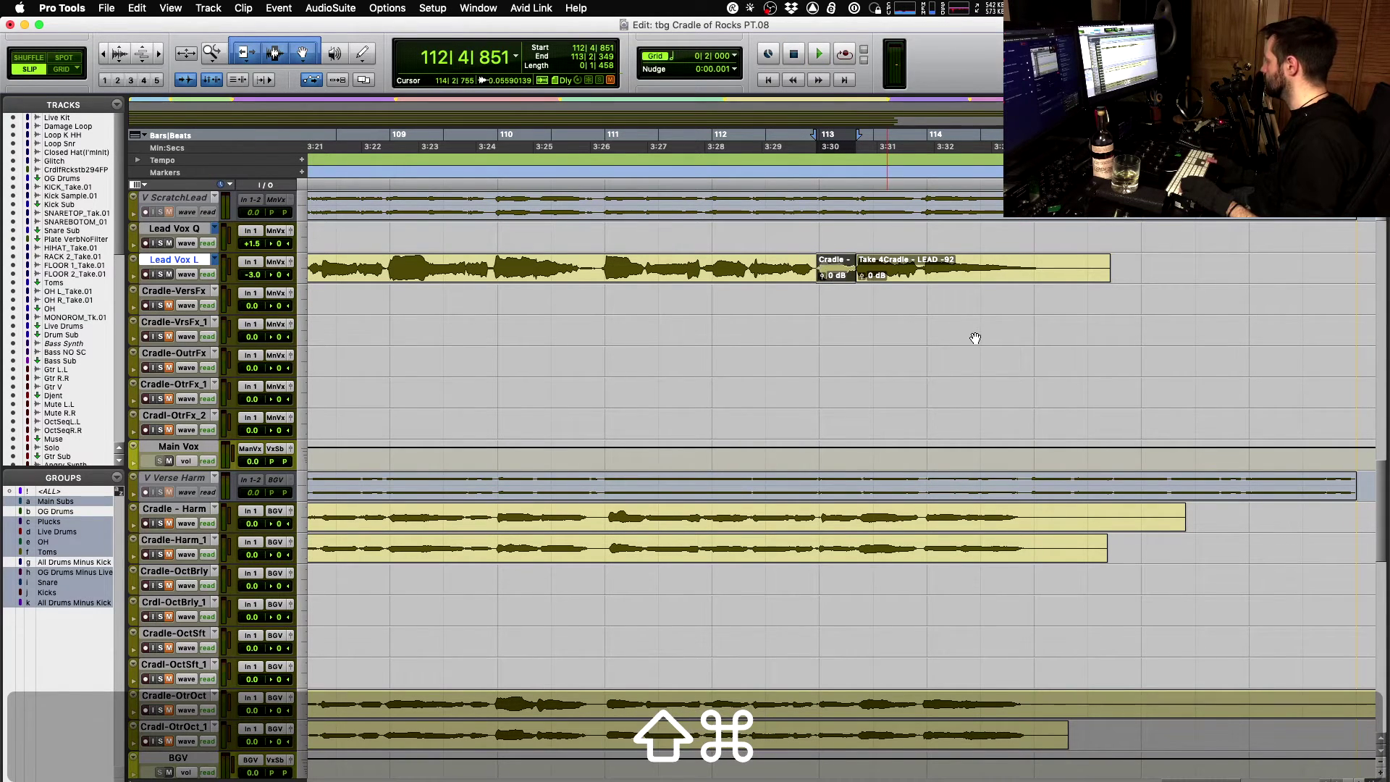
# - Crossfade both edges of the replaced Cradle - Outro Fix-20 clip, shifting its end crossfade slightly earlier
pyautogui.press('t')
pyautogui.press('t')
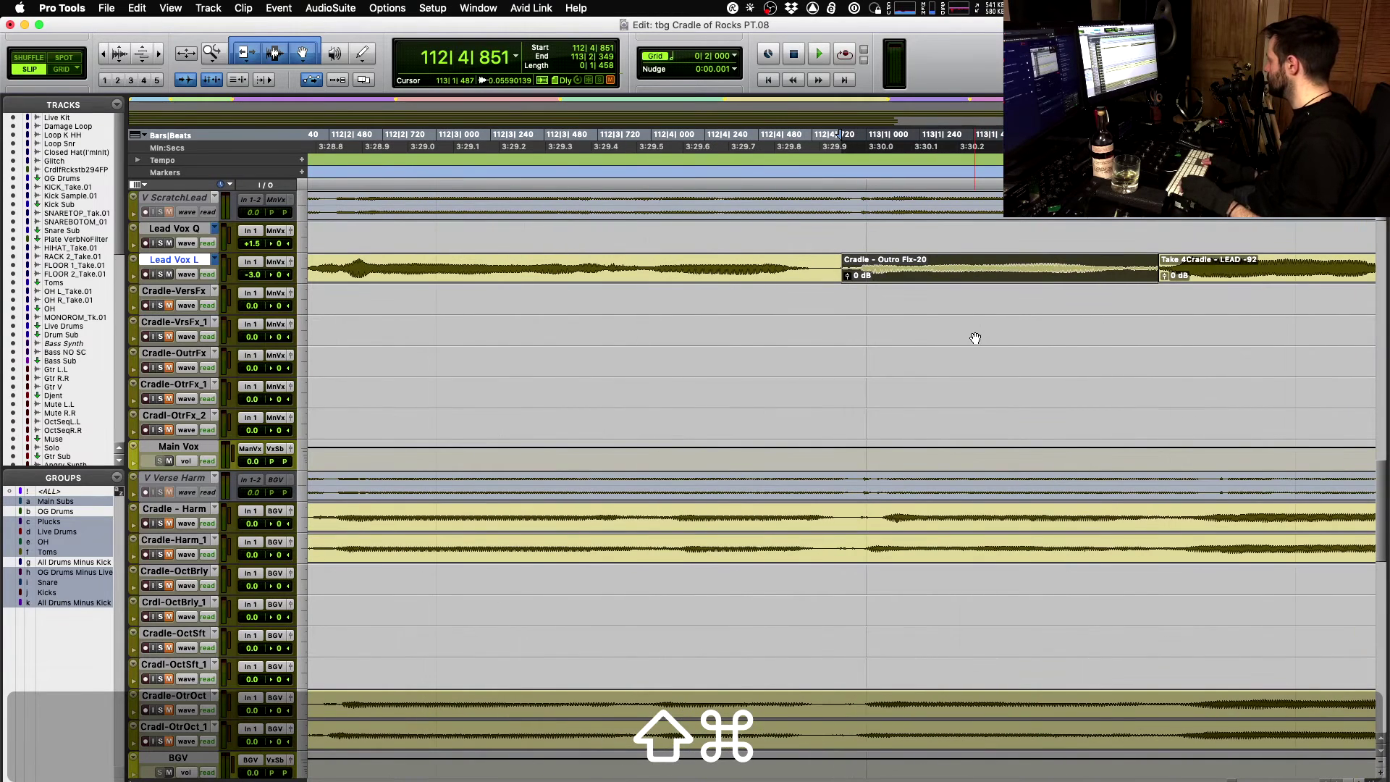
pyautogui.press('space')
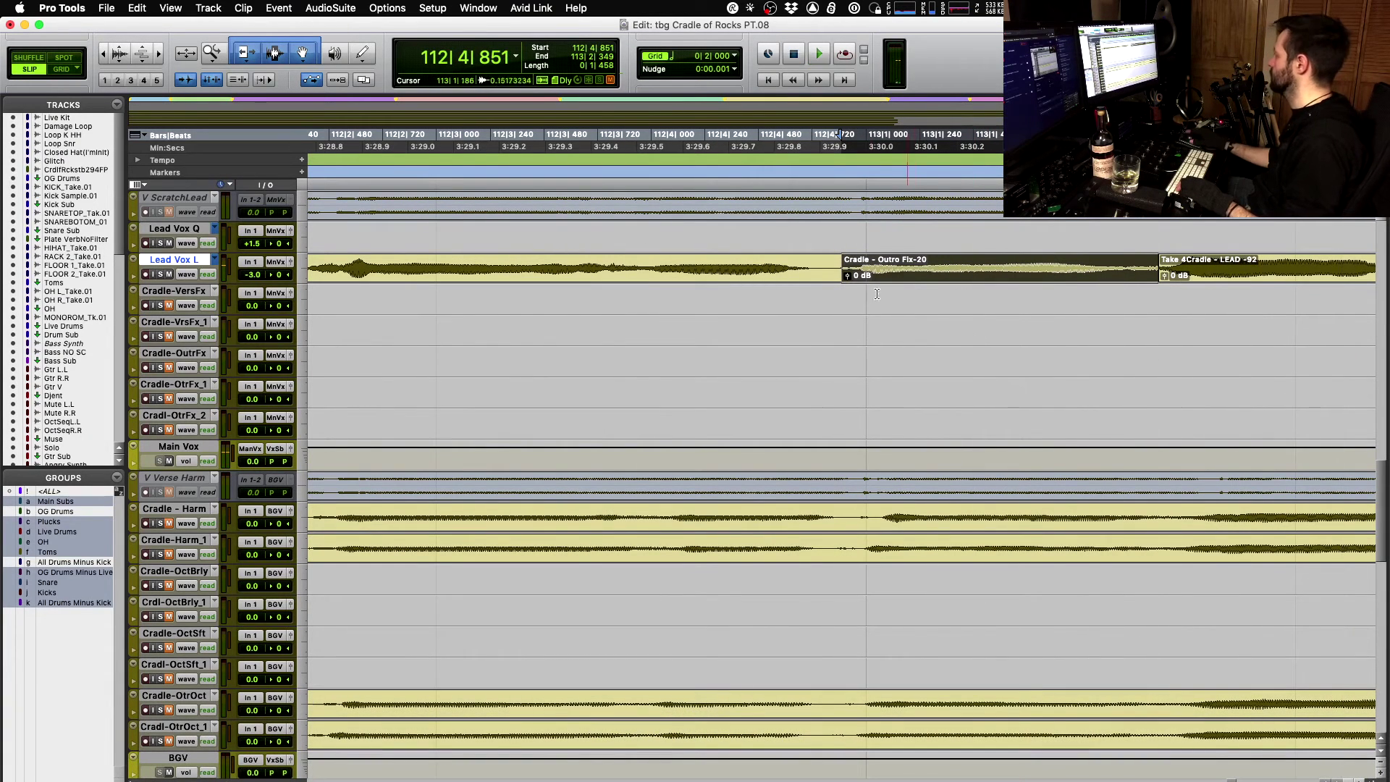
pyautogui.moveTo(842, 280); pyautogui.dragTo(850, 281)
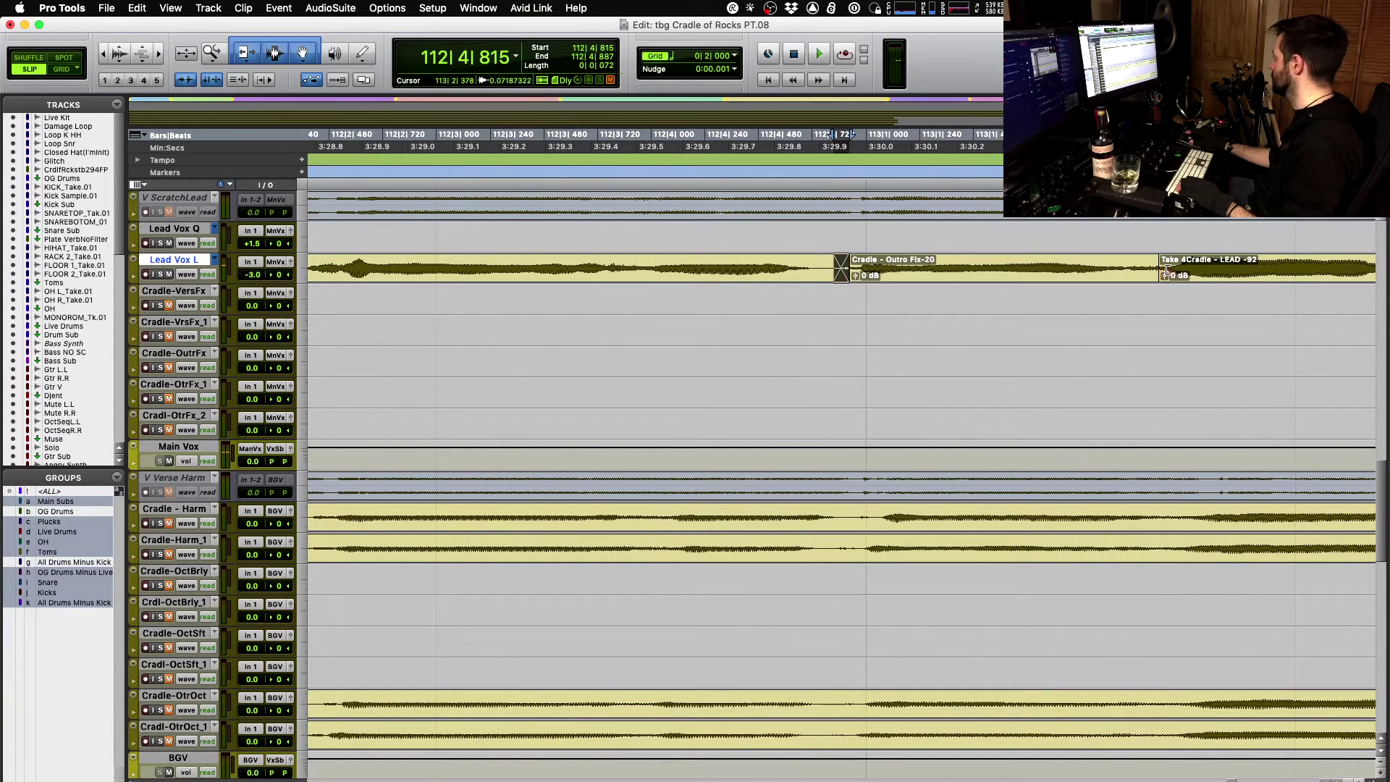
pyautogui.moveTo(1157, 279); pyautogui.dragTo(1161, 282)
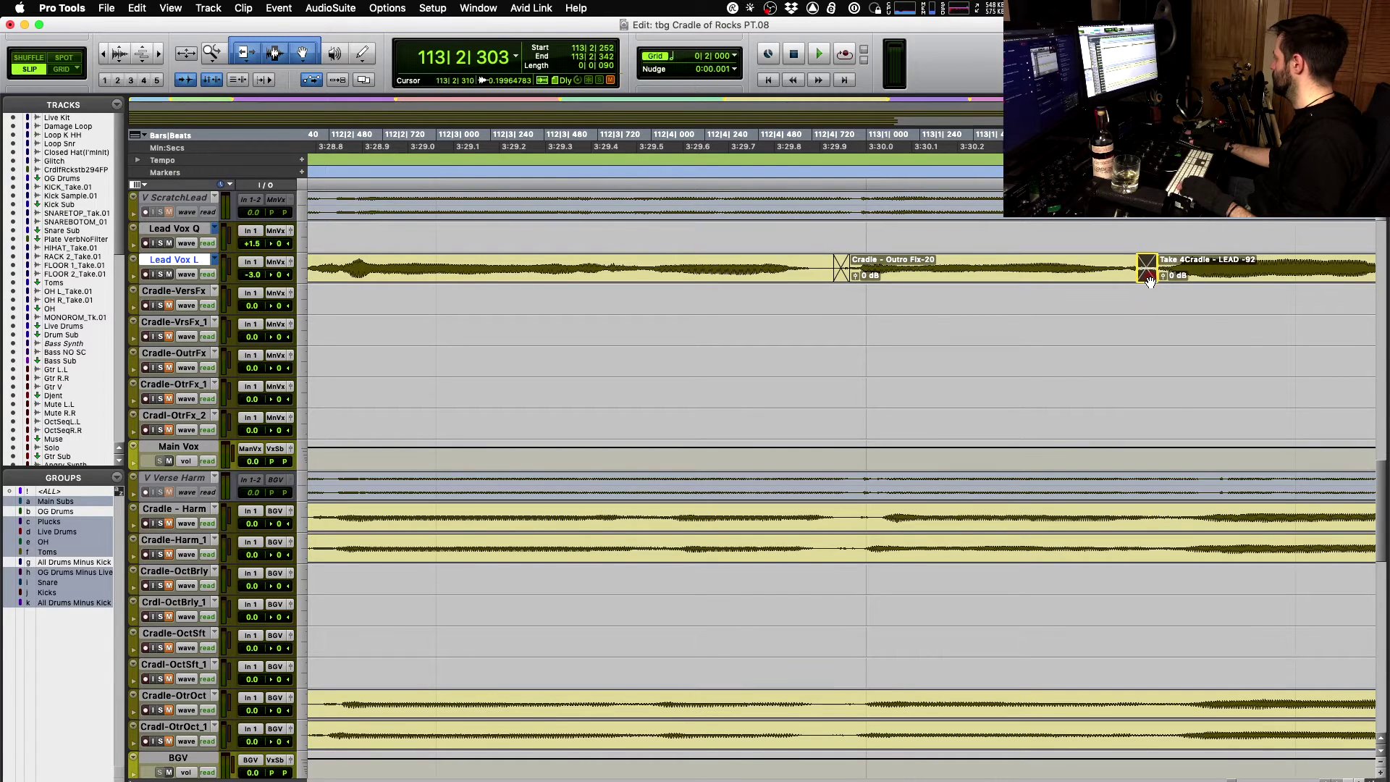
# - Play back Lead Vox L from 112|3|083 to check the transition into the replaced clip
pyautogui.press('r')
pyautogui.click(746, 264)
pyautogui.press('space')
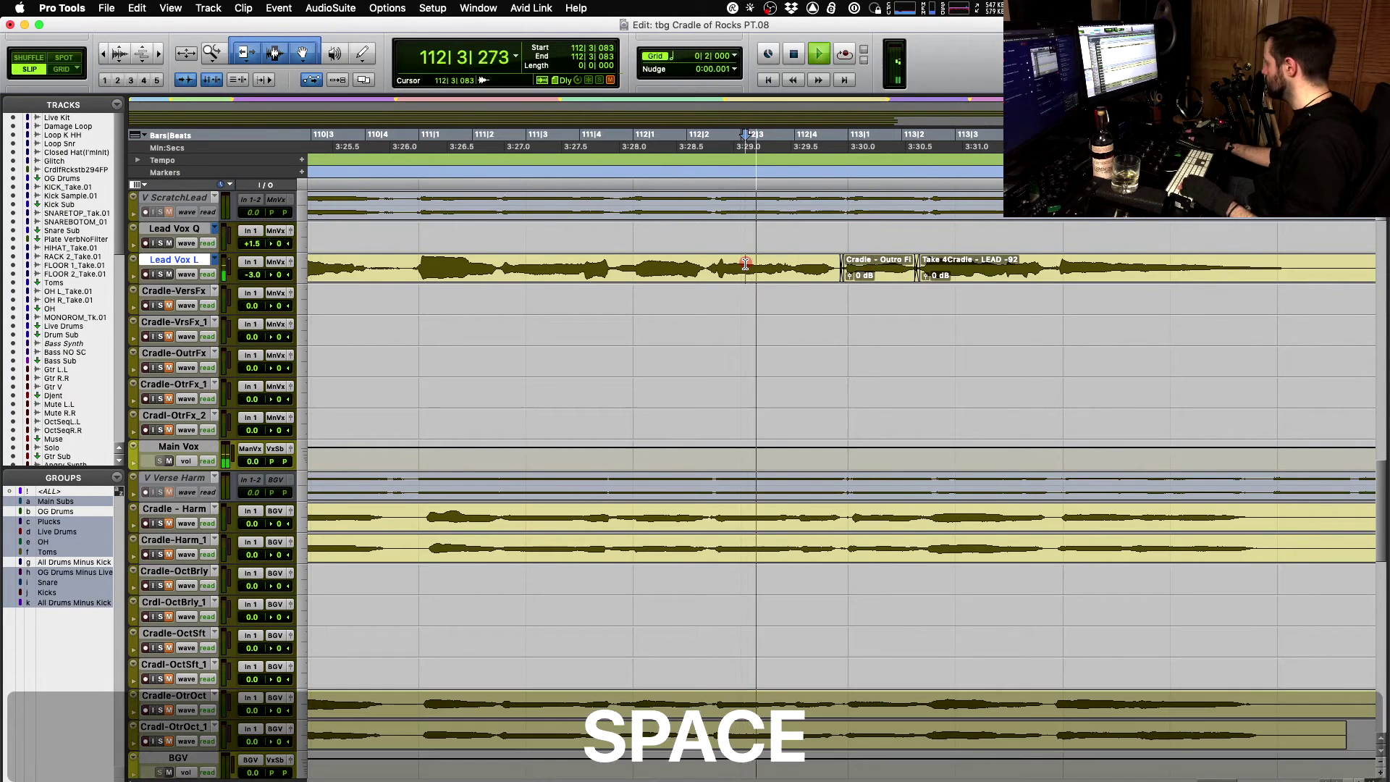
pyautogui.press('space')
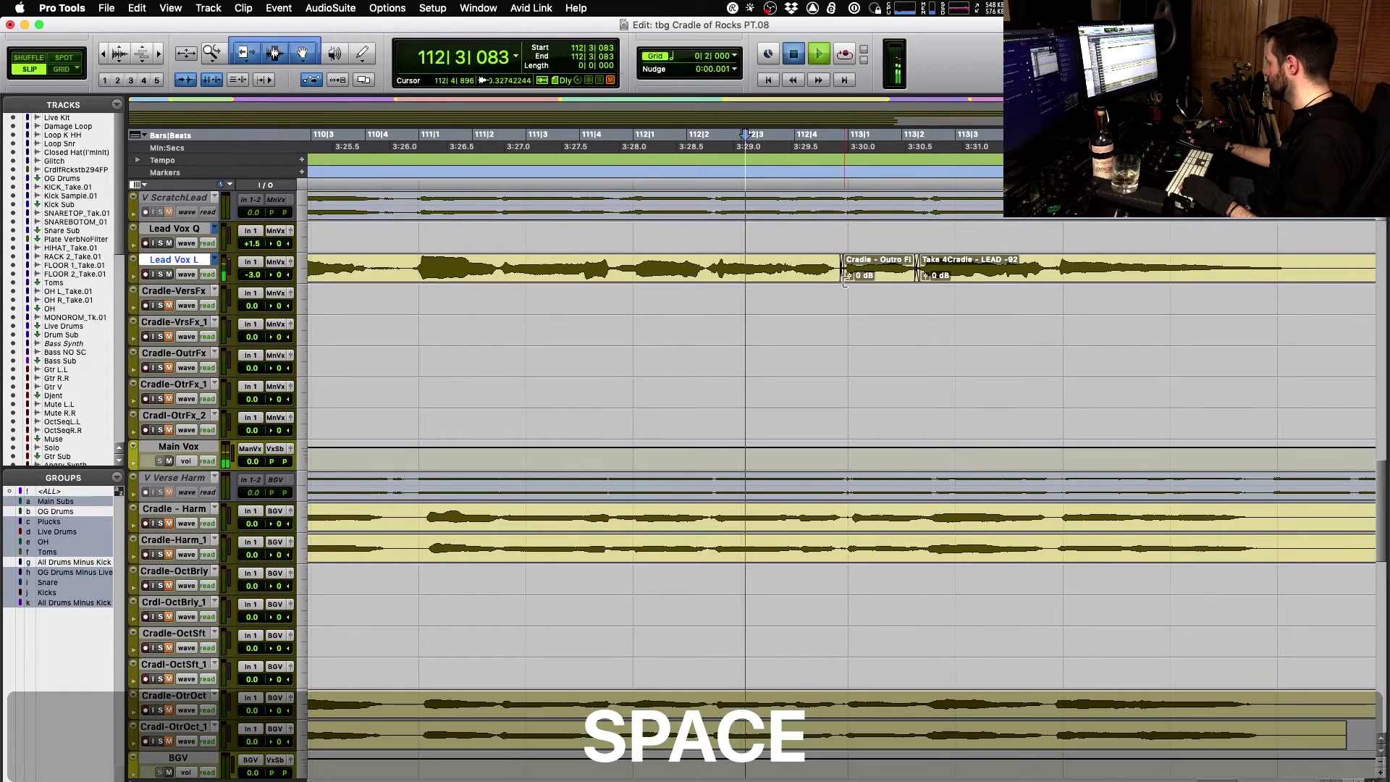
pyautogui.press('space')
pyautogui.press('space')
# - Move the replaced clip's start boundary and crossfade to 112|4|773, and raise its clip gain to +3.0 dB
pyautogui.moveTo(843, 282); pyautogui.dragTo(803, 281)
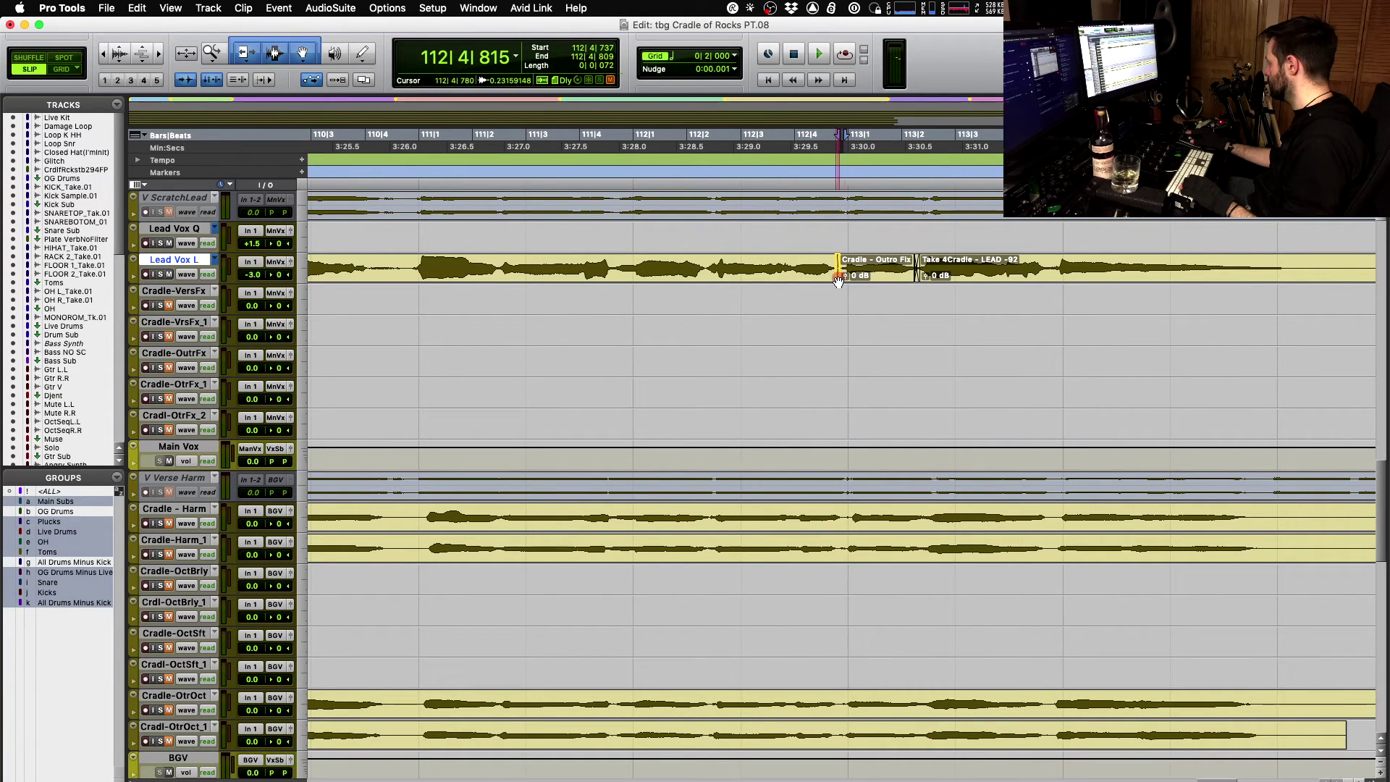
pyautogui.click(881, 278)
pyautogui.hotkey('ctrl', 'shift', 'Up')
pyautogui.hotkey('ctrl', 'shift', 'Up')
pyautogui.hotkey('ctrl', 'shift', 'Up')
pyautogui.hotkey('ctrl', 'shift', 'Up')
pyautogui.hotkey('ctrl', 'shift', 'Up')
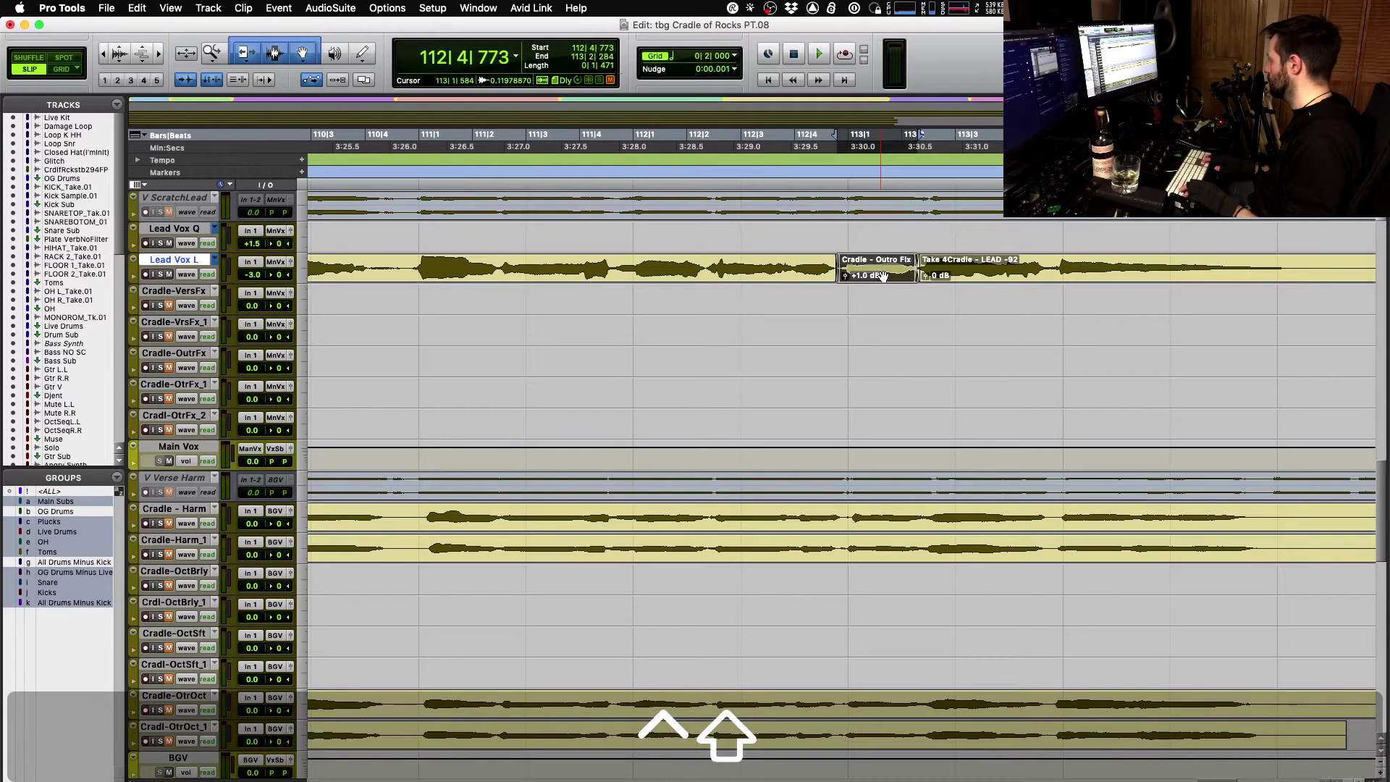
# - Play back Lead Vox L from 112|3|264 to check the level of the raised clip
pyautogui.click(755, 260)
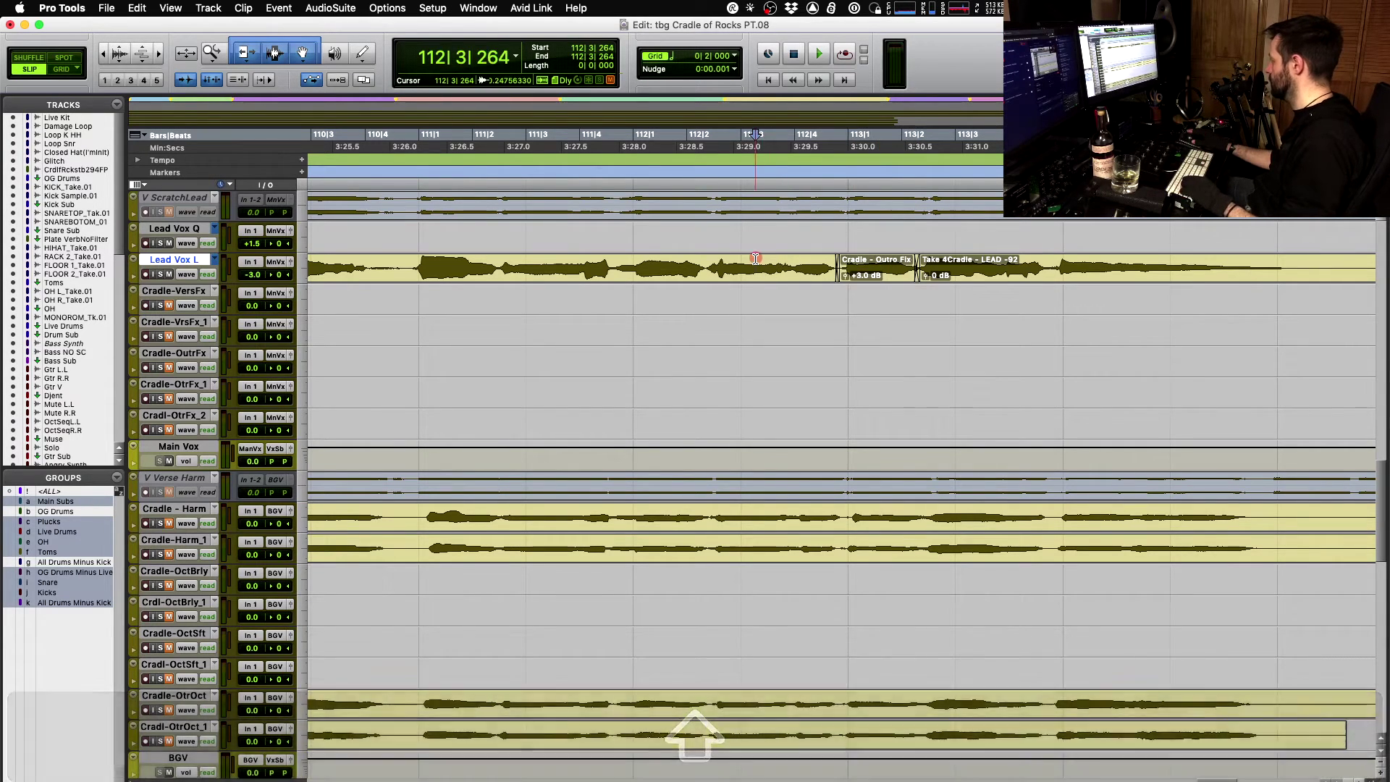
pyautogui.press('space')
pyautogui.press('space')
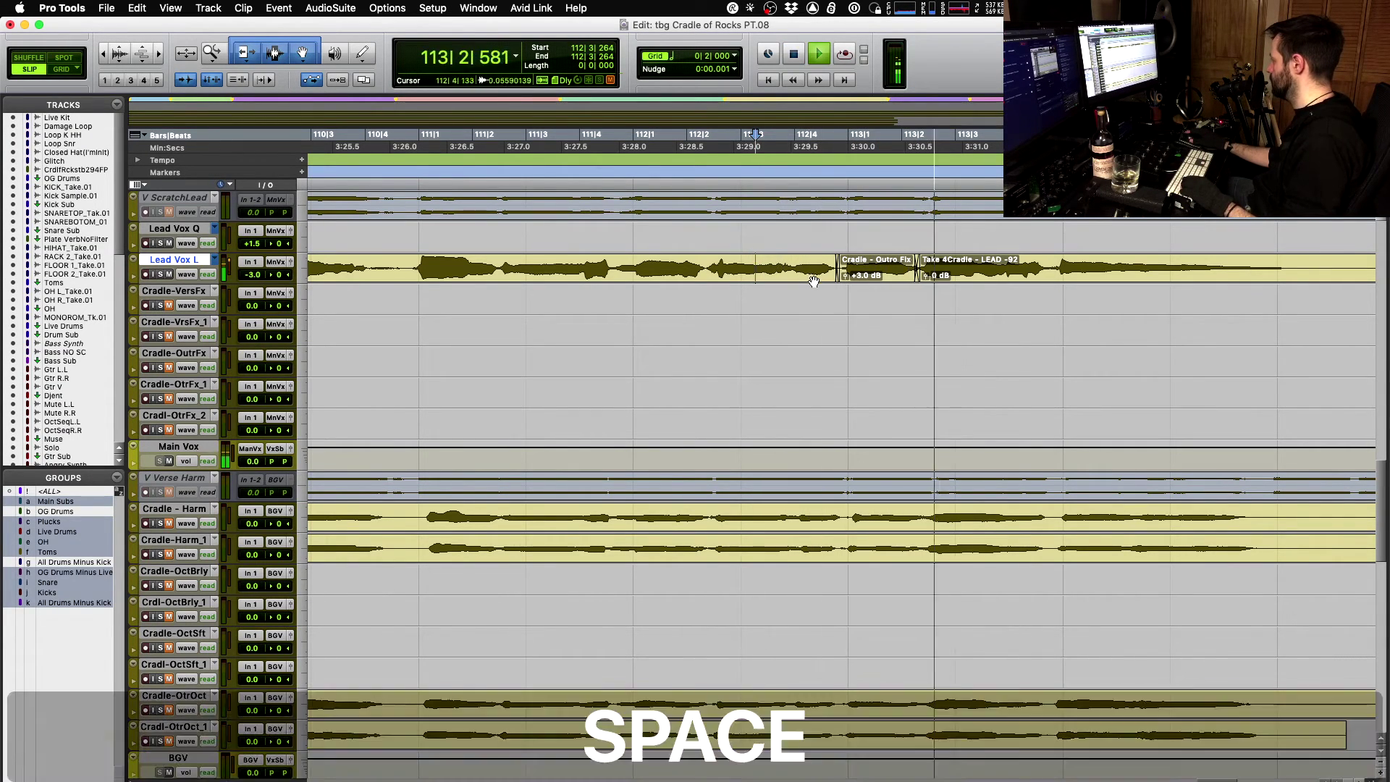
# - Audition the alternate takes for the clip from 112|4|773 to 113|2|284, returning to the Cradle - Outro Fix-20 take
pyautogui.click(882, 279)
pyautogui.press('t')
pyautogui.press('t')
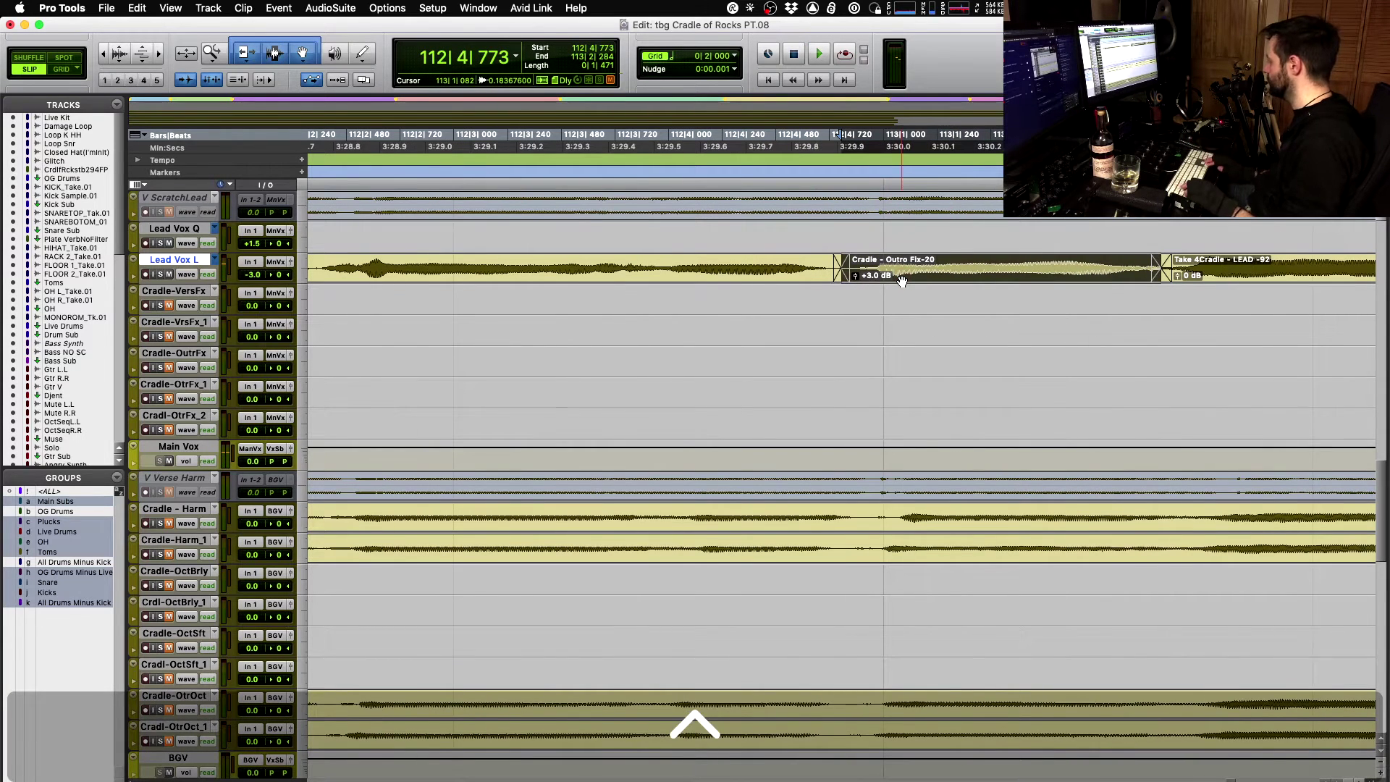
pyautogui.press('shift+super+Down')
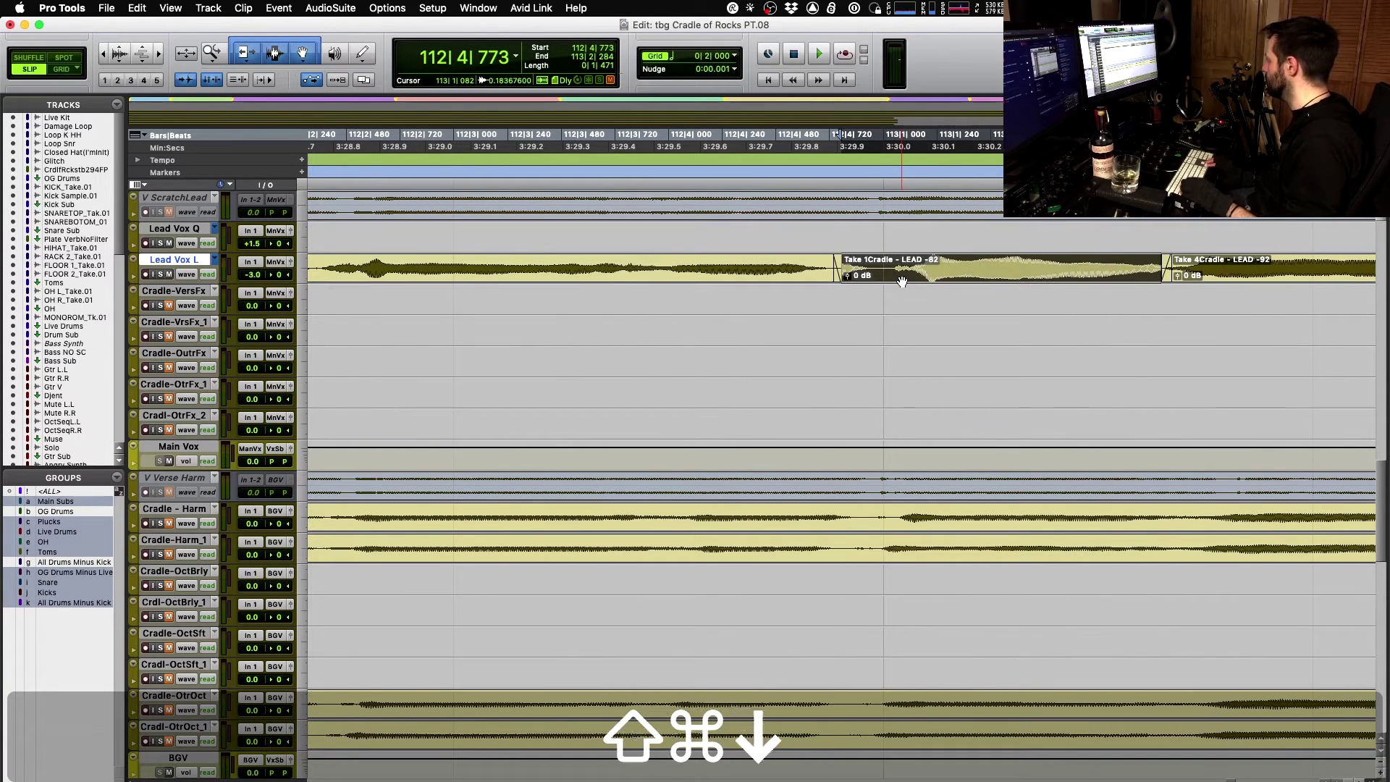
pyautogui.press('shift+super+Up')
pyautogui.press('shift+super+Down')
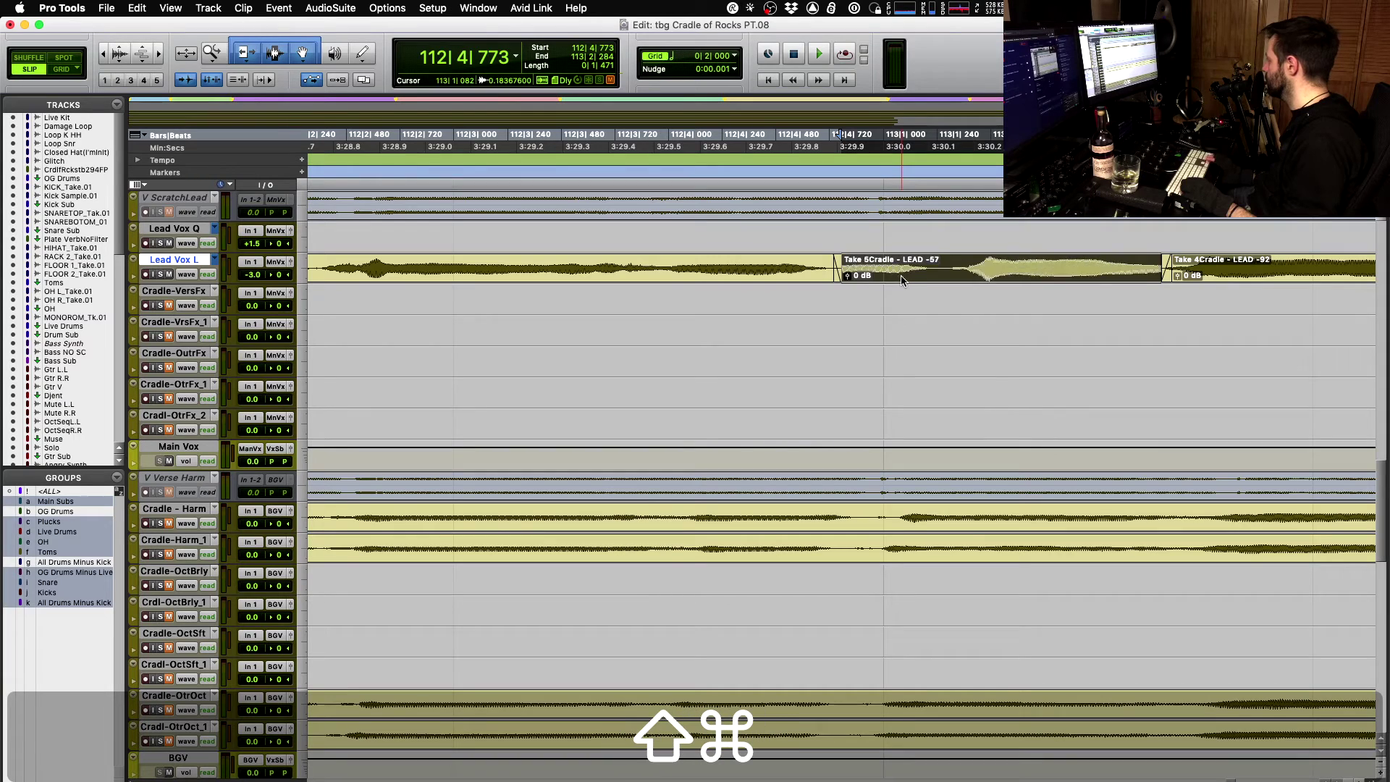
pyautogui.press('space')
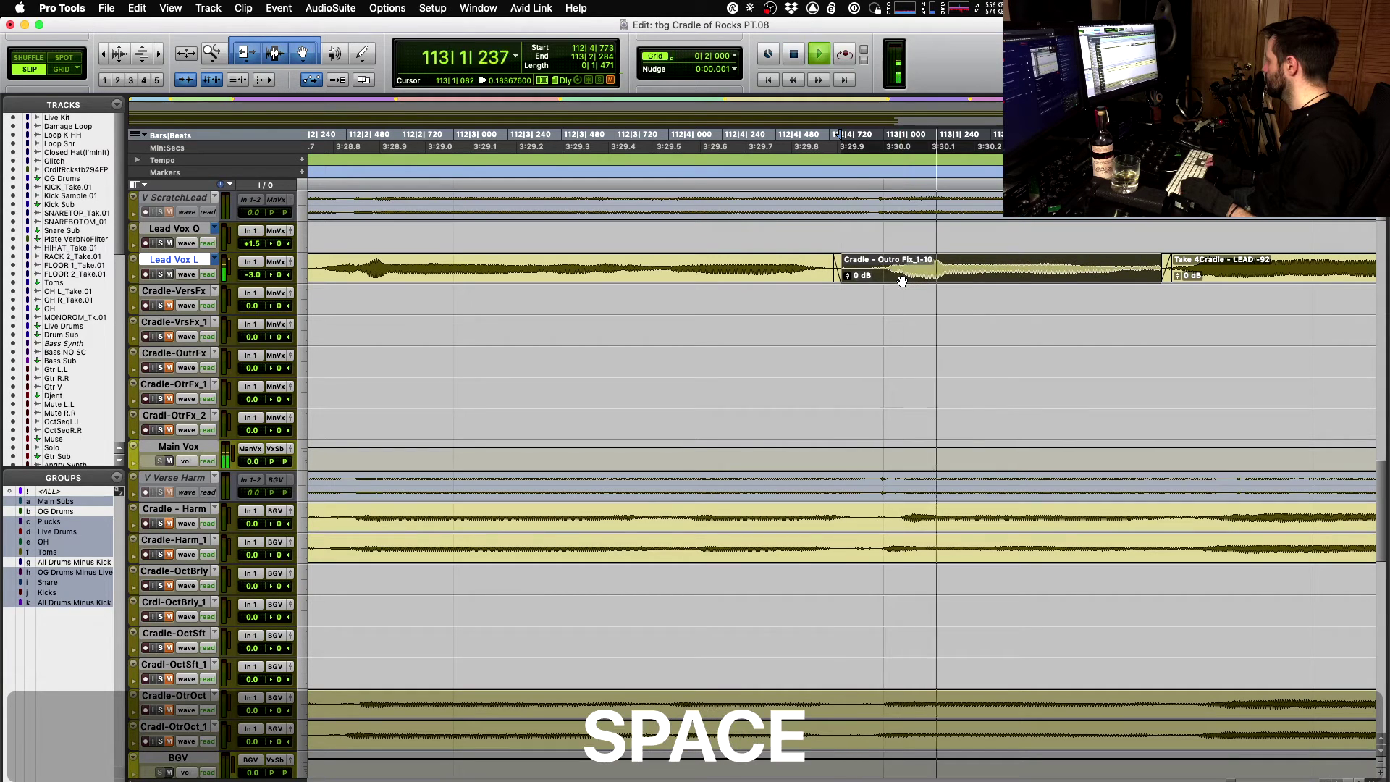
pyautogui.press('space')
pyautogui.press('shift+super+Down')
pyautogui.press('space')
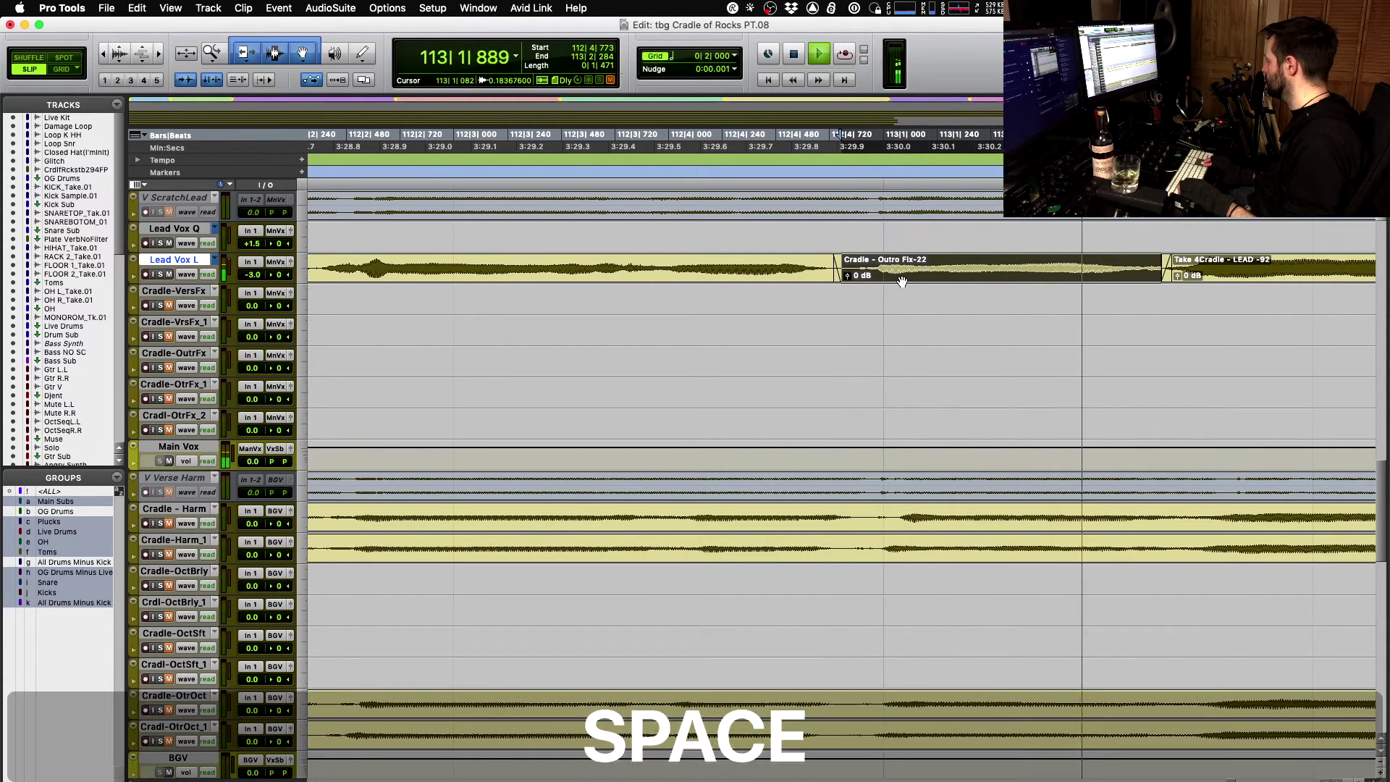
pyautogui.press('space')
pyautogui.press('shift+super+Down')
pyautogui.press('space')
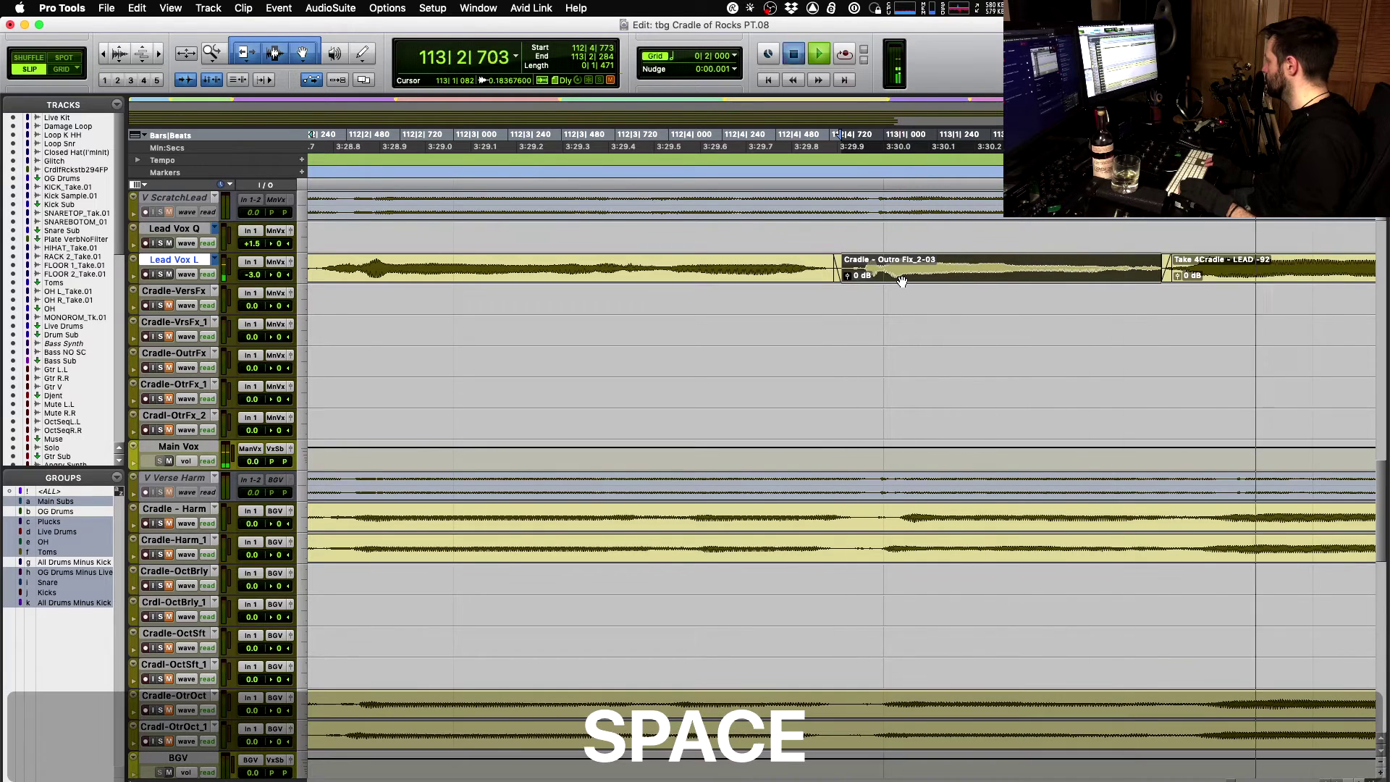
pyautogui.press('space')
pyautogui.press('shift+super+Down')
pyautogui.press('space')
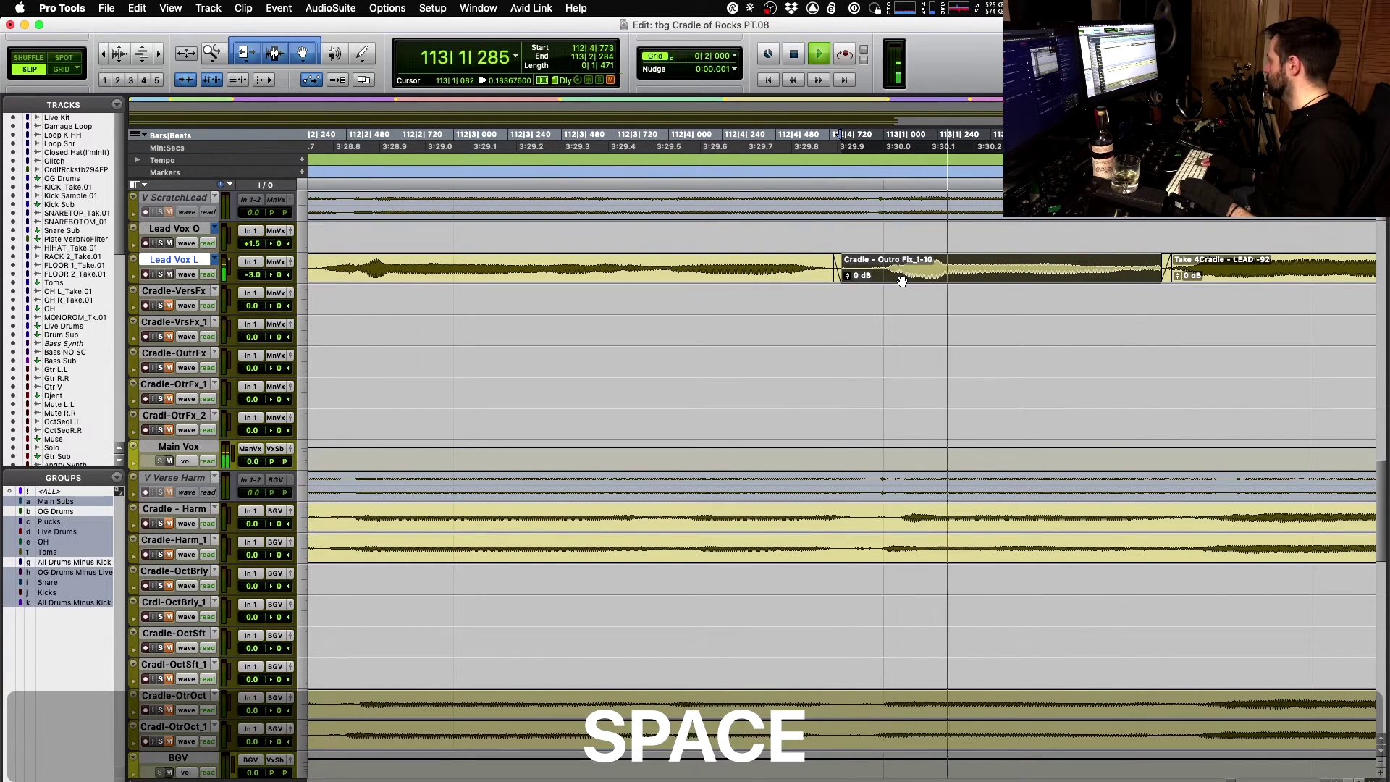
pyautogui.press('space')
pyautogui.press('shift+super+Down')
pyautogui.press('space')
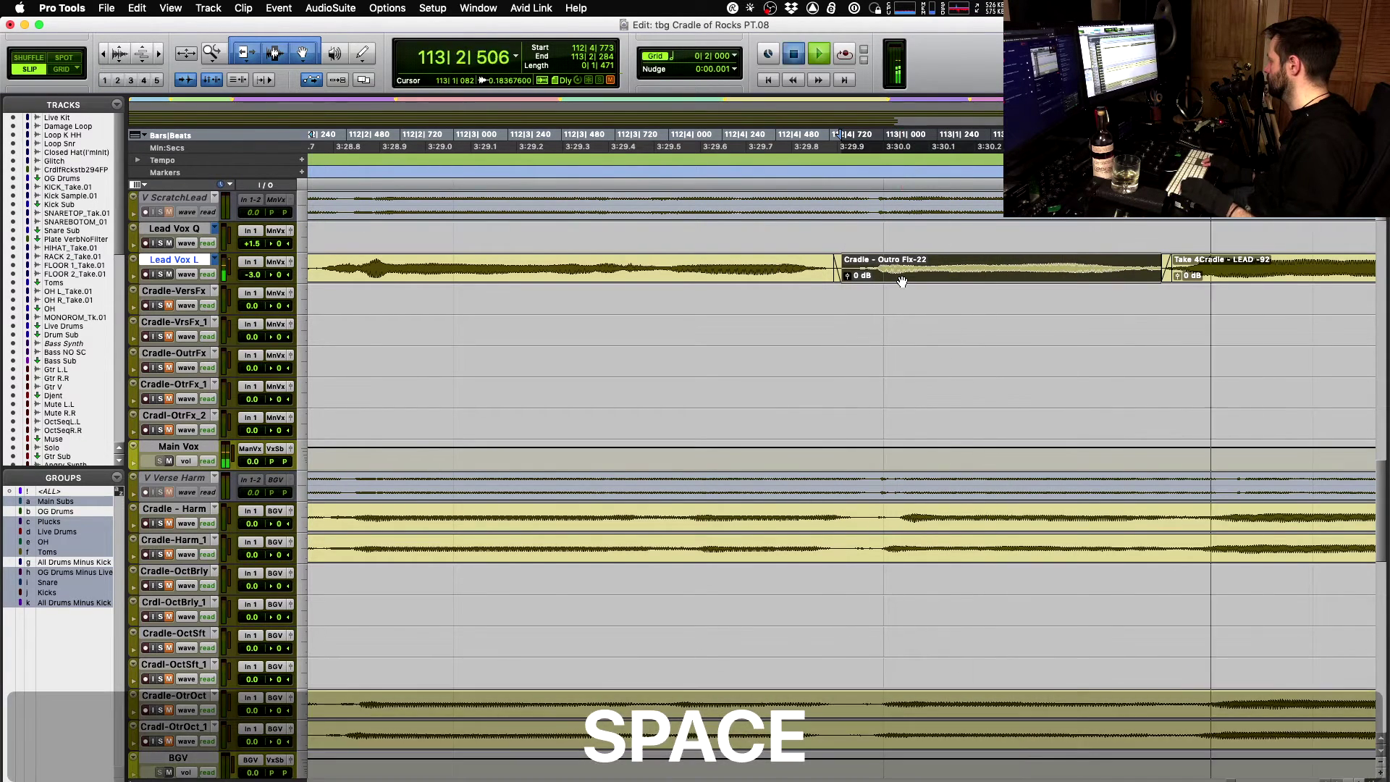
pyautogui.press('space')
pyautogui.press('shift+super+Down')
pyautogui.press('shift+super+Up')
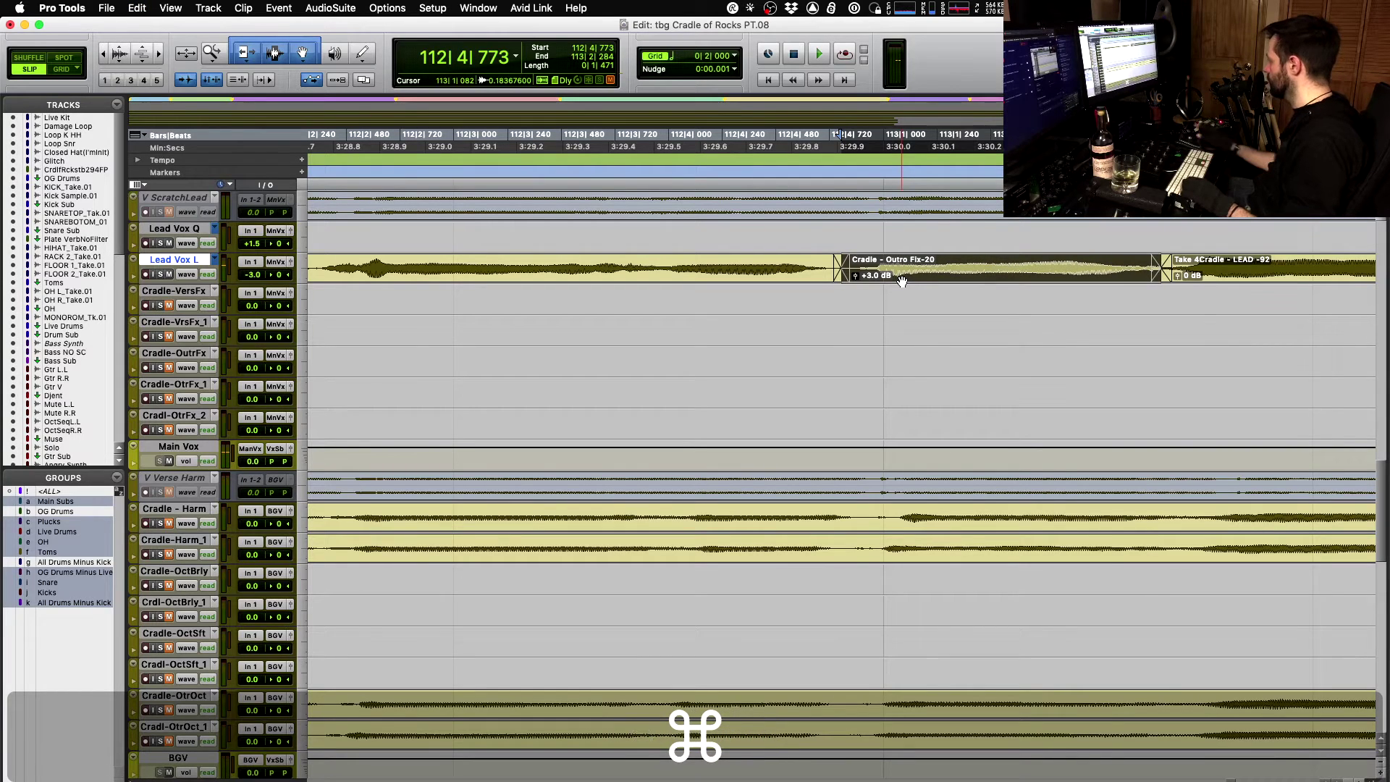
# - Play back the lead-in to the Cradle - Outro Fix-20 clip from 112|2|363
pyautogui.press('space')
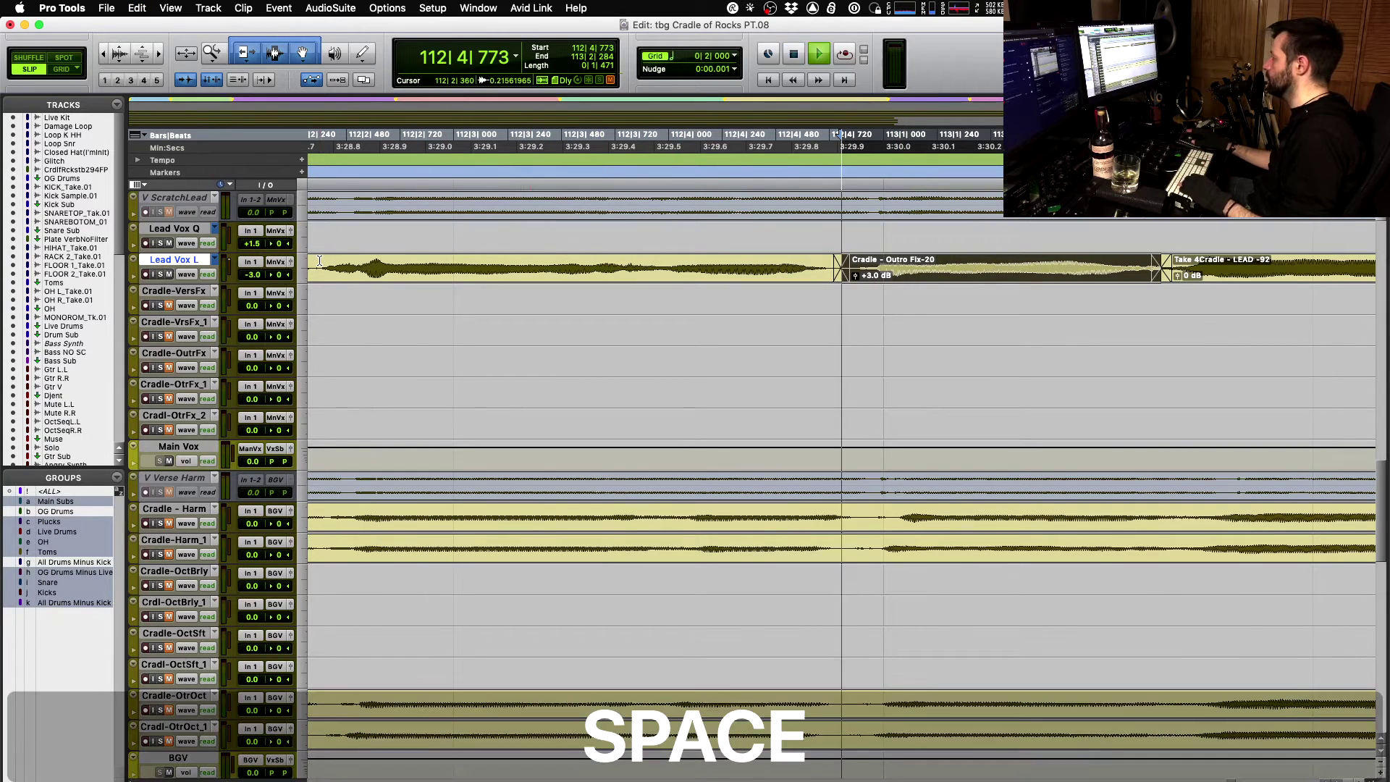
pyautogui.click(319, 260)
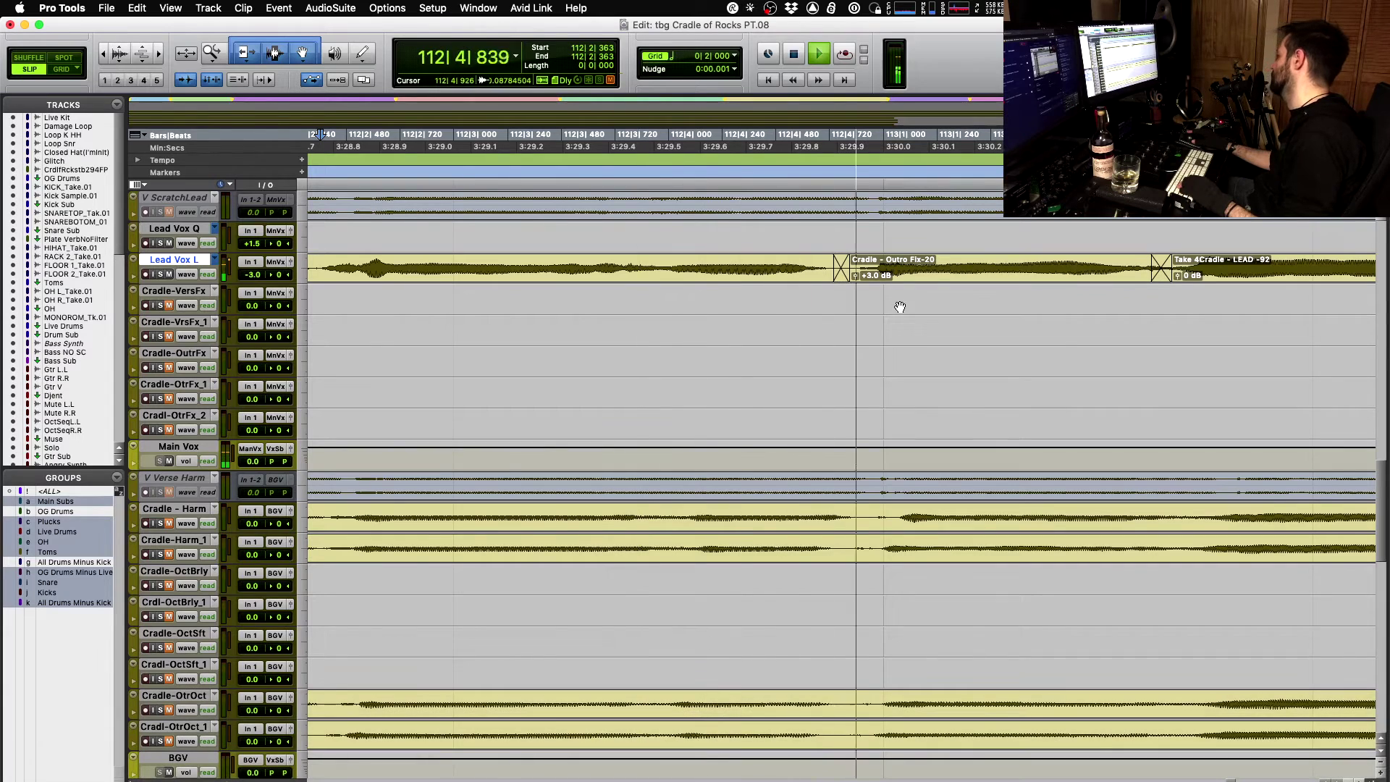
pyautogui.press('space')
# - Move the start crossfade of the Cradle - Outro Fix-20 clip back to 112|3|882, and play the transition from 112|2|350
pyautogui.moveTo(831, 279); pyautogui.dragTo(658, 279)
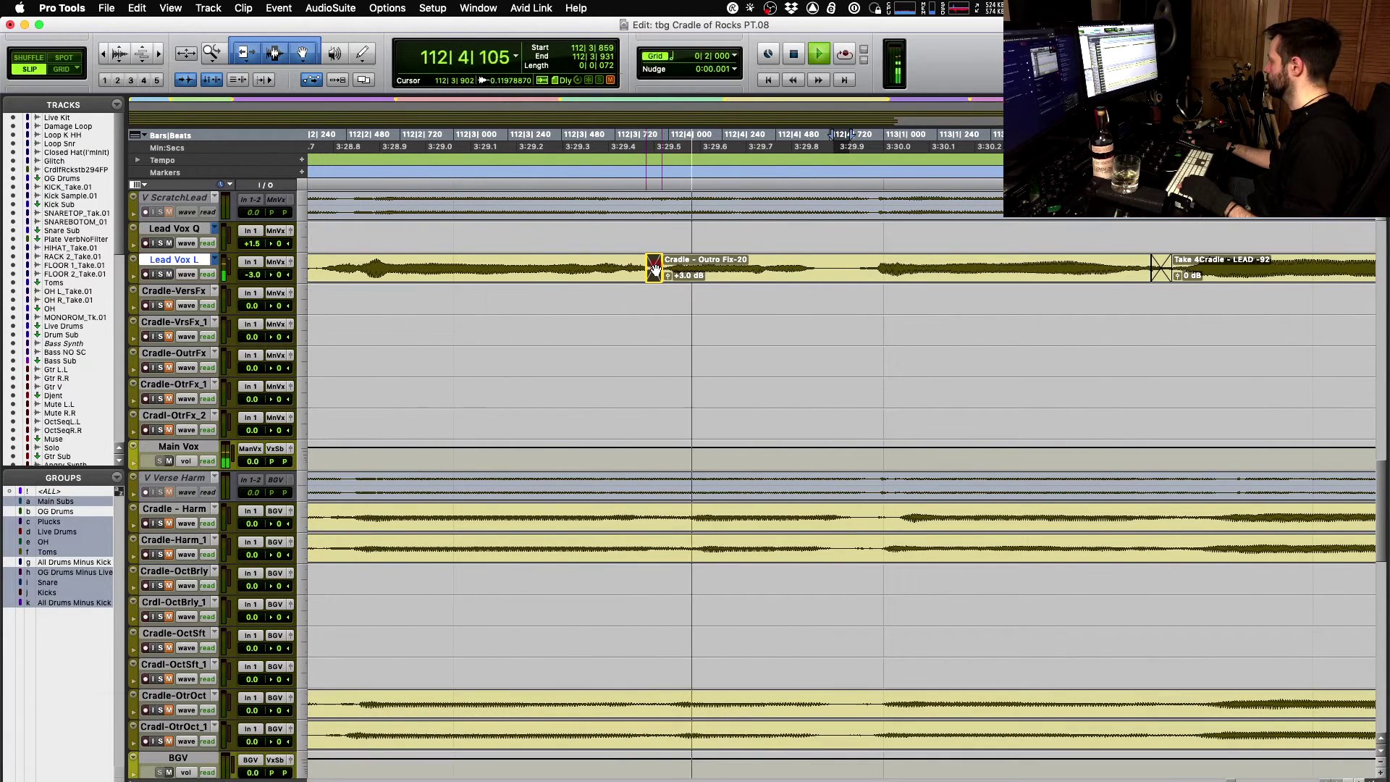
pyautogui.press('space')
pyautogui.click(318, 262)
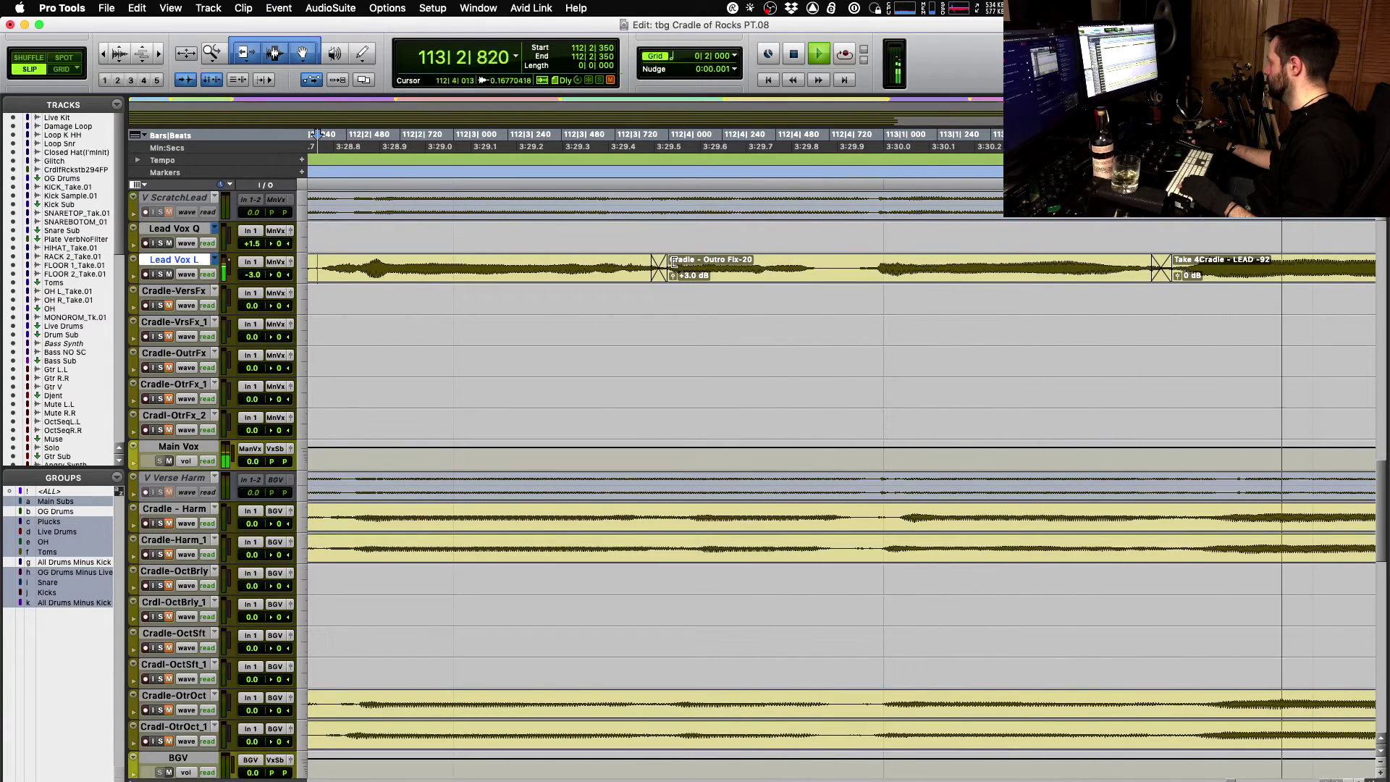
pyautogui.press('space')
# - Extend the start of the Cradle - Outro Fix-20 clip with its crossfade back to 112|2|330, and play from 112|1|345
pyautogui.press('r')
pyautogui.press('t')
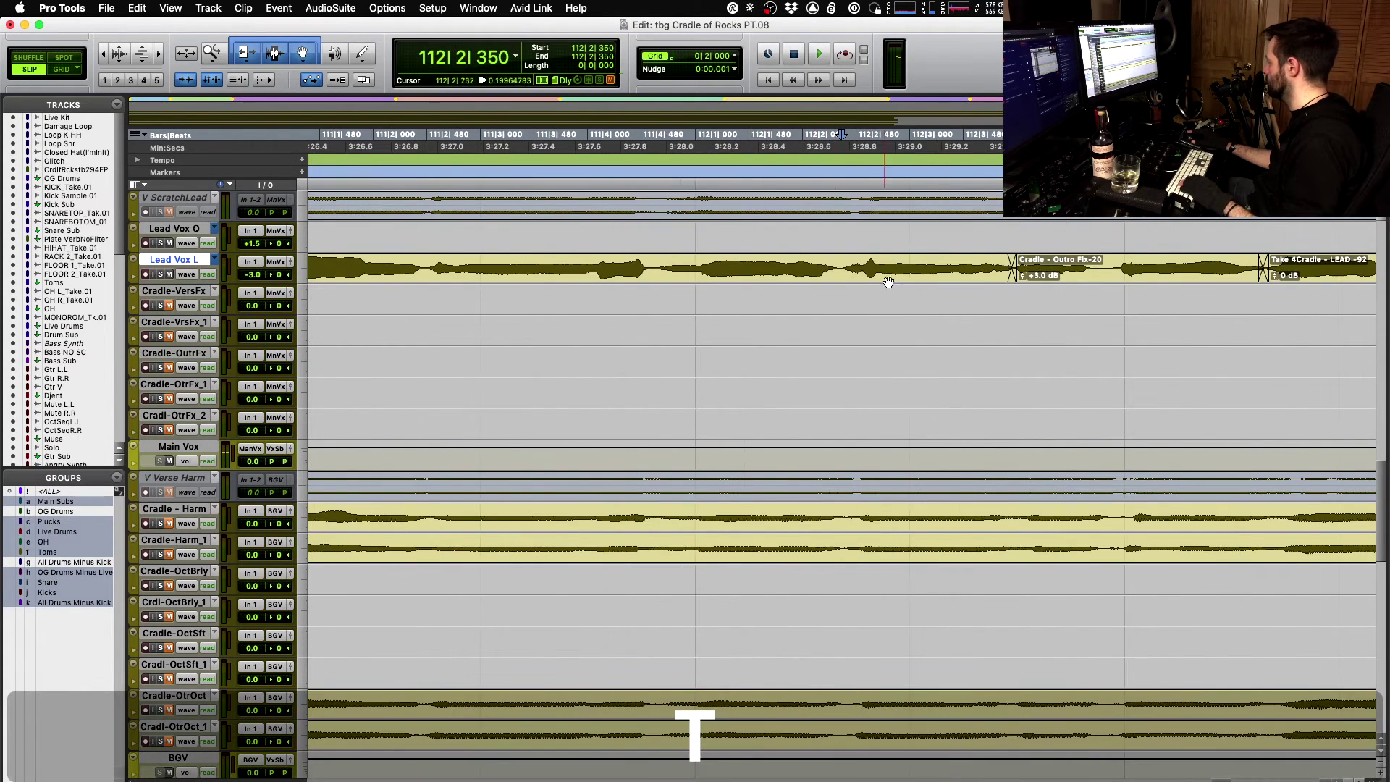
pyautogui.moveTo(1010, 281); pyautogui.dragTo(828, 284)
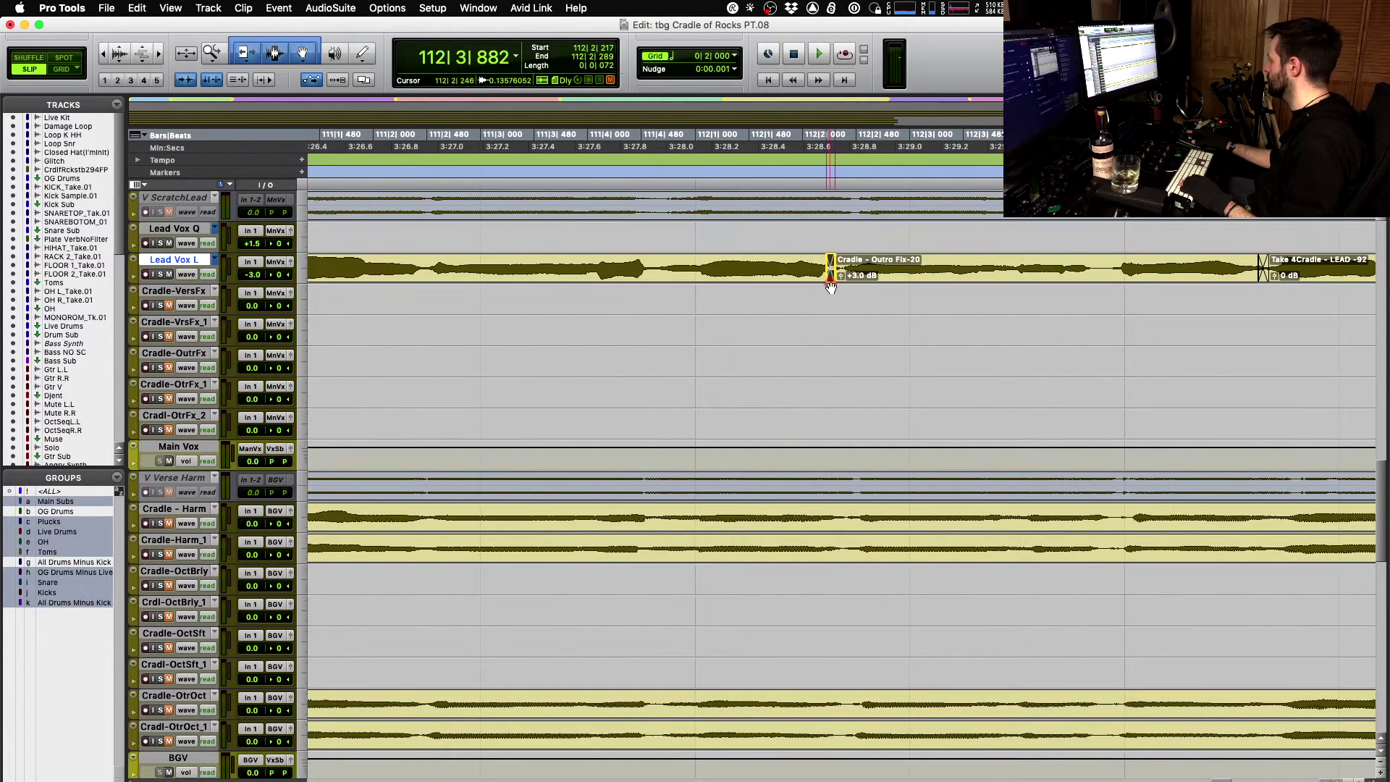
pyautogui.click(877, 283)
pyautogui.click(734, 267)
pyautogui.press('space')
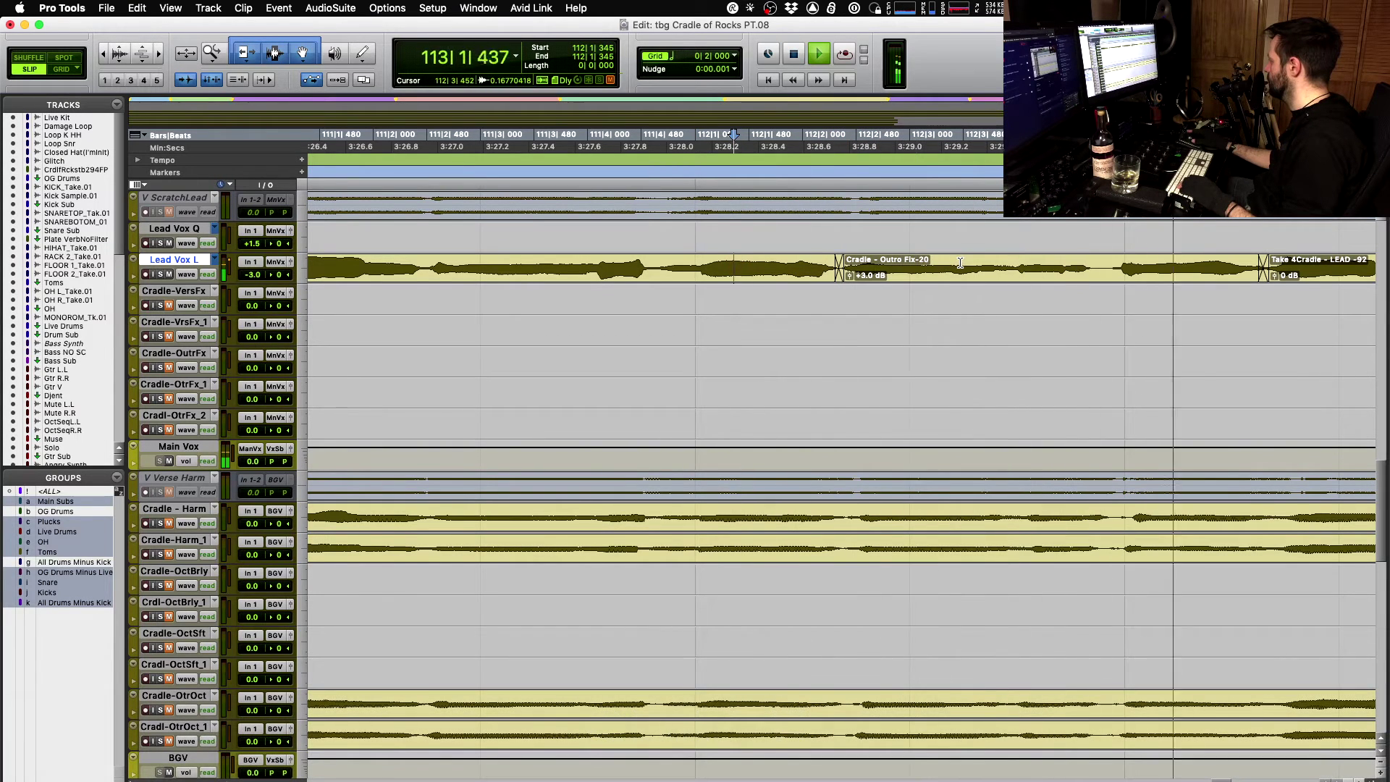
pyautogui.press('space')
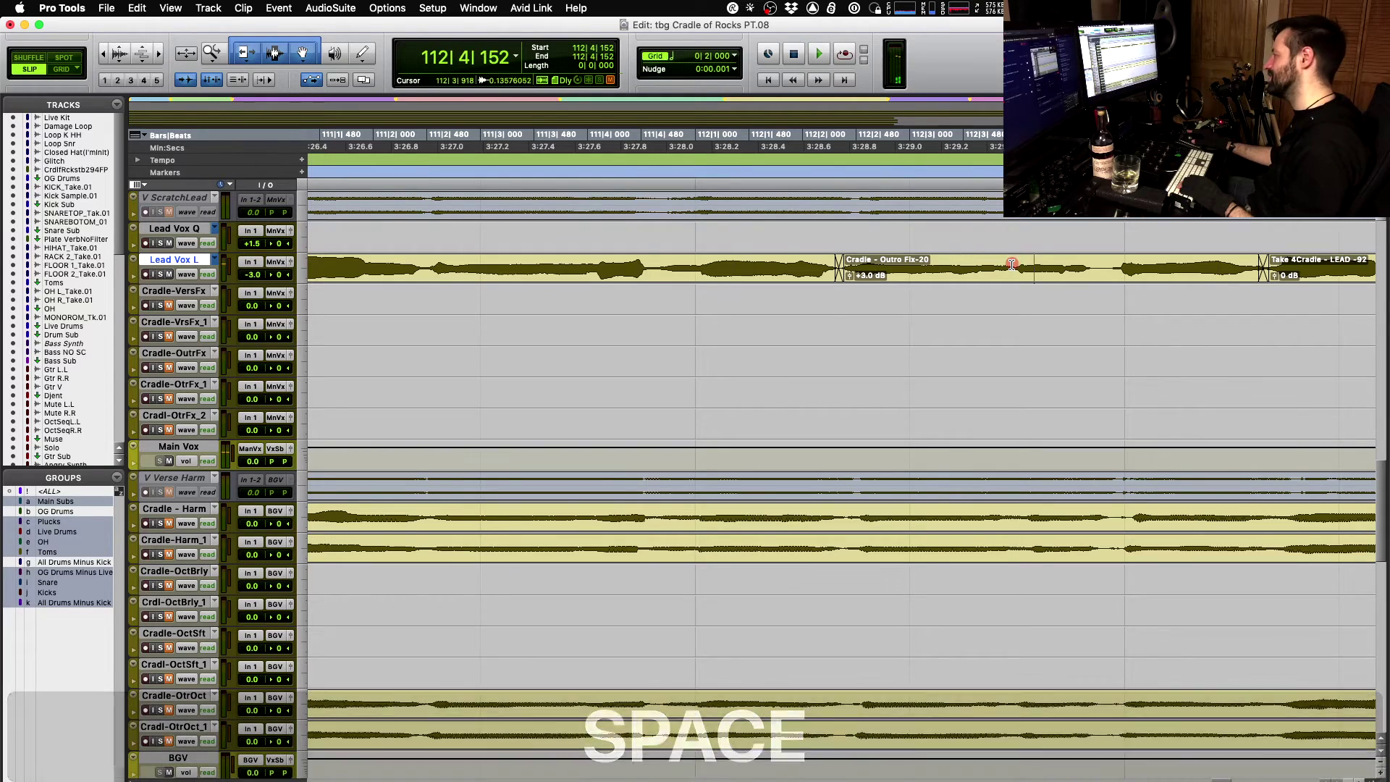
# - Split the Cradle - Outro Fix-20 clip at 112|4|735 and raise the first part's clip gain to +4.5 dB
pyautogui.click(964, 281)
pyautogui.hotkey('ctrl', 'shift')
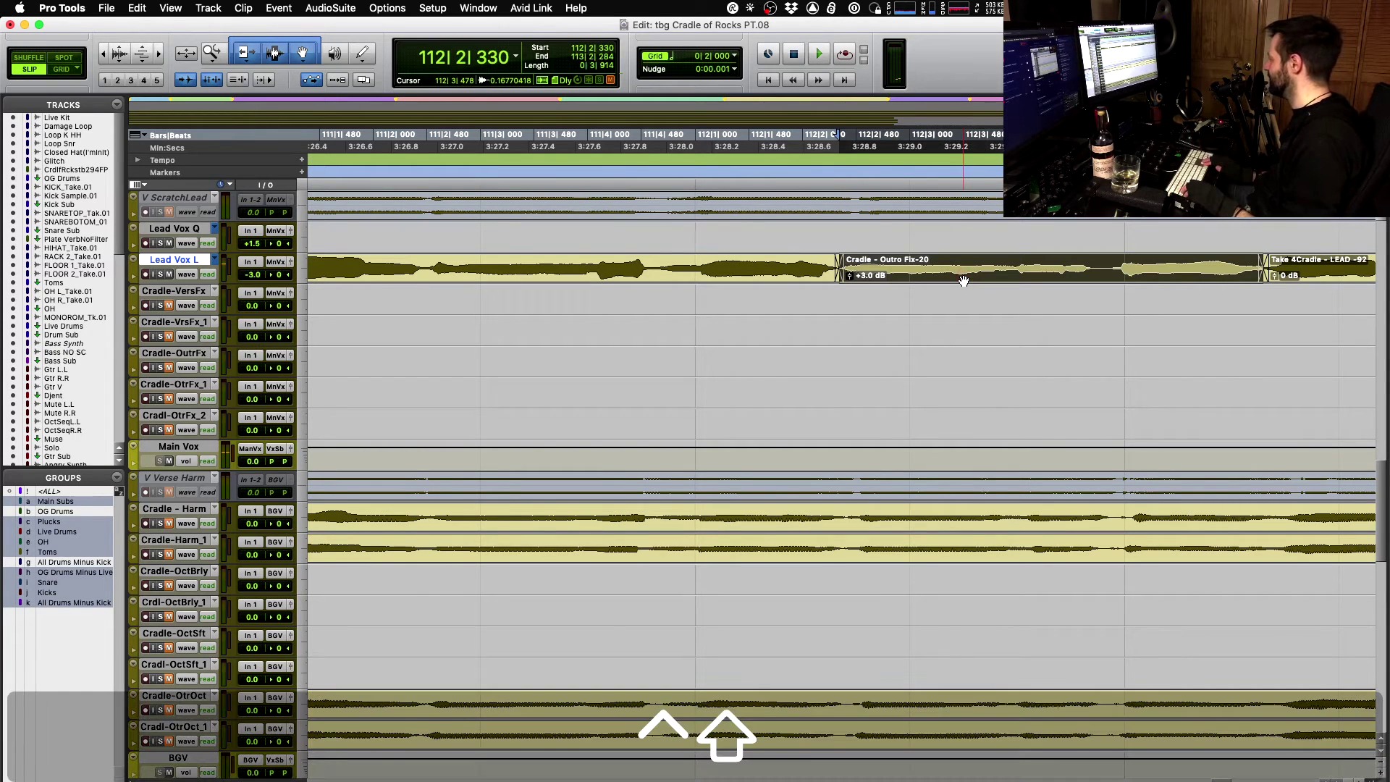
pyautogui.click(1099, 265)
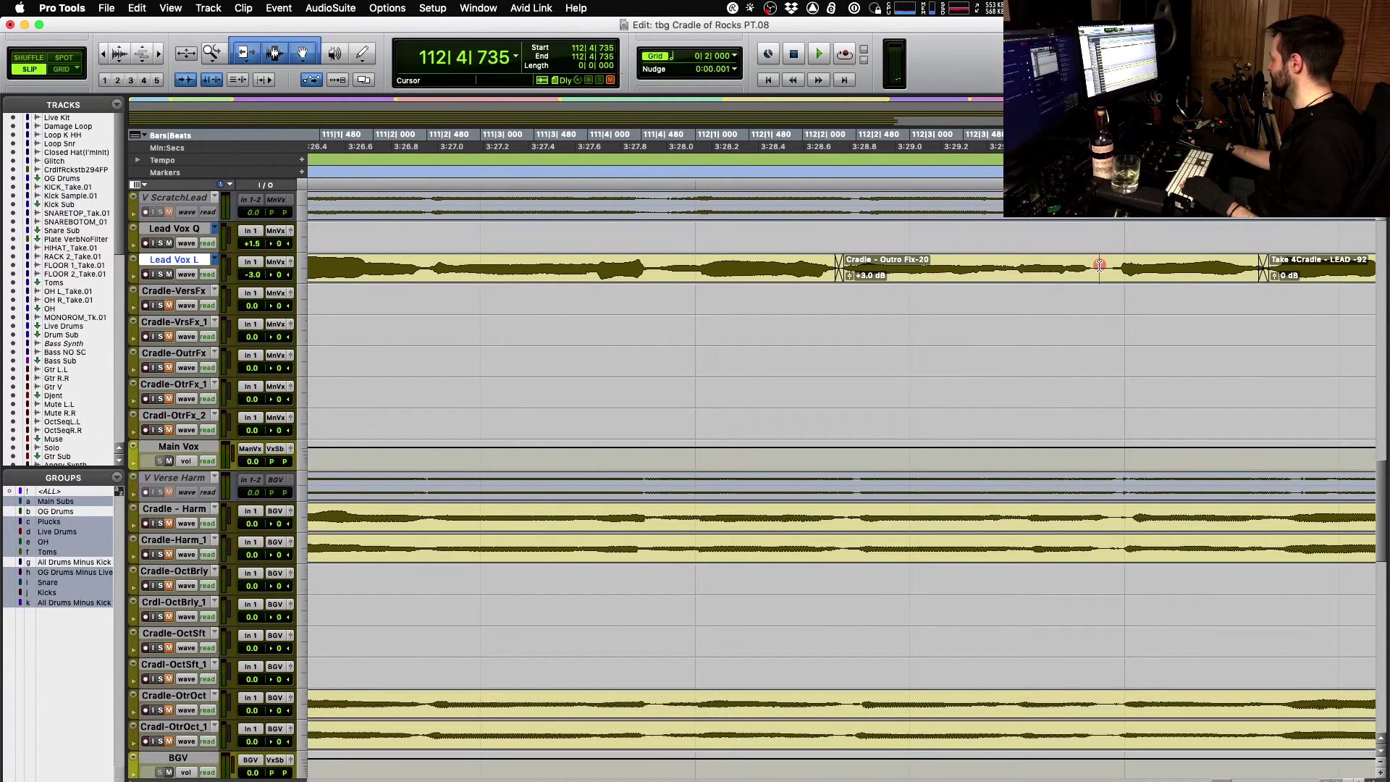
pyautogui.press('b')
pyautogui.click(1053, 278)
pyautogui.hotkey('ctrl', 'shift', 'Up')
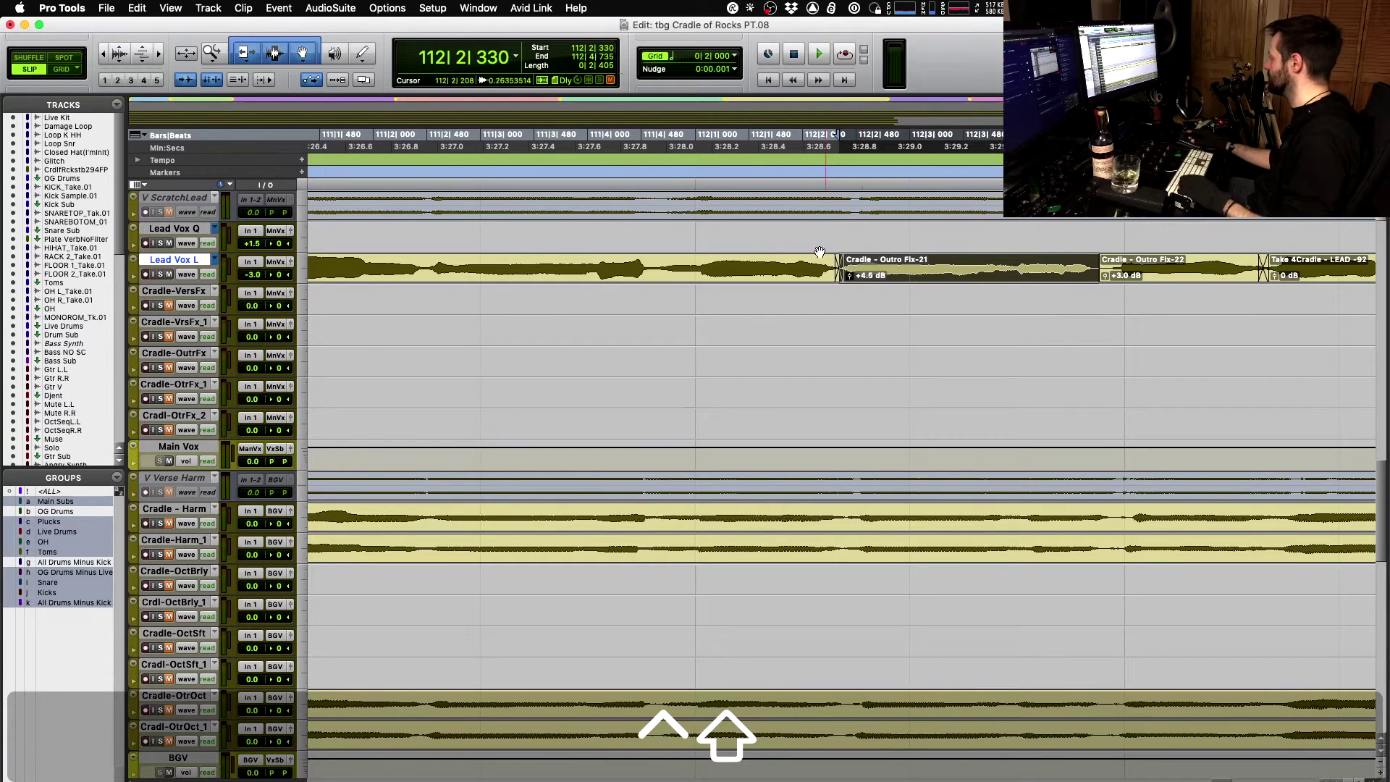
# - Play Lead Vox L from 112|1|074, and lower the clip gain of Cradle - Outro Fix-21 to +3.0 dB
pyautogui.click(704, 264)
pyautogui.press('space')
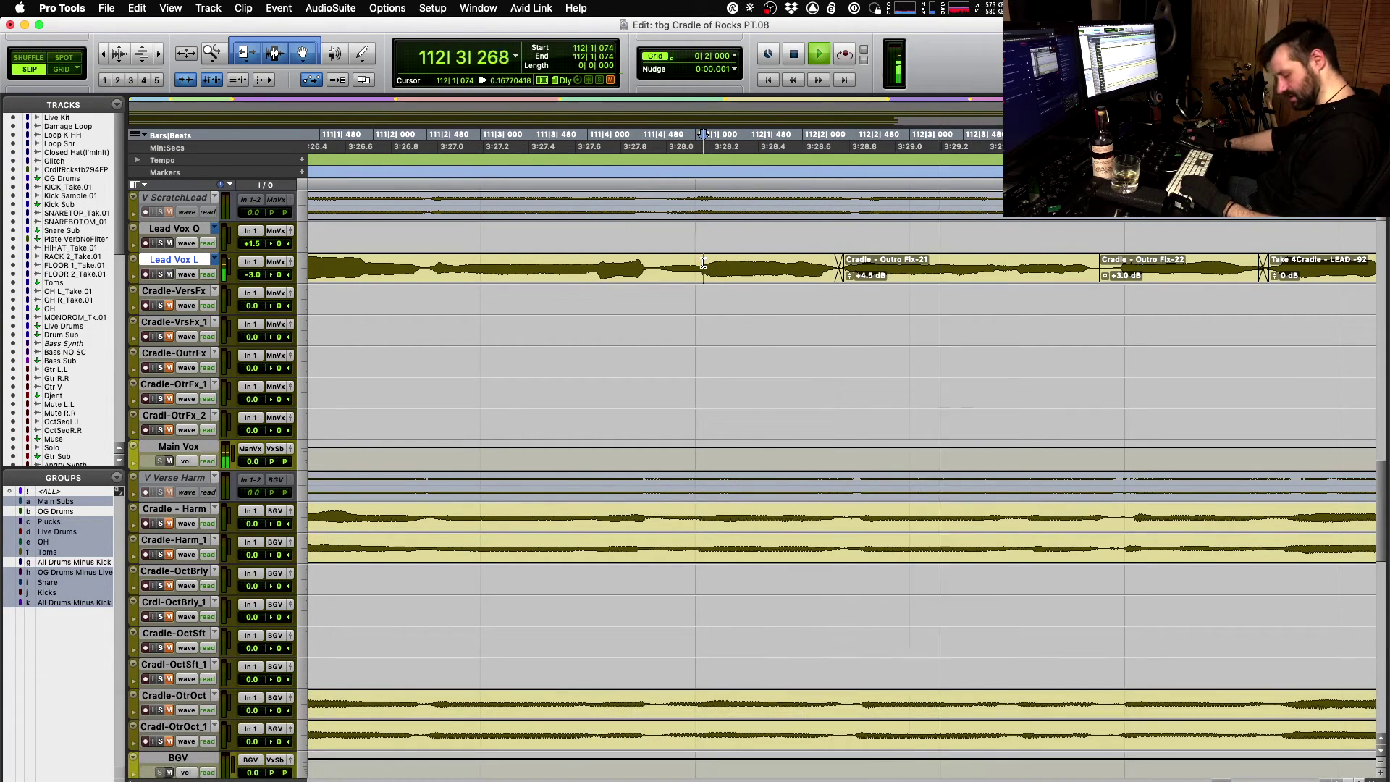
pyautogui.press('space')
pyautogui.click(941, 279)
pyautogui.hotkey('ctrl', 'shift', 'Down')
pyautogui.hotkey('ctrl', 'shift', 'Down')
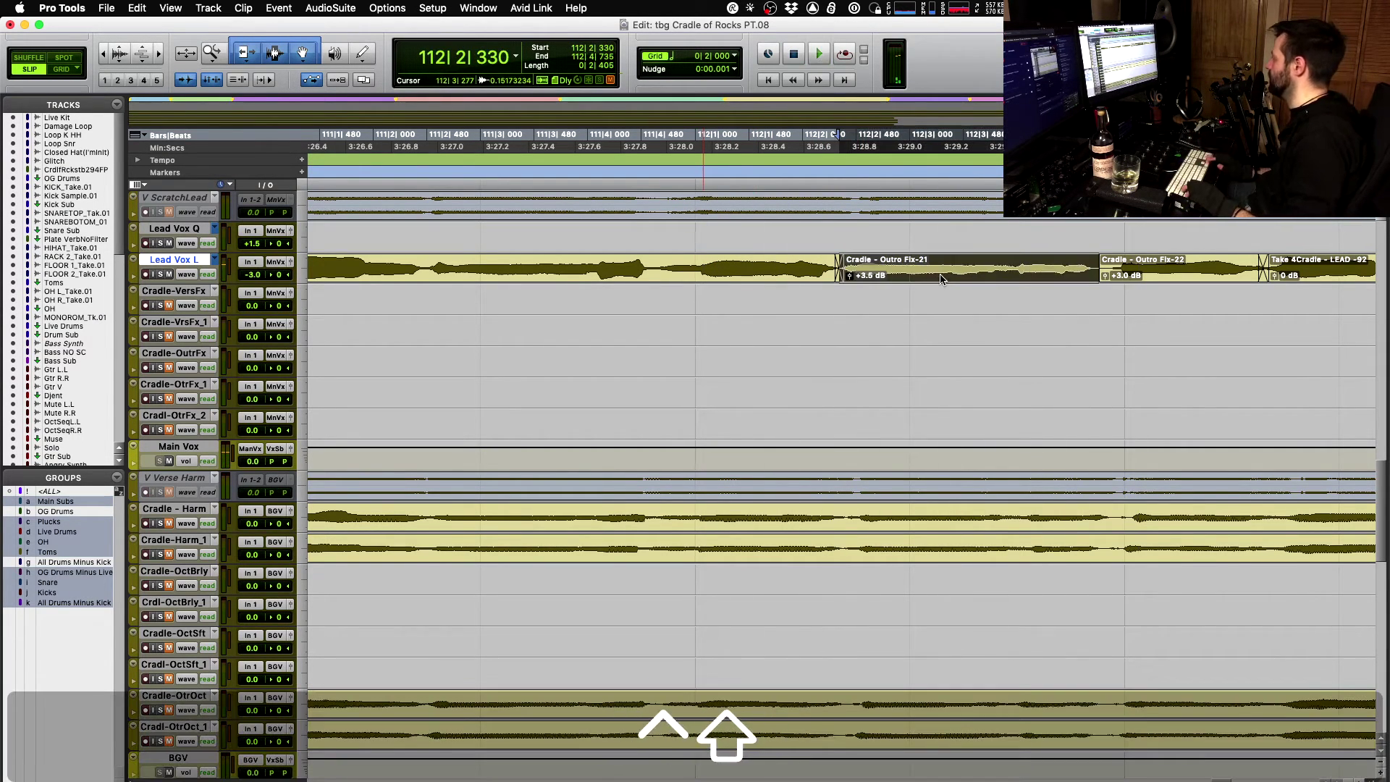
# - Play the end of the Cradle - Outro Fix-21 clip from 112|3|775 with and without Lead Vox L soloed
pyautogui.click(1000, 269)
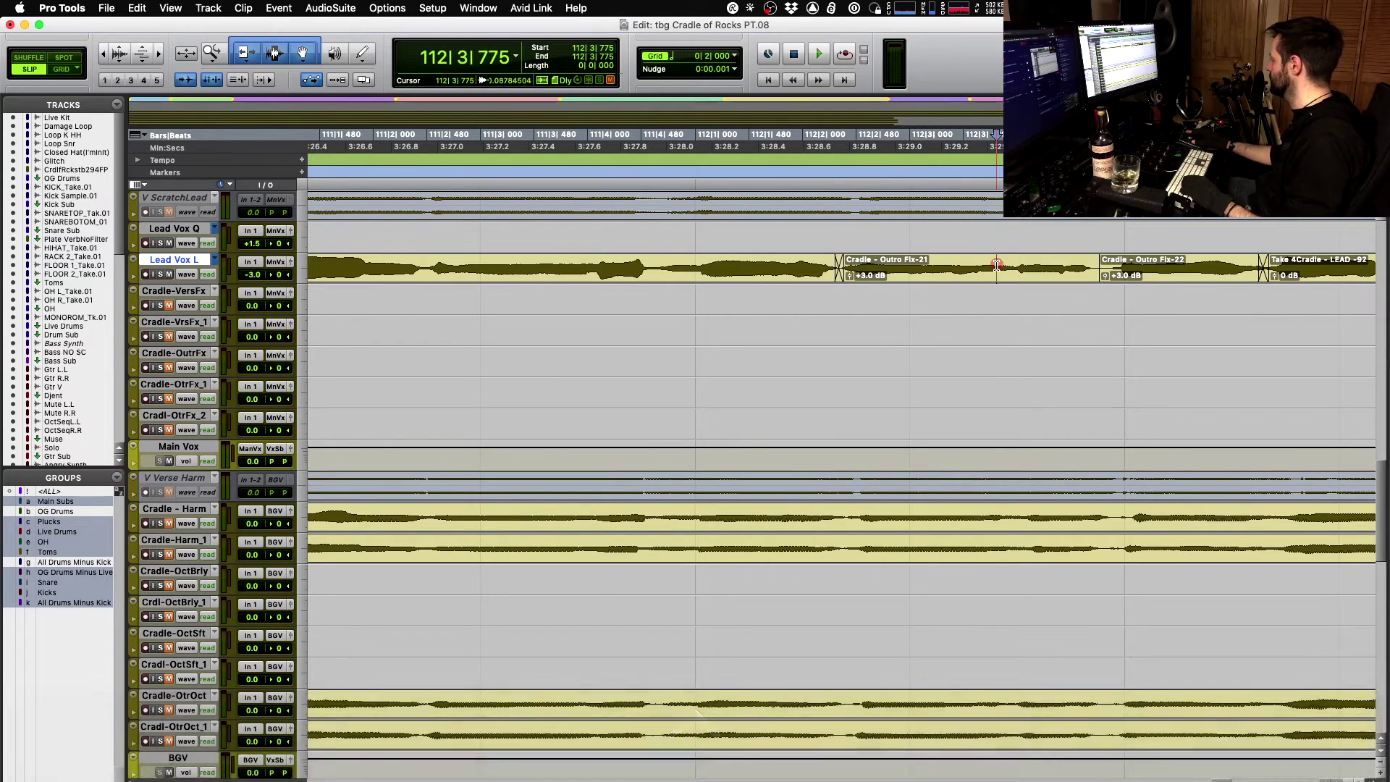
pyautogui.press('space')
pyautogui.press('space')
pyautogui.hotkey('shift', 's')
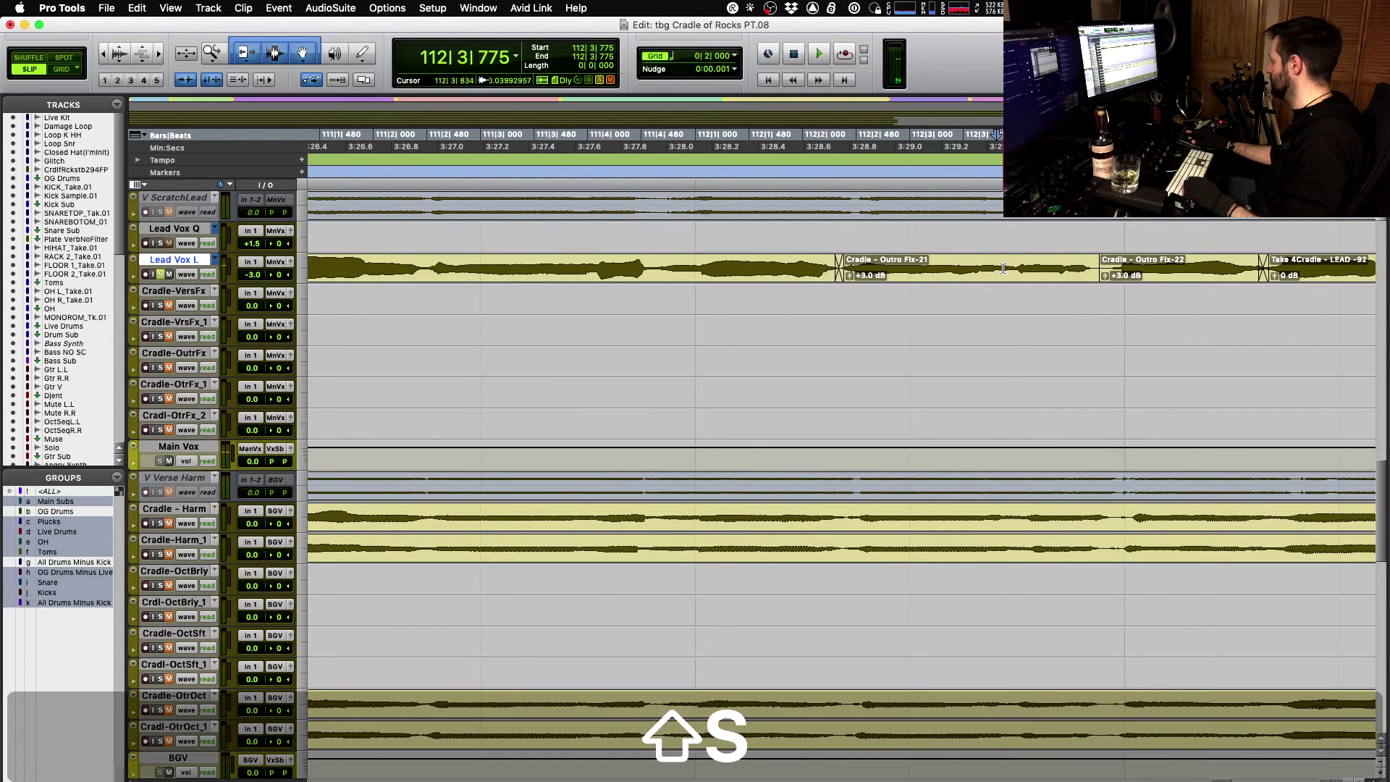
pyautogui.press('space')
pyautogui.press('space')
pyautogui.hotkey('shift', 's')
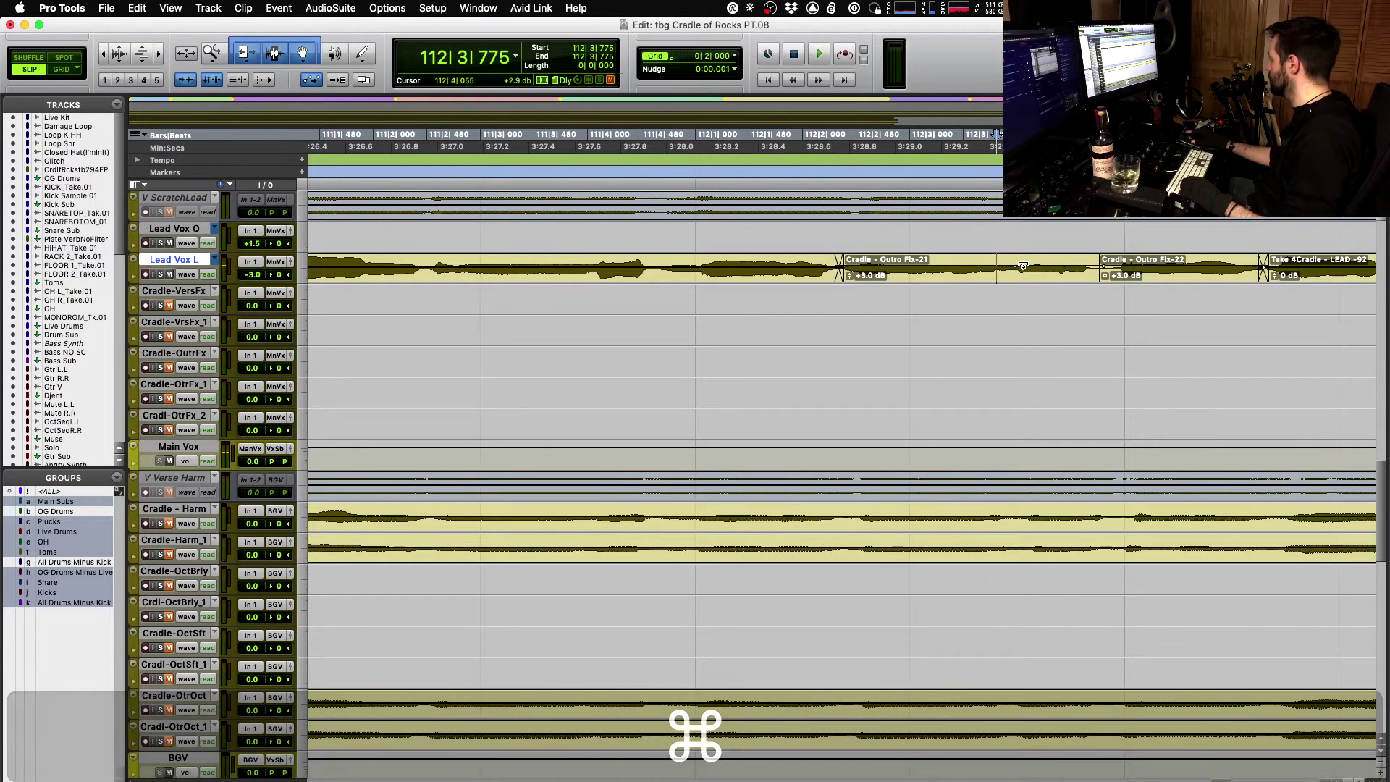
# - Add clip gain breakpoints in Cradle - Outro Fix-21, raise the one near 112|4|566 to boost the clip's end, and play from 112|3|775
pyautogui.press('space')
pyautogui.press('space')
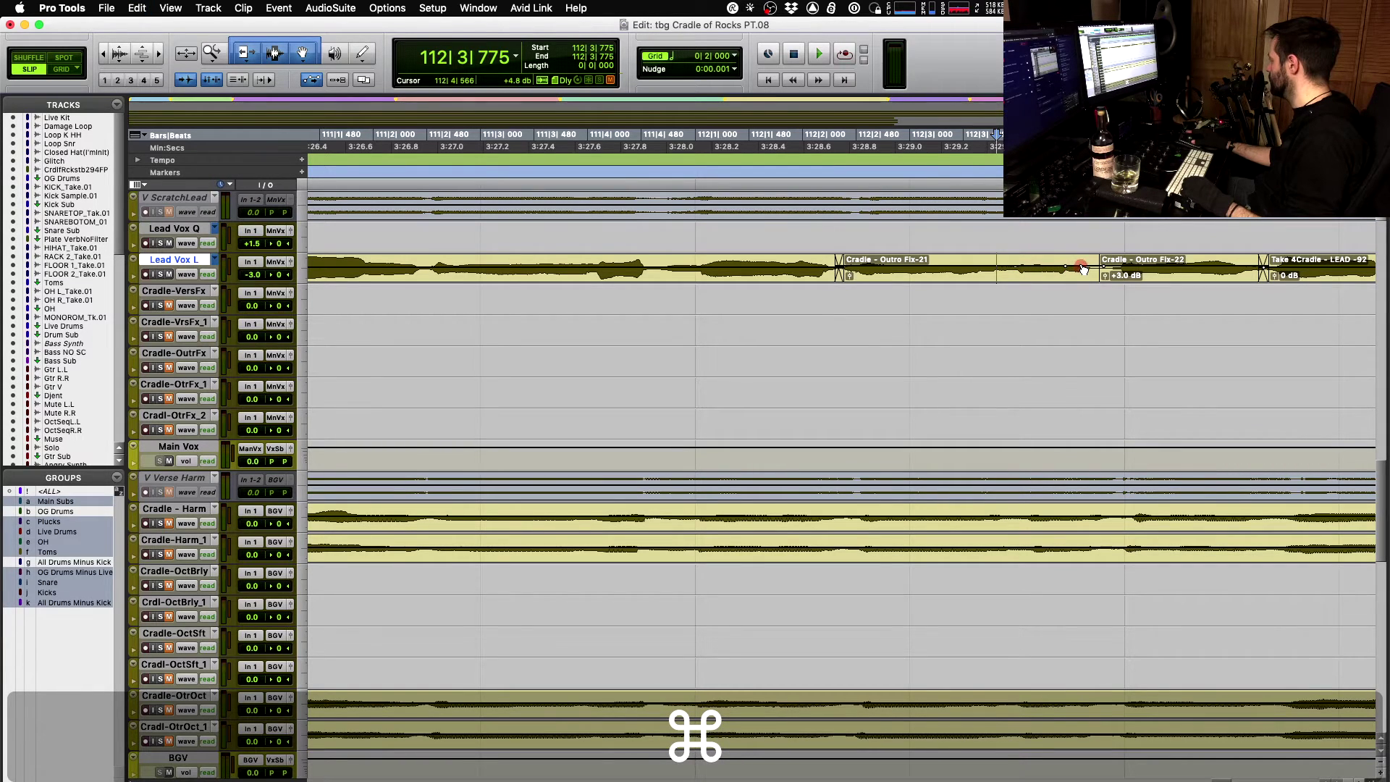
pyautogui.press('space')
pyautogui.press('space')
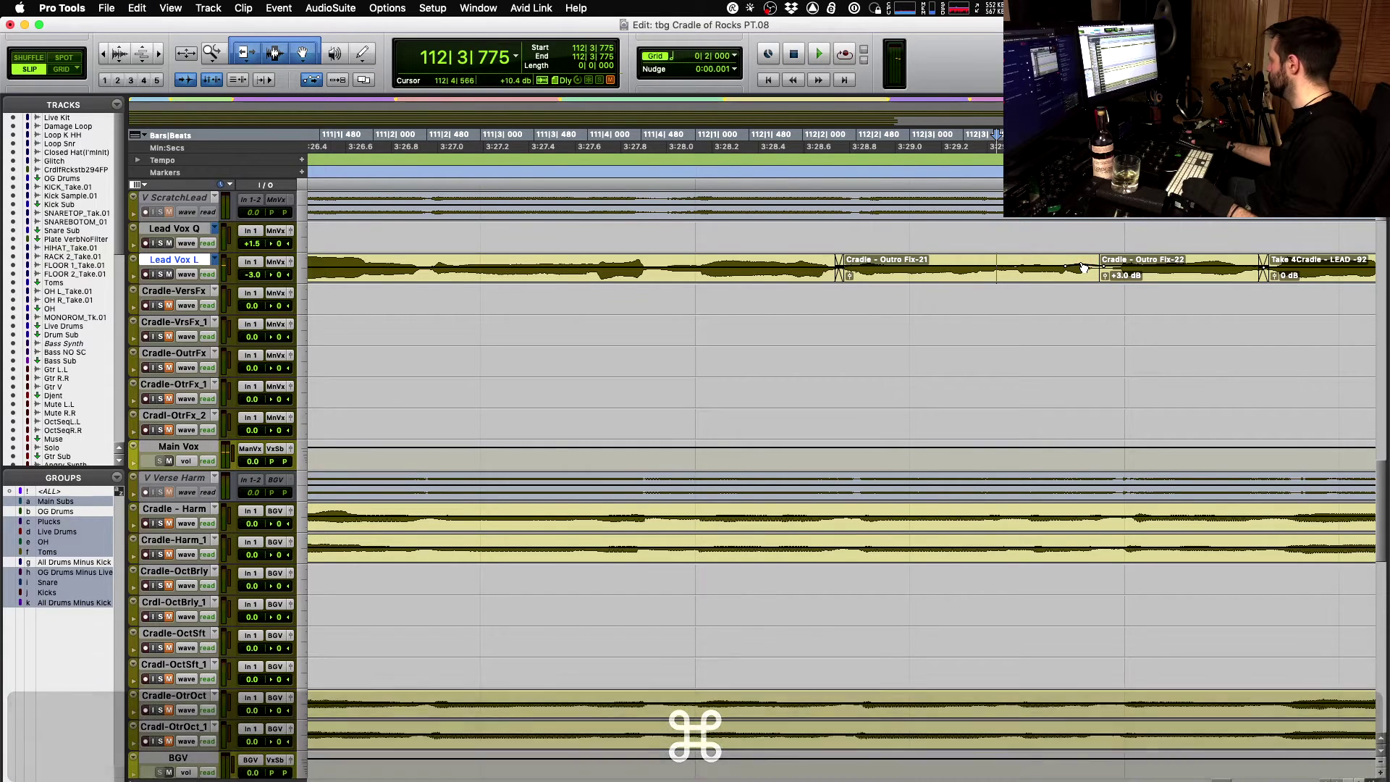
pyautogui.moveTo(1084, 268); pyautogui.dragTo(1084, 266)
pyautogui.press('space')
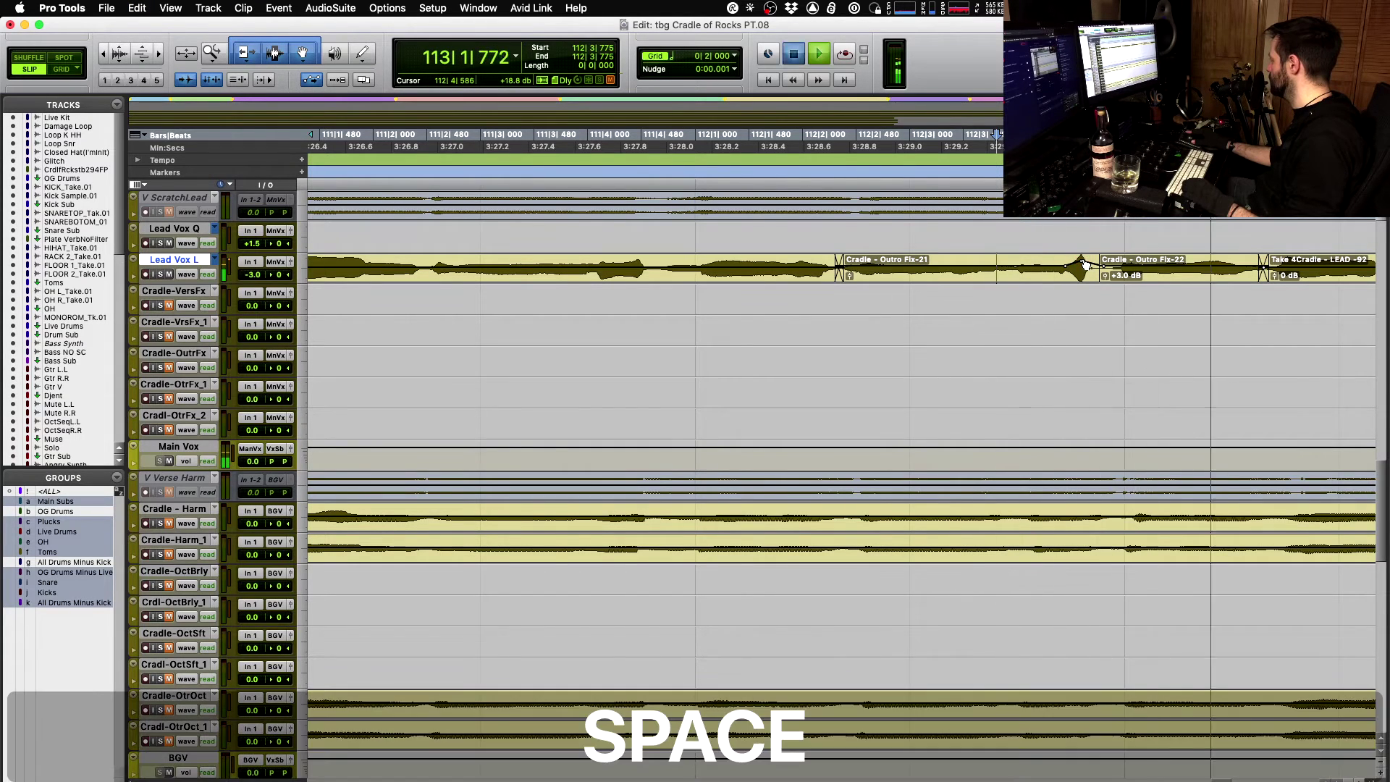
pyautogui.press('space')
pyautogui.press('space')
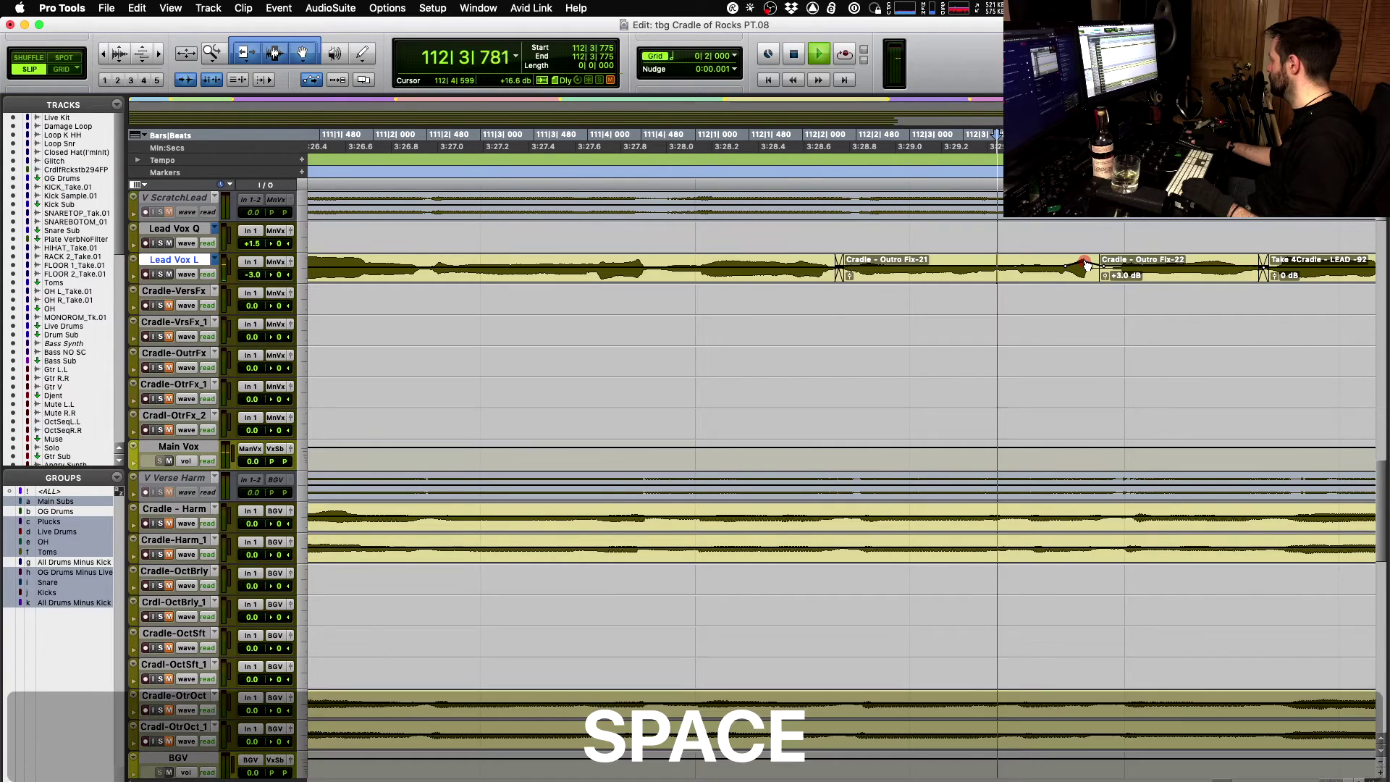
# - Refine the clip gain ramp near 112|4|424 in Cradle - Outro Fix-21, checking it with Lead Vox L soloed and in the mix
pyautogui.press('space')
pyautogui.hotkey('shift', 's')
pyautogui.press('space')
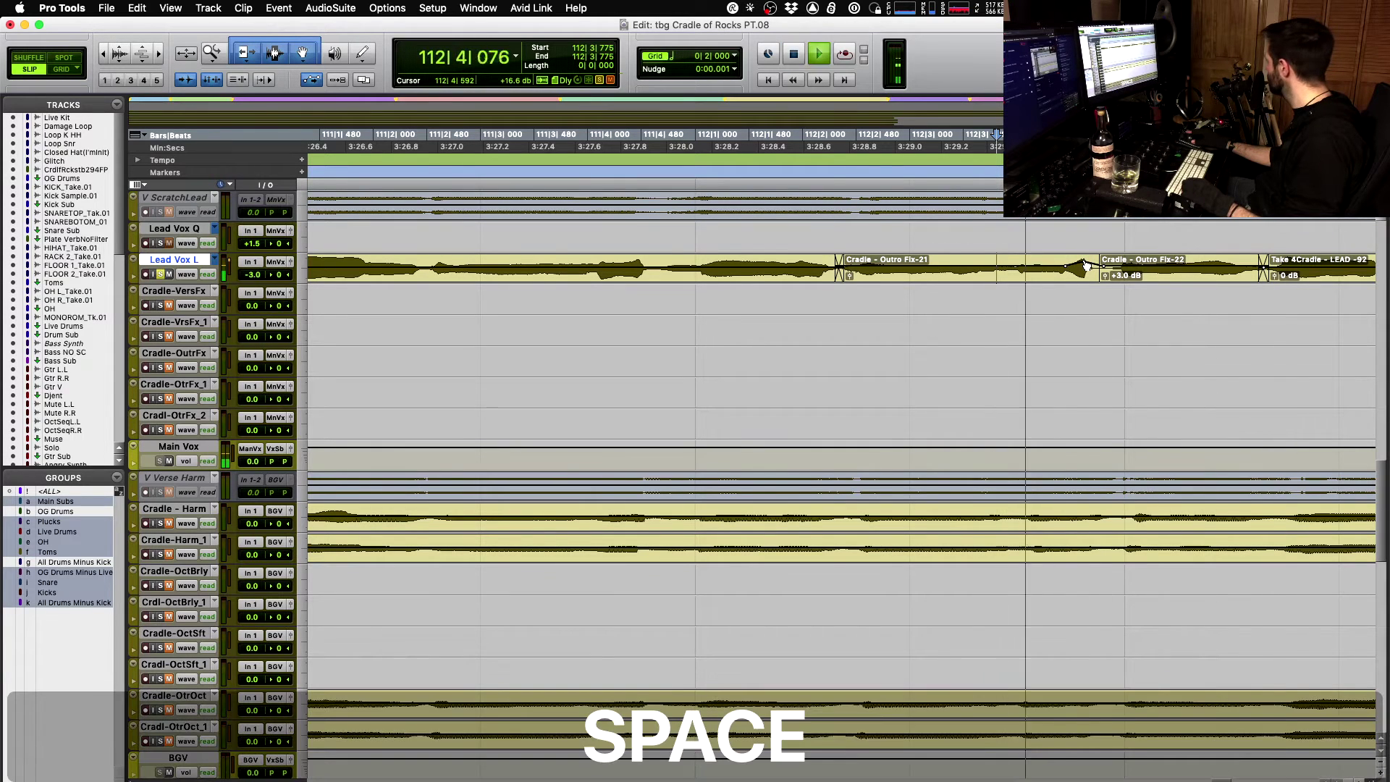
pyautogui.press('super')
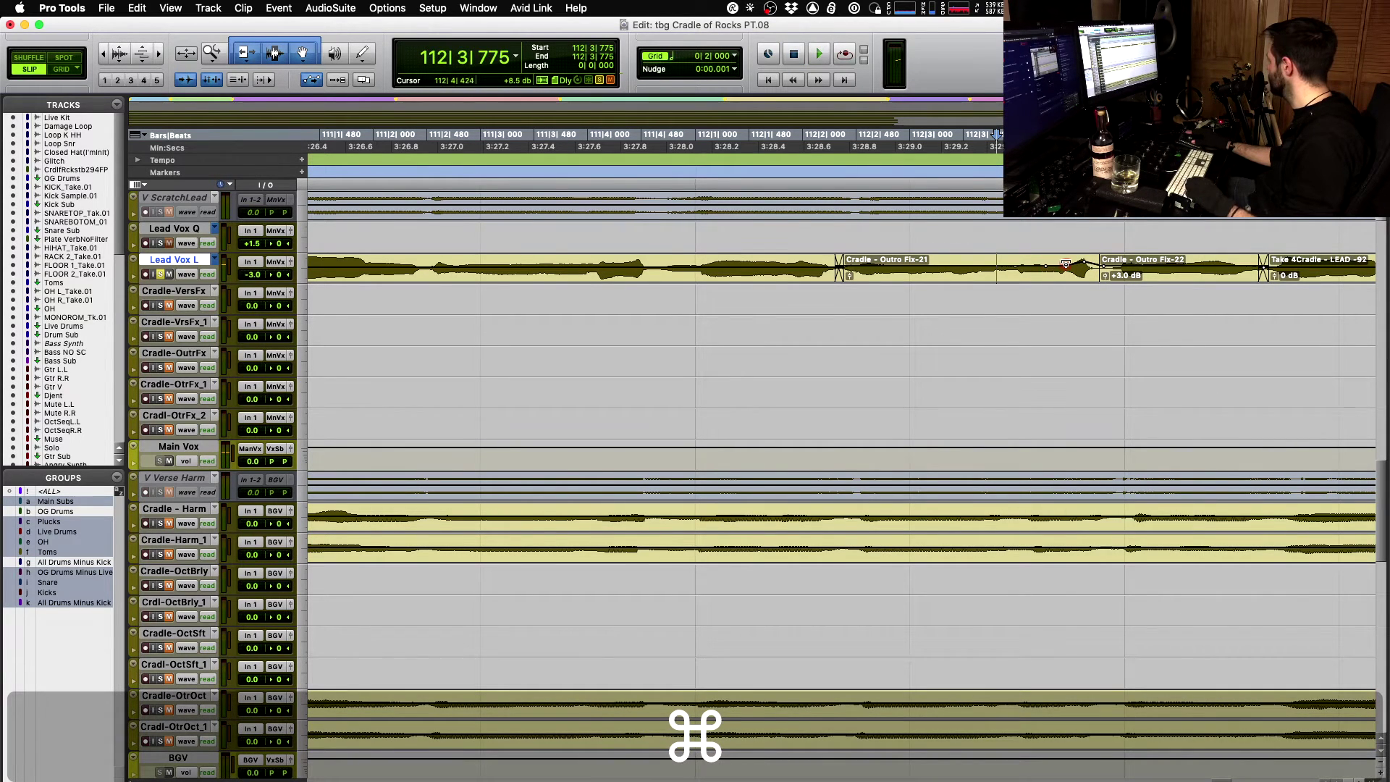
pyautogui.press('space')
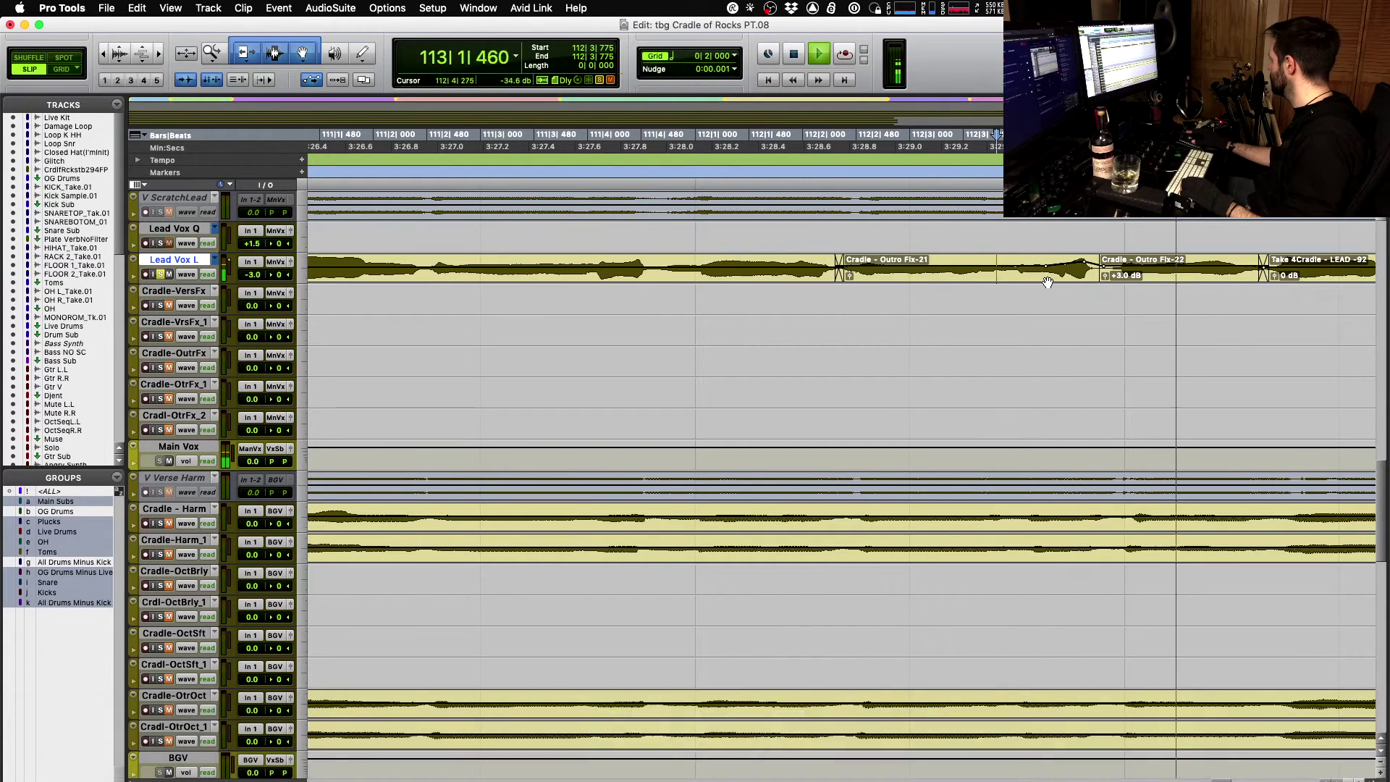
pyautogui.press('space')
pyautogui.press('space')
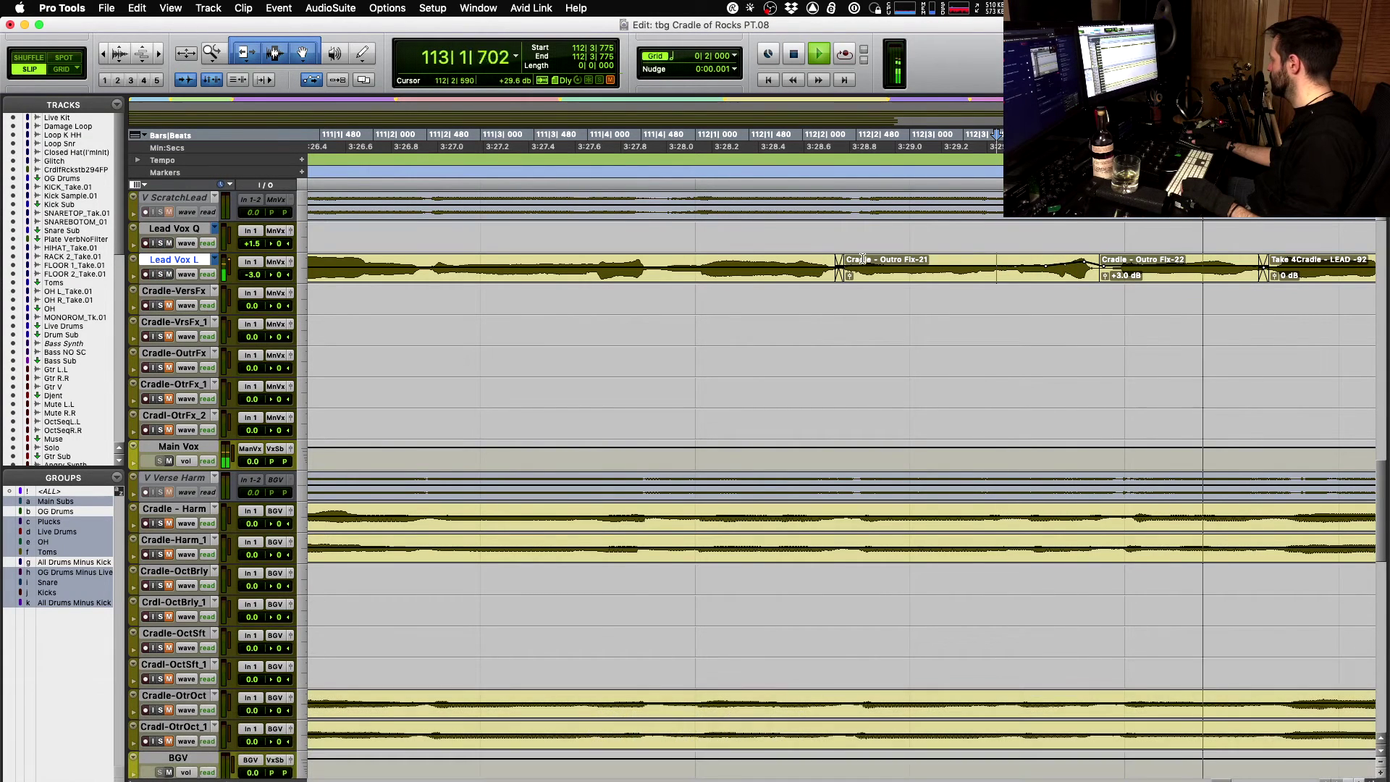
# - Lower the clip gain peak near 112|4|586 in Cradle - Outro Fix-21, and play the phrase from 112|3|775 and from 112|3|070
pyautogui.press('space')
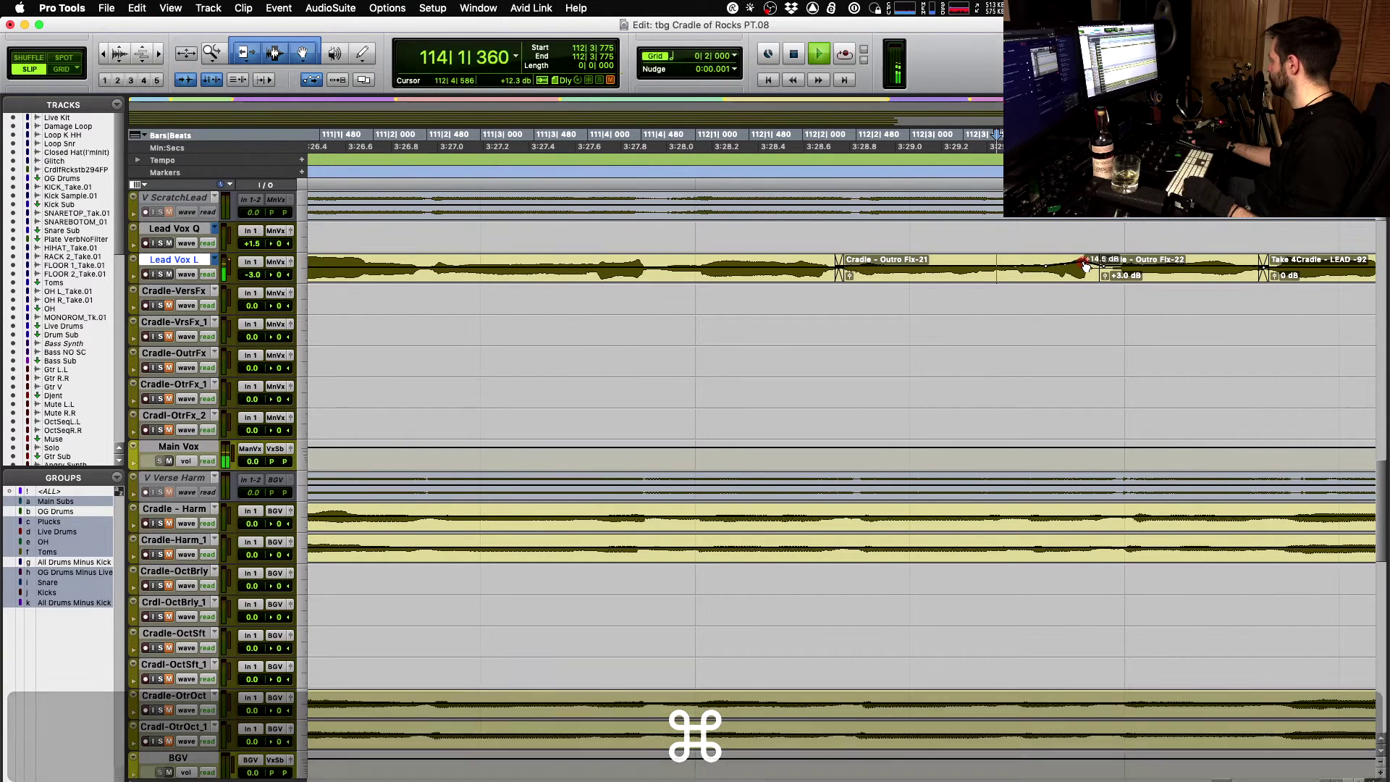
pyautogui.press('space')
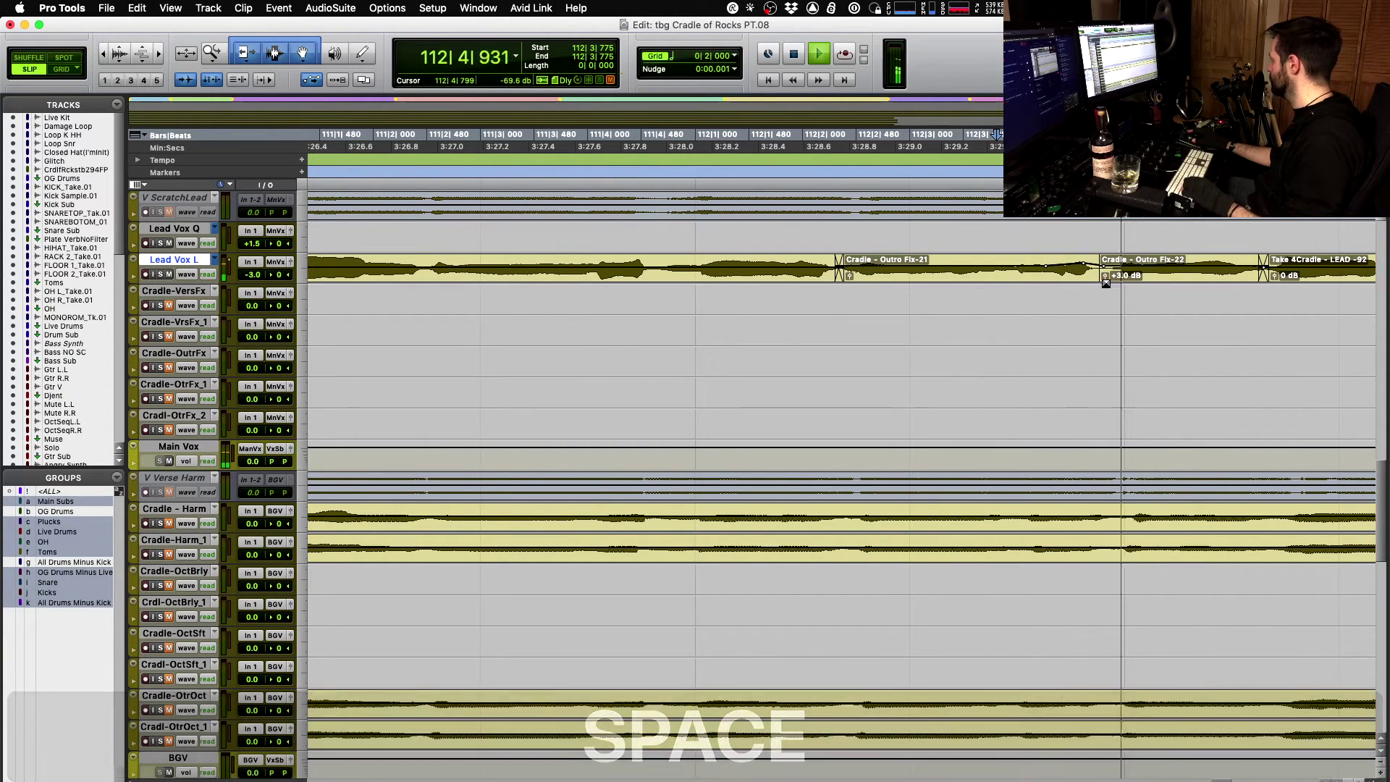
pyautogui.press('space')
pyautogui.click(918, 267)
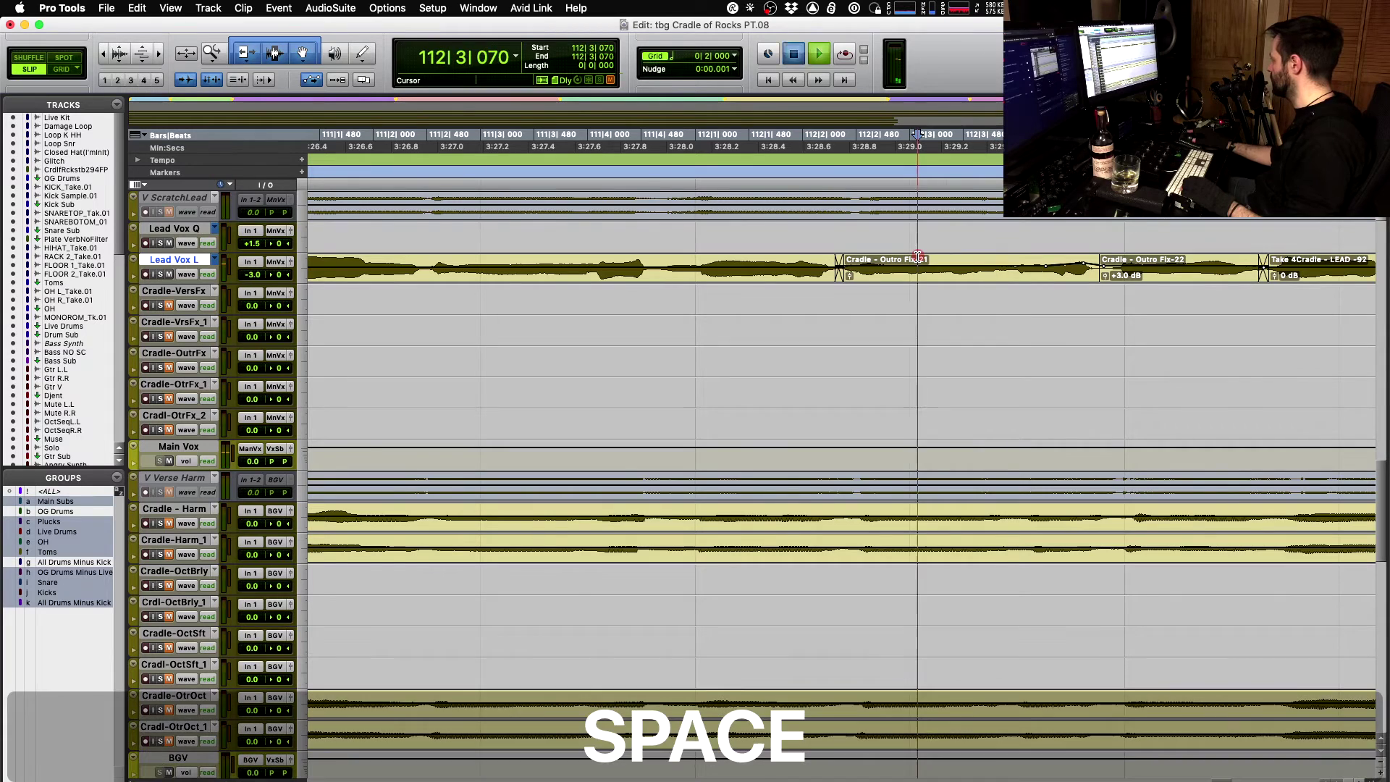
pyautogui.press('space')
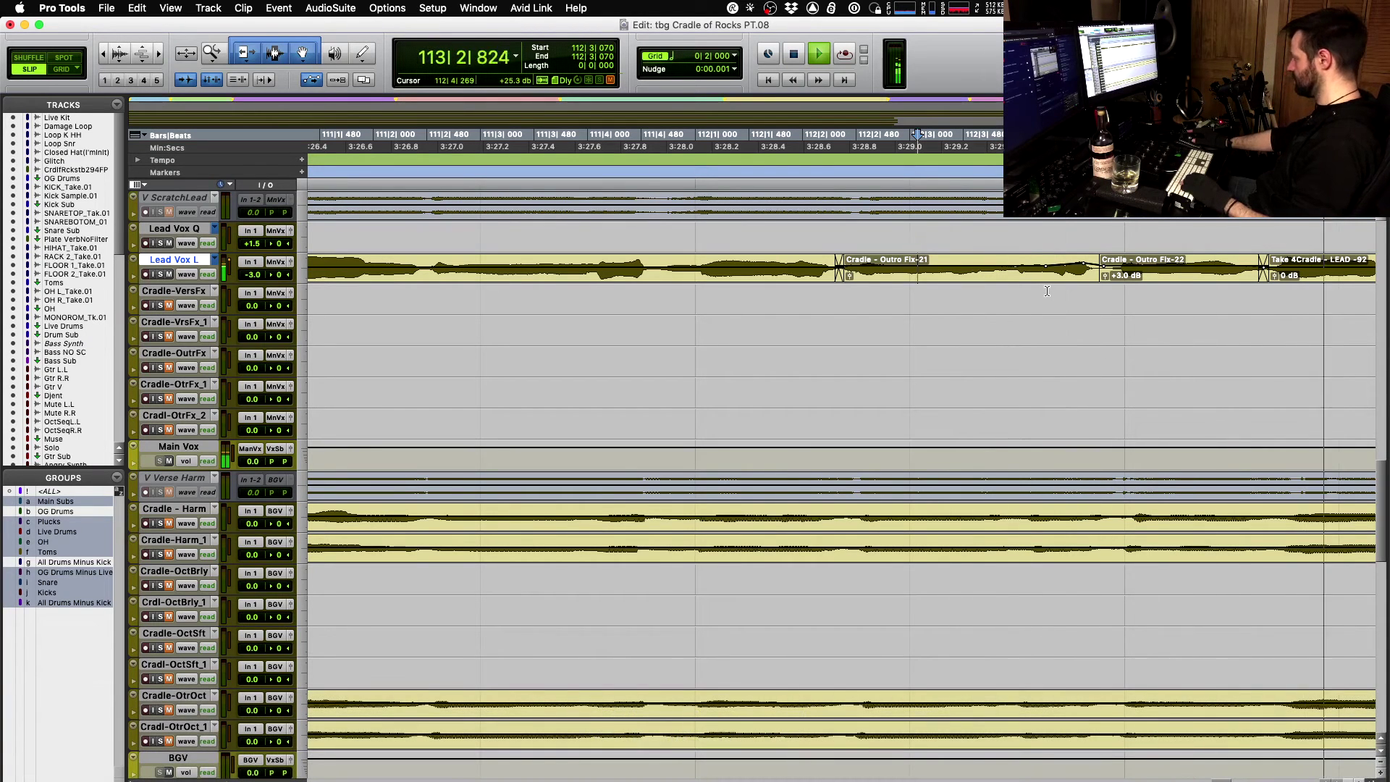
# - Crossfade Cradle - Outro Fix-21 into Cradle - Outro Fix-22 from 112|4|712 to 112|4|757, and play the phrase from 112|1|161
pyautogui.press('space')
pyautogui.press('r')
pyautogui.press('t')
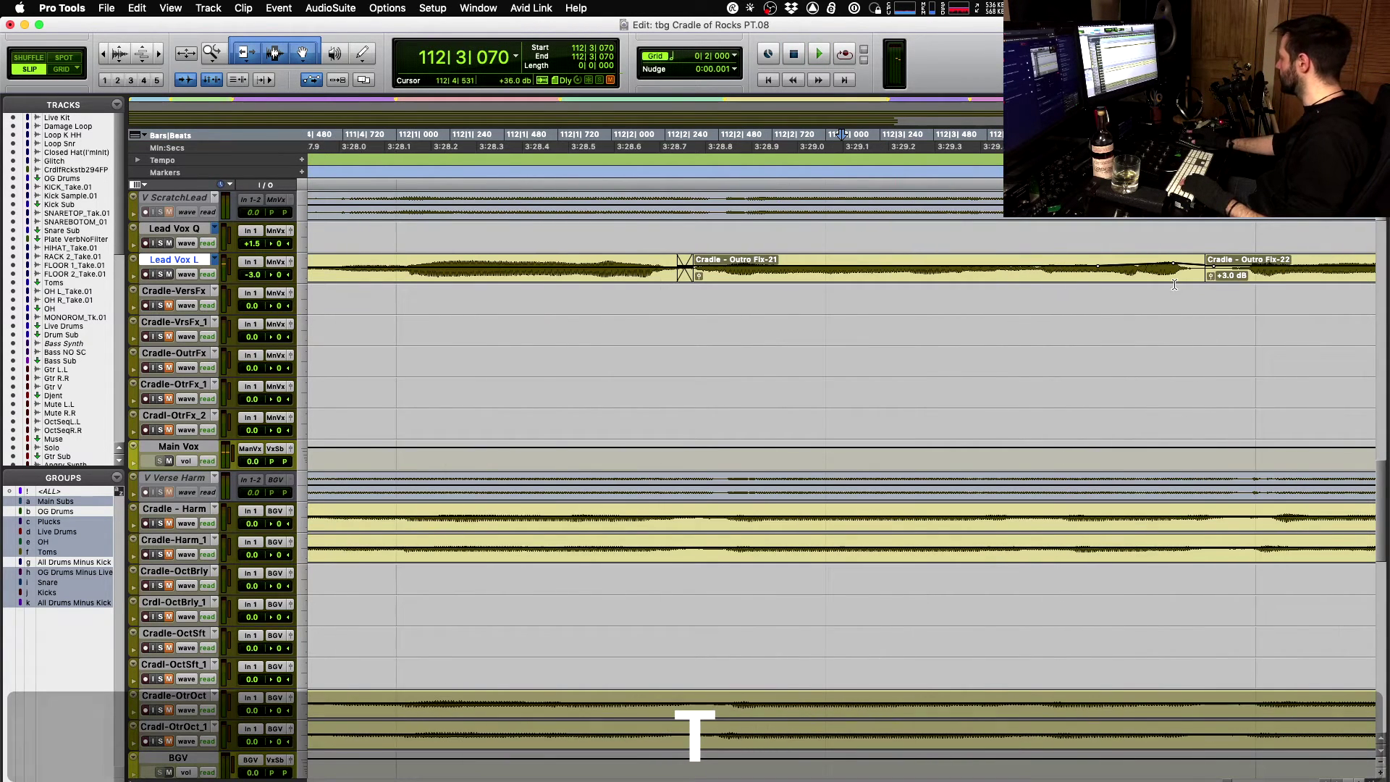
pyautogui.moveTo(1203, 280); pyautogui.dragTo(1206, 281)
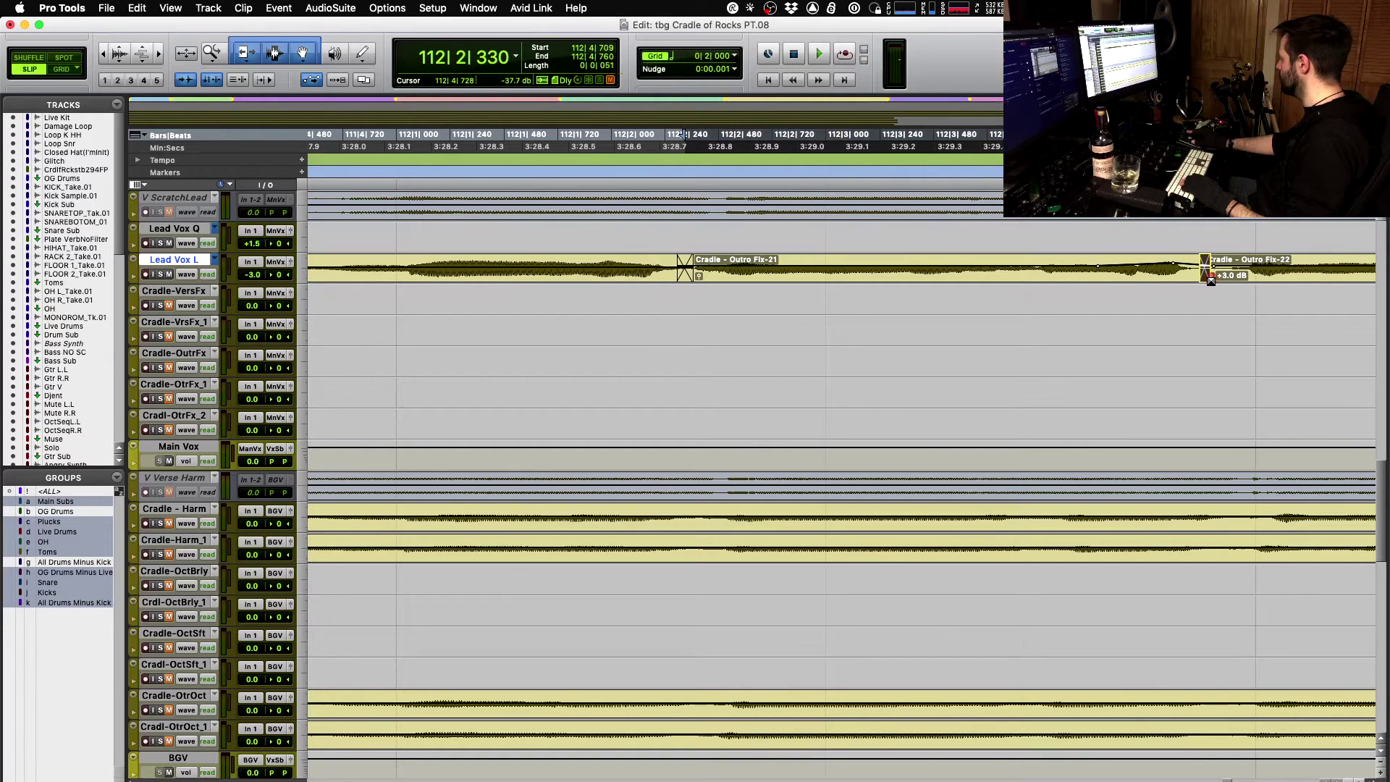
pyautogui.press('f')
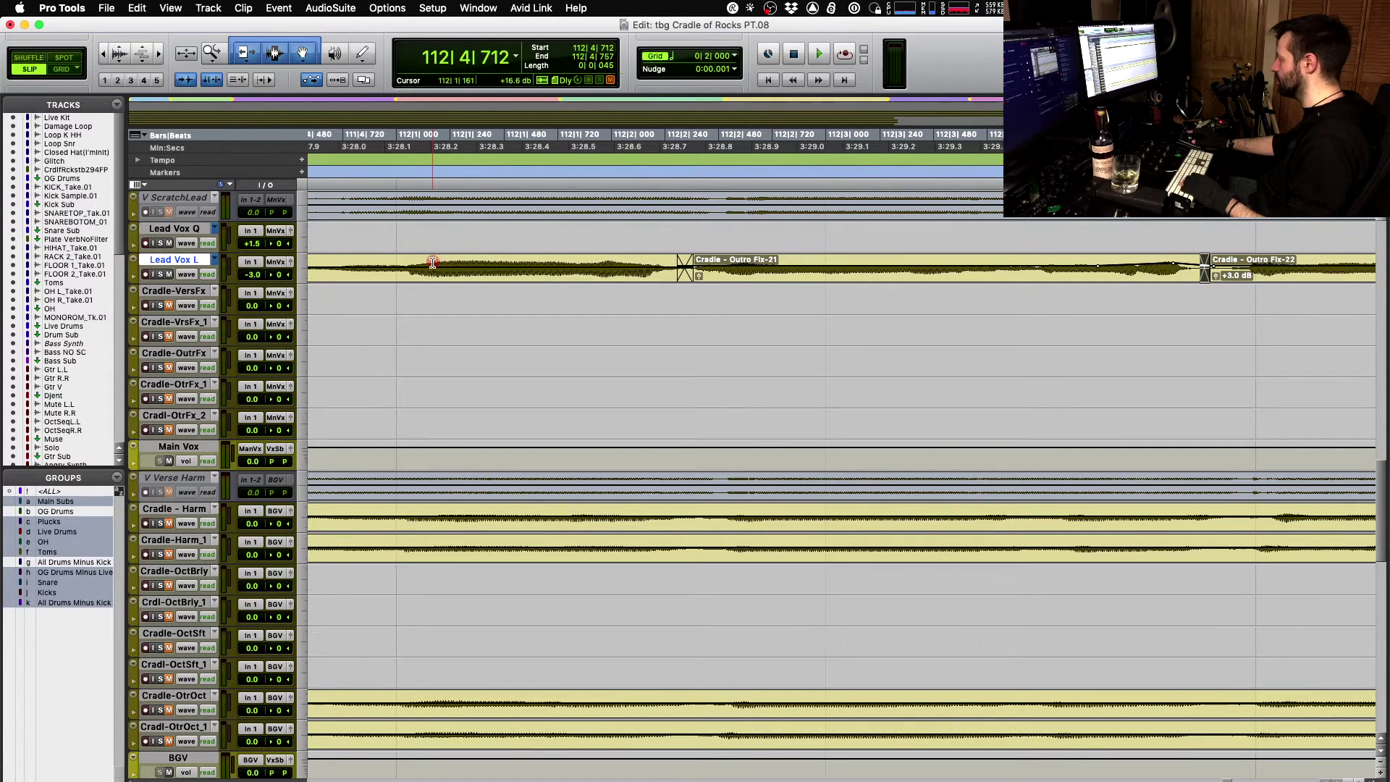
pyautogui.press('space')
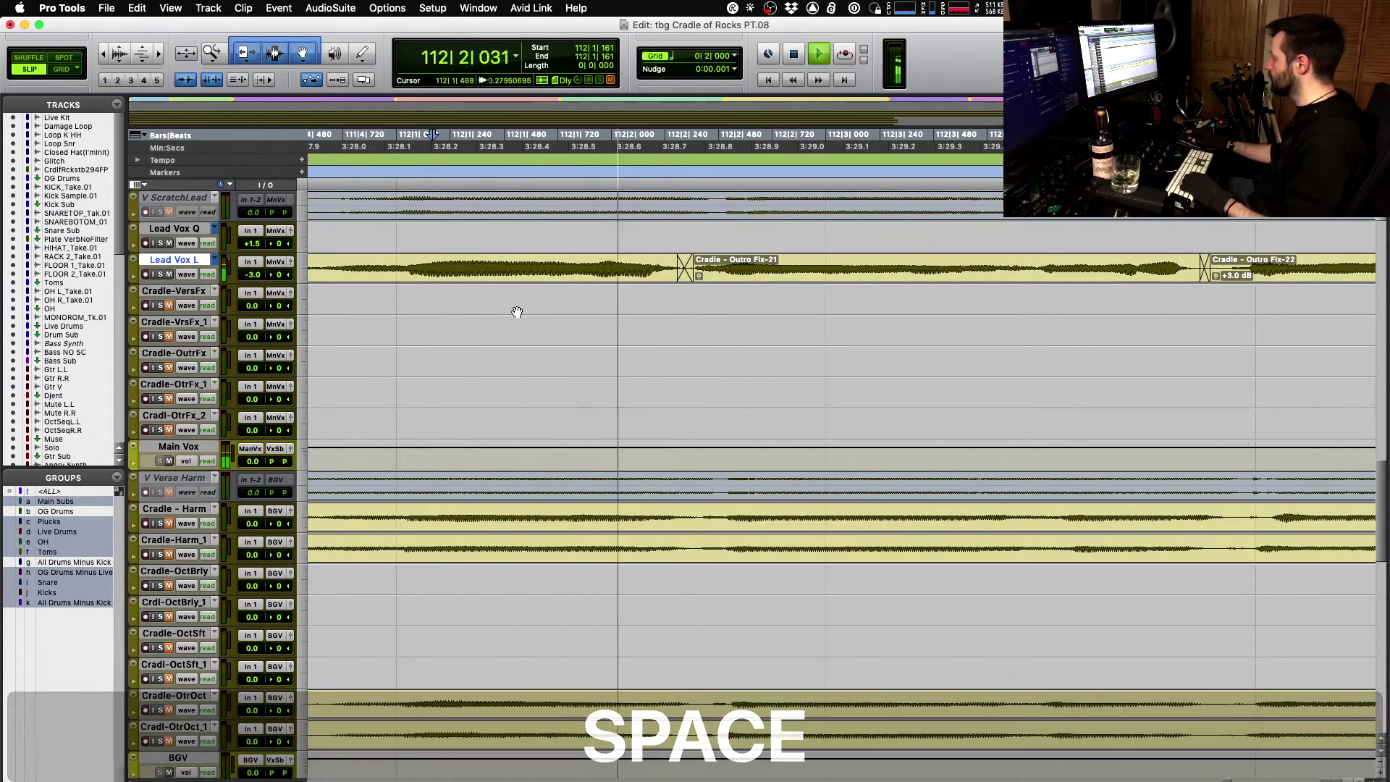
pyautogui.press('r')
pyautogui.hscroll(3, 1062, 283)
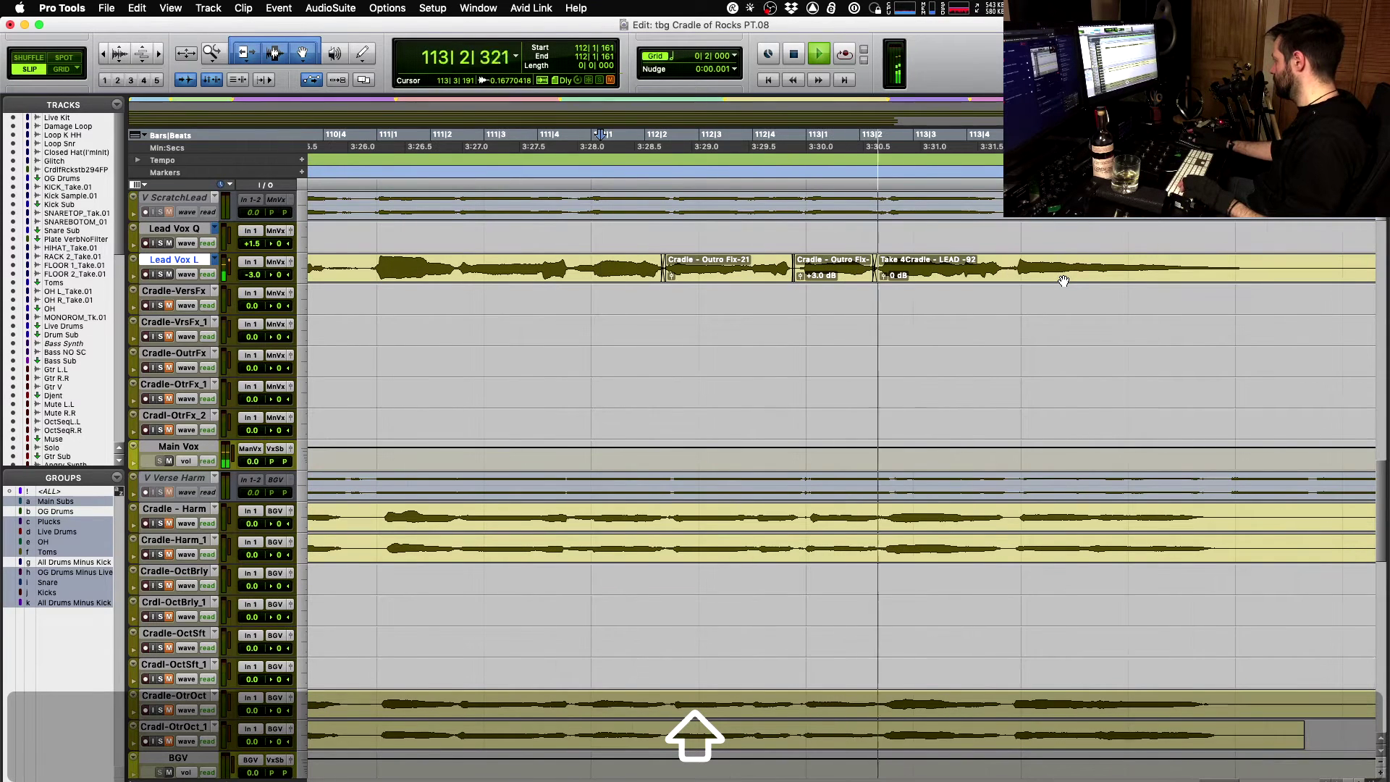
pyautogui.hscroll(3, 1064, 281)
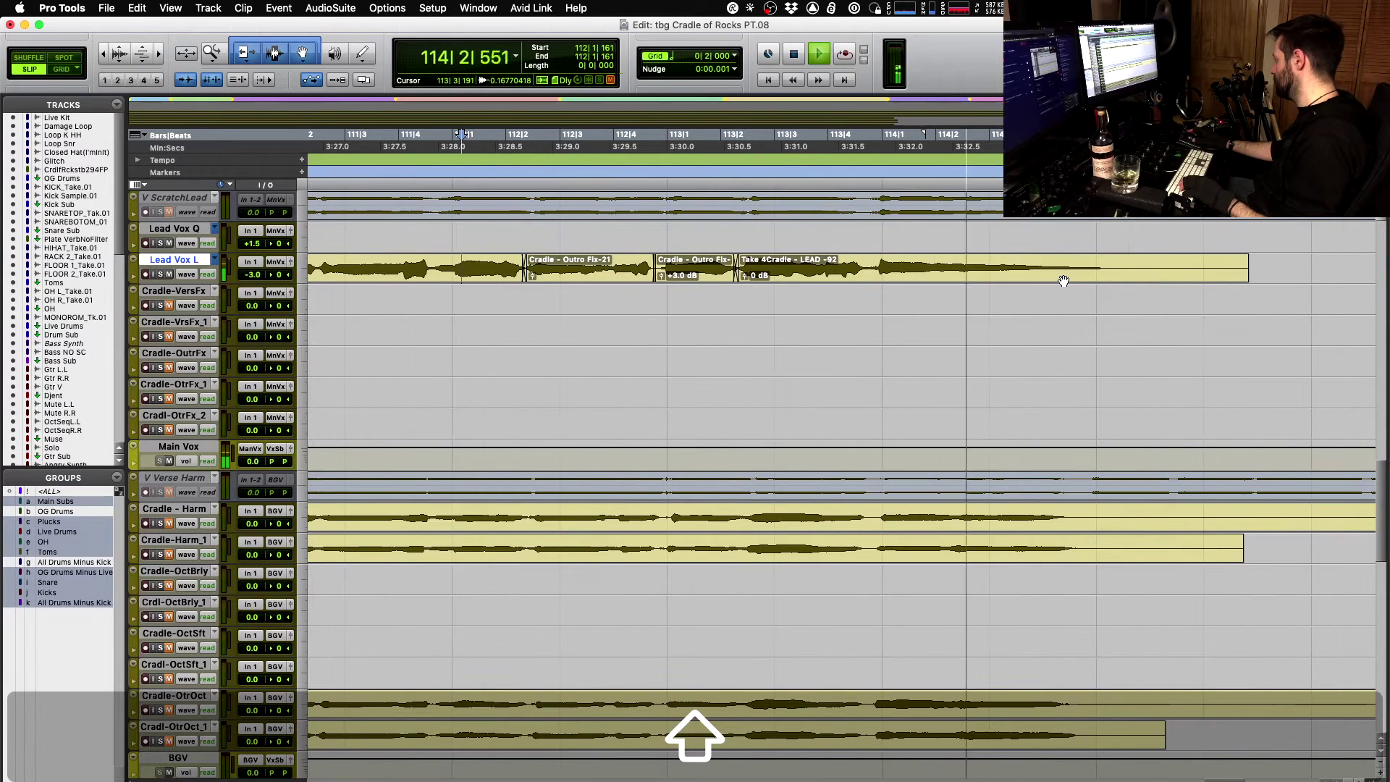
pyautogui.press('space')
# - Delete the crossfade between Cradle - Outro Fix-22 and the Take 4Cradle - LEAD -92 clip
pyautogui.click(826, 287)
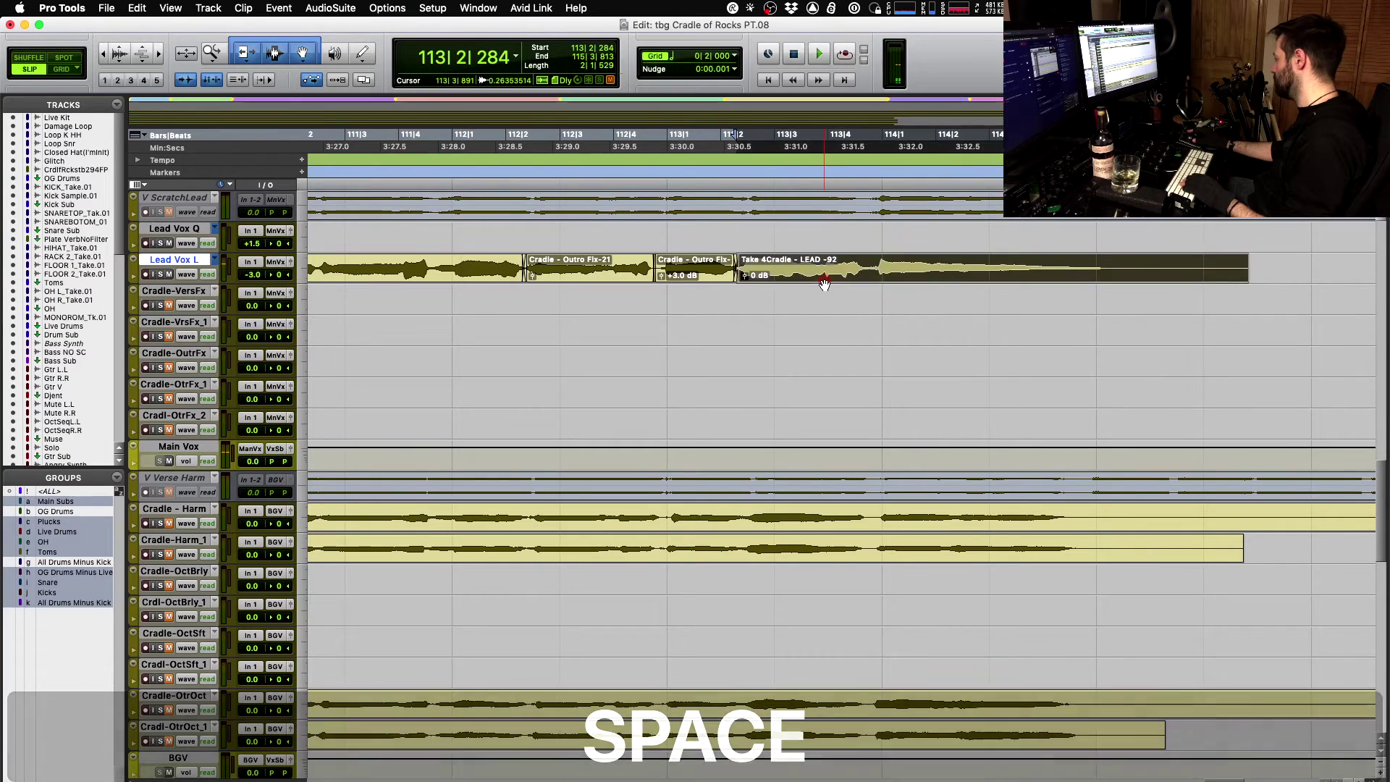
pyautogui.press('t')
pyautogui.press('space')
pyautogui.press('space')
pyautogui.click(842, 282)
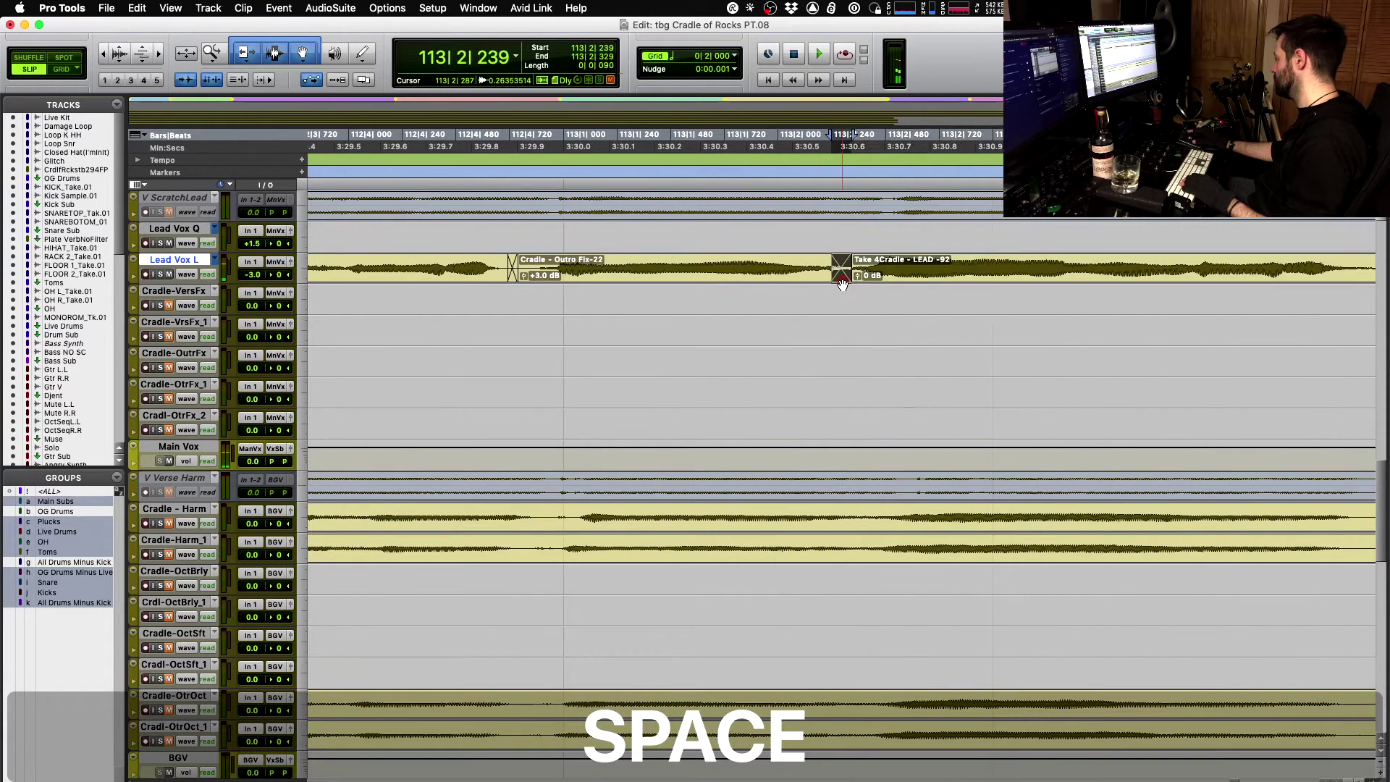
pyautogui.press('Delete')
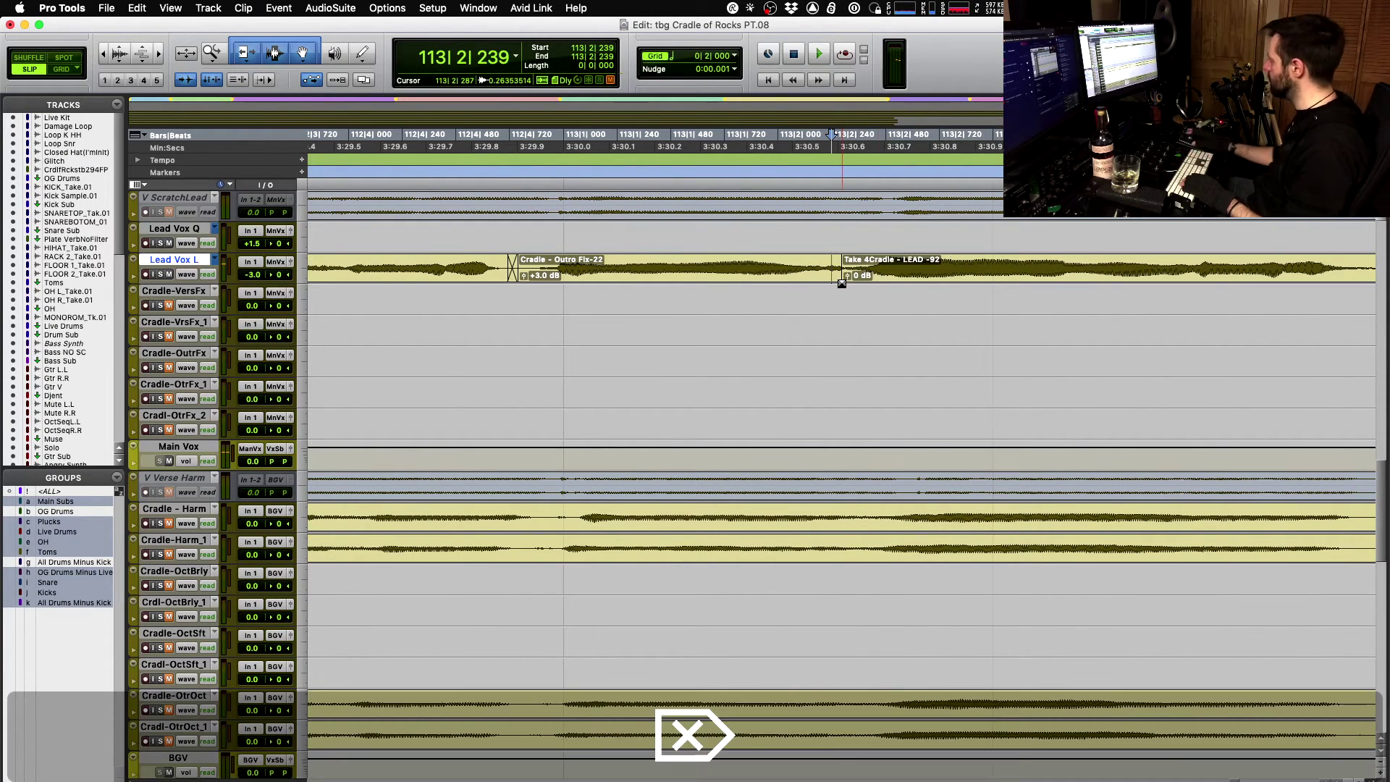
# - Split the Take 4Cradle - LEAD -92 clip at 113|4|785, just before its final sustained word
pyautogui.press('r')
pyautogui.click(1062, 281)
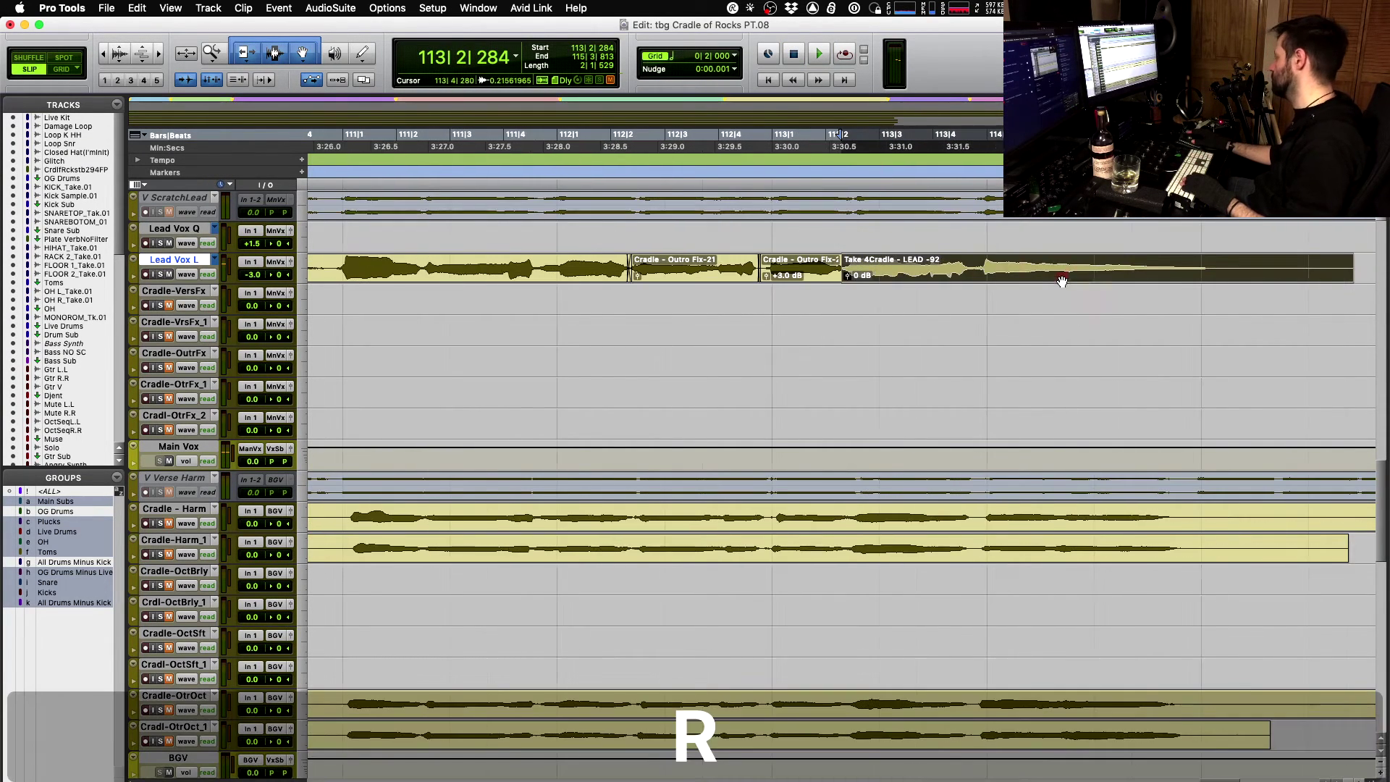
pyautogui.click(979, 268)
pyautogui.press('b')
# - Open Auto-Tune+Time in AudioSuite for the first part of the split clip, with the Alto/Tenor input type and the graphical pitch editor
pyautogui.click(909, 277)
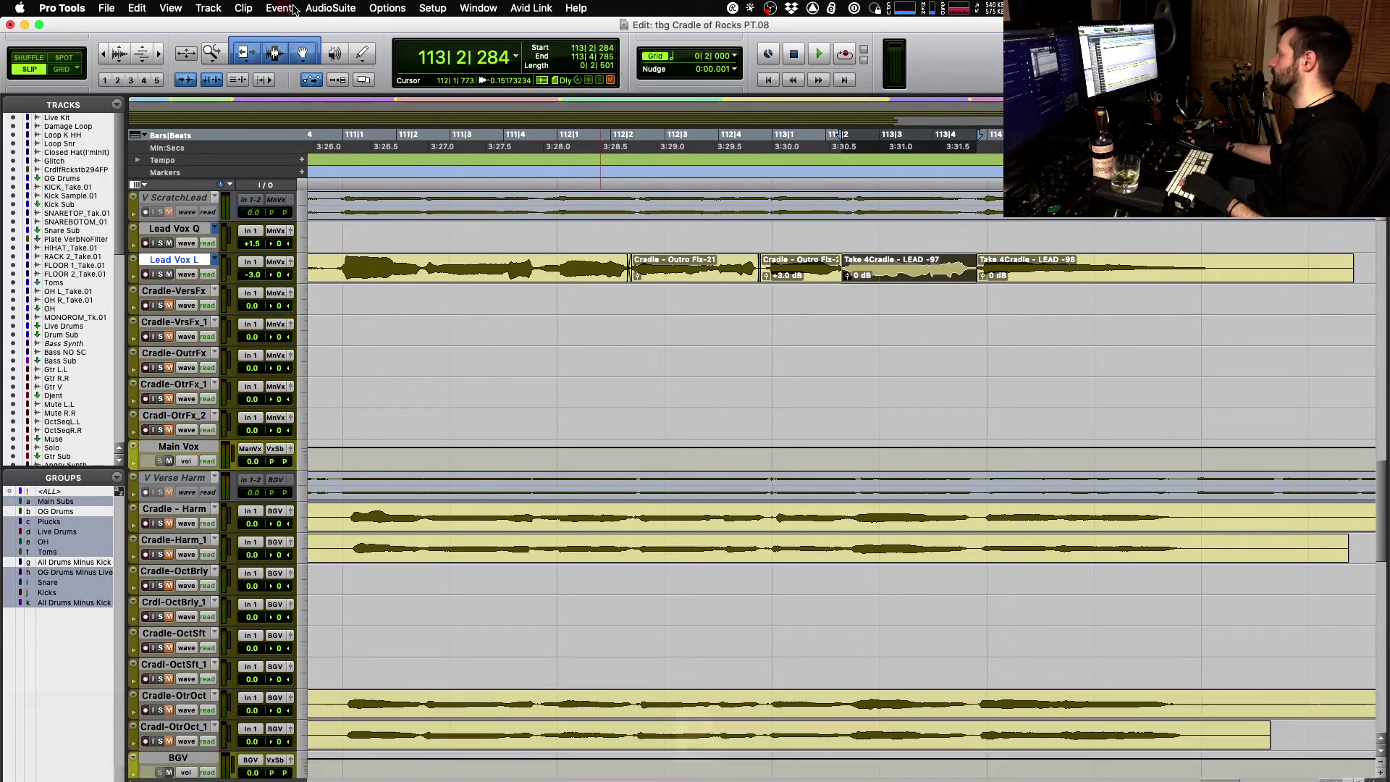
pyautogui.click(330, 8)
pyautogui.moveTo(347, 55)
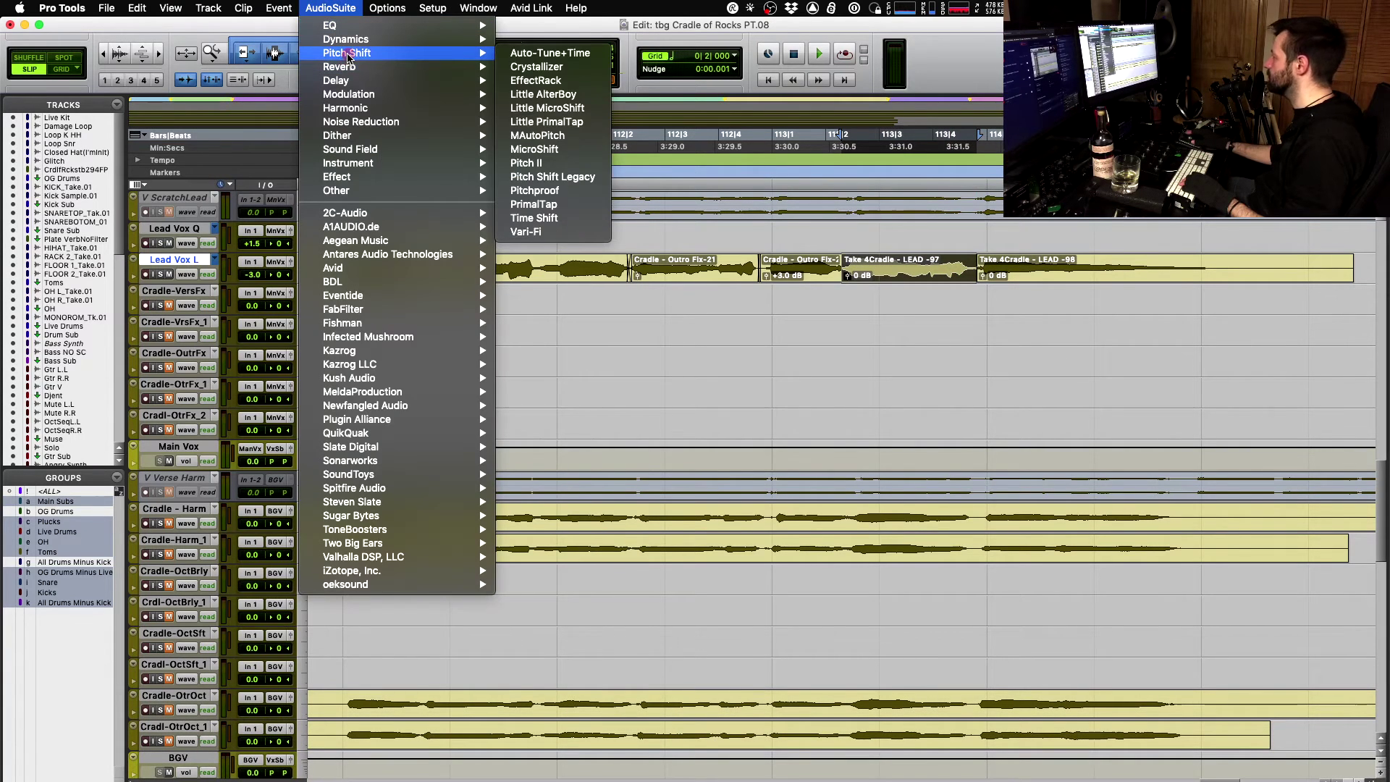
pyautogui.click(526, 54)
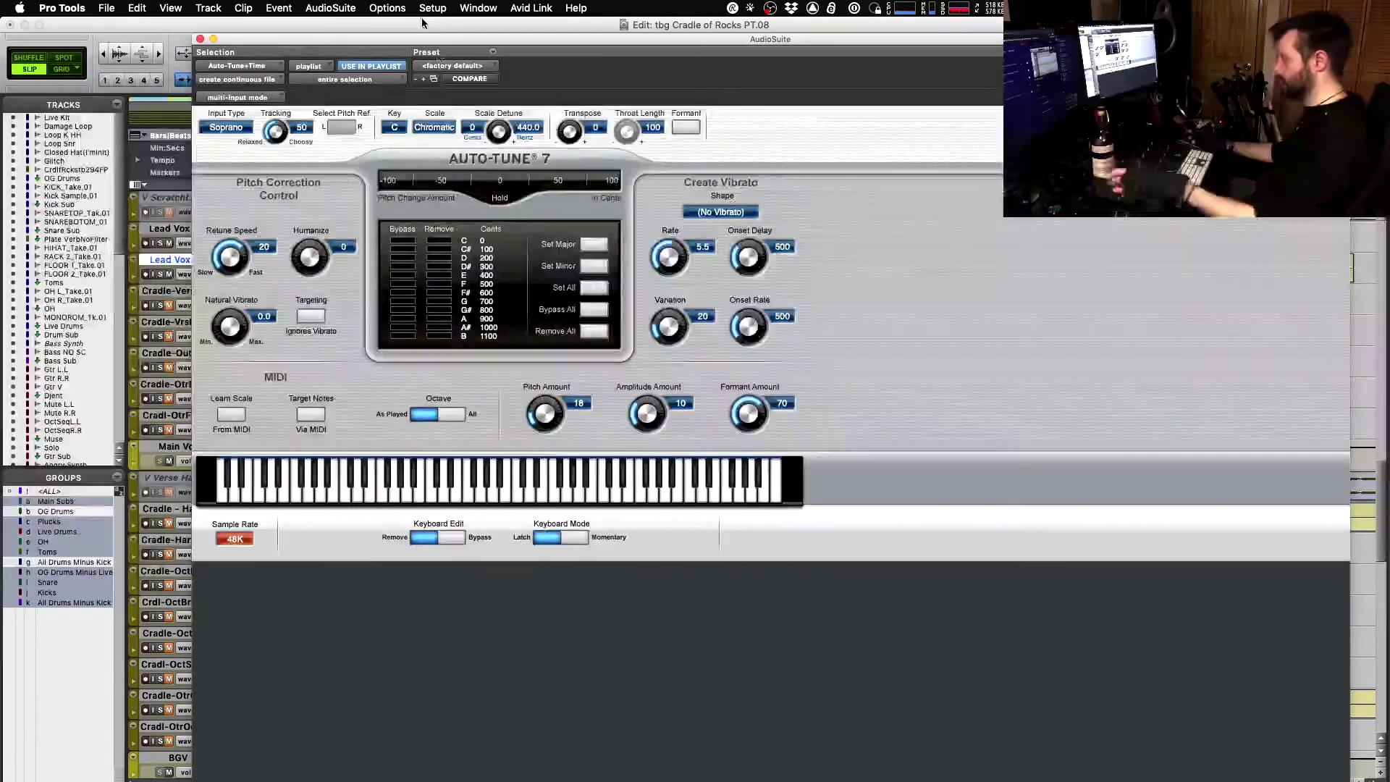
pyautogui.click(226, 127)
pyautogui.click(818, 161)
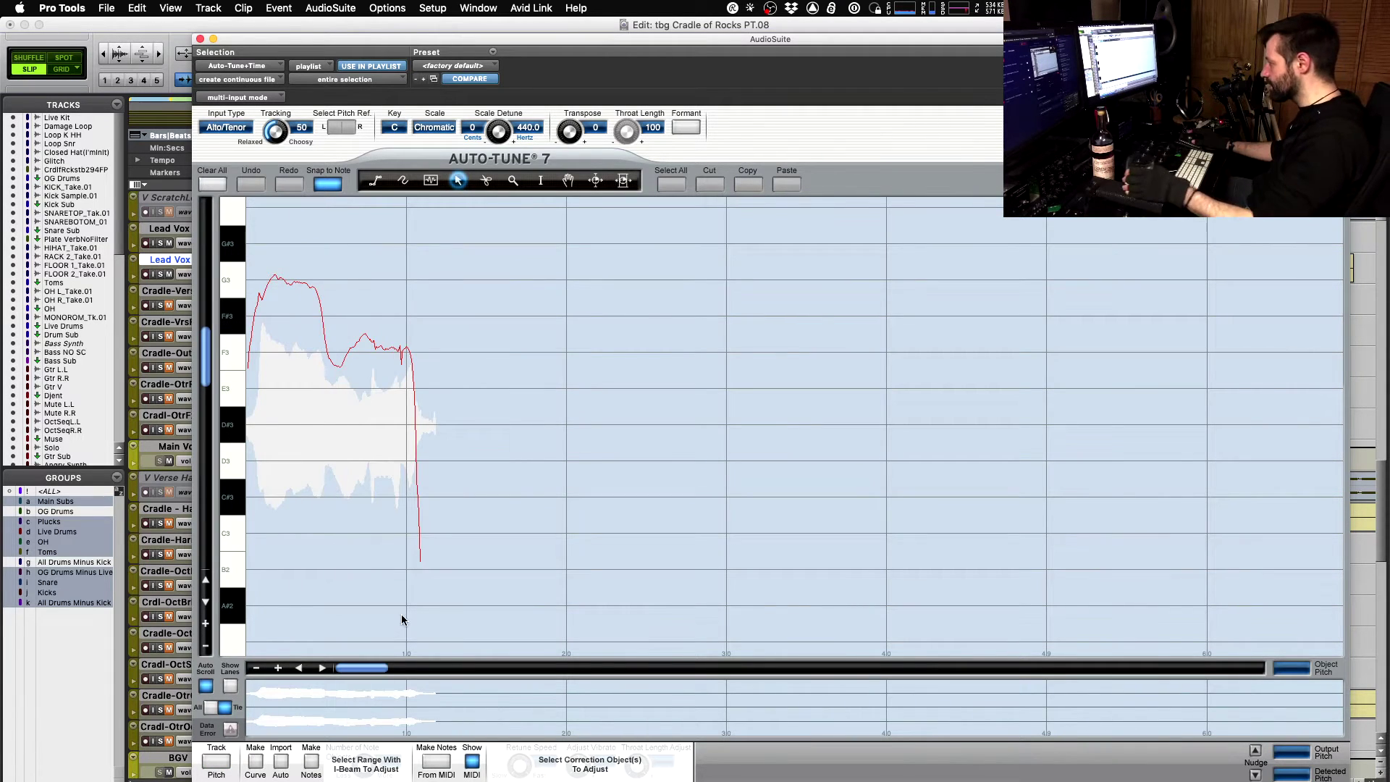
# - Make a correction curve from the tracked pitch, and draw flat lines at G3 over the first note and F3 over the second
pyautogui.click(250, 766)
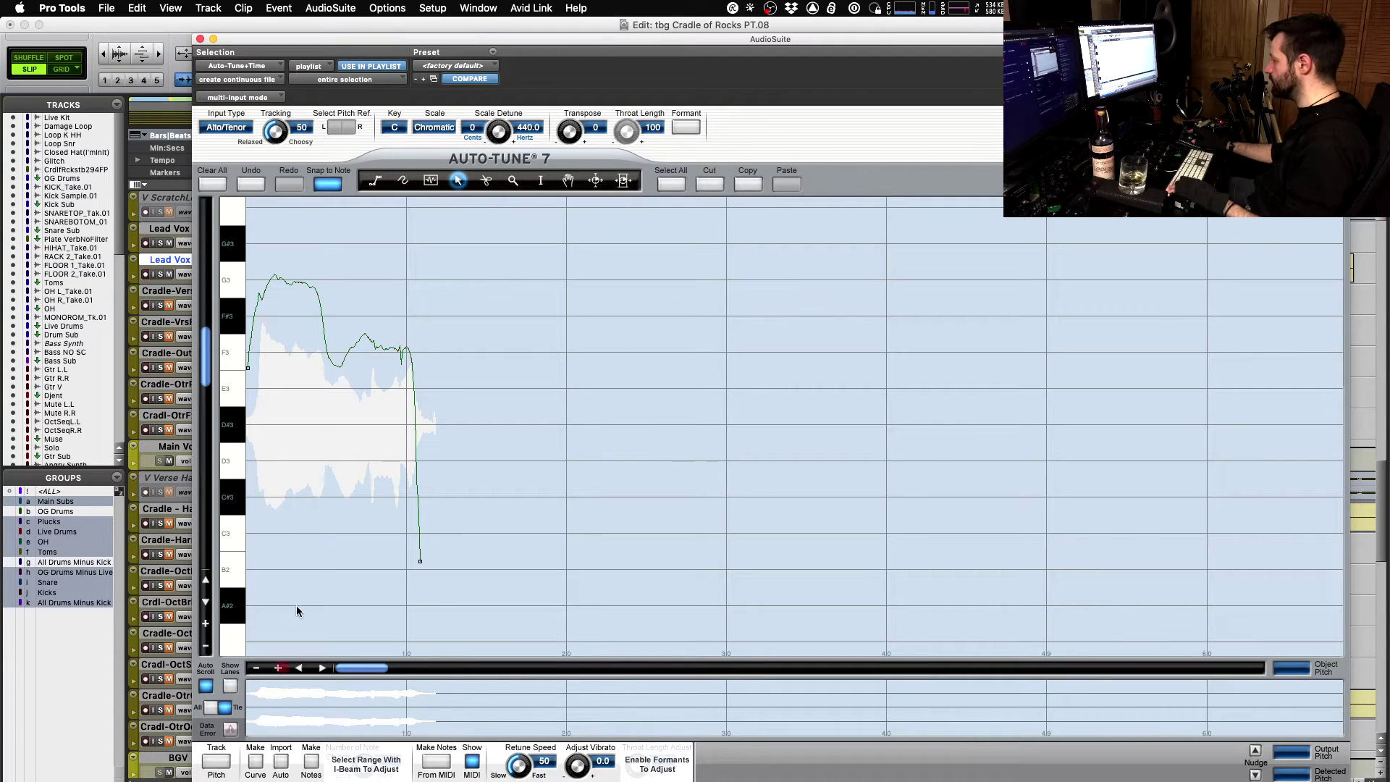
pyautogui.click(281, 278)
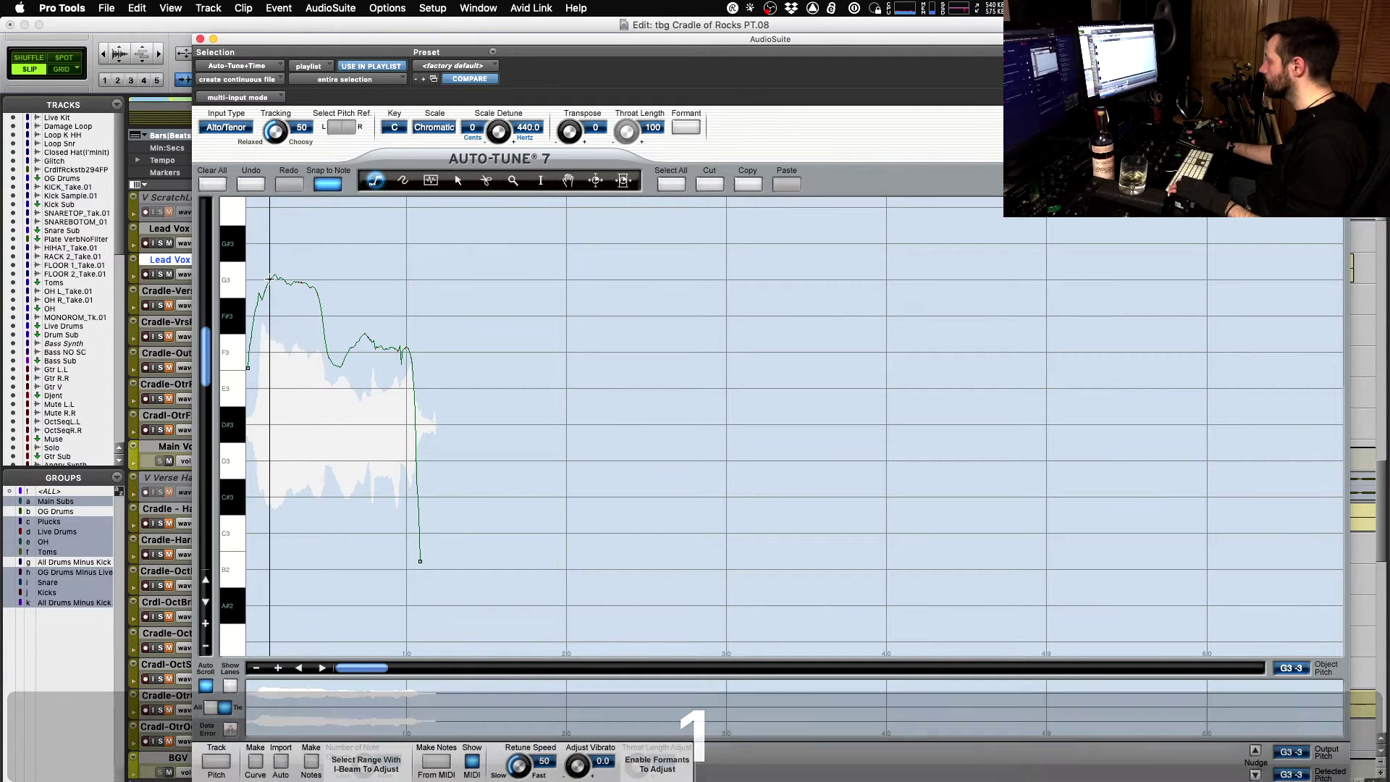
pyautogui.doubleClick(319, 280)
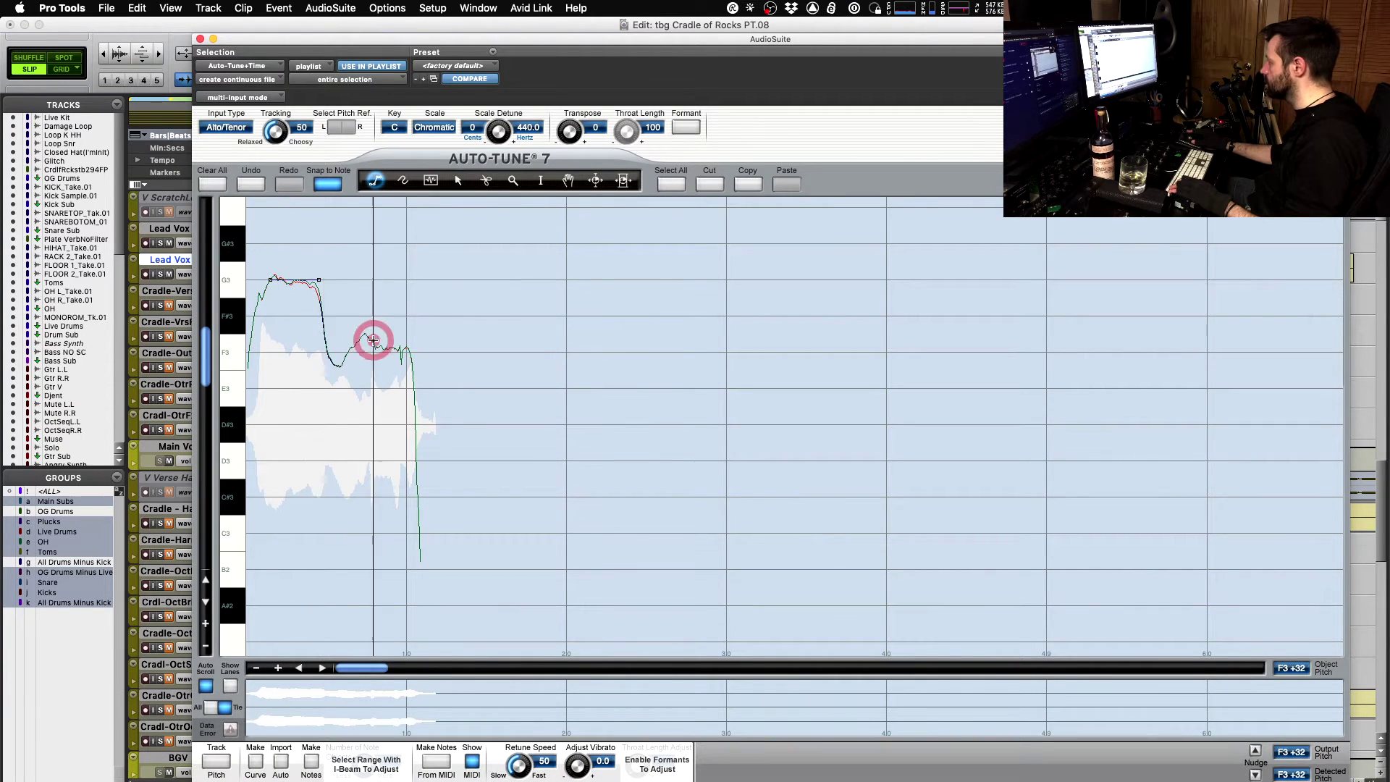
pyautogui.doubleClick(409, 351)
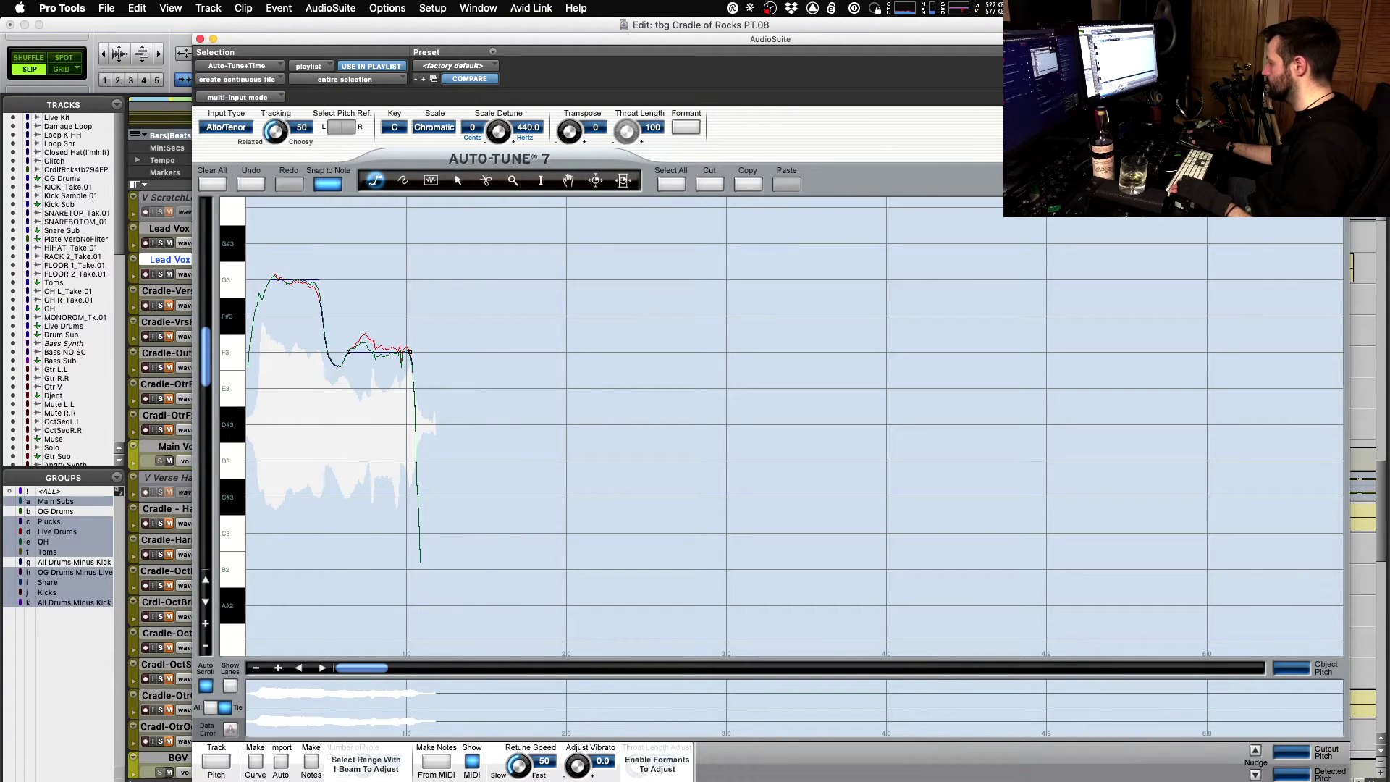
# - Audition the corrected phrase, render the Auto-Tune correction to the clip and close the plug-in
pyautogui.press('space')
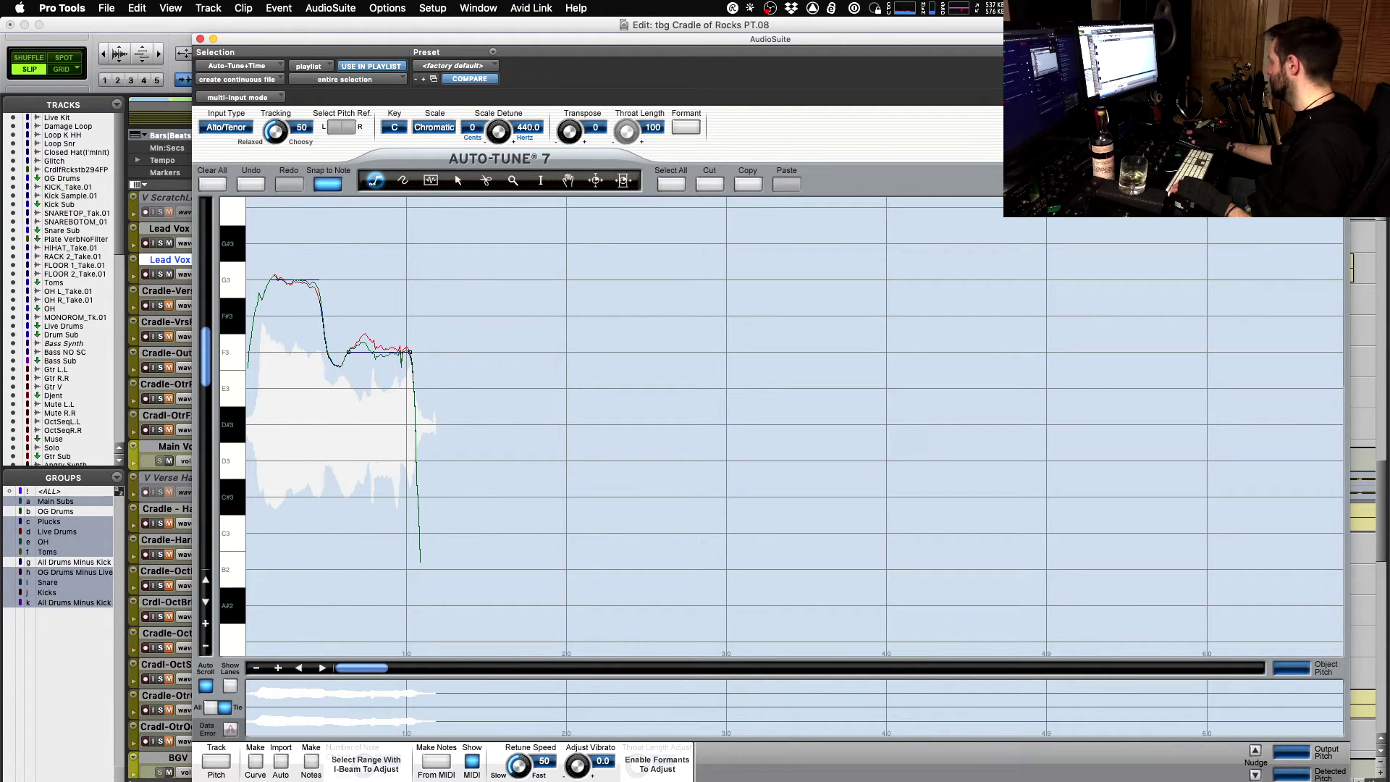
pyautogui.press('space')
pyautogui.click(202, 40)
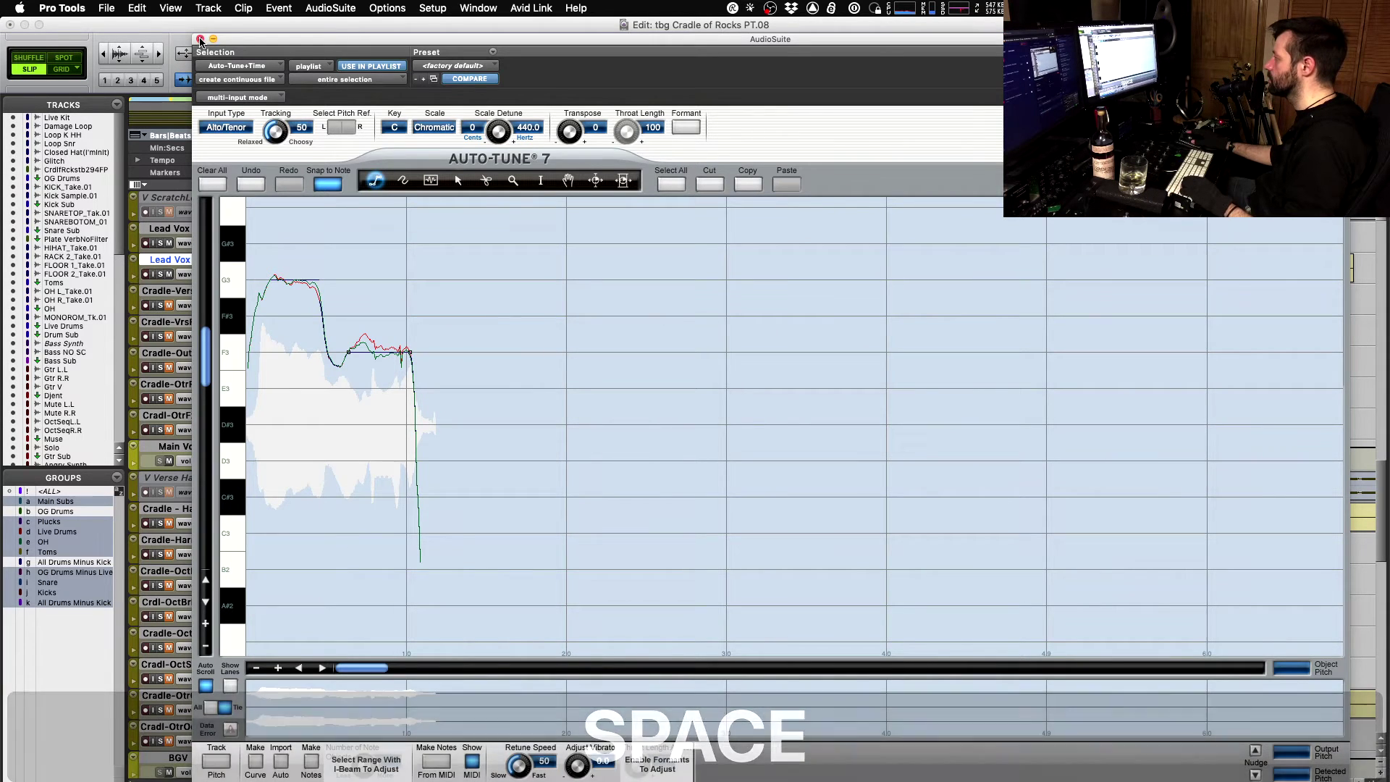
pyautogui.press('space')
# - Add short crossfades at both ends of the Take 4Cradle - LEAD -AT_04 clip on Lead Vox L, adjusting the fade bounds
pyautogui.moveTo(839, 278); pyautogui.dragTo(845, 283)
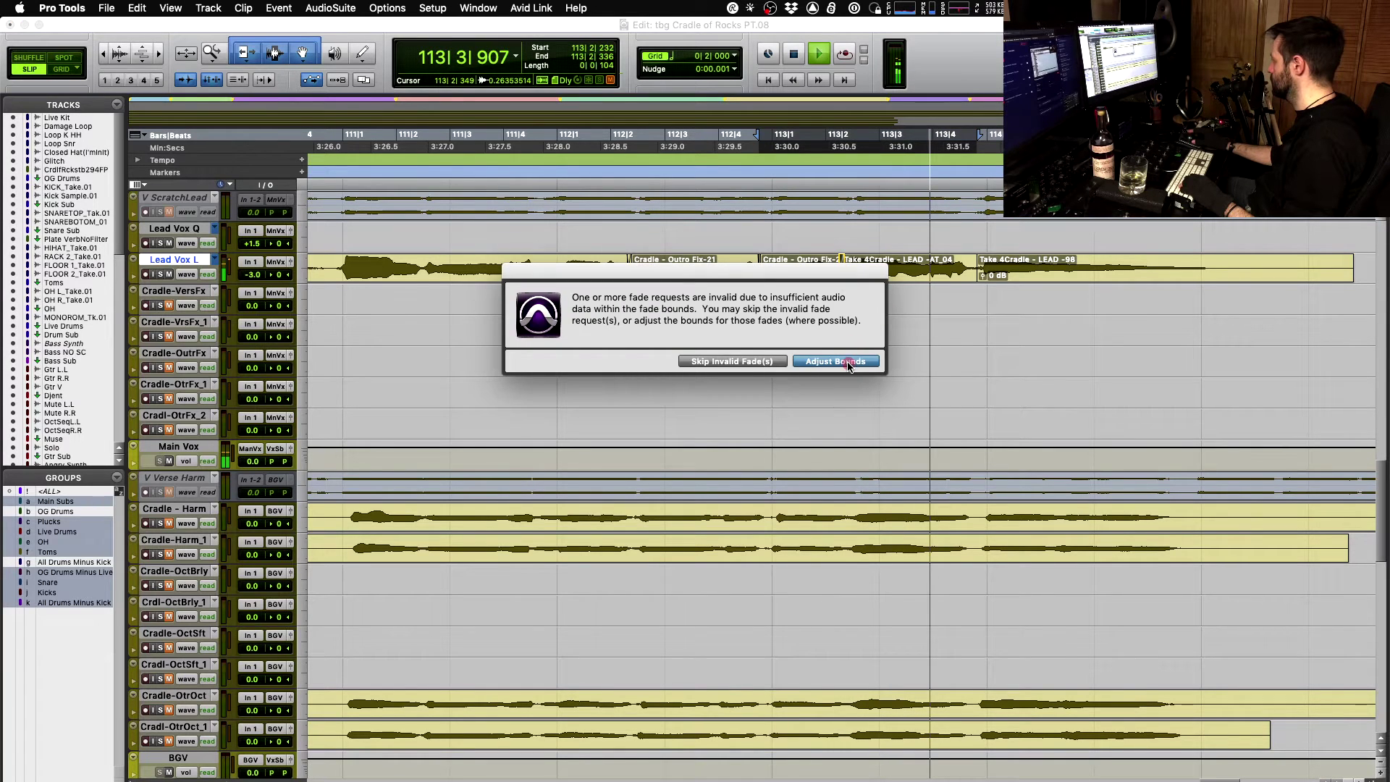
pyautogui.click(849, 365)
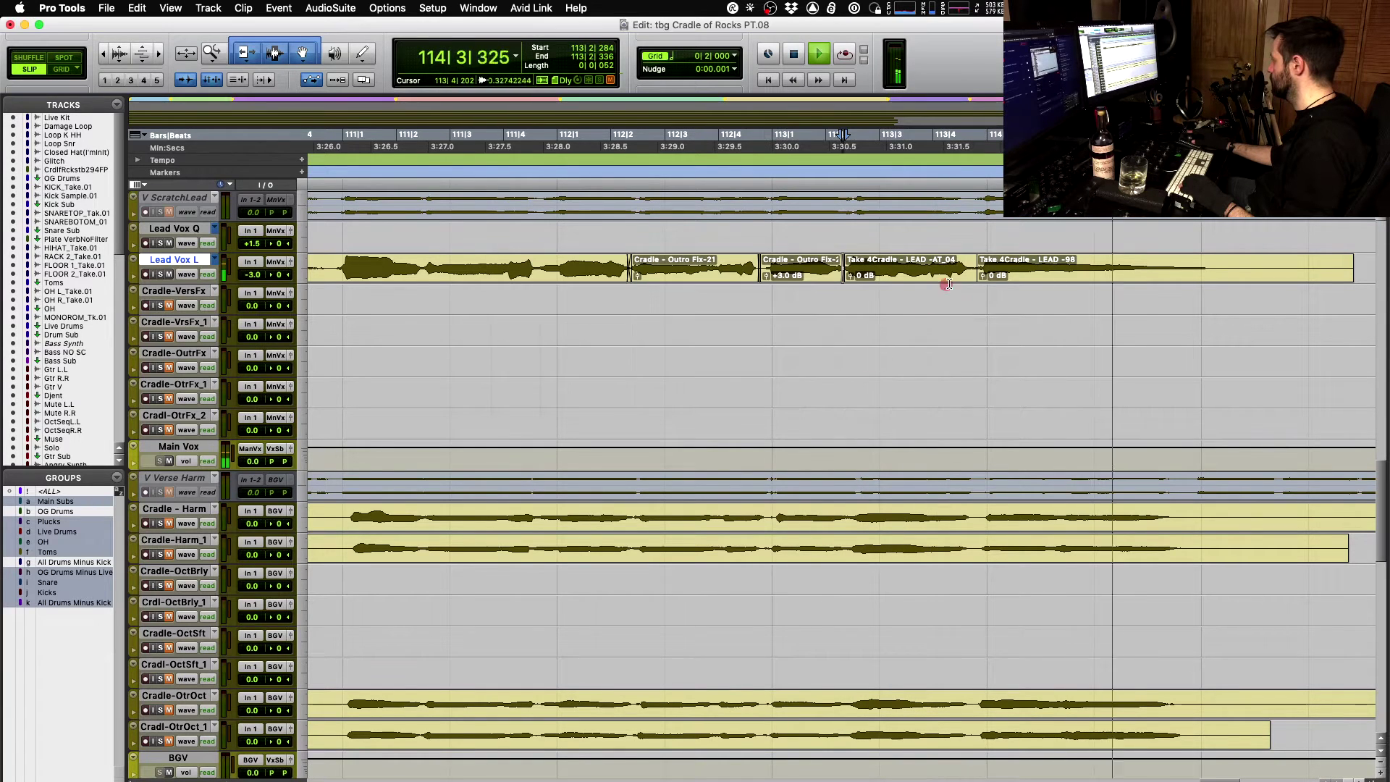
pyautogui.moveTo(979, 282); pyautogui.dragTo(972, 289)
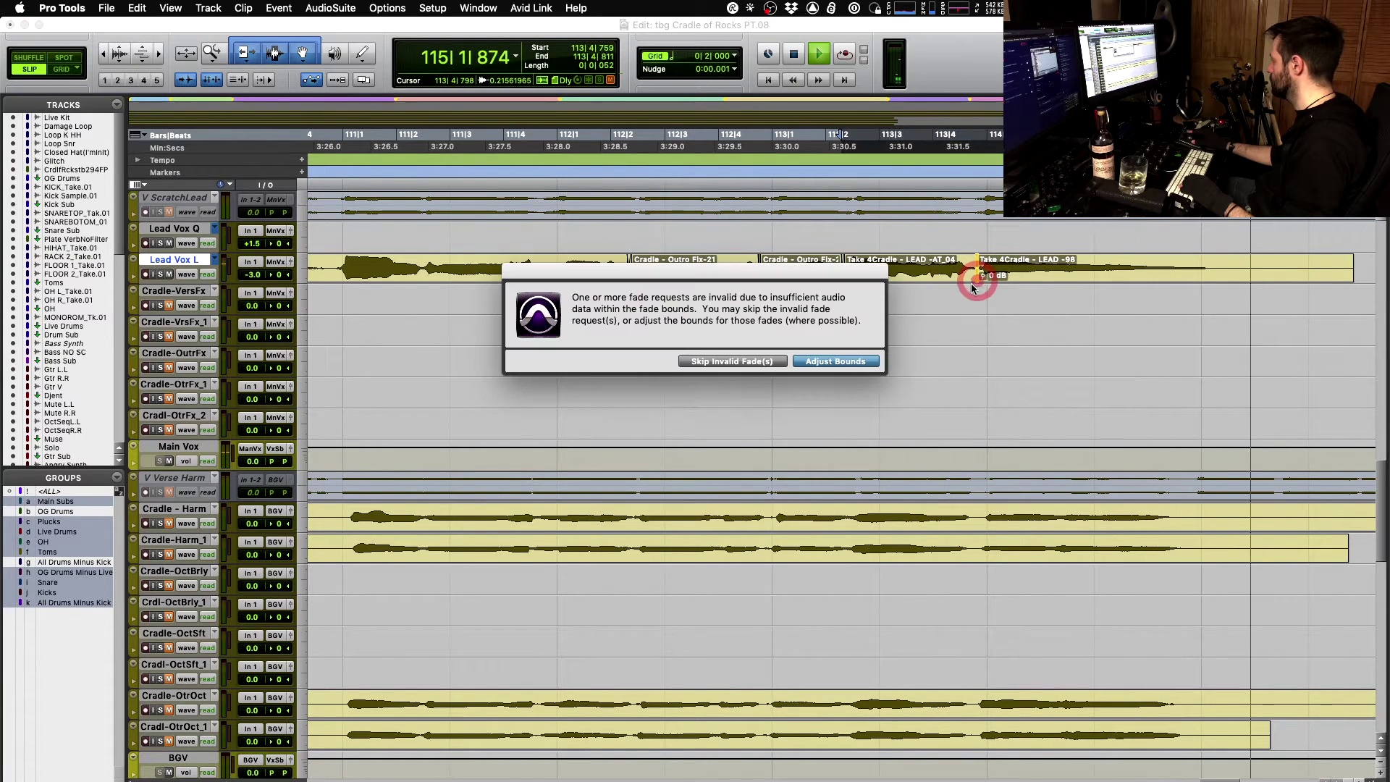
pyautogui.click(845, 368)
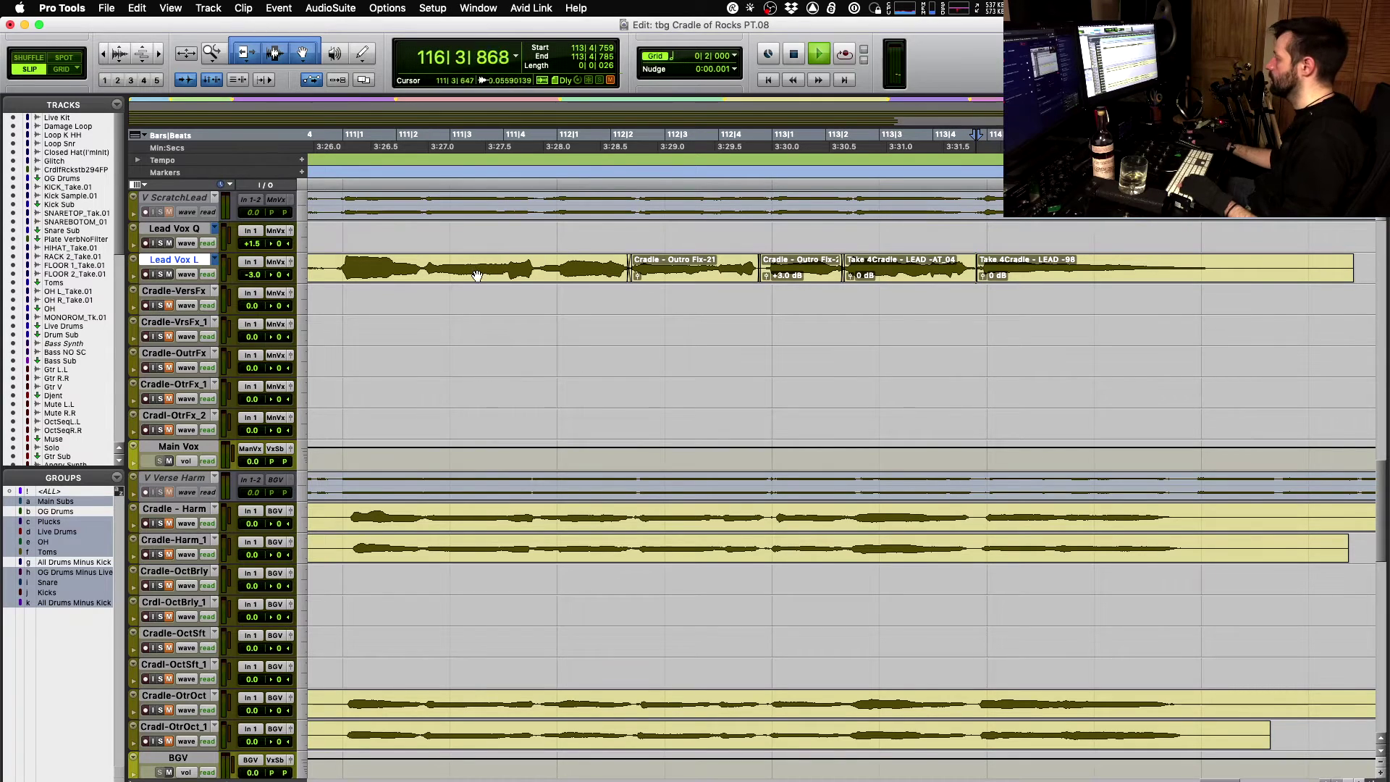
# - Play the song from bar 9 through the second chorus to review the comped lead vocals
pyautogui.press('space')
pyautogui.press('r')
pyautogui.press('r')
pyautogui.press('r')
pyautogui.press('r')
pyautogui.press('r')
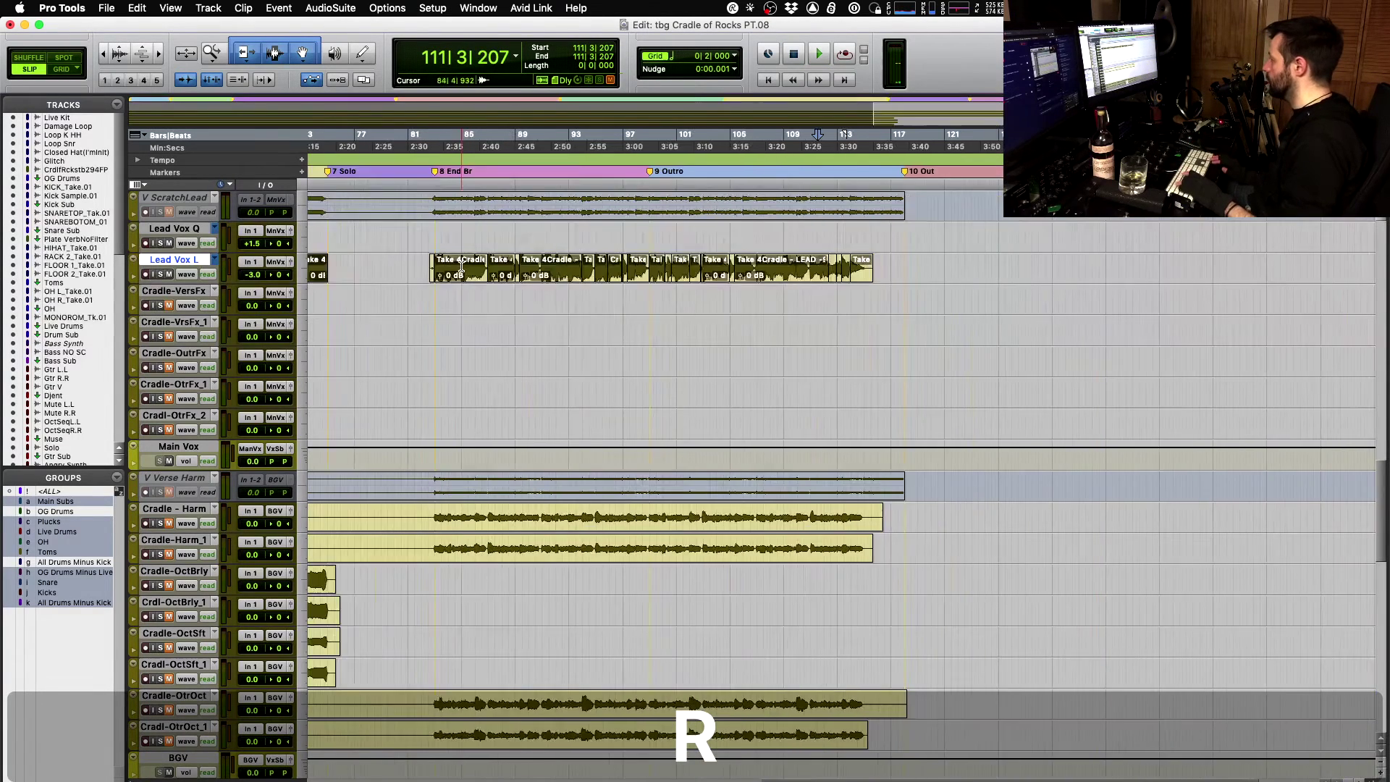
pyautogui.press('r')
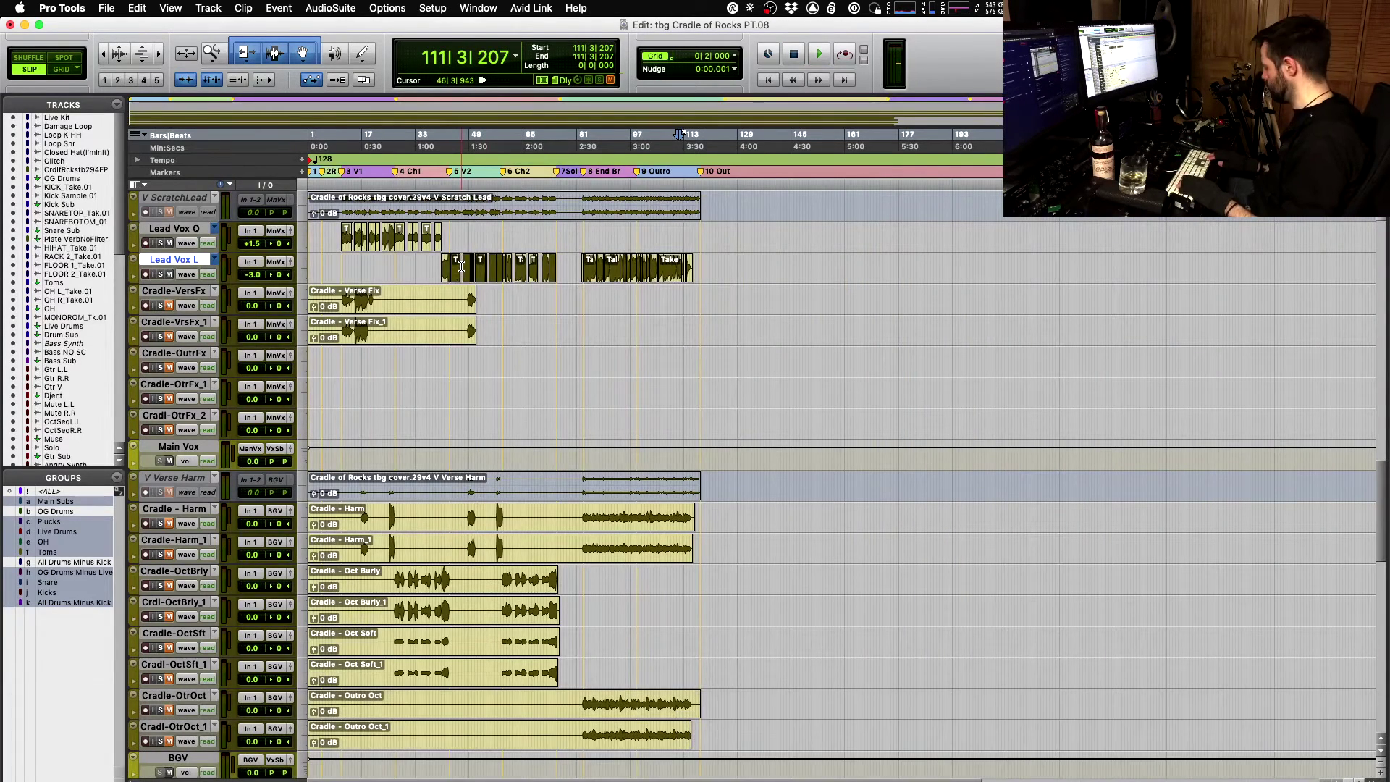
pyautogui.press('Return')
pyautogui.press('space')
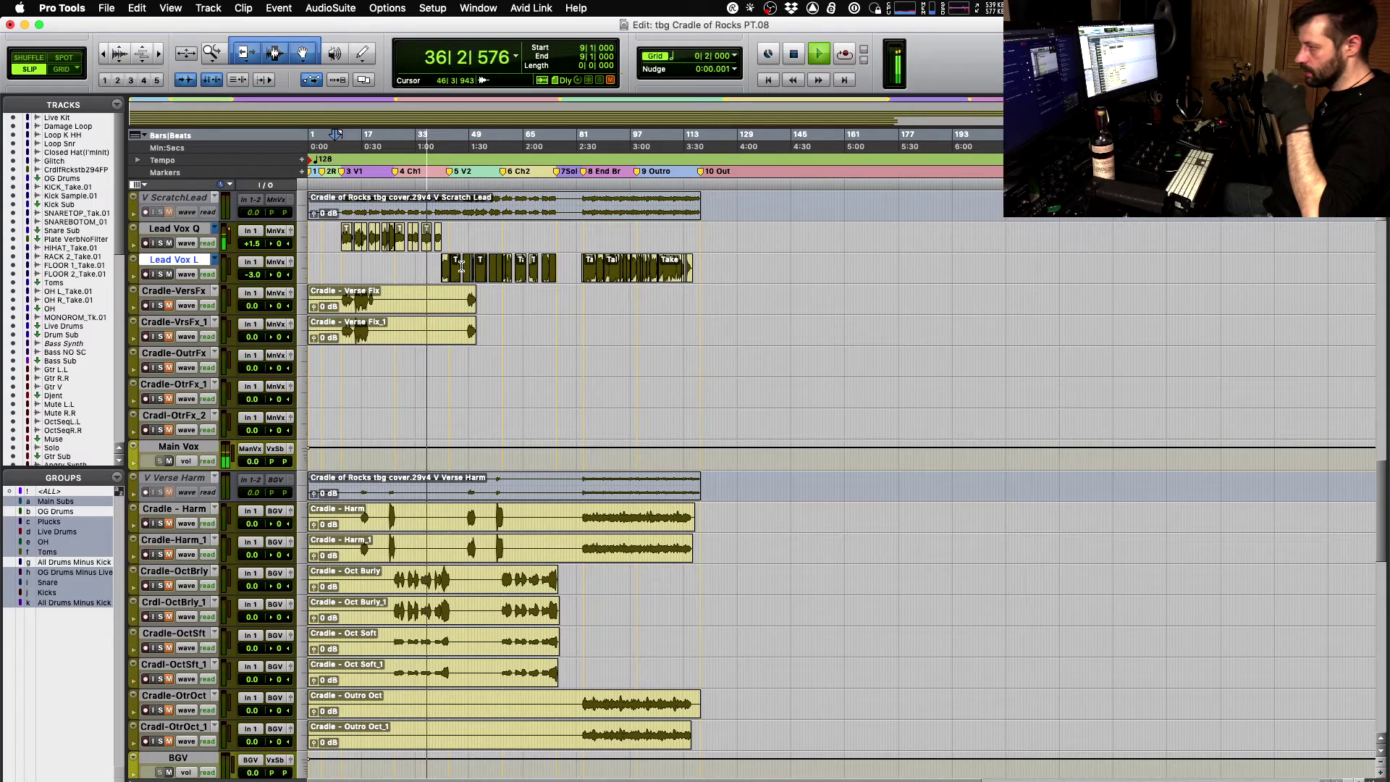
pyautogui.press('t')
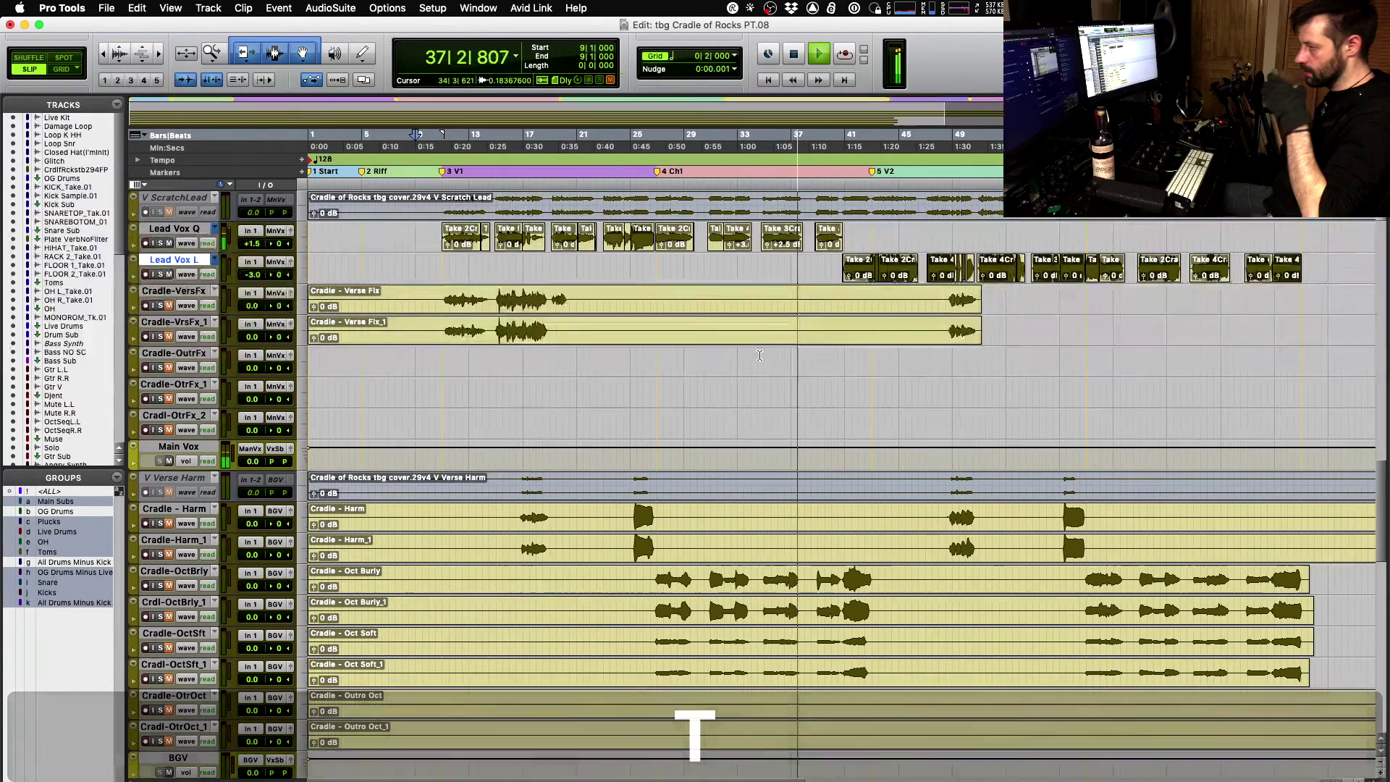
pyautogui.scroll(3, 760, 355)
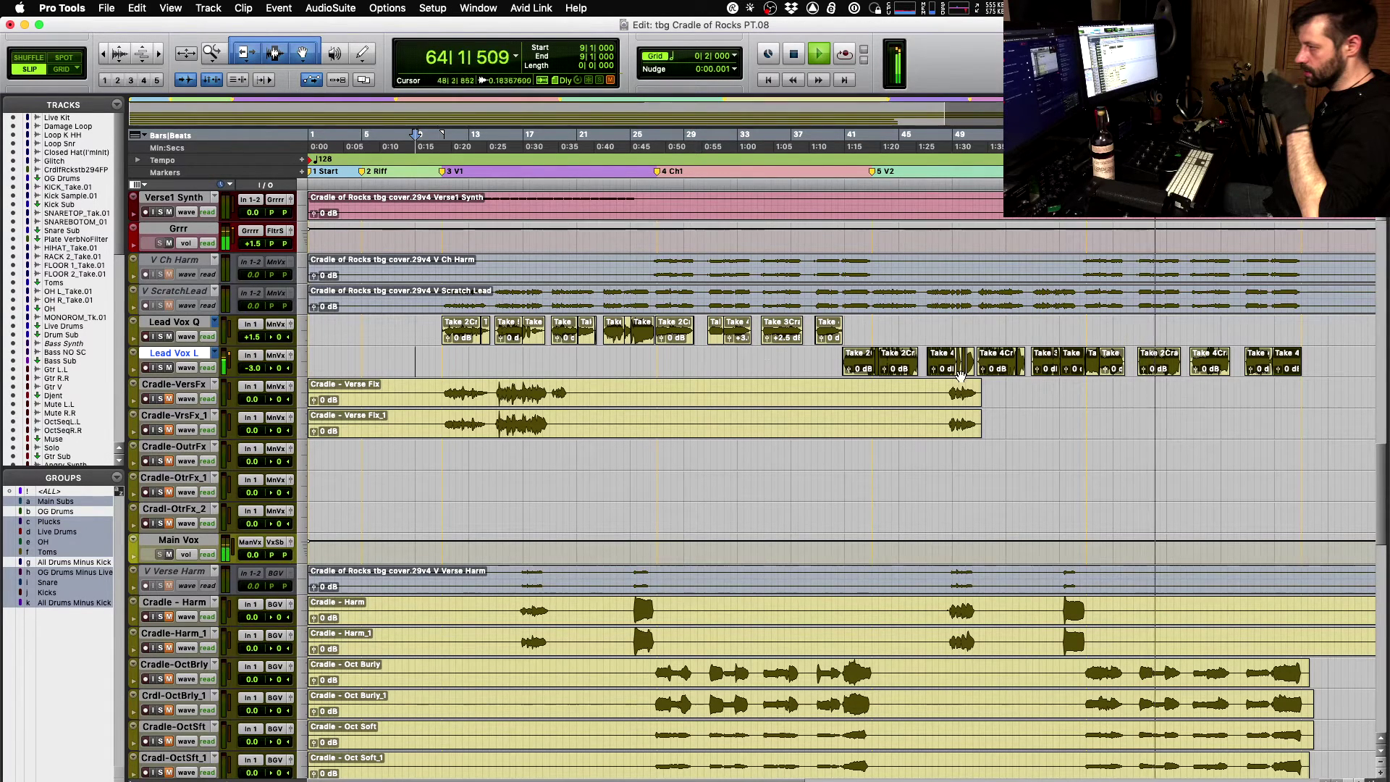
pyautogui.hscroll(10, 1210, 397)
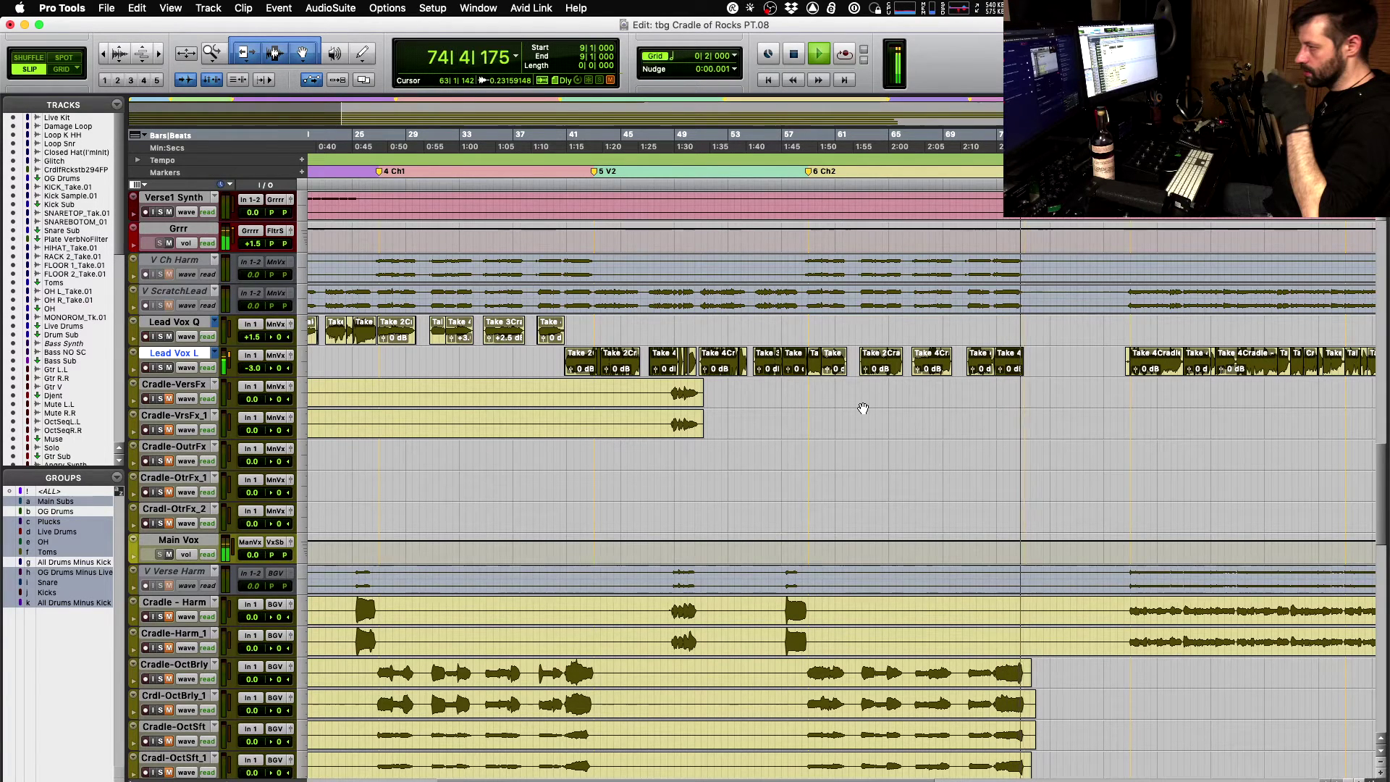
pyautogui.press('space')
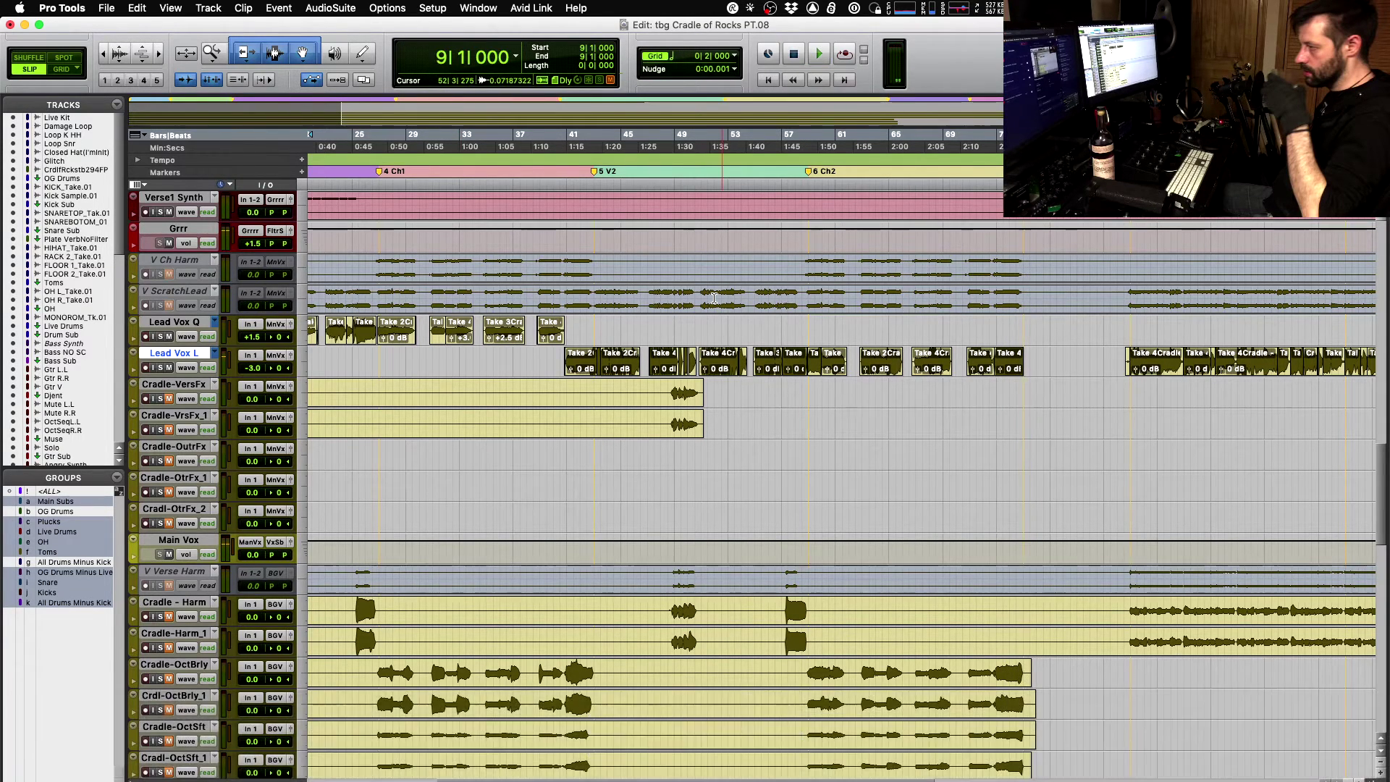
# - Audition the Lead Vox Q transition from the end of verse 1 into chorus 1, around bars 26 and 27
pyautogui.press('r')
pyautogui.press('t')
pyautogui.press('t')
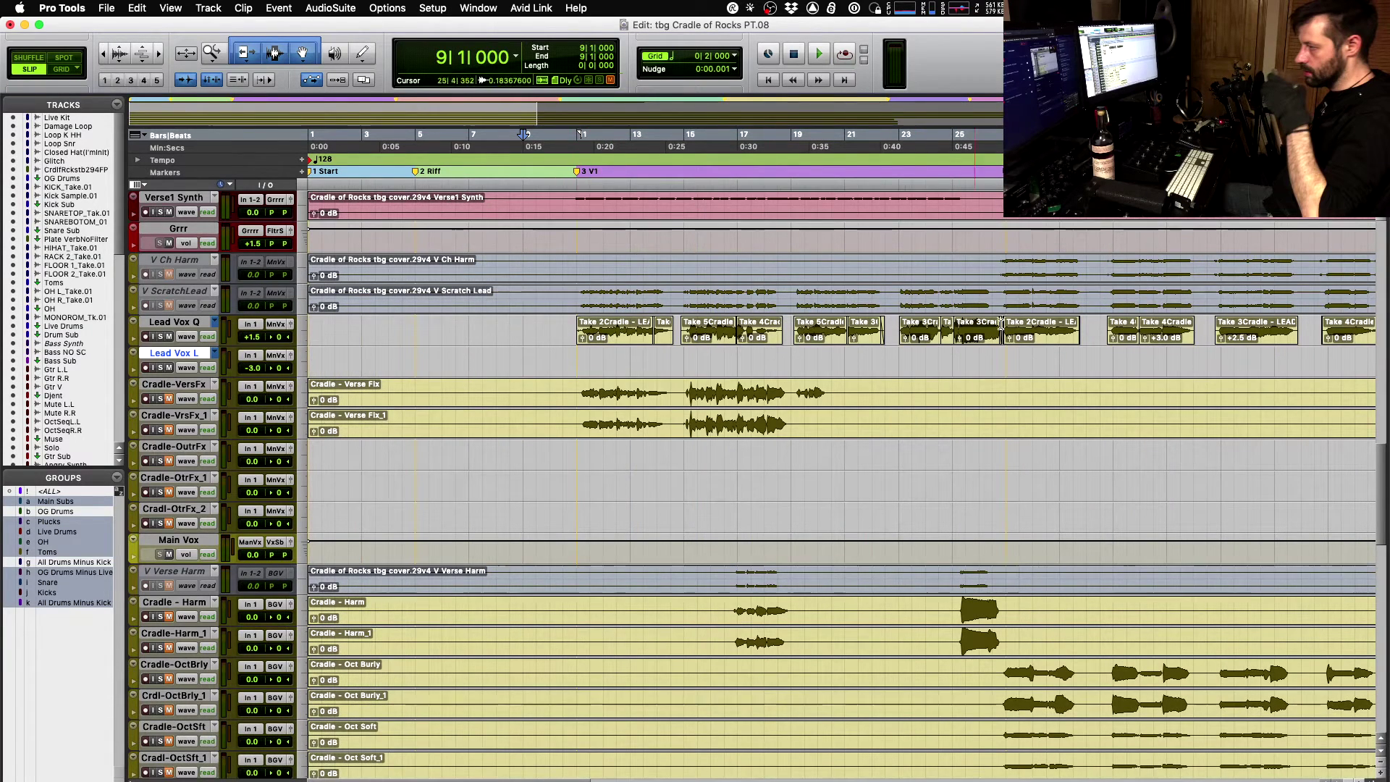
pyautogui.click(988, 327)
pyautogui.press('t')
pyautogui.press('t')
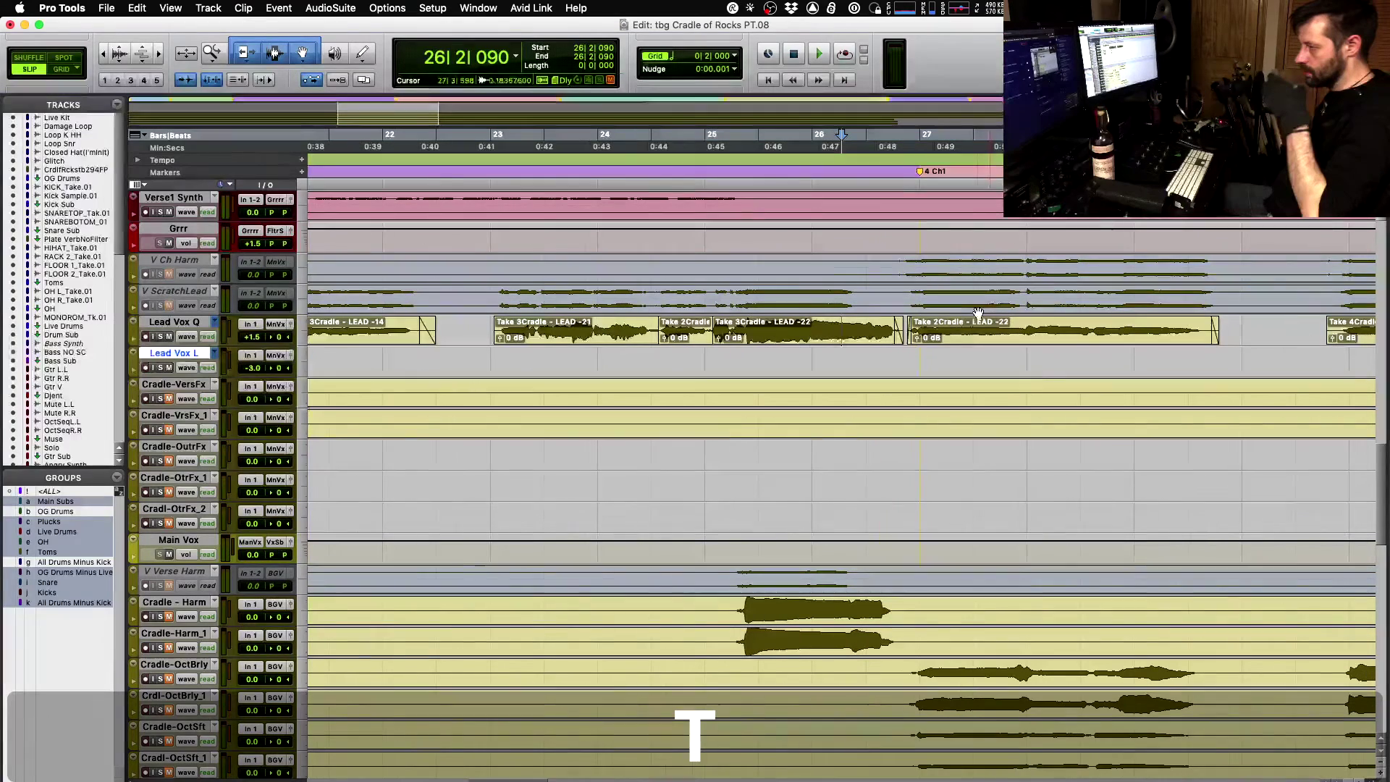
pyautogui.press('0')
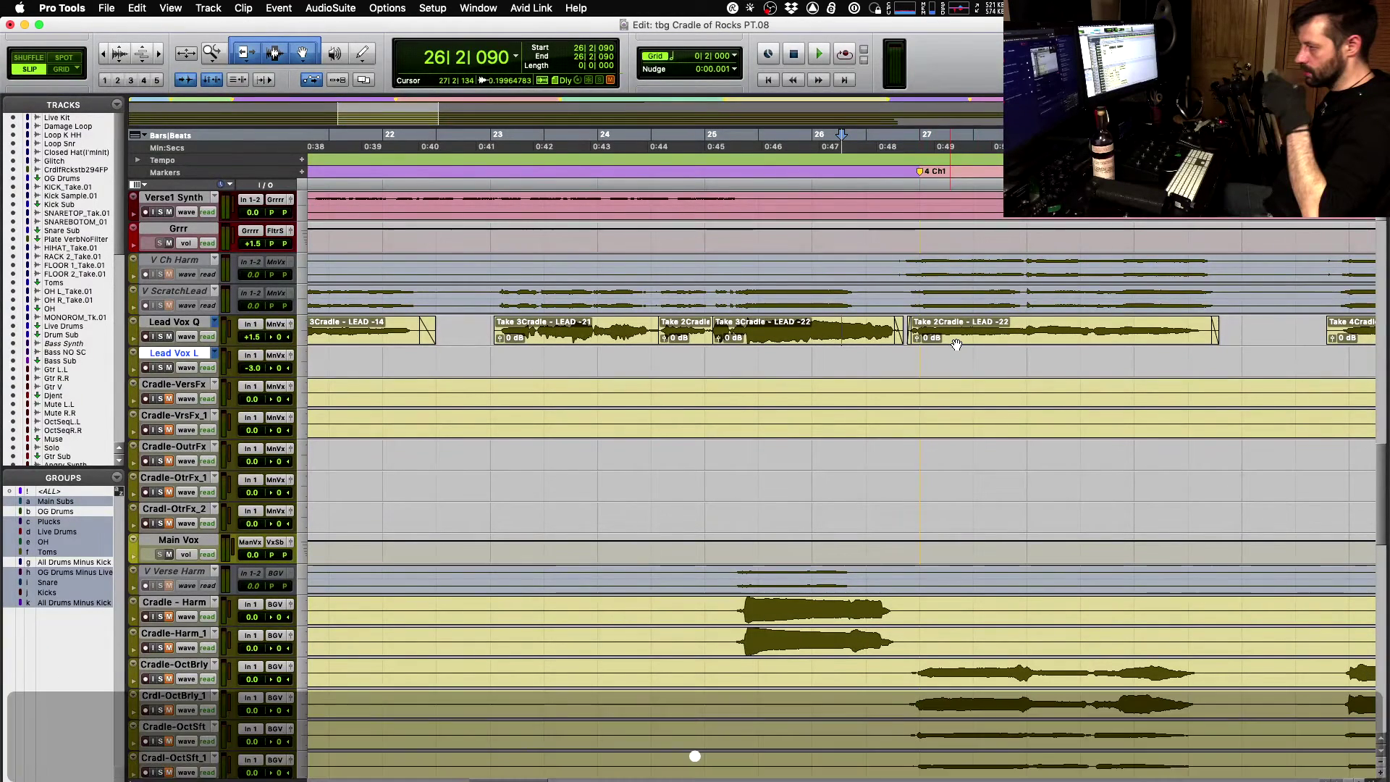
pyautogui.press('t')
pyautogui.press('t')
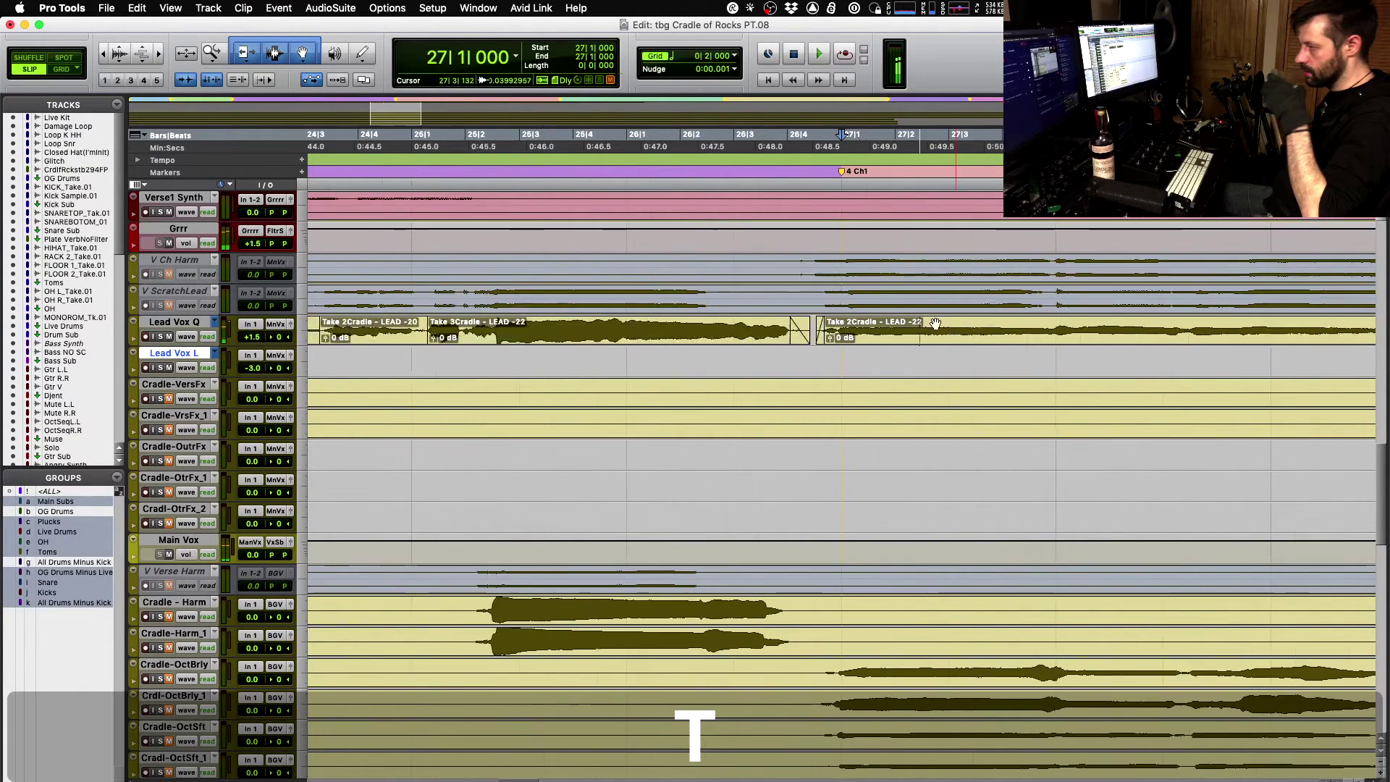
pyautogui.click(555, 324)
pyautogui.press('space')
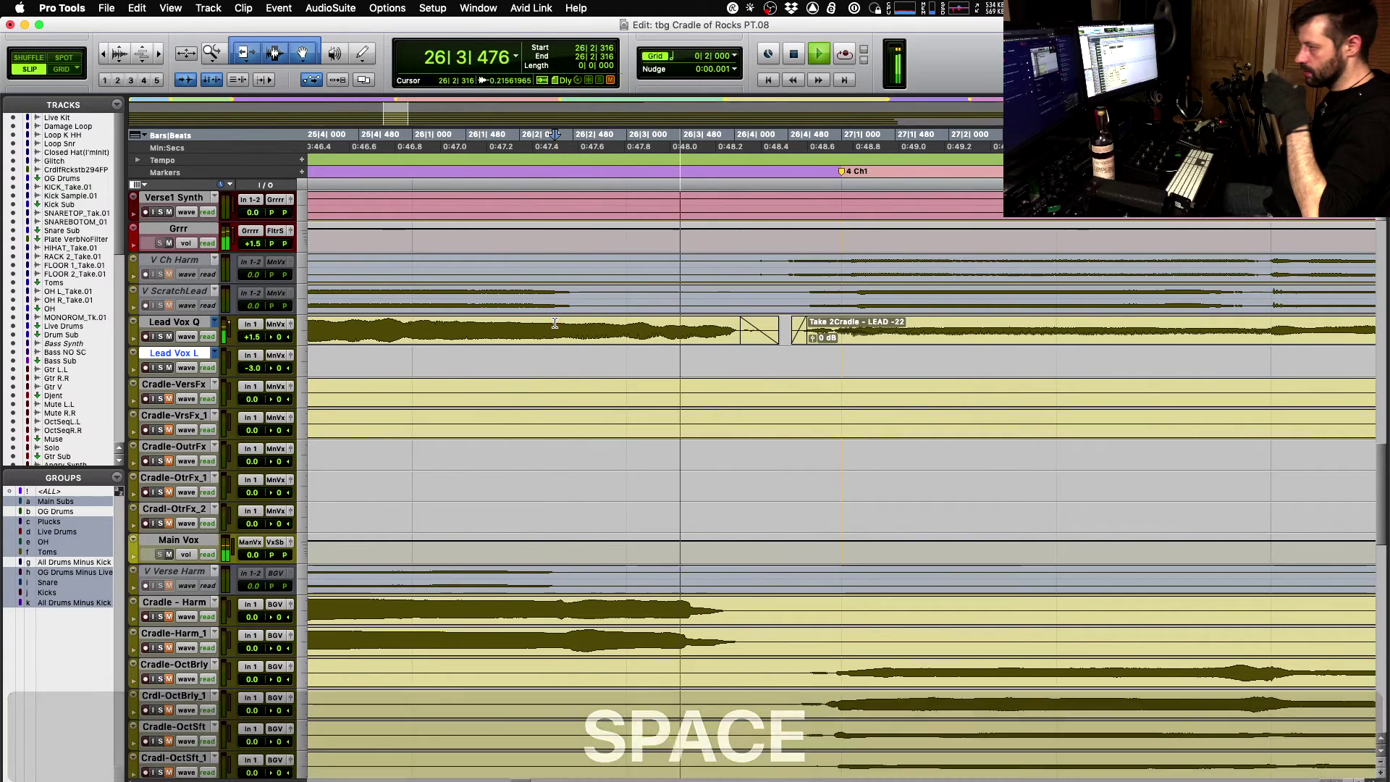
pyautogui.press('r')
pyautogui.press('r')
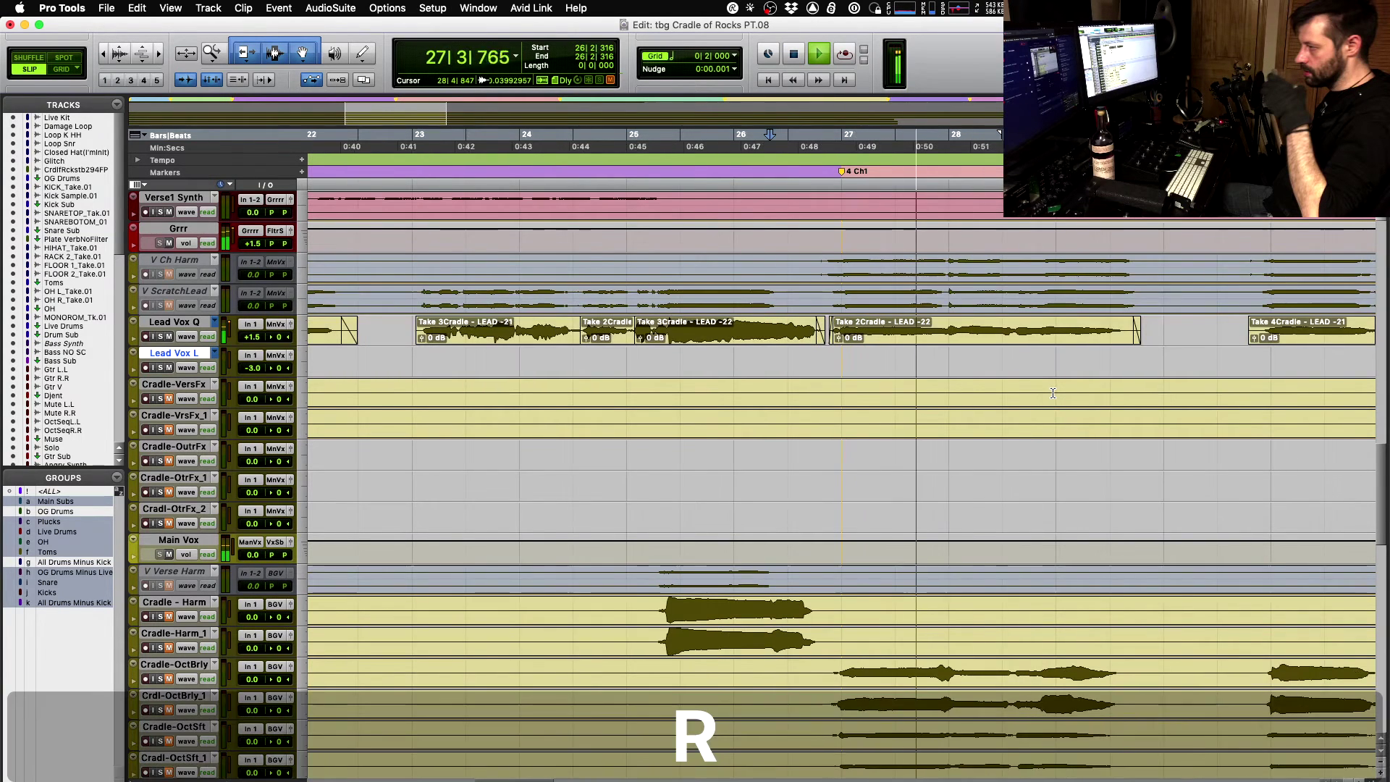
pyautogui.press('space')
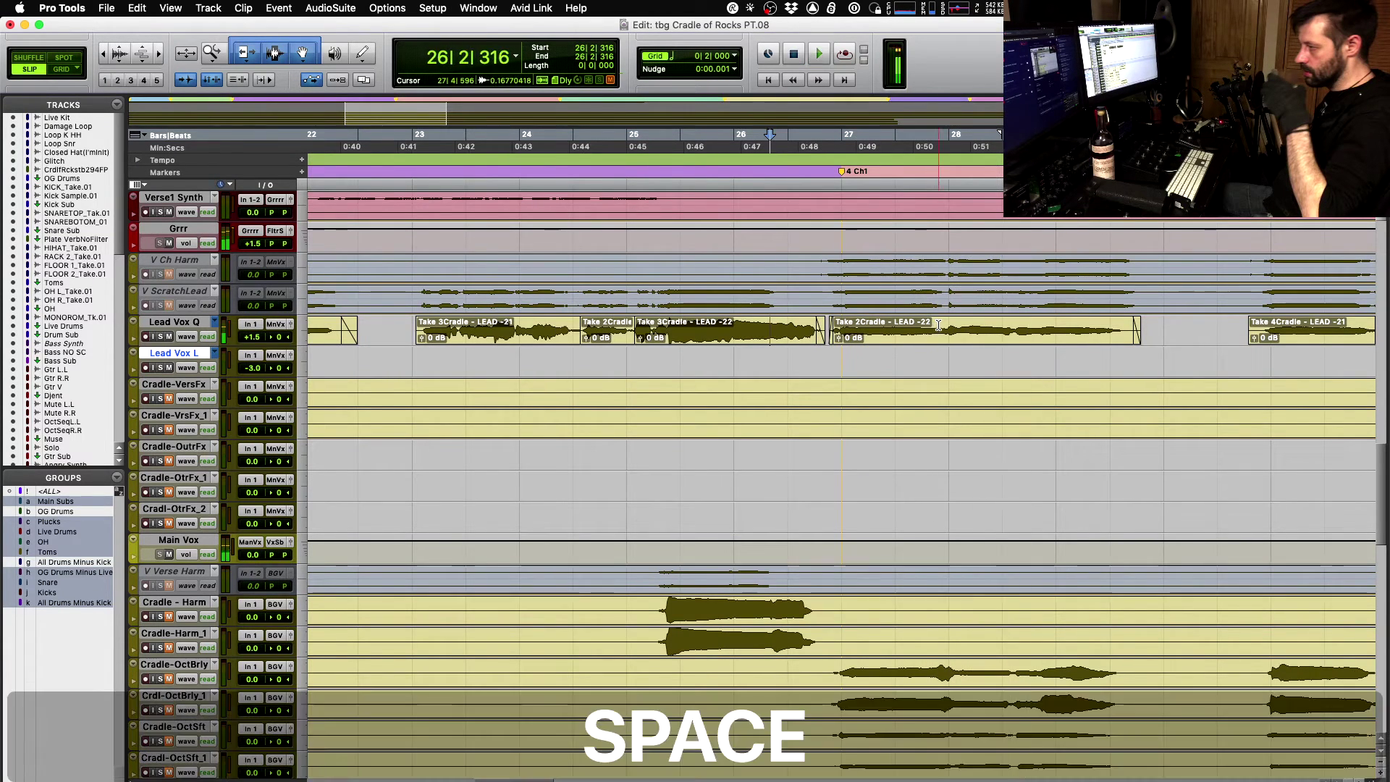
# - Delete the fade-in of the Take 2Cradle - LEAD -22 clip on Lead Vox Q and split the clip at 27|4|907
pyautogui.click(945, 322)
pyautogui.click(946, 327)
pyautogui.press('t')
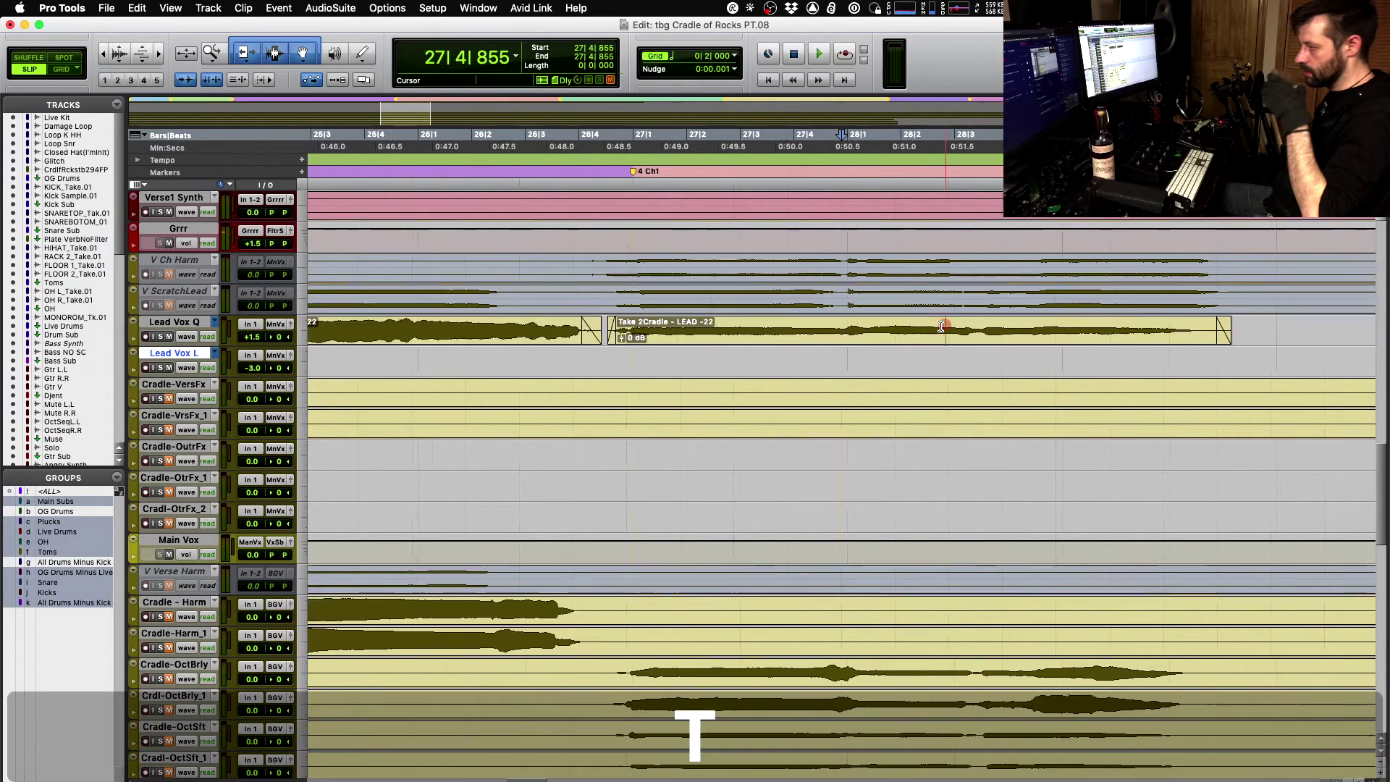
pyautogui.press('t')
pyautogui.press('r')
pyautogui.click(607, 340)
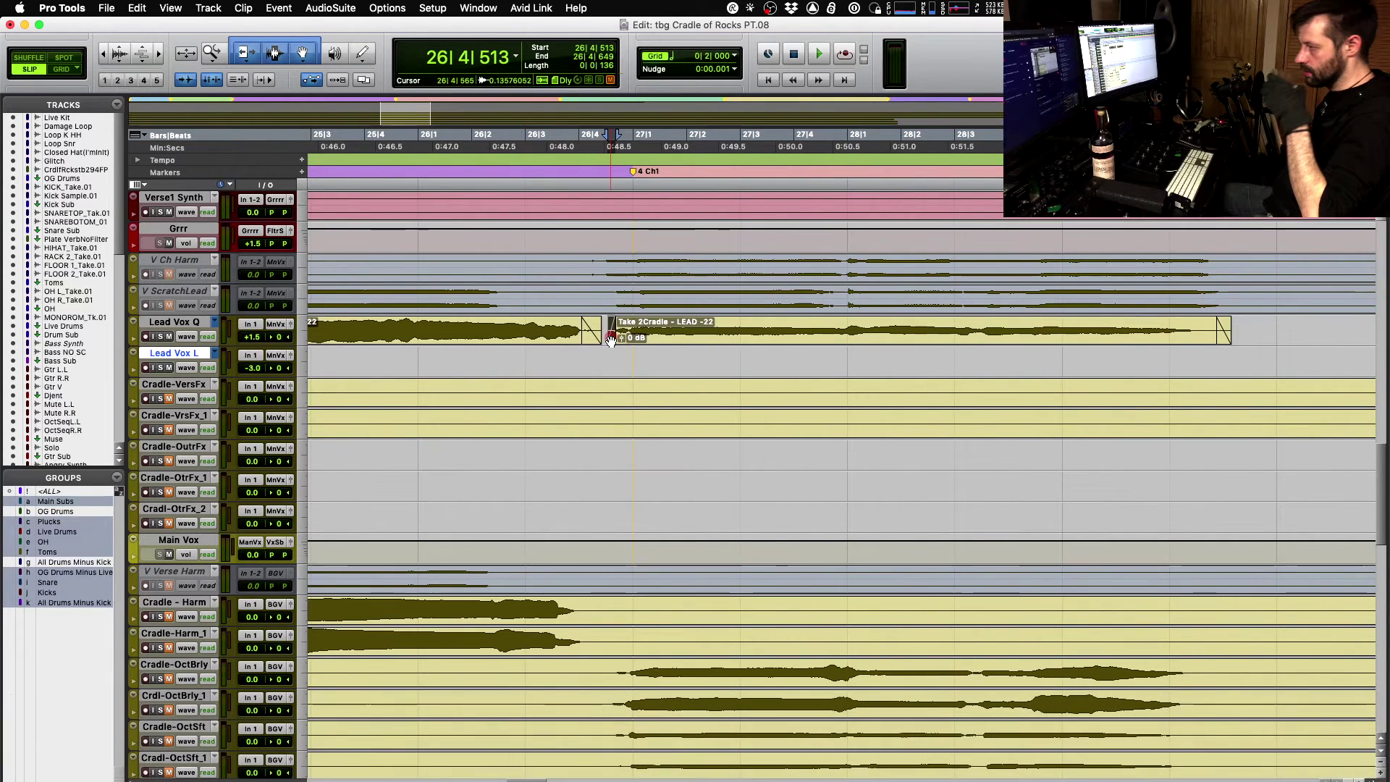
pyautogui.press('Delete')
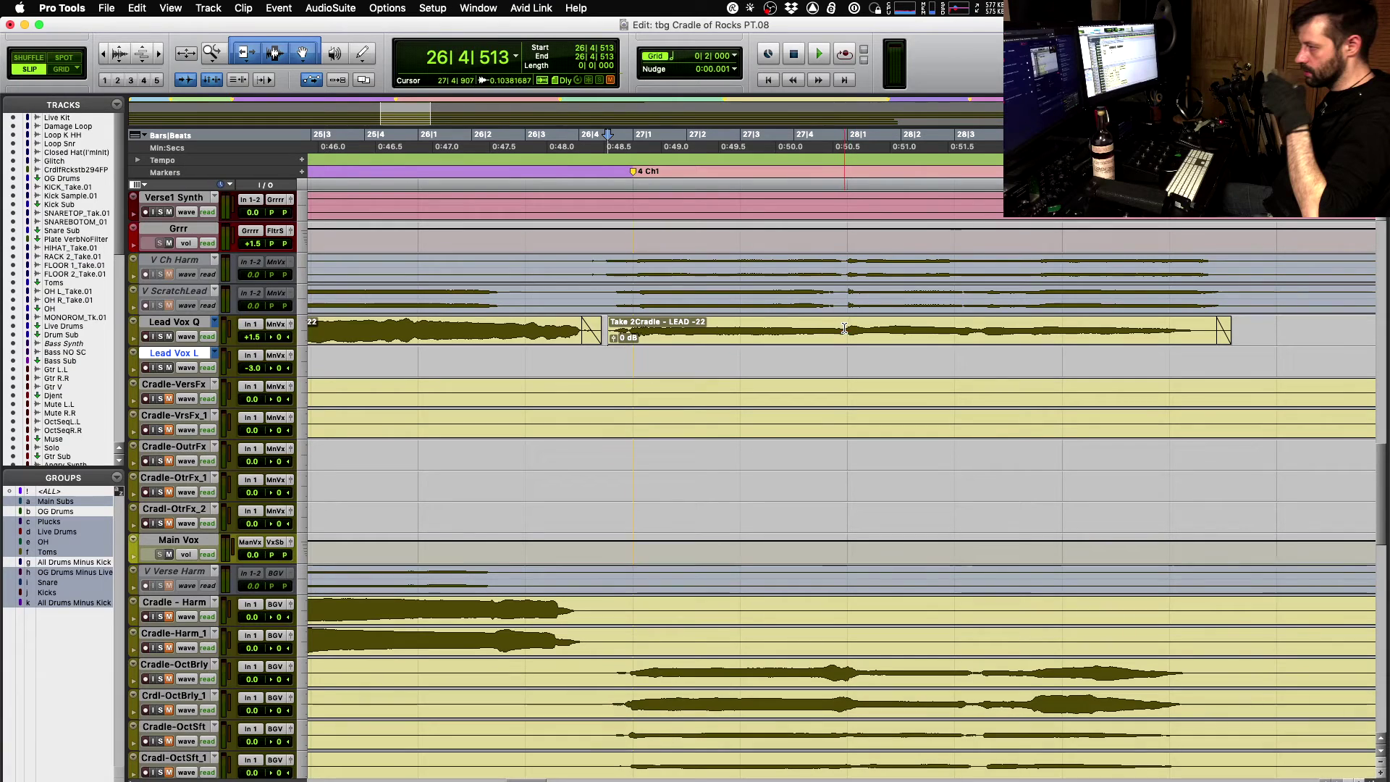
pyautogui.click(841, 330)
pyautogui.press('b')
pyautogui.doubleClick(842, 330)
# - Open Auto-Tune+Time in AudioSuite for the first part of the split clip, with Alto/Tenor input type and the graphical editor
pyautogui.click(317, 8)
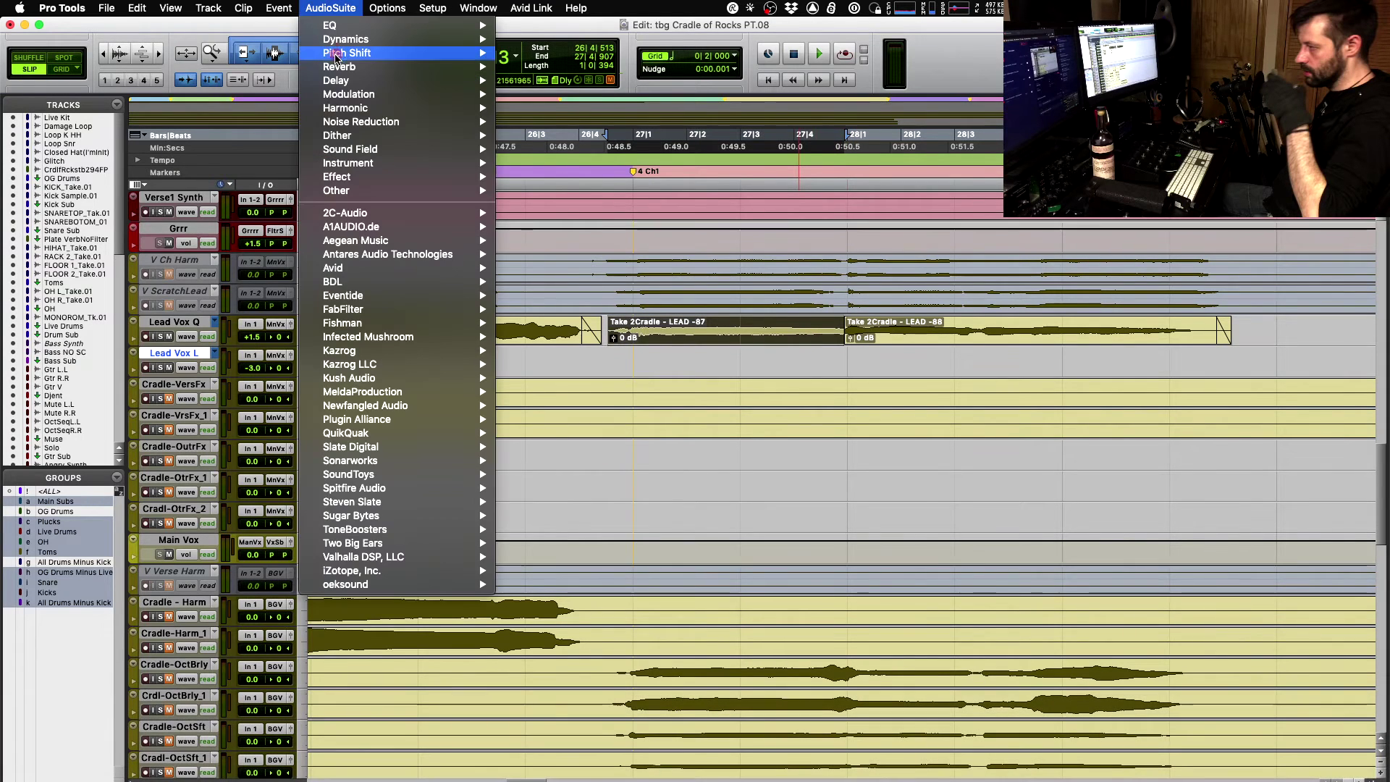
pyautogui.moveTo(347, 53)
pyautogui.click(551, 52)
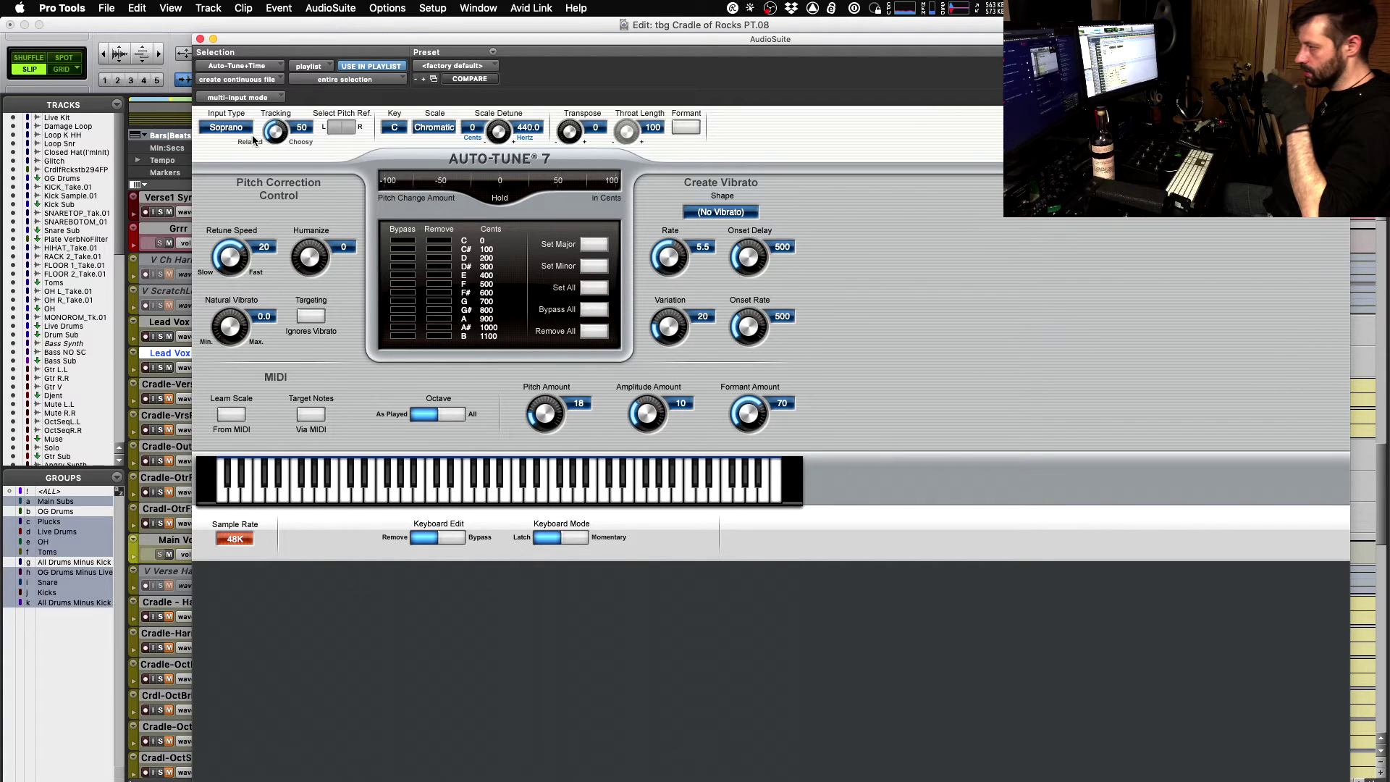
pyautogui.click(221, 127)
pyautogui.click(216, 141)
pyautogui.click(1274, 127)
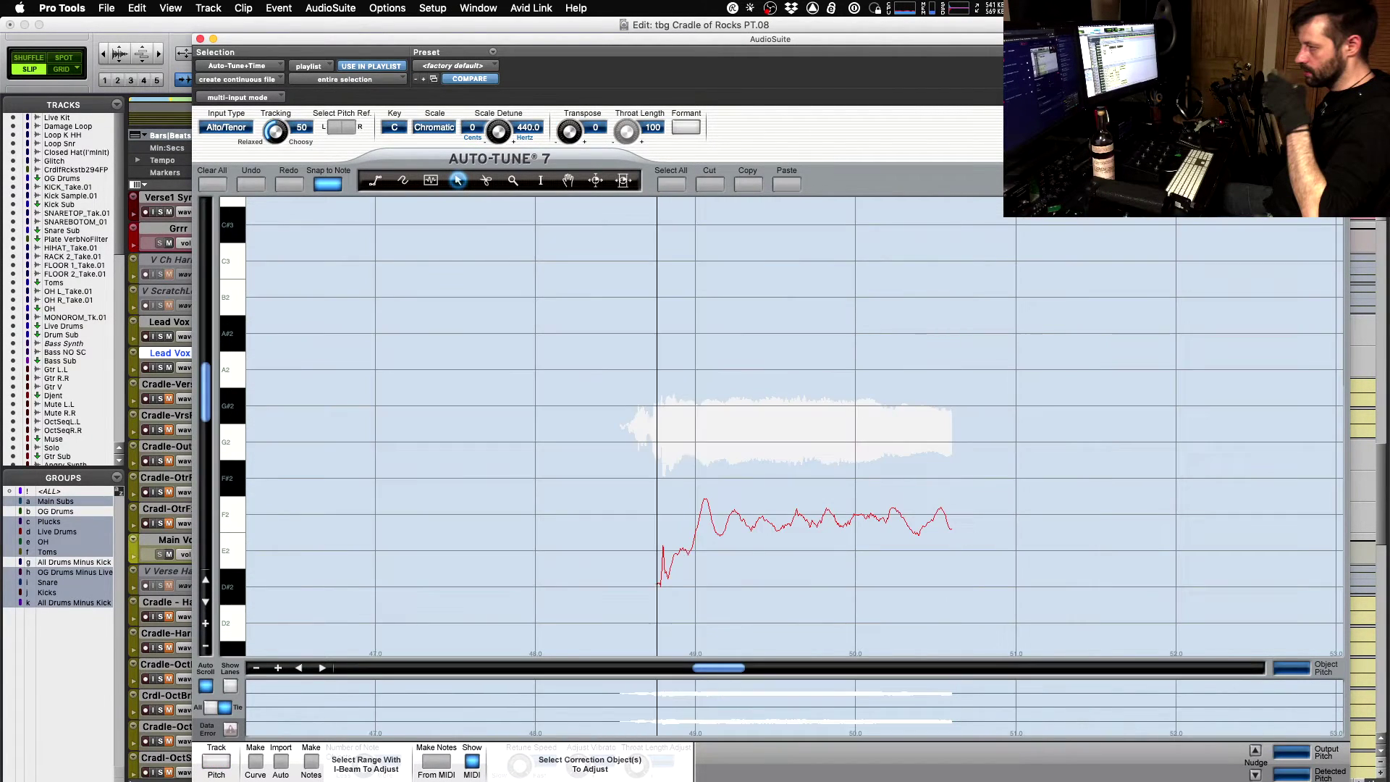
# - Make a correction curve from the tracked pitch and shift the whole curve slightly upward so the sustained note centres on F2
pyautogui.click(256, 762)
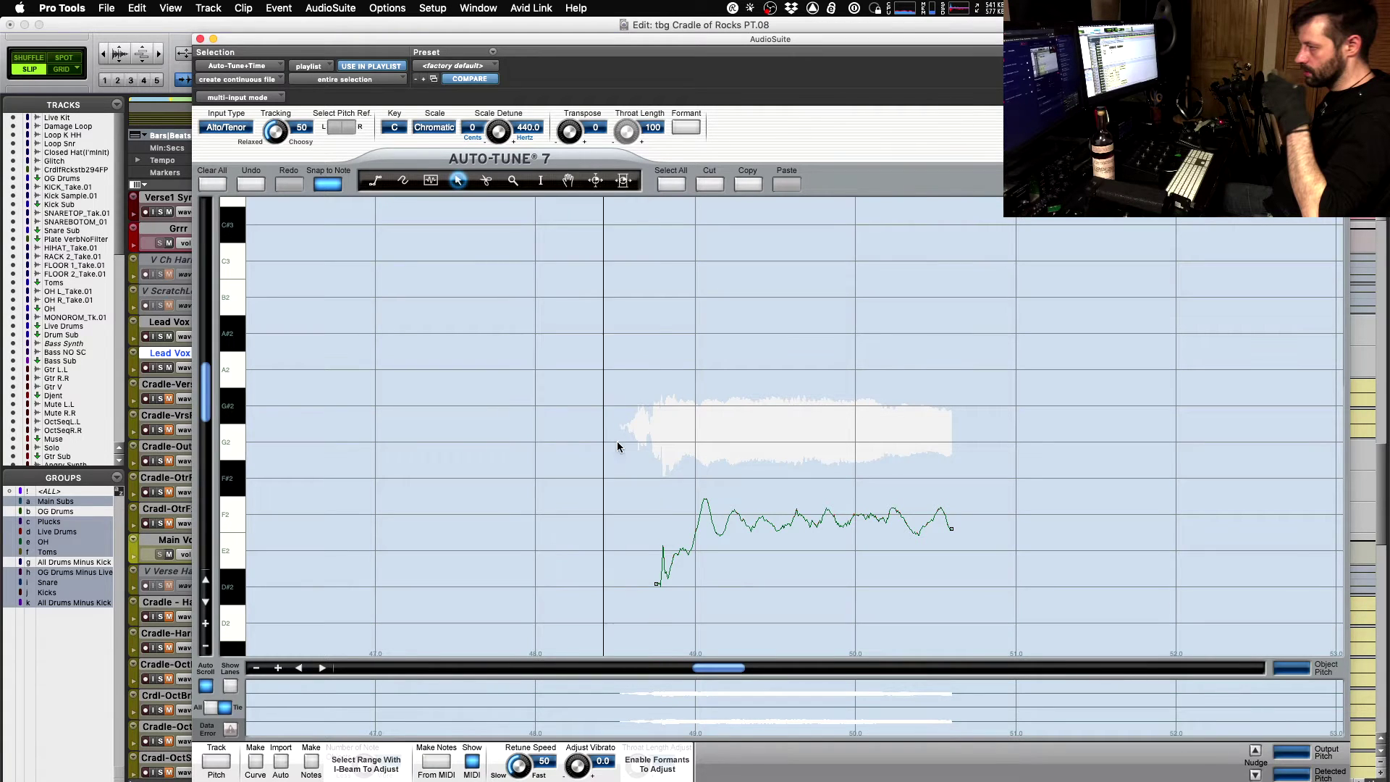
pyautogui.click(660, 511)
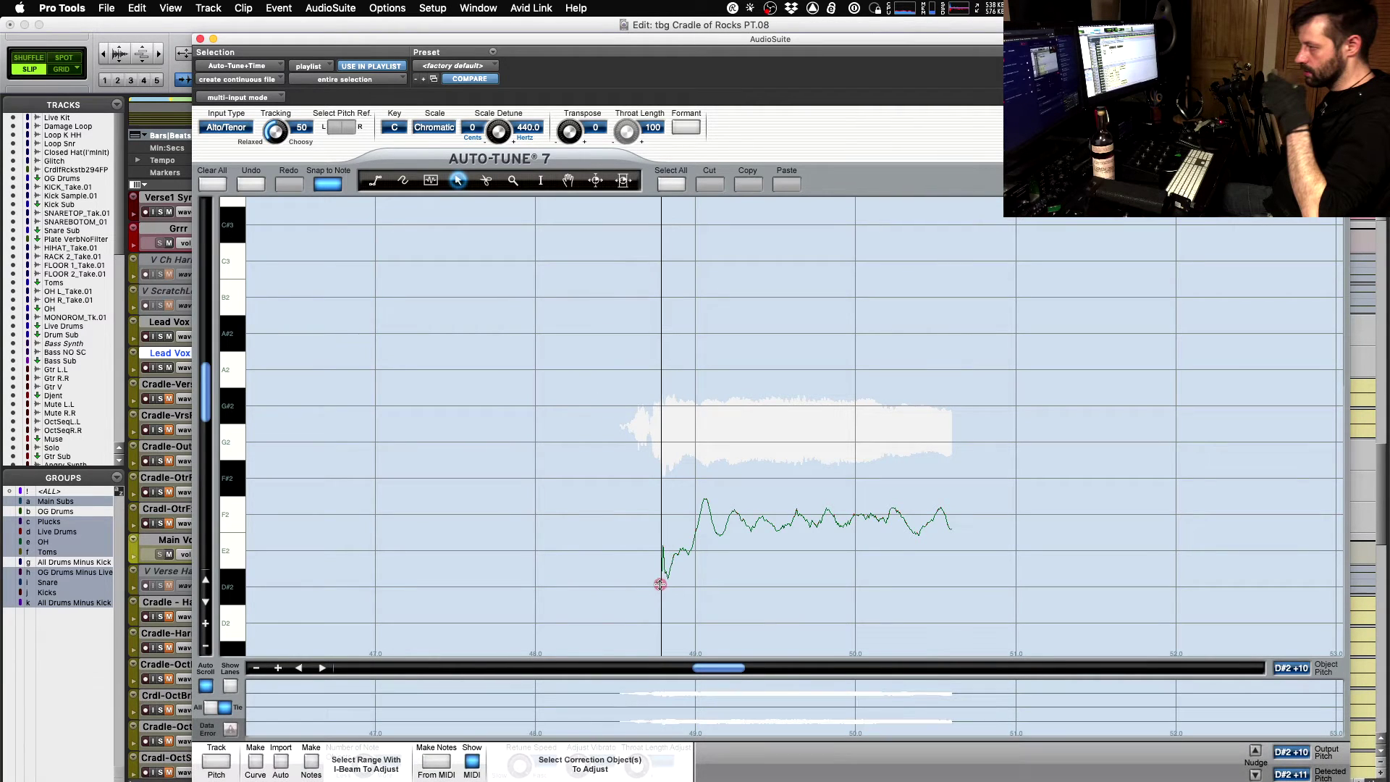
pyautogui.click(660, 577)
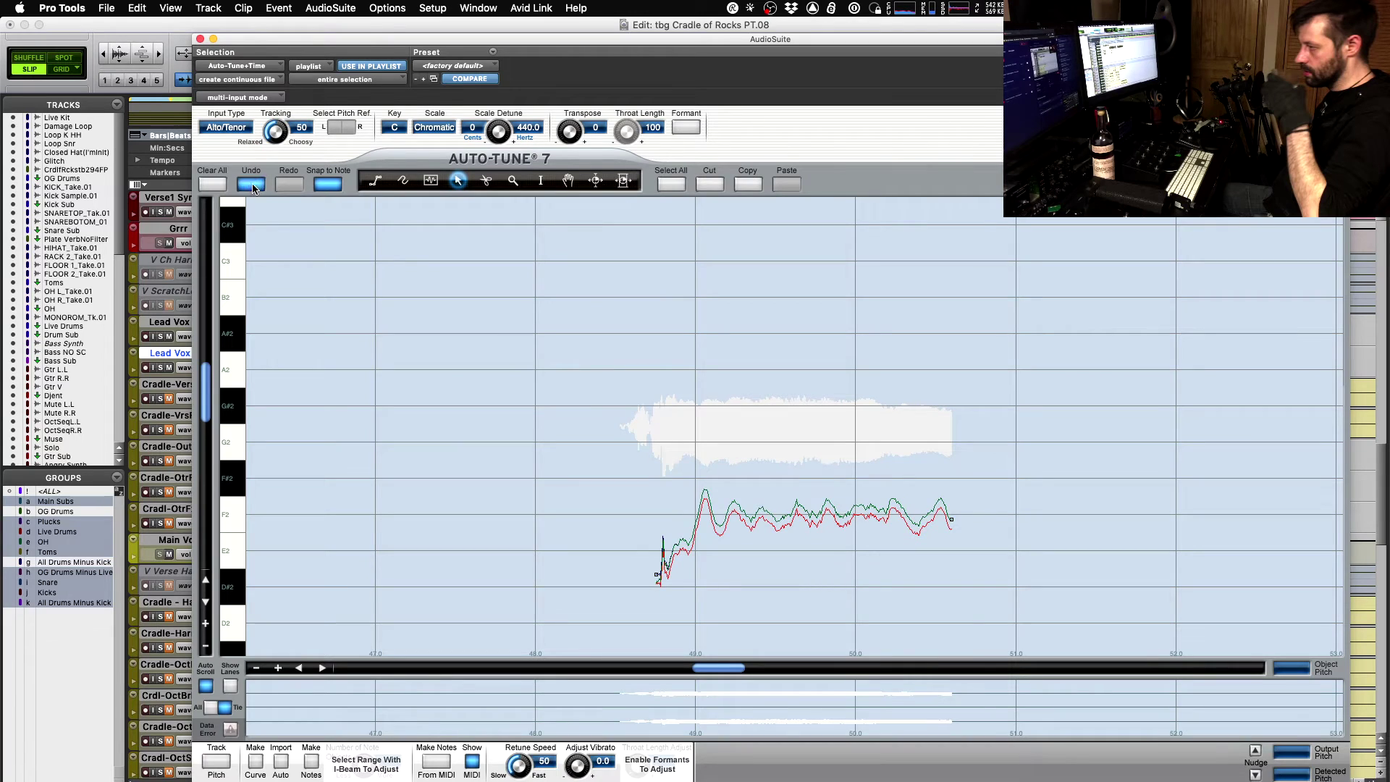
pyautogui.click(253, 186)
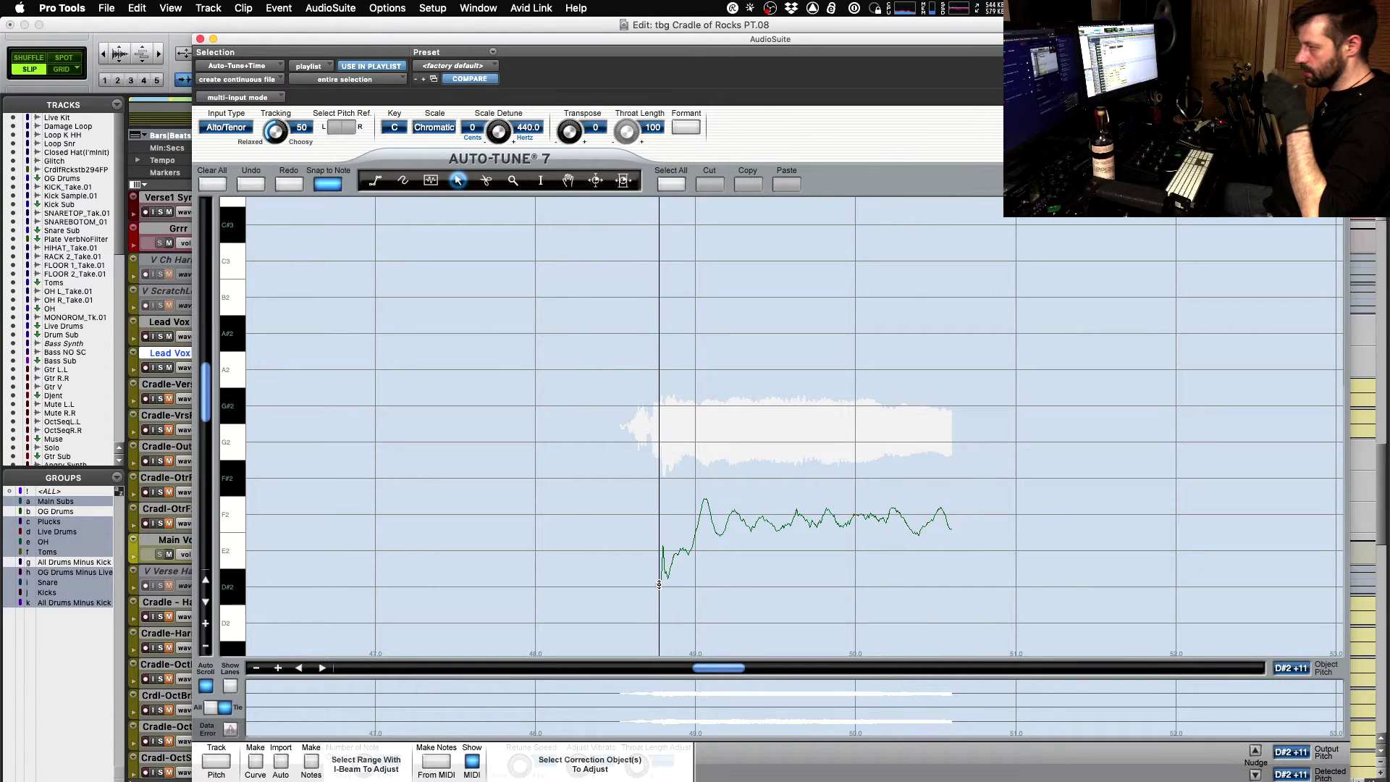
pyautogui.click(658, 586)
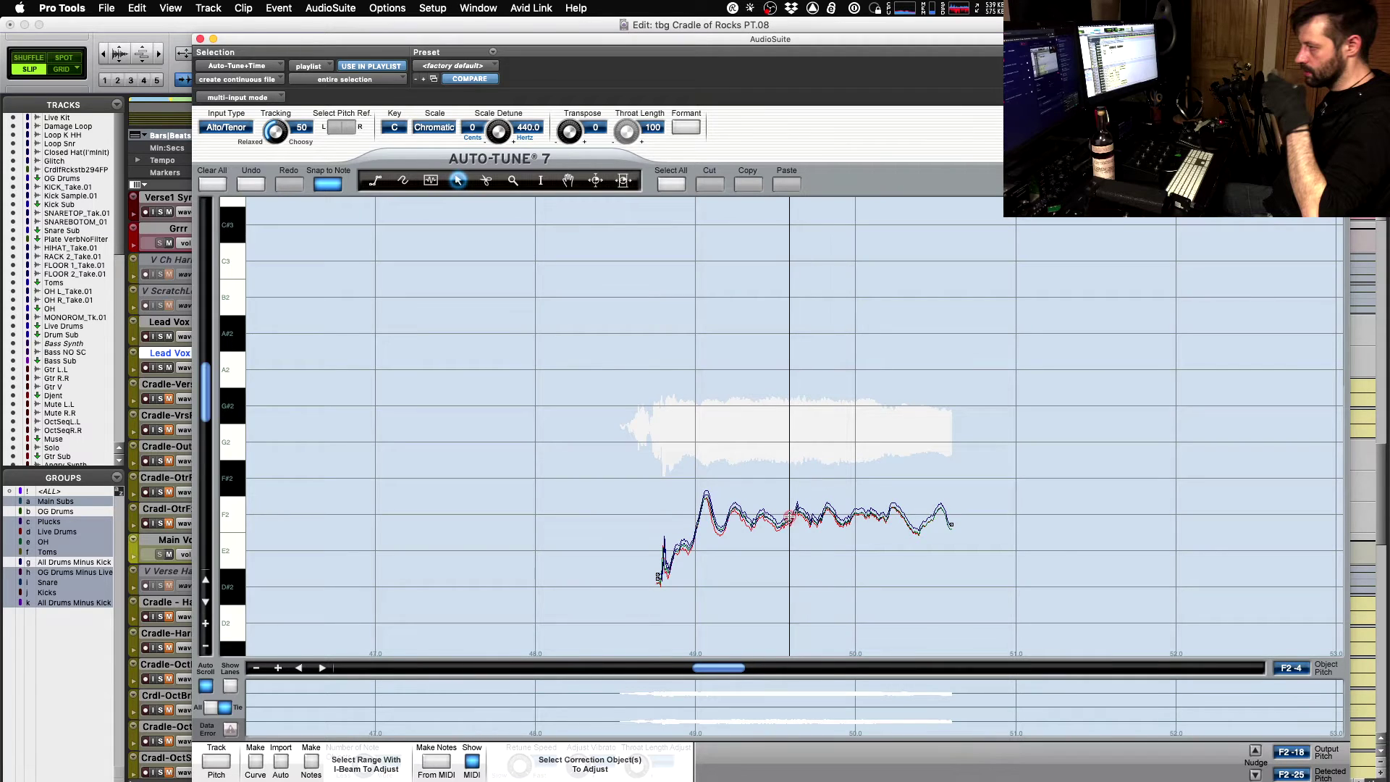
pyautogui.click(1260, 738)
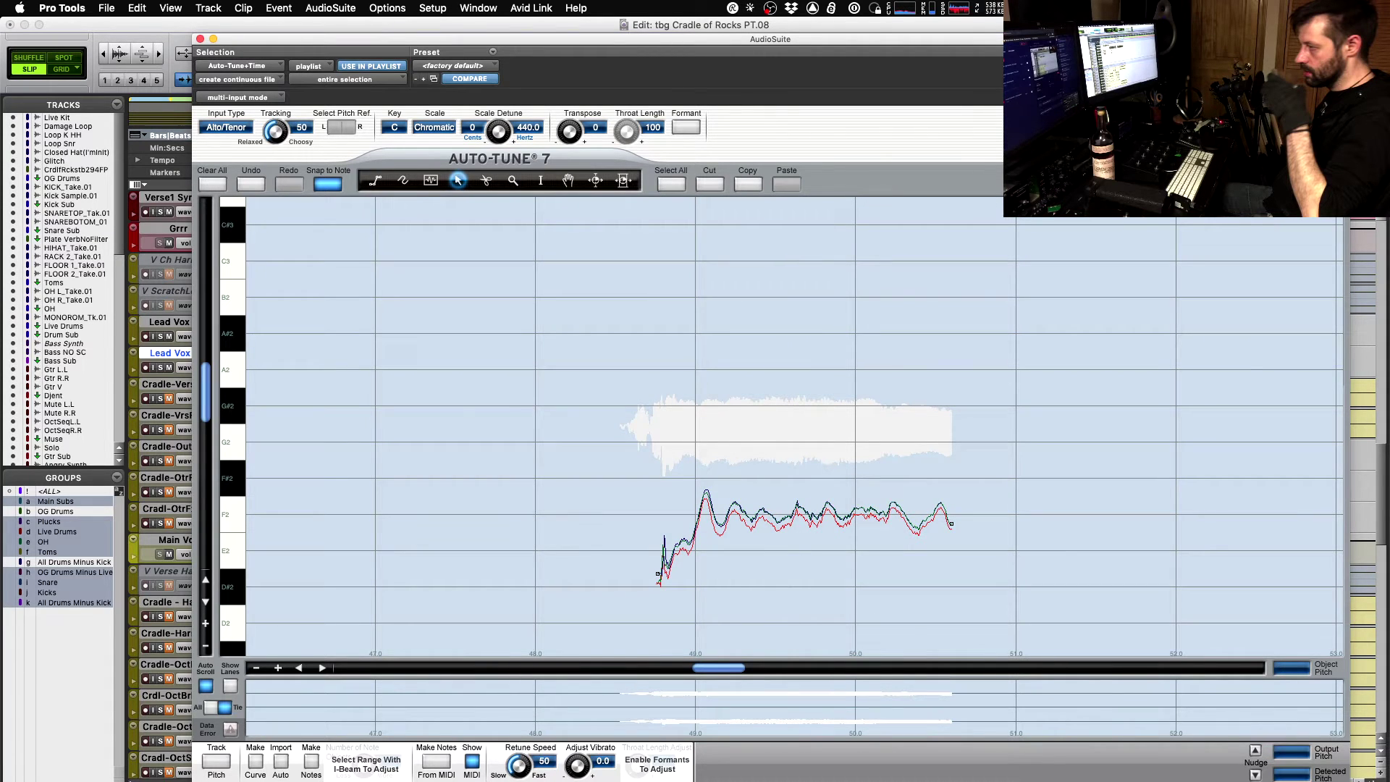
# - Audition the correction and draw a flat line at F2 across the sustained part of the note
pyautogui.press('space')
pyautogui.press('super')
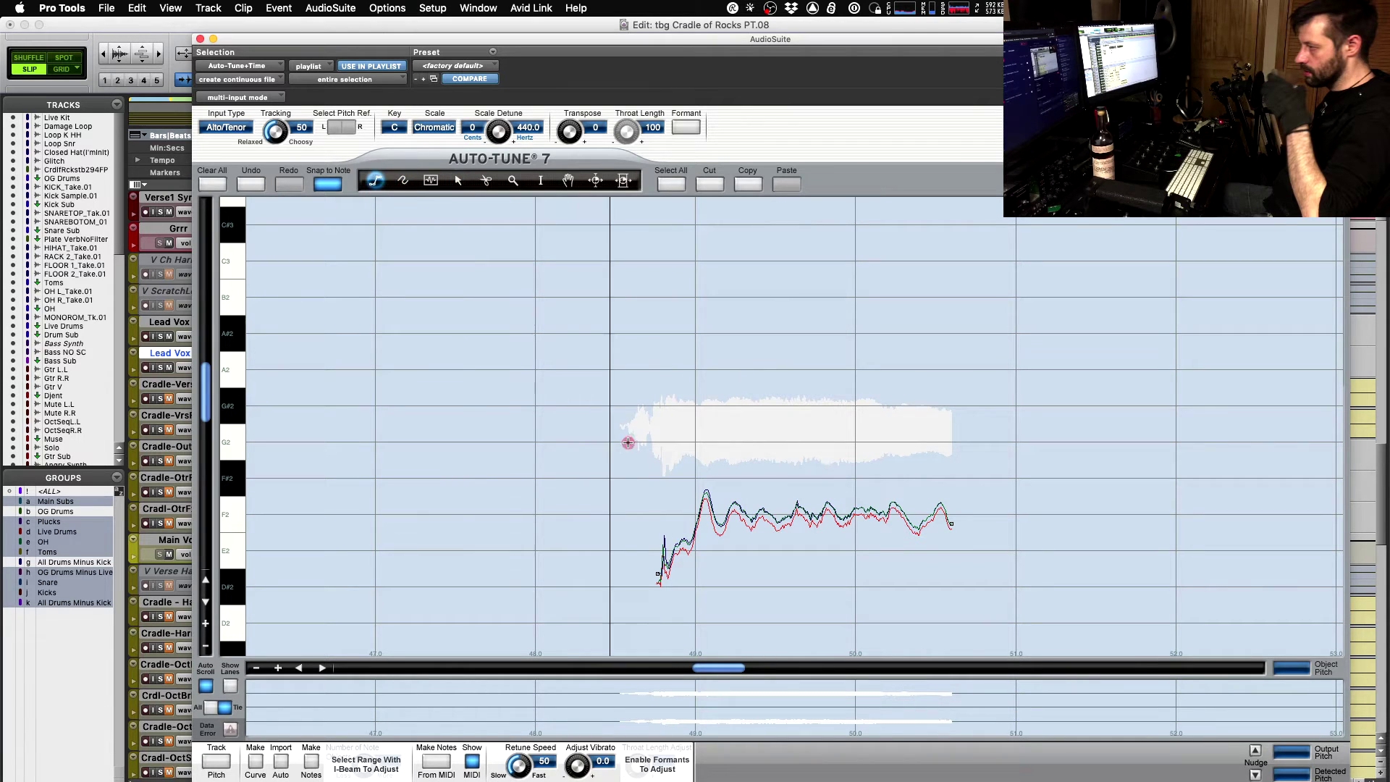
pyautogui.press('1')
pyautogui.click(698, 516)
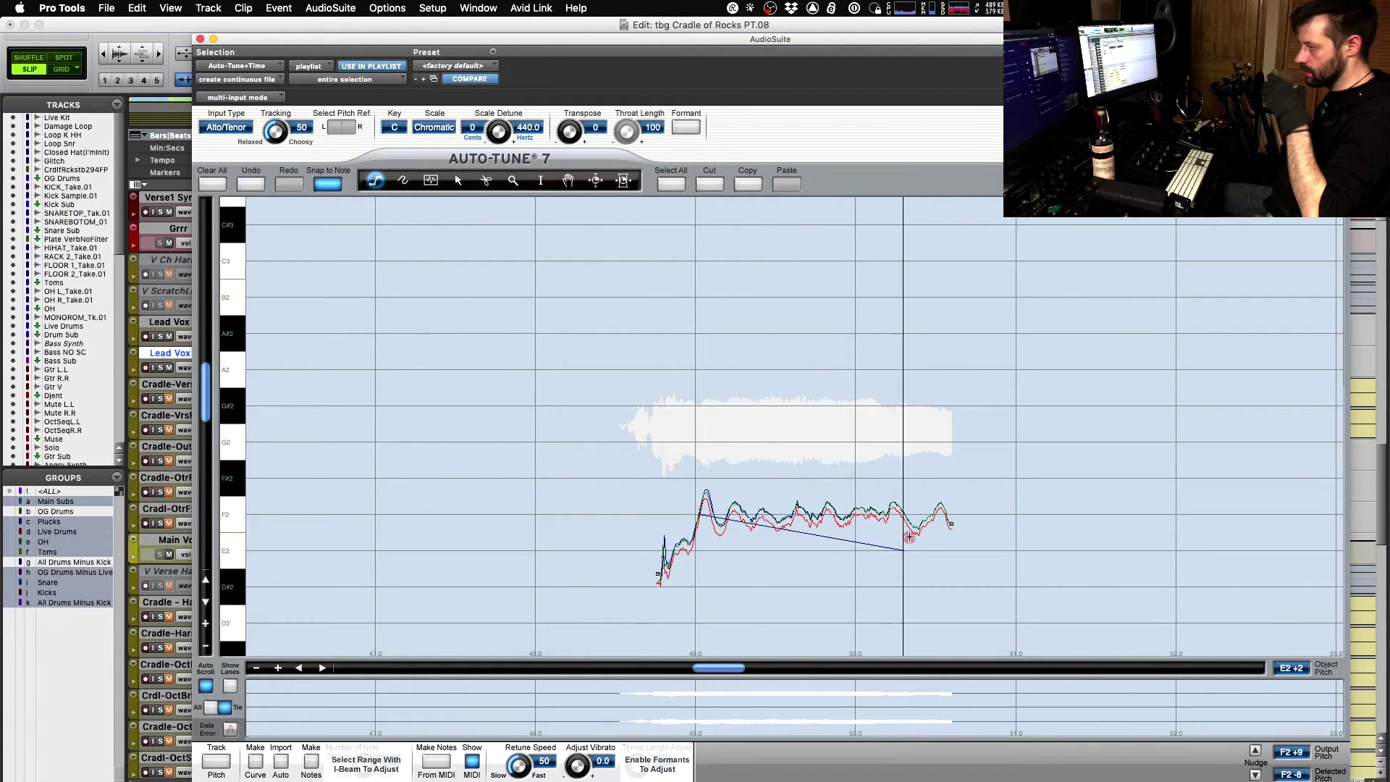
pyautogui.click(948, 516)
pyautogui.click(805, 774)
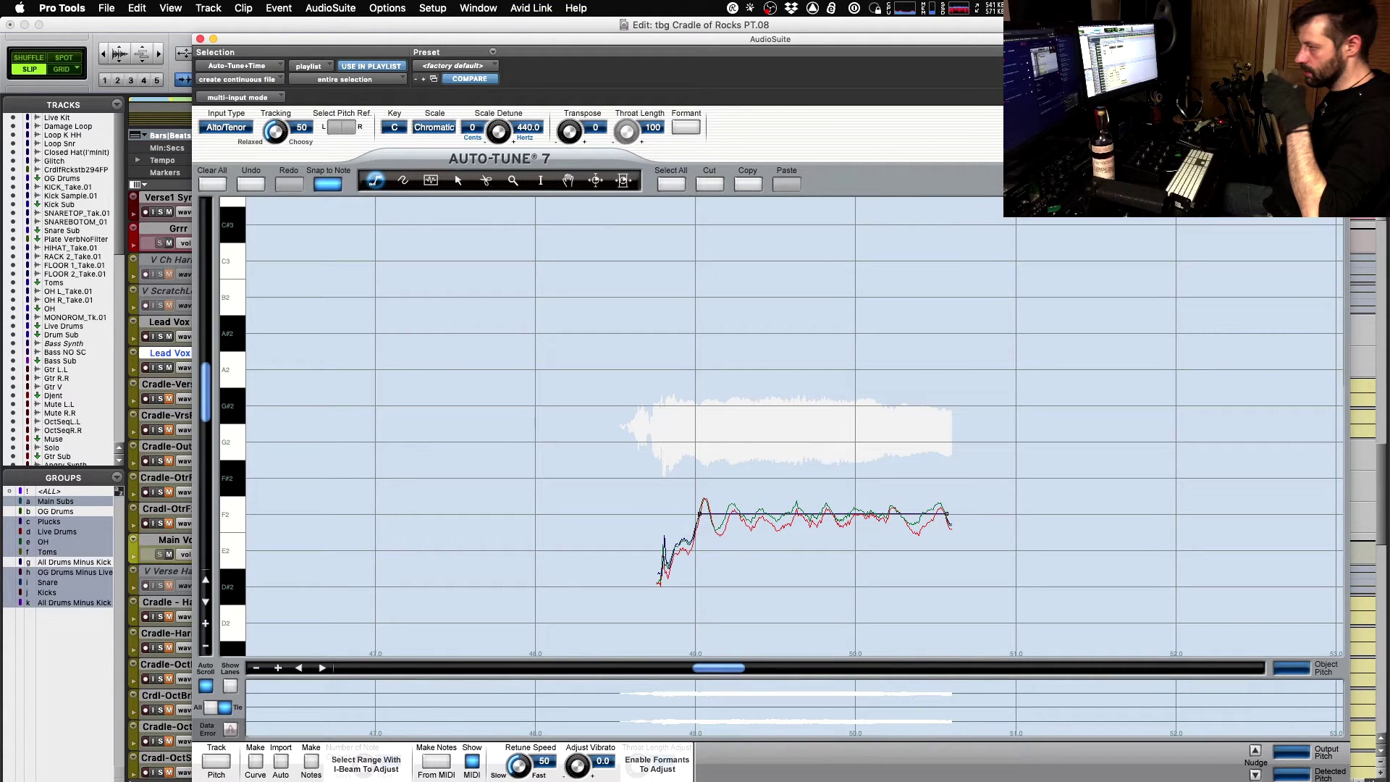
# - Render the corrected first part of the split clip on Lead Vox Q, close Auto-Tune+Time and add a short fade-in at the clip's start
pyautogui.press('space')
pyautogui.click(200, 39)
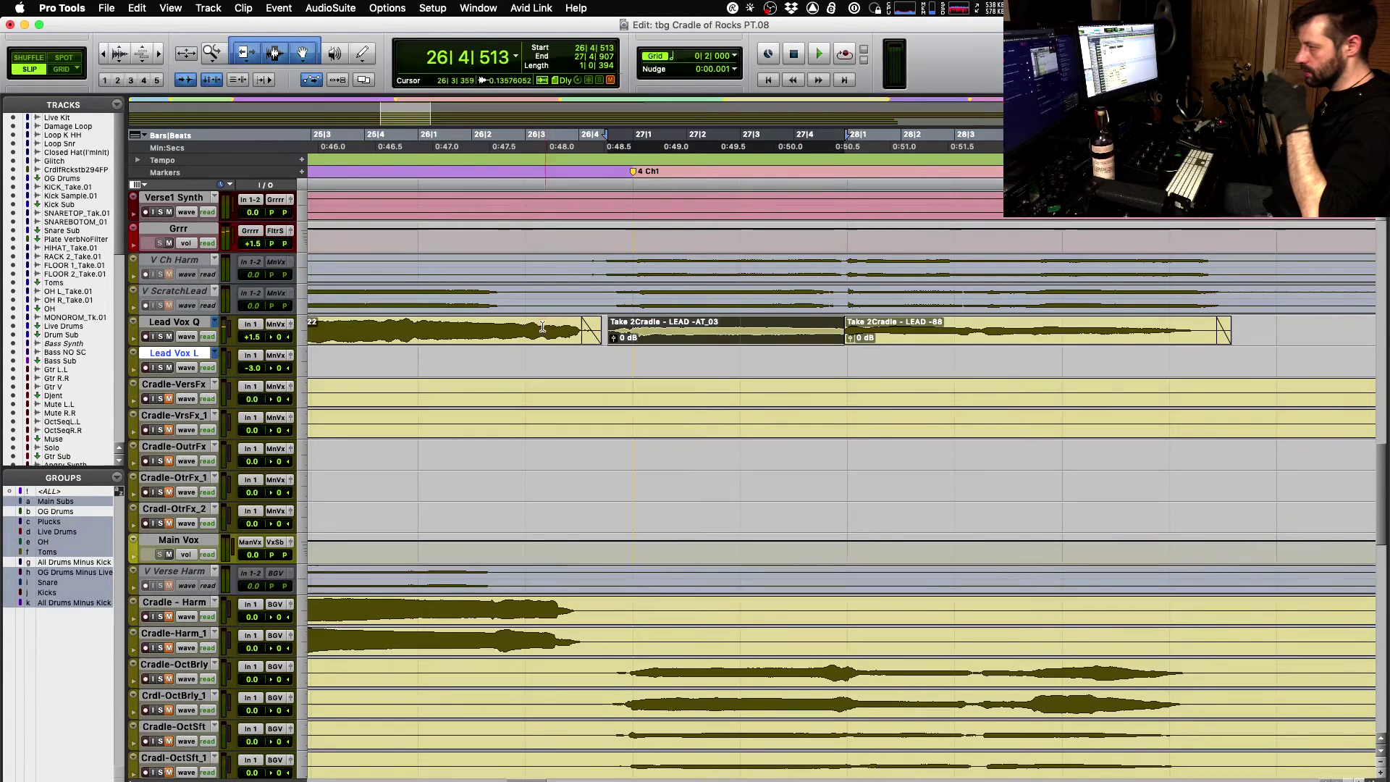
pyautogui.click(520, 360)
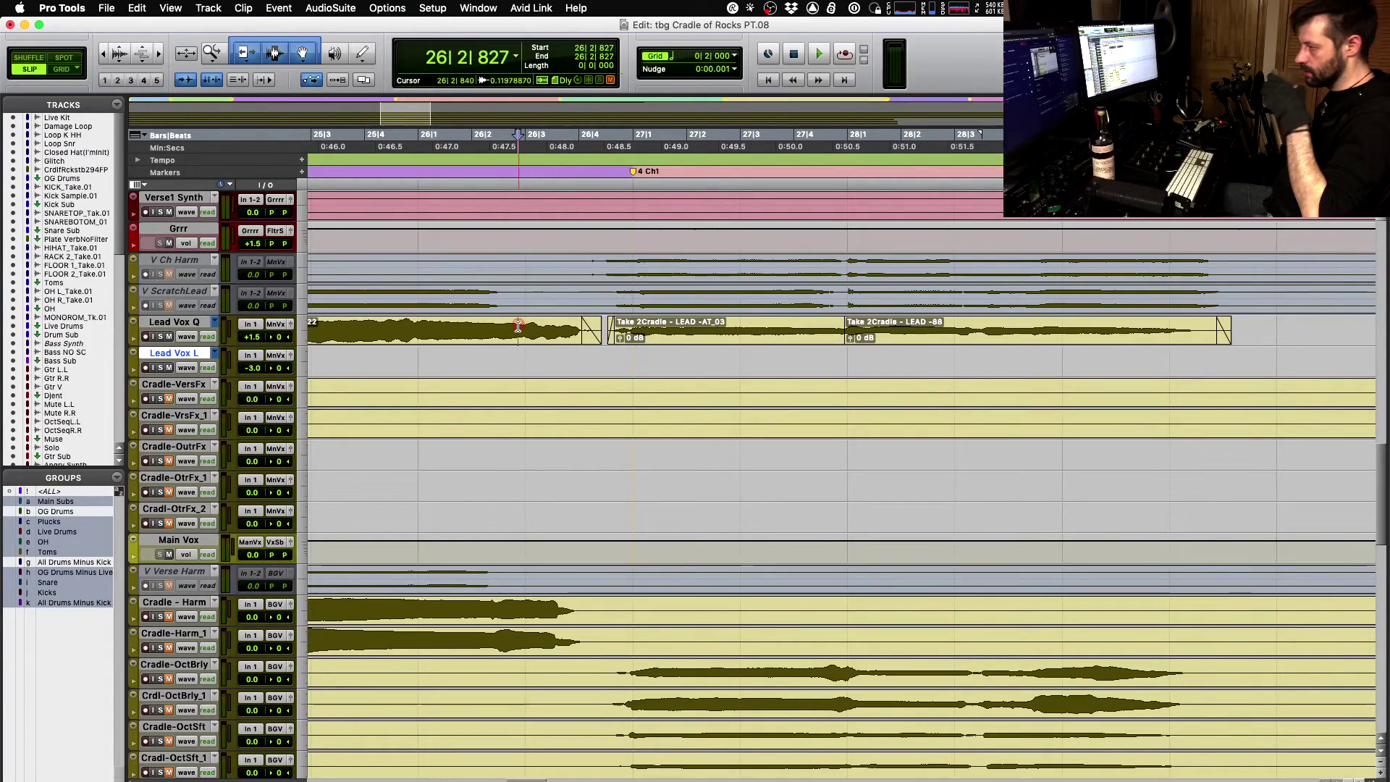
# - Play back the corrected note and crossfade its clip into the Take 2Cradle - LEAD -88 clip on Lead Vox Q
pyautogui.press('space')
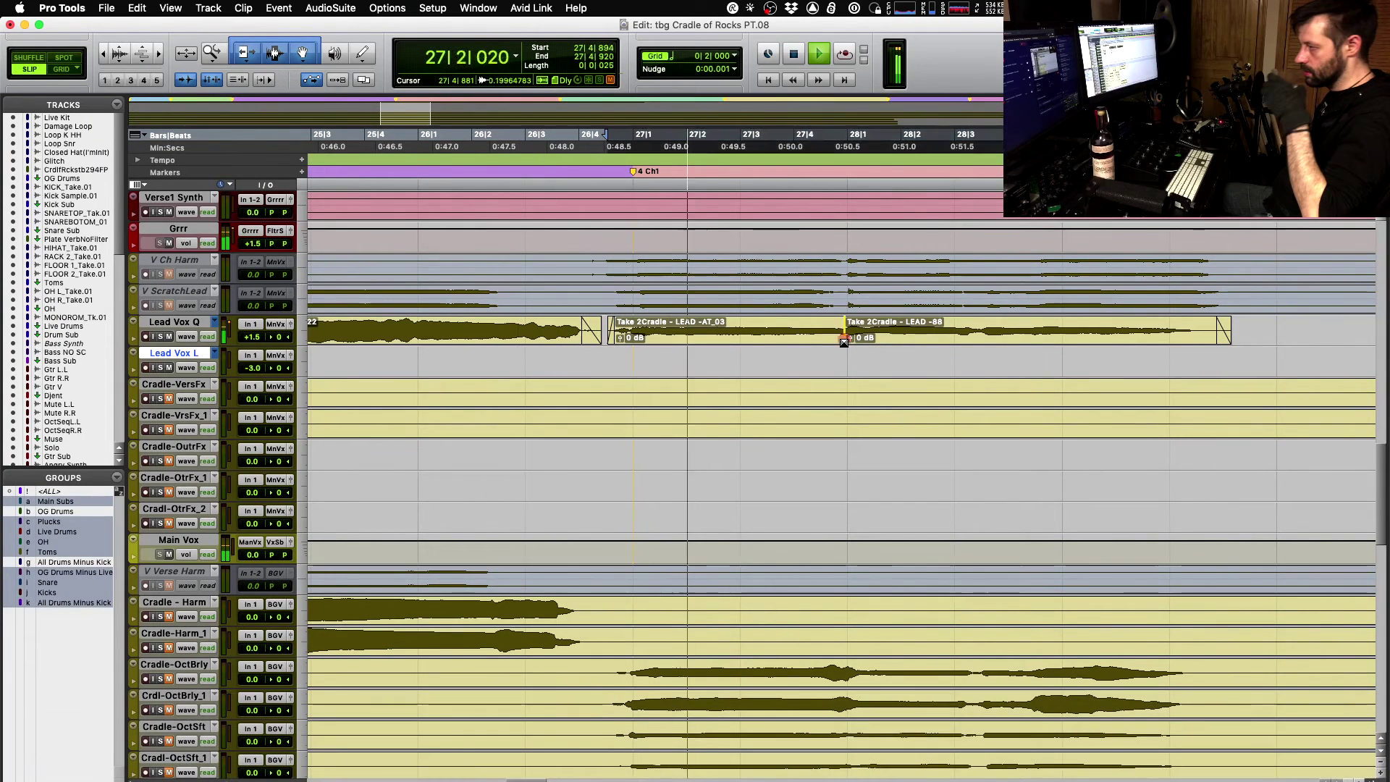
pyautogui.moveTo(844, 342); pyautogui.dragTo(848, 342)
pyautogui.click(848, 362)
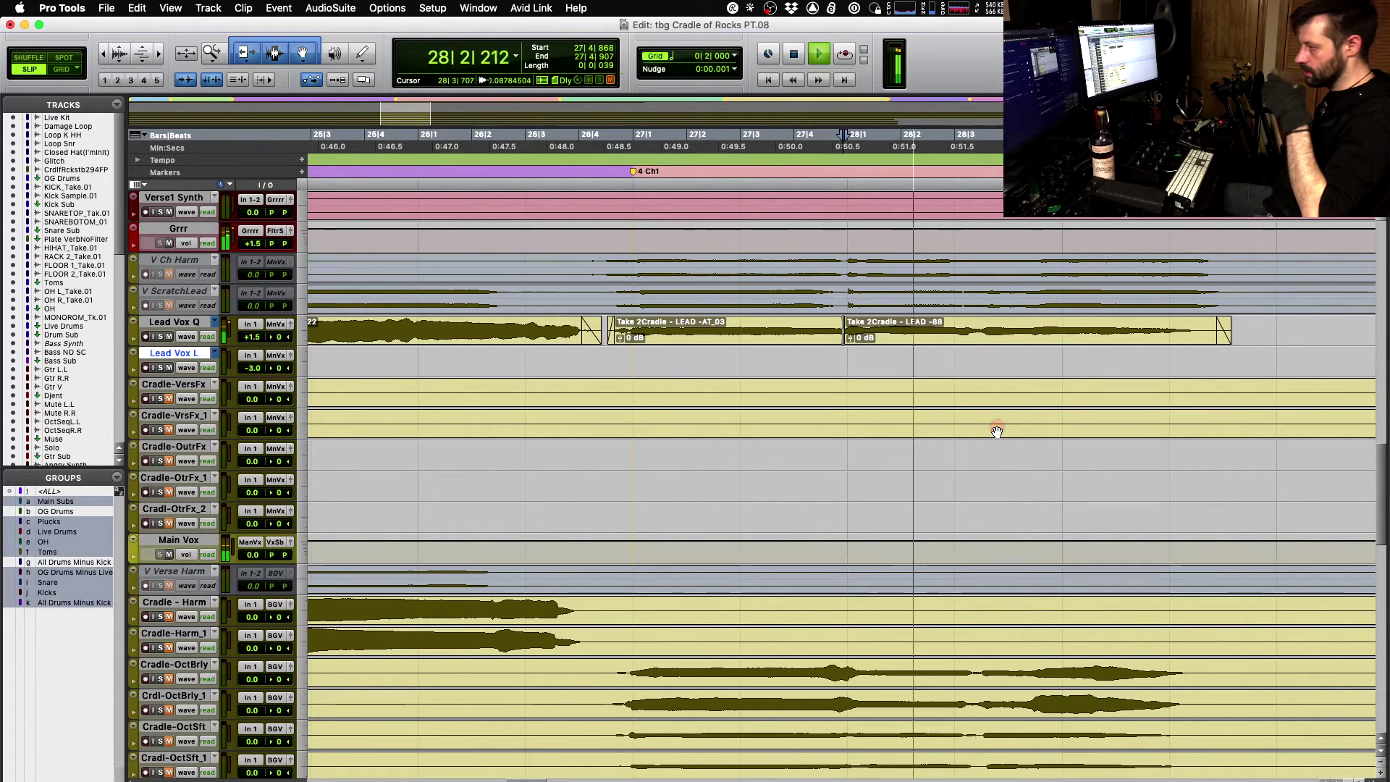
# - Find the third phrase of the Ch2 section on Lead Vox L and play it from 66|4|191
pyautogui.press('r')
pyautogui.press('r')
pyautogui.press('r')
pyautogui.press('r')
pyautogui.press('r')
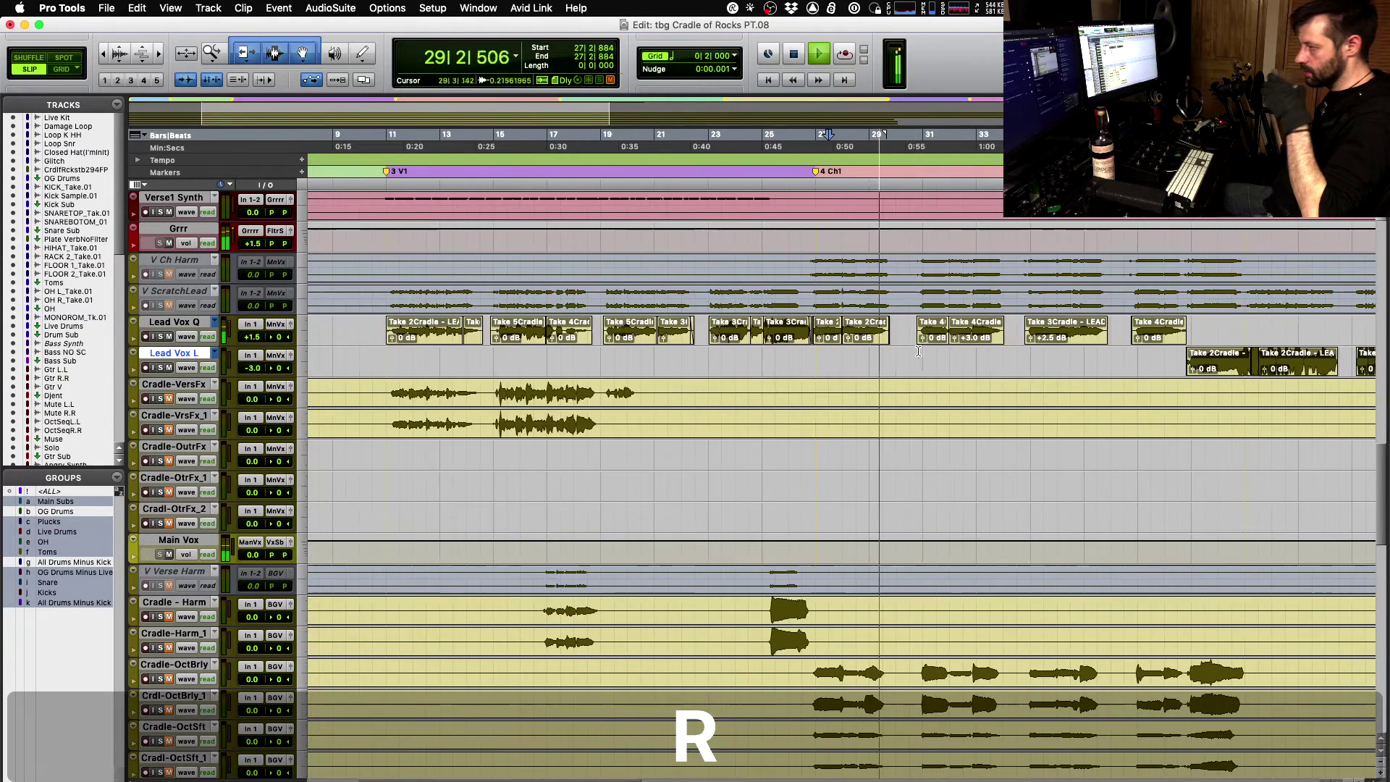
pyautogui.press('space')
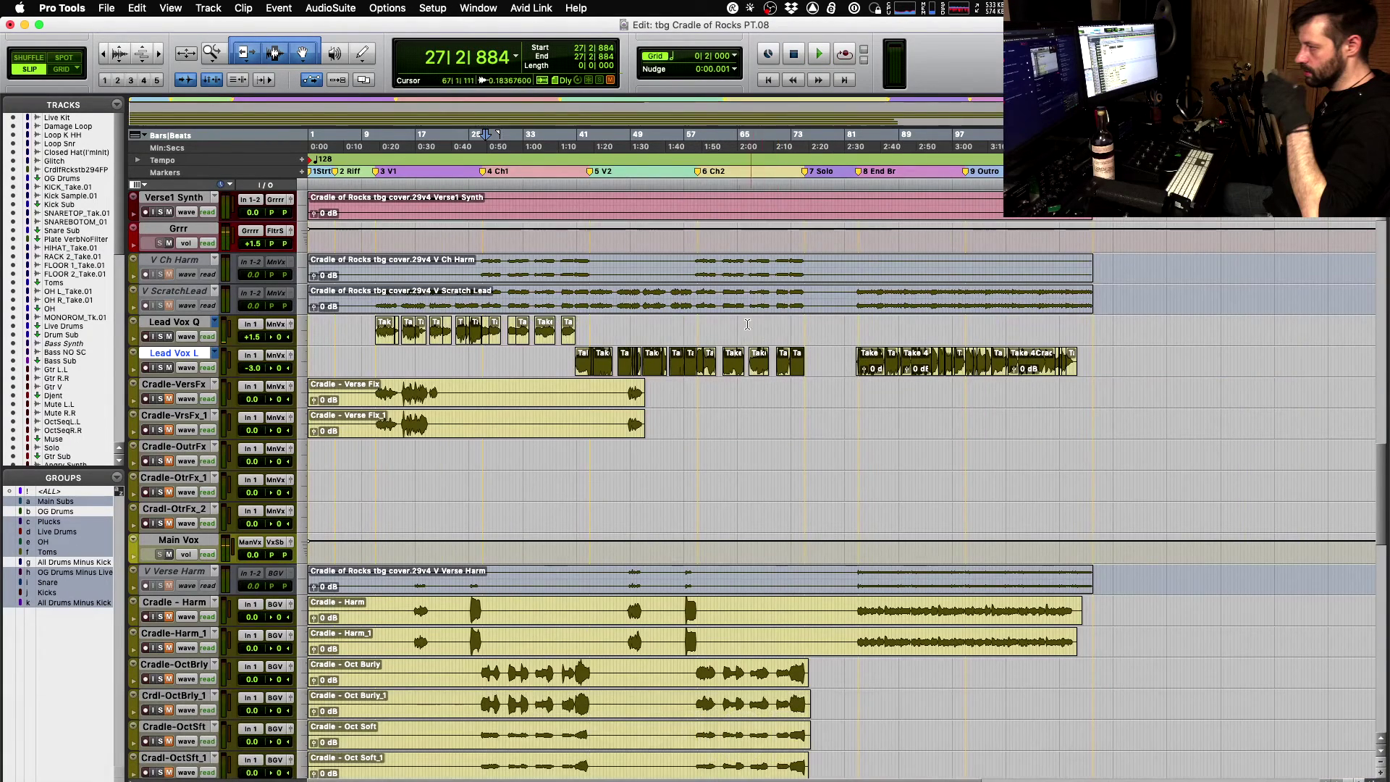
pyautogui.click(739, 328)
pyautogui.click(750, 327)
pyautogui.press('t')
pyautogui.press('t')
pyautogui.press('t')
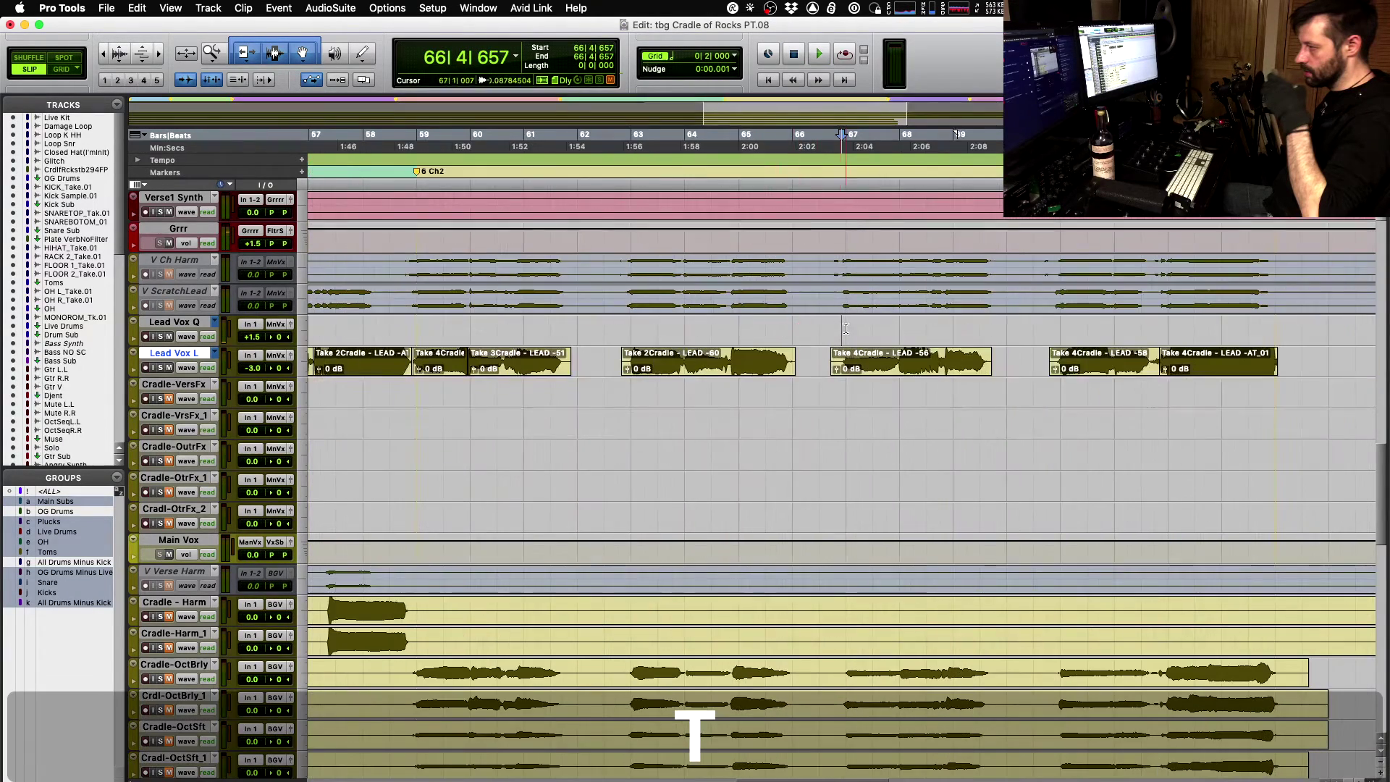
pyautogui.click(835, 330)
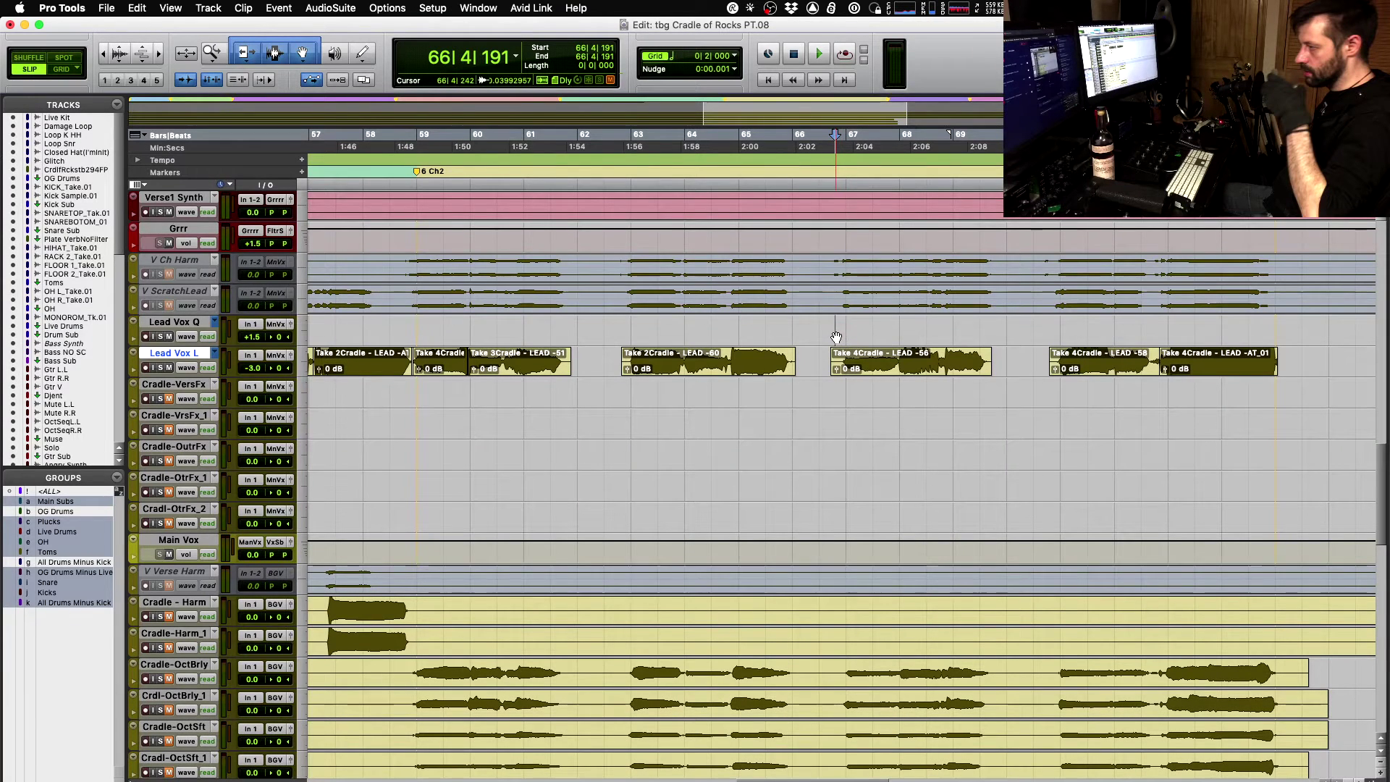
pyautogui.press('space')
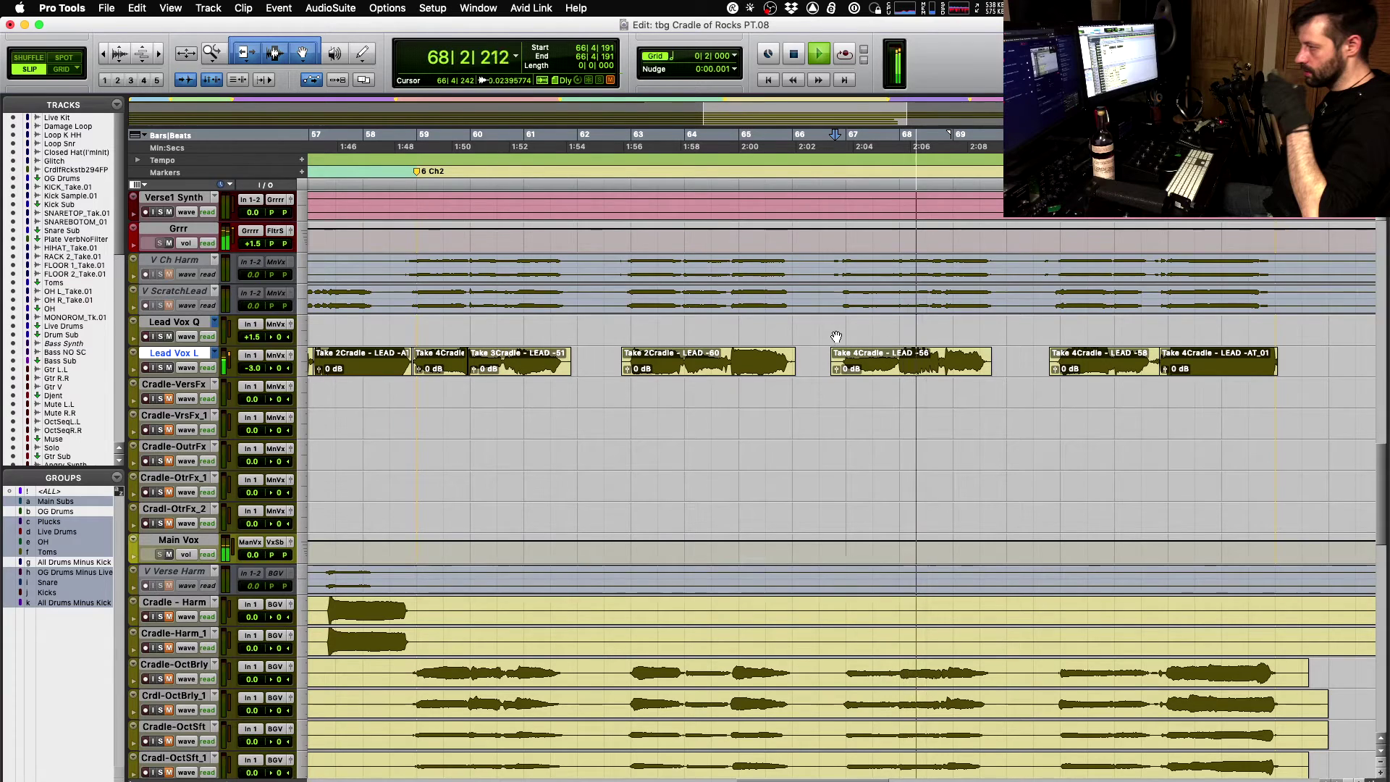
pyautogui.press('space')
# - Switch the Take 4Cradle - LEAD -56 clip on Lead Vox L to the Take 3 version and audition it
pyautogui.press('t')
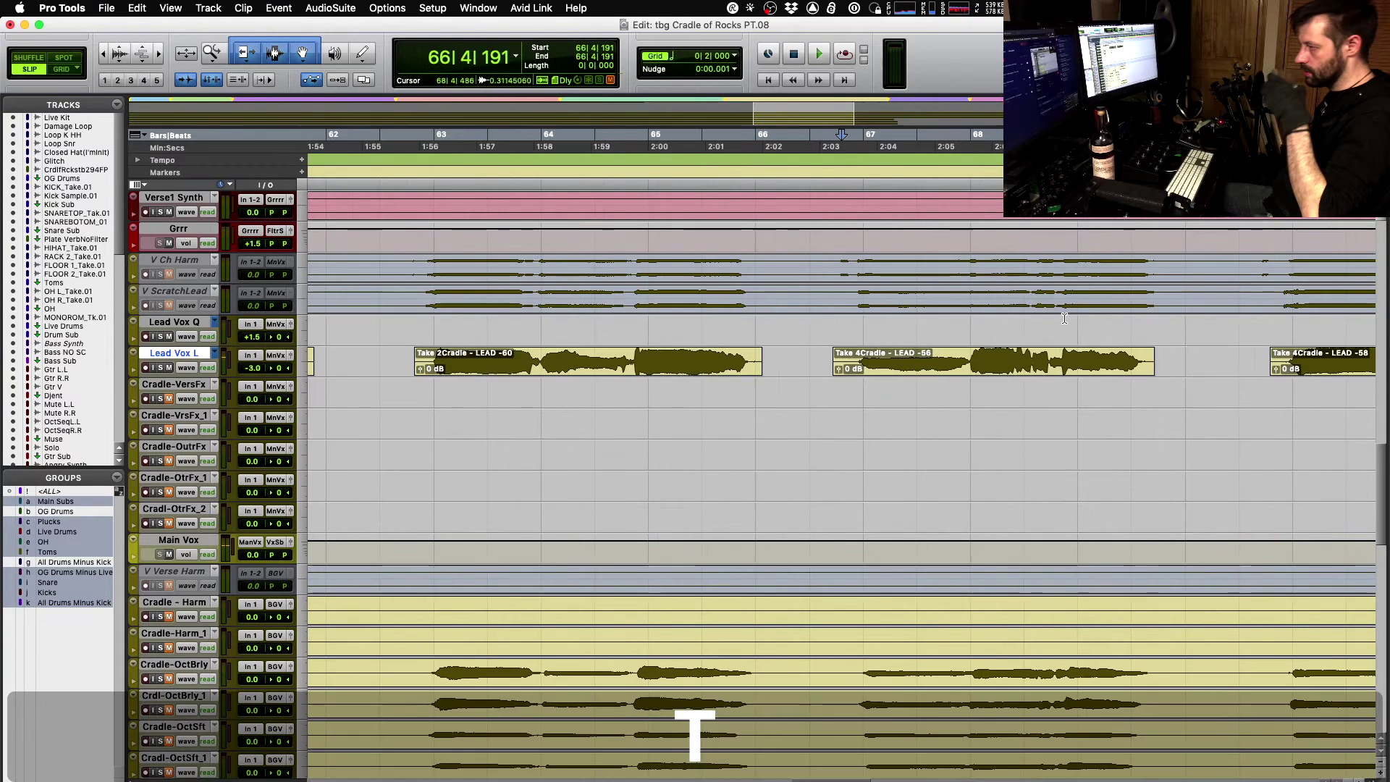
pyautogui.click(1031, 373)
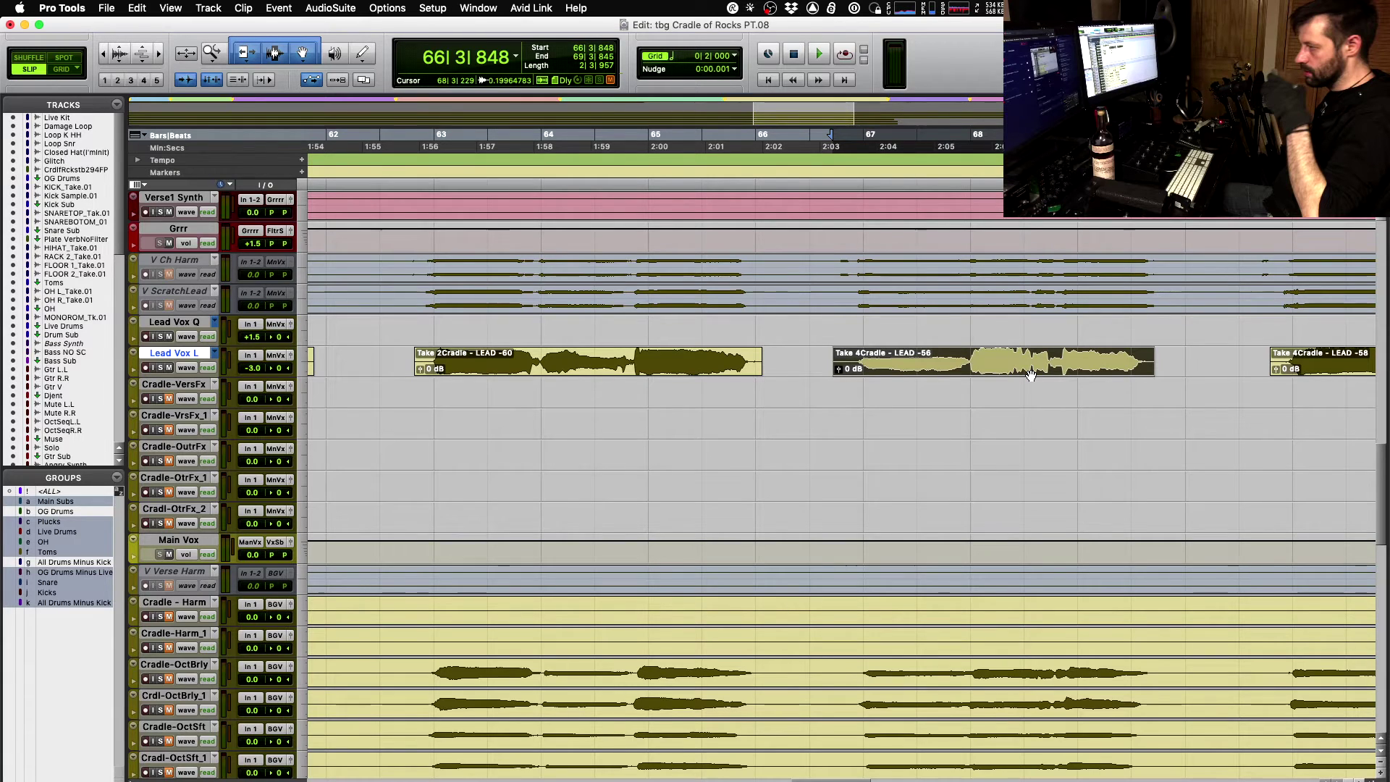
pyautogui.press('shift+super+Down')
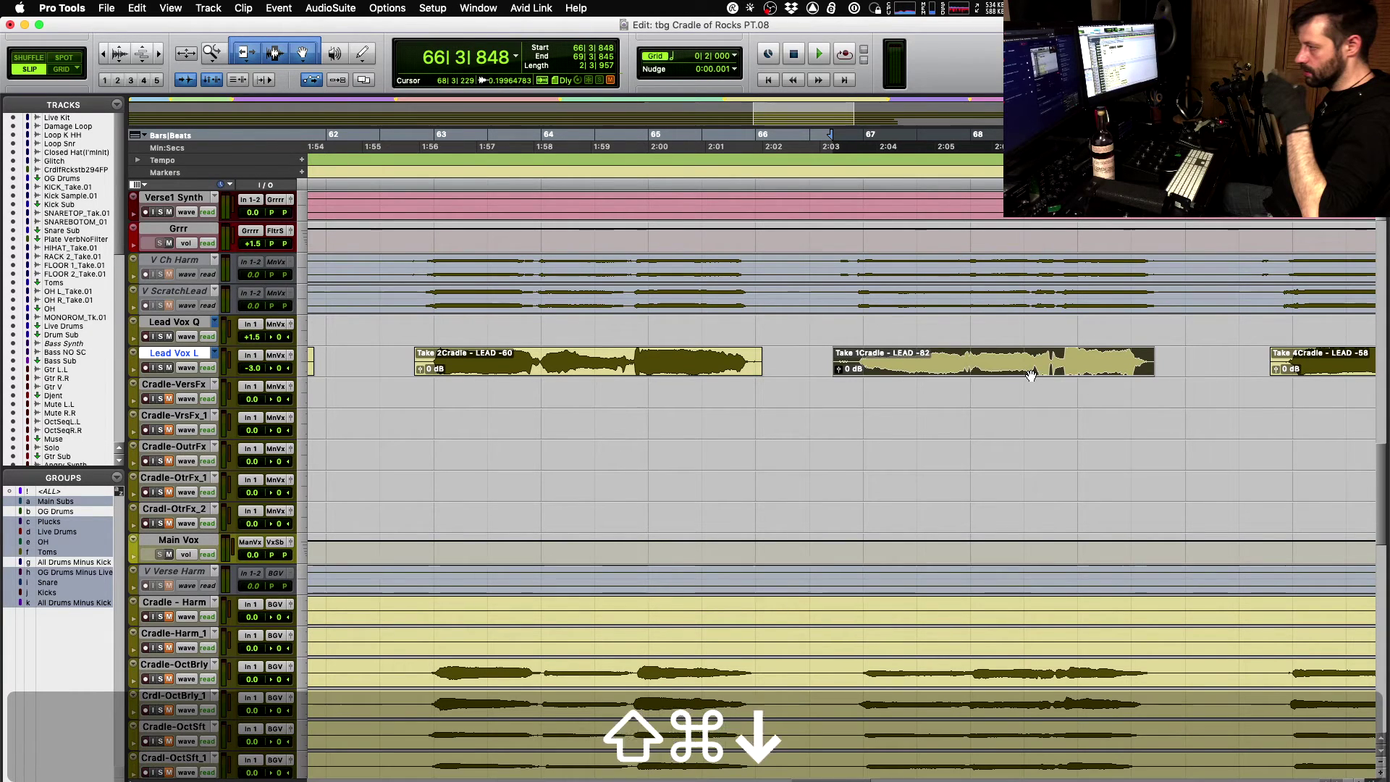
pyautogui.press('shift+super+Down')
pyautogui.press('space')
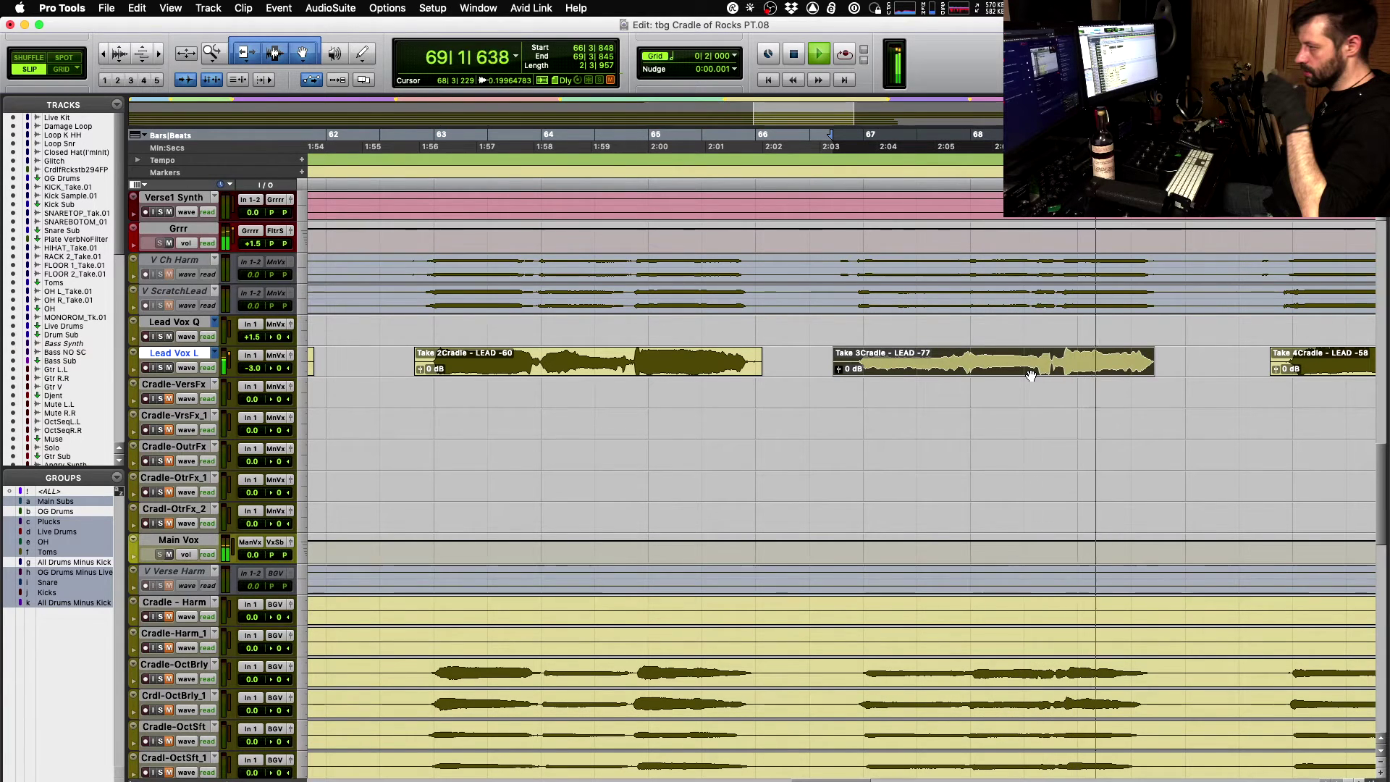
pyautogui.press('space')
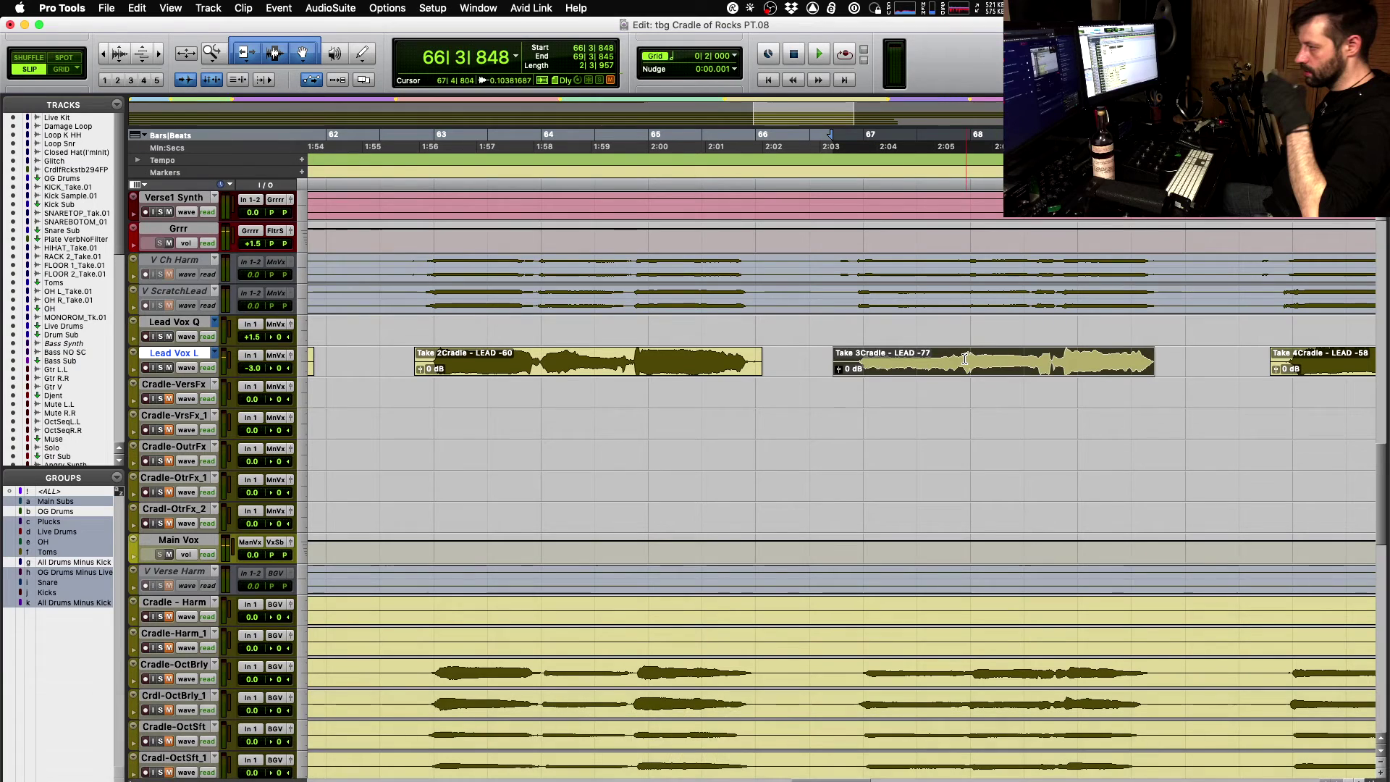
# - Compare the Take 1 and Take 3 versions of this phrase by auditioning each one, leaving Take 3 selected
pyautogui.click(965, 360)
pyautogui.press('t')
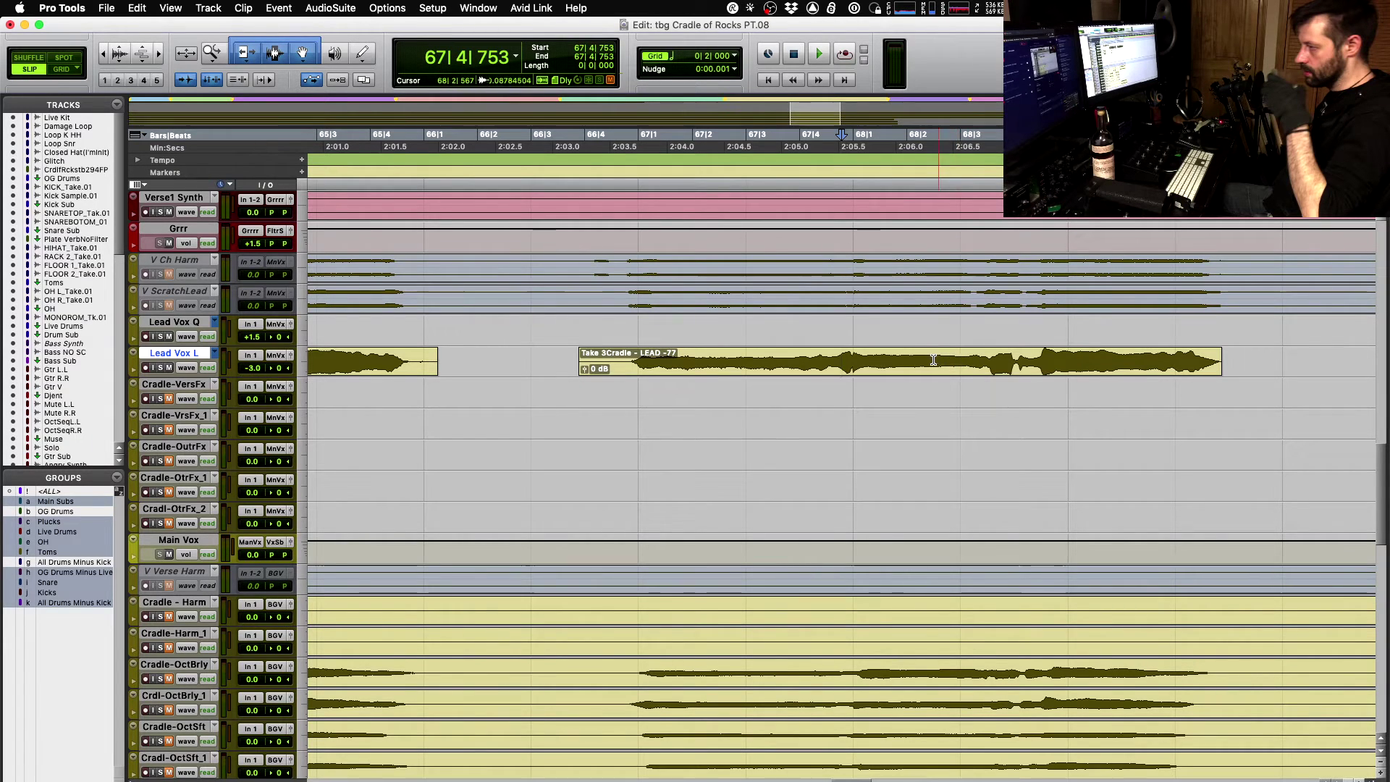
pyautogui.click(627, 359)
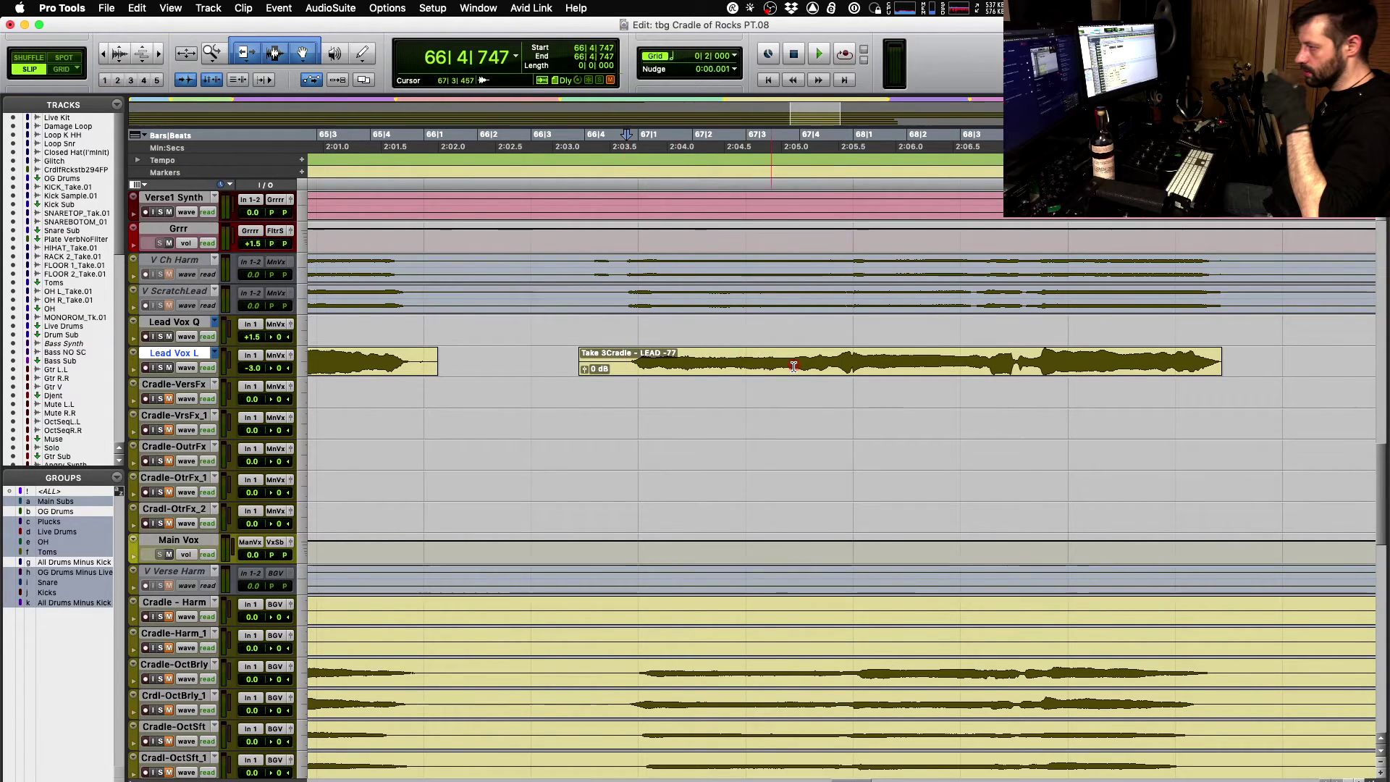
pyautogui.click(827, 373)
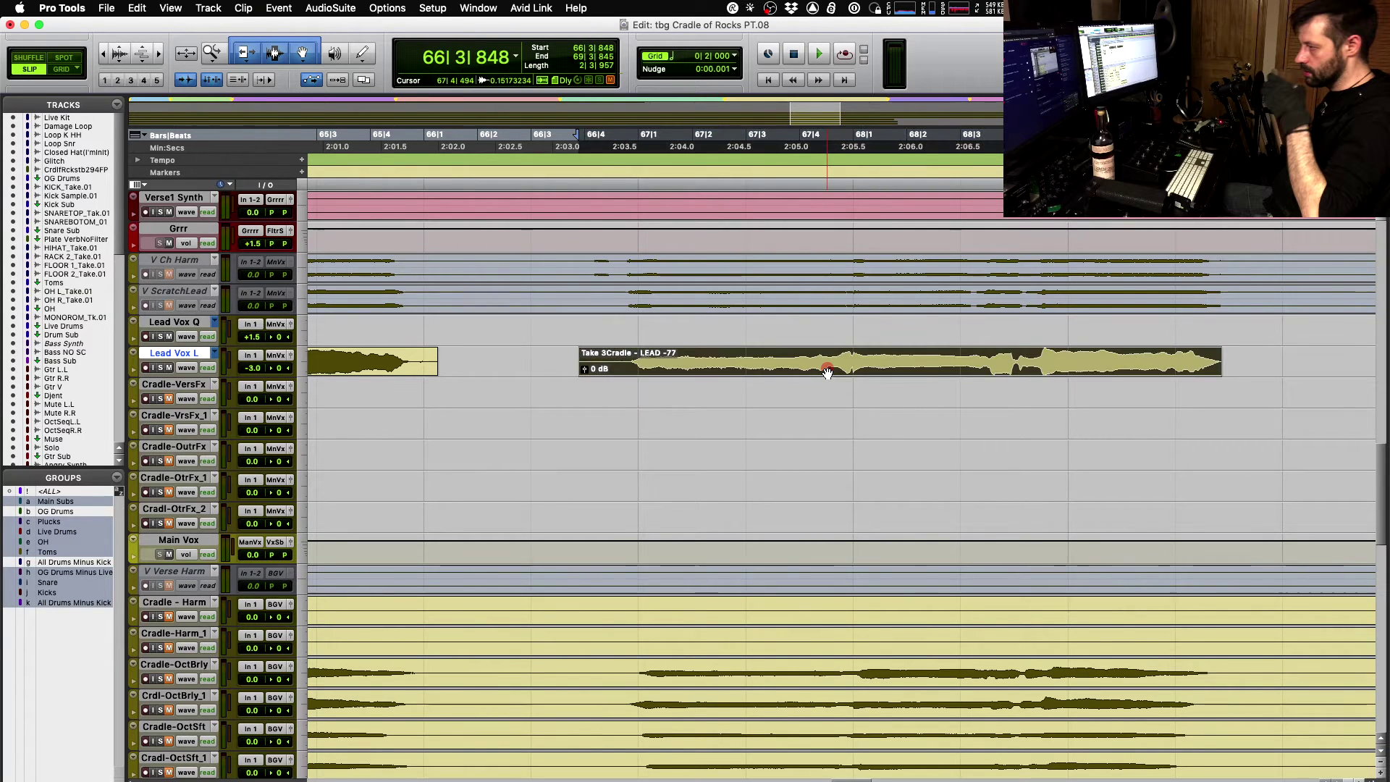
pyautogui.press('super+shift+Down')
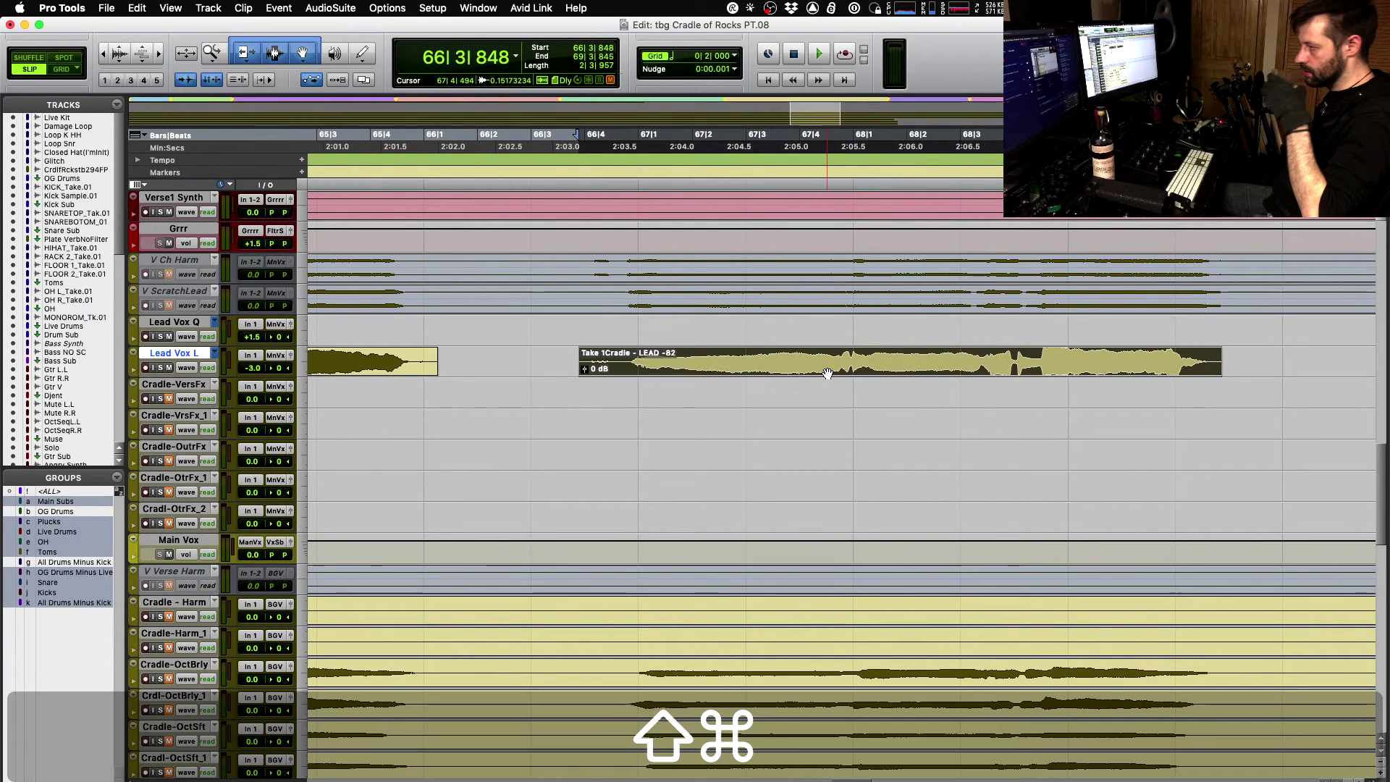
pyautogui.press('space')
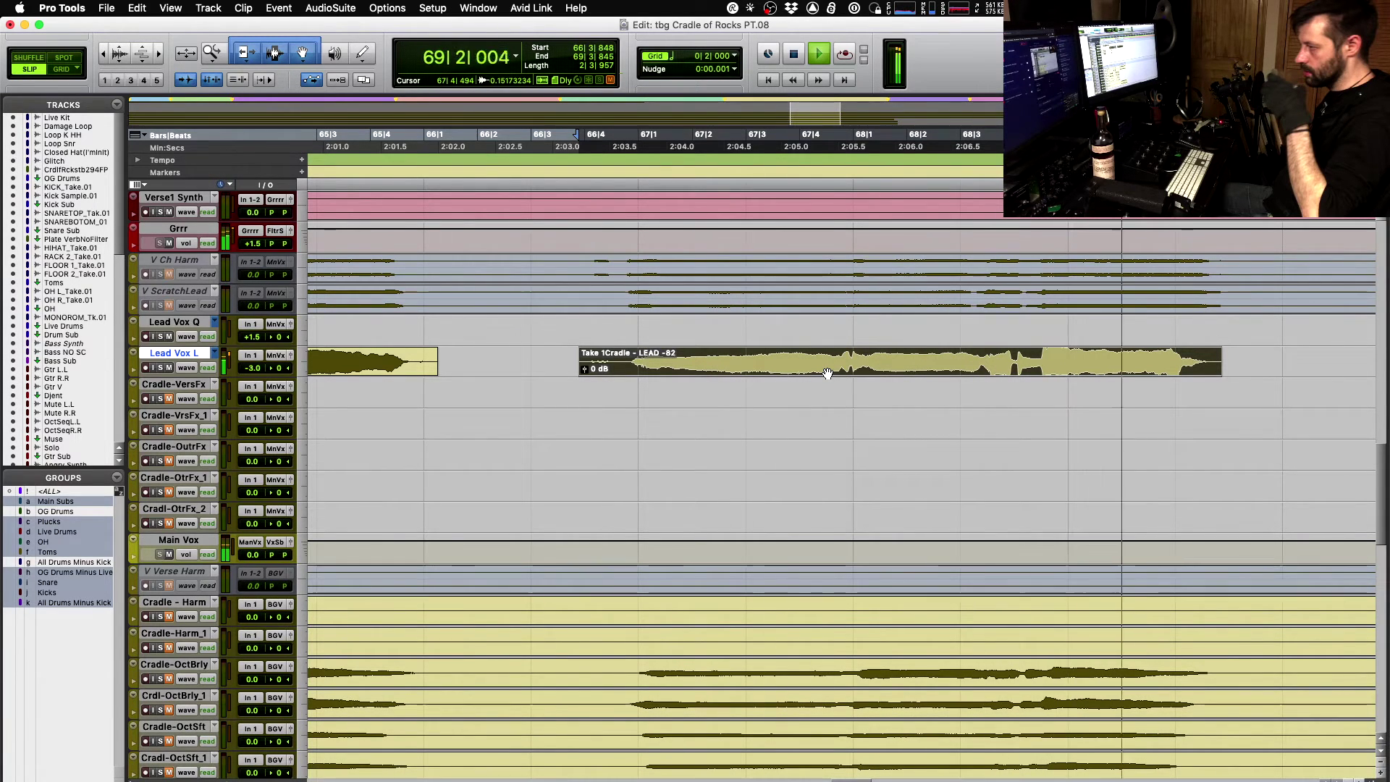
pyautogui.press('space')
pyautogui.press('shift+super+Down')
pyautogui.press('shift+super+Down')
pyautogui.press('space')
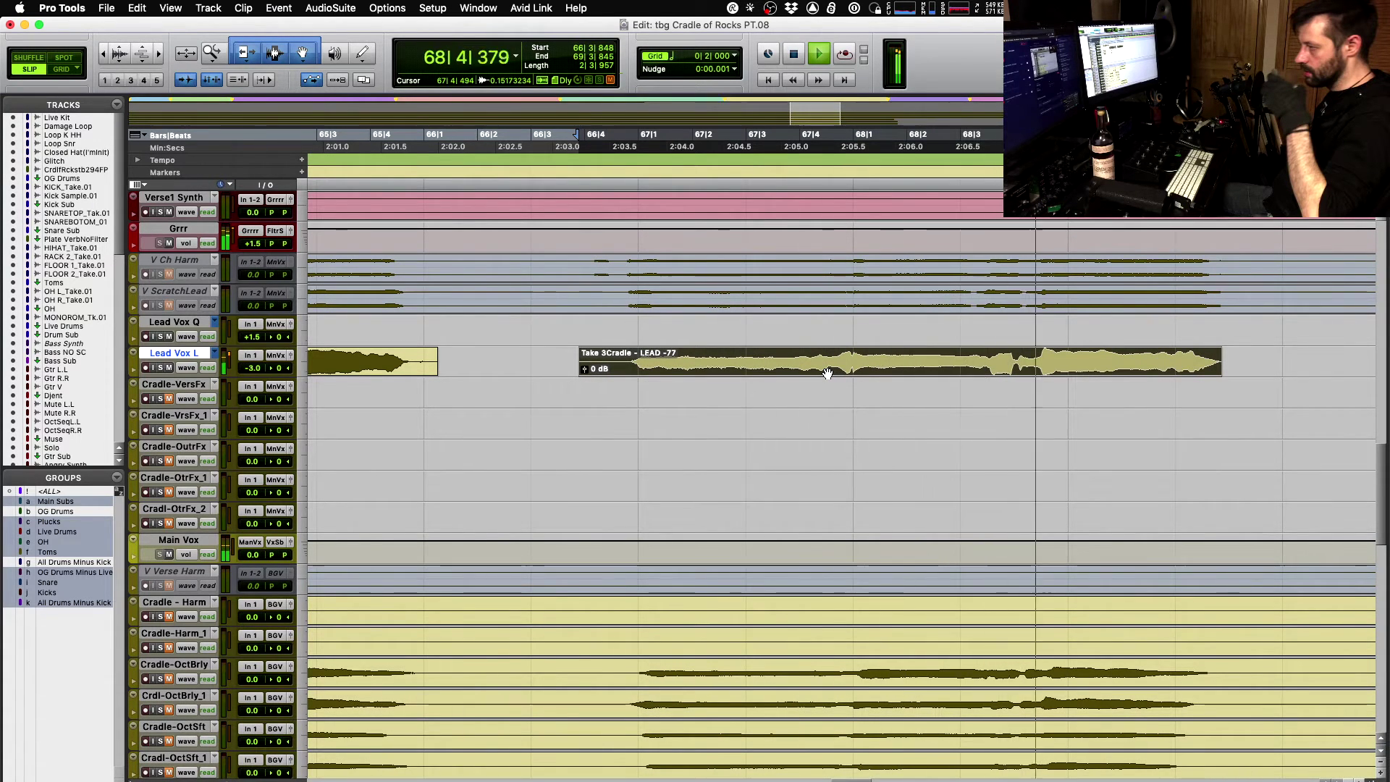
pyautogui.press('space')
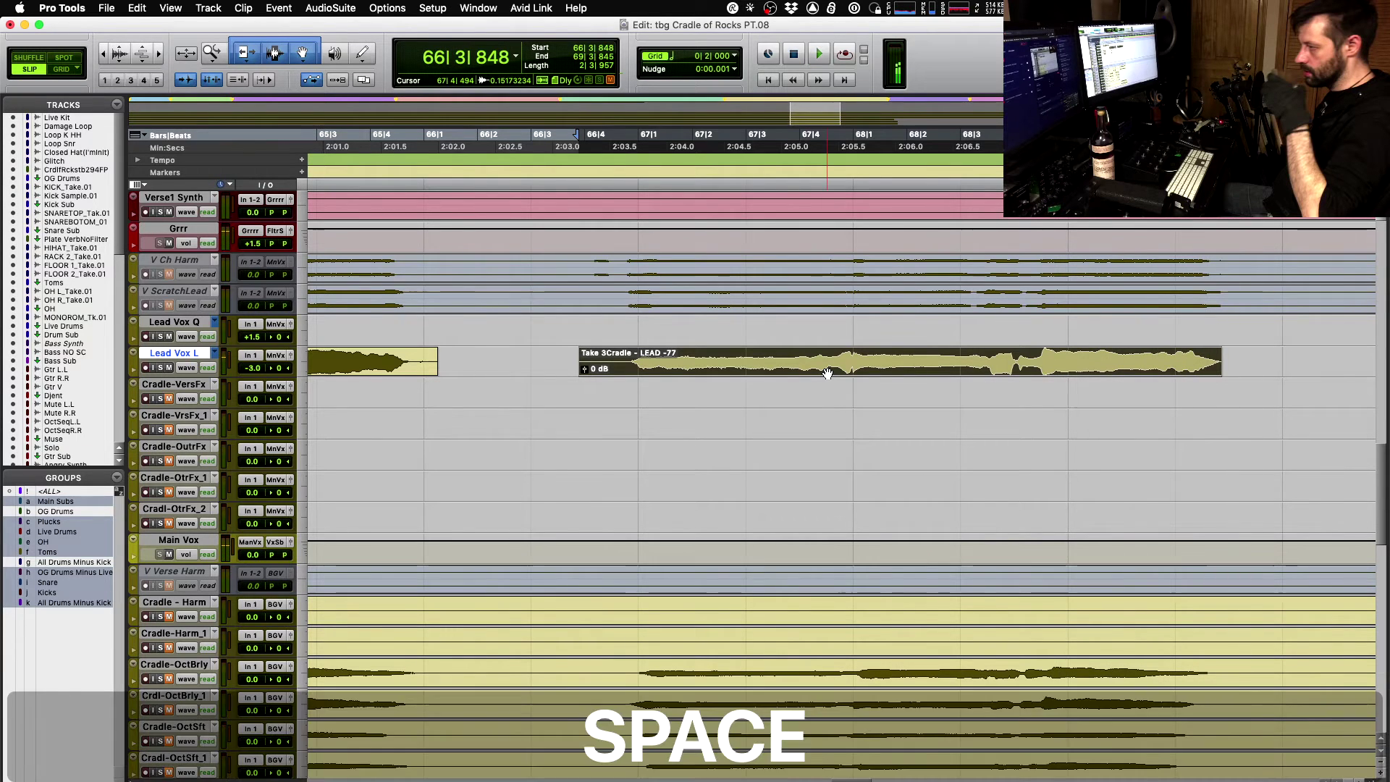
# - Replace the section from 67|4|675 to 68|3|540 of the Take 3 clip with Take 1 and audition it
pyautogui.click(847, 356)
pyautogui.press('Tab')
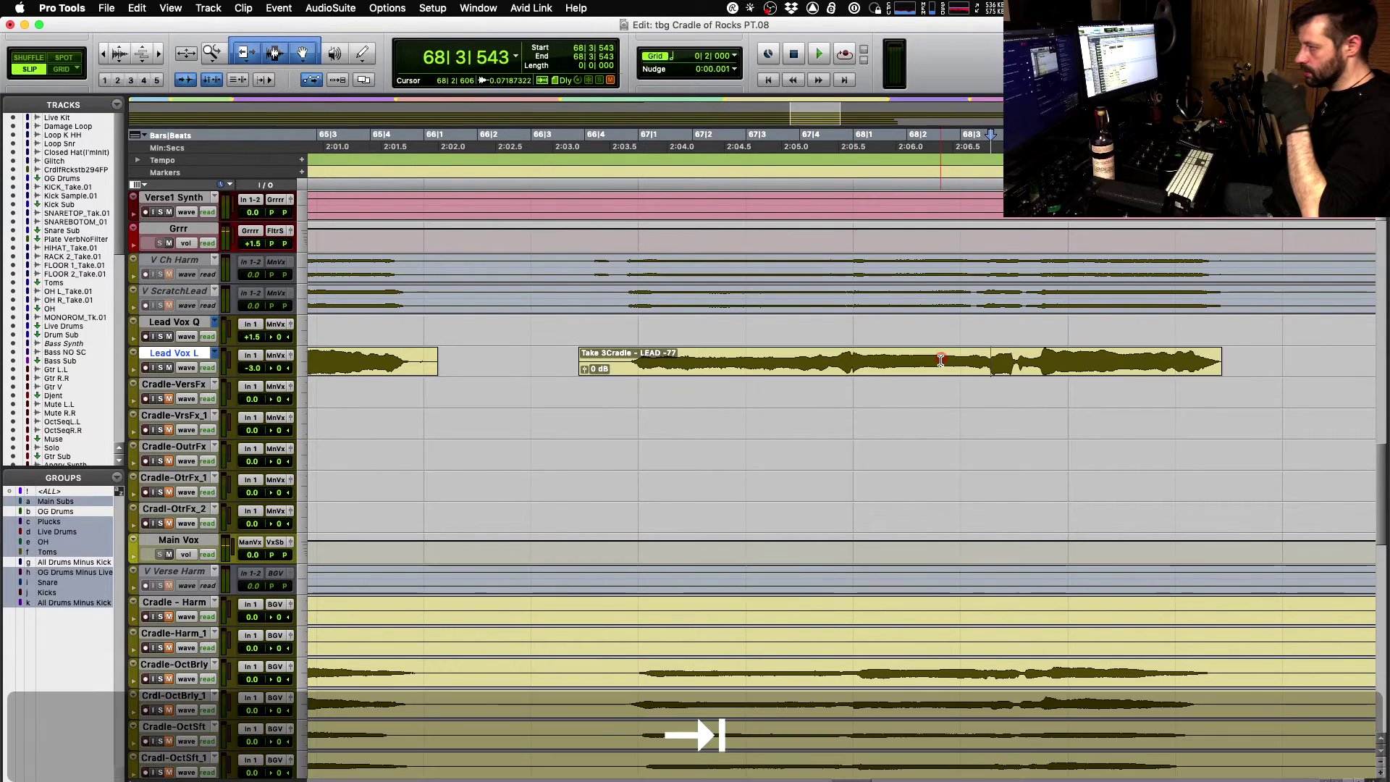
pyautogui.click(819, 349)
pyautogui.press('Tab')
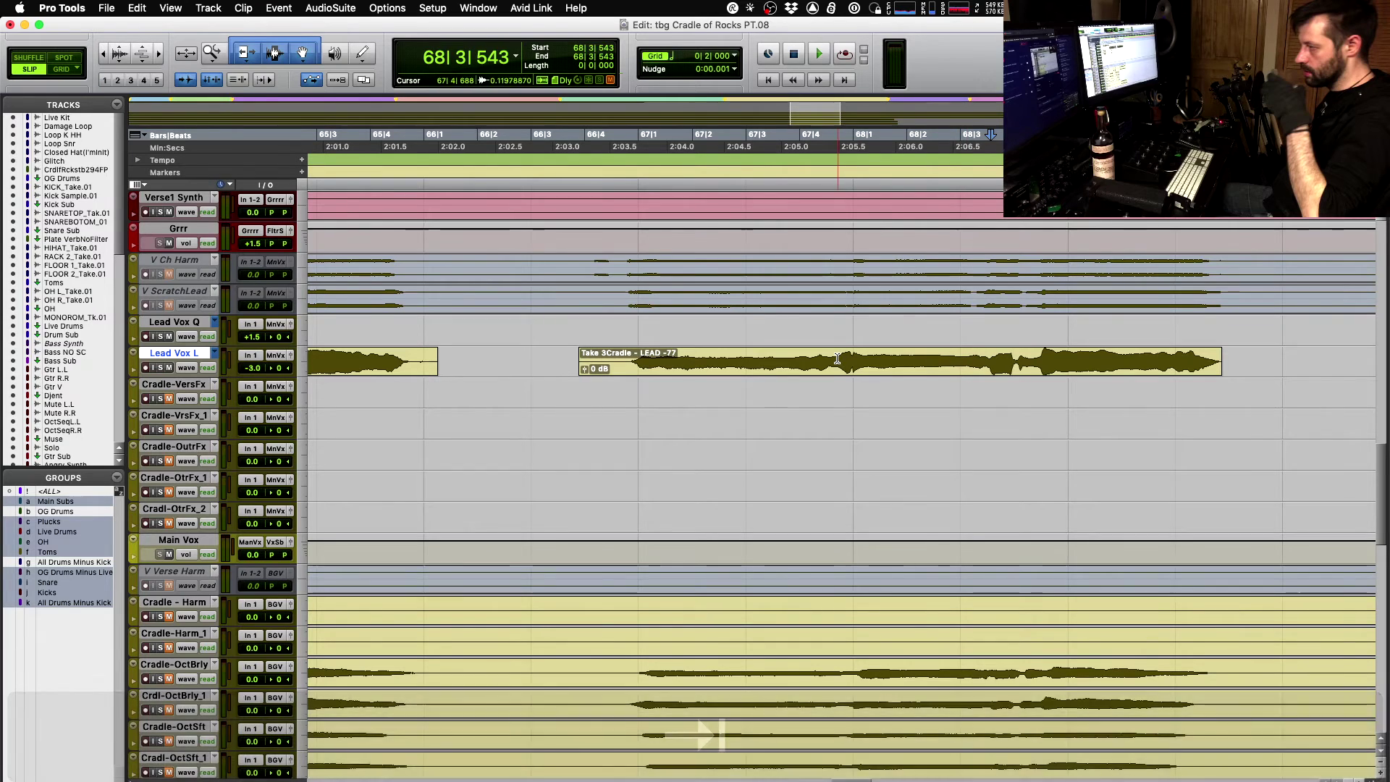
pyautogui.click(838, 357)
pyautogui.press('space')
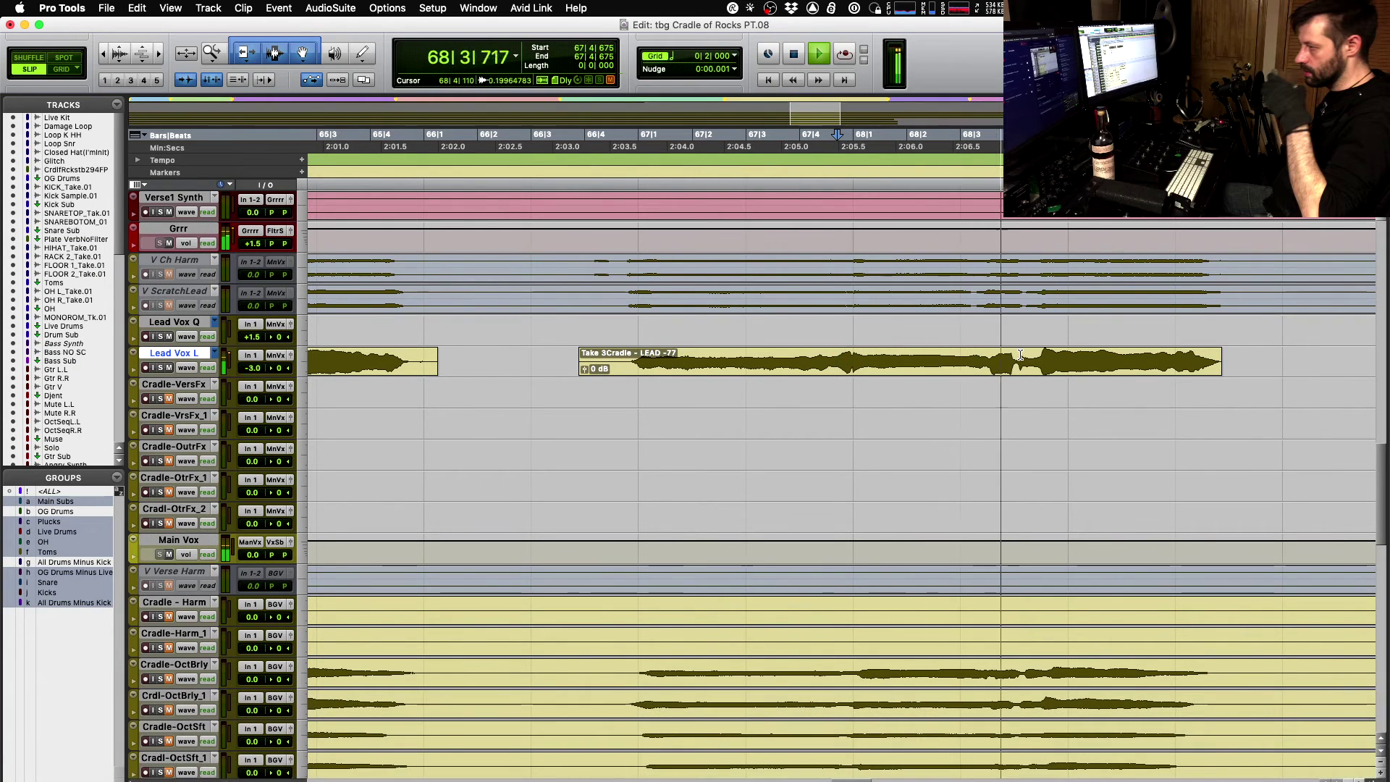
pyautogui.keyDown('shift'); pyautogui.click(990, 354); pyautogui.keyUp('shift')
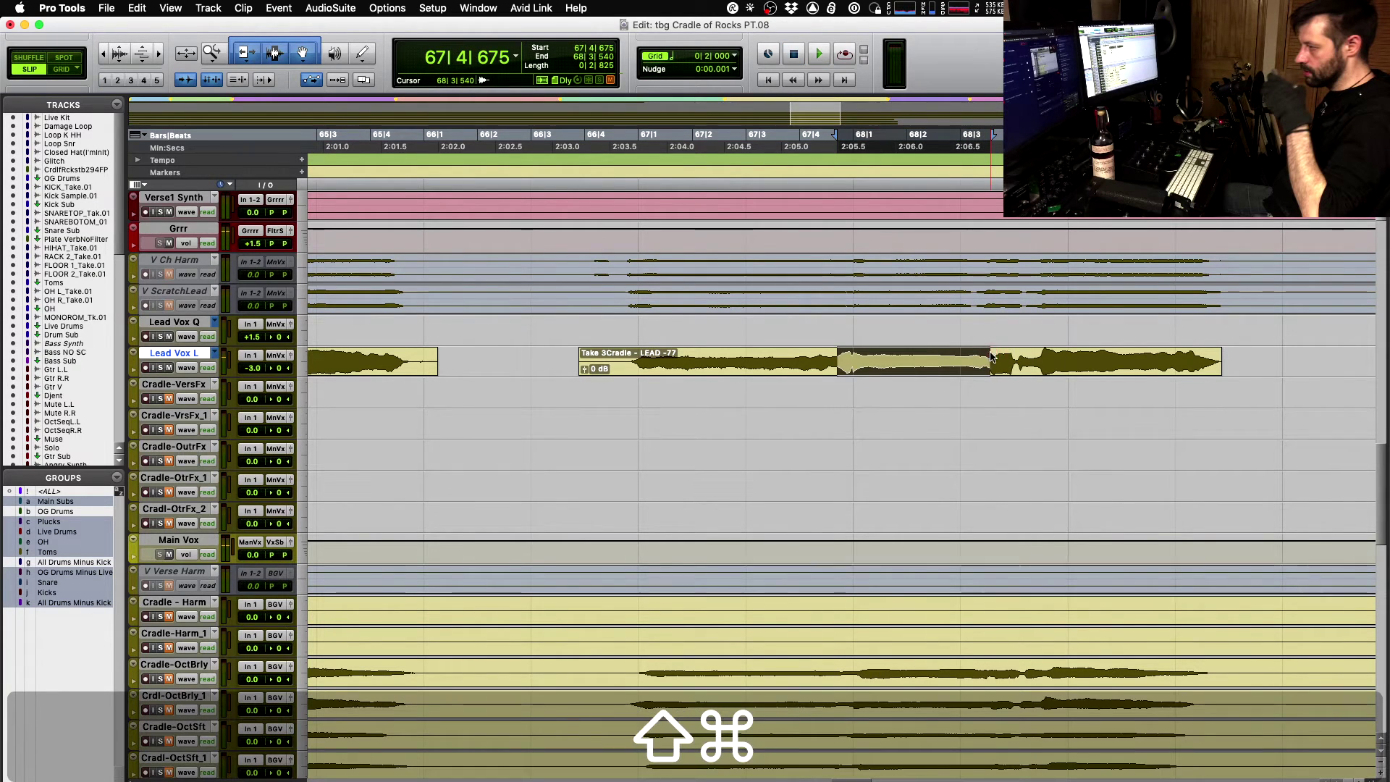
pyautogui.press('shift+super+Down')
pyautogui.press('space')
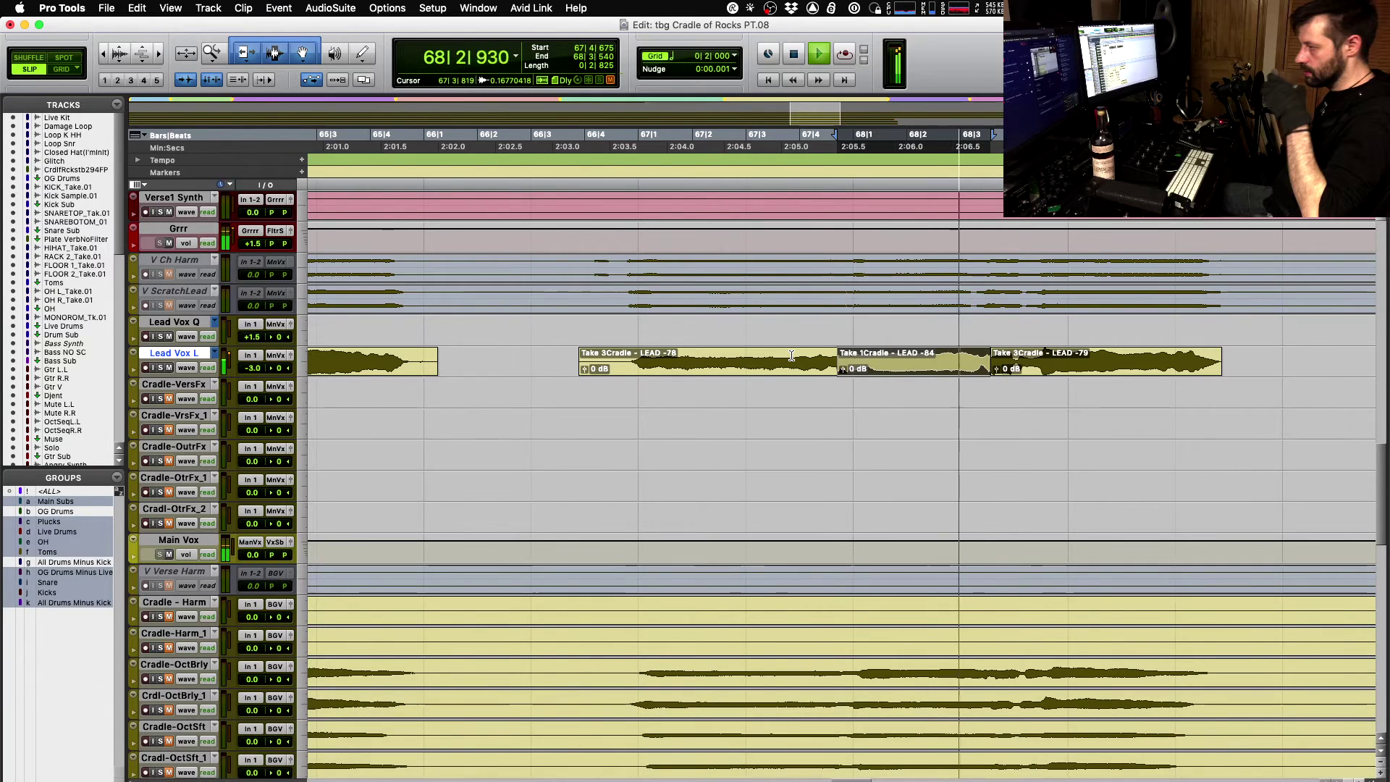
# - Add short crossfades at both joins of the inserted Take 1 section on Lead Vox L
pyautogui.click(794, 358)
pyautogui.press('space')
pyautogui.press('space')
pyautogui.press('t')
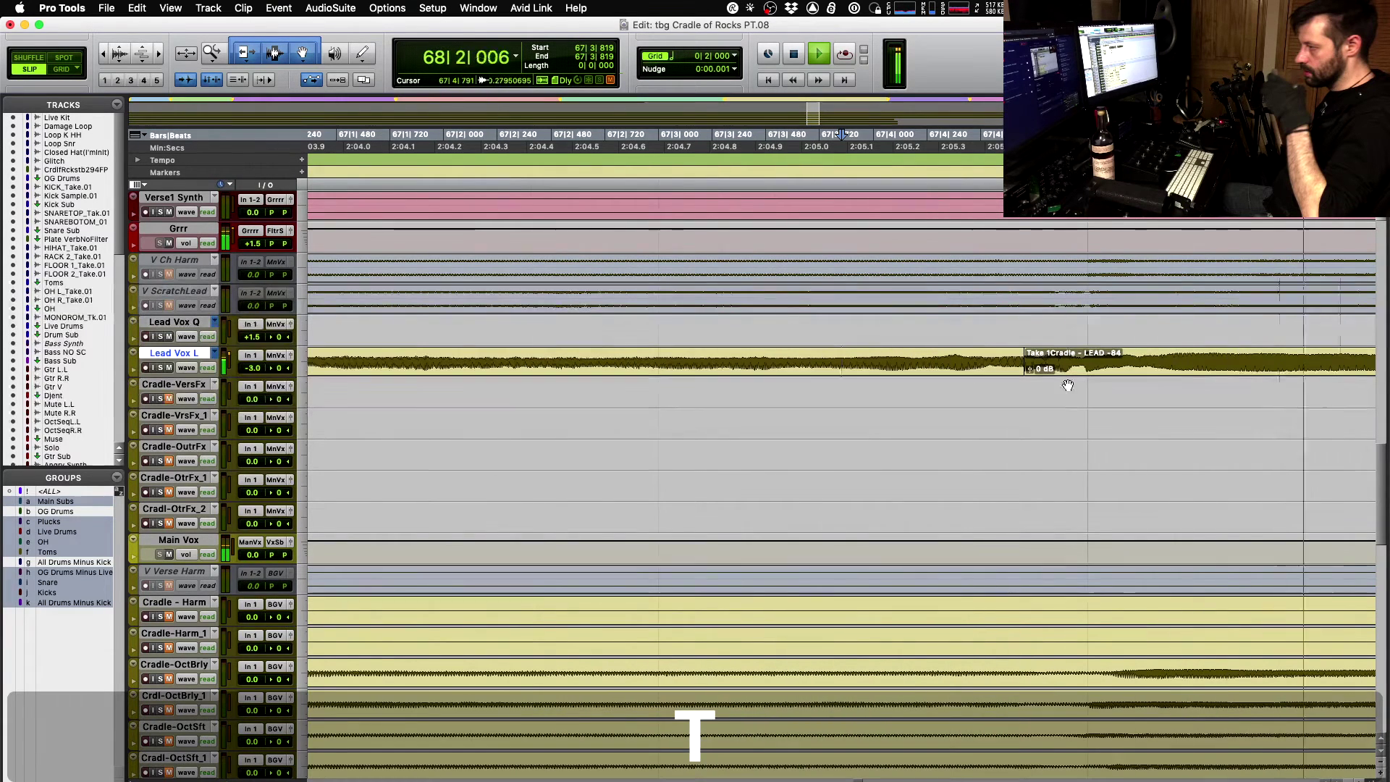
pyautogui.click(1026, 371)
pyautogui.press('r')
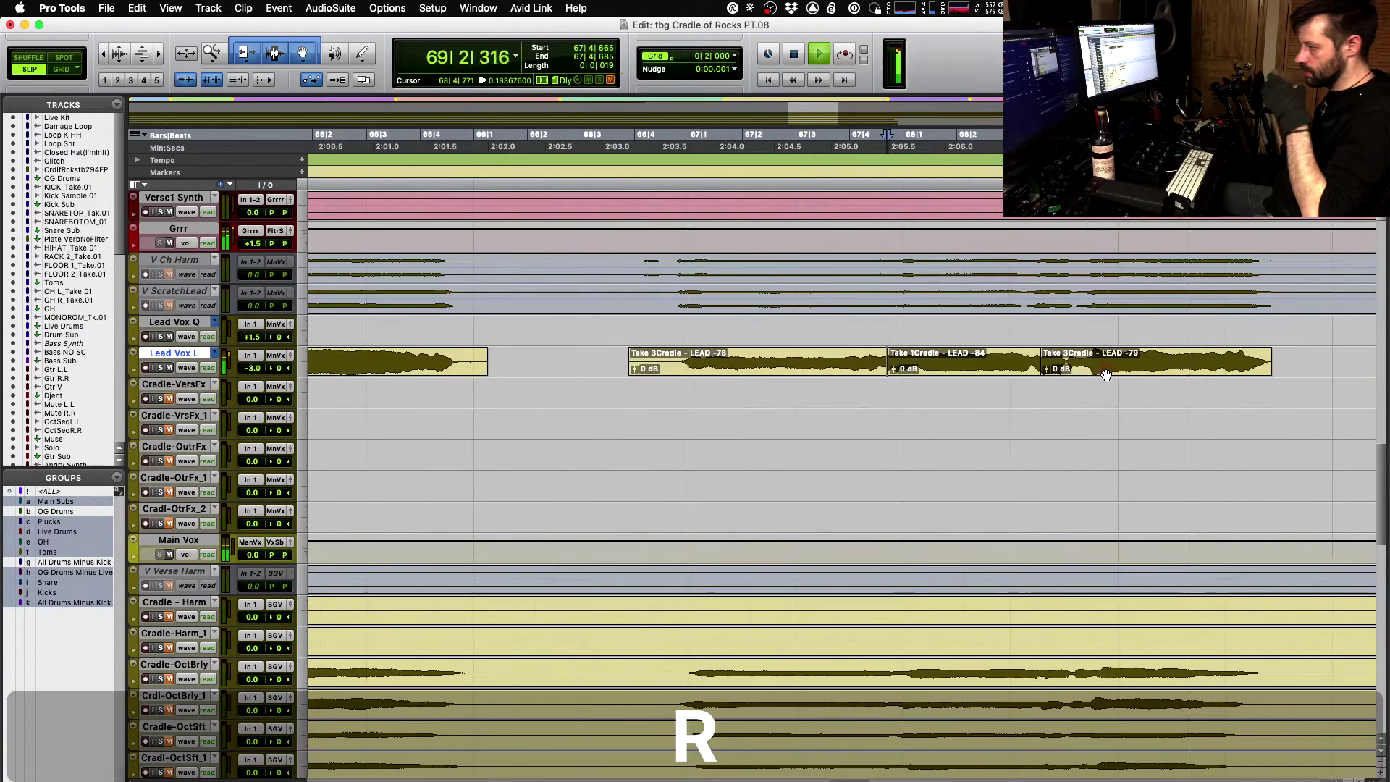
pyautogui.click(873, 371)
pyautogui.press('space')
pyautogui.press('t')
pyautogui.moveTo(842, 371); pyautogui.dragTo(849, 371)
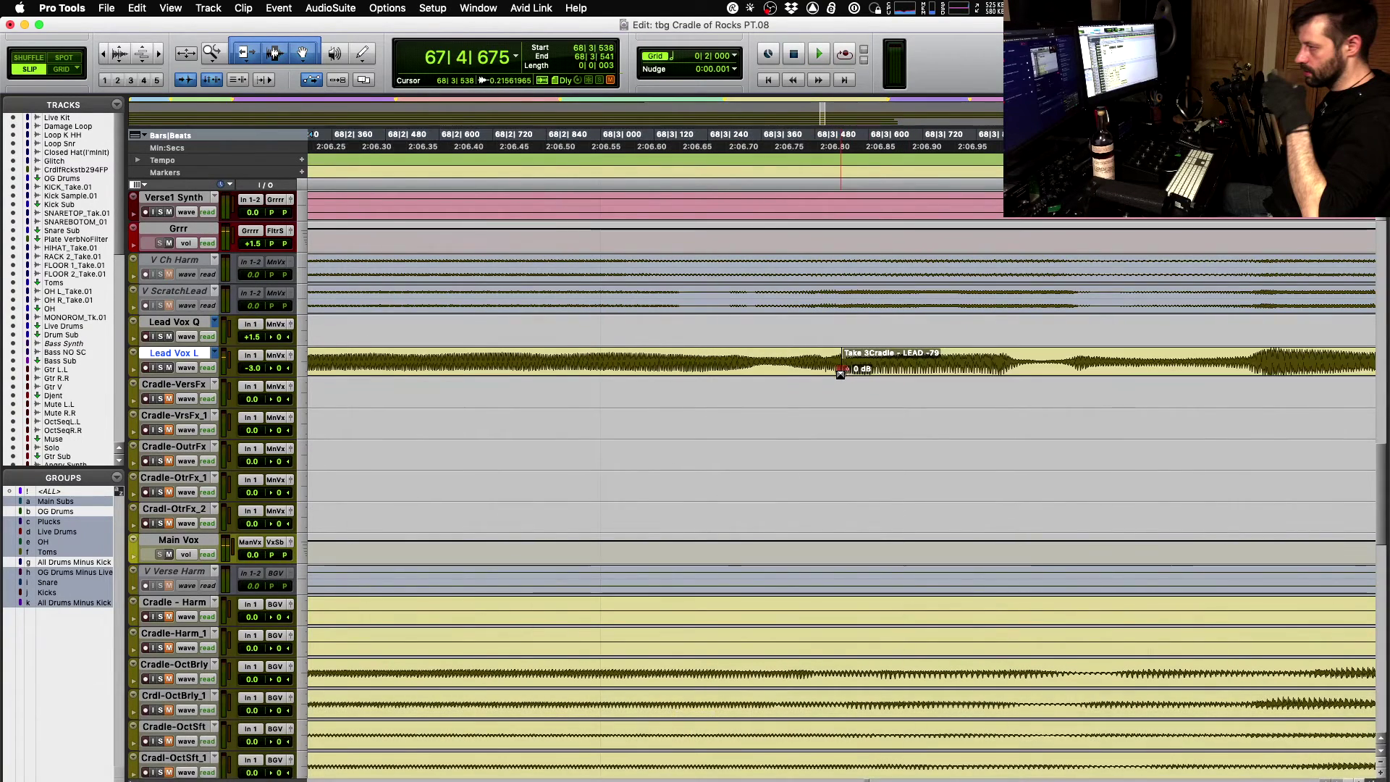
pyautogui.press('r')
# - Play back the re-comped phrase on Lead Vox L from 66|3|244
pyautogui.click(618, 360)
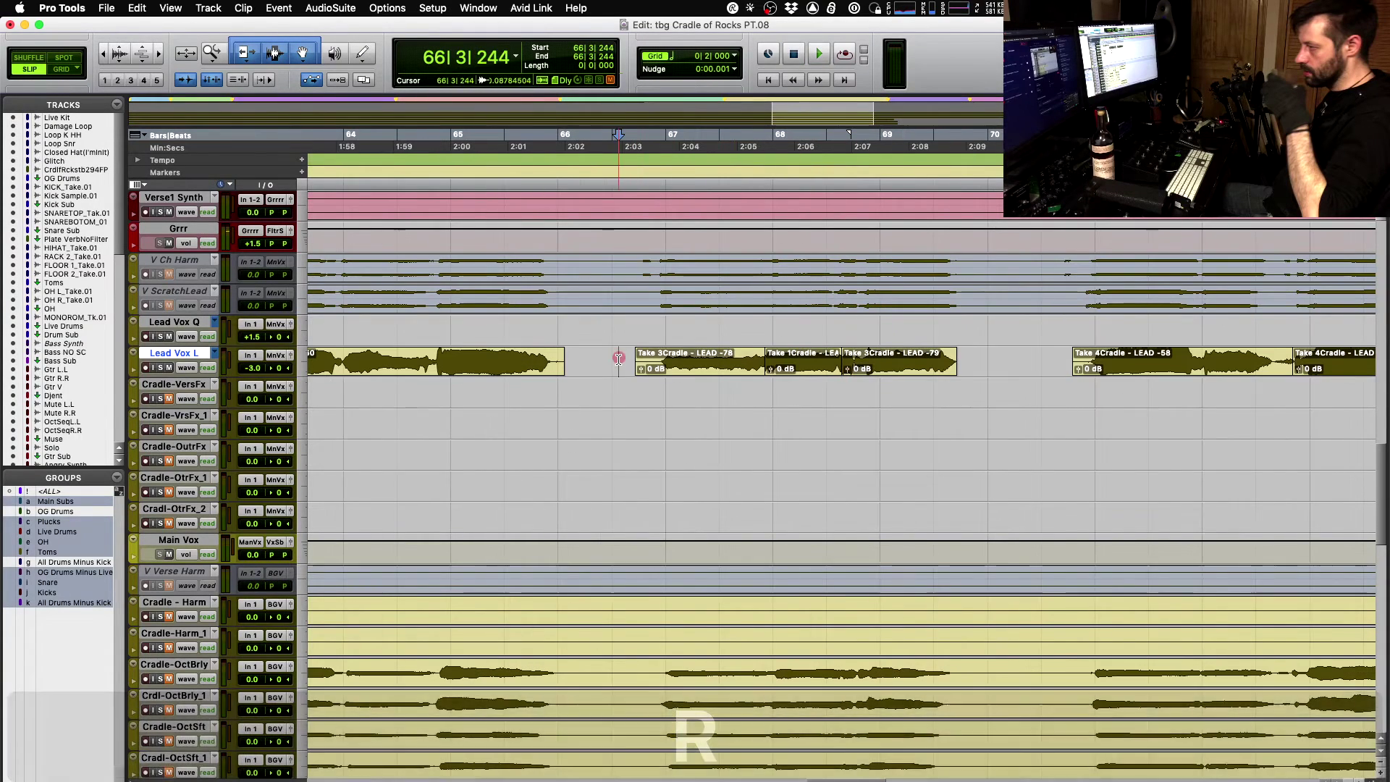
pyautogui.press('space')
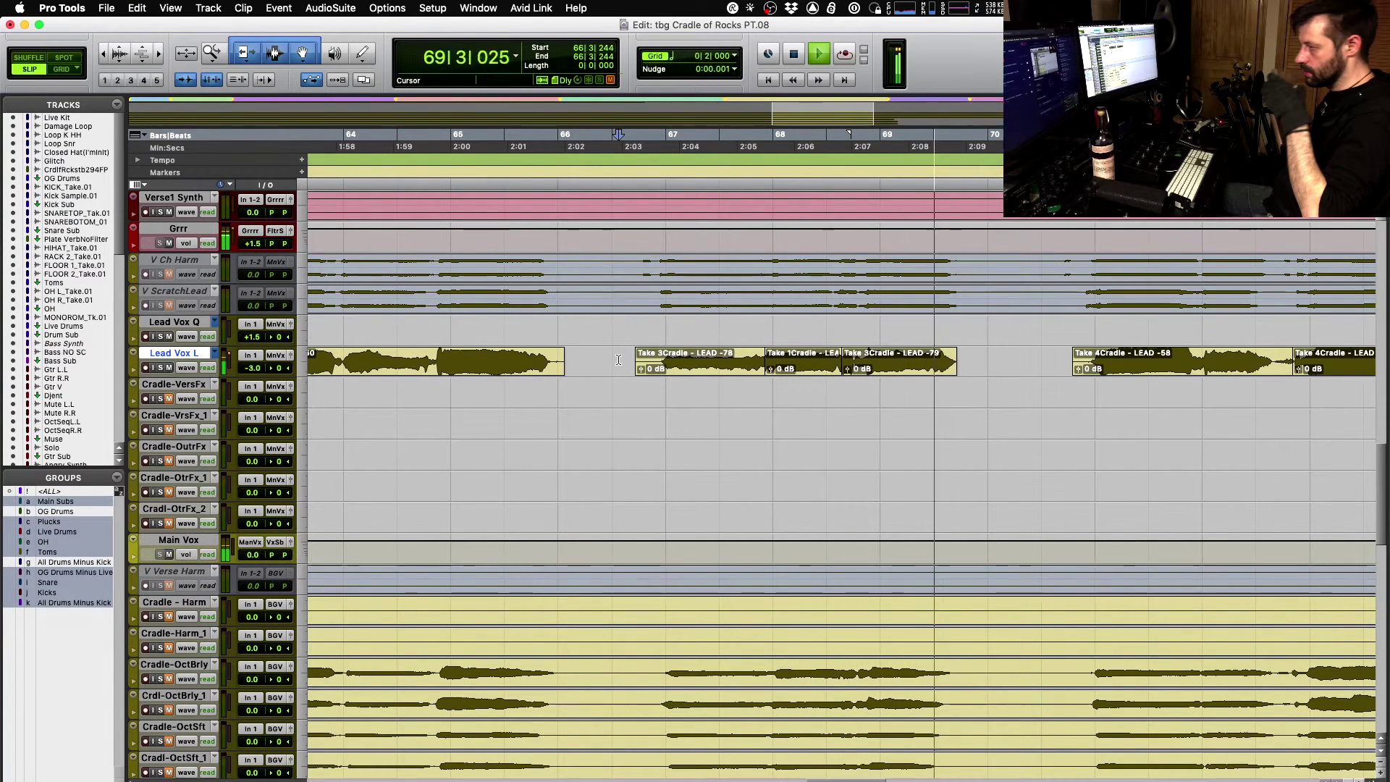
pyautogui.press('space')
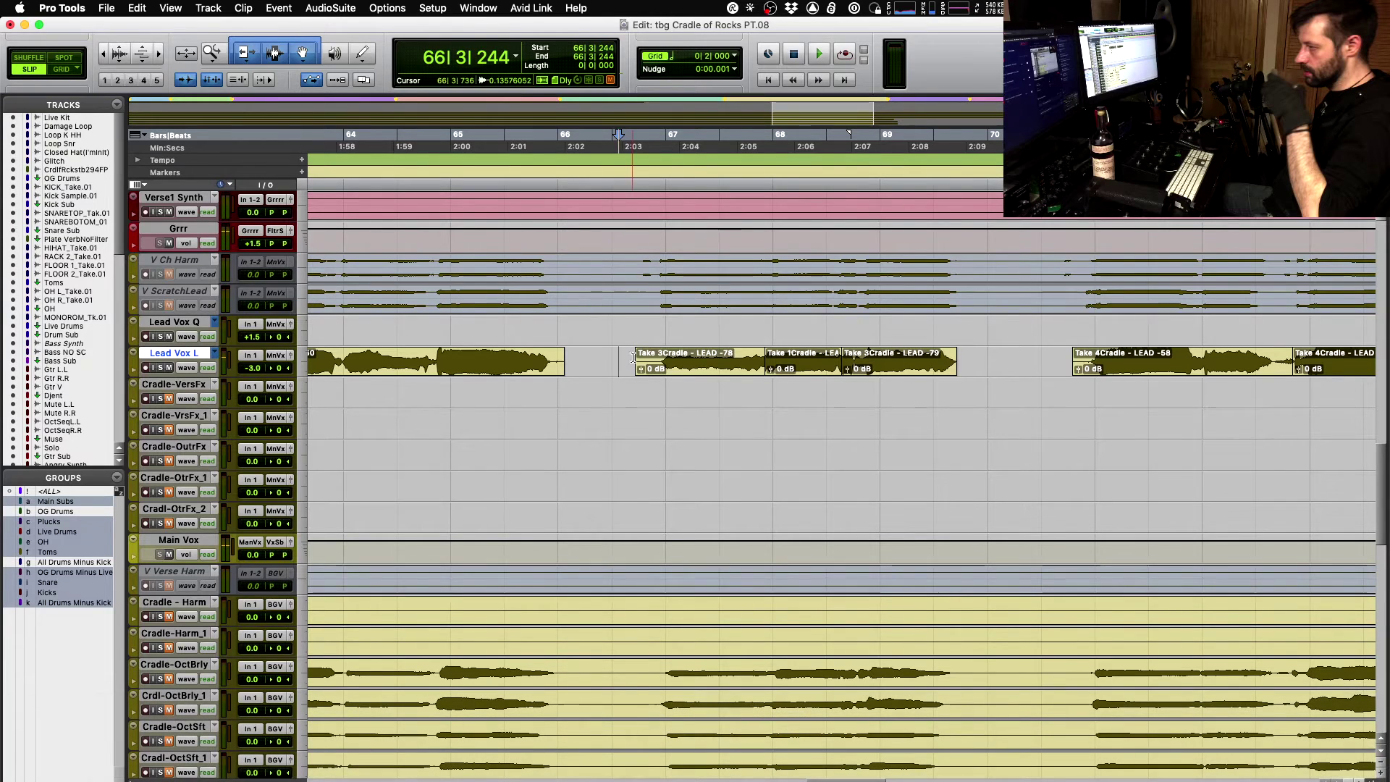
# - Look over the second-chorus clips on Lead Vox L around bars 69 to 71, ending with the whole song in view
pyautogui.click(971, 359)
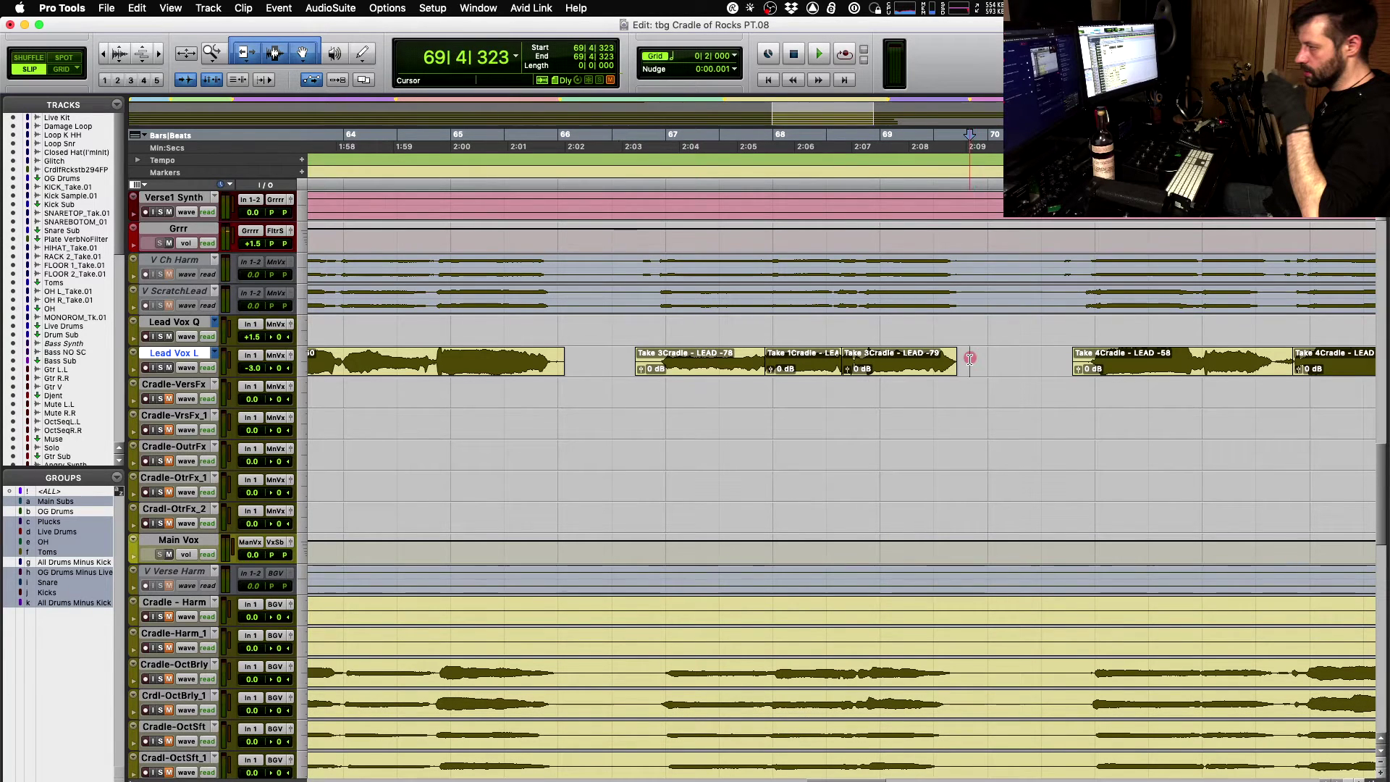
pyautogui.press('r')
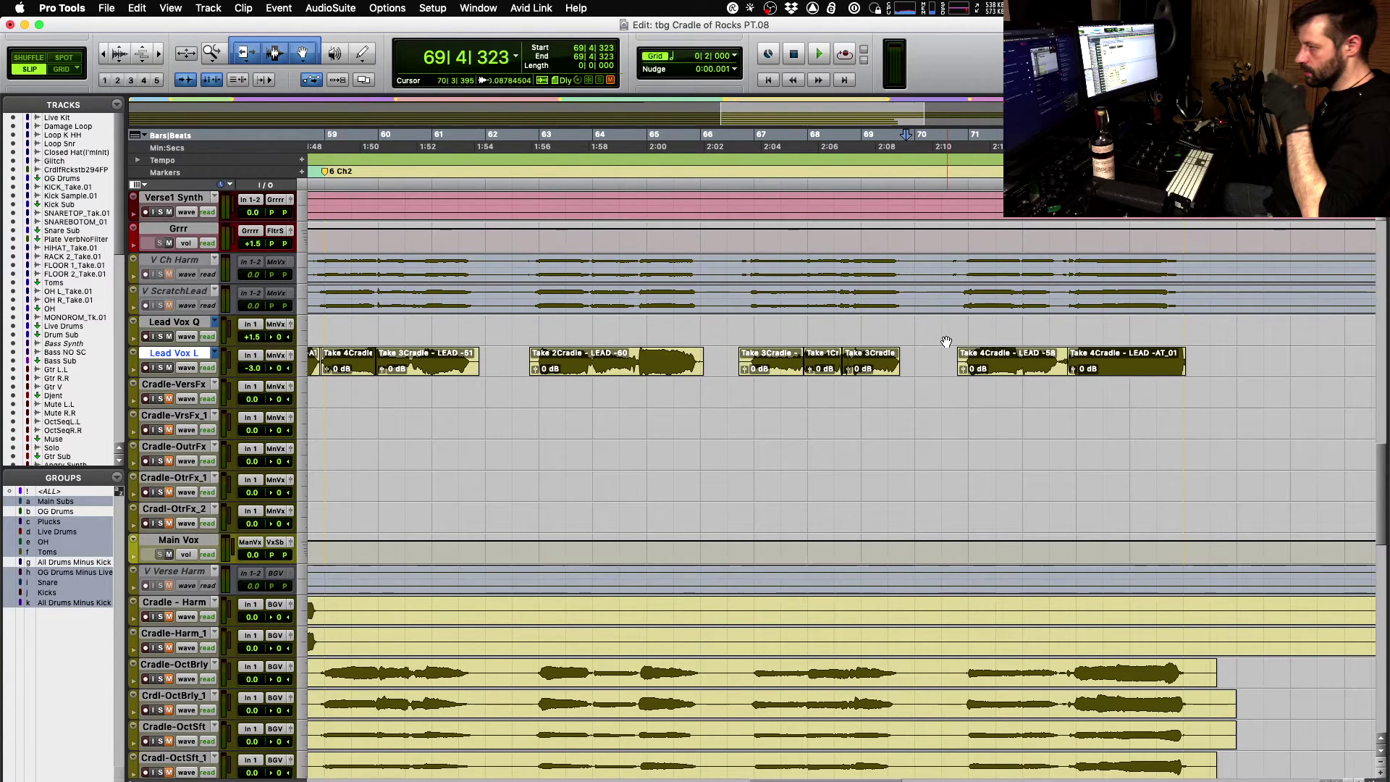
pyautogui.press('t')
pyautogui.click(948, 356)
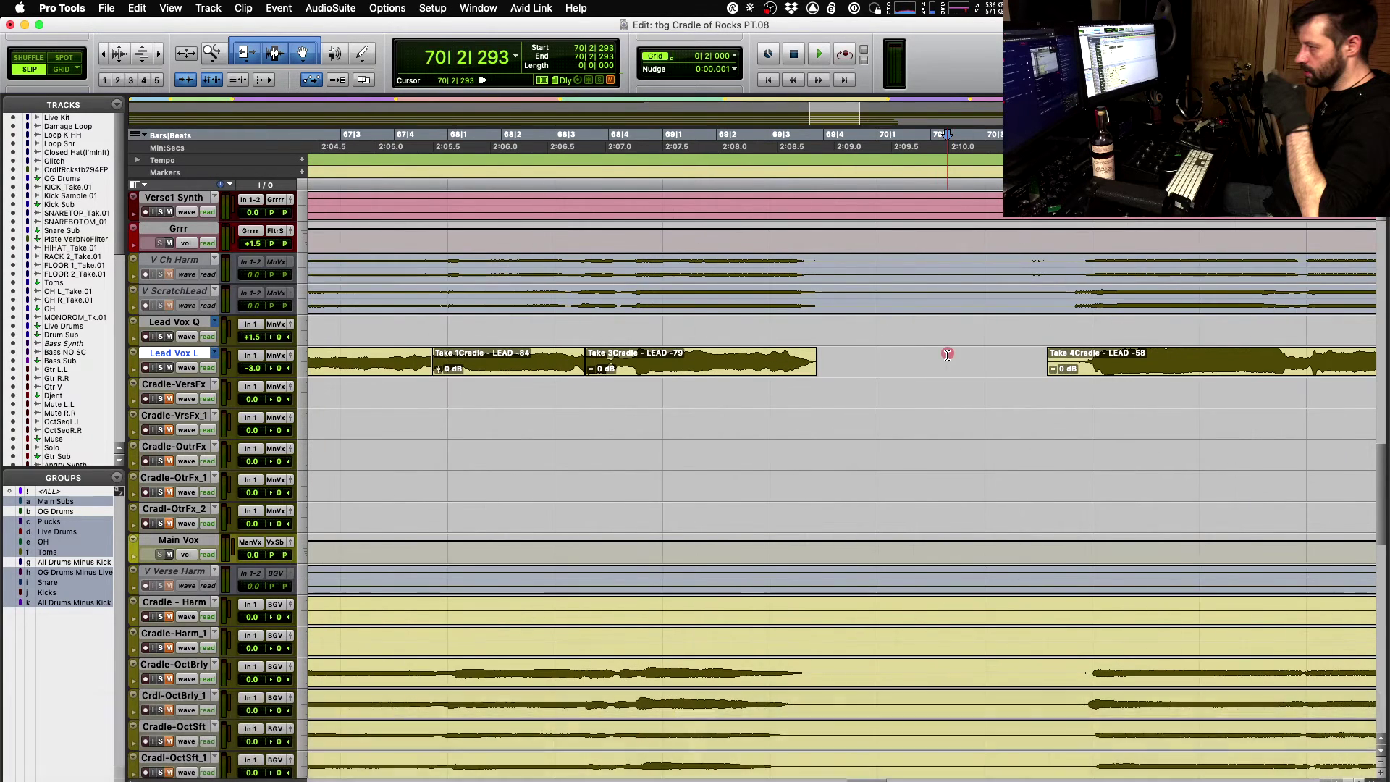
pyautogui.press('r')
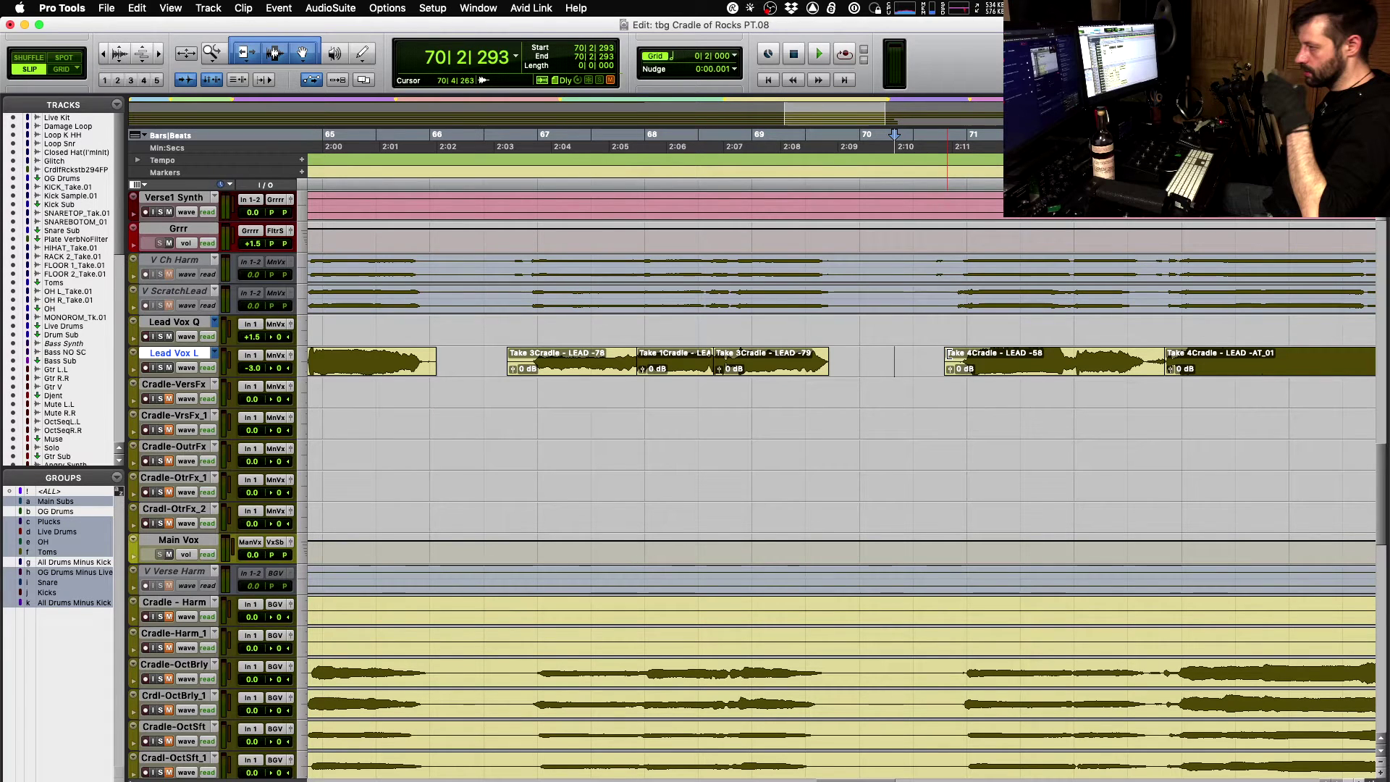
pyautogui.press('r')
pyautogui.press('r')
pyautogui.press('r')
pyautogui.press('r')
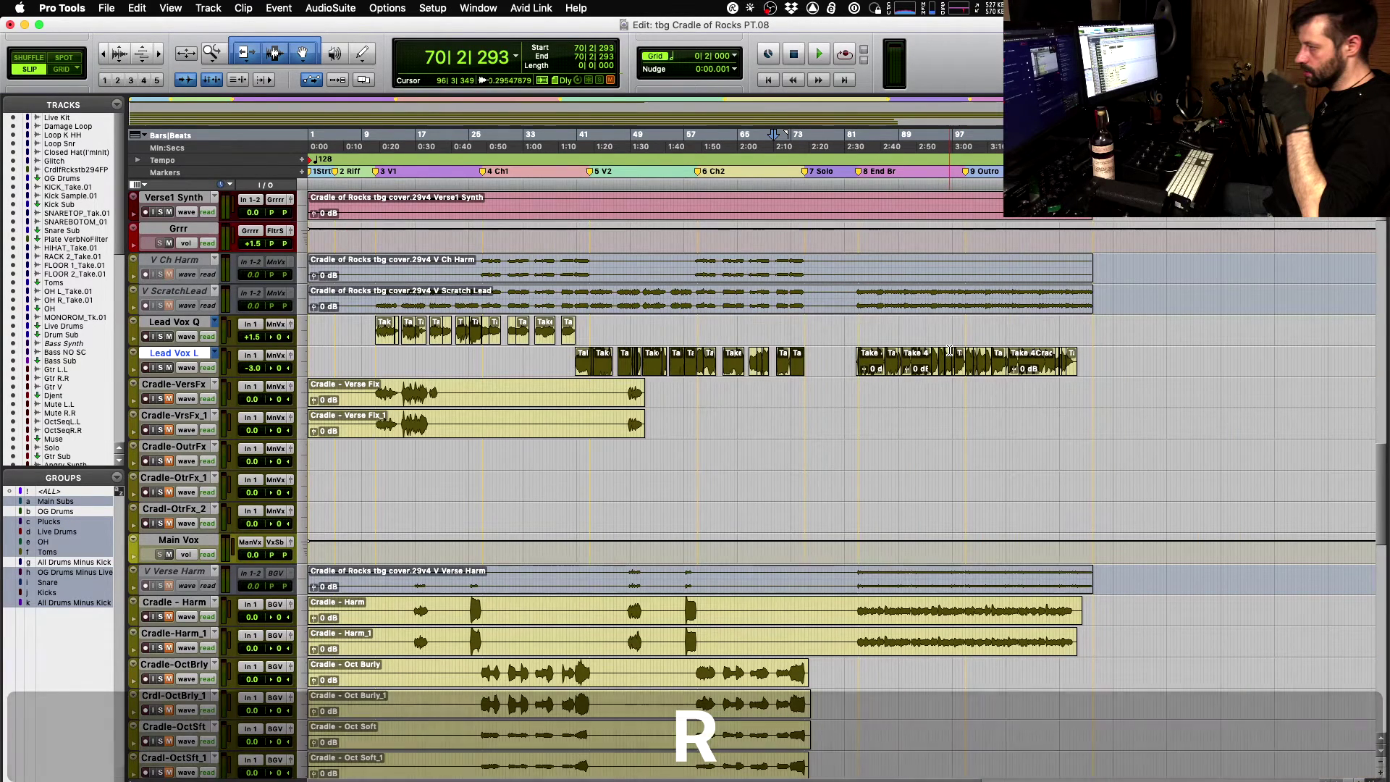
# - Examine the first-verse recordings on Cradle-VersFx and Cradle-VrsFx_1, marking the range from 10|4|779 to 20|3|315 on both tracks
pyautogui.press('shift')
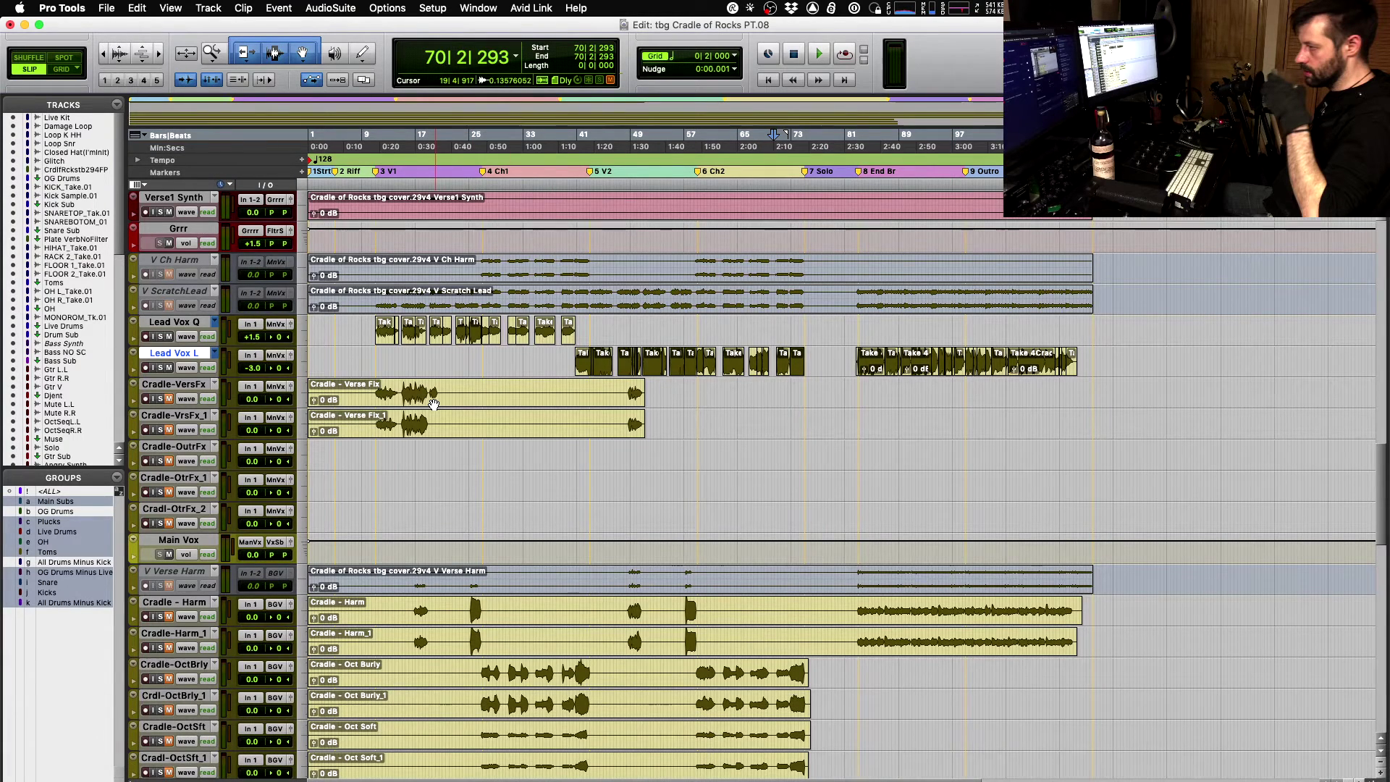
pyautogui.press('t')
pyautogui.press('r')
pyautogui.scroll(2, 434, 402)
pyautogui.press('shift')
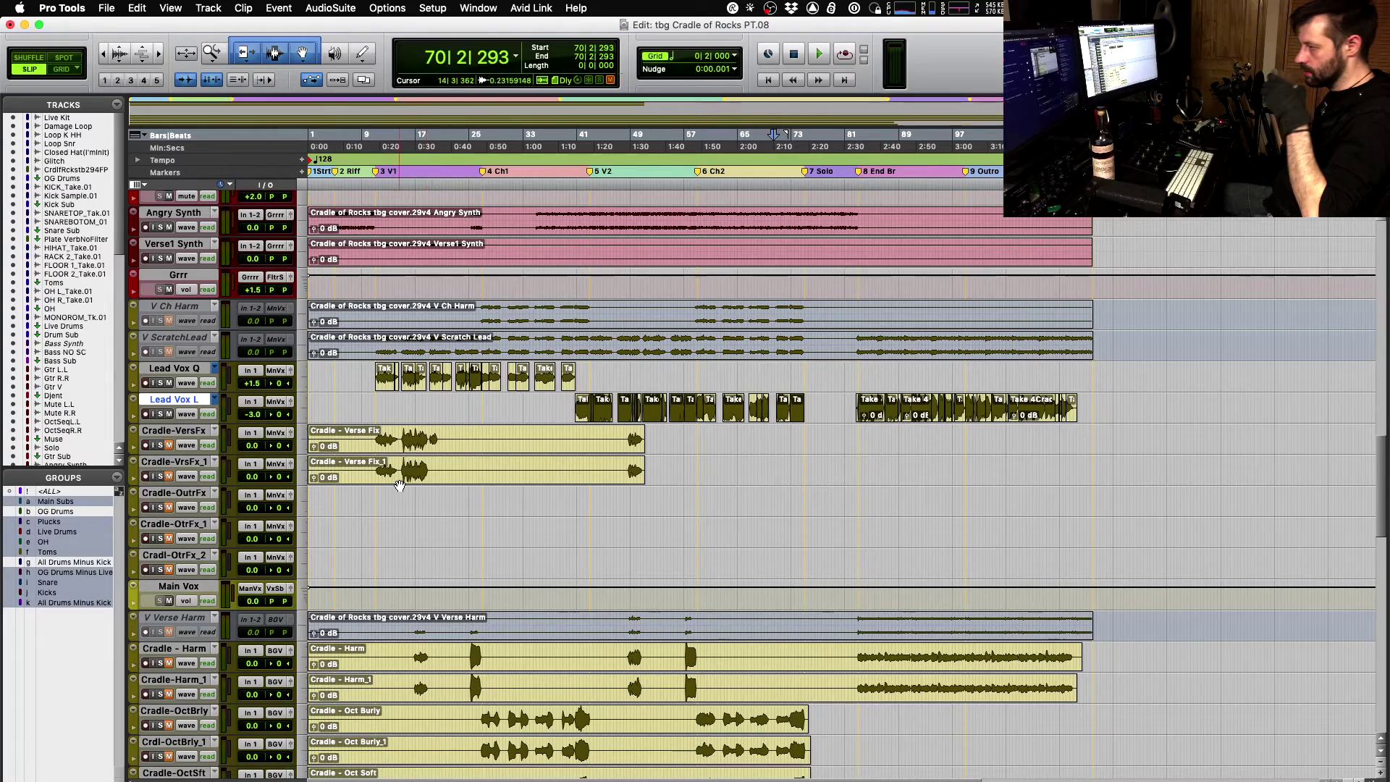
pyautogui.press('t')
pyautogui.press('t')
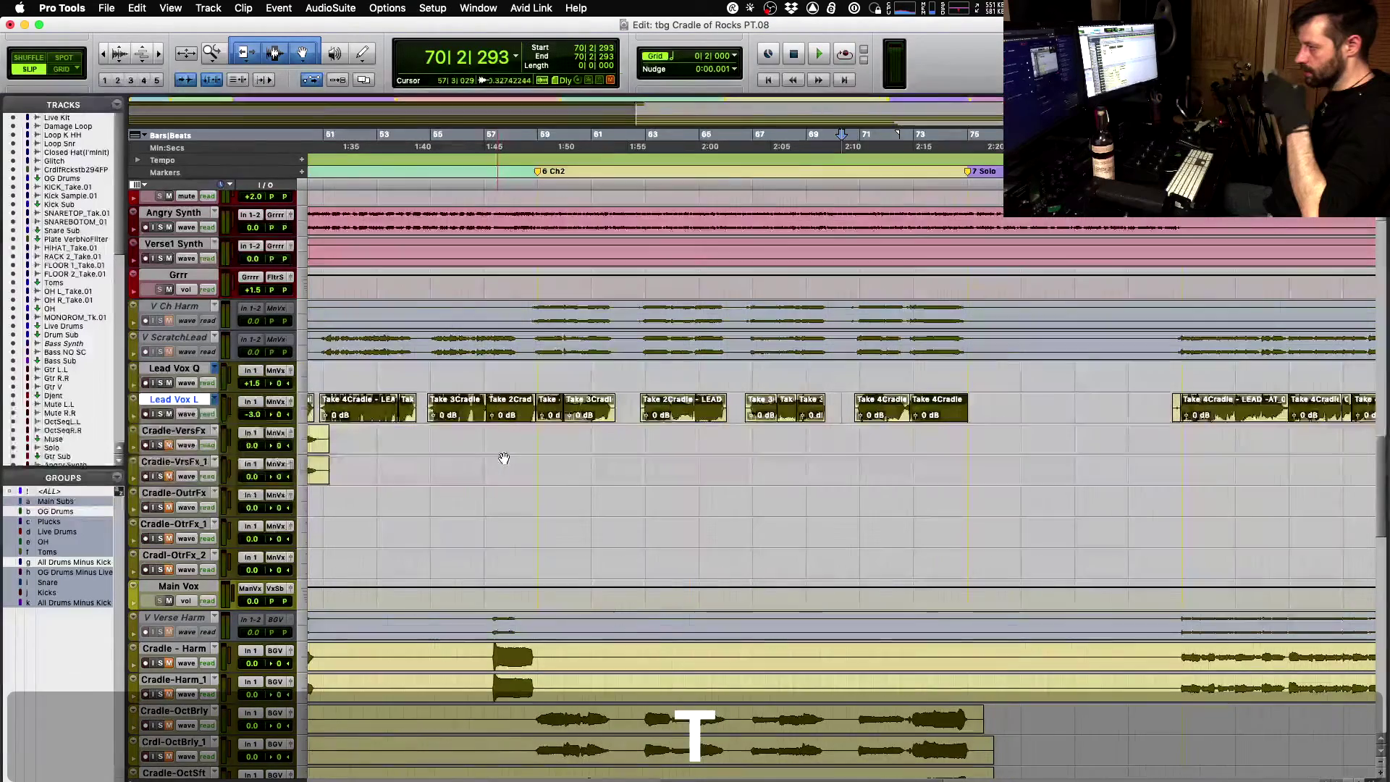
pyautogui.hscroll(3, 504, 457)
pyautogui.hscroll(-3, 504, 458)
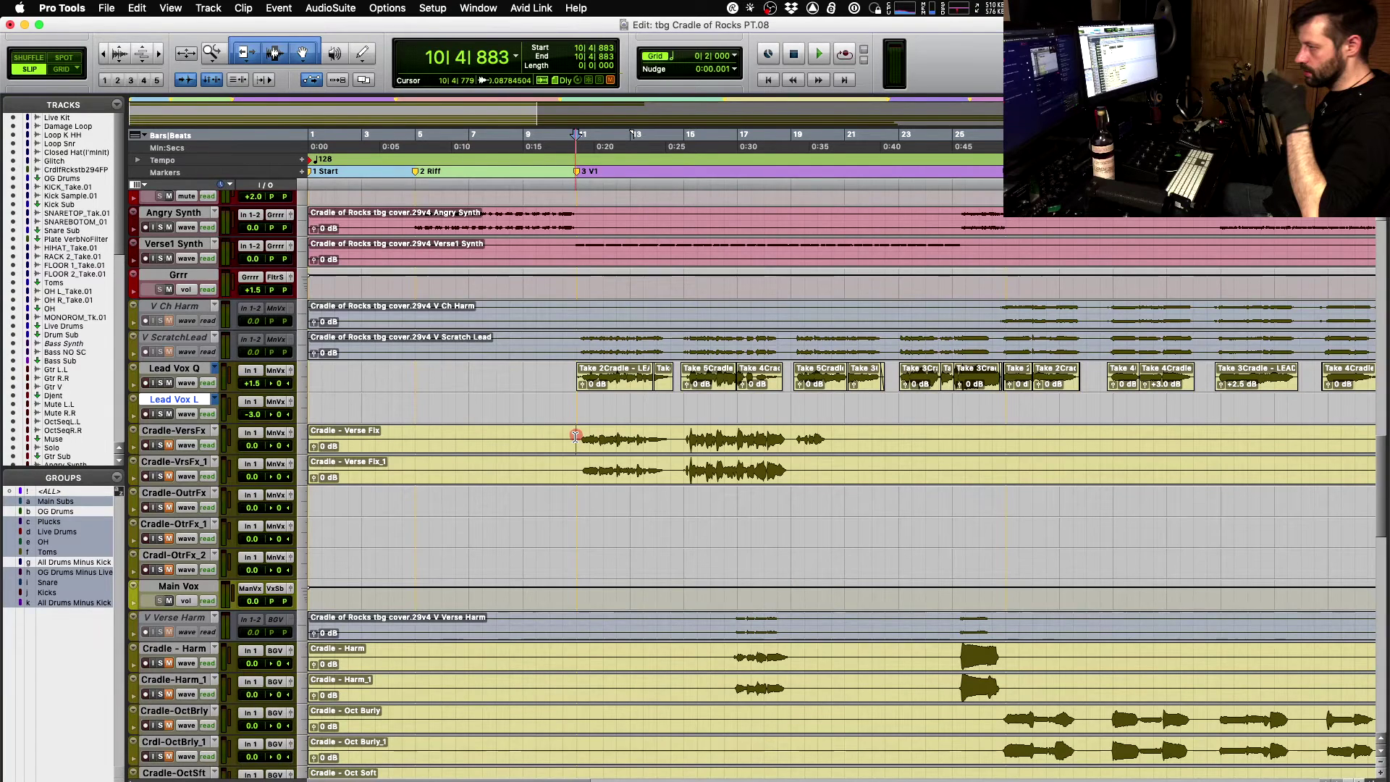
pyautogui.moveTo(576, 438); pyautogui.dragTo(835, 469)
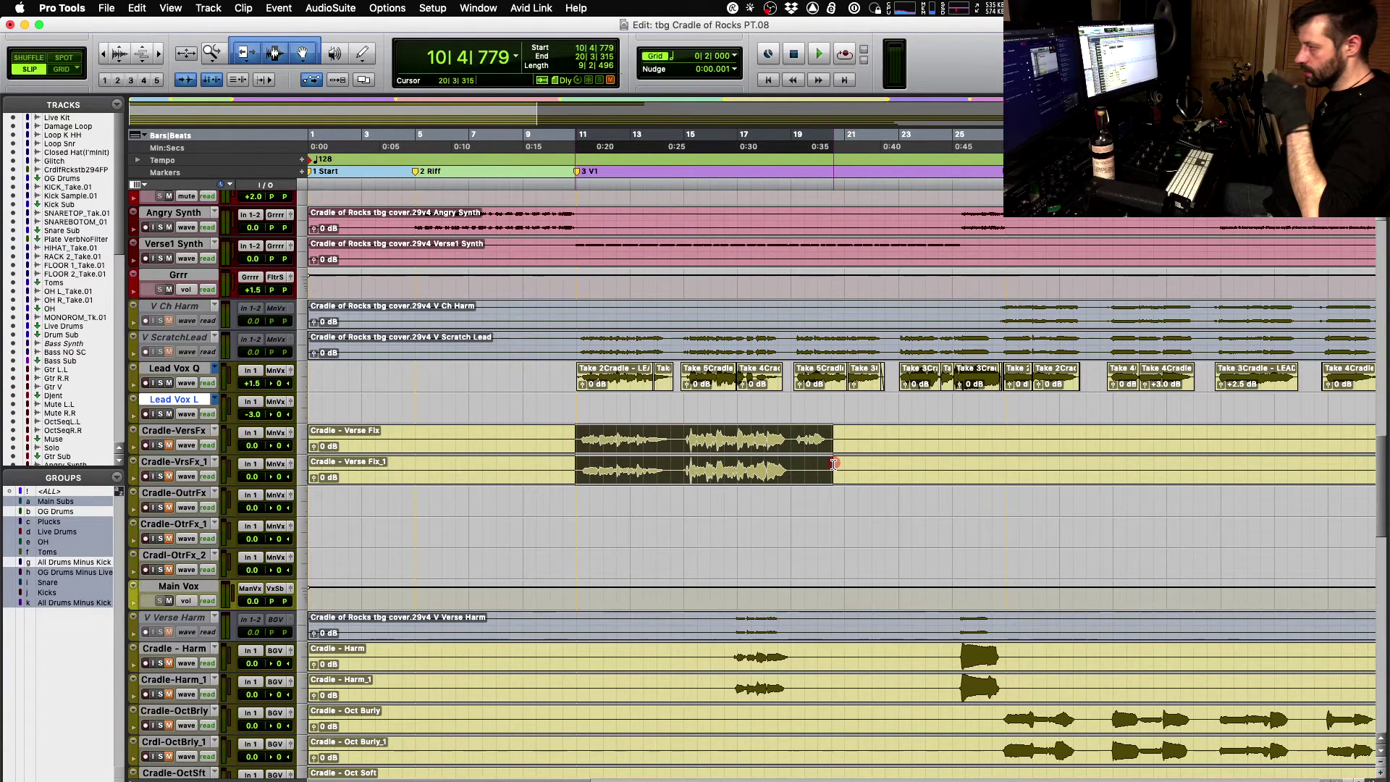
pyautogui.doubleClick(834, 464)
pyautogui.click(835, 469)
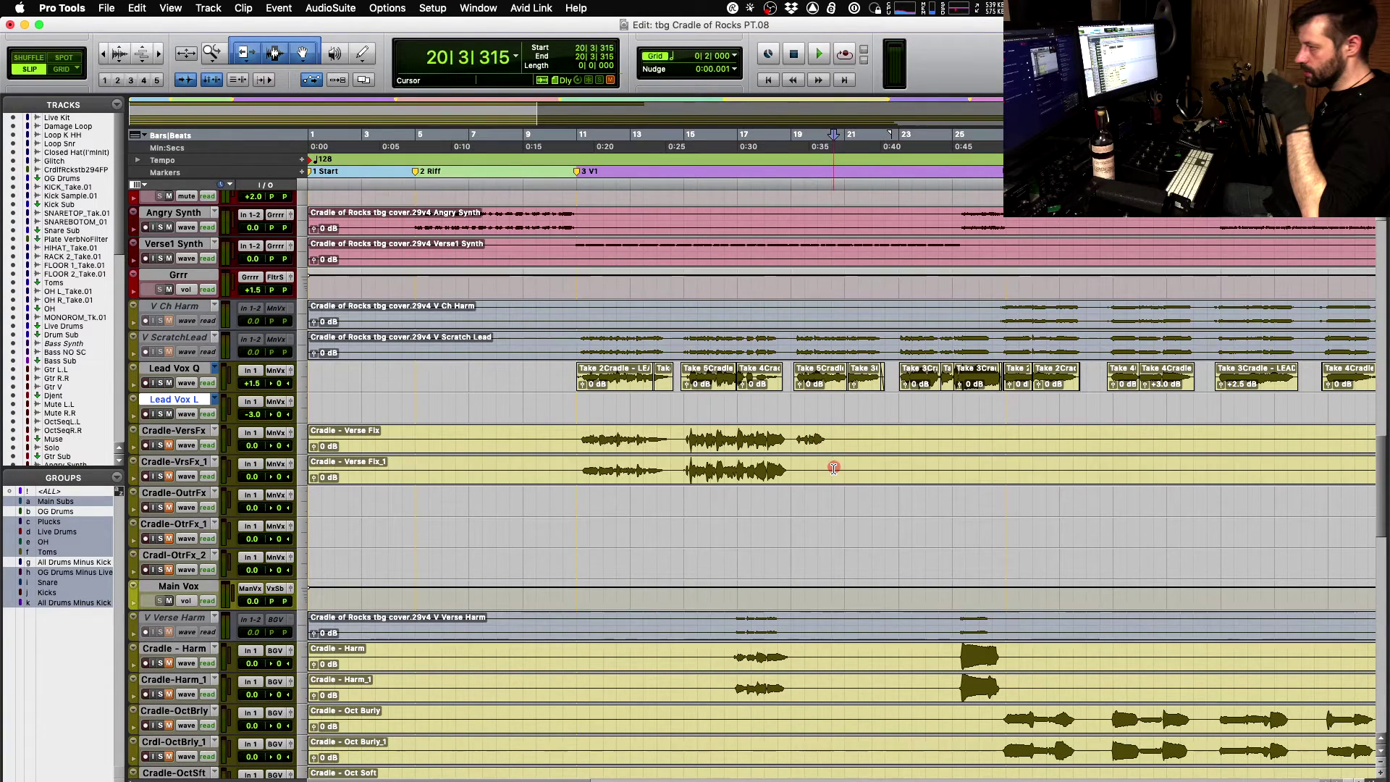
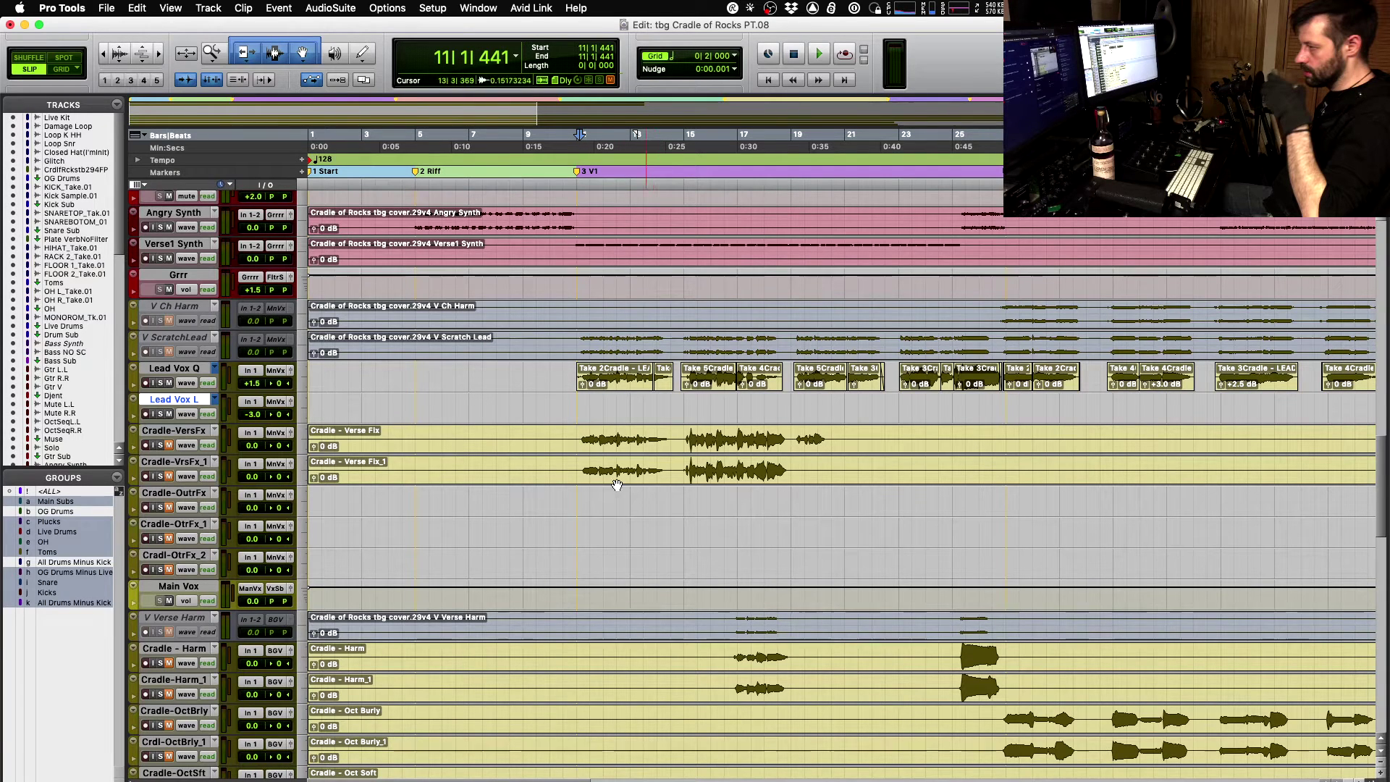
# - Audition the Cradle-VersFx recording against Lead Vox Q on the first verse phrase, playing from 11|1|026
pyautogui.click(577, 435)
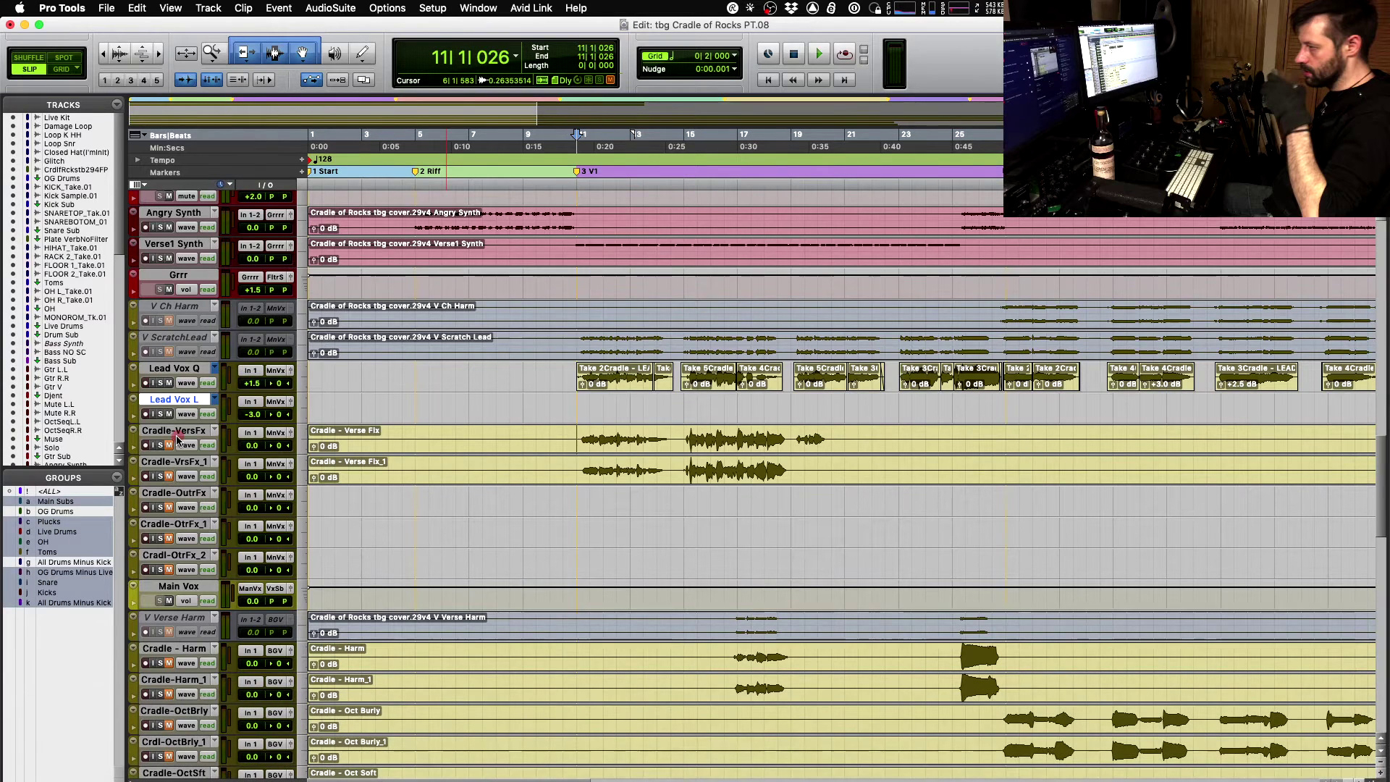
pyautogui.press('space')
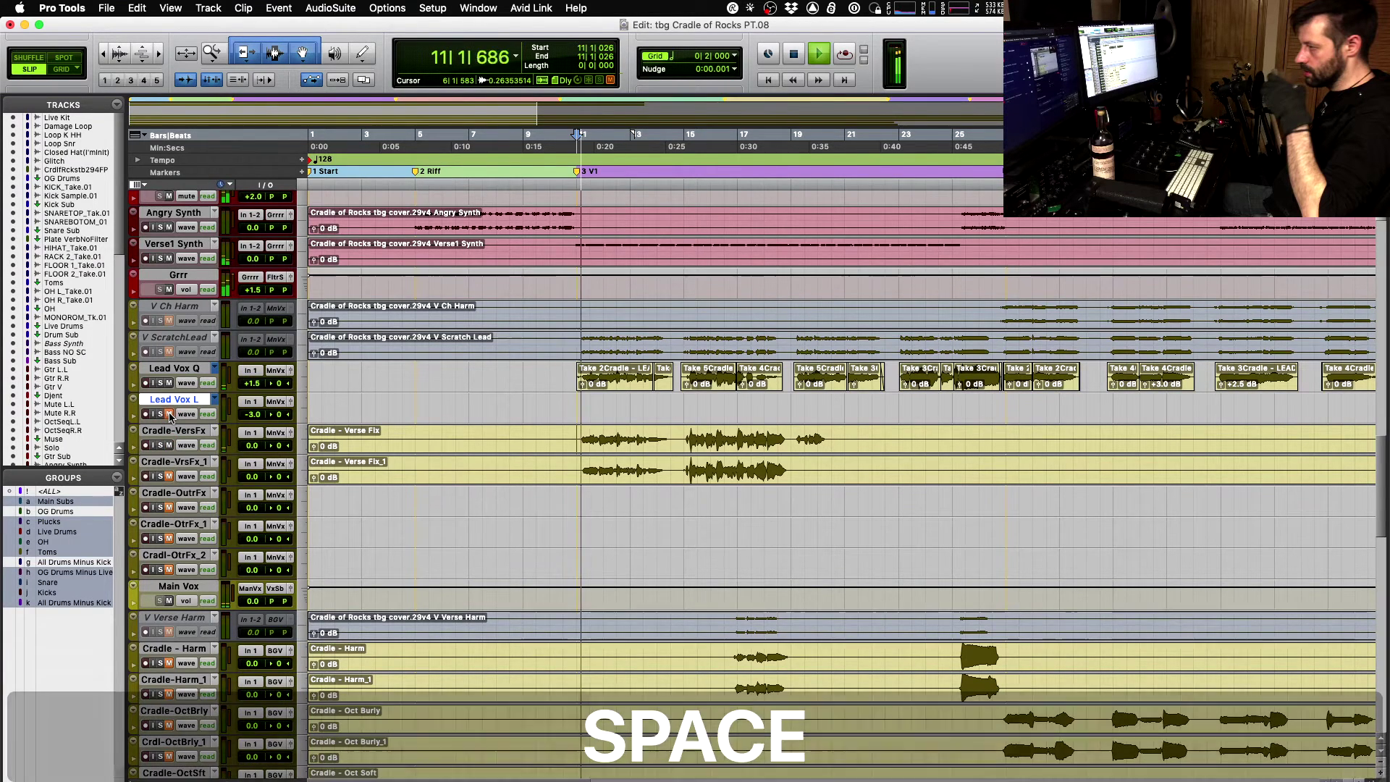
pyautogui.press('space')
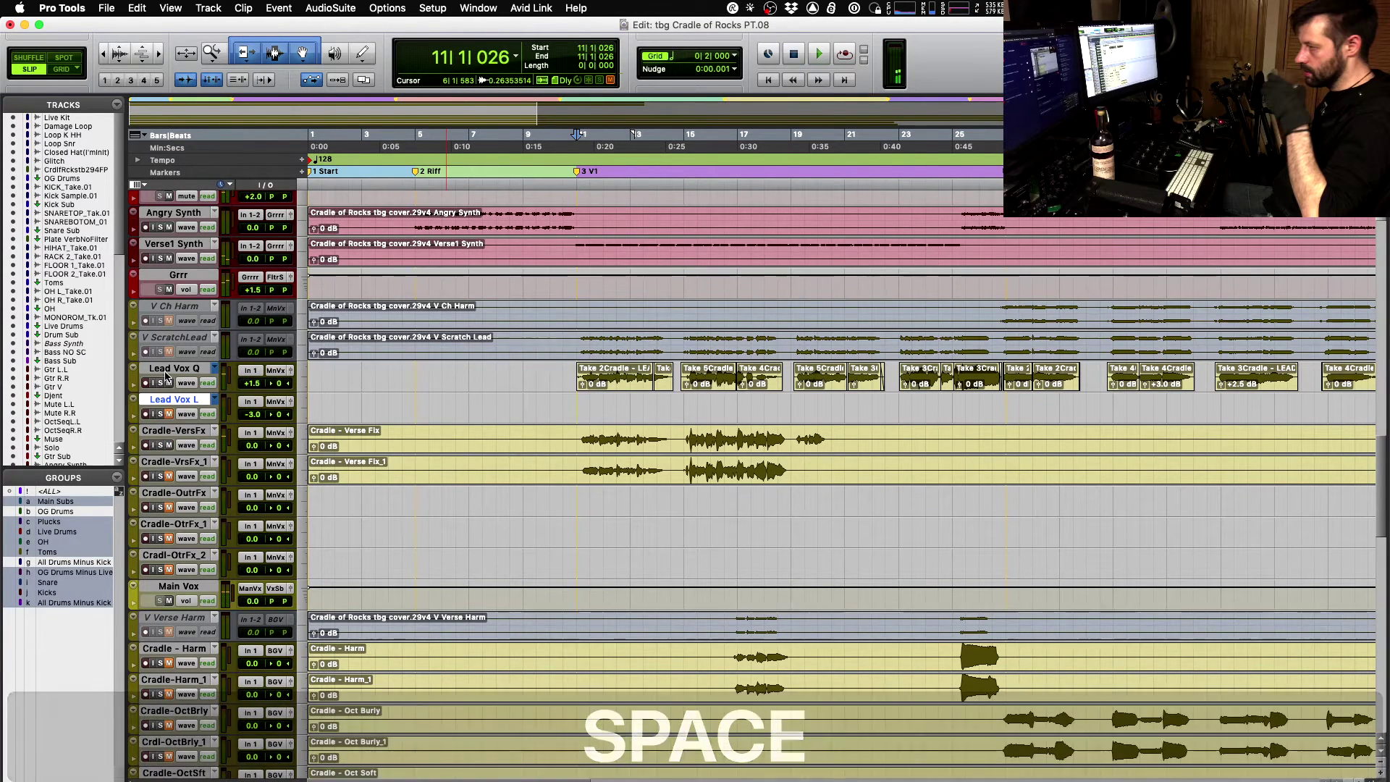
pyautogui.press('space')
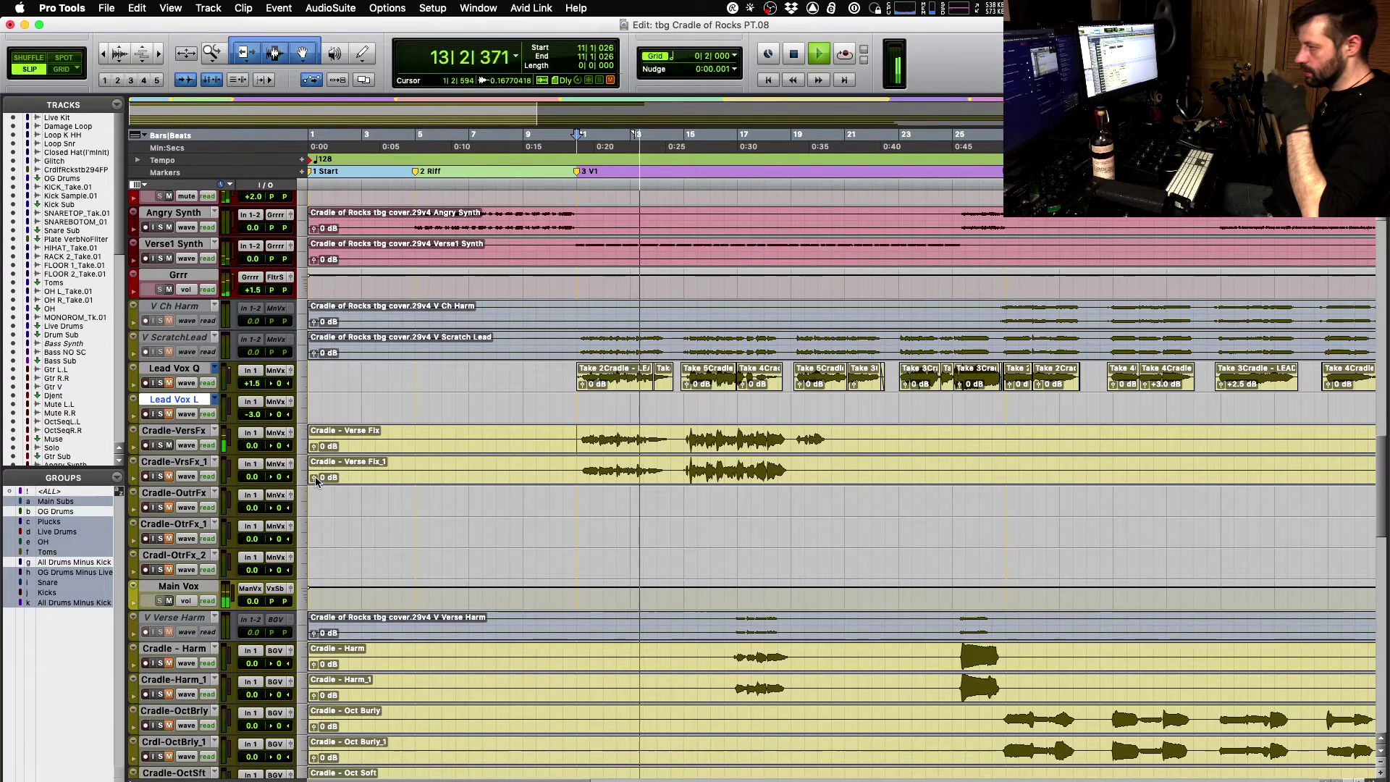
pyautogui.press('space')
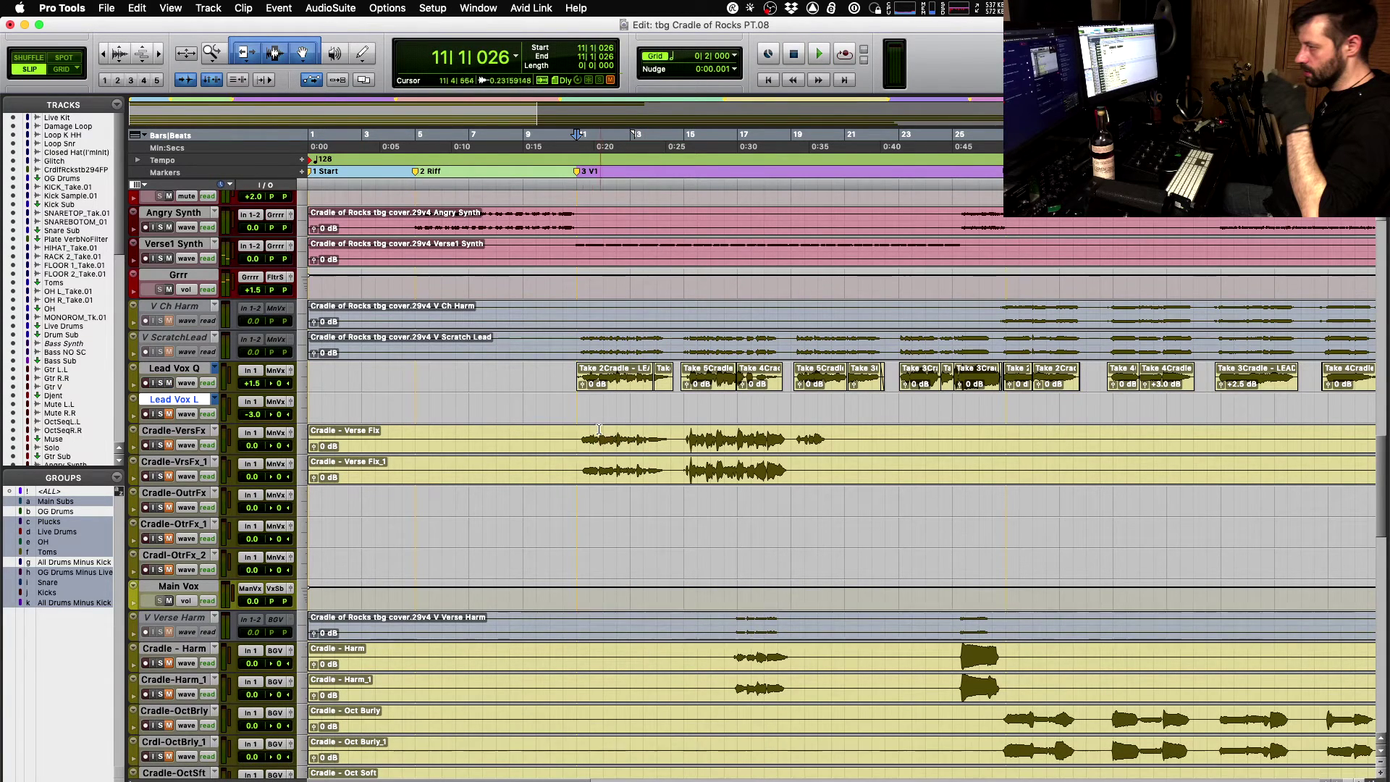
pyautogui.press('space')
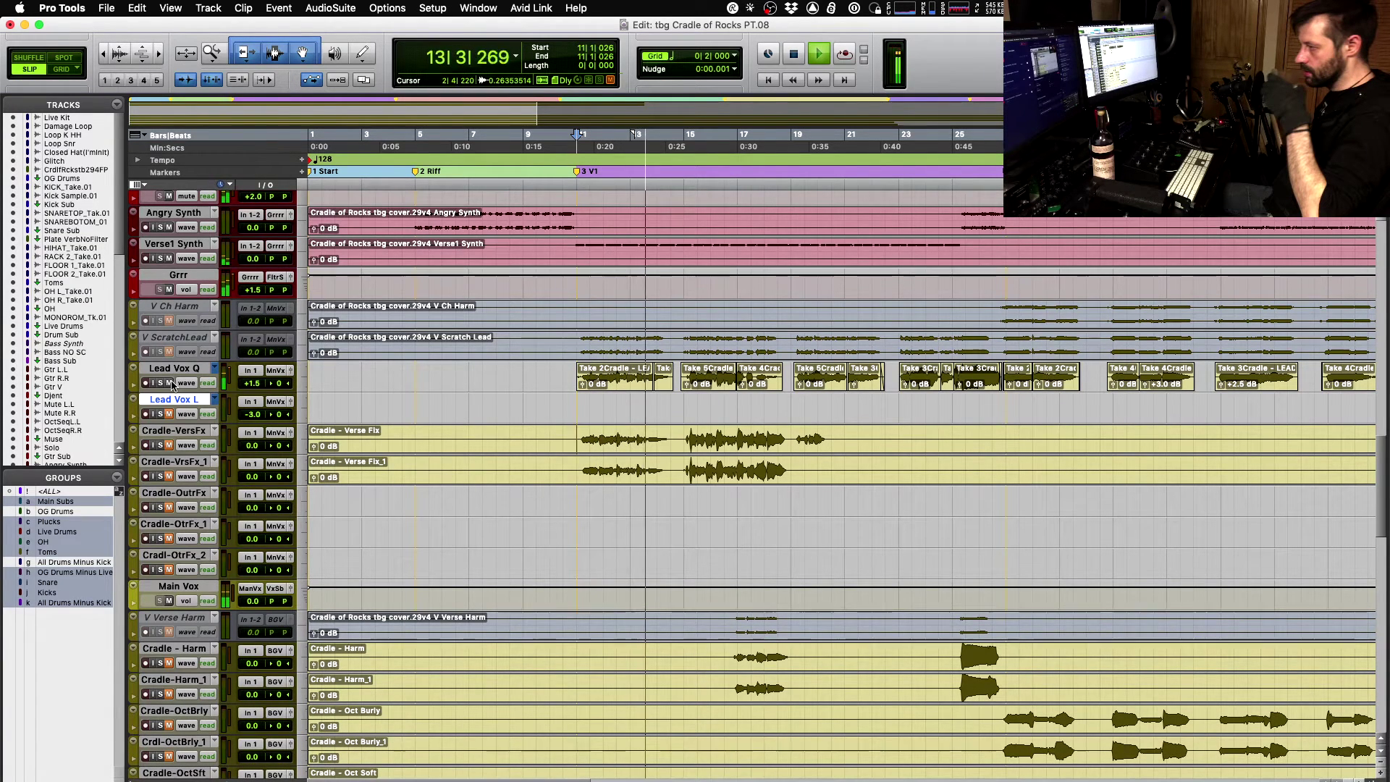
pyautogui.press('space')
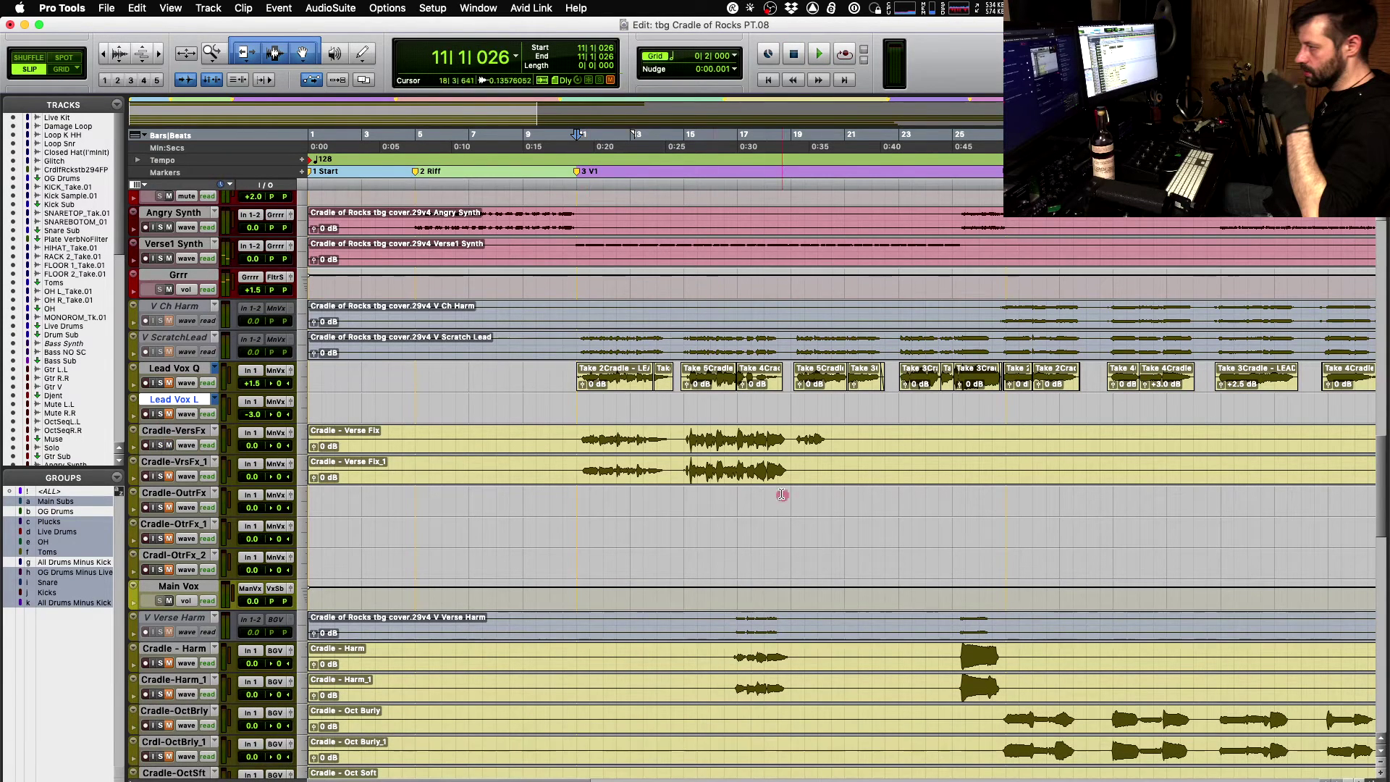
# - Audition the second verse phrase from 14|4|955, comparing the Verse Fix recording with Lead Vox Q
pyautogui.press('t')
pyautogui.press('t')
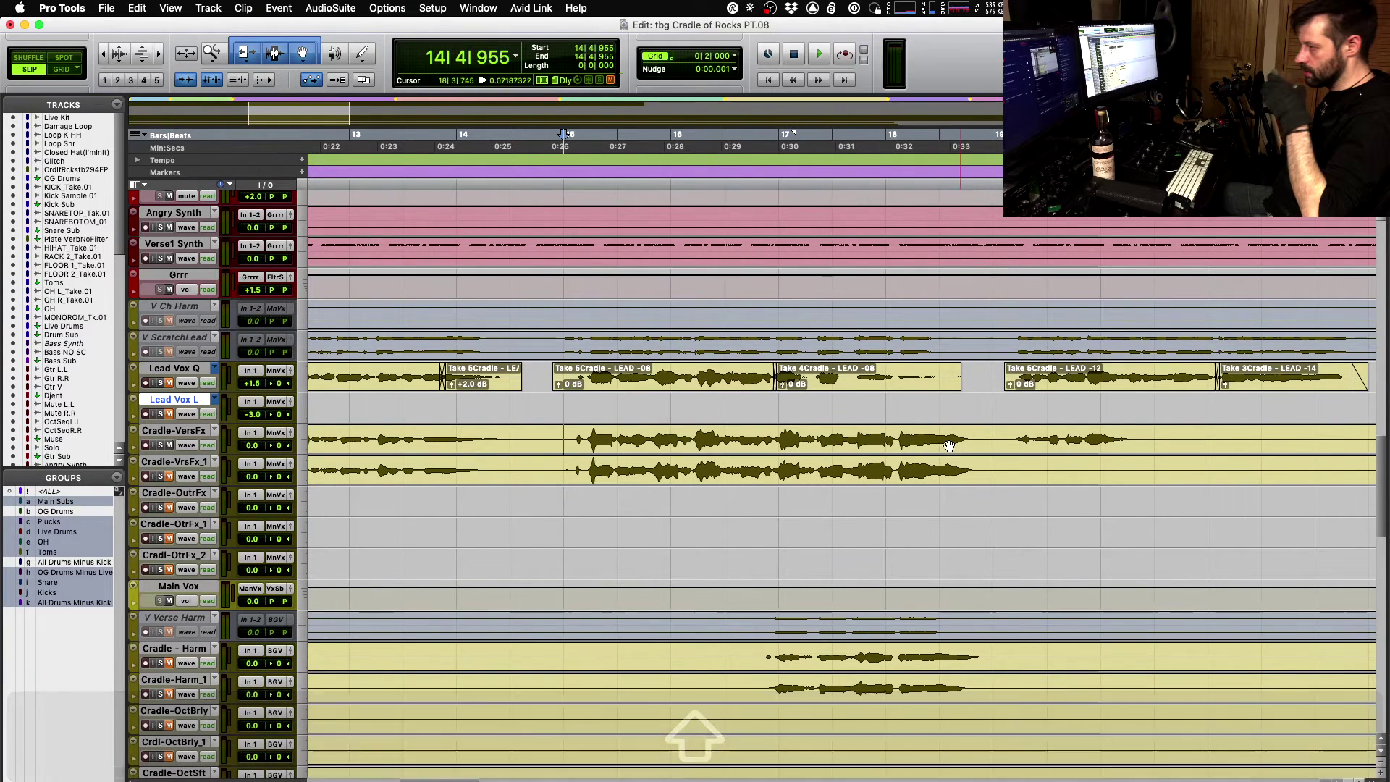
pyautogui.press('space')
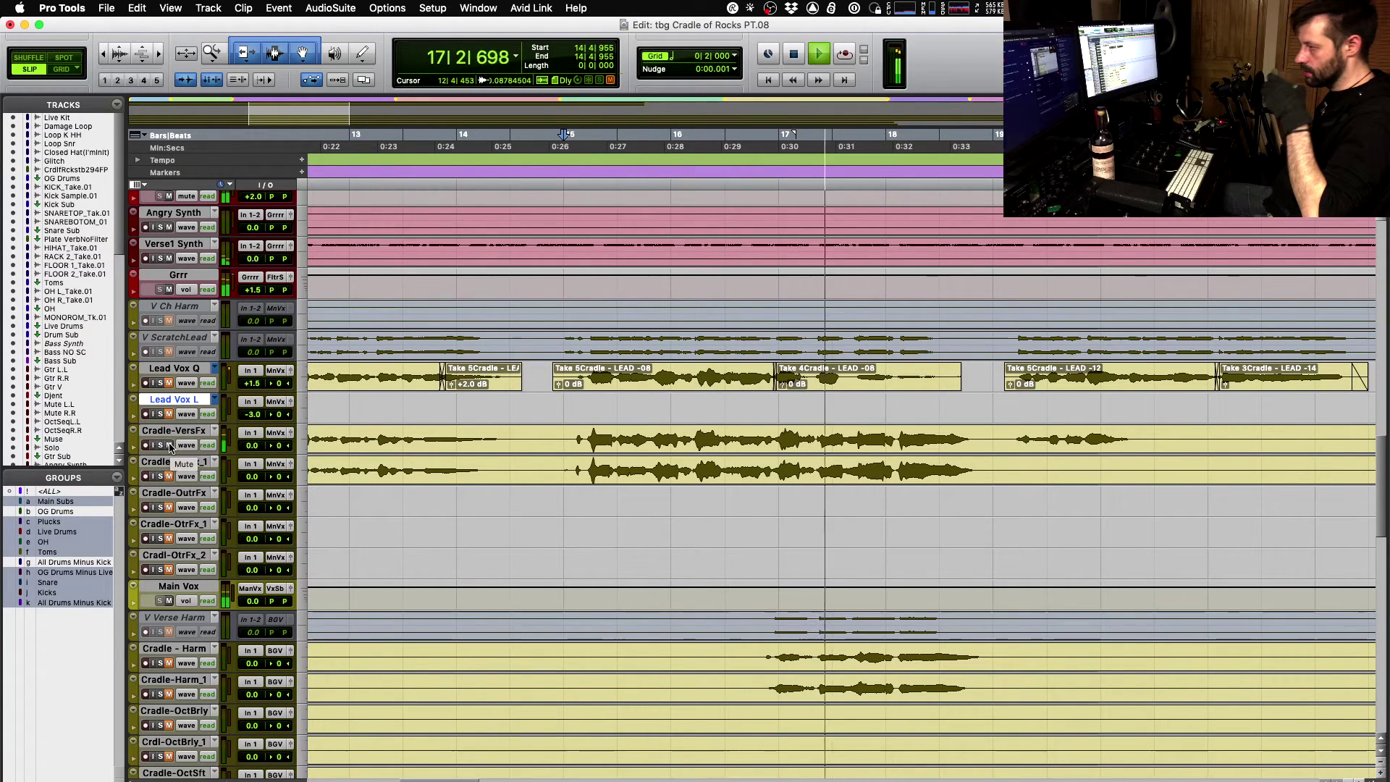
pyautogui.press('space')
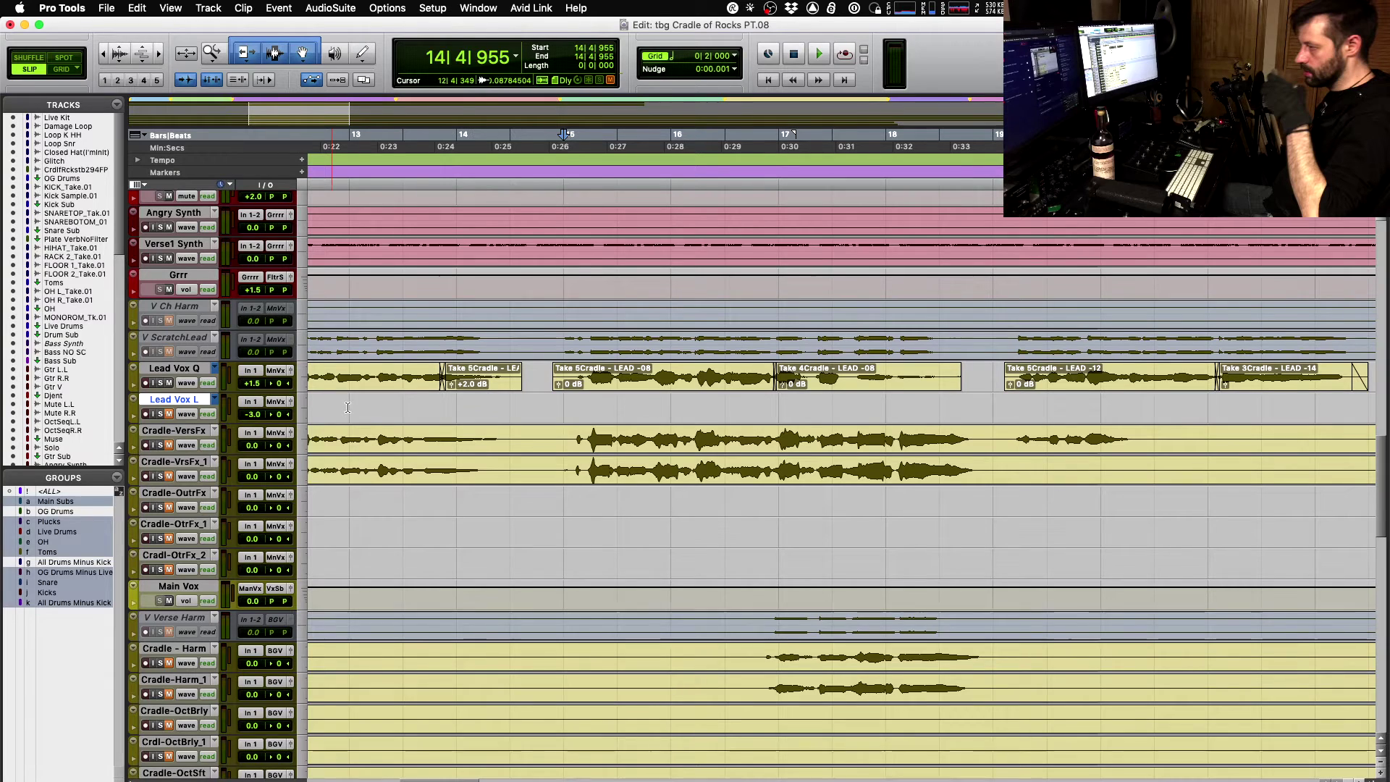
pyautogui.press('space')
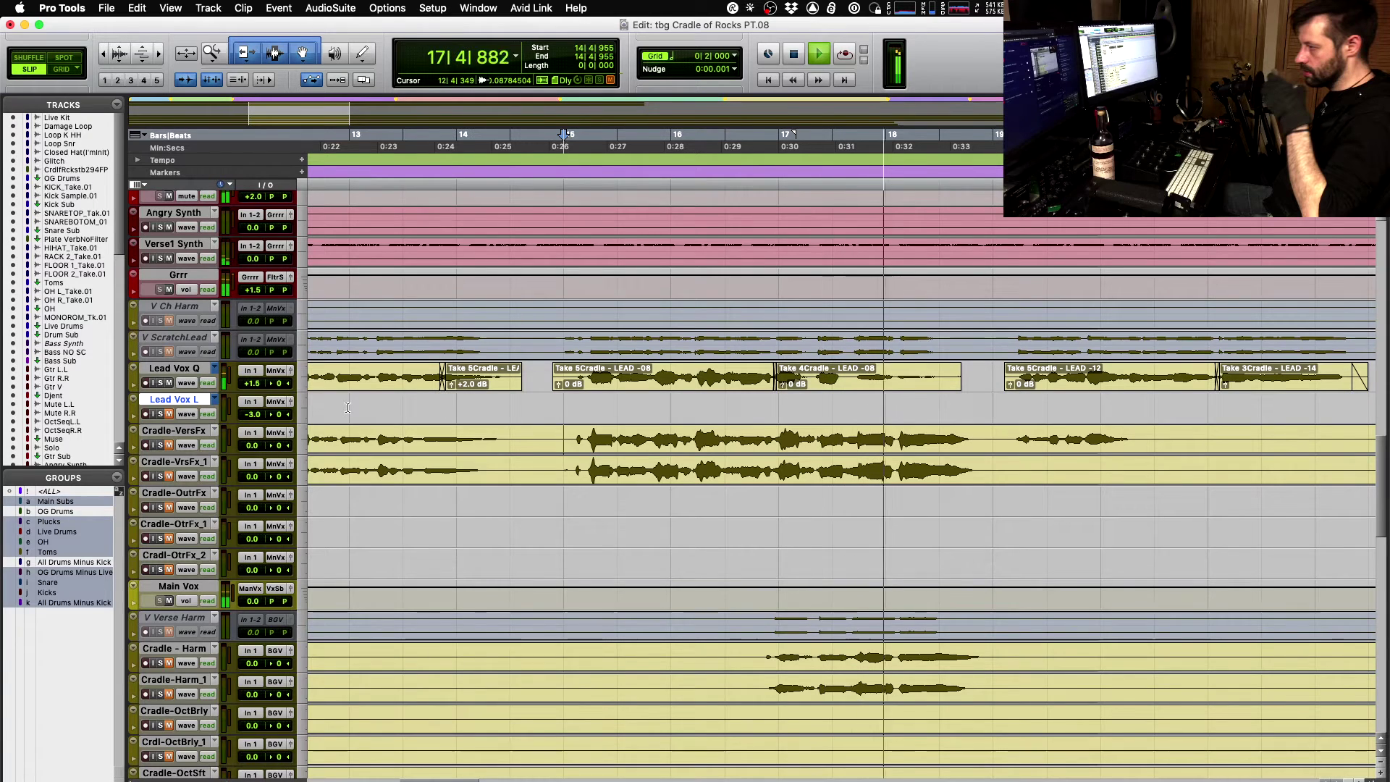
pyautogui.press('space')
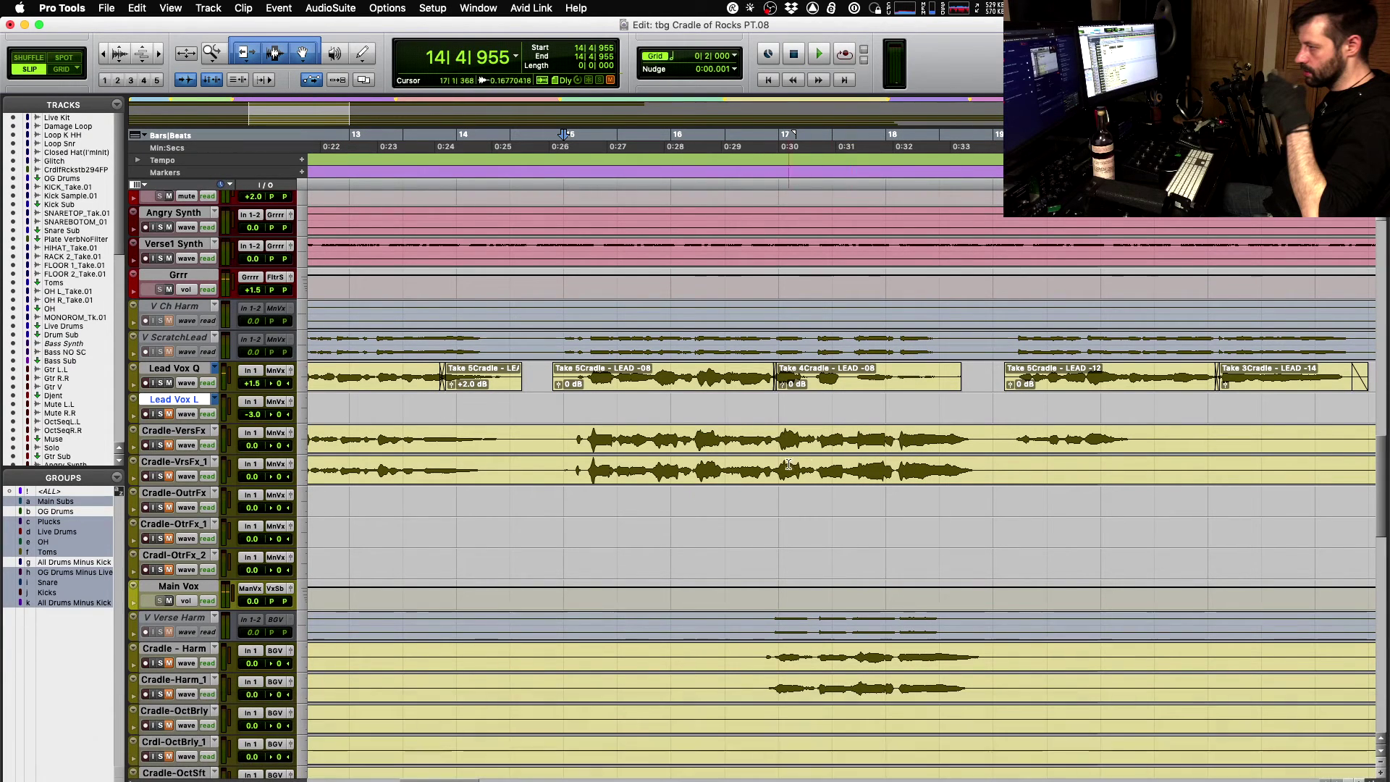
# - Play the verse harmony from 16|4|810, first with the other tracks and then with Cradle - Harm soloed
pyautogui.click(774, 437)
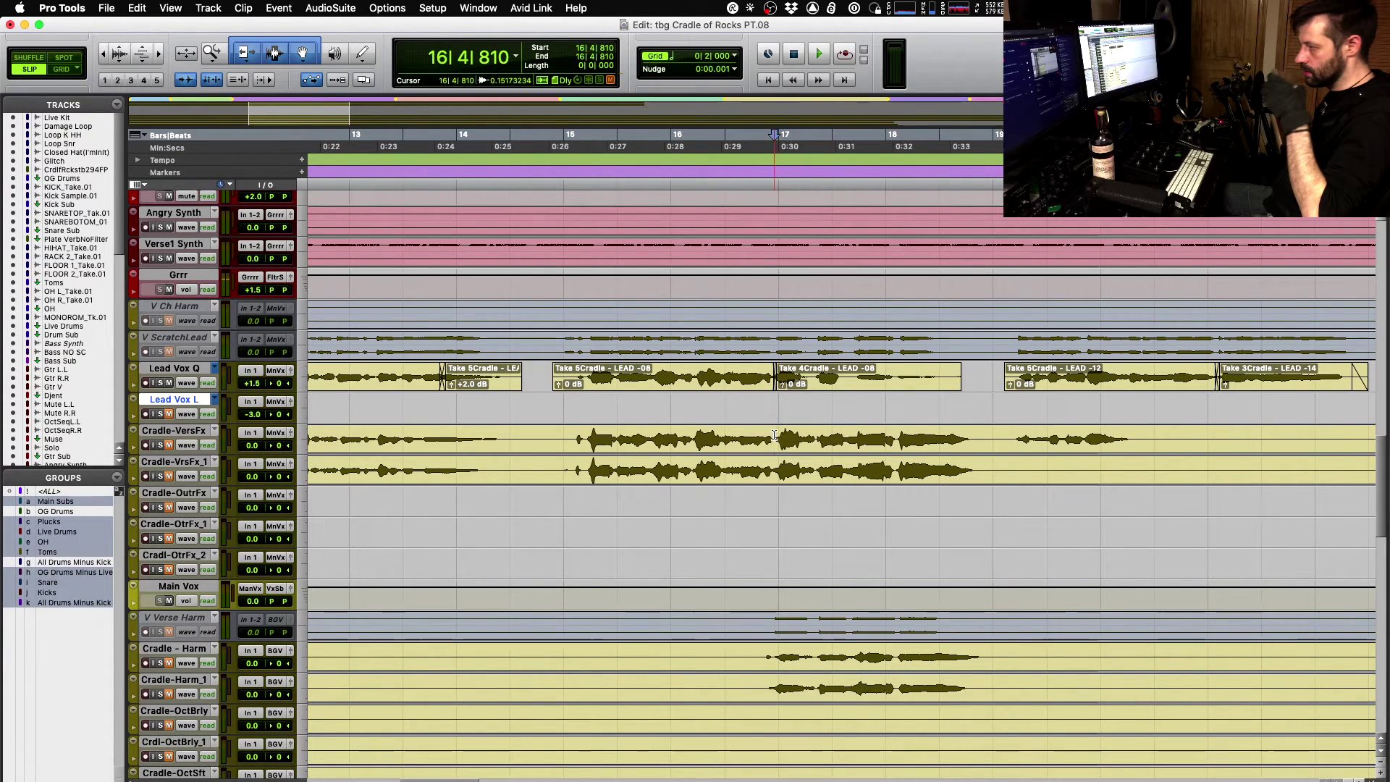
pyautogui.press('r')
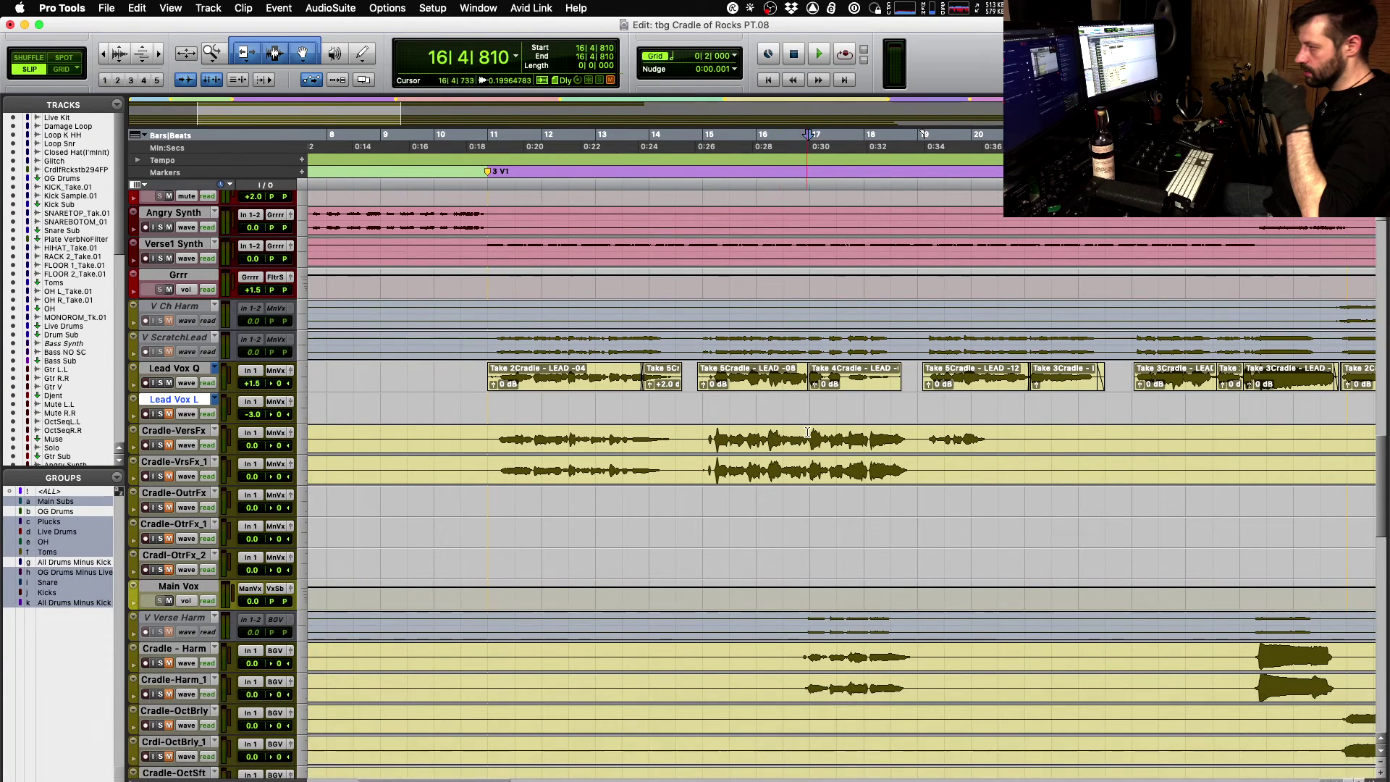
pyautogui.press('shift')
pyautogui.scroll(-5, 906, 437)
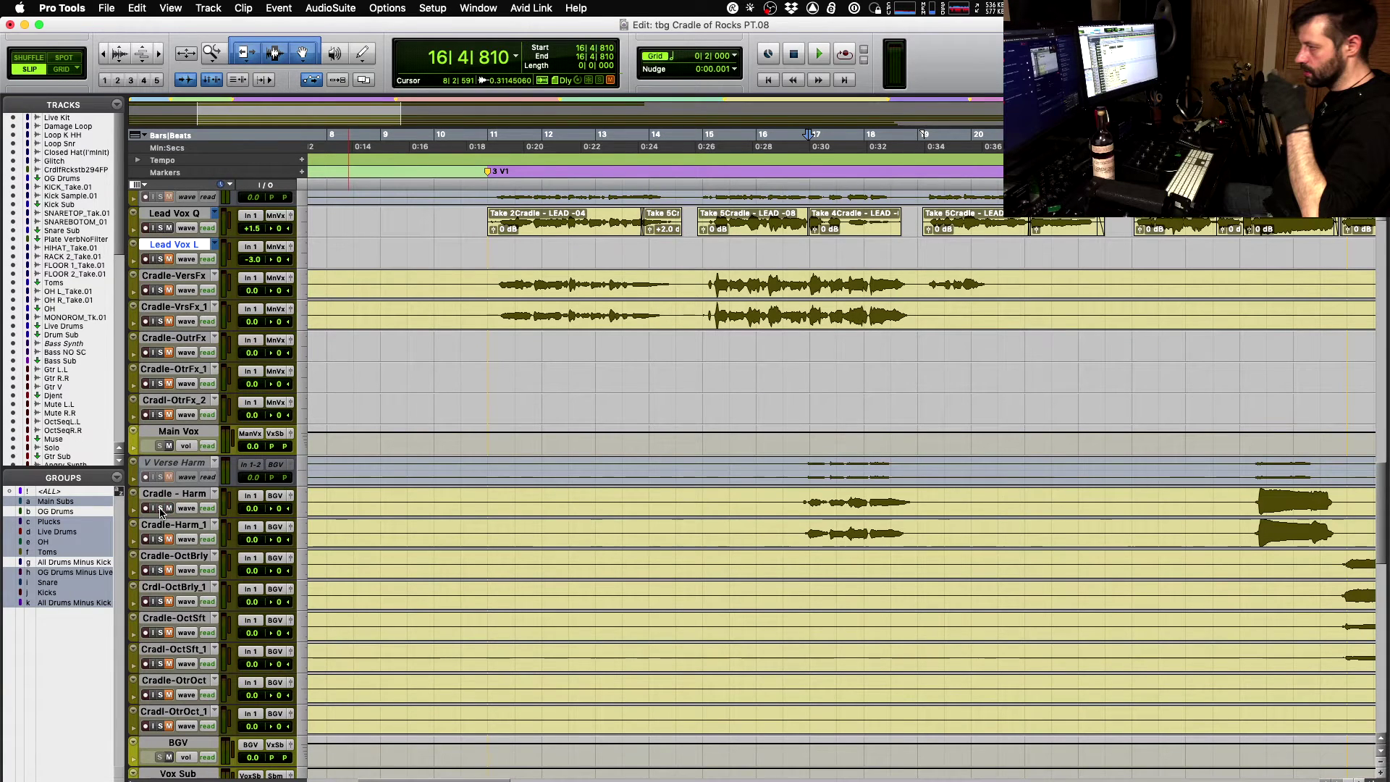
pyautogui.press('space')
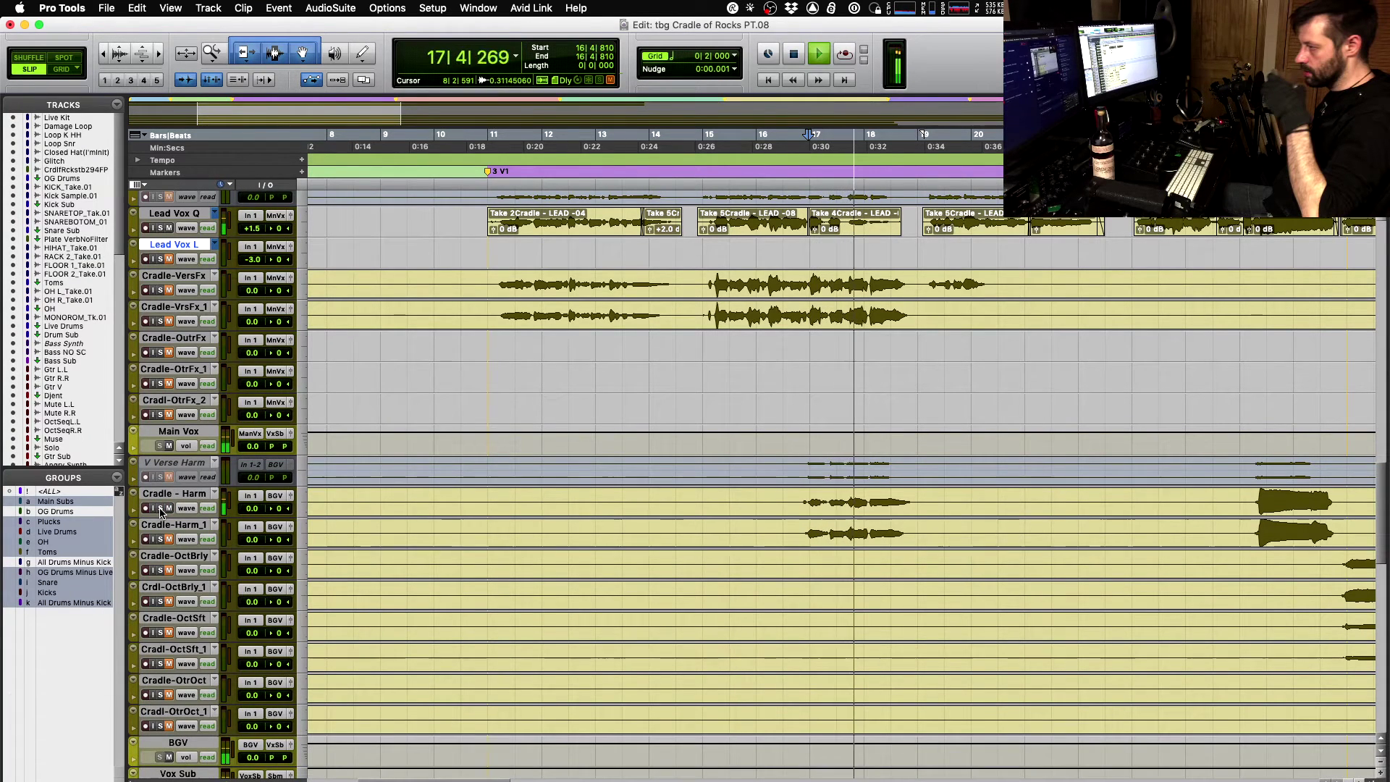
pyautogui.click(160, 509)
pyautogui.press('space')
pyautogui.press('space')
pyautogui.press('t')
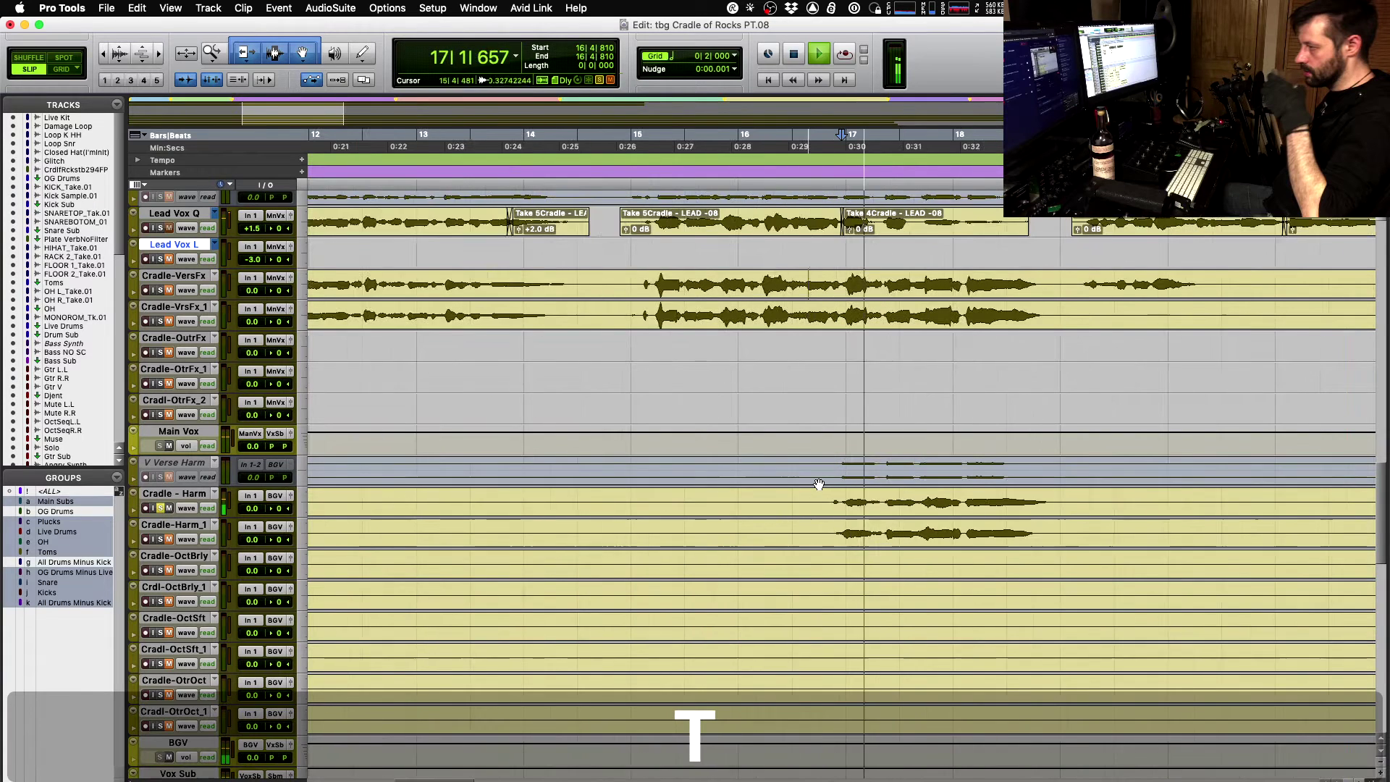
pyautogui.press('r')
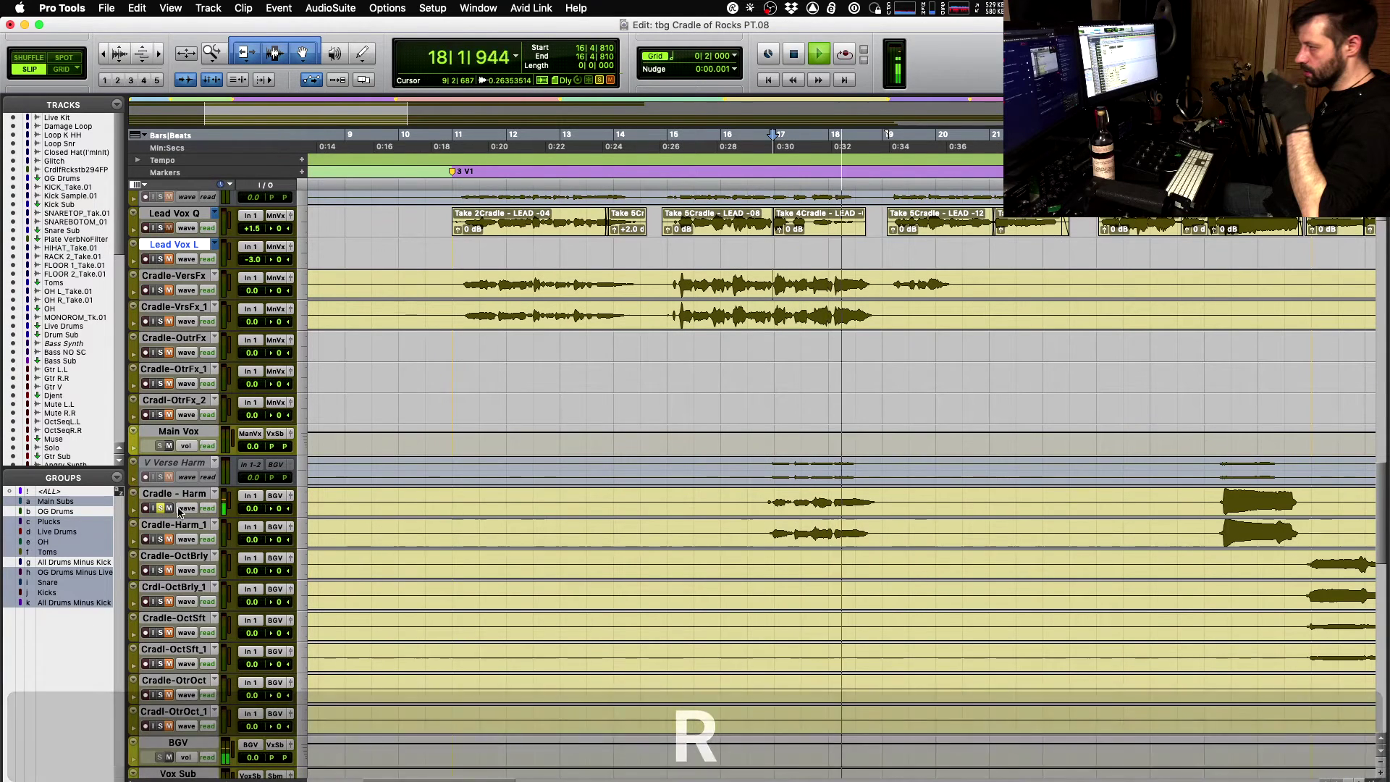
pyautogui.press('space')
# - Unsolo and mute Cradle - Harm, then solo Cradle-Harm_1 and audition the same phrase from 16|4|810
pyautogui.click(160, 509)
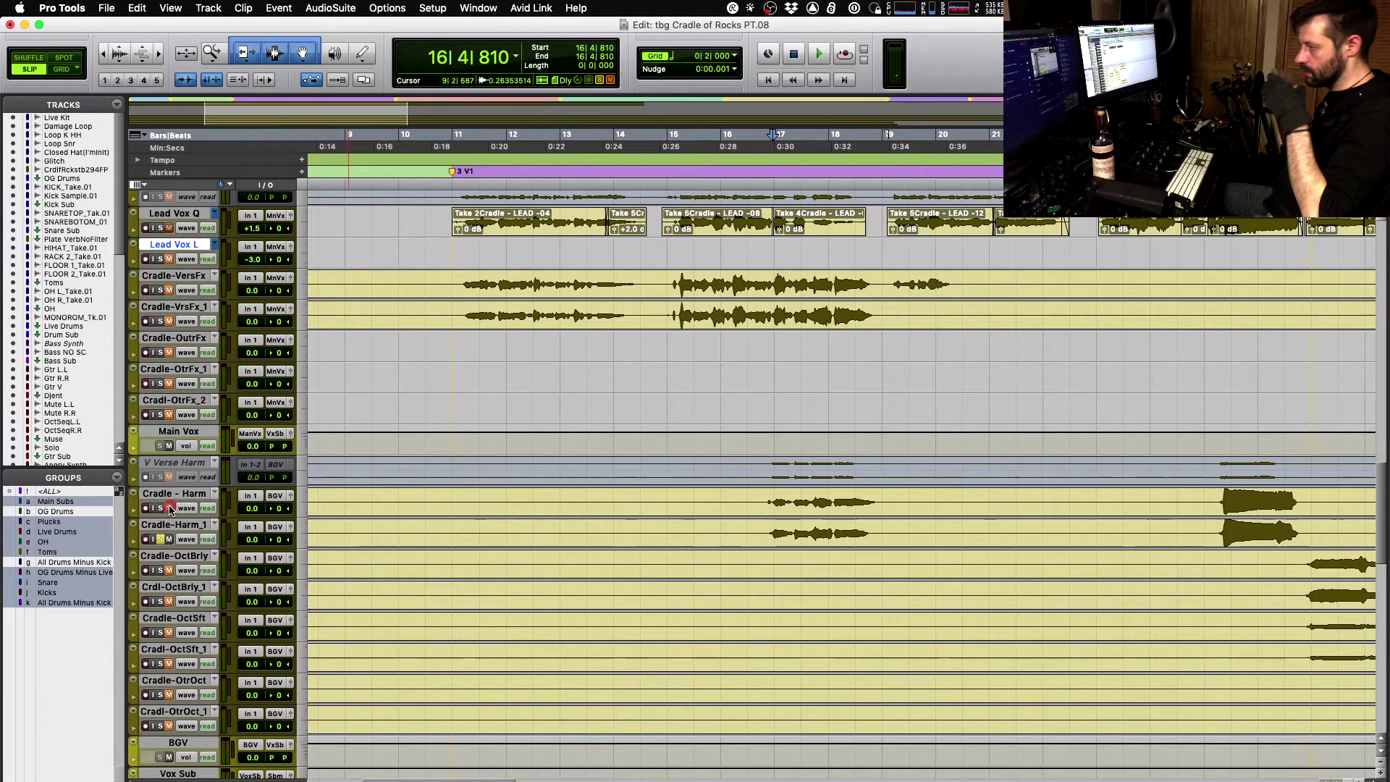
pyautogui.press('space')
pyautogui.press('r')
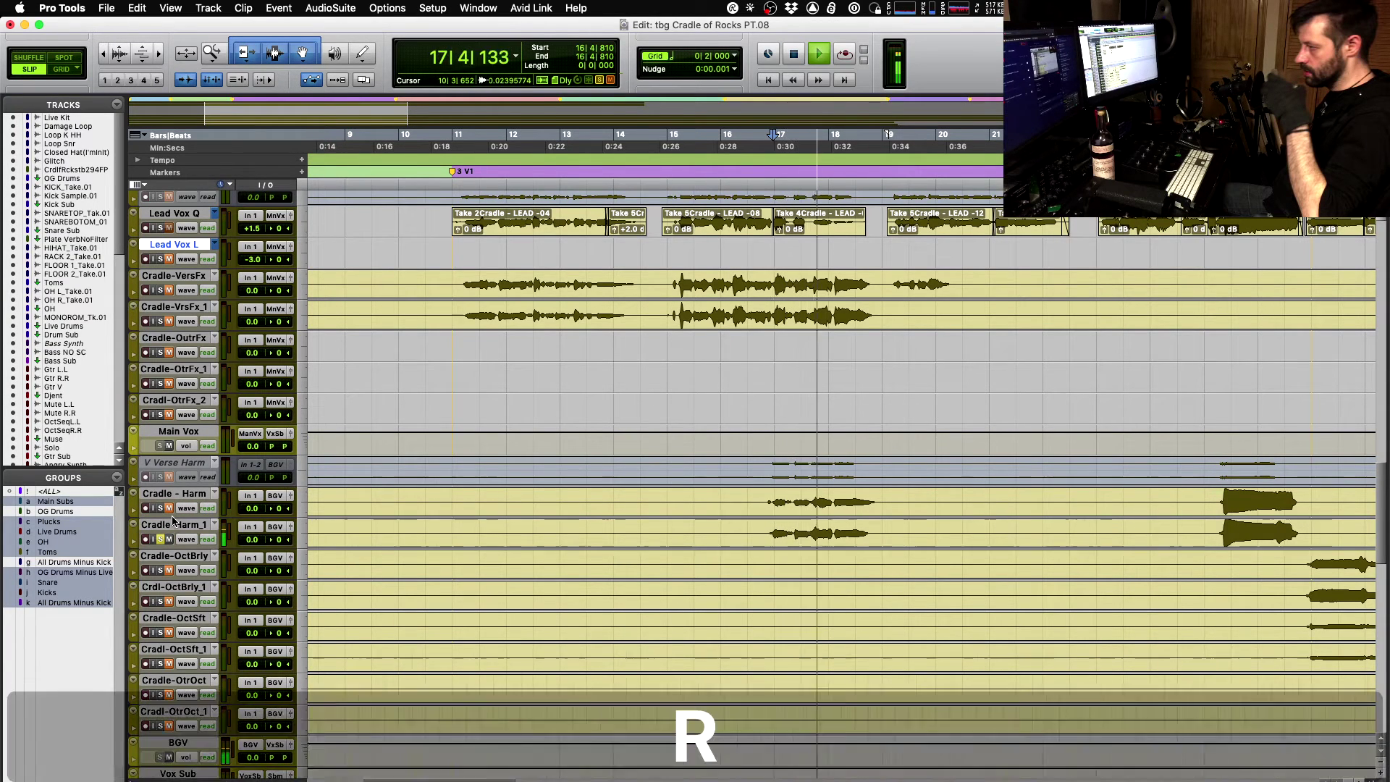
pyautogui.scroll(1, 155, 290)
pyautogui.press('space')
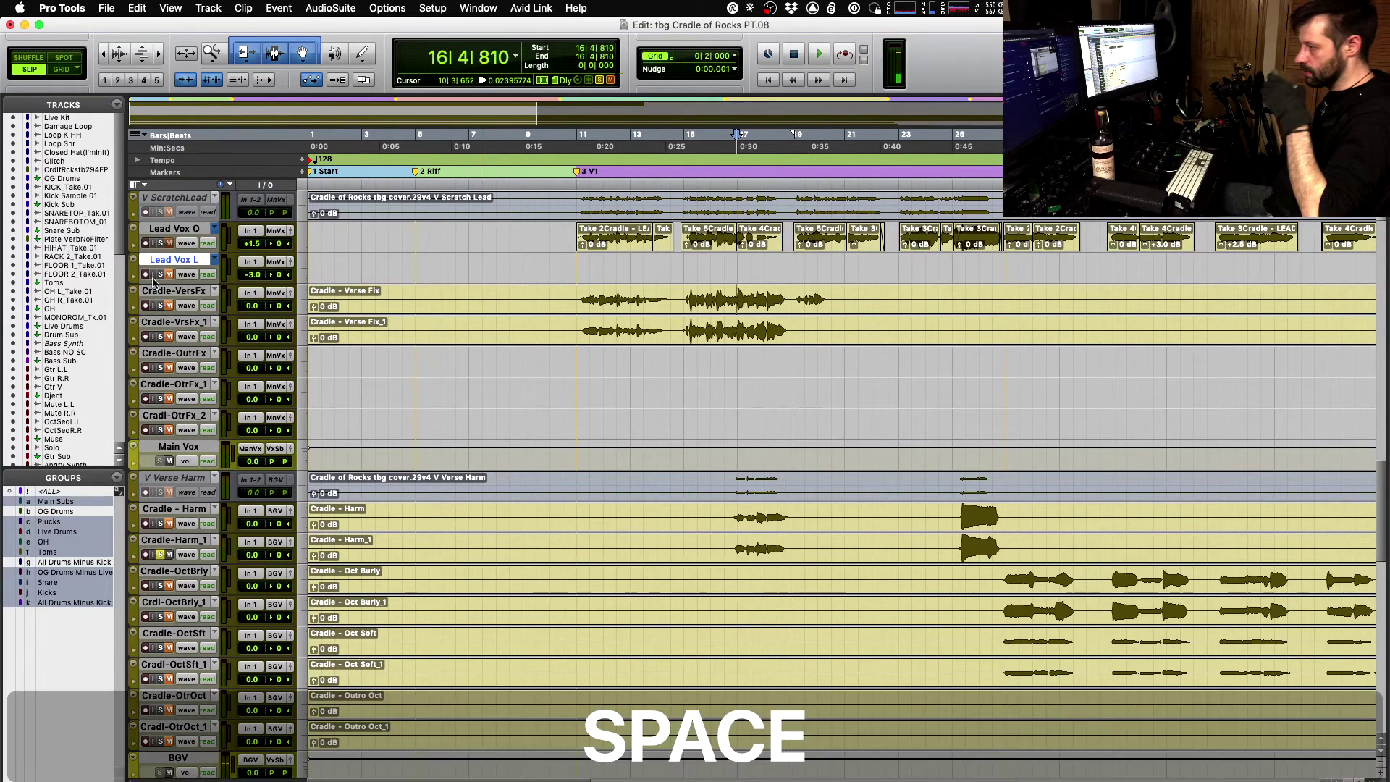
# - Unsolo Cradle-Harm_1 and play the verse harmony with the lead vocal from 16|4|810
pyautogui.click(160, 555)
pyautogui.press('space')
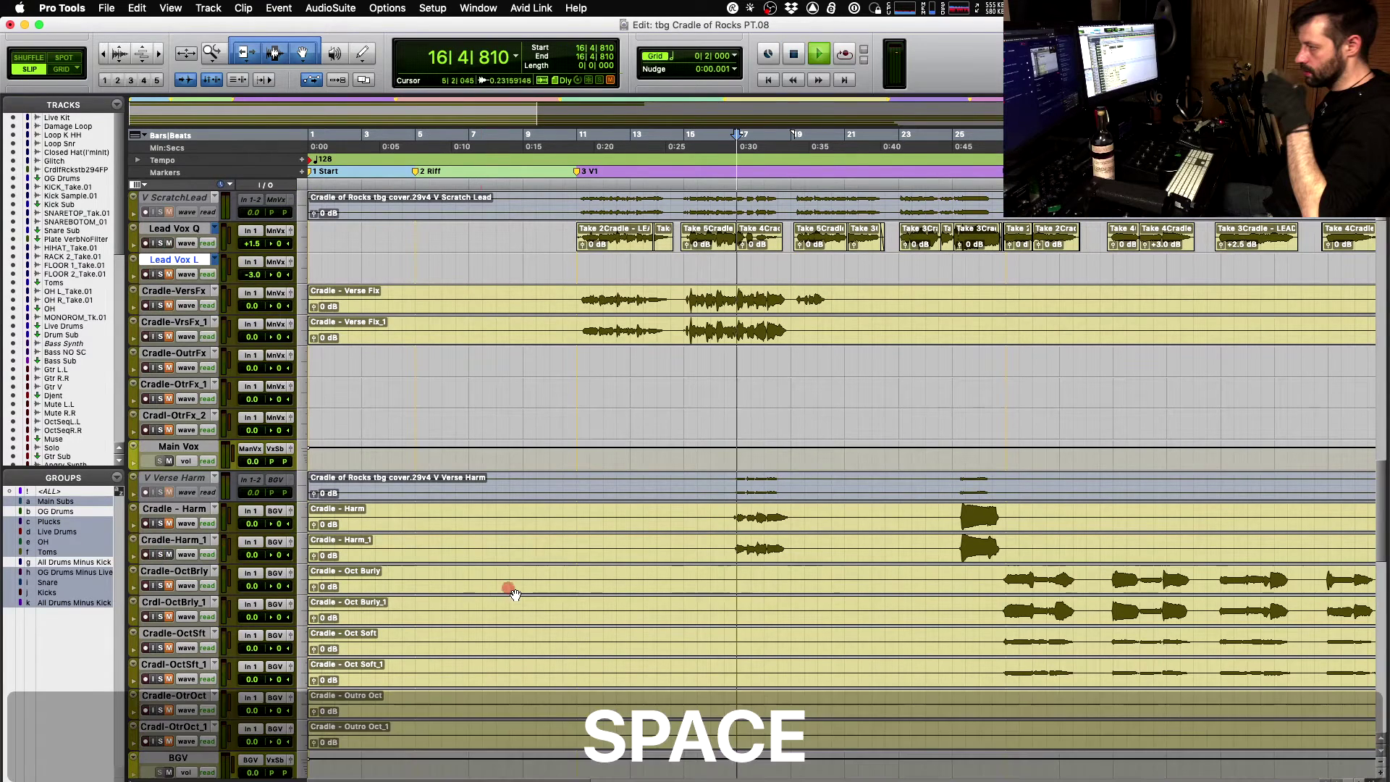
pyautogui.press('t')
pyautogui.scroll(5, 825, 536)
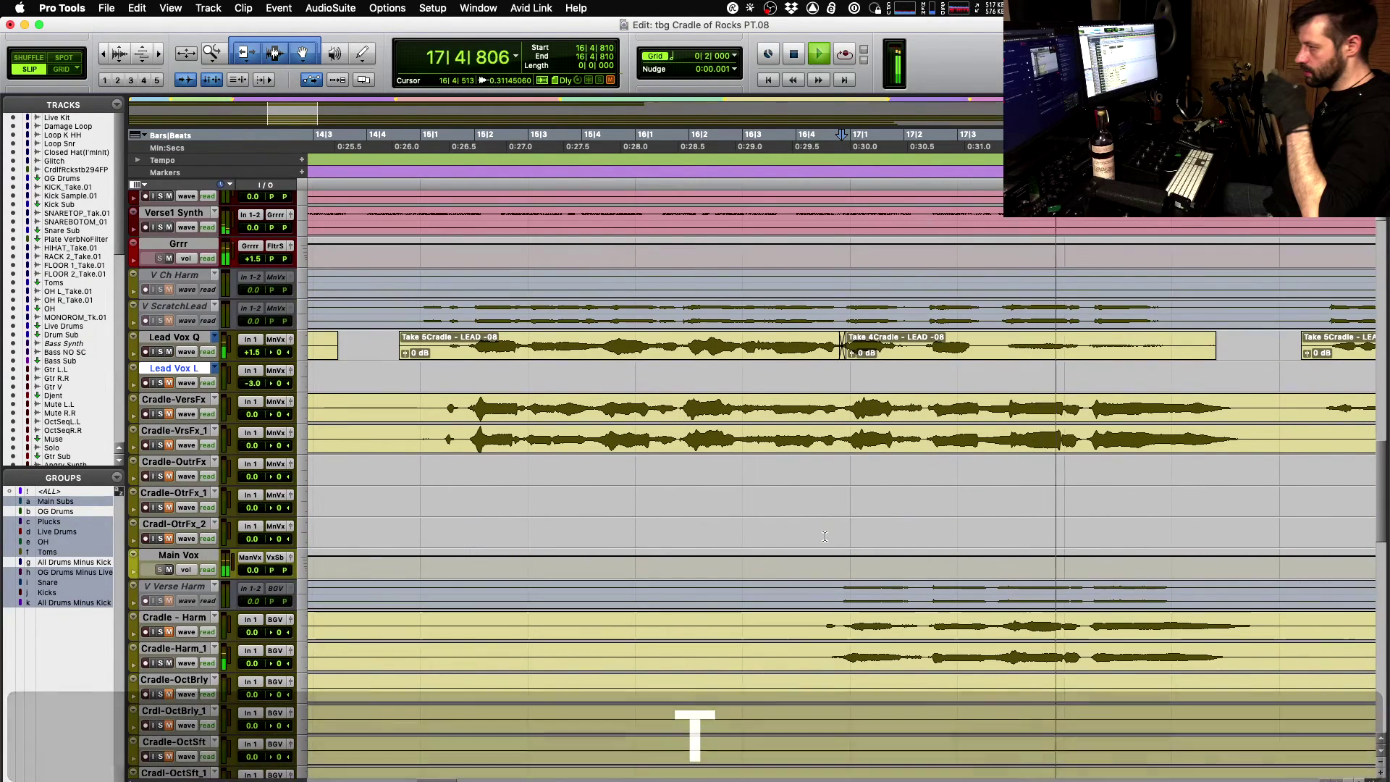
# - Split the Lead Vox Q clip at 17|3|623, set the second part's clip gain to +6.0 dB, and play from 16|3|527
pyautogui.press('space')
pyautogui.press('r')
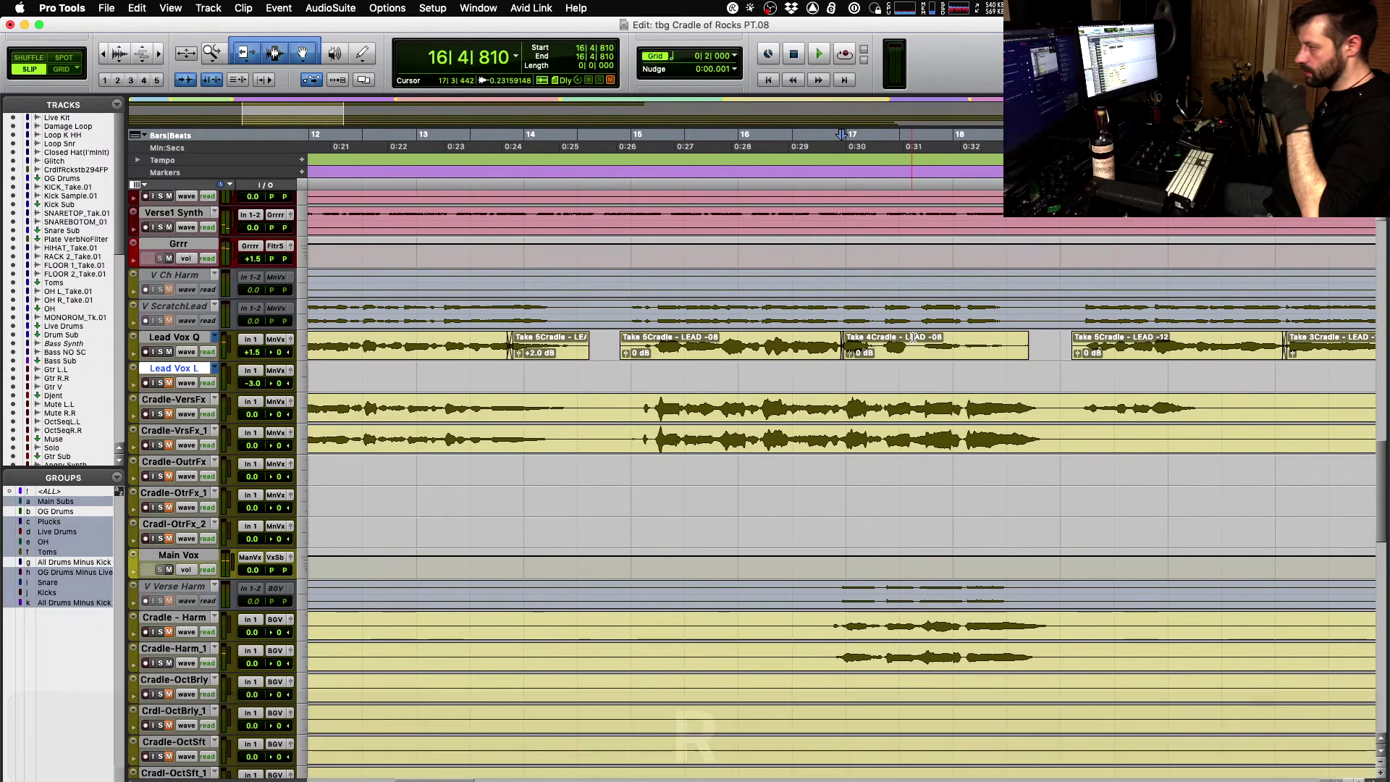
pyautogui.press('b')
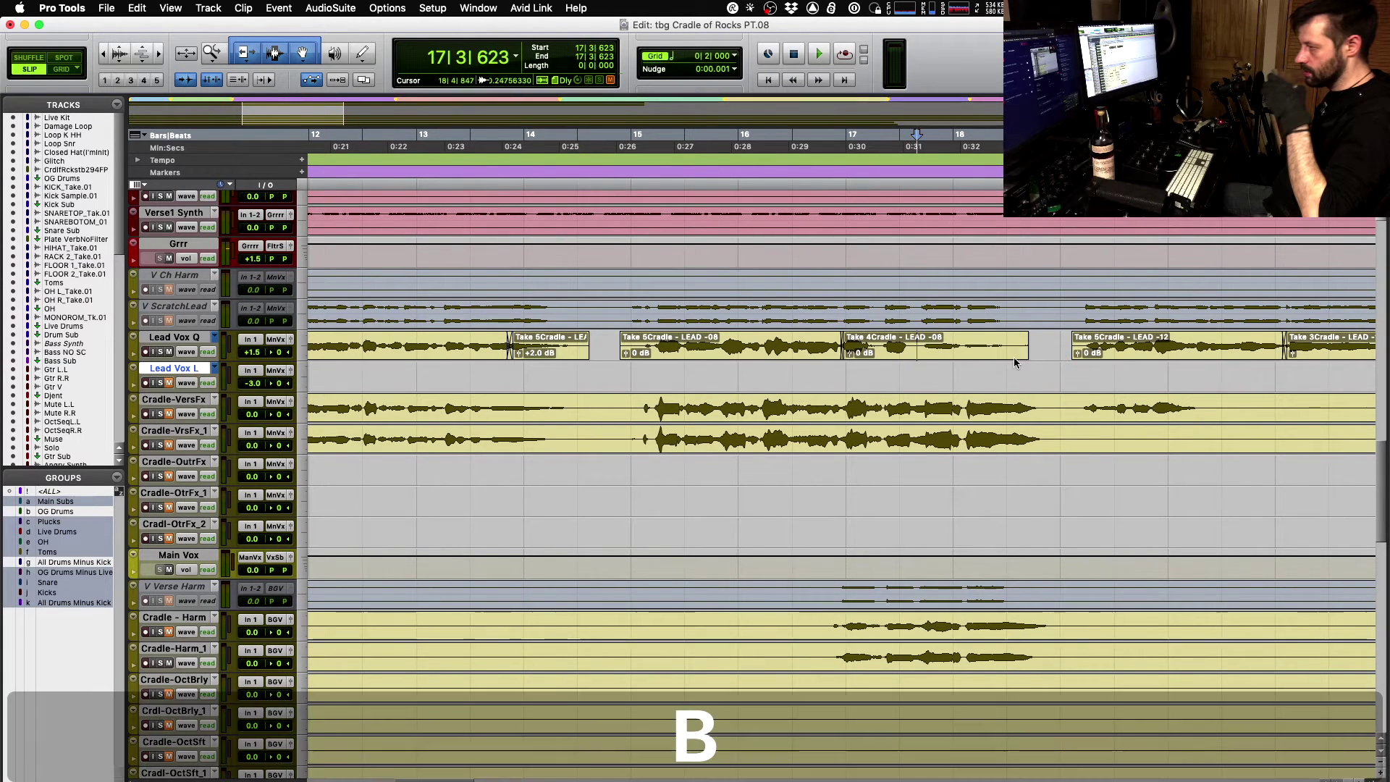
pyautogui.moveTo(922, 353); pyautogui.dragTo(923, 355)
pyautogui.click(807, 341)
pyautogui.press('space')
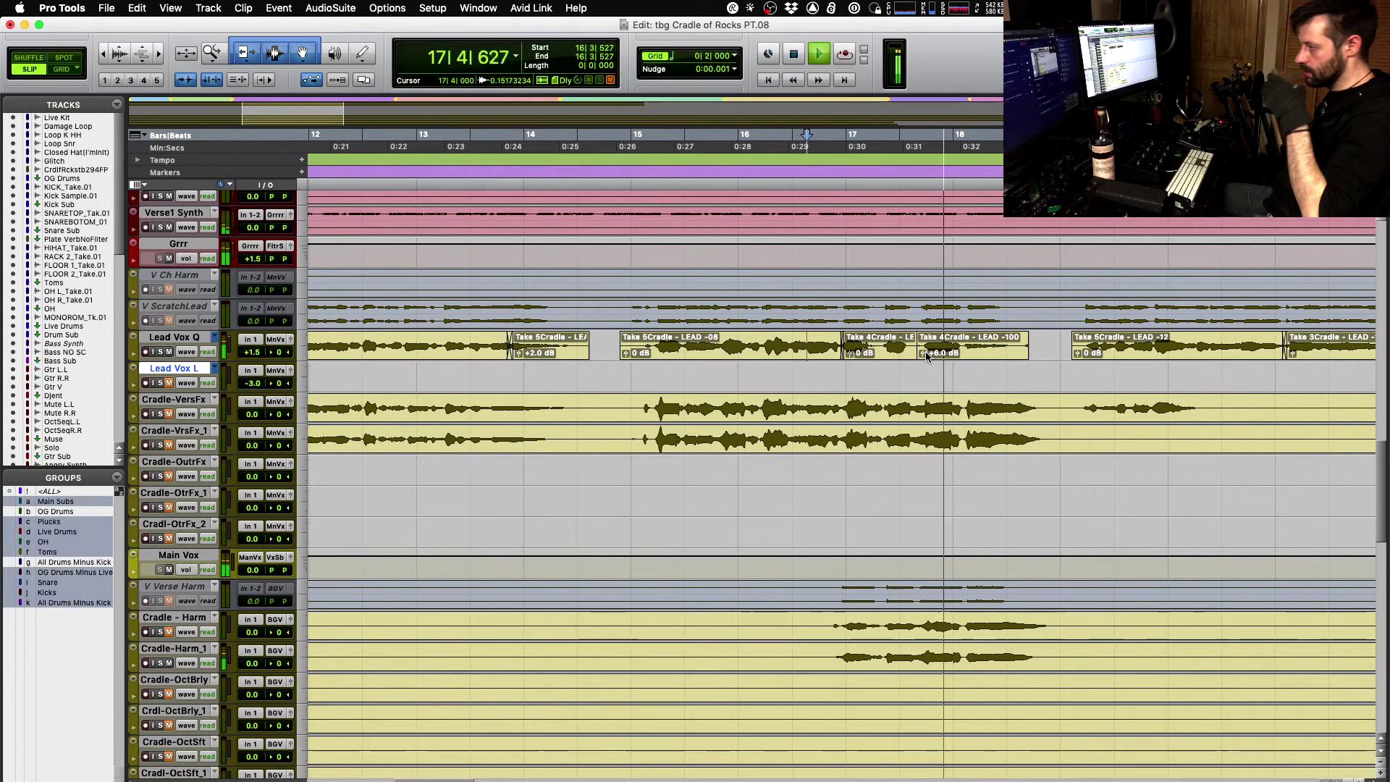
pyautogui.press('space')
# - Split the boosted Lead Vox Q clip again at 18|1|360 and set the last piece's clip gain to +10.3 dB
pyautogui.click(966, 346)
pyautogui.press('b')
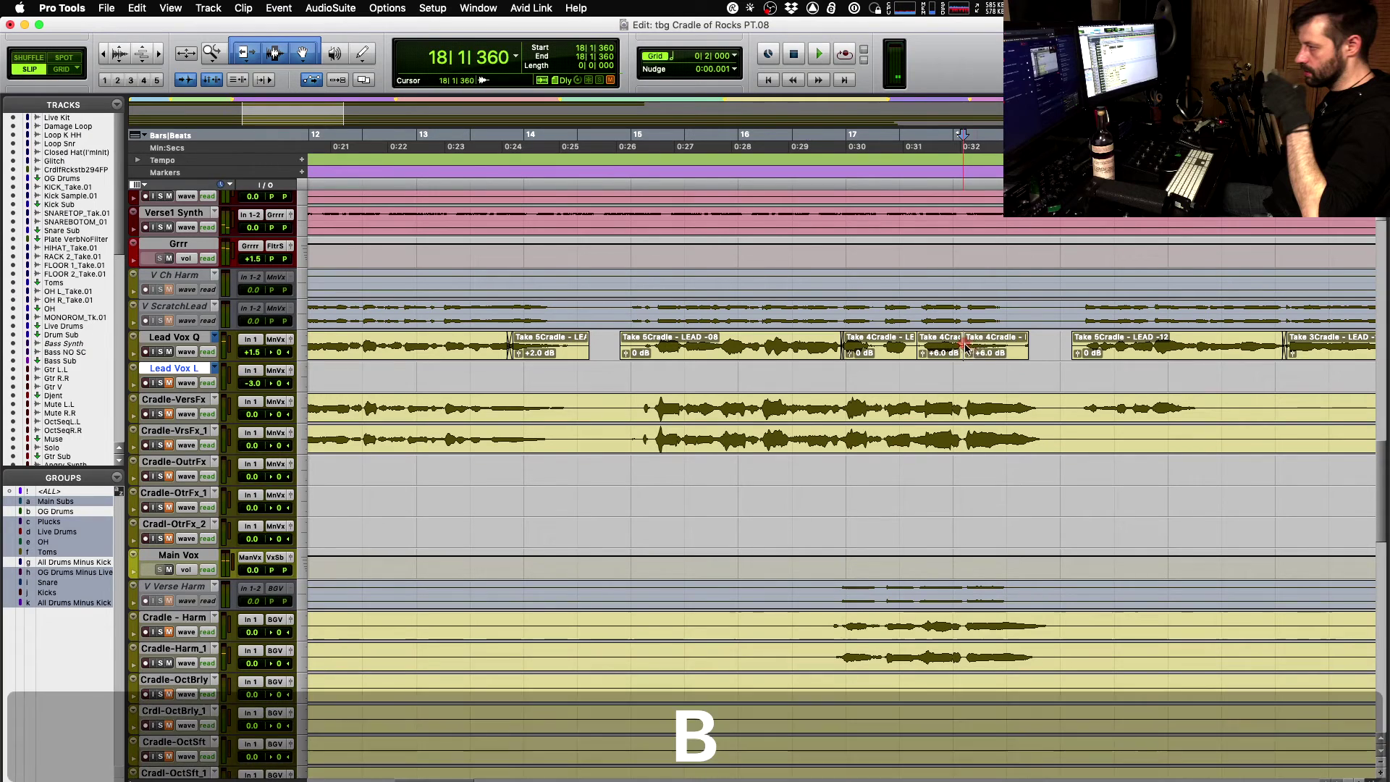
pyautogui.moveTo(981, 352); pyautogui.dragTo(971, 353)
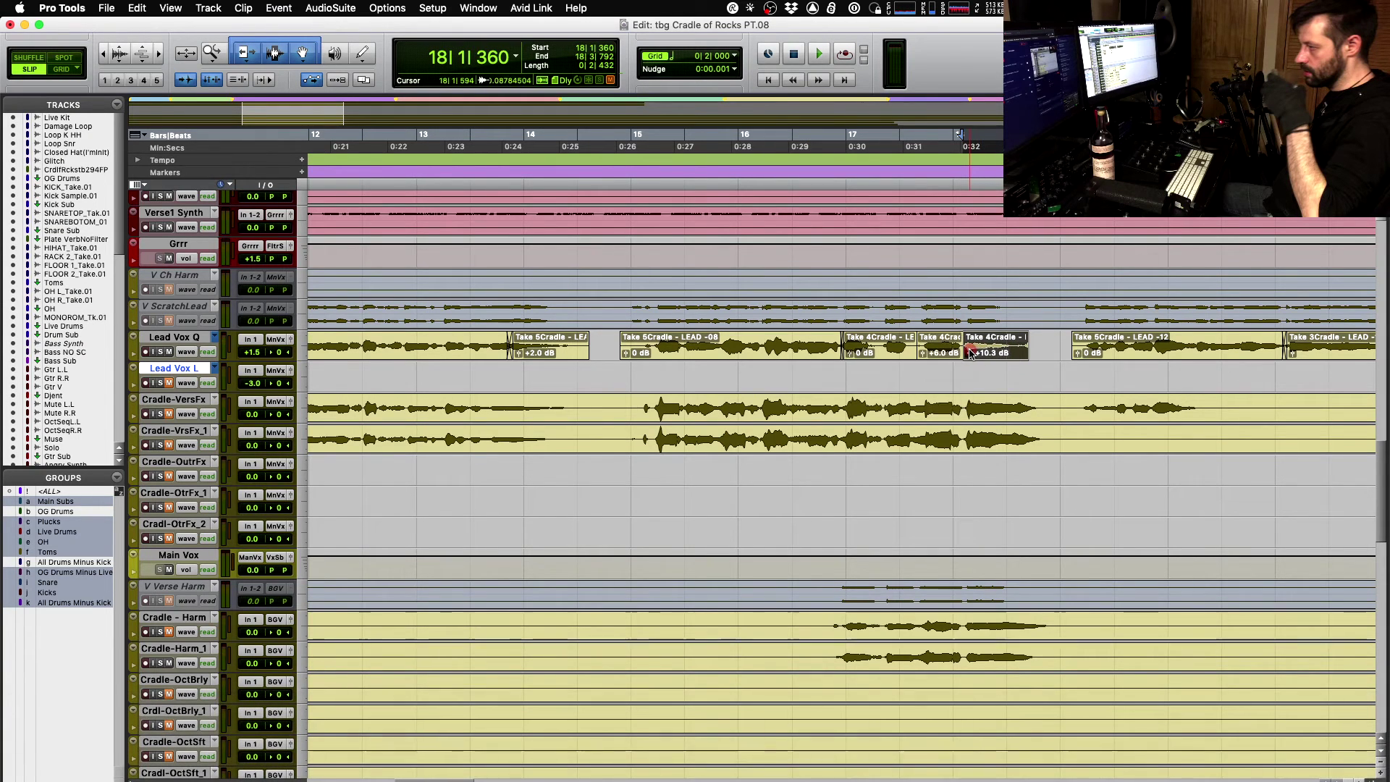
pyautogui.press('space')
pyautogui.press('space')
# - Audition Lead Vox Q soloed from 17|1|498 and set the gain of the phrase's last clip to +14.0 dB
pyautogui.click(859, 136)
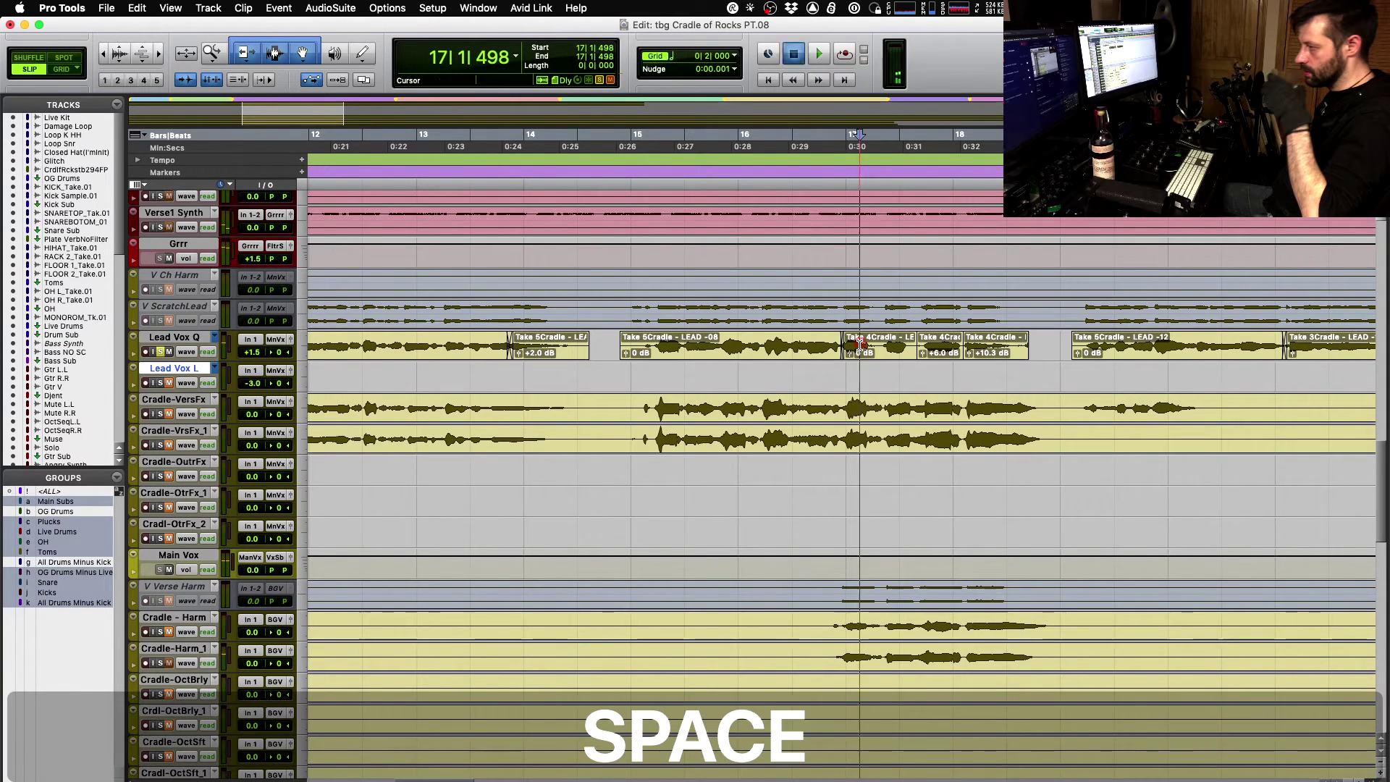
pyautogui.press('space')
pyautogui.press('t')
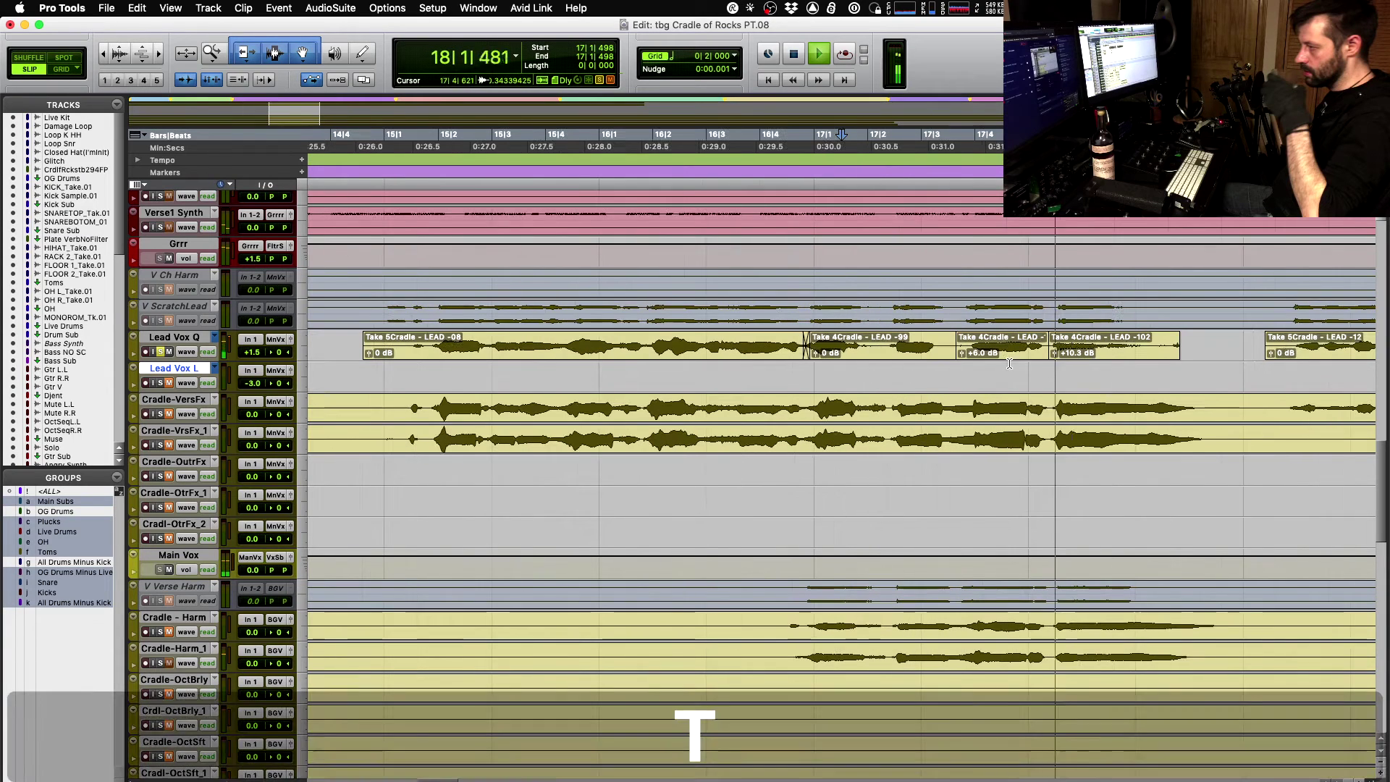
pyautogui.press('space')
pyautogui.moveTo(1054, 353); pyautogui.dragTo(1048, 343)
pyautogui.press('space')
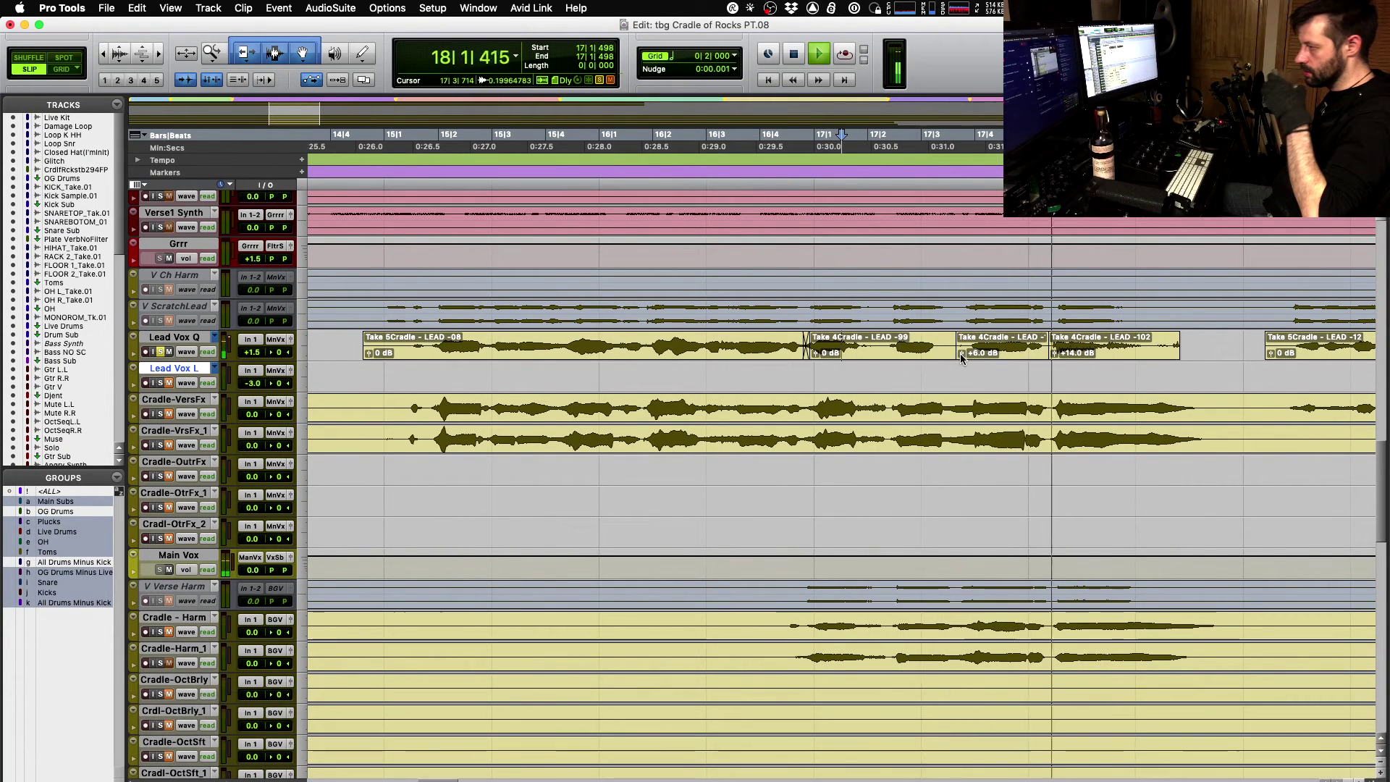
# - Crossfade the +6.0 dB and +14.0 dB Lead Vox Q clips from 18|1|309 to 18|1|412 and play from 17|2|120
pyautogui.press('space')
pyautogui.moveTo(1046, 354); pyautogui.dragTo(1052, 348)
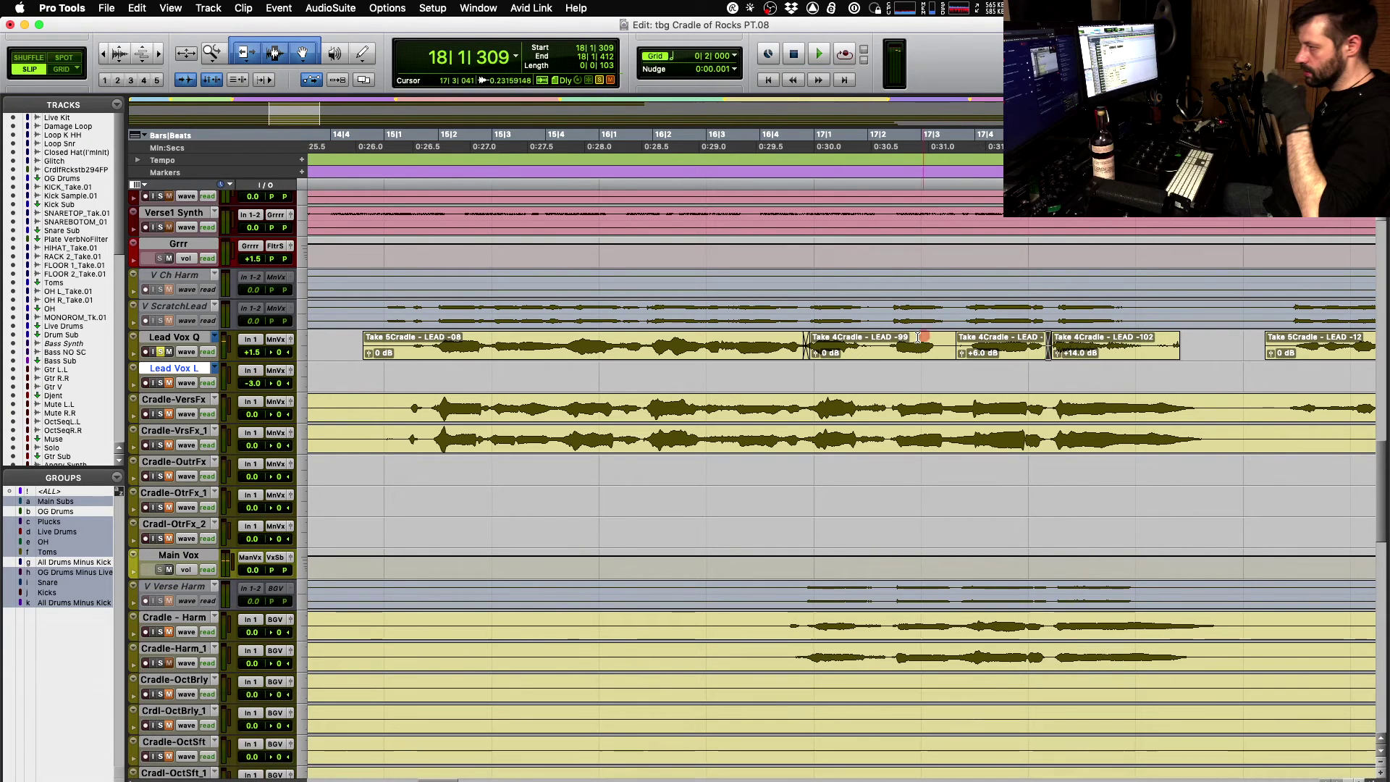
pyautogui.press('space')
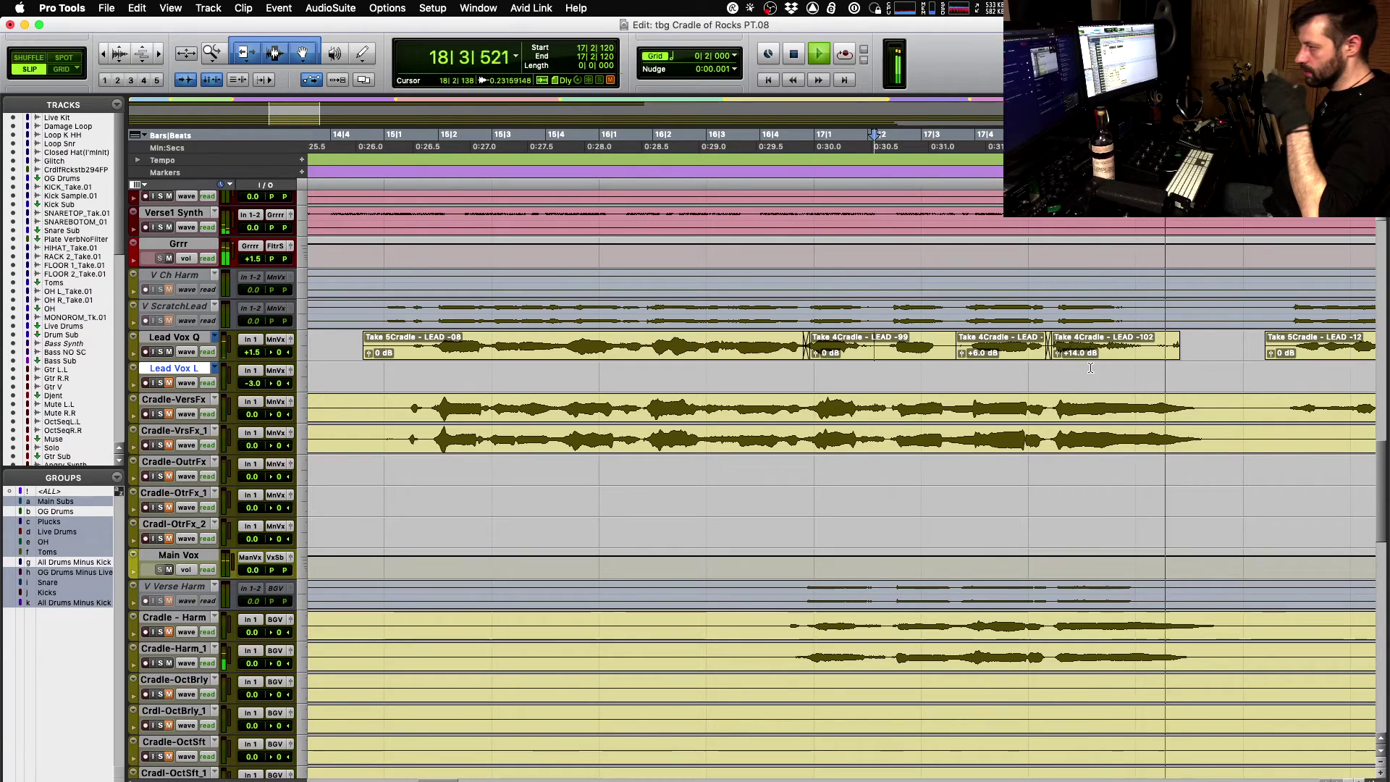
pyautogui.press('space')
# - Solo Cradle-Harm_1 together with Cradle-VersFx, play the phrase from 16|3|010, and unsolo Cradle-VersFx
pyautogui.press('r')
pyautogui.scroll(-3, 1044, 383)
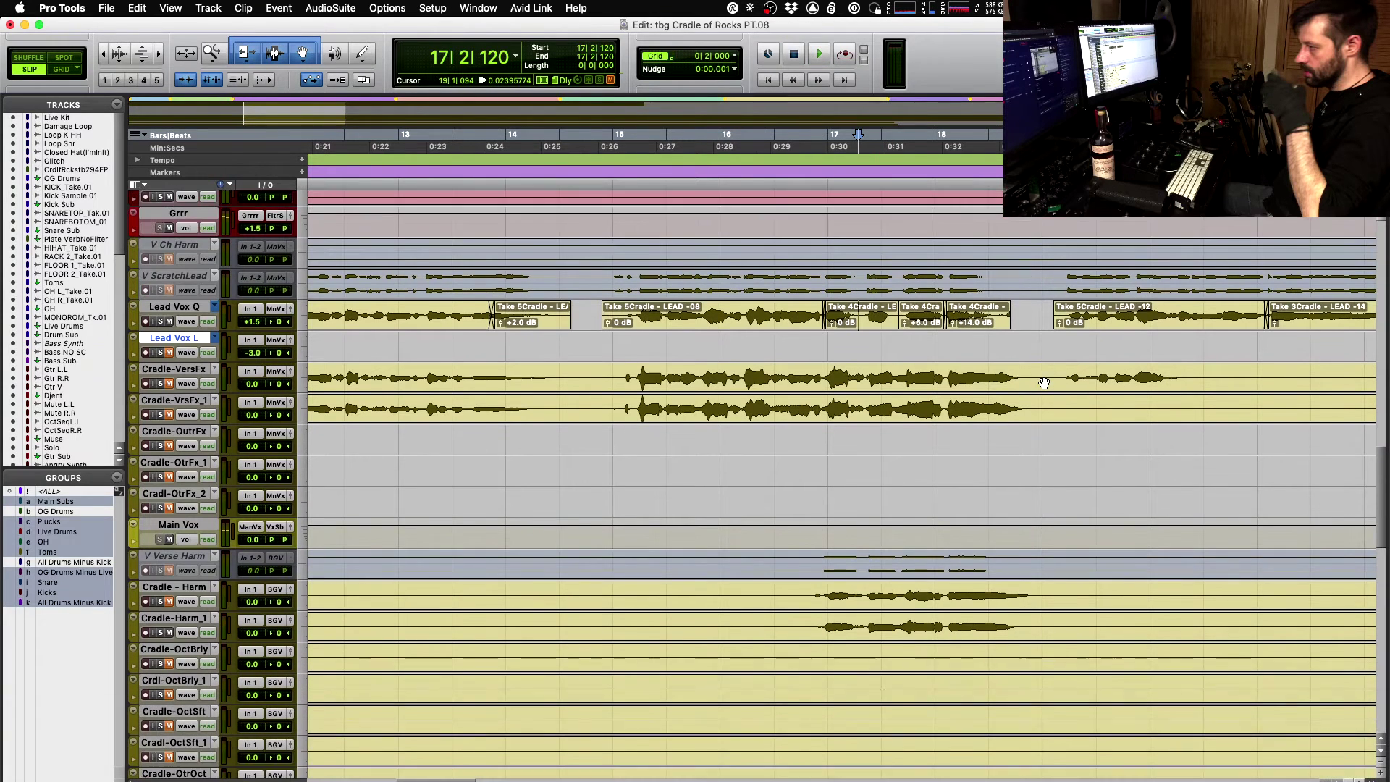
pyautogui.press('r')
pyautogui.press('t')
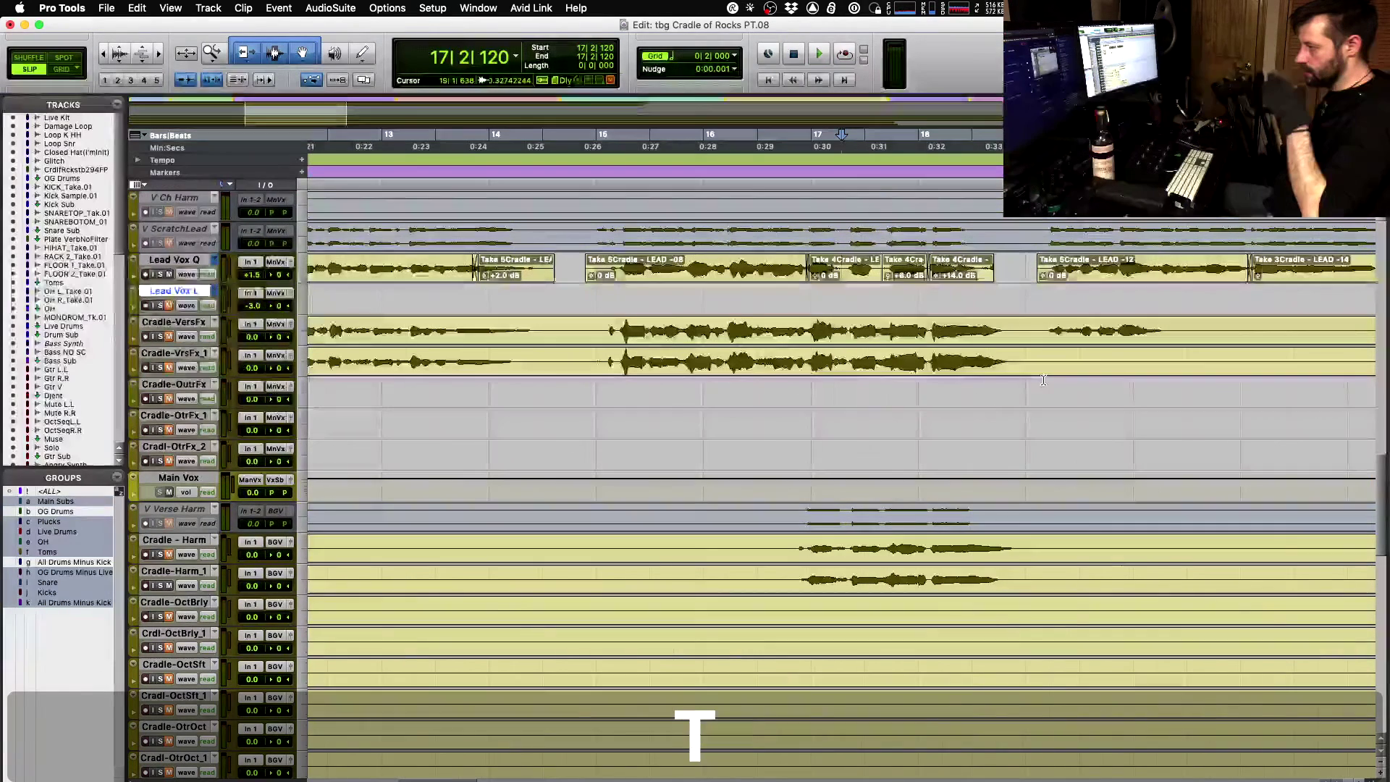
pyautogui.scroll(-1, 1044, 383)
pyautogui.press('t')
pyautogui.scroll(1, 1044, 383)
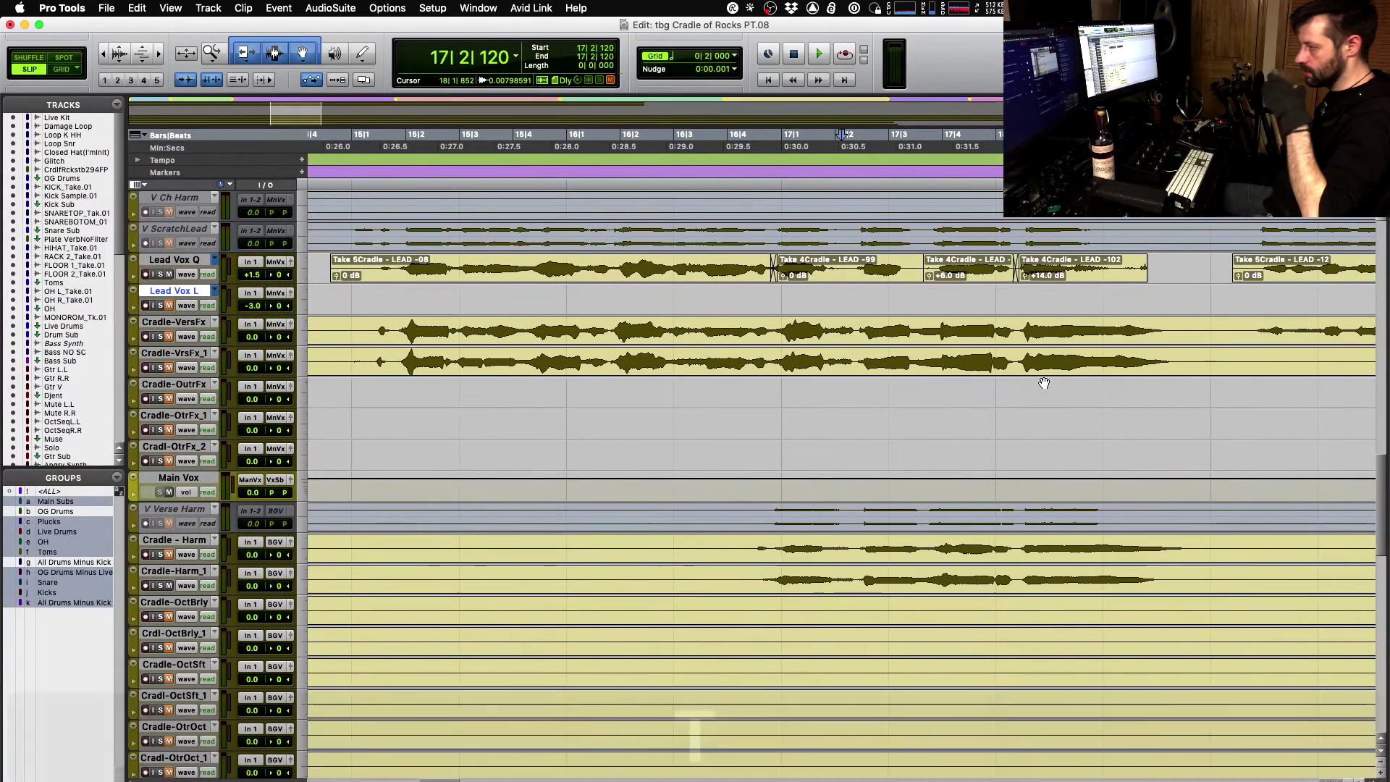
pyautogui.click(675, 261)
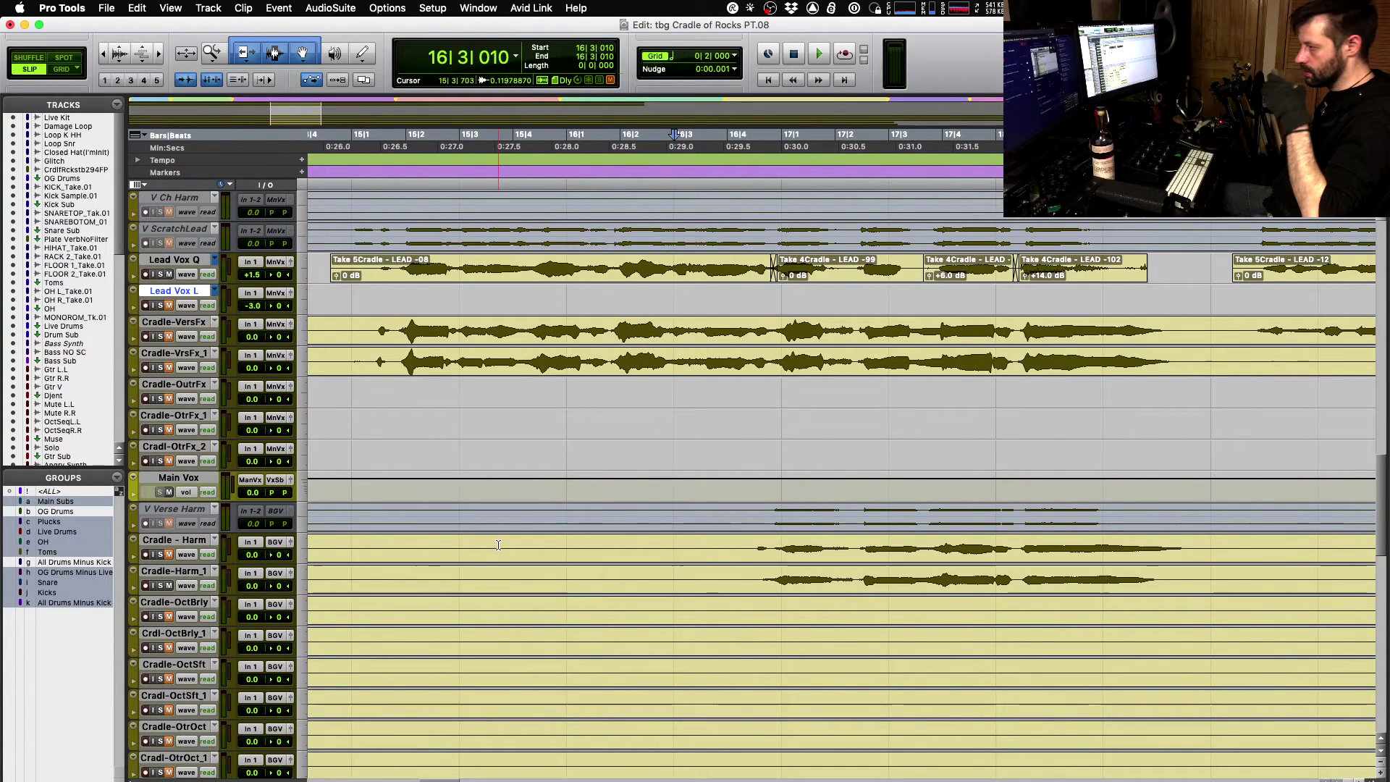
pyautogui.click(160, 586)
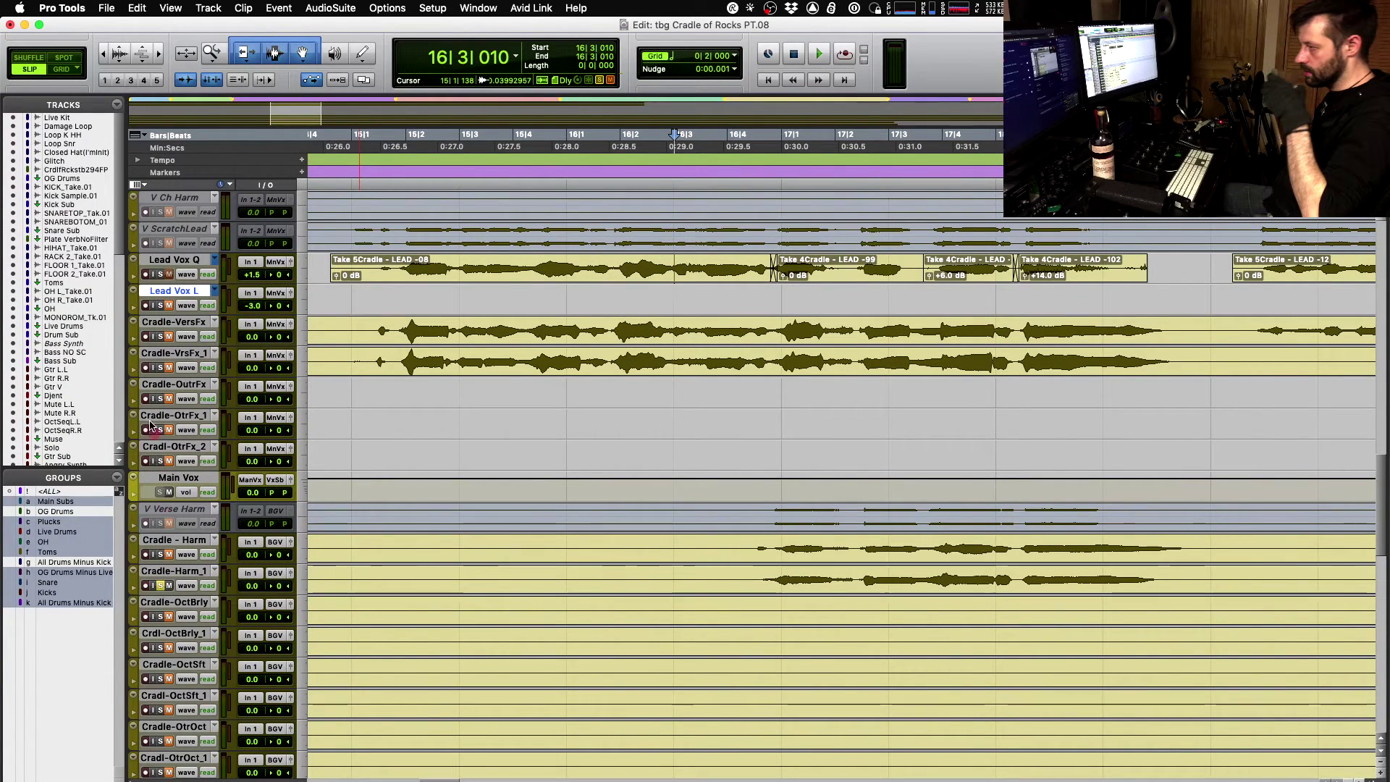
pyautogui.click(168, 337)
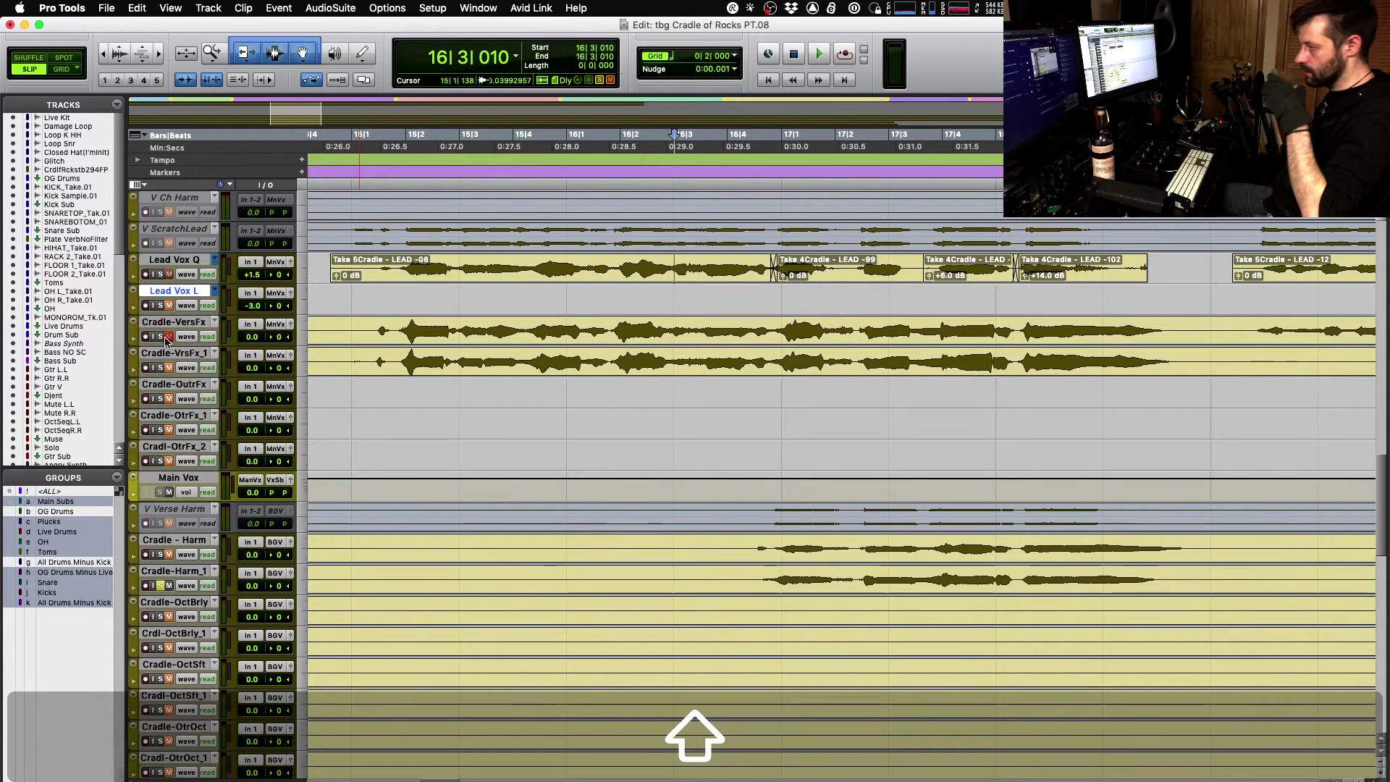
pyautogui.press('space')
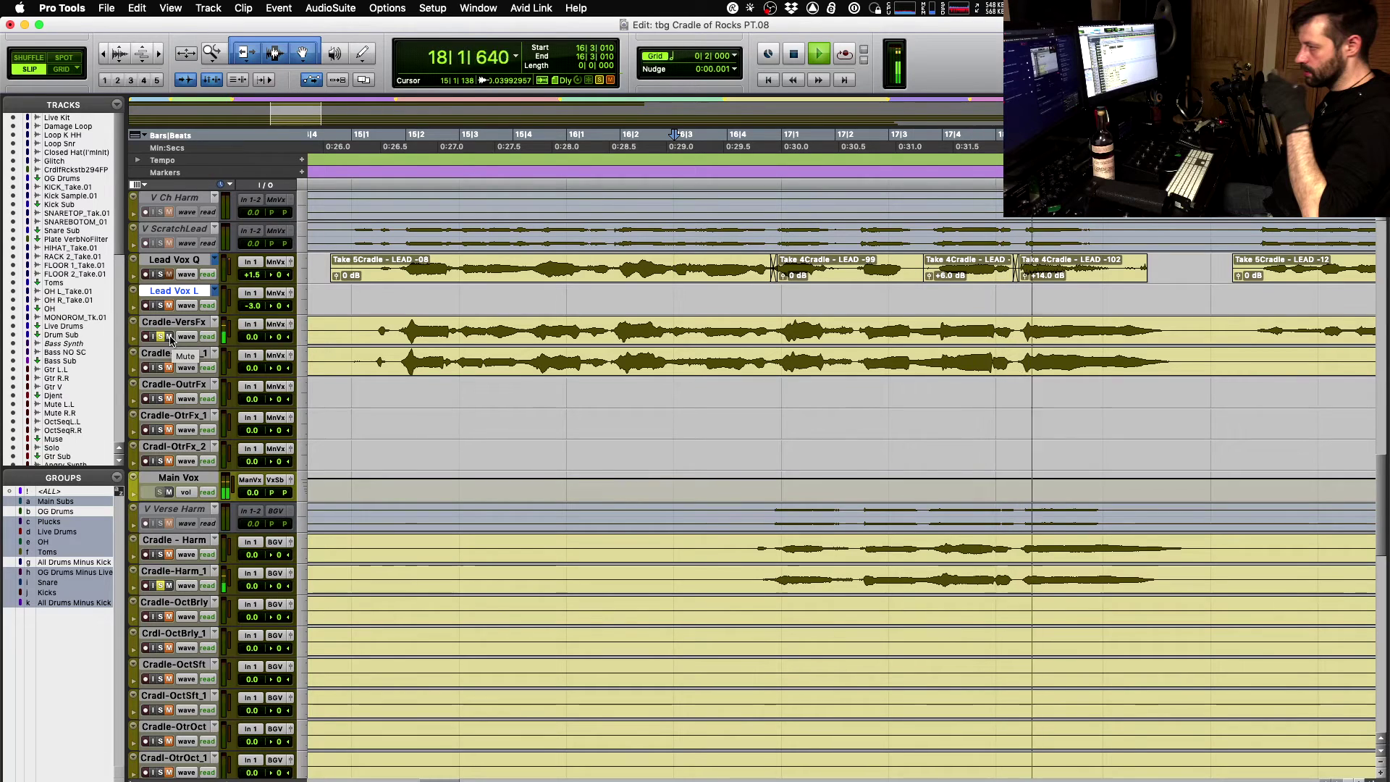
pyautogui.press('space')
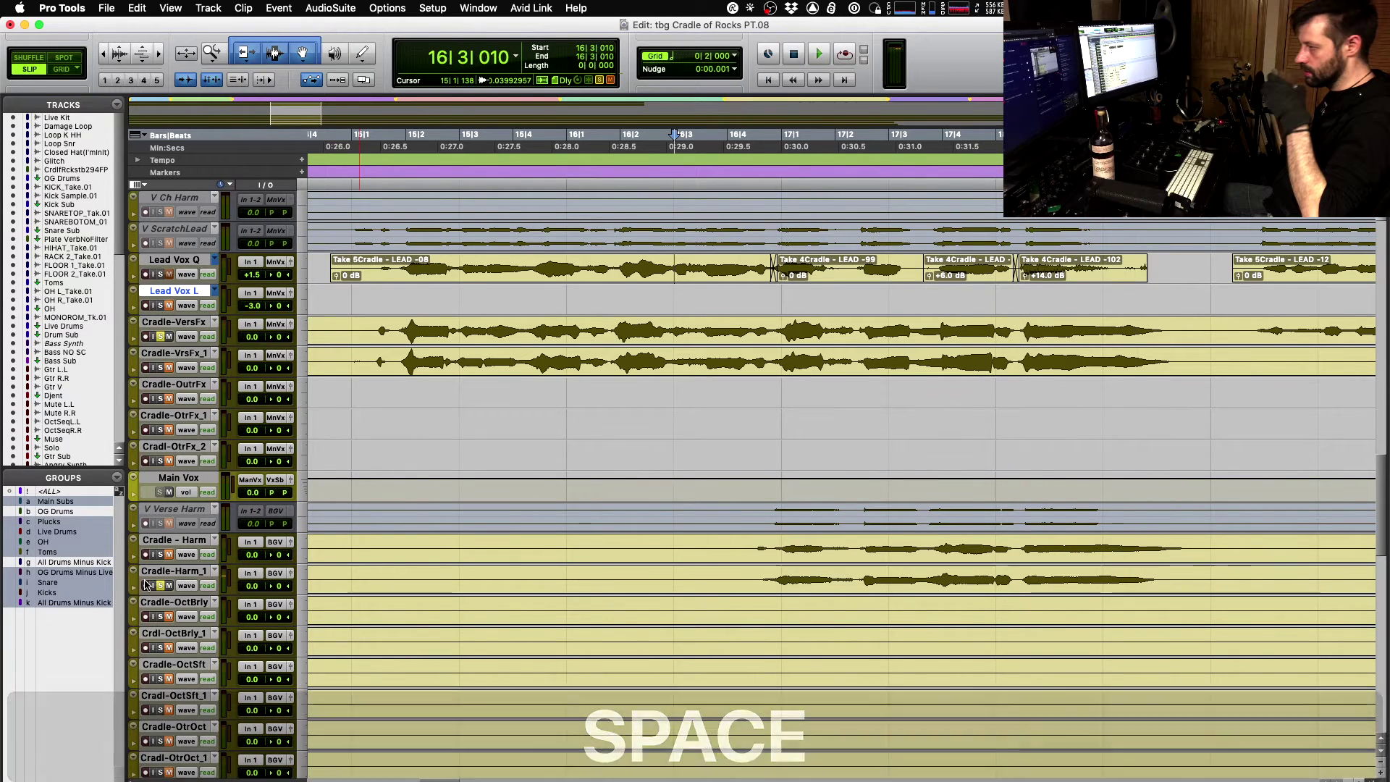
pyautogui.click(155, 336)
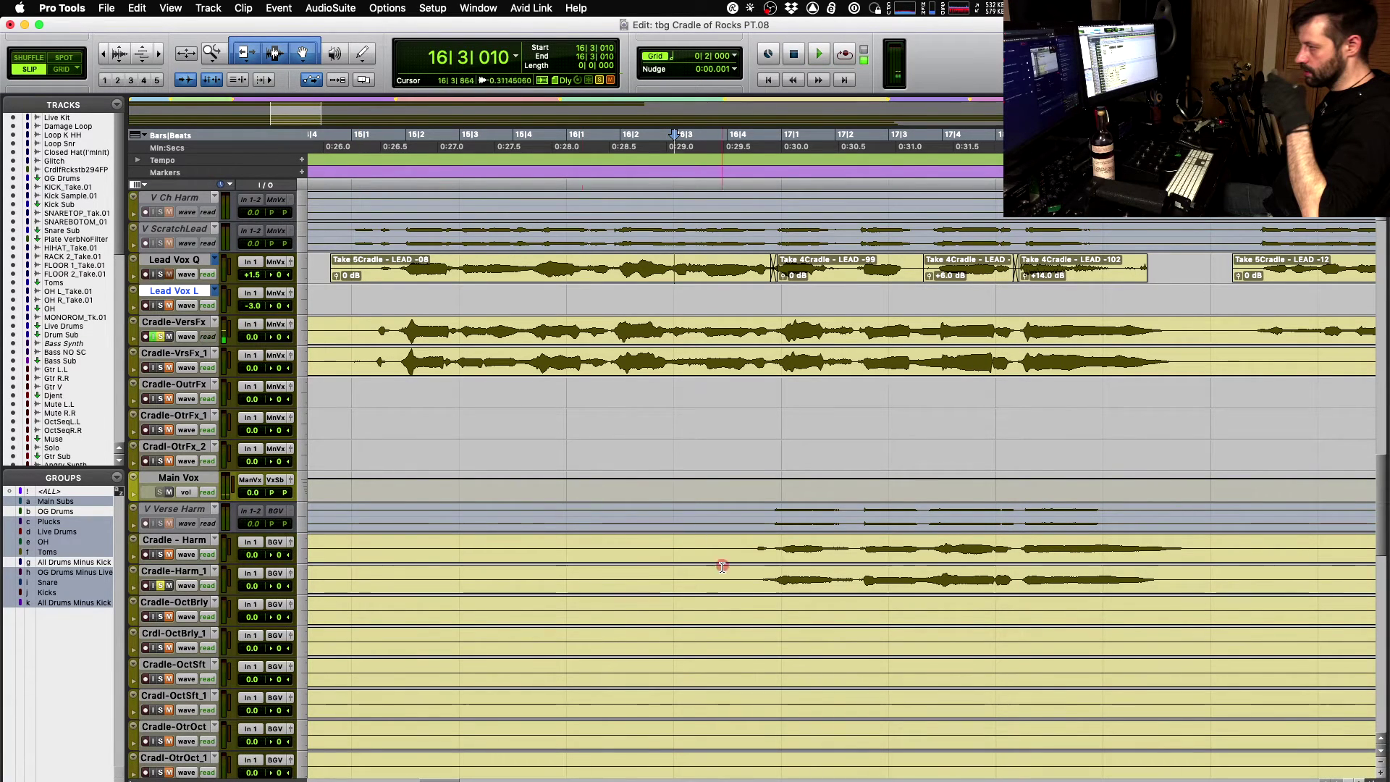
pyautogui.click(158, 338)
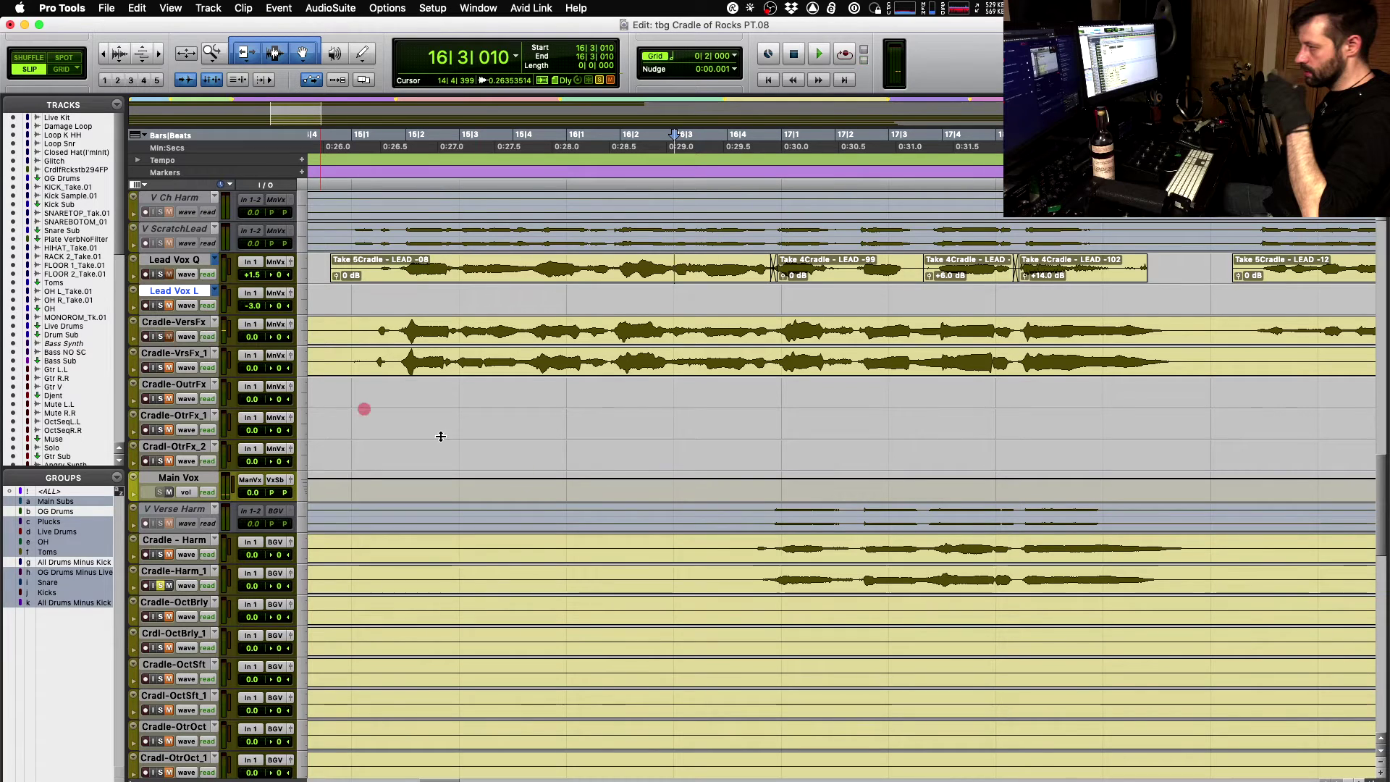
# - Track the pitch of the Cradle-Harm_1 phrase from 16|4|396 to 18|4|122 in AudioSuite Auto-Tune 7 with Alto/Tenor input type
pyautogui.moveTo(751, 578); pyautogui.dragTo(1163, 580)
pyautogui.click(331, 8)
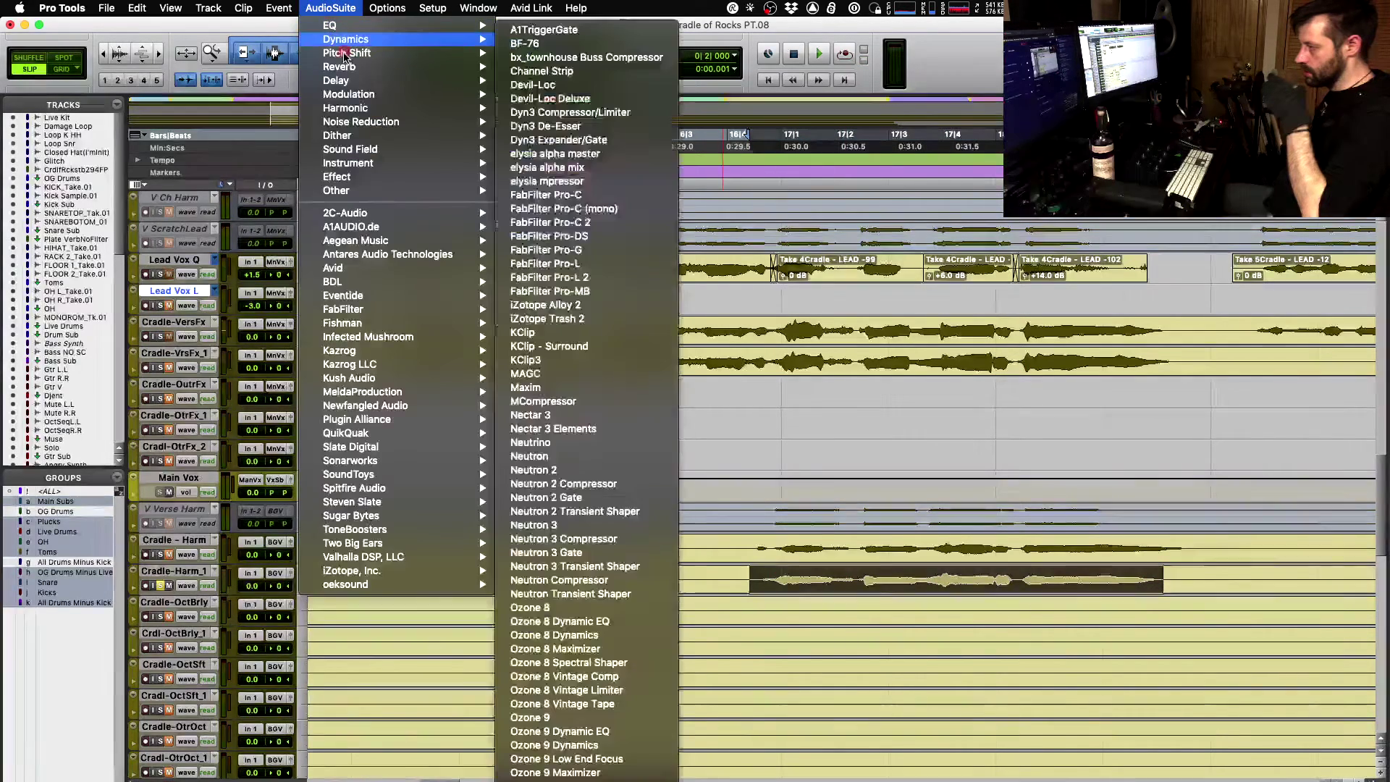
pyautogui.moveTo(347, 52)
pyautogui.click(1167, 274)
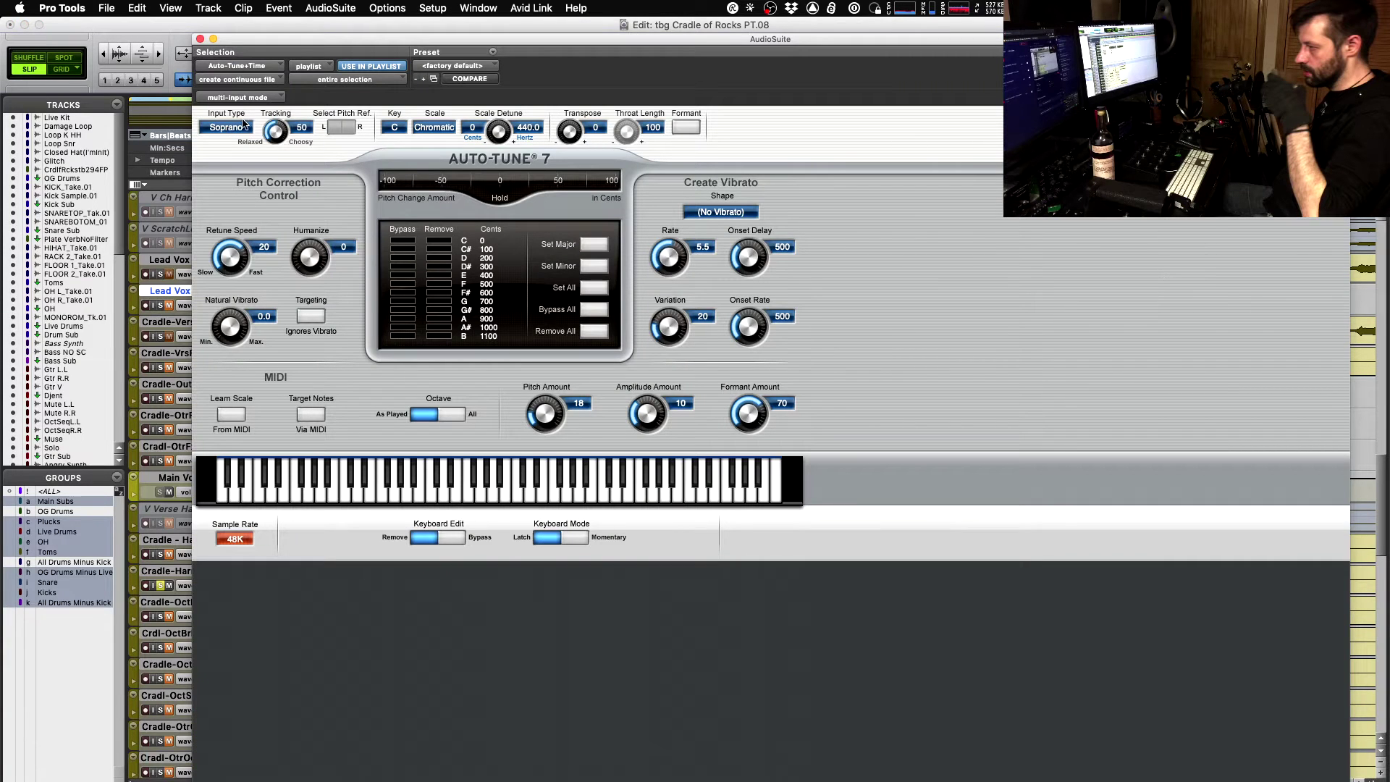
pyautogui.click(244, 125)
pyautogui.click(1356, 220)
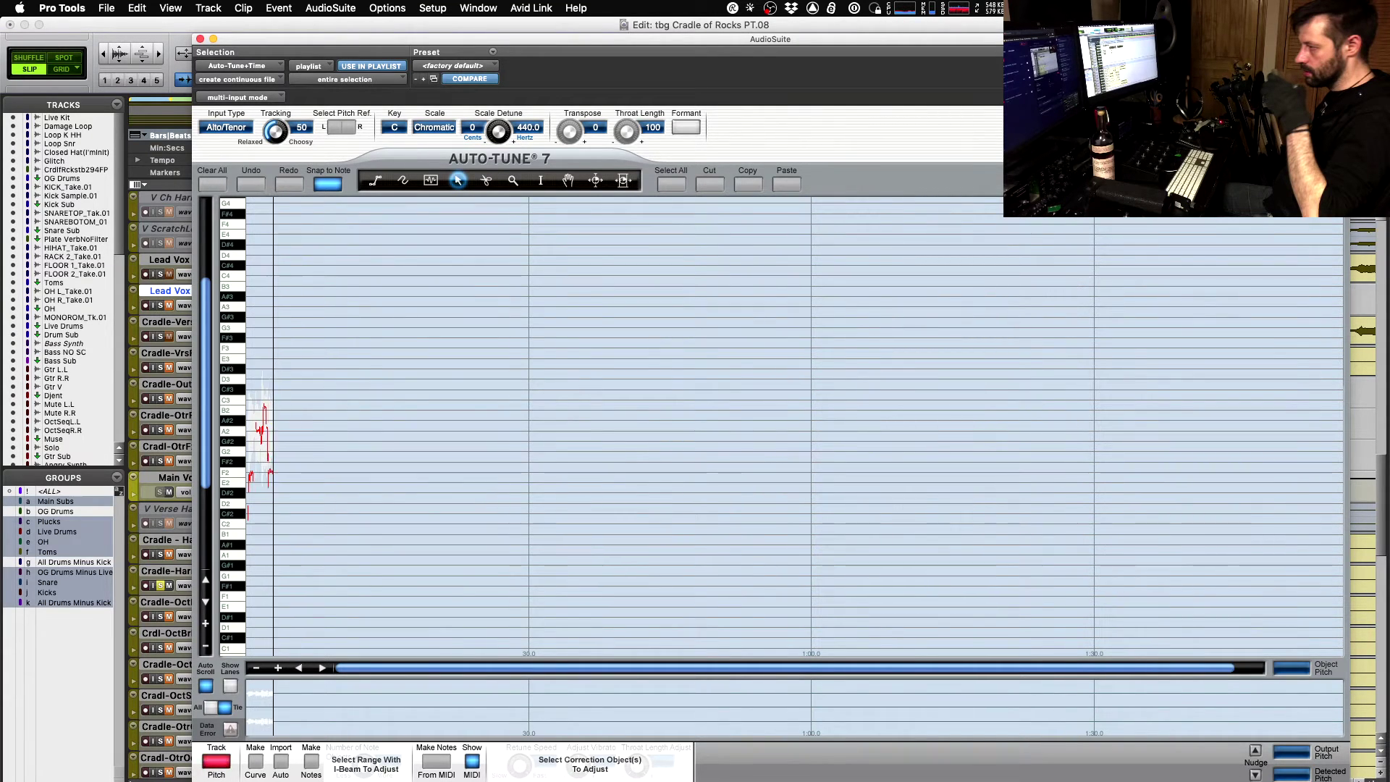
pyautogui.press('space')
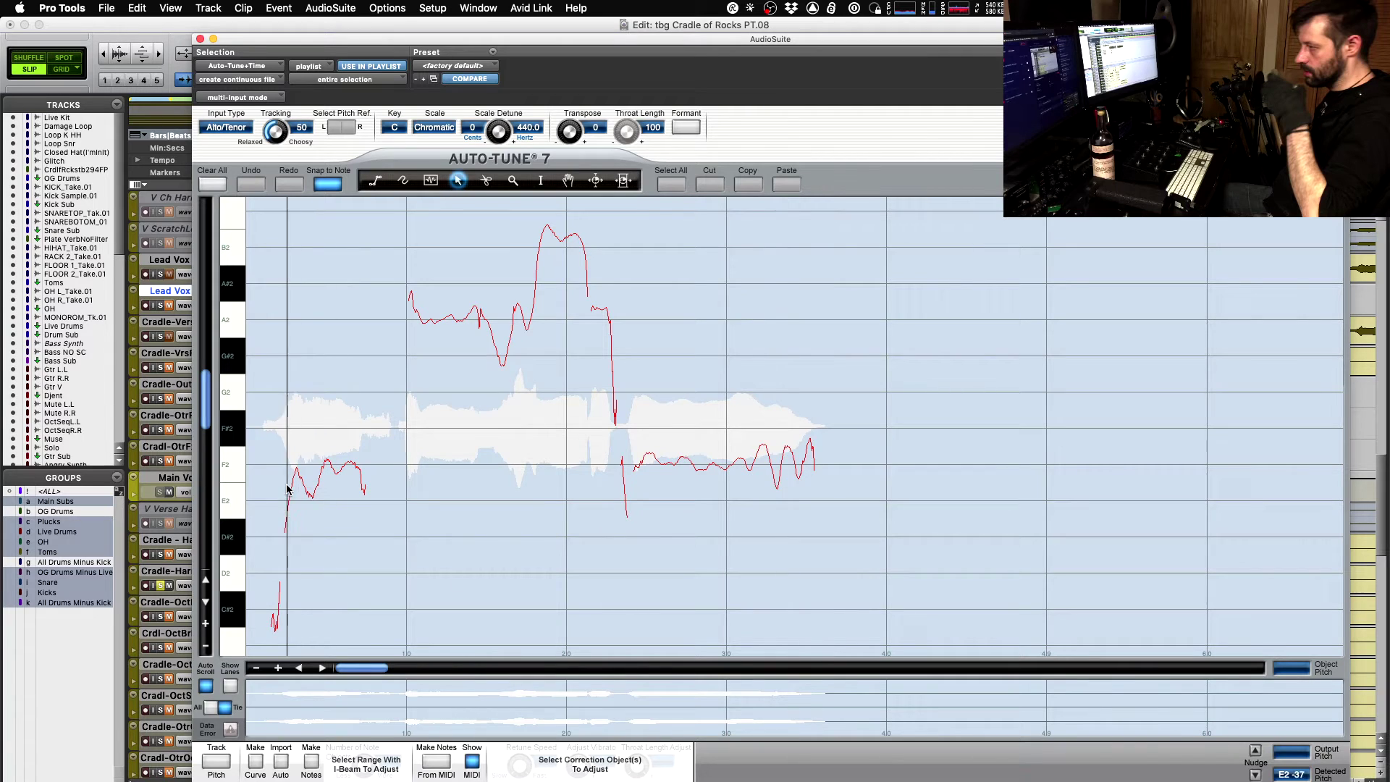
# - Make a pitch curve and draw flat correction lines at F2 on the first note, A2 on the second and B2 on the high note
pyautogui.click(255, 760)
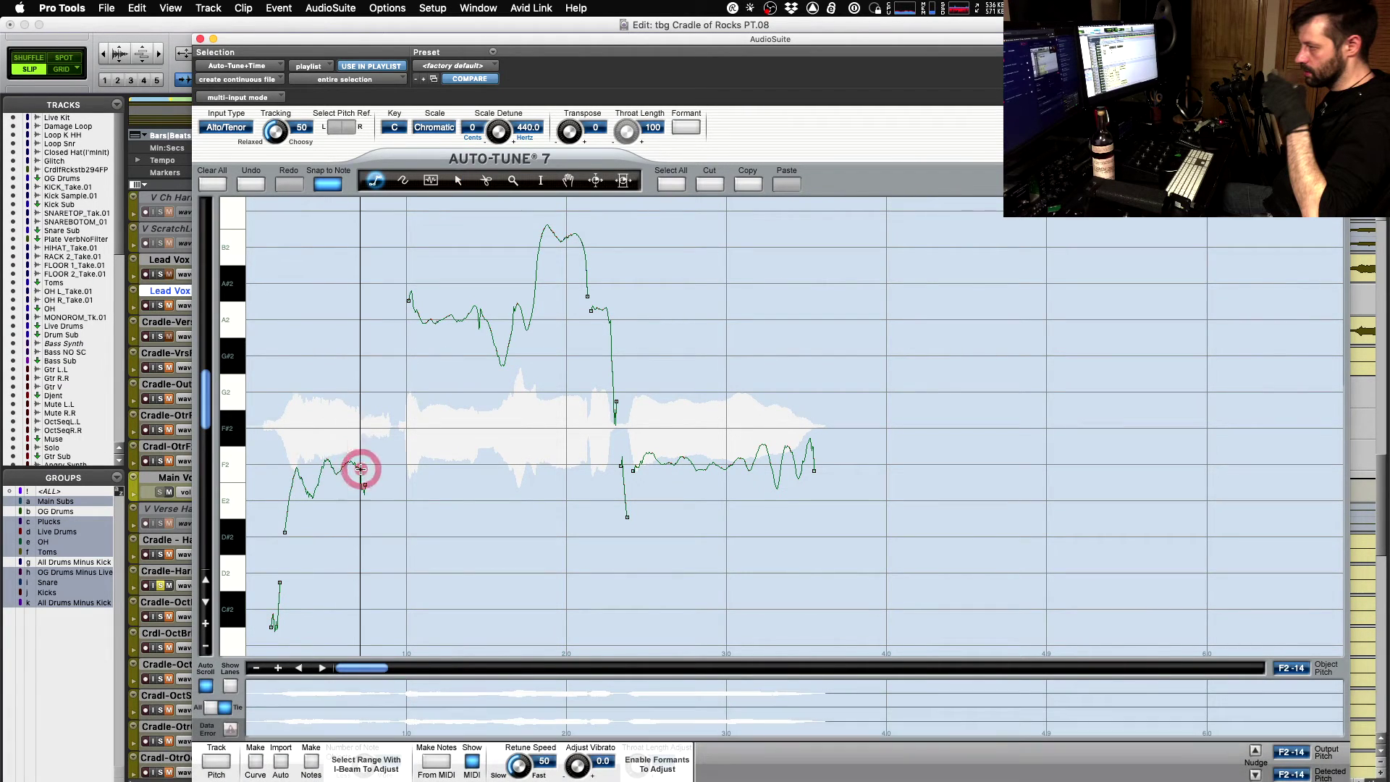
pyautogui.click(273, 471)
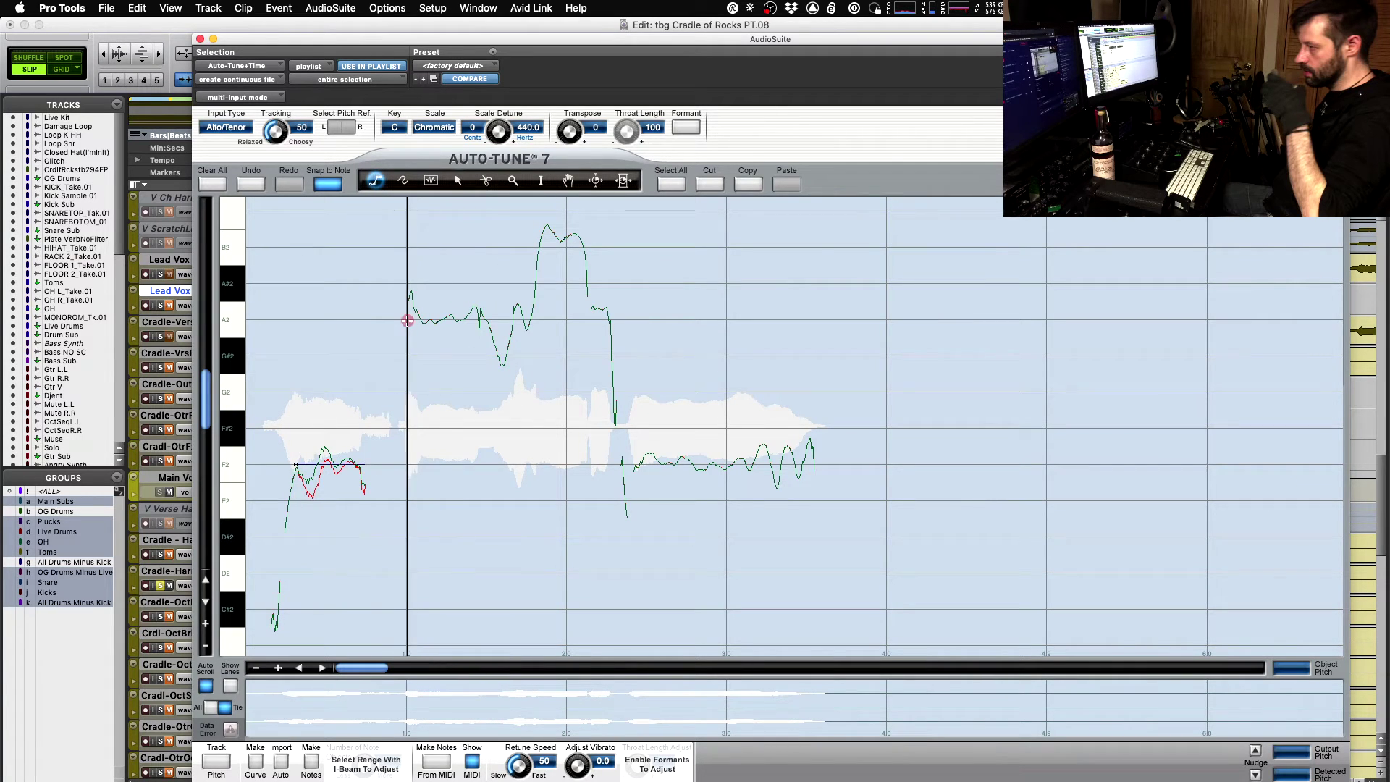
pyautogui.doubleClick(491, 320)
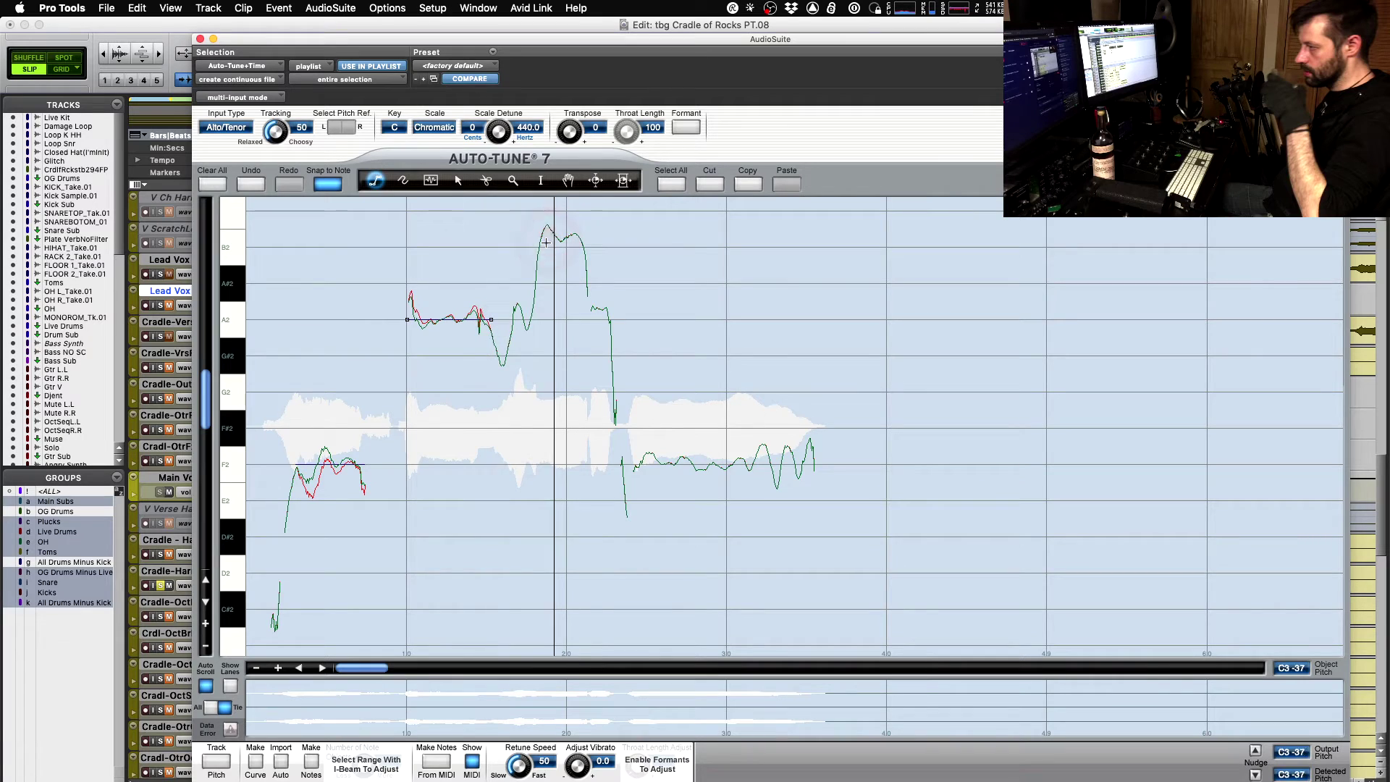
pyautogui.scroll(2, 545, 245)
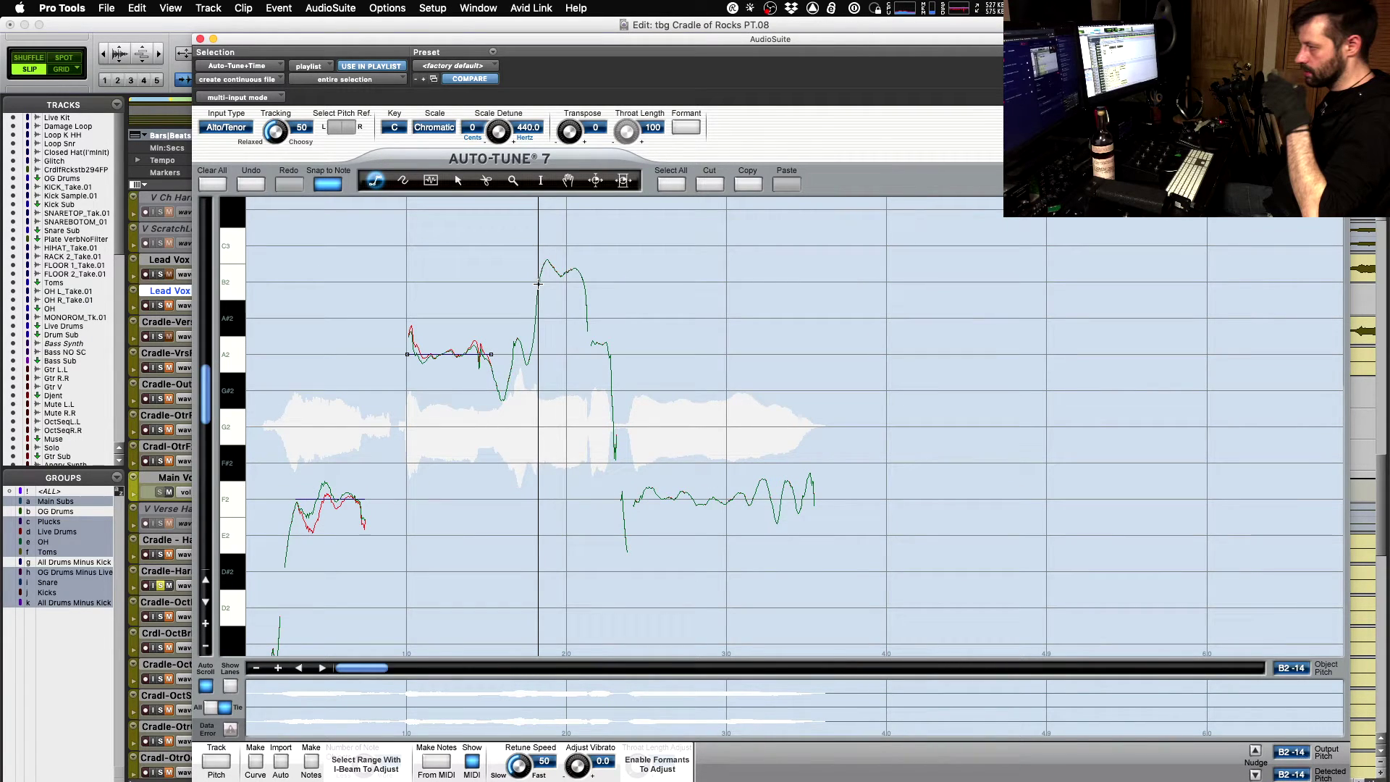
pyautogui.doubleClick(585, 282)
# - Lower the short note after the high note onto A2 and draw a flat correction line at F2 through the final note
pyautogui.press('4')
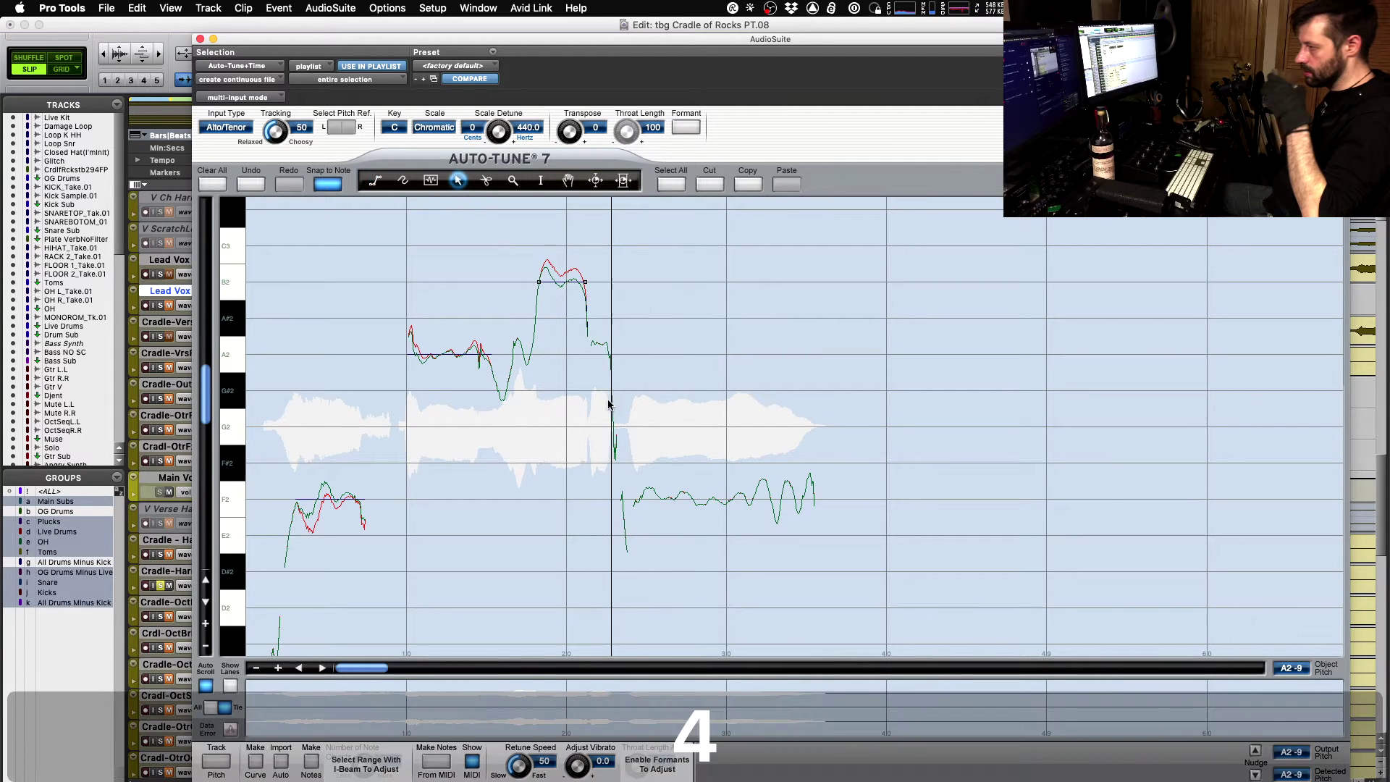
pyautogui.click(600, 345)
pyautogui.click(676, 403)
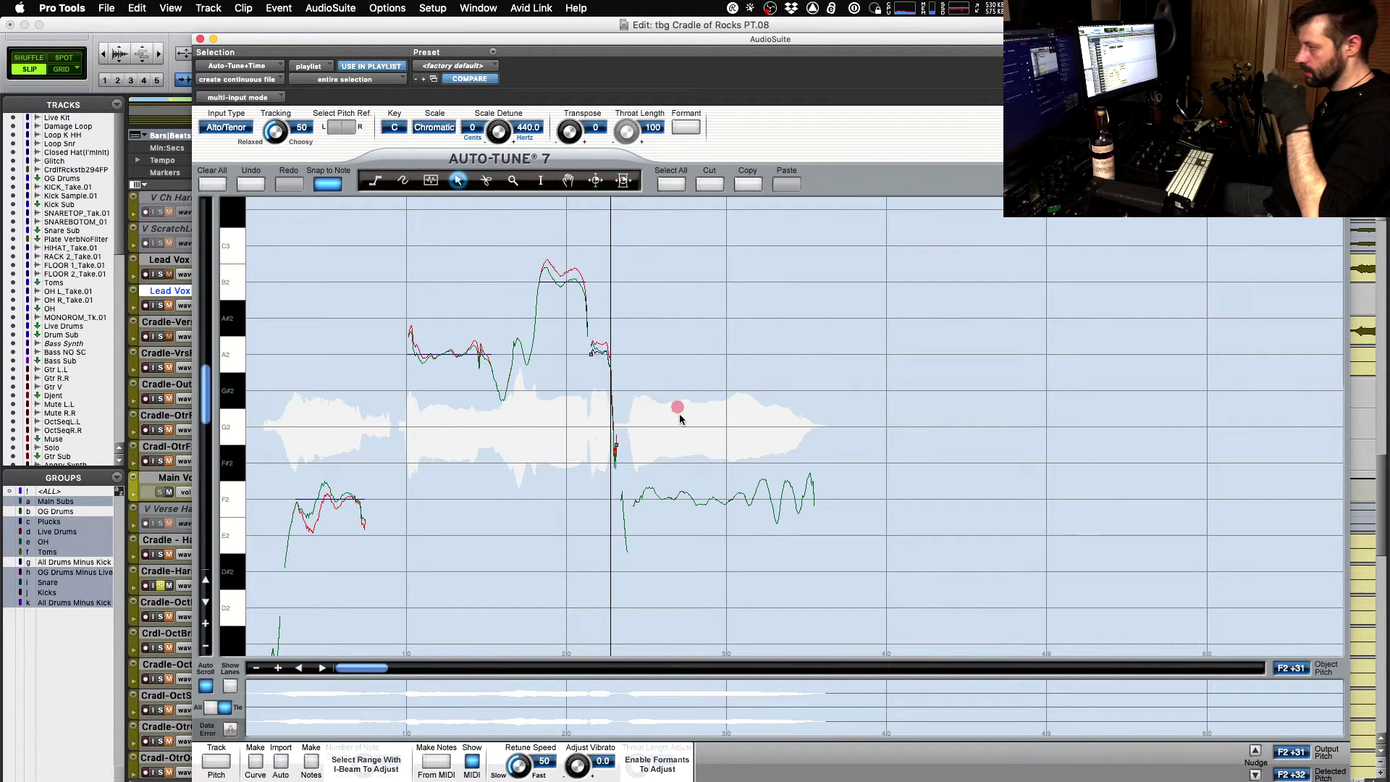
pyautogui.press('1')
pyautogui.click(634, 505)
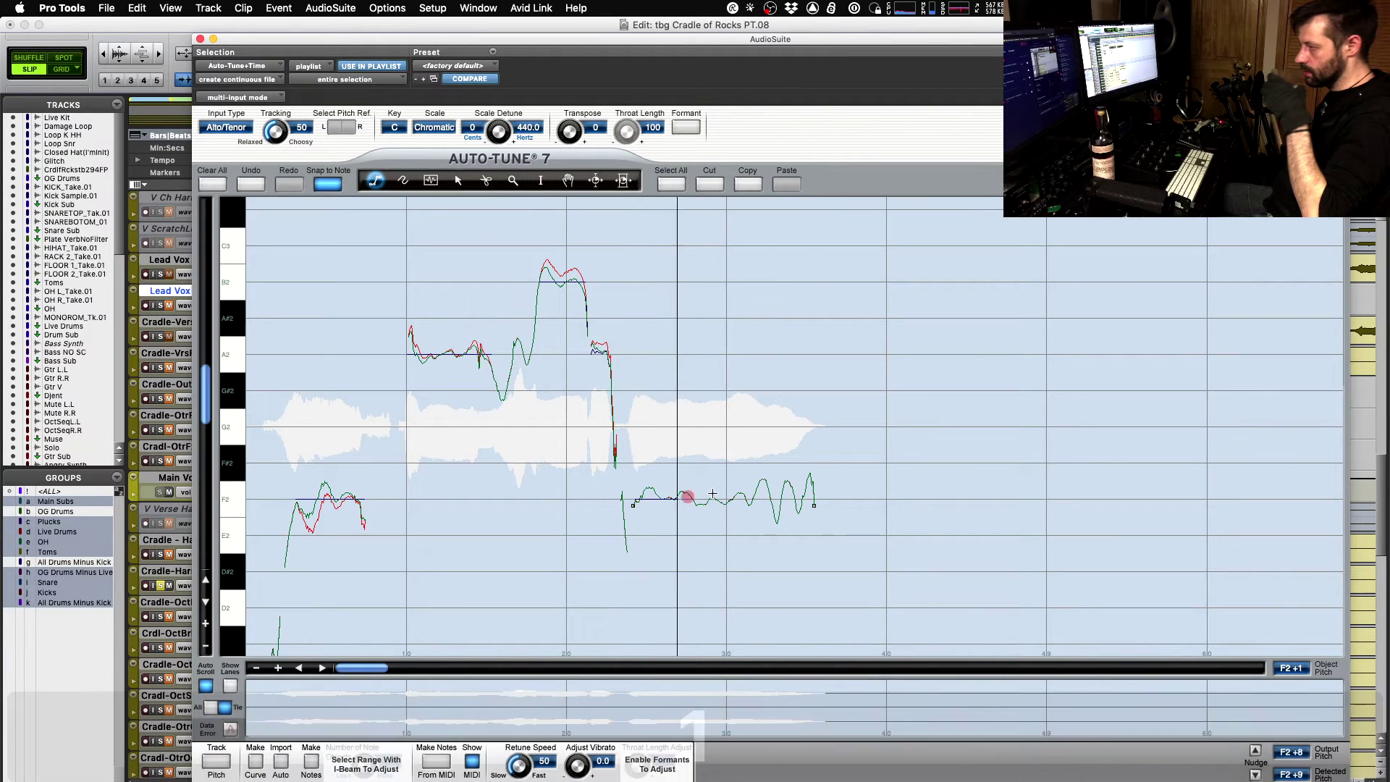
pyautogui.doubleClick(814, 494)
# - Render the Auto-Tune correction and play the harmony from 16|4|396, first on its own and then with Cradle-VersFx soloed too
pyautogui.click(1169, 683)
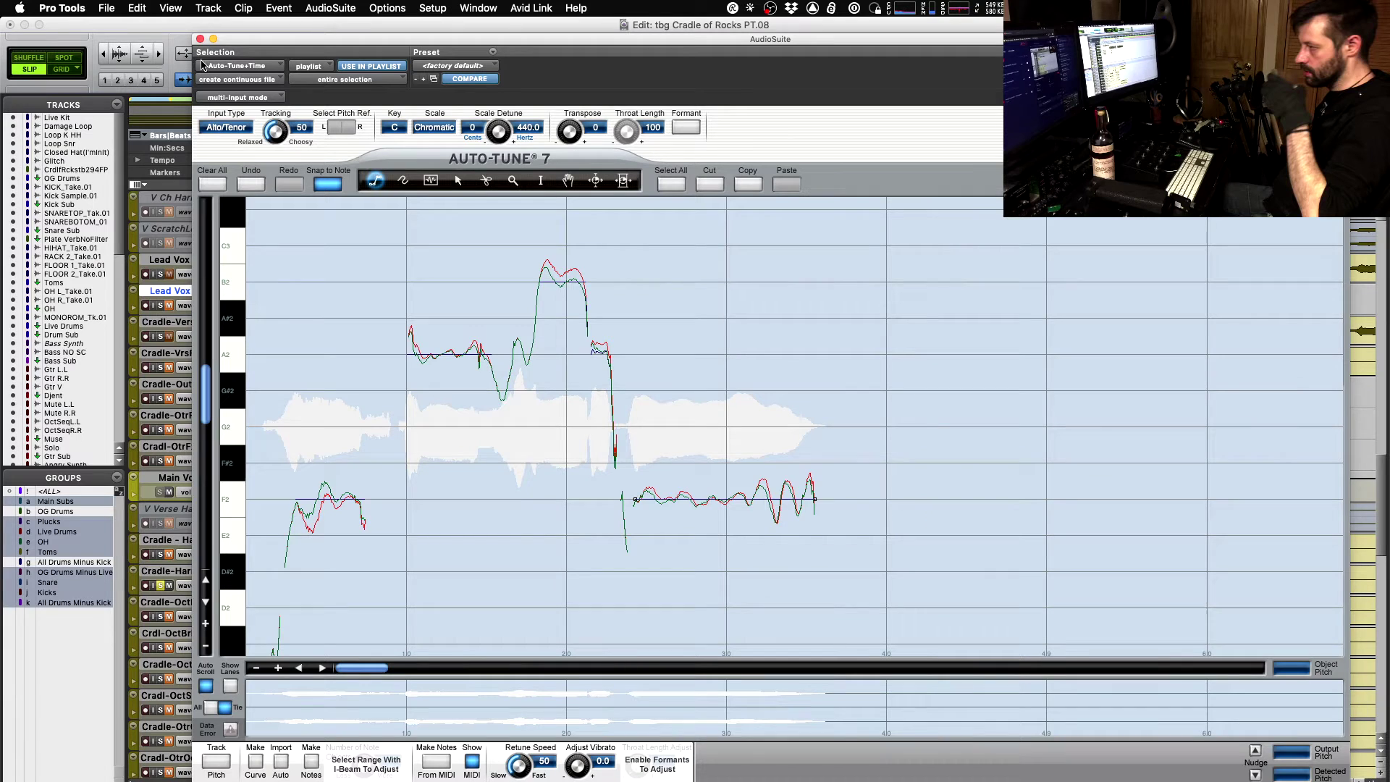
pyautogui.click(200, 38)
pyautogui.press('space')
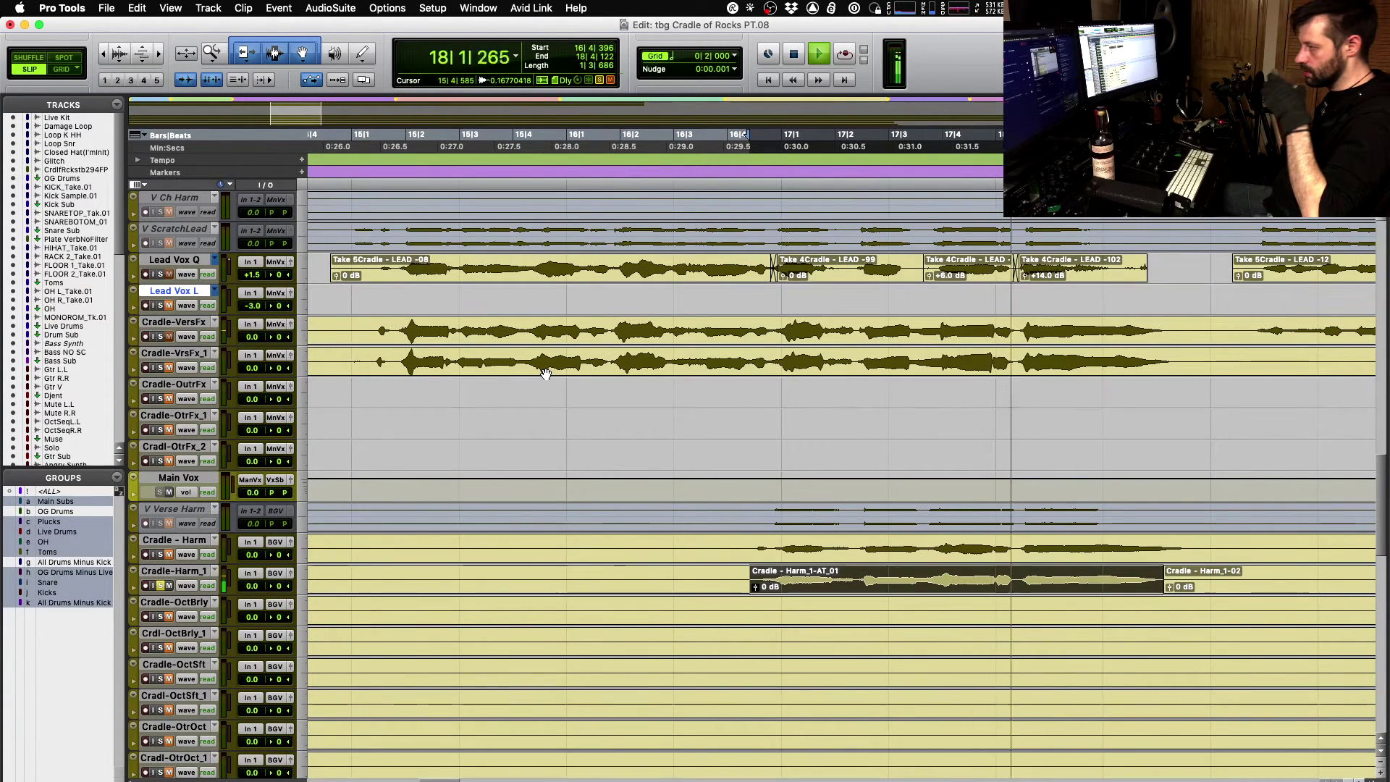
pyautogui.press('space')
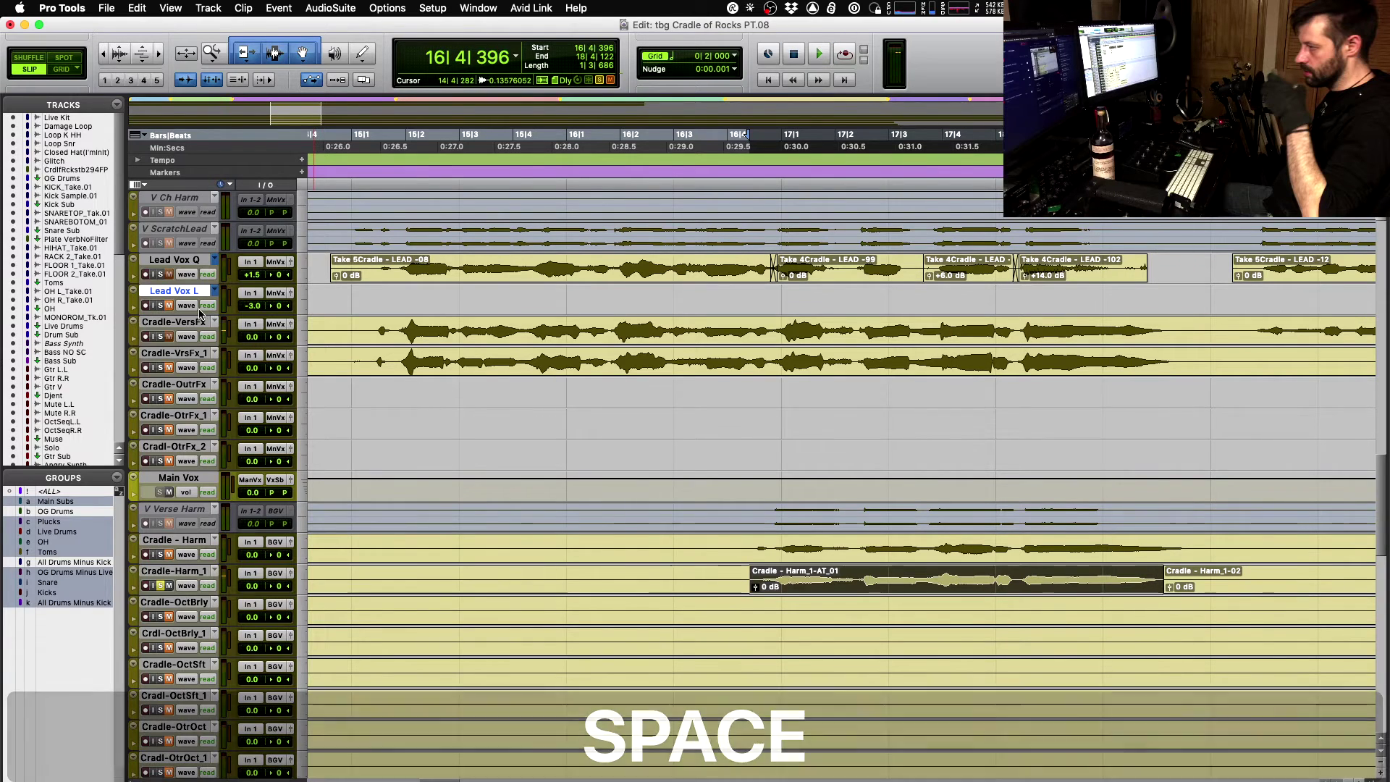
pyautogui.click(162, 337)
pyautogui.press('space')
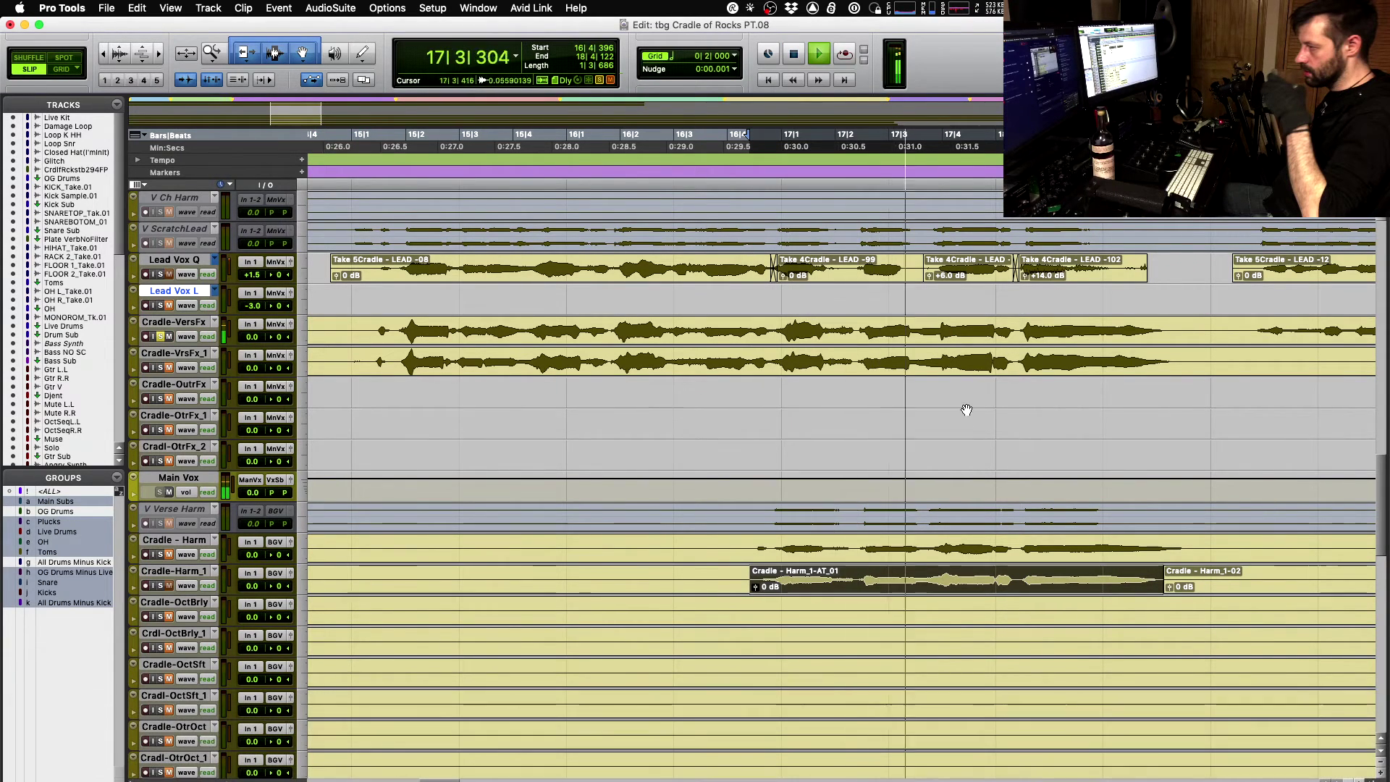
# - Solo Cradle-Harm_1 together with Cradle-VersFx and play the phrase from 16|4|396
pyautogui.press('space')
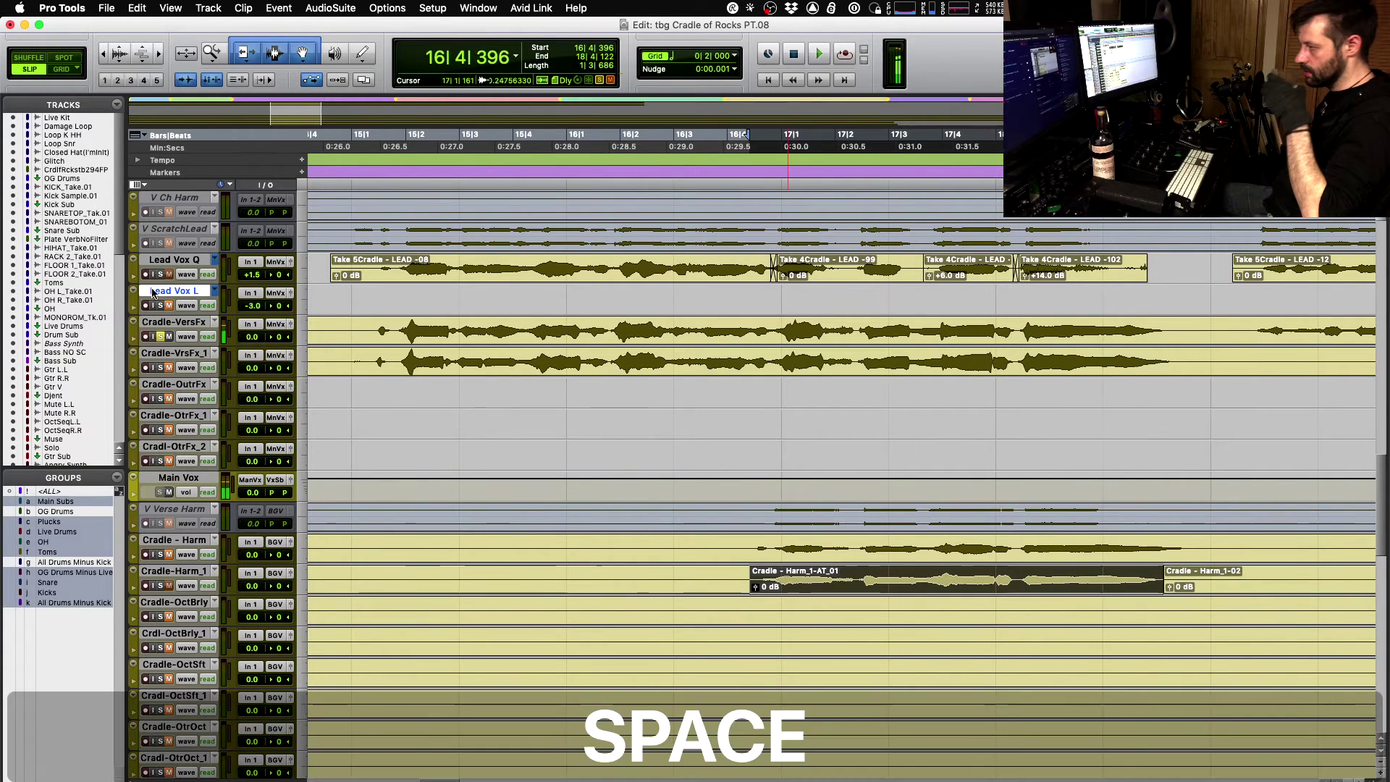
pyautogui.press('shift')
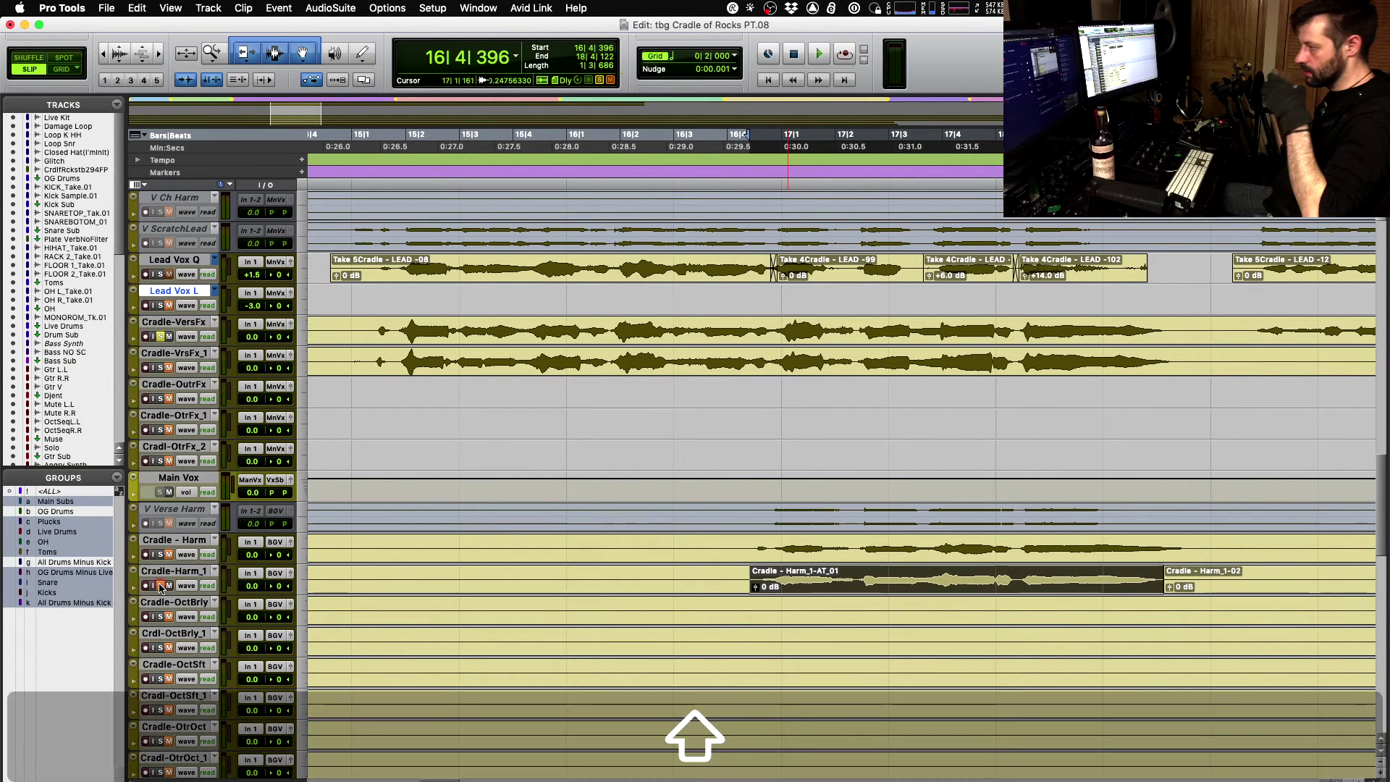
pyautogui.keyDown('shift'); pyautogui.click(162, 586); pyautogui.keyUp('shift')
pyautogui.press('space')
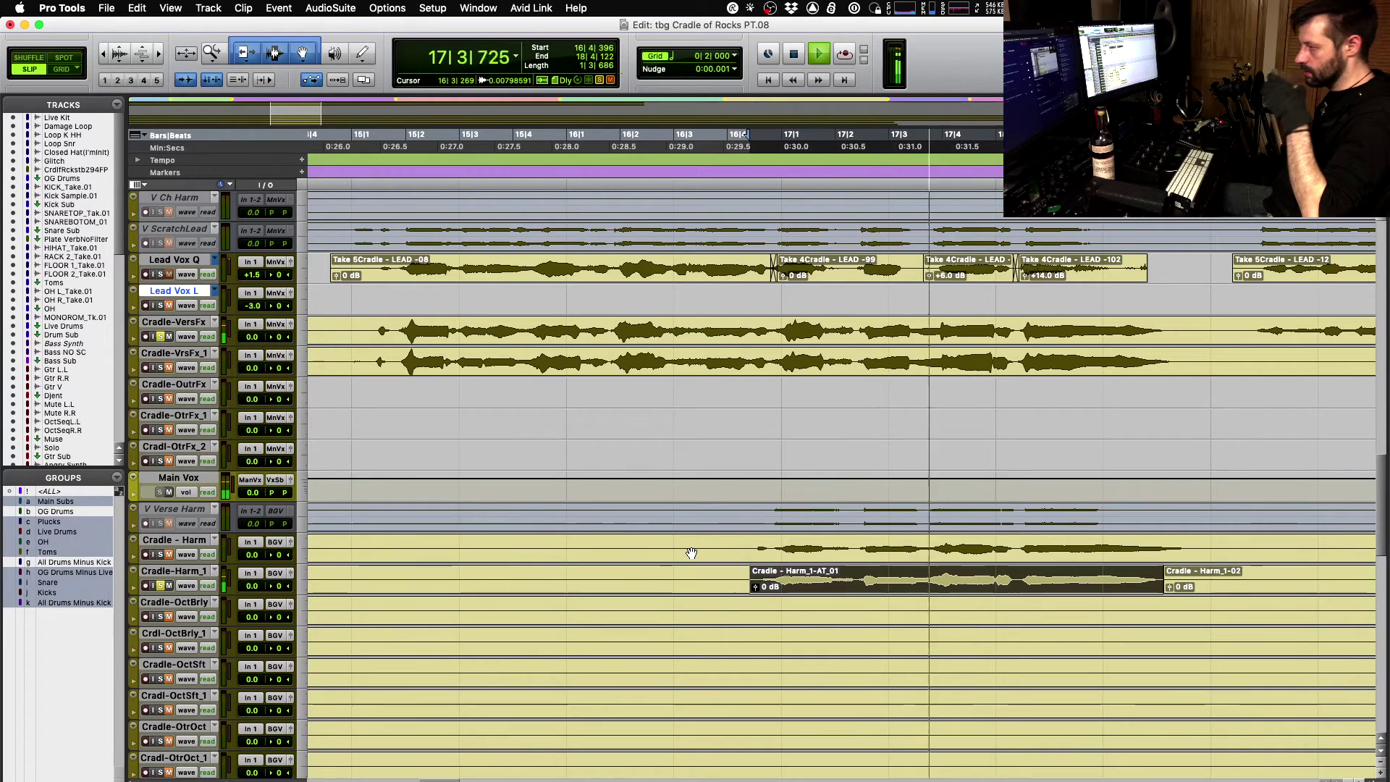
pyautogui.press('space')
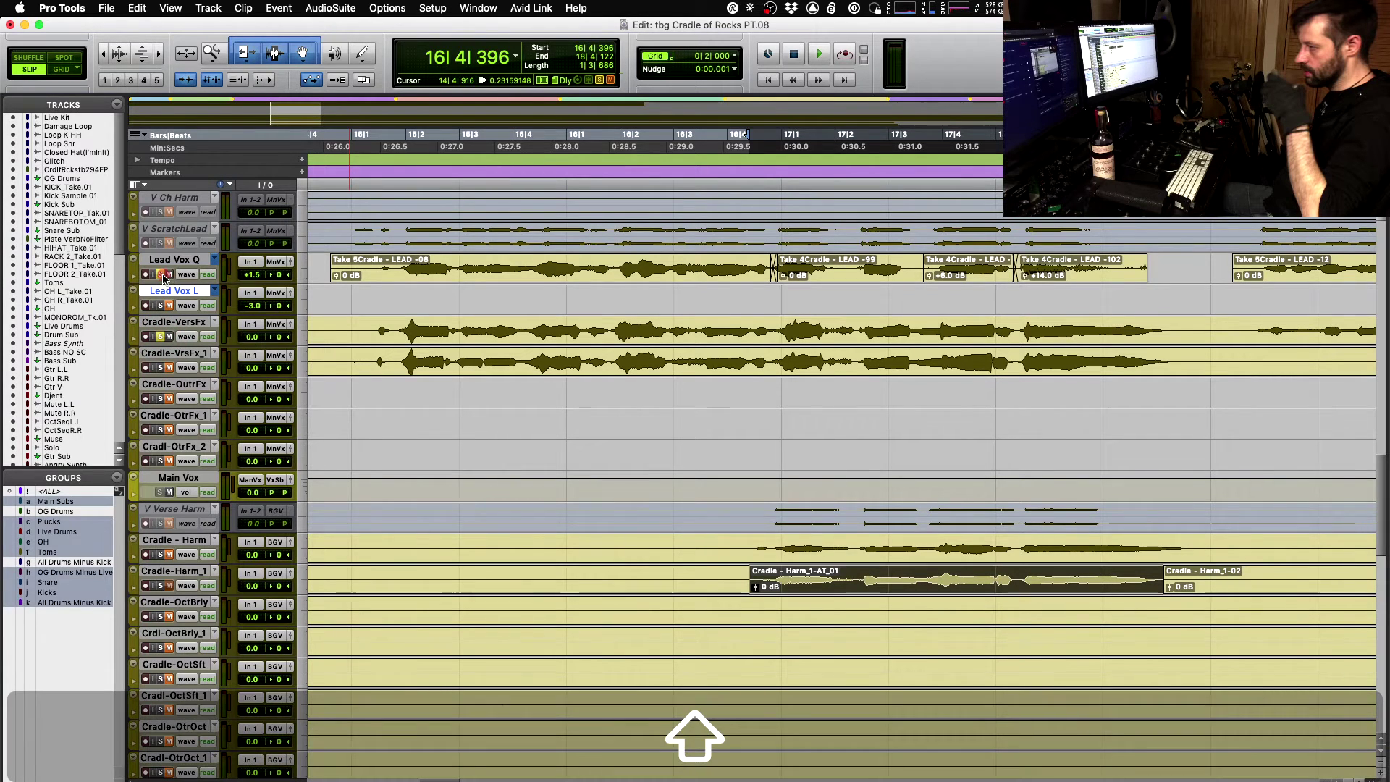
# - Play the phrase from 16|4|396 with Lead Vox Q and Cradle-VersFx soloed, first without and then with Cradle-Harm_1 soloed too
pyautogui.press('space')
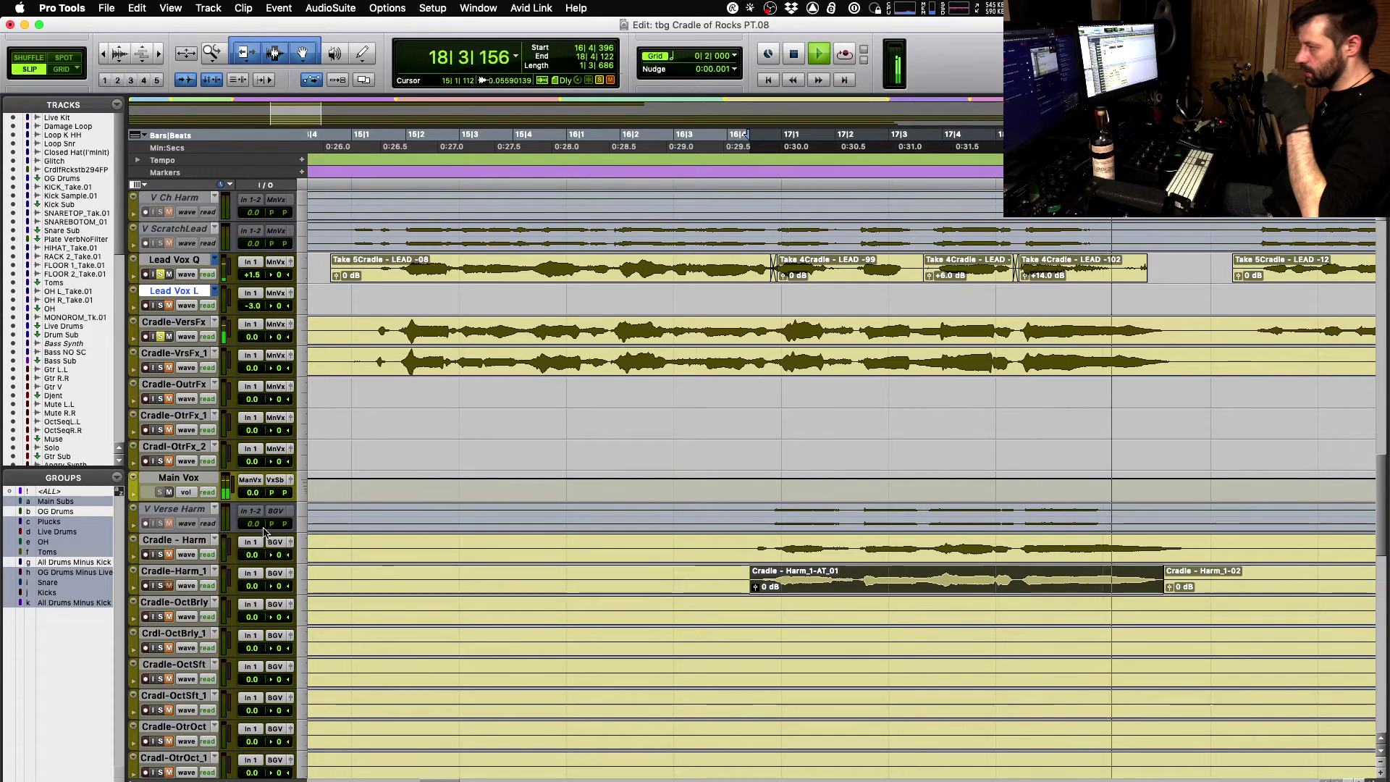
pyautogui.press('space')
pyautogui.press('space')
pyautogui.press('space')
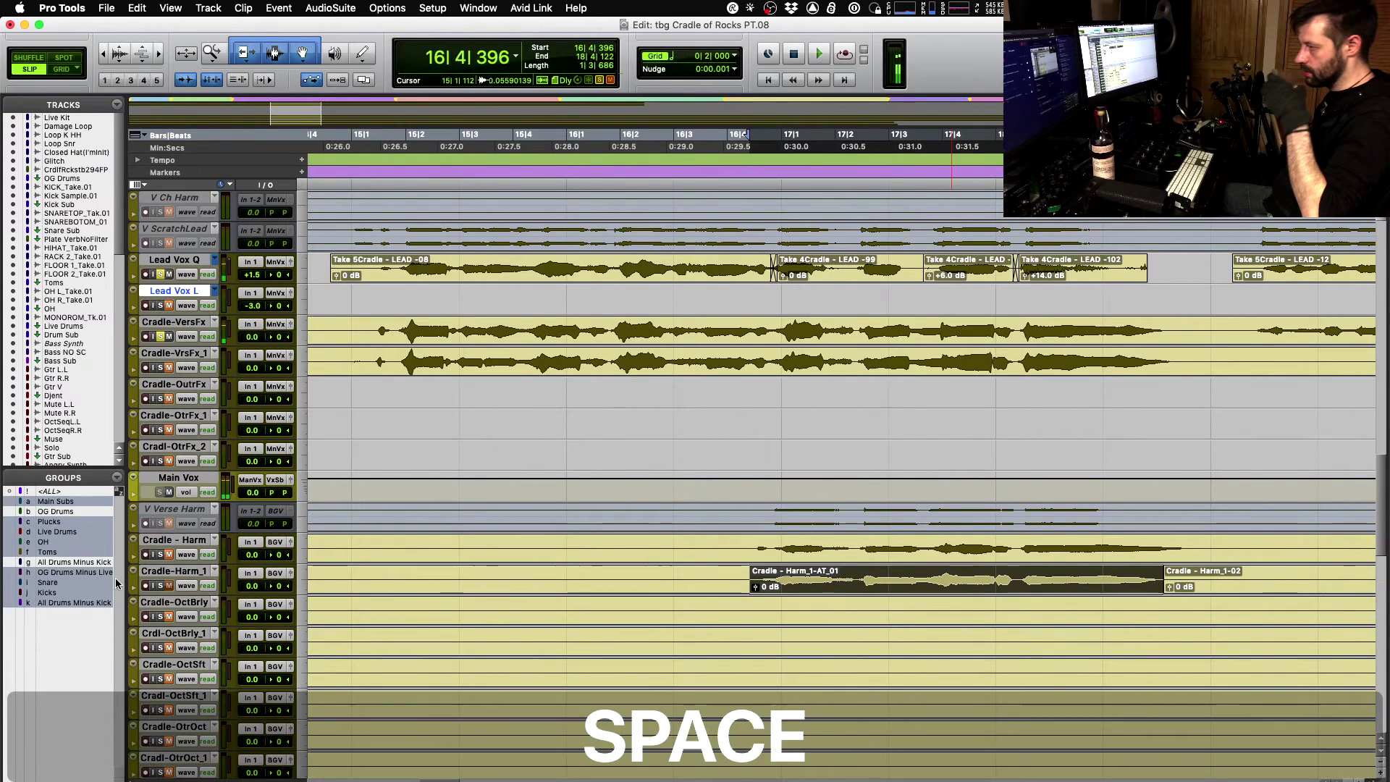
pyautogui.keyDown('shift'); pyautogui.click(162, 587); pyautogui.keyUp('shift')
pyautogui.press('space')
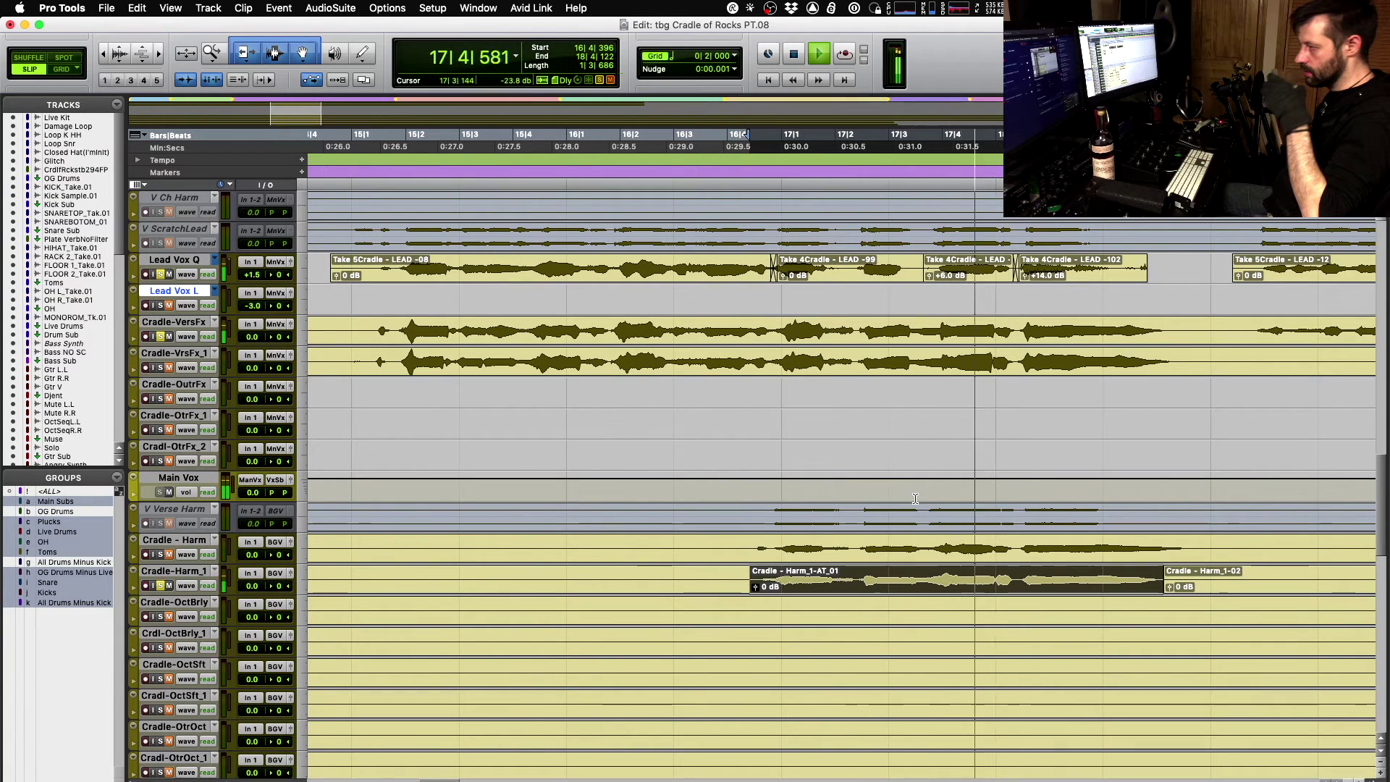
pyautogui.press('space')
pyautogui.press('space')
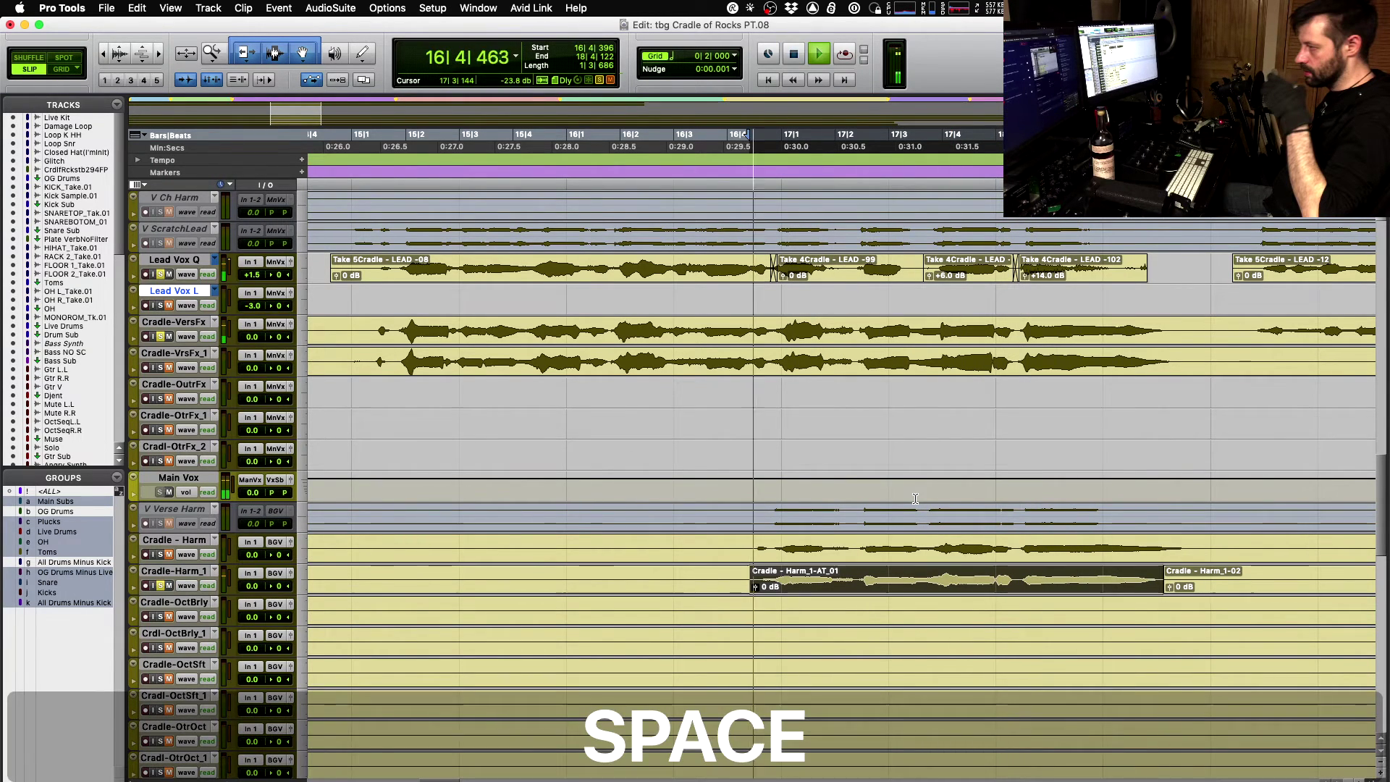
# - Delete the crossfade at the start of Lead Vox Q's Take 4 clip near 16|4|775 and extend its start back to 16|4|707
pyautogui.press('t')
pyautogui.press('r')
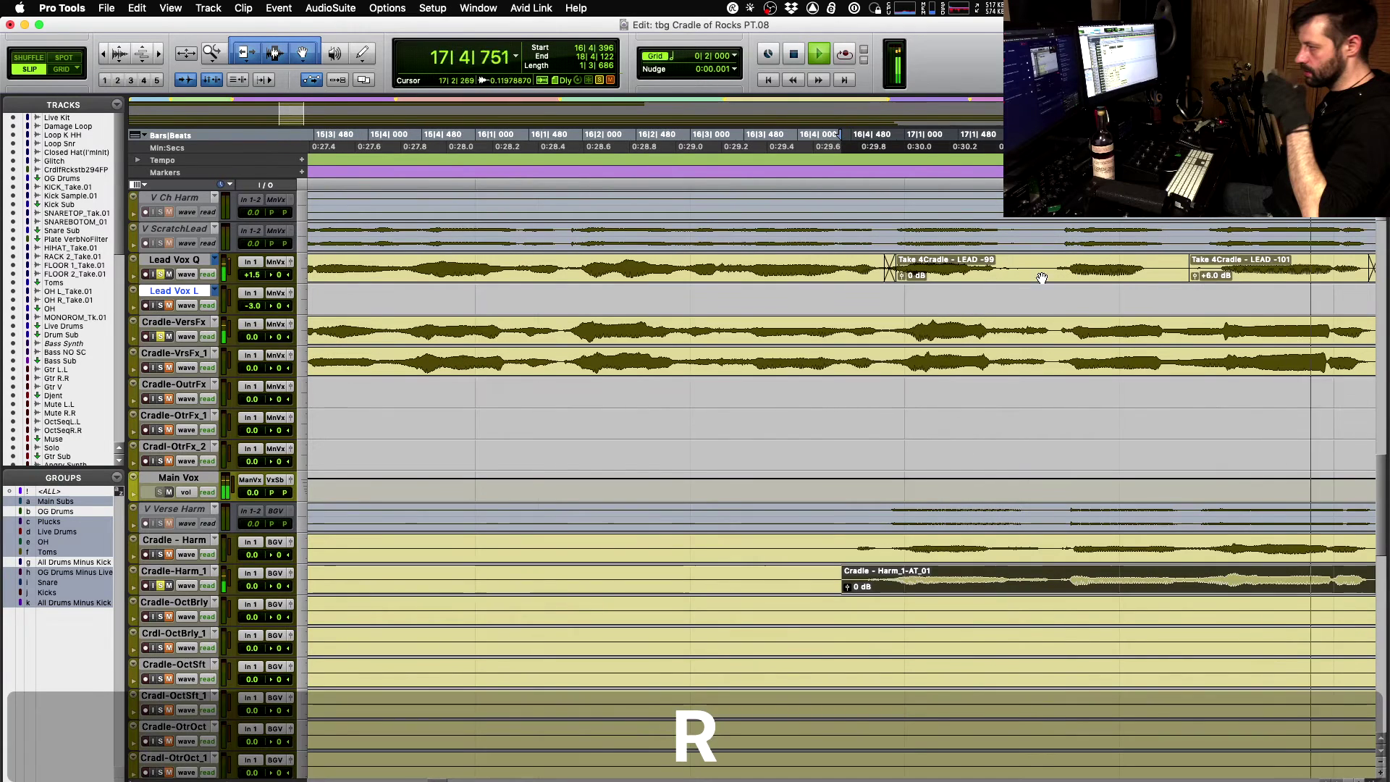
pyautogui.press('space')
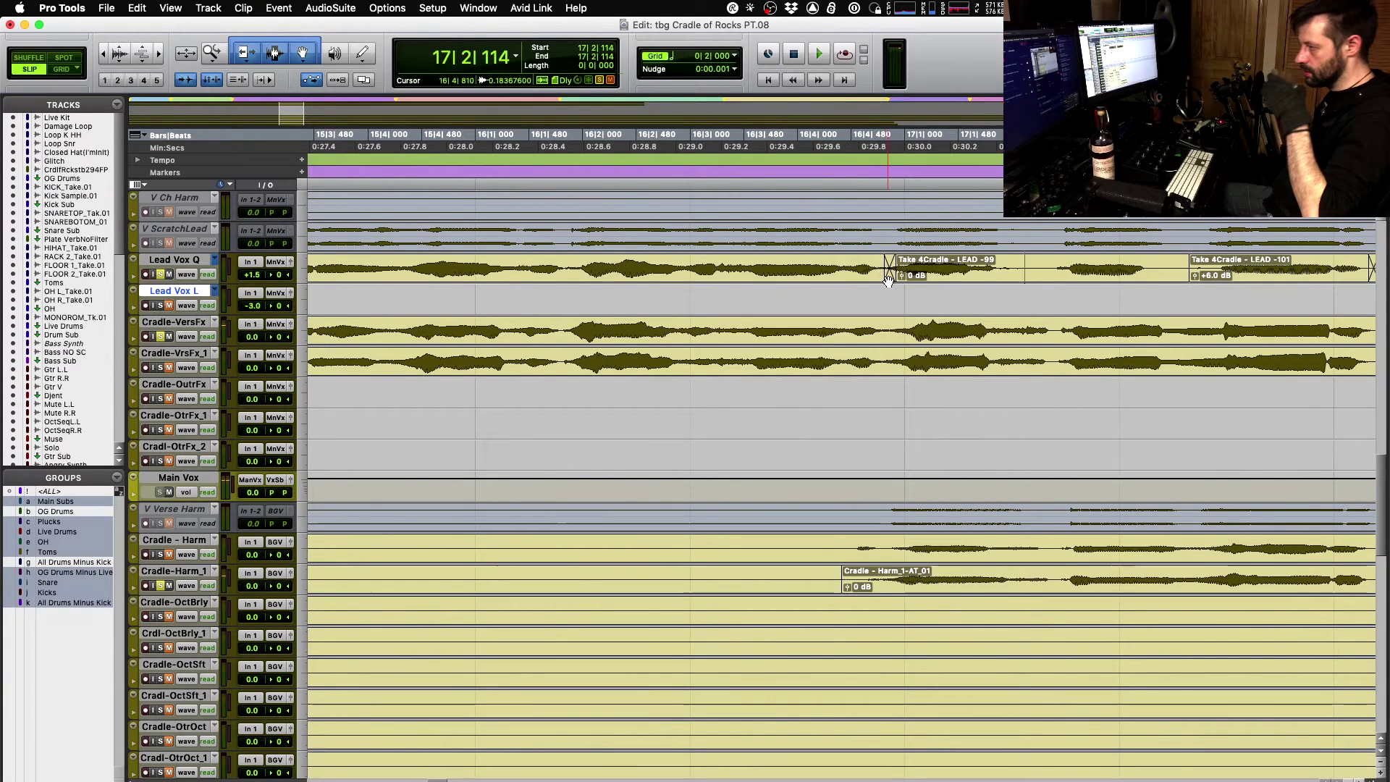
pyautogui.click(889, 278)
pyautogui.press('Delete')
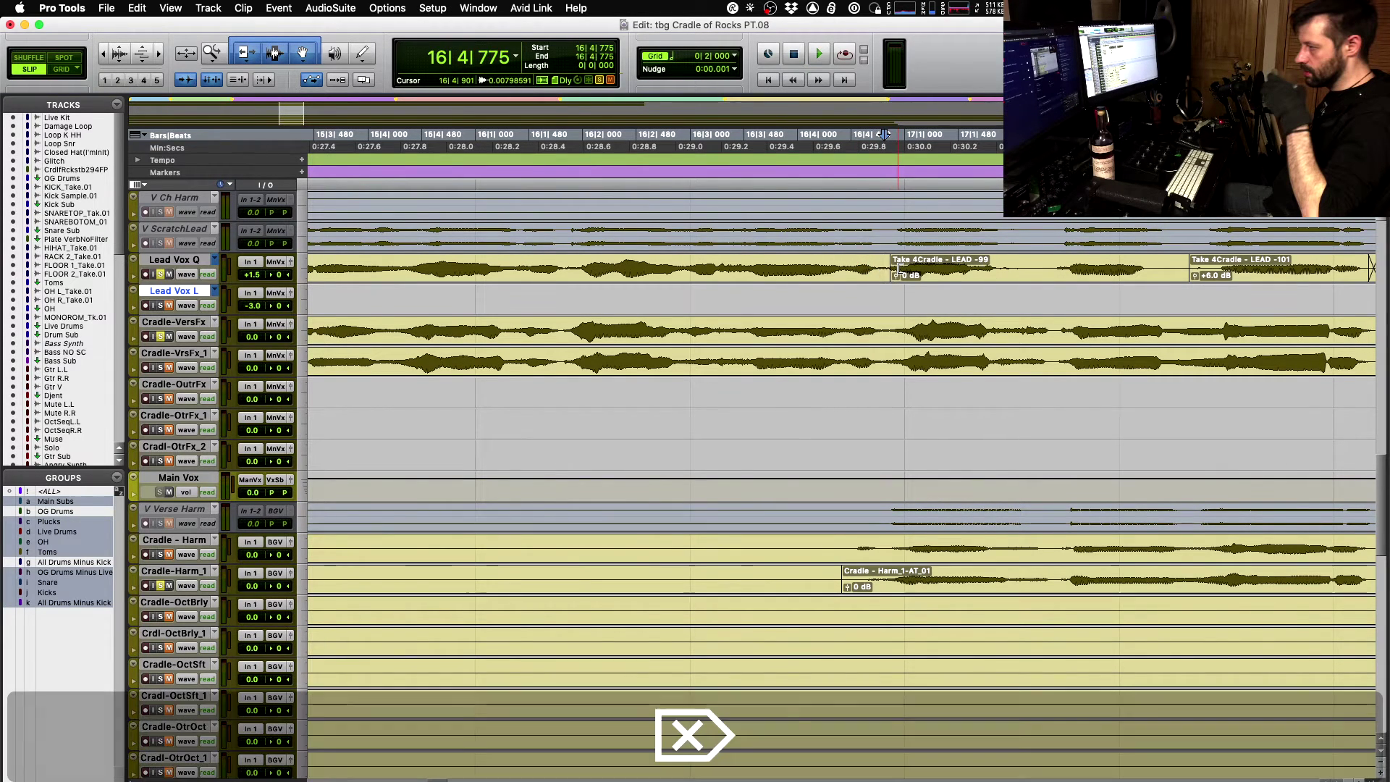
pyautogui.moveTo(899, 270); pyautogui.dragTo(891, 272)
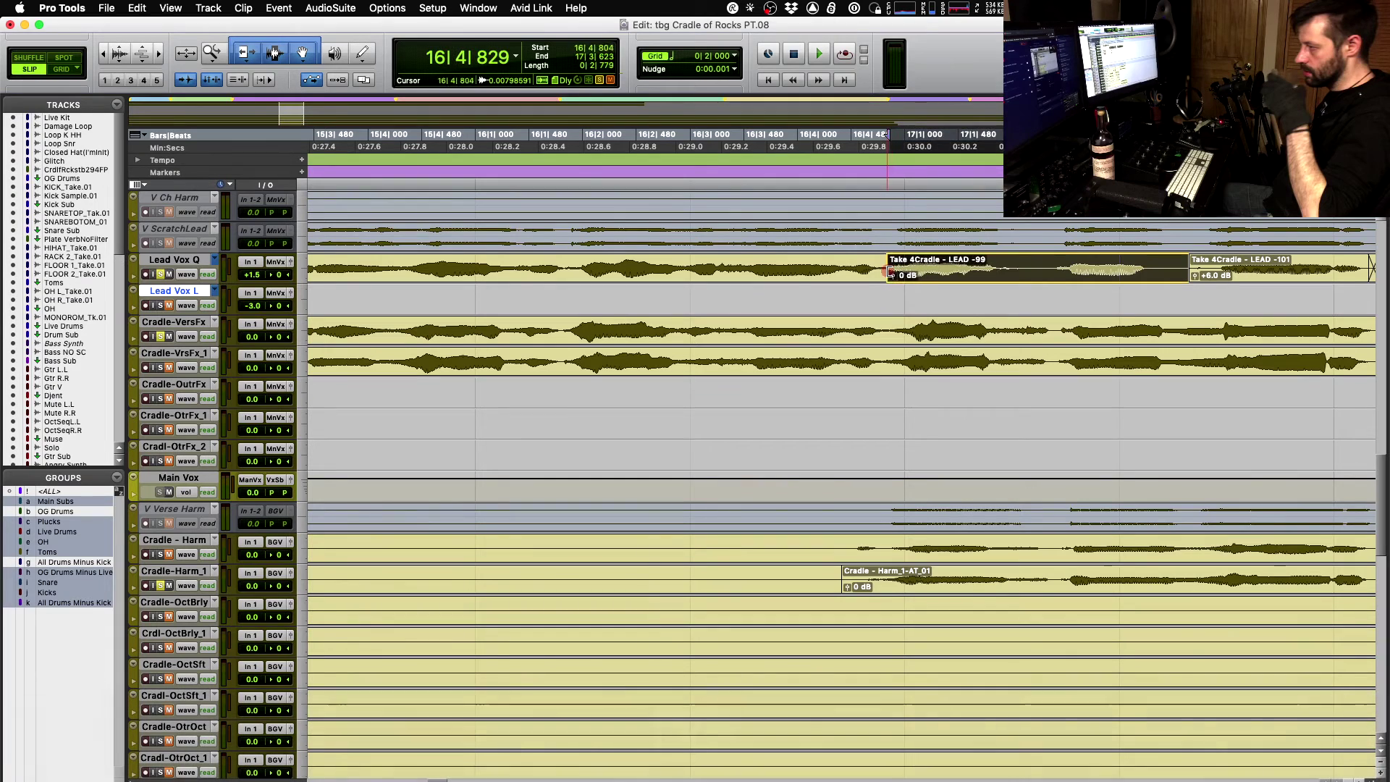
# - Split the Lead Vox Q clip at 17|2|133 and select its first part from 16|4|707
pyautogui.click(1028, 271)
pyautogui.press('b')
pyautogui.click(1006, 276)
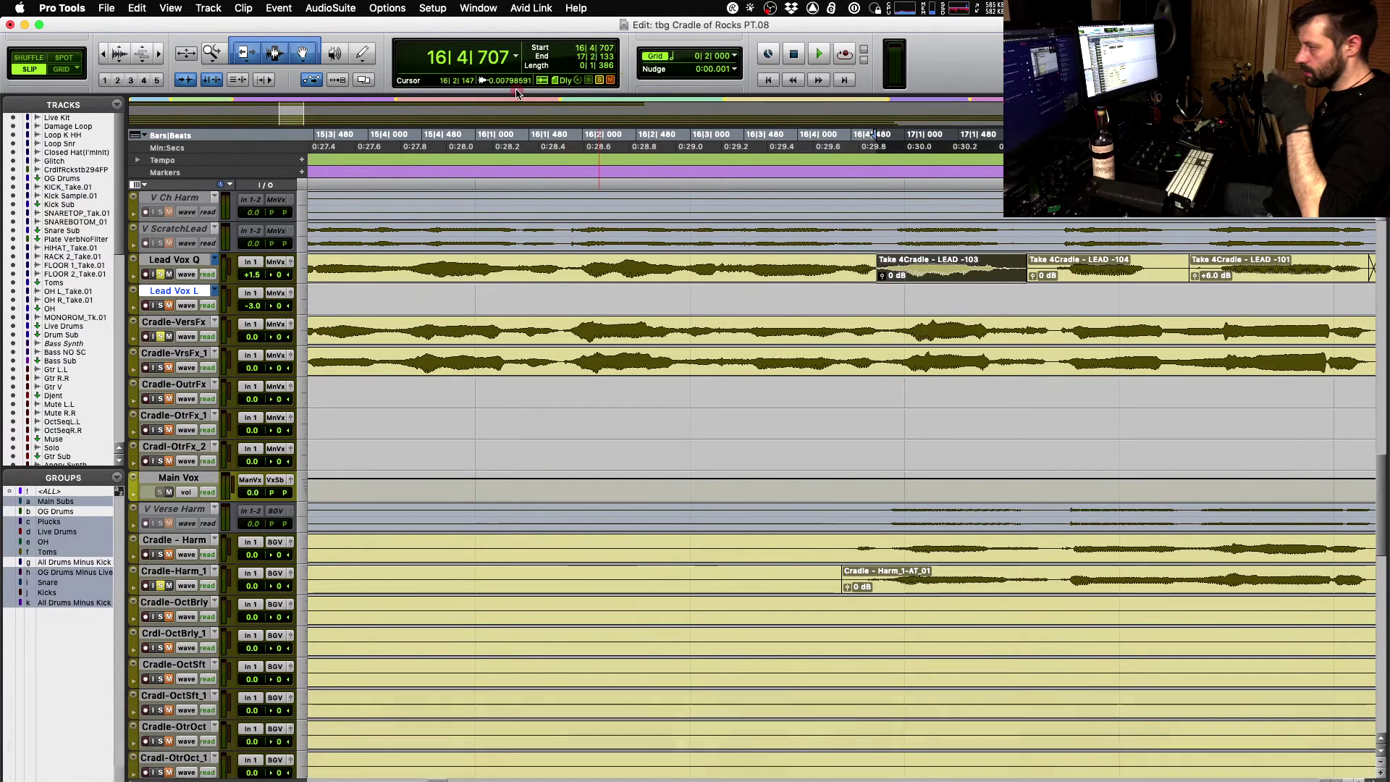
# - Open the selected lead clip in AudioSuite Auto-Tune 7 with Alto/Tenor input type and track its pitch in the graphical editor
pyautogui.click(330, 8)
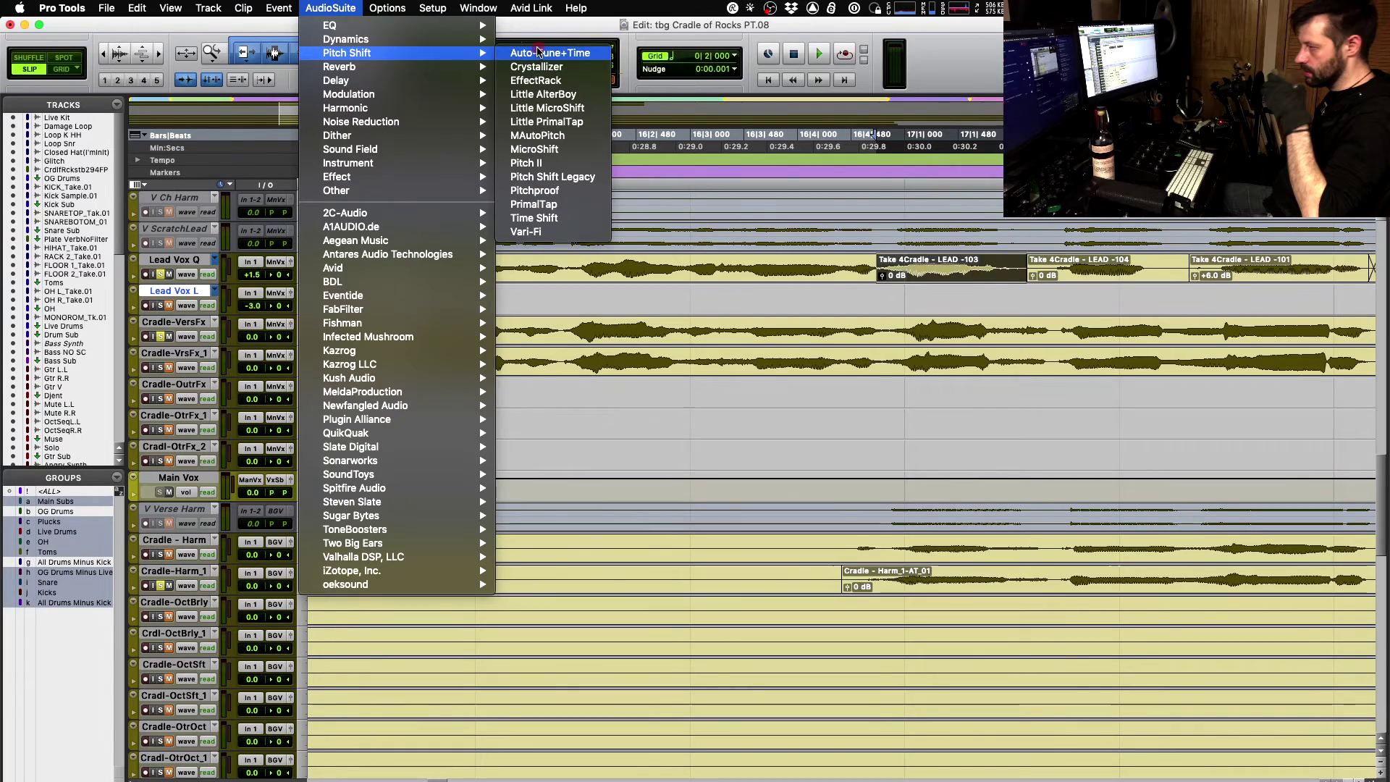
pyautogui.click(676, 308)
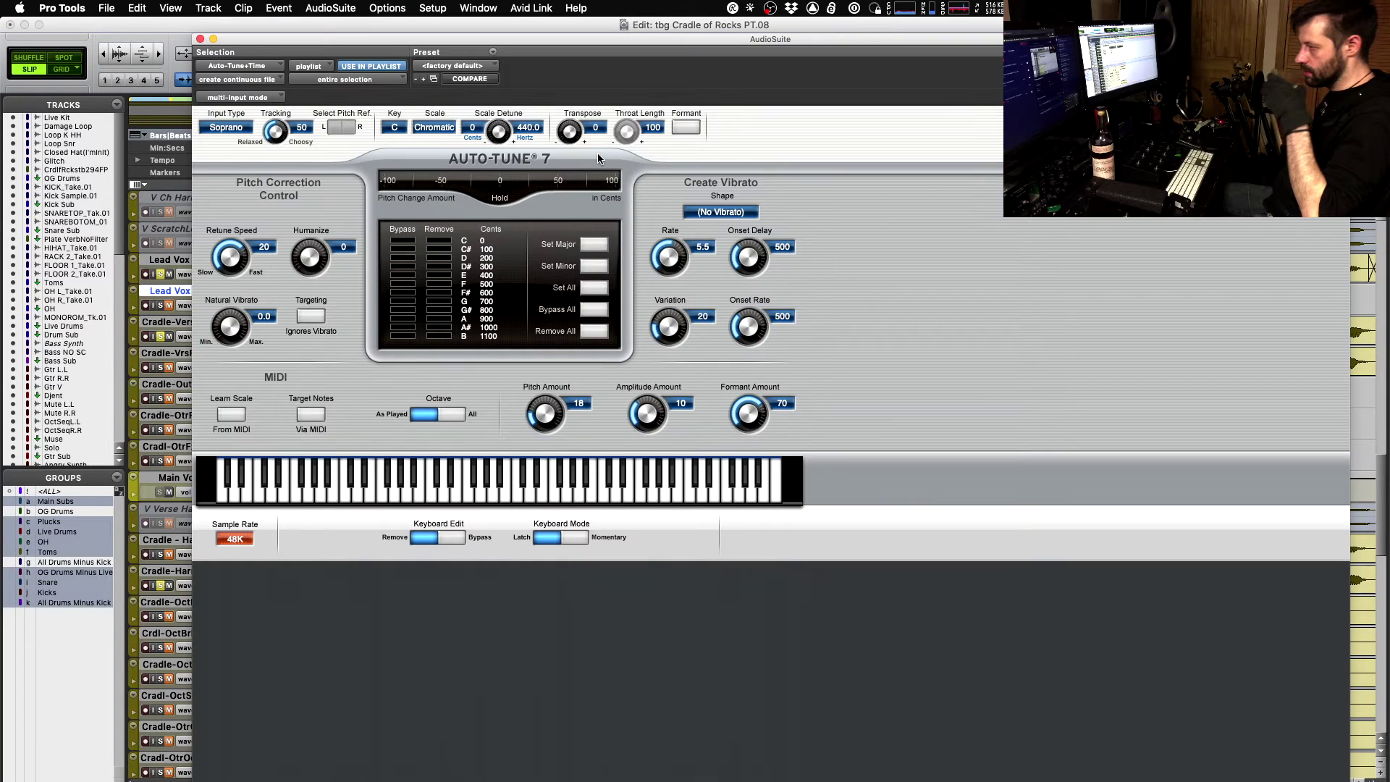
pyautogui.click(239, 134)
pyautogui.click(226, 141)
pyautogui.click(1296, 129)
pyautogui.click(216, 760)
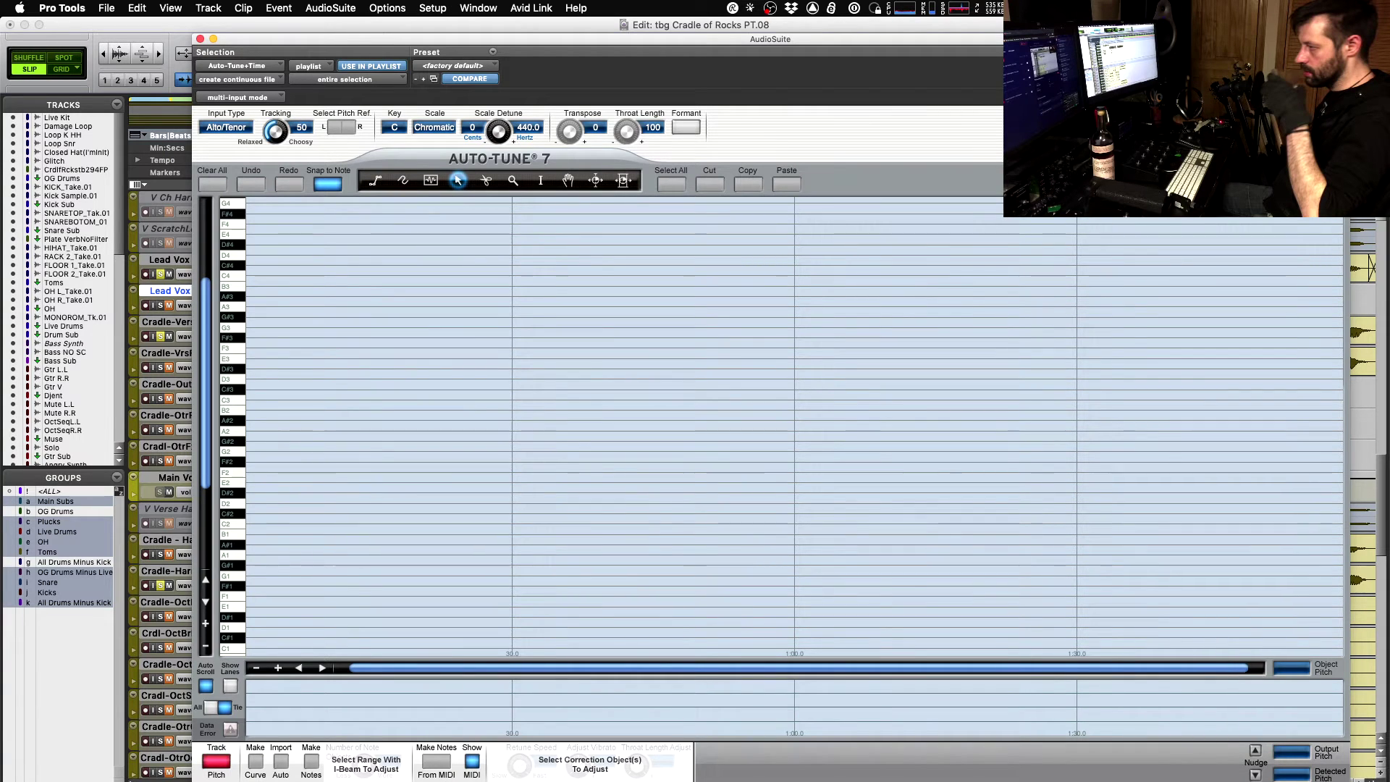
pyautogui.press('space')
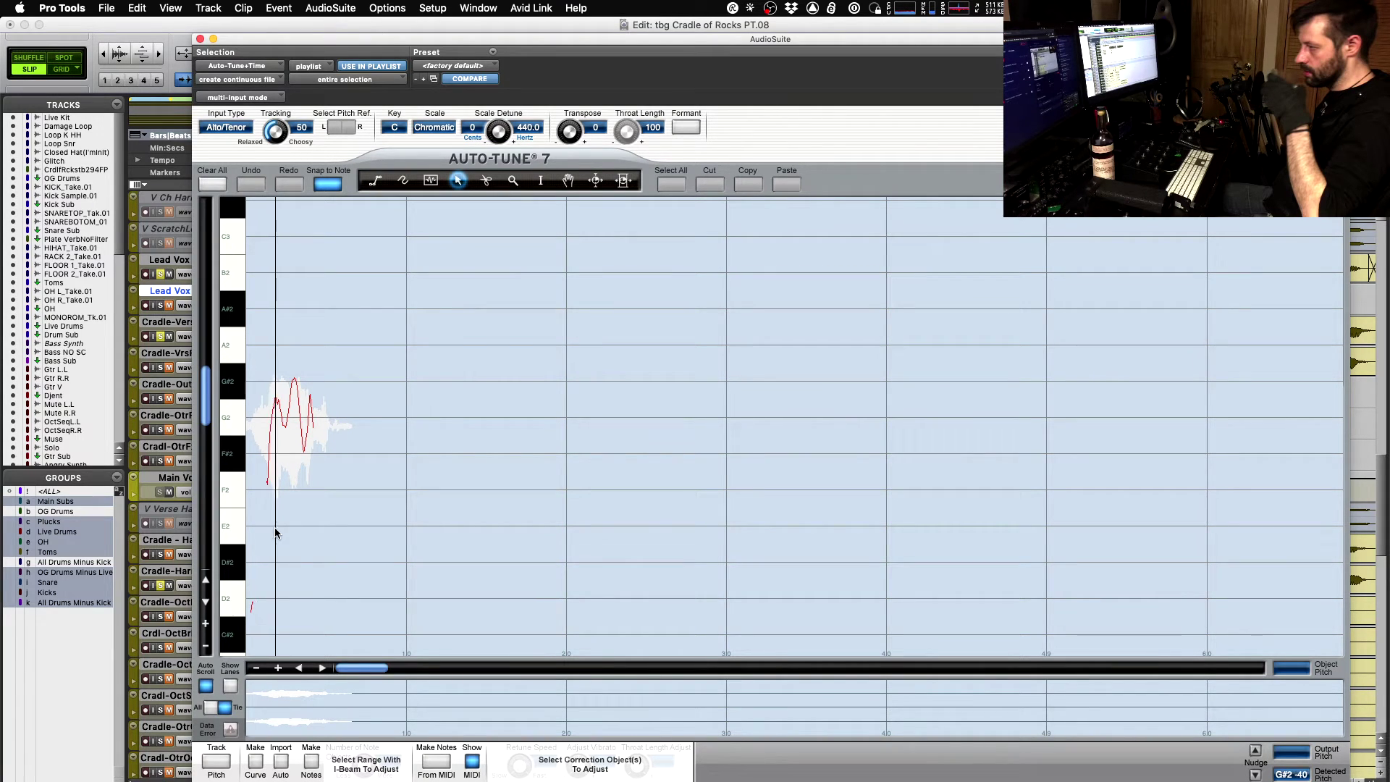
# - Select the matching range on Cradle-VersFx from 16|4|707 to 17|2|133 and track its pitch as a reference
pyautogui.moveTo(238, 43); pyautogui.dragTo(394, 493)
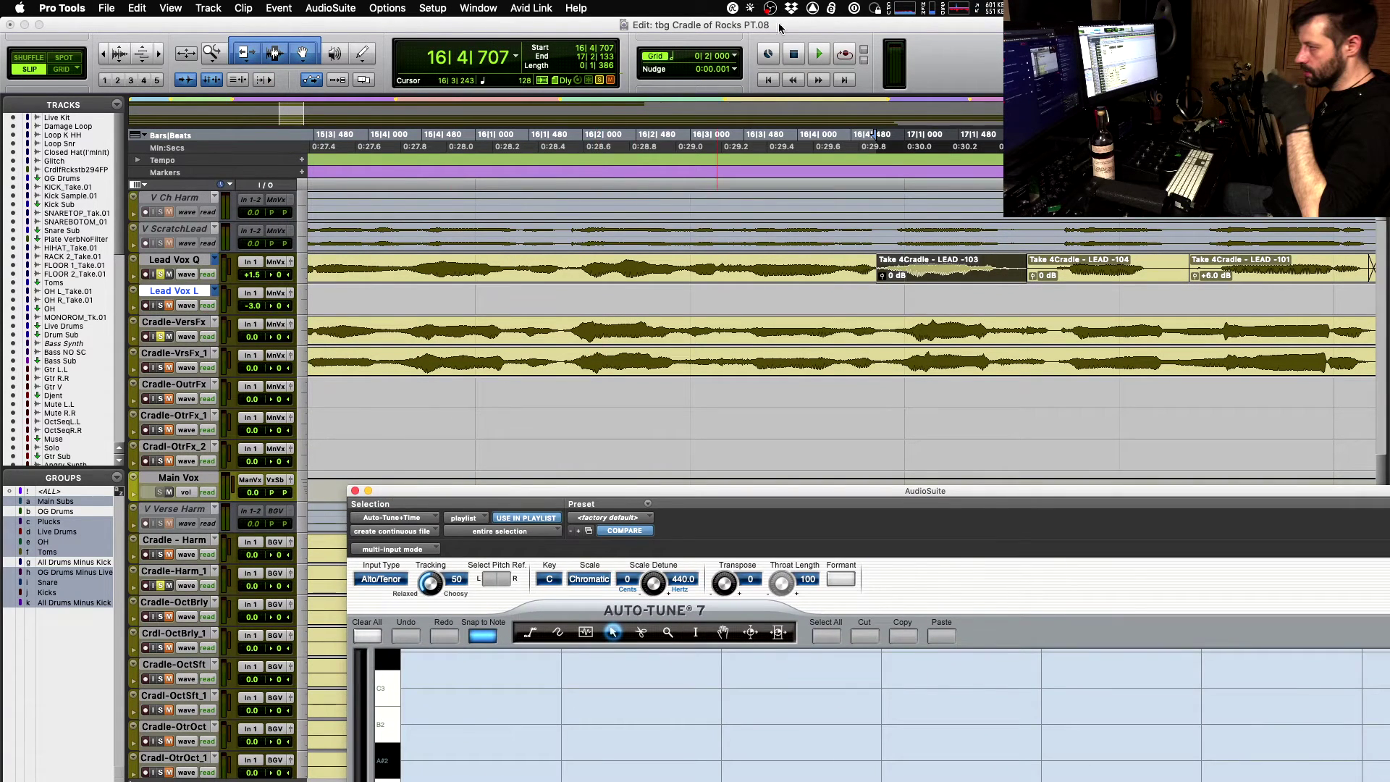
pyautogui.click(836, 34)
pyautogui.hotkey('shift', ';')
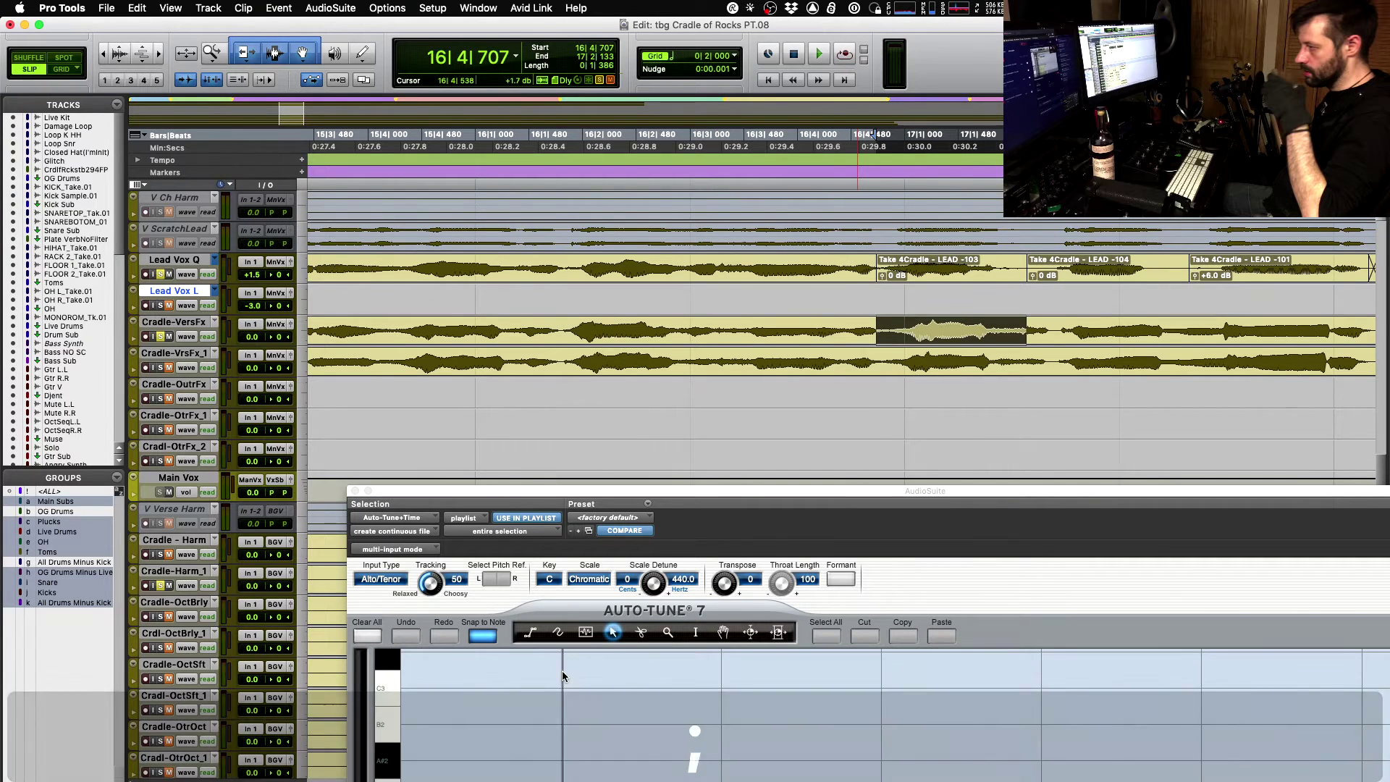
pyautogui.moveTo(594, 489); pyautogui.dragTo(547, 22)
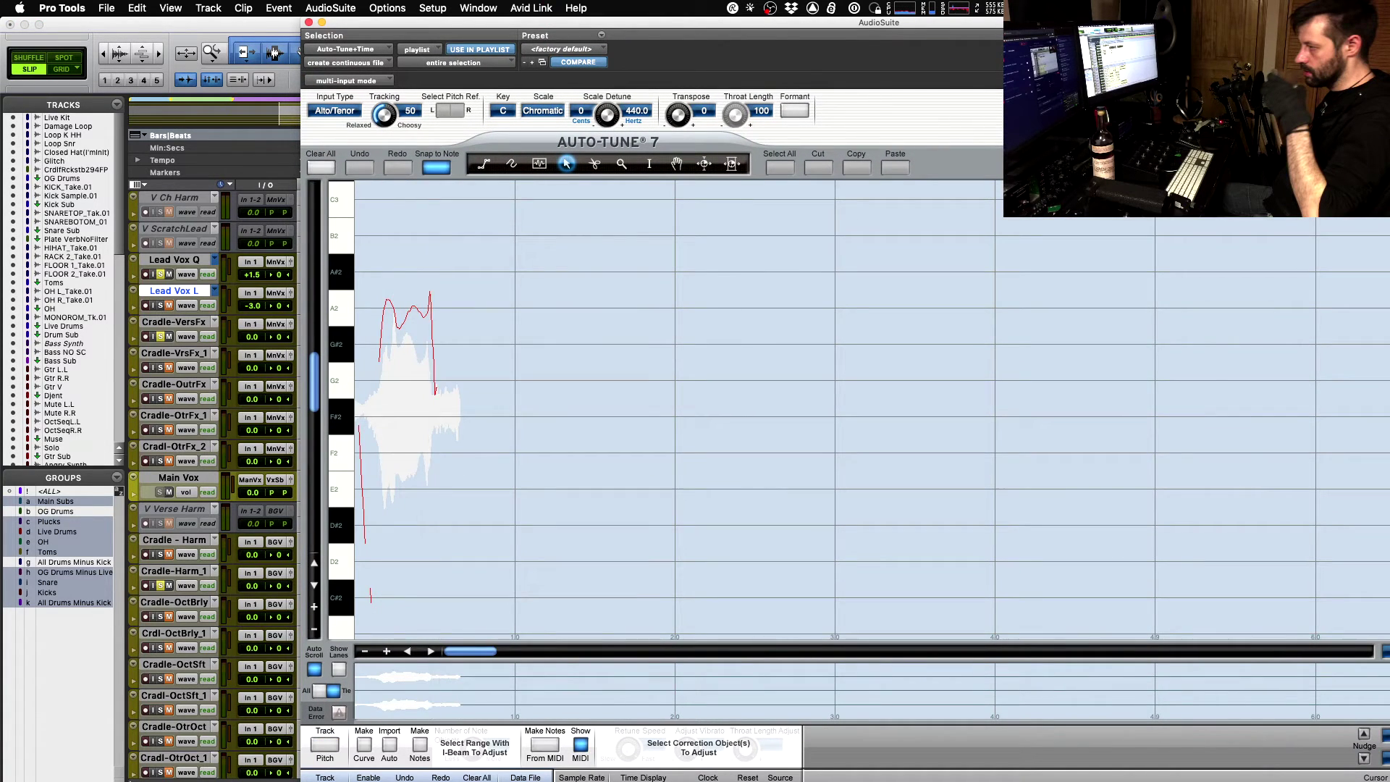
# - Reselect the Lead Vox Q clip from 16|4|707 to 17|2|133 and track its pitch again
pyautogui.moveTo(558, 26); pyautogui.dragTo(628, 481)
pyautogui.click(973, 275)
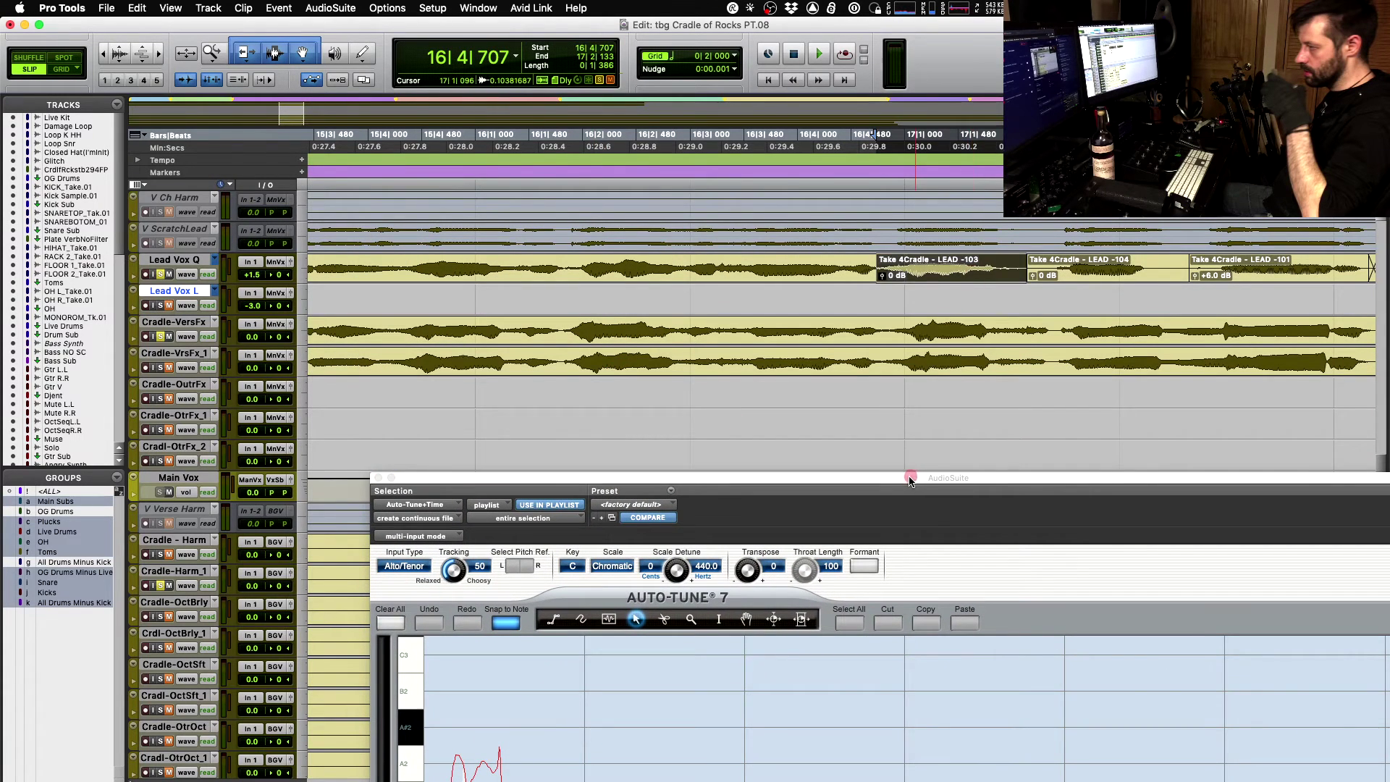
pyautogui.moveTo(911, 478); pyautogui.dragTo(862, 27)
pyautogui.click(345, 750)
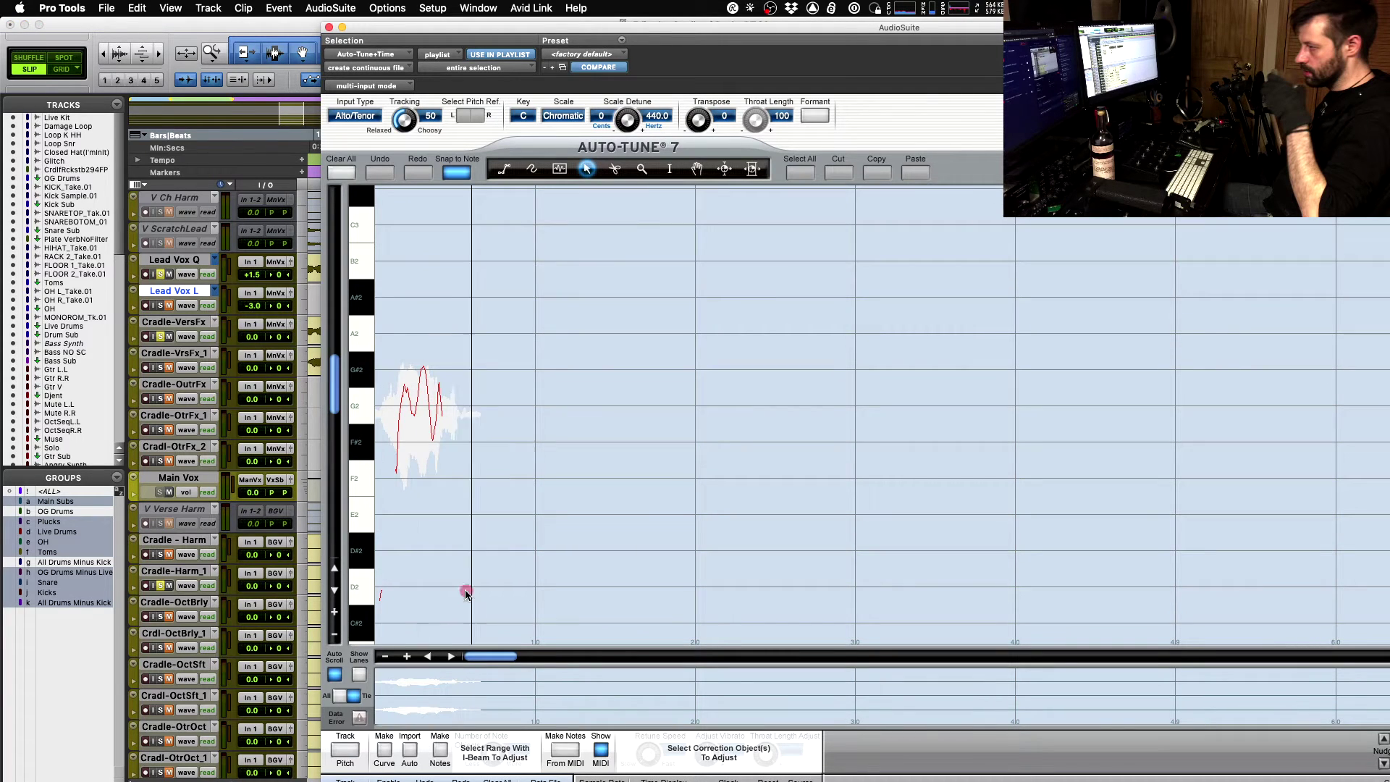
# - Make a pitch curve and raise the lead note about two semitones to around A2, with Formant enabled and Throat Length Adjust at 7
pyautogui.click(392, 748)
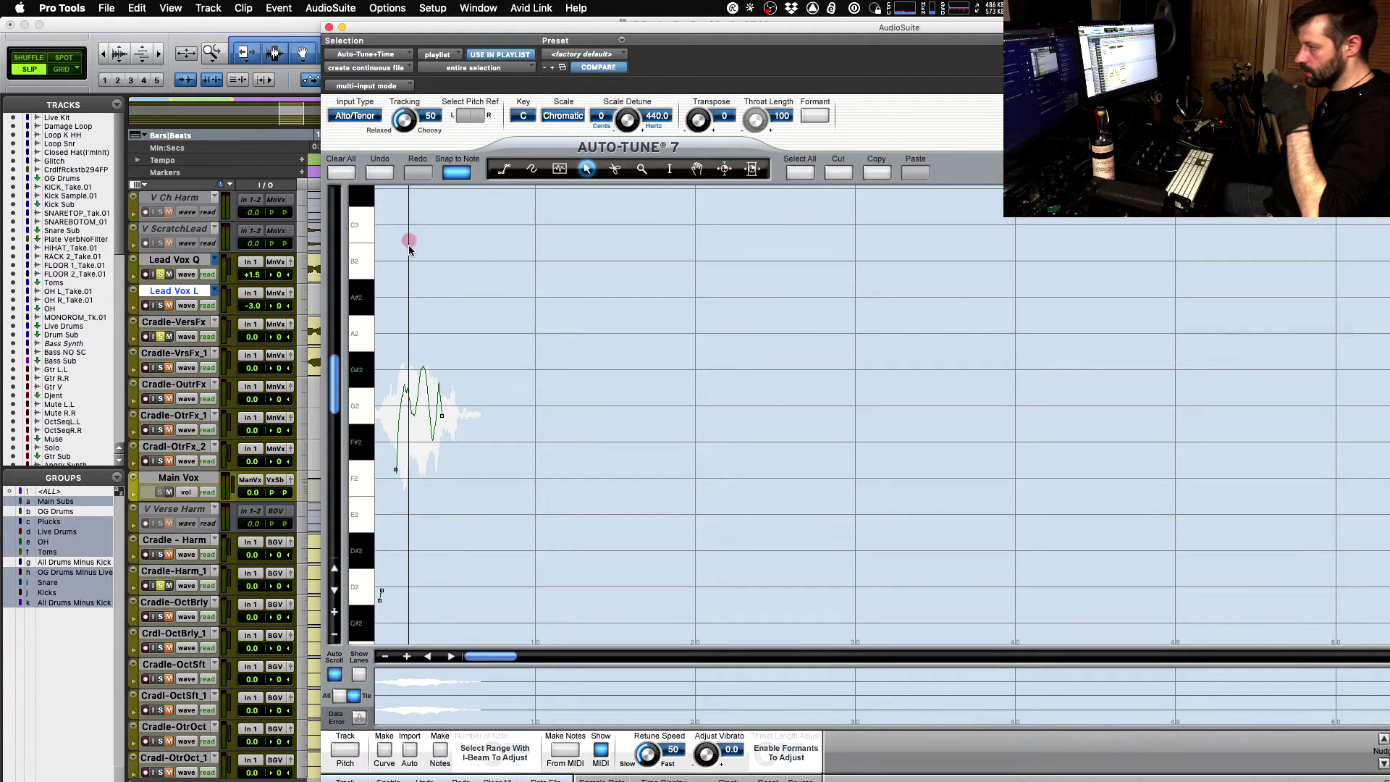
pyautogui.click(524, 342)
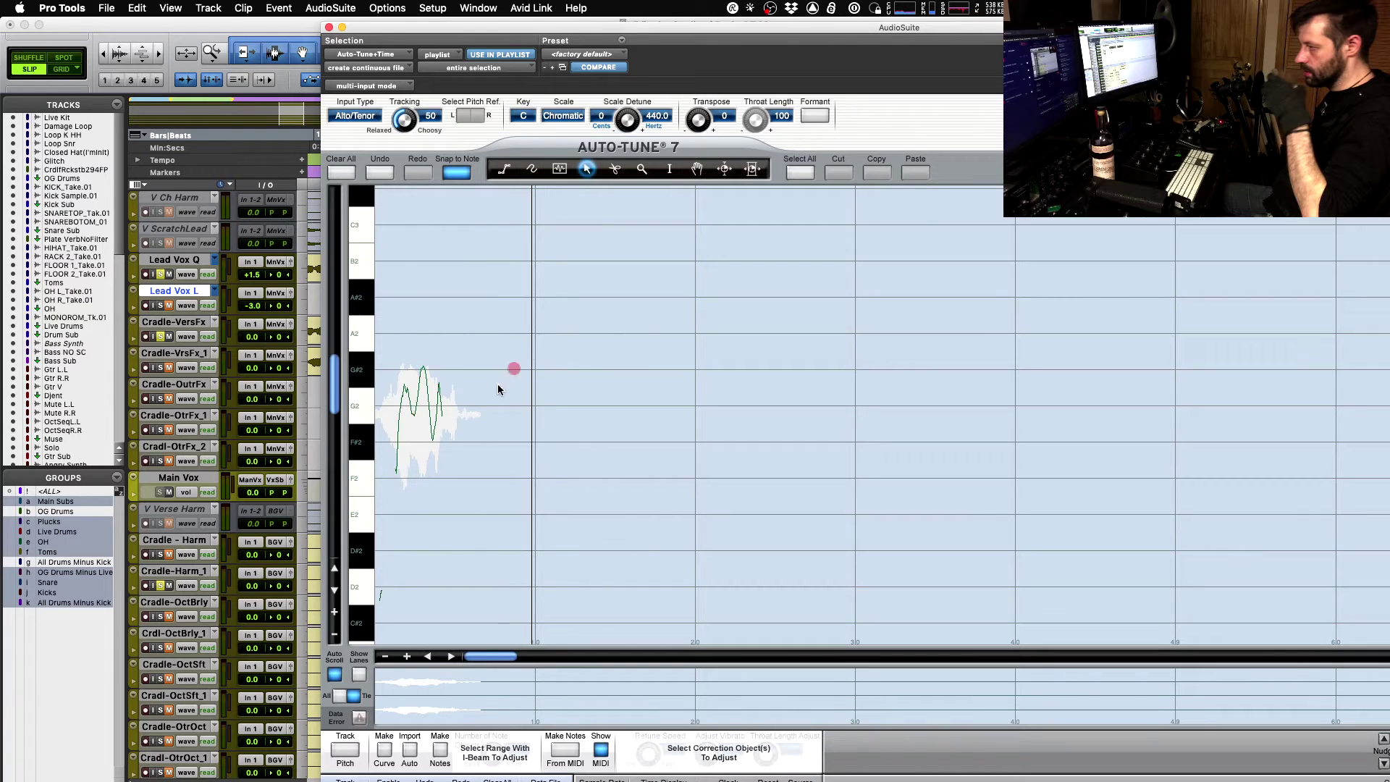
pyautogui.moveTo(411, 410); pyautogui.dragTo(397, 345)
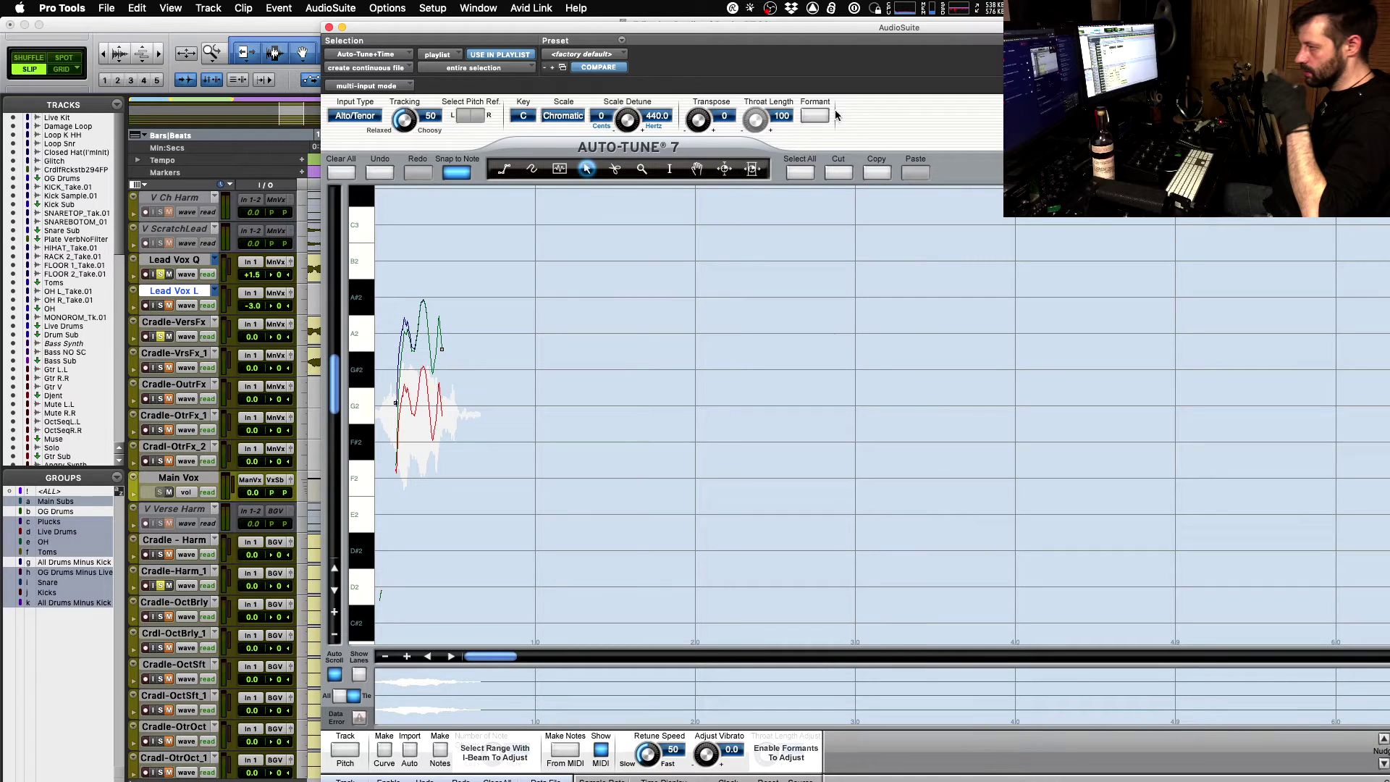
pyautogui.click(812, 118)
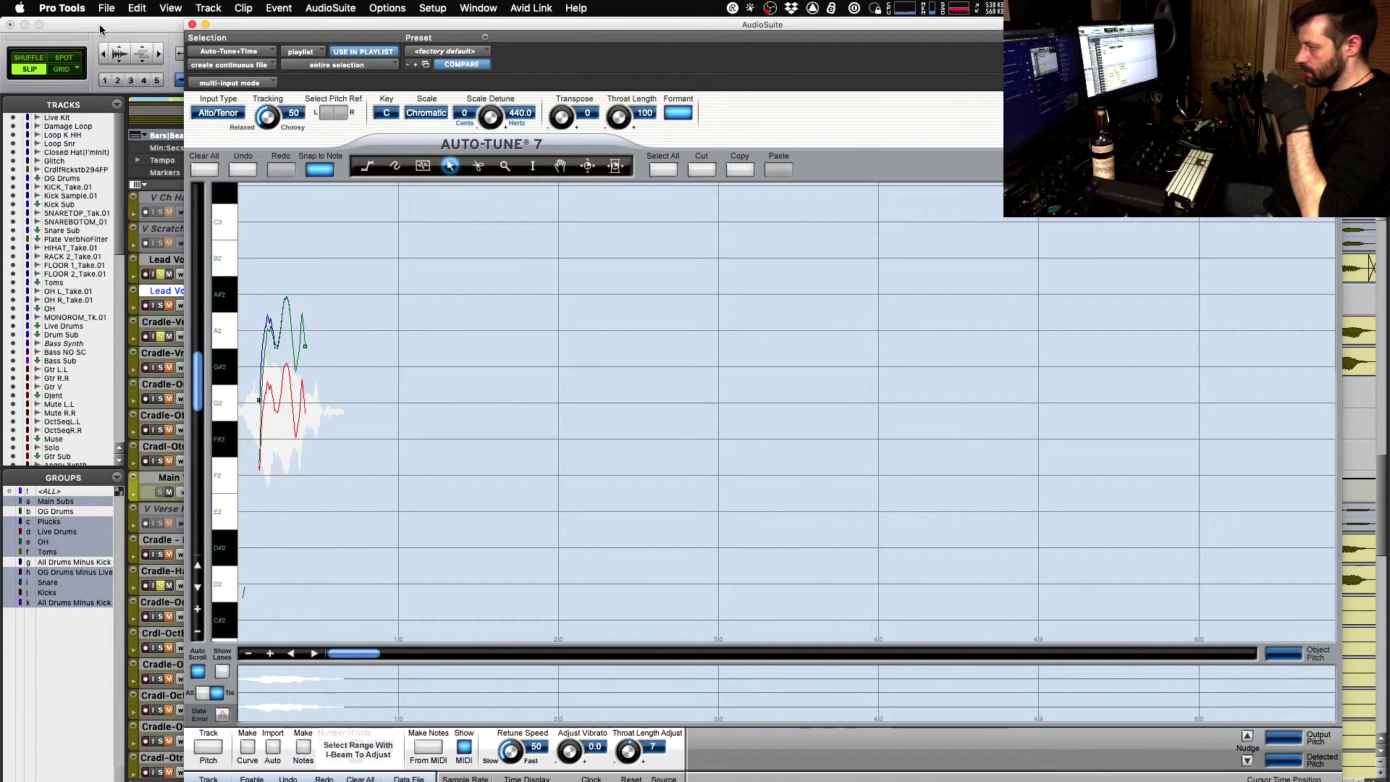
# - Render the Auto-Tune correction onto Lead Vox Q and play the phrase from 16|4|707
pyautogui.press('space')
pyautogui.moveTo(265, 26); pyautogui.dragTo(588, 614)
pyautogui.press('Down')
pyautogui.press('space')
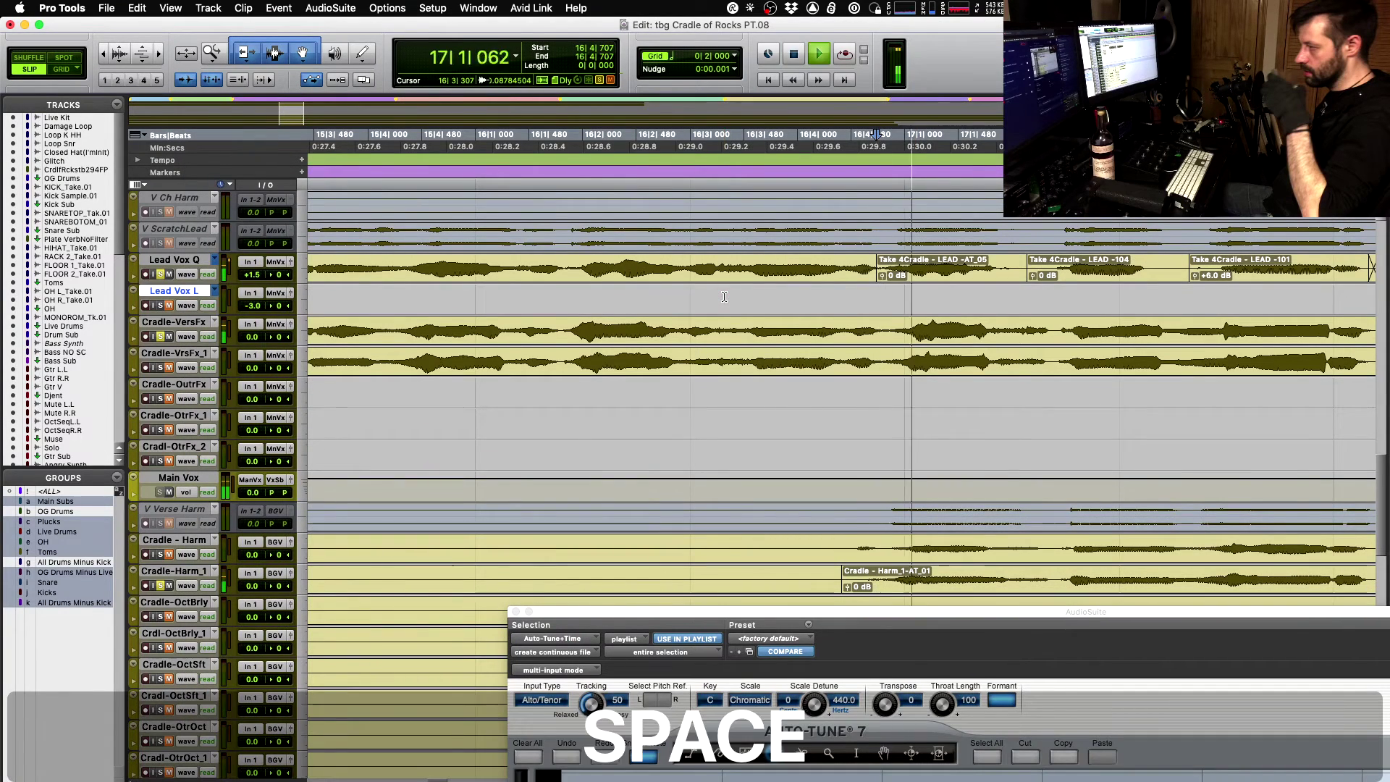
pyautogui.press('shift')
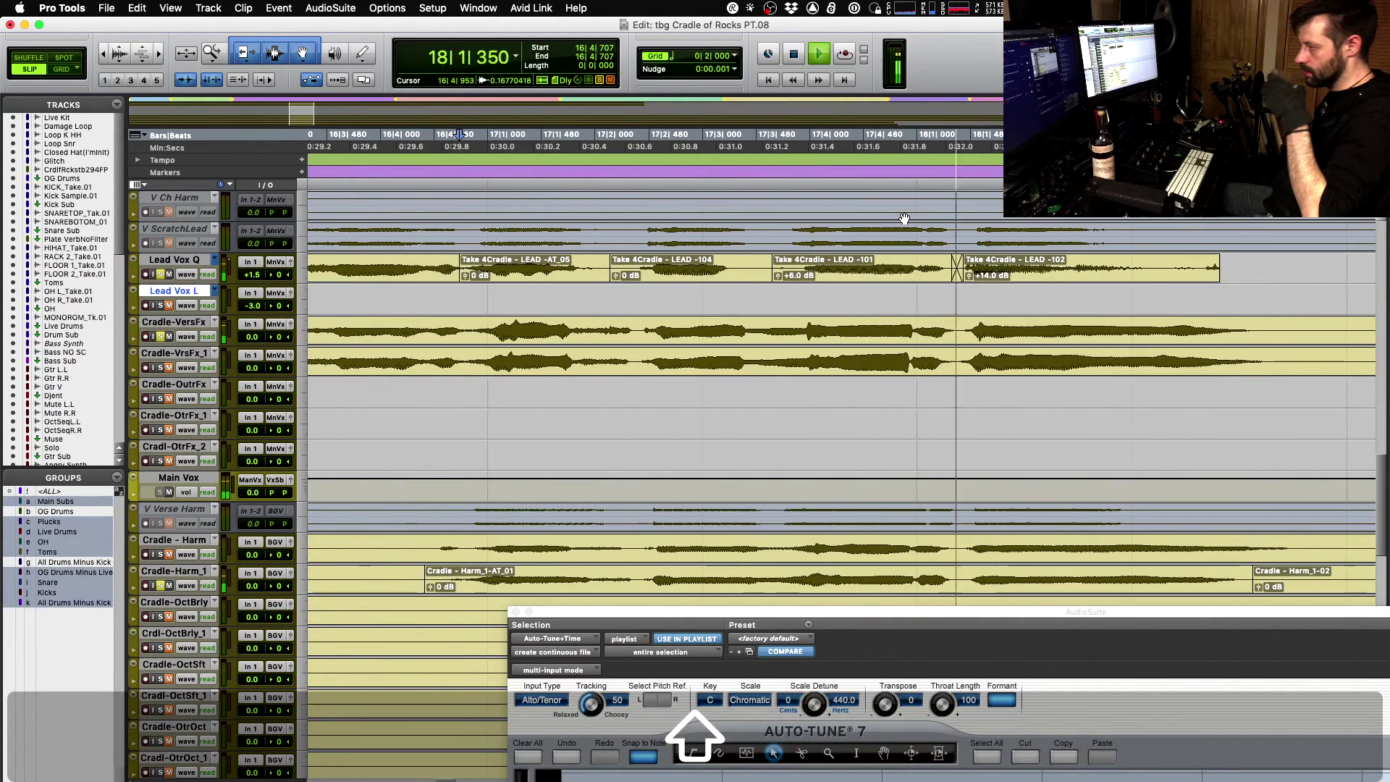
pyautogui.press('space')
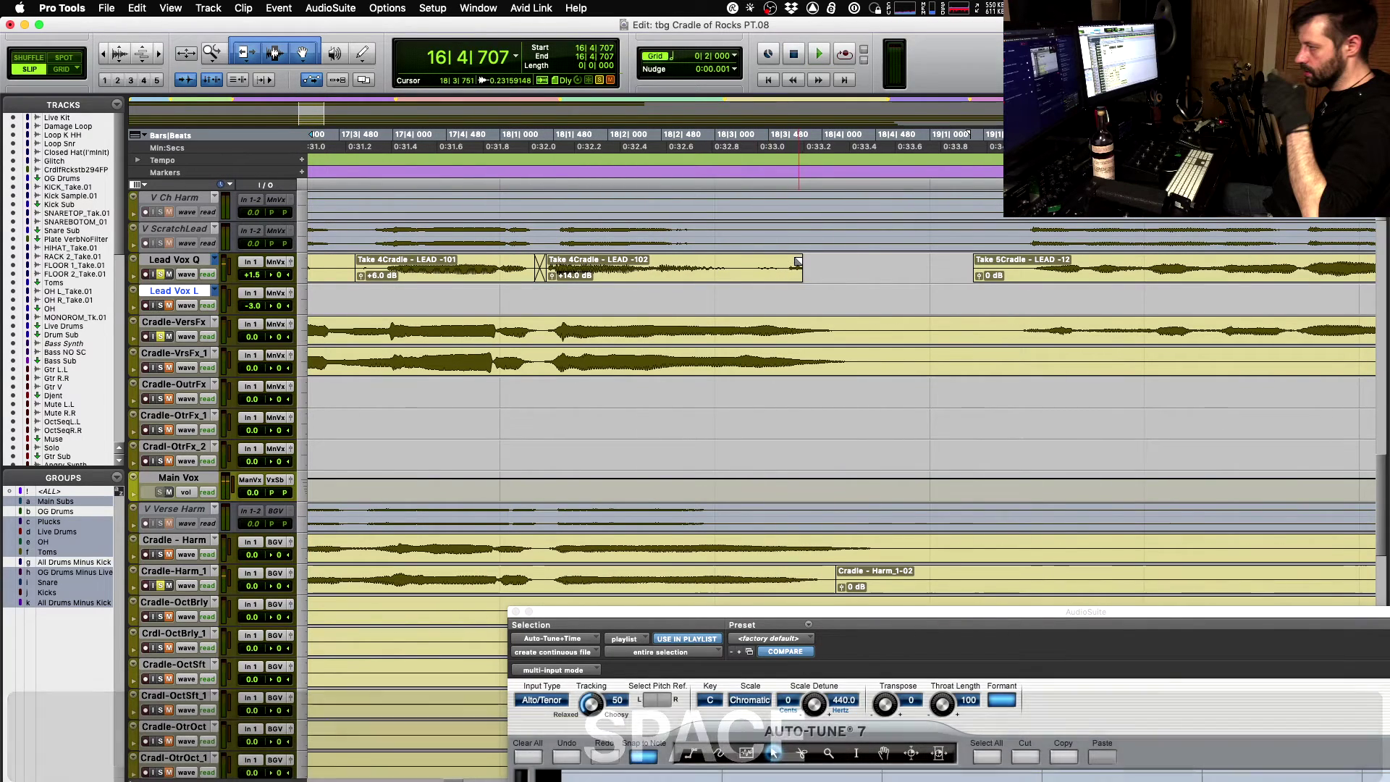
# - Trim the phrase's last Lead Vox Q clip to end at 18|3|324 with a fade-out from 18|3|214, and delete the crossfade at its start
pyautogui.moveTo(798, 271); pyautogui.dragTo(736, 255)
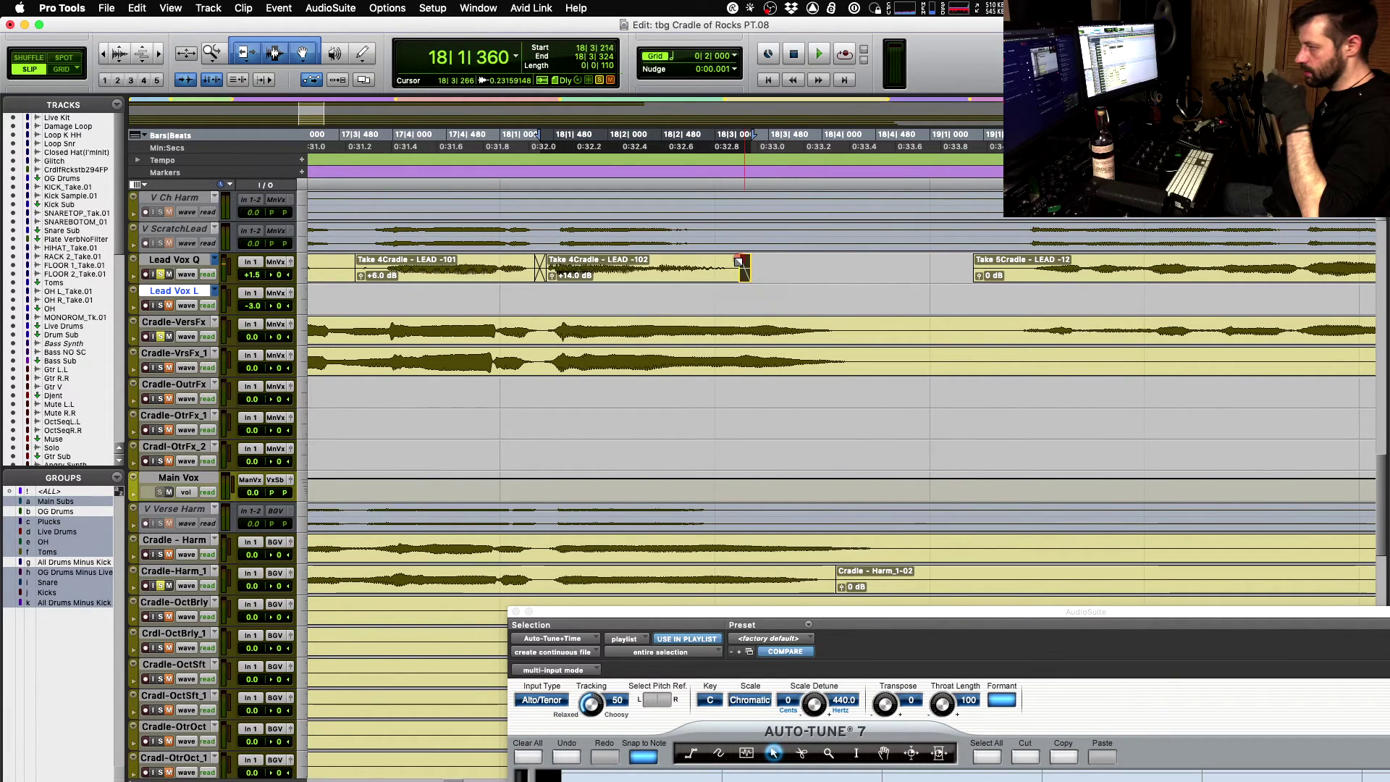
pyautogui.click(535, 272)
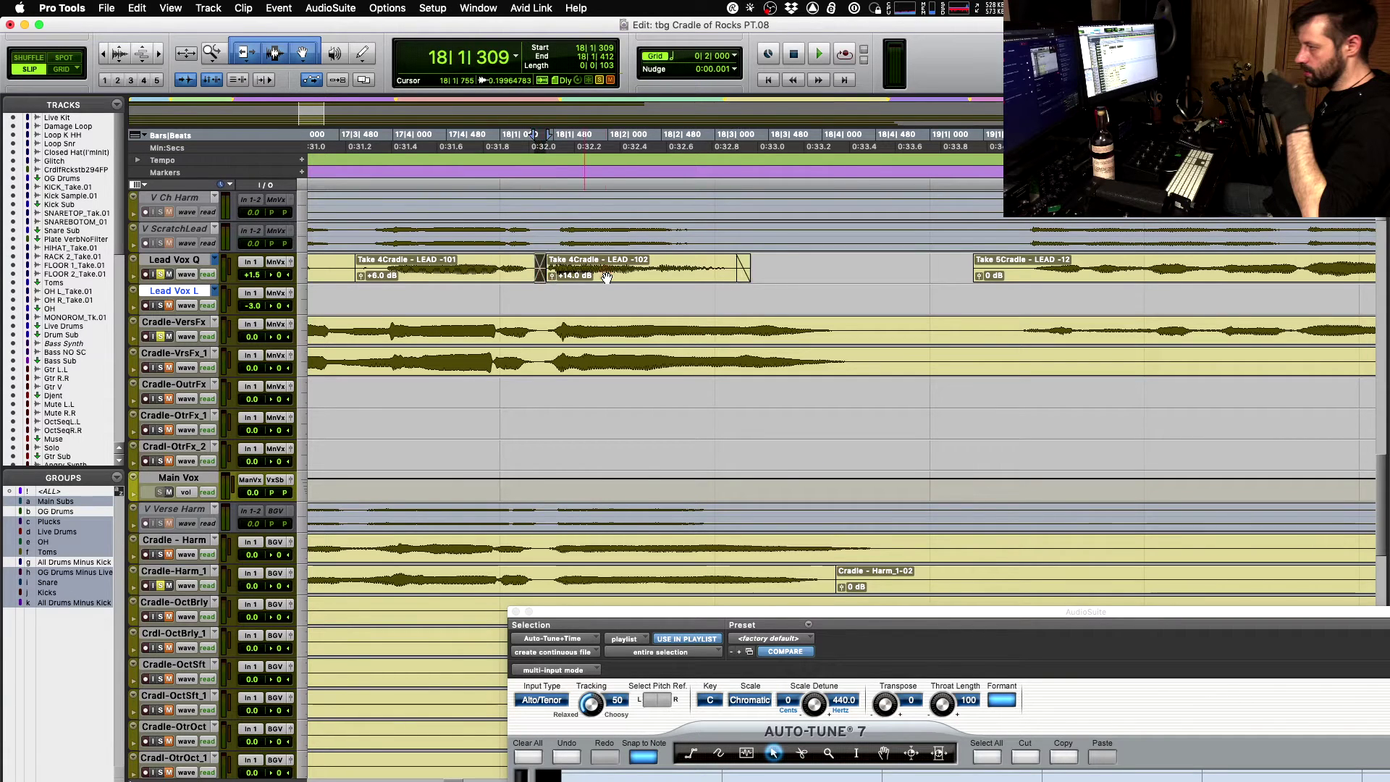
pyautogui.press('Delete')
# - Lower the clip gain of the Lead Vox Q clip starting at 18|1|360 to +12.0 dB
pyautogui.click(549, 281)
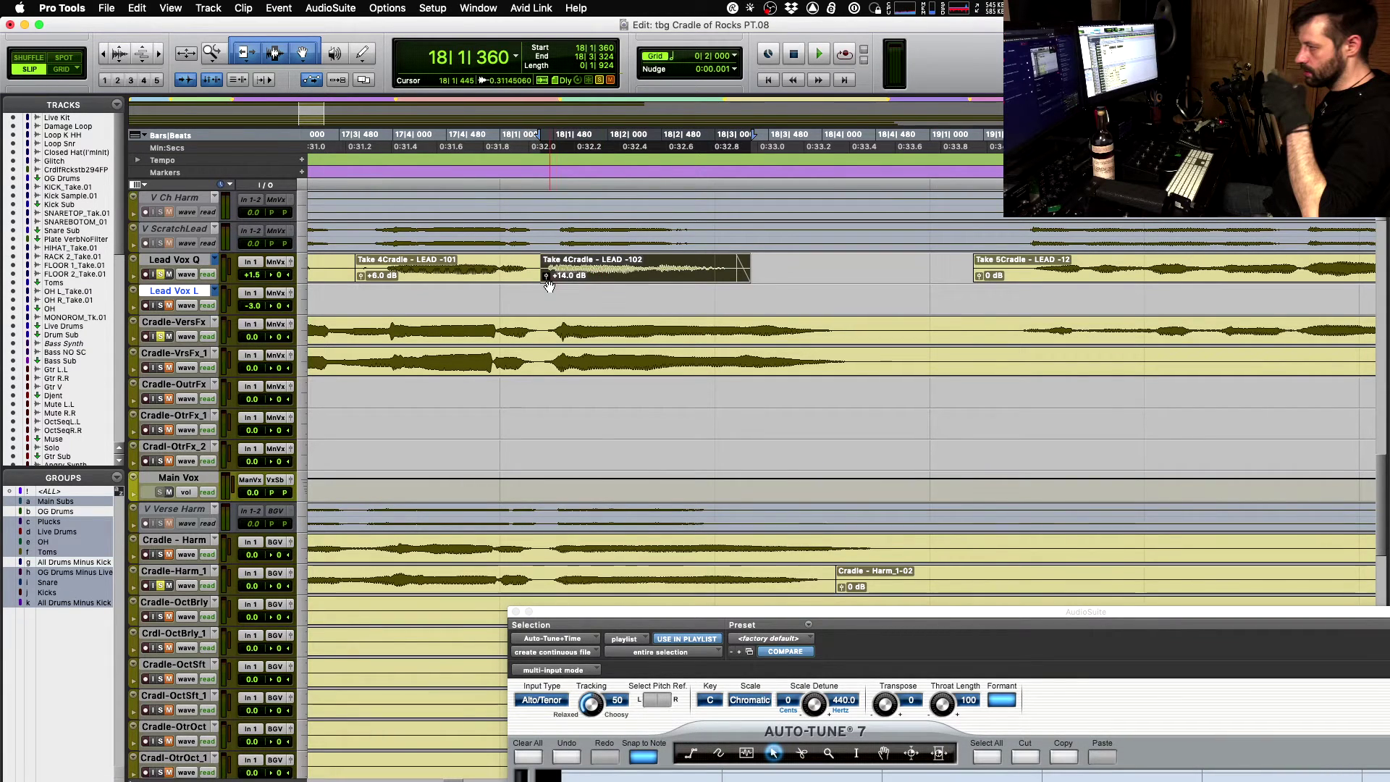
pyautogui.hotkey('ctrl', 'shift', 'Down')
pyautogui.hotkey('ctrl', 'shift', 'Down')
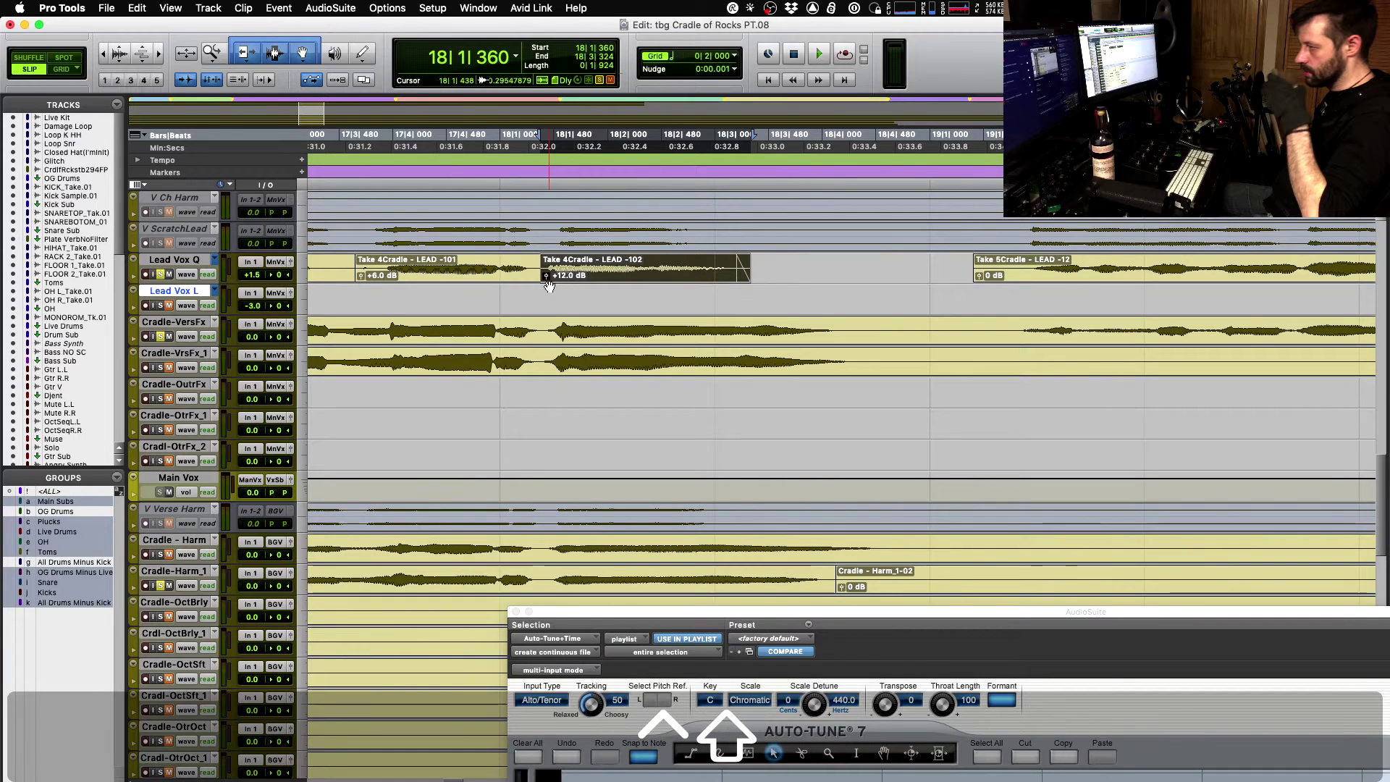
# - Track the pitch of the Lead Vox Q clip at 18|1|360 in Auto-Tune 7, make a pitch curve and lower it about one semitone
pyautogui.moveTo(796, 612); pyautogui.dragTo(701, 5)
pyautogui.click(437, 745)
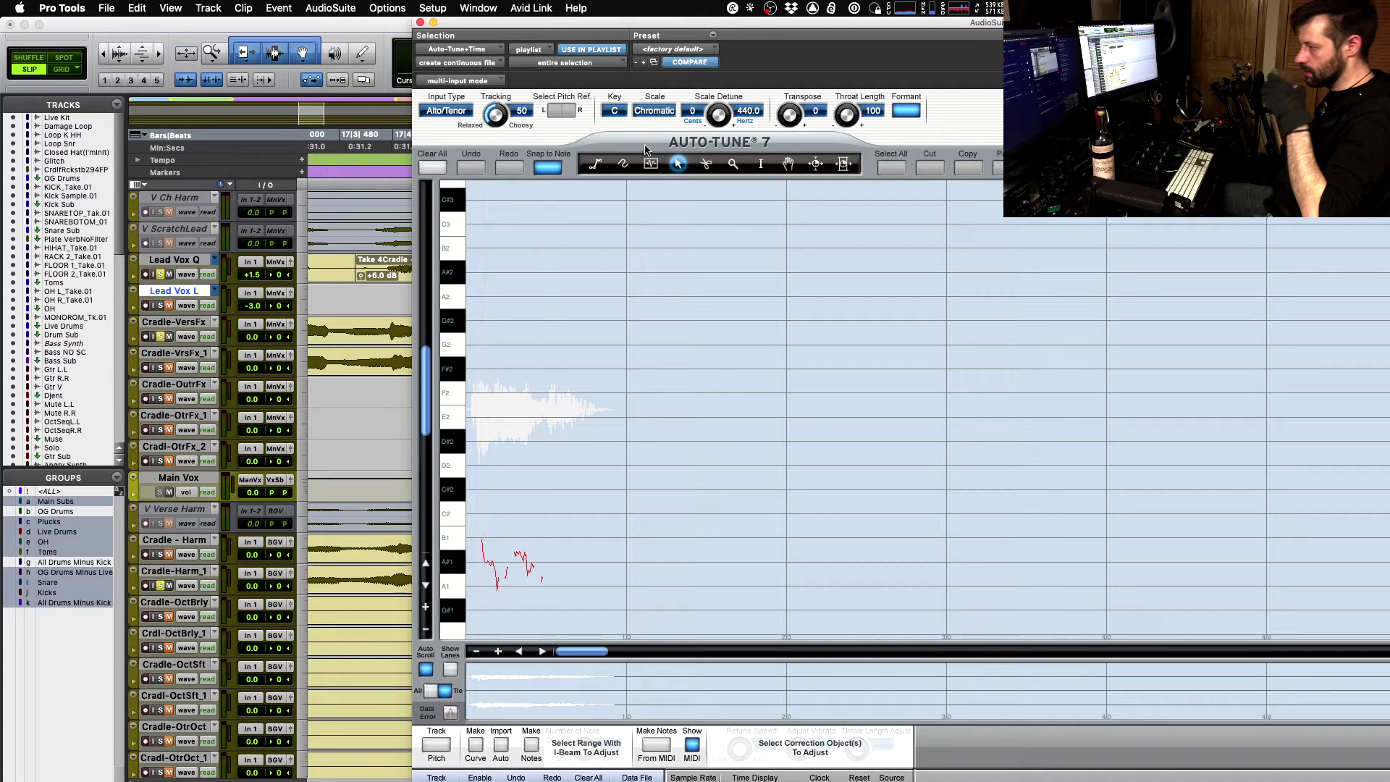
pyautogui.click(475, 746)
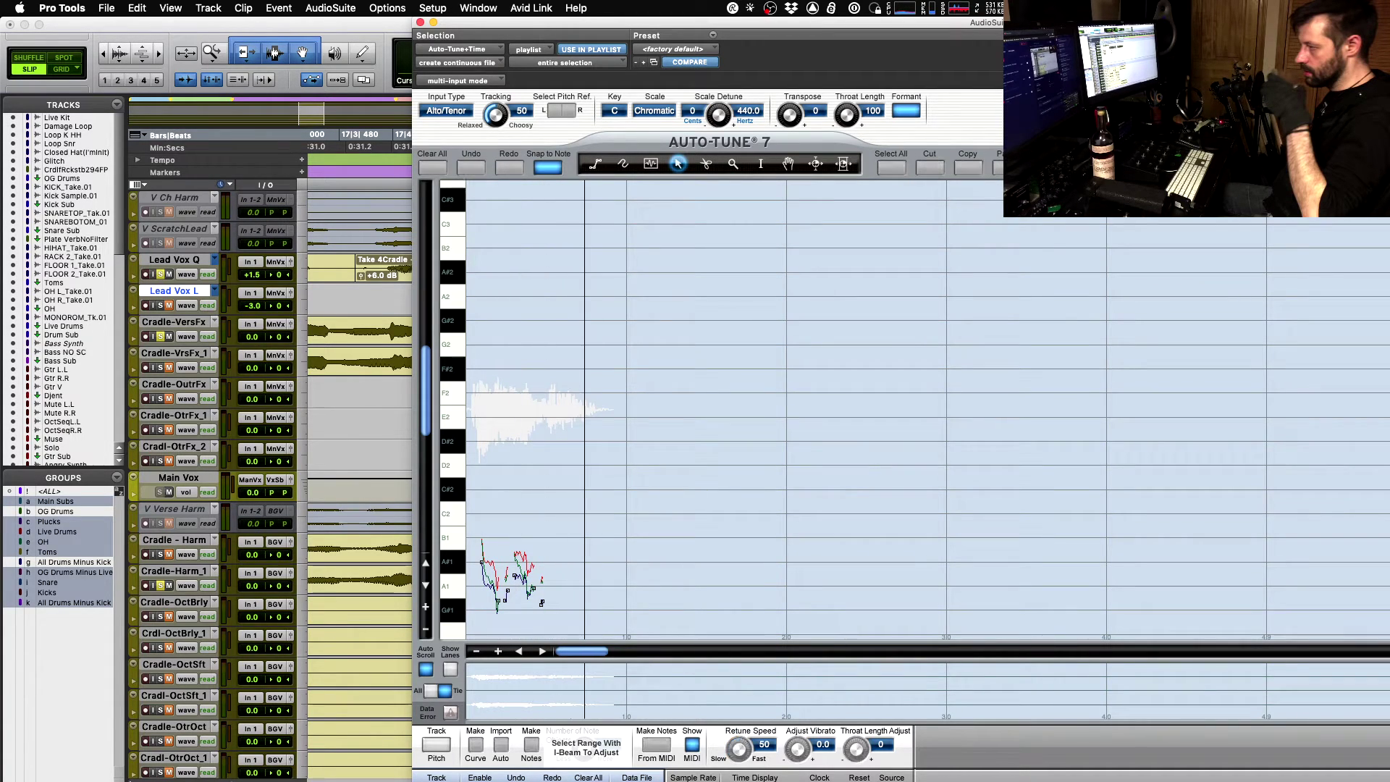
# - Set Auto-Tune's input type to Low Male, re-track the Lead Vox Q clip's pitch and make a new pitch curve
pyautogui.doubleClick(850, 32)
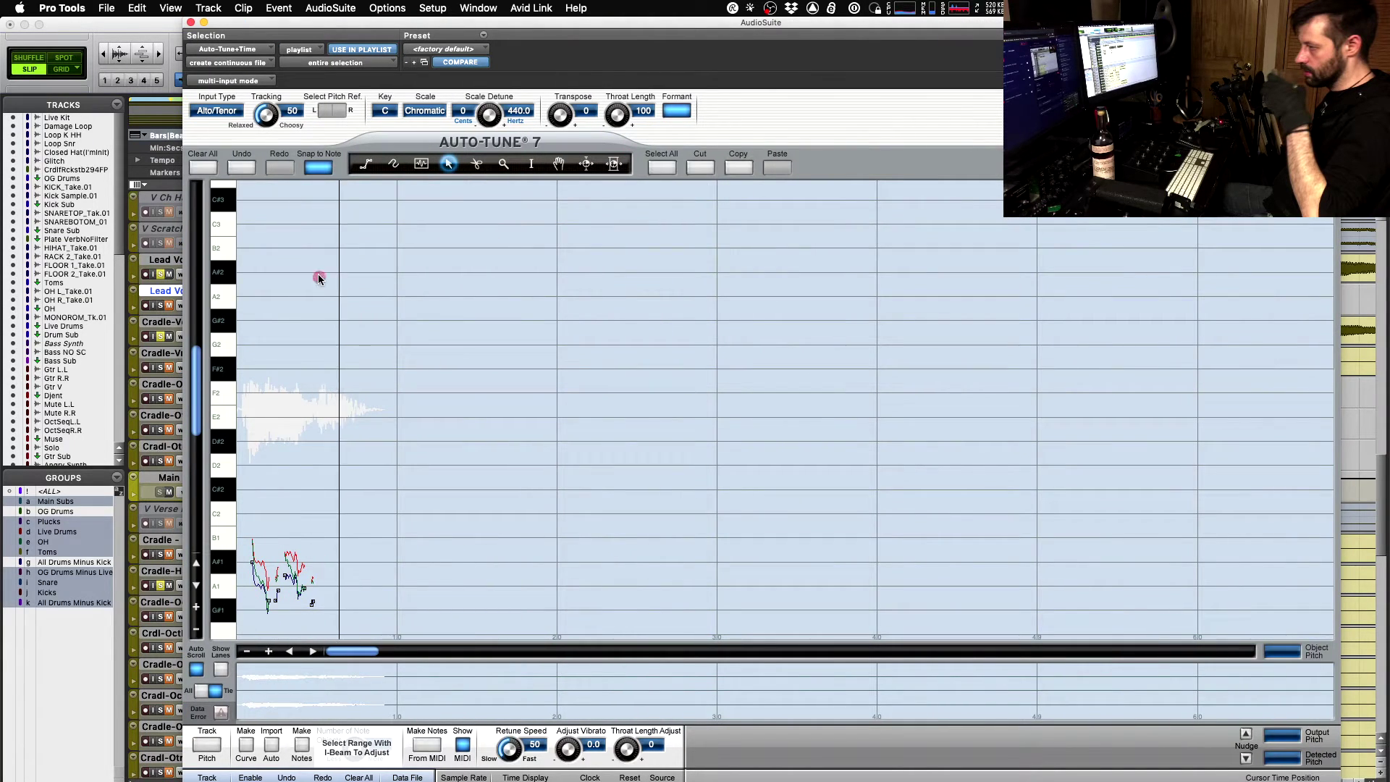
pyautogui.click(207, 110)
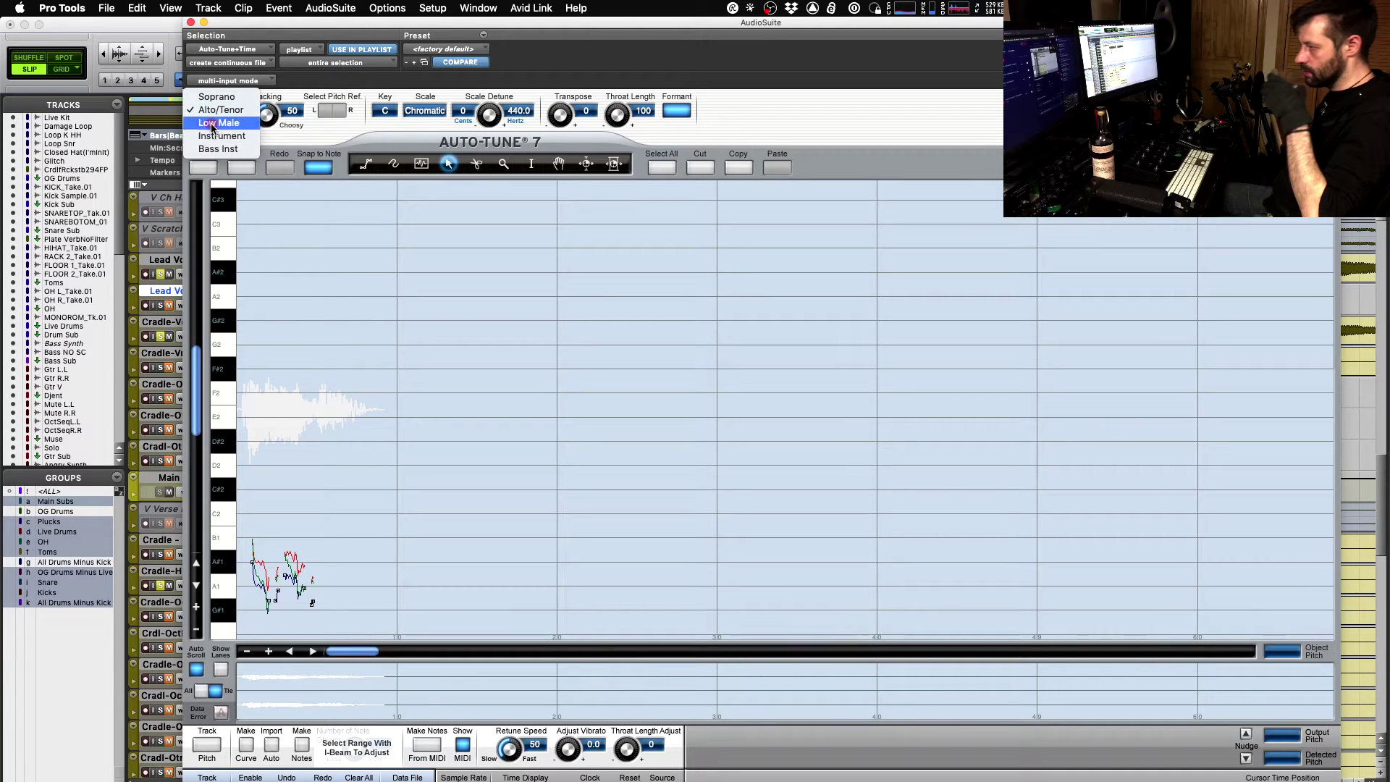
pyautogui.click(219, 123)
pyautogui.click(207, 757)
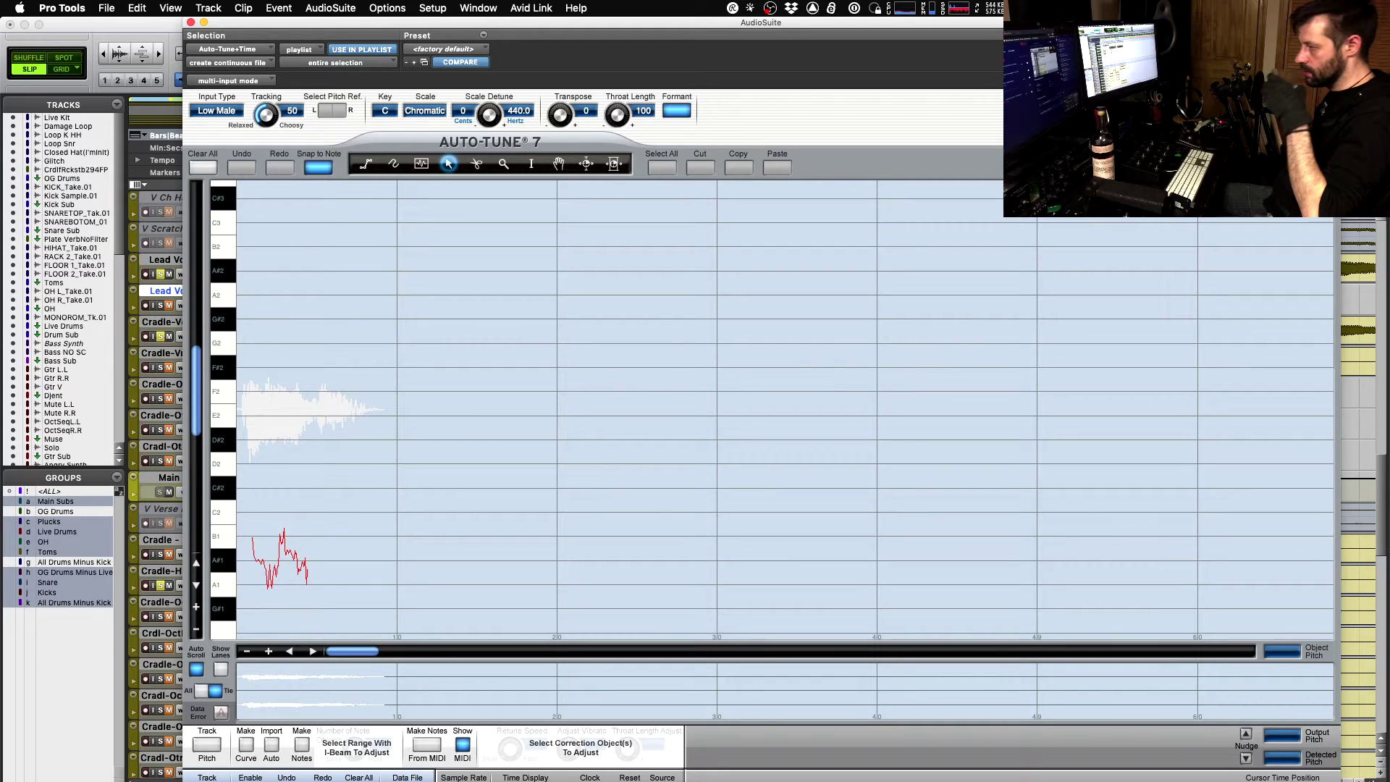
pyautogui.click(246, 746)
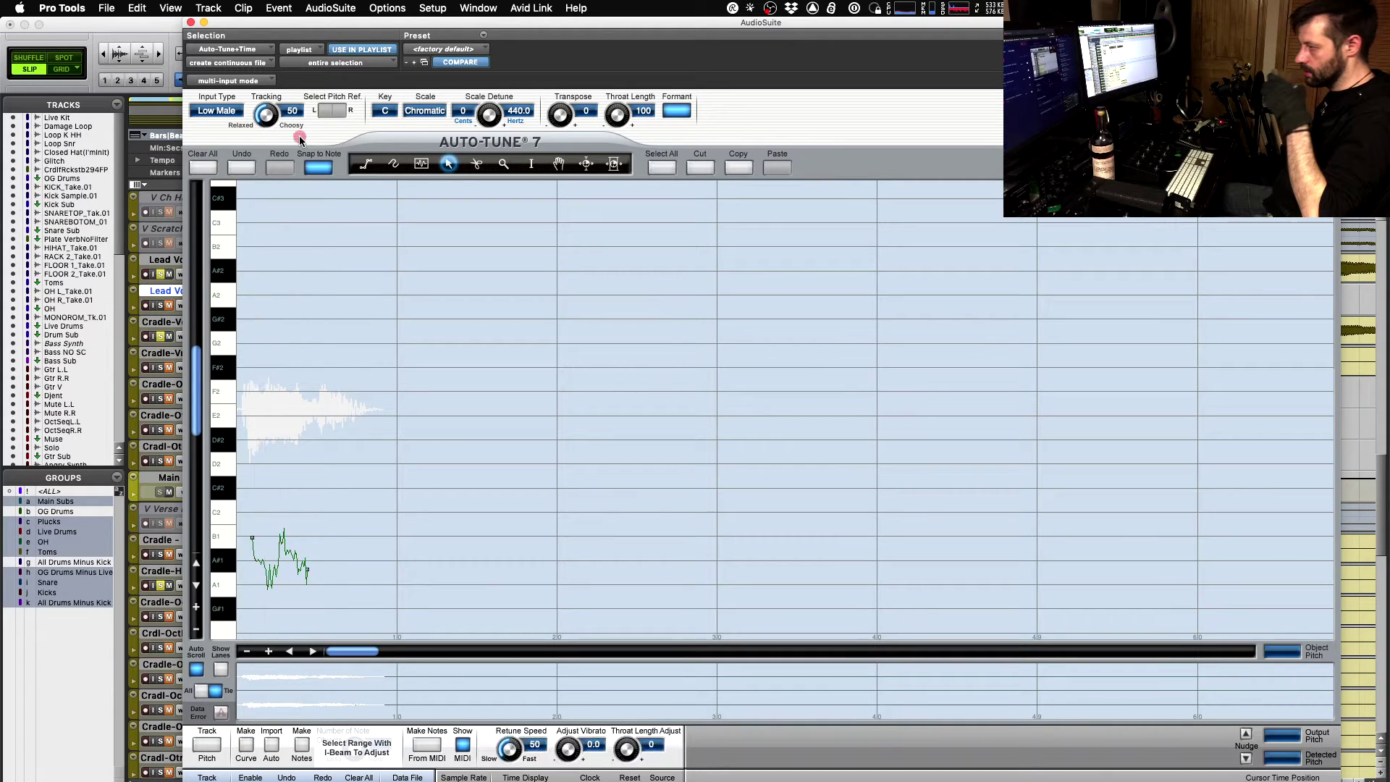
# - Lower the new pitch curve about one semitone and render the correction onto the Lead Vox Q clip at 18|1|360
pyautogui.click(268, 585)
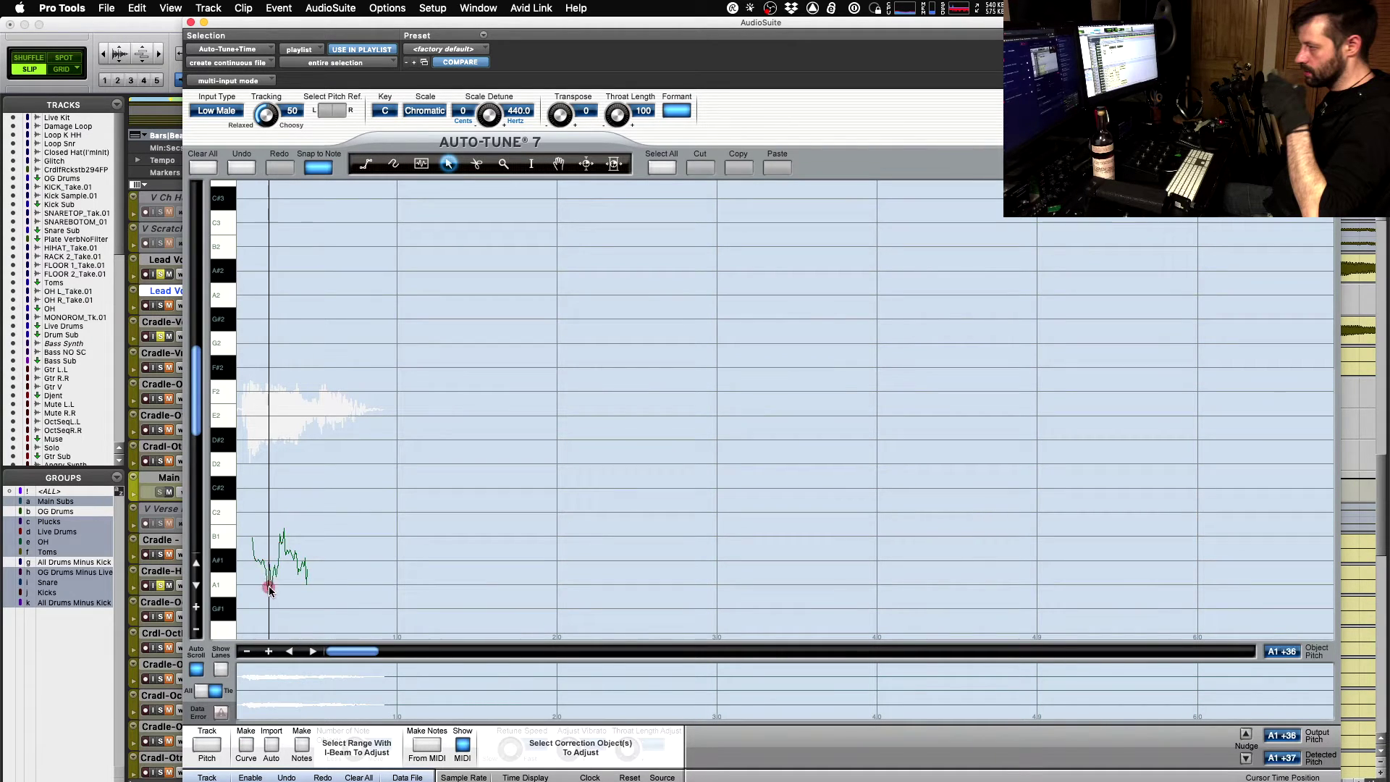
pyautogui.click(259, 581)
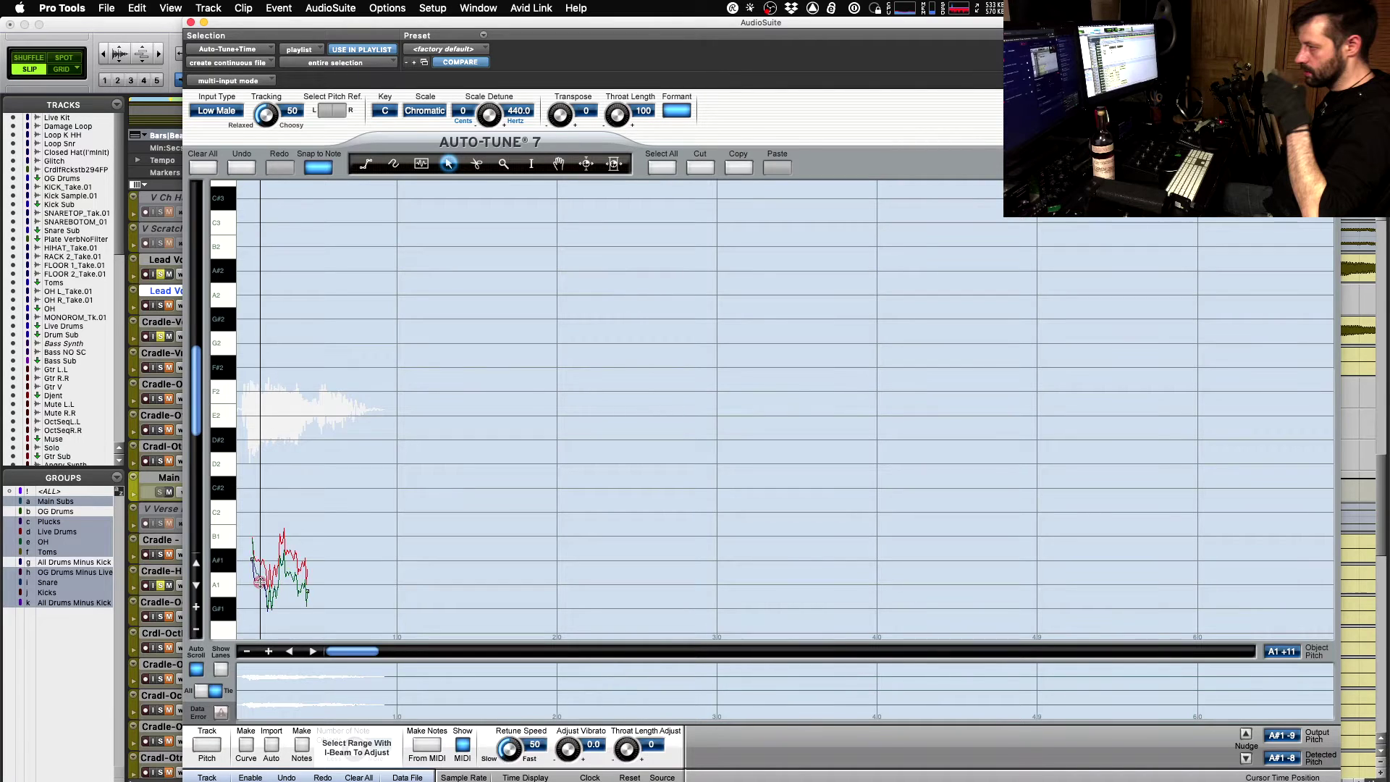
pyautogui.press('space')
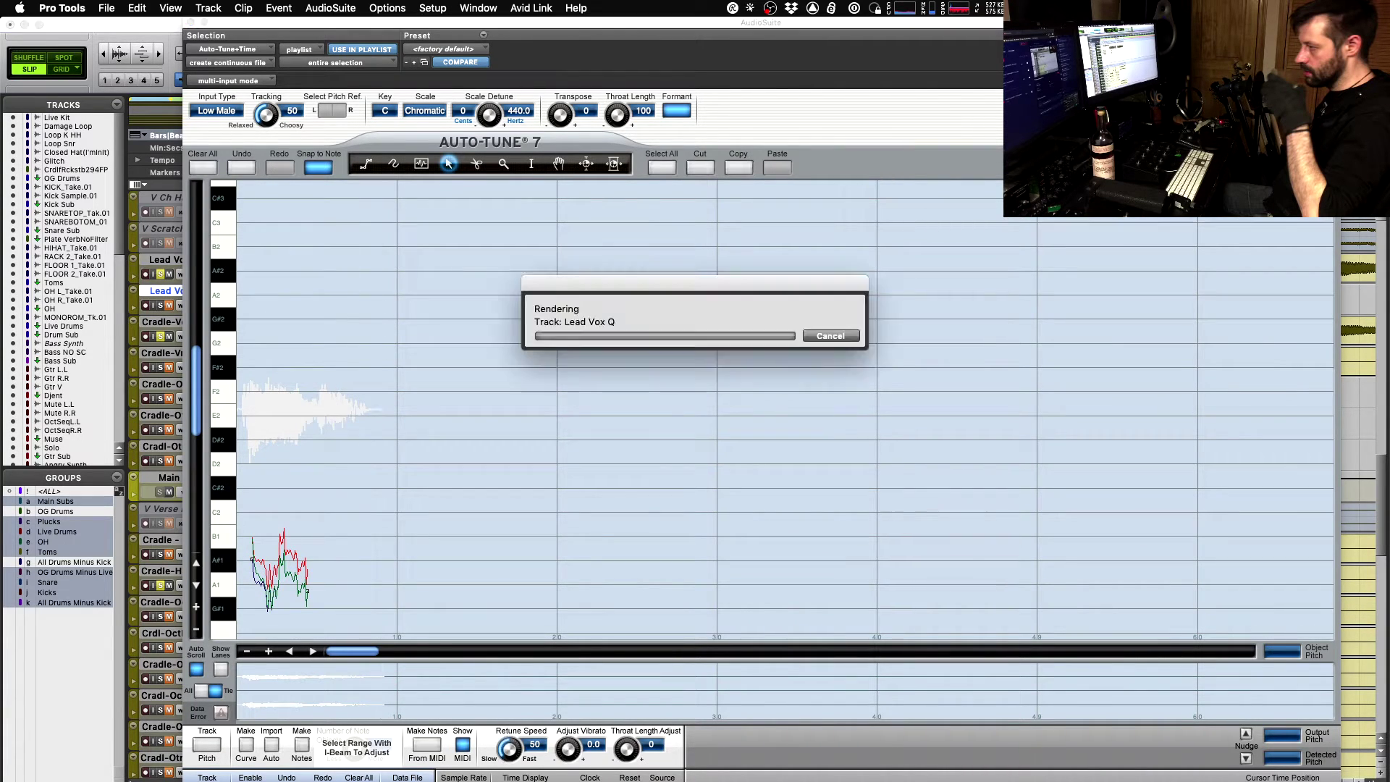
pyautogui.press('space')
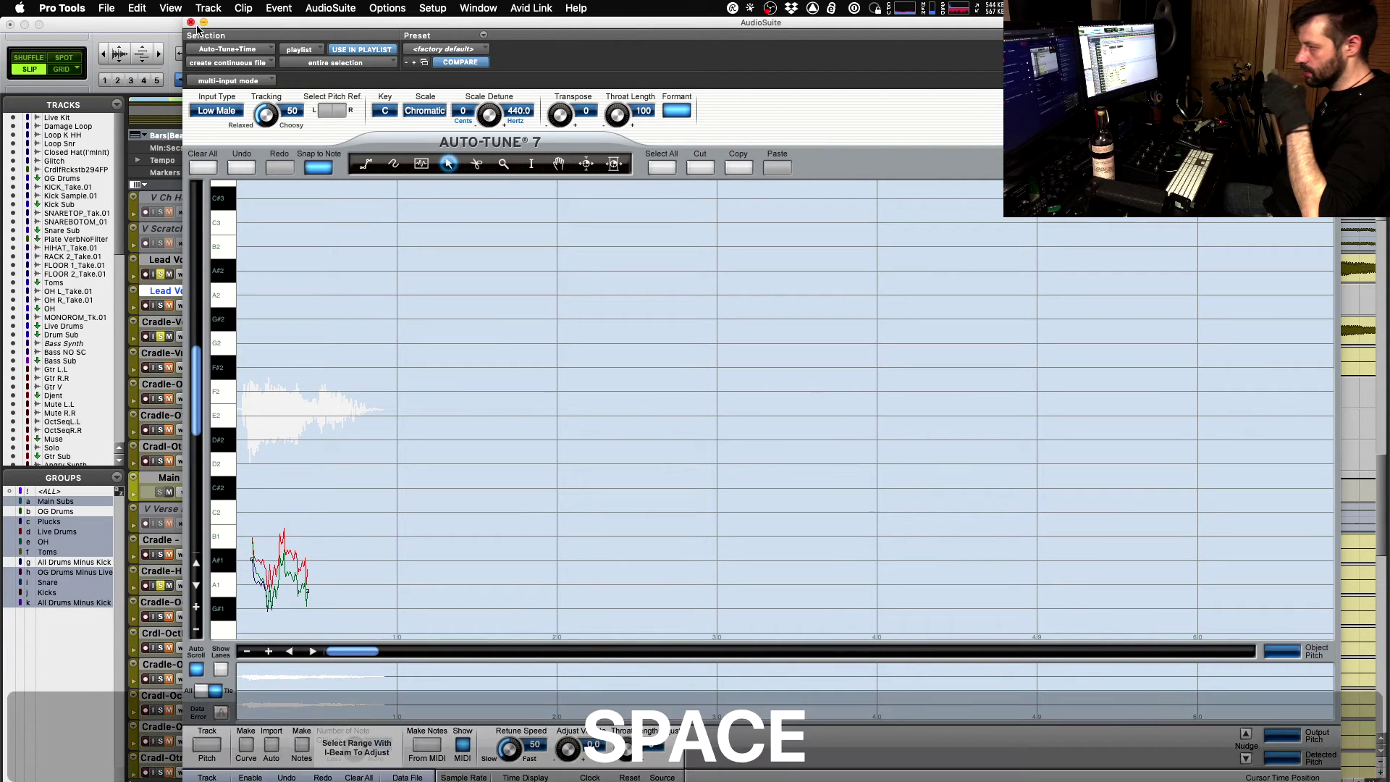
pyautogui.click(191, 23)
pyautogui.press('space')
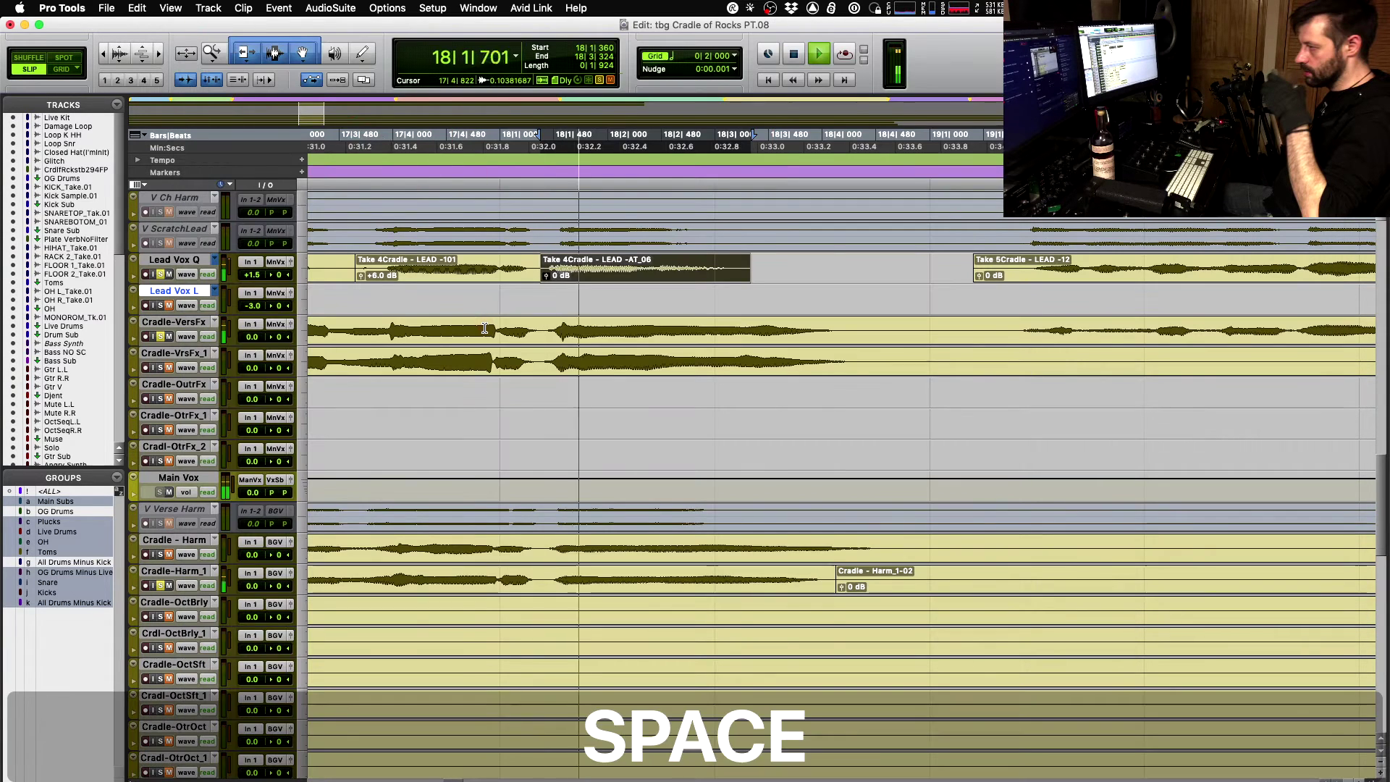
pyautogui.press('space')
# - Play the verse phrase from 15|1|254 and again from 16|3|812 to check the corrected lead in context
pyautogui.press('r')
pyautogui.press('r')
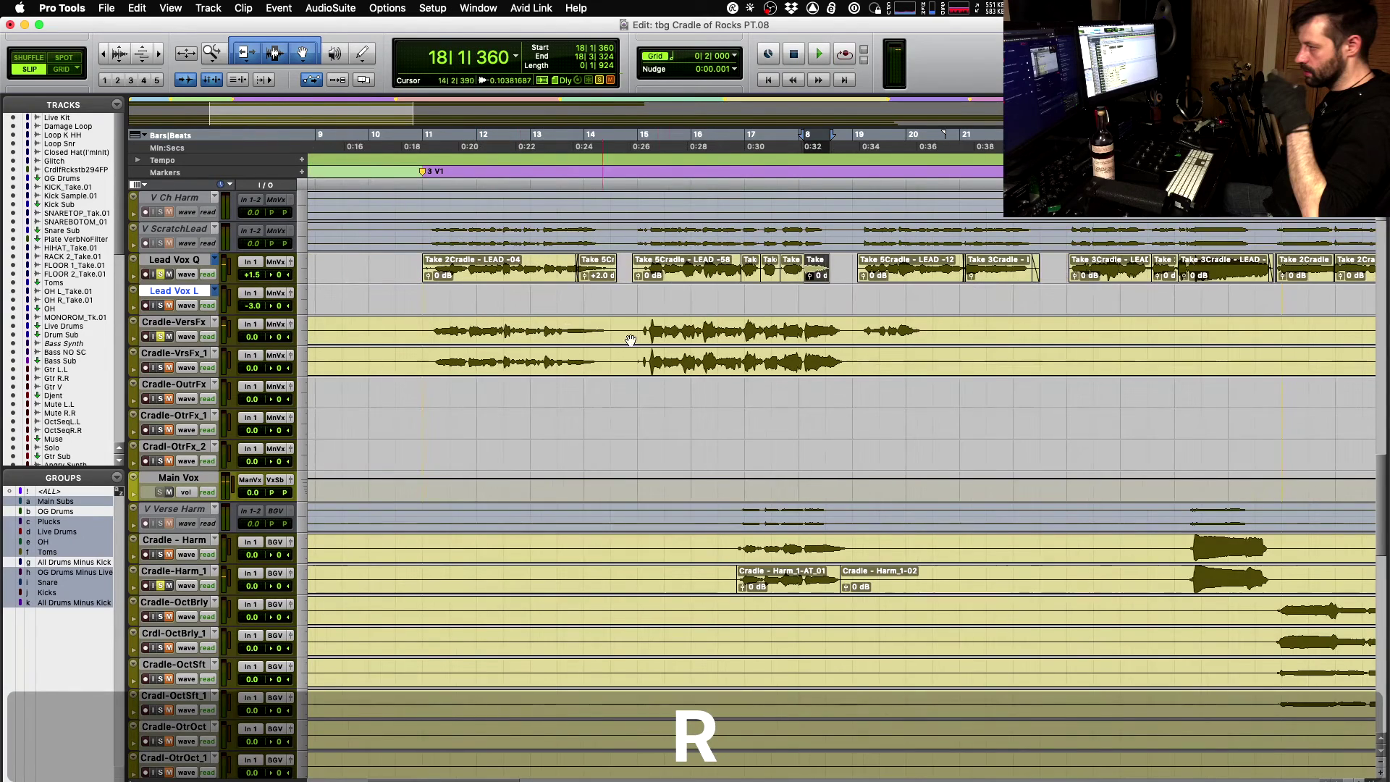
pyautogui.click(641, 330)
pyautogui.click(643, 330)
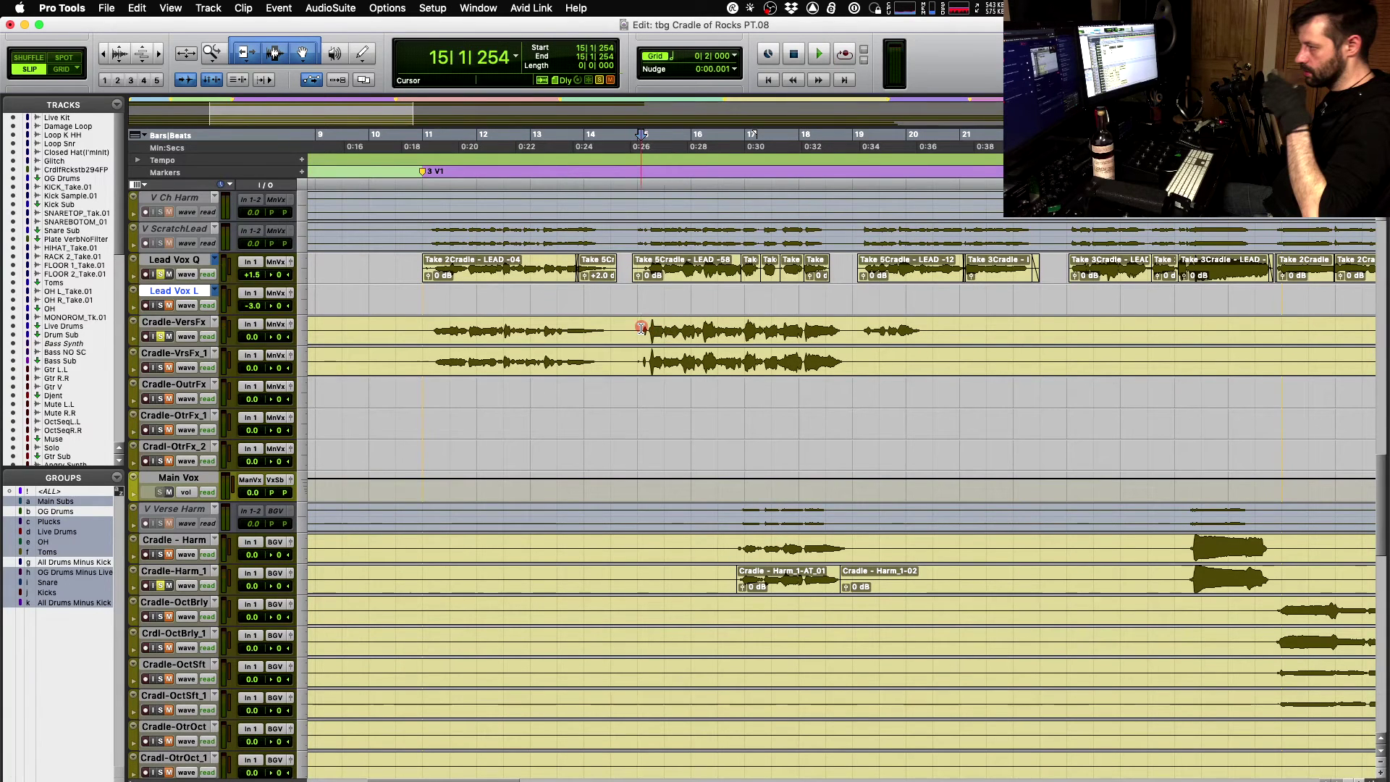
pyautogui.press('space')
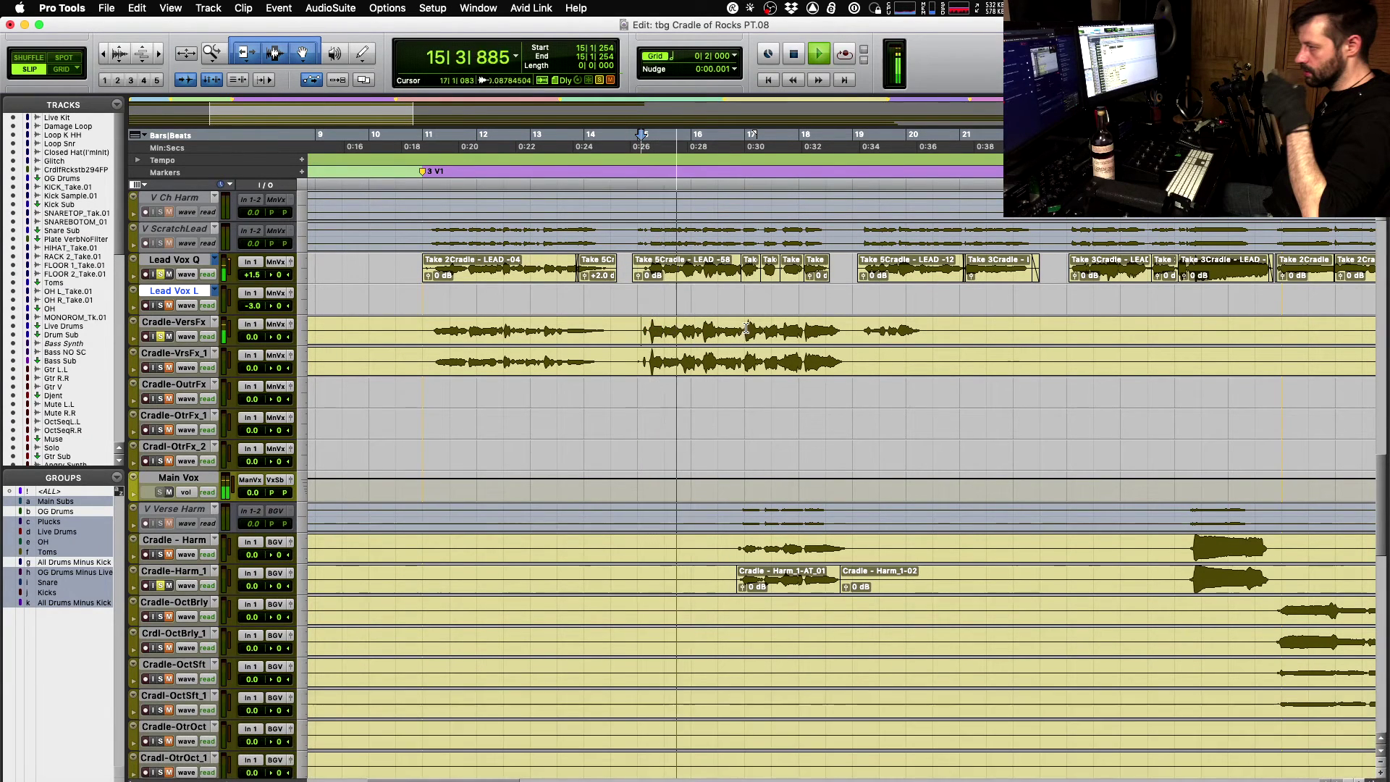
pyautogui.press('space')
pyautogui.press('space')
pyautogui.press('t')
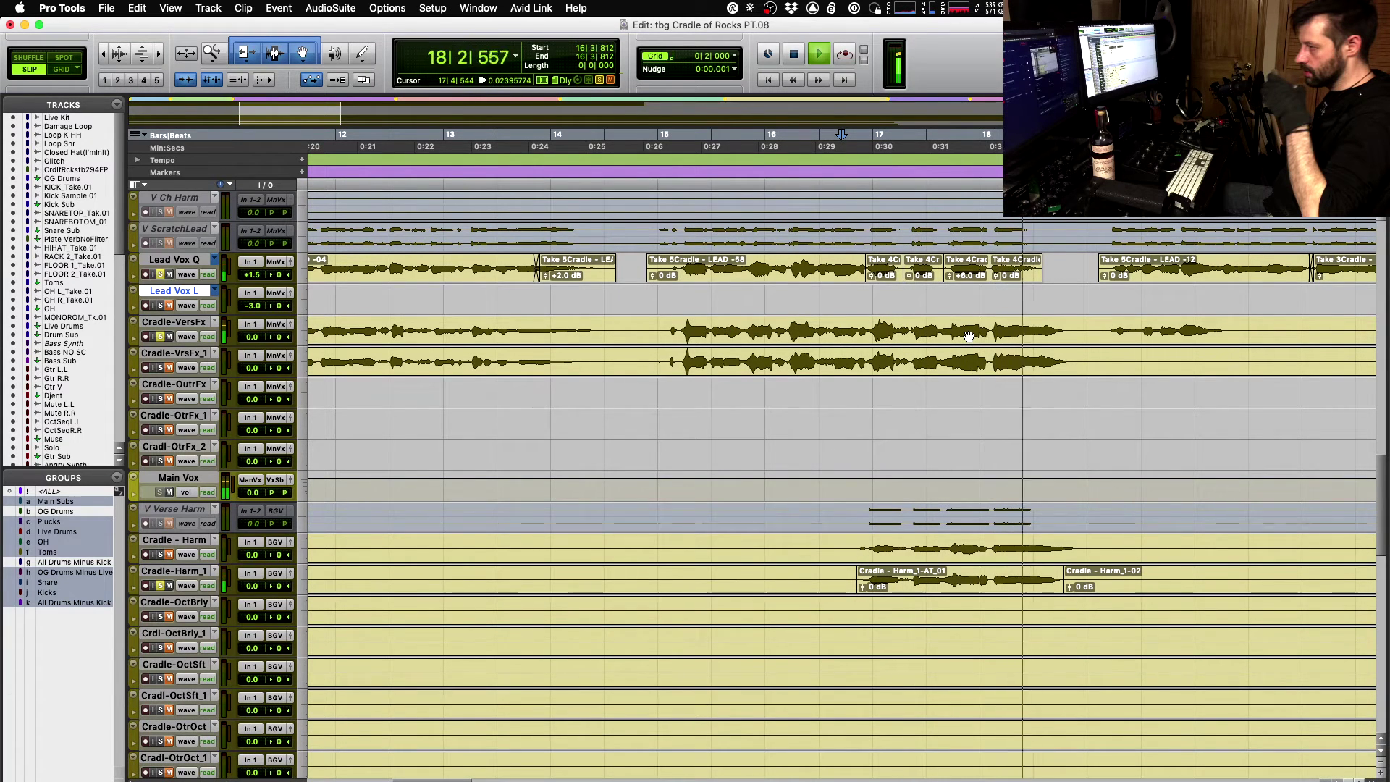
pyautogui.press('space')
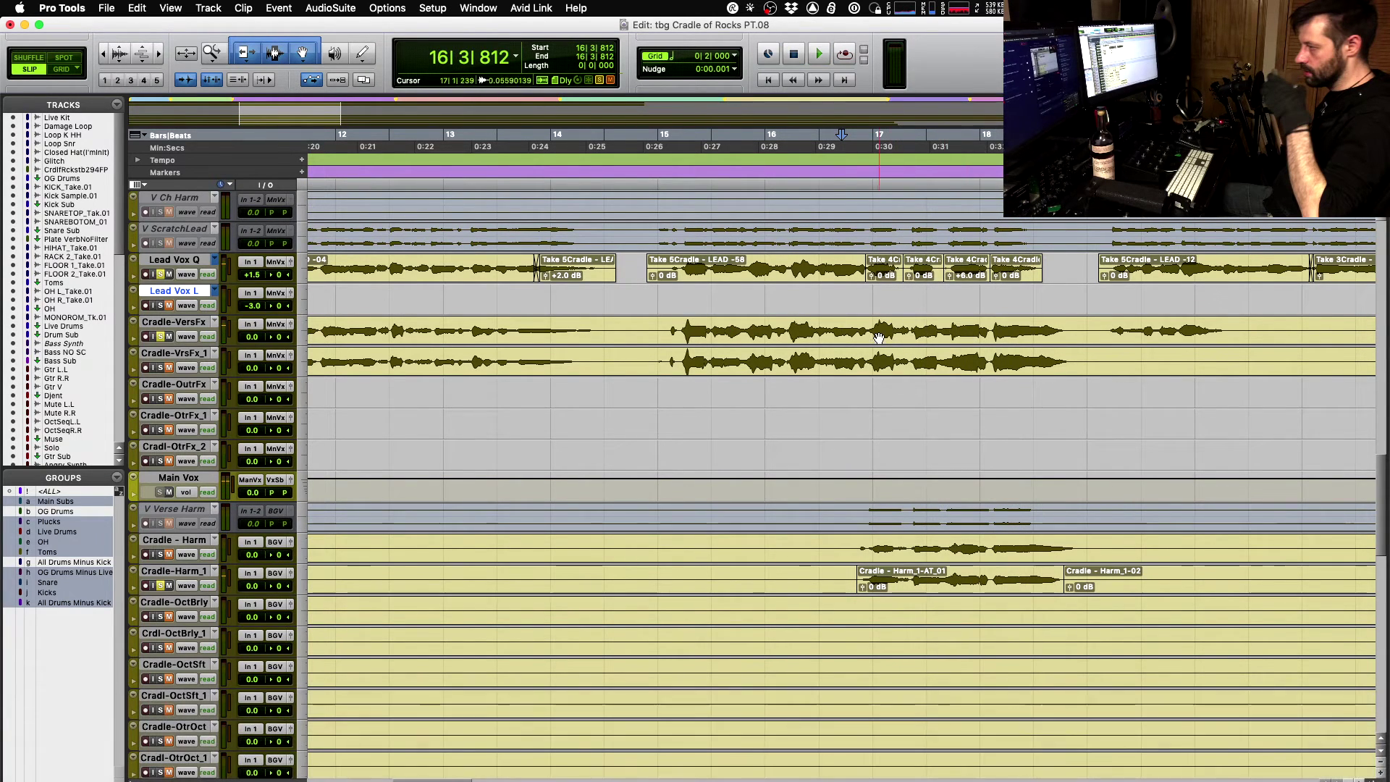
# - Play the end of the phrase from 17|3|520 and from 16|4|888 to compare the double with the lead
pyautogui.click(873, 329)
pyautogui.click(941, 327)
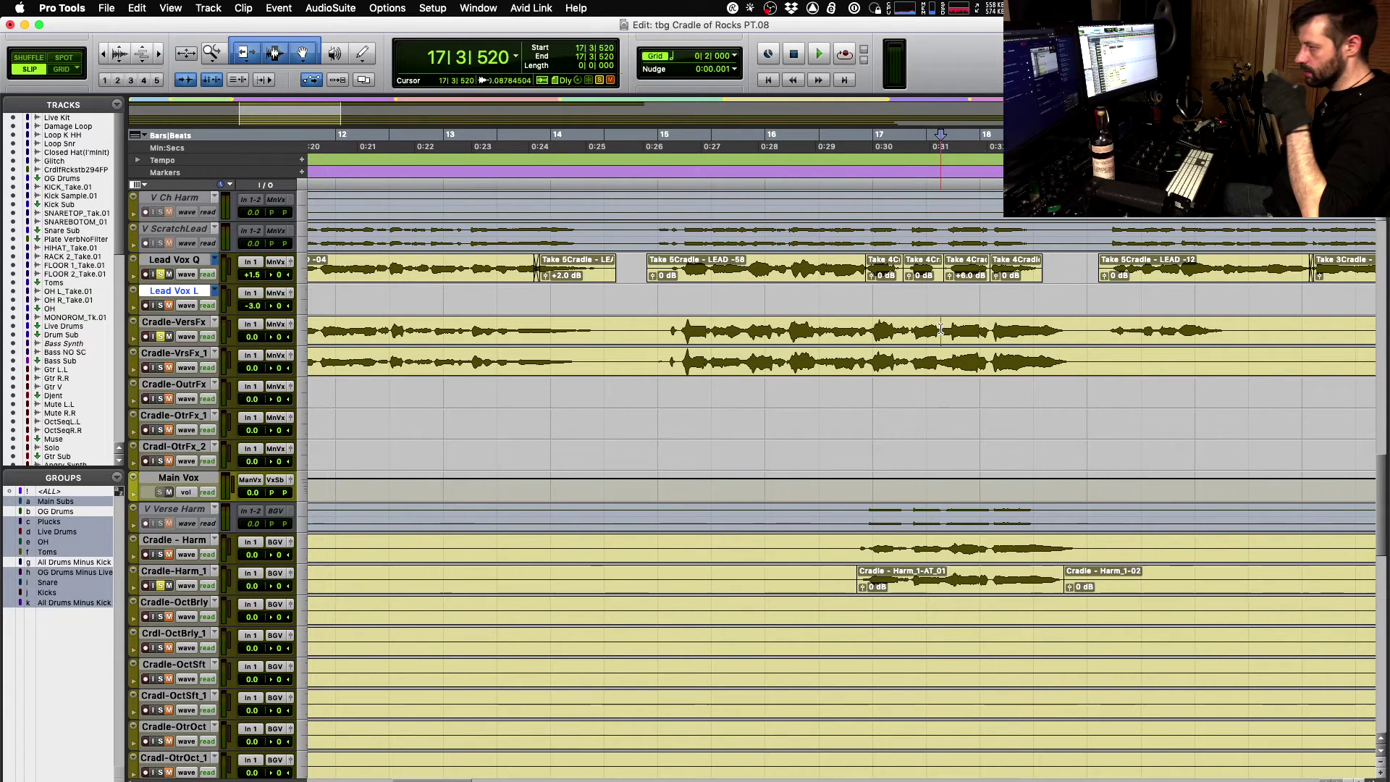
pyautogui.press('space')
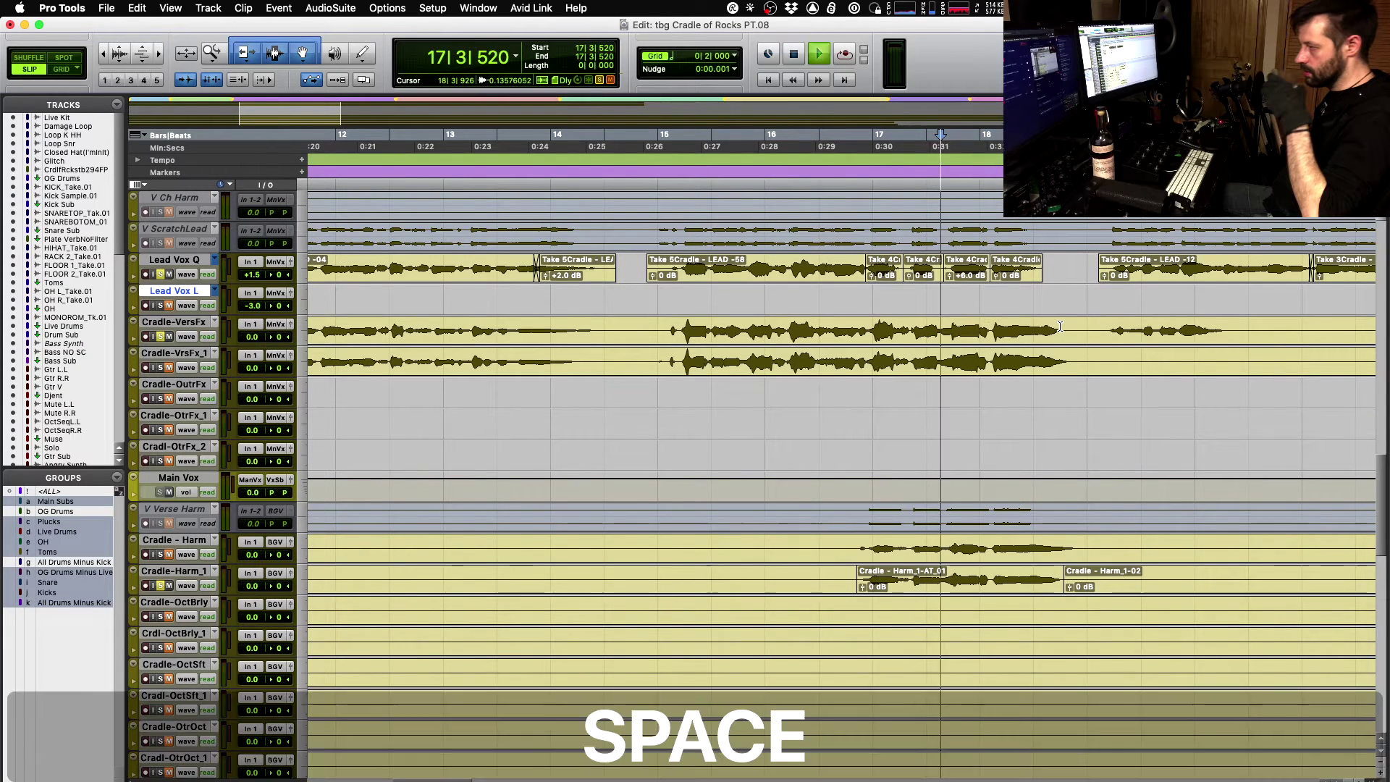
pyautogui.press('space')
pyautogui.click(871, 329)
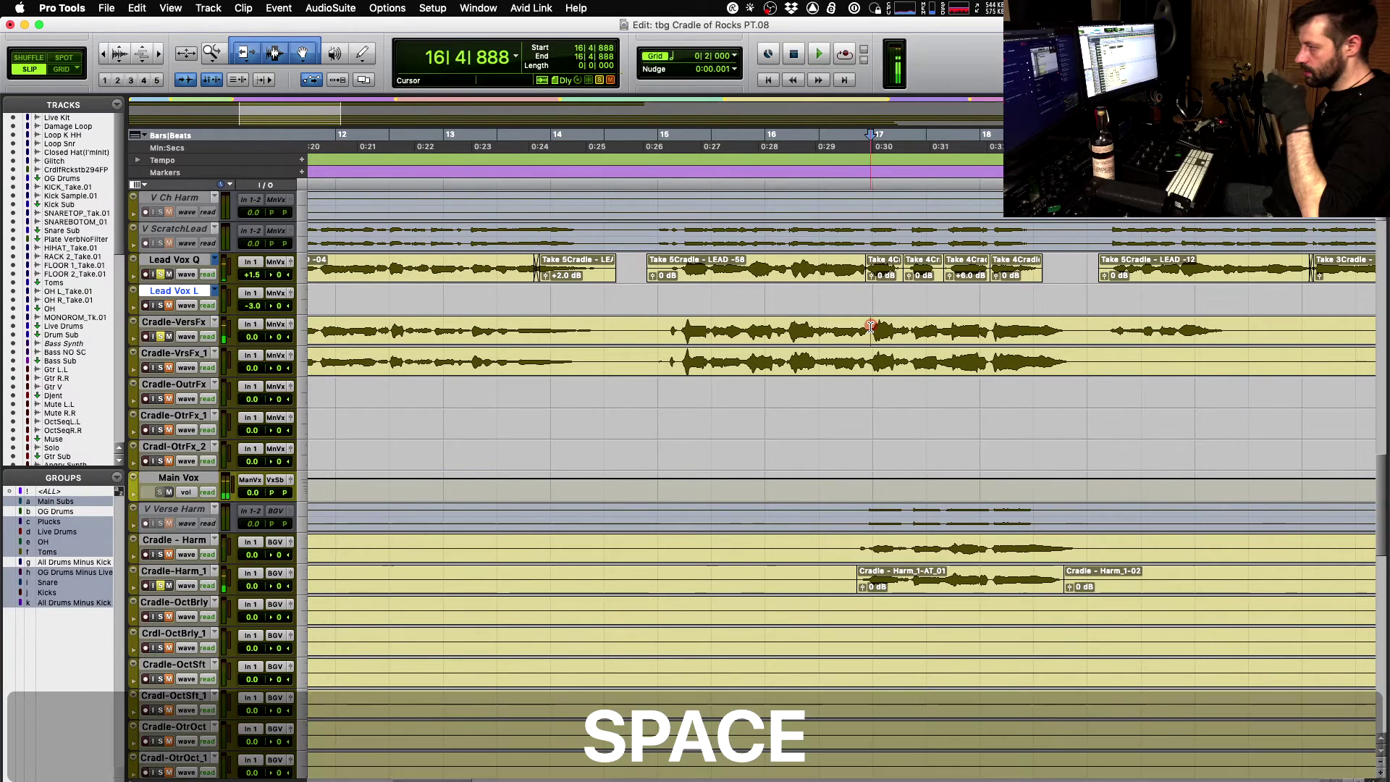
pyautogui.press('space')
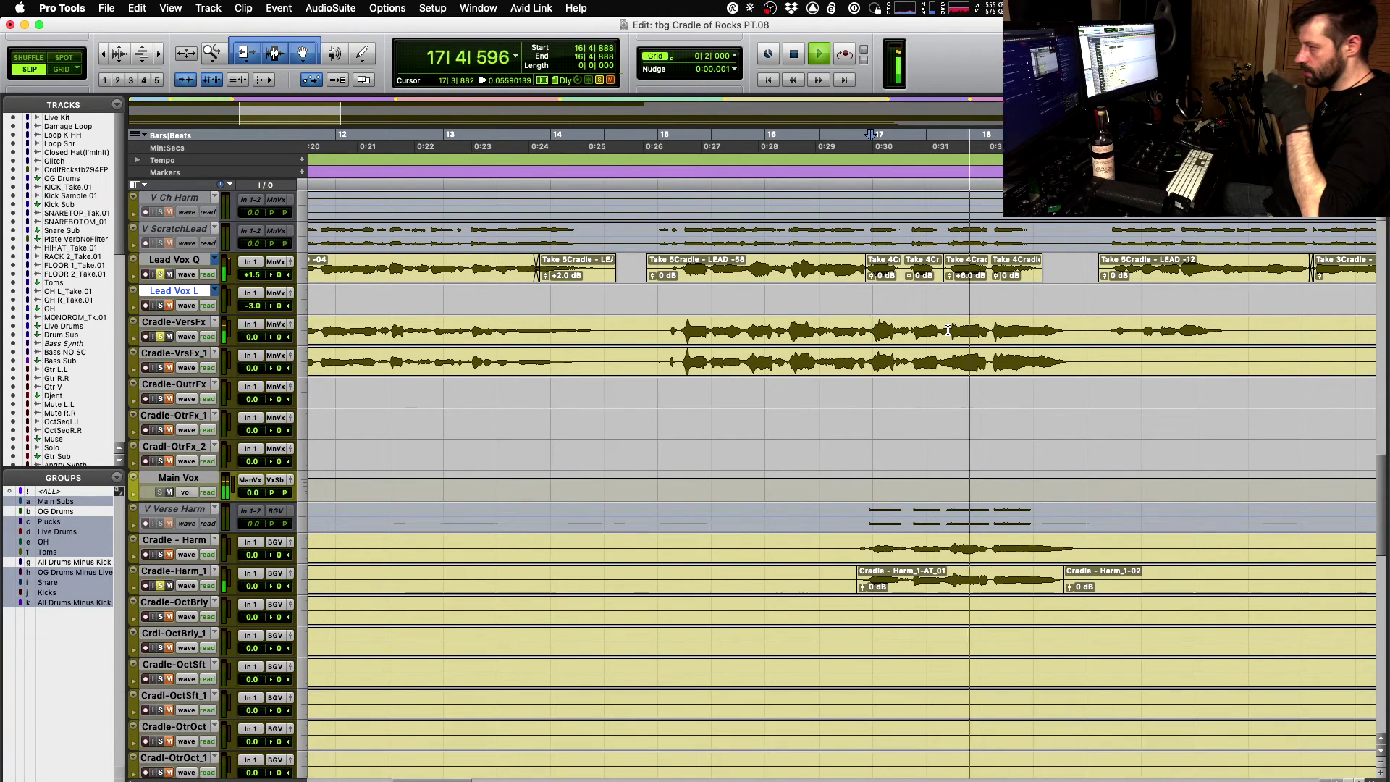
pyautogui.press('space')
# - Separate the Cradle-VersFx clip at 17|3|856 and 18|4|381, and mute the portion before 17|3|856
pyautogui.click(950, 330)
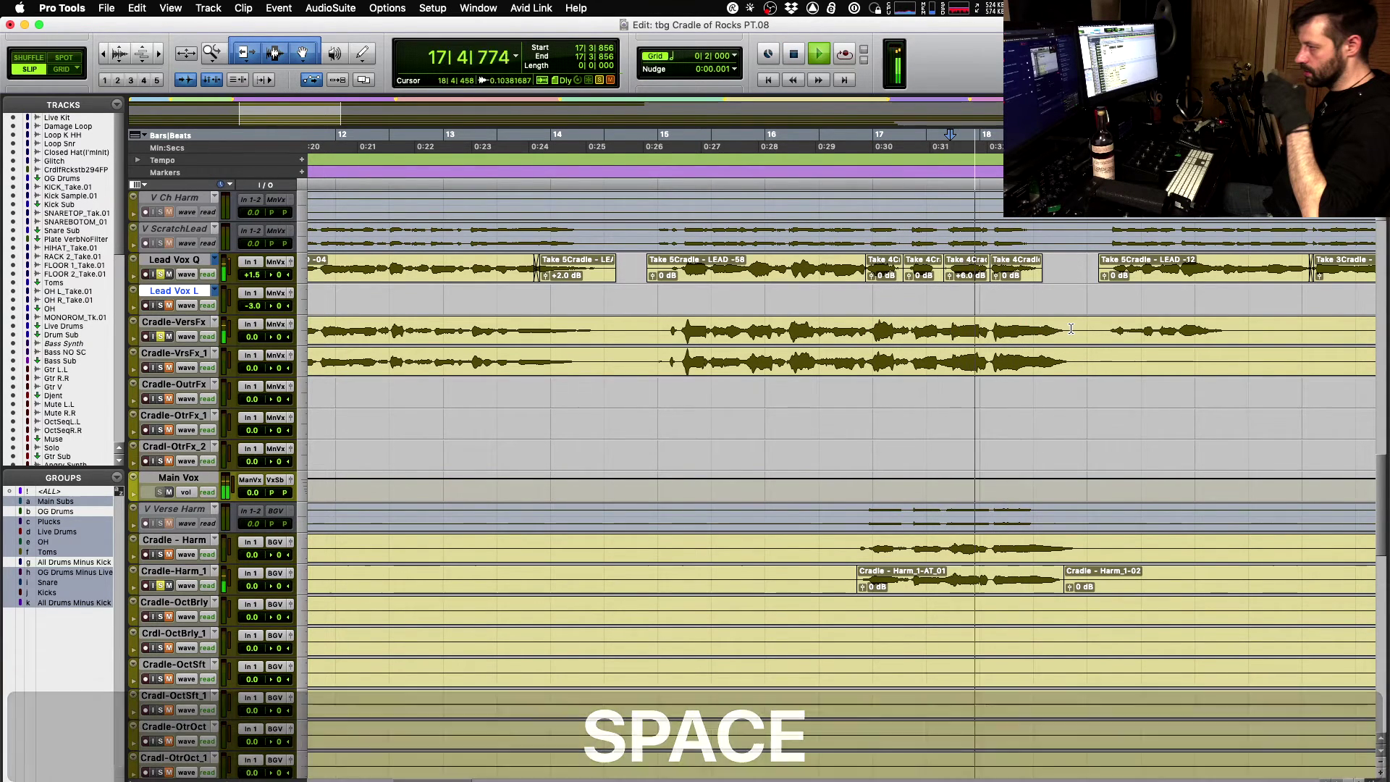
pyautogui.press('space')
pyautogui.keyDown('shift'); pyautogui.click(1072, 327); pyautogui.keyUp('shift')
pyautogui.press('b')
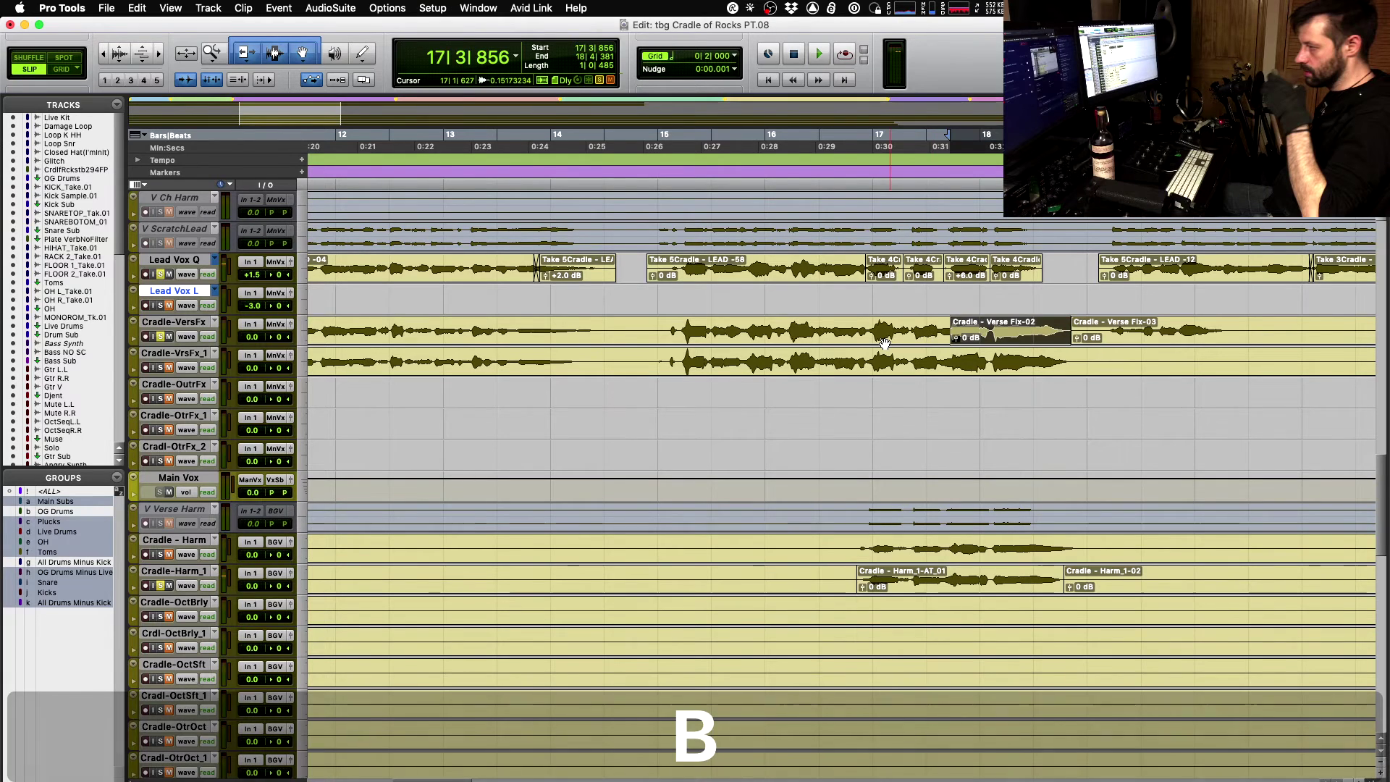
pyautogui.hotkey('shift', 'Return')
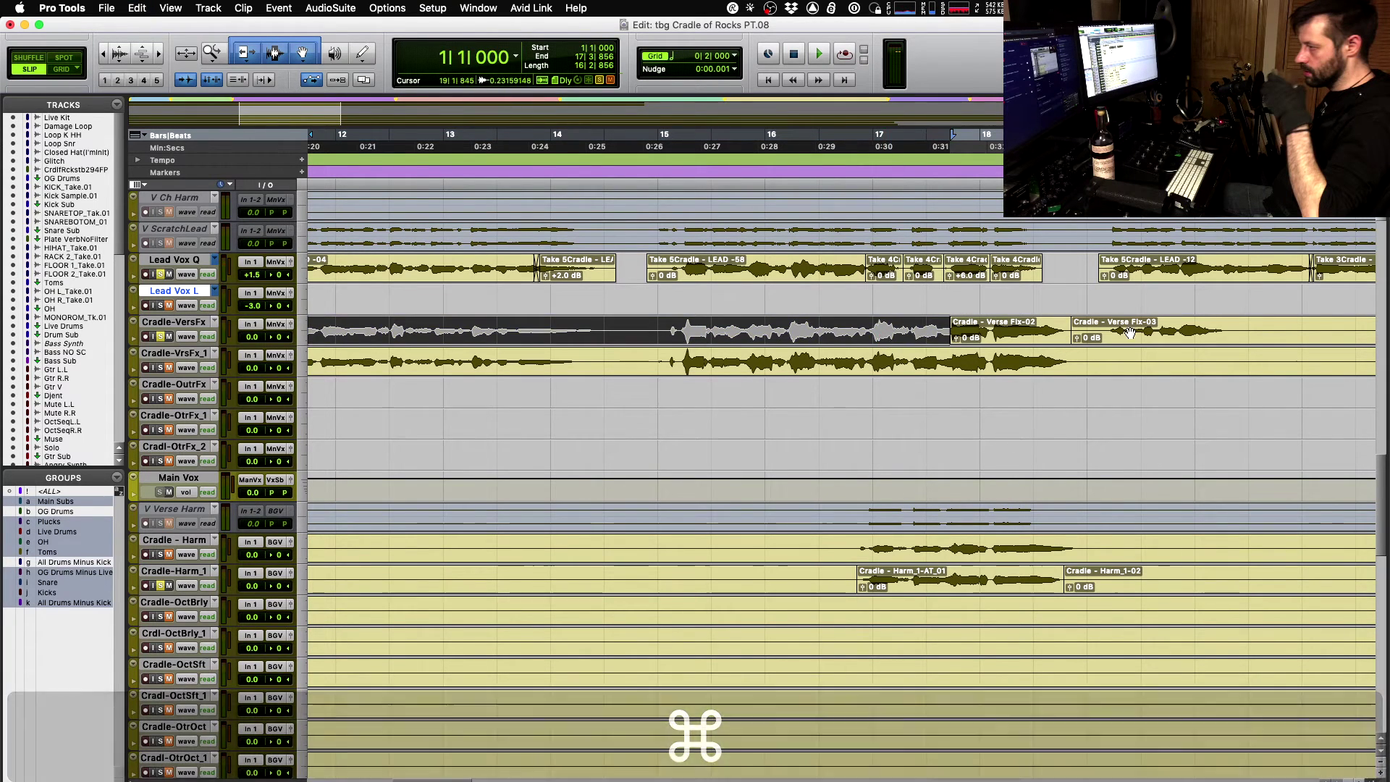
# - Split the last Cradle-VersFx clip at 48|2|023 and mute the portion between 18|4|381 and the split
pyautogui.click(1148, 346)
pyautogui.press('space')
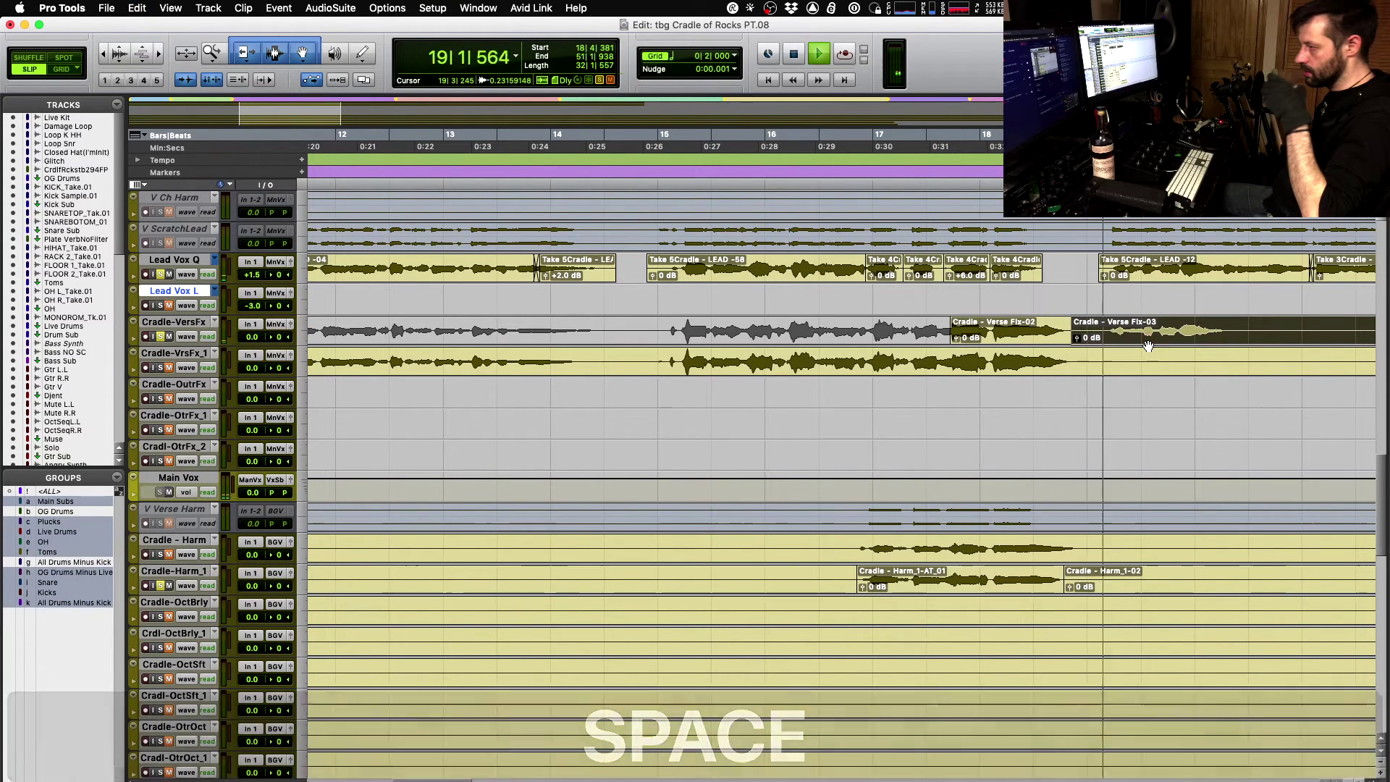
pyautogui.press('r')
pyautogui.press('r')
pyautogui.press('space')
pyautogui.press('r')
pyautogui.press('r')
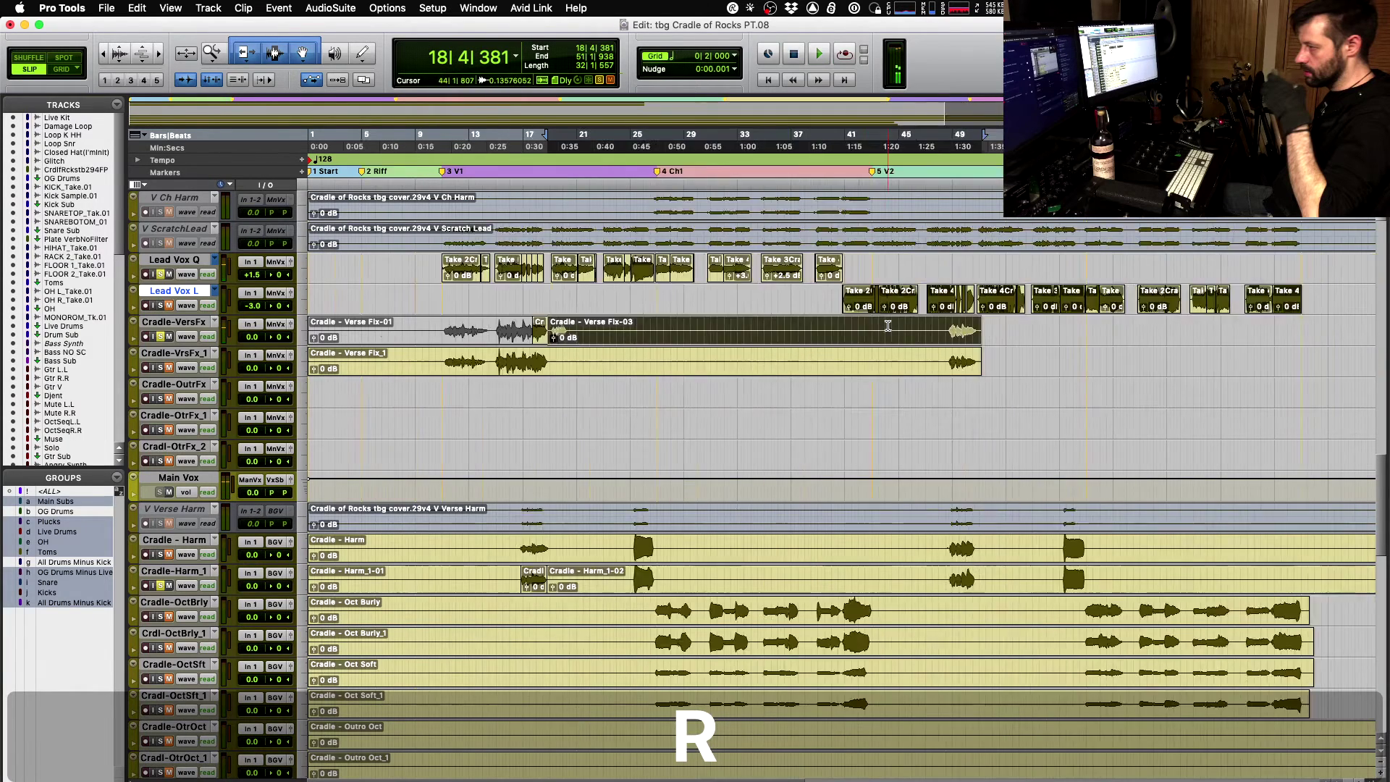
pyautogui.press('t')
pyautogui.click(944, 331)
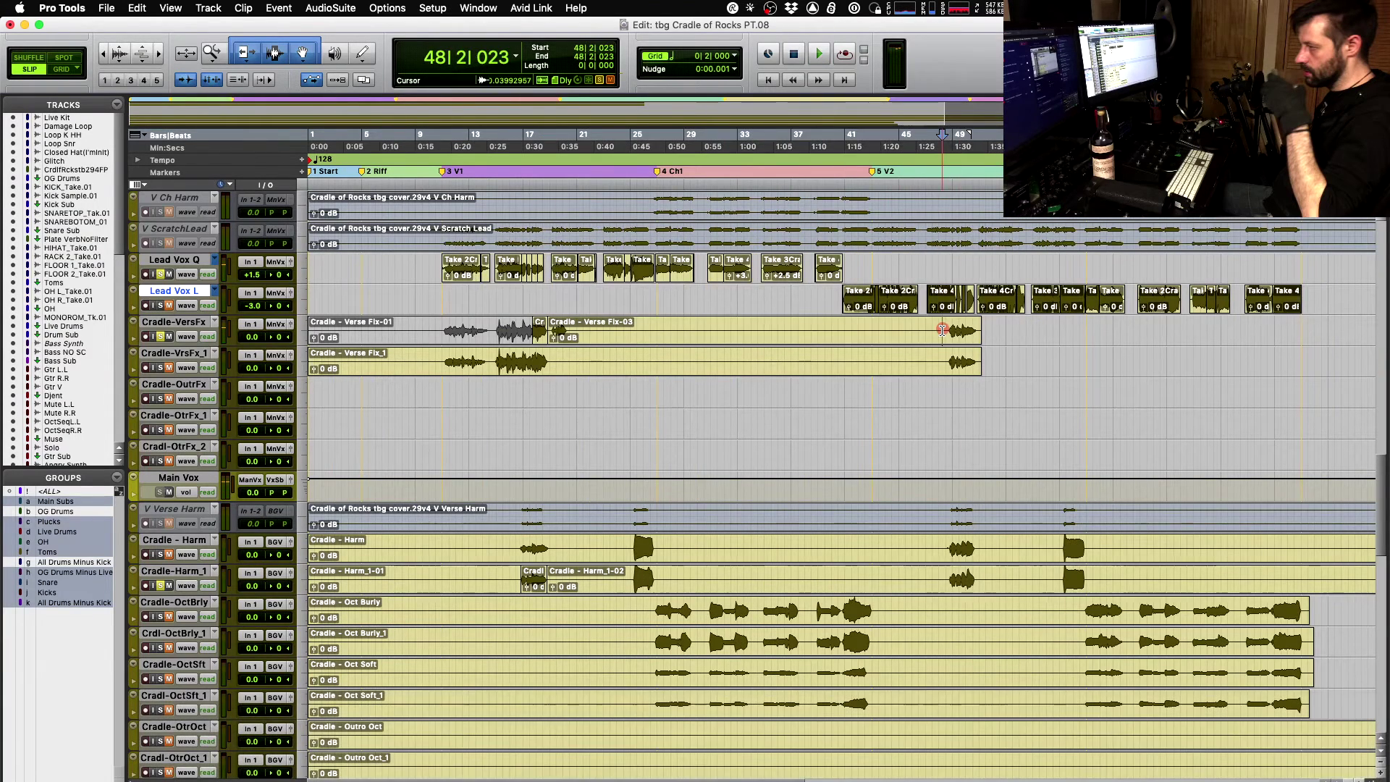
pyautogui.press('b')
pyautogui.click(882, 337)
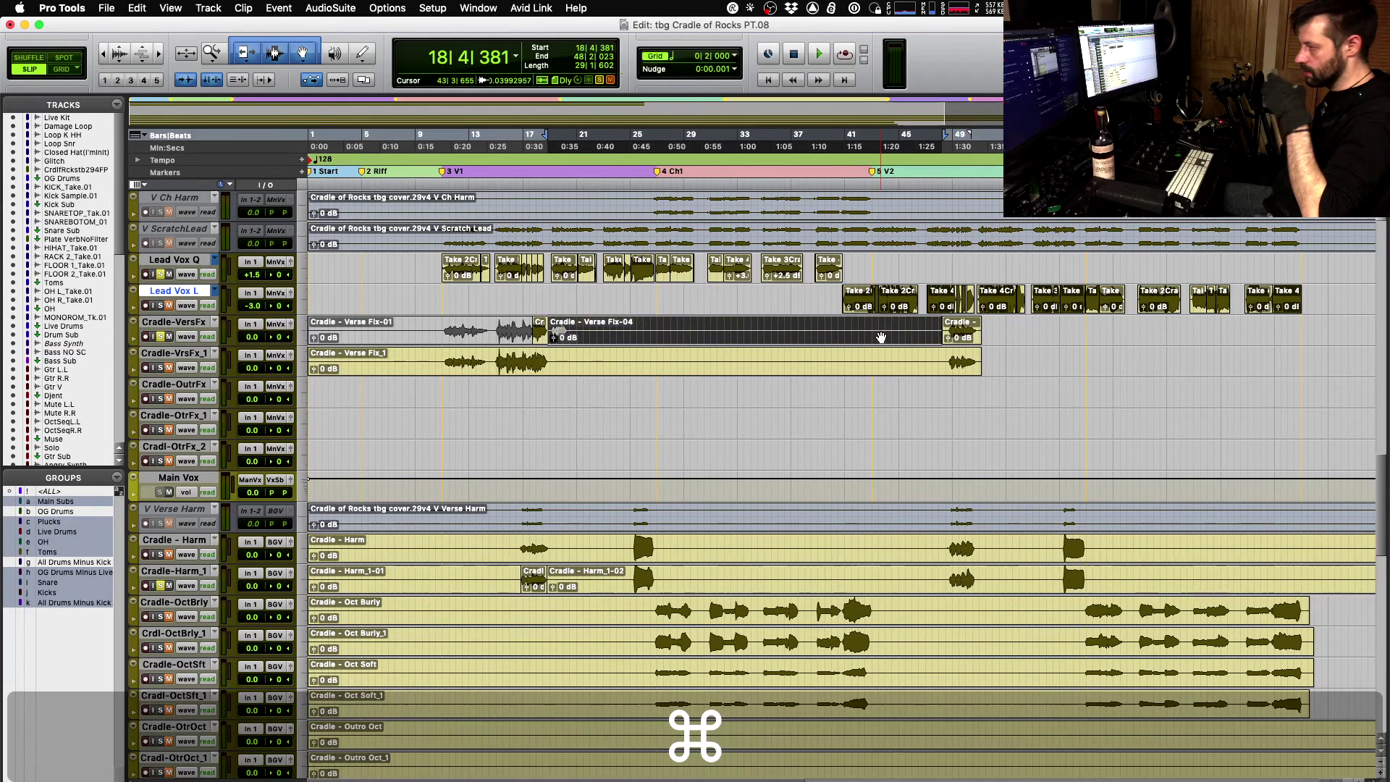
# - Play the verse phrase repeatedly from 16|1|816 to check the lead with the remaining double
pyautogui.click(512, 328)
pyautogui.press('t')
pyautogui.press('t')
pyautogui.press('t')
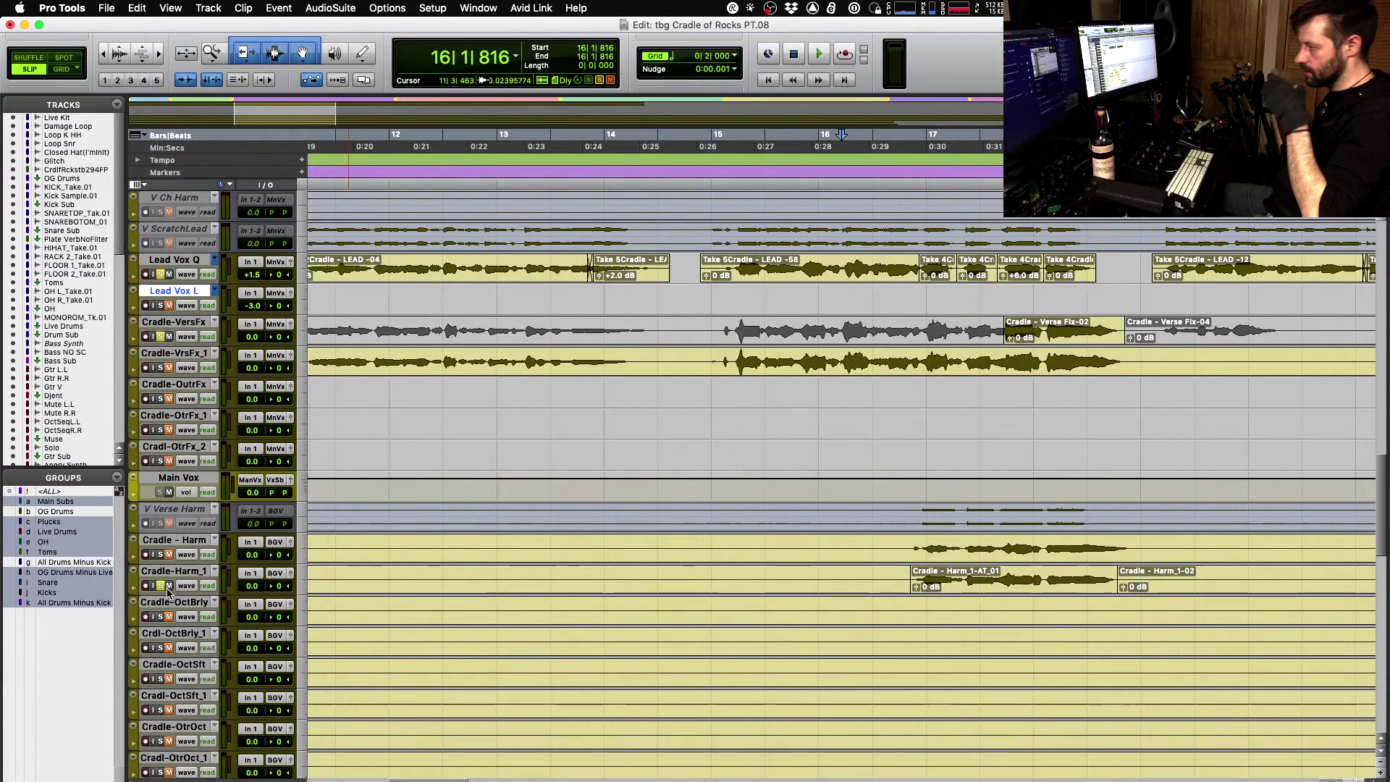
pyautogui.press('space')
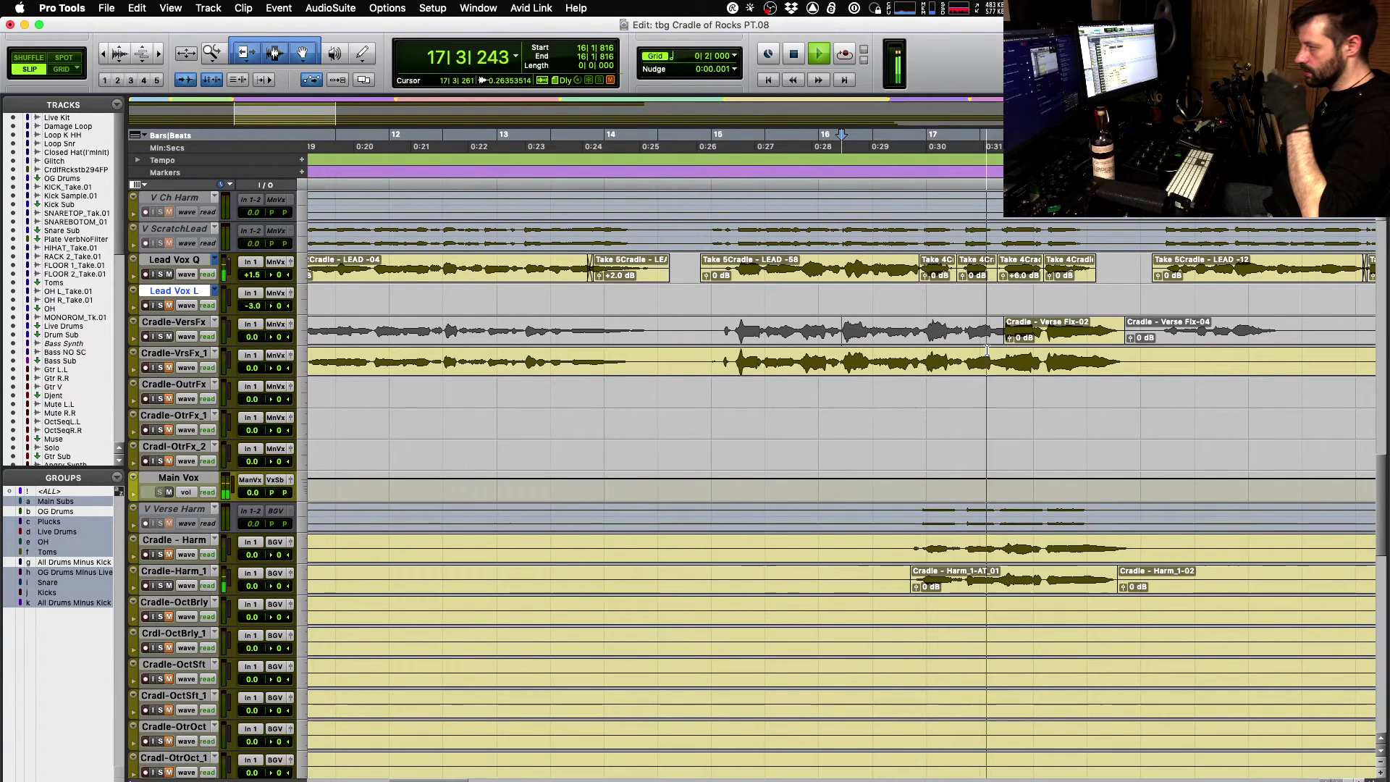
pyautogui.press('space')
pyautogui.press('t')
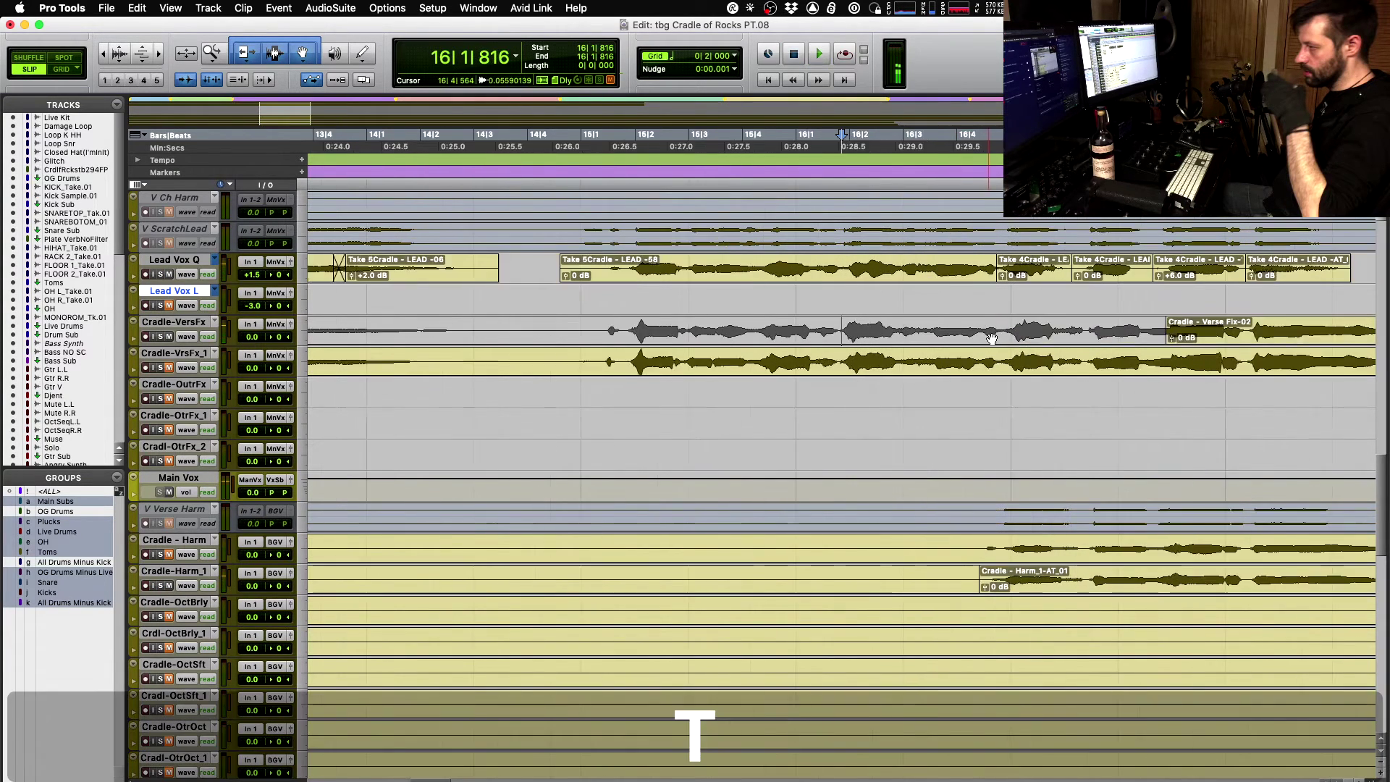
pyautogui.press('space')
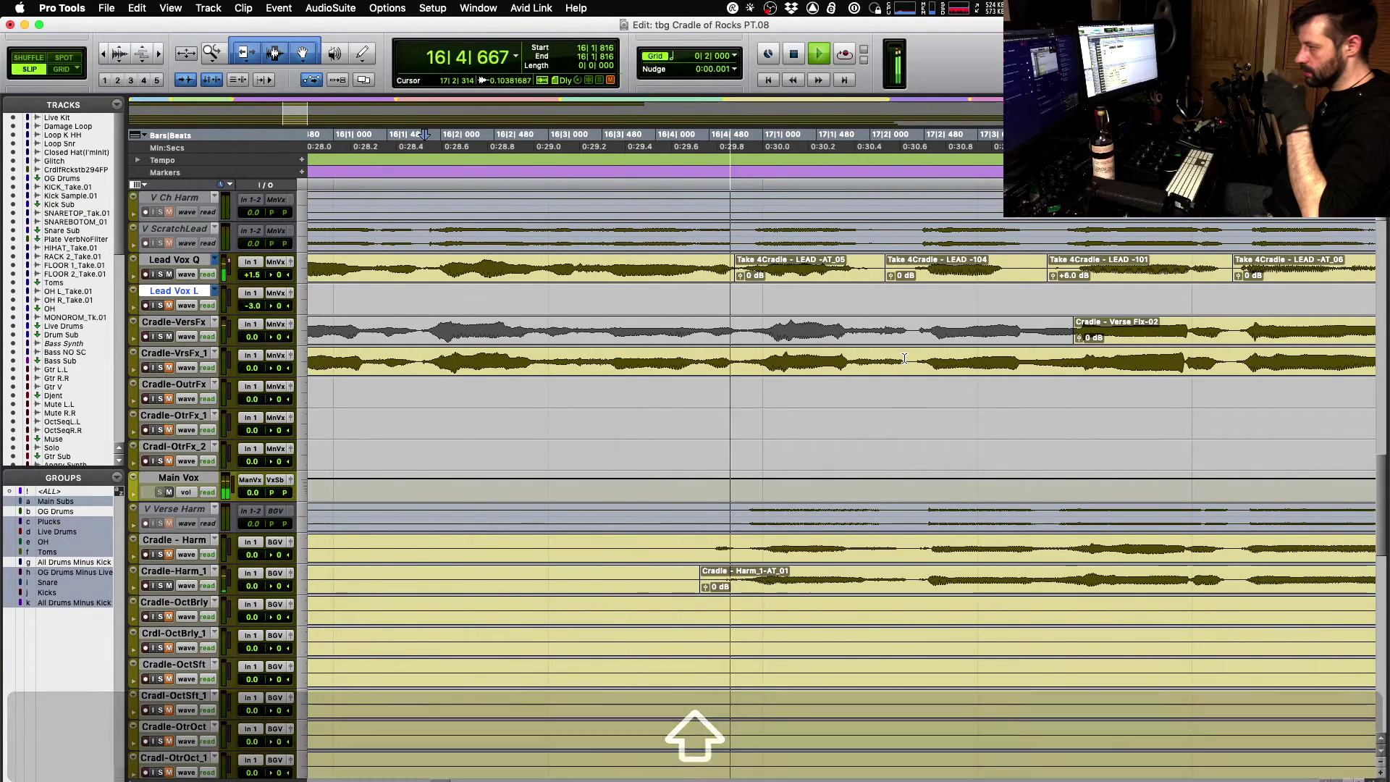
pyautogui.press('space')
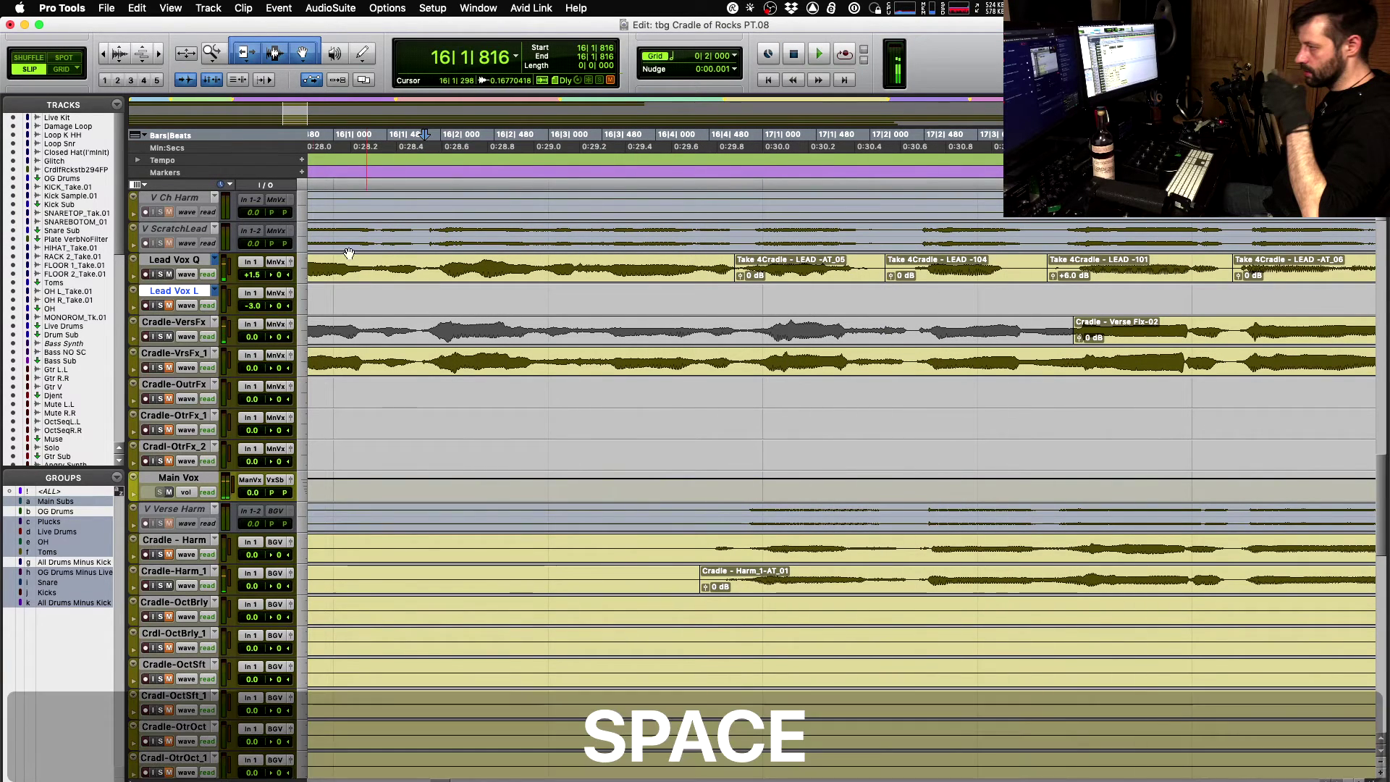
pyautogui.press('space')
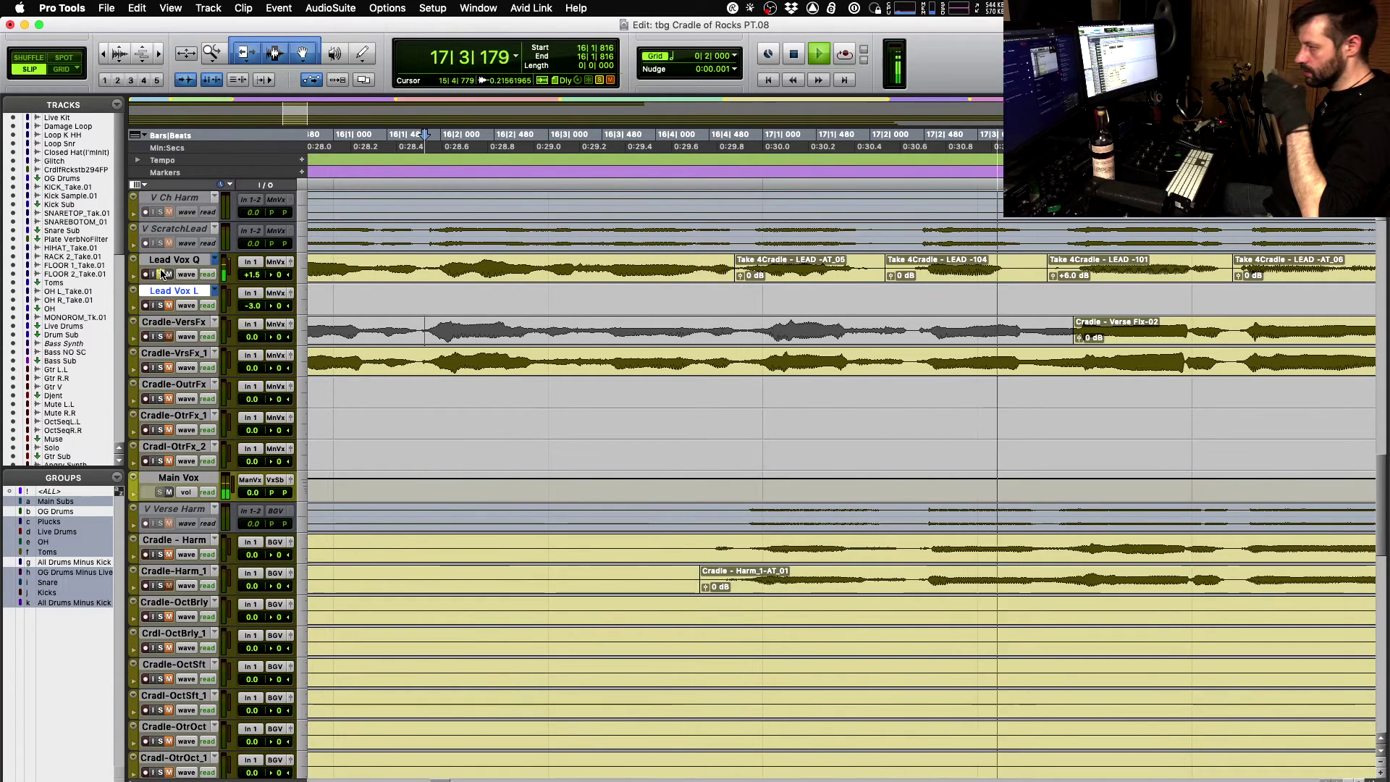
pyautogui.press('space')
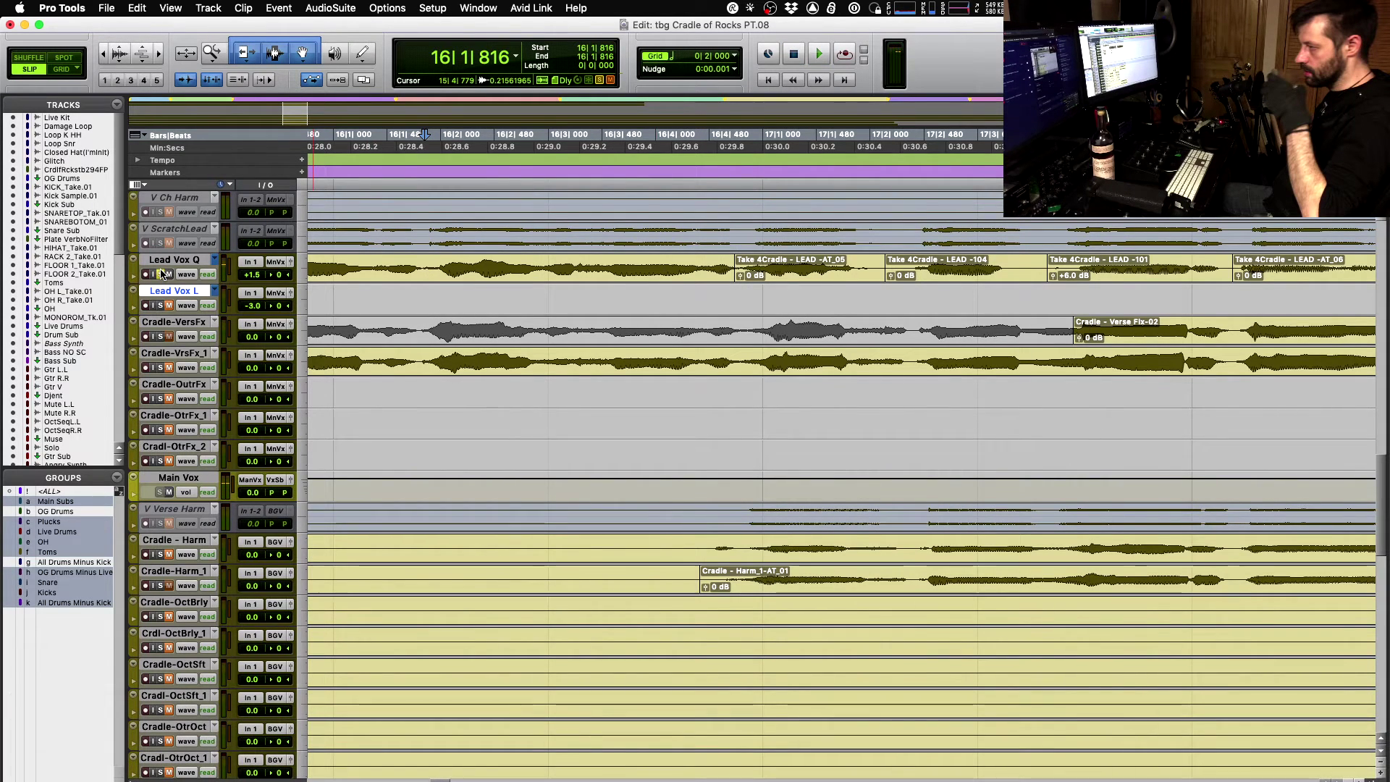
# - Audition the alternate takes of the Lead Vox Q clip at 17|2|133 one by one: Take 1, Take 2, Take 3 and Take 4
pyautogui.click(938, 281)
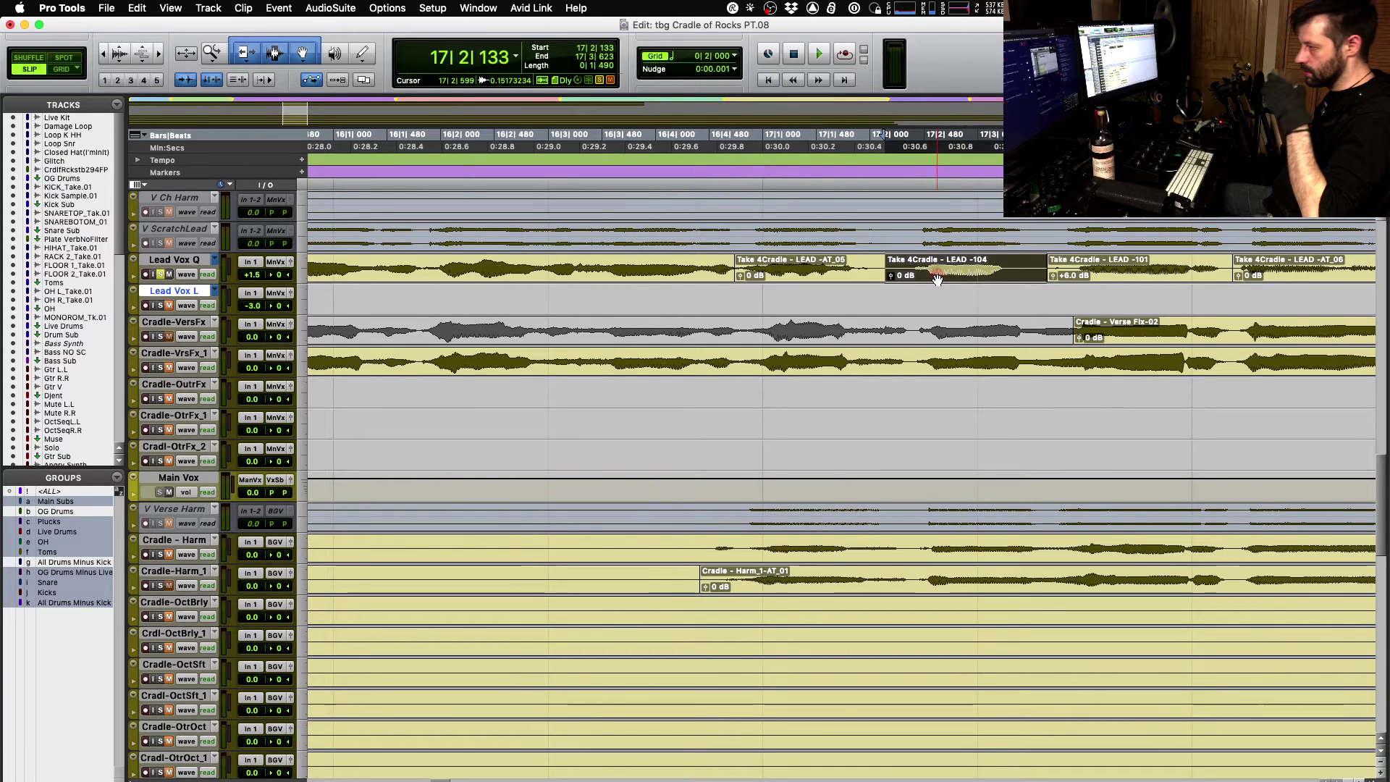
pyautogui.press('space')
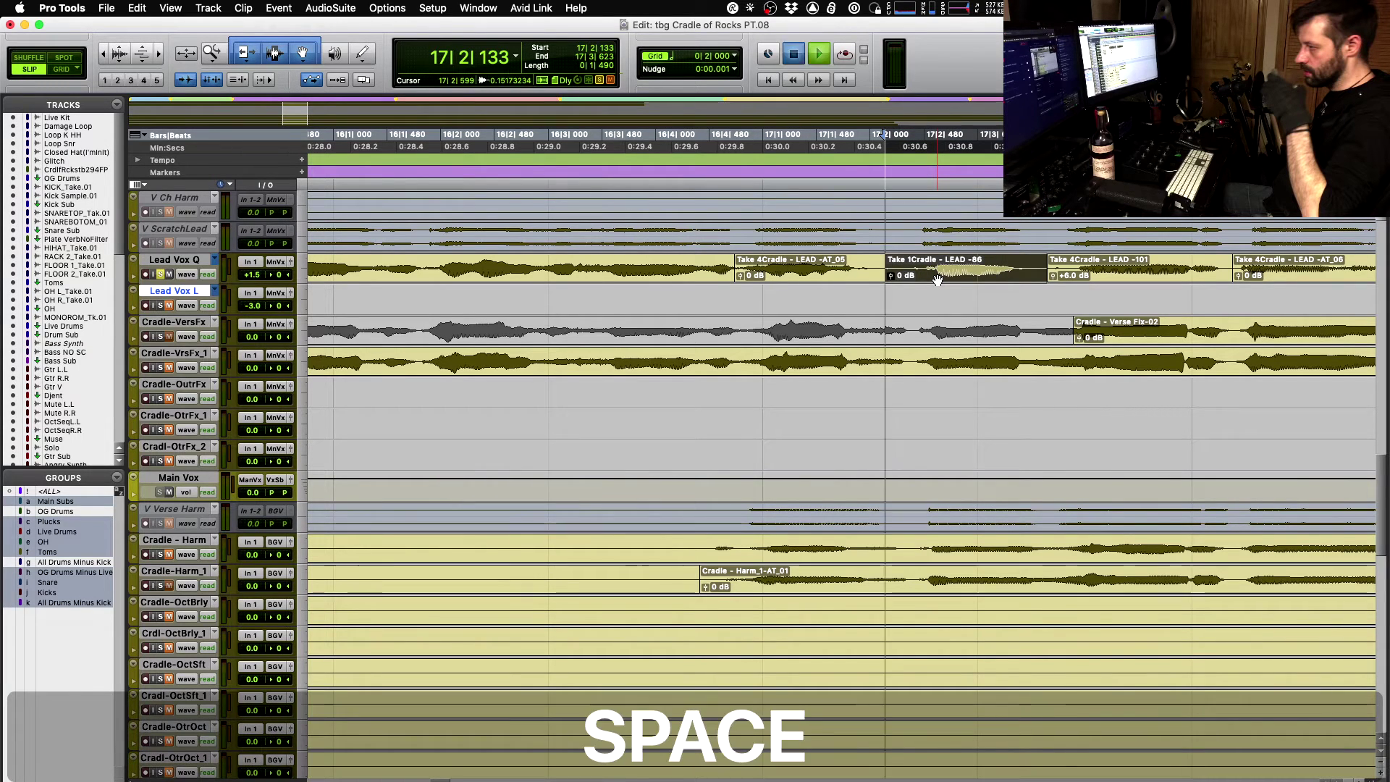
pyautogui.press('space')
pyautogui.keyDown('shift'); pyautogui.keyDown('super'); pyautogui.click(938, 280); pyautogui.keyUp('super'); pyautogui.keyUp('shift')
pyautogui.press('space')
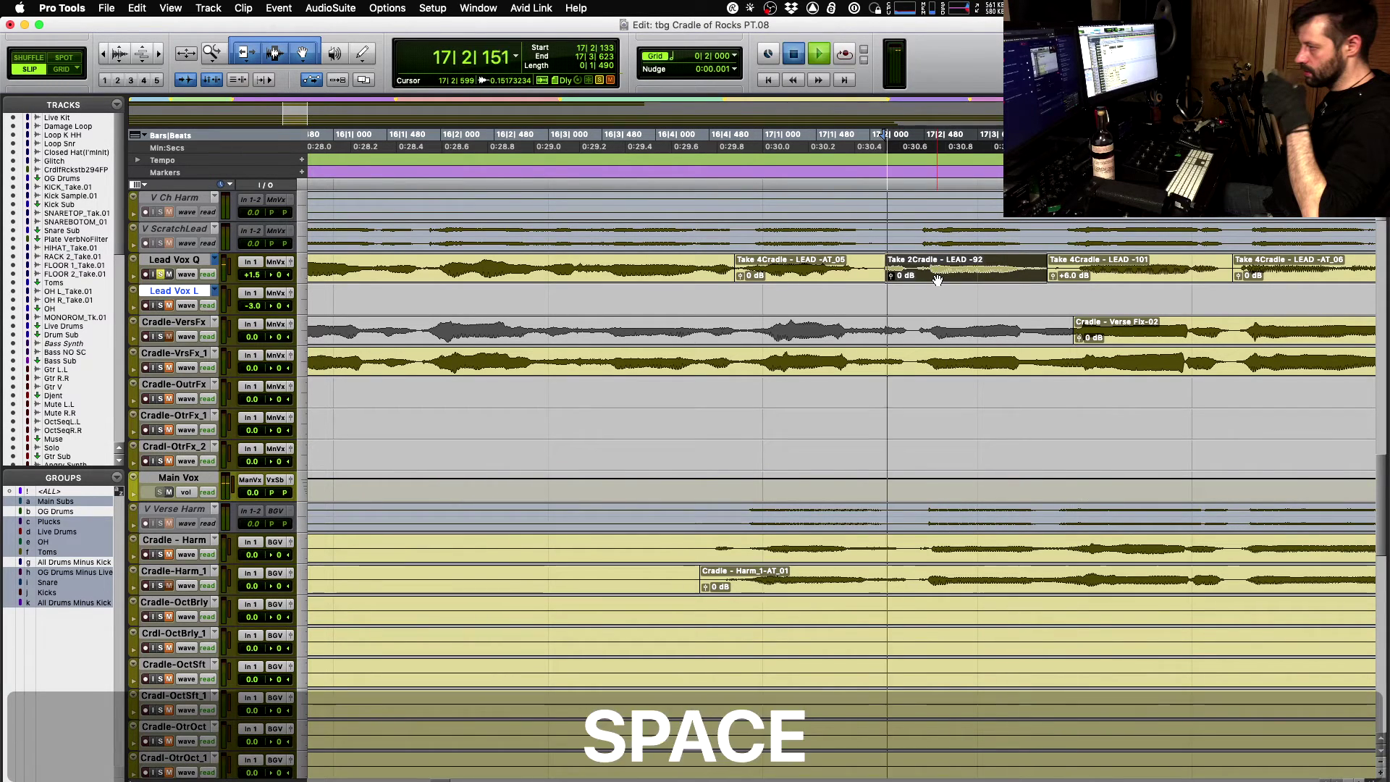
pyautogui.press('space')
pyautogui.keyDown('shift'); pyautogui.keyDown('super'); pyautogui.click(938, 280); pyautogui.keyUp('super'); pyautogui.keyUp('shift')
pyautogui.press('space')
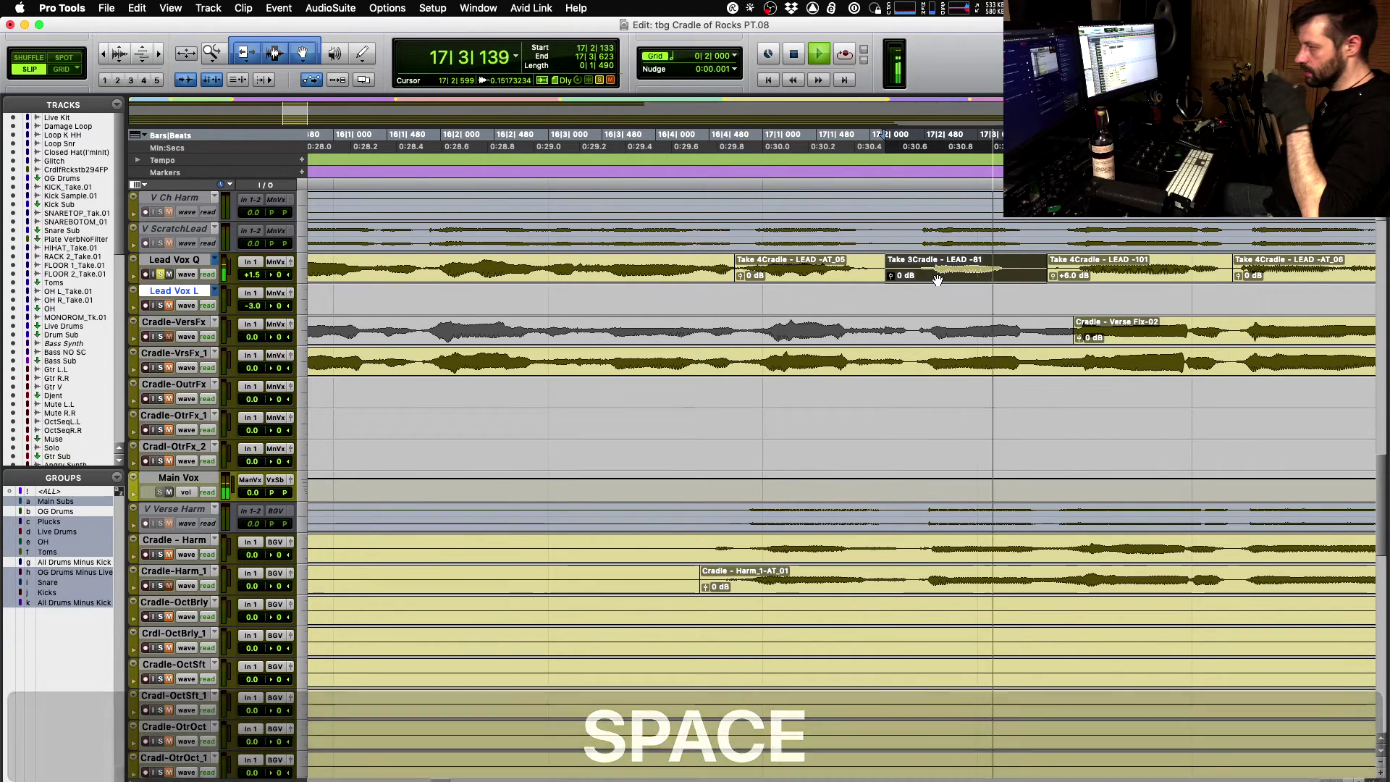
pyautogui.press('space')
pyautogui.keyDown('shift'); pyautogui.keyDown('super'); pyautogui.click(938, 280); pyautogui.keyUp('super'); pyautogui.keyUp('shift')
pyautogui.press('space')
pyautogui.press('space')
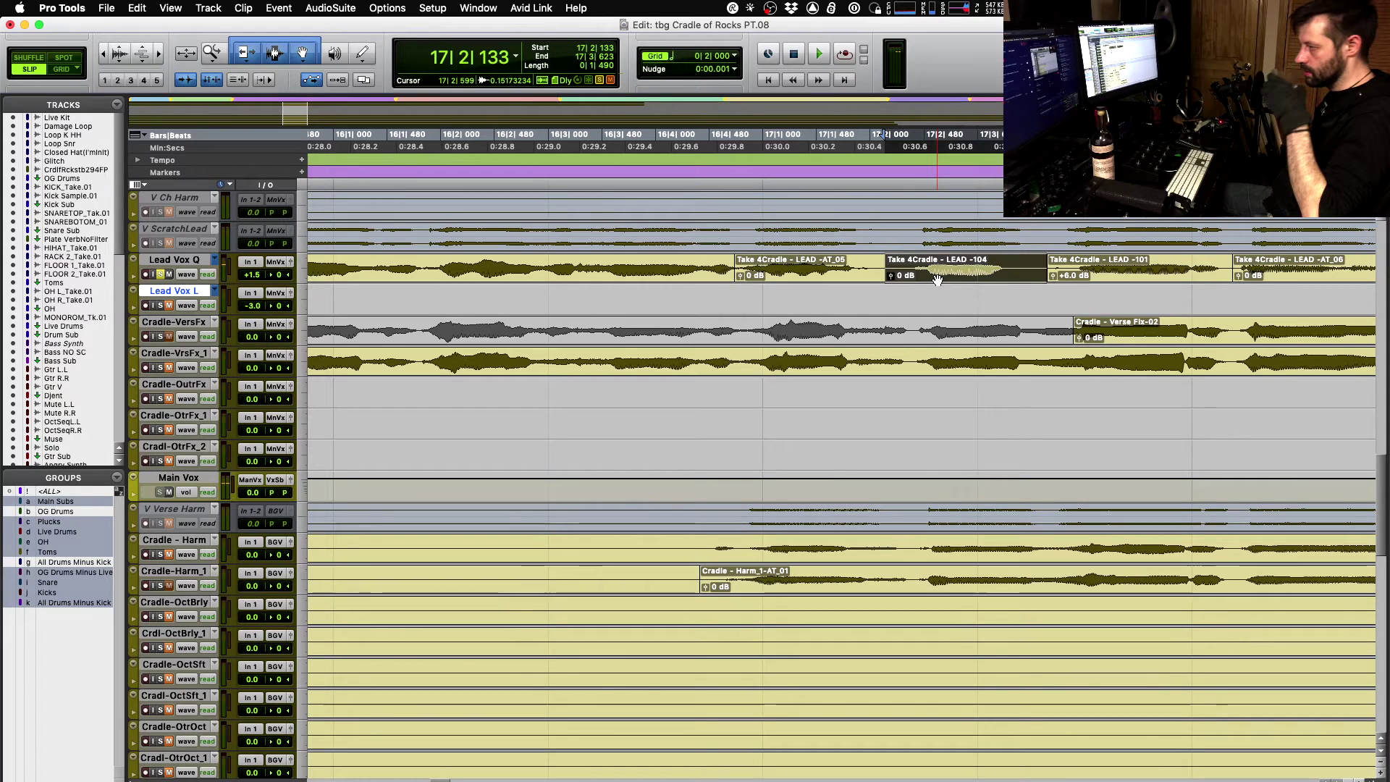
# - Compare Take 3 (-81) with Take 4 (-104) once more and leave Take 4 in the Lead Vox Q clip
pyautogui.press('space')
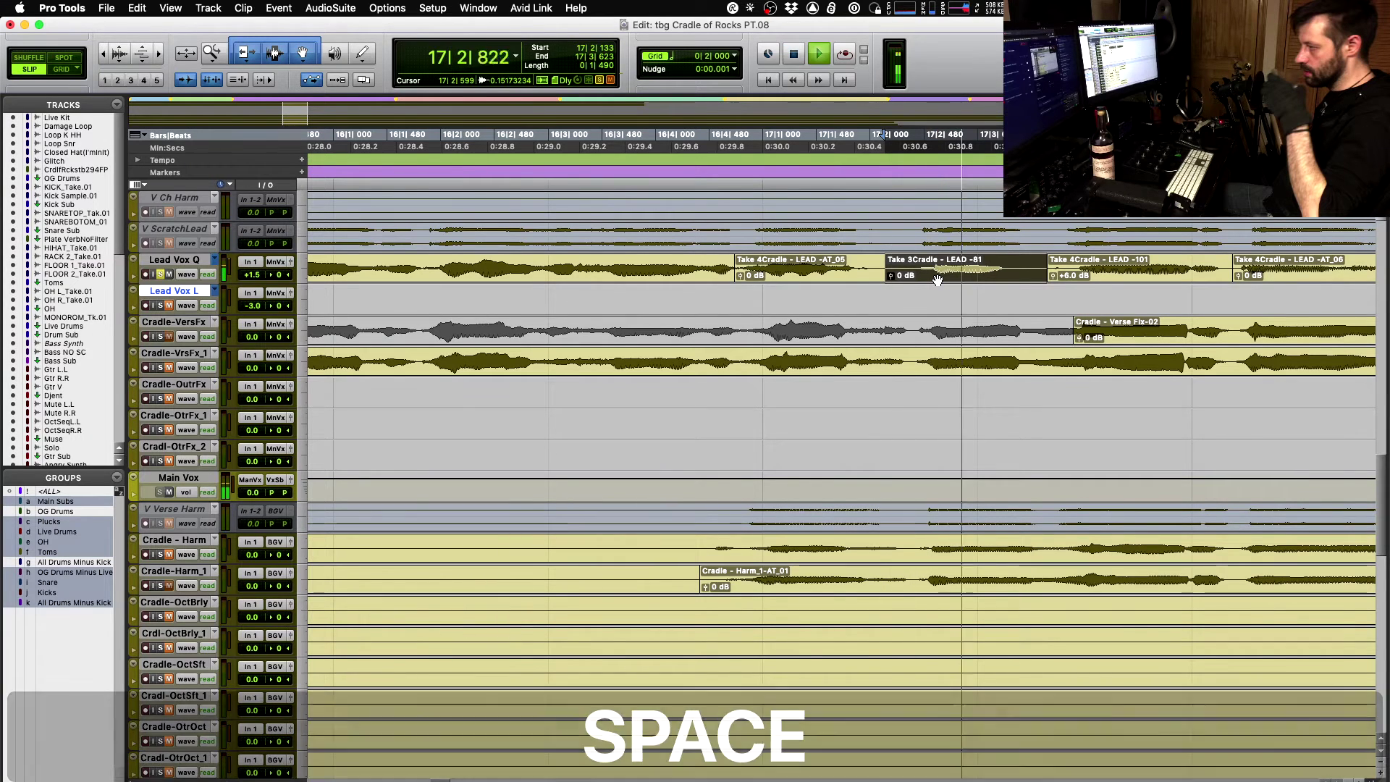
pyautogui.press('shift+super+Down')
pyautogui.press('space')
pyautogui.press('space')
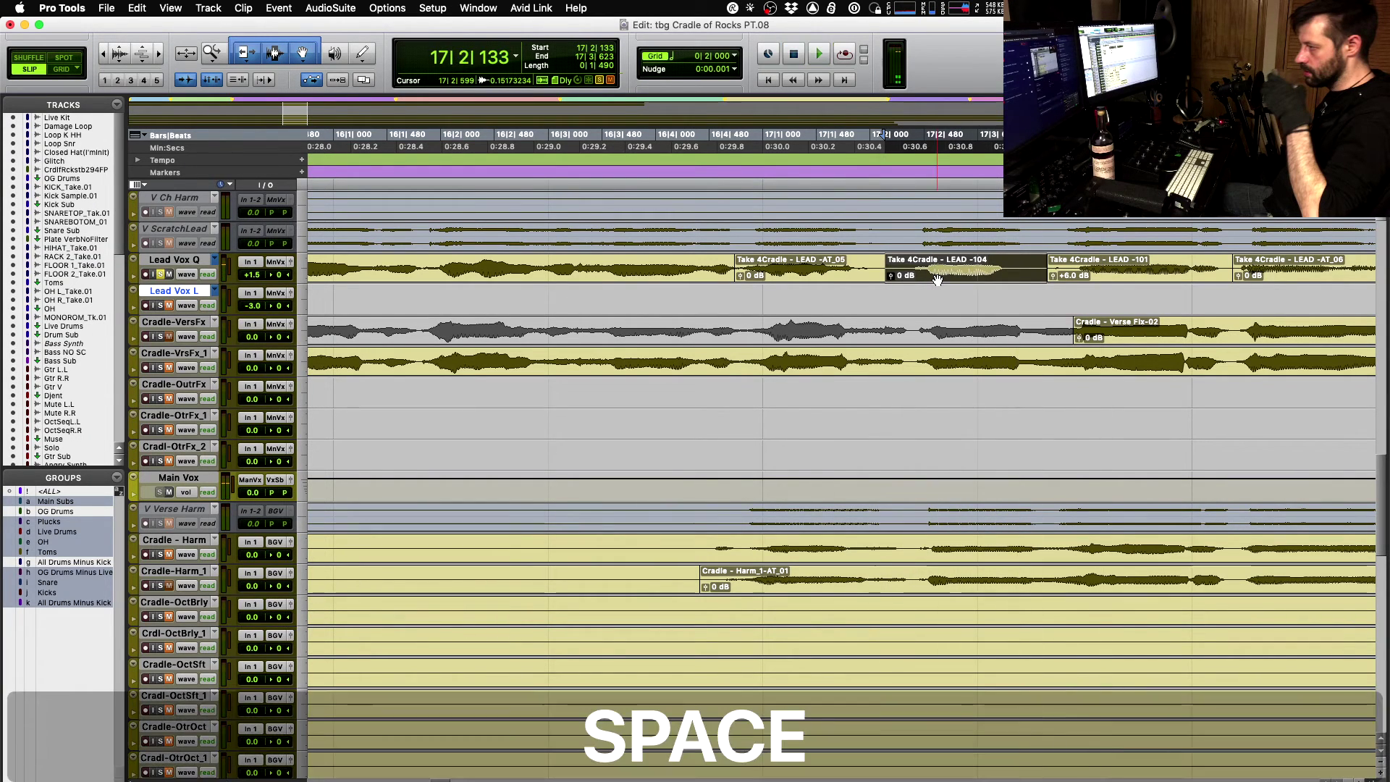
# - Open AudioSuite Auto-Tune on the Take 4 clip, set the input type to Alto/Tenor, and track its pitch in graphical mode
pyautogui.click(326, 6)
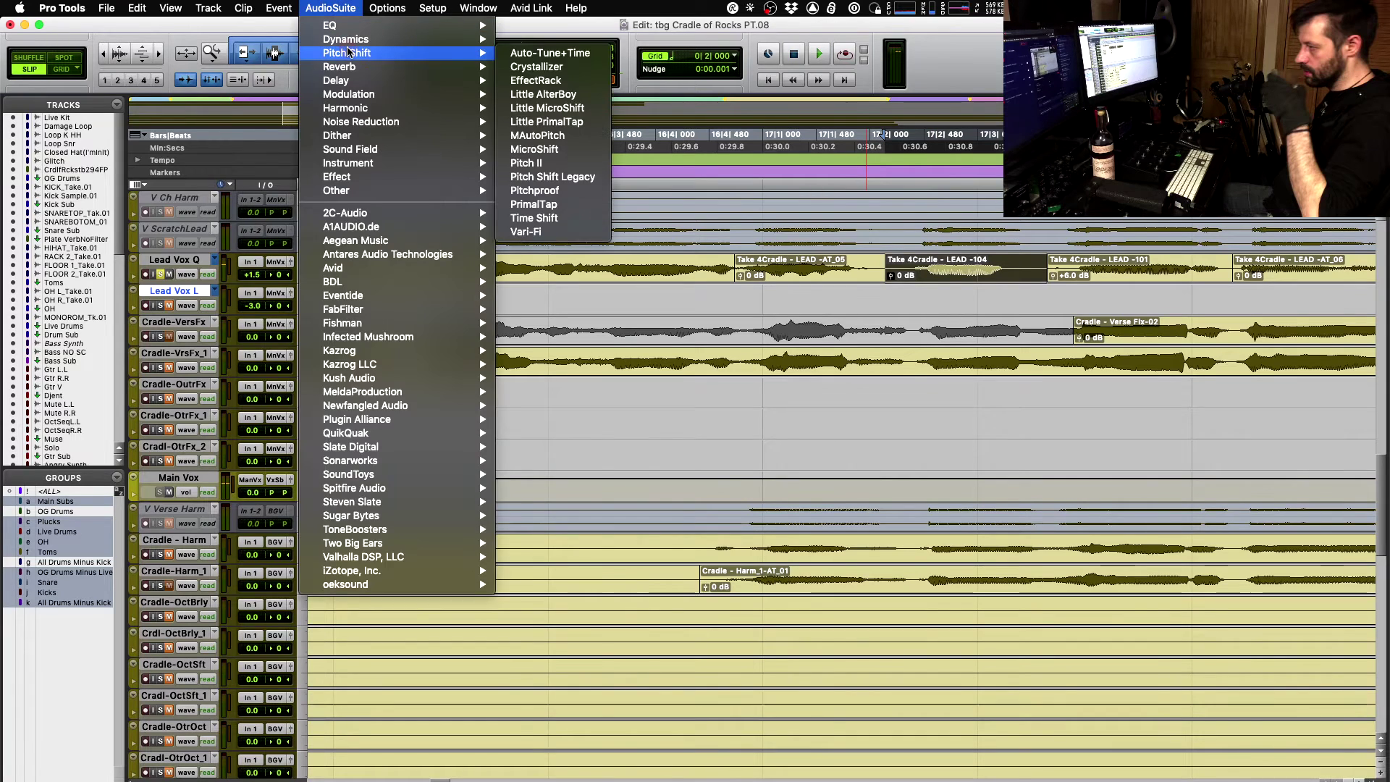
pyautogui.click(804, 165)
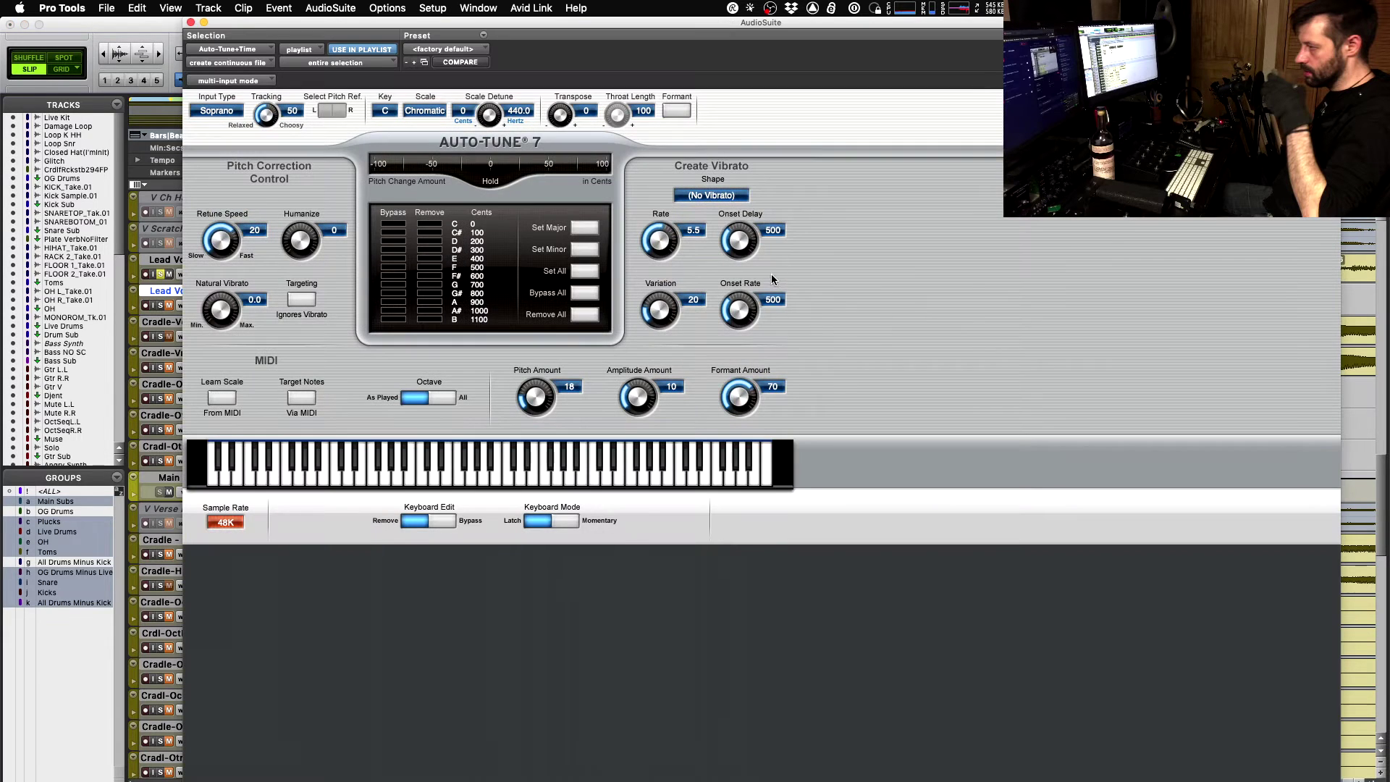
pyautogui.click(217, 111)
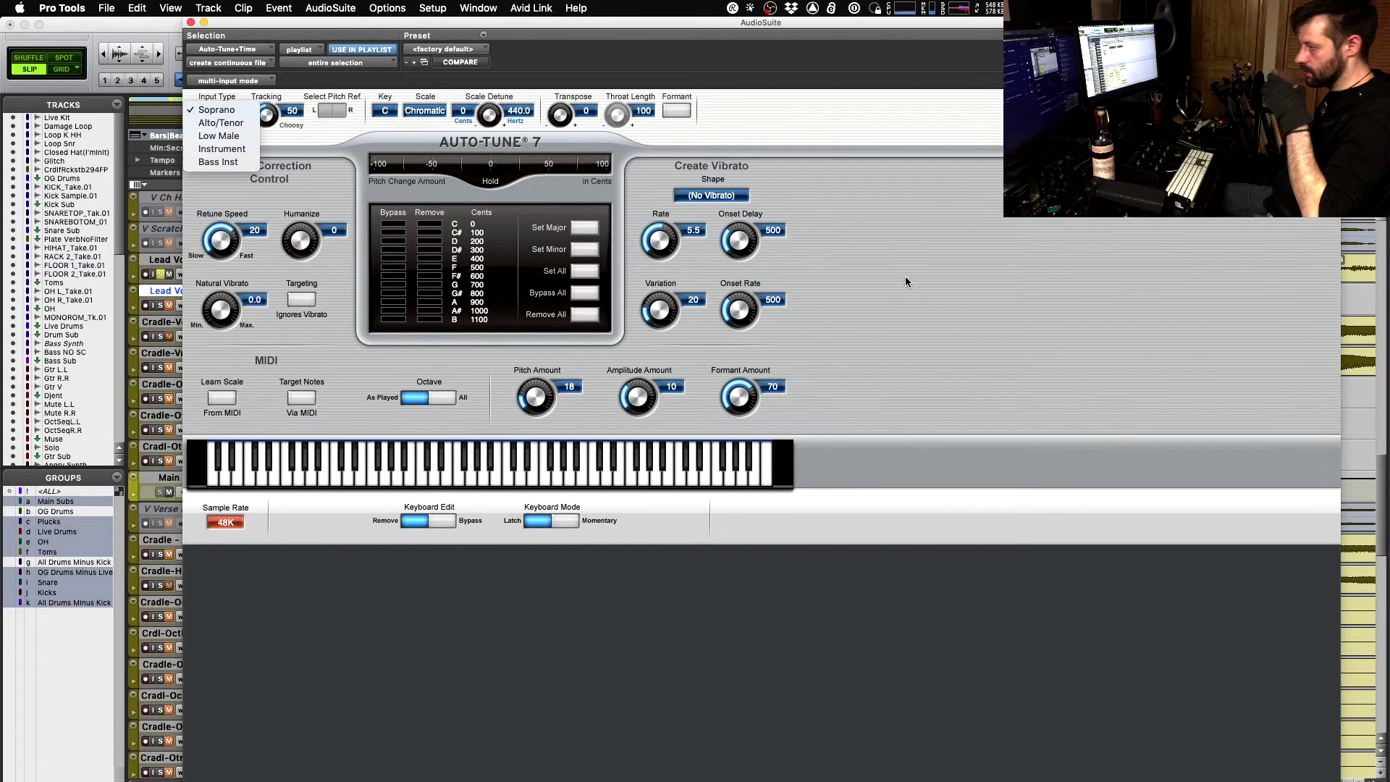
pyautogui.click(203, 123)
pyautogui.click(1260, 110)
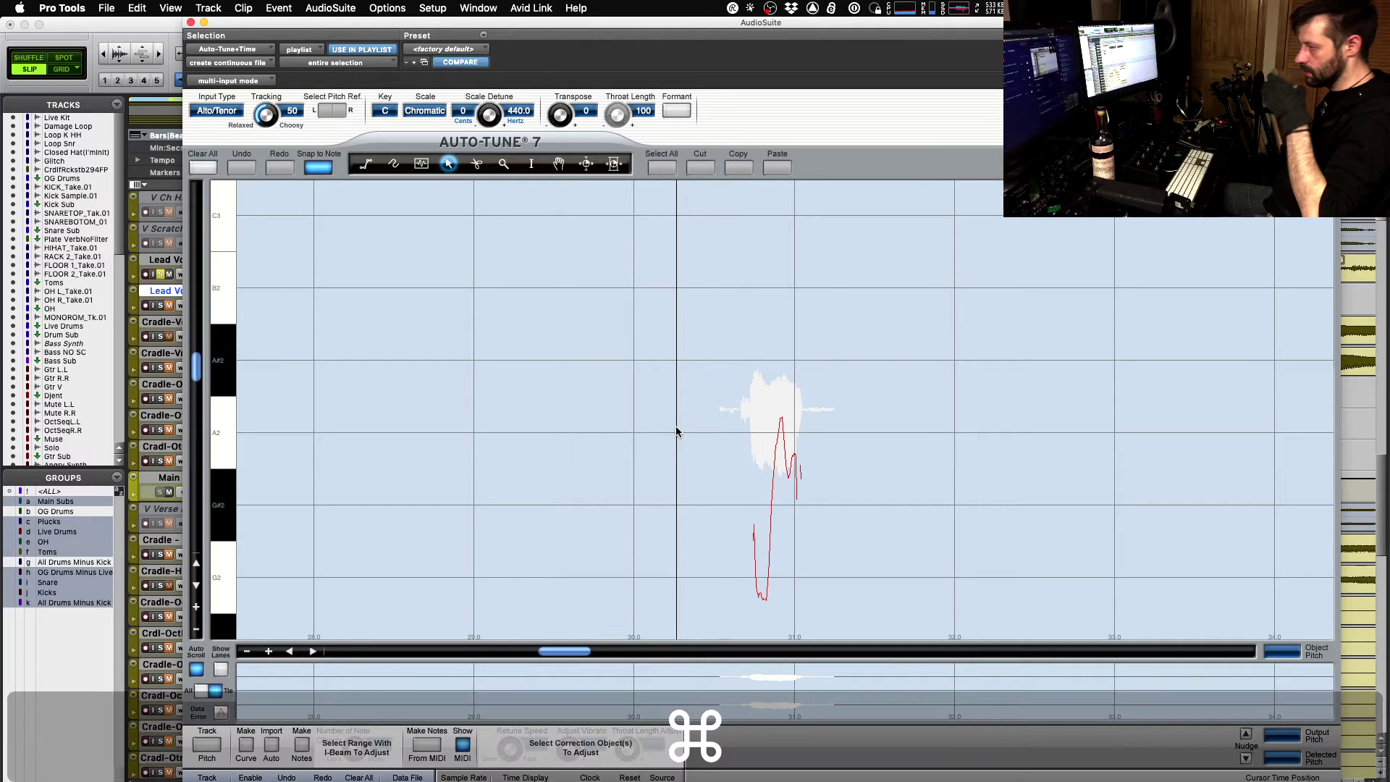
# - Move the Auto-Tune window aside and audition Take 5 (-60) and Take 3 (-81) for the selected clip
pyautogui.press('super+Tab')
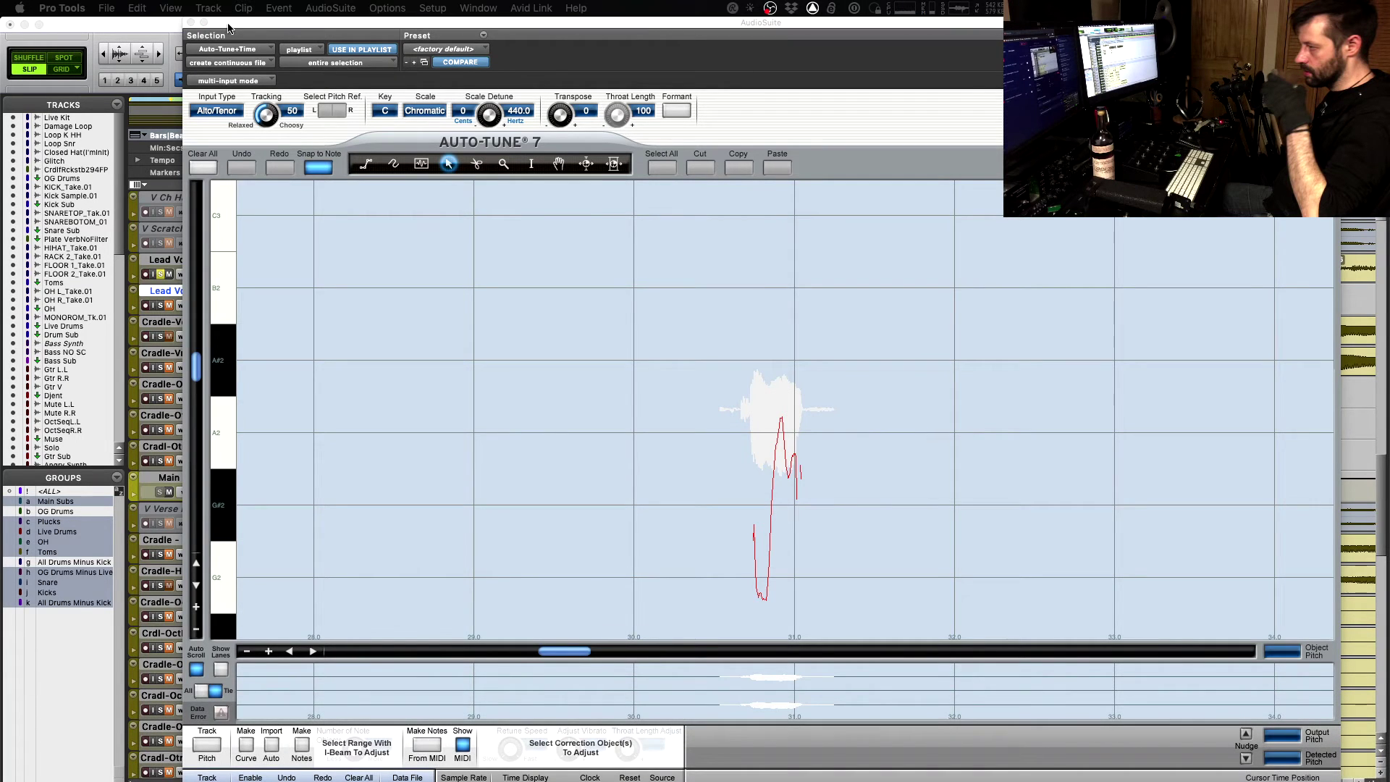
pyautogui.moveTo(228, 27); pyautogui.dragTo(323, 580)
pyautogui.press('shift+super+Down')
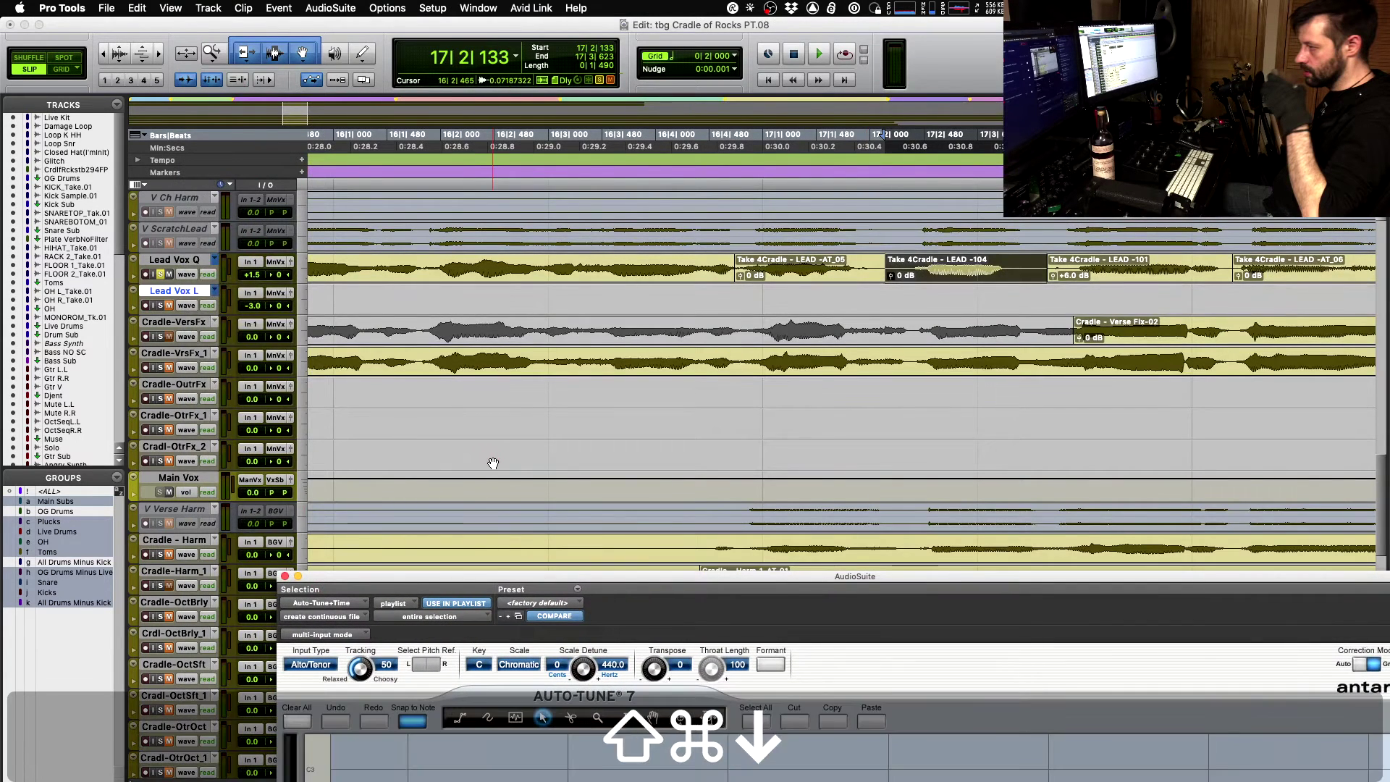
pyautogui.press('space')
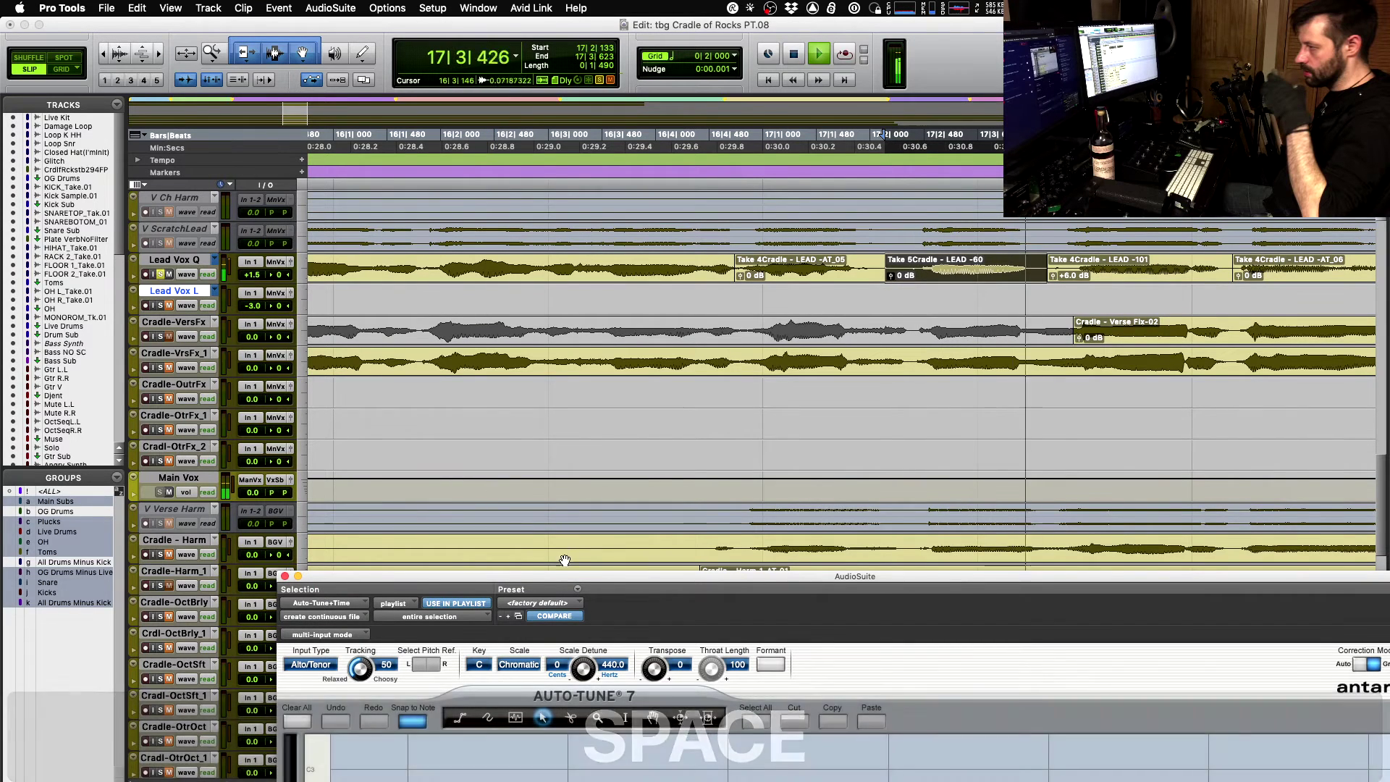
pyautogui.press('shift+super+Down')
pyautogui.press('space')
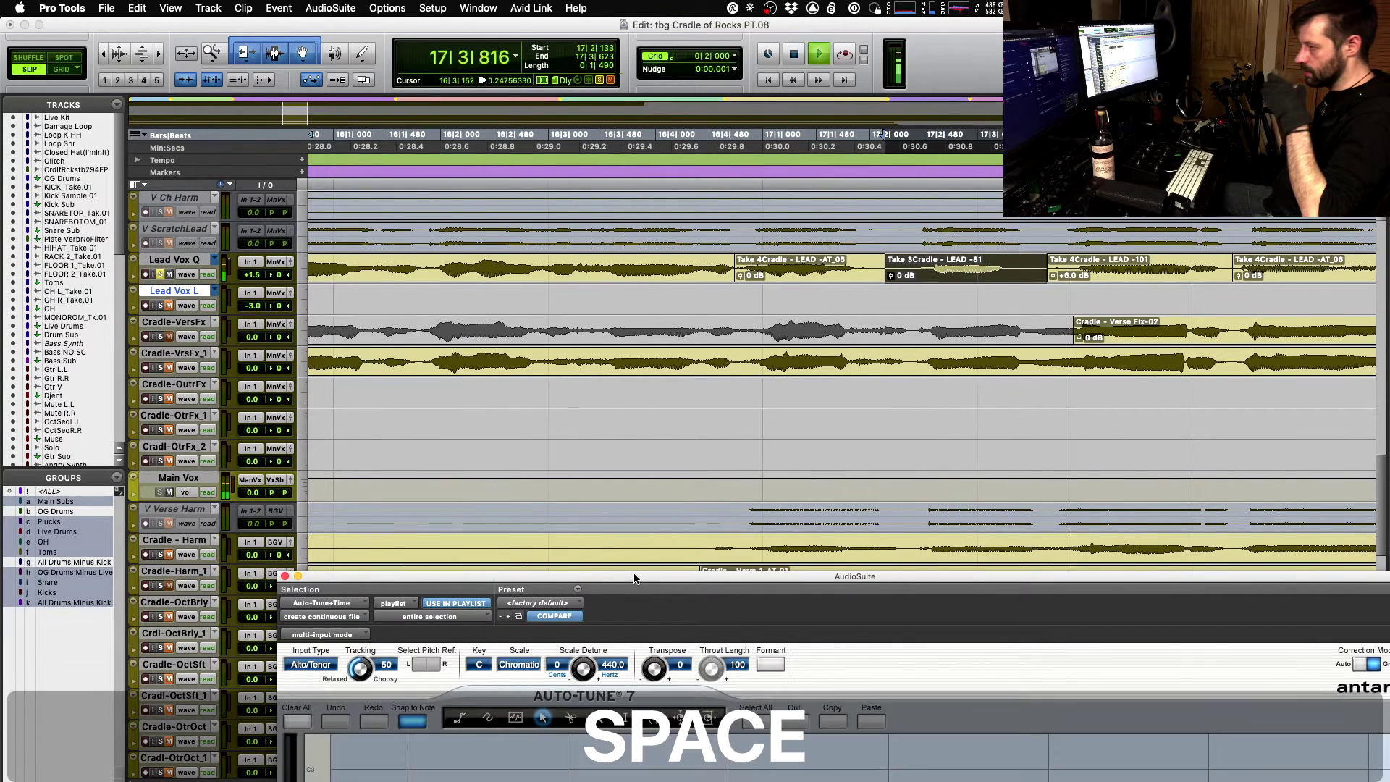
# - Bring the Auto-Tune window back up and track the pitch of the Take 3 clip to examine its curve
pyautogui.moveTo(564, 576); pyautogui.dragTo(573, 181)
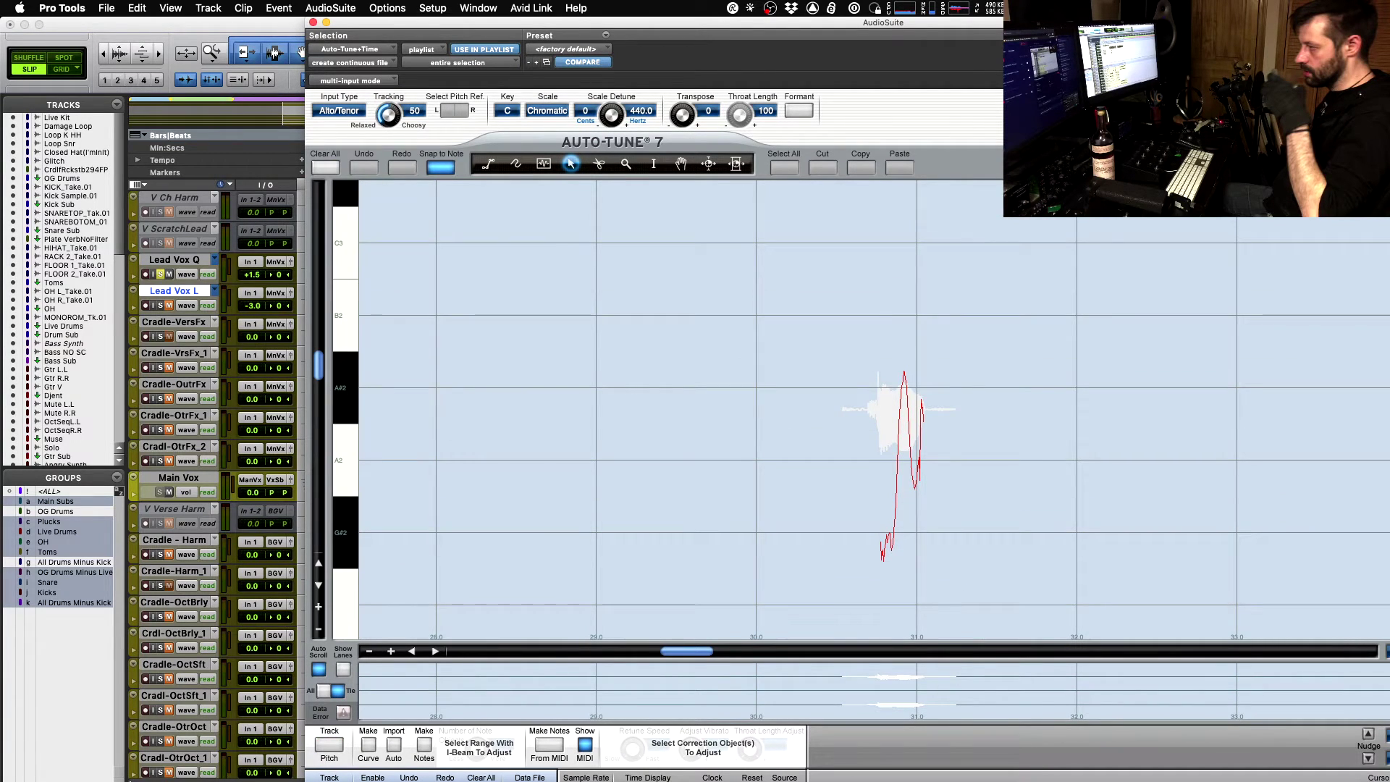
pyautogui.click(276, 27)
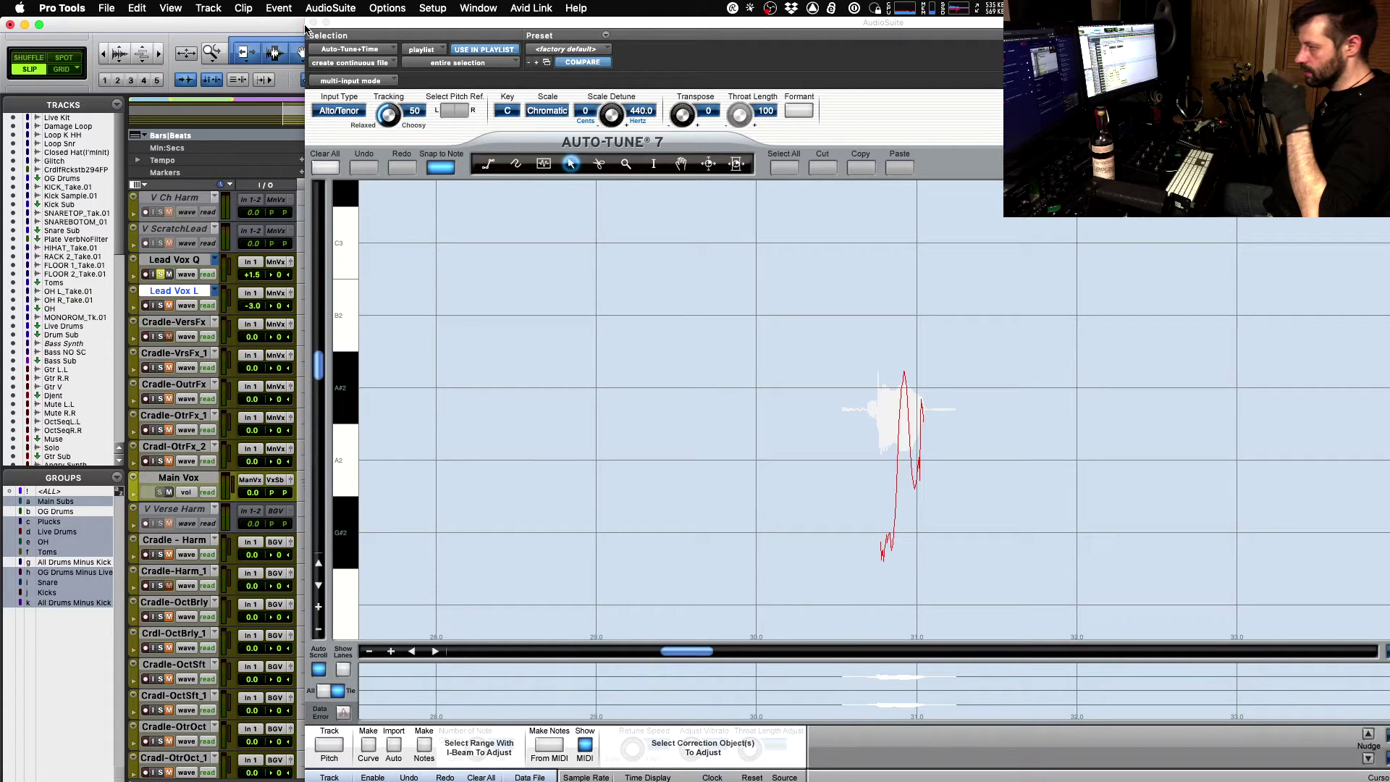
pyautogui.click(356, 36)
pyautogui.click(317, 584)
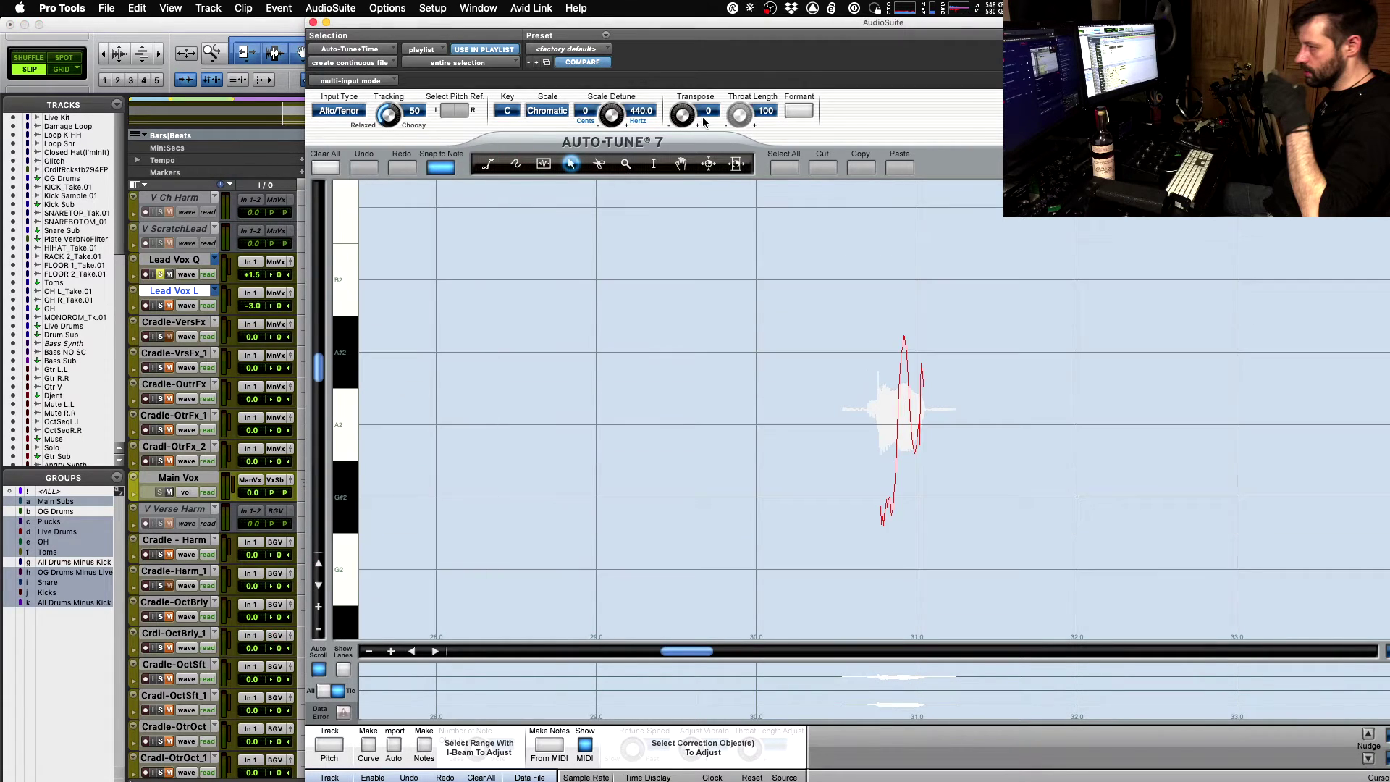
# - Switch the selected lead clip back to Take 4 (-104) and track its pitch in Auto-Tune
pyautogui.moveTo(734, 30); pyautogui.dragTo(752, 455)
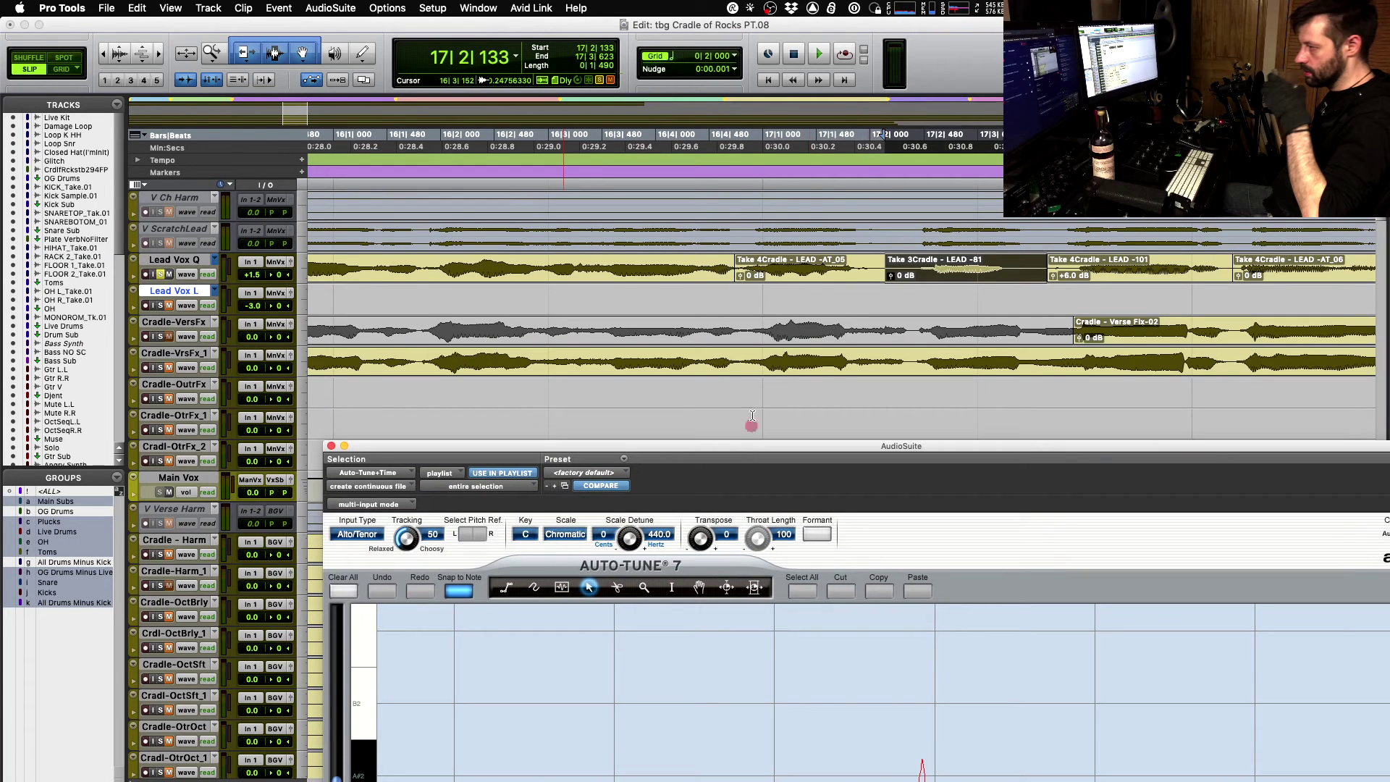
pyautogui.click(972, 28)
pyautogui.press('shift+super+Down')
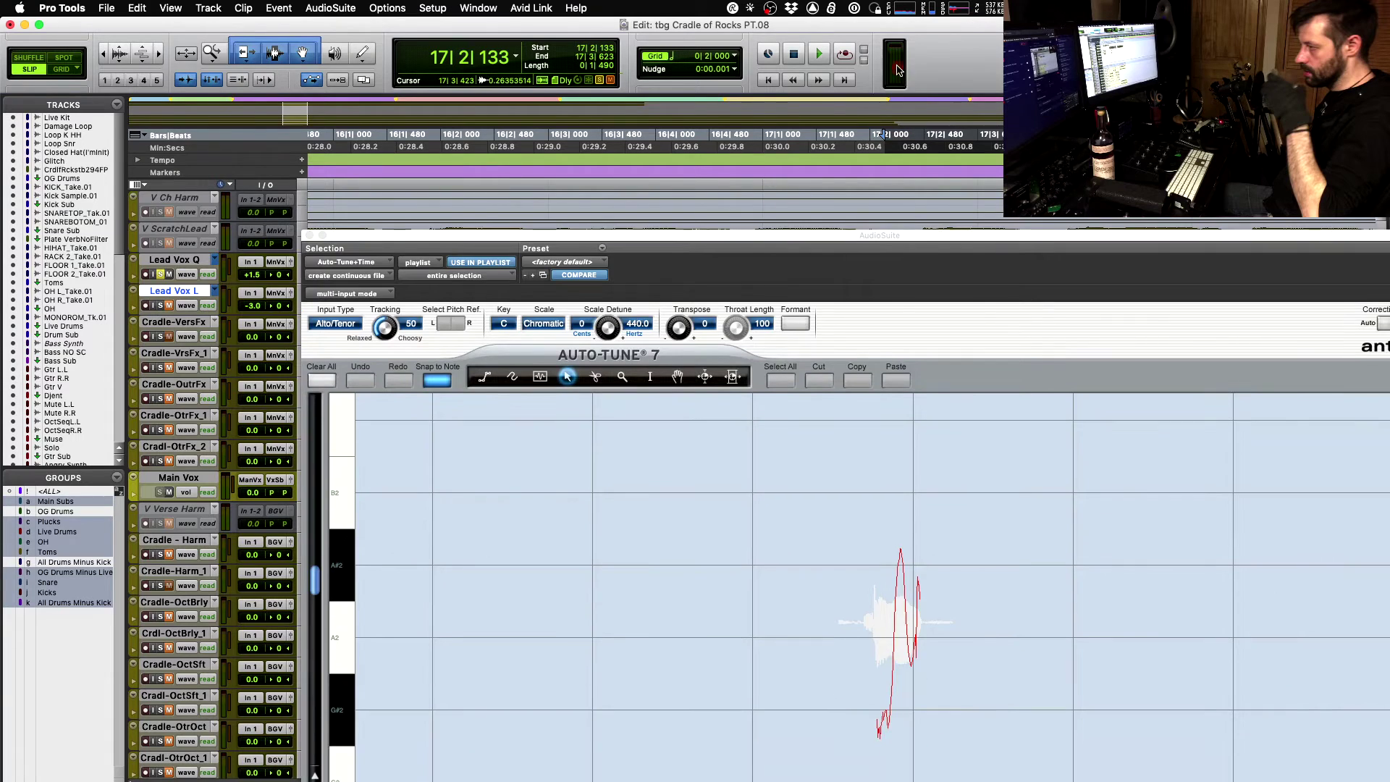
pyautogui.click(862, 247)
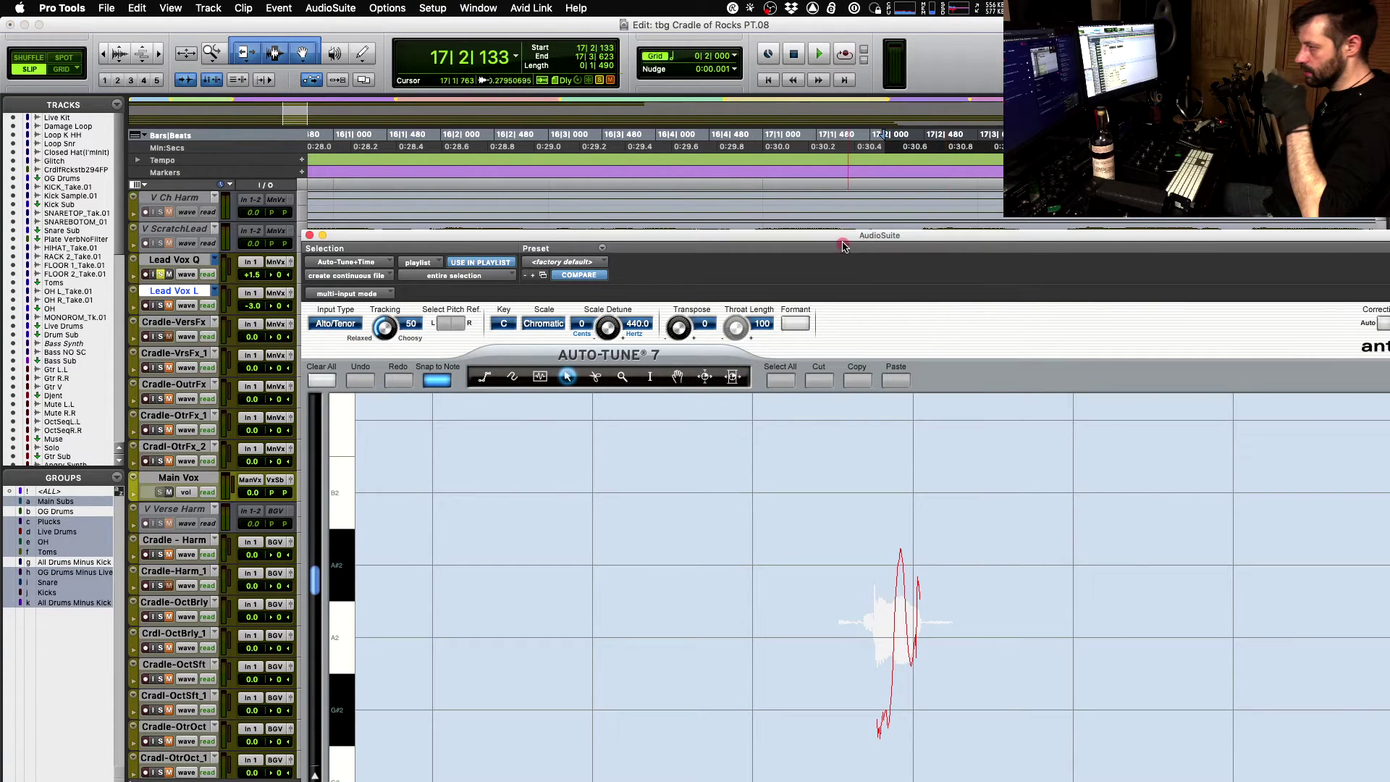
pyautogui.moveTo(843, 245); pyautogui.dragTo(834, 32)
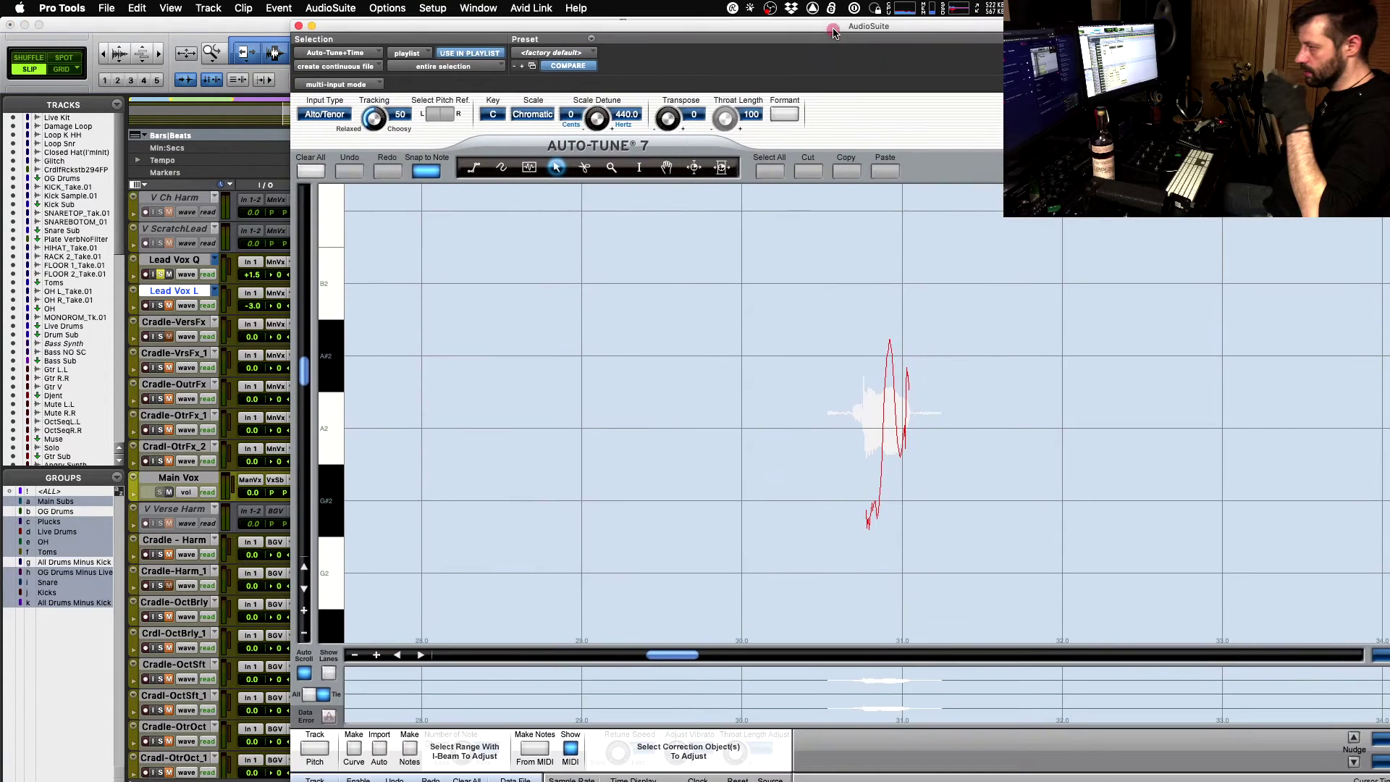
pyautogui.click(305, 748)
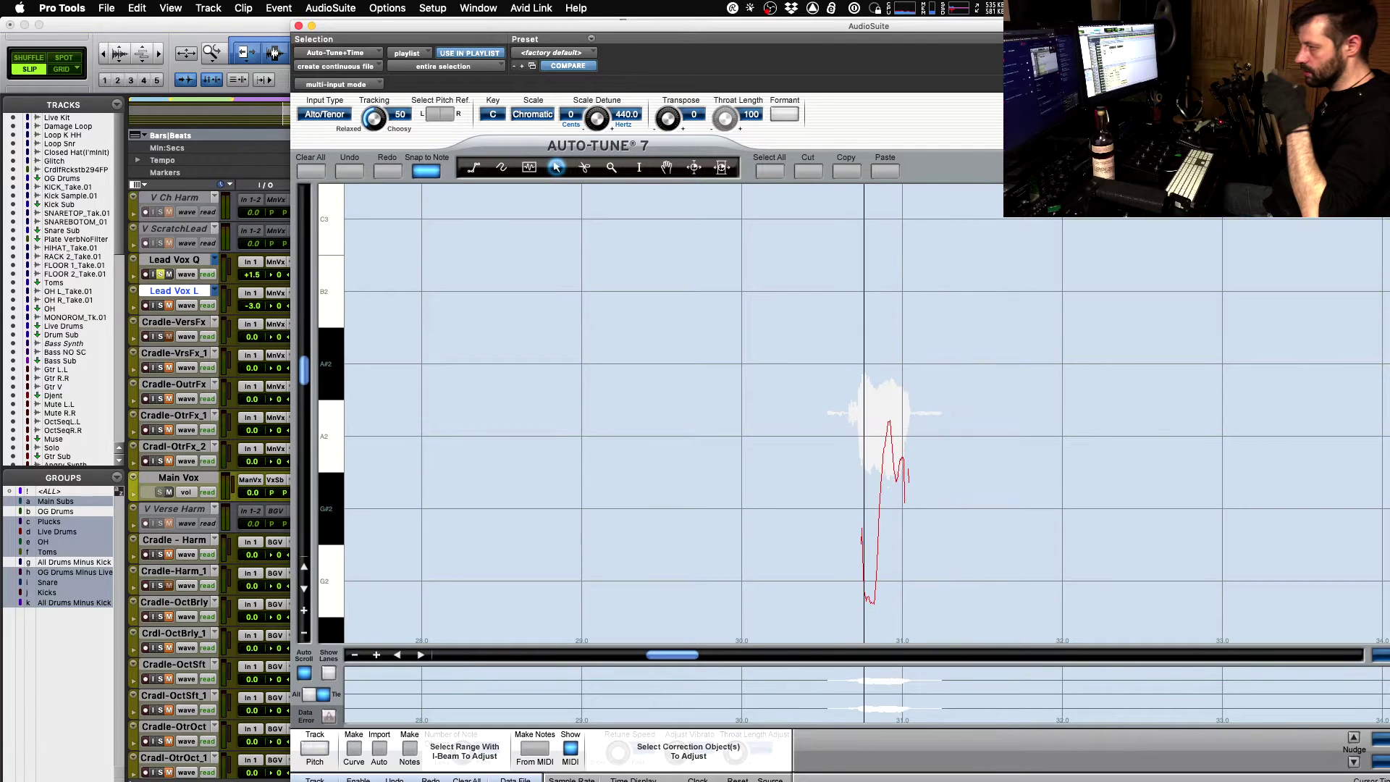
# - Make a correction curve from the tracked pitch, then draw a flat correction line at A2 across the whole phrase
pyautogui.click(352, 750)
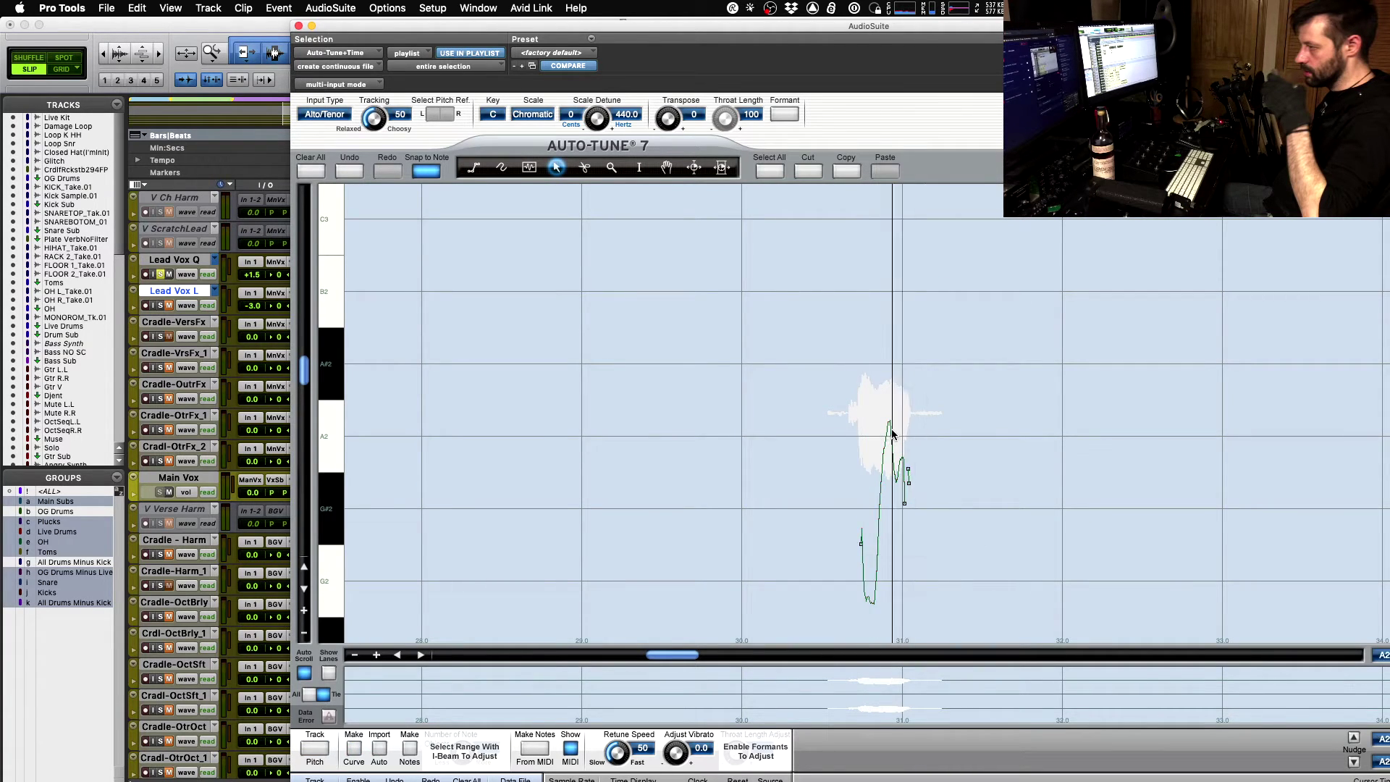
pyautogui.press('F1')
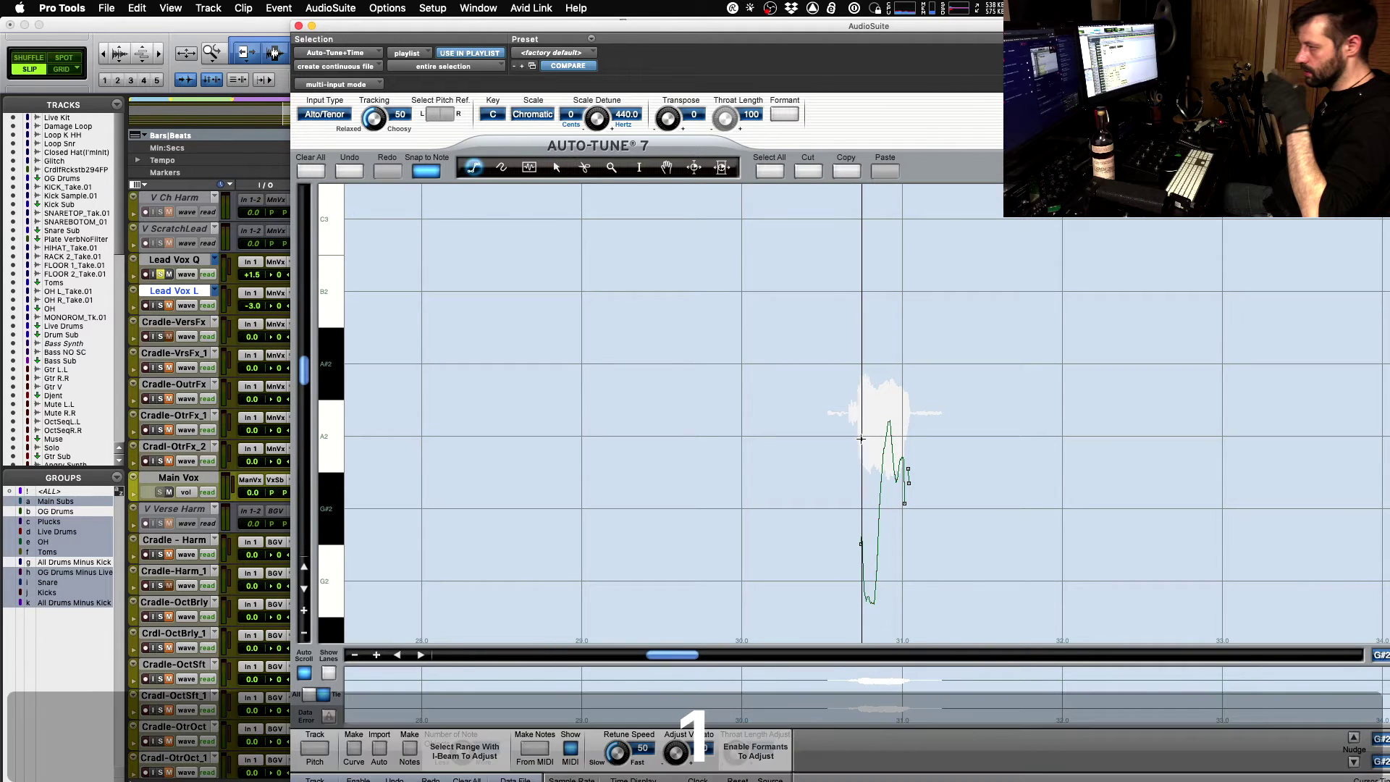
pyautogui.click(852, 435)
pyautogui.doubleClick(908, 437)
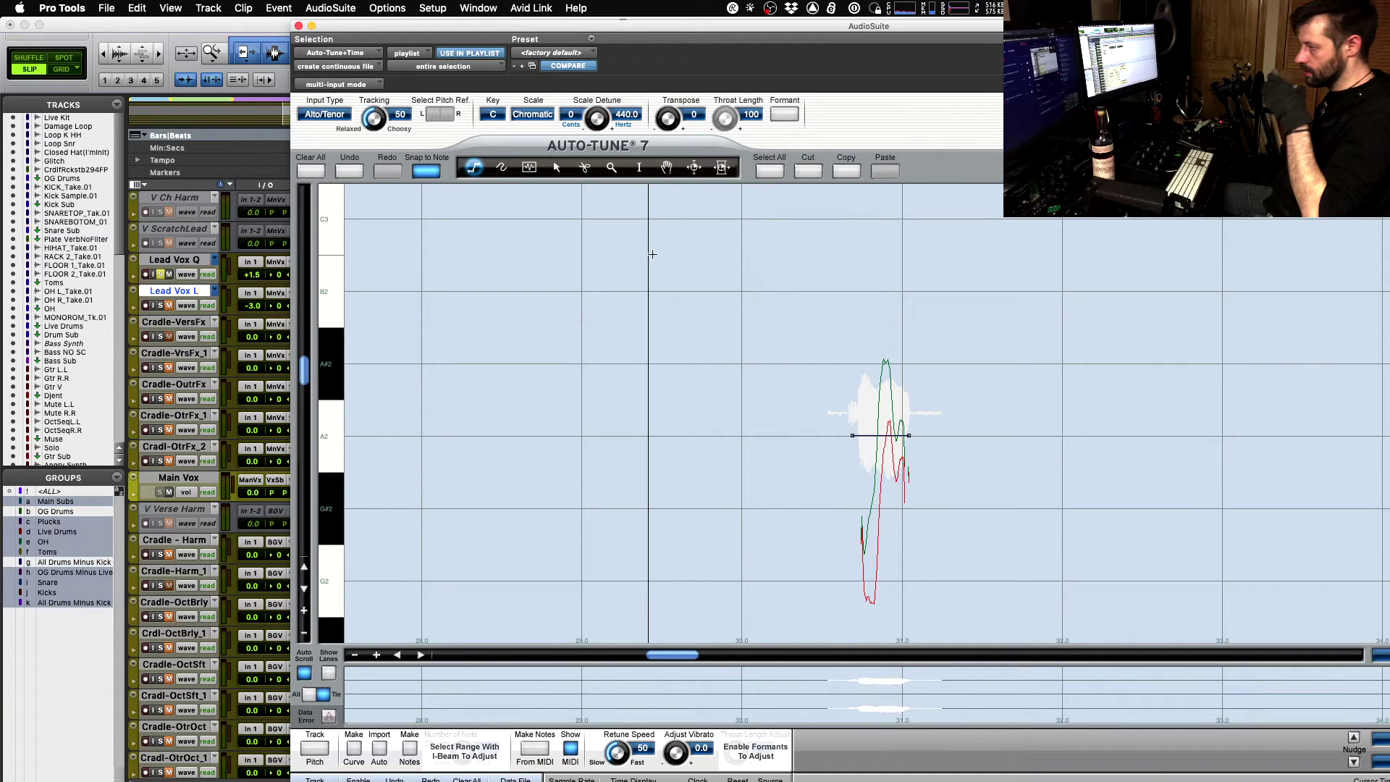
# - Enable formant correction in Auto-Tune and render the correction to the selected lead clip
pyautogui.click(784, 116)
pyautogui.click(807, 518)
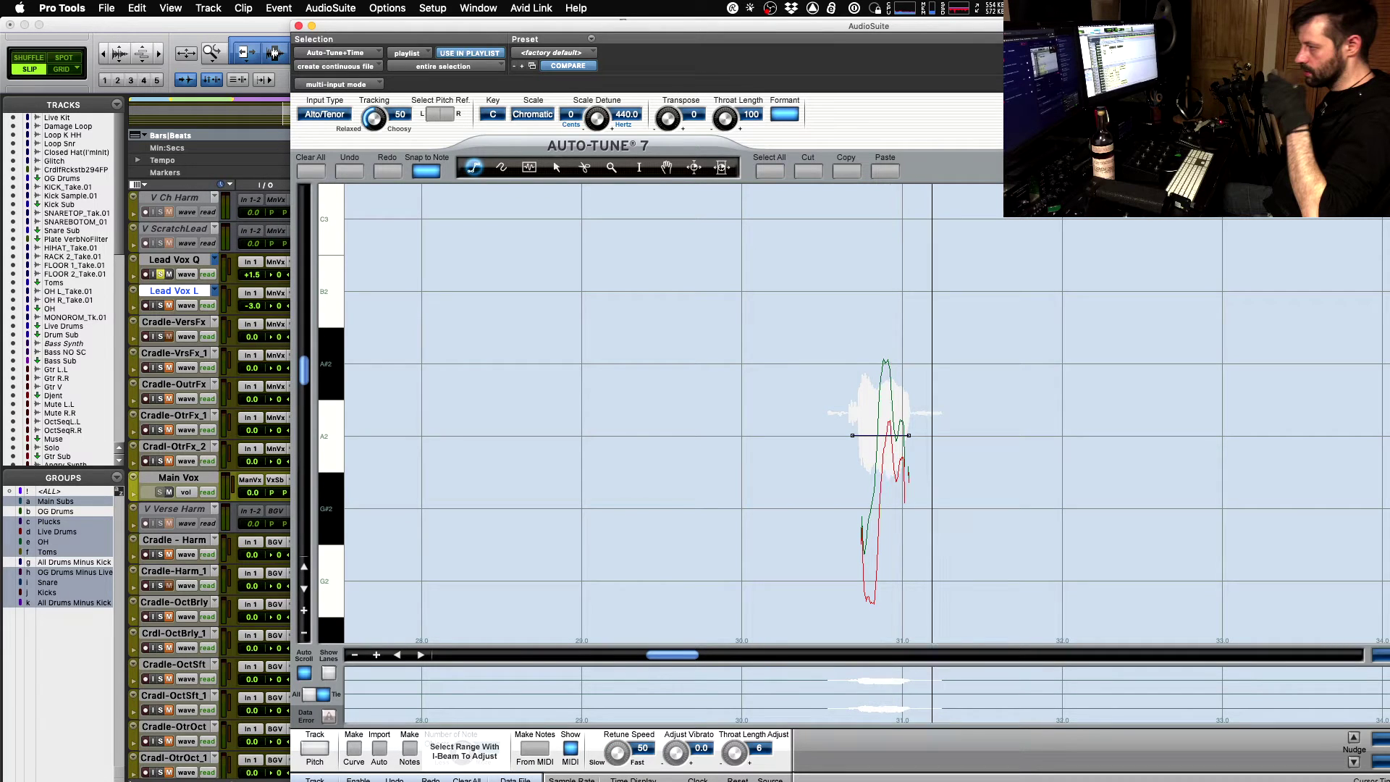
pyautogui.moveTo(729, 27); pyautogui.dragTo(504, 23)
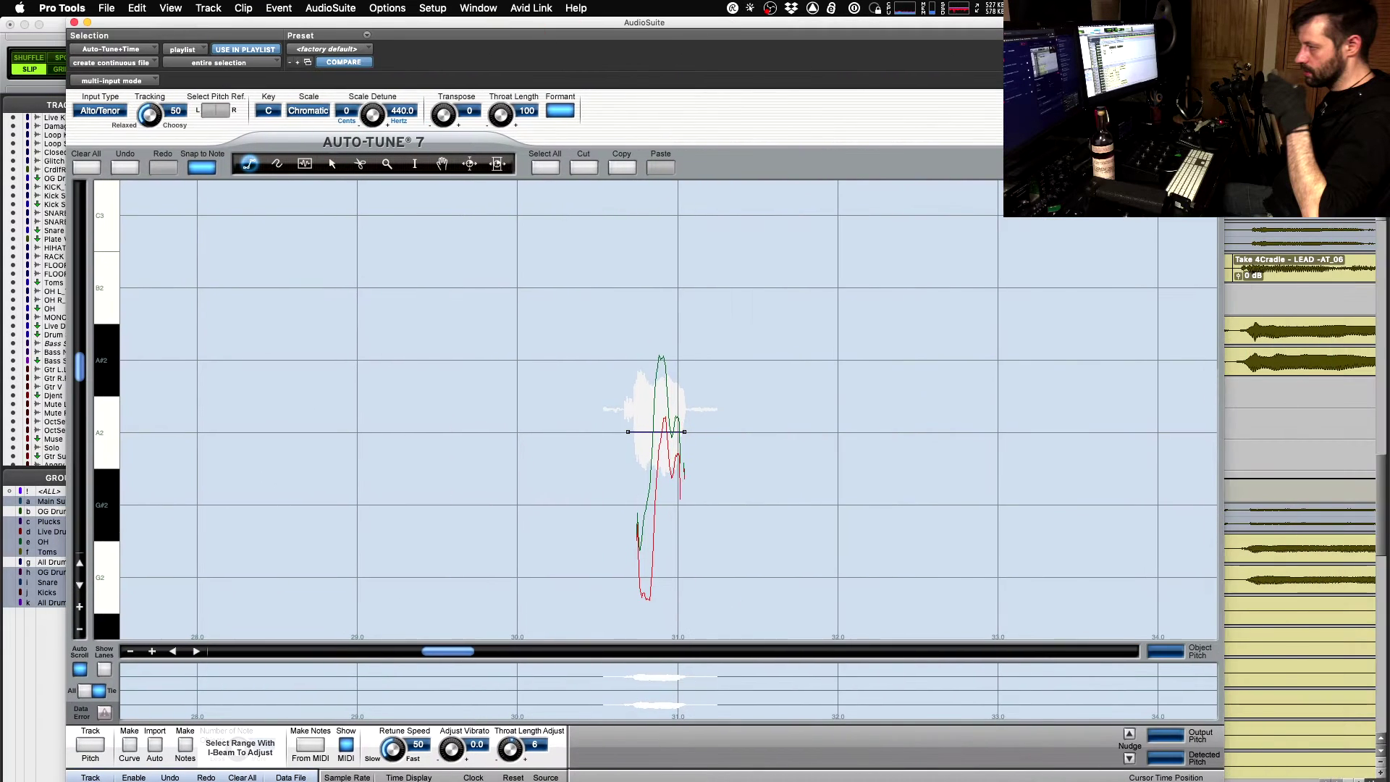
# - Play the rendered lead clip alone and then in context from 16|4|008 to check the tuning
pyautogui.press('space')
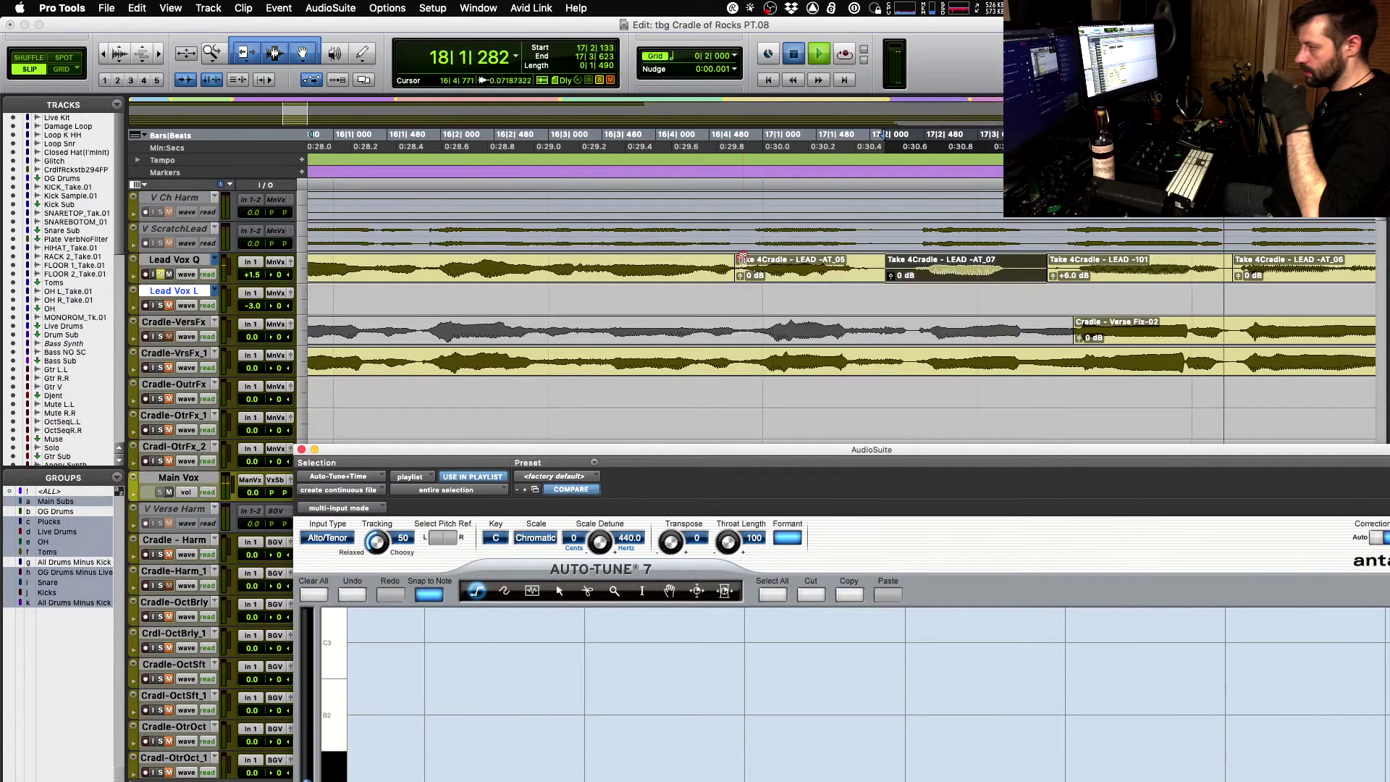
pyautogui.press('space')
pyautogui.click(657, 264)
pyautogui.press('space')
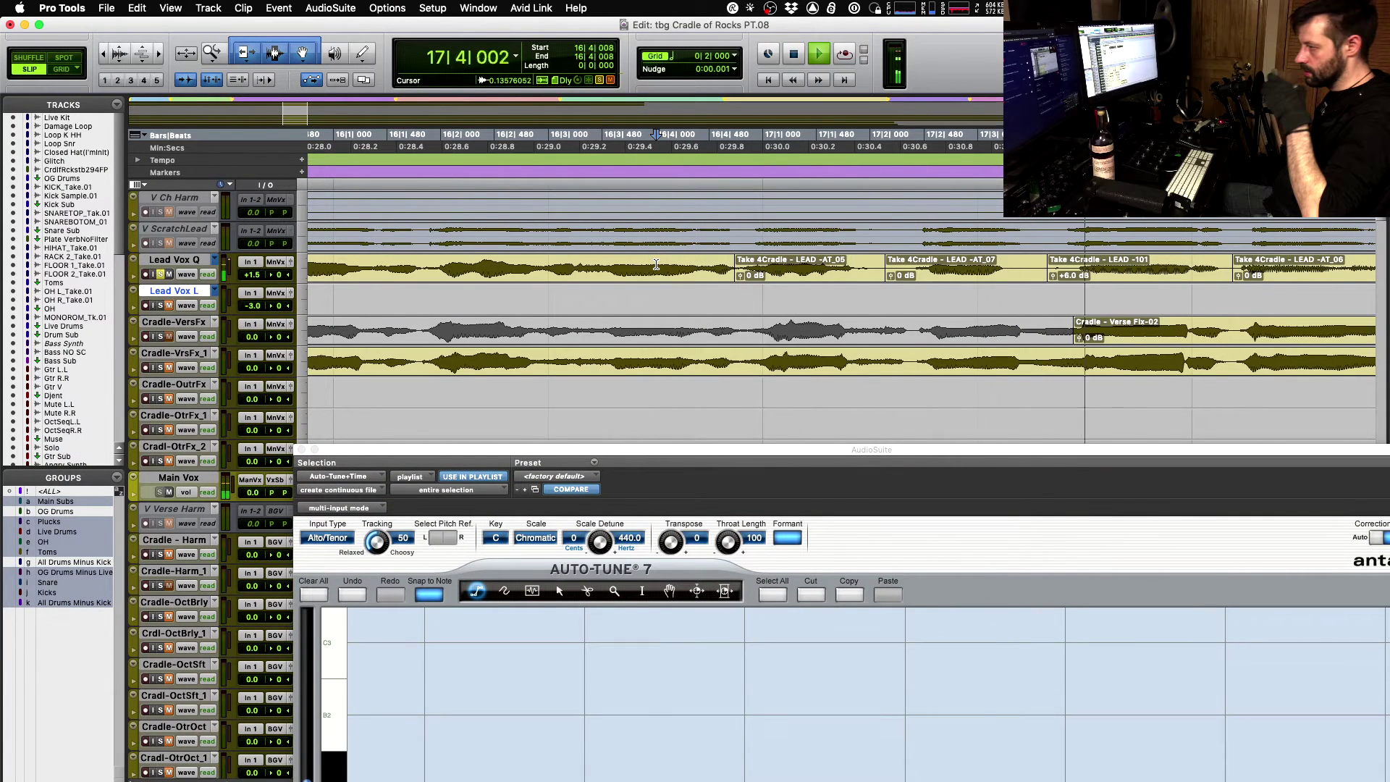
pyautogui.press('space')
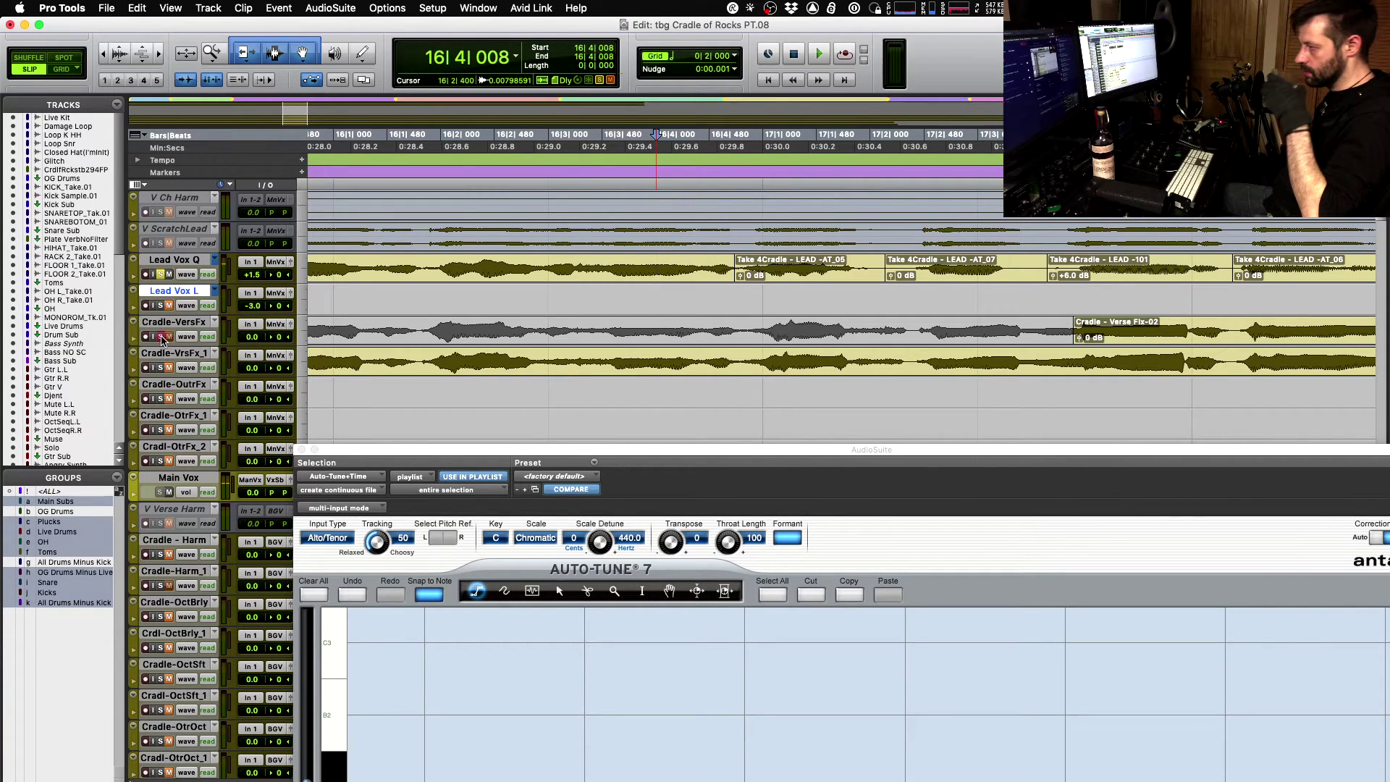
# - Extend the start of the Cradle - Verse Fix-02 clip on Cradle-VersFx back to 16|4|895, playing it to check
pyautogui.moveTo(1079, 330); pyautogui.dragTo(913, 325)
pyautogui.press('space')
pyautogui.press('space')
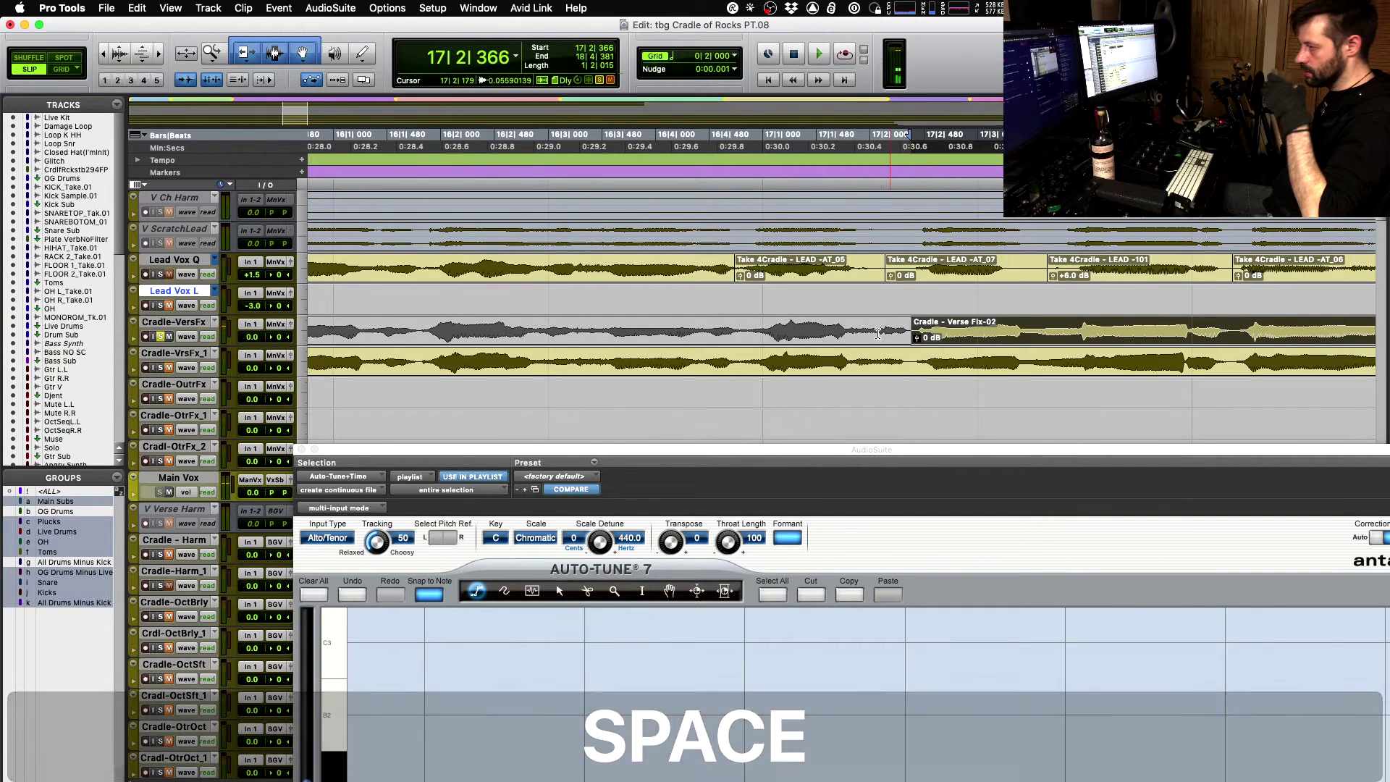
pyautogui.moveTo(917, 331); pyautogui.dragTo(759, 327)
pyautogui.press('space')
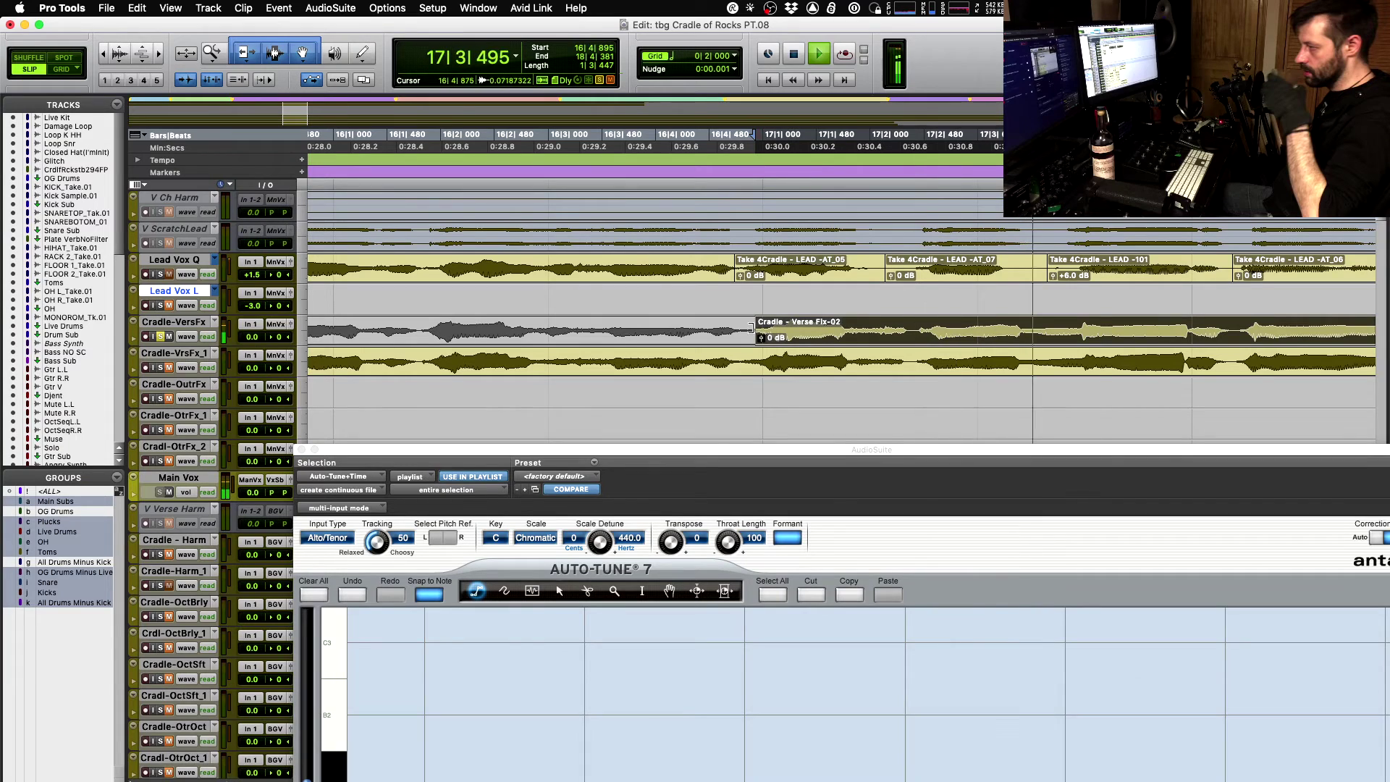
pyautogui.press('space')
# - Solo Cradle-VersFx without the lead and play the extended double from 16|4|895
pyautogui.press('space')
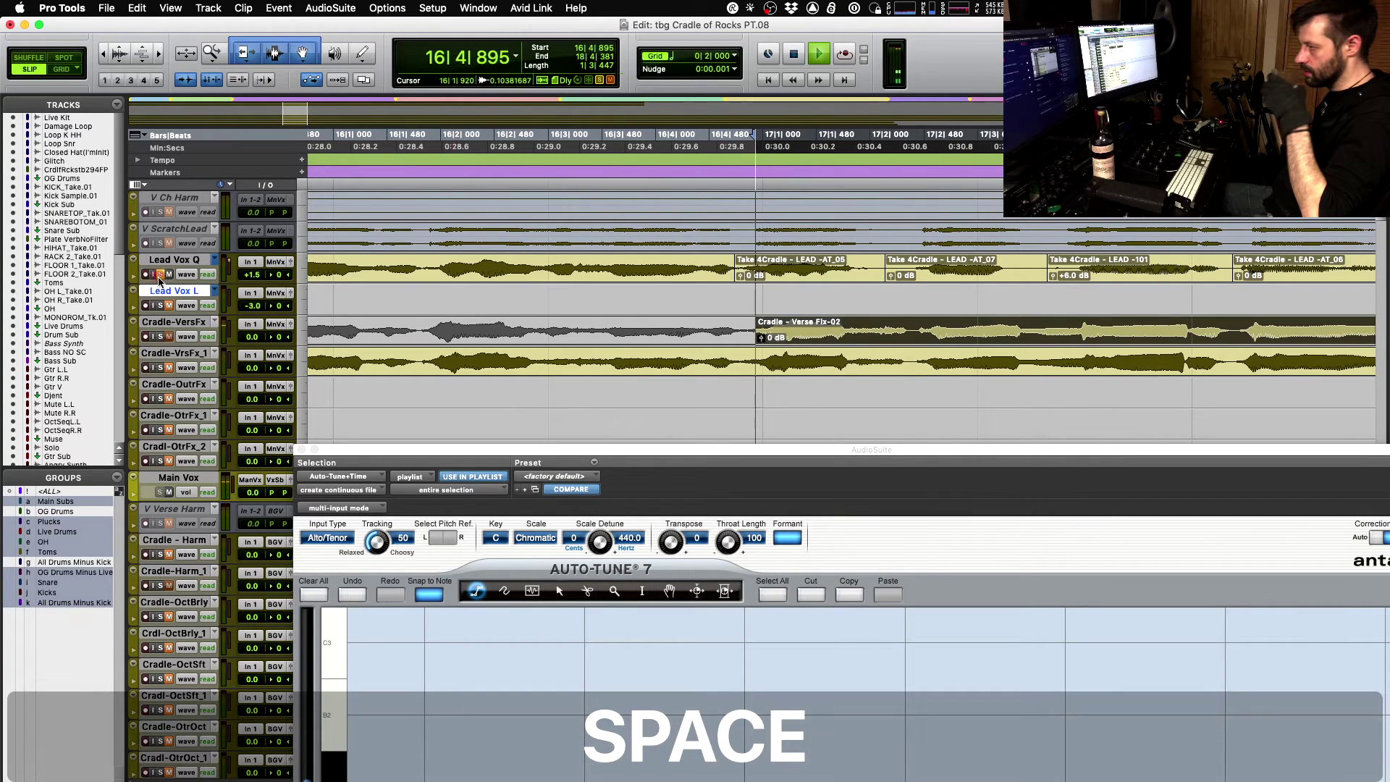
pyautogui.press('space')
pyautogui.click(160, 336)
pyautogui.press('space')
pyautogui.press('space')
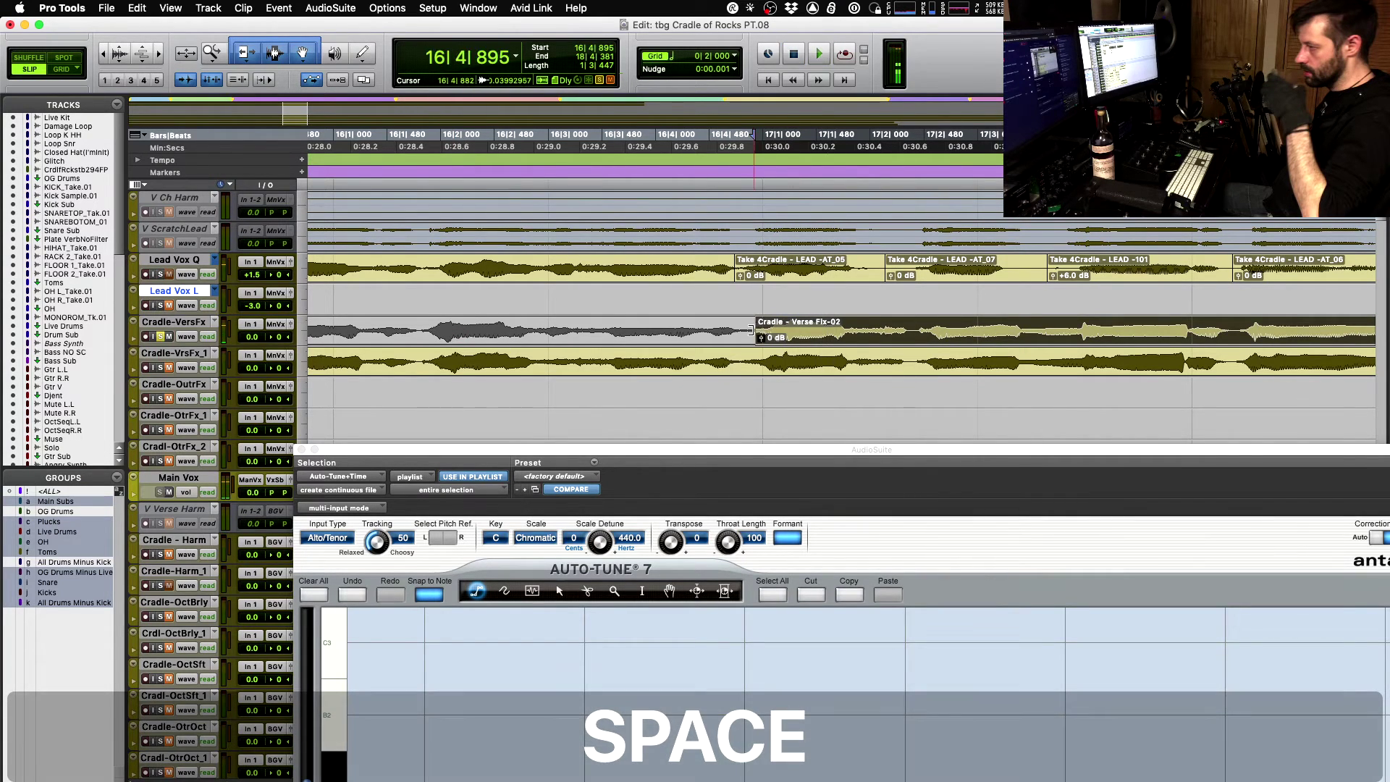
# - Extend the muted clip on Cradle-VersFx over the start of Cradle - Verse Fix-02 to 17|2|366, then play from 16|4|577 to check
pyautogui.moveTo(751, 331); pyautogui.dragTo(910, 327)
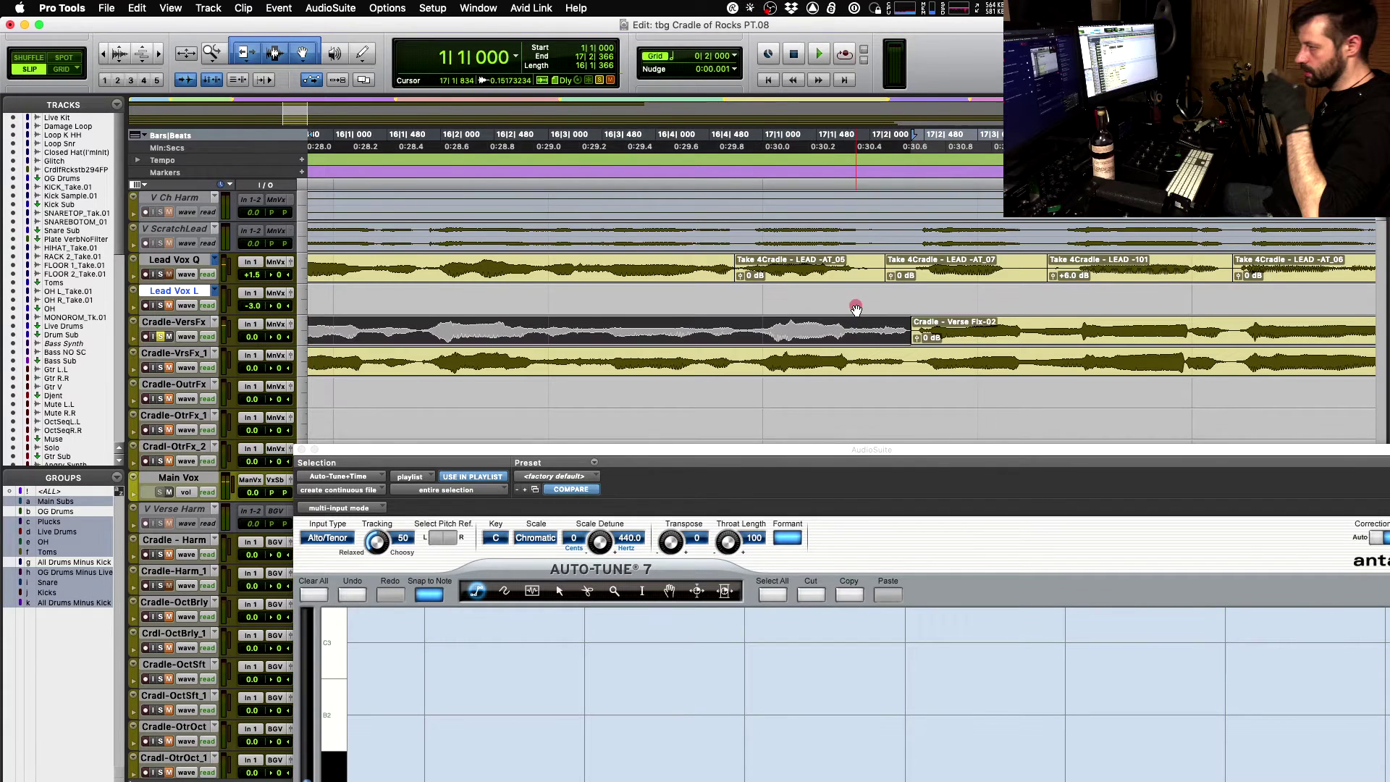
pyautogui.scroll(-1, 869, 311)
pyautogui.press('r')
pyautogui.press('r')
pyautogui.press('r')
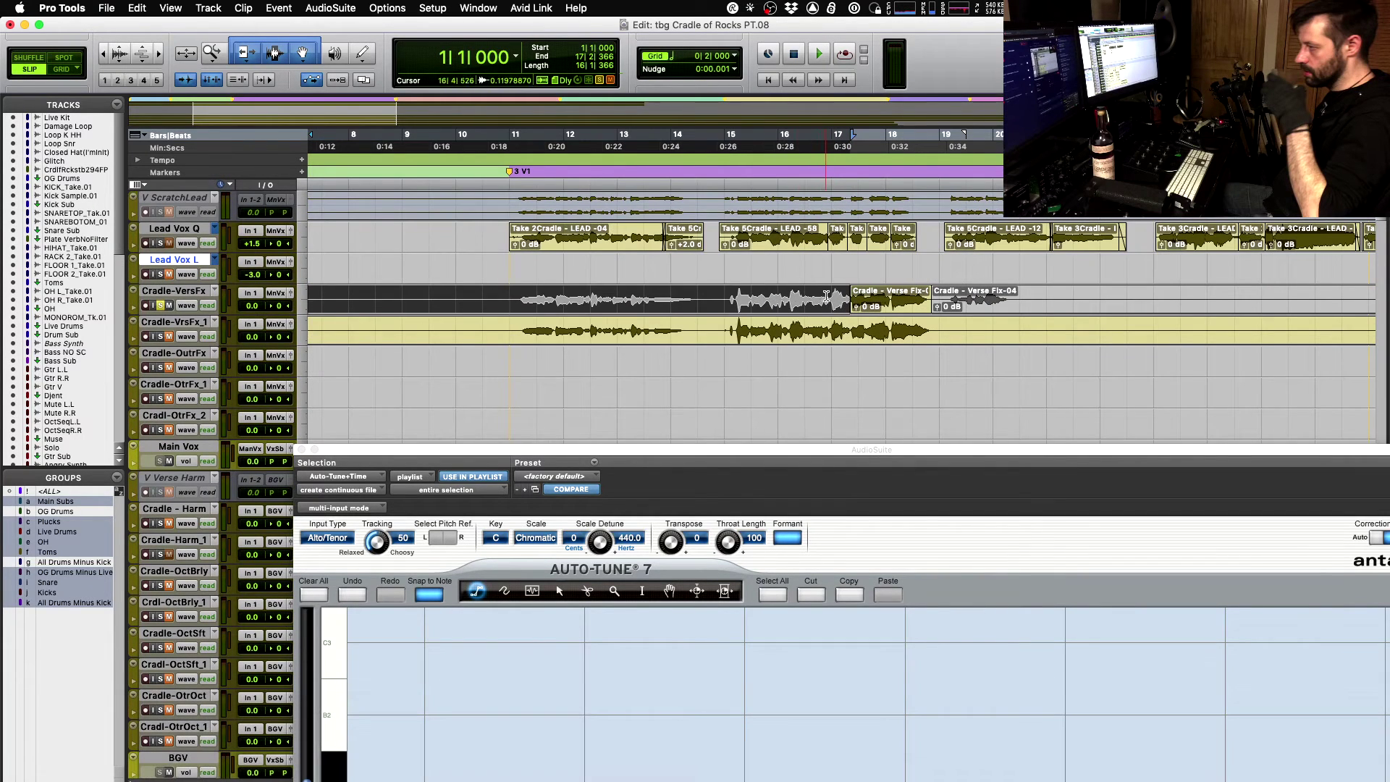
pyautogui.click(822, 297)
pyautogui.press('space')
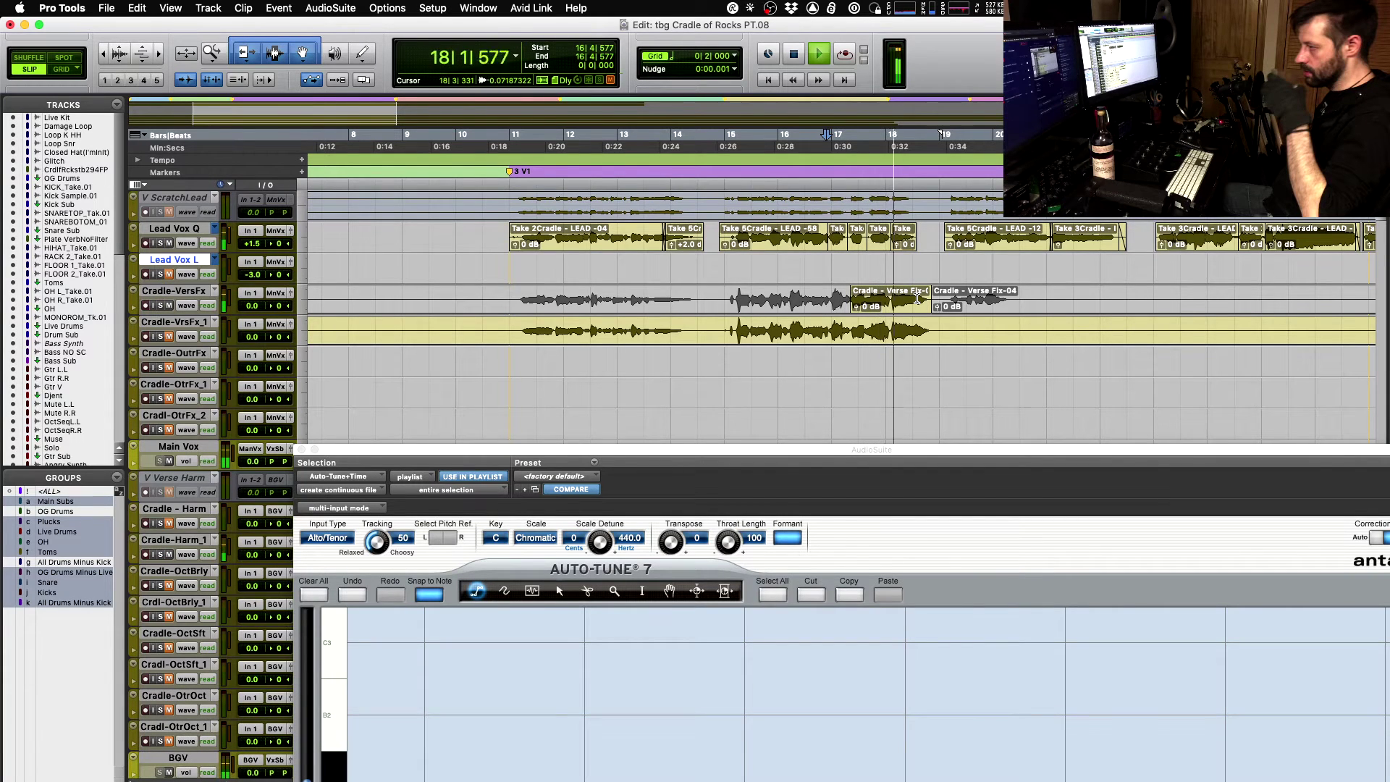
pyautogui.press('space')
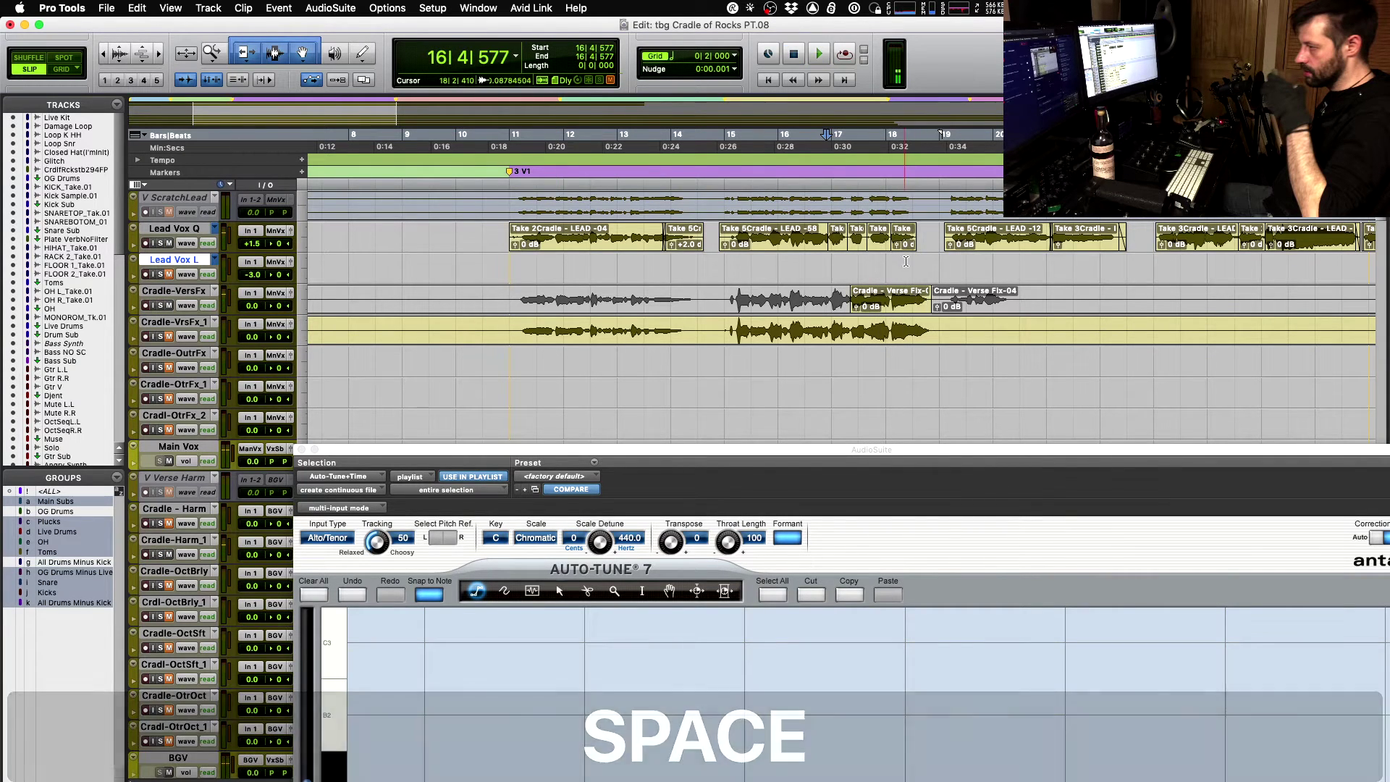
# - Raise the clip gain of the Lead Vox Q clip starting at 18|1|360 to +5.0 dB, playing it before and after the change
pyautogui.press('t')
pyautogui.hscroll(5, 1029, 287)
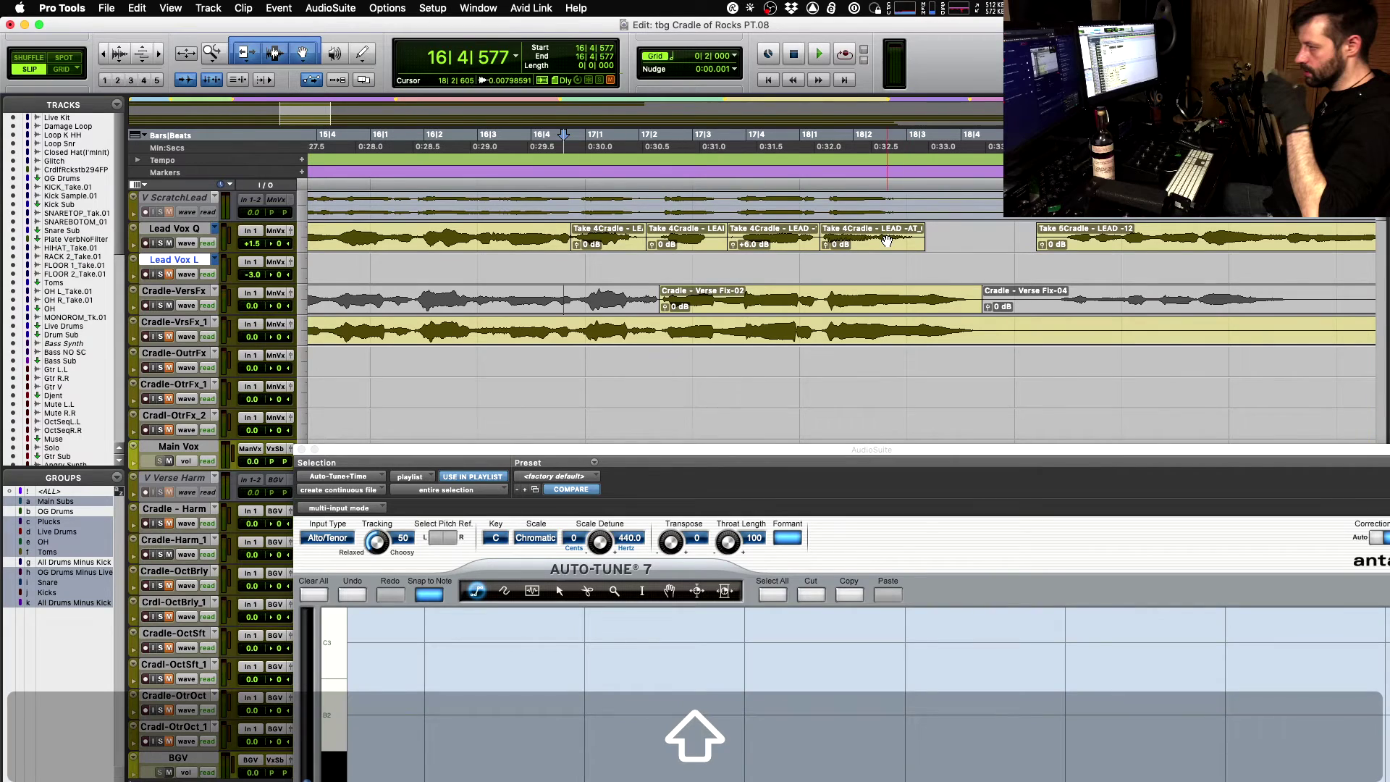
pyautogui.click(885, 244)
pyautogui.press('space')
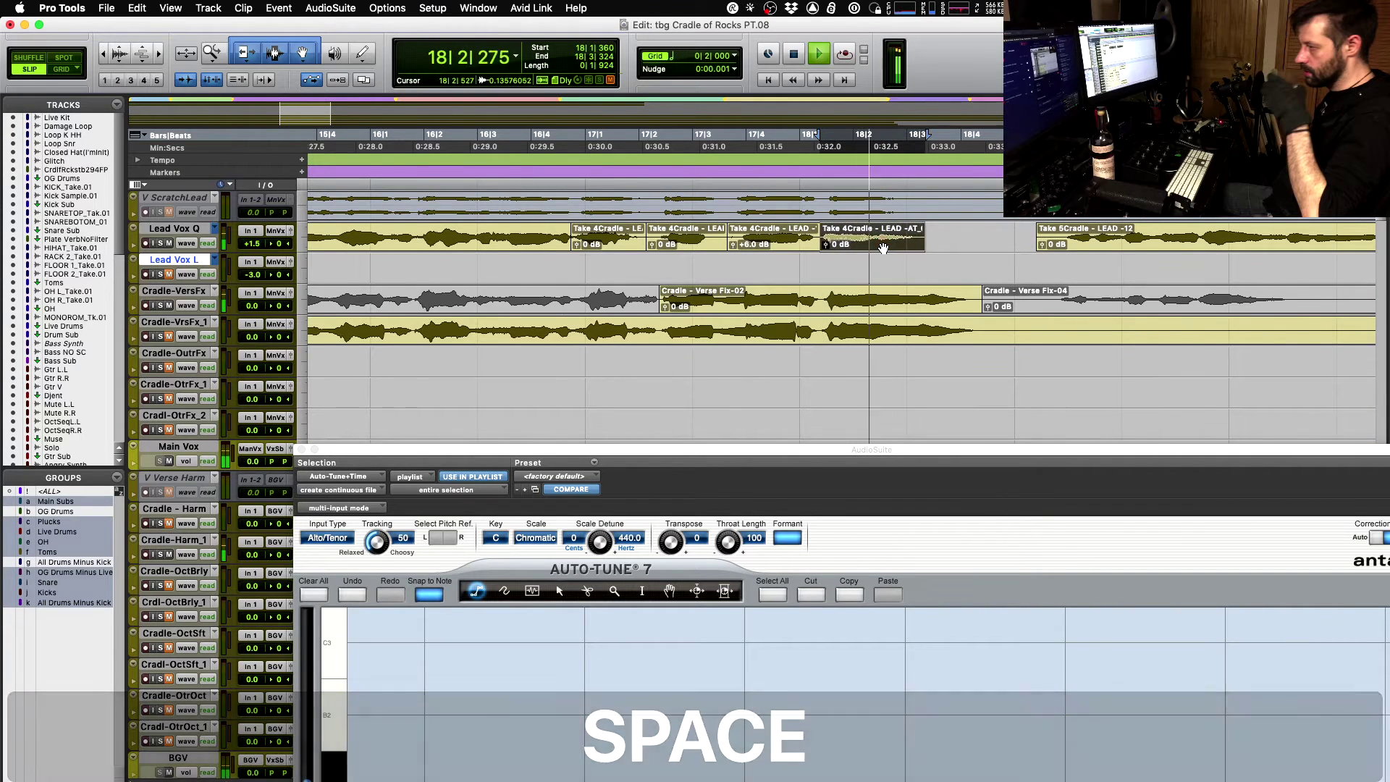
pyautogui.hotkey('ctrl', 'shift', 'Up')
pyautogui.hotkey('ctrl', 'shift', 'Up')
pyautogui.hotkey('ctrl', 'shift', 'Up')
pyautogui.hotkey('ctrl', 'shift', 'Up')
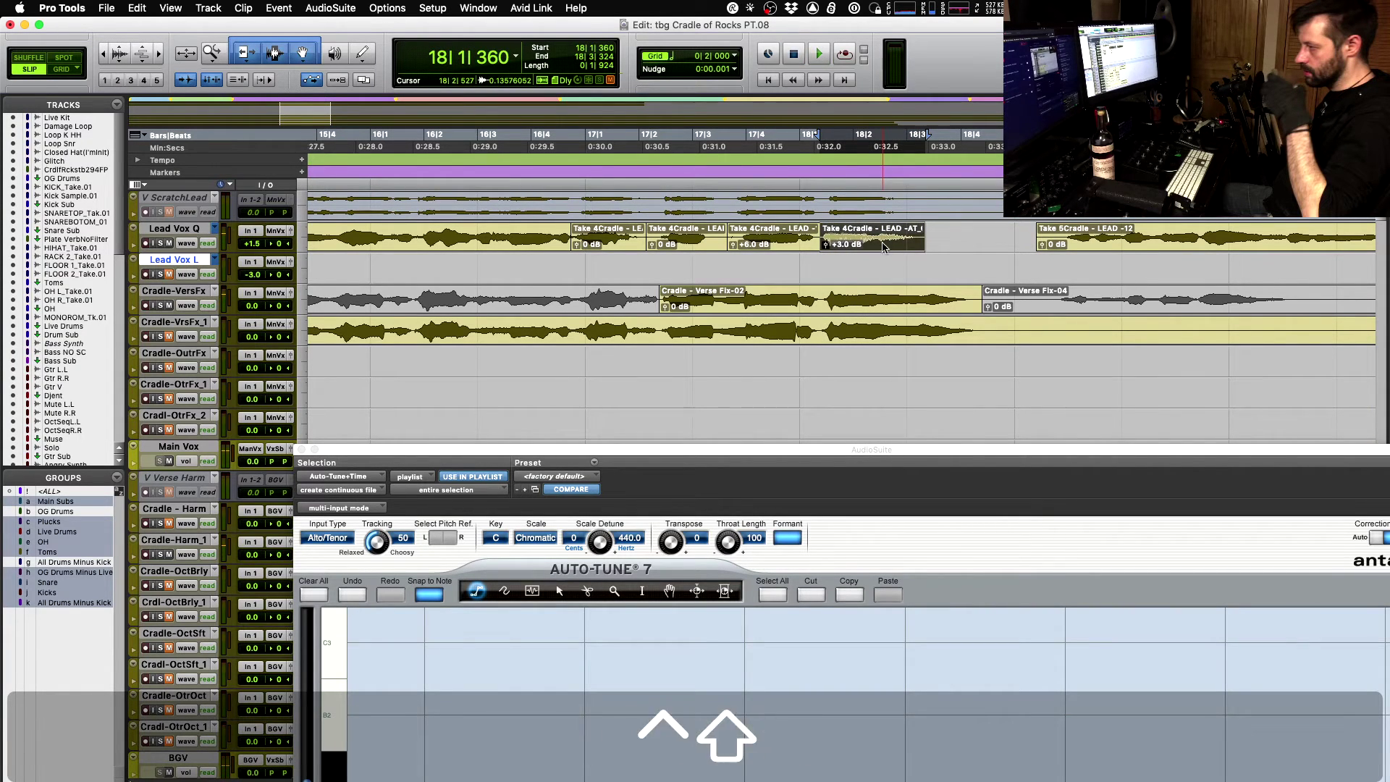
pyautogui.hotkey('ctrl', 'shift', 'Up')
pyautogui.hotkey('ctrl', 'shift', 'Up')
pyautogui.hotkey('ctrl', 'shift', 'Up')
pyautogui.press('space')
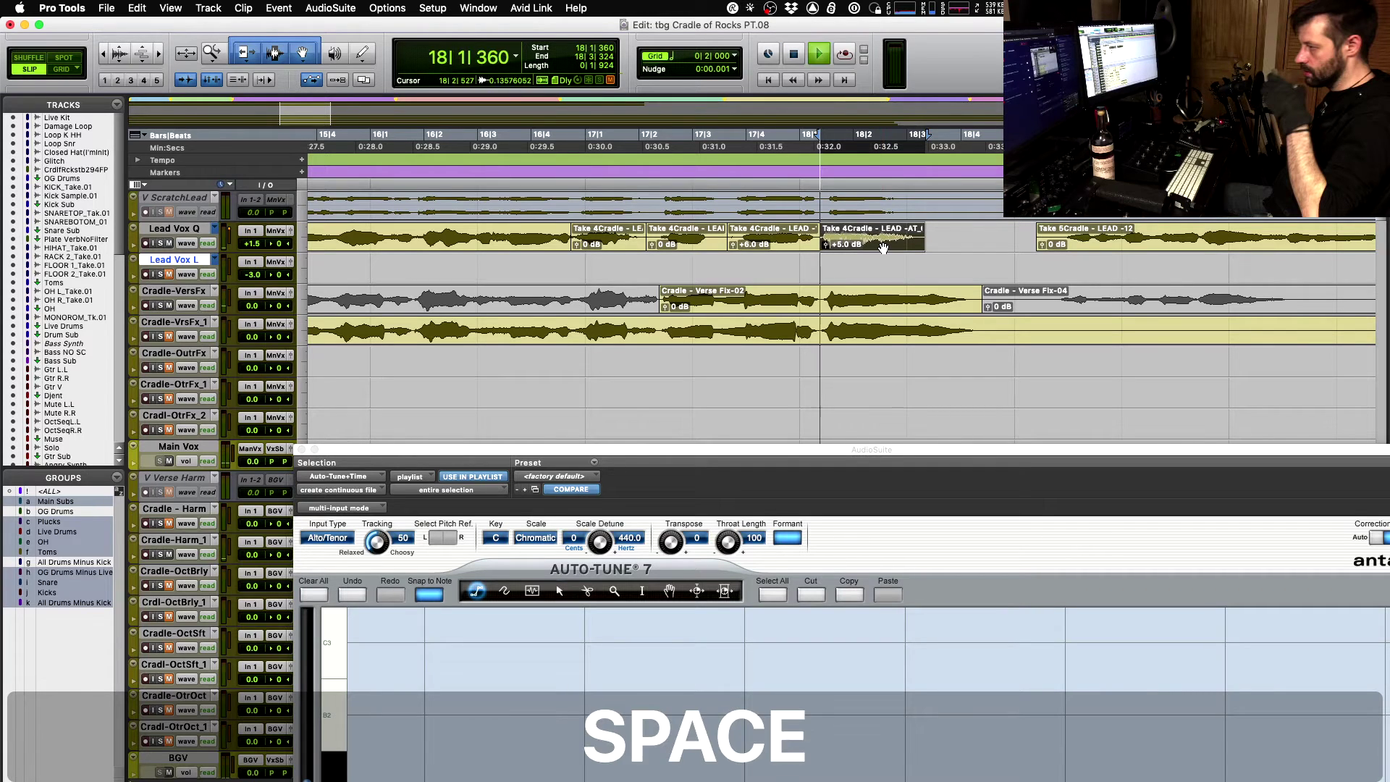
# - Audition the Lead Vox Q phrase from 17|2, and fade out its last Take 4 clip from 18|2|760 to 18|3|324
pyautogui.click(666, 219)
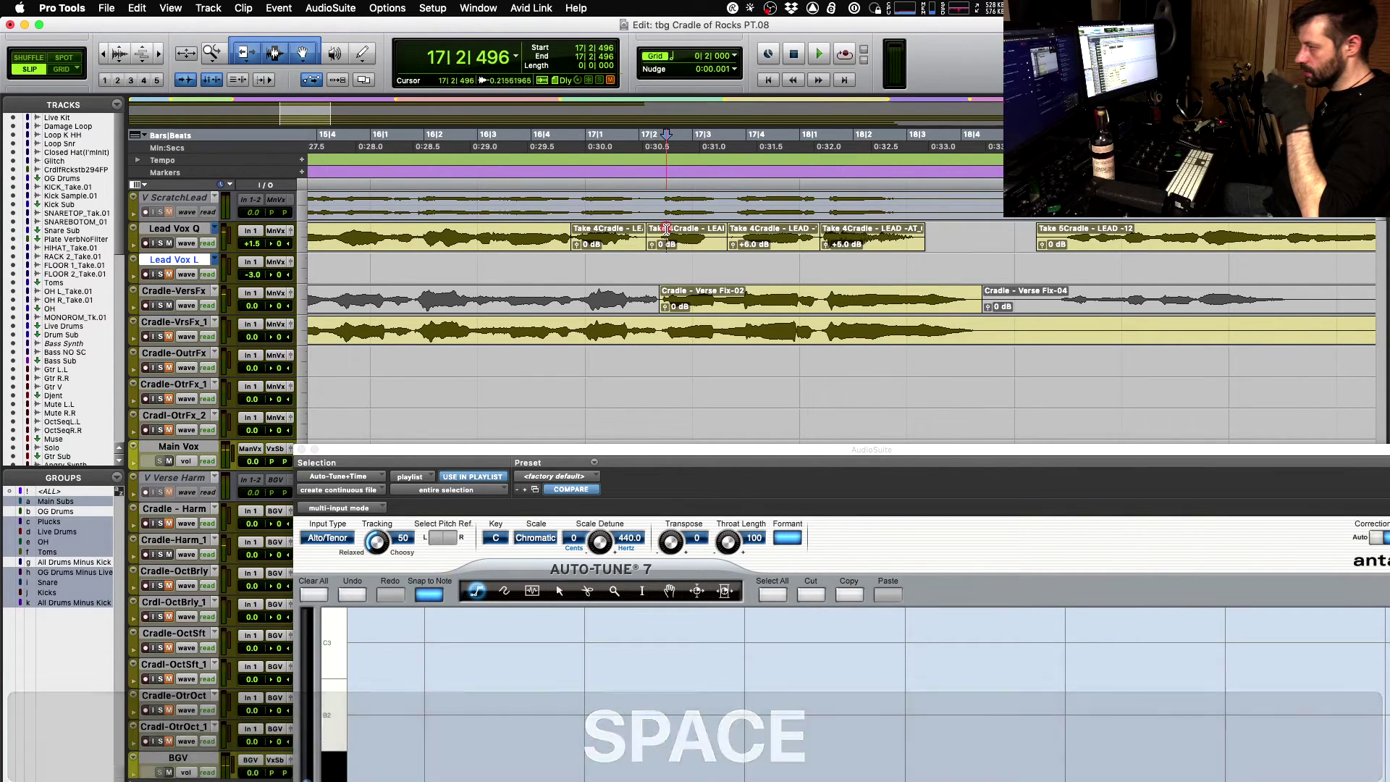
pyautogui.press('space')
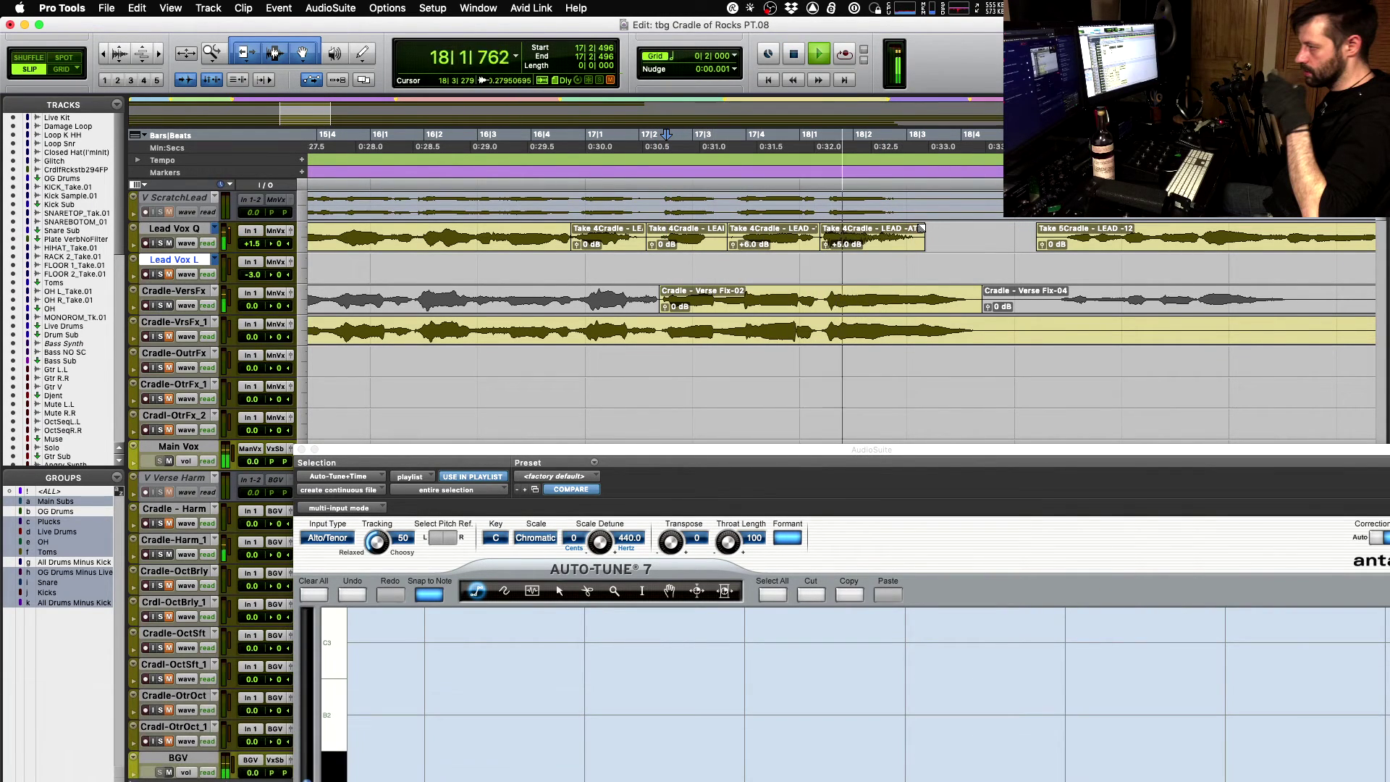
pyautogui.press('space')
pyautogui.press('space')
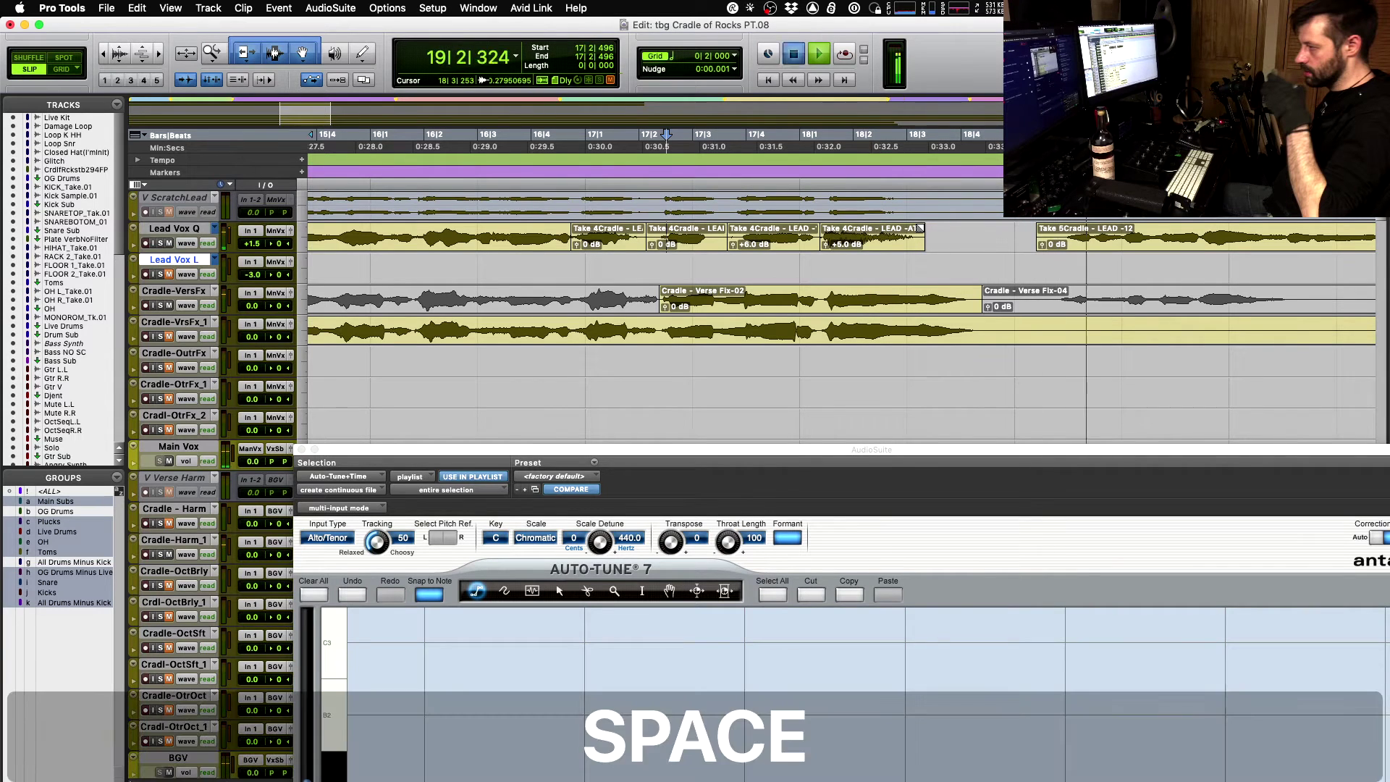
pyautogui.moveTo(919, 228); pyautogui.dragTo(947, 242)
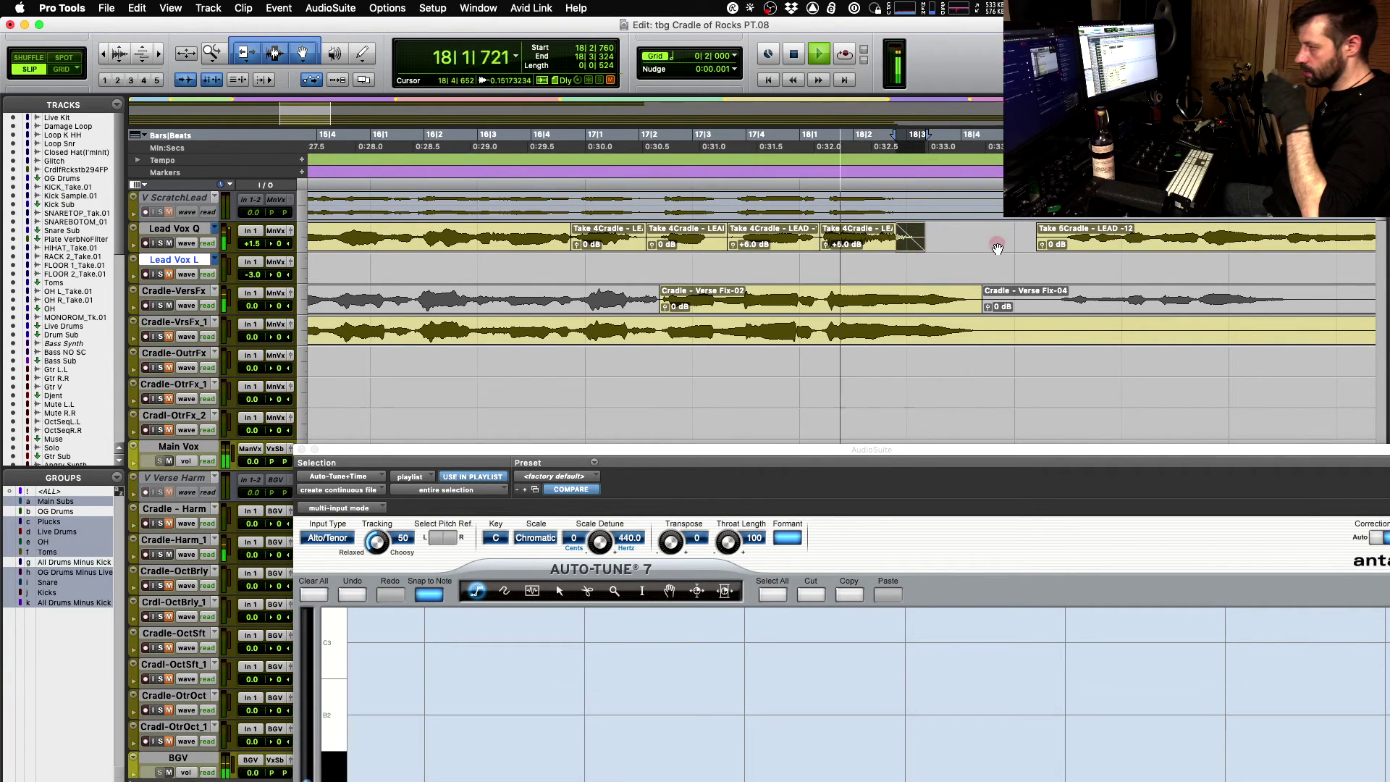
# - Shift the last Take 4 clip's fade-out slightly earlier to start near 18|2|682, and play the phrase ending back
pyautogui.press('space')
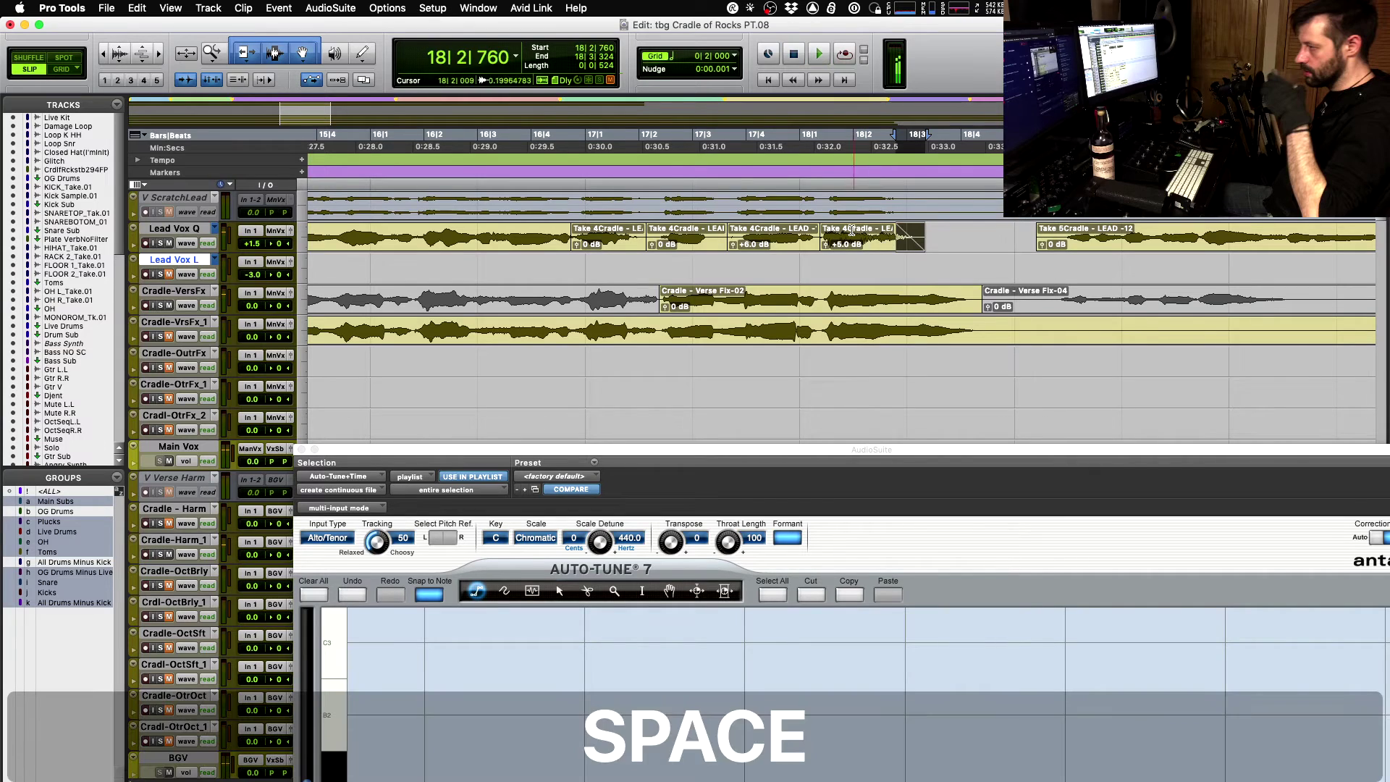
pyautogui.hotkey('shift', 's')
pyautogui.press('space')
pyautogui.press('space')
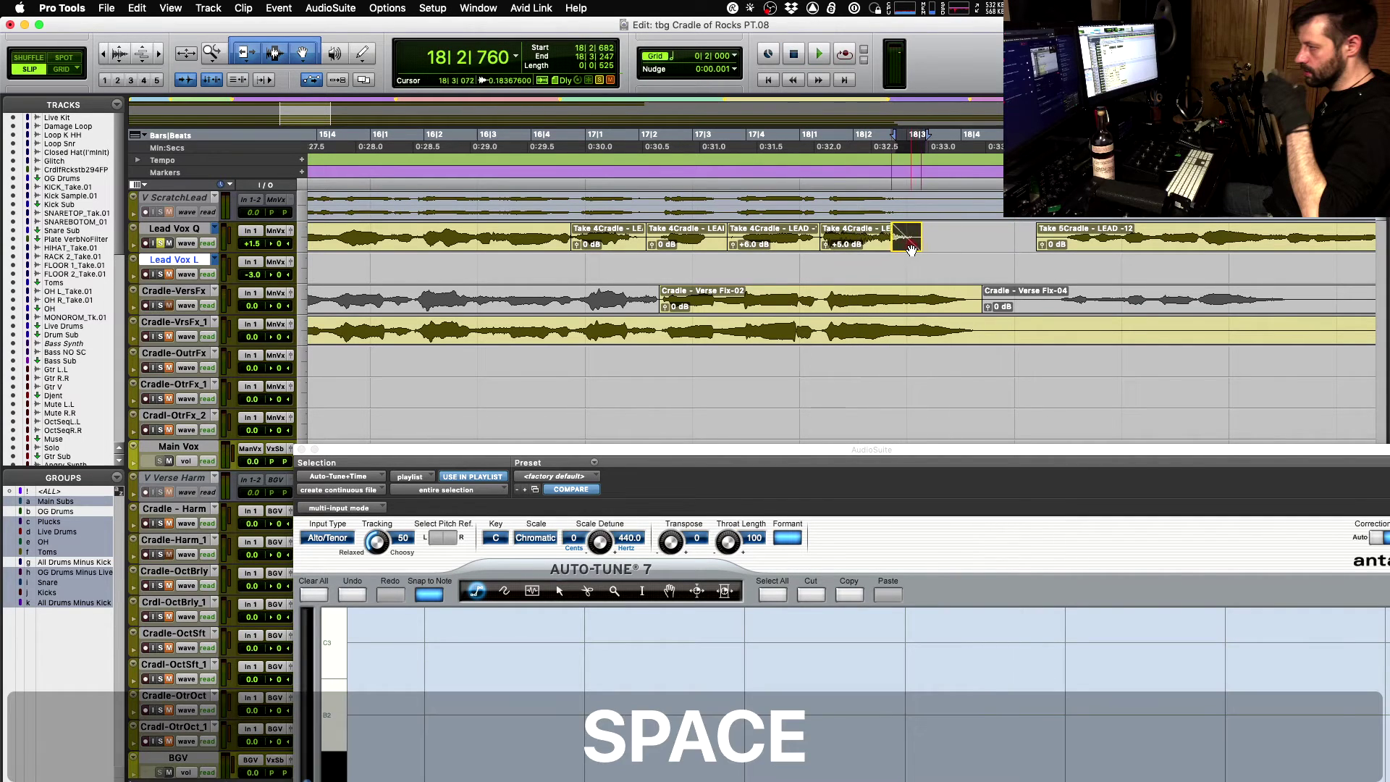
pyautogui.click(777, 237)
pyautogui.press('space')
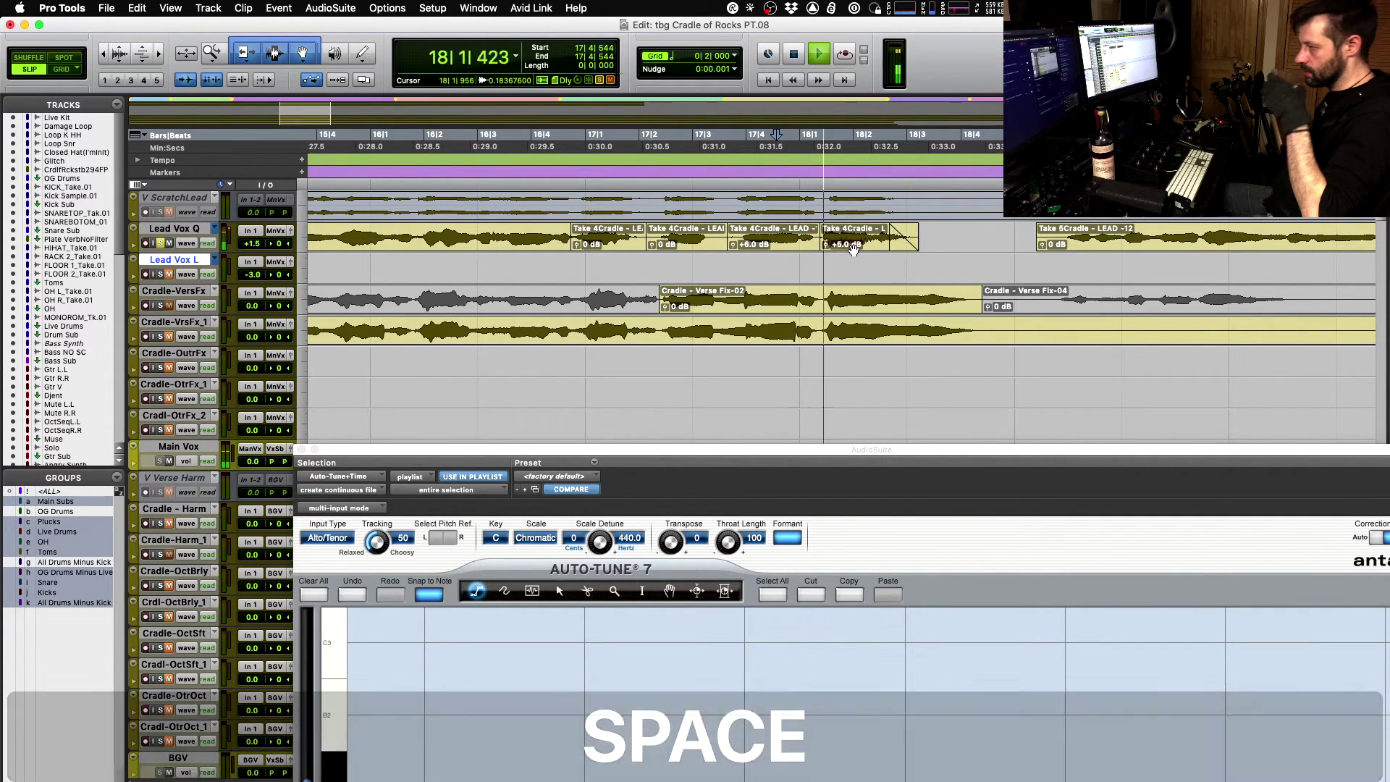
pyautogui.press('space')
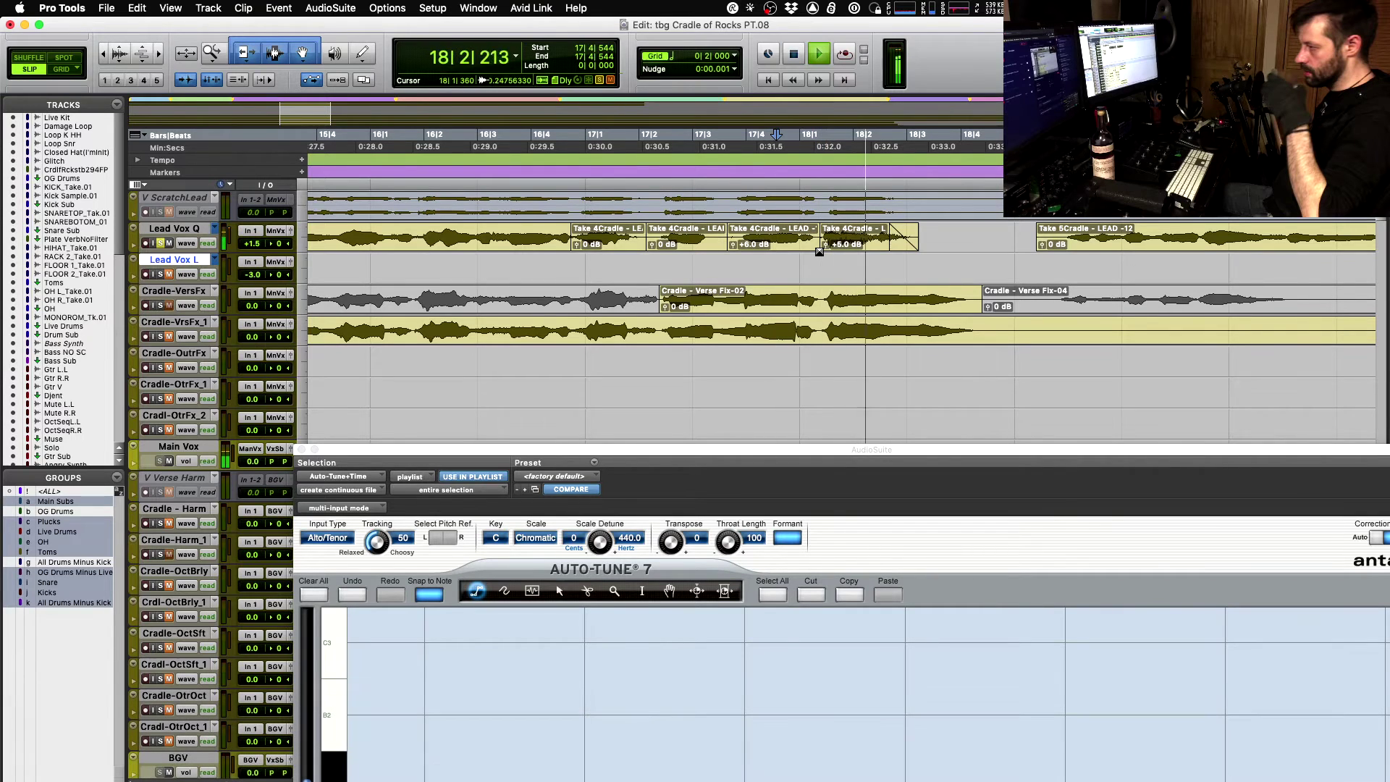
pyautogui.press('space')
# - Raise the clip gain of the third Take 4 clip on Lead Vox Q, starting at 17|3|623, to +8.0 dB
pyautogui.click(665, 238)
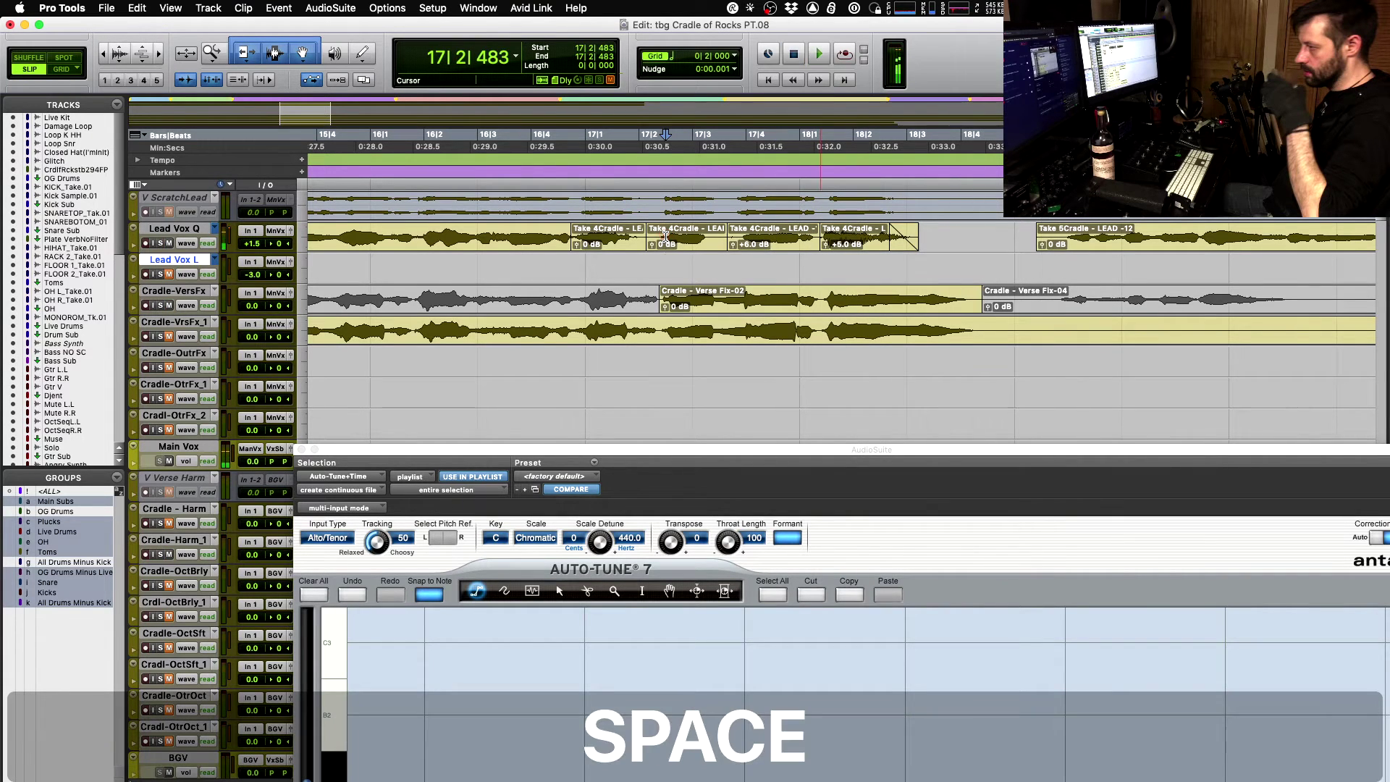
pyautogui.press('space')
pyautogui.click(775, 249)
pyautogui.hotkey('ctrl', 'shift', 'Up')
pyautogui.press('space')
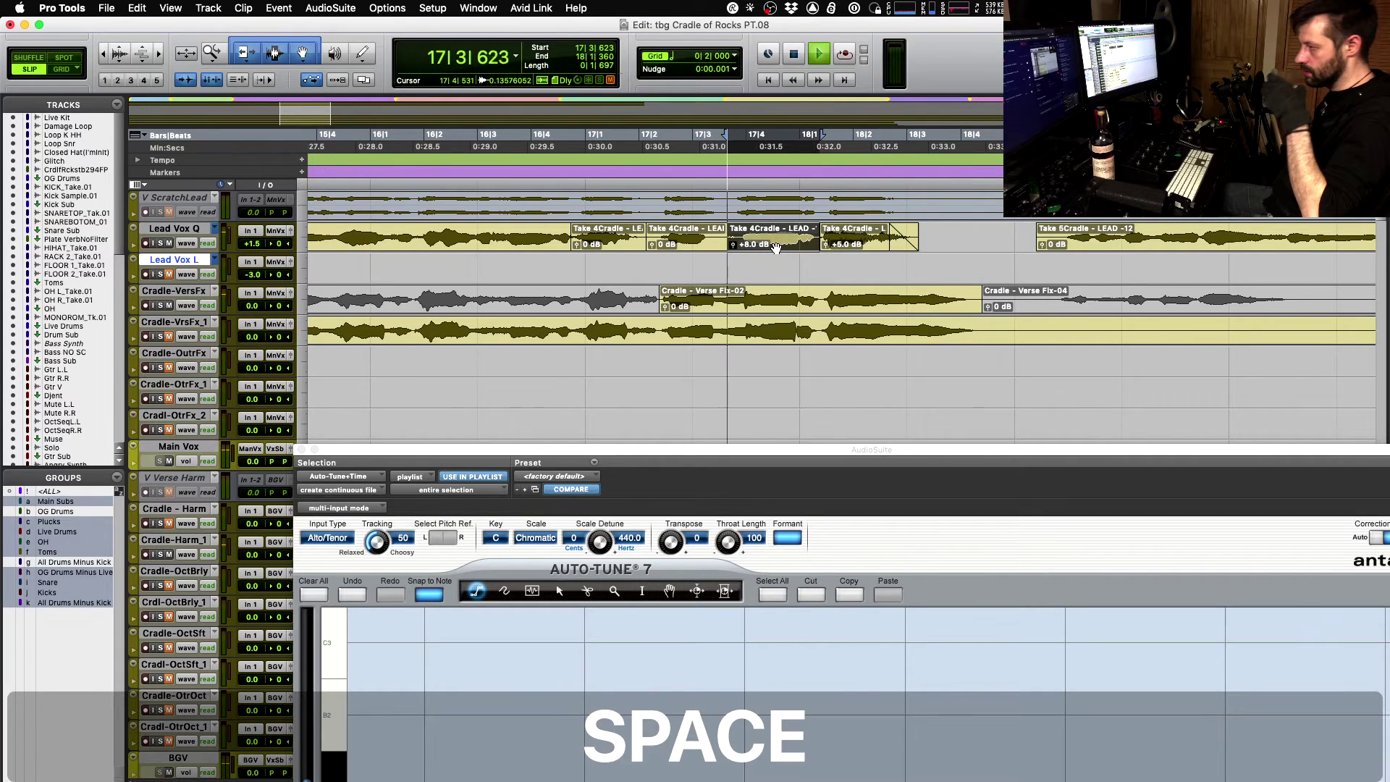
pyautogui.press('space')
# - Play the phrase again and raise the clip gain of the second Take 4 clip on Lead Vox Q to +2.0 dB
pyautogui.click(666, 230)
pyautogui.press('space')
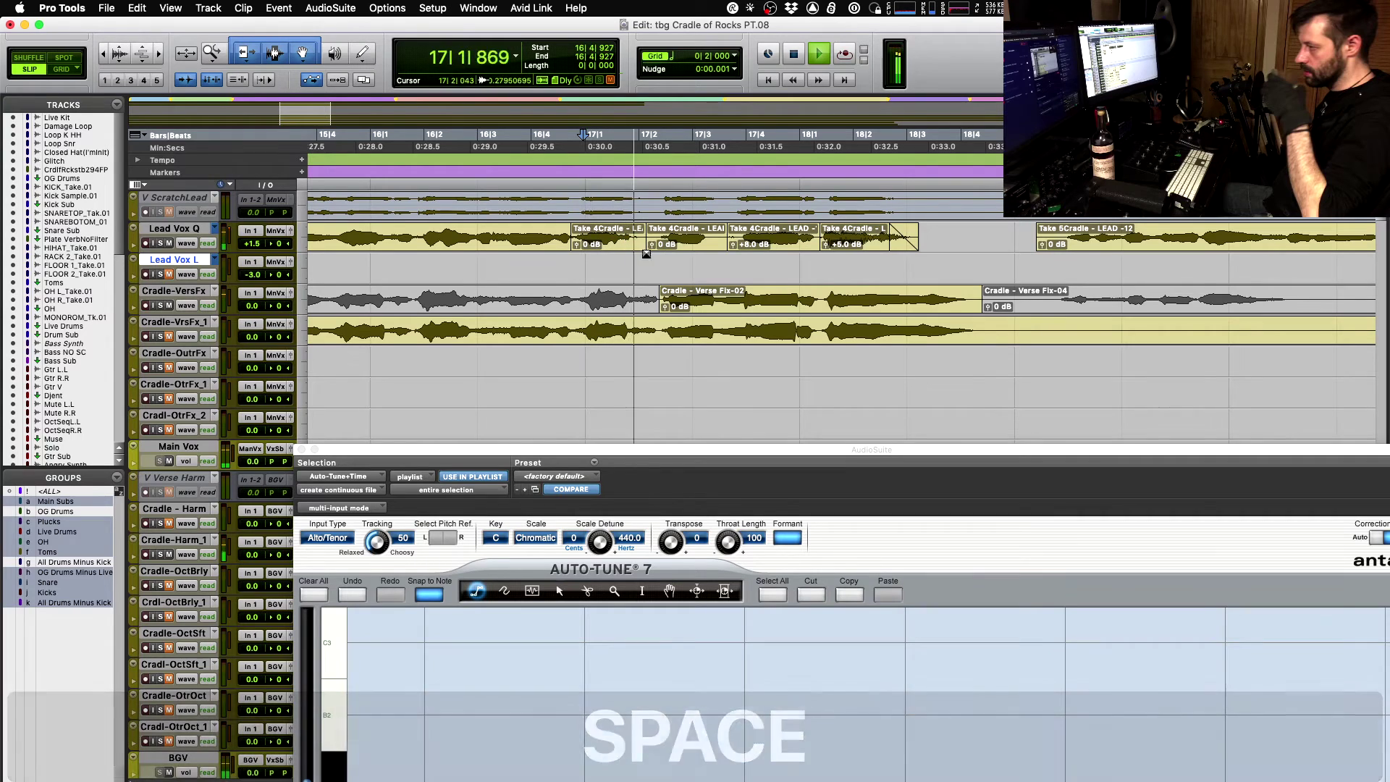
pyautogui.click(687, 248)
pyautogui.press('space')
pyautogui.hotkey('ctrl', 'shift', 'Up')
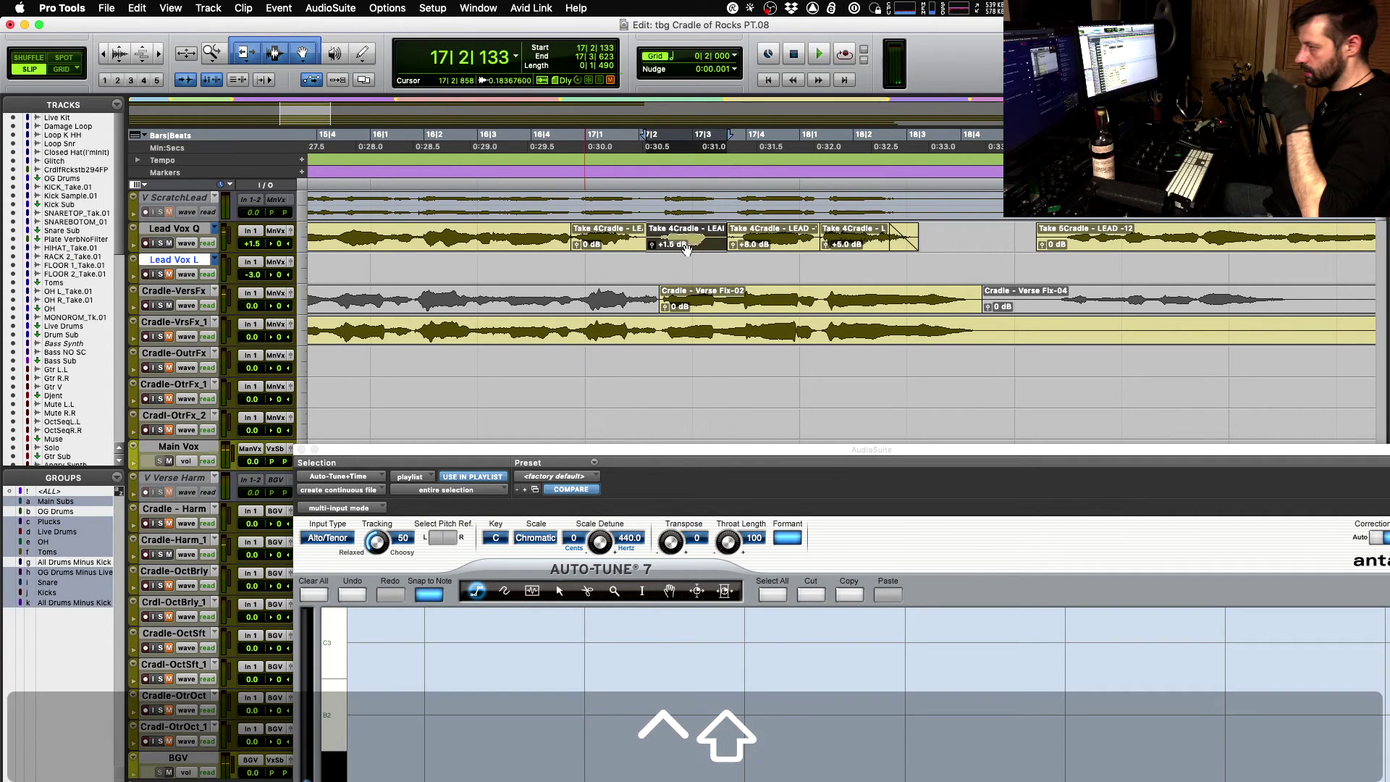
pyautogui.hotkey('ctrl', 'shift', 'Up')
pyautogui.hotkey('ctrl', 'shift', 'Up')
pyautogui.hotkey('ctrl', 'shift', 'Up')
# - Play back the balanced lead phrase from 16|4, and check its ending against the Cradle-VersFx double from 18|1
pyautogui.press('space')
pyautogui.click(538, 239)
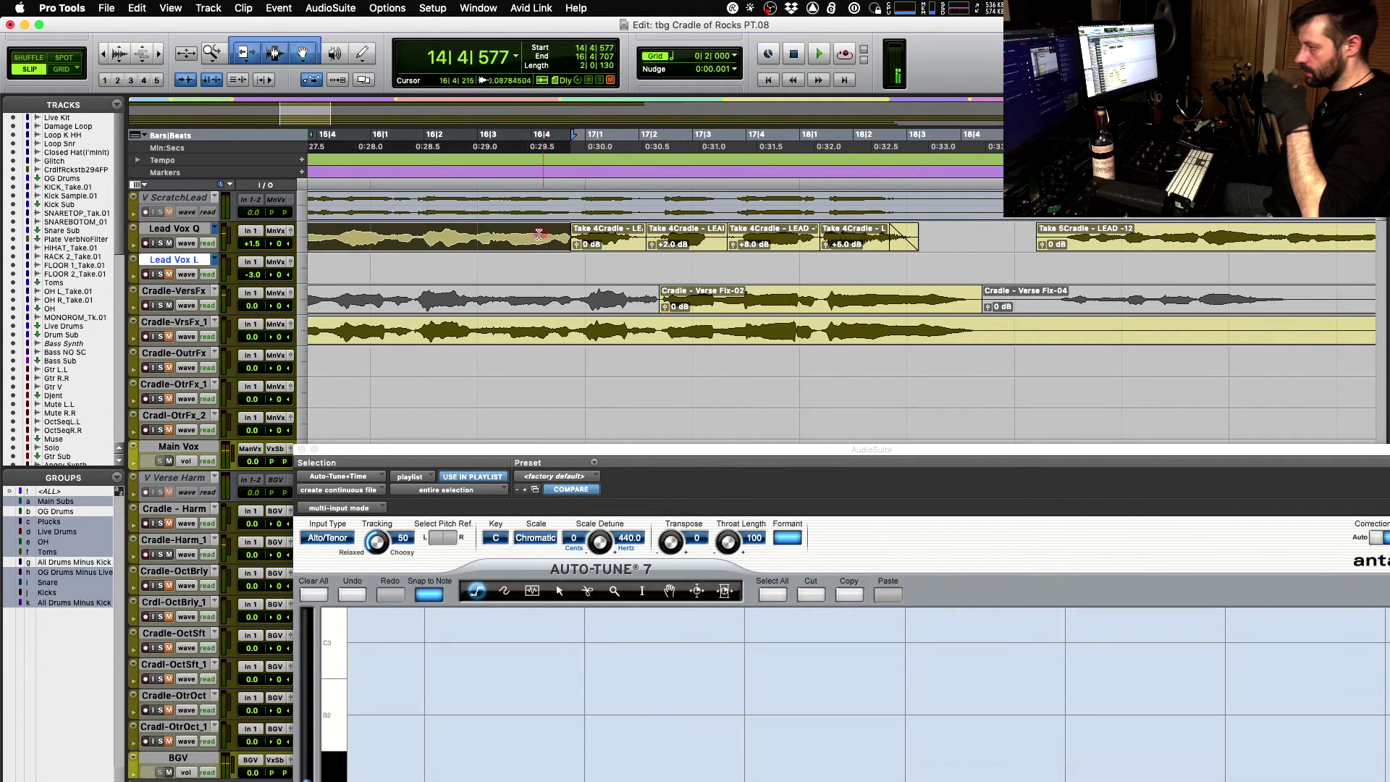
pyautogui.press('space')
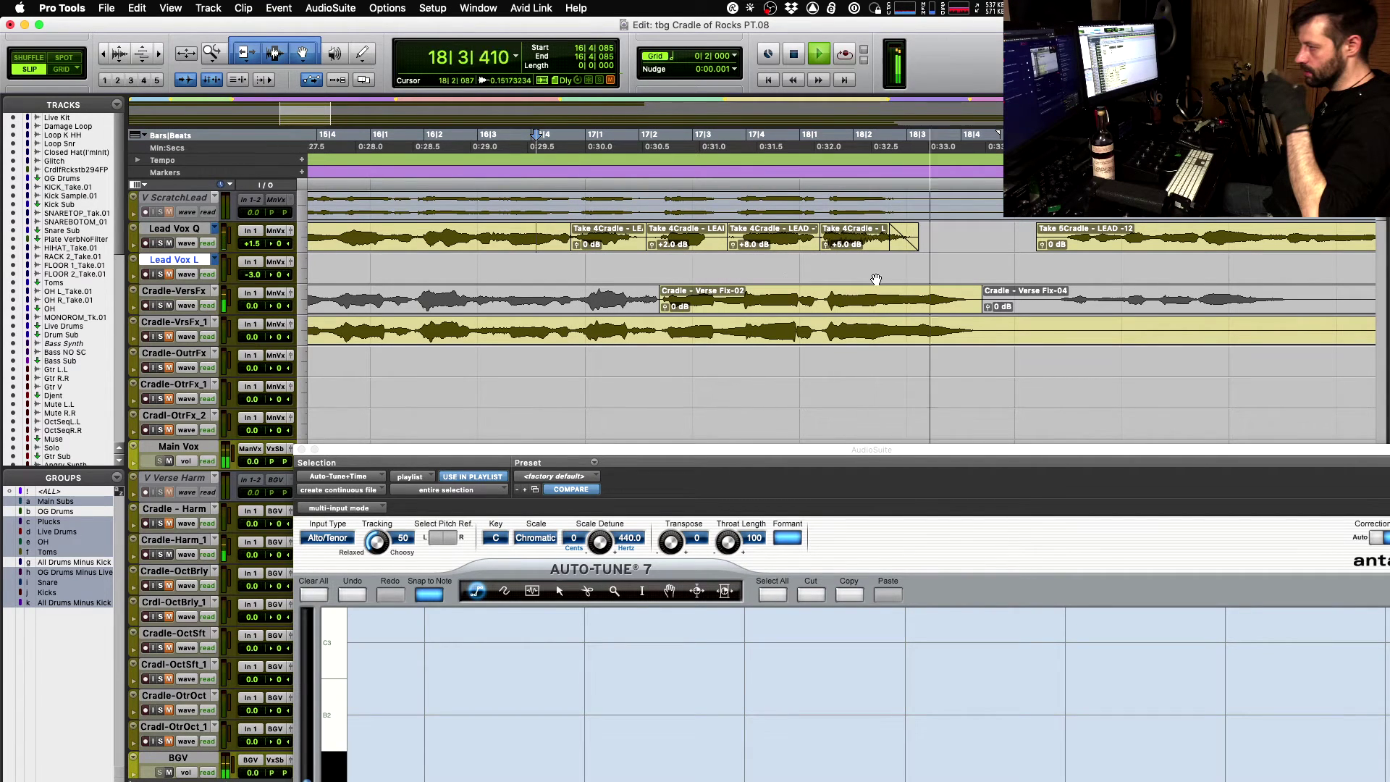
pyautogui.press('r')
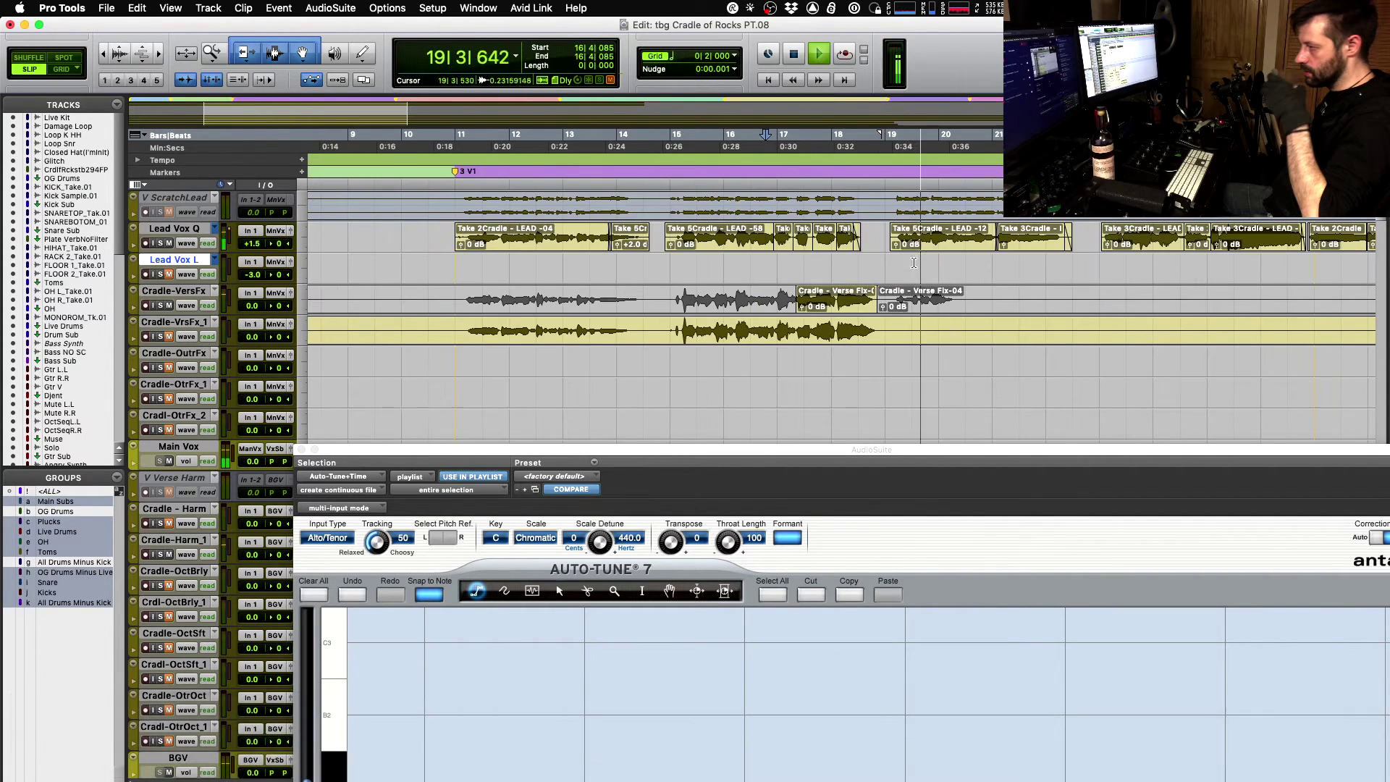
pyautogui.press('space')
pyautogui.click(838, 298)
pyautogui.press('space')
pyautogui.press('t')
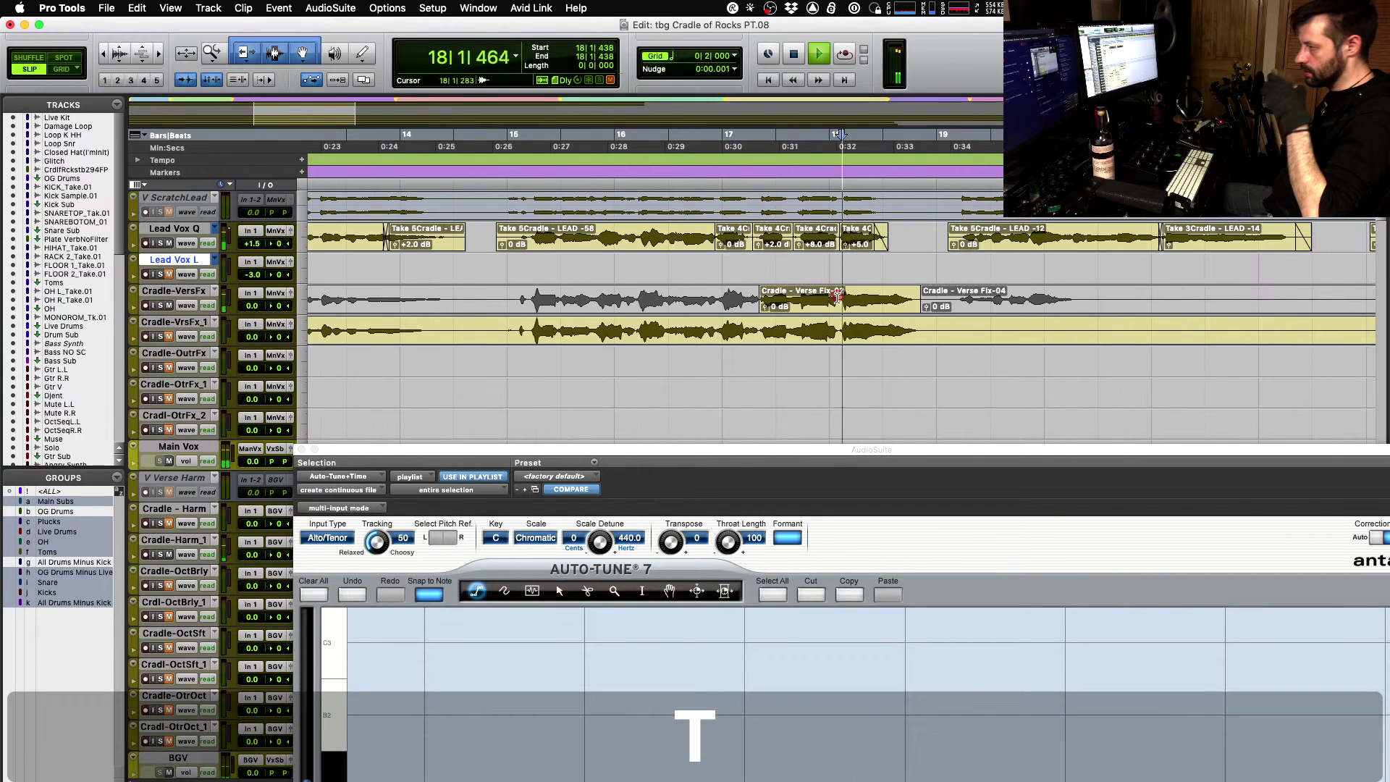
pyautogui.press('space')
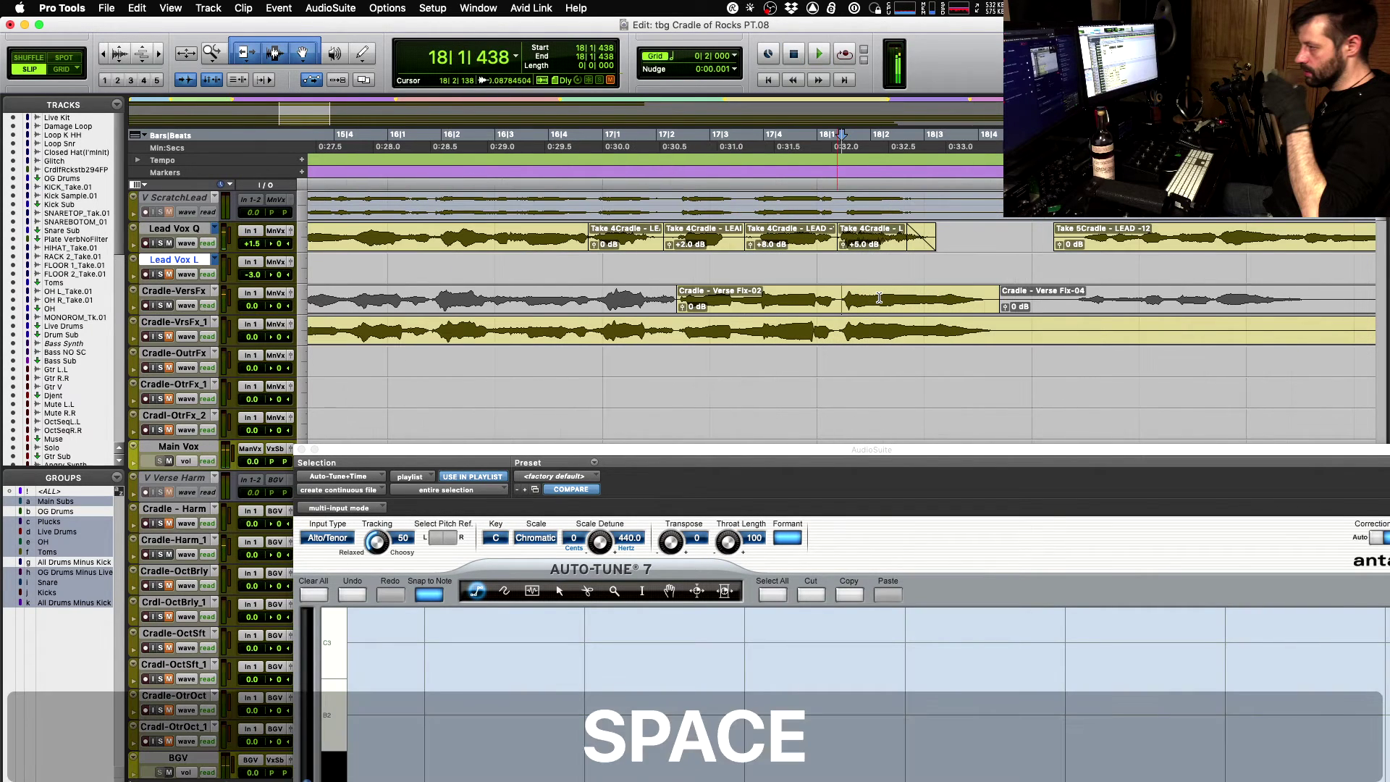
pyautogui.scroll(-1, 883, 307)
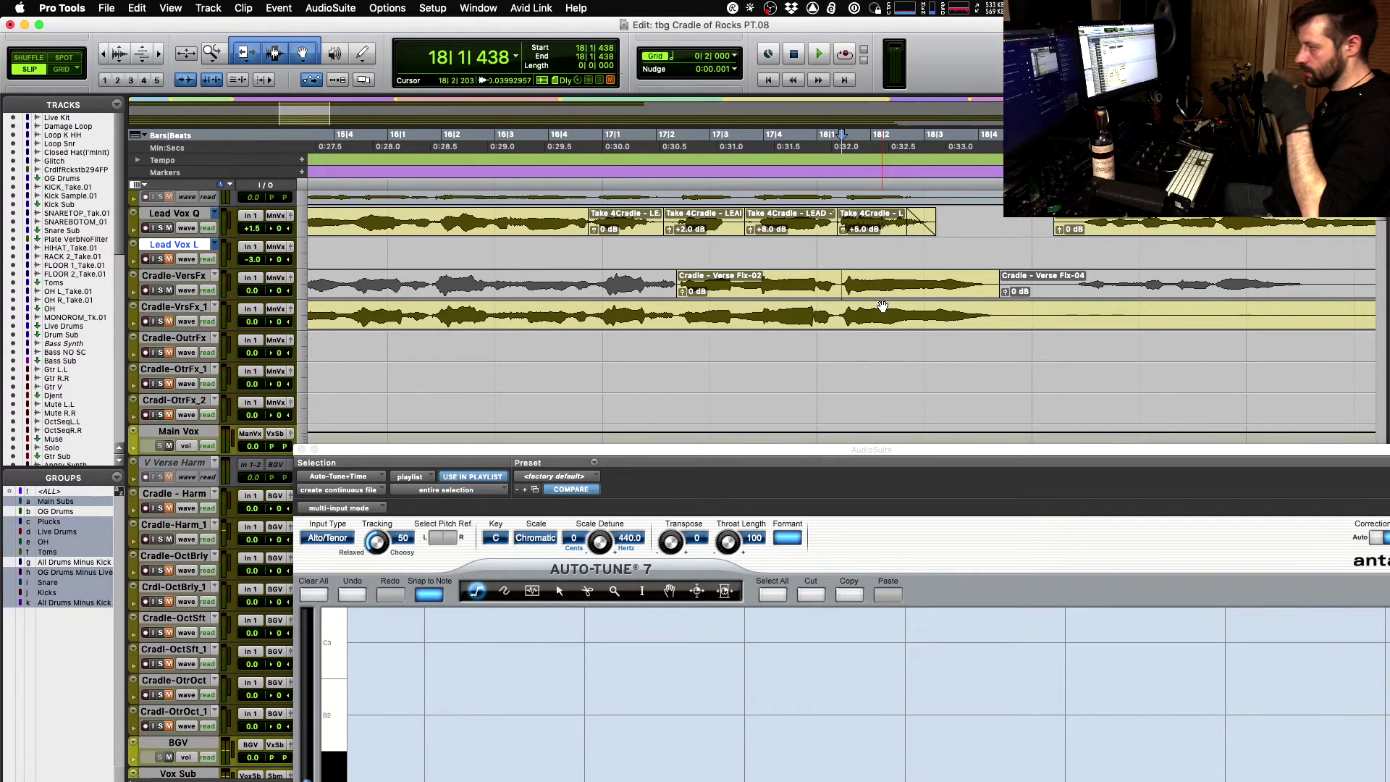
pyautogui.scroll(2, 883, 307)
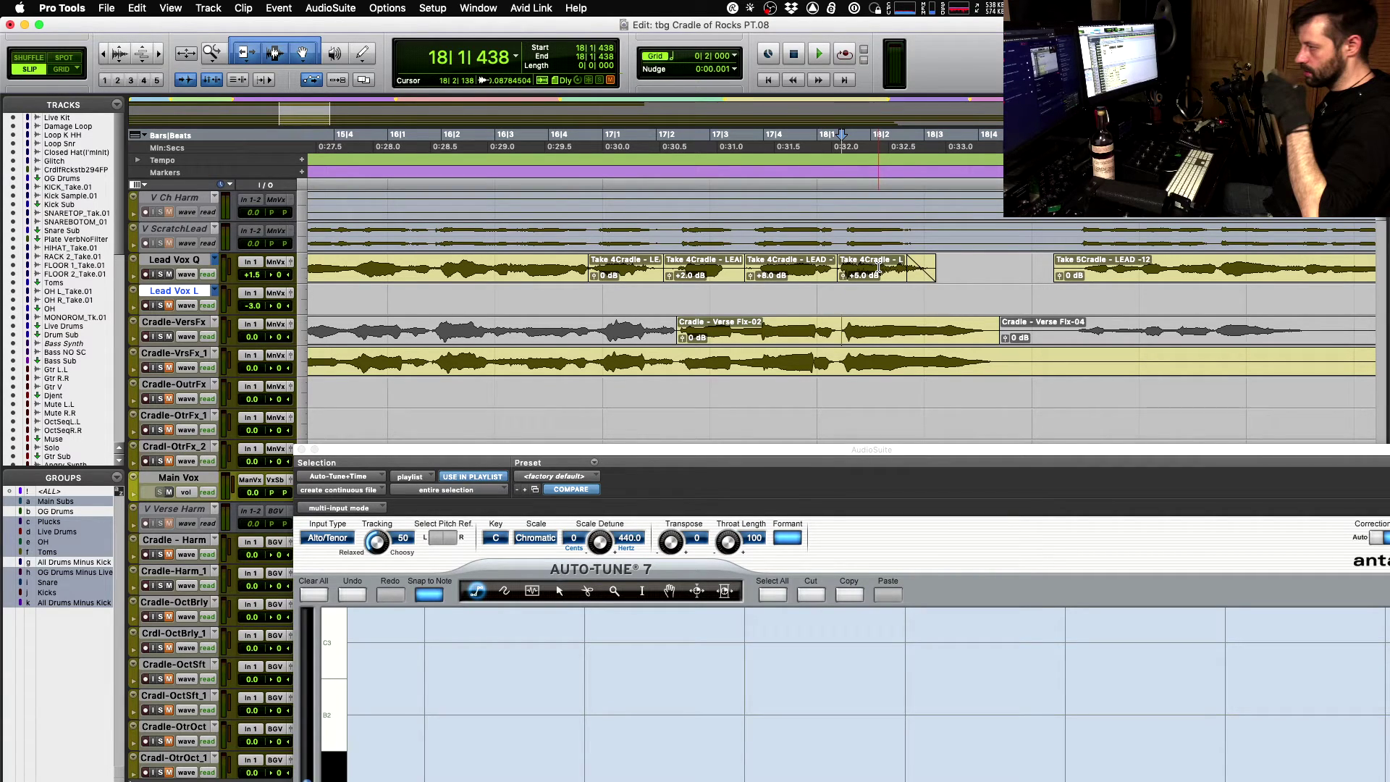
# - Split the Cradle - Verse Fix-02 clip on the Cradle-VersFx track near its tail at about 18|3|227
pyautogui.click(898, 328)
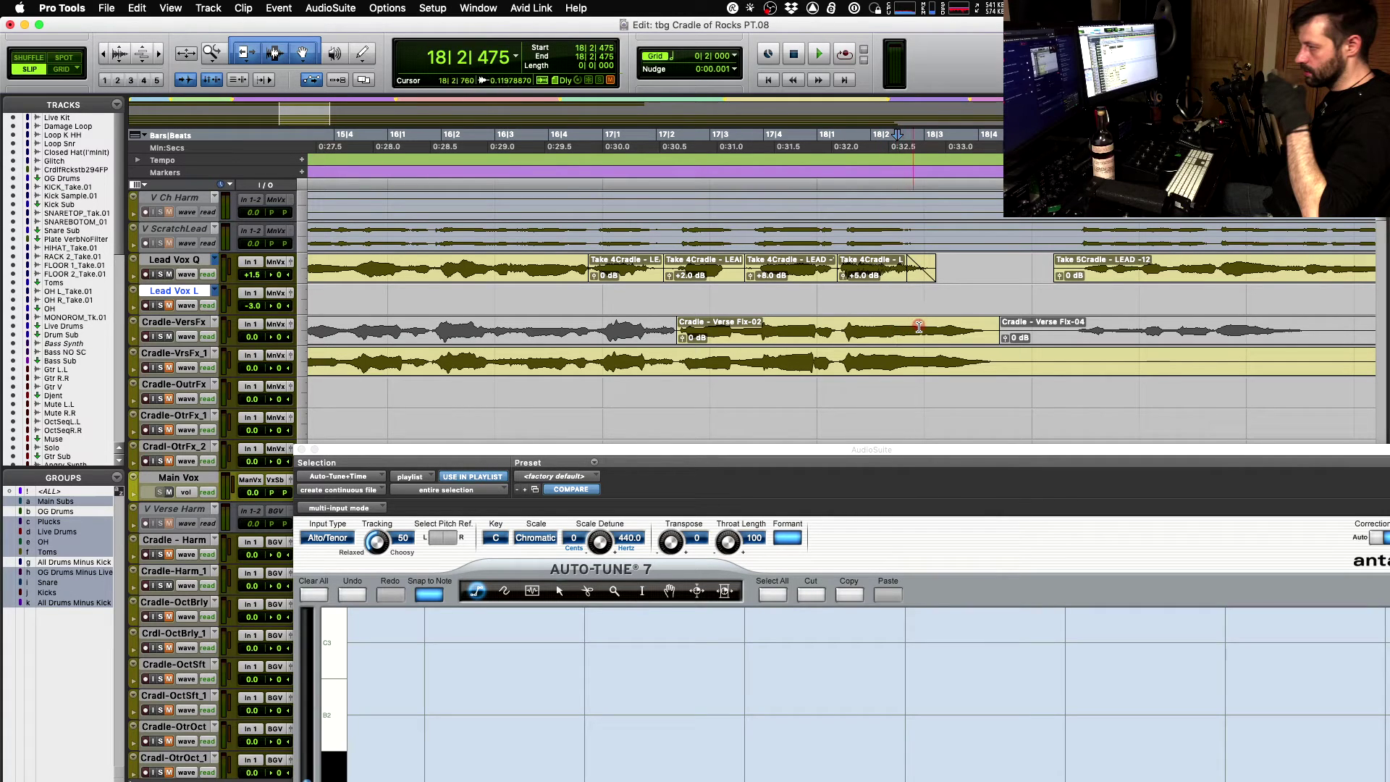
pyautogui.press('Tab')
pyautogui.press('Tab')
pyautogui.press('Tab')
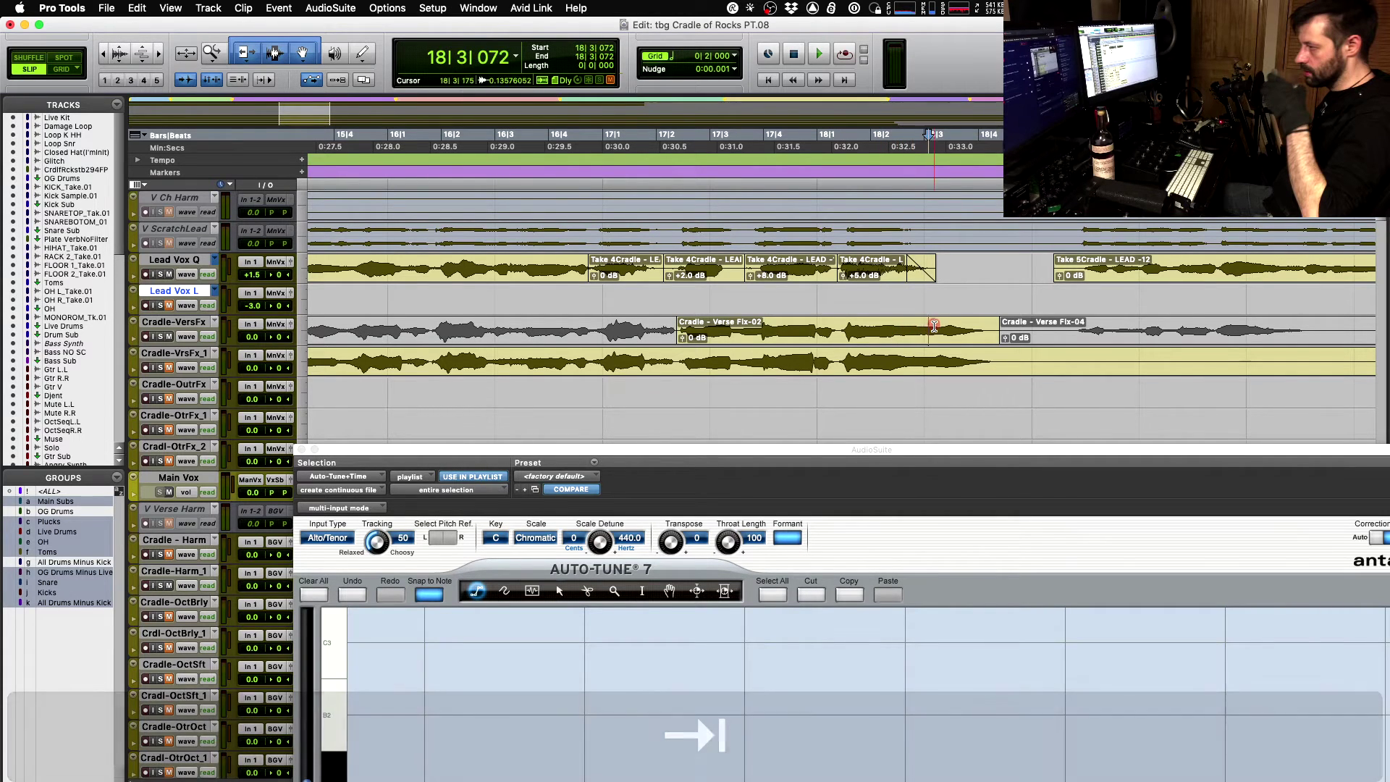
pyautogui.press('b')
# - Move the split-off tail on Cradle-VersFx earlier to about 18|2|203, crossfade the join and play it back
pyautogui.moveTo(890, 330); pyautogui.dragTo(914, 342)
pyautogui.press('space')
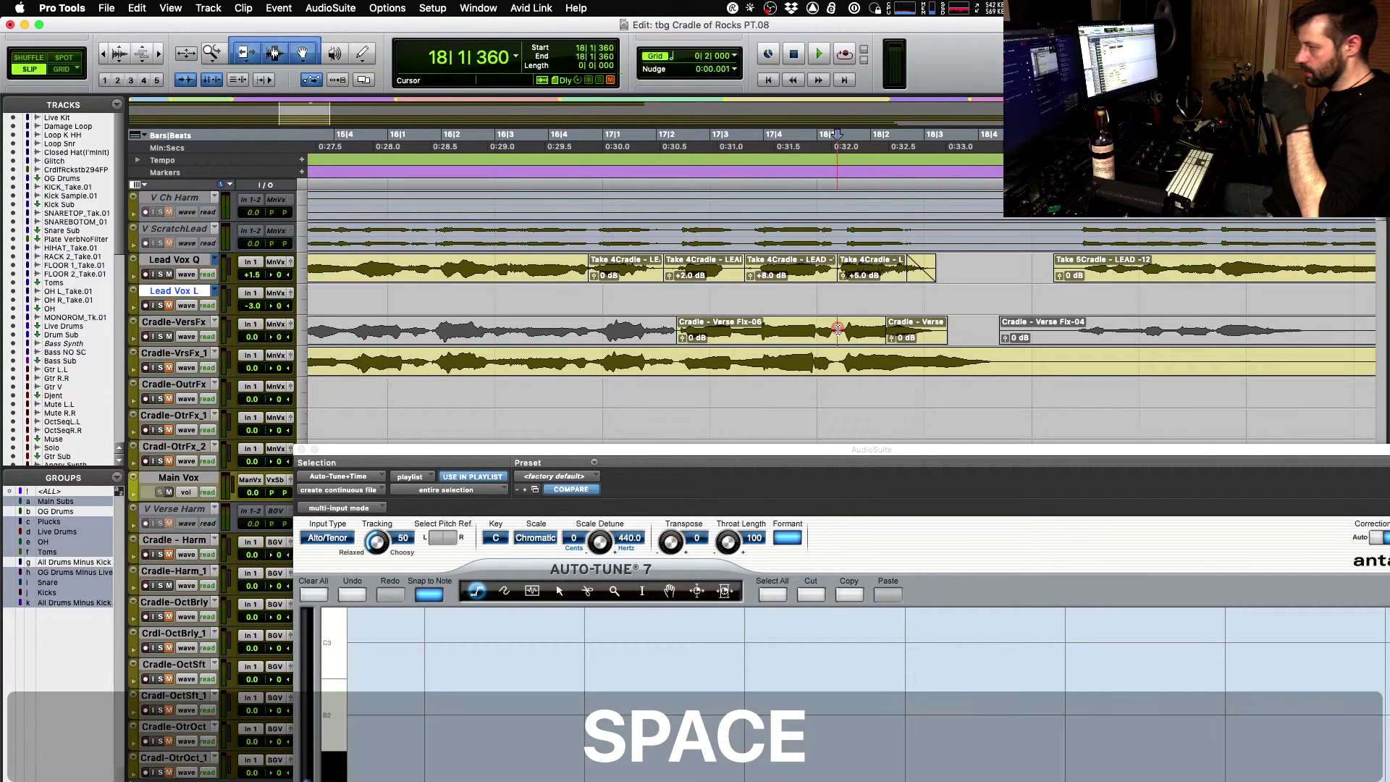
pyautogui.press('space')
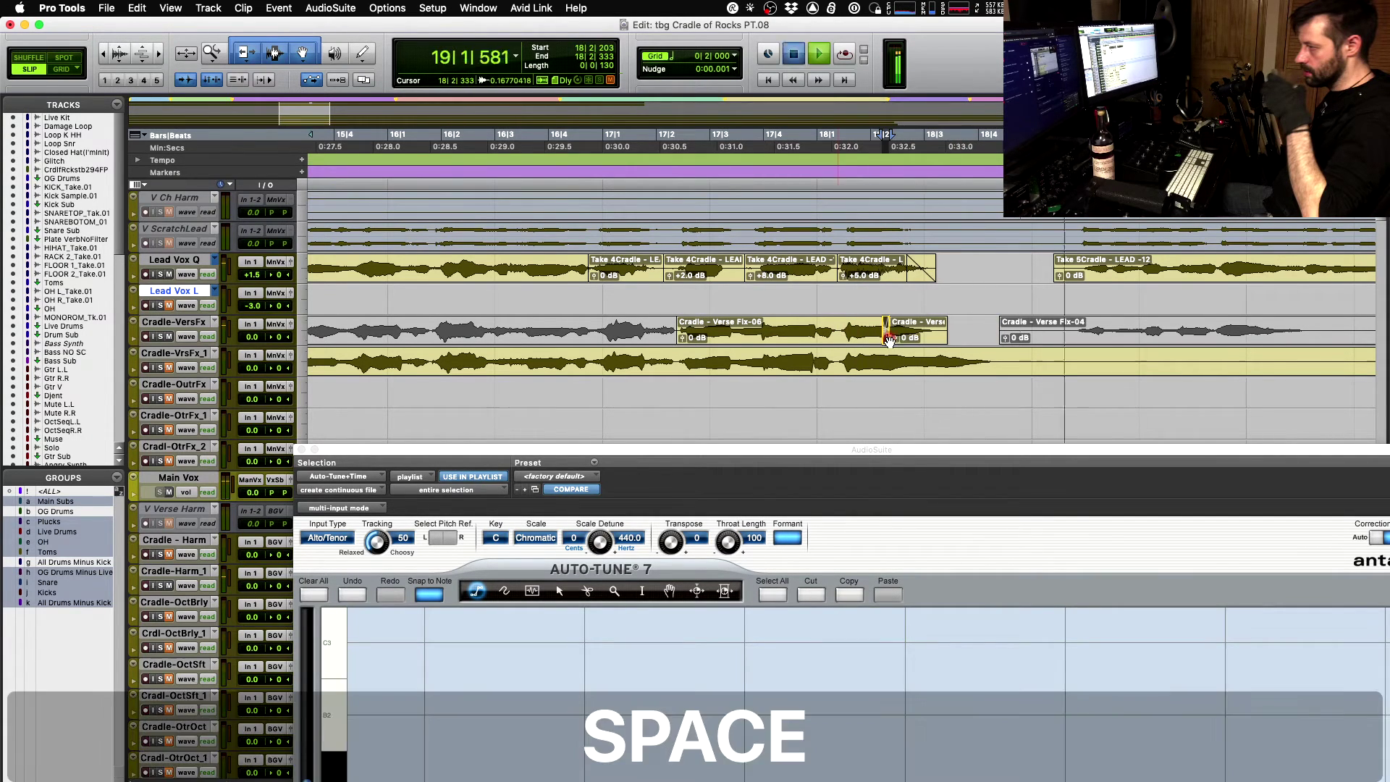
# - Split the Cradle - Harm_1-AT_01 clip, move its tail earlier to start at 18|1|904, and play back the harmony ending
pyautogui.scroll(-5, 887, 341)
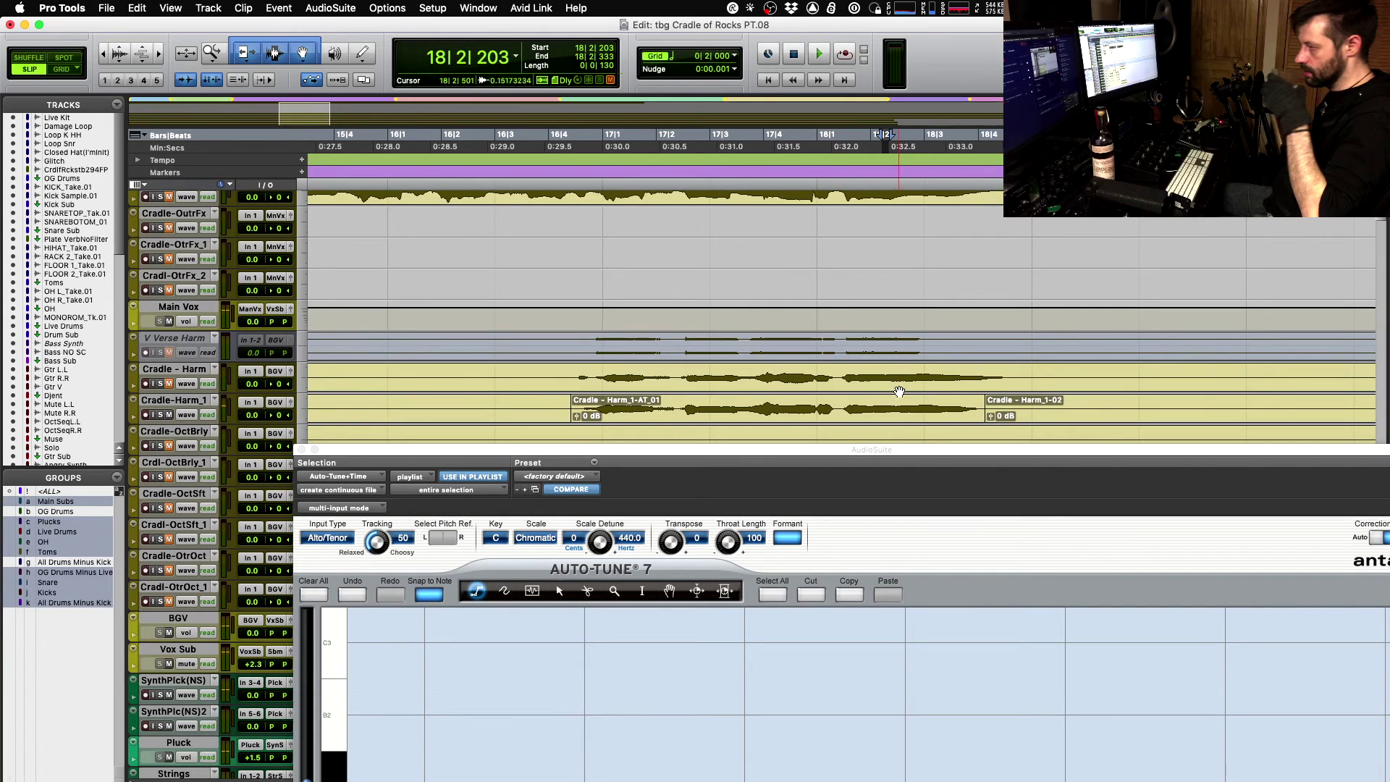
pyautogui.click(903, 404)
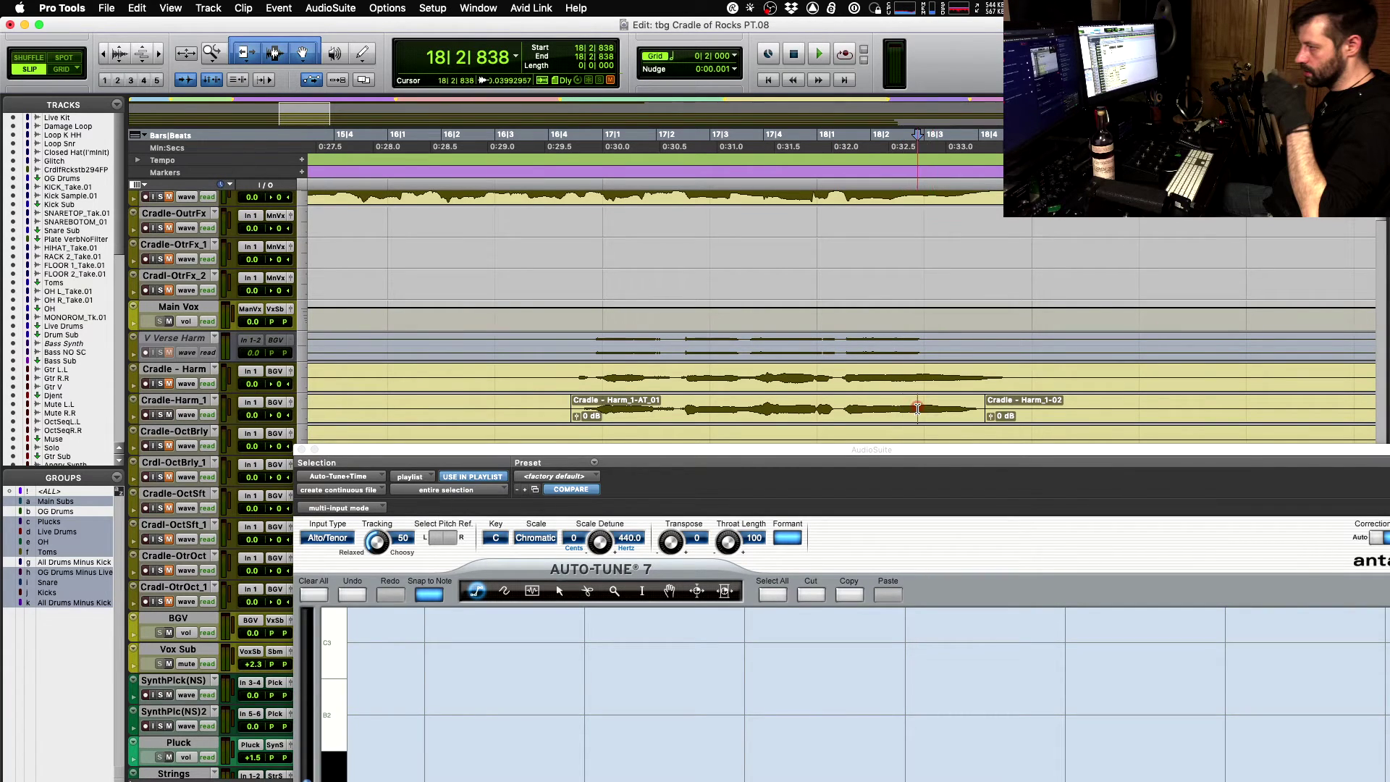
pyautogui.press('b')
pyautogui.moveTo(942, 418); pyautogui.dragTo(892, 424)
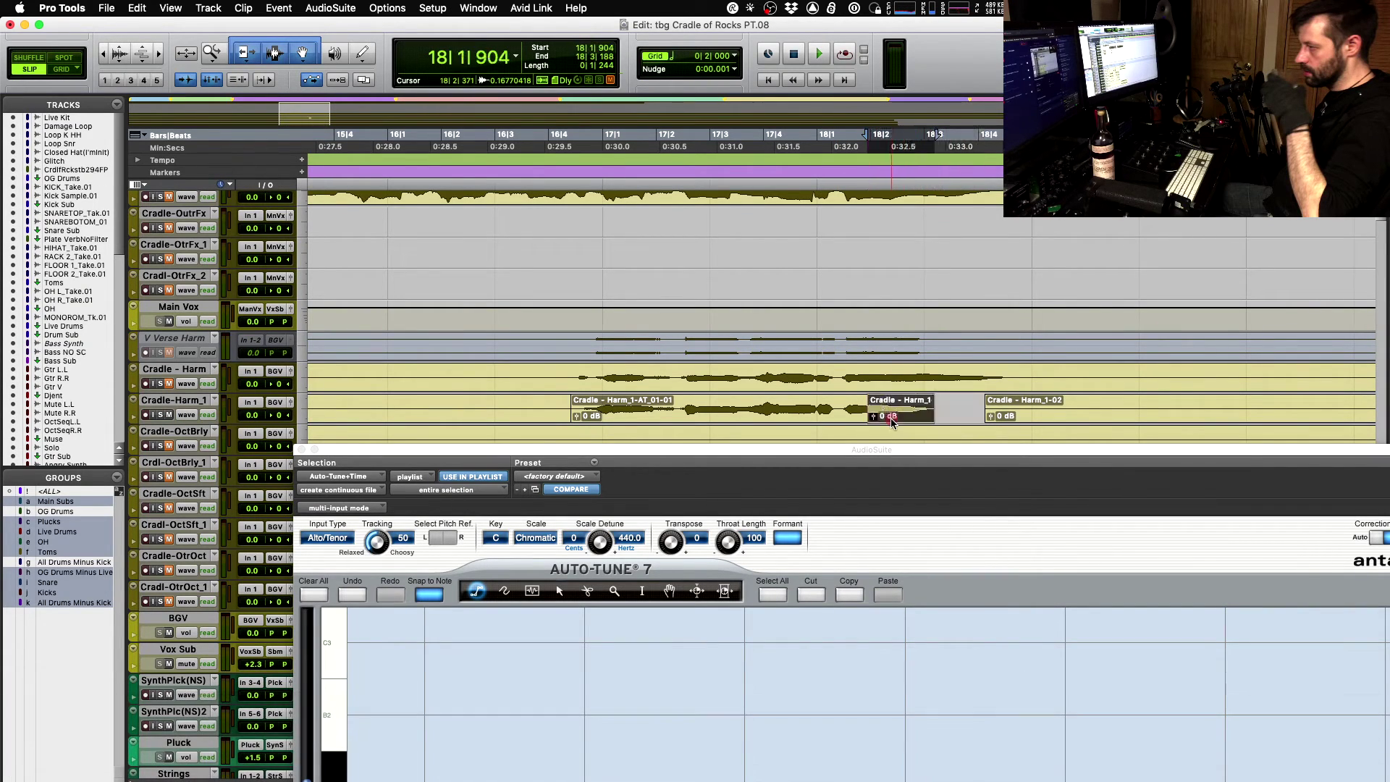
pyautogui.press('space')
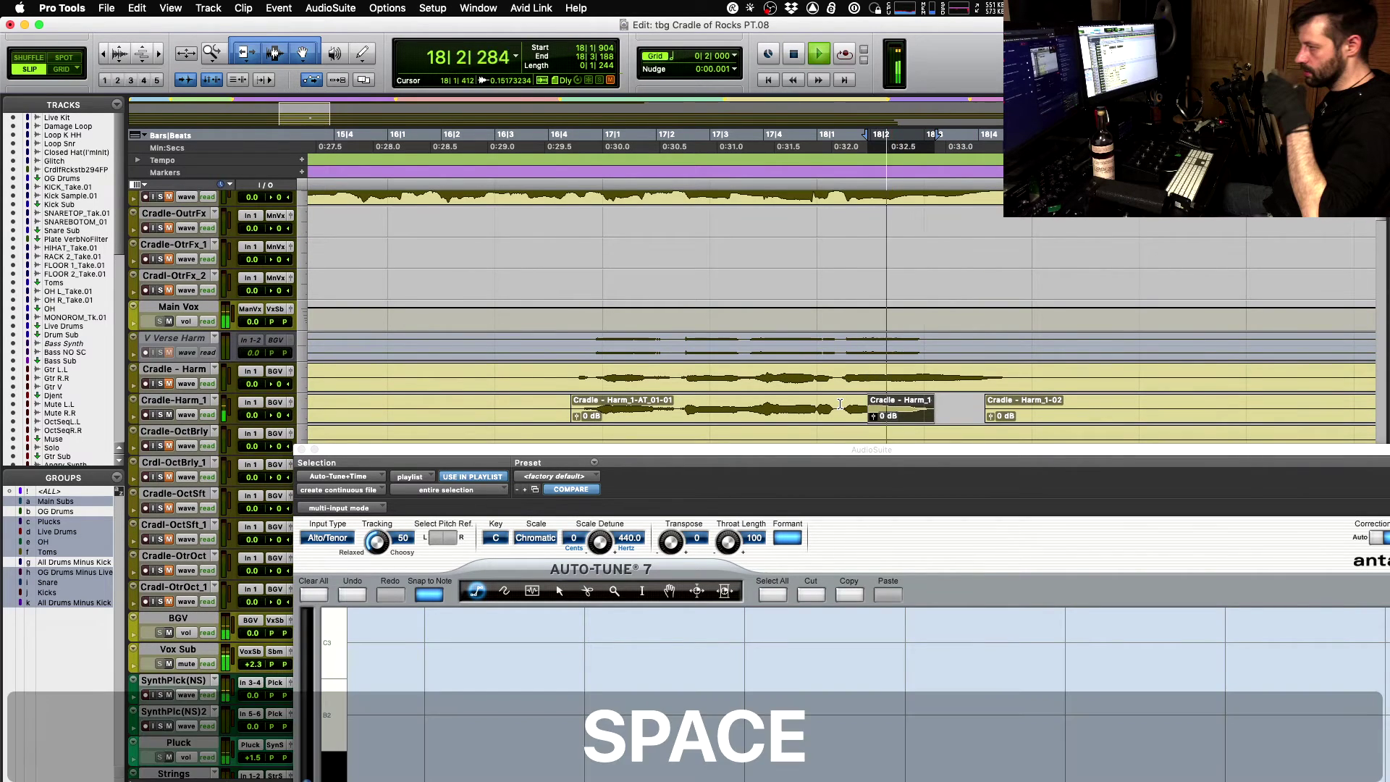
pyautogui.press('space')
pyautogui.click(838, 404)
pyautogui.press('space')
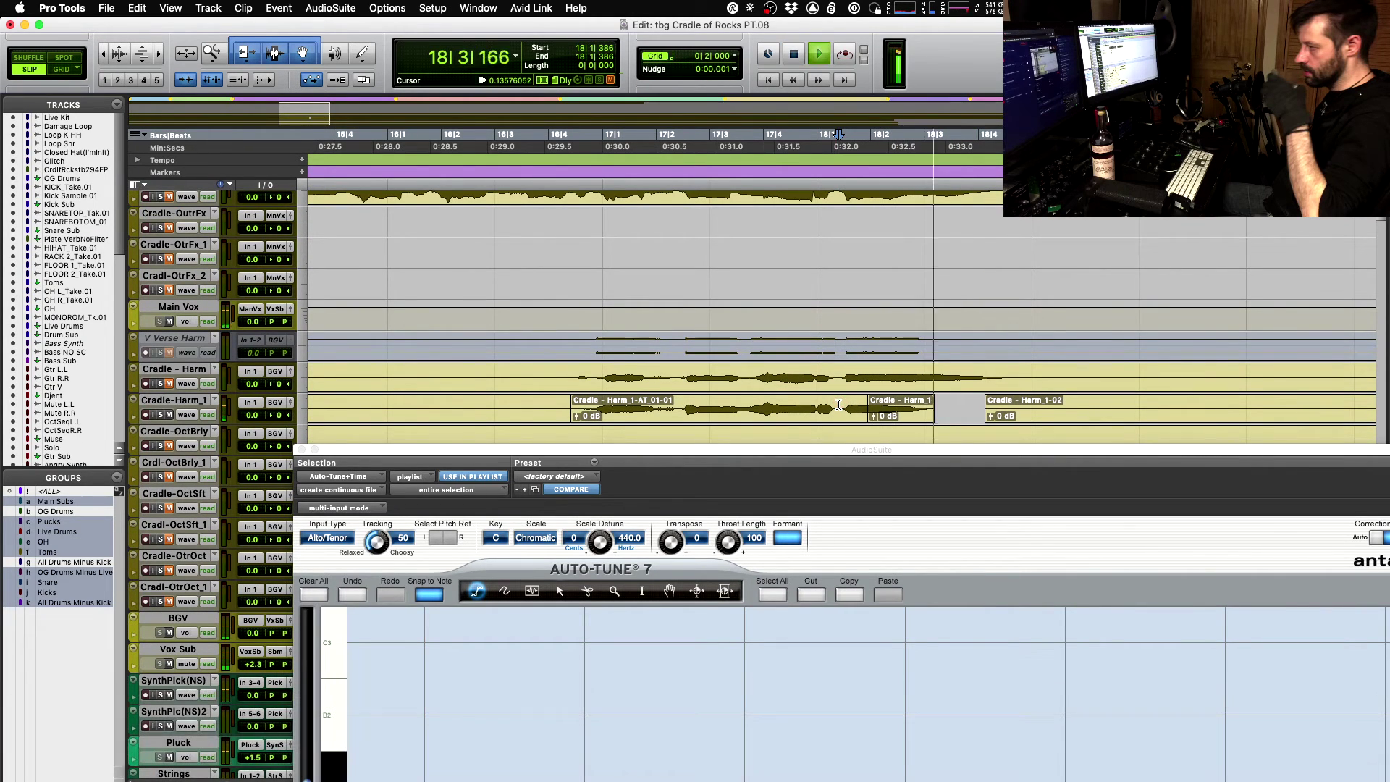
# - Play the vocal phrase from 17|2|781 to check the shortened double and harmony endings against the lead
pyautogui.press('space')
pyautogui.click(699, 404)
pyautogui.scroll(5, 699, 404)
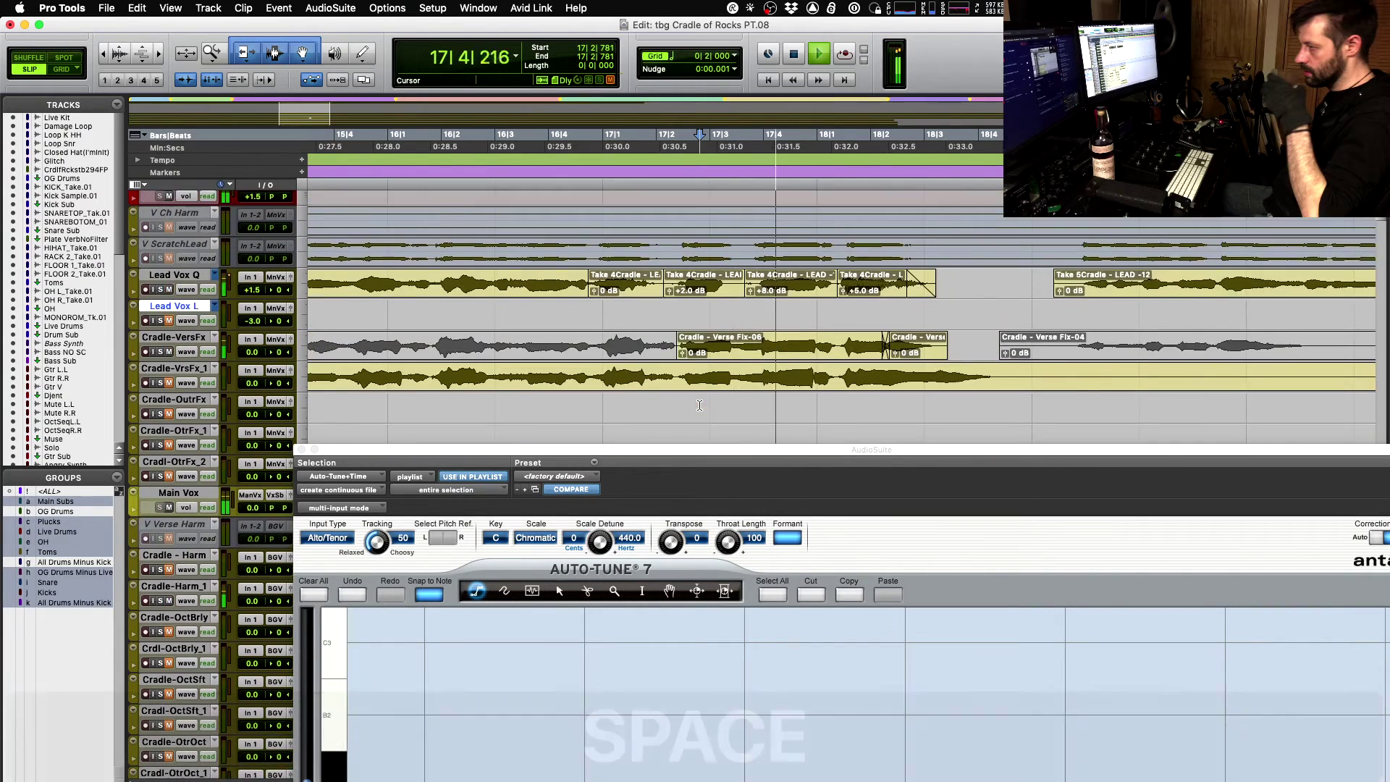
pyautogui.press('space')
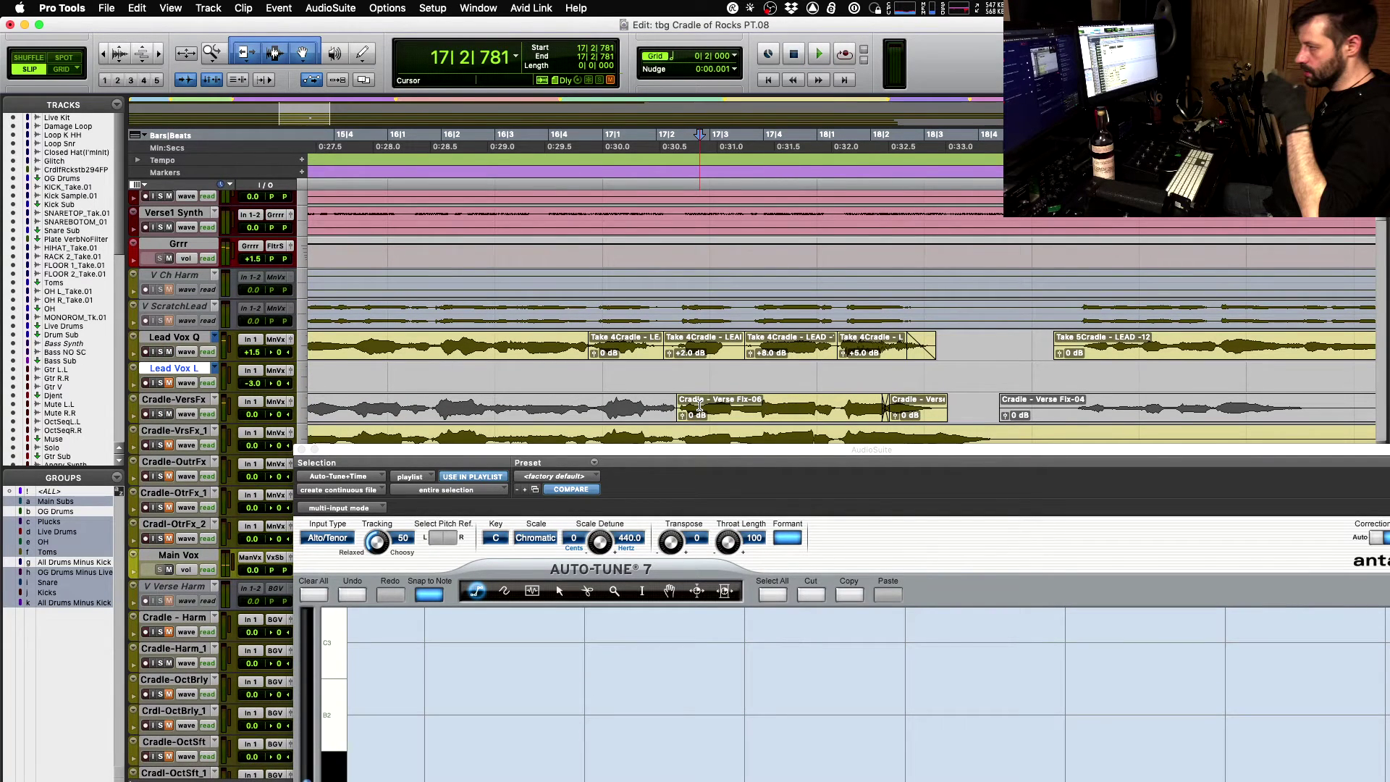
pyautogui.press('space')
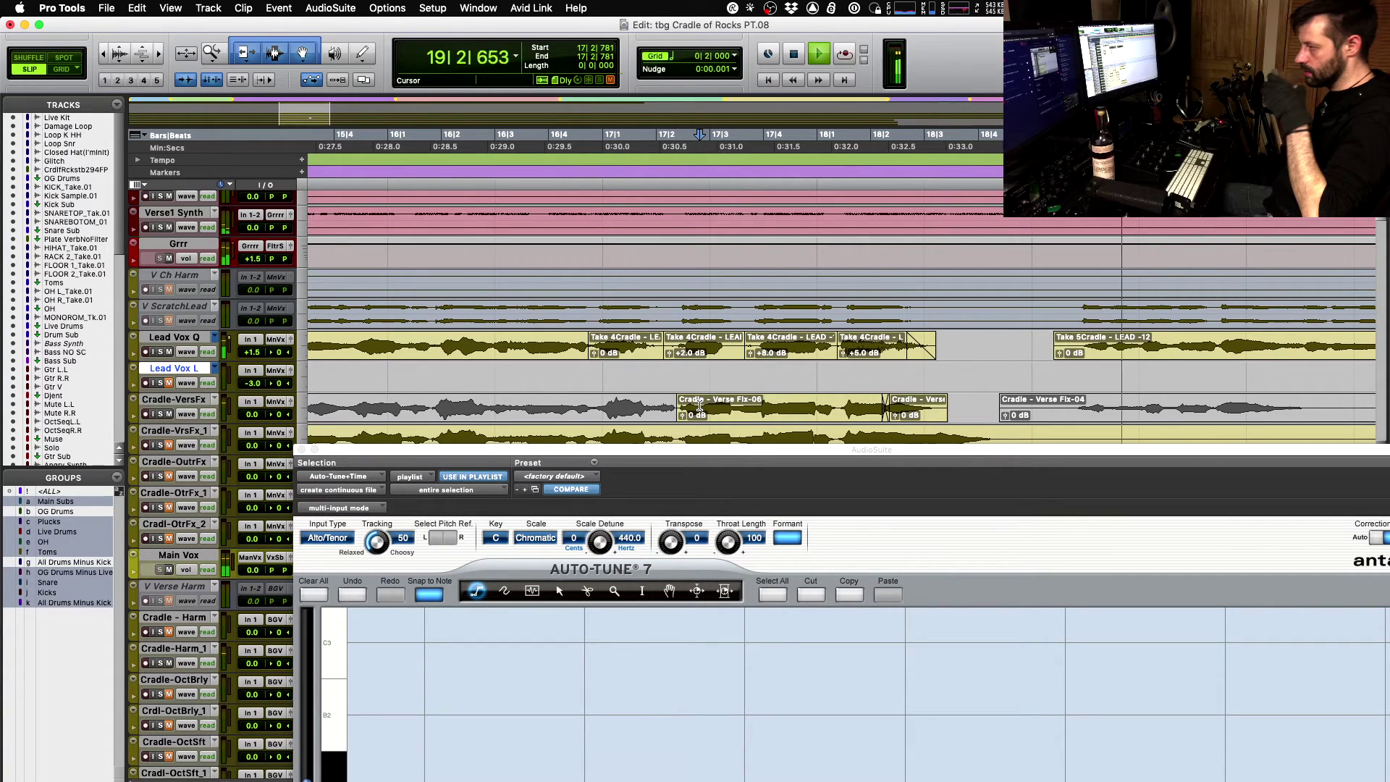
pyautogui.press('space')
pyautogui.scroll(-4, 1031, 309)
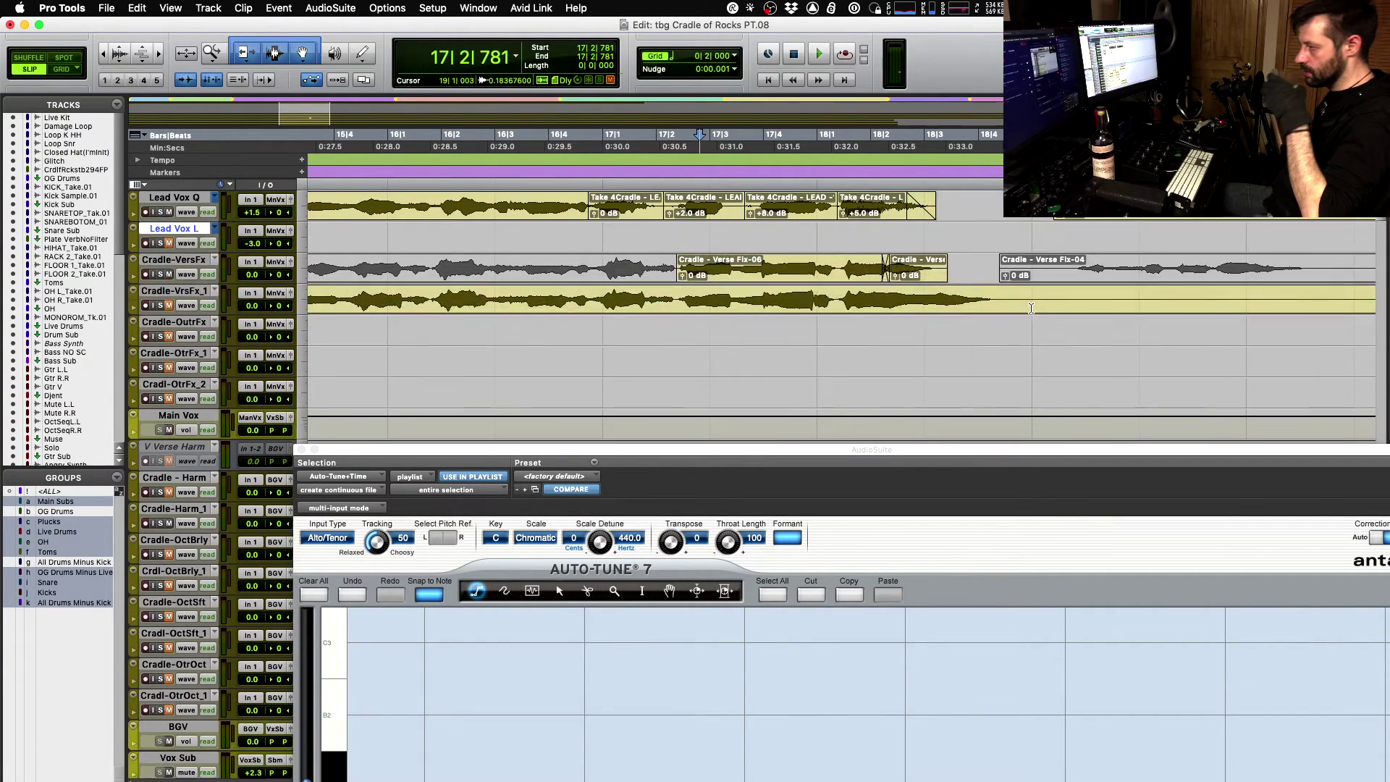
# - Undo the harmony tail edit and the crossfade and move of the Cradle-VersFx tail, keeping the clip split
pyautogui.press('super+z')
pyautogui.press('super+z')
pyautogui.press('super+z')
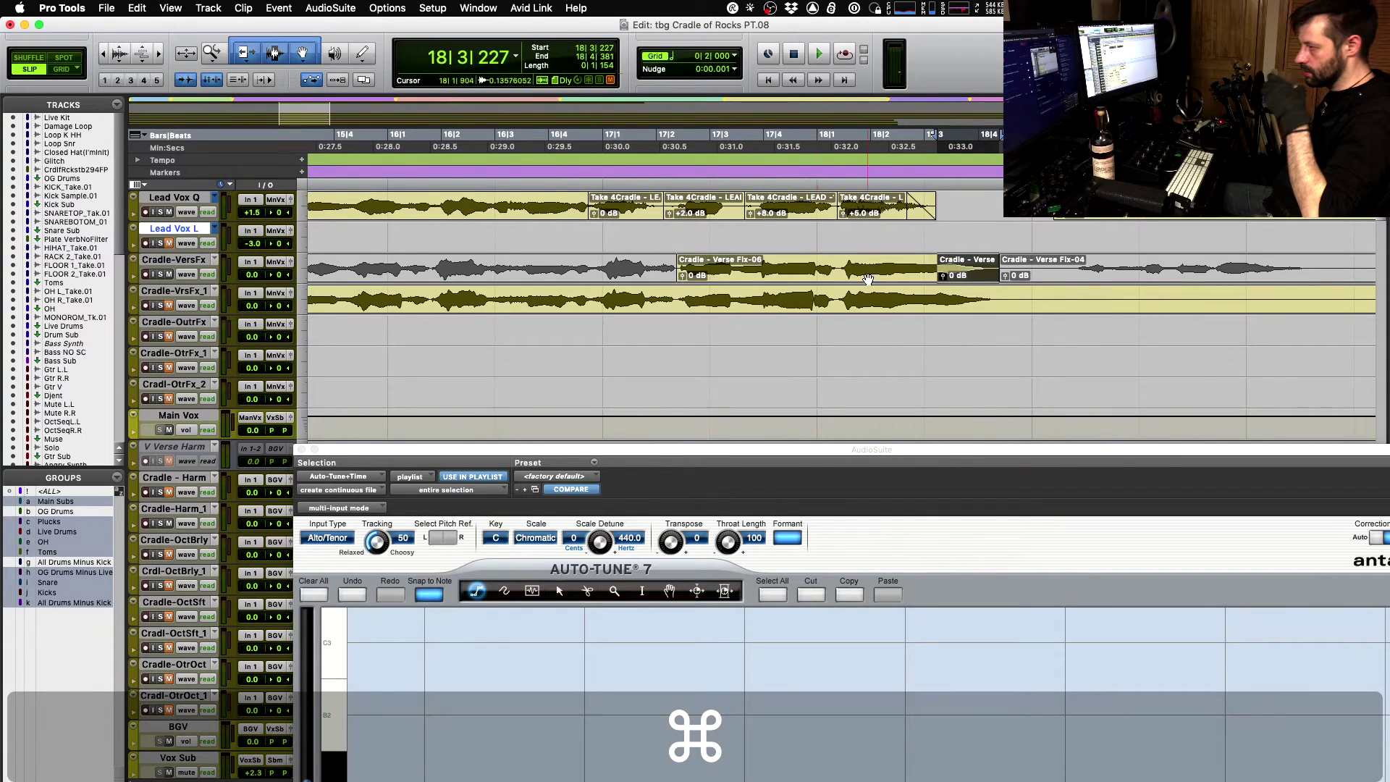
# - Play the phrase from 17|3|766 to hear the ending of the Cradle-VersFx double
pyautogui.click(753, 265)
pyautogui.press('space')
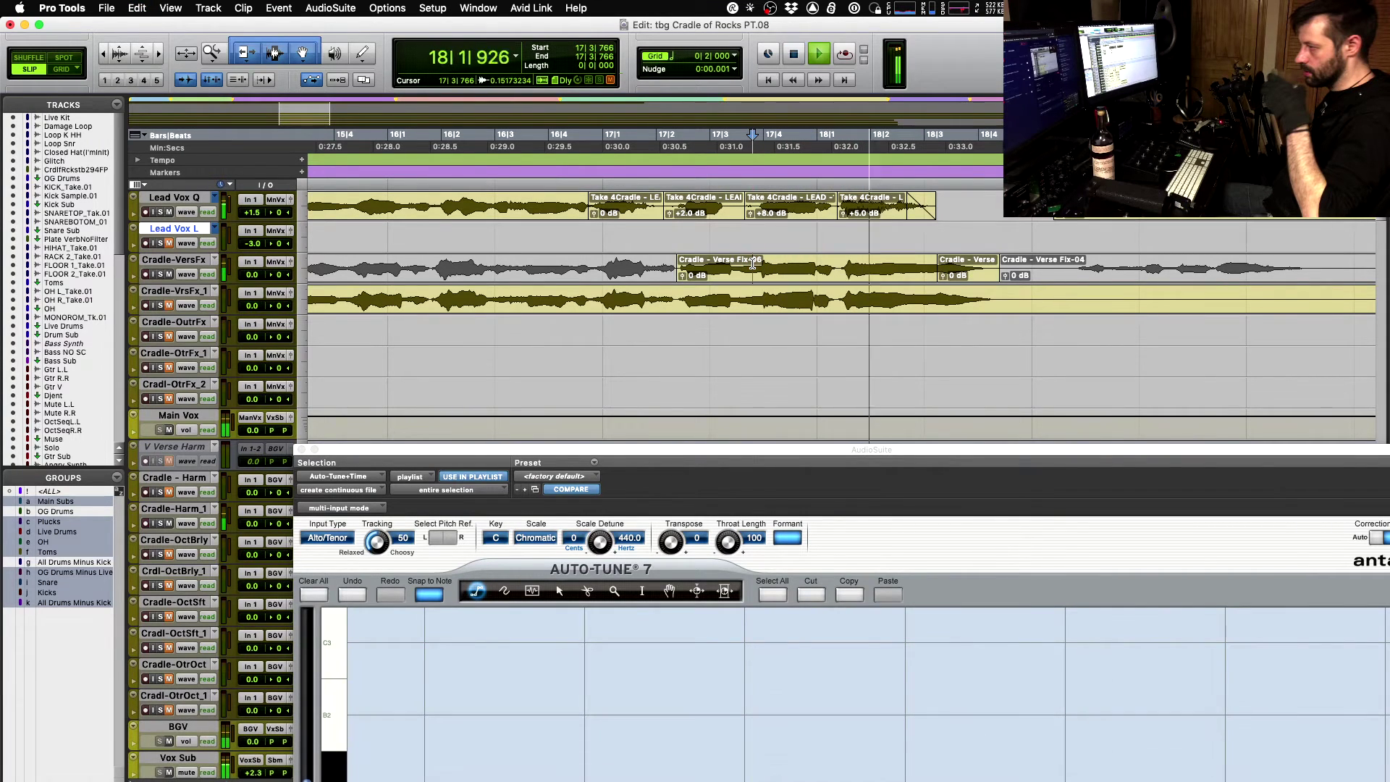
pyautogui.press('space')
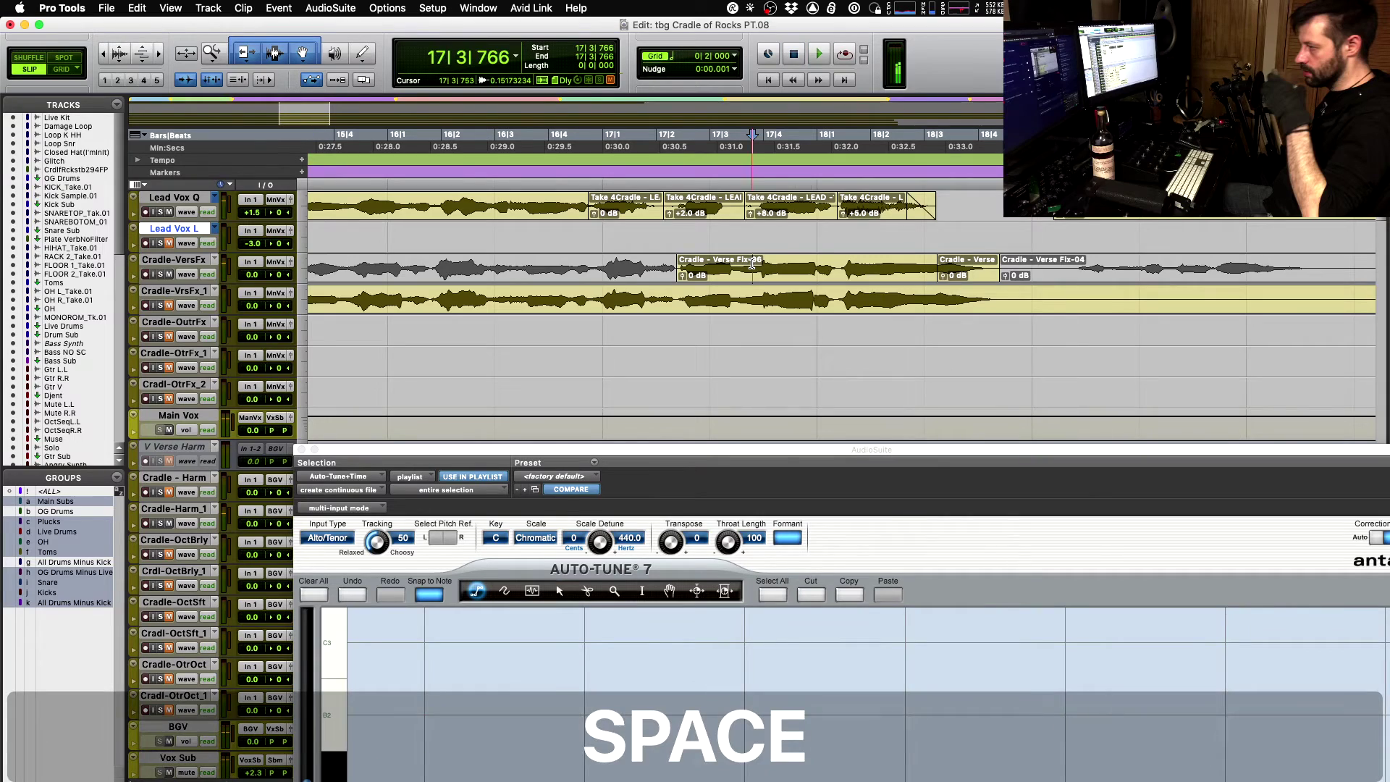
# - Play the phrase from 17|3|028 to compare the lead, double and harmony endings
pyautogui.scroll(5, 812, 261)
pyautogui.scroll(-2, 811, 261)
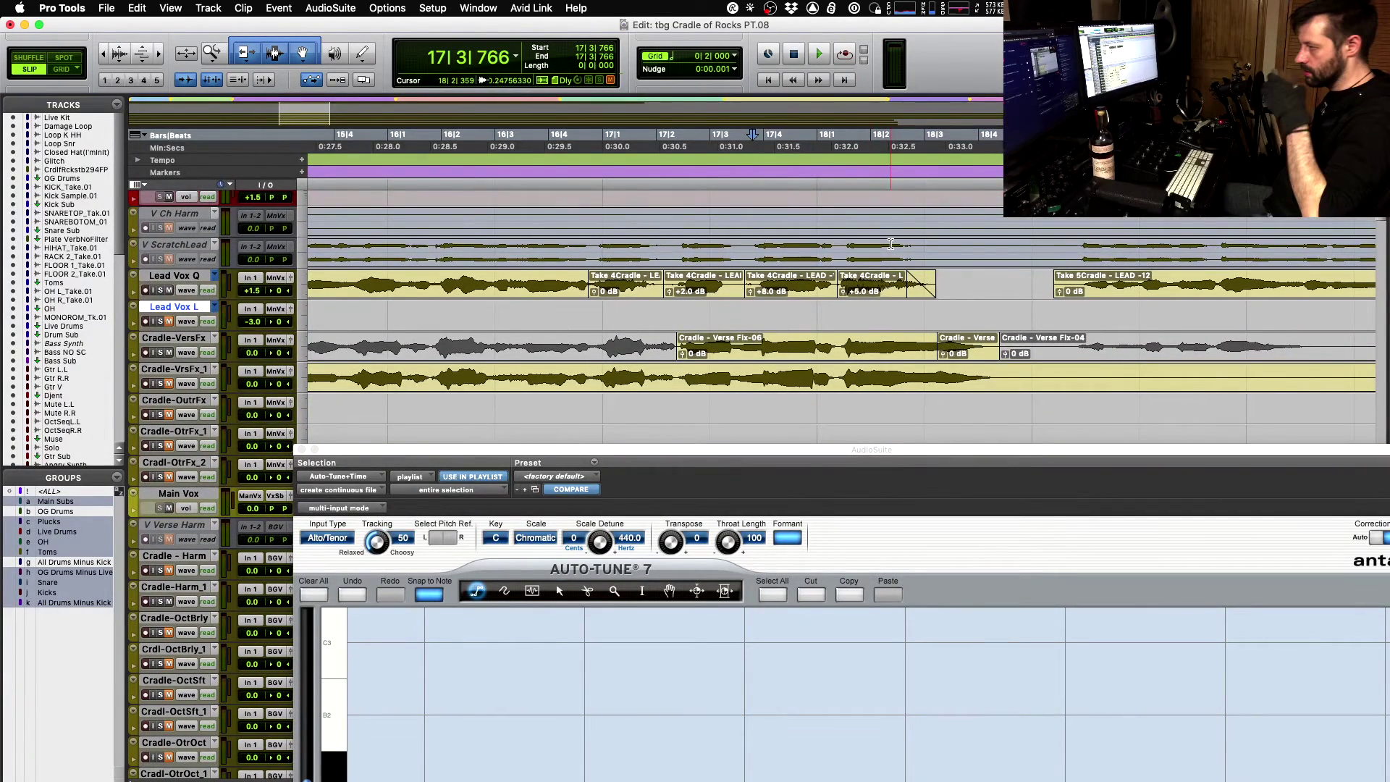
pyautogui.scroll(-8, 890, 246)
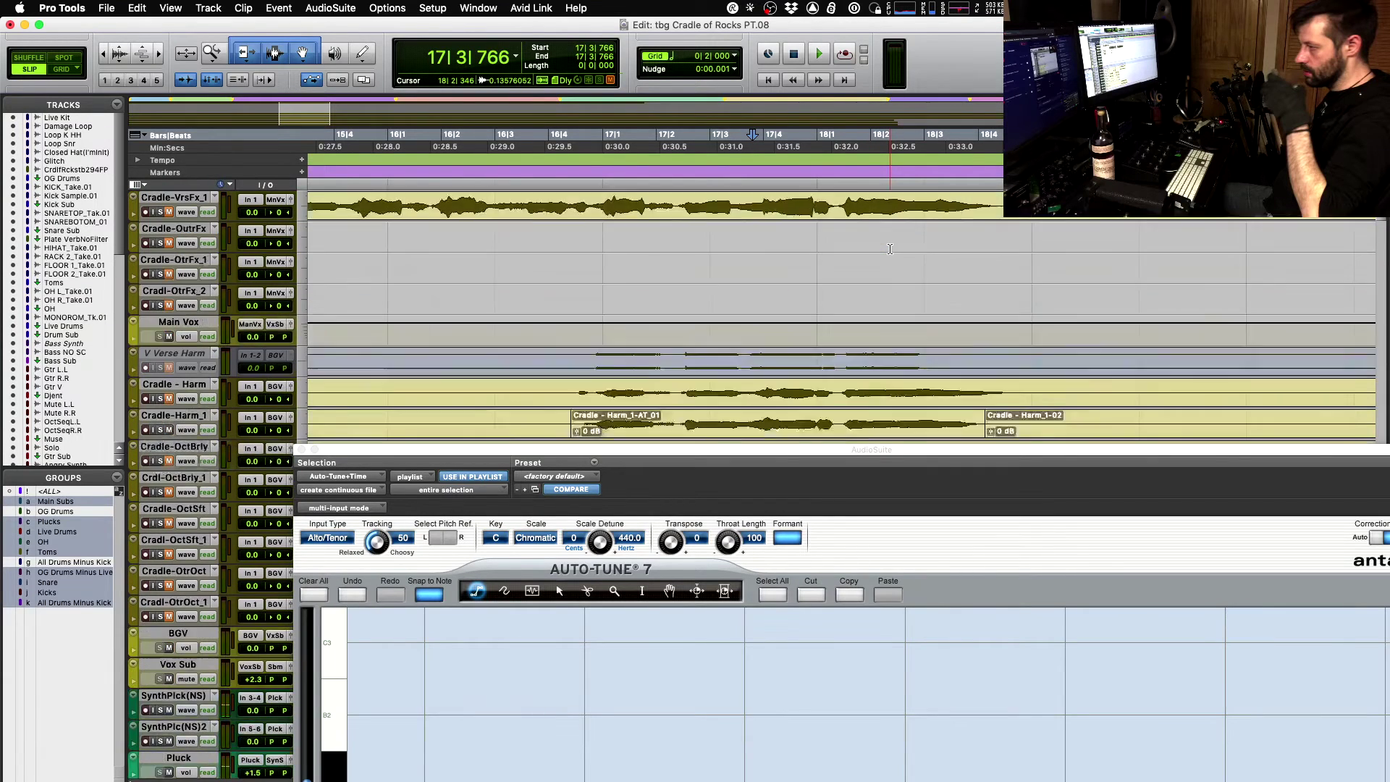
pyautogui.scroll(6, 890, 249)
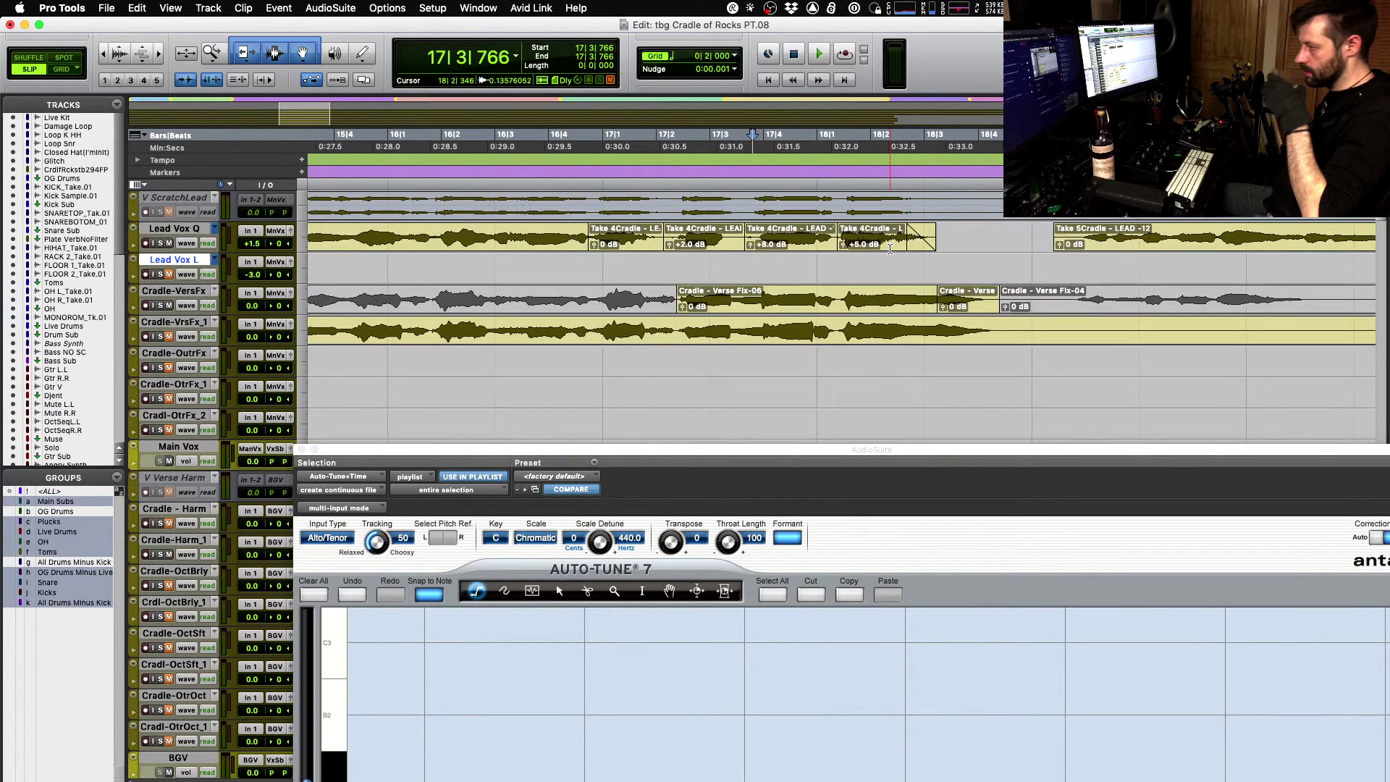
pyautogui.press('space')
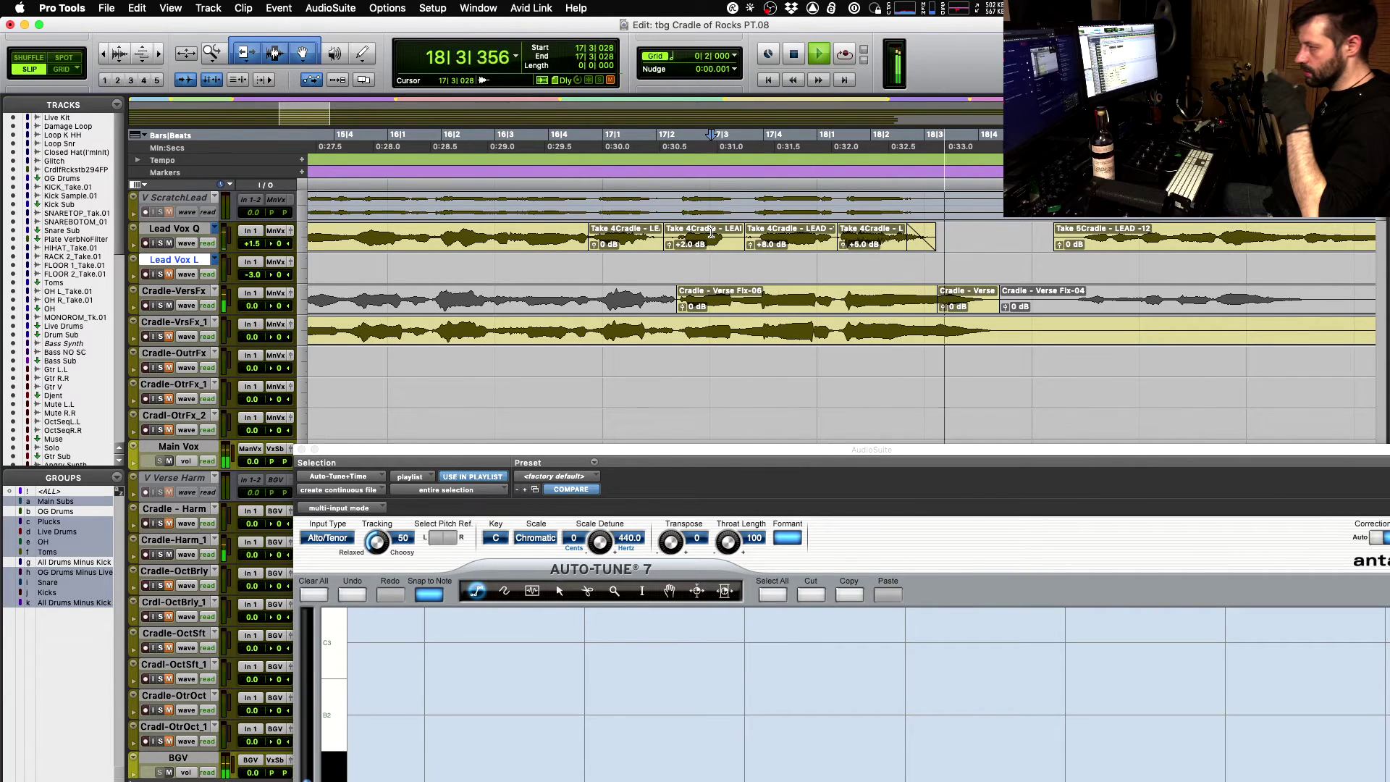
pyautogui.press('space')
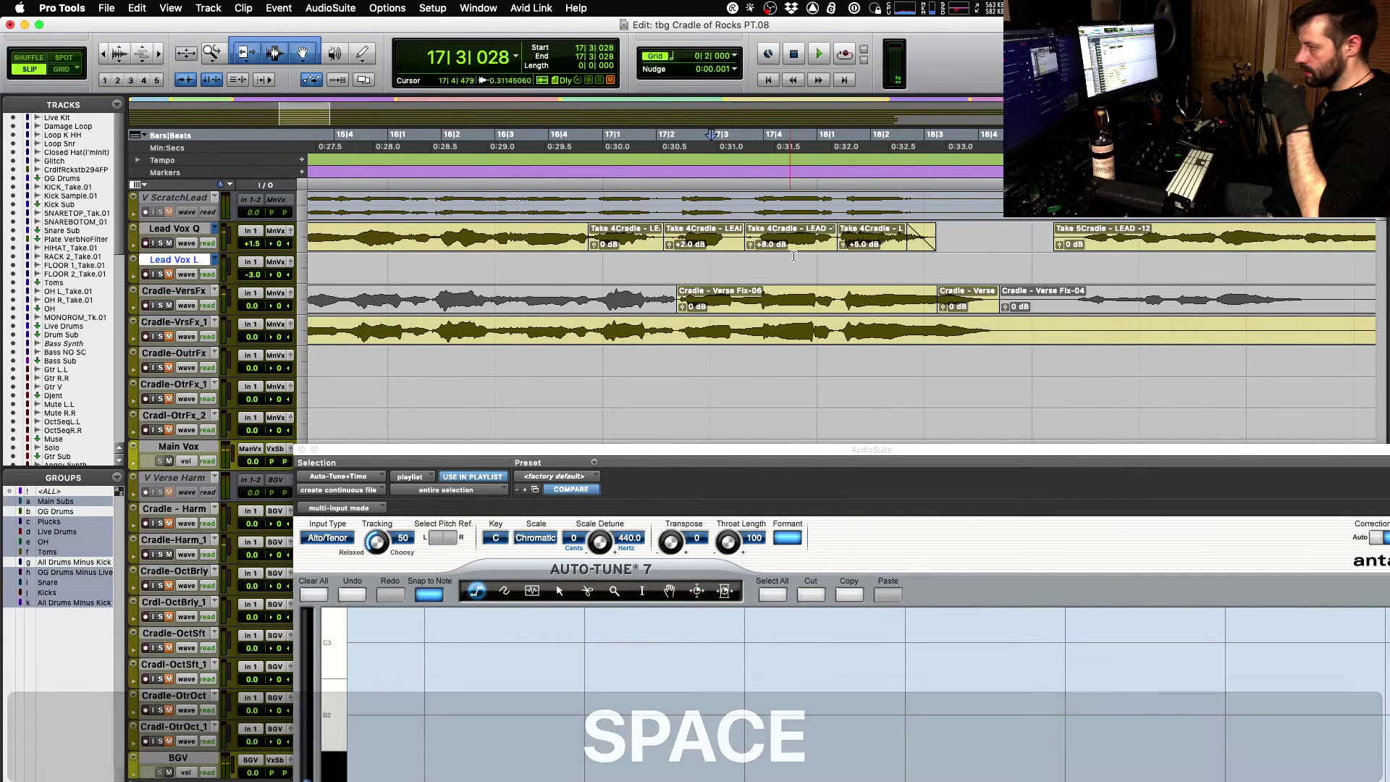
# - Redo the move and crossfade of the Cradle-VersFx tail and the earlier placement of the Cradle-Harm_1 tail
pyautogui.press('shift+super+z')
pyautogui.press('shift+super+z')
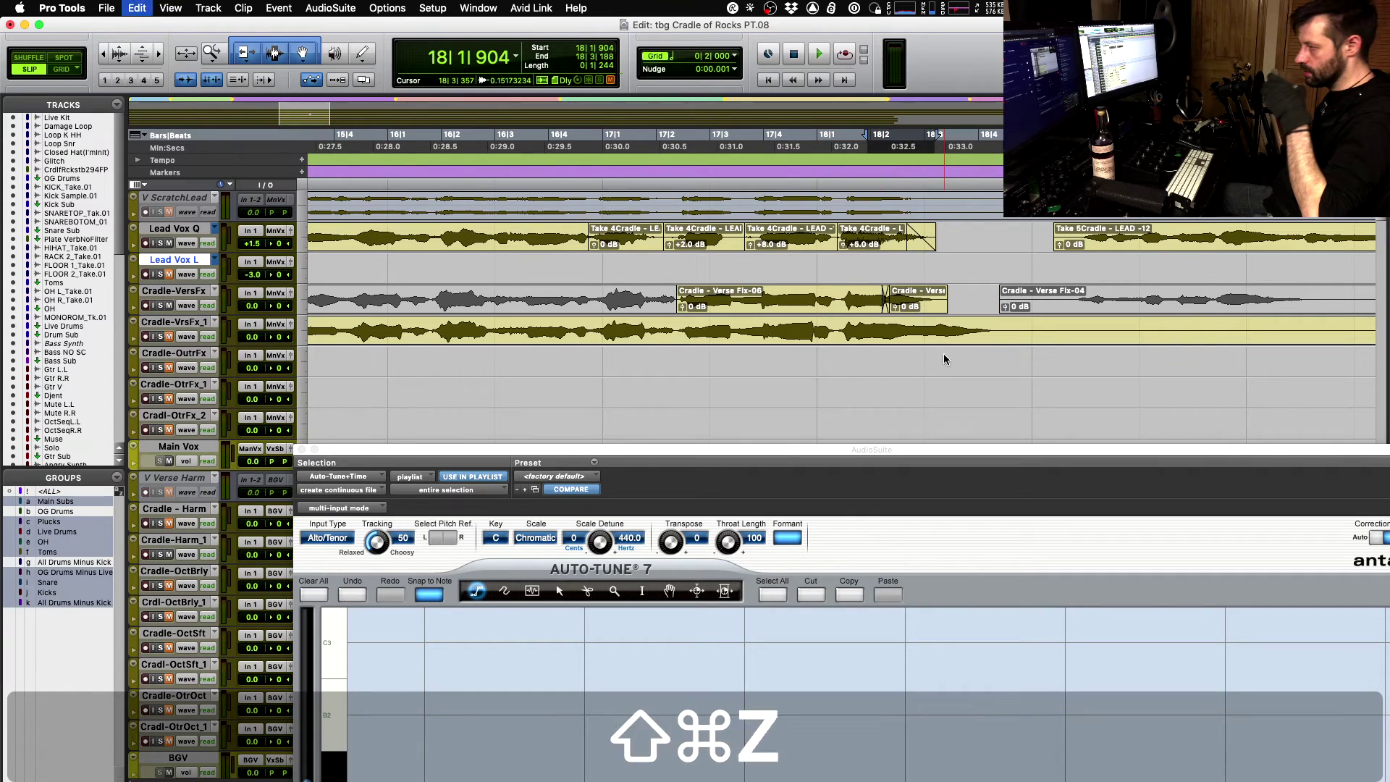
pyautogui.scroll(-5, 945, 360)
pyautogui.press('shift+super+z')
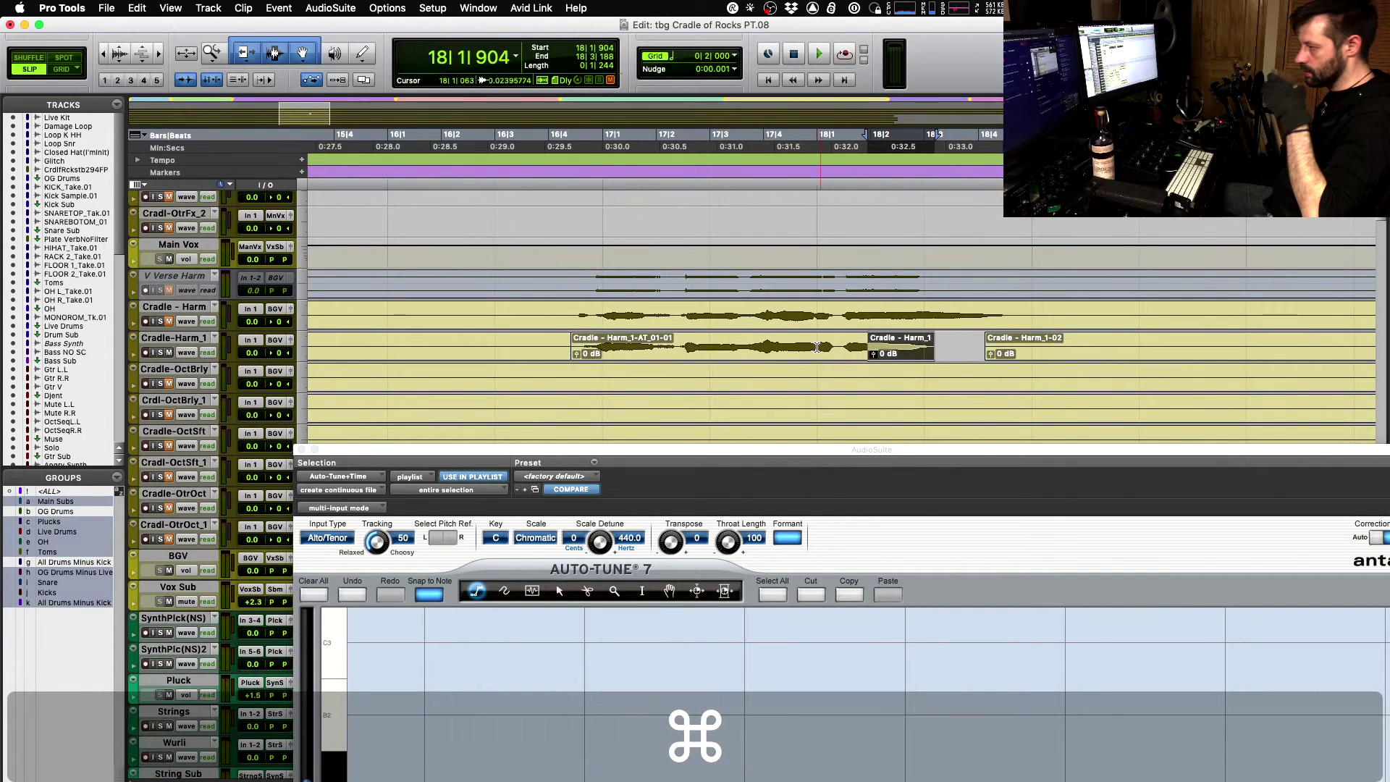
# - Play the harmony ending from 17|4|867 and crossfade the split before the Cradle-Harm_1 tail at about 18|1|904
pyautogui.press('space')
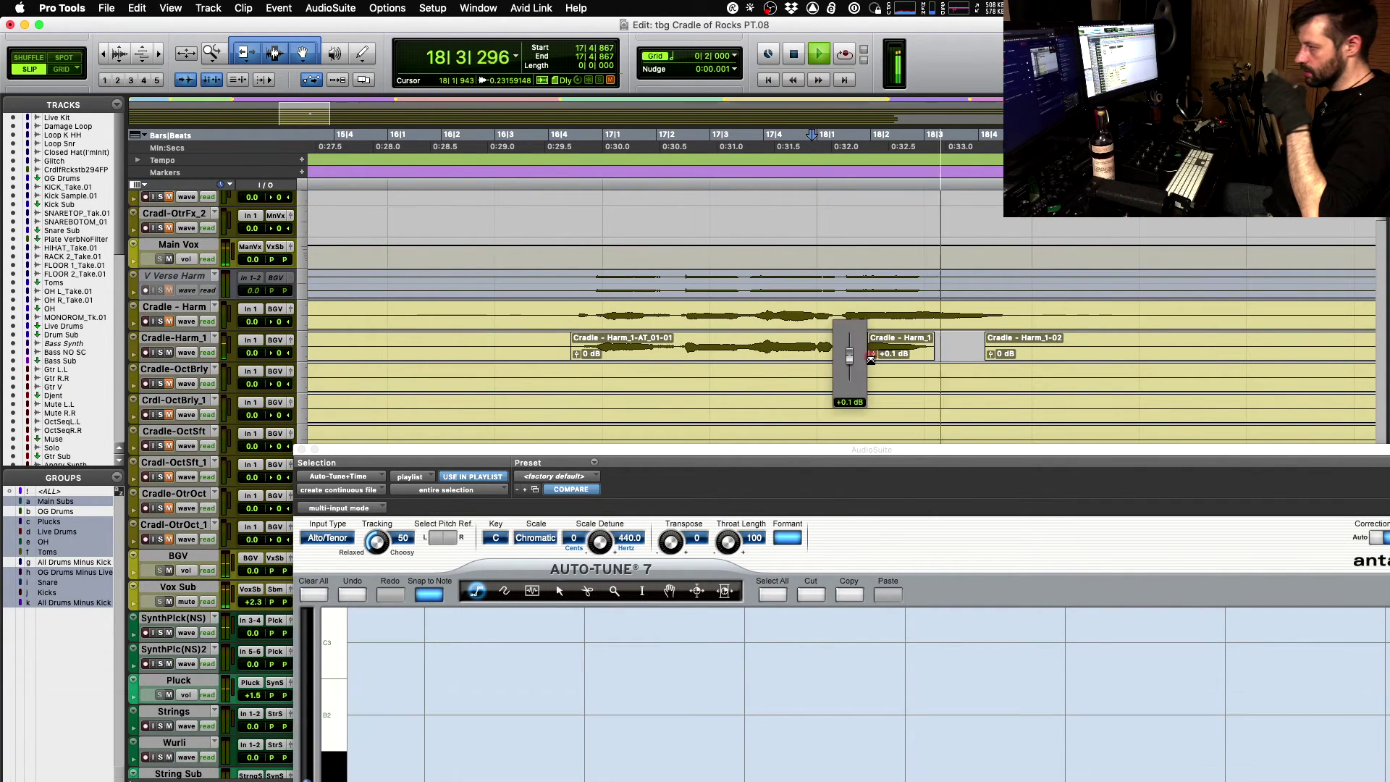
pyautogui.press('super+e')
pyautogui.press('space')
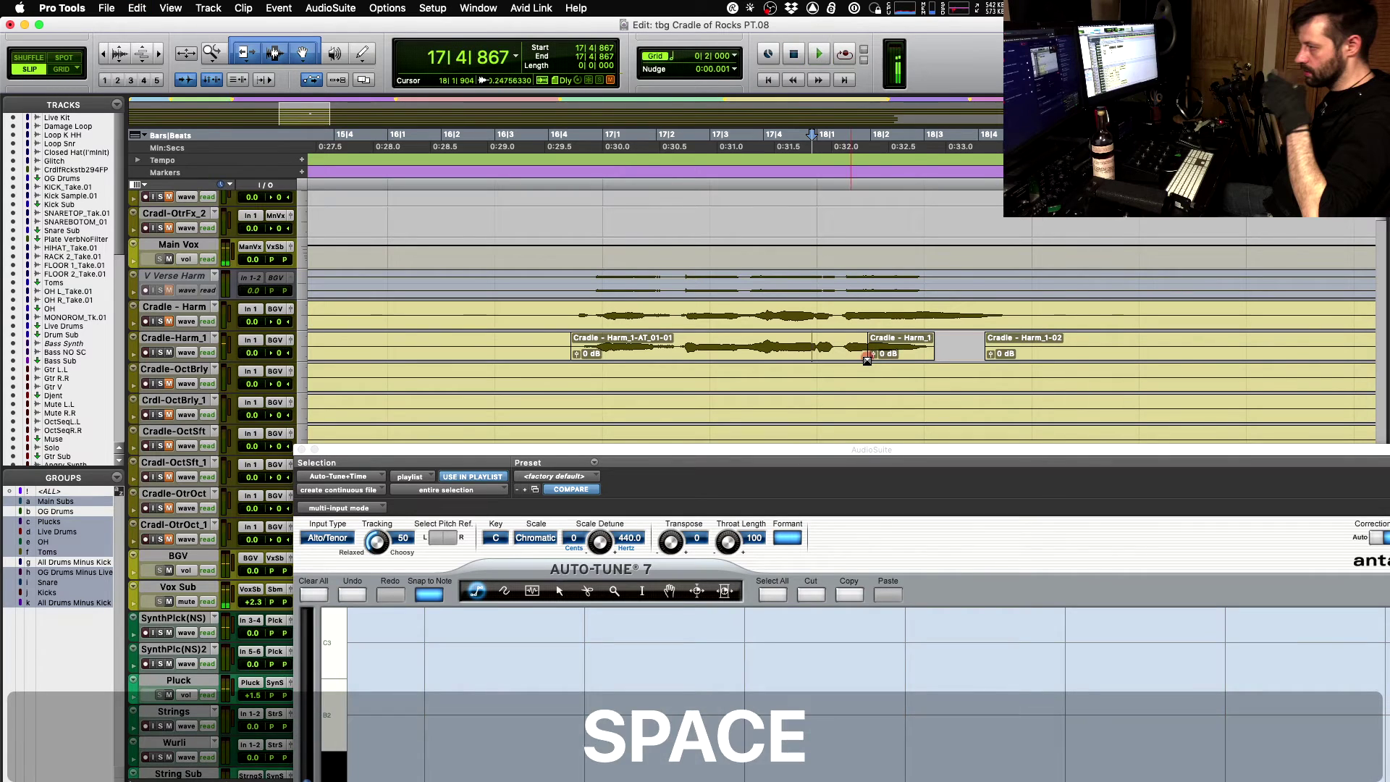
pyautogui.moveTo(866, 360); pyautogui.dragTo(871, 361)
# - Solo the Cradle-Harm_1 track and play from 17|3|468 to check the new crossfade
pyautogui.click(736, 347)
pyautogui.hotkey('shift', 's')
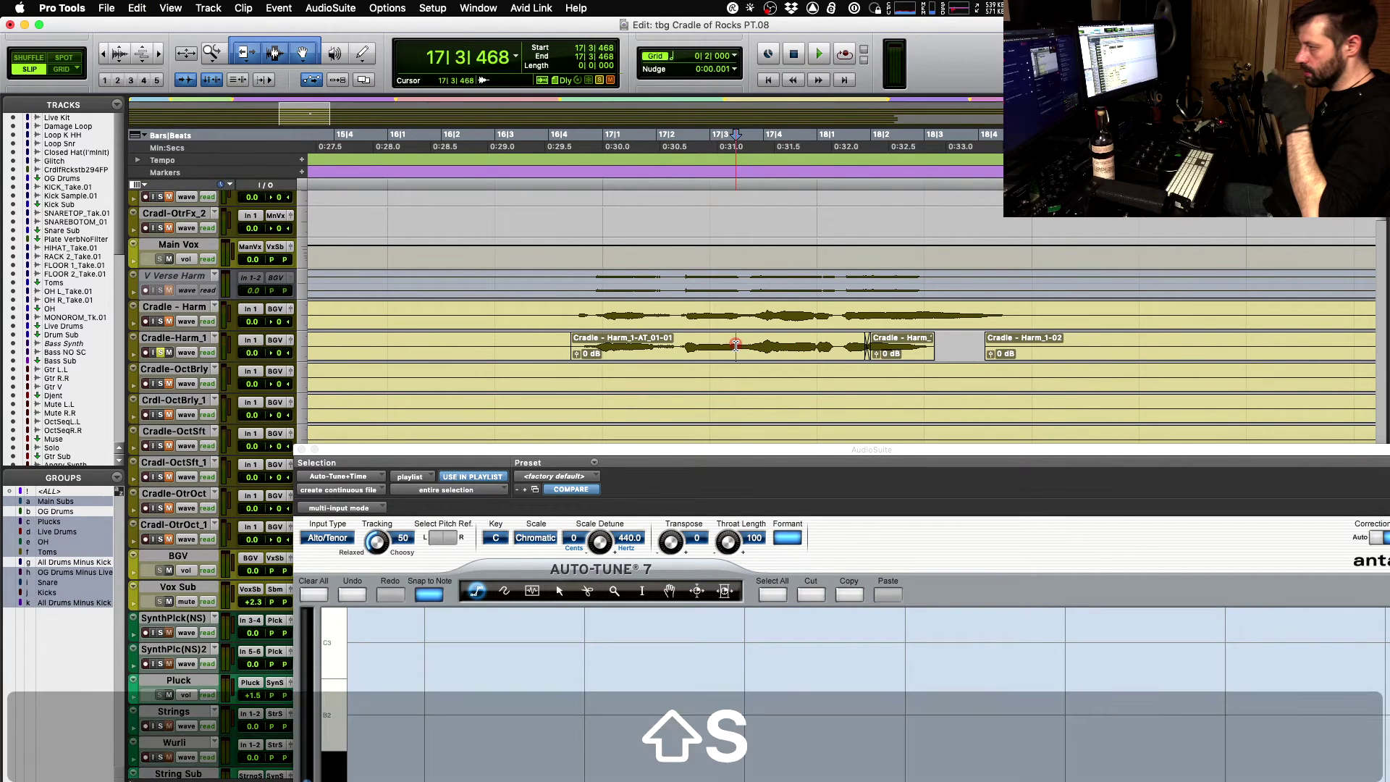
pyautogui.press('space')
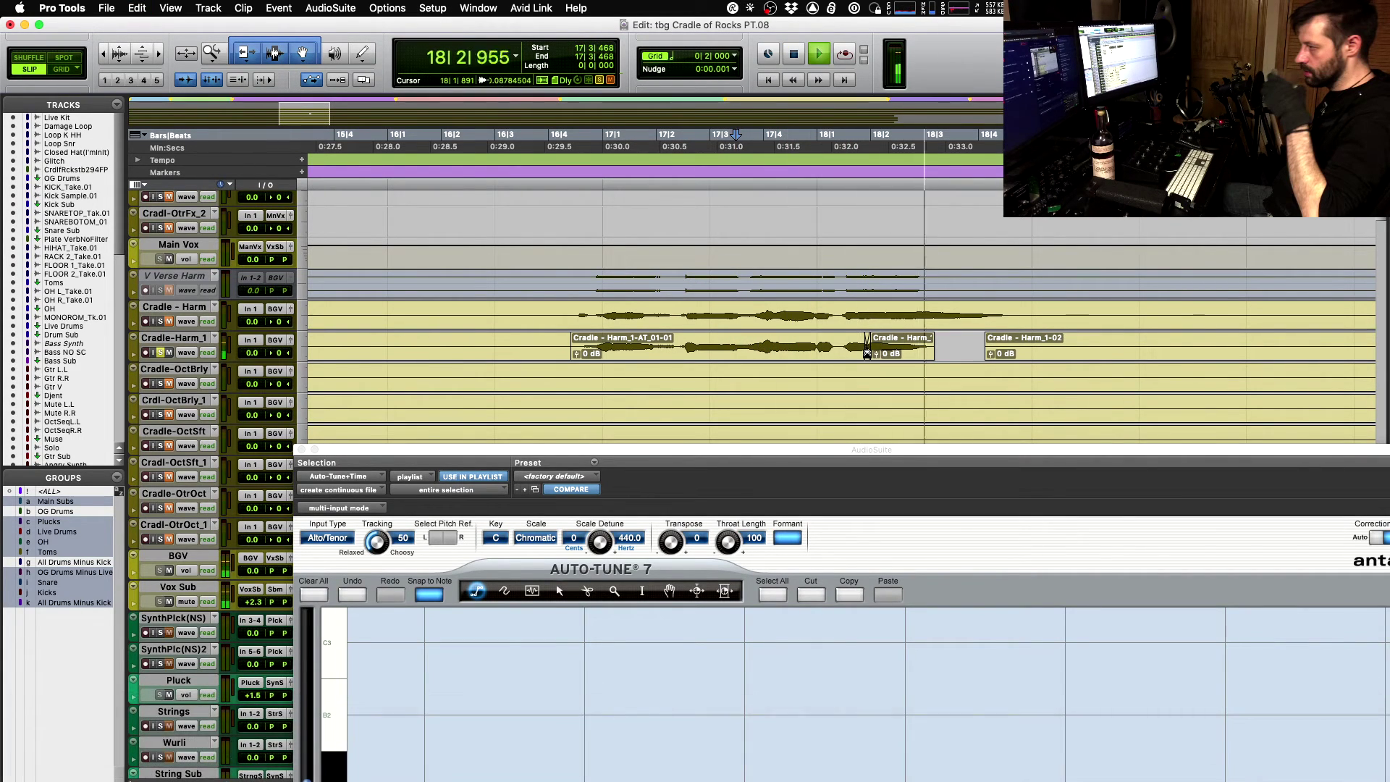
pyautogui.press('space')
# - Play on from 17|3|468 through bar 21 to hear the edited endings and the following lead phrase in context
pyautogui.press('space')
pyautogui.scroll(3, 868, 355)
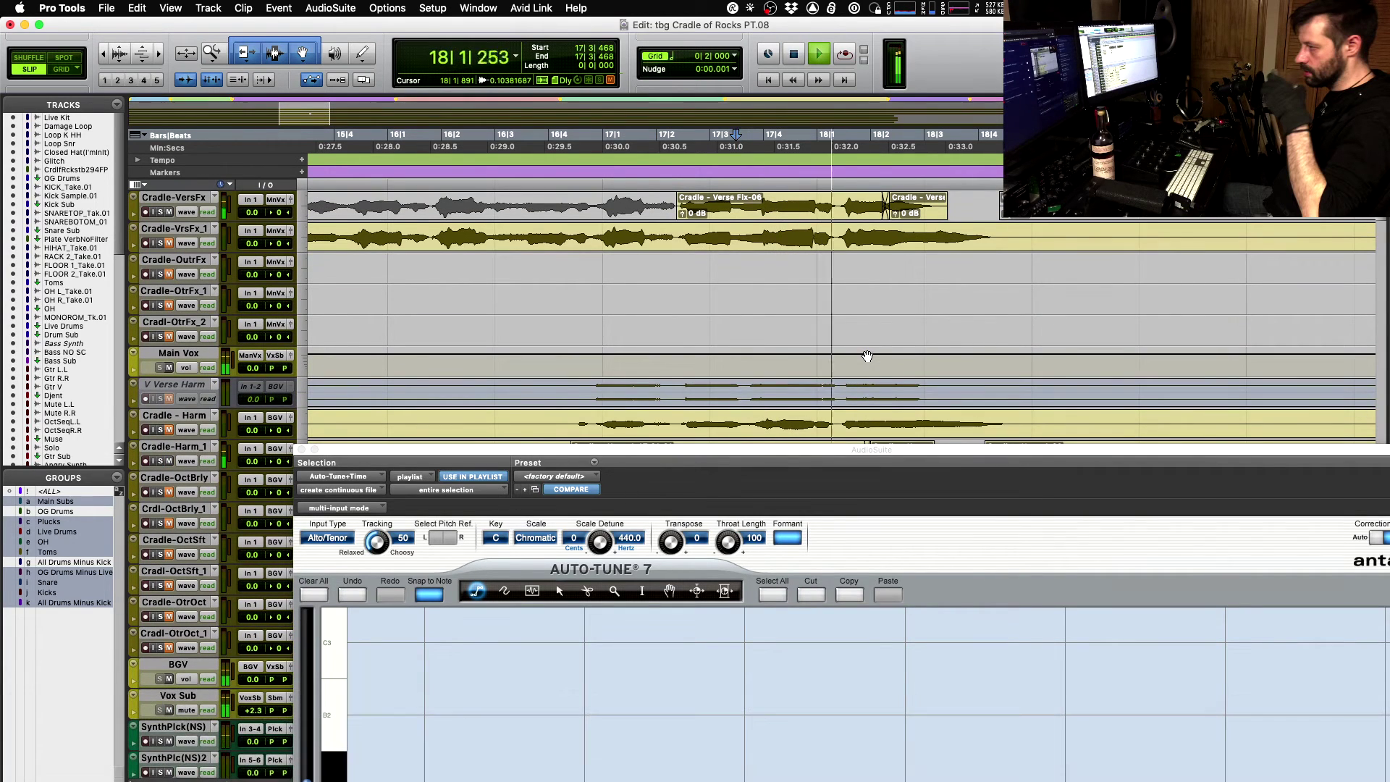
pyautogui.scroll(5, 868, 357)
pyautogui.press('r')
pyautogui.press('r')
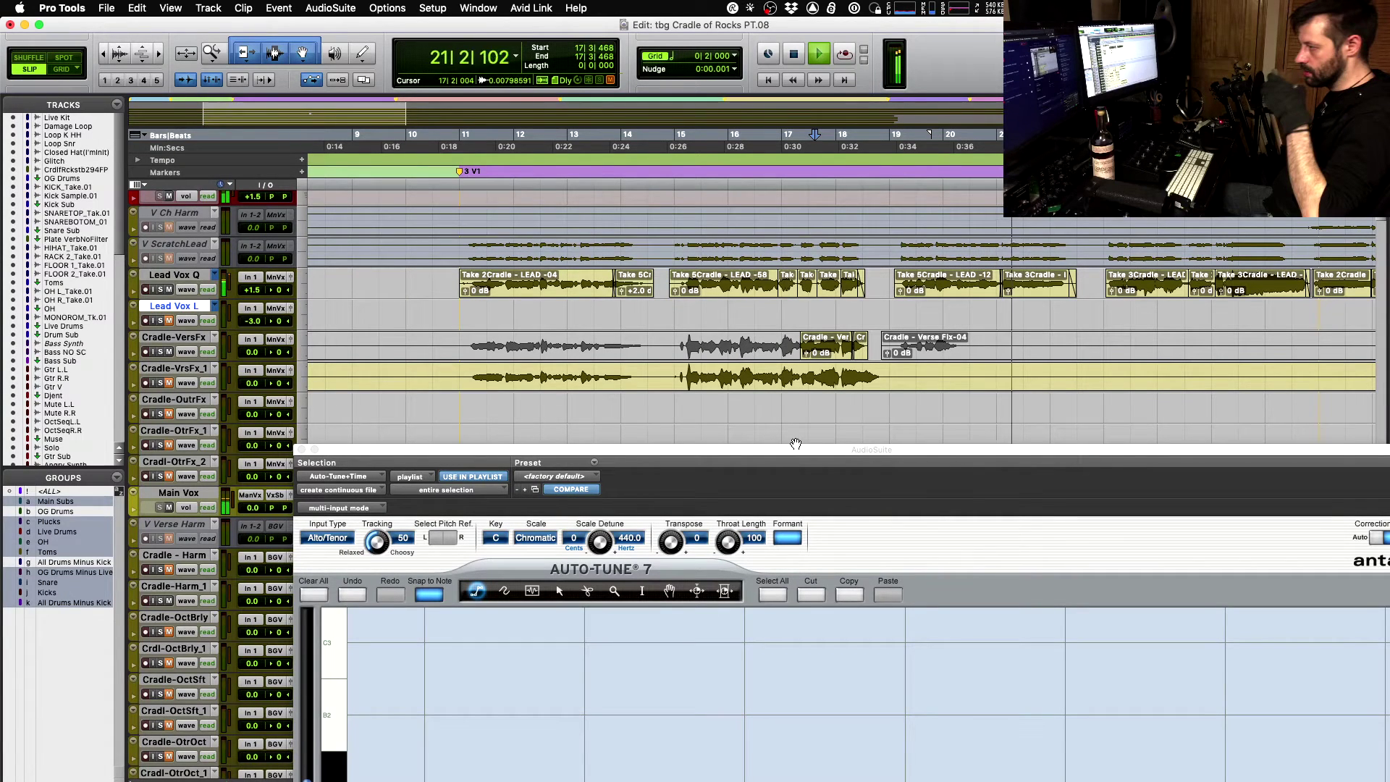
pyautogui.press('space')
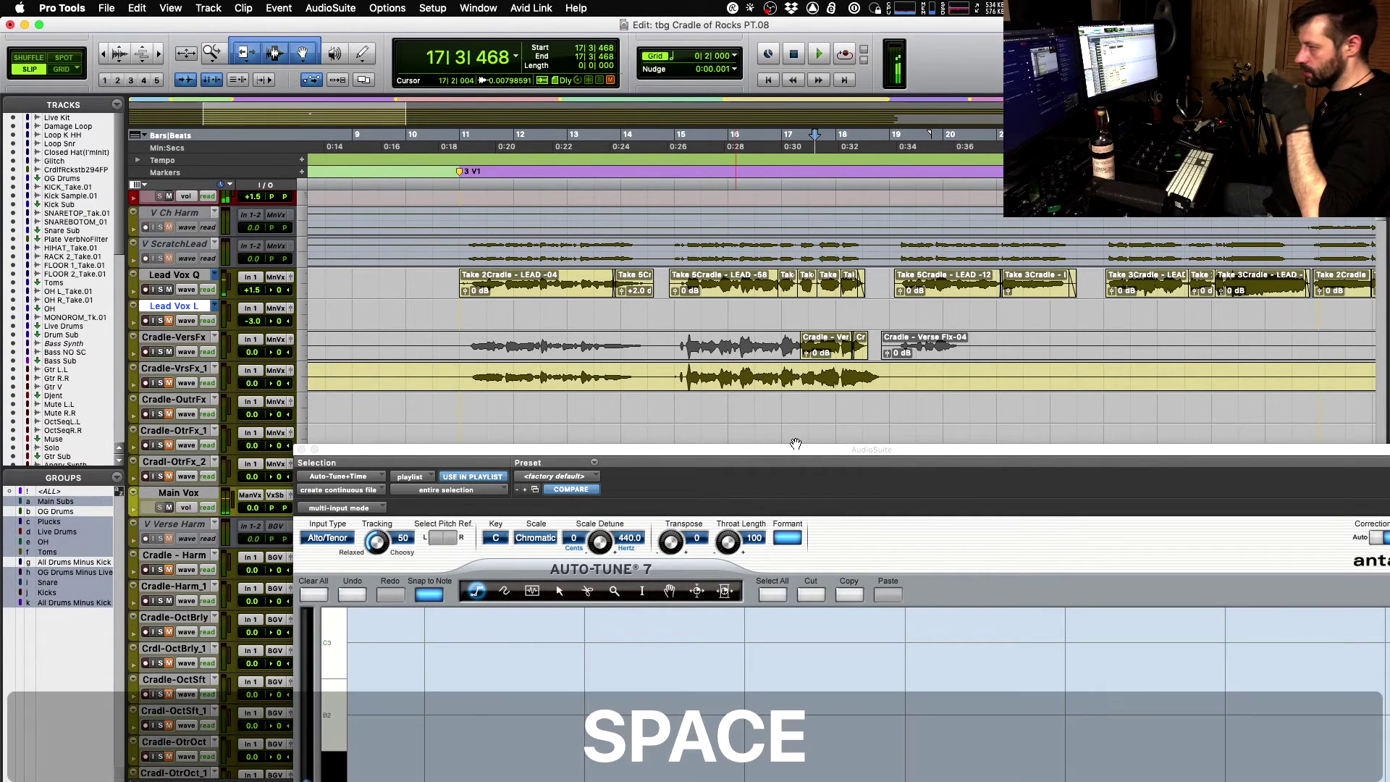
# - Play the transition between the LEAD -12 and LEAD -14 clips on Lead Vox Q, starting from 21|1|346 and 20|3|885
pyautogui.click(1022, 294)
pyautogui.press('t')
pyautogui.press('t')
pyautogui.press('space')
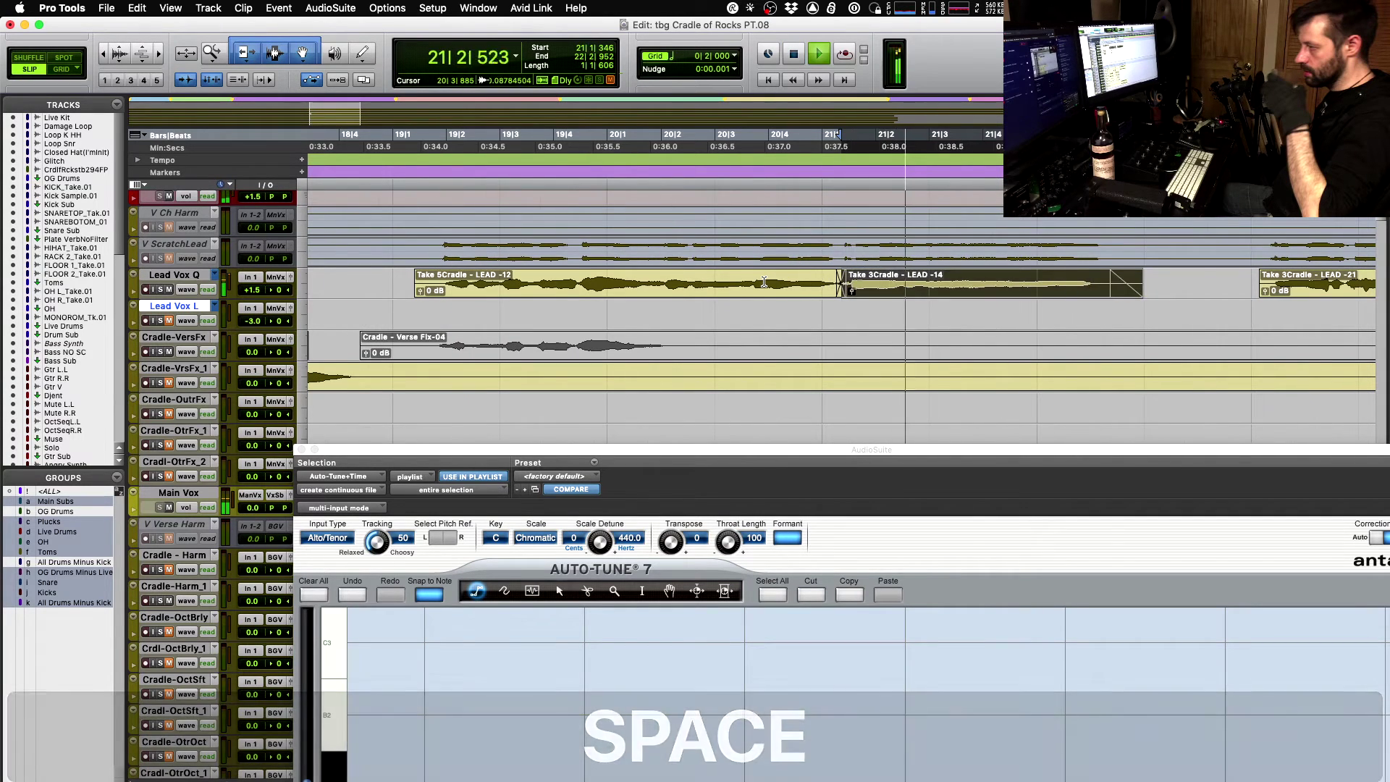
pyautogui.click(764, 283)
pyautogui.press('space')
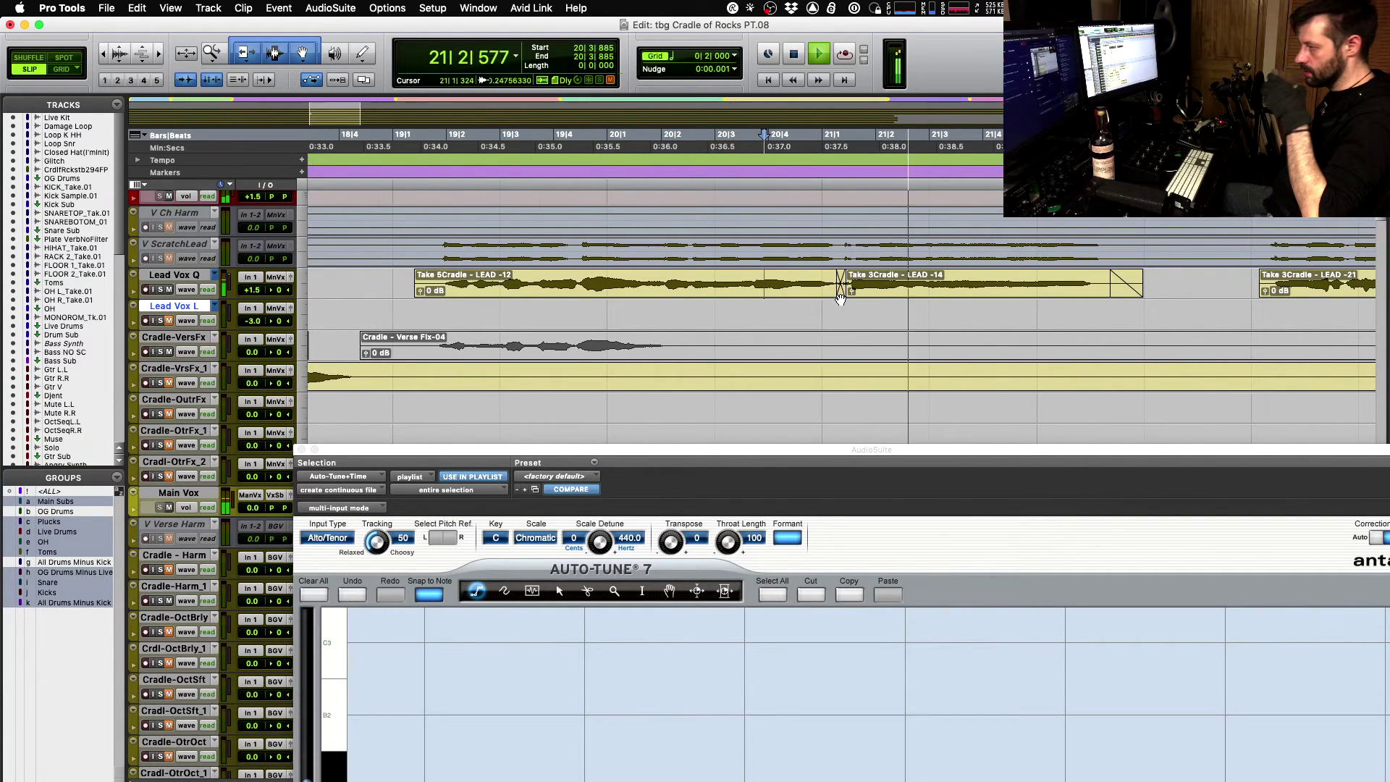
pyautogui.press('space')
# - Move the crossfade between LEAD -12 and LEAD -14 later to 21|2|836 and play the phrase from 20|4|637 and 19|1|909
pyautogui.moveTo(840, 298); pyautogui.dragTo(919, 285)
pyautogui.click(804, 281)
pyautogui.press('space')
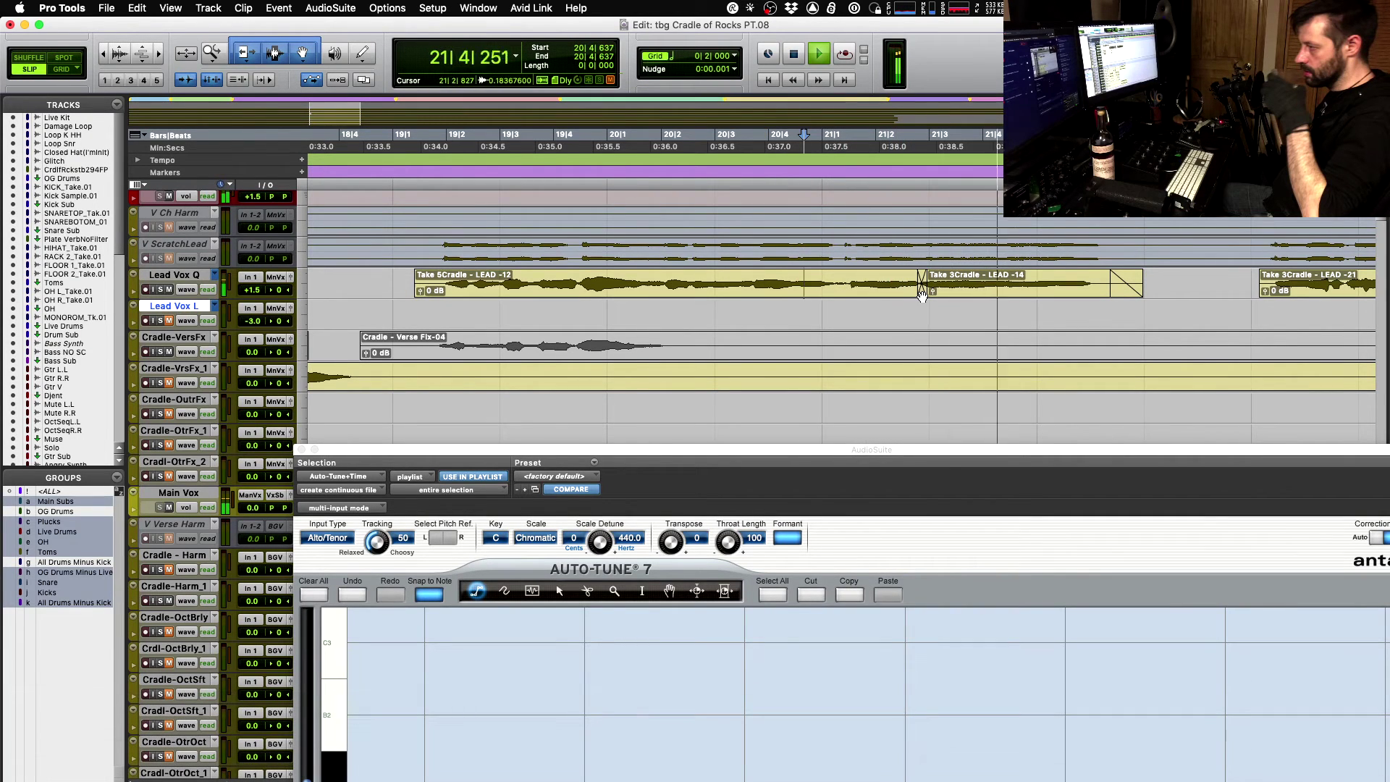
pyautogui.press('space')
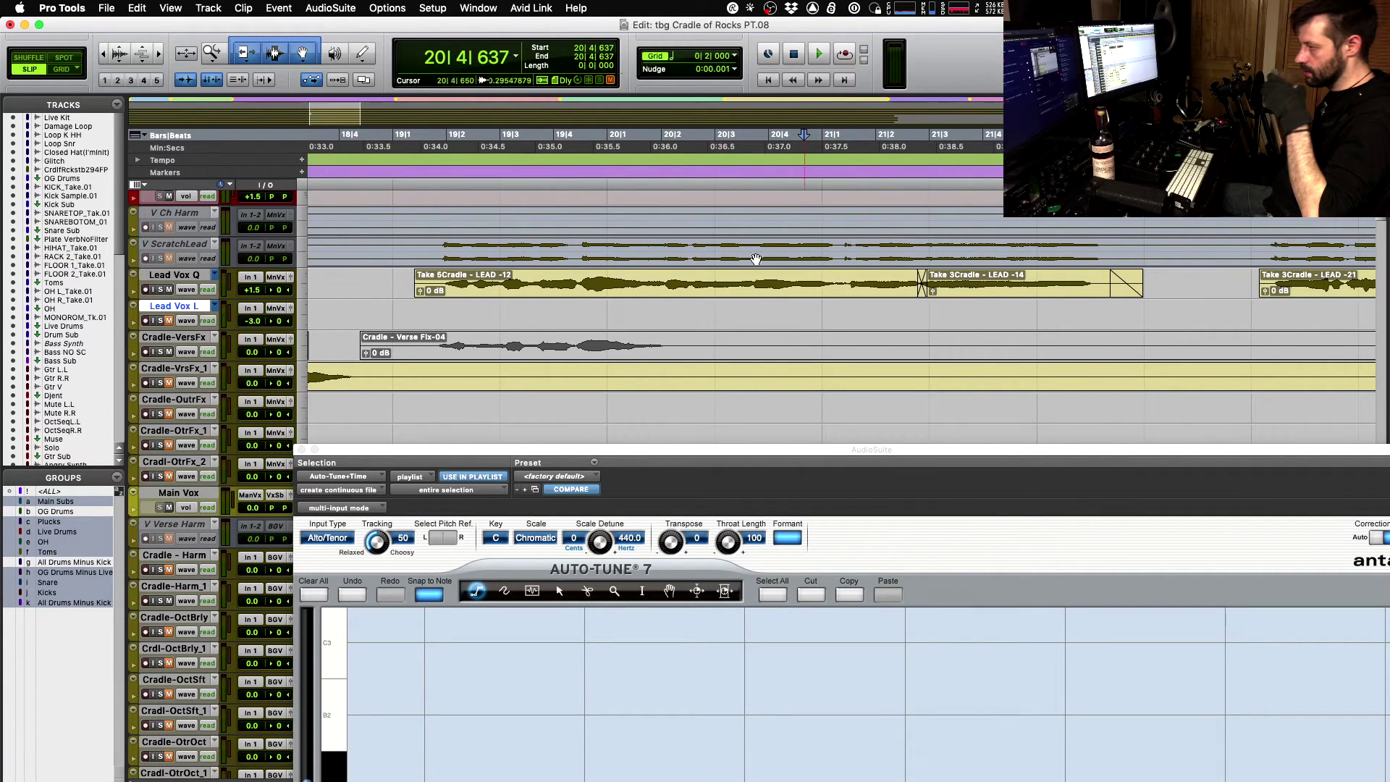
pyautogui.click(443, 278)
pyautogui.press('space')
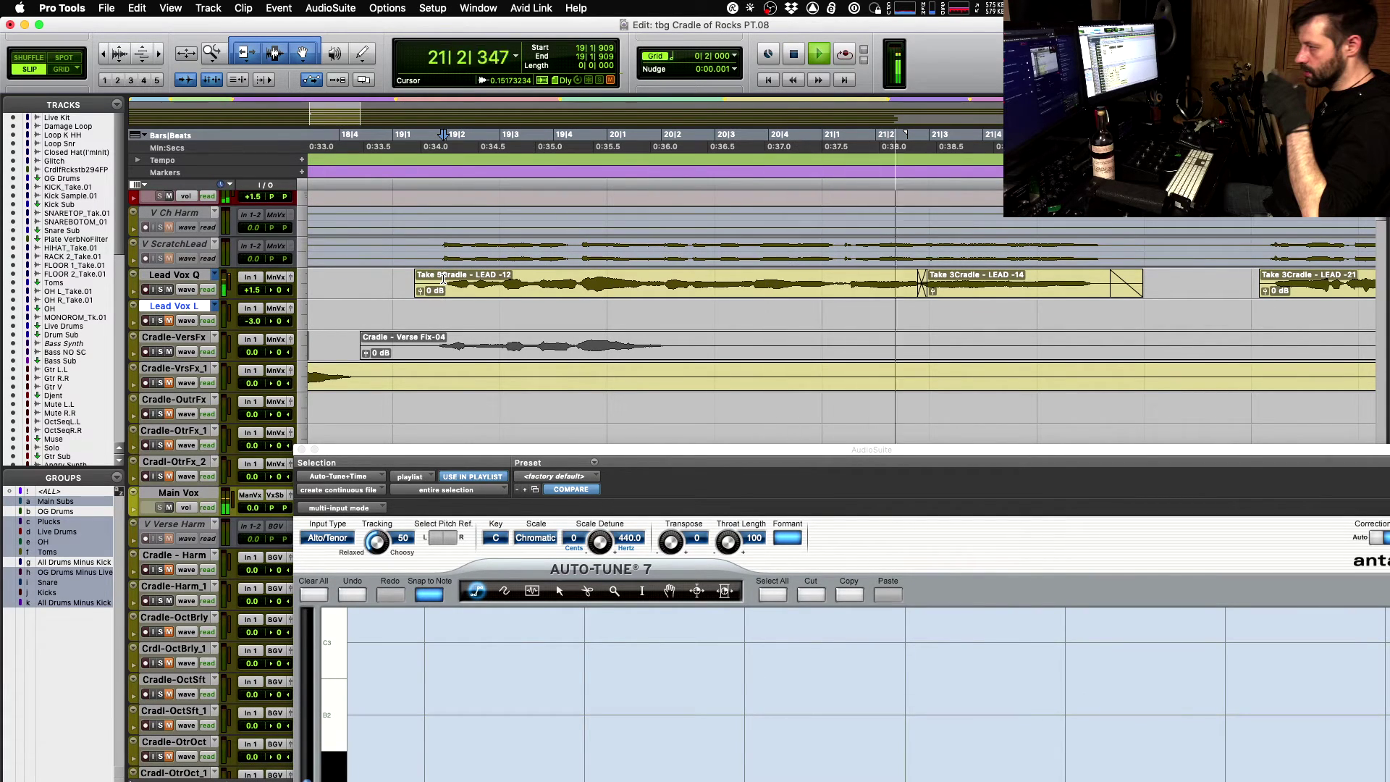
pyautogui.press('space')
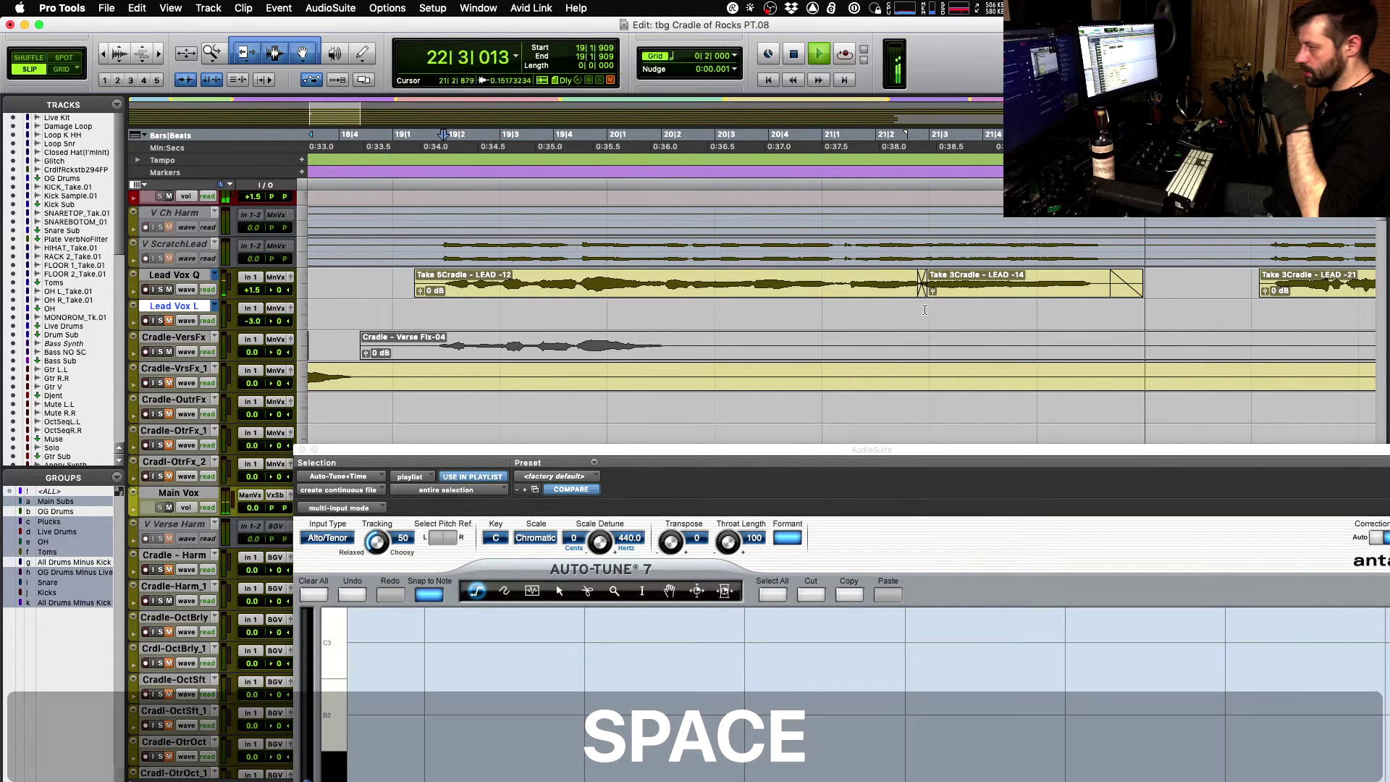
# - Nudge up the clip gain of the LEAD -14 clip on Lead Vox Q and play the transition from 21|2|219
pyautogui.click(969, 289)
pyautogui.hotkey('ctrl', 'shift', 'Up')
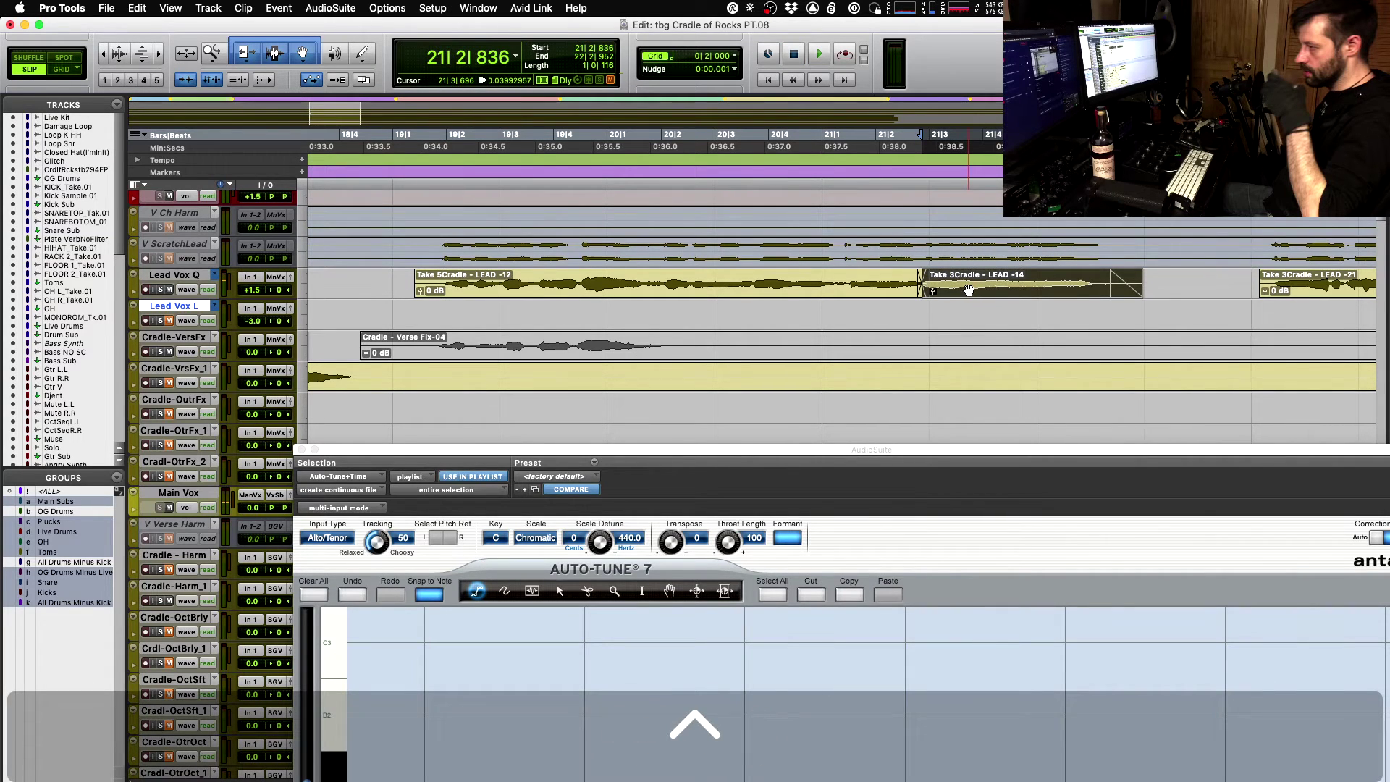
pyautogui.click(888, 281)
pyautogui.press('space')
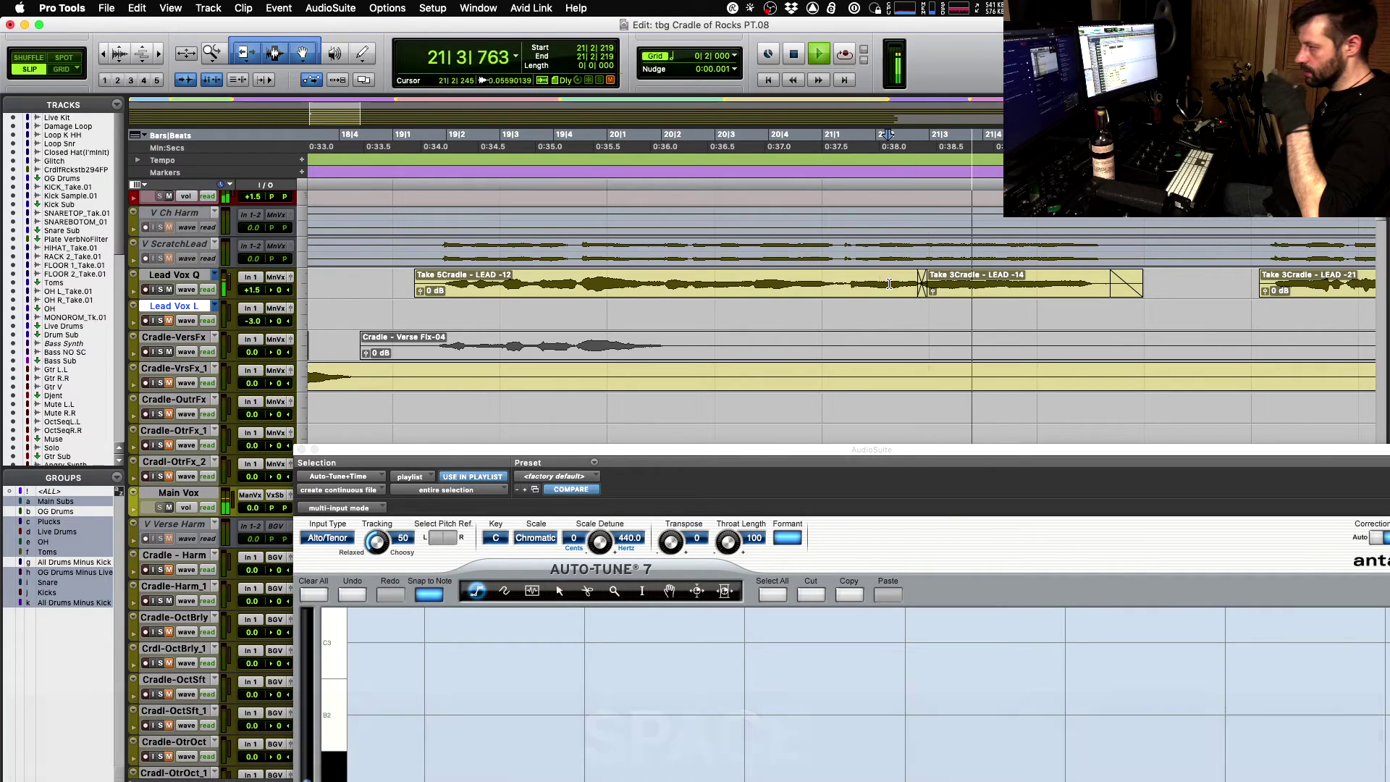
pyautogui.press('space')
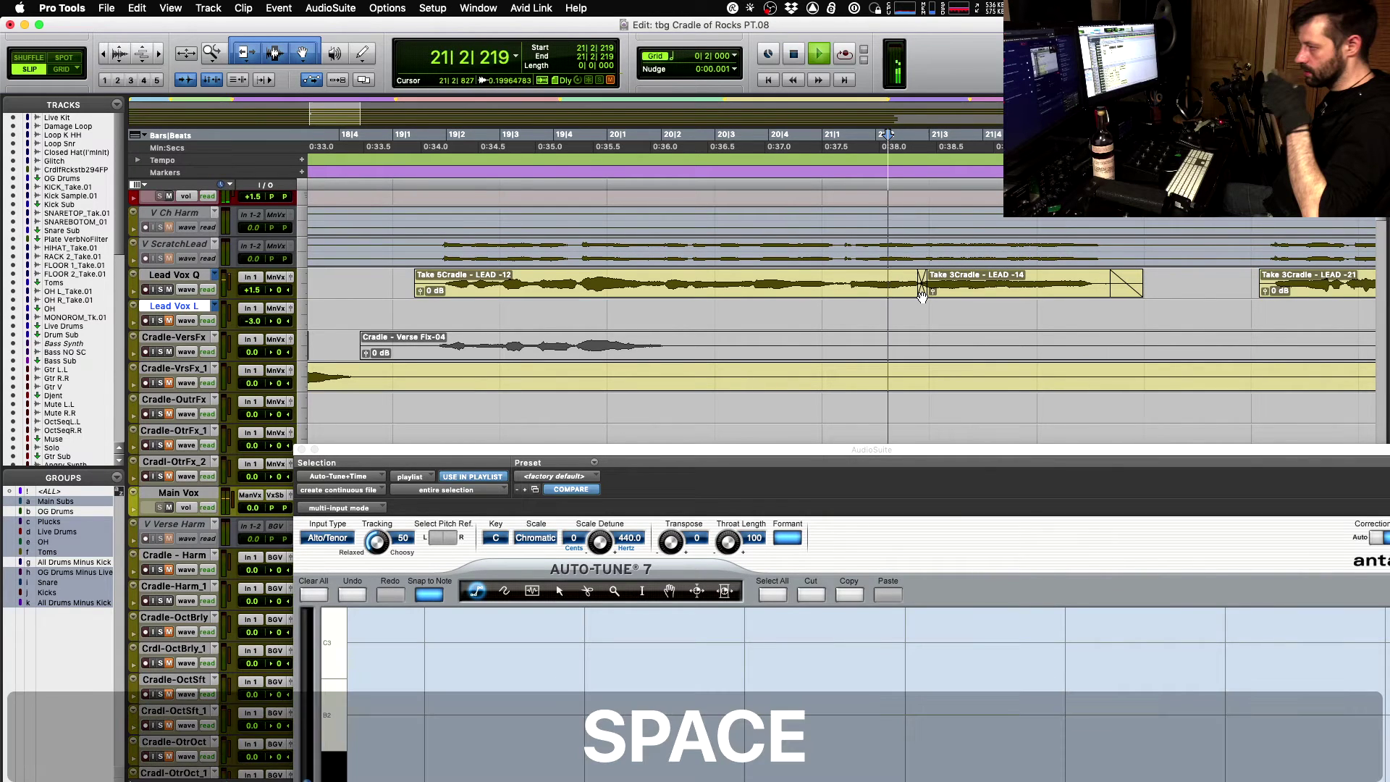
pyautogui.press('space')
# - Move the crossfade between LEAD -12 and LEAD -14 slightly earlier to 21|2|723 and play the transition from 21|1|483
pyautogui.press('t')
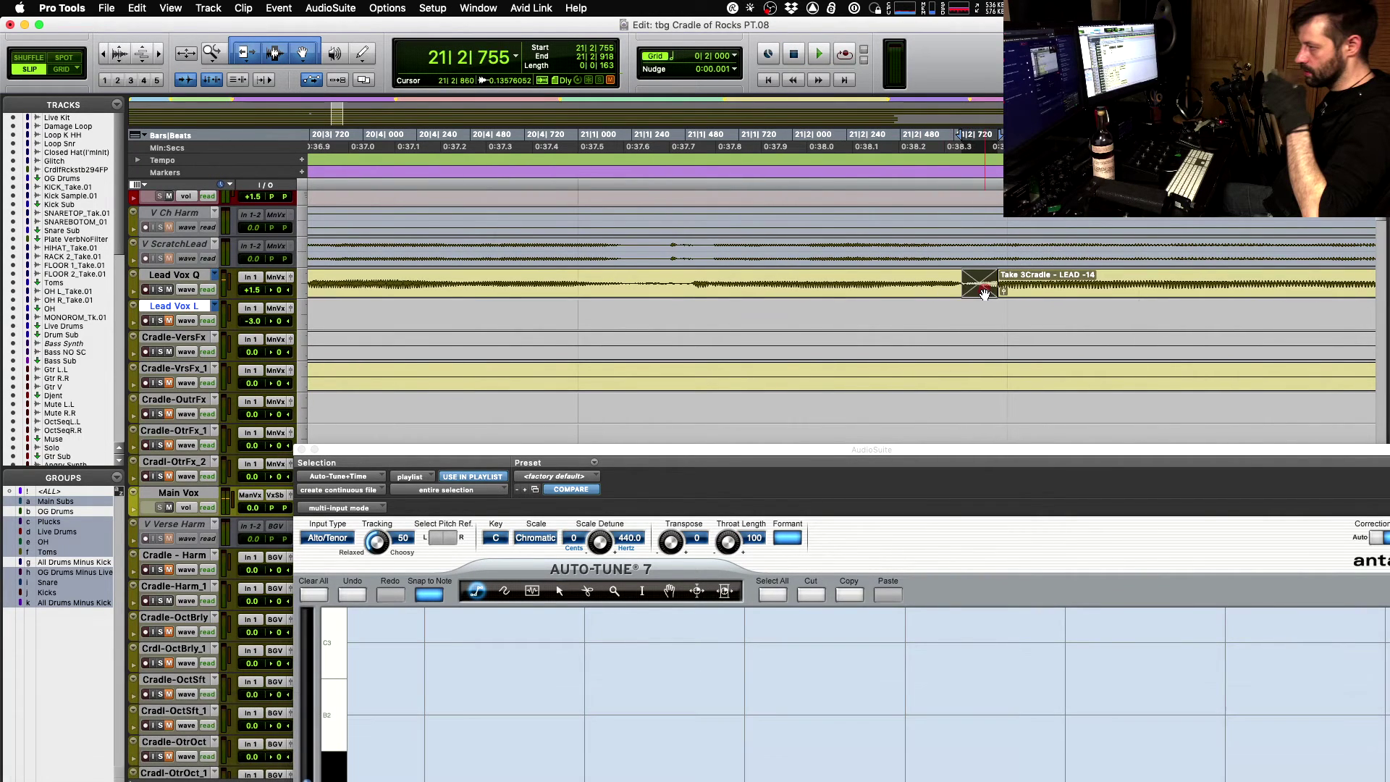
pyautogui.click(972, 293)
pyautogui.moveTo(972, 294); pyautogui.dragTo(960, 293)
pyautogui.click(686, 288)
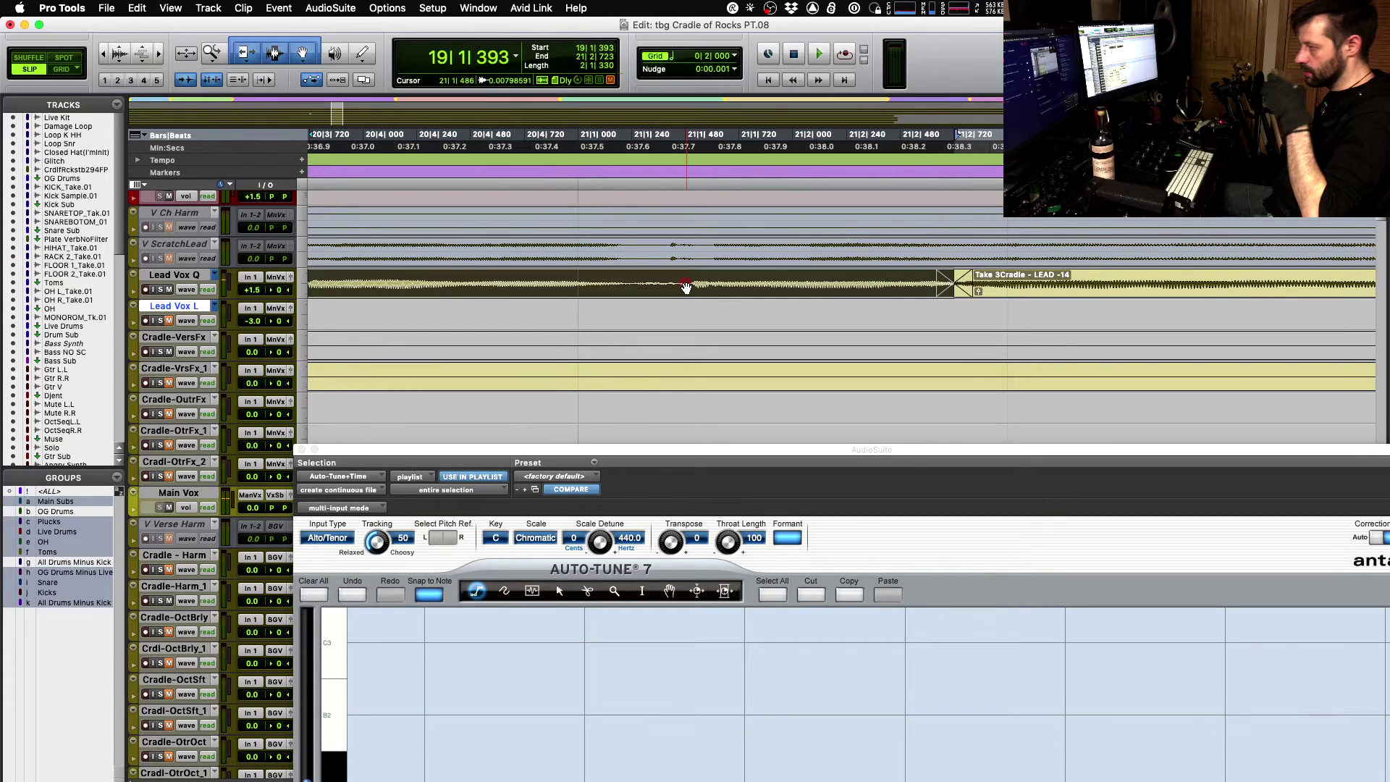
pyautogui.press('space')
pyautogui.click(686, 277)
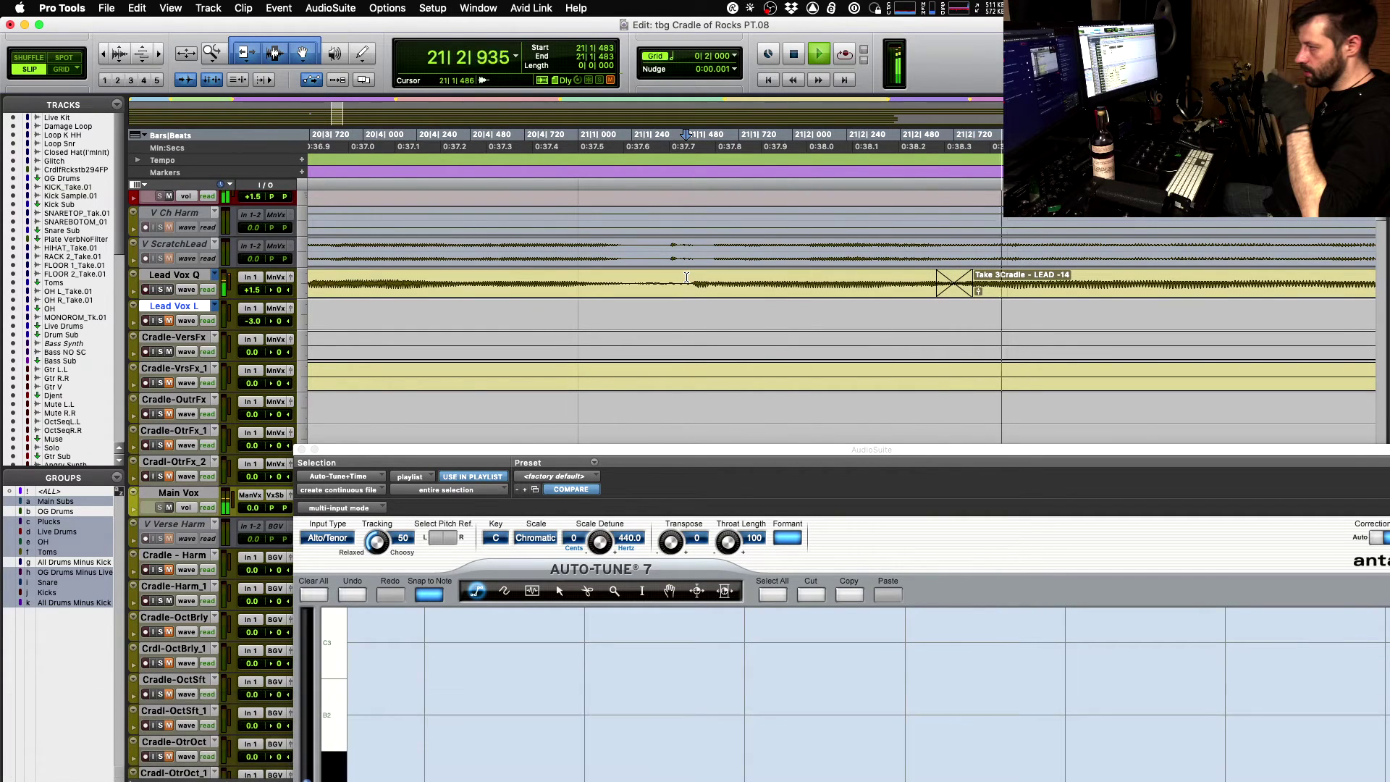
# - Show the whole vocal arrangement and move the Auto-Tune AudioSuite window away from the harmony tracks
pyautogui.press('r')
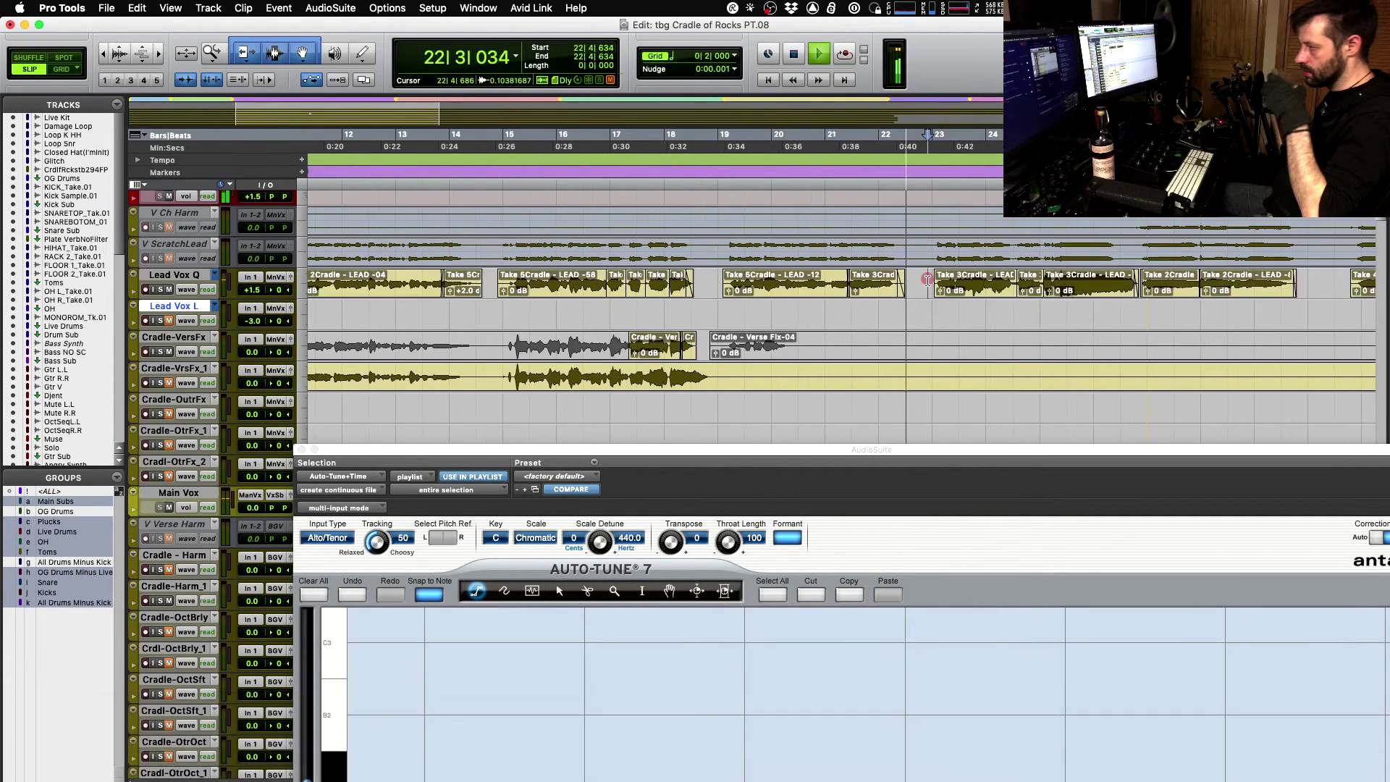
pyautogui.press('r')
pyautogui.press('space')
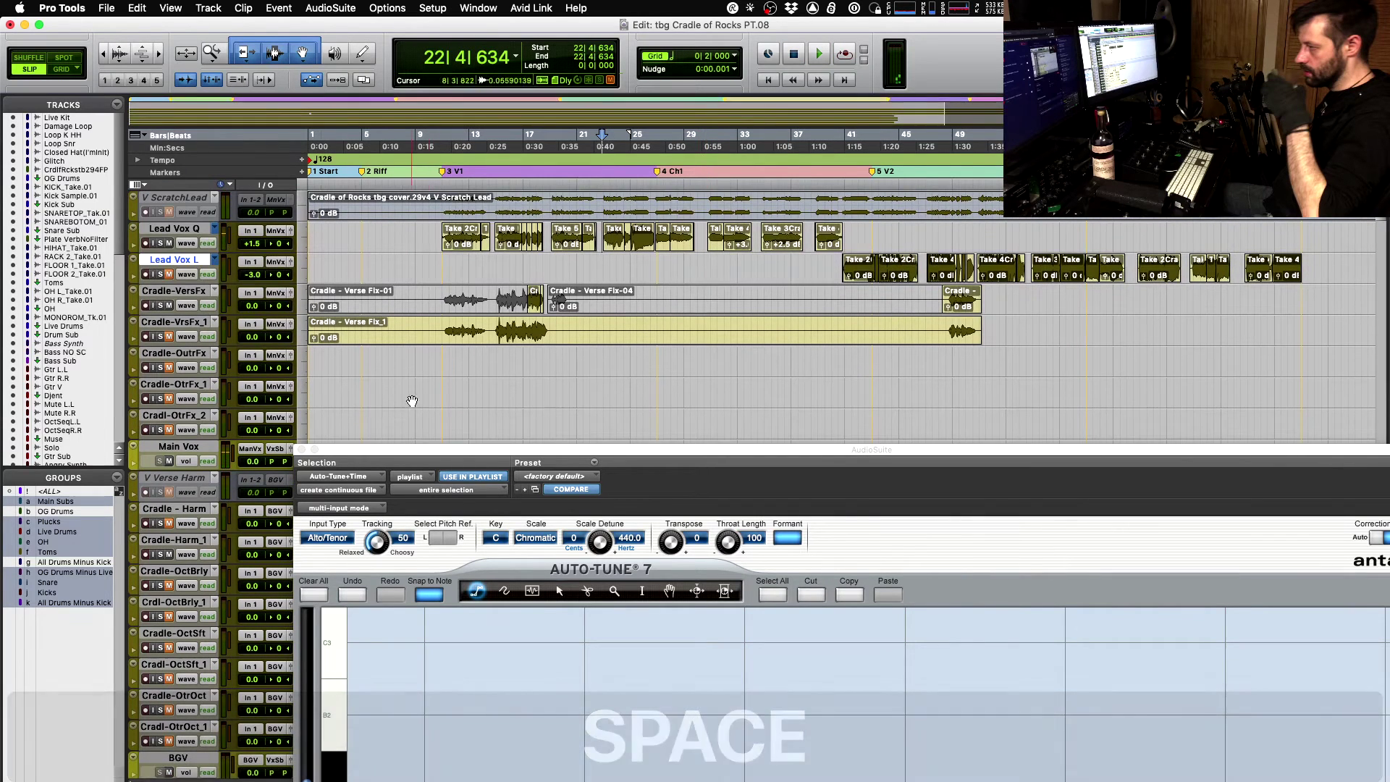
pyautogui.moveTo(357, 455); pyautogui.dragTo(362, 763)
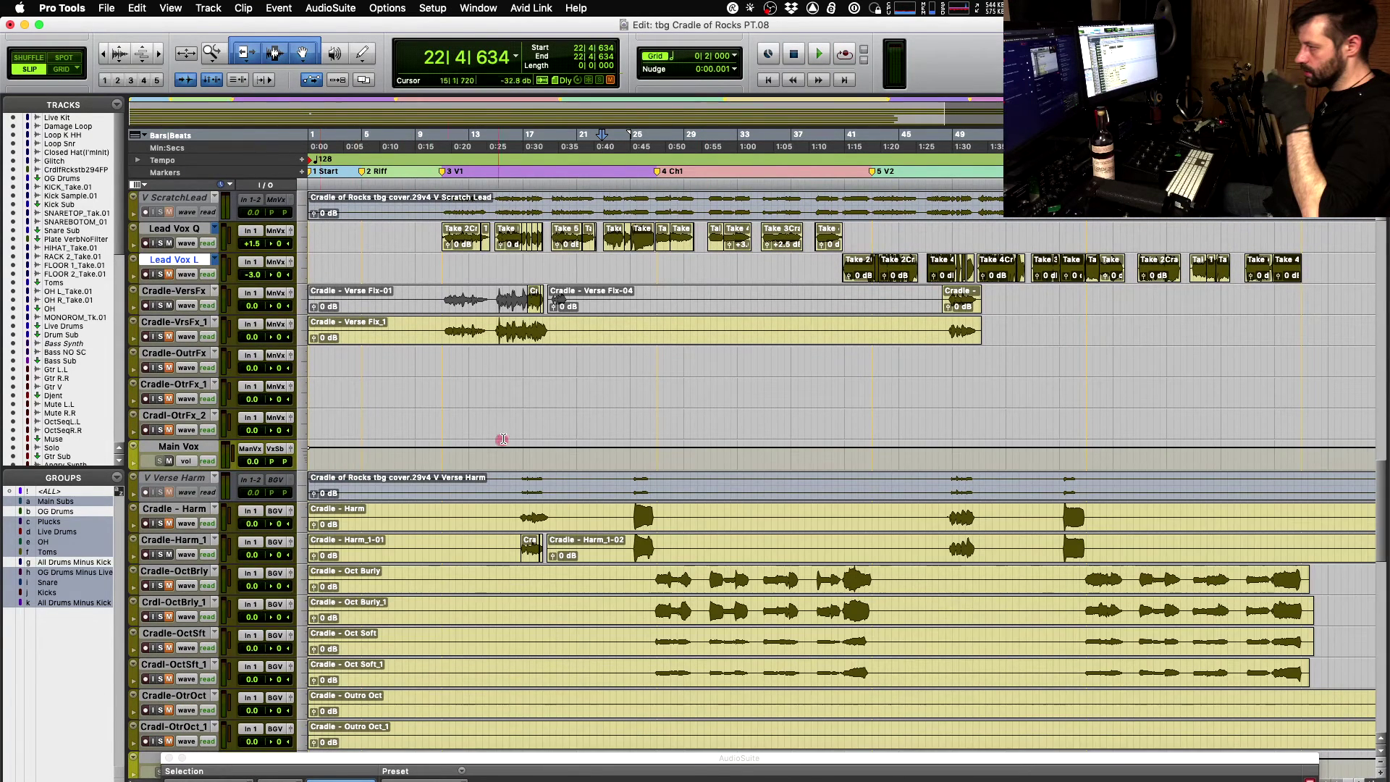
# - Play from 25|2|097 to hear the end-of-verse harmony against the lead
pyautogui.click(635, 546)
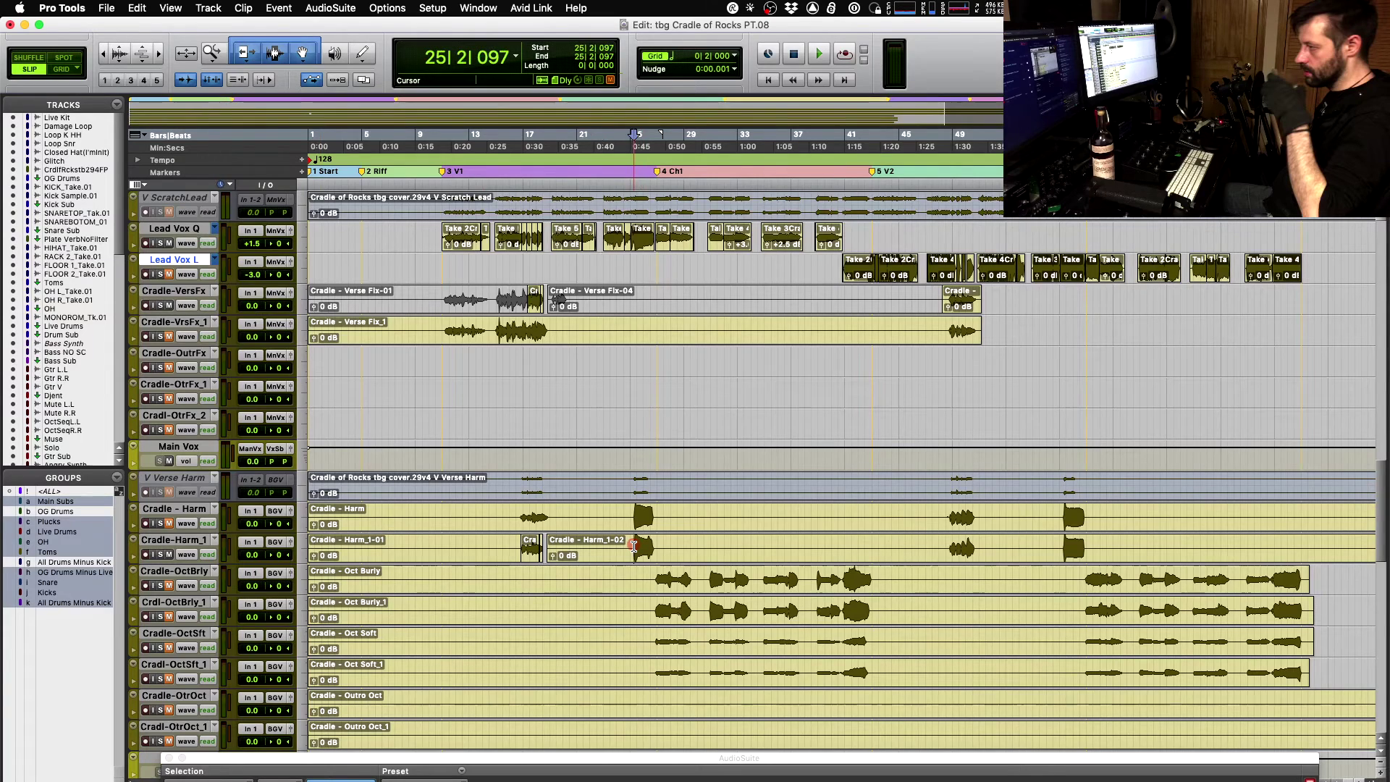
pyautogui.press('t')
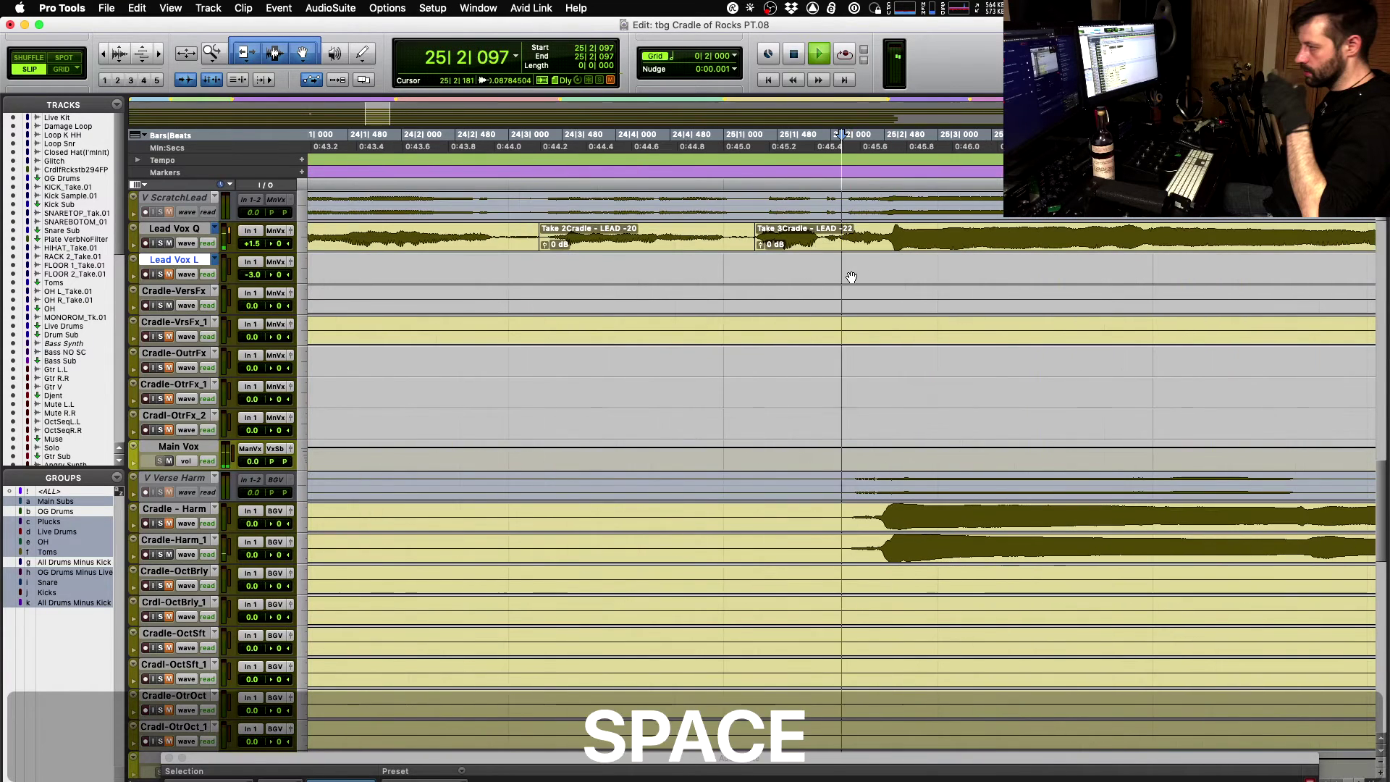
pyautogui.press('r')
pyautogui.press('r')
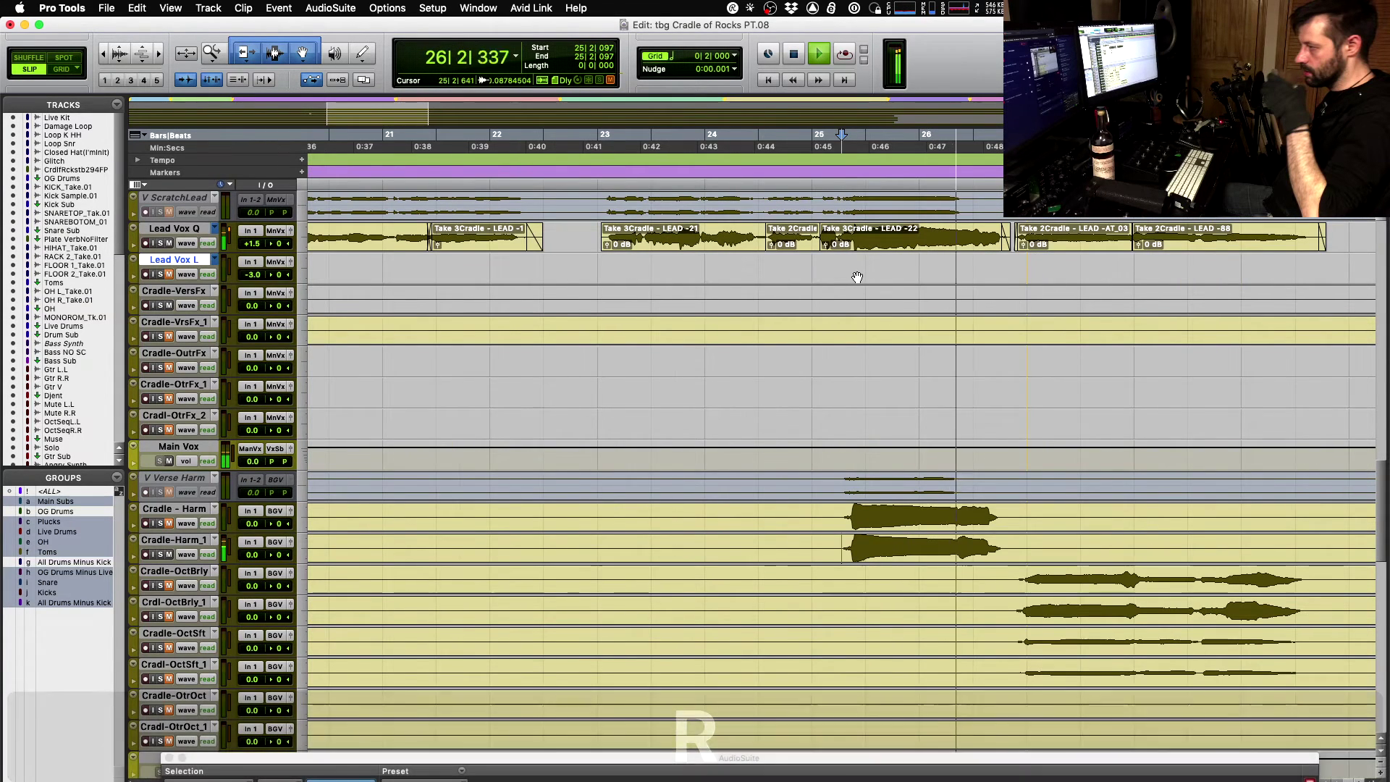
pyautogui.press('r')
pyautogui.press('space')
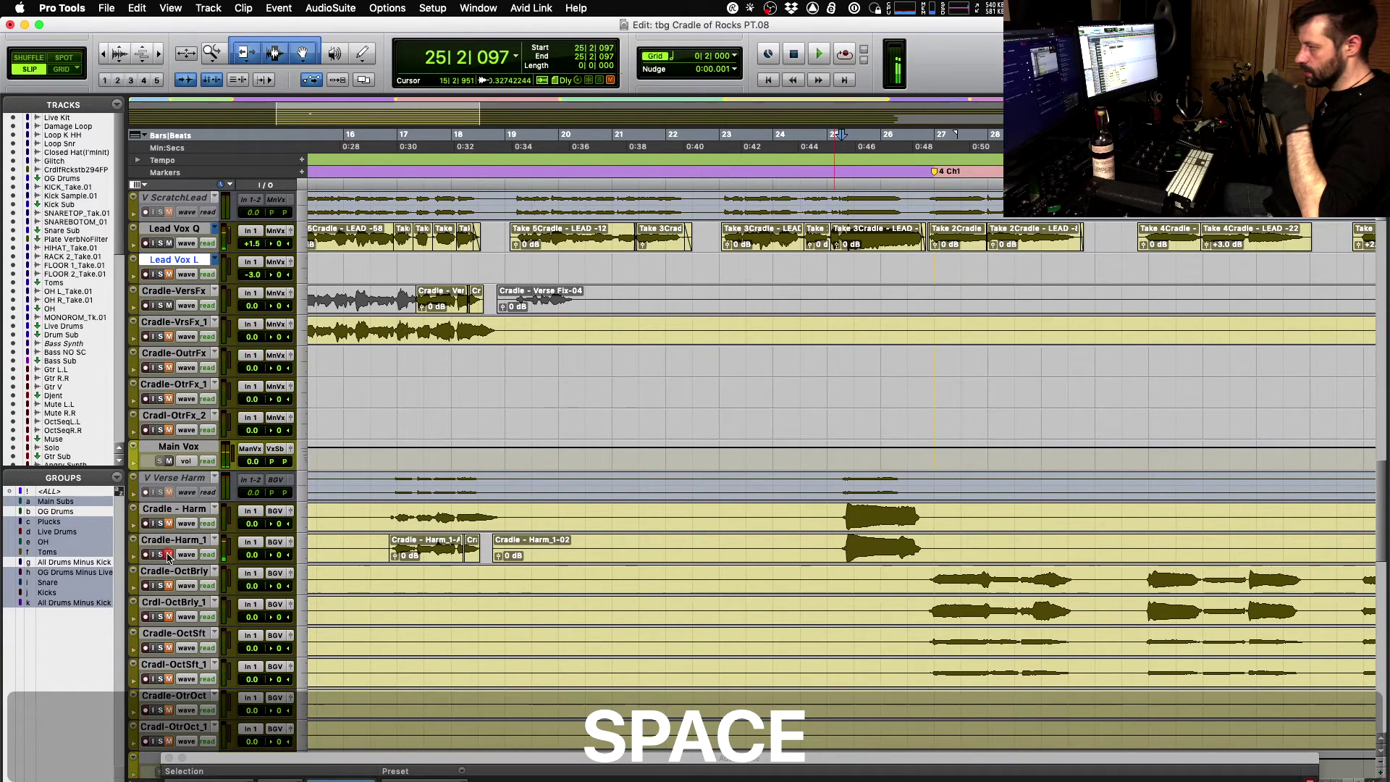
# - Solo the Cradle - Harm track and play from 25|2|097 to compare it with Cradle-Harm_1
pyautogui.click(160, 523)
pyautogui.press('space')
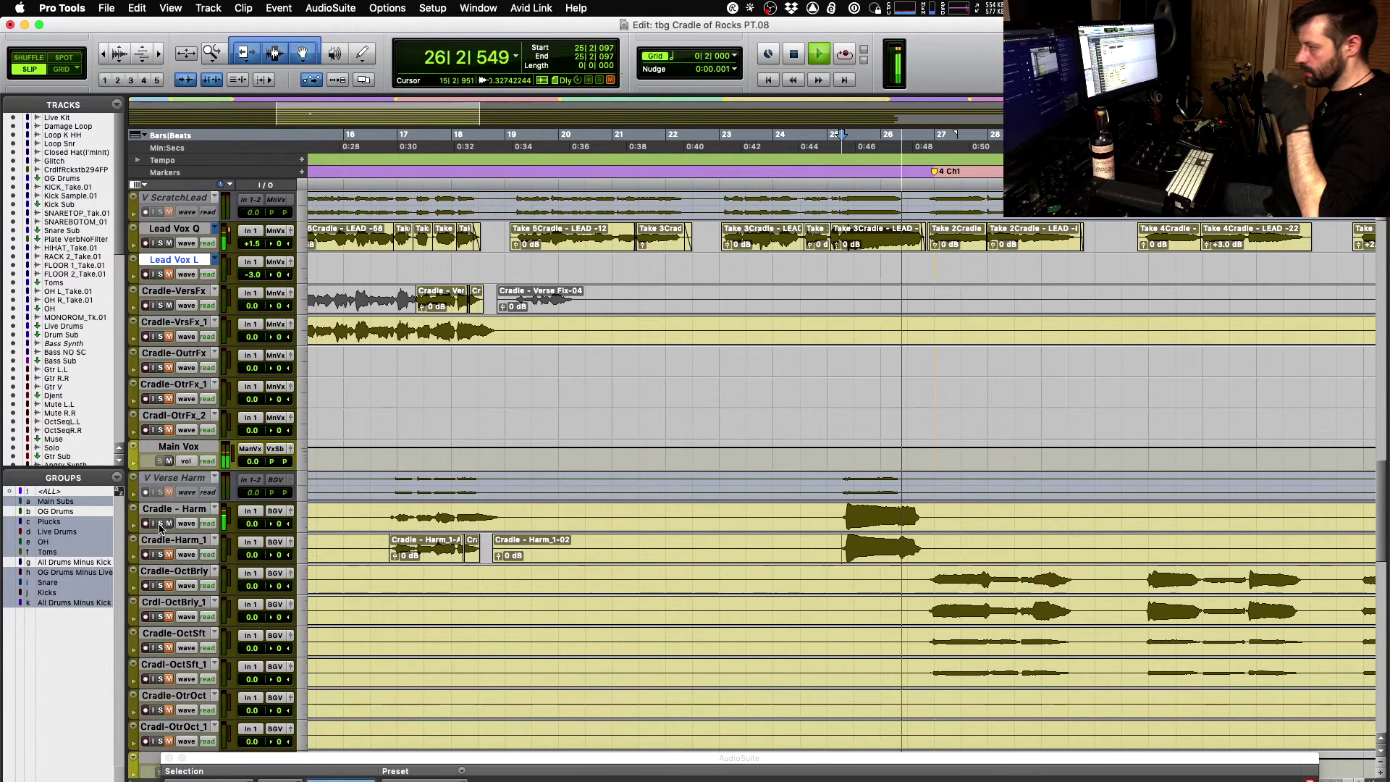
pyautogui.press('space')
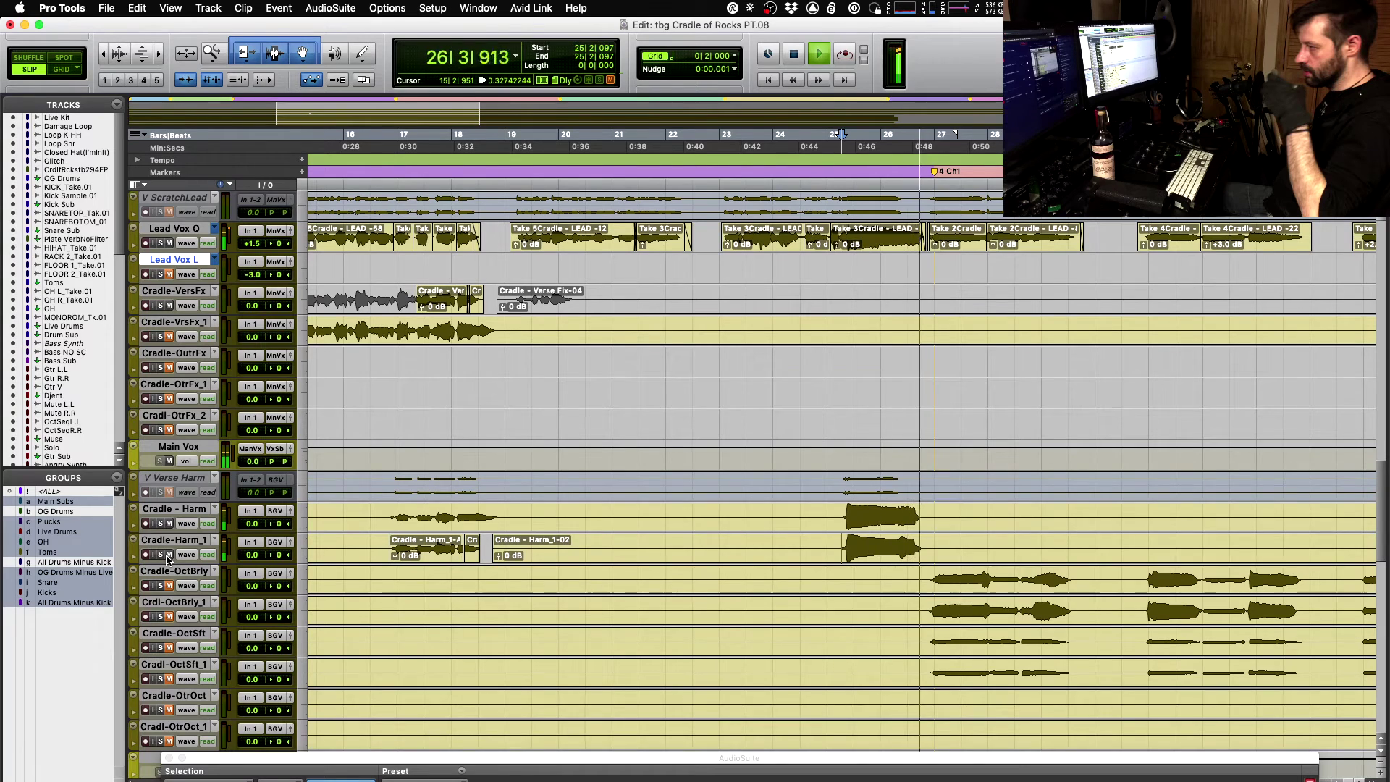
# - Mute the Cradle-Harm_1 track and play the end-of-verse harmony against the lead from 25|2|097
pyautogui.press('space')
pyautogui.click(168, 555)
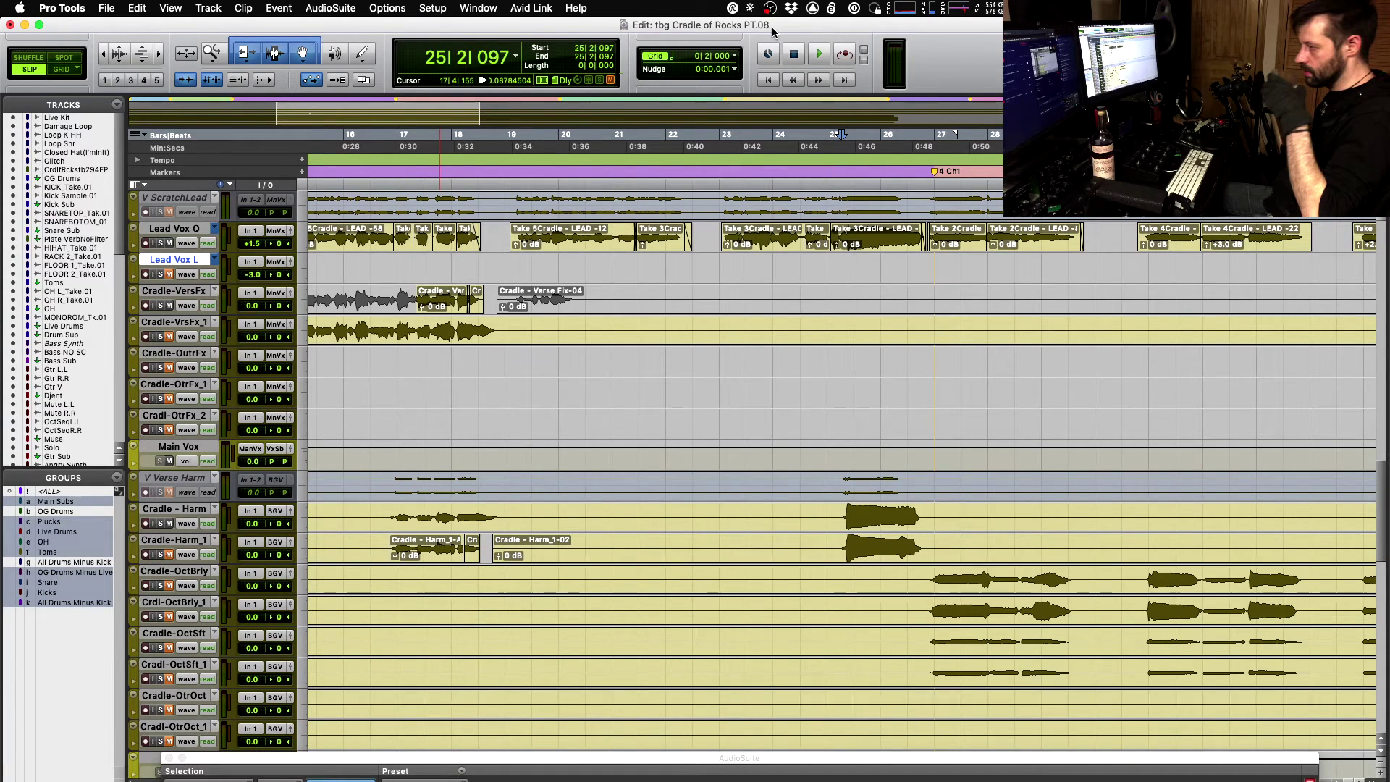
pyautogui.press('t')
pyautogui.press('t')
pyautogui.press('t')
pyautogui.press('space')
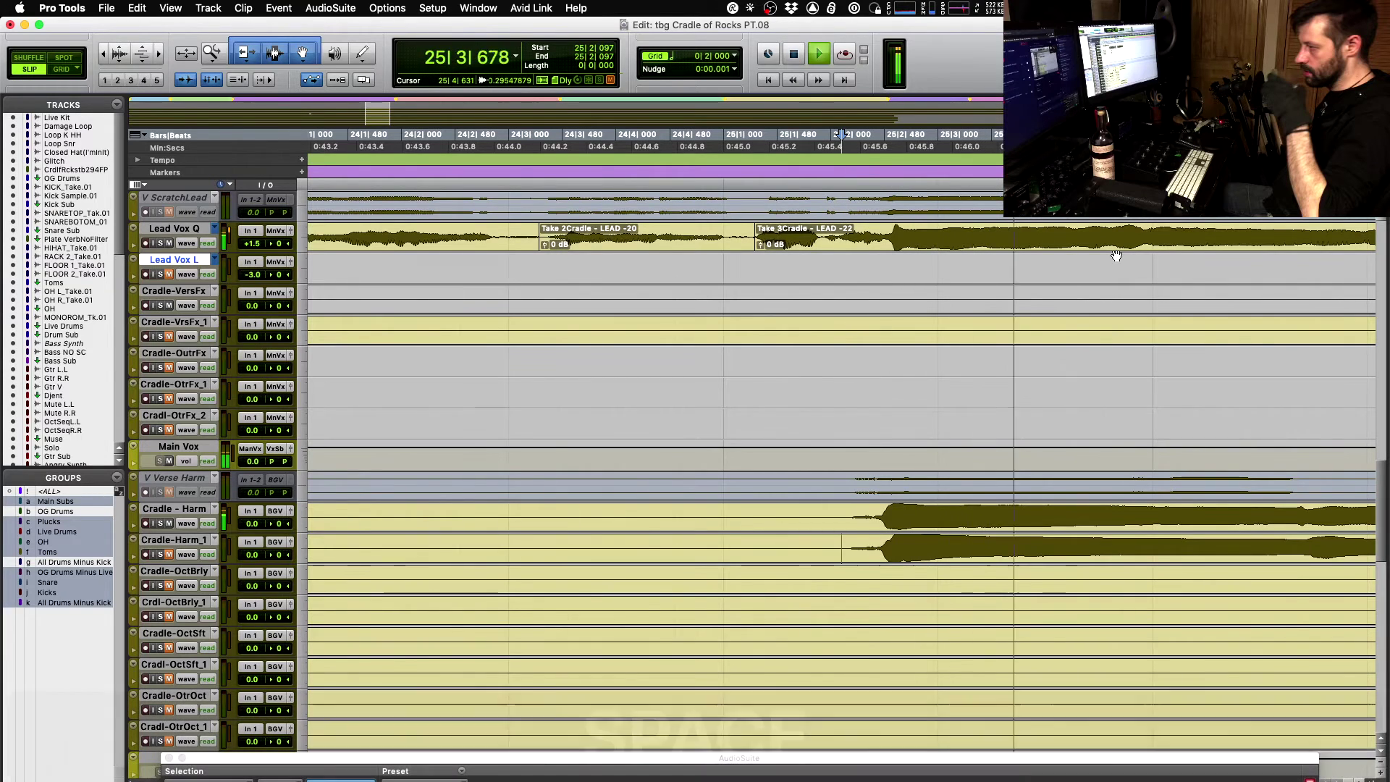
pyautogui.press('r')
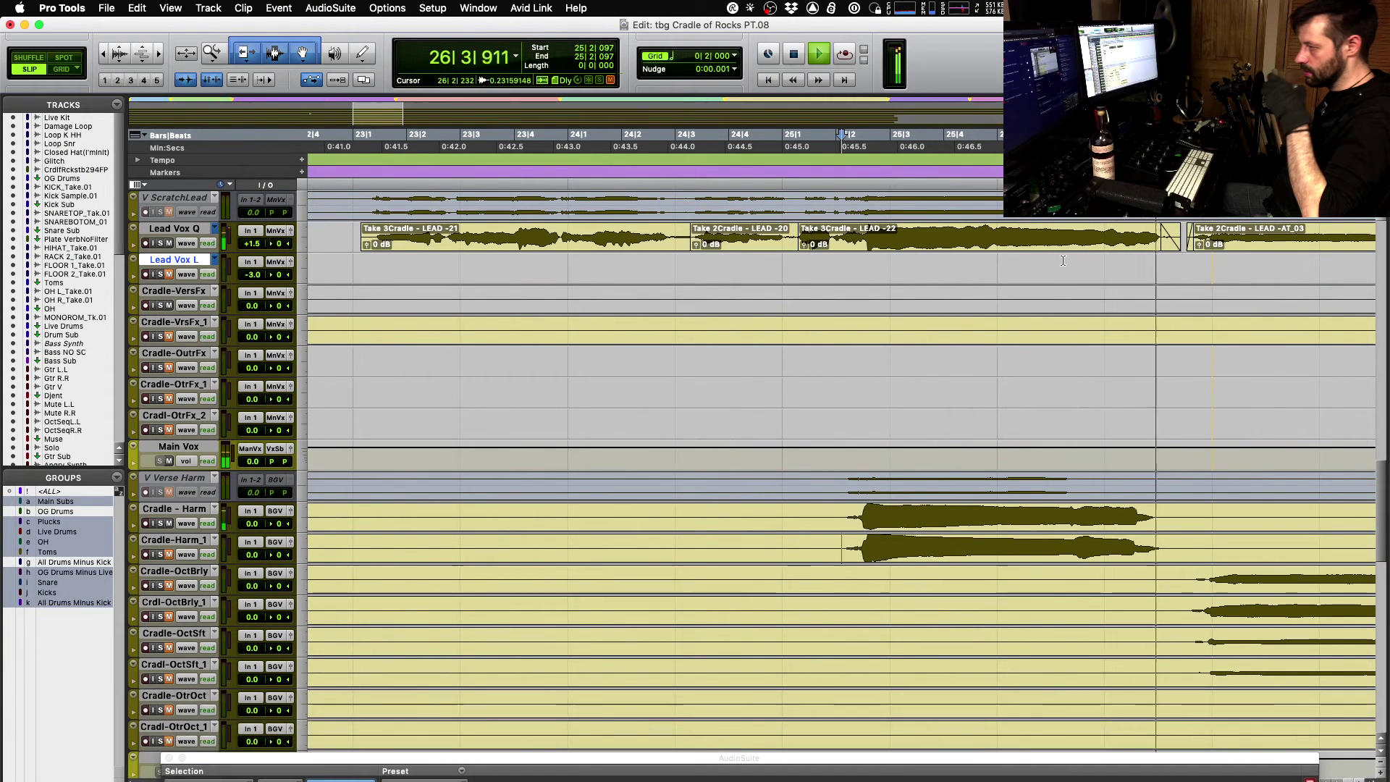
pyautogui.press('space')
# - Play the held note from 25|2|473, and again from 25|2|123 with only Cradle - Harm soloed
pyautogui.click(862, 232)
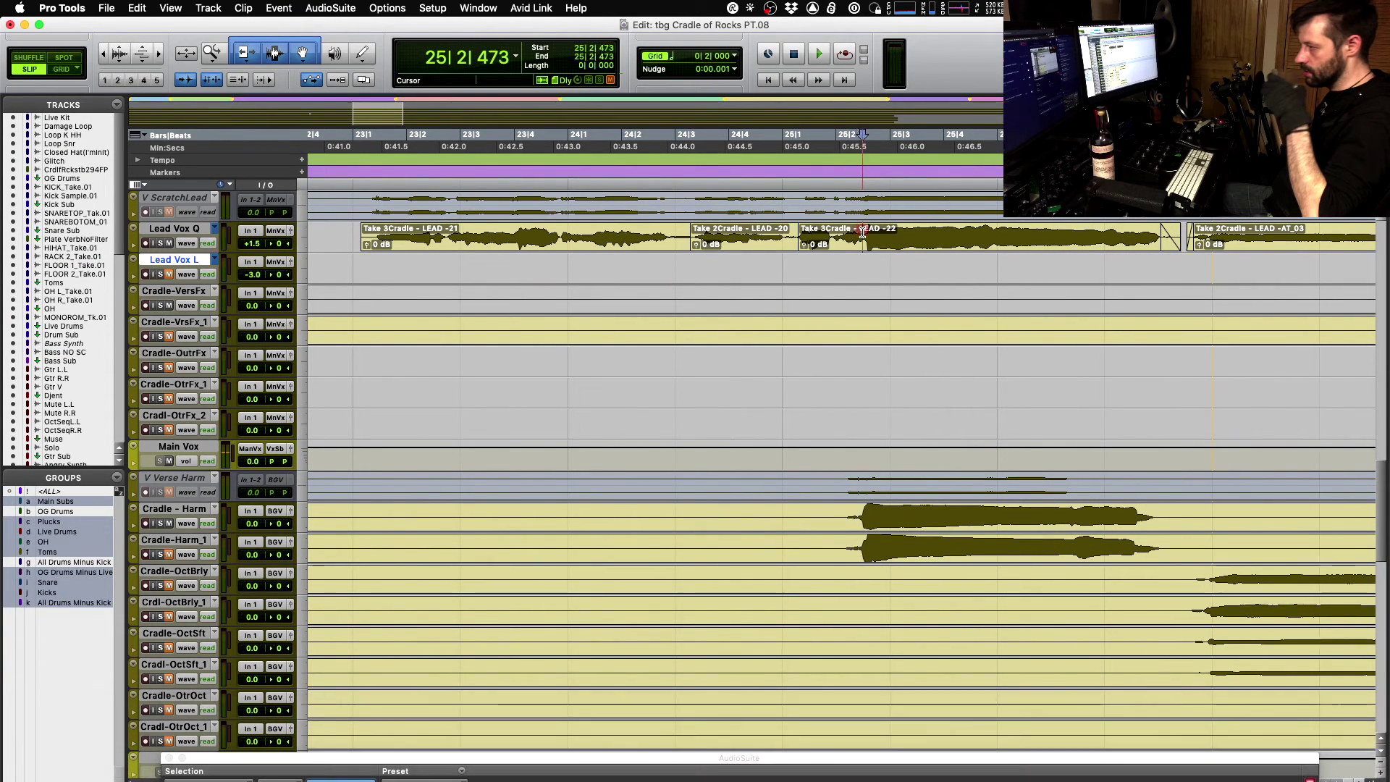
pyautogui.press('space')
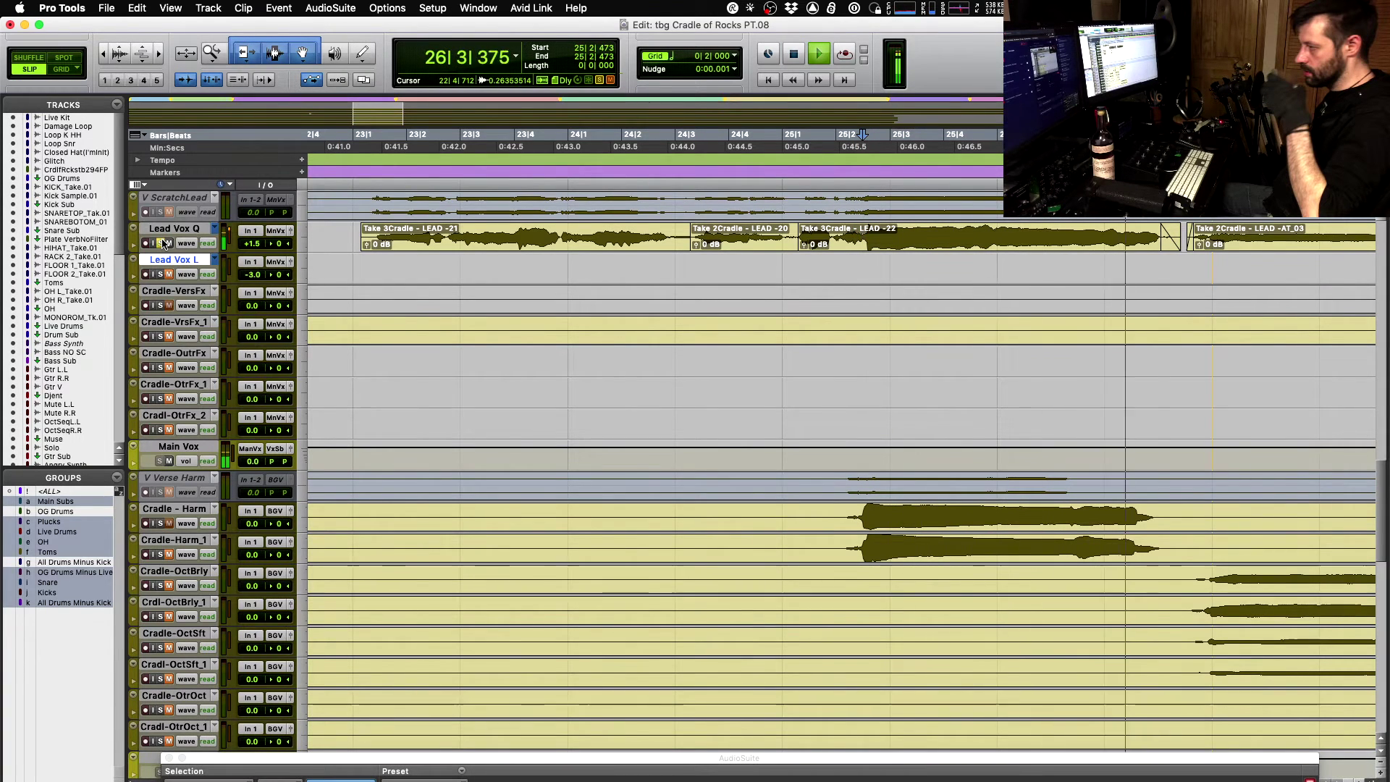
pyautogui.press('space')
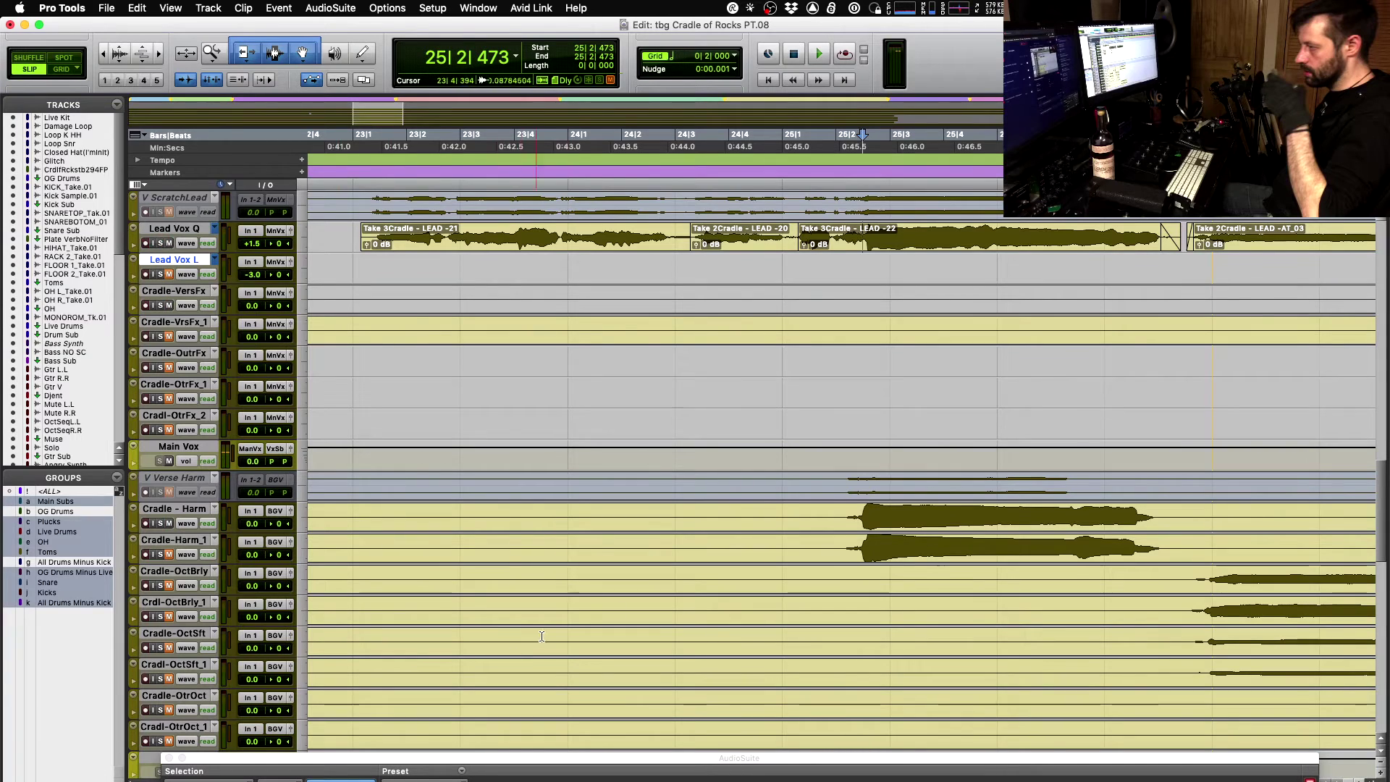
pyautogui.click(843, 514)
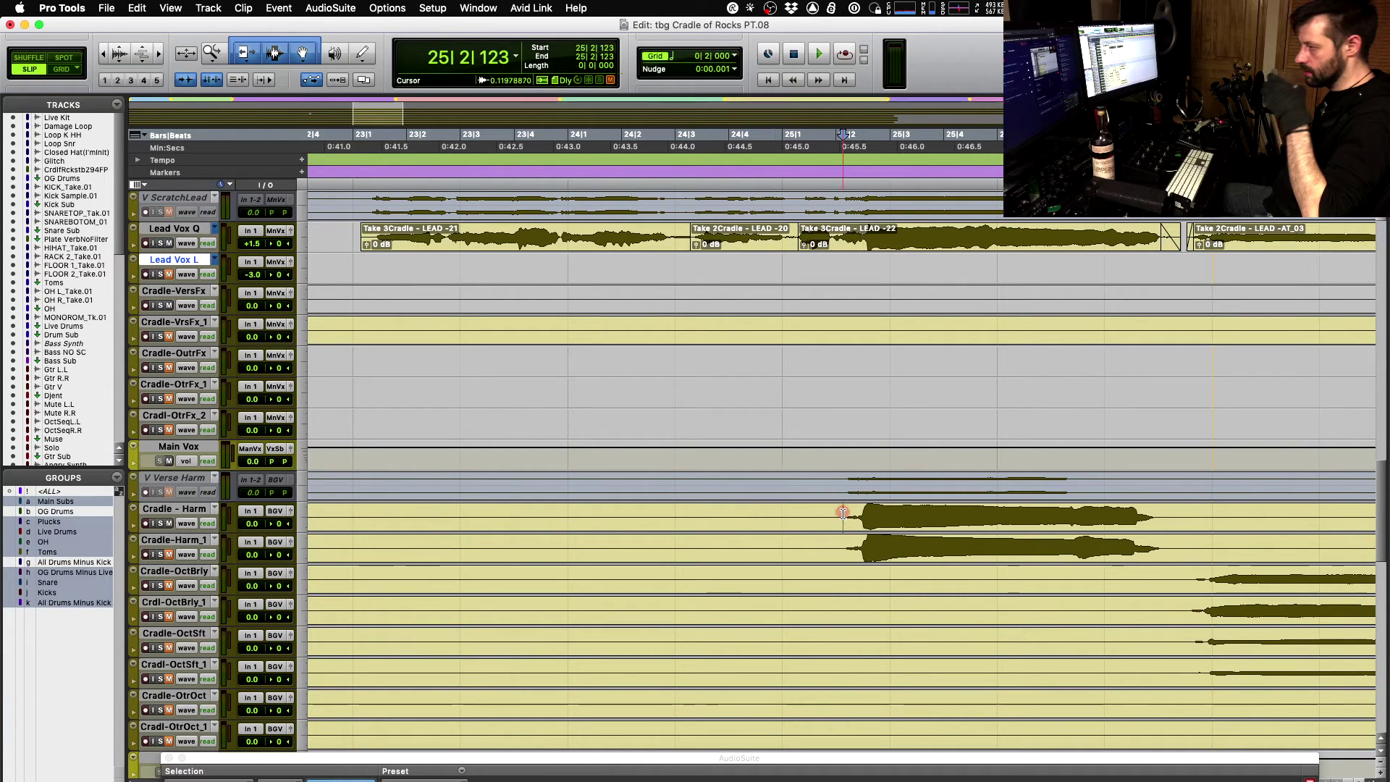
pyautogui.hotkey('shift', 's')
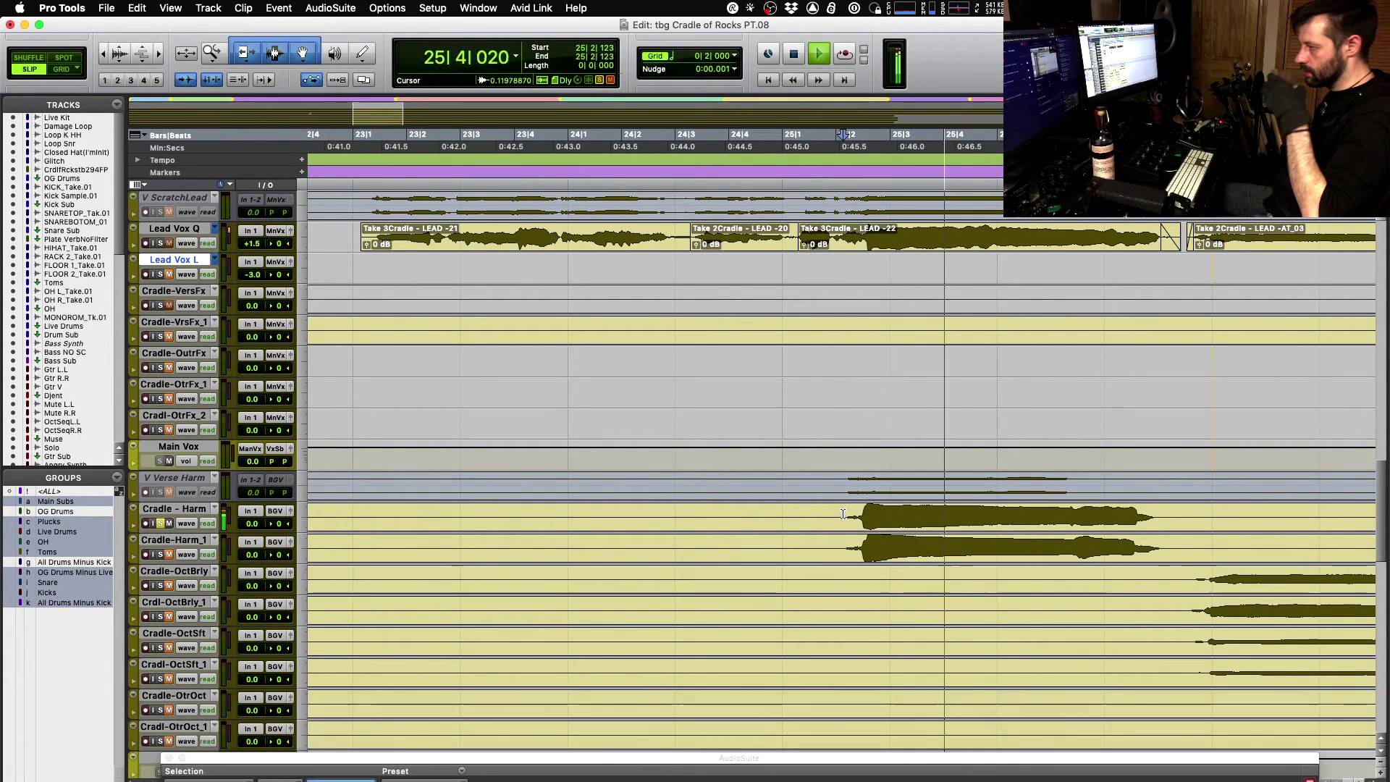
pyautogui.press('space')
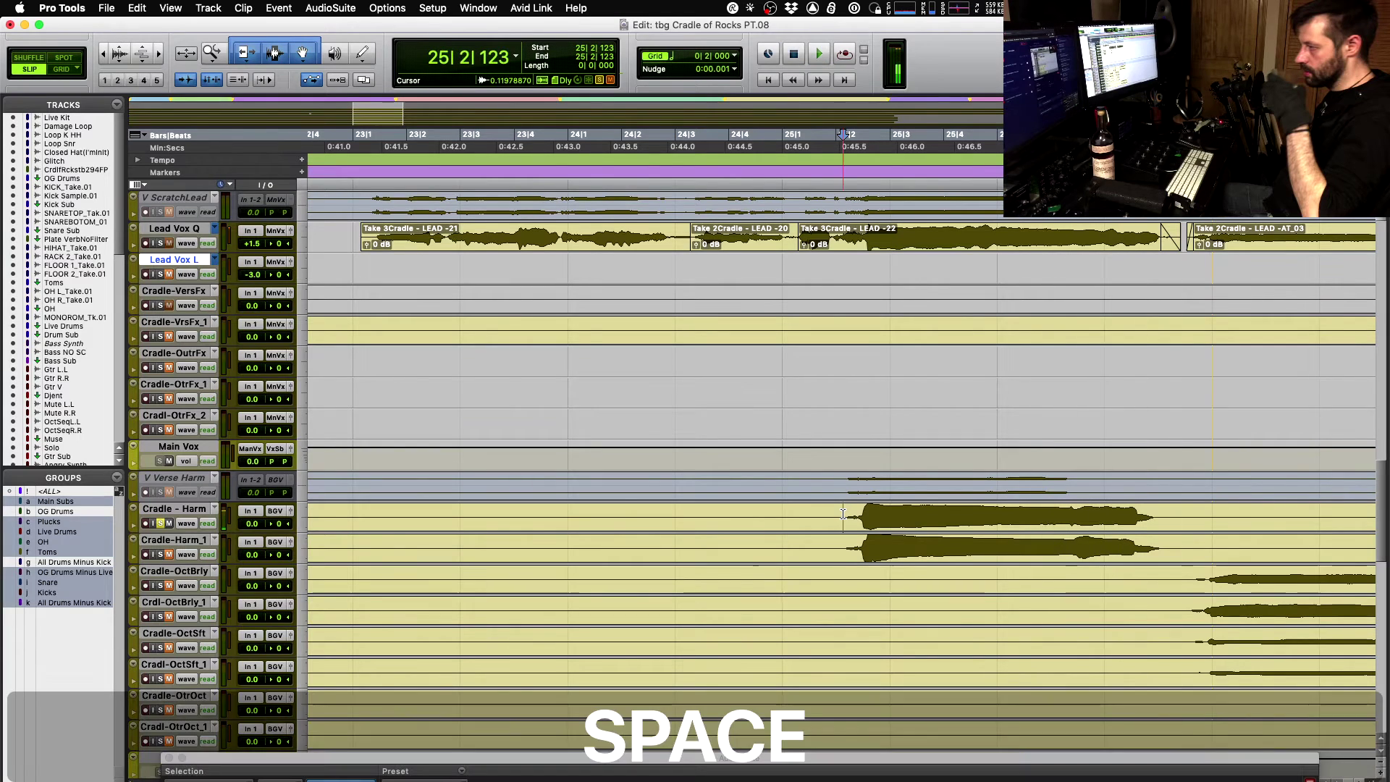
# - Solo Lead Vox Q instead of Cradle - Harm and remove the fade-out at the end of the Take 3 LEAD -22 clip
pyautogui.click(864, 237)
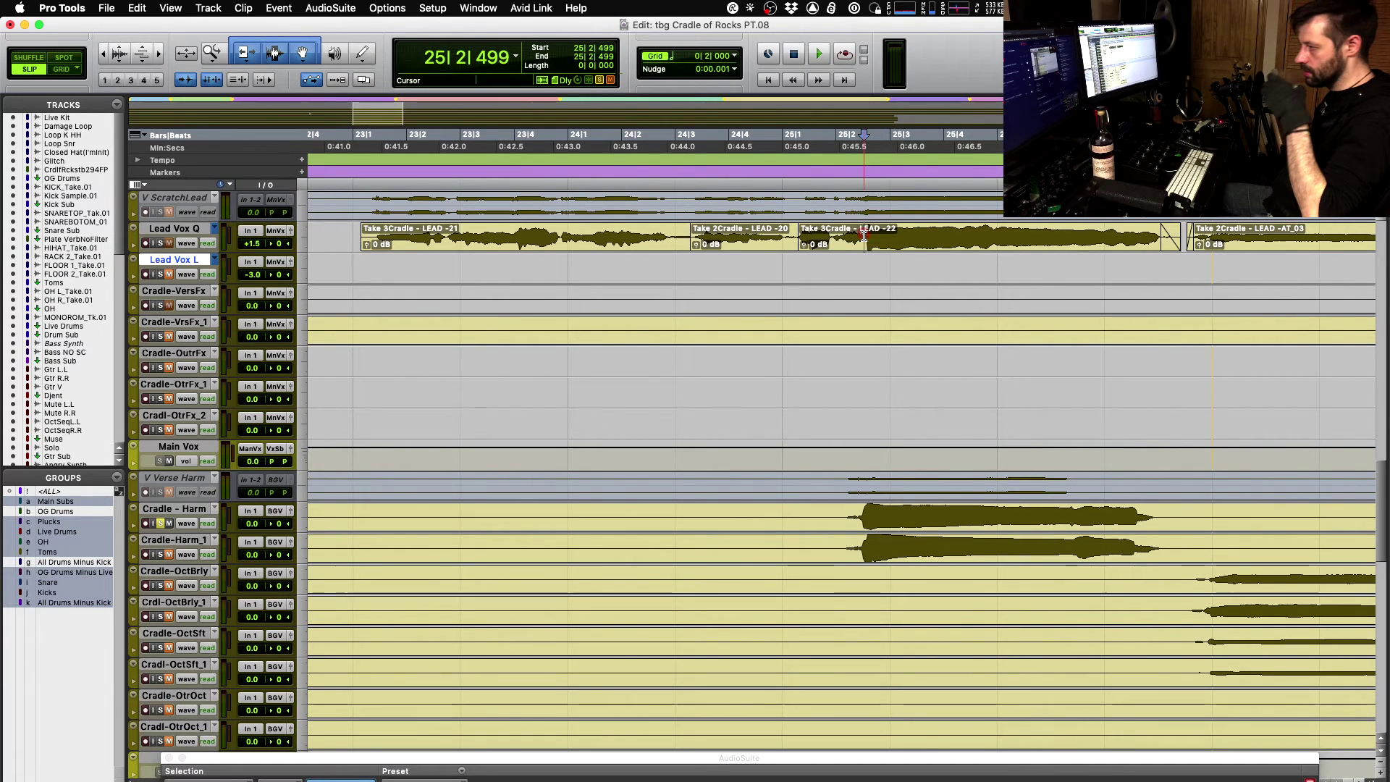
pyautogui.hotkey('shift', 's')
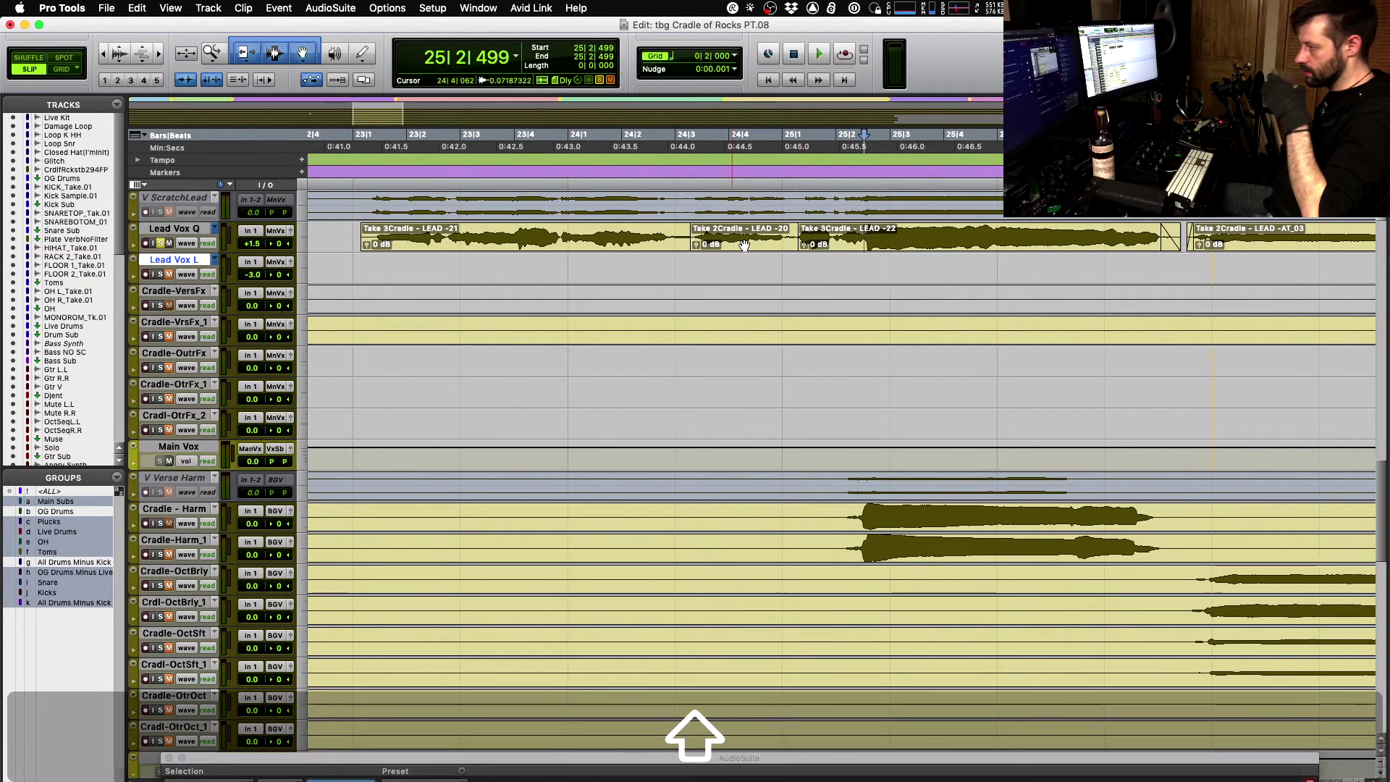
pyautogui.moveTo(1119, 246); pyautogui.dragTo(1139, 273)
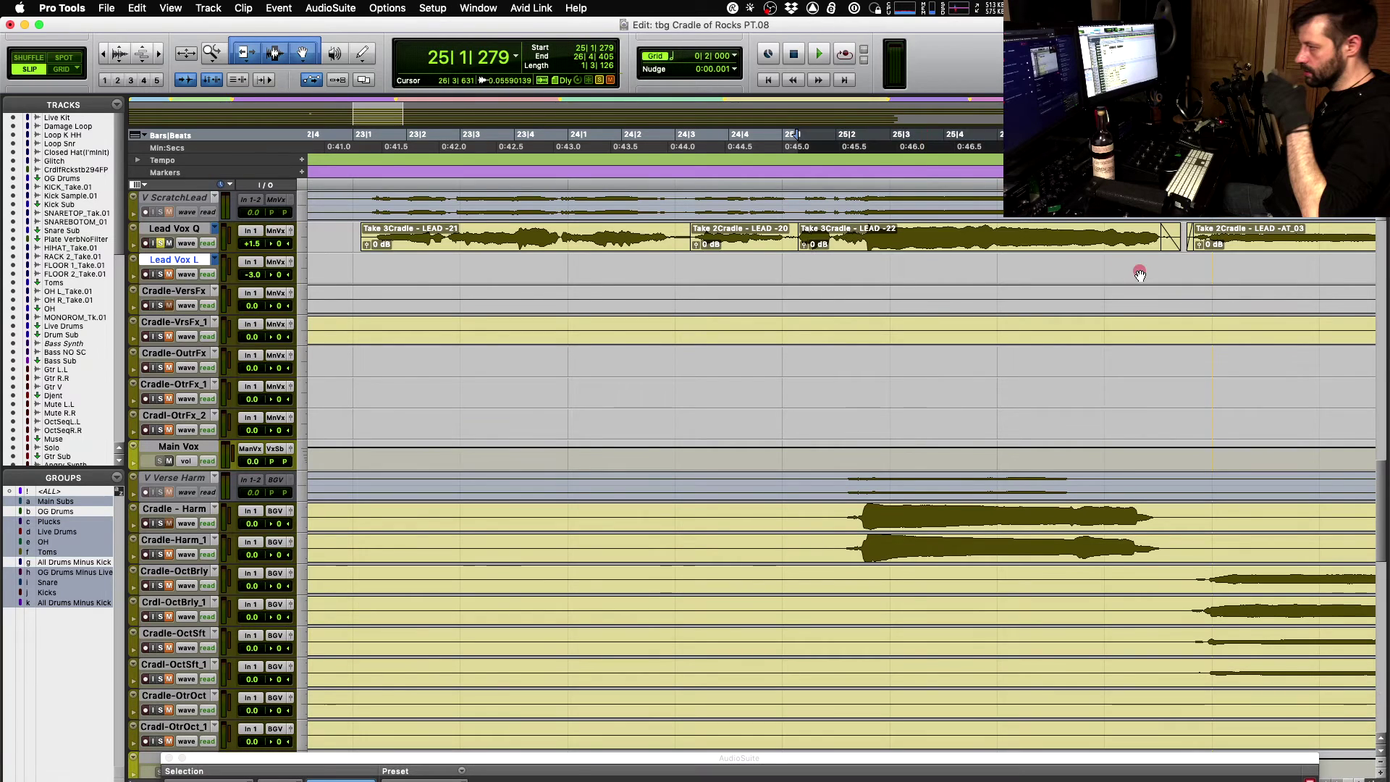
pyautogui.click(1171, 247)
pyautogui.press('BackSpace')
pyautogui.click(1084, 245)
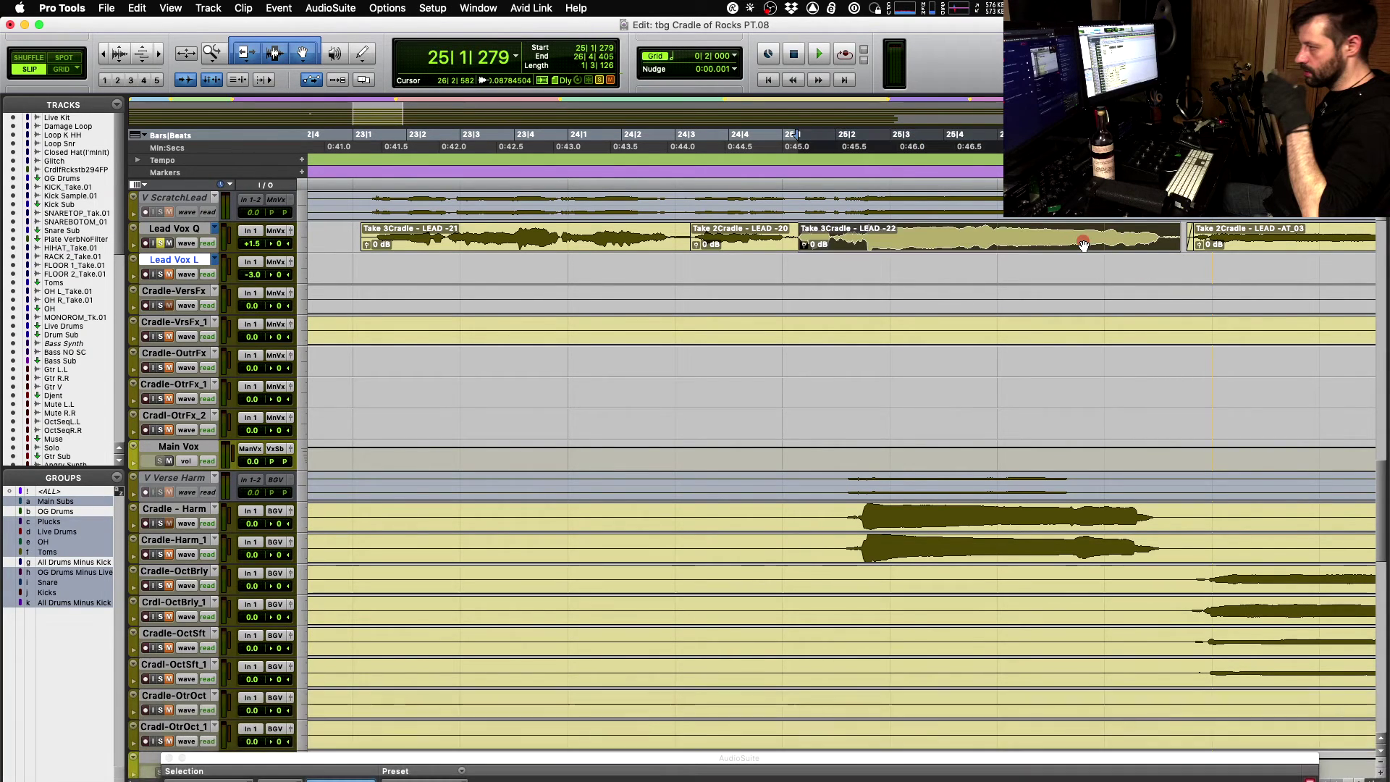
pyautogui.press('space')
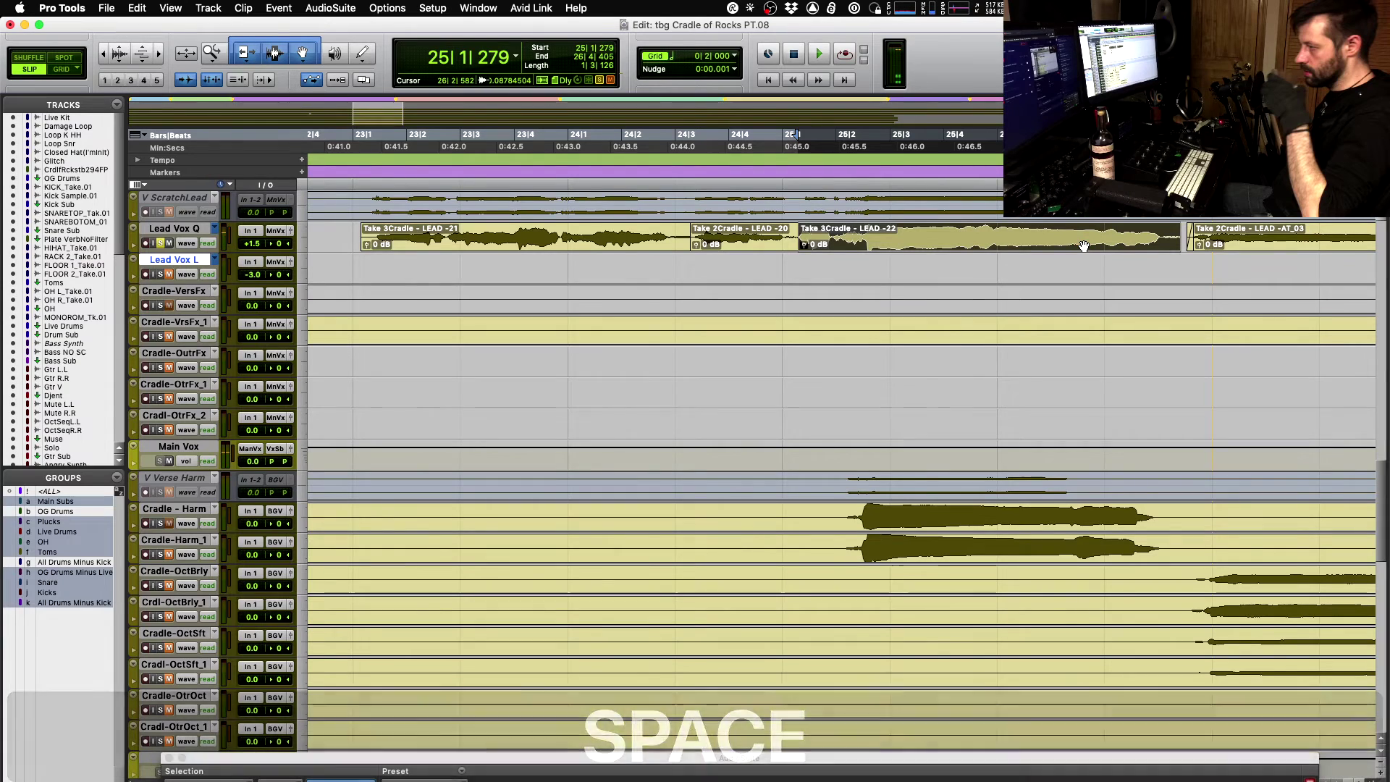
# - Select the lead's held note from 25|2|499 to 26|4|090, swap in Take 1 LEAD -88 and play it
pyautogui.click(860, 233)
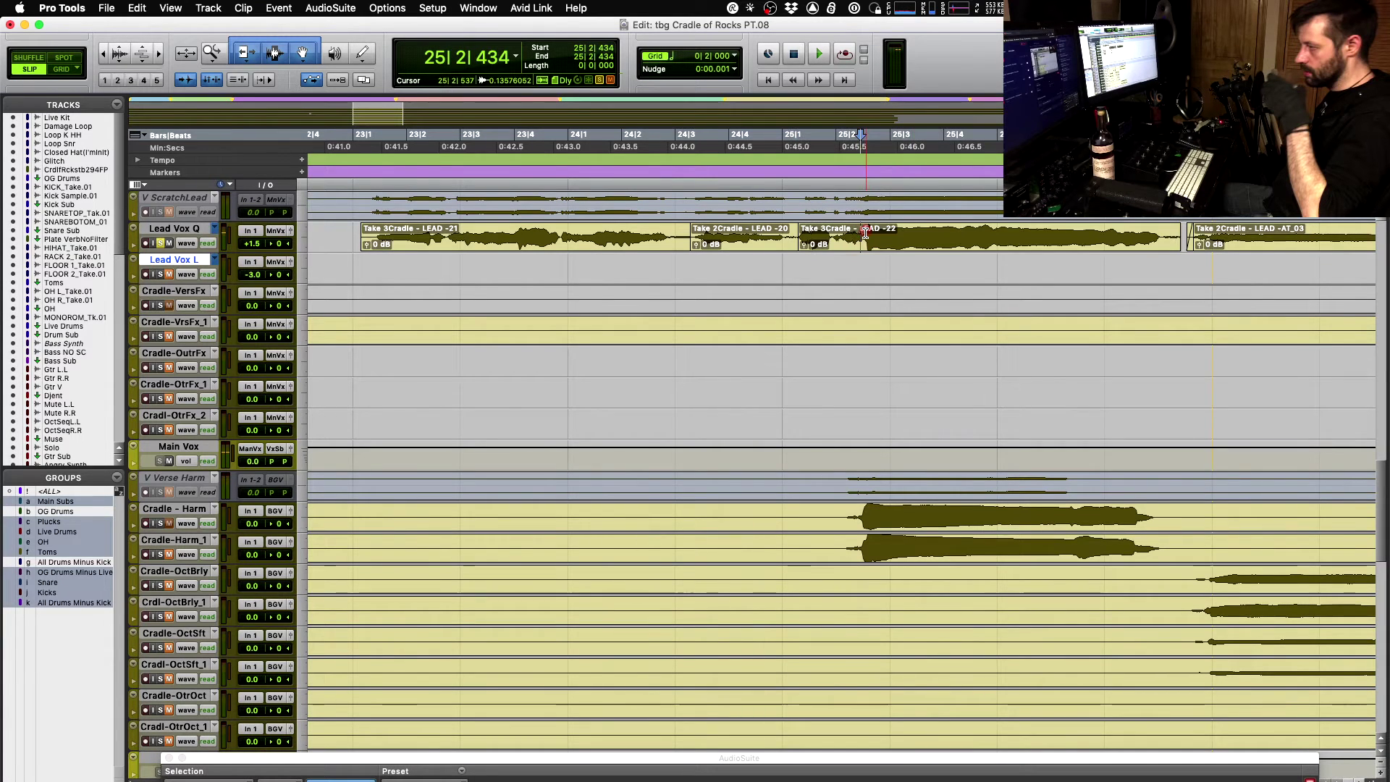
pyautogui.click(865, 233)
pyautogui.keyDown('shift'); pyautogui.click(1155, 234); pyautogui.keyUp('shift')
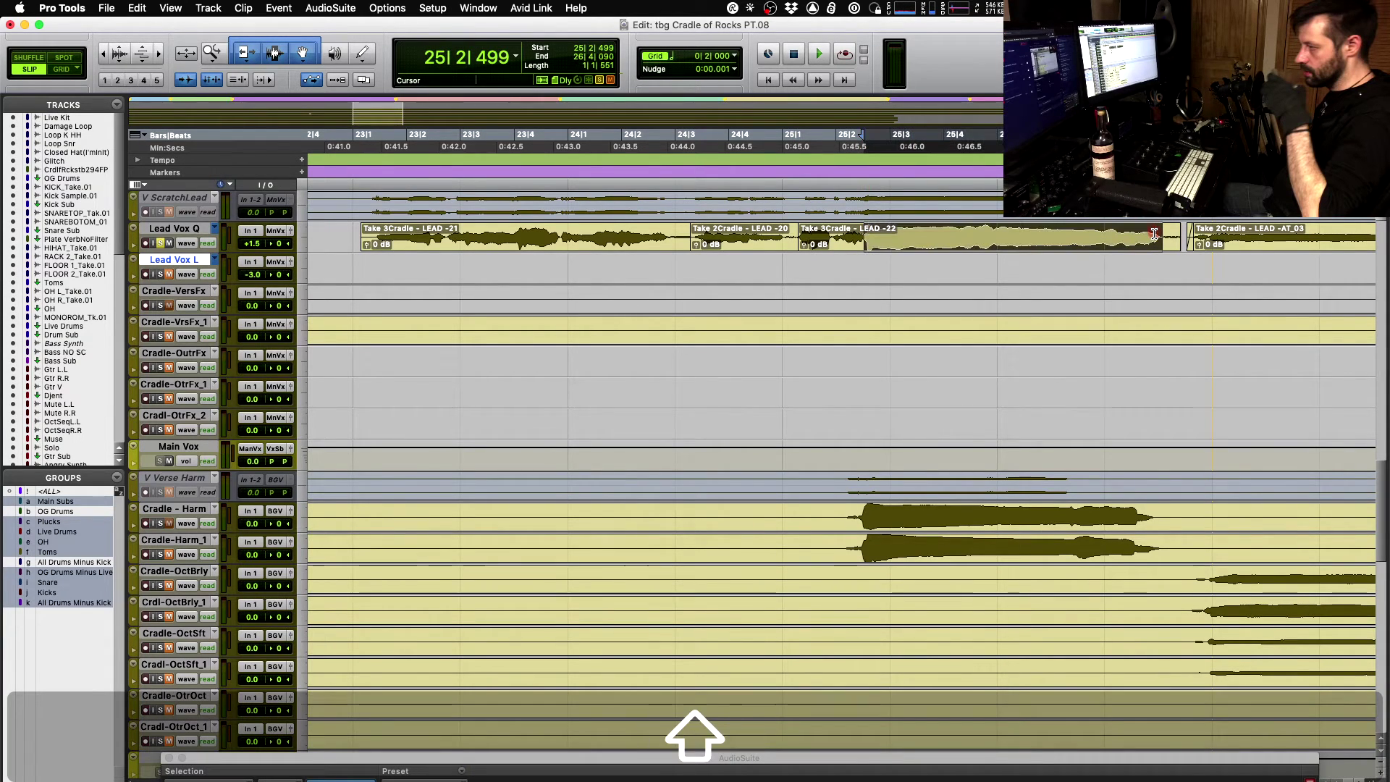
pyautogui.press('shift+super+Down')
pyautogui.press('space')
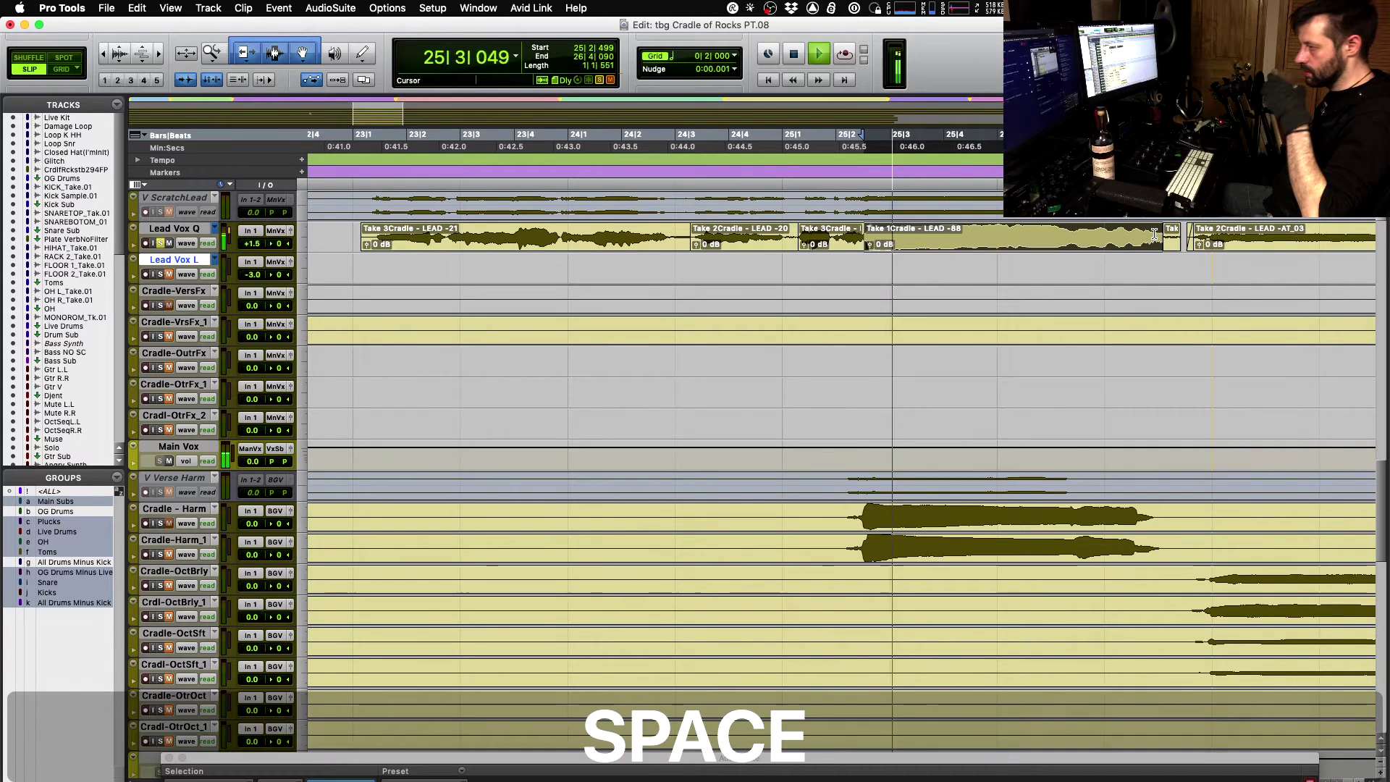
# - Audition the alternate takes for the held note: Take 2 LEAD -94, Take 3, Take 4 LEAD -106 and Take 5 LEAD -62
pyautogui.press('space')
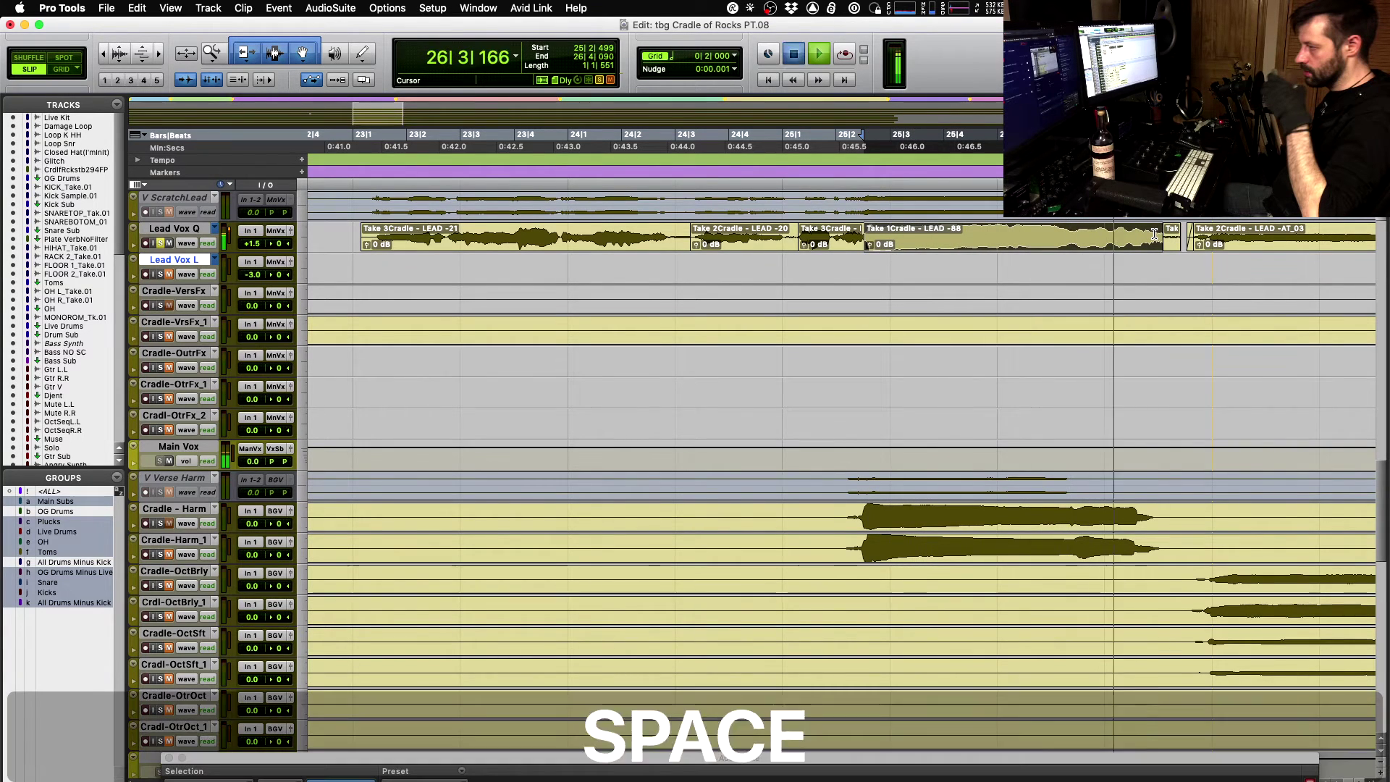
pyautogui.press('space')
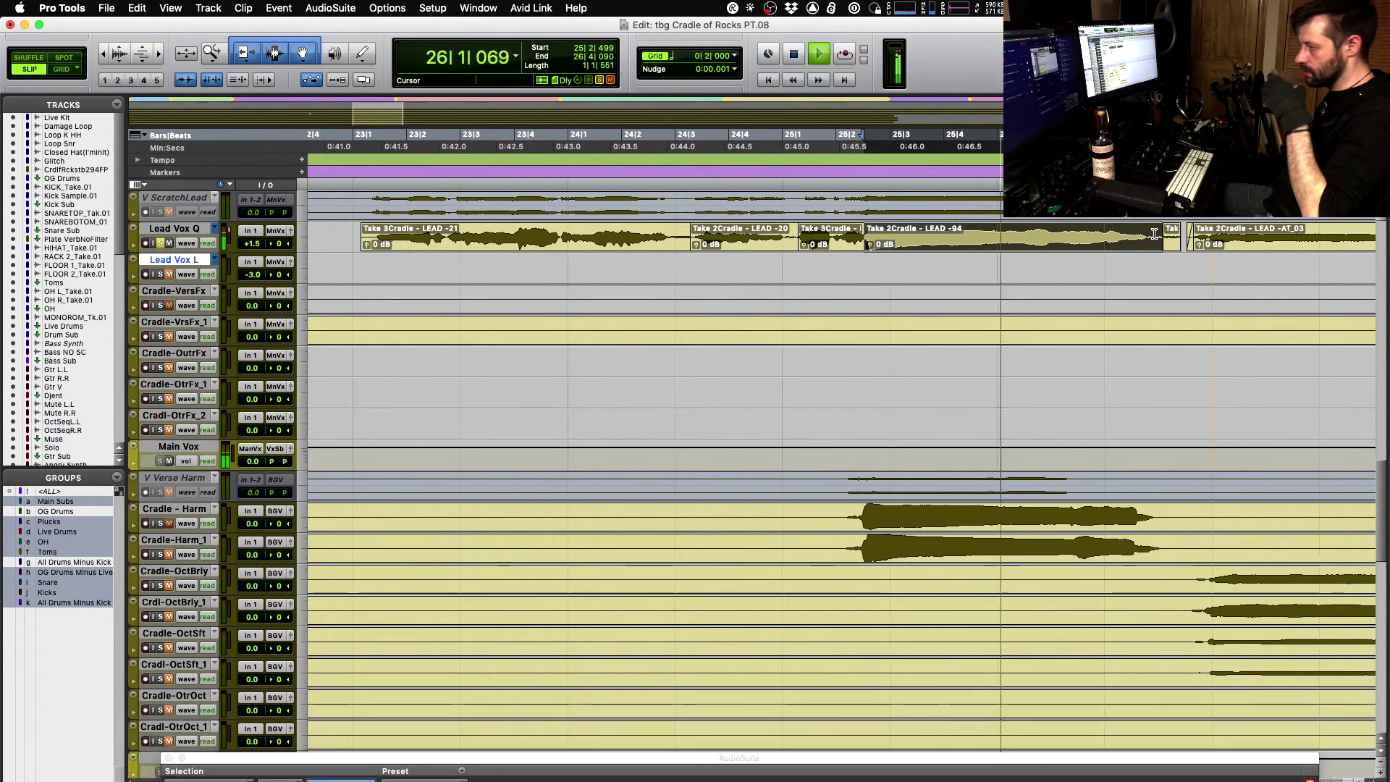
pyautogui.press('super+Down')
pyautogui.press('space')
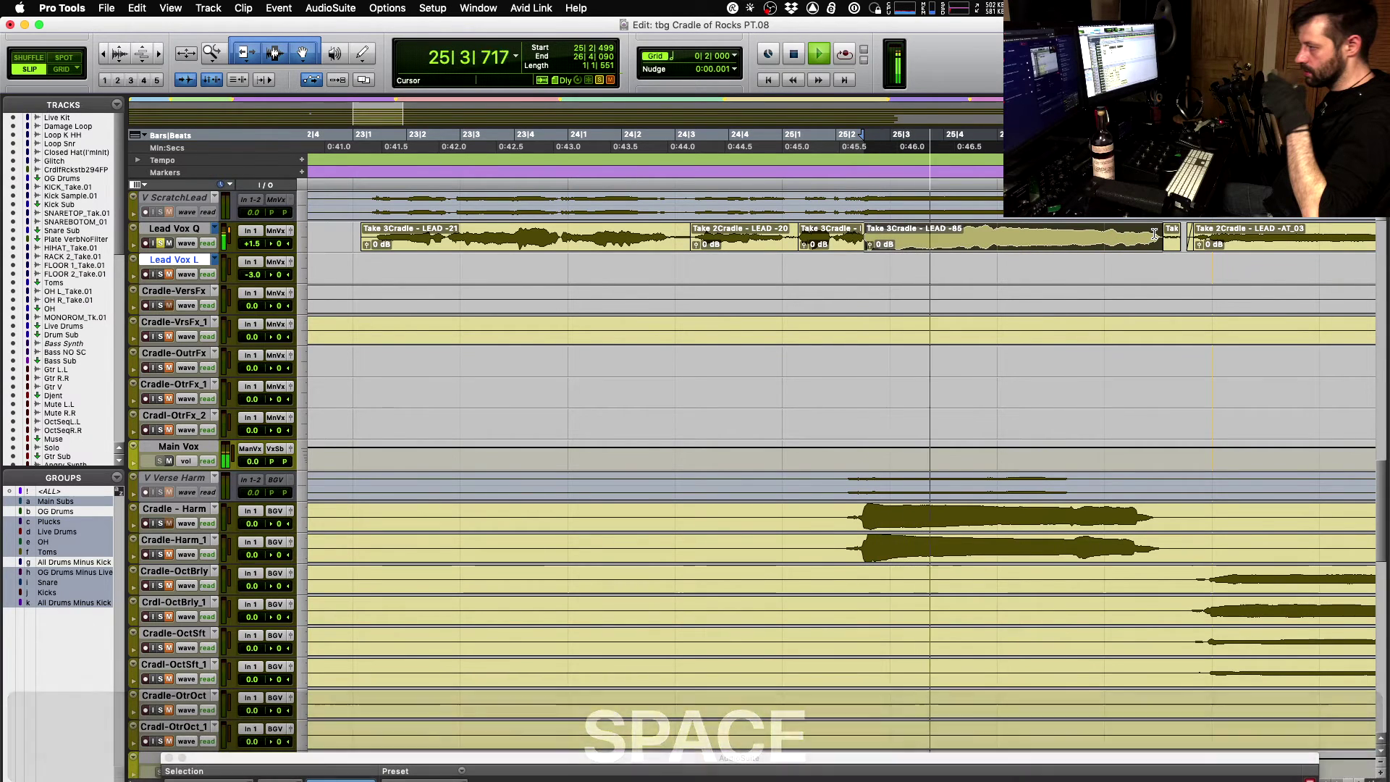
pyautogui.press('space')
pyautogui.press('shift+super+Down')
pyautogui.press('space')
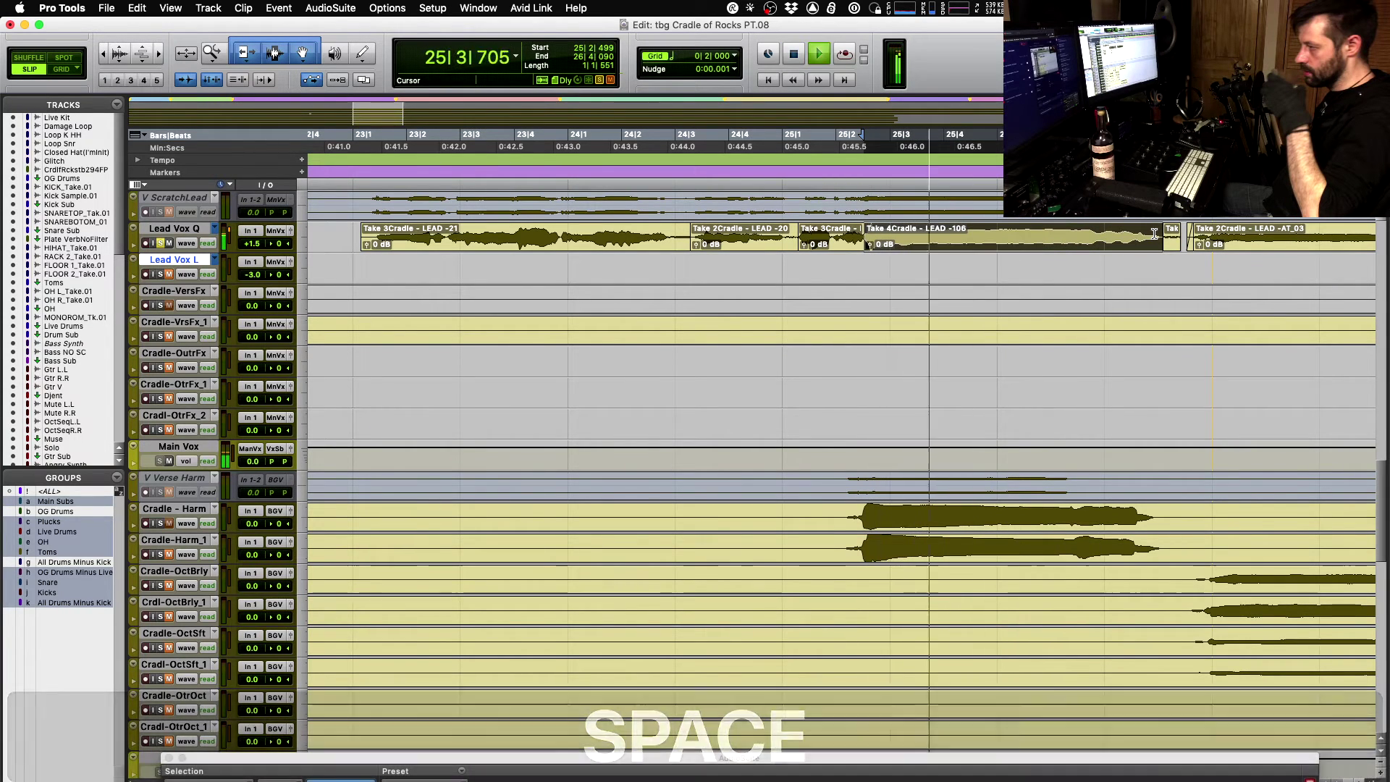
pyautogui.press('space')
pyautogui.press('shift+super+Down')
pyautogui.press('space')
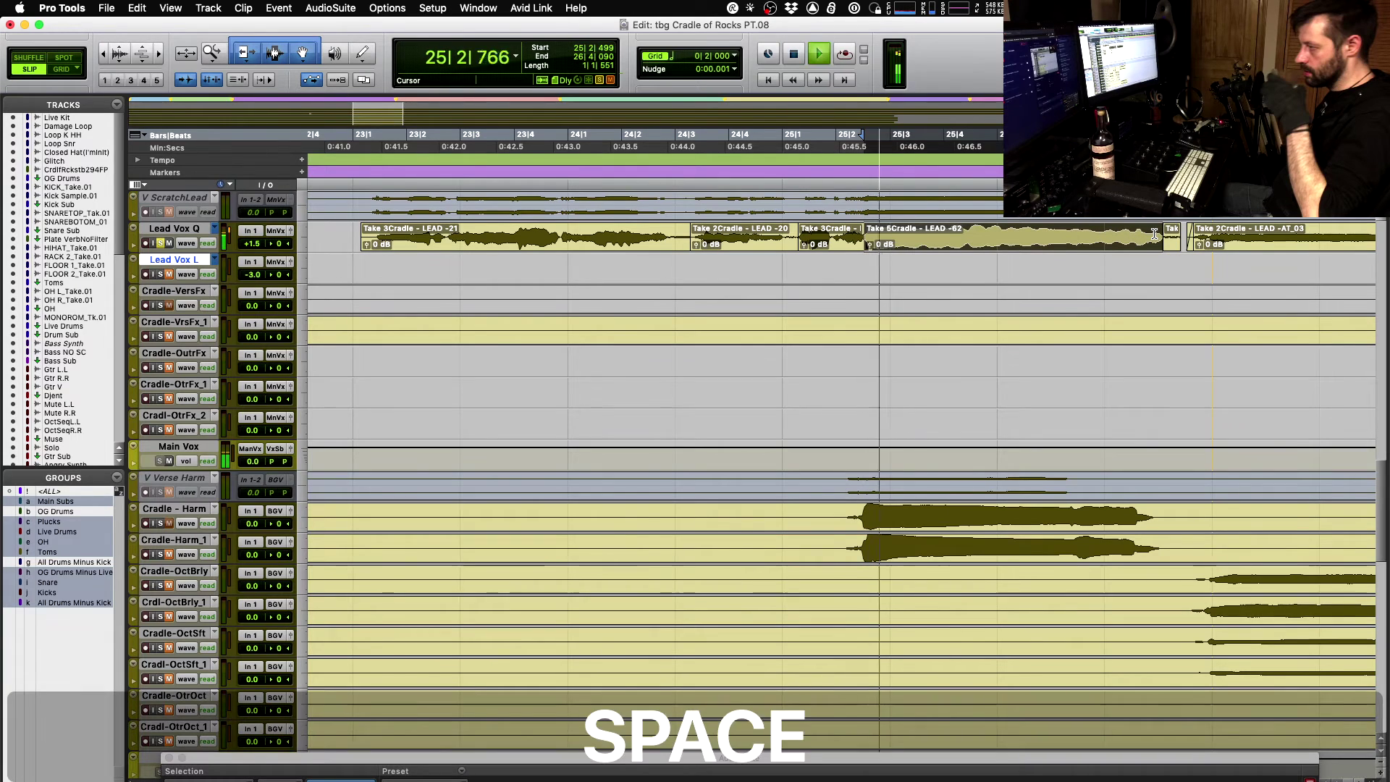
pyautogui.press('space')
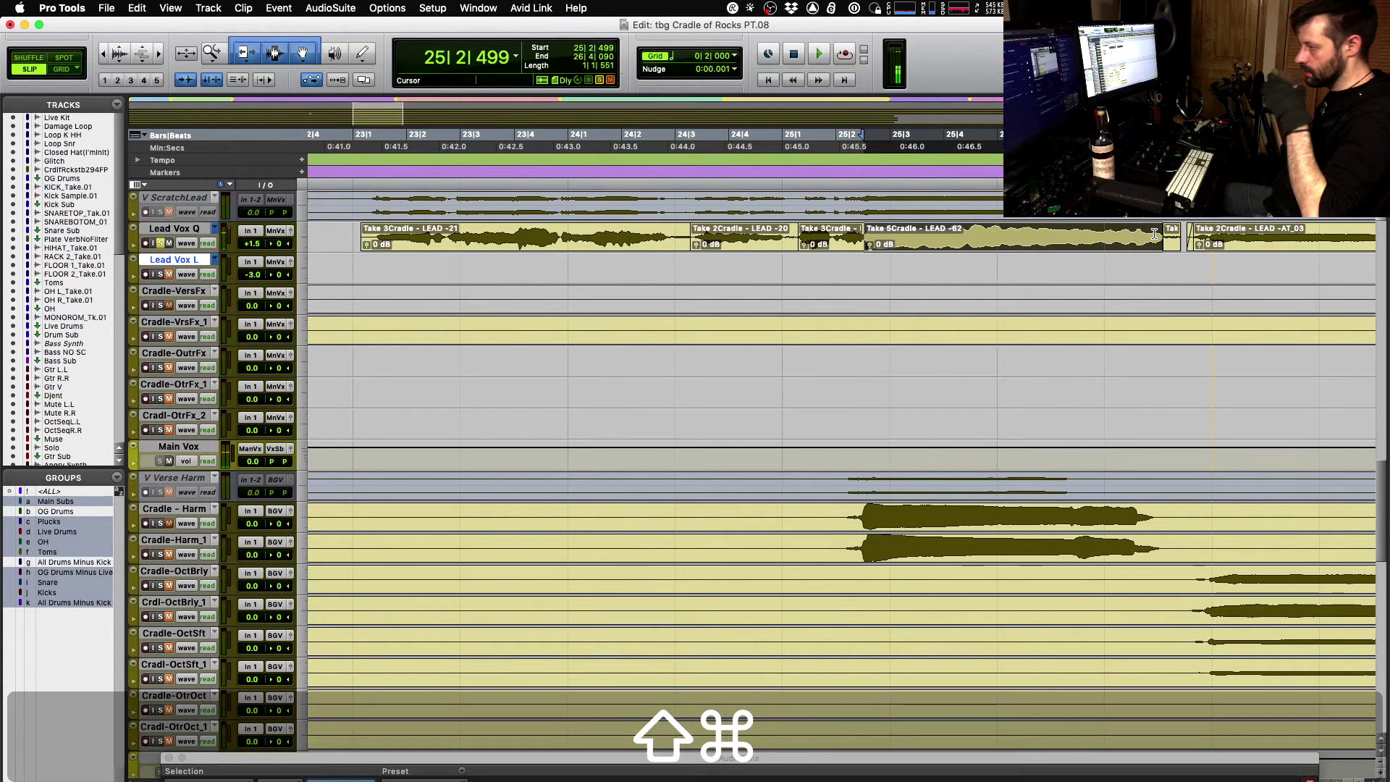
# - Switch the held note back to Take 1 LEAD -88 and play it with Cradle - Harm also soloed
pyautogui.press('shift+super+Down')
pyautogui.press('space')
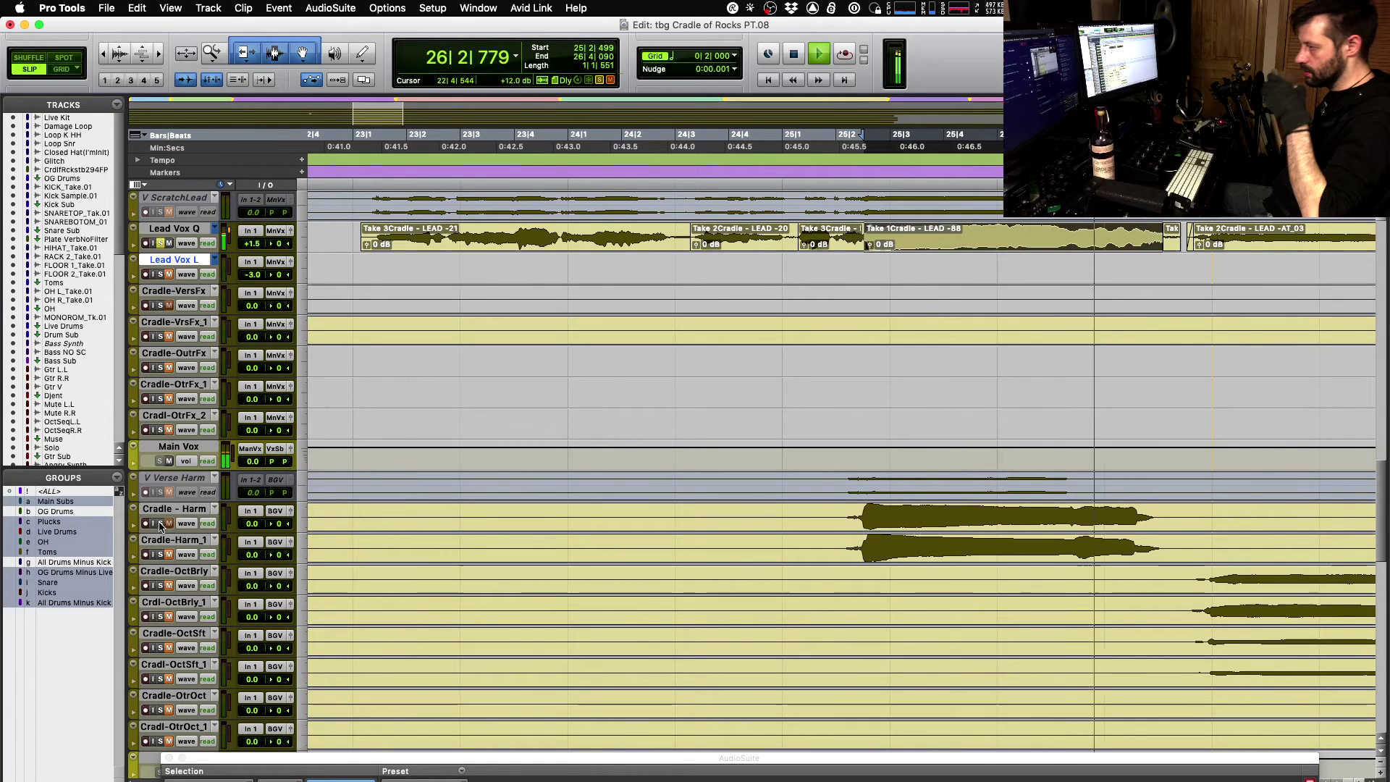
pyautogui.press('space')
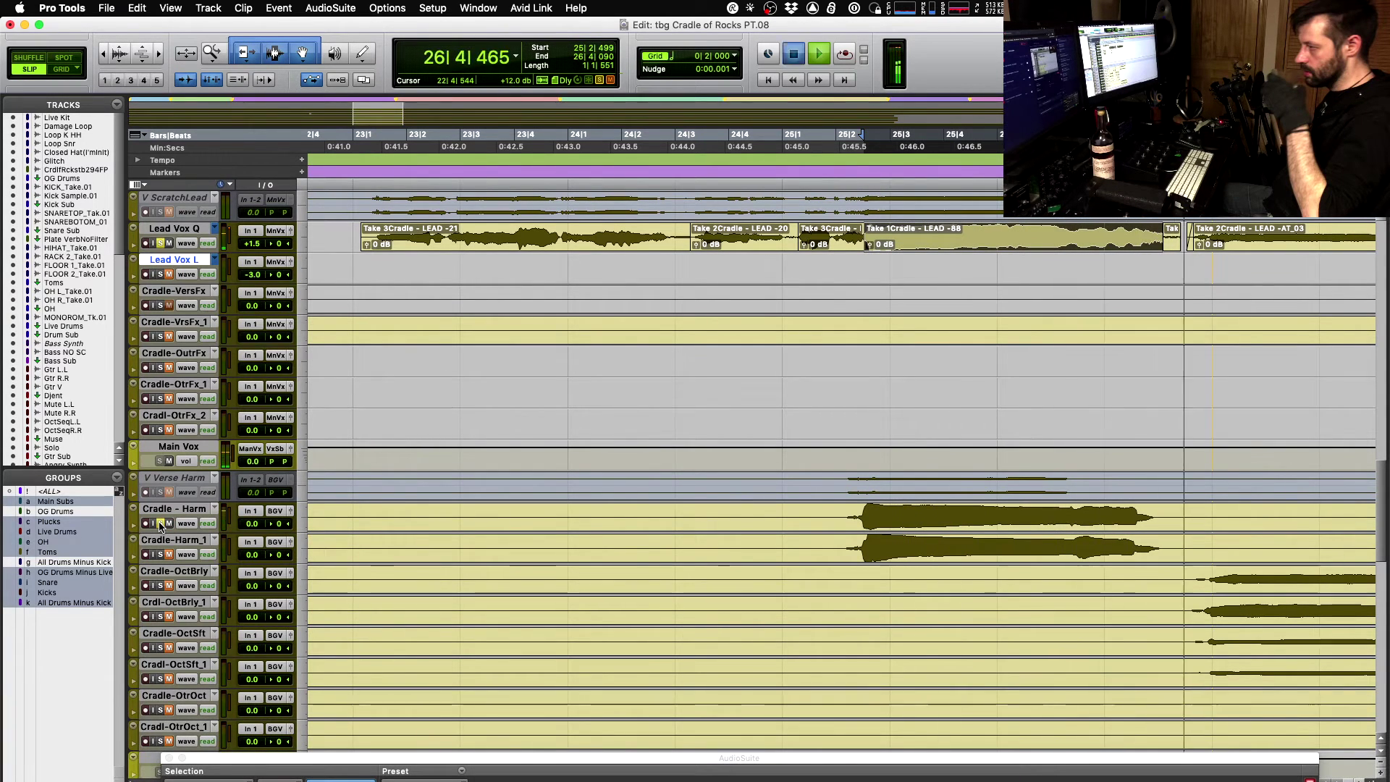
pyautogui.press('space')
# - Clear the solos and play the lead against the harmony from 24|4|386 and from 26|2|219
pyautogui.click(762, 239)
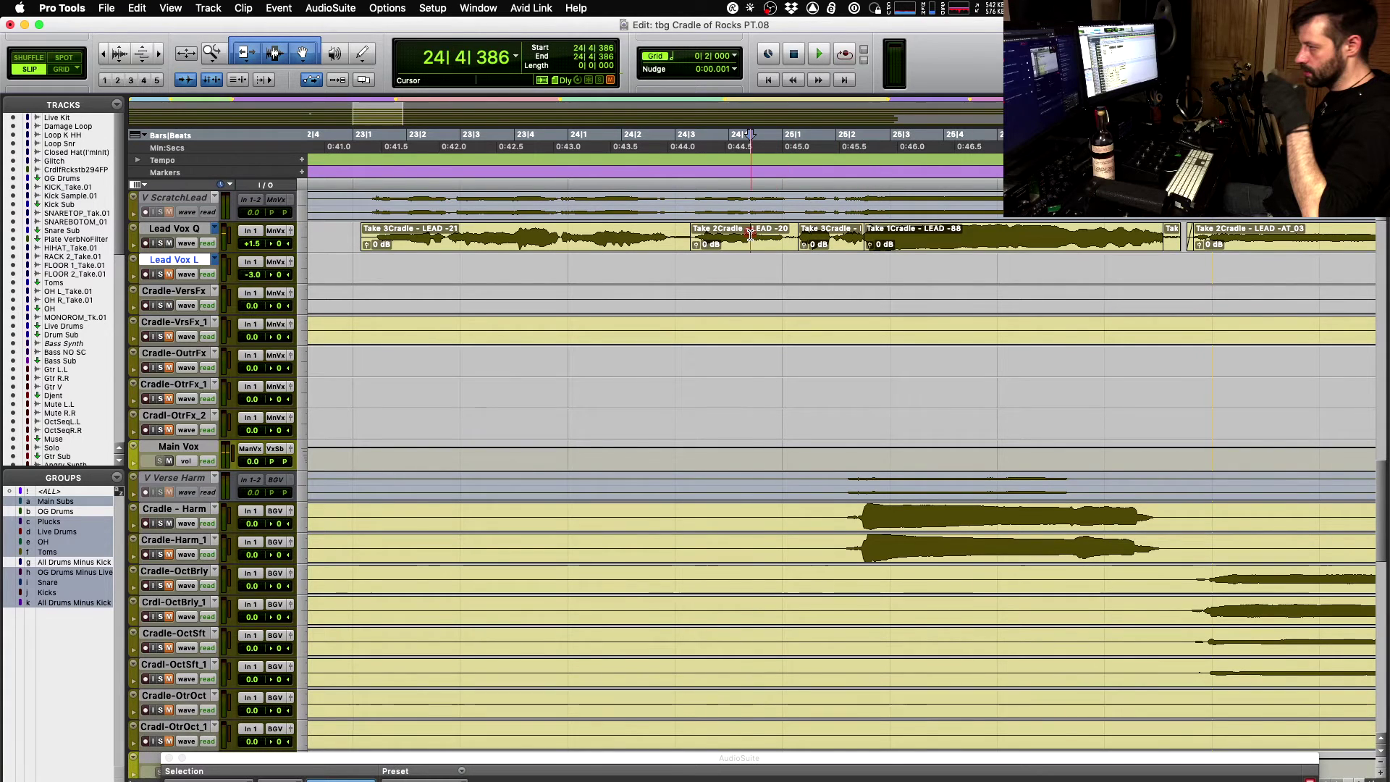
pyautogui.press('space')
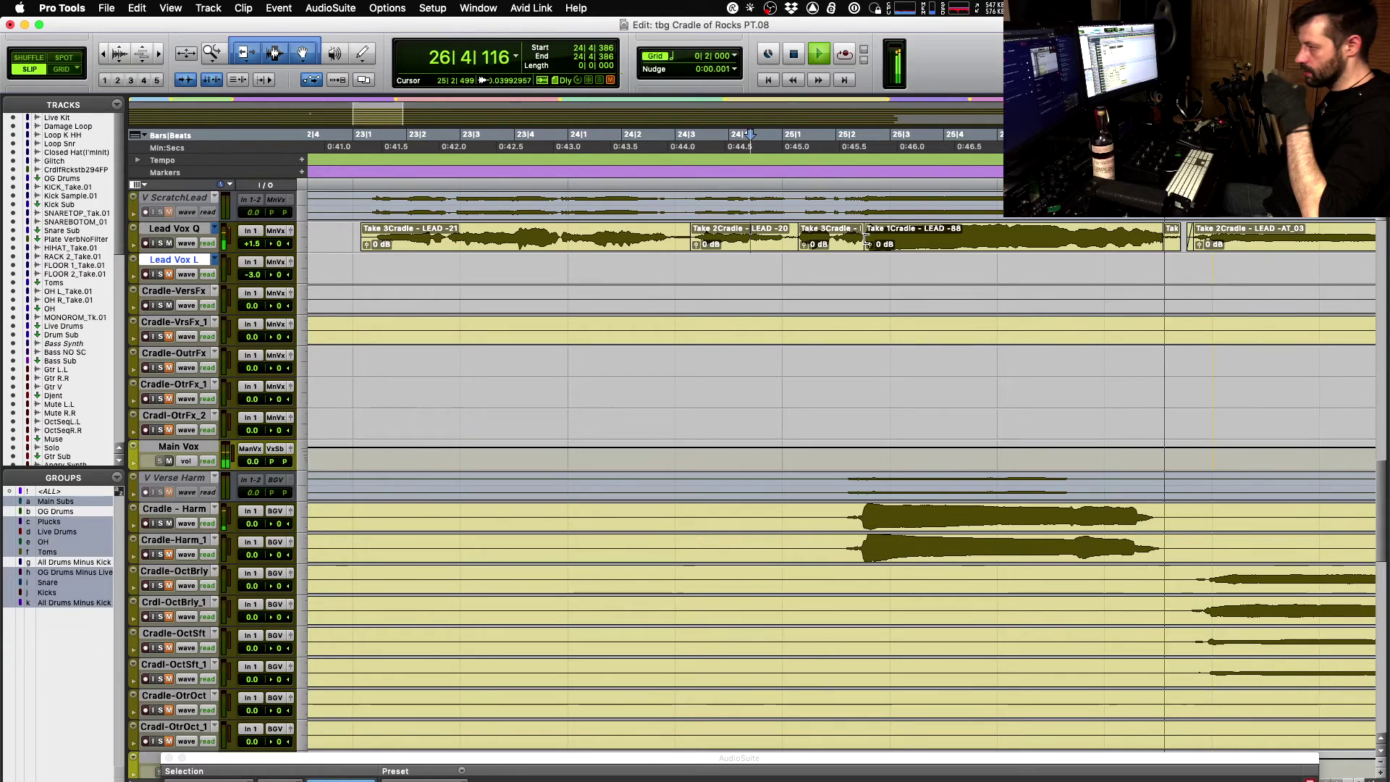
pyautogui.press('space')
pyautogui.click(1067, 232)
pyautogui.press('space')
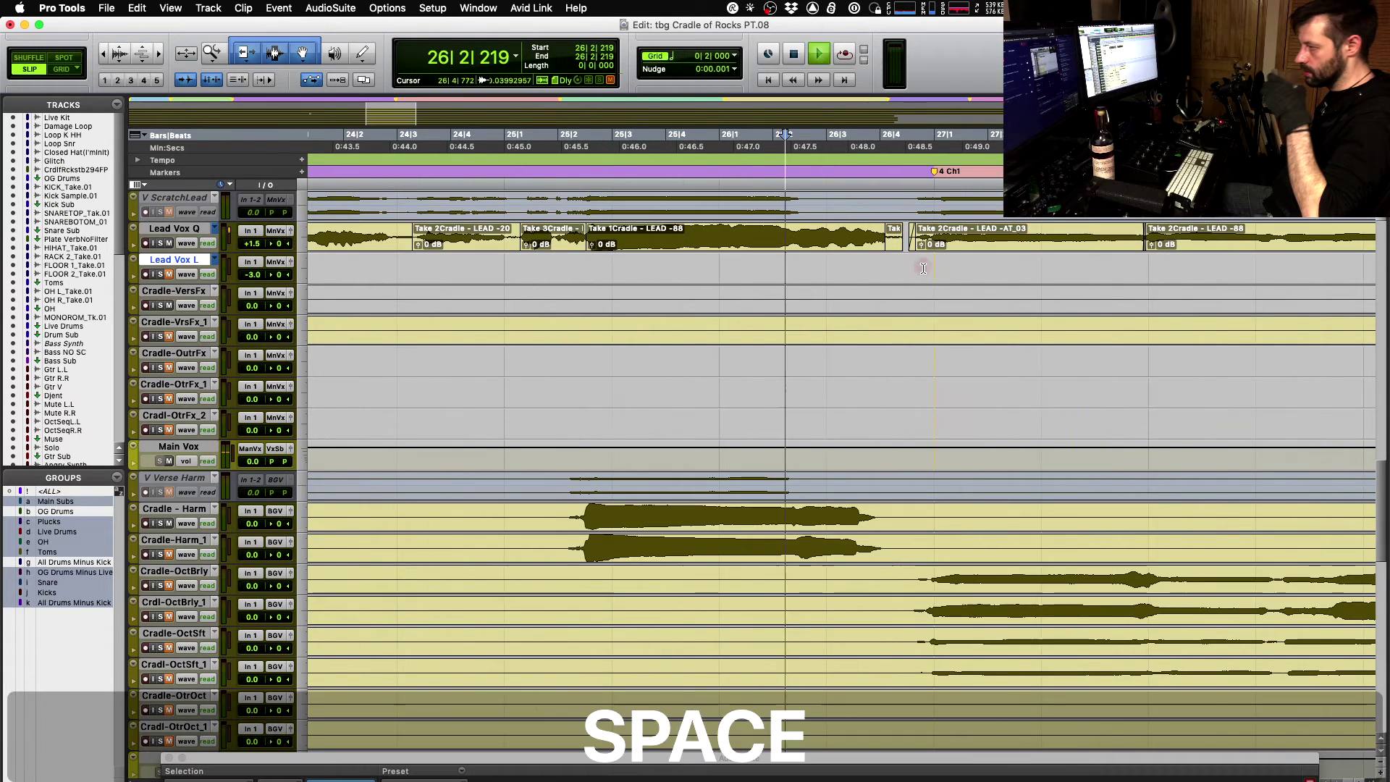
# - Extend the end of Take 1 LEAD -88 slightly to 26|4|254 and play the phrase from 24|3|945
pyautogui.click(739, 242)
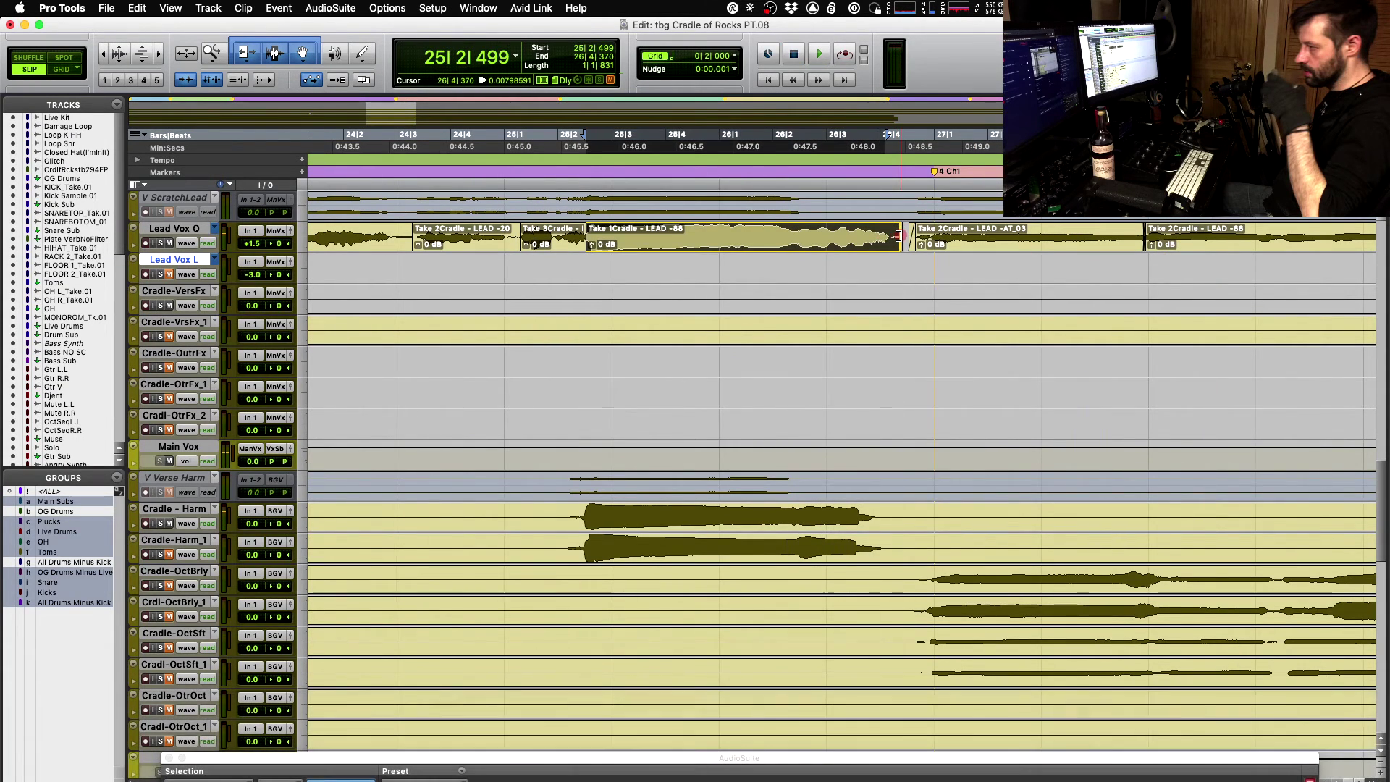
pyautogui.click(727, 230)
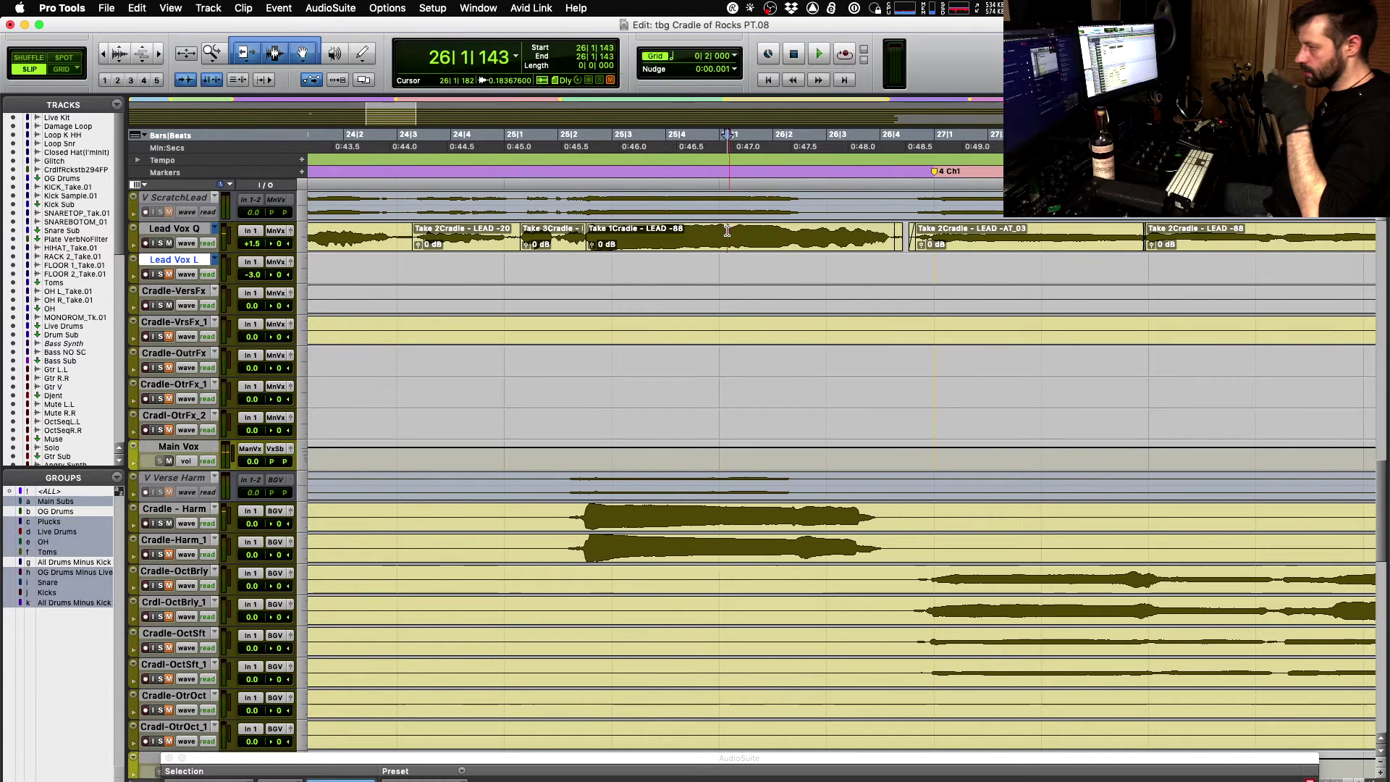
pyautogui.click(452, 243)
pyautogui.press('space')
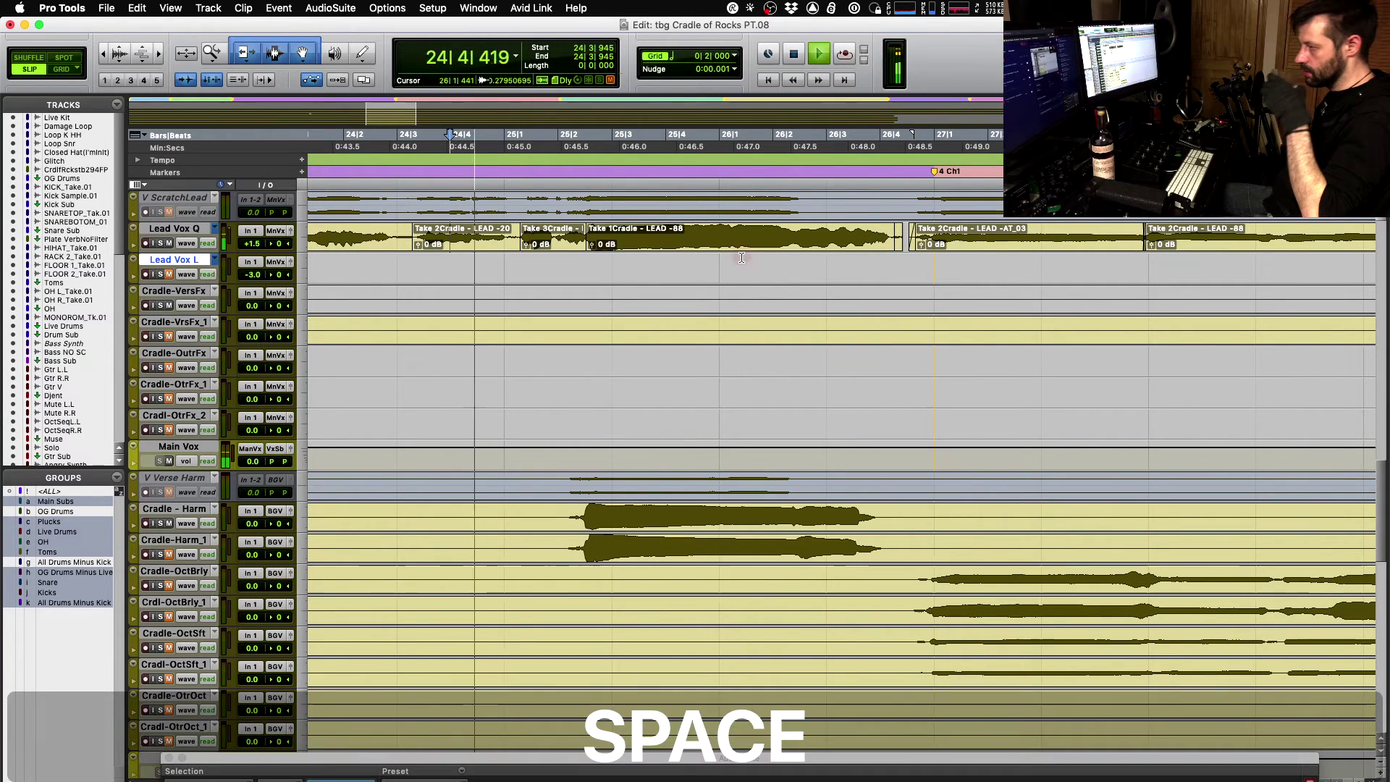
pyautogui.press('space')
# - Extend the start of Take 1 LEAD -88 back over the LEAD -22 fragment, crossfade it with LEAD -20 around 25|1|138 and play the transition
pyautogui.moveTo(594, 238); pyautogui.dragTo(522, 240)
pyautogui.press('space')
pyautogui.press('space')
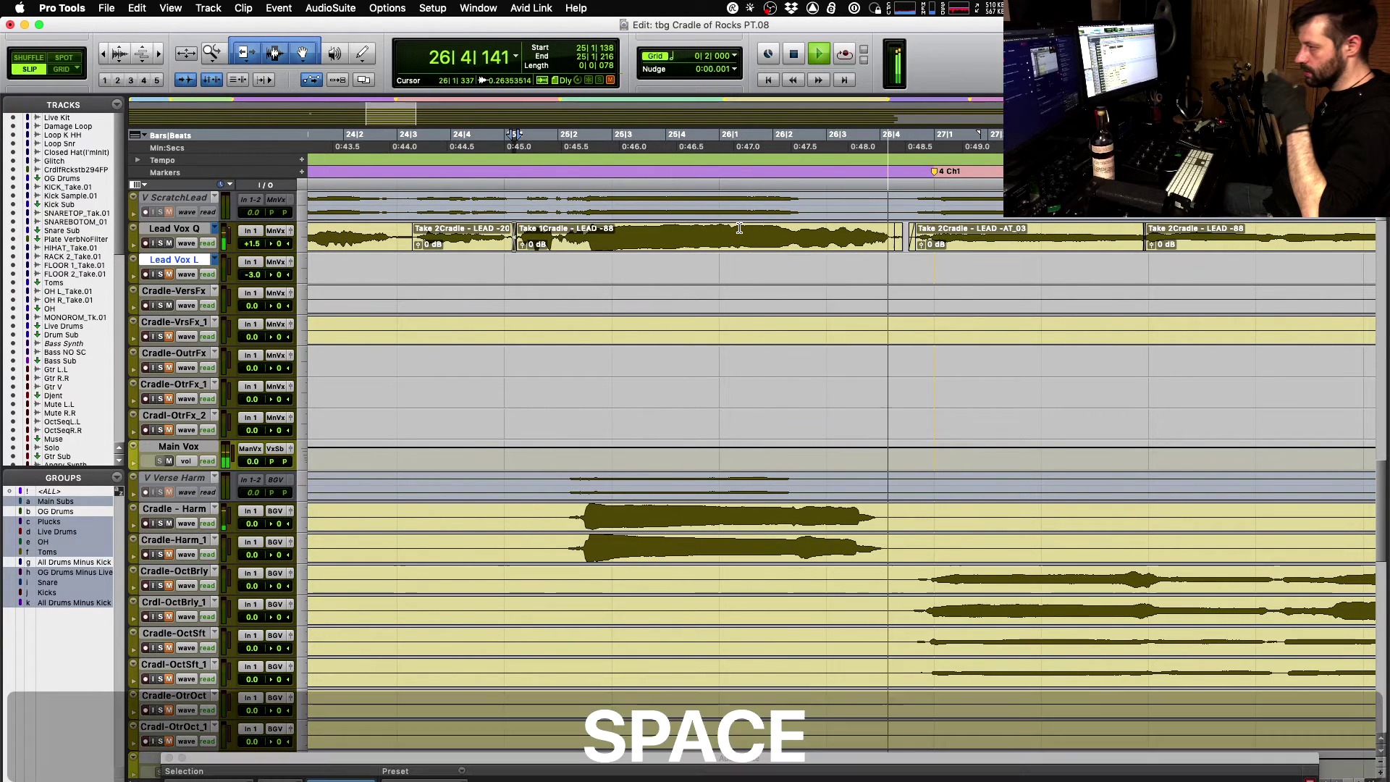
# - Delete the leftover lead fragment from 26|4|254 to 26|4|405 and place the edit cursor at 25|4|857 in the held note
pyautogui.moveTo(894, 239); pyautogui.dragTo(902, 241)
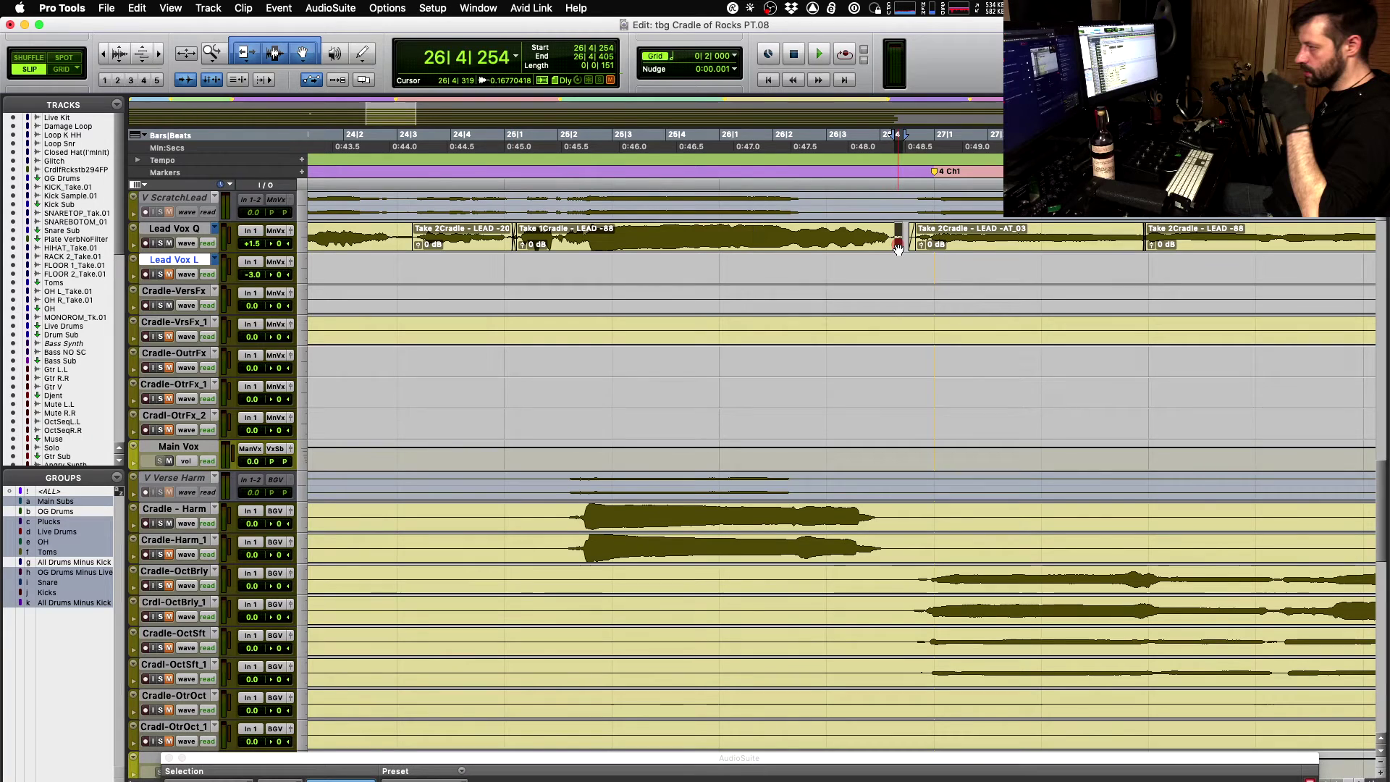
pyautogui.press('BackSpace')
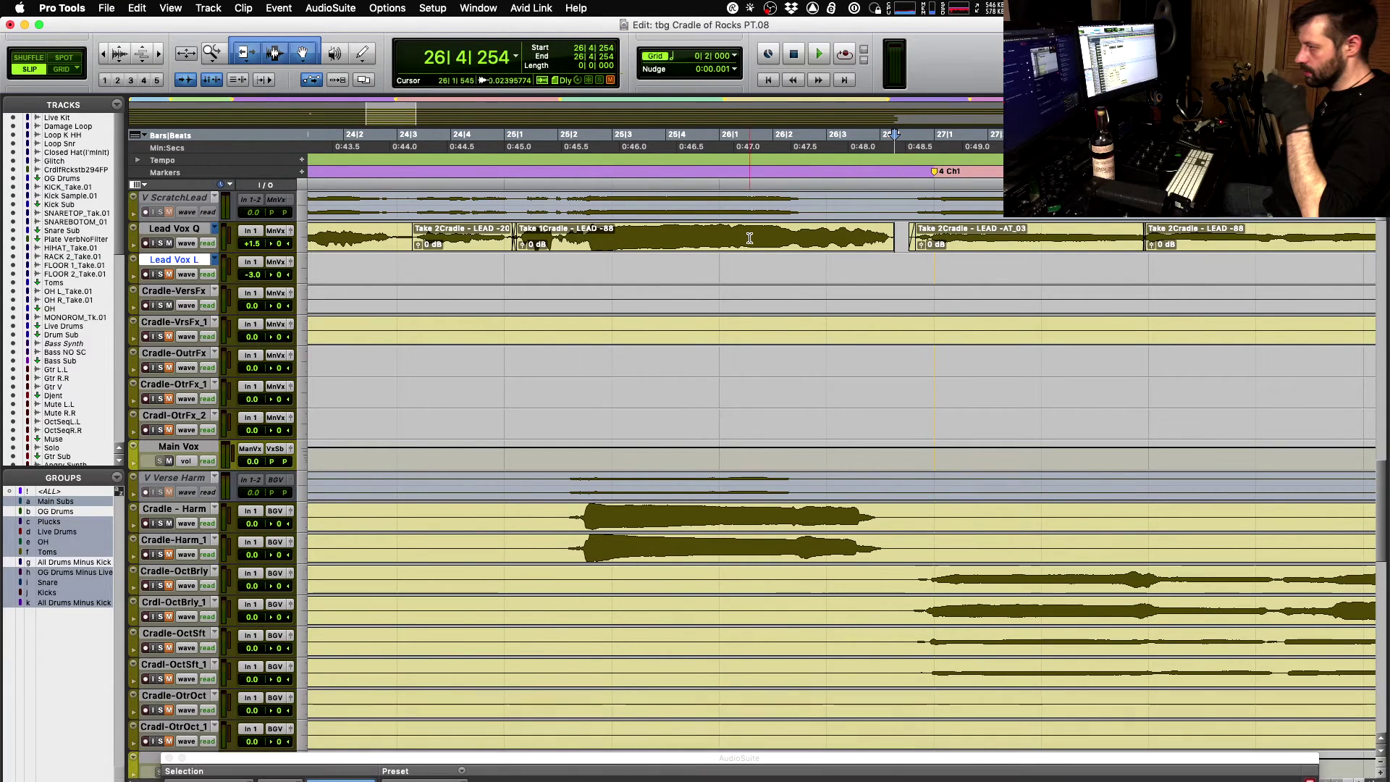
pyautogui.click(713, 233)
pyautogui.press('t')
pyautogui.press('r')
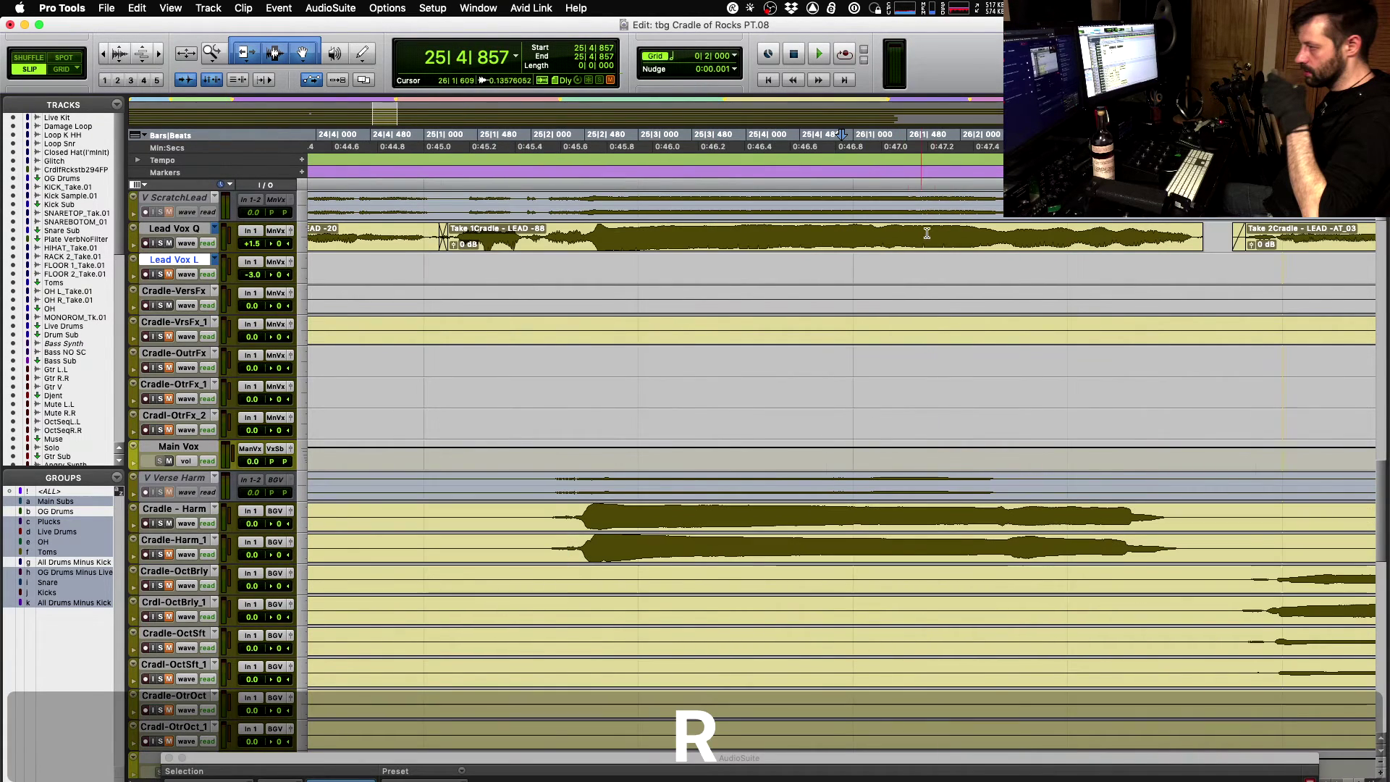
# - Play the held note from 25|4|857, solo Lead Vox Q and Cradle - Harm, and play the two together from 25|3|749
pyautogui.press('space')
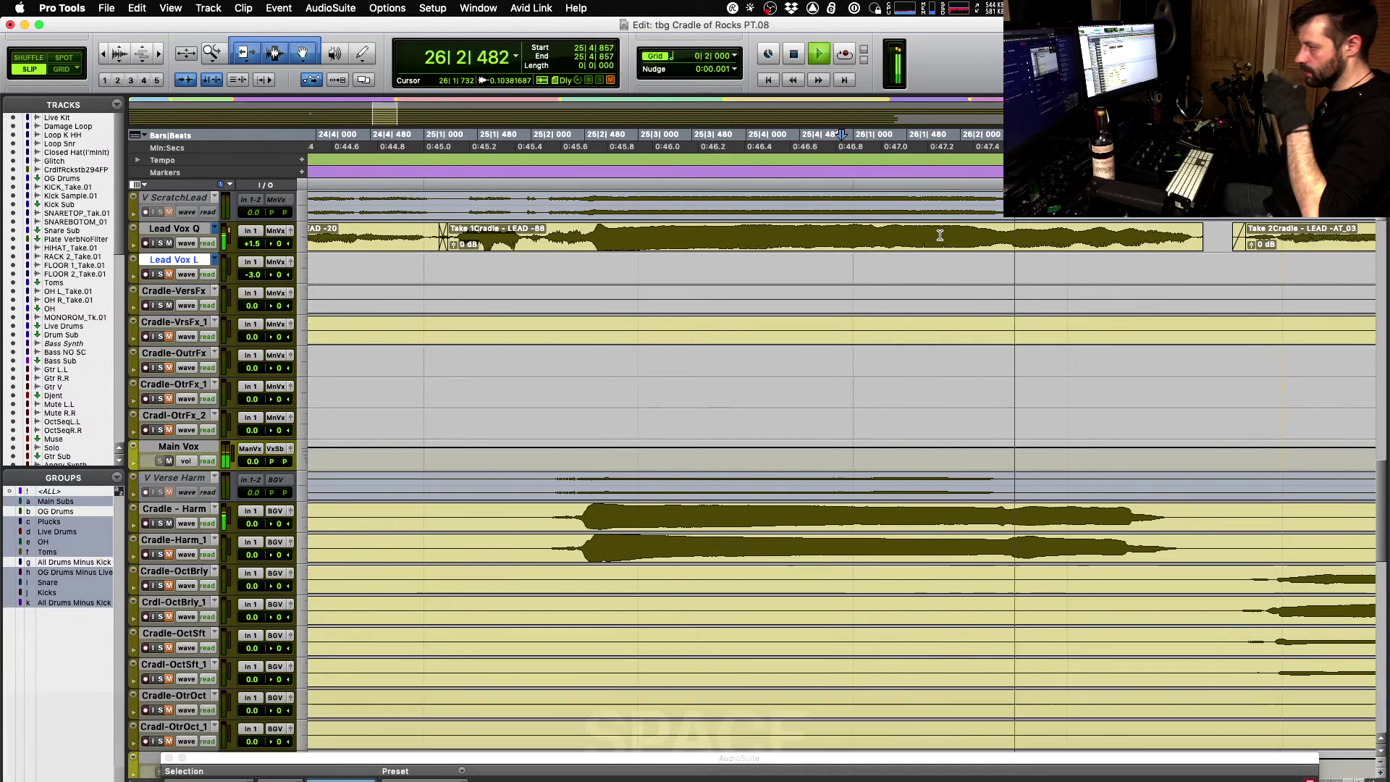
pyautogui.press('space')
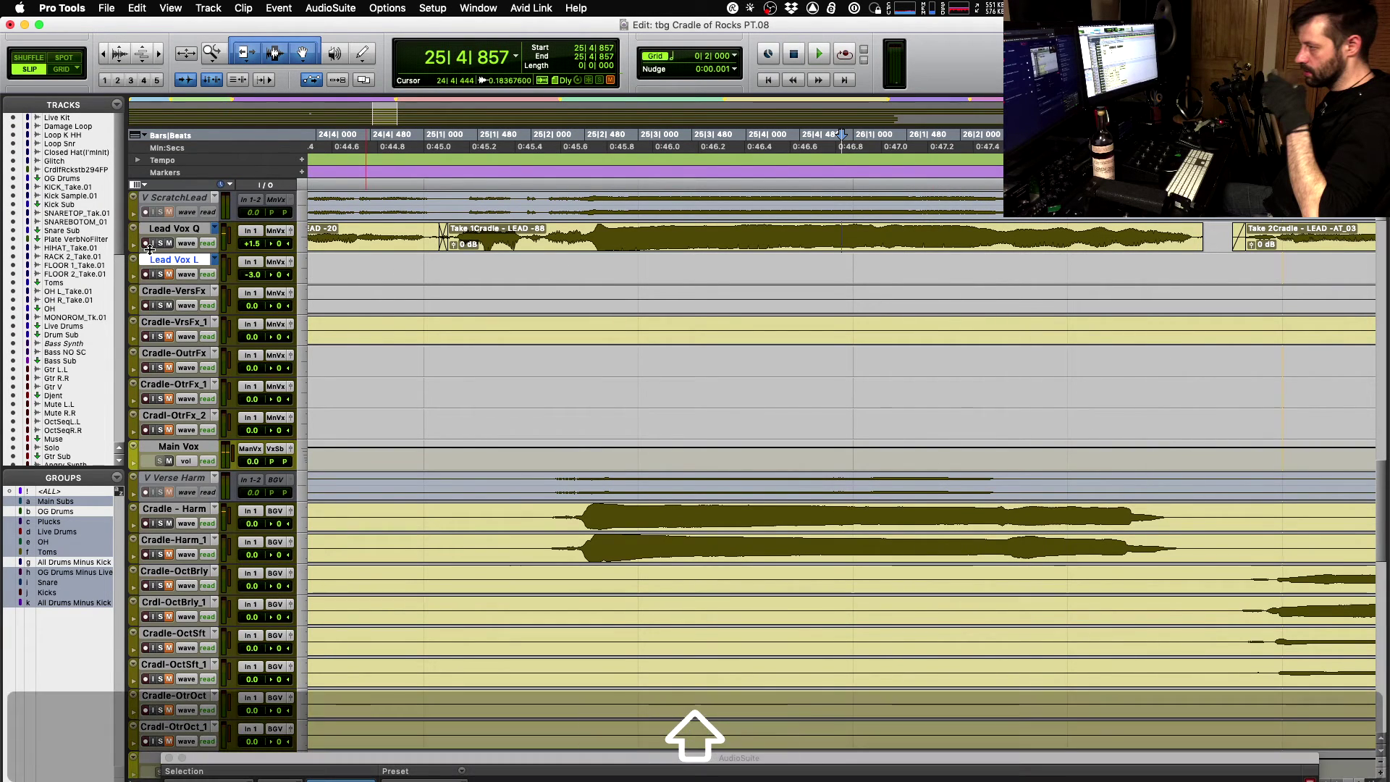
pyautogui.hotkey('shift', 's')
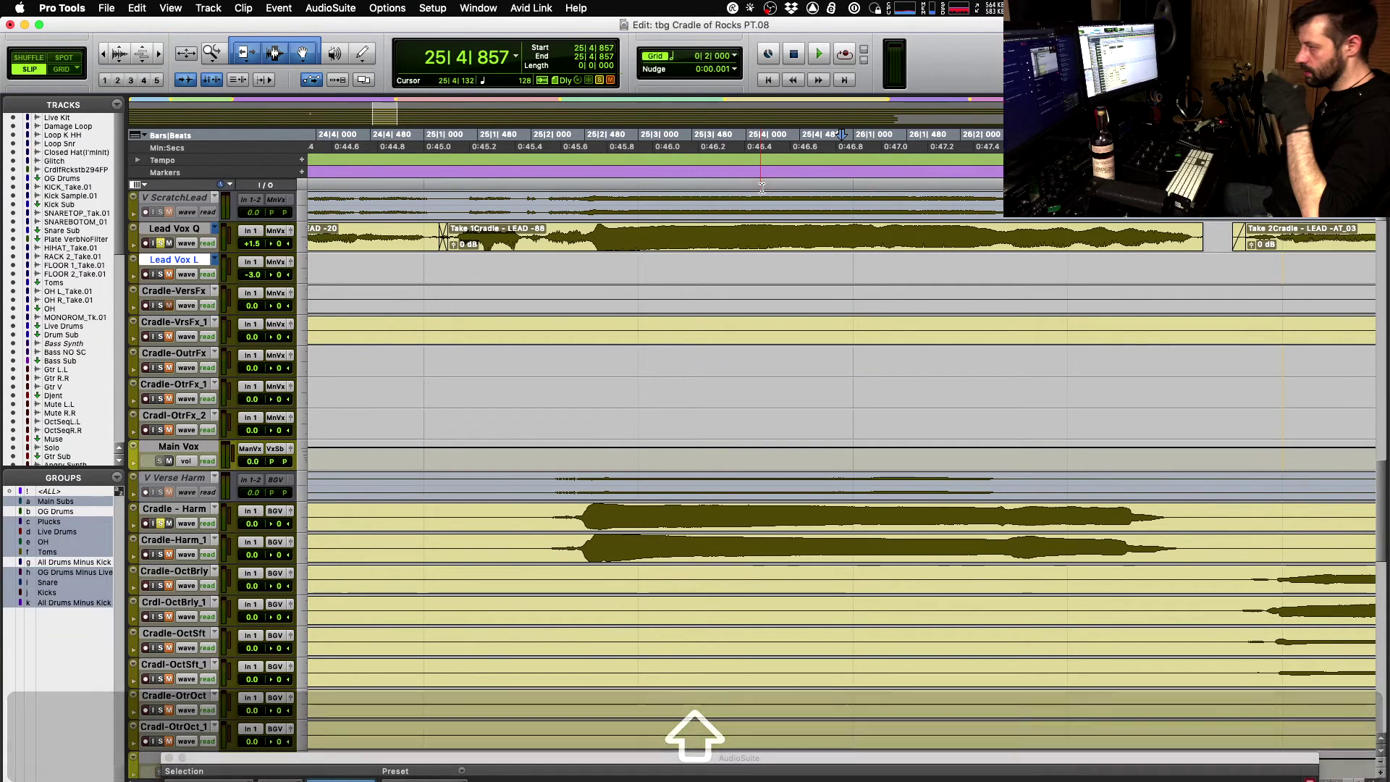
pyautogui.click(723, 234)
pyautogui.press('space')
pyautogui.press('r')
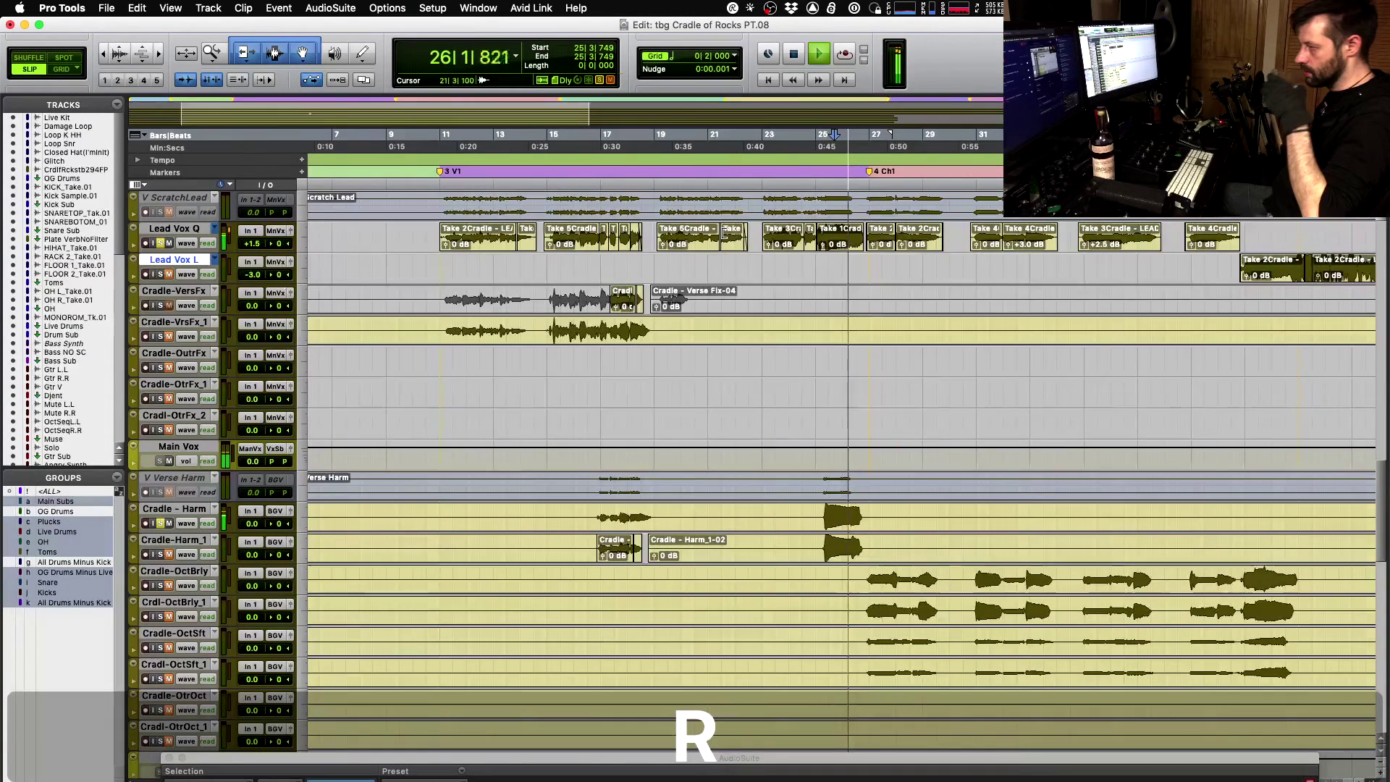
pyautogui.press('space')
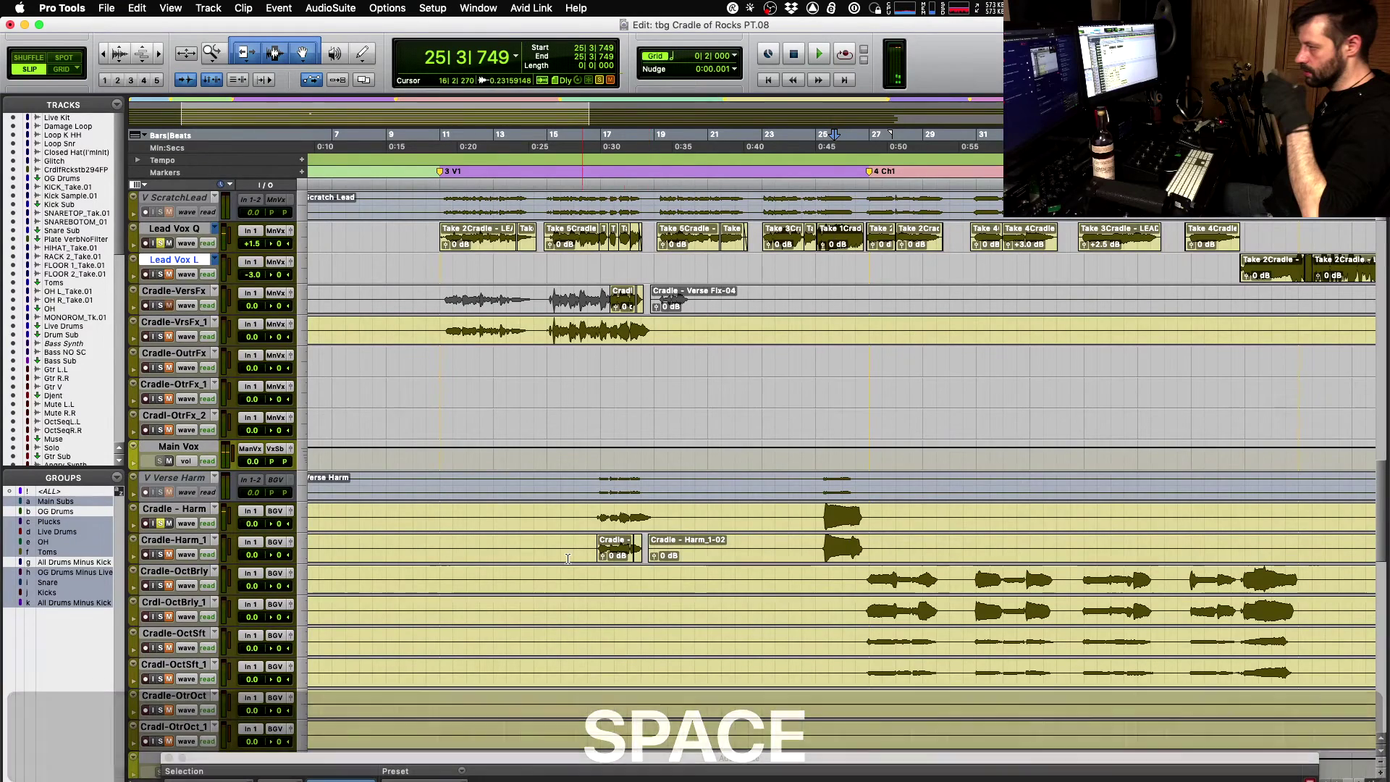
# - Separate the first Cradle - Harm phrase from 15|4|637 to 19|2|869 into its own clip
pyautogui.moveTo(667, 516); pyautogui.dragTo(572, 509)
pyautogui.press('super+e')
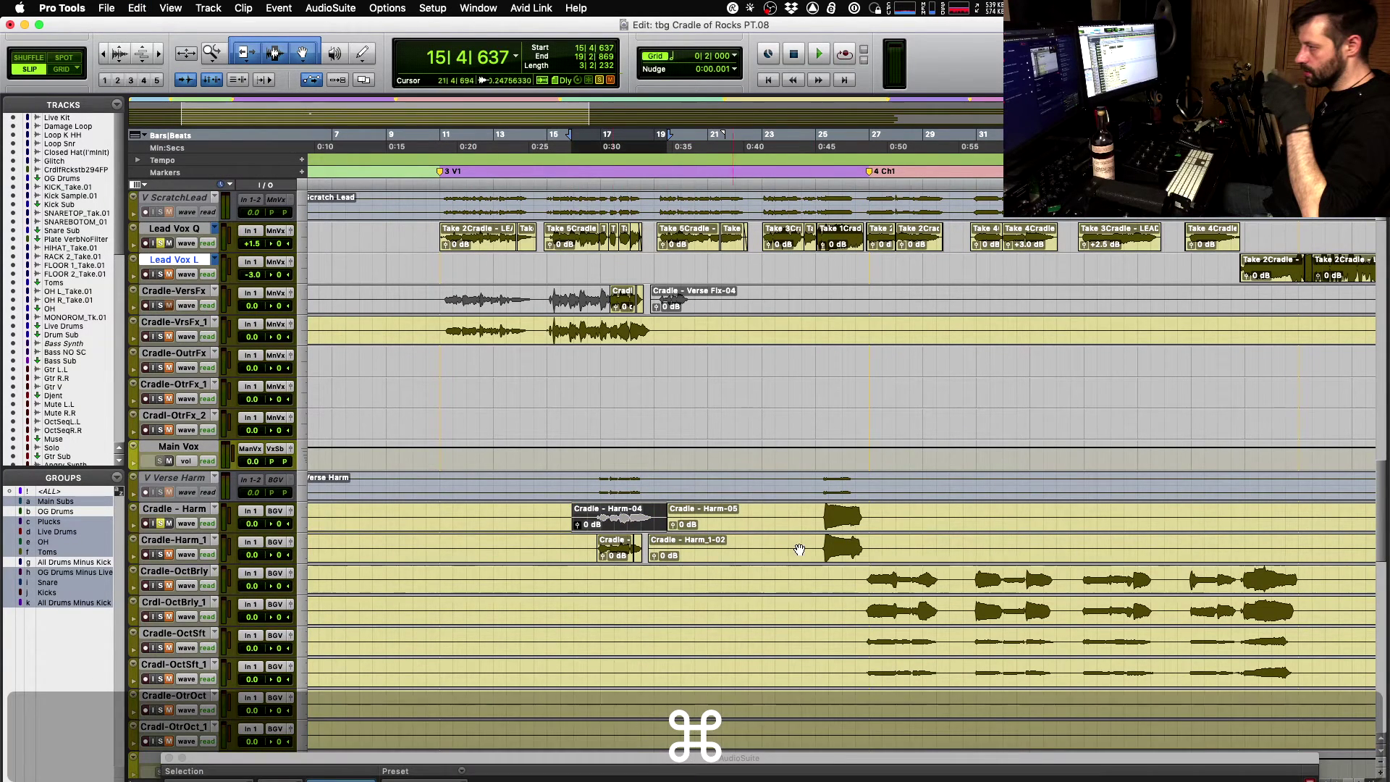
pyautogui.press('Tab')
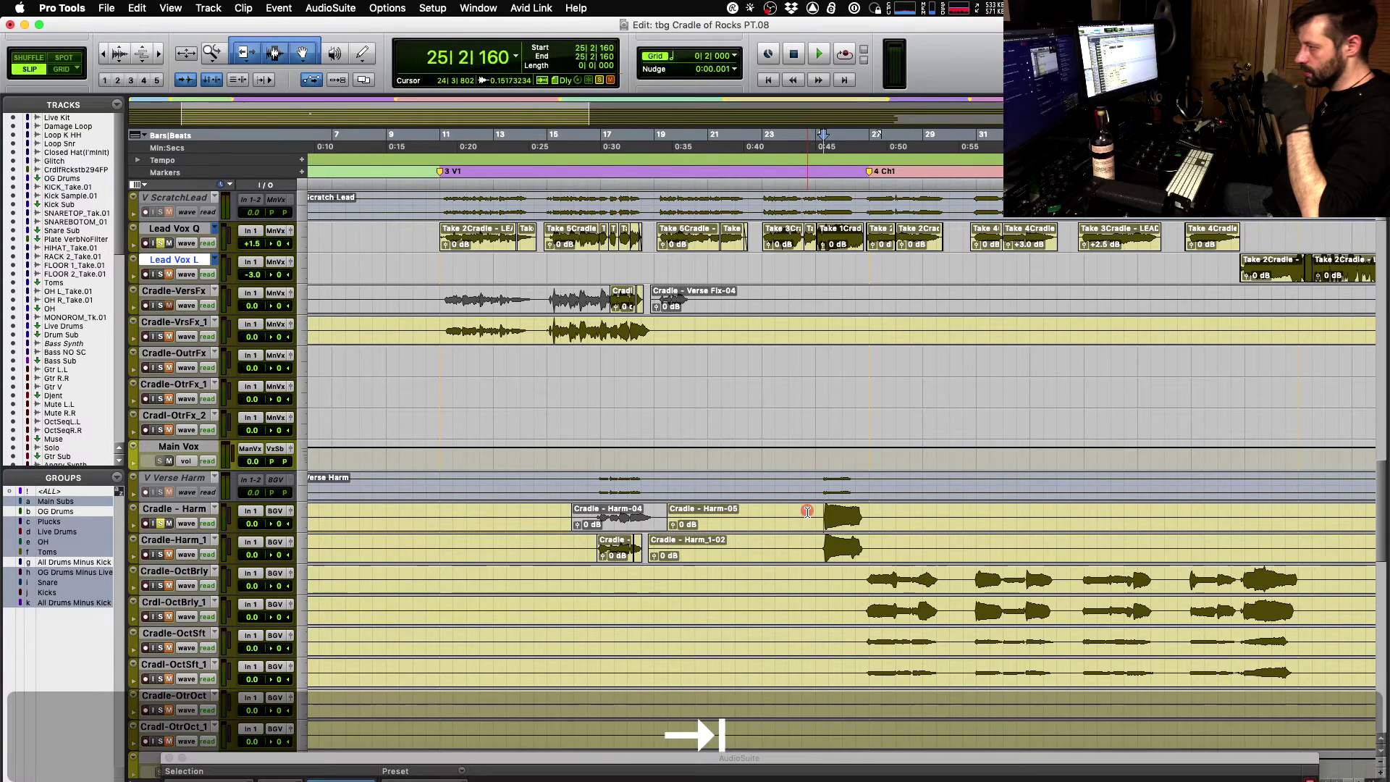
pyautogui.press('super+alt+z')
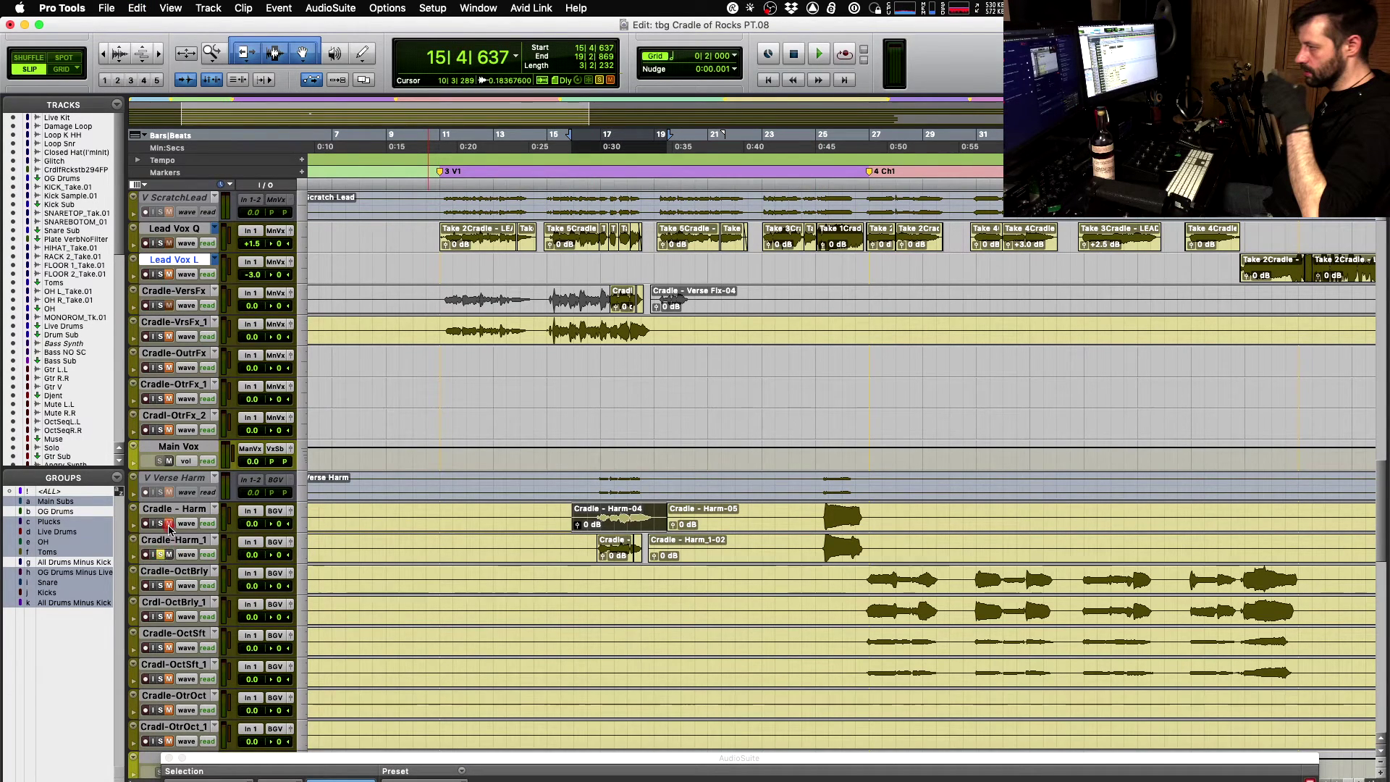
# - Clear the solos and play the lead with Cradle-Harm_1 instead of Cradle - Harm, from 25|2|467 in the held note
pyautogui.press('space')
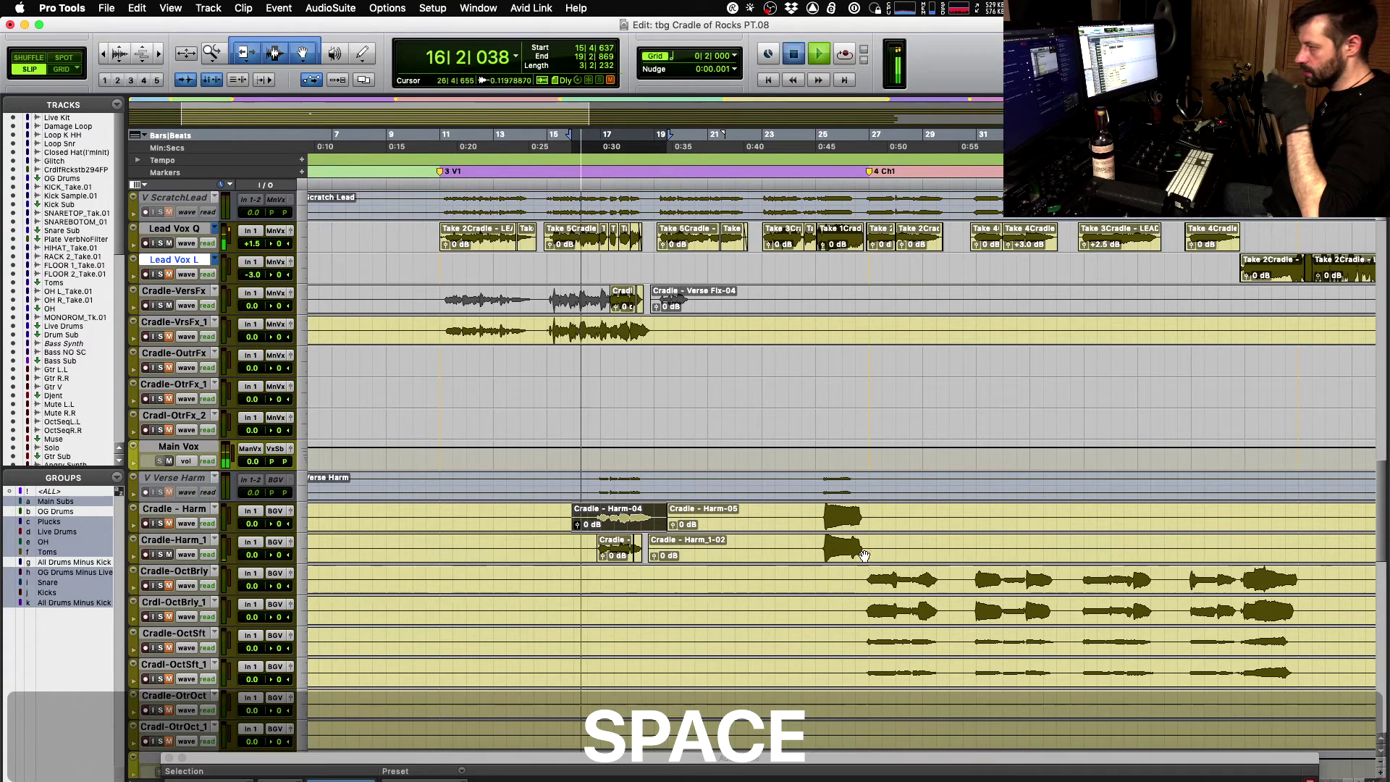
pyautogui.press('space')
pyautogui.click(809, 544)
pyautogui.press('t')
pyautogui.press('t')
pyautogui.press('t')
pyautogui.press('t')
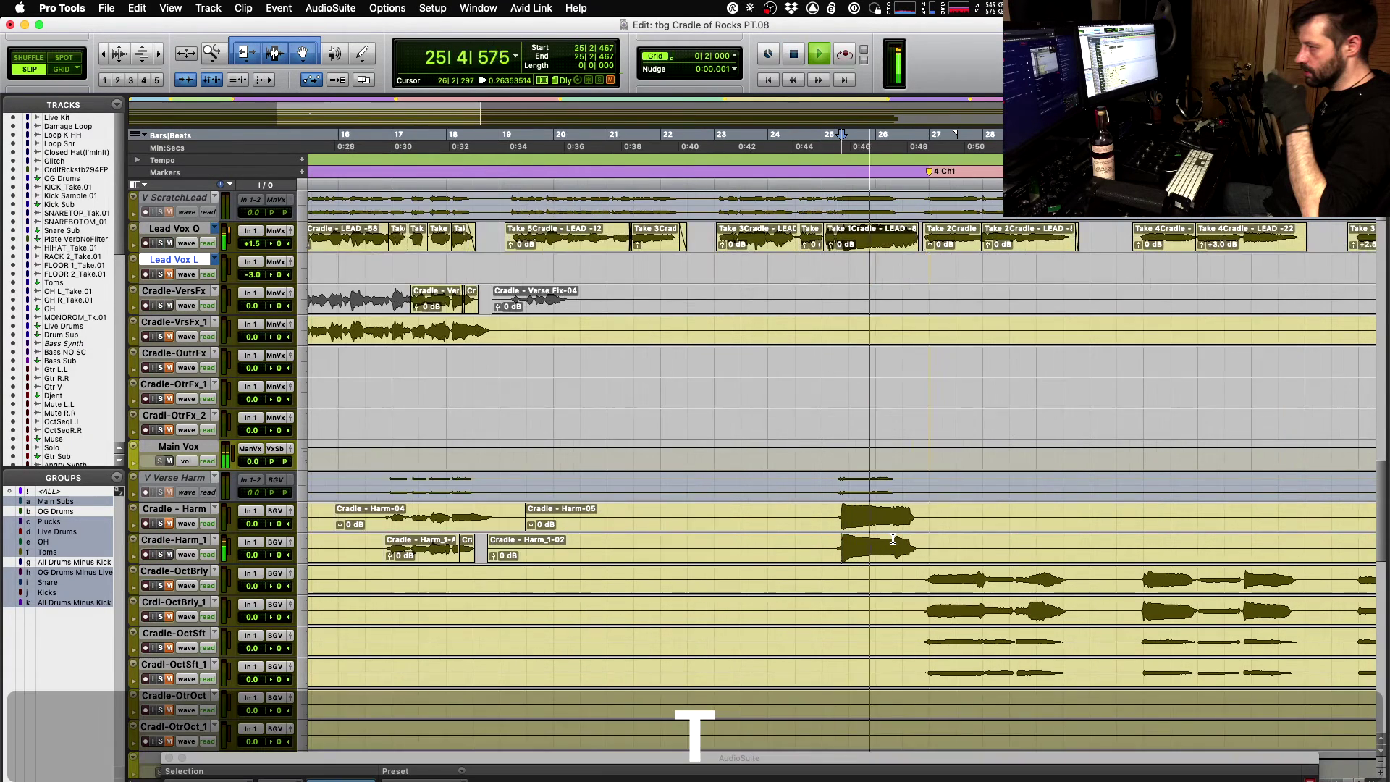
pyautogui.press('space')
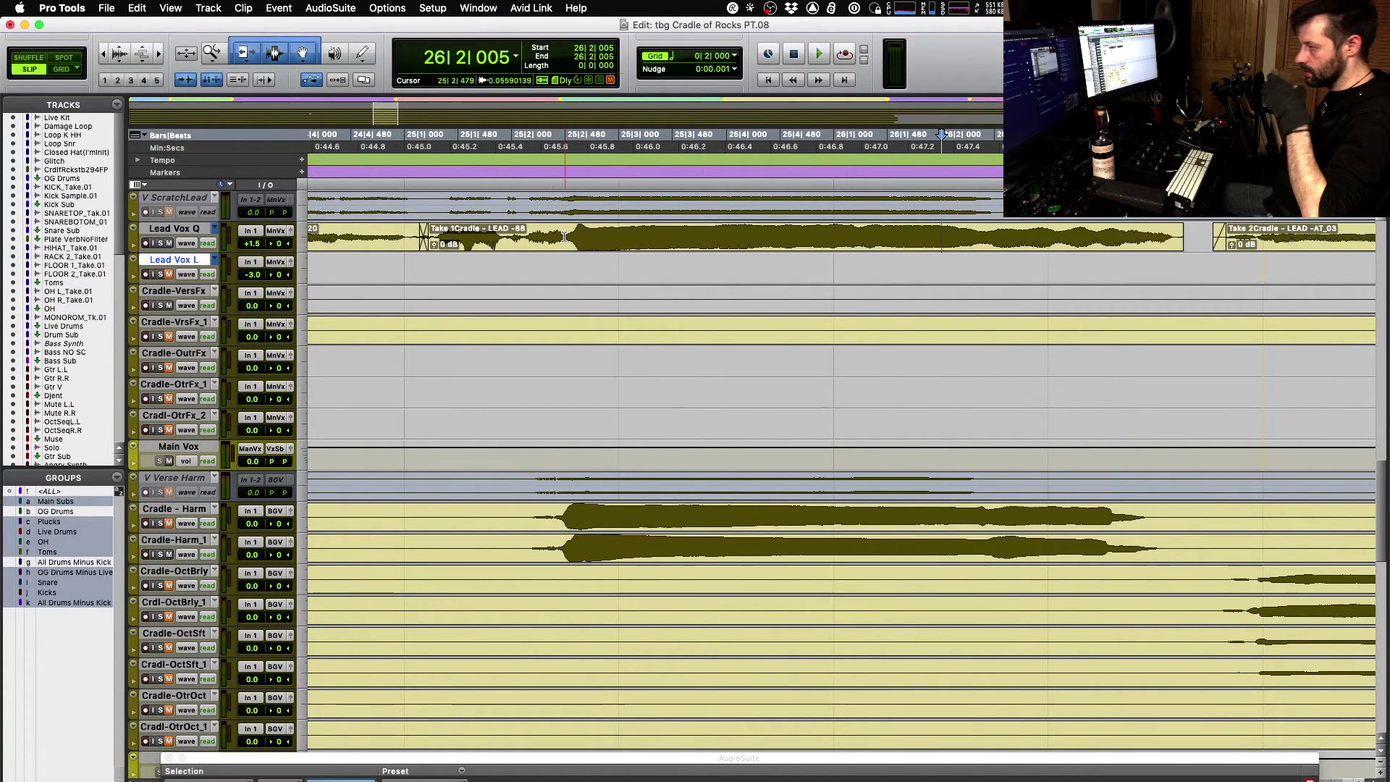
# - Enlarge the Lead Vox Q track, enable Monophonic Elastic Audio on it and switch it to warp view
pyautogui.click(616, 237)
pyautogui.press('e')
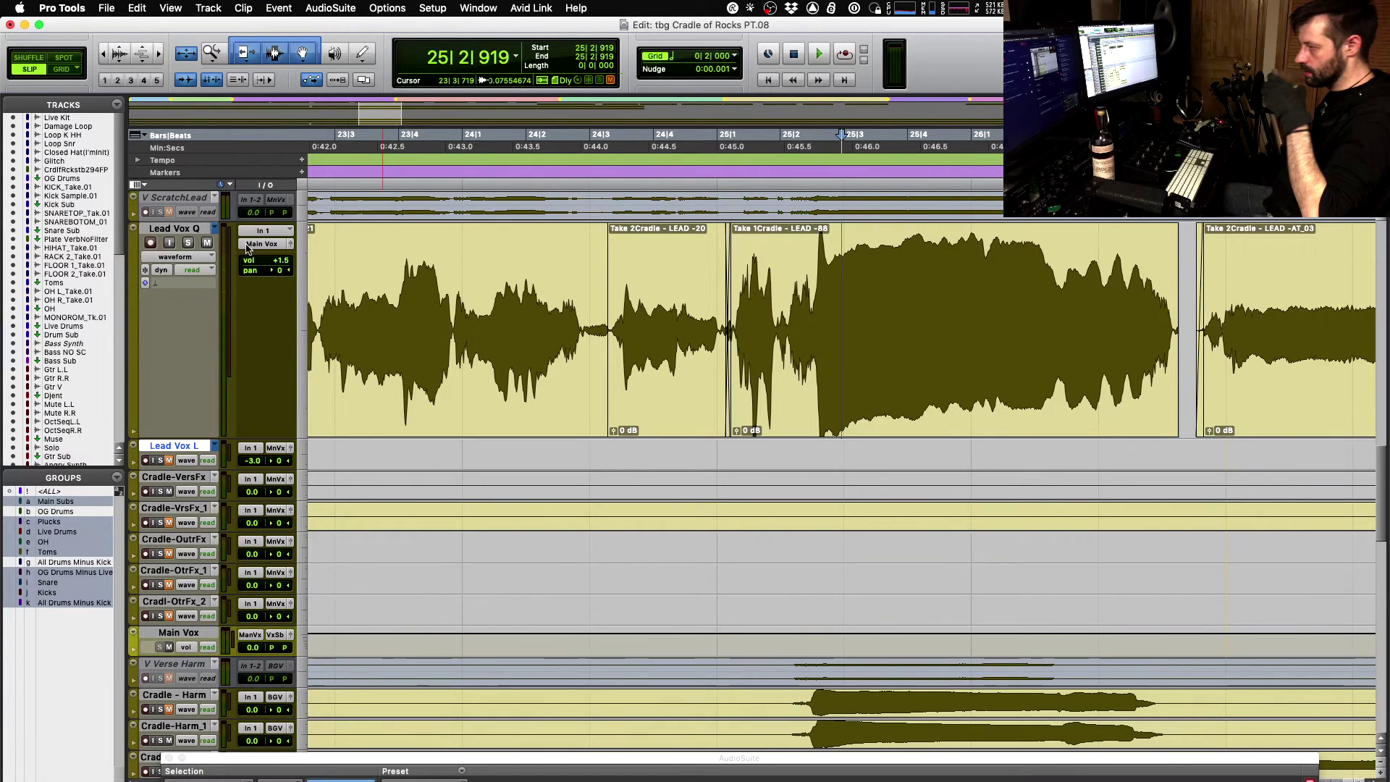
pyautogui.click(167, 284)
pyautogui.click(180, 334)
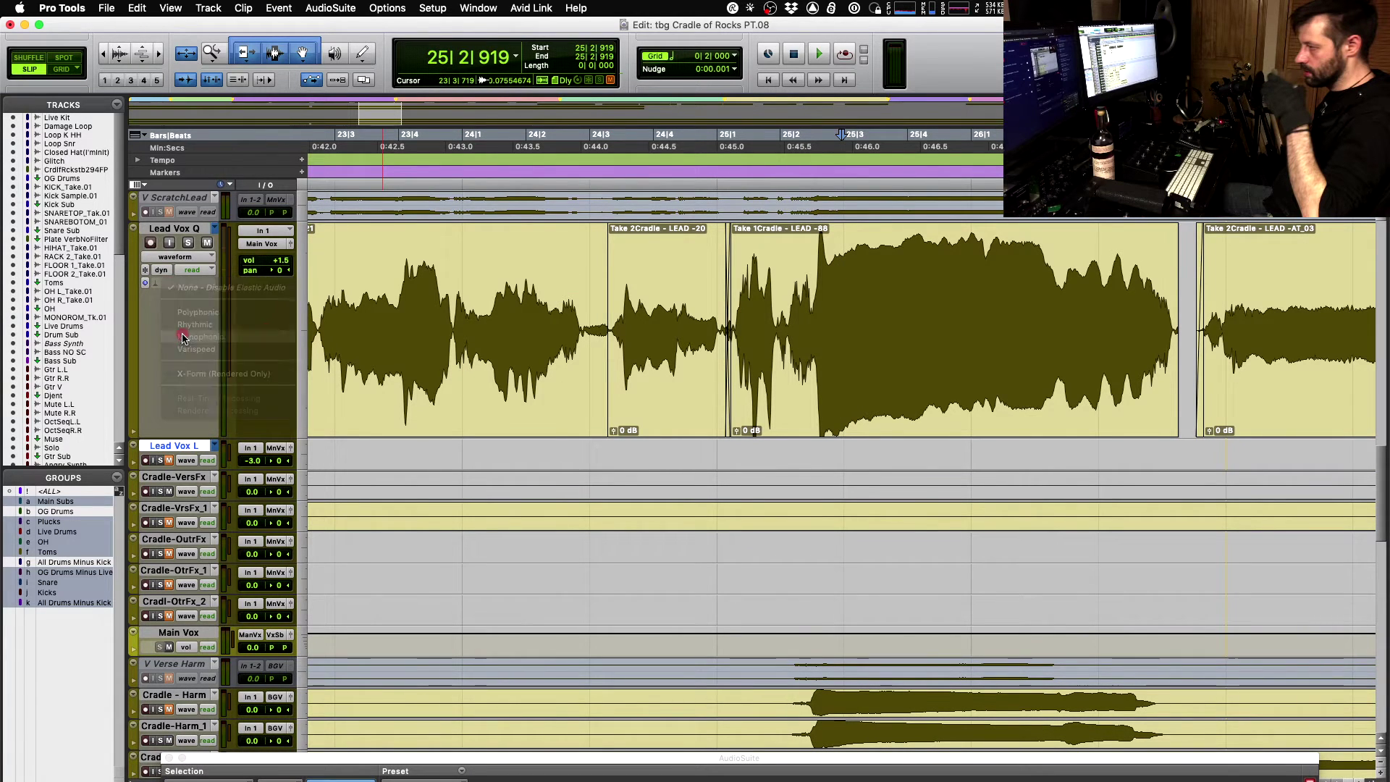
pyautogui.click(173, 257)
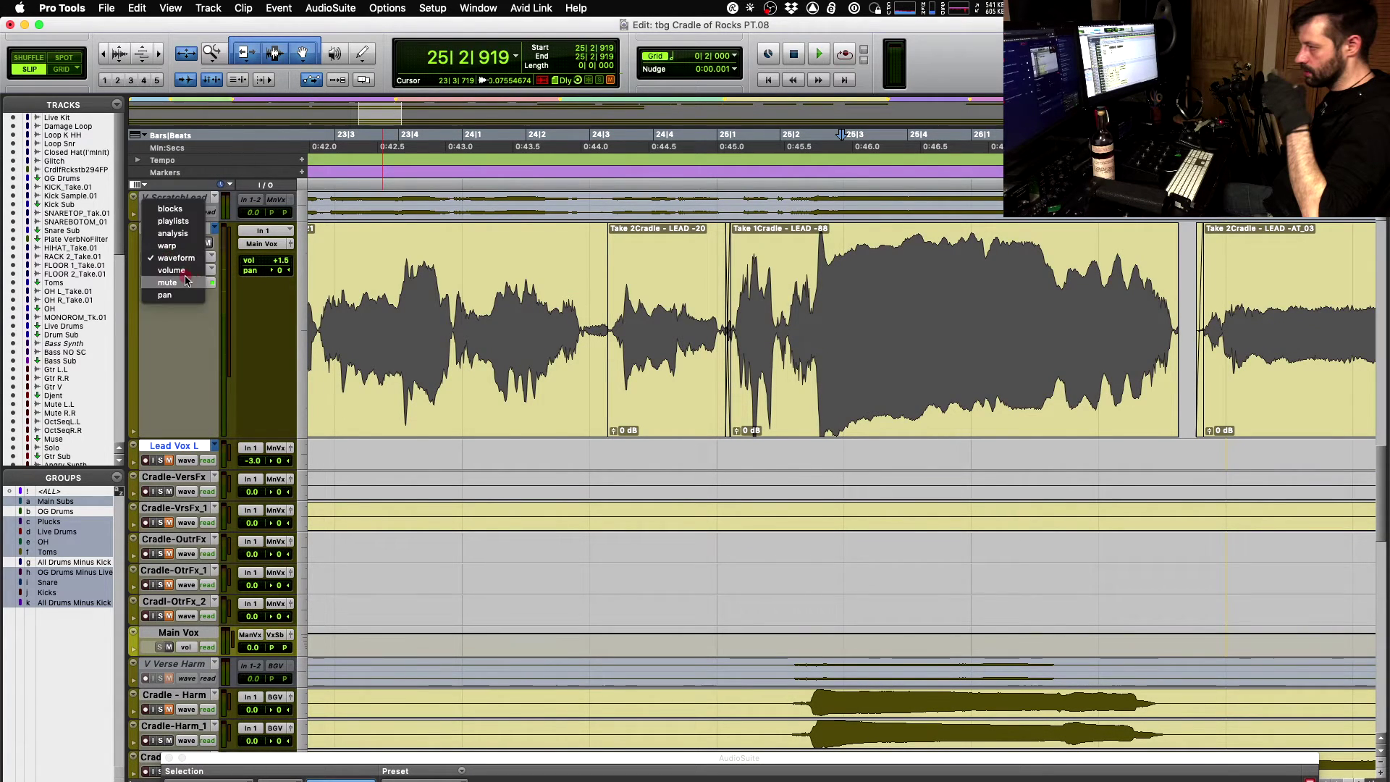
pyautogui.click(167, 245)
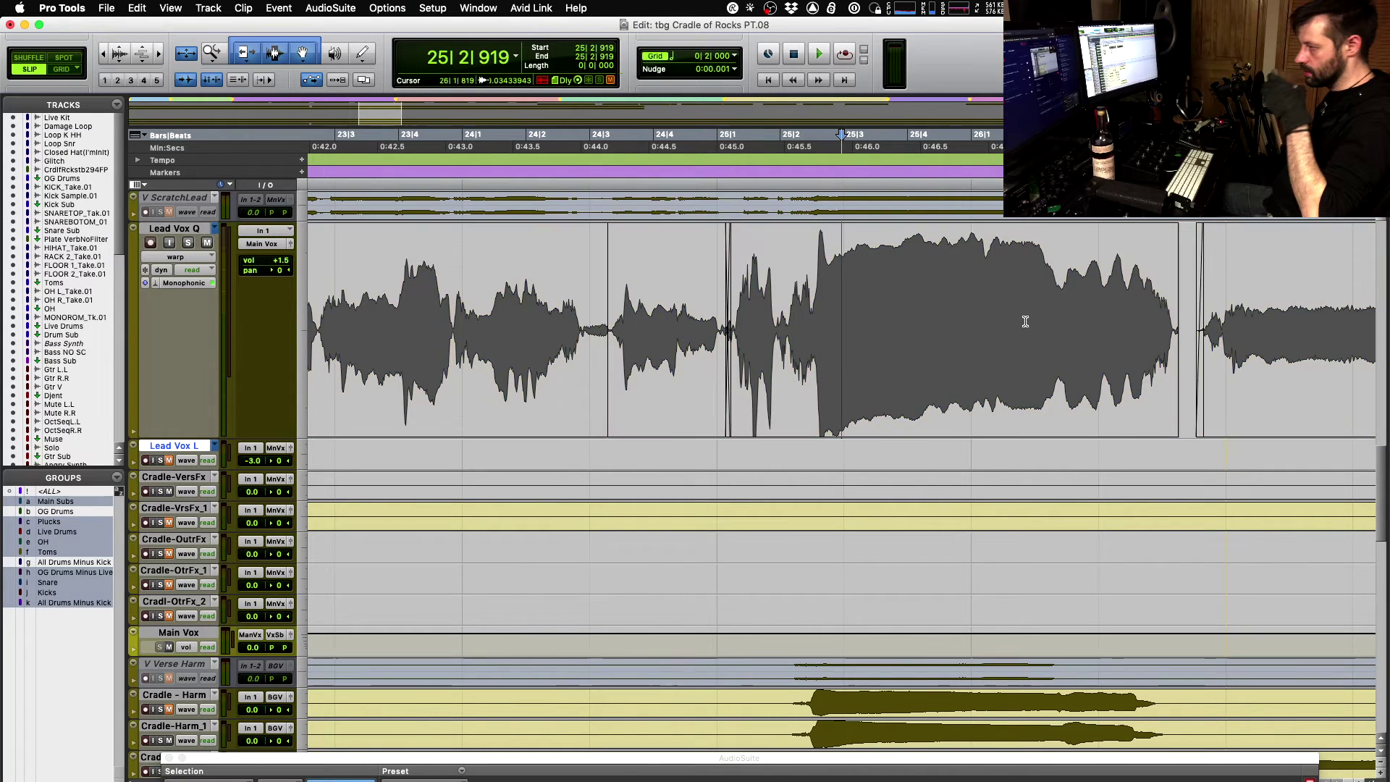
# - Play the held lead note against the harmony from 25|3|860 and from 26|2|263
pyautogui.click(901, 258)
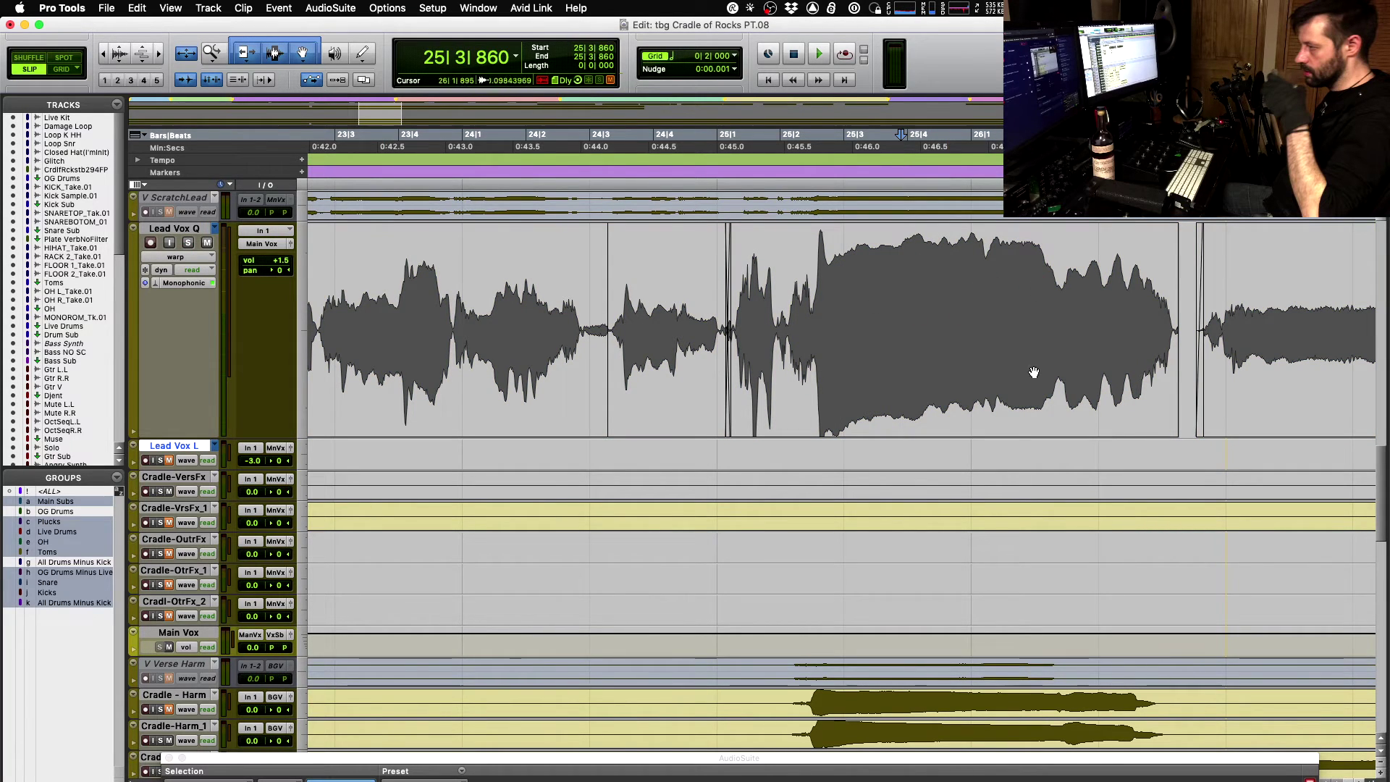
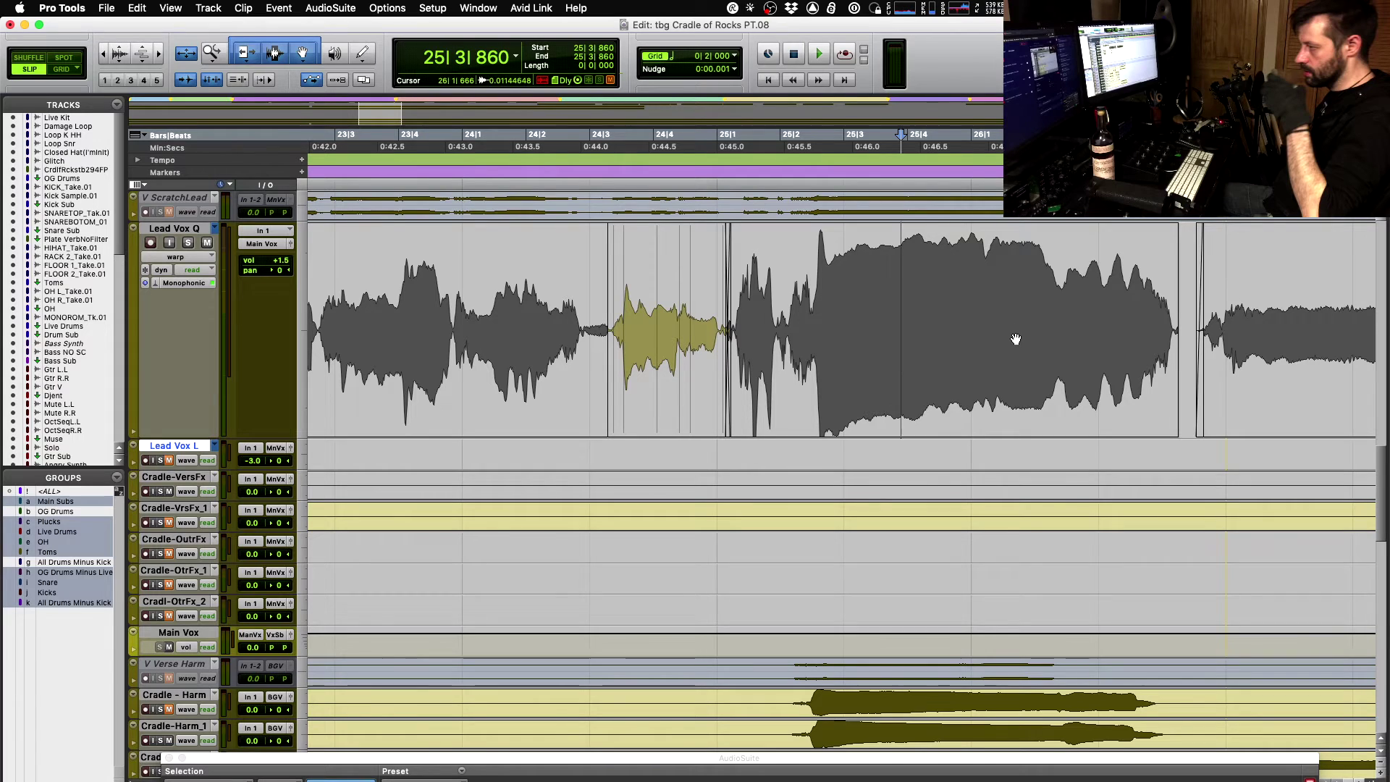
pyautogui.click(577, 81)
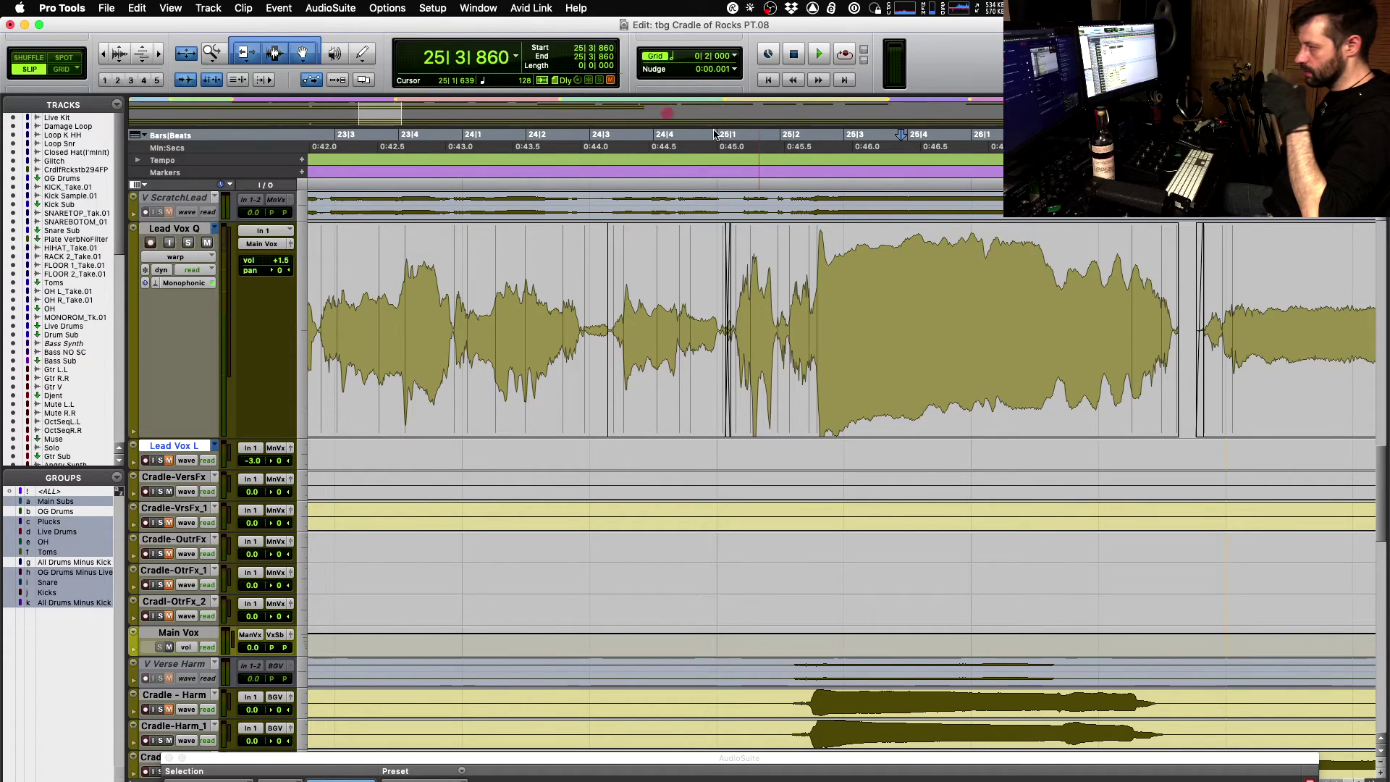
pyautogui.press('space')
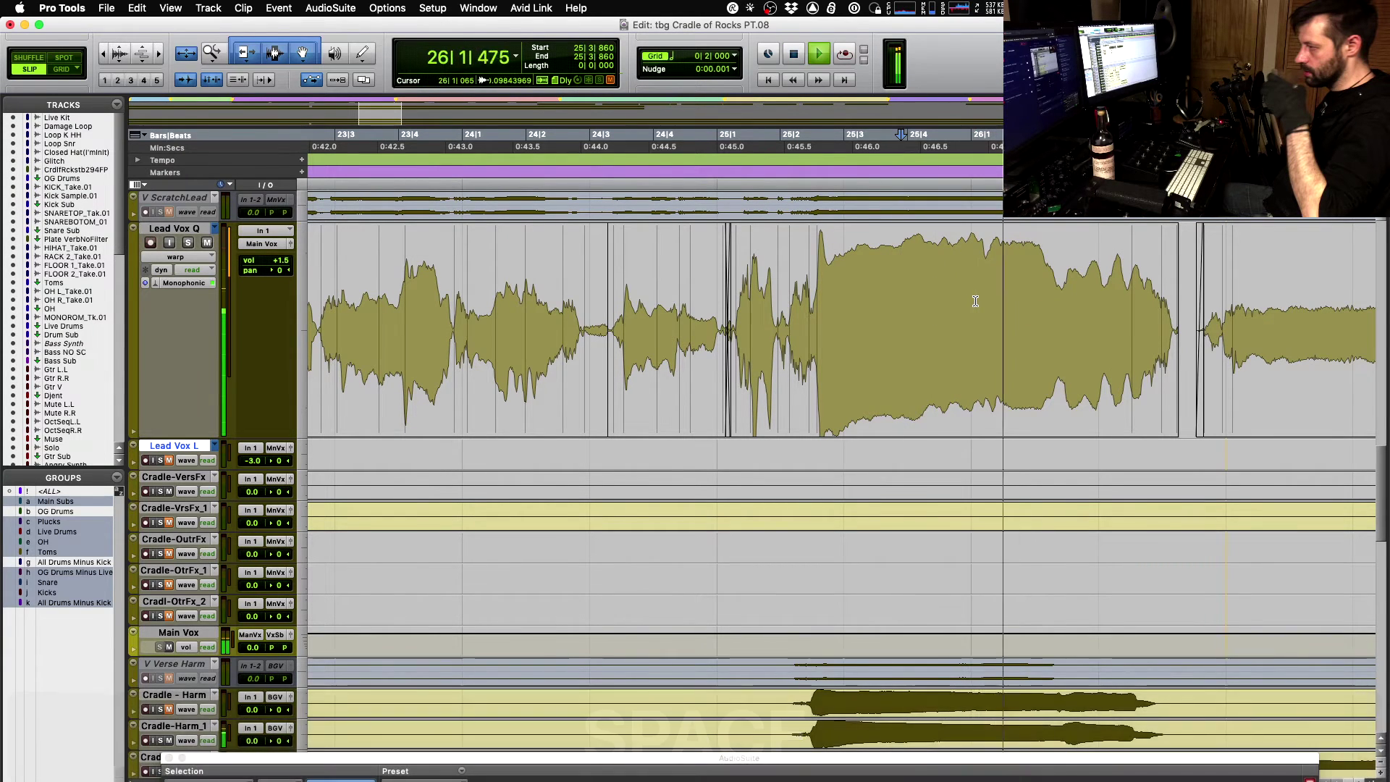
pyautogui.press('space')
pyautogui.click(1052, 298)
pyautogui.press('space')
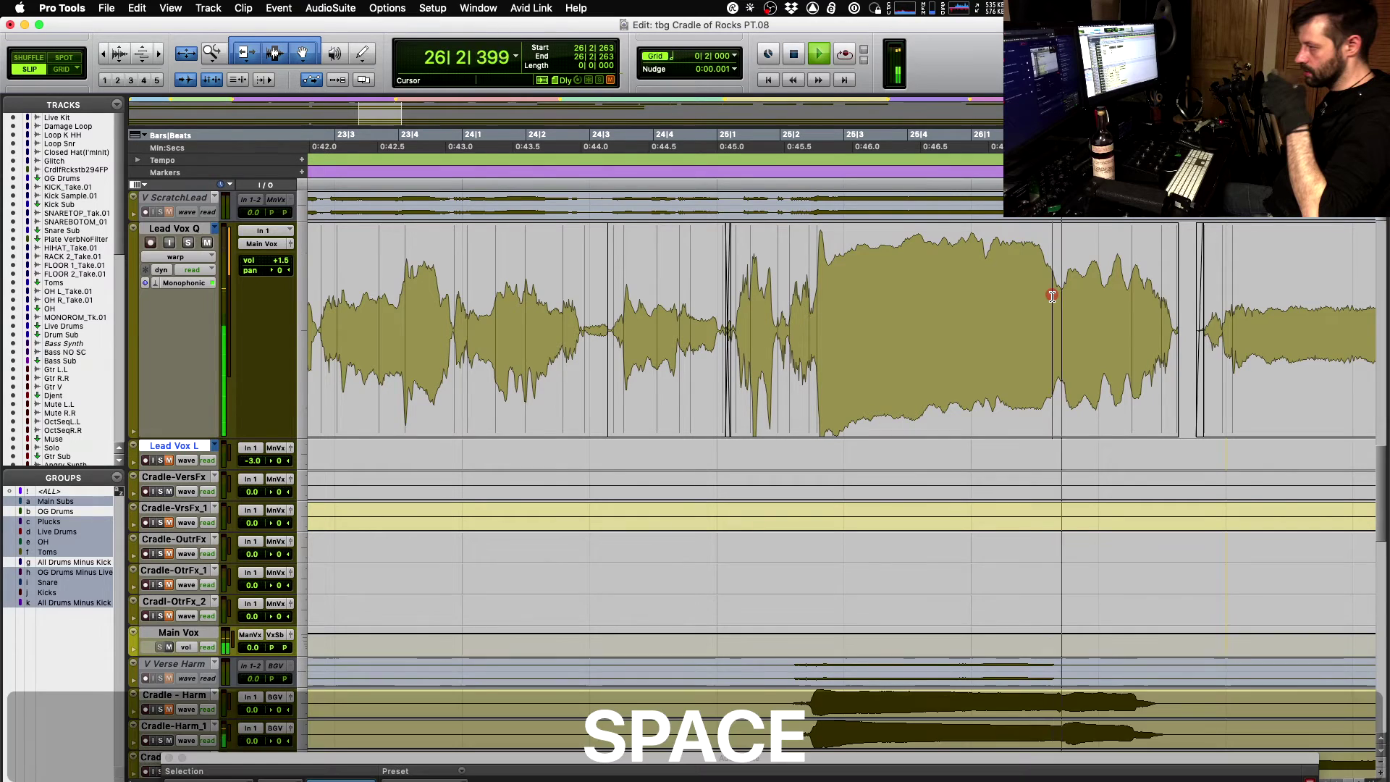
pyautogui.press('space')
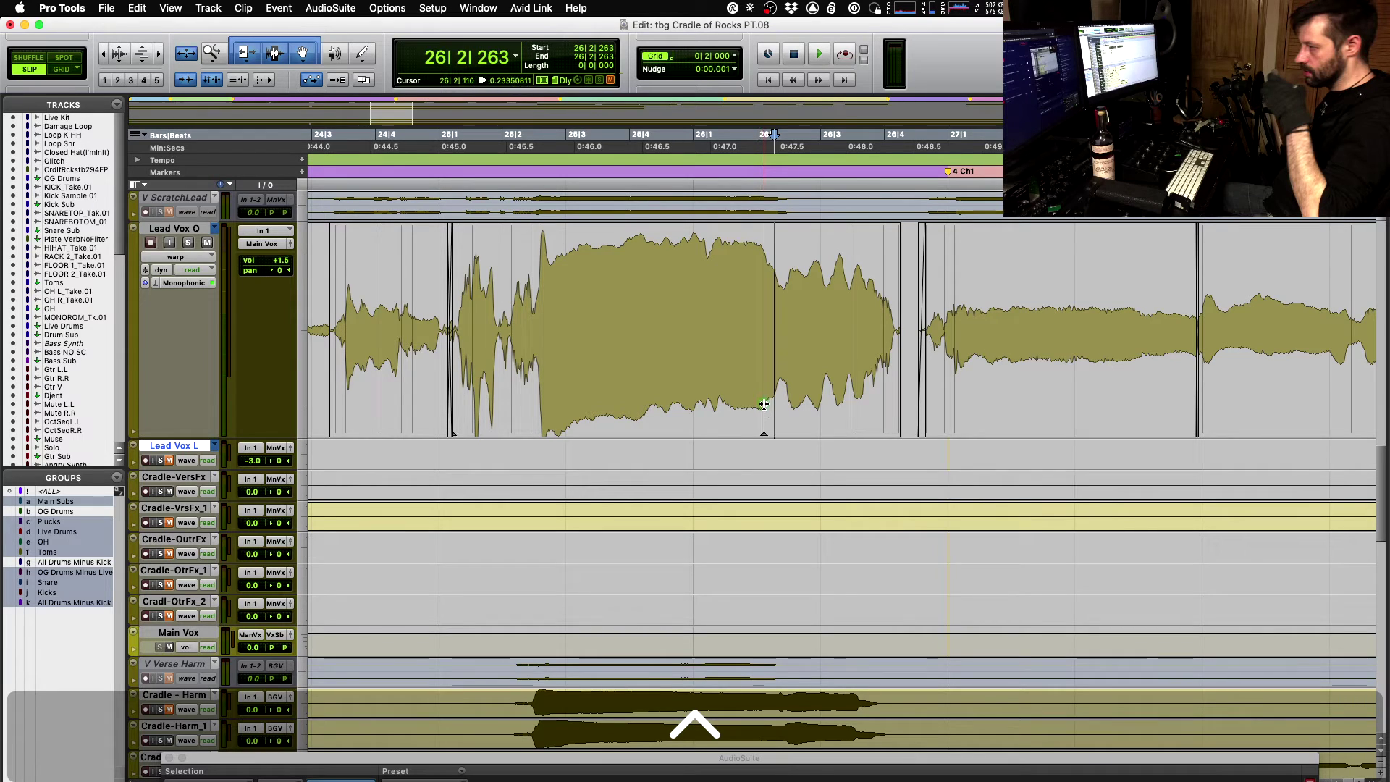
# - Add warp markers at the held note's onset and in its tail, move the middle marker to about 26|2|459 and play from 25|3|936
pyautogui.keyDown('ctrl'); pyautogui.click(539, 410); pyautogui.keyUp('ctrl')
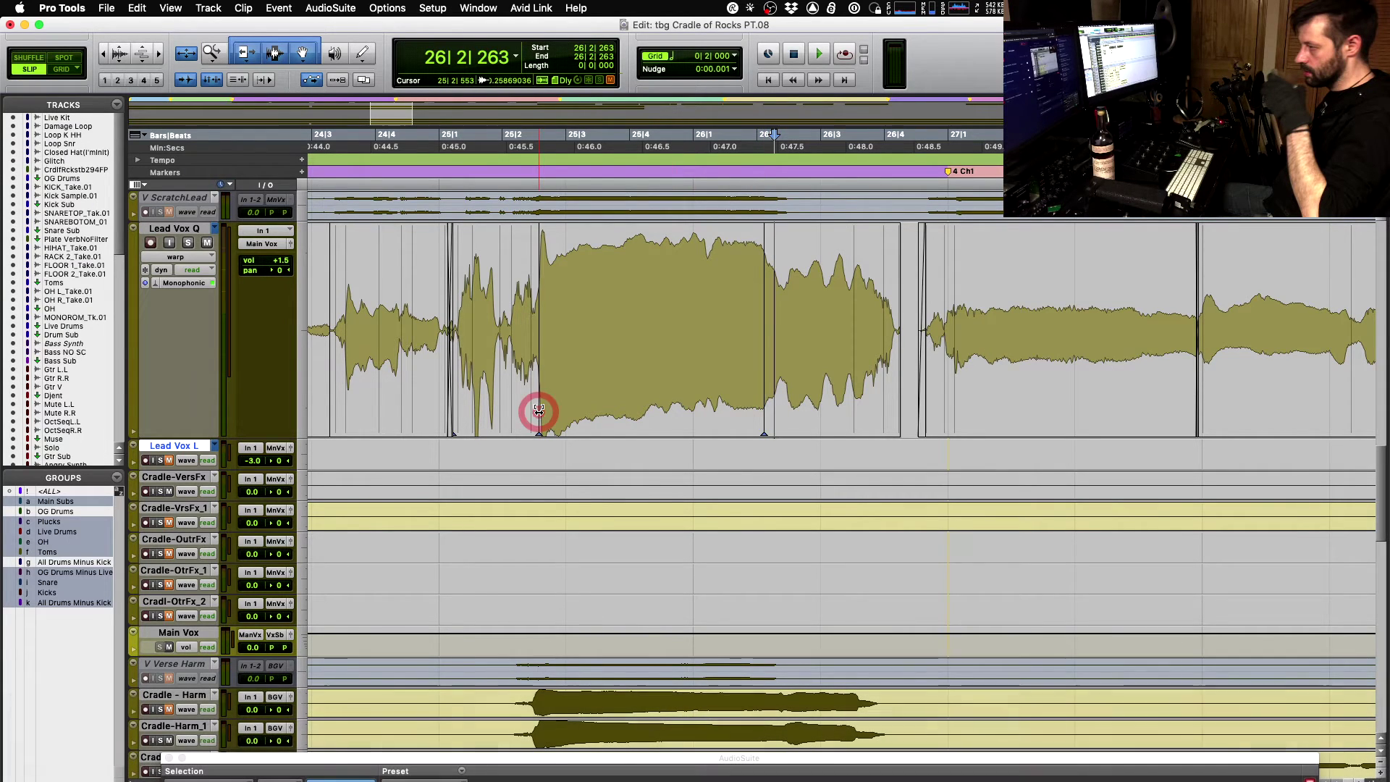
pyautogui.keyDown('ctrl'); pyautogui.click(854, 407); pyautogui.keyUp('ctrl')
pyautogui.moveTo(762, 400); pyautogui.dragTo(787, 400)
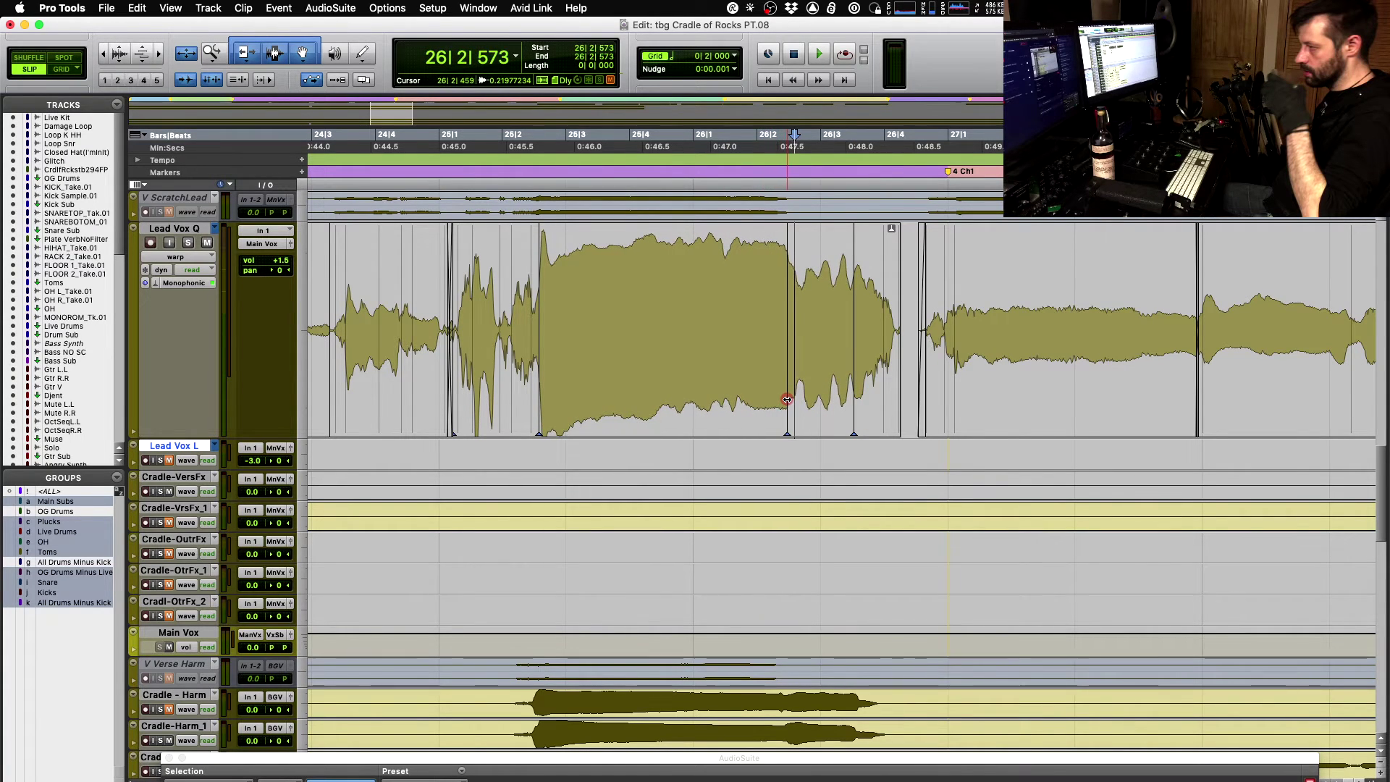
pyautogui.click(630, 248)
pyautogui.press('space')
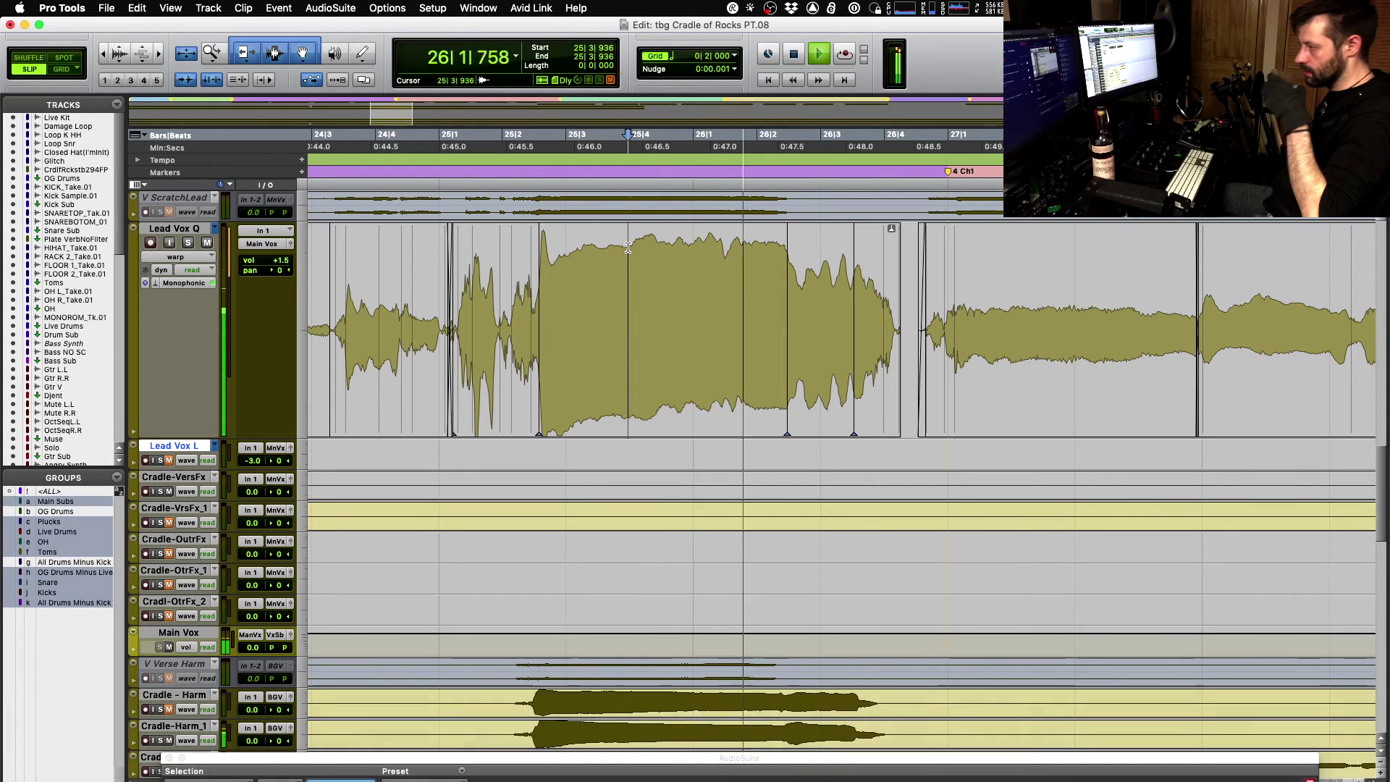
pyautogui.press('space')
pyautogui.press('space')
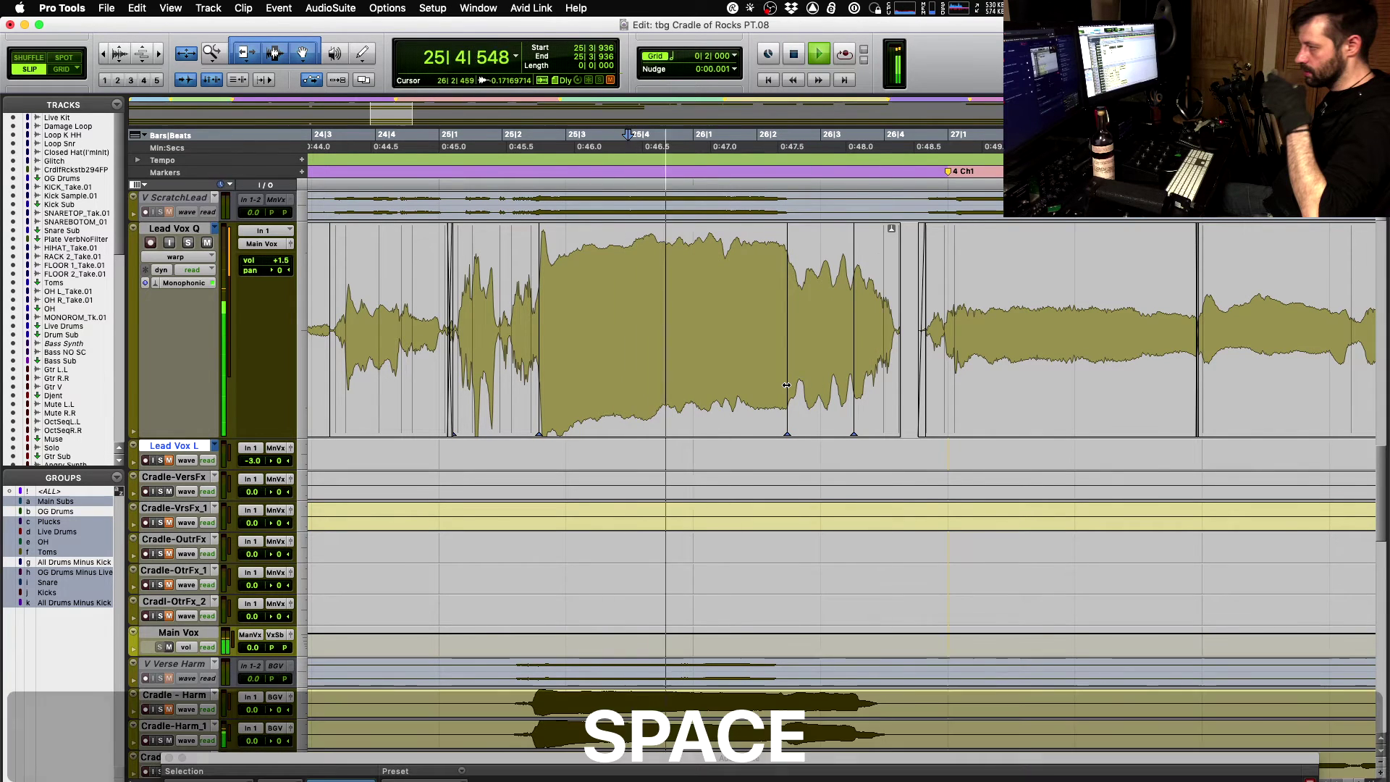
pyautogui.press('space')
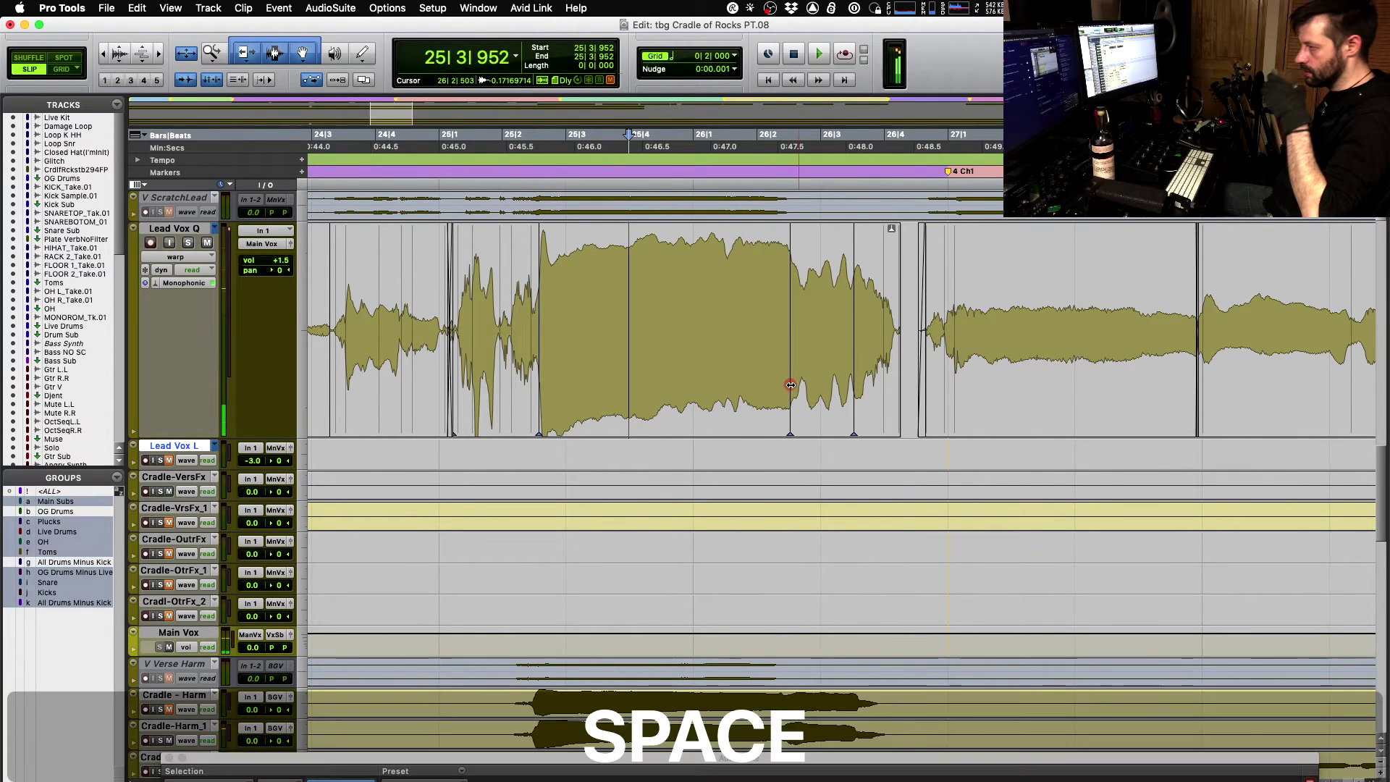
# - Fine-tune the held note's middle warp marker, moving it back to about 26|2|295 and playing the note after each adjustment
pyautogui.moveTo(789, 385); pyautogui.dragTo(784, 386)
pyautogui.press('space')
pyautogui.press('space')
pyautogui.press('space')
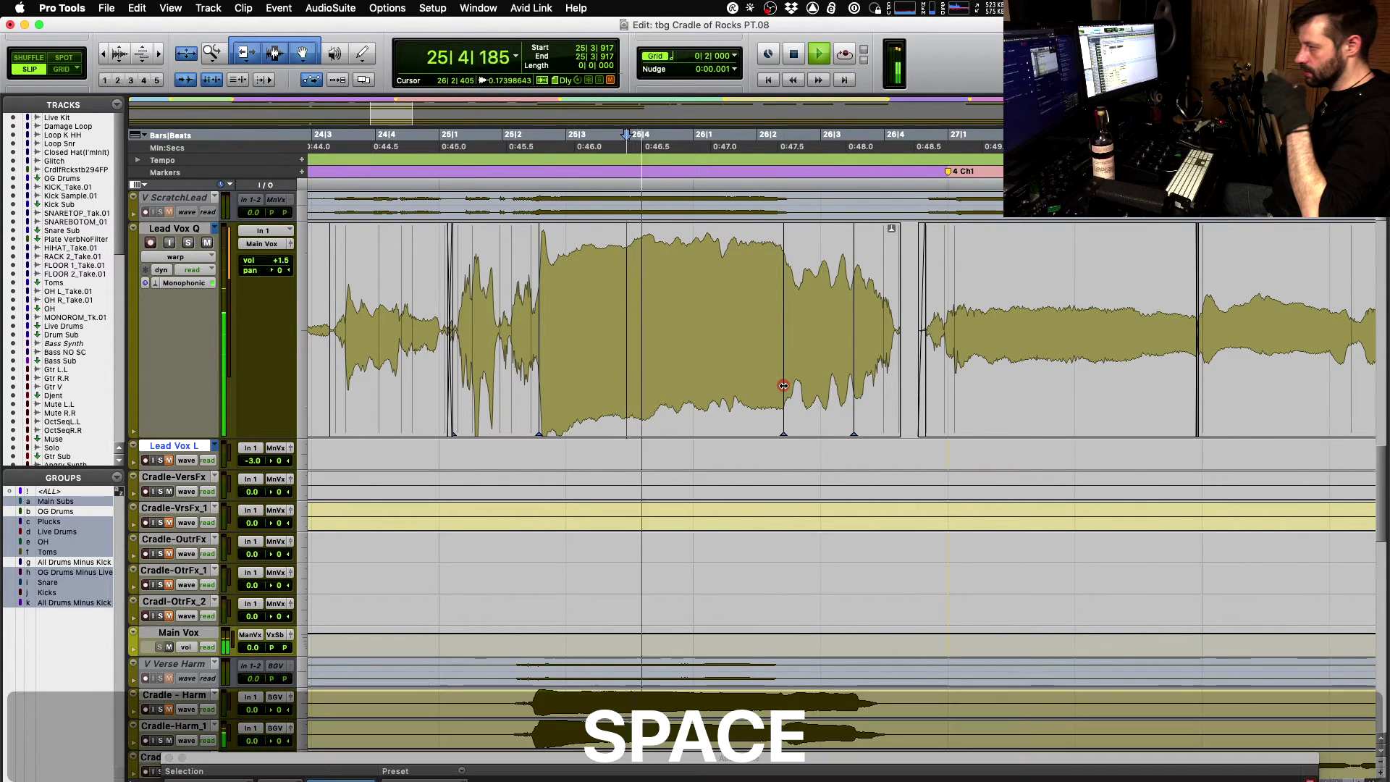
pyautogui.press('space')
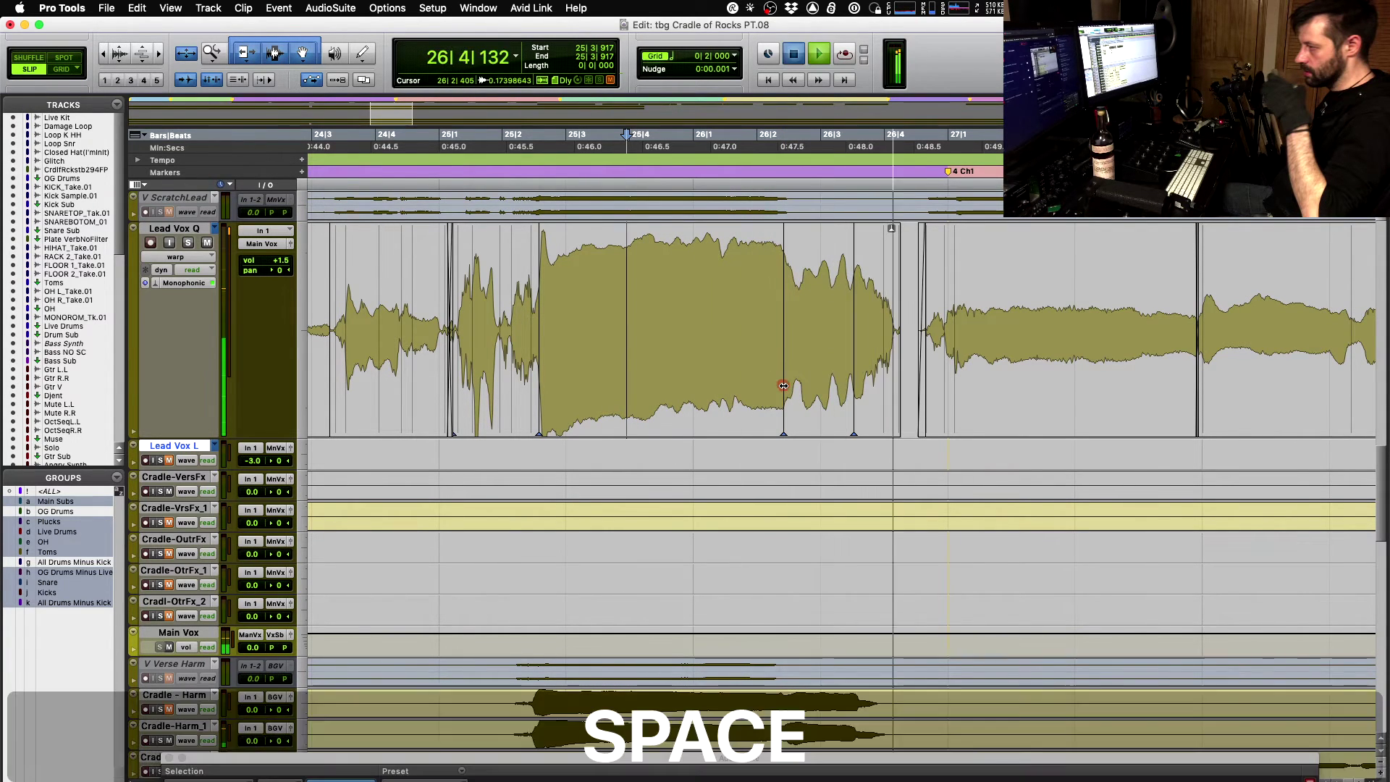
pyautogui.moveTo(783, 386); pyautogui.dragTo(777, 388)
pyautogui.press('space')
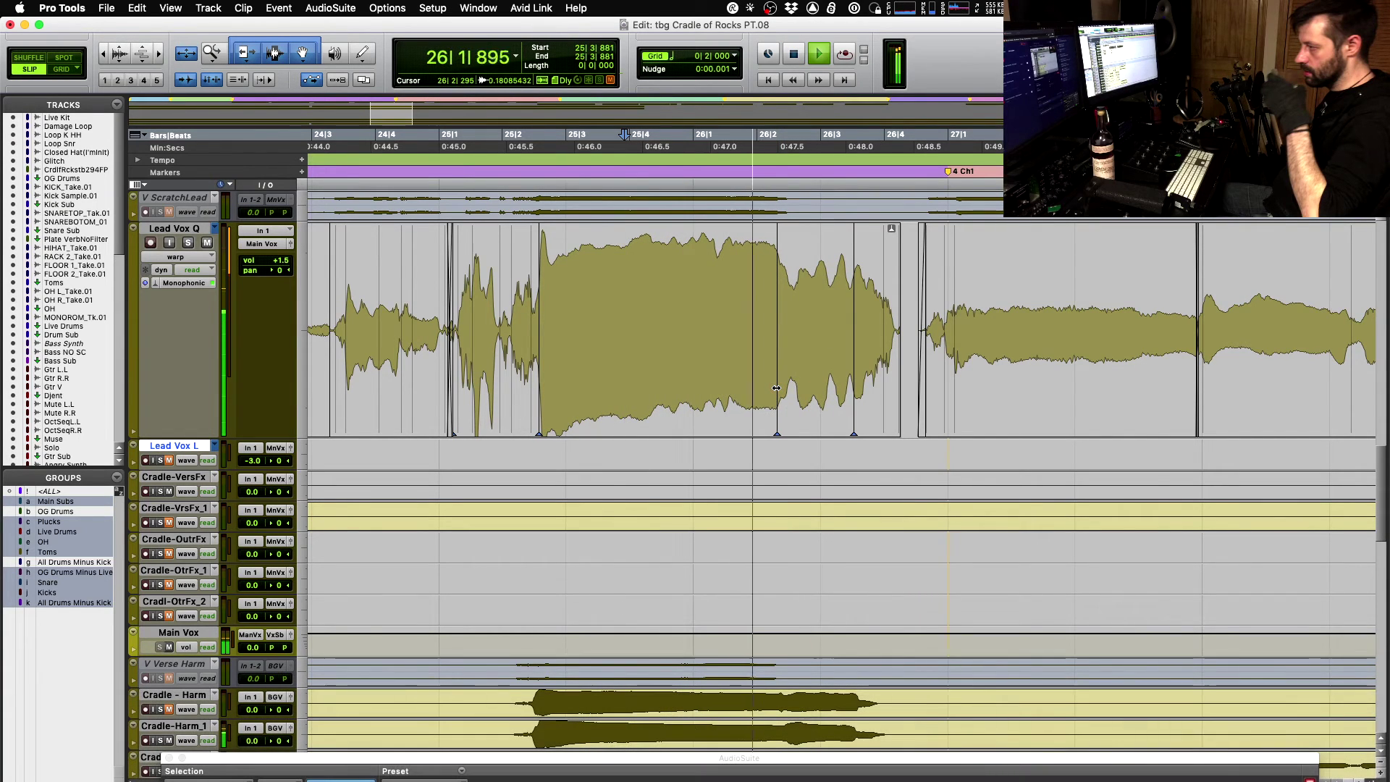
pyautogui.press('space')
# - Play the lead phrase with the warped held note from 24|3|779 into the chorus
pyautogui.click(326, 286)
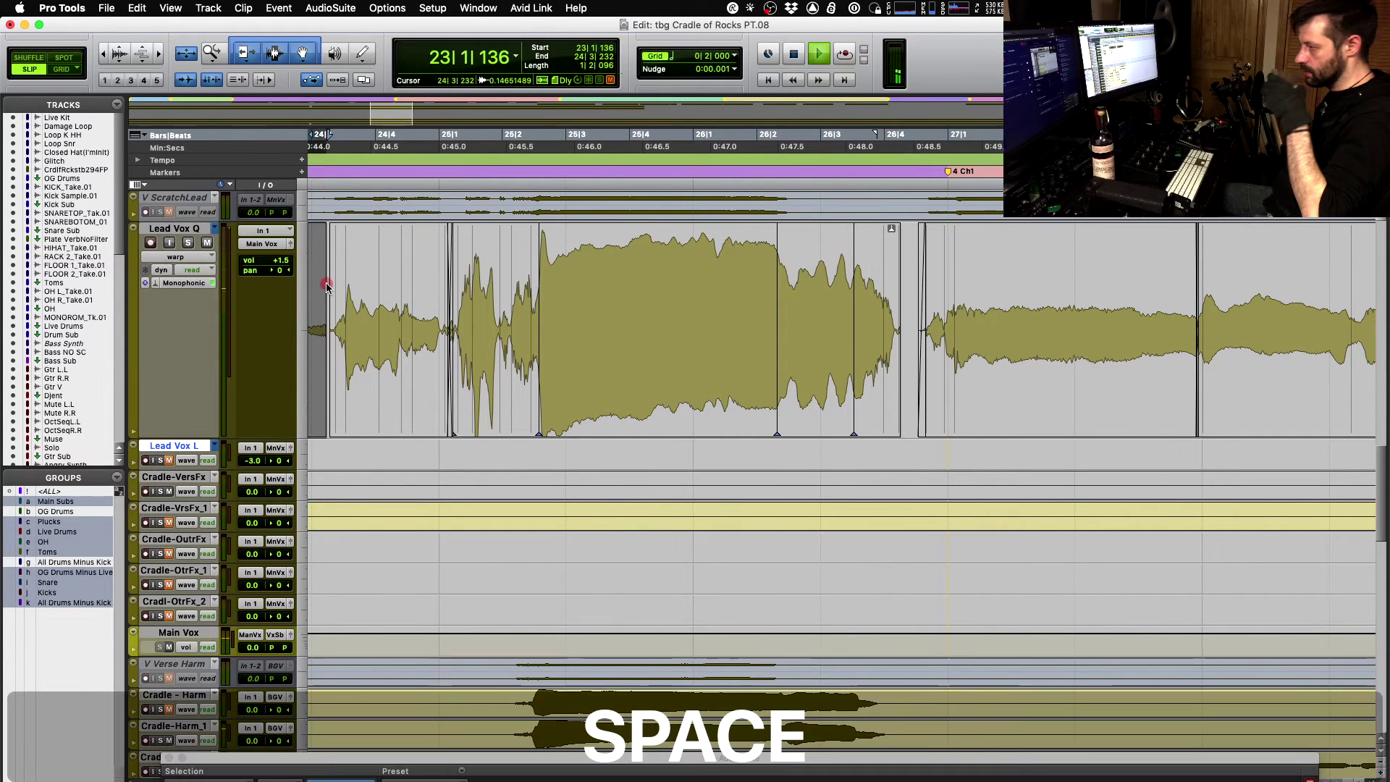
pyautogui.keyDown('shift'); pyautogui.click(336, 282); pyautogui.keyUp('shift')
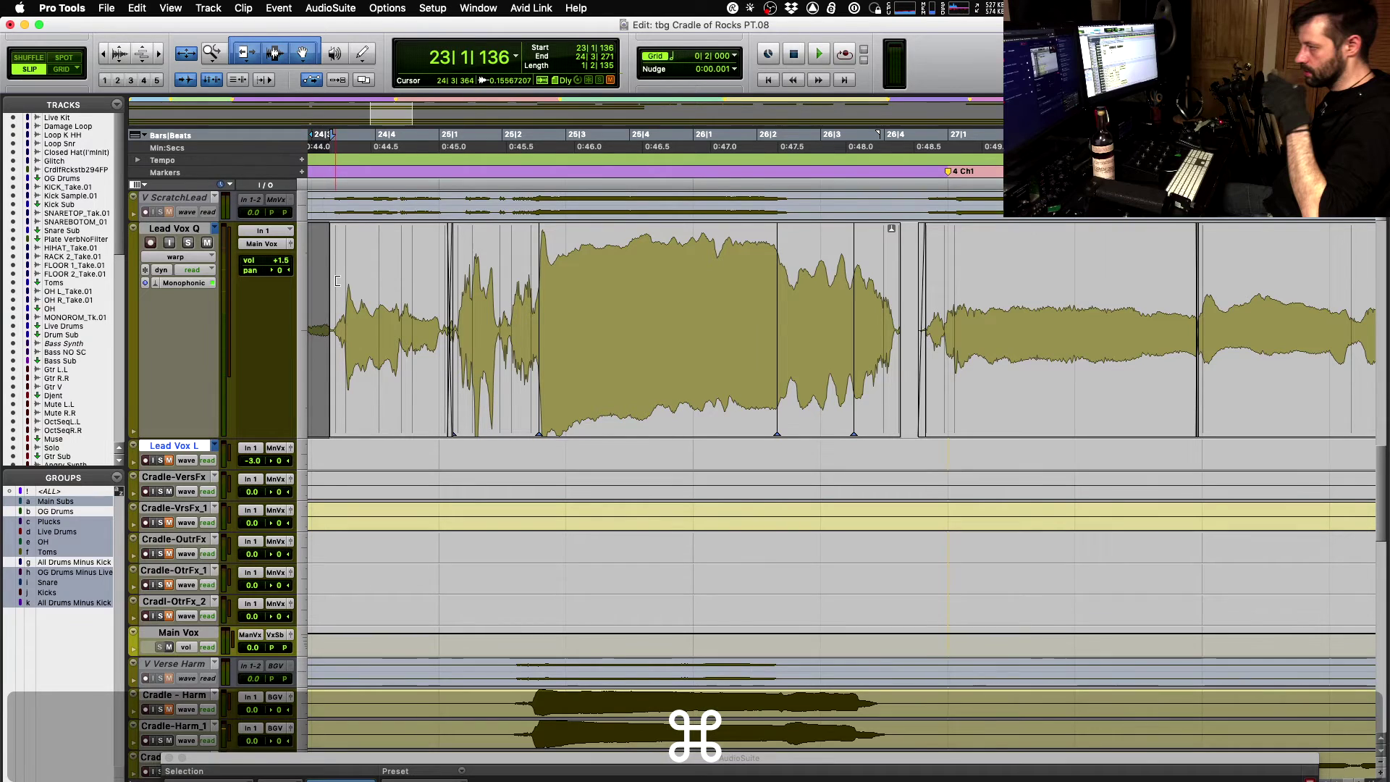
pyautogui.click(362, 273)
pyautogui.press('space')
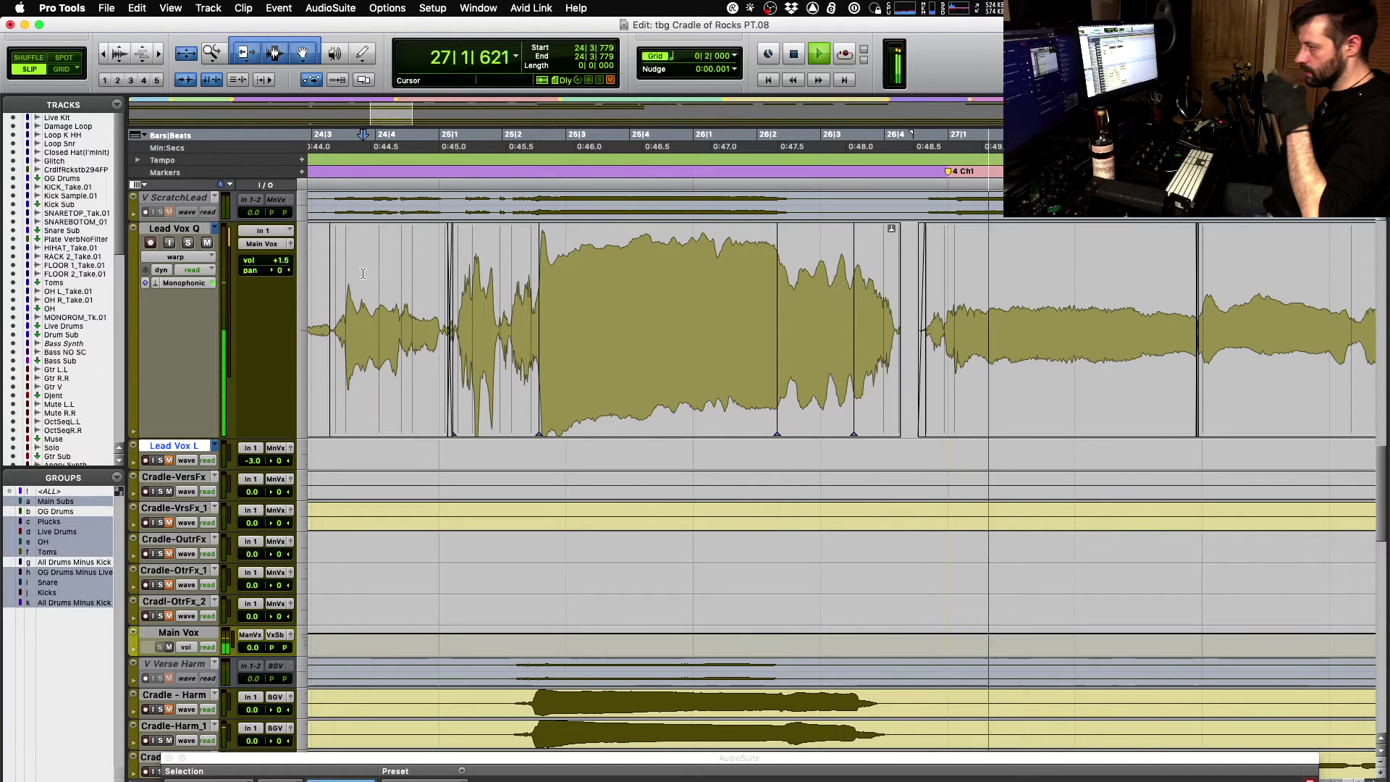
pyautogui.press('space')
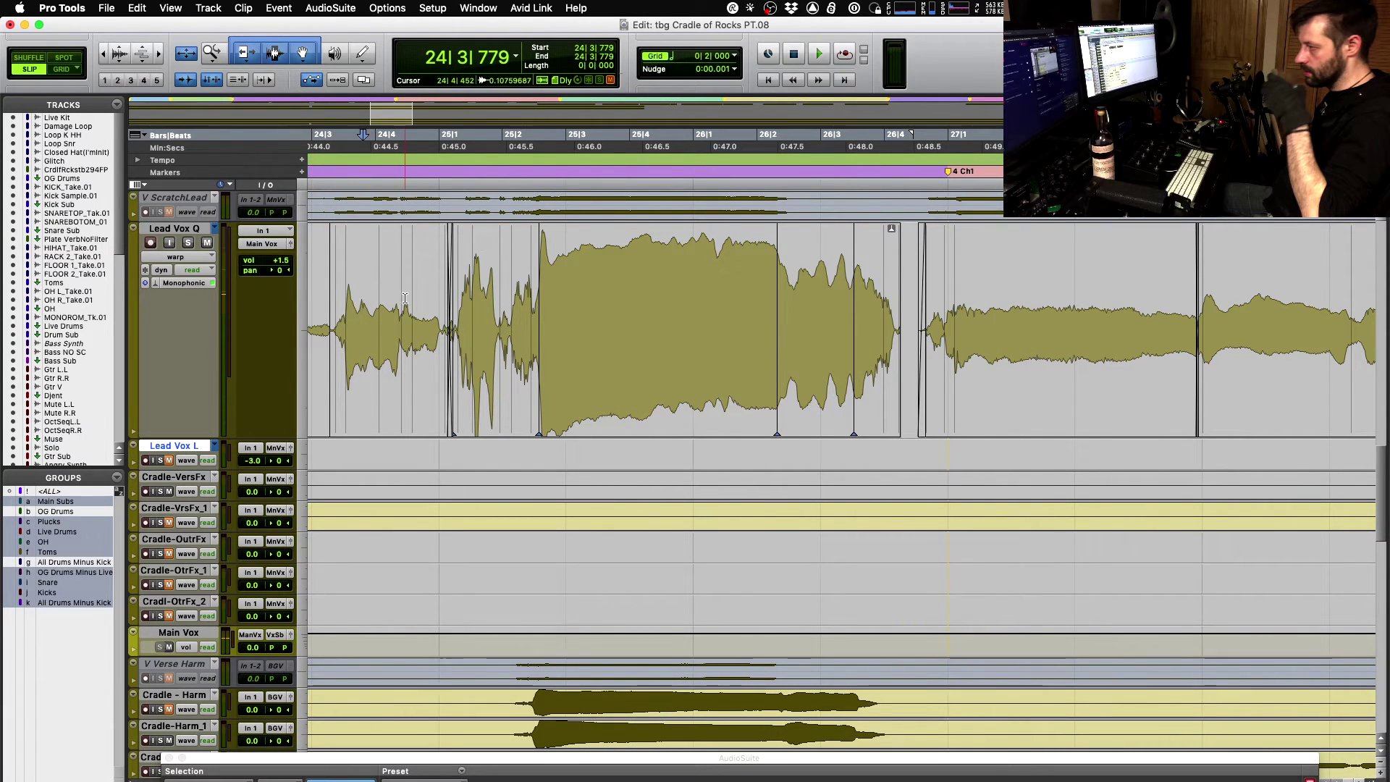
# - Restore the Lead Vox Q track to its small height and switch it back to waveform view
pyautogui.press('e')
pyautogui.press('r')
pyautogui.press('r')
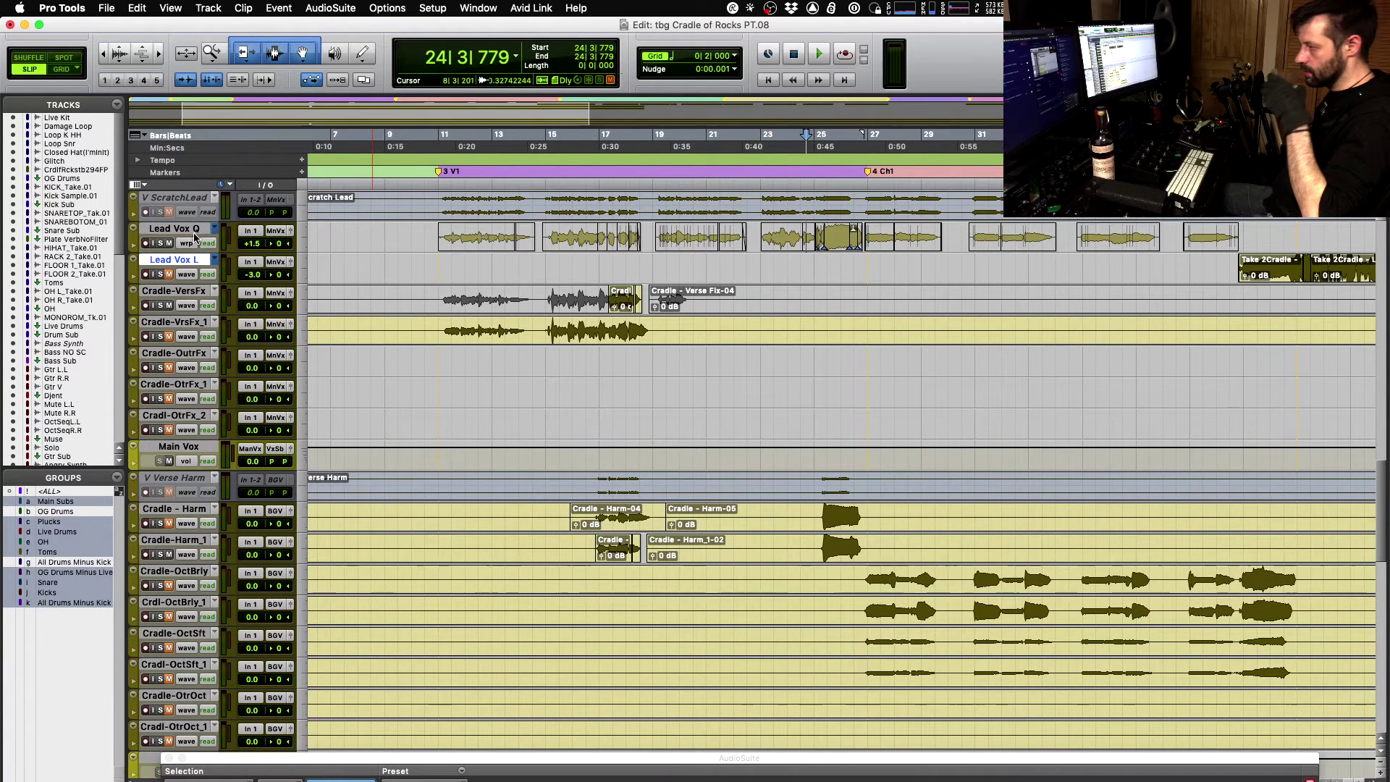
pyautogui.click(189, 243)
pyautogui.click(200, 256)
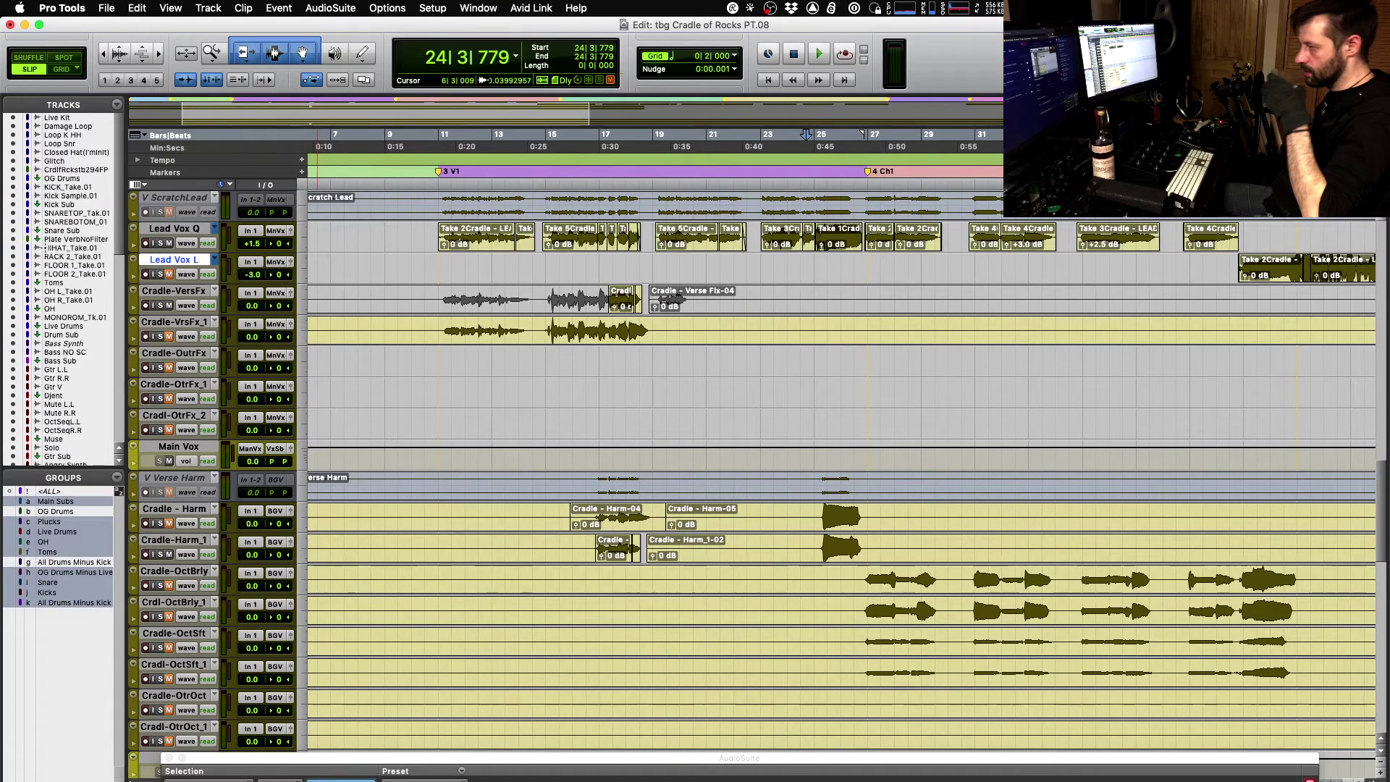
# - Play the end of the verse from 25|1|332 into the start of the chorus
pyautogui.click(817, 262)
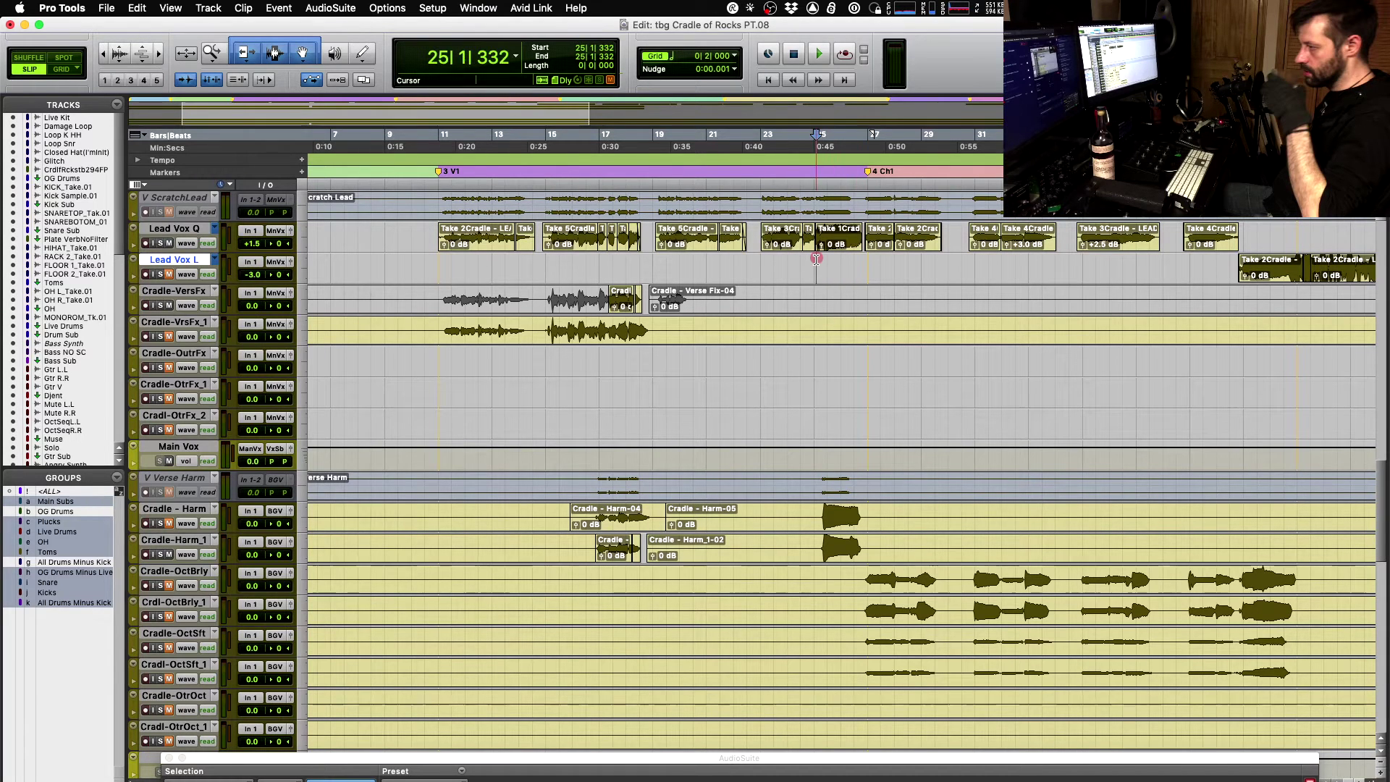
pyautogui.press('space')
pyautogui.scroll(-2, 816, 260)
pyautogui.hscroll(5, 816, 260)
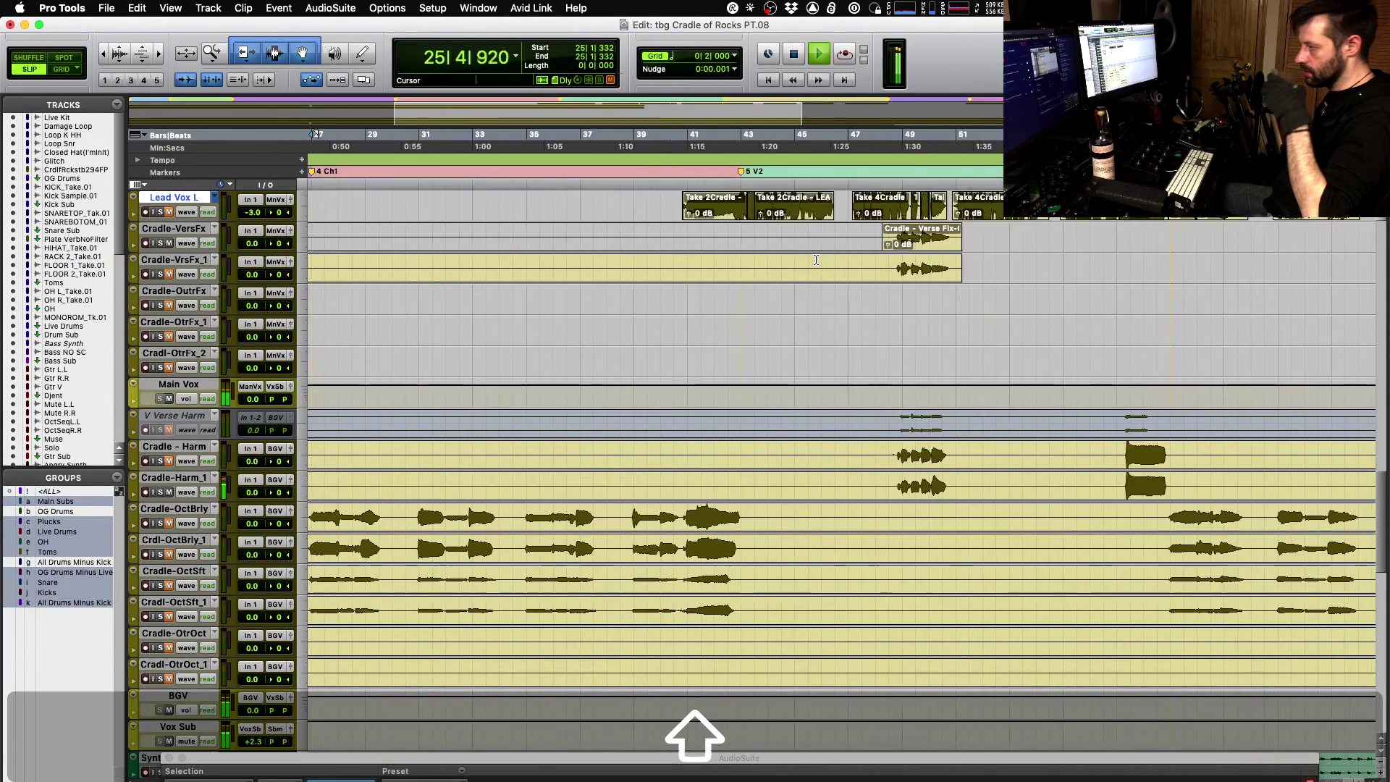
pyautogui.hscroll(-5, 825, 283)
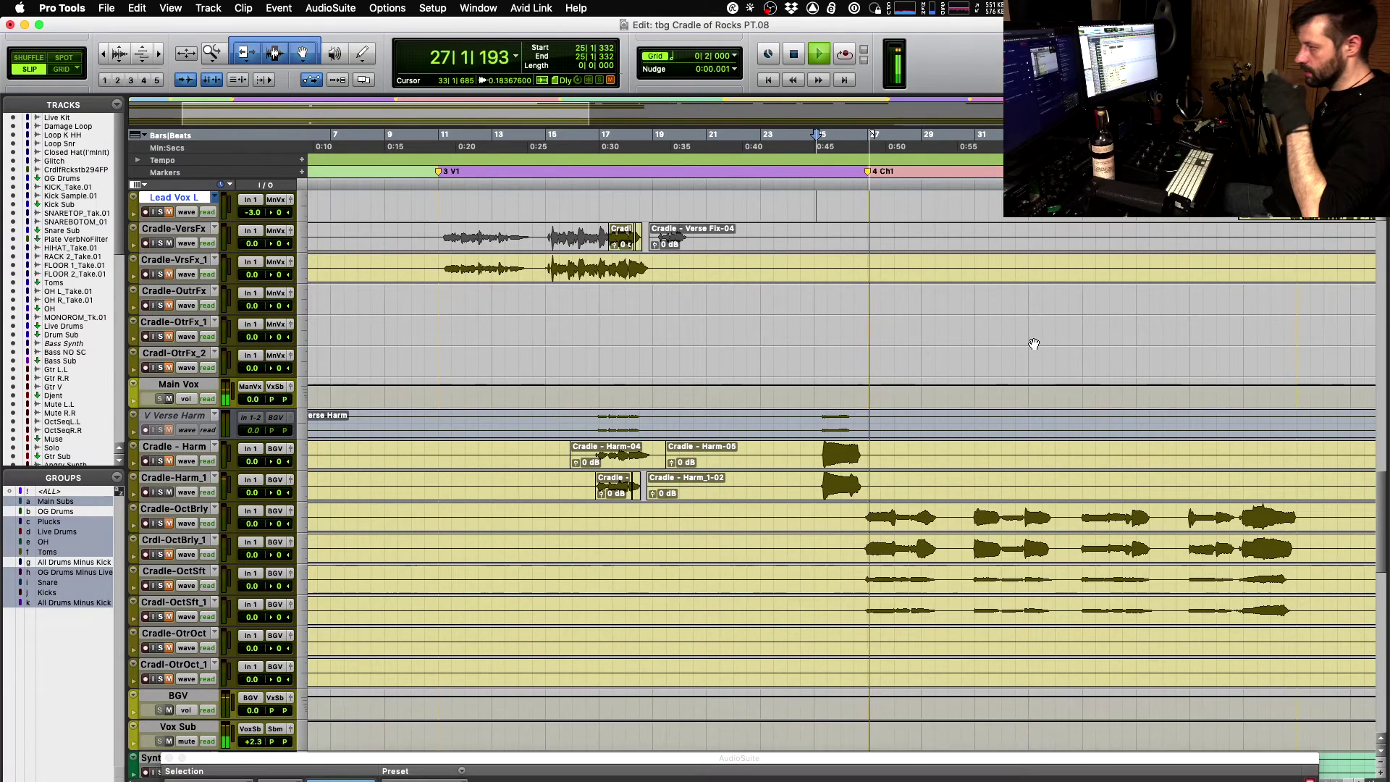
pyautogui.press('space')
# - Play the chorus backing vocals from 26|4|651, first unsoloed and again with only the two Cradle-OctBrly tracks soloed
pyautogui.hscroll(5, 900, 443)
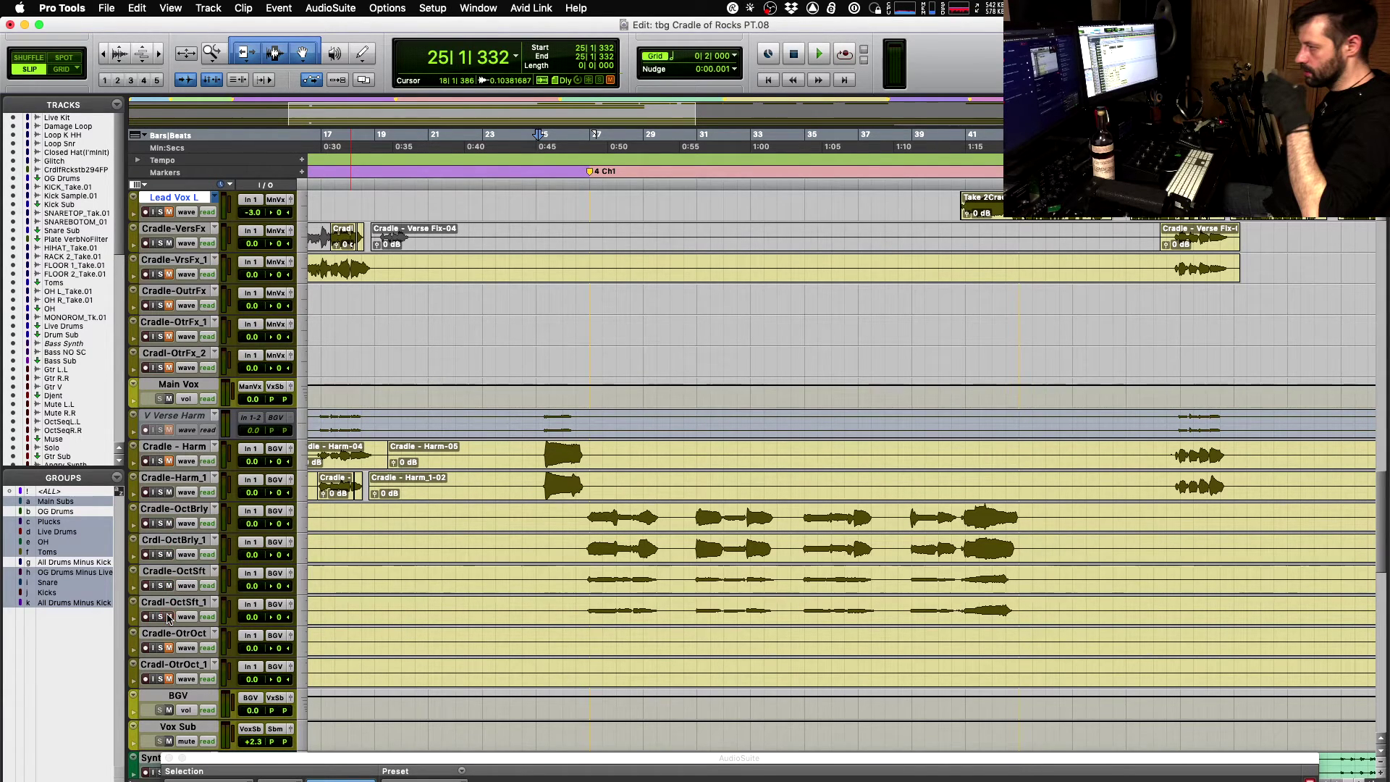
pyautogui.press('Tab')
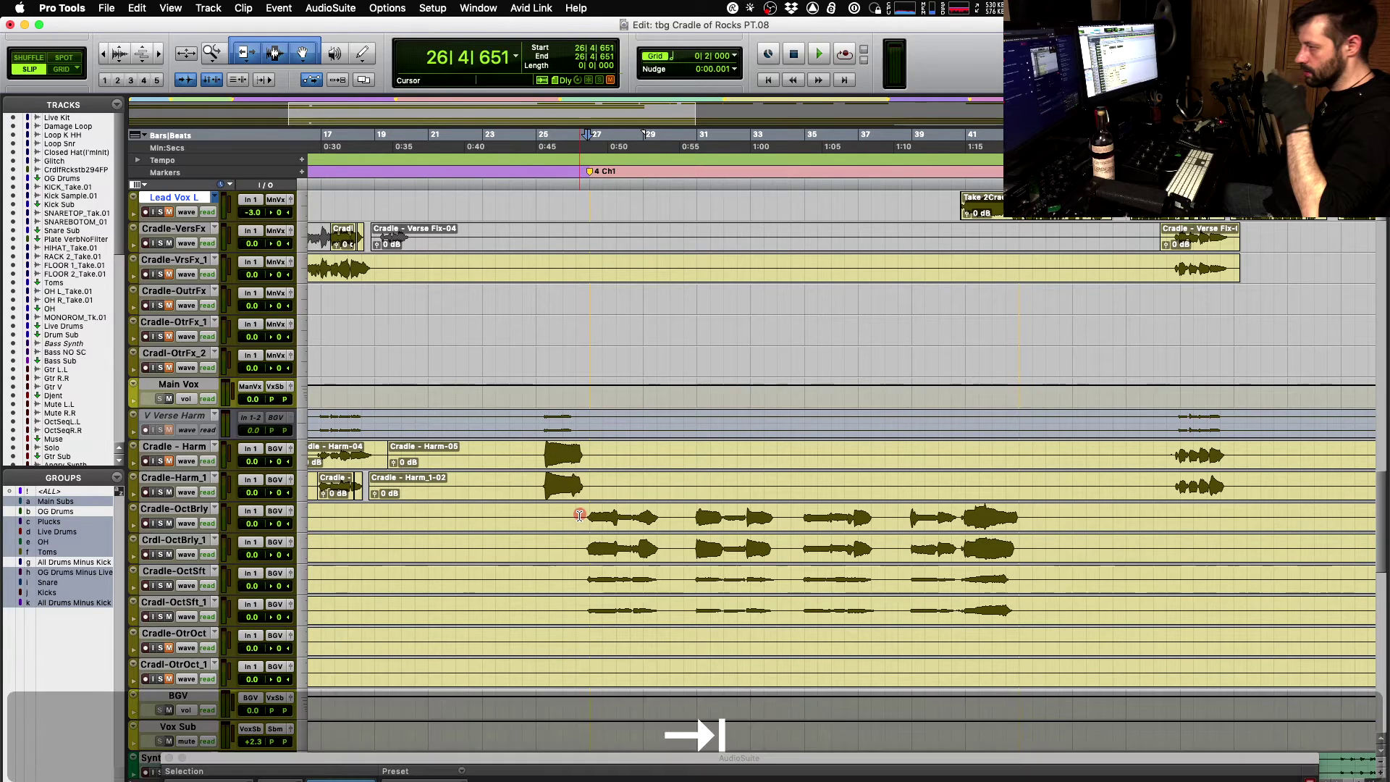
pyautogui.press('space')
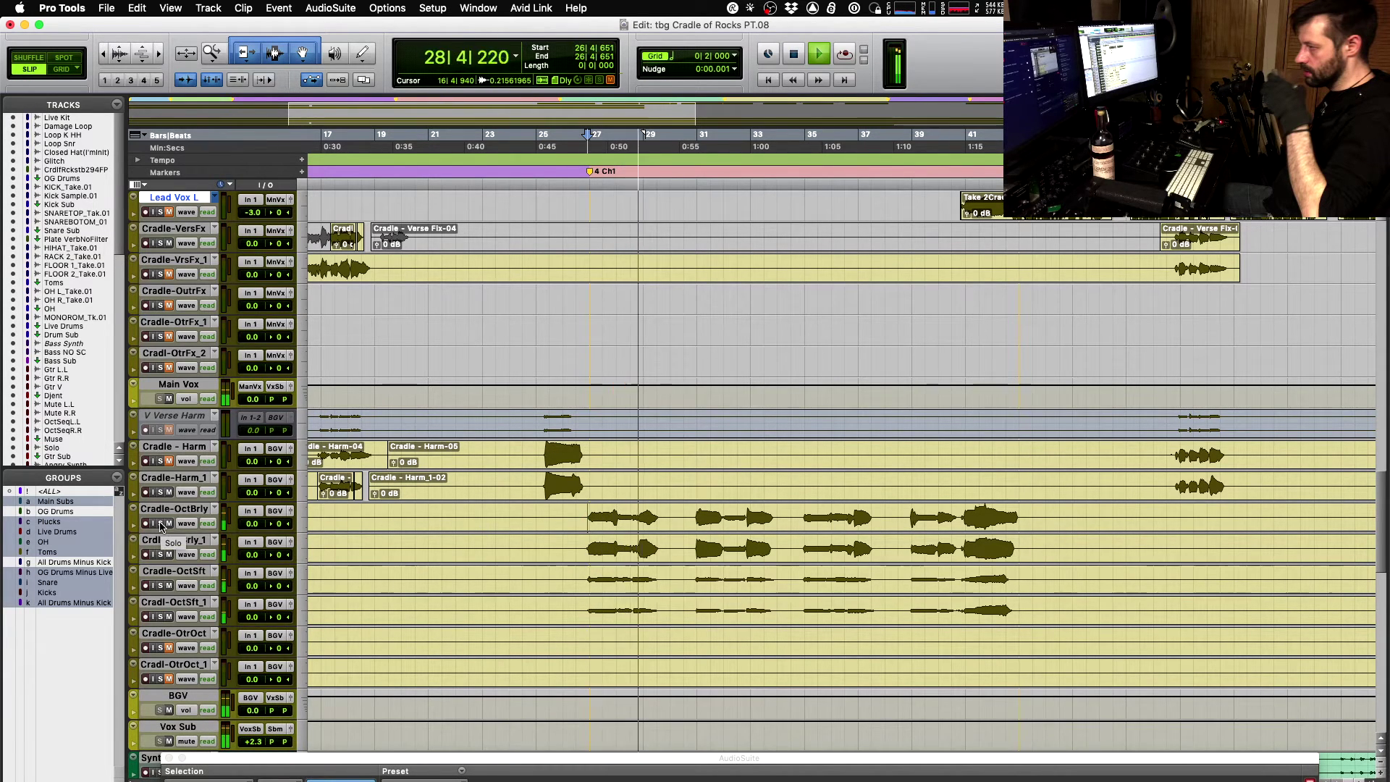
pyautogui.press('space')
pyautogui.click(161, 524)
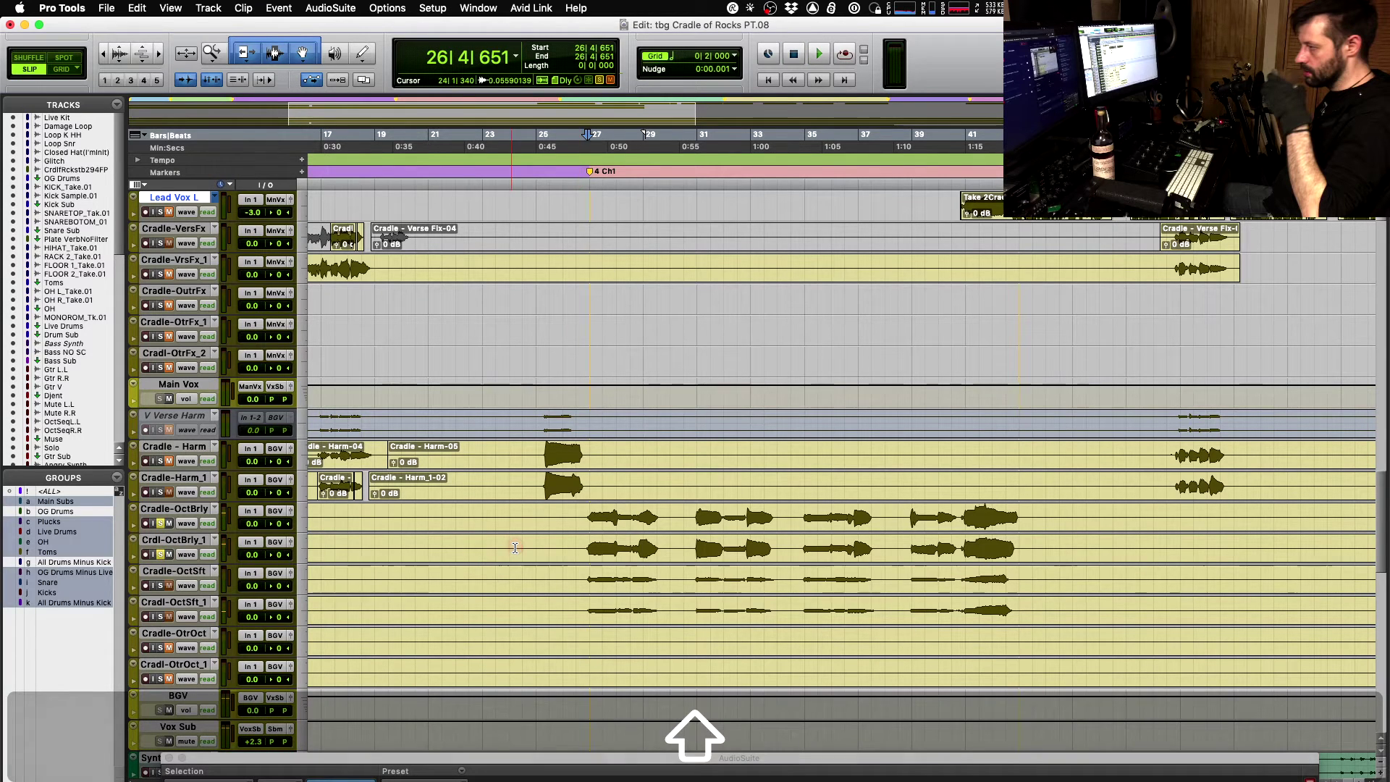
pyautogui.press('space')
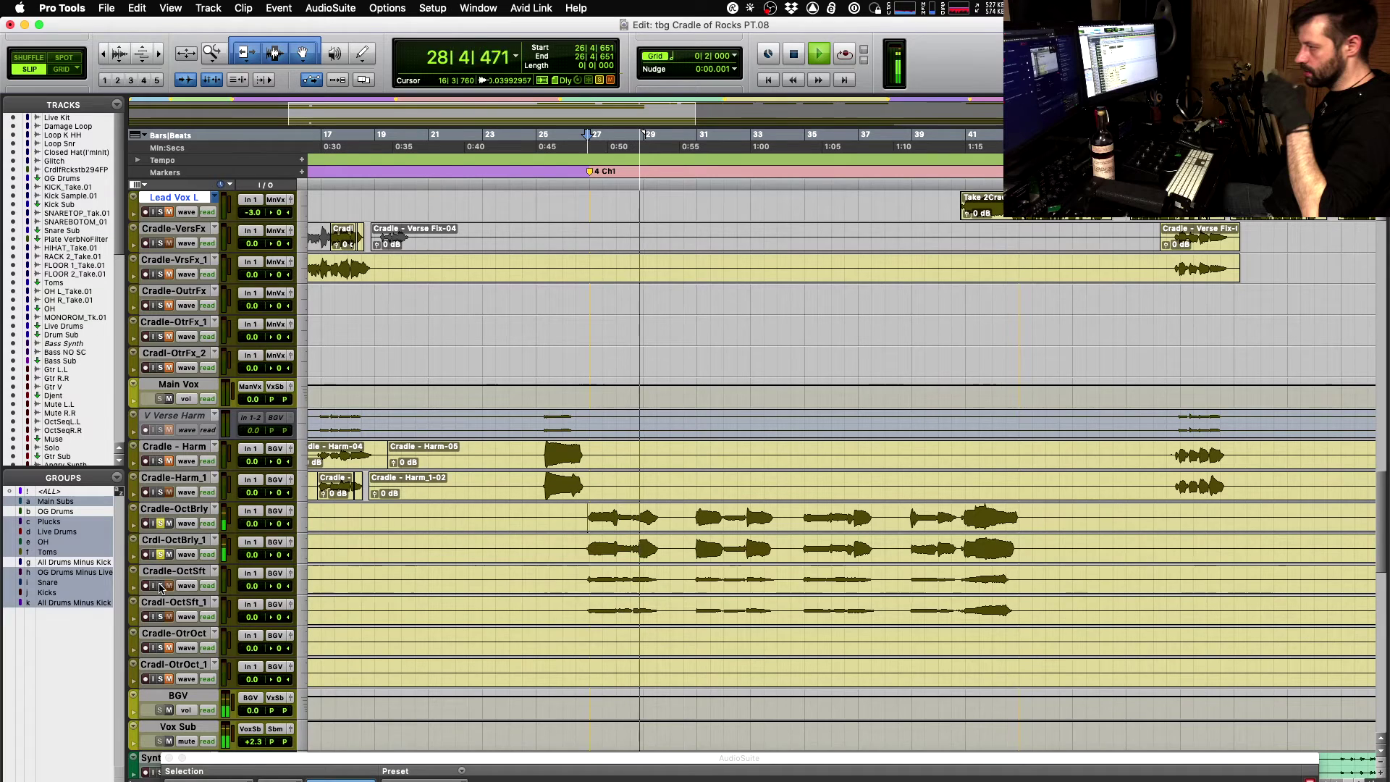
pyautogui.press('space')
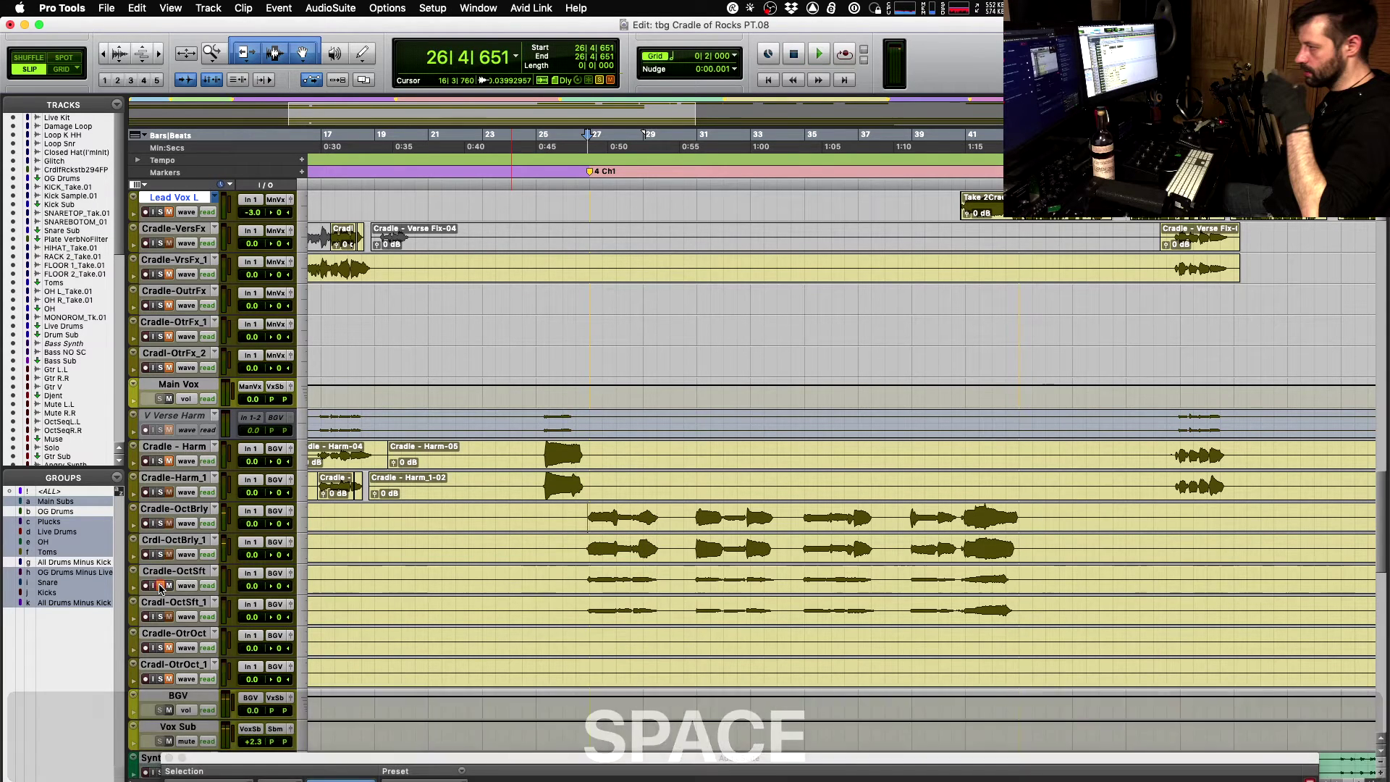
# - Solo the two Cradle-OctSft tracks and play the chorus from 26|4|651 to hear them alone
pyautogui.keyDown('shift'); pyautogui.click(159, 617); pyautogui.keyUp('shift')
pyautogui.press('space')
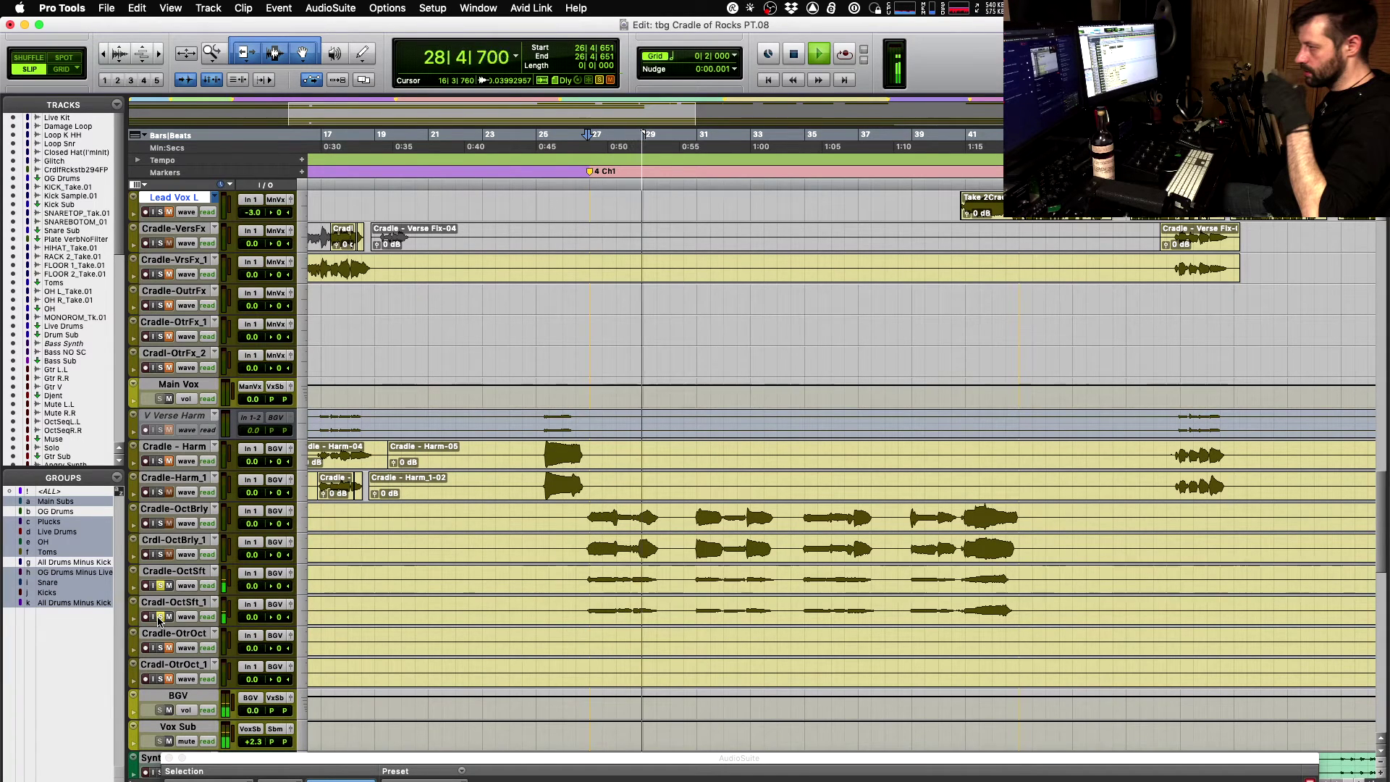
pyautogui.press('space')
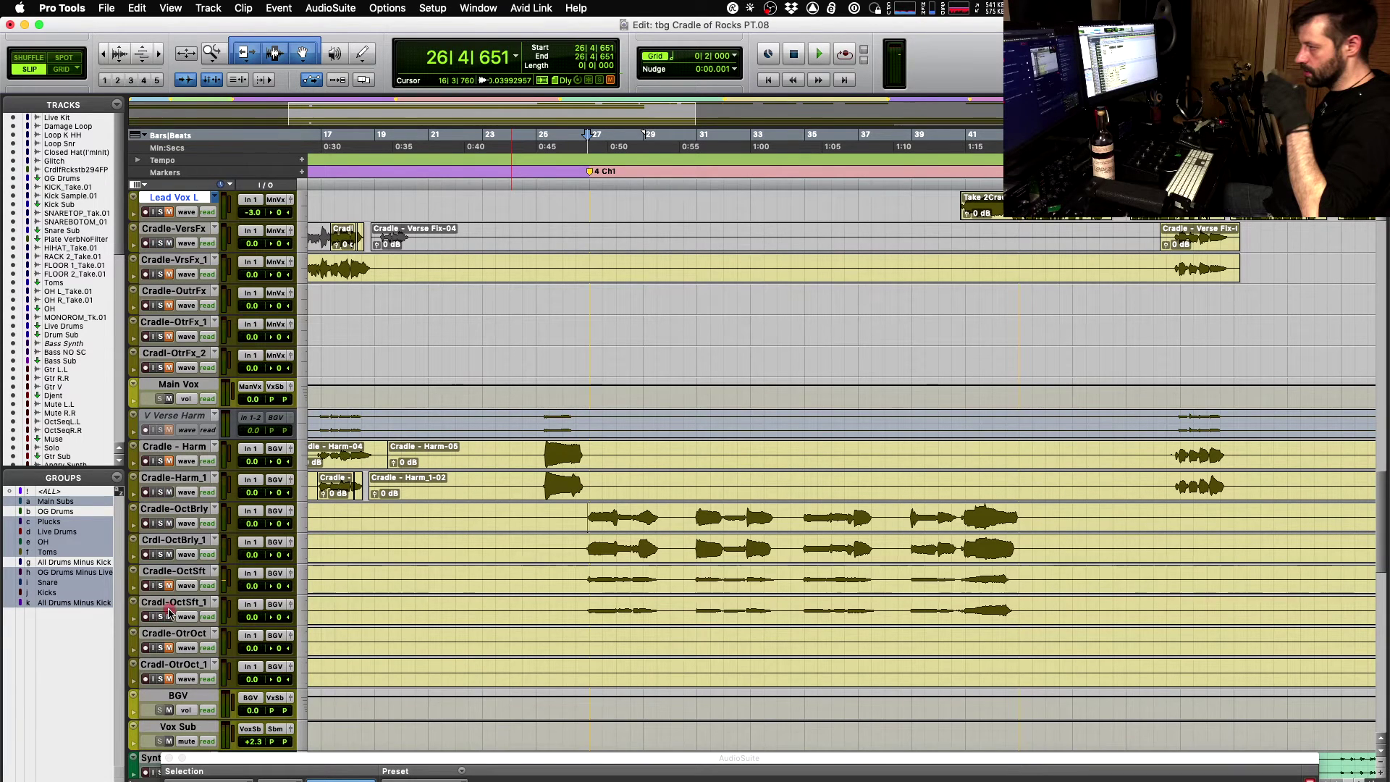
# - Raise both Cradle-OctSft tracks to +3.6 dB and on to +6.0 dB, comparing them with the OctBrly pair during chorus playback
pyautogui.press('space')
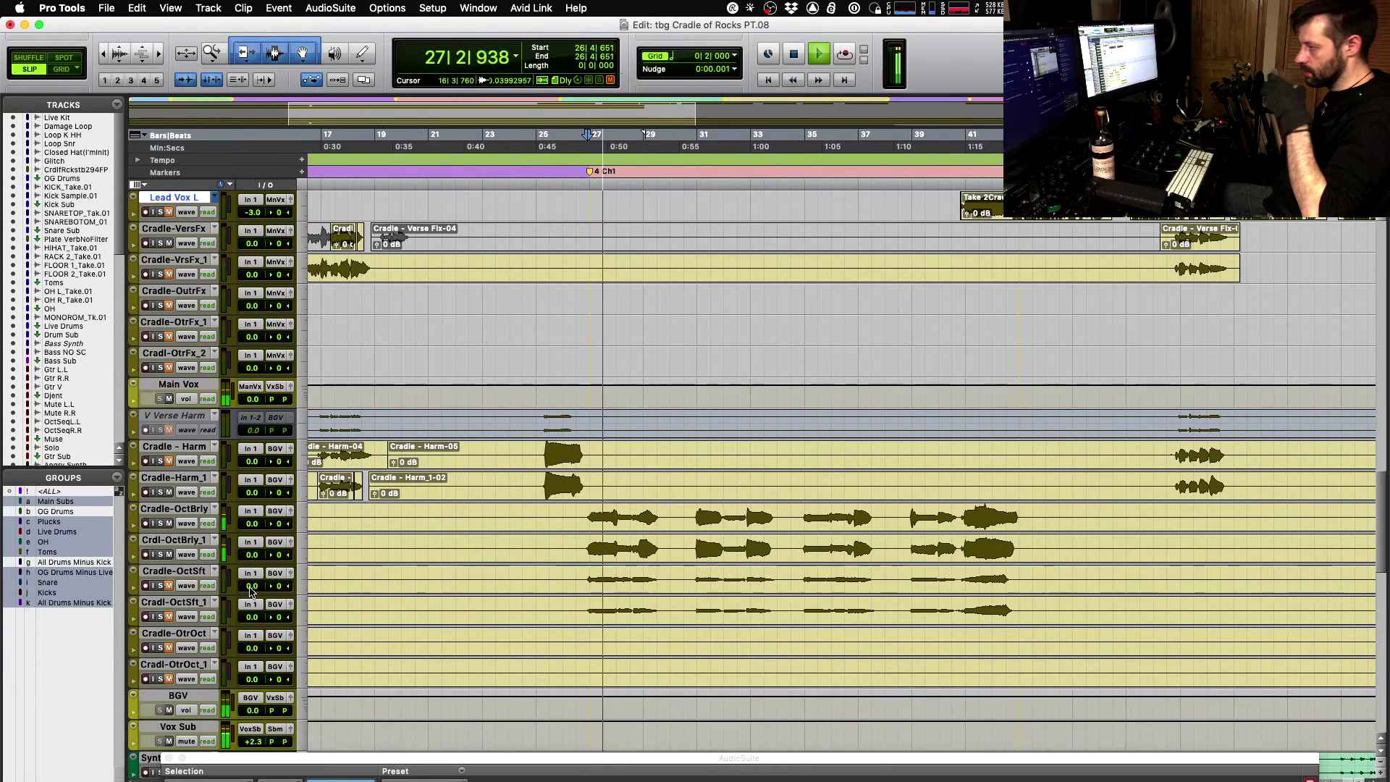
pyautogui.moveTo(251, 590); pyautogui.dragTo(251, 614)
pyautogui.press('space')
pyautogui.press('space')
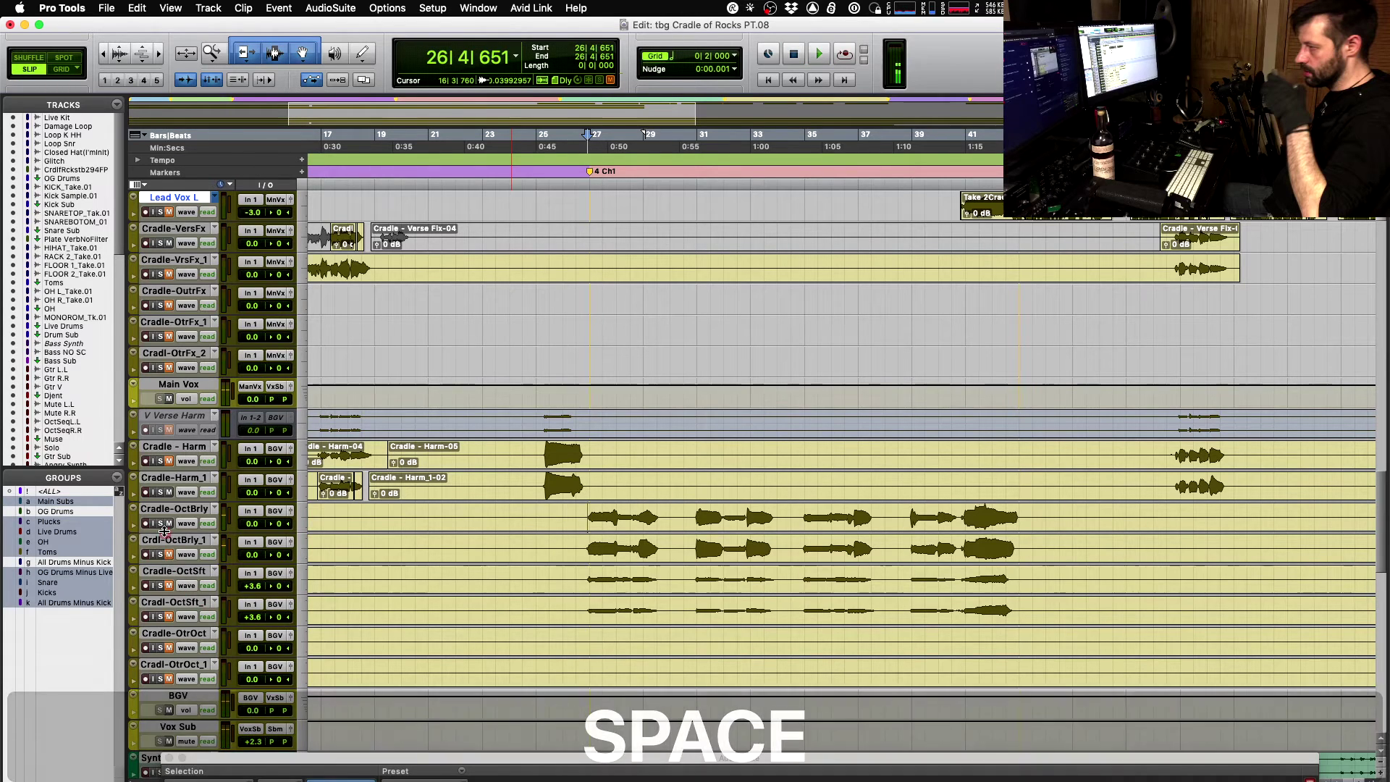
pyautogui.click(169, 523)
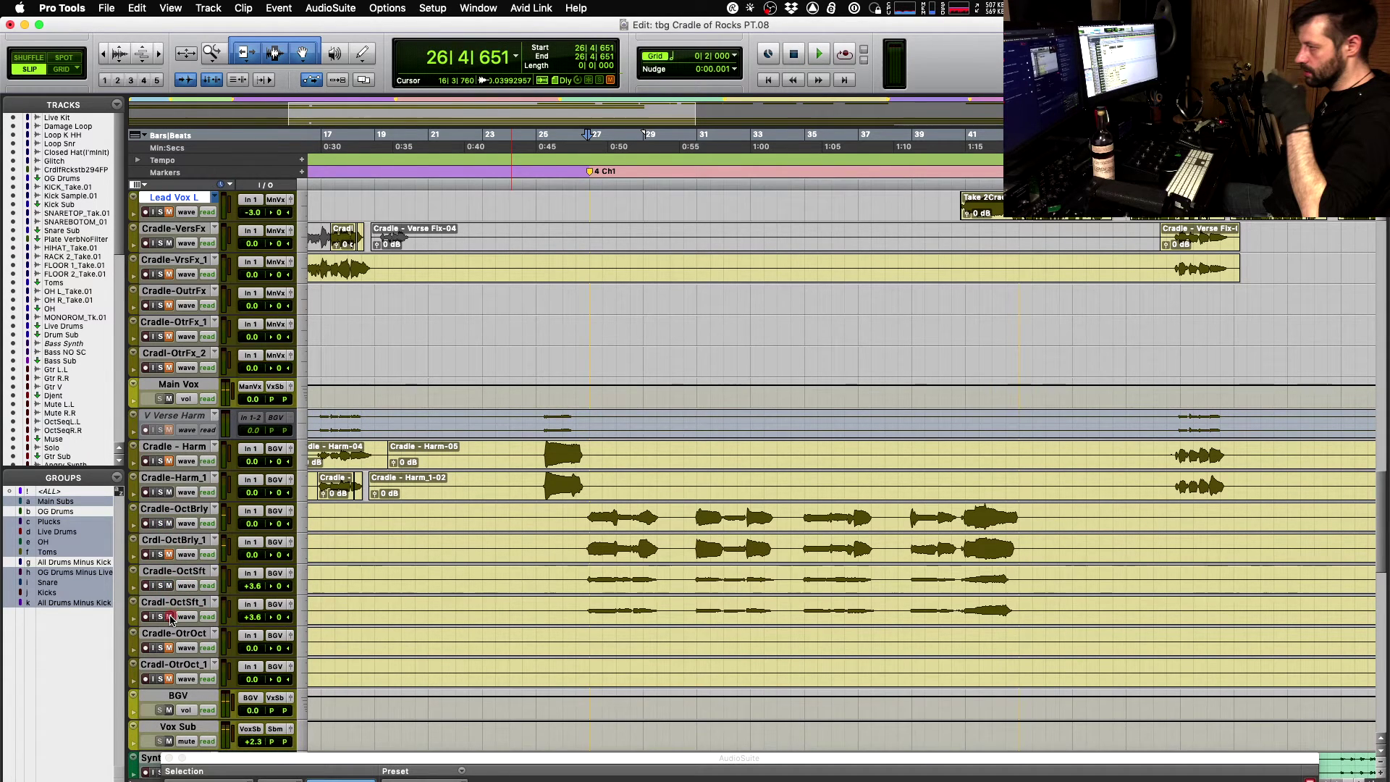
pyautogui.press('space')
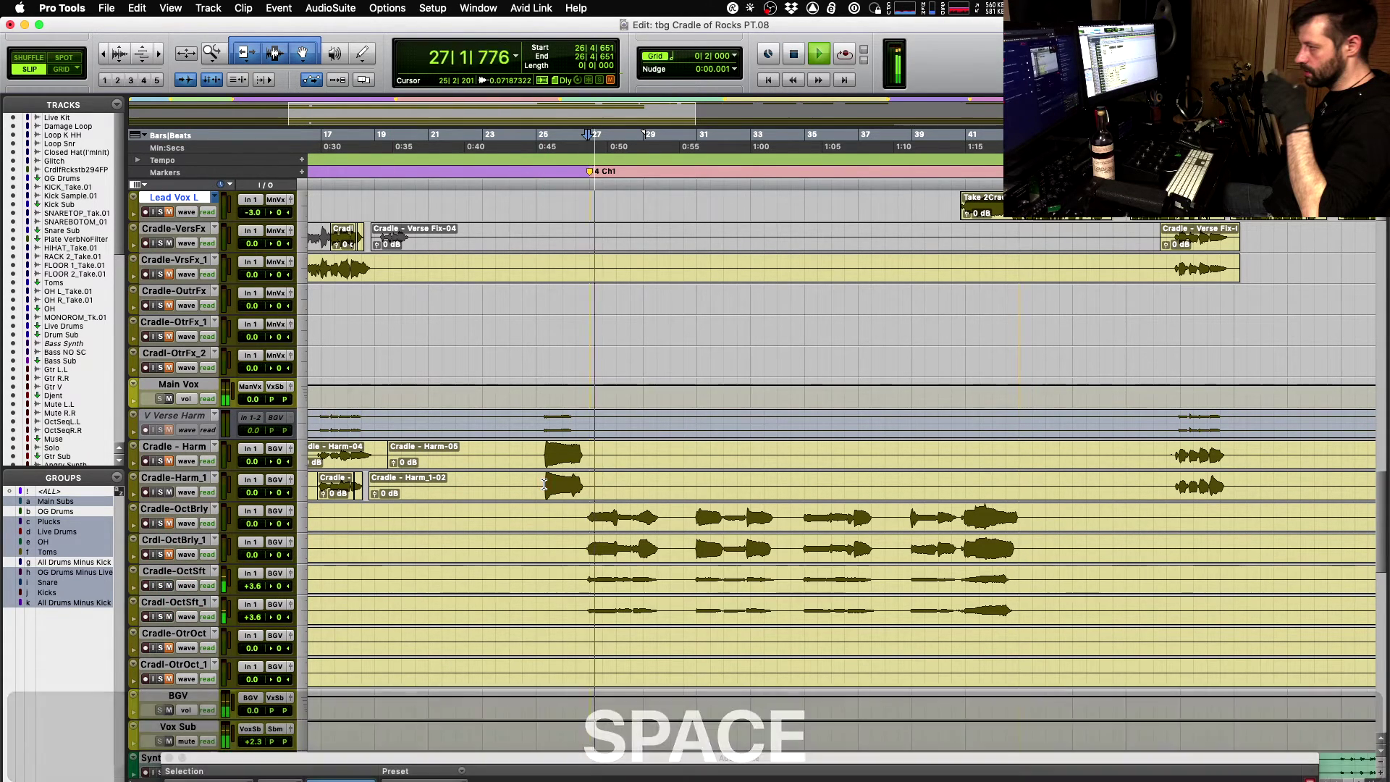
pyautogui.moveTo(252, 586); pyautogui.dragTo(254, 625)
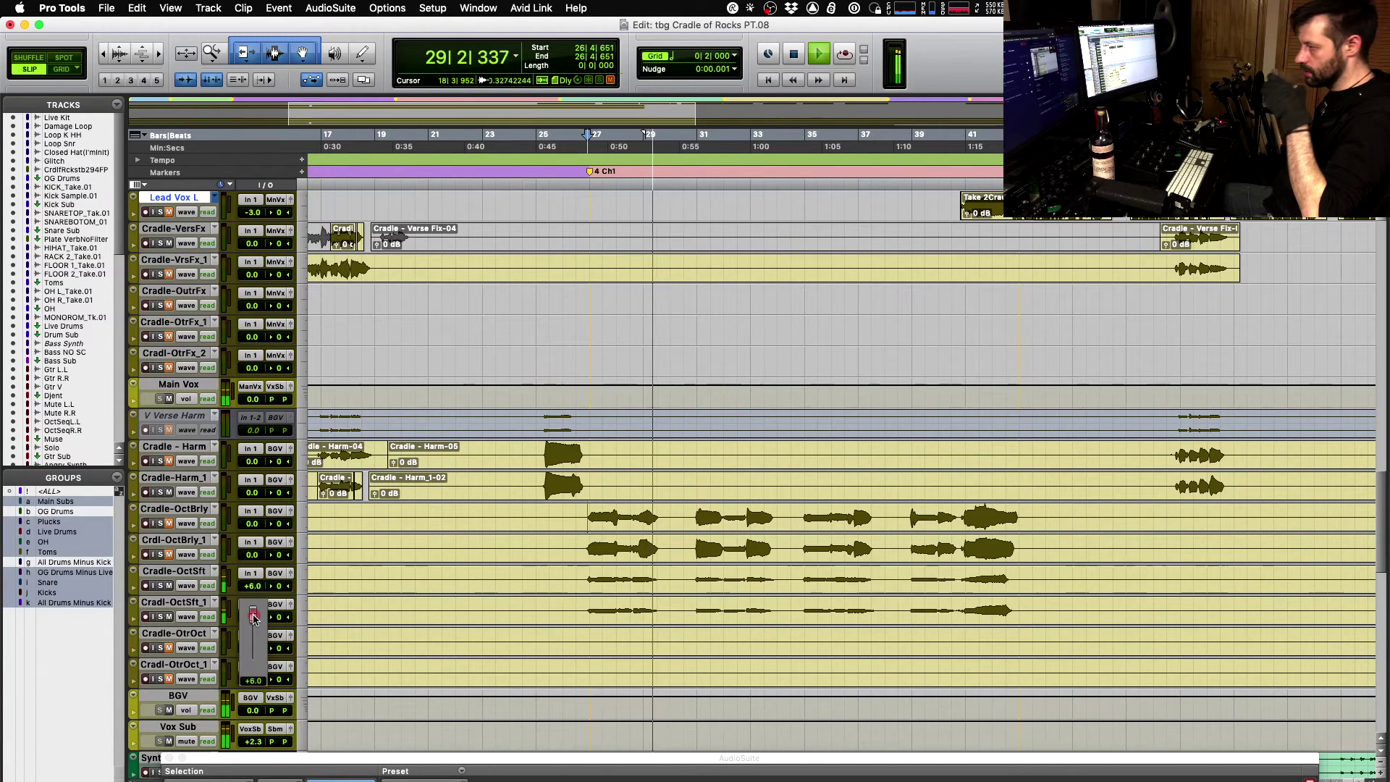
pyautogui.press('space')
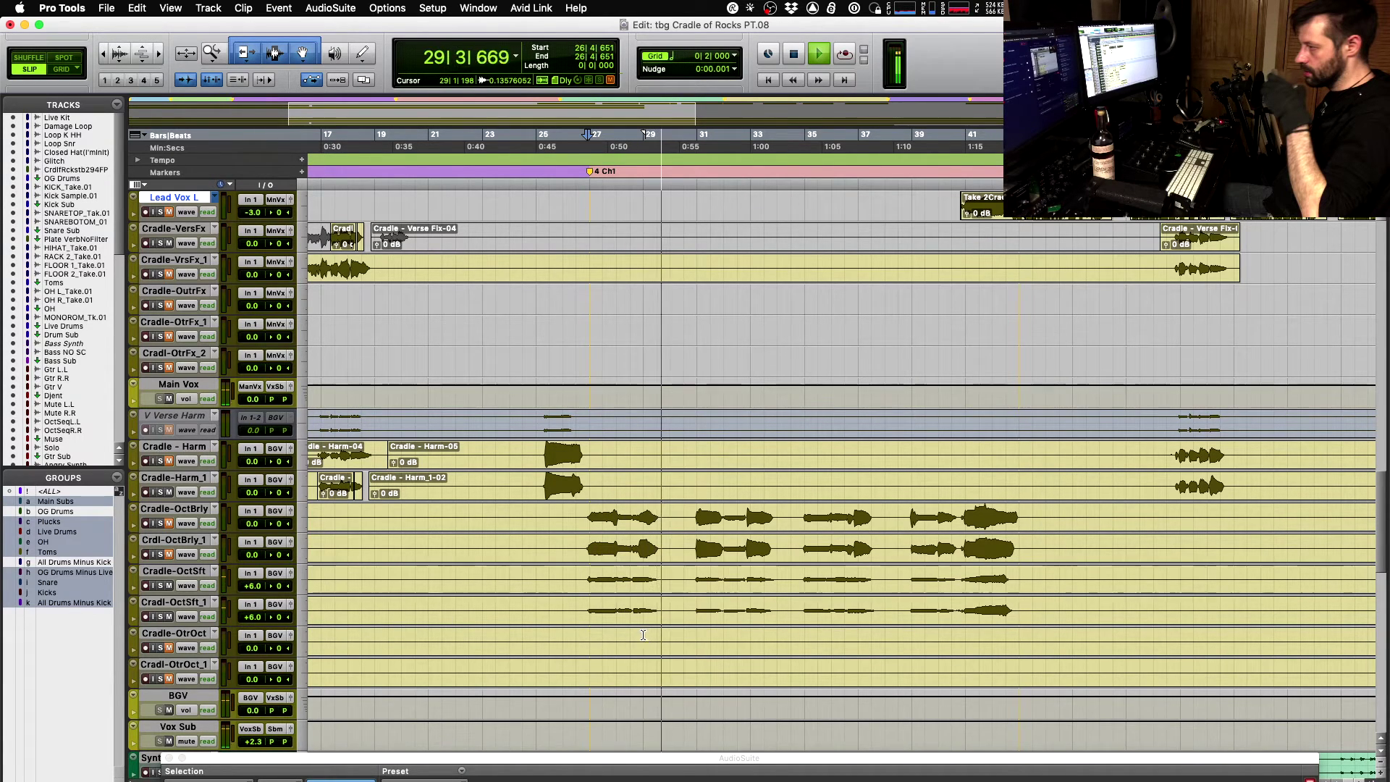
pyautogui.press('space')
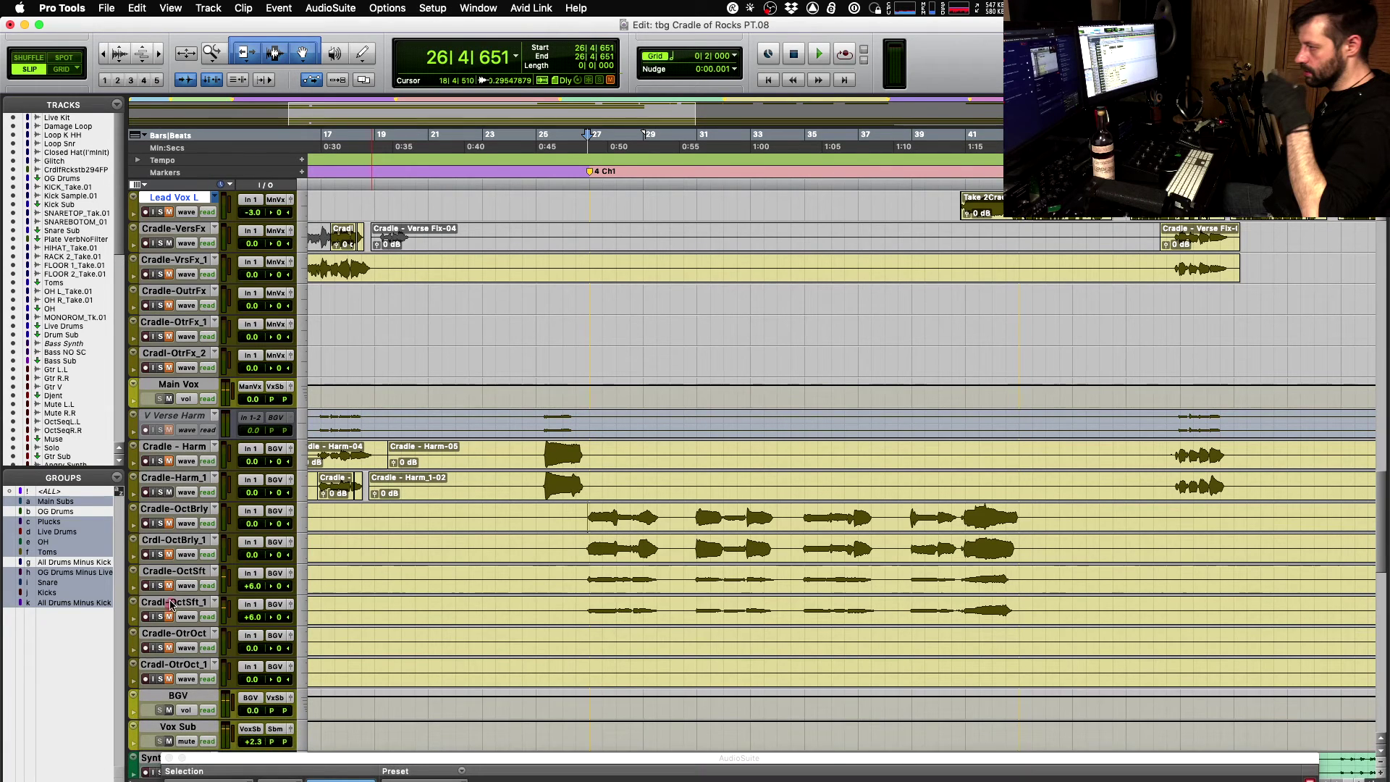
pyautogui.press('space')
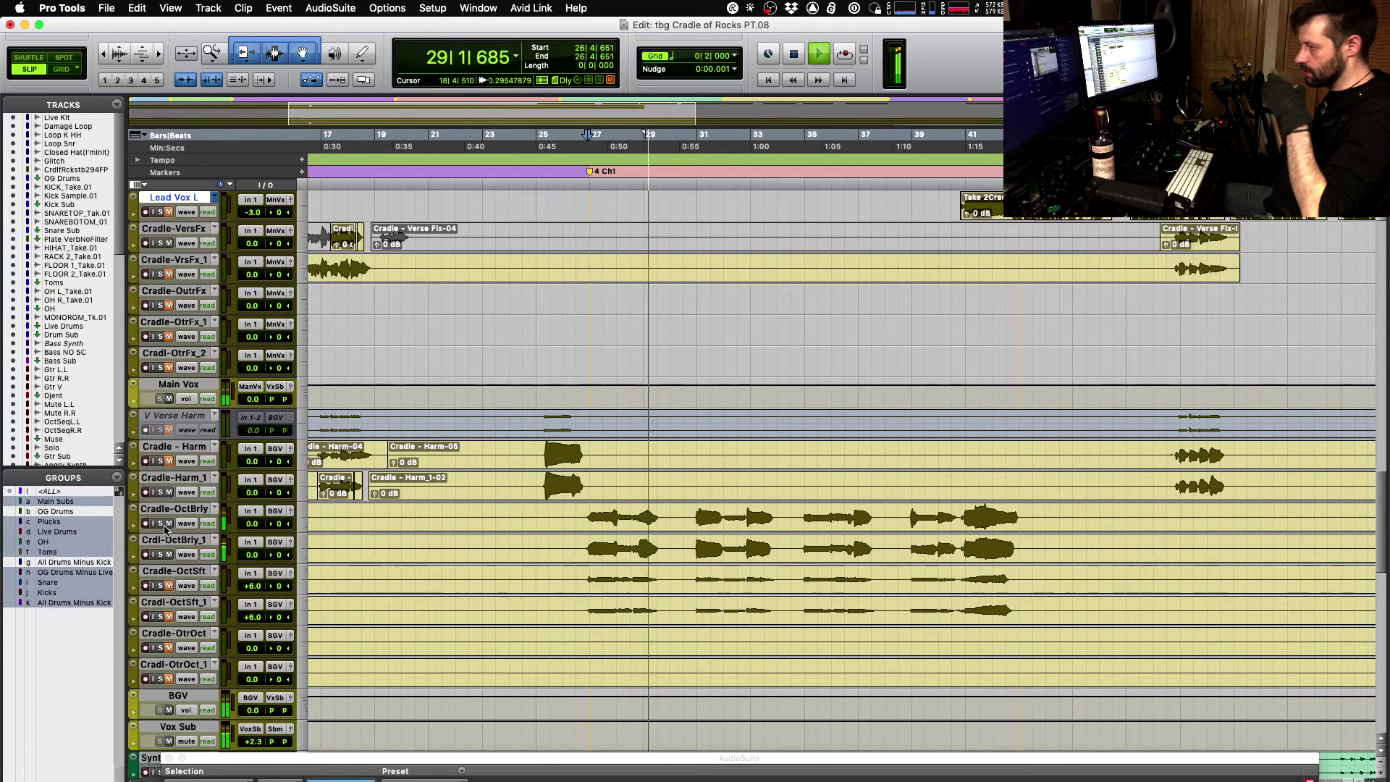
pyautogui.press('space')
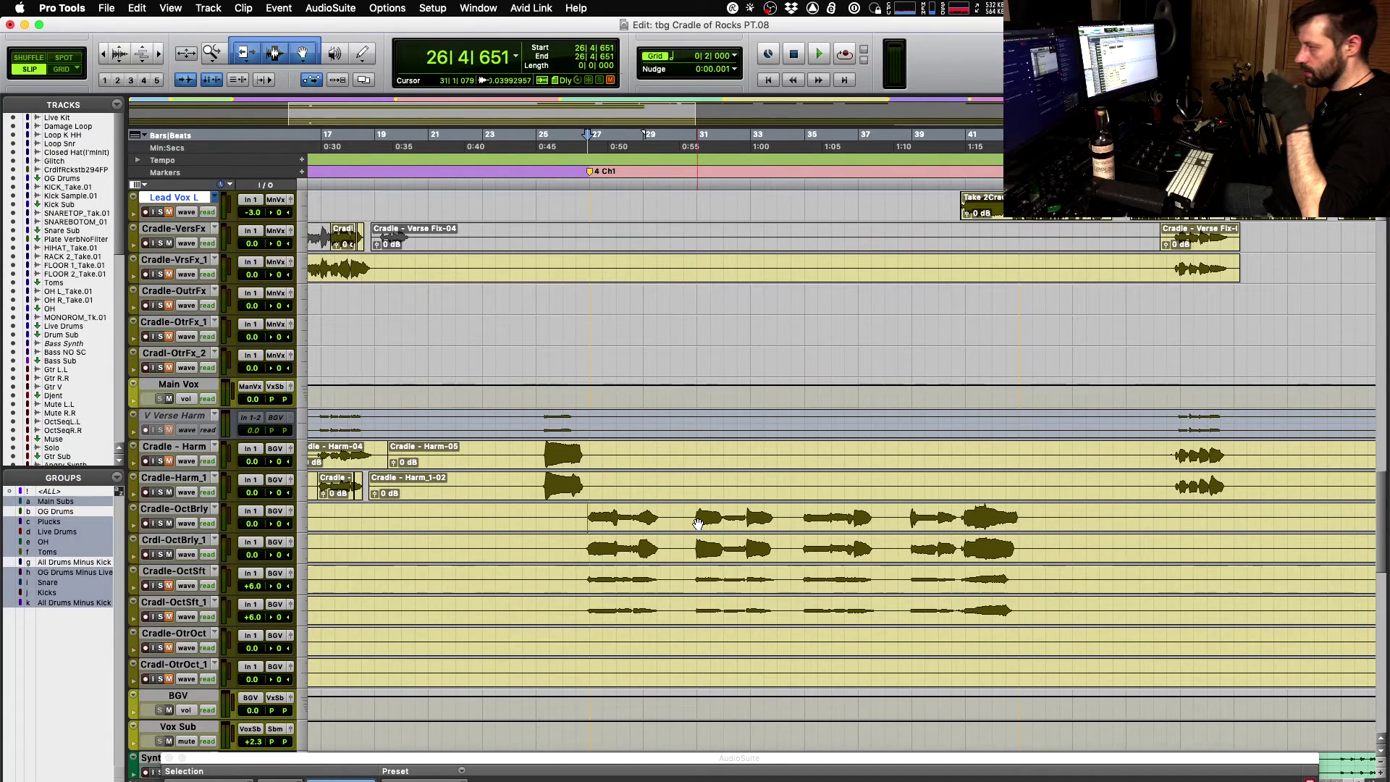
# - Group the two Cradle-OctBrly tracks as a Mix/Edit group named OctBurly
pyautogui.click(172, 510)
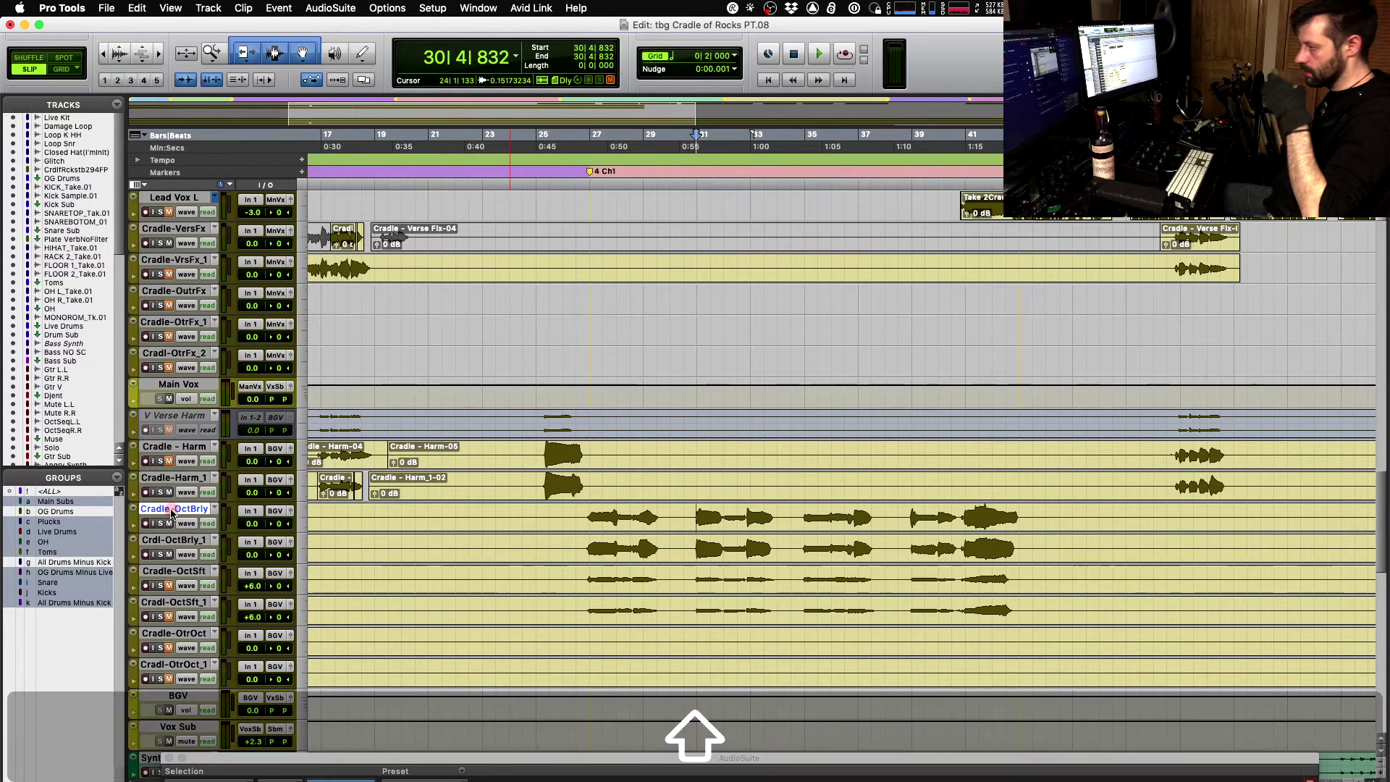
pyautogui.keyDown('shift'); pyautogui.click(177, 541); pyautogui.keyUp('shift')
pyautogui.press('super+g')
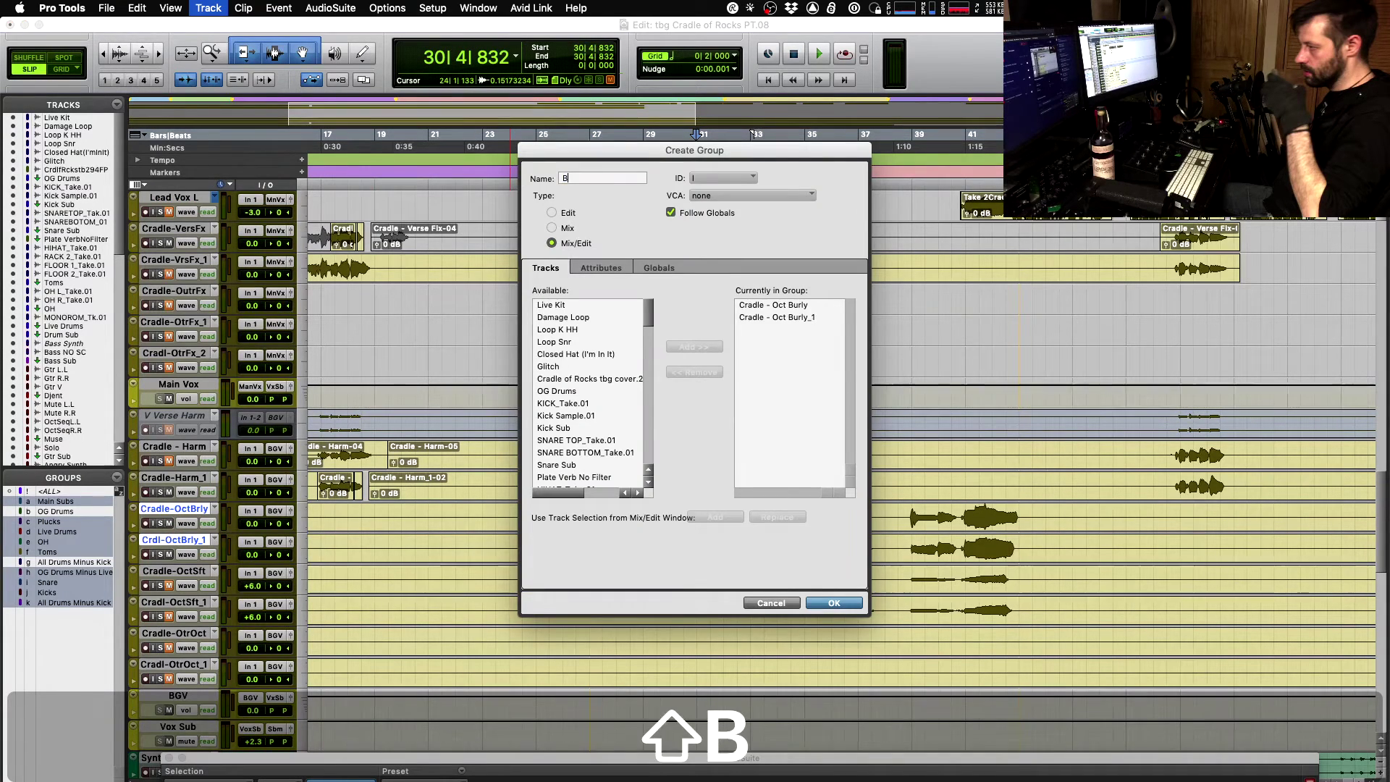
pyautogui.write('OctBurly')
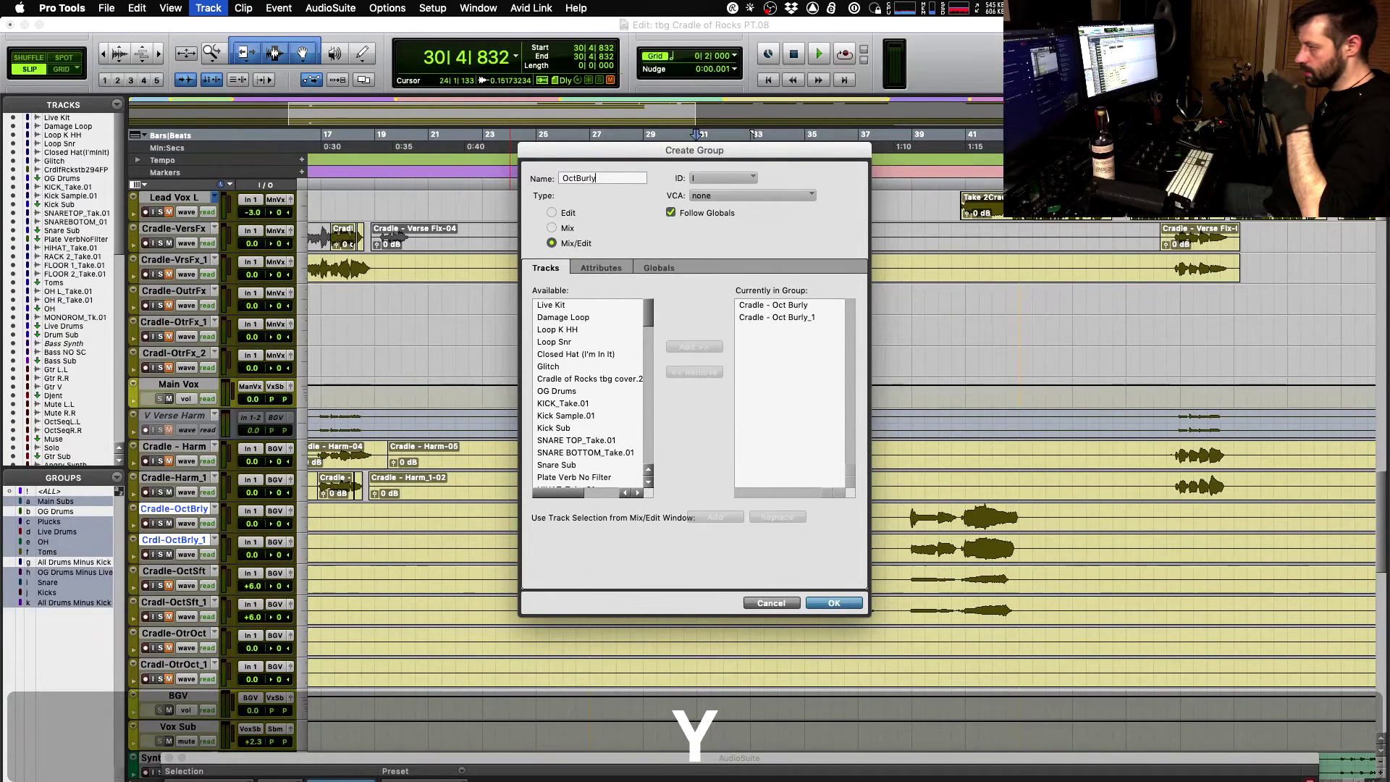
pyautogui.press('Return')
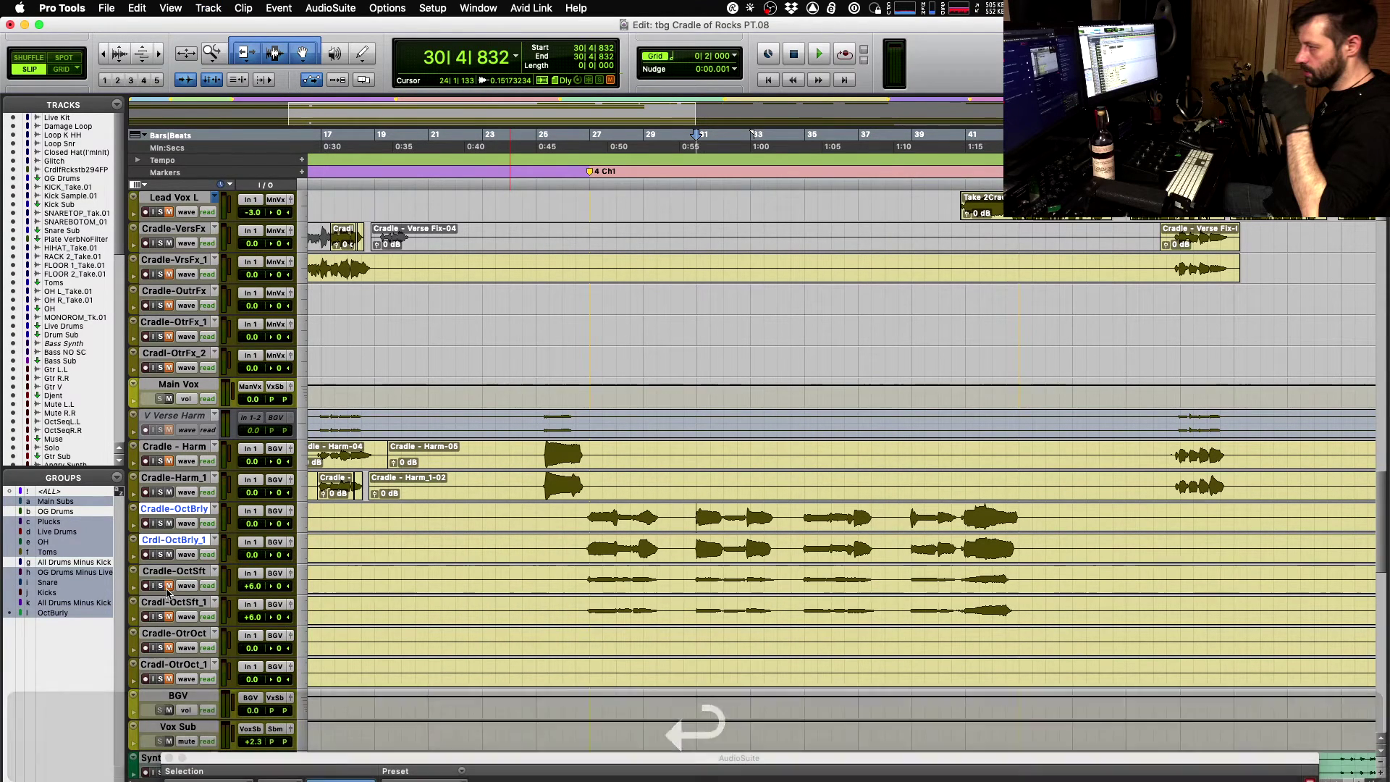
# - Group the two Cradle-OctSft tracks as a Mix/Edit group named OctSoft
pyautogui.click(172, 571)
pyautogui.press('super+g')
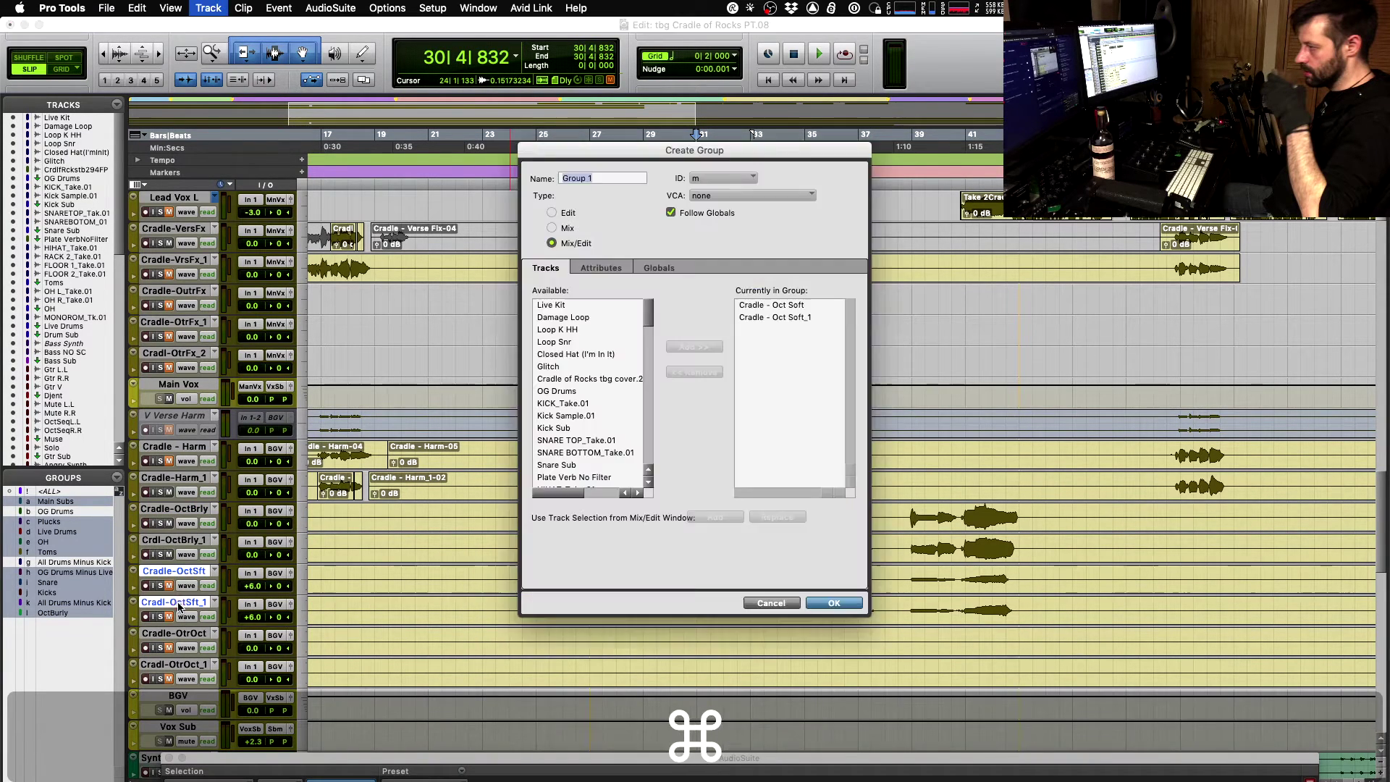
pyautogui.write('Oct')
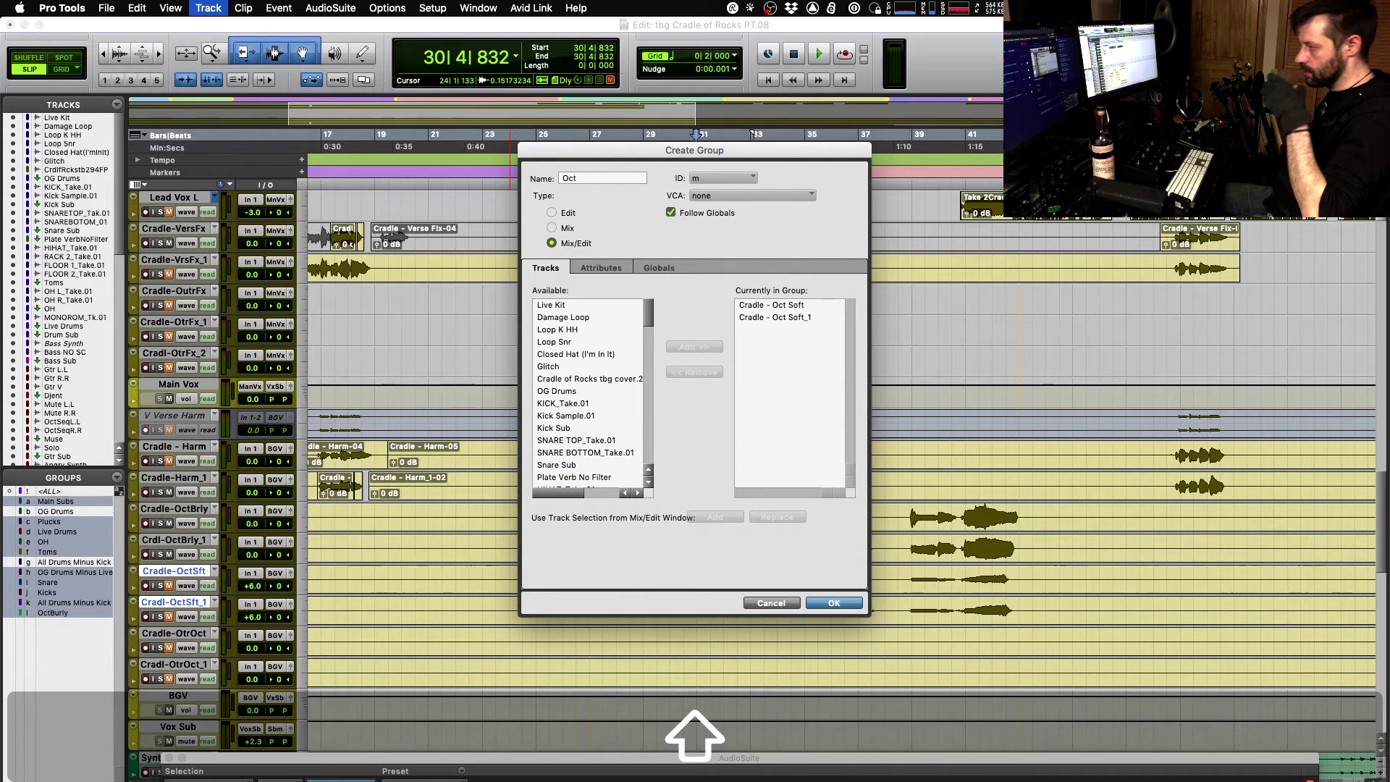
pyautogui.write('Soft')
pyautogui.press('Return')
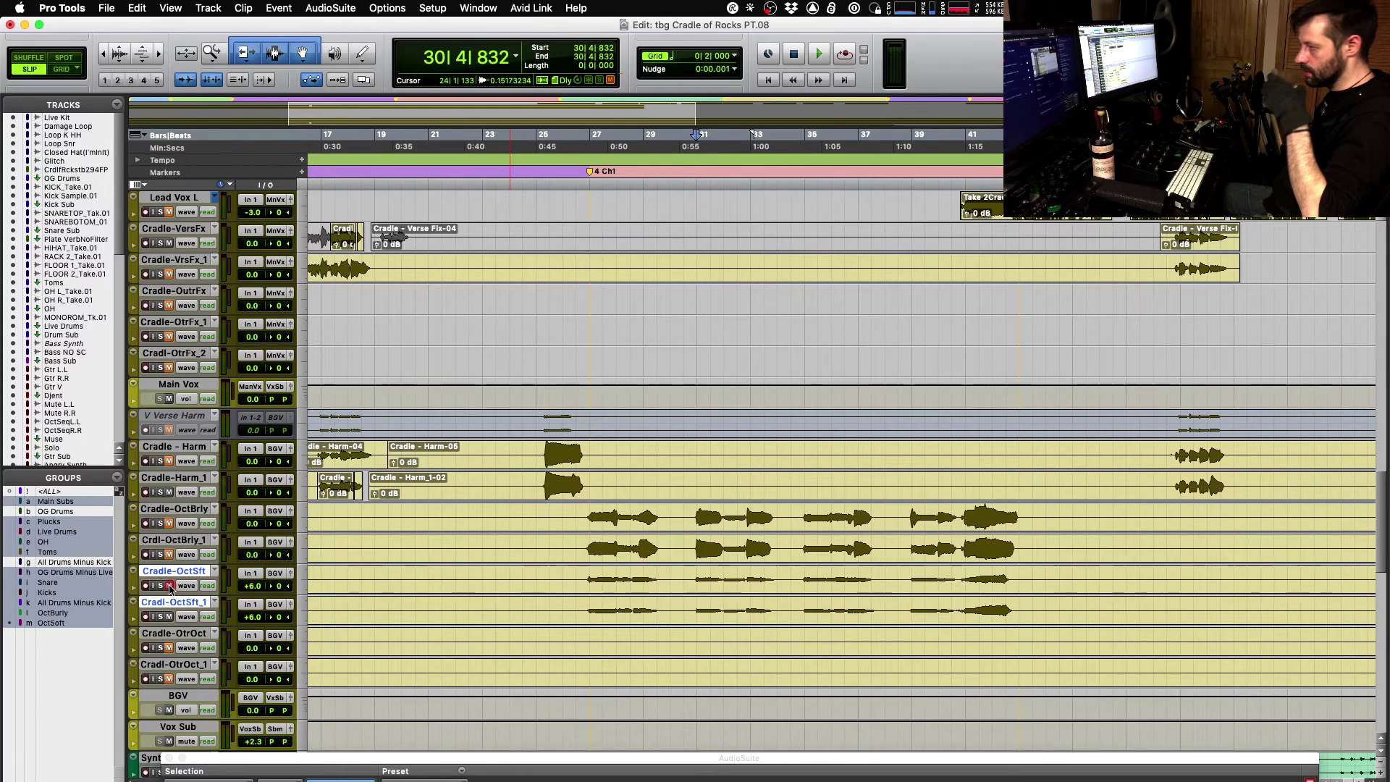
# - Raise both Cradle-OctSft tracks to +7.8 dB while playing the second chorus phrase from 30|4|832
pyautogui.press('space')
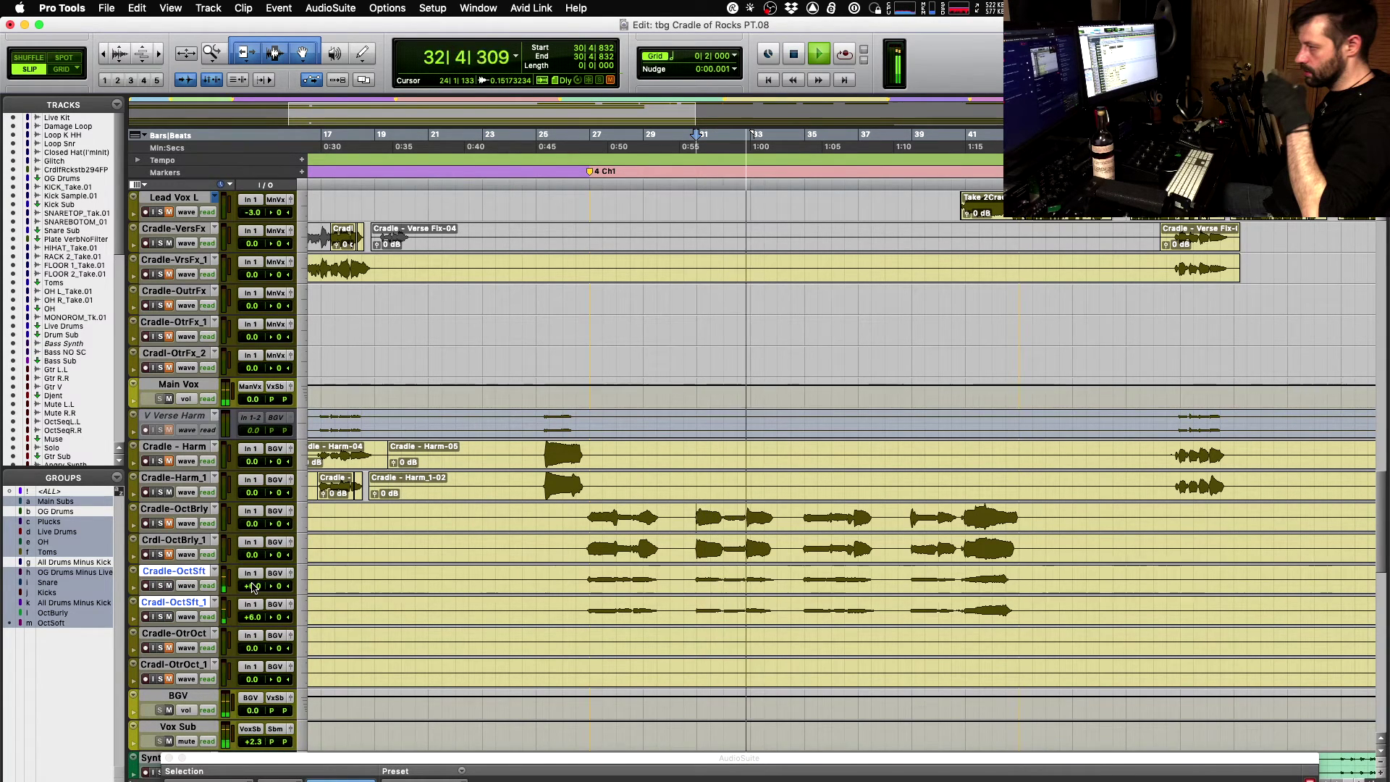
pyautogui.moveTo(254, 588); pyautogui.dragTo(253, 618)
pyautogui.press('space')
pyautogui.press('space')
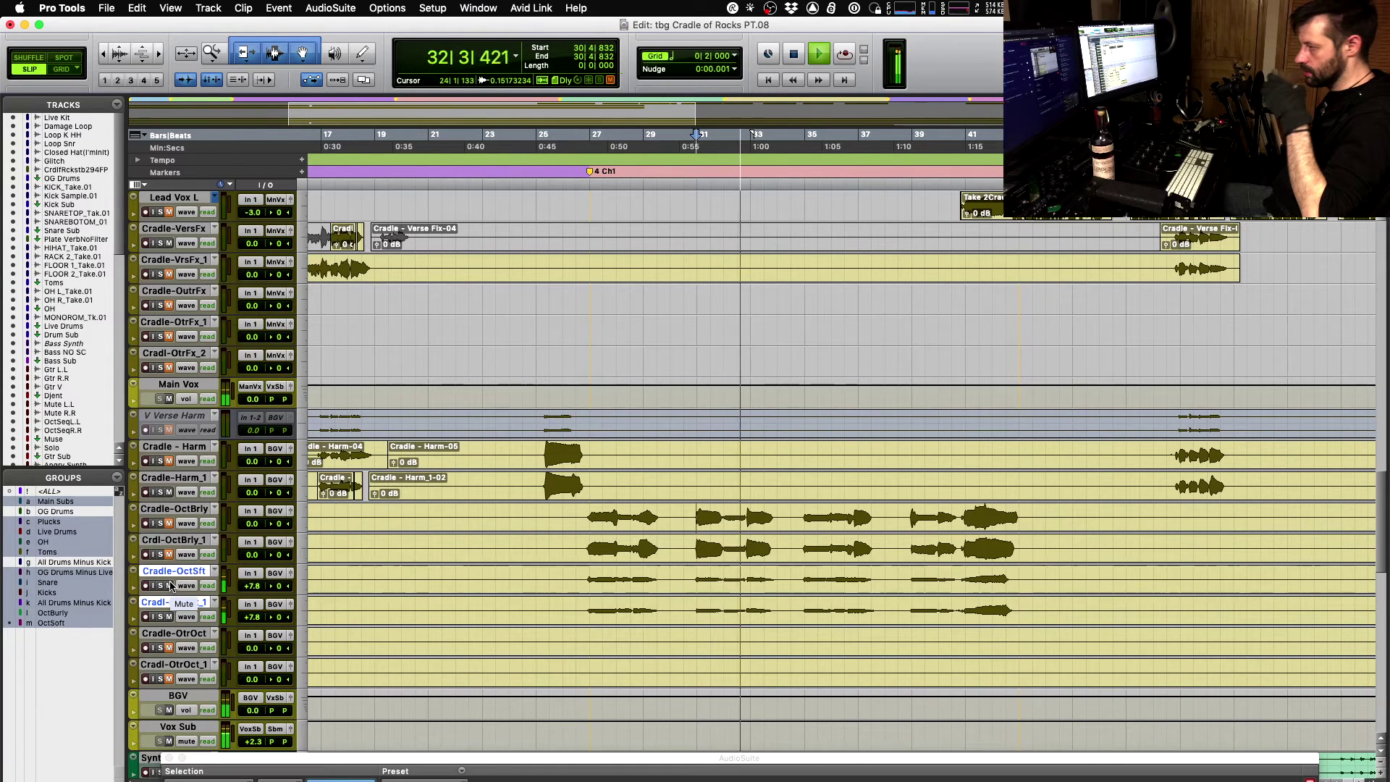
pyautogui.press('space')
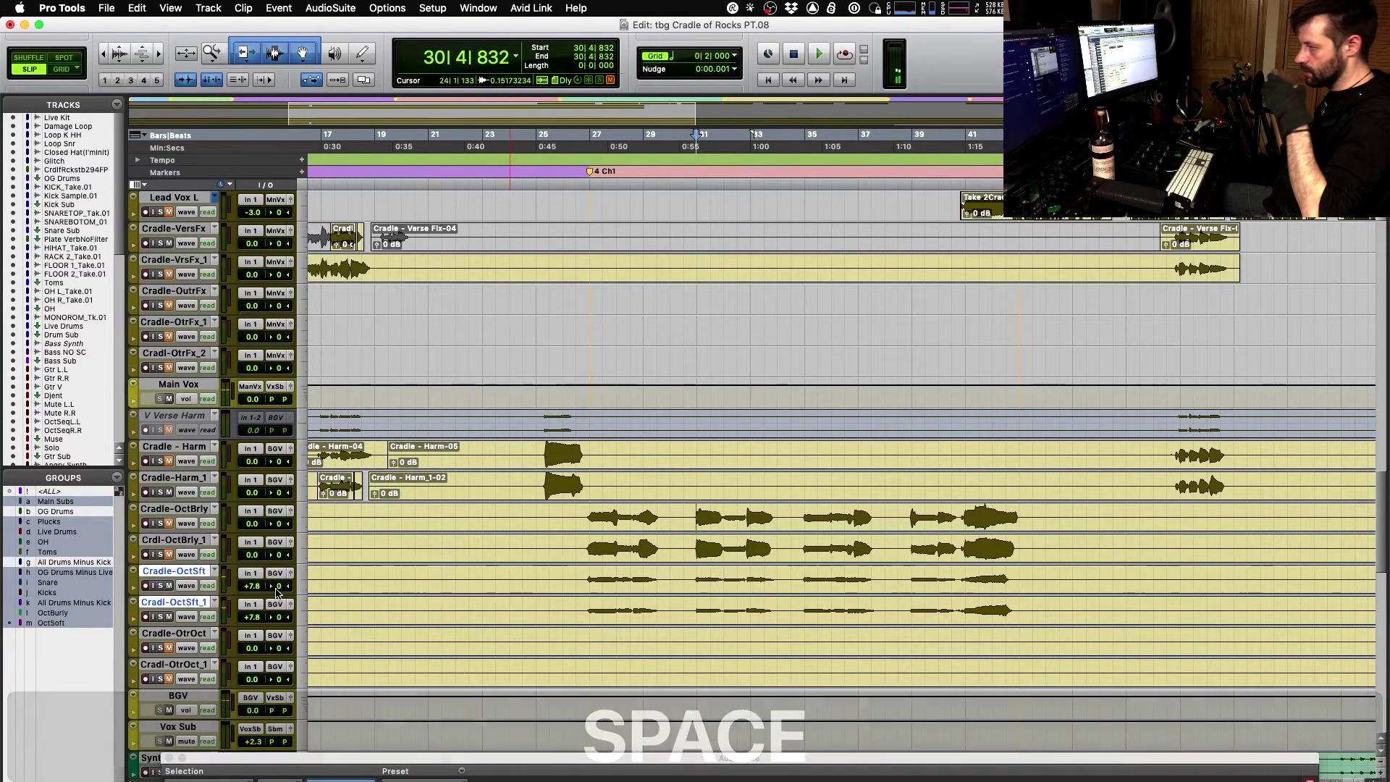
# - Pan Cradle-OctSft and OctBrly_1 100 left, and OctSft_1 and Cradle-OctBrly 100 right
pyautogui.moveTo(279, 586); pyautogui.dragTo(394, 617)
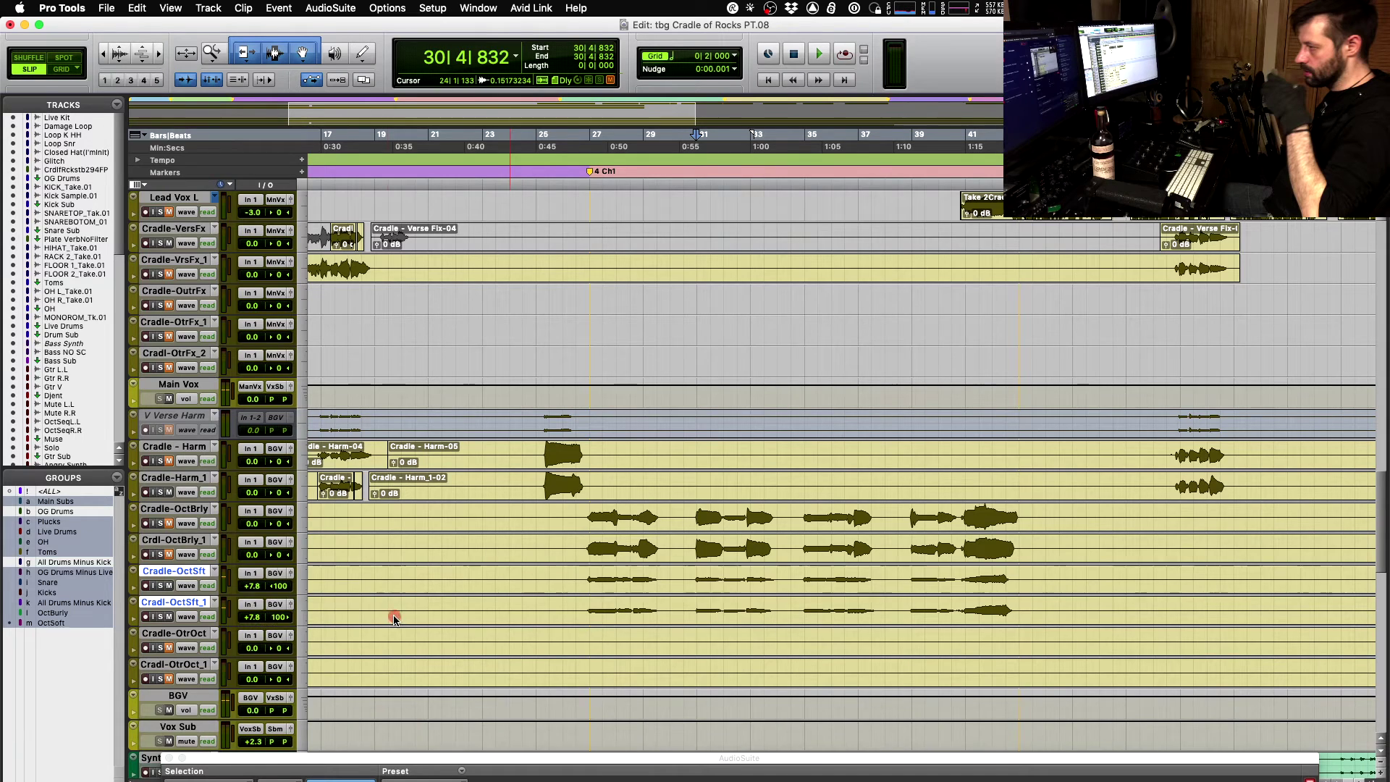
pyautogui.moveTo(218, 558); pyautogui.dragTo(218, 558)
pyautogui.moveTo(279, 524); pyautogui.dragTo(421, 535)
# - Compare the panned octave layers from 30|4|832 and play the whole chorus from 26|4|448
pyautogui.press('space')
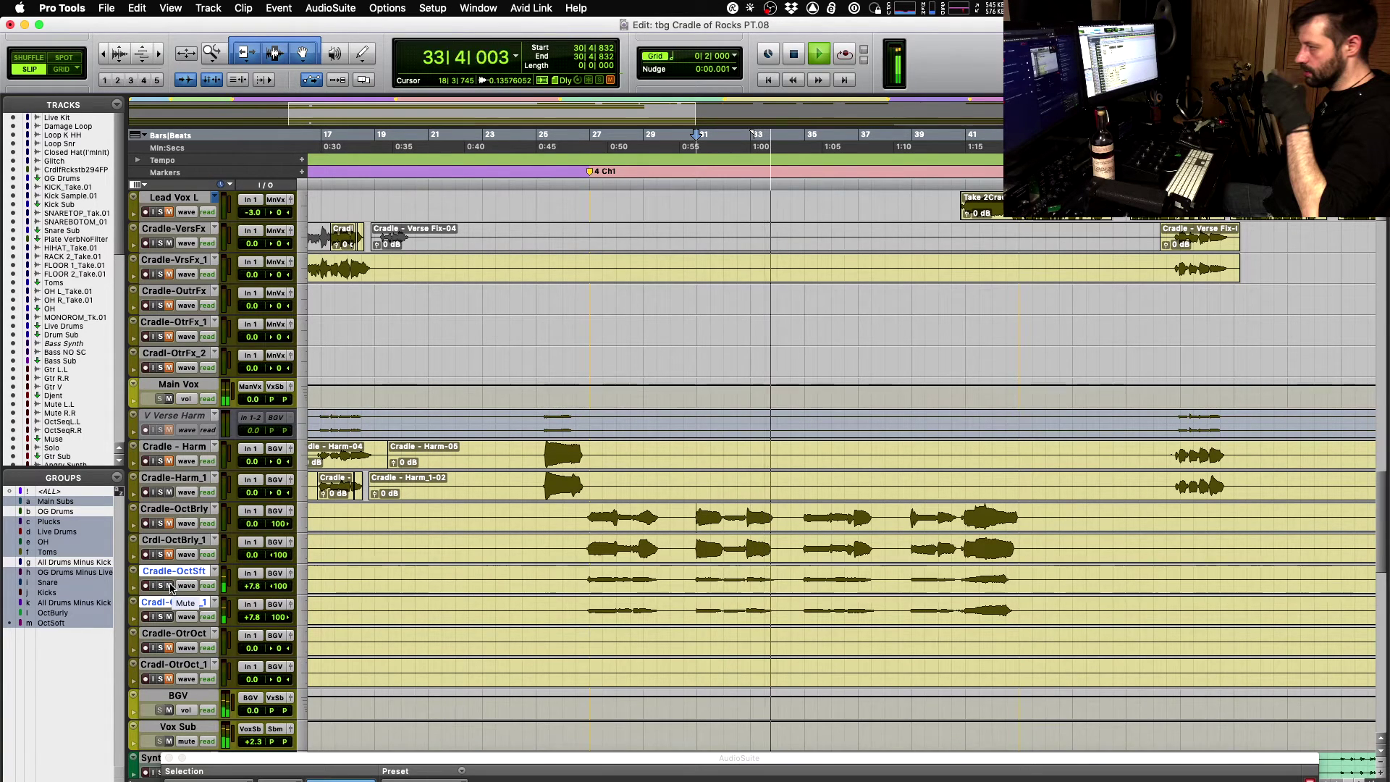
pyautogui.press('space')
pyautogui.press('space')
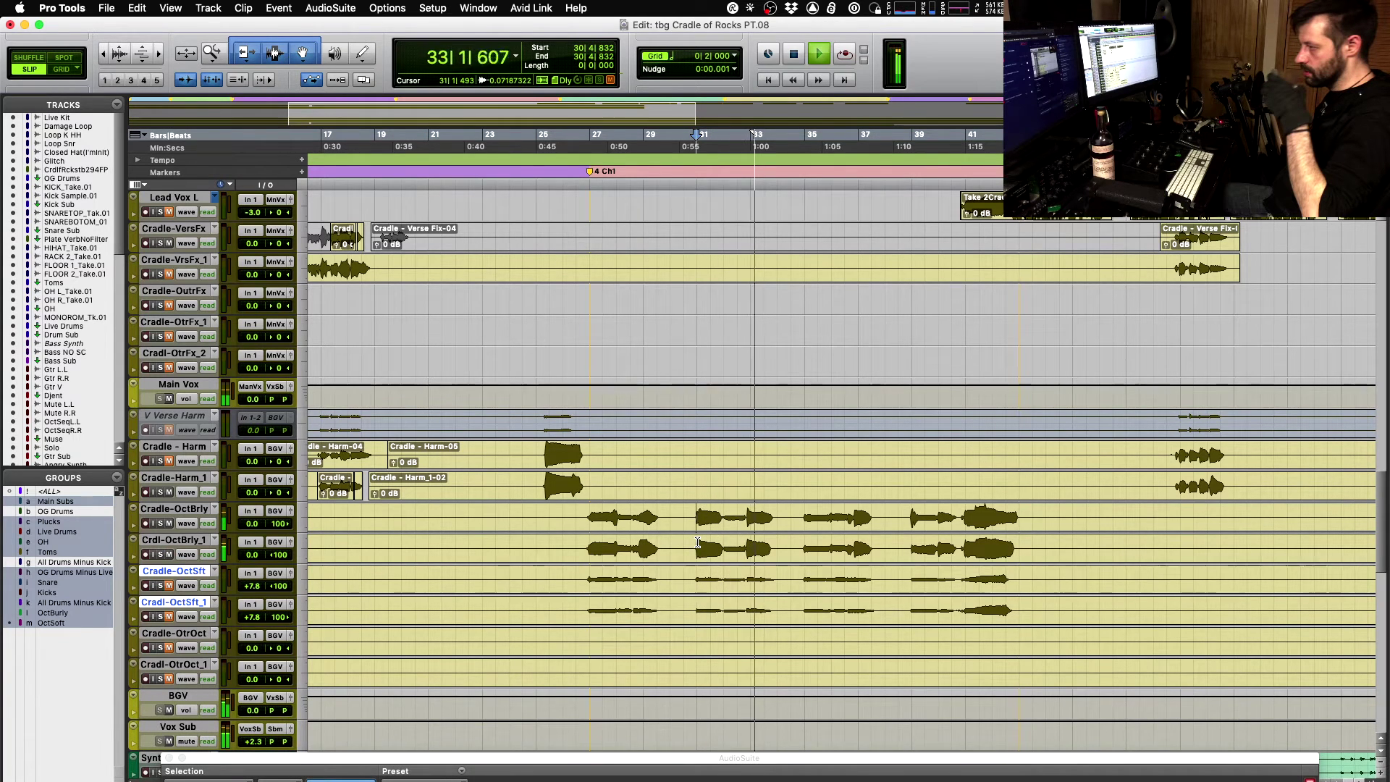
pyautogui.press('space')
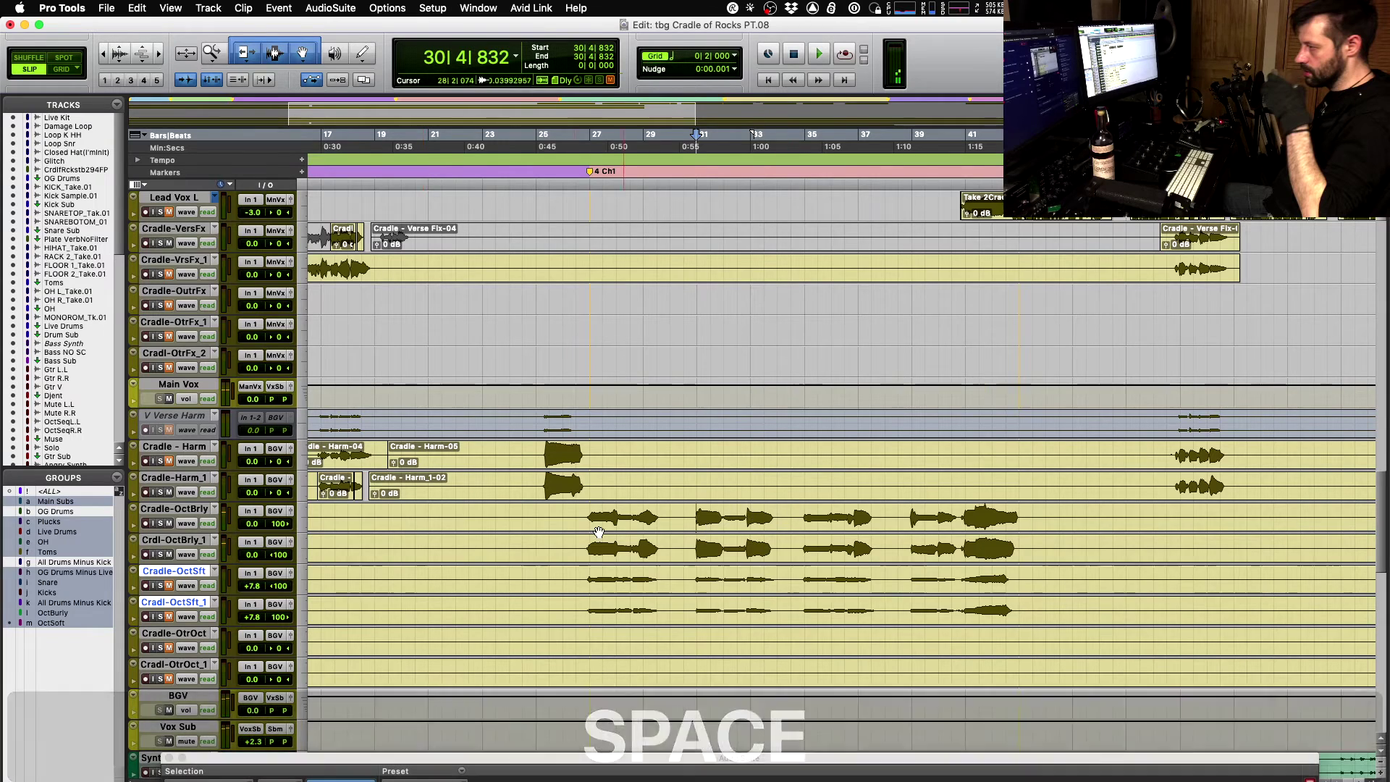
pyautogui.press('space')
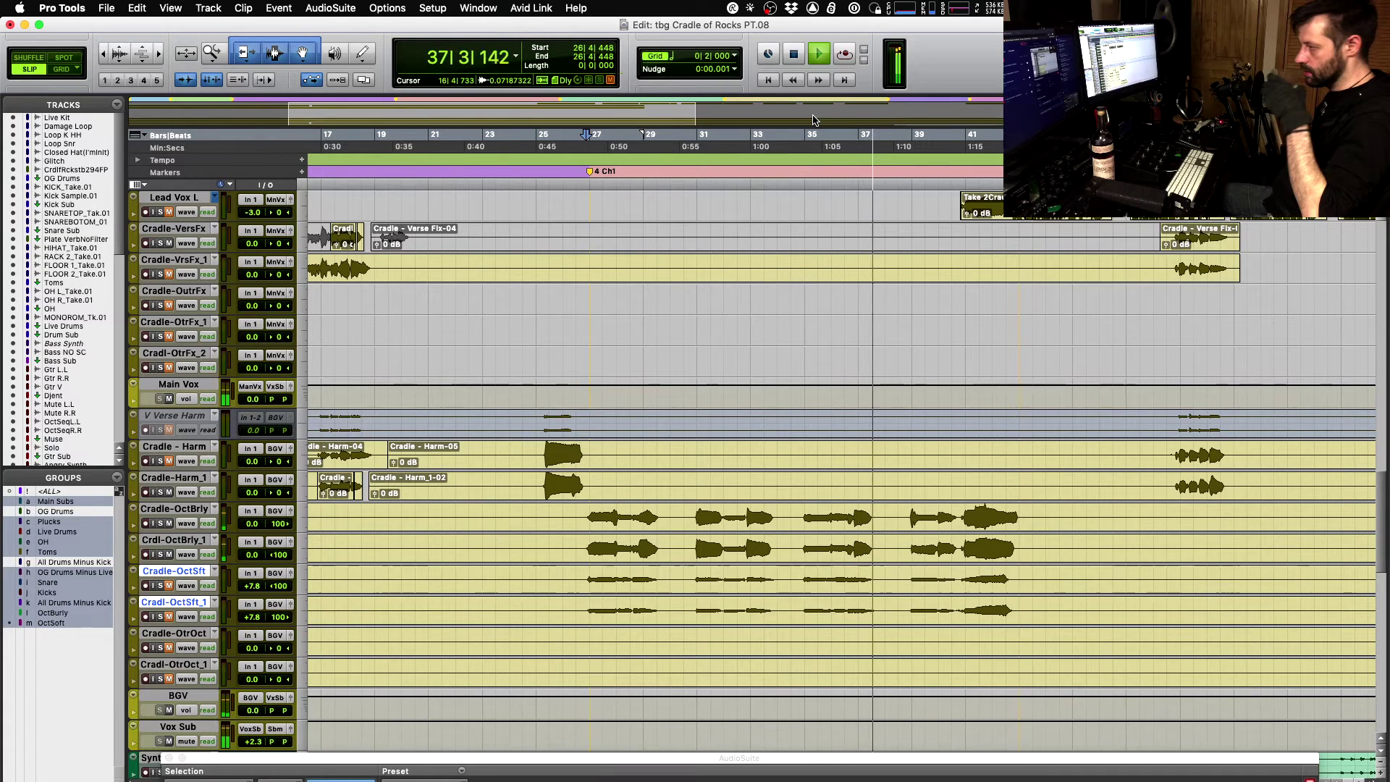
# - Play the chorus from 26|4|448 and audition the first octave phrase again from 27|4|233
pyautogui.press('space')
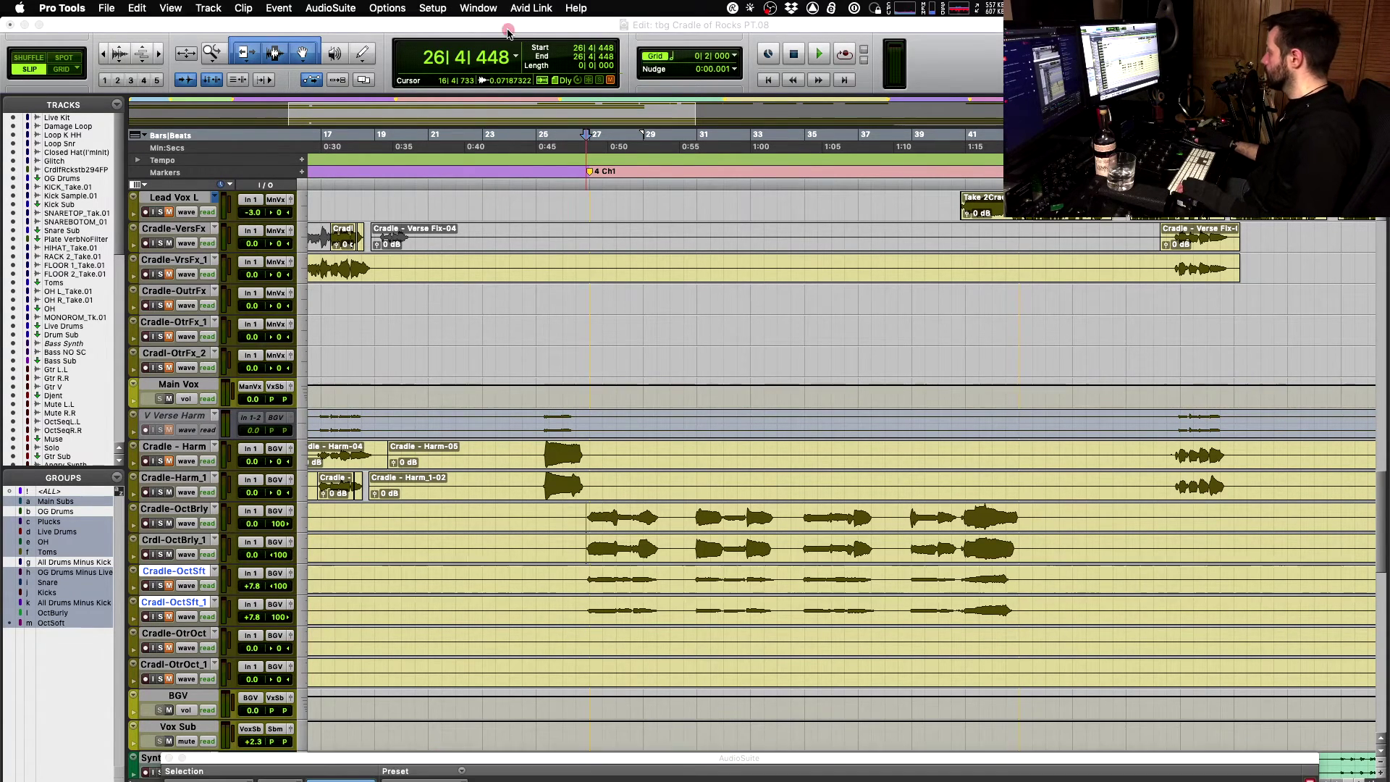
pyautogui.press('space')
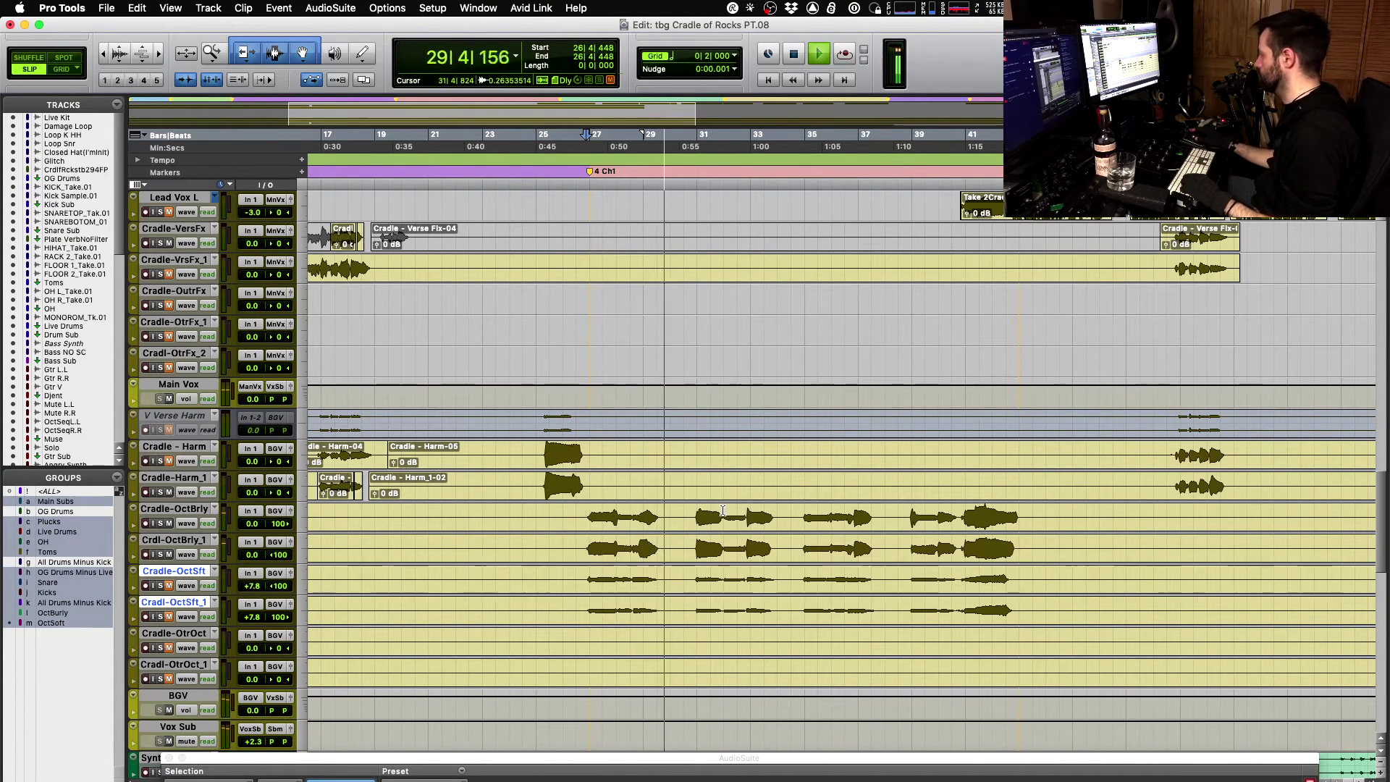
pyautogui.press('space')
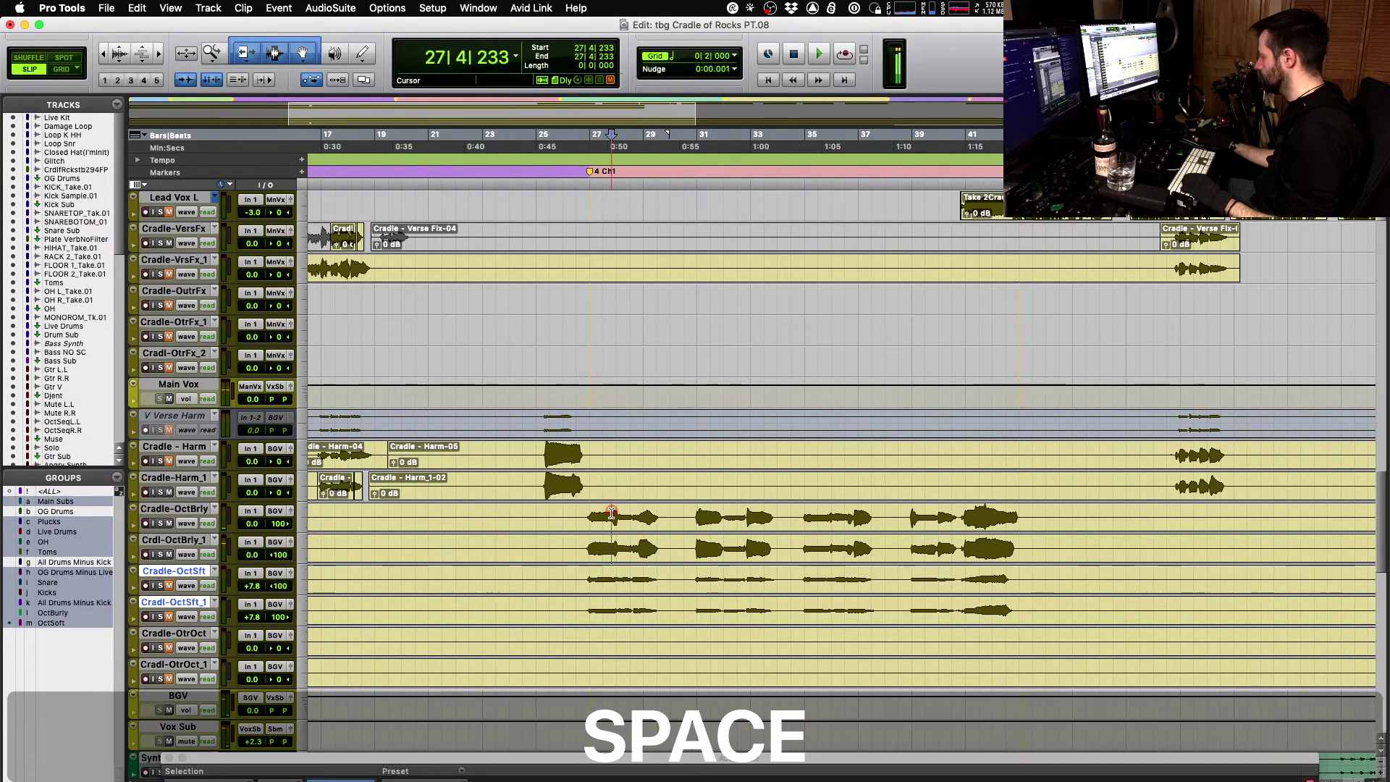
pyautogui.press('t')
pyautogui.press('t')
pyautogui.press('t')
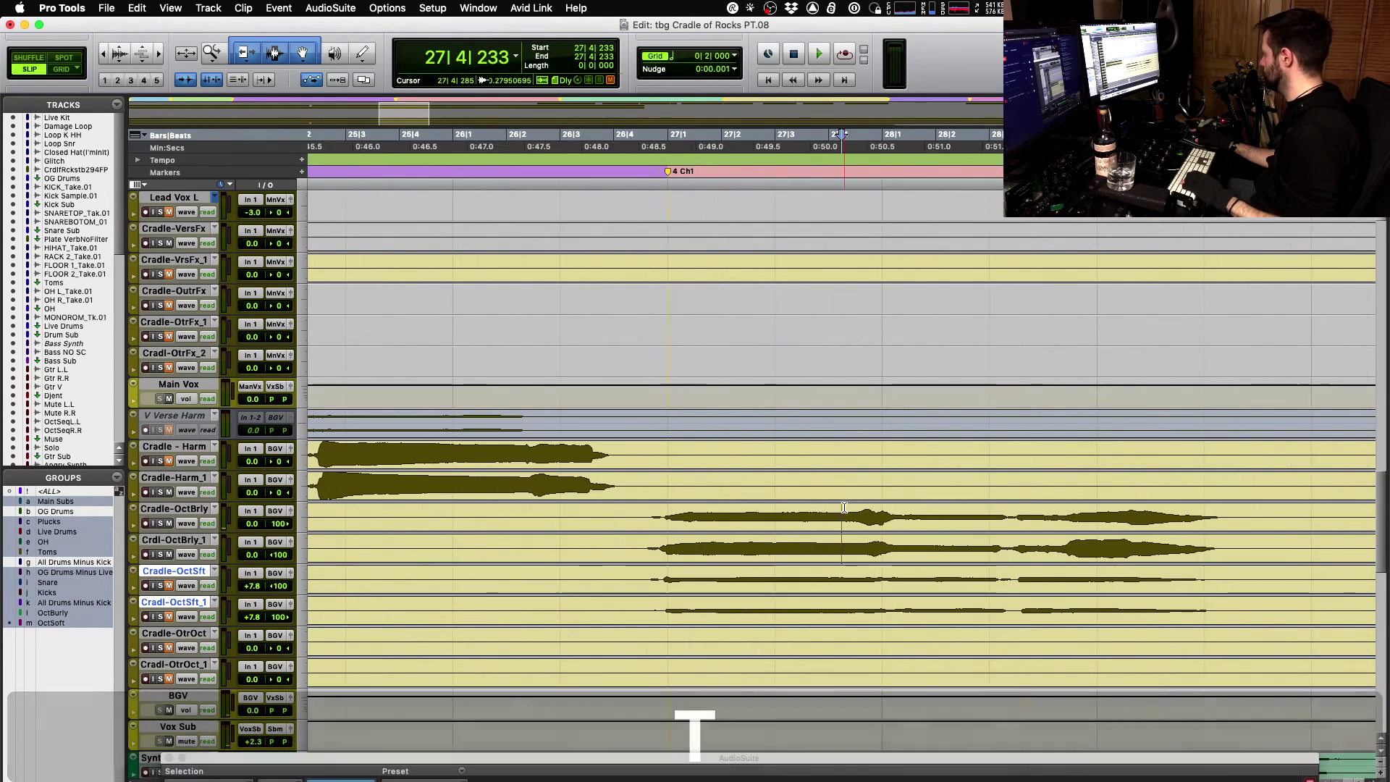
pyautogui.press('space')
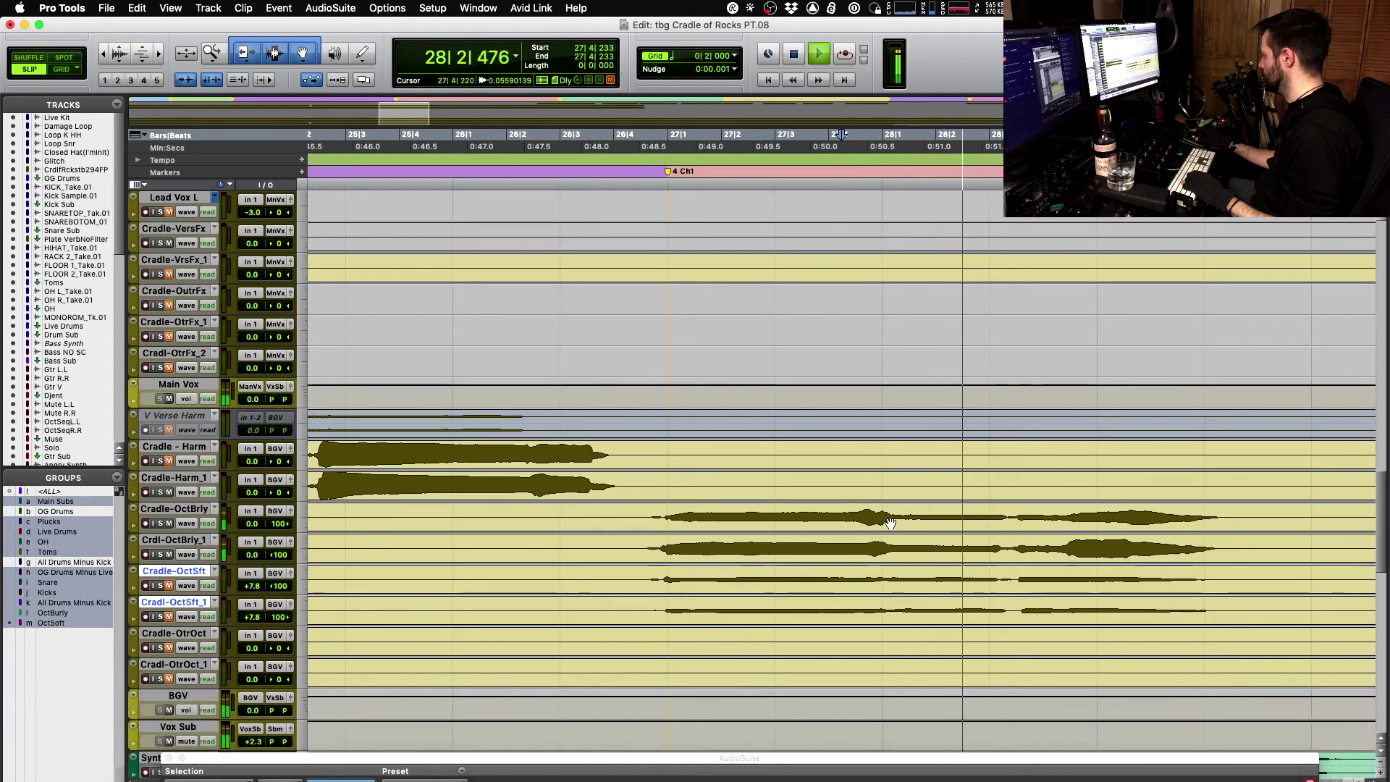
pyautogui.press('space')
pyautogui.press('space')
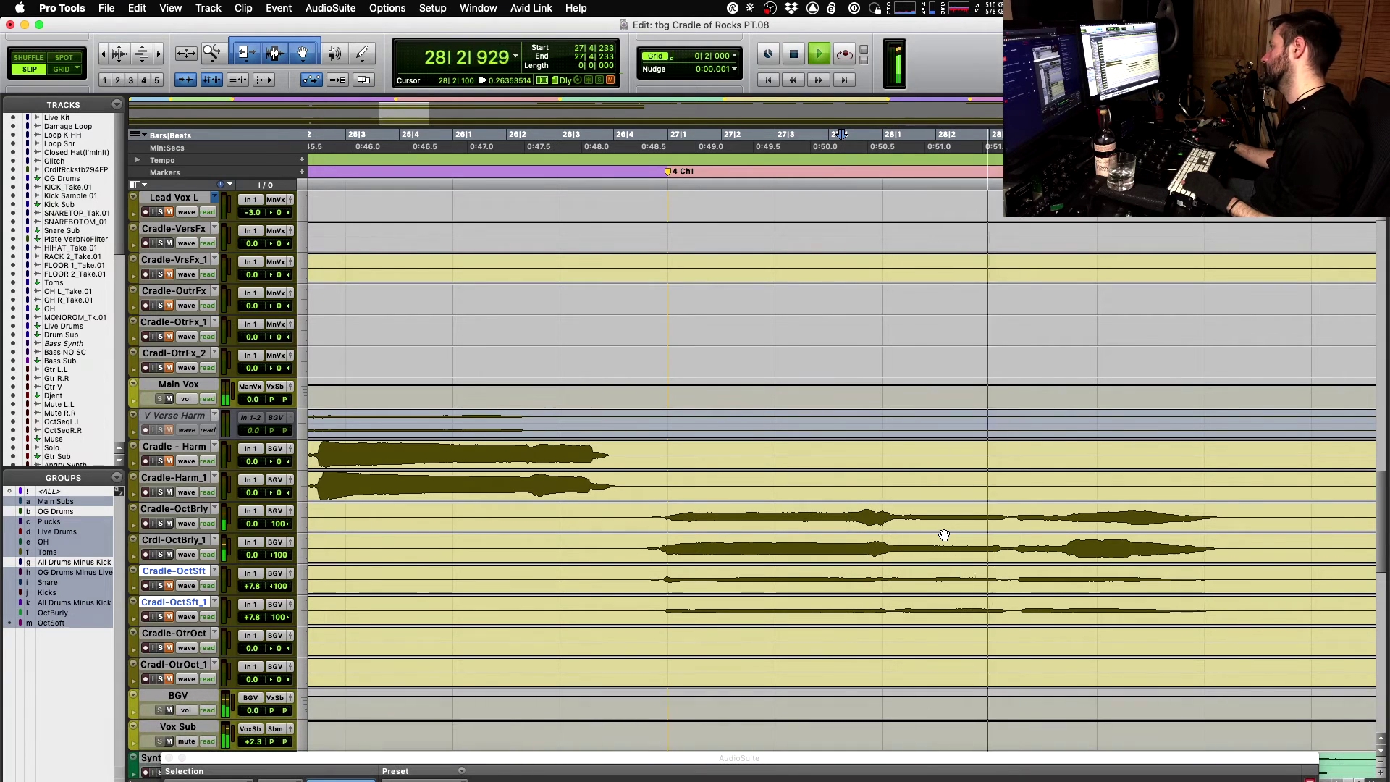
pyautogui.press('space')
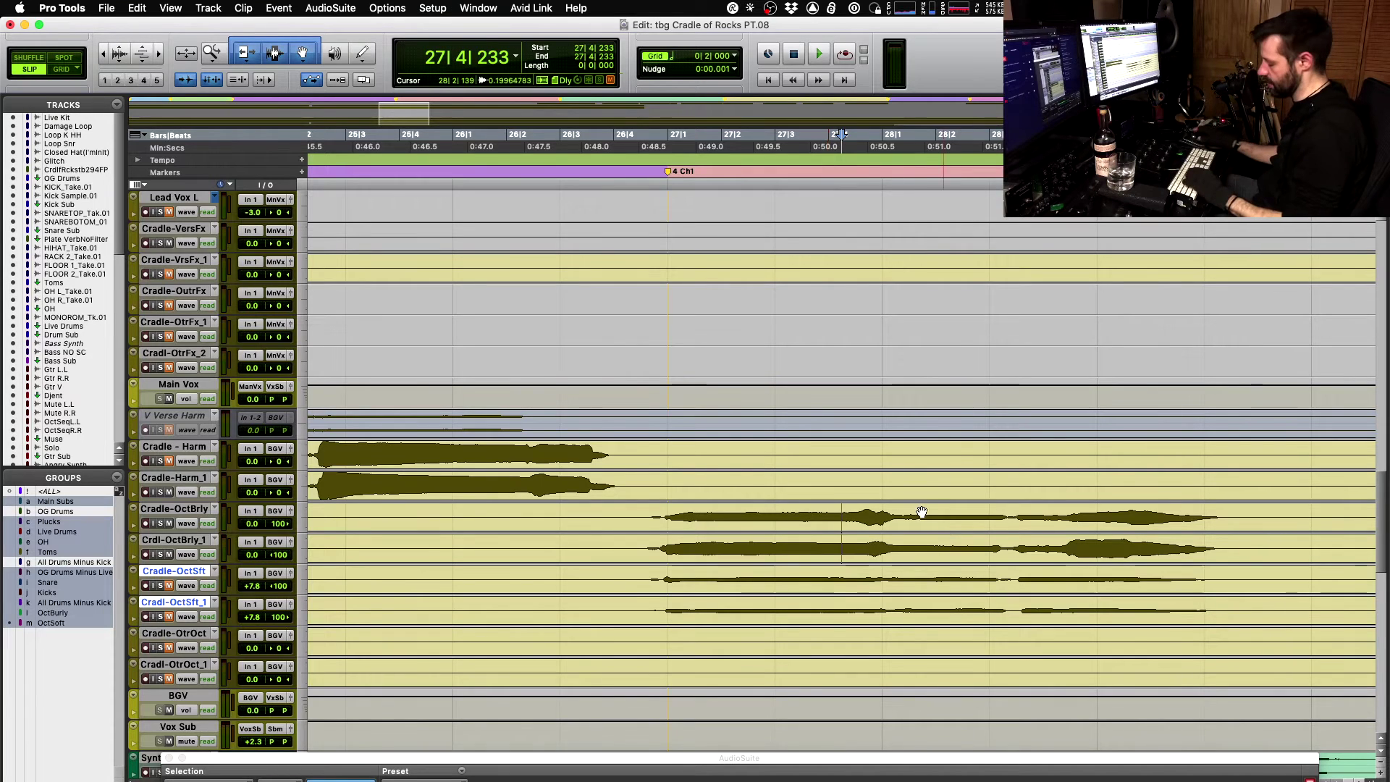
# - Copy the UBK-1 compressor to Cradle - Oct Soft and adjust its saturation while auditioning from 27|4|233
pyautogui.press('super+equal')
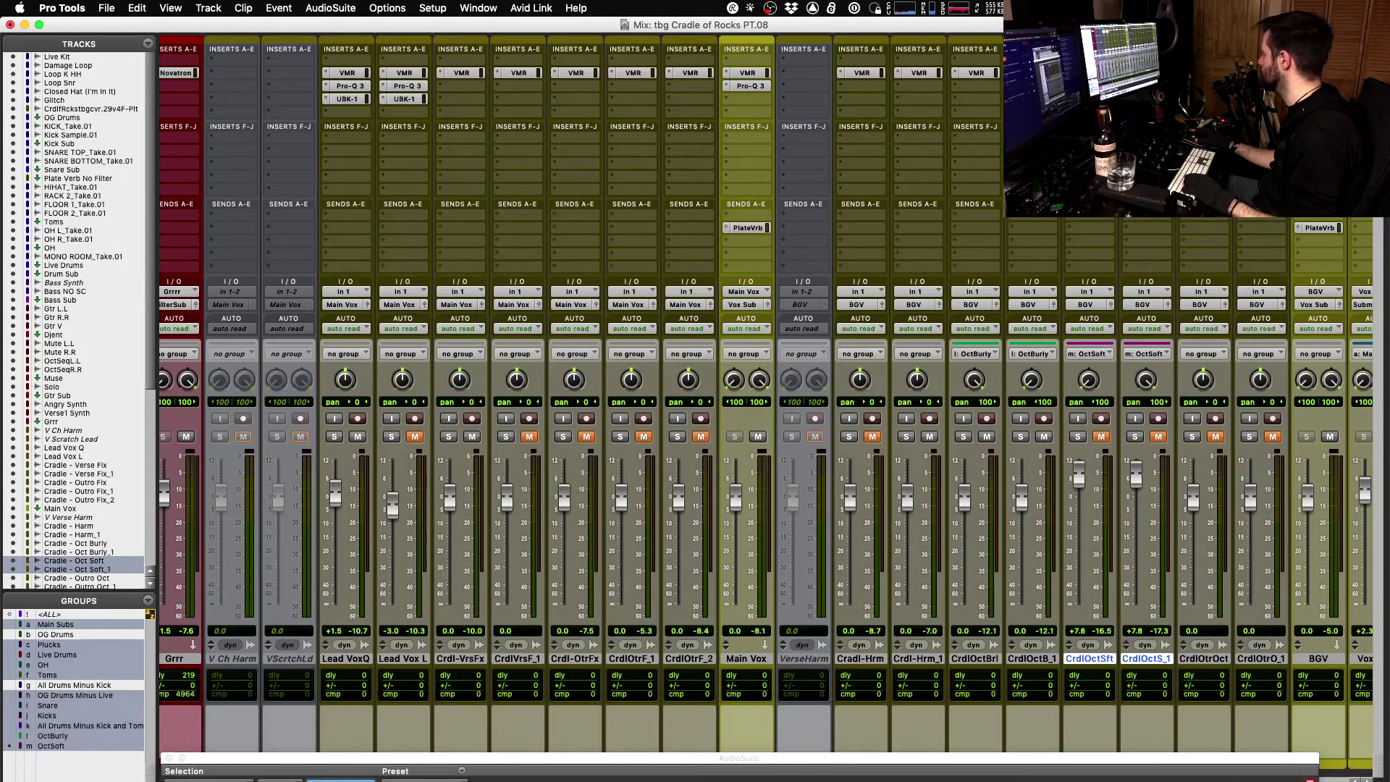
pyautogui.press('alt')
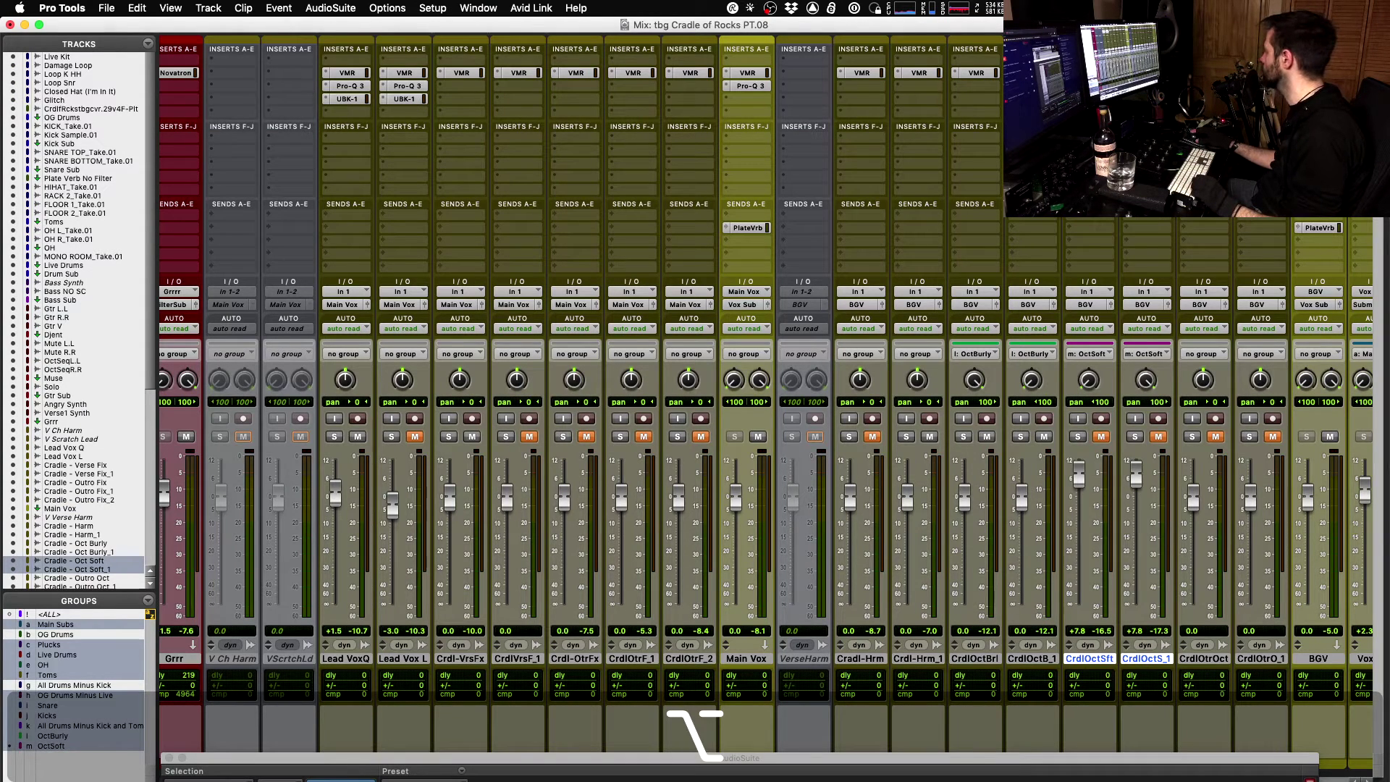
pyautogui.press('space')
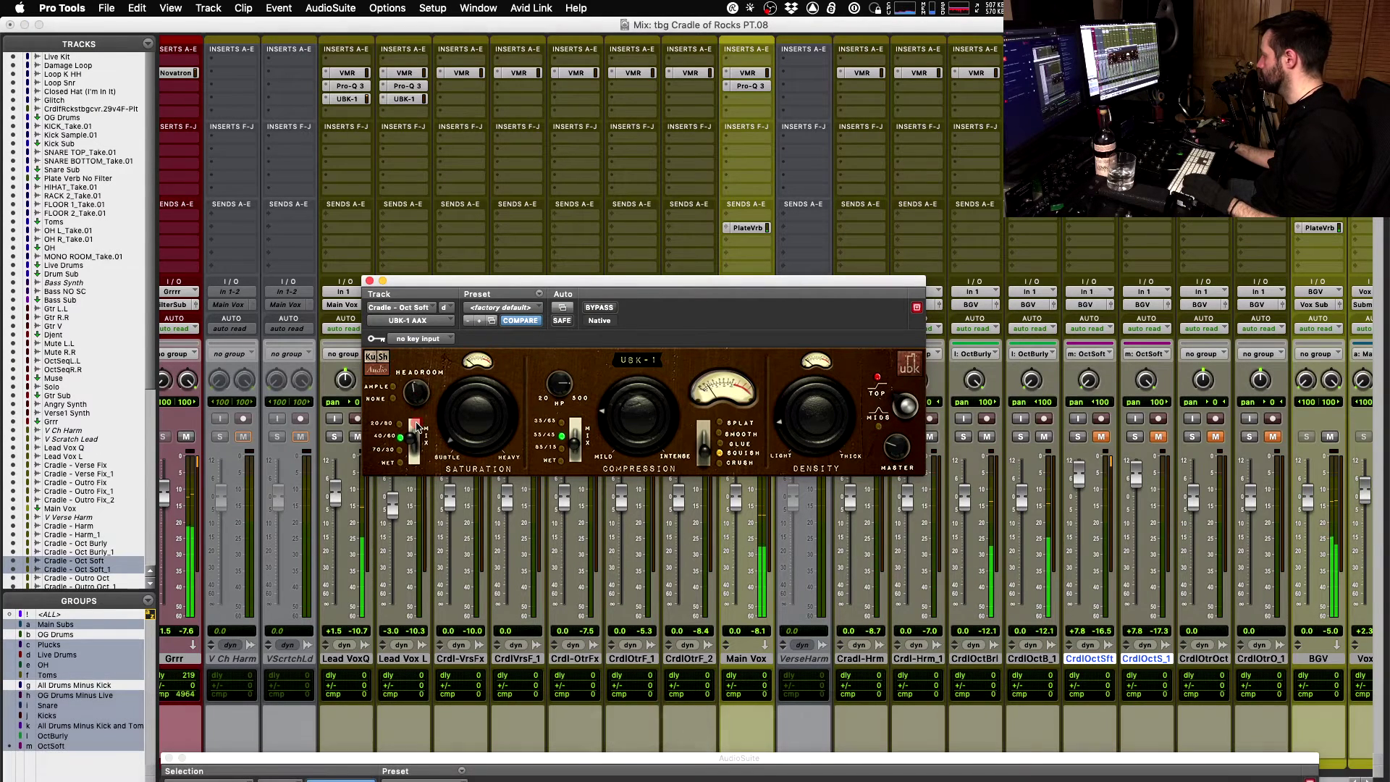
pyautogui.click(1037, 299)
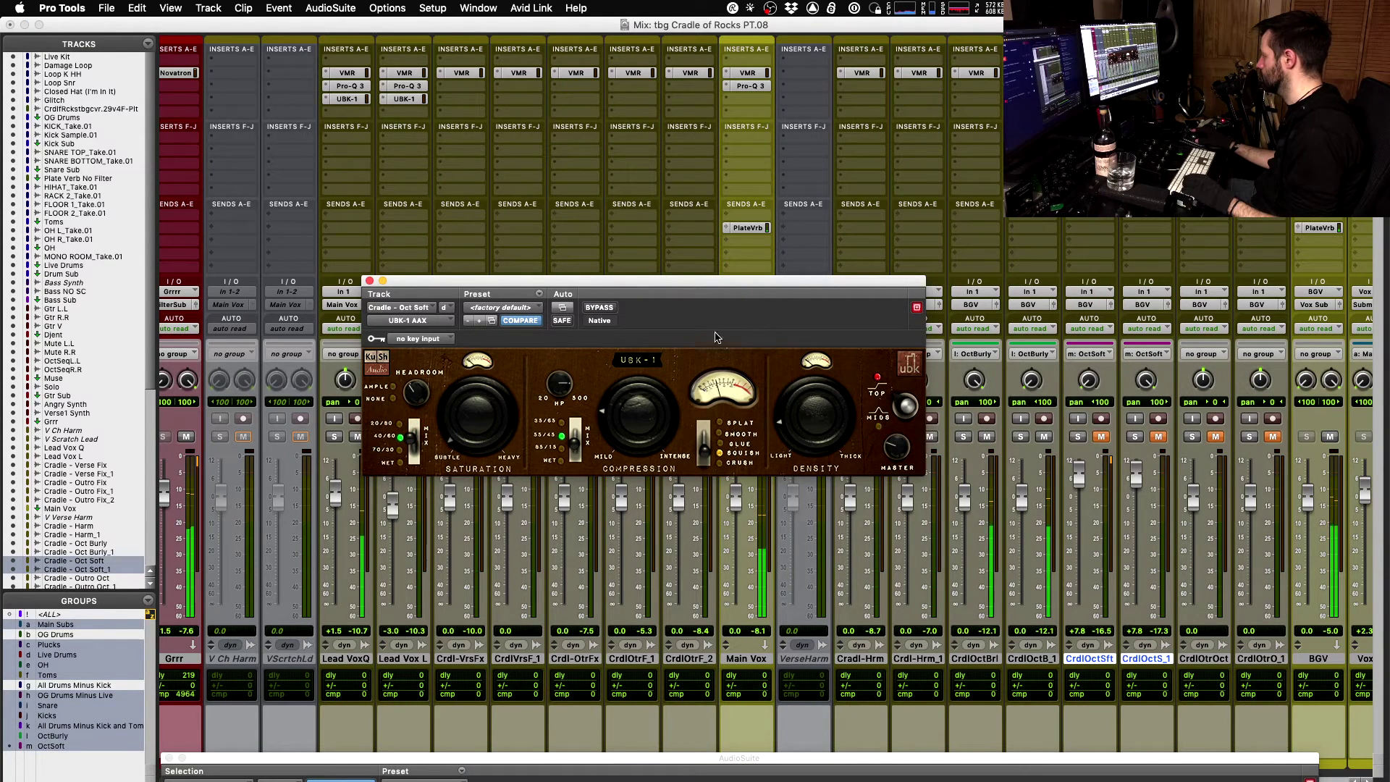
pyautogui.press('space')
pyautogui.click(478, 430)
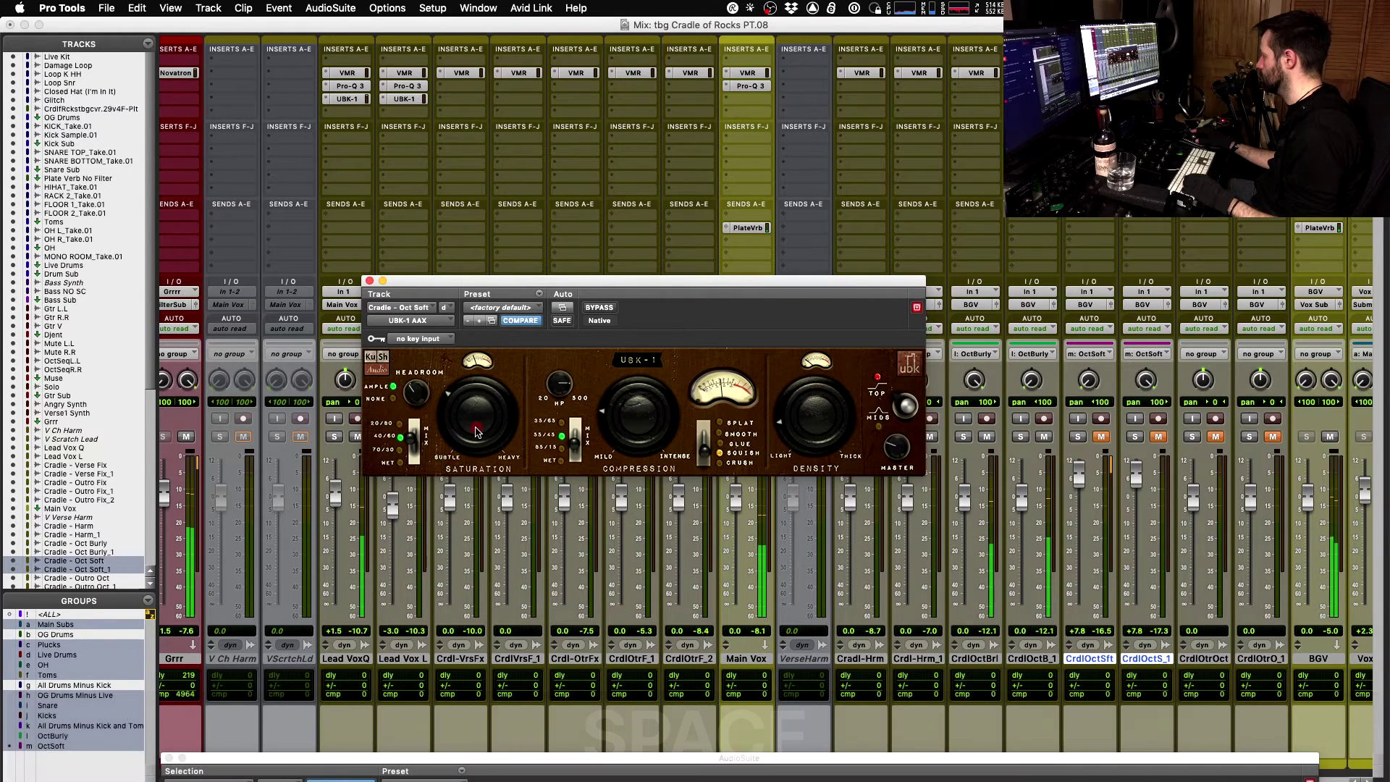
pyautogui.press('alt')
pyautogui.press('space')
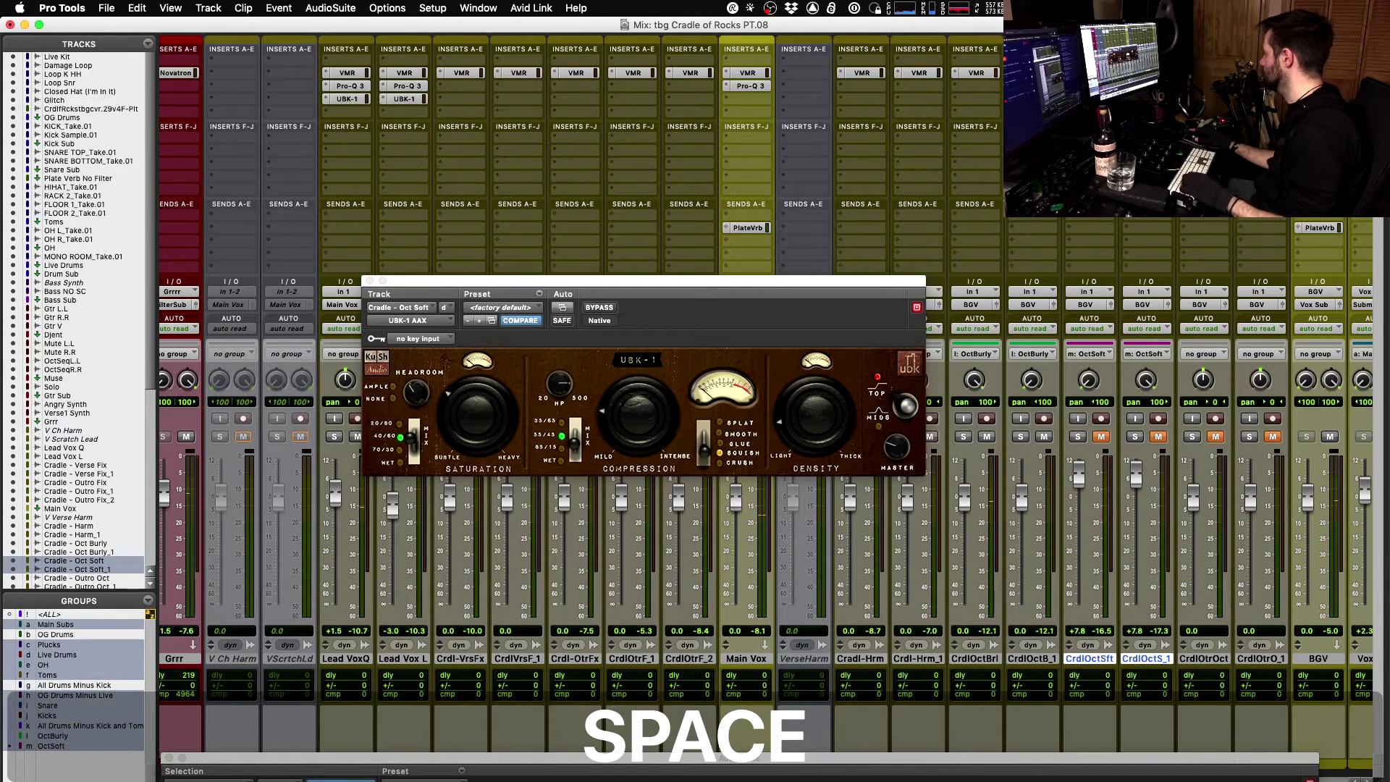
# - Copy the UBK-1 to the fourth insert of Cradle - OctBurly and adjust its headroom during playback
pyautogui.press('space')
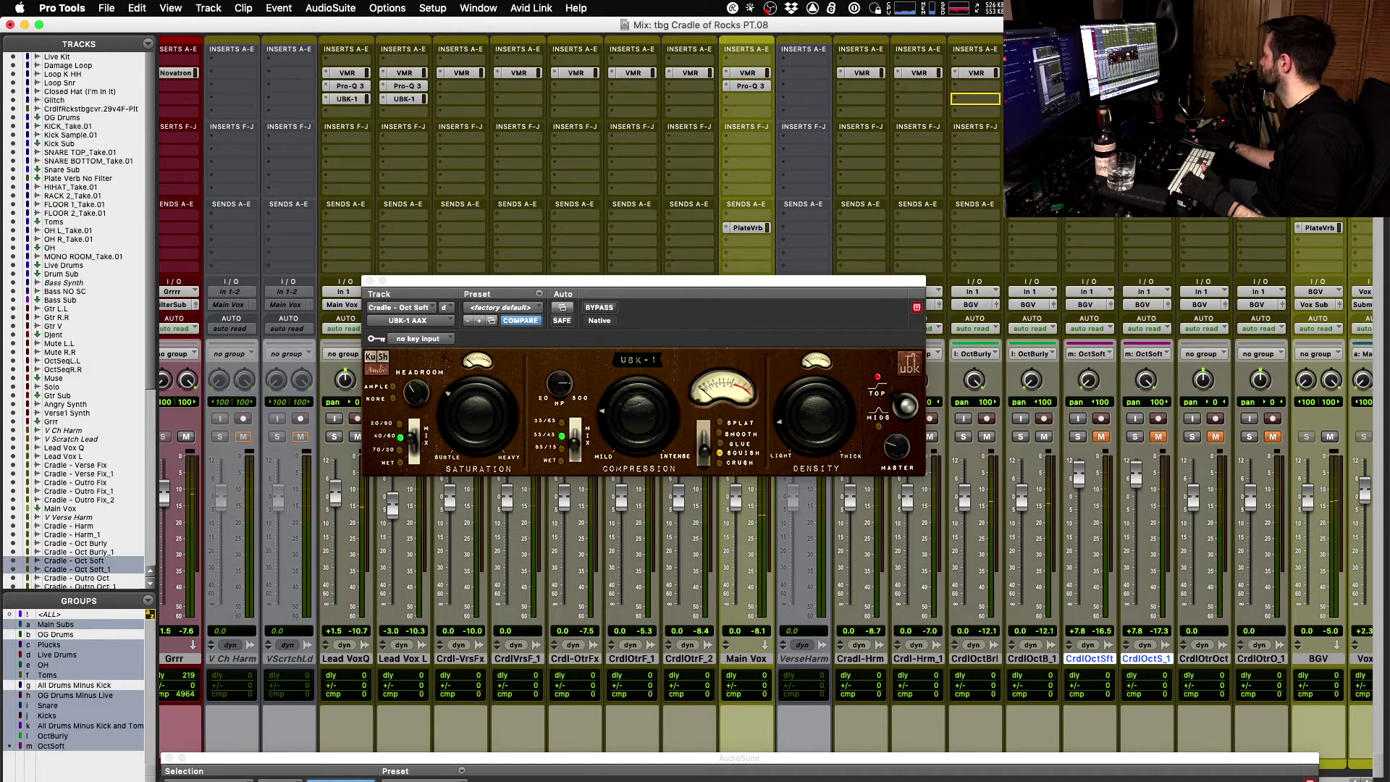
pyautogui.moveTo(978, 99); pyautogui.dragTo(979, 100)
pyautogui.press('space')
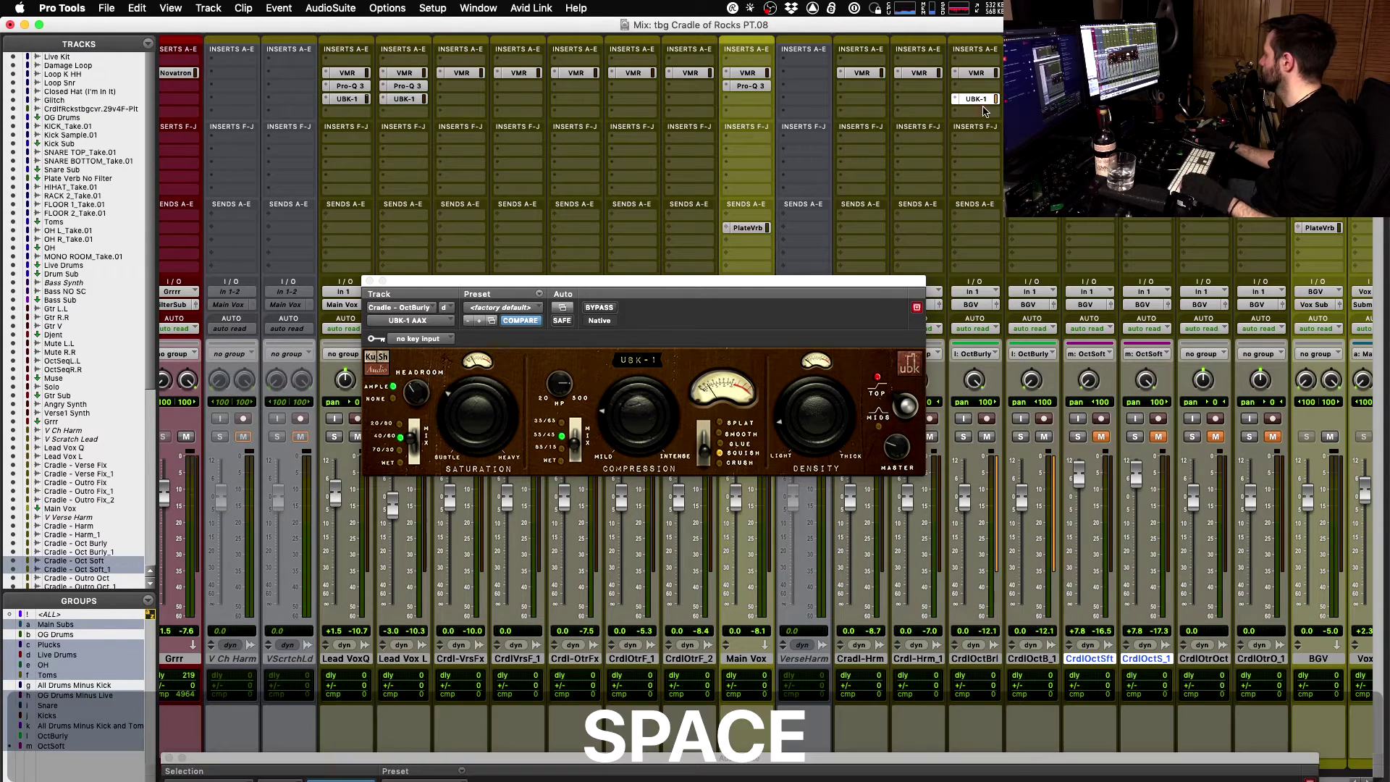
pyautogui.click(417, 386)
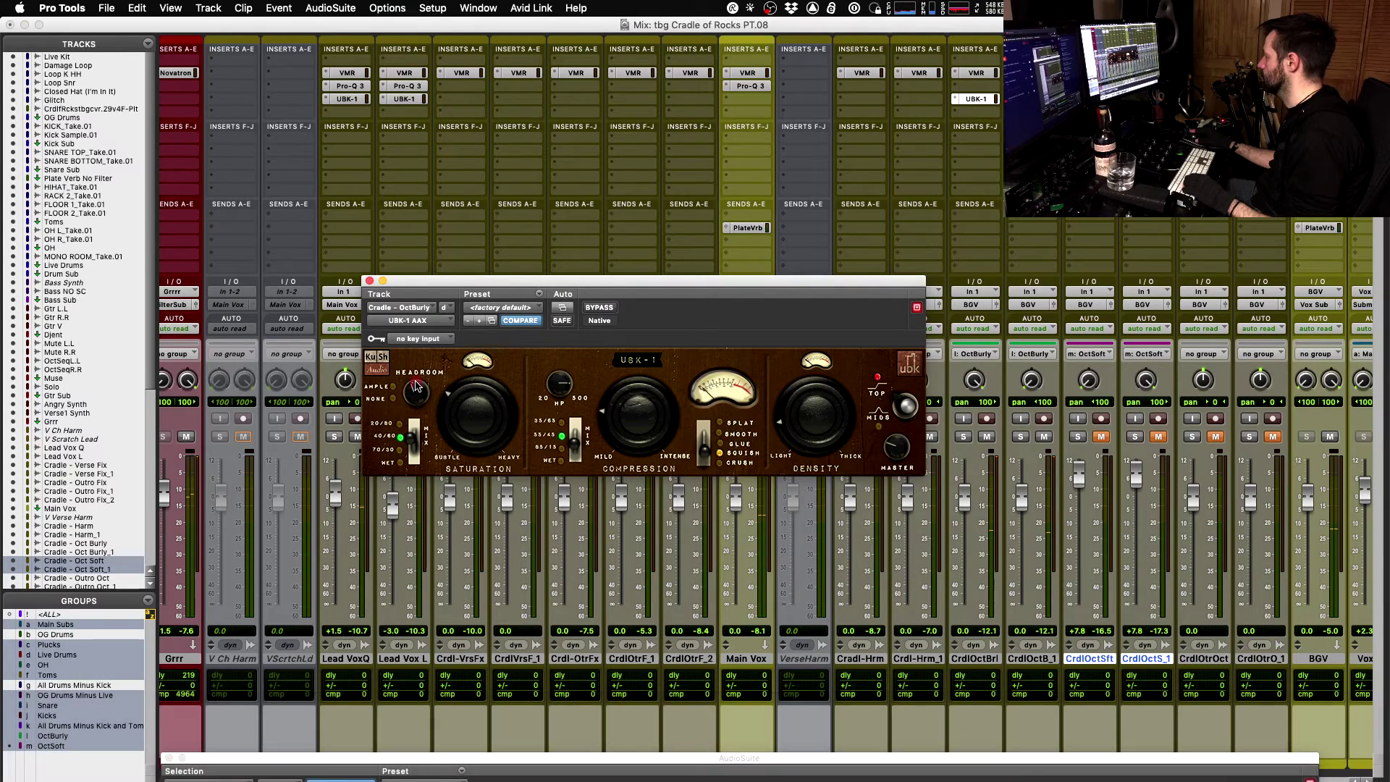
pyautogui.press('space')
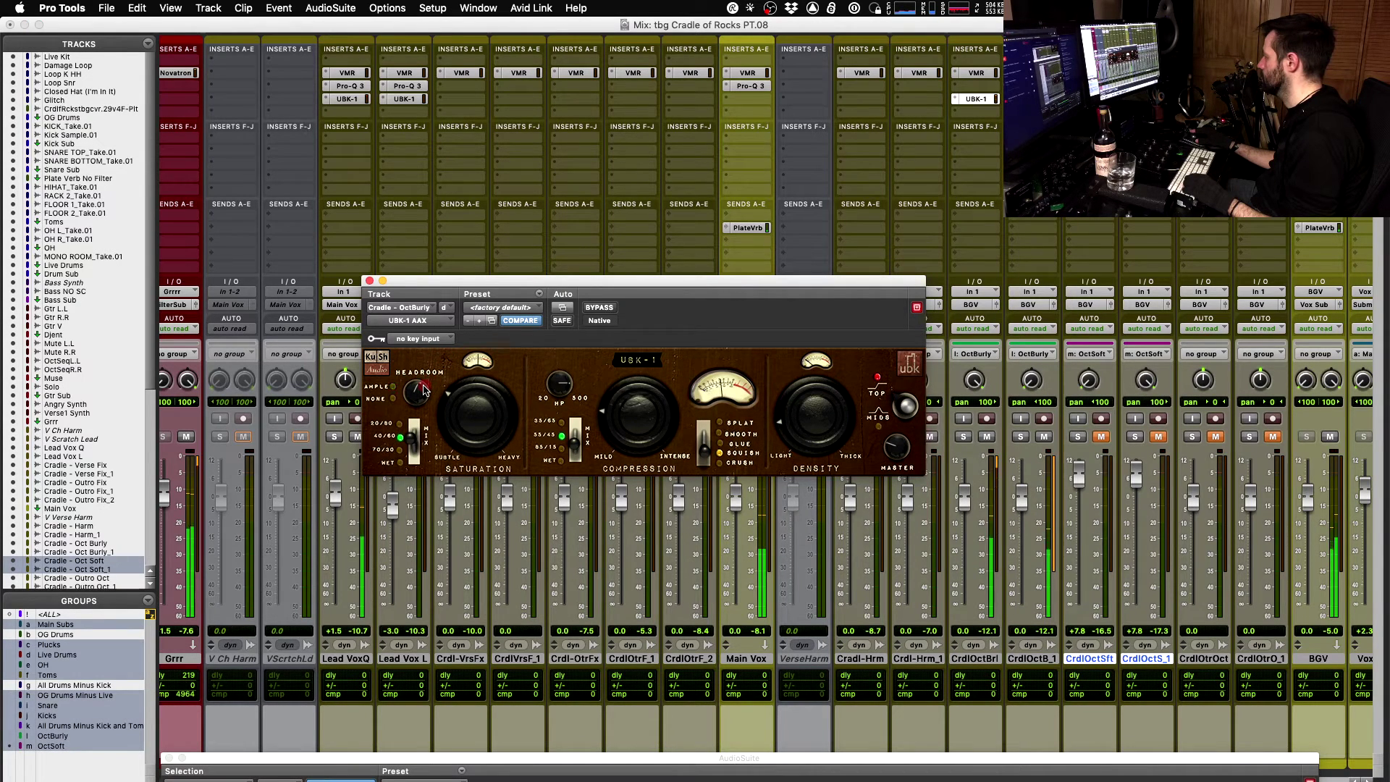
# - Copy the UBK-1 with its settings to Cradle-OctBurly_1 and check both OctBurly compressors during playback
pyautogui.press('space')
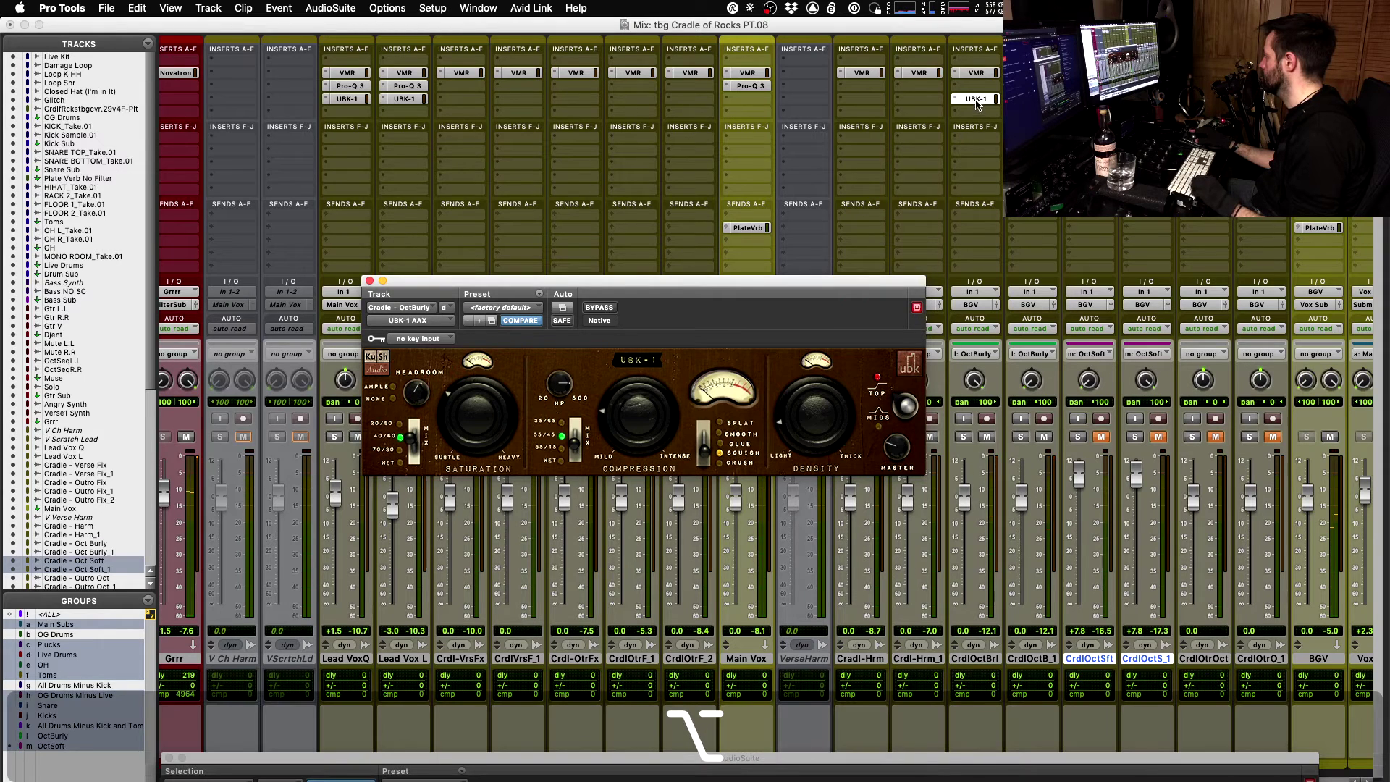
pyautogui.keyDown('alt'); pyautogui.click(976, 99); pyautogui.keyUp('alt')
pyautogui.press('space')
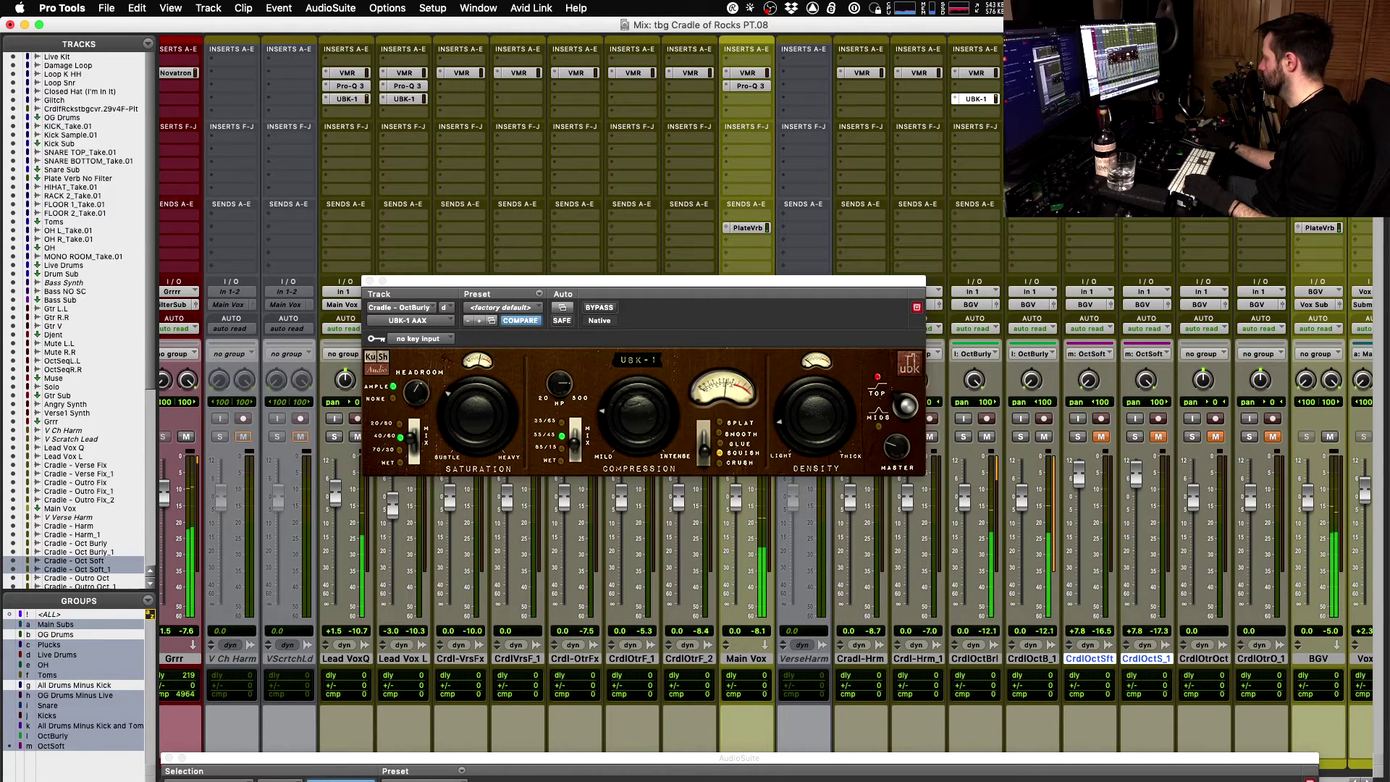
pyautogui.click(1033, 98)
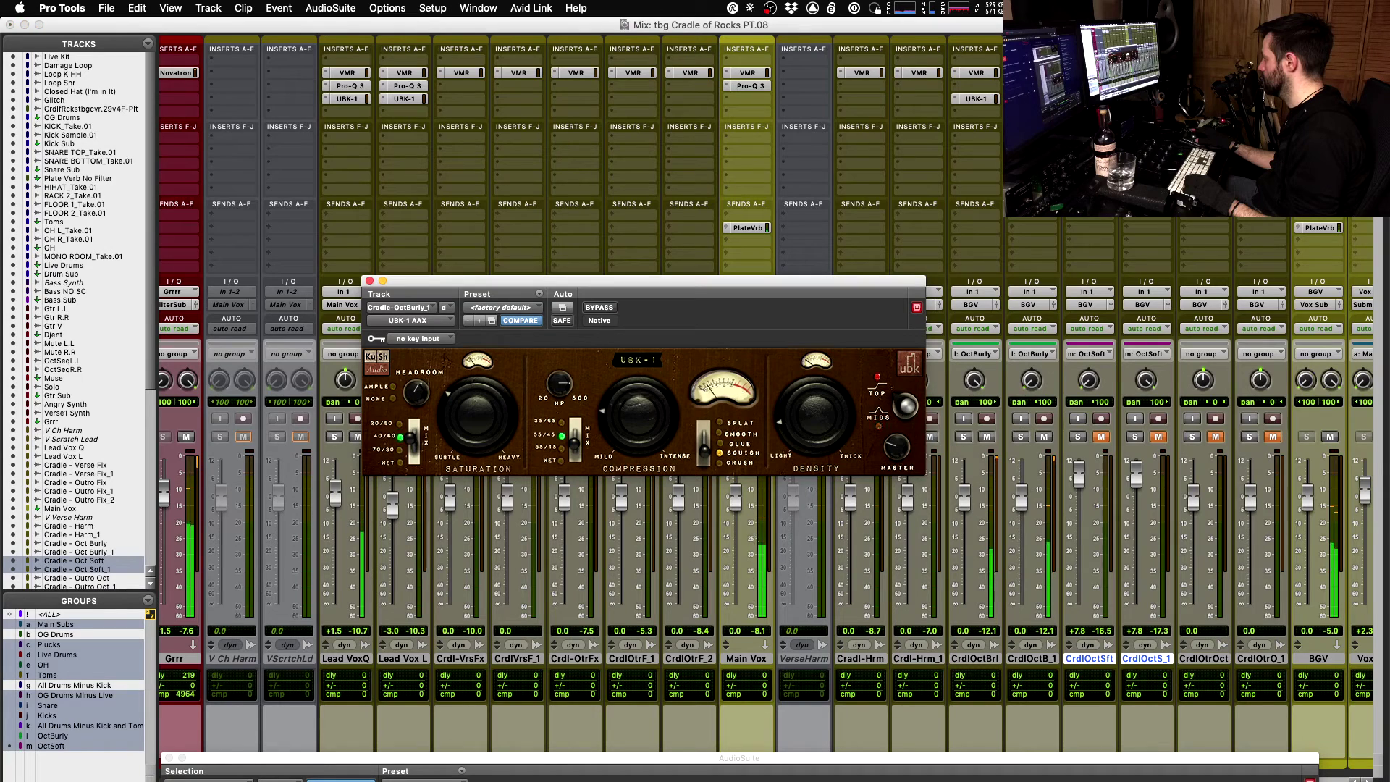
pyautogui.click(976, 100)
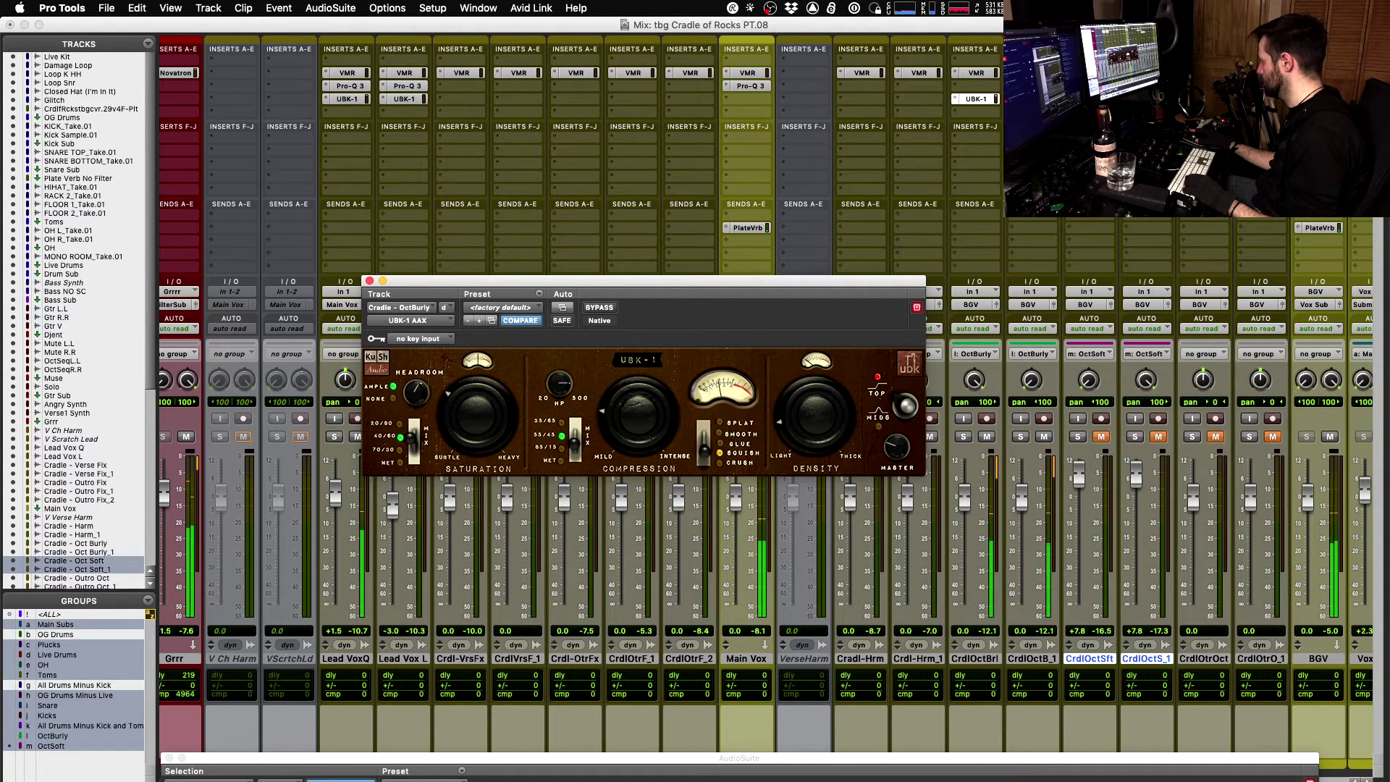
# - Swap the OctBurly panning, setting Cradle - OctBurly to 100 left and OctBurly_1 to 100 right
pyautogui.hscroll(-1, 1057, 292)
pyautogui.press('space')
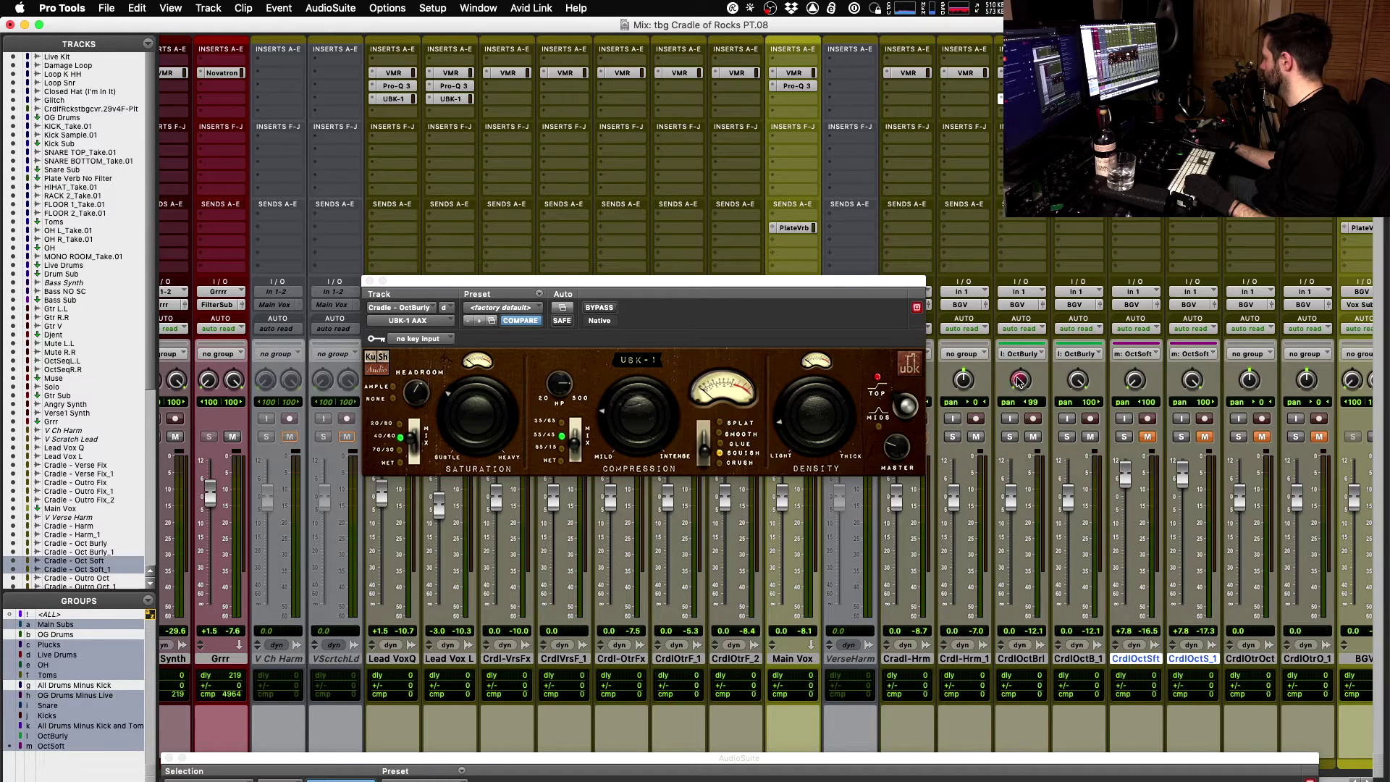
pyautogui.press('space')
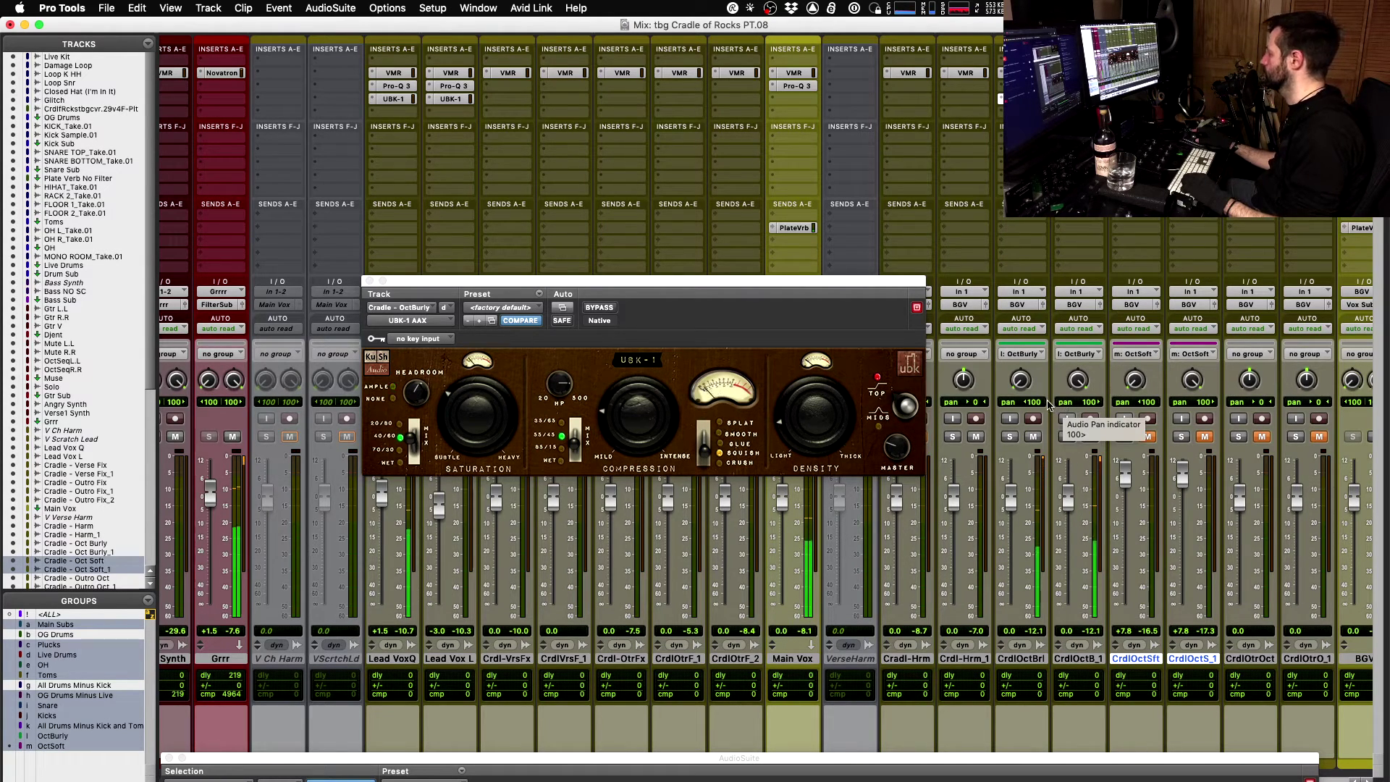
# - Lower the grouped OctBurly faders to -3.3 dB during playback, moving the UBK-1 window clear of the faders
pyautogui.moveTo(1013, 496); pyautogui.dragTo(1015, 510)
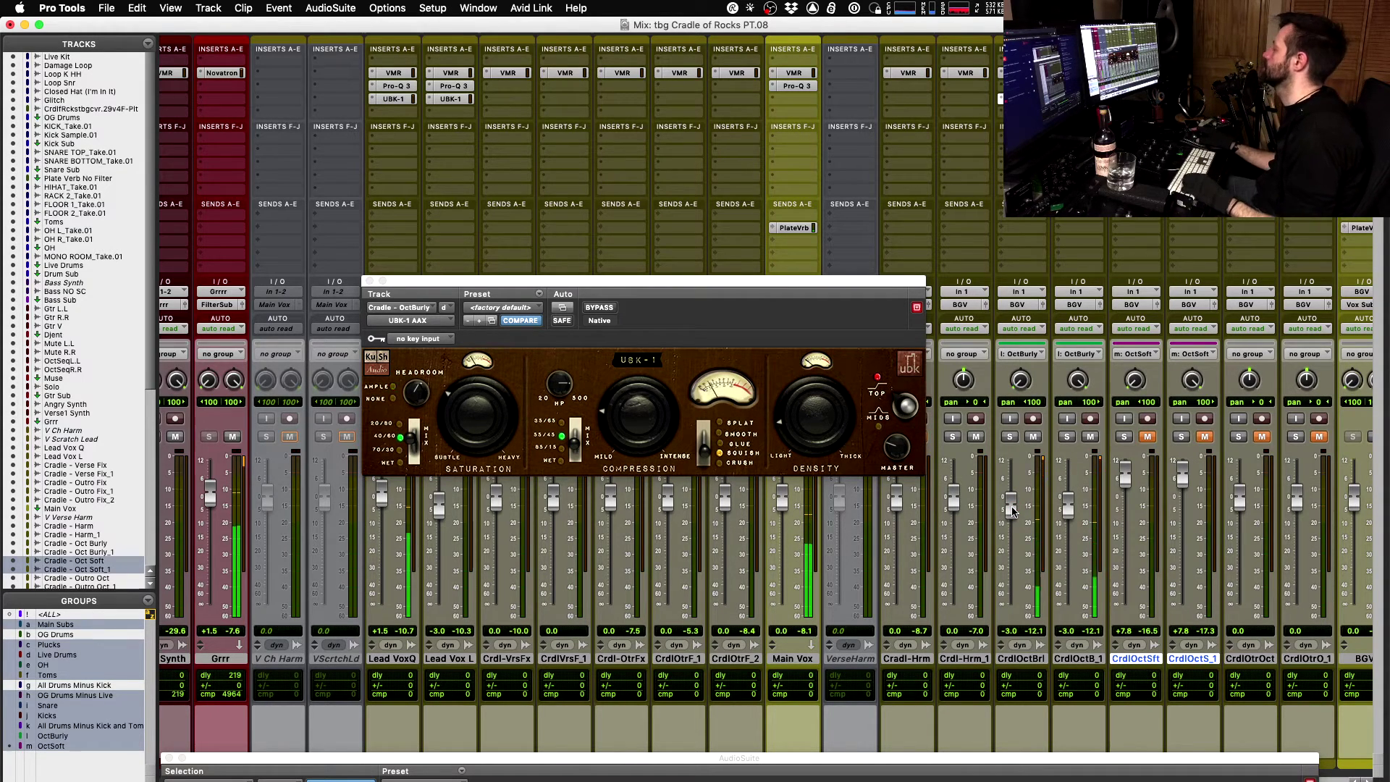
pyautogui.click(774, 288)
pyautogui.moveTo(760, 281); pyautogui.dragTo(764, 224)
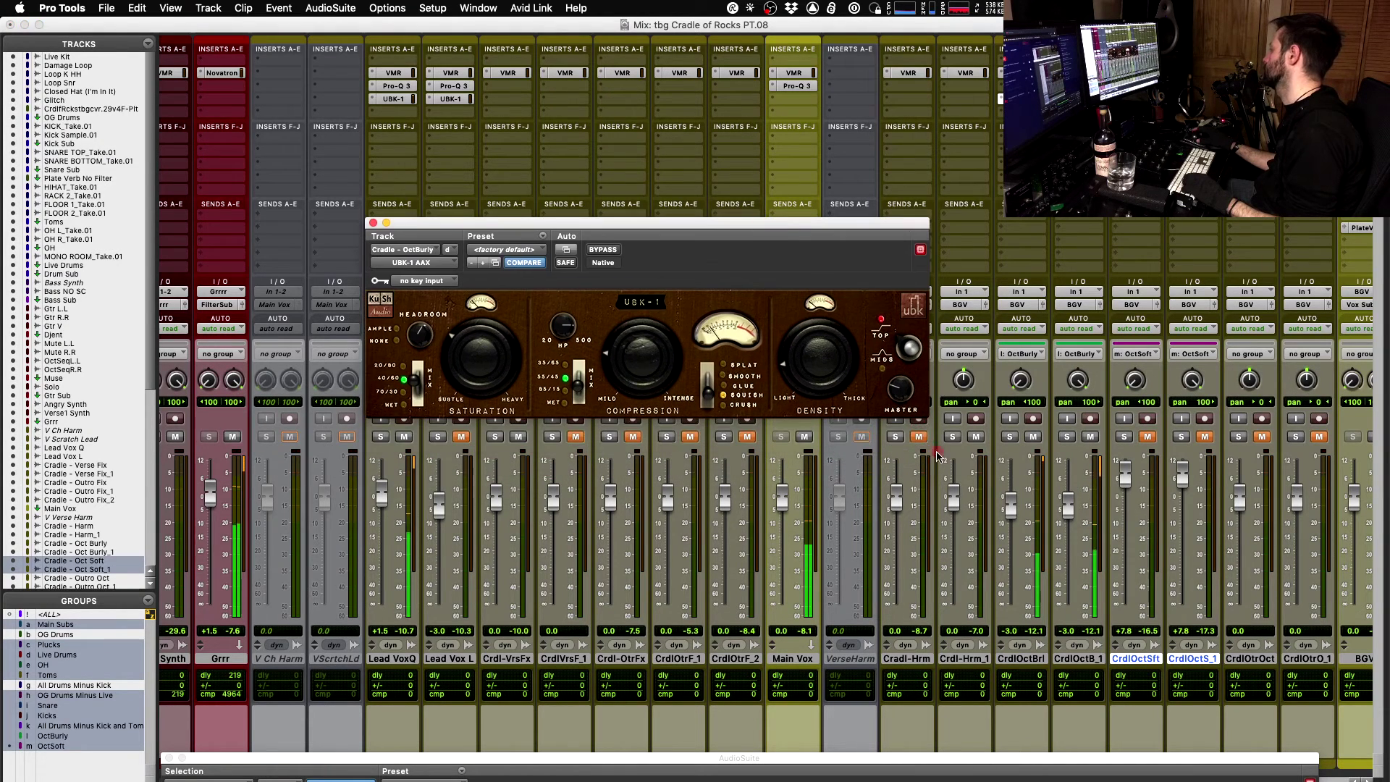
pyautogui.moveTo(1009, 511); pyautogui.dragTo(1011, 514)
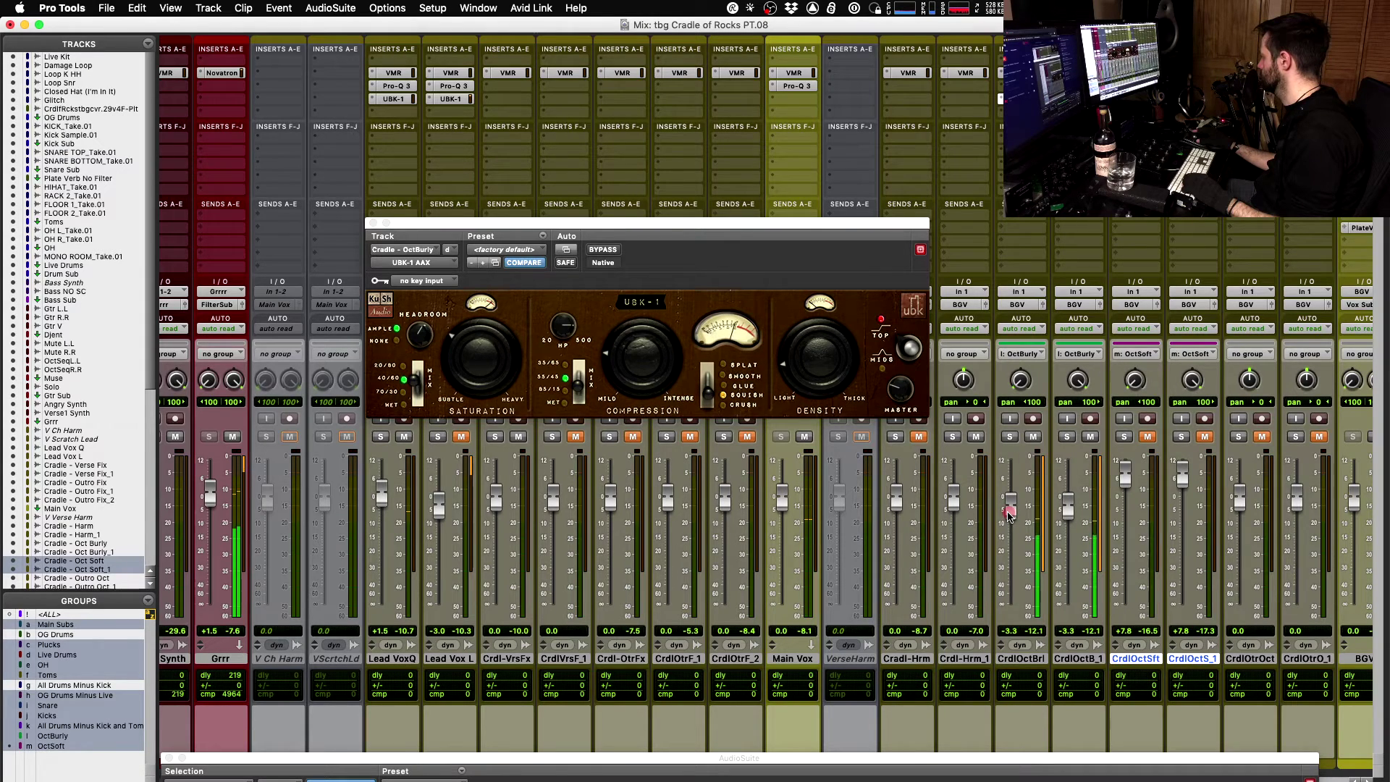
# - Play the chorus from 27|4|233 and follow the Lead Vox clips to bar 40 in the Edit window
pyautogui.press('space')
pyautogui.hotkey('ctrl', '=')
pyautogui.press('space')
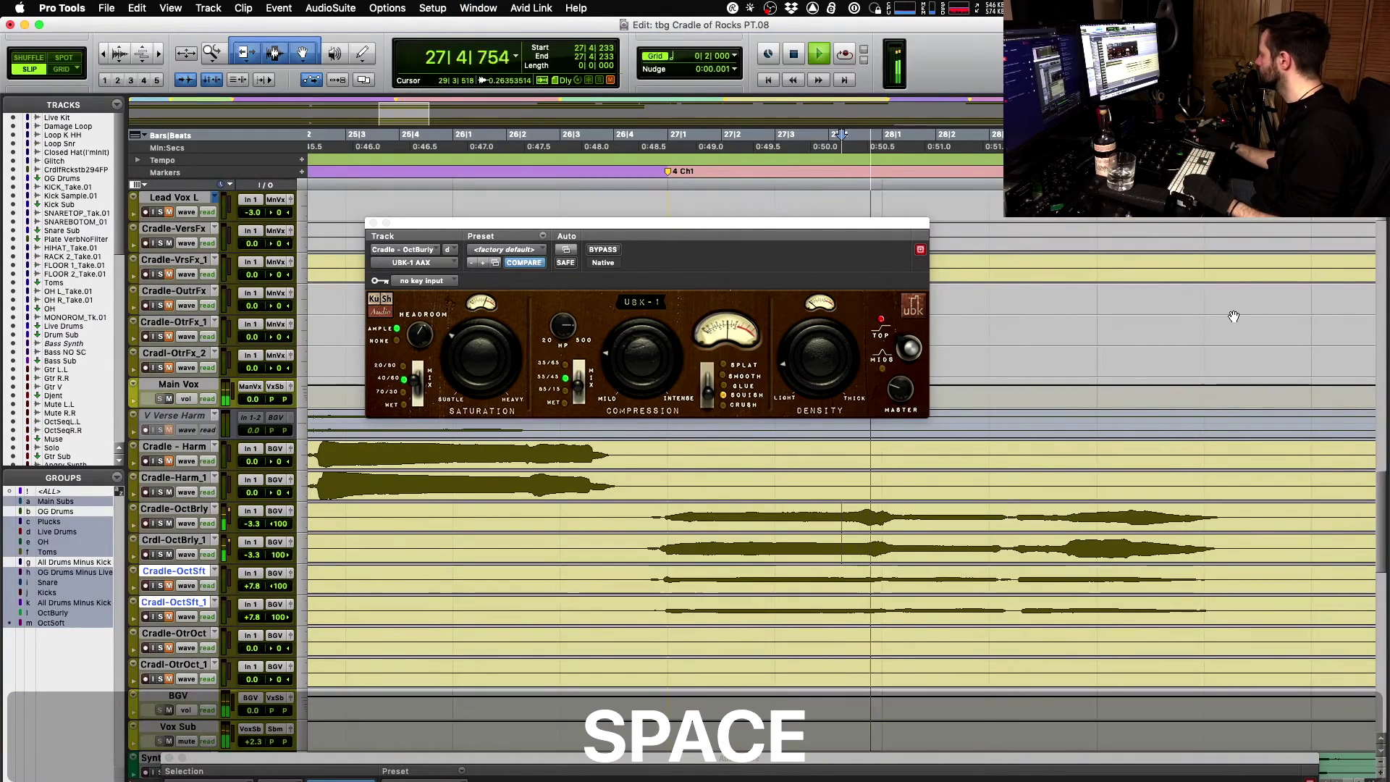
pyautogui.scroll(5, 1196, 359)
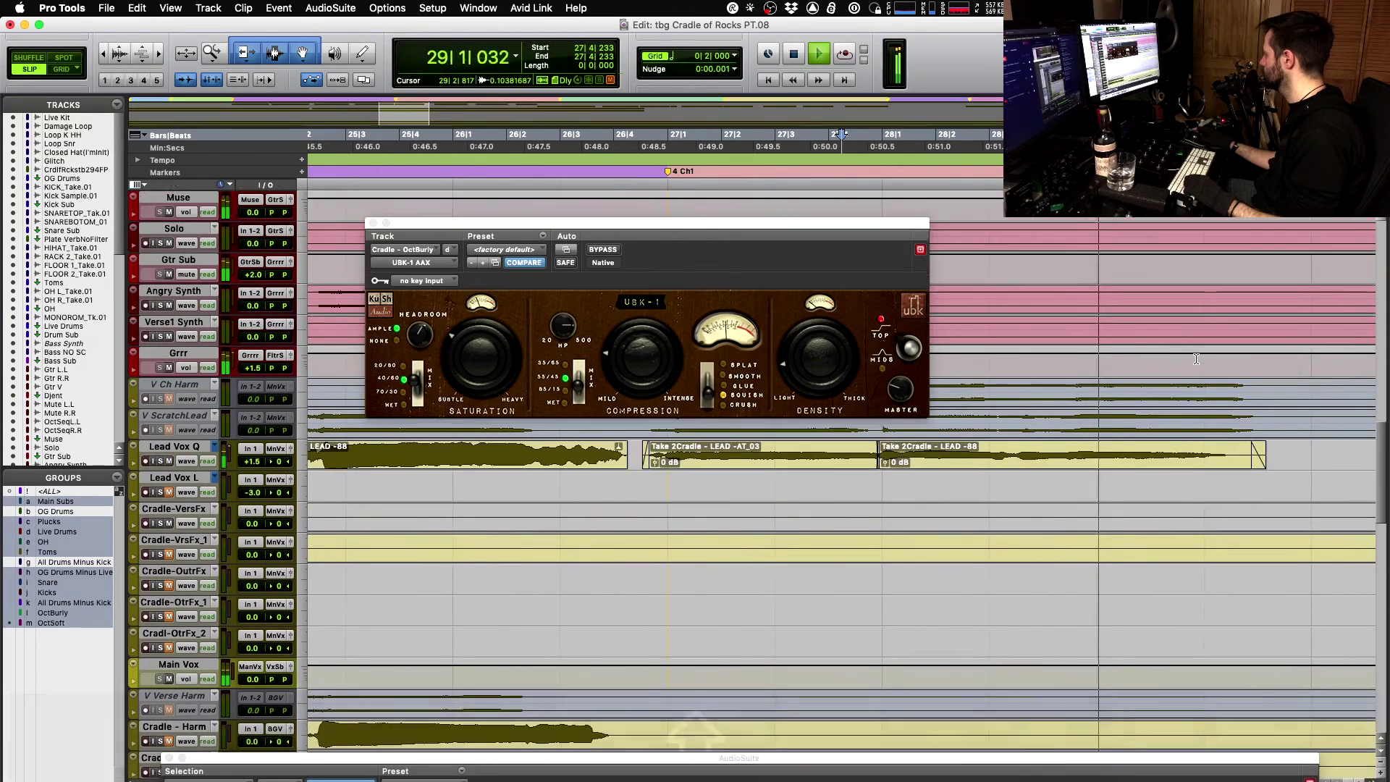
pyautogui.scroll(1, 1196, 358)
pyautogui.hscroll(5, 1197, 360)
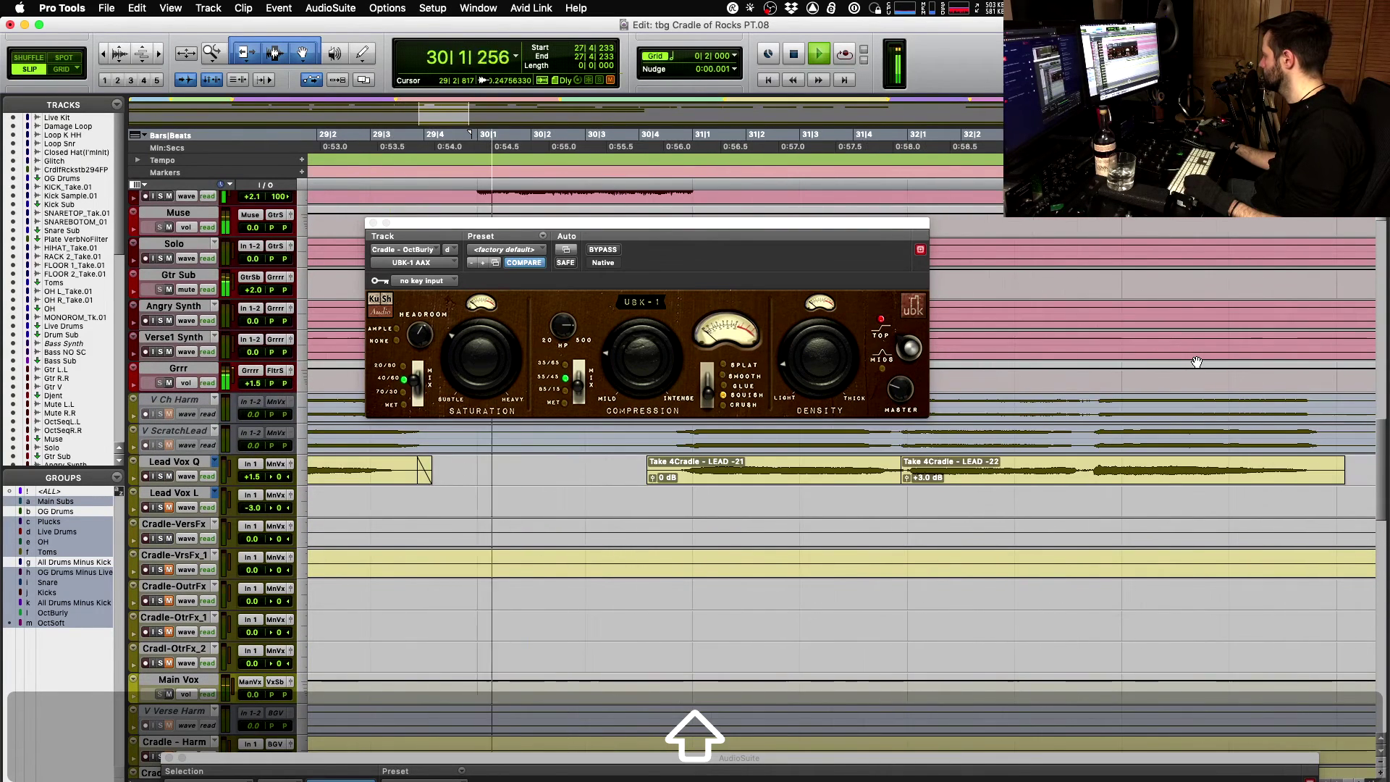
pyautogui.hscroll(2, 1196, 362)
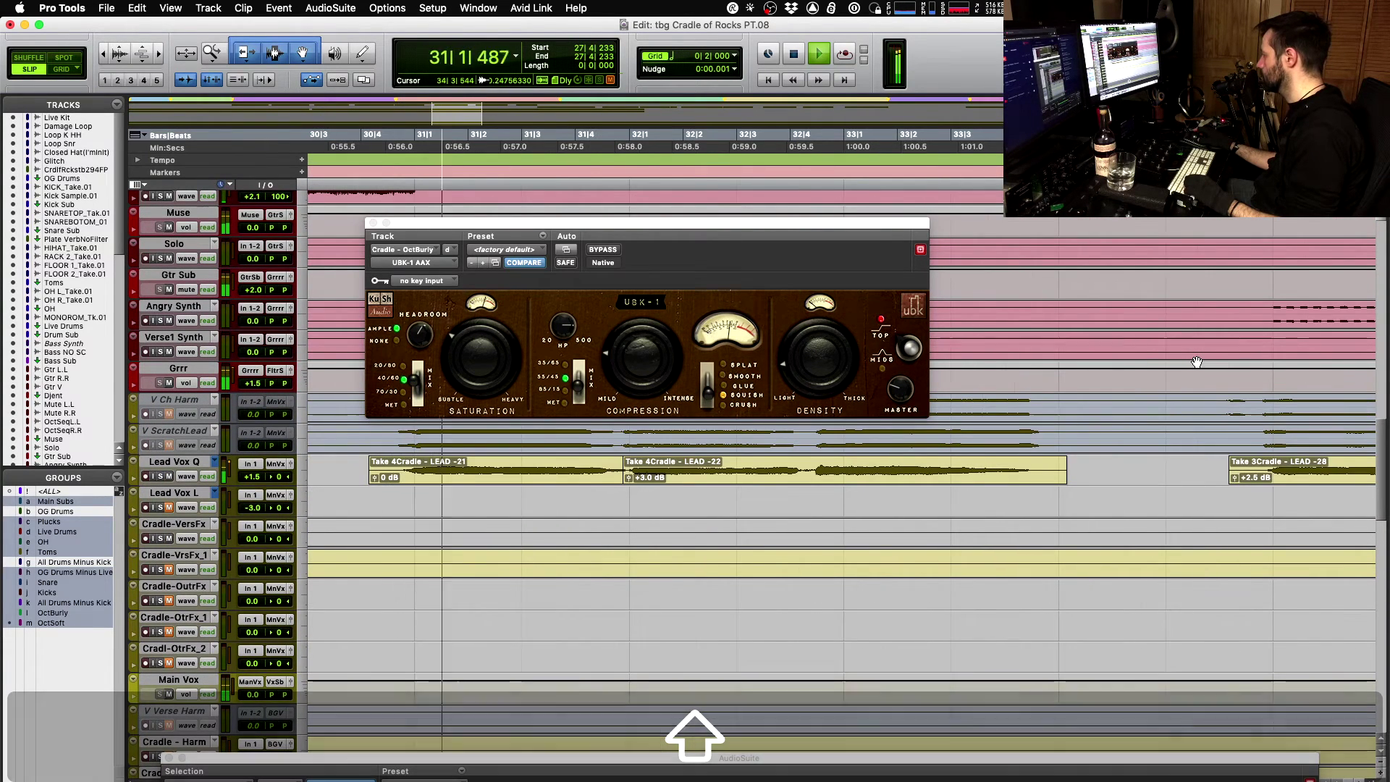
pyautogui.hscroll(10, 1196, 362)
pyautogui.press('space')
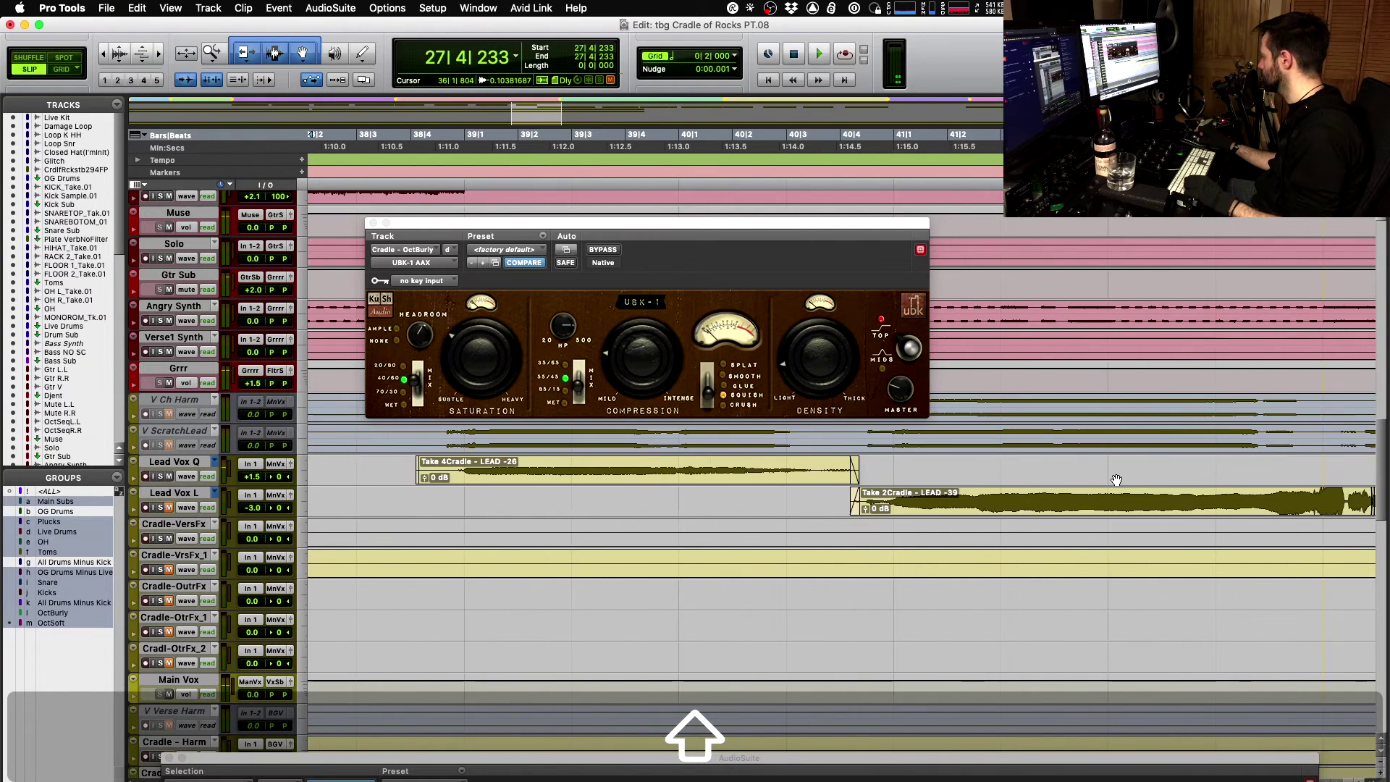
# - Play the end of the chorus from 38|3|370 and bring the octave, BGV and Vox Sub channels into view in the mixer
pyautogui.click(377, 474)
pyautogui.press('space')
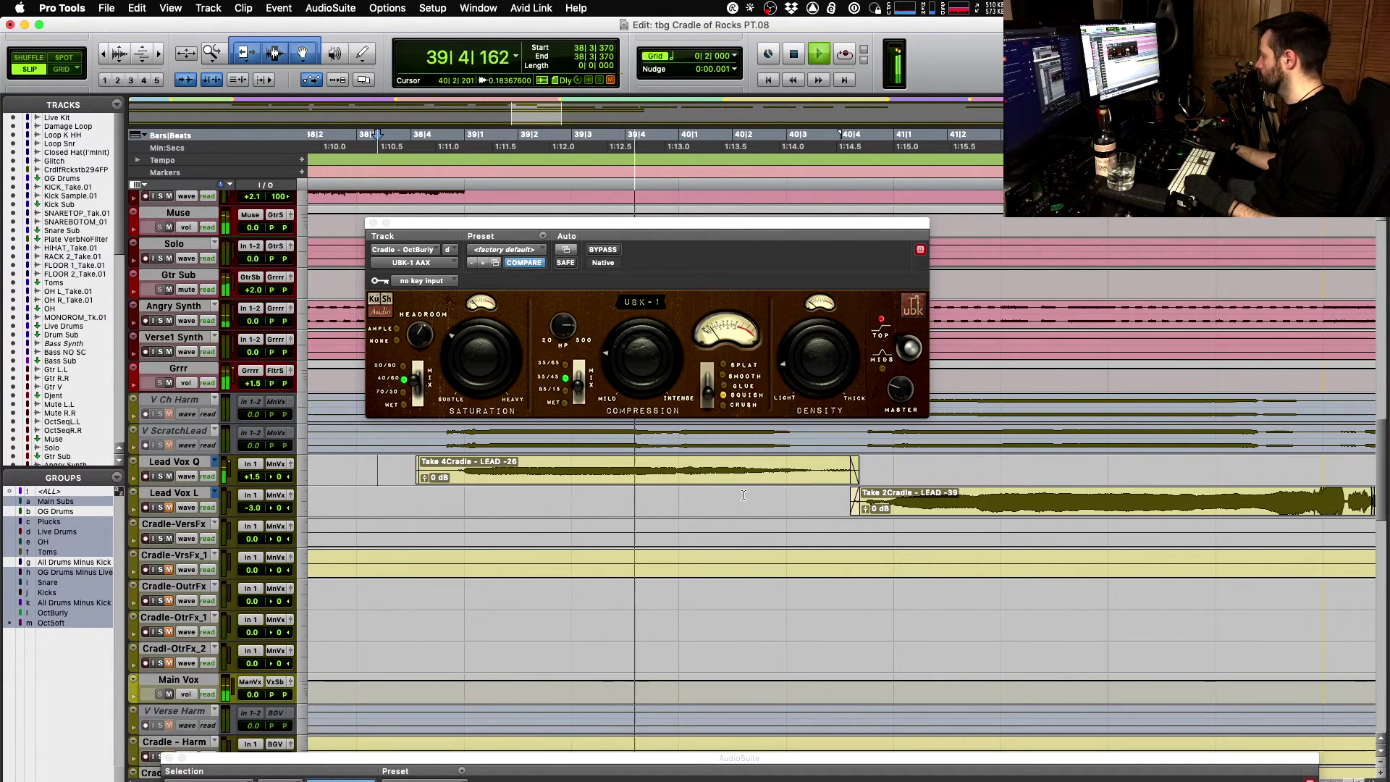
pyautogui.press('space')
pyautogui.press('space')
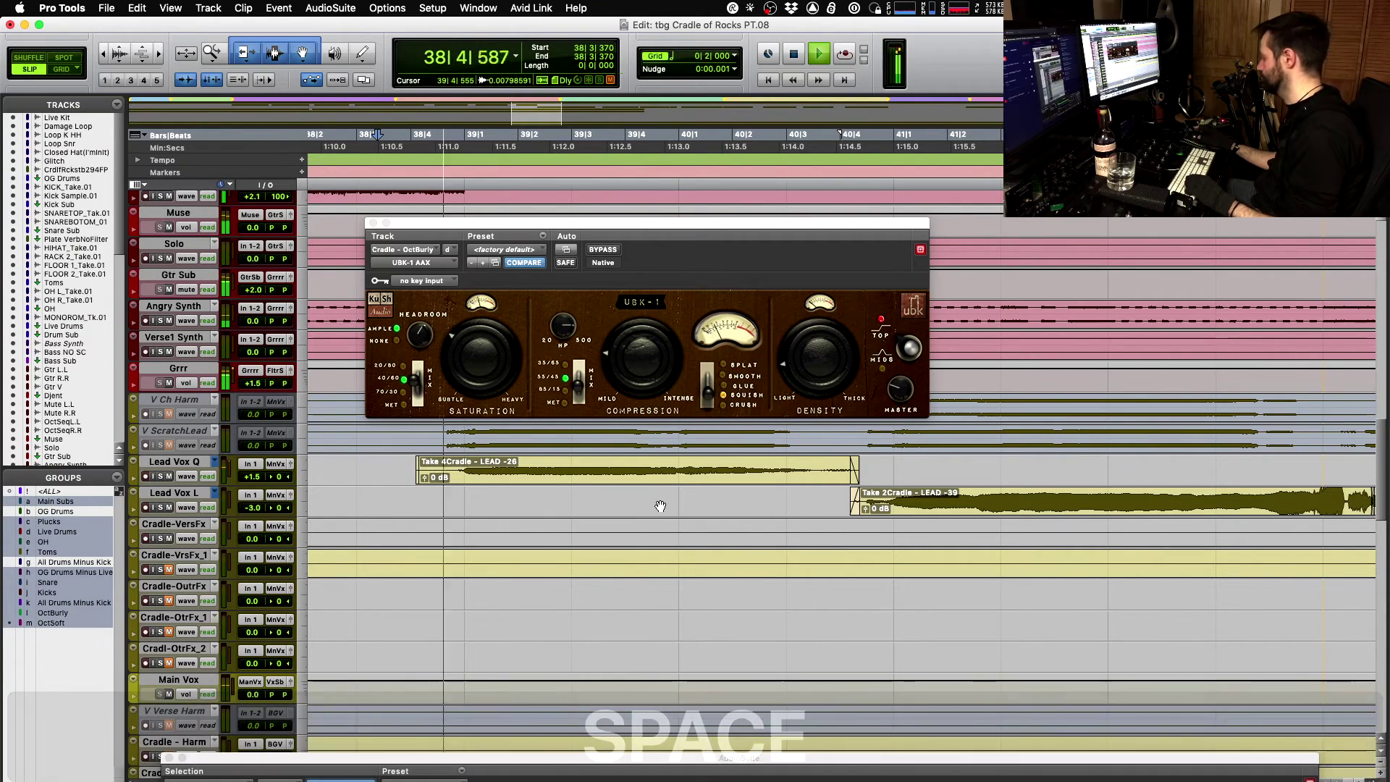
pyautogui.press('super+equal')
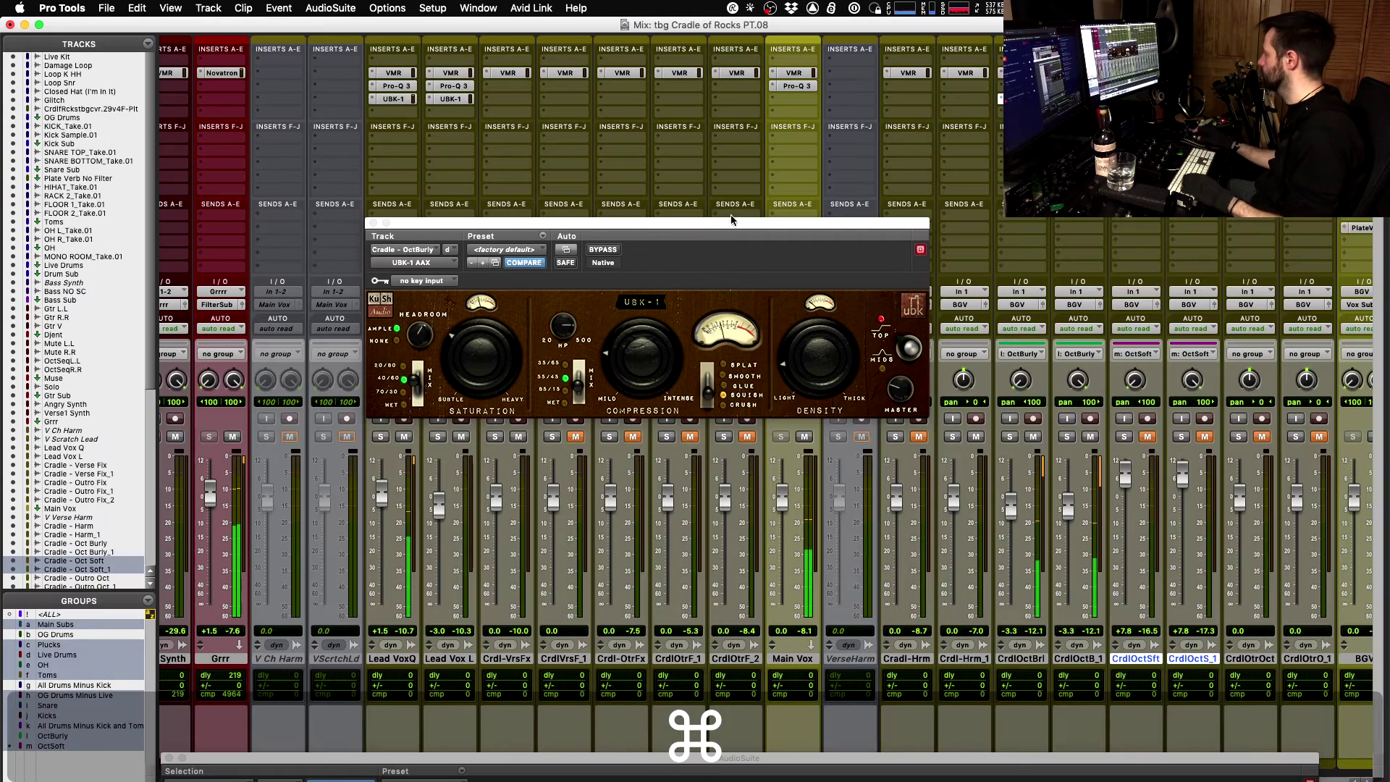
pyautogui.hscroll(2, 732, 219)
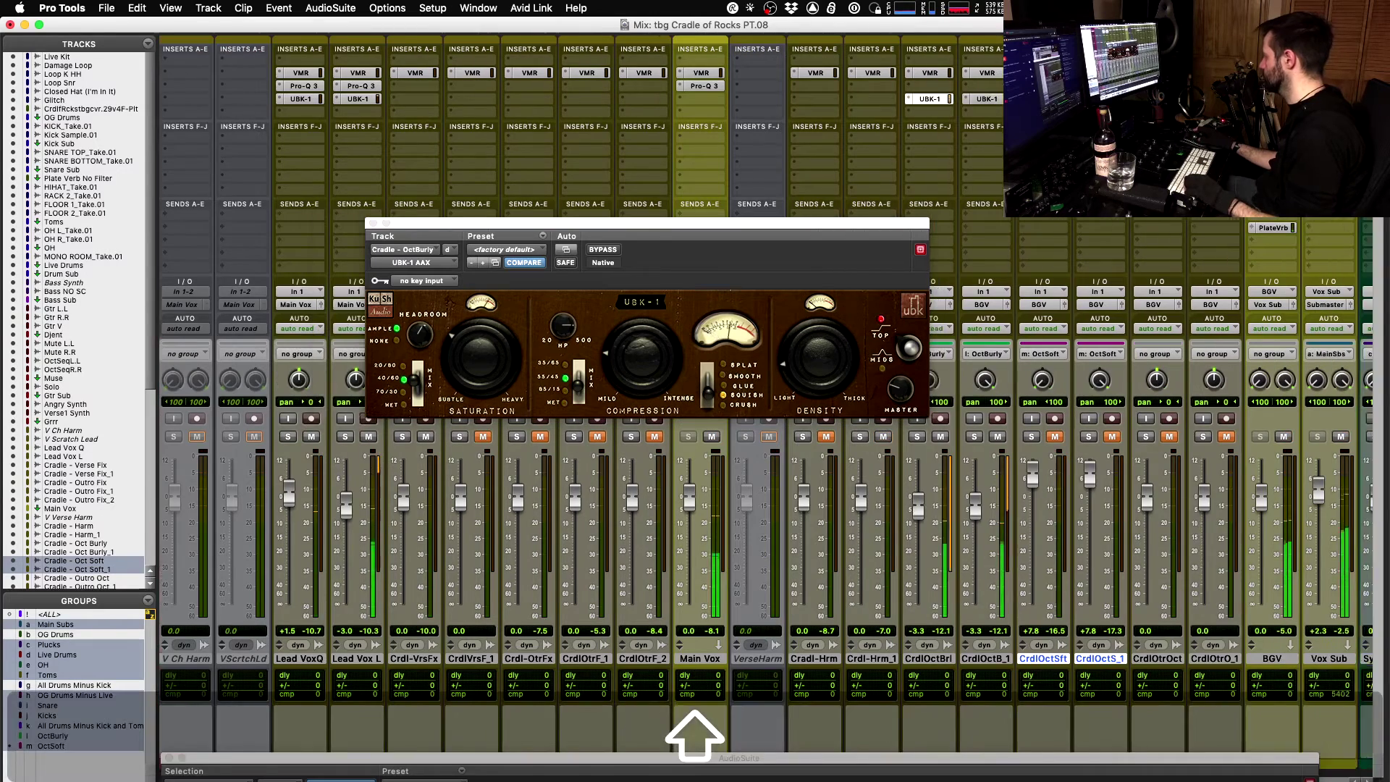
# - Bring the BGV and Vox Sub channels into view in the mixer, stop playback and close the UBK-1 window
pyautogui.hscroll(1, 766, 402)
pyautogui.hscroll(3, 1038, 261)
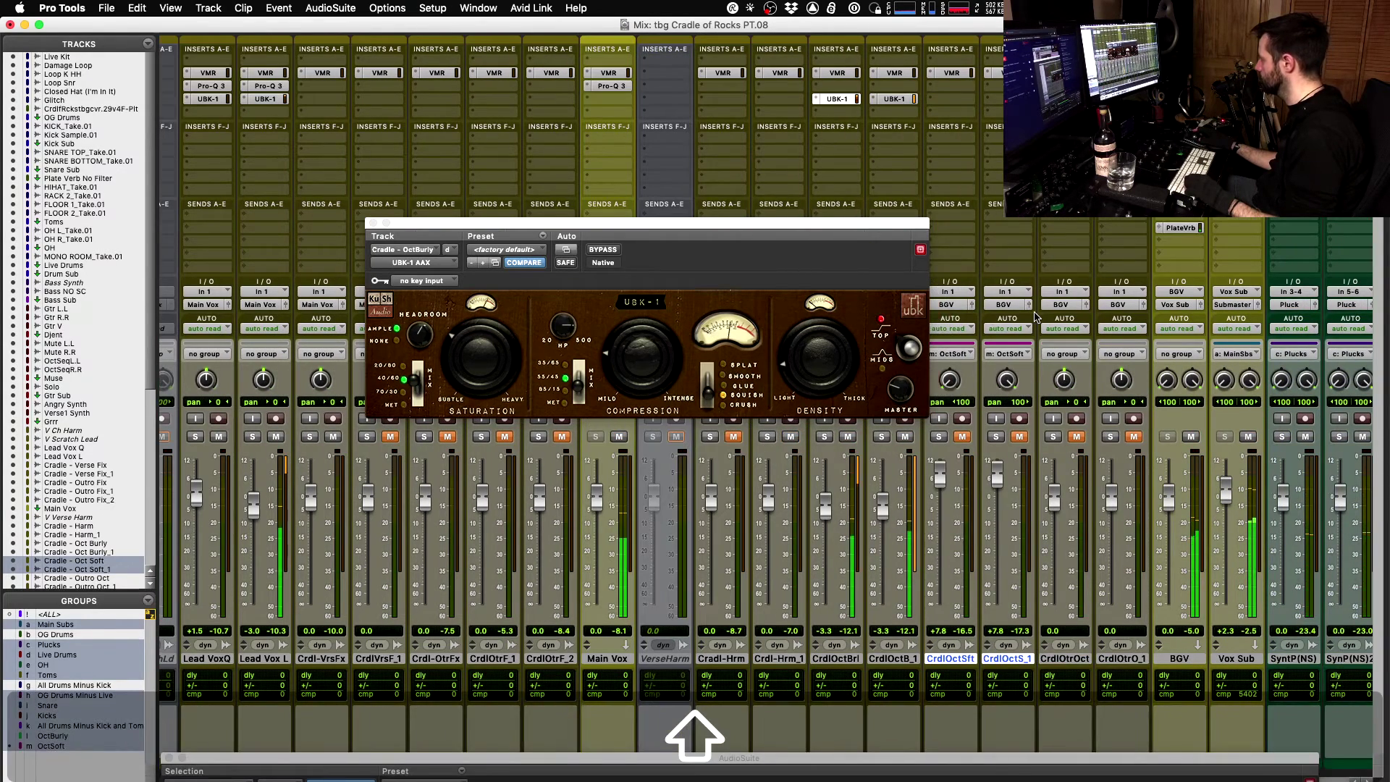
pyautogui.hscroll(2, 1035, 316)
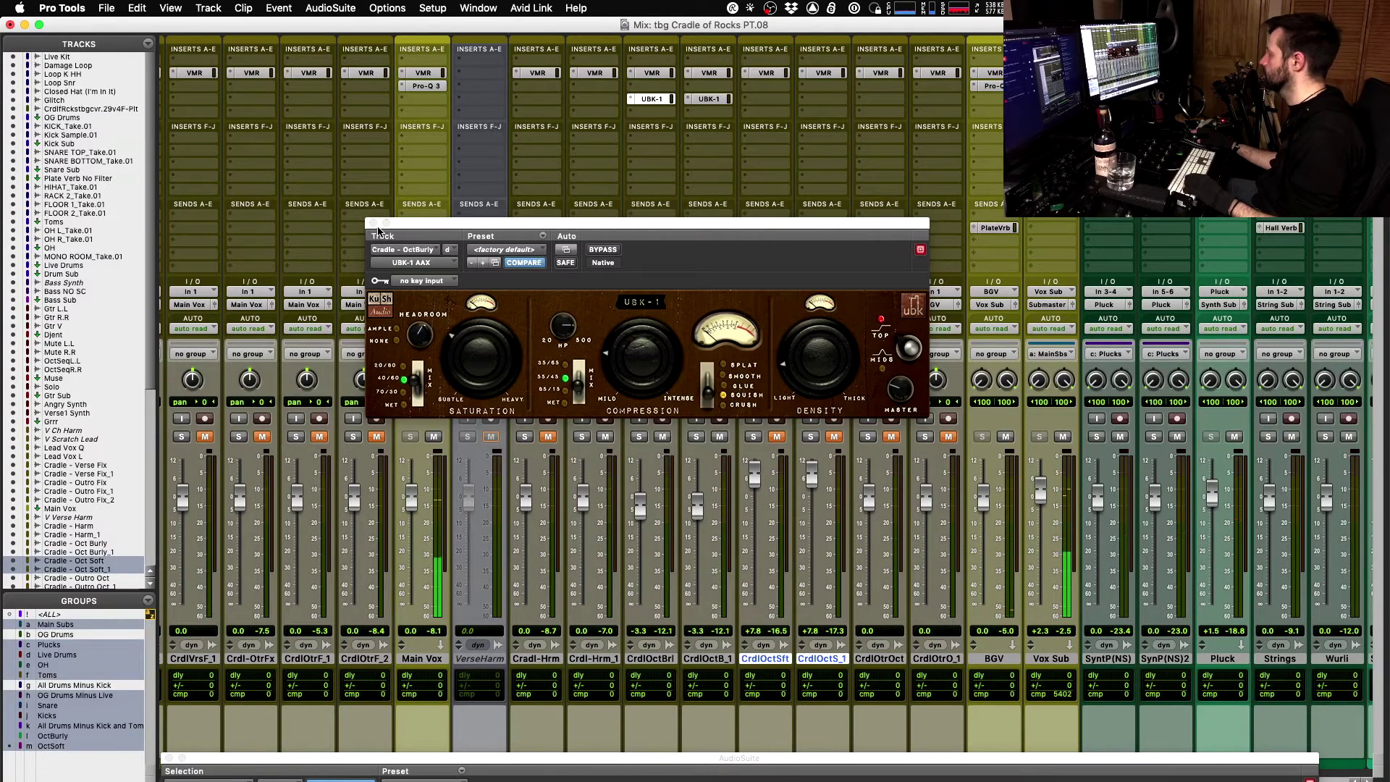
pyautogui.press('space')
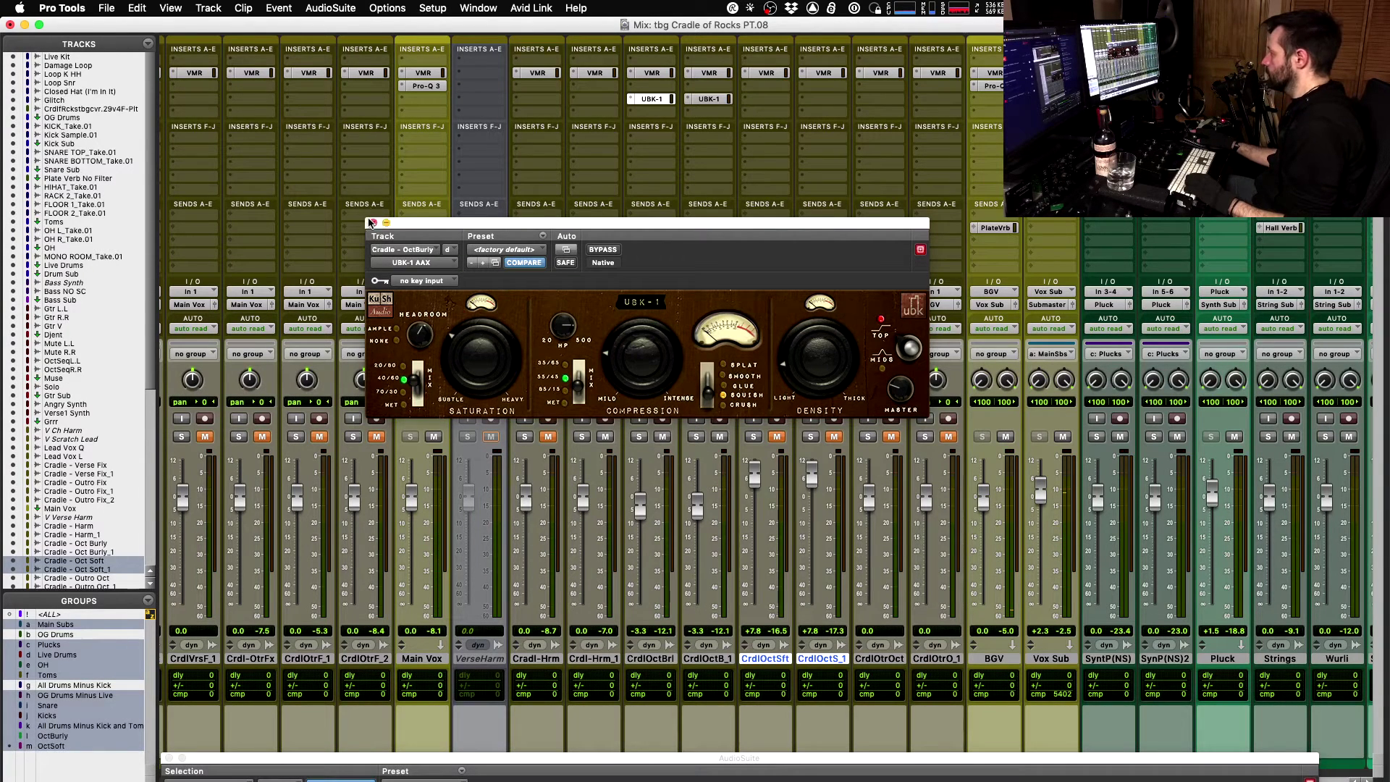
pyautogui.click(372, 223)
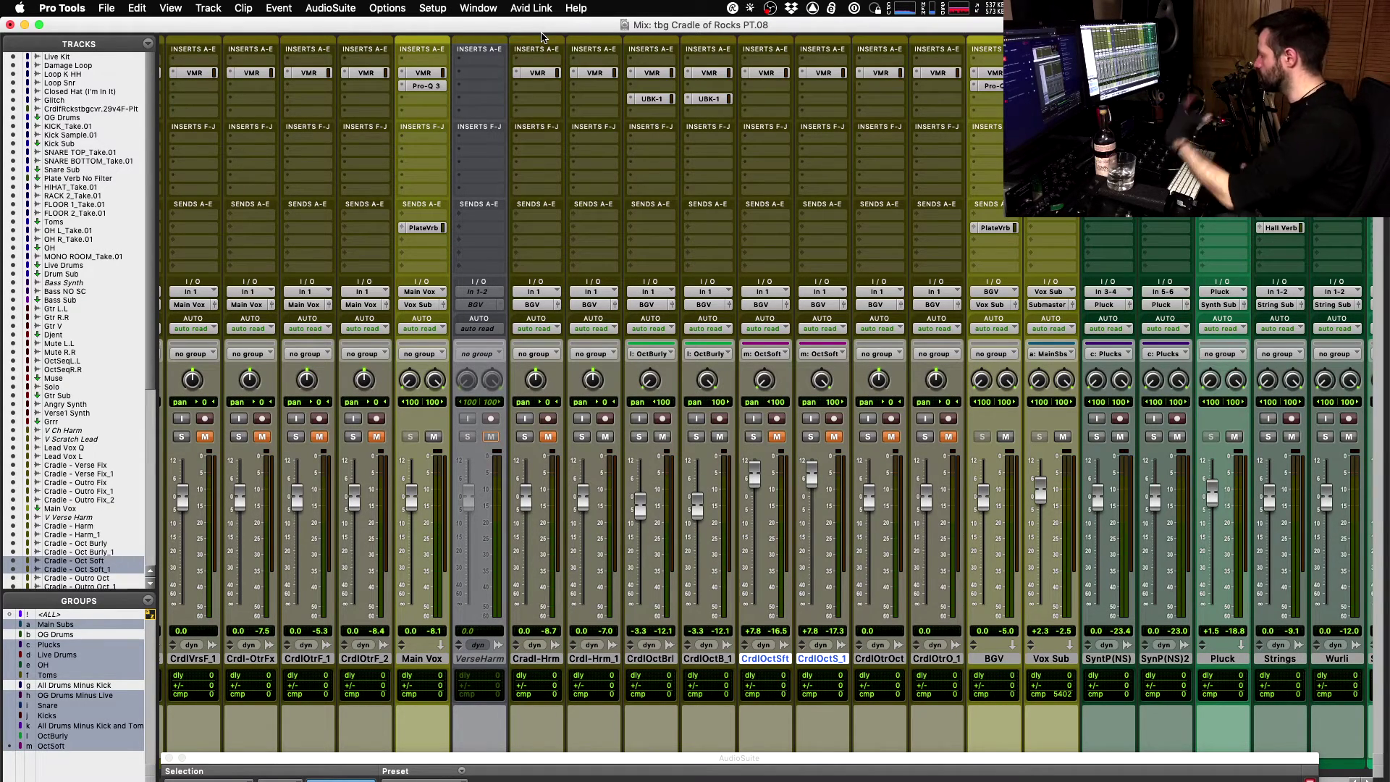
# - Duplicate the Lead Vox Q track once without its active playlist, placing the copy after the selected track
pyautogui.click(702, 660)
pyautogui.keyDown('shift'); pyautogui.click(651, 659); pyautogui.keyUp('shift')
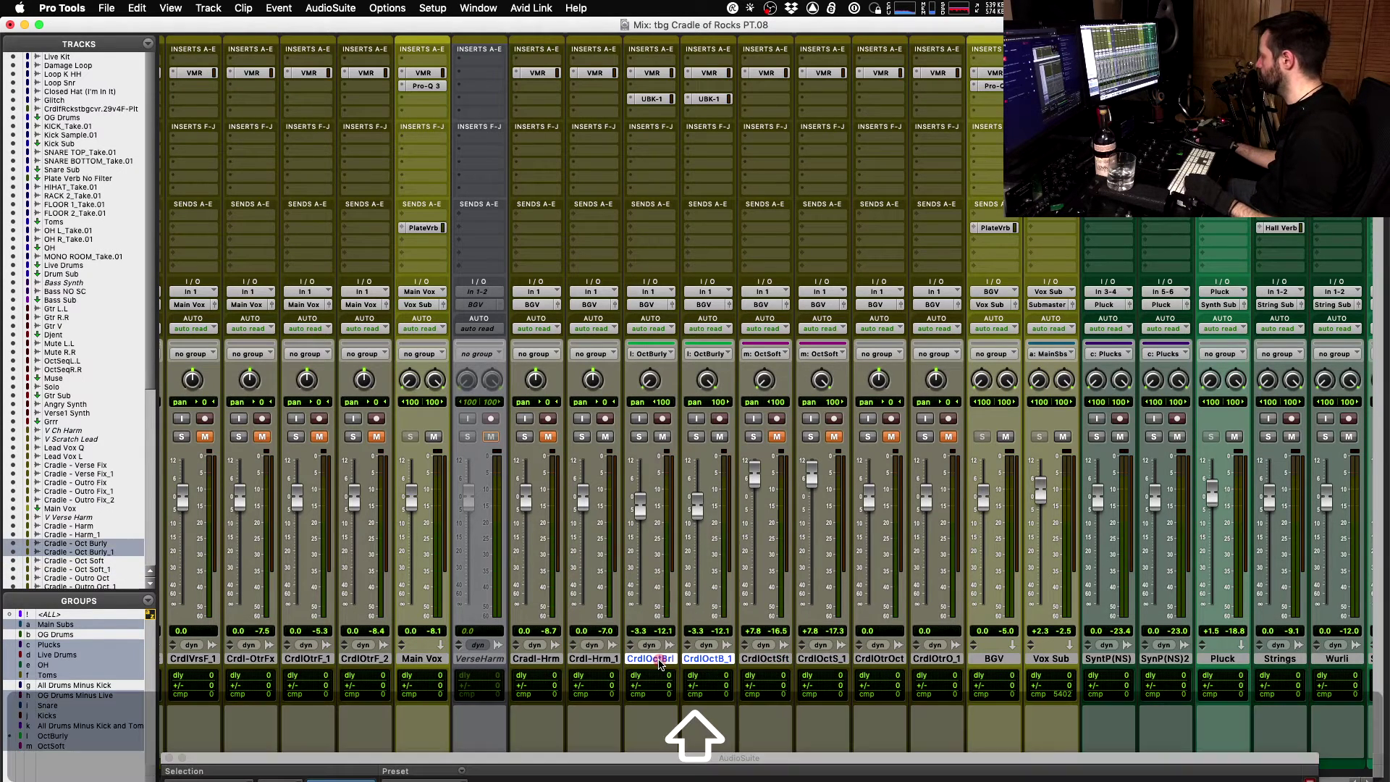
pyautogui.hscroll(-4, 660, 663)
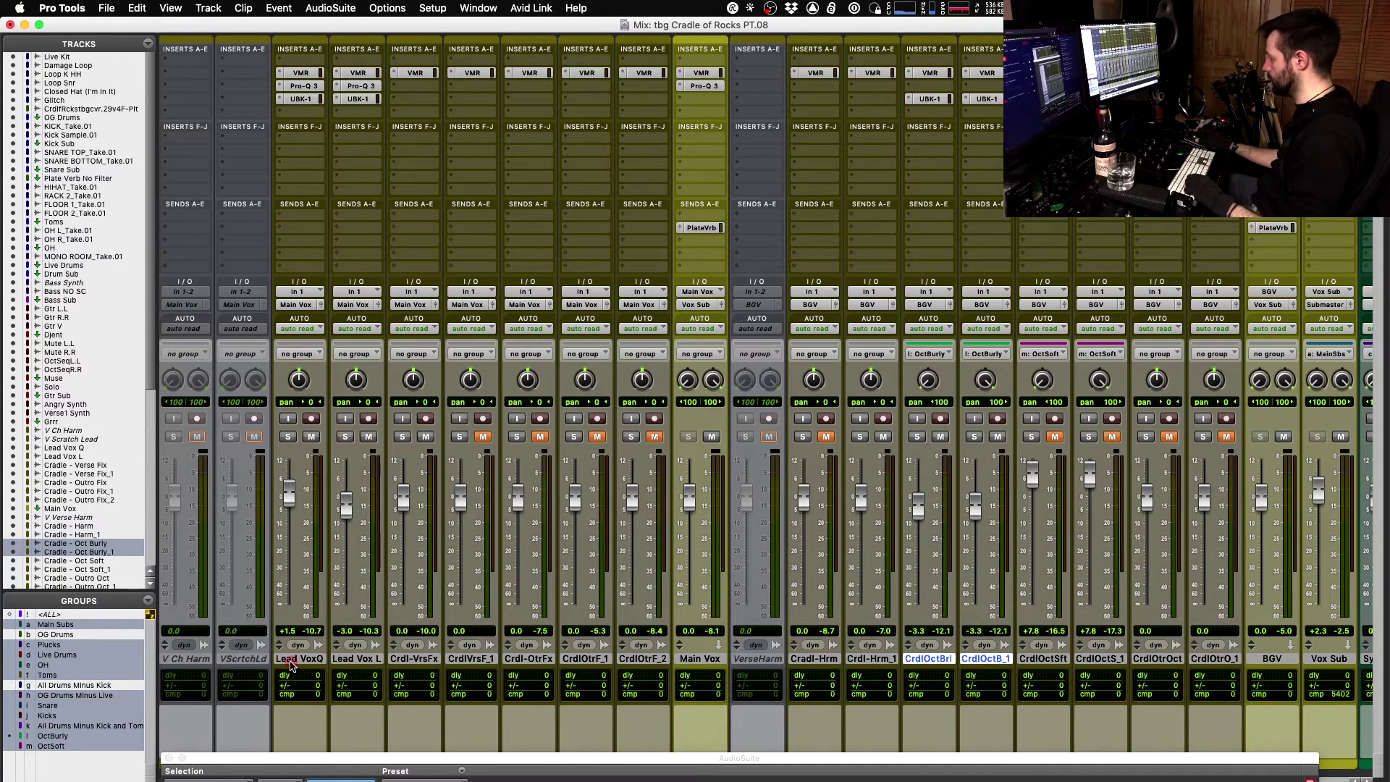
pyautogui.rightClick(290, 661)
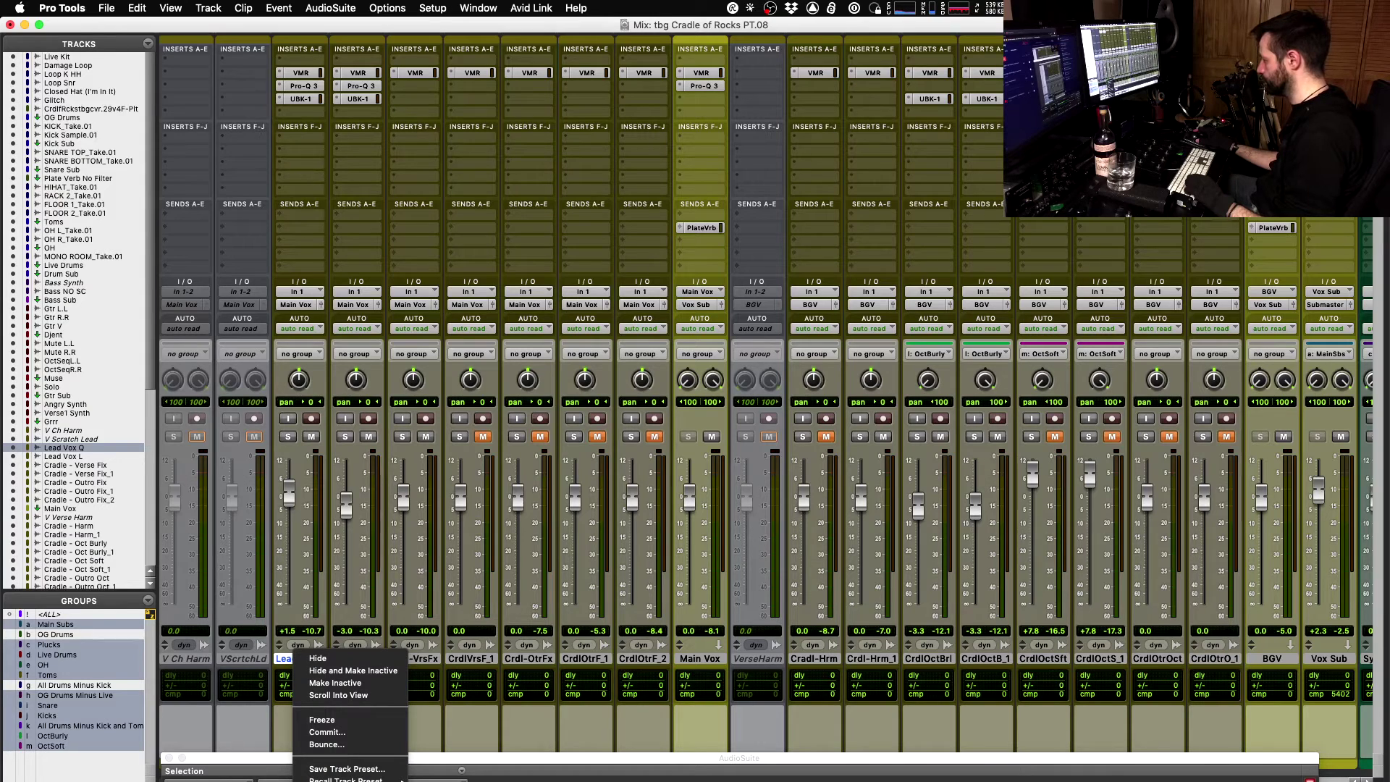
pyautogui.hotkey('alt', 'shift', 'd')
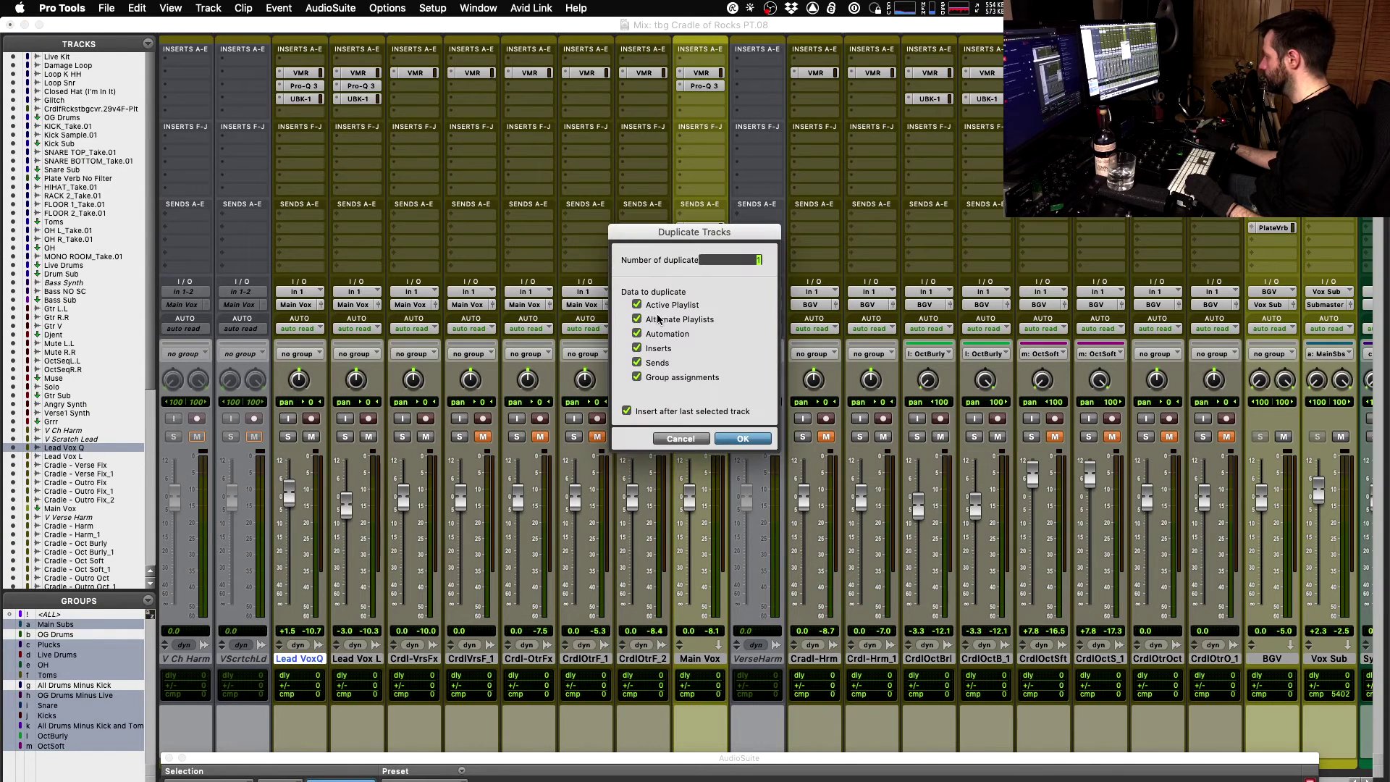
pyautogui.click(711, 384)
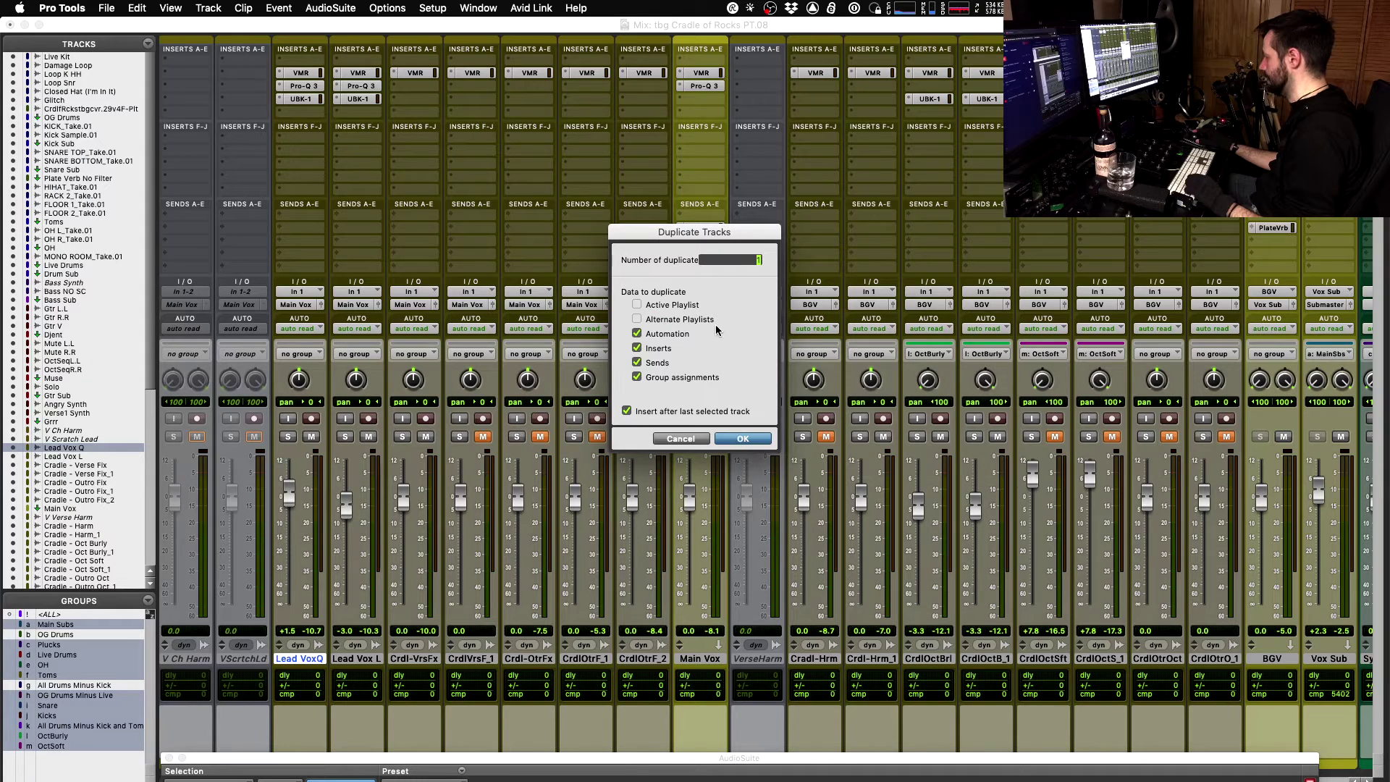
pyautogui.click(688, 305)
pyautogui.click(685, 319)
pyautogui.click(753, 392)
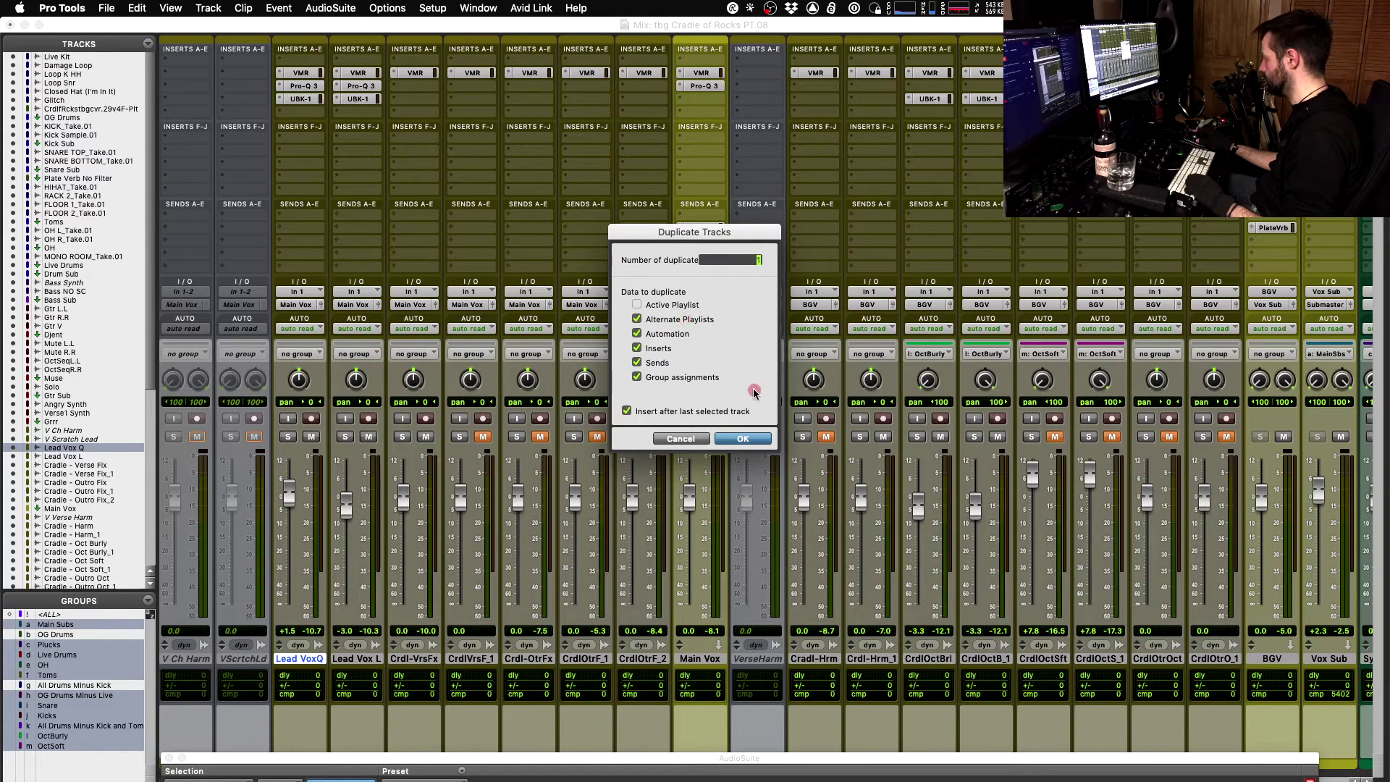
pyautogui.click(756, 440)
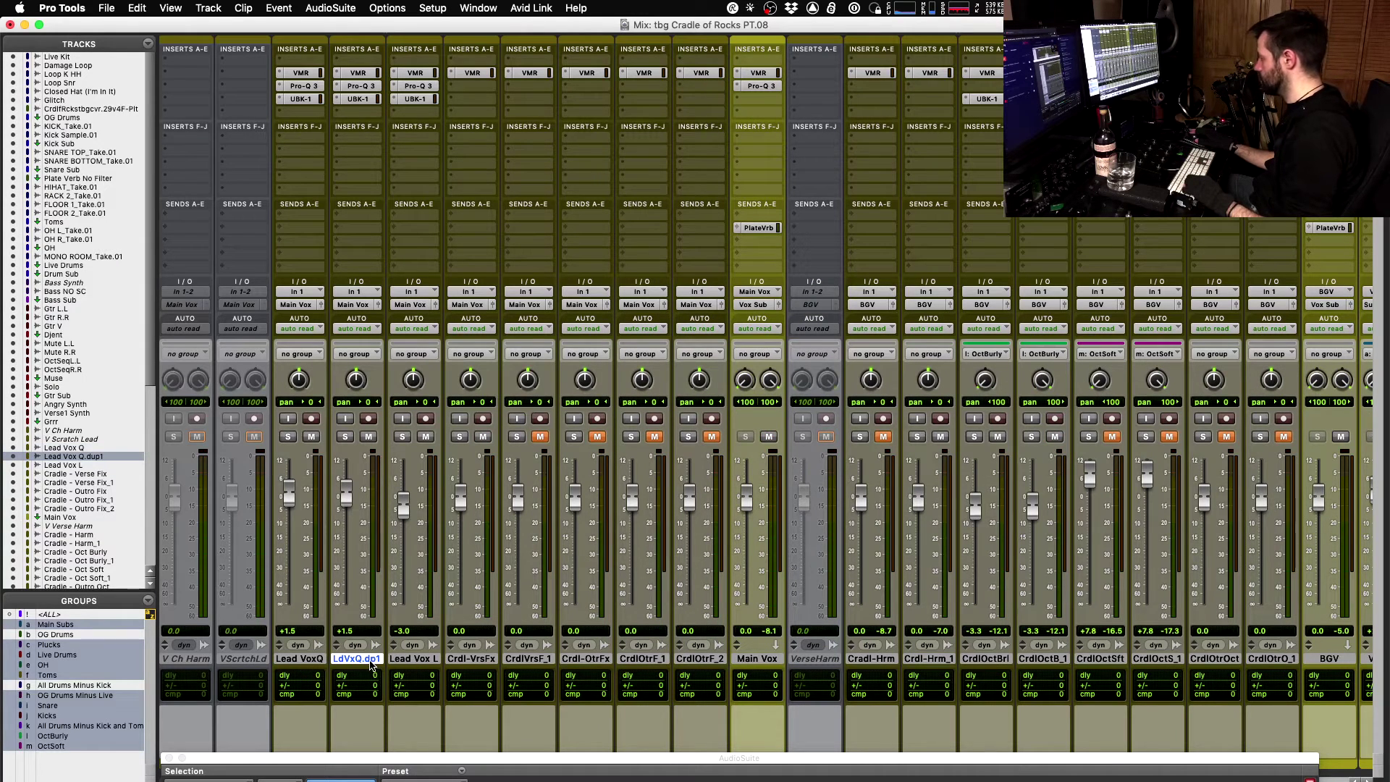
# - Rename the duplicated lead vocal track as Ch Vox Q
pyautogui.doubleClick(371, 661)
pyautogui.write('C')
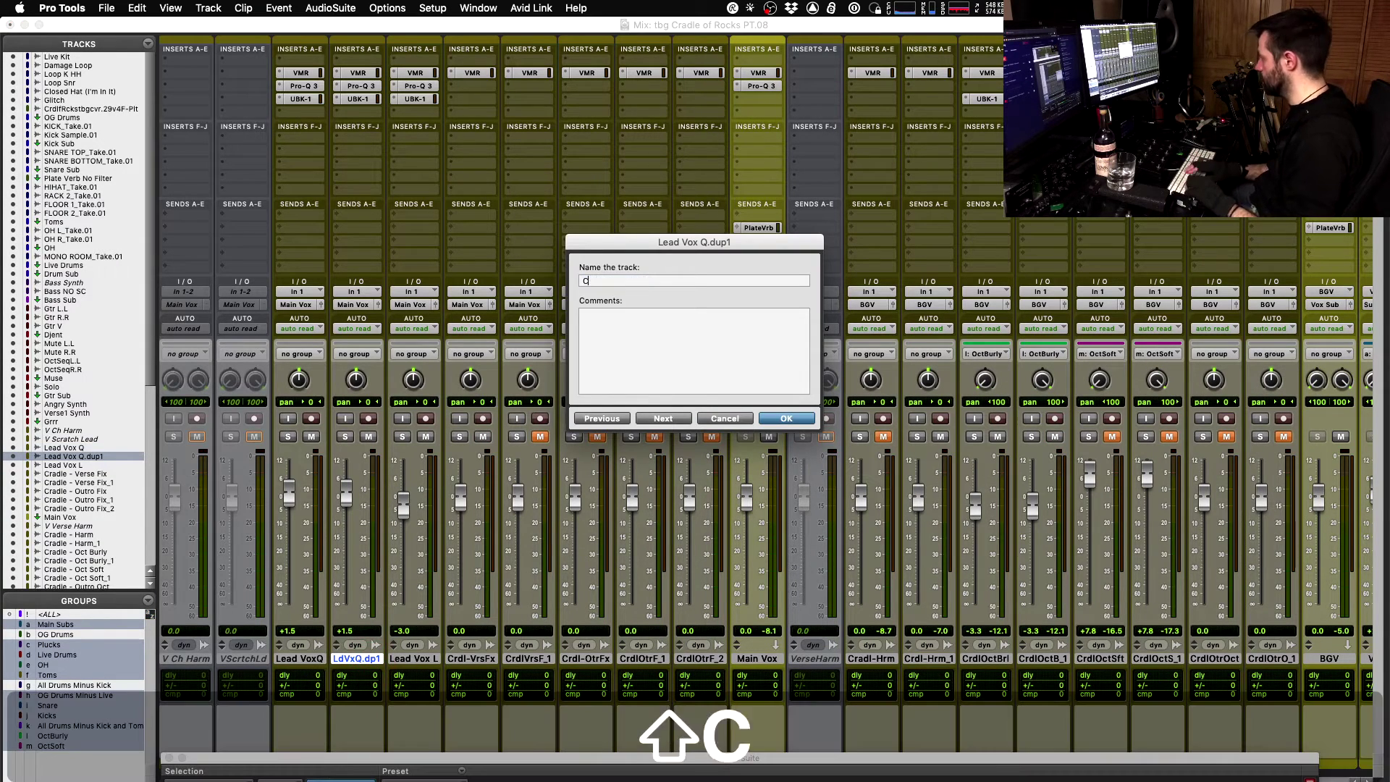
pyautogui.write('h Vox')
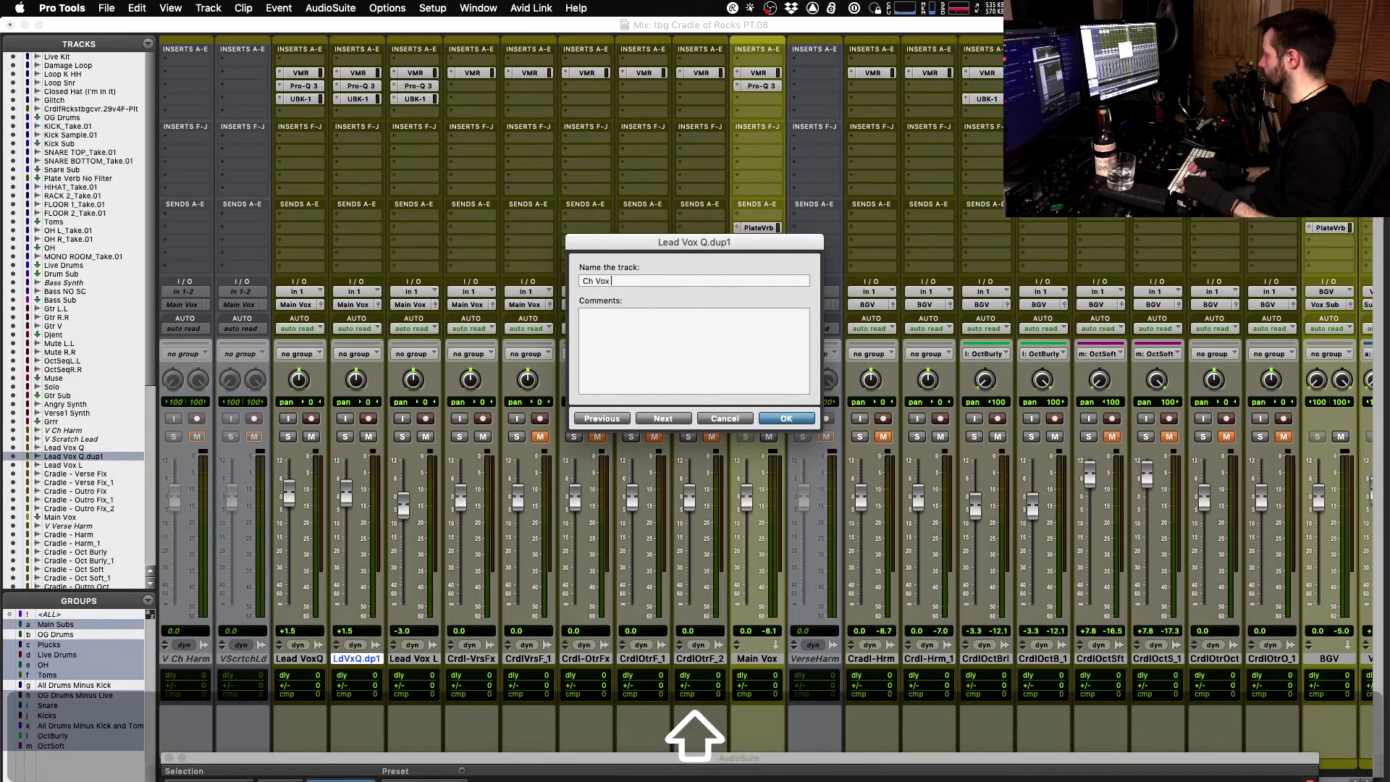
pyautogui.write(' Q')
pyautogui.press('Return')
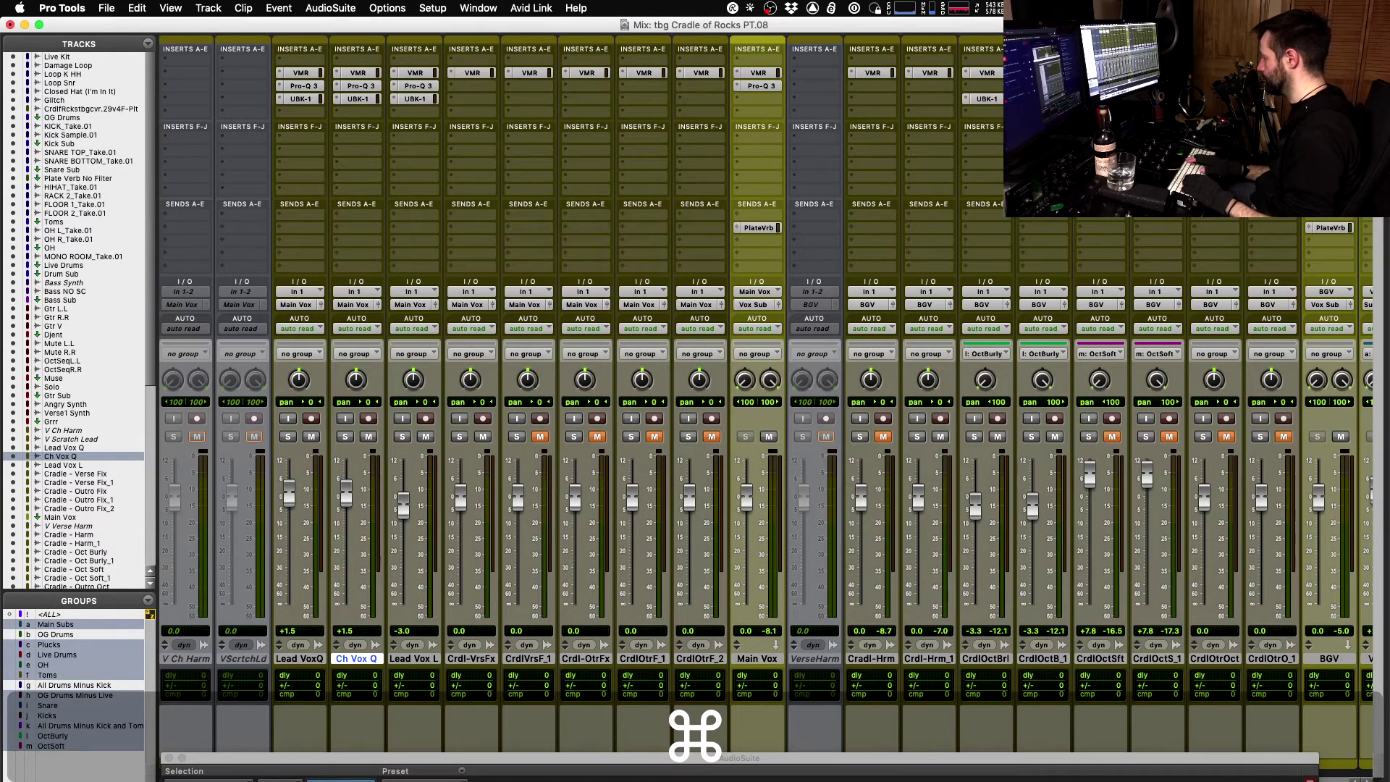
# - Move the first chorus clips, from bar 27 to bar 40, from Lead Vox Q onto Ch Vox Q in the Edit window
pyautogui.press('super+equal')
pyautogui.press('r')
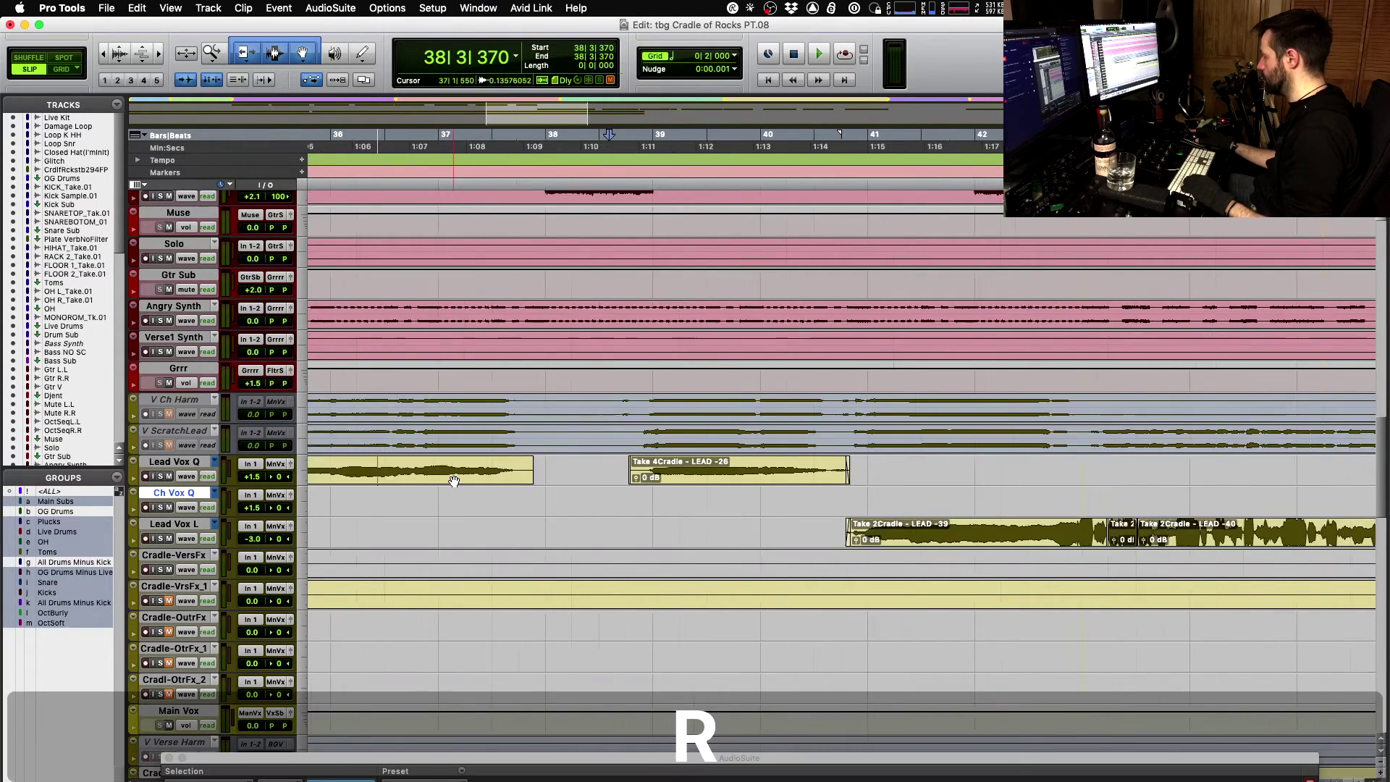
pyautogui.press('r')
pyautogui.press('r')
pyautogui.click(484, 481)
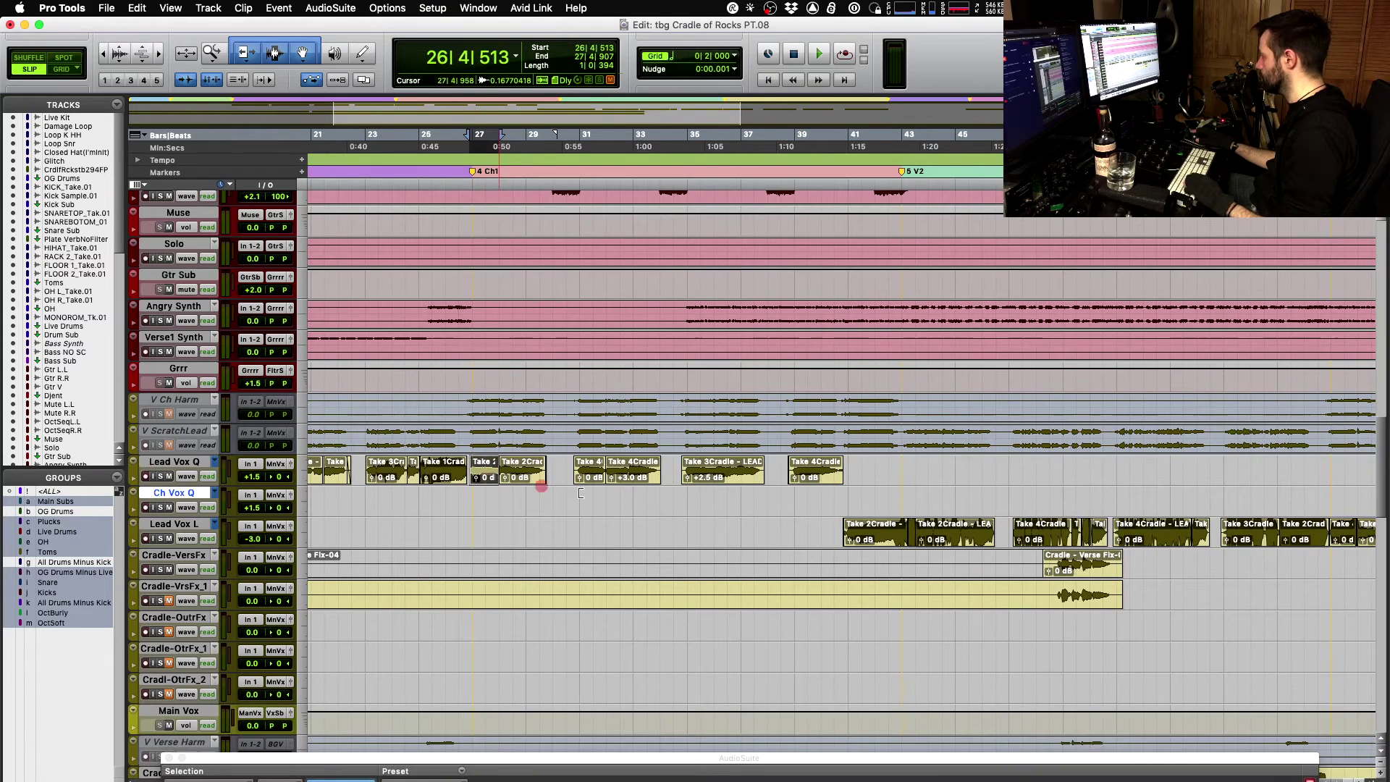
pyautogui.keyDown('shift'); pyautogui.click(826, 474); pyautogui.keyUp('shift')
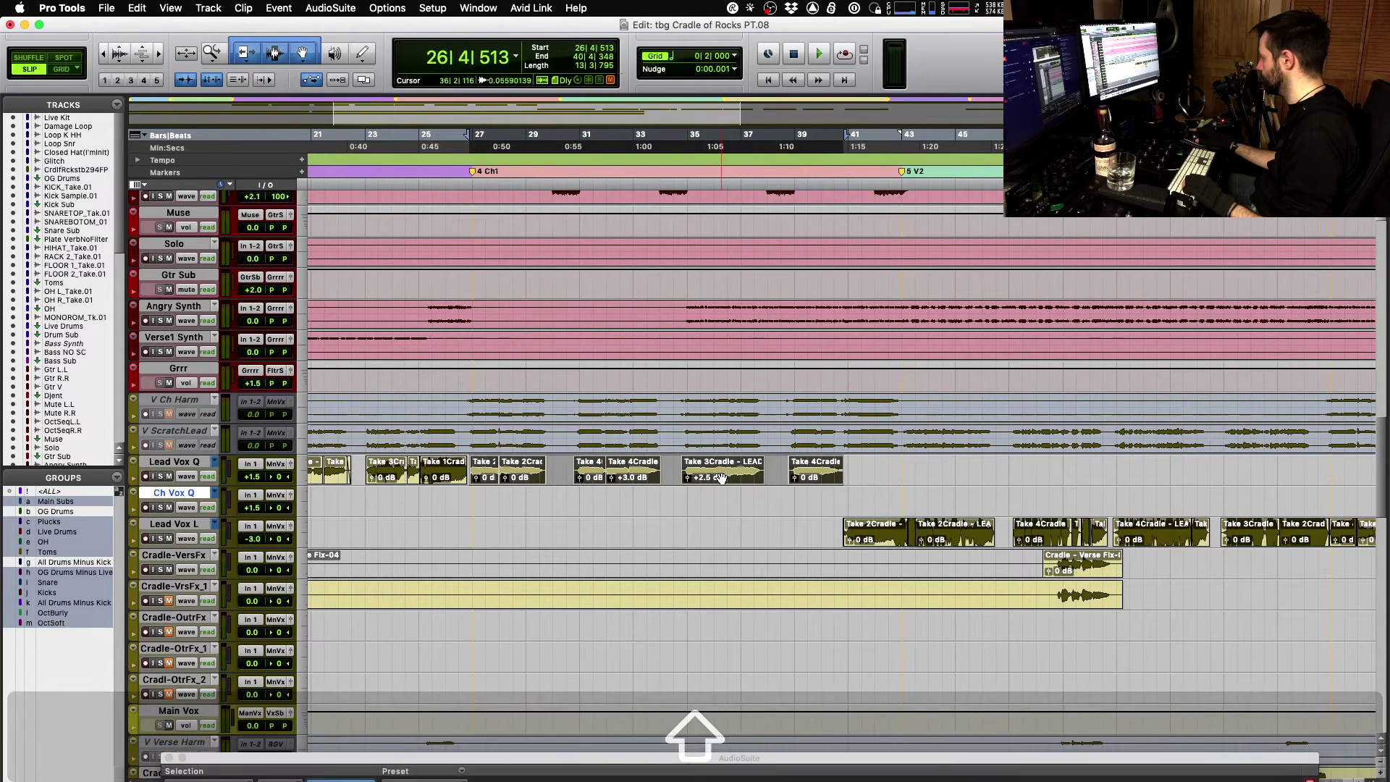
pyautogui.moveTo(721, 478); pyautogui.dragTo(721, 509)
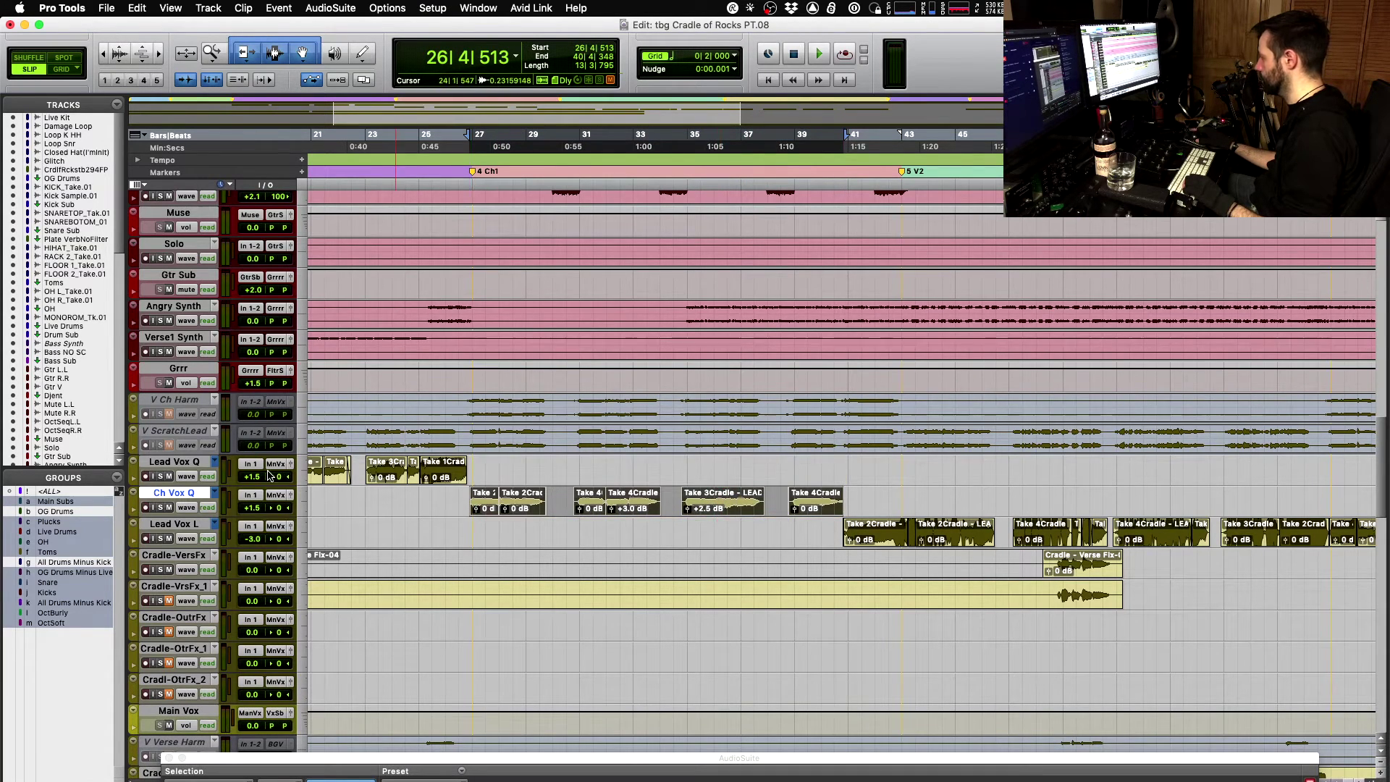
# - Move the Ch Vox Q track down the track order to sit between BGV and Vox Sub
pyautogui.scroll(-1, 192, 494)
pyautogui.moveTo(192, 463); pyautogui.dragTo(189, 708)
pyautogui.scroll(-10, 190, 706)
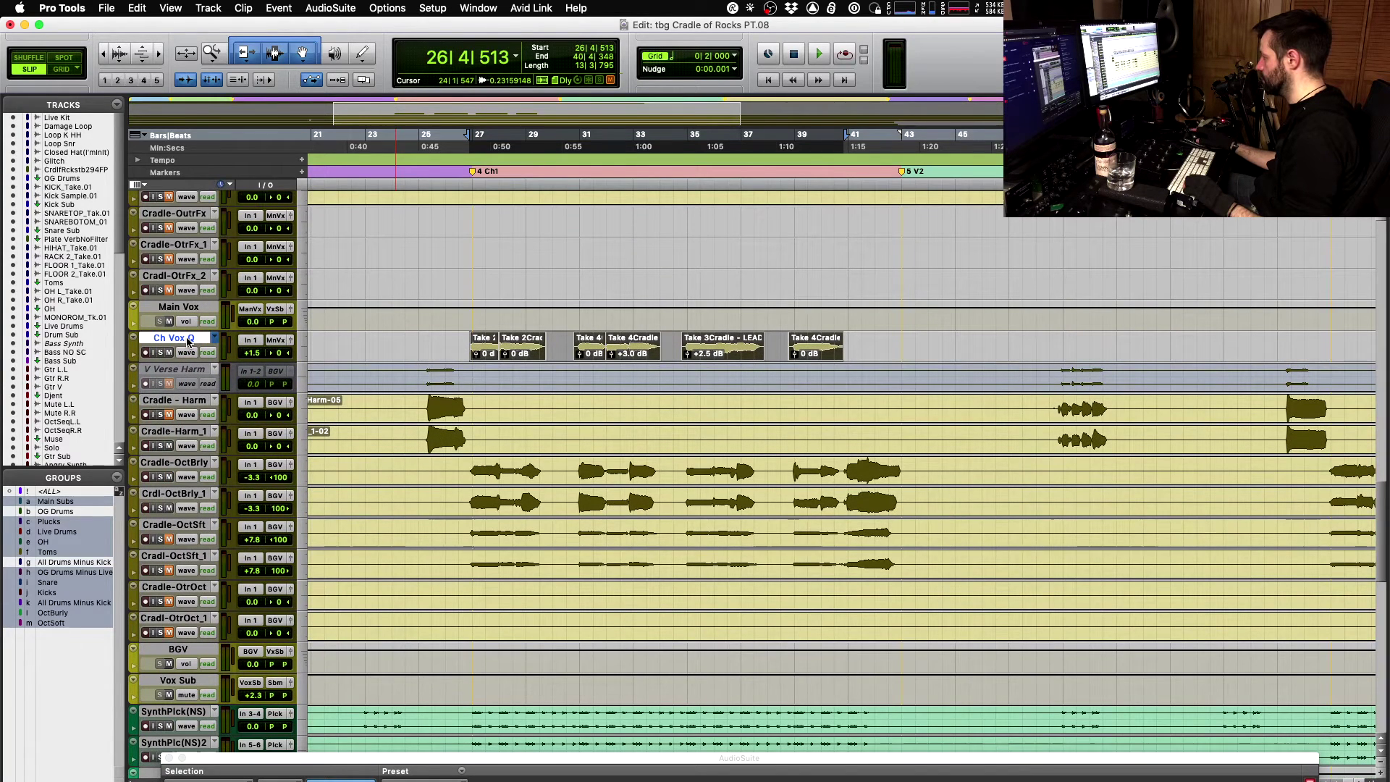
pyautogui.moveTo(188, 342); pyautogui.dragTo(177, 673)
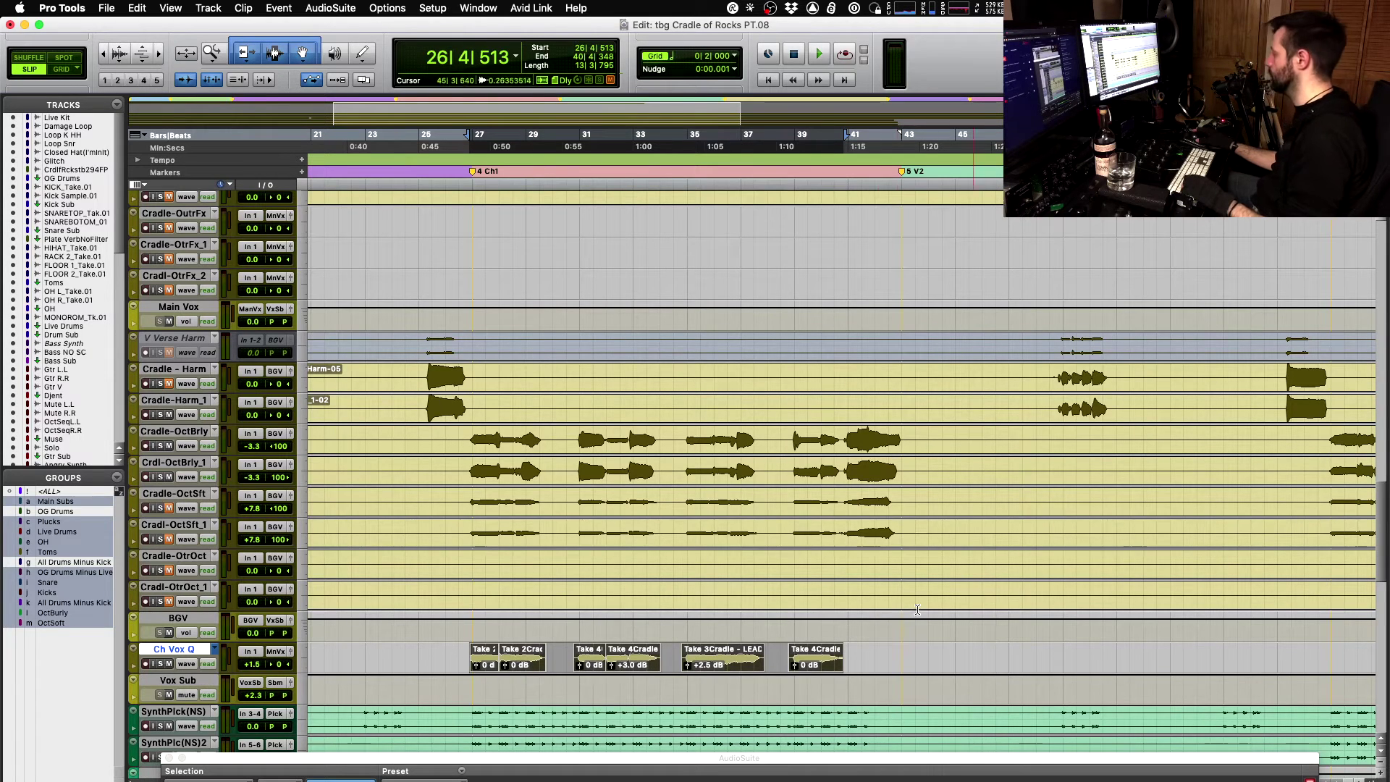
# - Move both OctBurly tracks directly below Ch Vox Q, above Vox Sub
pyautogui.scroll(-4, 481, 584)
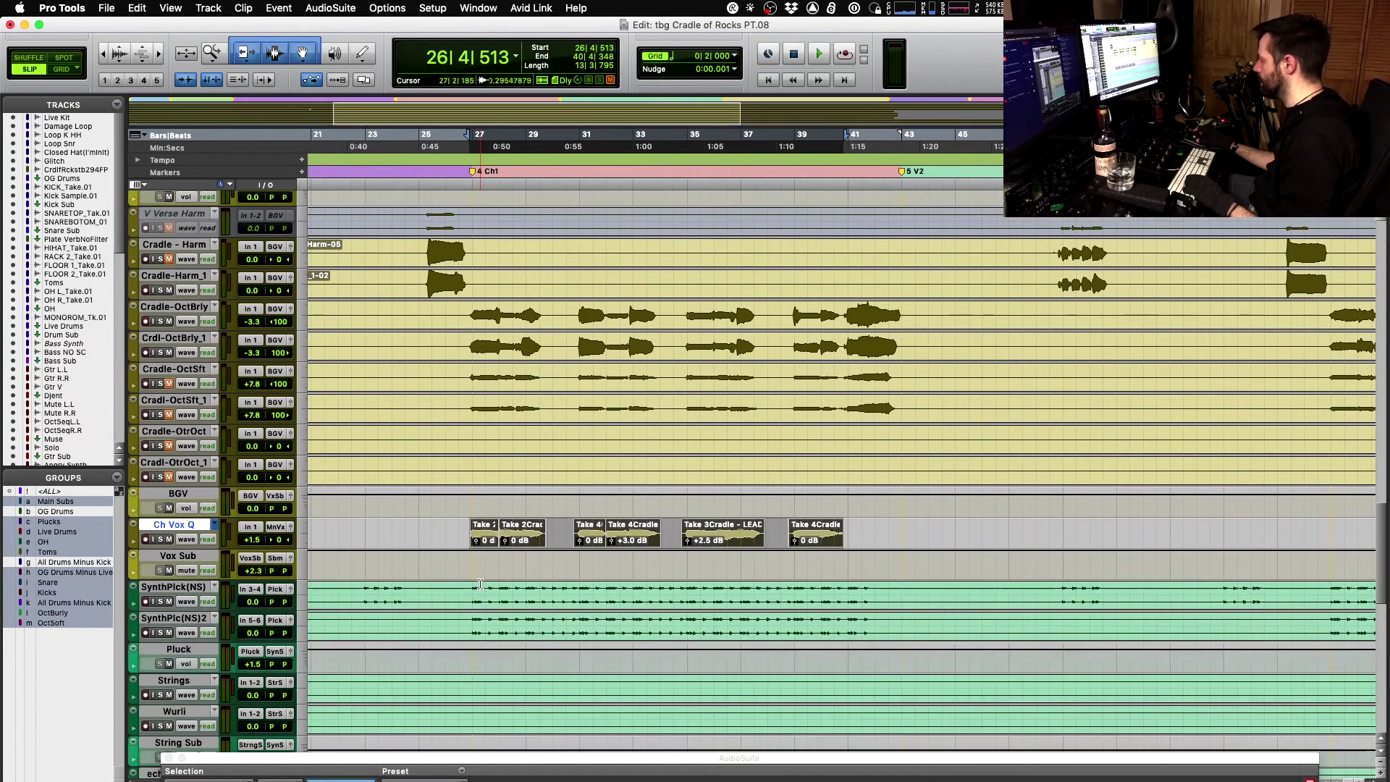
pyautogui.click(186, 307)
pyautogui.keyDown('shift'); pyautogui.click(185, 343); pyautogui.keyUp('shift')
pyautogui.press('r')
pyautogui.press('r')
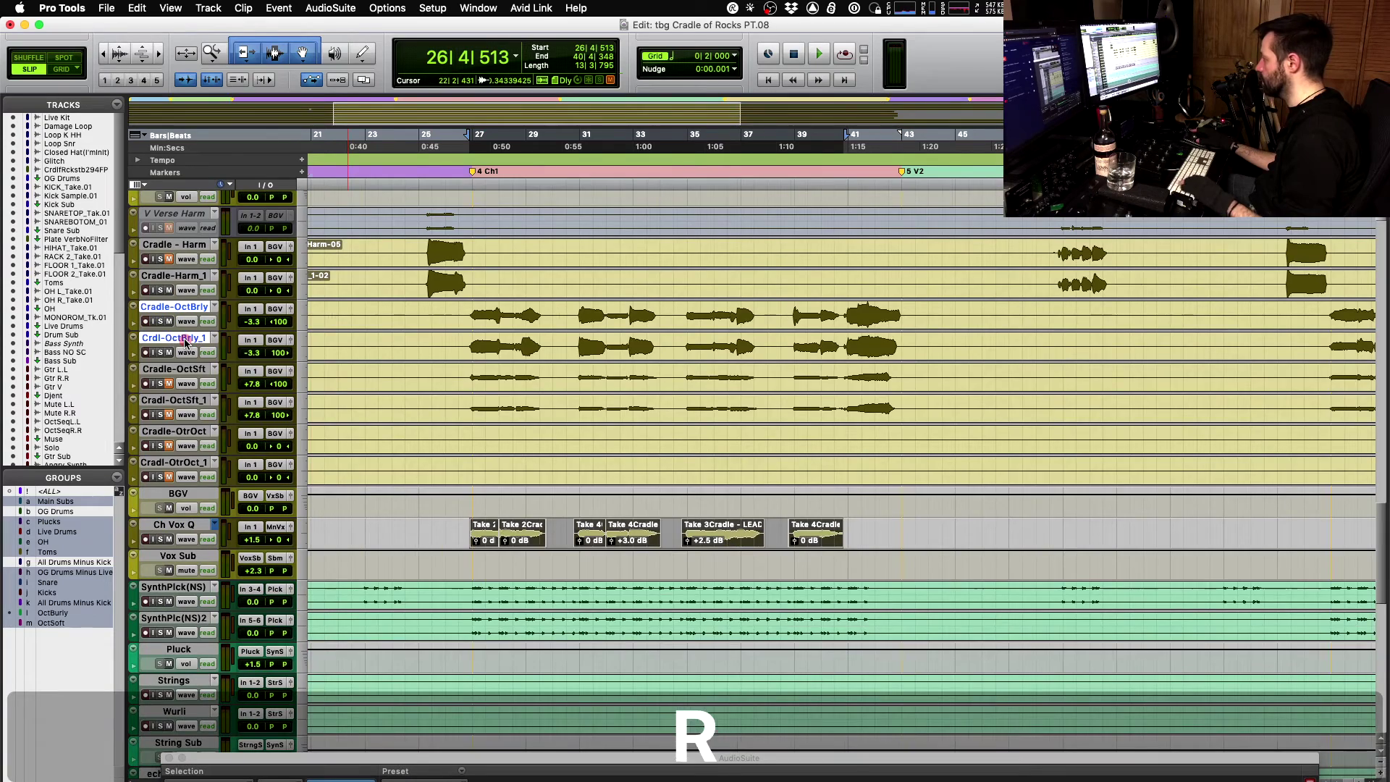
pyautogui.press('t')
pyautogui.moveTo(169, 318); pyautogui.dragTo(174, 552)
# - Move both OctSoft tracks below the OctBurly pair, above Vox Sub
pyautogui.click(194, 306)
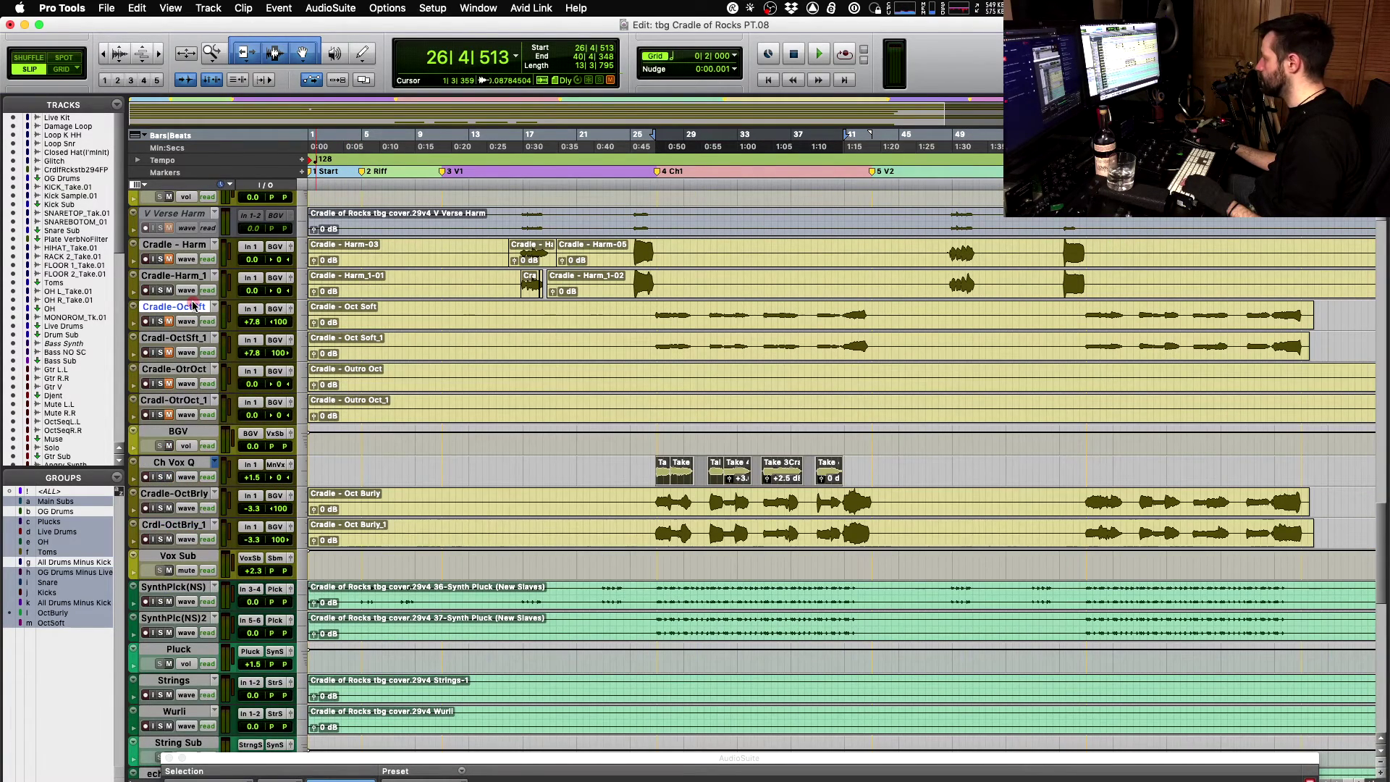
pyautogui.keyDown('shift'); pyautogui.click(190, 337); pyautogui.keyUp('shift')
pyautogui.rightClick(194, 338)
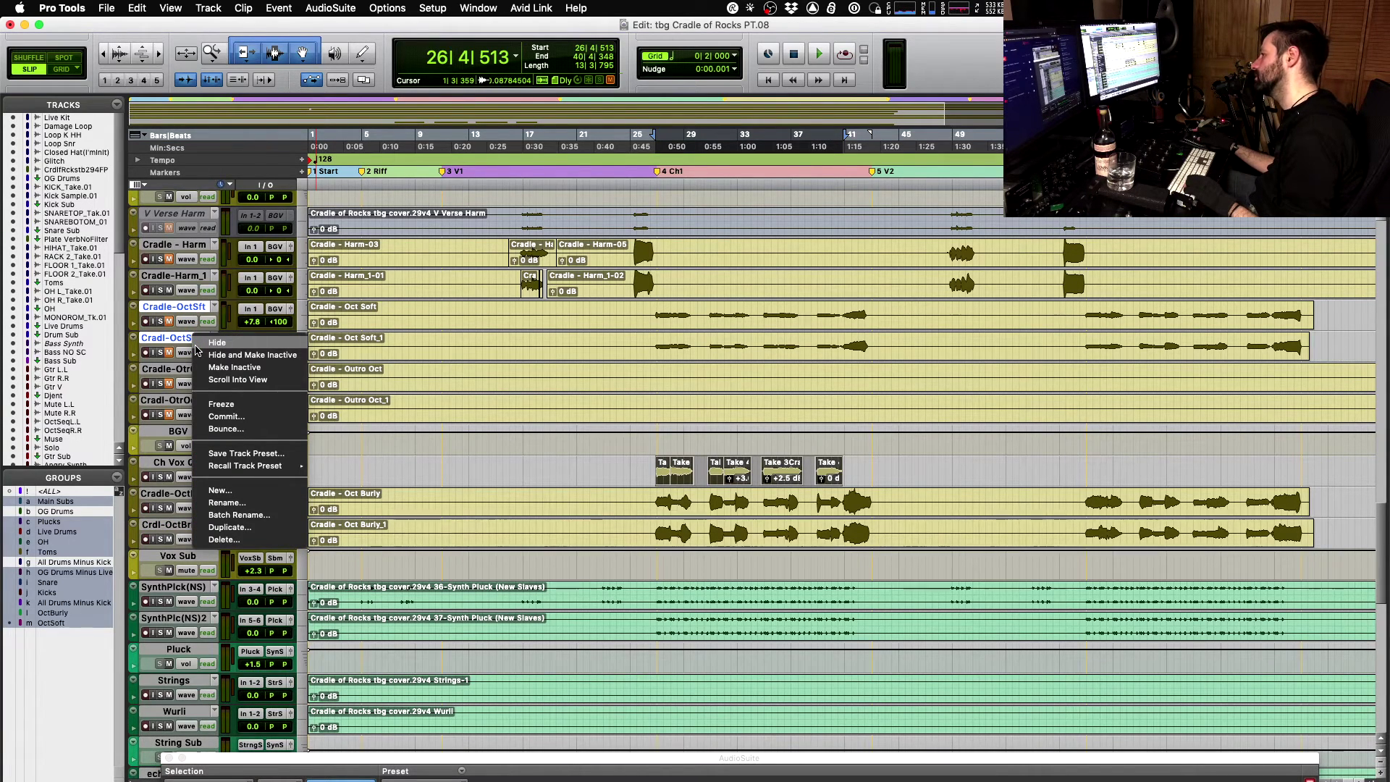
pyautogui.click(168, 309)
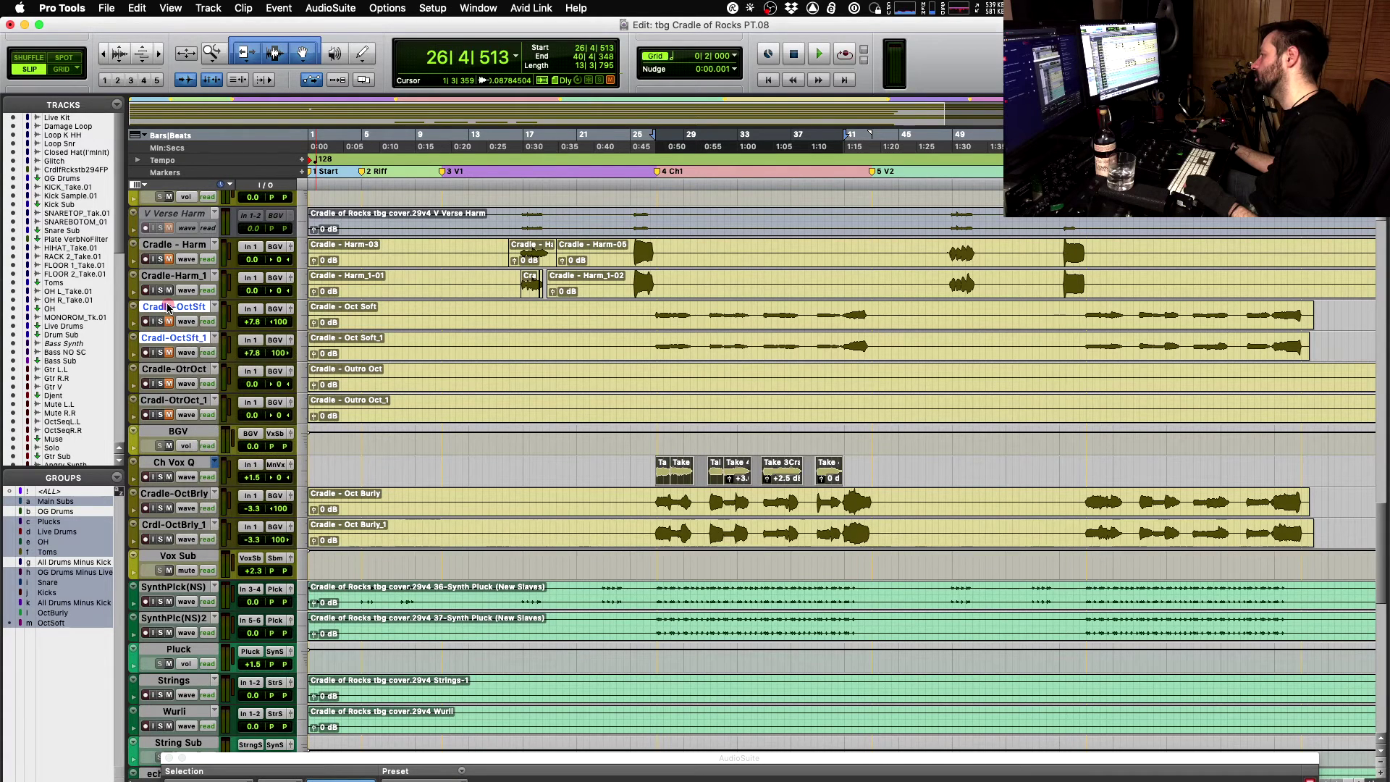
pyautogui.moveTo(169, 310); pyautogui.dragTo(178, 541)
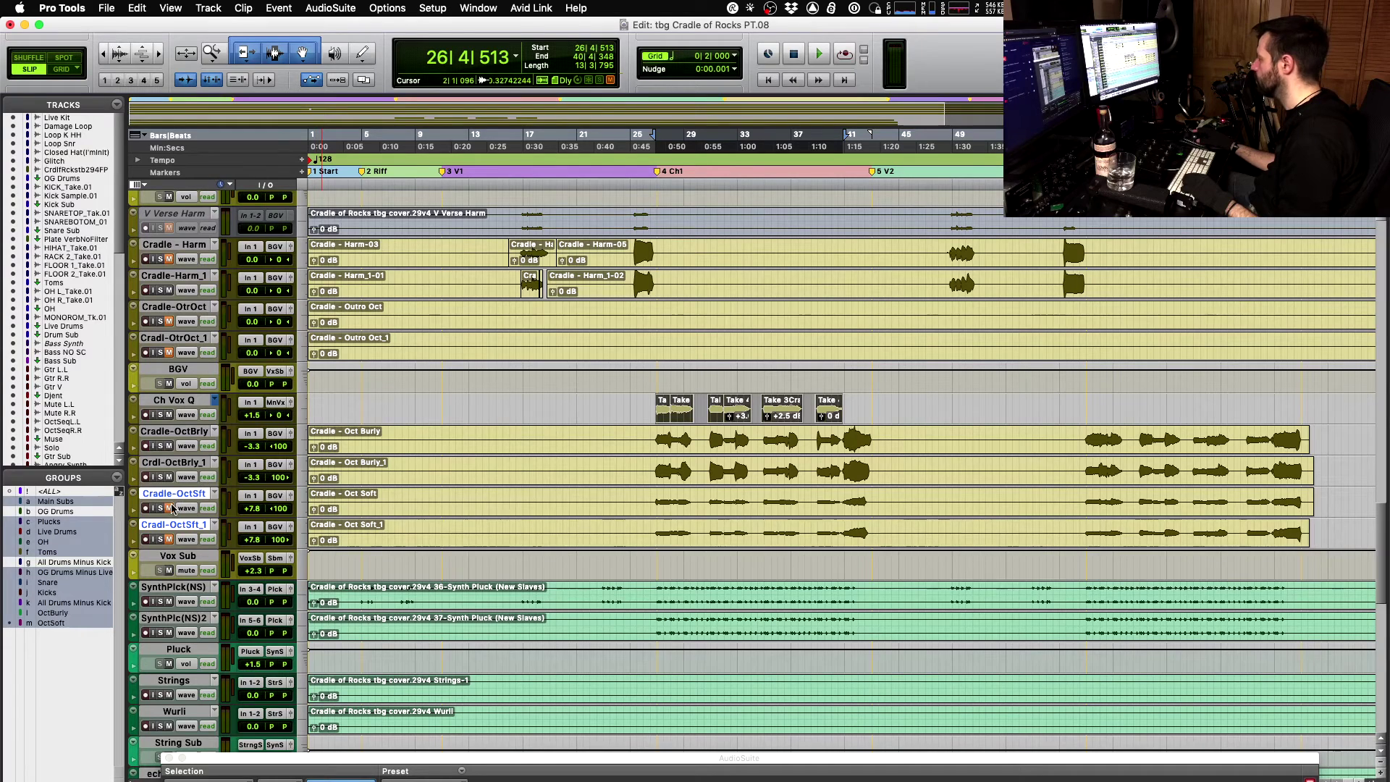
# - Lower the grouped OctSoft volume to +1.2 dB during chorus playback and replay from the chorus start
pyautogui.press('space')
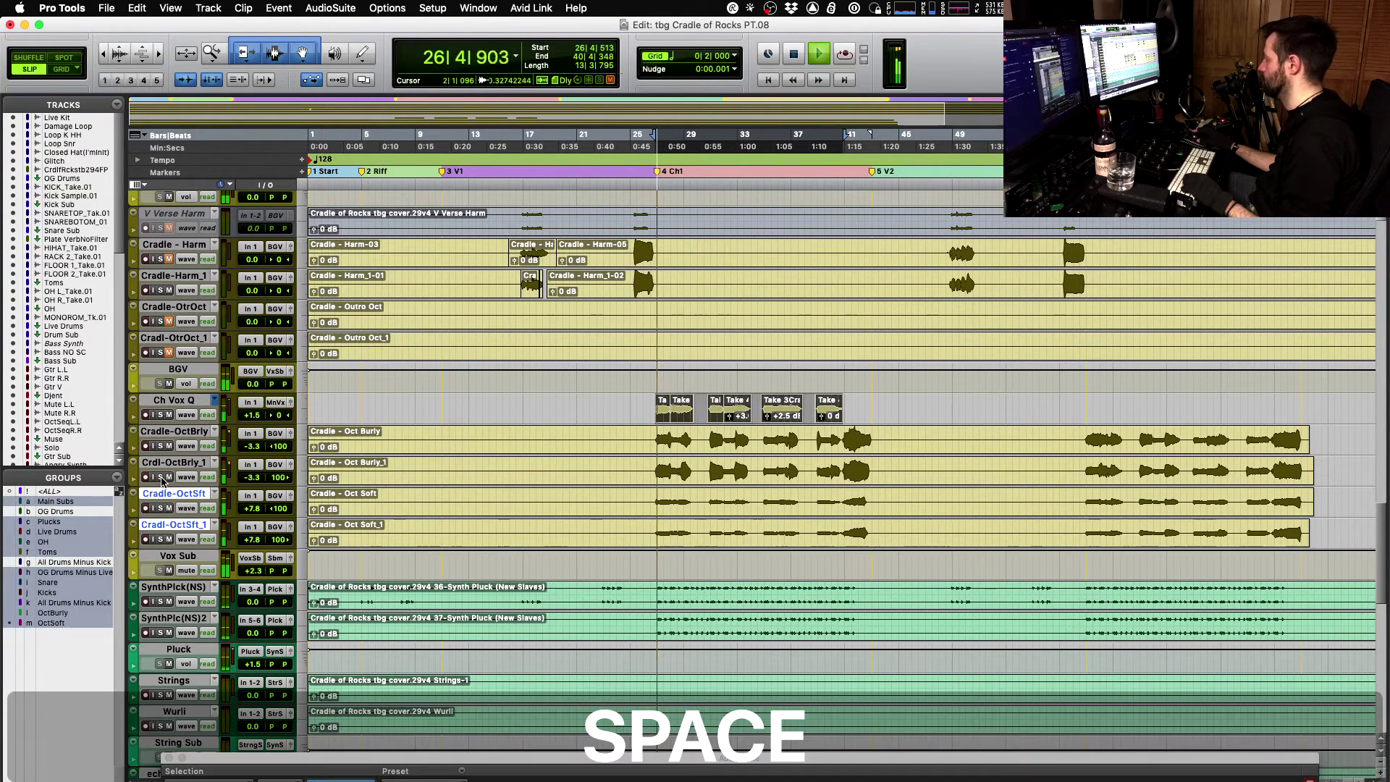
pyautogui.moveTo(252, 509); pyautogui.dragTo(250, 519)
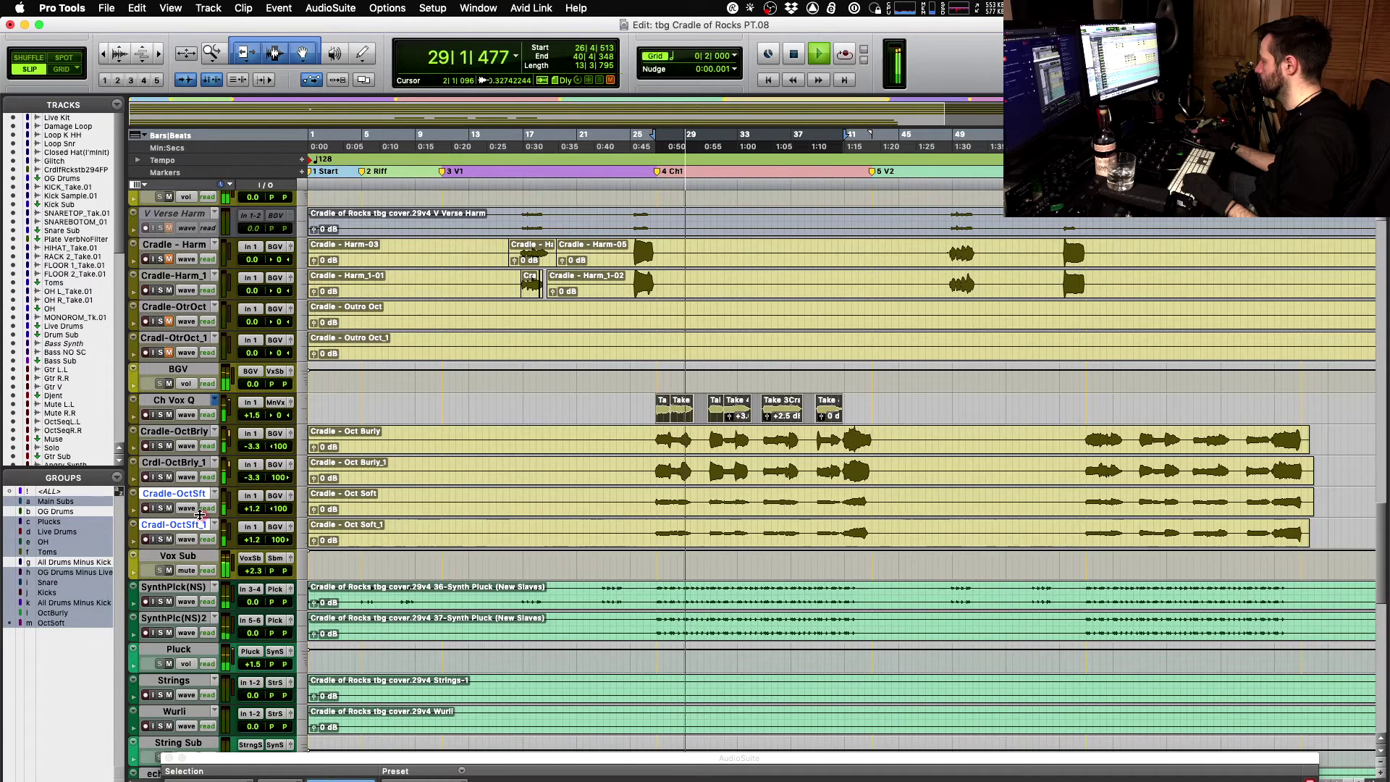
pyautogui.press('space')
pyautogui.press('space')
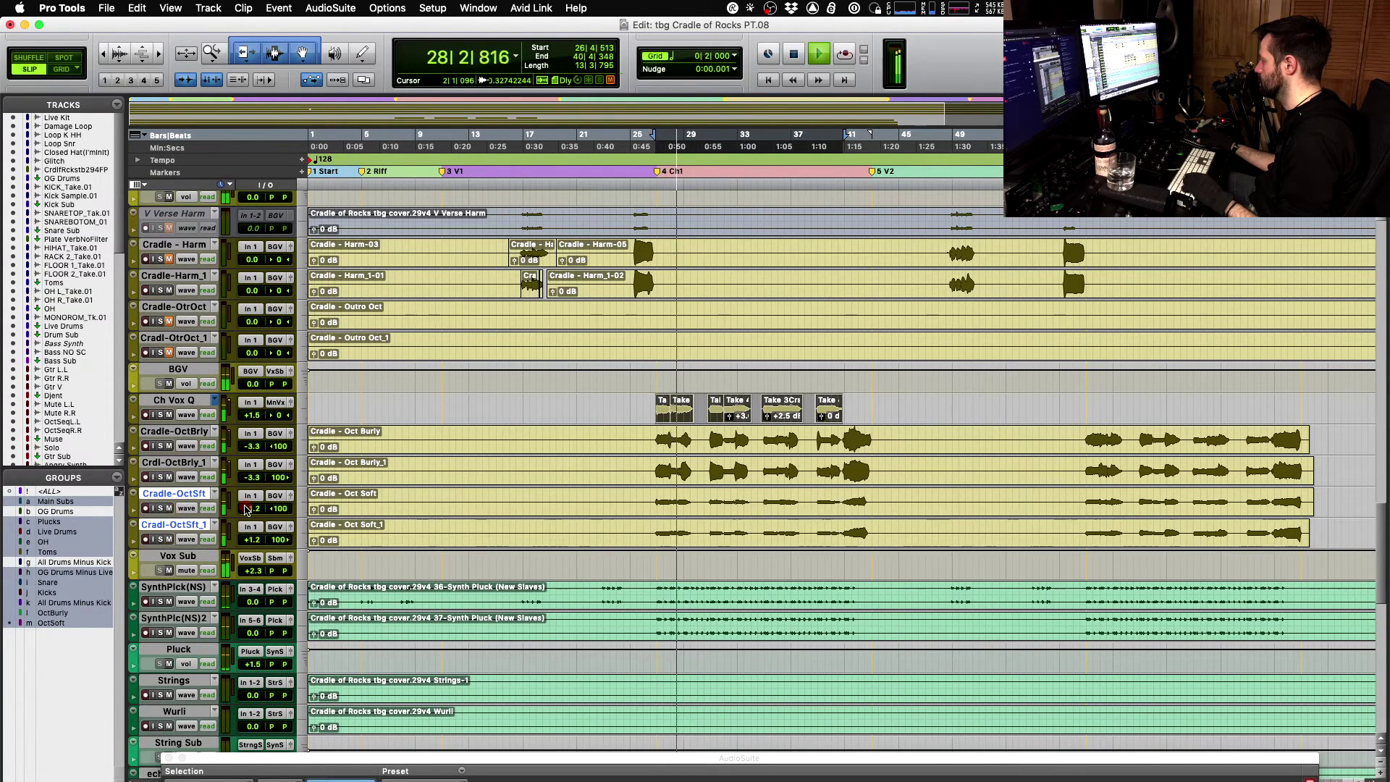
# - Narrow the OctSoft panning to 51 left and 51 right, and replay the chorus
pyautogui.press('space')
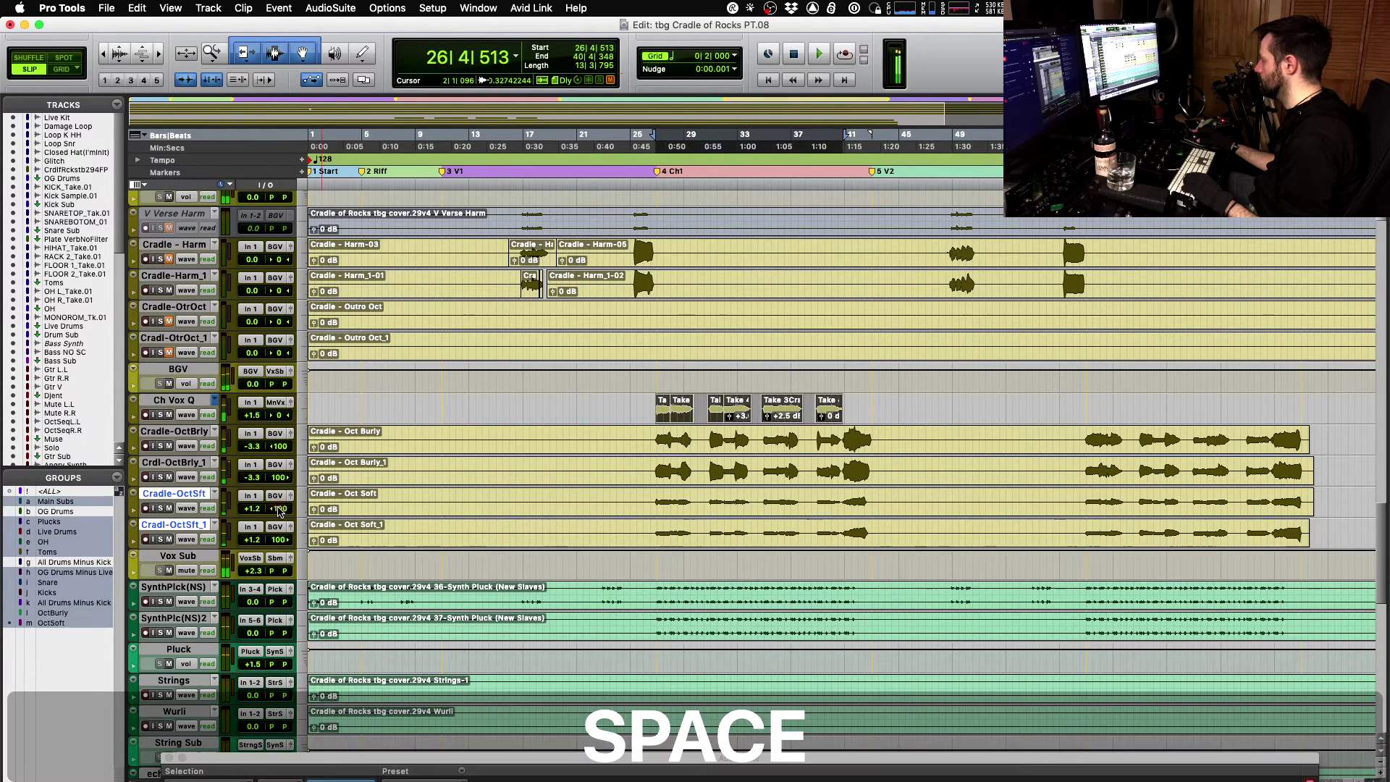
pyautogui.moveTo(279, 509); pyautogui.dragTo(273, 544)
pyautogui.press('space')
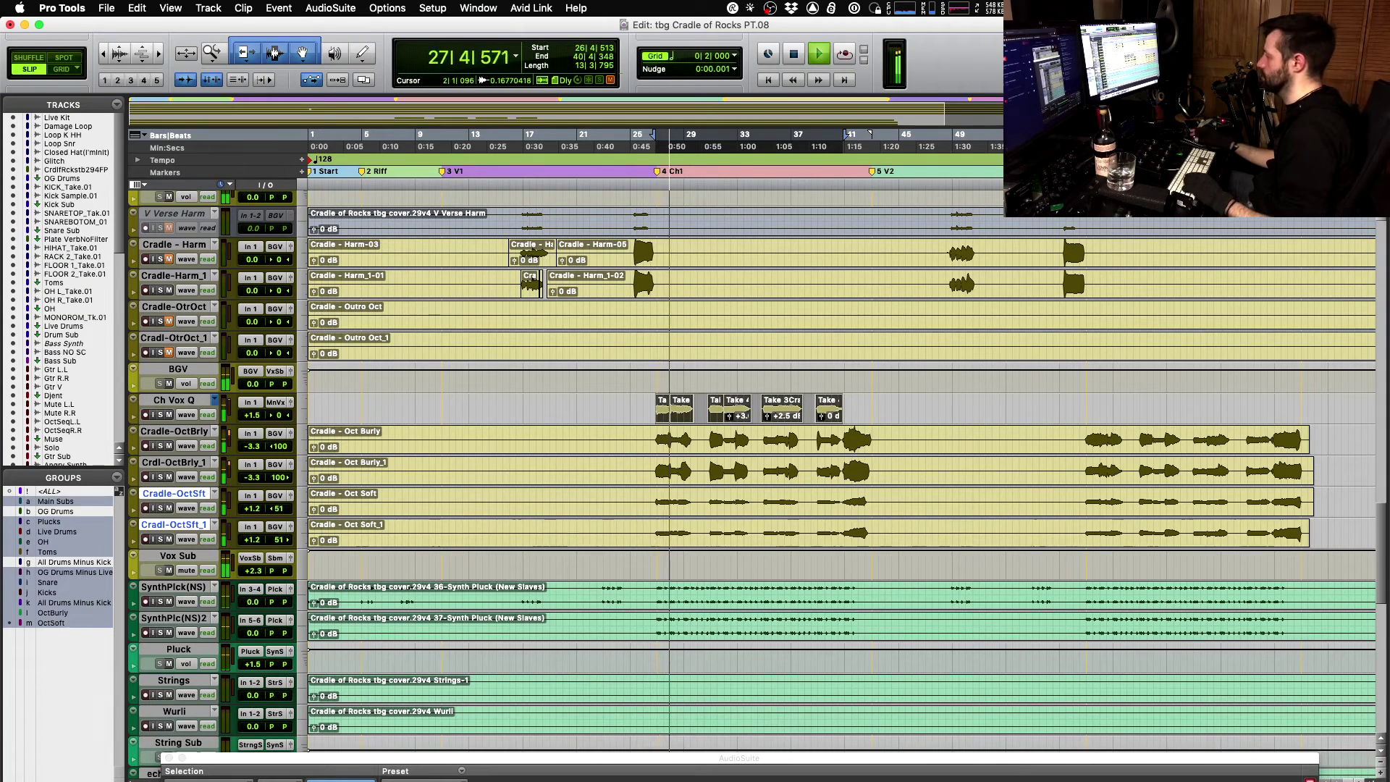
# - Raise the grouped OctSoft volume to +2.4 dB during chorus playback, checking it against the OctBurly pair and Ch Vox Q with solos
pyautogui.click(161, 509)
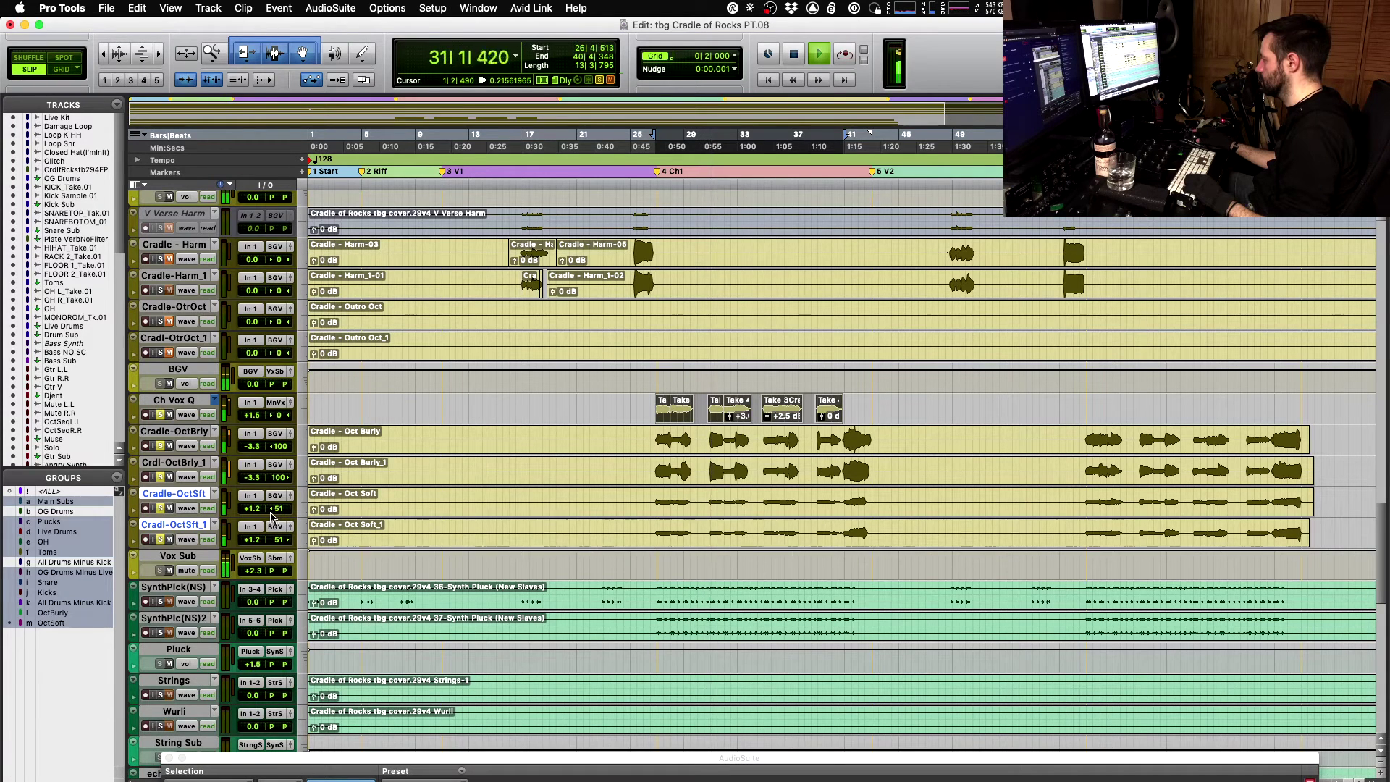
pyautogui.moveTo(255, 514); pyautogui.dragTo(256, 502)
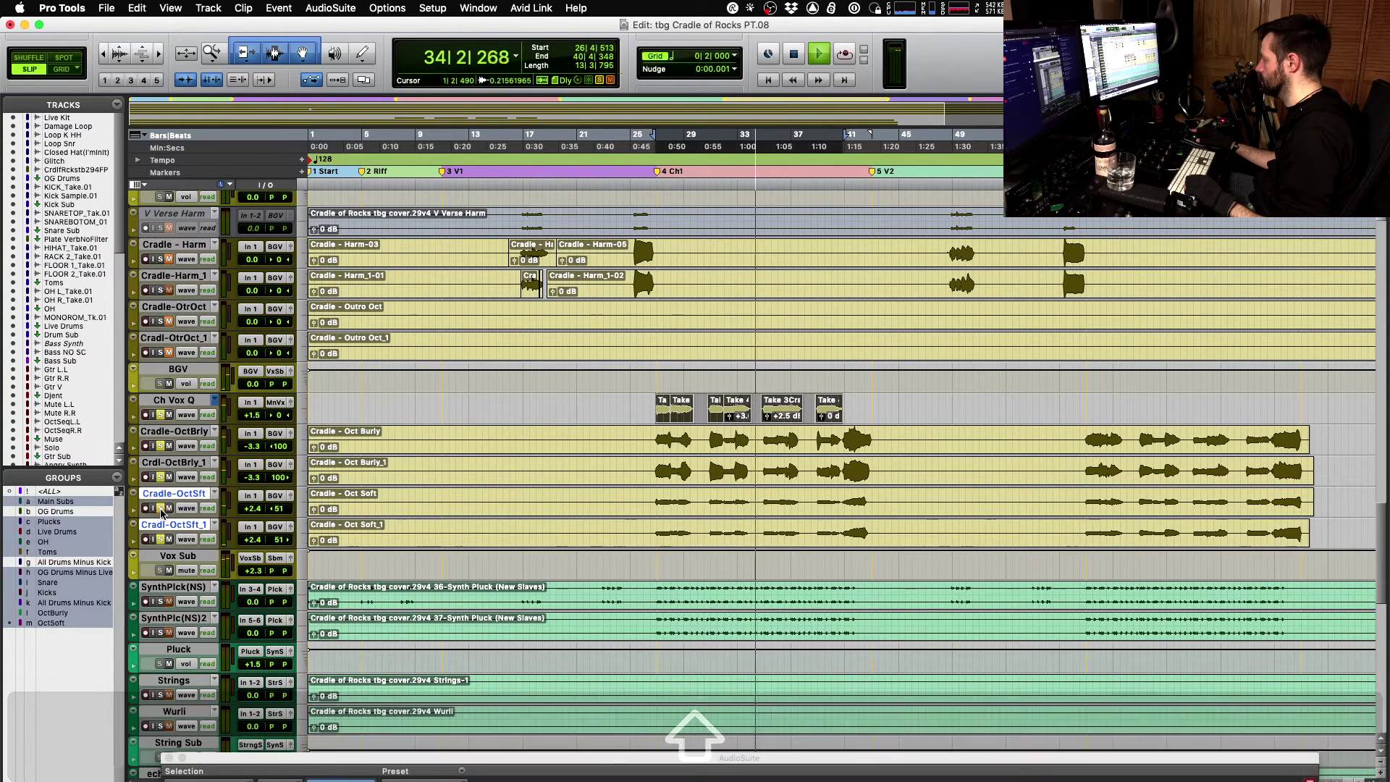
pyautogui.click(160, 509)
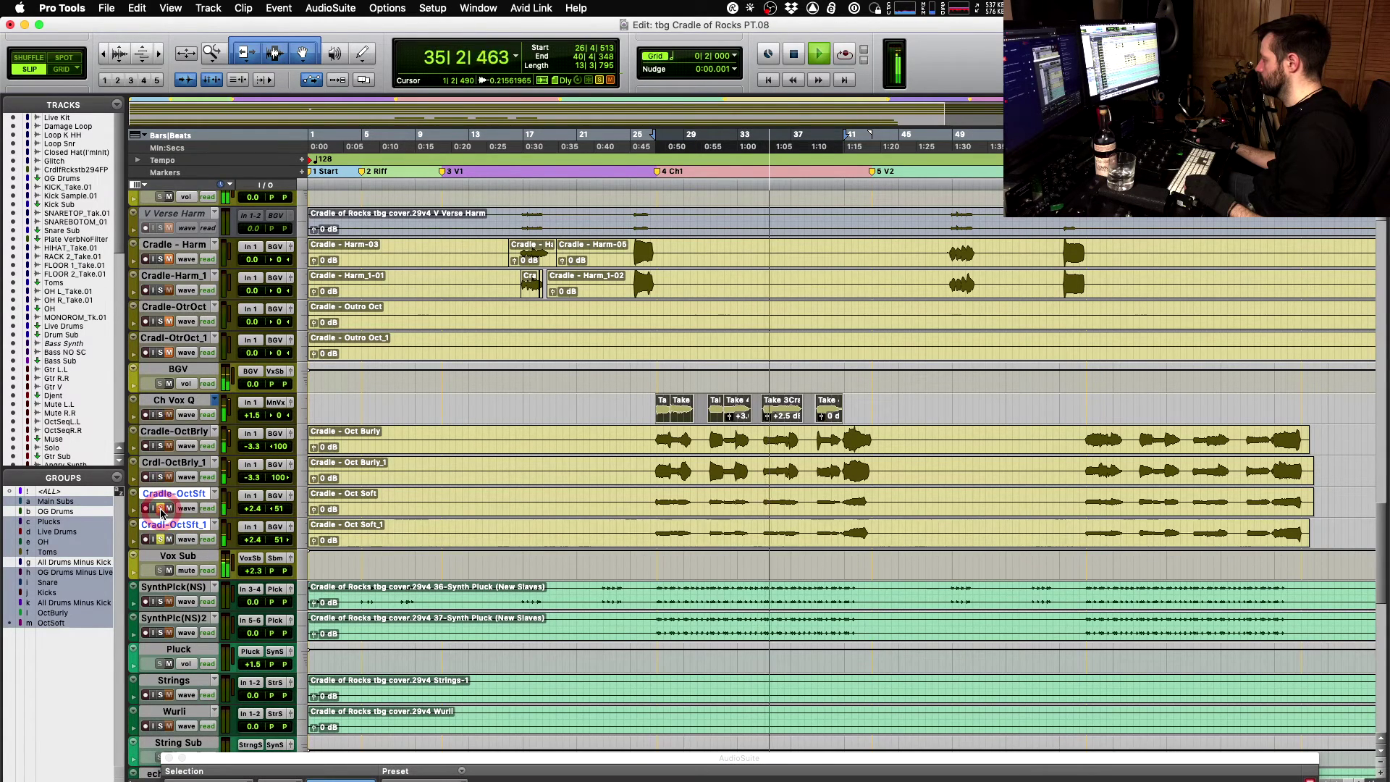
pyautogui.keyDown('shift'); pyautogui.click(161, 477); pyautogui.keyUp('shift')
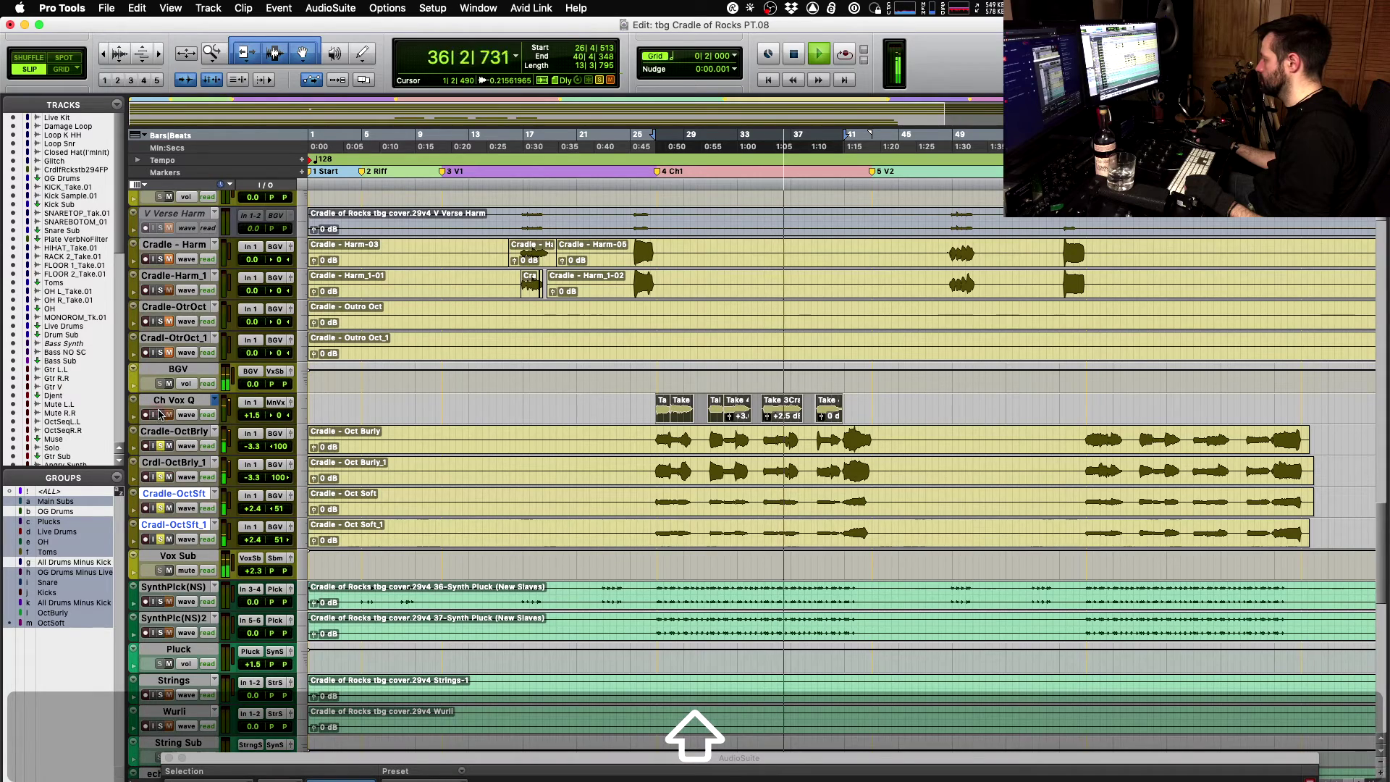
pyautogui.keyDown('shift'); pyautogui.click(161, 415); pyautogui.keyUp('shift')
pyautogui.press('space')
# - Copy the Pro-Q 3 insert from Ch Vox Q to both OctBurly and both OctSoft channels in the mixer
pyautogui.press('super+equal')
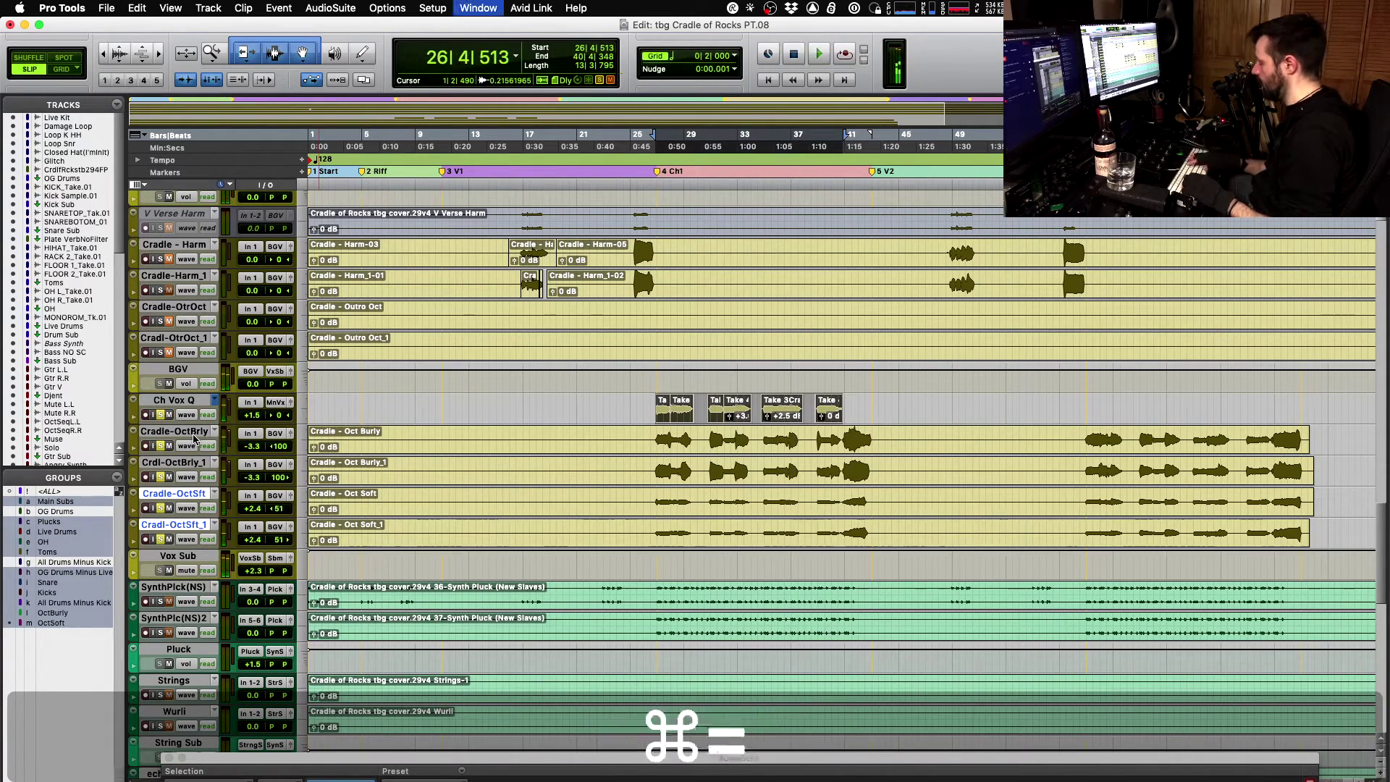
pyautogui.hscroll(2, 646, 511)
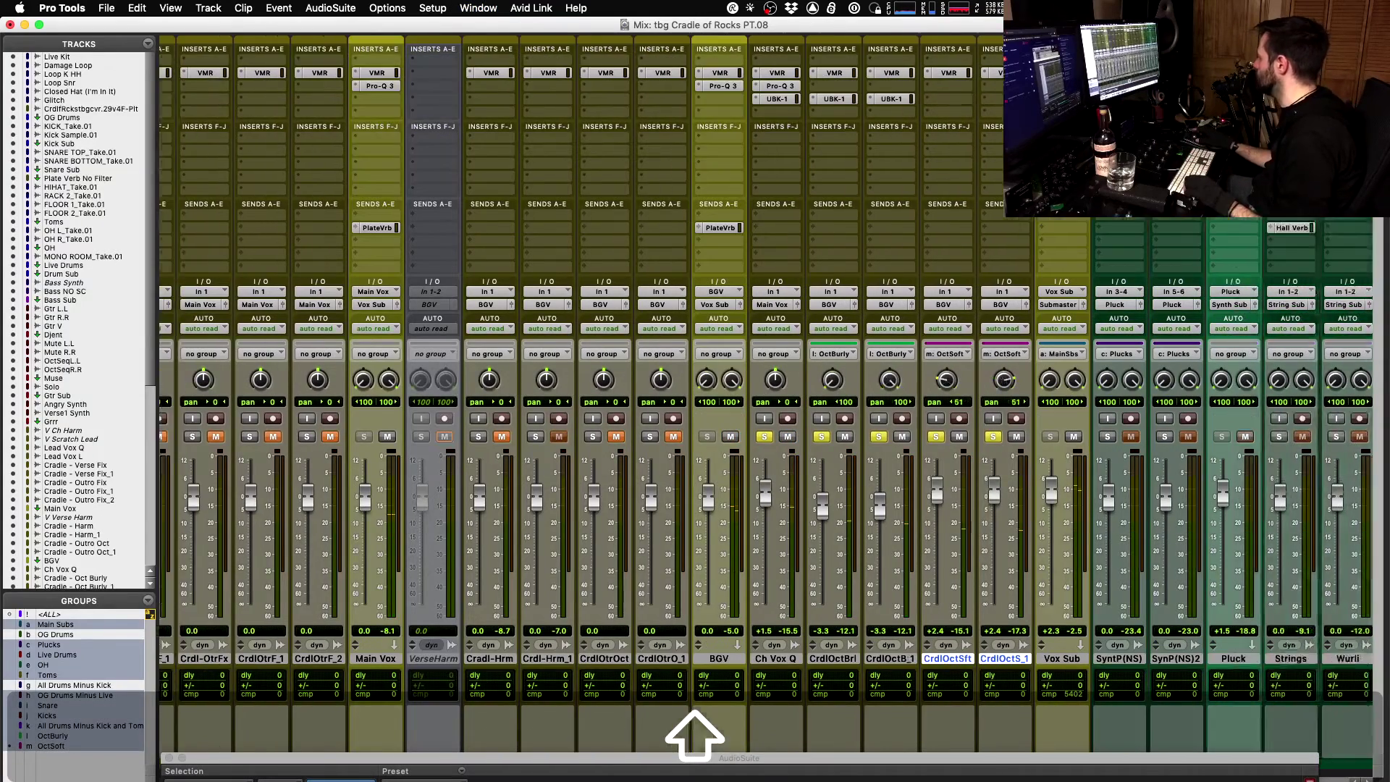
pyautogui.hscroll(2, 953, 278)
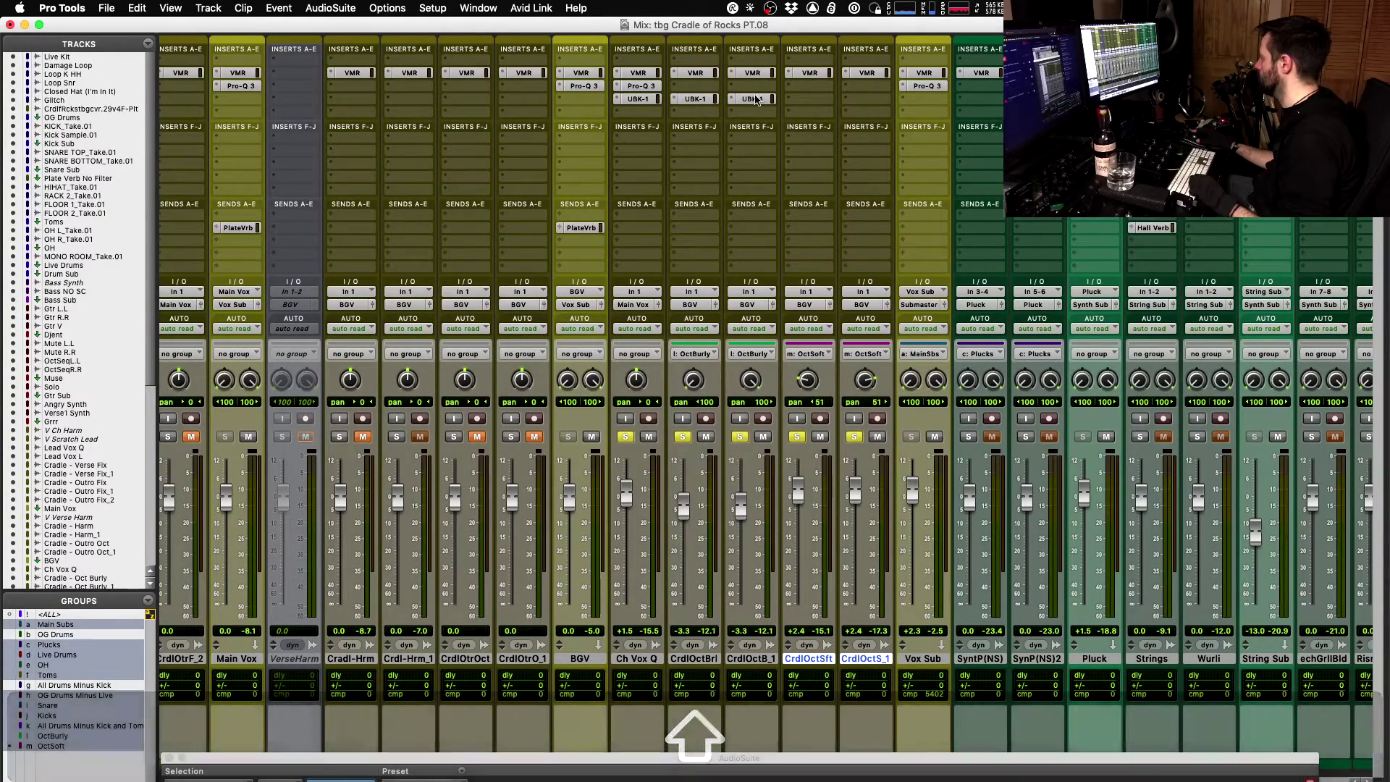
pyautogui.click(637, 86)
pyautogui.click(638, 86)
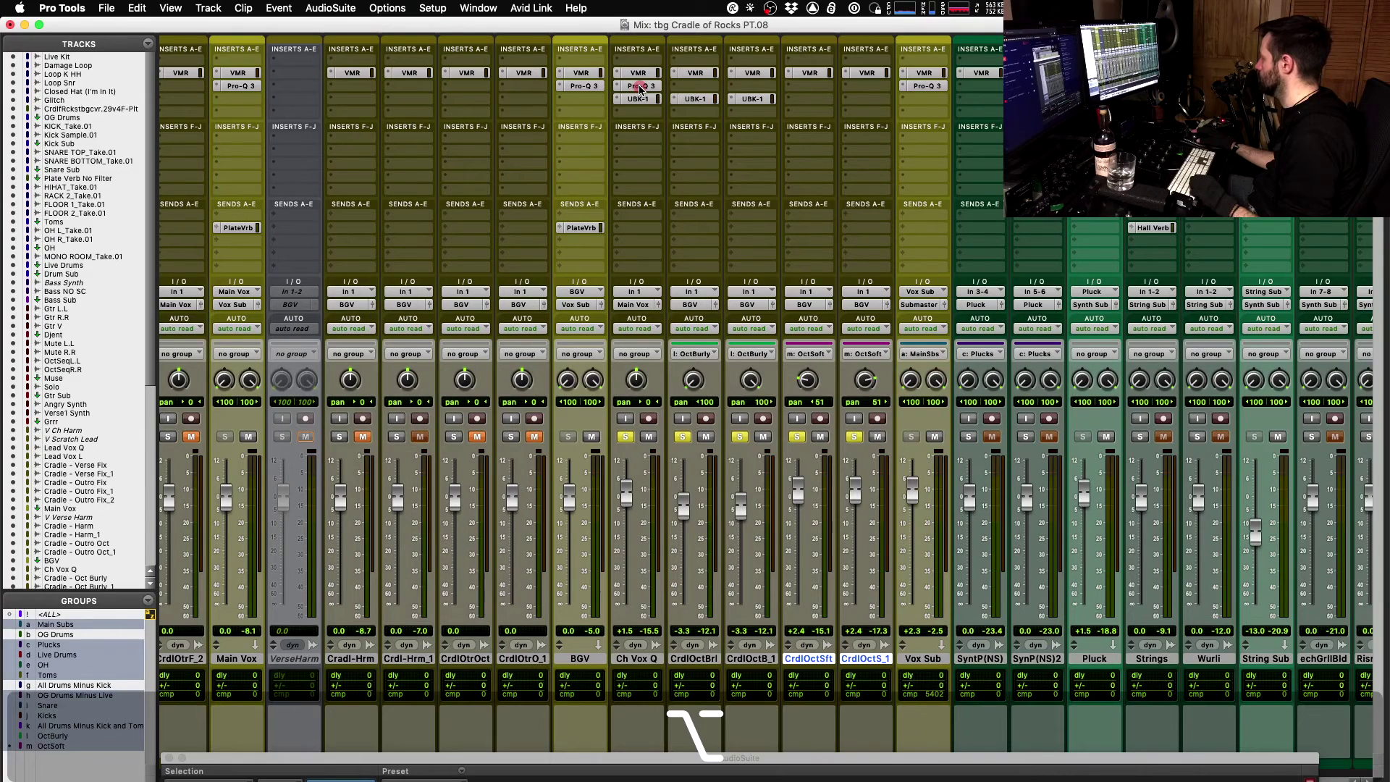
pyautogui.click(639, 87)
pyautogui.click(639, 86)
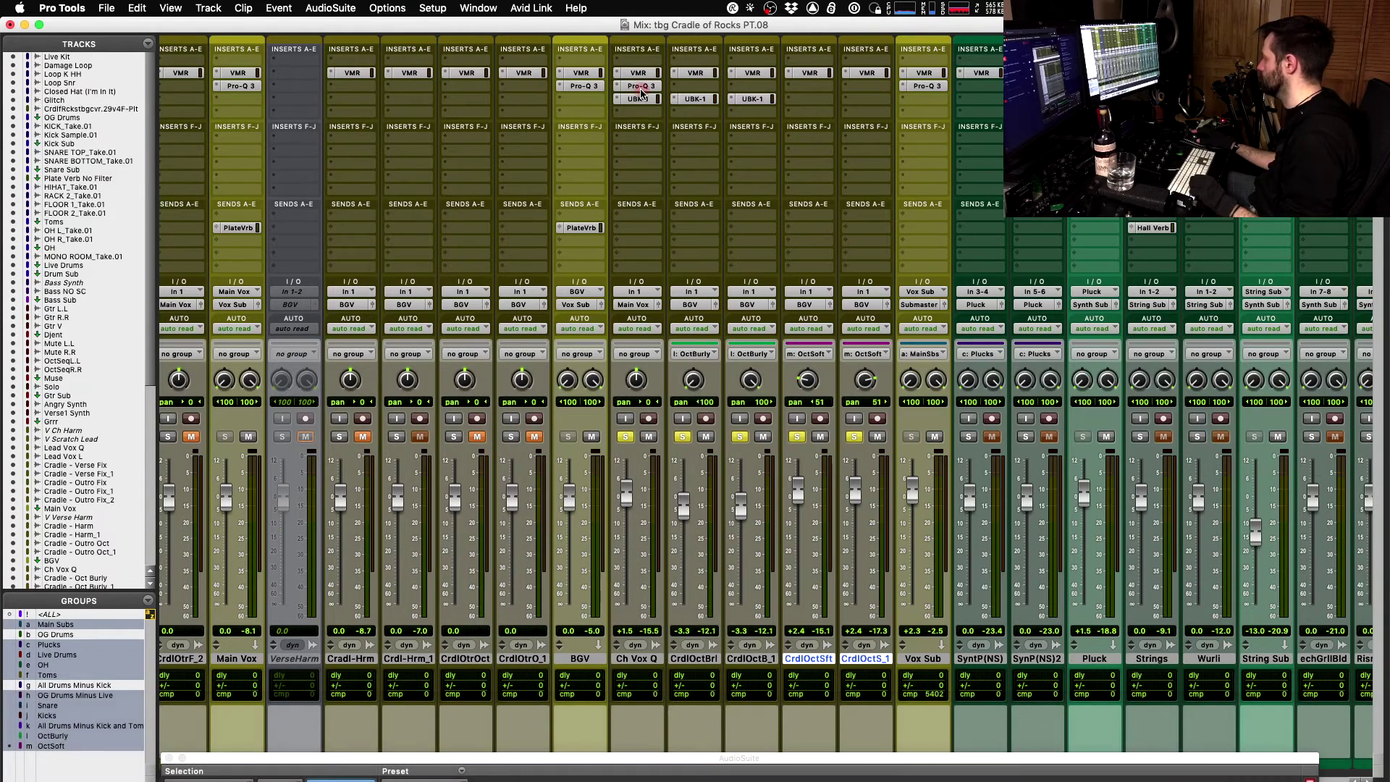
pyautogui.press('alt')
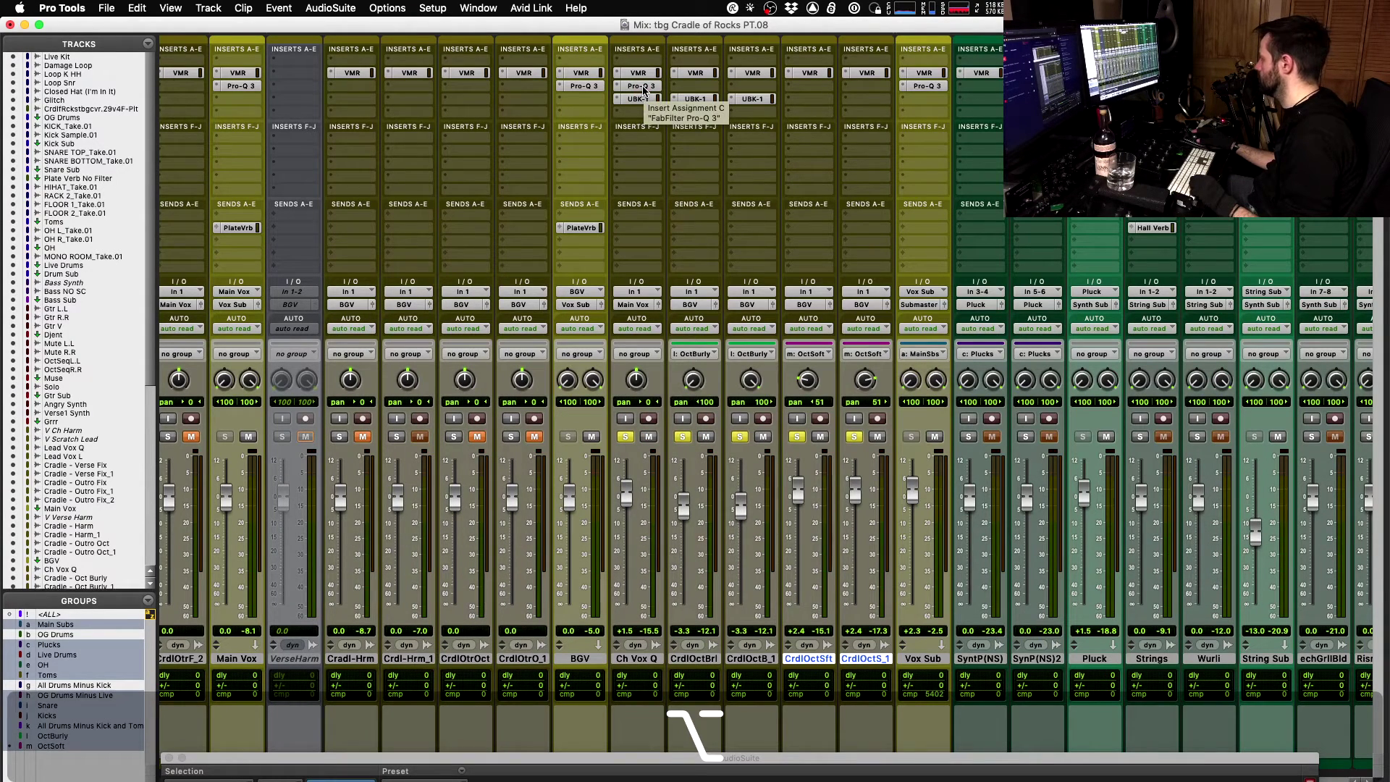
pyautogui.keyDown('alt'); pyautogui.click(643, 87); pyautogui.keyUp('alt')
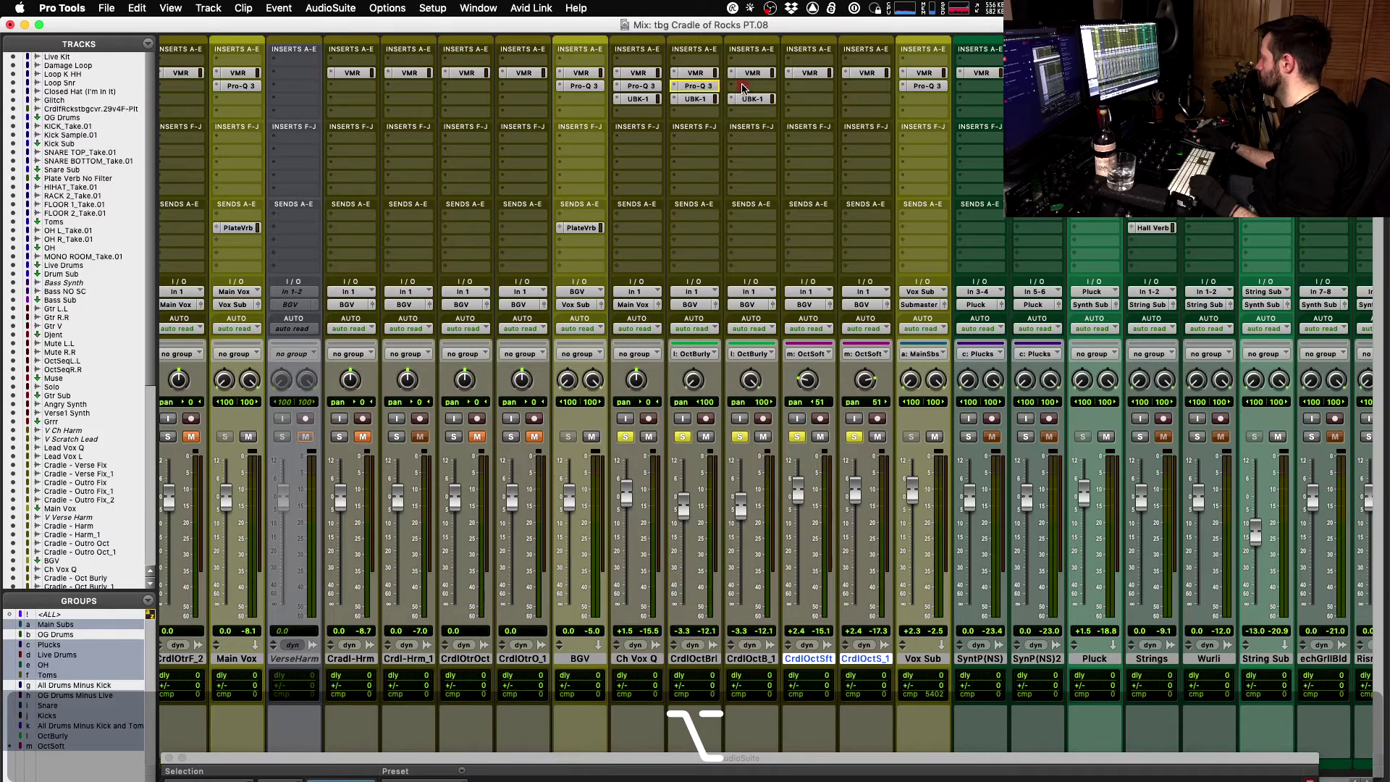
pyautogui.moveTo(743, 87); pyautogui.dragTo(770, 89)
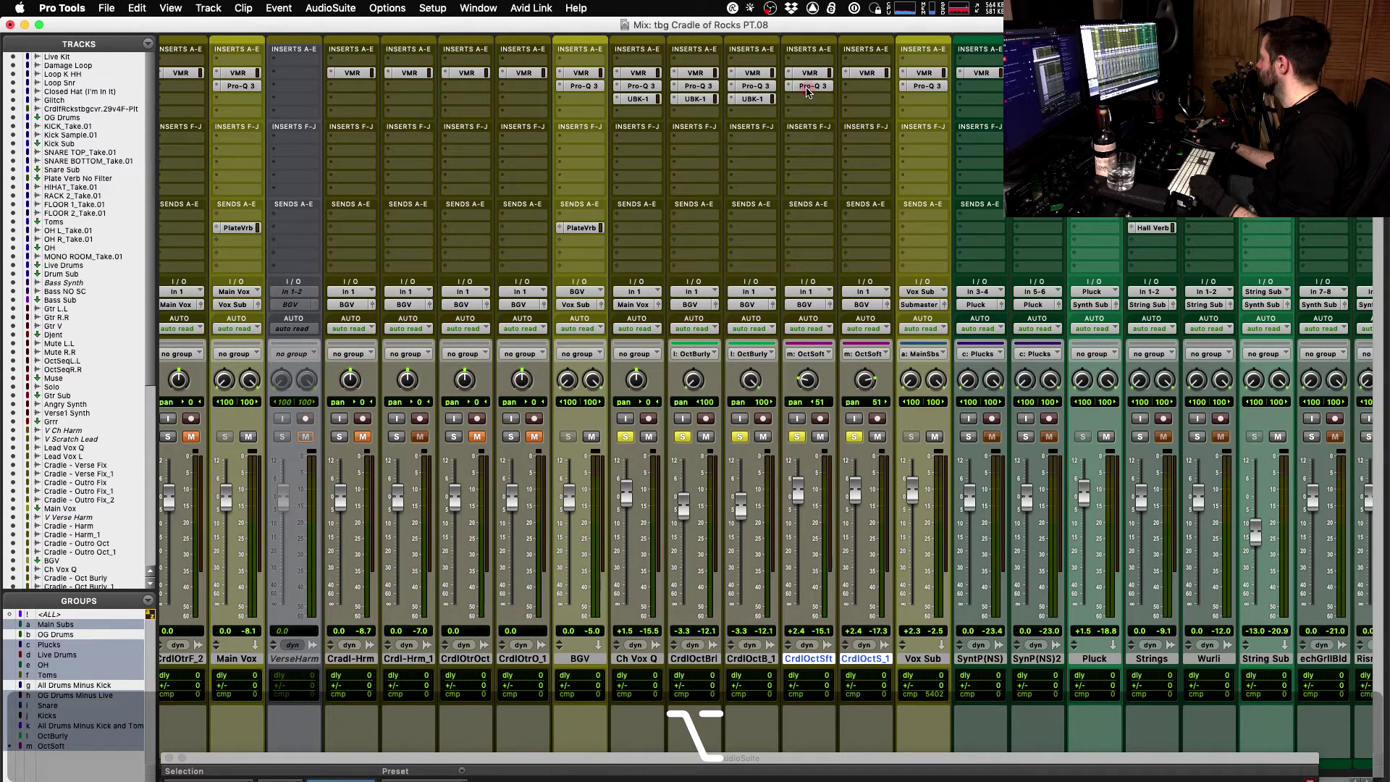
pyautogui.moveTo(862, 89); pyautogui.dragTo(862, 89)
# - Check the copied Pro-Q 3 on OctSoft_1 during playback, and solo only the two OctSoft tracks
pyautogui.click(862, 87)
pyautogui.press('space')
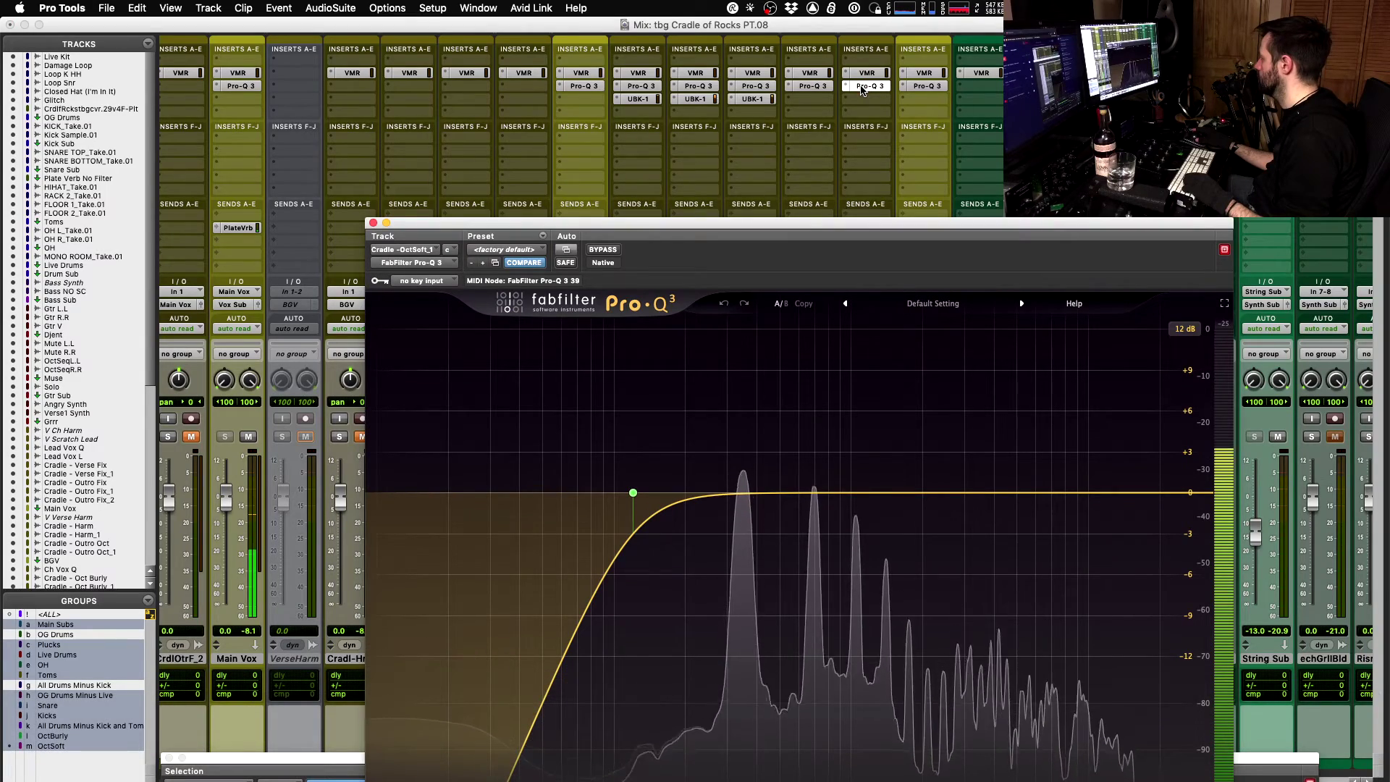
pyautogui.press('space')
pyautogui.click(862, 87)
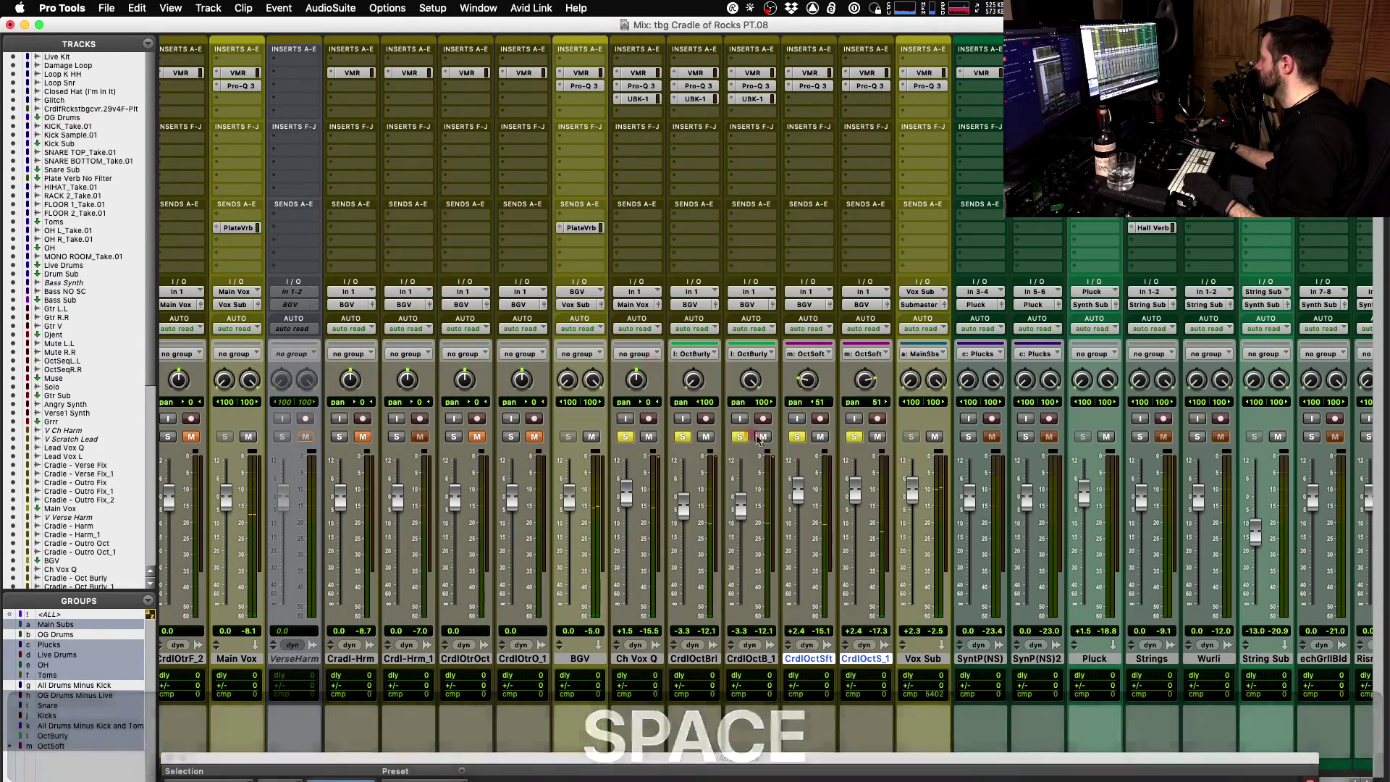
pyautogui.keyDown('alt'); pyautogui.click(796, 436); pyautogui.keyUp('alt')
pyautogui.press('space')
pyautogui.click(796, 436)
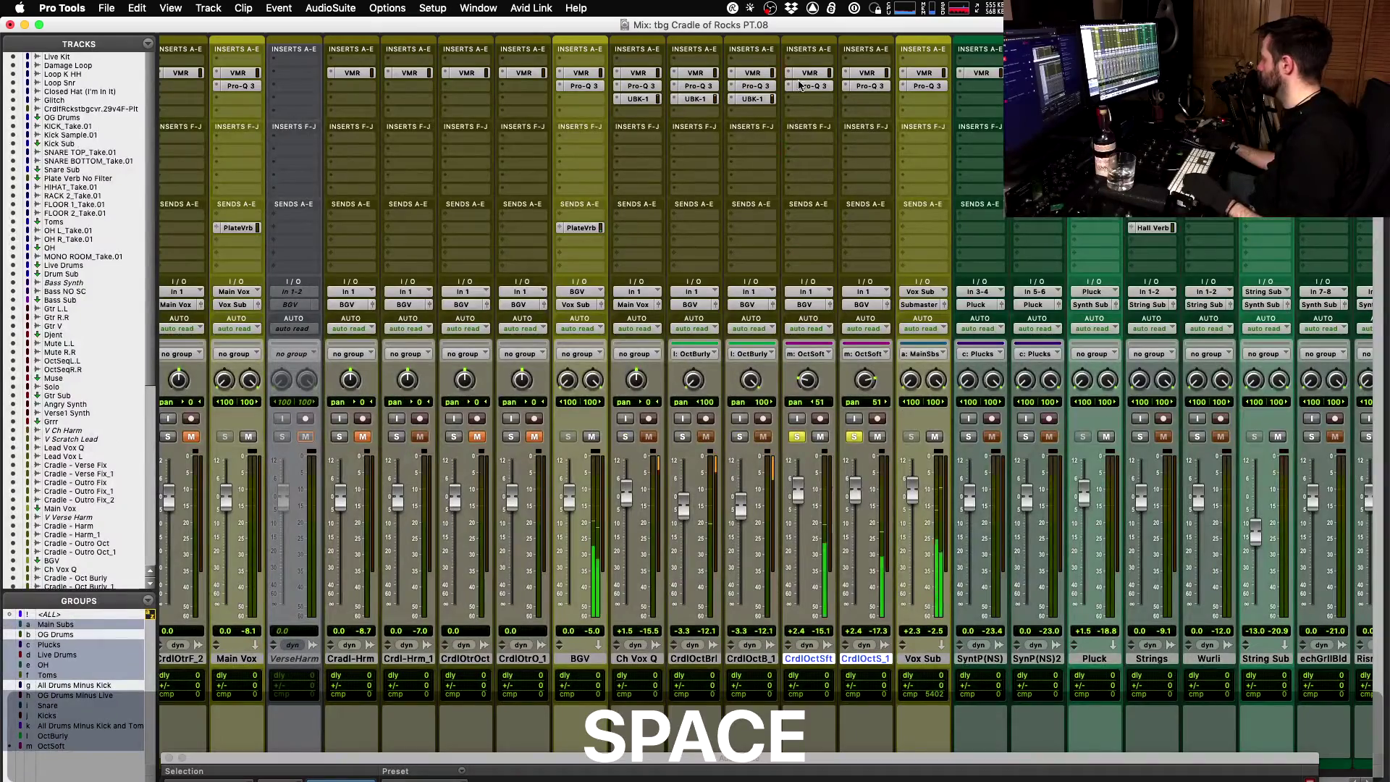
# - Raise the low-cut frequency in the first OctSoft track's Pro-Q 3 to about 286 Hz while listening to playback
pyautogui.click(811, 86)
pyautogui.moveTo(633, 489)
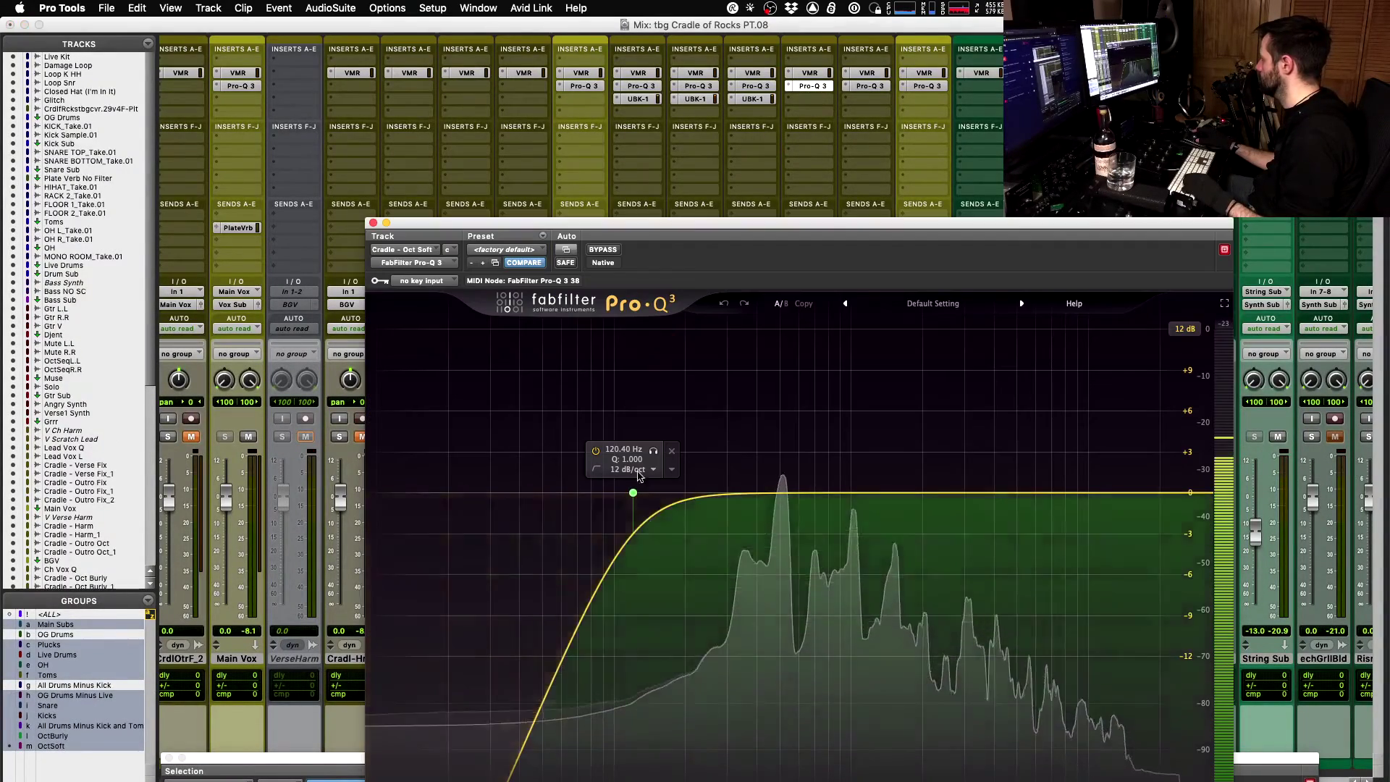
pyautogui.moveTo(661, 456); pyautogui.dragTo(750, 456)
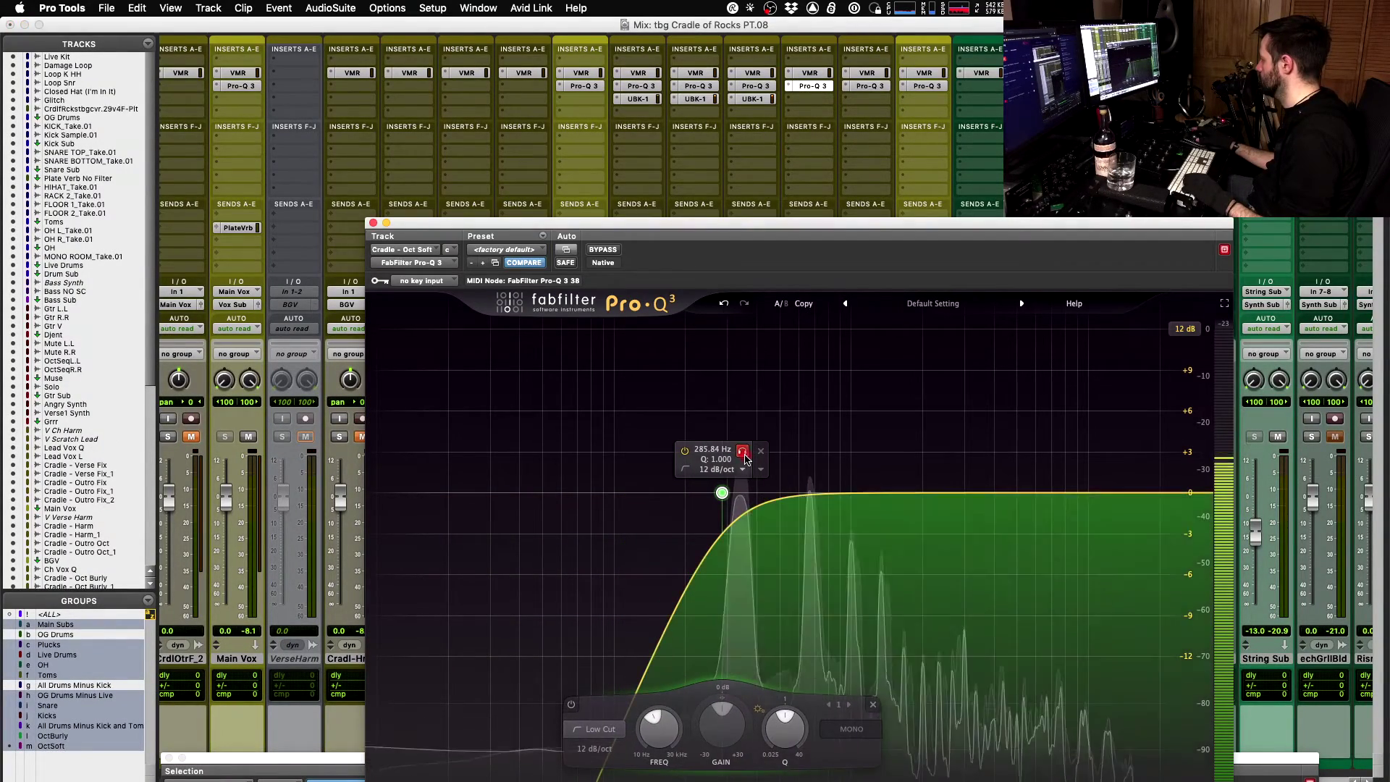
pyautogui.press('space')
# - Copy the adjusted Pro-Q 3 from the first OctSoft track to OctSoft_1, and play the soloed pair to check it
pyautogui.click(812, 70)
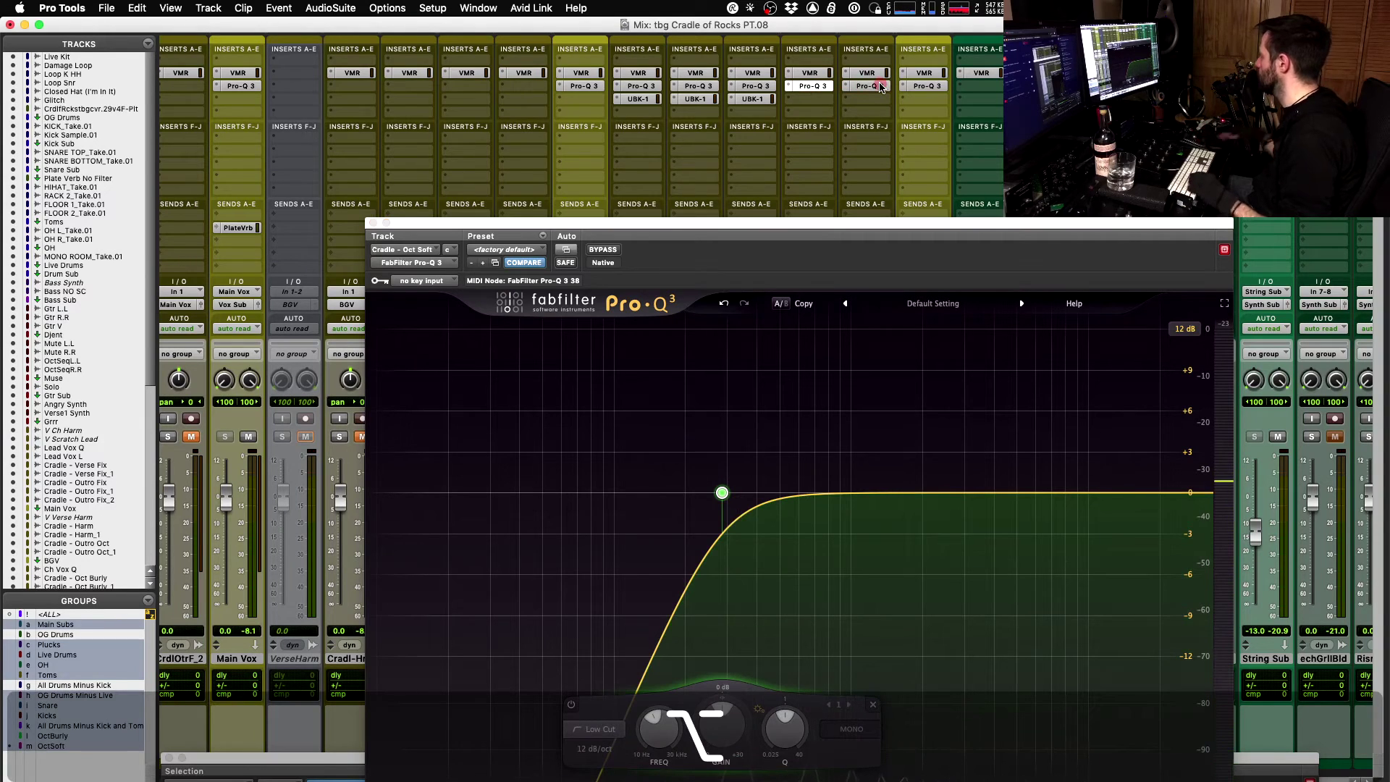
pyautogui.press('space')
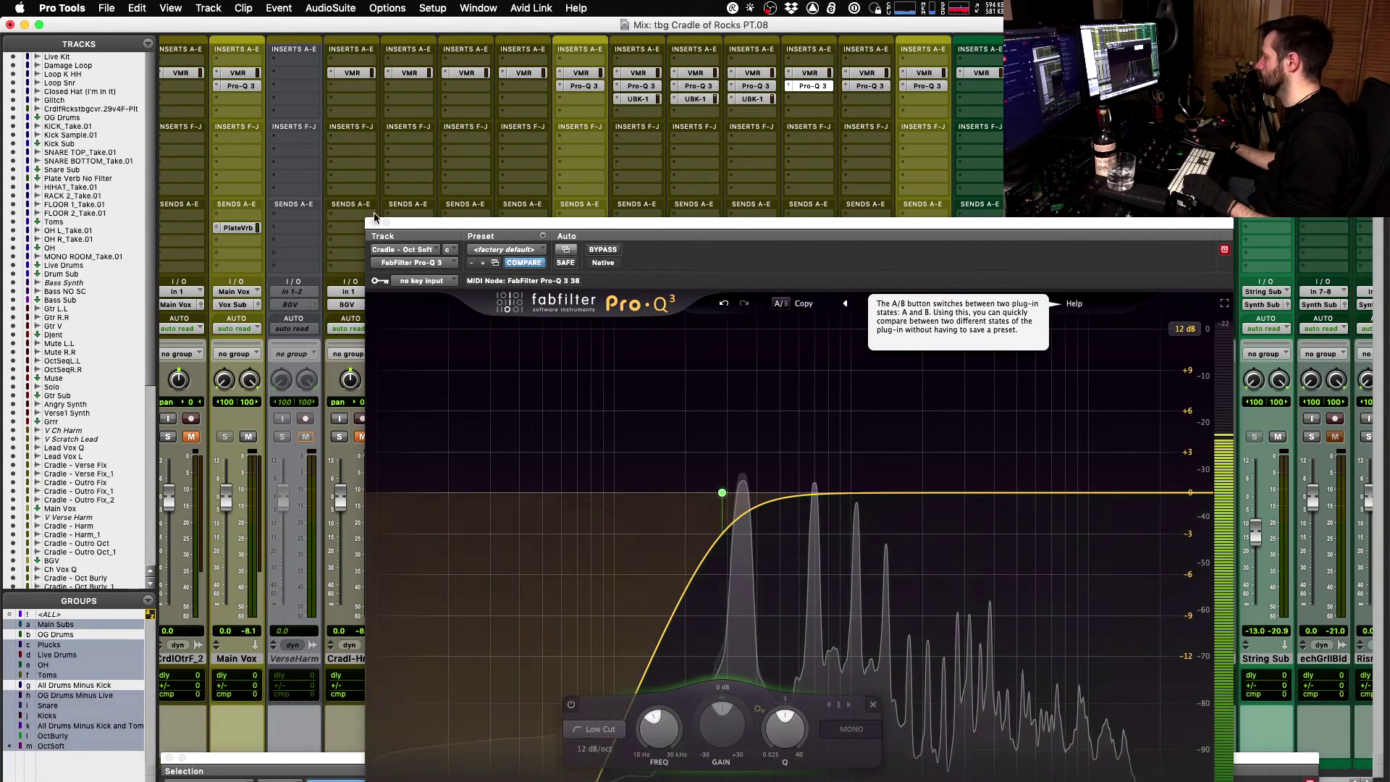
pyautogui.click(372, 223)
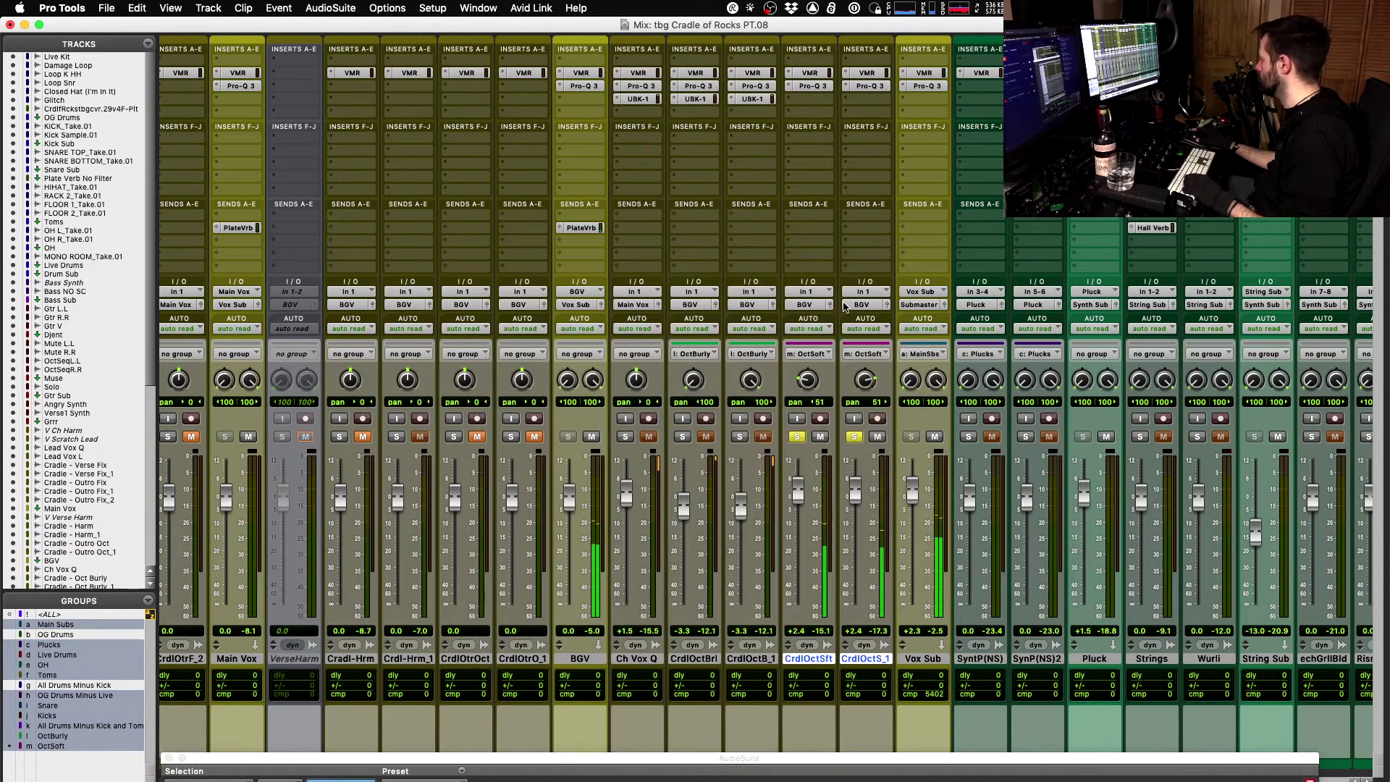
pyautogui.press('space')
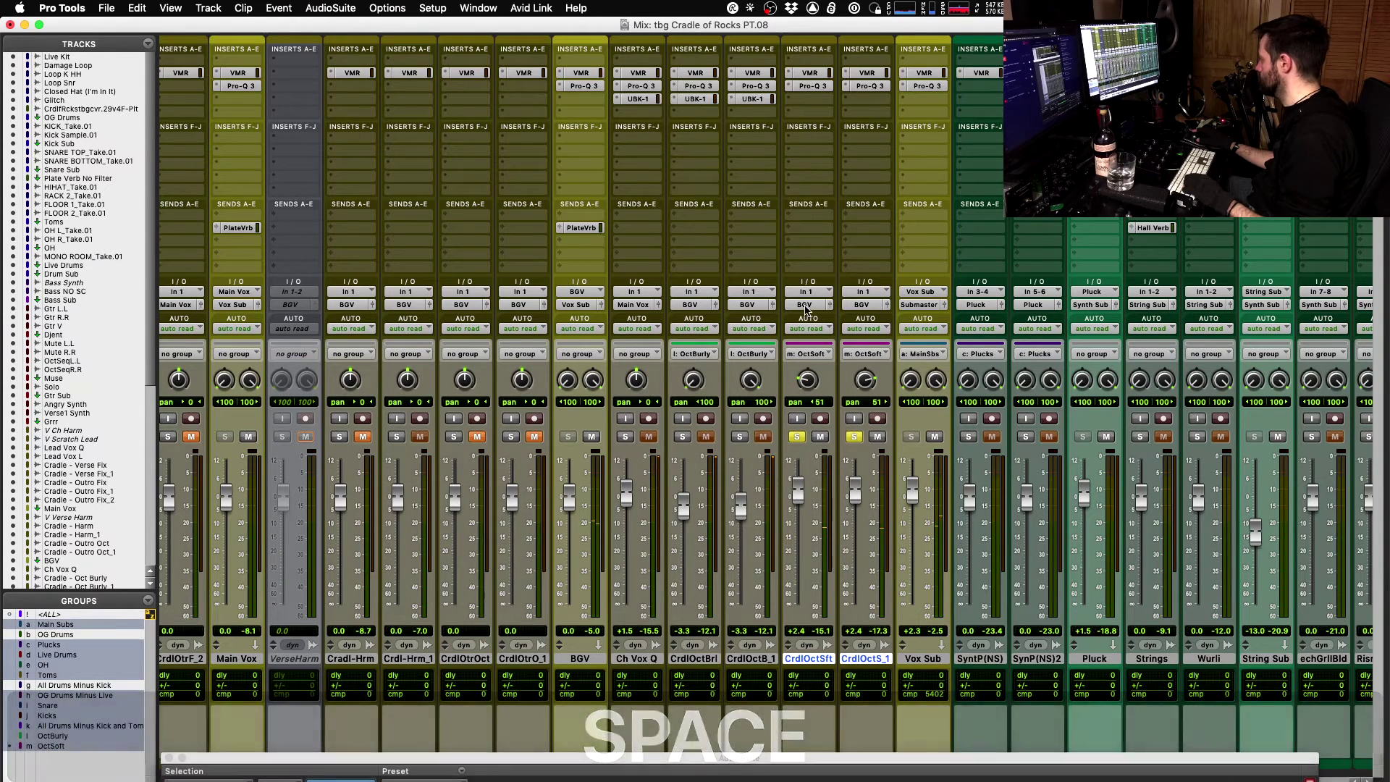
# - Create one new stereo aux input track named Ch Vox after the OctSoft tracks
pyautogui.hscroll(1, 809, 311)
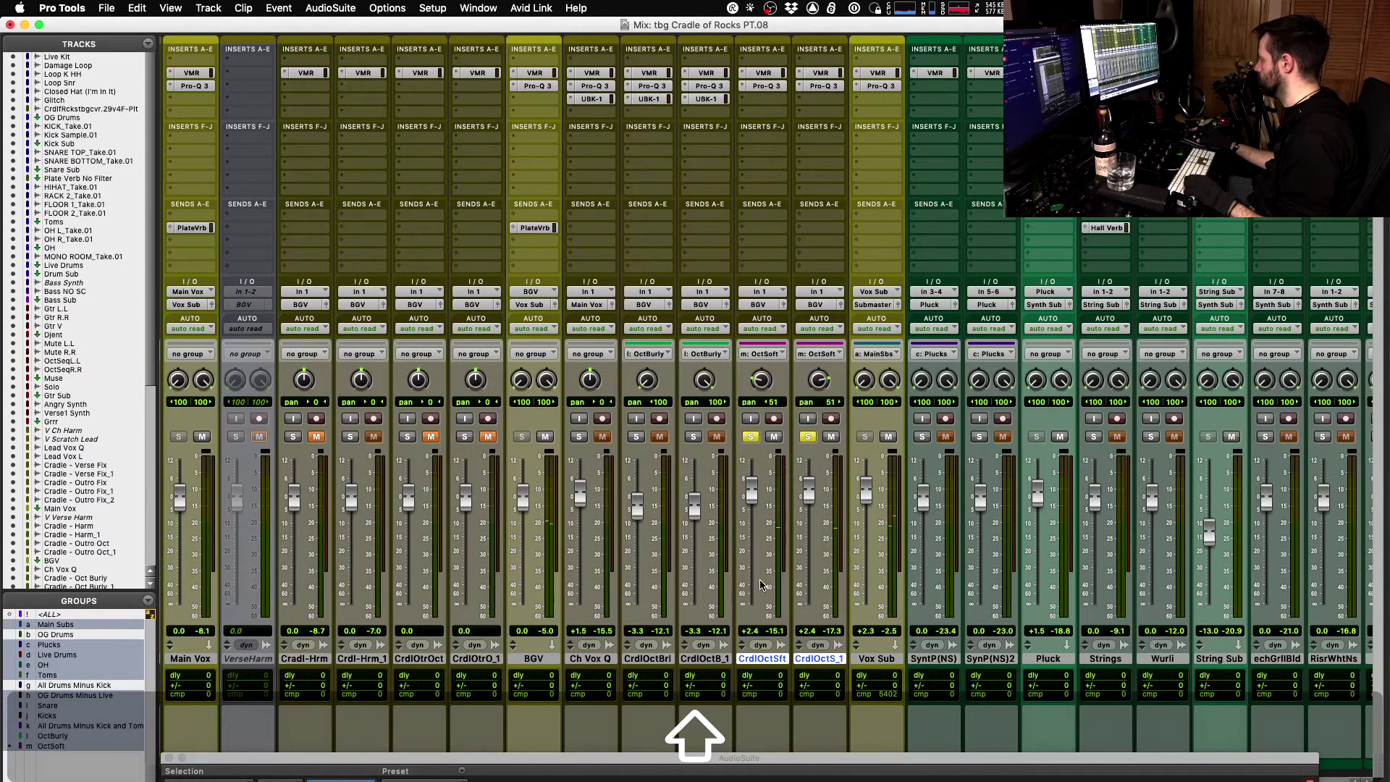
pyautogui.press('super+shift+n')
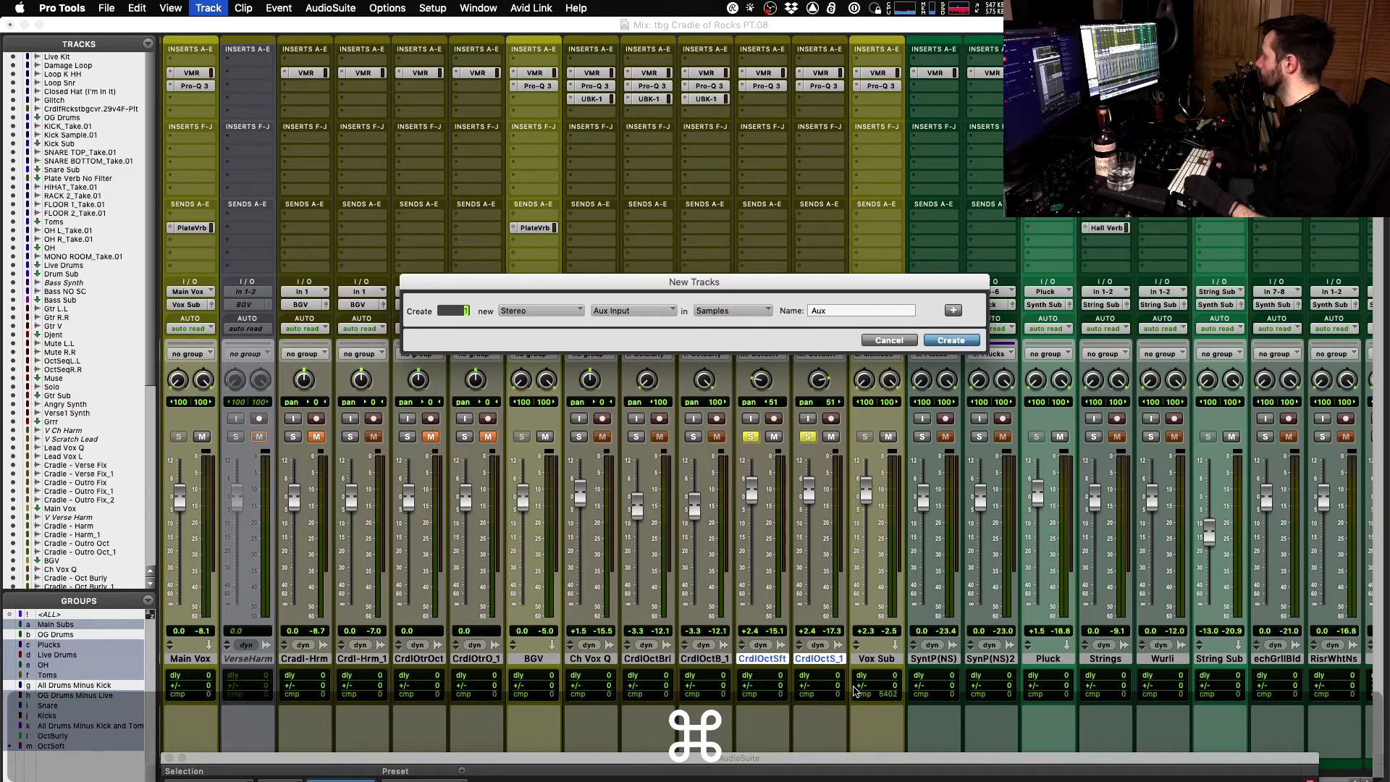
pyautogui.press('Tab')
pyautogui.write('Ch')
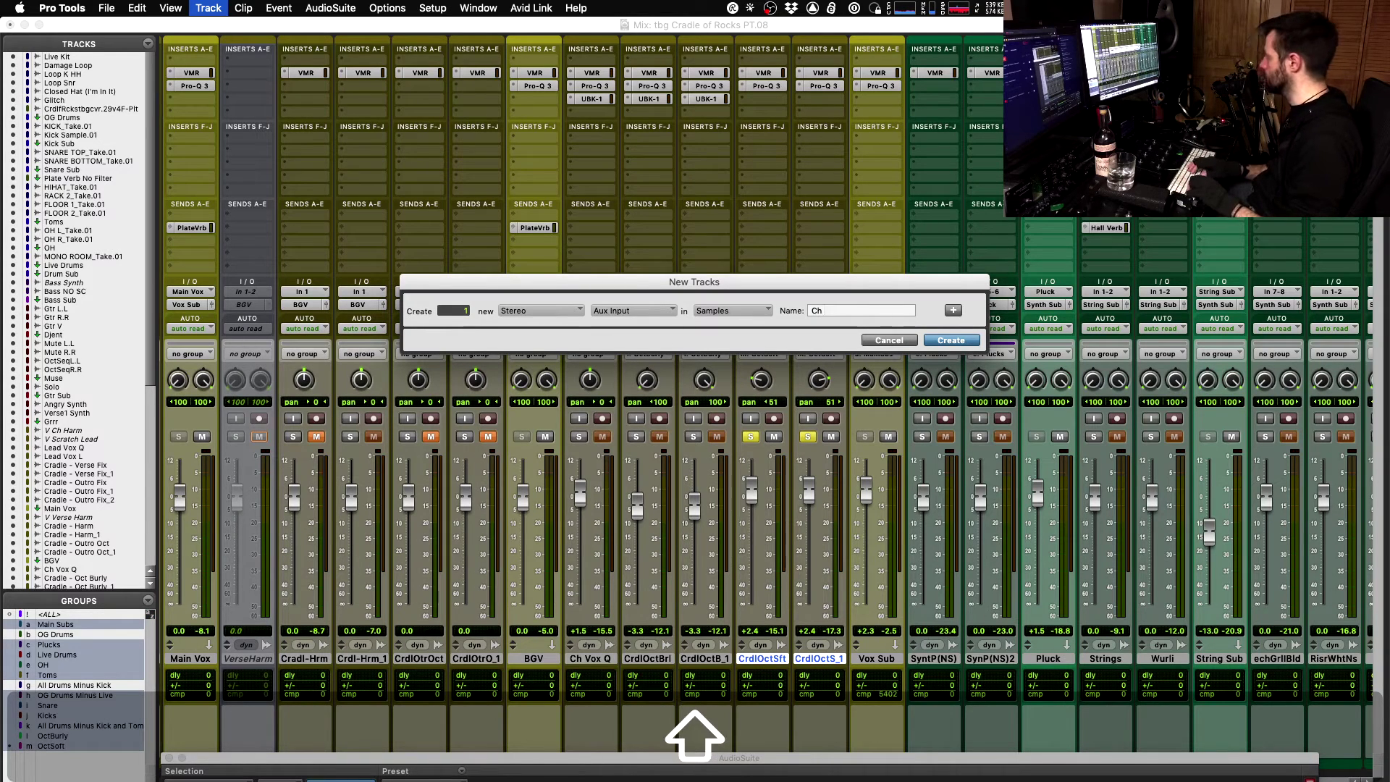
pyautogui.write(' B')
pyautogui.press('BackSpace')
pyautogui.write('Vox')
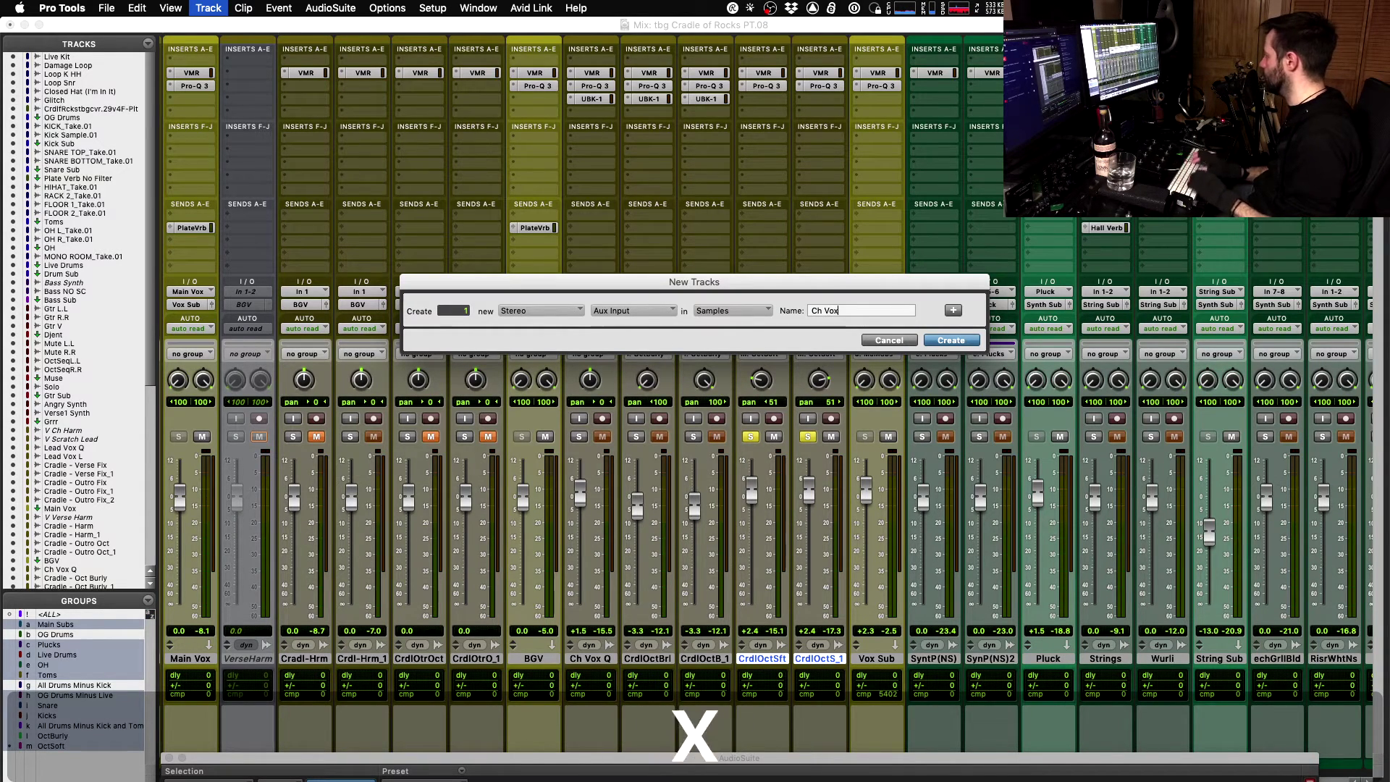
pyautogui.press('Return')
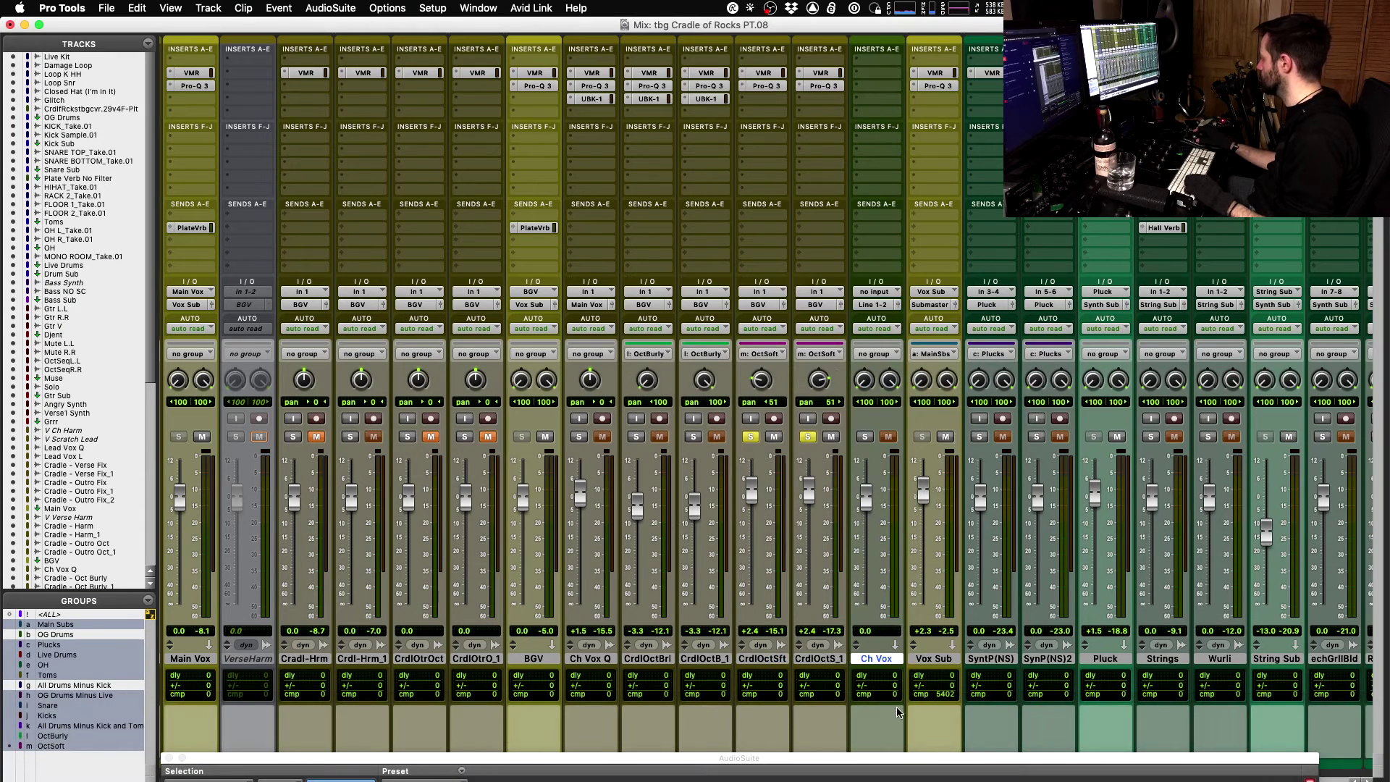
# - Route the Ch Vox aux output to the Vox Sub stereo bus and make the track solo safe
pyautogui.click(874, 300)
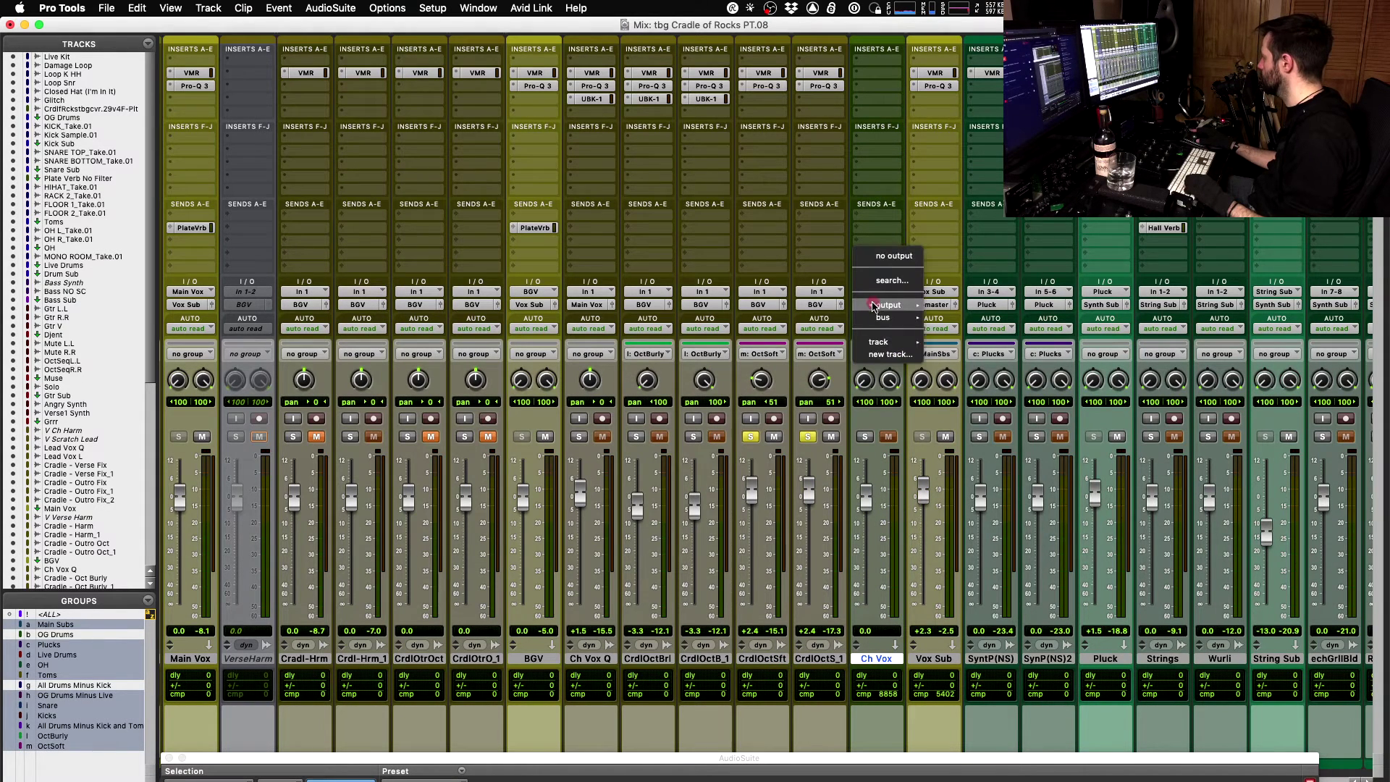
pyautogui.moveTo(898, 318)
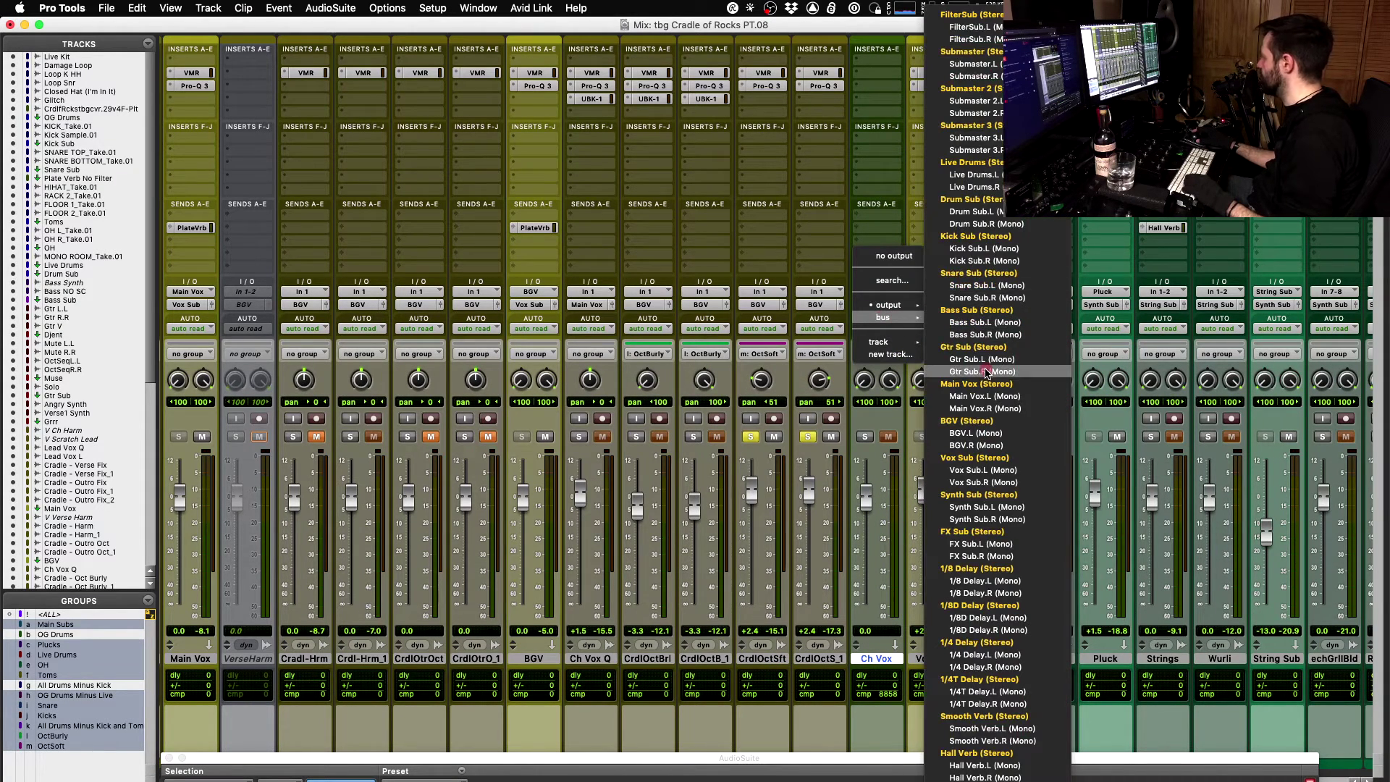
pyautogui.click(989, 464)
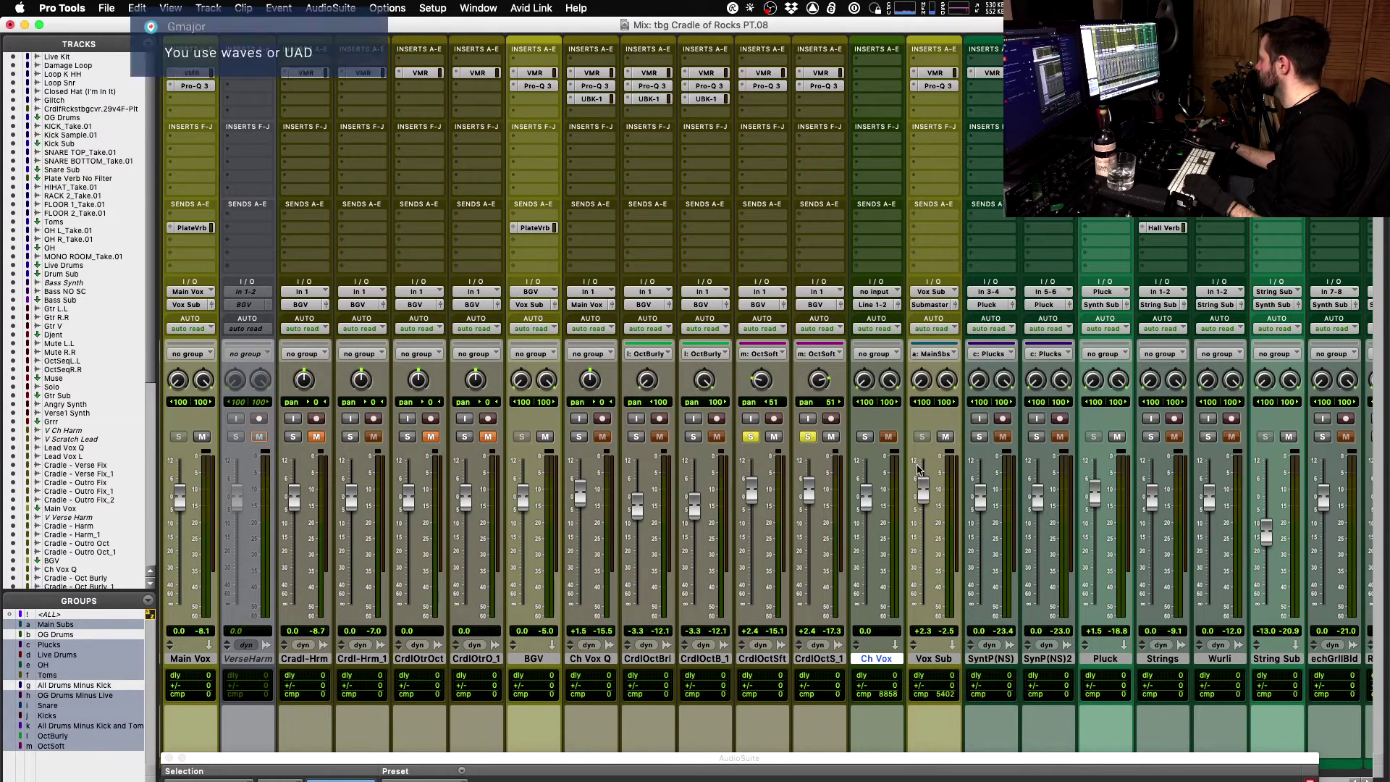
pyautogui.press('super')
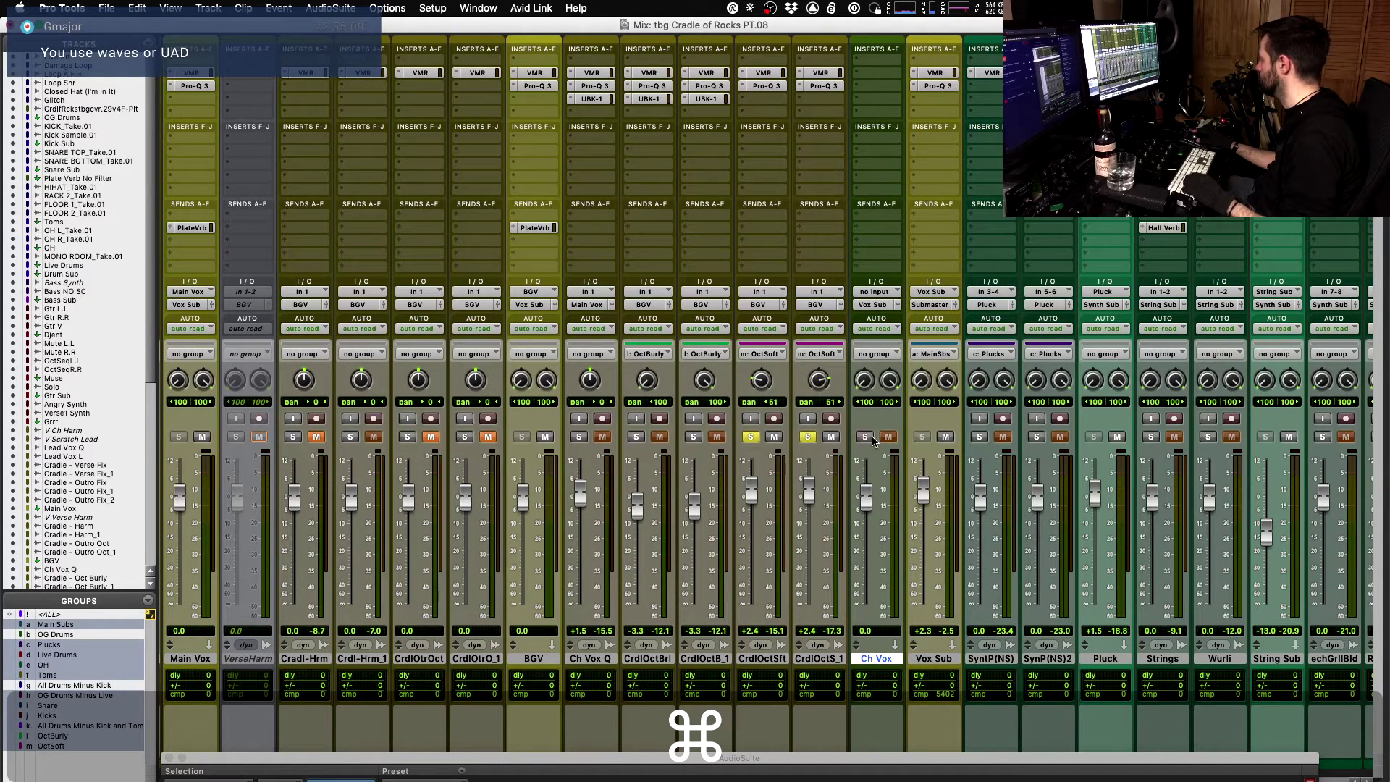
# - Move the AudioSuite window out of the way and colour the Ch Vox aux yellow like the other vocal buses
pyautogui.moveTo(878, 759); pyautogui.dragTo(879, 780)
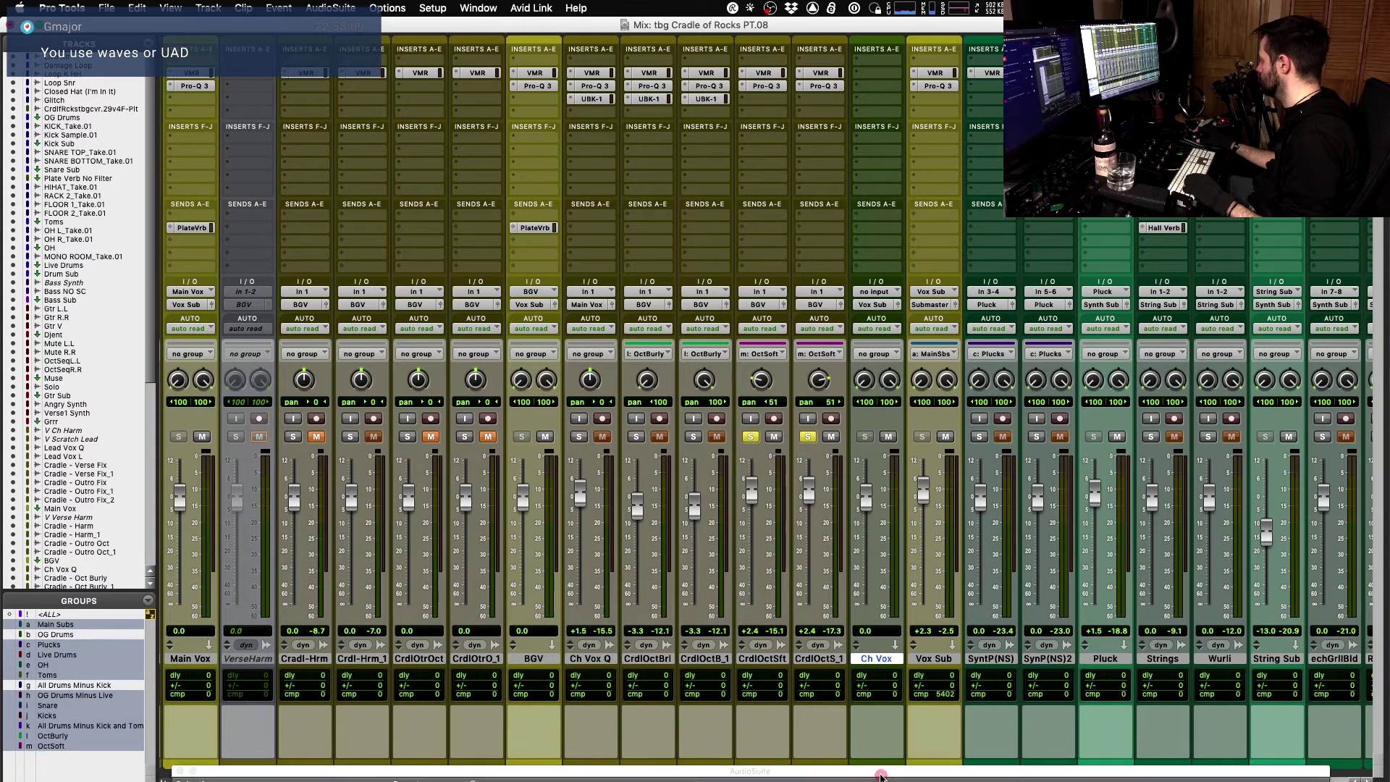
pyautogui.doubleClick(875, 767)
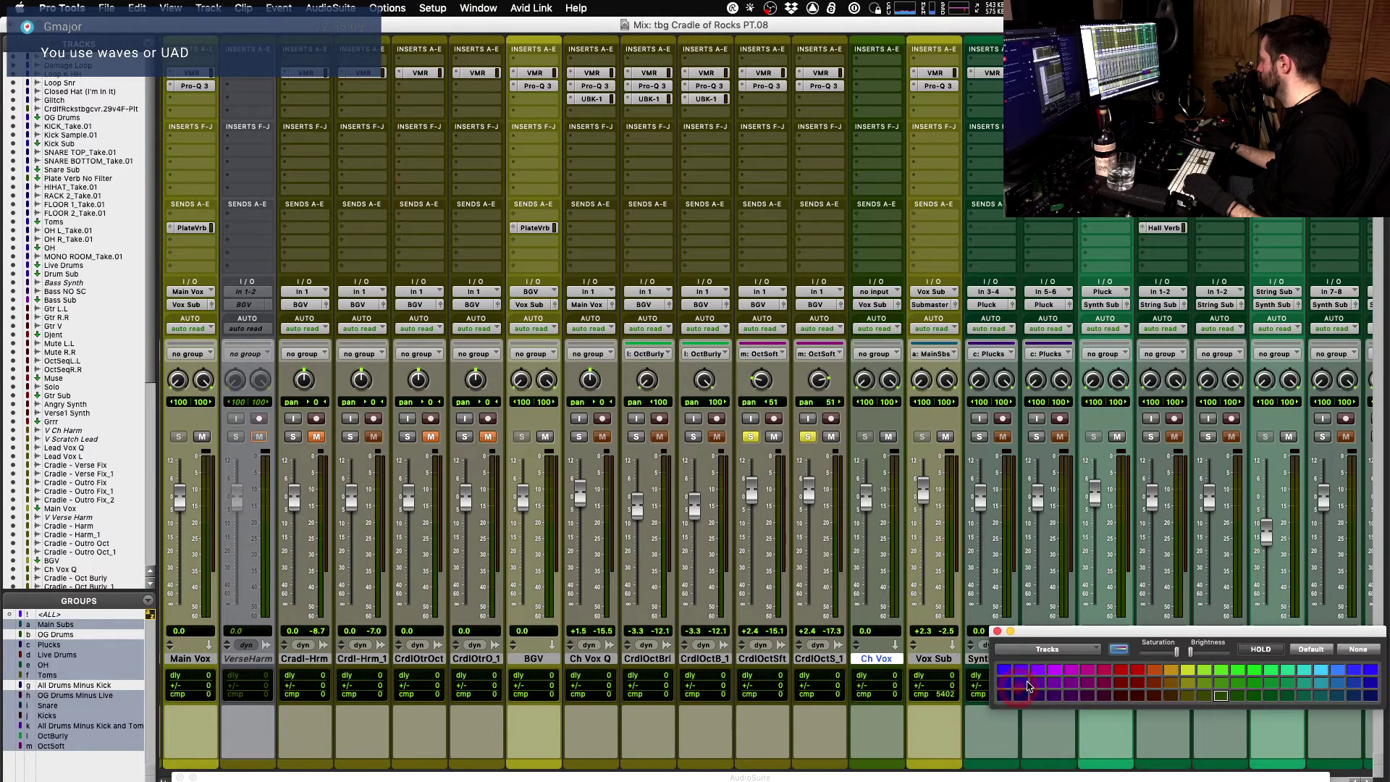
pyautogui.click(1186, 683)
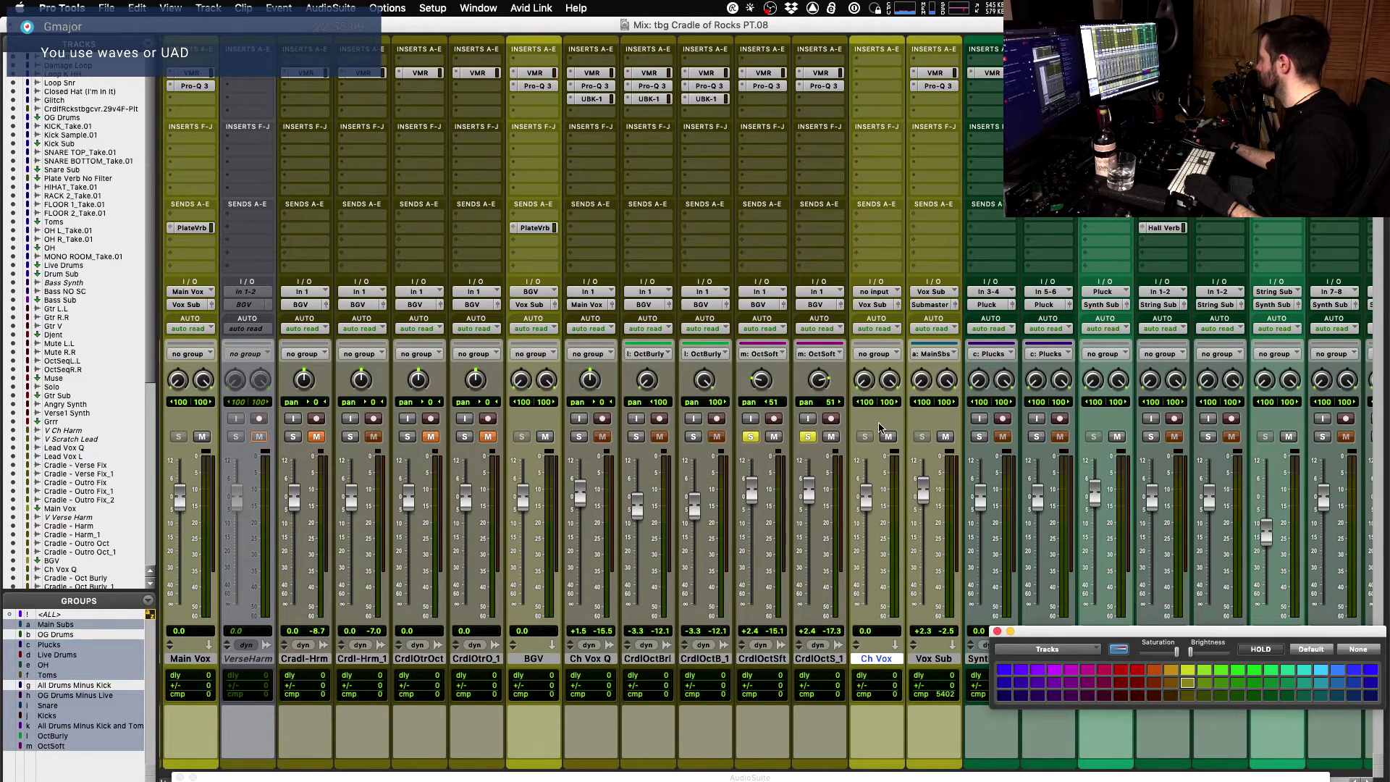
# - Set the Ch Vox aux input to the stereo Bus 5-6 and rename that bus Ch Vox
pyautogui.click(872, 292)
pyautogui.moveTo(885, 304)
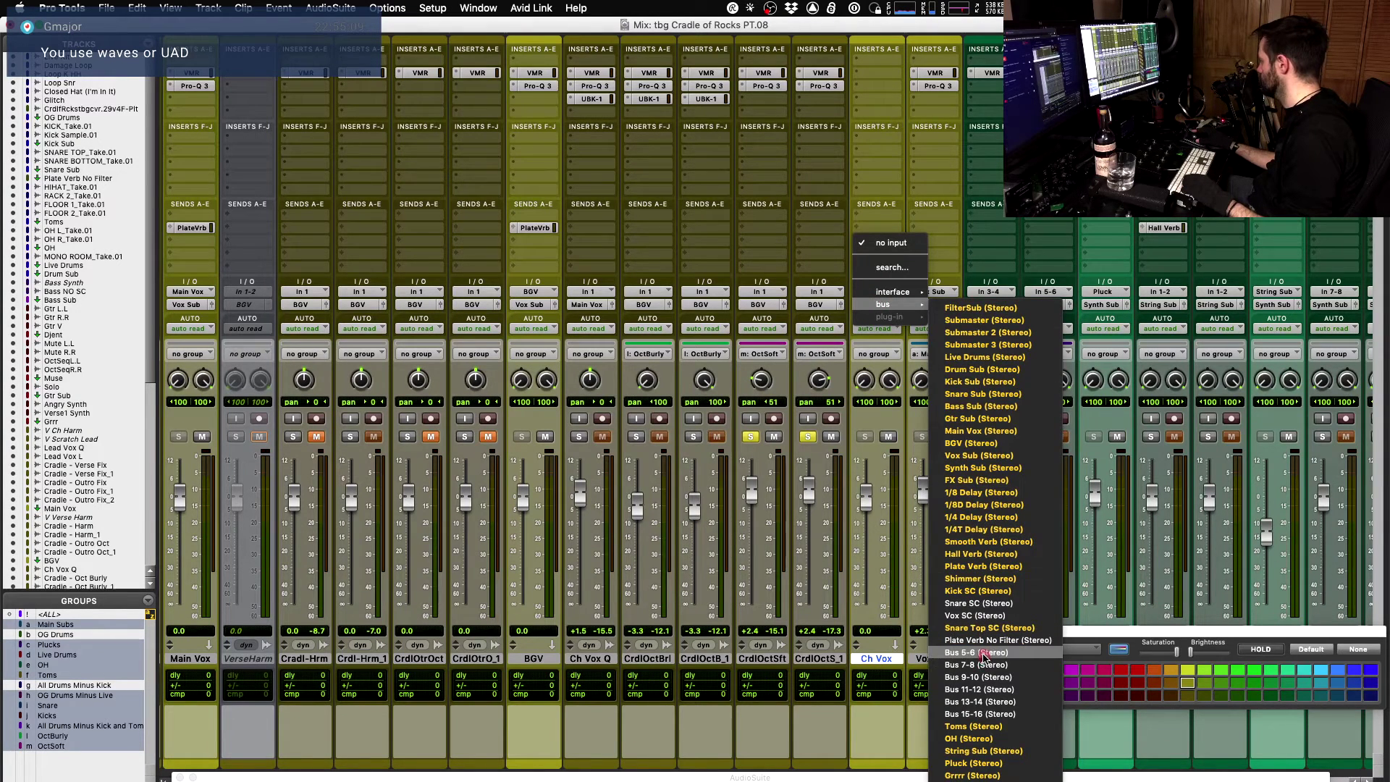
pyautogui.press('Escape')
pyautogui.rightClick(883, 293)
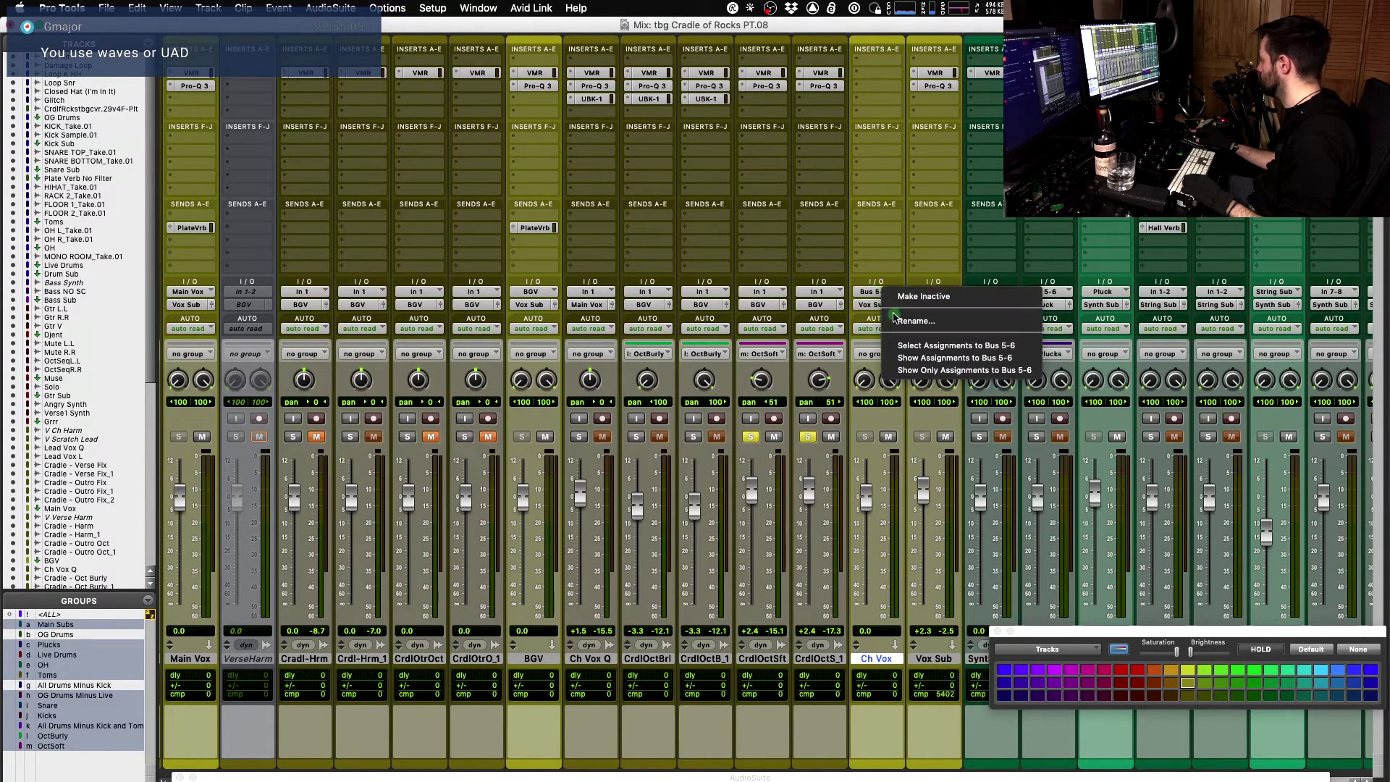
pyautogui.click(898, 319)
pyautogui.write('Ch Vox')
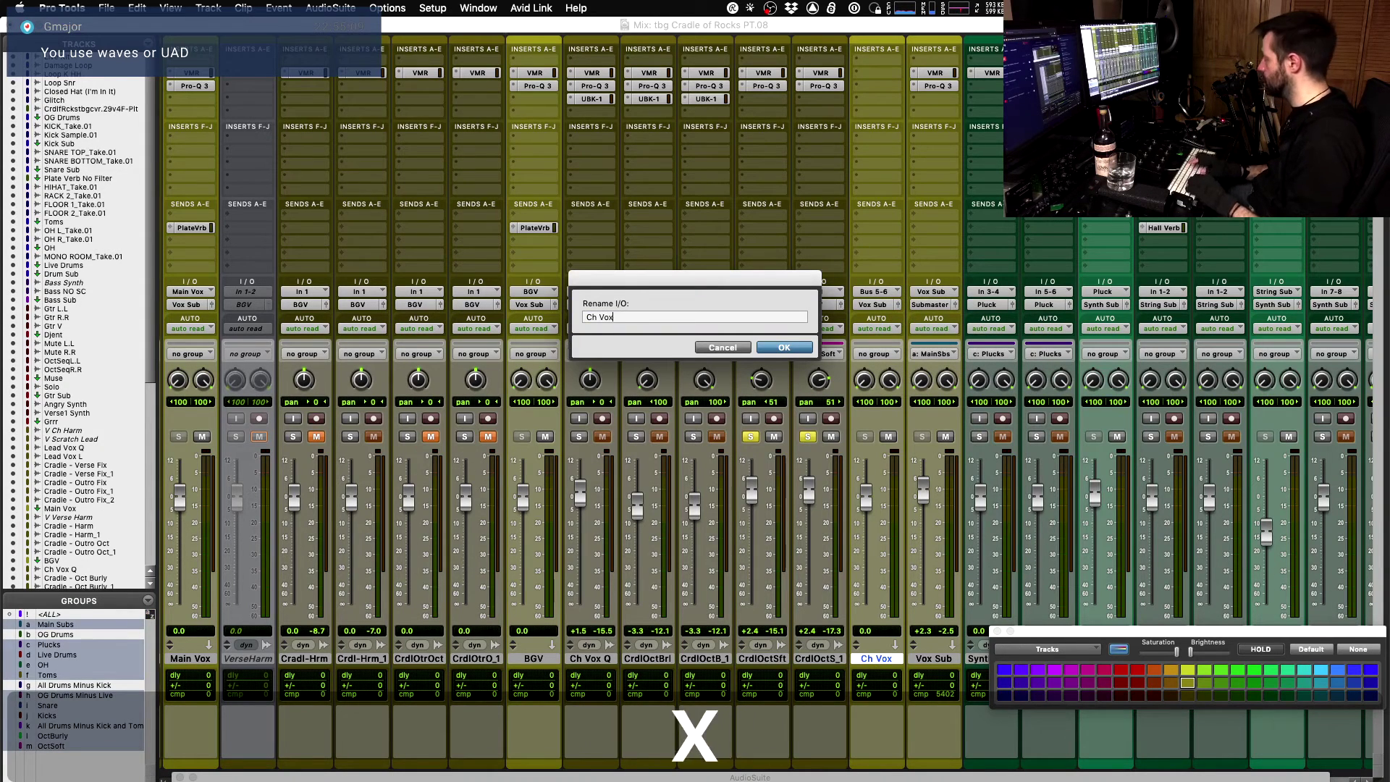
pyautogui.press('Return')
# - Route the outputs of all tracks from Ch Vox Q through OctSoft_1 to the Ch Vox stereo bus in one go
pyautogui.click(821, 659)
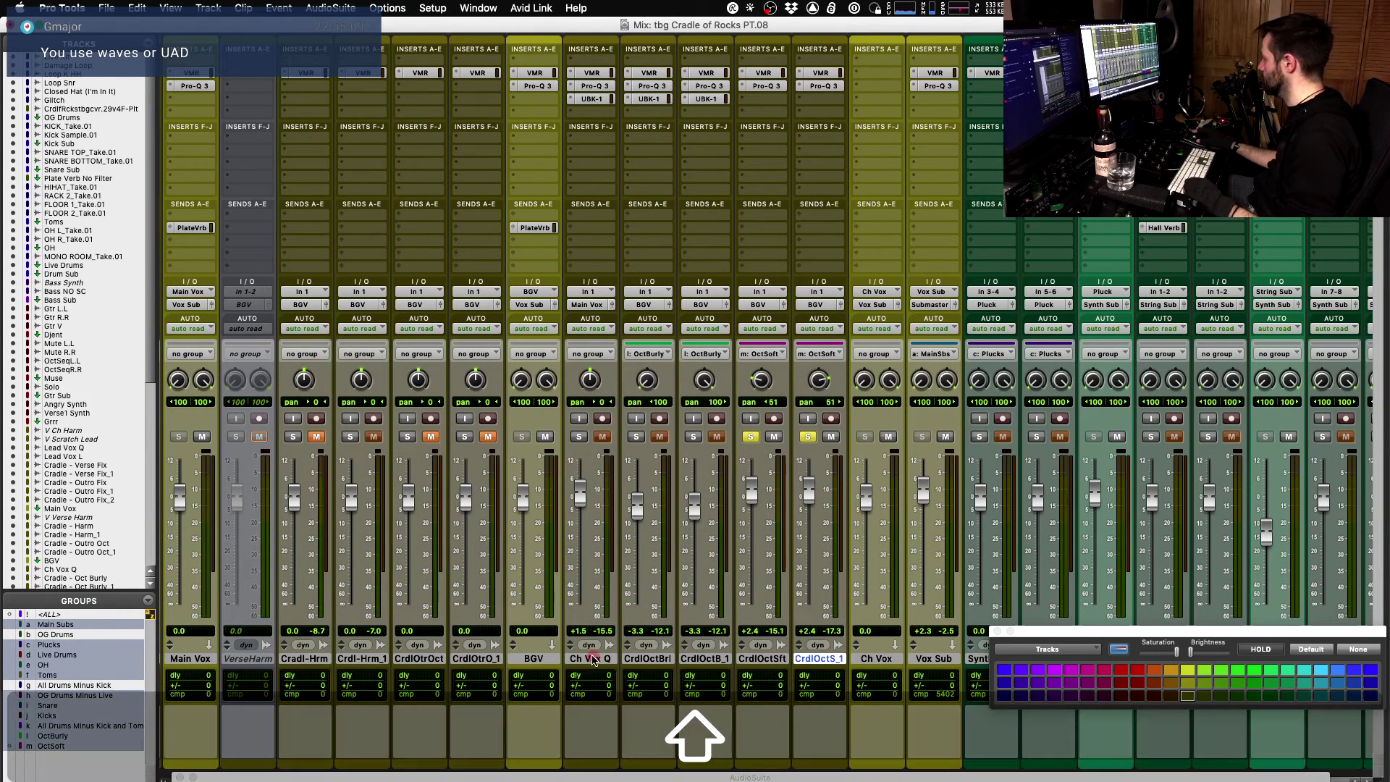
pyautogui.keyDown('shift'); pyautogui.click(592, 659); pyautogui.keyUp('shift')
pyautogui.keyDown('alt'); pyautogui.keyDown('shift'); pyautogui.click(816, 308); pyautogui.keyUp('shift'); pyautogui.keyUp('alt')
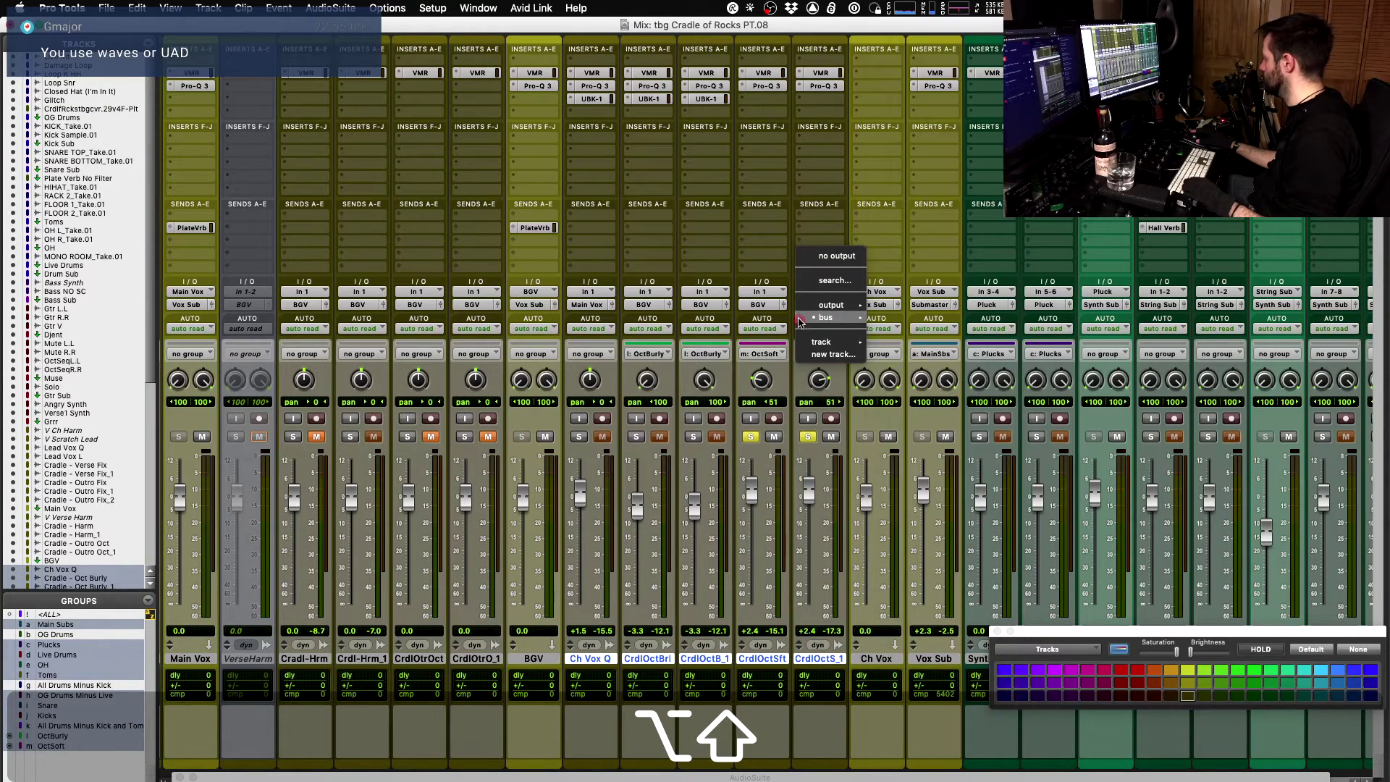
pyautogui.moveTo(826, 317)
pyautogui.scroll(-8, 934, 724)
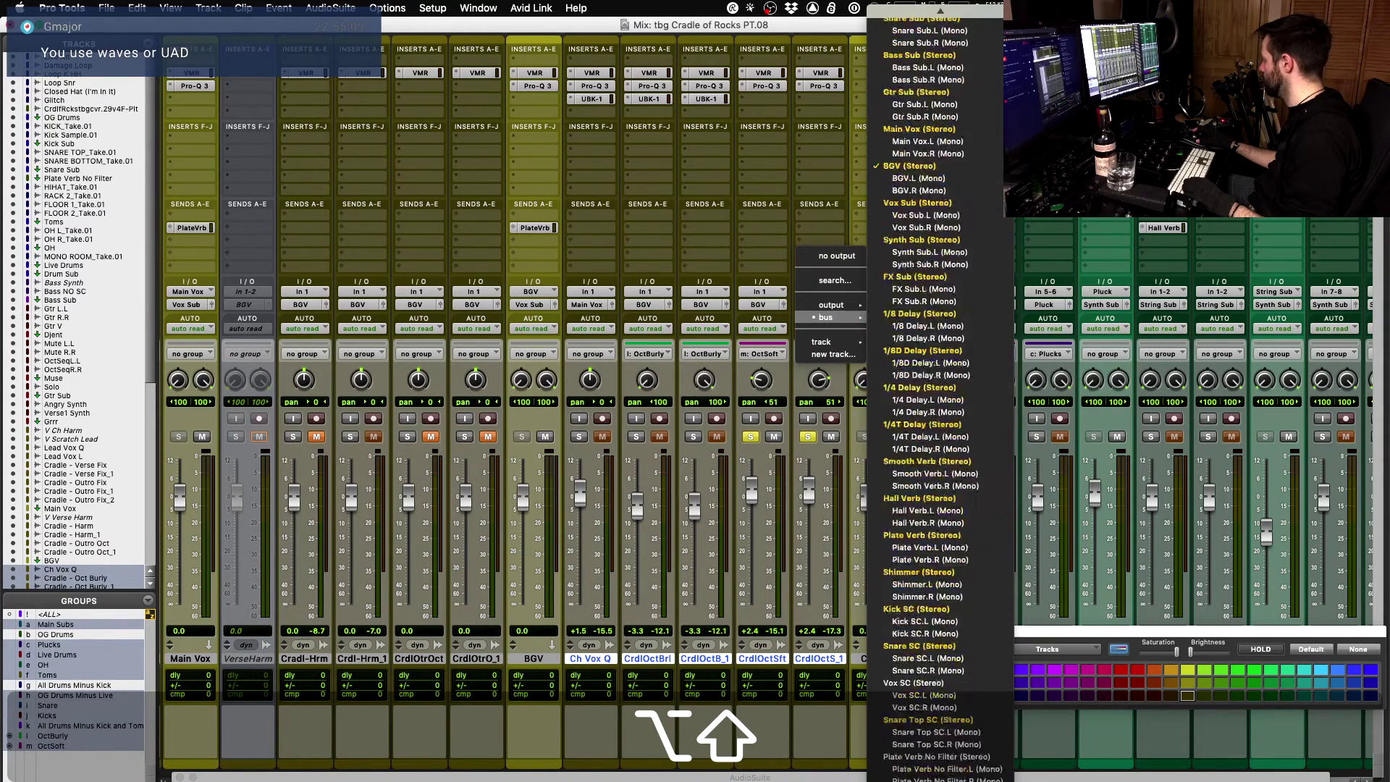
pyautogui.keyDown('alt'); pyautogui.keyDown('shift'); pyautogui.click(896, 610); pyautogui.keyUp('shift'); pyautogui.keyUp('alt')
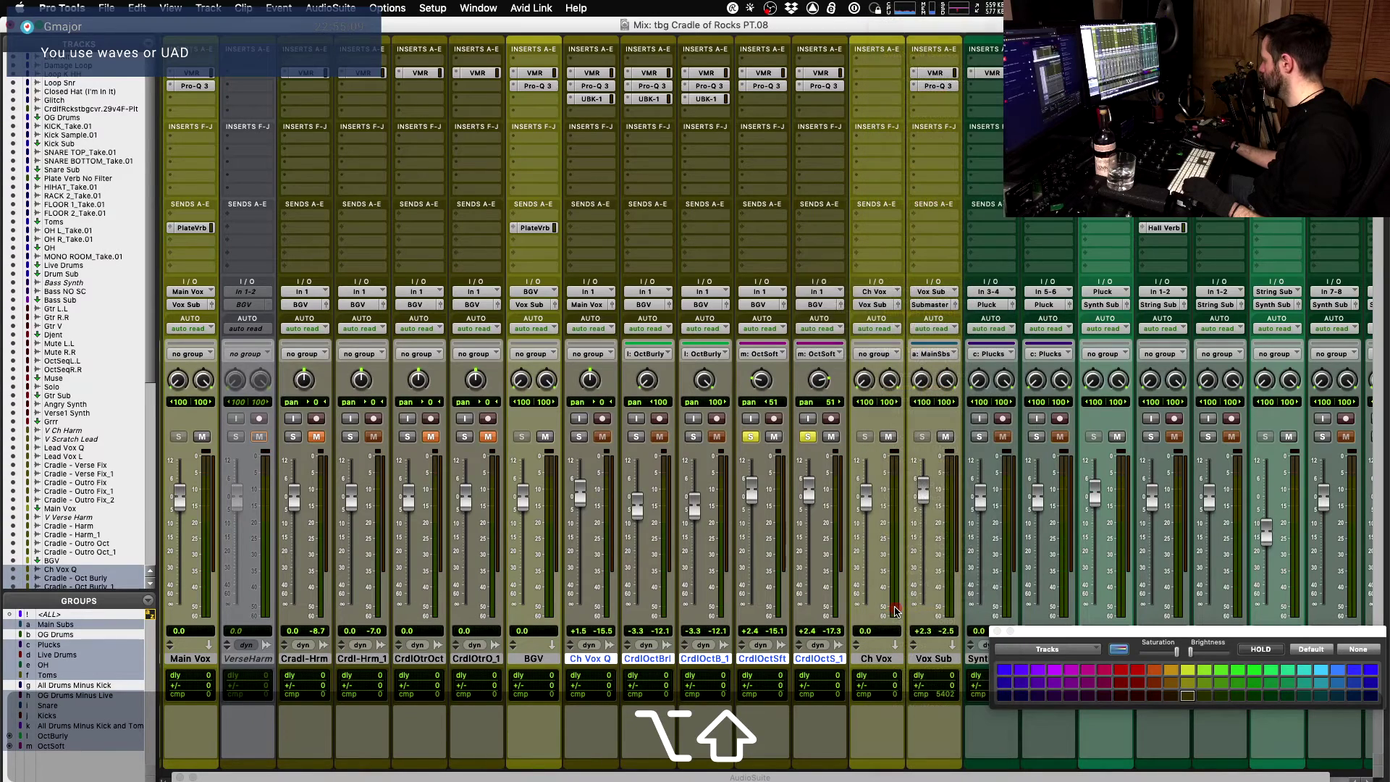
# - Solo Ch Vox Q and both OctBurly tracks along with the OctSoft pair and play the combined chorus vocals
pyautogui.press('space')
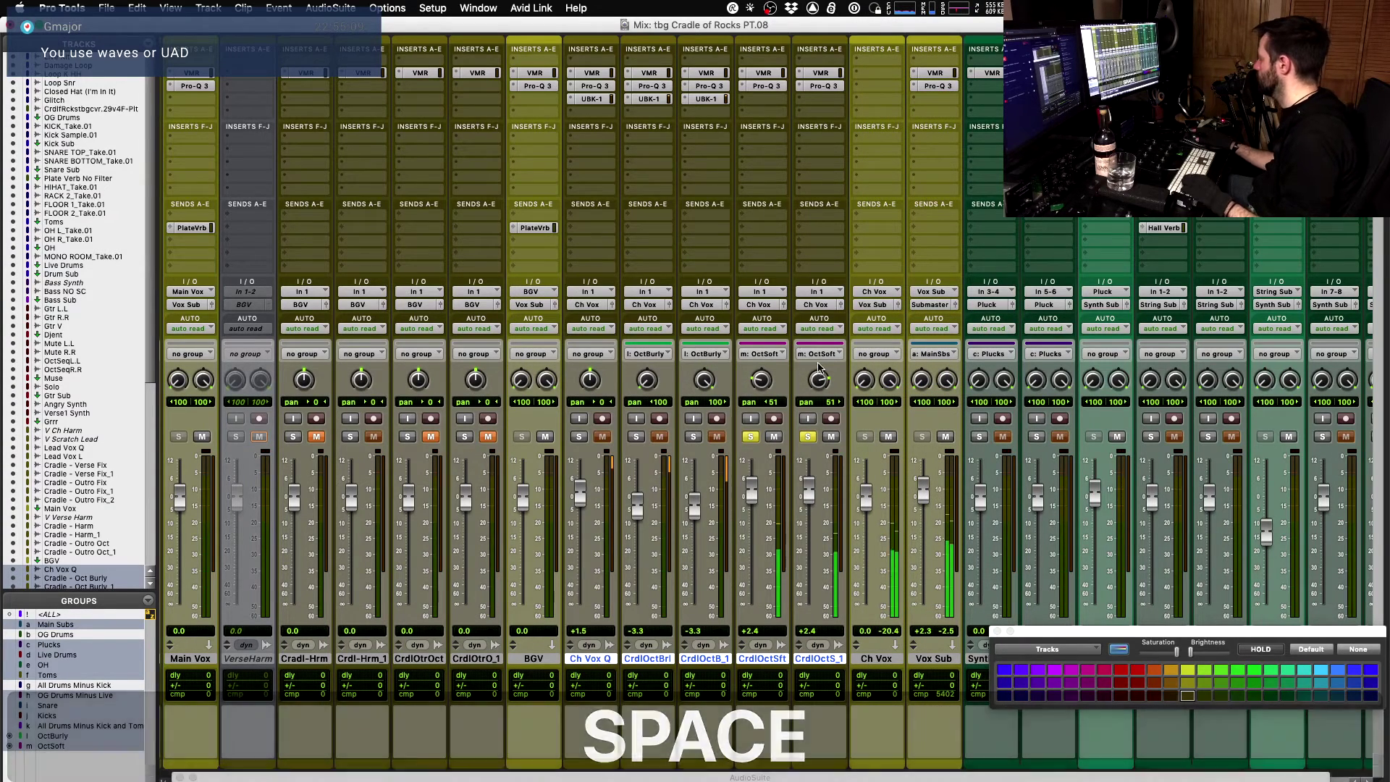
pyautogui.hscroll(4, 471, 443)
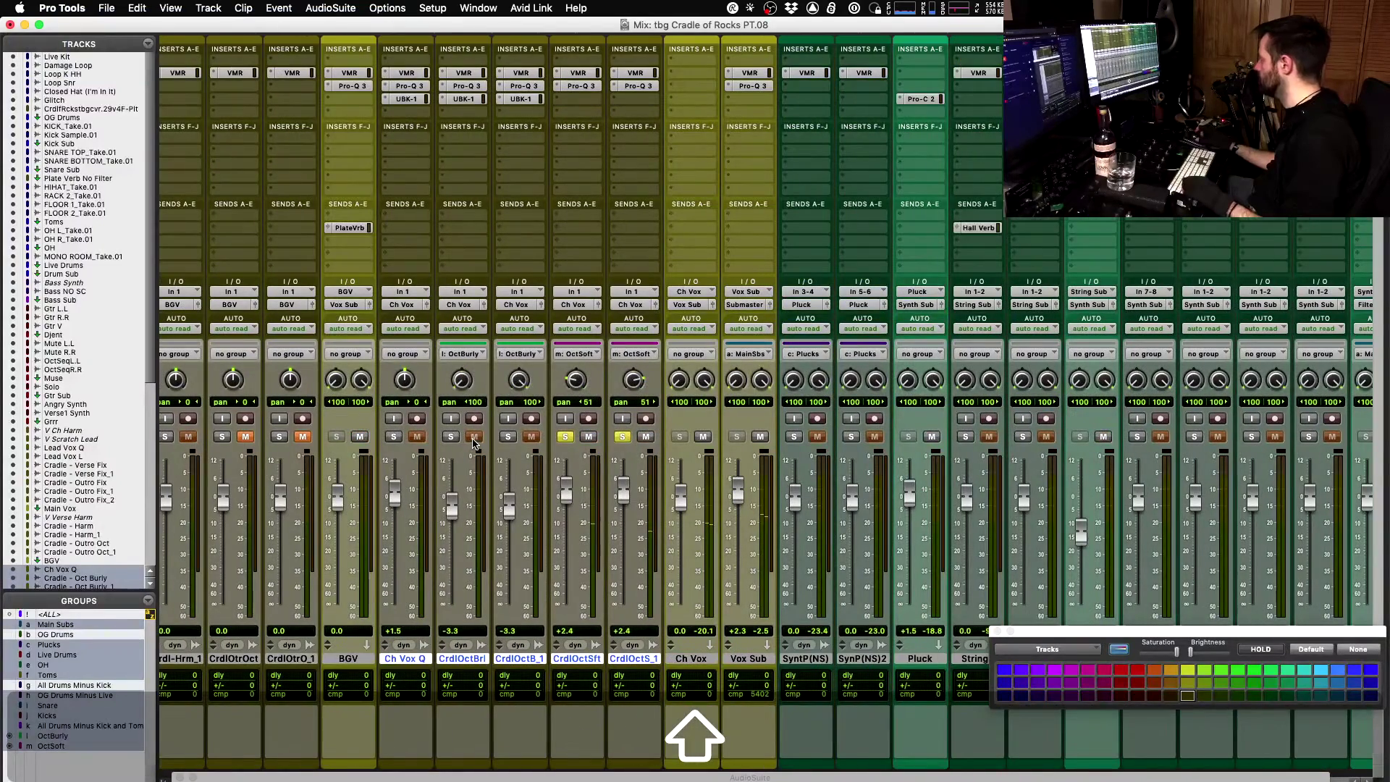
pyautogui.click(474, 437)
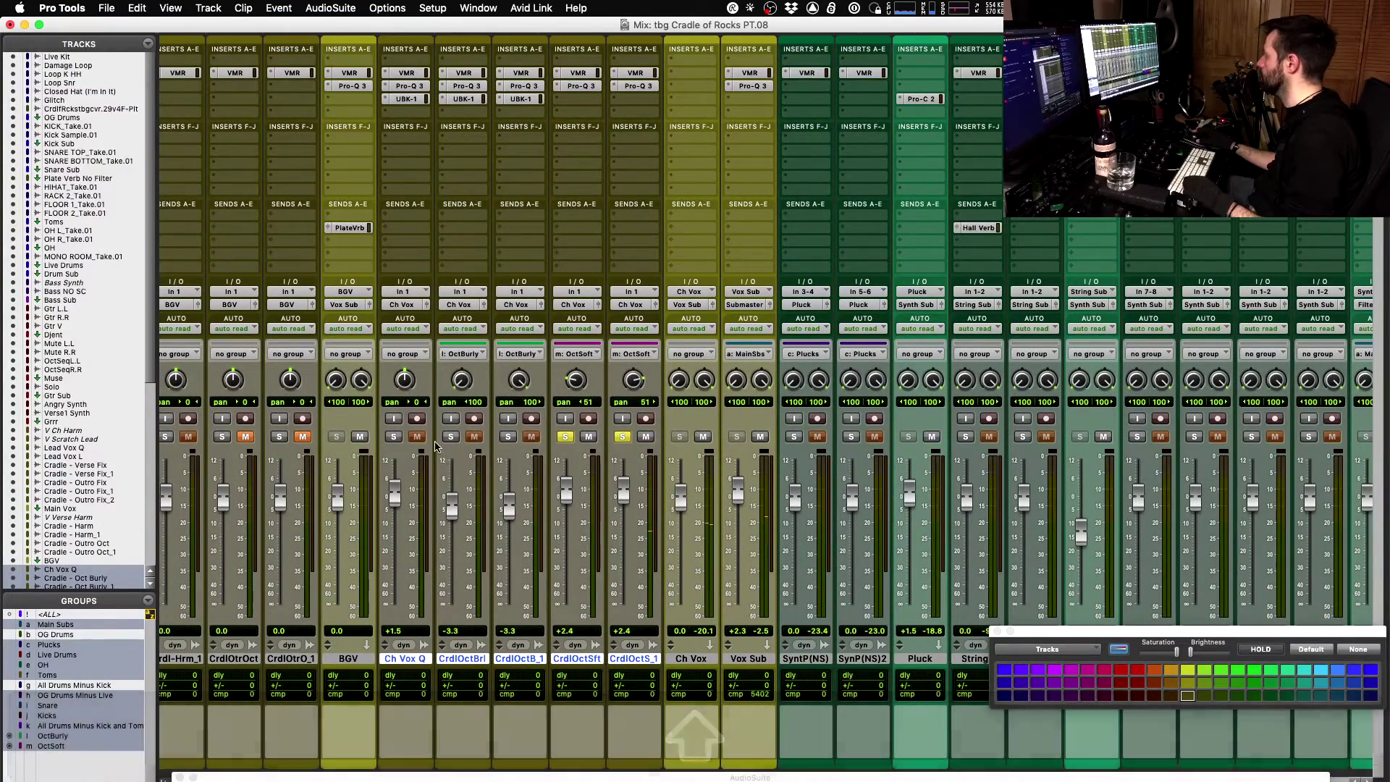
pyautogui.click(508, 437)
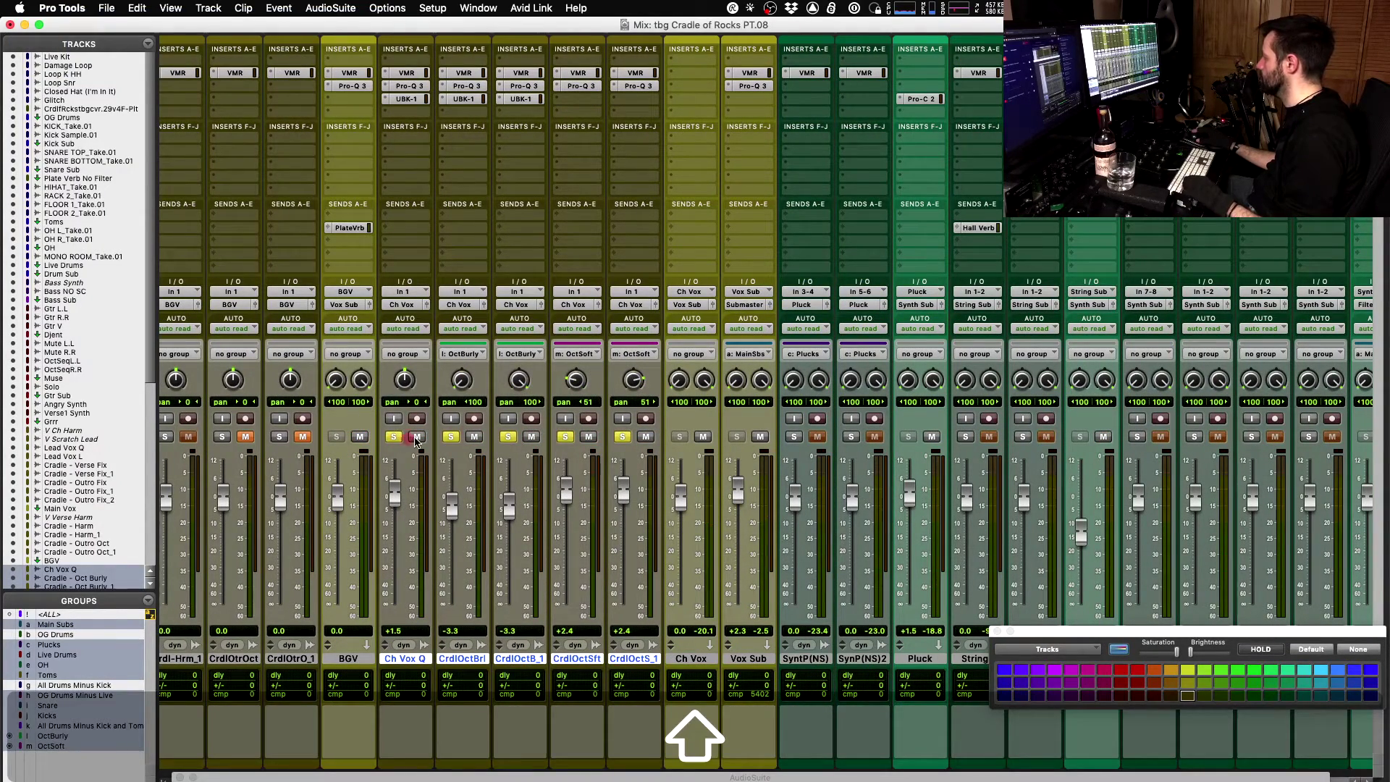
pyautogui.click(416, 436)
pyautogui.press('space')
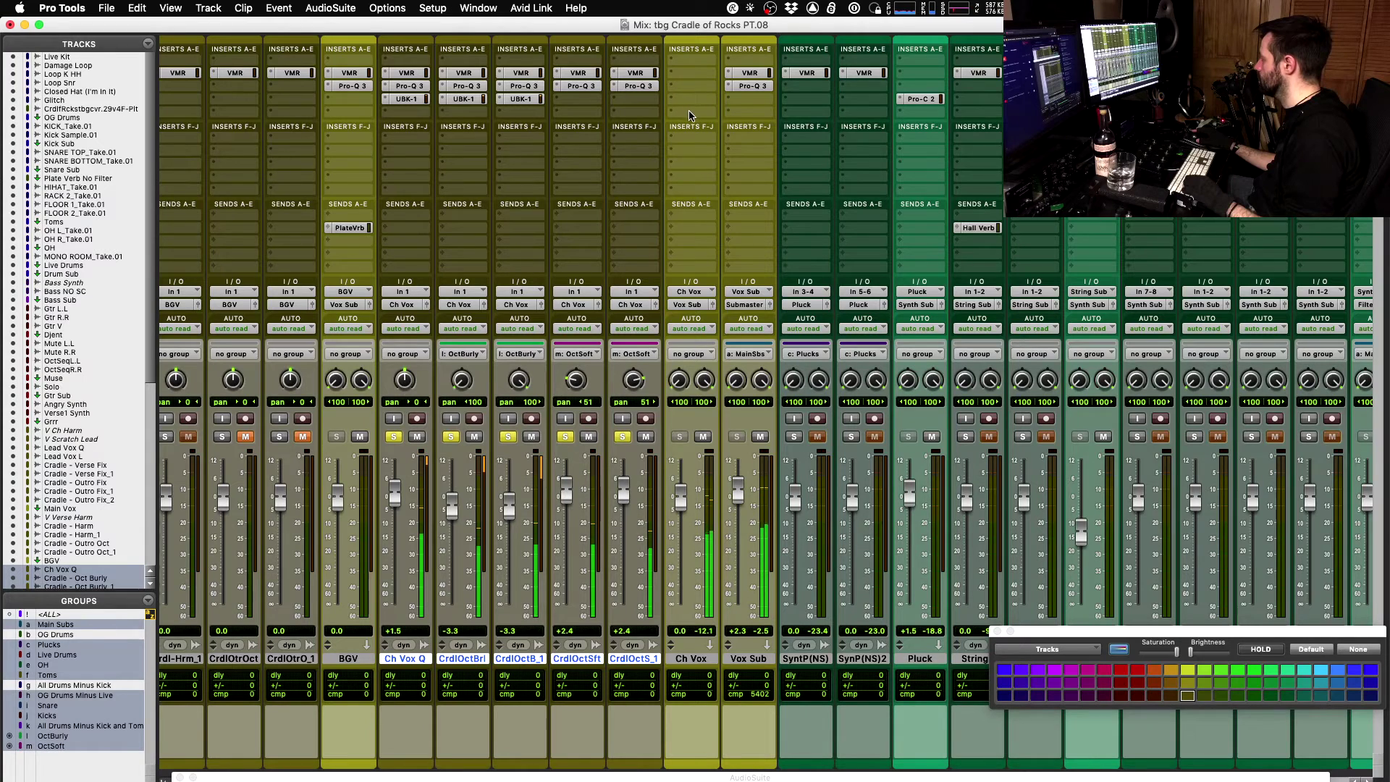
# - Copy the UBK-1 from OctBurly_1 to both OctSoft tracks and check it during playback
pyautogui.click(672, 87)
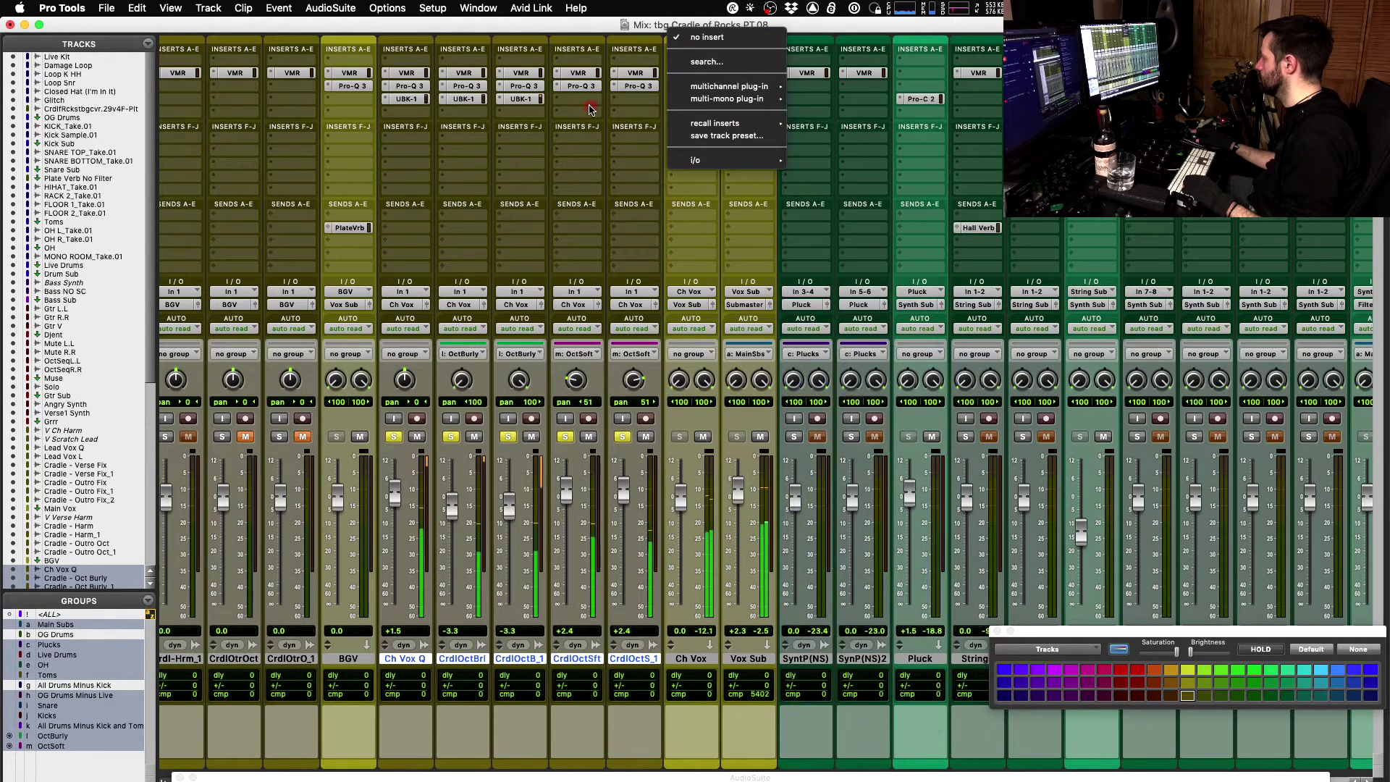
pyautogui.click(592, 110)
pyautogui.press('space')
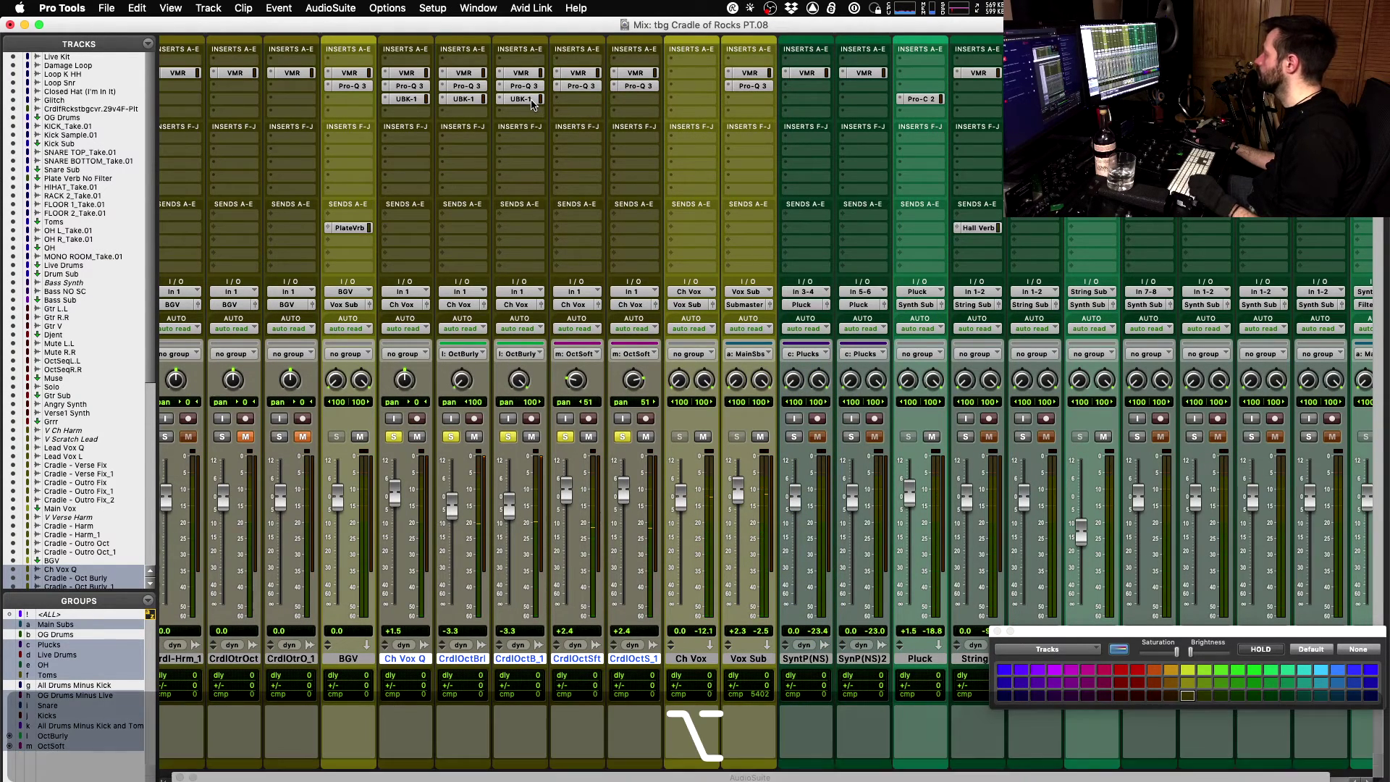
pyautogui.moveTo(570, 106); pyautogui.dragTo(572, 101)
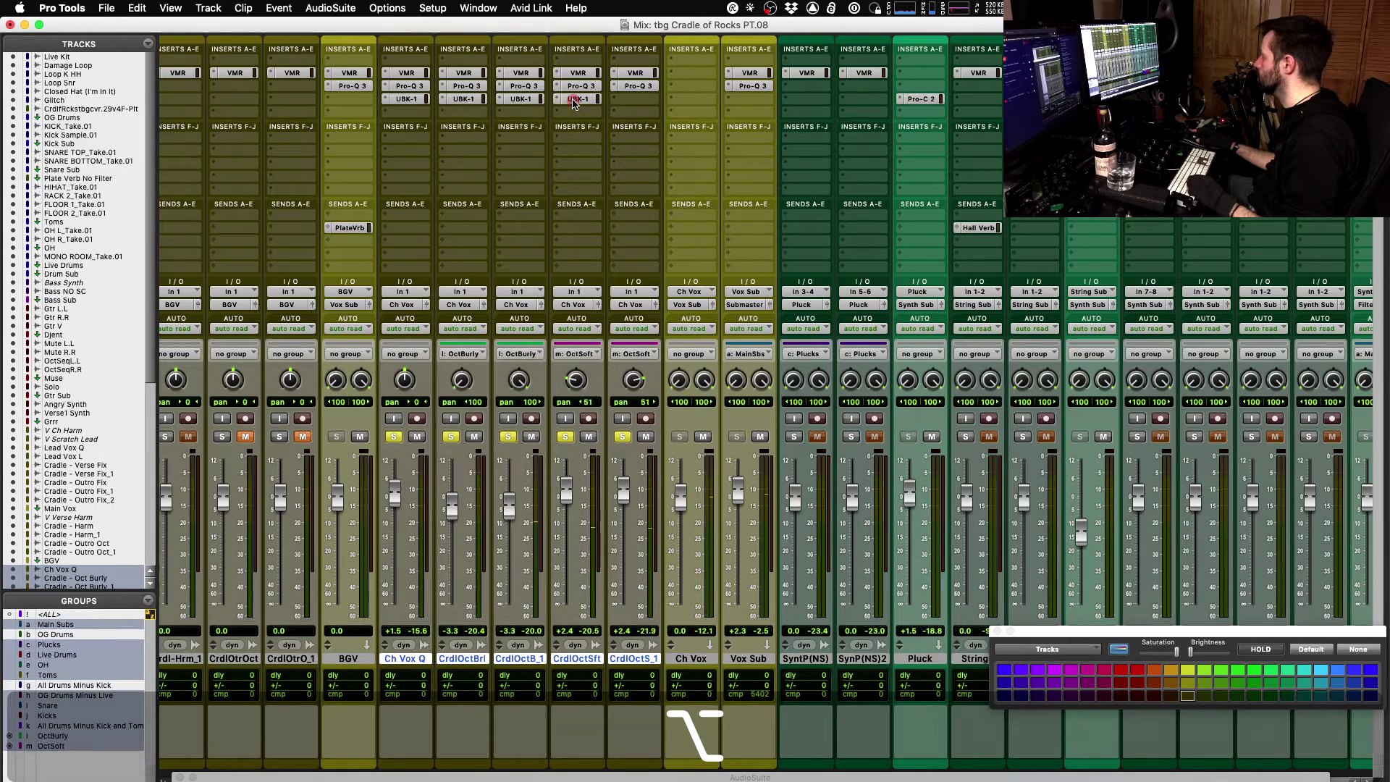
pyautogui.click(577, 98)
pyautogui.press('space')
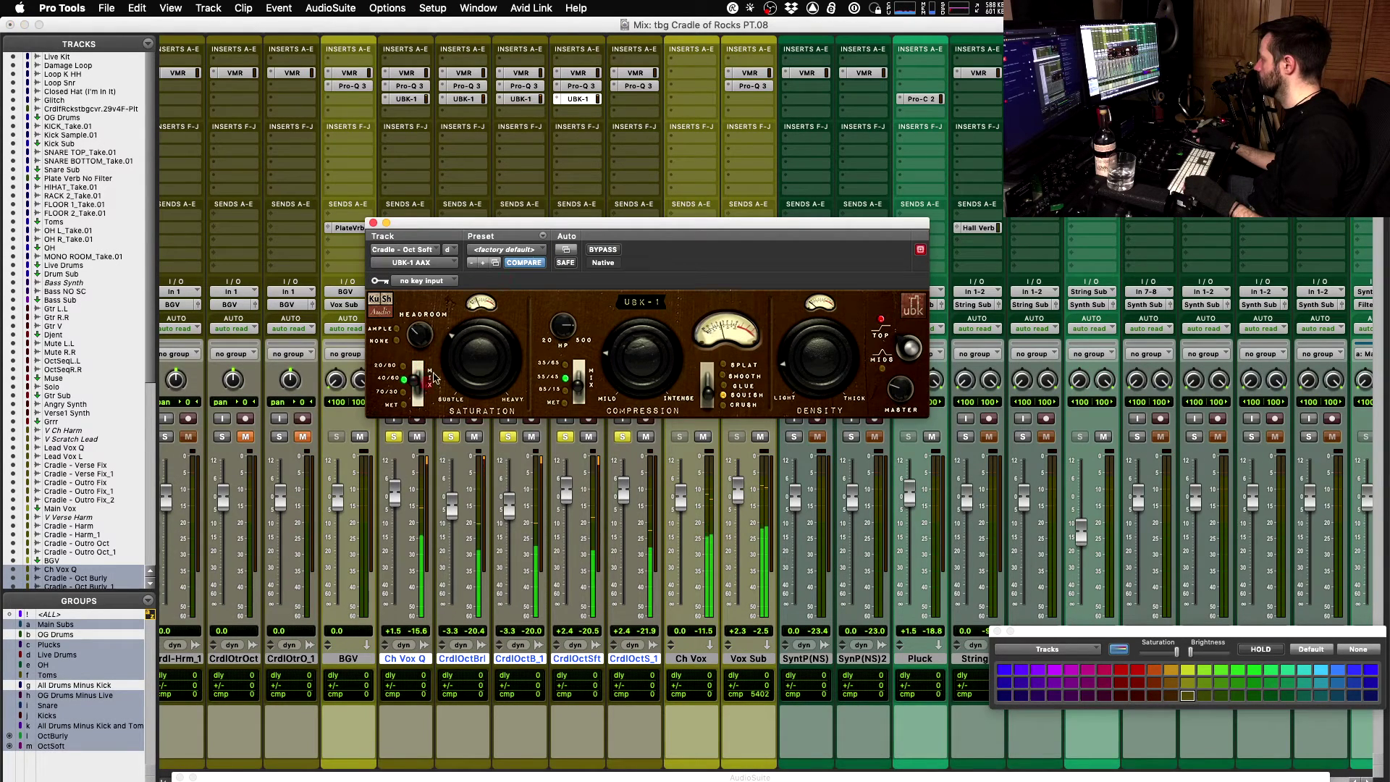
pyautogui.moveTo(578, 98); pyautogui.dragTo(635, 99)
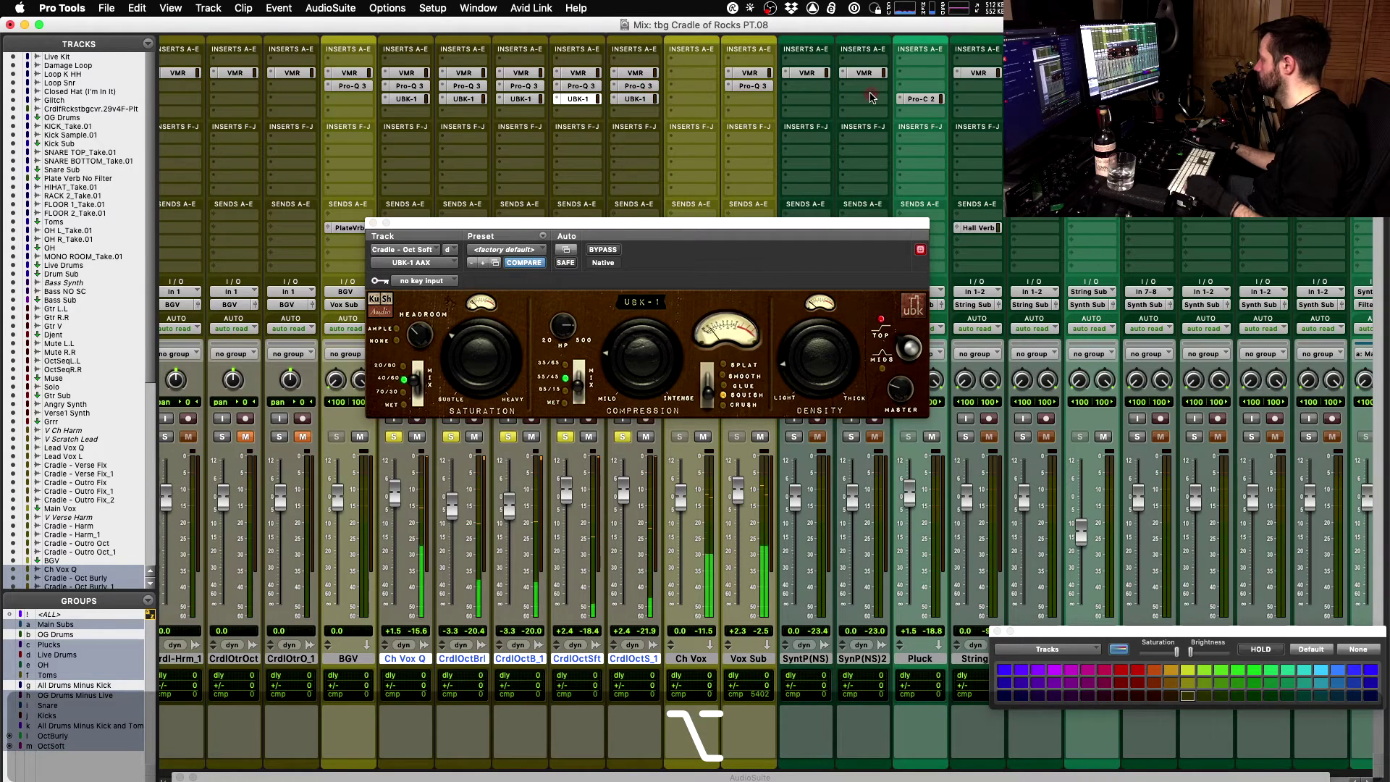
pyautogui.click(375, 223)
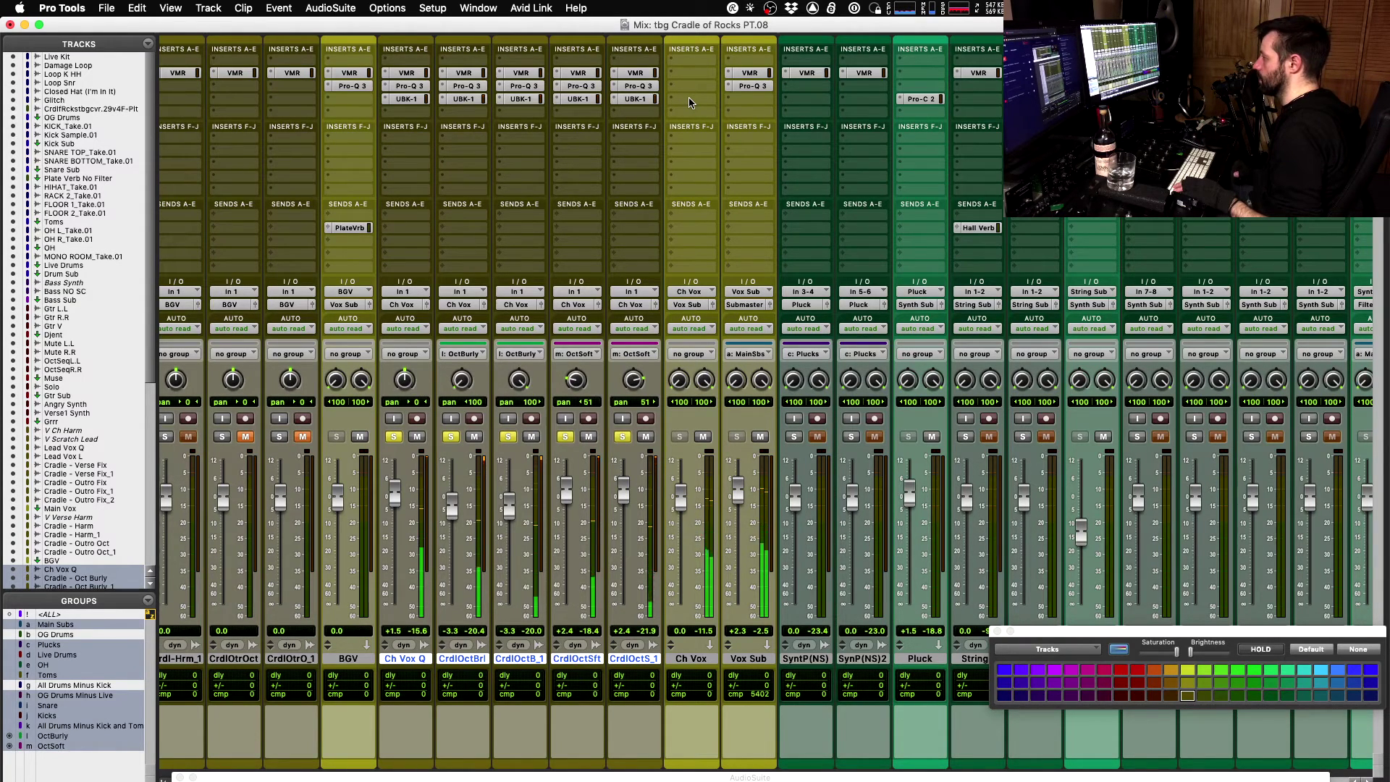
# - Stop playback and review the UBK-1 saturation, compression and density settings on the first OctBurly track
pyautogui.press('space')
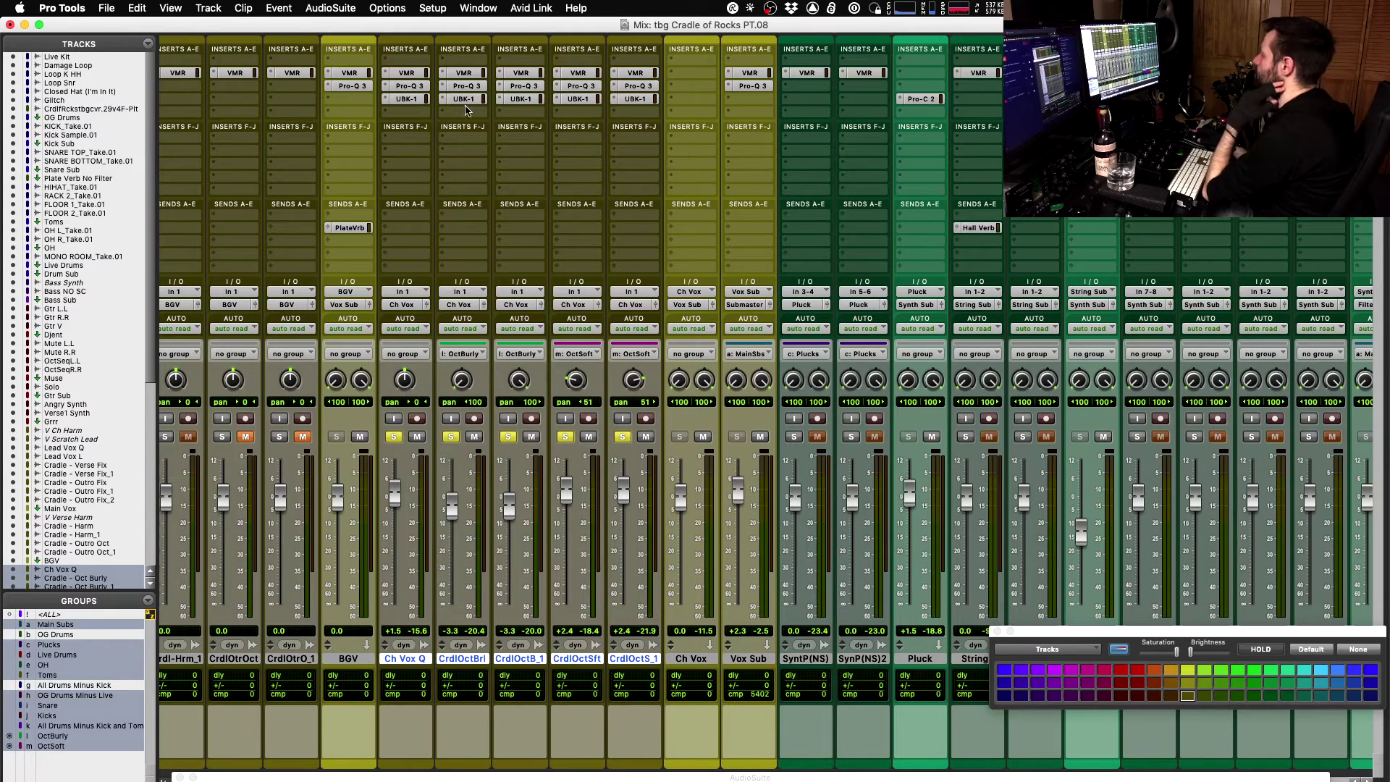
pyautogui.click(468, 101)
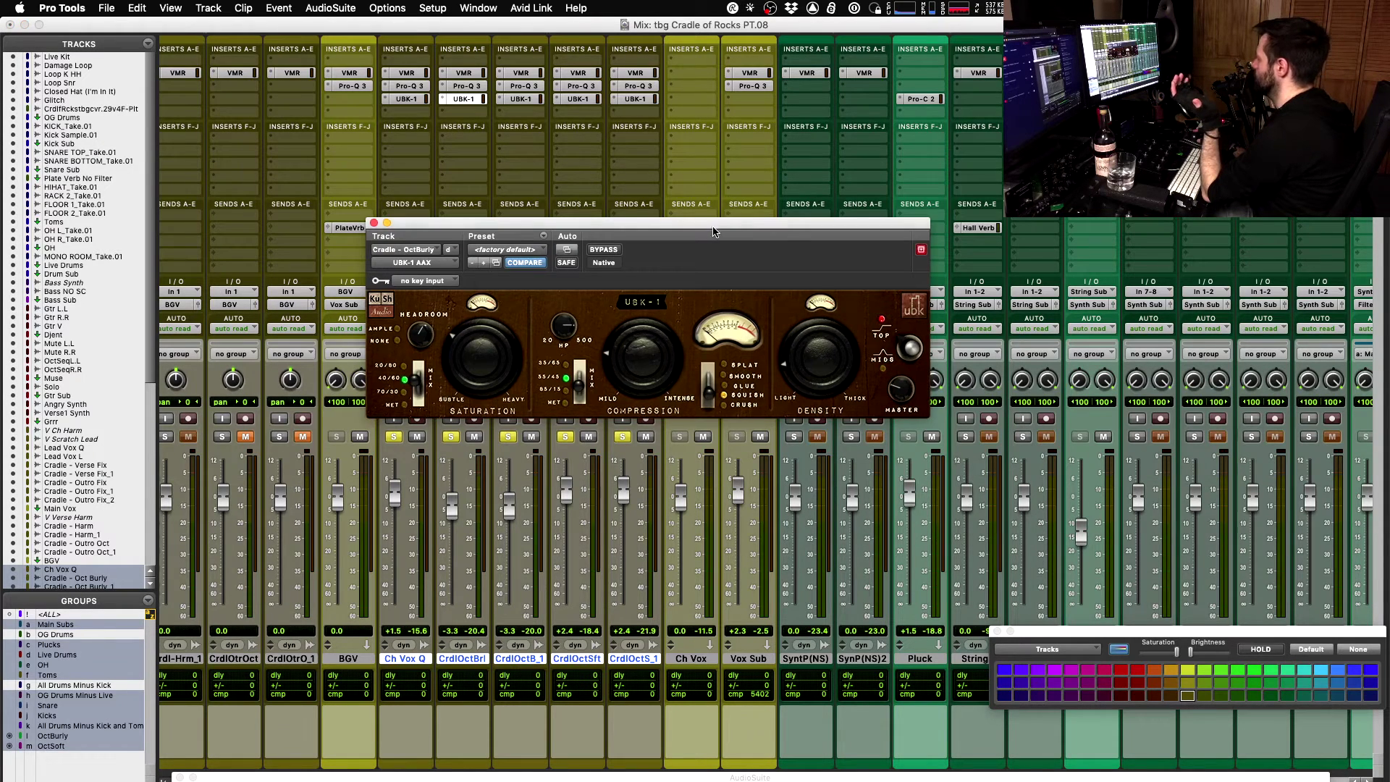
pyautogui.moveTo(714, 229); pyautogui.dragTo(815, 204)
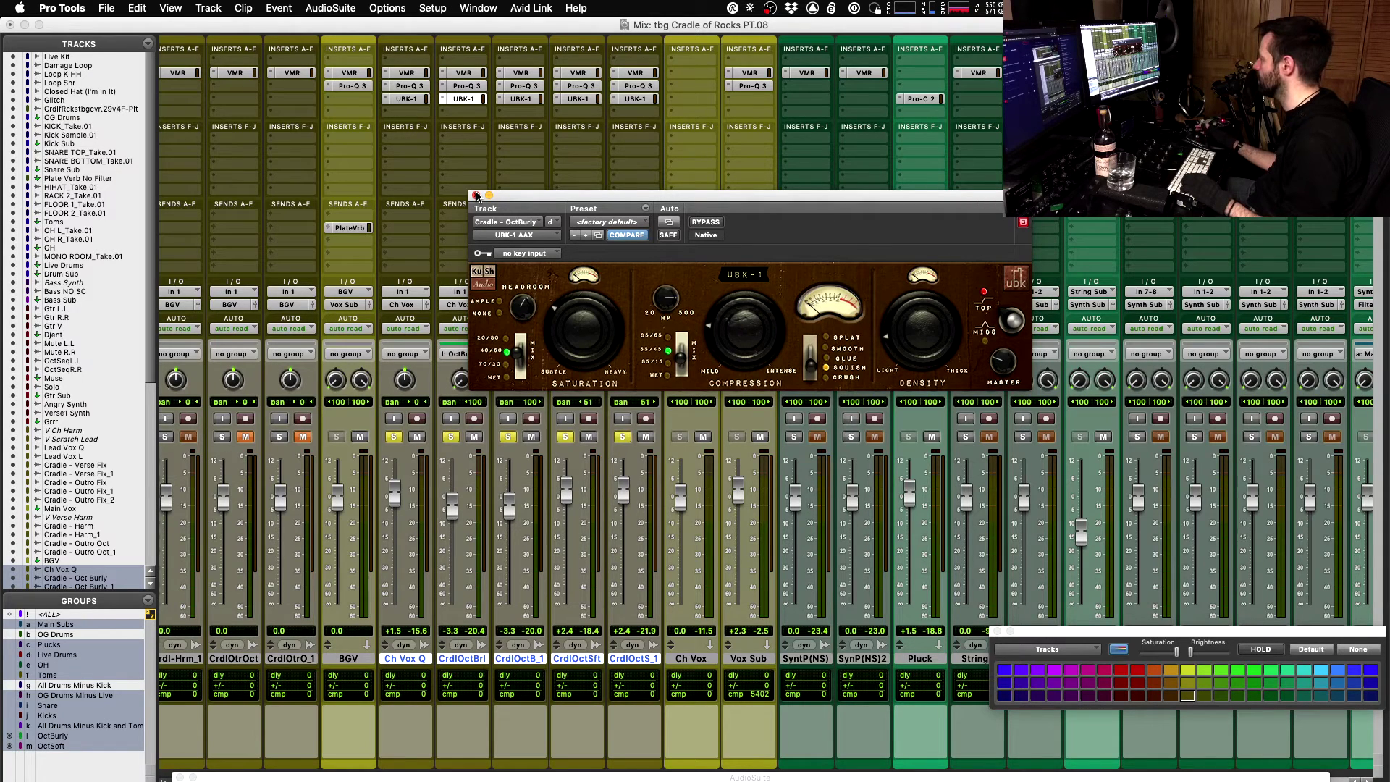
pyautogui.click(476, 195)
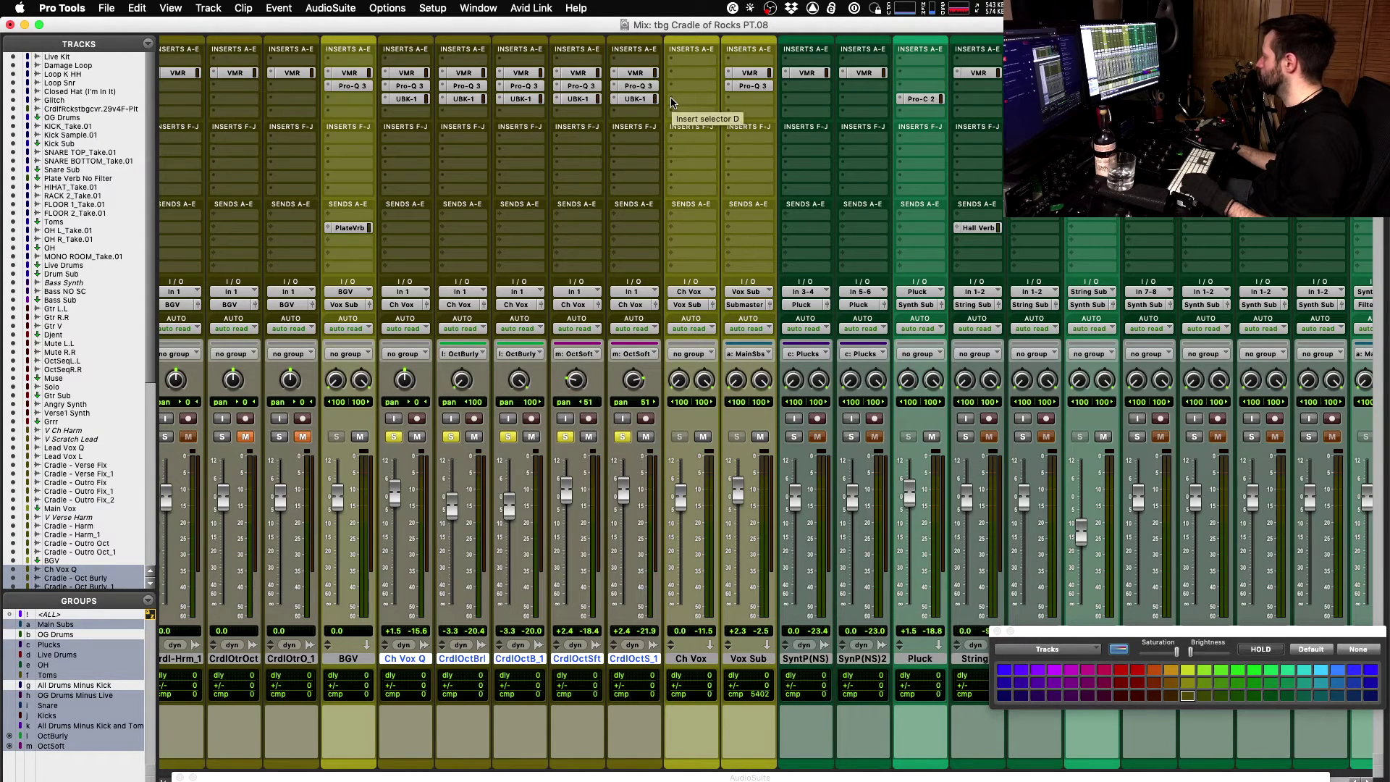
# - Start playback and insert the stereo Kush Audio Novatron in insert slot D of the Ch Vox aux
pyautogui.press('space')
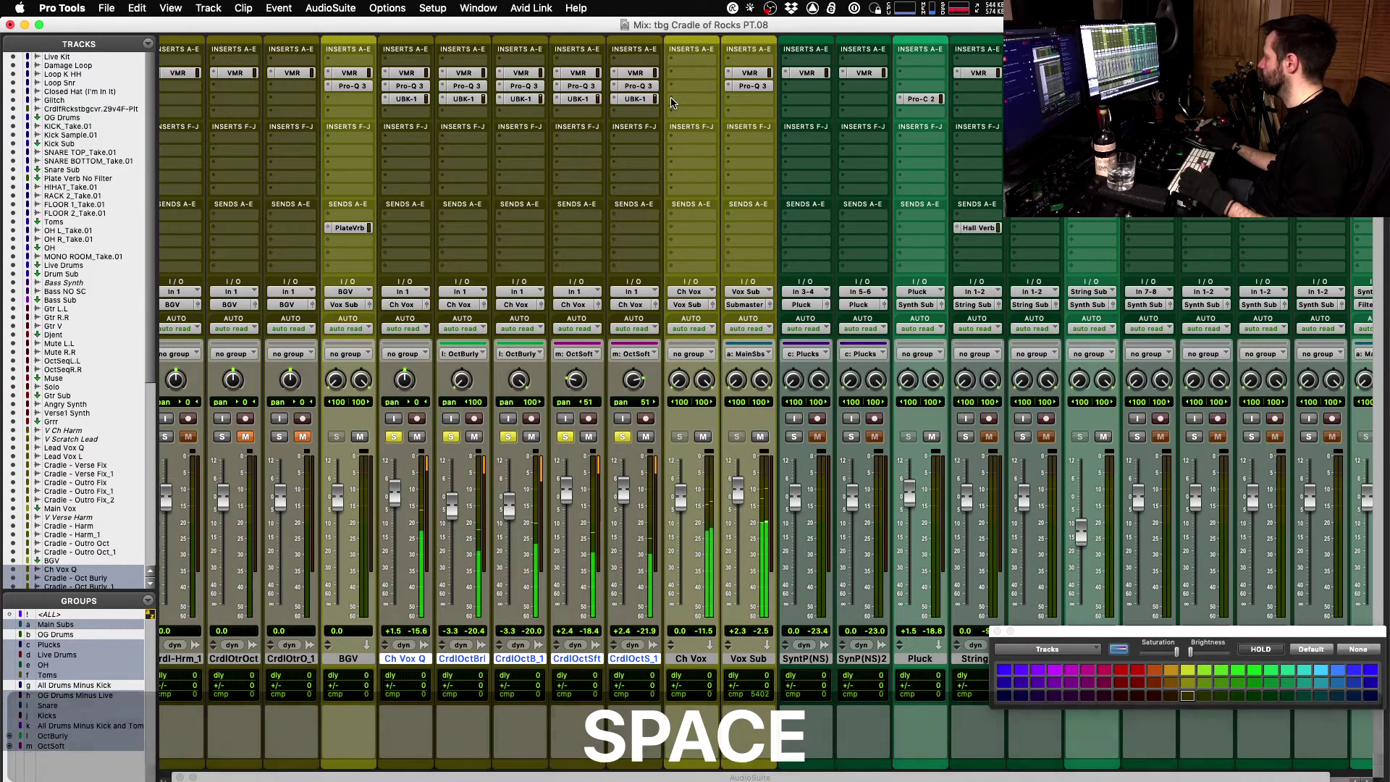
pyautogui.click(672, 102)
pyautogui.moveTo(724, 102)
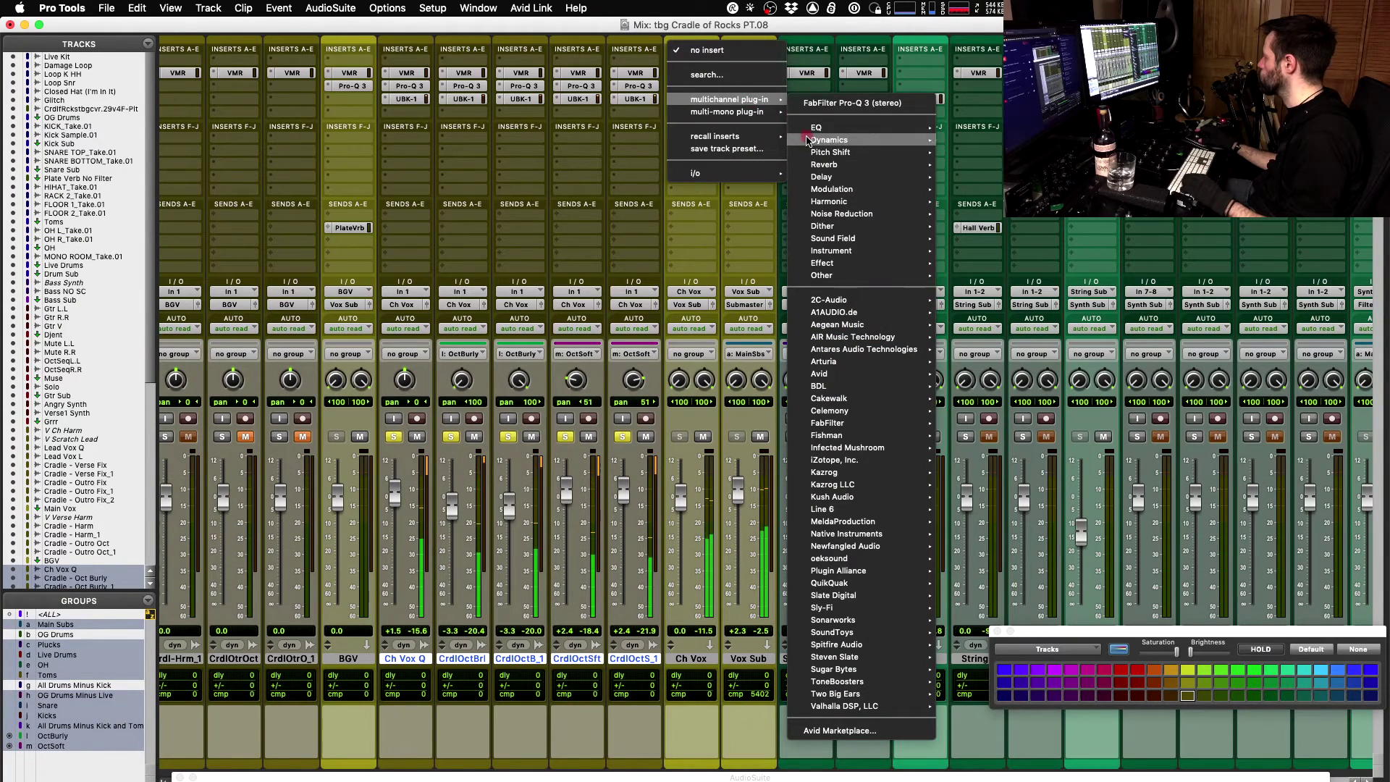
pyautogui.moveTo(881, 347)
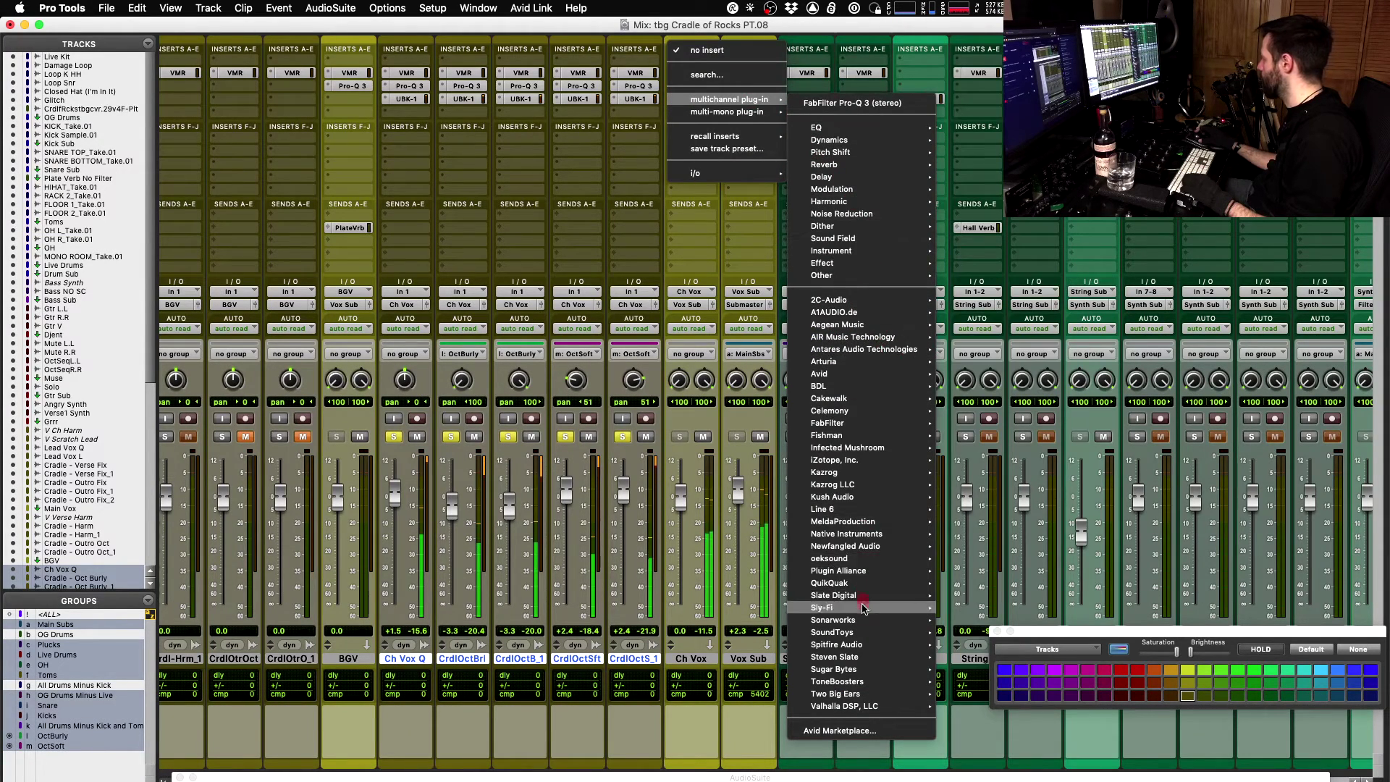
pyautogui.moveTo(861, 497)
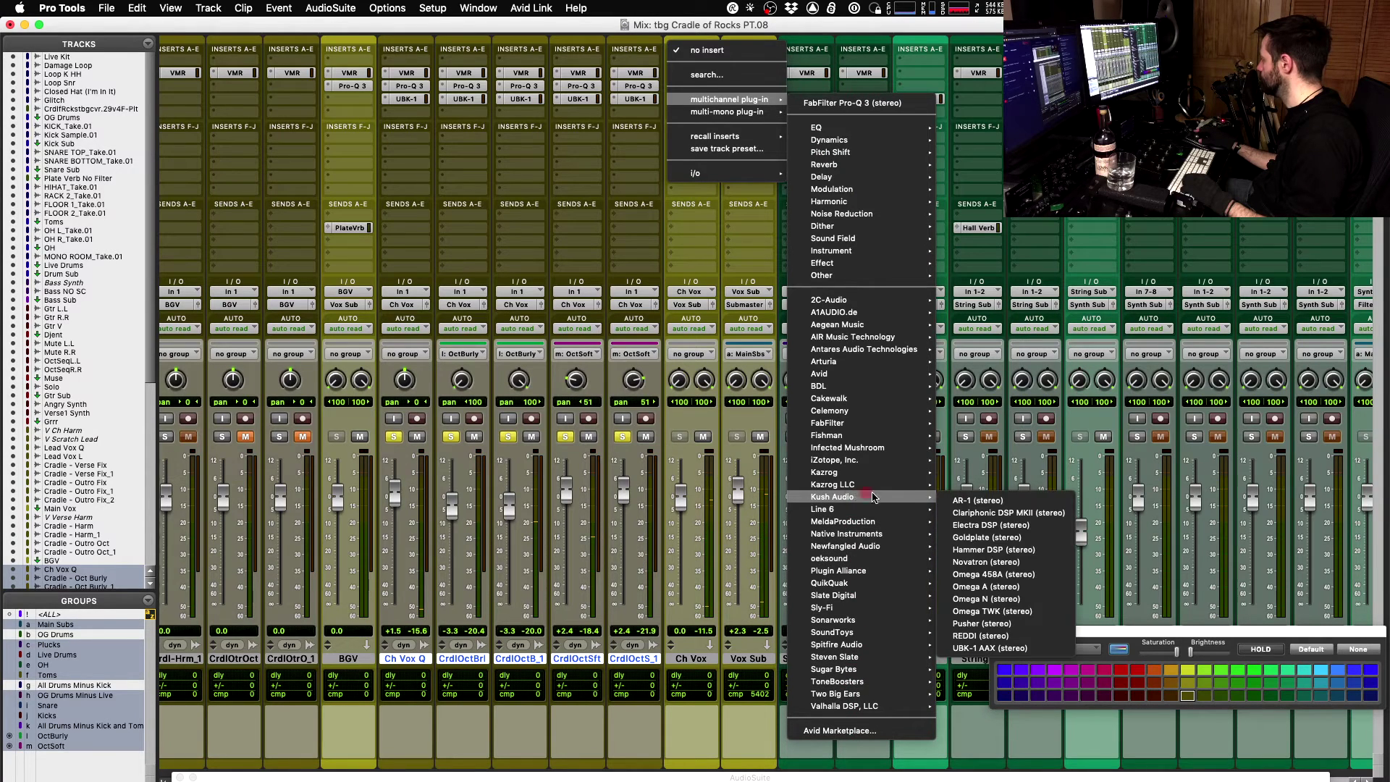
pyautogui.click(1023, 563)
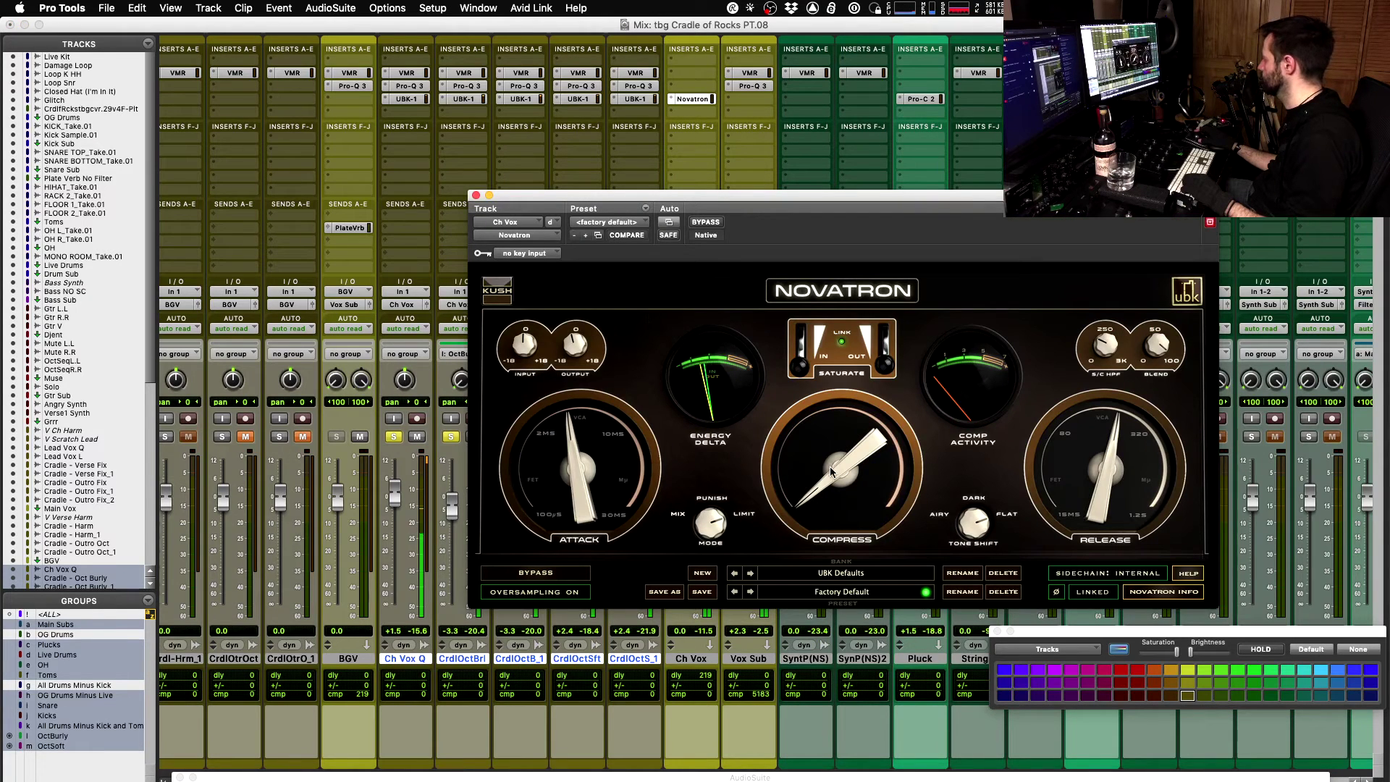
# - Adjust the Novatron's compression amount by ear, slow the attack to about 10 ms and set the release near 80 ms
pyautogui.moveTo(778, 475); pyautogui.dragTo(823, 439)
pyautogui.moveTo(566, 502); pyautogui.dragTo(586, 450)
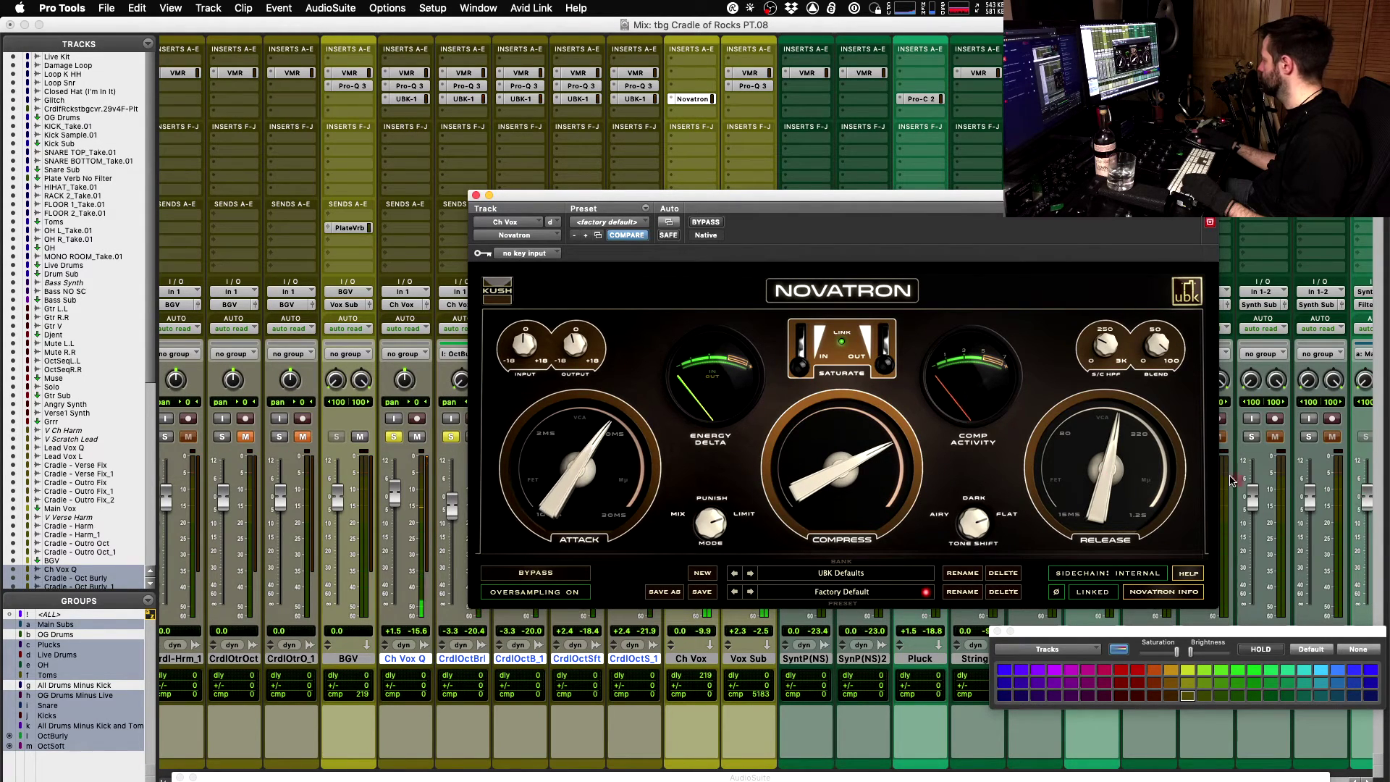
pyautogui.press('space')
pyautogui.moveTo(1108, 460); pyautogui.dragTo(1113, 505)
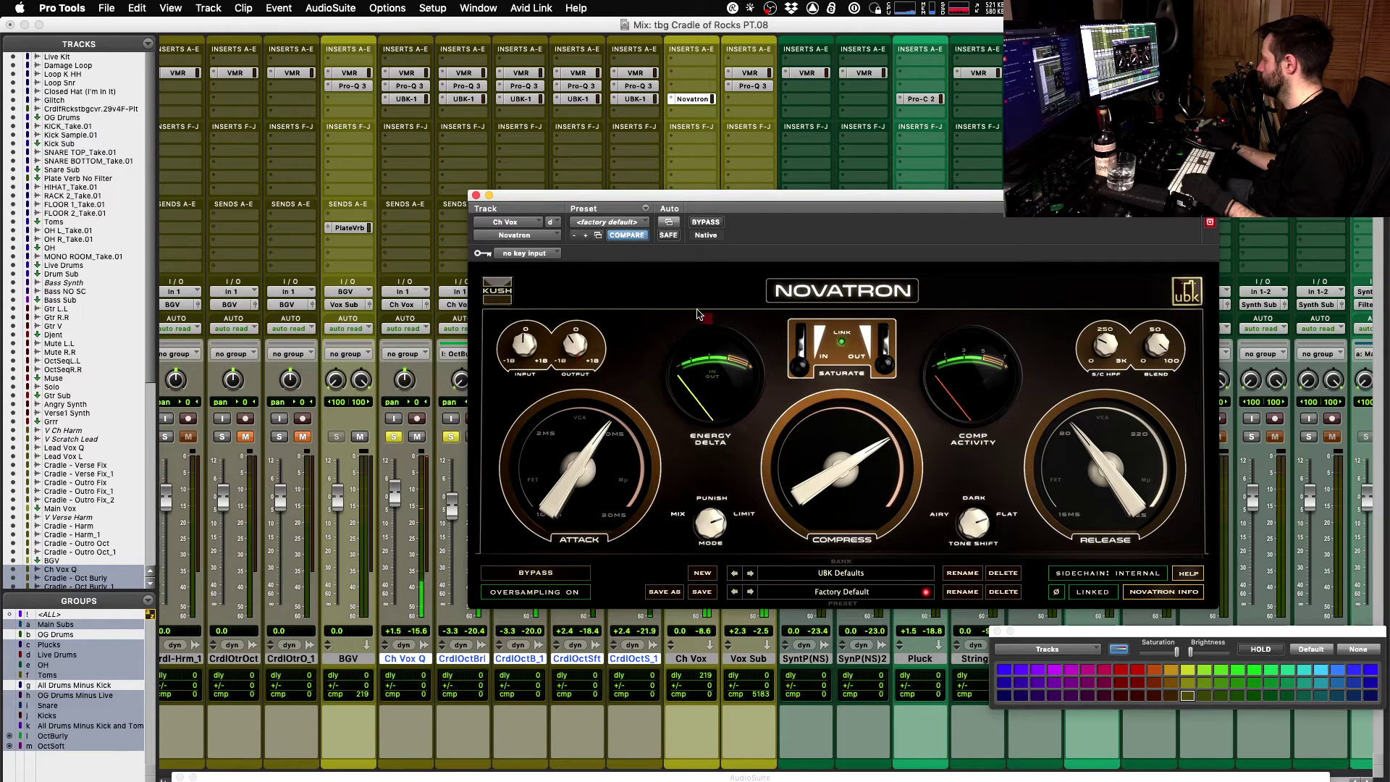
pyautogui.press('space')
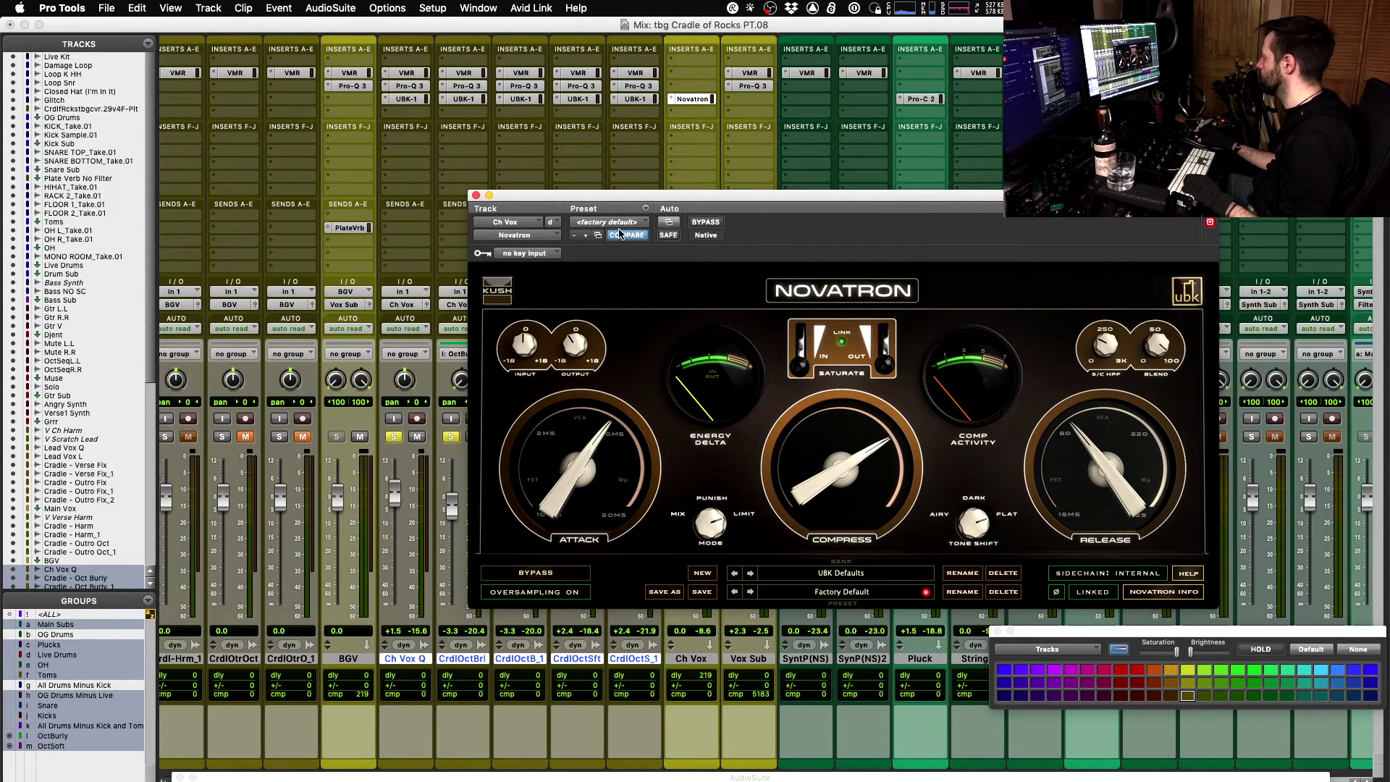
# - Move the Novatron window aside and compare the chorus vocals with the compressor bypassed and active during playback
pyautogui.moveTo(623, 194); pyautogui.dragTo(736, 163)
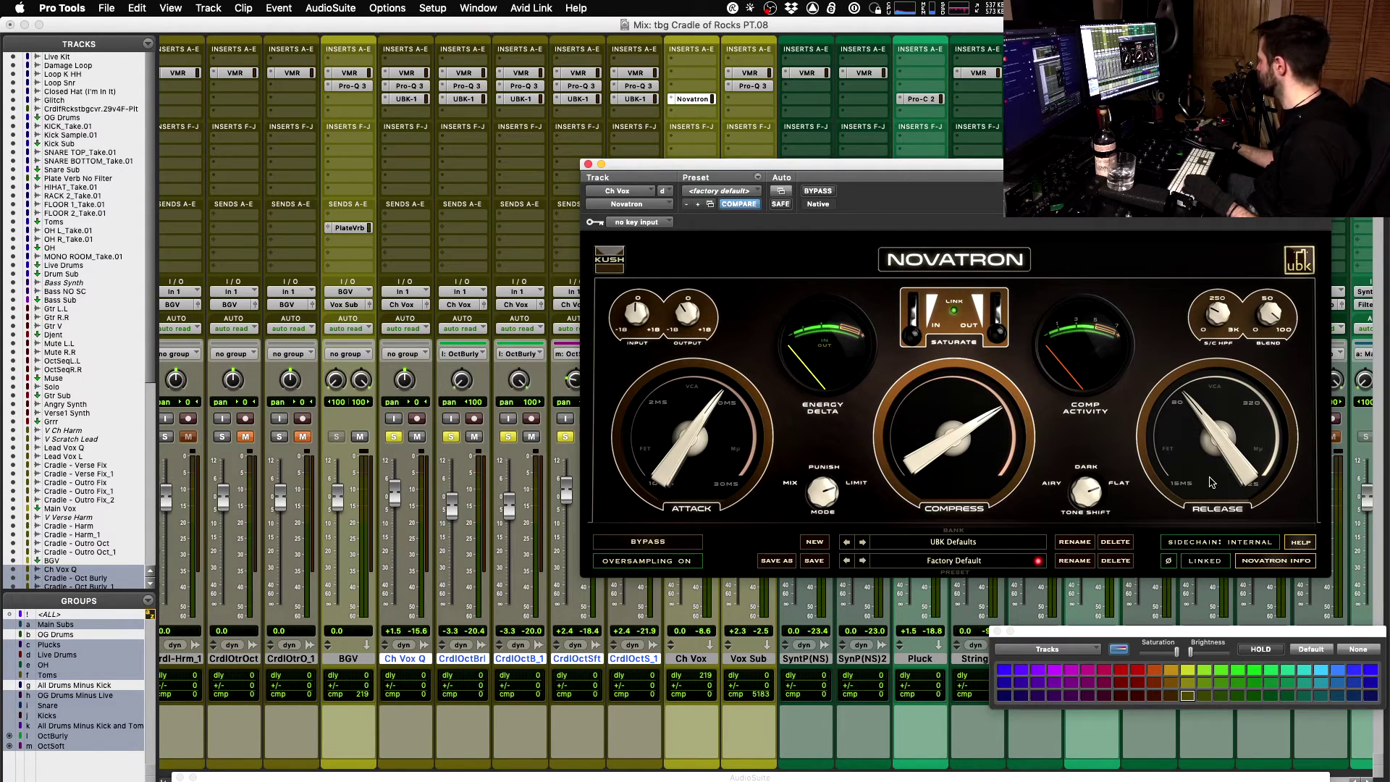
pyautogui.press('space')
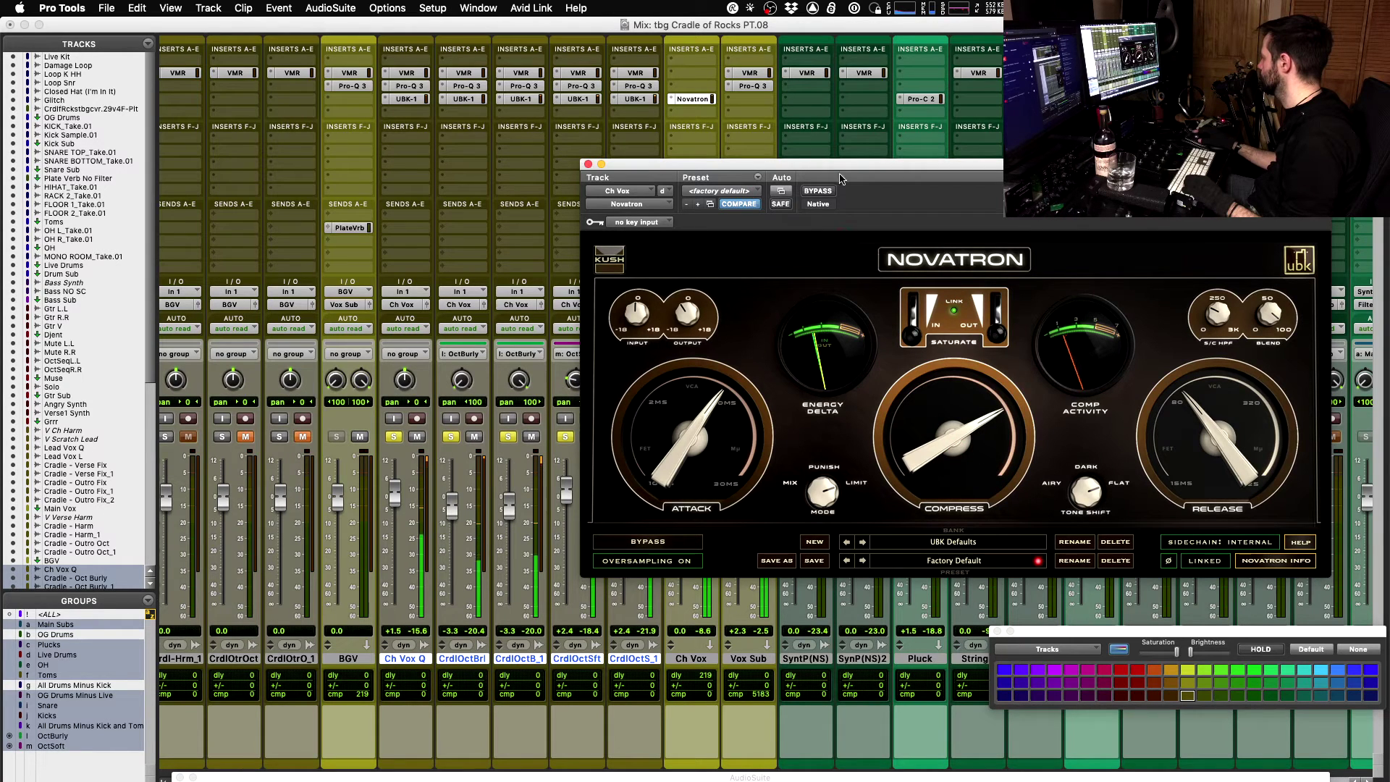
pyautogui.press('space')
pyautogui.click(826, 191)
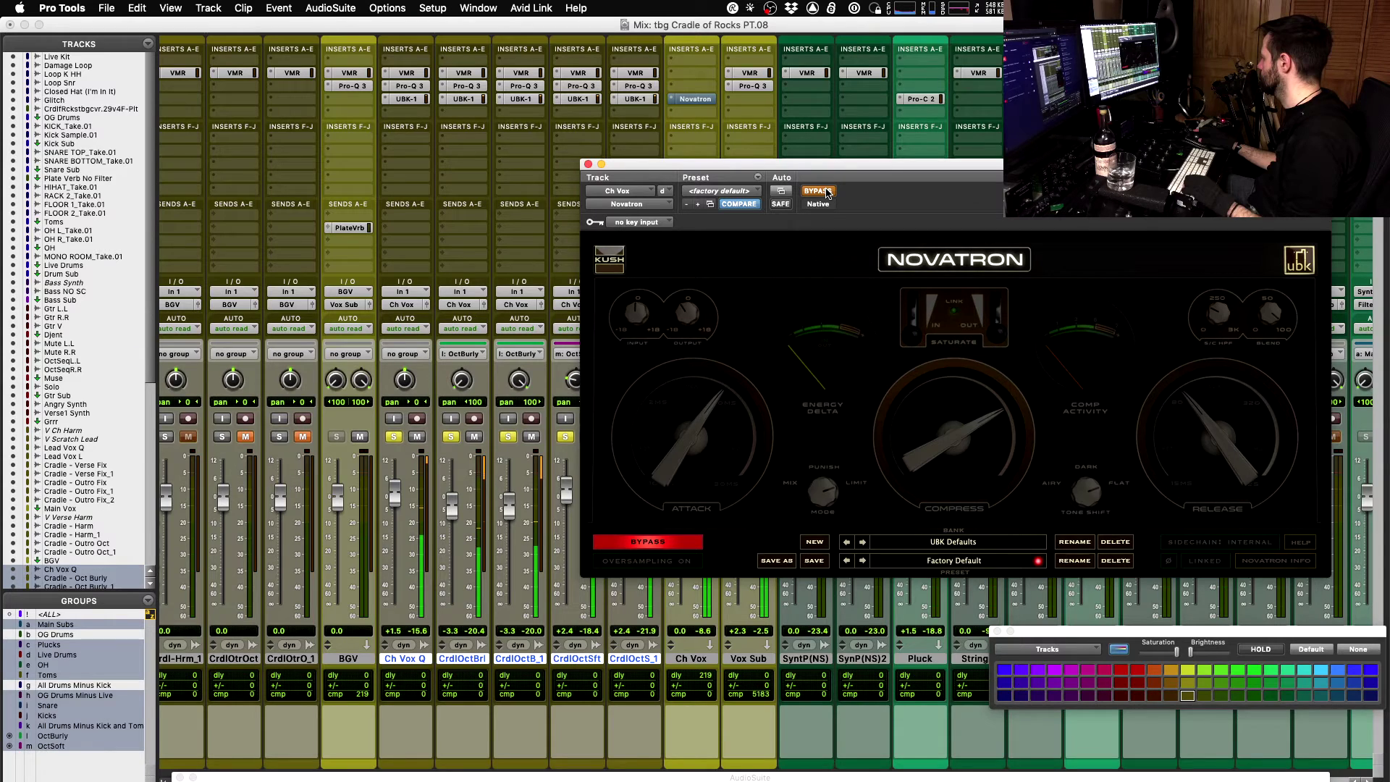
pyautogui.press('space')
pyautogui.click(826, 192)
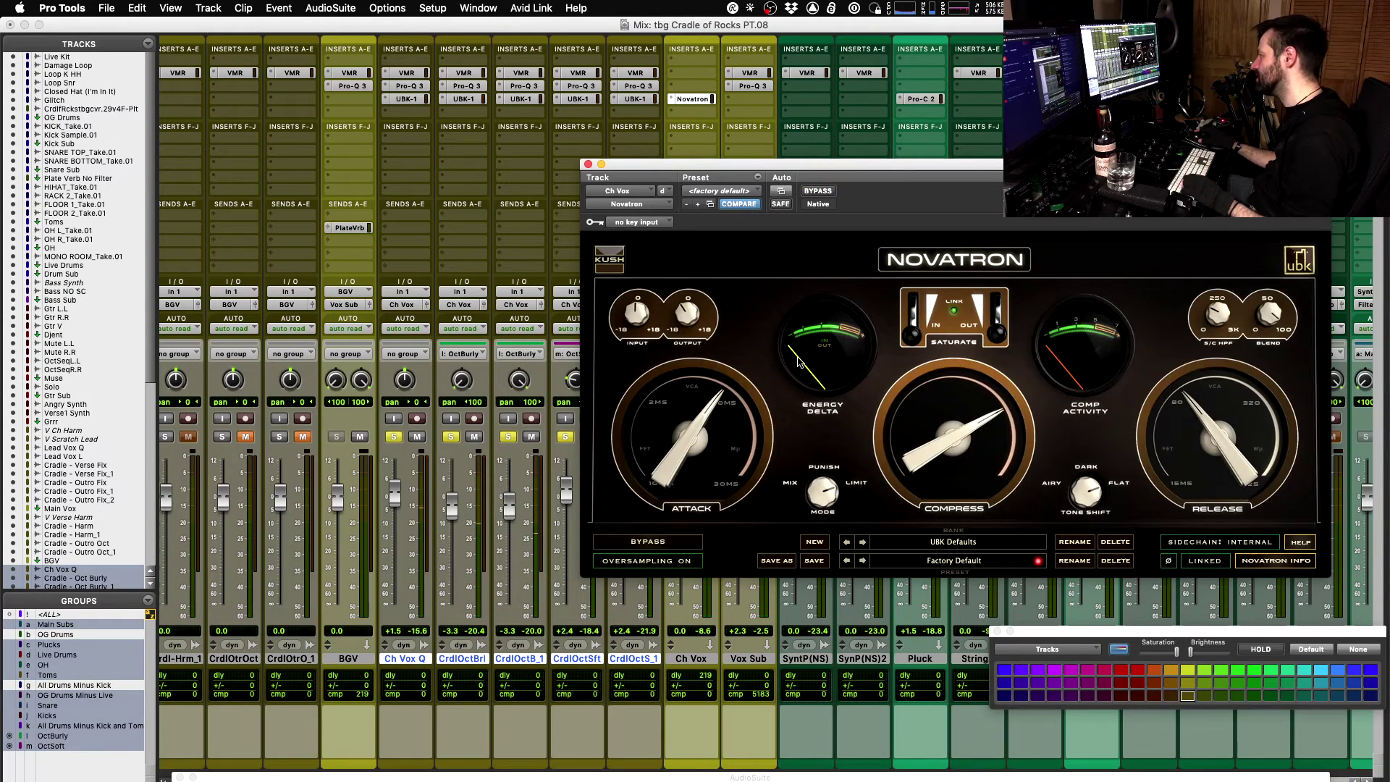
pyautogui.press('space')
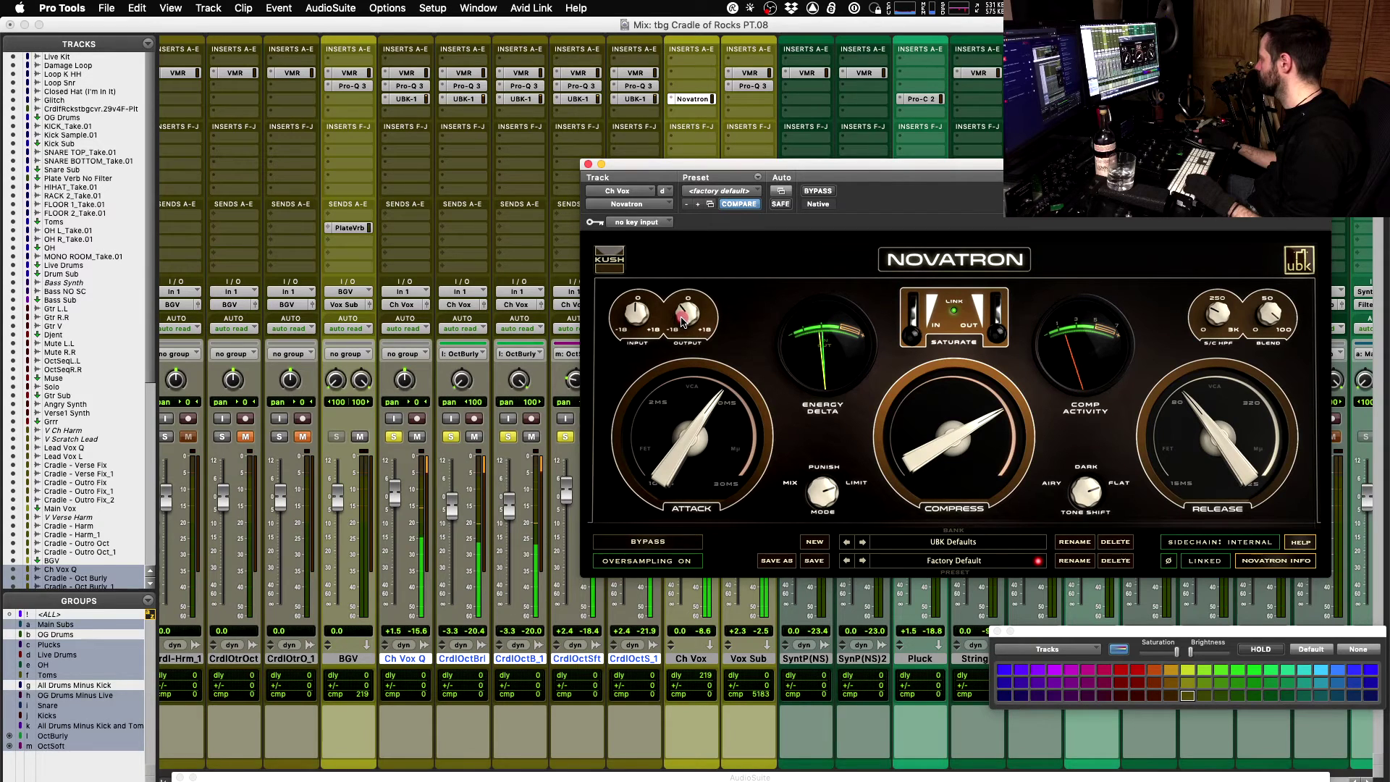
# - Play the soloed chorus vocals and compare them with the Ch Vox Novatron bypassed and active
pyautogui.press('space')
pyautogui.click(818, 191)
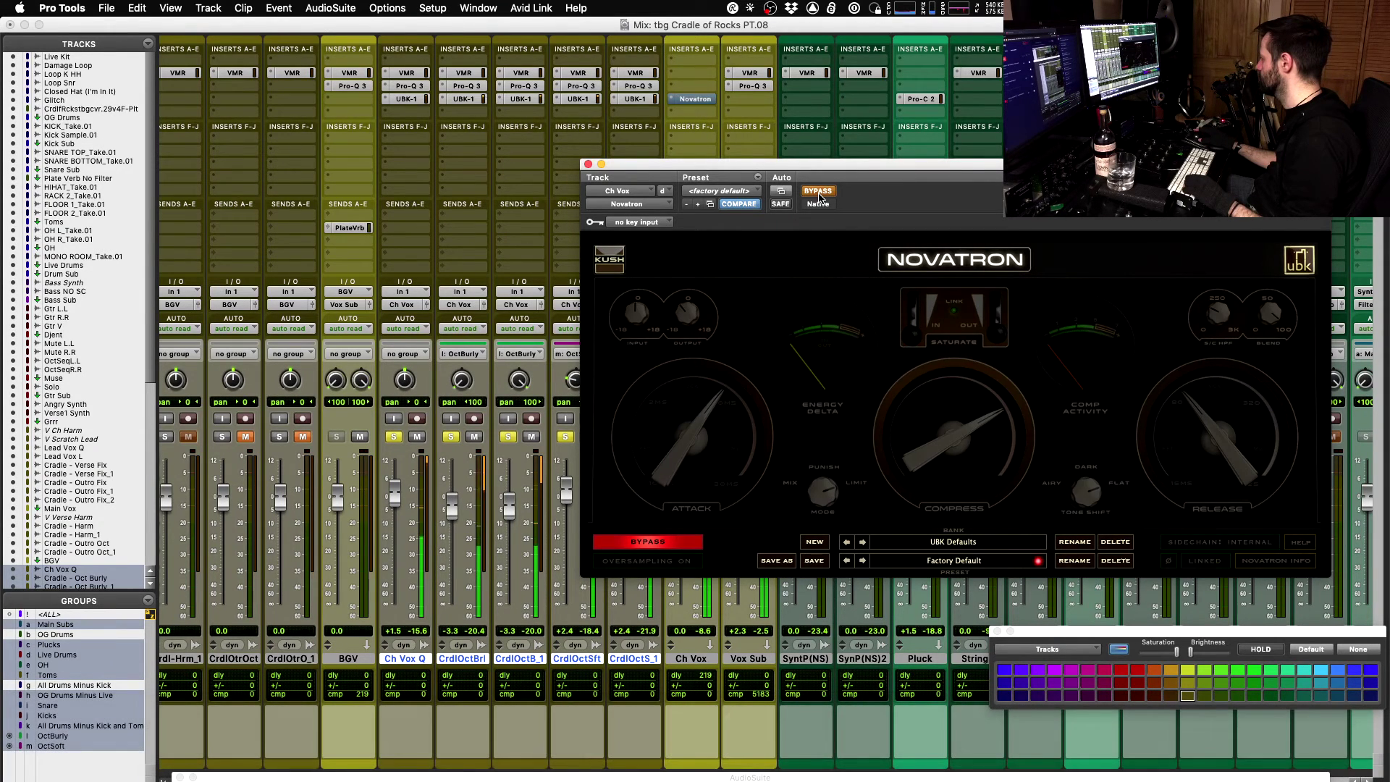
pyautogui.click(818, 192)
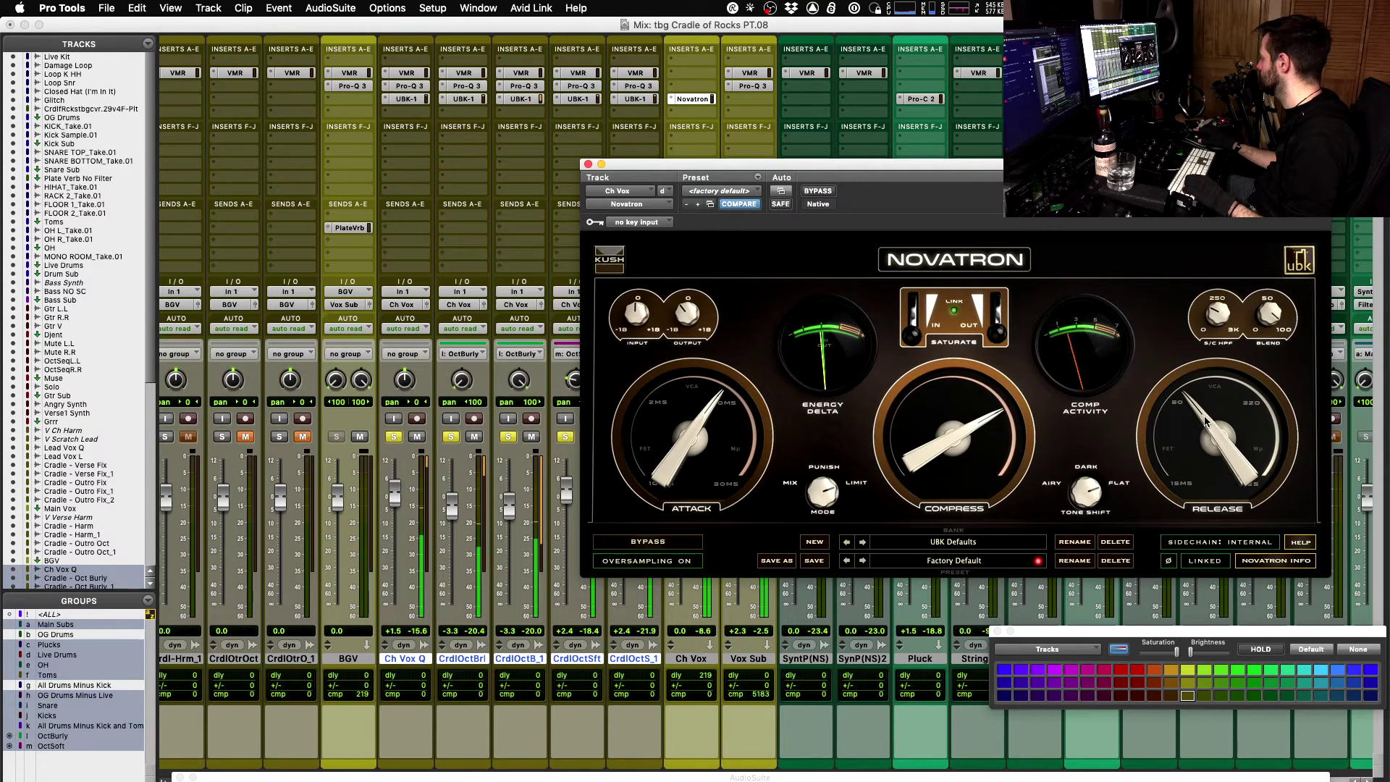
pyautogui.press('space')
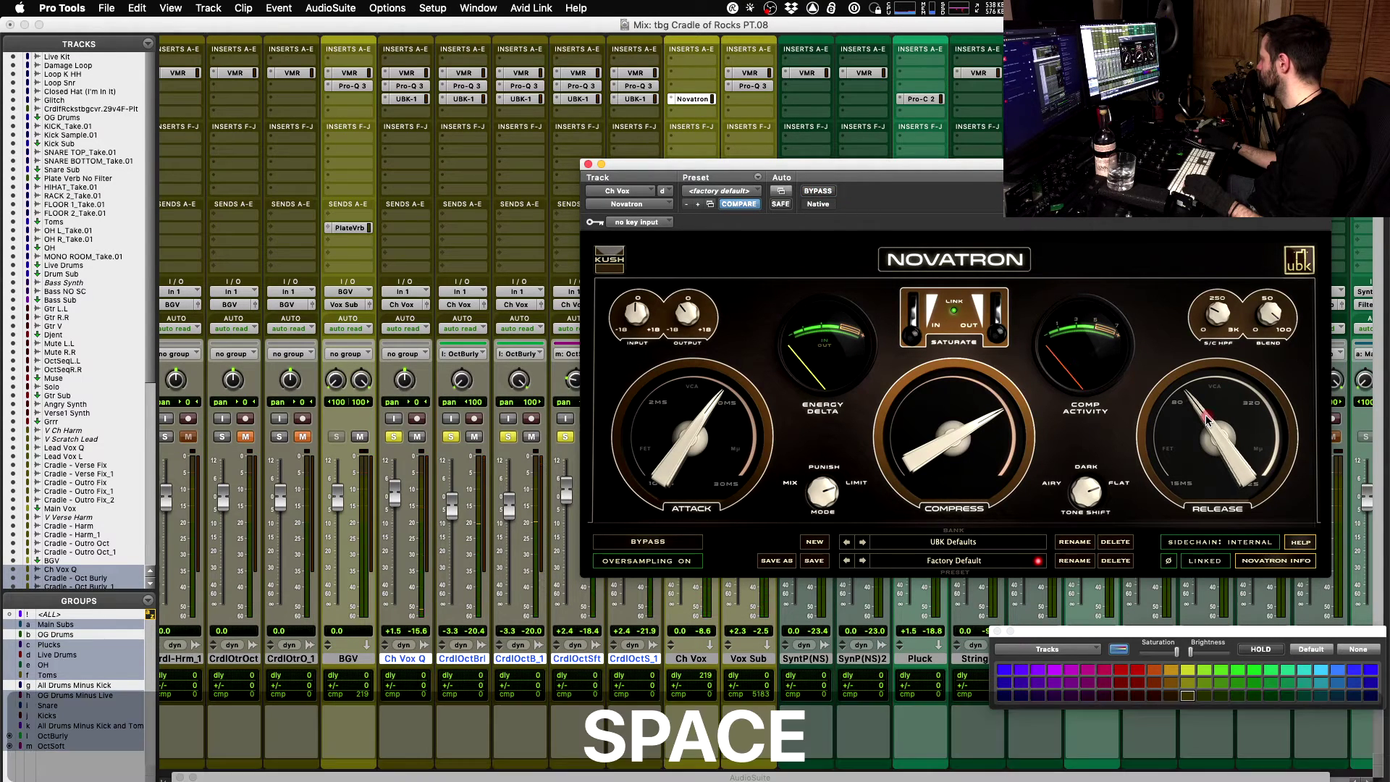
# - Lengthen the Novatron's release slightly past 80 ms and set its attack midway between 2 ms and 10 ms
pyautogui.moveTo(1207, 411); pyautogui.dragTo(1207, 400)
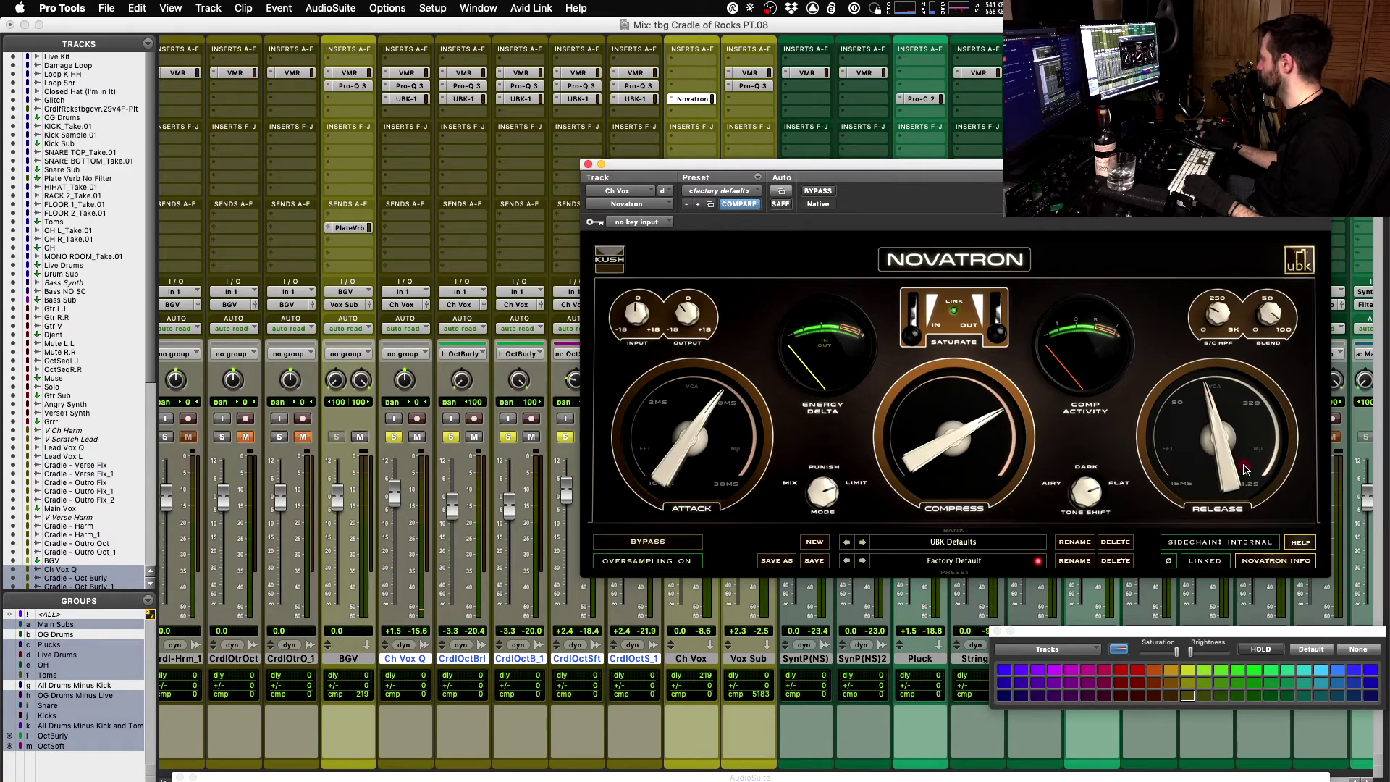
pyautogui.press('space')
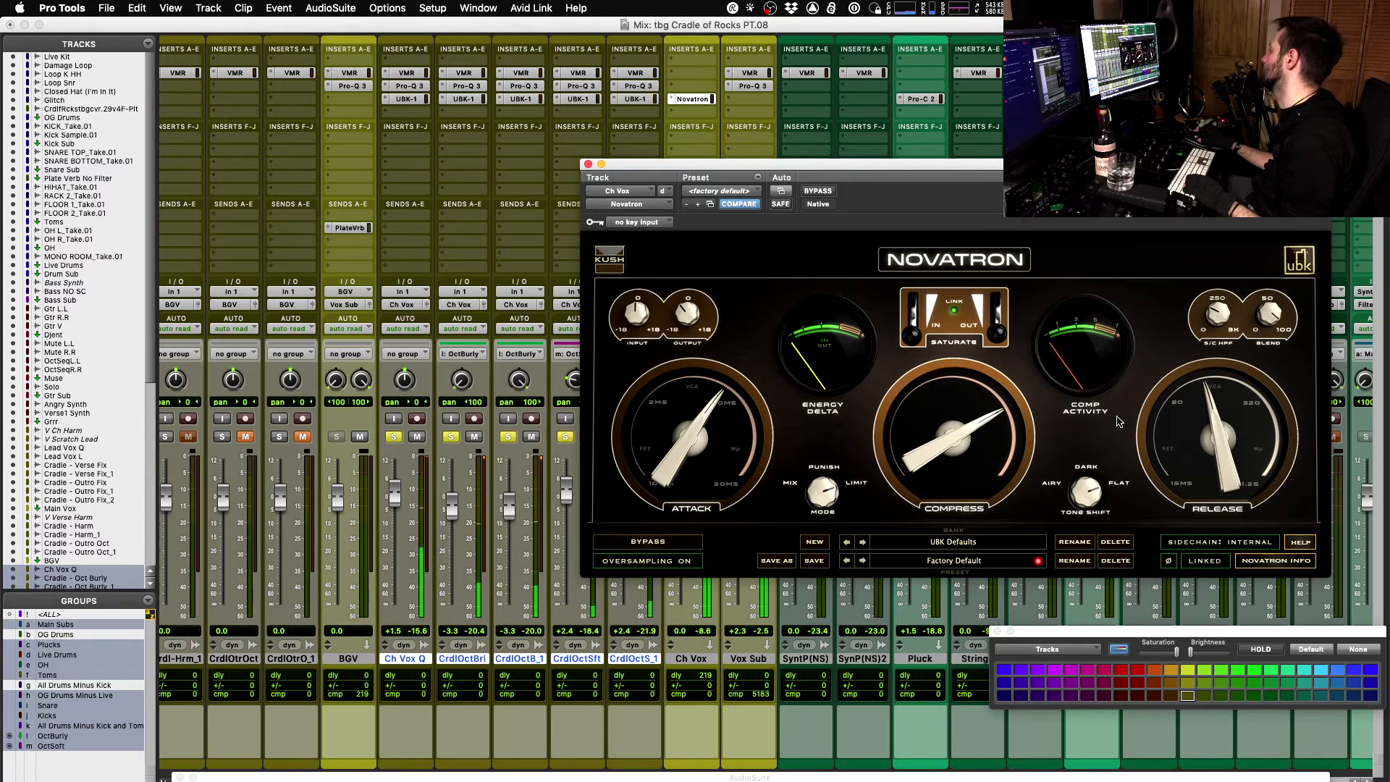
pyautogui.press('space')
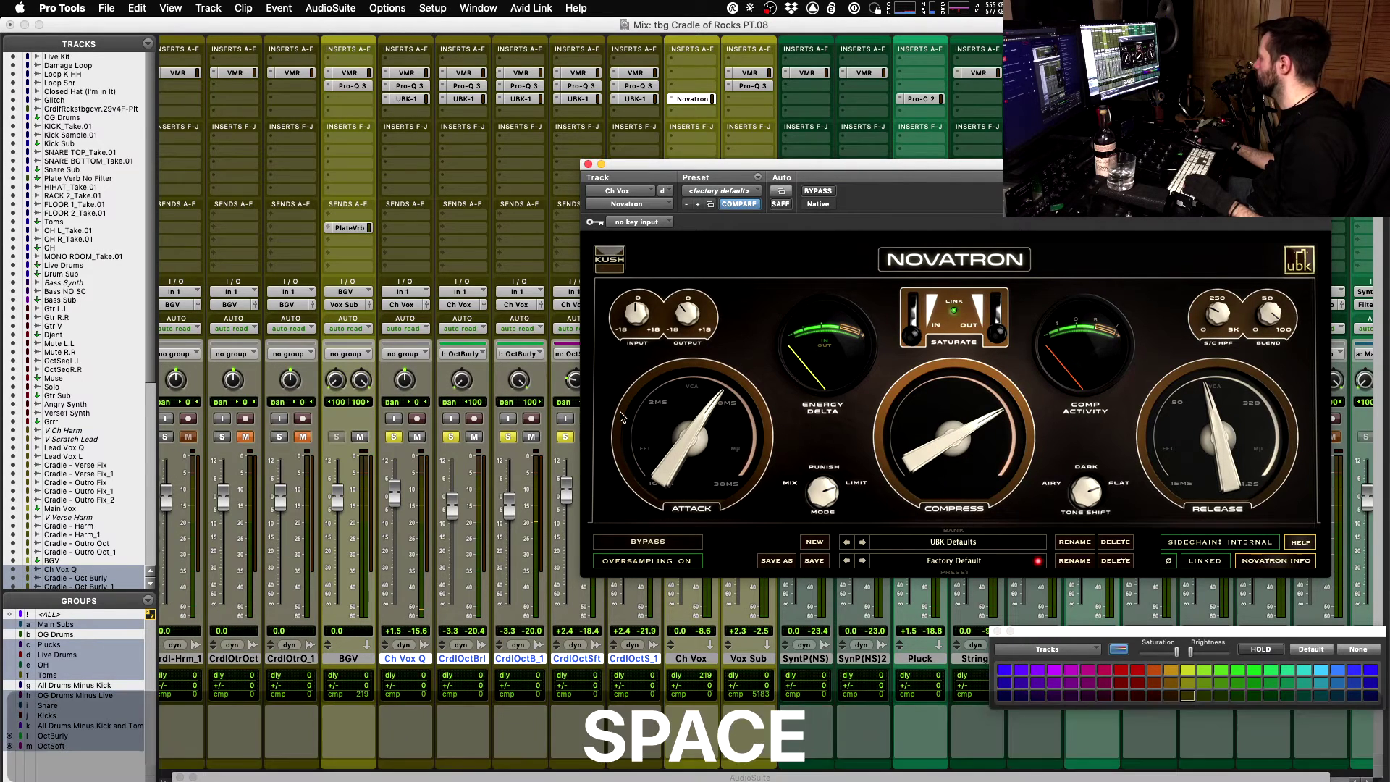
pyautogui.moveTo(689, 456); pyautogui.dragTo(697, 484)
pyautogui.press('space')
# - Compare the new Novatron attack and release settings against bypass during playback
pyautogui.press('space')
pyautogui.click(817, 192)
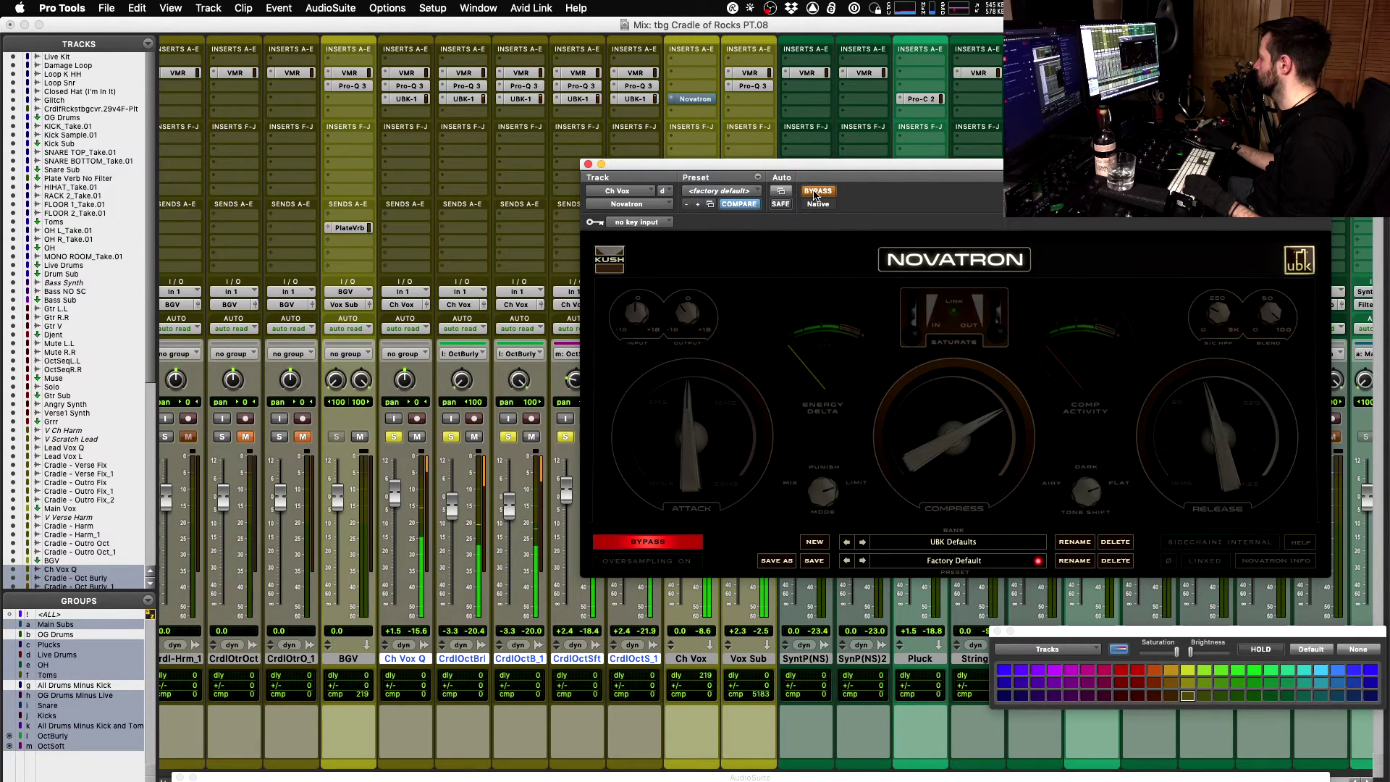
pyautogui.press('space')
pyautogui.click(817, 191)
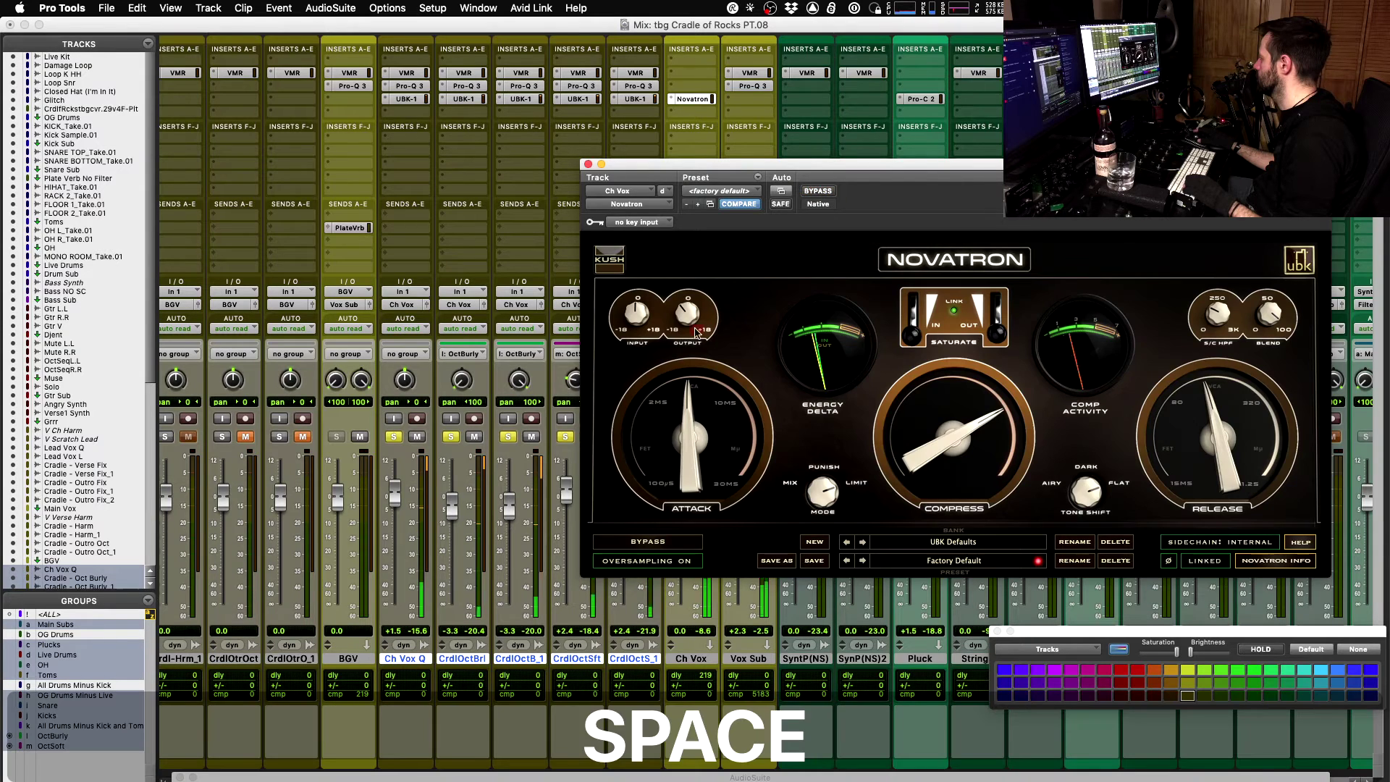
pyautogui.click(400, 391)
pyautogui.press('space')
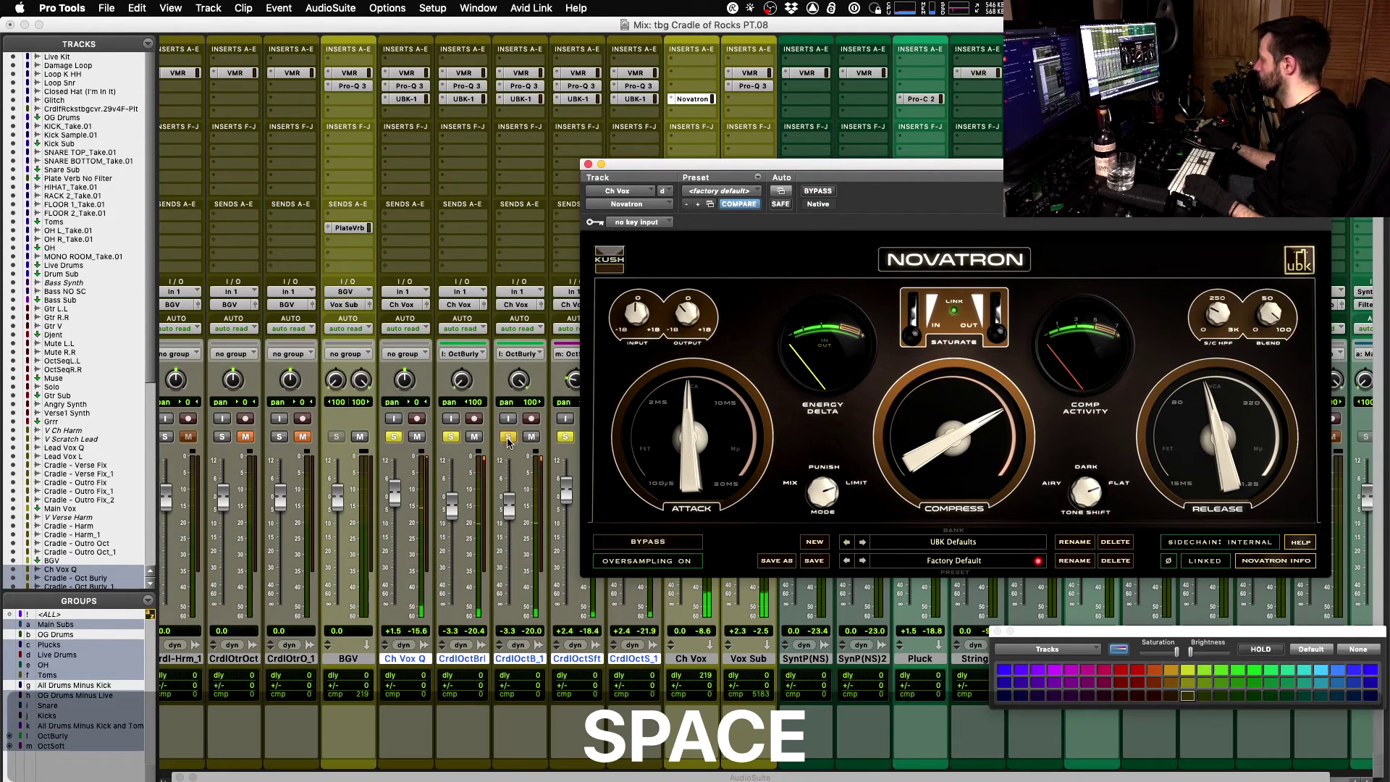
# - Clear the solos on the chorus vocal tracks, play the full mix and close the Novatron window
pyautogui.keyDown('alt'); pyautogui.click(393, 436); pyautogui.keyUp('alt')
pyautogui.press('space')
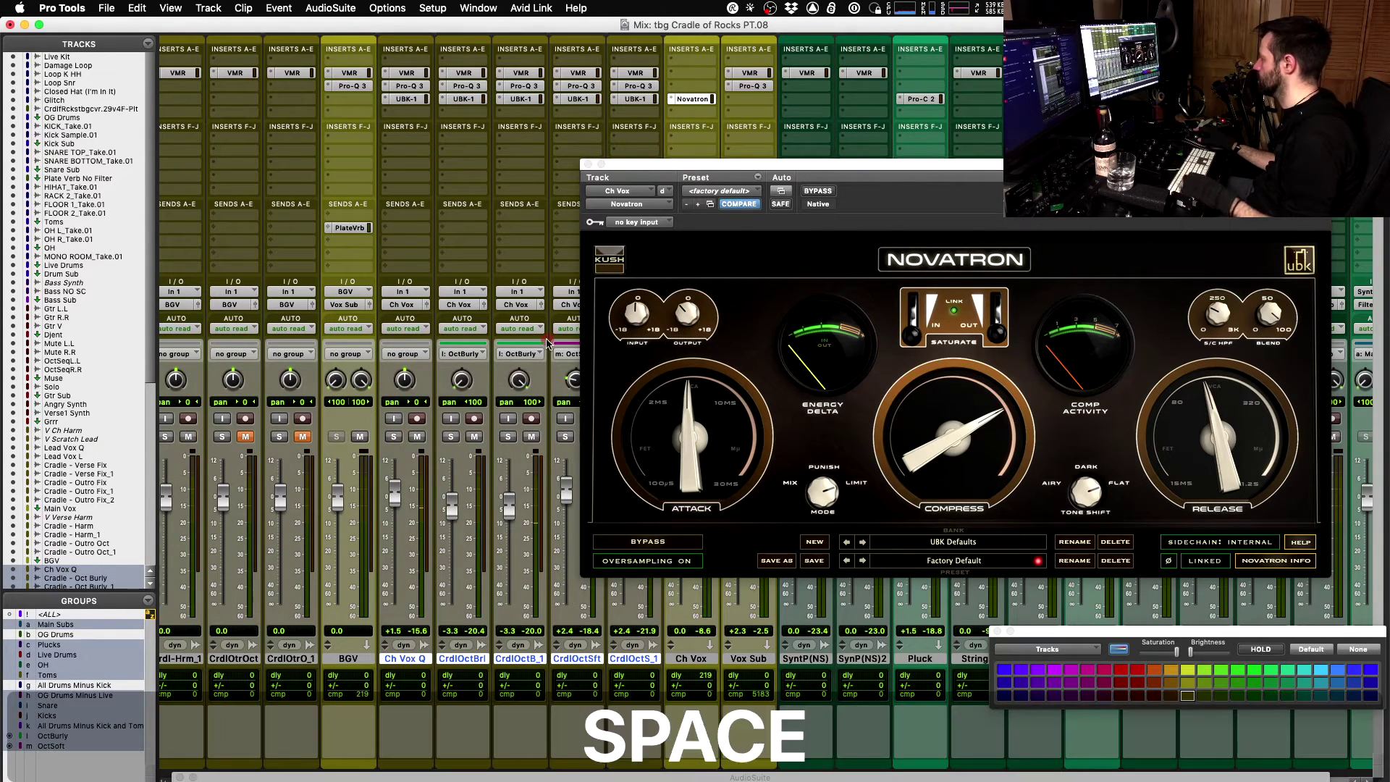
pyautogui.click(590, 163)
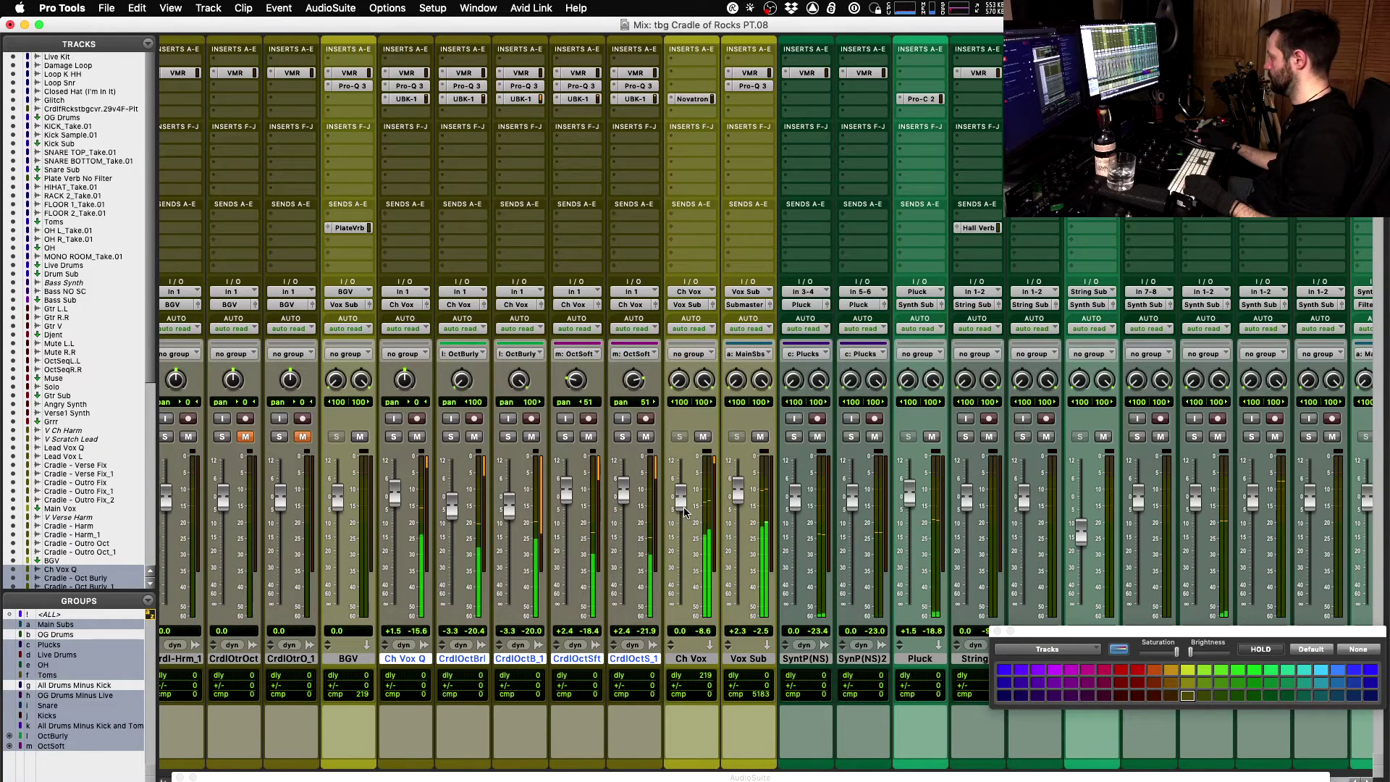
# - Try raising the Ch Vox aux fader to +1.1 dB against the full mix
pyautogui.moveTo(681, 499); pyautogui.dragTo(685, 507)
pyautogui.press('alt')
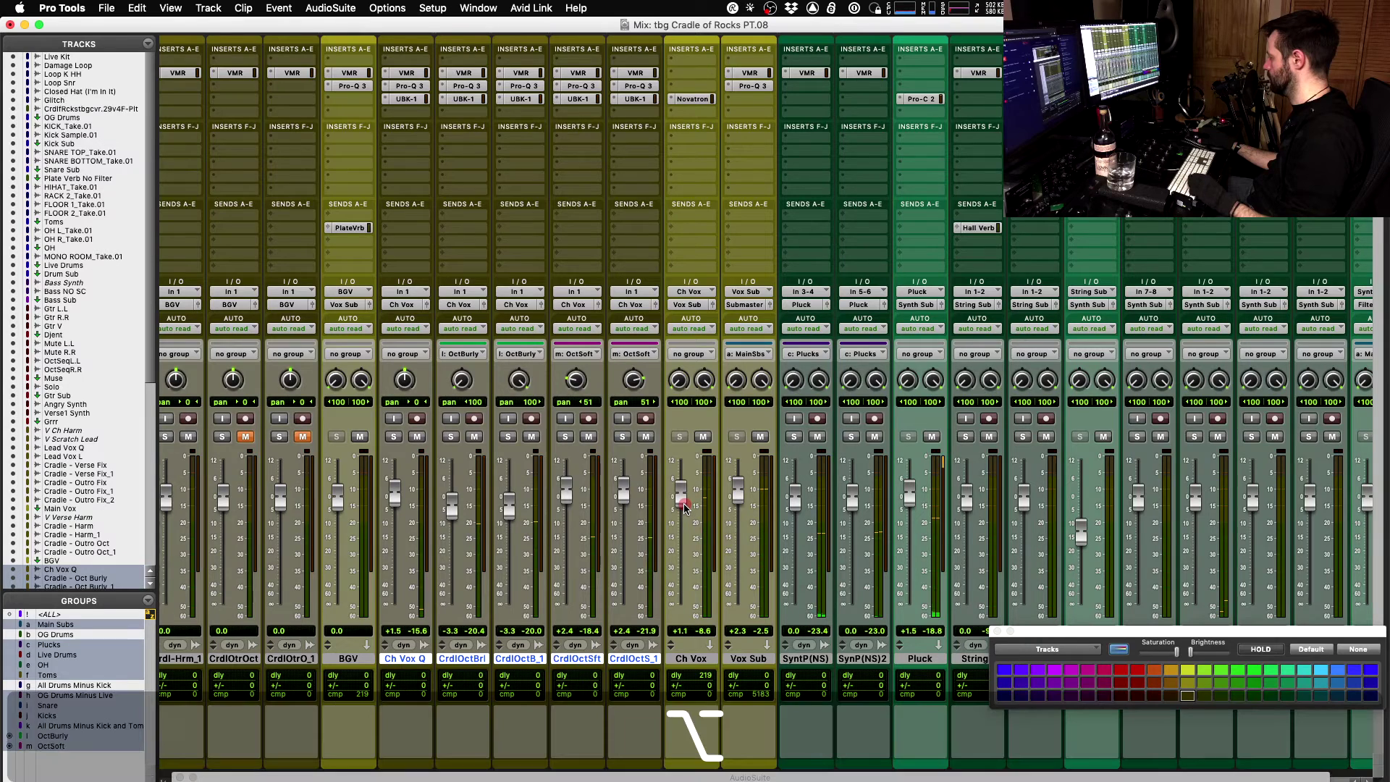
pyautogui.press('space')
# - Reopen the Novatron on the Ch Vox aux and compare it bypassed and active within the full mix
pyautogui.click(693, 98)
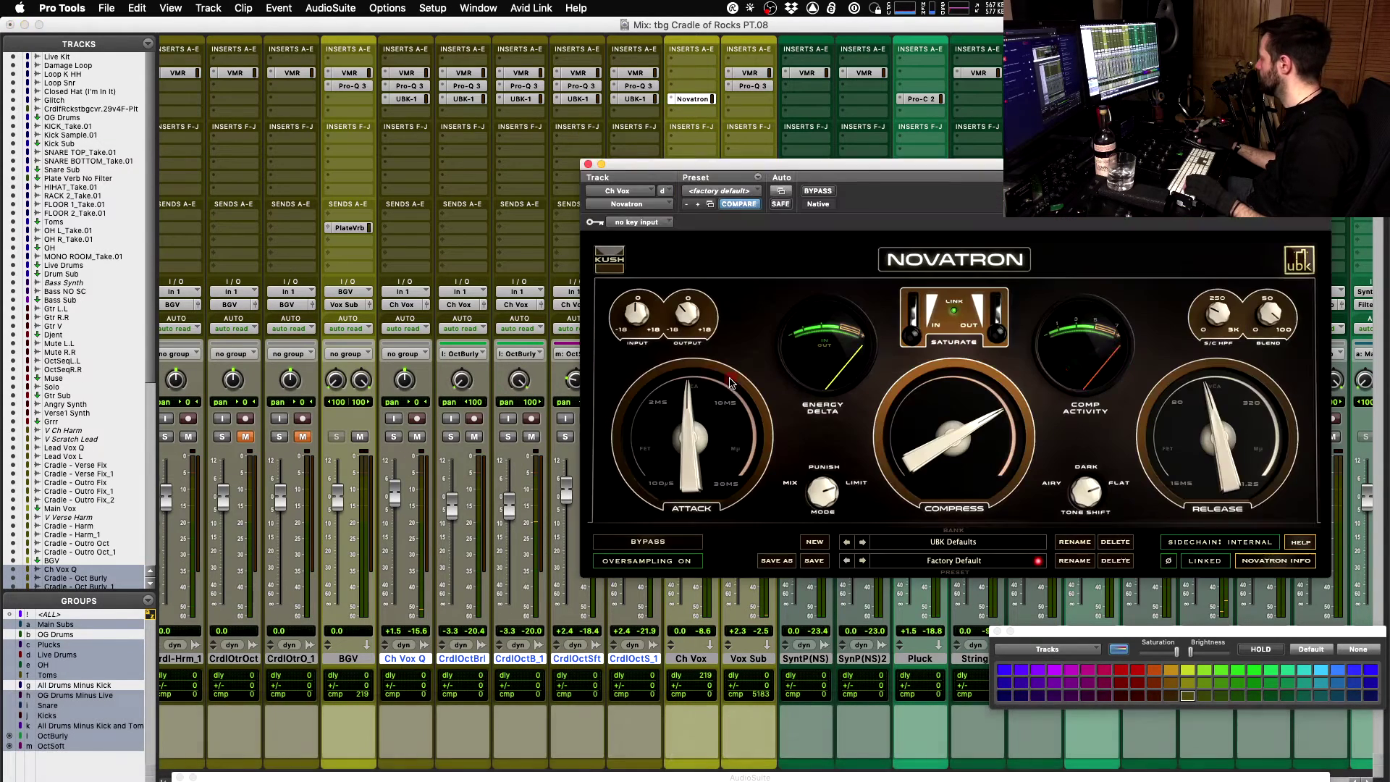
pyautogui.press('space')
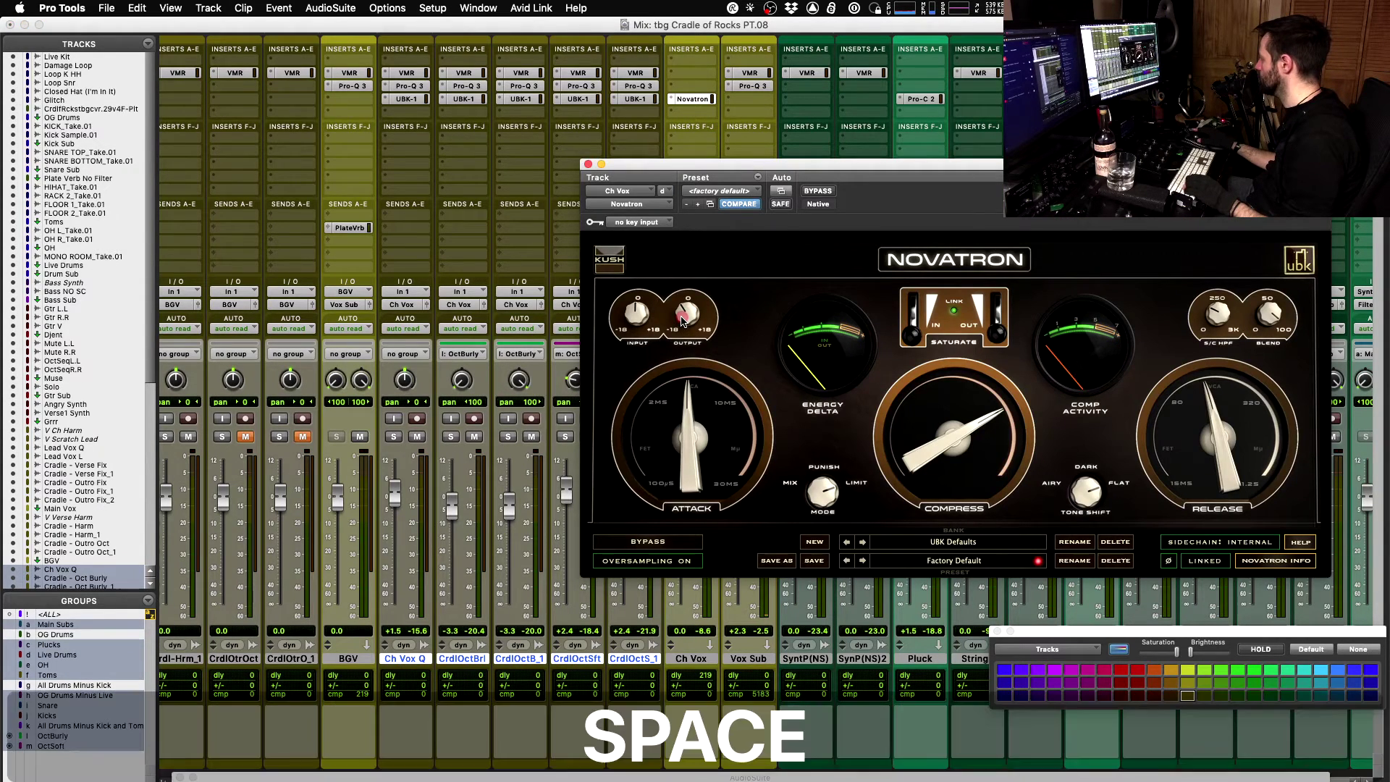
pyautogui.click(819, 191)
pyautogui.click(821, 193)
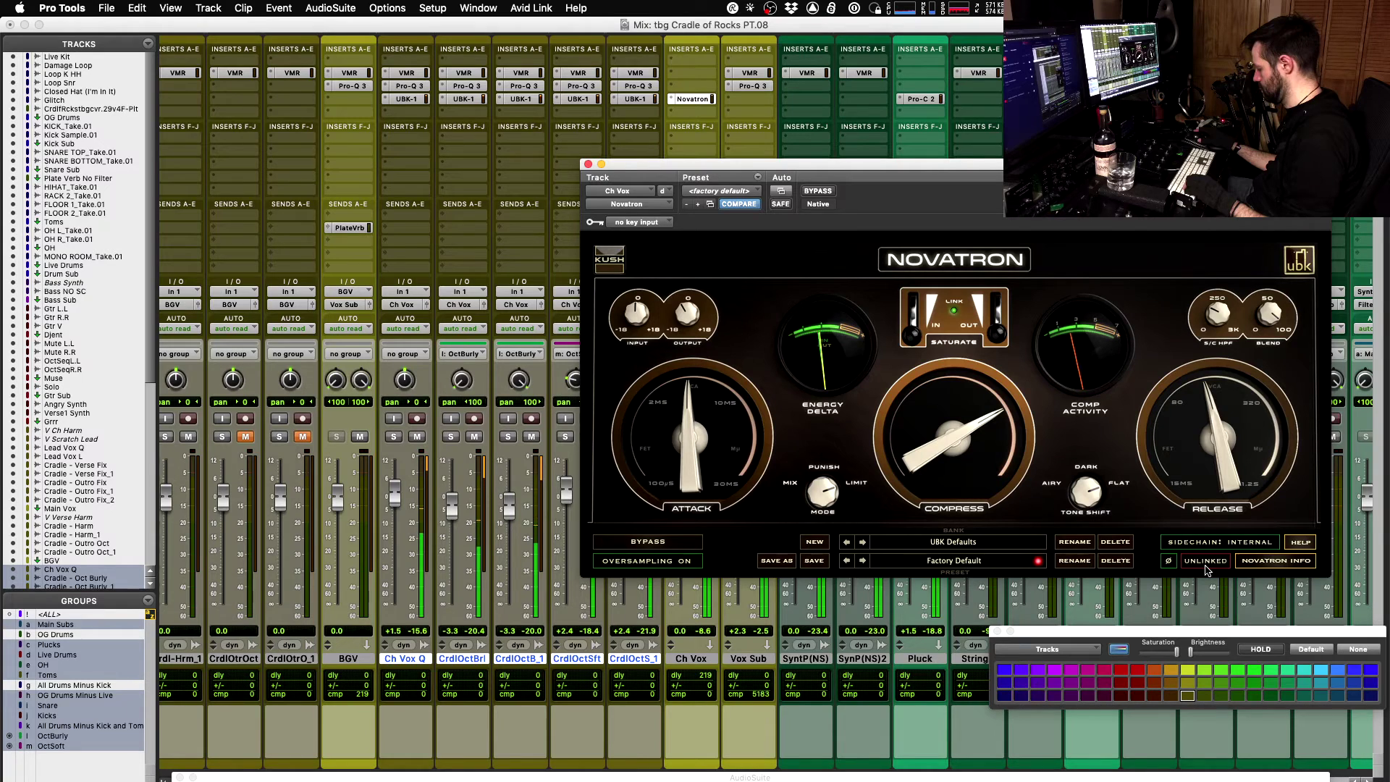
# - Audition the Novatron in linked and unlinked mode, leave it unlinked and close its window
pyautogui.press('space')
pyautogui.click(1206, 561)
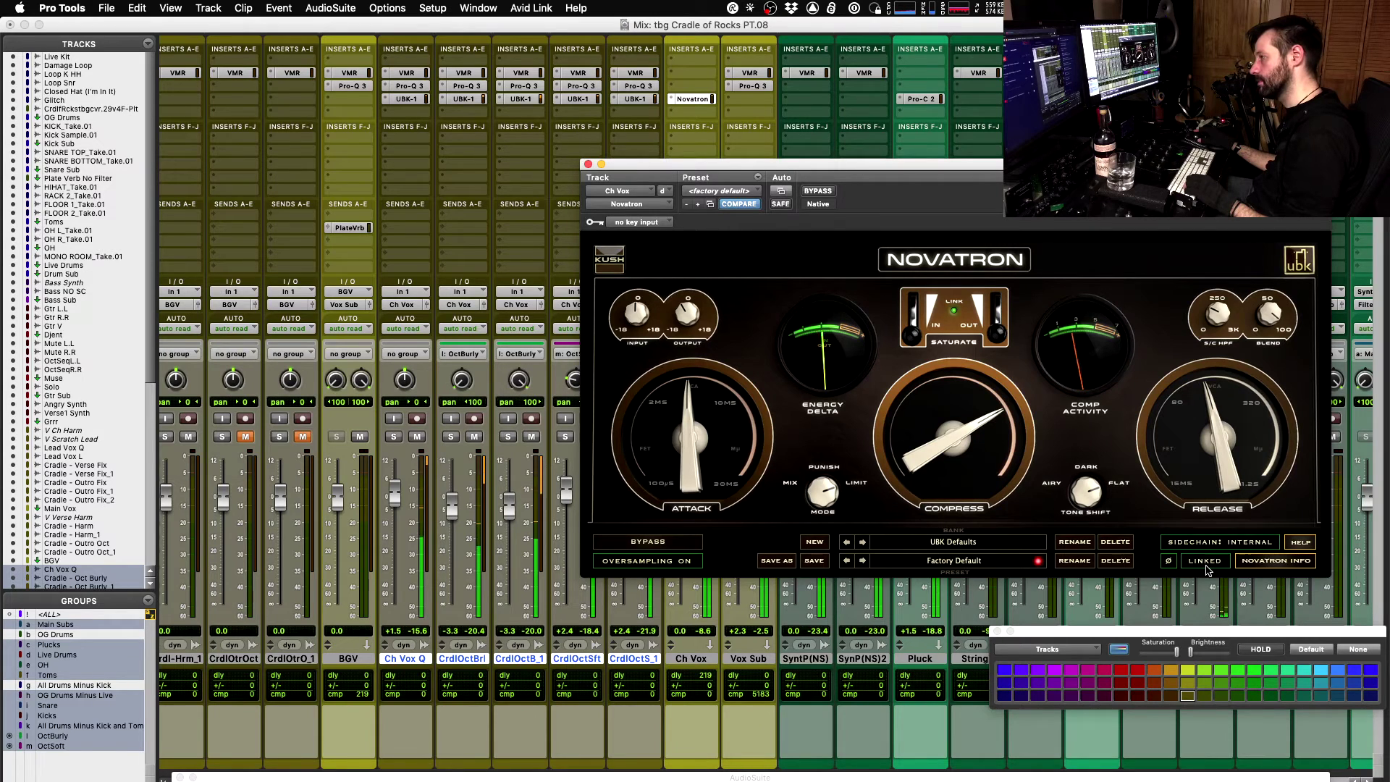
pyautogui.press('space')
pyautogui.click(1202, 565)
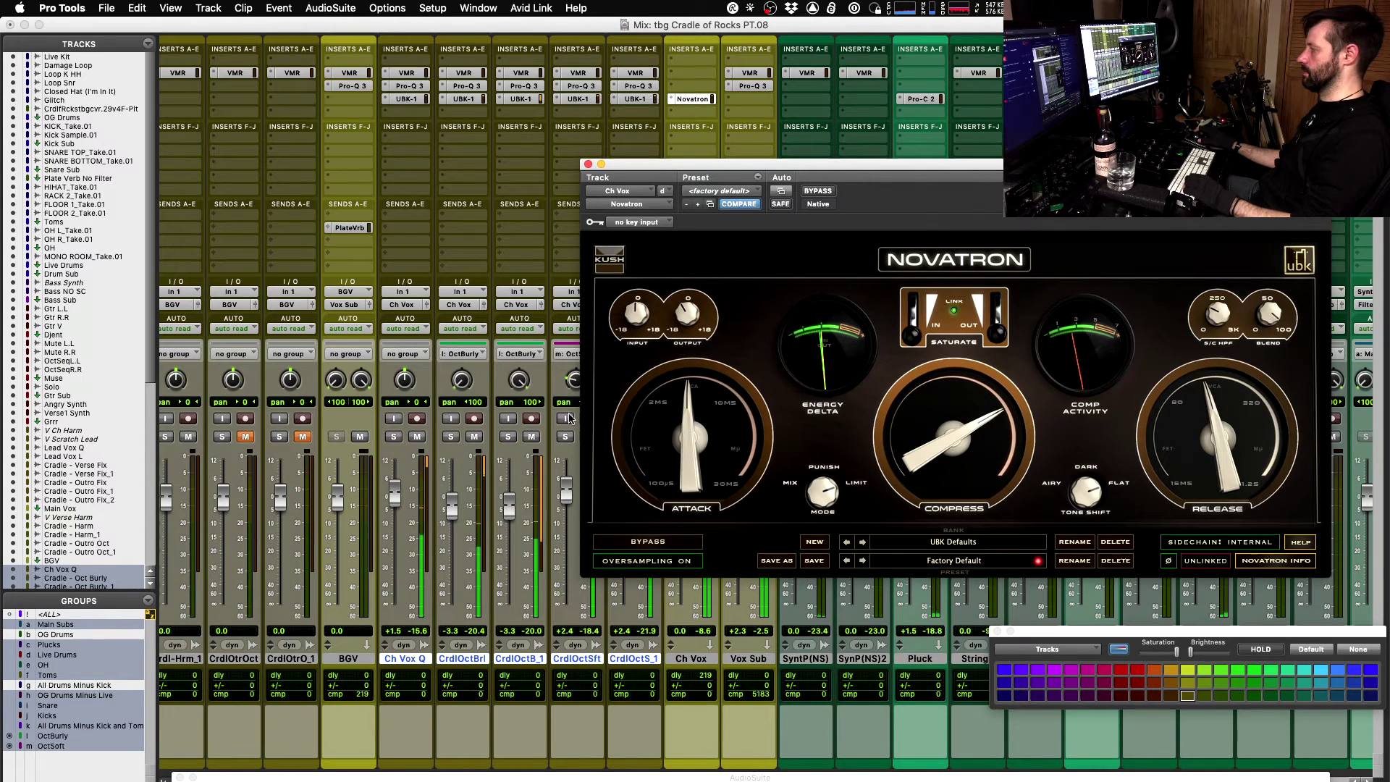
pyautogui.press('space')
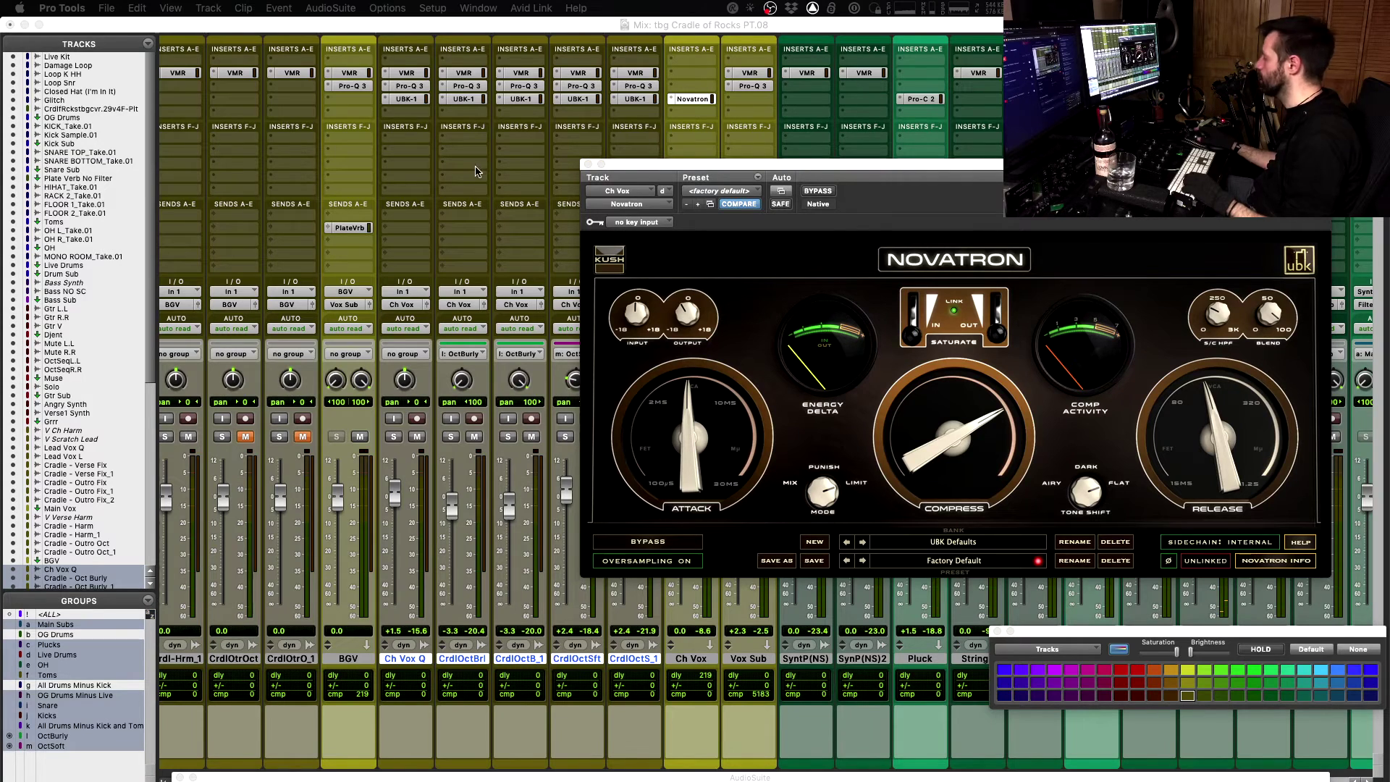
pyautogui.click(930, 180)
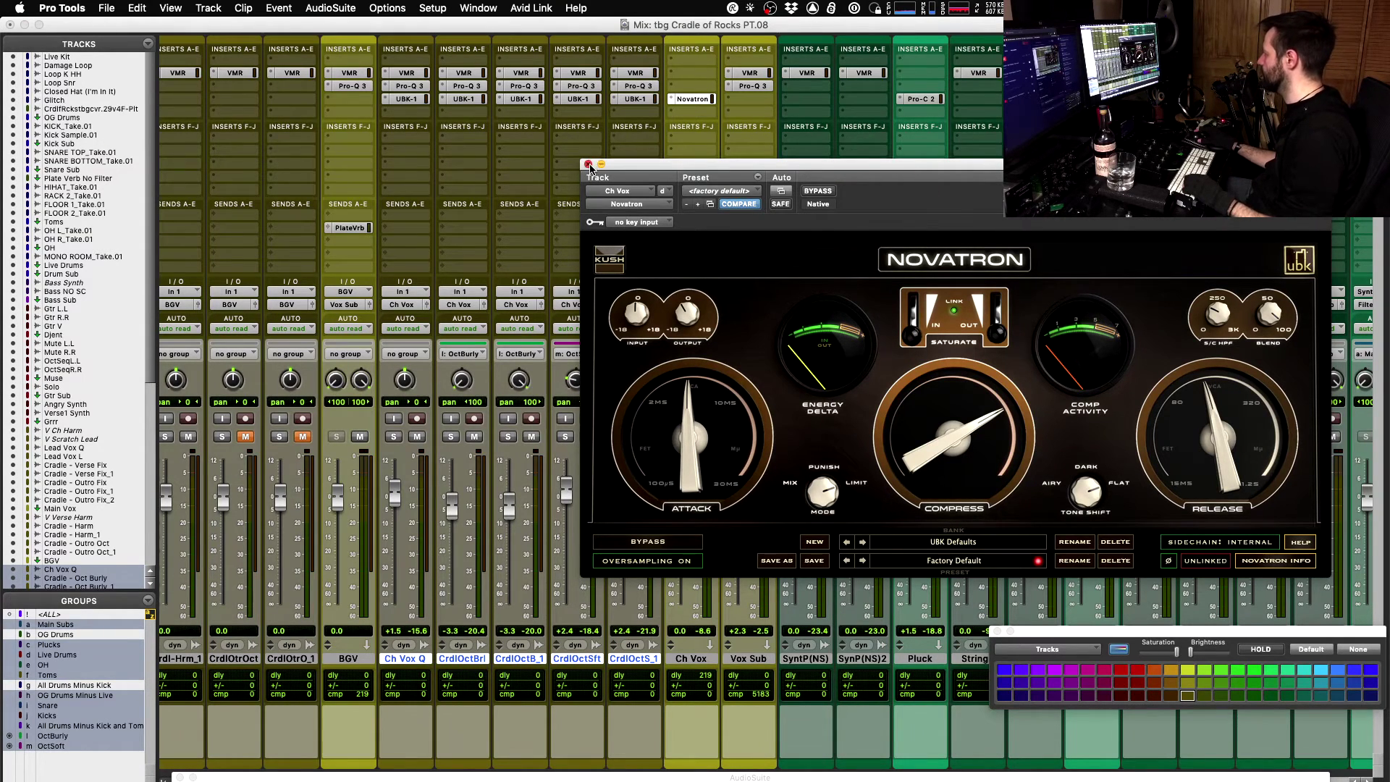
pyautogui.click(589, 165)
# - Copy the PlateVrb send to send slot B of the Ch Vox aux and set its level to about -9.9 dB during playback
pyautogui.hscroll(-10, 598, 200)
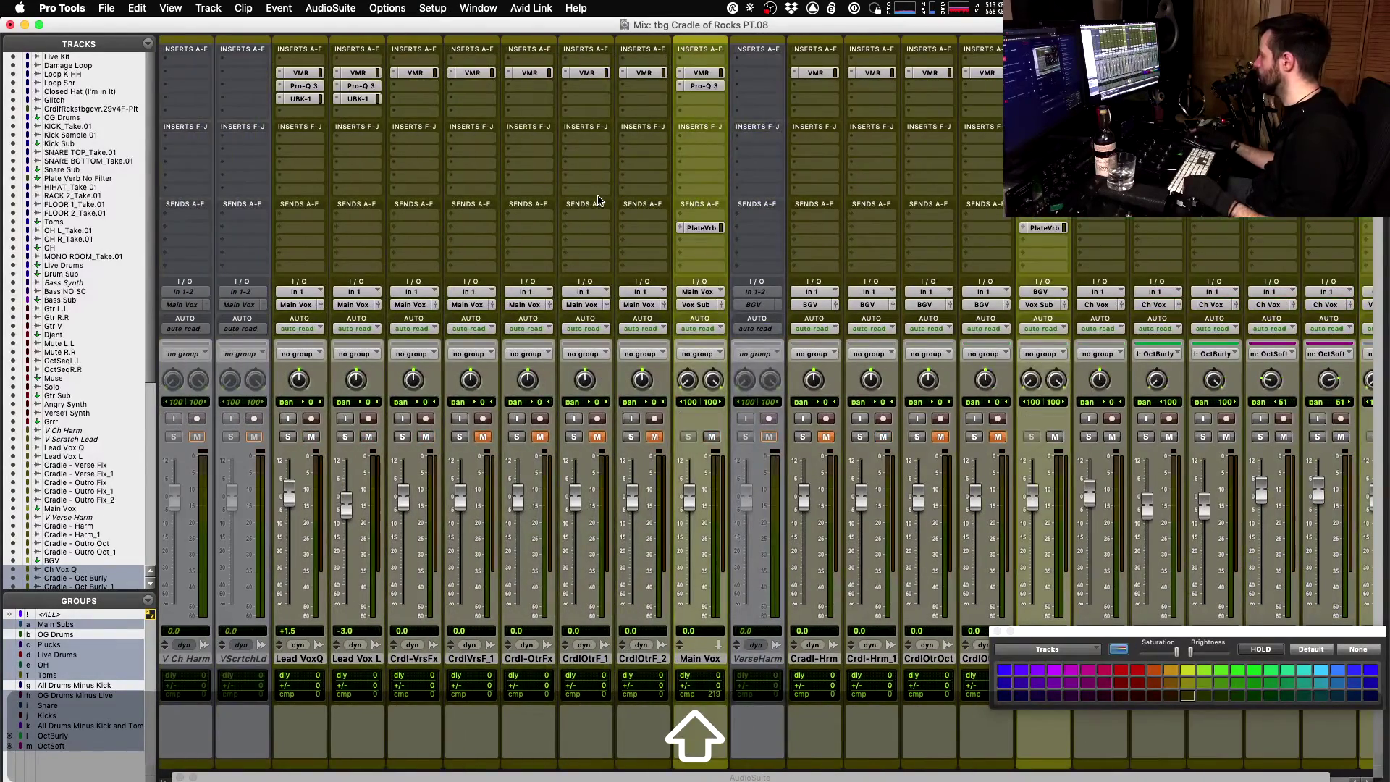
pyautogui.hscroll(10, 599, 200)
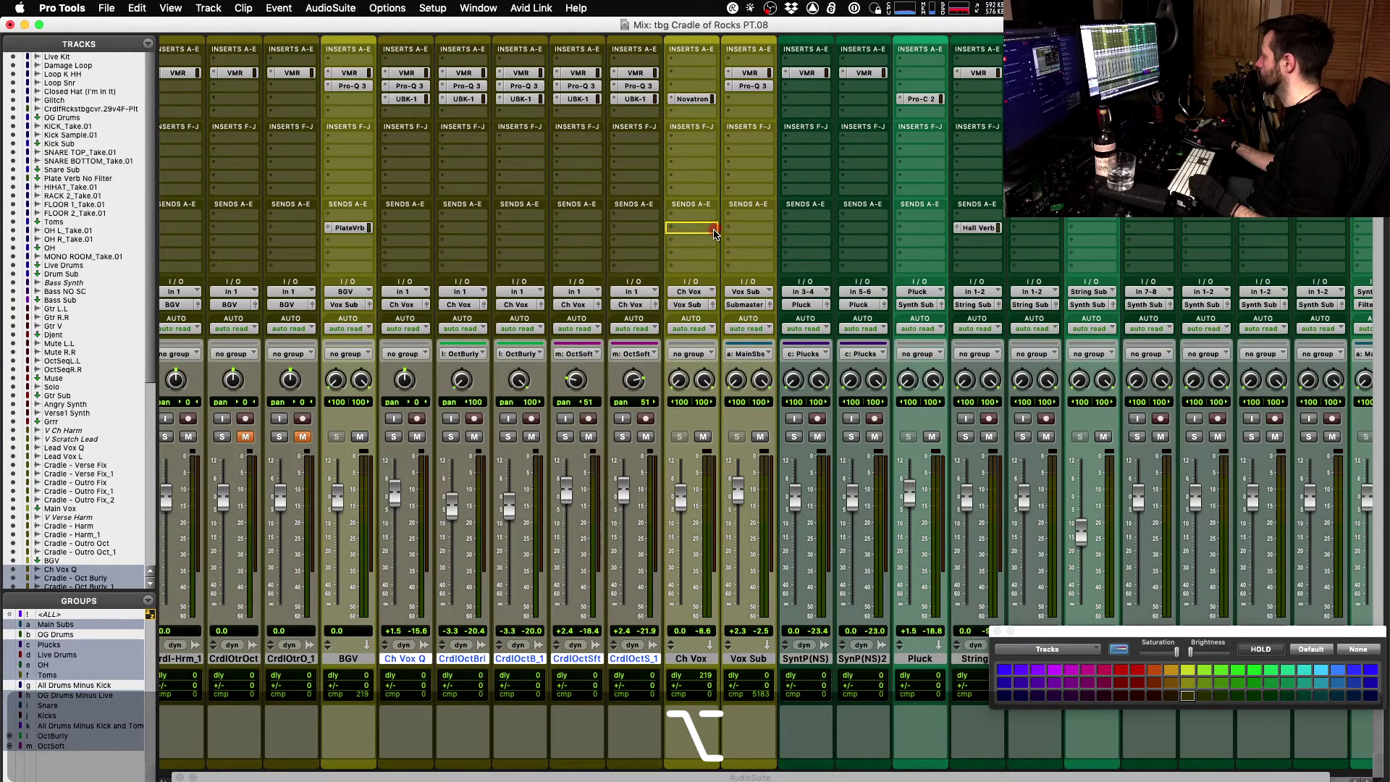
pyautogui.moveTo(714, 232); pyautogui.dragTo(713, 229)
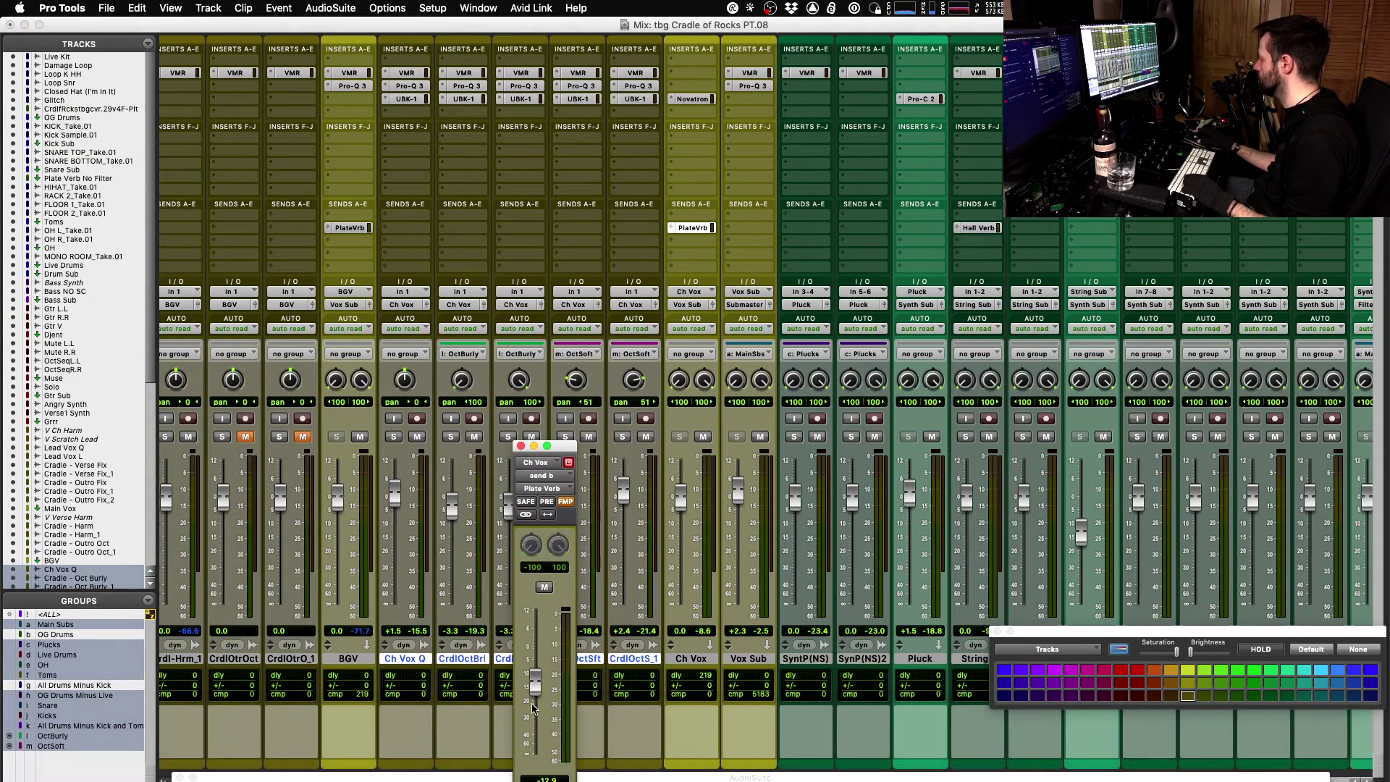
pyautogui.press('space')
pyautogui.moveTo(536, 688); pyautogui.dragTo(535, 679)
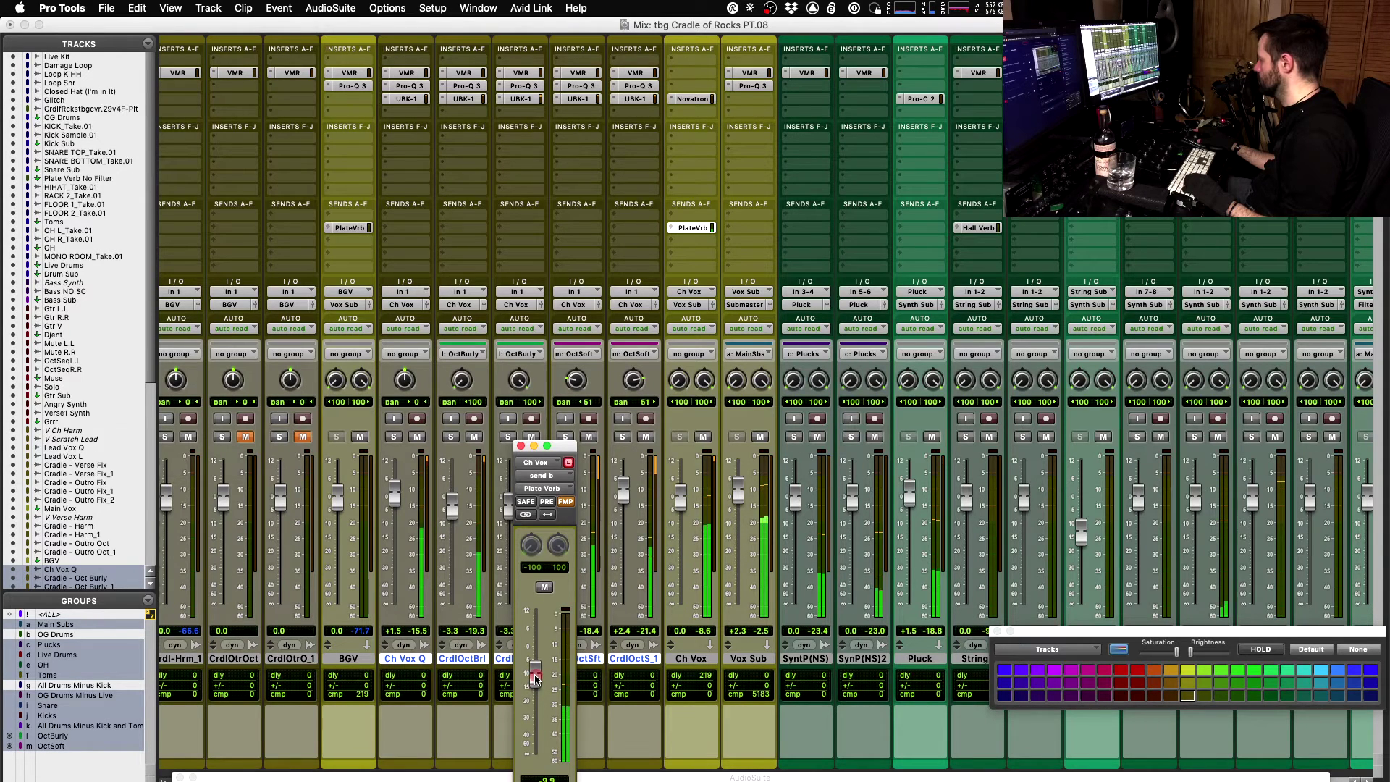
pyautogui.press('space')
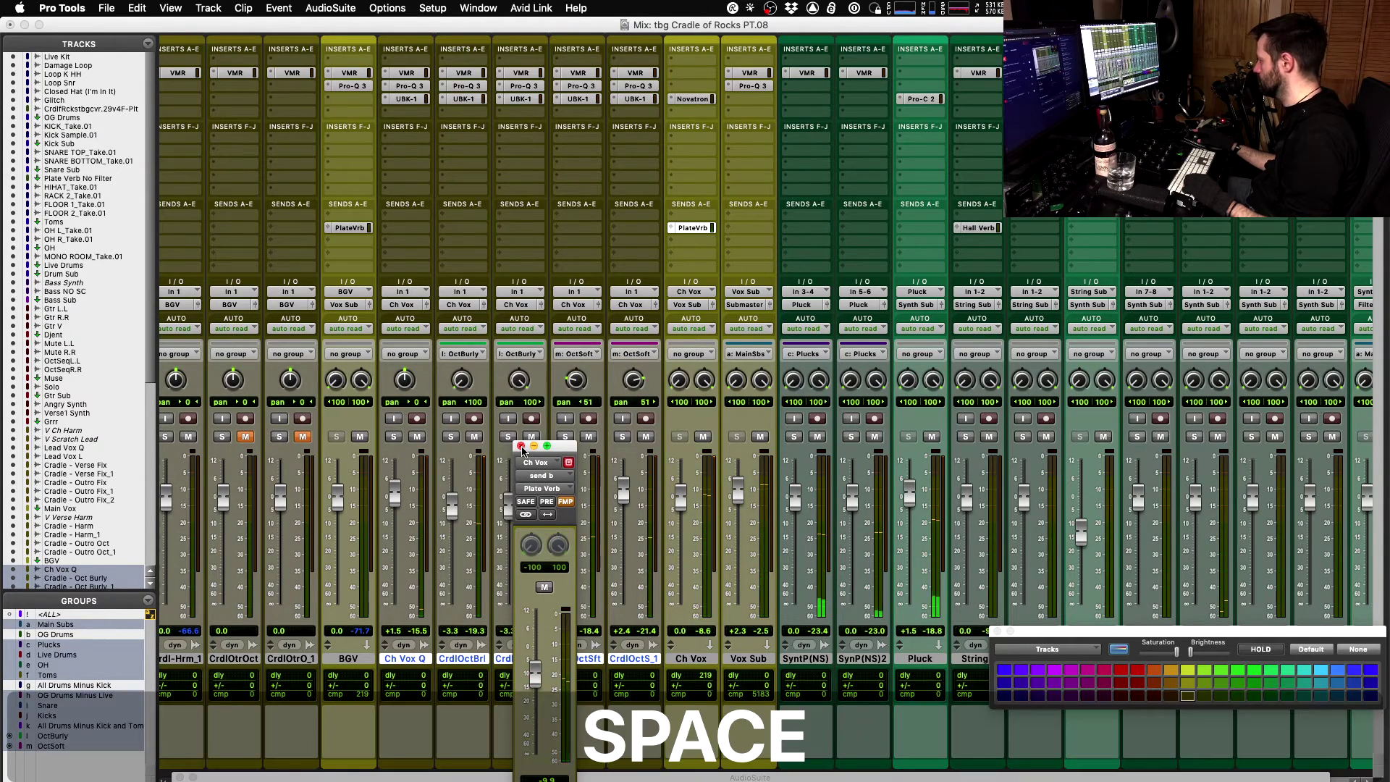
# - Add a stereo 1/4 Delay send in slot C of the Ch Vox aux and raise its level to about -10 dB
pyautogui.click(688, 228)
pyautogui.click(674, 243)
pyautogui.moveTo(717, 253)
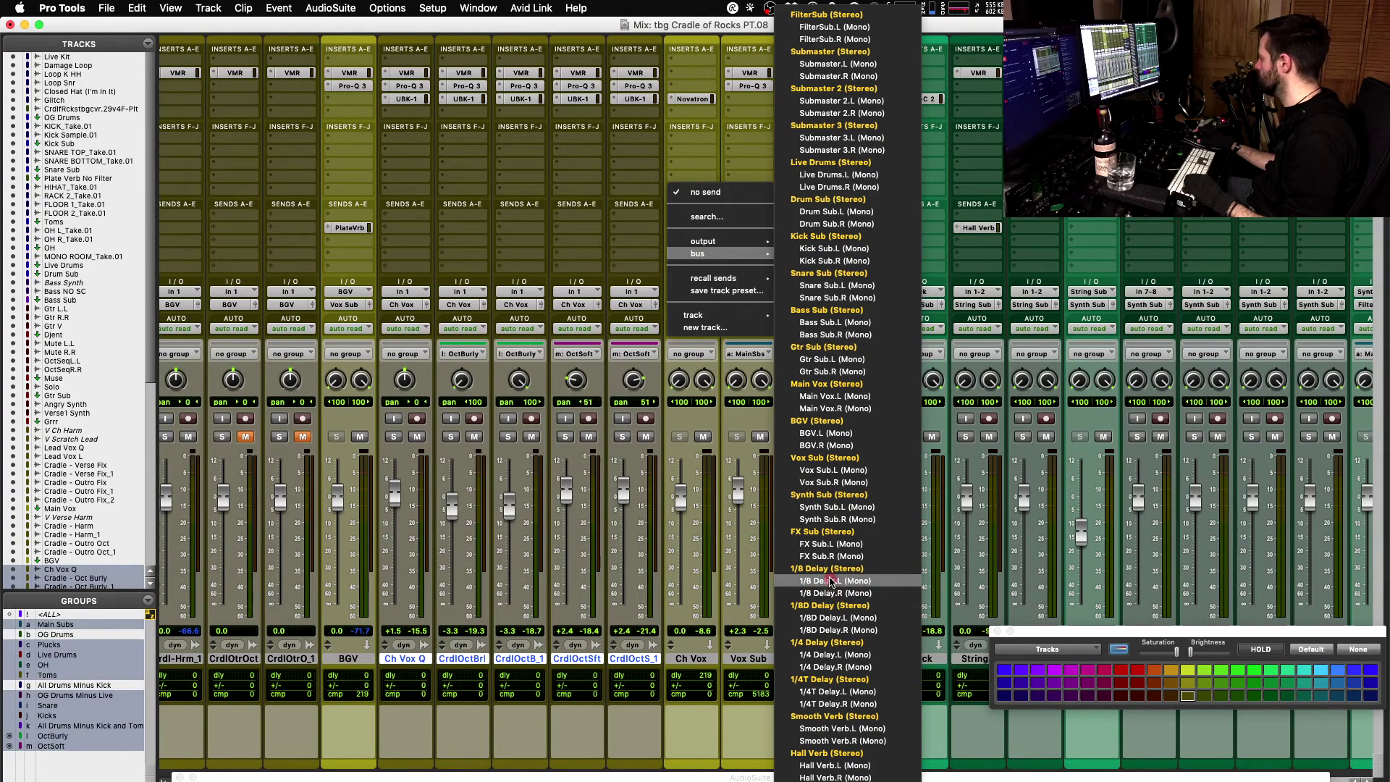
pyautogui.click(827, 642)
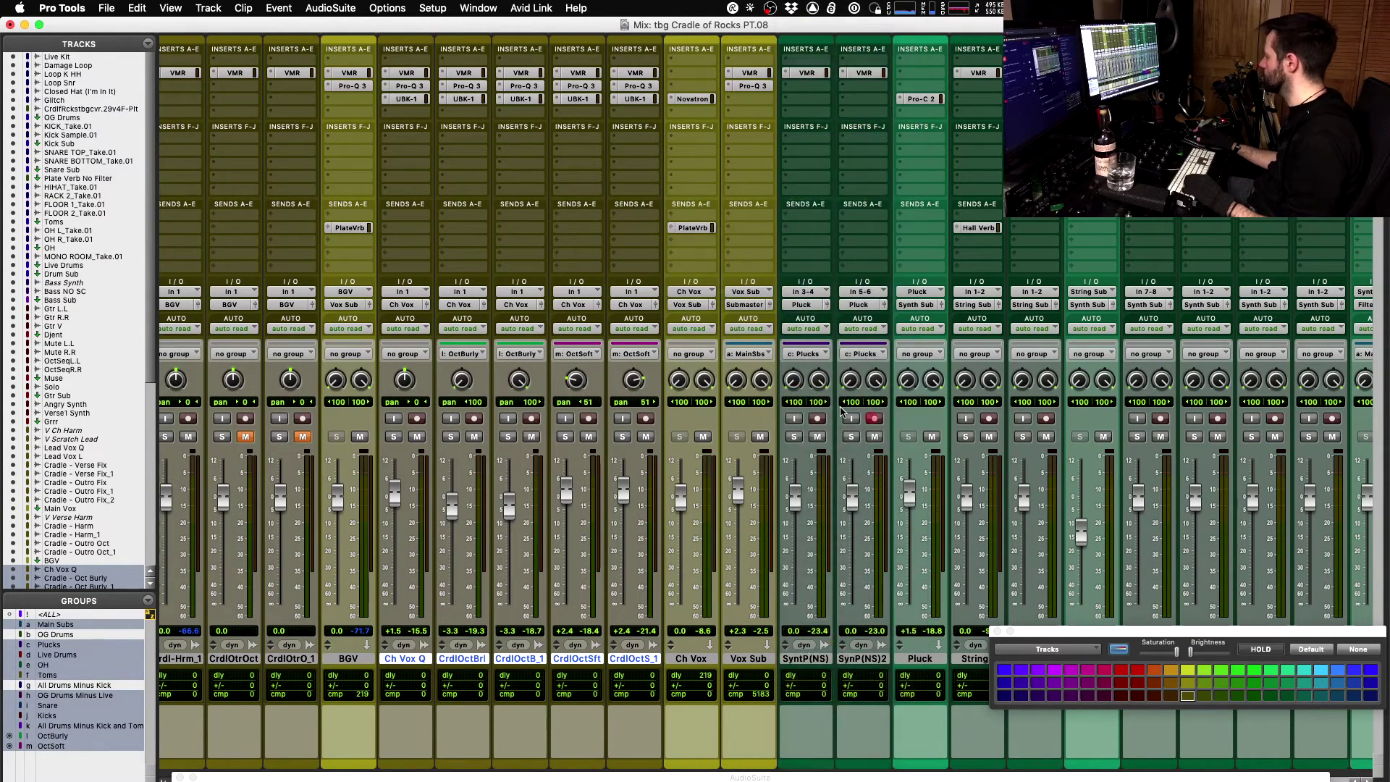
pyautogui.moveTo(539, 748); pyautogui.dragTo(536, 743)
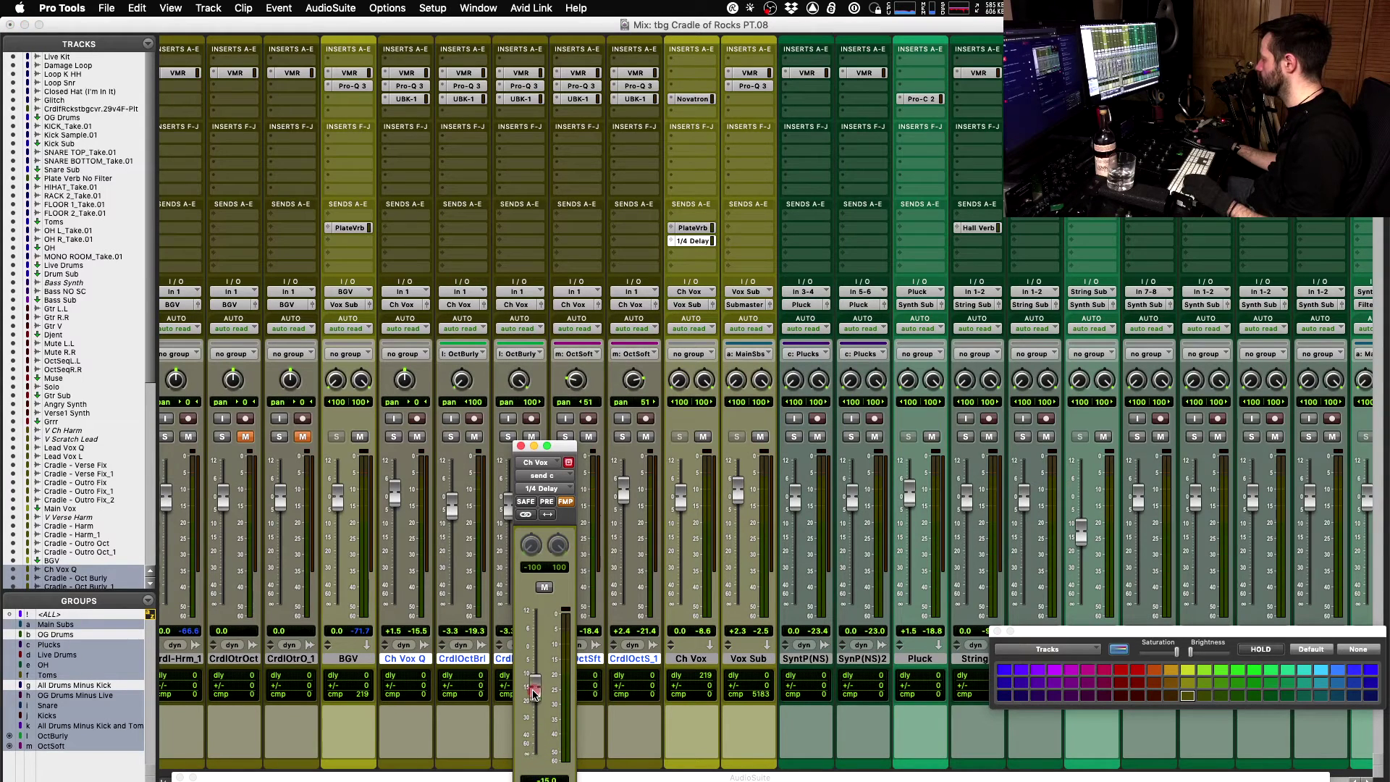
pyautogui.press('space')
pyautogui.moveTo(533, 692); pyautogui.dragTo(534, 681)
# - Solo the Ch Vox Q and OctBurly tracks and open EchoBoy on the 1/4 Delay return
pyautogui.click(449, 437)
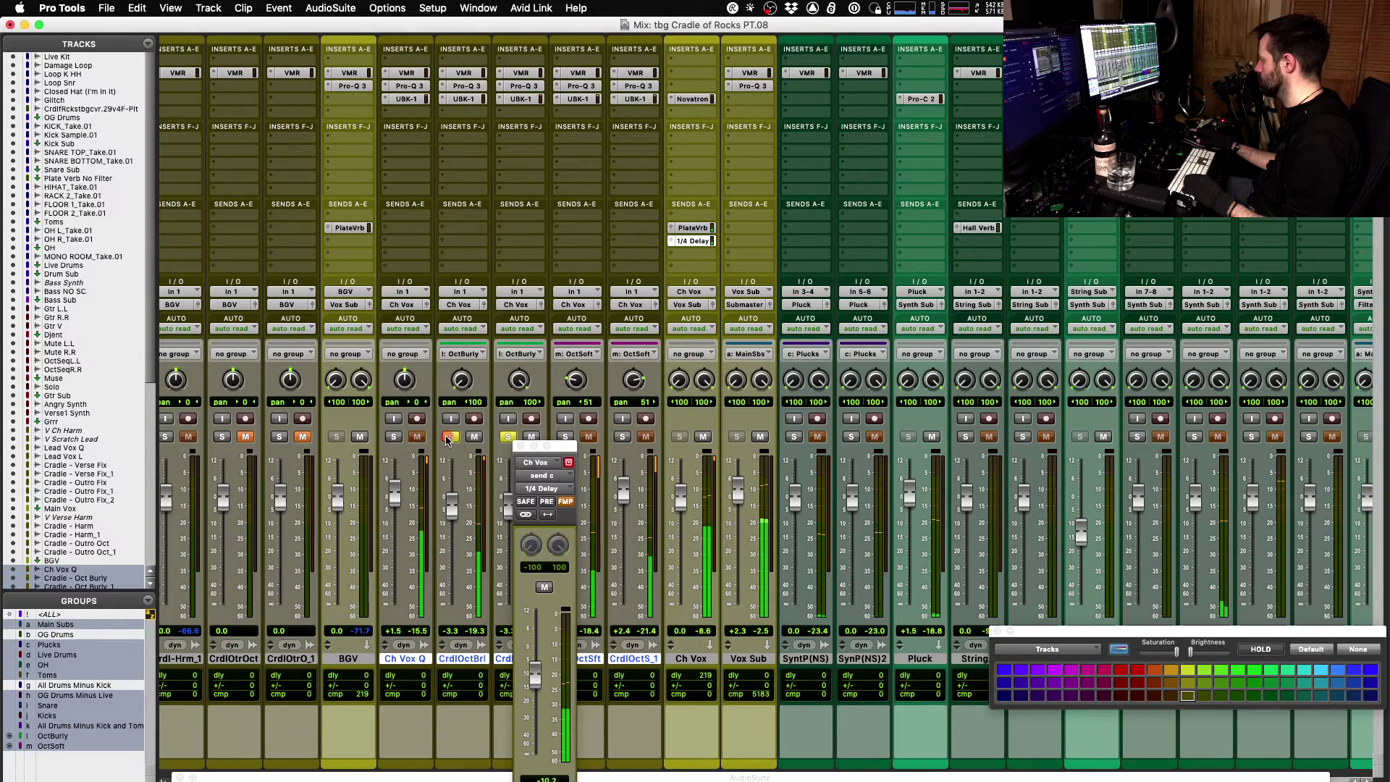
pyautogui.keyDown('shift'); pyautogui.click(393, 437); pyautogui.keyUp('shift')
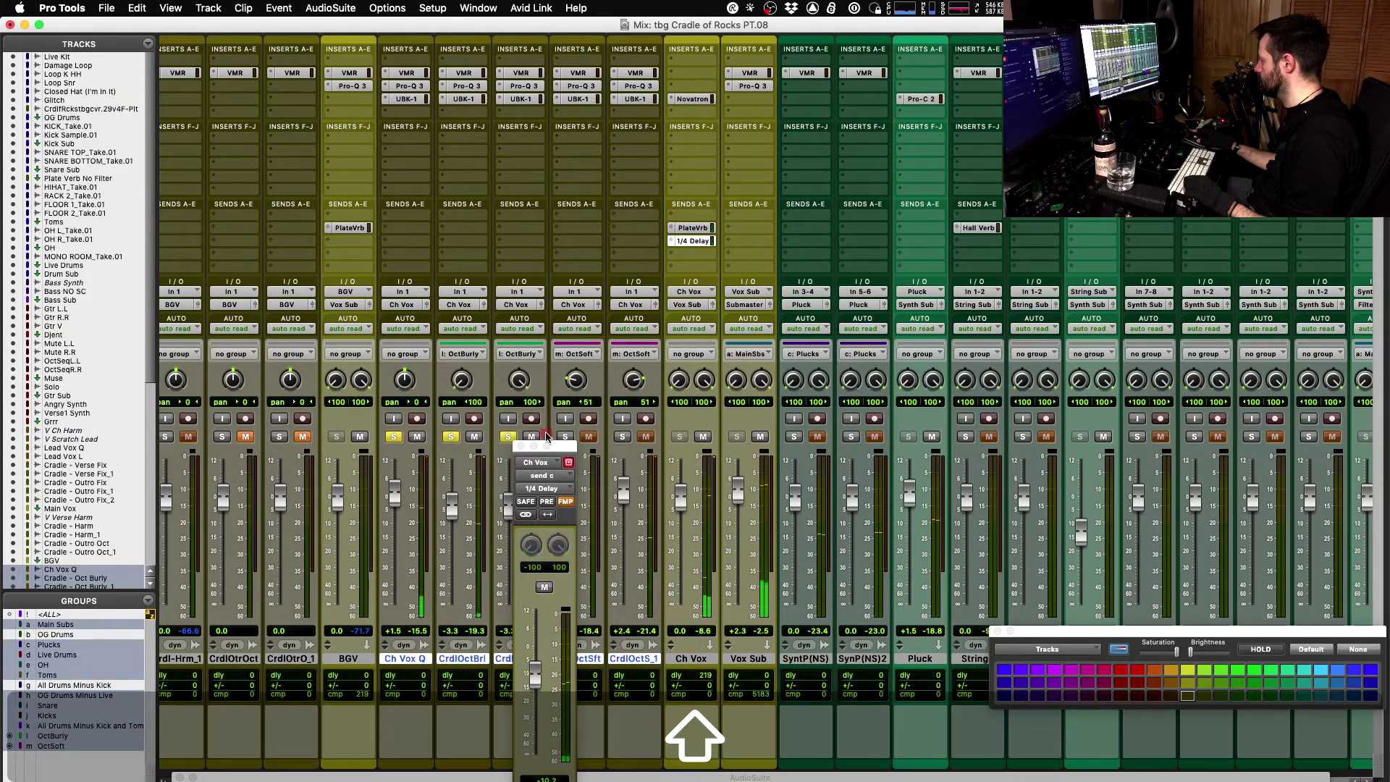
pyautogui.hscroll(10, 565, 437)
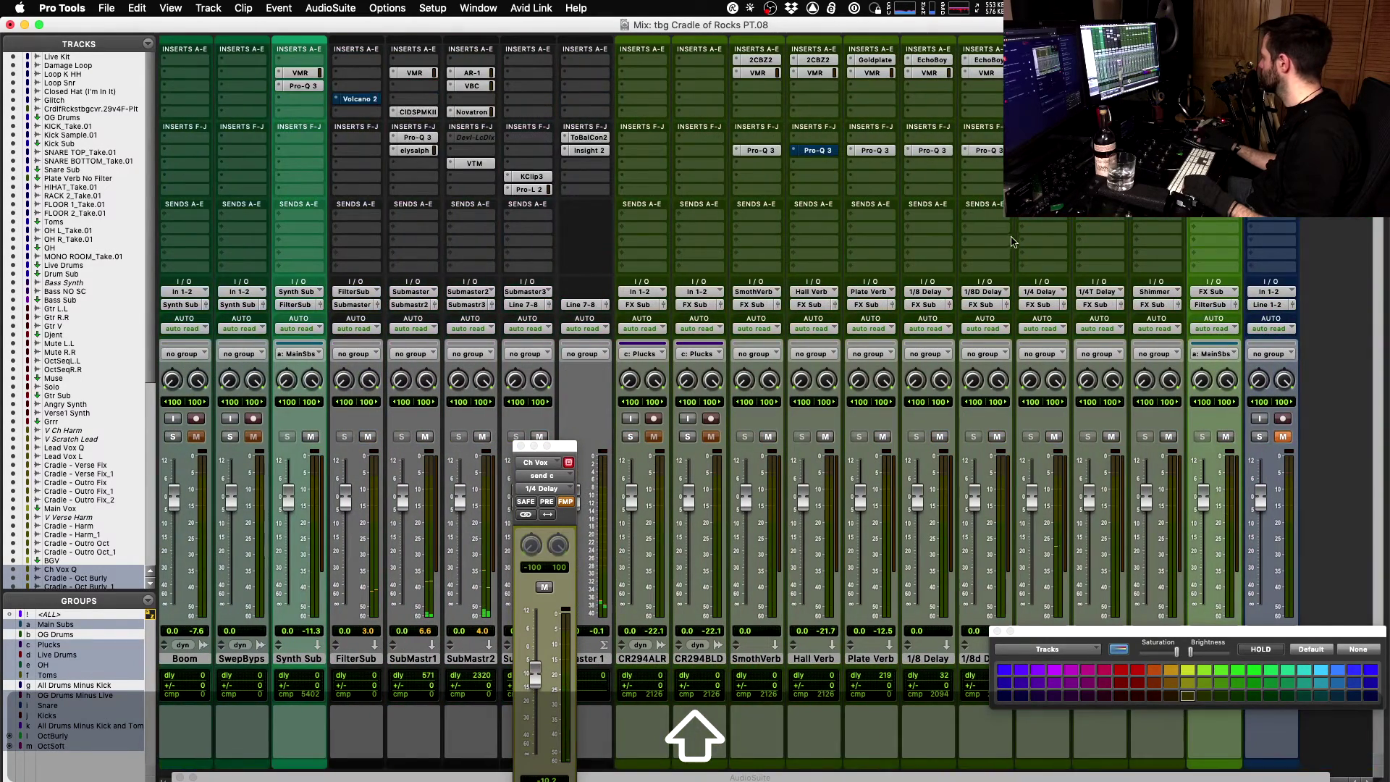
pyautogui.press('space')
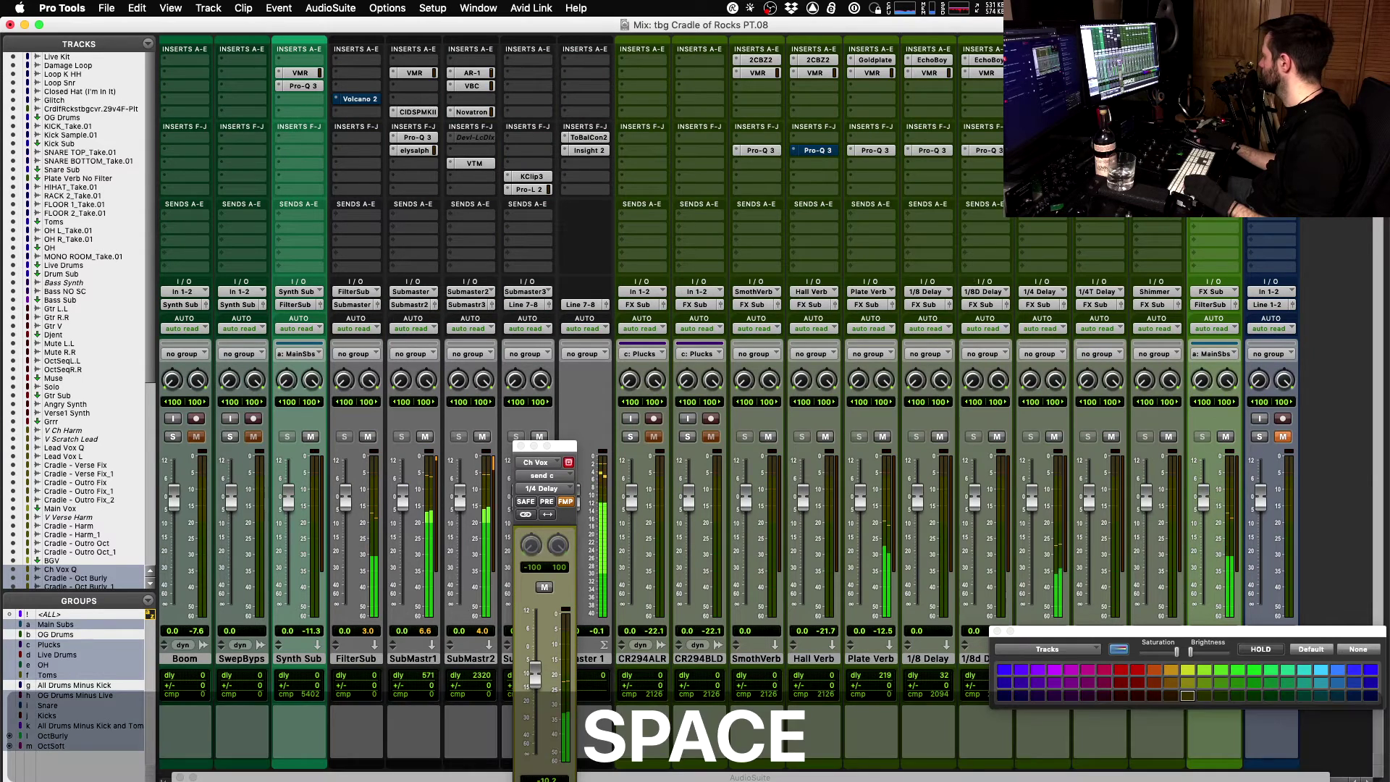
pyautogui.click(1047, 60)
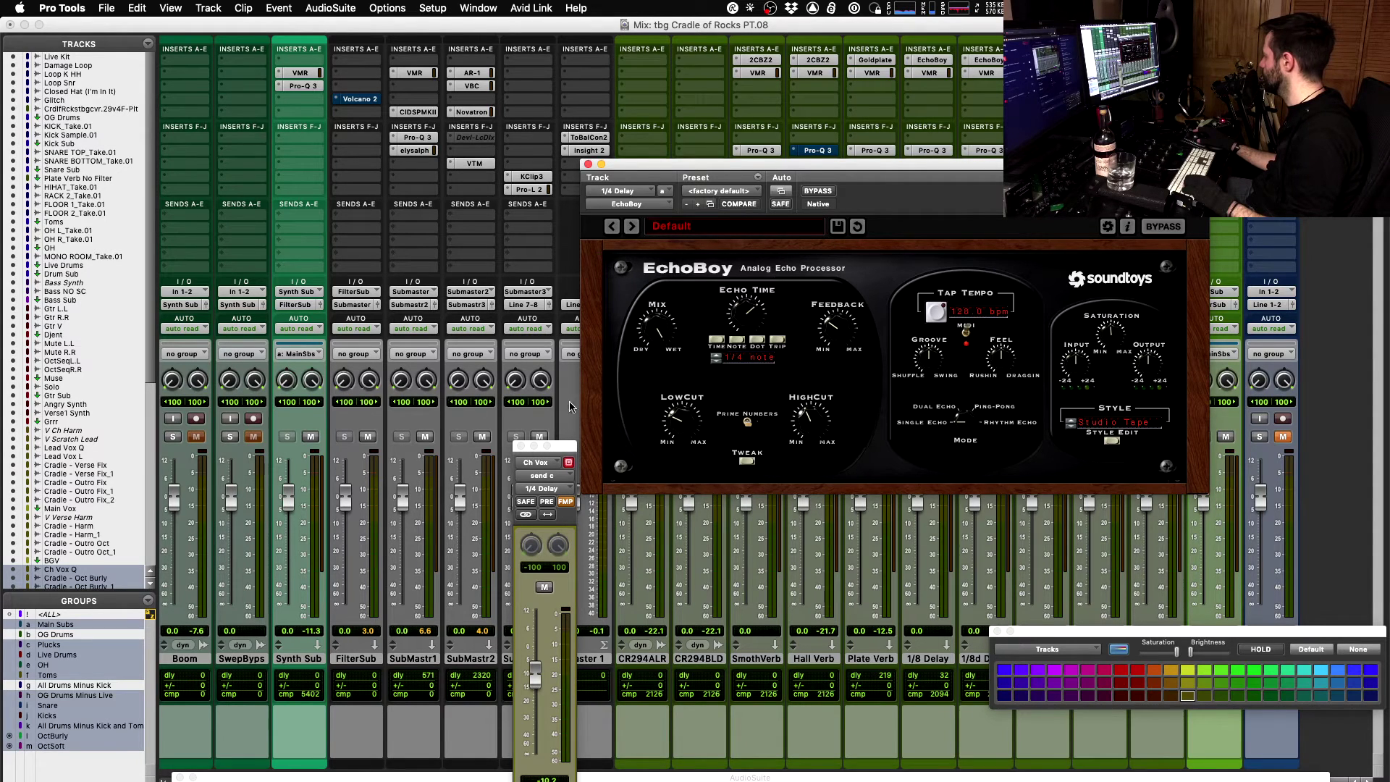
# - Raise the Ch Vox 1/4 Delay send and EchoBoy's HighCut slightly during playback, then close EchoBoy
pyautogui.press('space')
pyautogui.moveTo(536, 678); pyautogui.dragTo(536, 675)
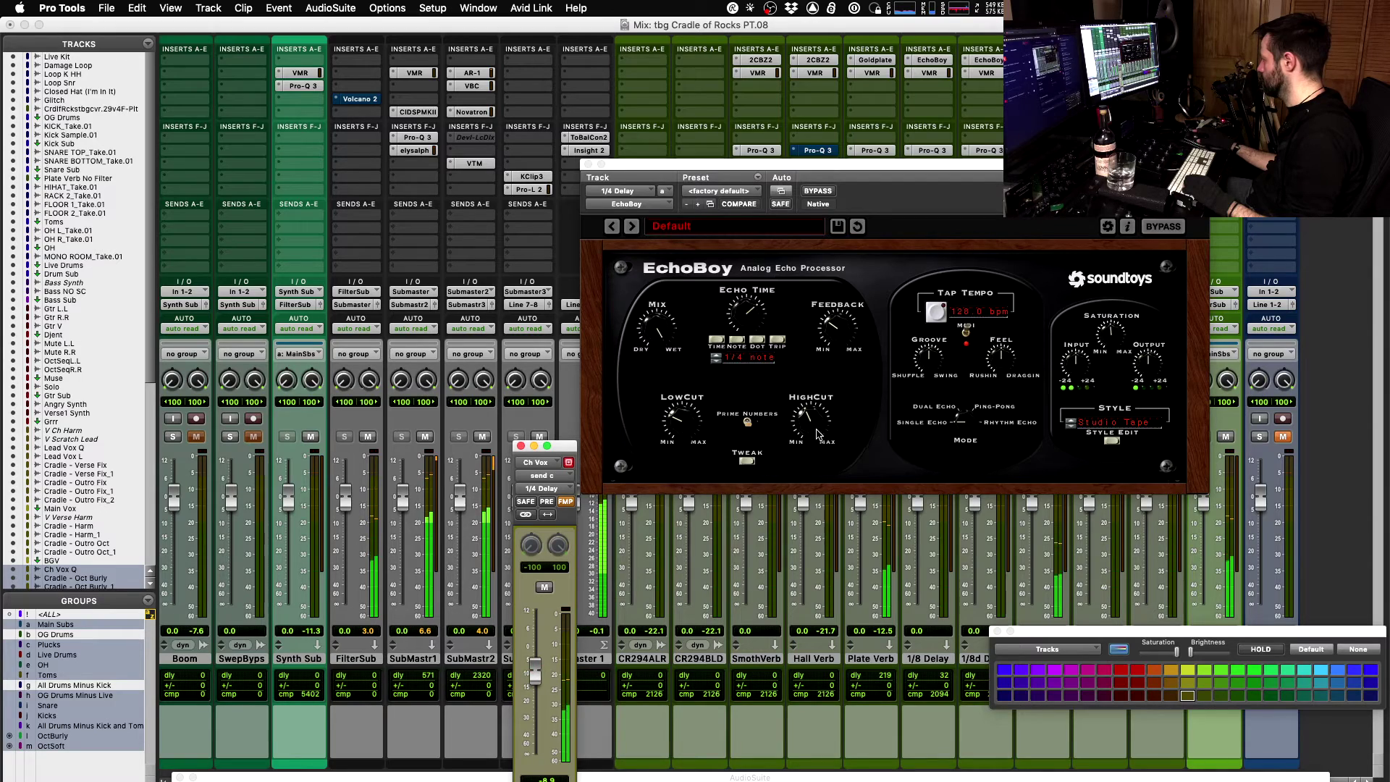
pyautogui.moveTo(817, 435); pyautogui.dragTo(821, 427)
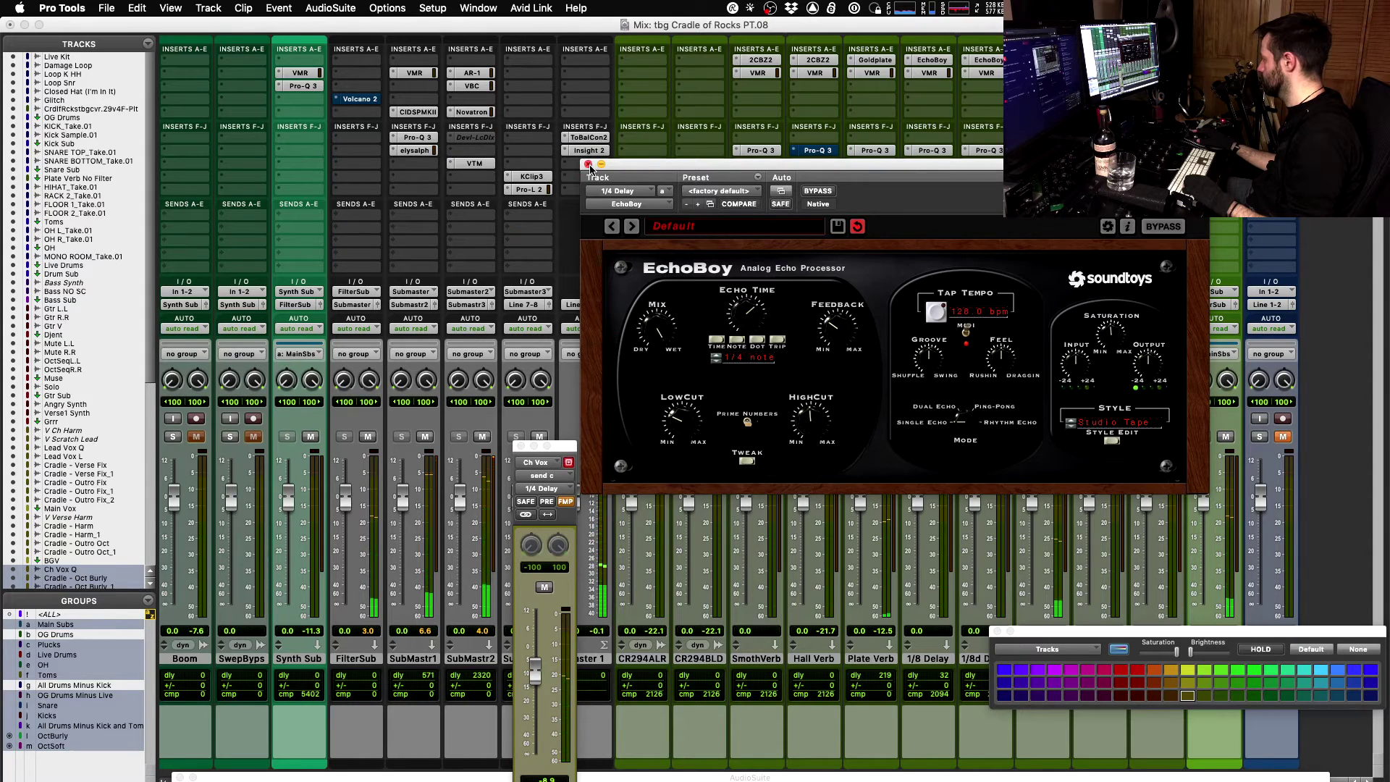
pyautogui.press('space')
pyautogui.click(590, 165)
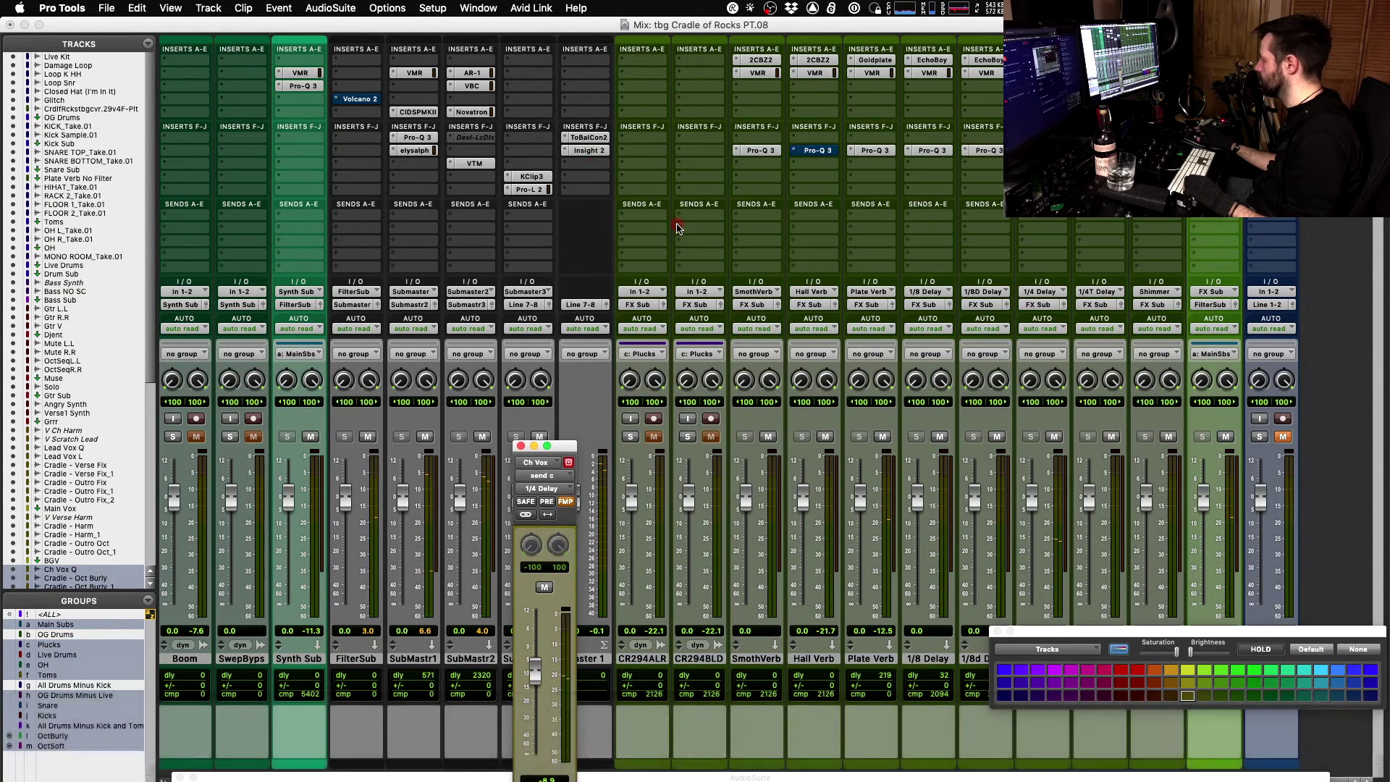
# - Clear the solos on all the chorus vocal tracks and play the section in the full mix
pyautogui.hscroll(10, 677, 229)
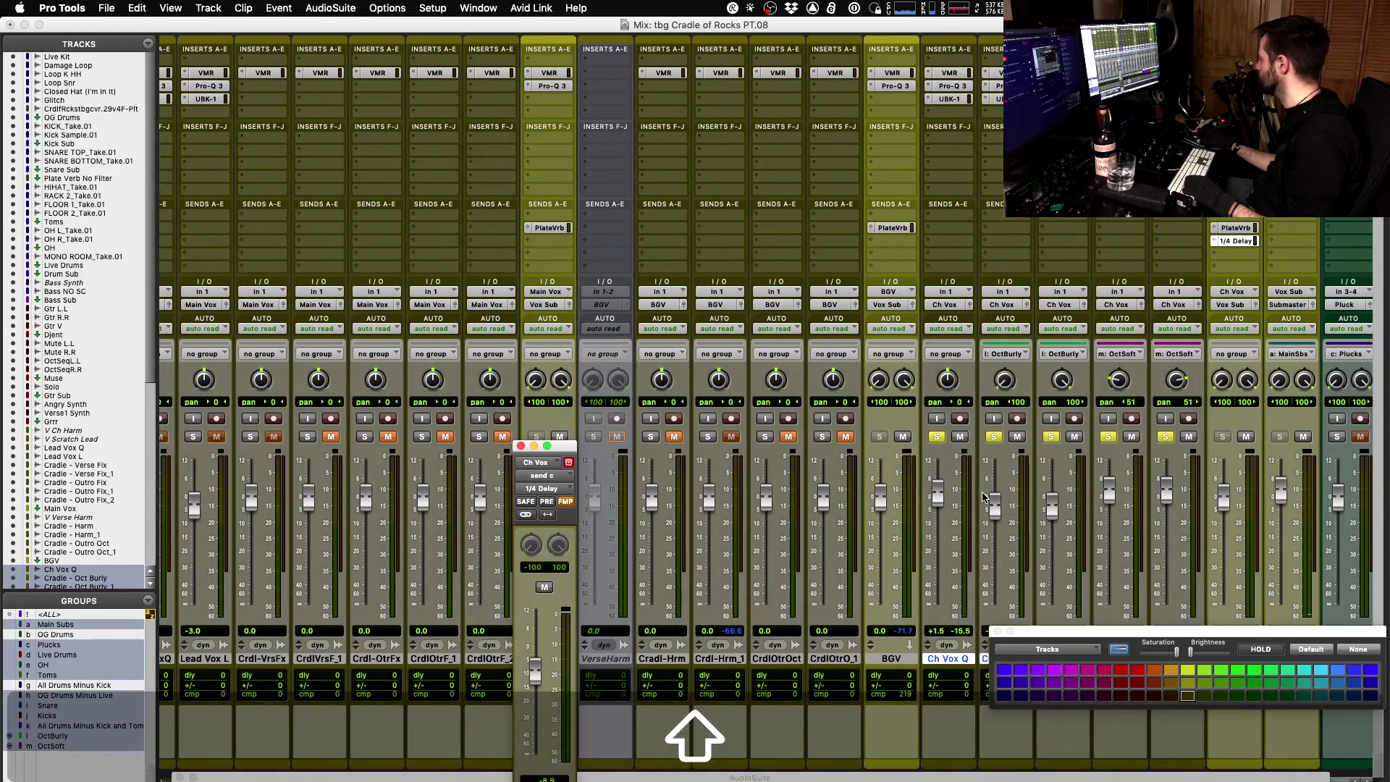
pyautogui.keyDown('alt'); pyautogui.click(939, 437); pyautogui.keyUp('alt')
pyautogui.press('space')
pyautogui.press('shift')
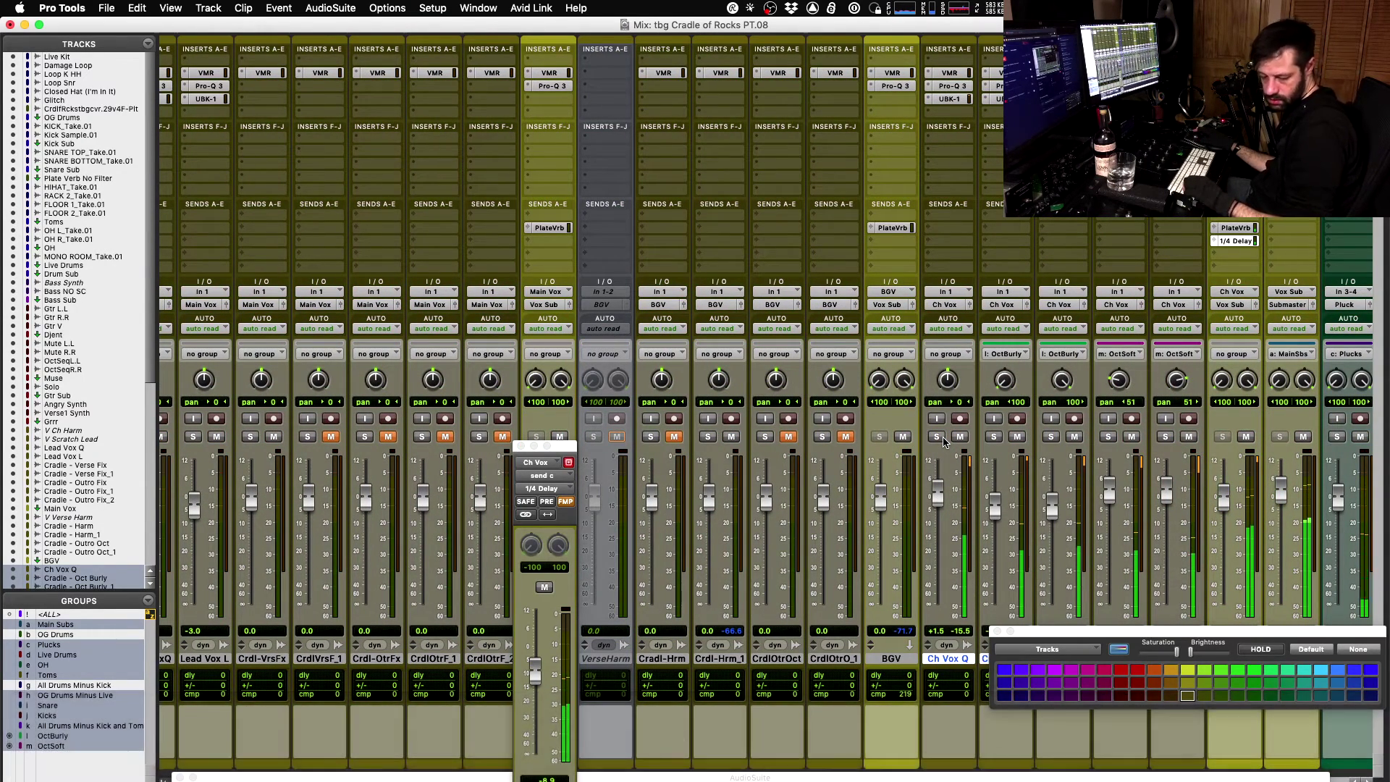
# - Raise the Ch Vox aux's 1/4 Delay send level to about -6.5 dB during playback, then stop playback
pyautogui.hscroll(5, 944, 443)
pyautogui.hscroll(3, 944, 447)
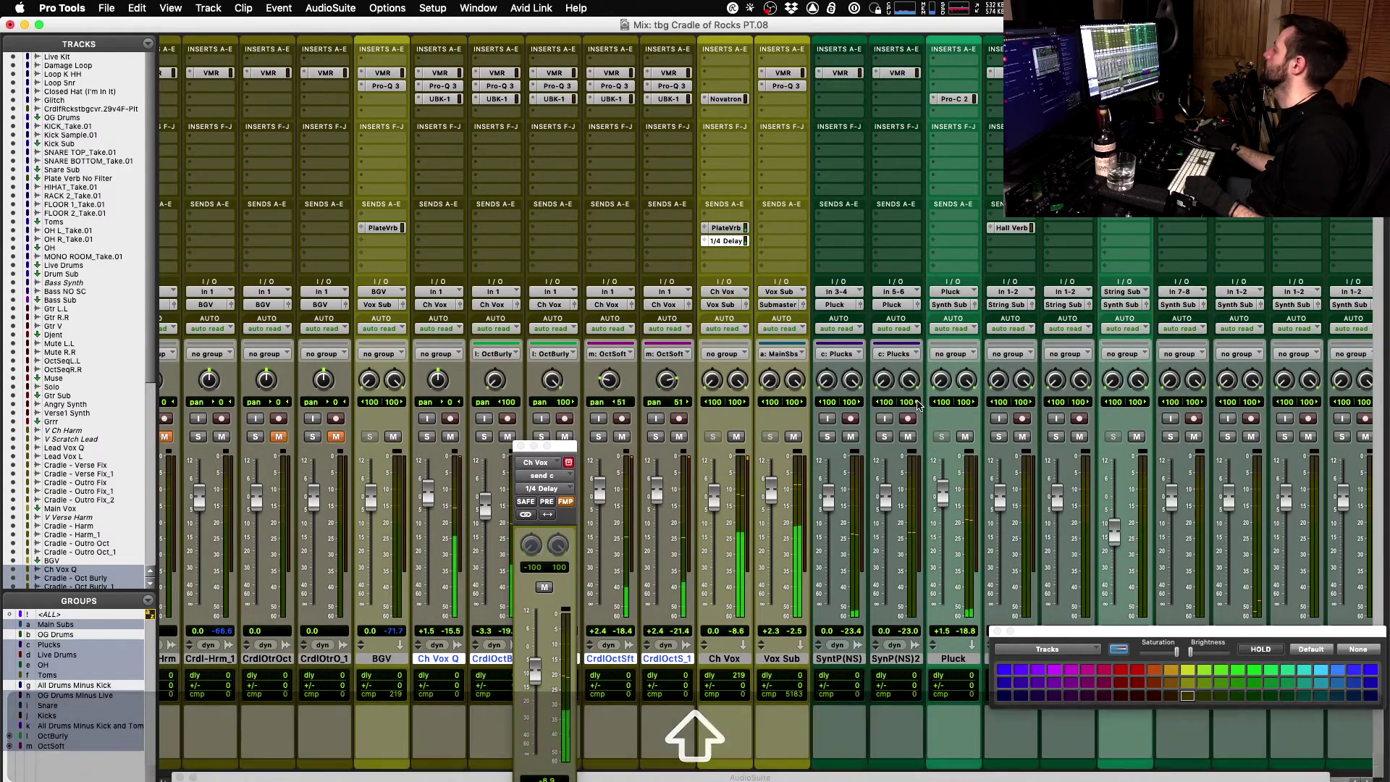
pyautogui.click(736, 230)
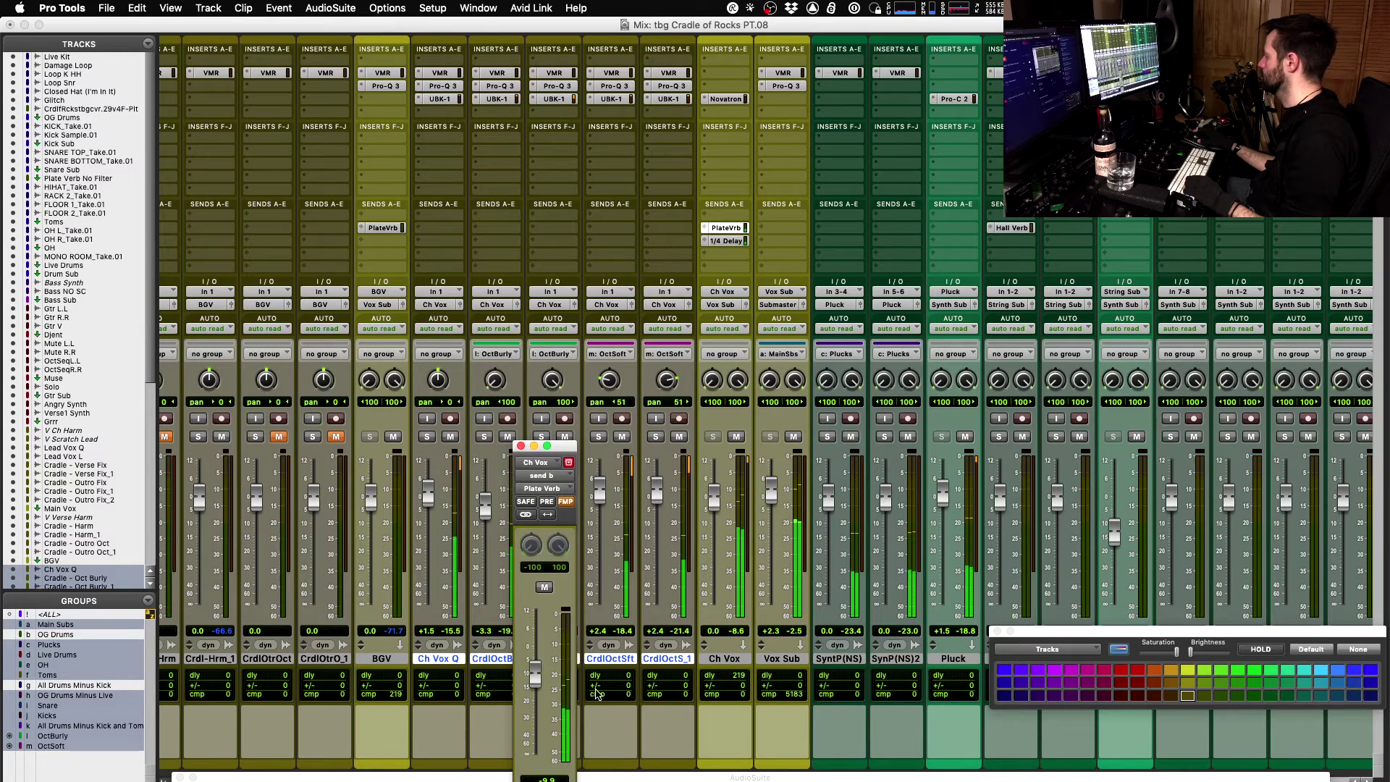
pyautogui.click(725, 241)
pyautogui.moveTo(538, 677); pyautogui.dragTo(536, 670)
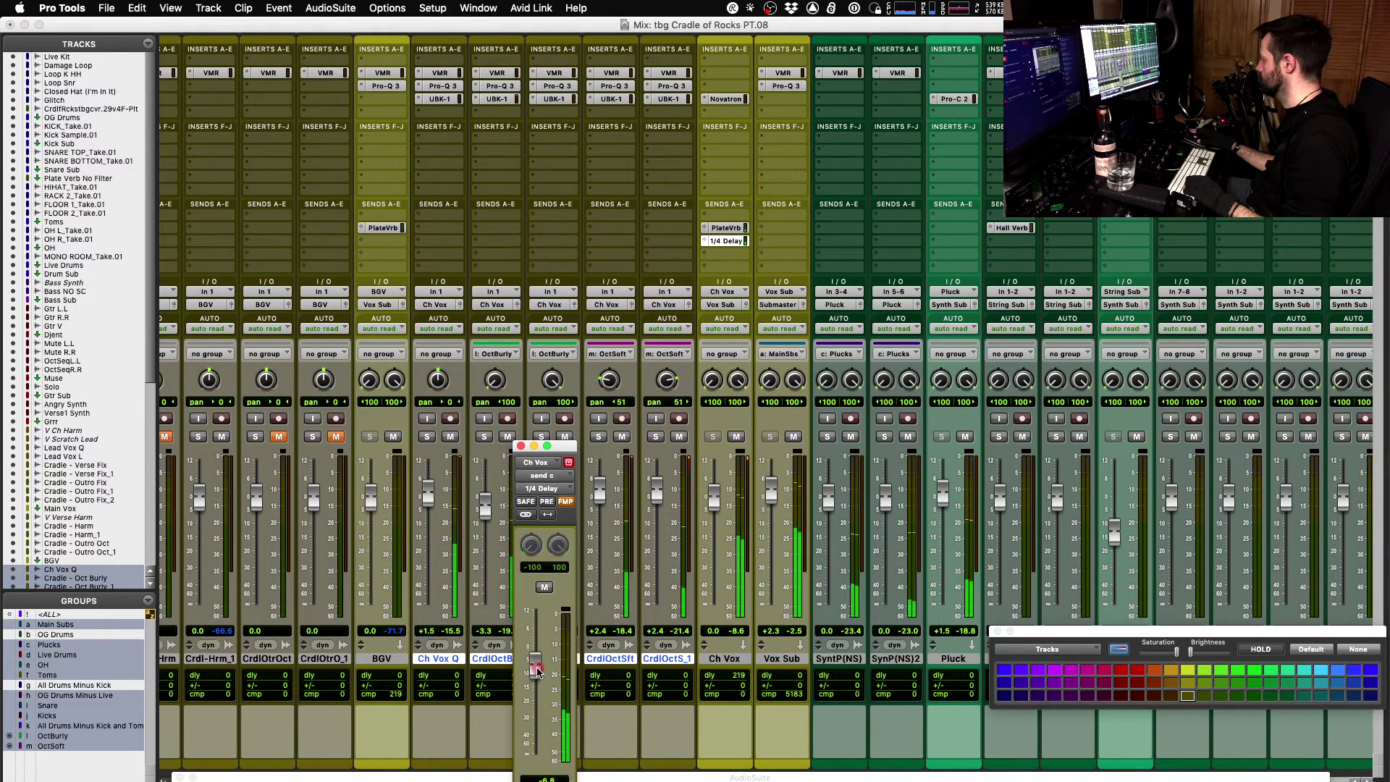
pyautogui.press('space')
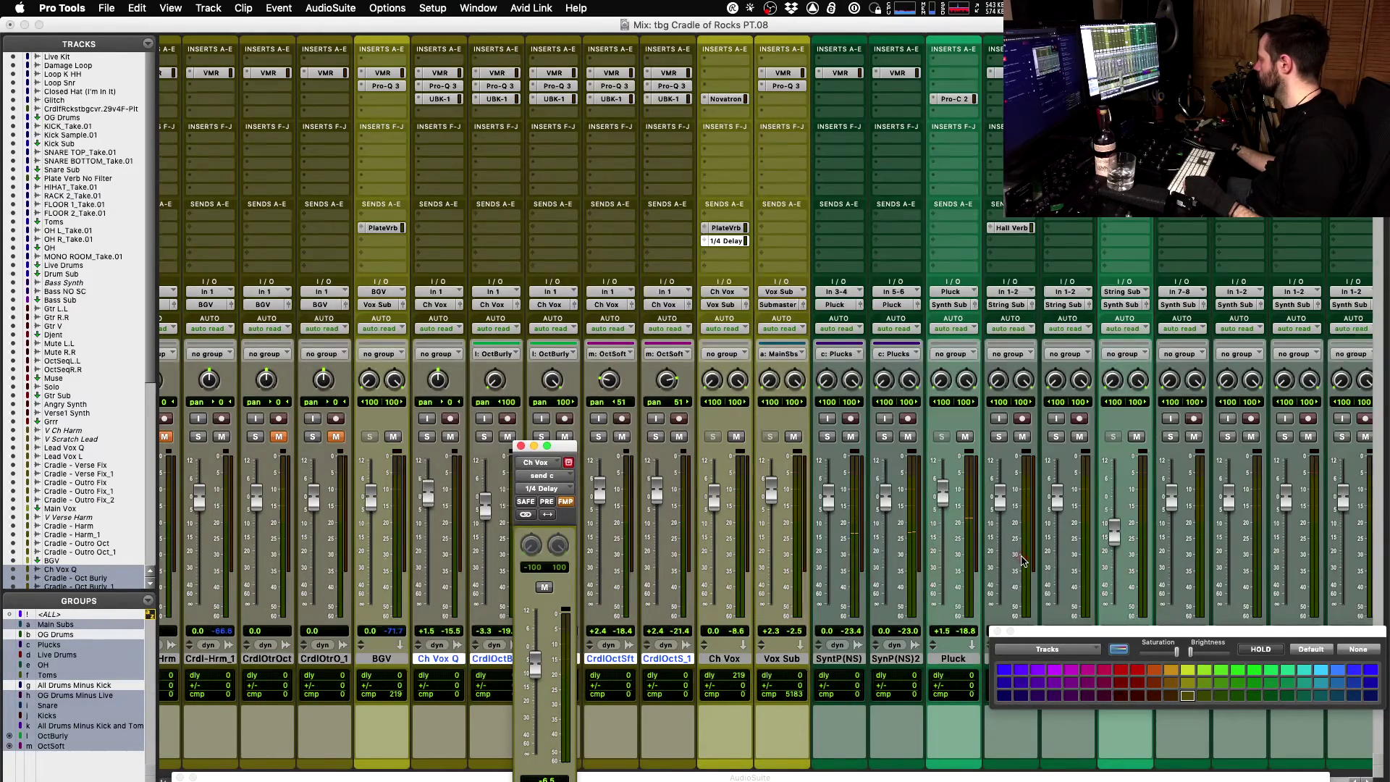
# - Close the color palette and play back a passage of the mix with the effects return tracks in view
pyautogui.hscroll(10, 1023, 561)
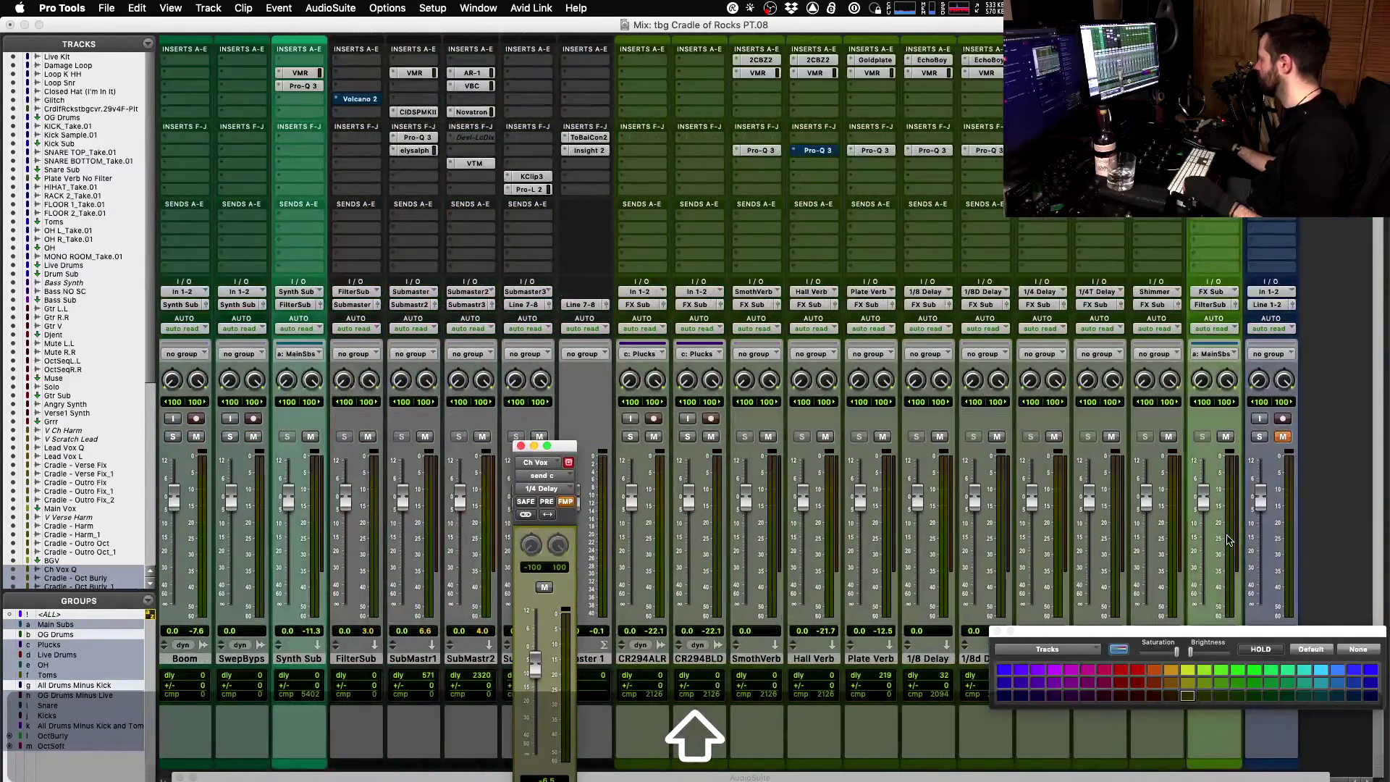
pyautogui.click(998, 631)
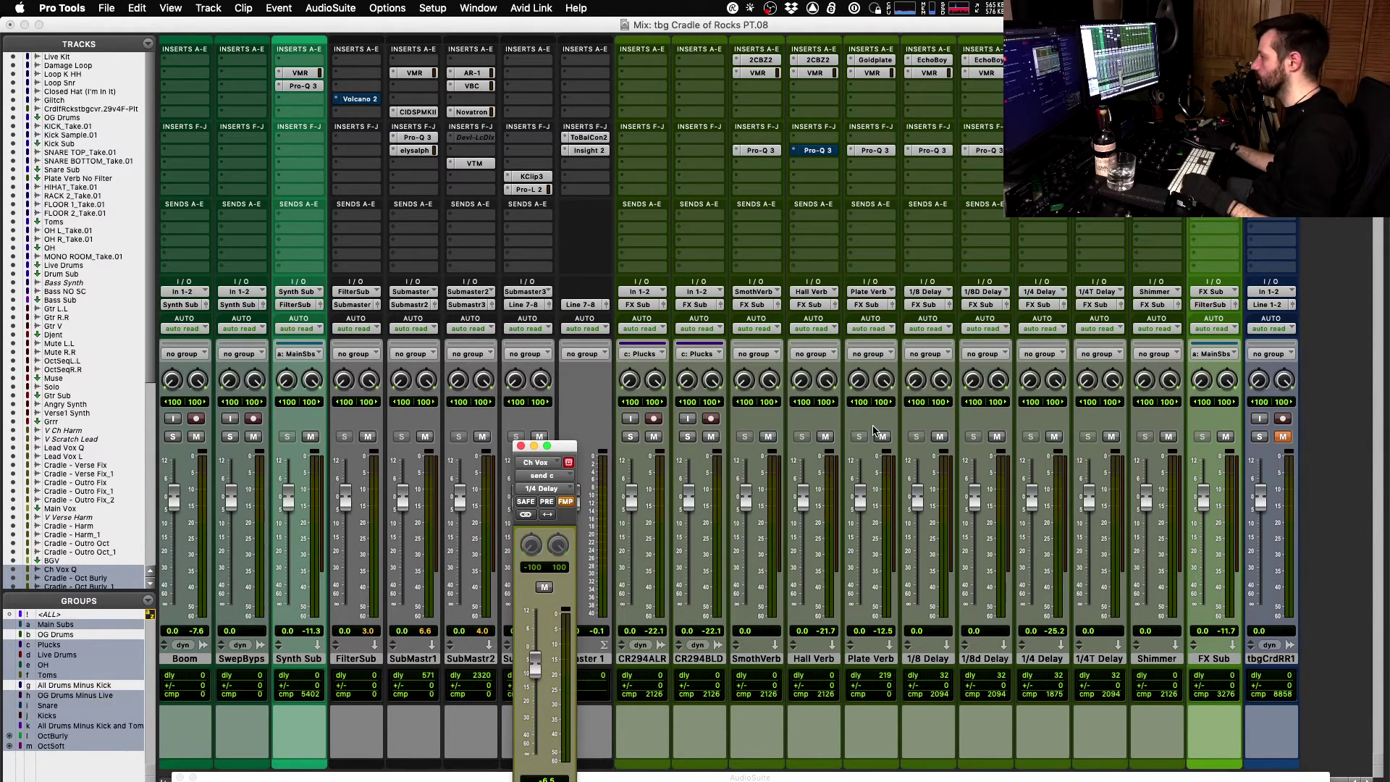
pyautogui.press('space')
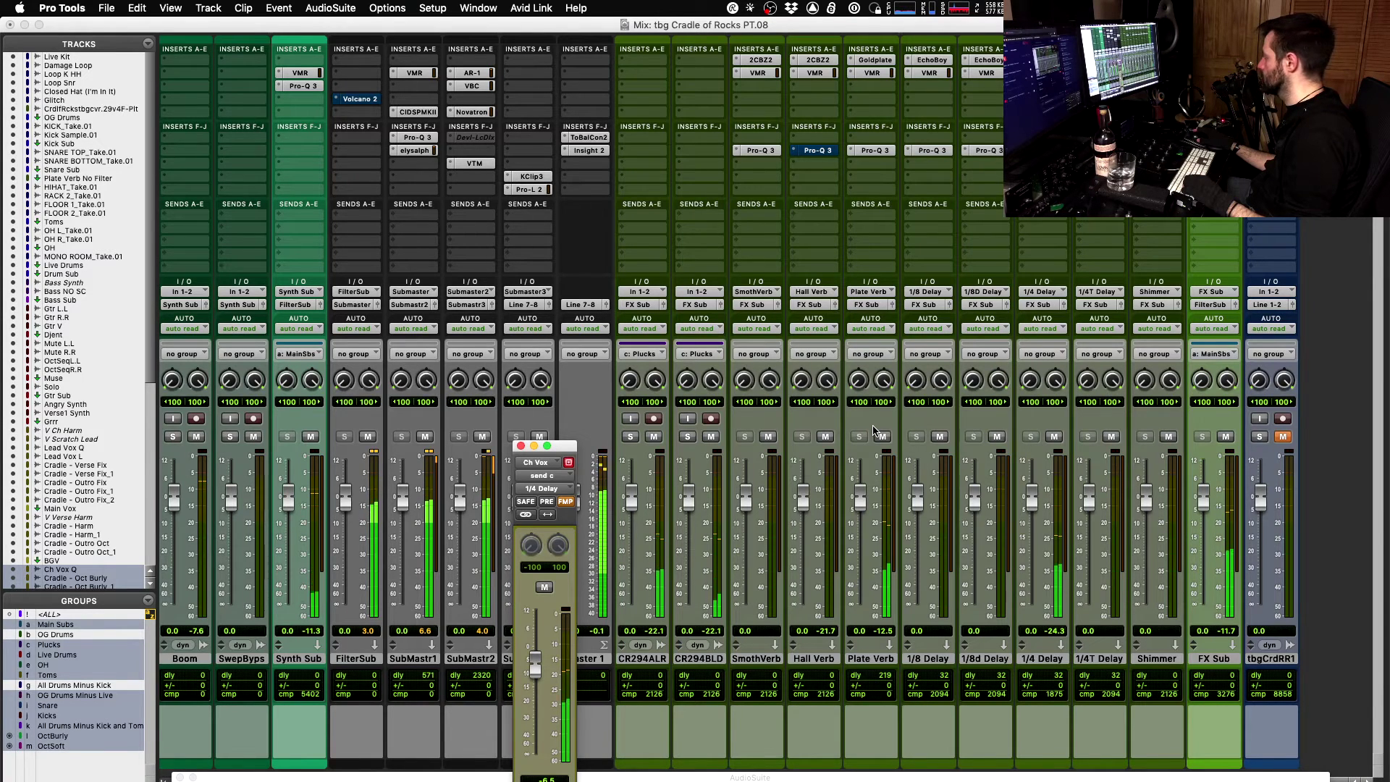
pyautogui.press('space')
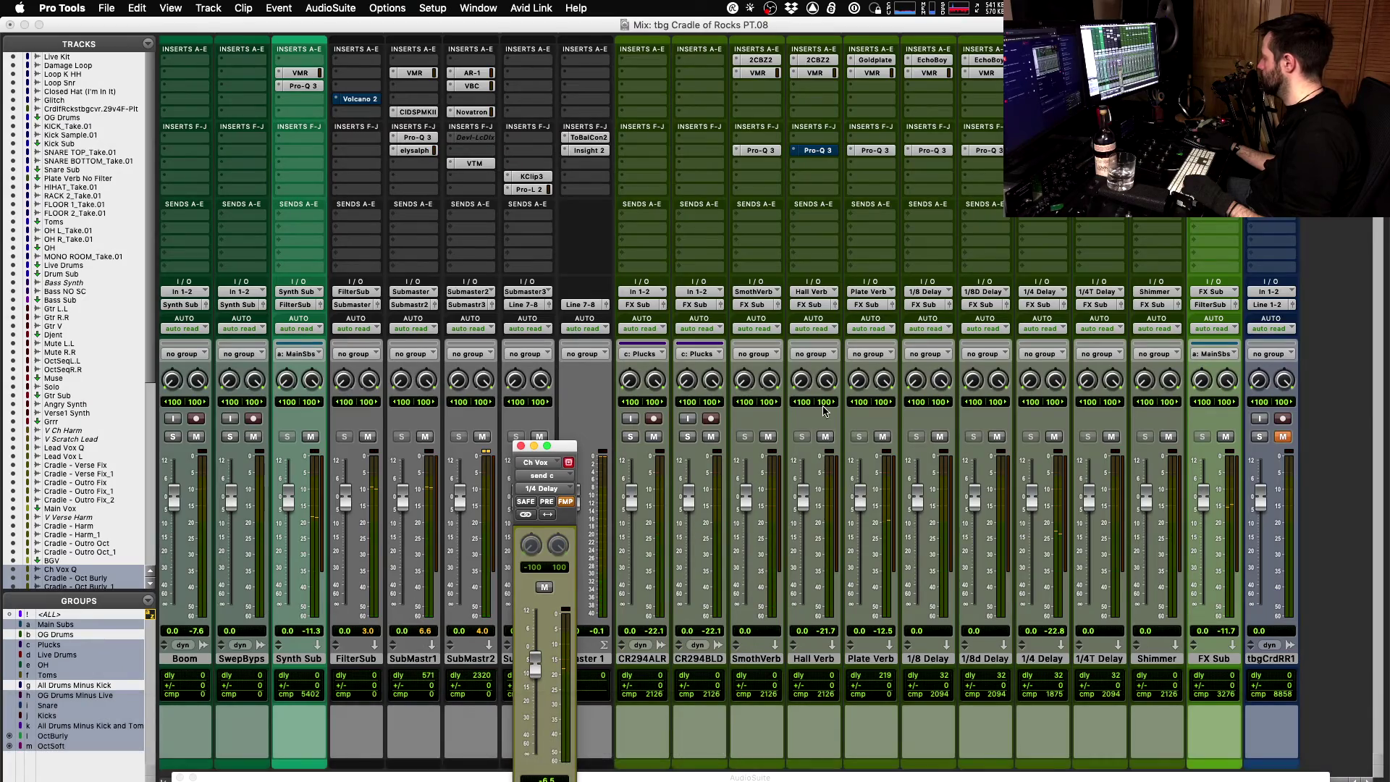
# - Inspect the Goldplate reverb on the Plate Verb track and the Breeze reverb on the Hall Verb track
pyautogui.hscroll(10, 823, 411)
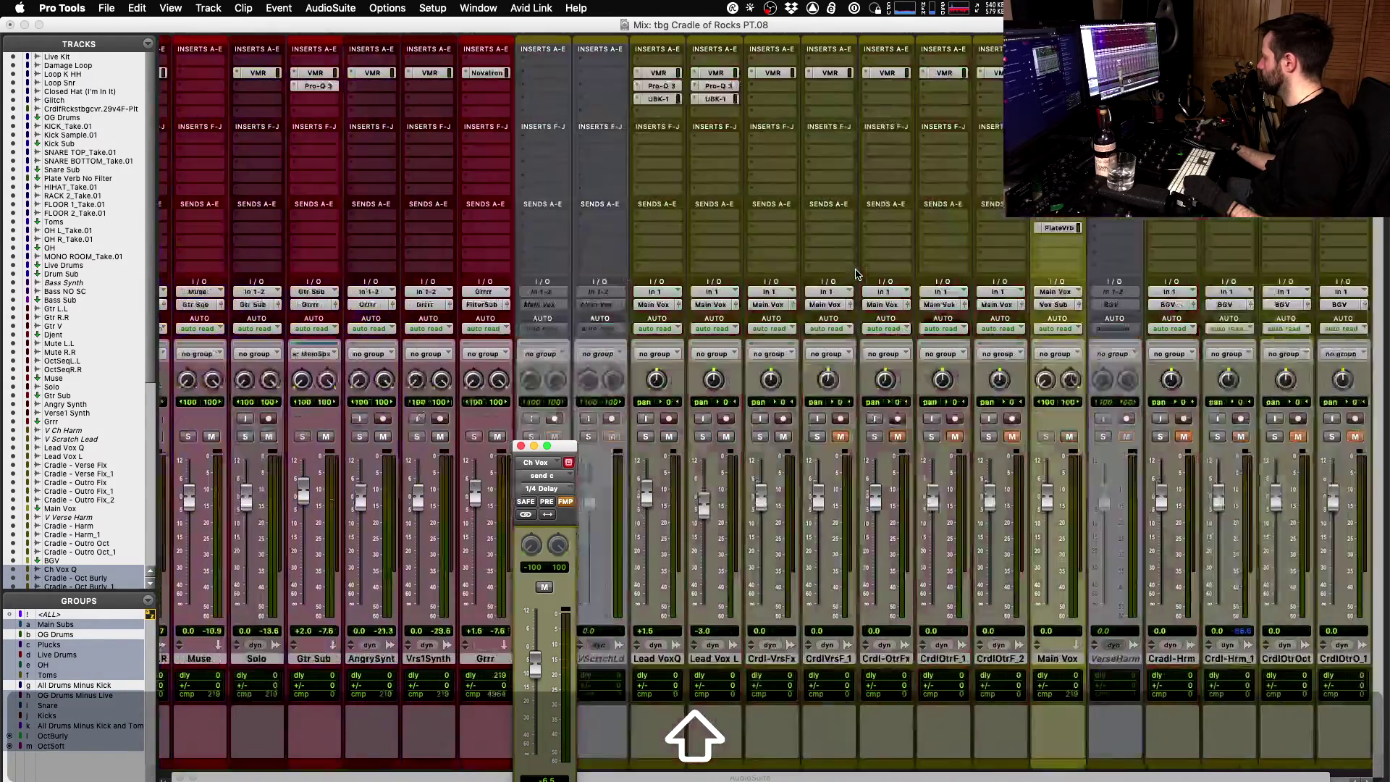
pyautogui.hscroll(10, 858, 273)
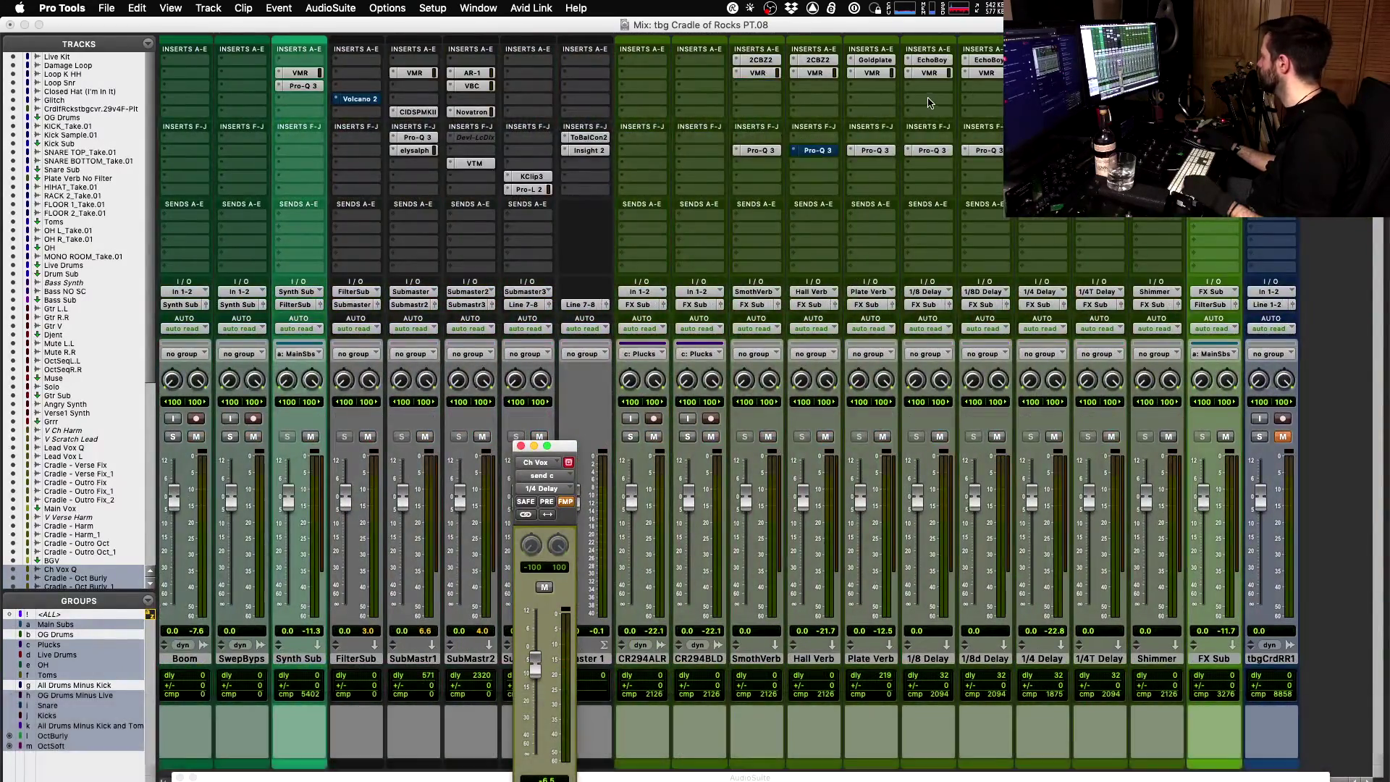
pyautogui.click(876, 60)
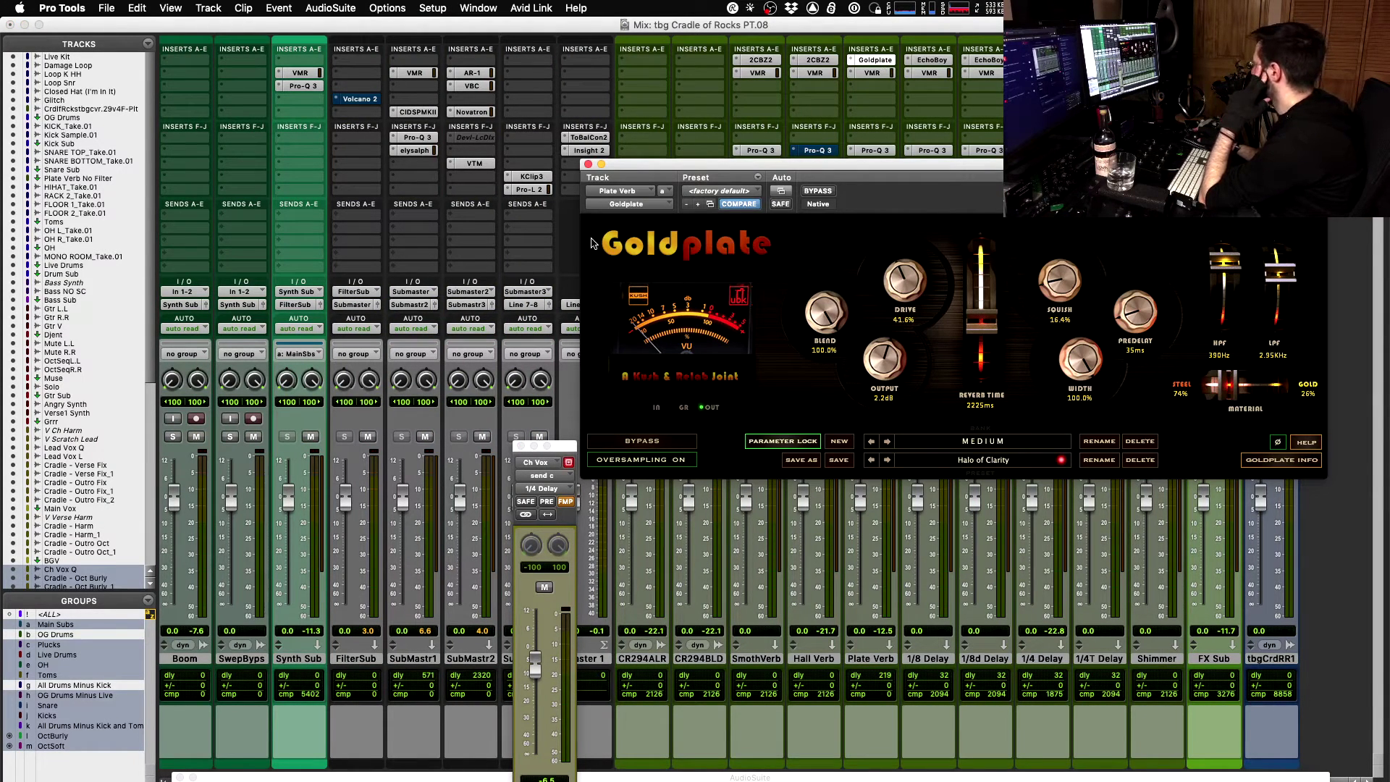
pyautogui.click(588, 165)
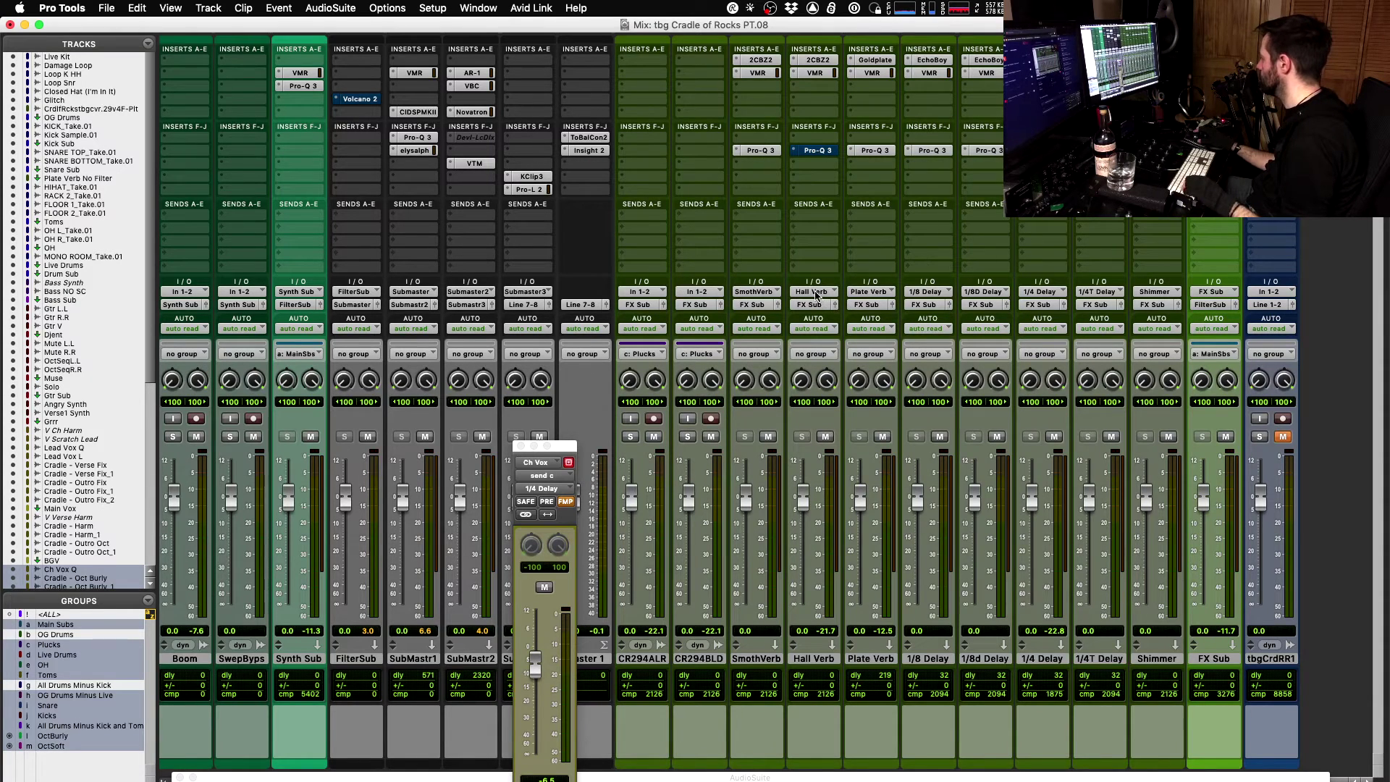
pyautogui.click(826, 62)
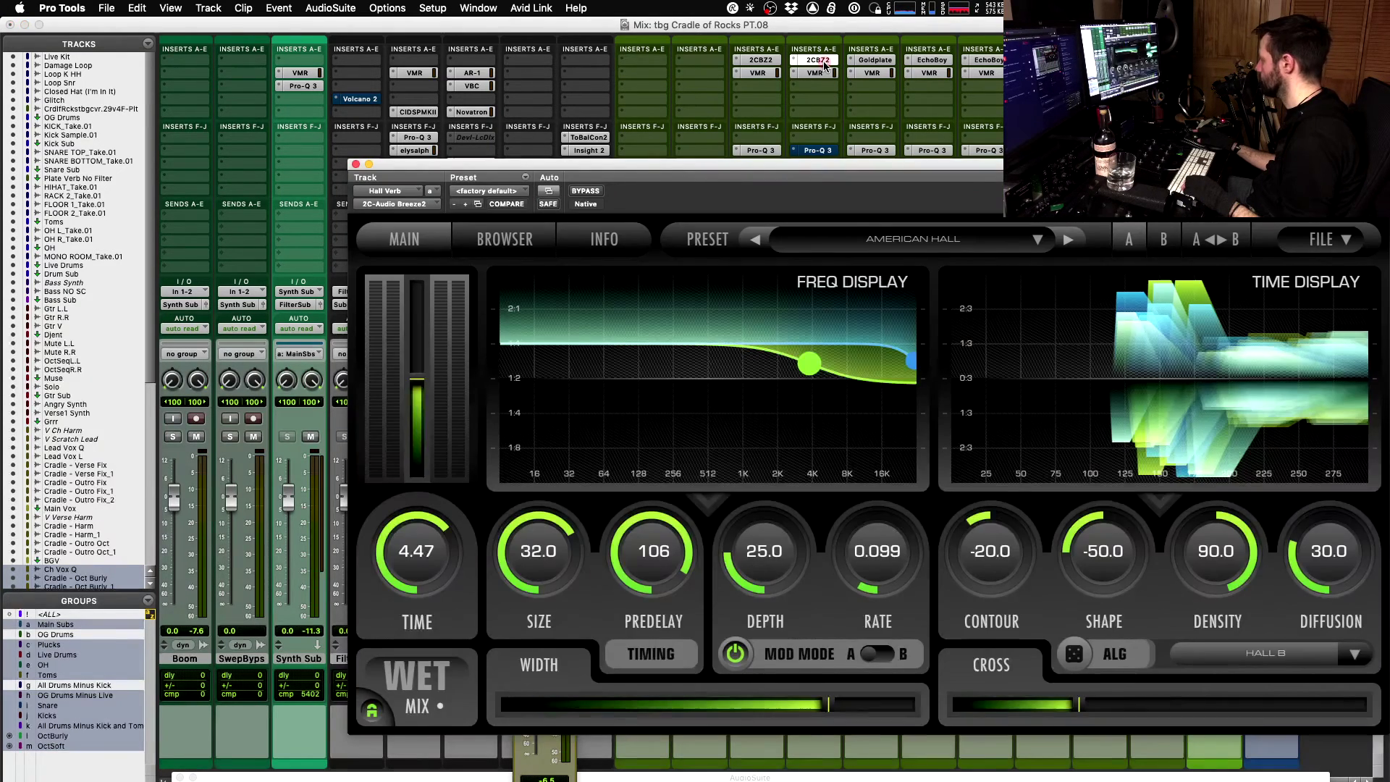
pyautogui.click(825, 63)
# - Check the Plate Verb send on the Ch Vox track and add a new send to the Hall Verb bus below the 1/4 Delay
pyautogui.hscroll(-10, 904, 274)
pyautogui.hscroll(-10, 903, 274)
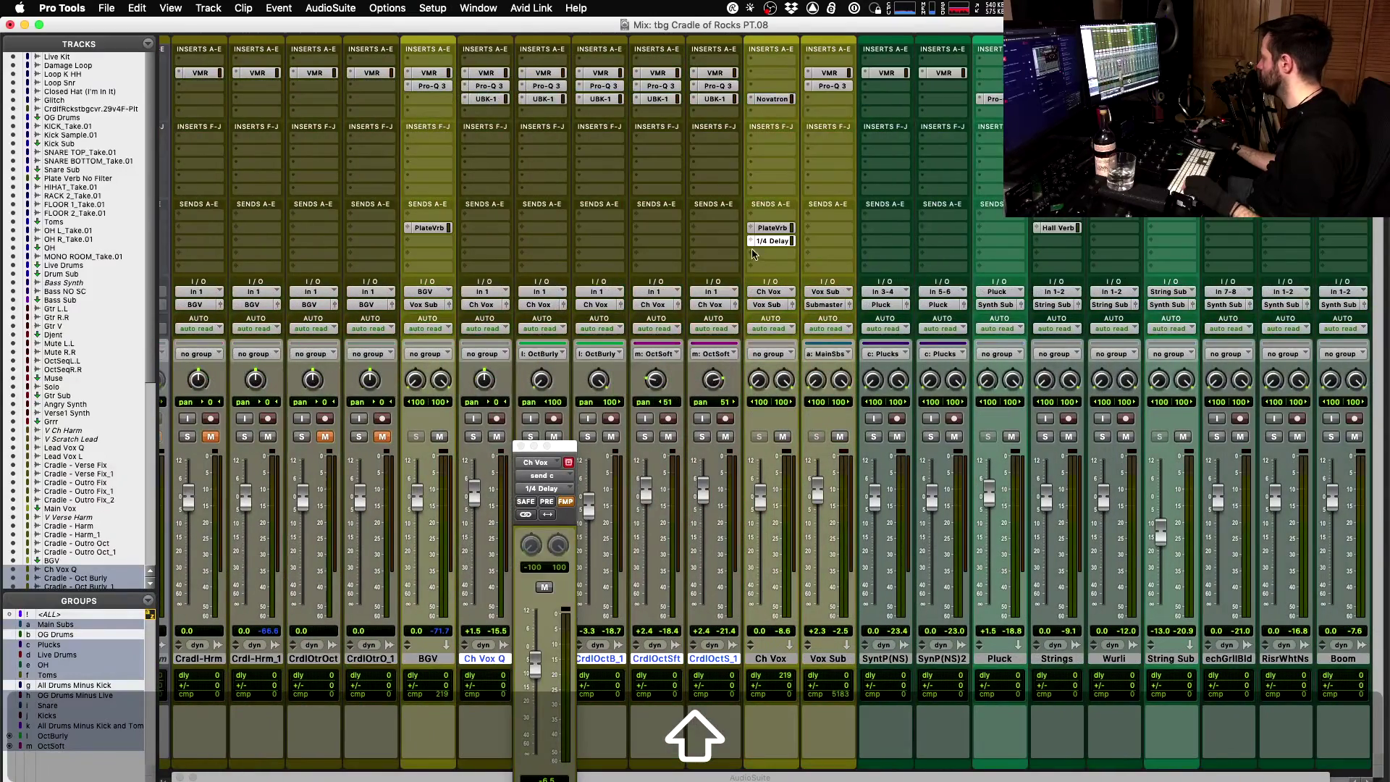
pyautogui.click(769, 228)
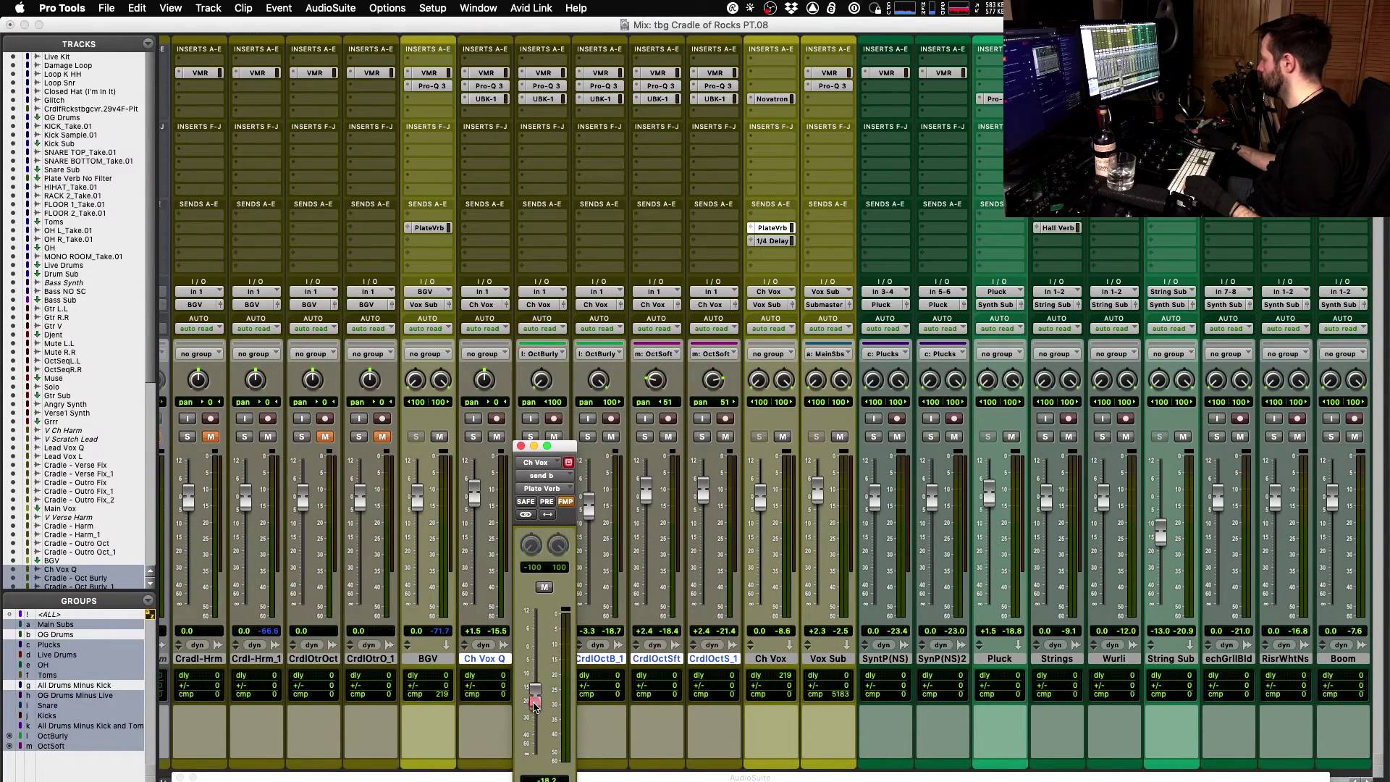
pyautogui.click(753, 255)
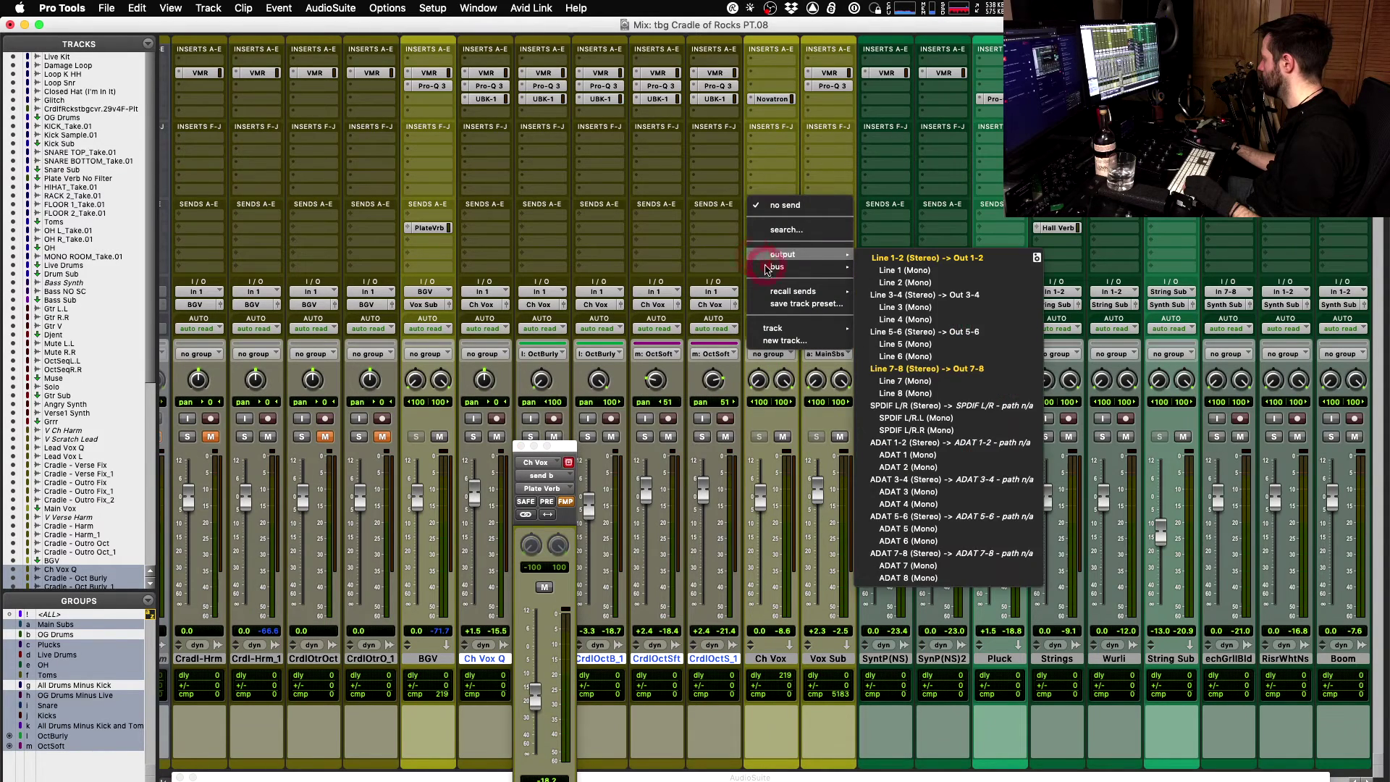
pyautogui.moveTo(778, 266)
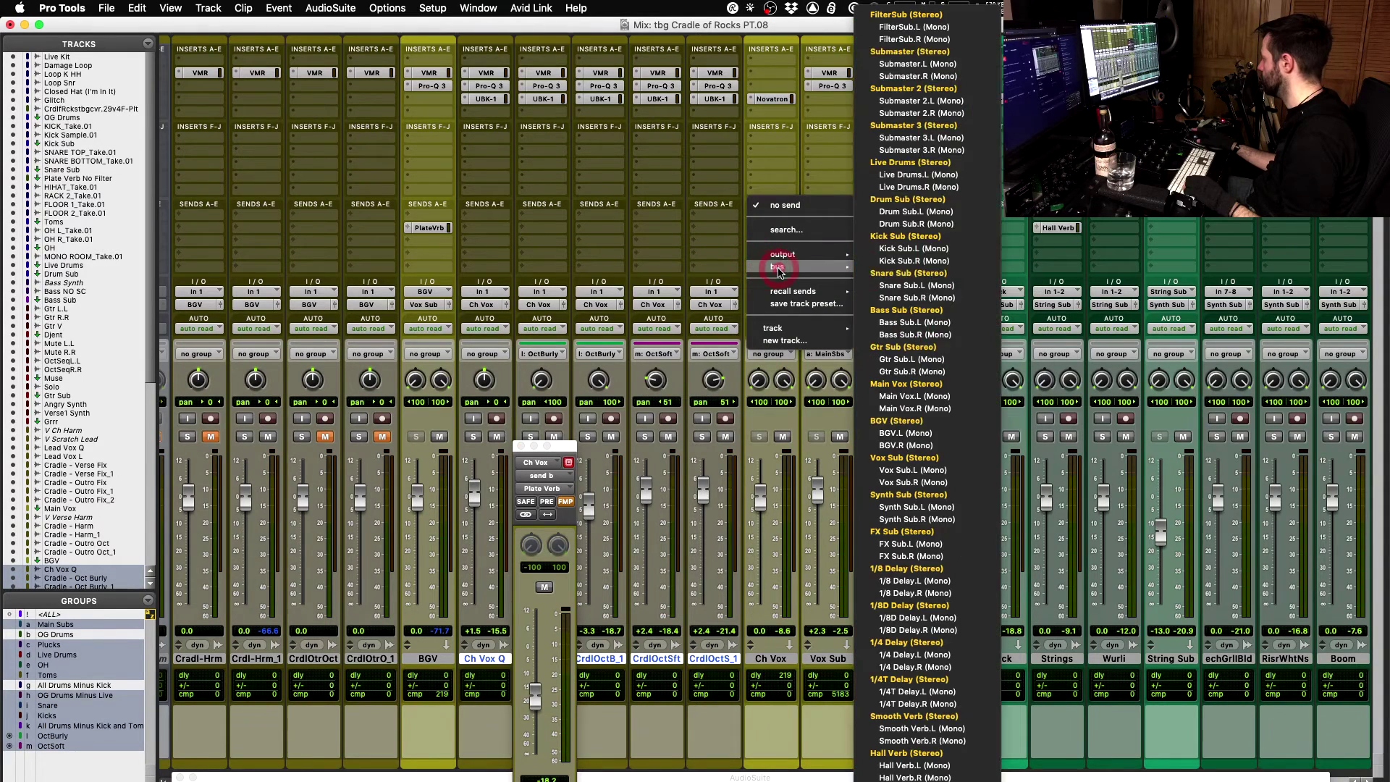
pyautogui.click(952, 750)
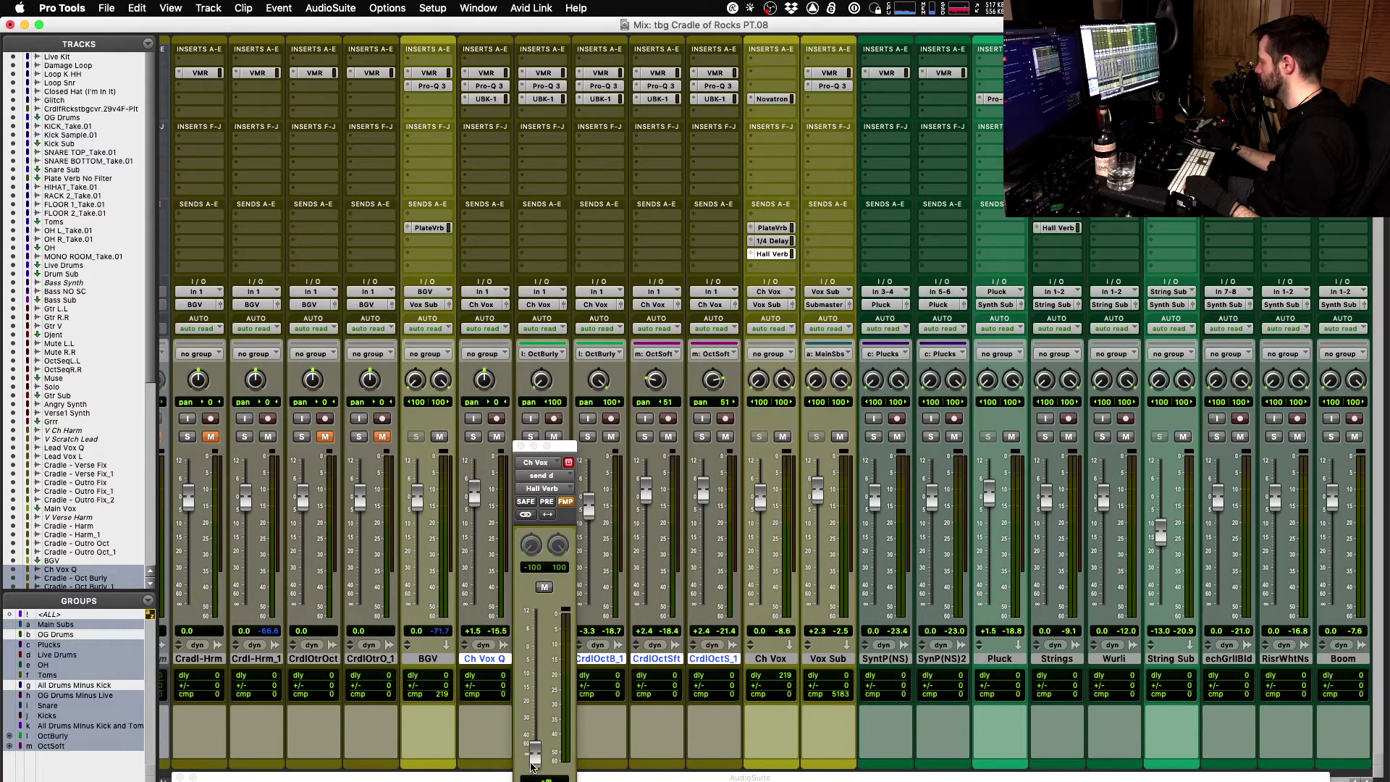
# - Raise the Ch Vox track's Hall Verb send level to about -9.4 dB while listening to playback
pyautogui.moveTo(532, 766); pyautogui.dragTo(533, 694)
pyautogui.press('space')
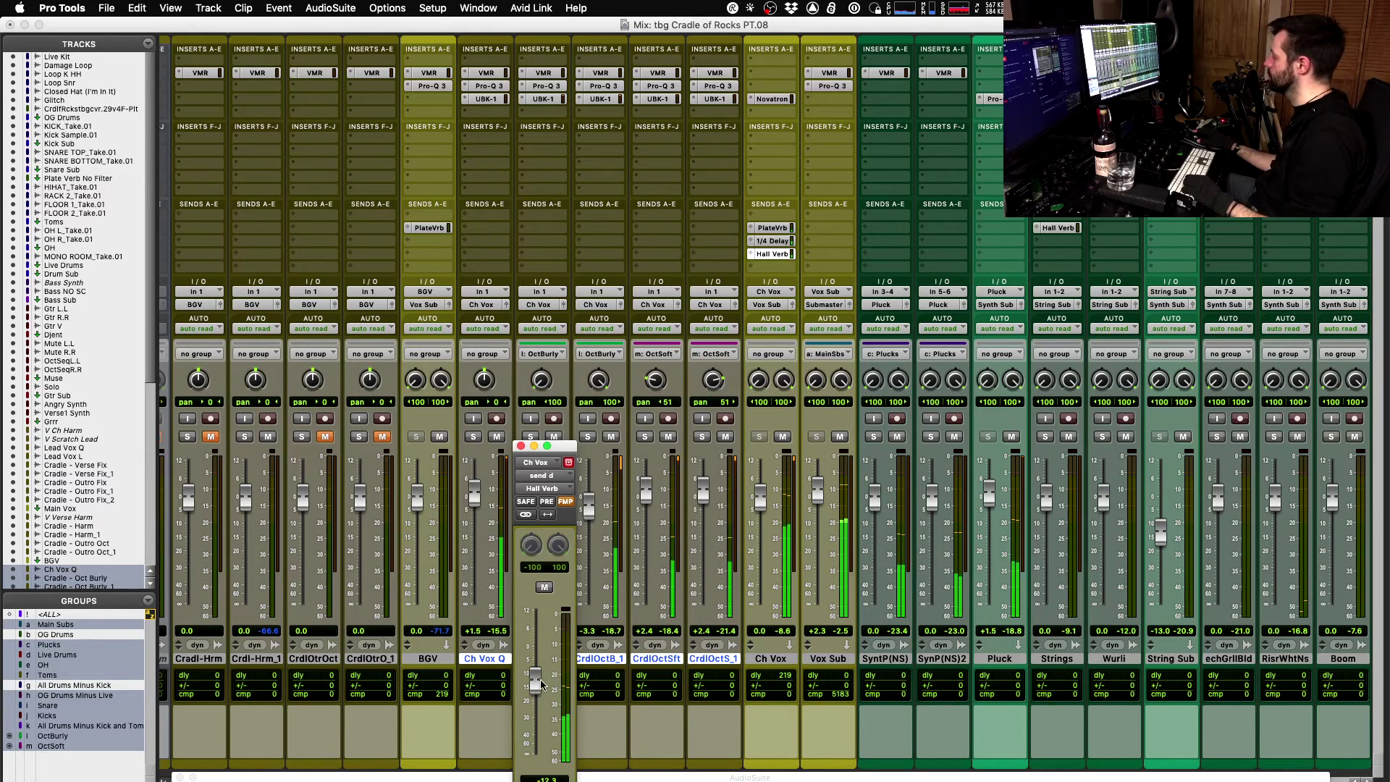
pyautogui.moveTo(536, 686); pyautogui.dragTo(537, 681)
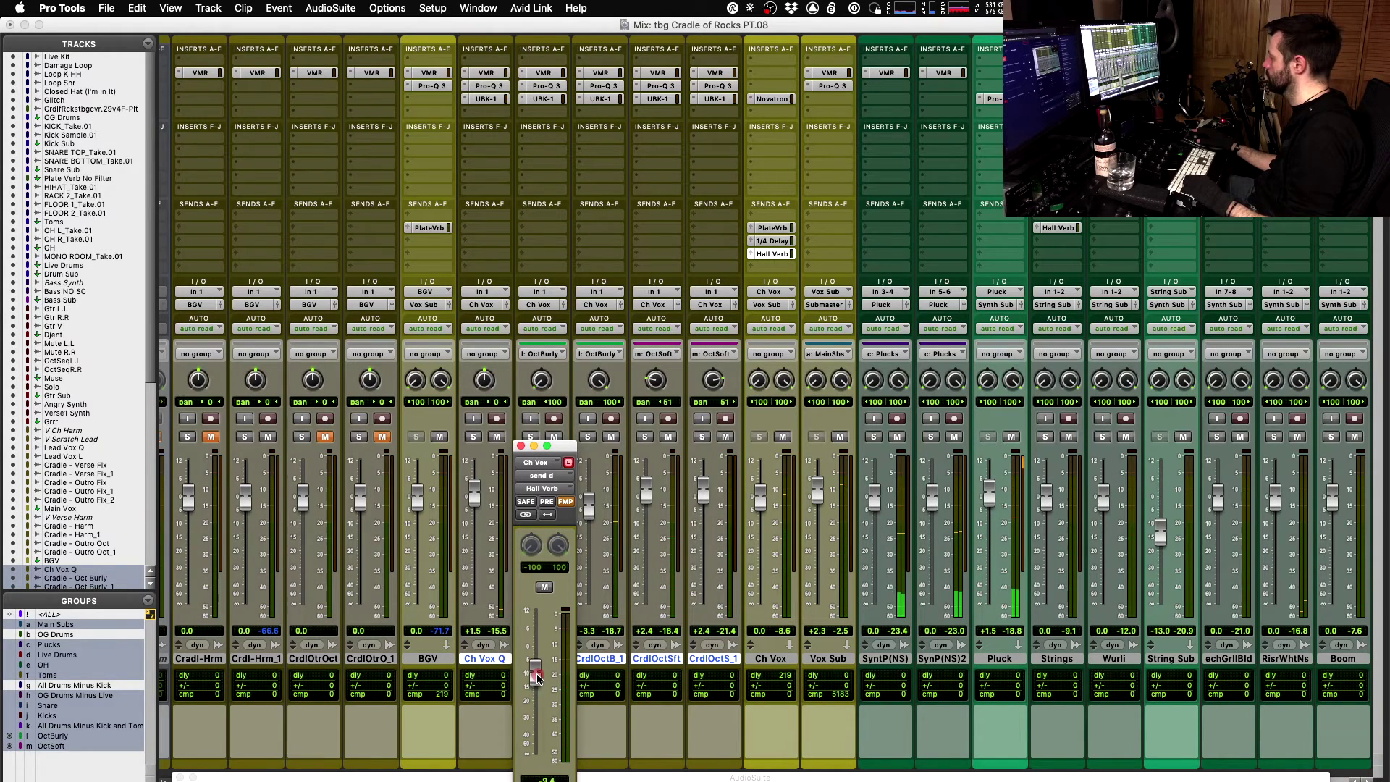
pyautogui.press('space')
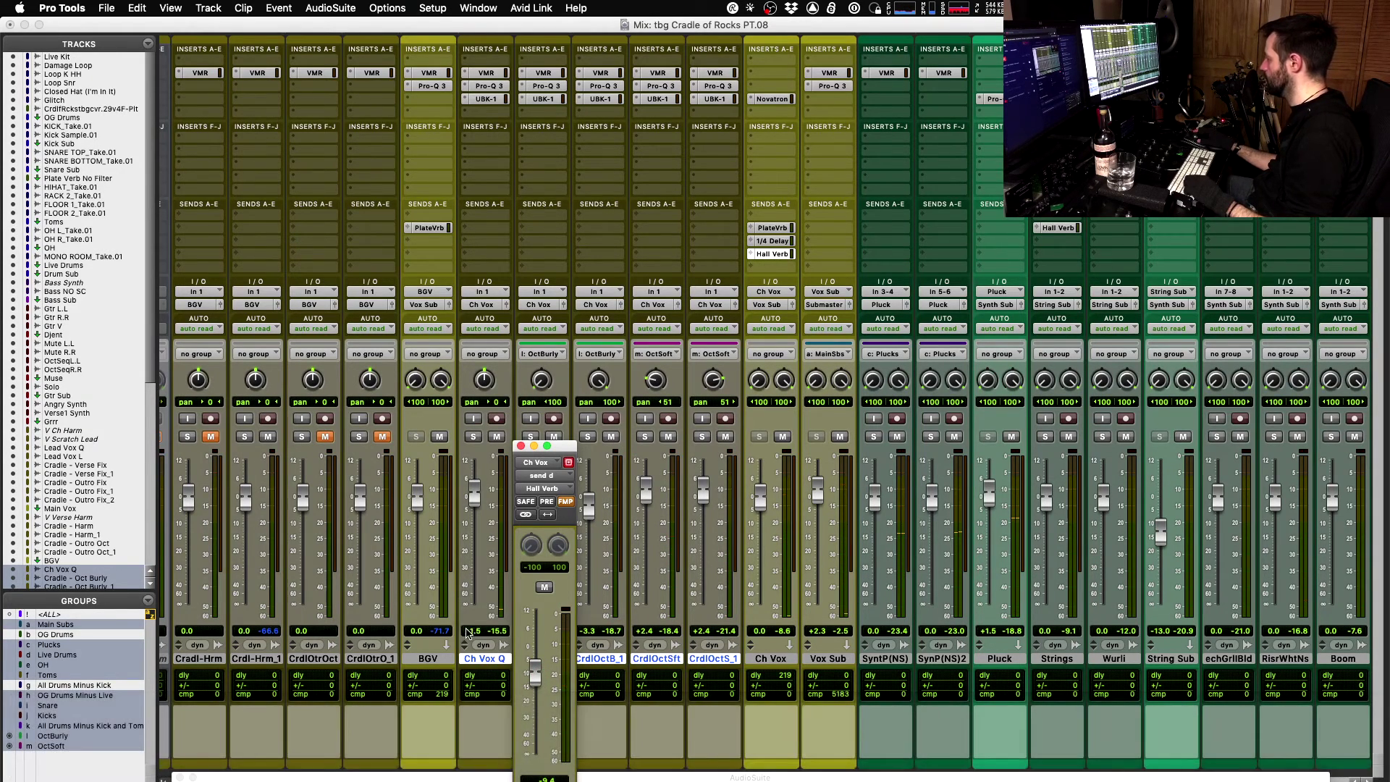
# - Group the selected chorus vocal tracks under the name Ch Vox
pyautogui.press('super+g')
pyautogui.write('Ch')
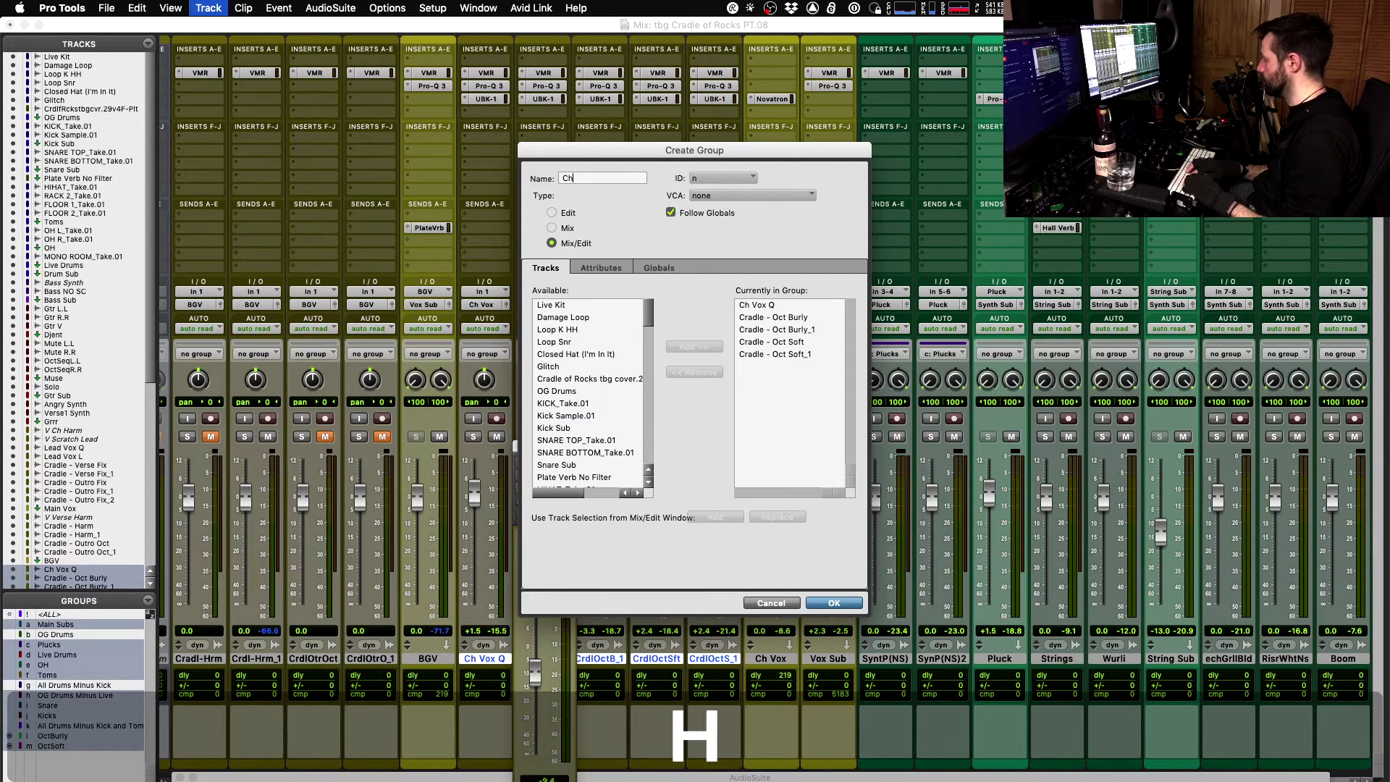
pyautogui.write(' Vox')
pyautogui.press('Return')
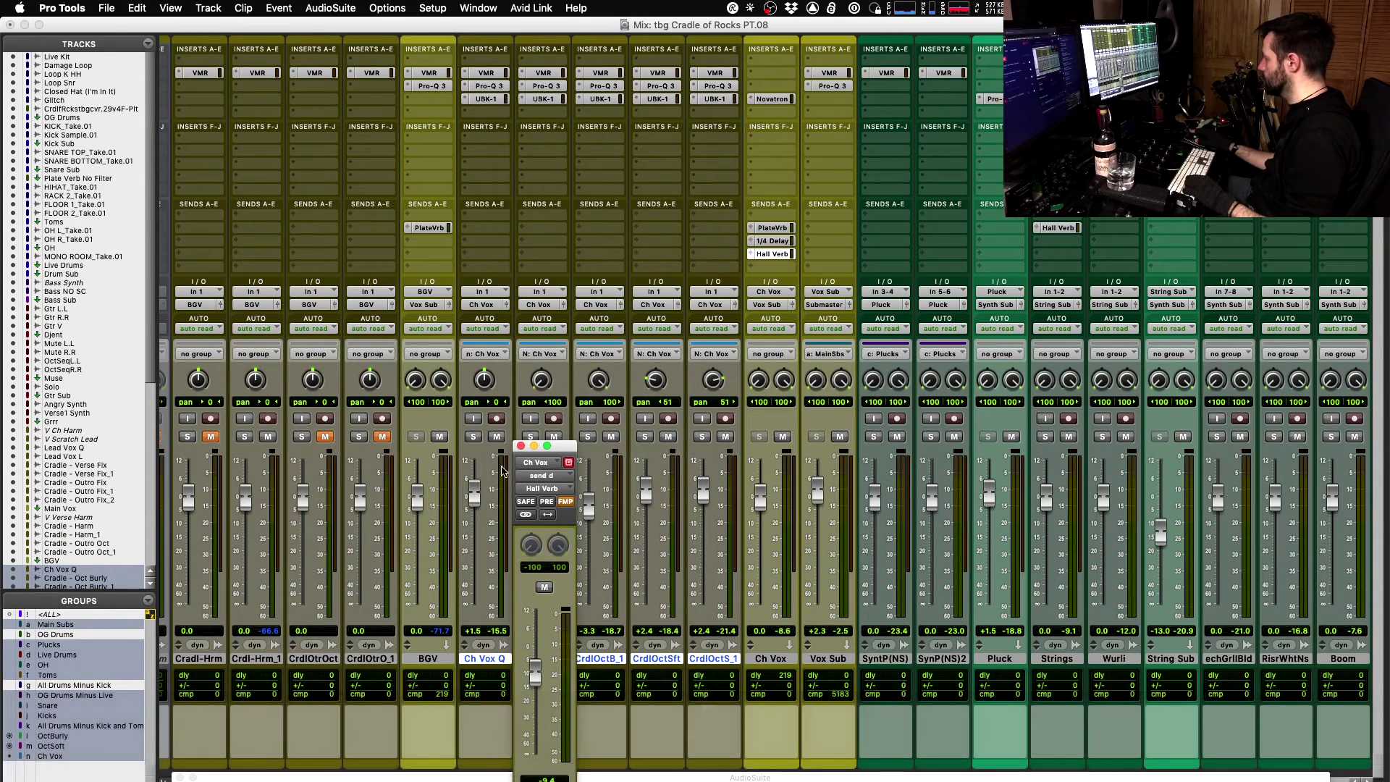
# - Solo the Ch Vox group and audition the chorus vocals with their reverb sends
pyautogui.click(473, 436)
pyautogui.press('space')
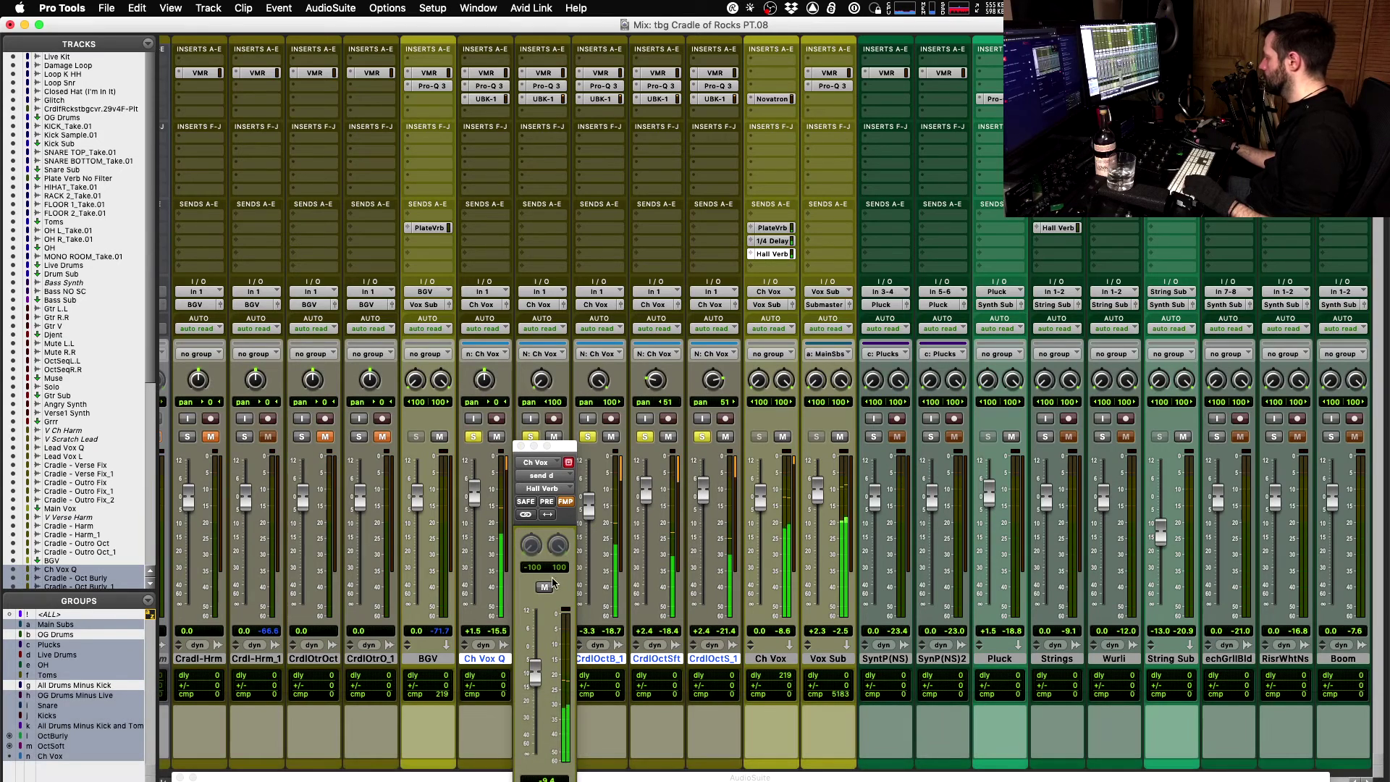
pyautogui.press('space')
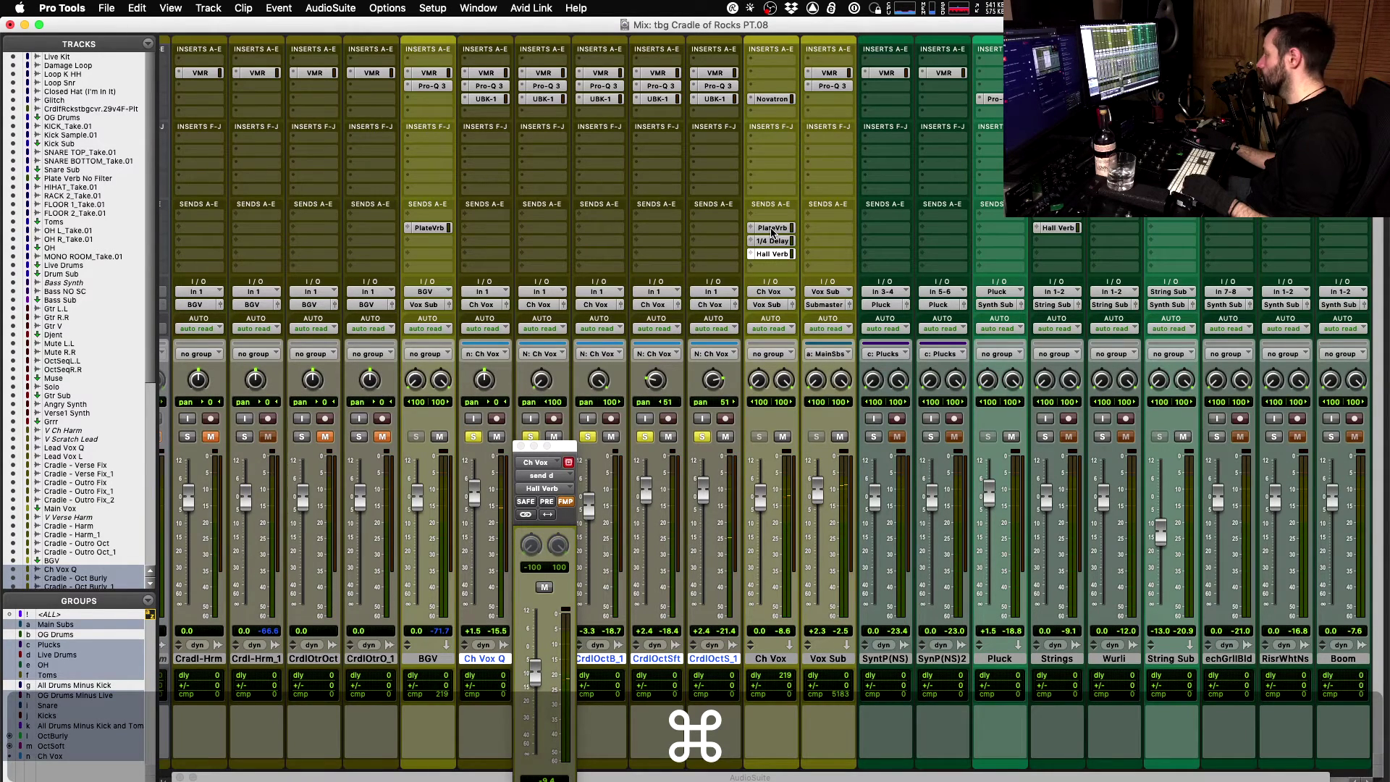
# - Compare the reverbs on the Ch Vox track by auditioning it with the Plate Verb send muted and with the Hall Verb send muted
pyautogui.keyDown('super'); pyautogui.click(773, 229); pyautogui.keyUp('super')
pyautogui.press('space')
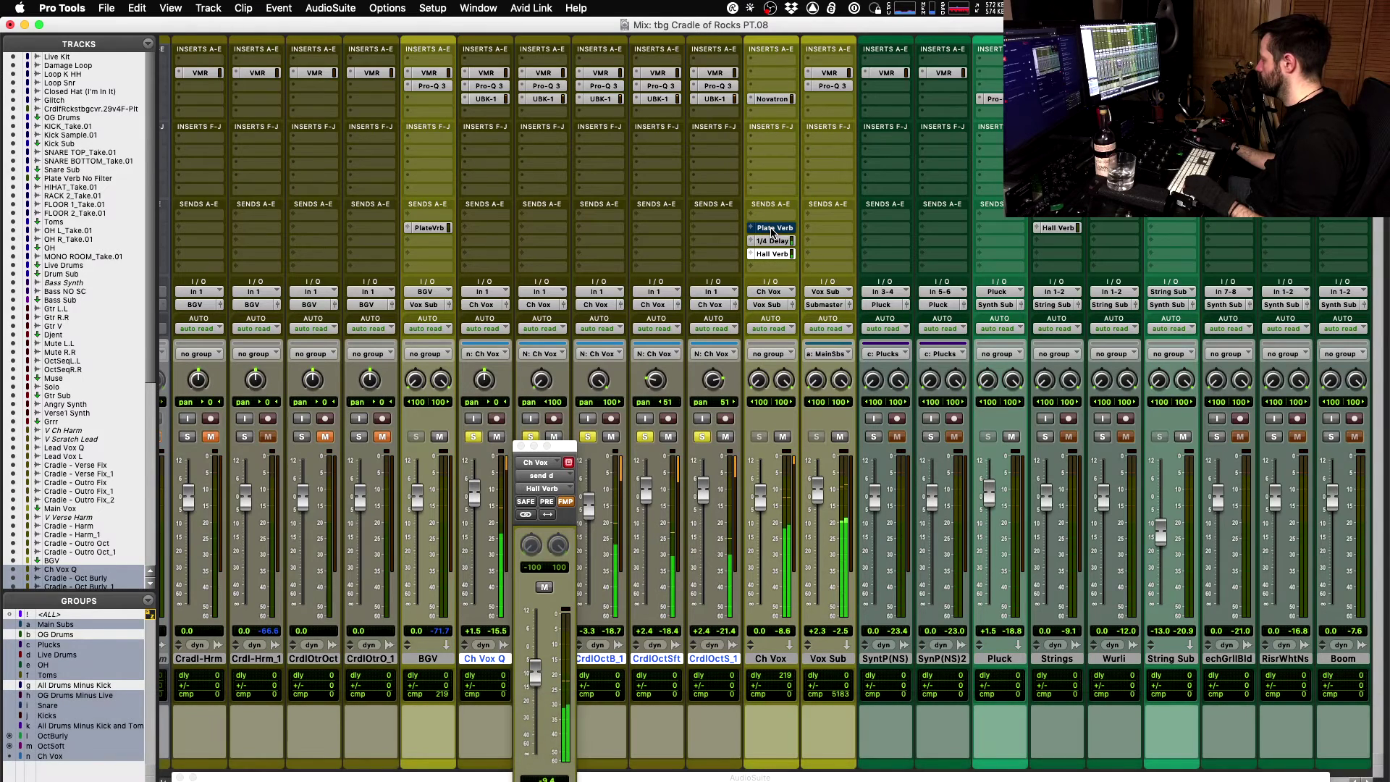
pyautogui.press('space')
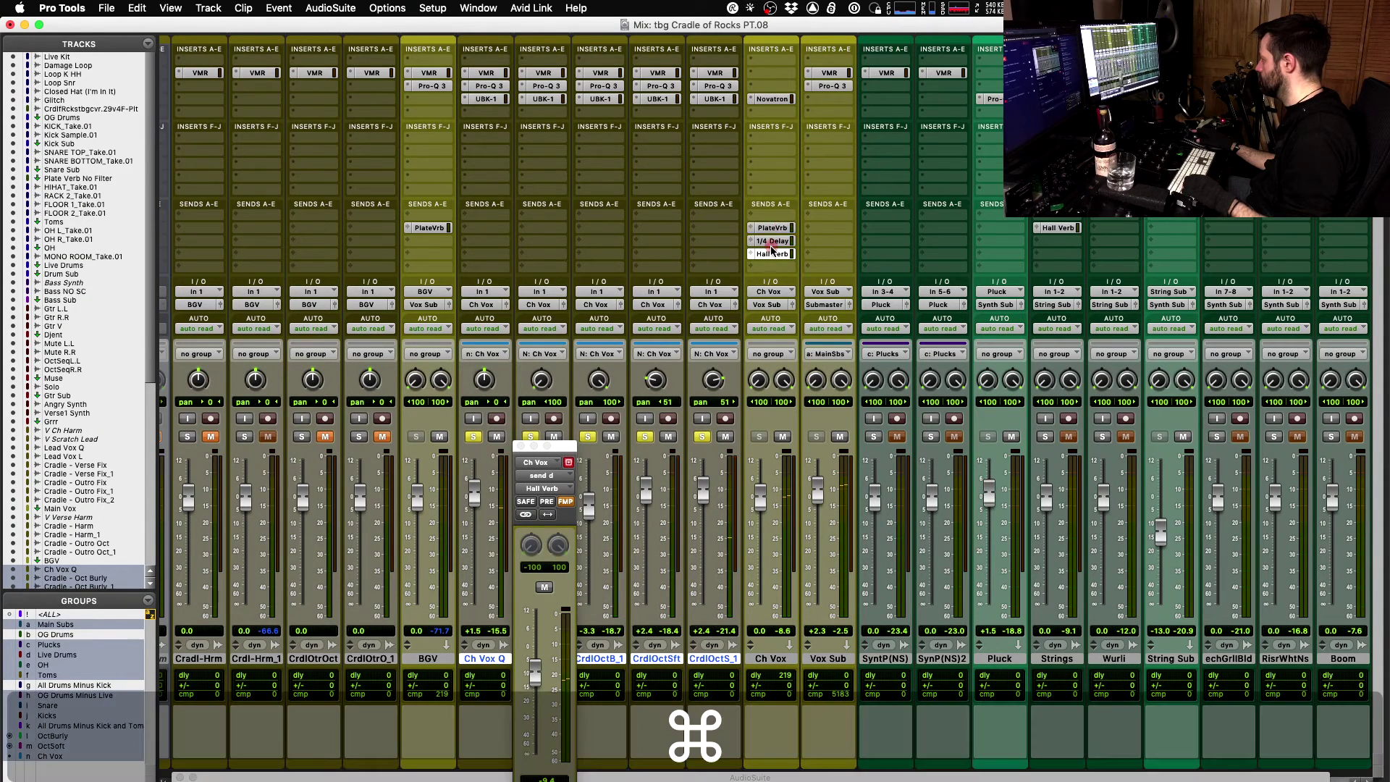
pyautogui.press('space')
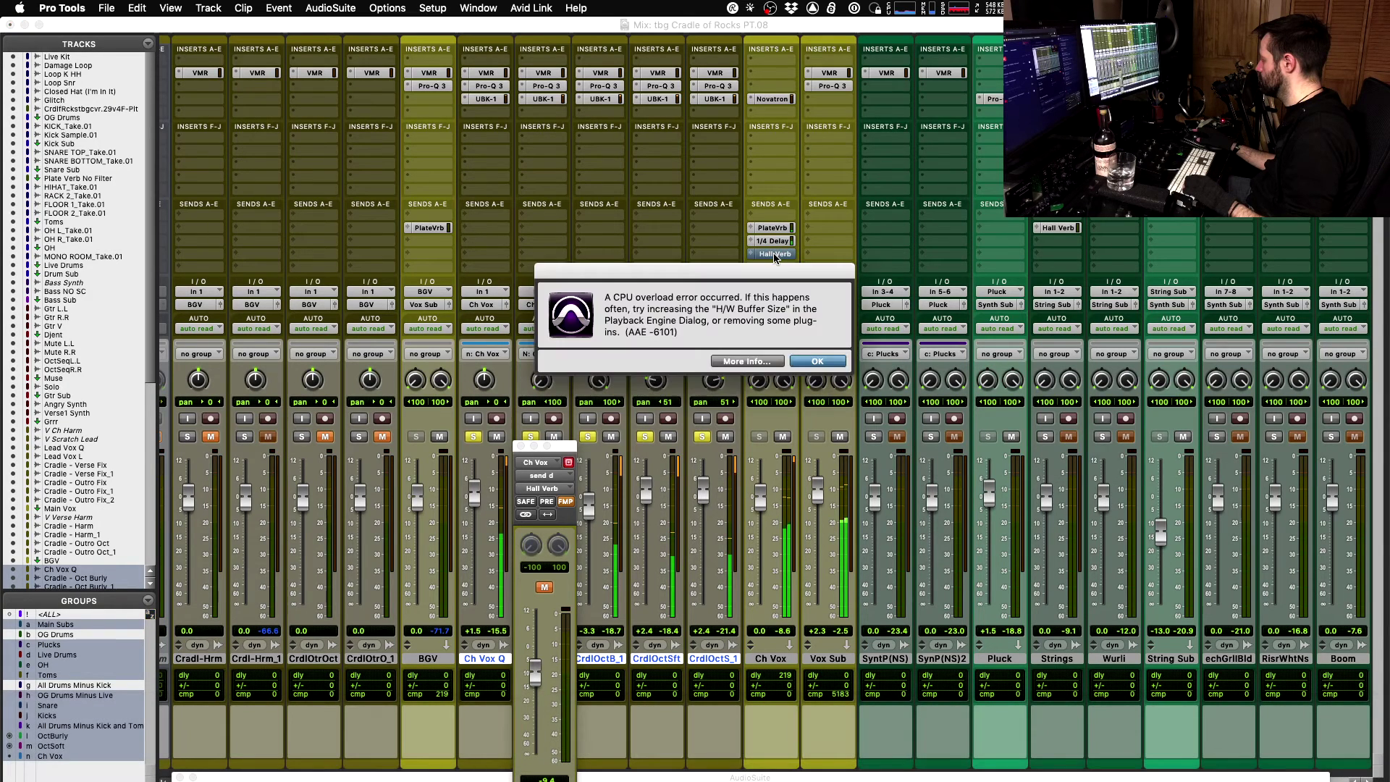
pyautogui.press('Return')
pyautogui.press('space')
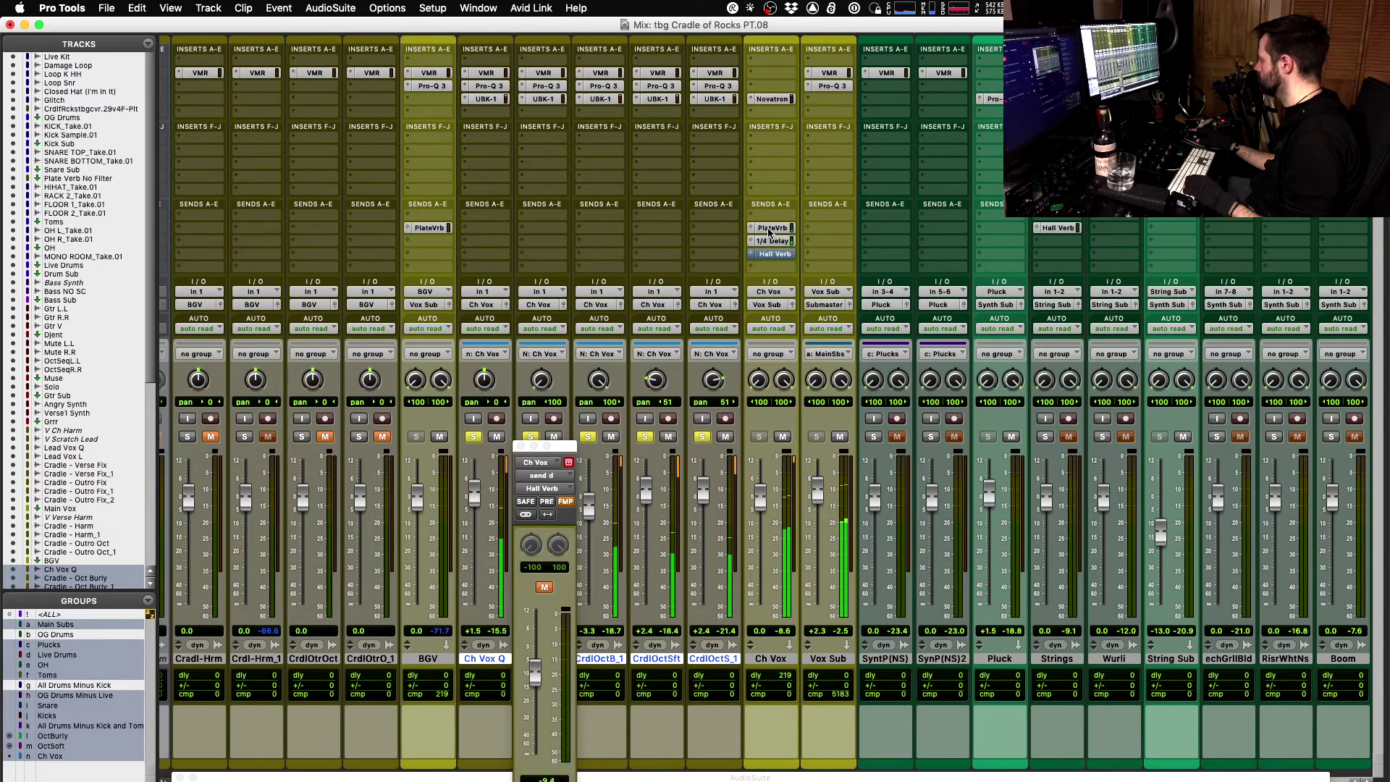
pyautogui.press('space')
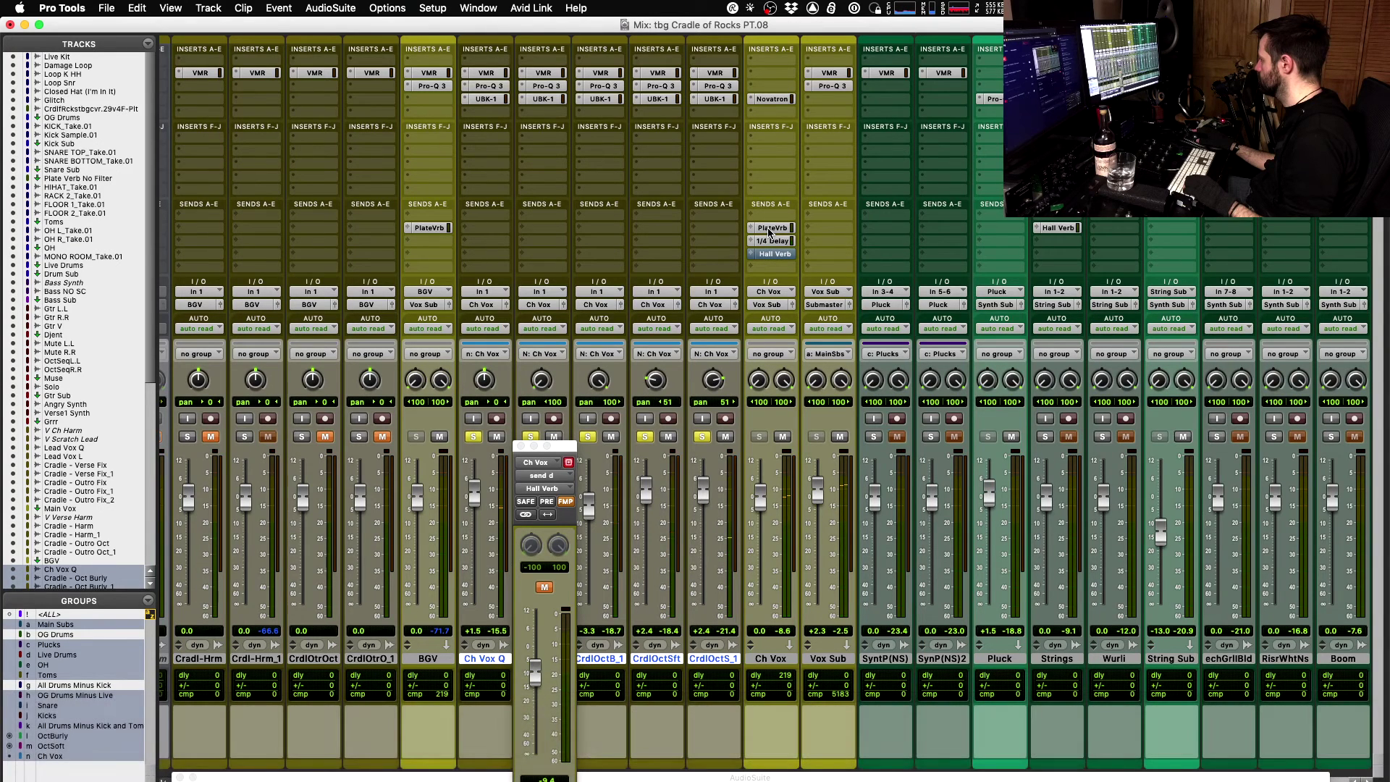
# - Mute the Ch Vox track's Plate Verb send, unmute its Hall Verb send and raise the latter to about -5.7 dB during playback
pyautogui.keyDown('super'); pyautogui.click(771, 228); pyautogui.keyUp('super')
pyautogui.keyDown('super'); pyautogui.click(772, 254); pyautogui.keyUp('super')
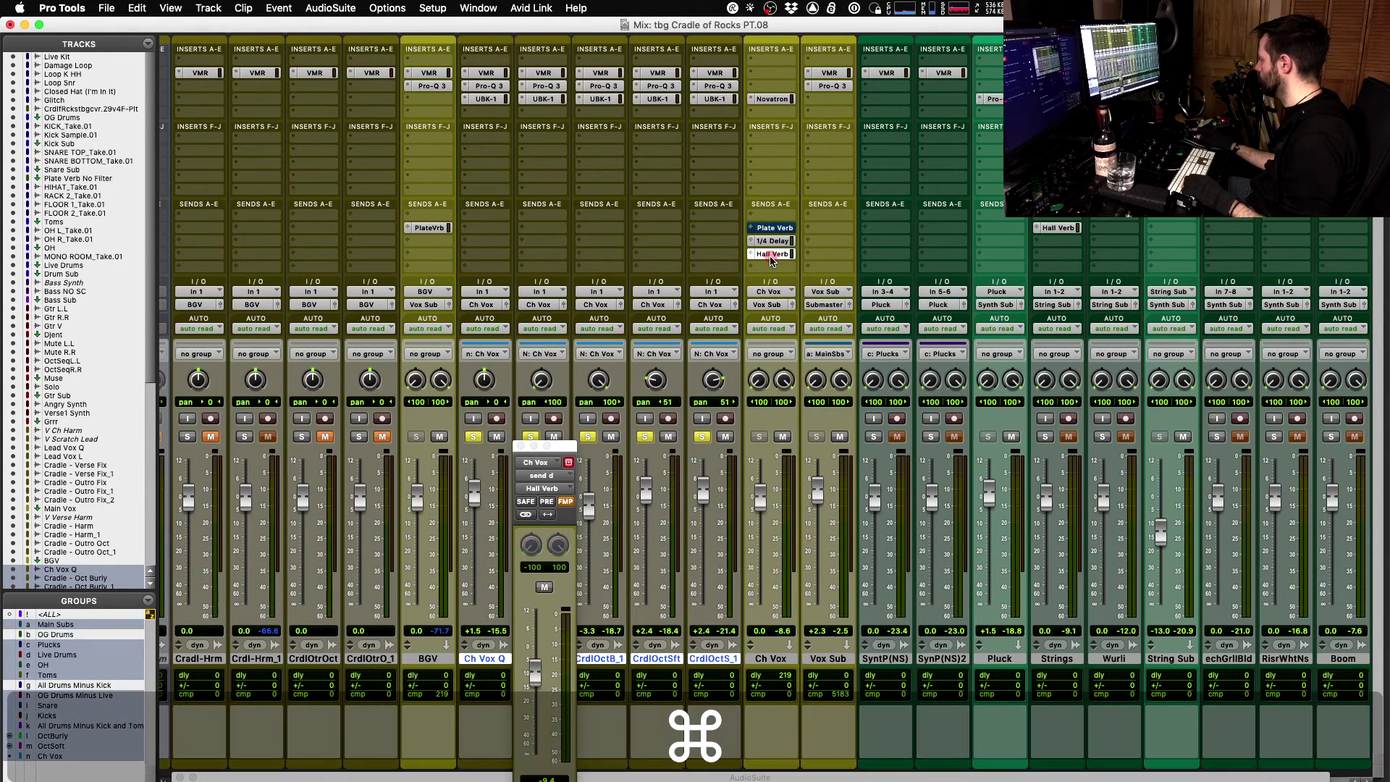
pyautogui.press('space')
pyautogui.moveTo(536, 680); pyautogui.dragTo(537, 676)
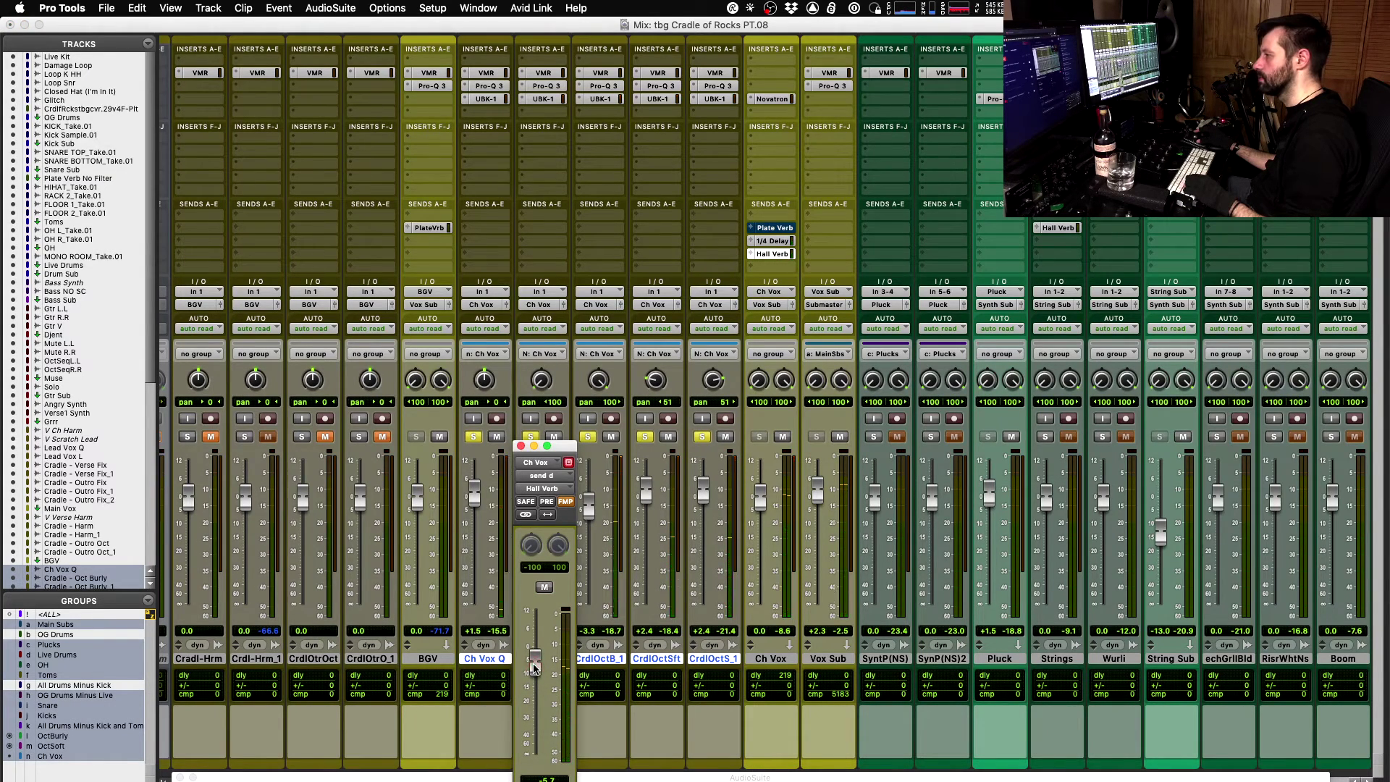
pyautogui.press('space')
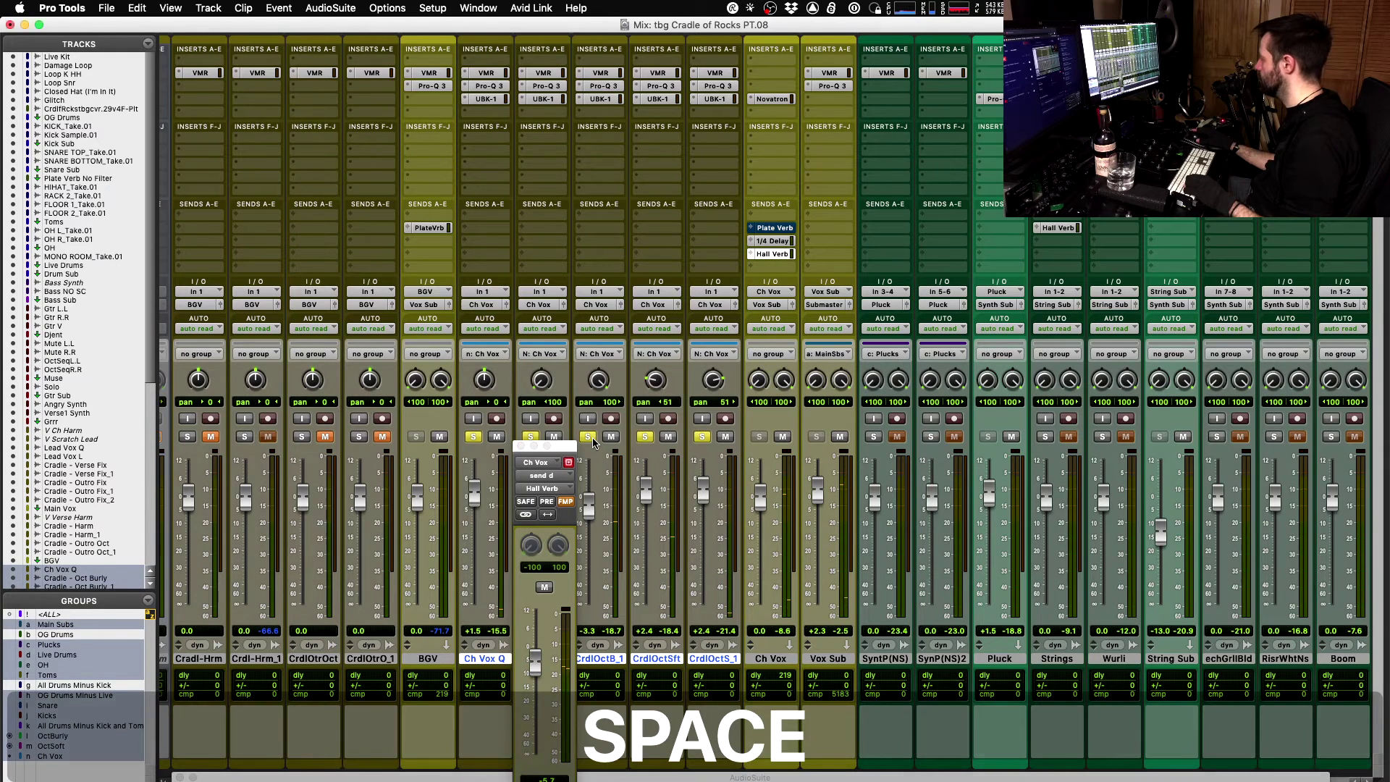
# - Unsolo the Ch Vox group and play the chorus vocals in the full mix
pyautogui.click(588, 437)
pyautogui.press('space')
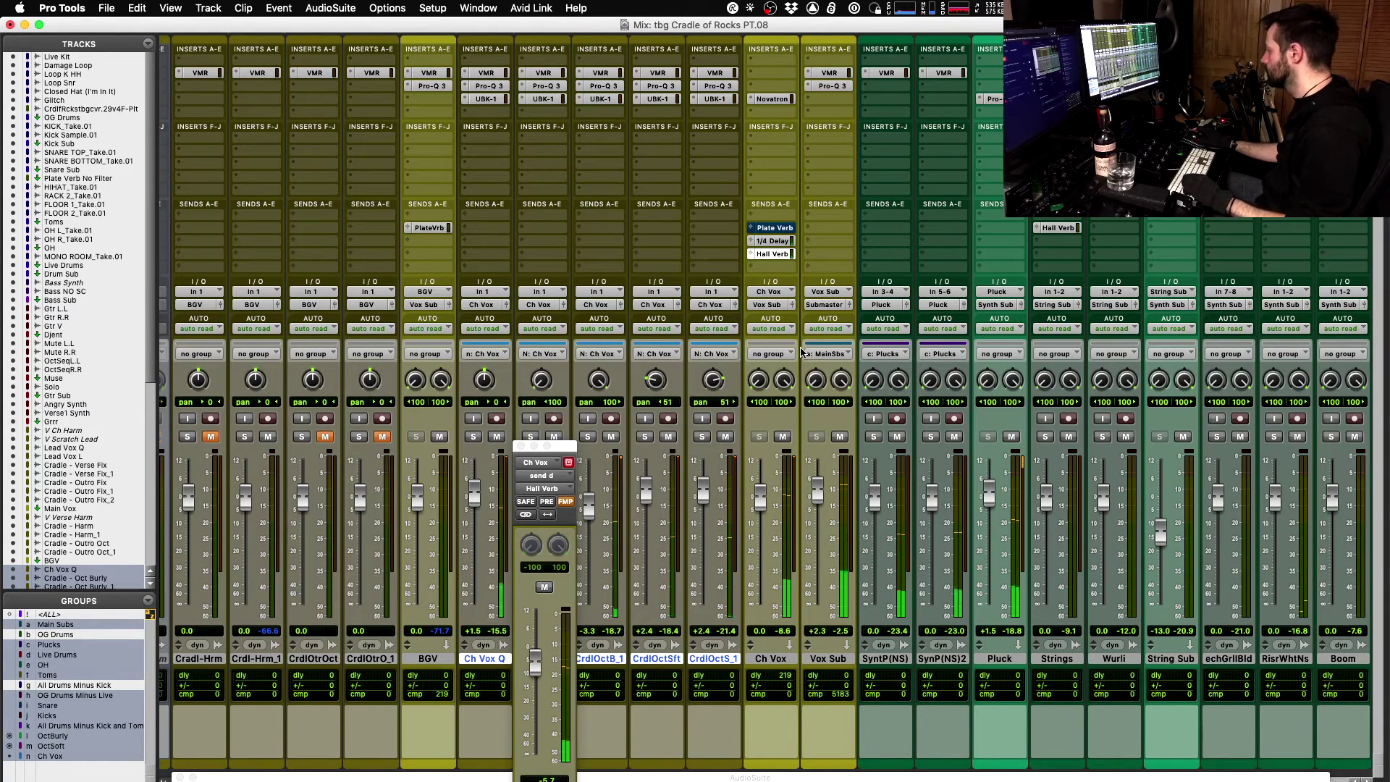
pyautogui.press('shift')
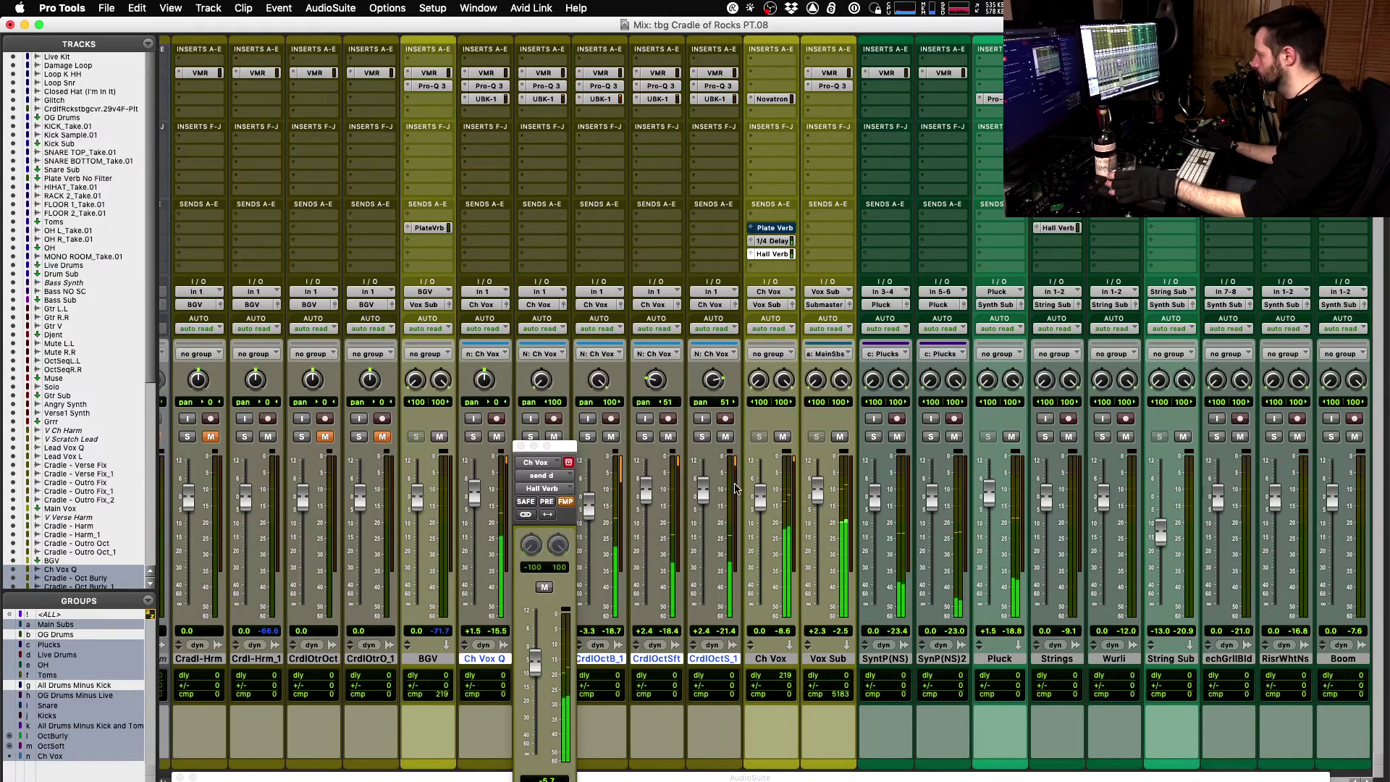
# - Open the Pro-Q 3 on the Hall Verb track, take it out of bypass and check its low-cut band
pyautogui.hscroll(10, 740, 582)
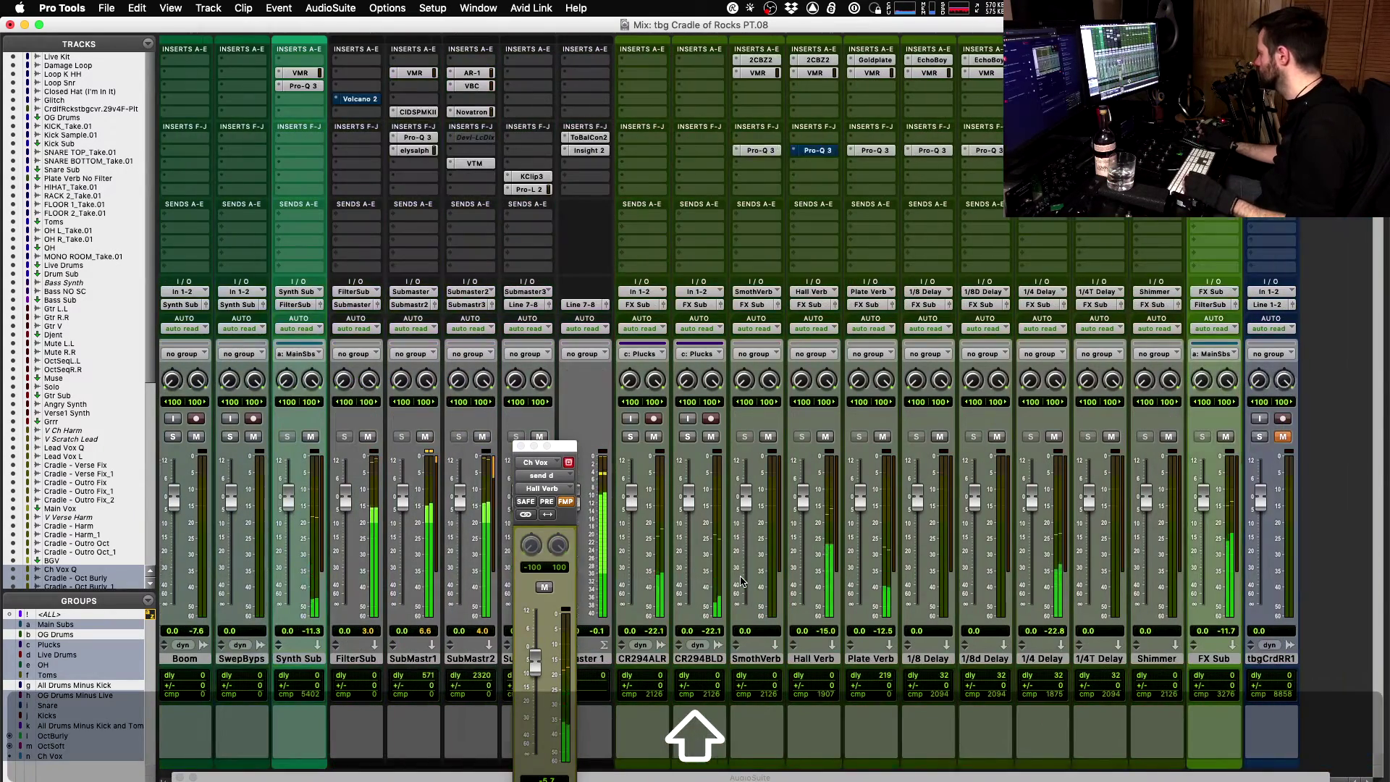
pyautogui.click(817, 150)
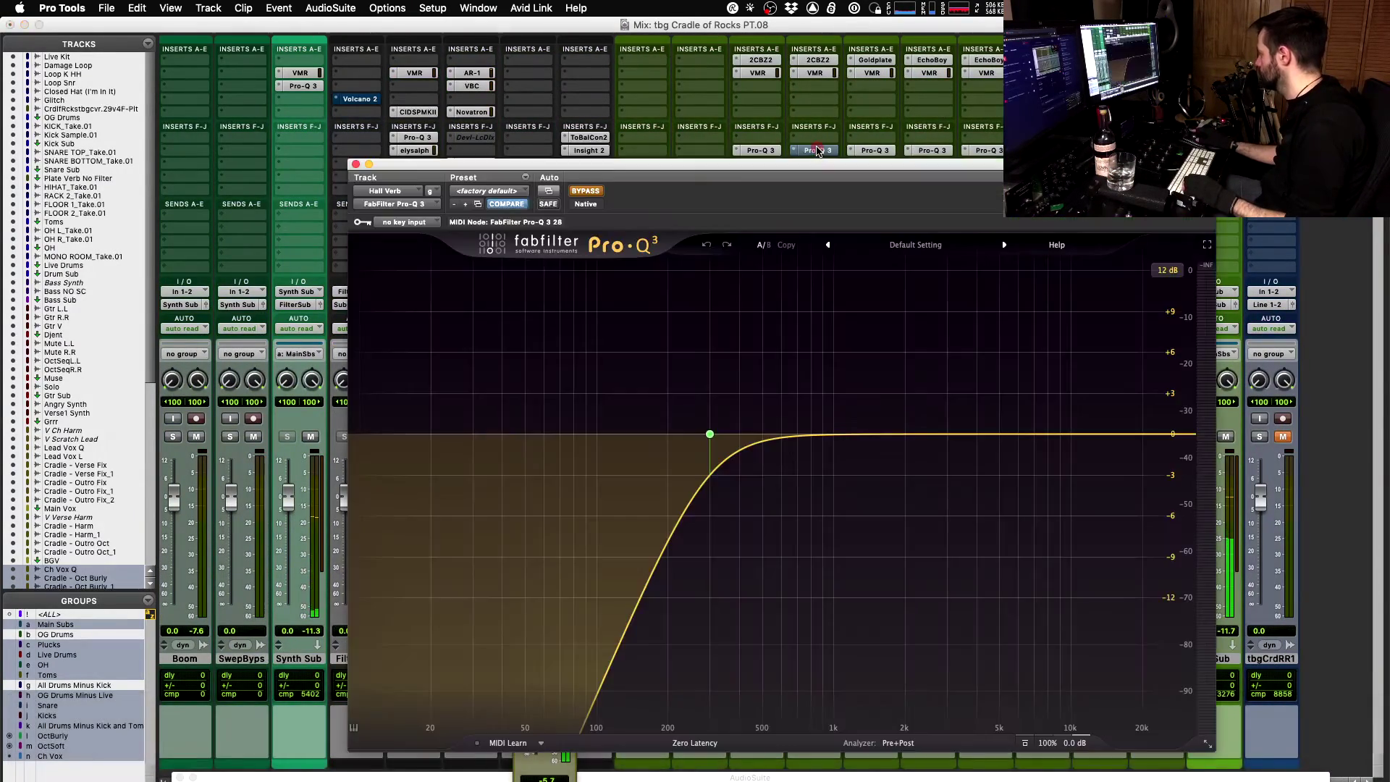
pyautogui.press('space')
pyautogui.moveTo(715, 438)
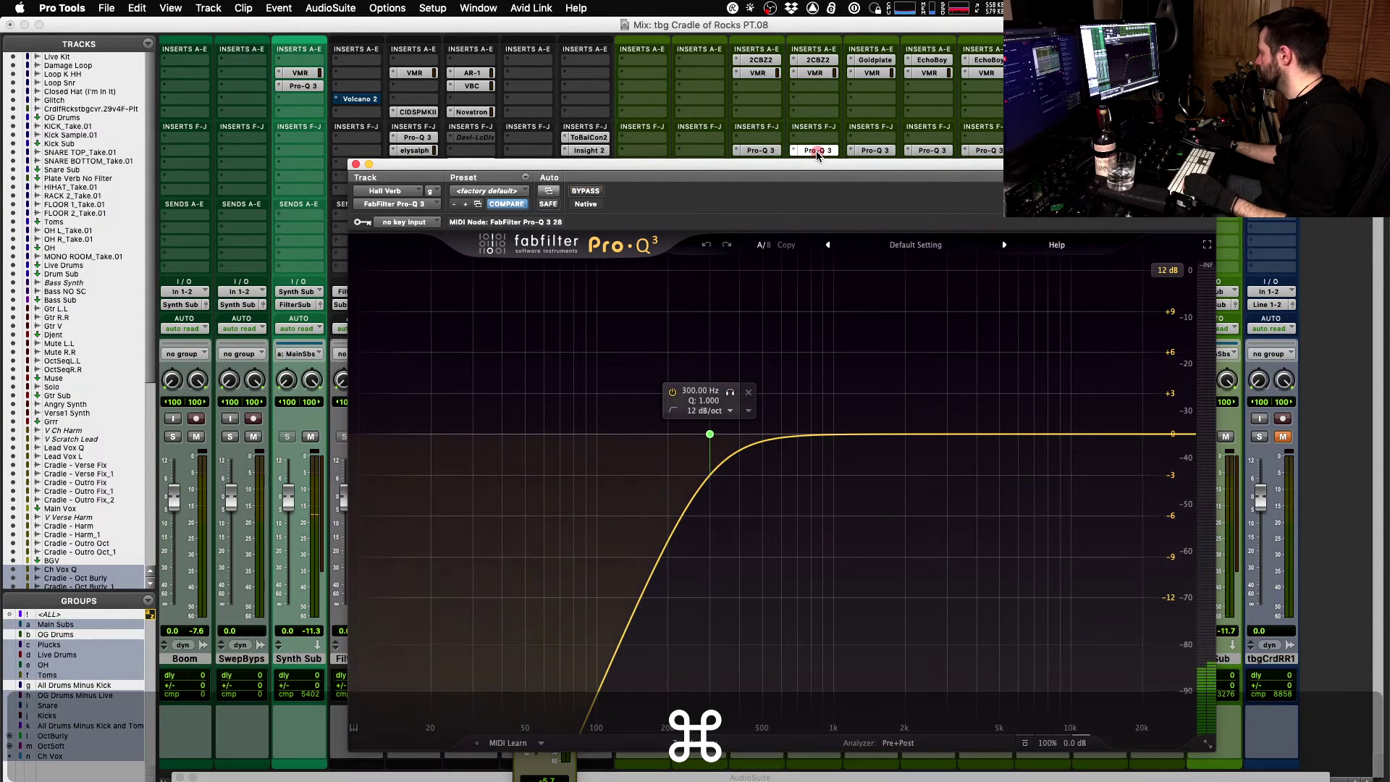
pyautogui.moveTo(809, 170); pyautogui.dragTo(924, 106)
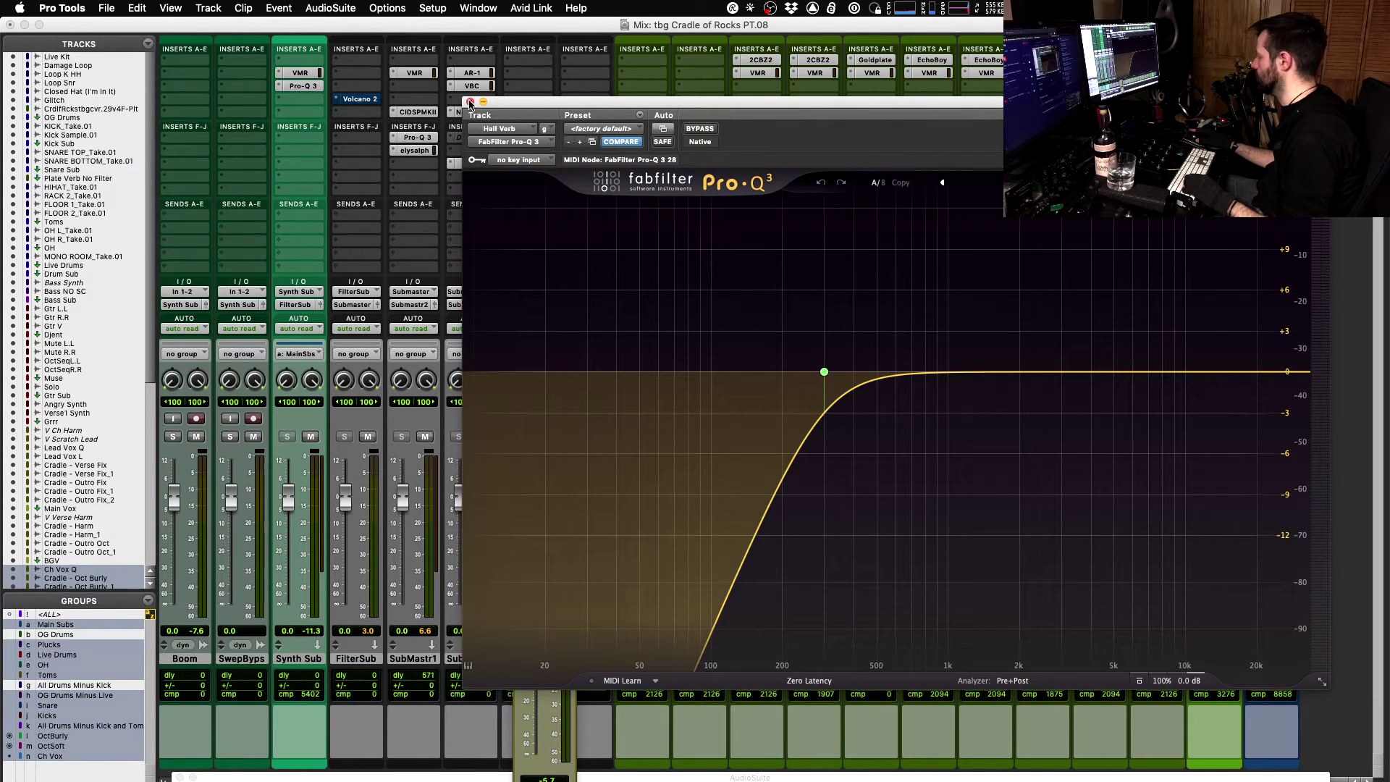
# - Lower the low-cut frequency of the Hall Verb track's Pro-Q 3 to about 240 Hz while the chorus plays
pyautogui.press('space')
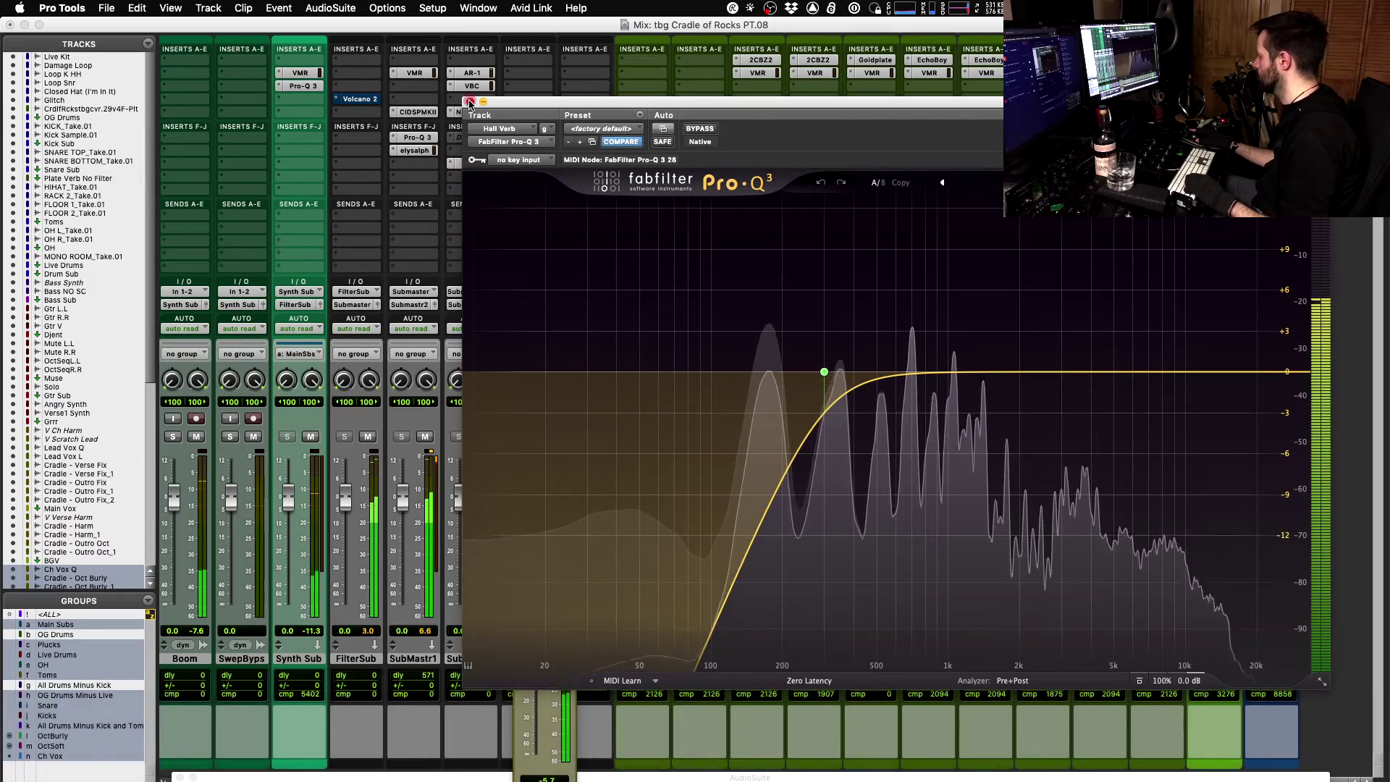
pyautogui.click(469, 103)
pyautogui.hscroll(-10, 744, 460)
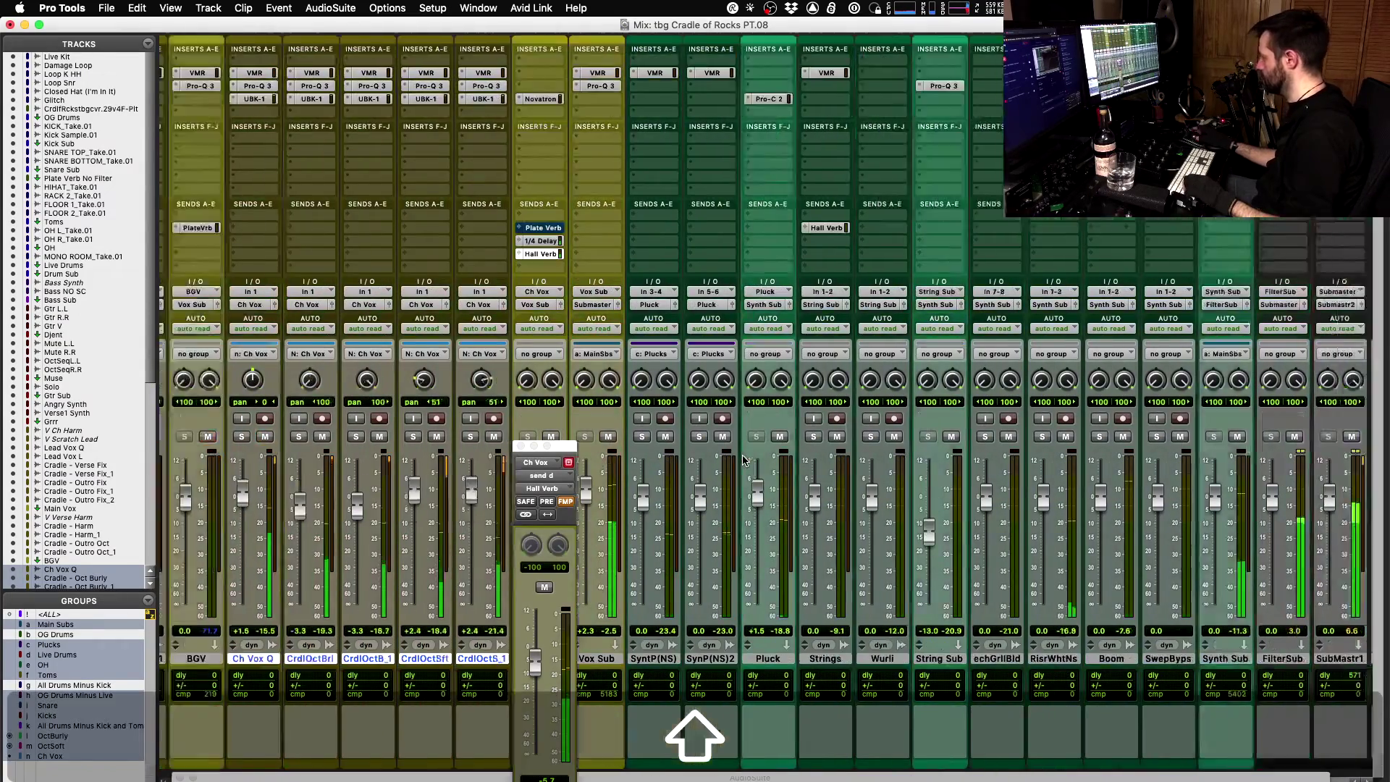
pyautogui.hscroll(10, 744, 460)
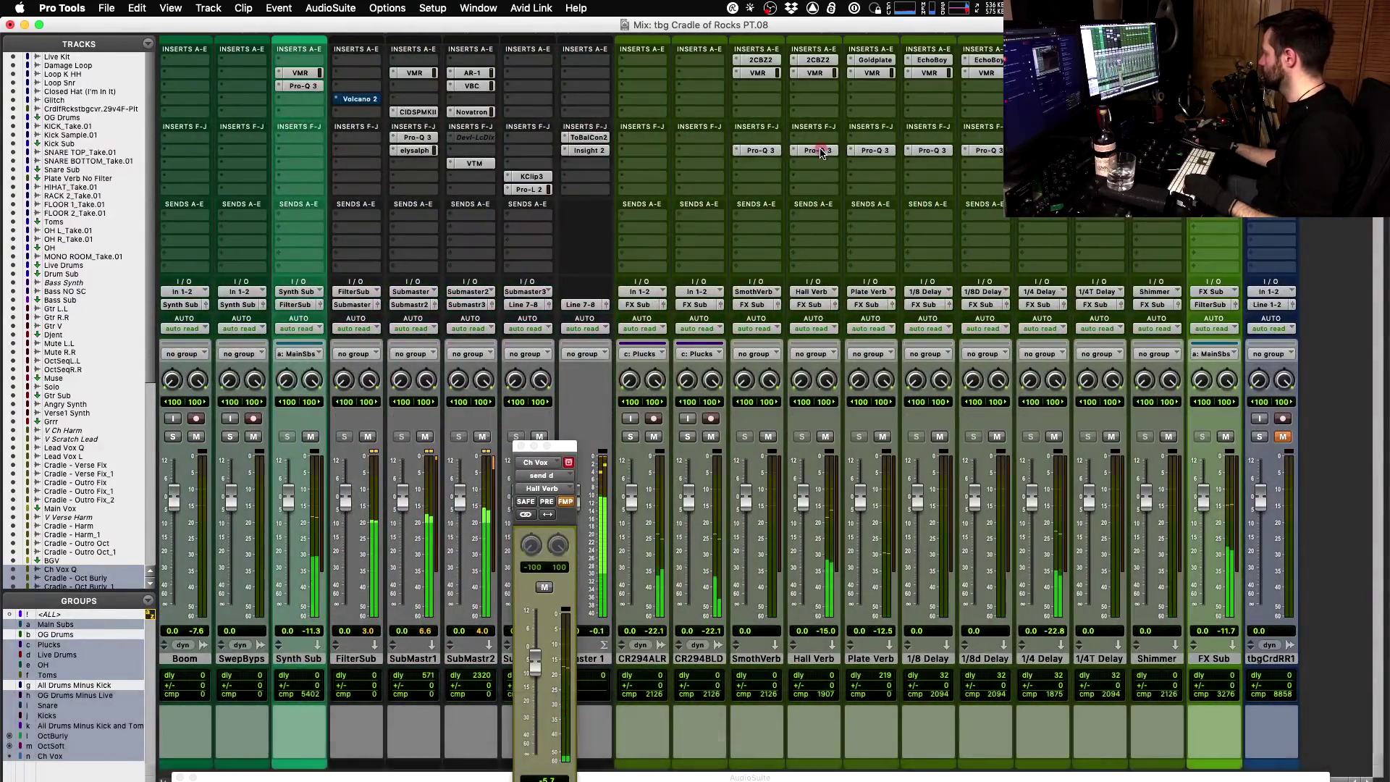
pyautogui.click(821, 150)
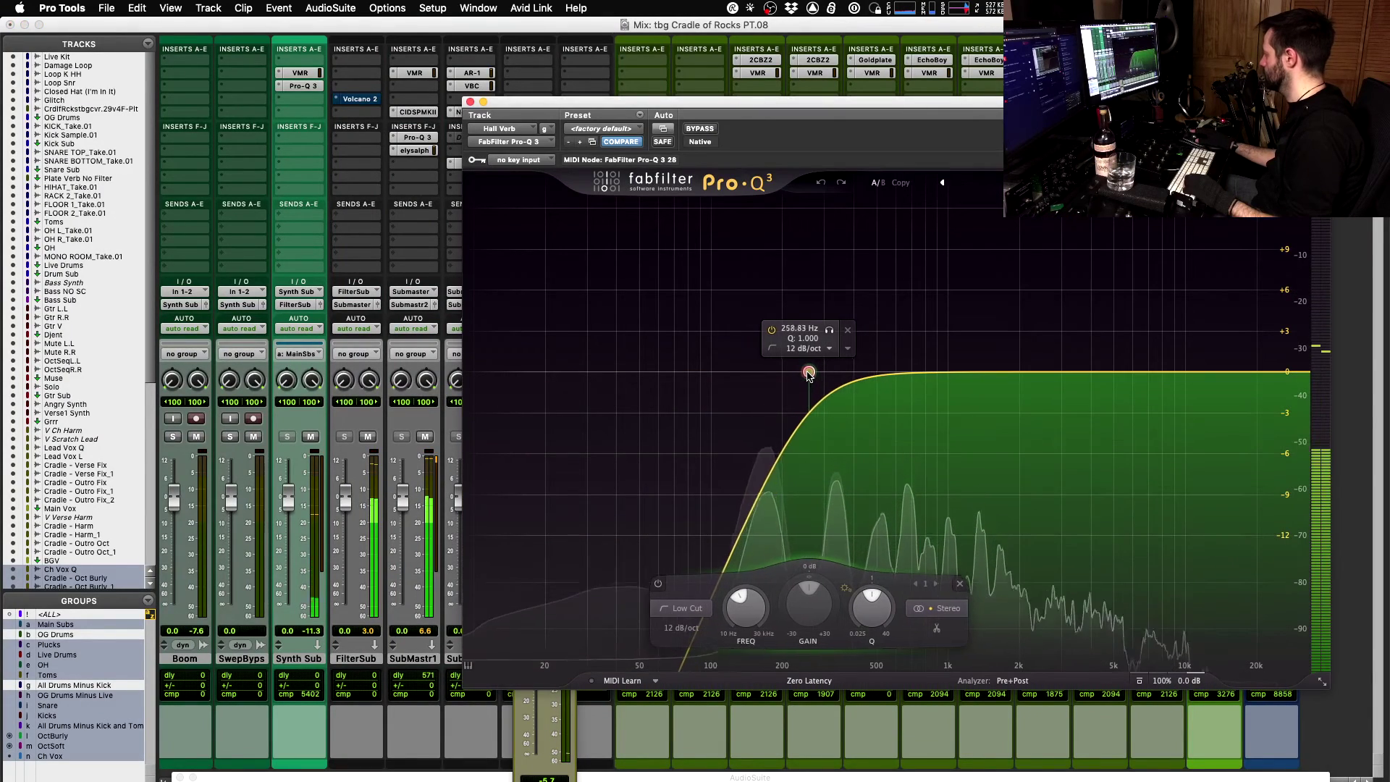
pyautogui.moveTo(809, 373); pyautogui.dragTo(801, 372)
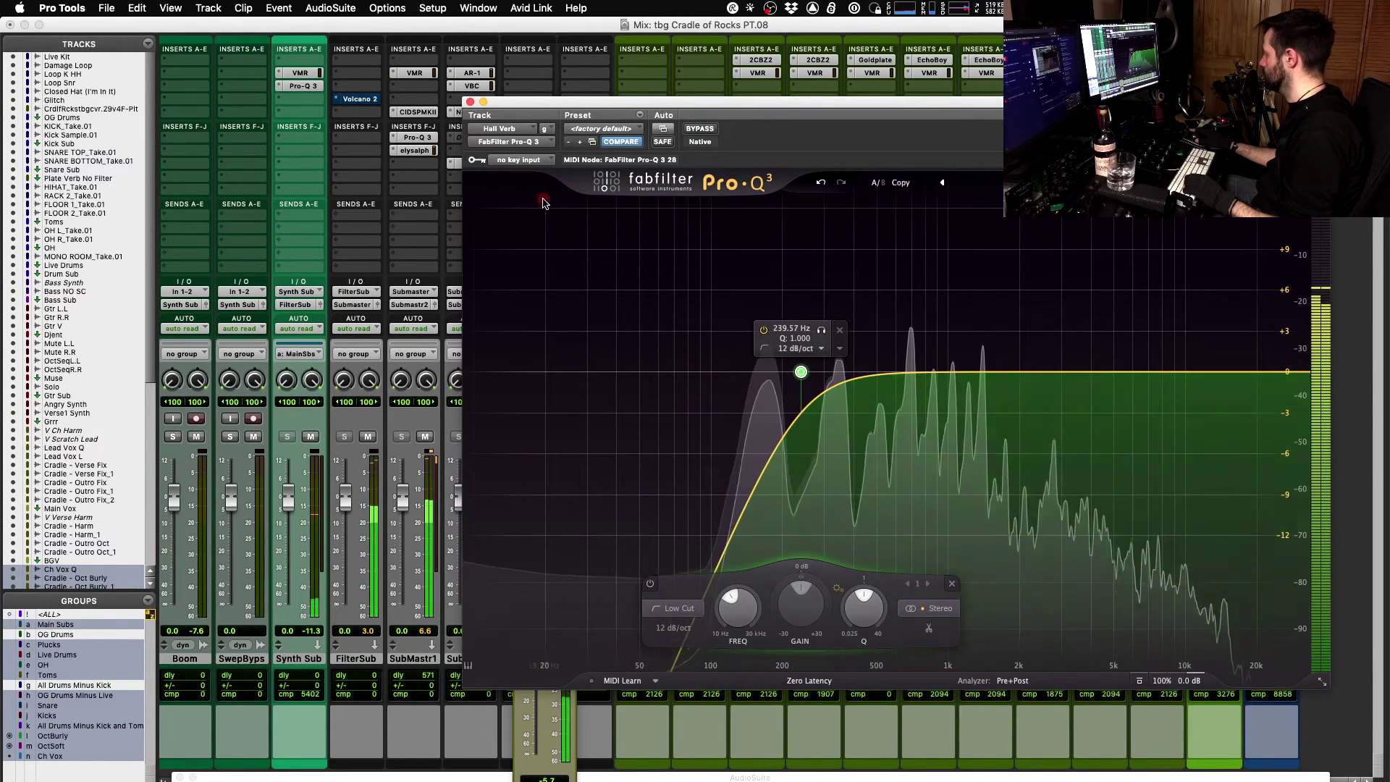
pyautogui.press('super+w')
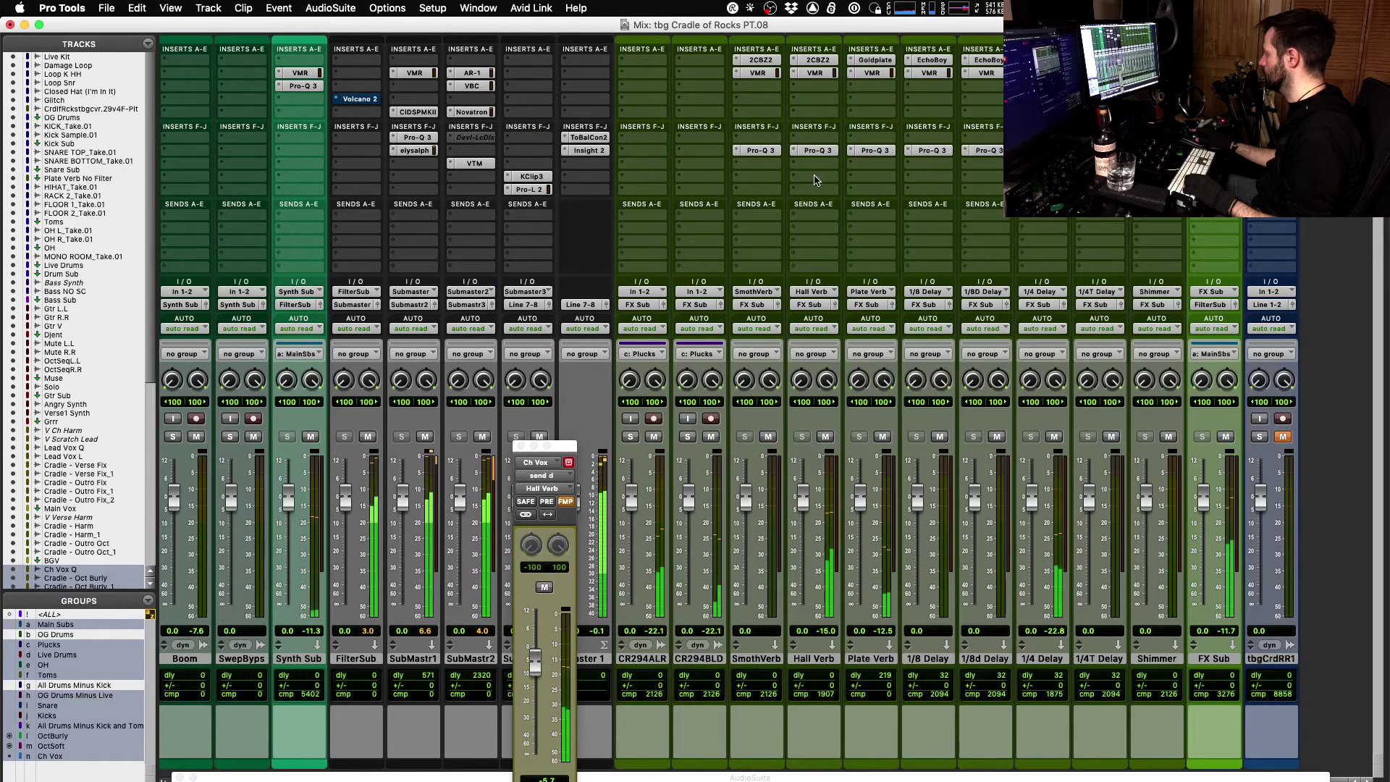
# - Add a 12 dB/oct high cut at about 12.57 kHz in the Hall Verb track's Pro-Q 3 and audition it
pyautogui.click(821, 151)
pyautogui.press('space')
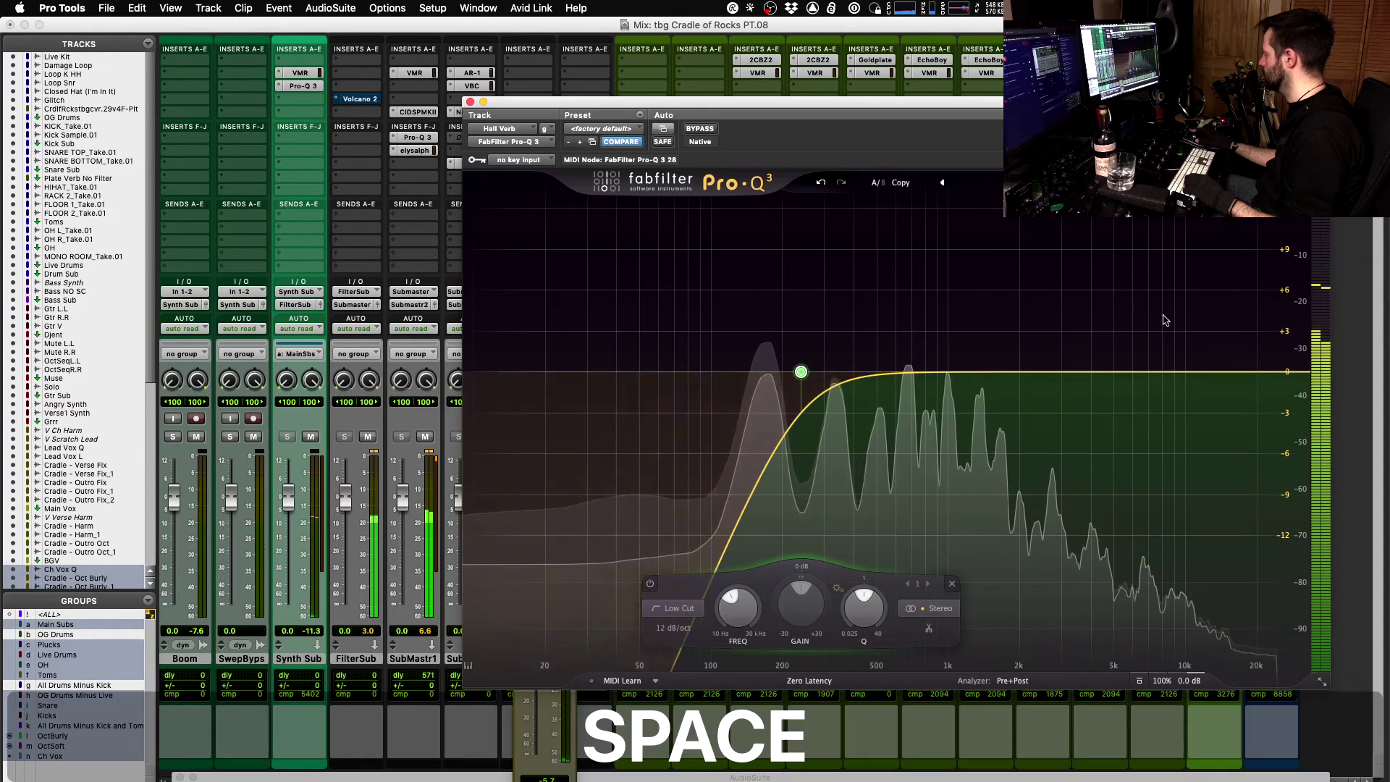
pyautogui.click(1258, 373)
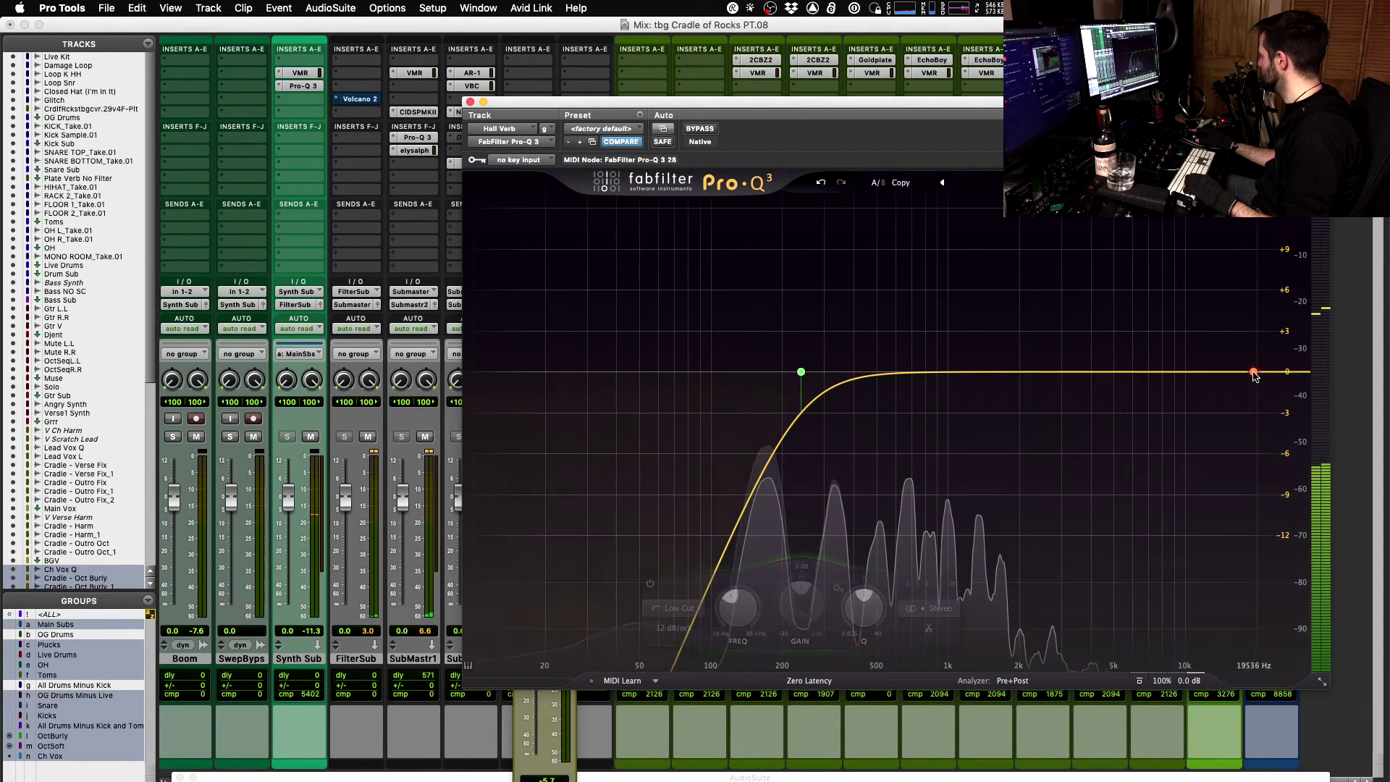
pyautogui.moveTo(1258, 373); pyautogui.dragTo(1286, 373)
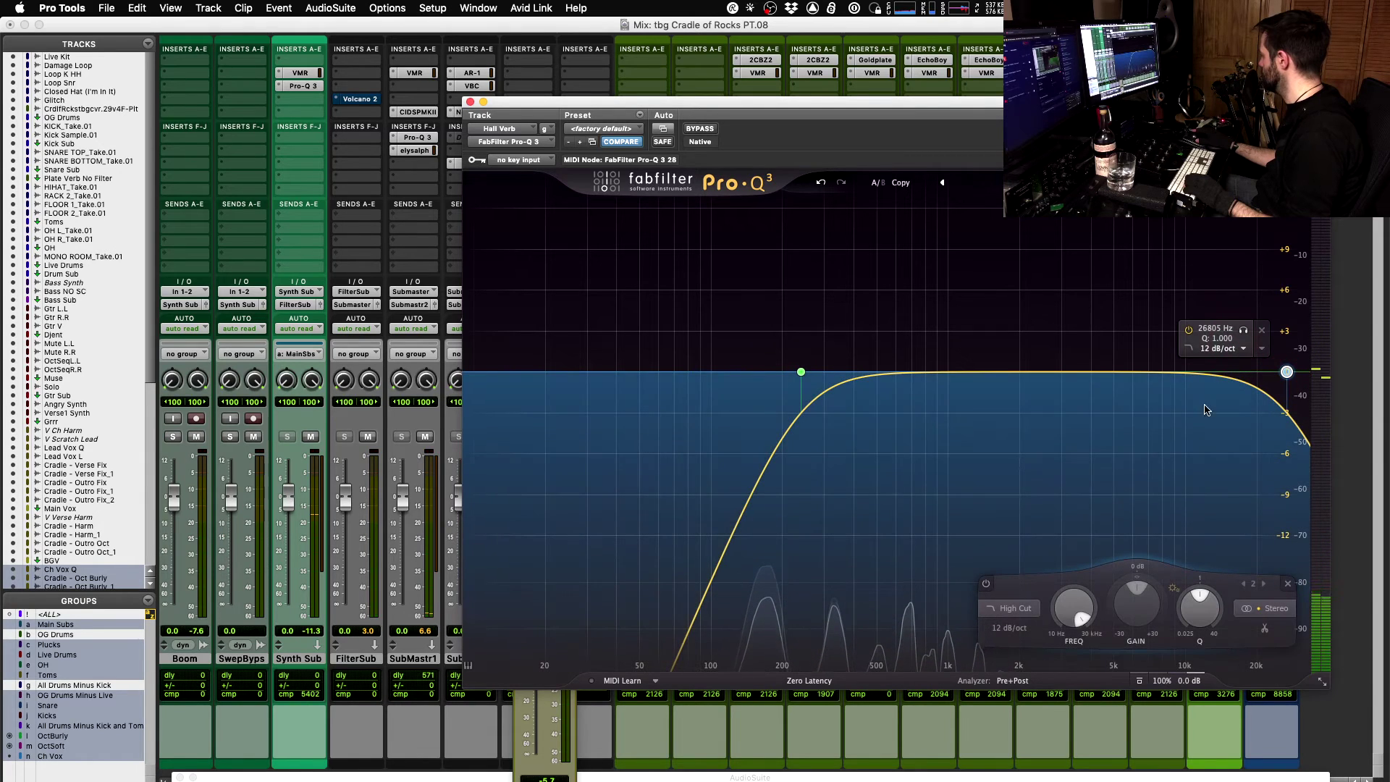
pyautogui.moveTo(1072, 621); pyautogui.dragTo(1070, 643)
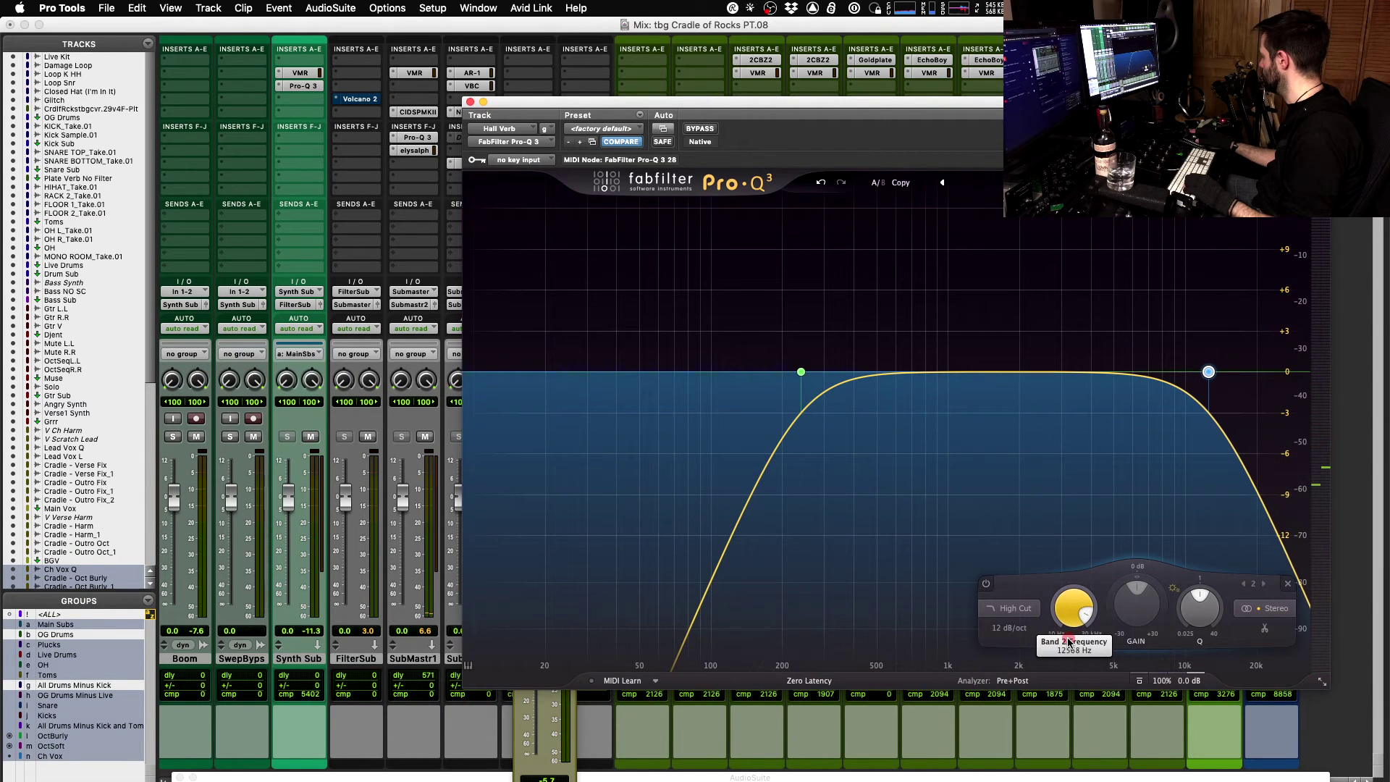
pyautogui.press('space')
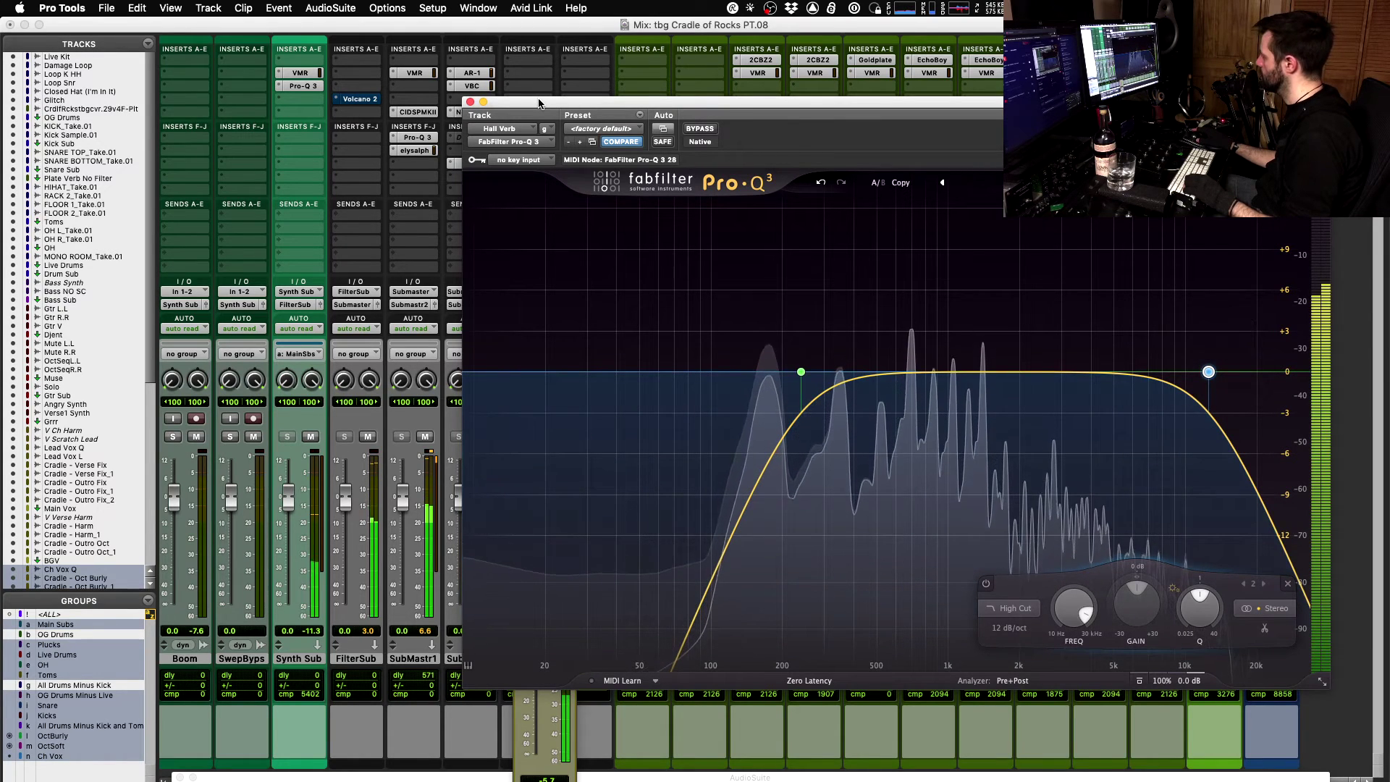
pyautogui.press('space')
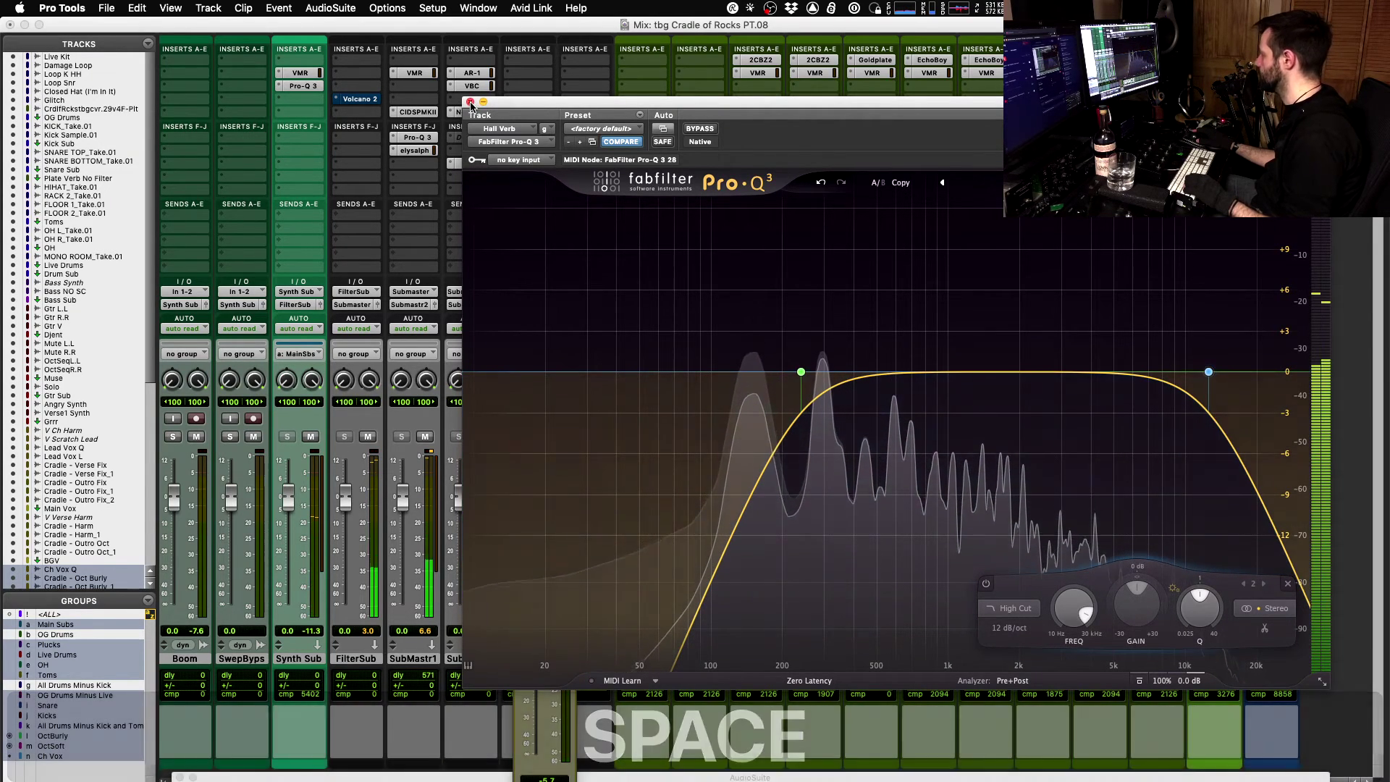
pyautogui.click(470, 102)
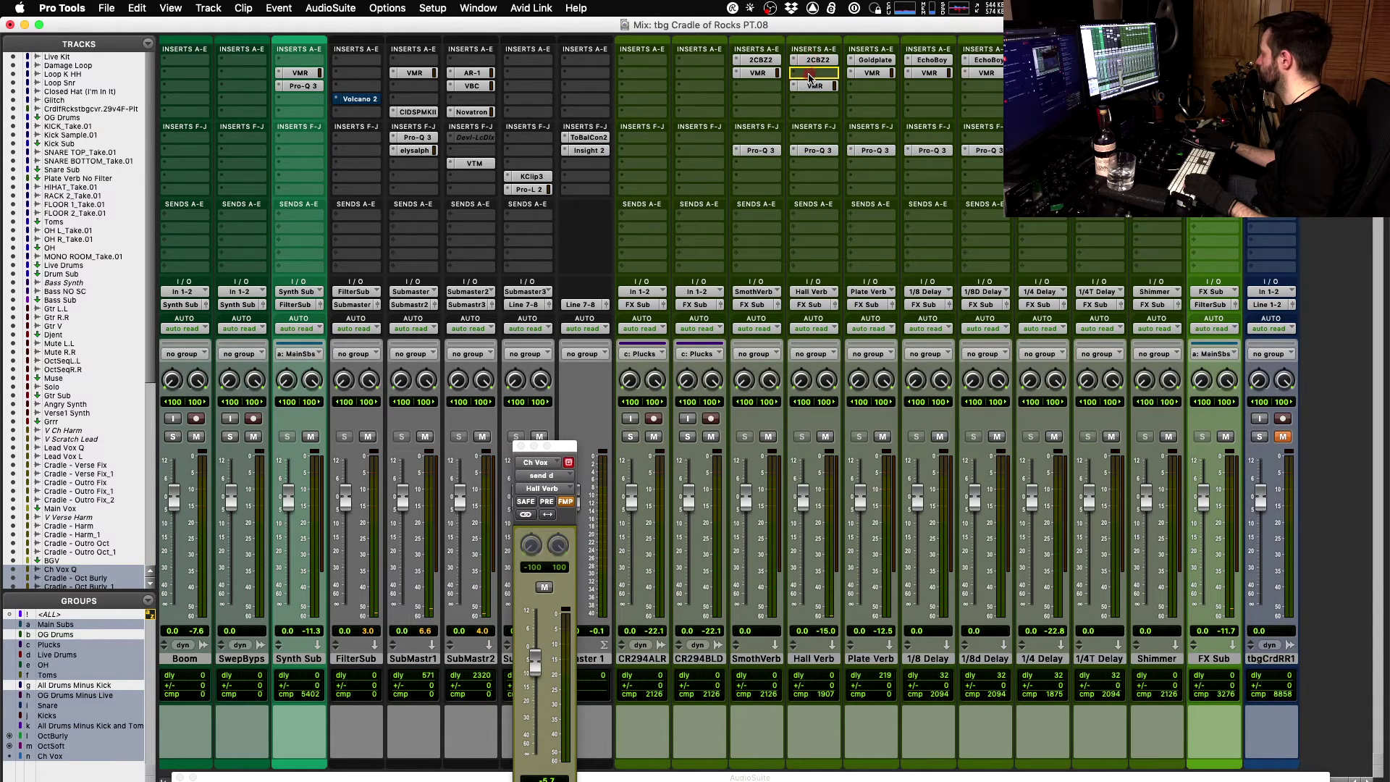
# - Insert a FabFilter Pro-DS de-esser in front of the 2CBZ2 reverb on the Hall Verb track
pyautogui.click(796, 63)
pyautogui.moveTo(852, 61)
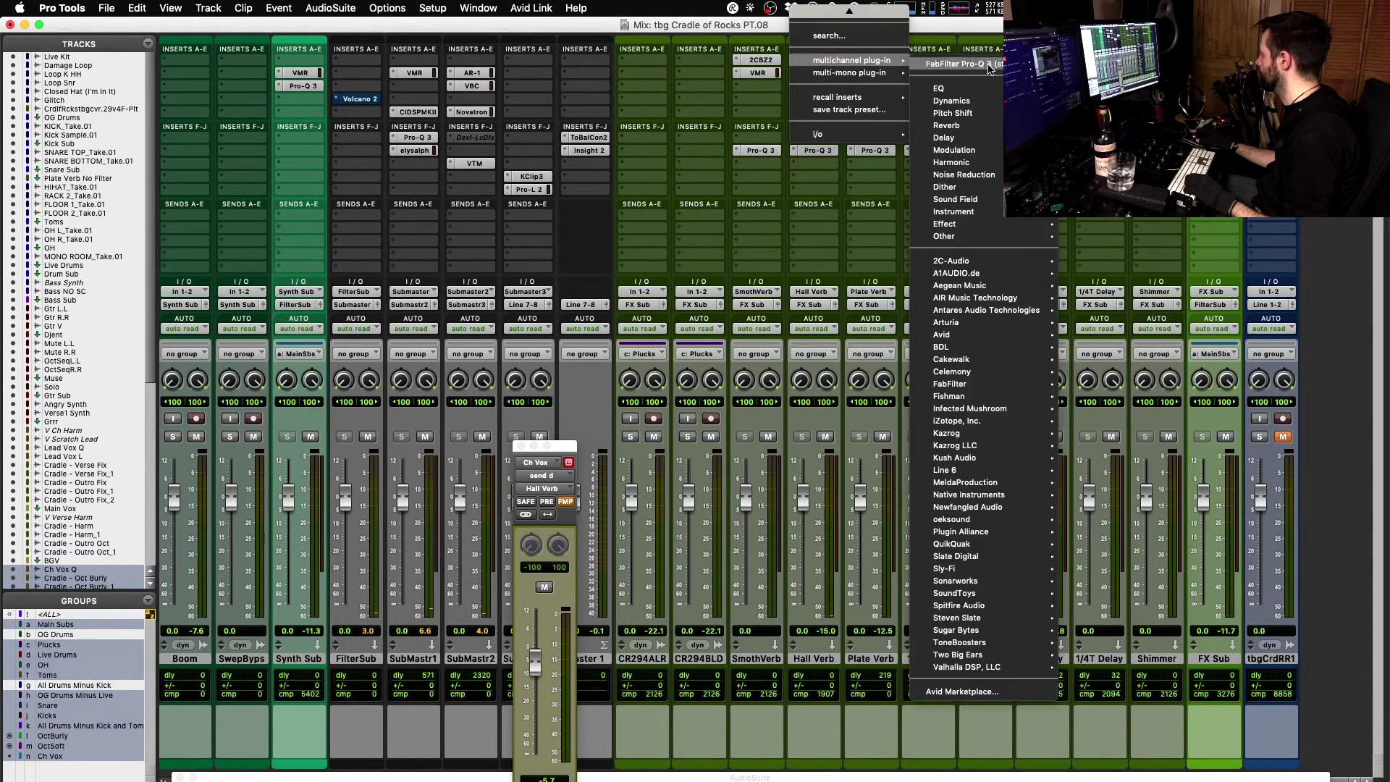
pyautogui.moveTo(990, 127)
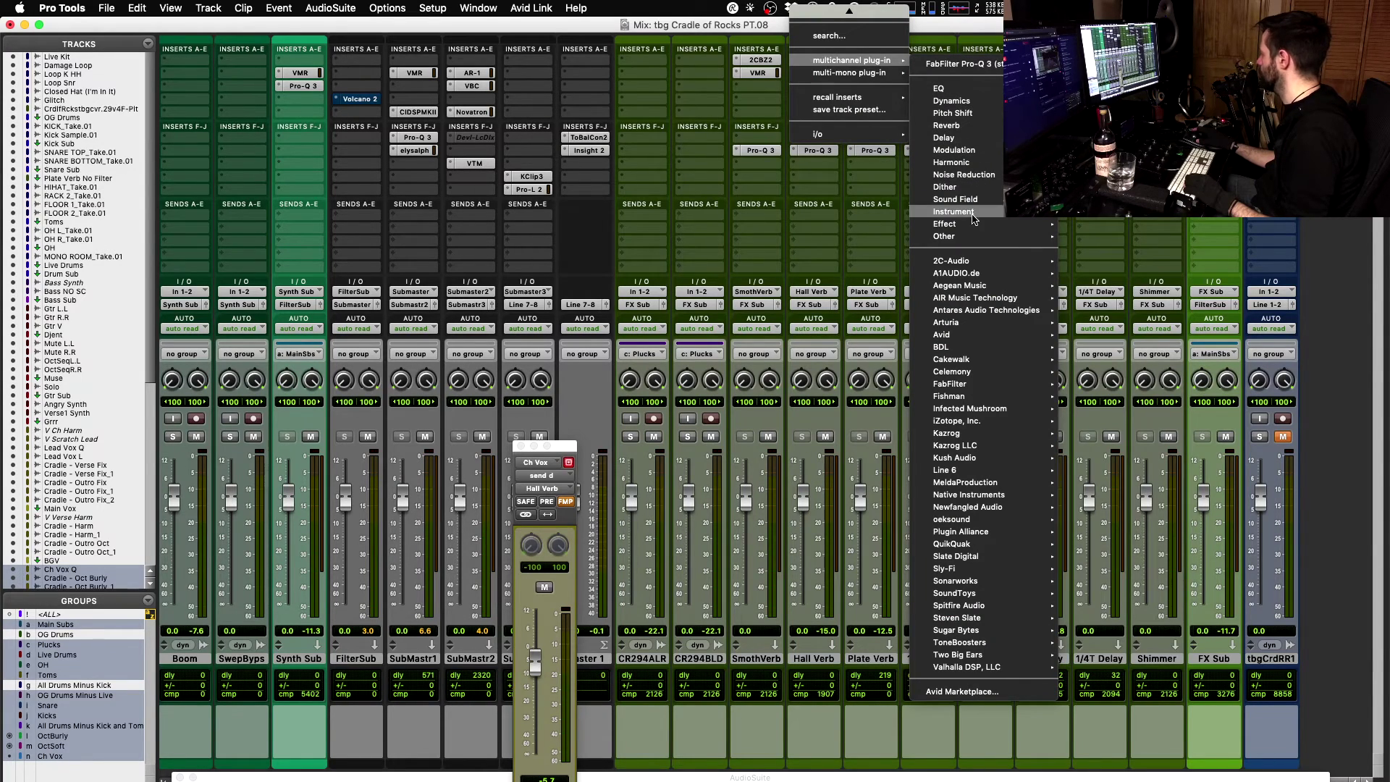
pyautogui.moveTo(969, 106)
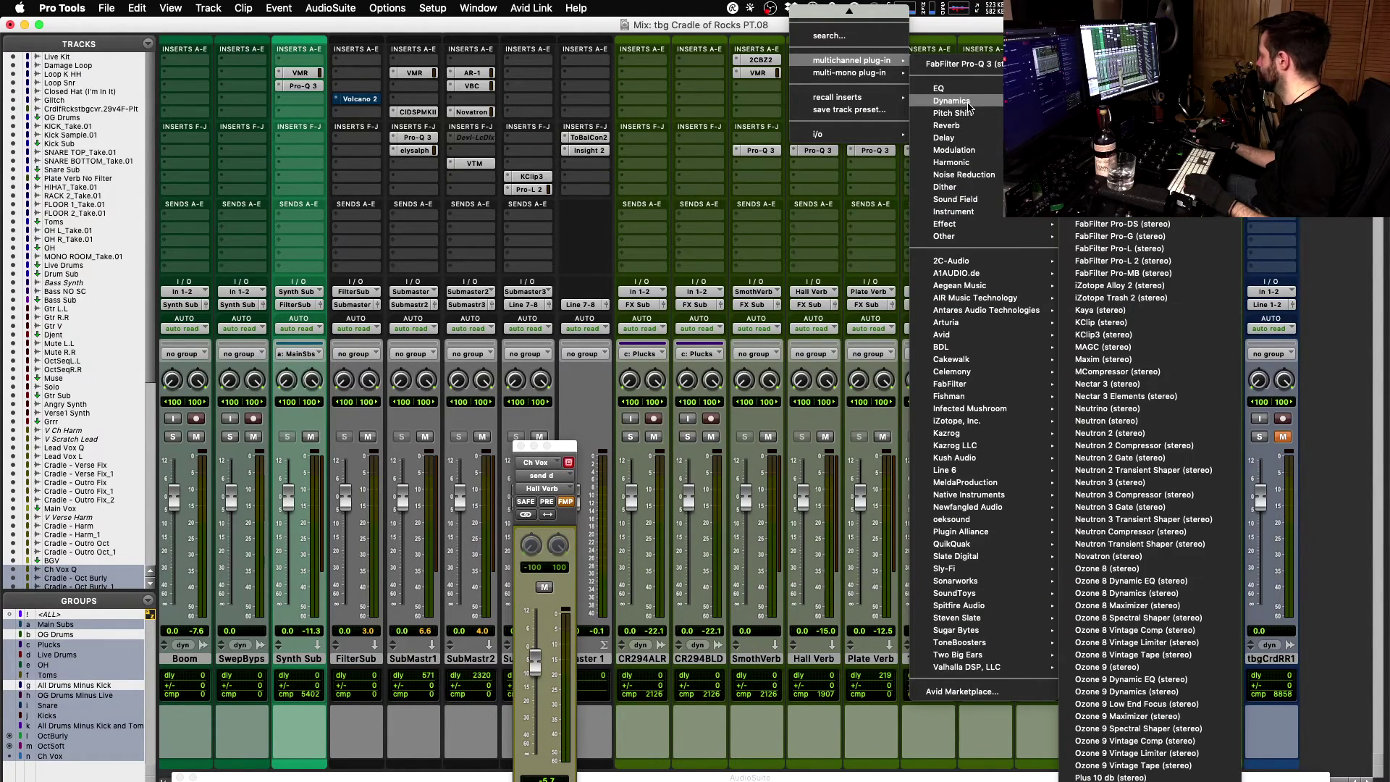
pyautogui.press('Escape')
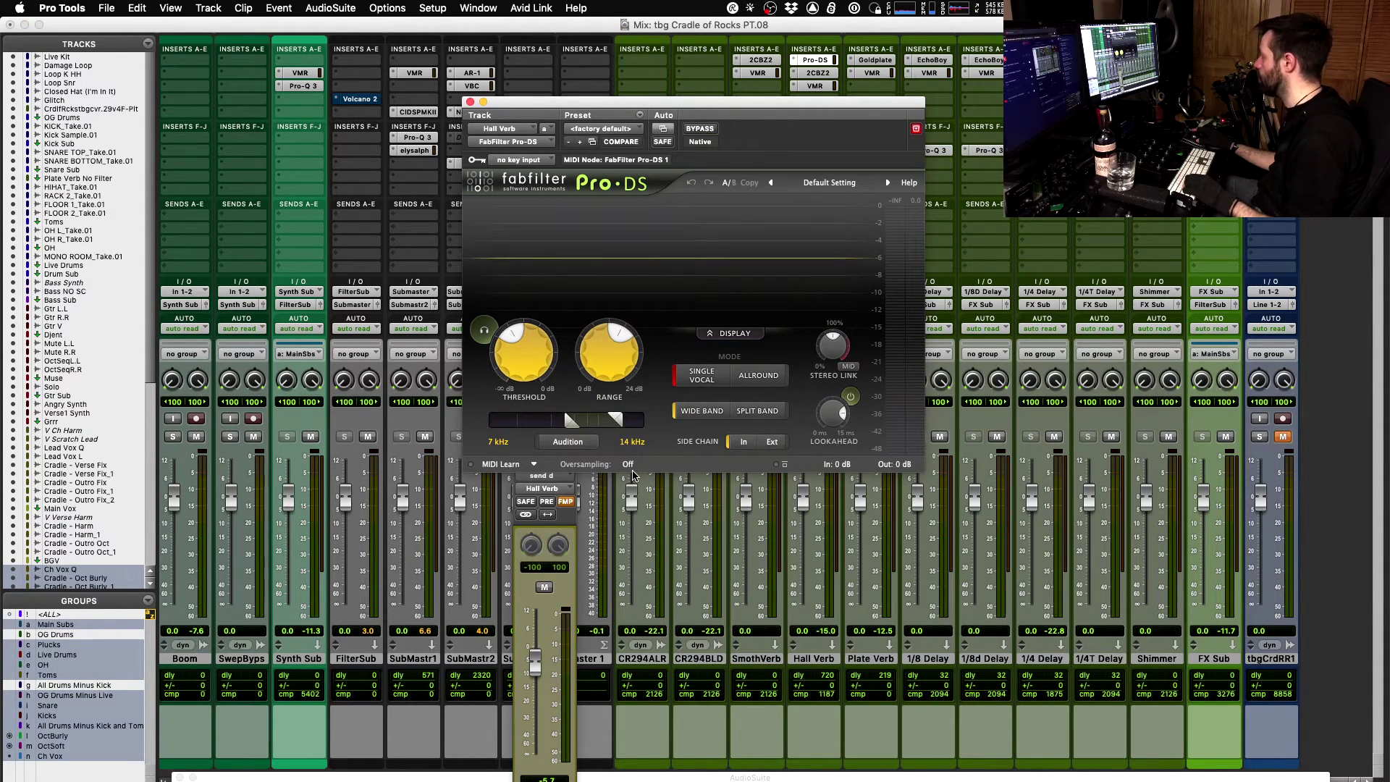
# - Set the Pro-DS during playback to a 24 dB range, about -44 dB threshold and a detection band from 5.067 to 15.41 kHz
pyautogui.press('space')
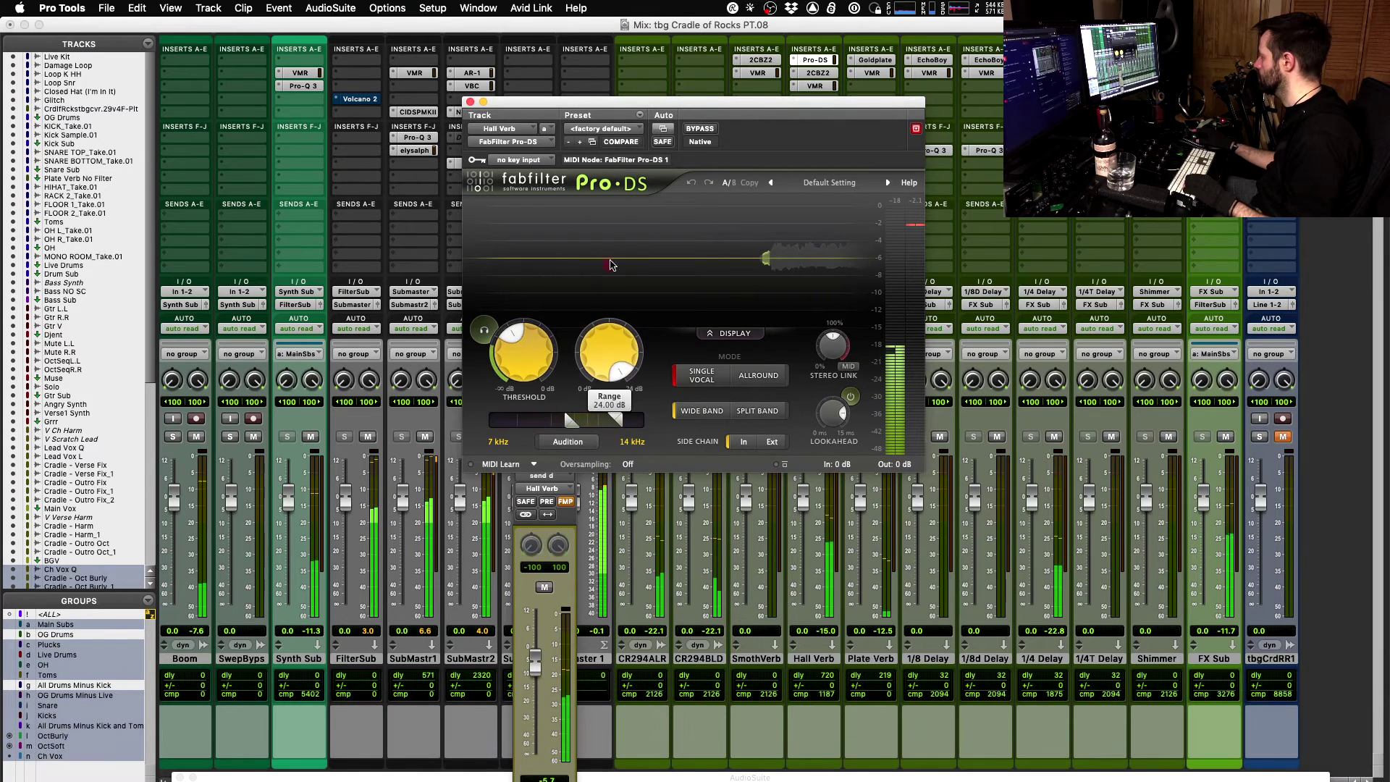
pyautogui.moveTo(530, 368); pyautogui.dragTo(529, 373)
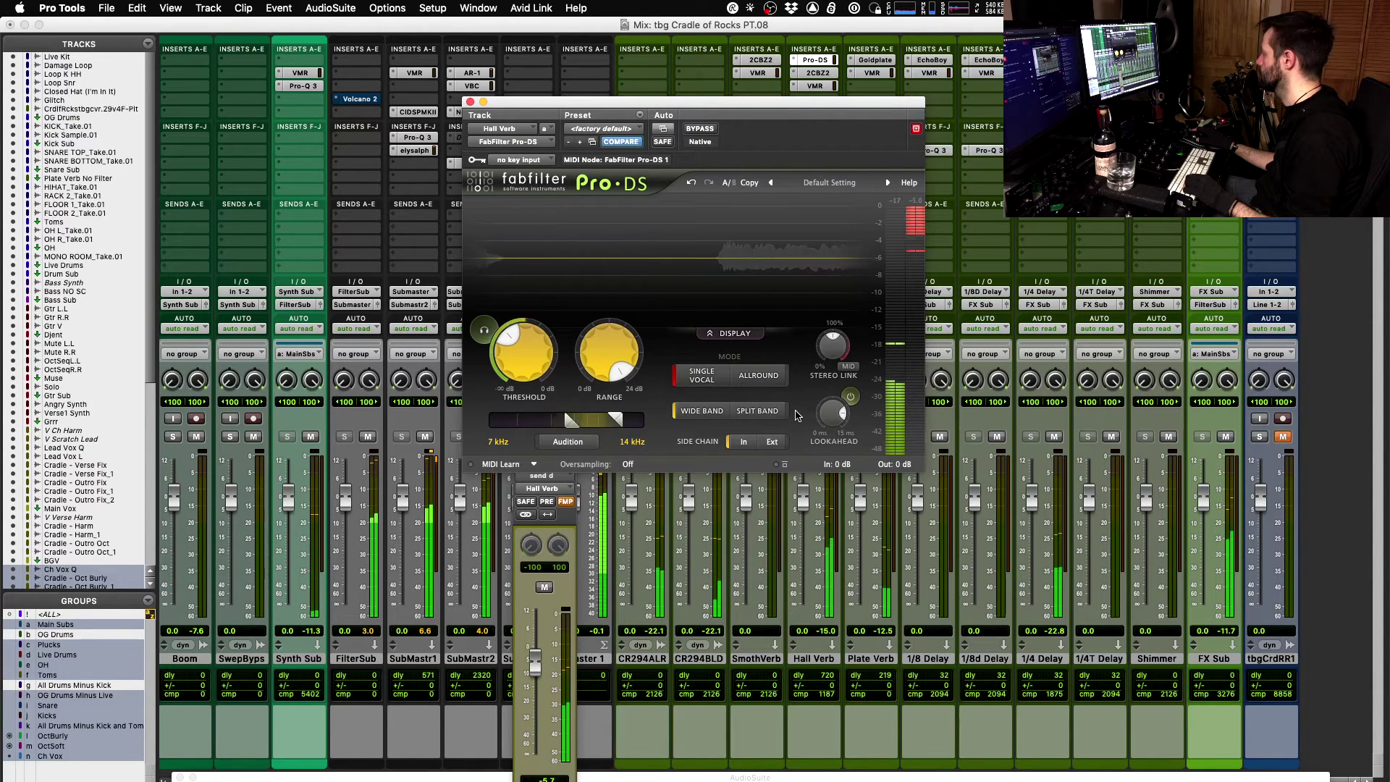
pyautogui.moveTo(564, 362)
pyautogui.press('space')
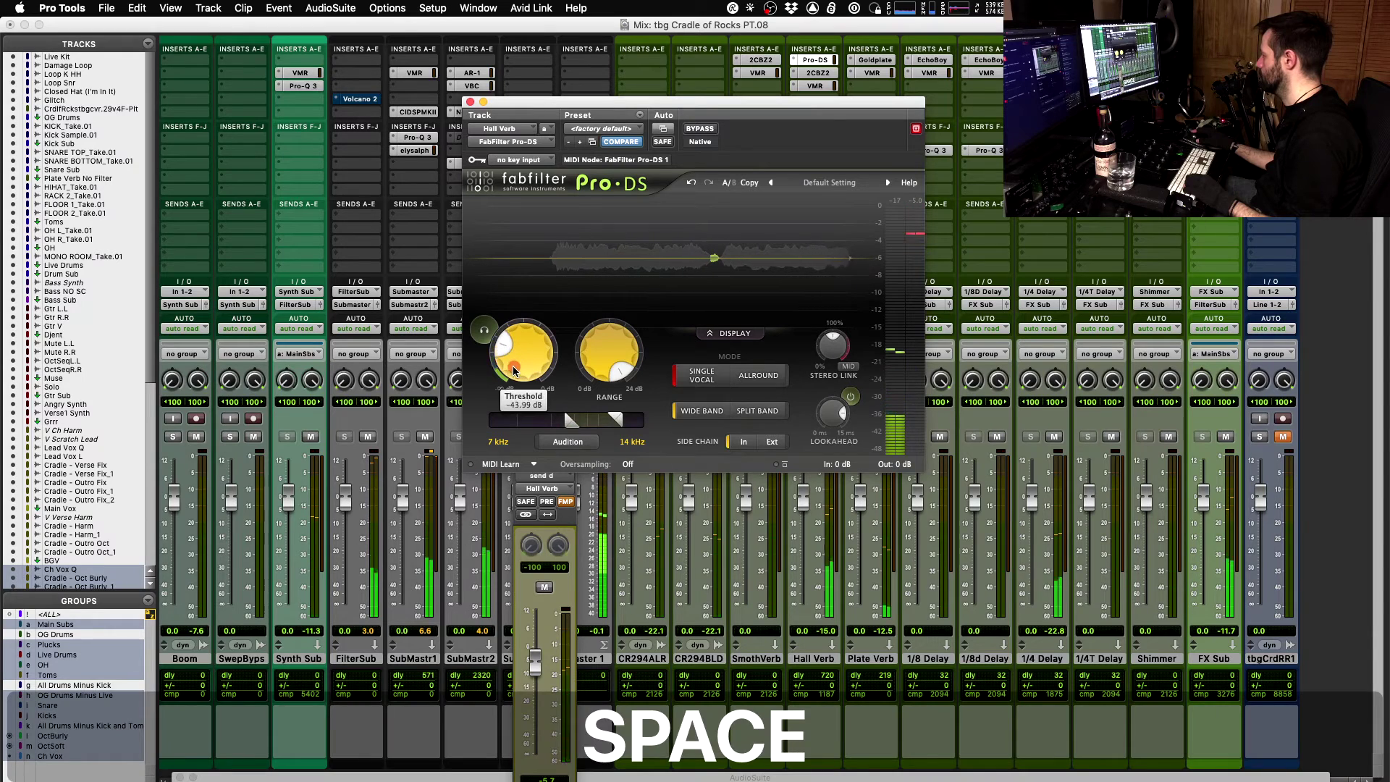
pyautogui.press('space')
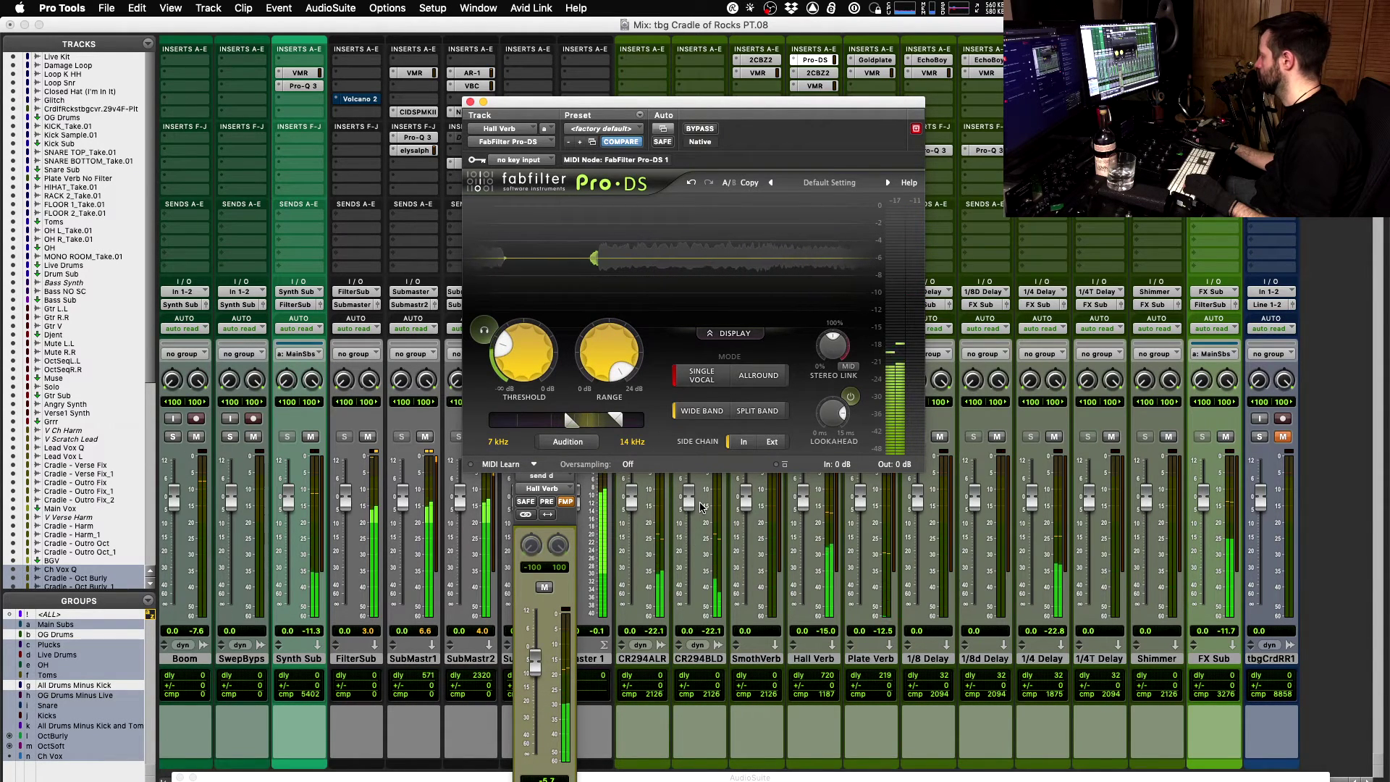
pyautogui.click(568, 423)
pyautogui.moveTo(560, 420); pyautogui.dragTo(553, 420)
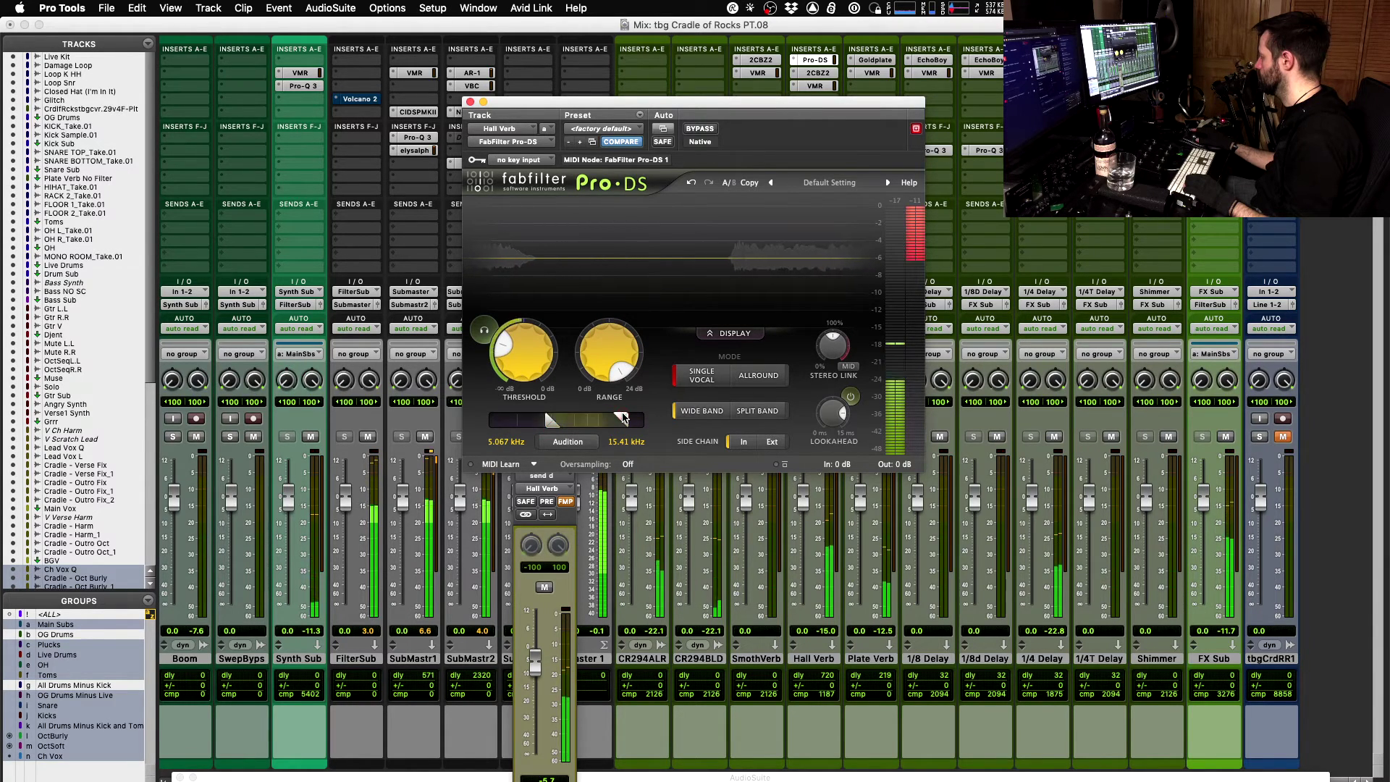
pyautogui.click(470, 102)
pyautogui.press('space')
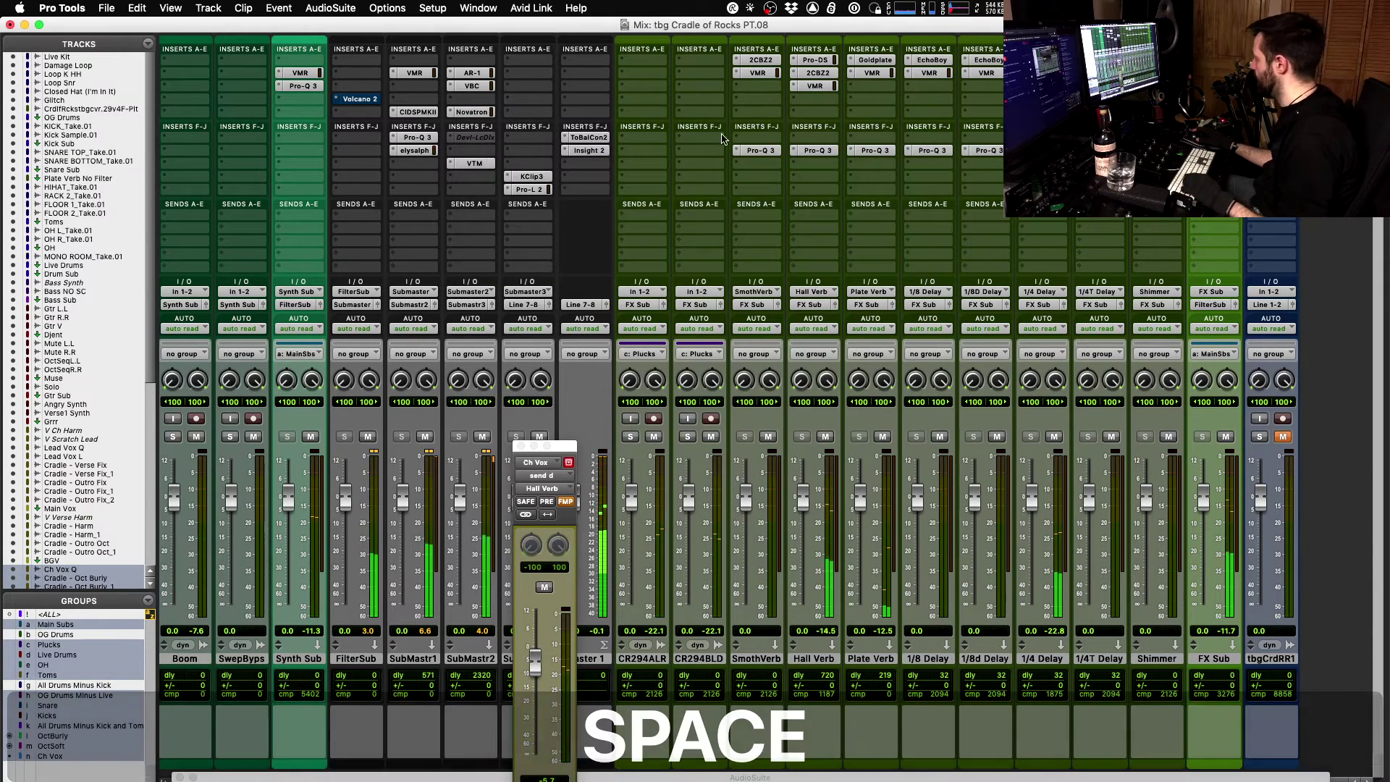
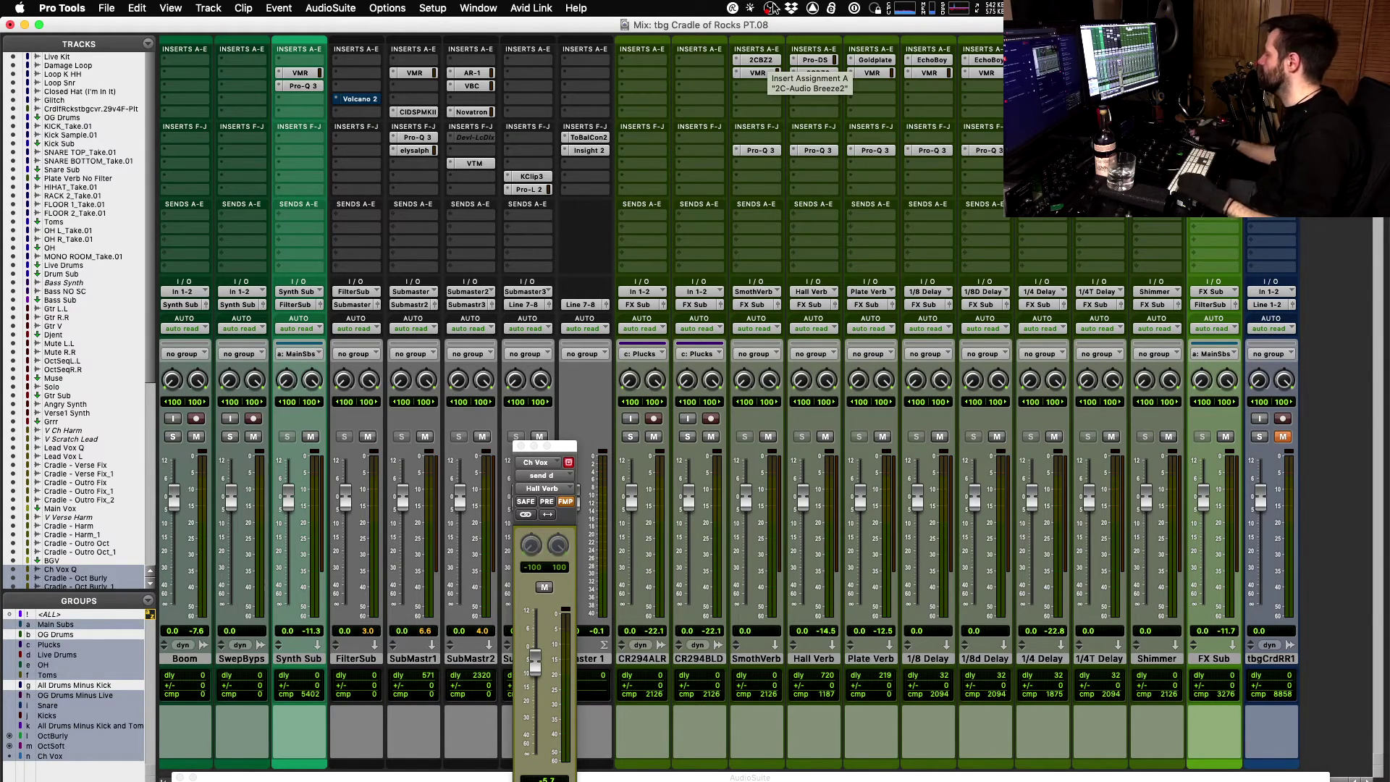
# - Compare the chorus vocal reverb with the Hall Verb track's Pro-DS bypassed and active, replaying the passage from about bar 30
pyautogui.press('super')
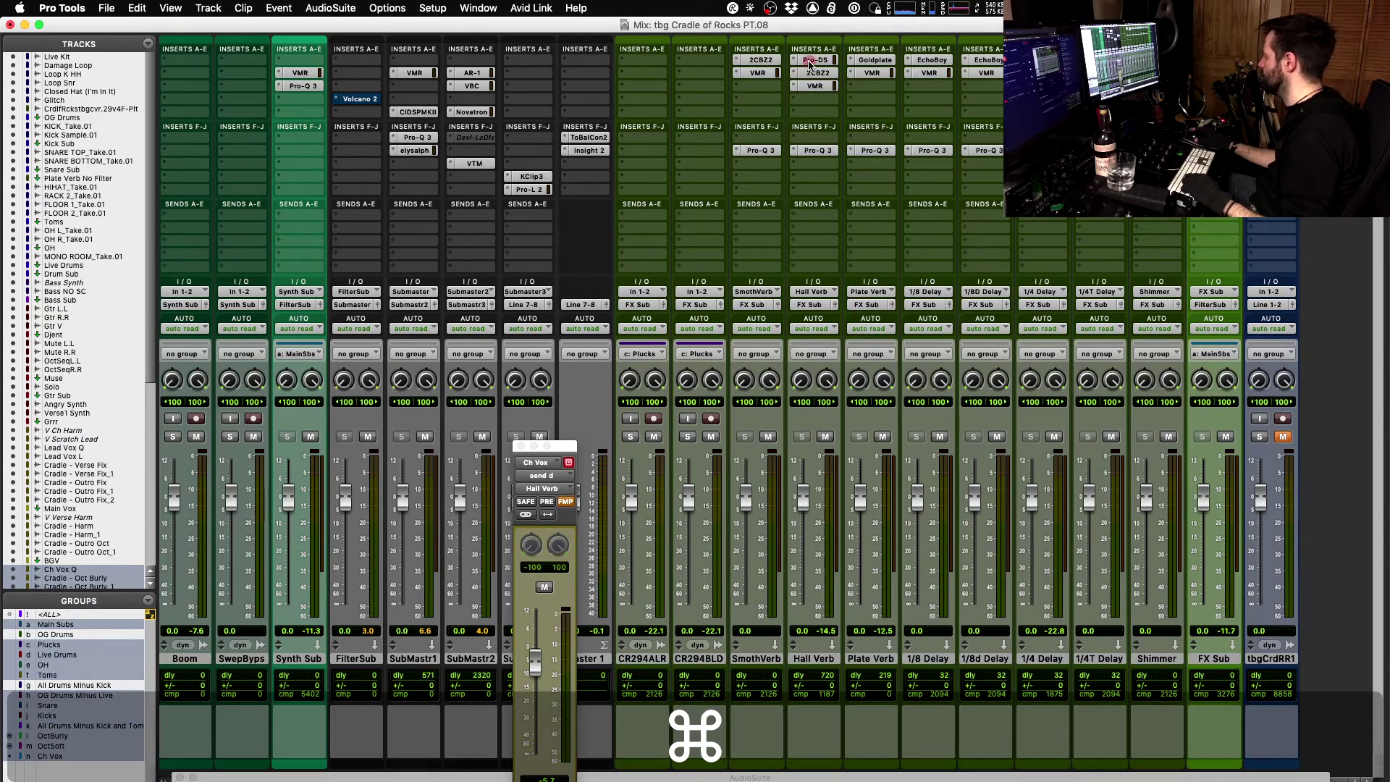
pyautogui.press('super+equal')
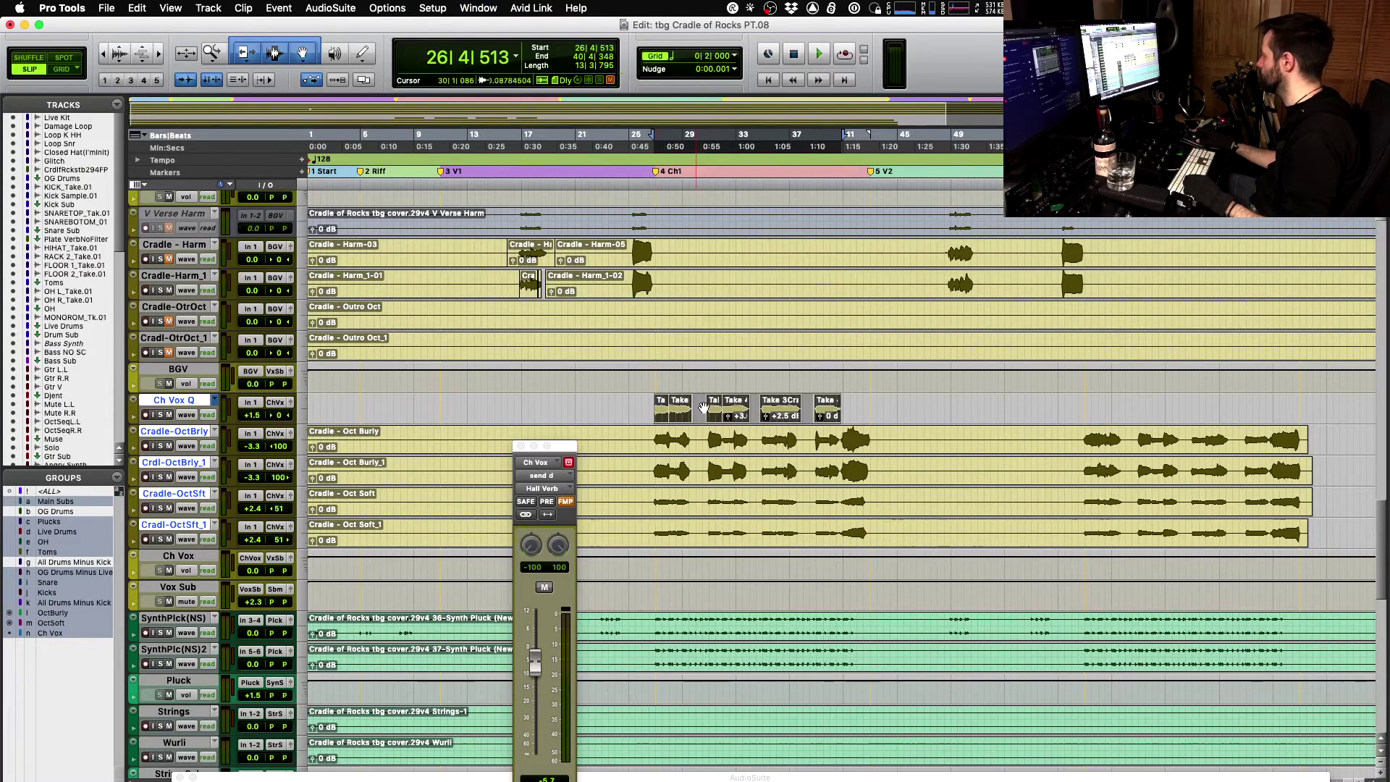
pyautogui.press('space')
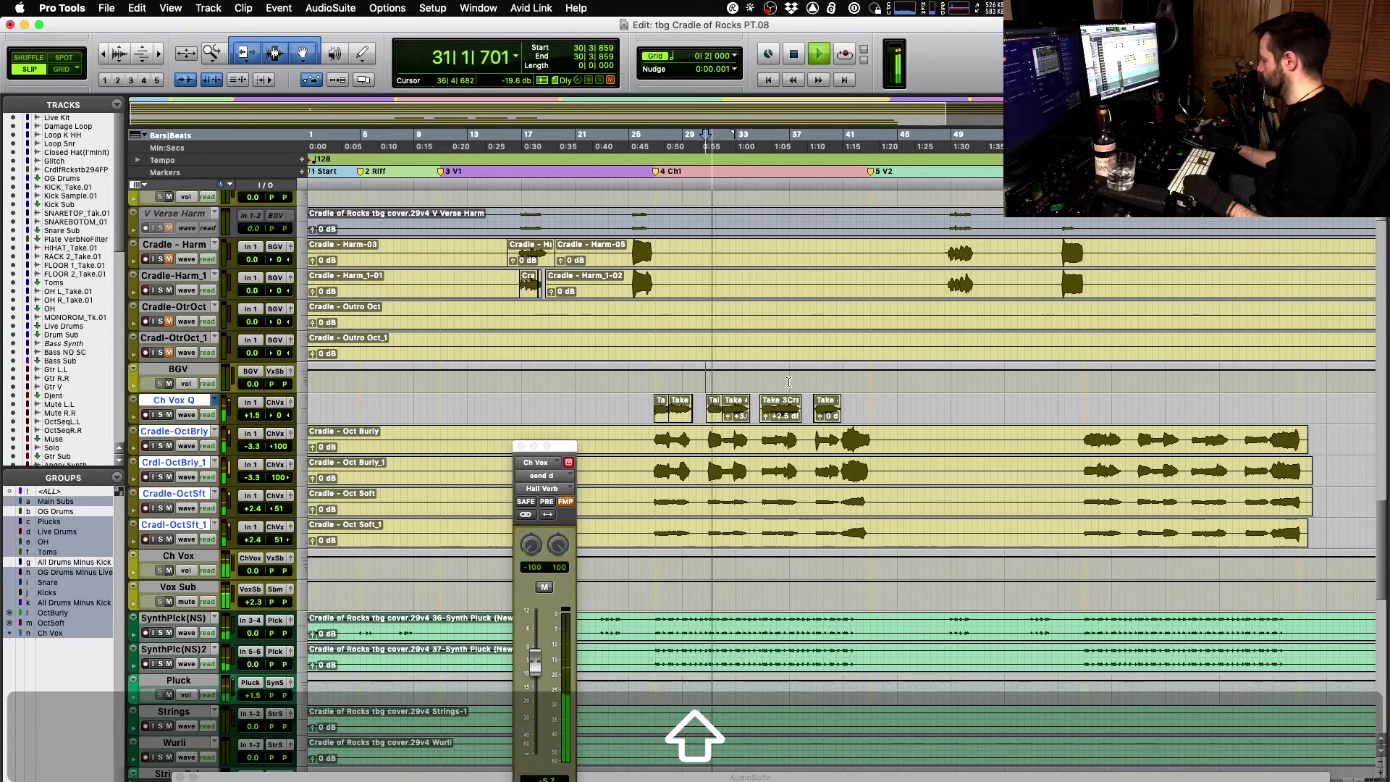
pyautogui.press('super+equal')
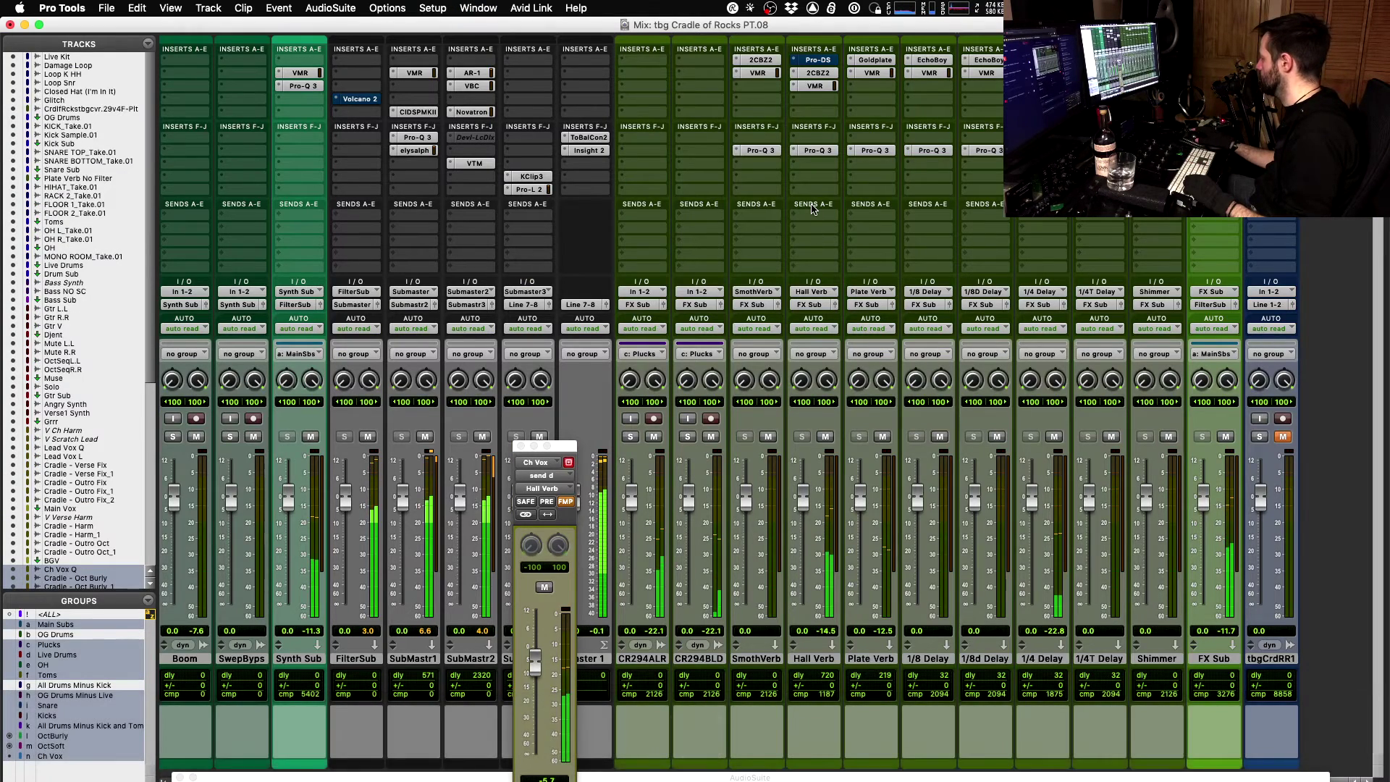
pyautogui.press('space')
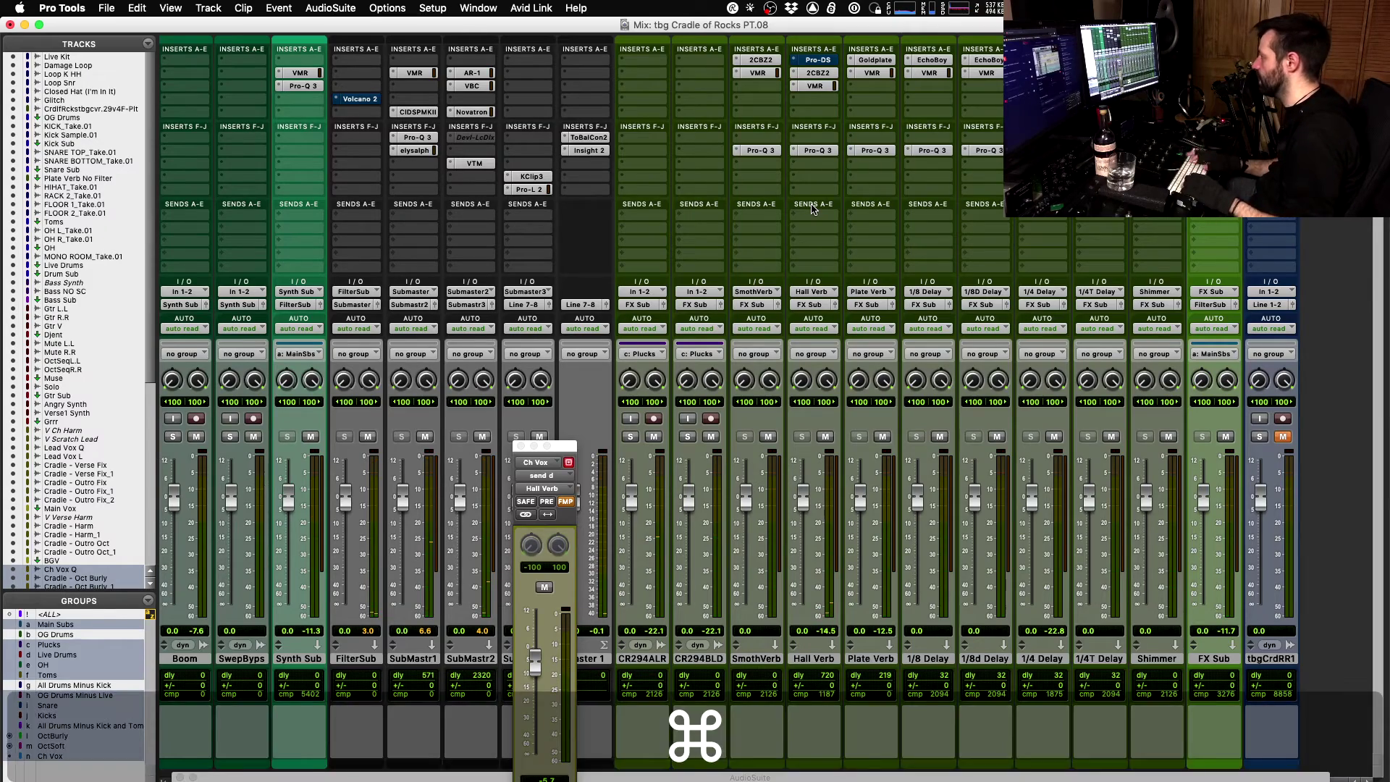
pyautogui.press('super+equal')
pyautogui.press('super+equal')
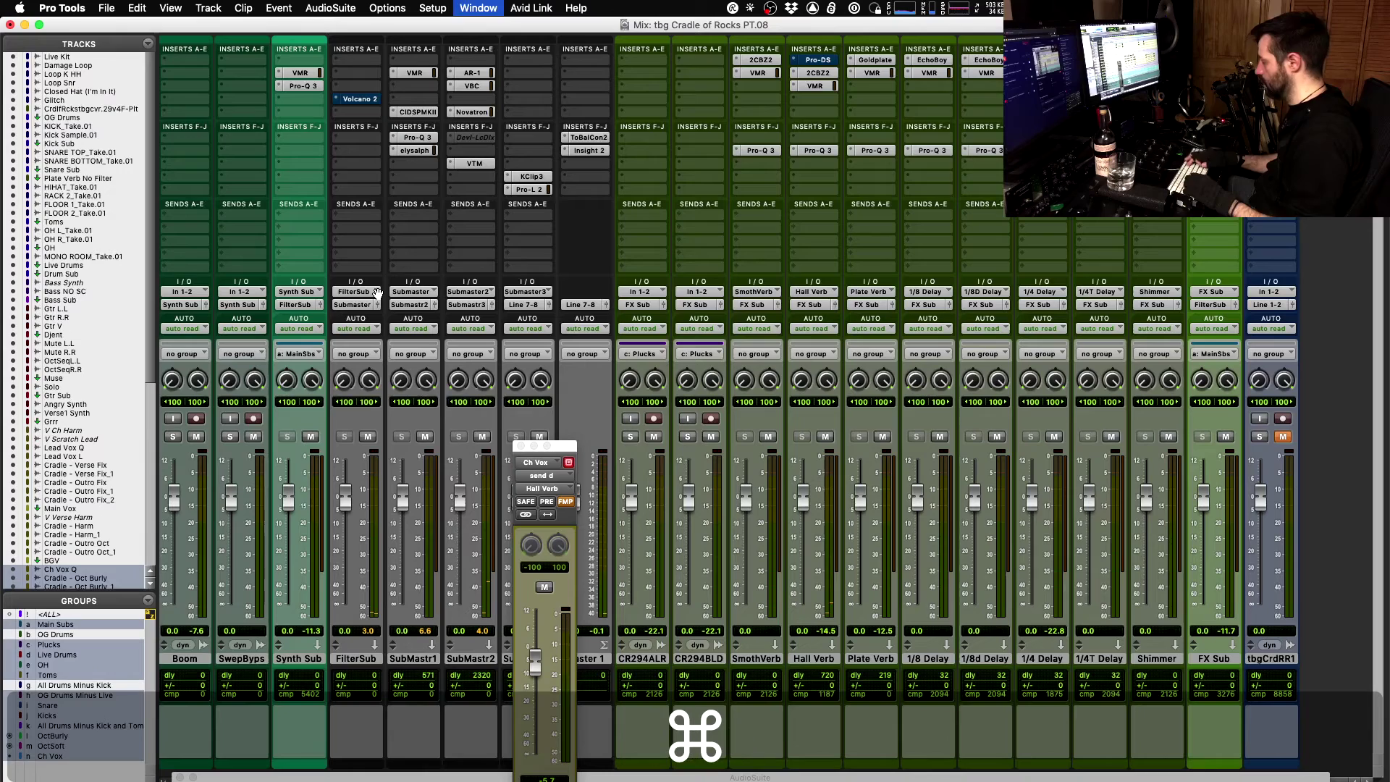
pyautogui.press('space')
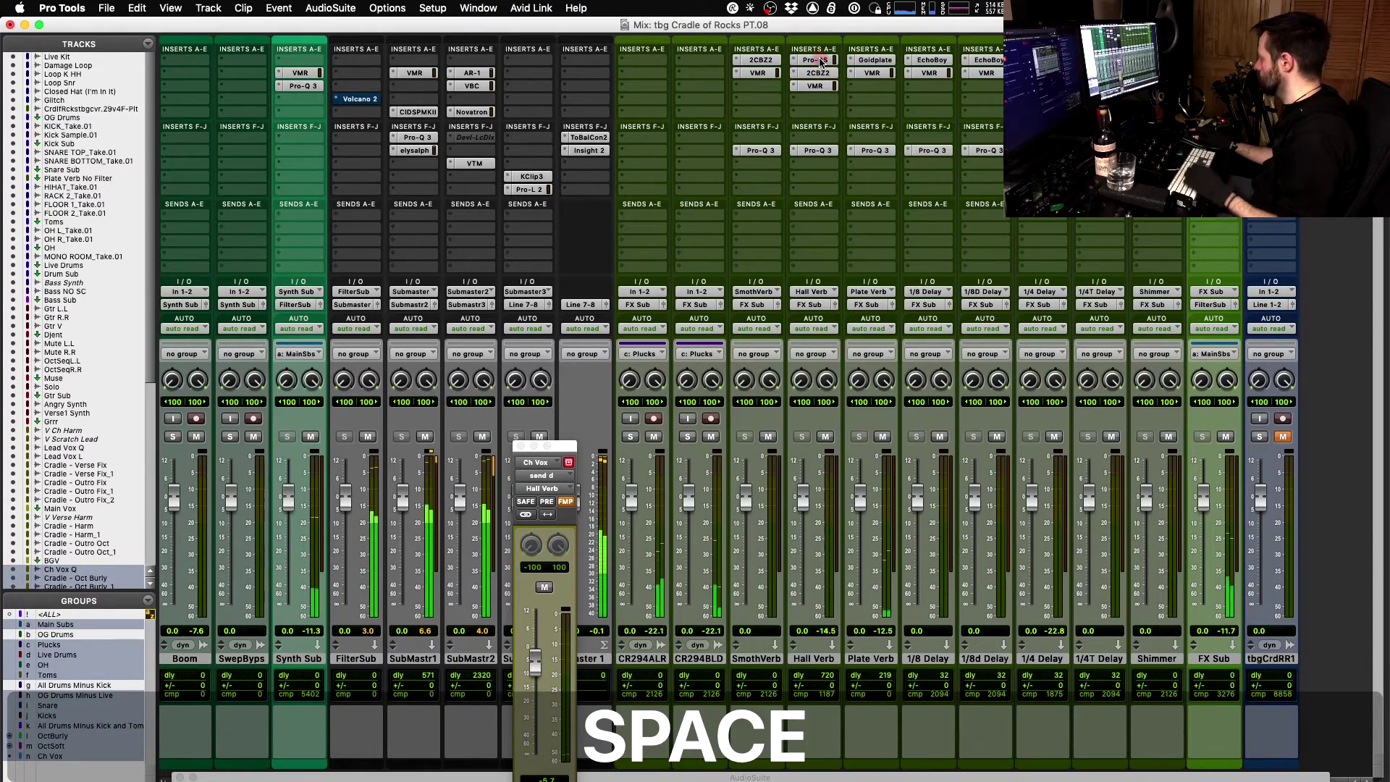
# - Examine the chorus vocal clips on the Edit window timeline during playback and close the floating Ch Vox send window
pyautogui.press('super+equal')
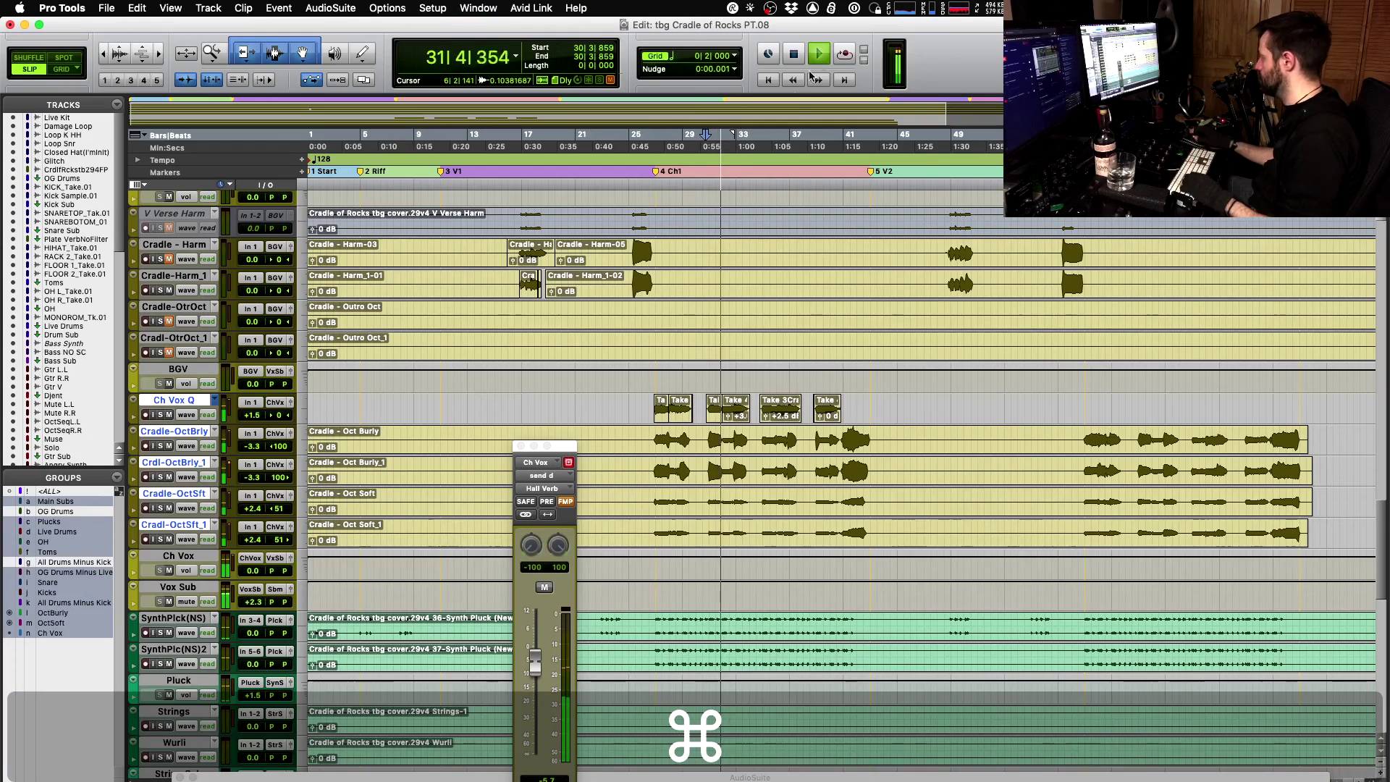
pyautogui.scroll(-1, 868, 389)
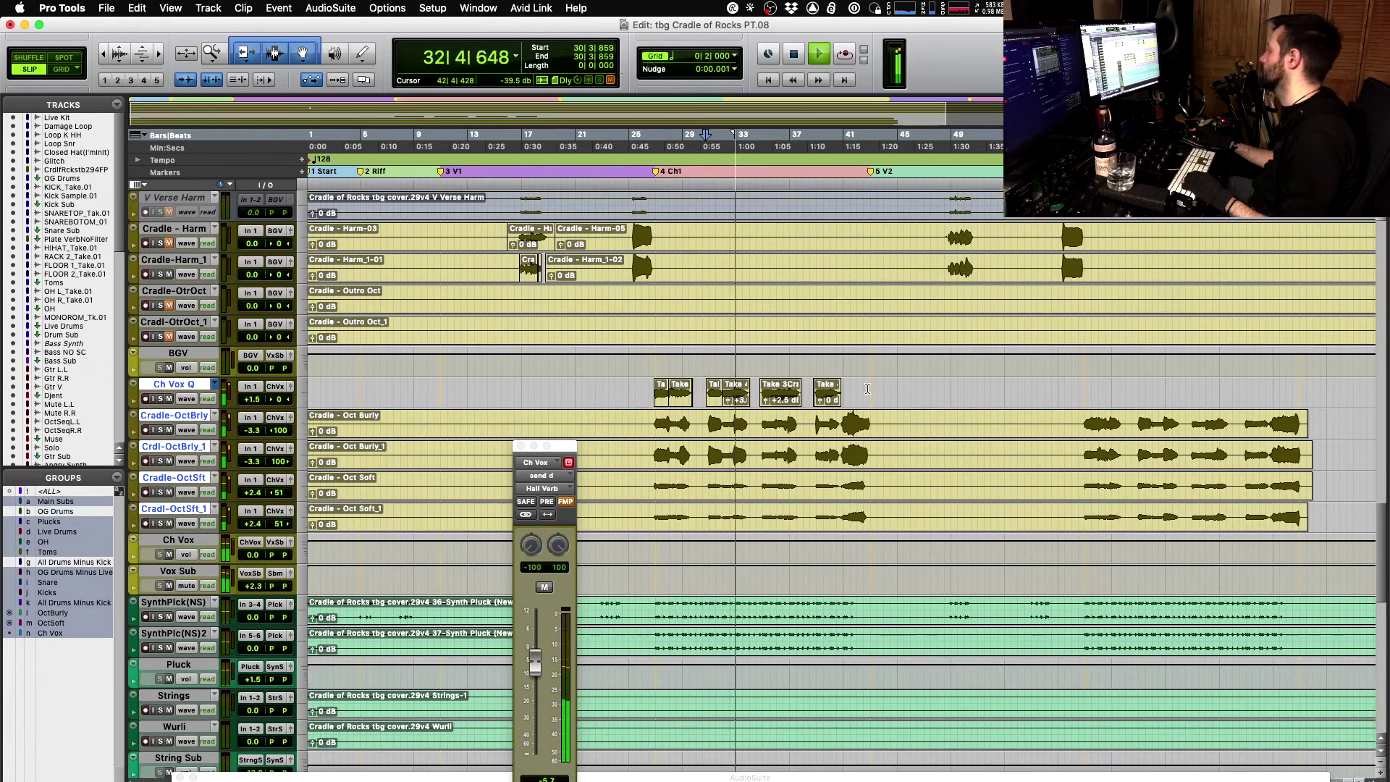
pyautogui.press('t')
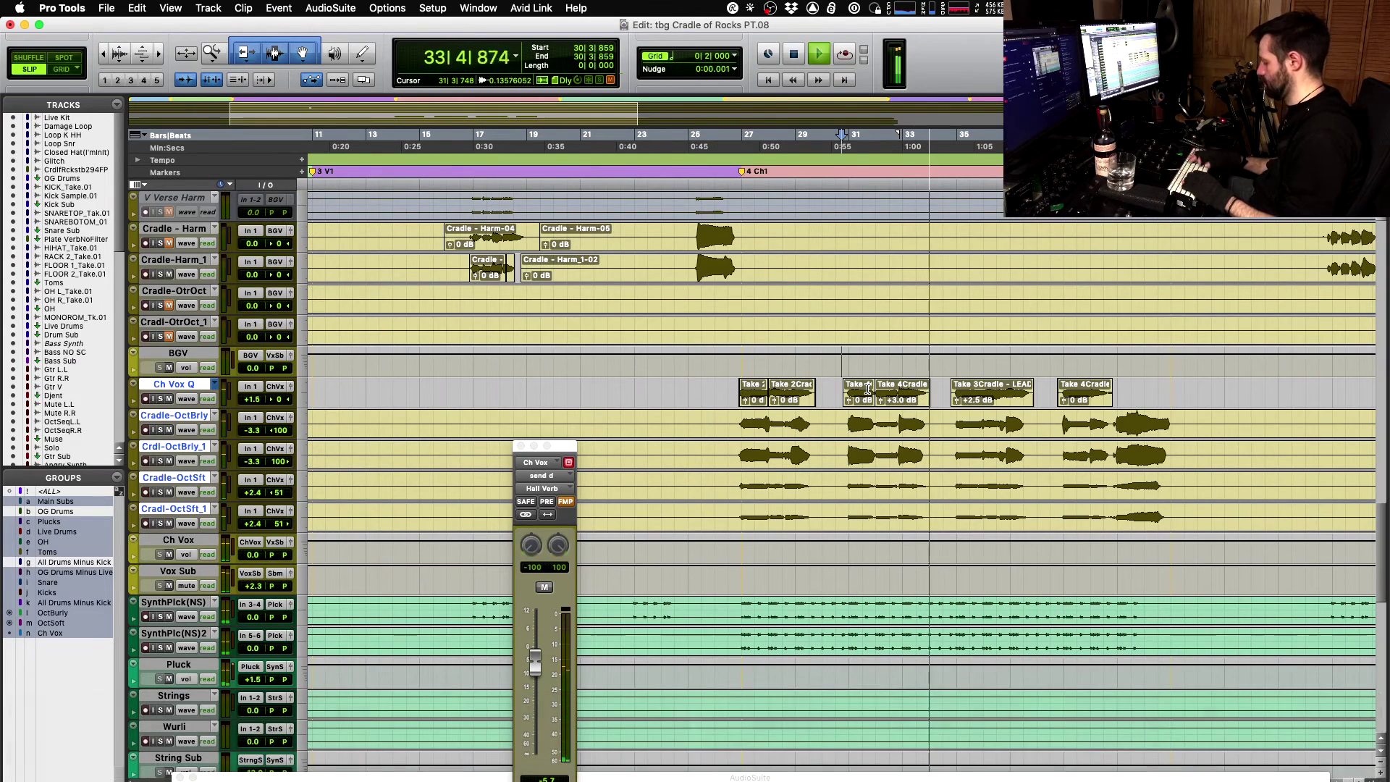
pyautogui.hscroll(5, 1057, 312)
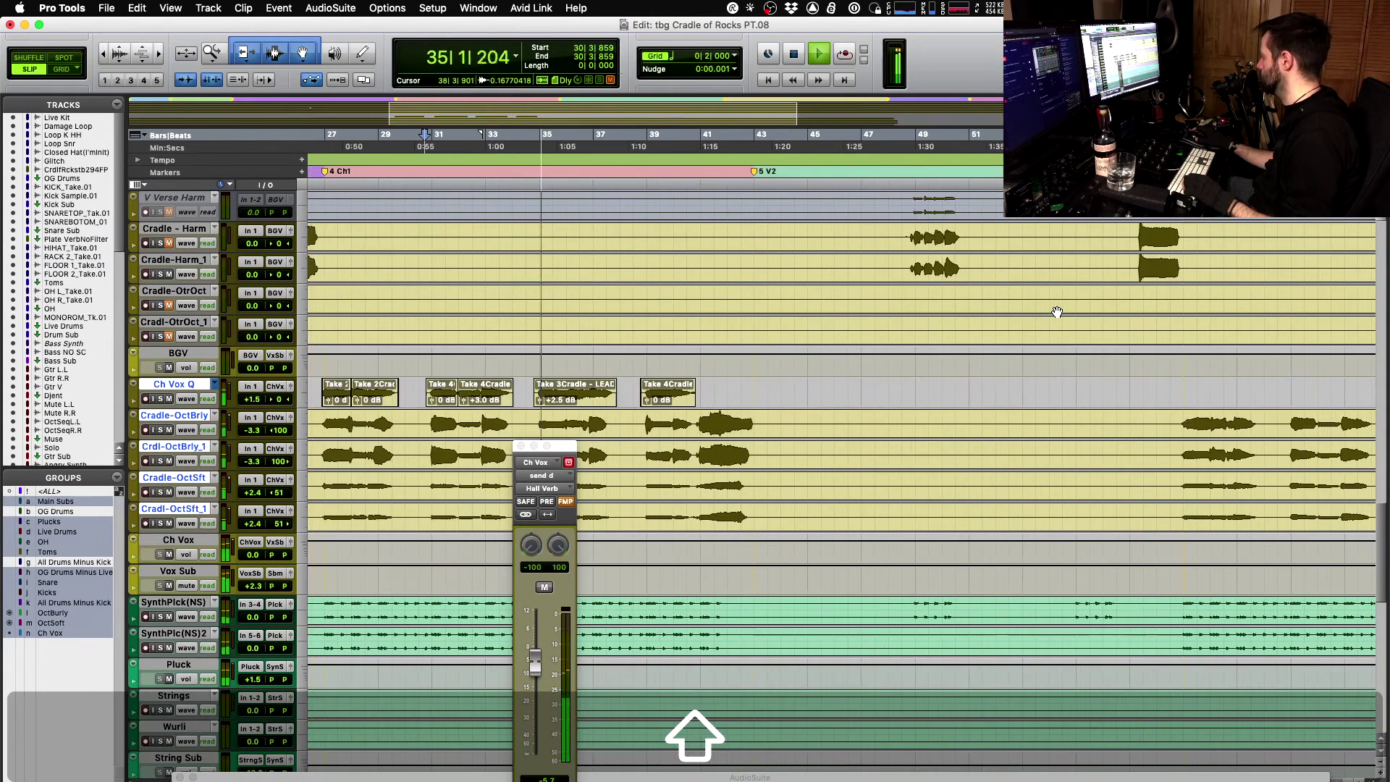
pyautogui.click(521, 445)
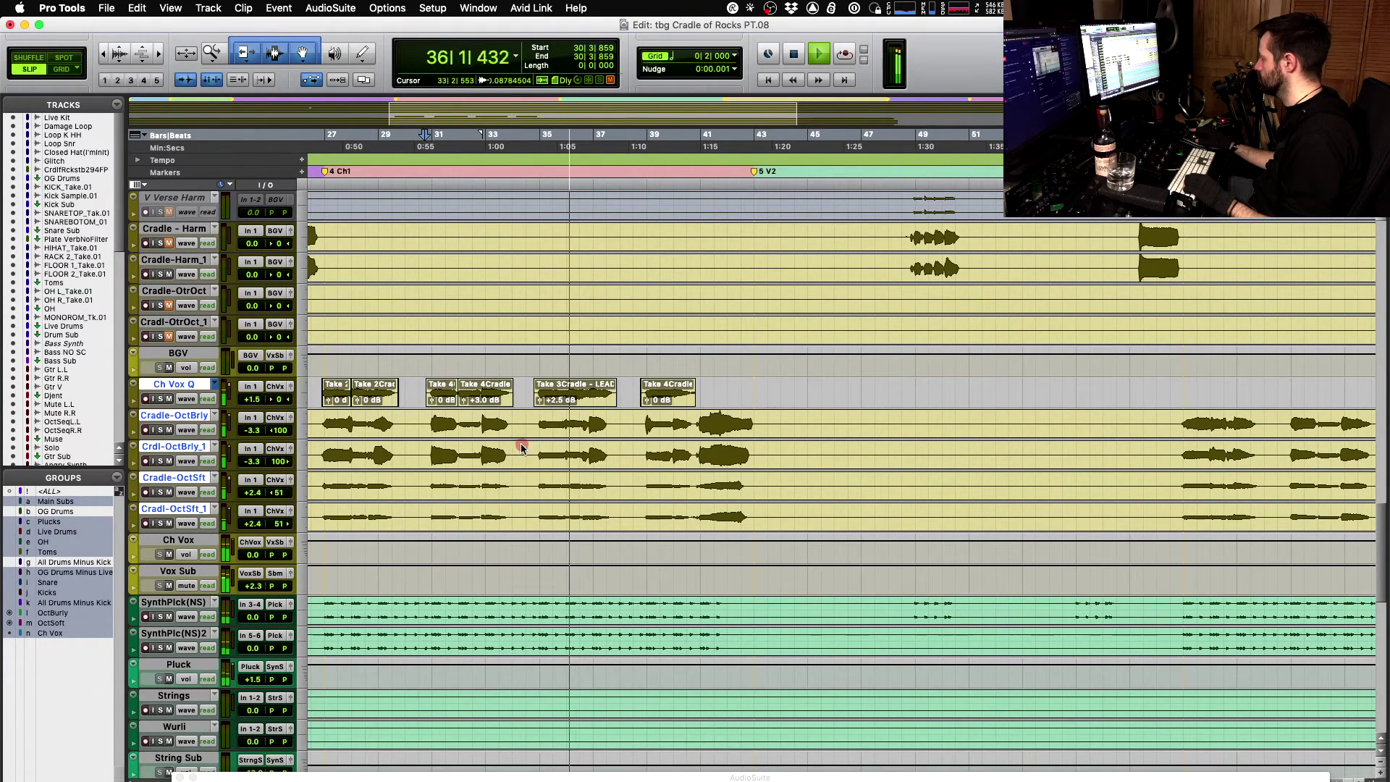
pyautogui.press('shift')
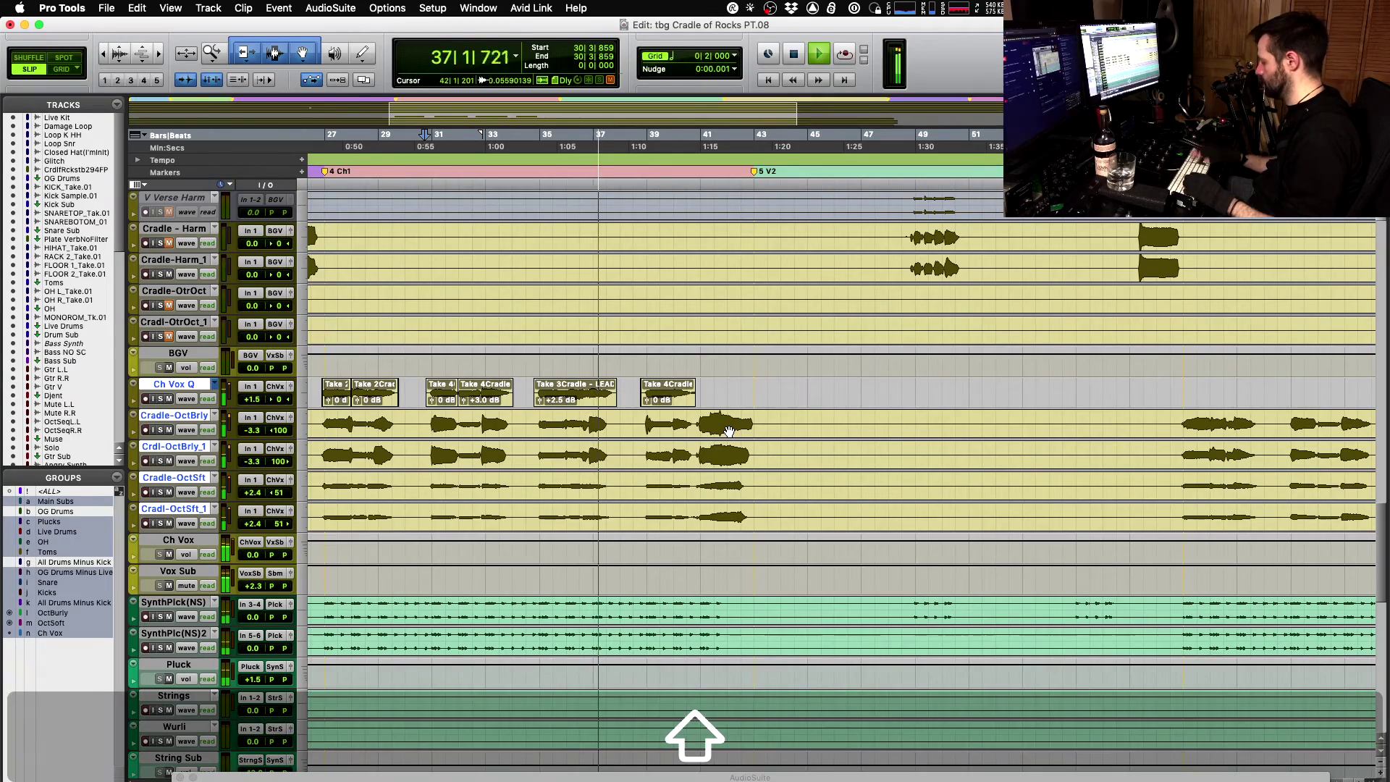
# - Lower the Ch Vox track's Hall Verb send to about -13.4 dB, replaying the chorus between adjustments
pyautogui.press('super+equal')
pyautogui.hscroll(10, 639, 274)
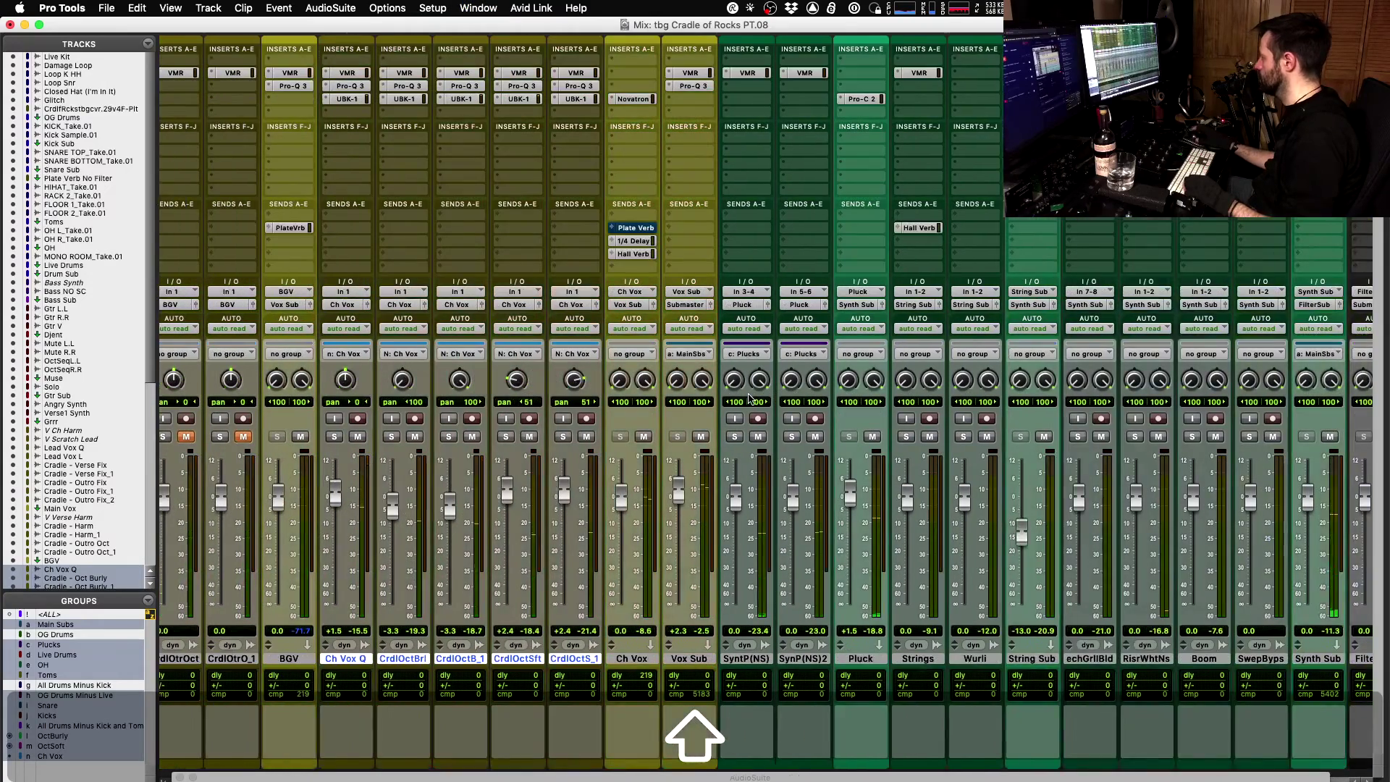
pyautogui.press('space')
pyautogui.click(679, 253)
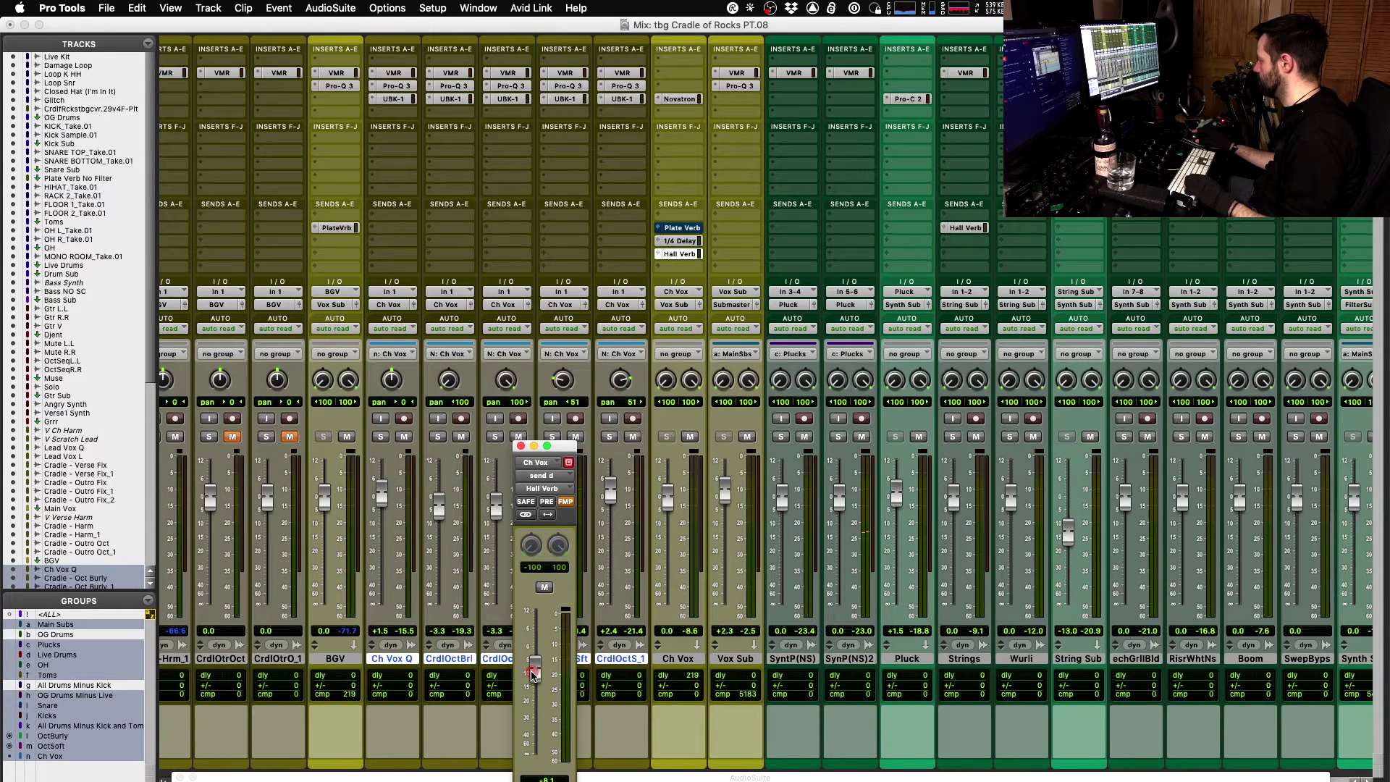
pyautogui.press('space')
pyautogui.click(521, 446)
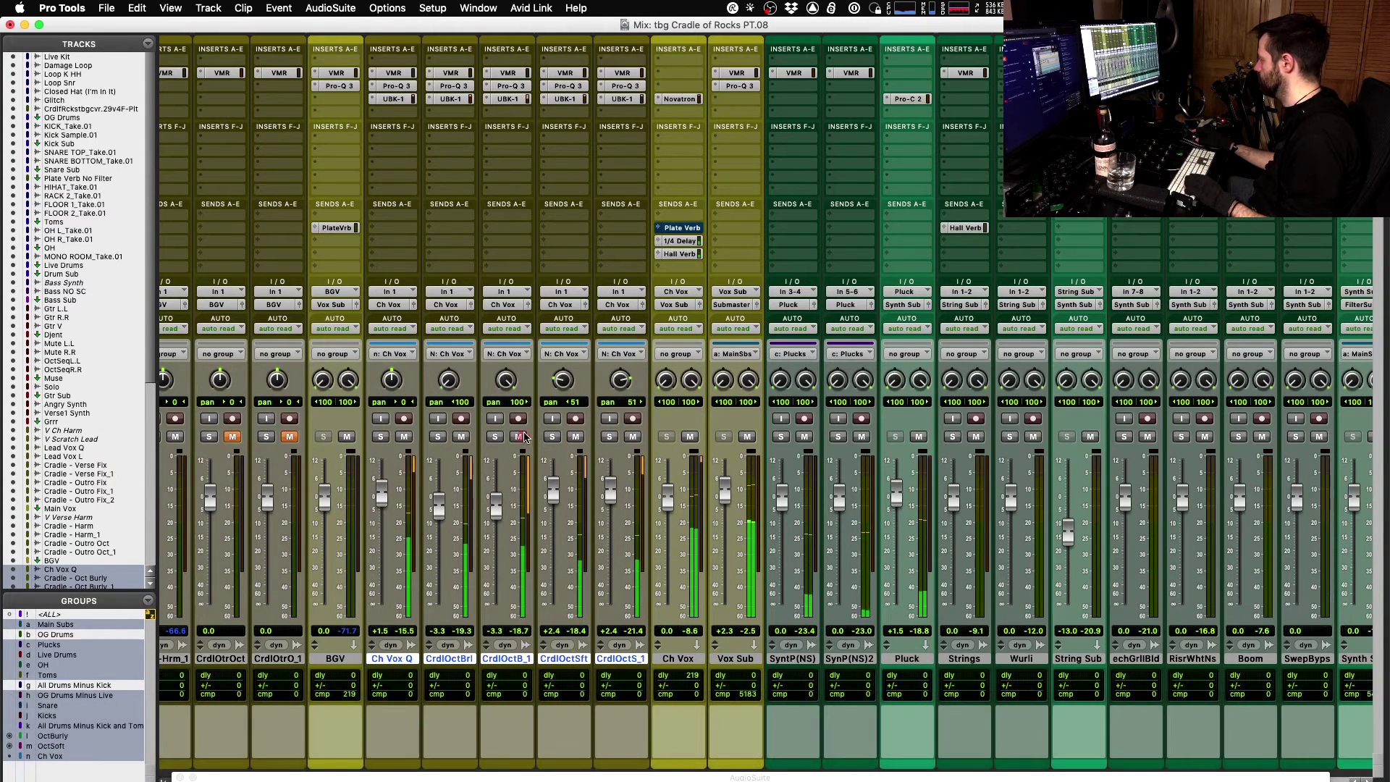
pyautogui.press('space')
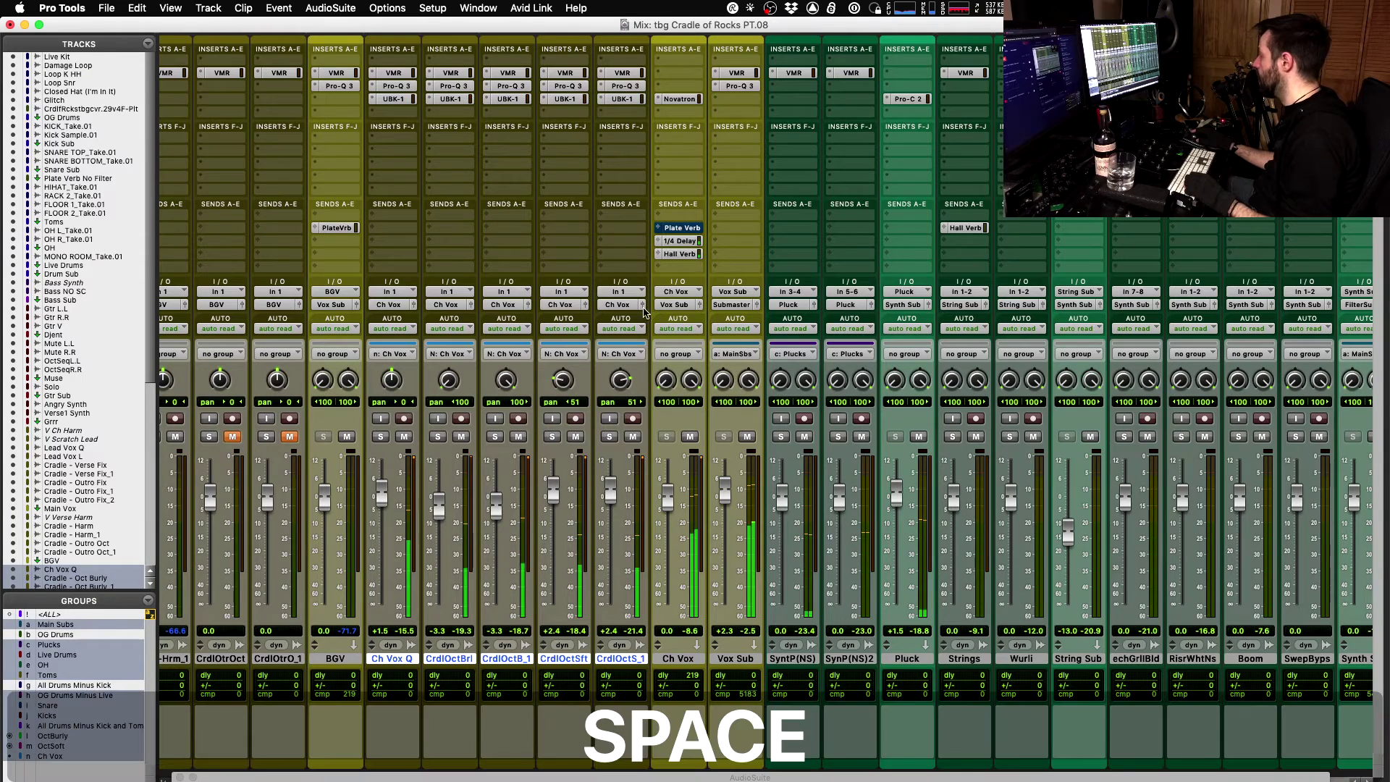
pyautogui.click(683, 254)
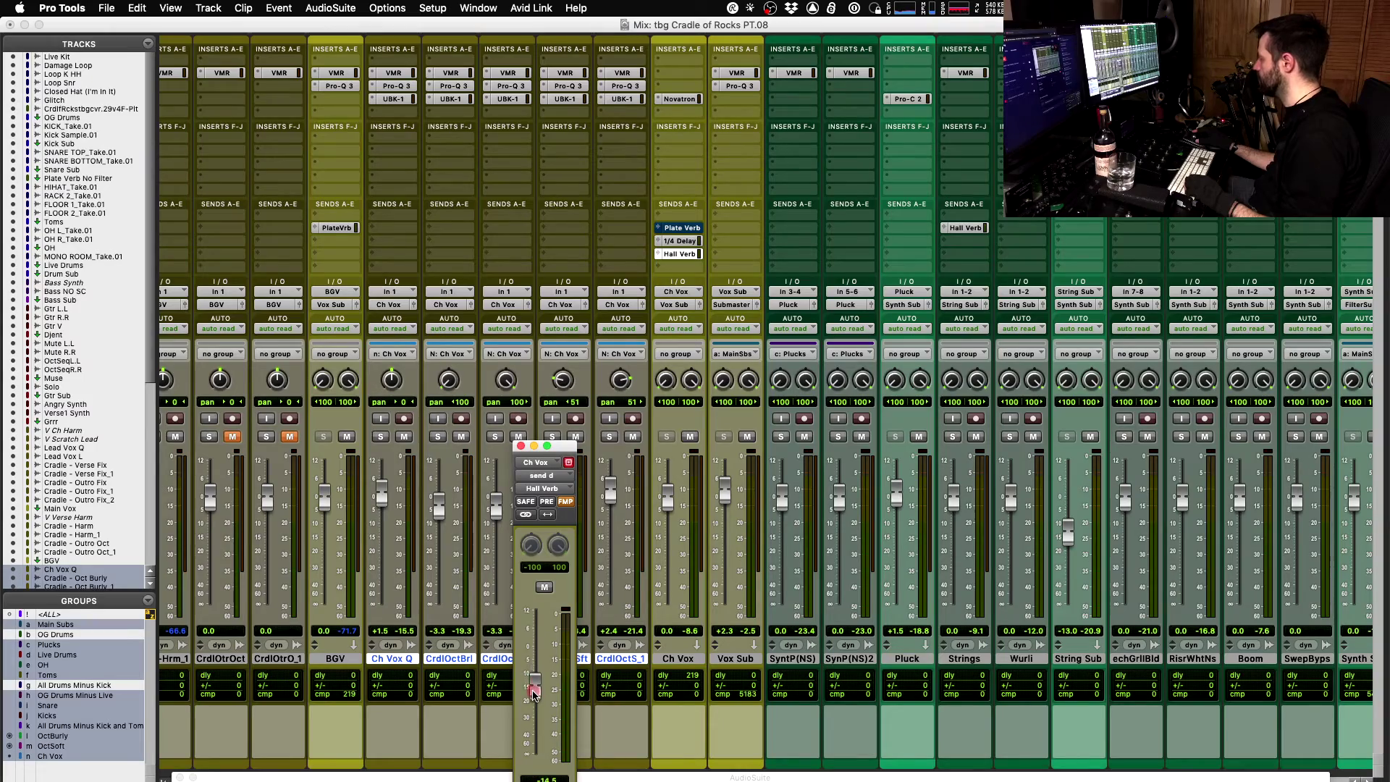
# - Add a send to the Hall Verb (Stereo) bus on the 1/4 Delay track and set its level to about -9.9 dB
pyautogui.hscroll(10, 915, 518)
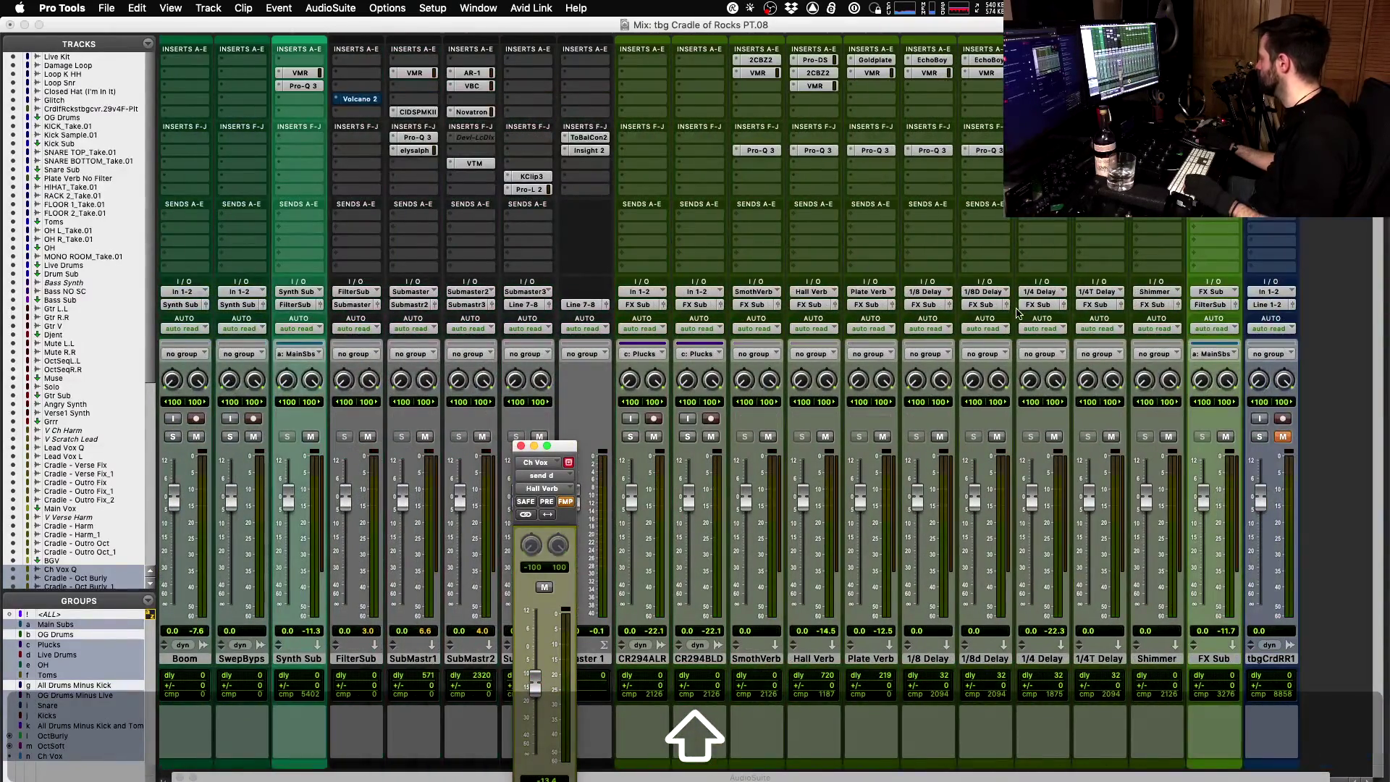
pyautogui.click(1025, 234)
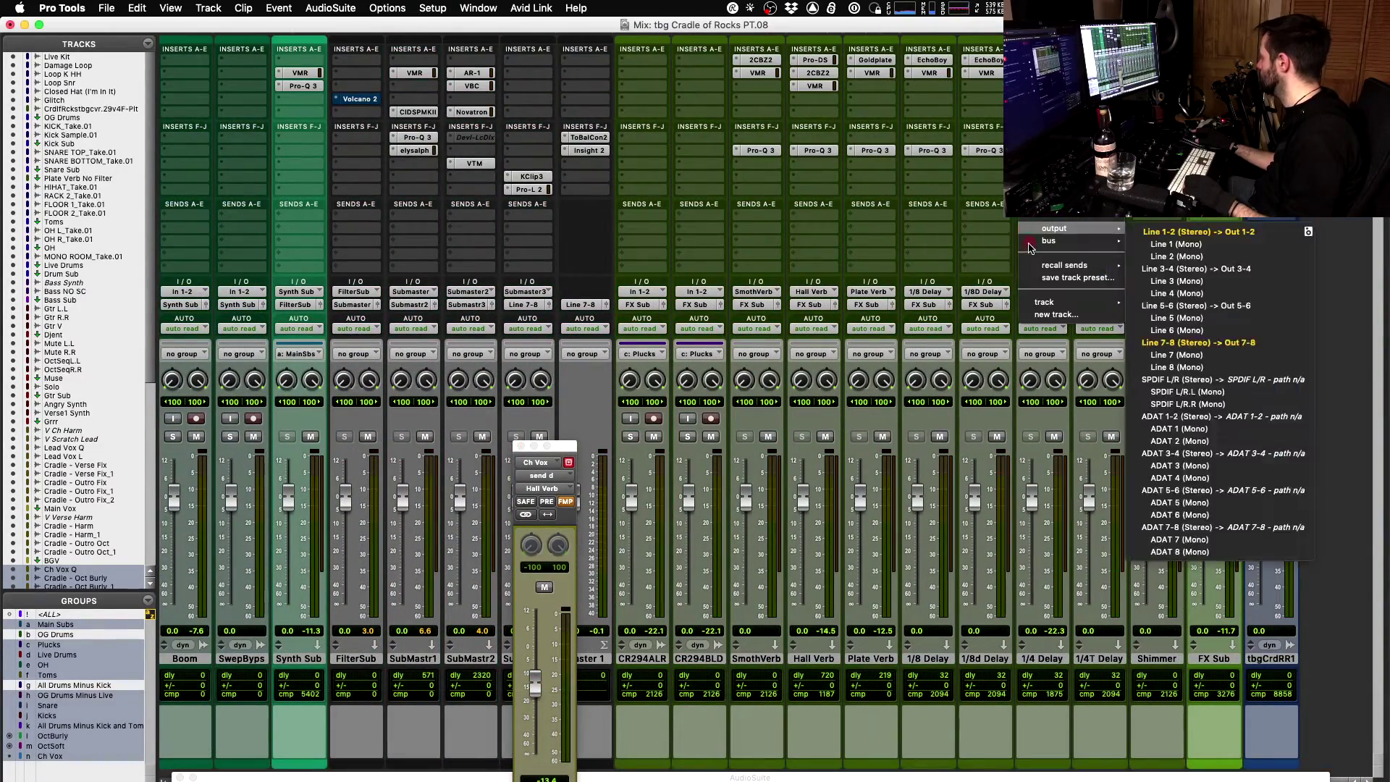
pyautogui.moveTo(1068, 241)
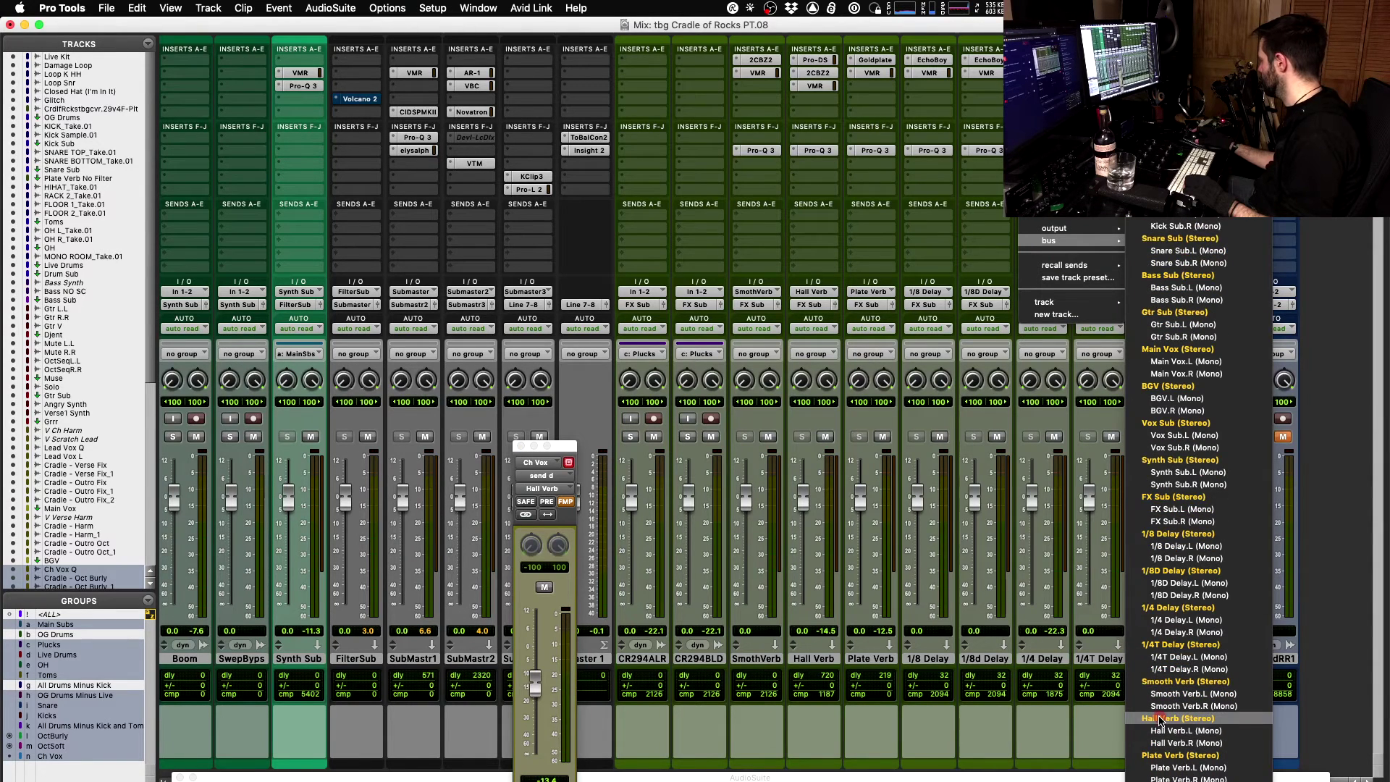
pyautogui.click(1159, 719)
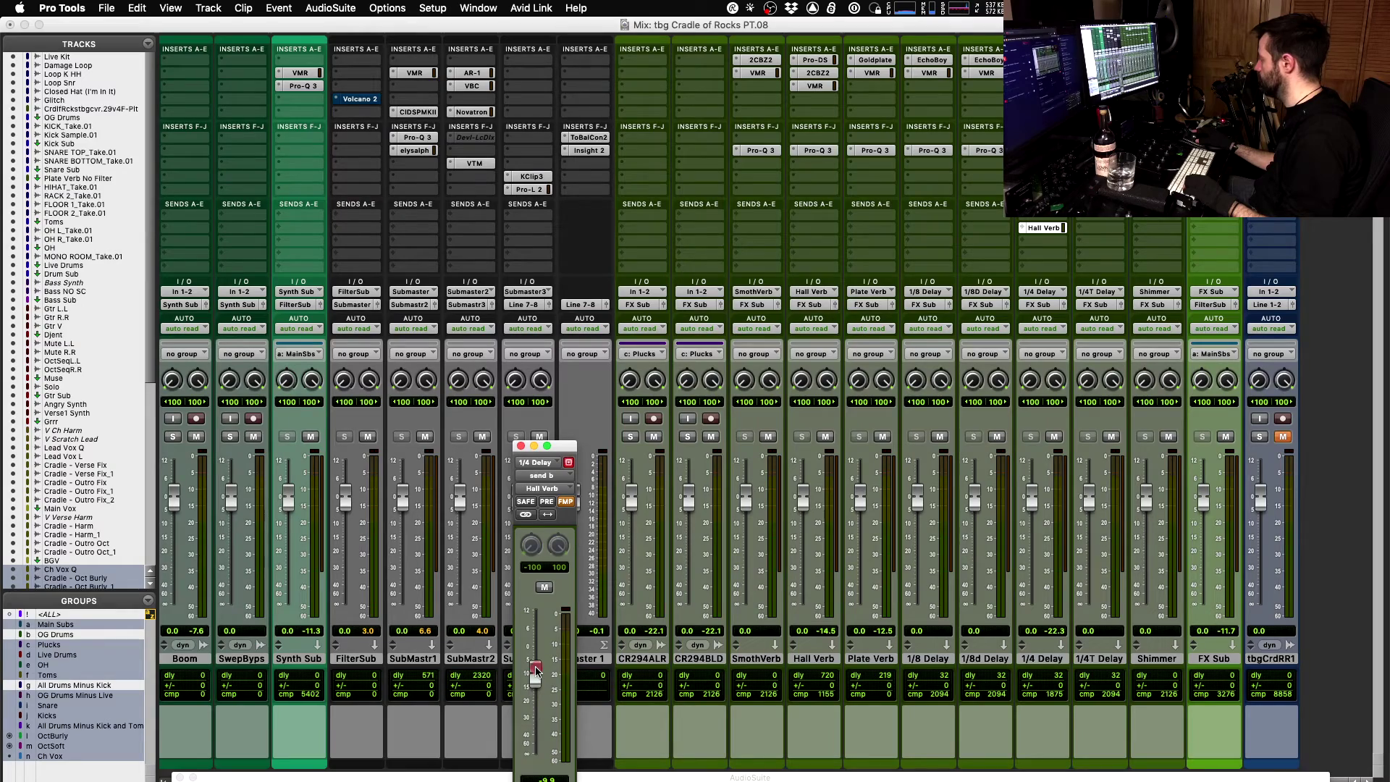
# - Replay the chorus and set the Ch Vox track's Hall Verb send to about -9.9 dB
pyautogui.hscroll(-10, 451, 389)
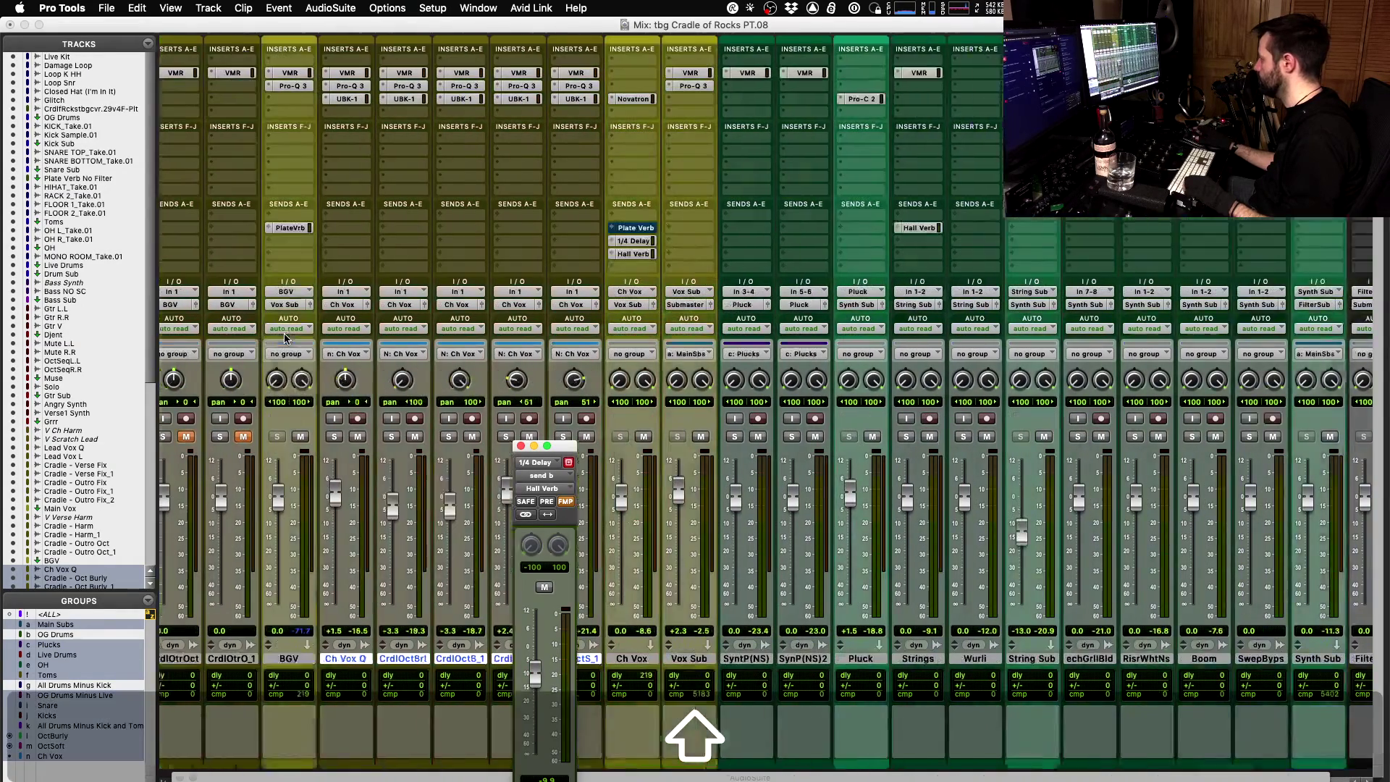
pyautogui.press('space')
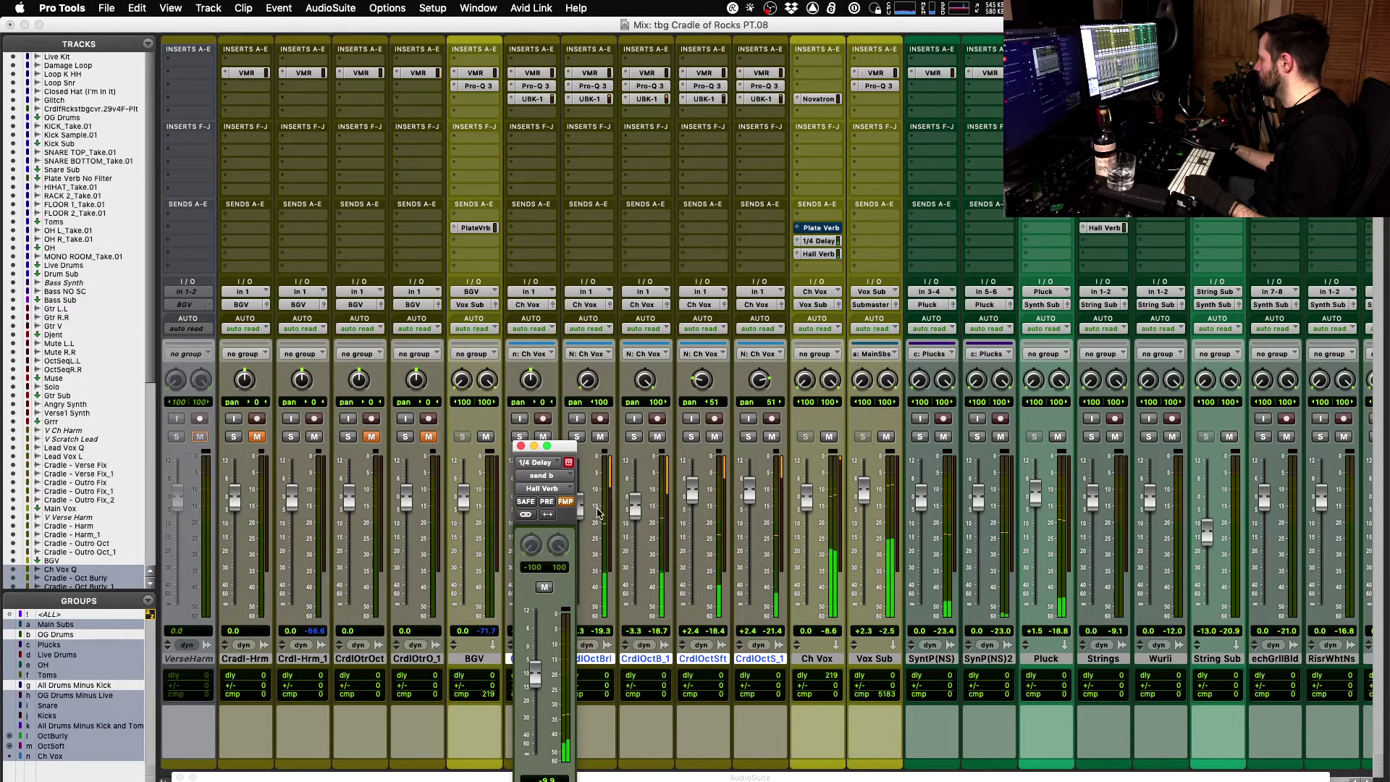
pyautogui.click(825, 253)
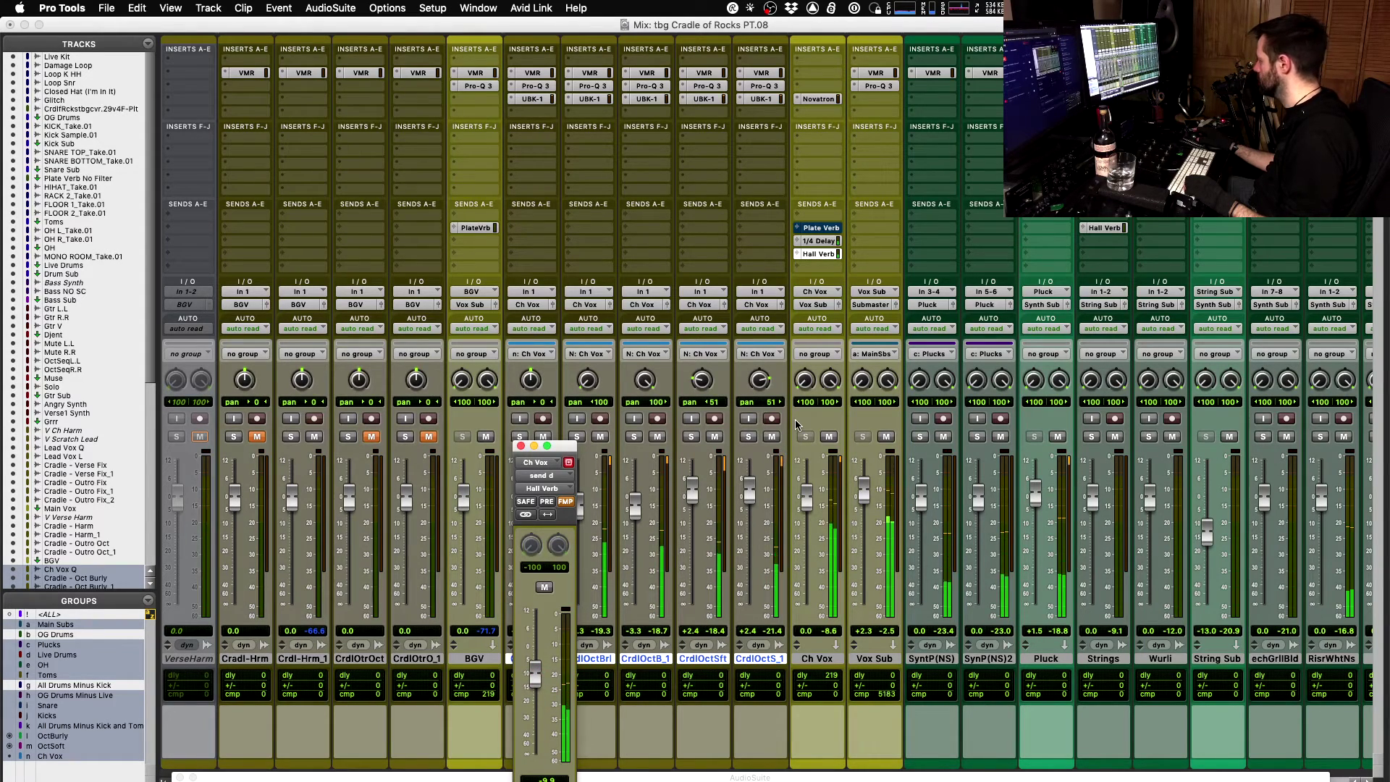
pyautogui.hscroll(15, 795, 424)
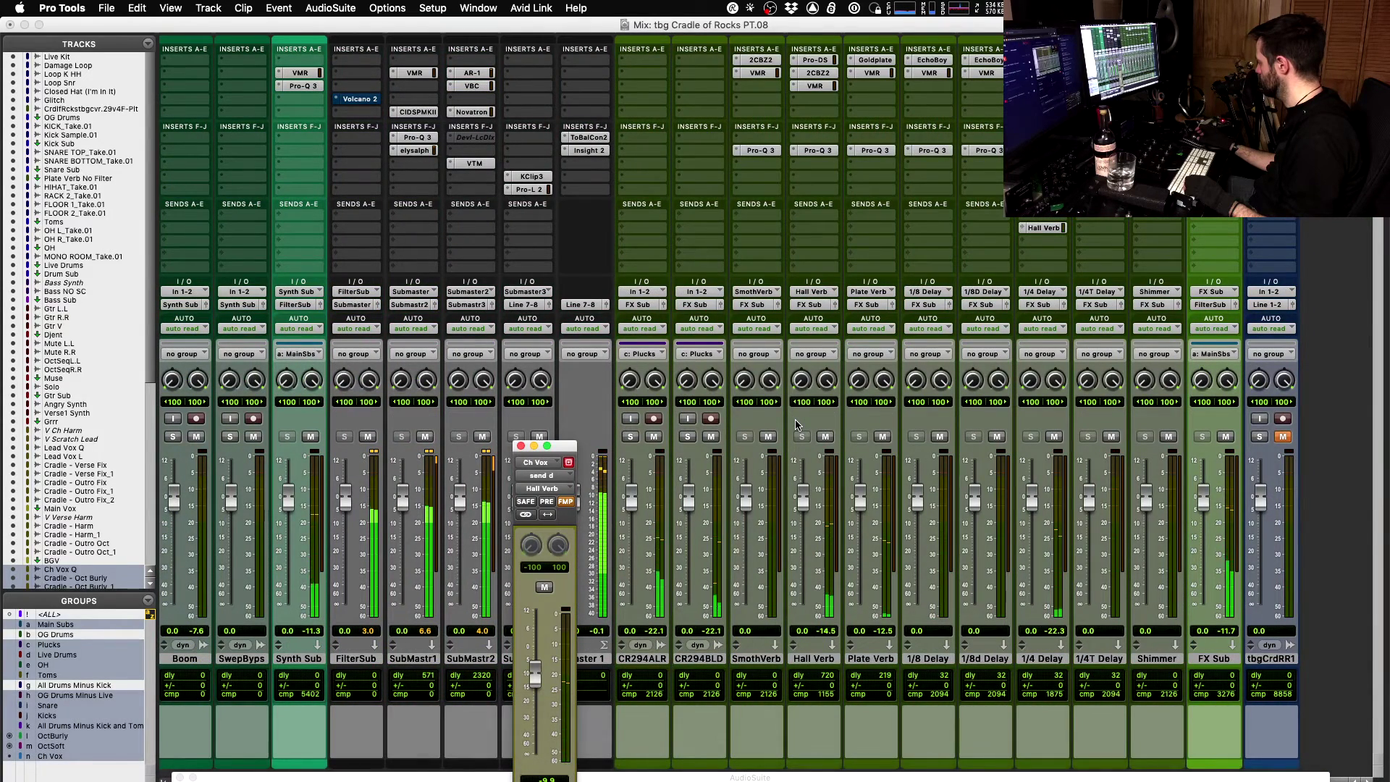
pyautogui.hscroll(-5, 795, 423)
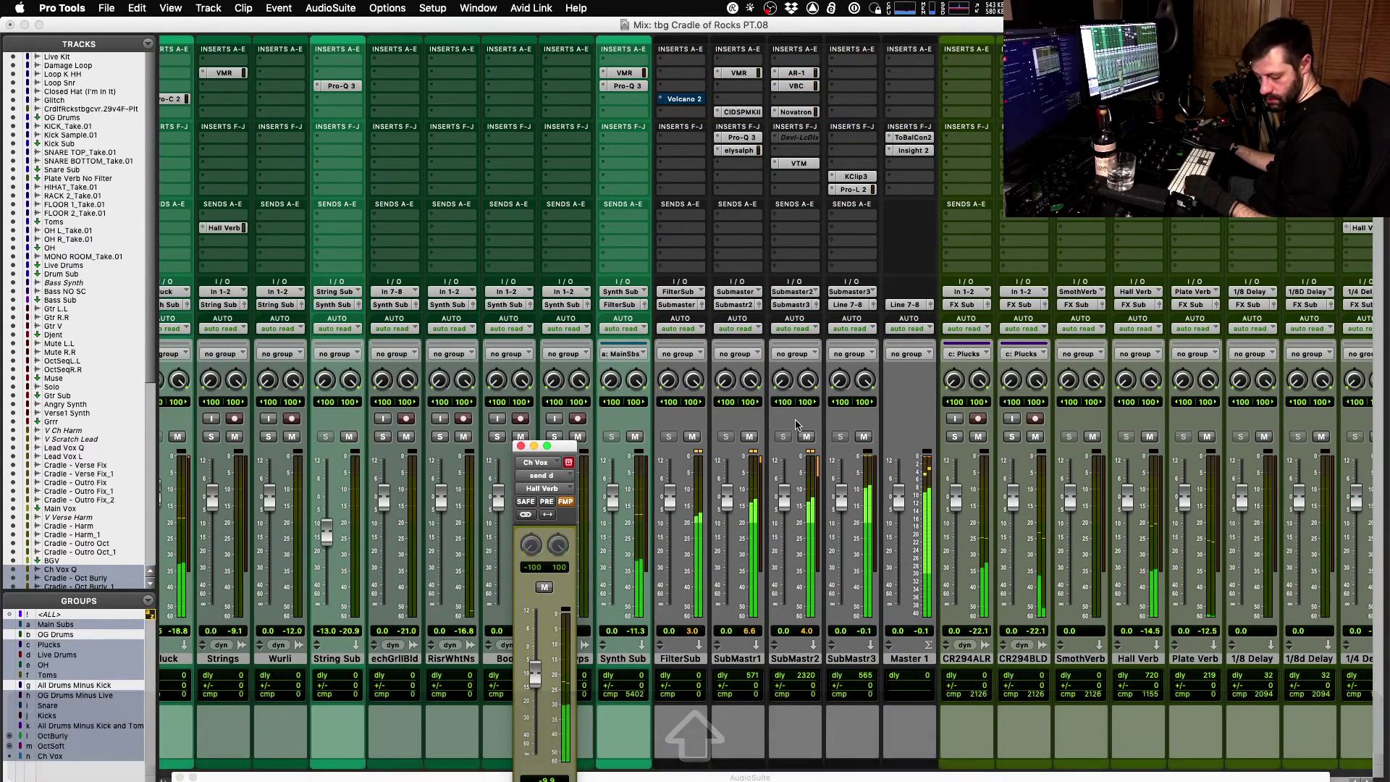
# - Examine the lead and chorus vocal tracks around the transition from Ch1 to V2, replaying from about bar 30
pyautogui.press('super+equal')
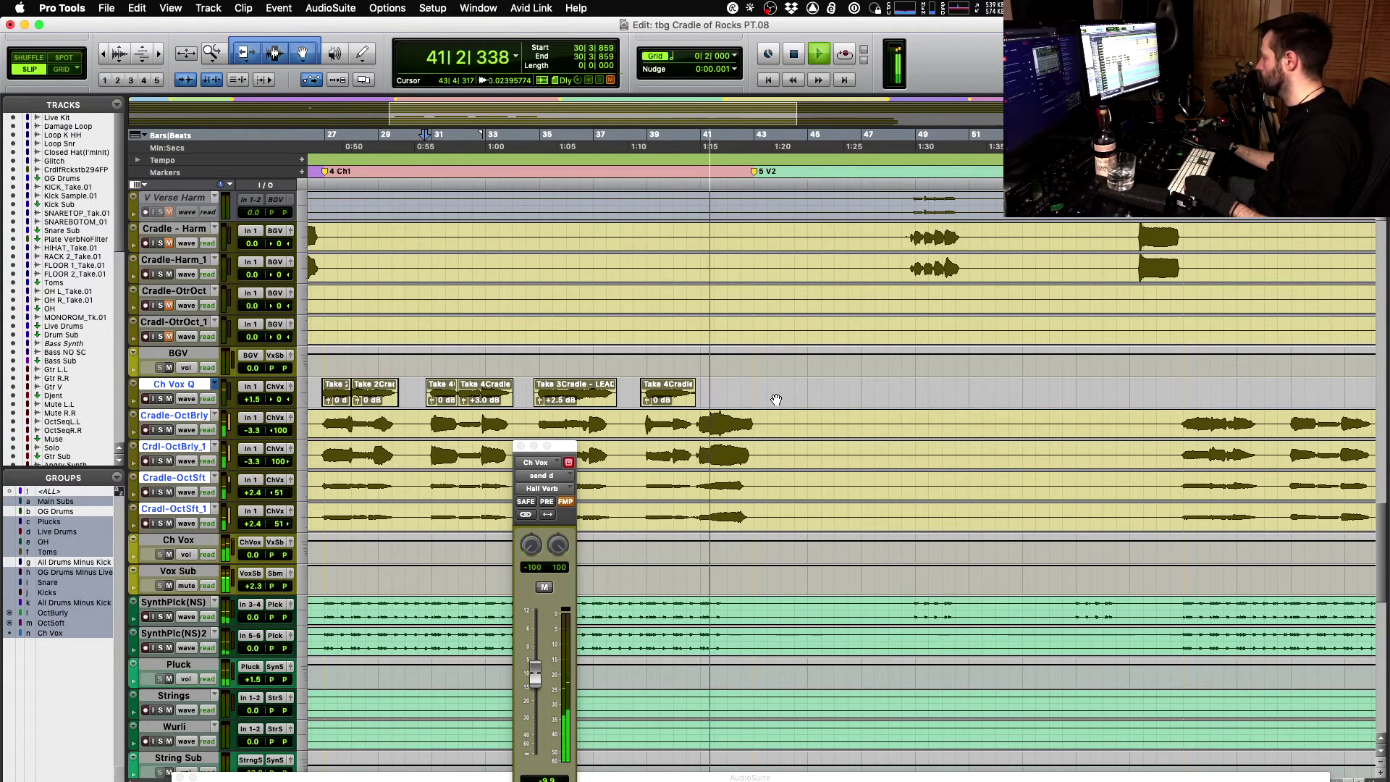
pyautogui.scroll(1, 777, 400)
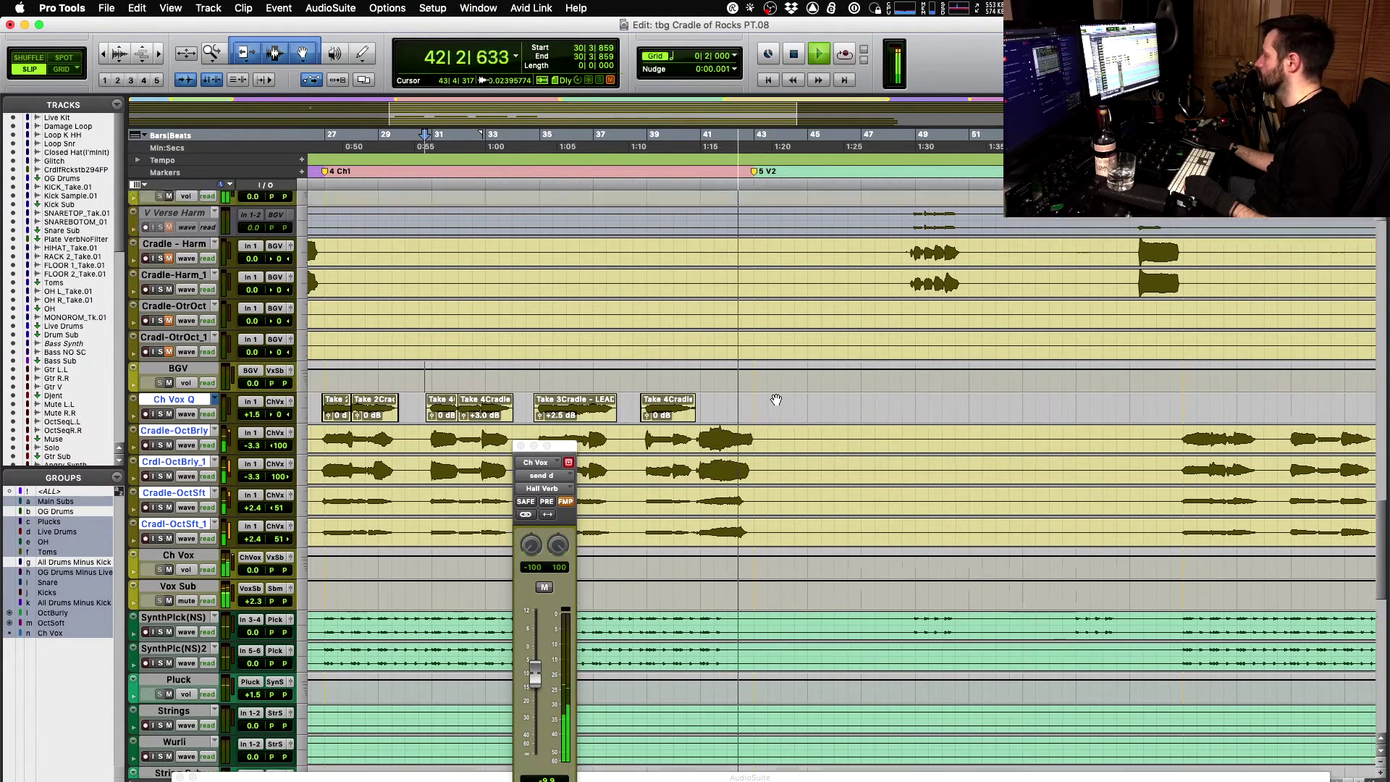
pyautogui.scroll(10, 776, 400)
pyautogui.press('space')
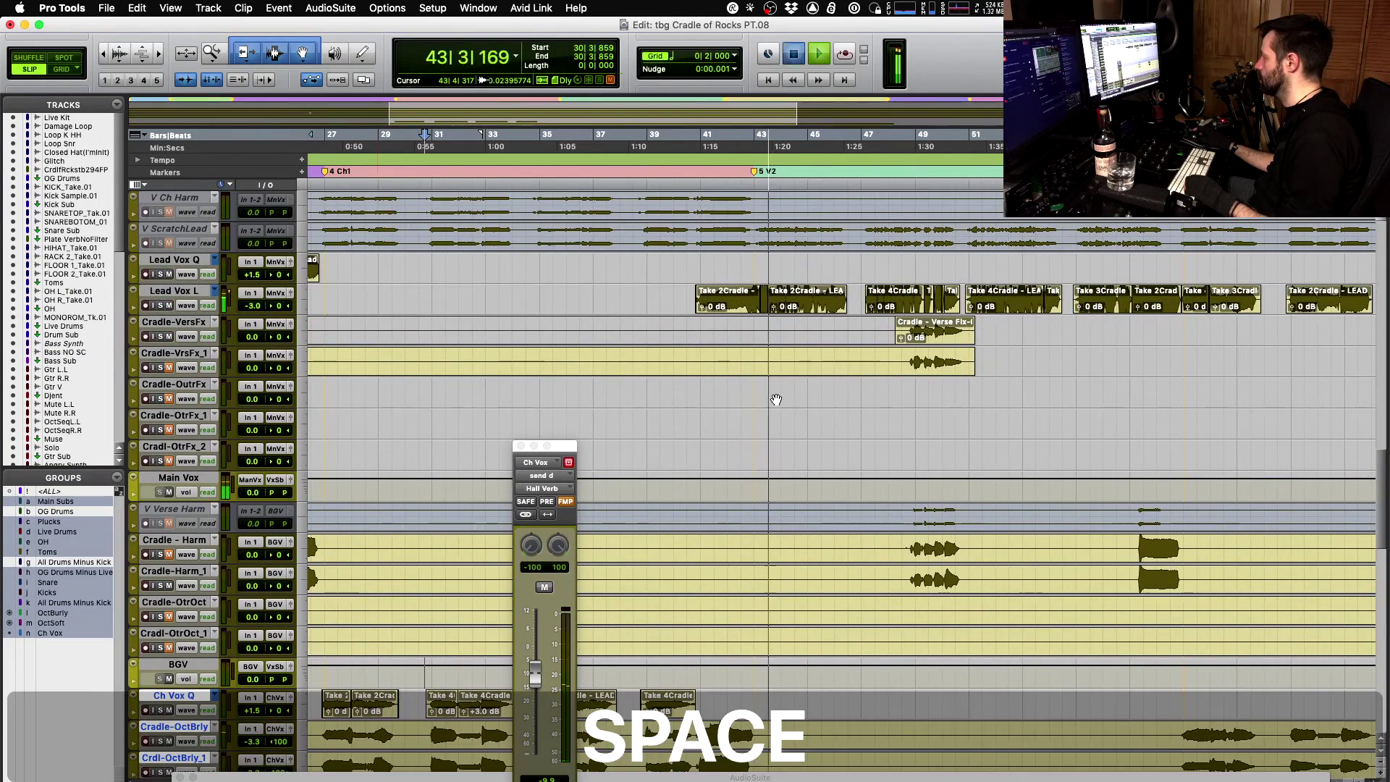
pyautogui.scroll(-10, 776, 400)
pyautogui.press('space')
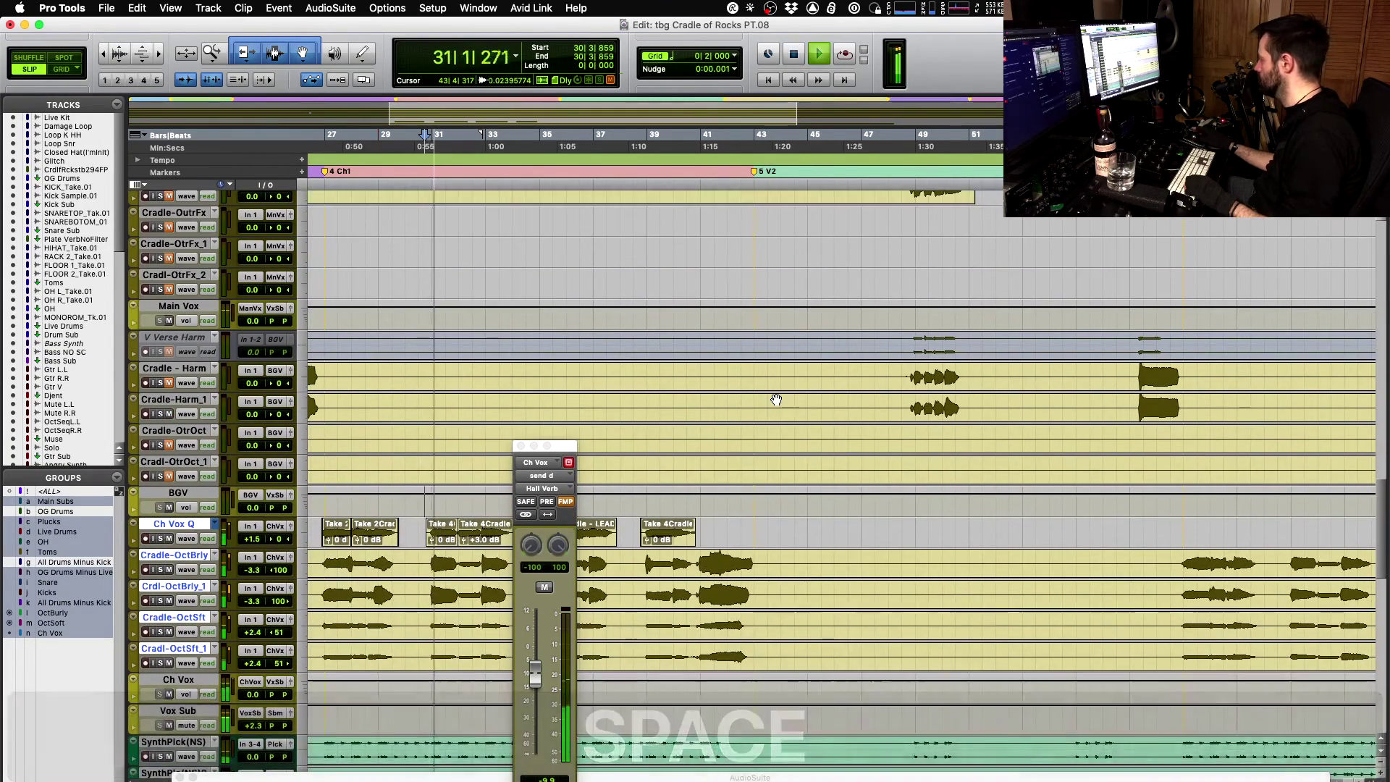
pyautogui.scroll(10, 777, 400)
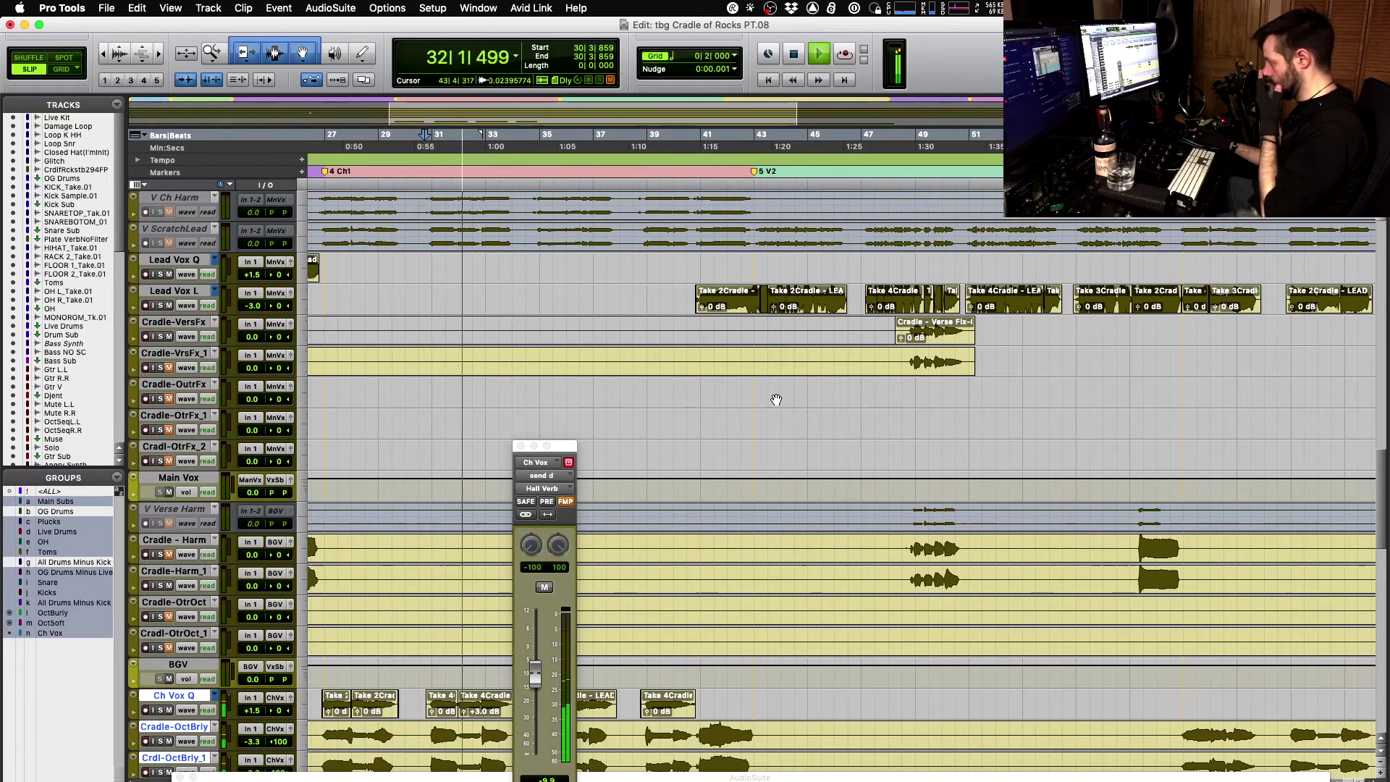
pyautogui.press('space')
# - Inspect the first Lead Vox L clip near the end of the chorus and audition its ending just before the V2 marker
pyautogui.click(727, 304)
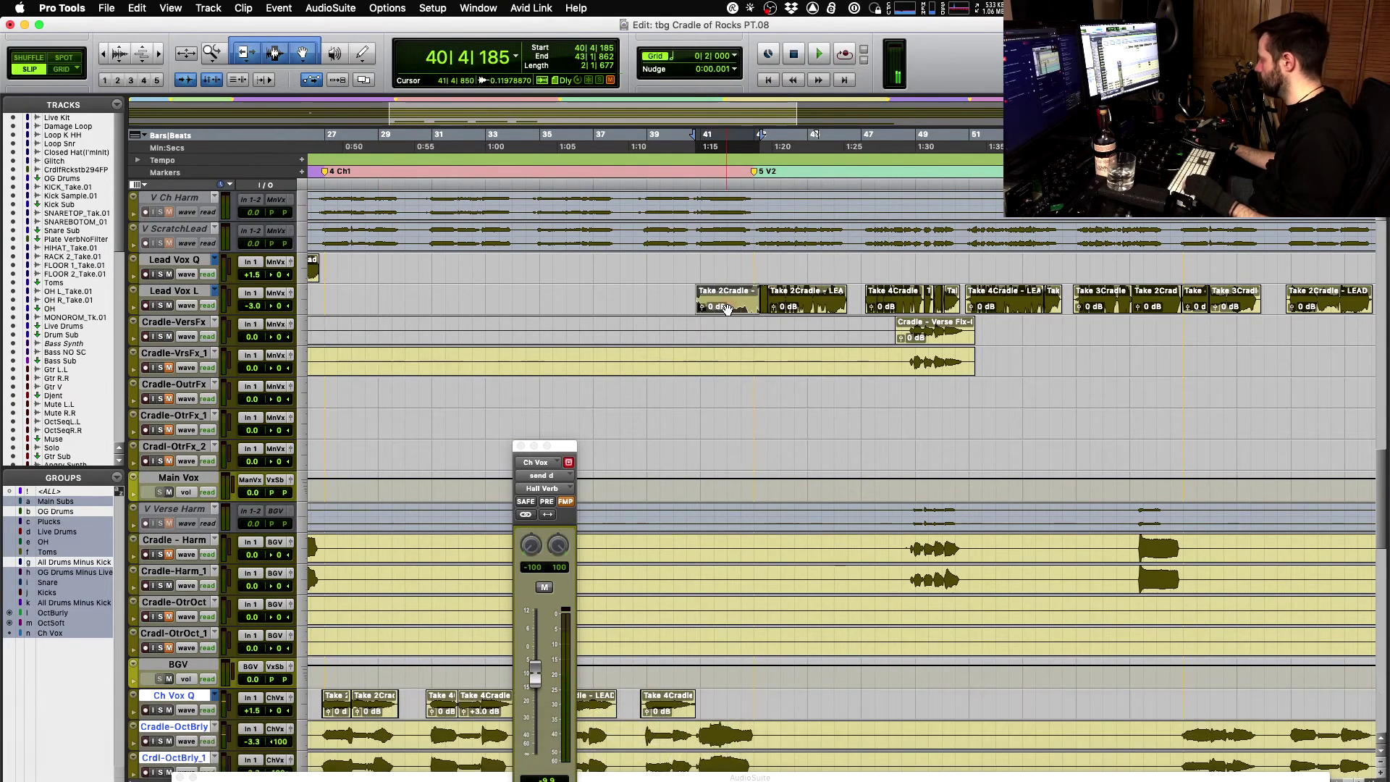
pyautogui.press('t')
pyautogui.press('t')
pyautogui.press('t')
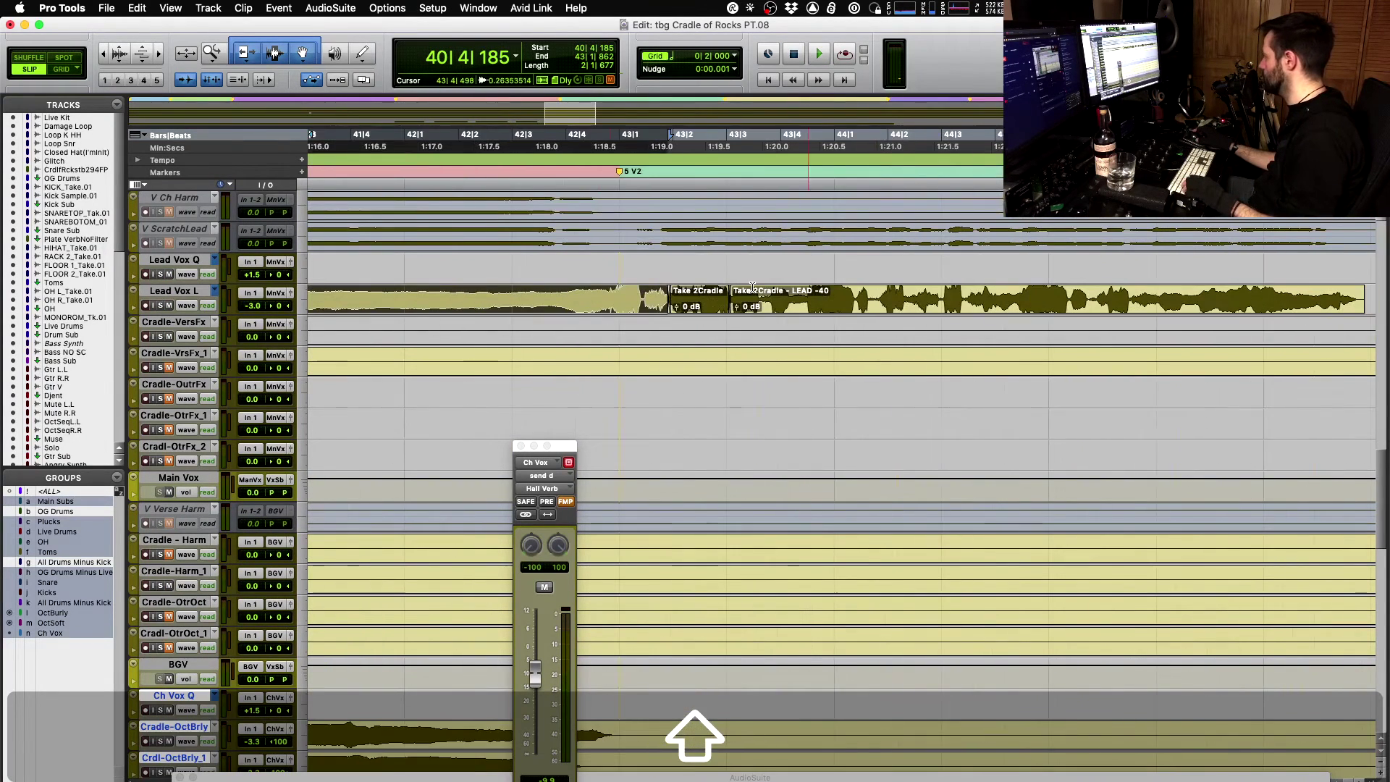
pyautogui.click(622, 294)
pyautogui.press('space')
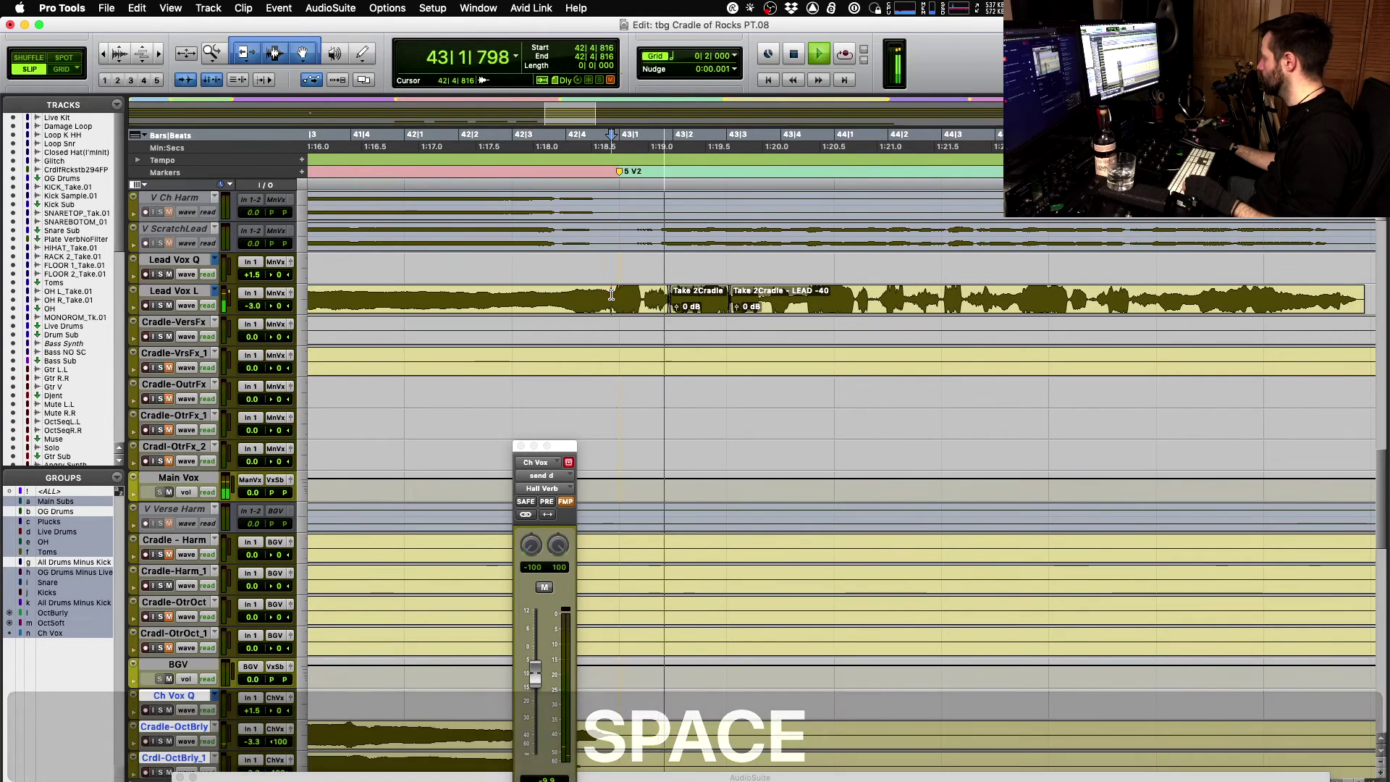
pyautogui.press('space')
# - Move the Take 2Cradle - LEAD -39 clip from Lead Vox L to the Ch Vox Q track, keeping its timeline position
pyautogui.press('r')
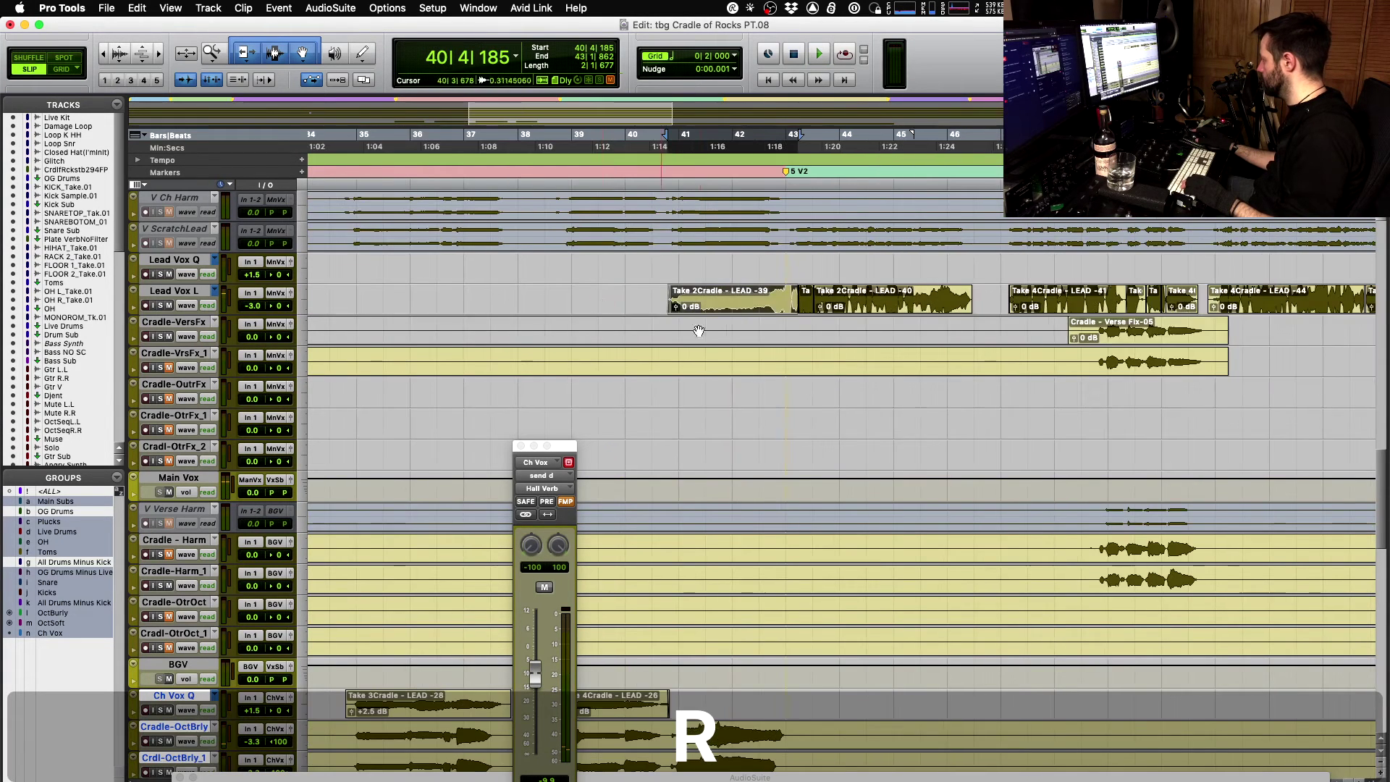
pyautogui.press('r')
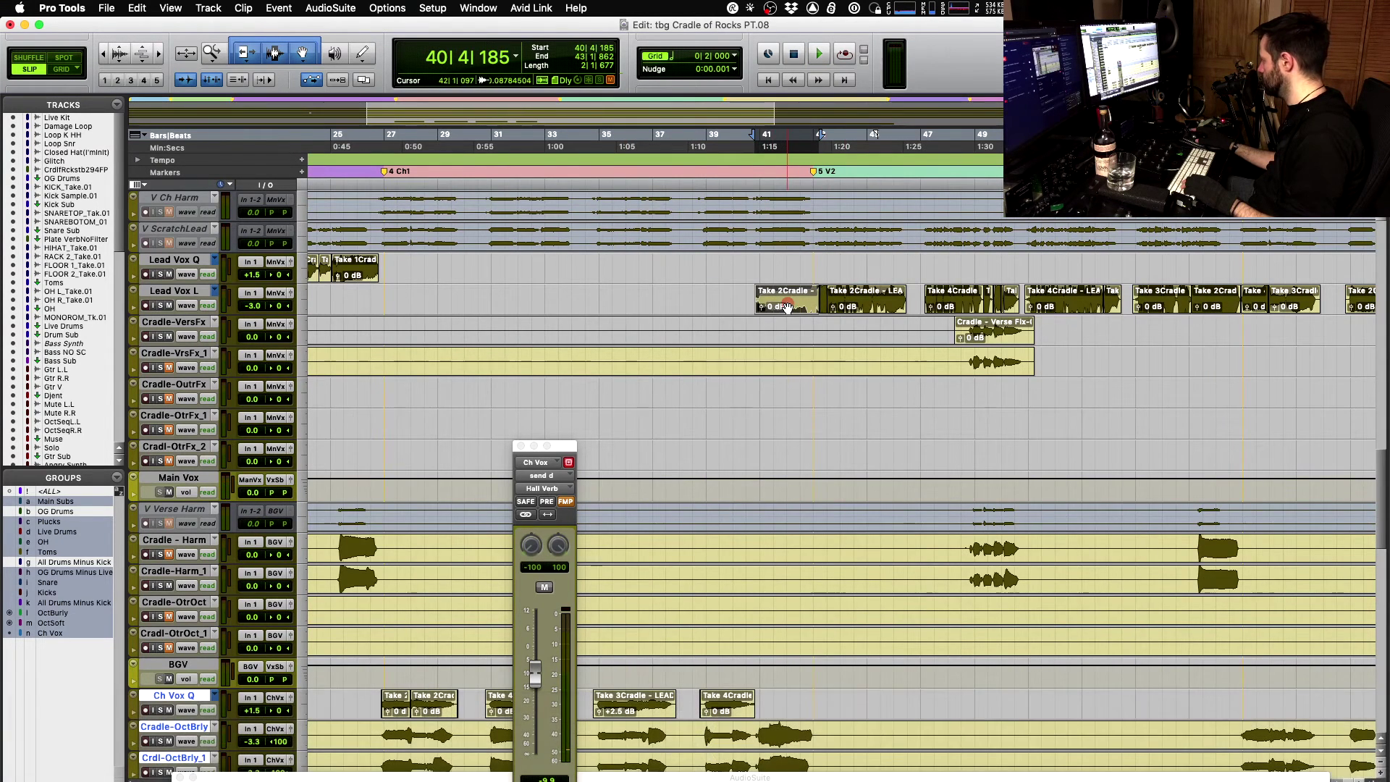
pyautogui.moveTo(799, 298); pyautogui.dragTo(801, 638)
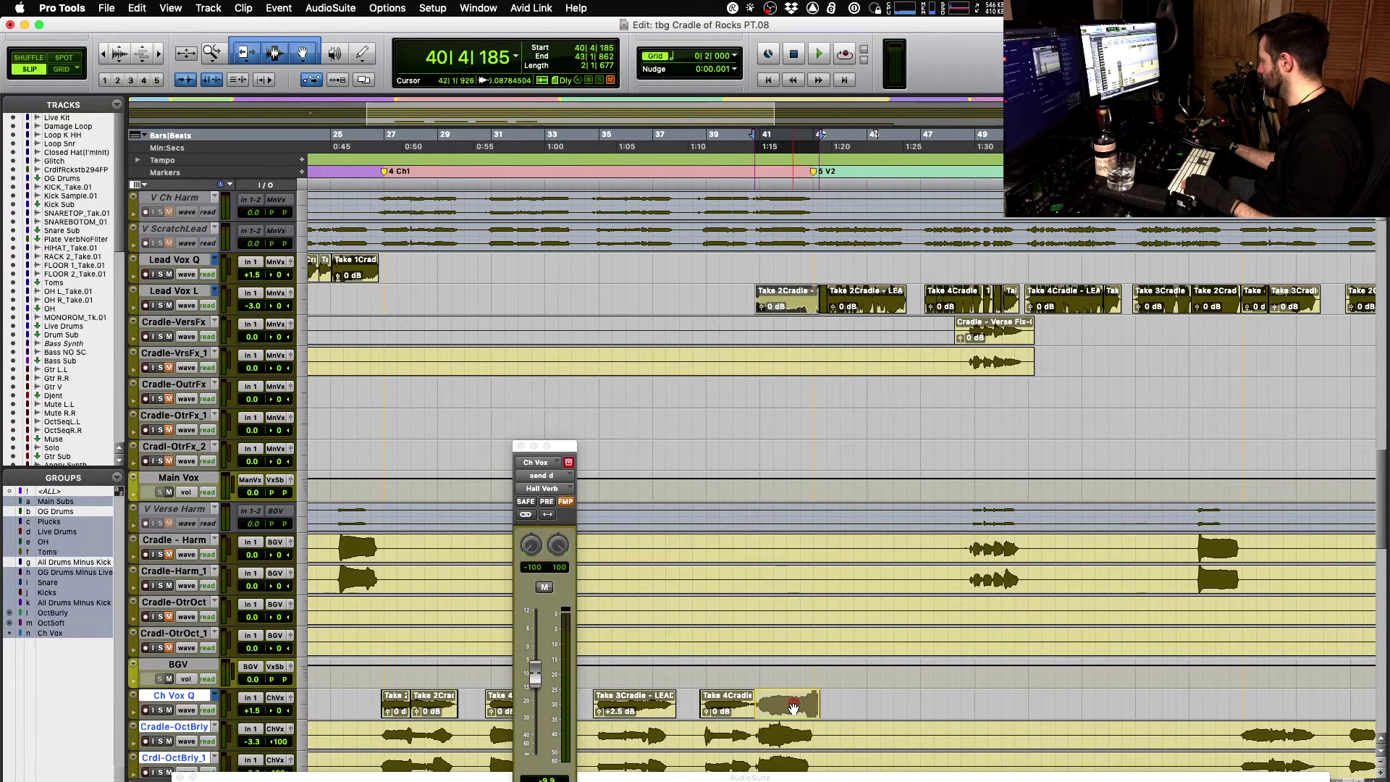
pyautogui.moveTo(793, 708); pyautogui.dragTo(793, 707)
# - Find the fade-in of the Take 2Cradle - LEAD -39 clip on Ch Vox Q and suspend all track groups
pyautogui.press('t')
pyautogui.press('t')
pyautogui.press('t')
pyautogui.press('t')
pyautogui.press('t')
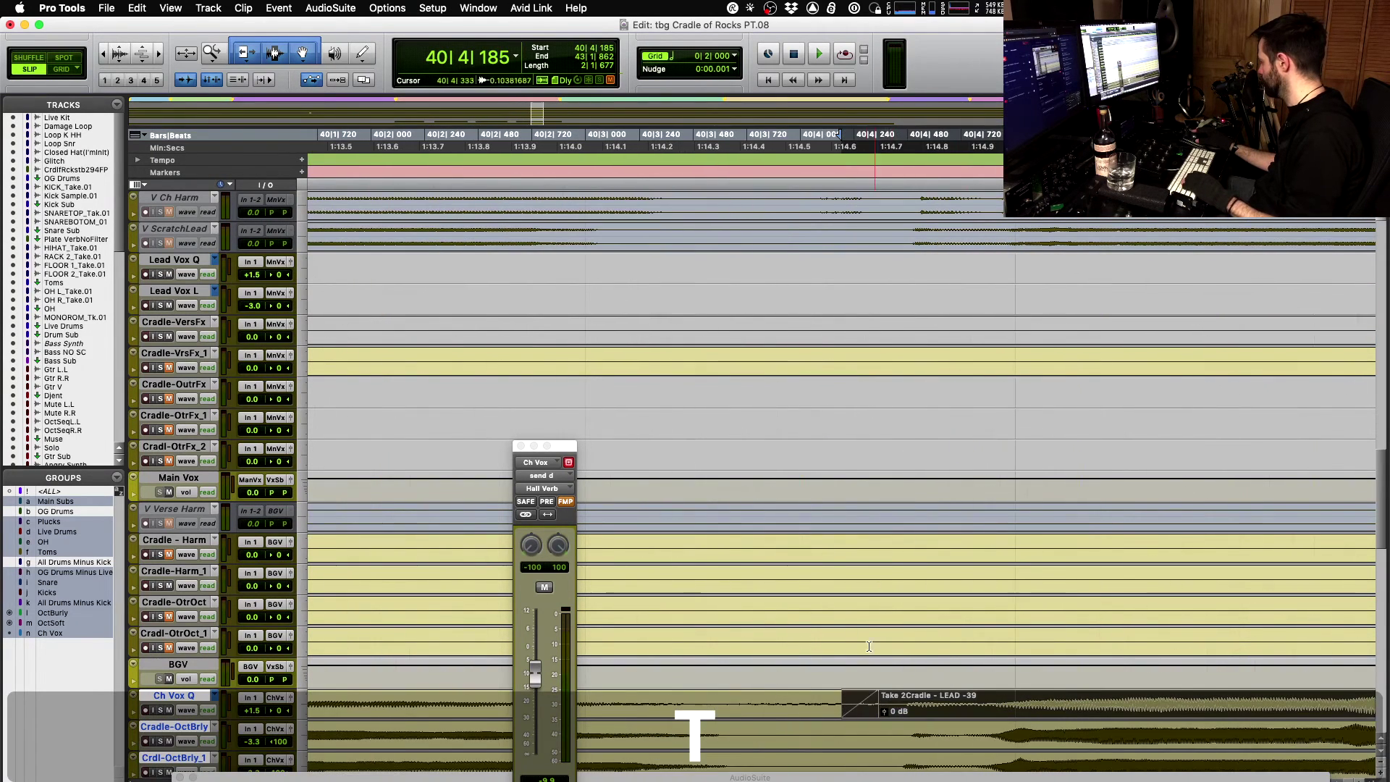
pyautogui.click(819, 682)
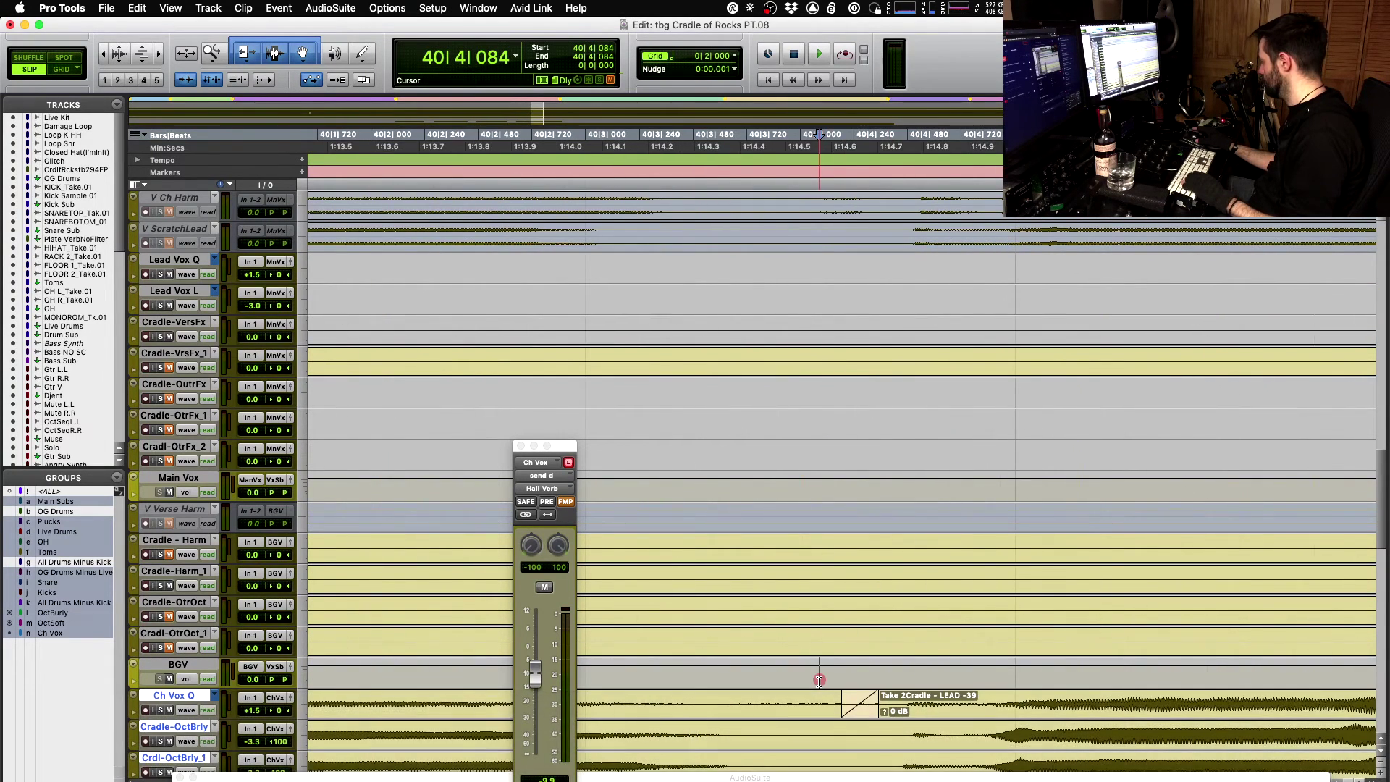
pyautogui.click(859, 704)
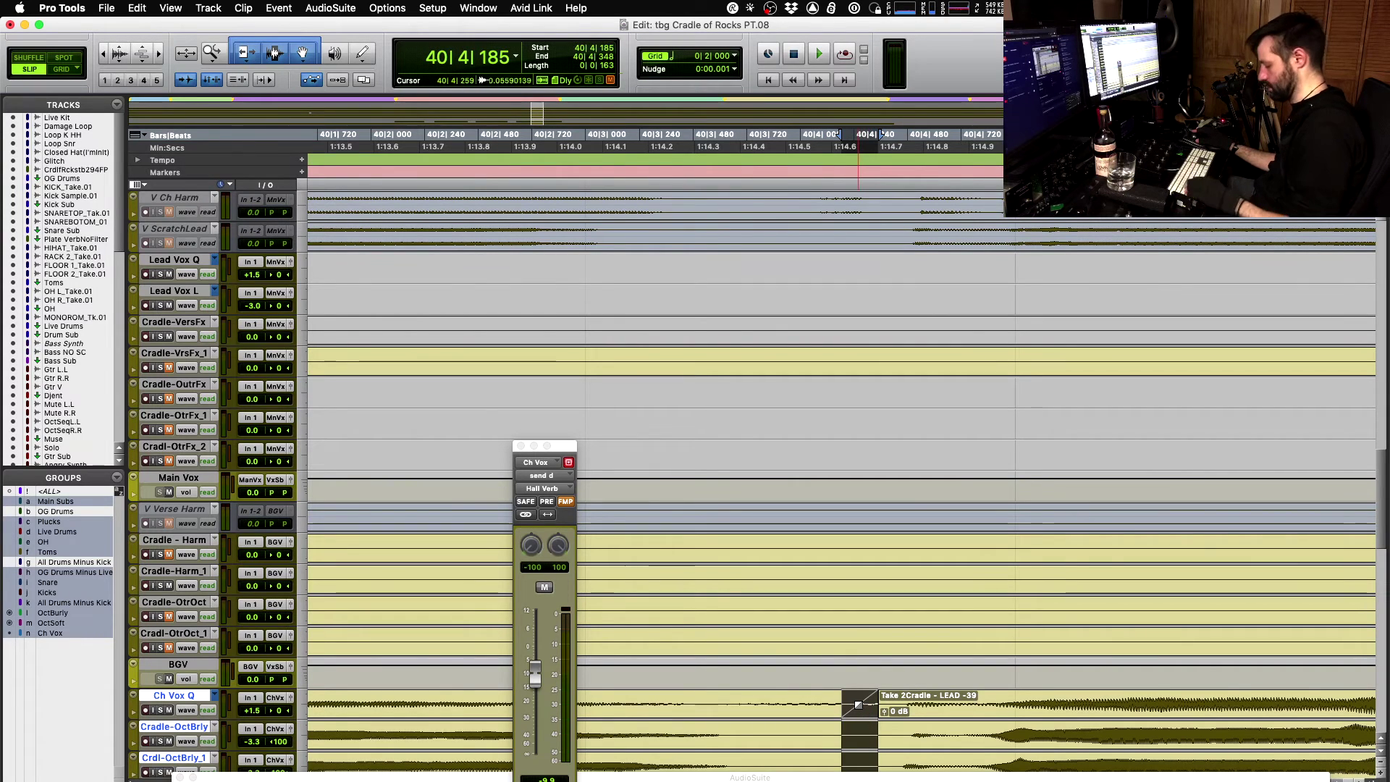
pyautogui.press('shift+super+g')
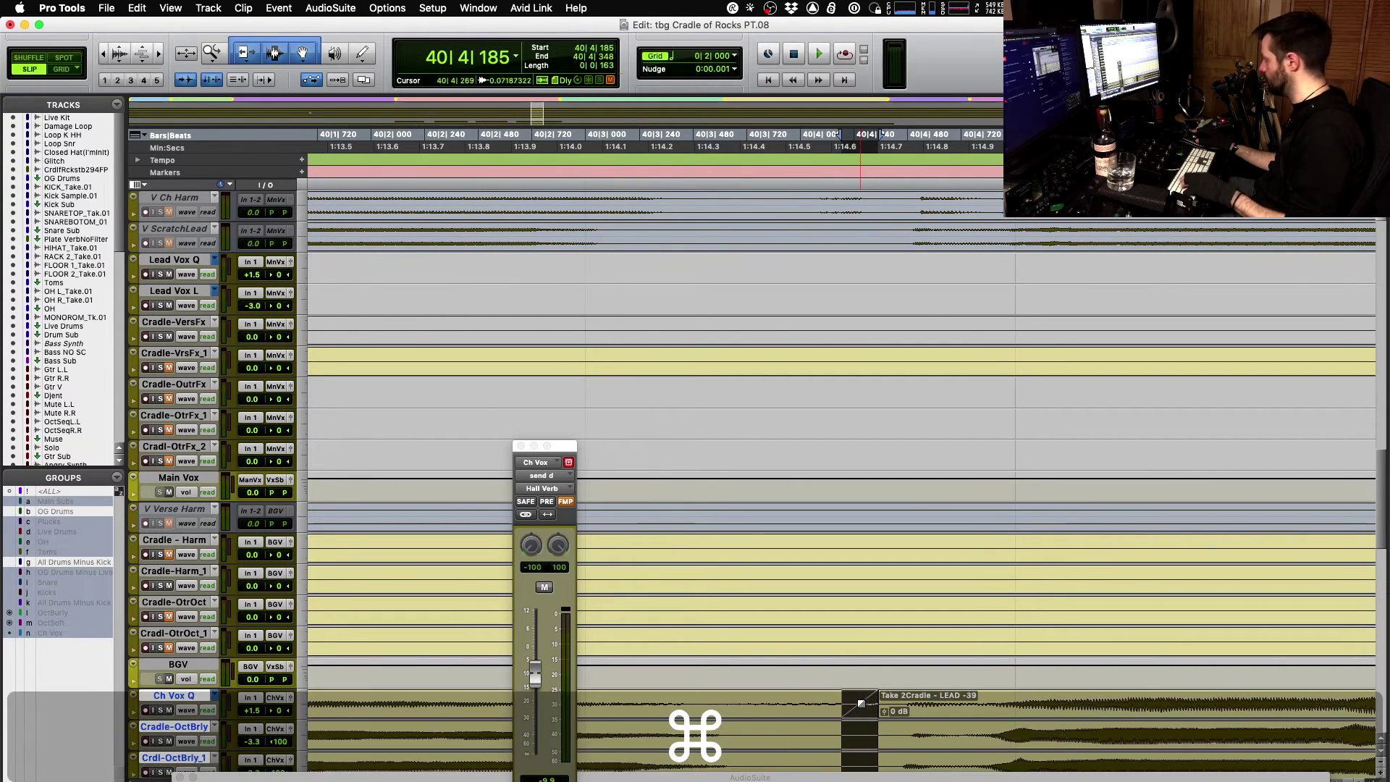
# - Replace the Take 2Cradle - LEAD -39 clip's fade-in with a crossfade of about 128 ticks into the preceding Ch Vox Q clip
pyautogui.click(863, 702)
pyautogui.click(860, 714)
pyautogui.press('Delete')
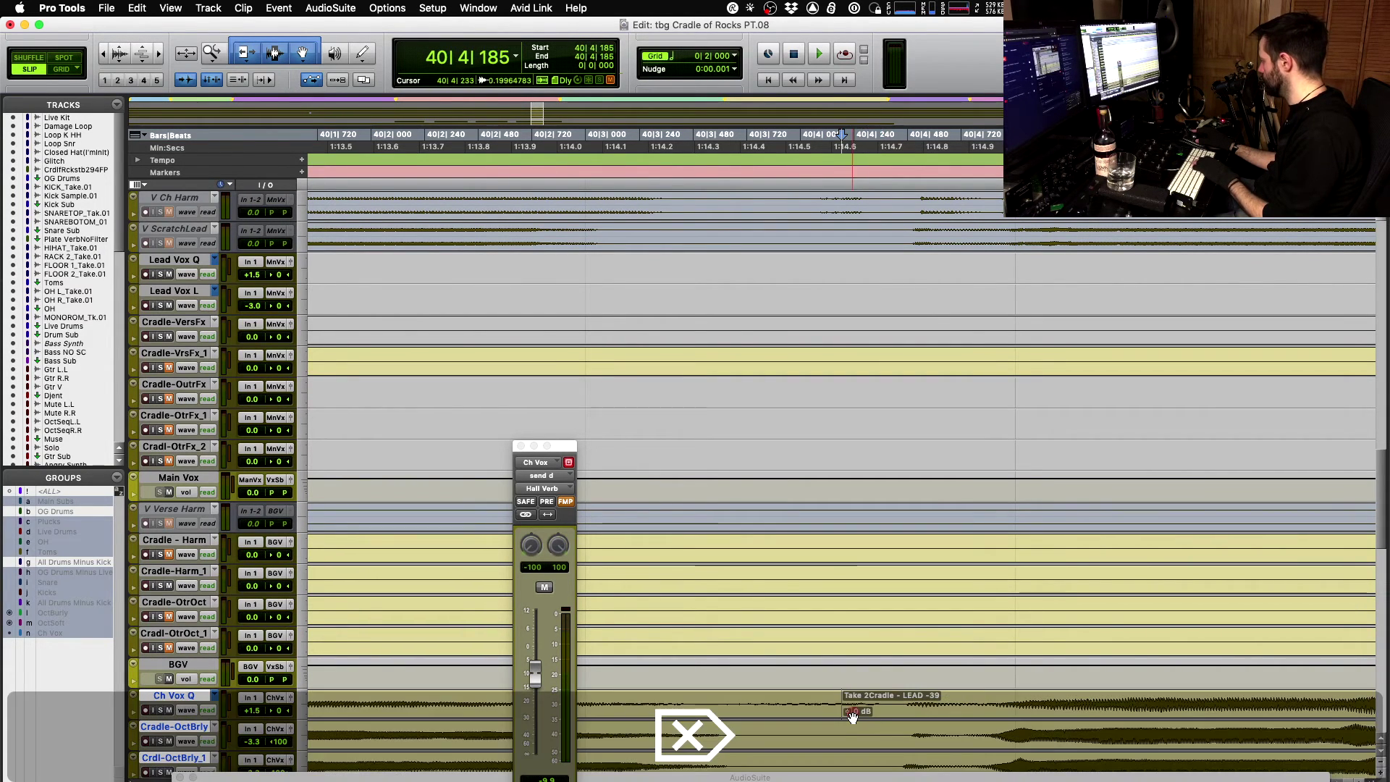
pyautogui.moveTo(843, 715); pyautogui.dragTo(856, 717)
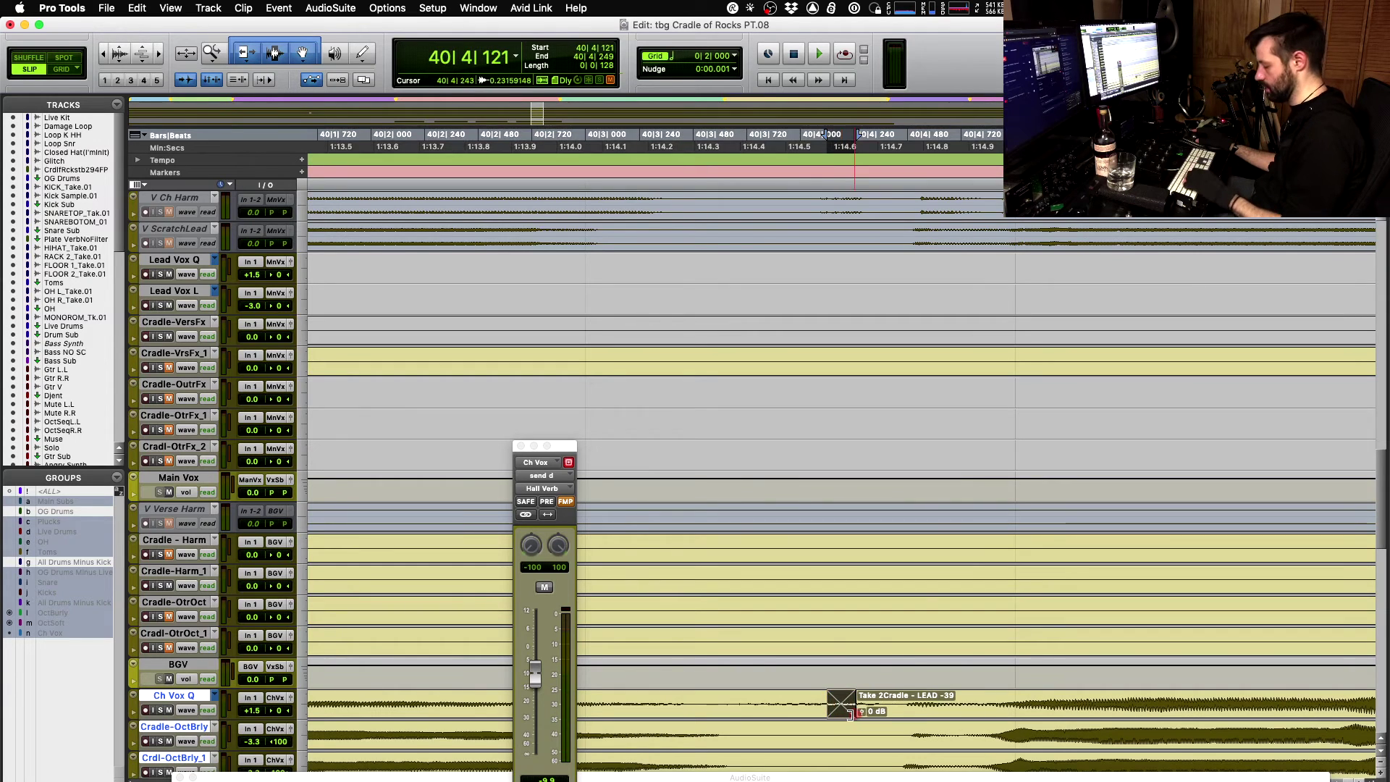
# - Add a fade-out of about 61 ticks at the end of the Take 2Cradle - LEAD -39 clip and audition it
pyautogui.press('r')
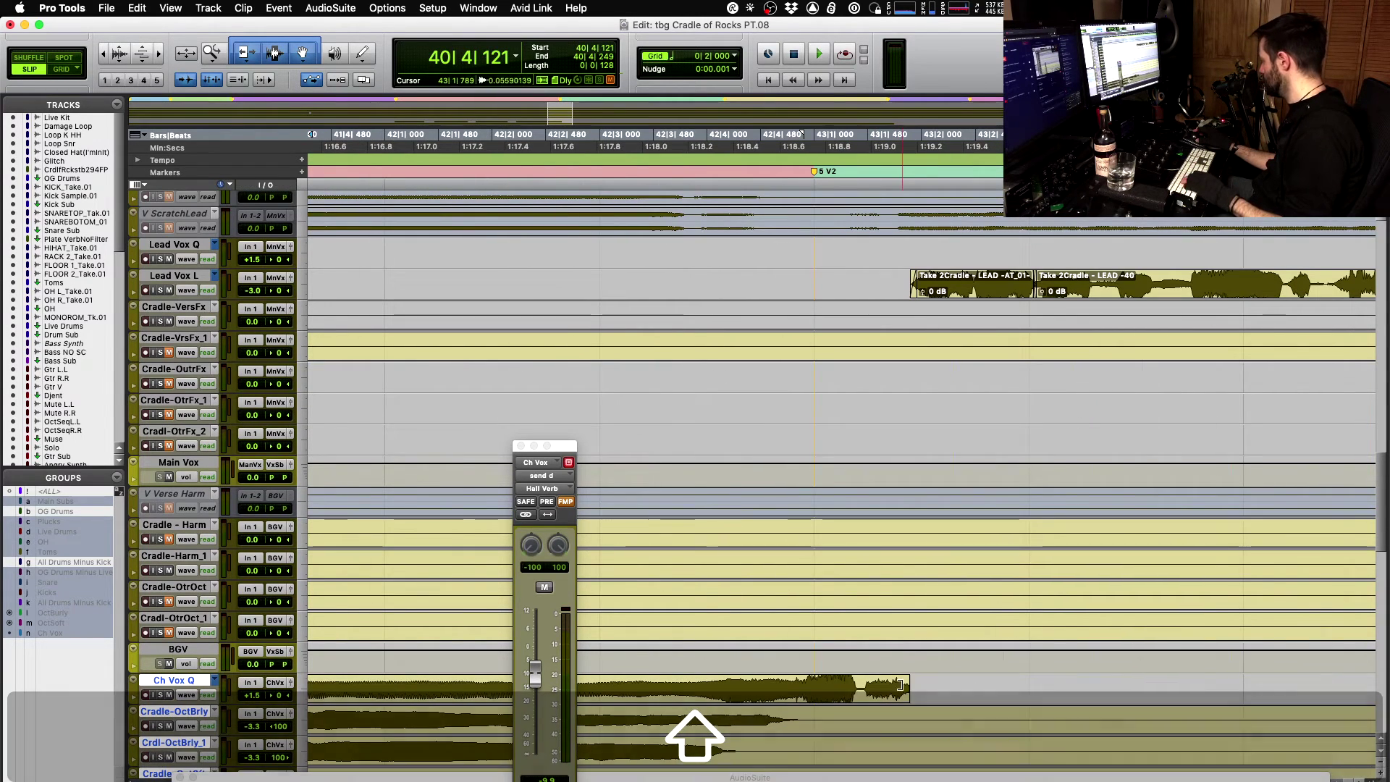
pyautogui.moveTo(906, 678); pyautogui.dragTo(852, 677)
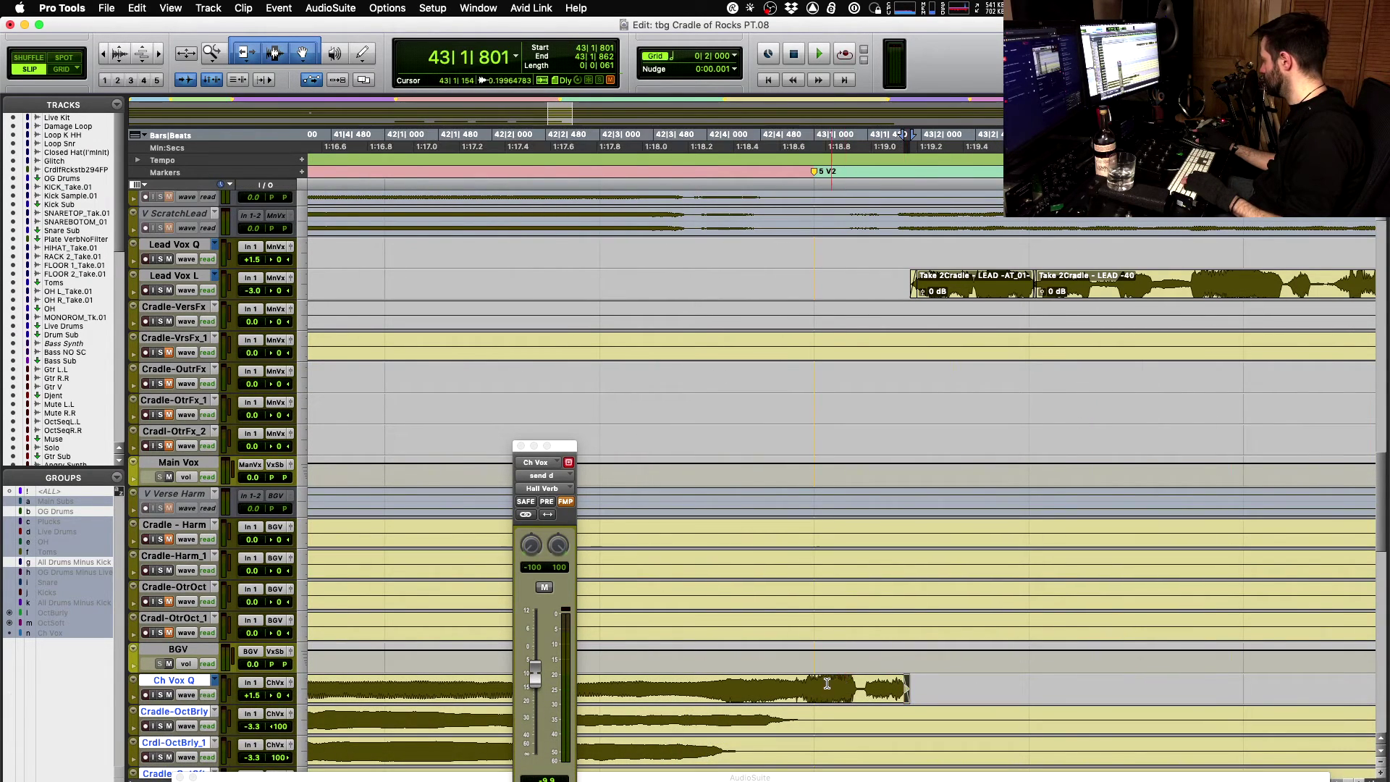
pyautogui.click(827, 682)
pyautogui.press('space')
pyautogui.press('space')
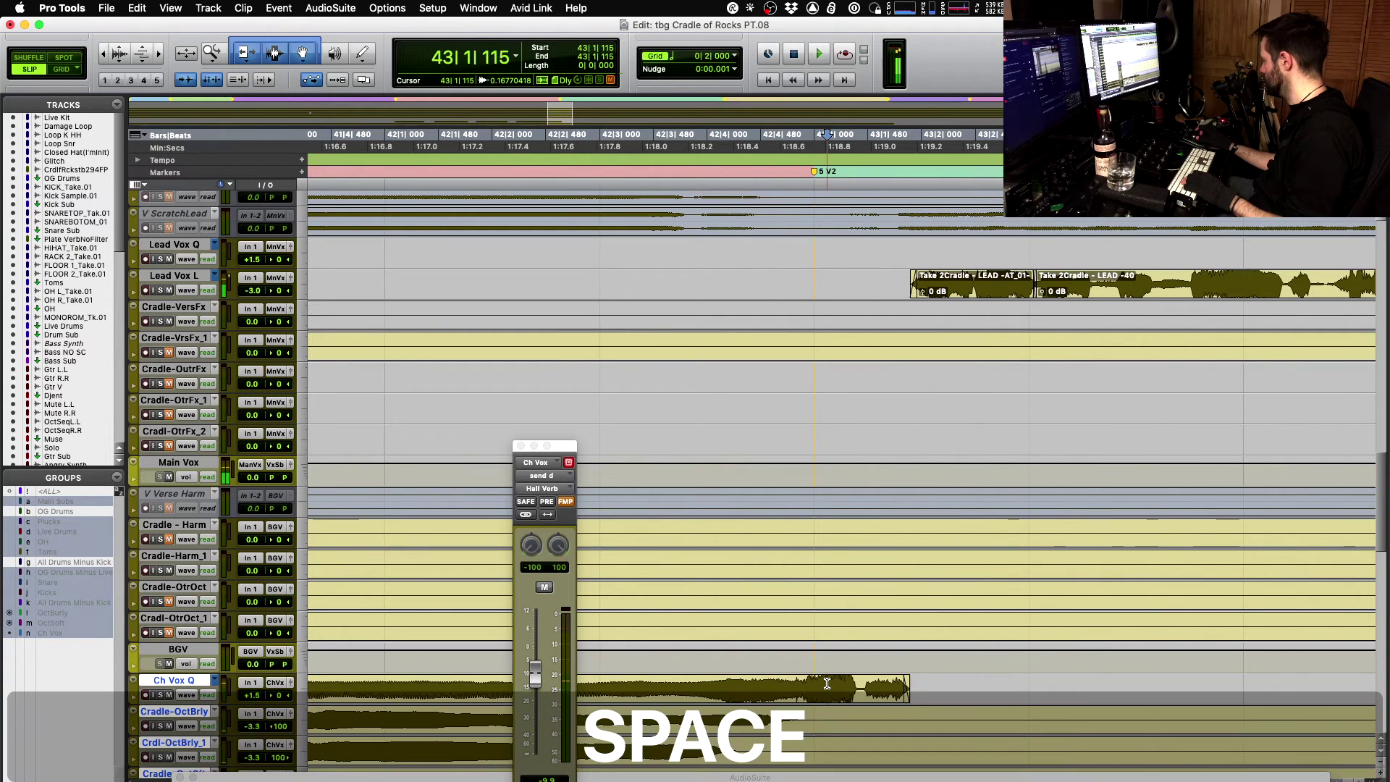
# - Play the transition from the last Ch Vox Q clip into the V2 lead vocal
pyautogui.press('r')
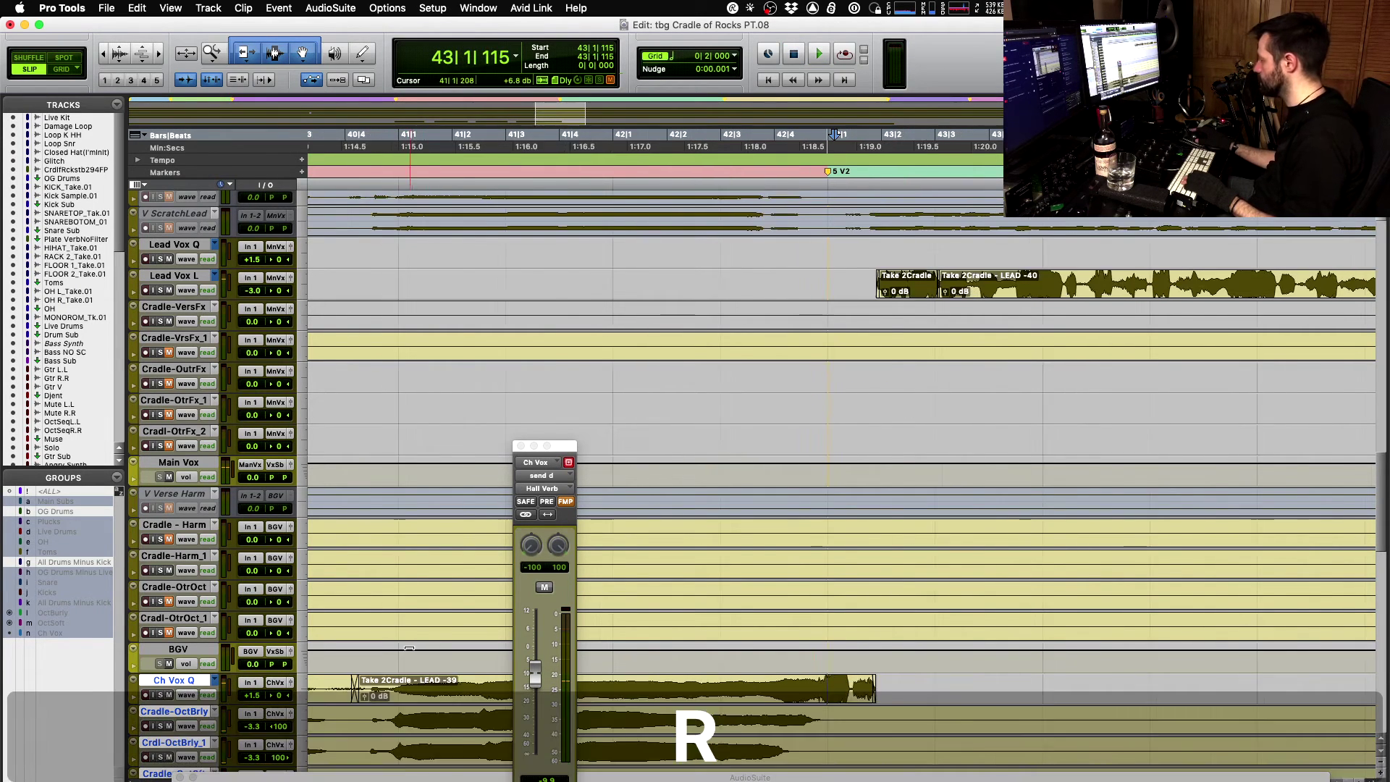
pyautogui.press('r')
pyautogui.press('r')
pyautogui.click(630, 667)
pyautogui.press('space')
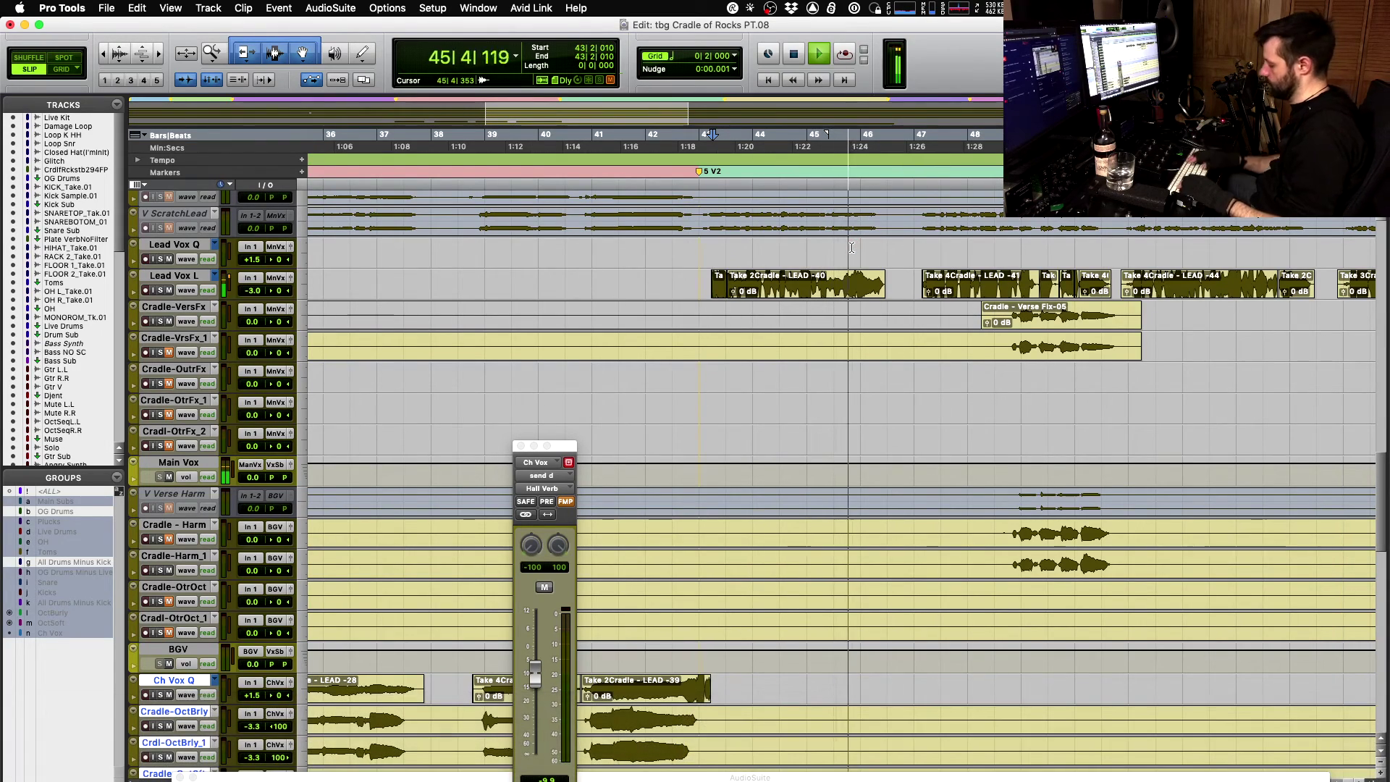
pyautogui.press('space')
# - Inspect the EchoBoy plug-in on the 1/8 Delay return in the mixer, close it, and locate the Main Vox channel
pyautogui.press('super+equal')
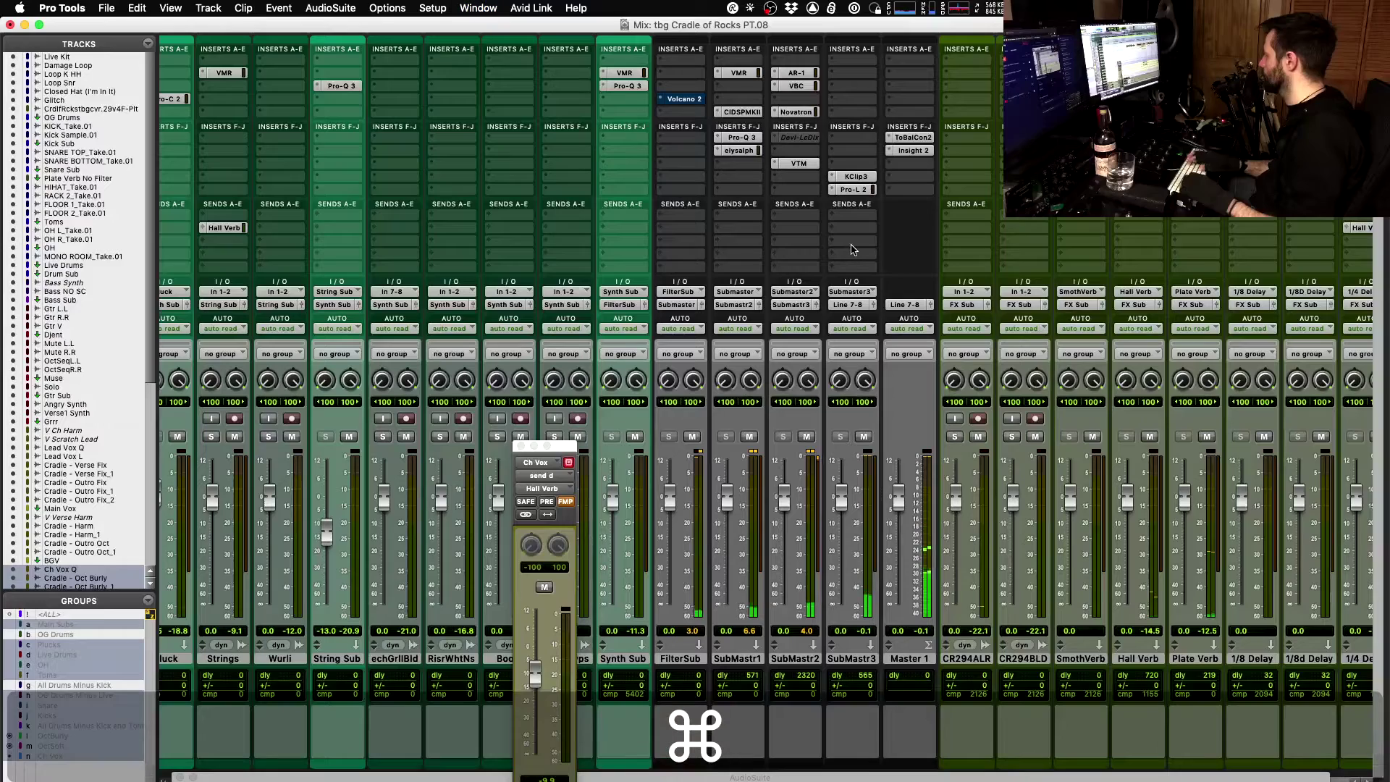
pyautogui.hscroll(10, 863, 313)
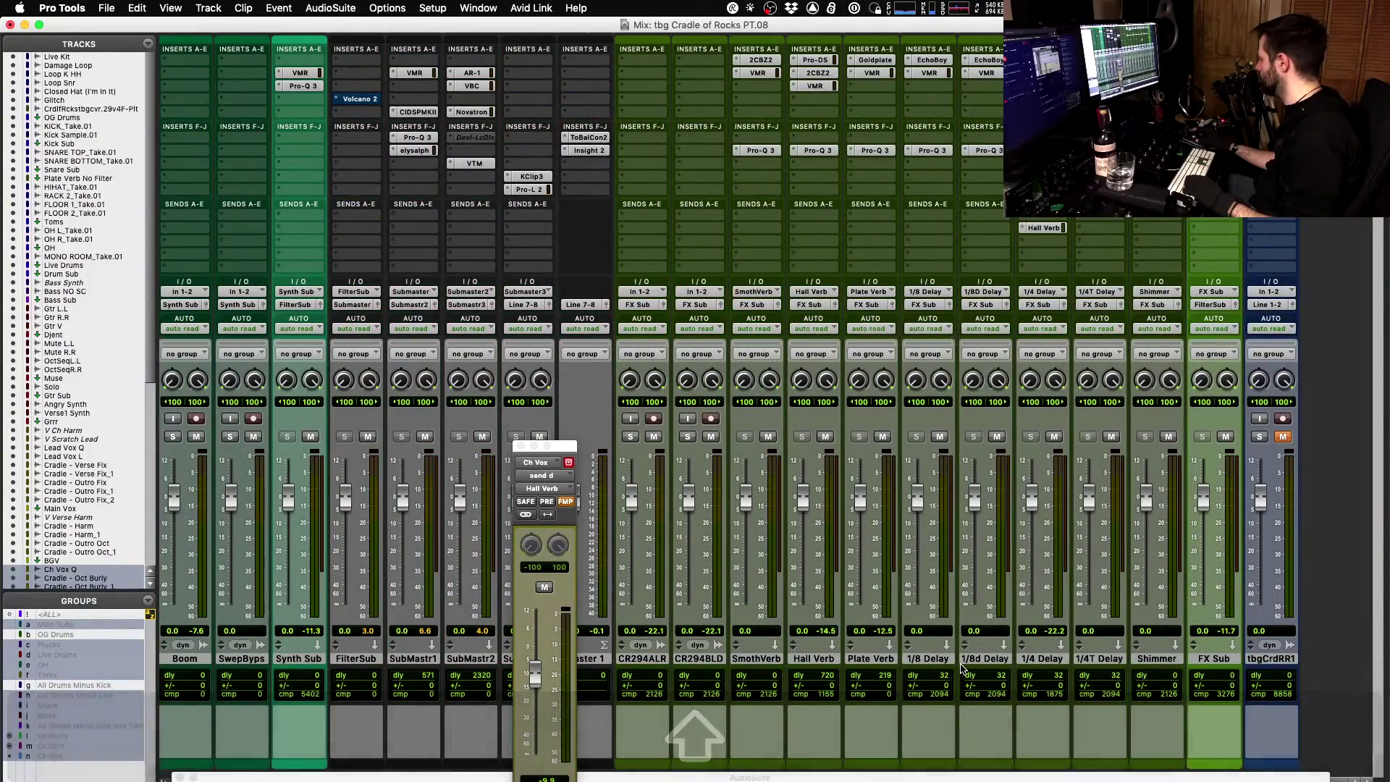
pyautogui.click(941, 658)
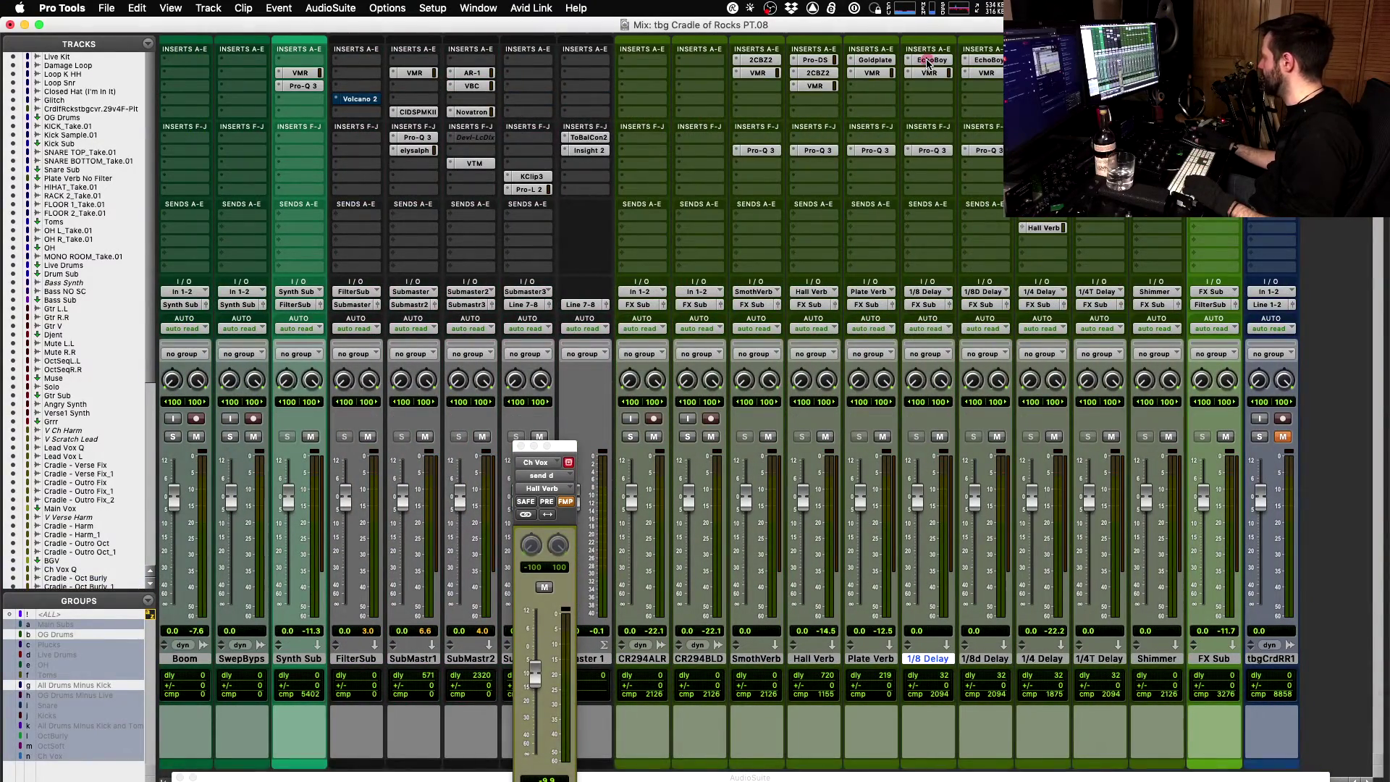
pyautogui.click(929, 60)
pyautogui.hscroll(-10, 395, 515)
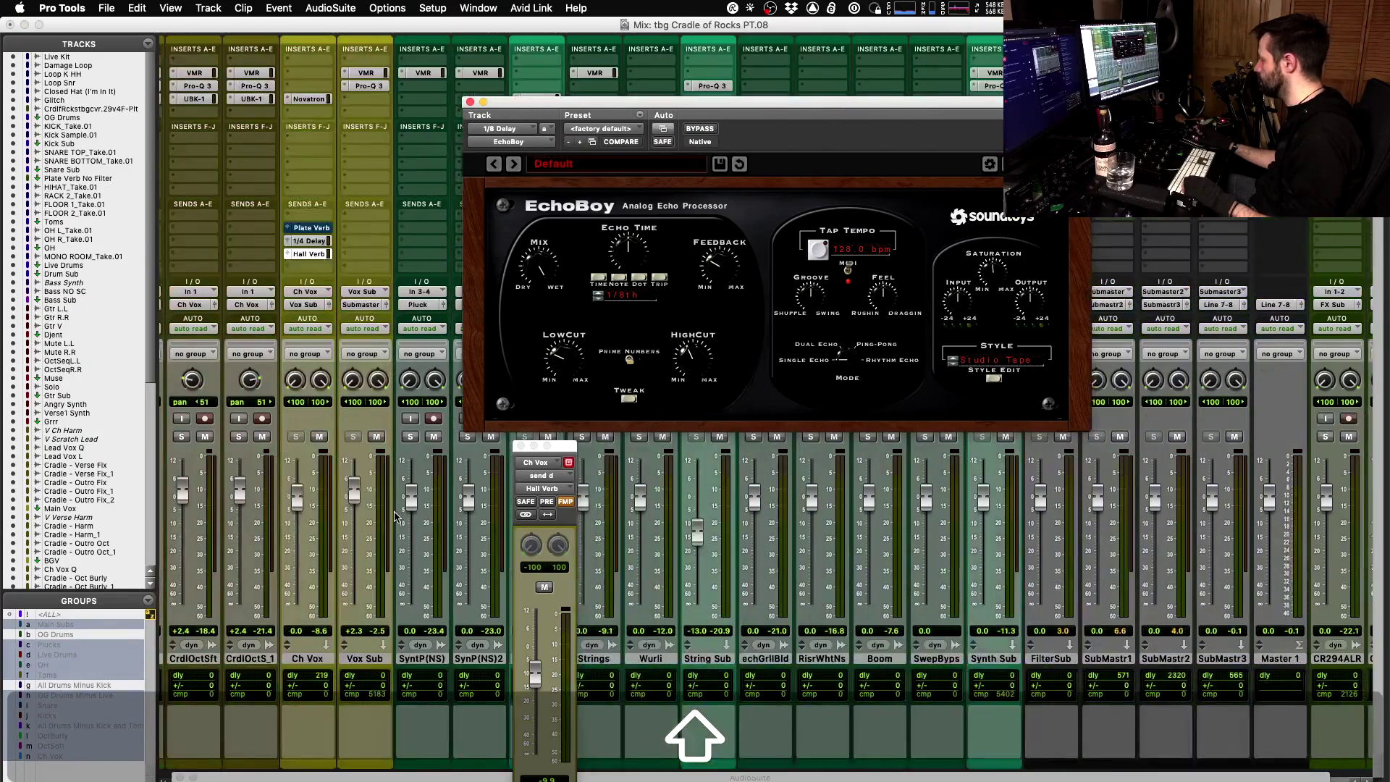
pyautogui.hscroll(-12, 395, 515)
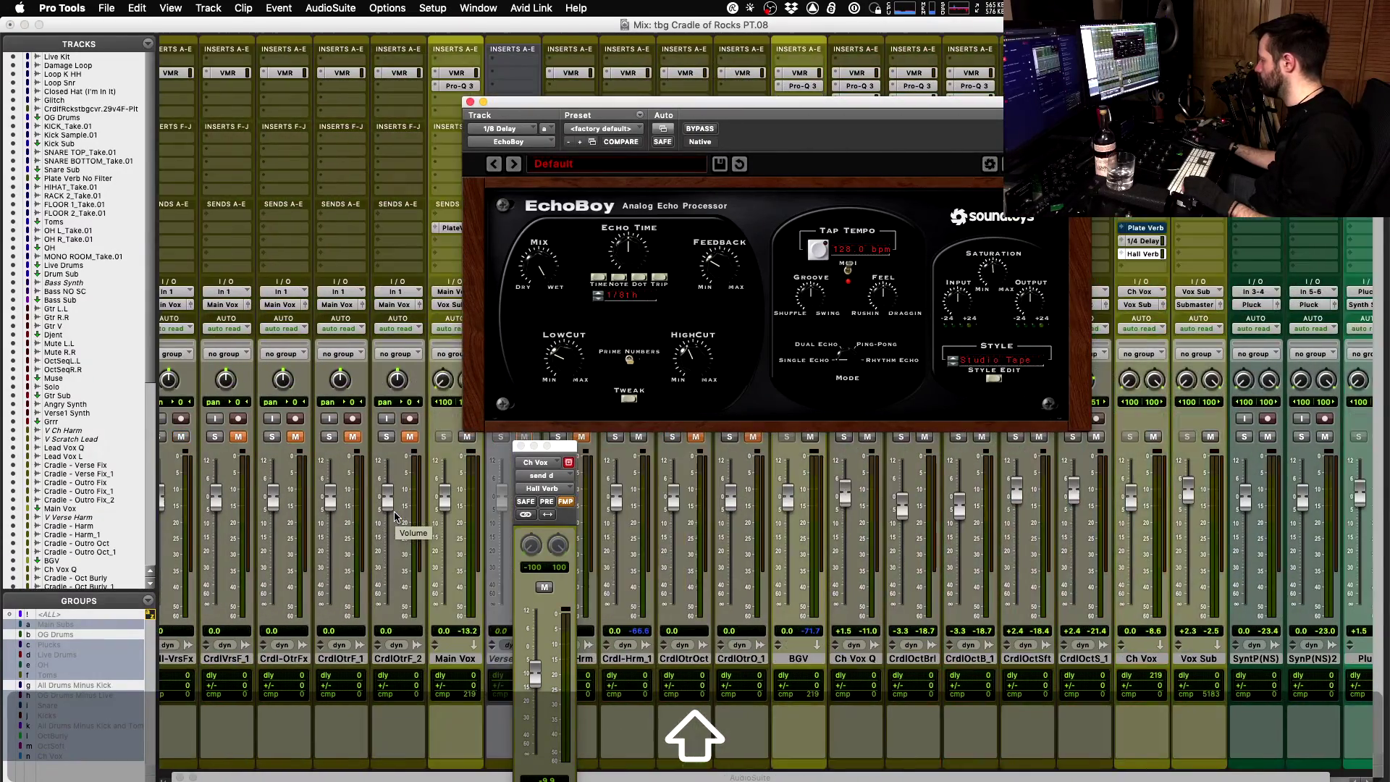
pyautogui.hscroll(-2, 394, 515)
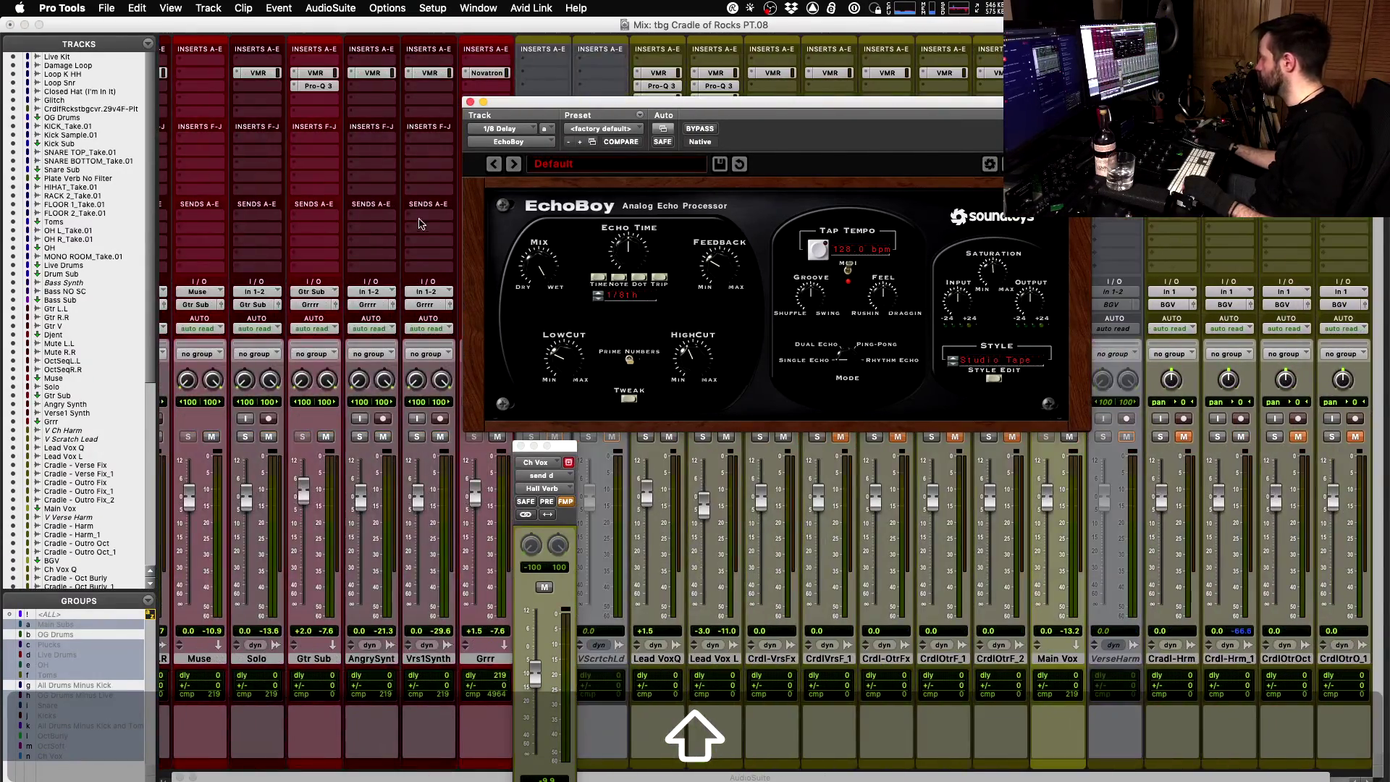
pyautogui.press('super+w')
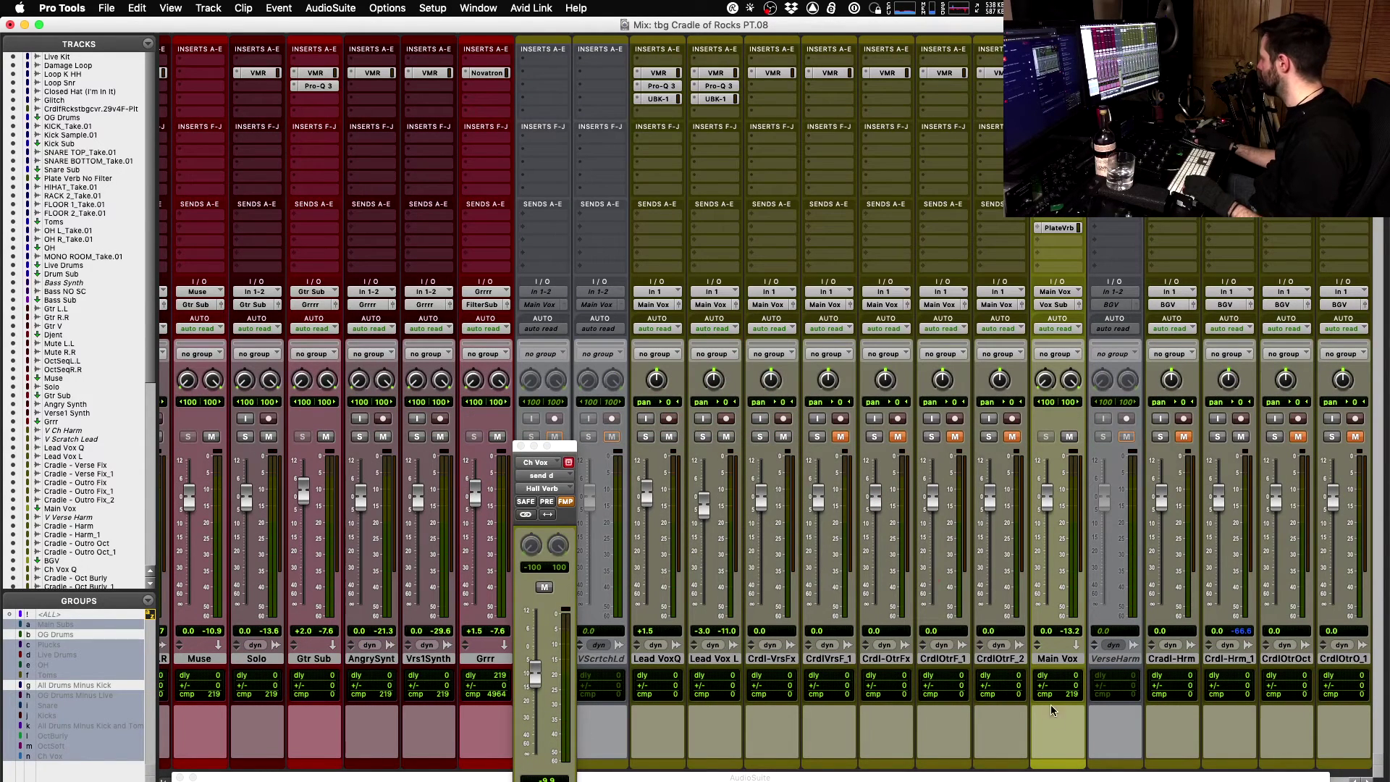
# - Rename the Main Vox track as Vs Vox
pyautogui.doubleClick(1057, 659)
pyautogui.press('Left')
pyautogui.hotkey('alt', 'shift', 'Right')
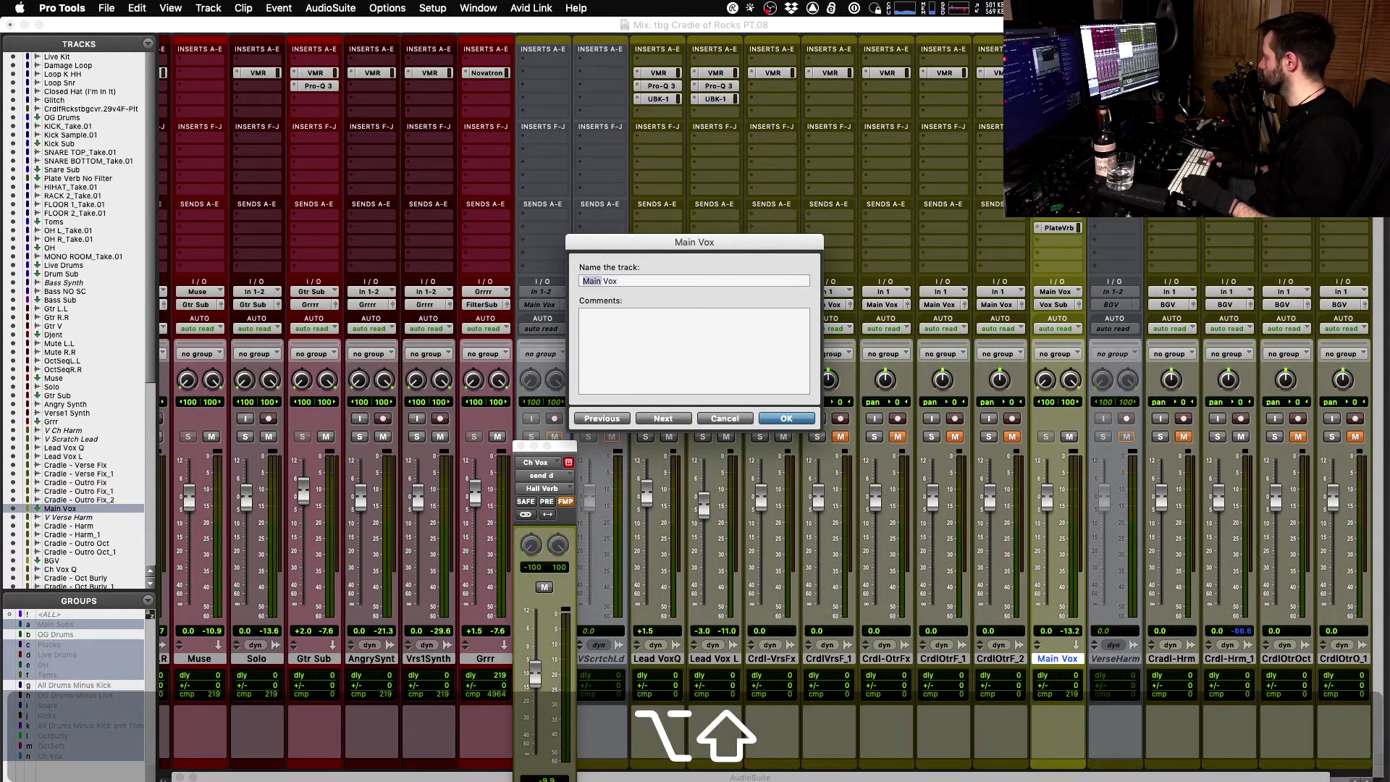
pyautogui.write('Vs')
pyautogui.press('Return')
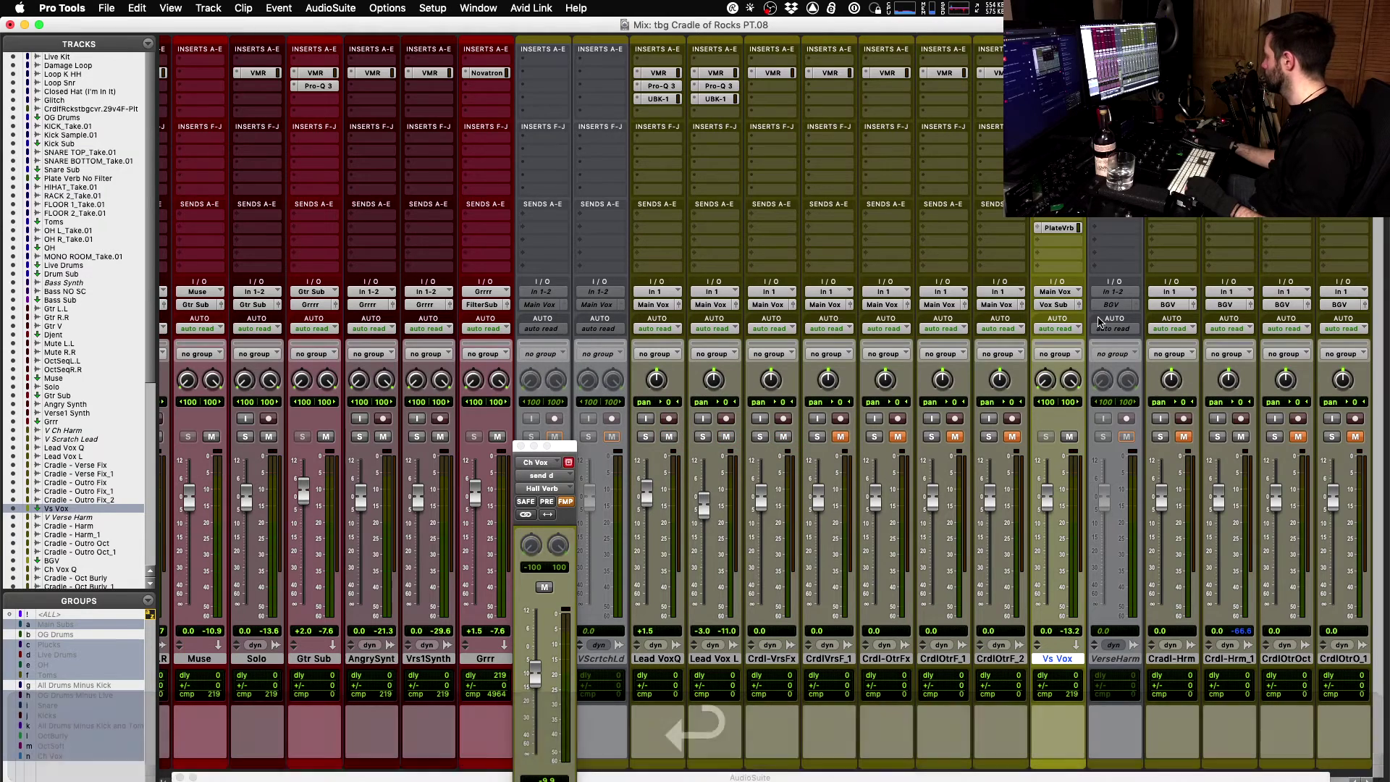
# - Rename the Main Vox bus feeding the Vs Vox track as Vs Vox
pyautogui.rightClick(1064, 291)
pyautogui.click(1086, 323)
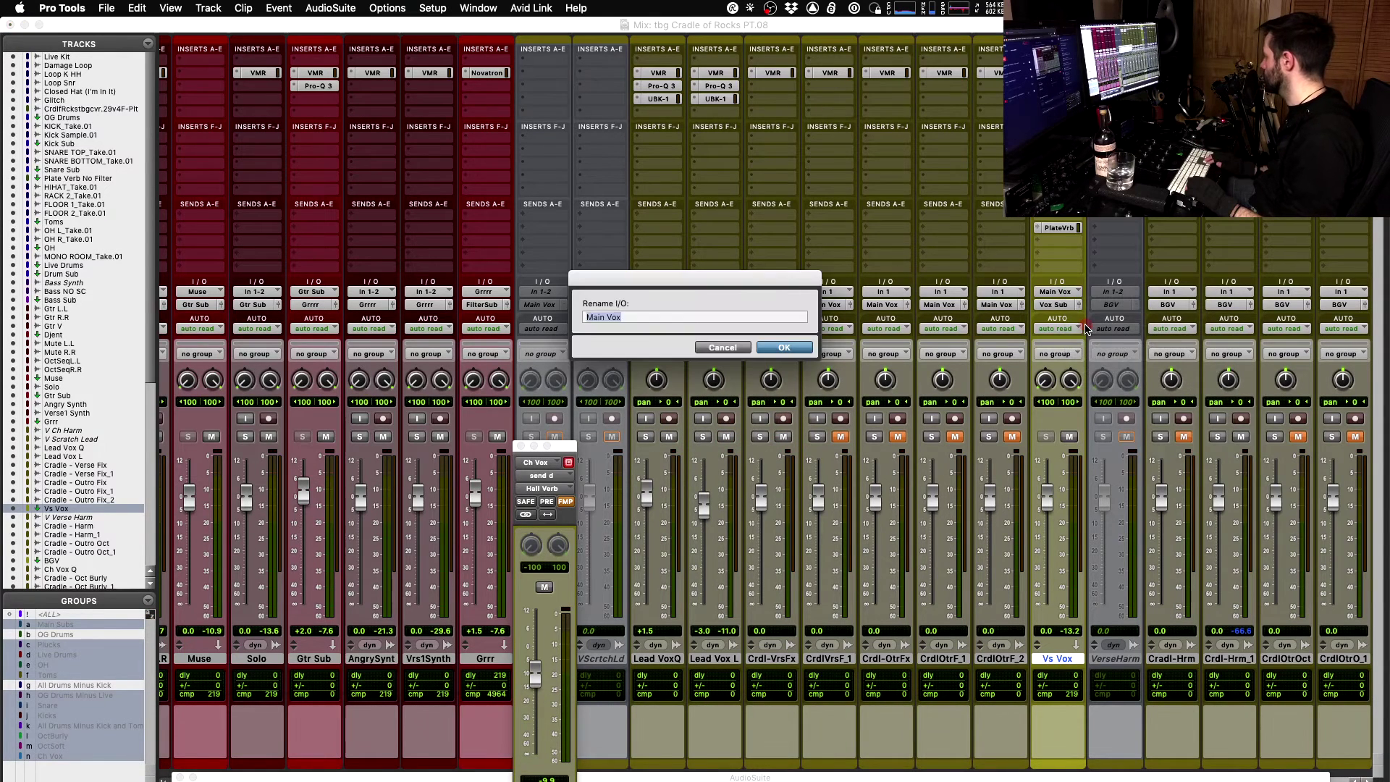
pyautogui.press('Left')
pyautogui.hotkey('alt', 'shift', 'Right')
pyautogui.write('Vs')
pyautogui.press('Return')
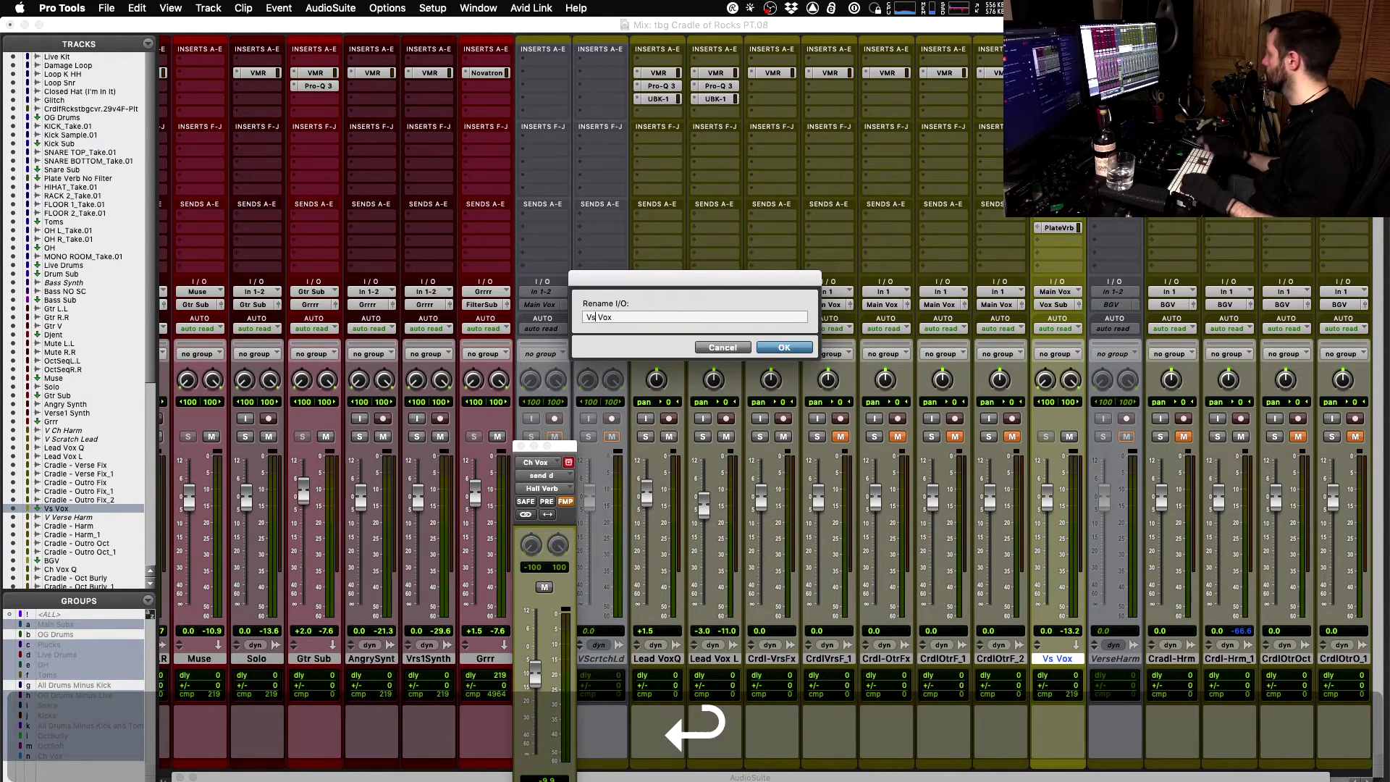
# - Add a send to the stereo 1/8 Delay bus on the Vs Vox track, below the plate reverb send
pyautogui.click(1048, 241)
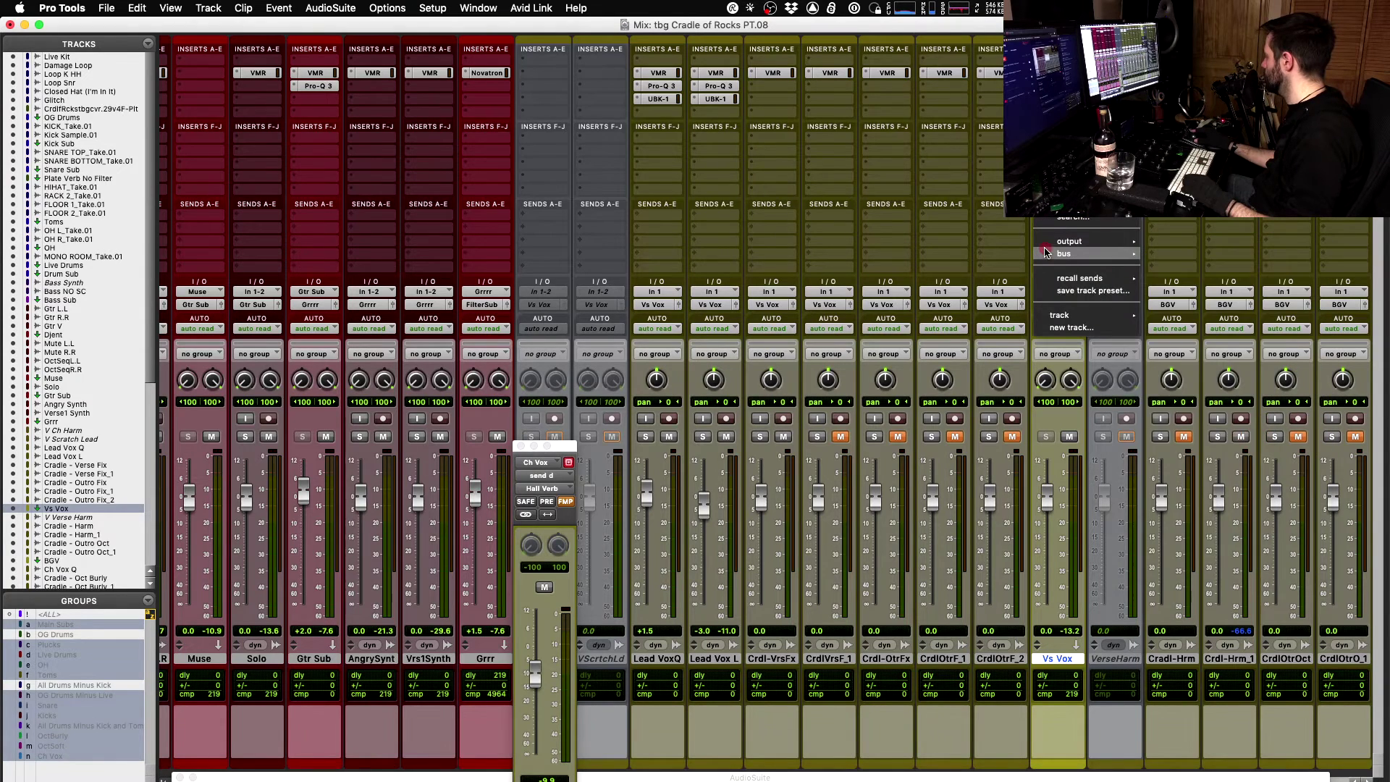
pyautogui.moveTo(1054, 253)
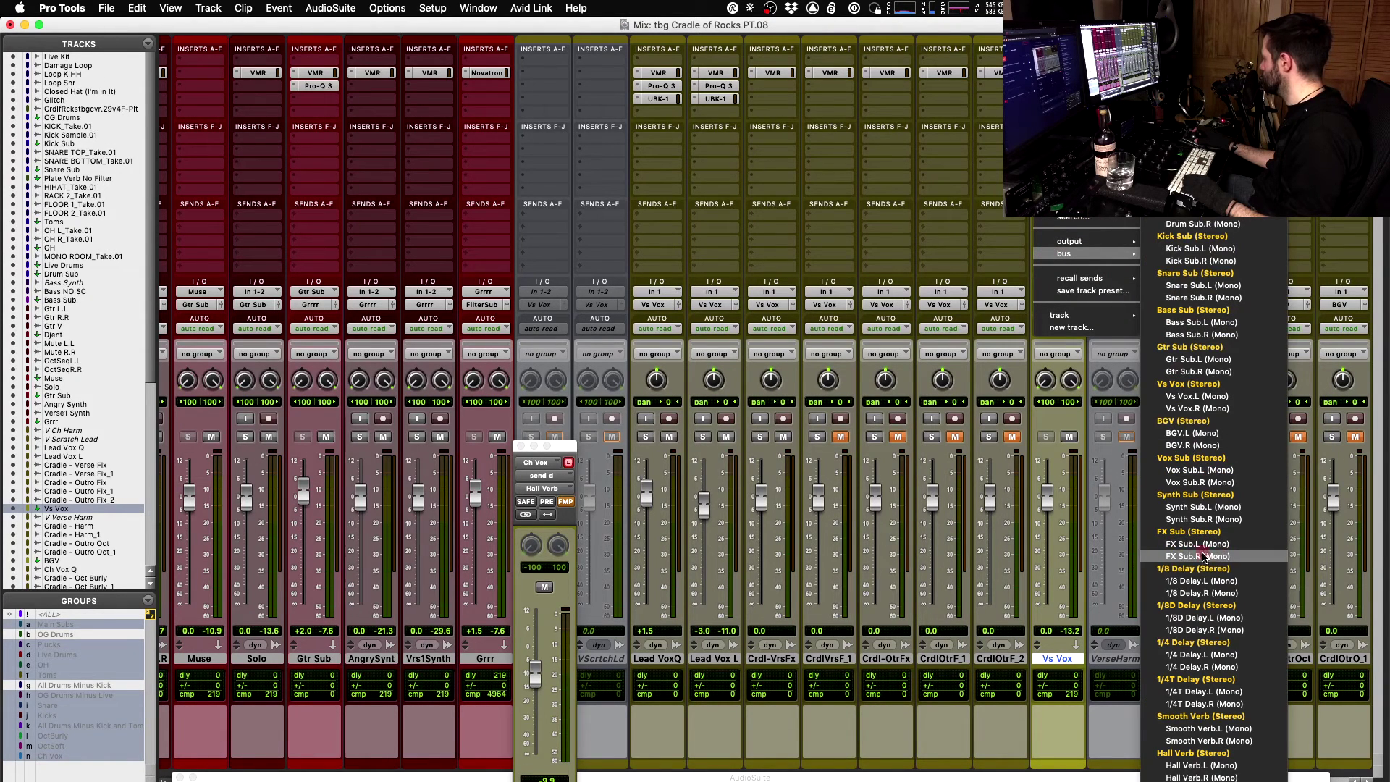
pyautogui.click(1200, 570)
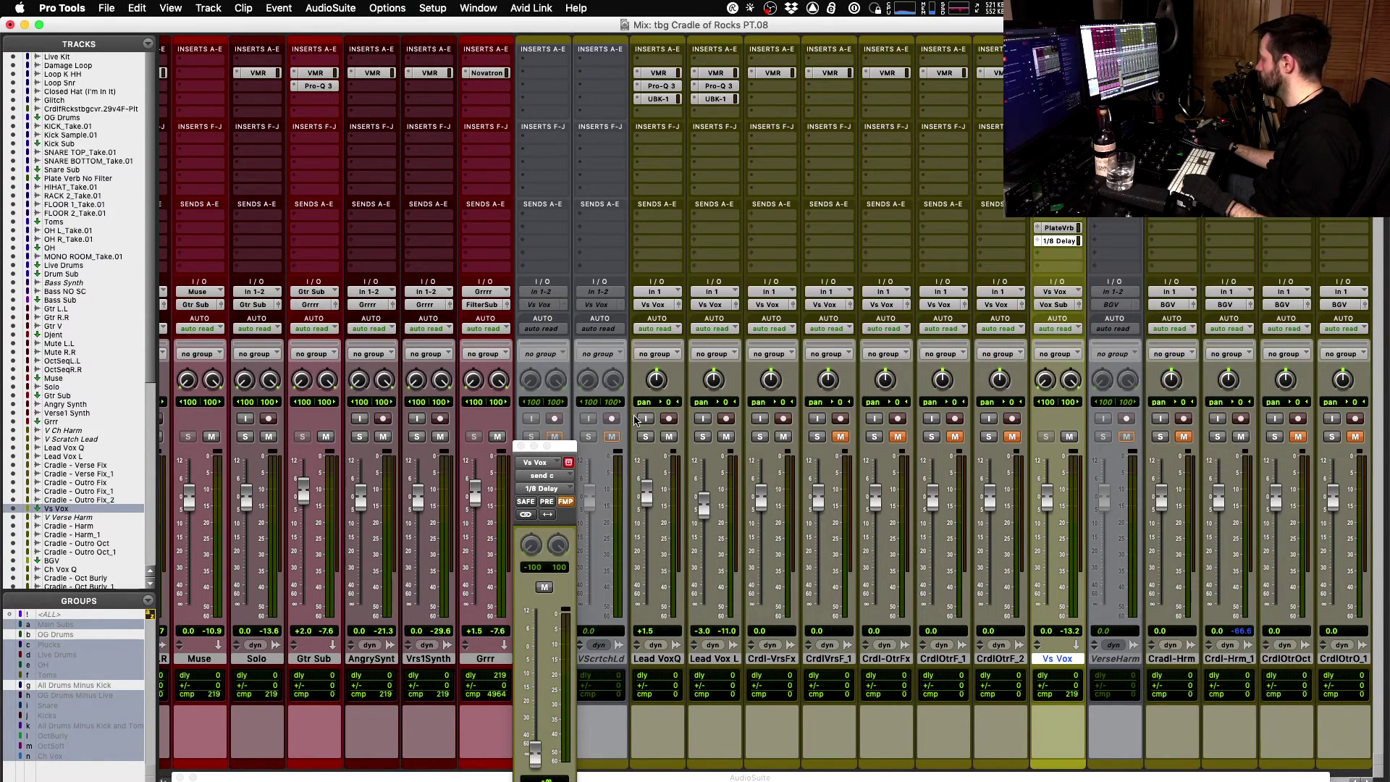
# - Solo Lead Vox L during playback and set the Vs Vox track's 1/8 Delay send to about -9.9 dB
pyautogui.click(647, 437)
pyautogui.press('space')
pyautogui.moveTo(534, 753); pyautogui.dragTo(536, 694)
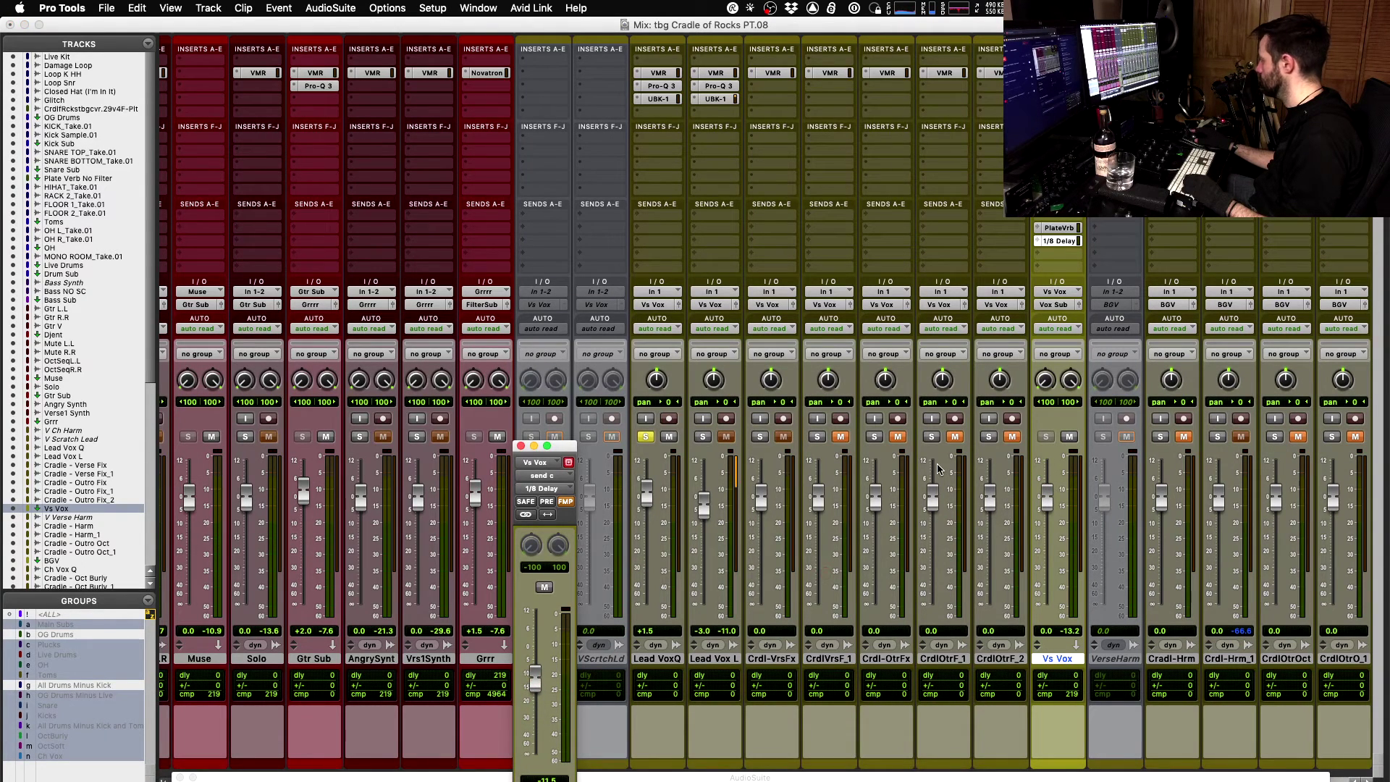
pyautogui.press('space')
pyautogui.keyDown('super'); pyautogui.click(699, 436); pyautogui.keyUp('super')
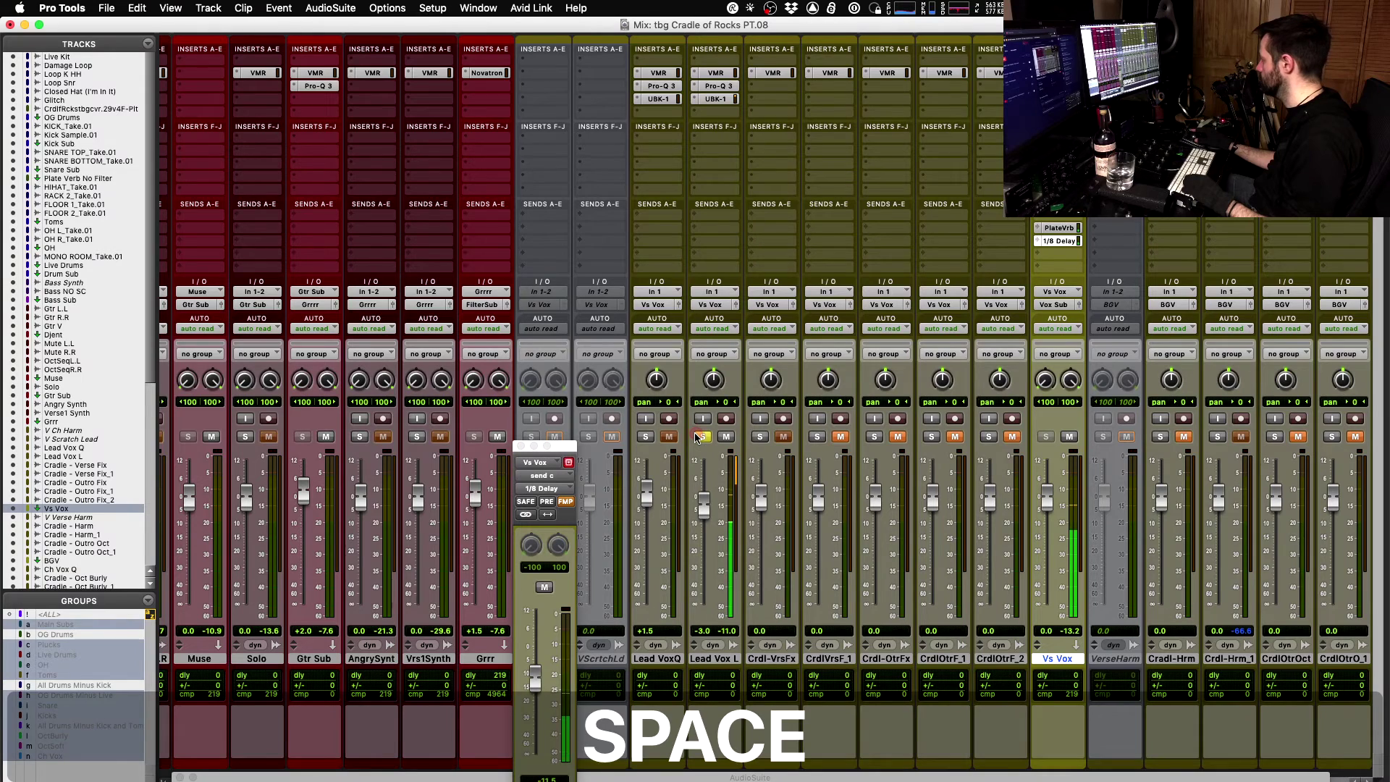
pyautogui.moveTo(532, 680); pyautogui.dragTo(532, 672)
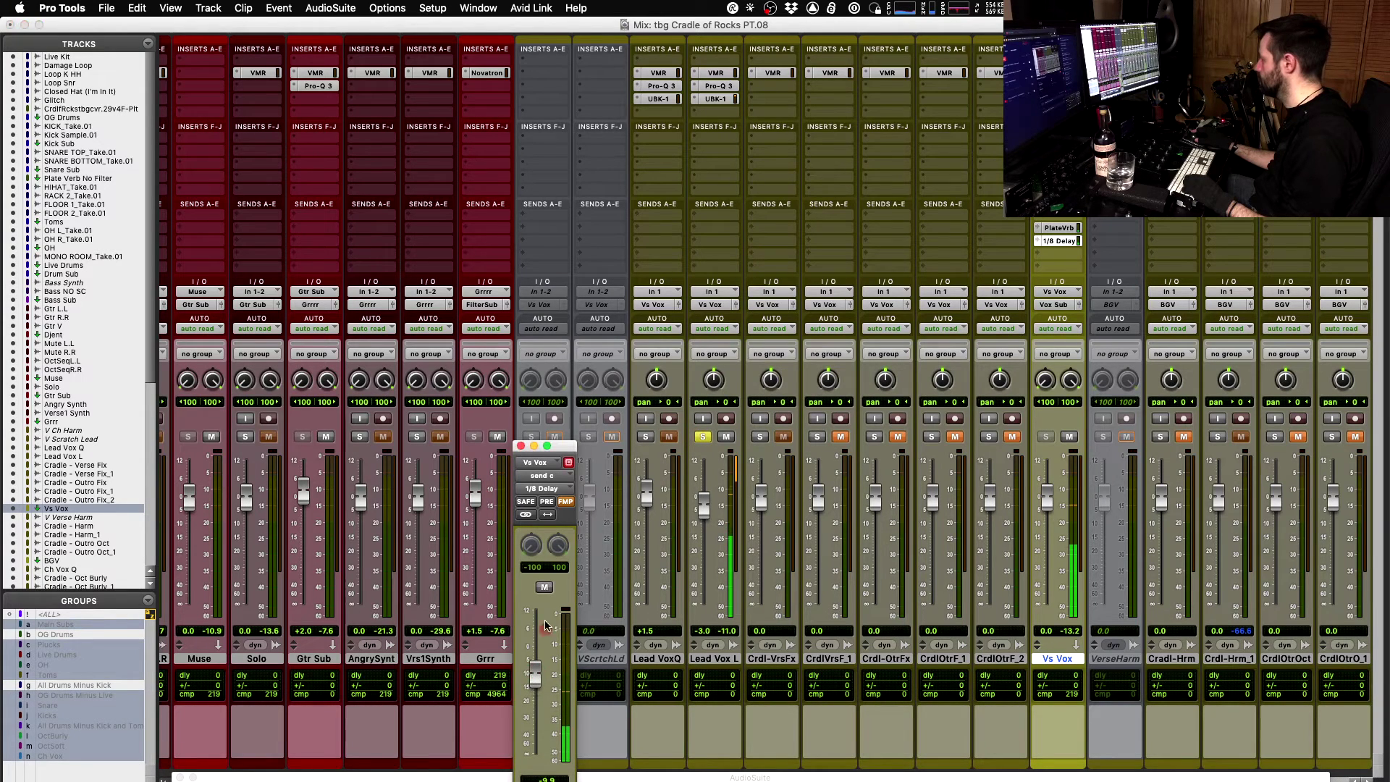
pyautogui.click(545, 588)
pyautogui.press('space')
# - Set the 1/8 Delay return's EchoBoy to Dual Echo mode, with Echo 2 at a dotted 1/8 note
pyautogui.hscroll(10, 1004, 330)
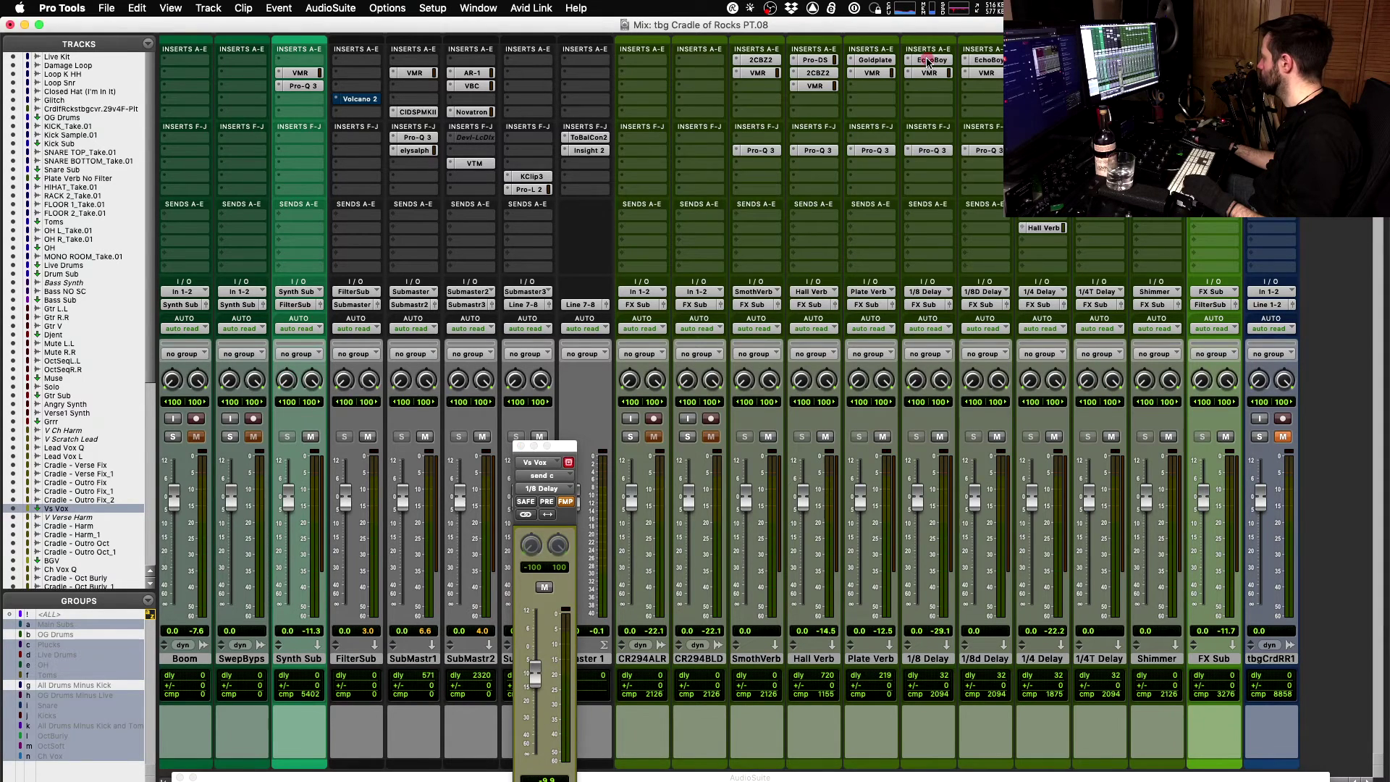
pyautogui.click(928, 62)
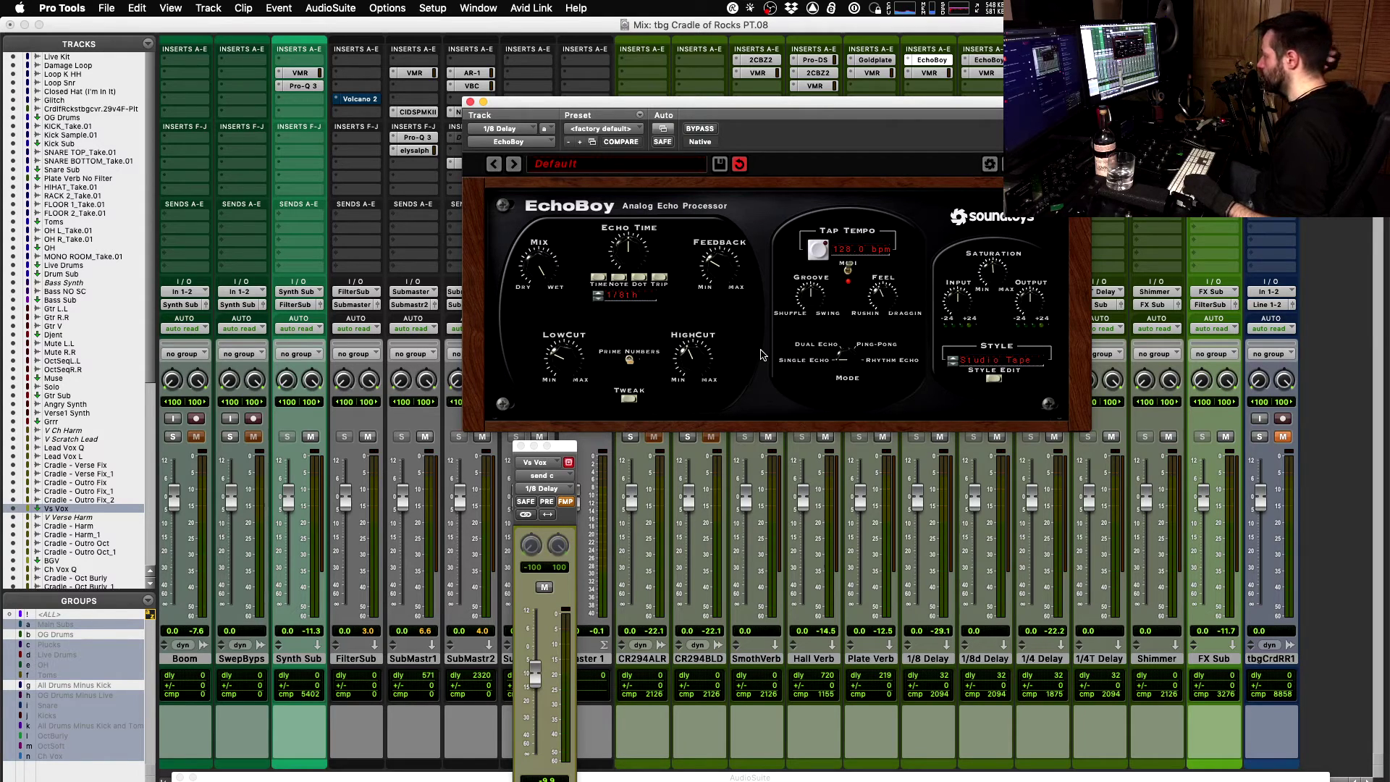
pyautogui.click(853, 345)
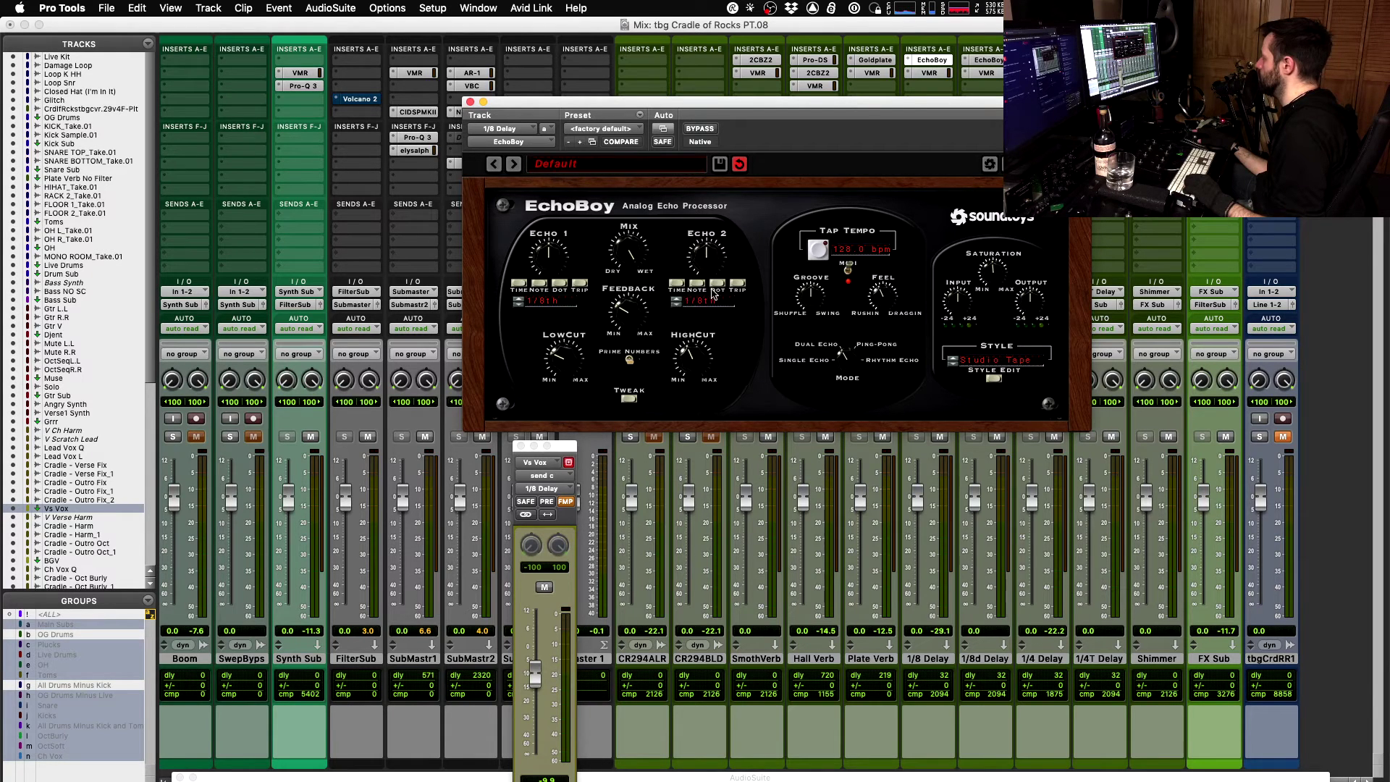
pyautogui.press('space')
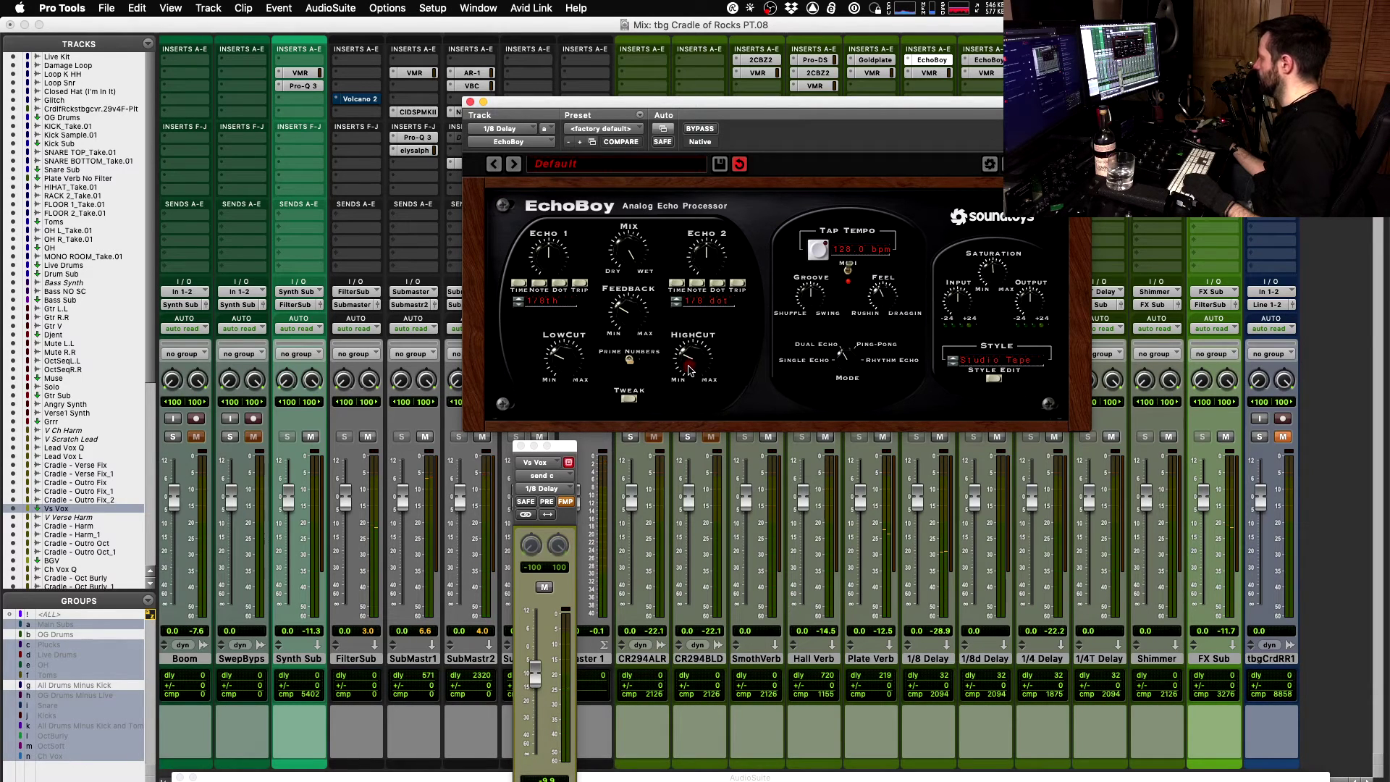
# - Audition the verse vocal through the EchoBoy dual echo
pyautogui.press('space')
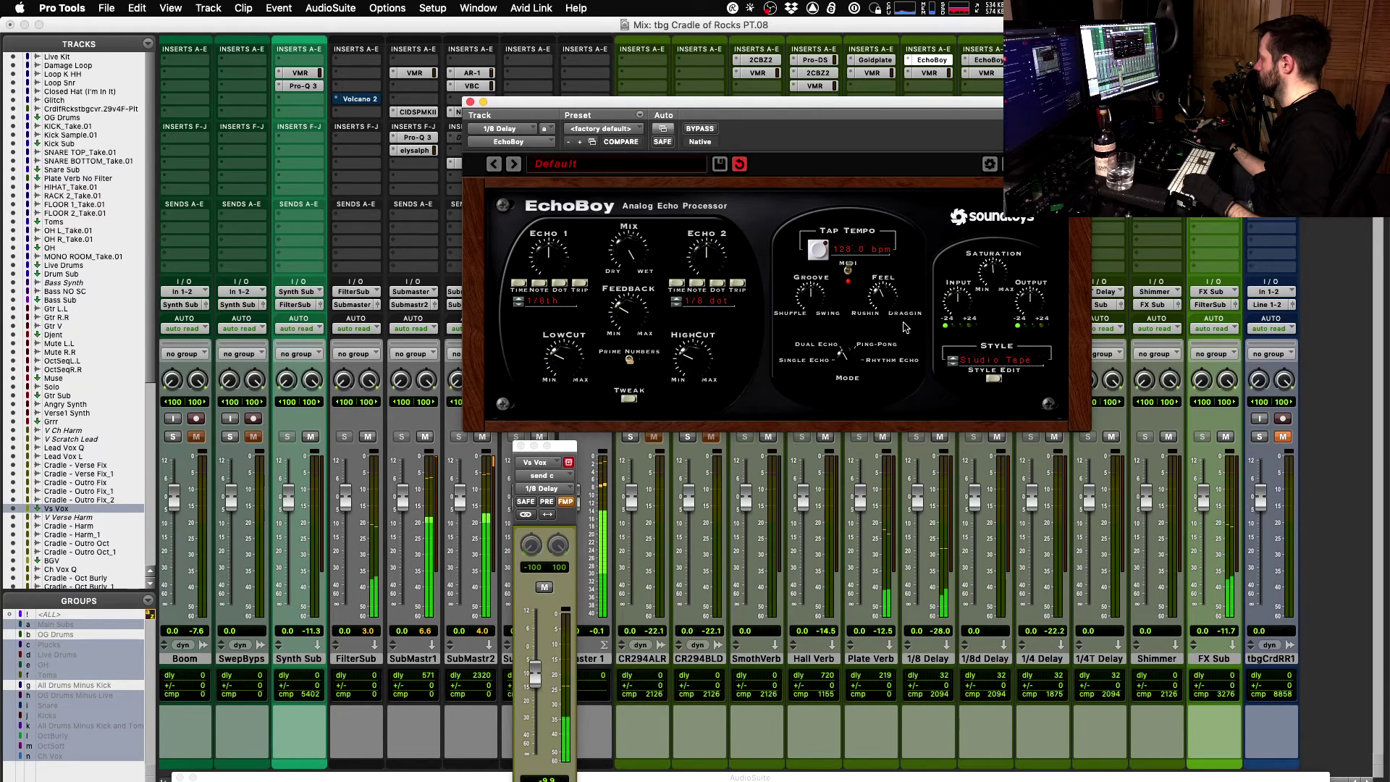
pyautogui.press('space')
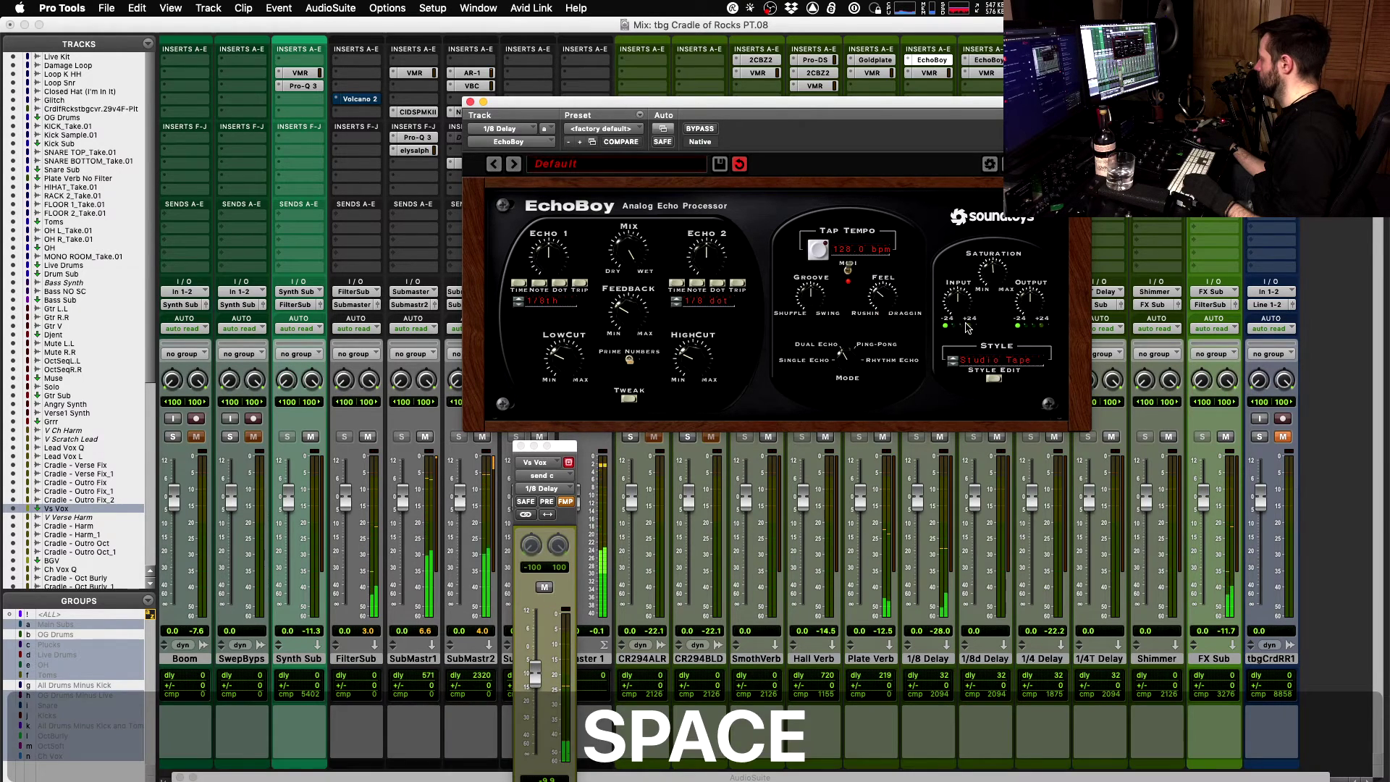
pyautogui.press('space')
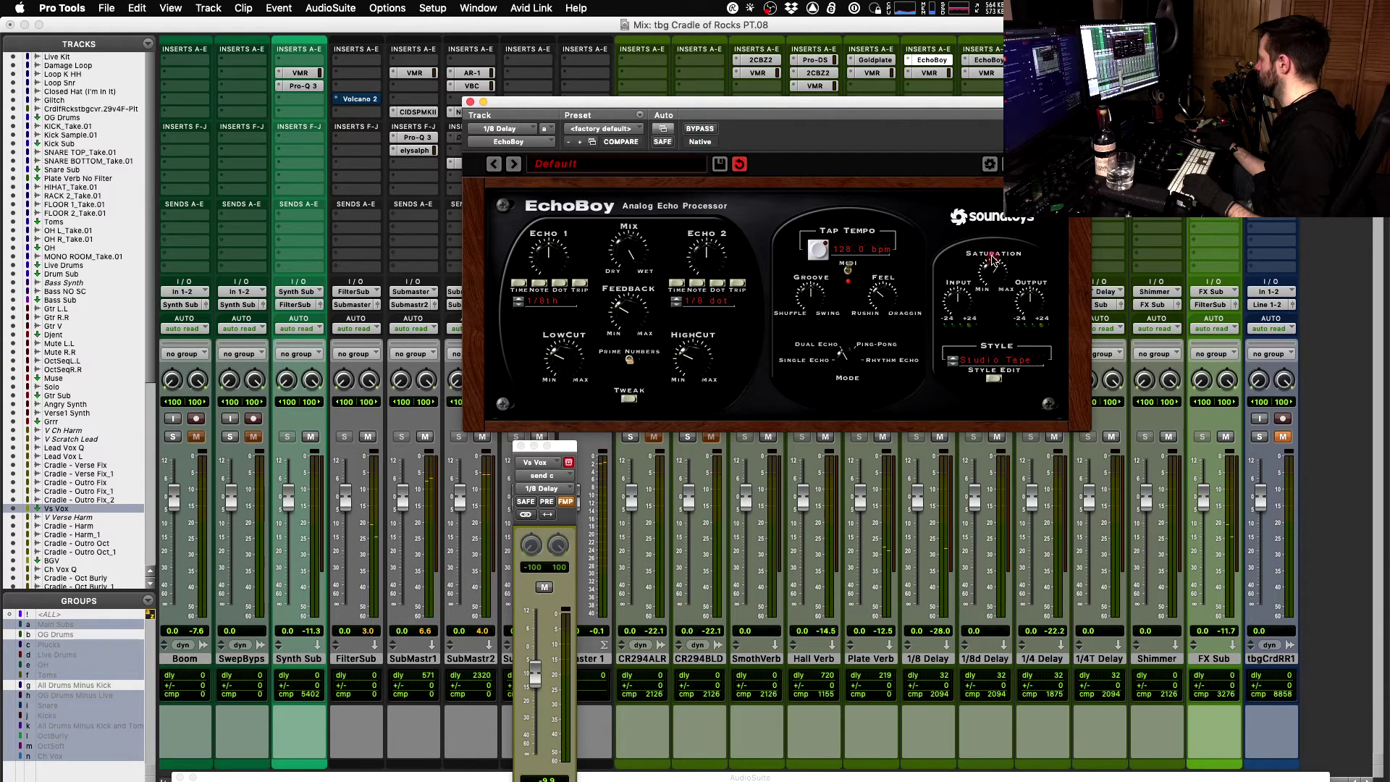
# - Audition the verse vocal's delay and examine EchoBoy's style and tweak settings
pyautogui.press('space')
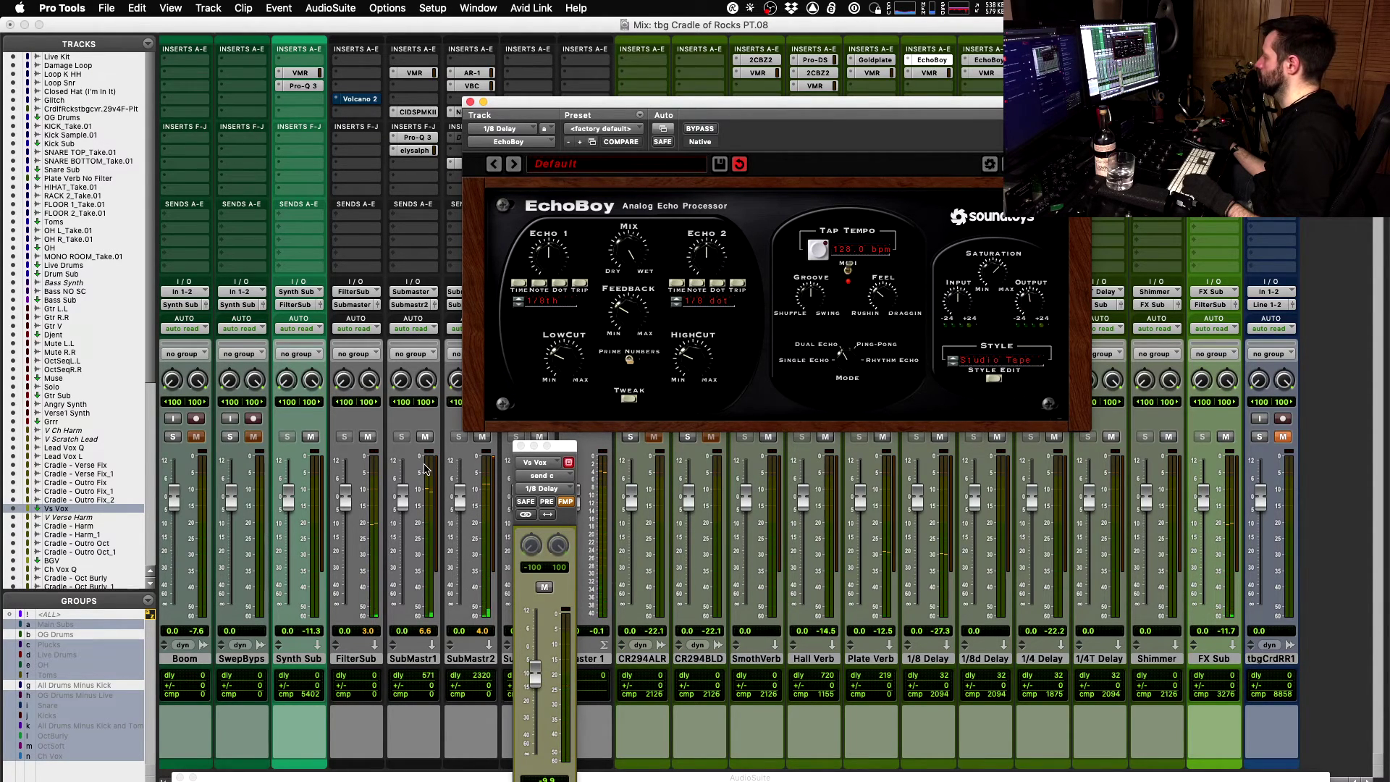
pyautogui.press('space')
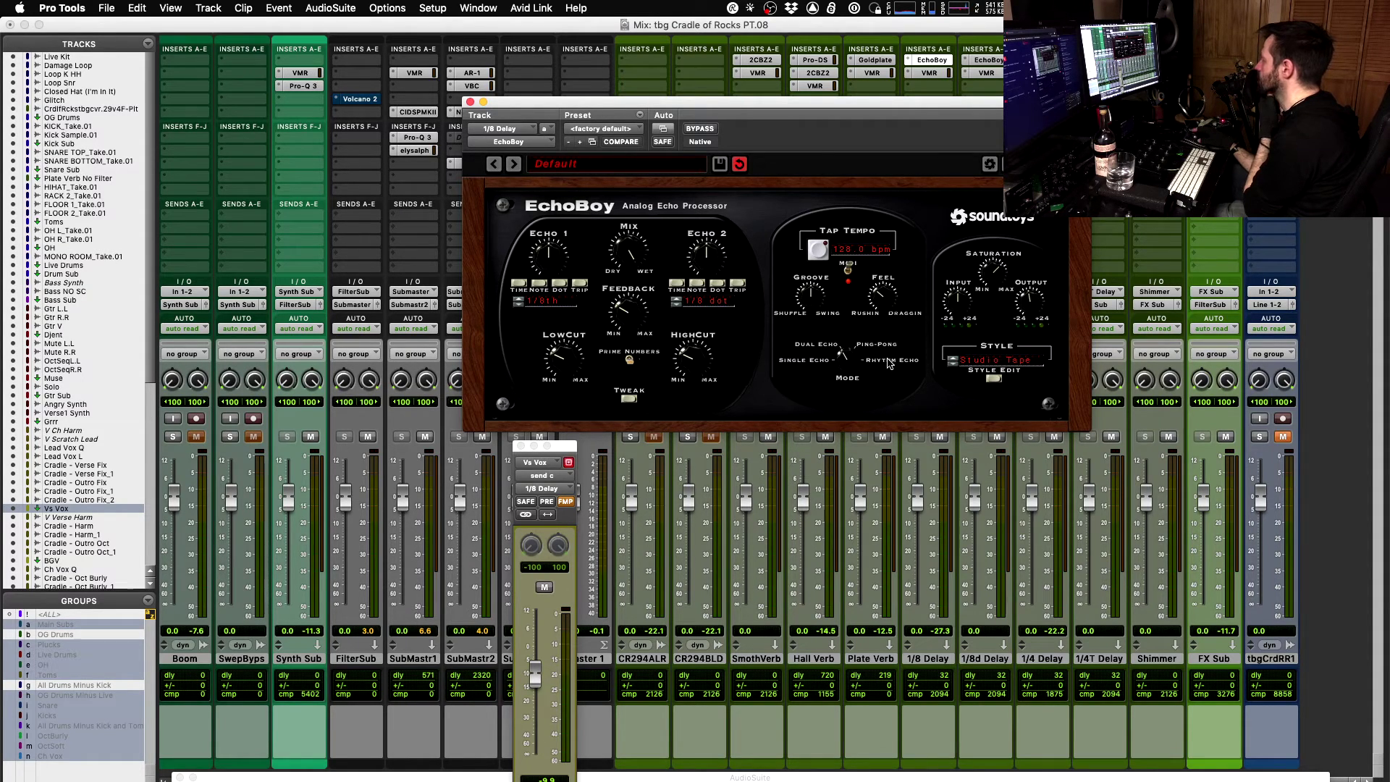
pyautogui.click(993, 379)
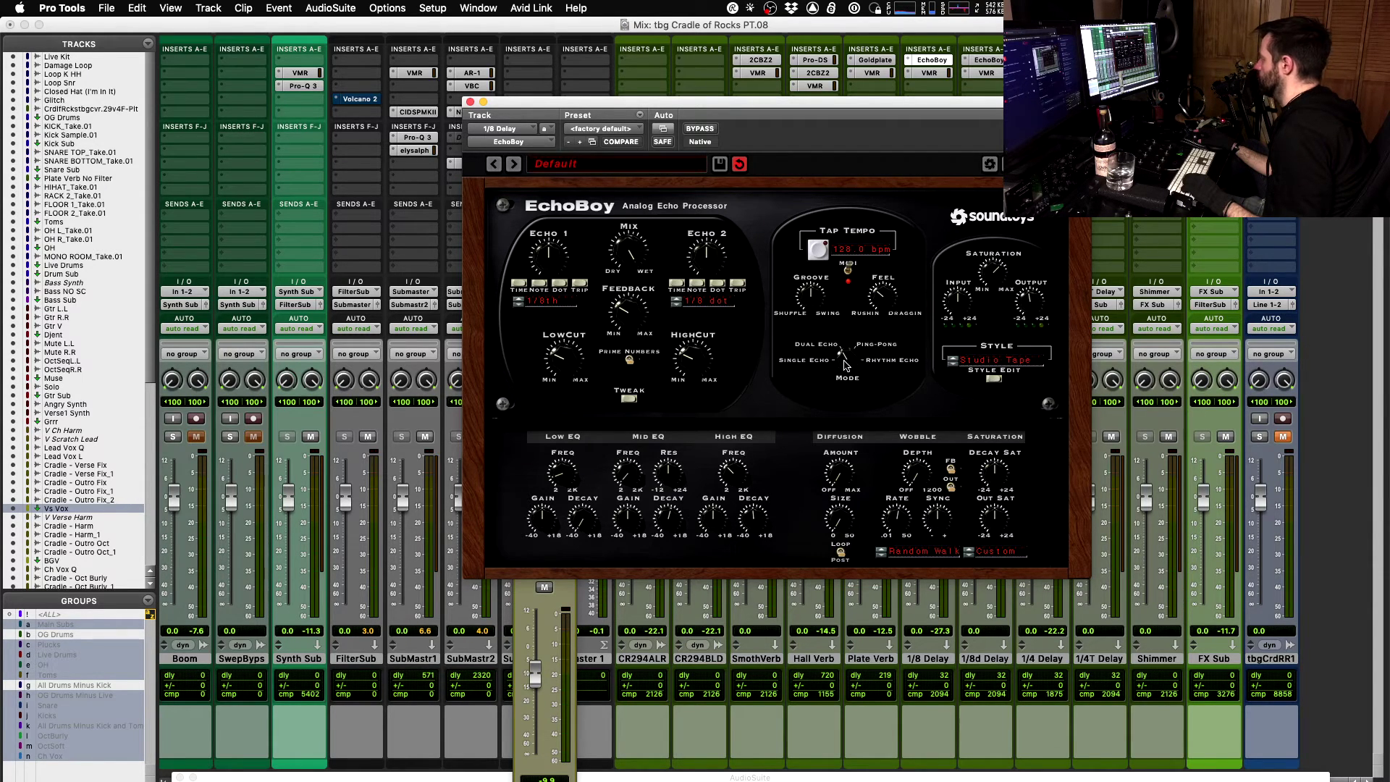
pyautogui.moveTo(846, 365); pyautogui.dragTo(846, 331)
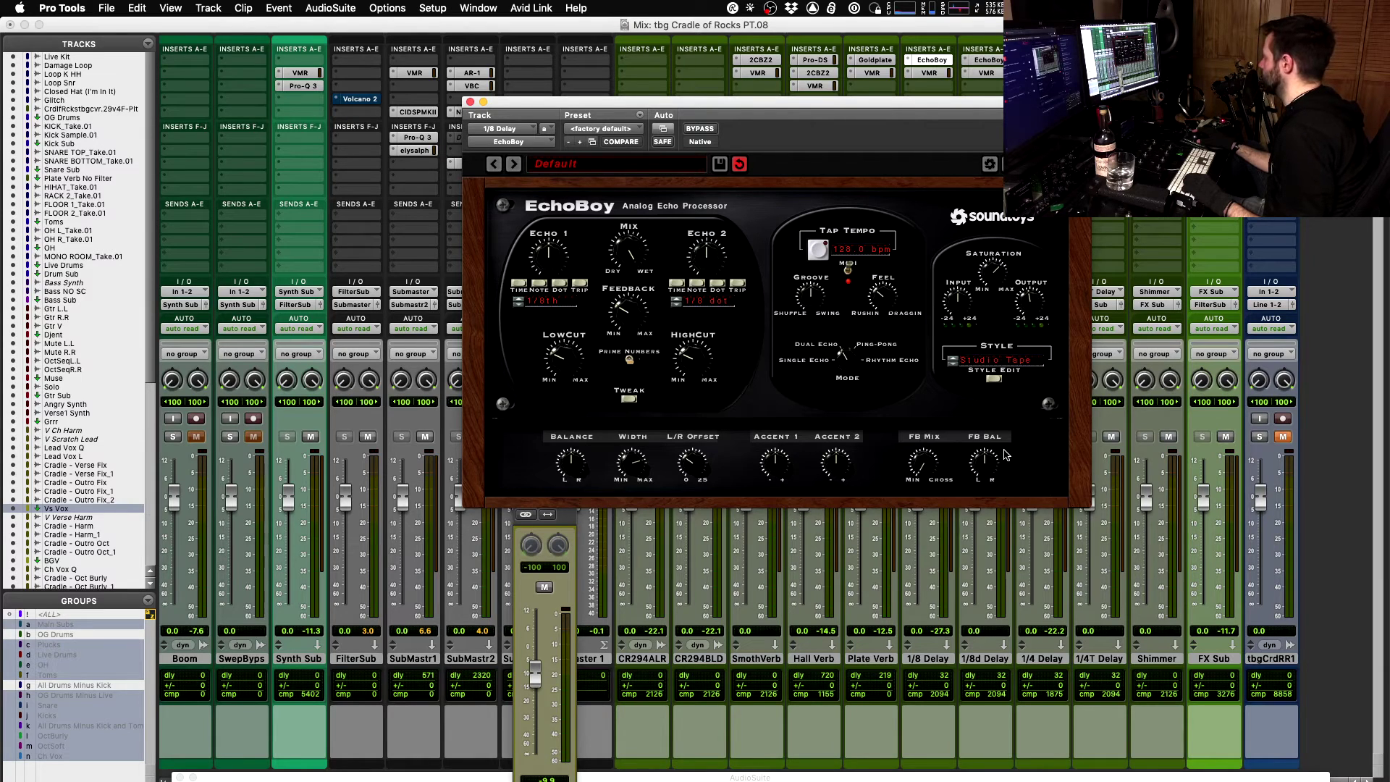
# - Shift EchoBoy's feedback balance toward the left and adjust its feedback amount during playback, closing the plug-in when done
pyautogui.press('space')
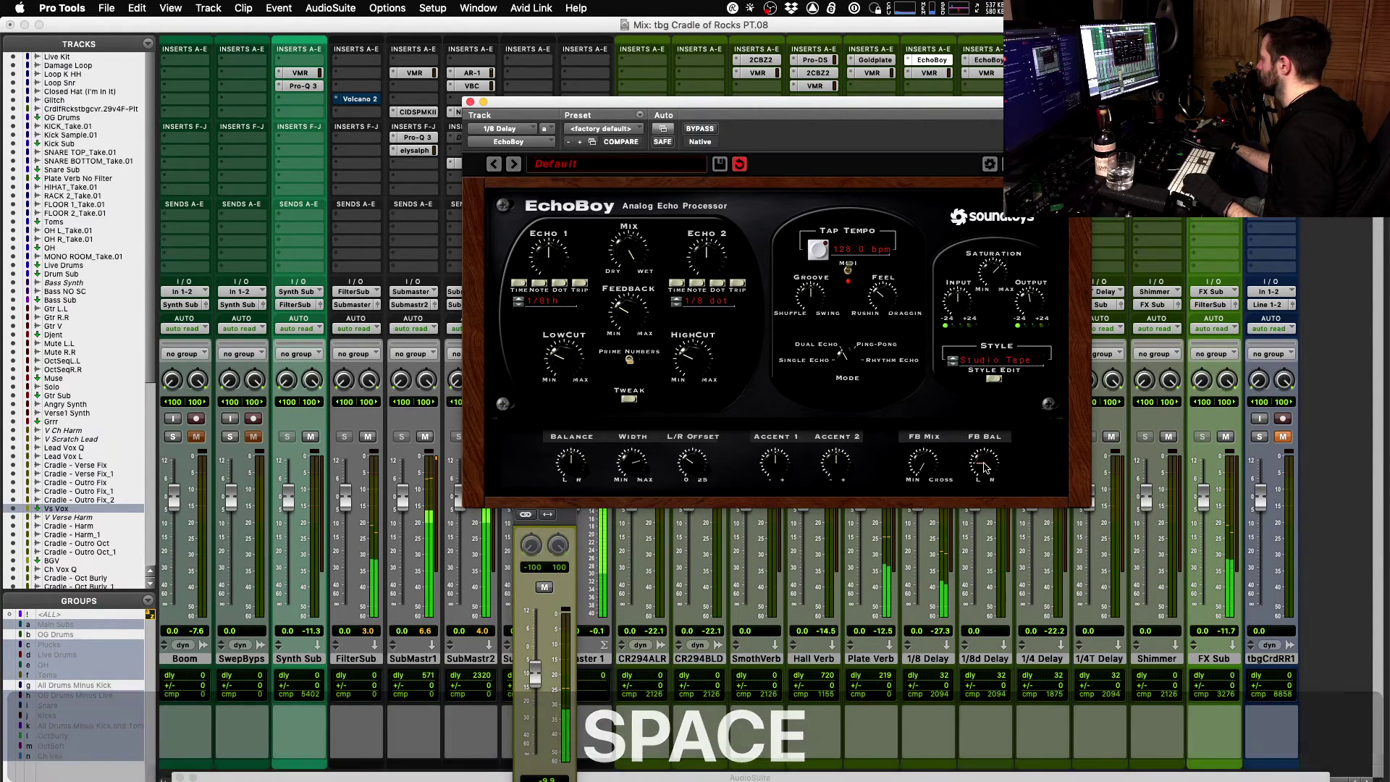
pyautogui.press('space')
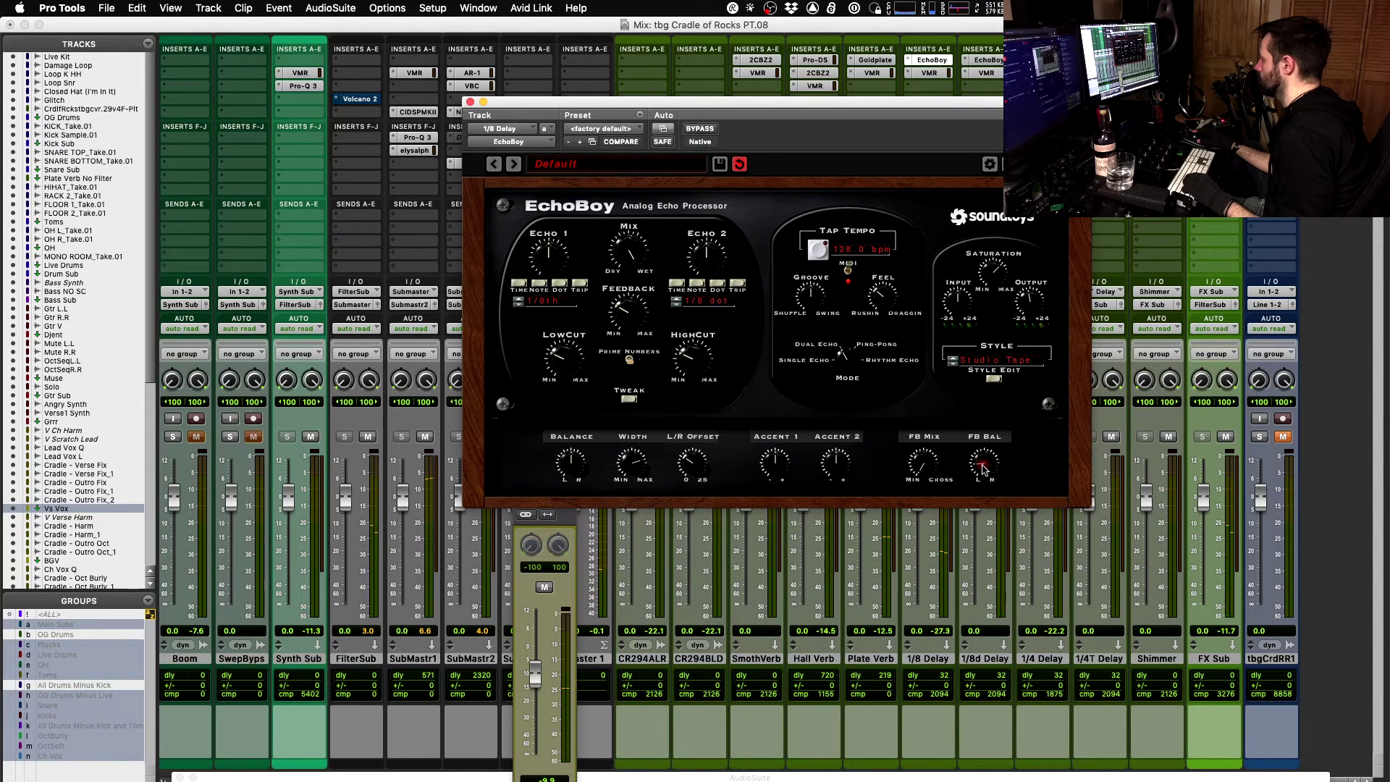
pyautogui.press('space')
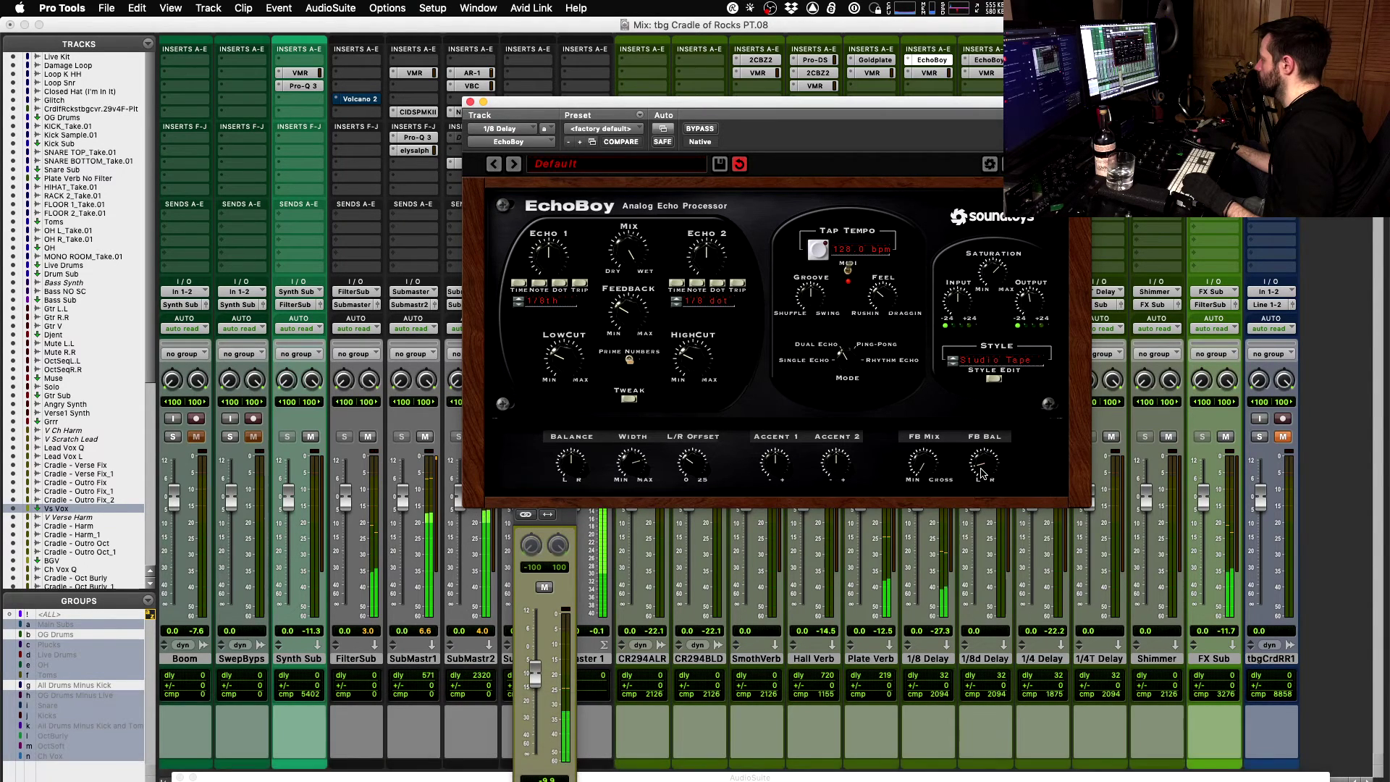
pyautogui.press('space')
pyautogui.press('space')
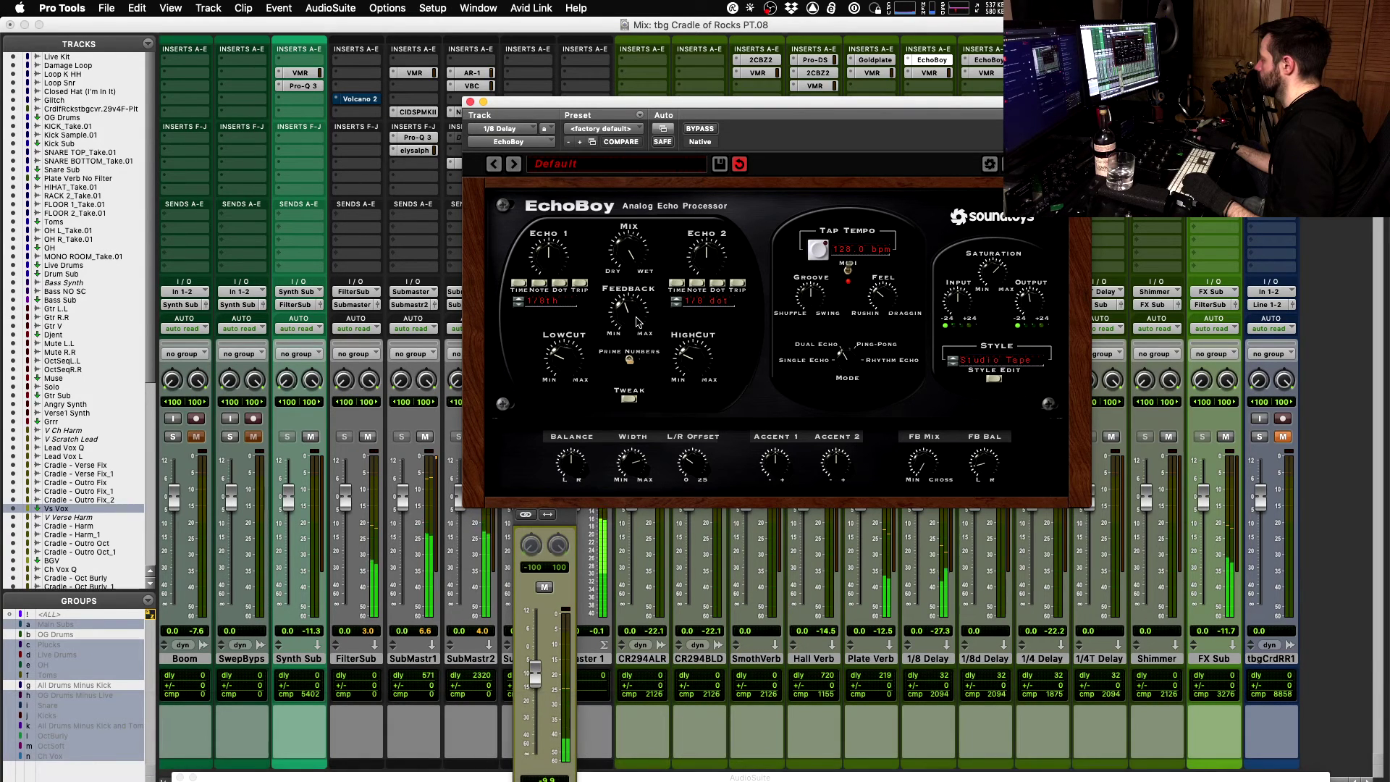
pyautogui.press('space')
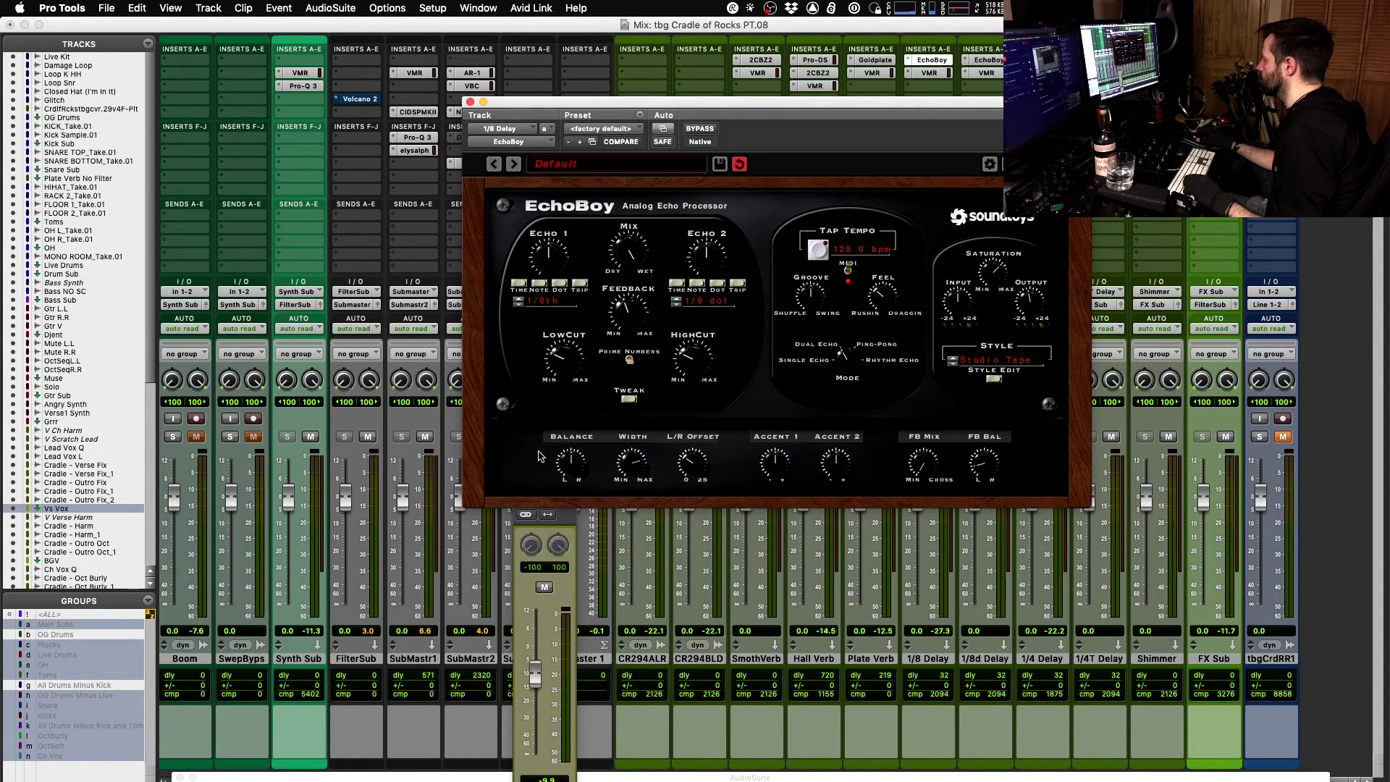
pyautogui.click(469, 102)
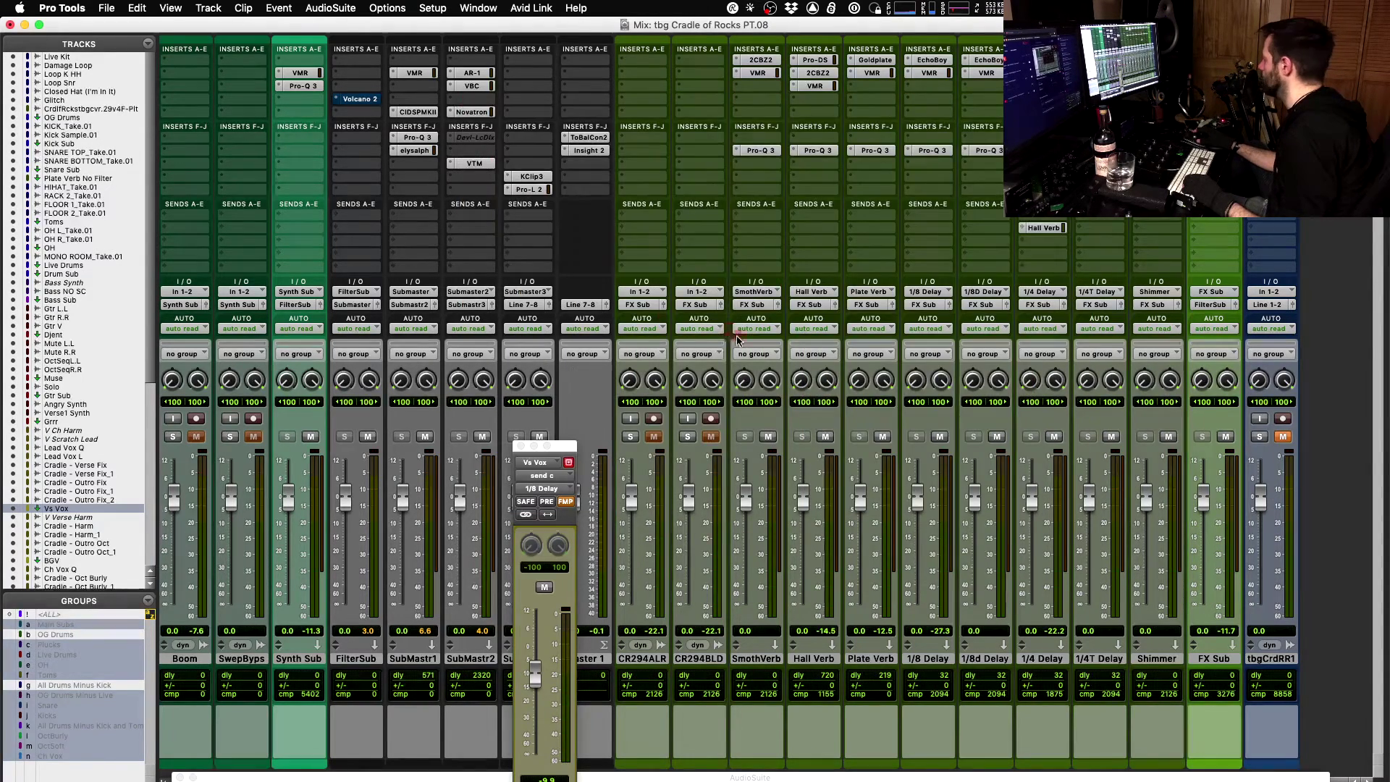
# - Unsolo Lead Vox L and play the verse in the full mix
pyautogui.hscroll(15, 620, 393)
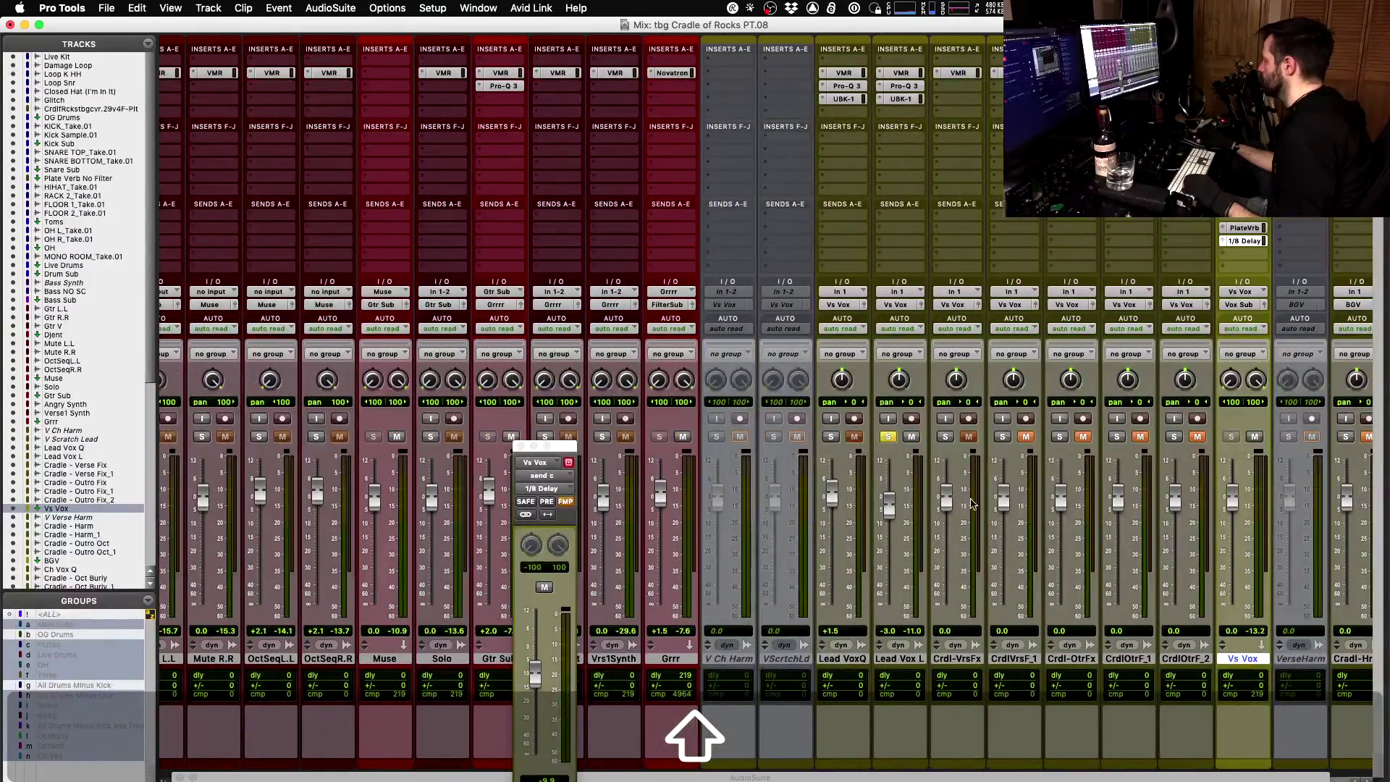
pyautogui.click(889, 436)
pyautogui.press('space')
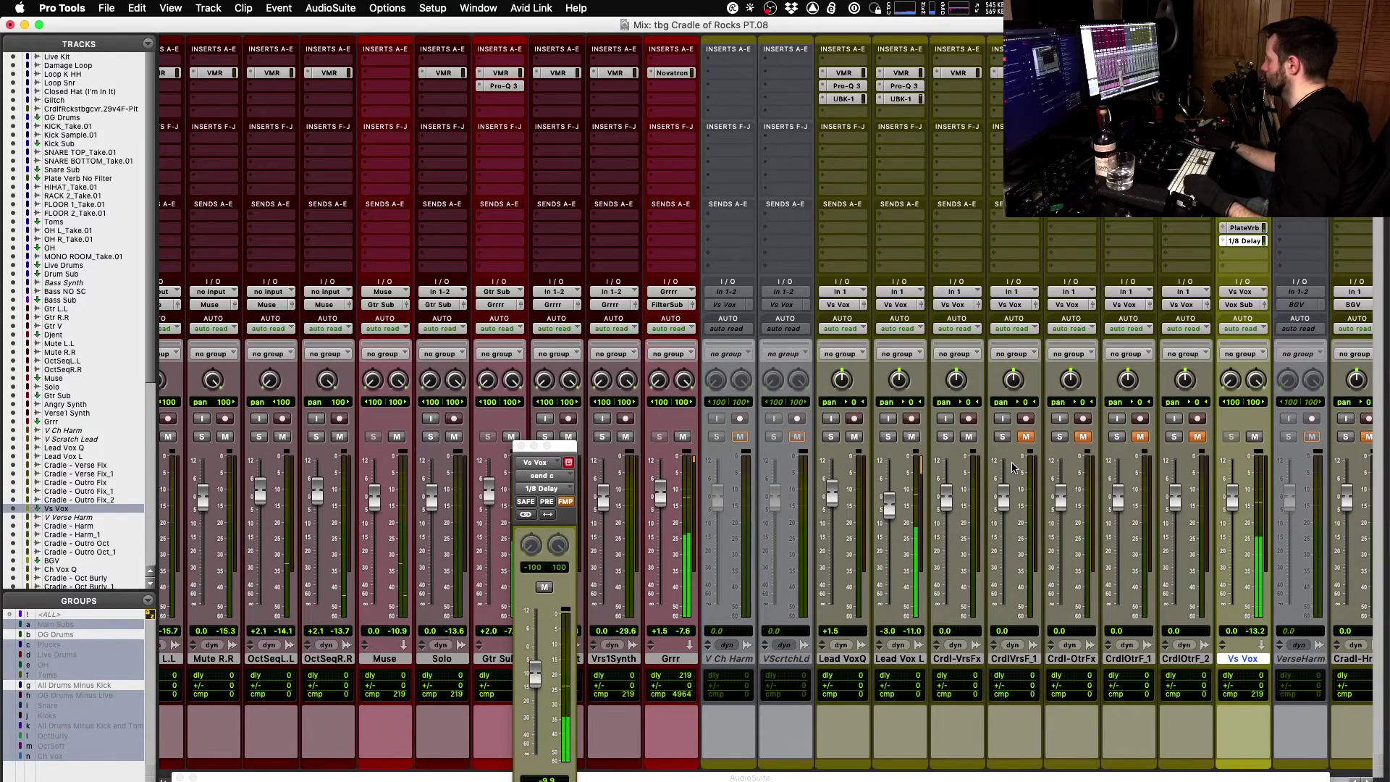
# - Compare the second verse in the arrangement with the Vs Vox 1/8 Delay send muted and active
pyautogui.hscroll(1, 1014, 467)
pyautogui.press('super+equal')
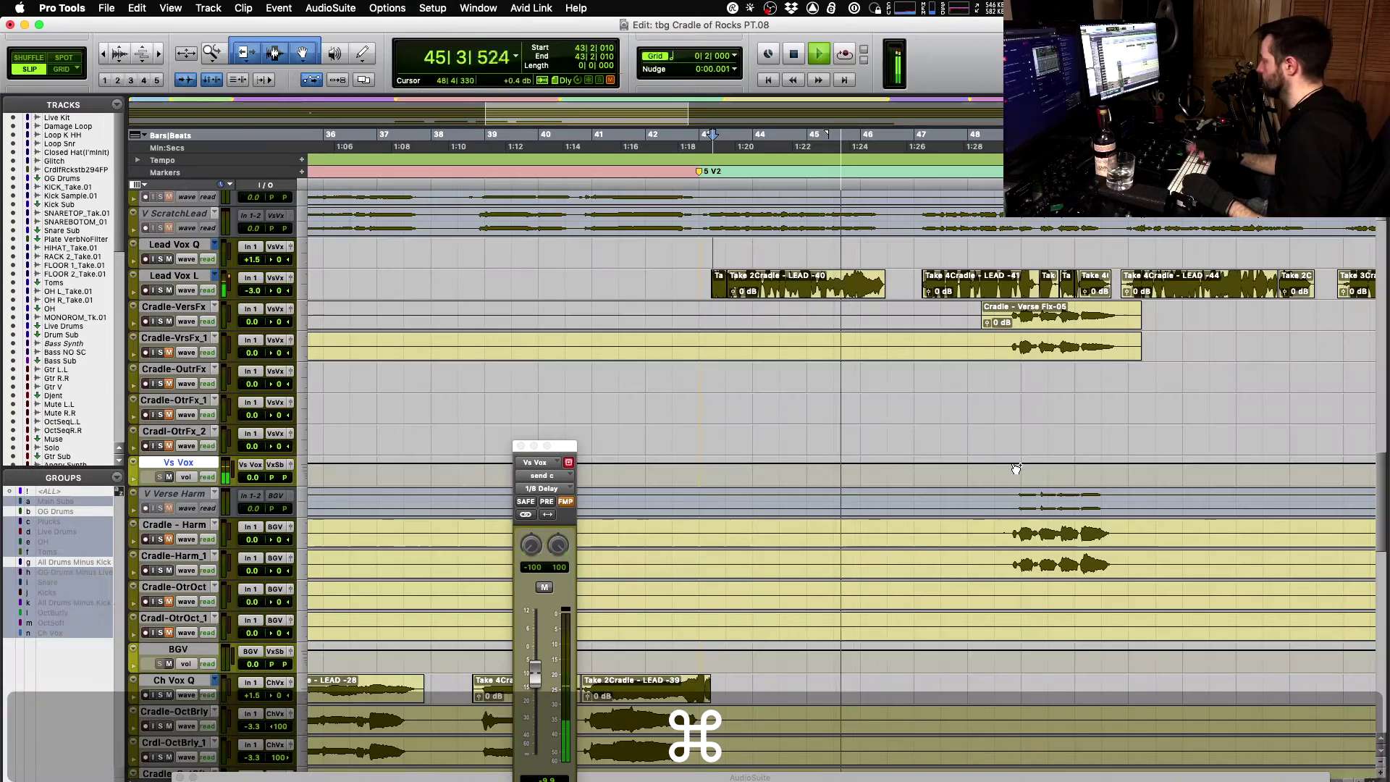
pyautogui.press('space')
pyautogui.click(544, 588)
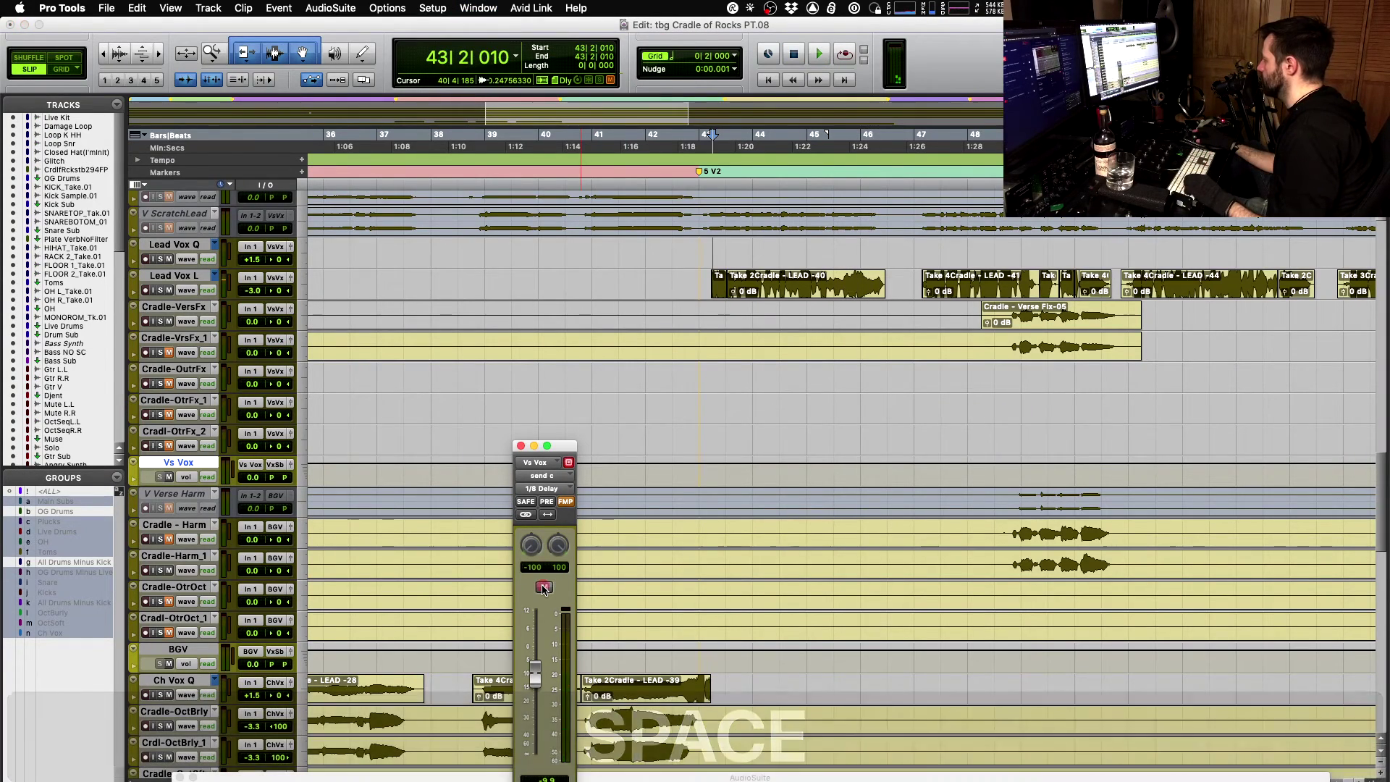
pyautogui.press('space')
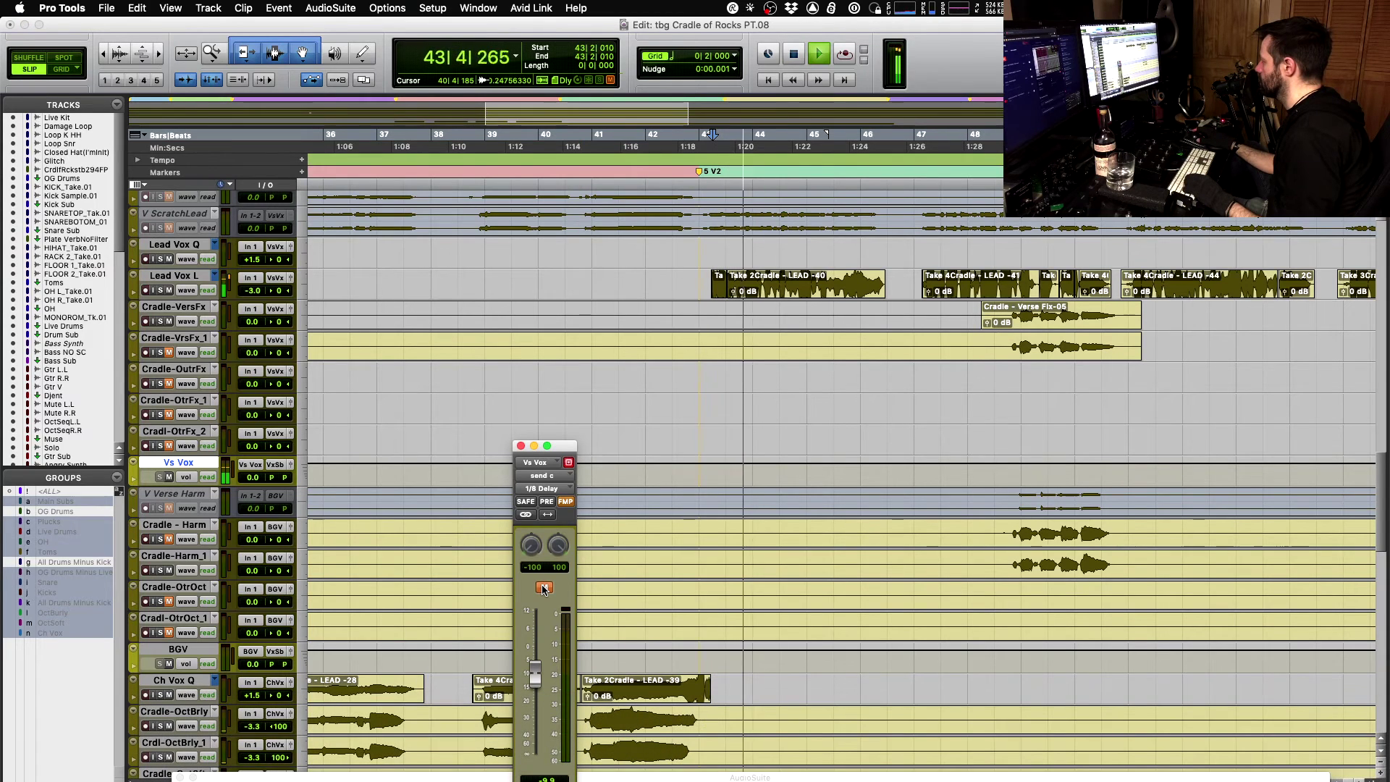
pyautogui.click(545, 587)
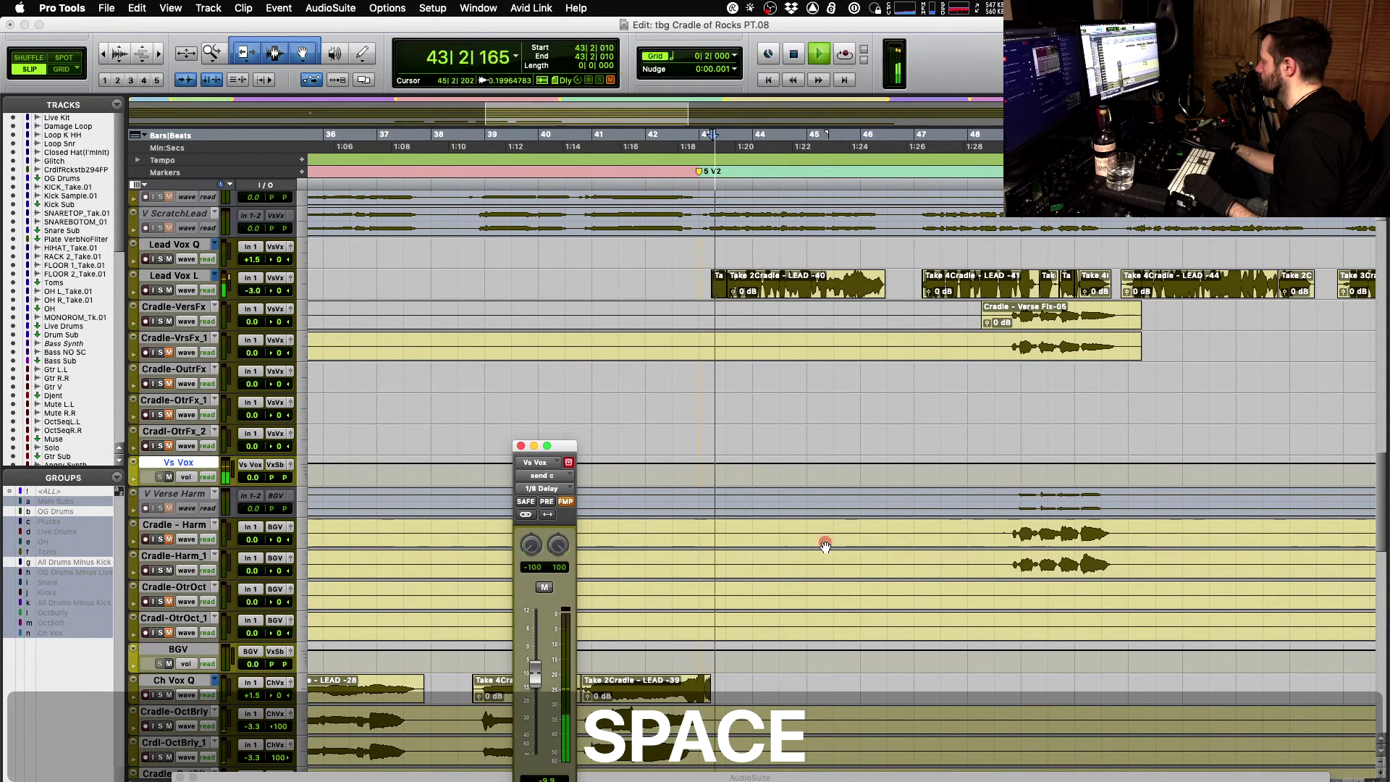
# - Set the Vs Vox 1/8 Delay send to about -6.8 dB and play verse 1 from bar 11
pyautogui.hscroll(-10, 826, 547)
pyautogui.hscroll(3, 826, 547)
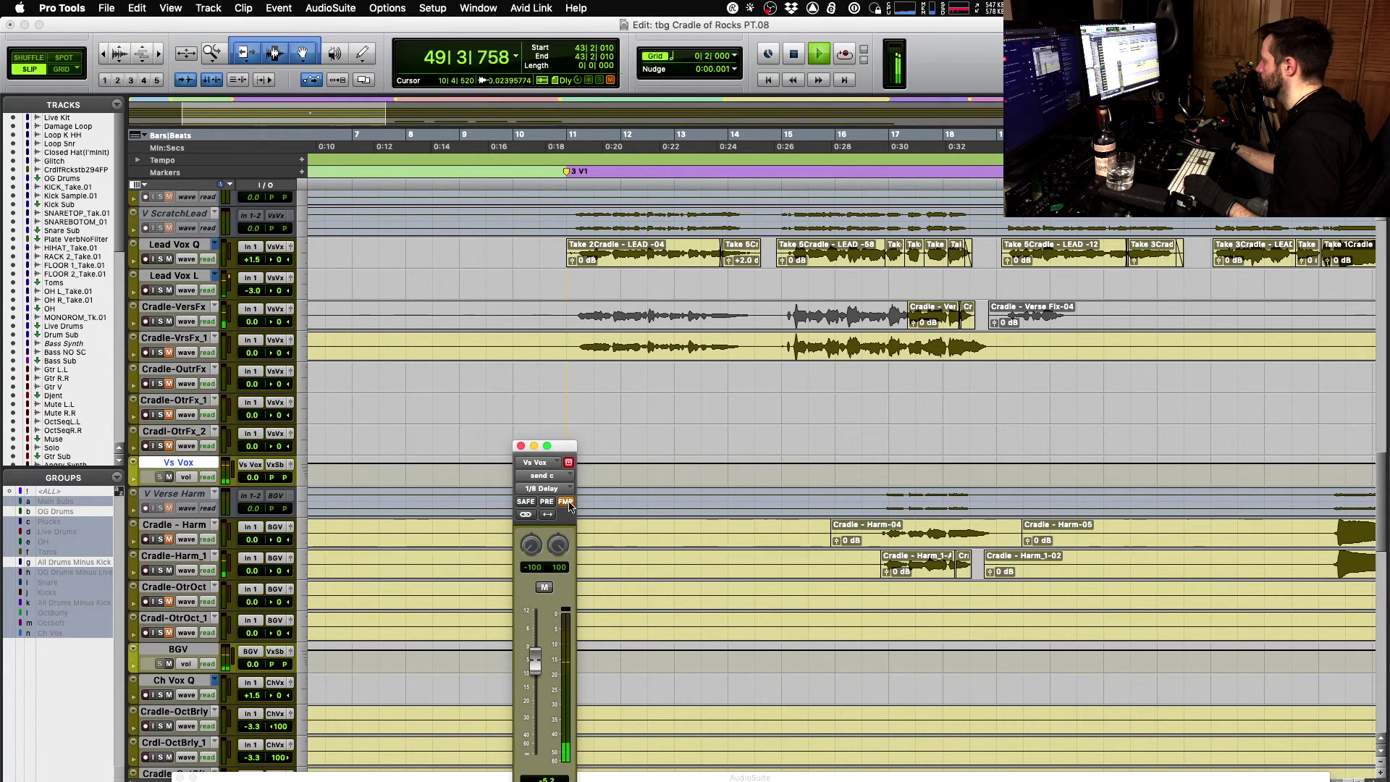
pyautogui.press('space')
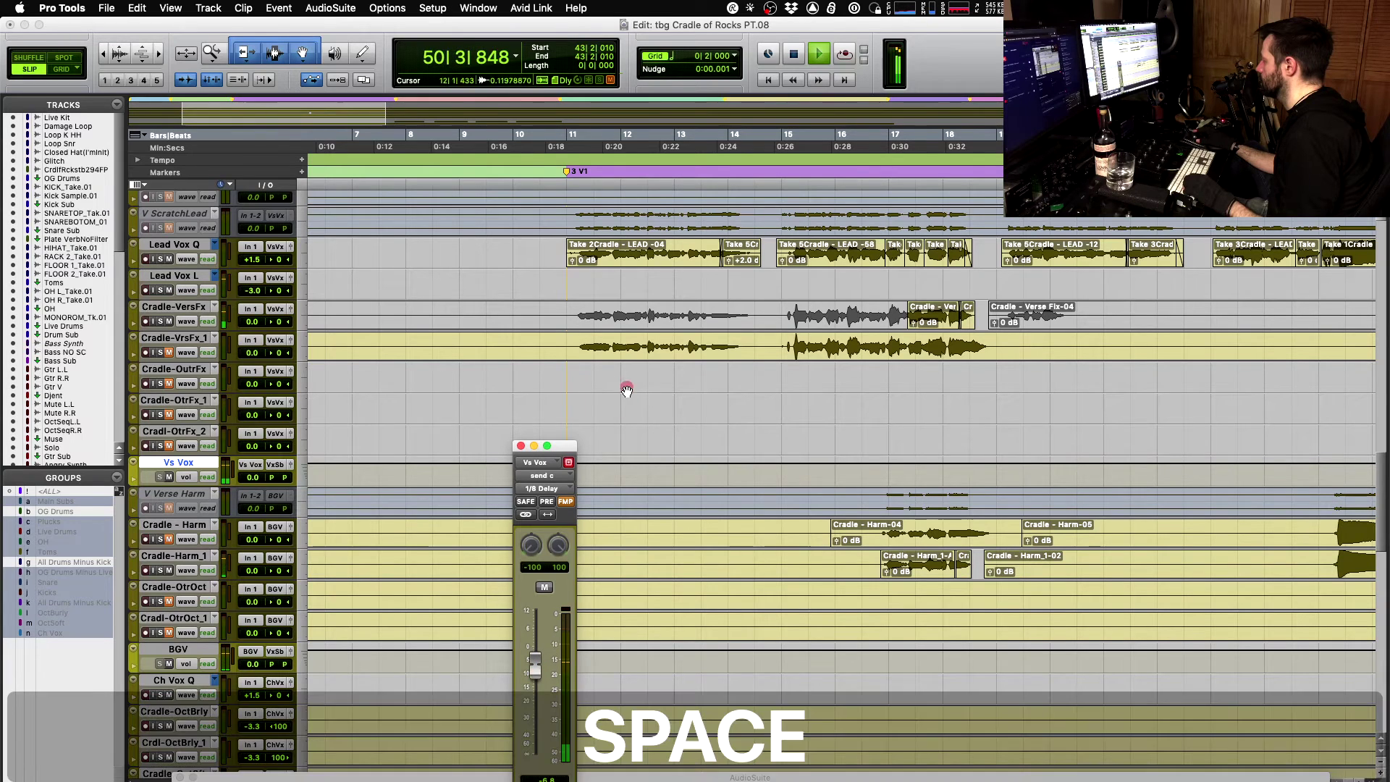
pyautogui.press('Tab')
pyautogui.press('space')
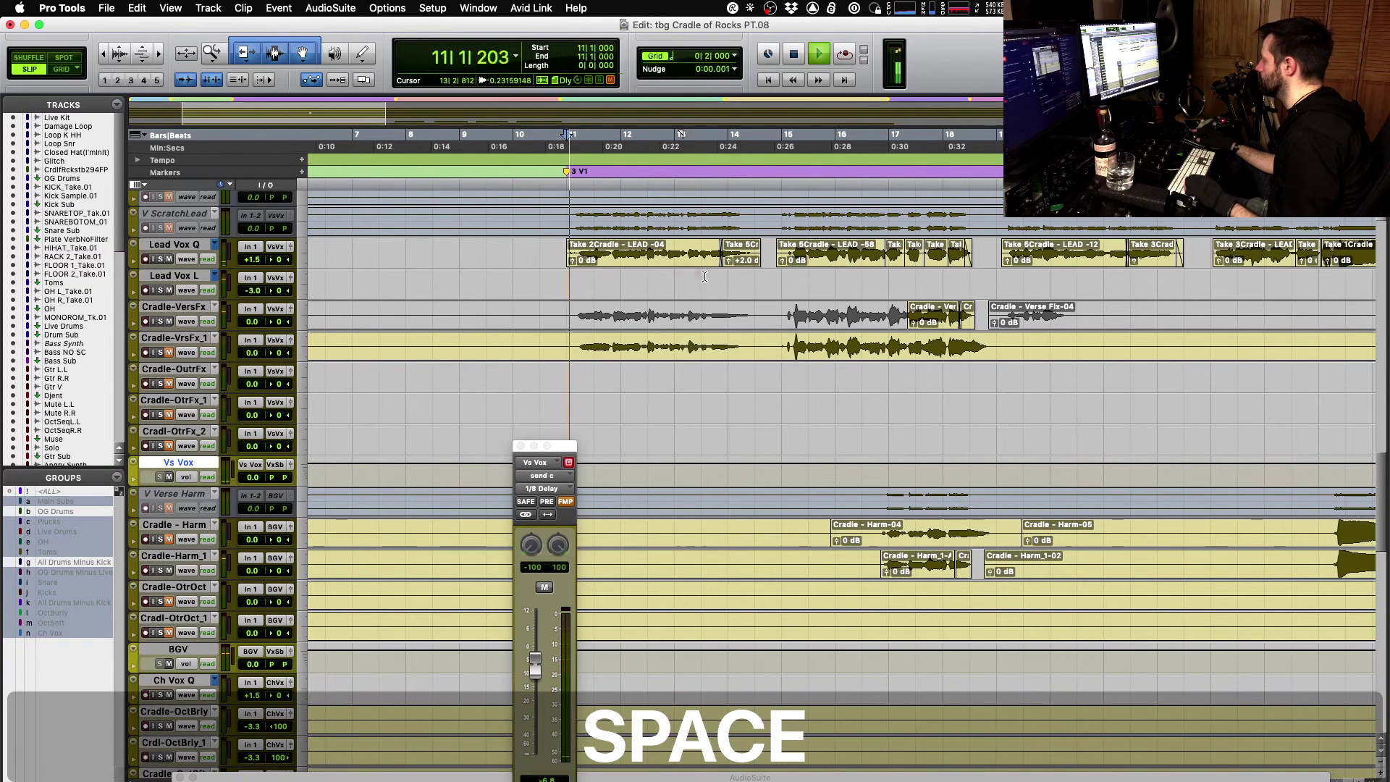
# - Compare verse 1 with the 1/8 Delay send muted and active, and close the send window
pyautogui.press('shift')
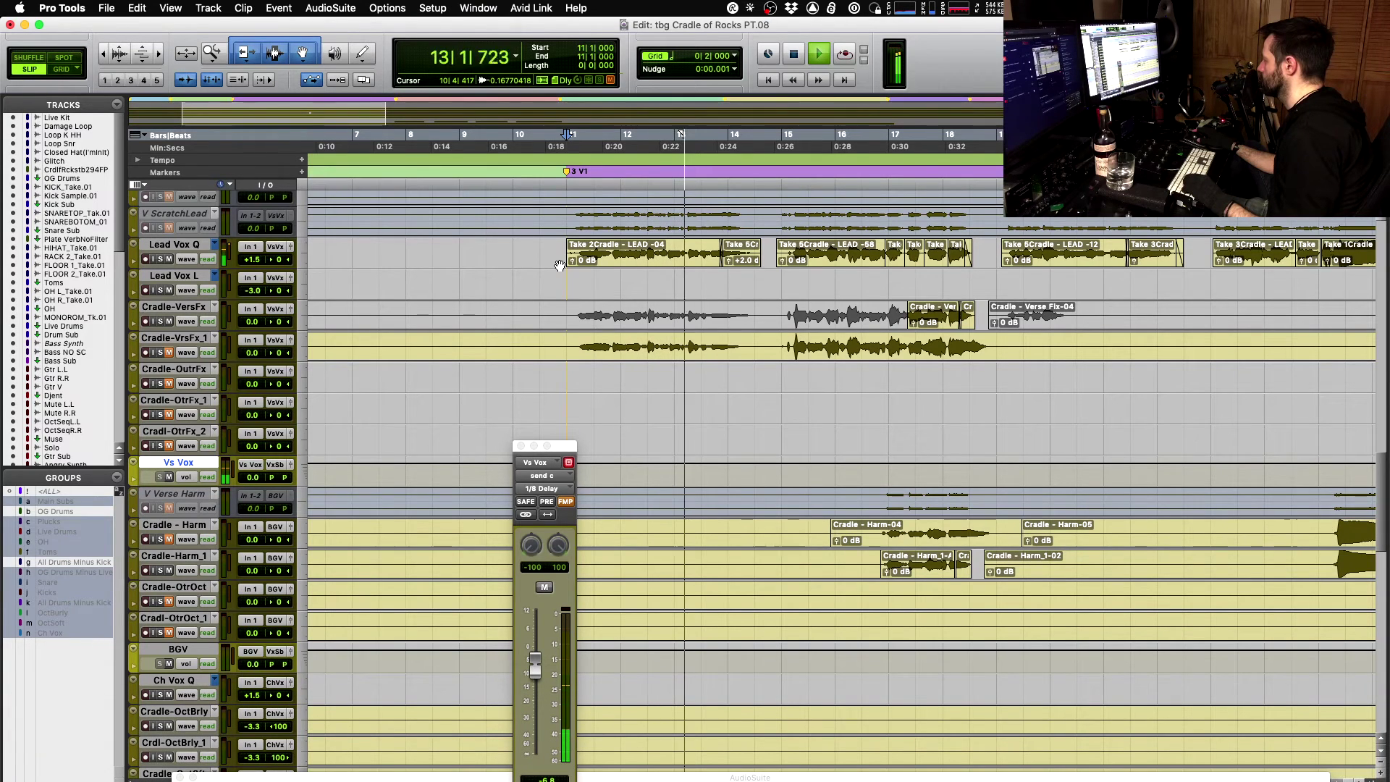
pyautogui.click(545, 588)
pyautogui.press('space')
pyautogui.press('space')
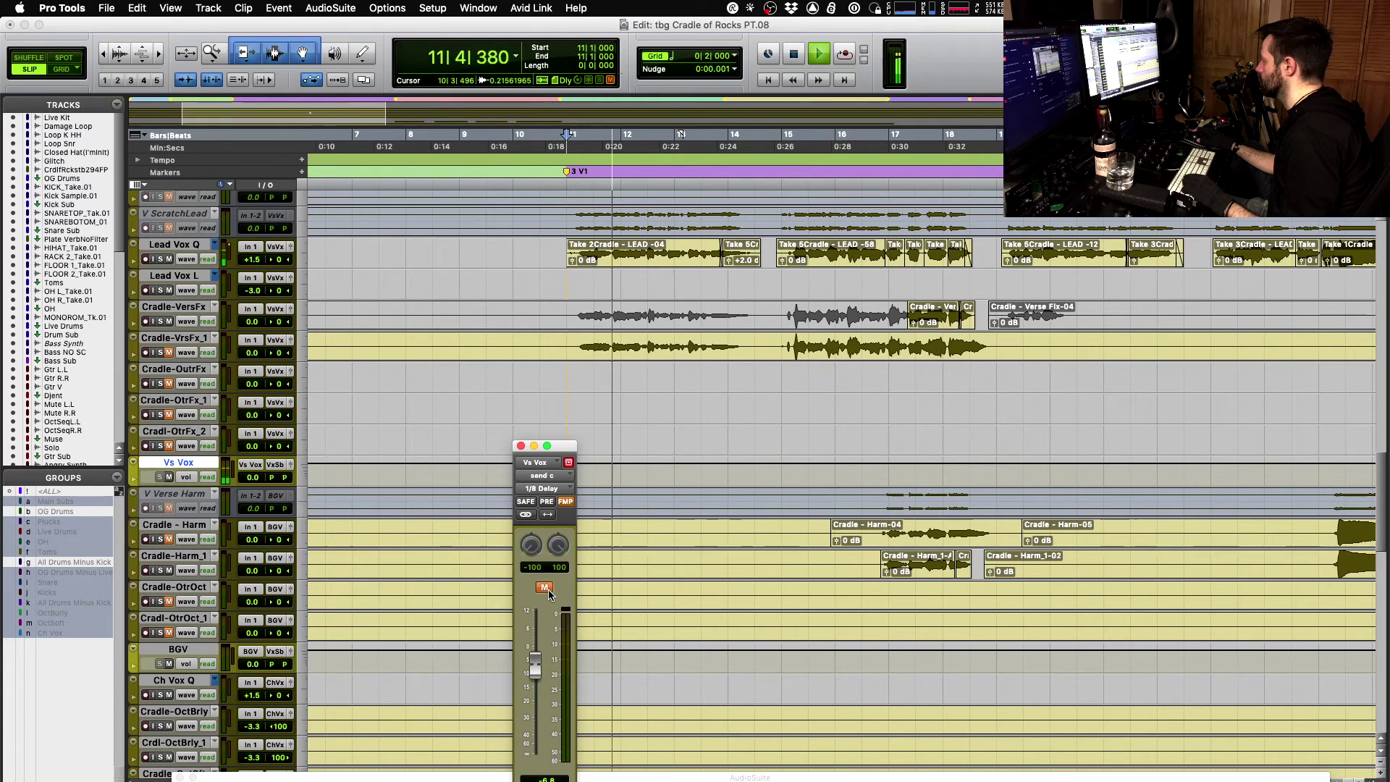
pyautogui.click(545, 588)
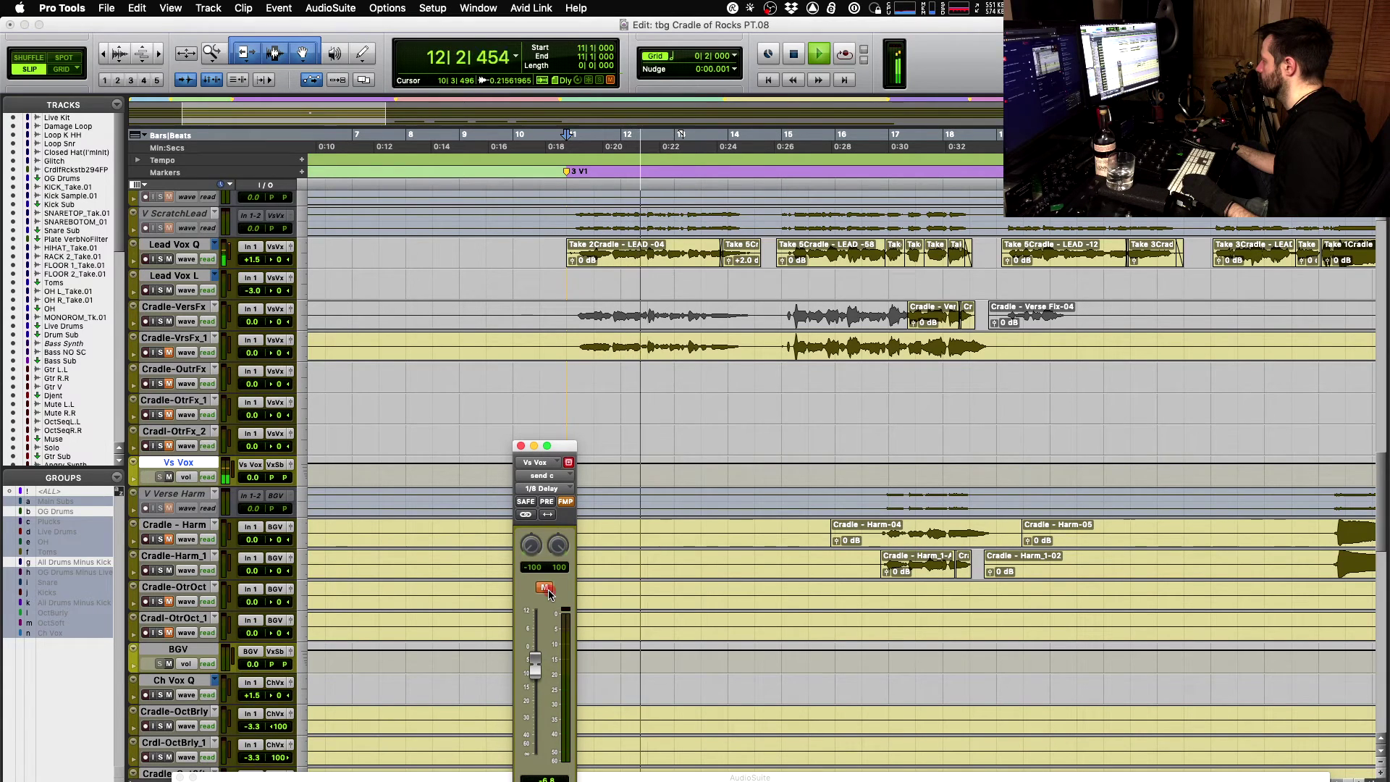
pyautogui.click(521, 446)
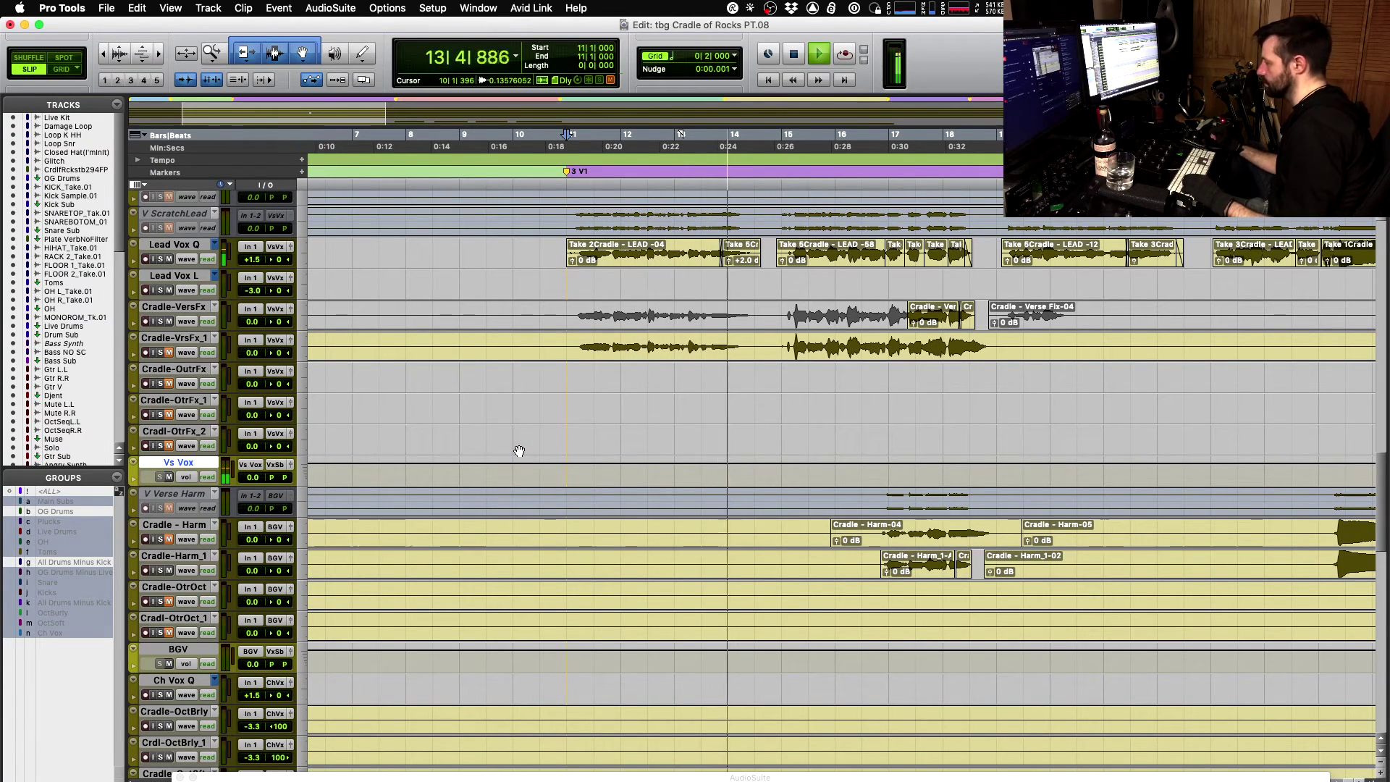
# - Raise the clip gain of the first two verse 1 clips on Lead Vox Q to +3.0 and +5.0 dB and replay the verse
pyautogui.hscroll(3, 690, 337)
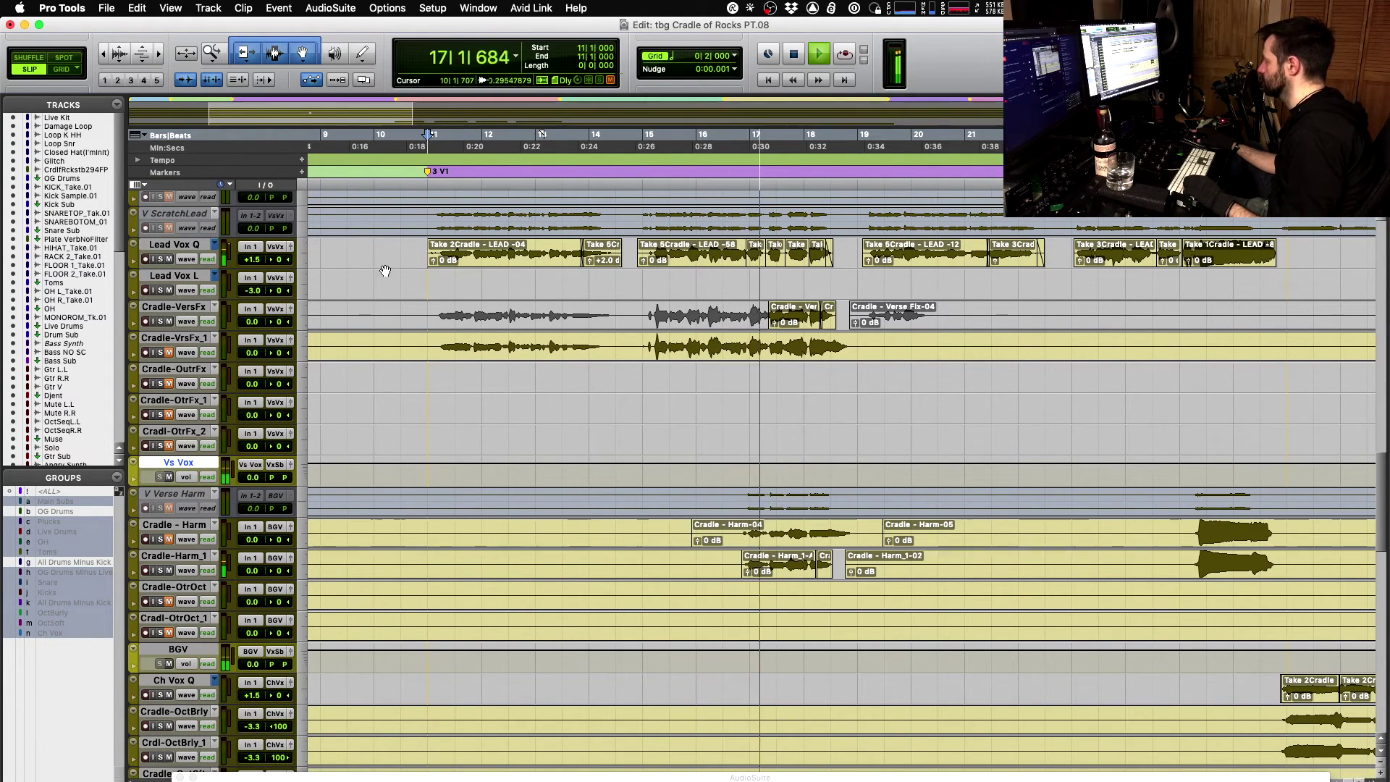
pyautogui.keyDown('shift'); pyautogui.click(476, 260); pyautogui.keyUp('shift')
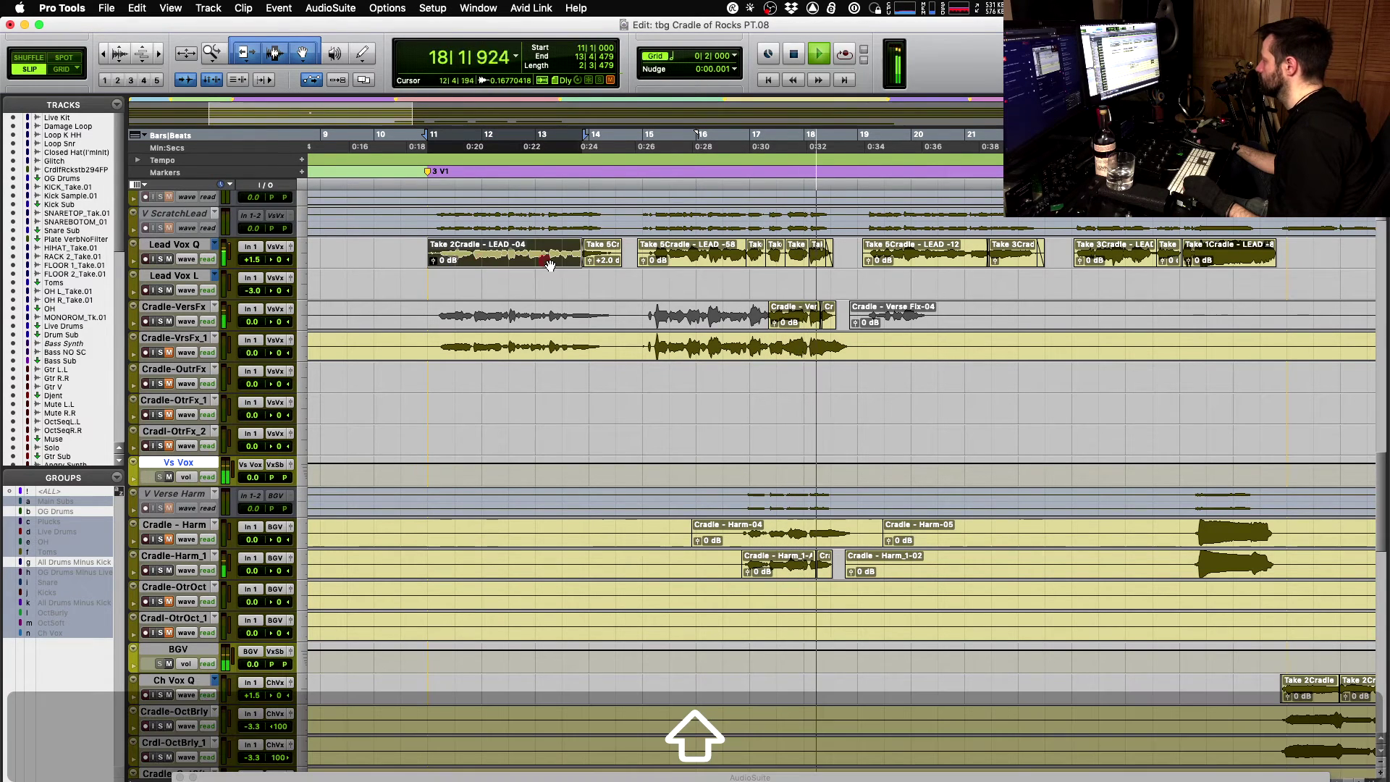
pyautogui.keyDown('shift'); pyautogui.click(600, 262); pyautogui.keyUp('shift')
pyautogui.hotkey('ctrl', 'shift', 'Up')
pyautogui.hotkey('ctrl', 'shift', 'Up')
pyautogui.hotkey('ctrl', 'shift', 'Up')
pyautogui.hotkey('ctrl', 'shift', 'Up')
pyautogui.hotkey('ctrl', 'shift', 'Up')
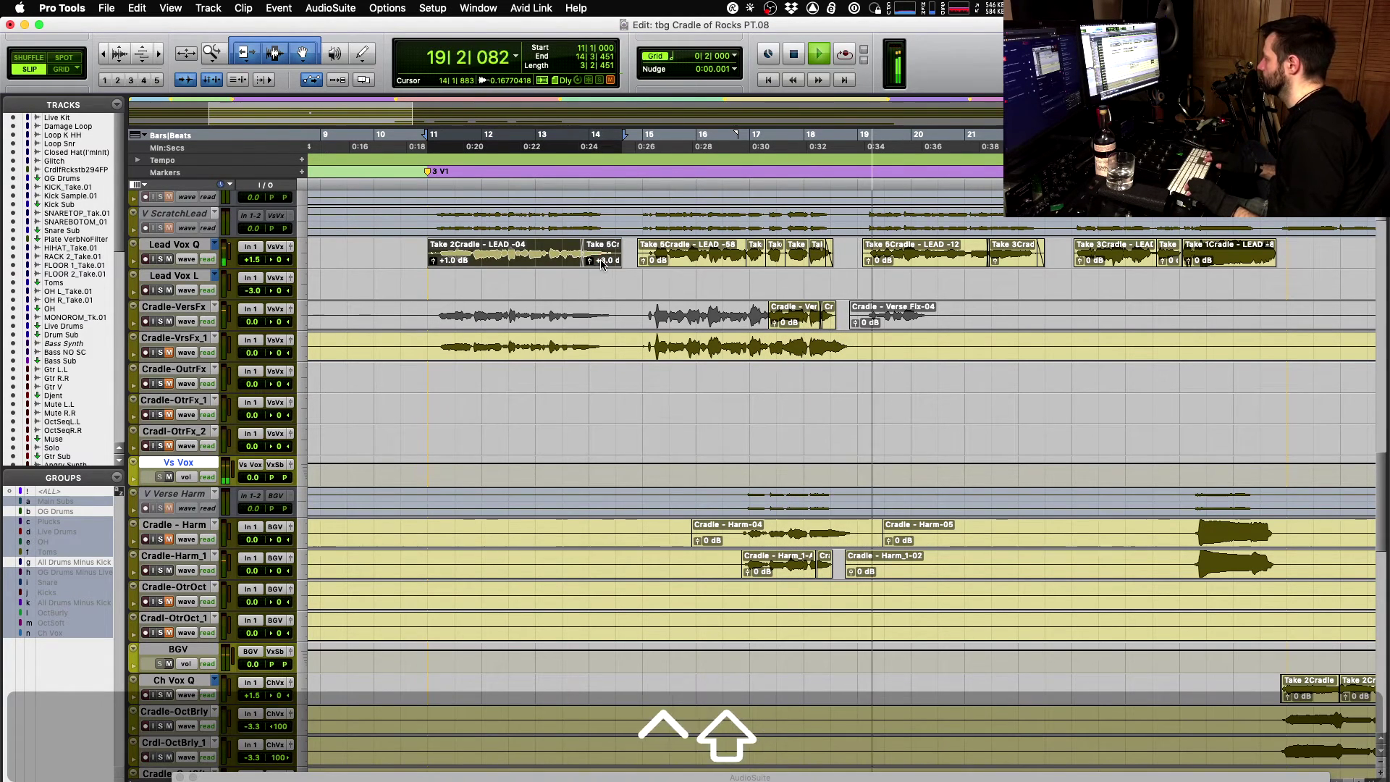
pyautogui.hotkey('ctrl', 'shift', 'Up')
pyautogui.press('space')
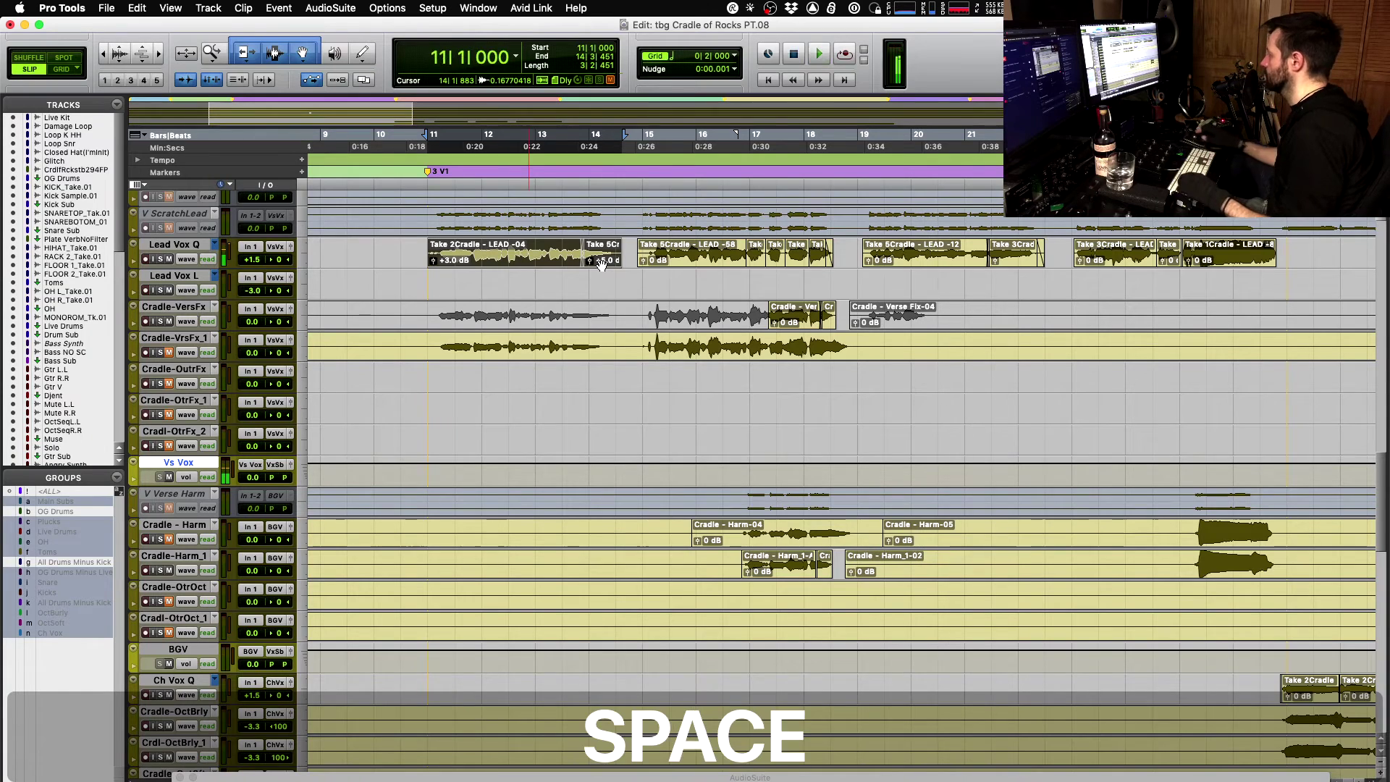
pyautogui.press('Down')
pyautogui.press('space')
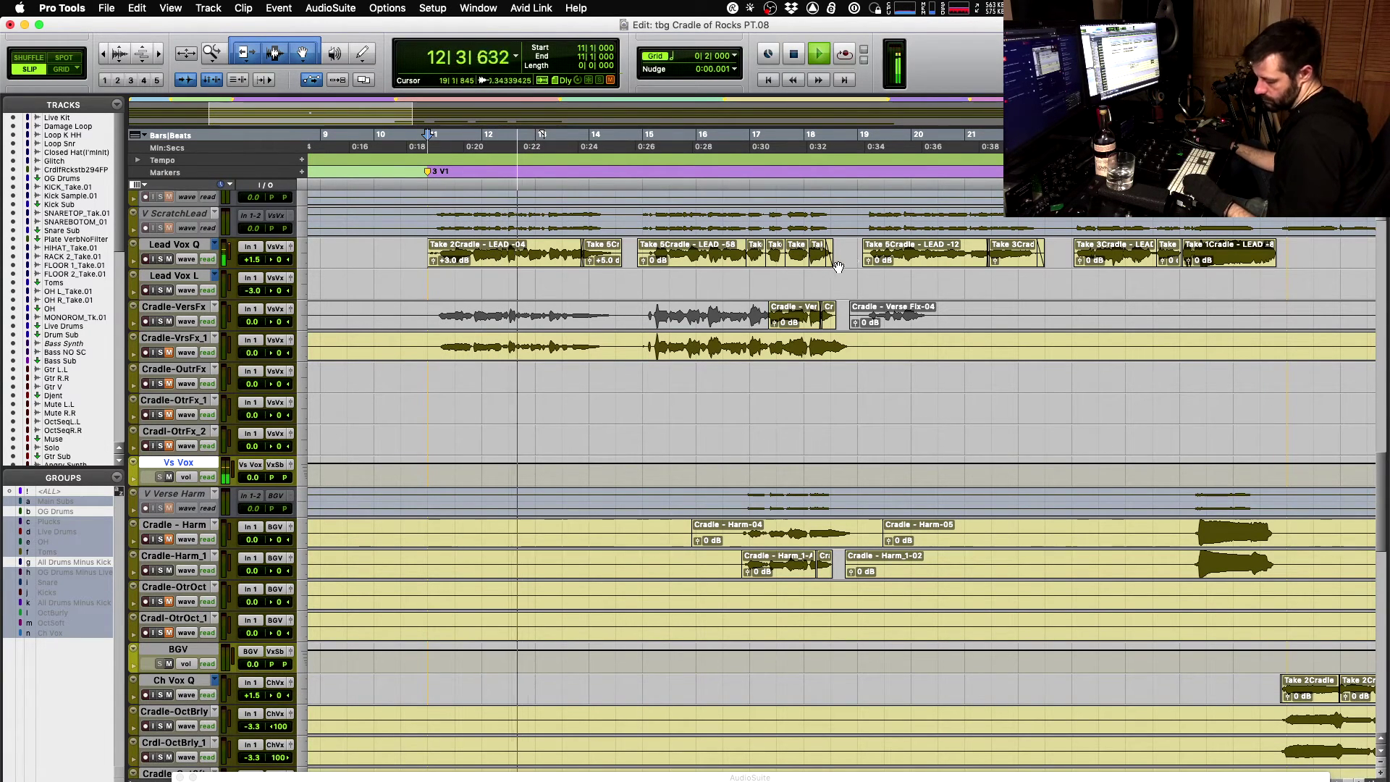
# - Set the Vs Vox track's 1/8 Delay send to about -7.5 dB and return to the arrangement
pyautogui.press('super+equal')
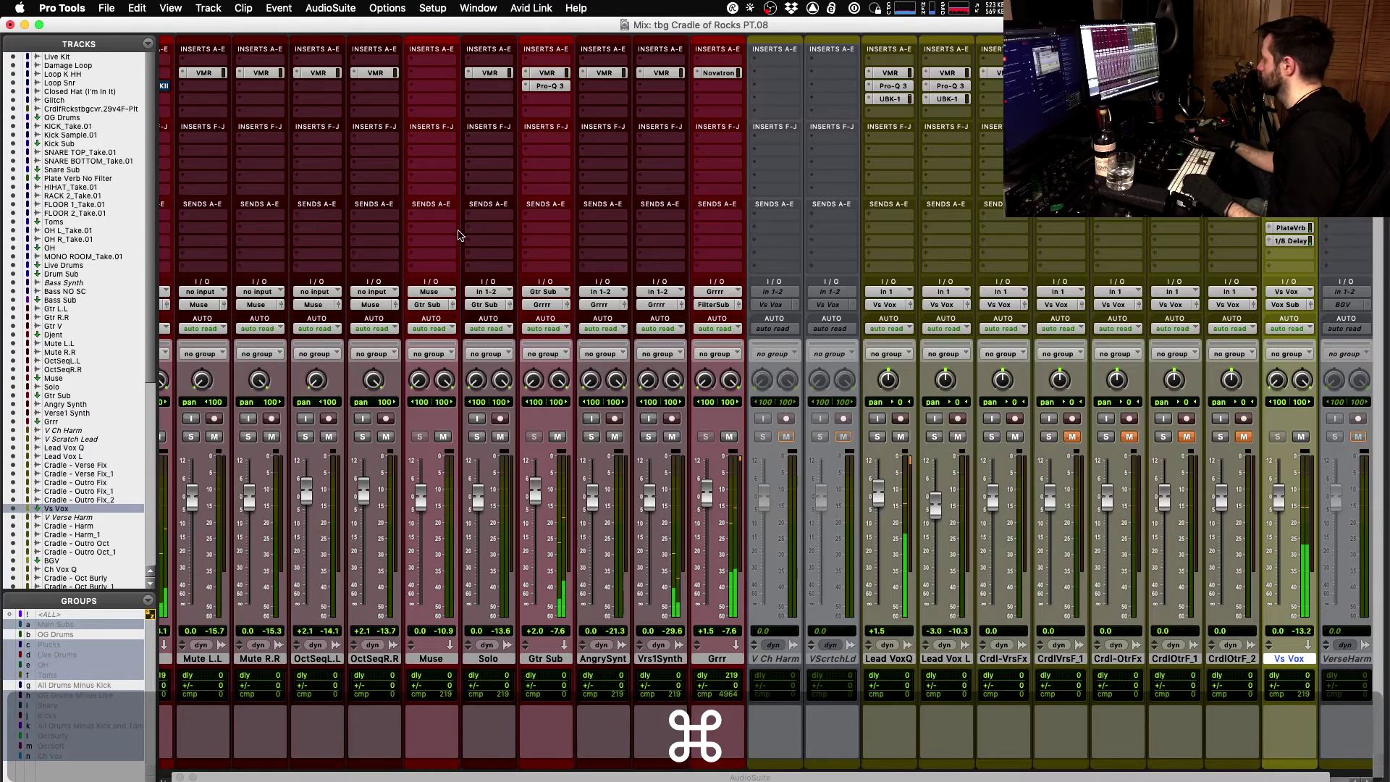
pyautogui.click(1289, 242)
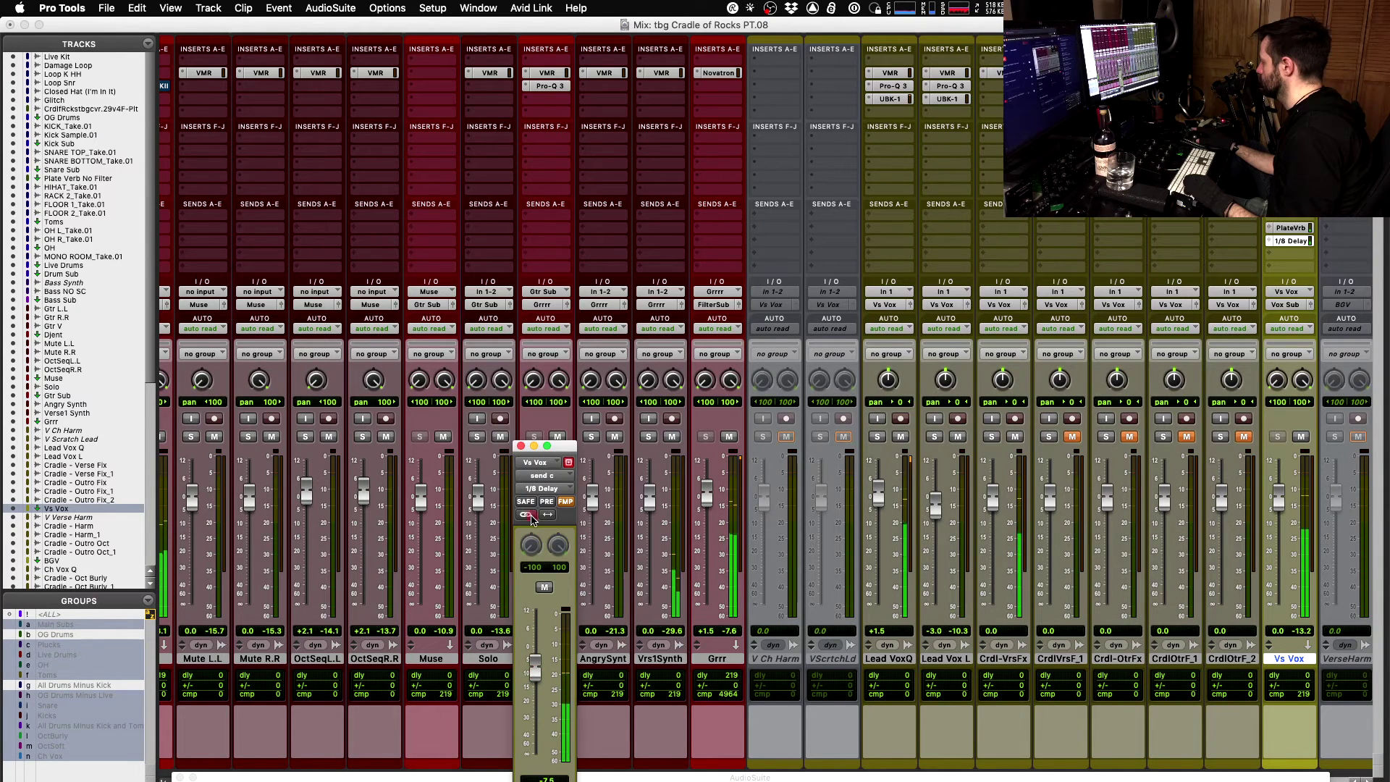
pyautogui.click(520, 446)
pyautogui.press('super+equal')
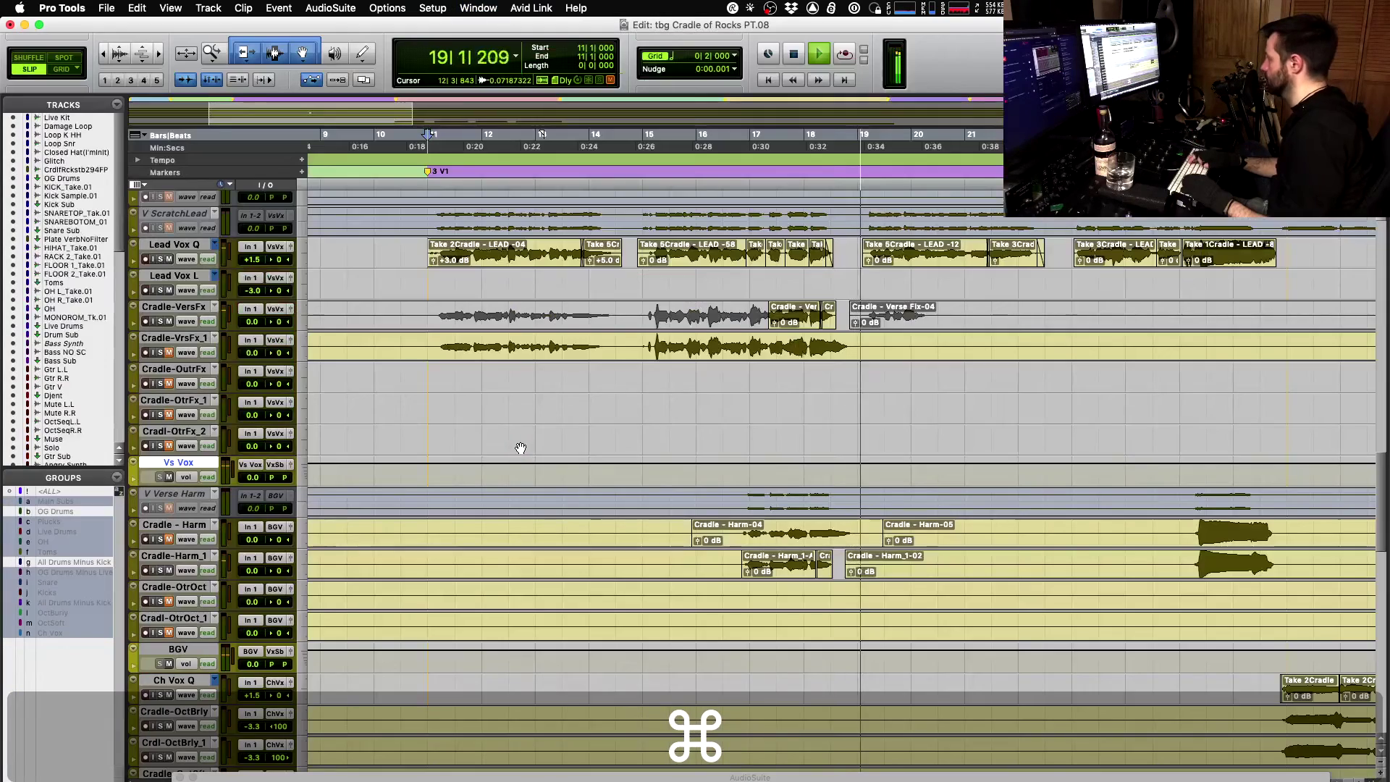
# - Audition the verse 1 harmonies from the end of bar 16
pyautogui.press('space')
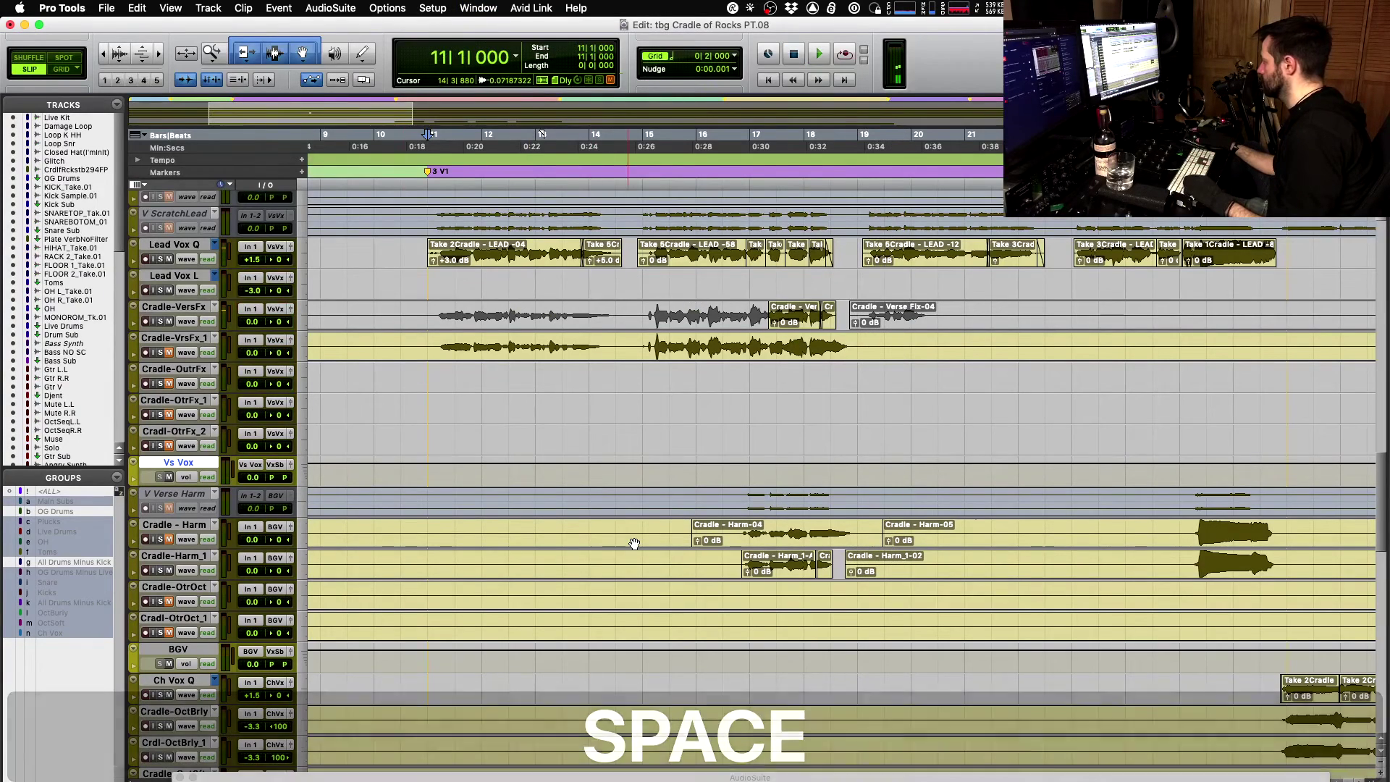
pyautogui.hscroll(3, 634, 543)
pyautogui.click(605, 534)
pyautogui.press('space')
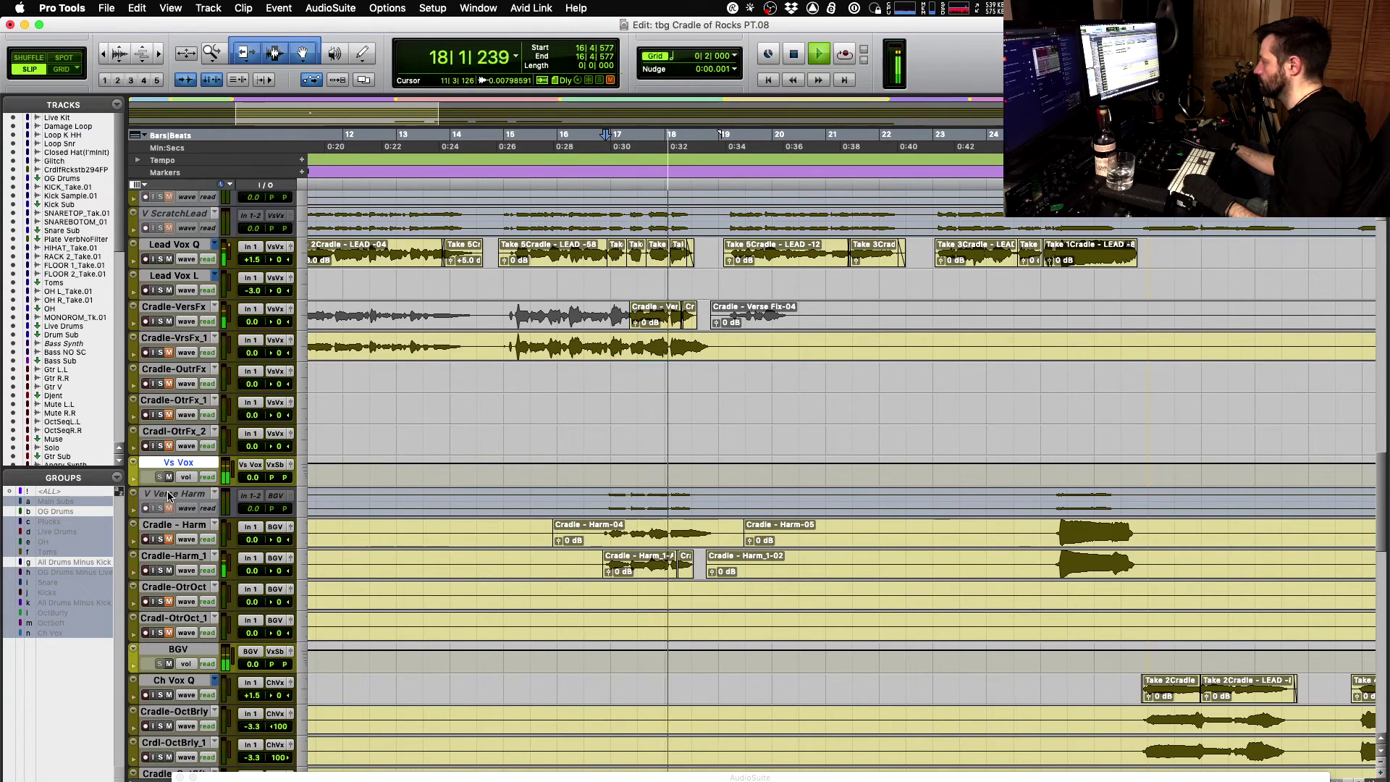
pyautogui.press('r')
pyautogui.press('r')
pyautogui.press('space')
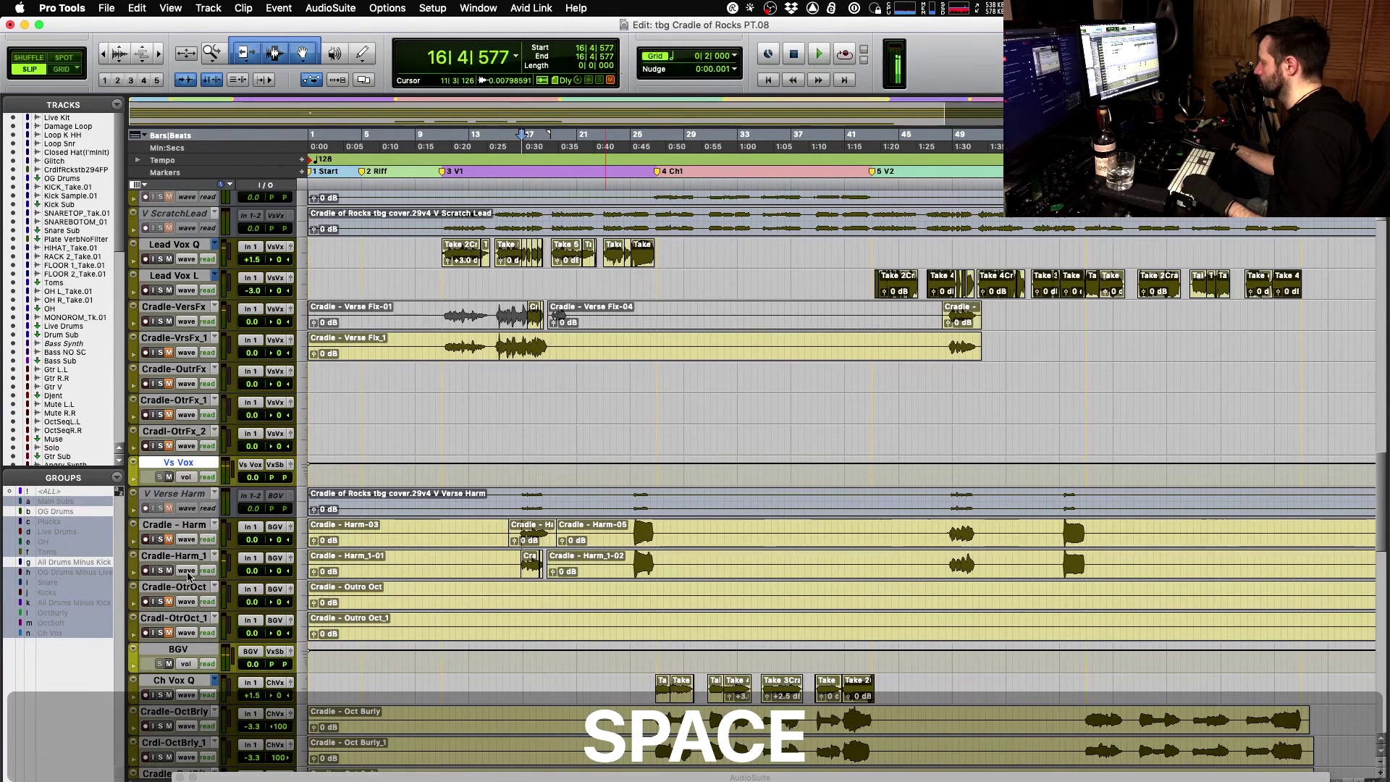
# - Move the Cradle-Harm_1 track directly above the Vs Vox track
pyautogui.moveTo(190, 558); pyautogui.dragTo(212, 467)
pyautogui.click(213, 463)
pyautogui.press('r')
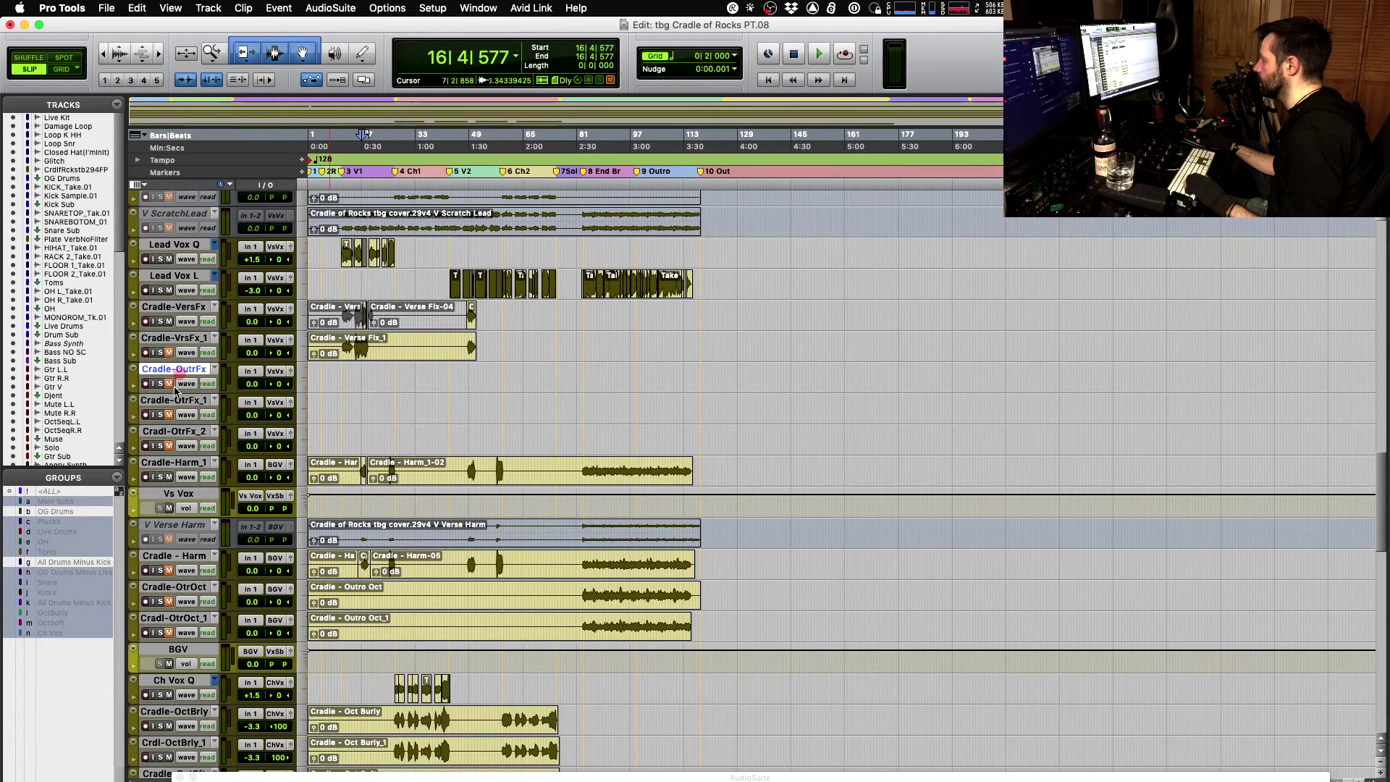
# - Delete the three empty outro fix tracks: Cradle-OutrFx, Cradle-OtrFx_1 and Cradl-OtrFx_2
pyautogui.keyDown('shift'); pyautogui.click(181, 431); pyautogui.keyUp('shift')
pyautogui.rightClick(186, 429)
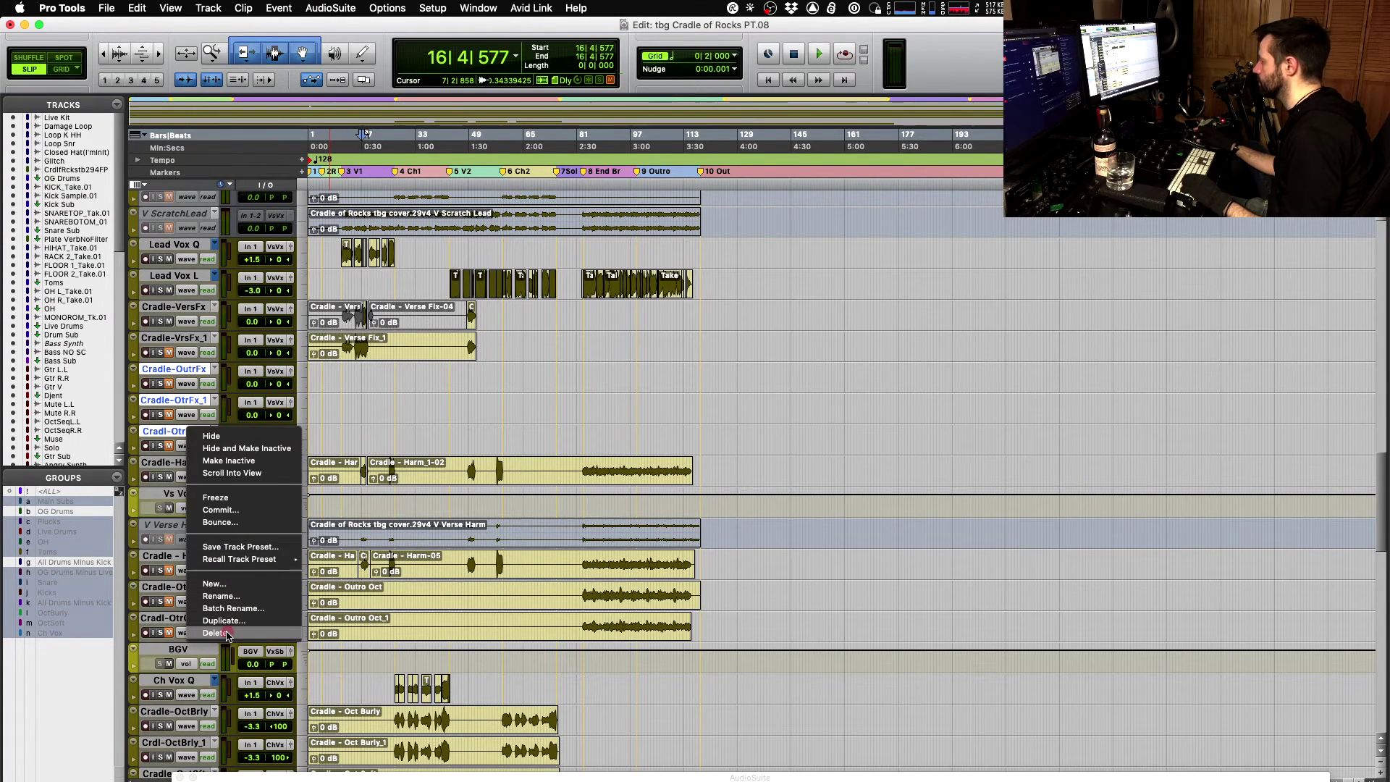
pyautogui.click(217, 633)
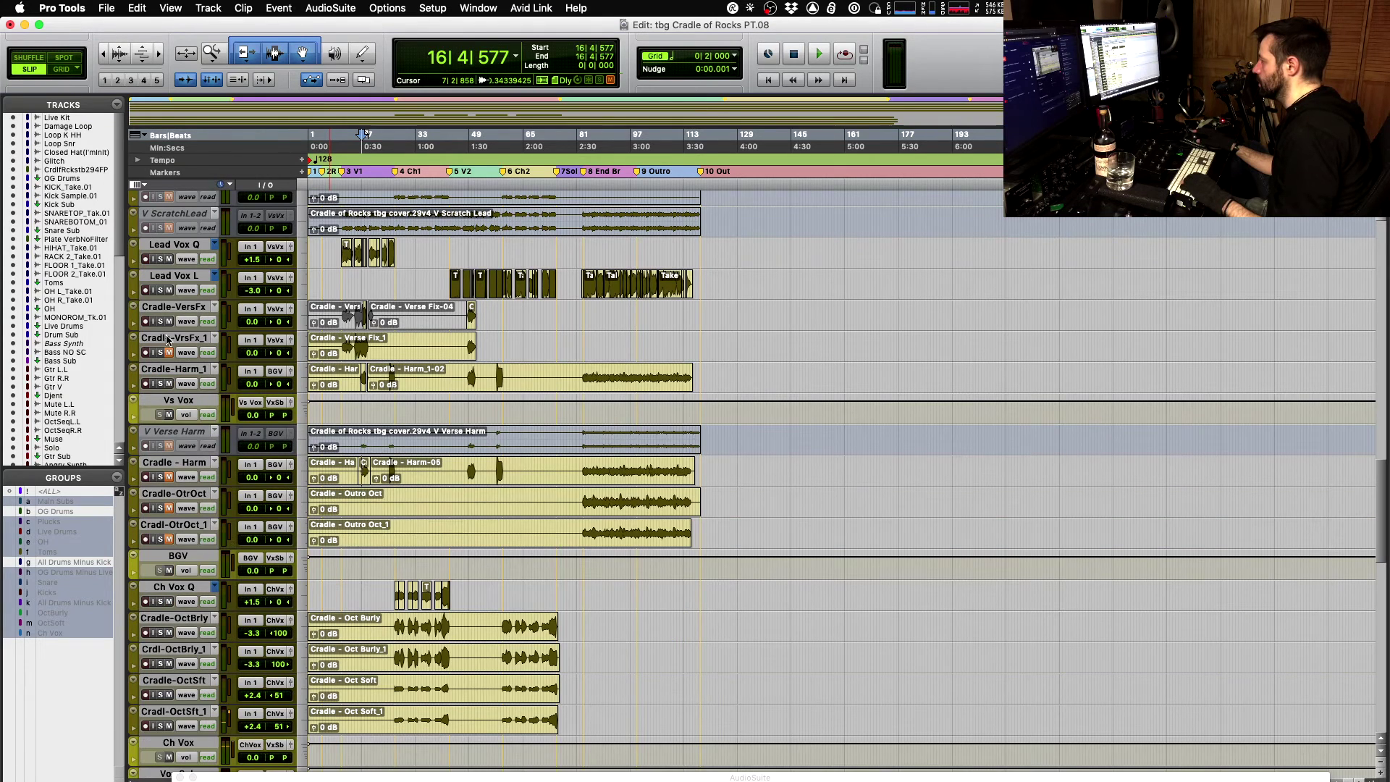
# - Play the verse 2 harmony passage from the end of bar 48, and replay it with Cradle-VersFx soloed
pyautogui.click(171, 338)
pyautogui.press('t')
pyautogui.press('t')
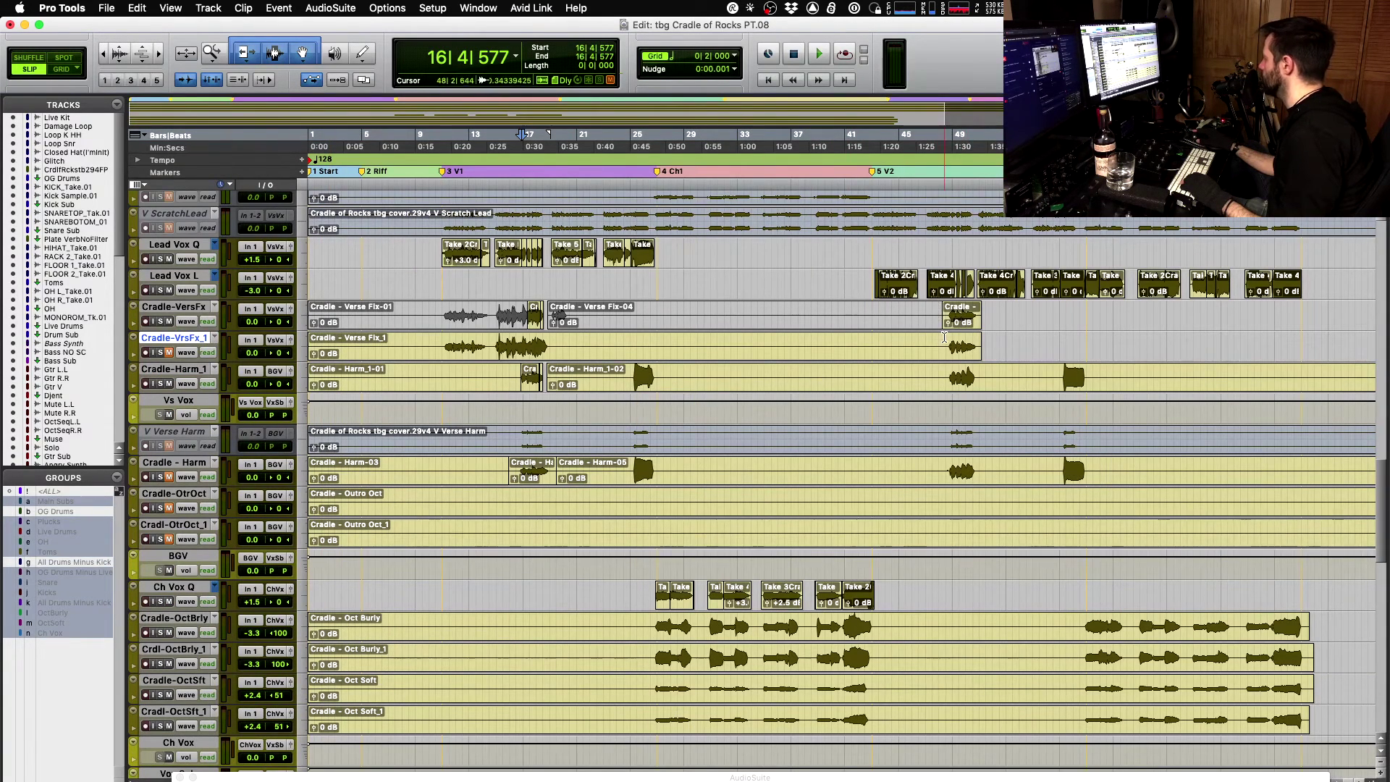
pyautogui.click(951, 313)
pyautogui.press('t')
pyautogui.press('t')
pyautogui.press('space')
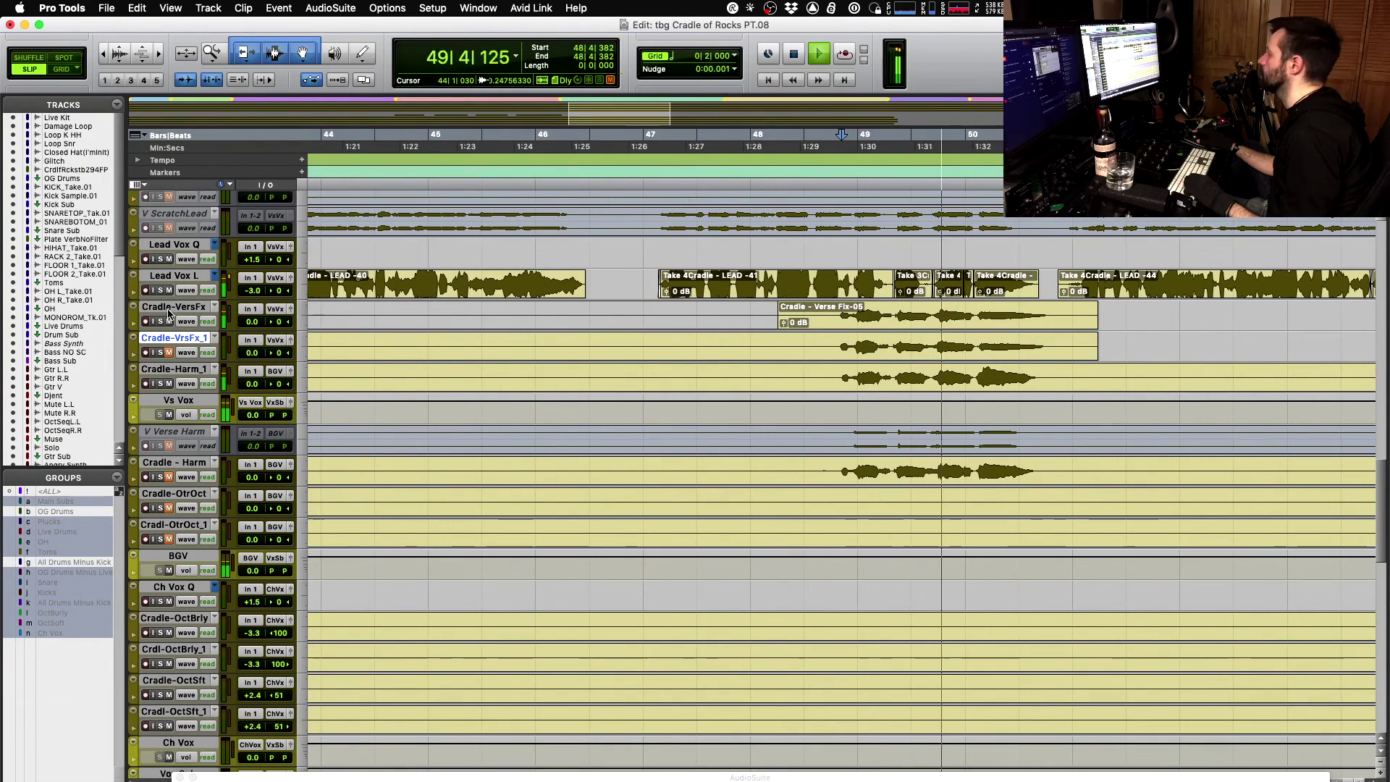
pyautogui.press('space')
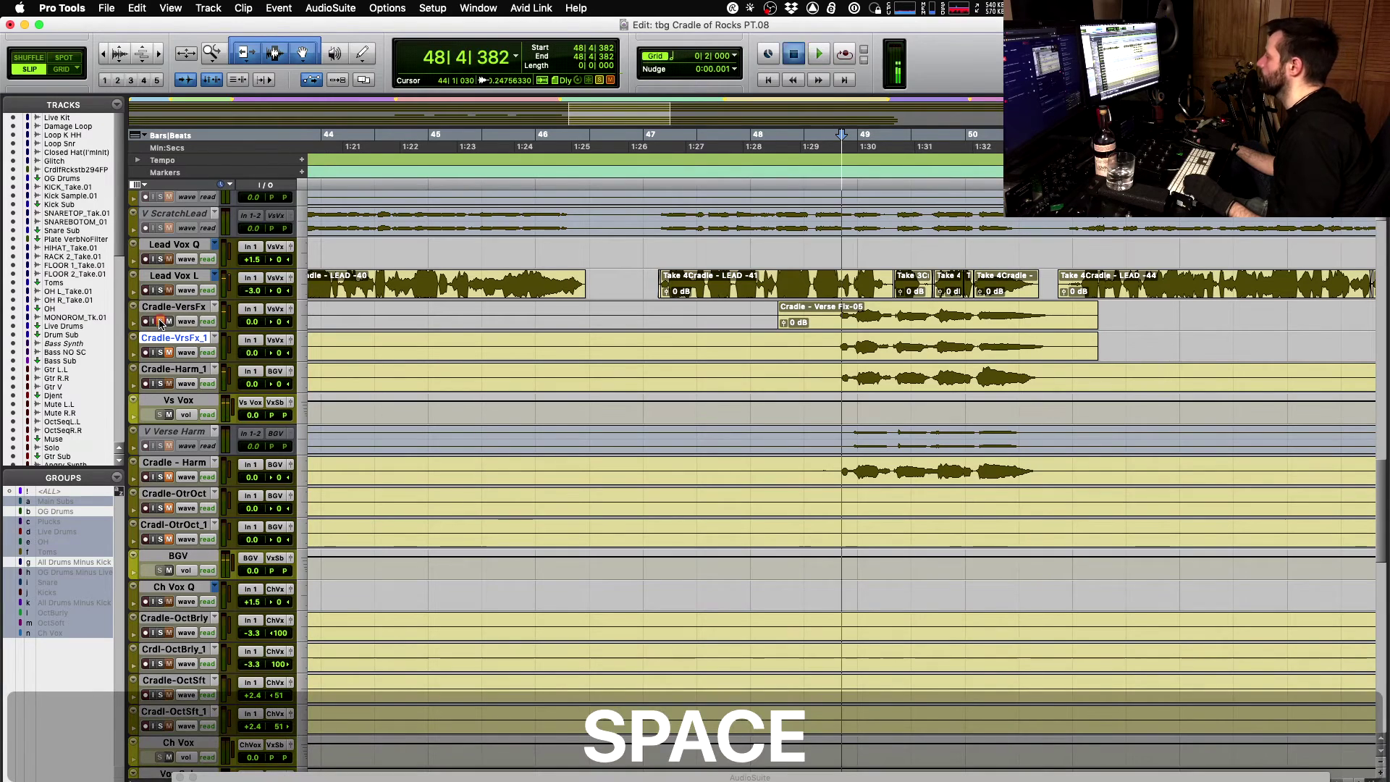
pyautogui.press('space')
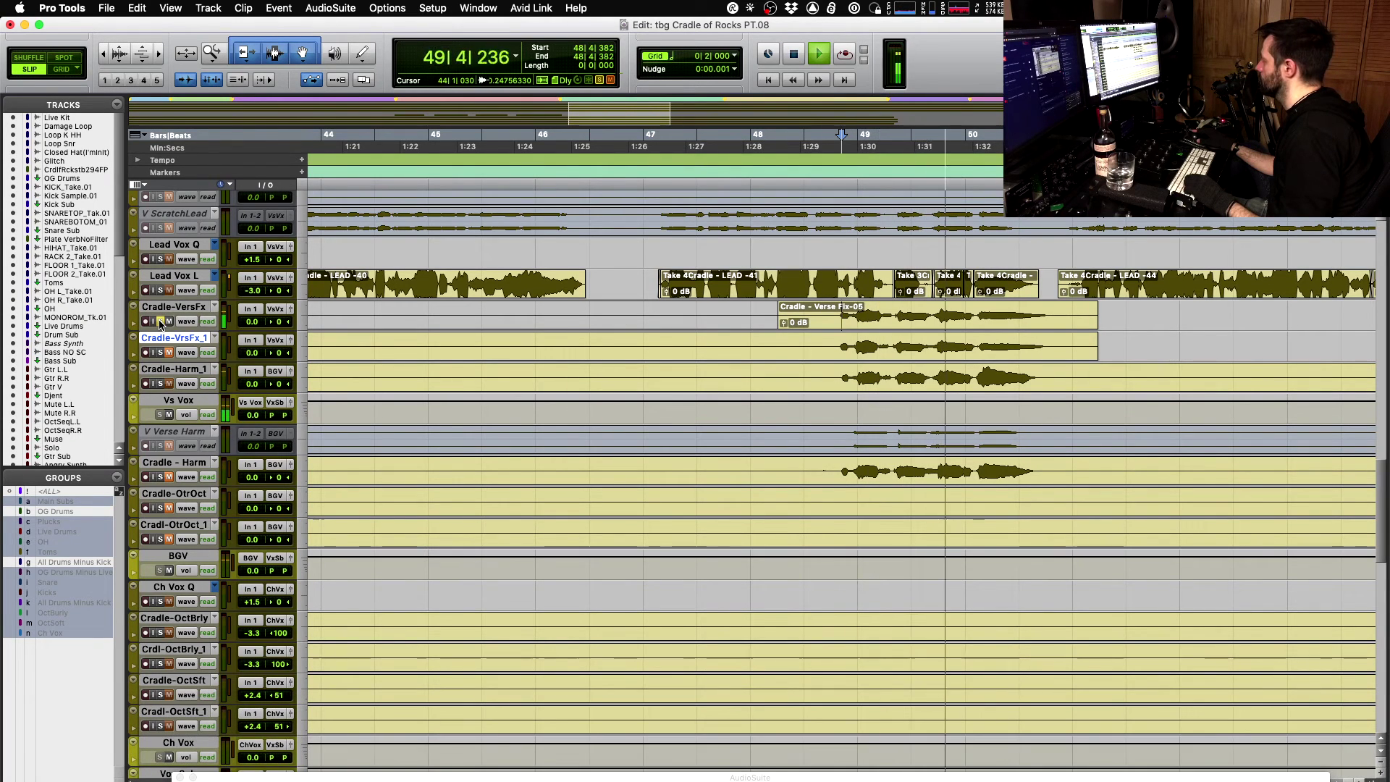
pyautogui.press('space')
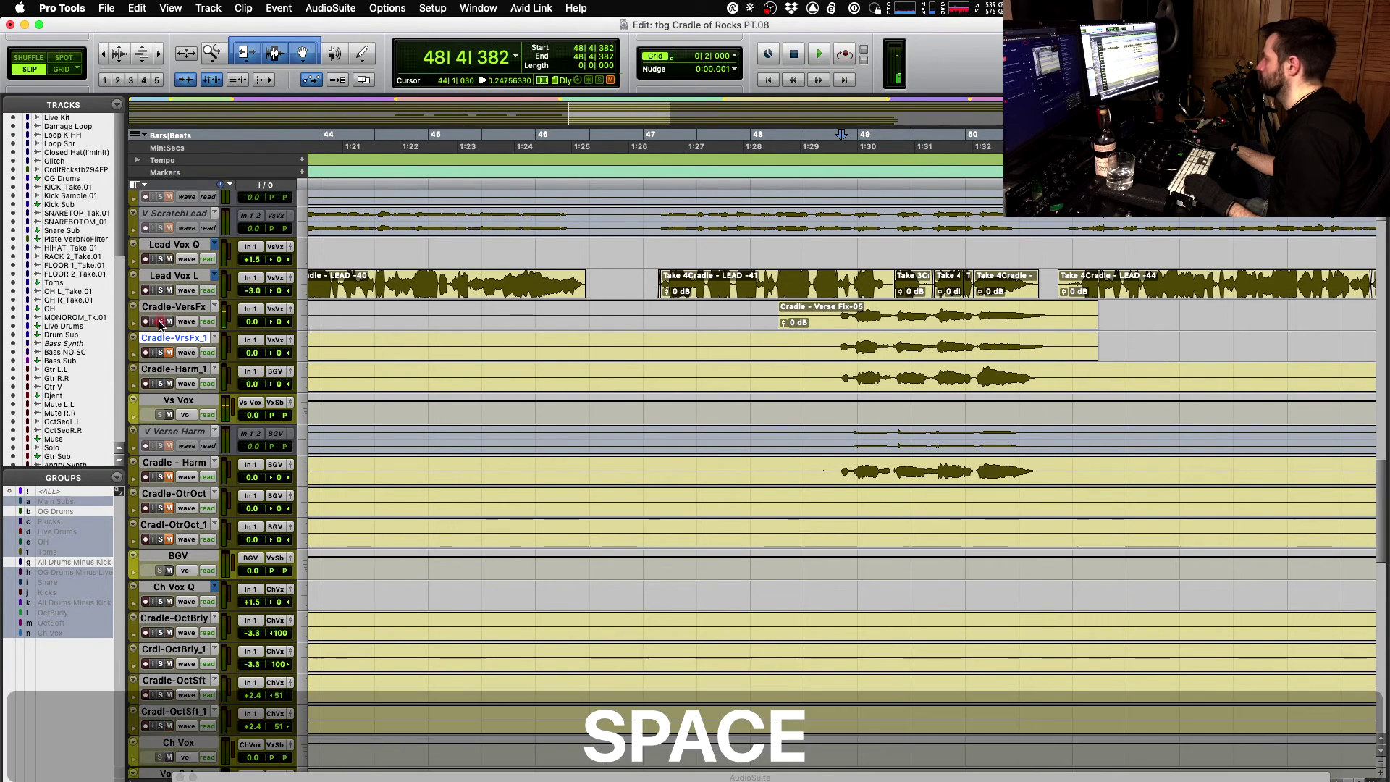
# - Audition Cradle-VrsFx_1 soloed, alone and together with Cradle-VersFx, and lower its volume to about -7.3 dB
pyautogui.click(161, 352)
pyautogui.press('space')
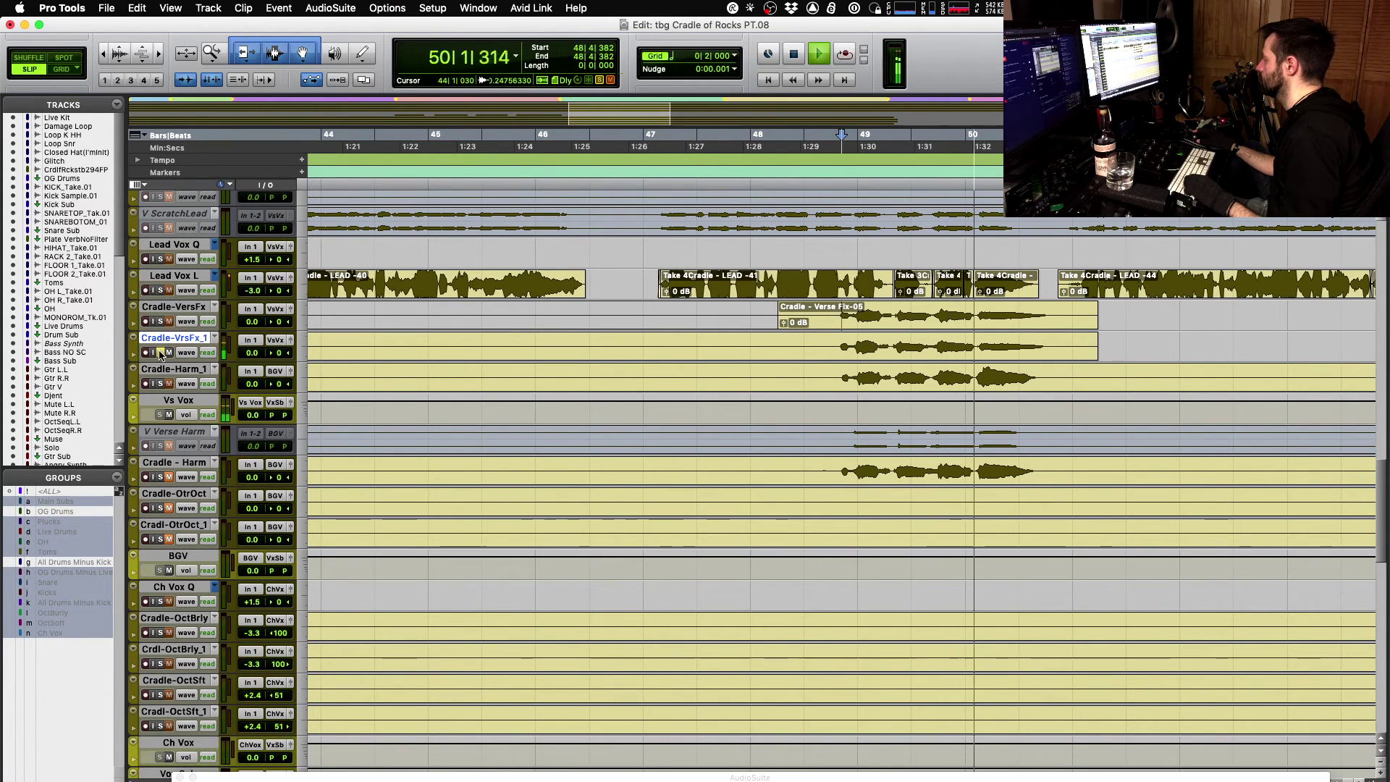
pyautogui.press('space')
pyautogui.click(160, 321)
pyautogui.press('space')
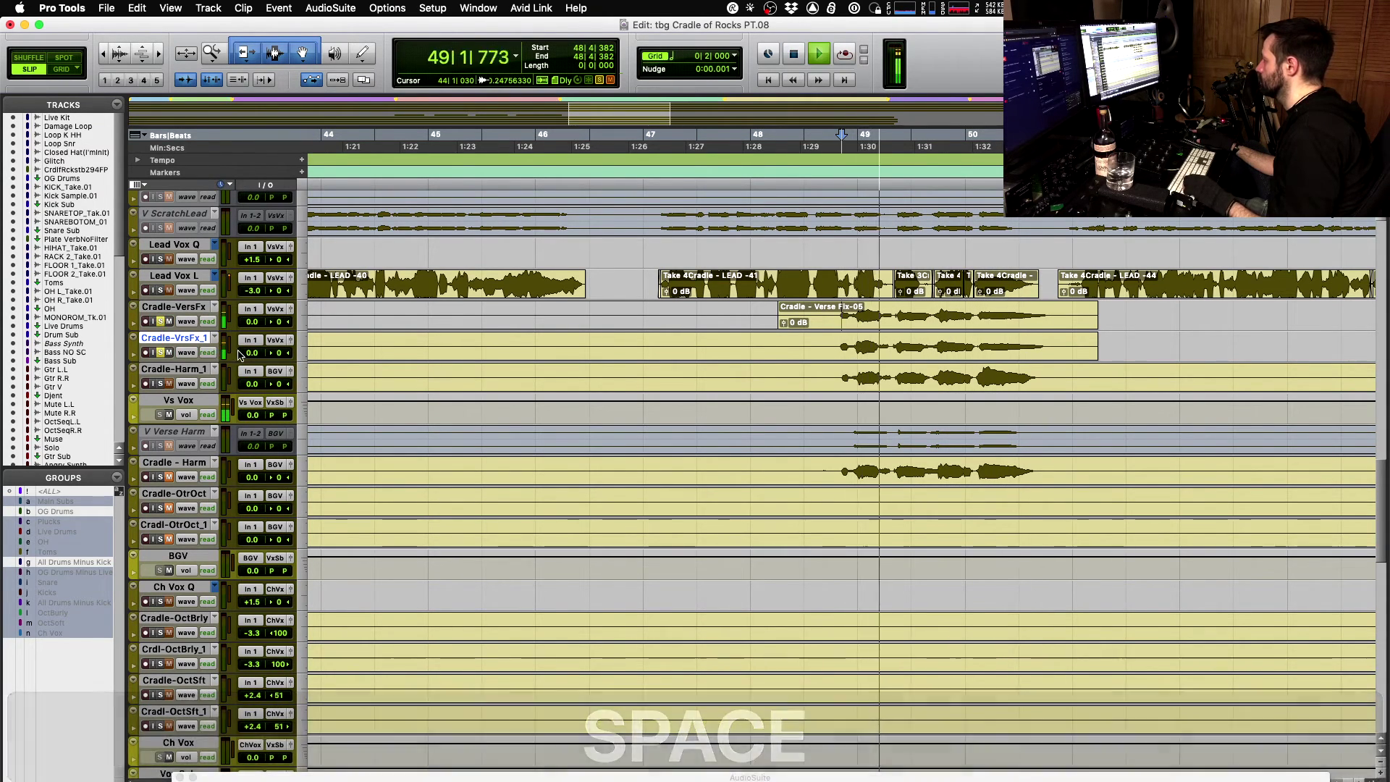
pyautogui.moveTo(250, 353); pyautogui.dragTo(247, 366)
pyautogui.press('space')
# - Audition Cradle-Harm_1 from the end of bar 48 with the verse fixes and alone, and compare it with Lead Vox L soloed
pyautogui.click(160, 384)
pyautogui.press('space')
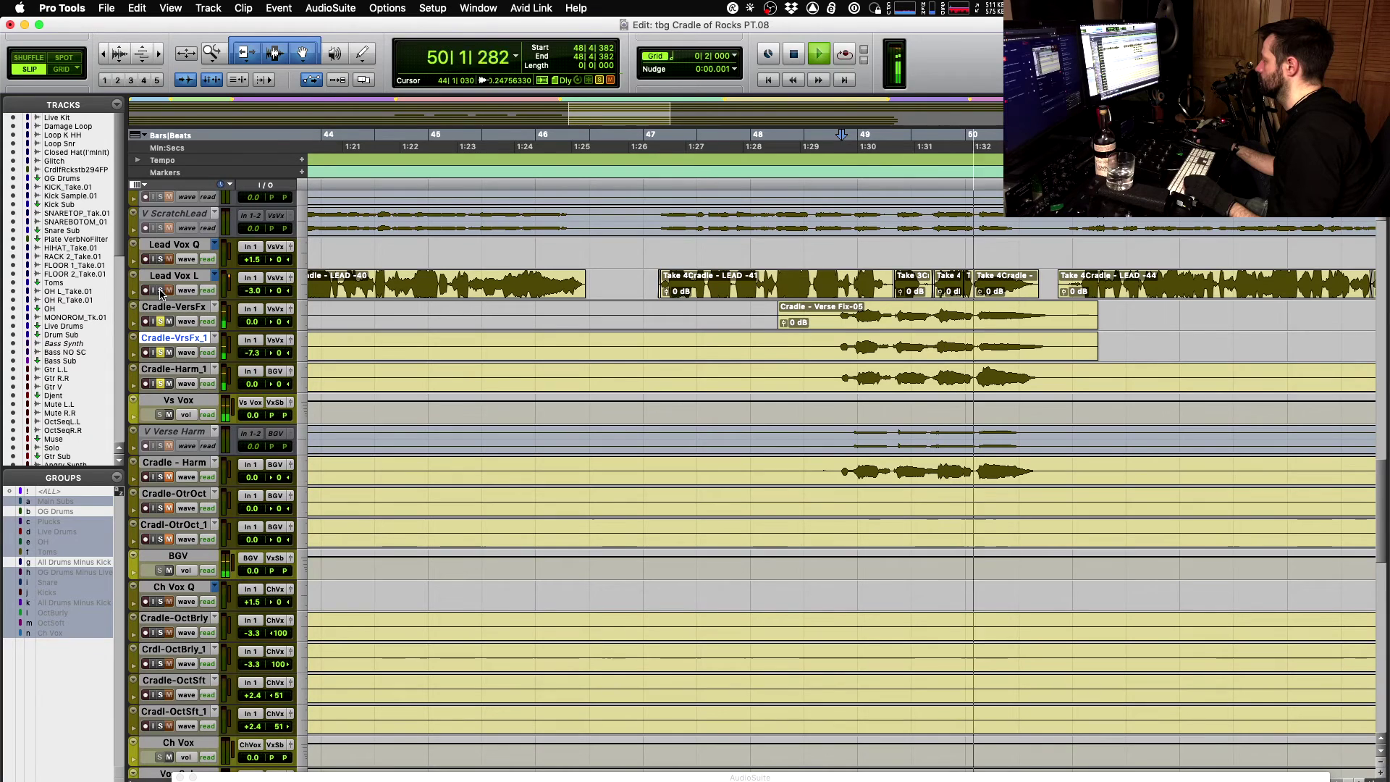
pyautogui.press('space')
pyautogui.click(161, 384)
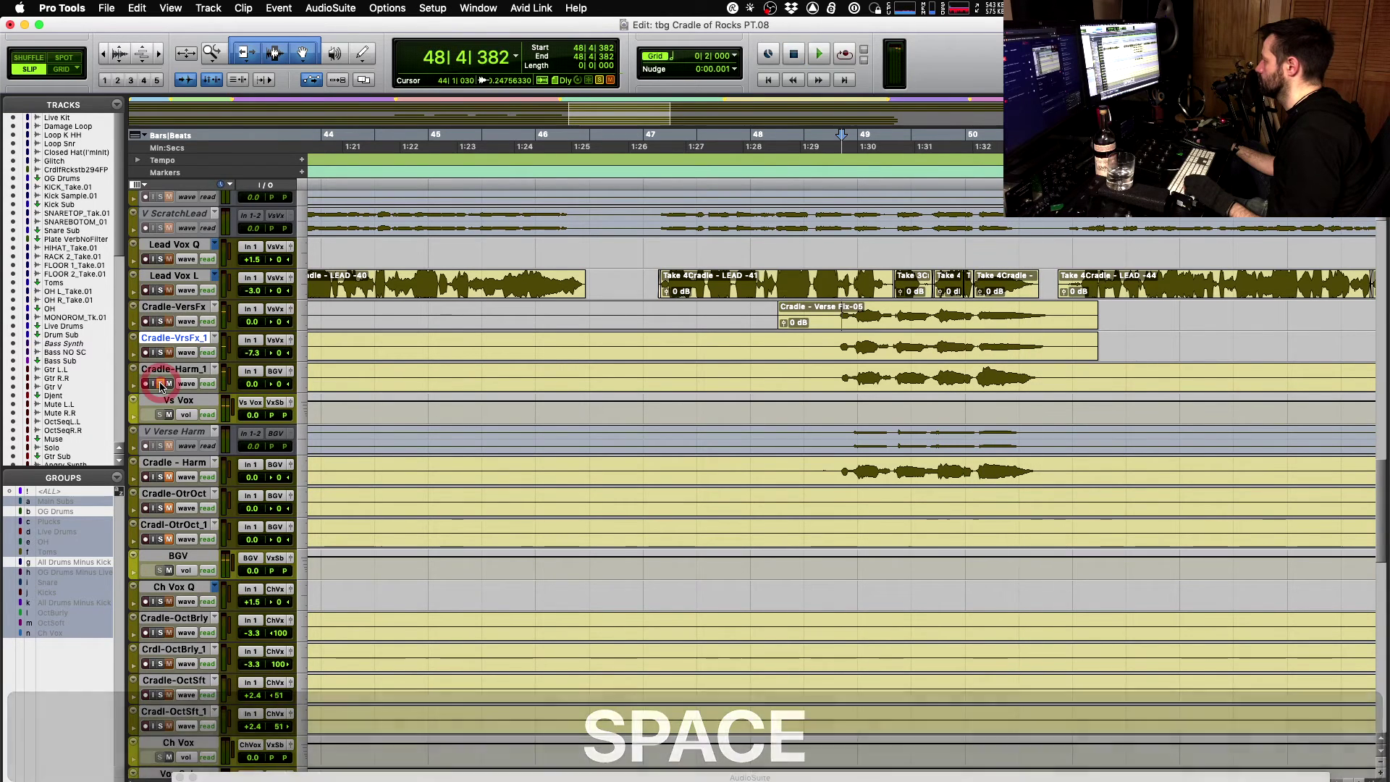
pyautogui.press('space')
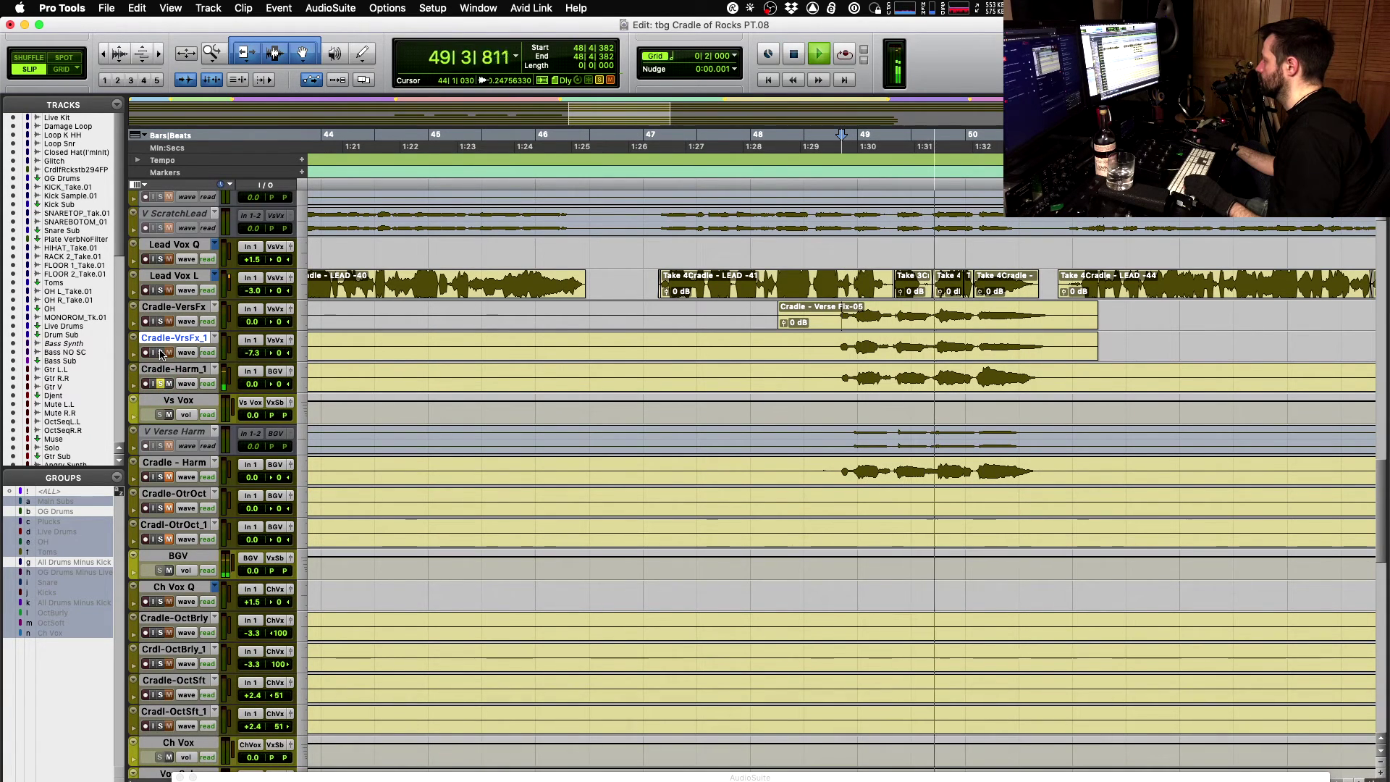
pyautogui.press('space')
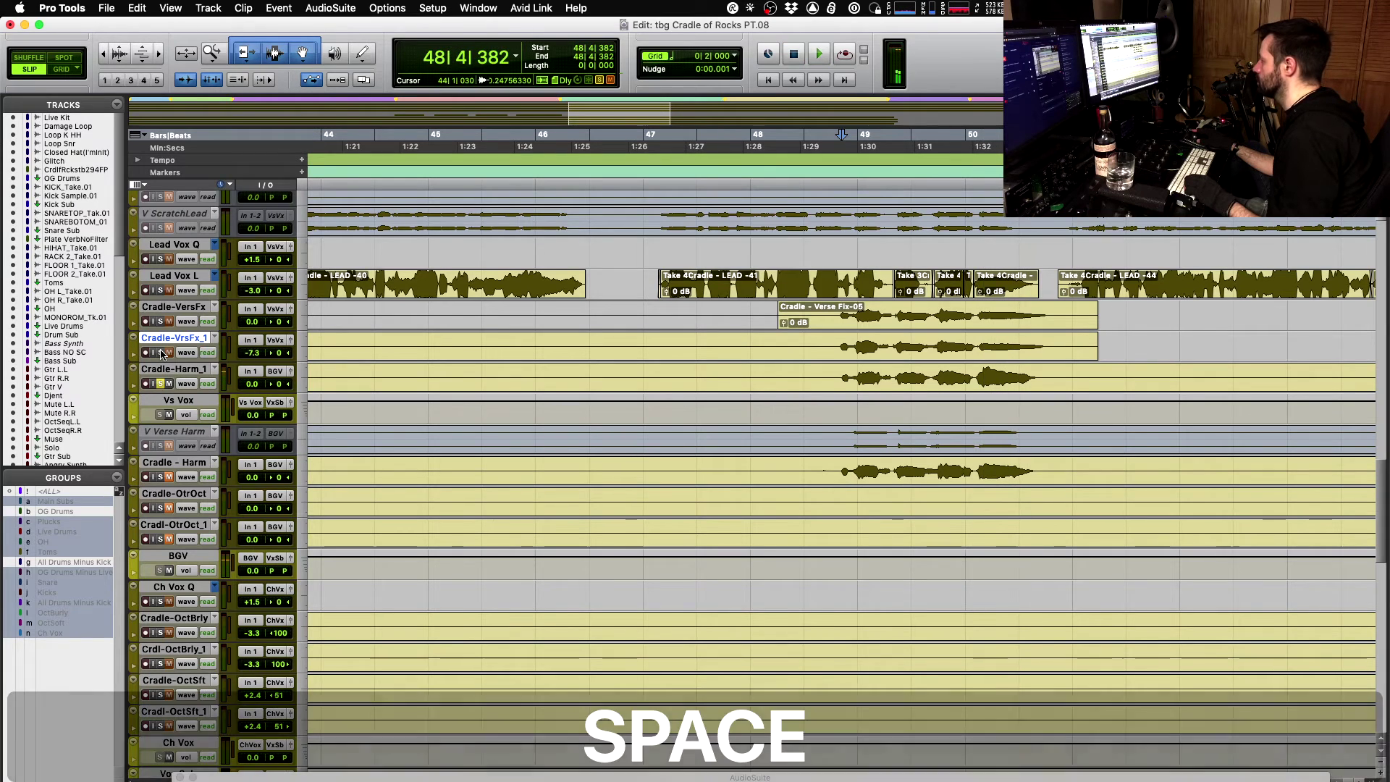
pyautogui.click(161, 290)
pyautogui.press('space')
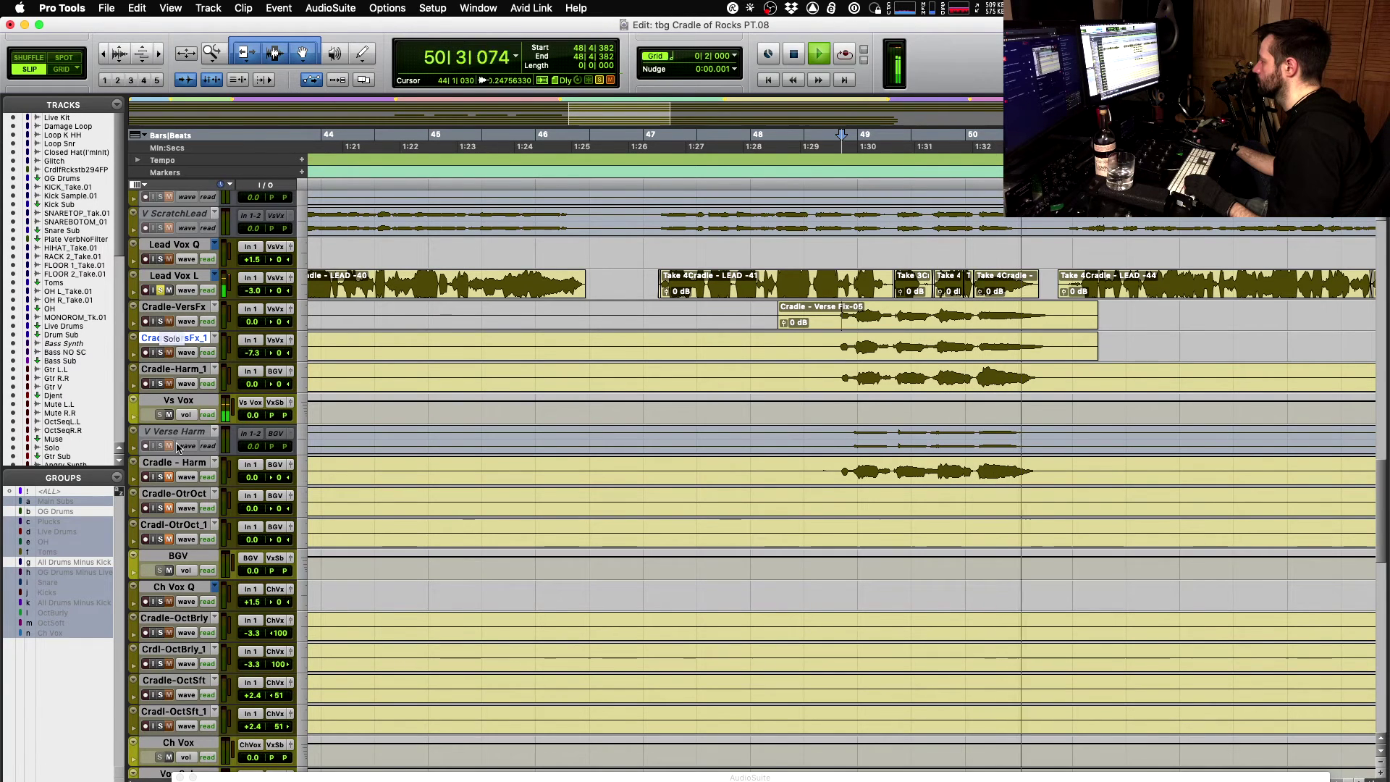
pyautogui.press('space')
# - Audition the verse 2 passage from the end of bar 48 with the Cradle - Harm track soloed
pyautogui.click(180, 372)
pyautogui.press('r')
pyautogui.press('r')
pyautogui.press('r')
pyautogui.press('r')
pyautogui.press('r')
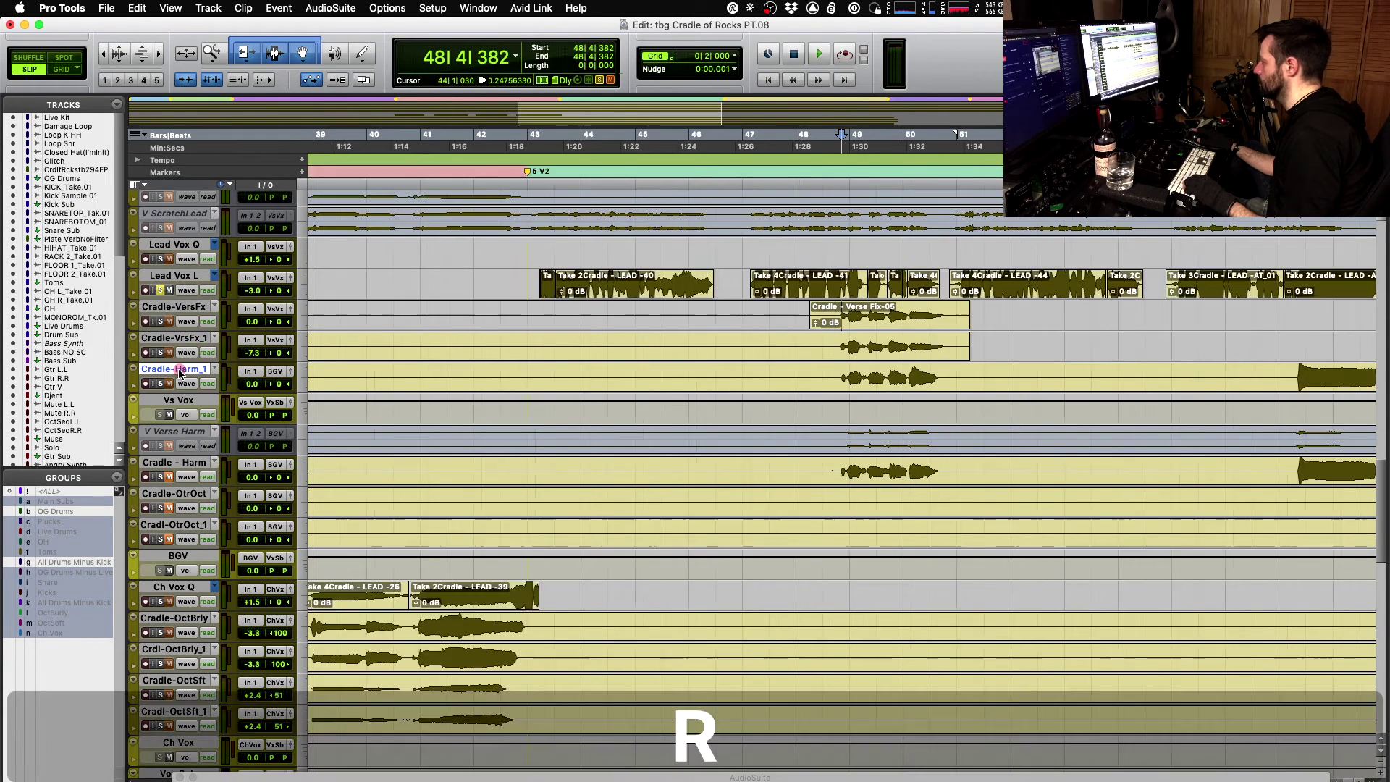
pyautogui.press('t')
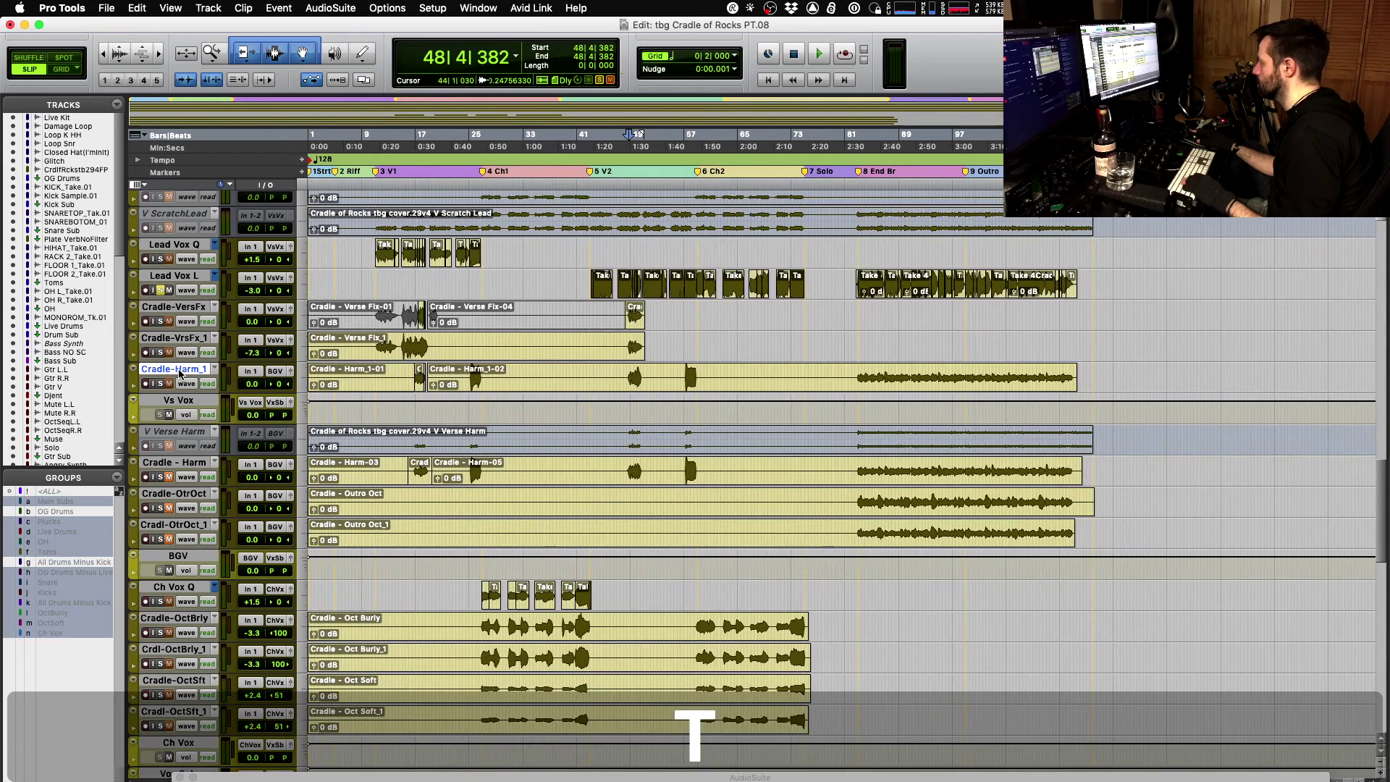
pyautogui.press('t')
pyautogui.press('t')
pyautogui.press('space')
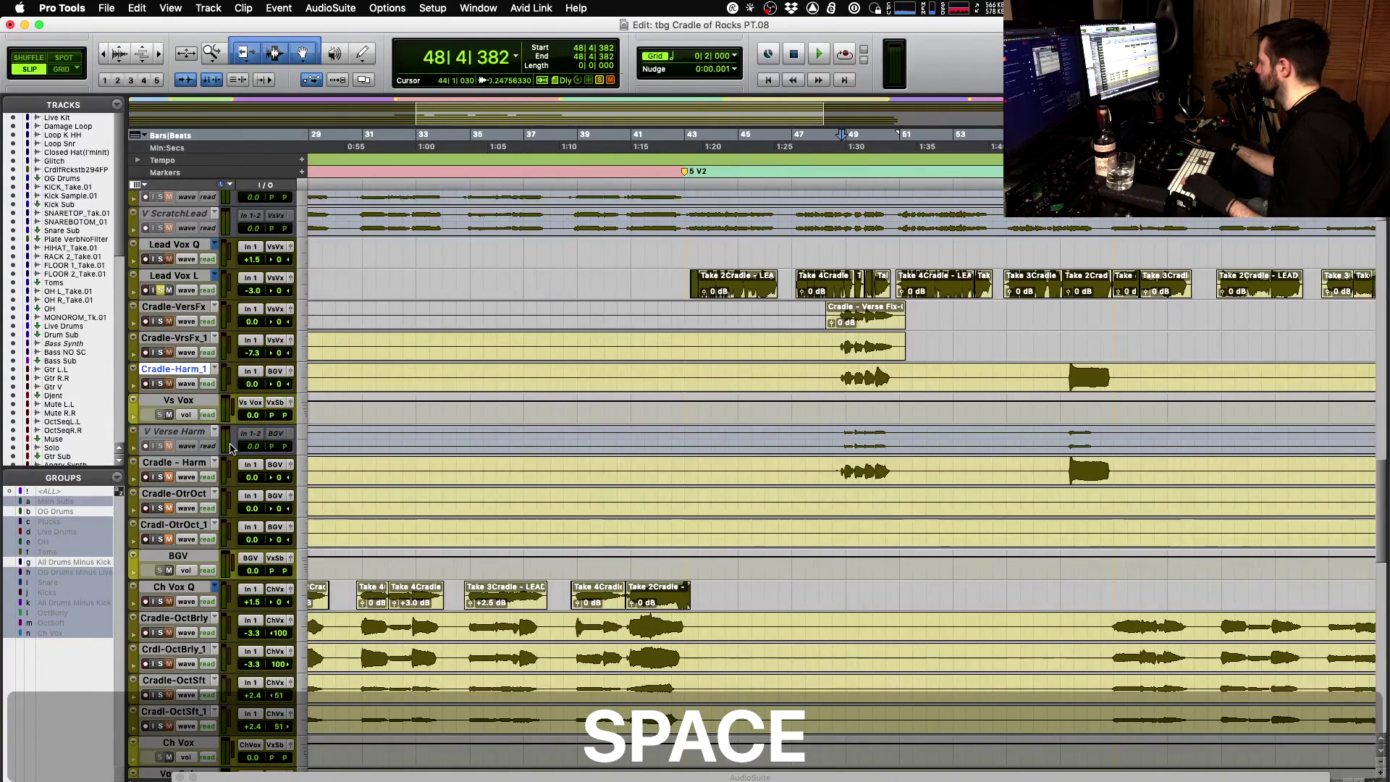
pyautogui.press('space')
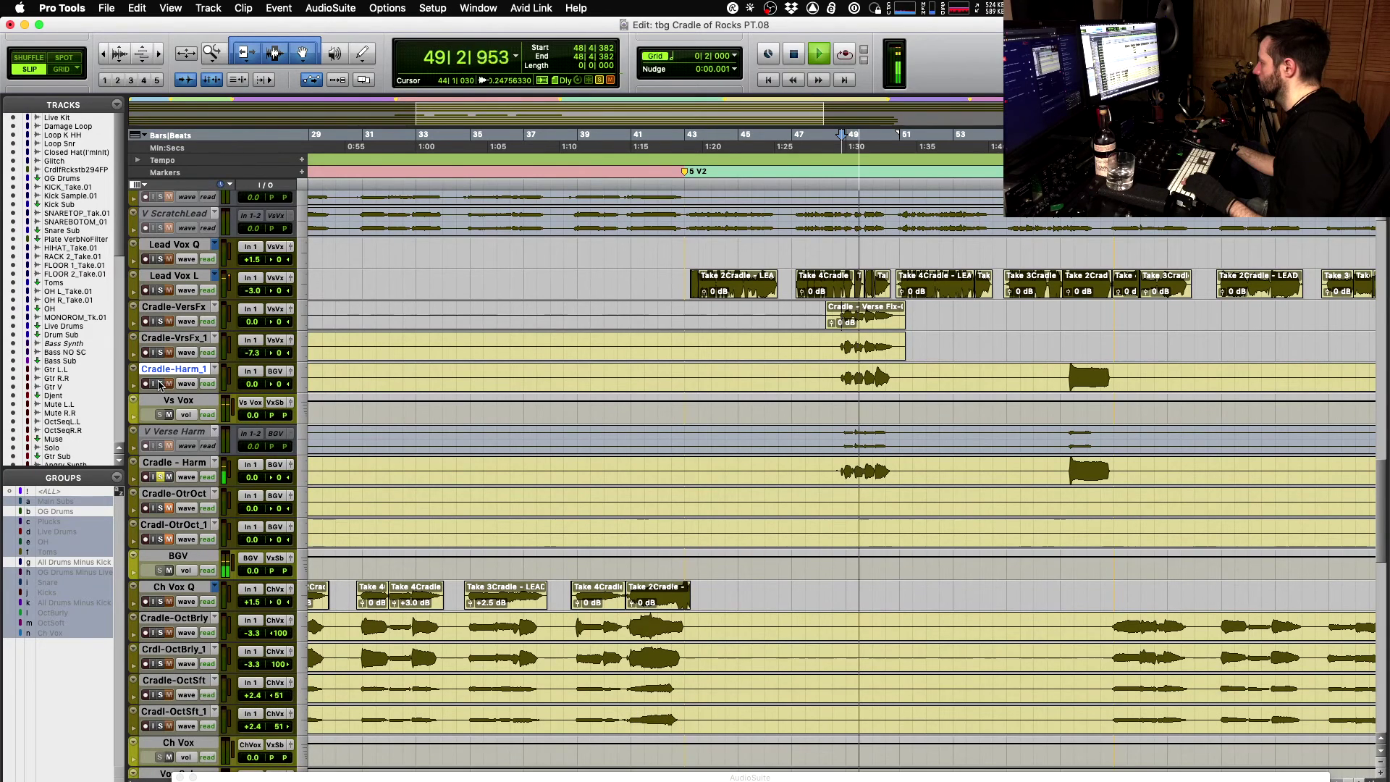
pyautogui.press('space')
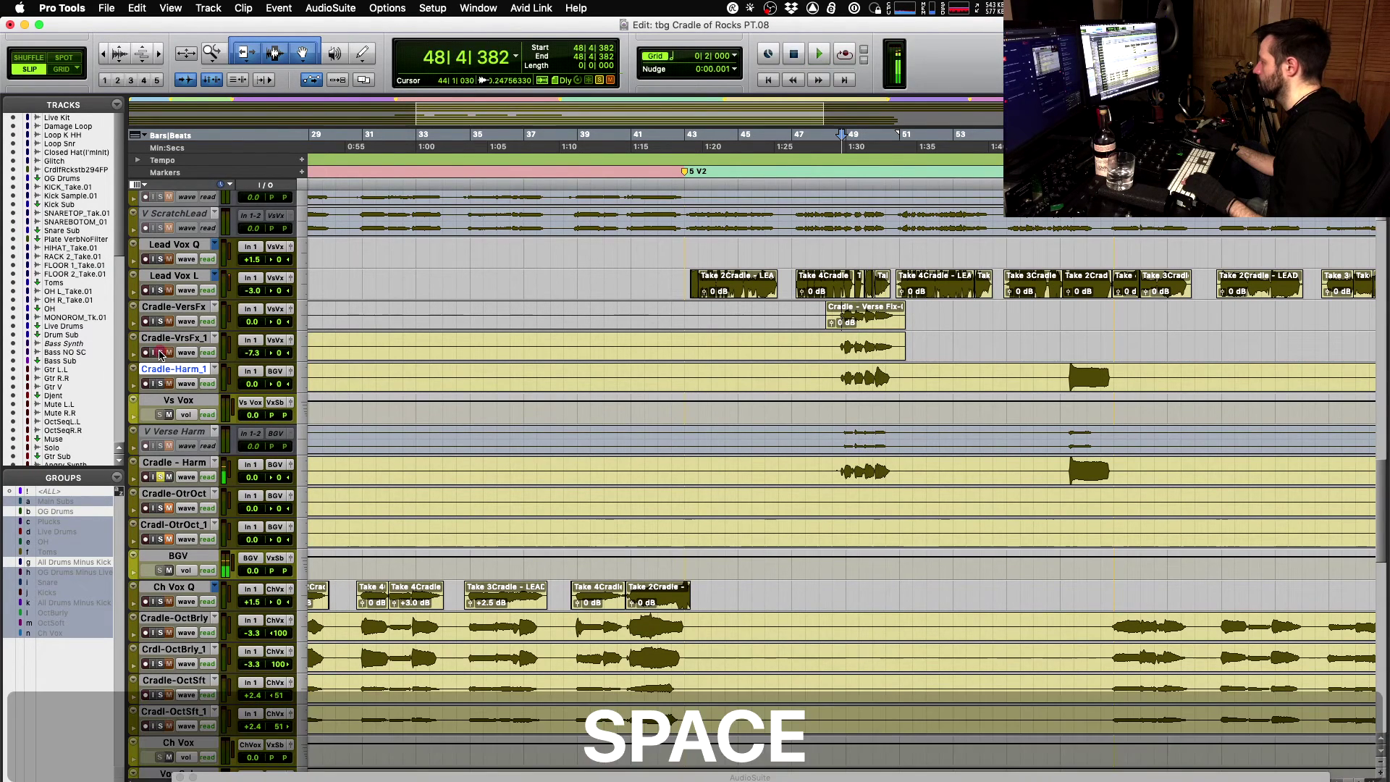
# - Compare the verse 2 parts by soloing Cradle-VrsFx_1, Cradle-VersFx and Cradle-Harm_1 in turn from the end of bar 48
pyautogui.click(161, 352)
pyautogui.press('space')
pyautogui.press('space')
pyautogui.press('space')
pyautogui.click(161, 322)
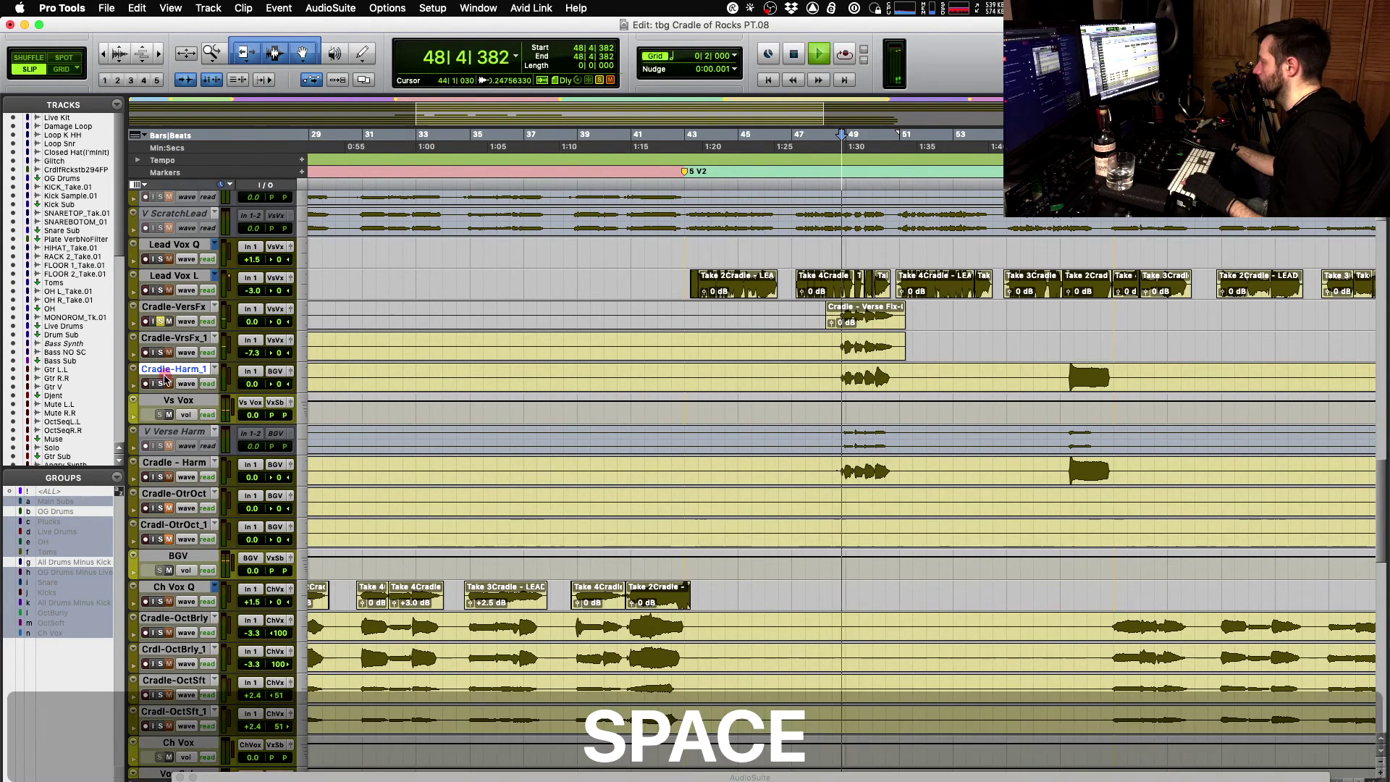
pyautogui.press('space')
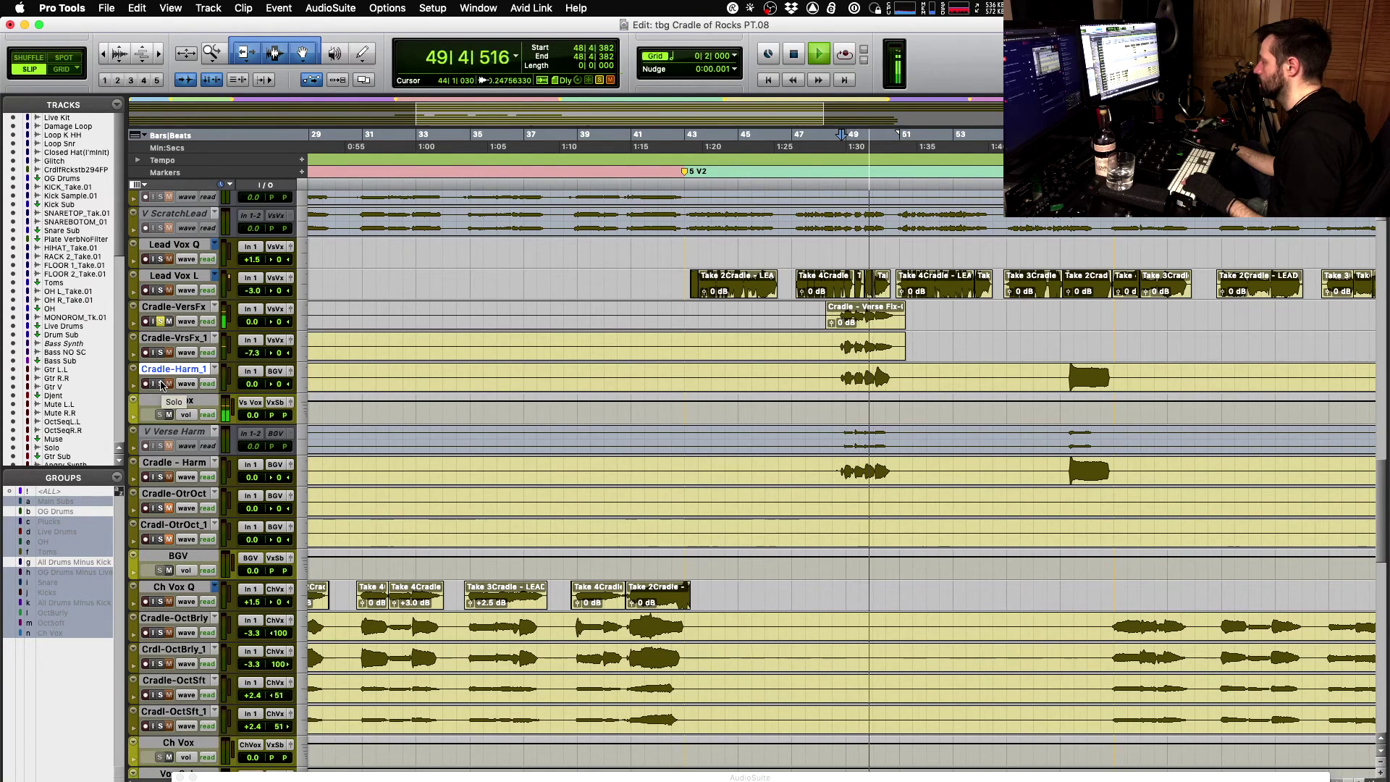
pyautogui.press('space')
pyautogui.click(161, 384)
pyautogui.press('space')
pyautogui.press('r')
pyautogui.press('r')
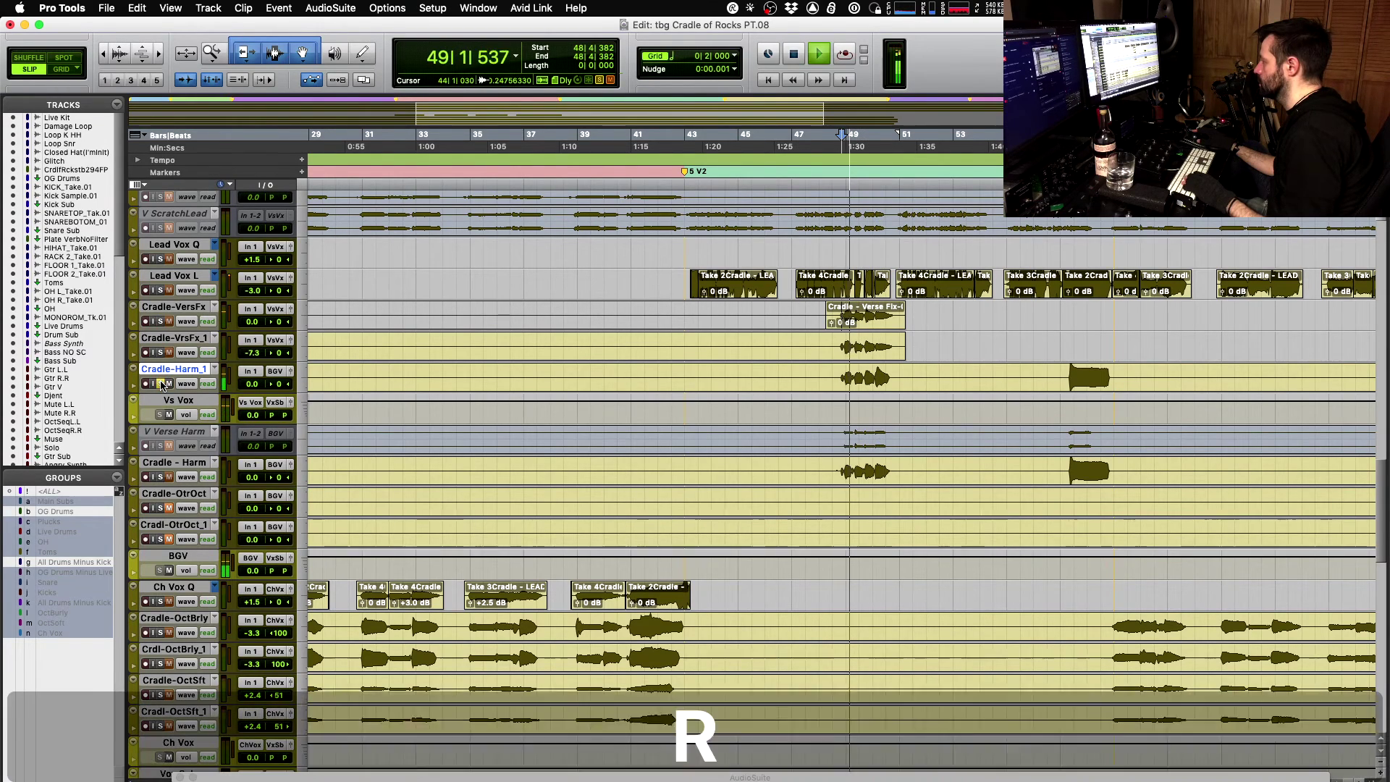
pyautogui.press('t')
pyautogui.press('t')
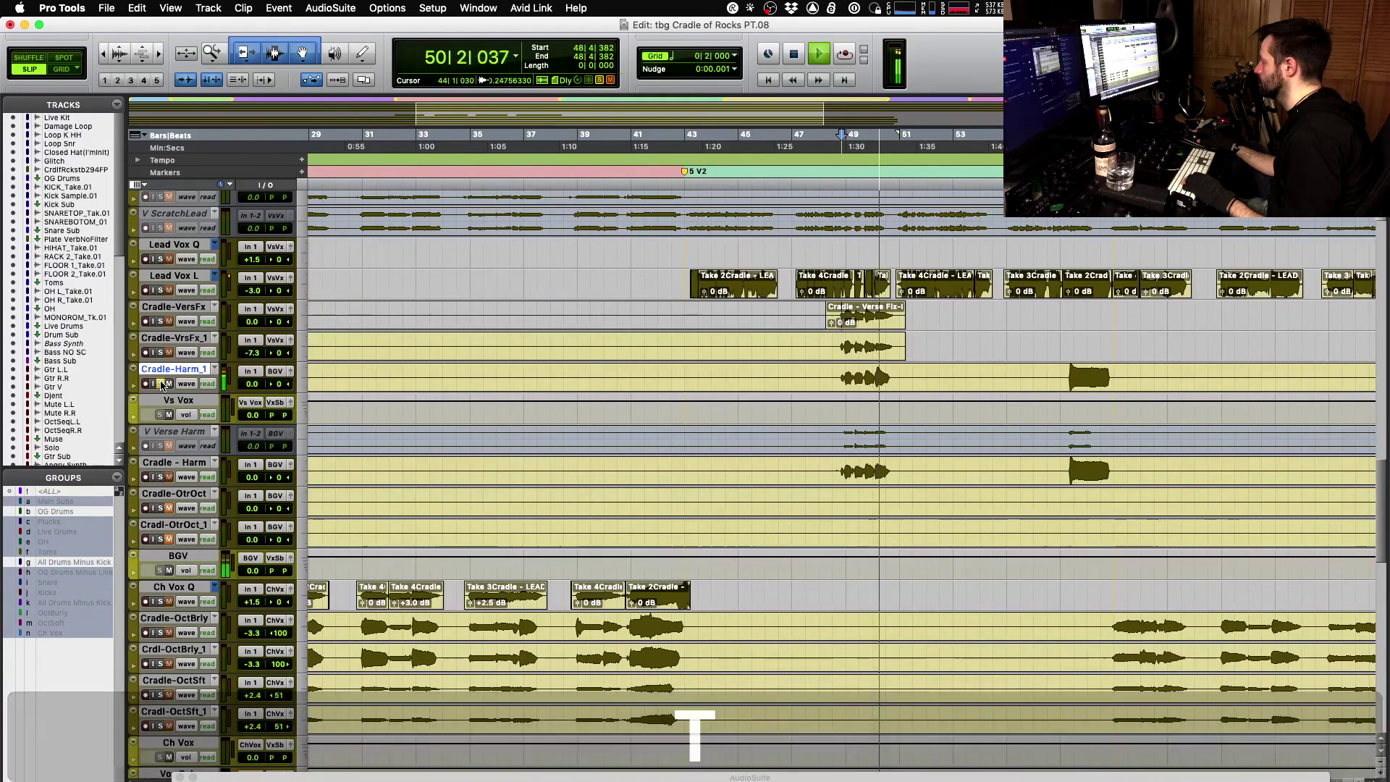
pyautogui.press('r')
pyautogui.press('space')
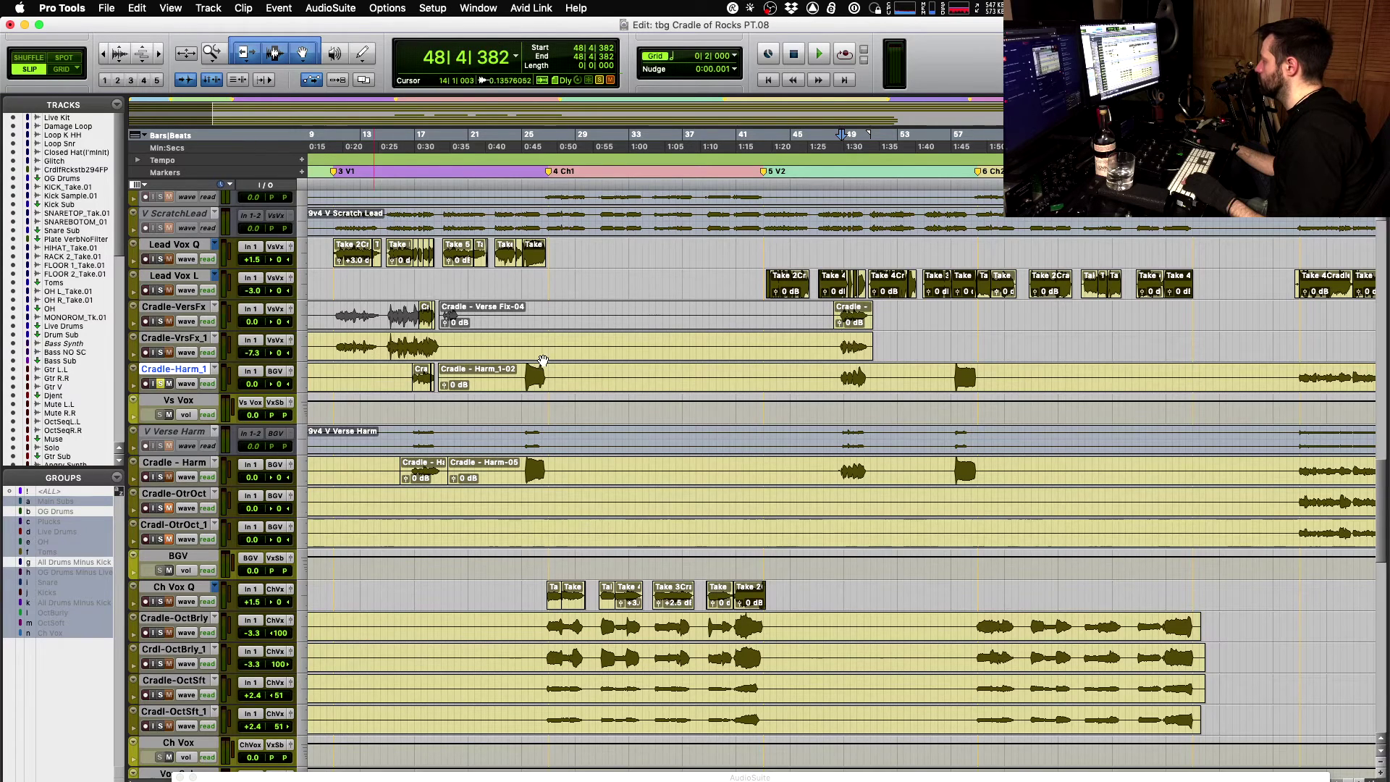
# - Mute the Cradle-VersFx clip around bar 49, and hide the Cradle-VrsFx_1 track and make it inactive
pyautogui.click(855, 323)
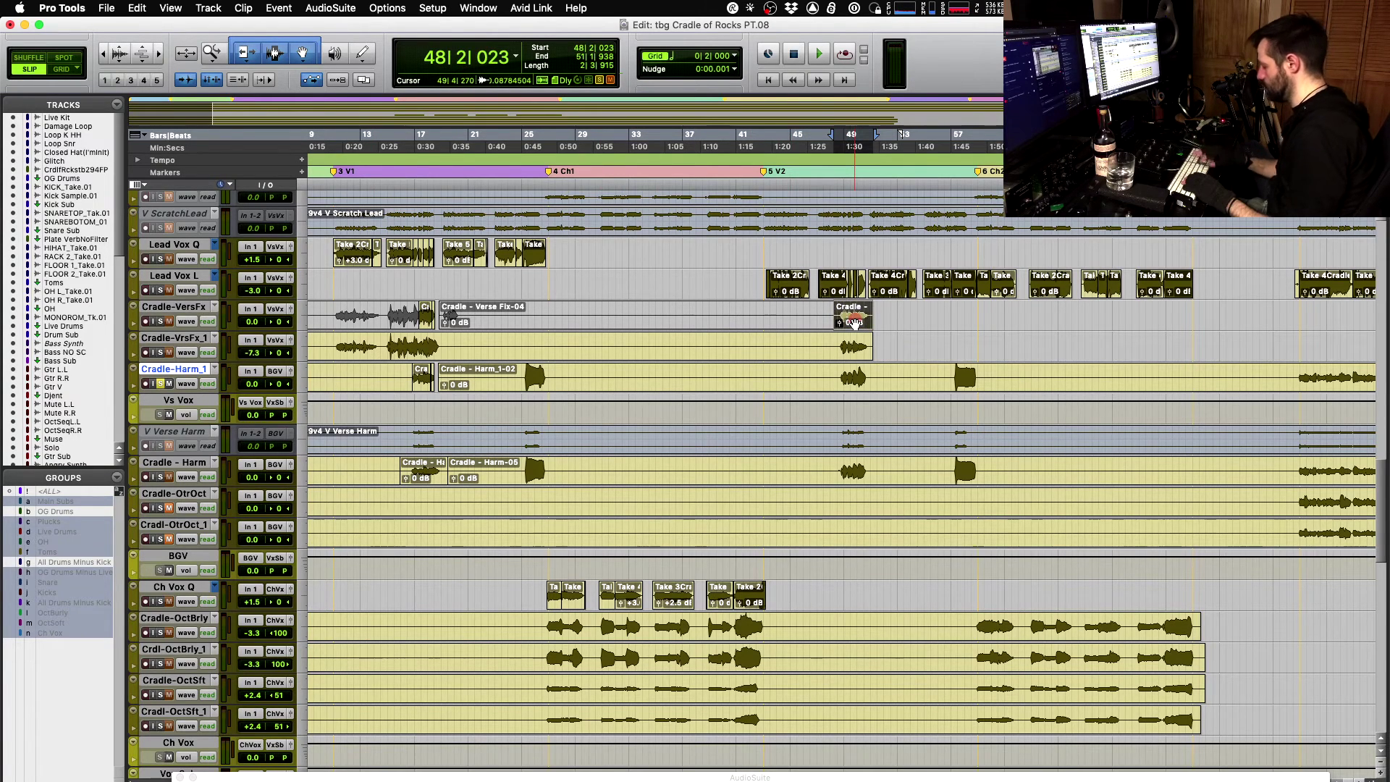
pyautogui.click(396, 354)
pyautogui.rightClick(192, 341)
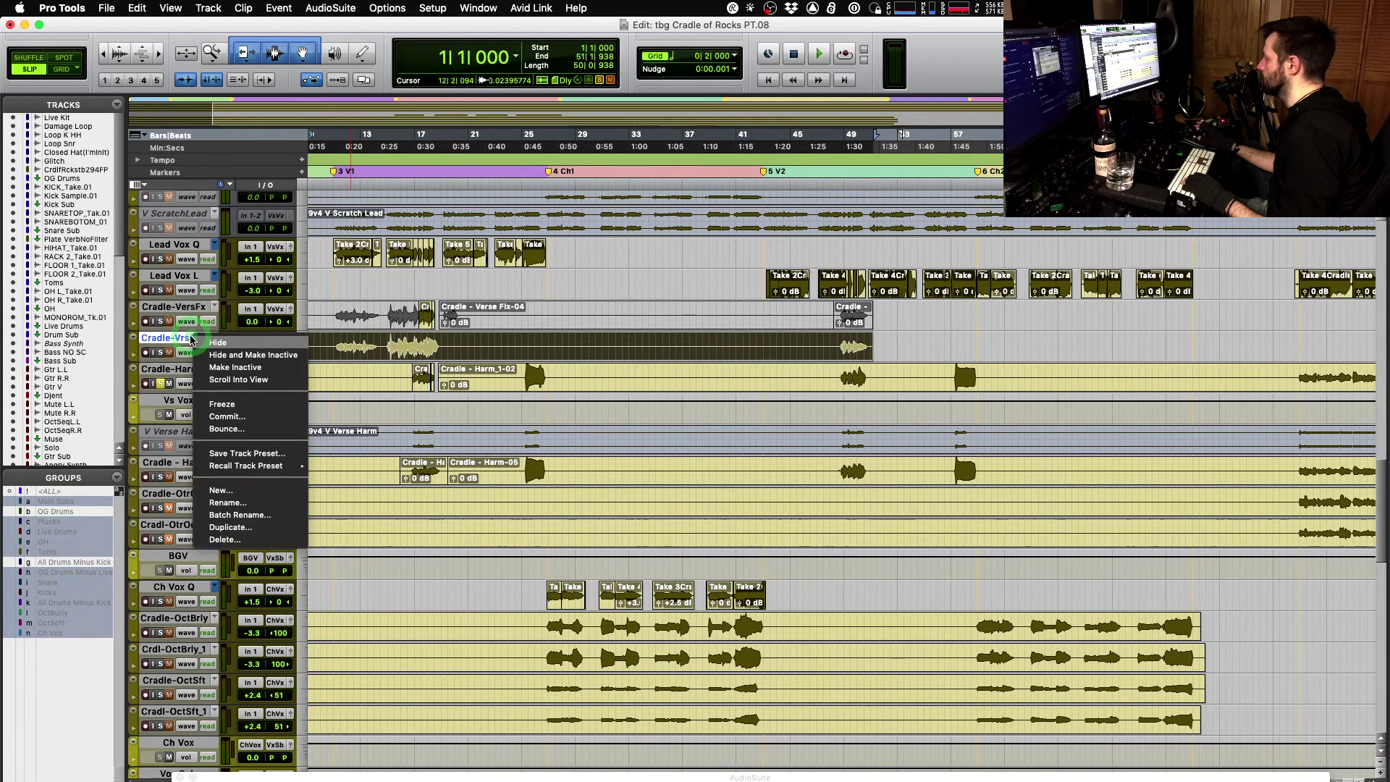
pyautogui.click(230, 355)
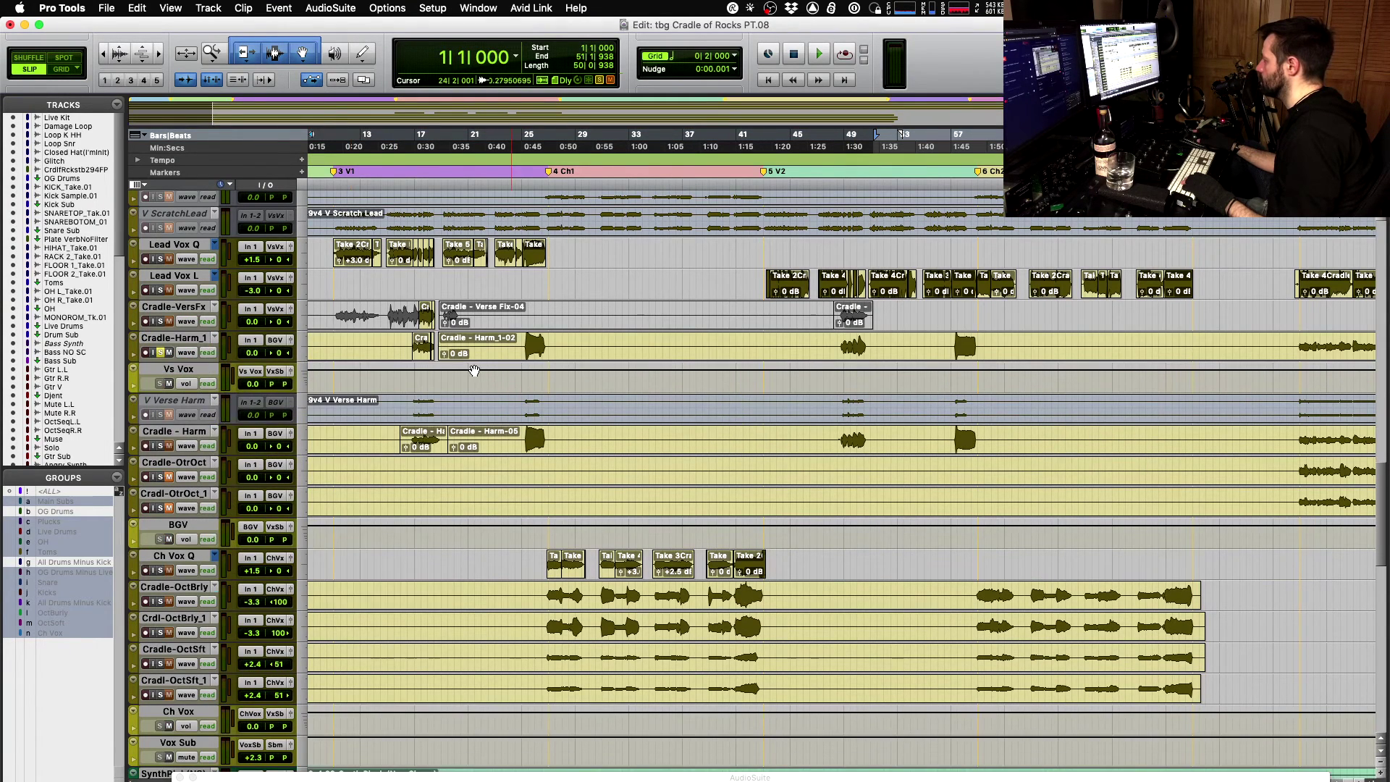
# - Unsolo Cradle-Harm_1 and play the verse 1 harmonies from the start of its clip at the end of bar 16
pyautogui.click(399, 345)
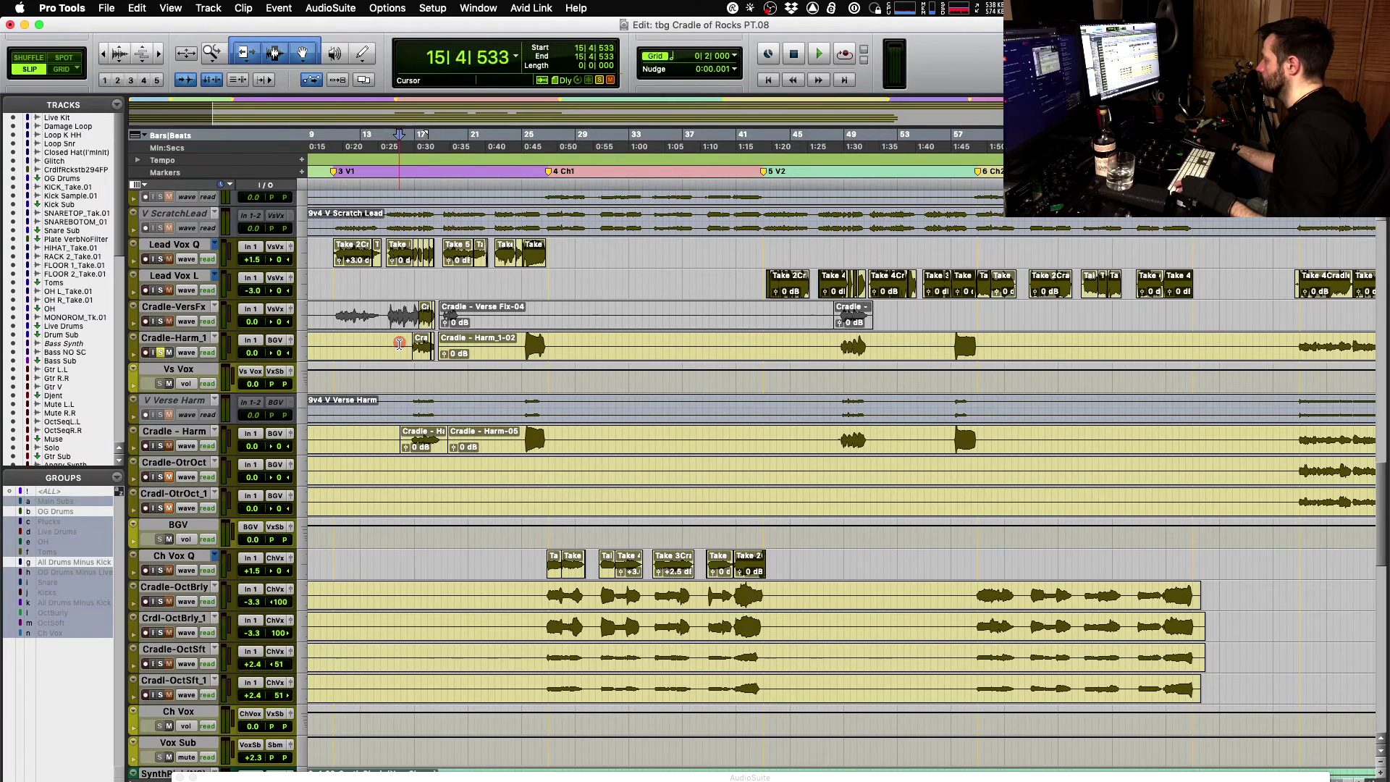
pyautogui.press('Tab')
pyautogui.press('space')
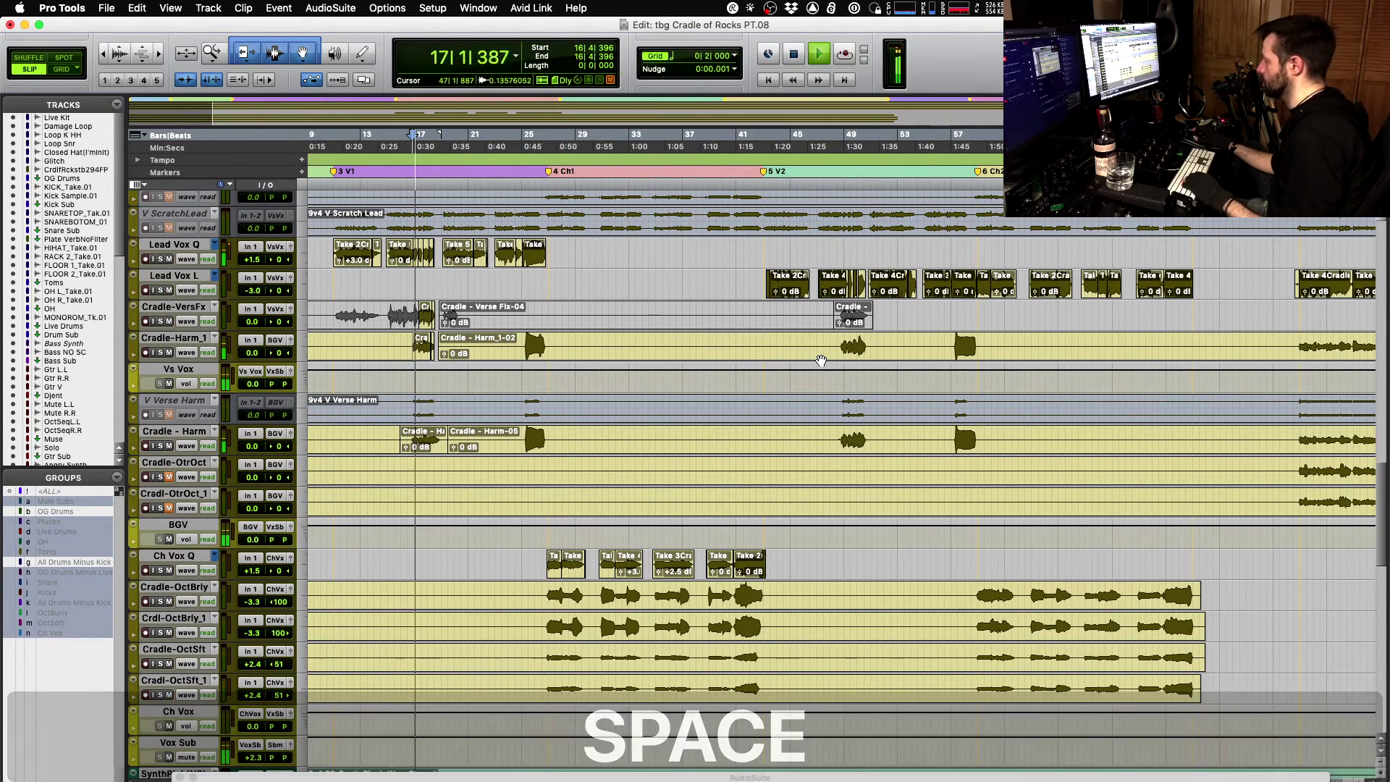
pyautogui.press('t')
pyautogui.press('t')
pyautogui.press('t')
pyautogui.press('t')
pyautogui.press('t')
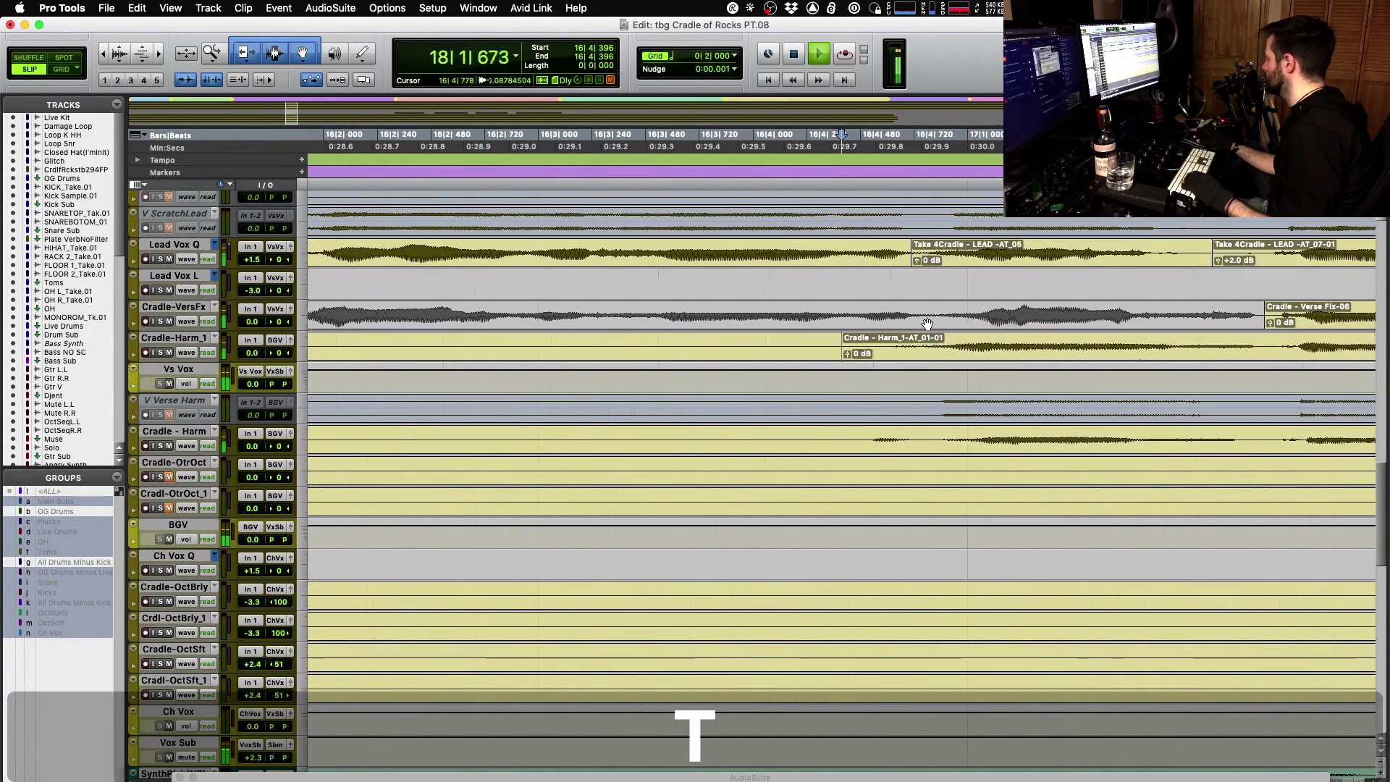
pyautogui.press('space')
pyautogui.press('space')
pyautogui.press('r')
pyautogui.press('r')
pyautogui.press('r')
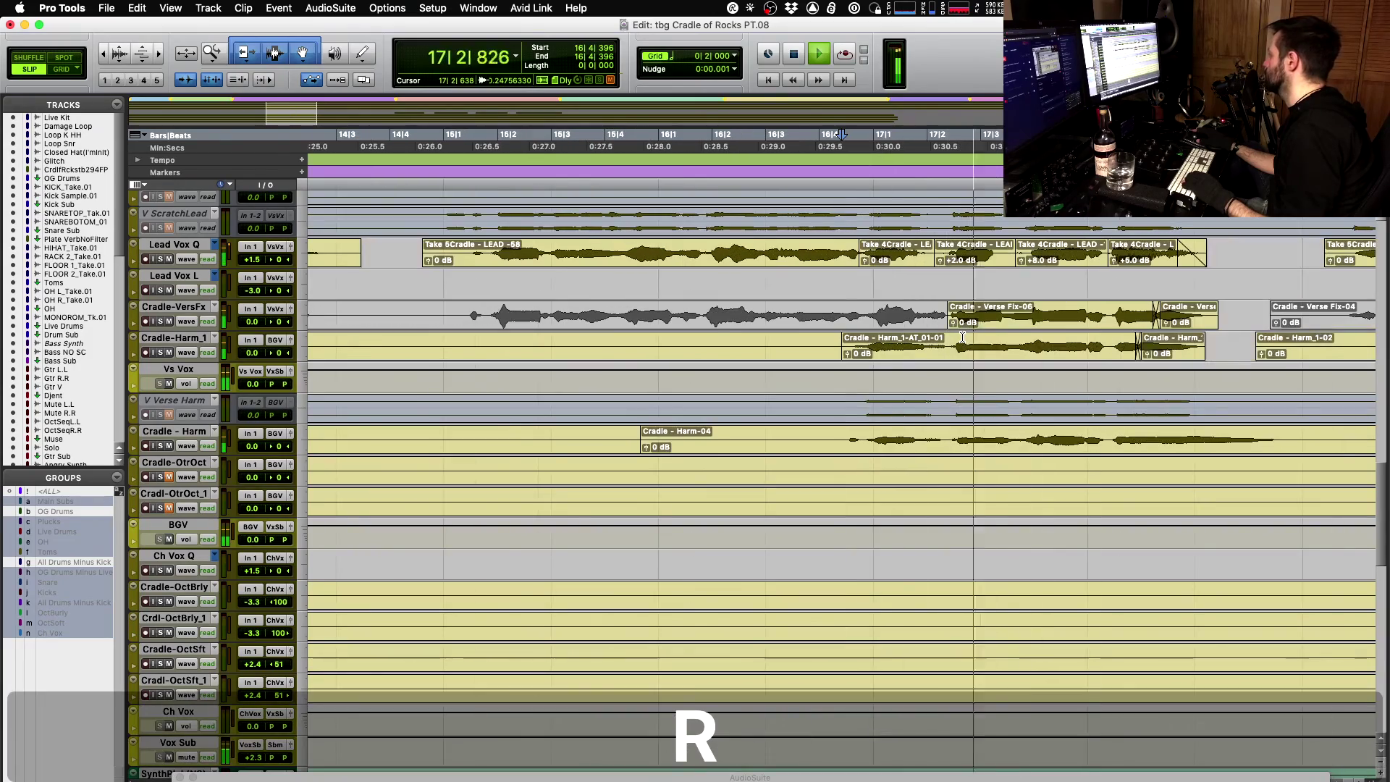
pyautogui.press('r')
pyautogui.press('r')
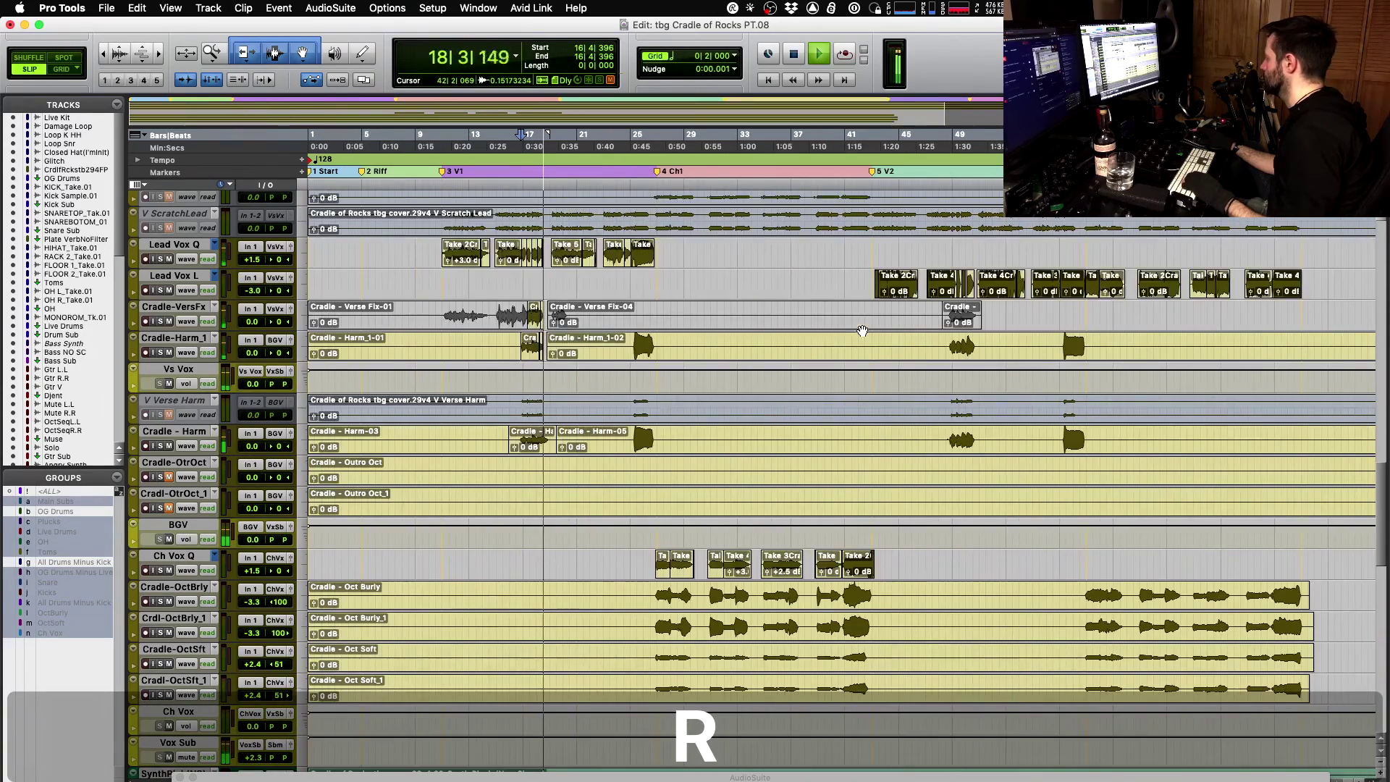
# - Audition the verse 1 harmony passage again from 16|4|396, examining the Cradle - Harm clips against Cradle-Harm_1
pyautogui.scroll(-5, 866, 322)
pyautogui.scroll(3, 863, 332)
pyautogui.scroll(3, 863, 332)
pyautogui.press('space')
pyautogui.press('space')
pyautogui.press('t')
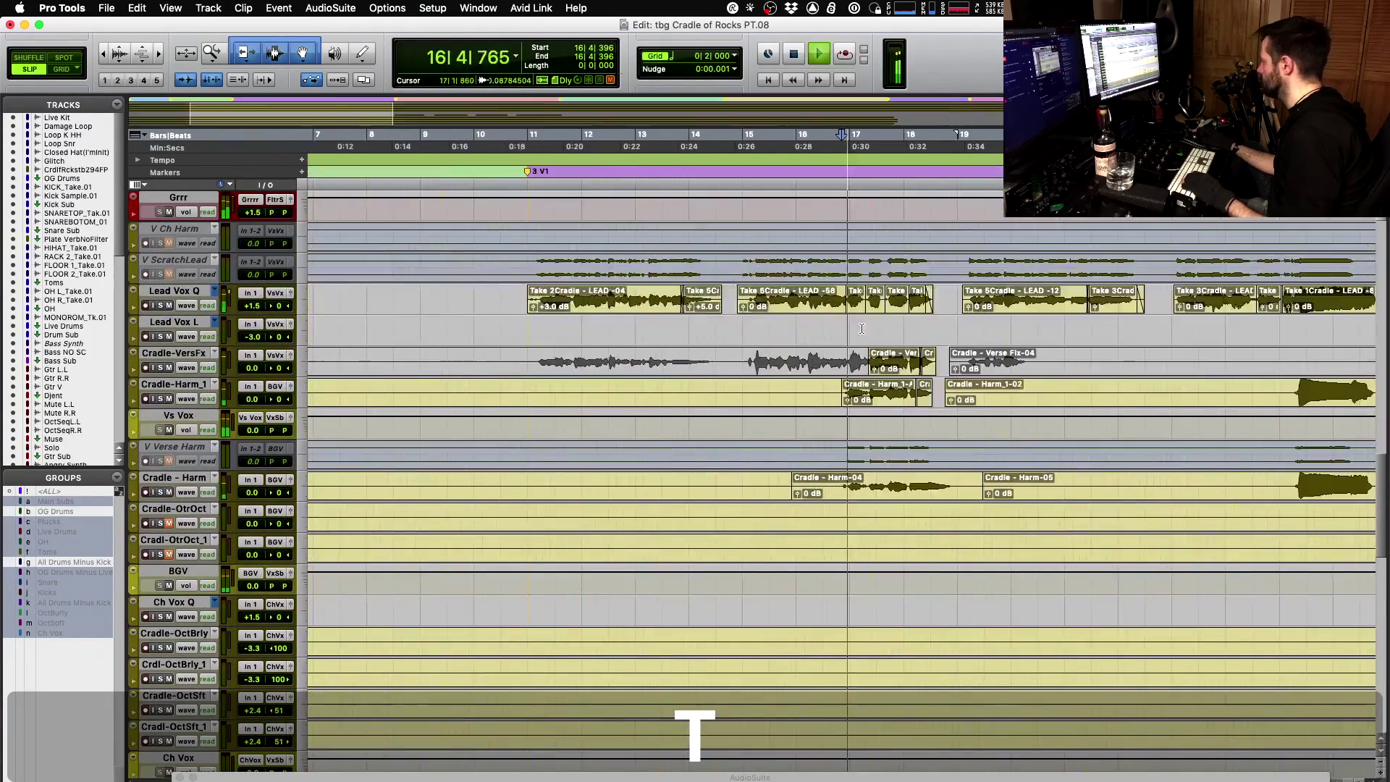
pyautogui.press('t')
pyautogui.press('space')
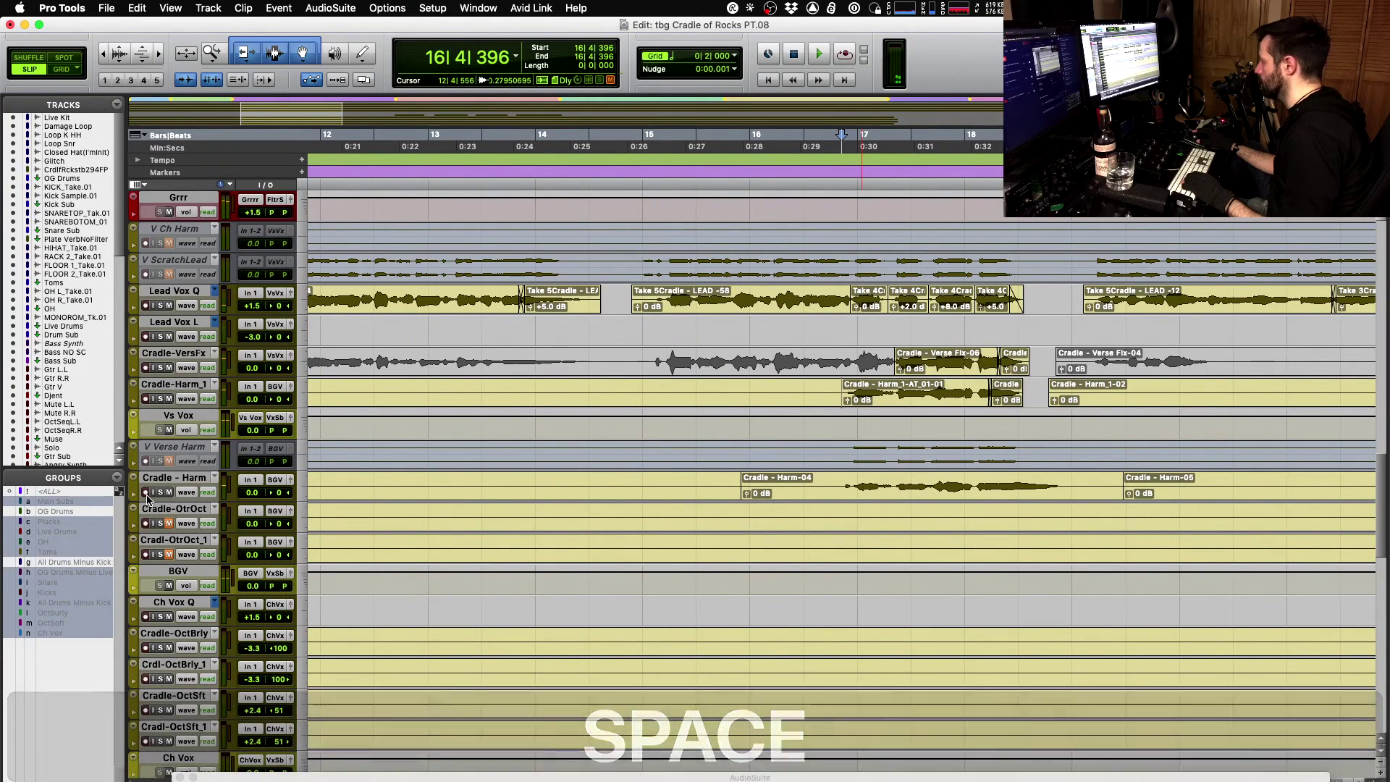
# - Mute the Cradle - Harm track and replay the verse 1 passage from 16|4|396 without it
pyautogui.press('r')
pyautogui.press('r')
pyautogui.press('space')
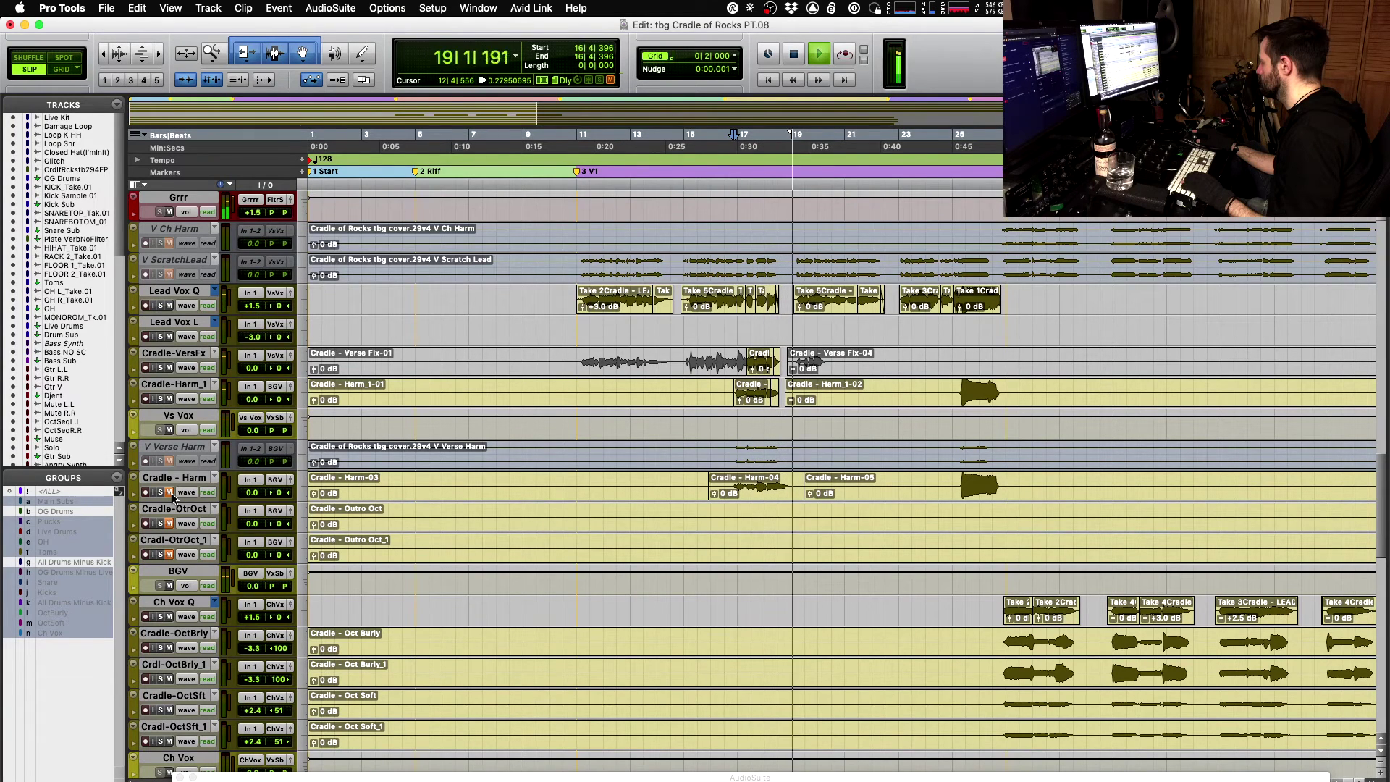
pyautogui.press('r')
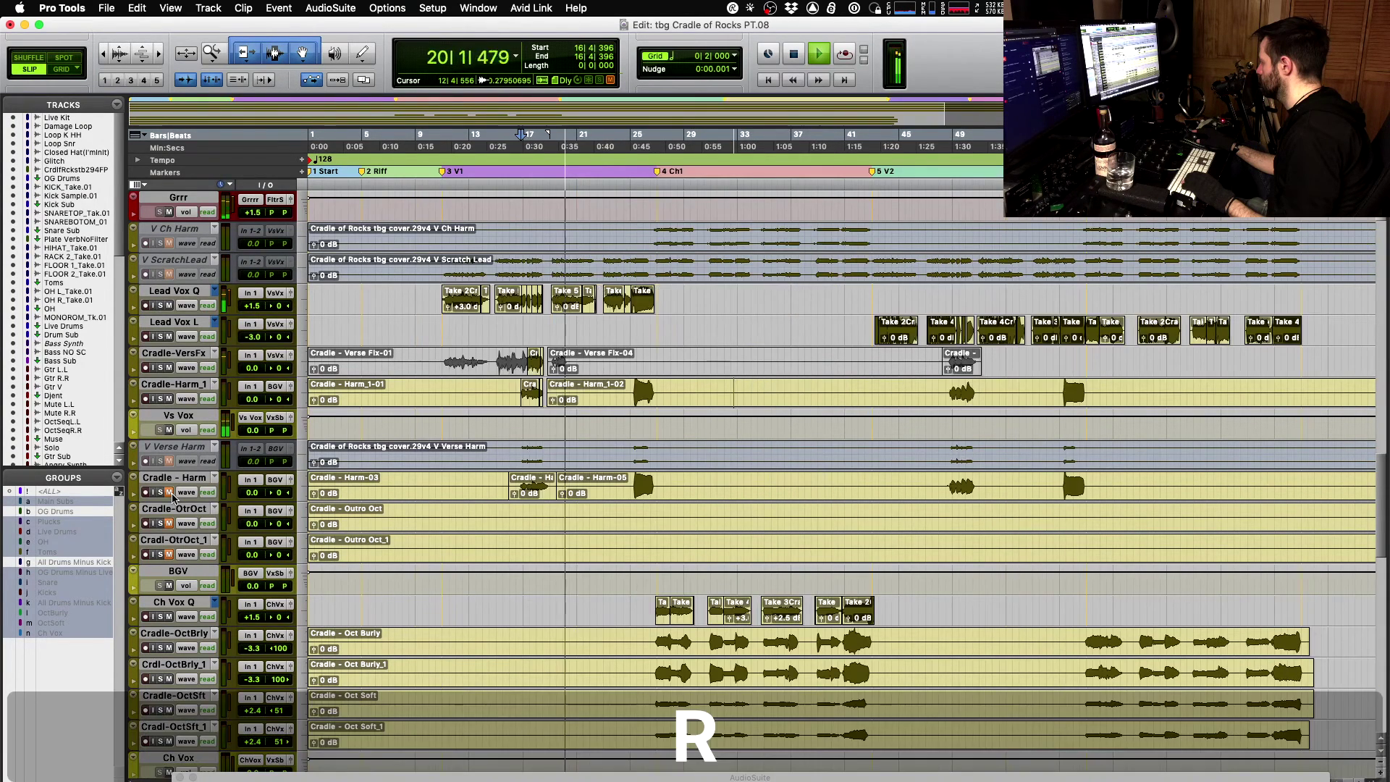
pyautogui.press('t')
pyautogui.press('t')
pyautogui.press('t')
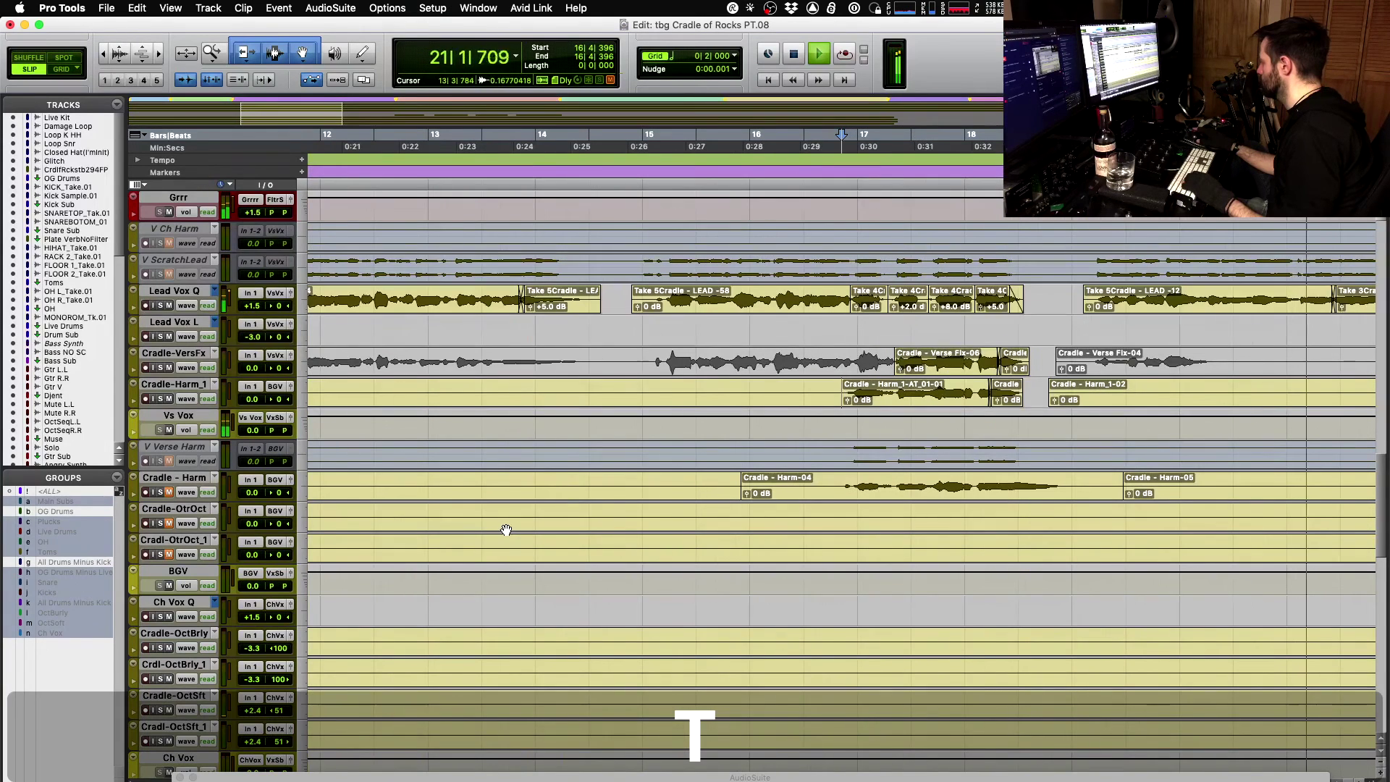
pyautogui.press('space')
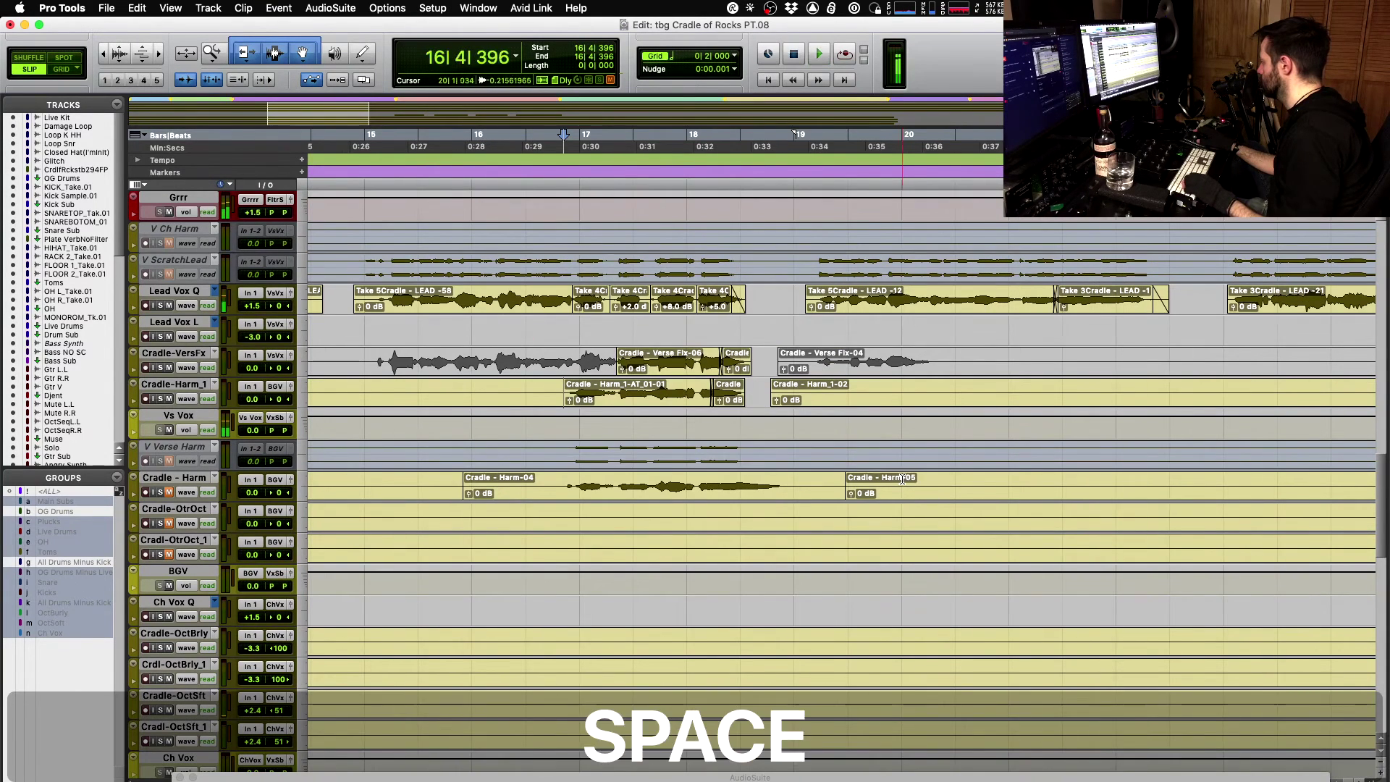
# - Heal the separations on the Cradle - Harm track between 15|4|015 and 20|1|241 so the clips rejoin
pyautogui.tripleClick(435, 490)
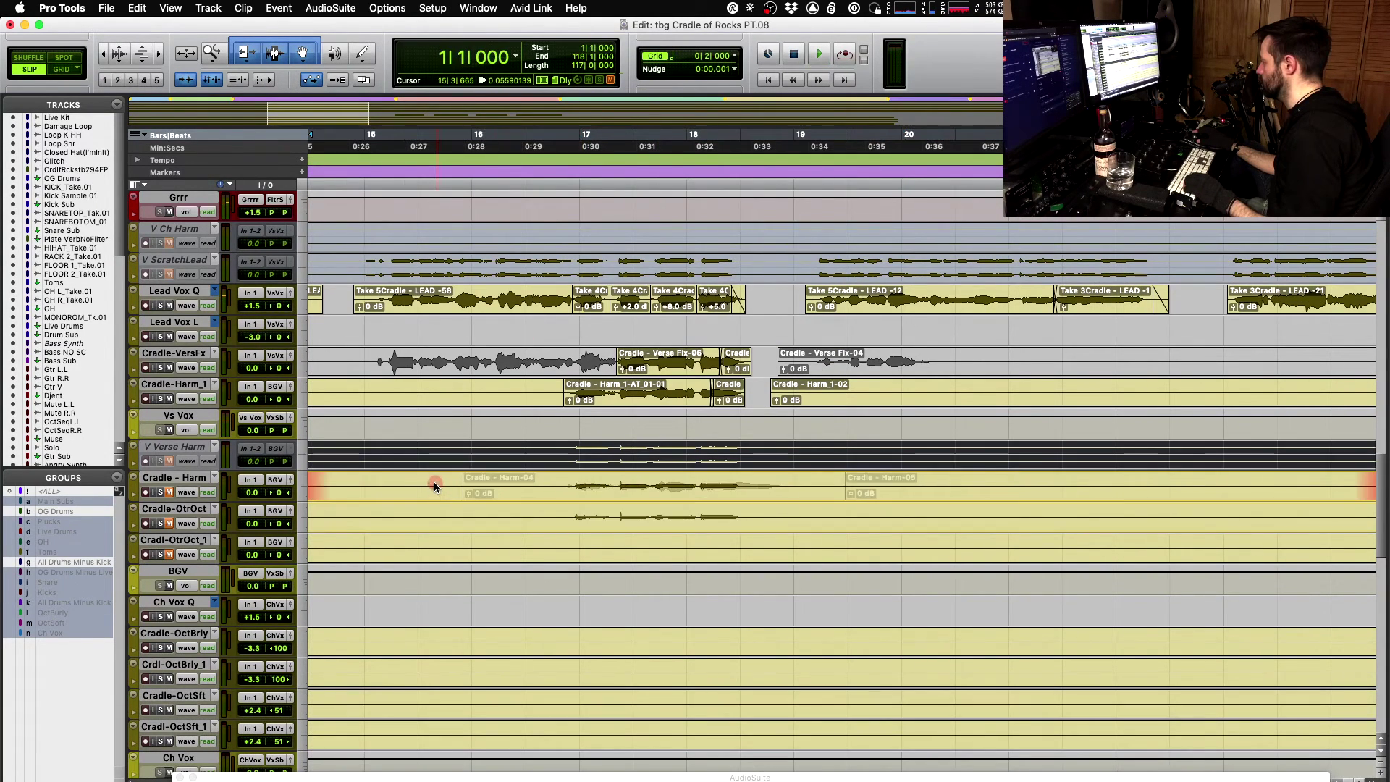
pyautogui.keyDown('super'); pyautogui.click(449, 481); pyautogui.keyUp('super')
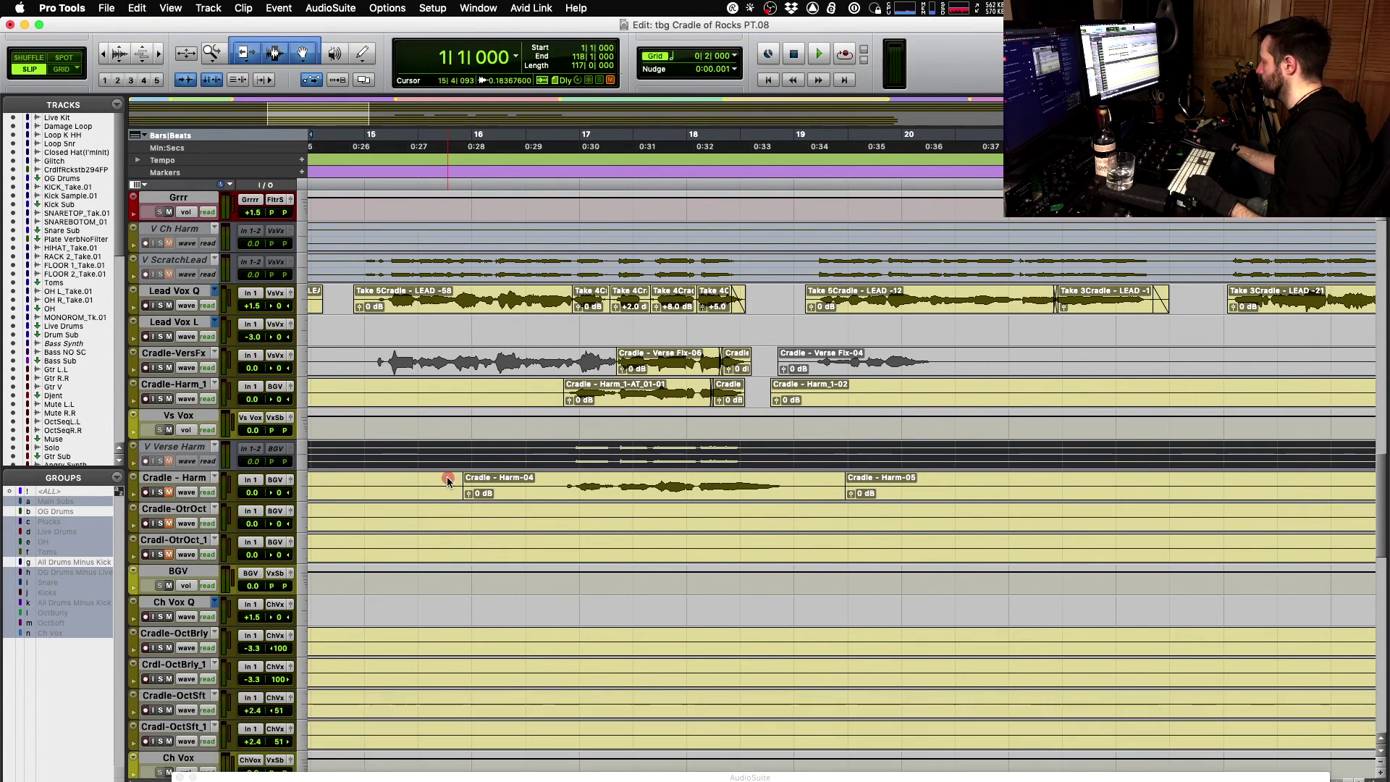
pyautogui.click(448, 481)
pyautogui.keyDown('shift'); pyautogui.click(909, 483); pyautogui.keyUp('shift')
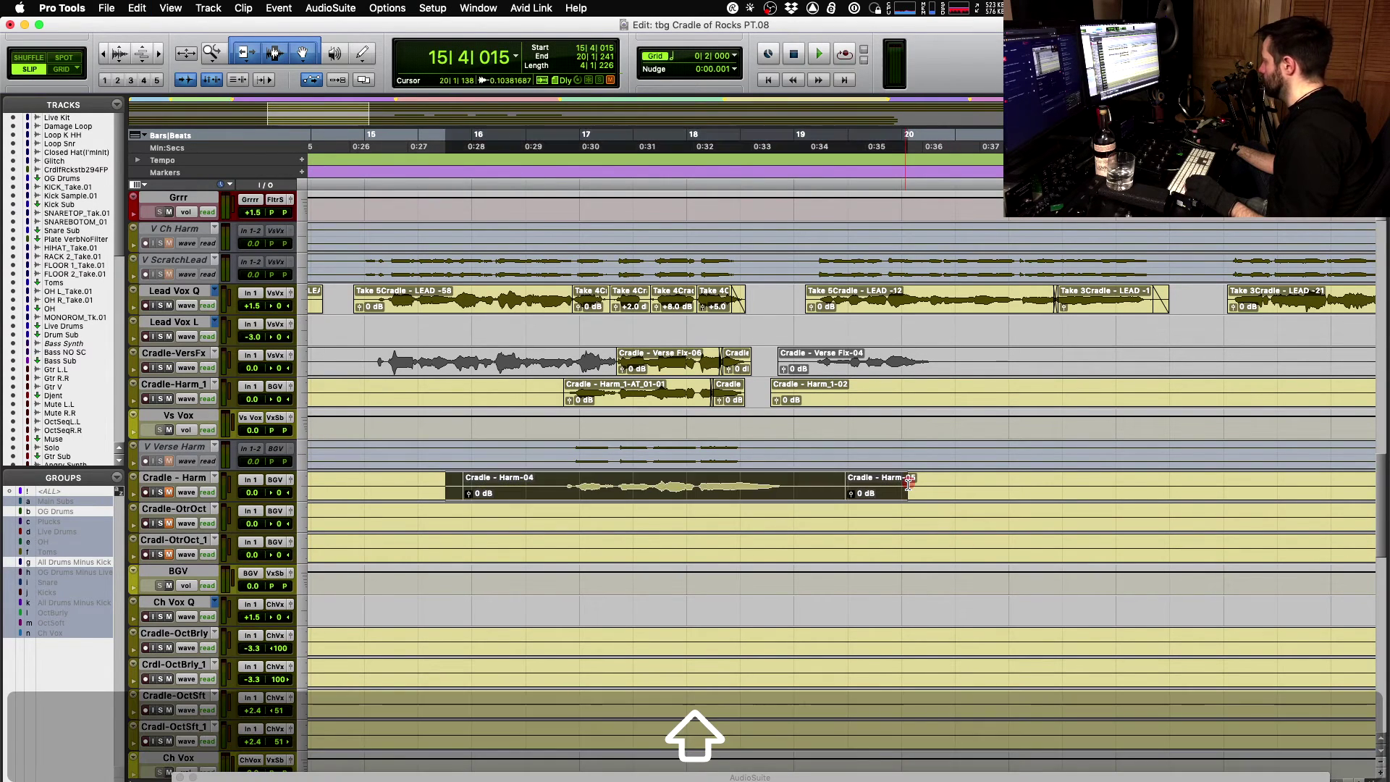
pyautogui.keyDown('super'); pyautogui.click(909, 484); pyautogui.keyUp('super')
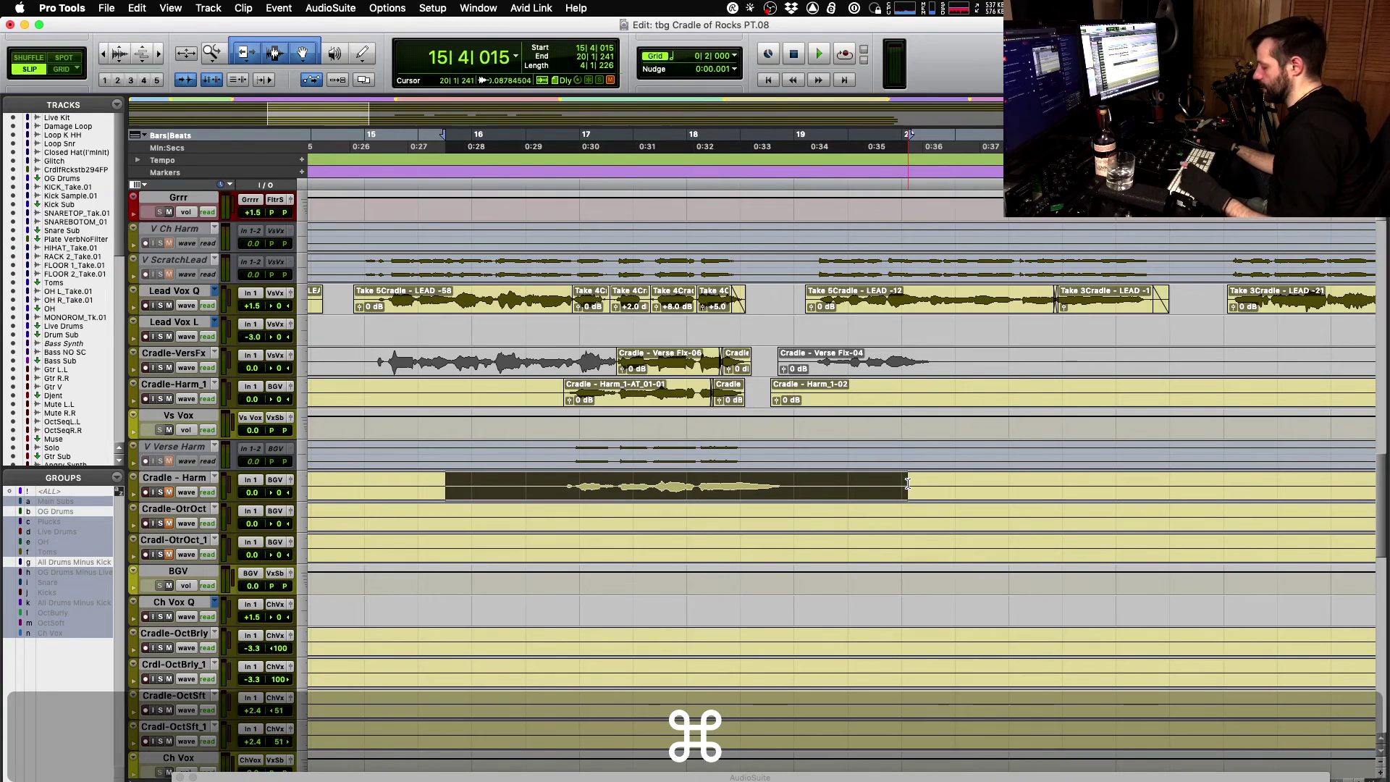
pyautogui.press('r')
pyautogui.press('r')
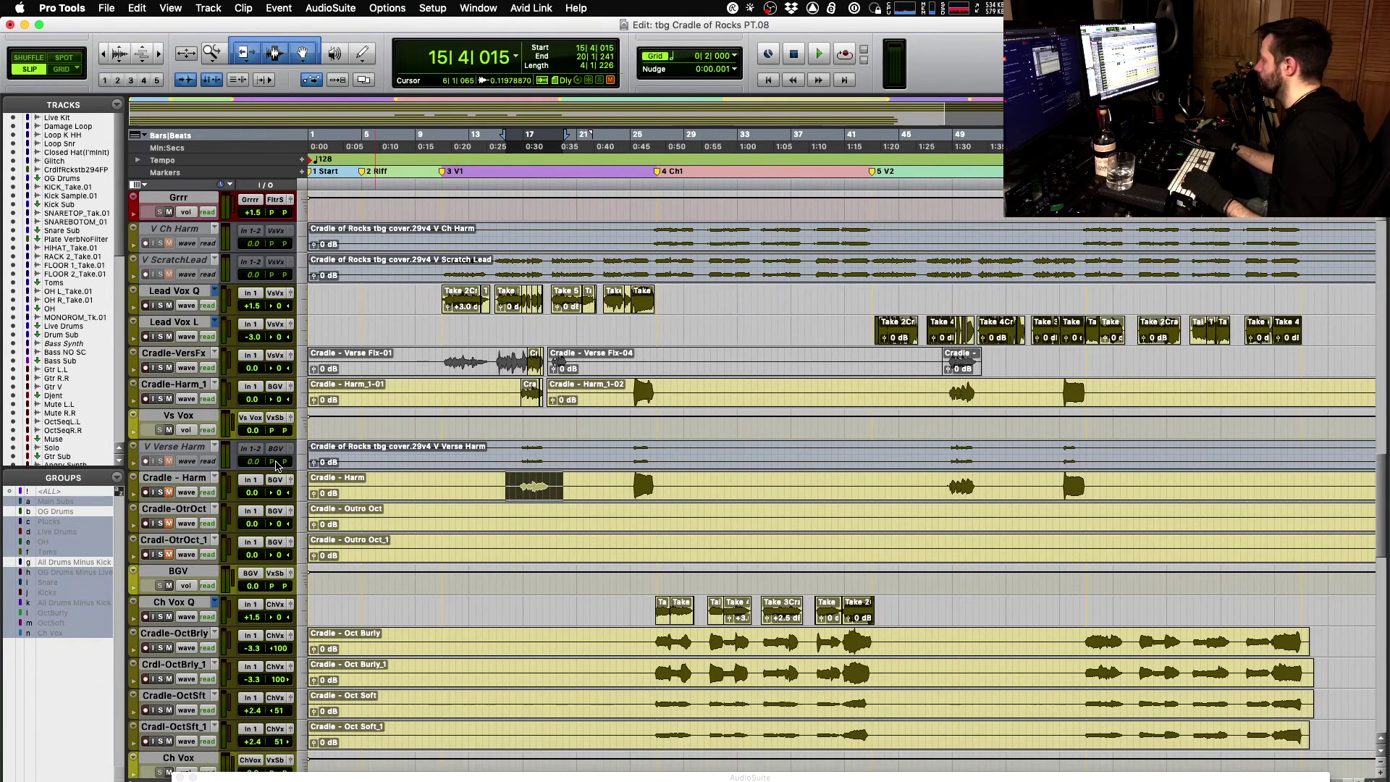
# - Separate the Cradle - Harm clip at 48|3|720, just before the verse 2 harmony, and select the earlier part
pyautogui.click(949, 486)
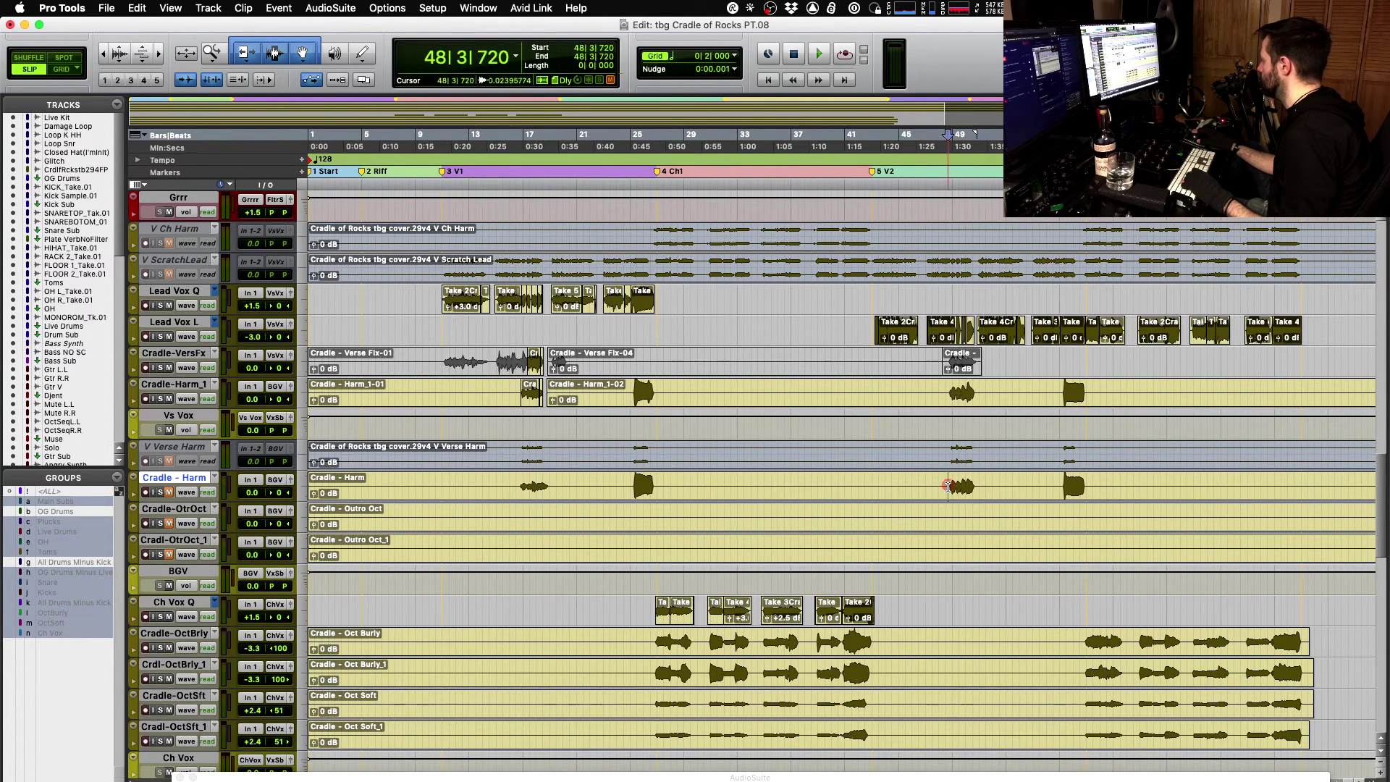
pyautogui.press('b')
pyautogui.click(838, 492)
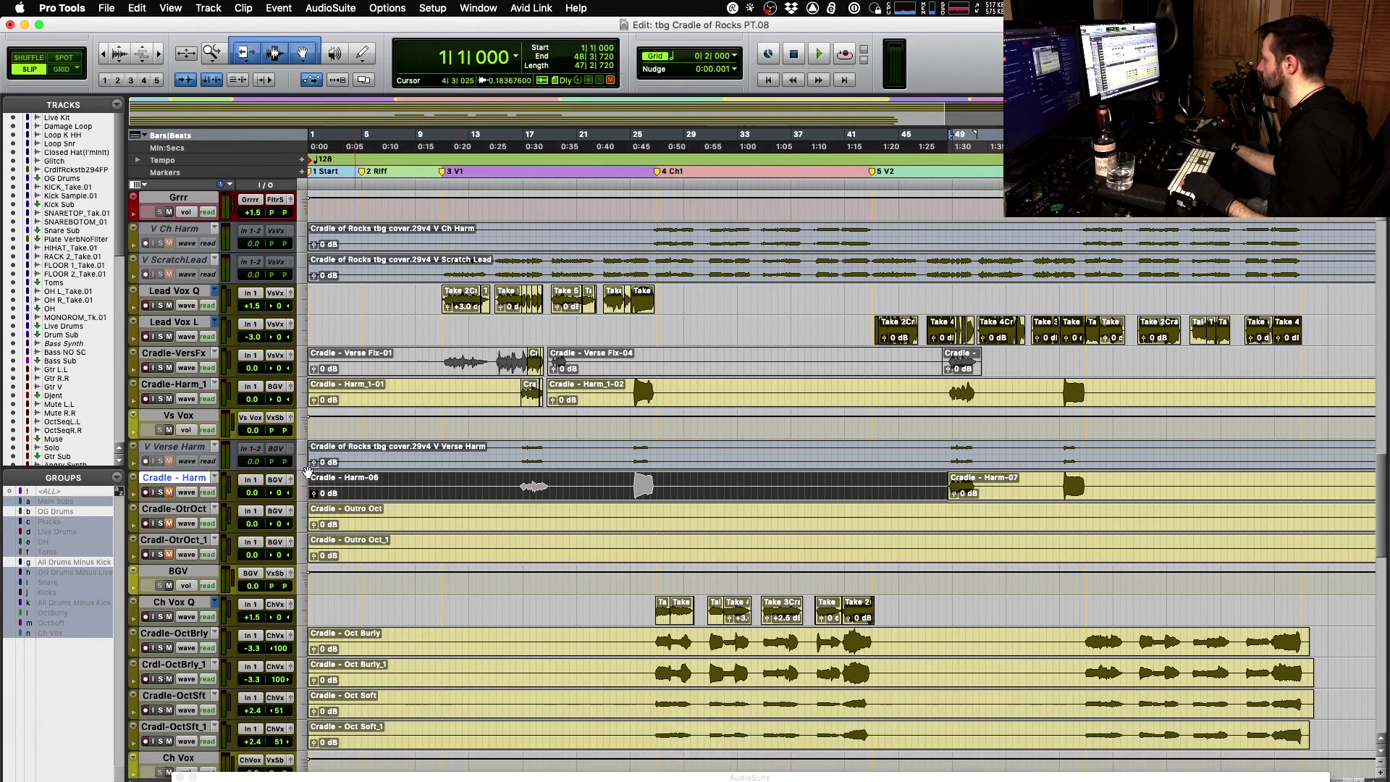
# - Move the Cradle - Harm track directly below Cradle-Harm_1 and route both tracks' outputs to the Vs Vox bus
pyautogui.moveTo(164, 483); pyautogui.dragTo(184, 408)
pyautogui.keyDown('shift'); pyautogui.click(165, 389); pyautogui.keyUp('shift')
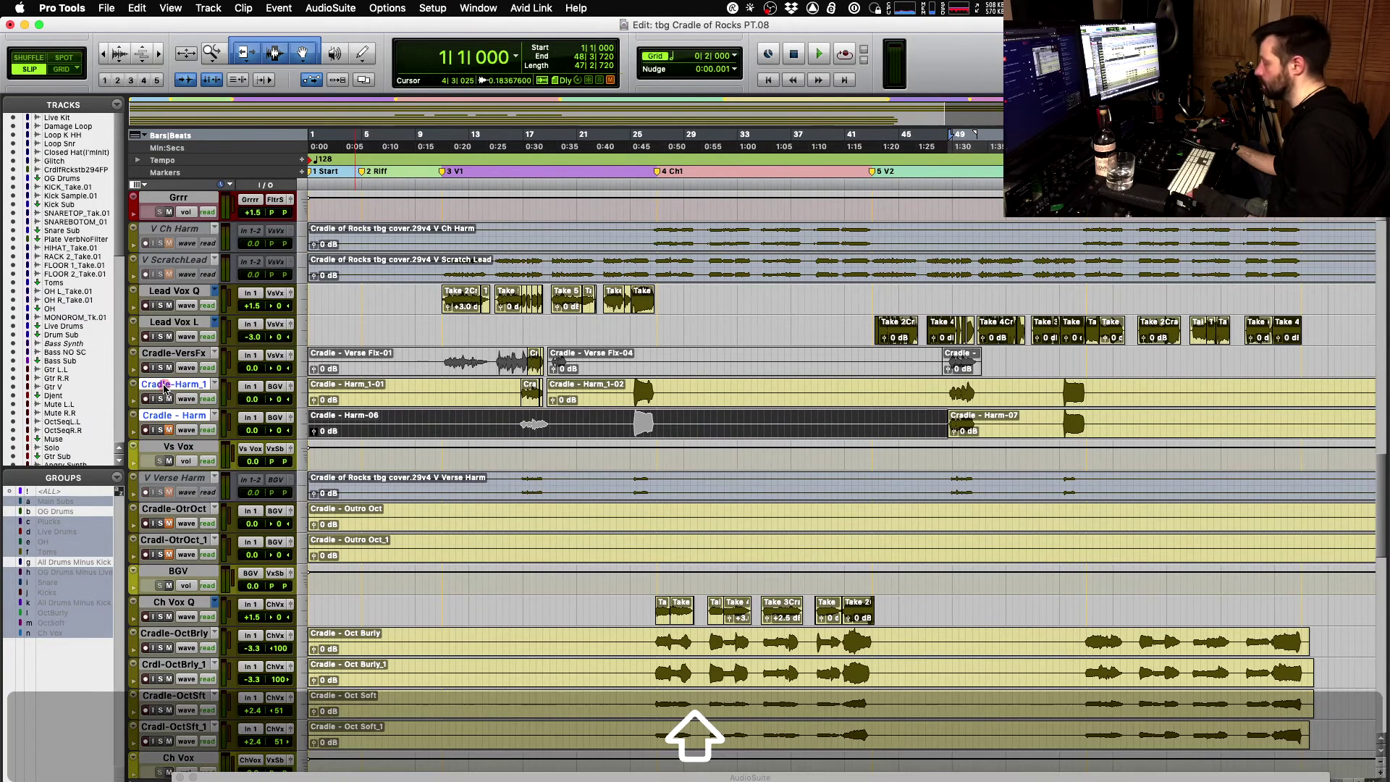
pyautogui.keyDown('alt'); pyautogui.keyDown('shift'); pyautogui.click(266, 389); pyautogui.keyUp('shift'); pyautogui.keyUp('alt')
pyautogui.moveTo(296, 399)
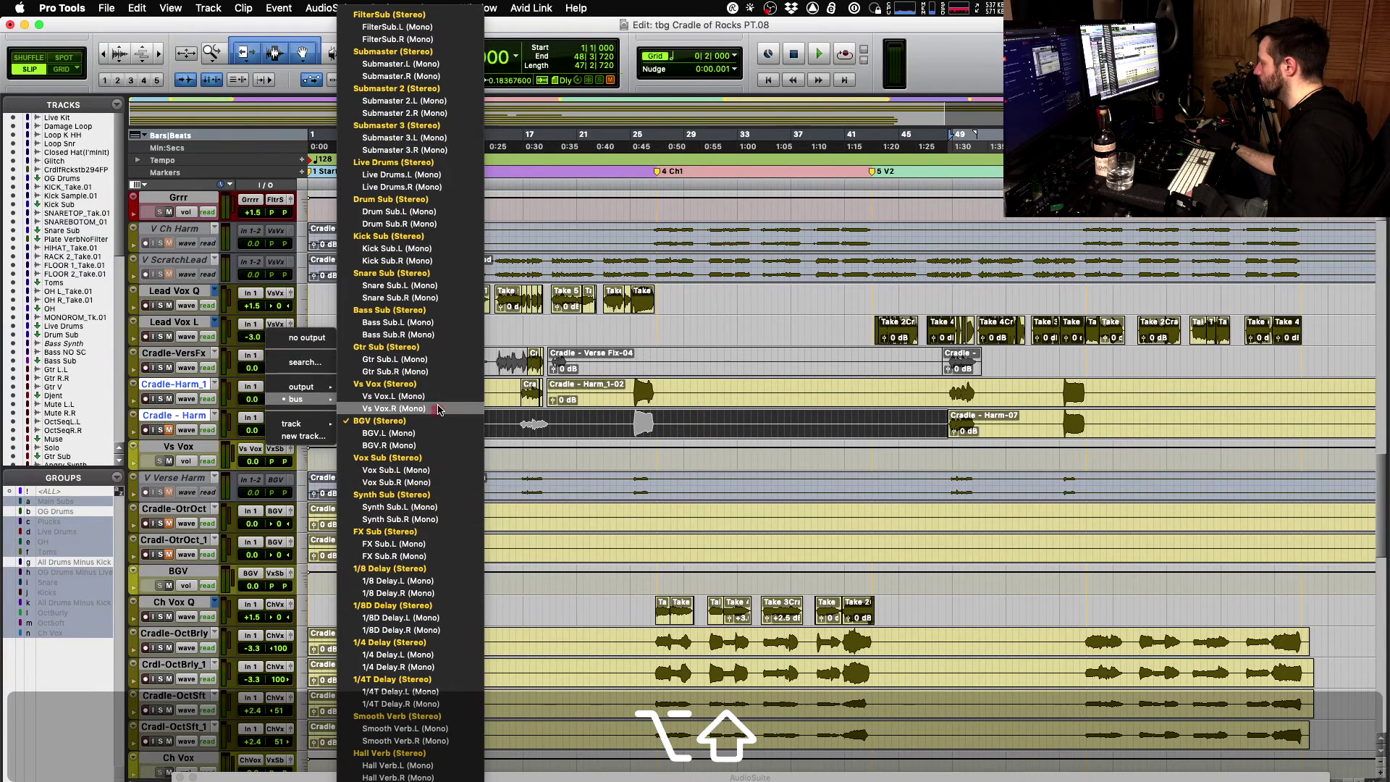
pyautogui.press('Escape')
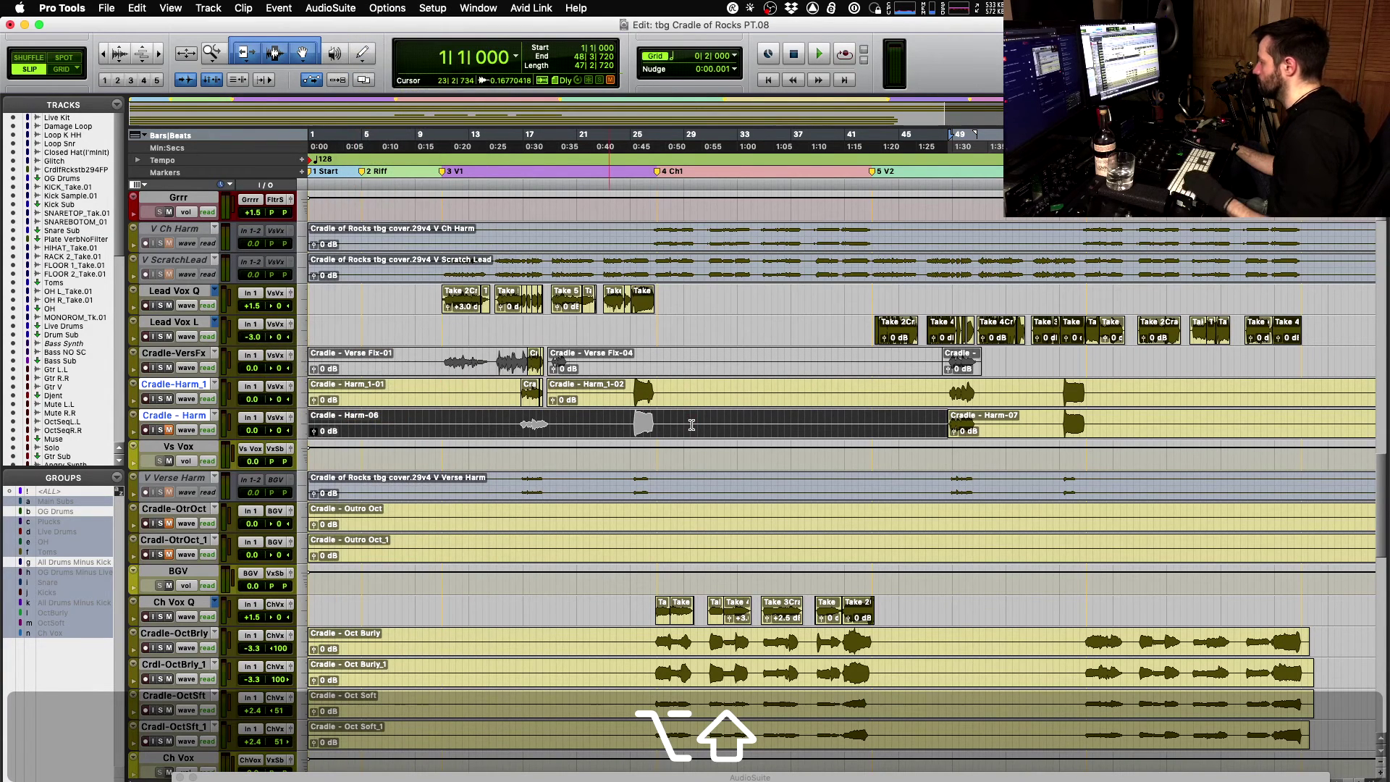
# - Mute the earlier Cradle - Harm clip and audition the verse 1 harmonies from 16|4|396 and from 25|1|229
pyautogui.click(488, 390)
pyautogui.press('Tab')
pyautogui.press('space')
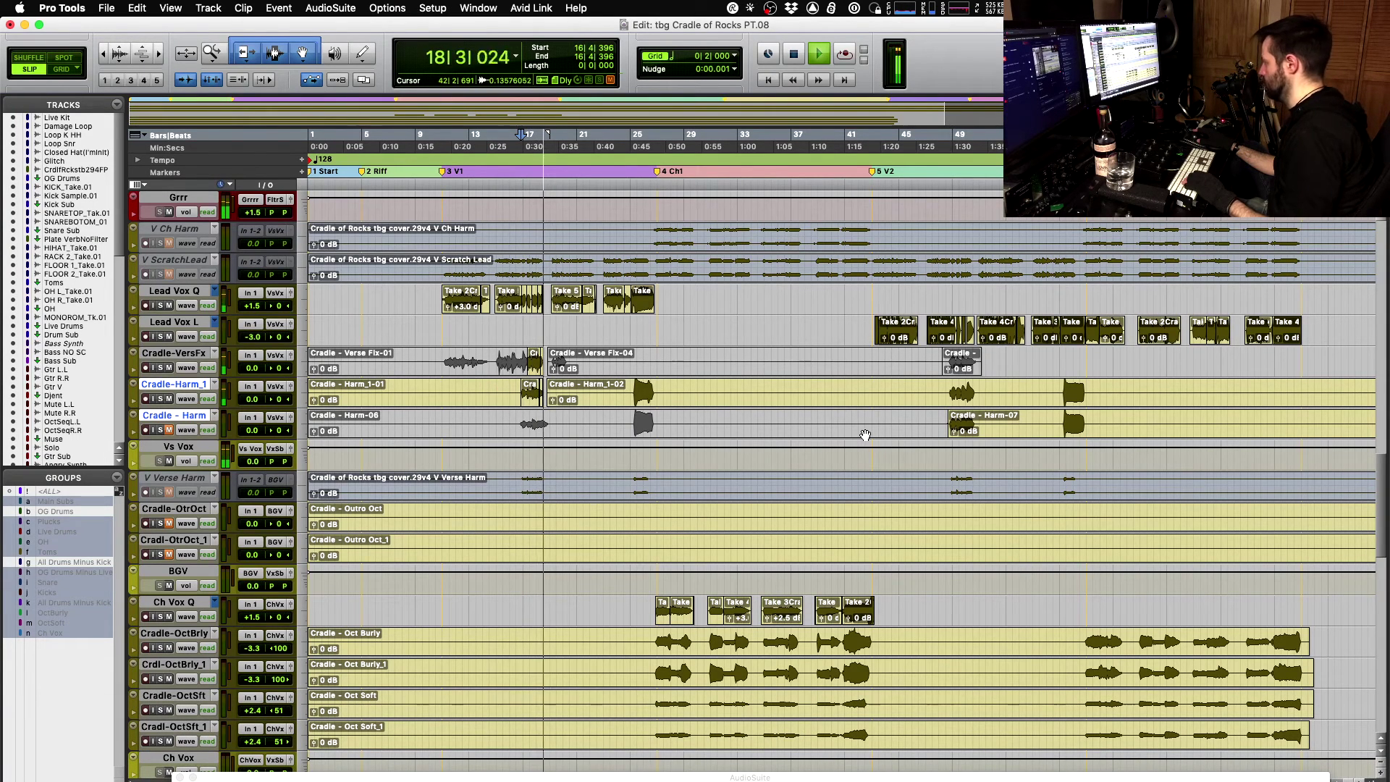
pyautogui.press('space')
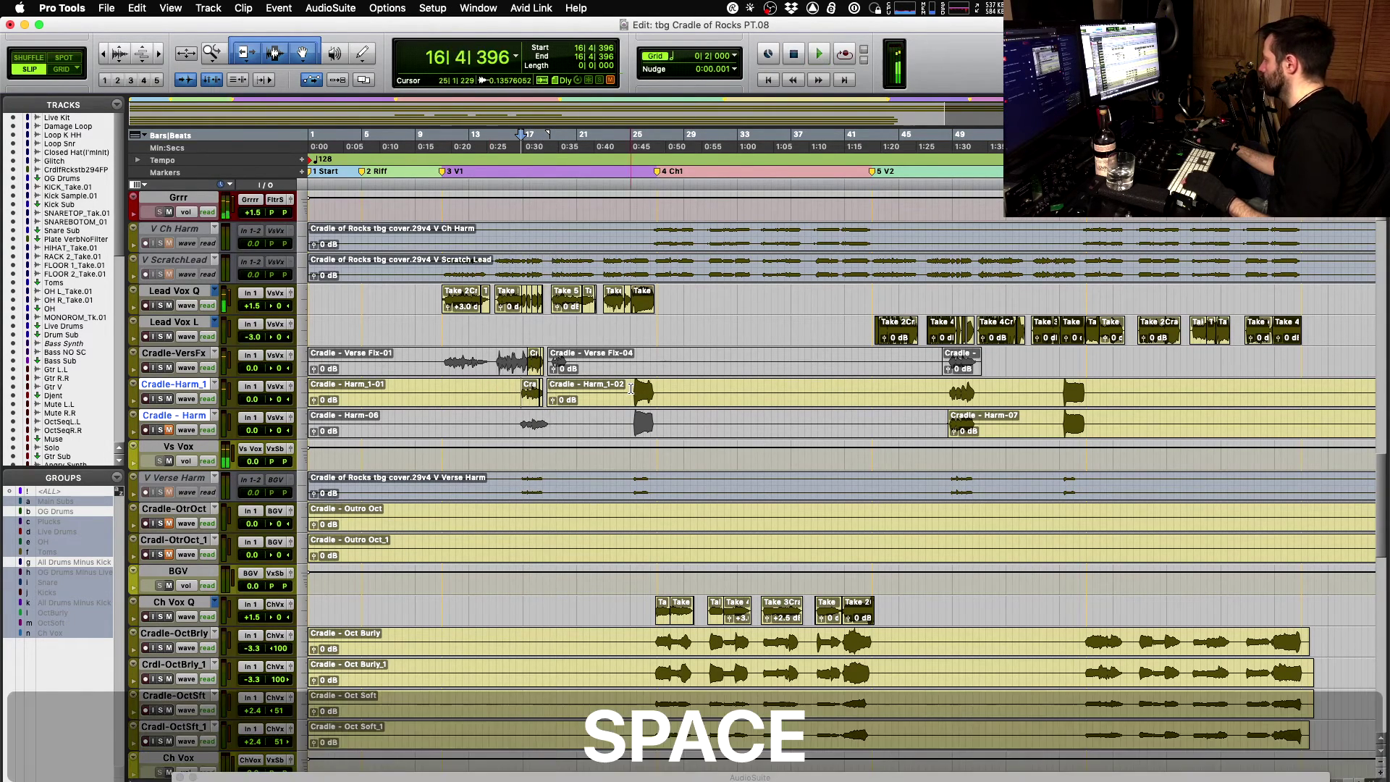
pyautogui.press('space')
pyautogui.click(632, 389)
pyautogui.press('space')
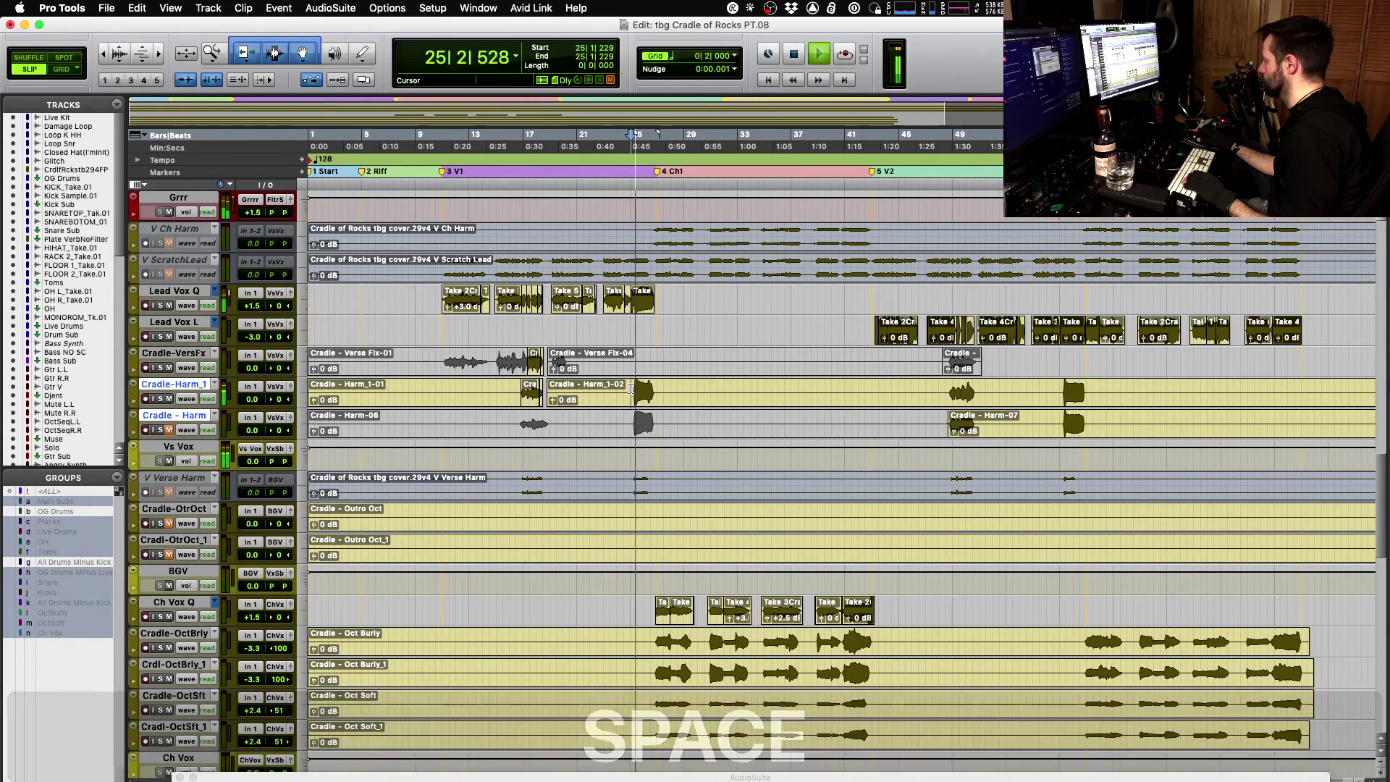
# - Insert the Novatron compressor below Pro-Q 3 on the Vs Vox bus in the mixer and start playback
pyautogui.press('super+equal')
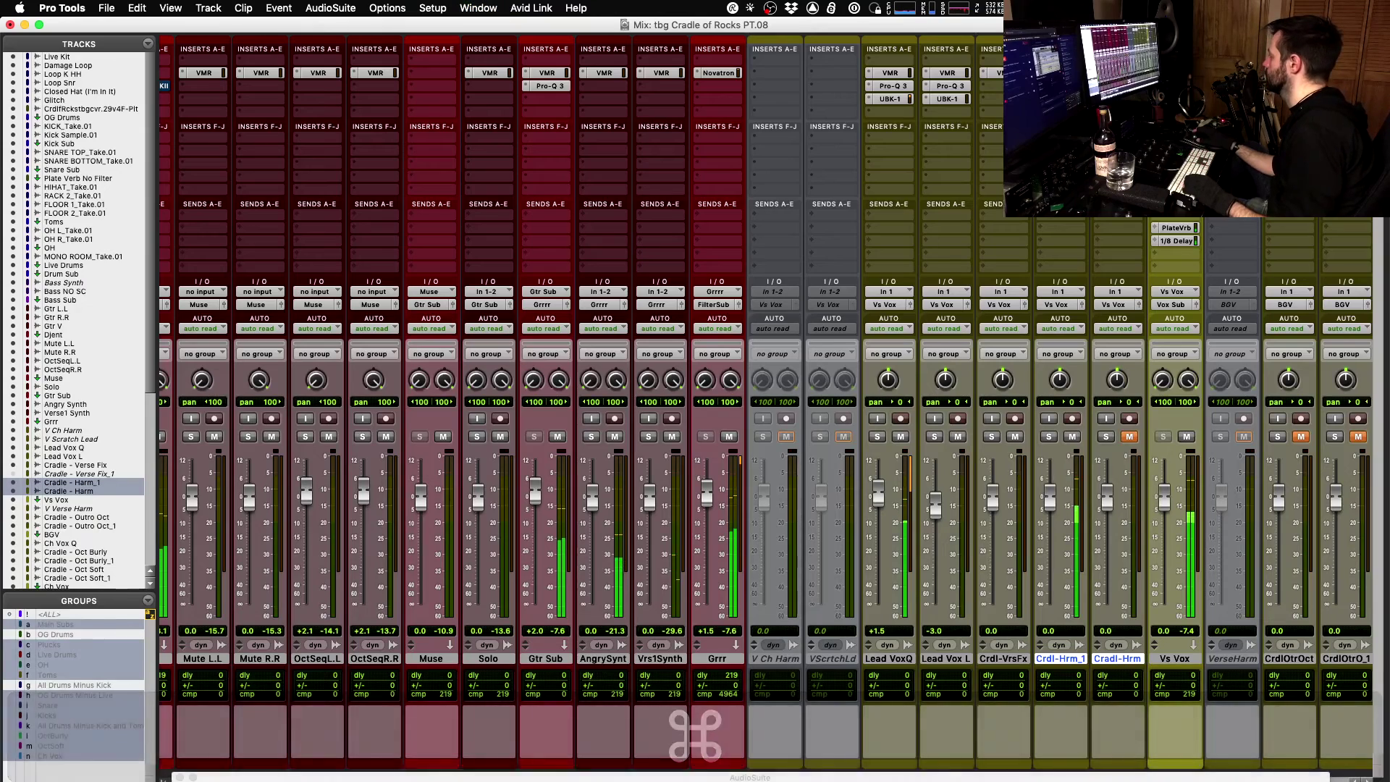
pyautogui.hscroll(6, 838, 100)
pyautogui.press('space')
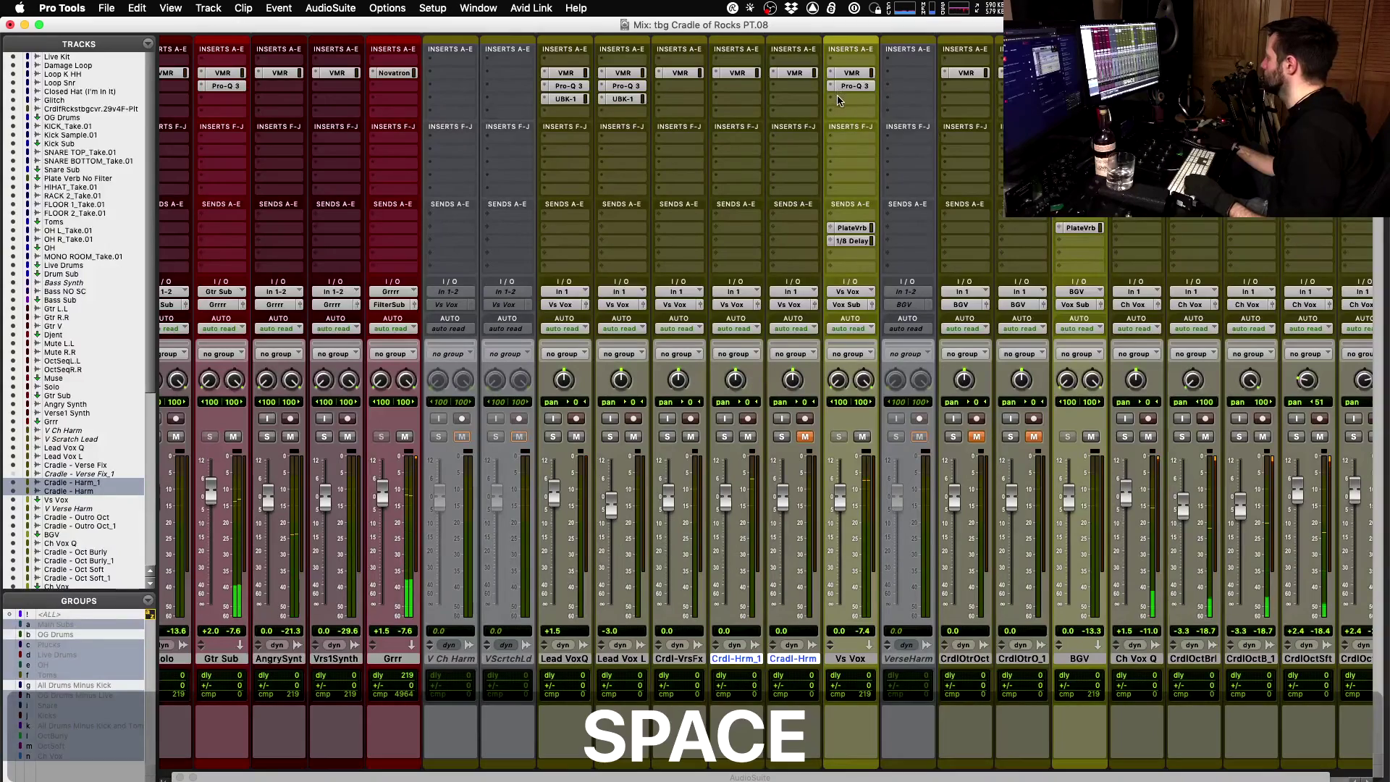
pyautogui.click(840, 99)
pyautogui.moveTo(898, 99)
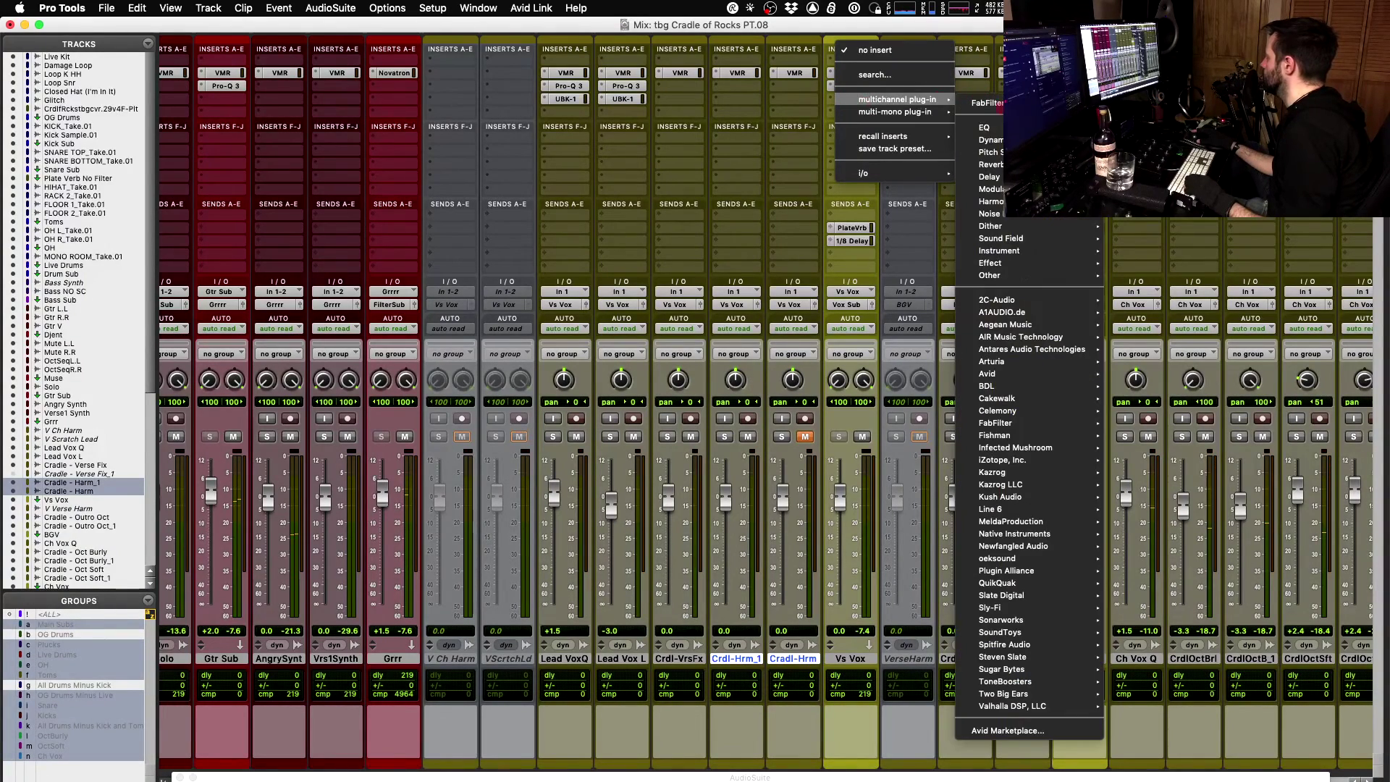
pyautogui.moveTo(1029, 140)
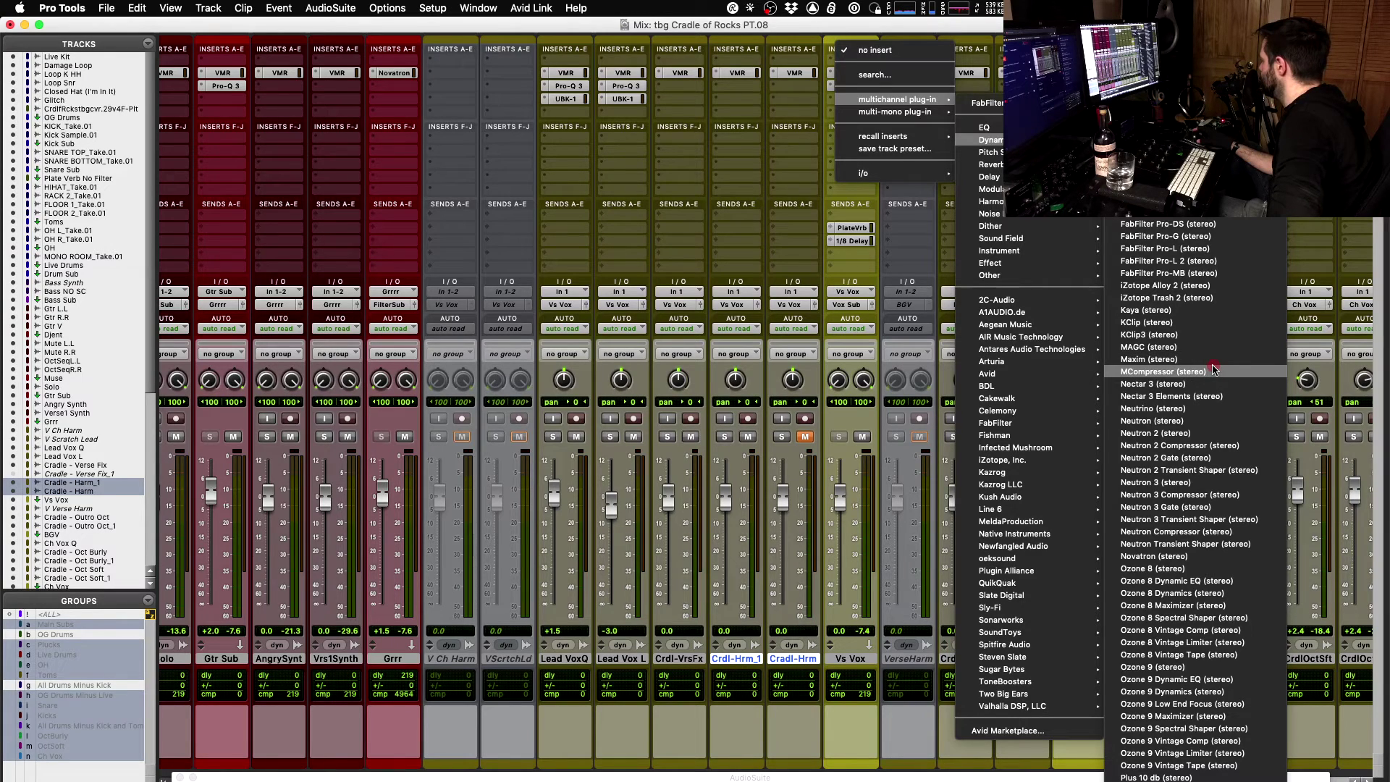
pyautogui.press('Escape')
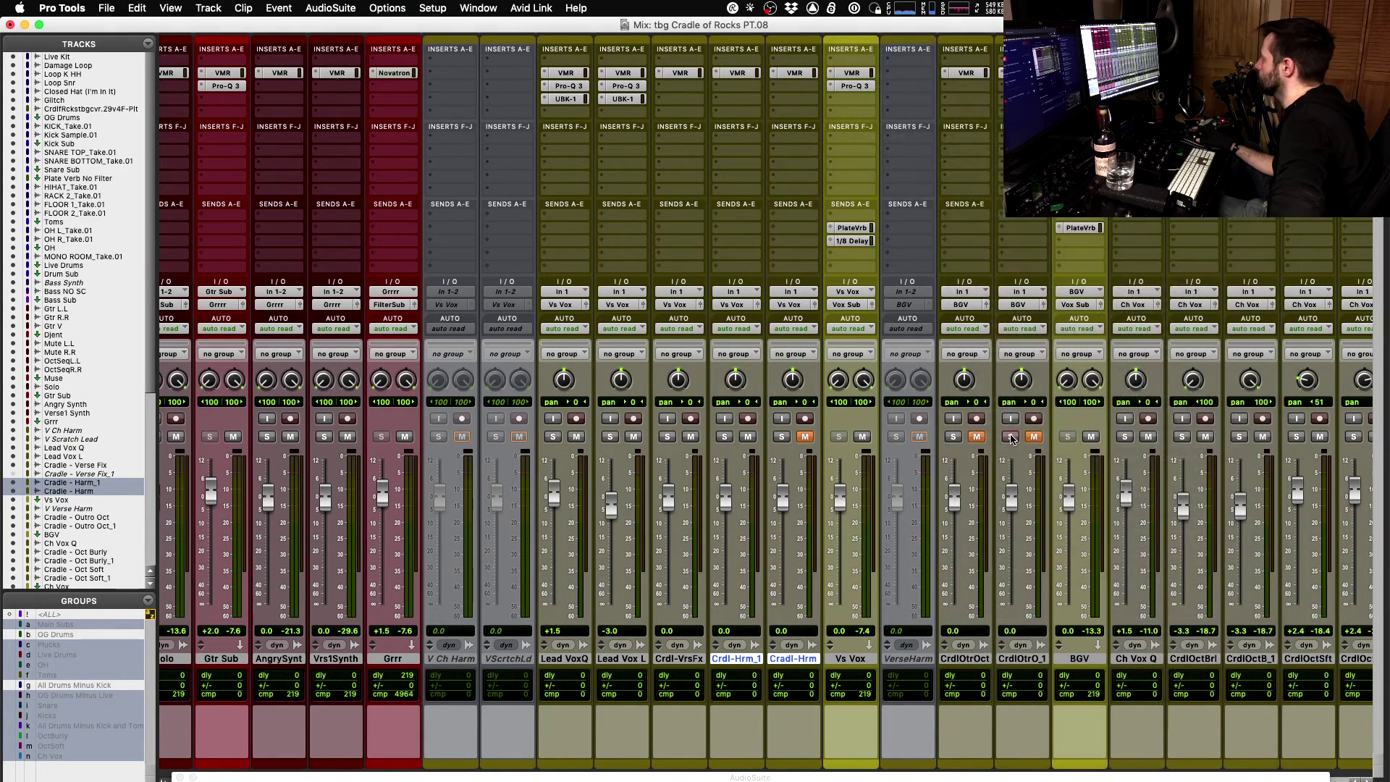
pyautogui.press('space')
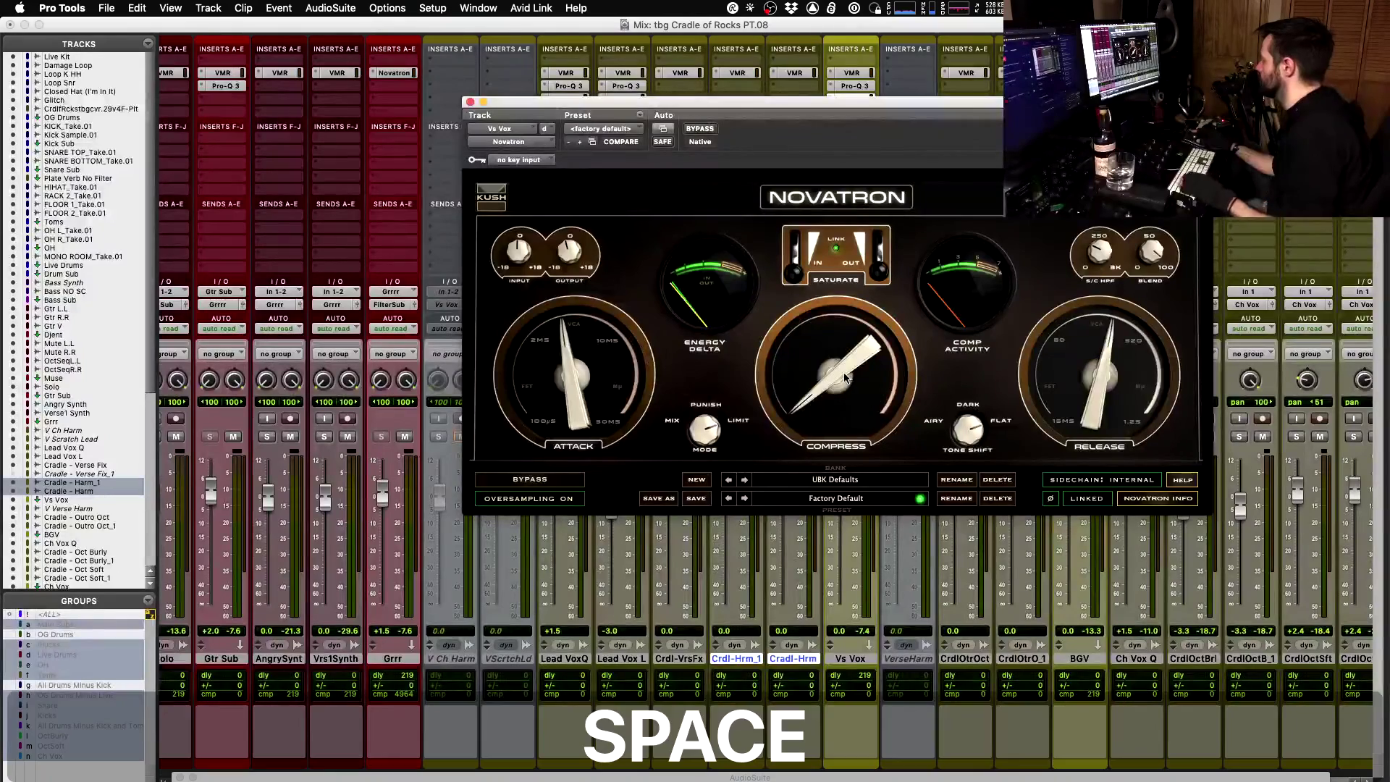
# - Adjust the Novatron's Compress amount while playing the verse harmony, settling slightly below the 10 ms-side upper marking of the dial
pyautogui.moveTo(845, 321); pyautogui.dragTo(848, 305)
pyautogui.press('space')
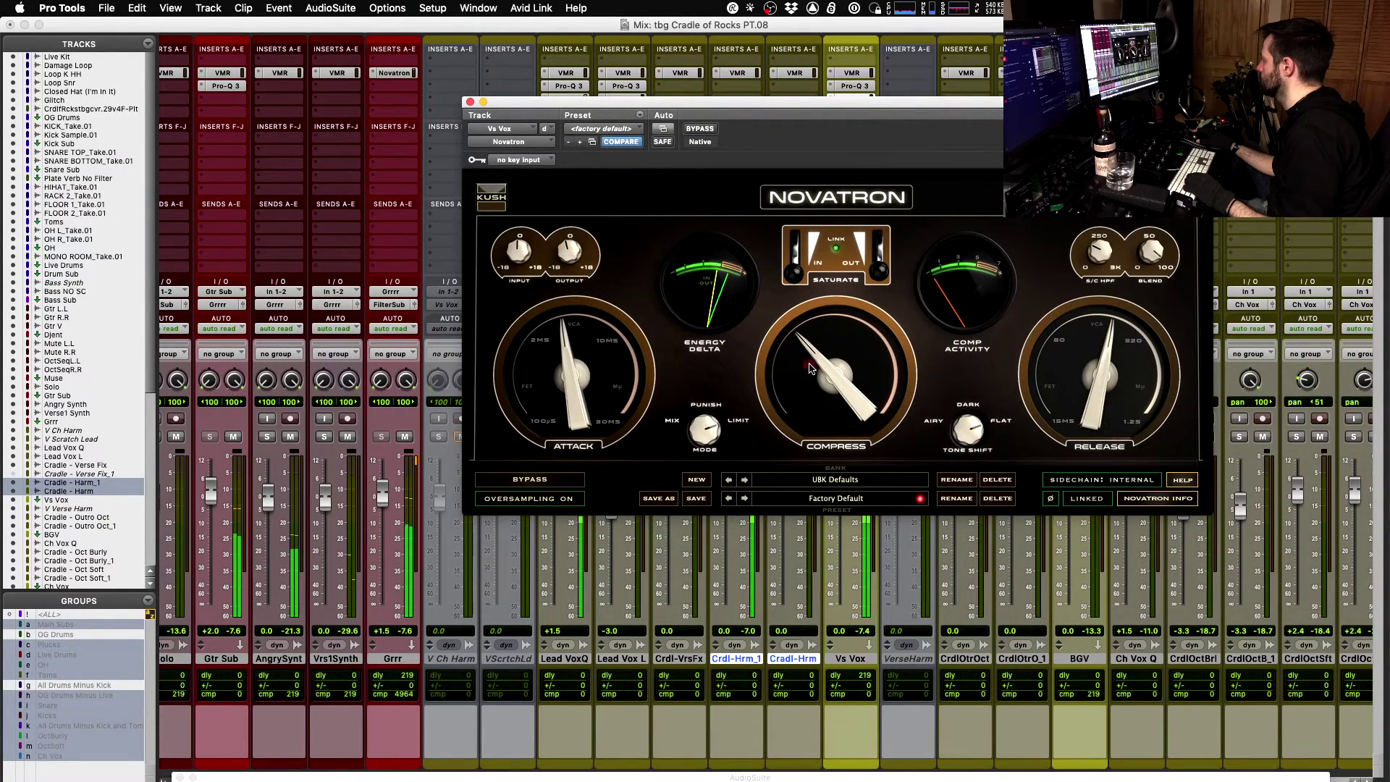
pyautogui.moveTo(809, 368); pyautogui.dragTo(818, 386)
pyautogui.press('space')
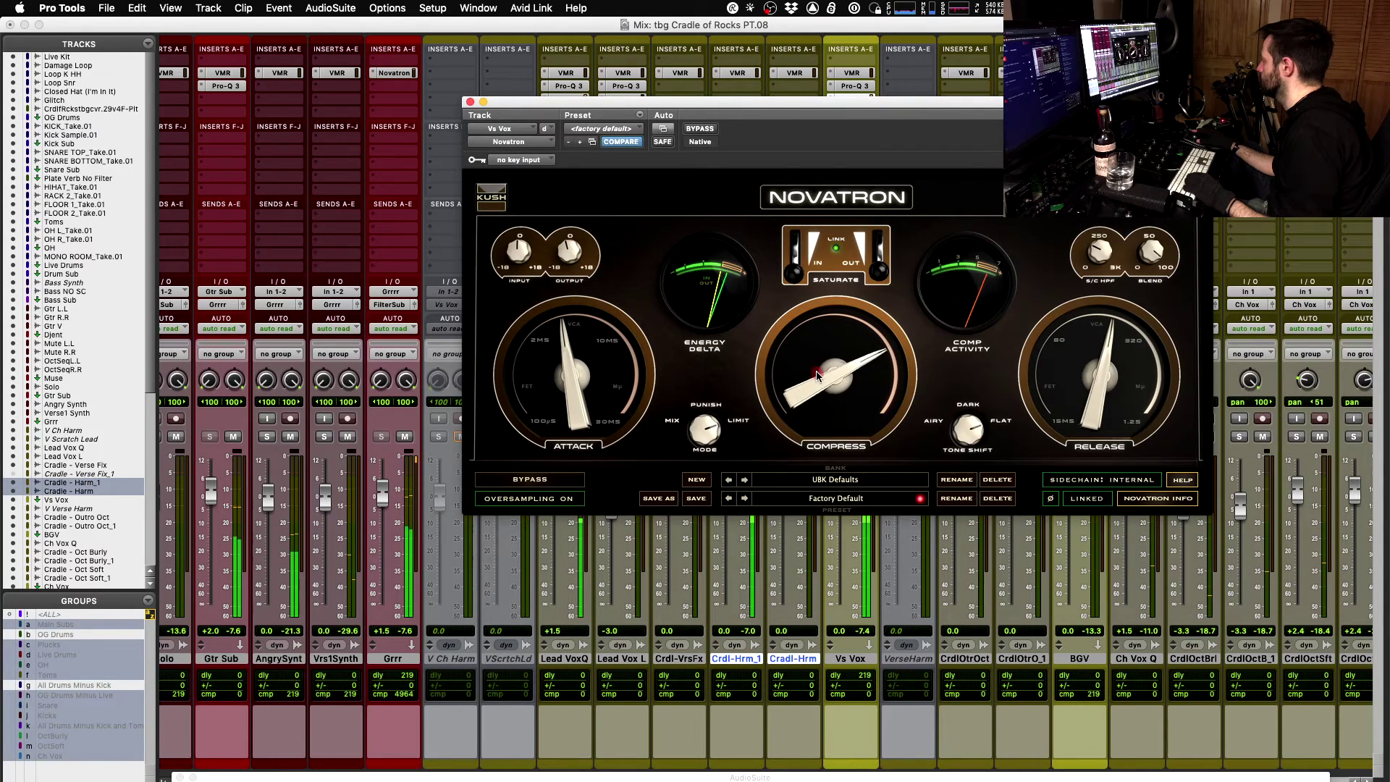
pyautogui.moveTo(818, 373); pyautogui.dragTo(813, 395)
pyautogui.press('space')
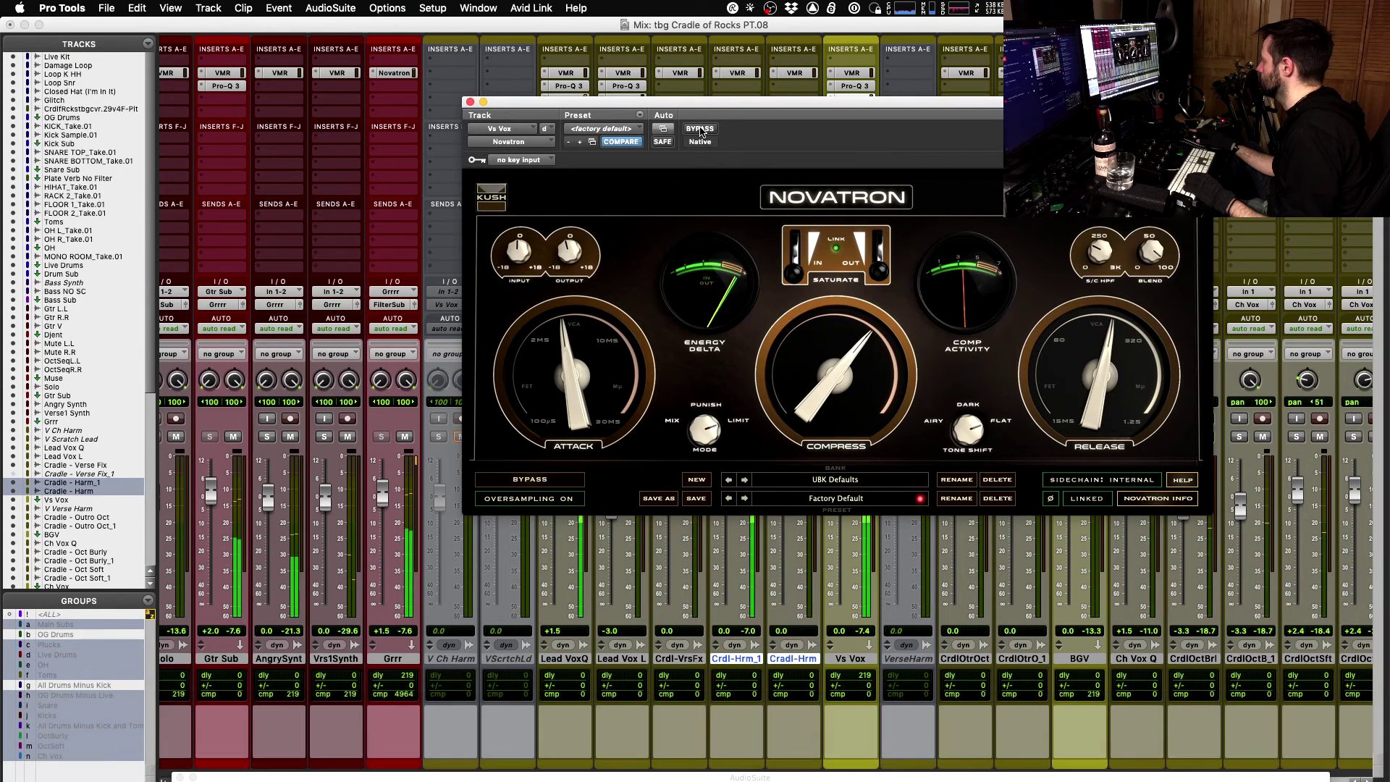
# - Compare the Vs Vox bus with the Novatron bypassed and active during playback of the verse harmony
pyautogui.click(700, 129)
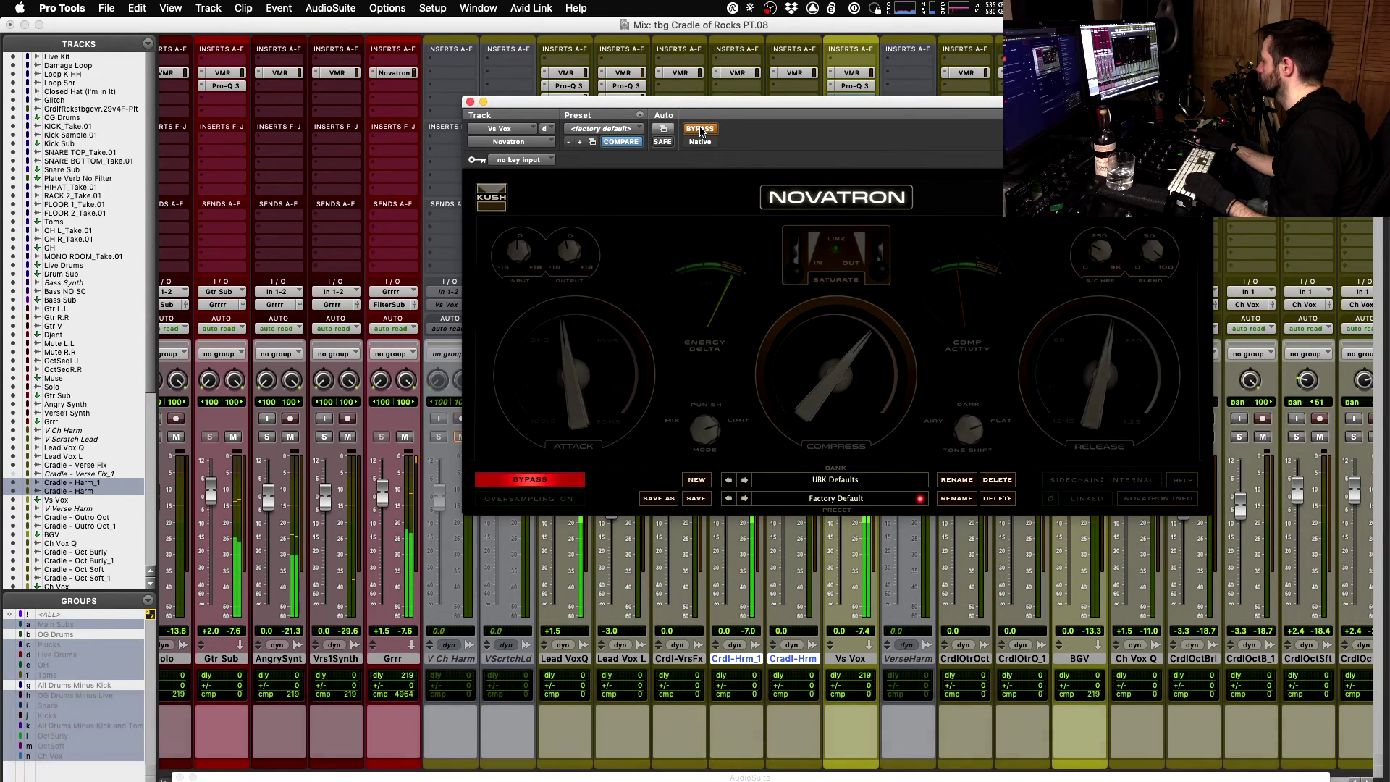
pyautogui.press('space')
pyautogui.click(699, 129)
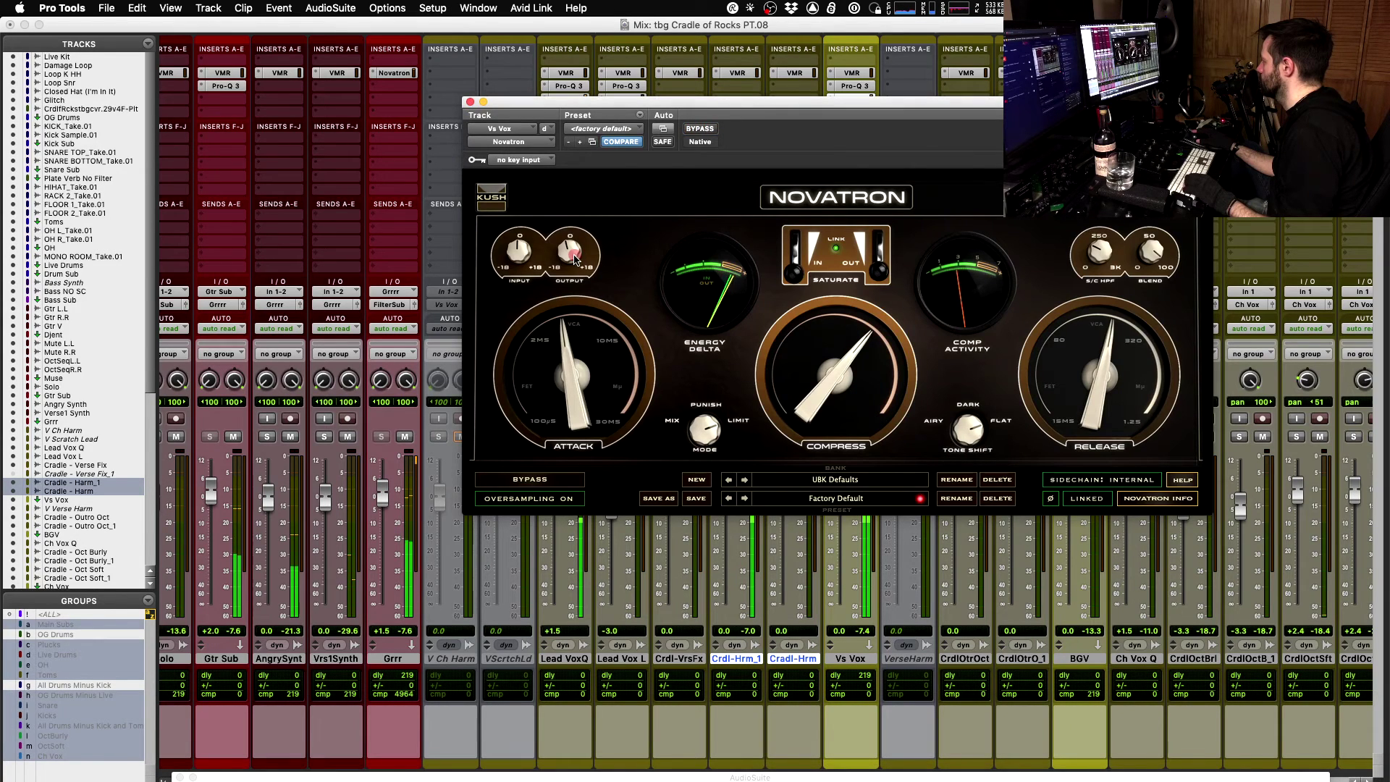
pyautogui.press('space')
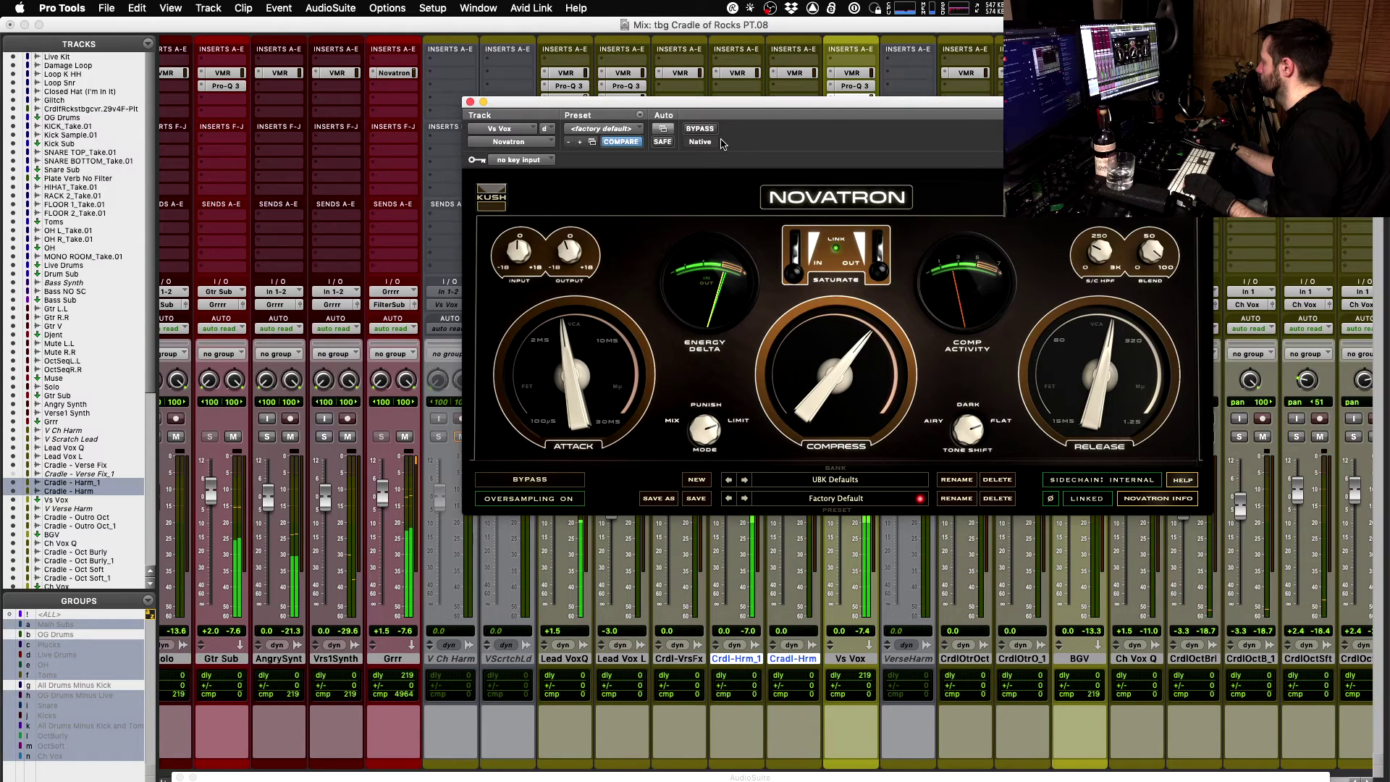
pyautogui.press('space')
pyautogui.click(690, 131)
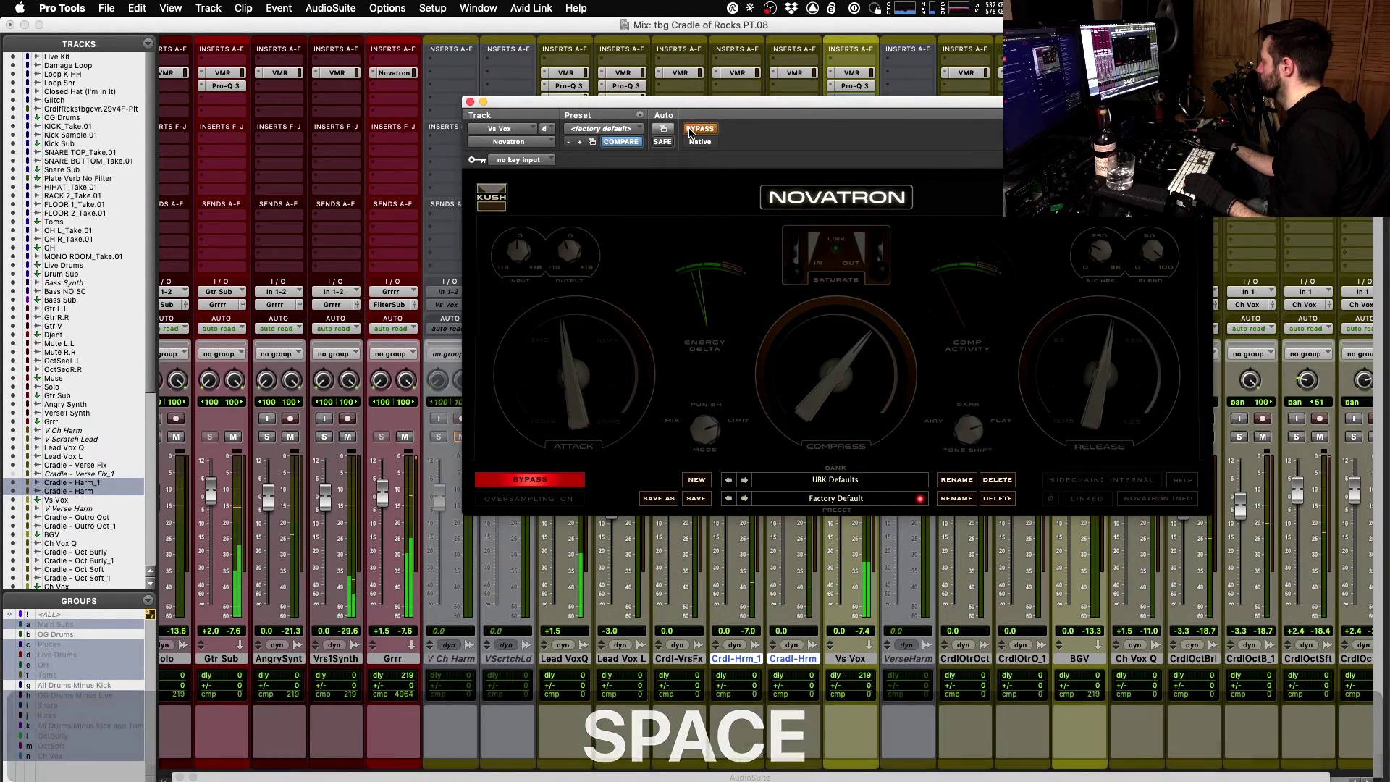
# - Re-enable the Novatron on Vs Vox, turn its Attack up slightly, and close the plug-in window
pyautogui.press('space')
pyautogui.click(690, 130)
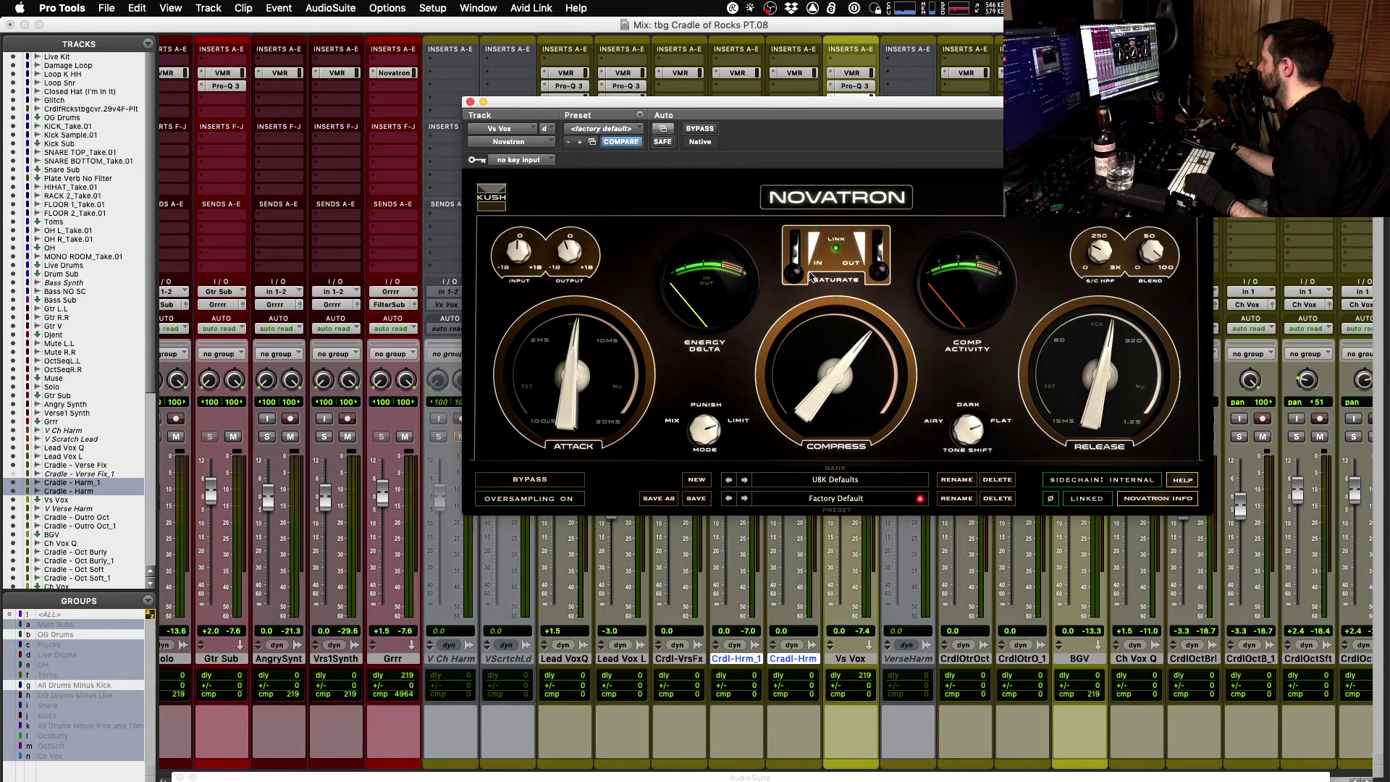
pyautogui.click(470, 102)
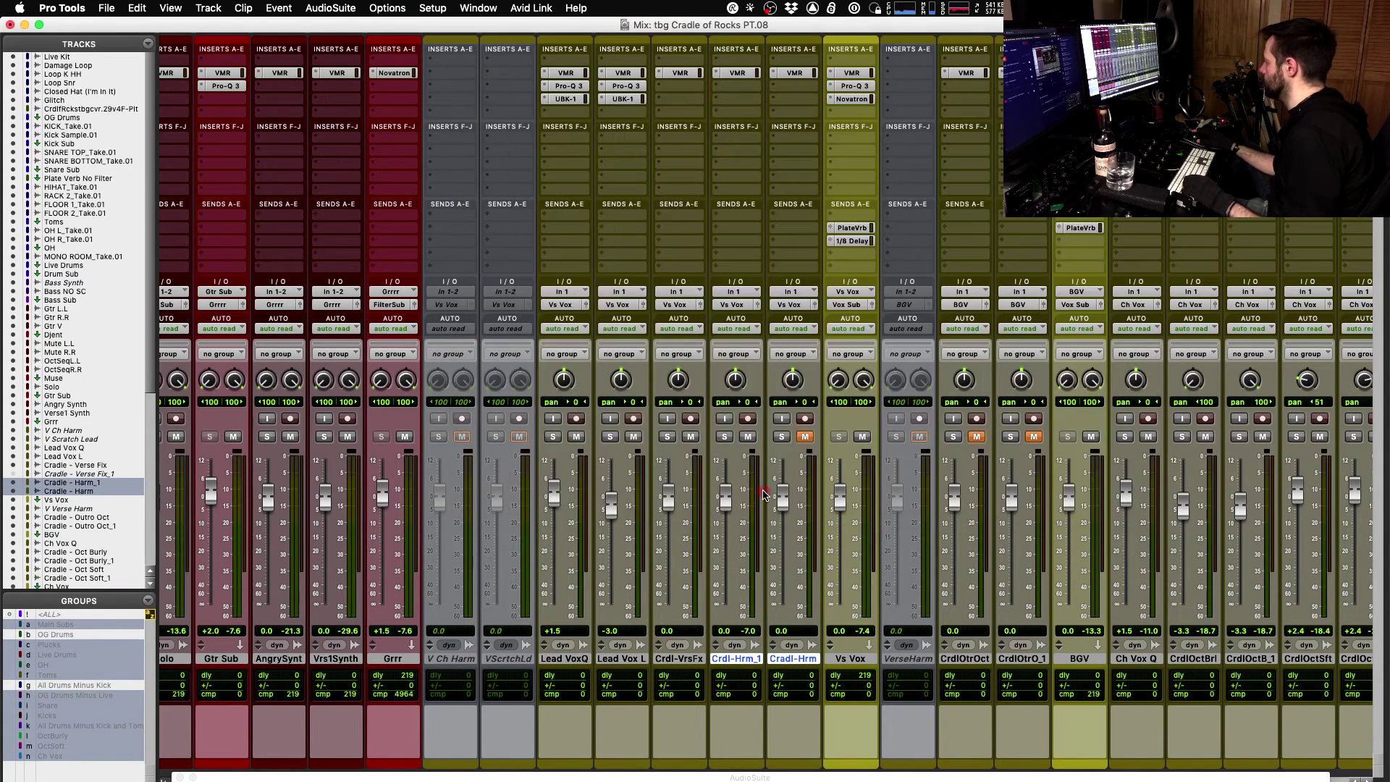
pyautogui.press('space')
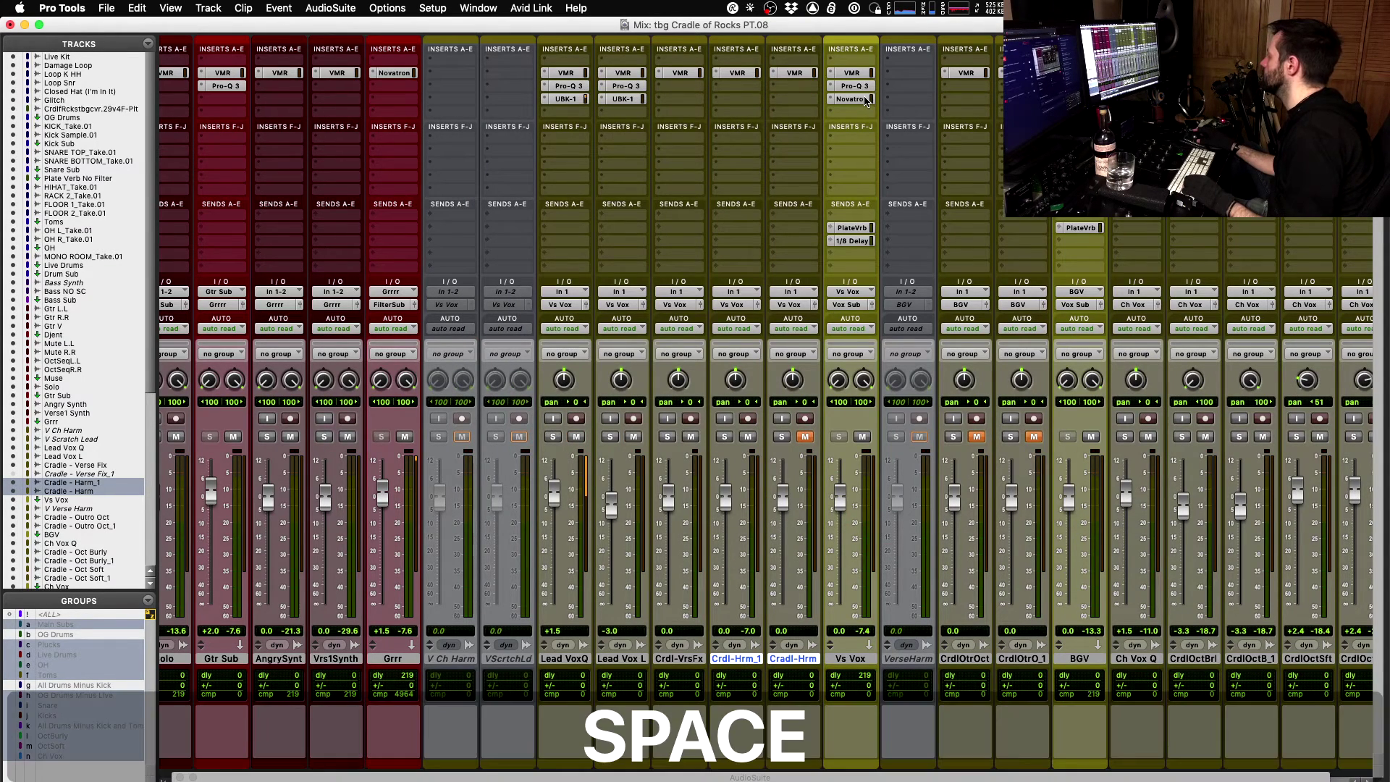
# - Play the first verse from just before V1 and compare the Vs Vox bus with the Novatron bypassed and active
pyautogui.press('super+equal')
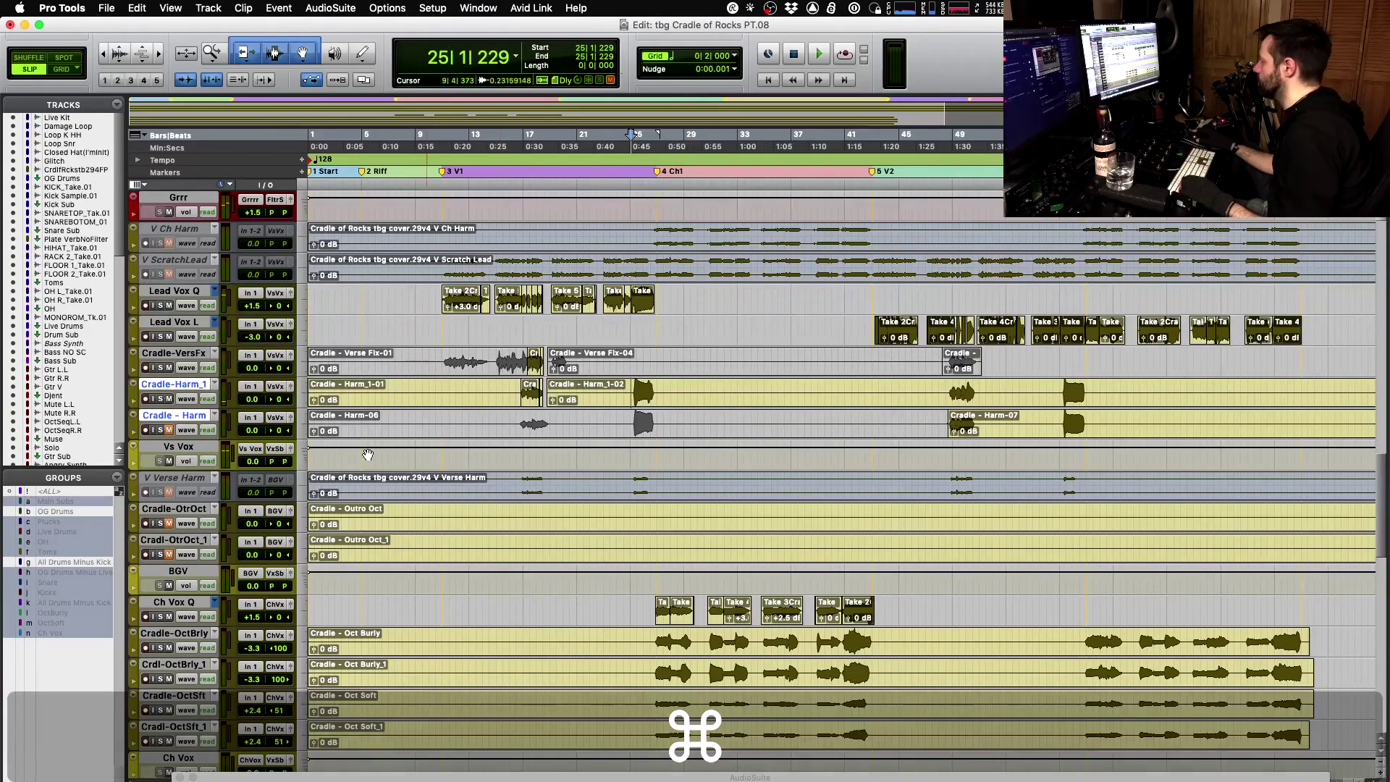
pyautogui.moveTo(437, 298); pyautogui.dragTo(422, 289)
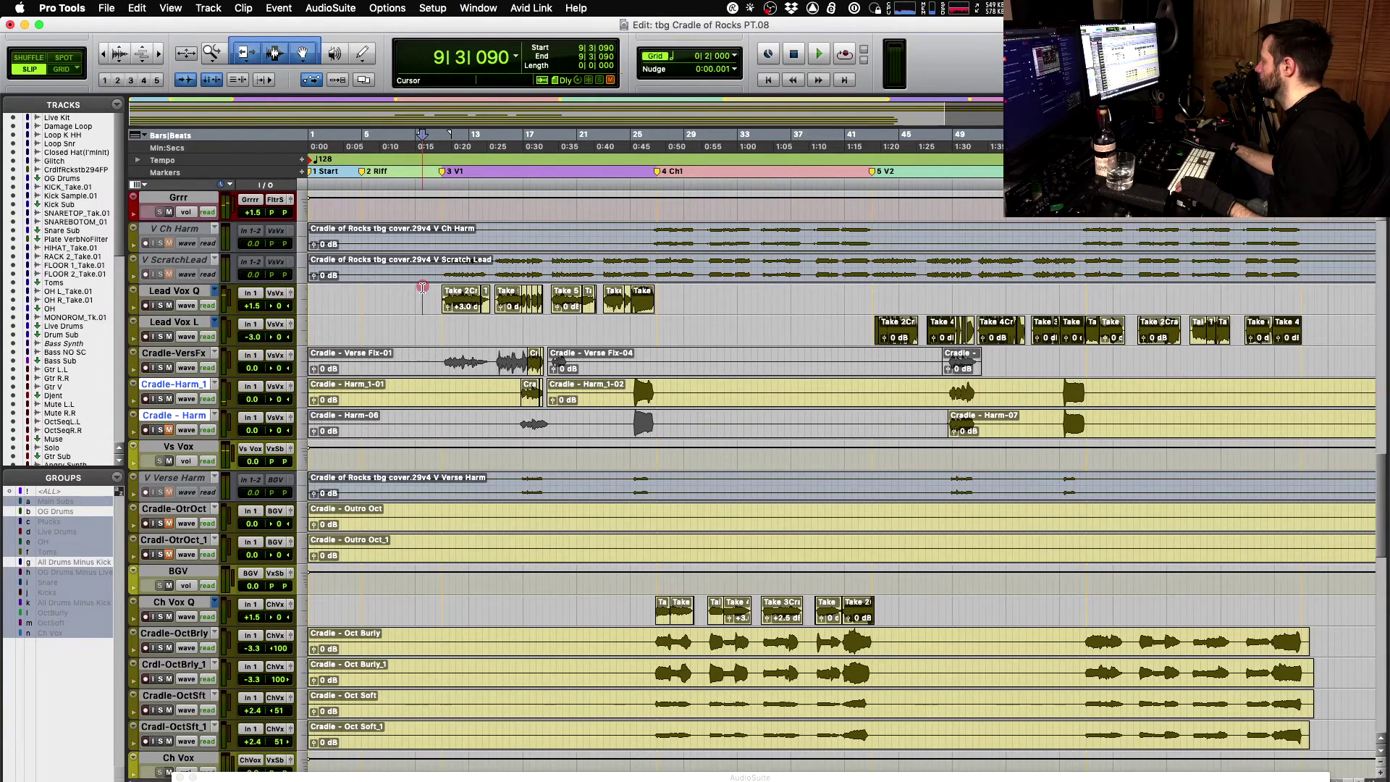
pyautogui.press('space')
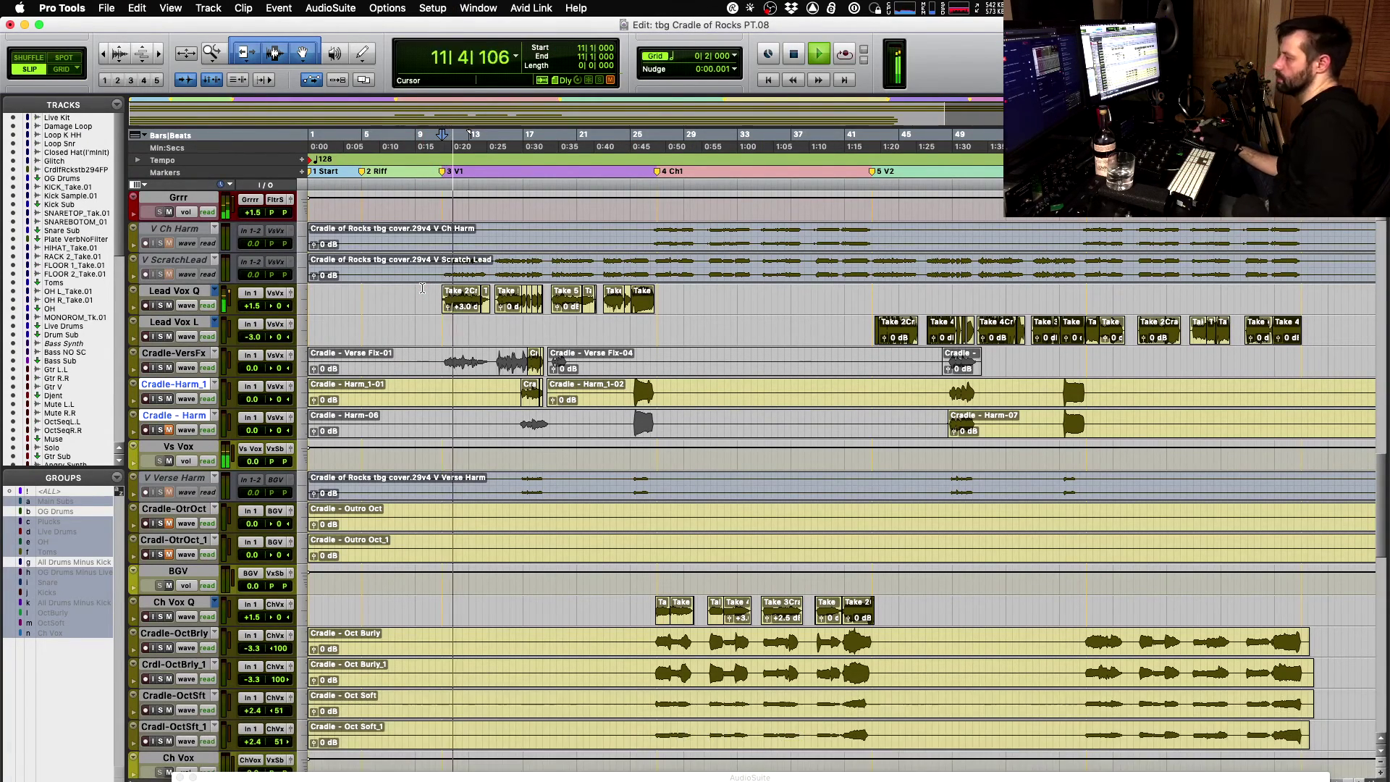
pyautogui.press('super+equal')
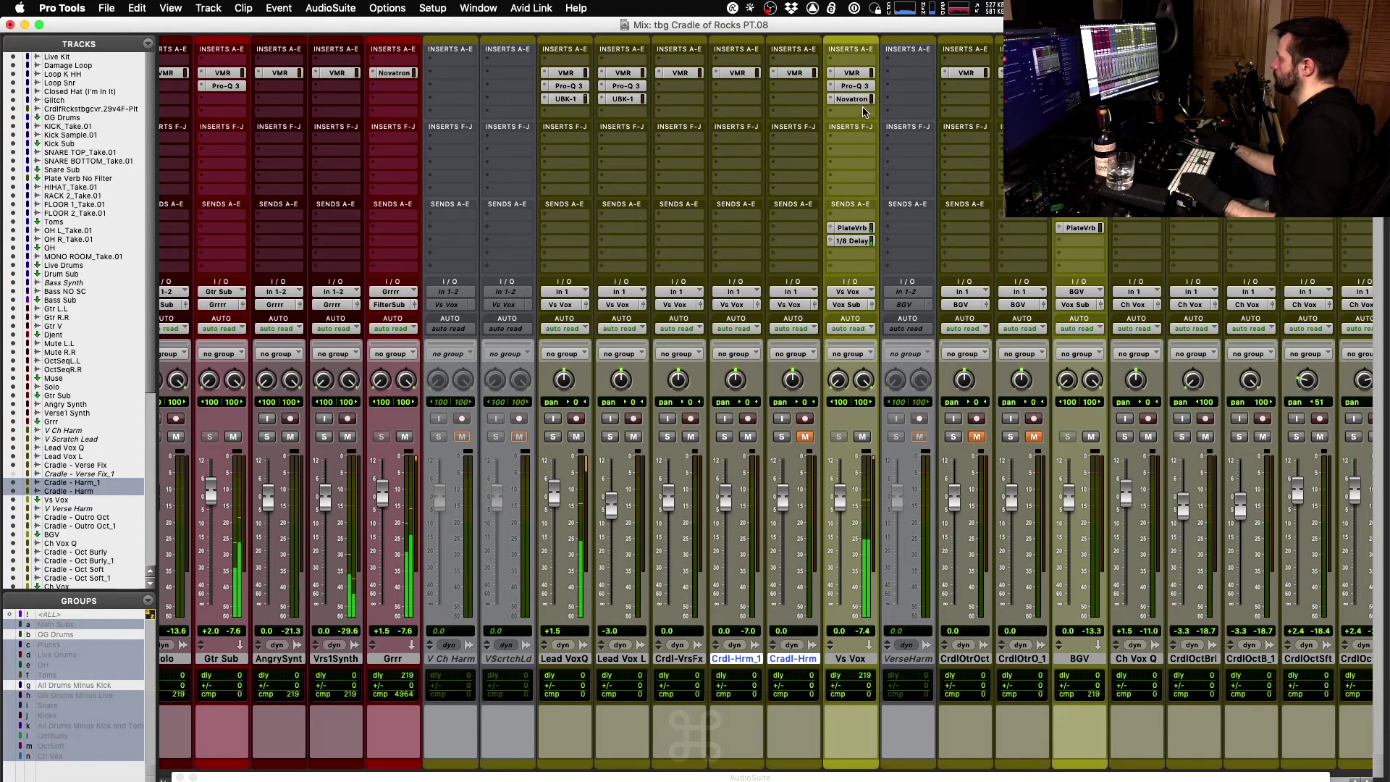
pyautogui.click(852, 99)
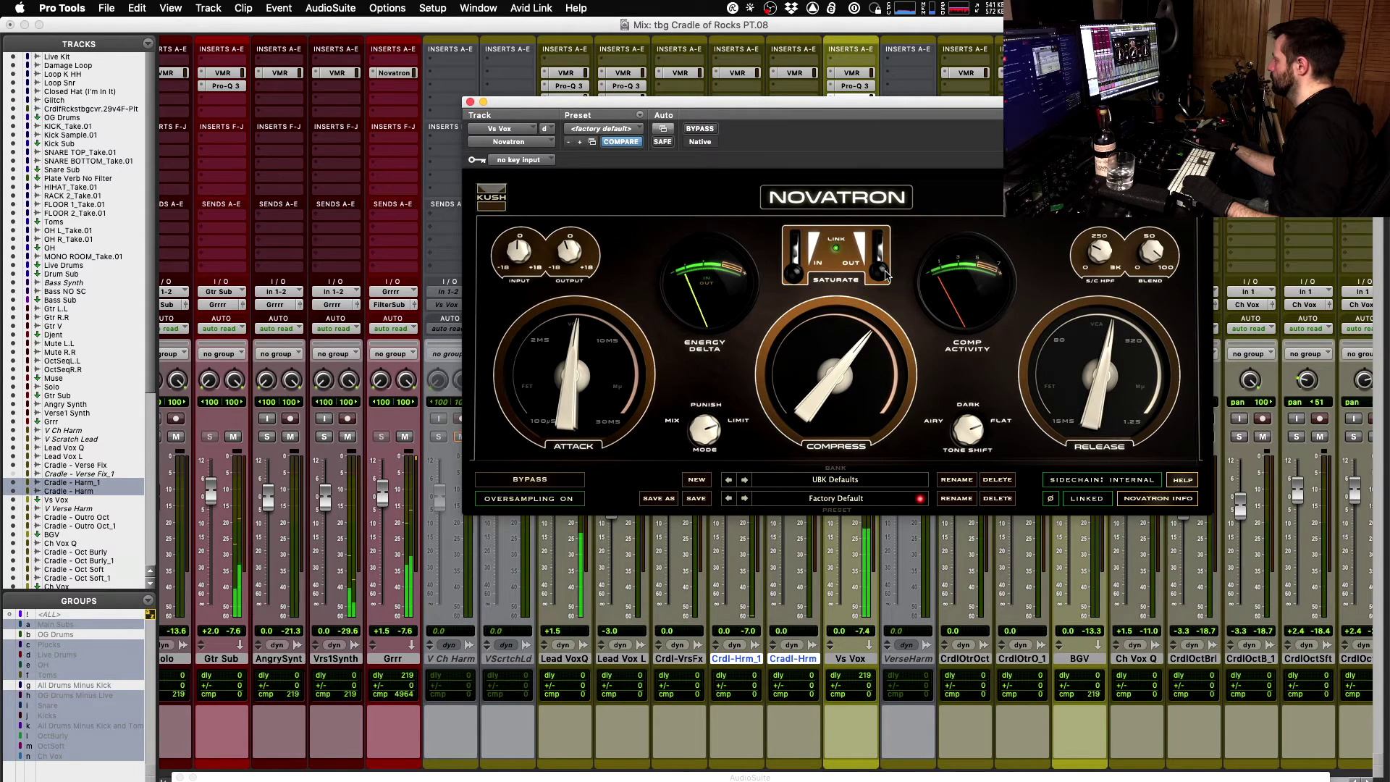
pyautogui.click(700, 129)
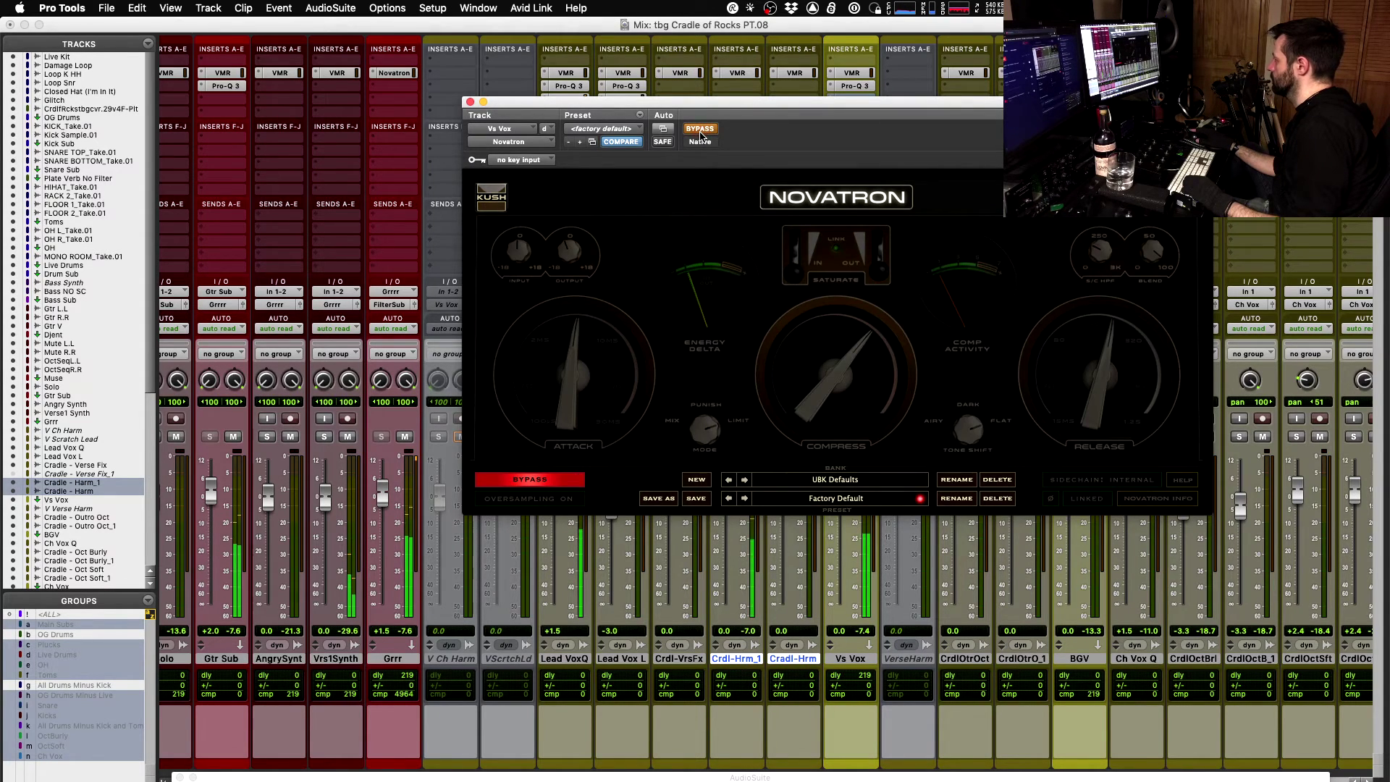
pyautogui.click(700, 132)
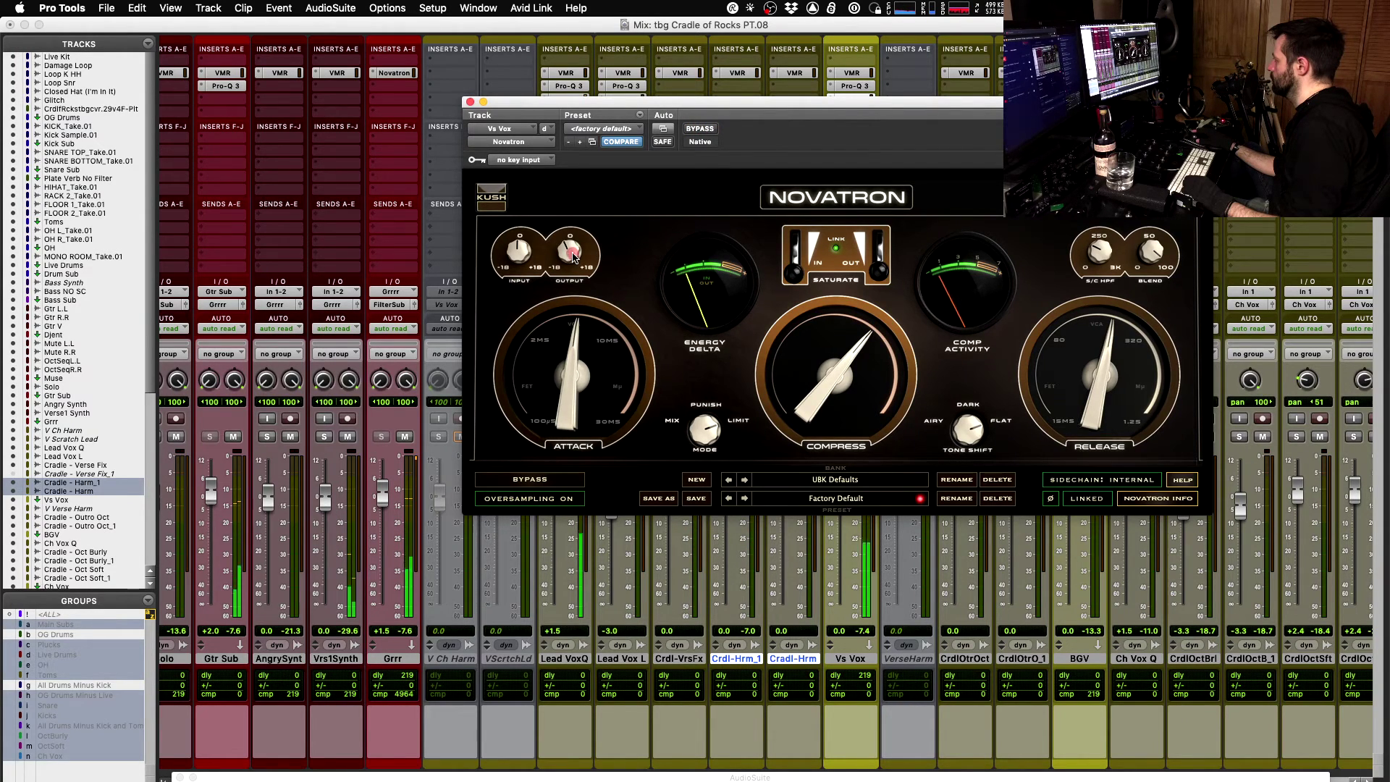
pyautogui.click(714, 131)
pyautogui.click(715, 130)
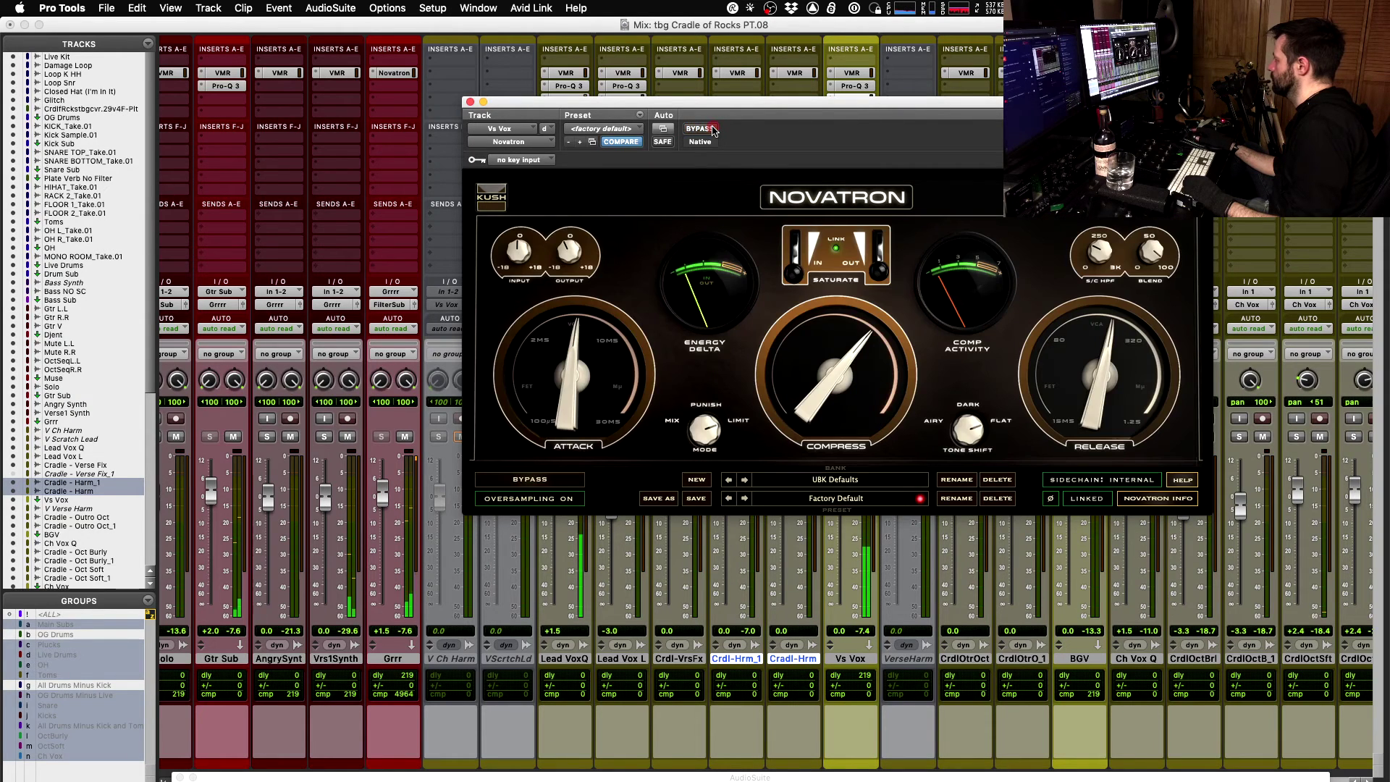
pyautogui.click(471, 102)
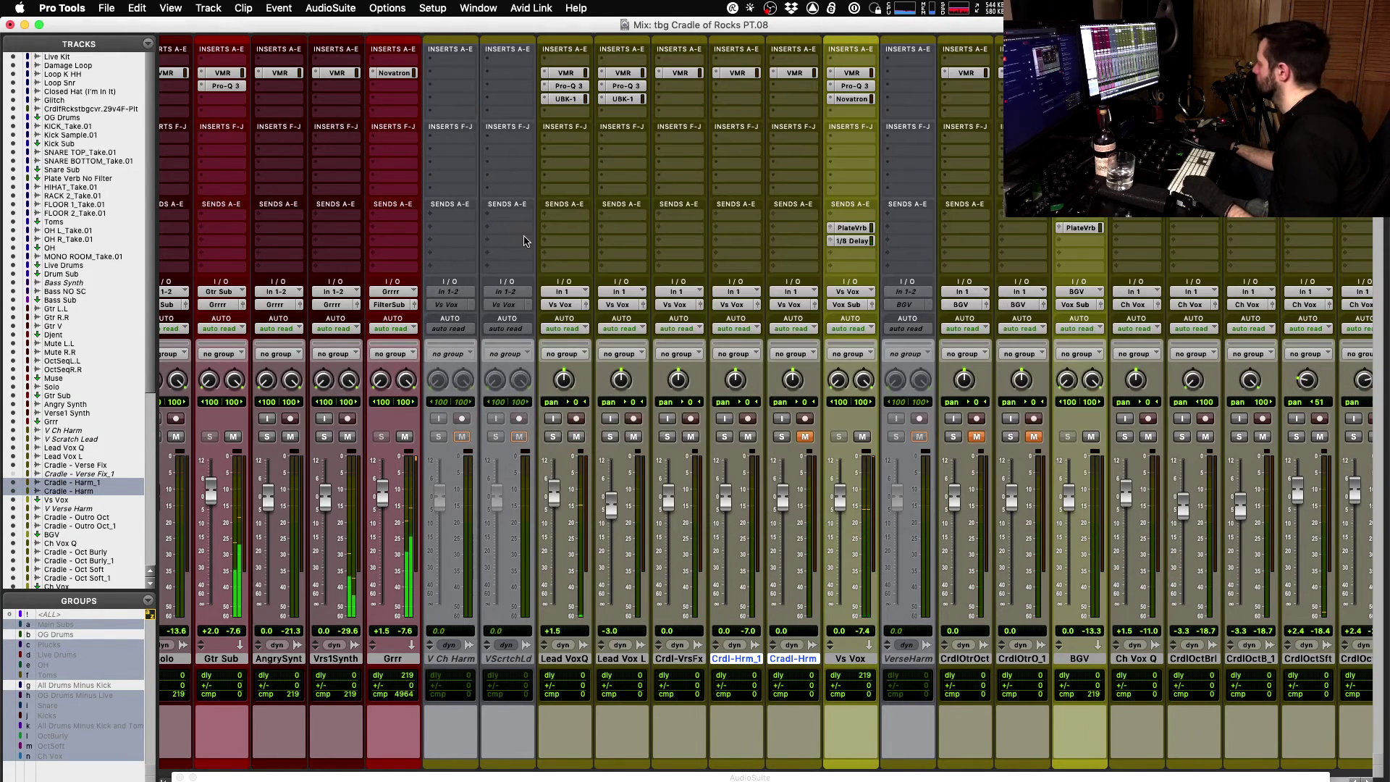
pyautogui.press('space')
# - Lower the Cradle - Harm track's volume to -7.9 dB while auditioning the verse 2 harmony from bar 48
pyautogui.press('super+equal')
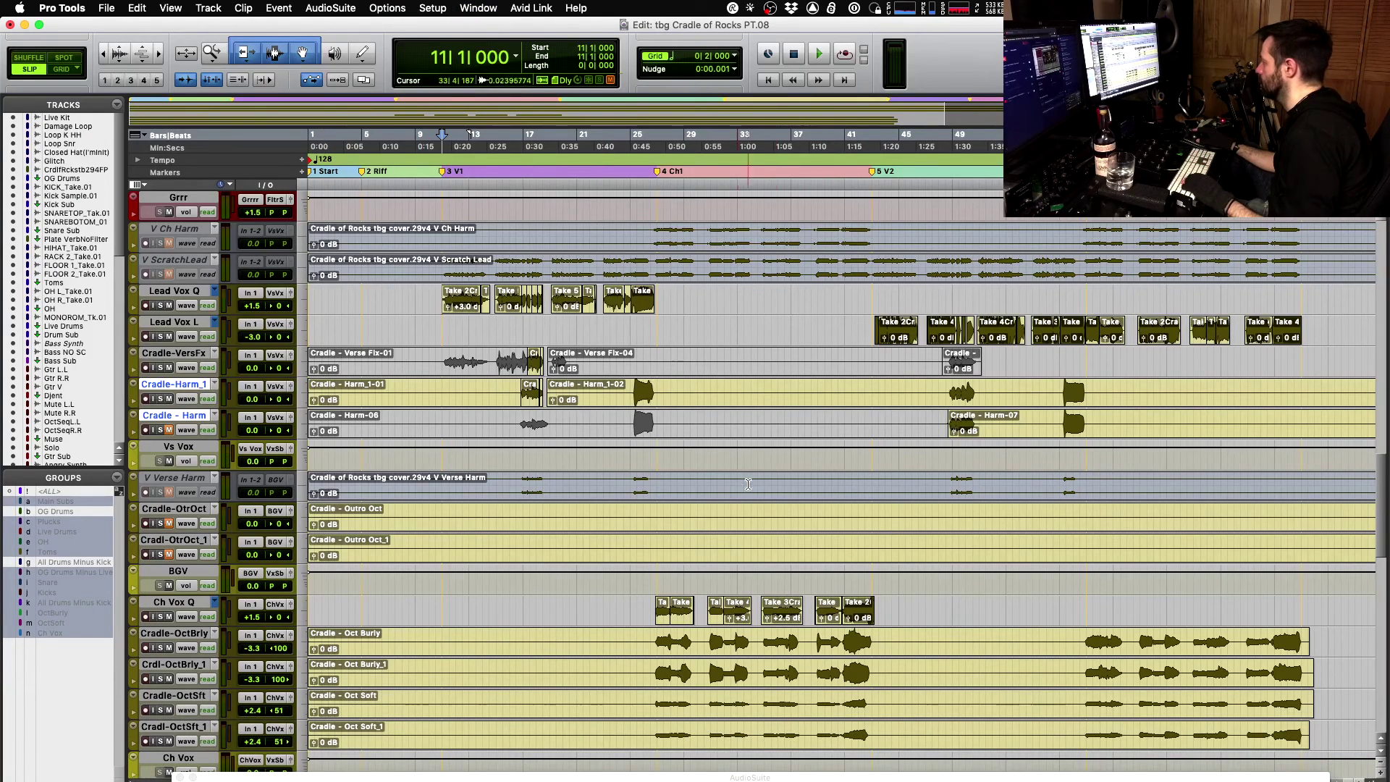
pyautogui.click(925, 401)
pyautogui.press('Tab')
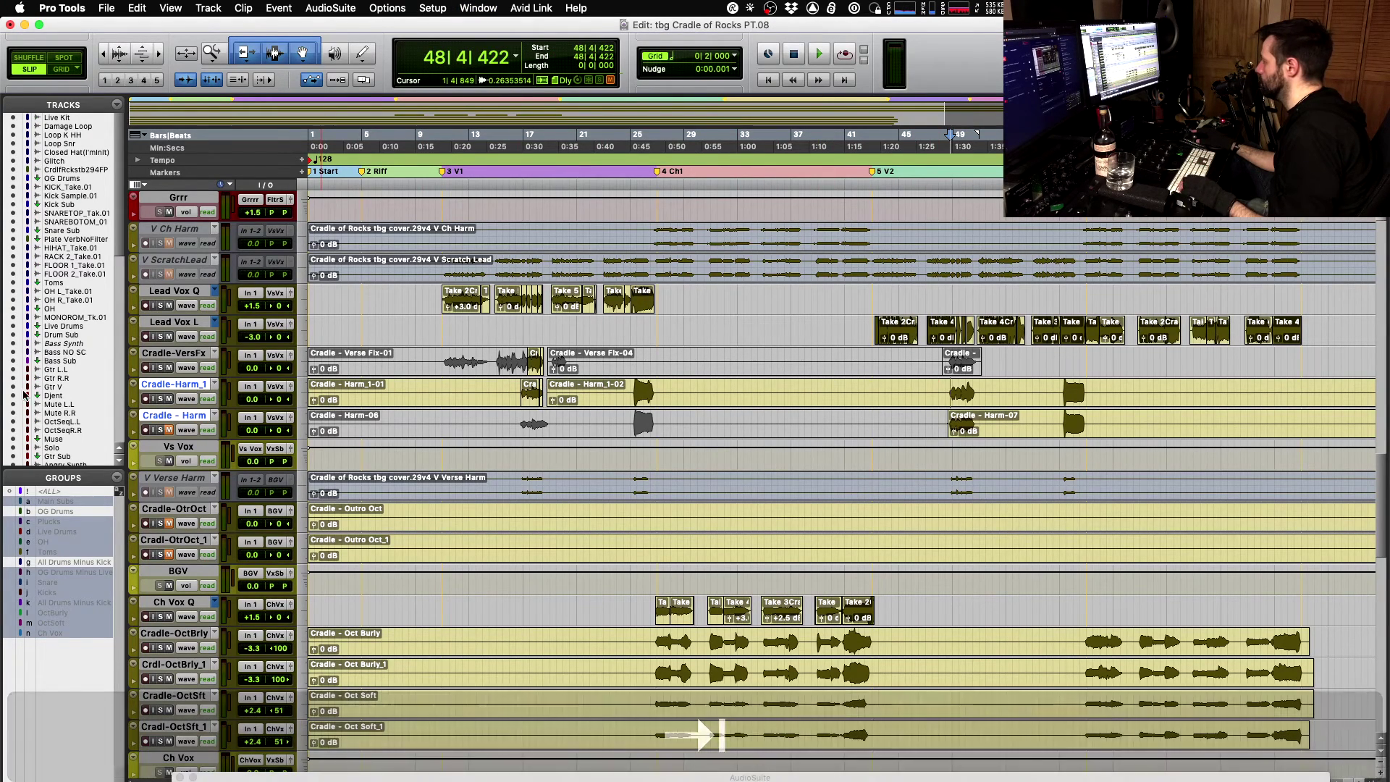
pyautogui.press('space')
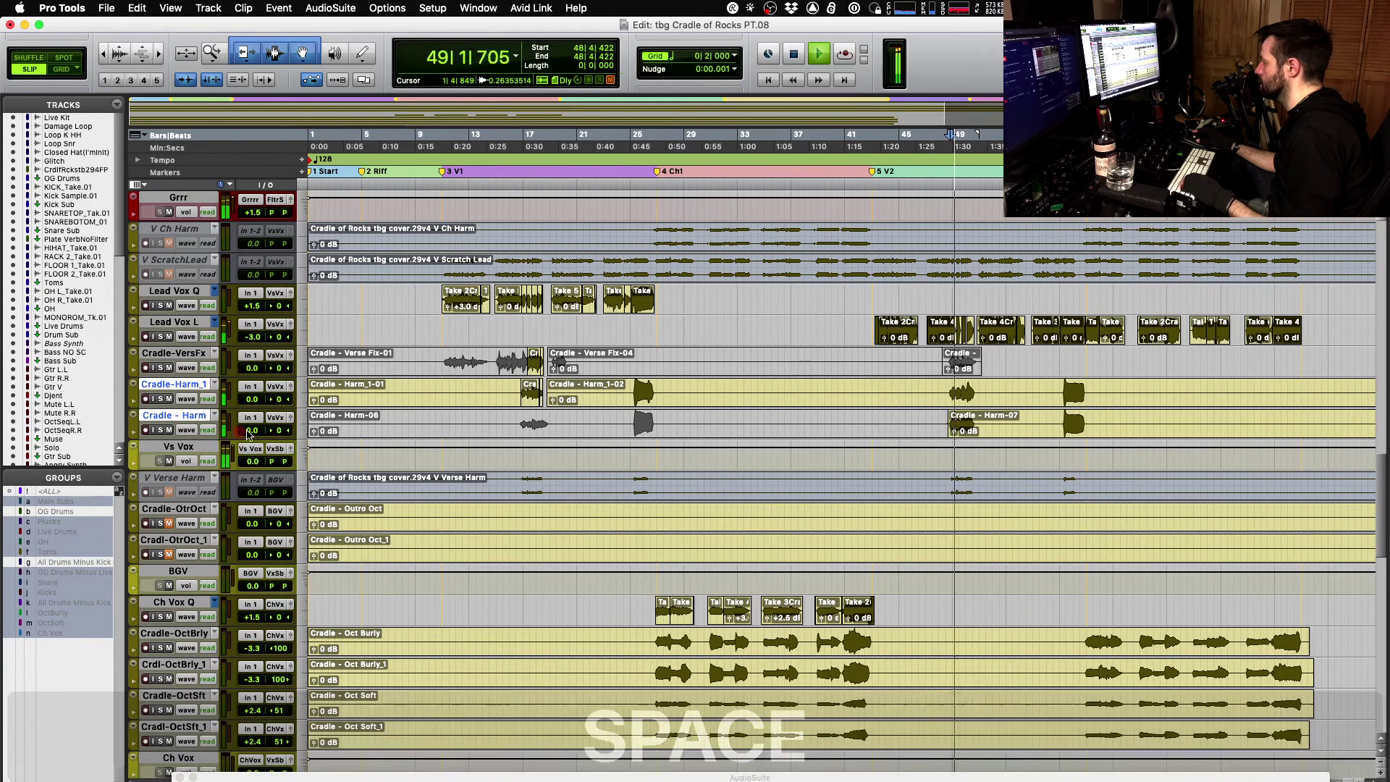
pyautogui.moveTo(252, 430); pyautogui.dragTo(257, 444)
pyautogui.press('space')
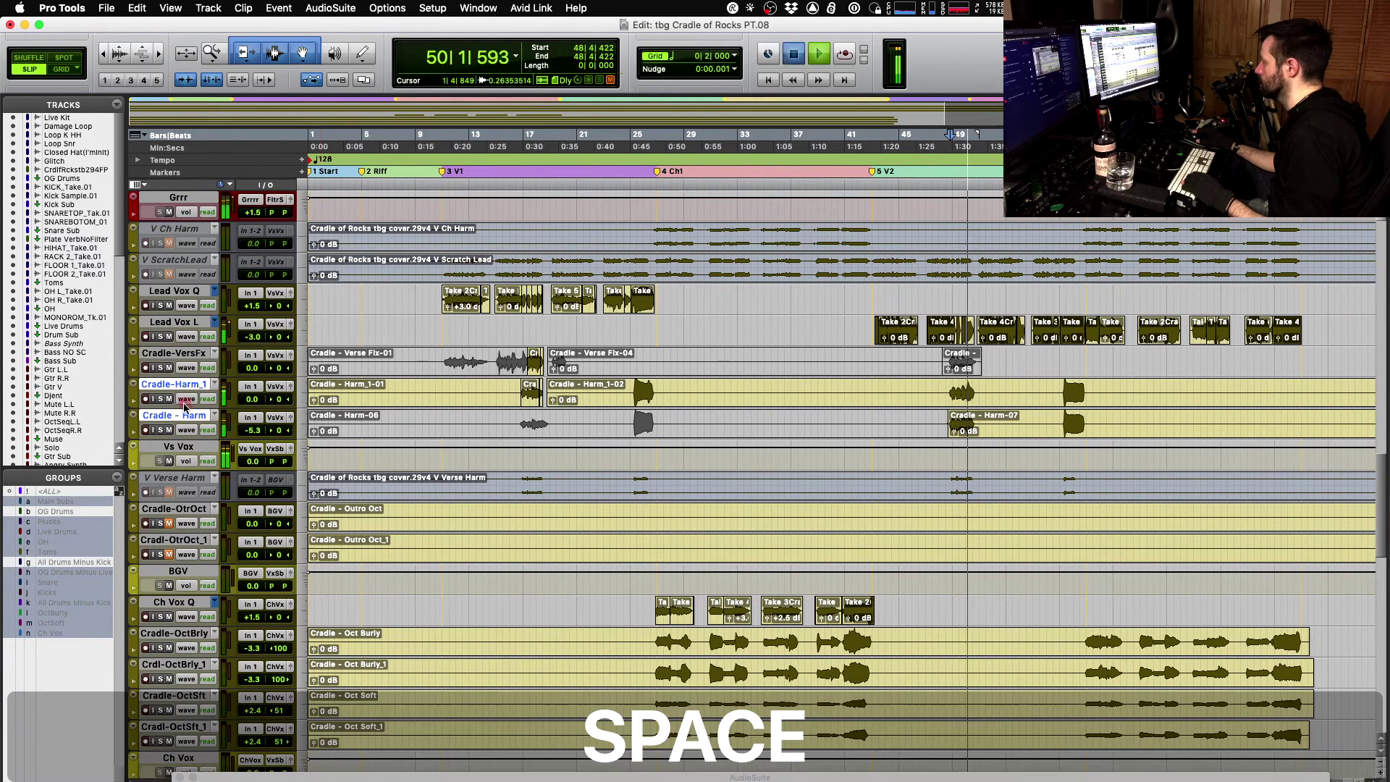
pyautogui.press('space')
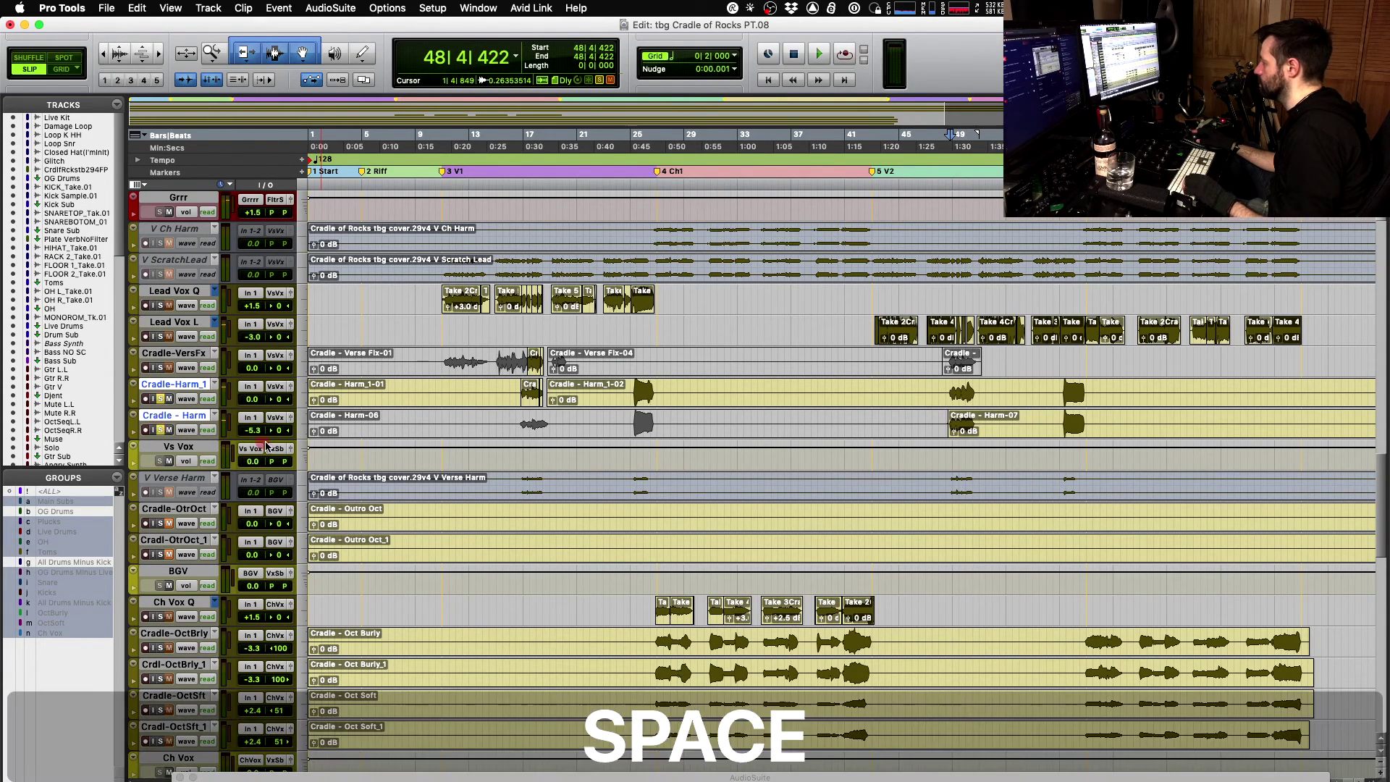
pyautogui.moveTo(253, 431); pyautogui.dragTo(258, 438)
pyautogui.press('space')
pyautogui.press('space')
pyautogui.press('space')
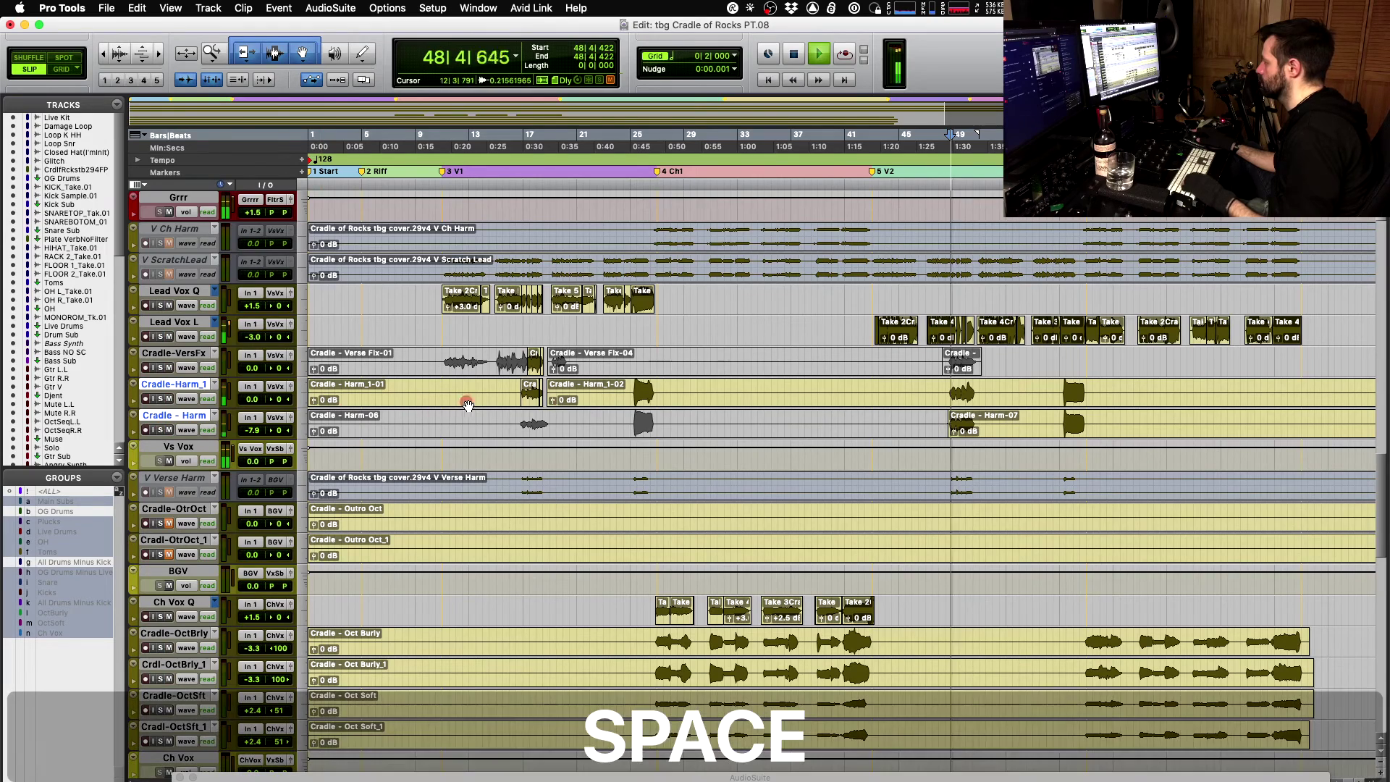
# - Listen through the verse 2 harmony phrase from bar 48 while examining the harmony clips against the Lead Vox L takes
pyautogui.press('t')
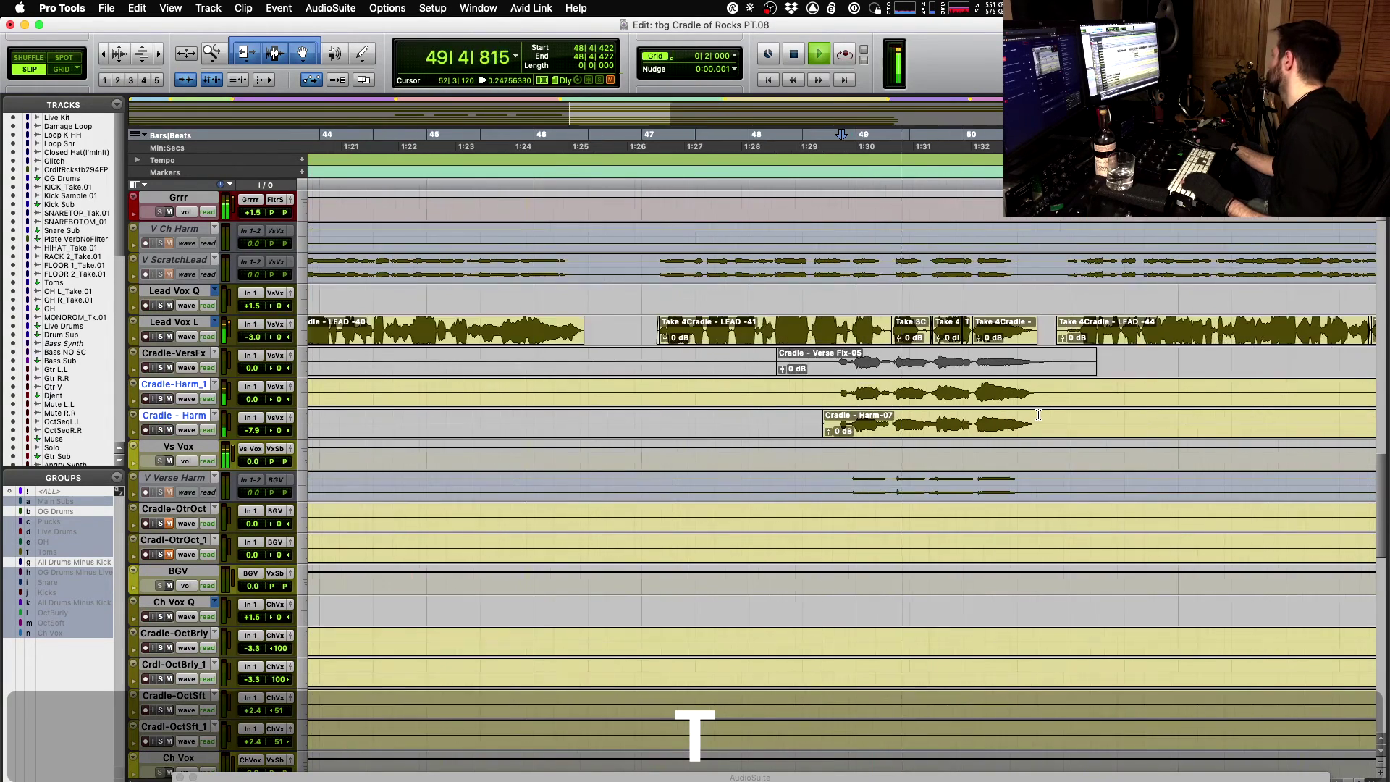
pyautogui.press('r')
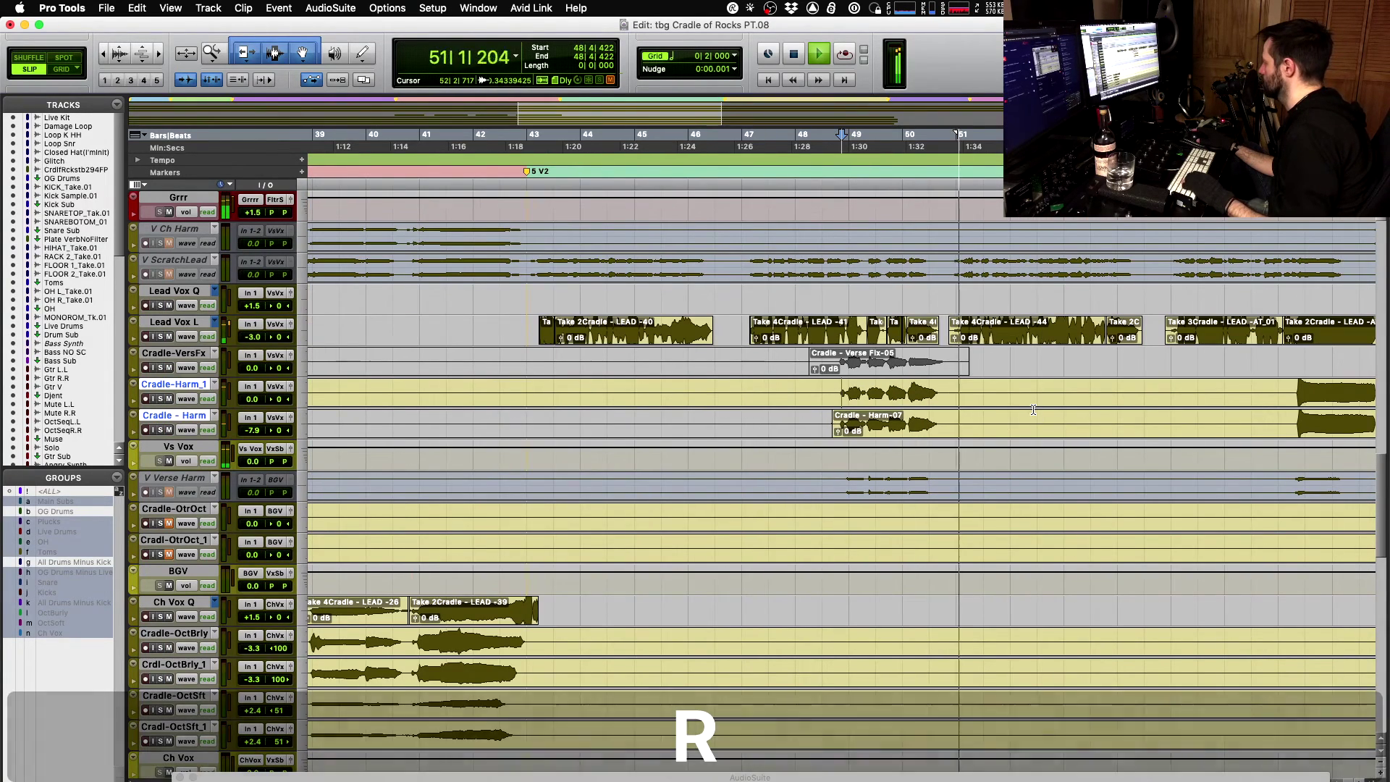
pyautogui.press('t')
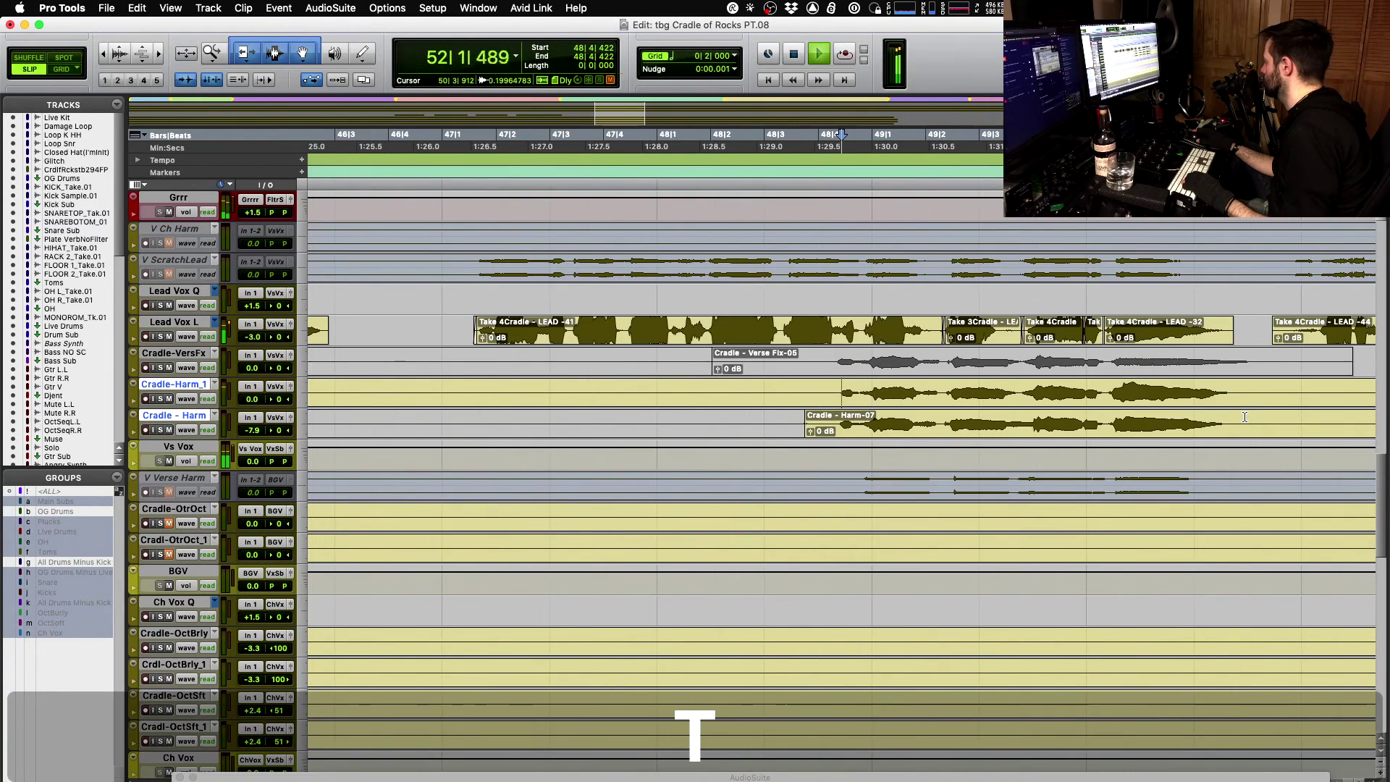
pyautogui.press('t')
pyautogui.scroll(1, 1175, 431)
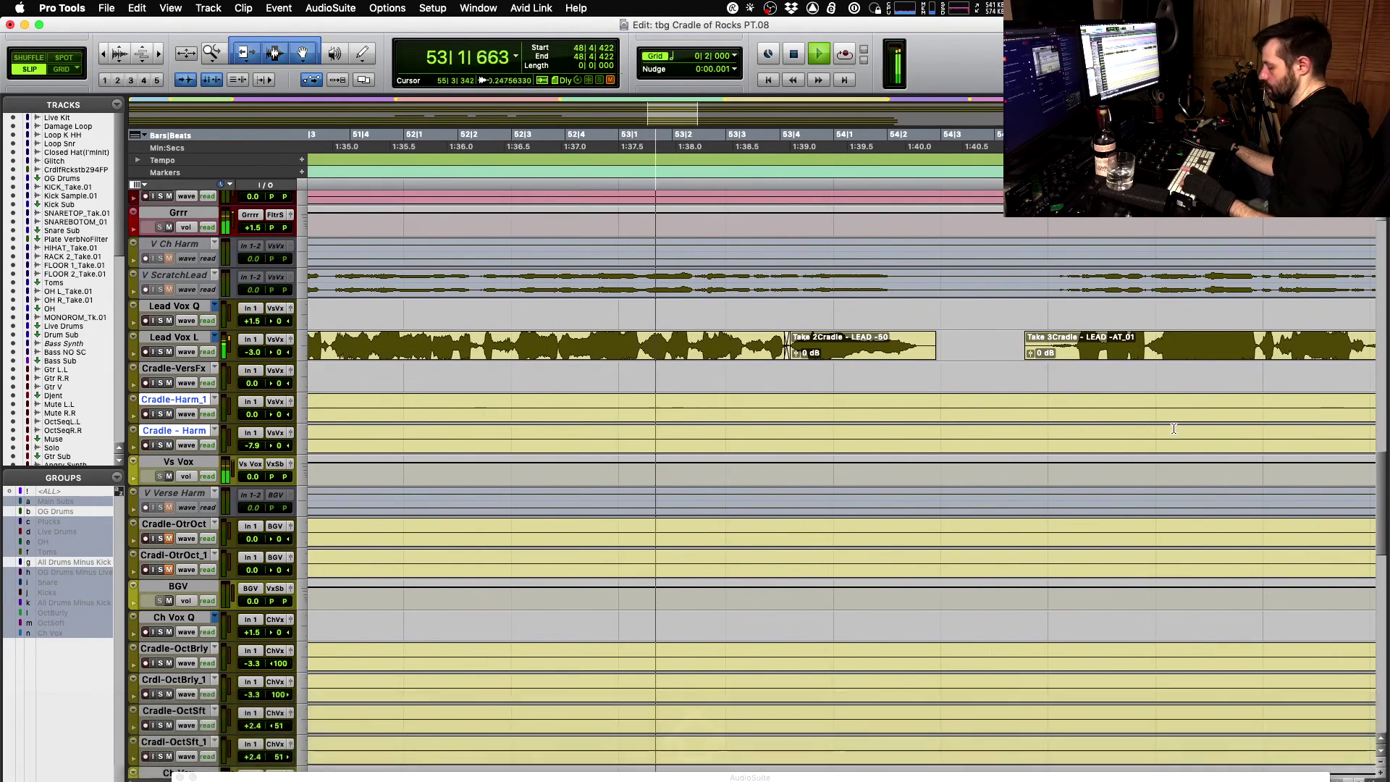
pyautogui.press('r')
pyautogui.press('r')
pyautogui.press('space')
# - Audition the held harmony note near bar 57 at the end of the second verse
pyautogui.click(1001, 401)
pyautogui.press('space')
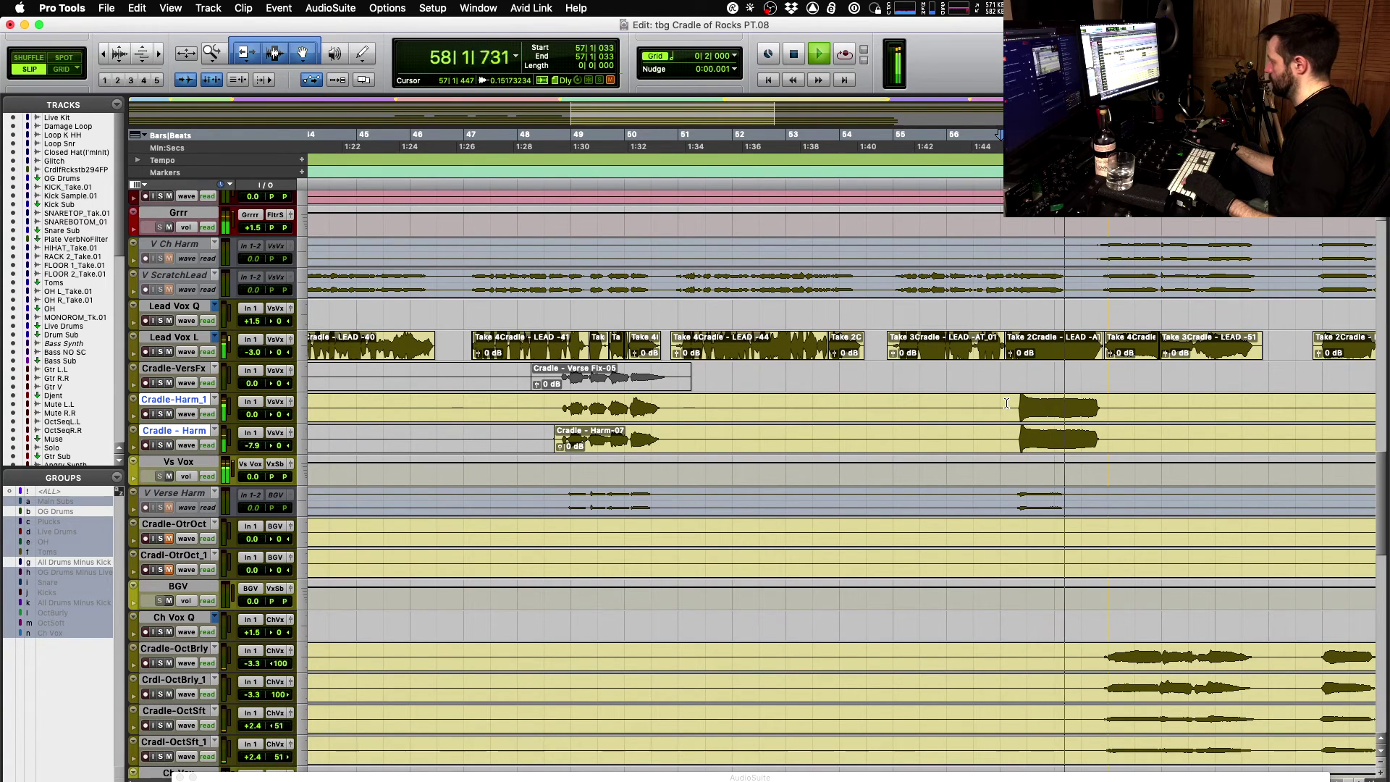
pyautogui.press('t')
pyautogui.press('space')
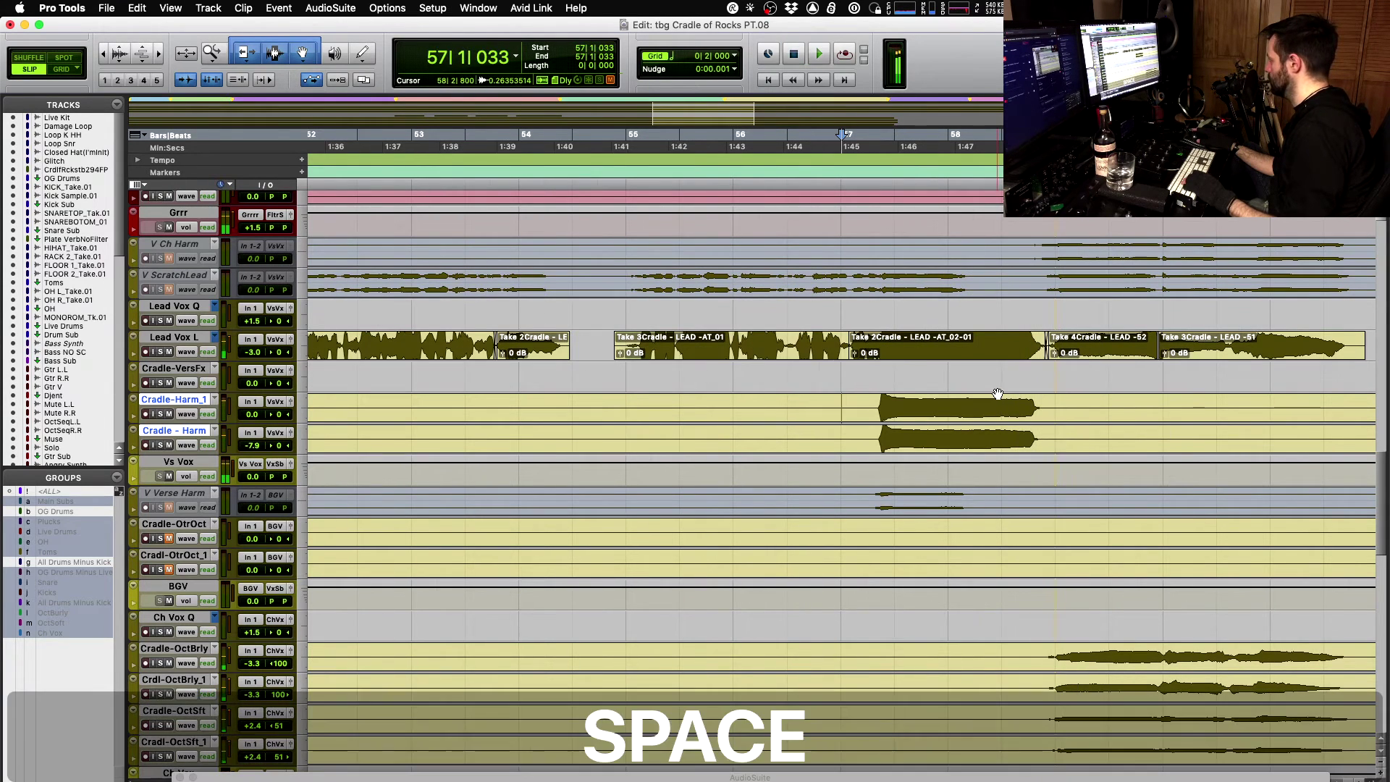
pyautogui.click(765, 400)
pyautogui.press('space')
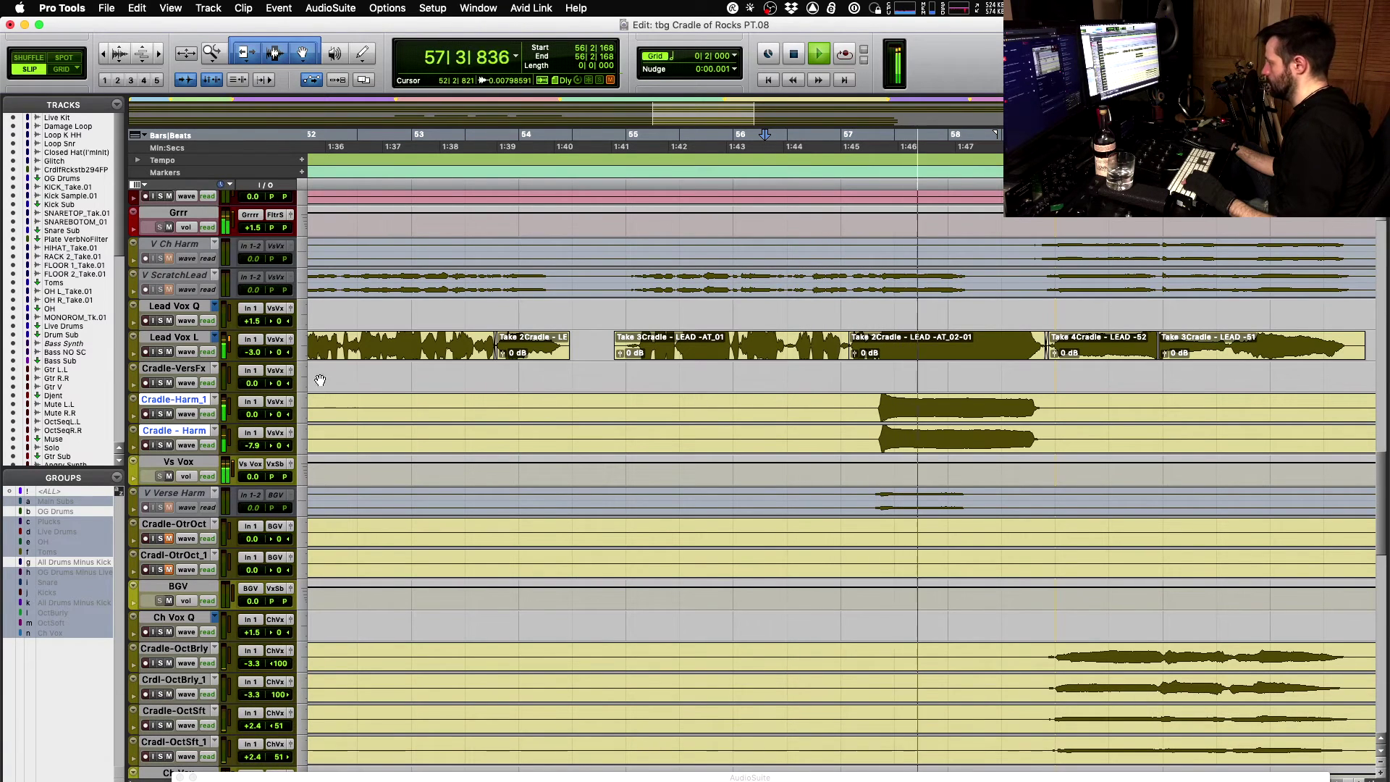
pyautogui.press('space')
# - Solo Lead Vox L with both Cradle harmony tracks and play the closing verse 2 note from around bar 56
pyautogui.keyDown('shift'); pyautogui.click(161, 351); pyautogui.keyUp('shift')
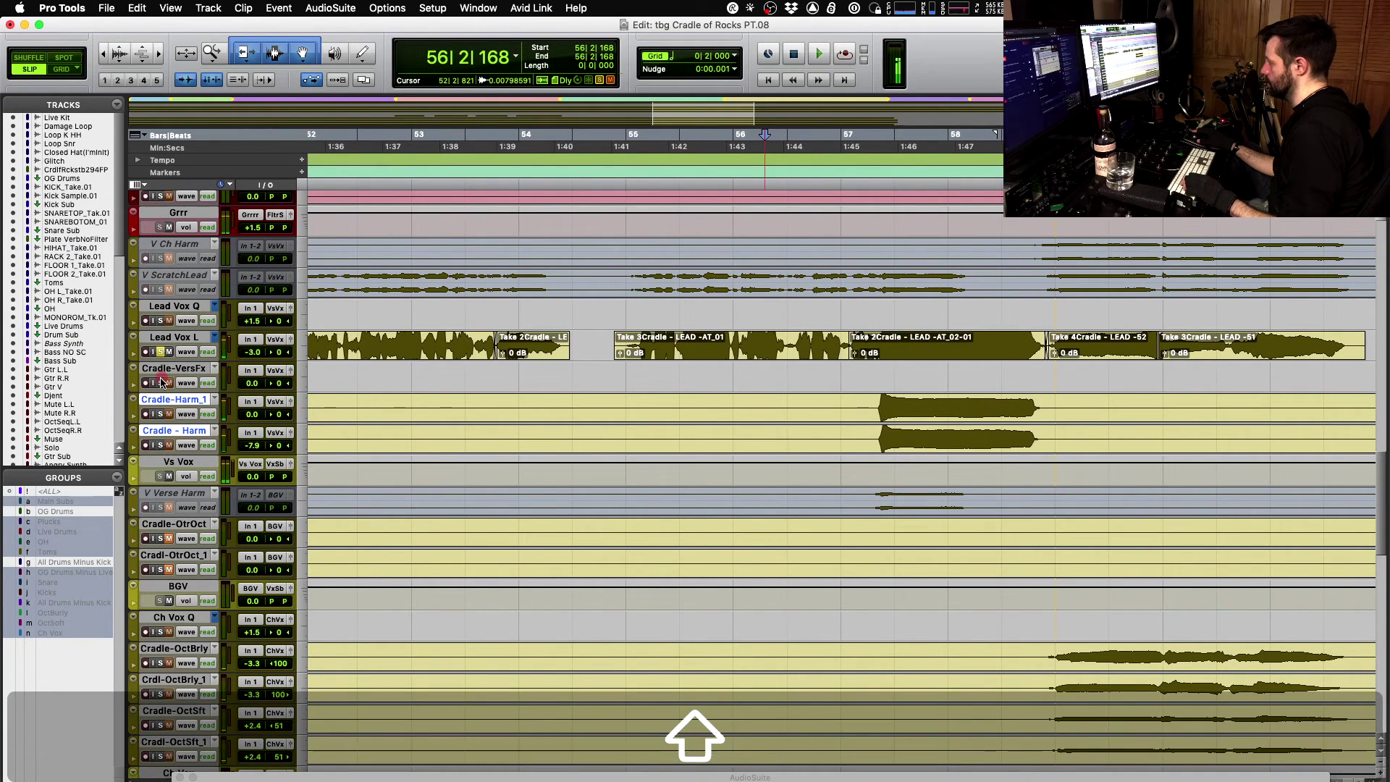
pyautogui.keyDown('shift'); pyautogui.click(161, 446); pyautogui.keyUp('shift')
pyautogui.press('space')
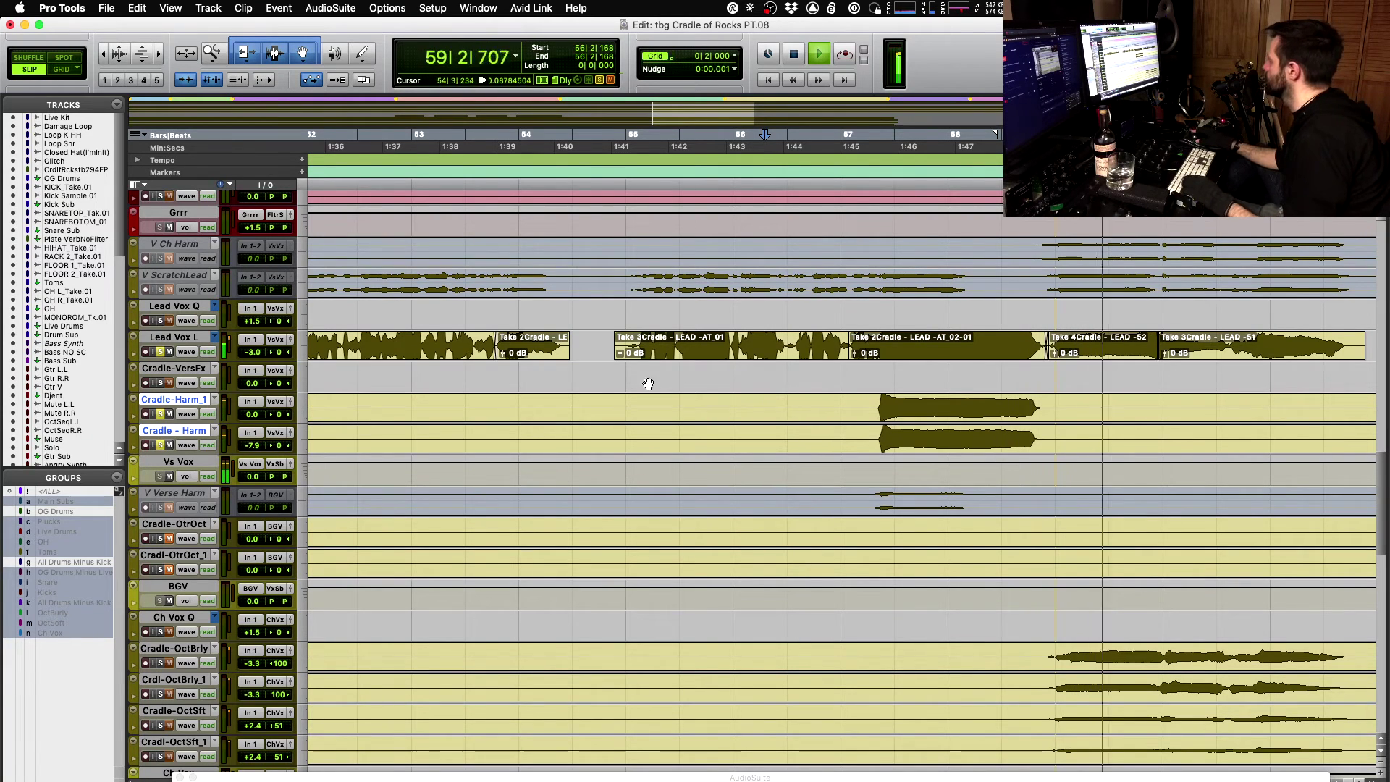
pyautogui.press('space')
pyautogui.click(904, 340)
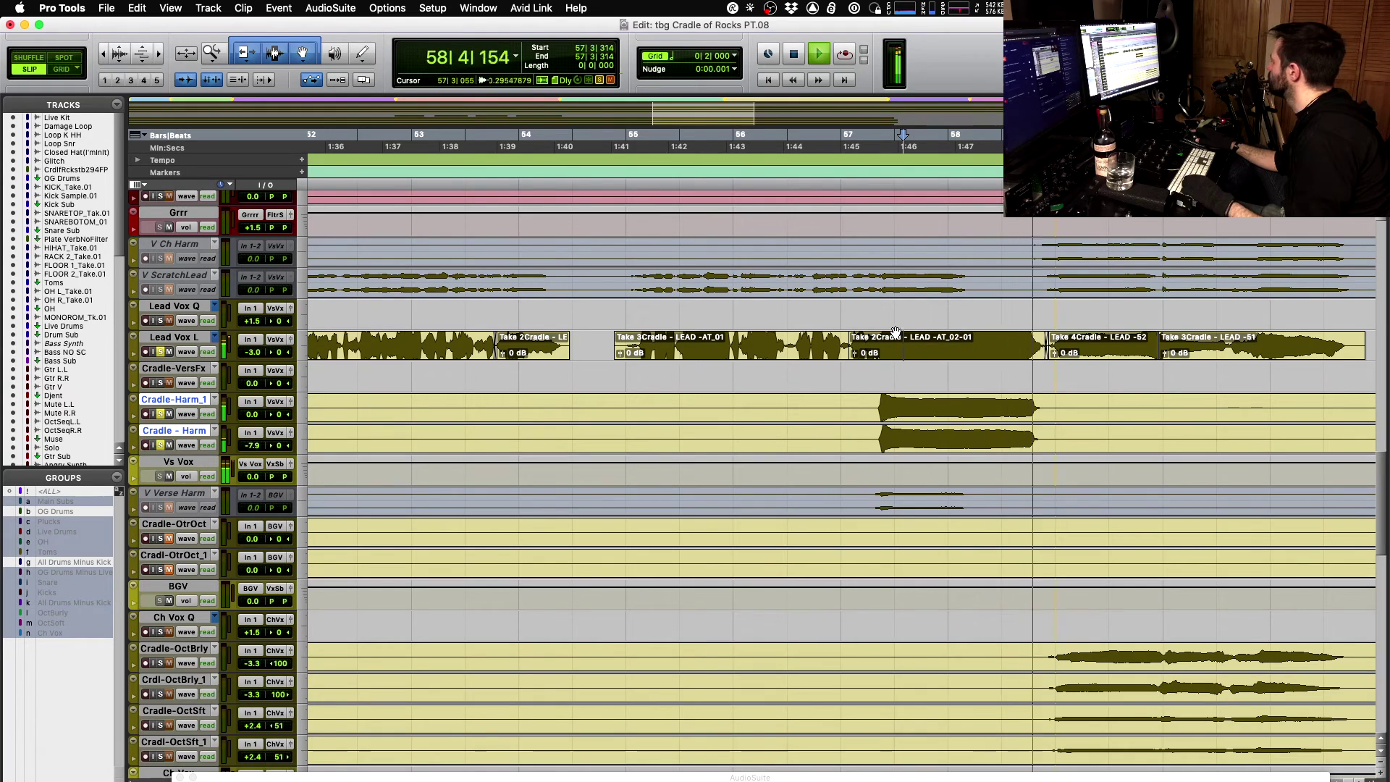
pyautogui.press('space')
# - Clear the vocal solos and replay the end of the second verse in the full mix
pyautogui.press('alt')
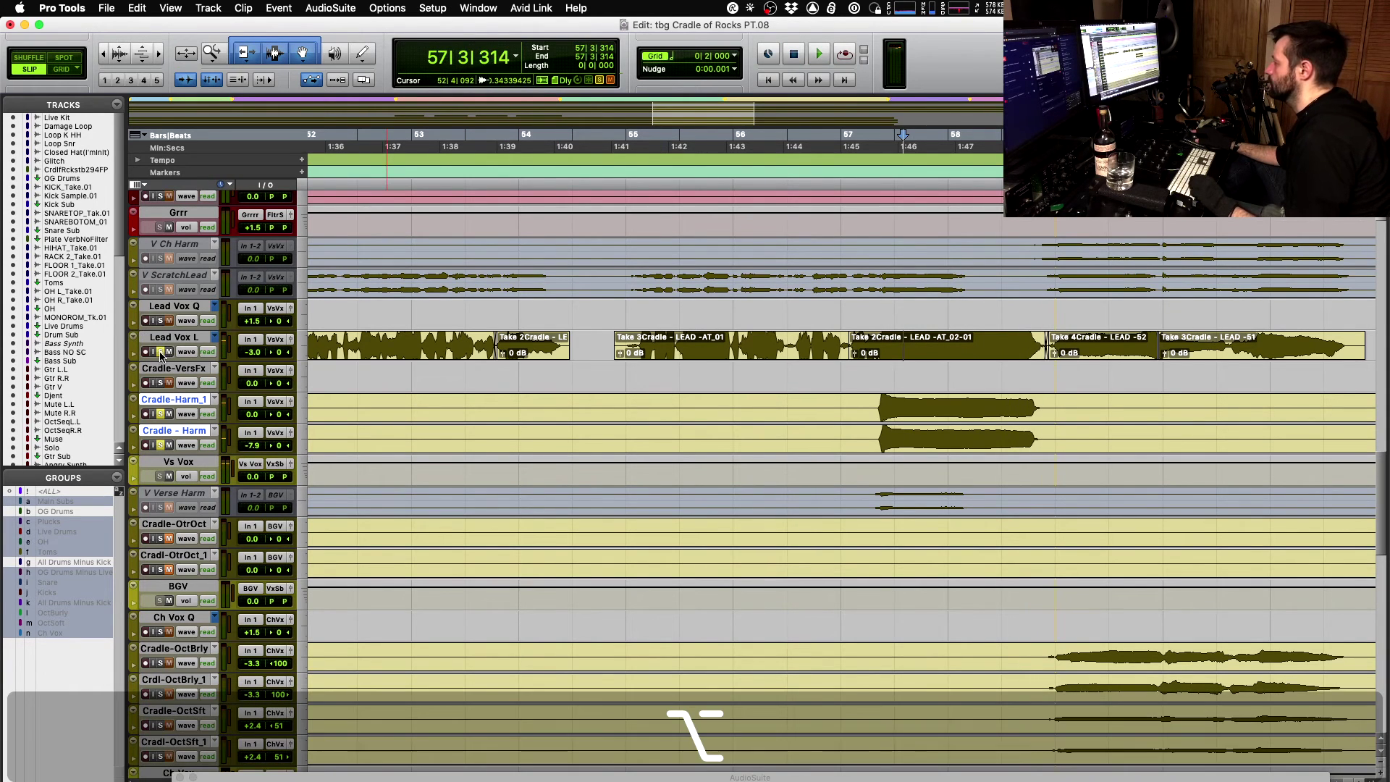
pyautogui.press('space')
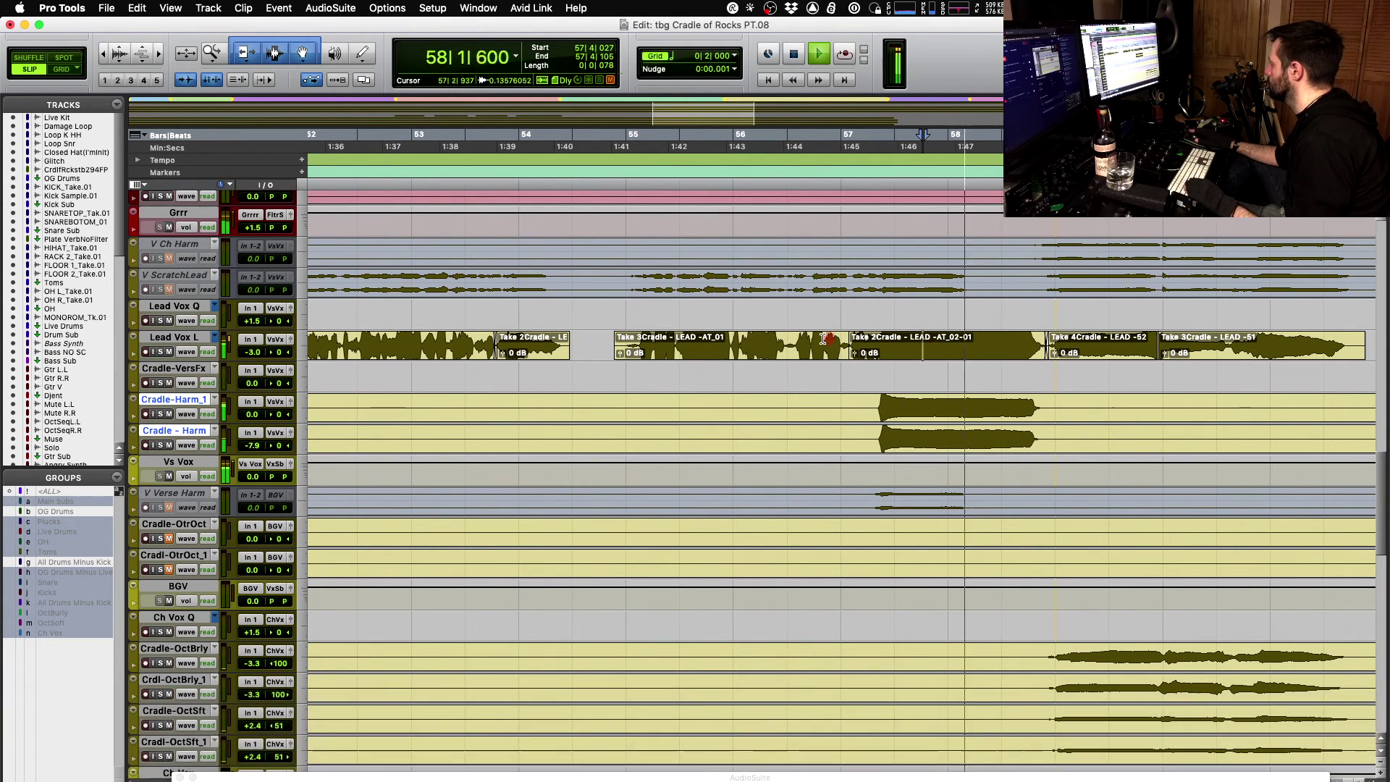
pyautogui.press('space')
pyautogui.click(770, 335)
pyautogui.press('space')
# - Reduce the clip gain of the Take 2 LEAD -AT_02-01 clip on Lead Vox L to -4.0 dB and audition it
pyautogui.click(926, 360)
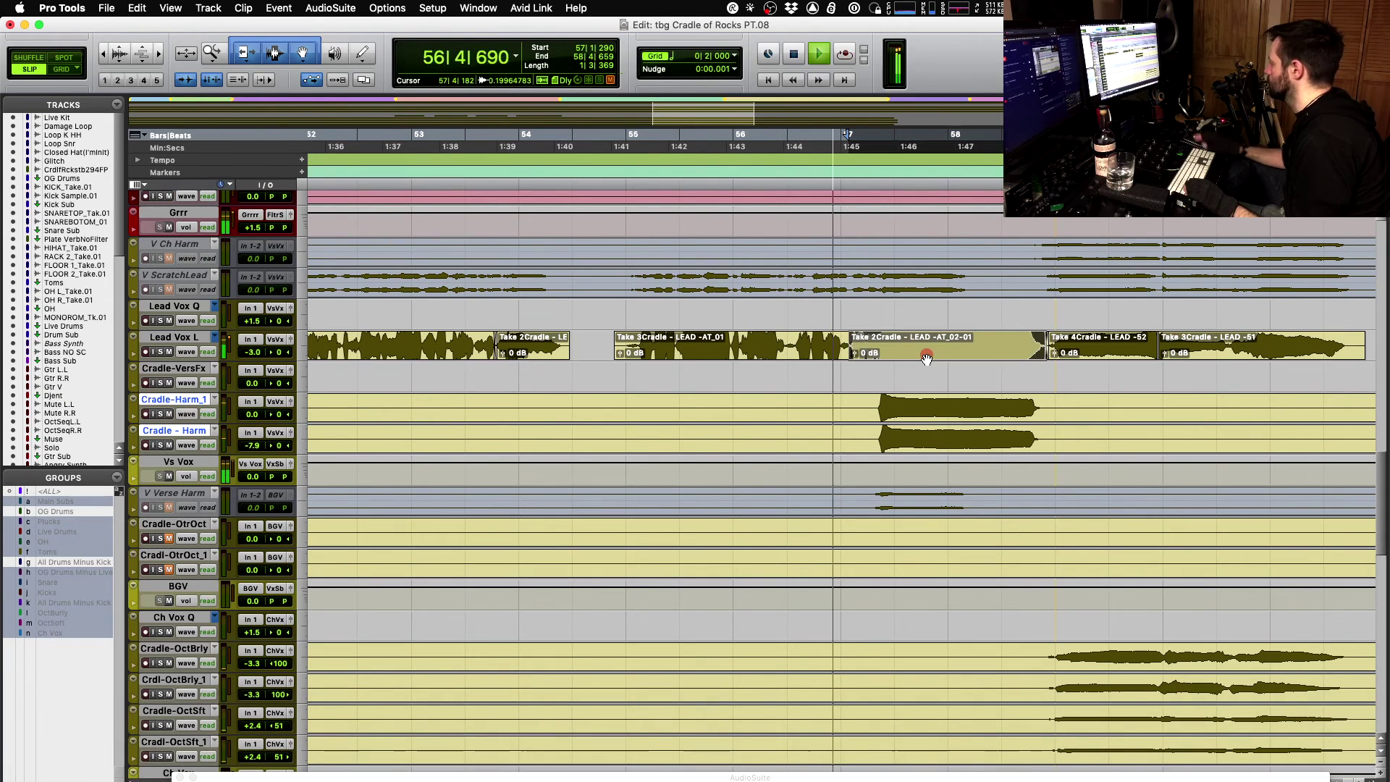
pyautogui.press('space')
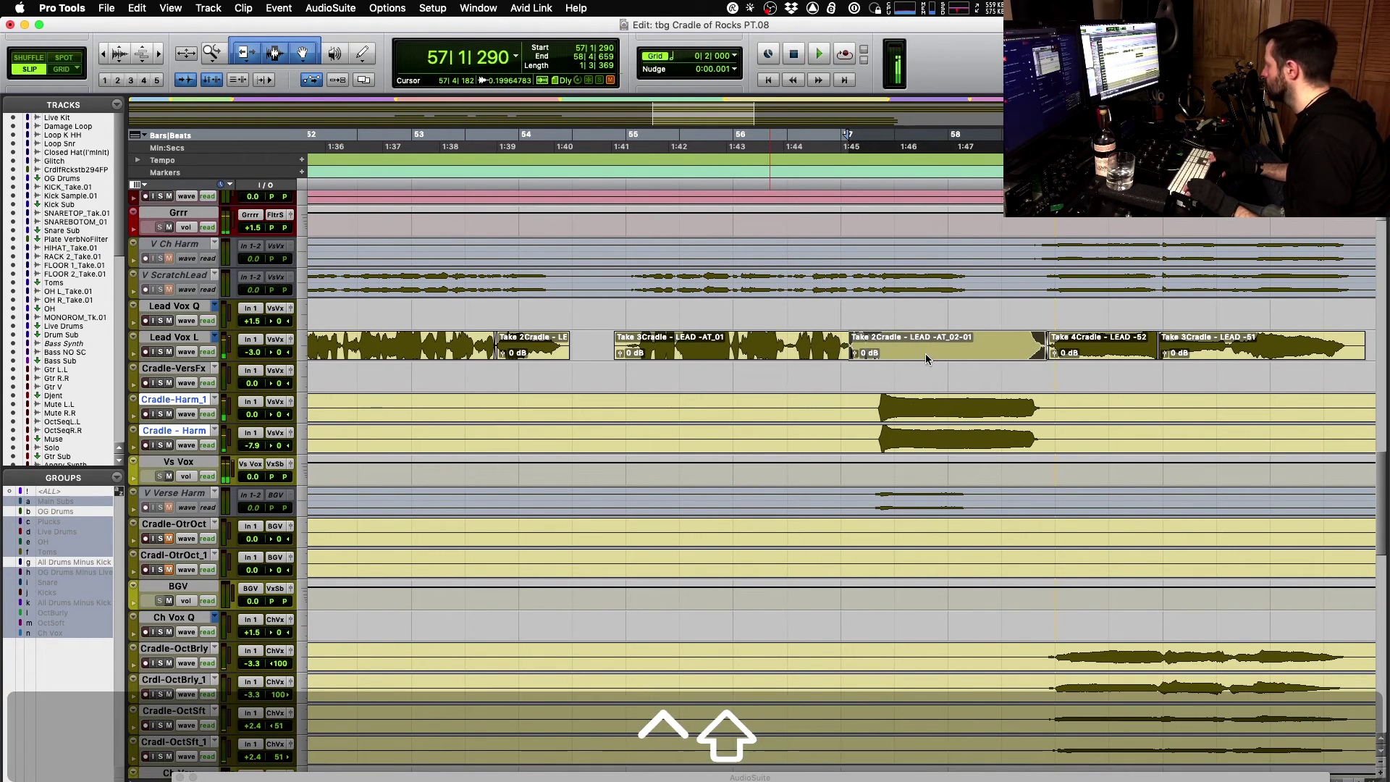
pyautogui.hotkey('ctrl', 'shift', 'Down')
pyautogui.hotkey('ctrl', 'shift', 'Down')
pyautogui.hotkey('ctrl', 'shift', 'Down')
pyautogui.hotkey('ctrl', 'shift', 'Down')
pyautogui.hotkey('ctrl', 'shift', 'Down')
pyautogui.hotkey('ctrl', 'shift', 'Down')
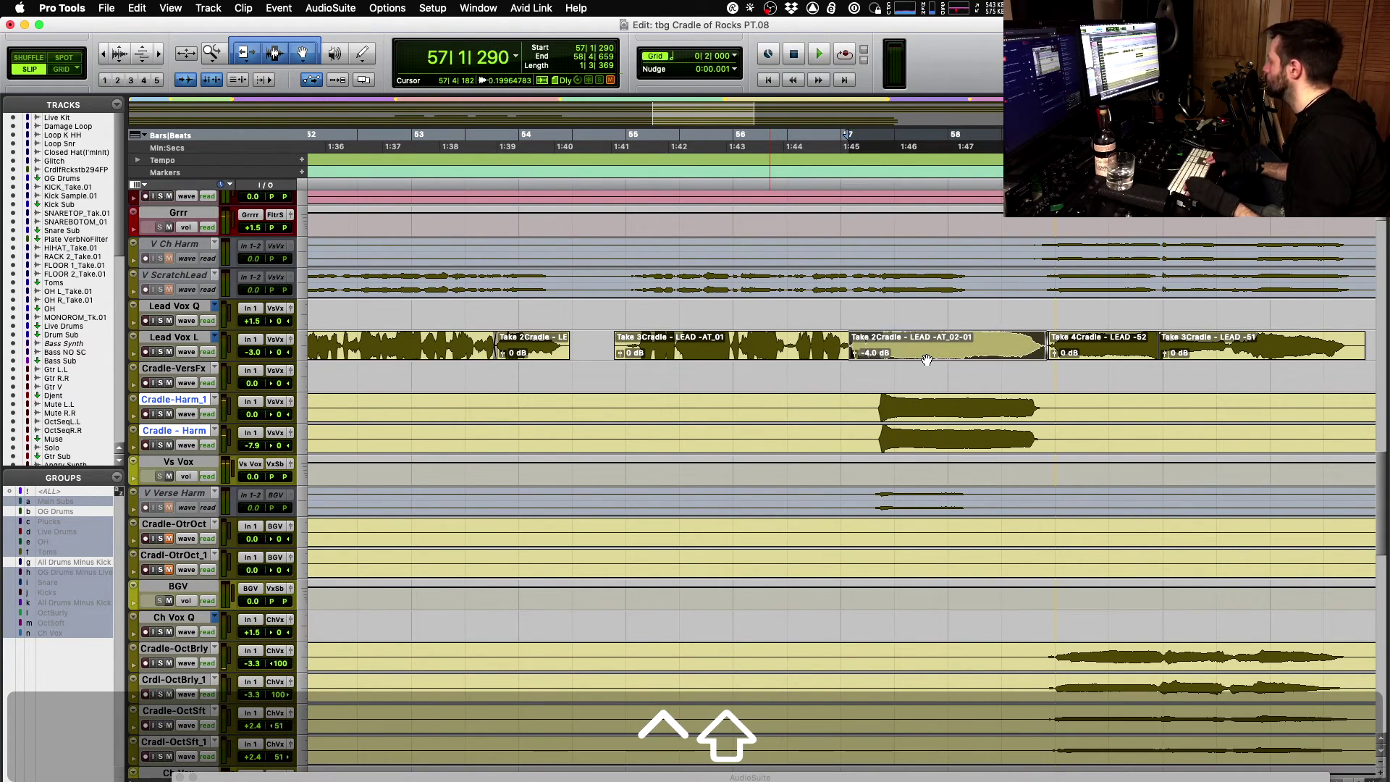
pyautogui.click(735, 338)
pyautogui.press('space')
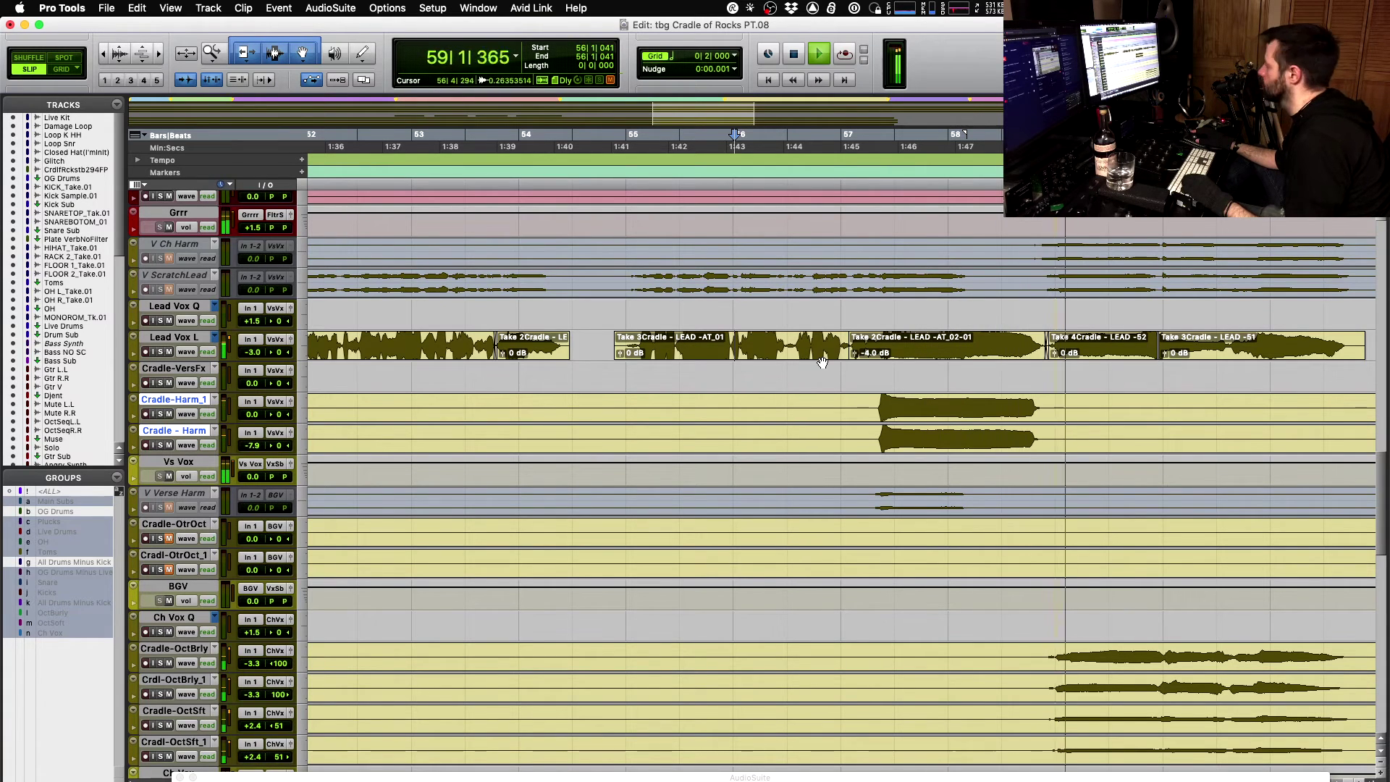
pyautogui.press('space')
# - Crossfade the Take 3 LEAD -AT_01 and Take 2 LEAD -AT_02-01 clips on Lead Vox L and return the cursor to bar 56
pyautogui.click(844, 358)
pyautogui.keyDown('shift'); pyautogui.click(987, 364); pyautogui.keyUp('shift')
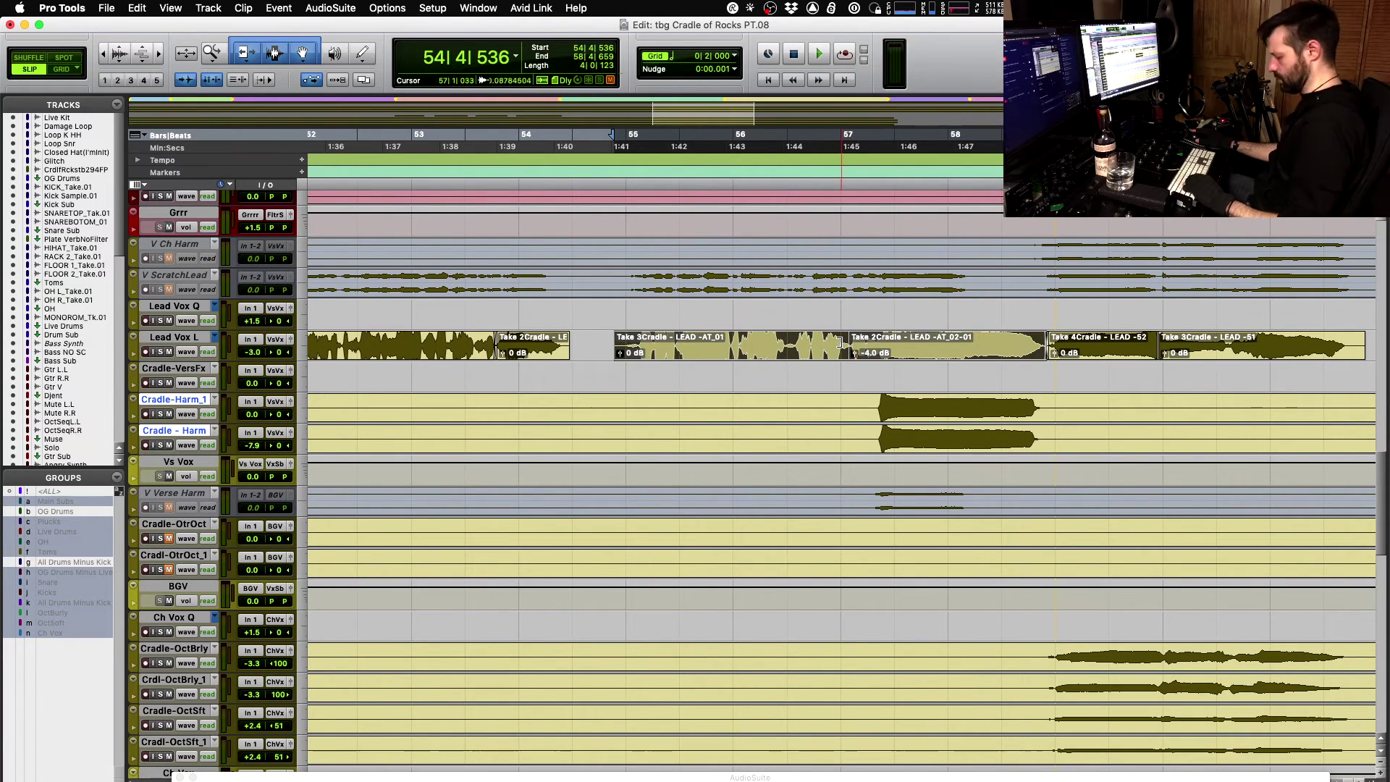
pyautogui.click(863, 340)
pyautogui.press('t')
pyautogui.press('t')
pyautogui.press('t')
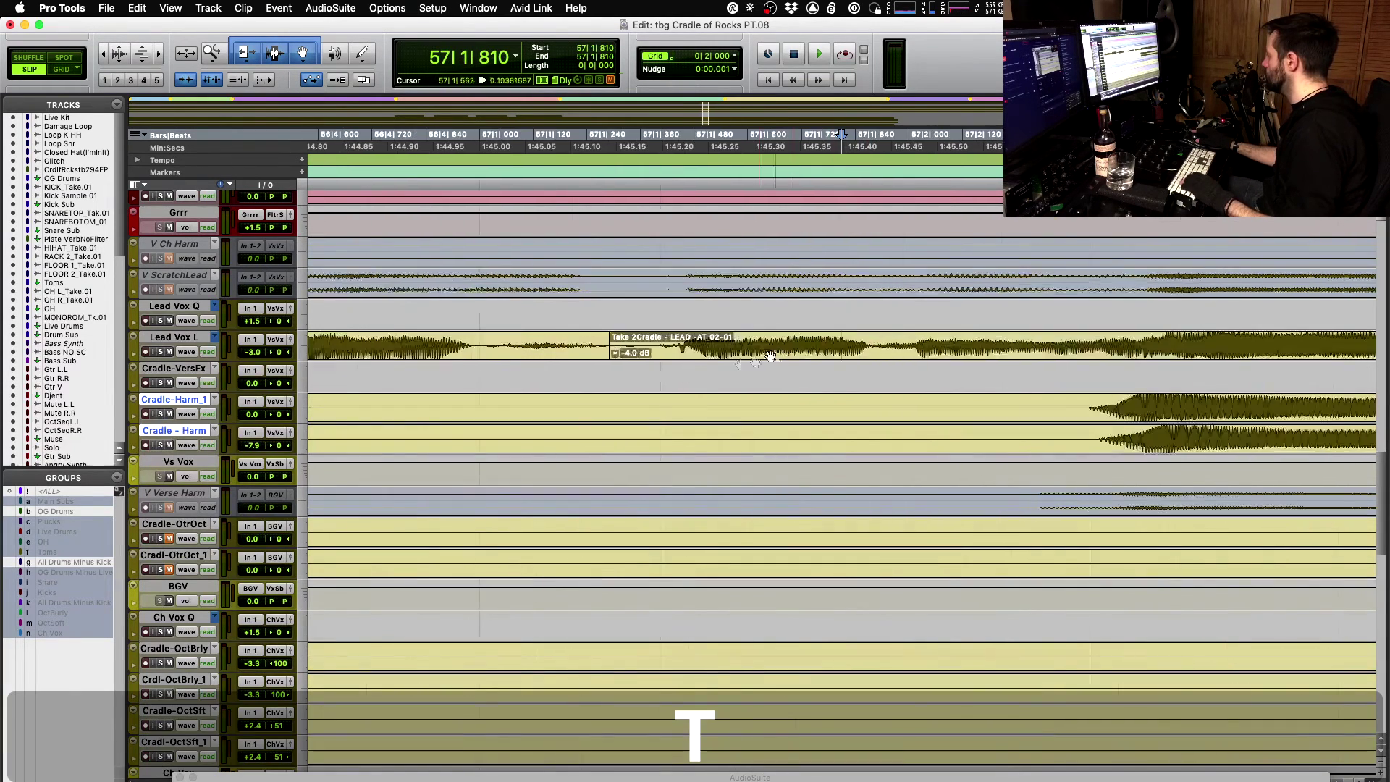
pyautogui.press('r')
pyautogui.press('r')
pyautogui.press('r')
pyautogui.press('r')
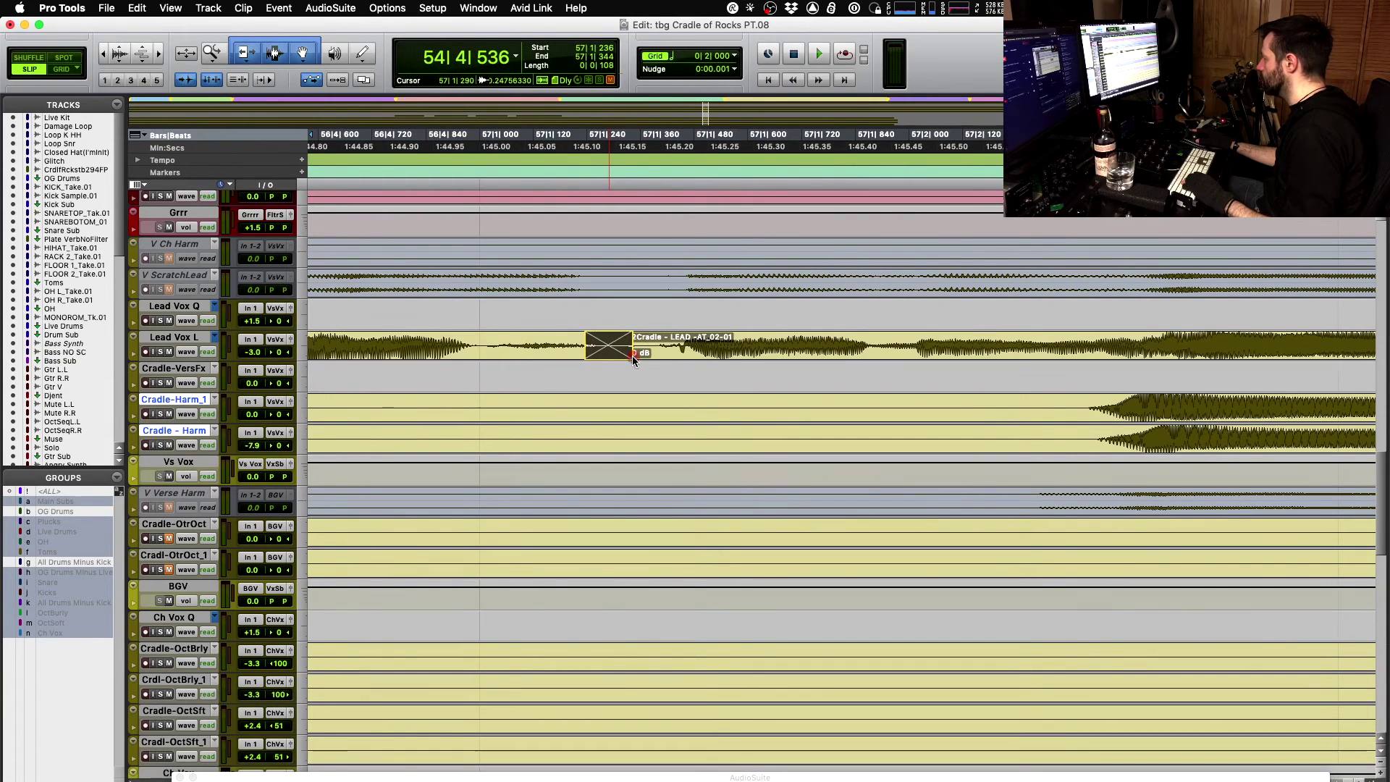
pyautogui.click(581, 338)
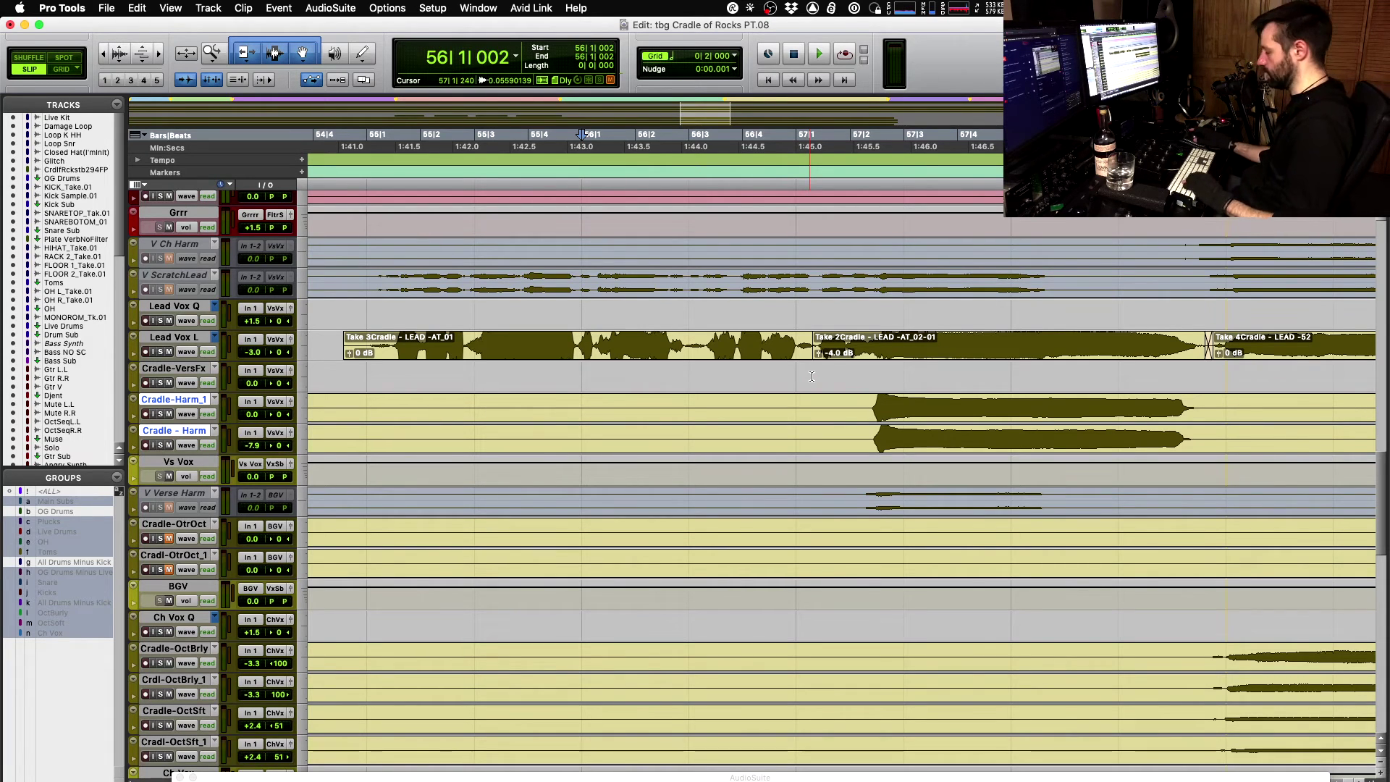
# - Play the full mix from the end of verse 1 into chorus 1 and view the vocal channels in the mixer
pyautogui.press('r')
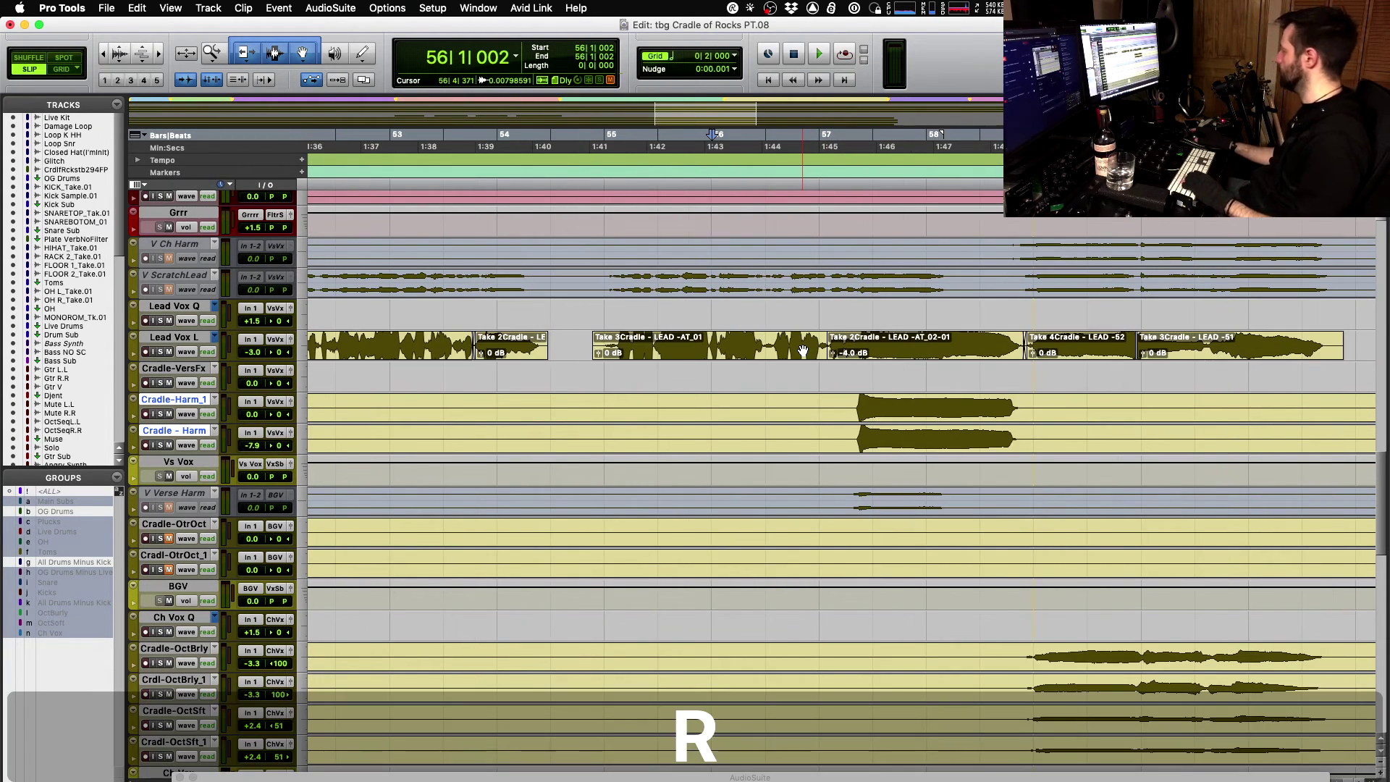
pyautogui.click(834, 400)
pyautogui.press('r')
pyautogui.press('r')
pyautogui.press('r')
pyautogui.press('r')
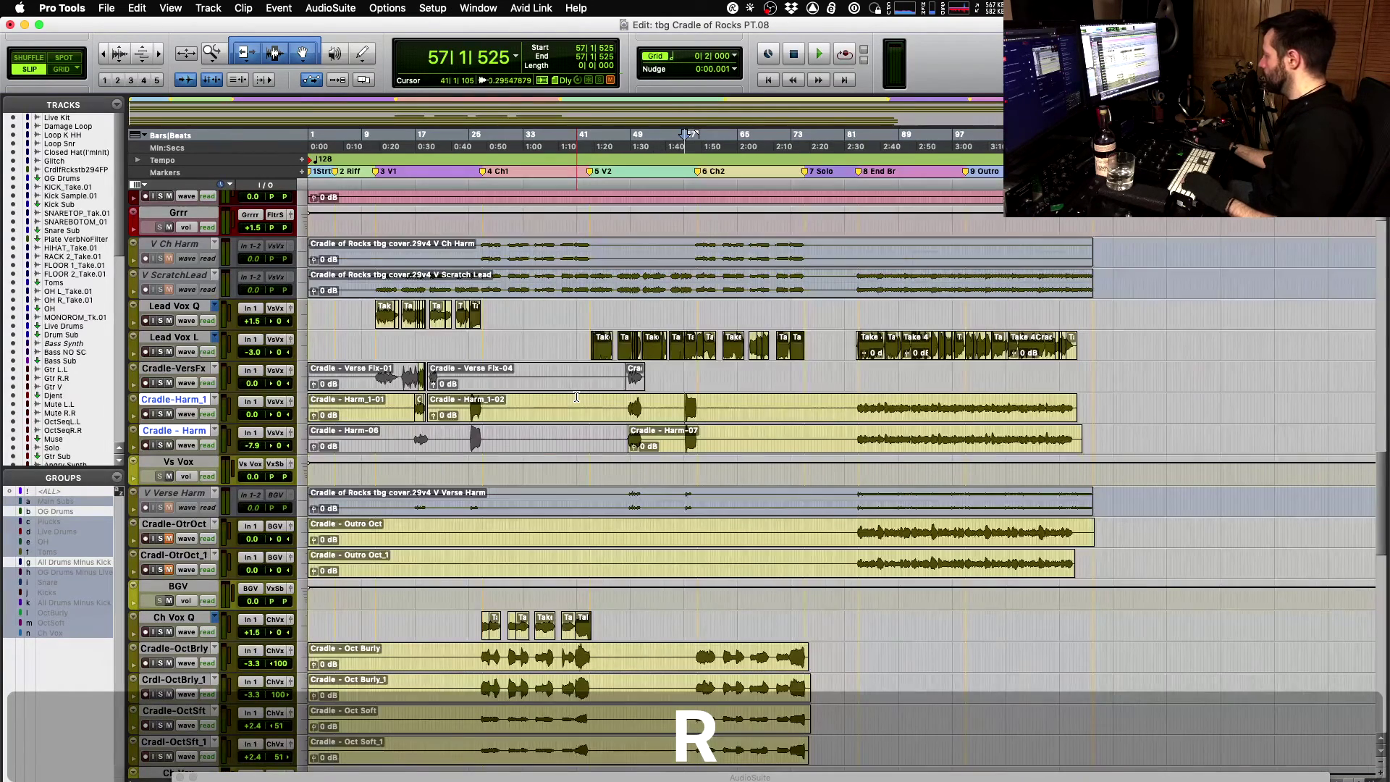
pyautogui.scroll(-5, 576, 397)
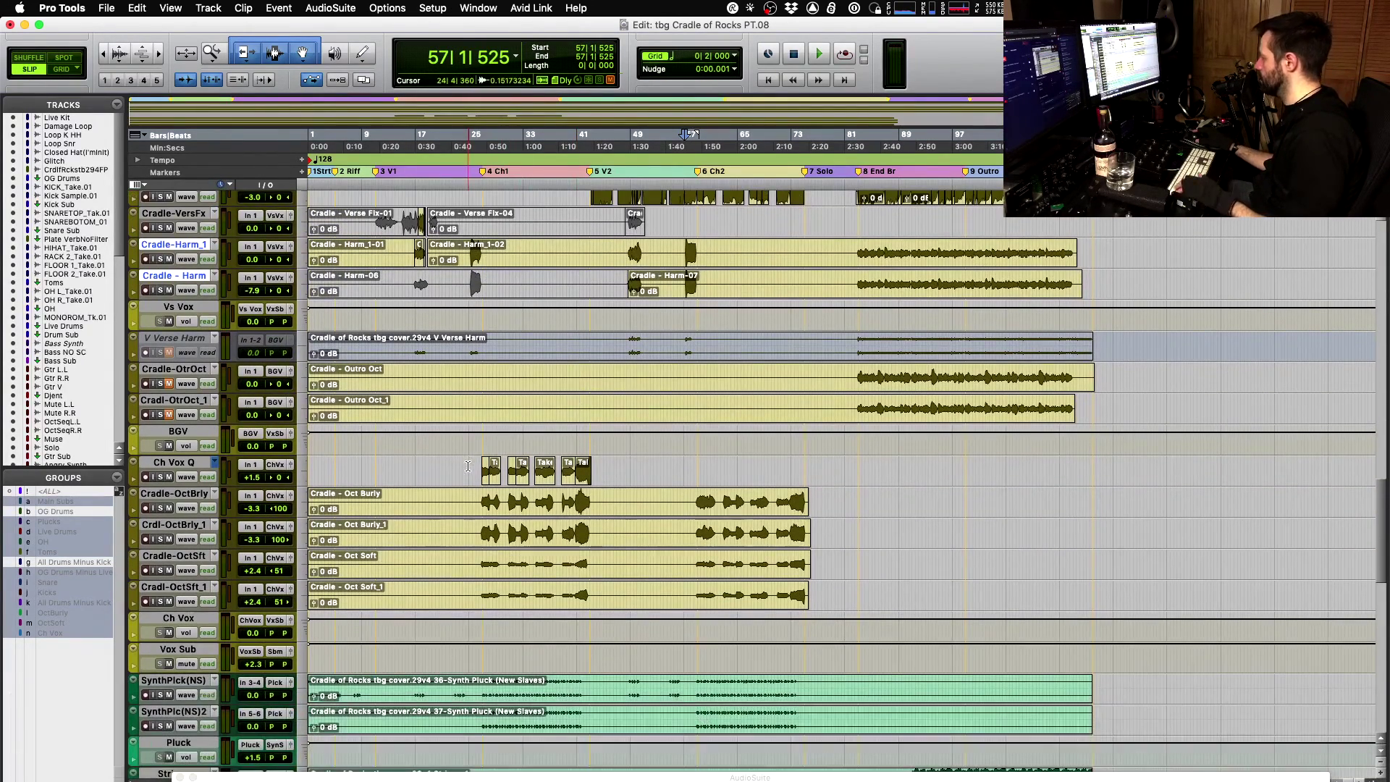
pyautogui.press('Tab')
pyautogui.click(469, 467)
pyautogui.press('space')
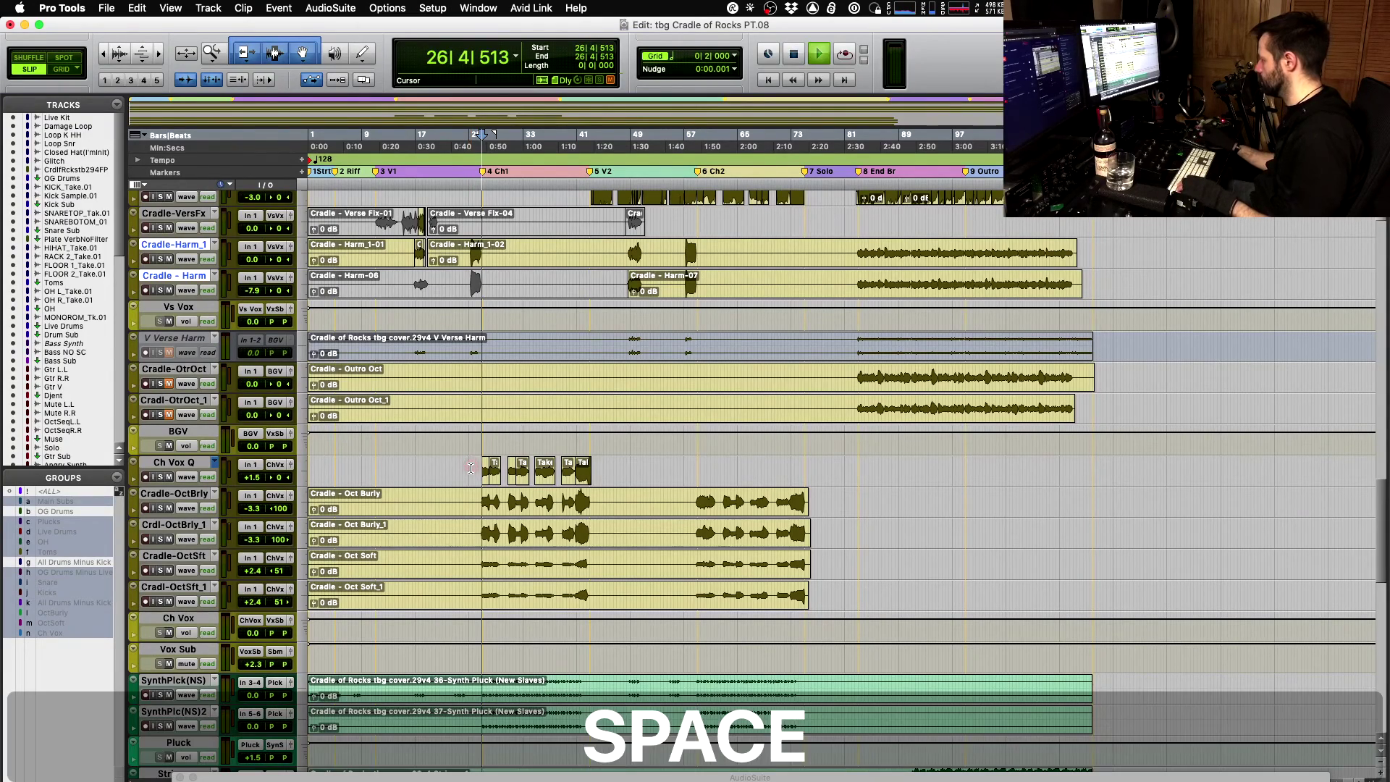
pyautogui.press('super+equal')
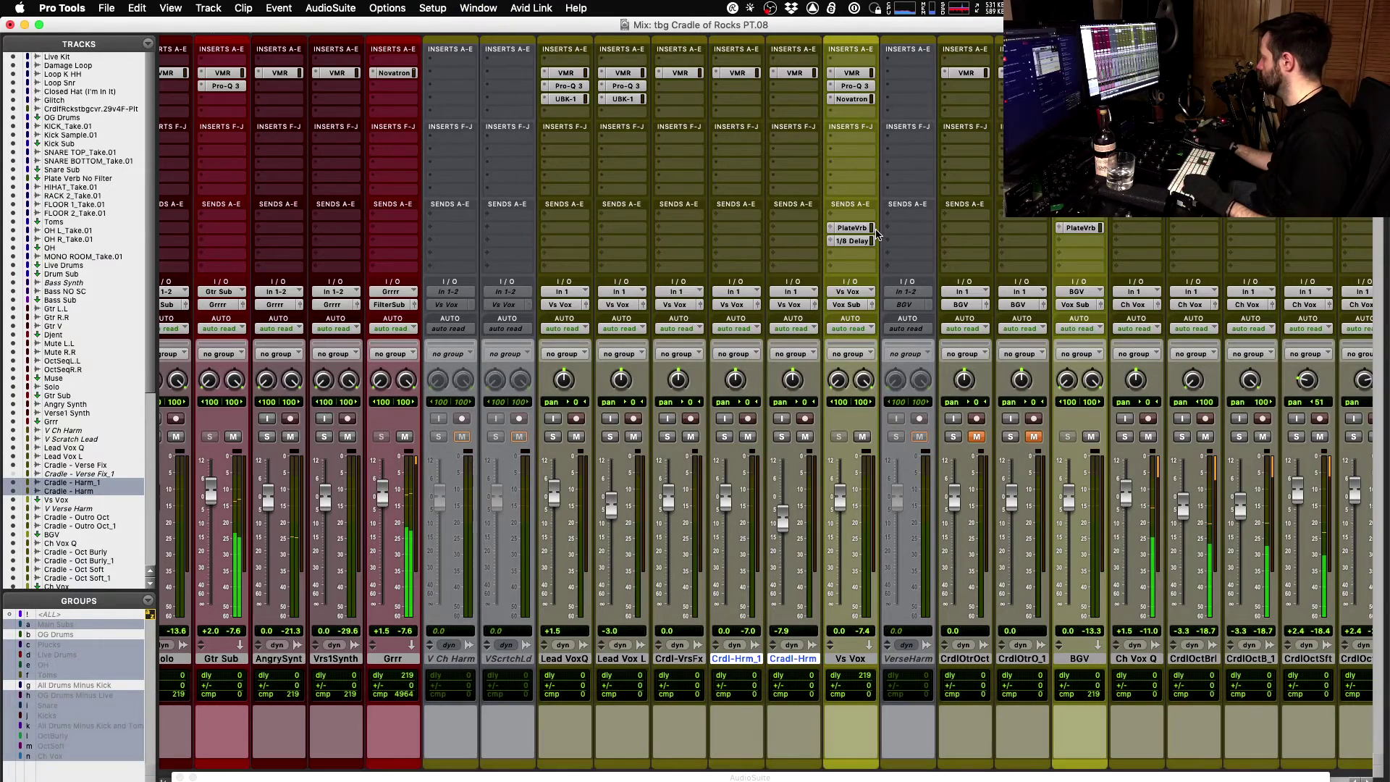
pyautogui.press('space')
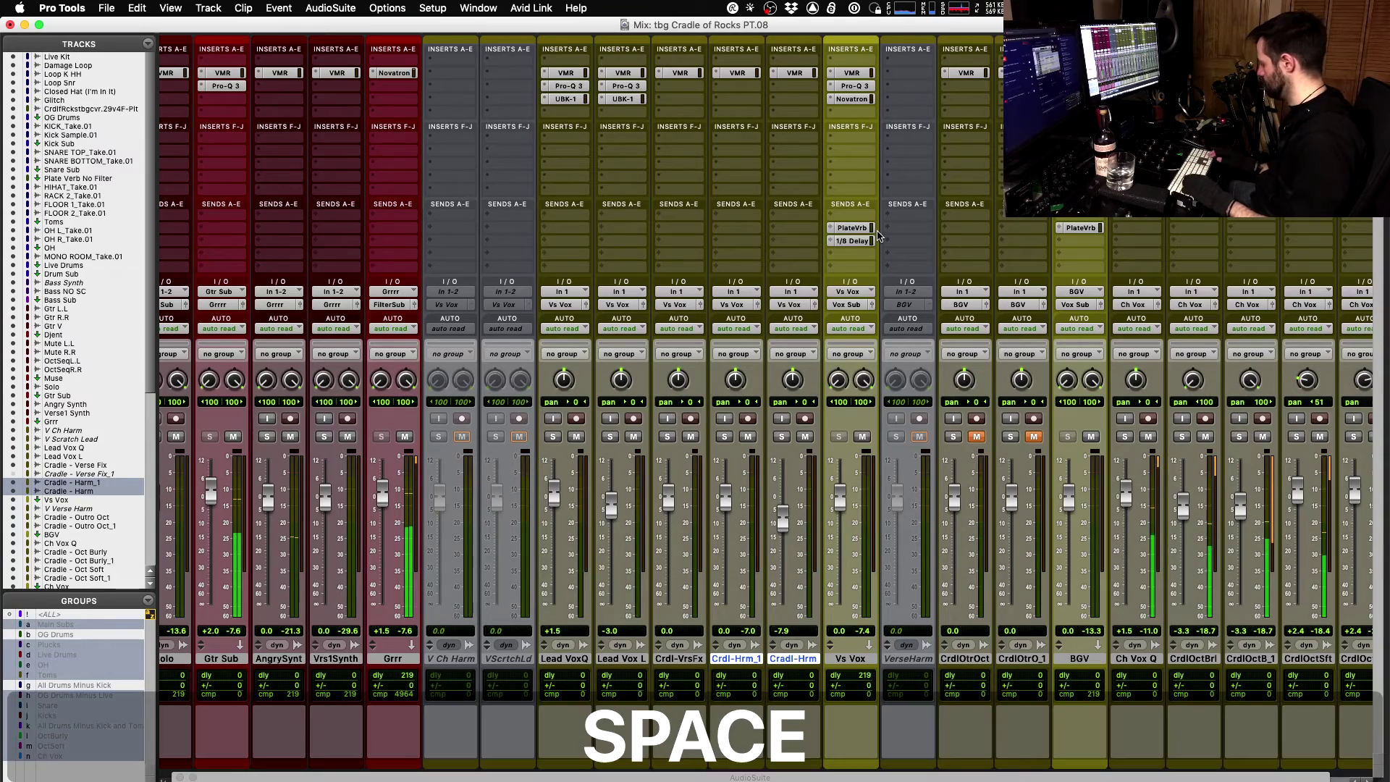
# - Play the verse 1 to chorus 1 transition from bar 24 in the timeline
pyautogui.press('super+equal')
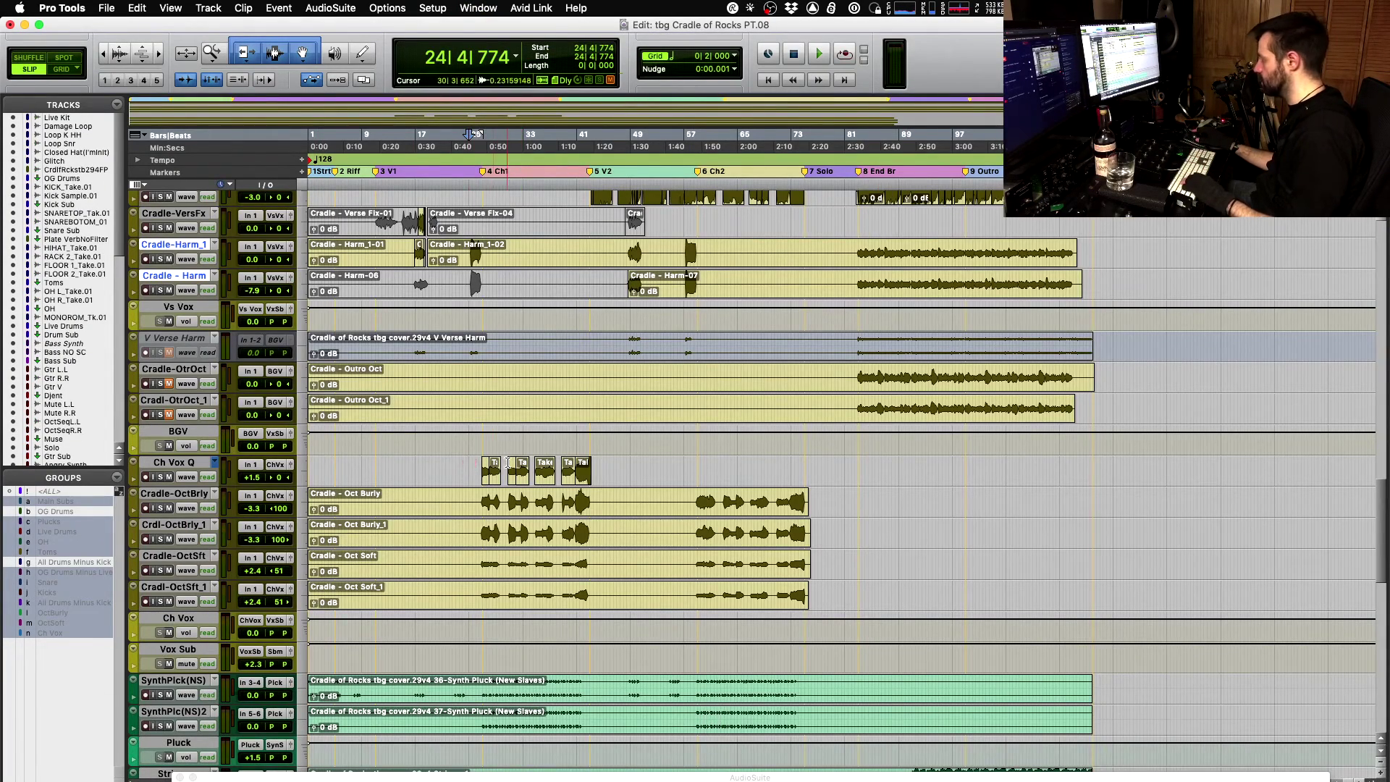
pyautogui.press('t')
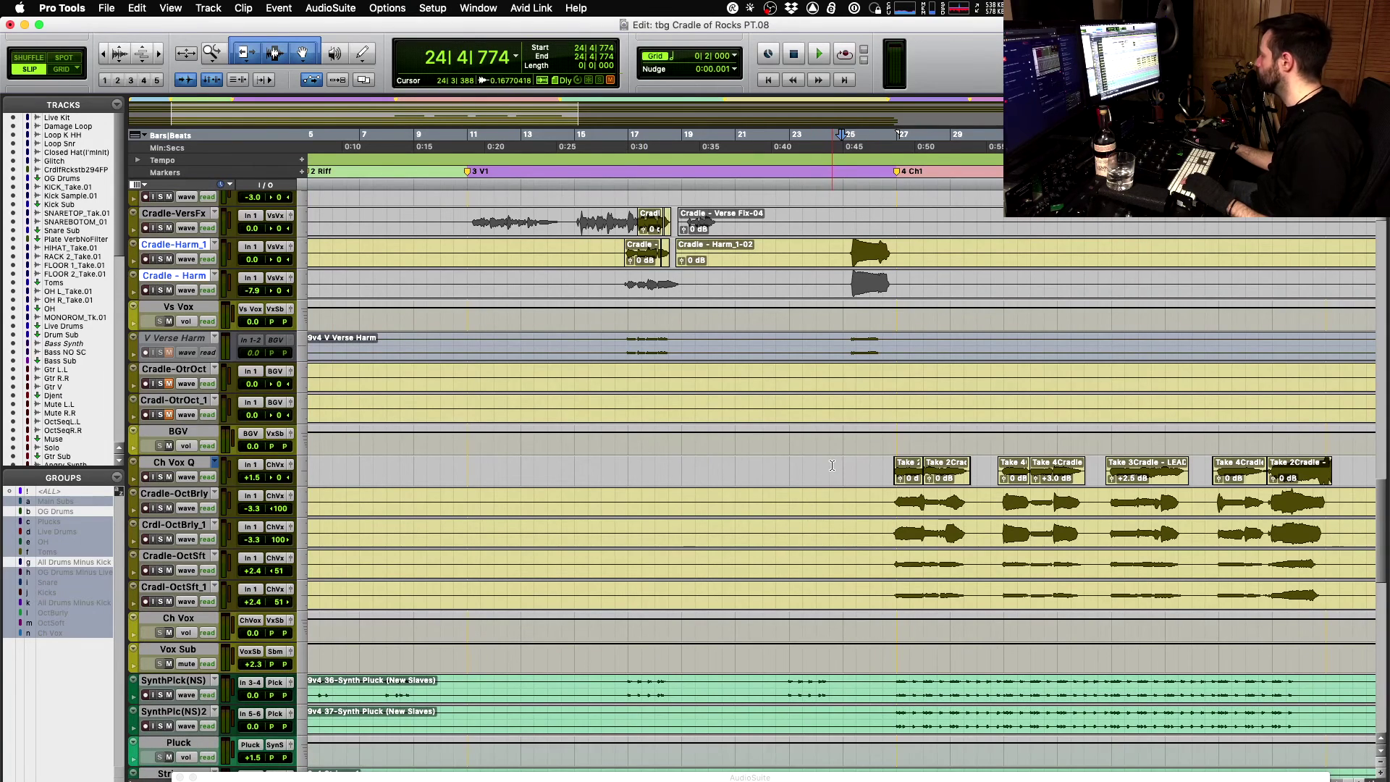
pyautogui.click(832, 466)
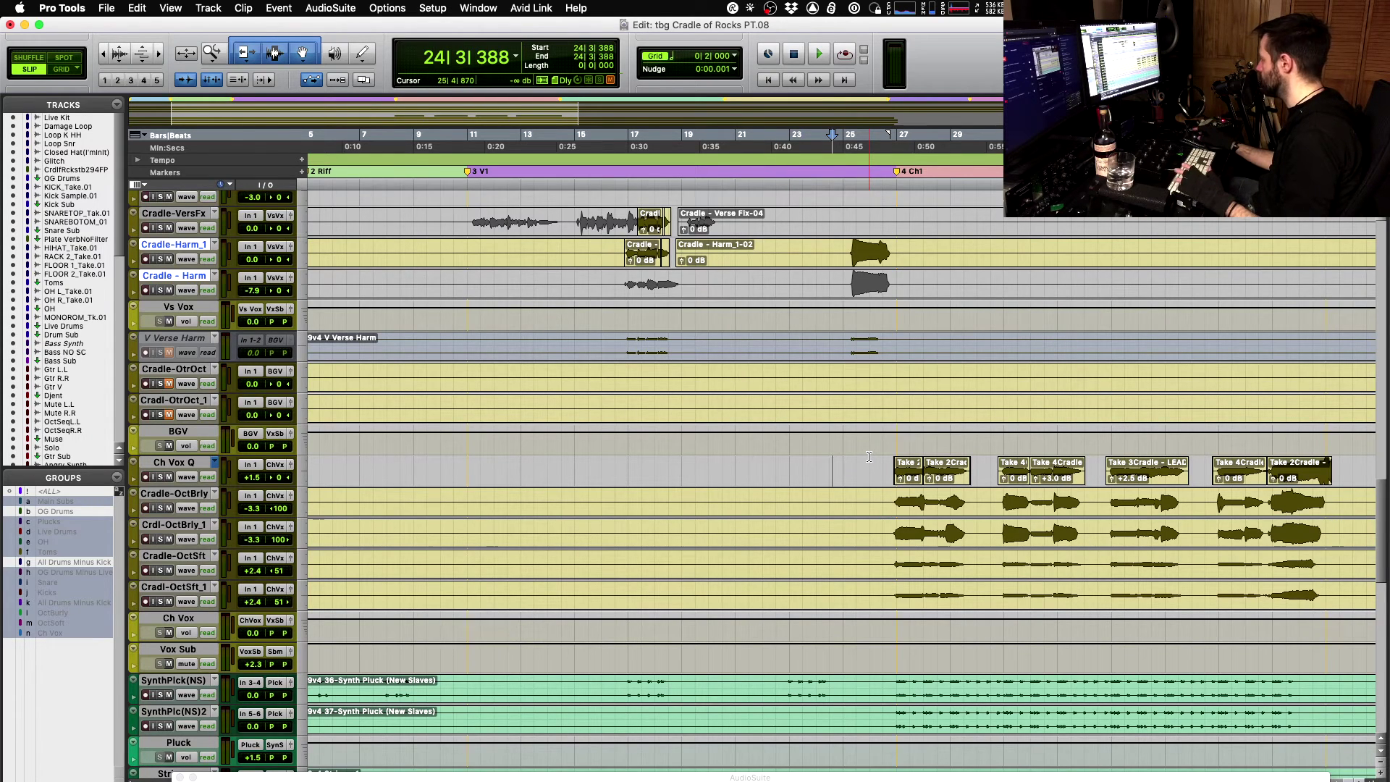
pyautogui.press('space')
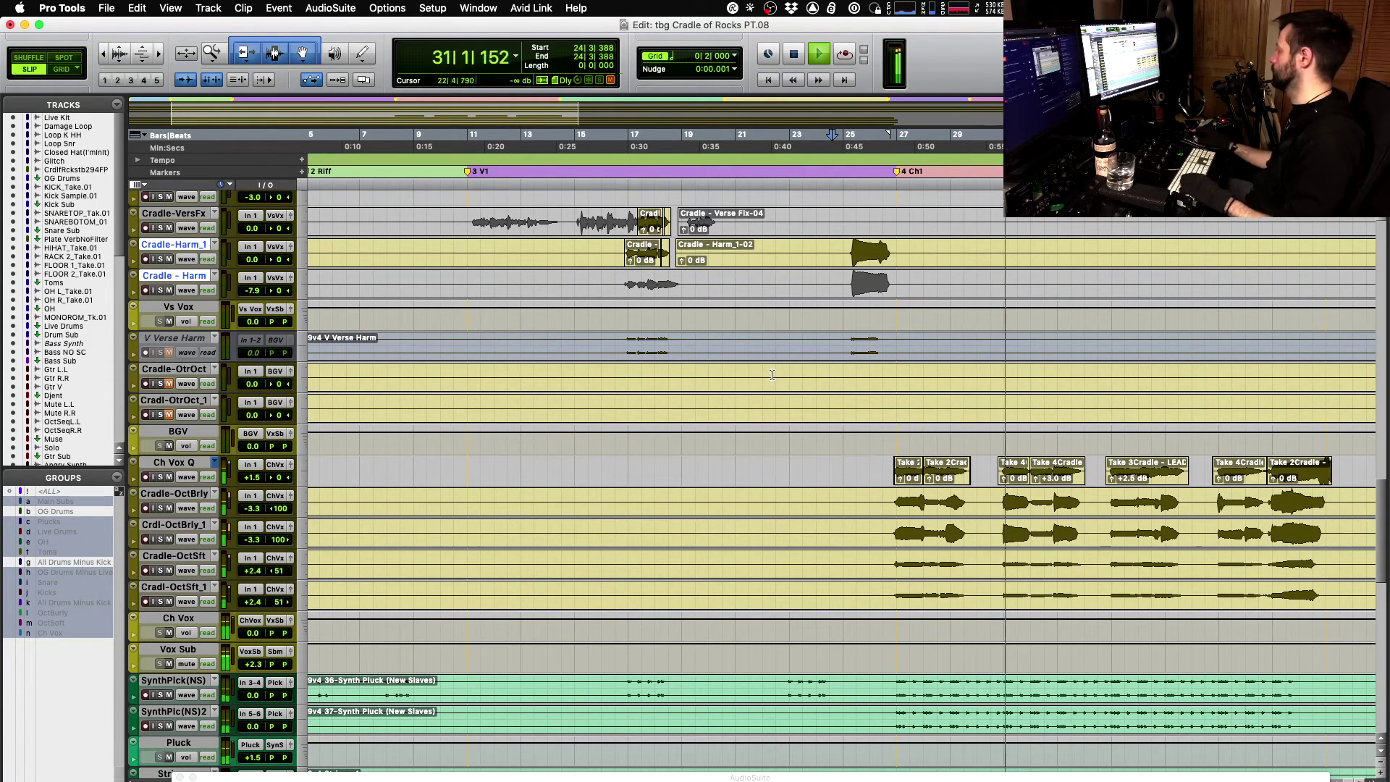
# - Replay the closing verse 1 lead vocal phrases from around bars 22 and 24 in the full mix
pyautogui.press('space')
pyautogui.click(783, 323)
pyautogui.scroll(3, 785, 326)
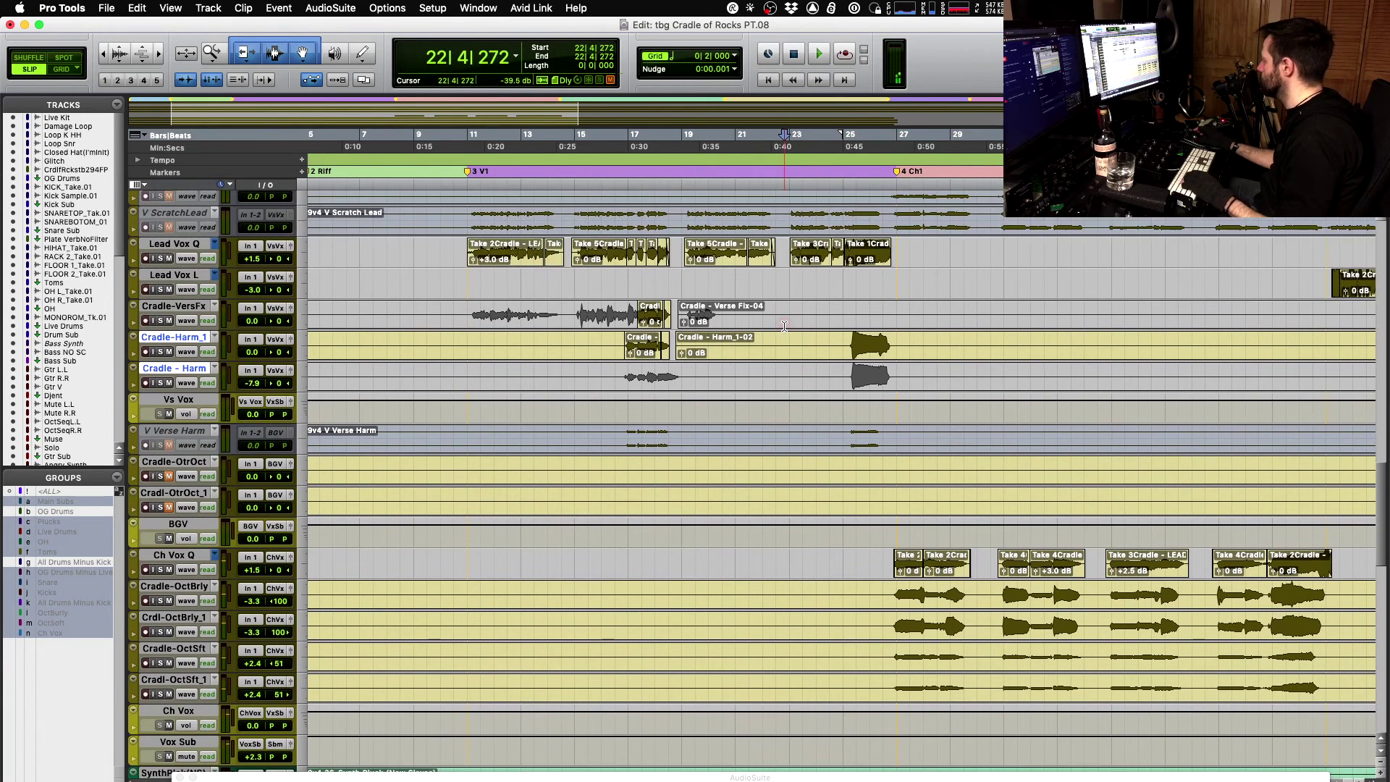
pyautogui.press('space')
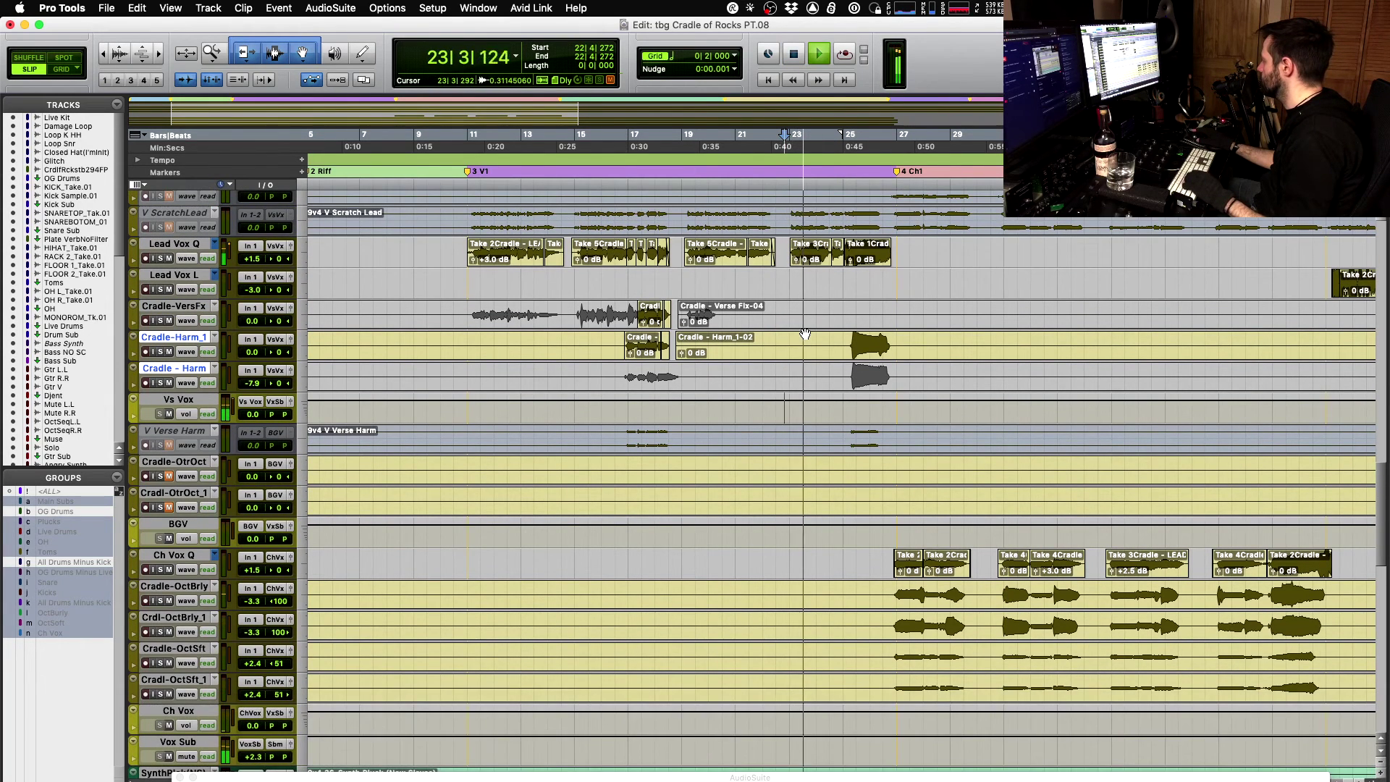
pyautogui.press('space')
pyautogui.press('t')
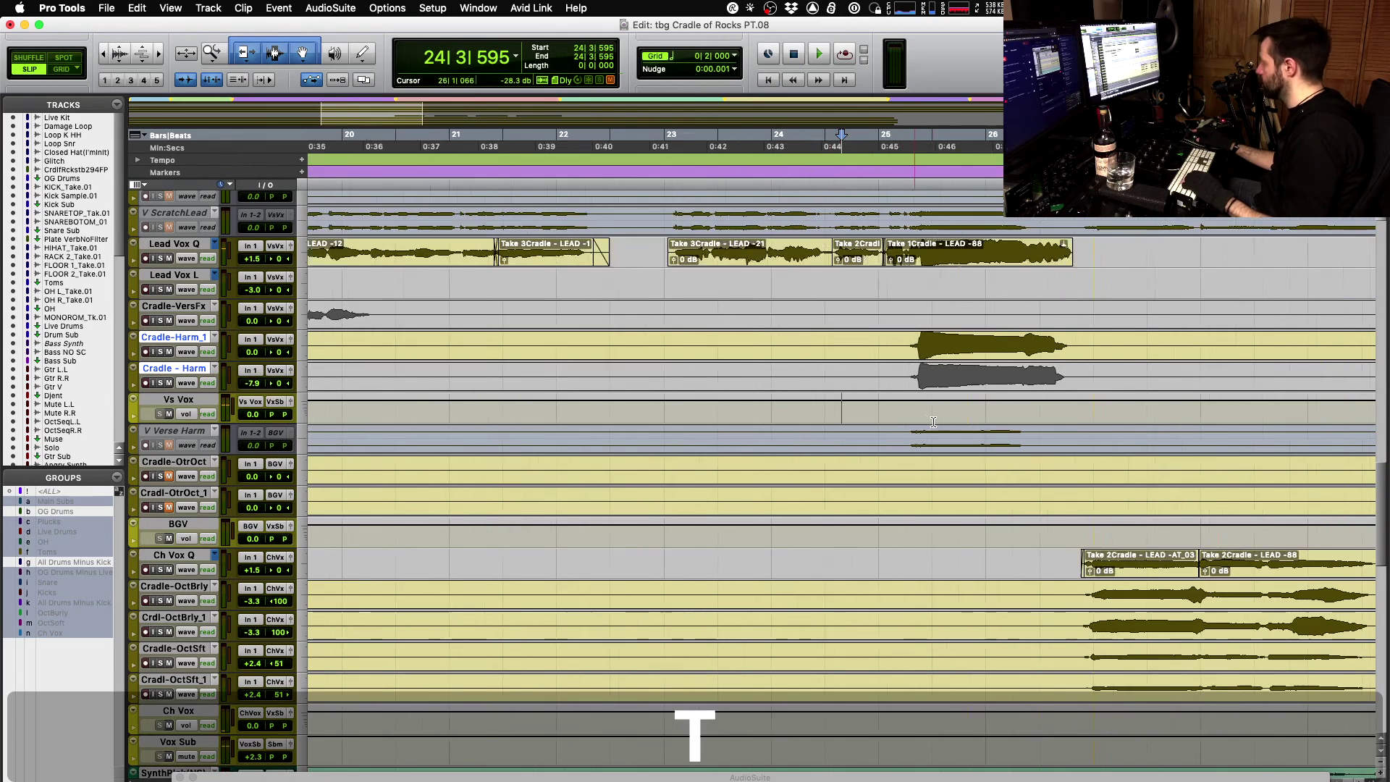
pyautogui.press('space')
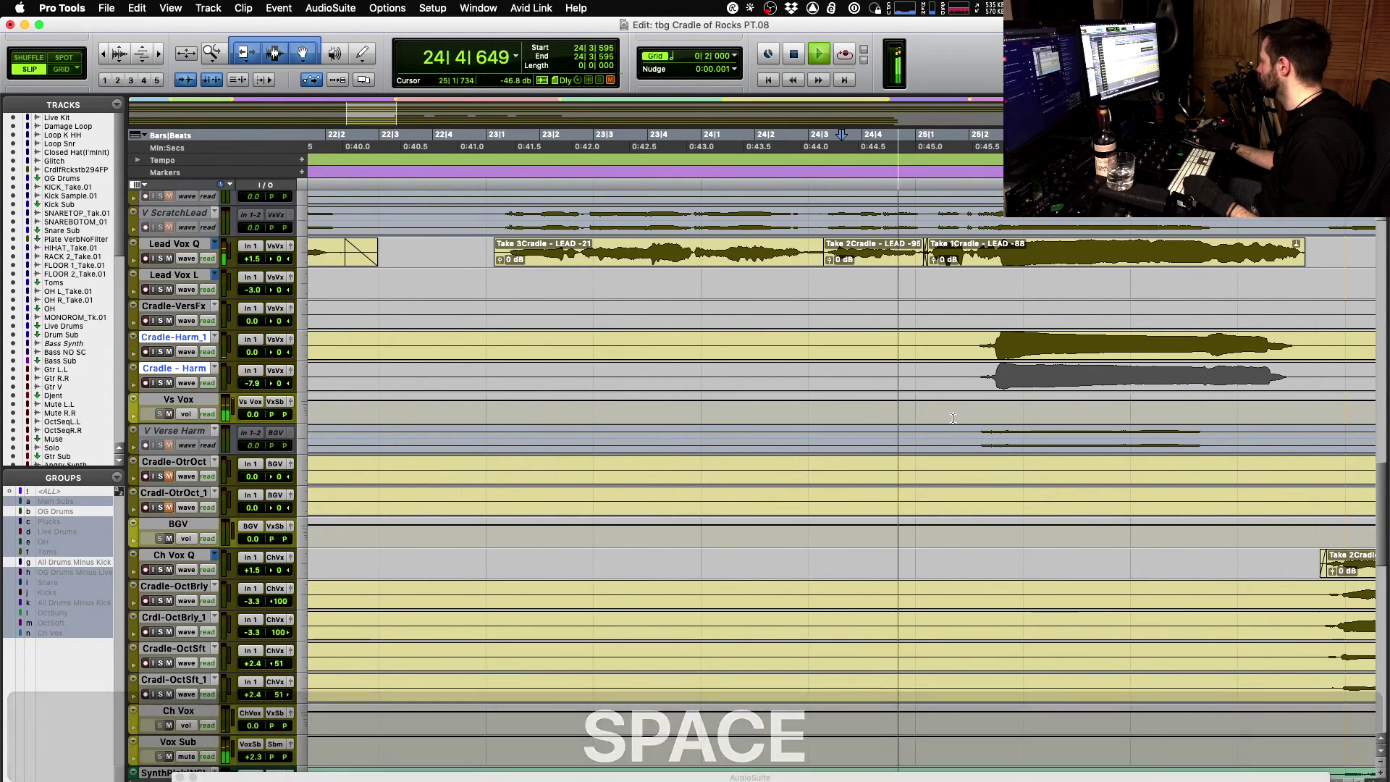
# - Lower the Vs Vox volume automation by 4.0 dB from bar 25 to bar 27, ramp into the dip, and audition it from bar 24
pyautogui.moveTo(925, 414); pyautogui.dragTo(1305, 401)
pyautogui.press('space')
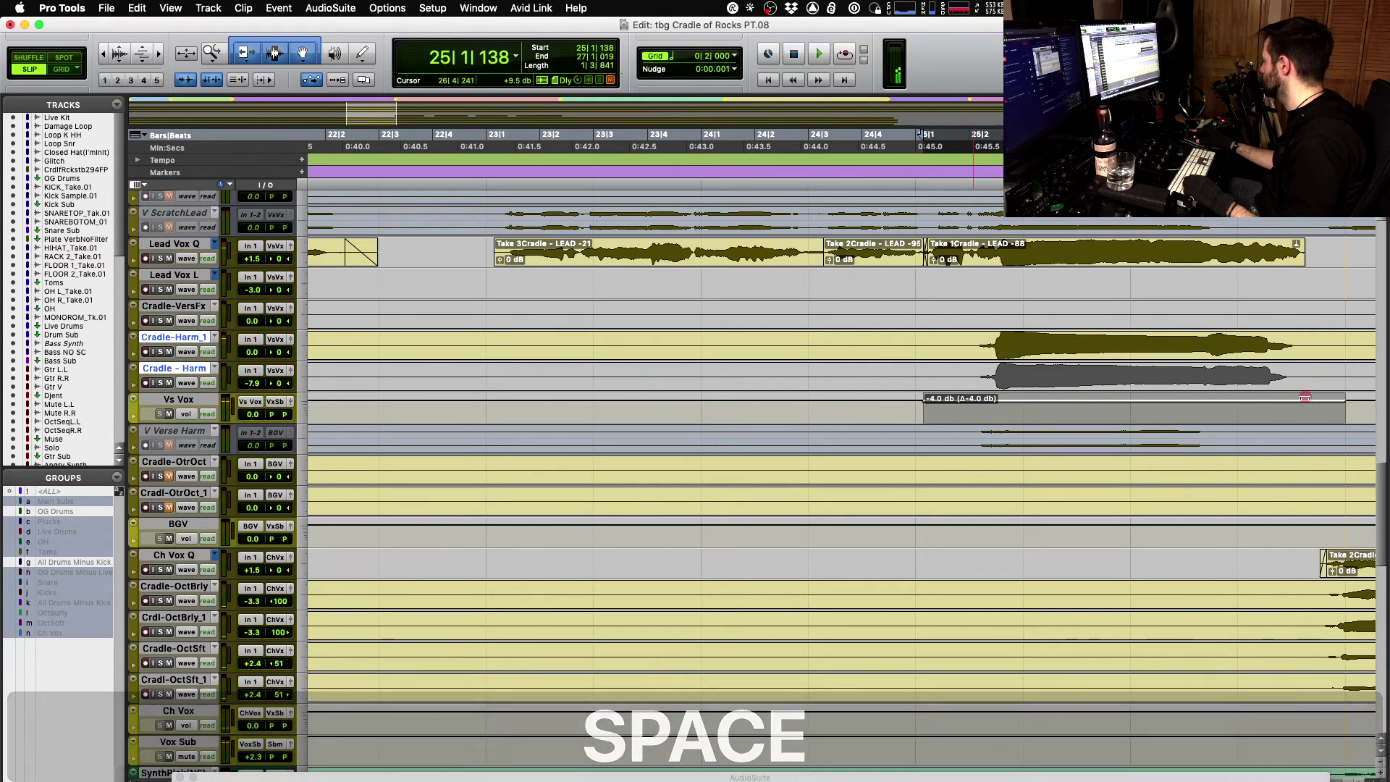
pyautogui.press('space')
pyautogui.click(851, 410)
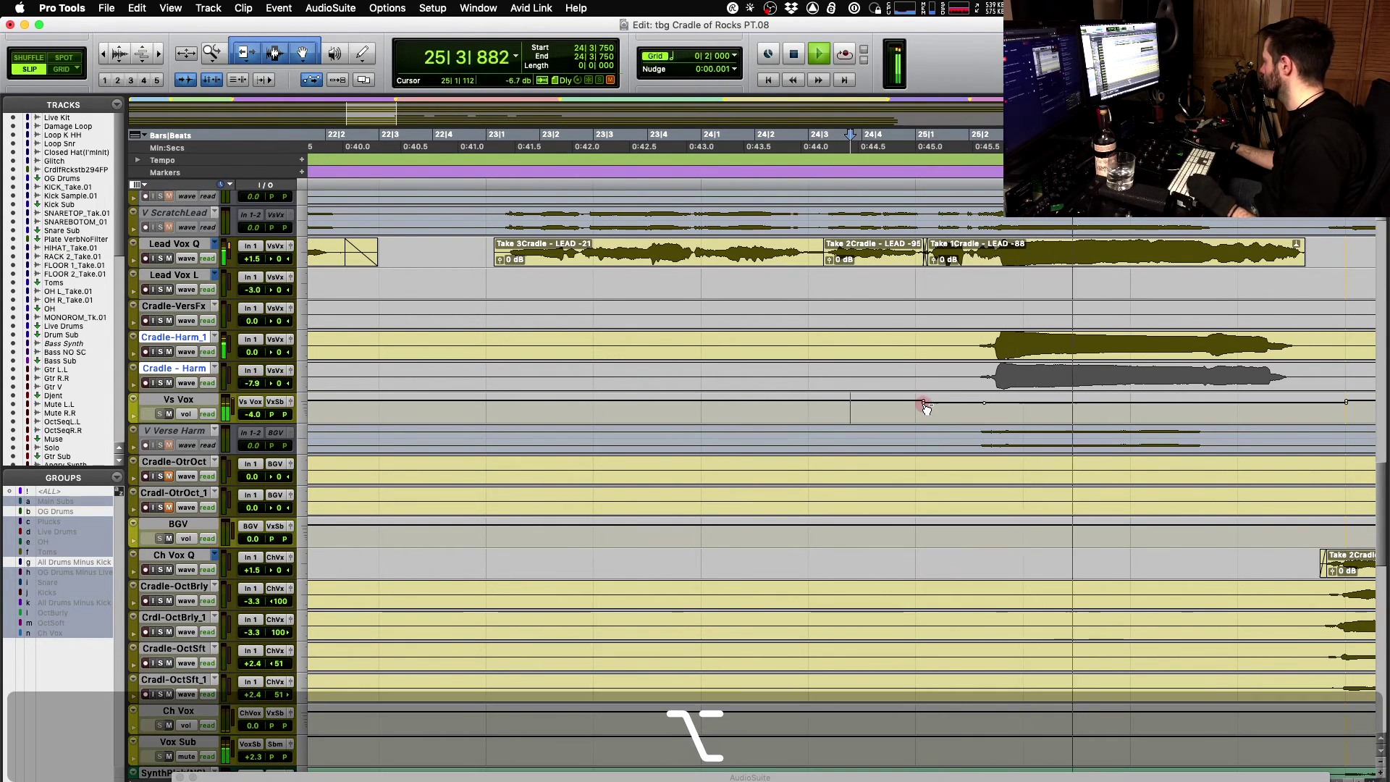
pyautogui.press('space')
pyautogui.press('space')
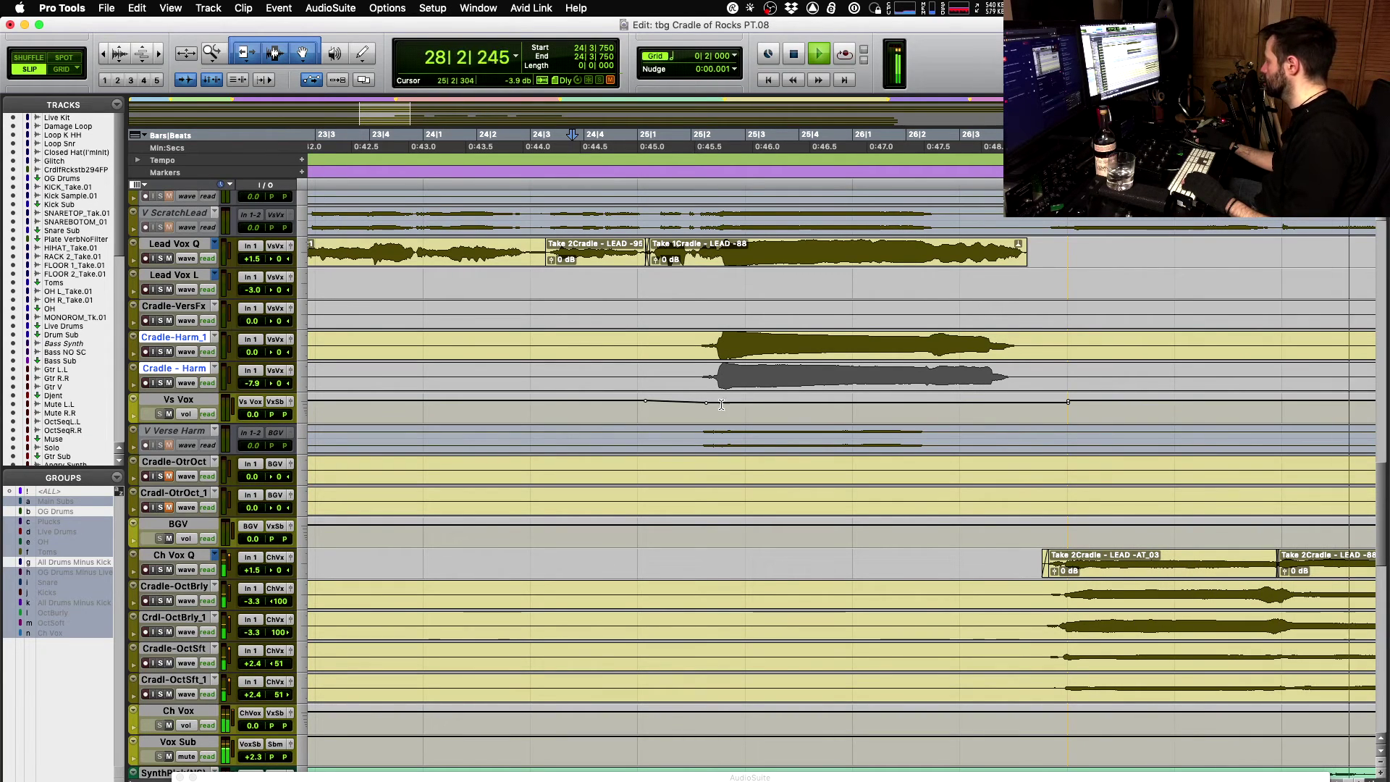
# - Raise the Vs Vox automation dip under the final verse 1 note to -2.5 dB and replay the transition
pyautogui.press('space')
pyautogui.moveTo(722, 404); pyautogui.dragTo(775, 398)
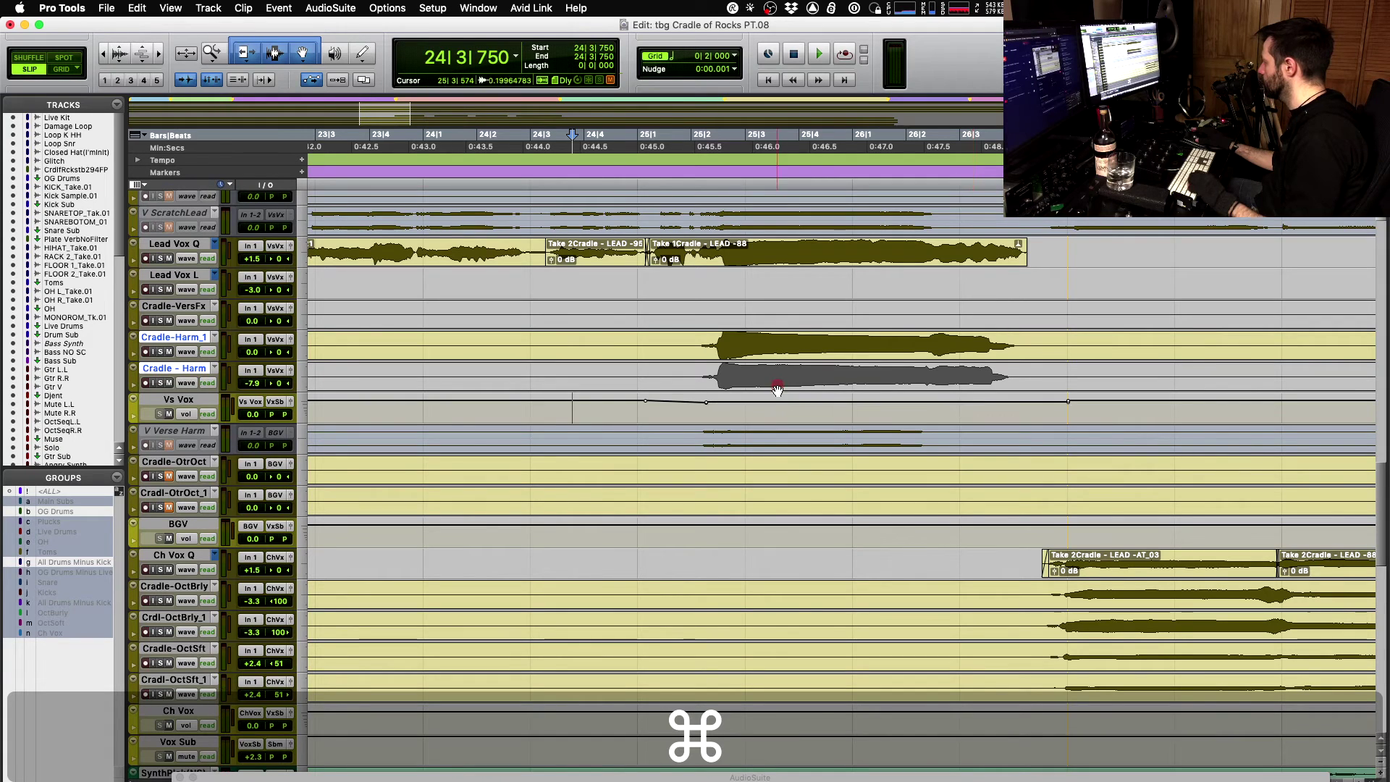
pyautogui.press('space')
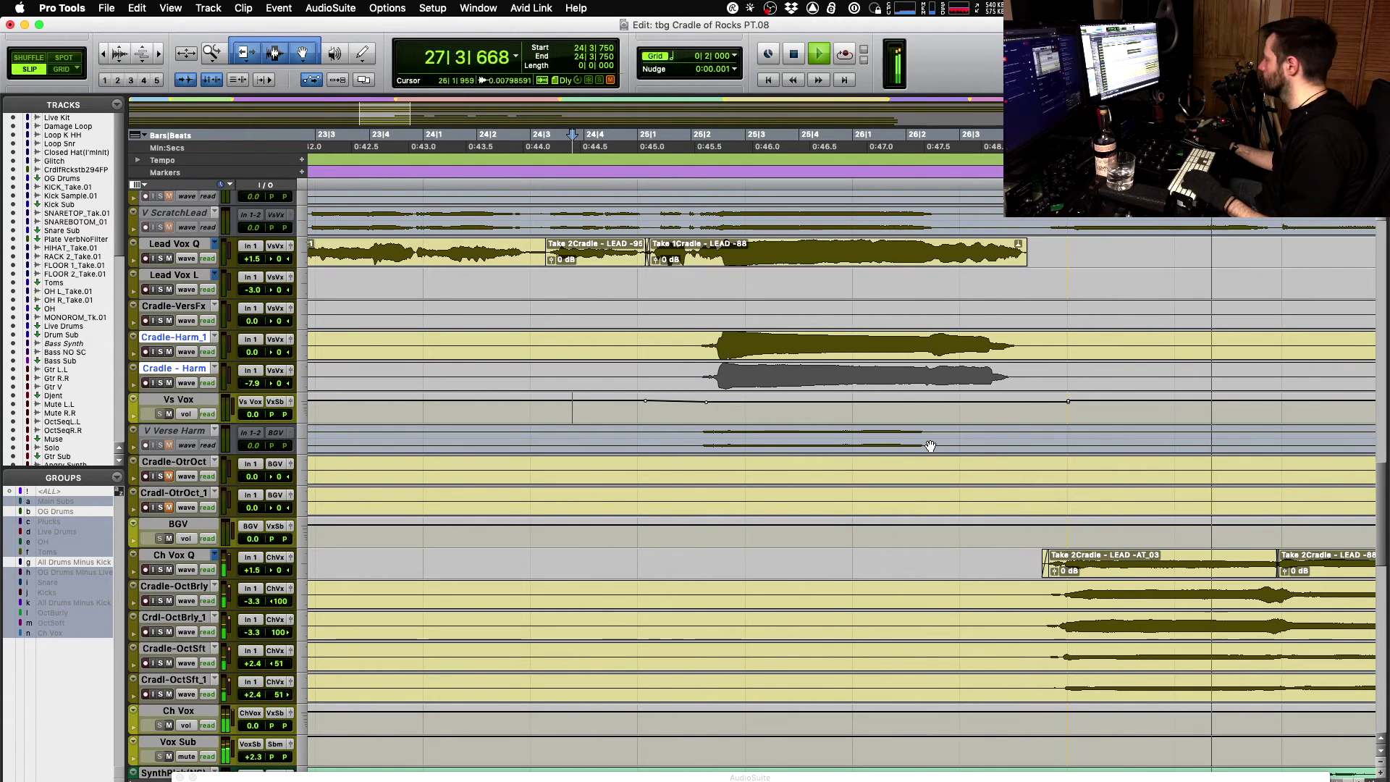
# - Bring the chorus 1 vocal tracks into view during playback and select the Ch Vox Q track
pyautogui.press('r')
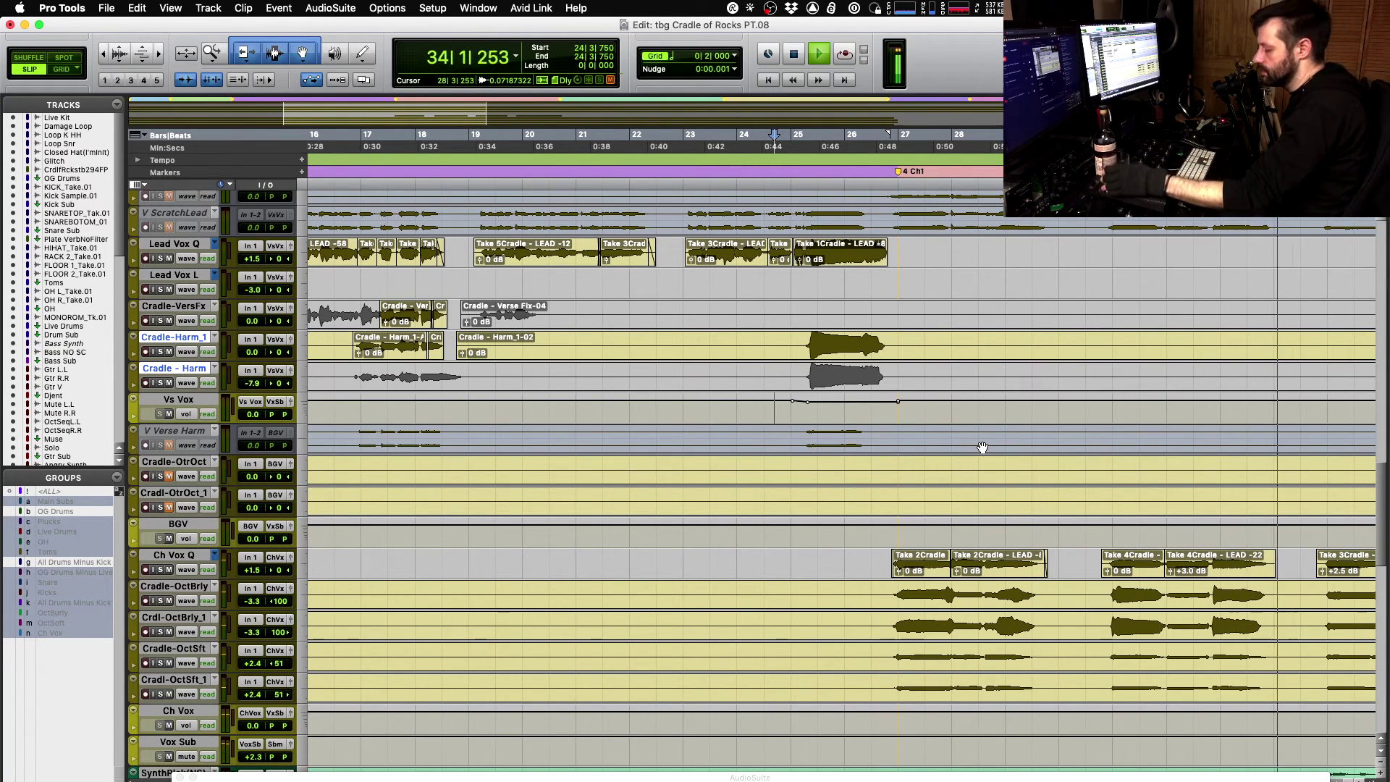
pyautogui.hscroll(5, 1048, 381)
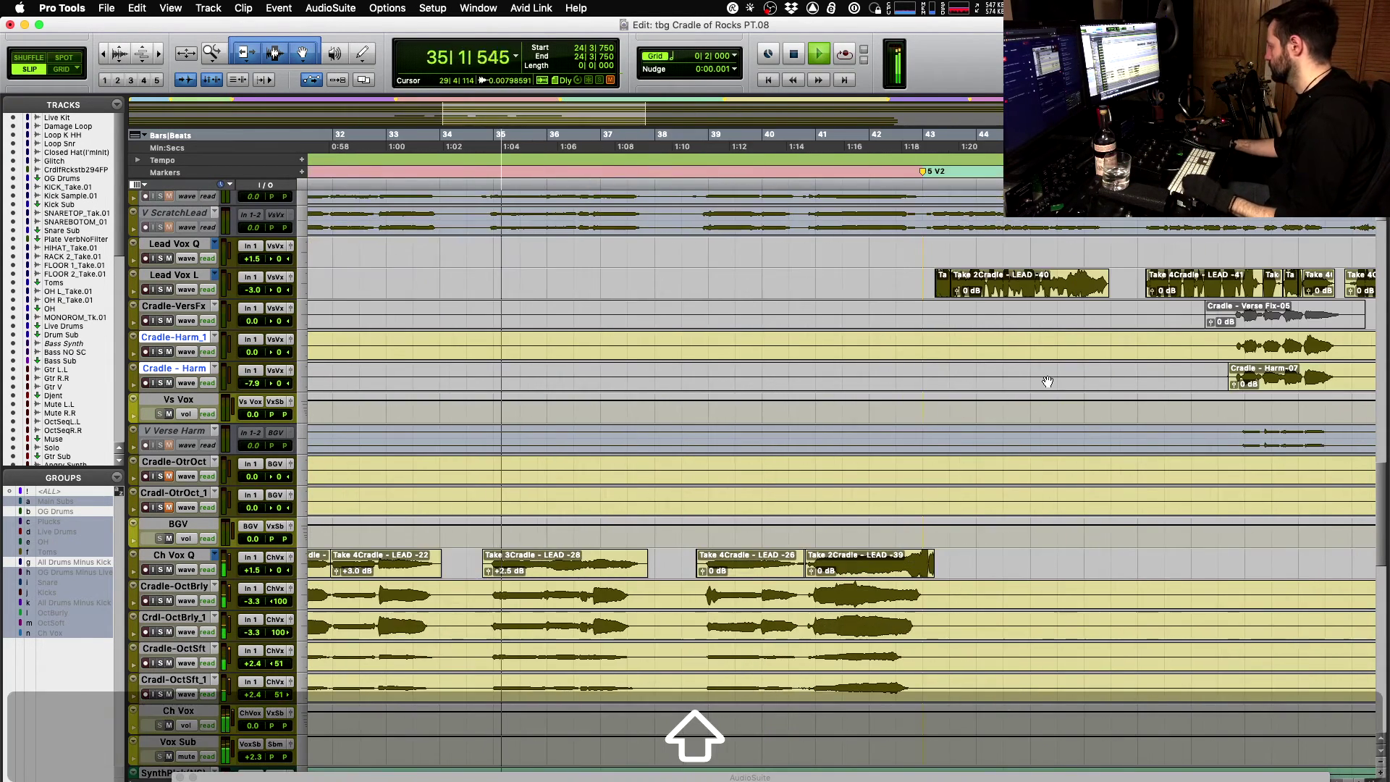
pyautogui.hscroll(-5, 1048, 381)
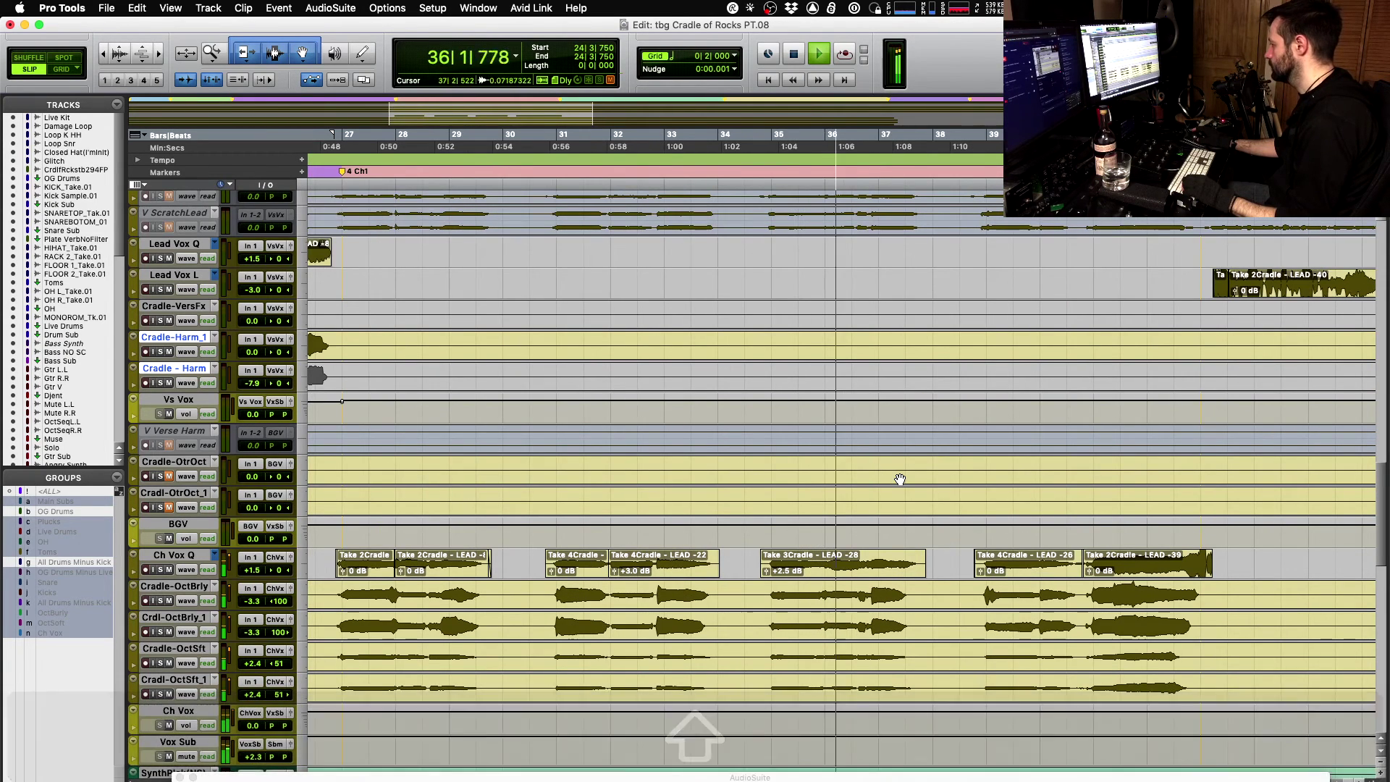
pyautogui.scroll(-5, 900, 481)
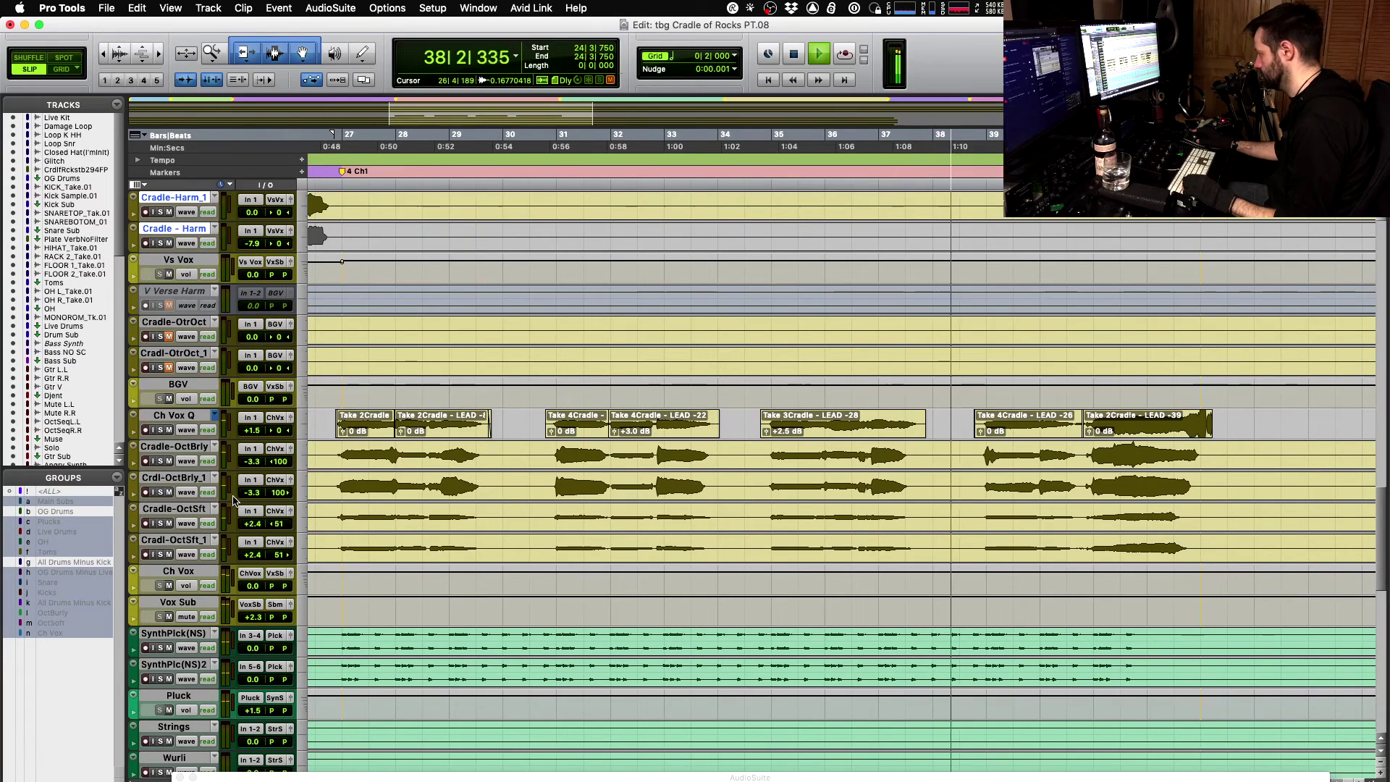
pyautogui.click(194, 477)
pyautogui.click(193, 446)
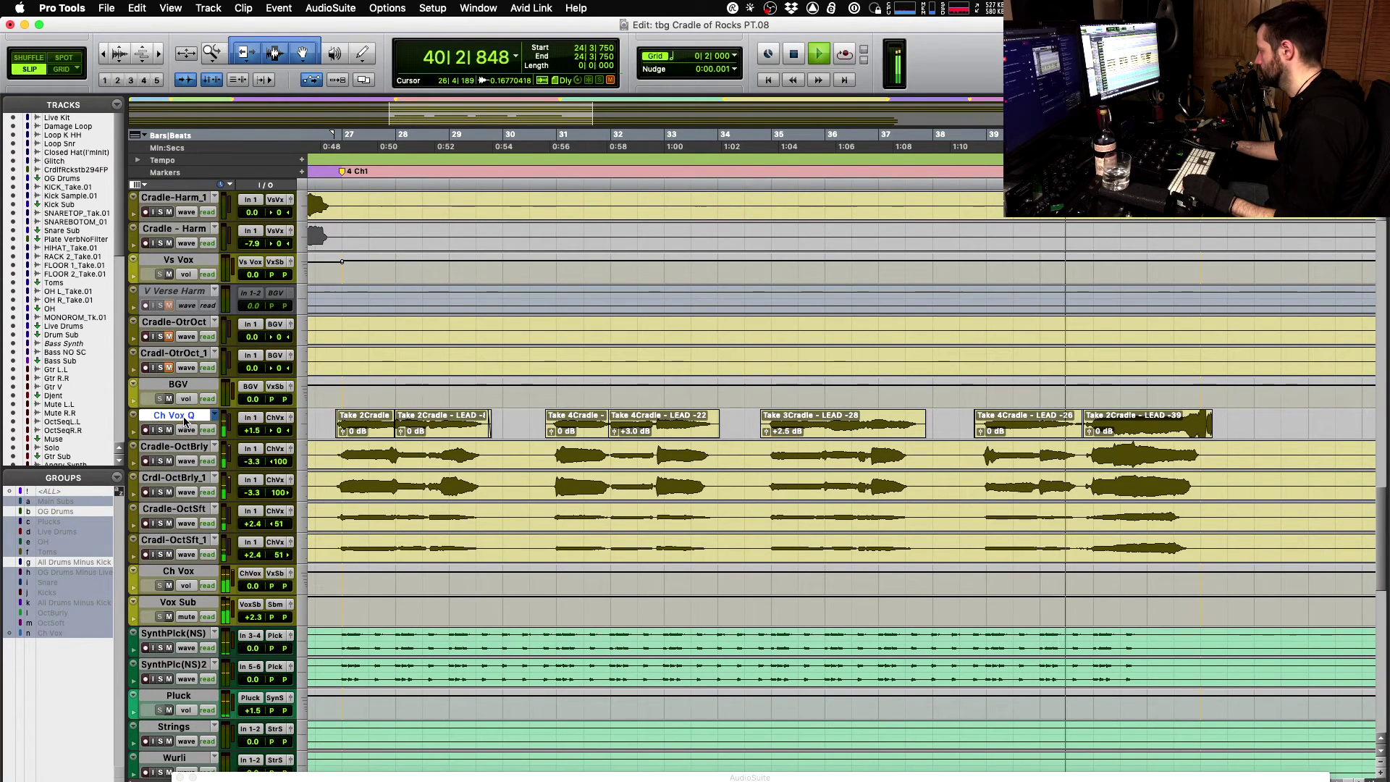
# - Open the Pro-Q 3 EQ on Ch Vox Q and add a bell cut of -1.70 dB at 2969.6 Hz with Q 1.022
pyautogui.press('super+equal')
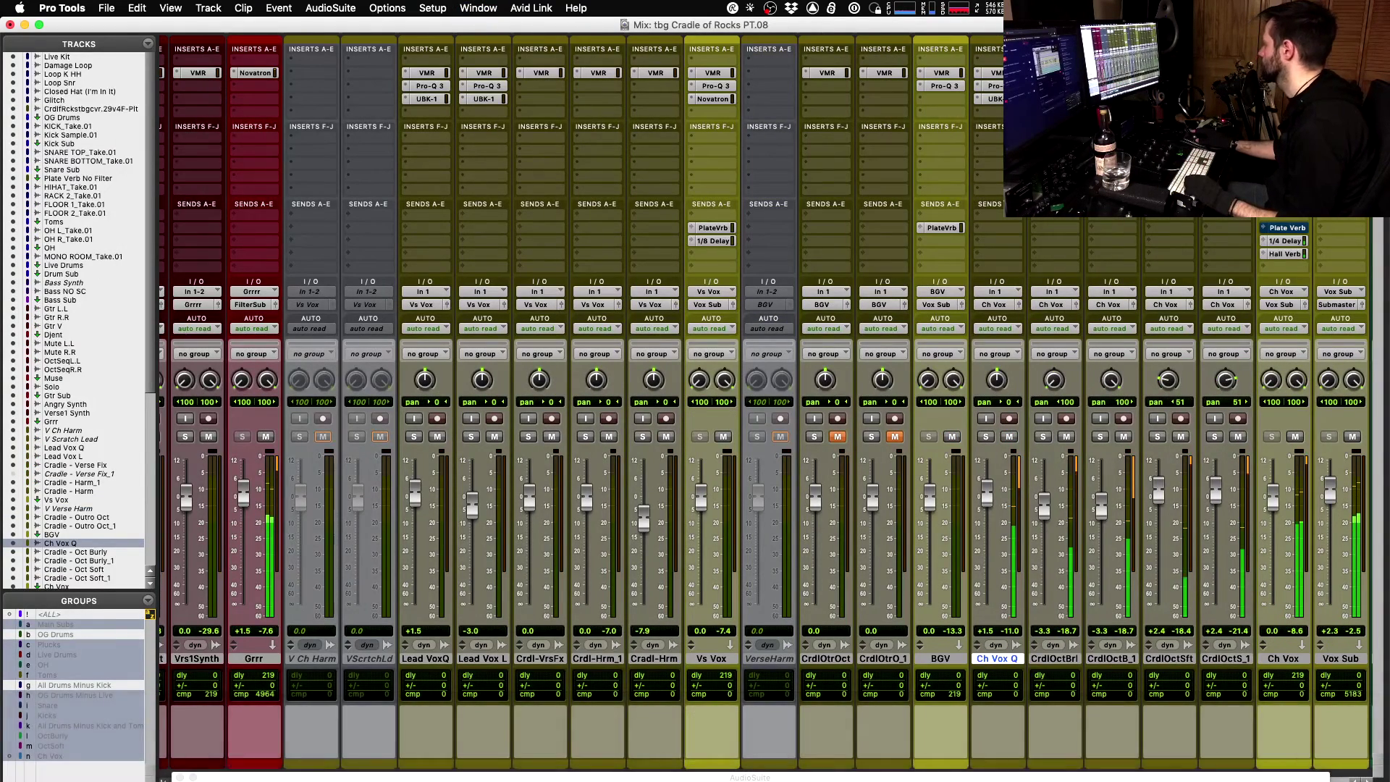
pyautogui.press('space')
pyautogui.click(1000, 86)
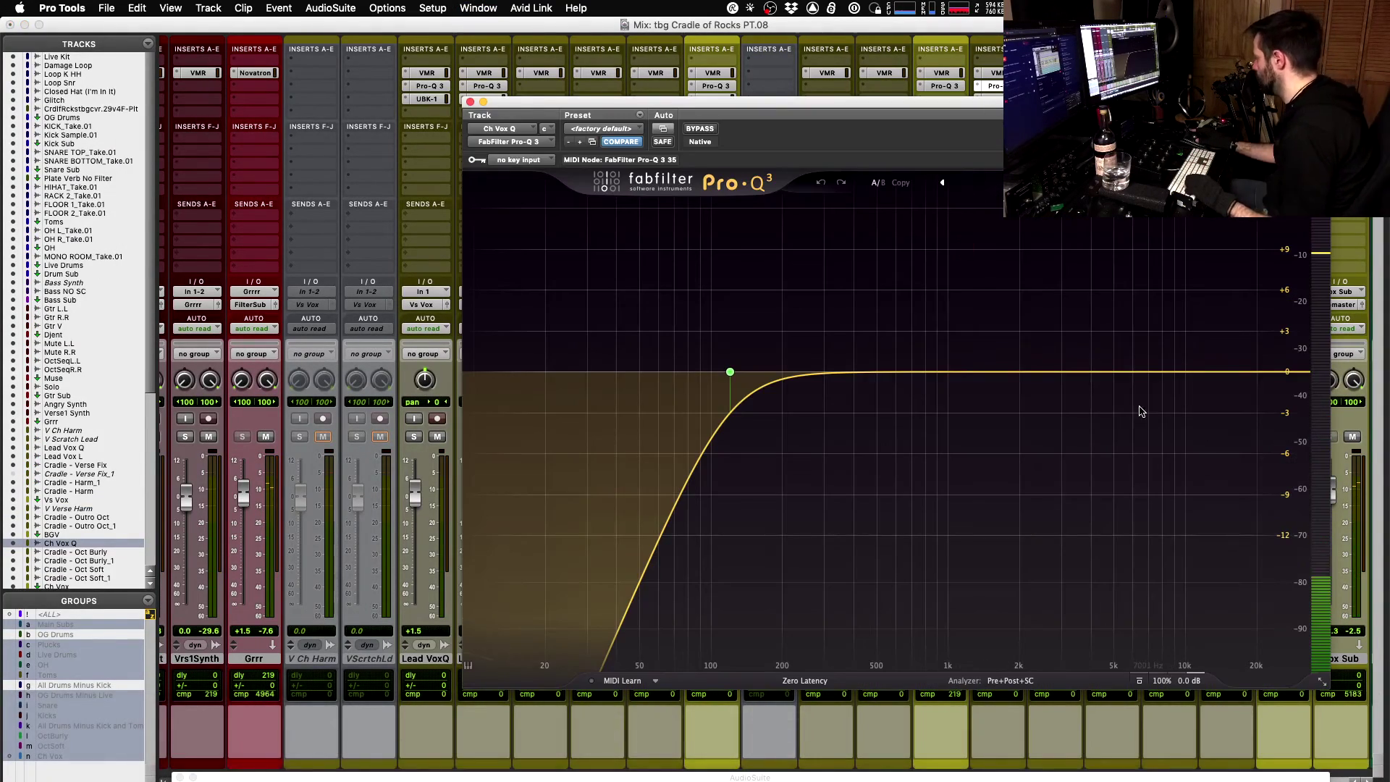
pyautogui.moveTo(1108, 373); pyautogui.dragTo(1060, 397)
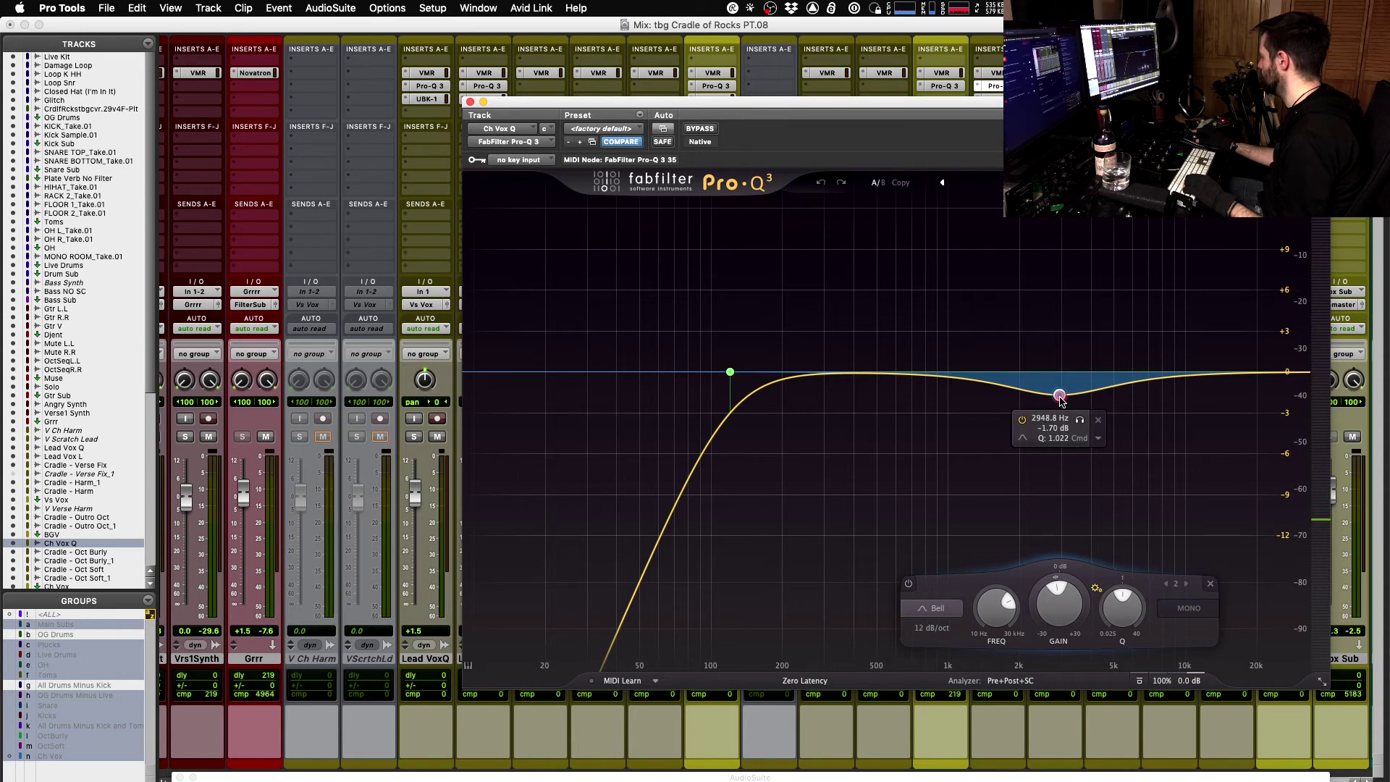
pyautogui.press('space')
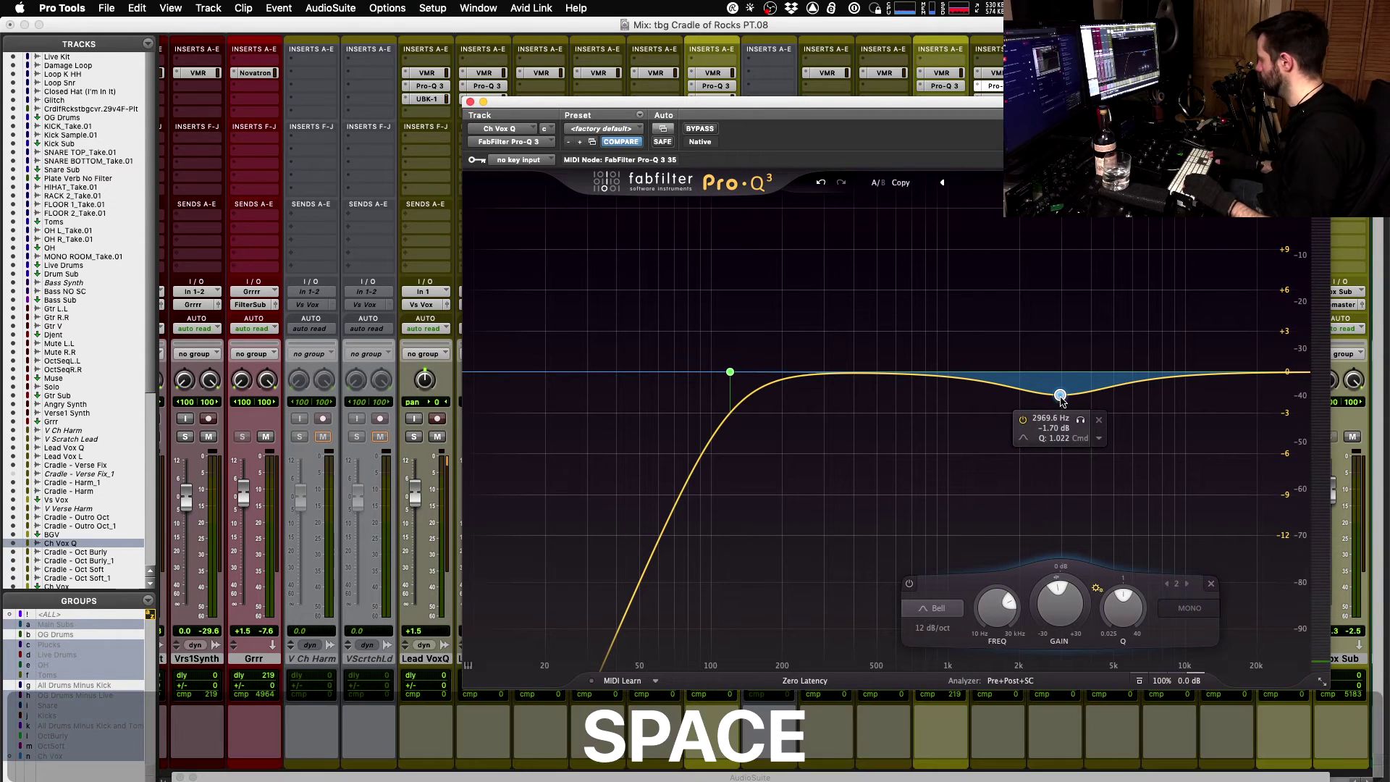
# - Reposition the Pro-Q 3 window over the timeline and retune the Ch Vox Q bell cut to 3906.2 Hz, -2.63 dB, Q 0.867
pyautogui.press('super+equal')
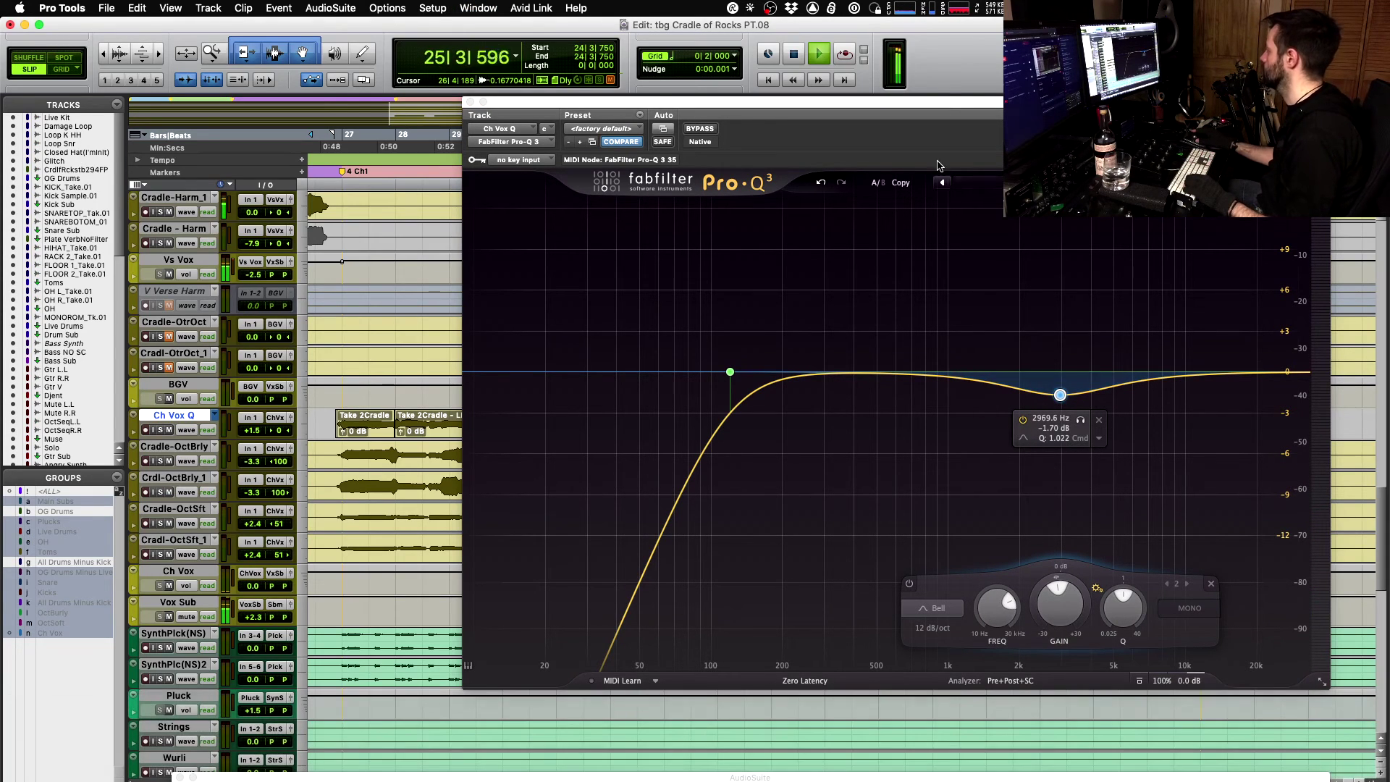
pyautogui.moveTo(943, 105); pyautogui.dragTo(949, 485)
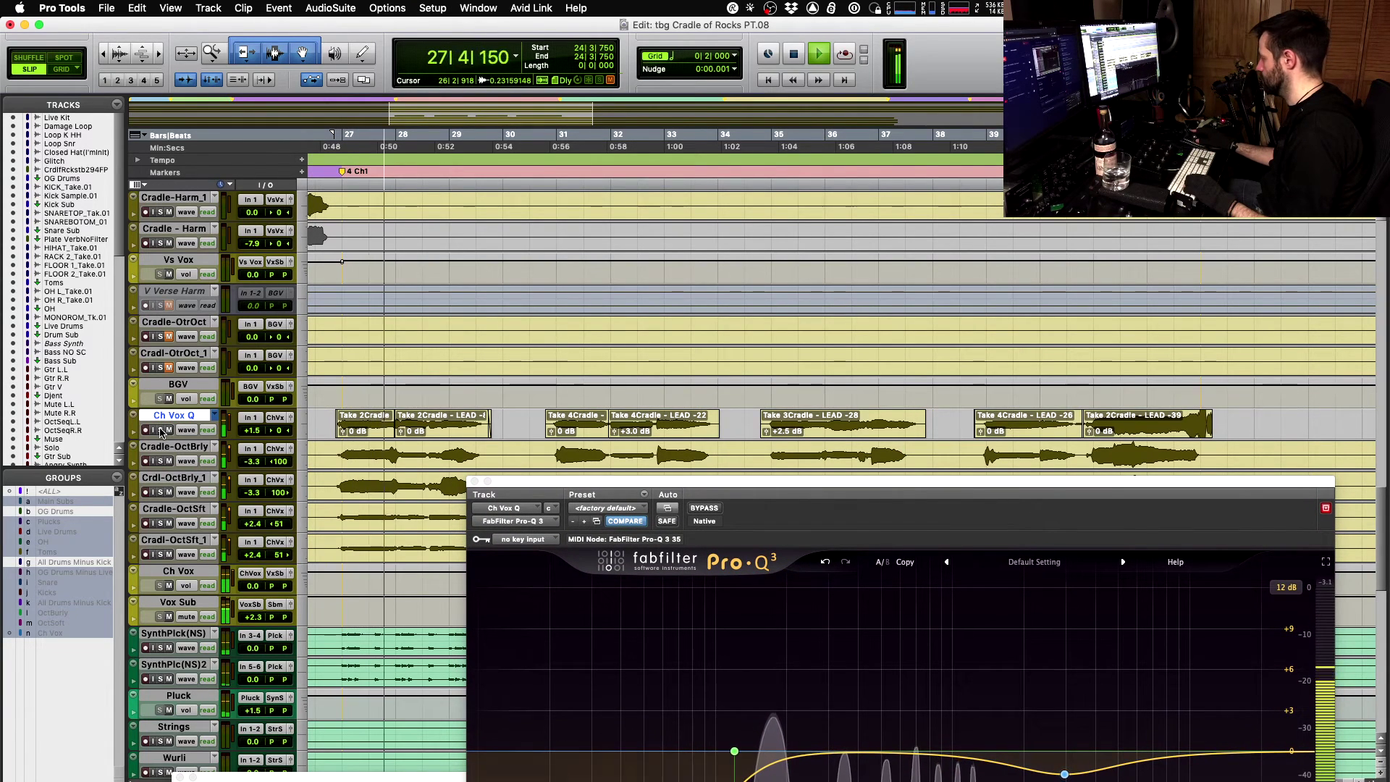
pyautogui.moveTo(574, 483); pyautogui.dragTo(546, 224)
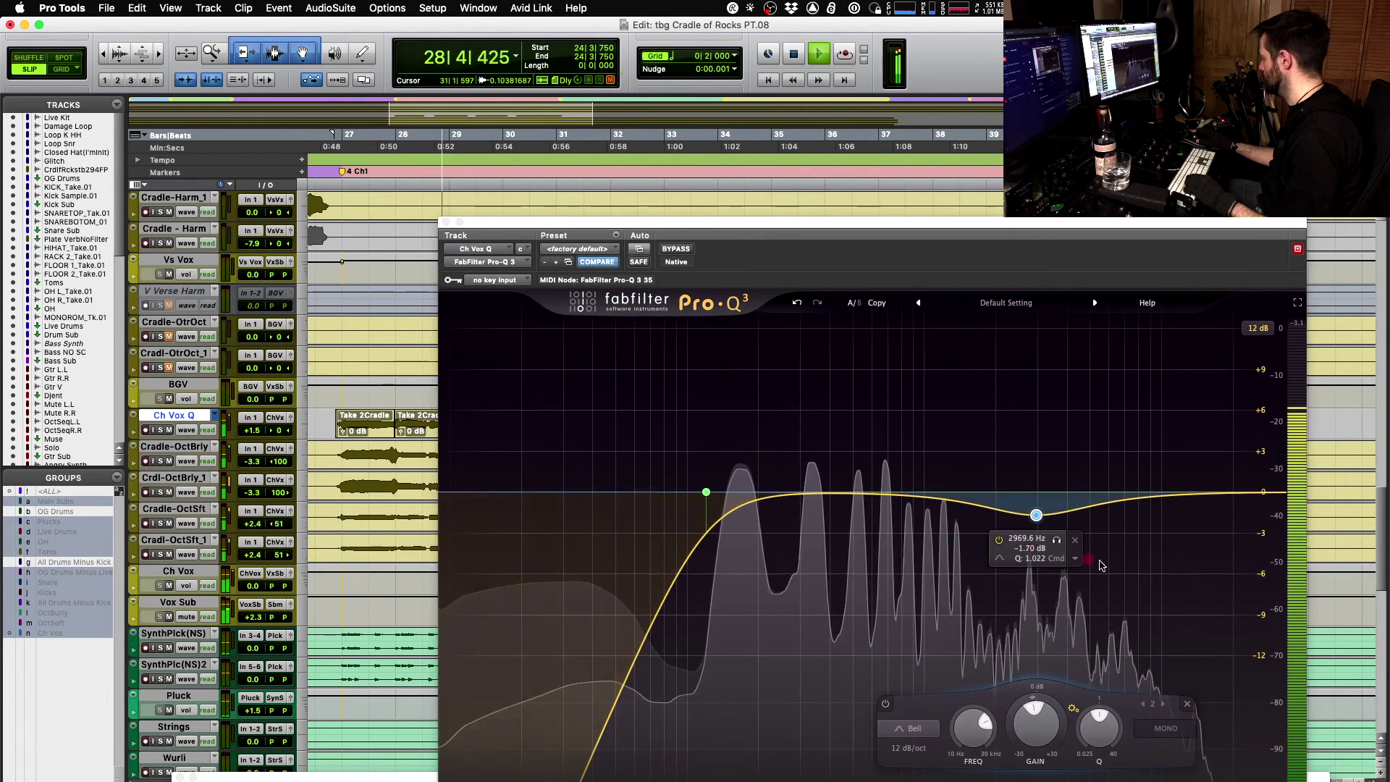
pyautogui.moveTo(1046, 524); pyautogui.dragTo(1065, 544)
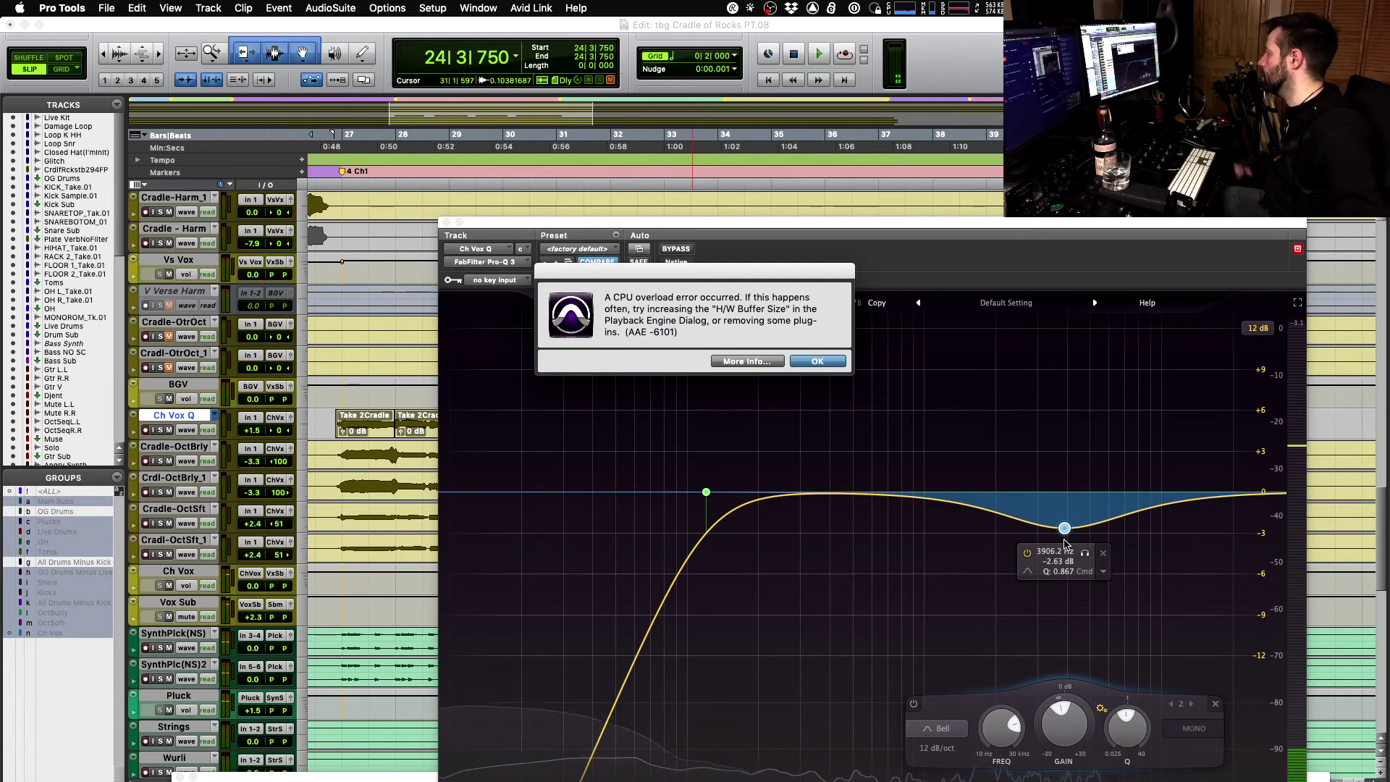
# - Dismiss the CPU overload error and play chorus 1 from bar 32 with the Ch Vox Q EQ active
pyautogui.press('Return')
pyautogui.press('4')
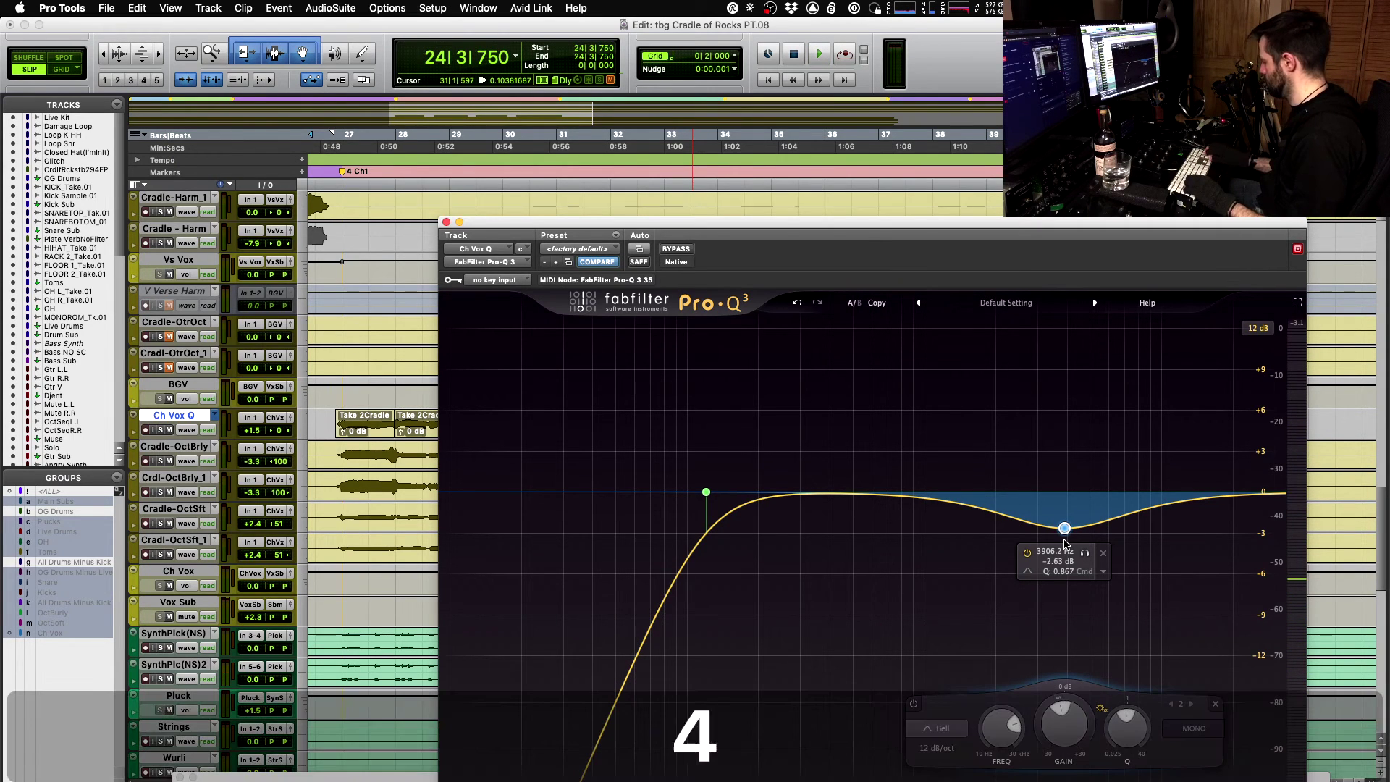
pyautogui.press('space')
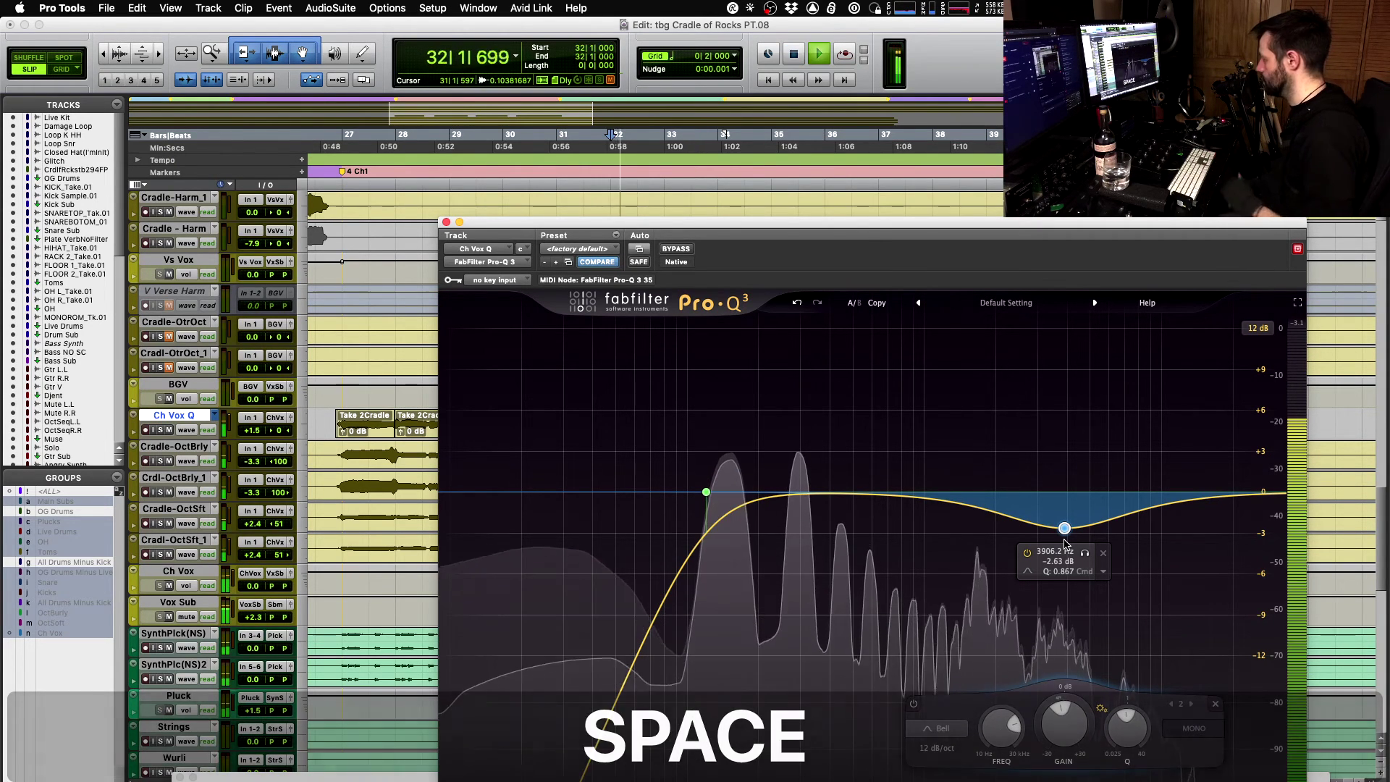
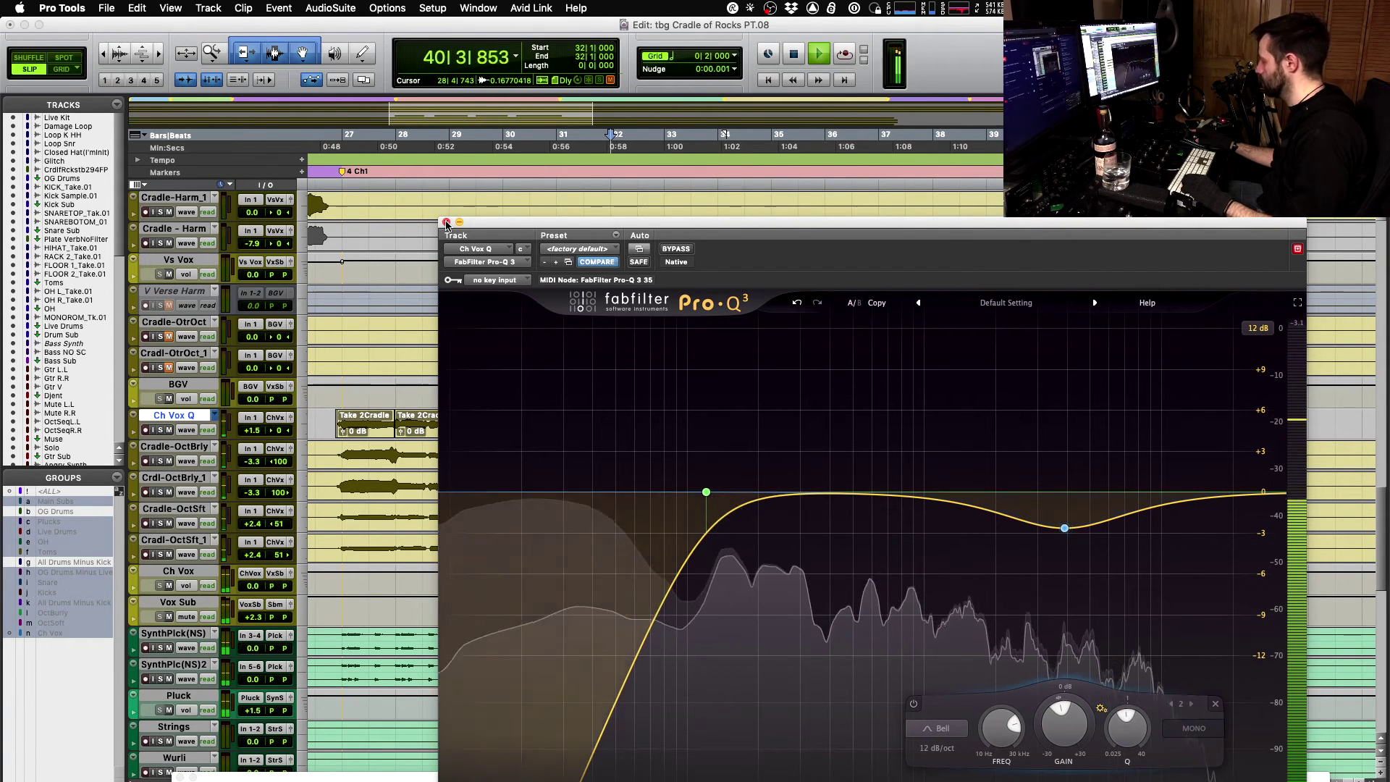
# - Close the Ch Vox Q Pro-Q 3 window and bring the lead and verse harmony tracks into view across the song
pyautogui.click(447, 223)
pyautogui.press('r')
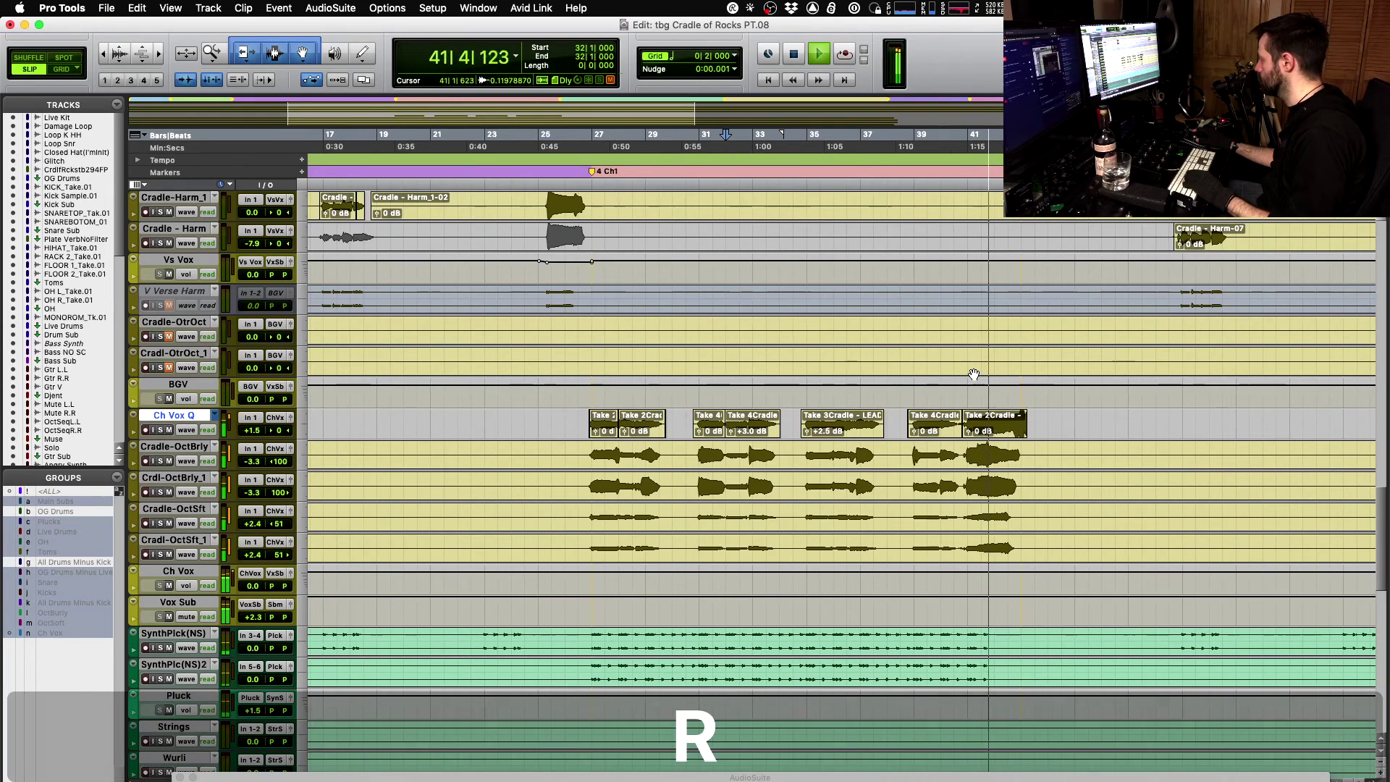
pyautogui.press('r')
pyautogui.press('t')
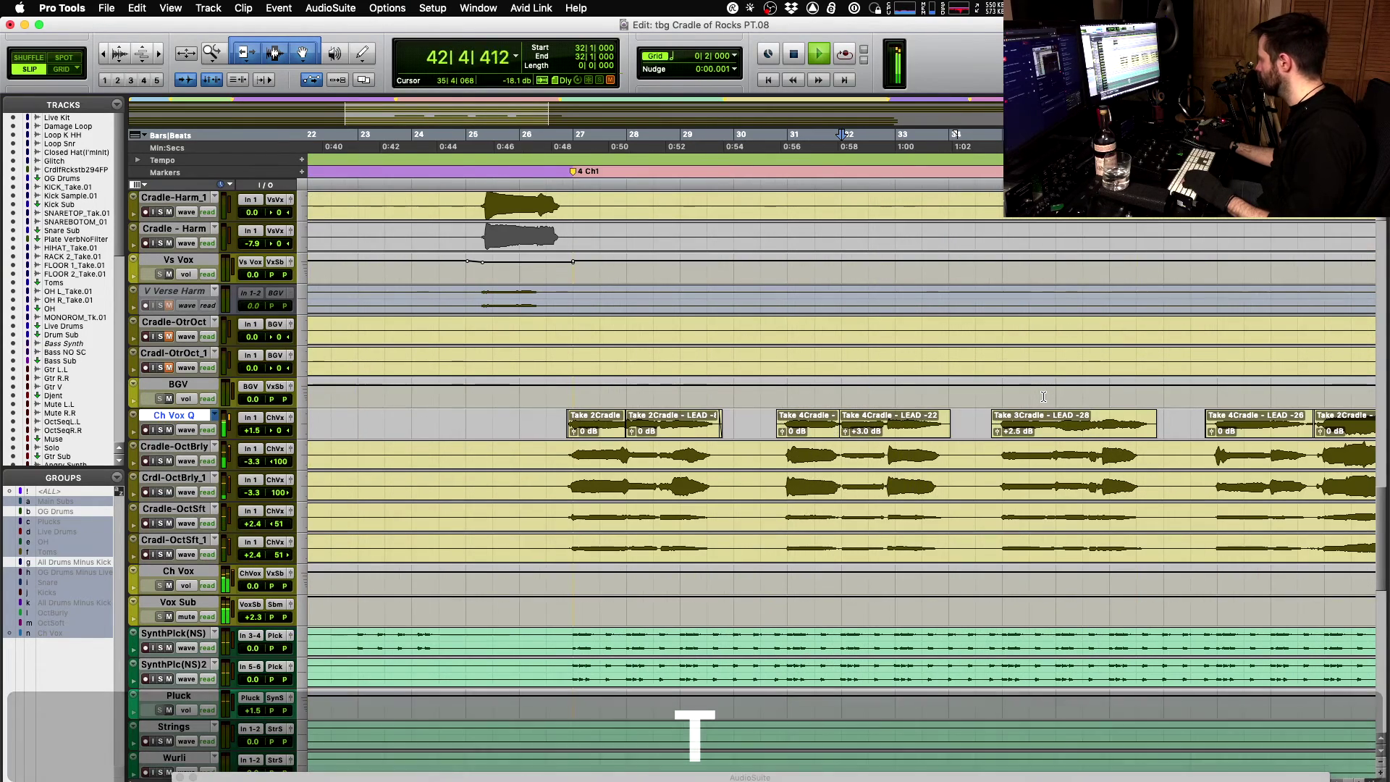
pyautogui.scroll(3, 1043, 397)
pyautogui.press('r')
pyautogui.scroll(3, 1084, 411)
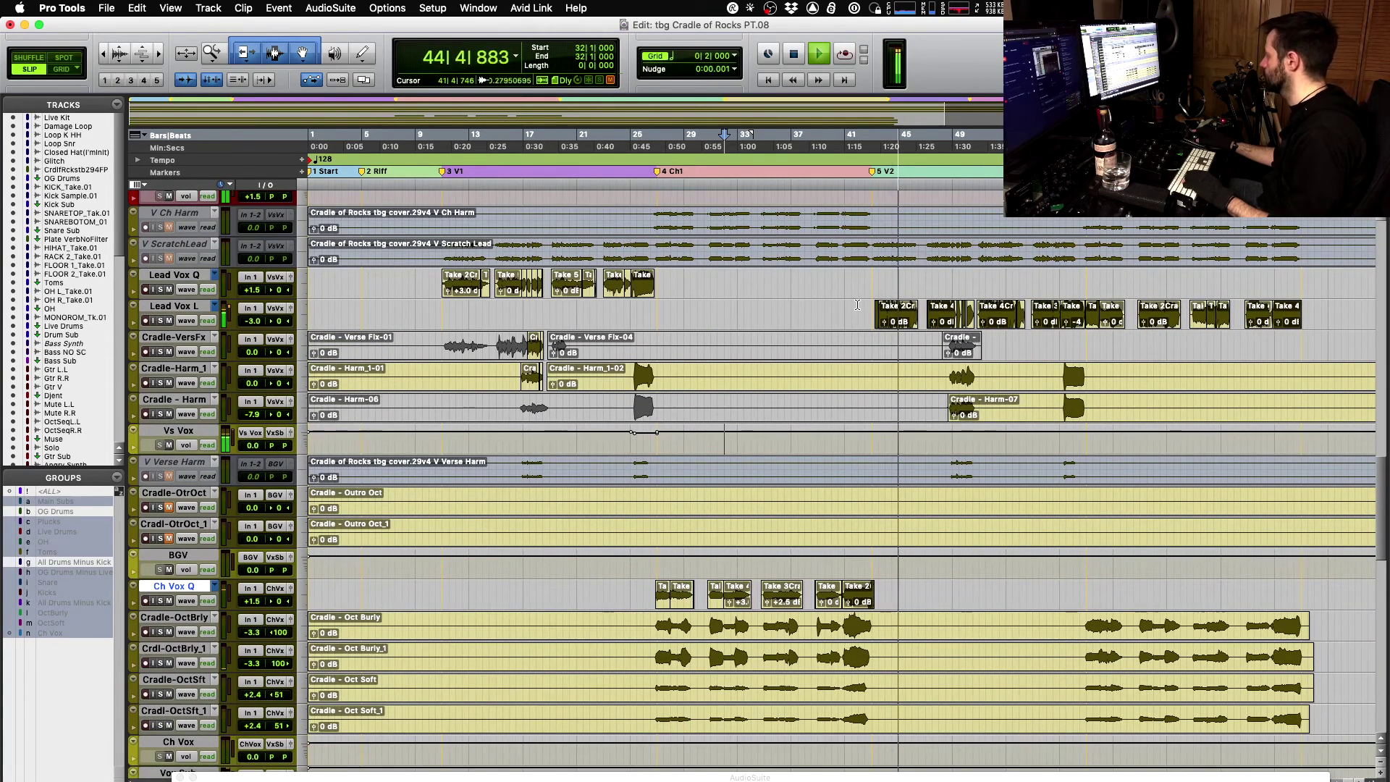
# - Locate the verse 2 harmonies around bars 48–49 and play them to check their timing against Lead Vox L
pyautogui.press('r')
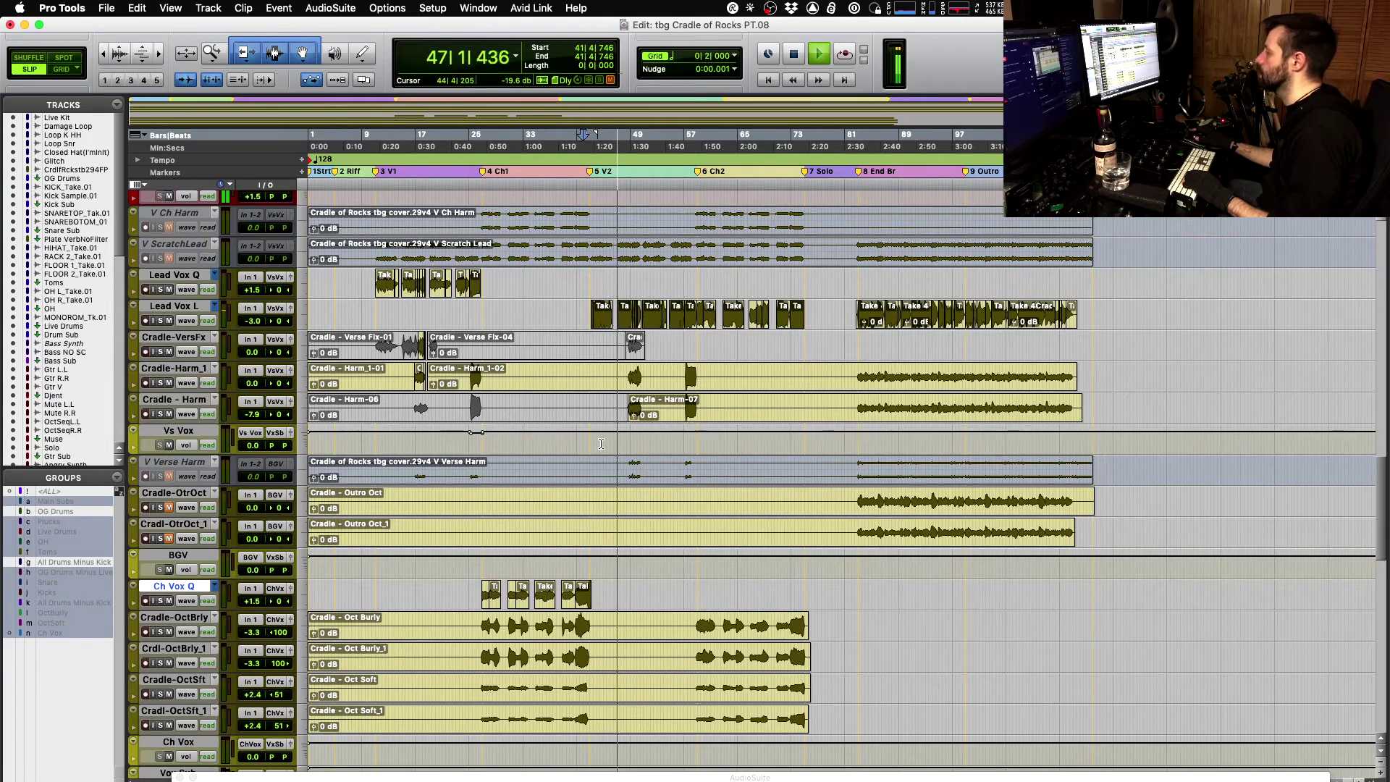
pyautogui.press('t')
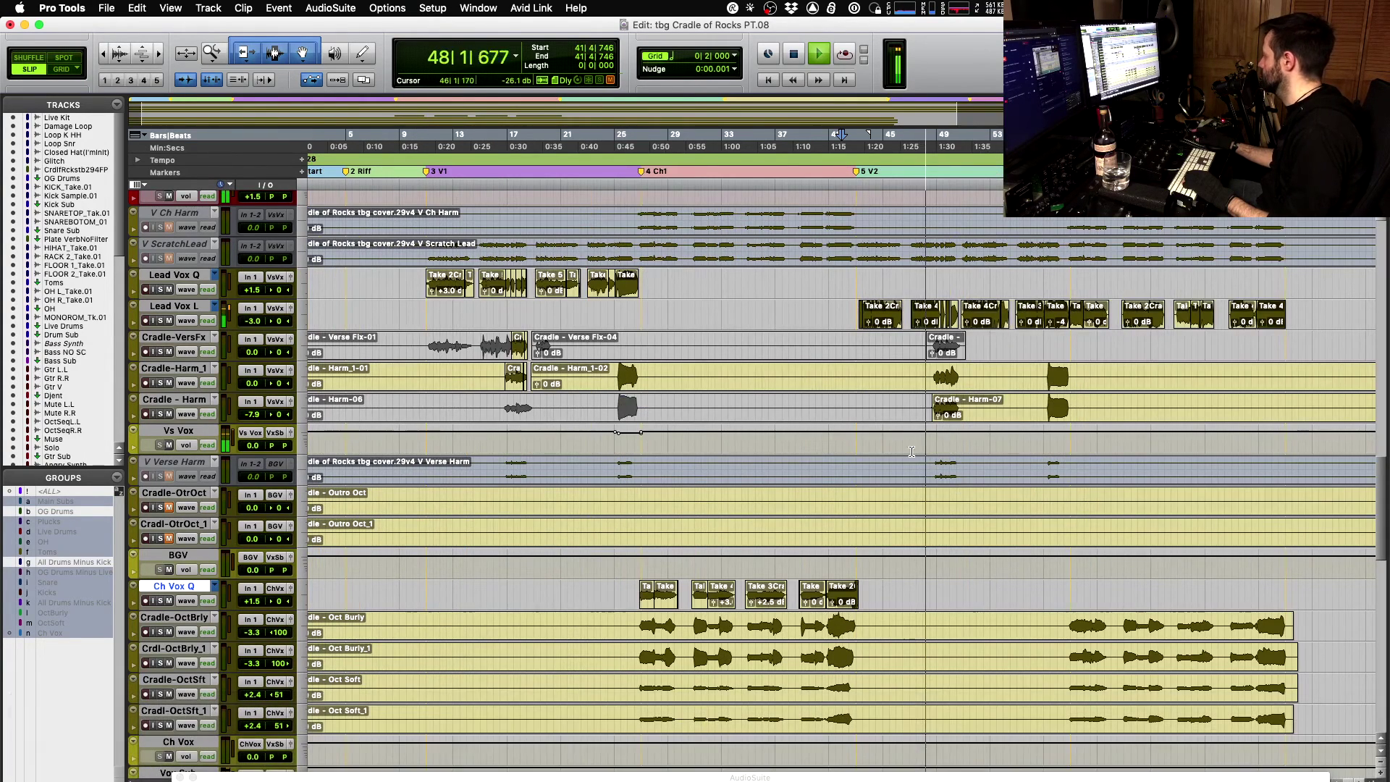
pyautogui.press('t')
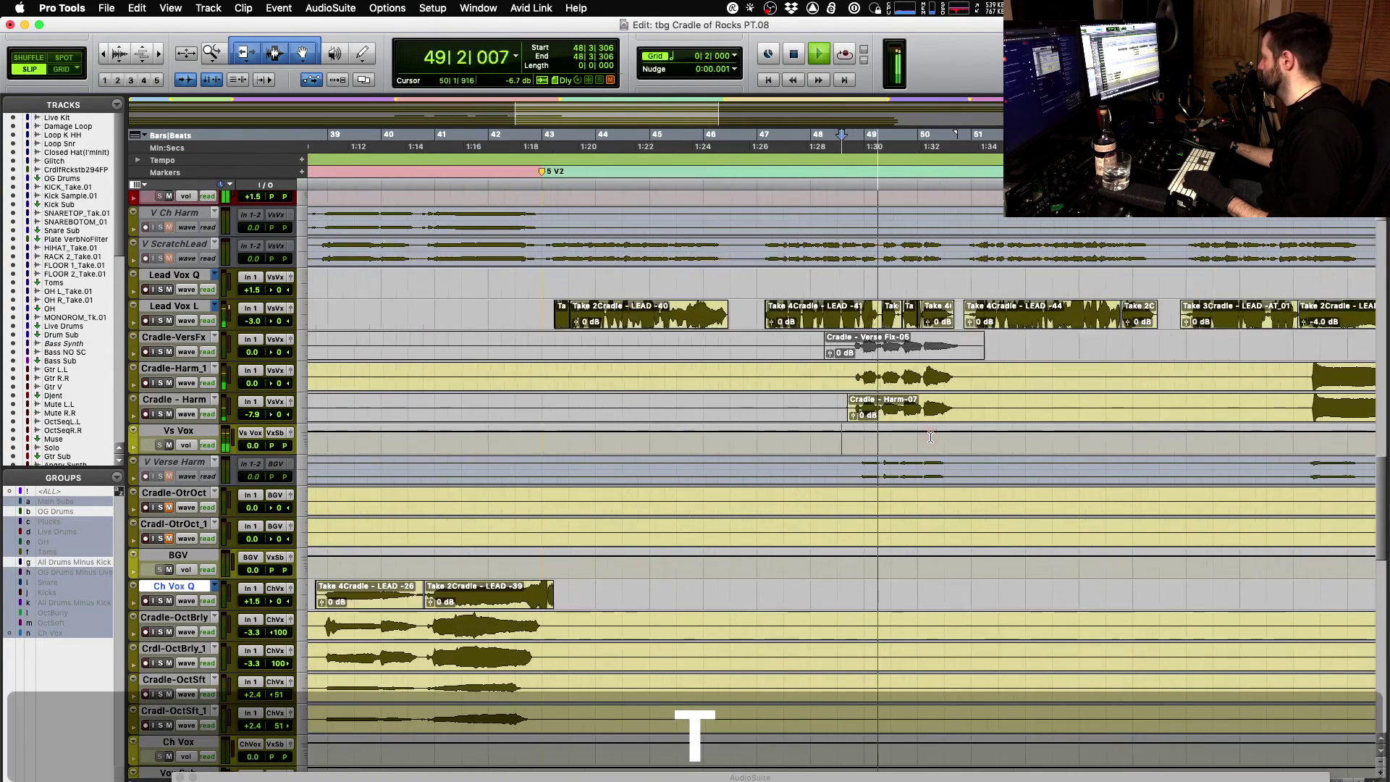
pyautogui.press('t')
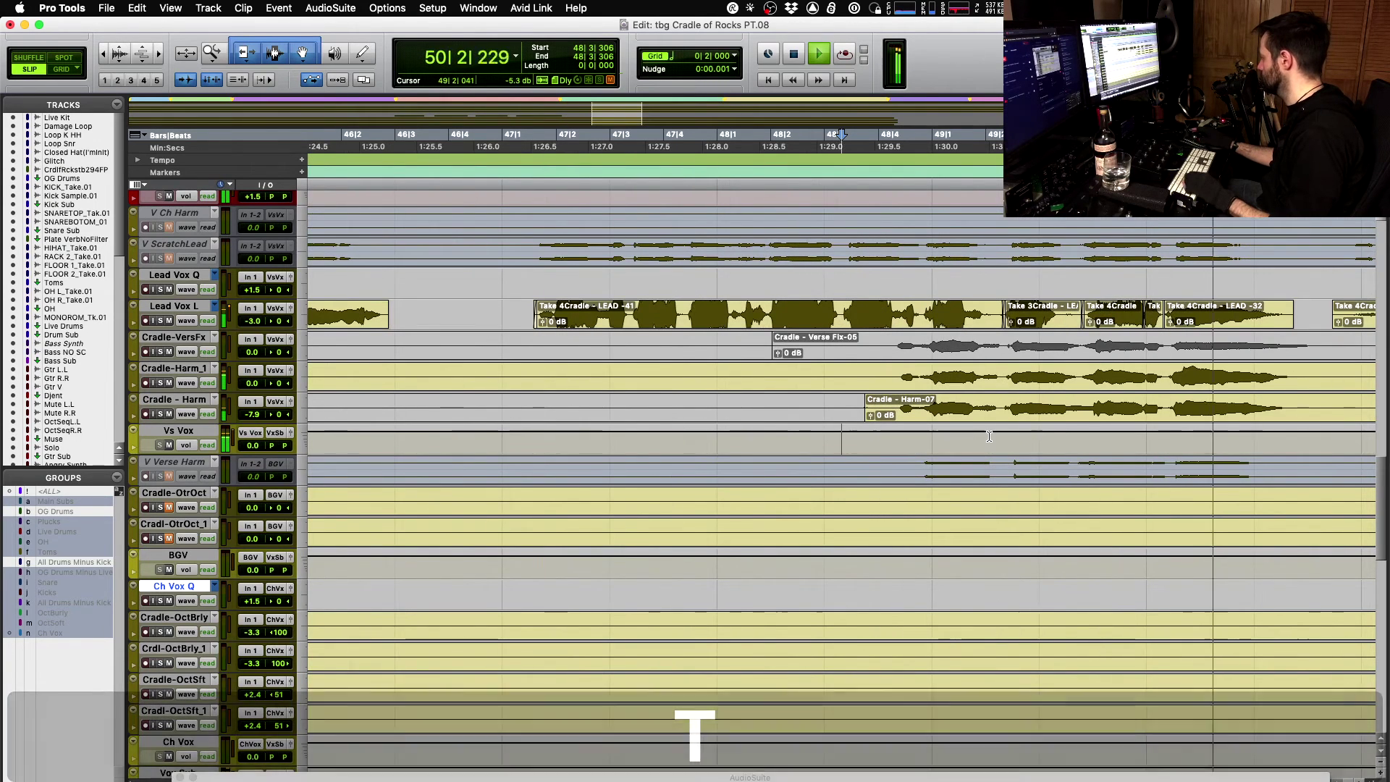
pyautogui.press('space')
pyautogui.click(630, 375)
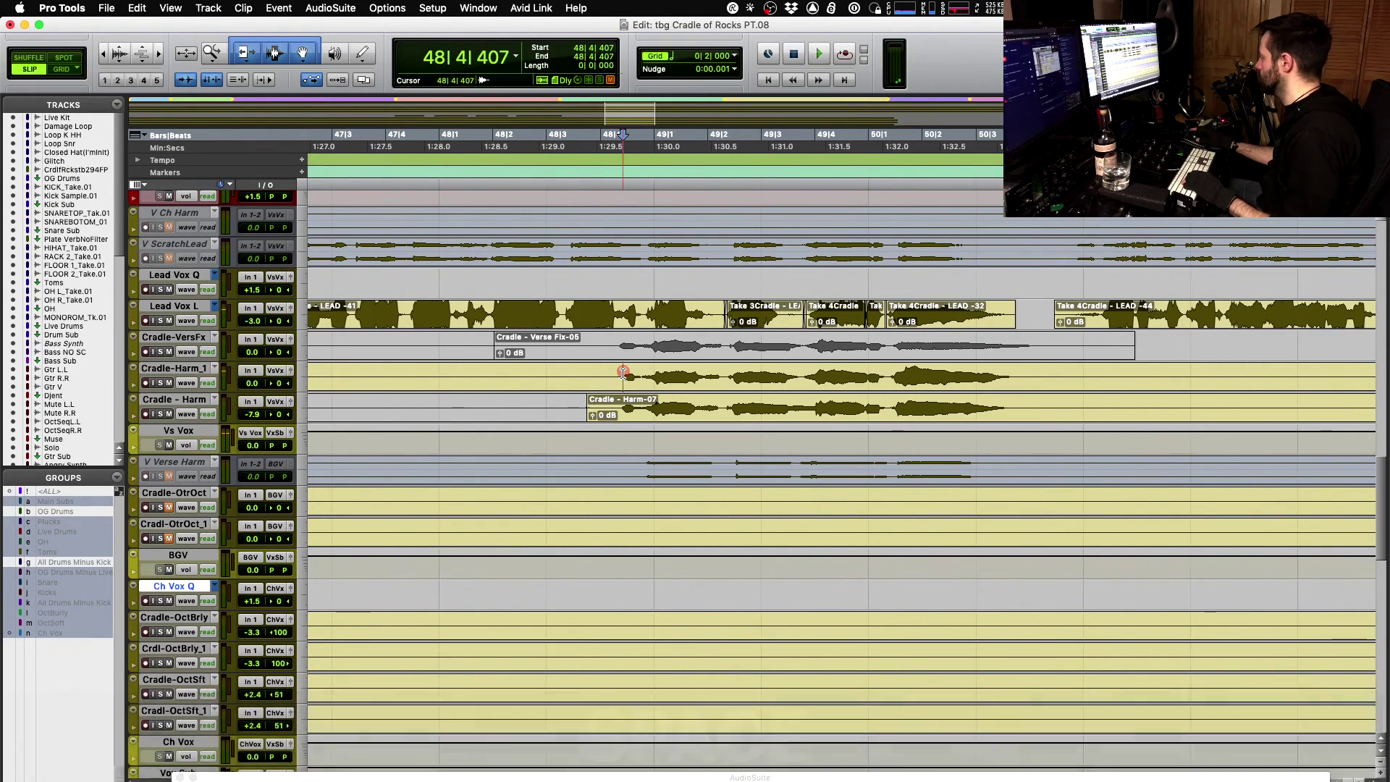
pyautogui.press('t')
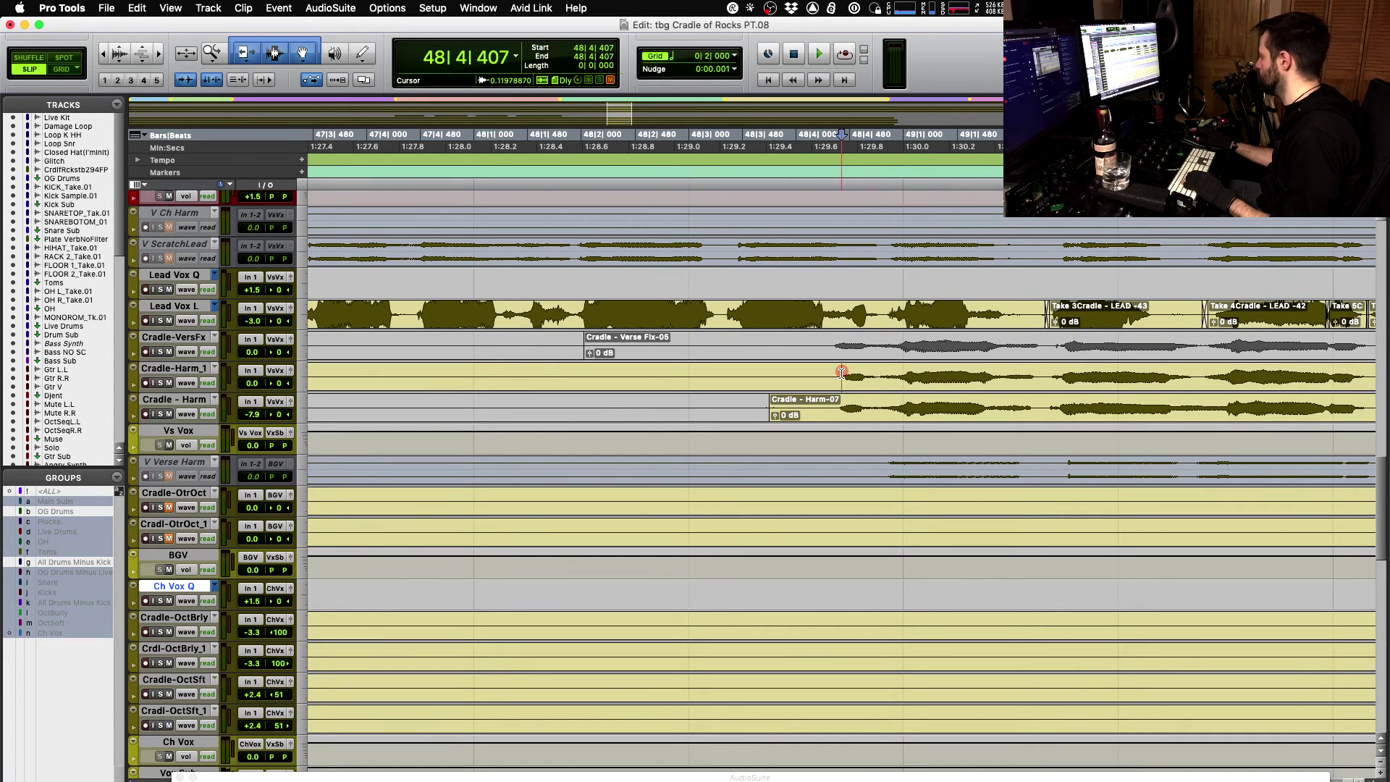
pyautogui.hscroll(6, 842, 373)
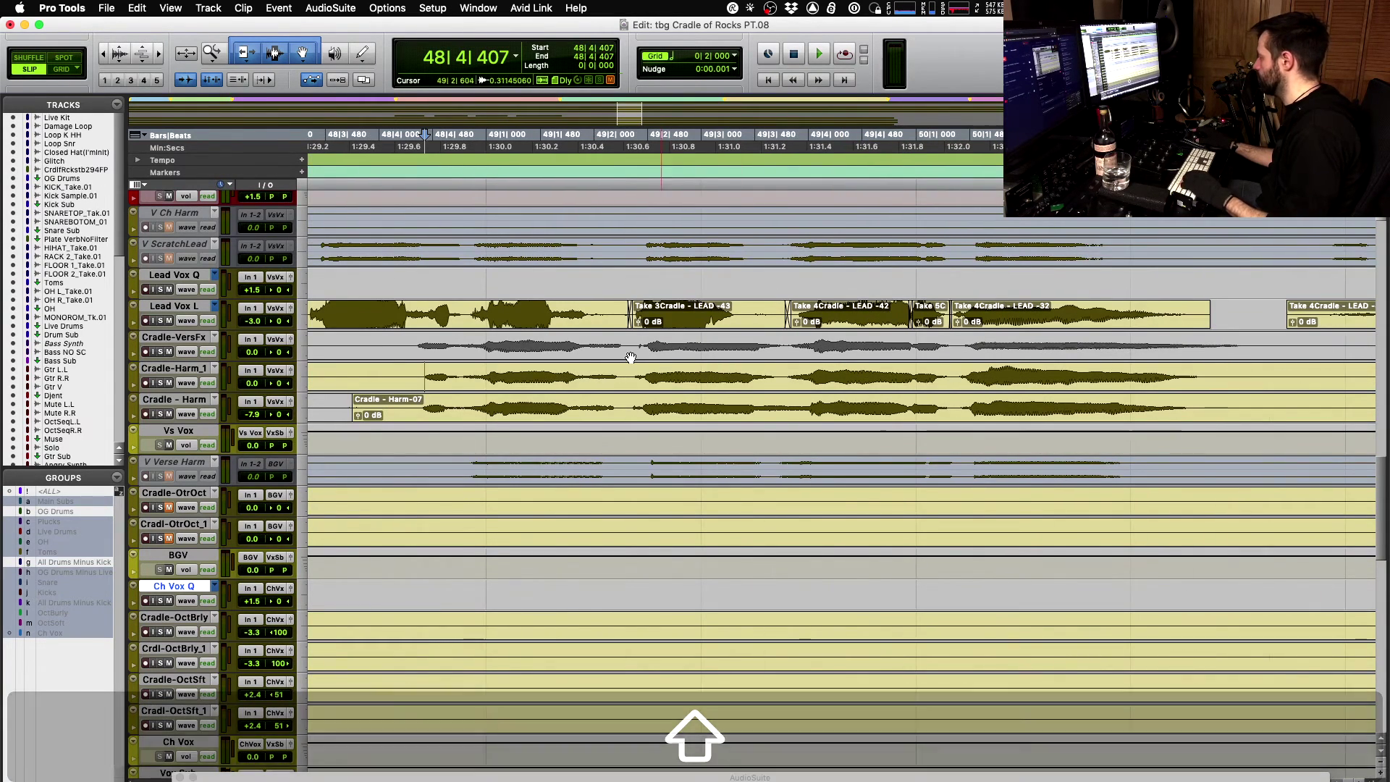
pyautogui.press('space')
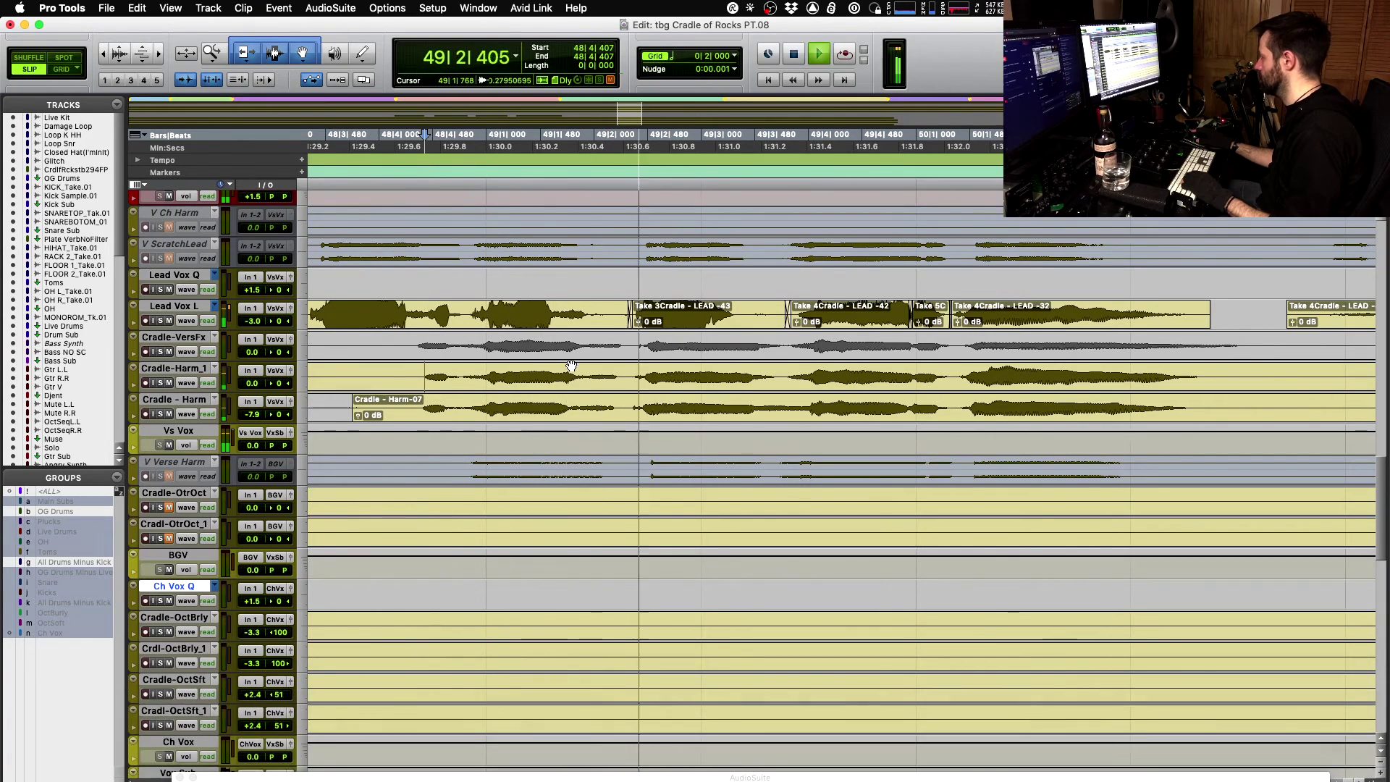
pyautogui.press('space')
# - Create a mix/edit group named "Vs Harm" from the Cradle-Harm_1 and Cradle - Harm tracks
pyautogui.click(172, 369)
pyautogui.keyDown('shift'); pyautogui.click(176, 402); pyautogui.keyUp('shift')
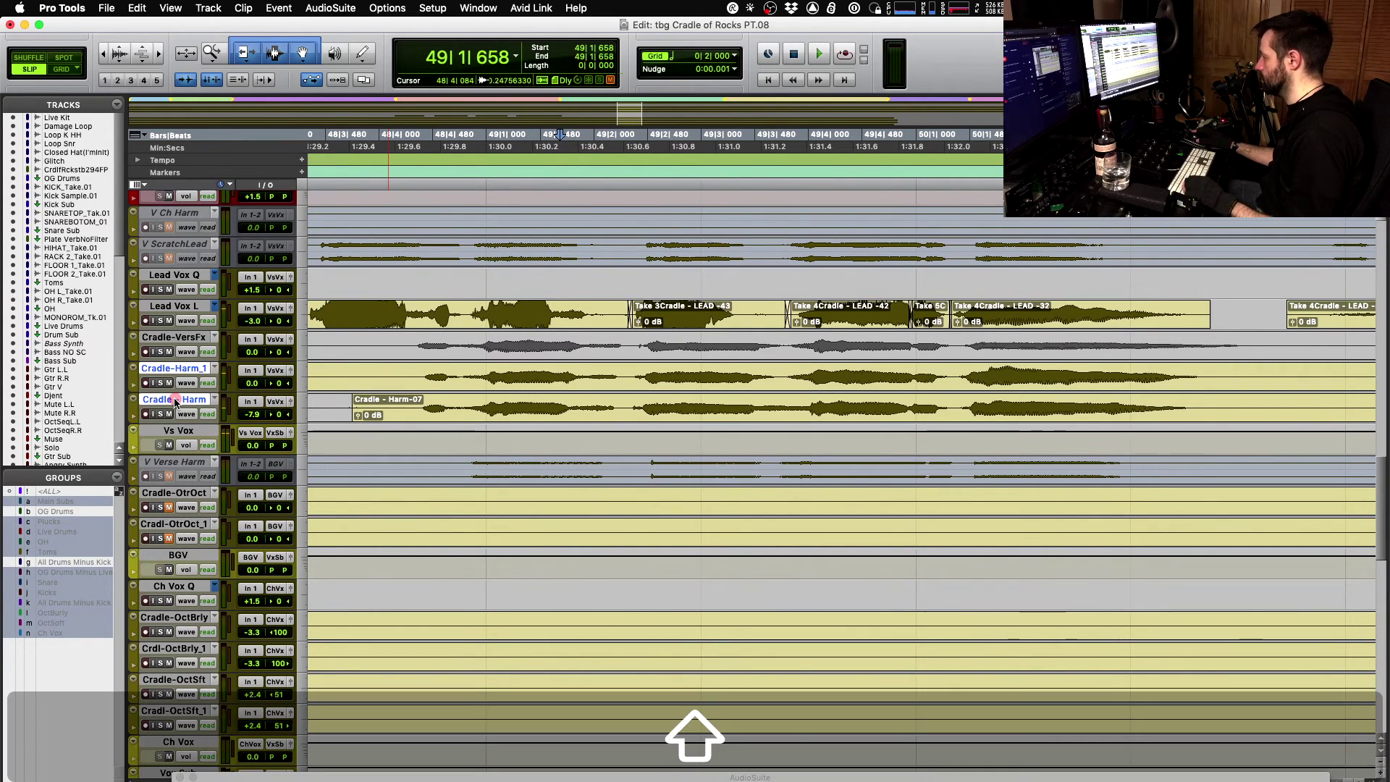
pyautogui.press('super+g')
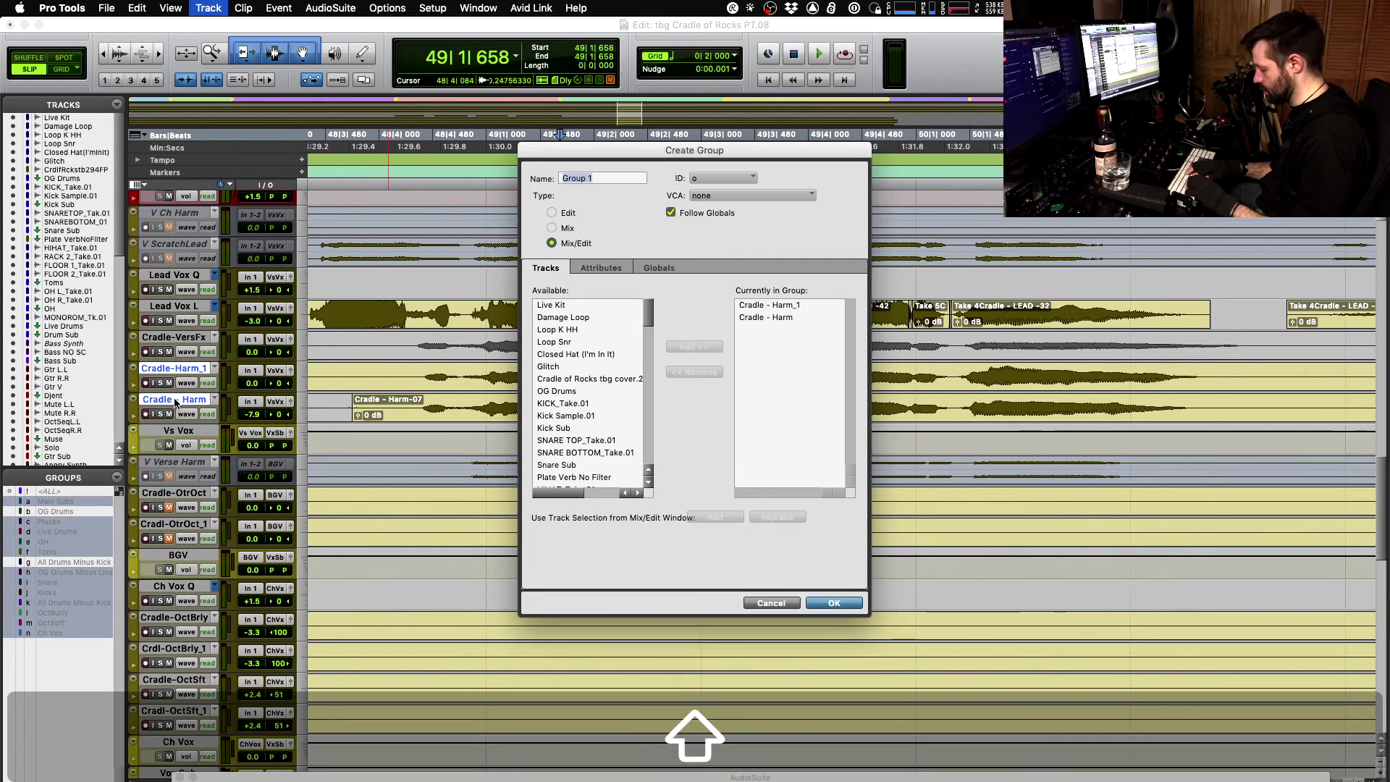
pyautogui.write('Vs Harm')
pyautogui.press('Return')
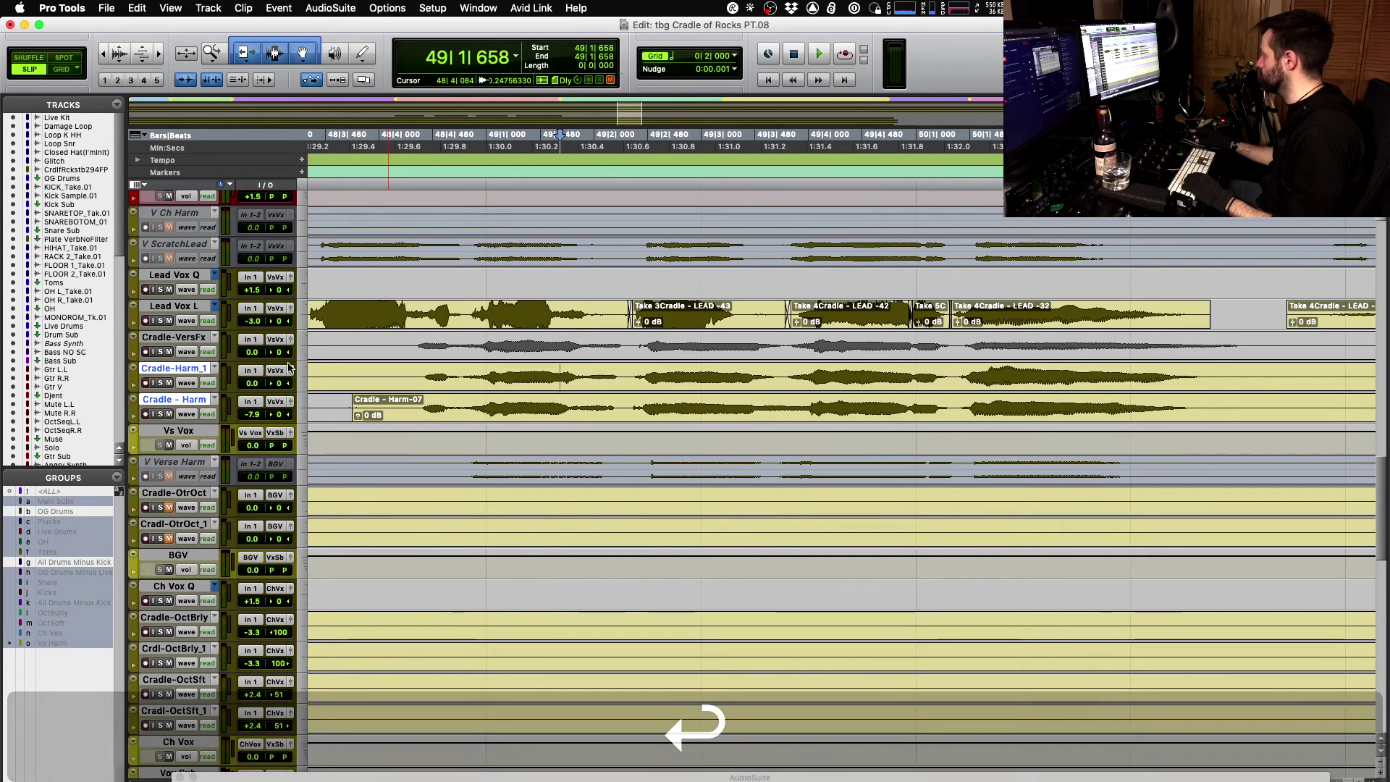
# - Reactivate the suspended track groups and audition the verse harmonies around 49|1|600 to find where the first phrase ends
pyautogui.click(558, 374)
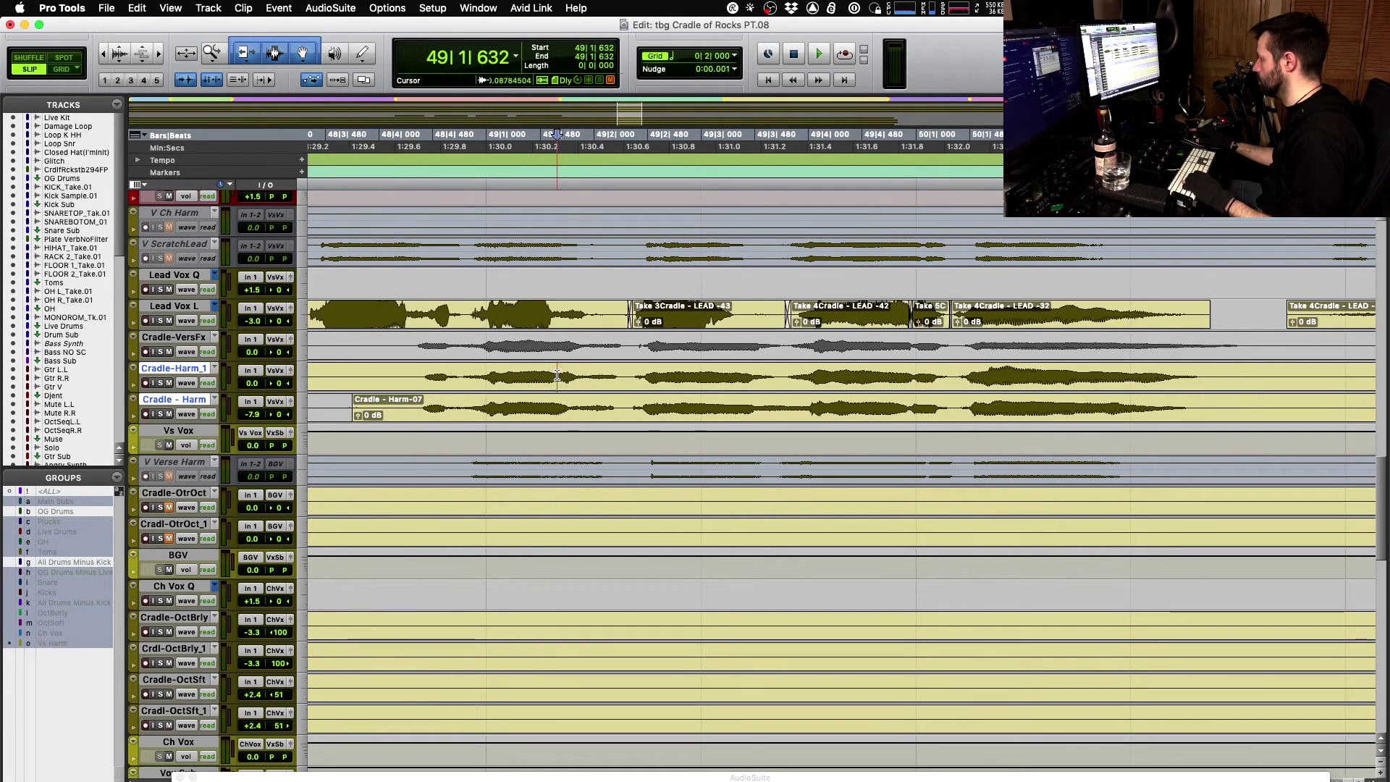
pyautogui.click(565, 404)
pyautogui.press('super+shift+g')
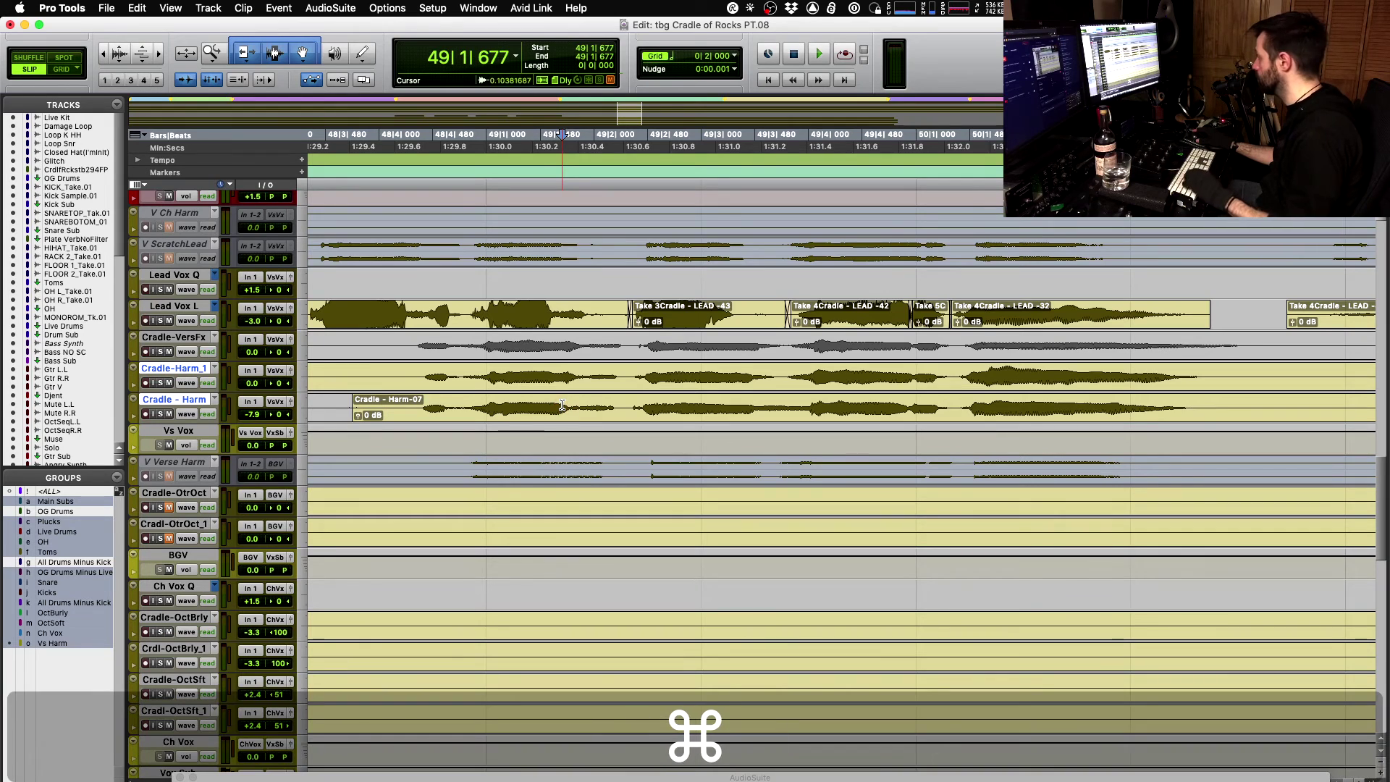
pyautogui.press('space')
pyautogui.press('space')
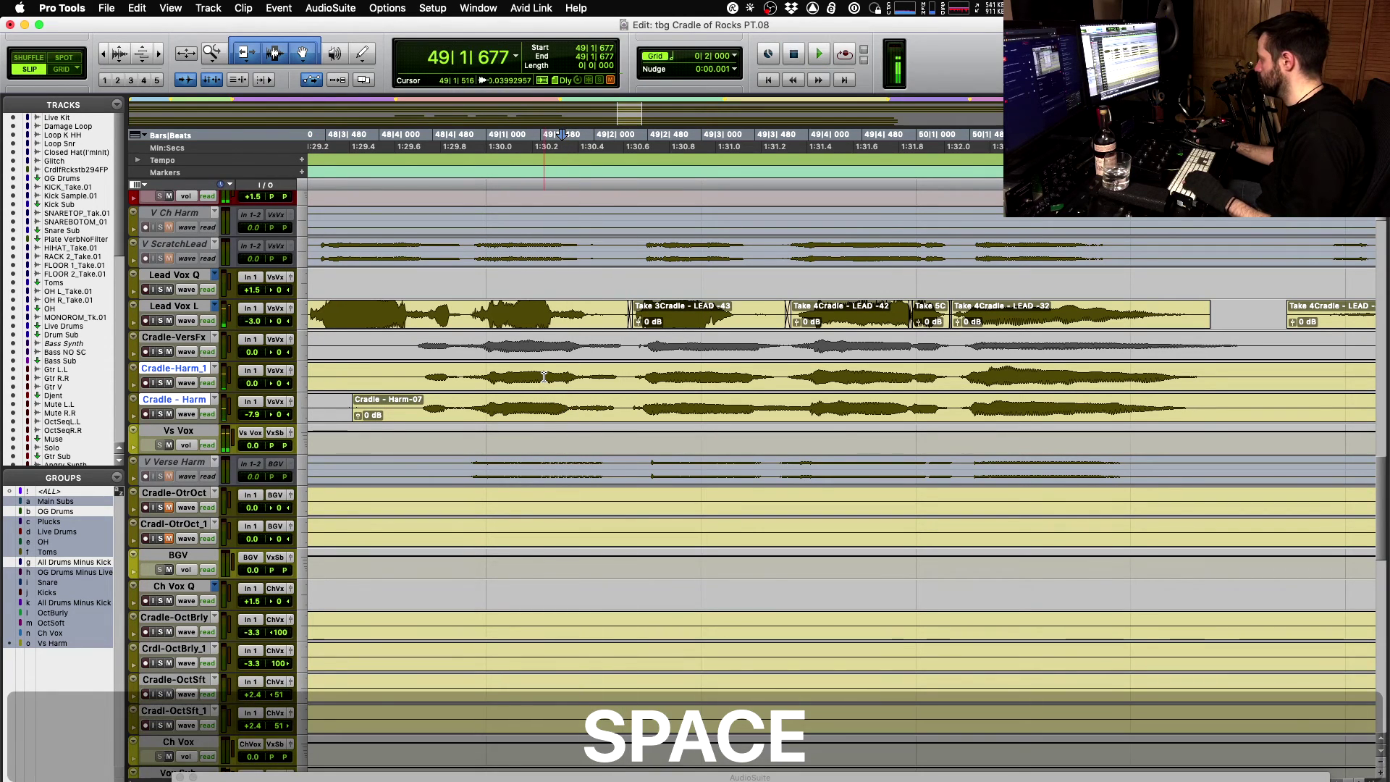
pyautogui.click(545, 376)
pyautogui.press('space')
pyautogui.press('space')
pyautogui.doubleClick(554, 375)
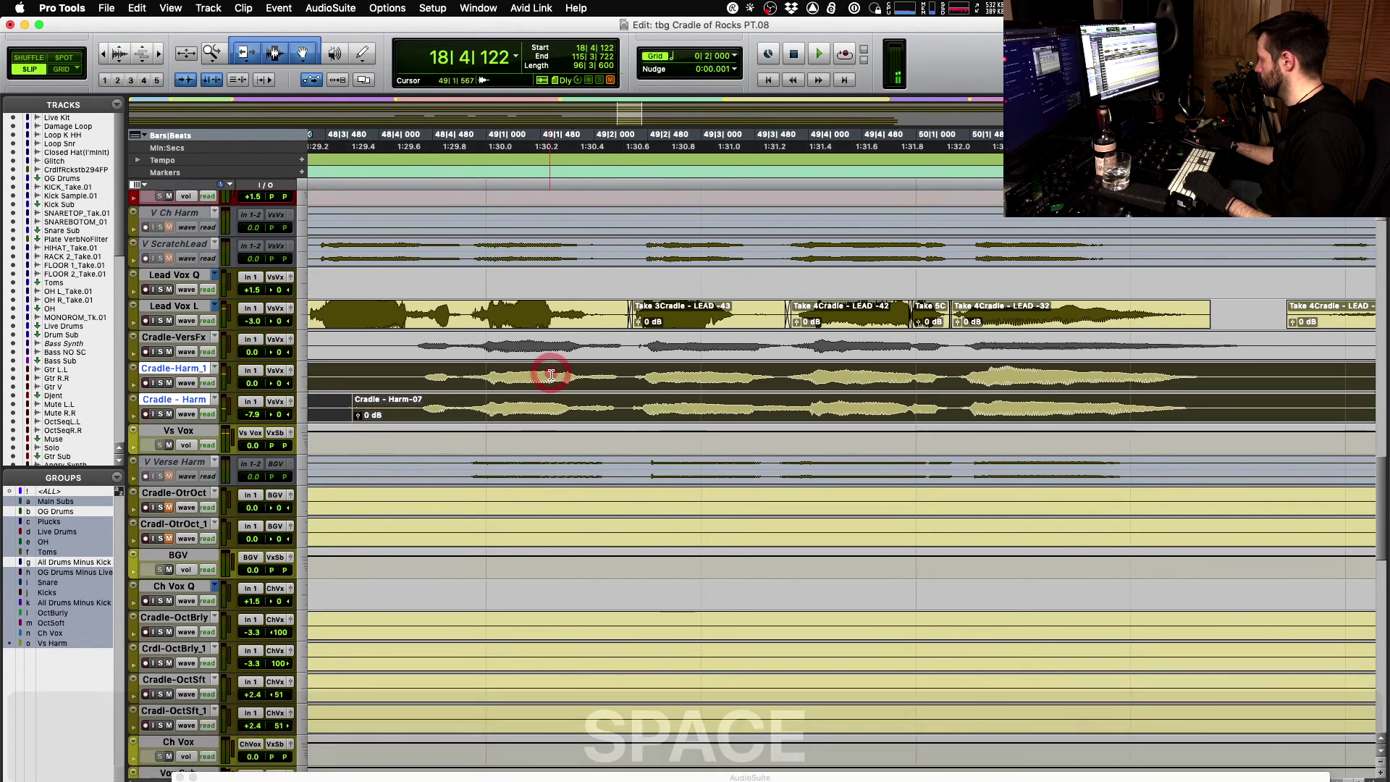
# - Separate the end of the first bar 49 phrase on both harmonies and shift that piece earlier to 49|1|470
pyautogui.click(555, 376)
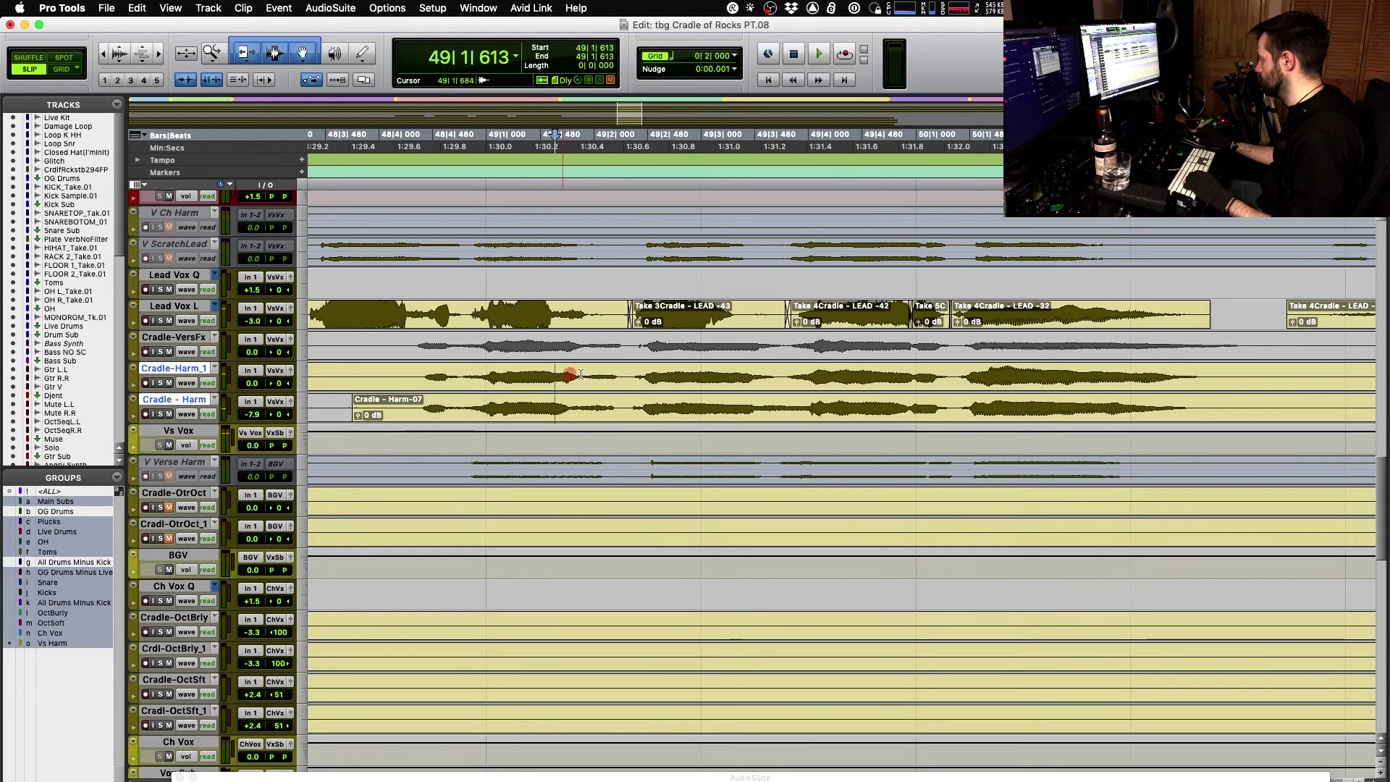
pyautogui.press('b')
pyautogui.click(628, 374)
pyautogui.press('b')
pyautogui.moveTo(596, 382); pyautogui.dragTo(567, 382)
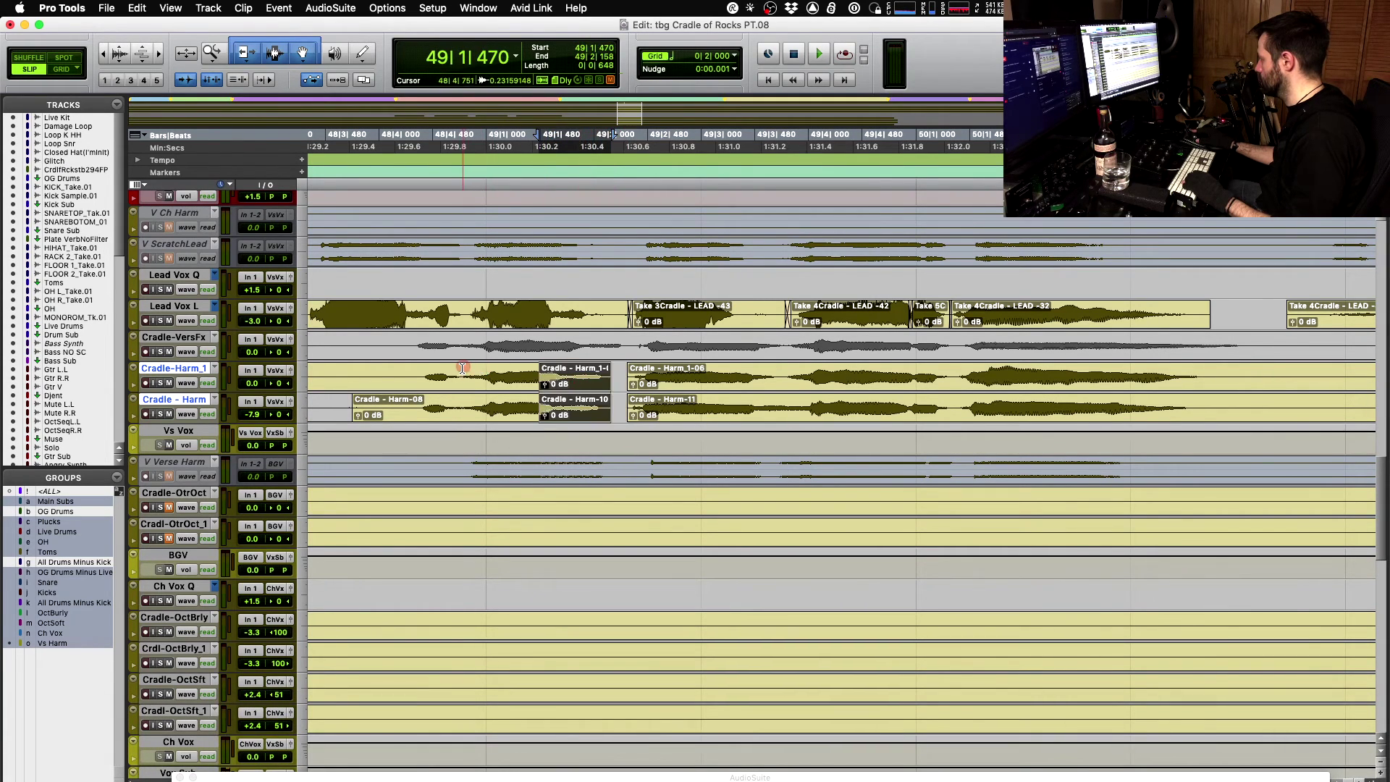
# - Crossfade the first cut on both harmonies after auditioning it, and move the separated pieces earlier to 49|1|439
pyautogui.click(463, 391)
pyautogui.press('space')
pyautogui.press('space')
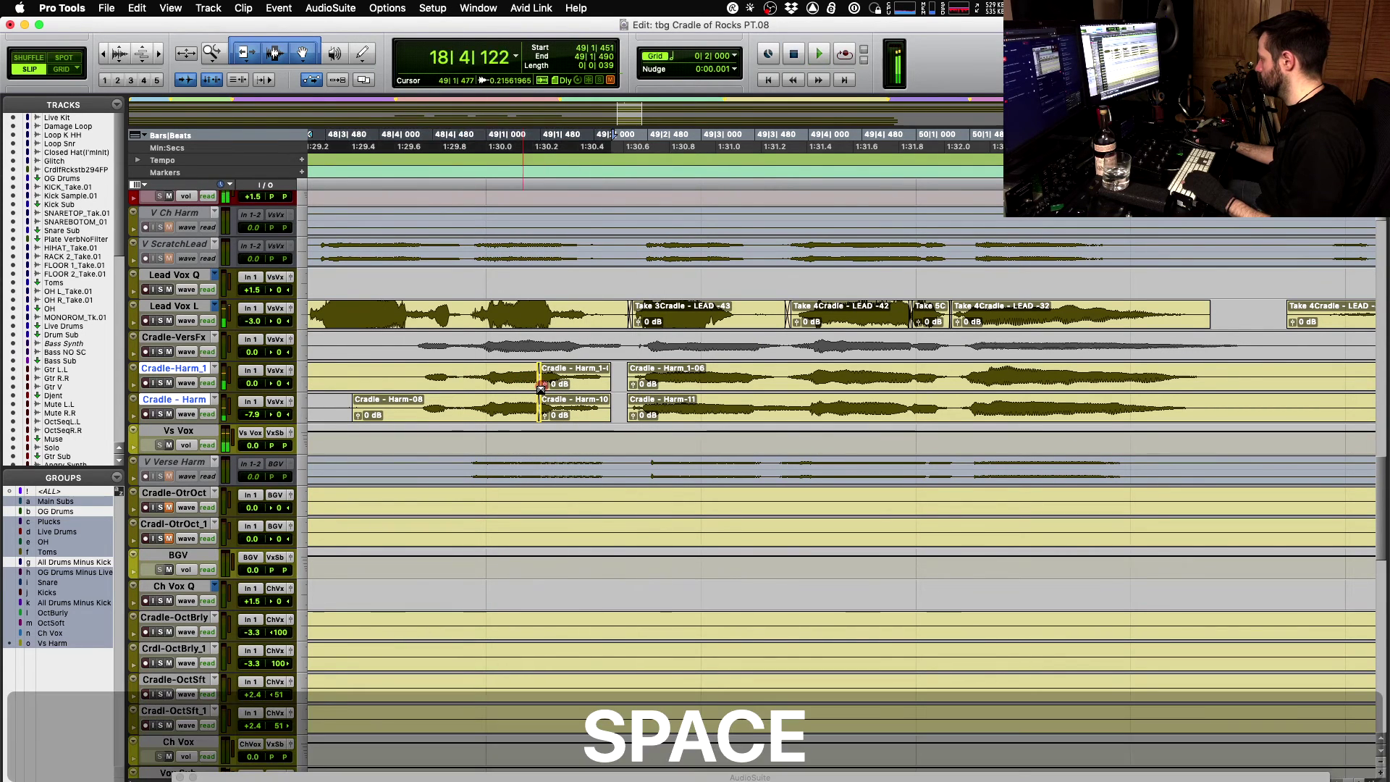
pyautogui.click(543, 391)
pyautogui.press('t')
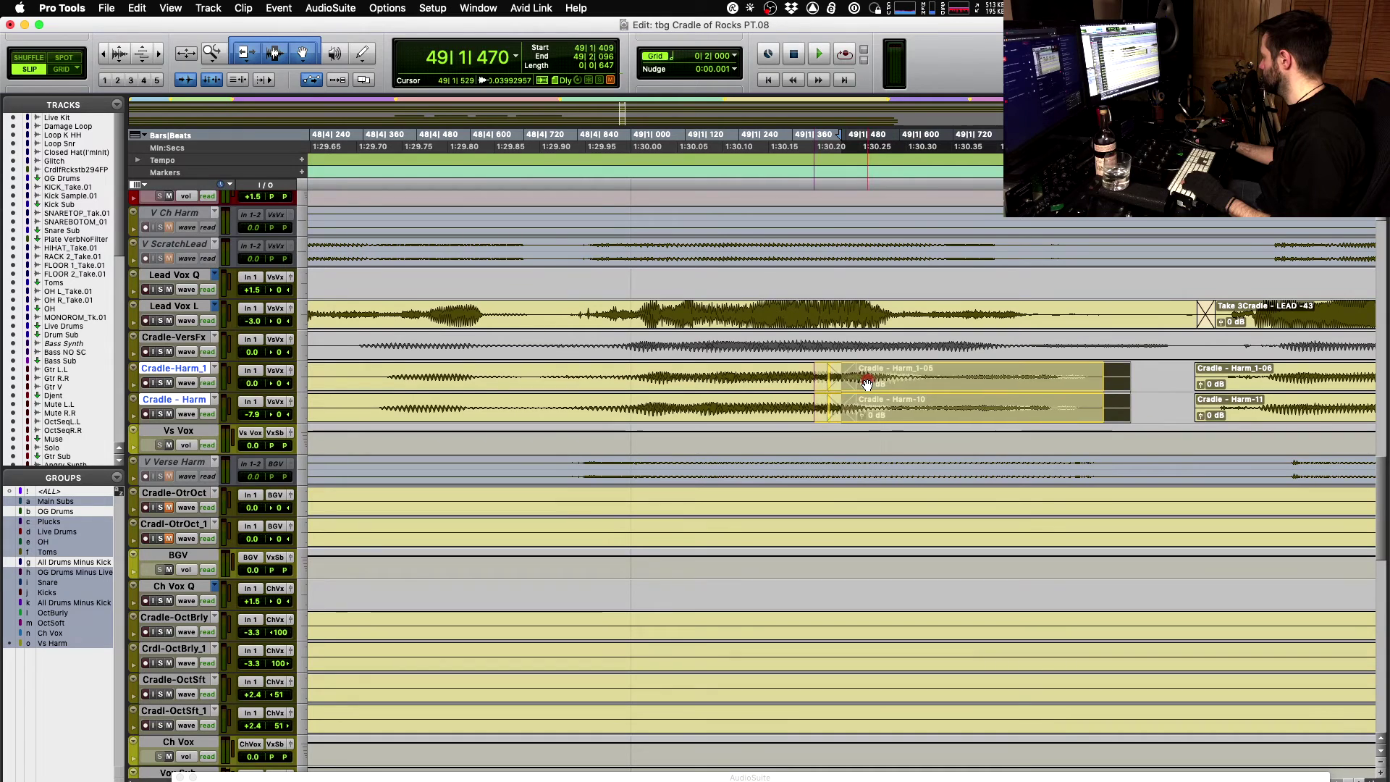
pyautogui.moveTo(868, 383); pyautogui.dragTo(841, 391)
# - Lengthen the crossfade at the first harmony cut to end at 49|1|452, and play across the edit
pyautogui.press('t')
pyautogui.press('t')
pyautogui.press('t')
pyautogui.press('t')
pyautogui.press('t')
pyautogui.press('t')
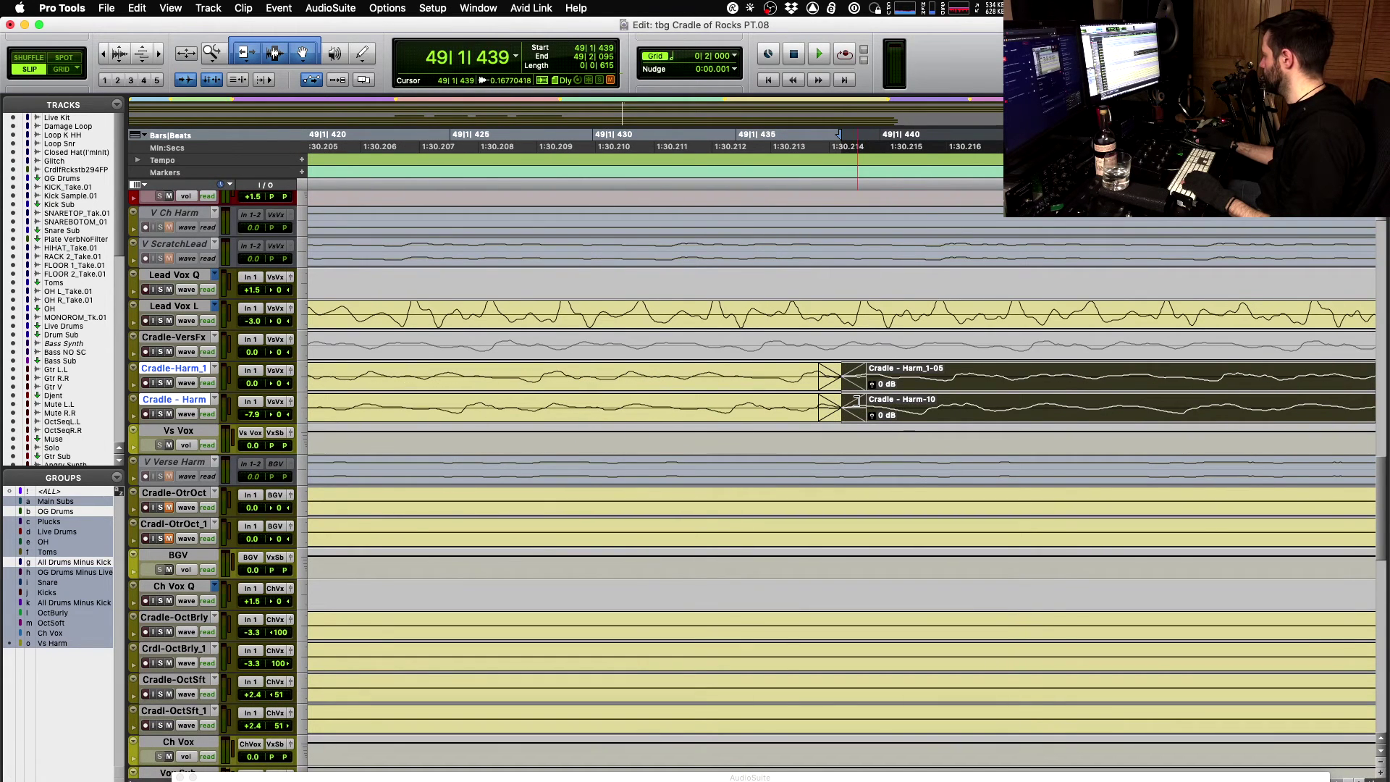
pyautogui.moveTo(856, 400); pyautogui.dragTo(1230, 400)
pyautogui.press('r')
pyautogui.press('r')
pyautogui.press('r')
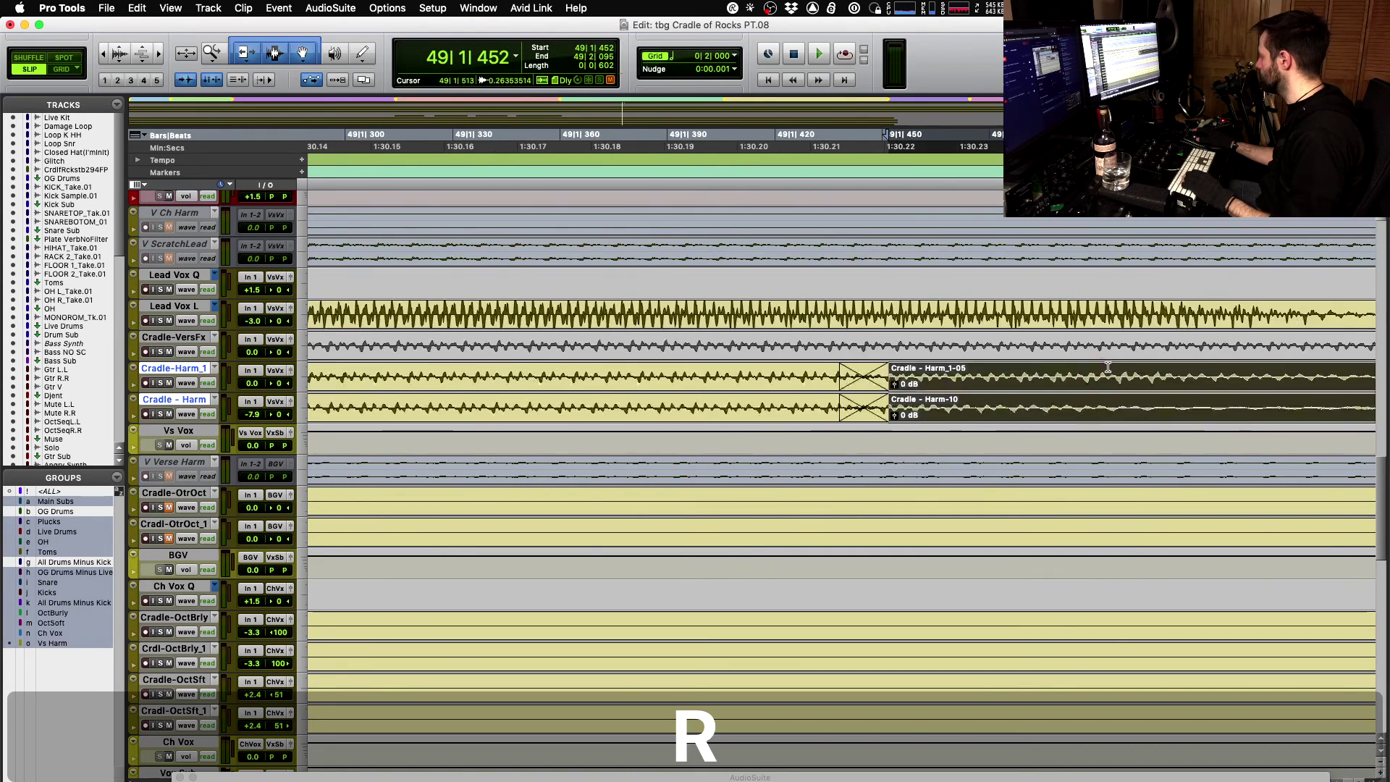
pyautogui.press('r')
pyautogui.press('r')
pyautogui.press('r')
pyautogui.press('space')
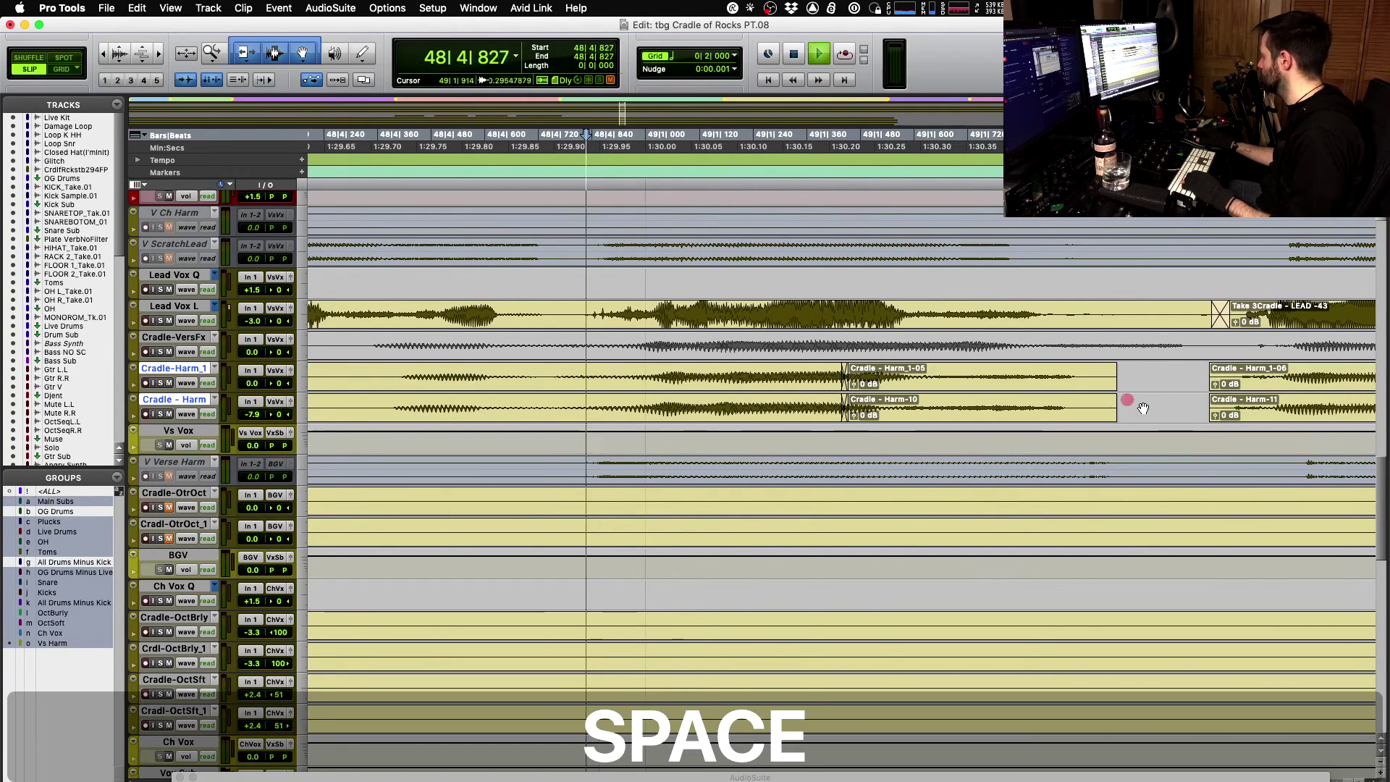
# - Add a 46-tick fade-out at the end of the shifted harmony pieces and play the phrase from 48|4|815
pyautogui.moveTo(1111, 368); pyautogui.dragTo(1097, 370)
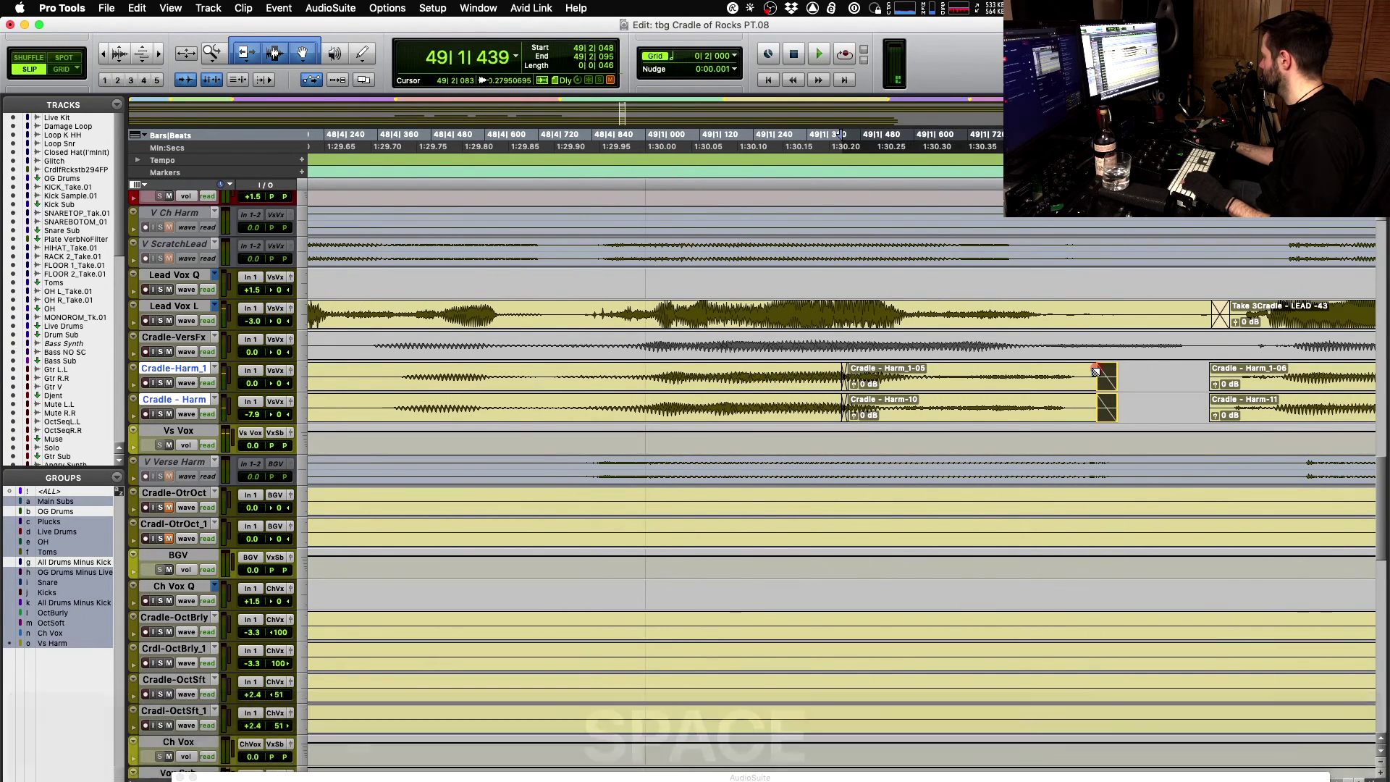
pyautogui.click(581, 371)
pyautogui.press('r')
pyautogui.press('r')
pyautogui.press('space')
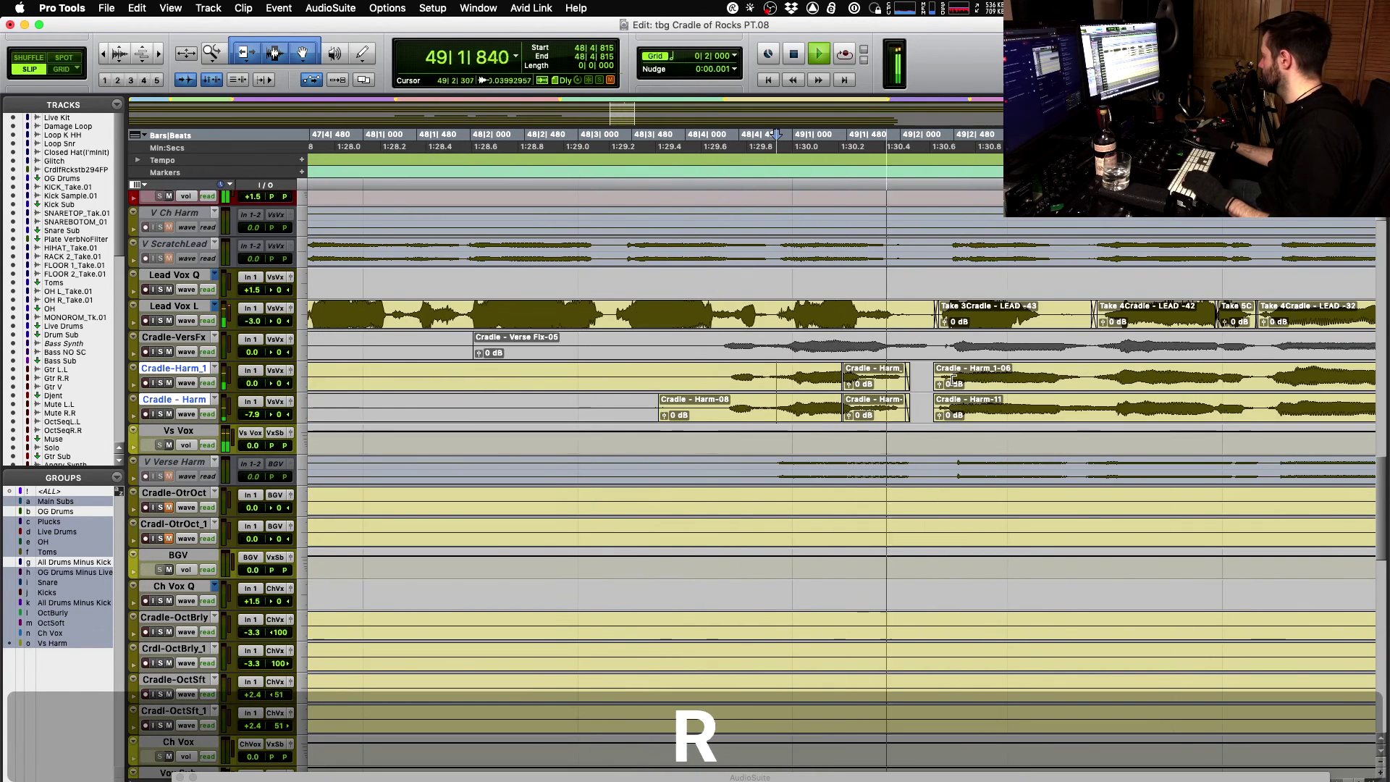
pyautogui.press('space')
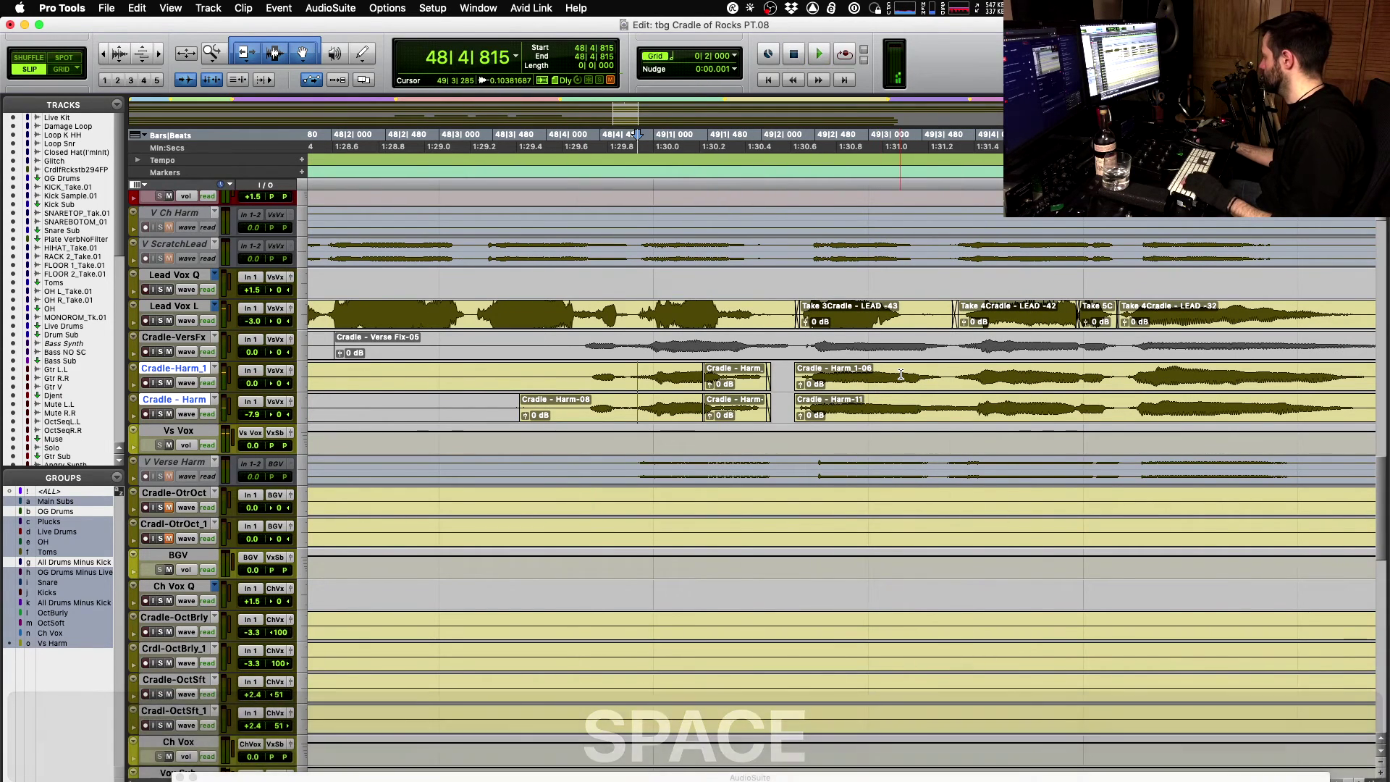
# - Split both harmonies at 49|3|699 and within the second phrase, and shift the separated phrase ending earlier to 49|2|753
pyautogui.press('t')
pyautogui.hscroll(10, 1133, 374)
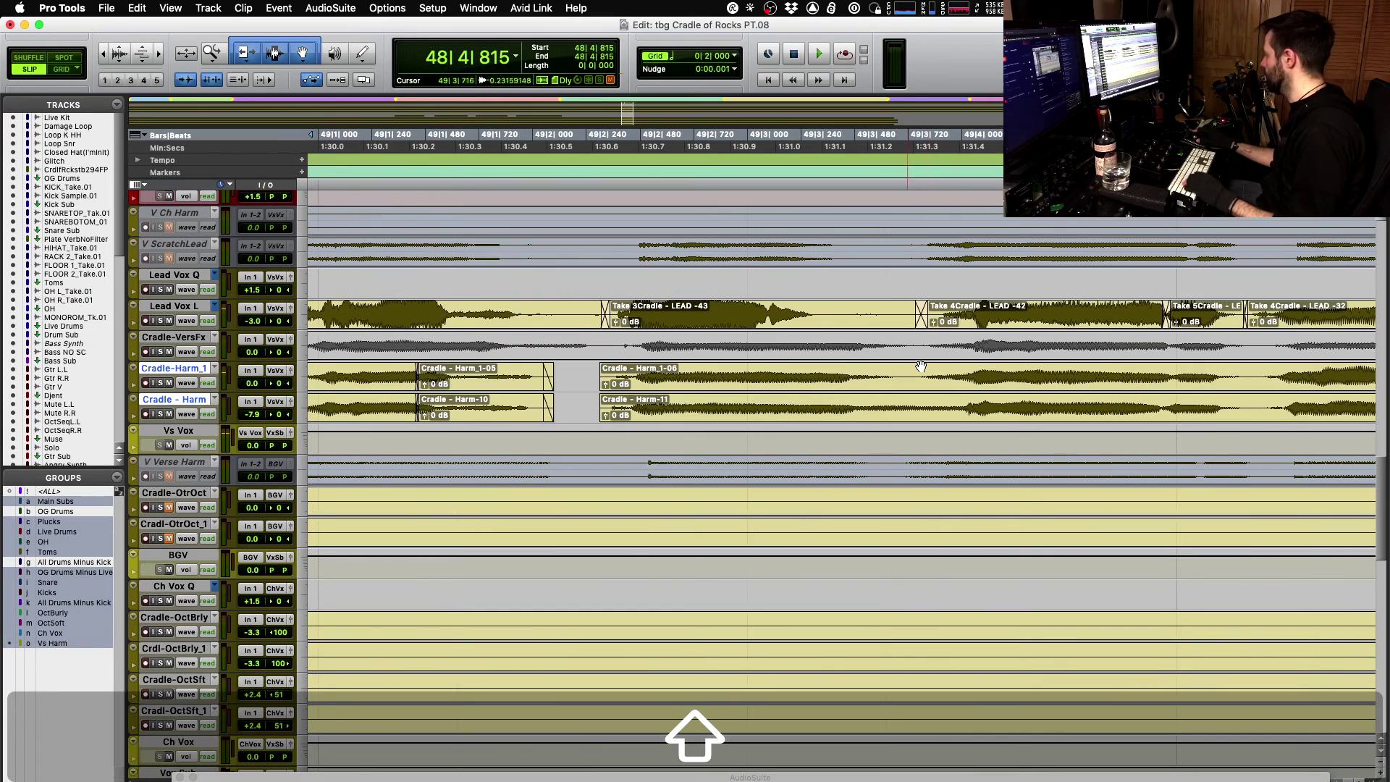
pyautogui.press('b')
pyautogui.click(903, 372)
pyautogui.press('b')
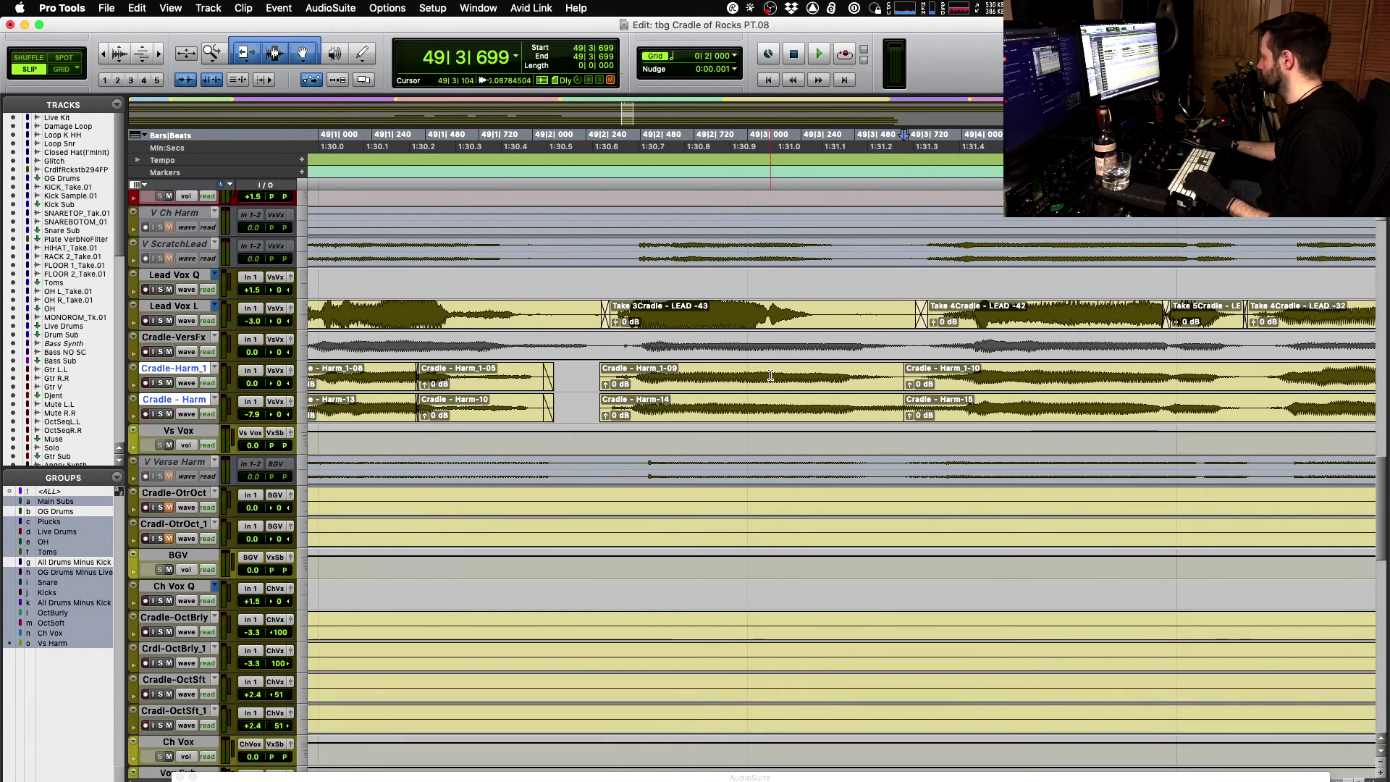
pyautogui.press('b')
pyautogui.moveTo(804, 384); pyautogui.dragTo(722, 380)
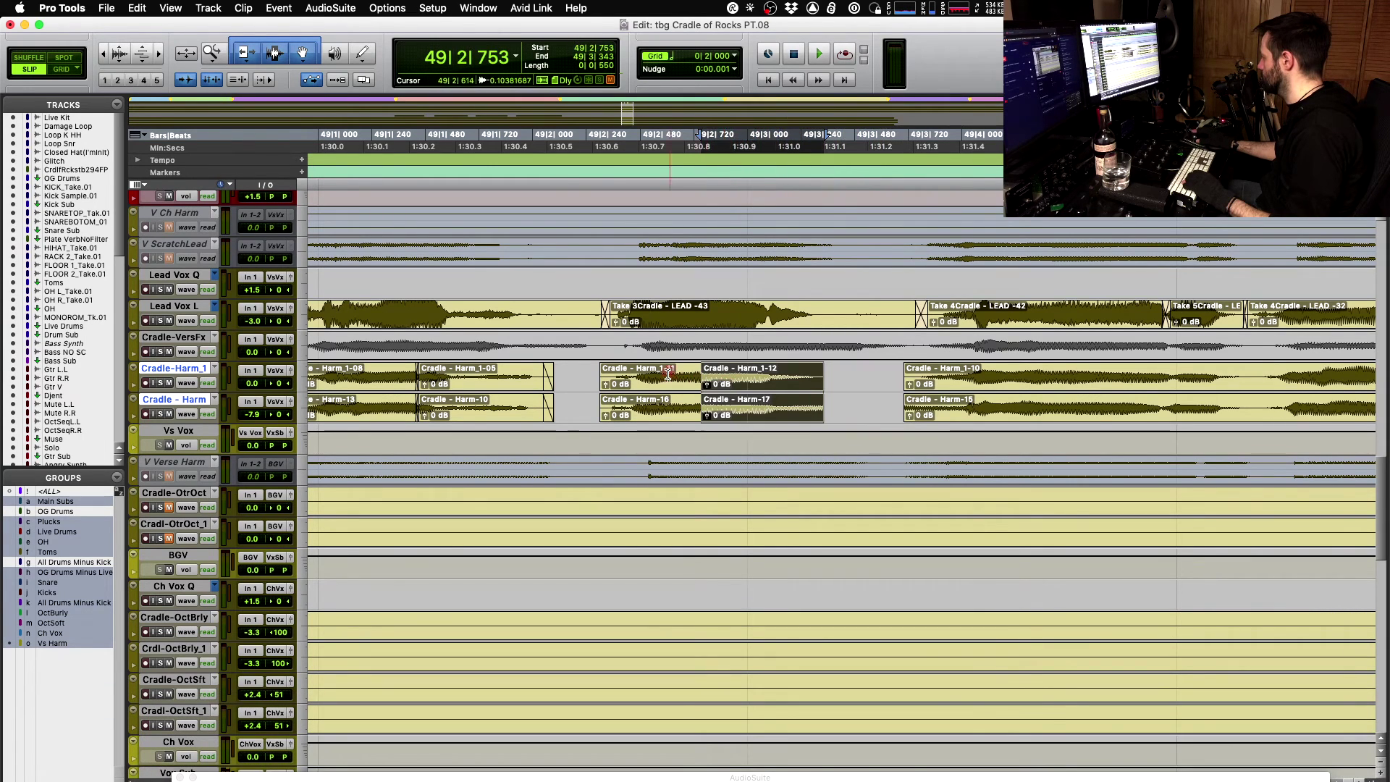
# - Audition the shifted second phrase from 49|2|507 with the harmonies and Lead Vox L soloed, and crossfade its cut over 26 ticks from 49|2|740
pyautogui.press('space')
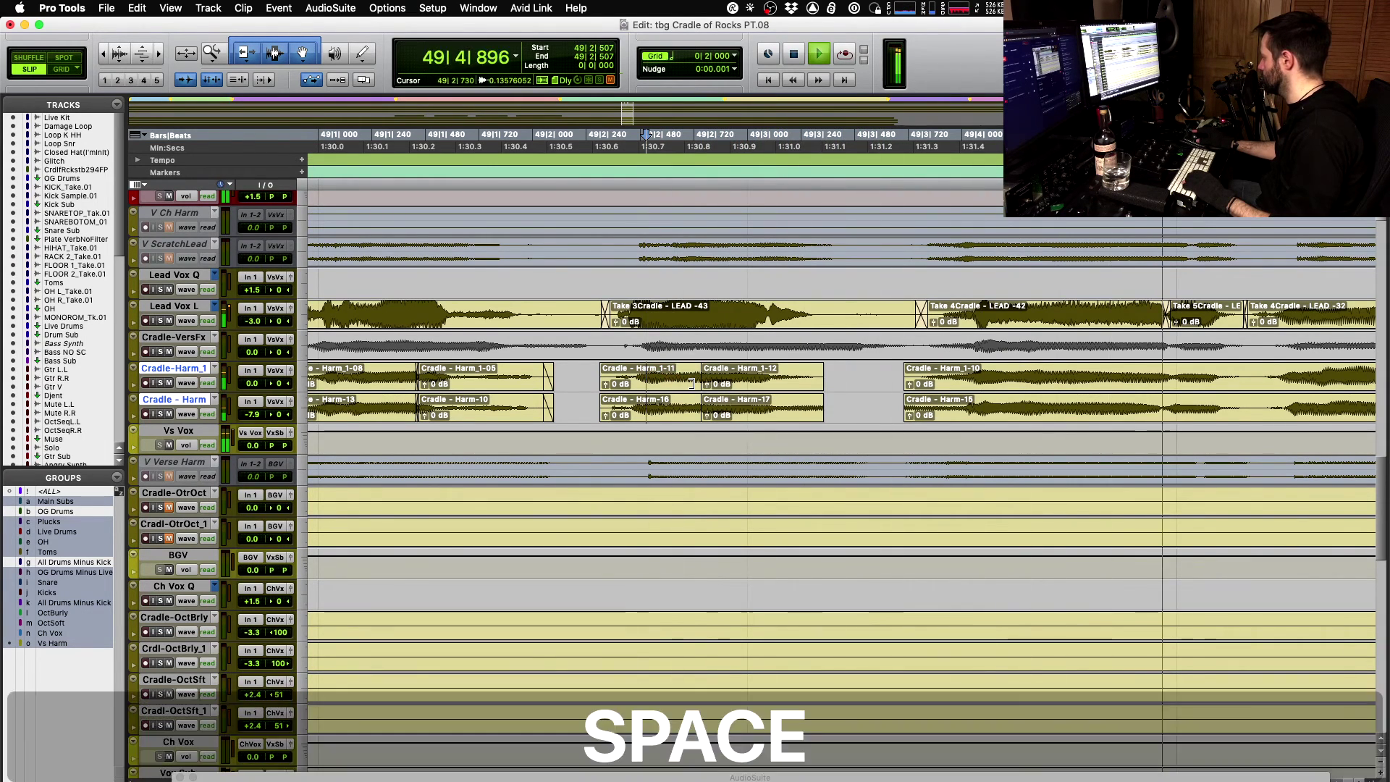
pyautogui.press('space')
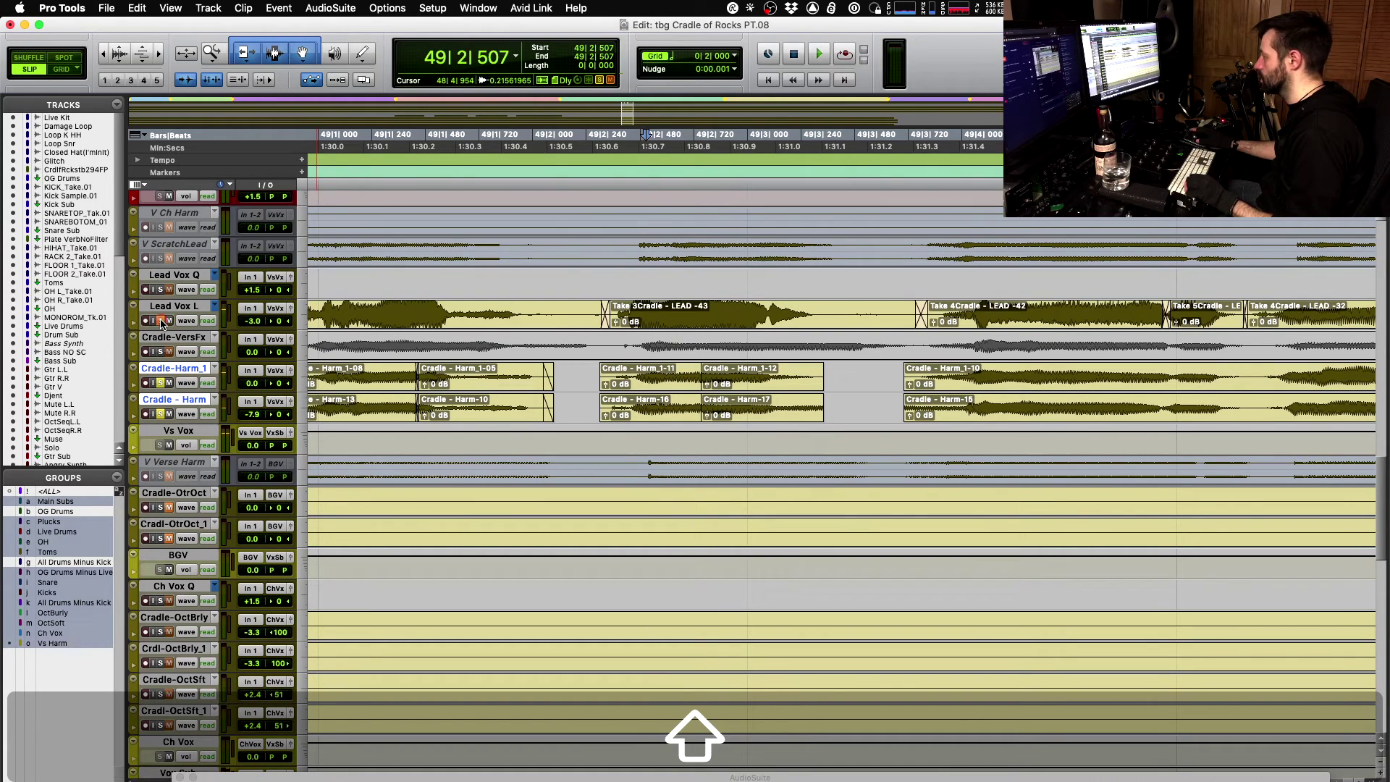
pyautogui.press('space')
pyautogui.press('space')
pyautogui.press('alt')
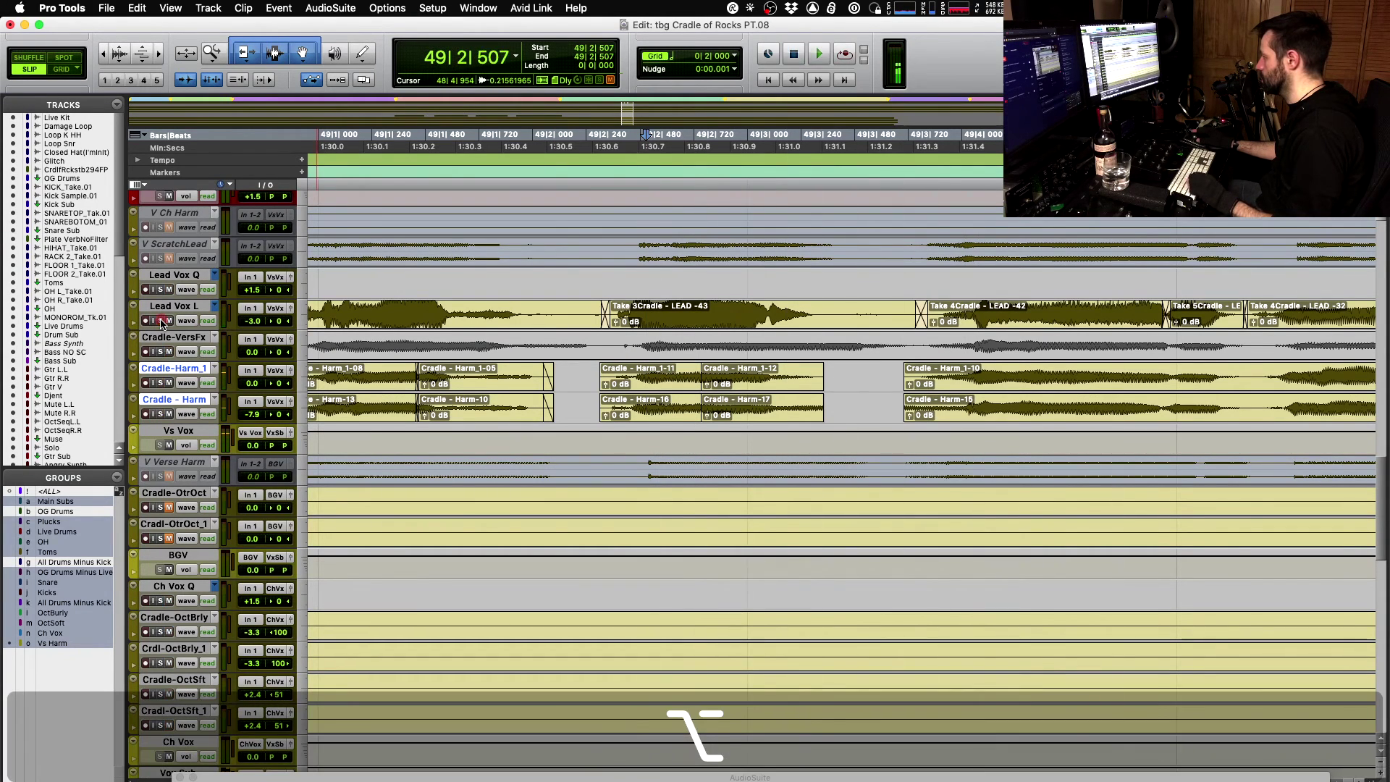
pyautogui.press('space')
pyautogui.press('space')
pyautogui.moveTo(701, 385); pyautogui.dragTo(705, 386)
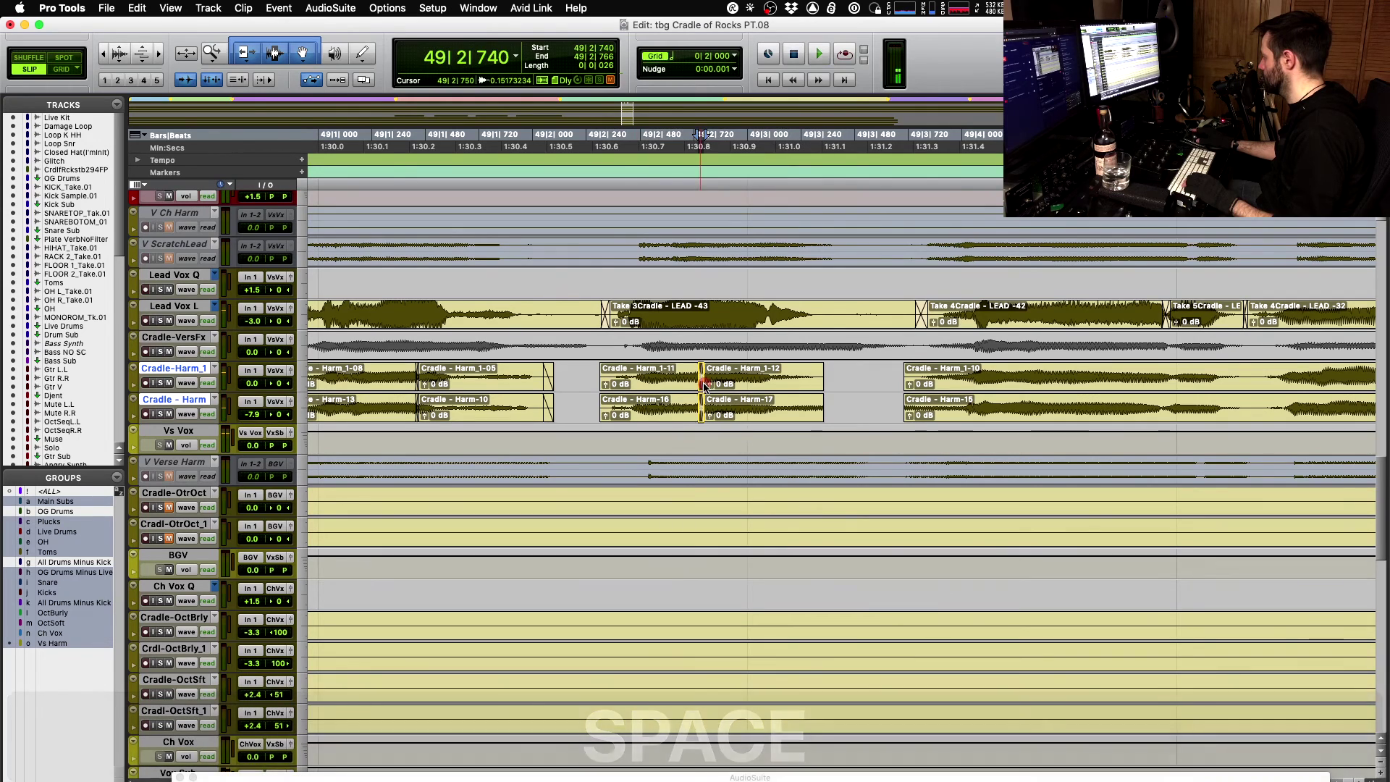
# - Play the harmonies across the crossfaded second-phrase cut from 49|2|455
pyautogui.click(638, 376)
pyautogui.press('space')
pyautogui.hscroll(5, 890, 382)
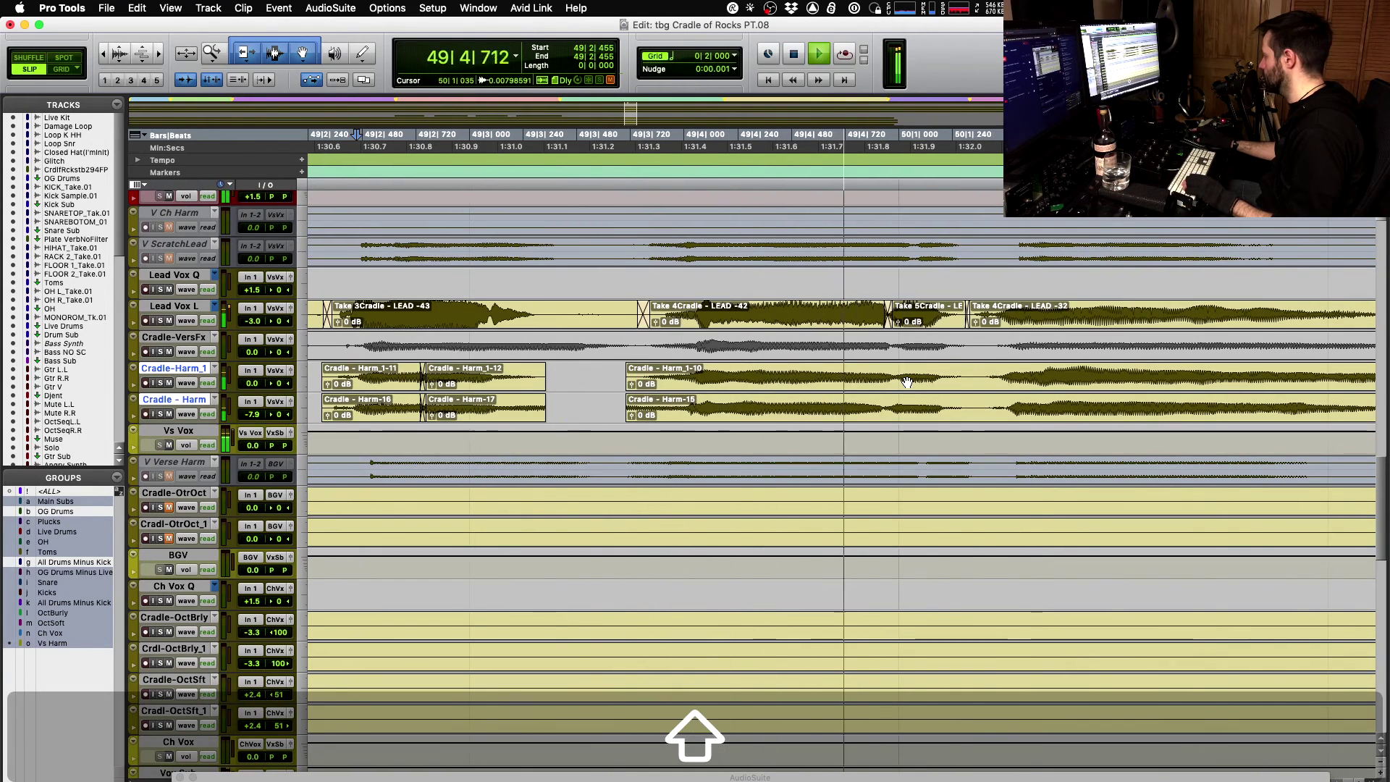
pyautogui.press('r')
pyautogui.press('space')
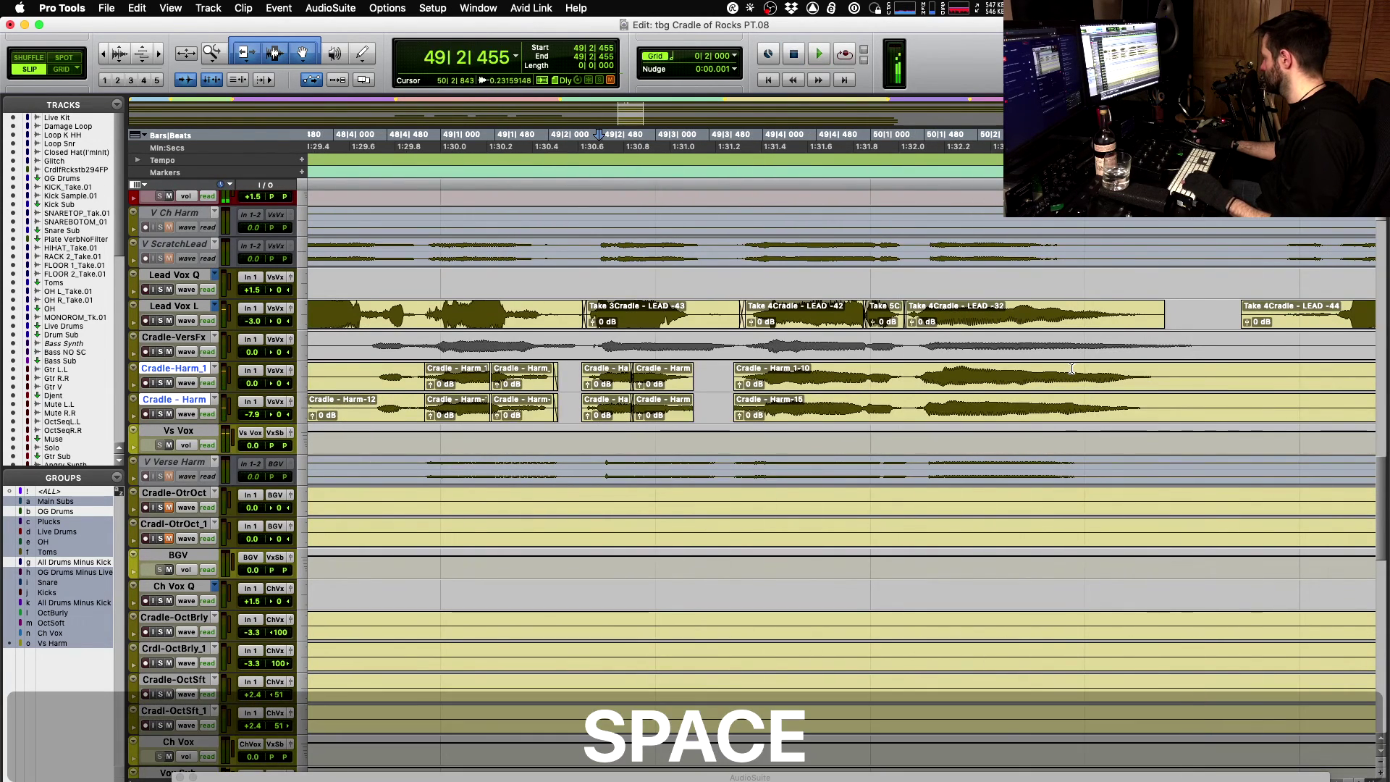
# - Split both harmonies at 50|2|843 and 50|4|036, and shift the separated phrase ending earlier against the Lead Vox L tail
pyautogui.click(1072, 369)
pyautogui.press('b')
pyautogui.click(1195, 368)
pyautogui.press('b')
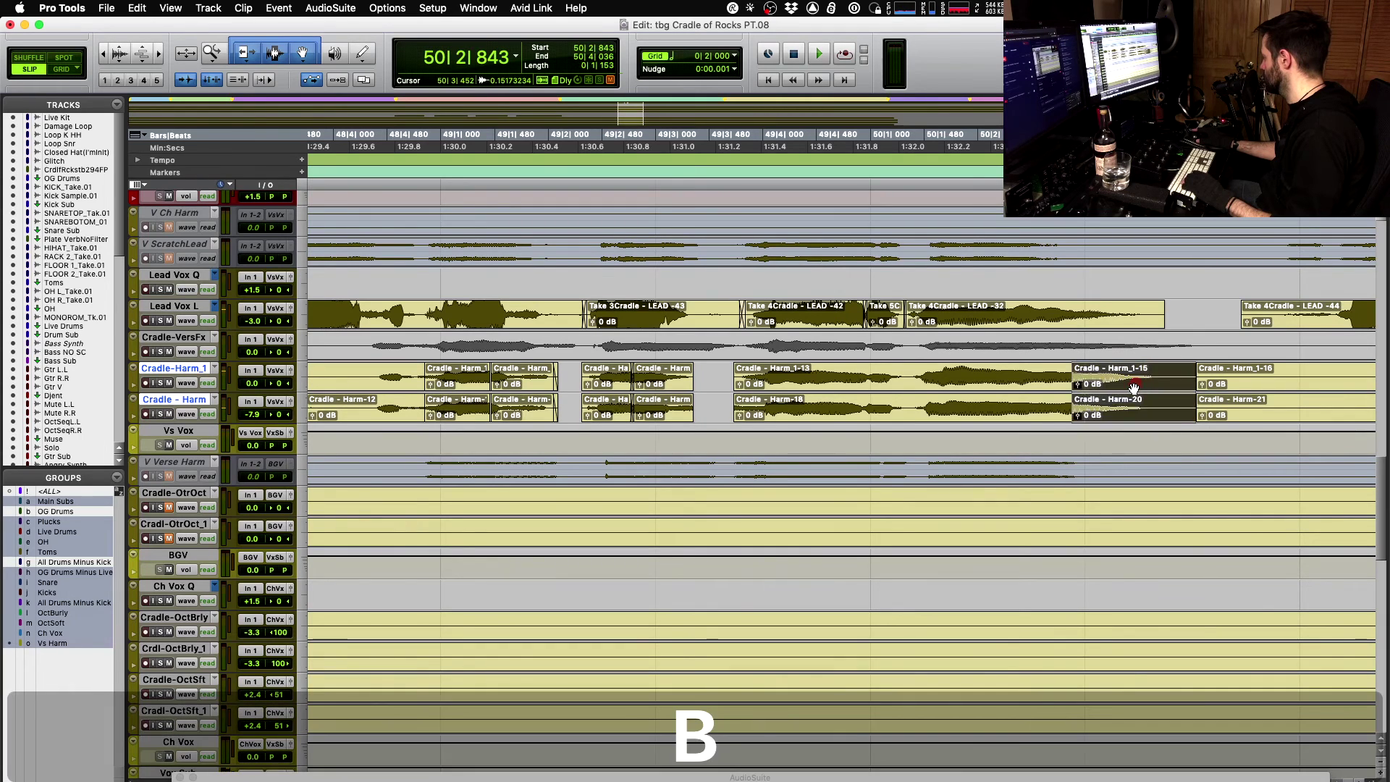
pyautogui.moveTo(1134, 387); pyautogui.dragTo(1059, 386)
# - Audition the shifted phrase ending, and replace the 143-tick crossfade at its cut with a 52-tick crossfade from 50|2|622
pyautogui.press('space')
pyautogui.press('space')
pyautogui.click(1058, 387)
pyautogui.press('space')
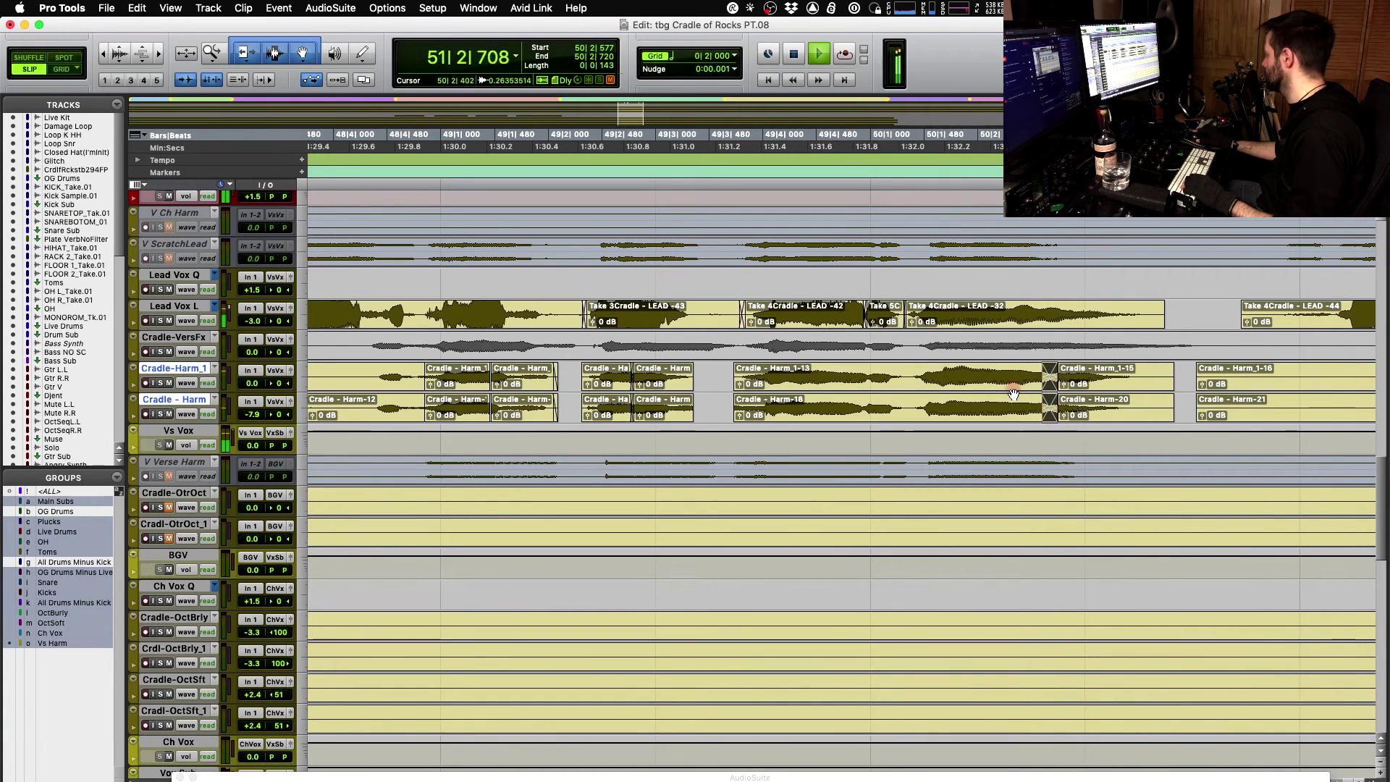
pyautogui.press('space')
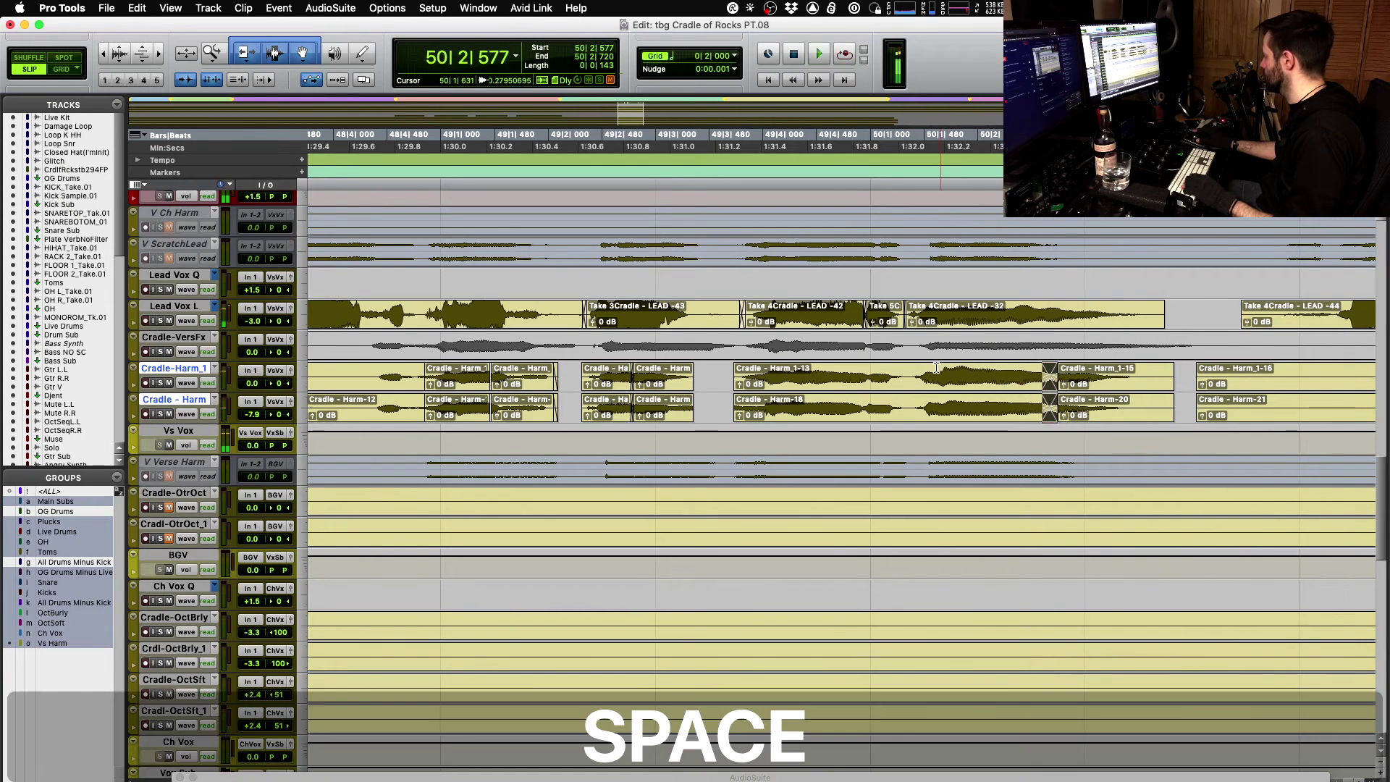
pyautogui.press('super+z')
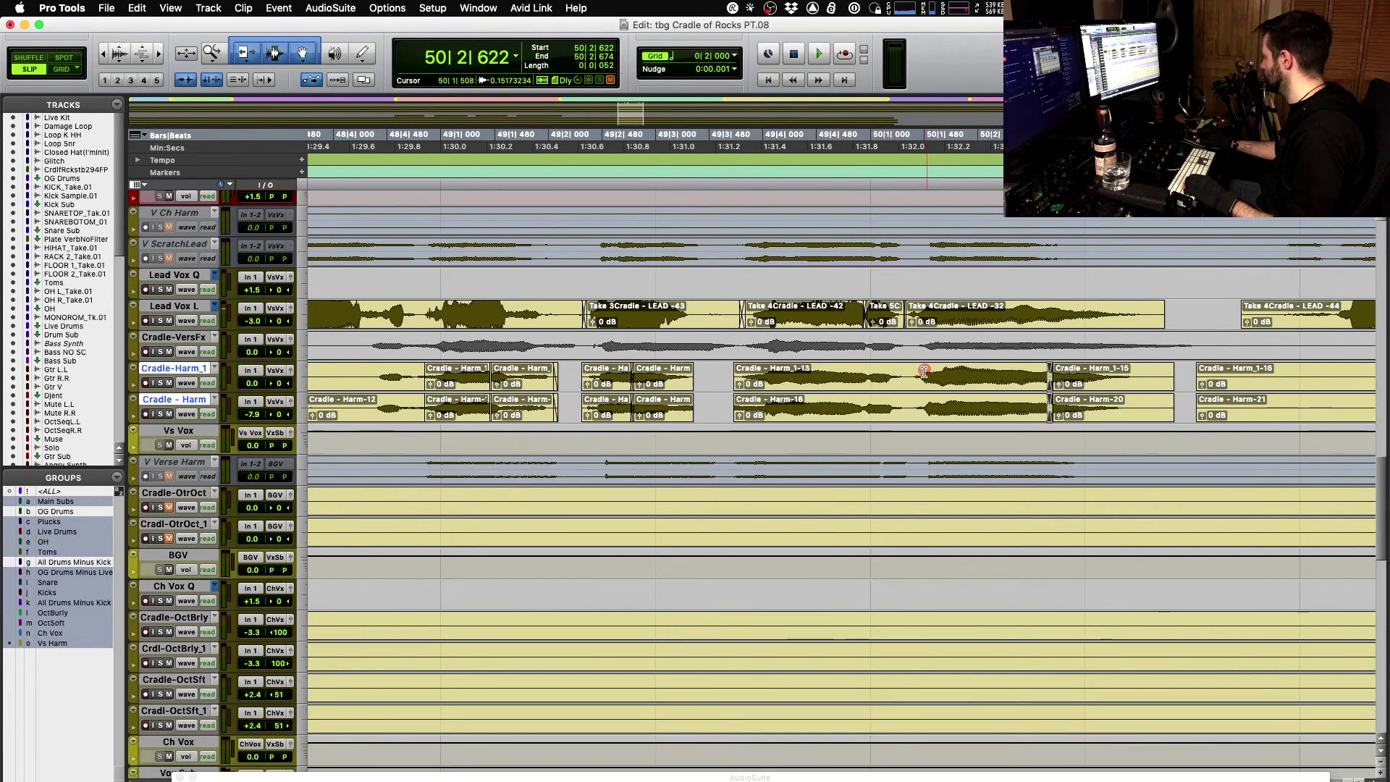
# - Play the harmonies across the shortened crossfade from 50|1|404
pyautogui.click(916, 373)
pyautogui.press('space')
pyautogui.press('r')
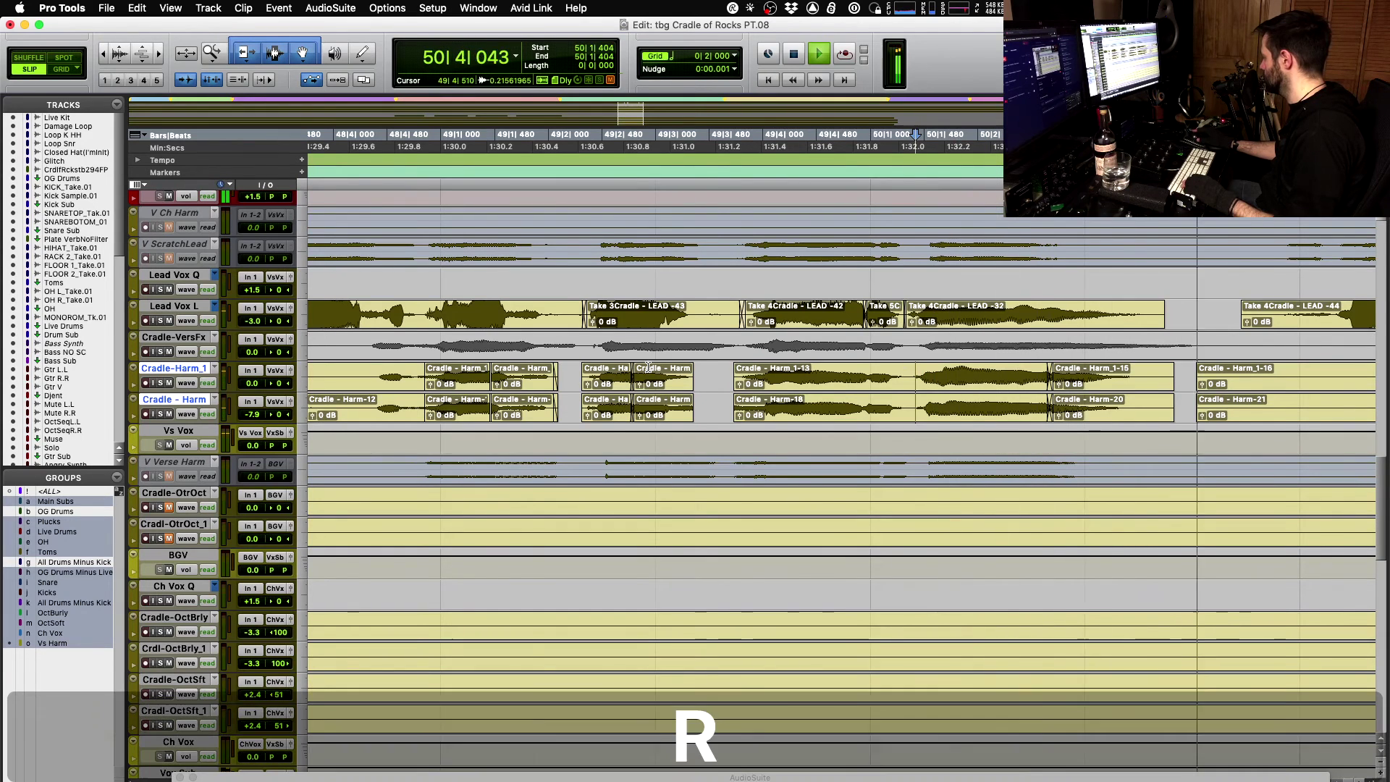
pyautogui.press('space')
# - Play the full run of edited verse 2 harmonies against the lead vocal from 48|3|513
pyautogui.click(562, 366)
pyautogui.press('space')
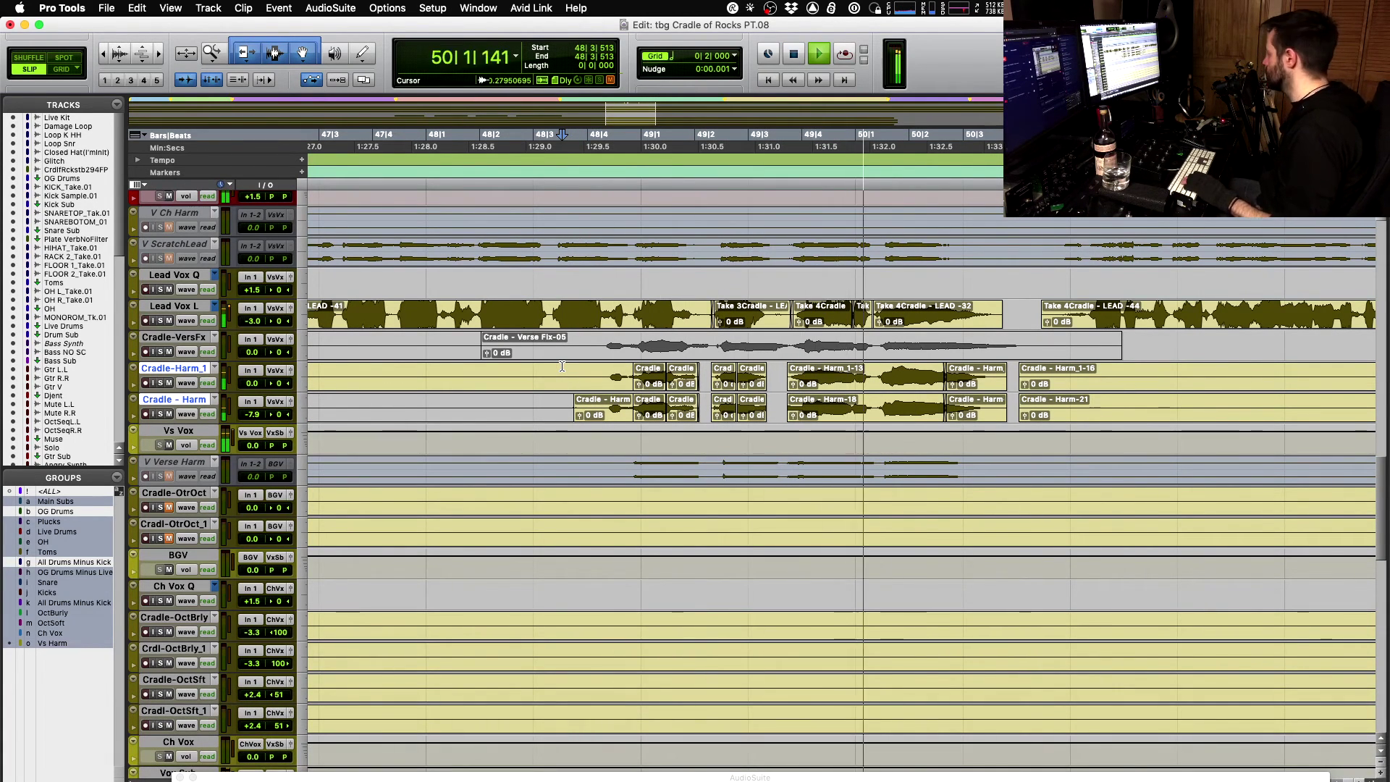
pyautogui.press('space')
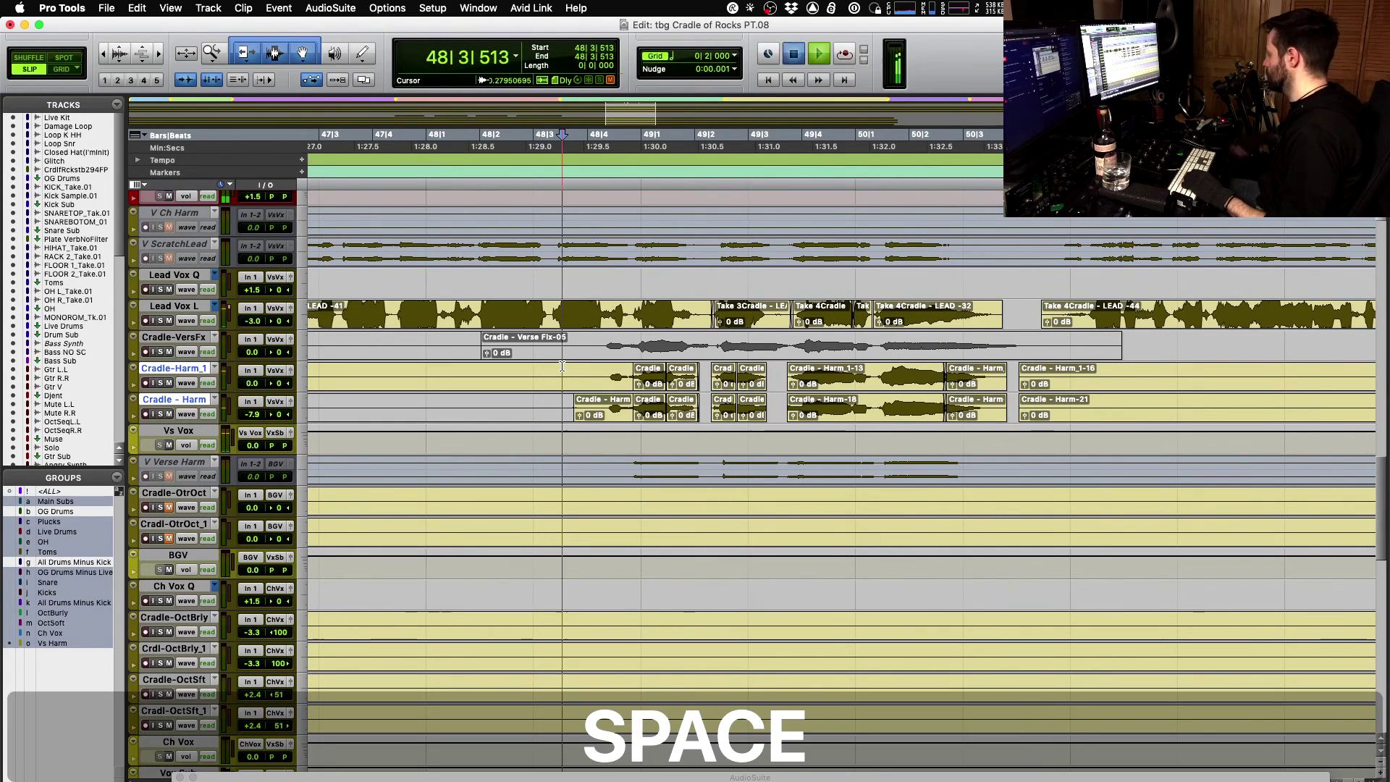
pyautogui.press('space')
pyautogui.press('t')
pyautogui.press('shift')
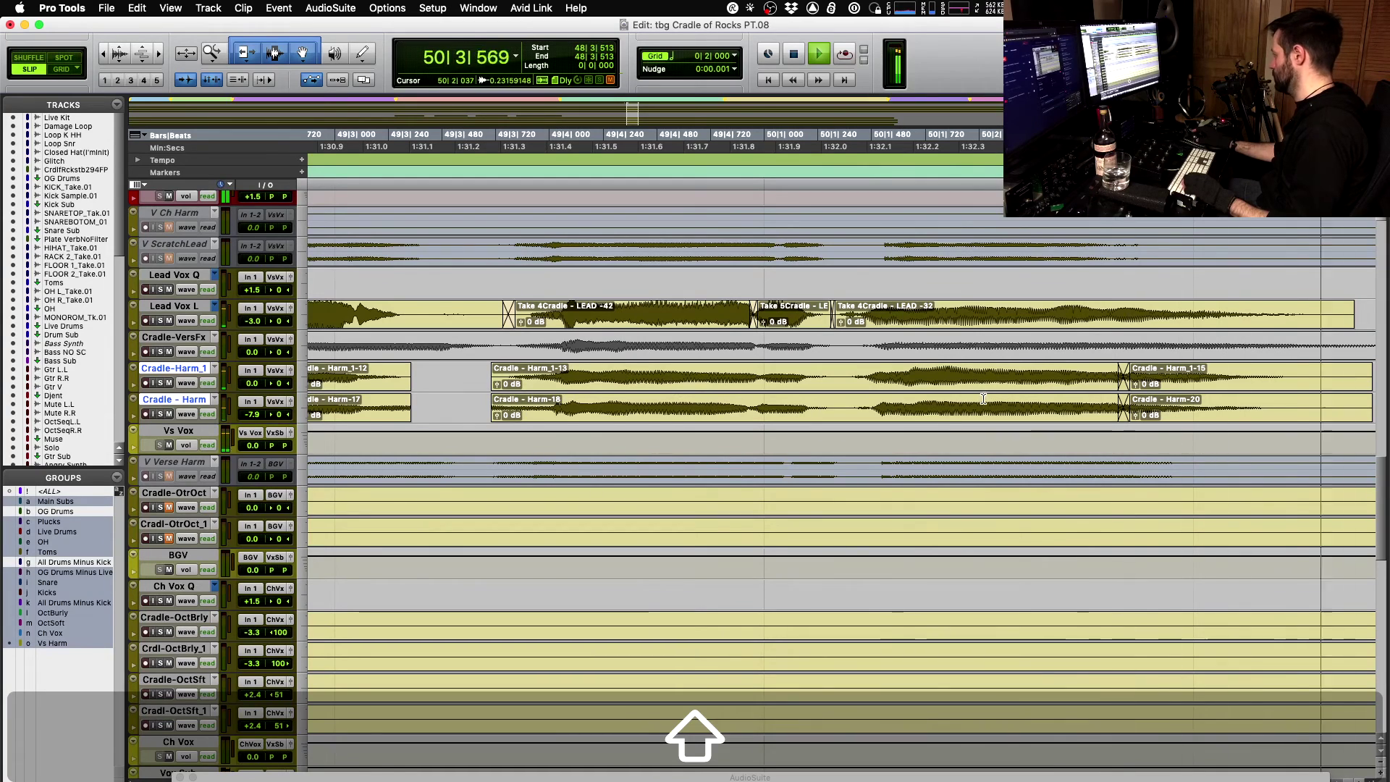
# - Audition the verse vocals around bar 50 with Lead Vox L and both harmony tracks soloed, and again with the solos cleared
pyautogui.press('space')
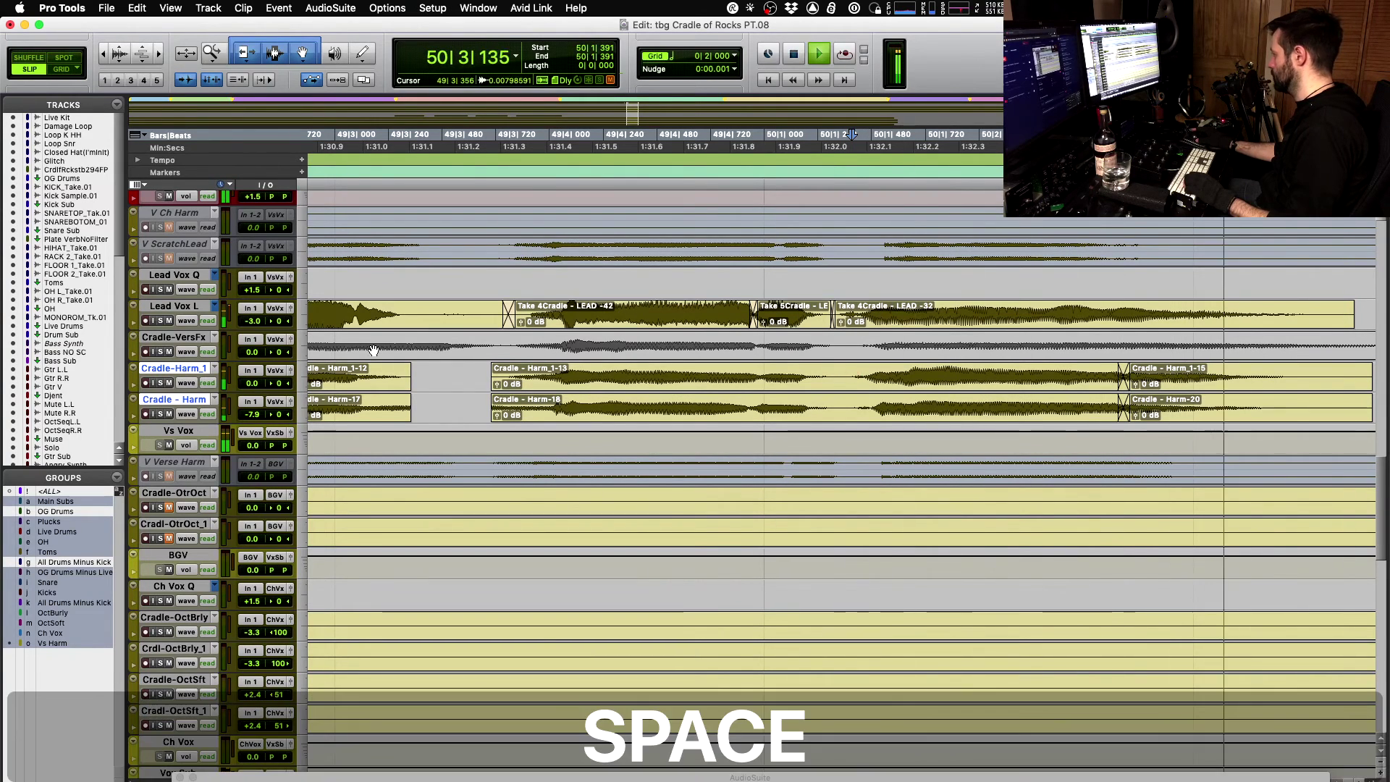
pyautogui.press('space')
pyautogui.click(161, 321)
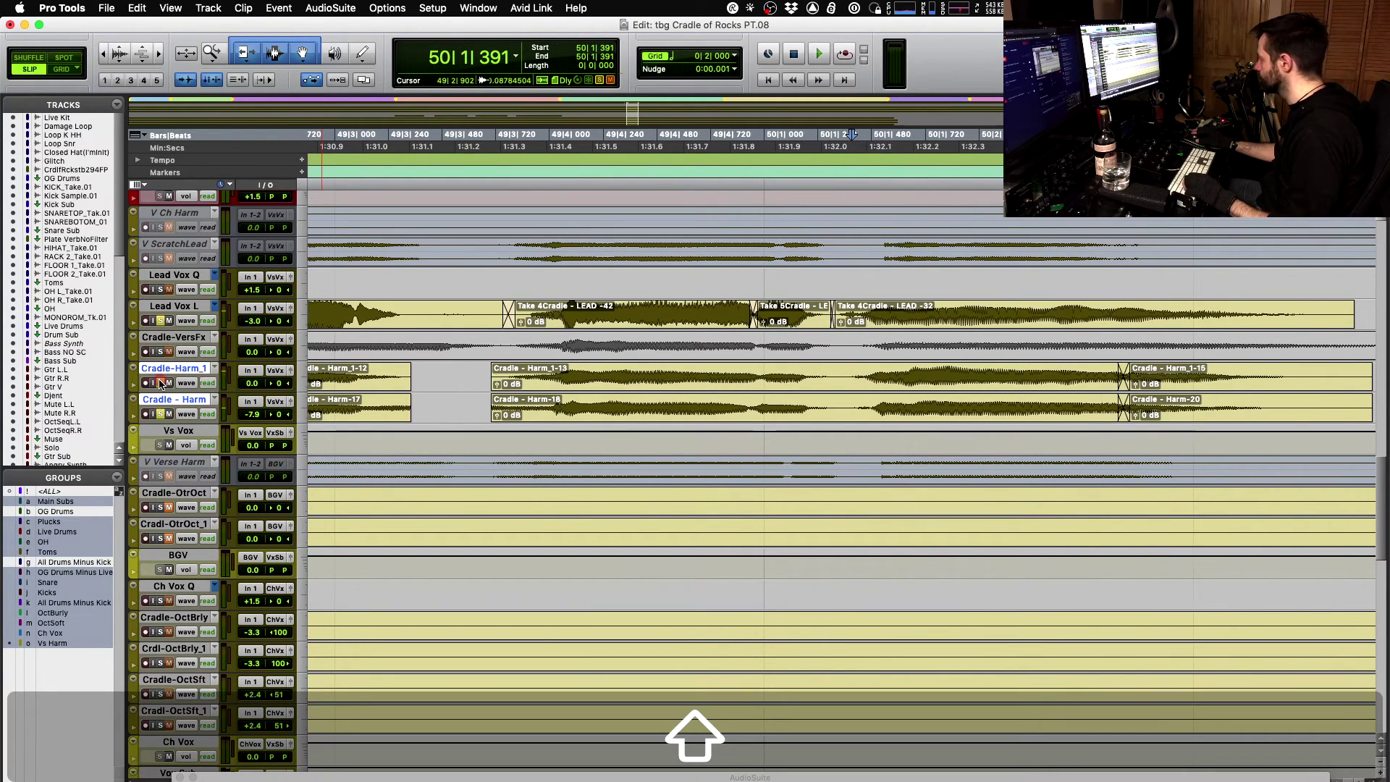
pyautogui.press('space')
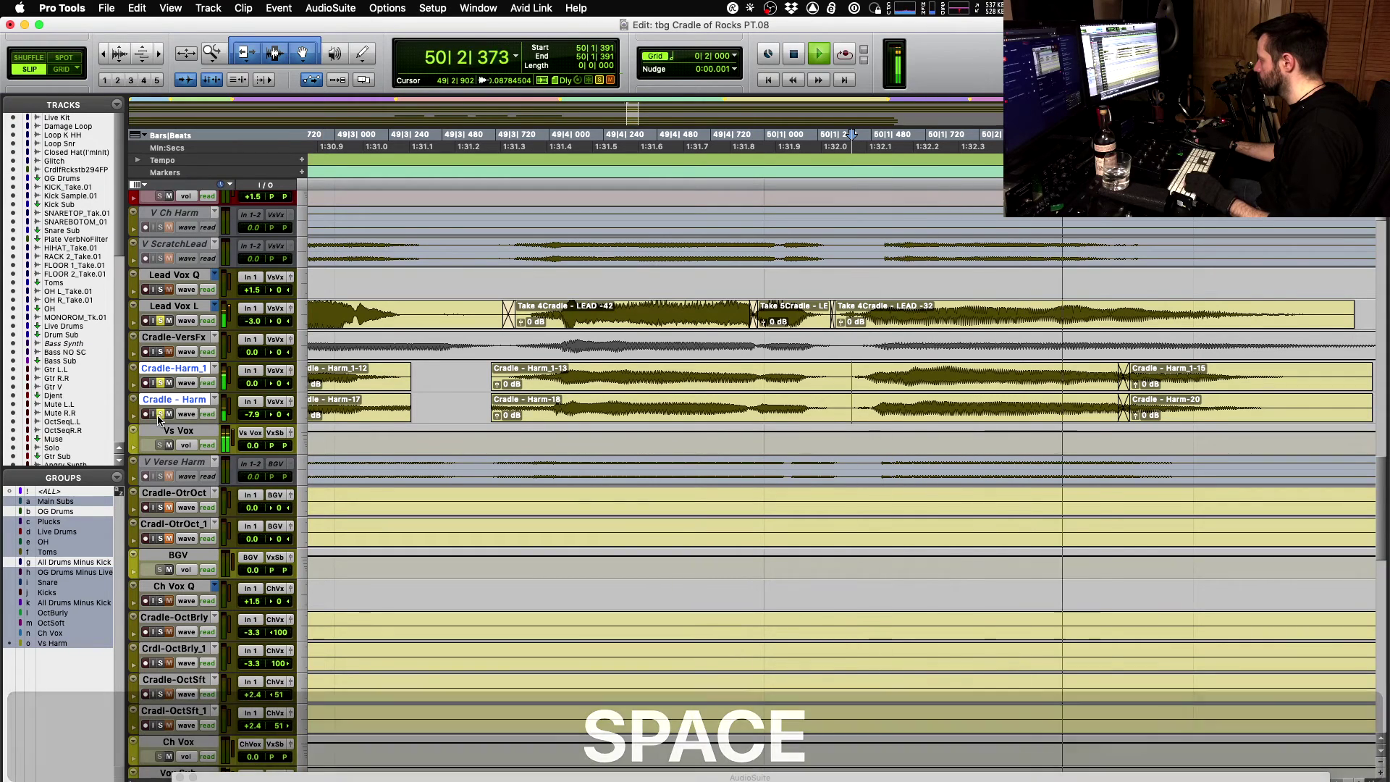
pyautogui.press('space')
pyautogui.press('space')
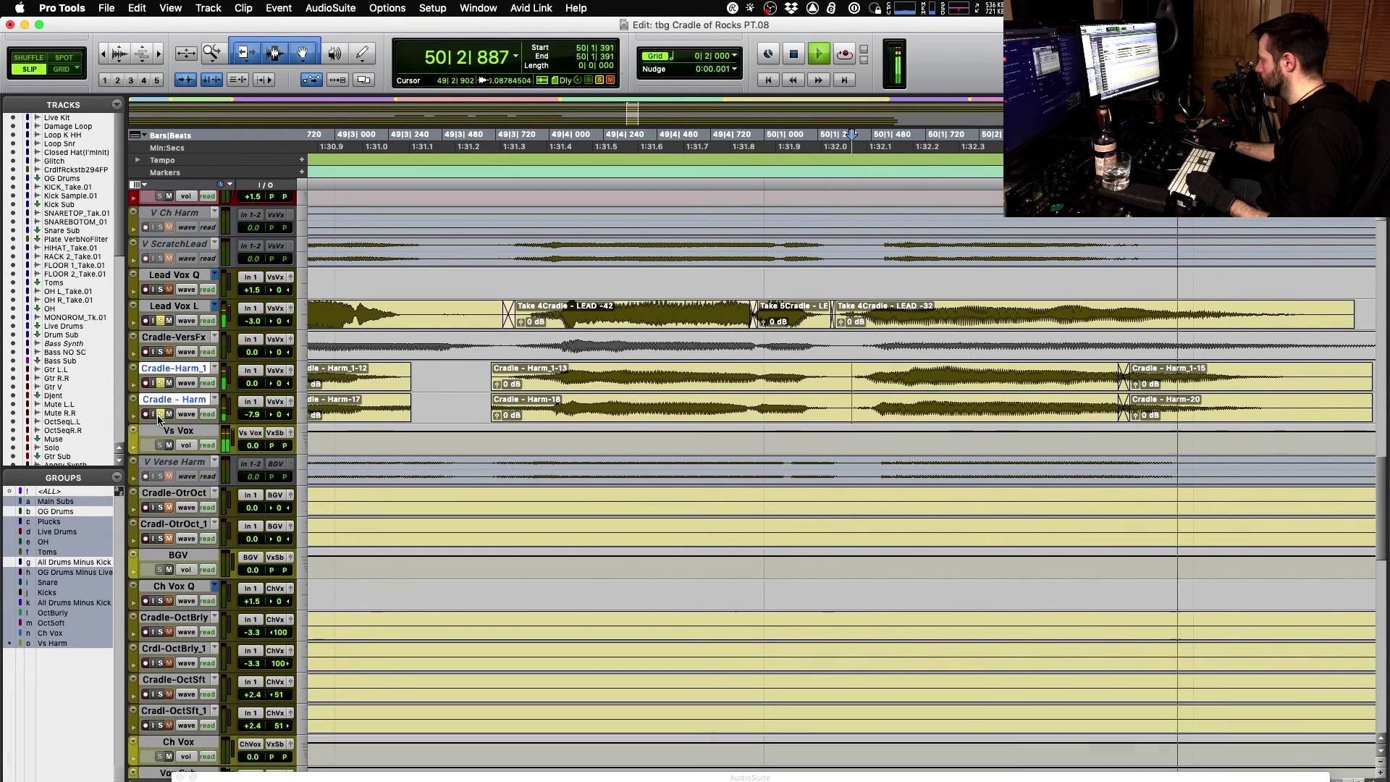
pyautogui.press('space')
pyautogui.press('space')
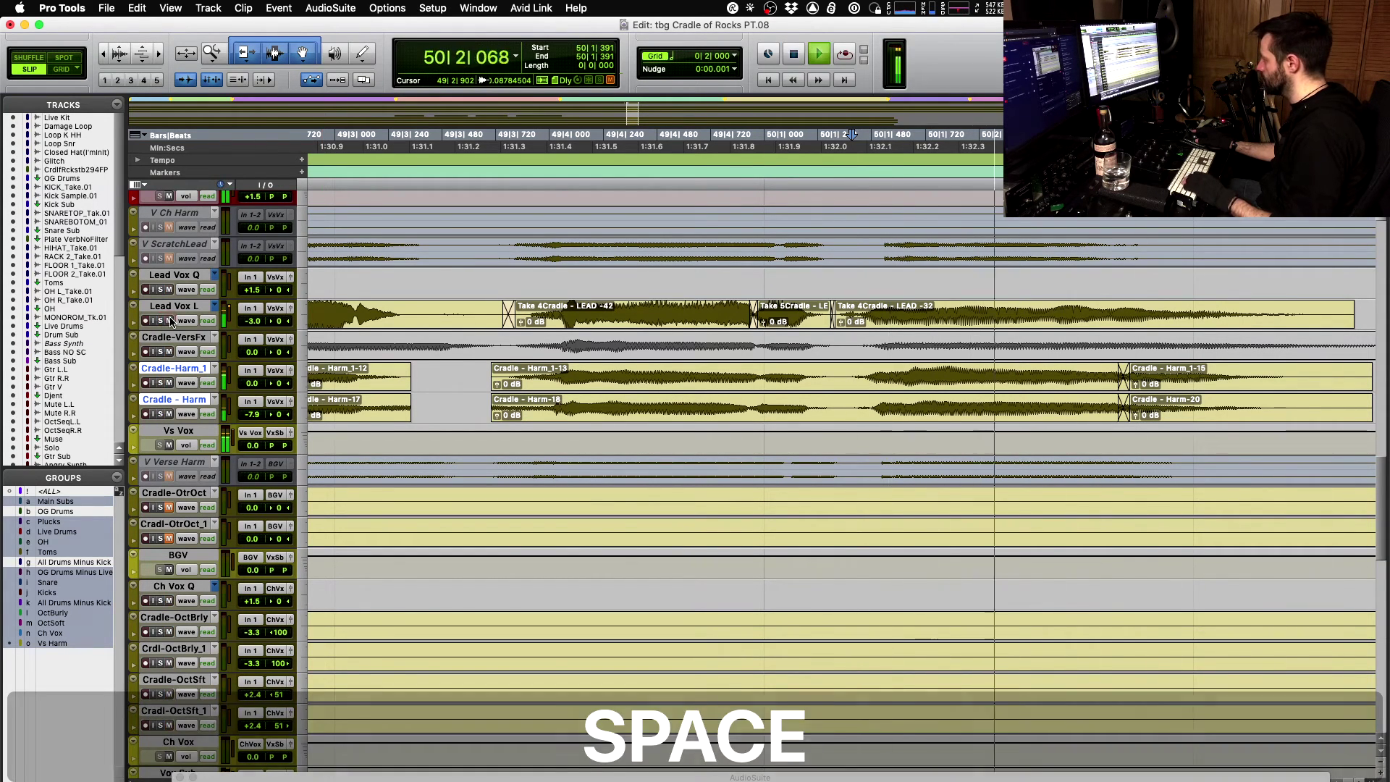
pyautogui.press('space')
pyautogui.press('r')
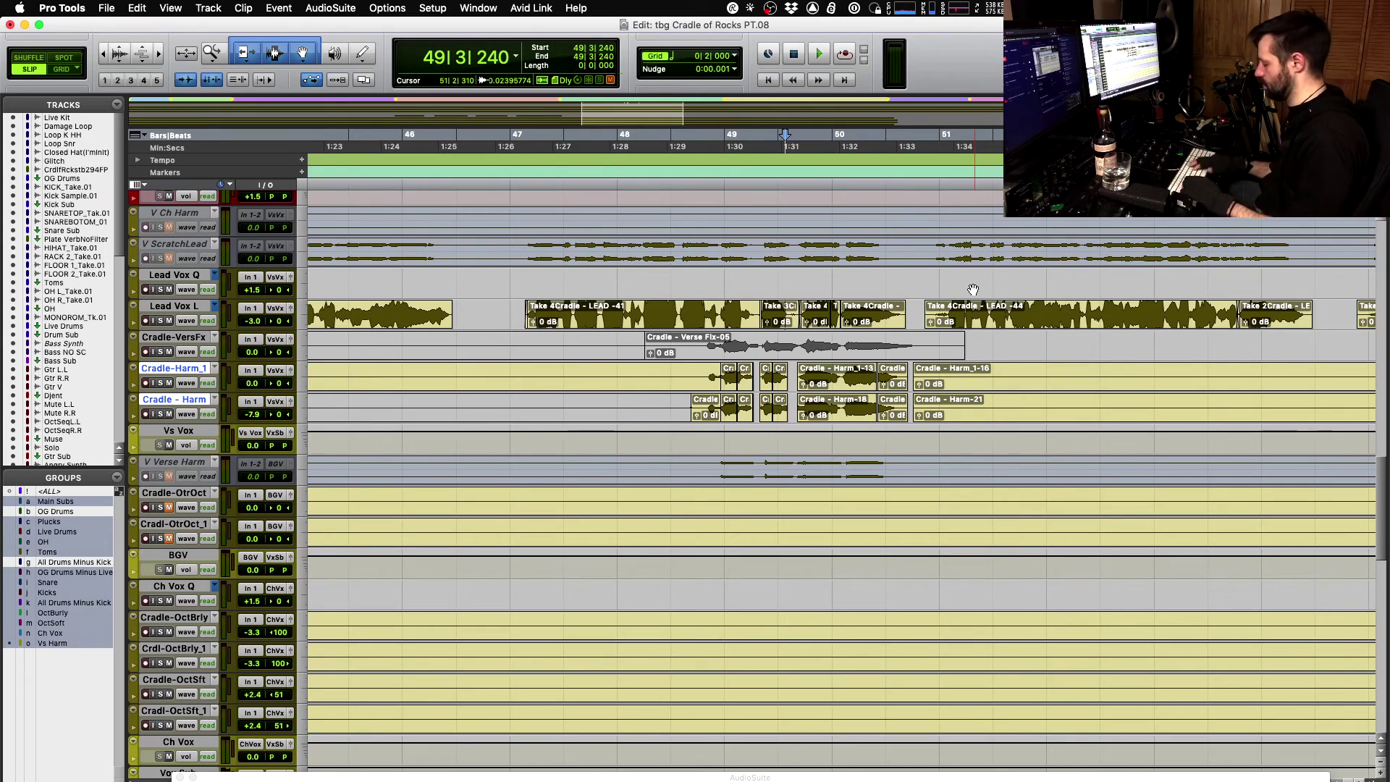
# - Try the Novatron compressor on Vs Vox unlinked during playback, restore it to linked and return to the Edit window
pyautogui.press('super+equal')
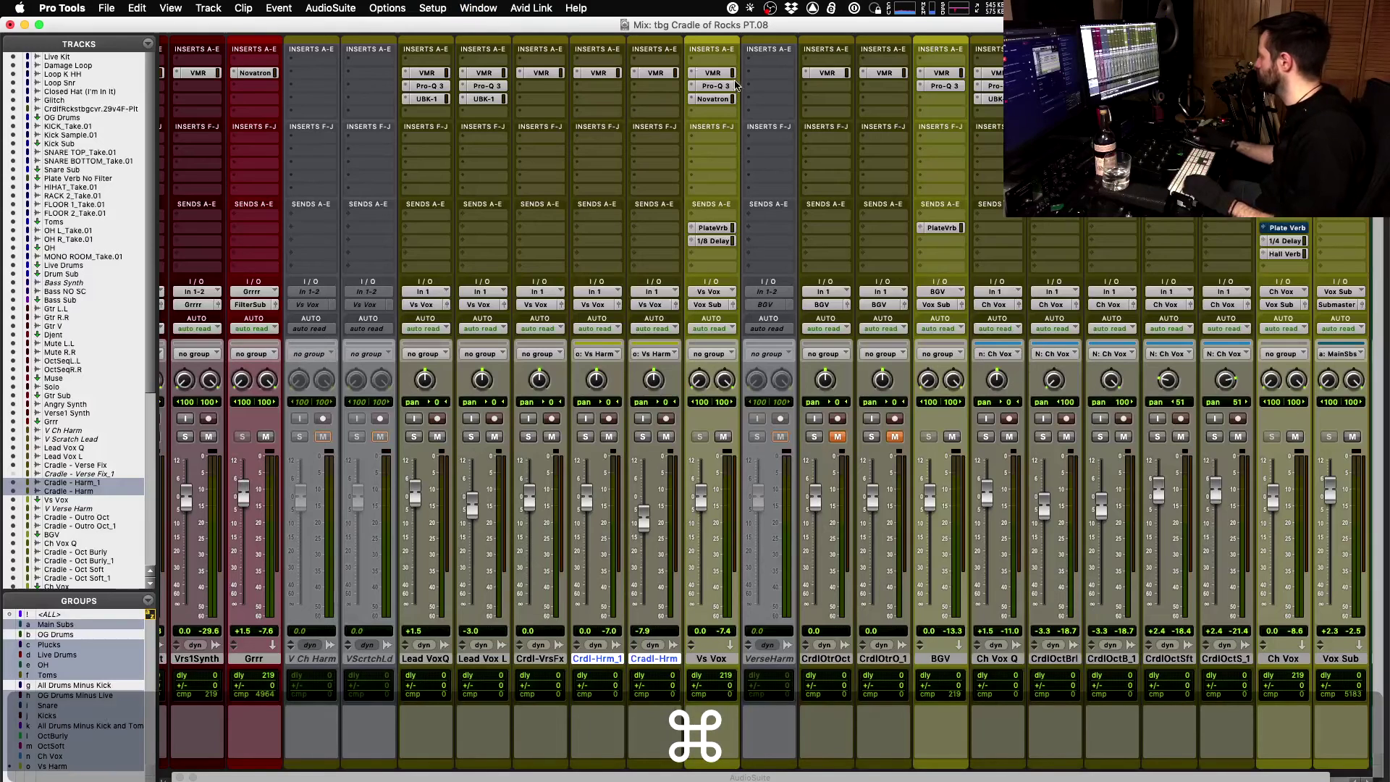
pyautogui.press('ctrl+alt+super+w')
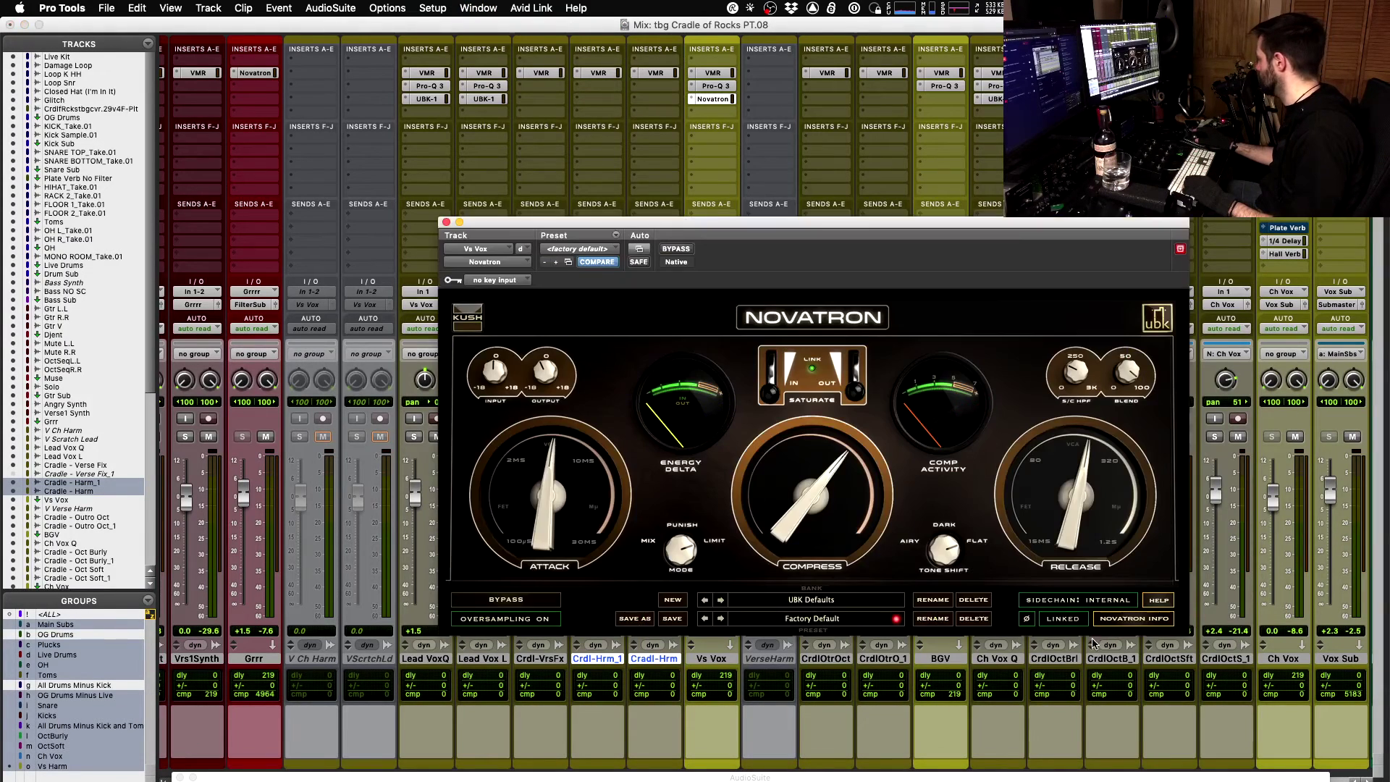
pyautogui.click(1062, 619)
pyautogui.press('space')
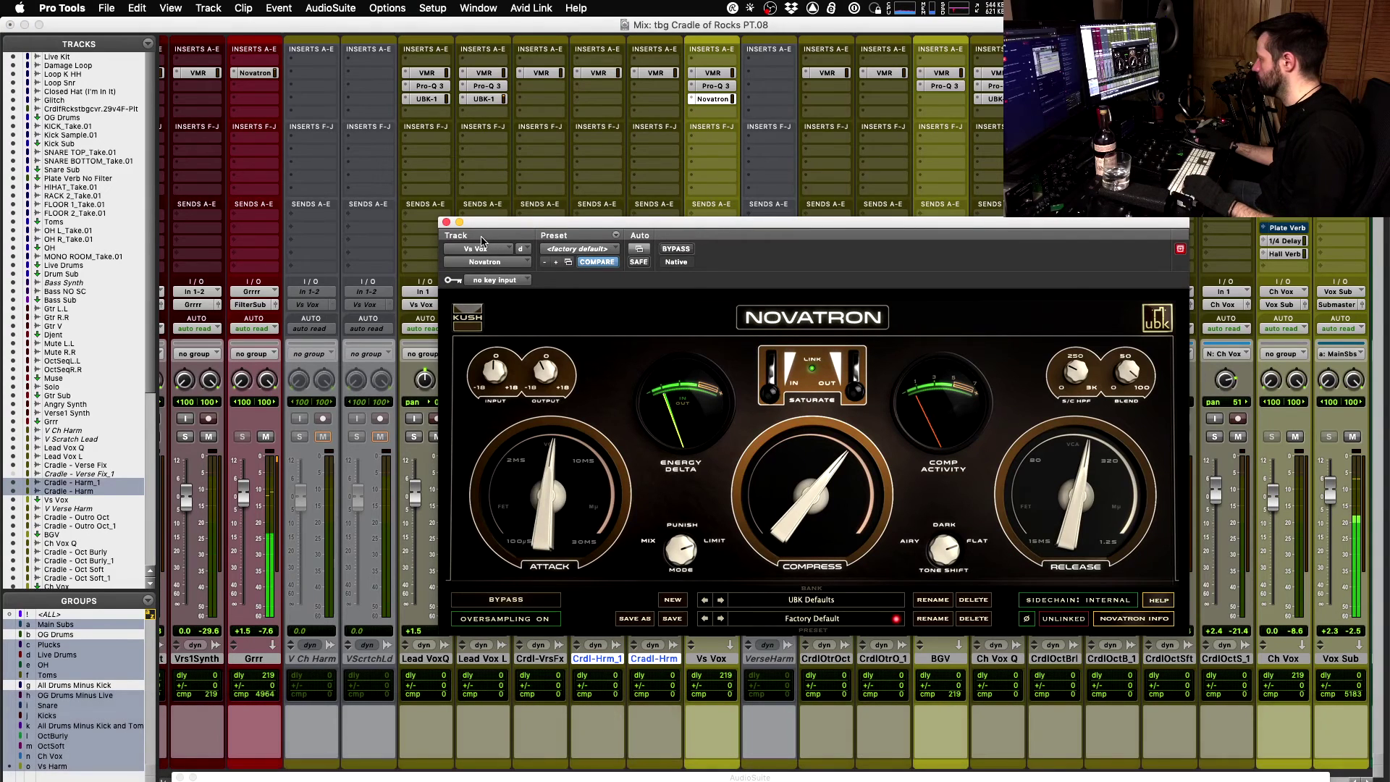
pyautogui.press('space')
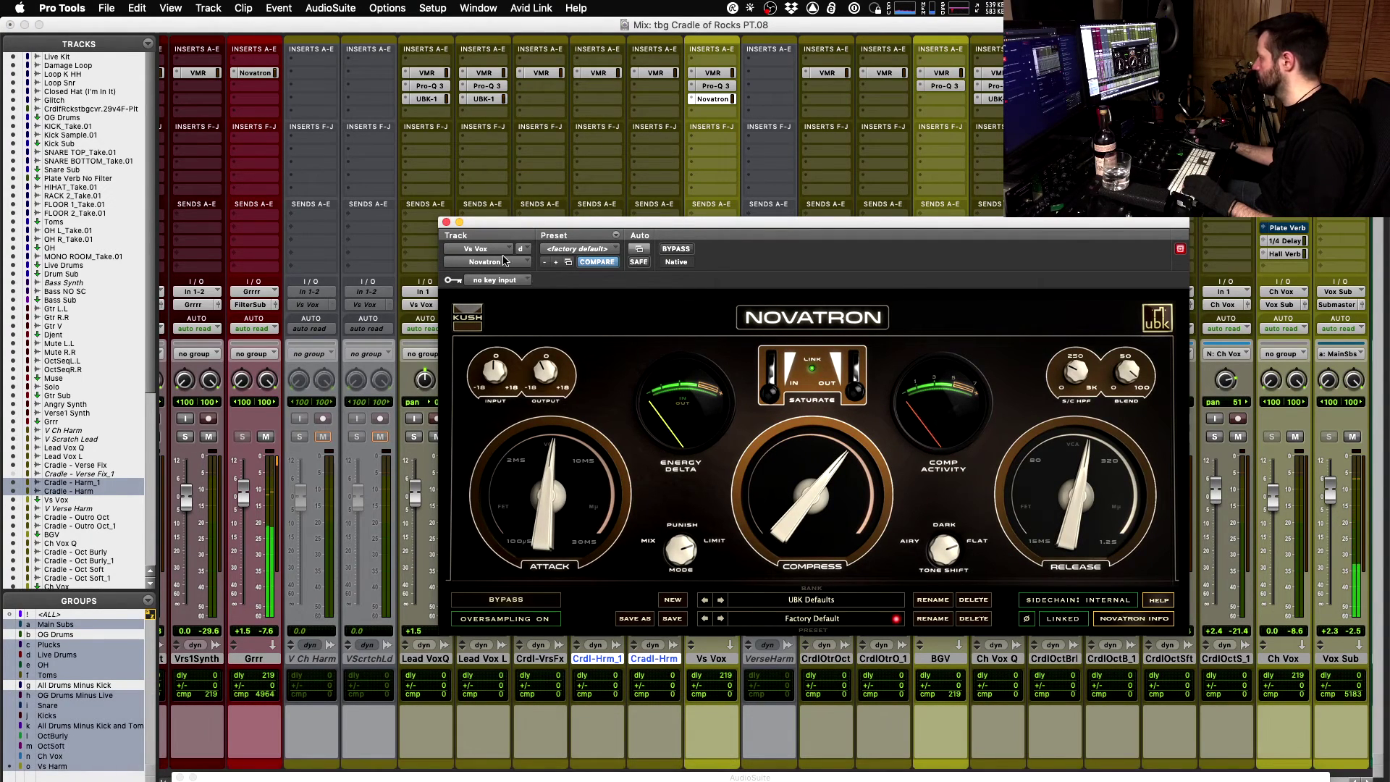
pyautogui.click(447, 222)
pyautogui.press('super+equal')
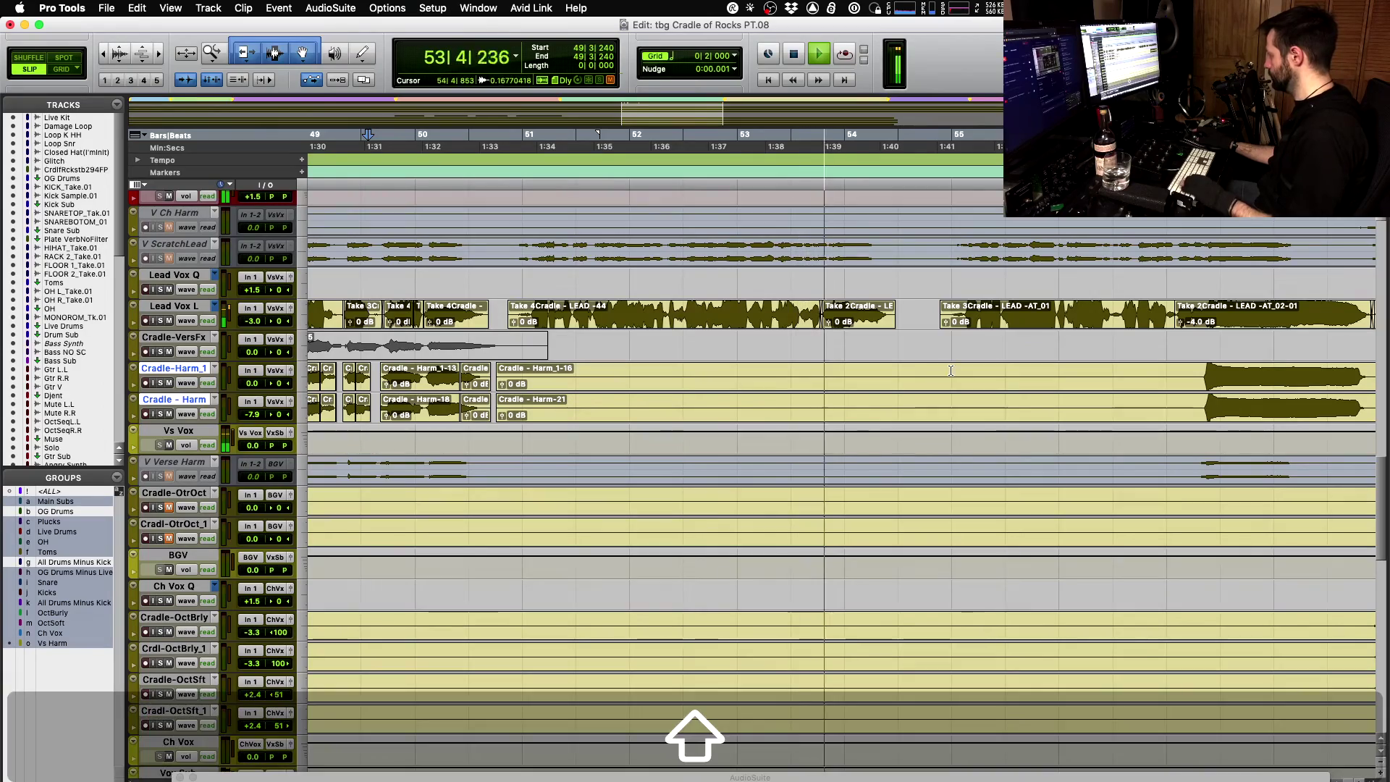
# - Play the end of the second verse from bar 56 and check the held harmony note at bars 57 to 58
pyautogui.press('e')
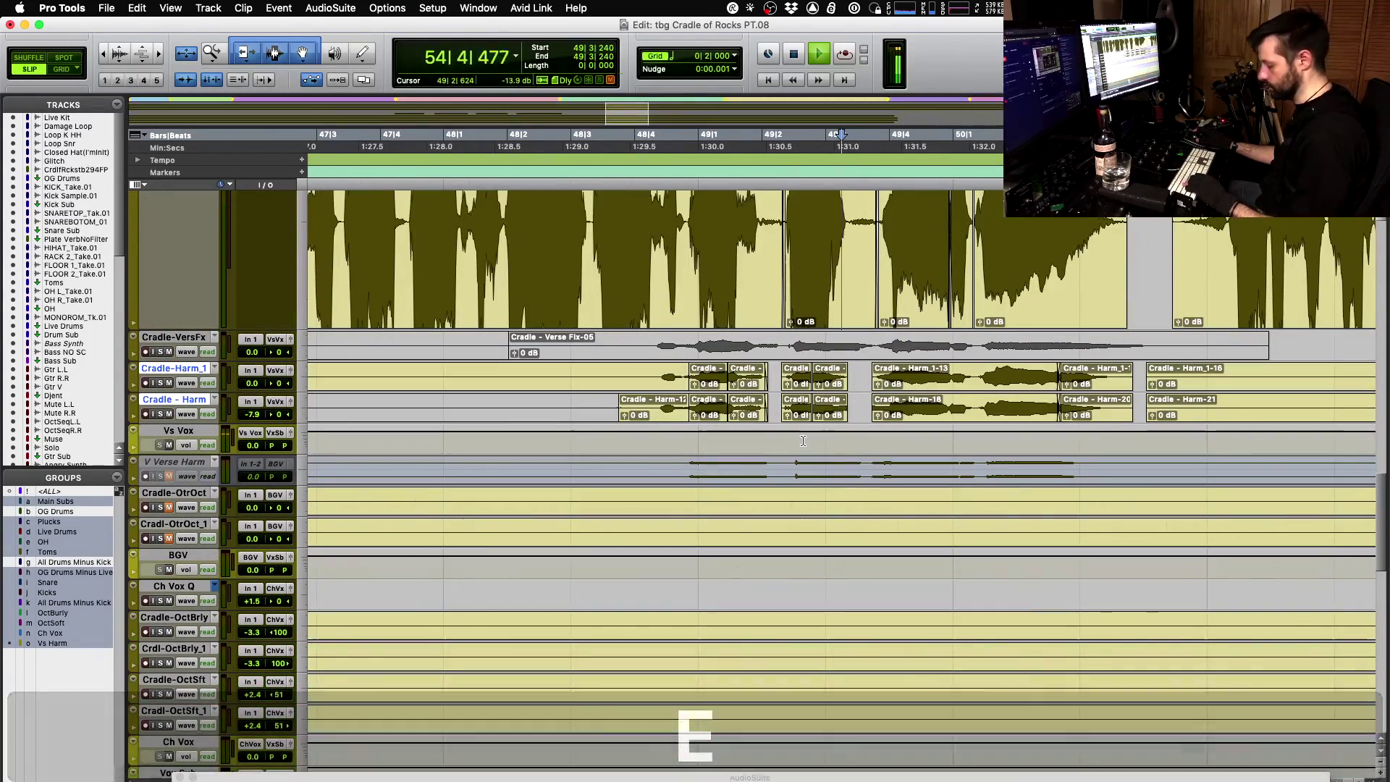
pyautogui.press('e')
pyautogui.press('r')
pyautogui.press('space')
pyautogui.press('r')
pyautogui.press('r')
pyautogui.press('r')
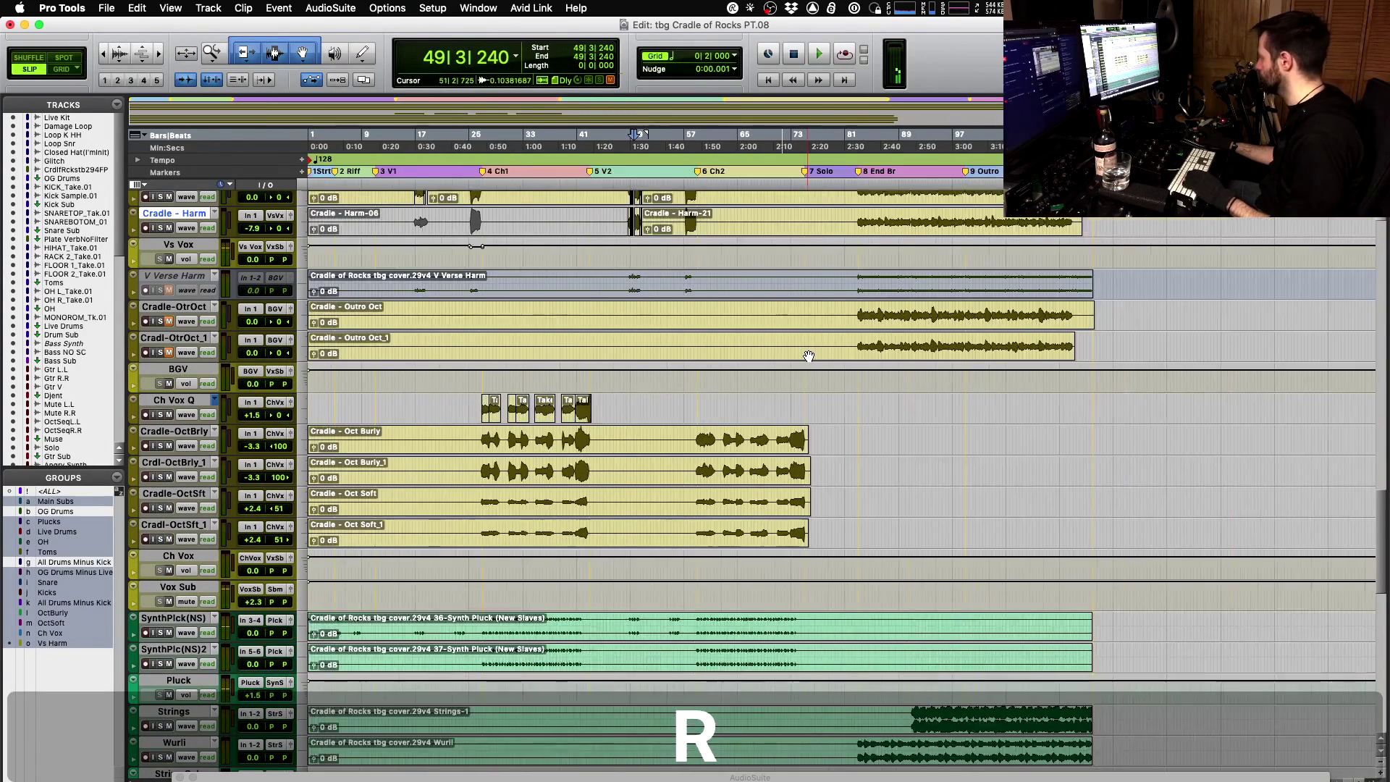
pyautogui.scroll(3, 751, 302)
pyautogui.click(677, 279)
pyautogui.press('space')
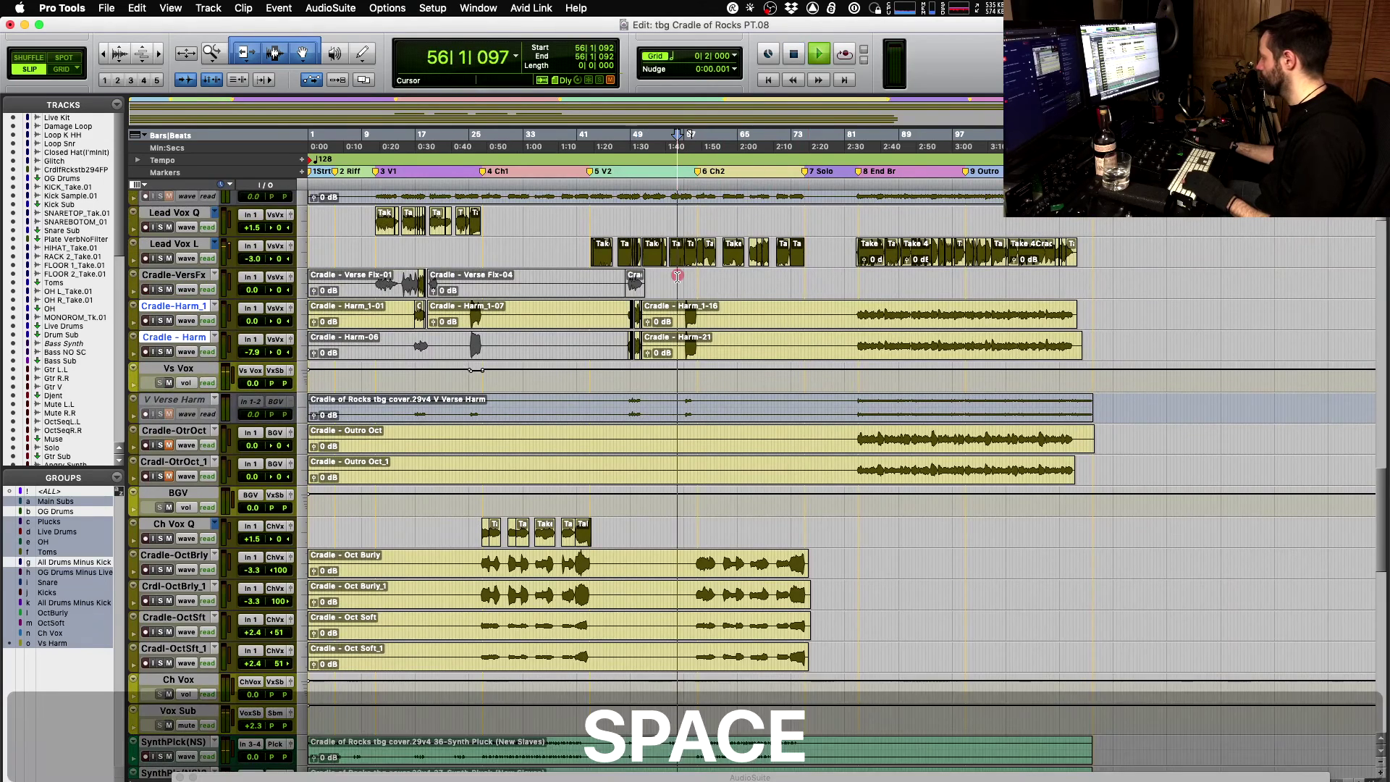
pyautogui.press('t')
pyautogui.press('t')
pyautogui.press('t')
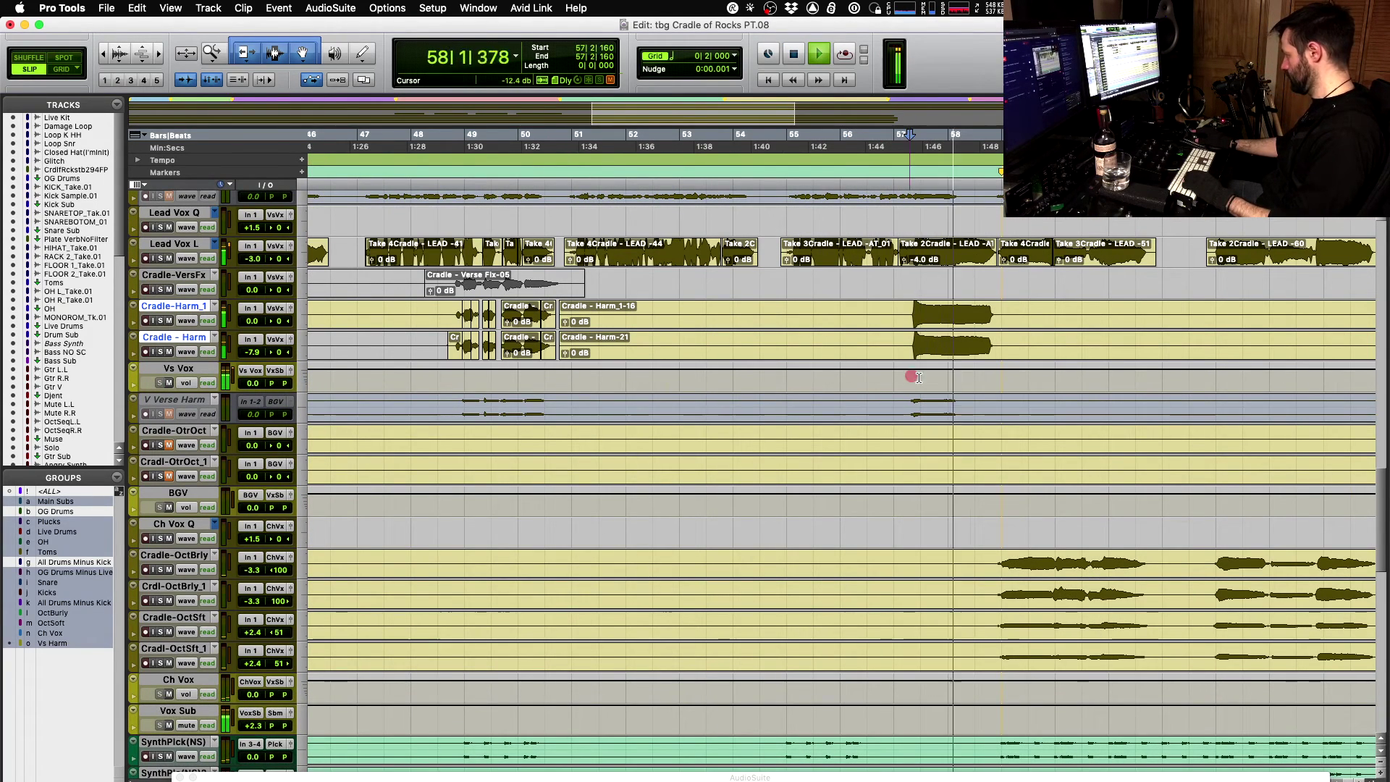
pyautogui.moveTo(918, 377); pyautogui.dragTo(1003, 380)
pyautogui.press('space')
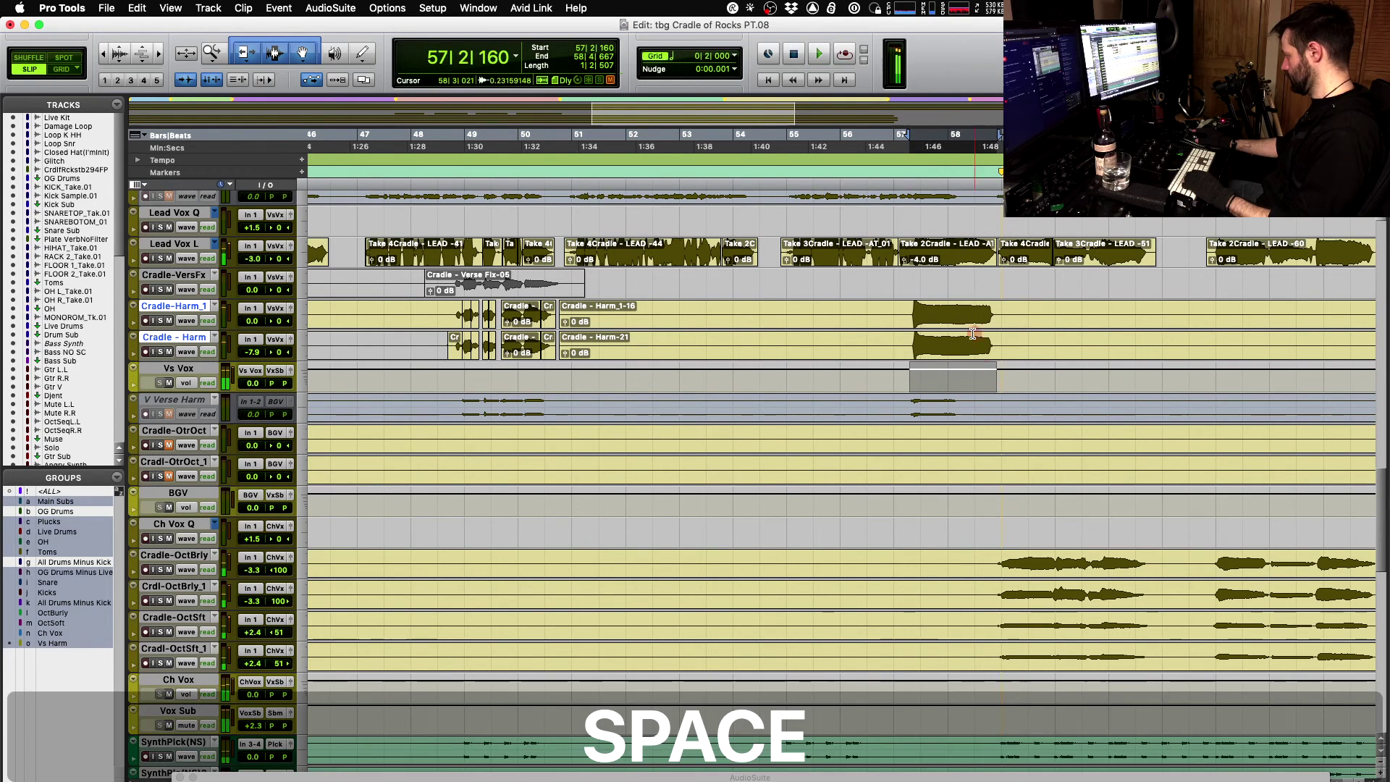
# - Separate the held harmony note at bars 57 to 58 on both harmony tracks and lower its clip gain to -4.0 dB
pyautogui.click(906, 310)
pyautogui.moveTo(909, 310); pyautogui.dragTo(1004, 315)
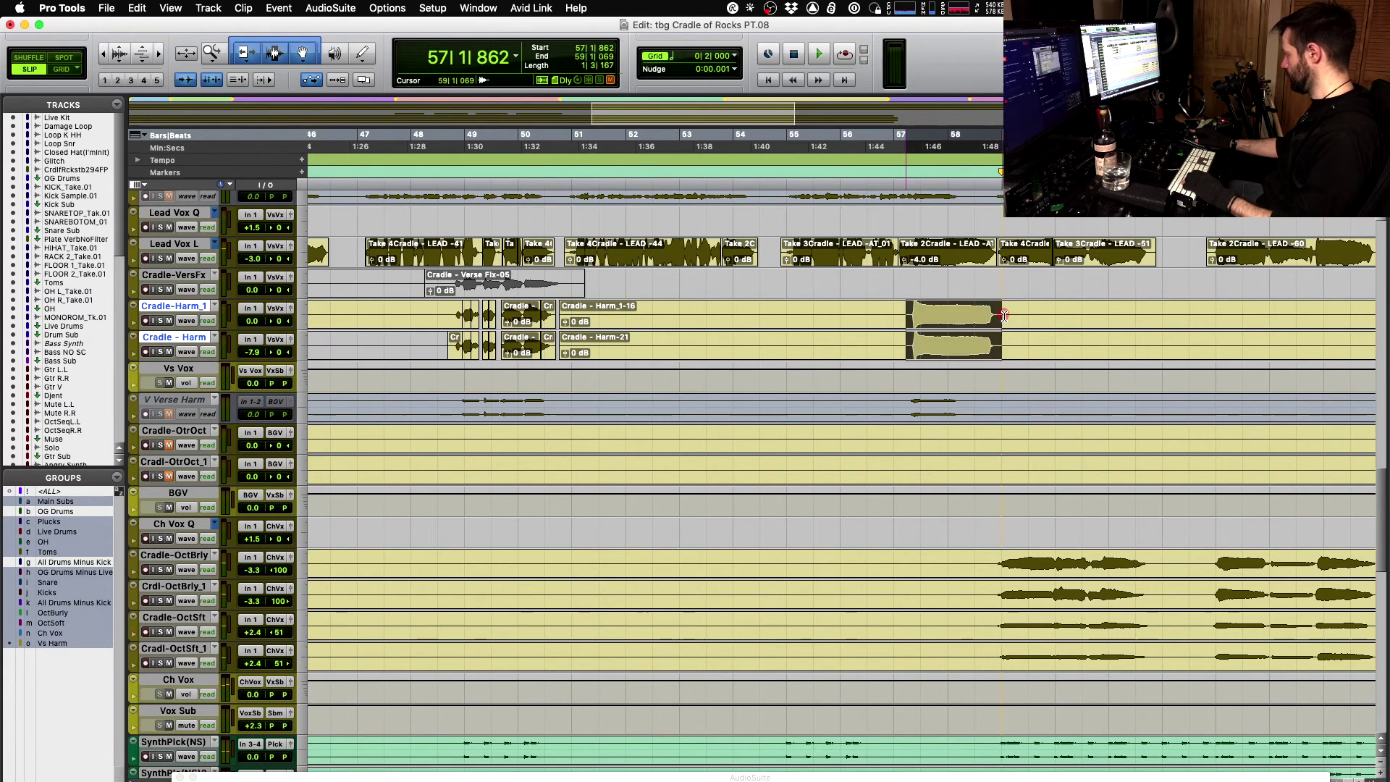
pyautogui.press('b')
pyautogui.hotkey('ctrl', 'shift', 'Down')
pyautogui.hotkey('ctrl', 'shift', 'Down')
pyautogui.hotkey('ctrl', 'shift', 'Down')
pyautogui.hotkey('ctrl', 'shift', 'Down')
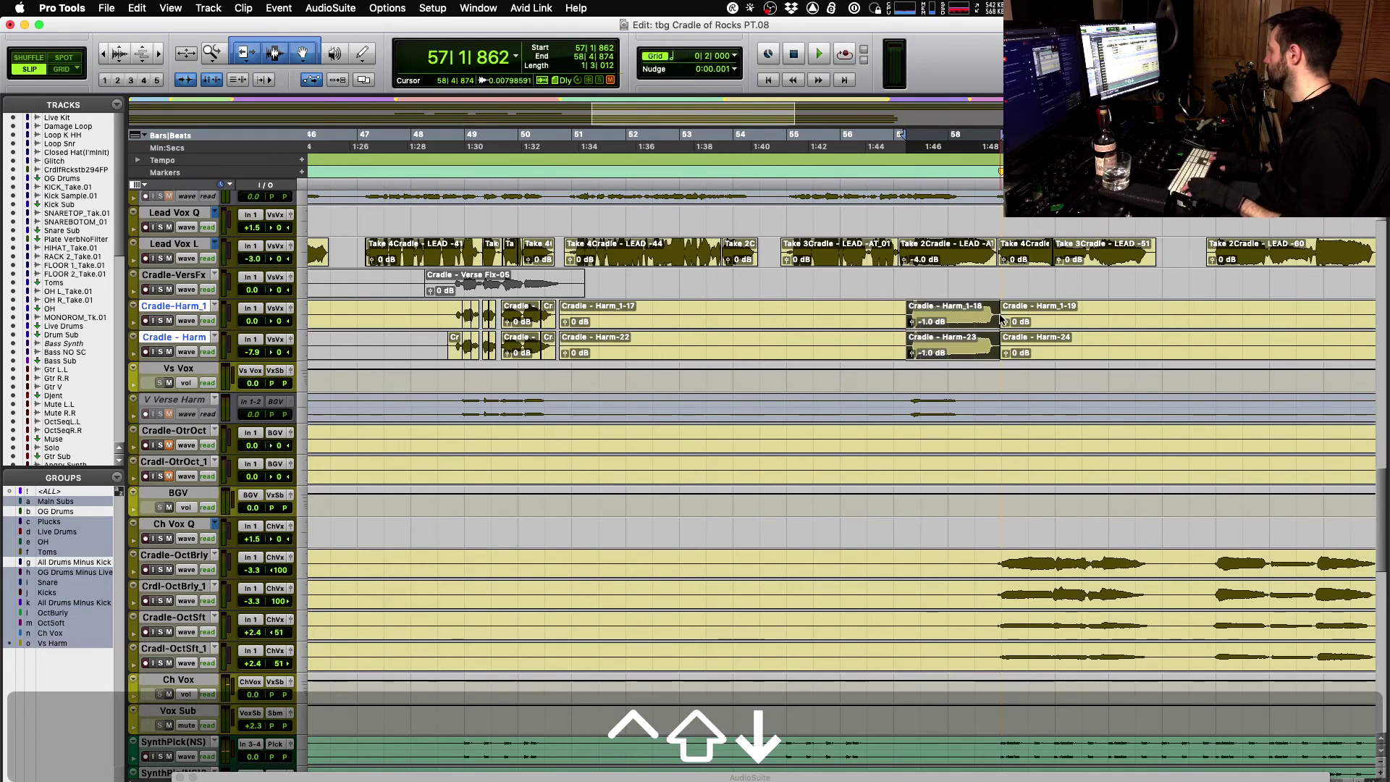
# - Play back the lowered harmony note against the lead vocal from the end of verse 2 into chorus 2
pyautogui.press('space')
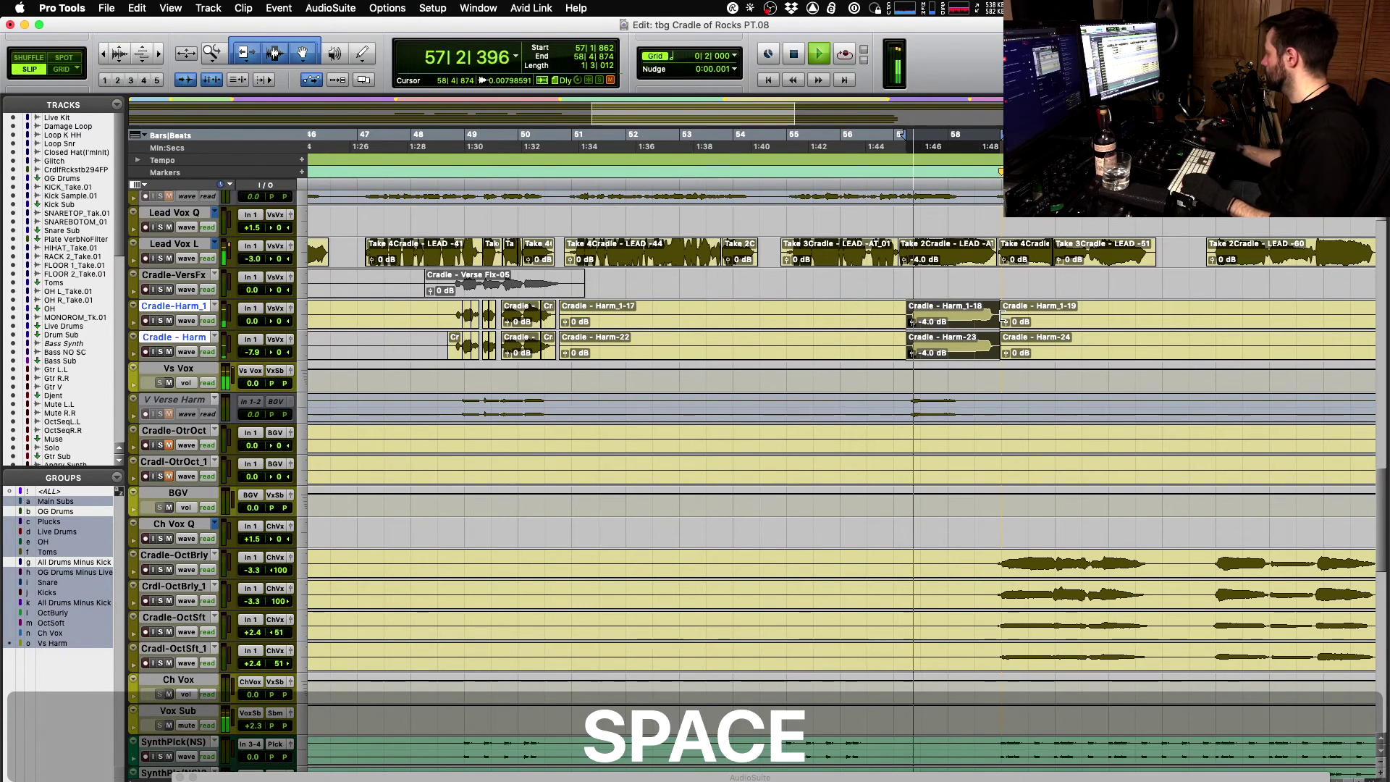
pyautogui.click(895, 303)
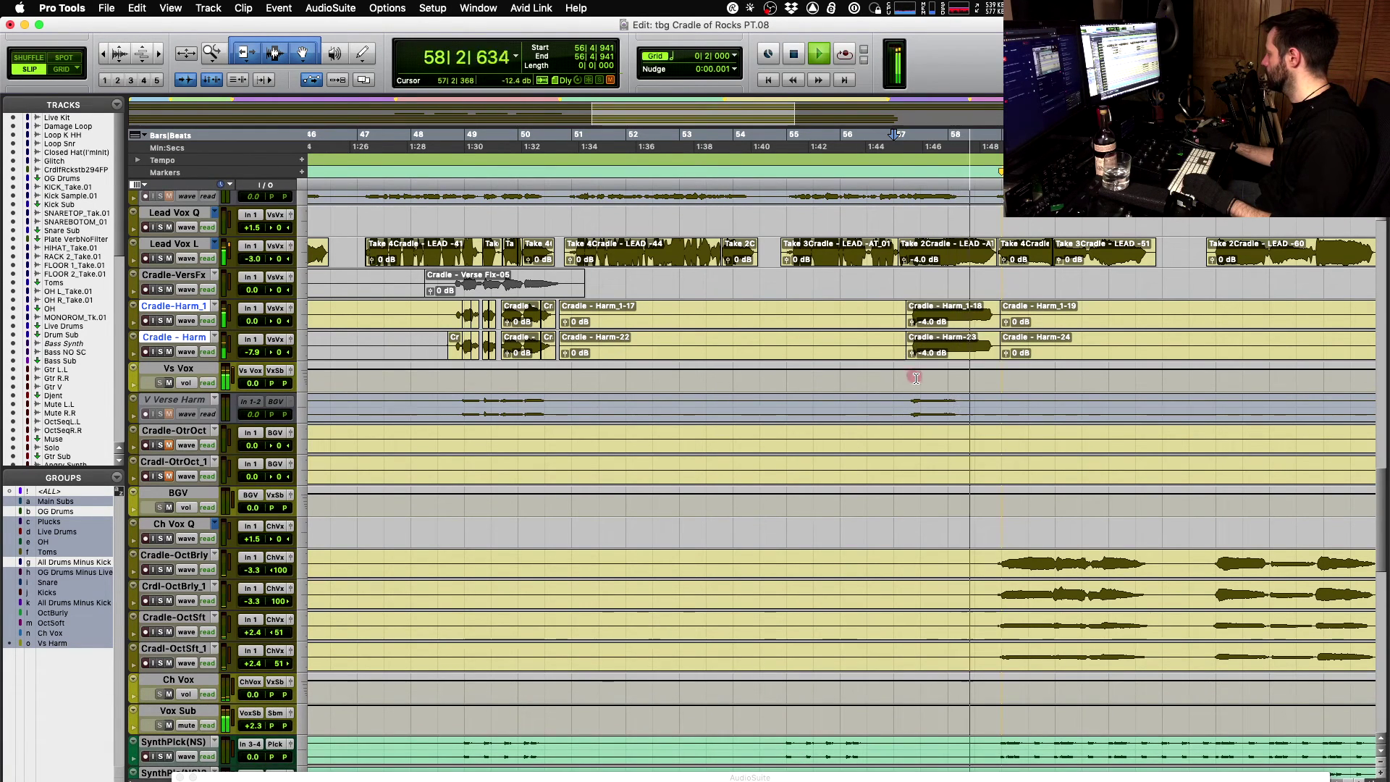
pyautogui.click(877, 378)
pyautogui.press('space')
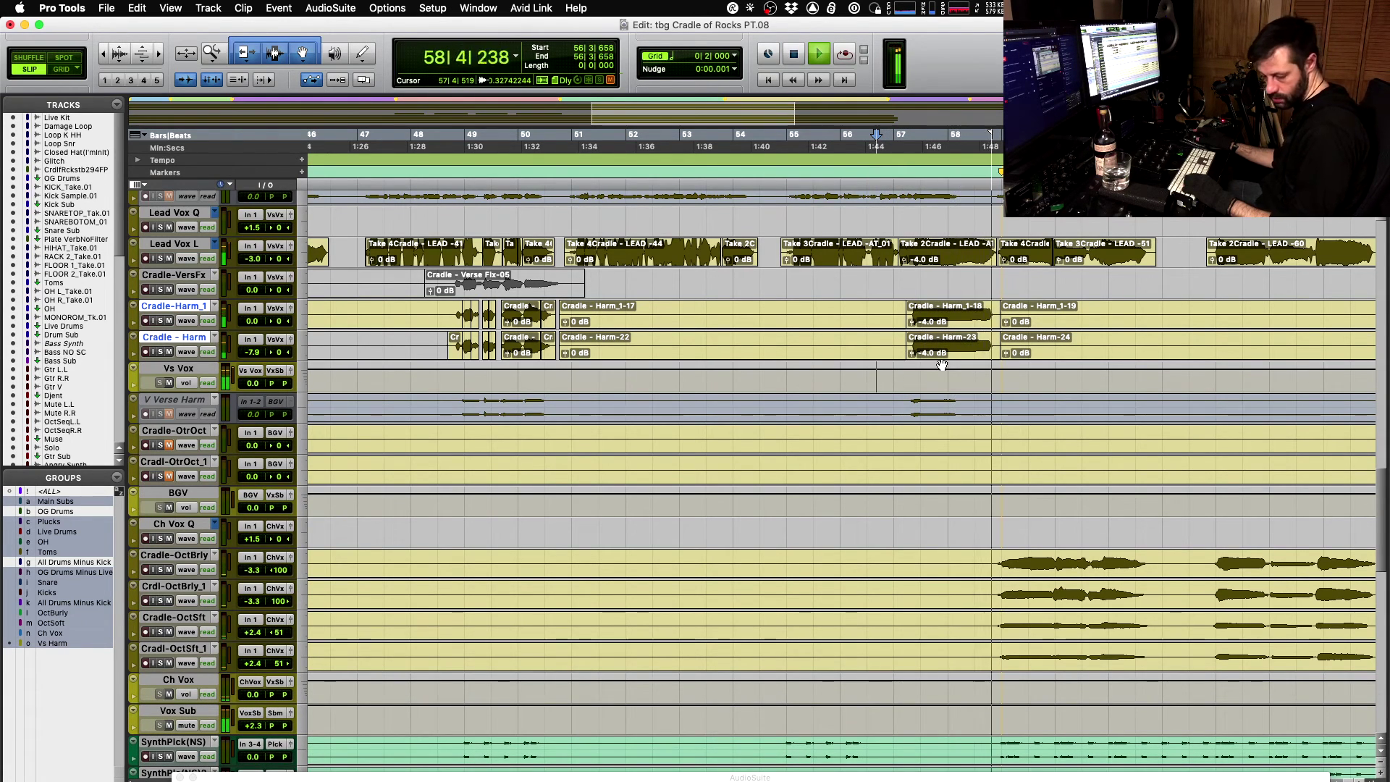
pyautogui.hscroll(5, 983, 315)
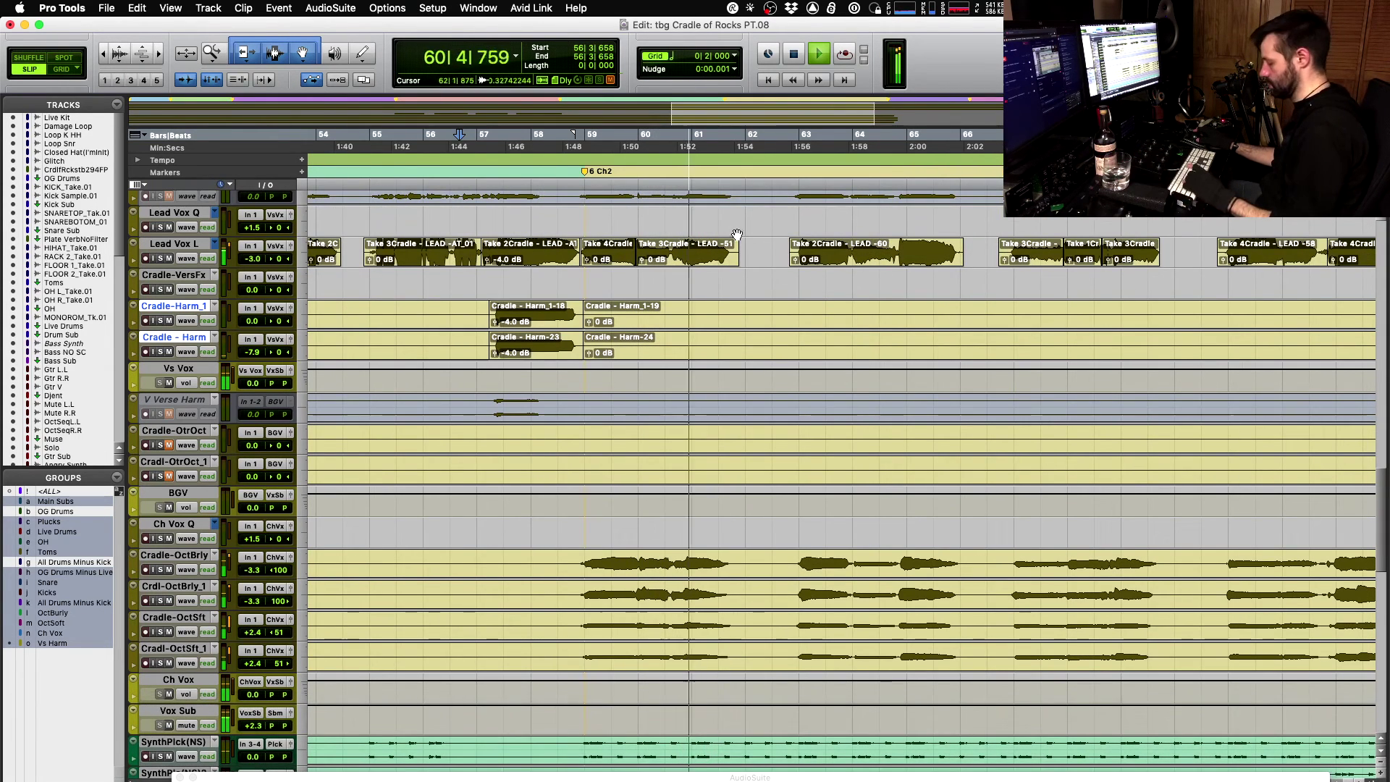
# - Audition the Take 4Cradle - LEAD -52 clip on Lead Vox L at the start of chorus 2
pyautogui.press('t')
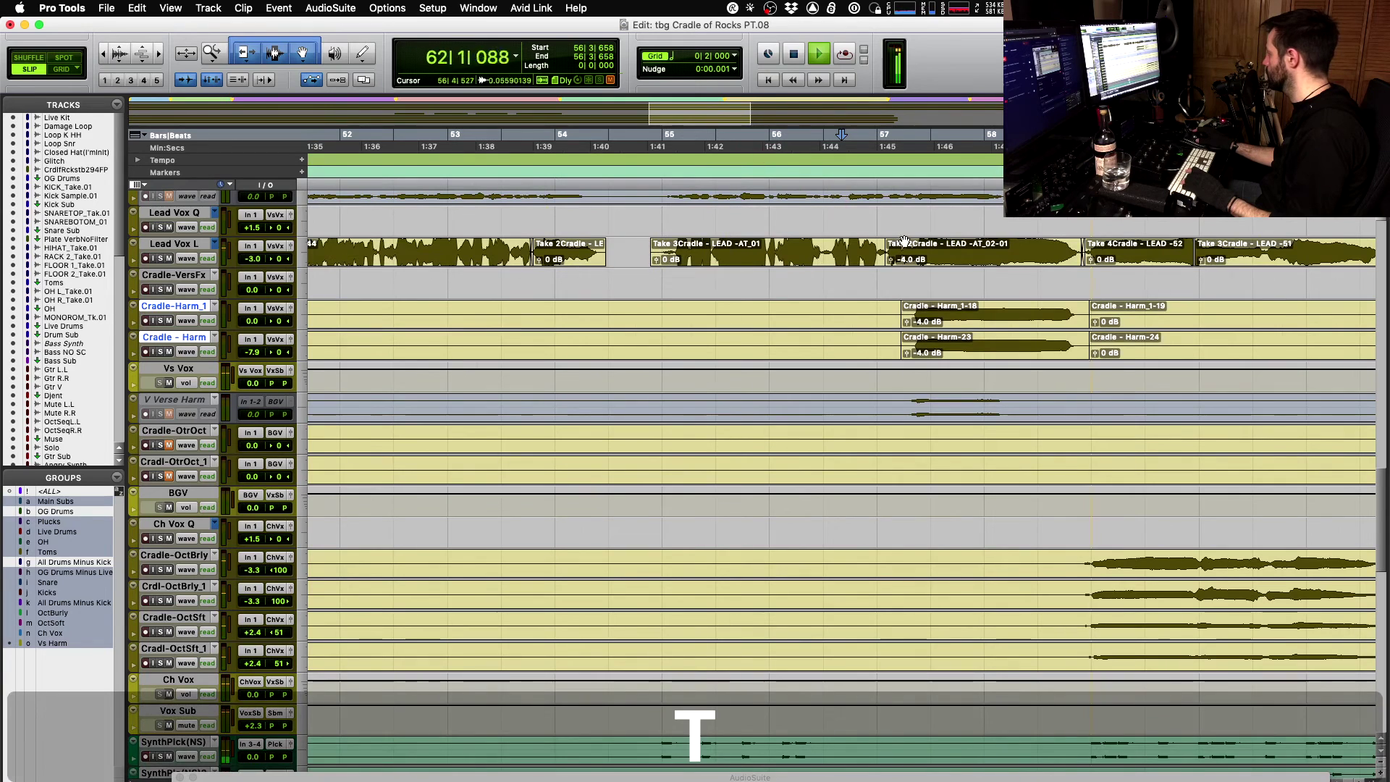
pyautogui.press('space')
pyautogui.click(1122, 261)
pyautogui.press('space')
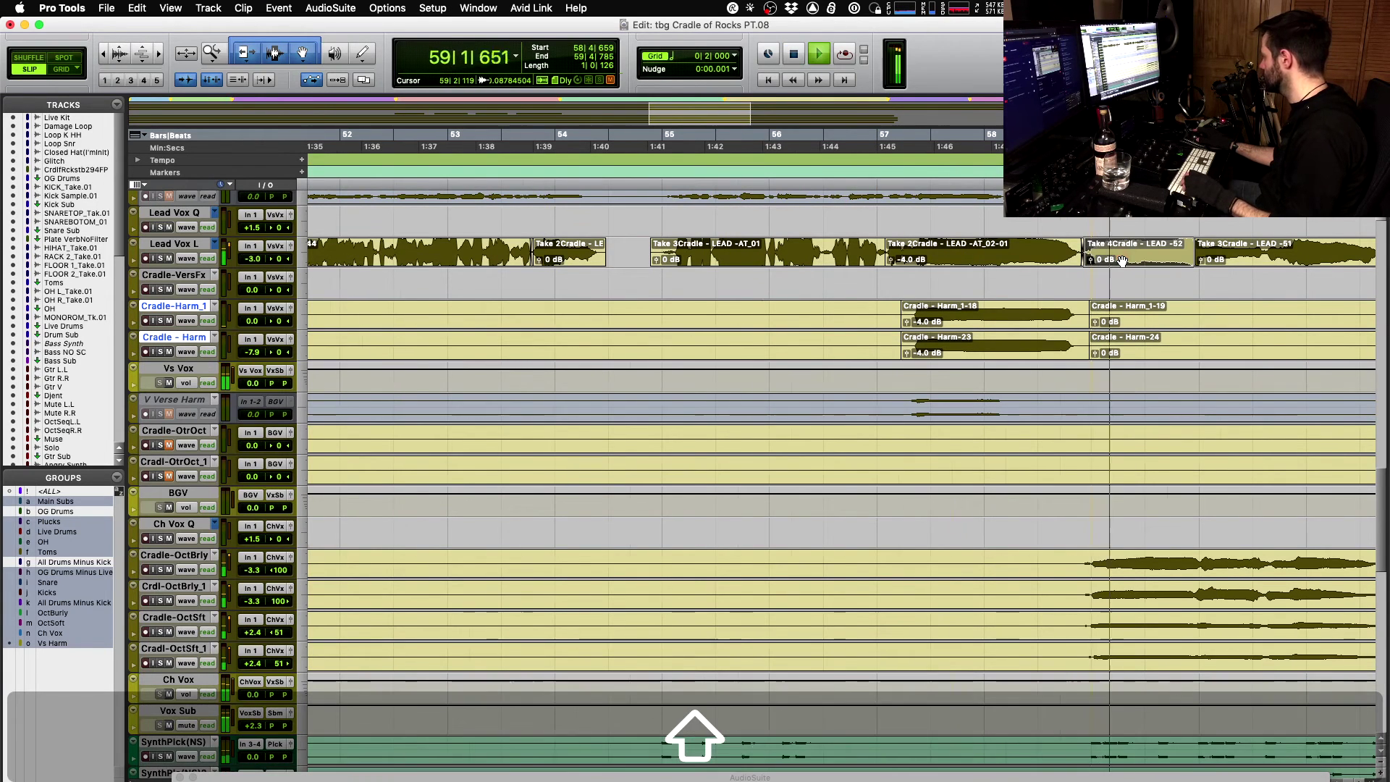
# - Delete the crossfades at both ends of the Take 4Cradle - LEAD -52 clip on Lead Vox L
pyautogui.hscroll(2, 802, 273)
pyautogui.click(802, 274)
pyautogui.press('t')
pyautogui.press('t')
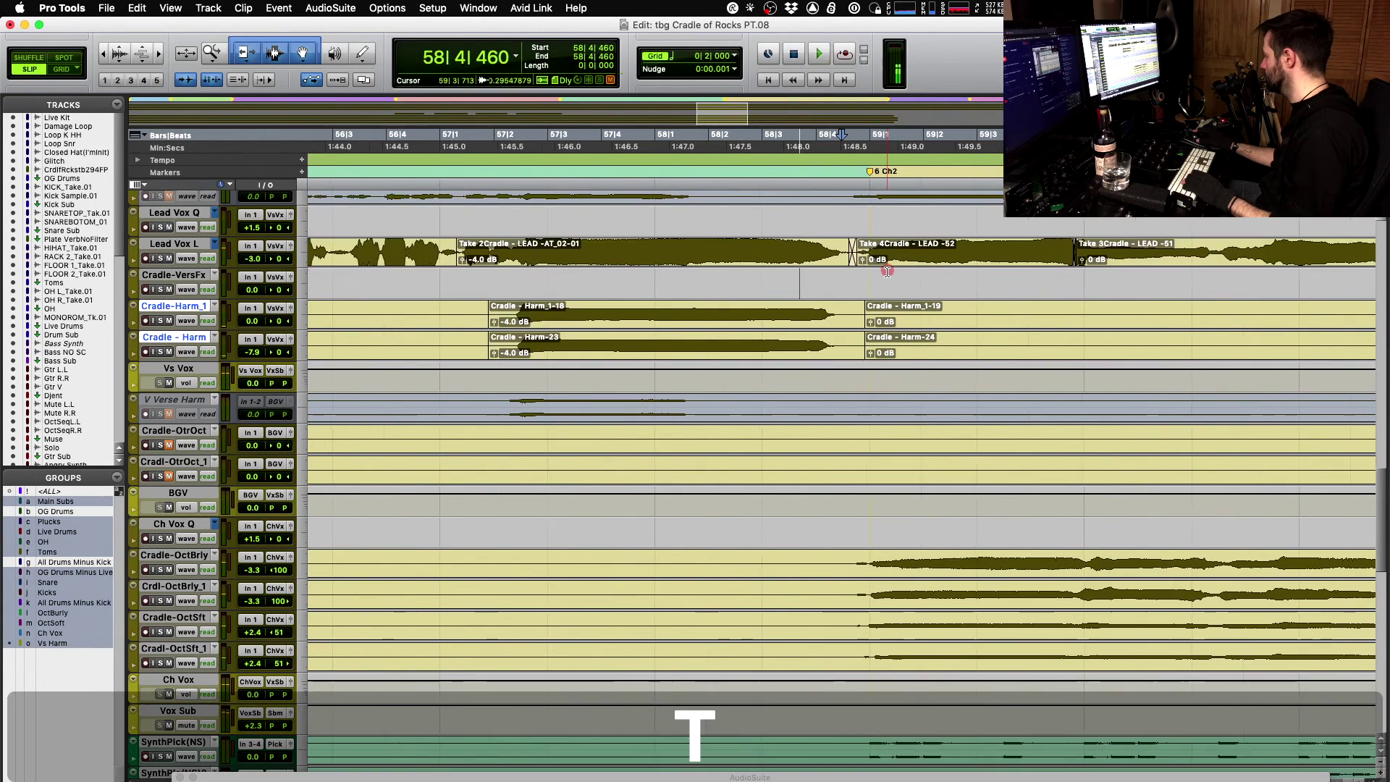
pyautogui.hscroll(3, 948, 270)
pyautogui.hscroll(3, 948, 270)
pyautogui.press('r')
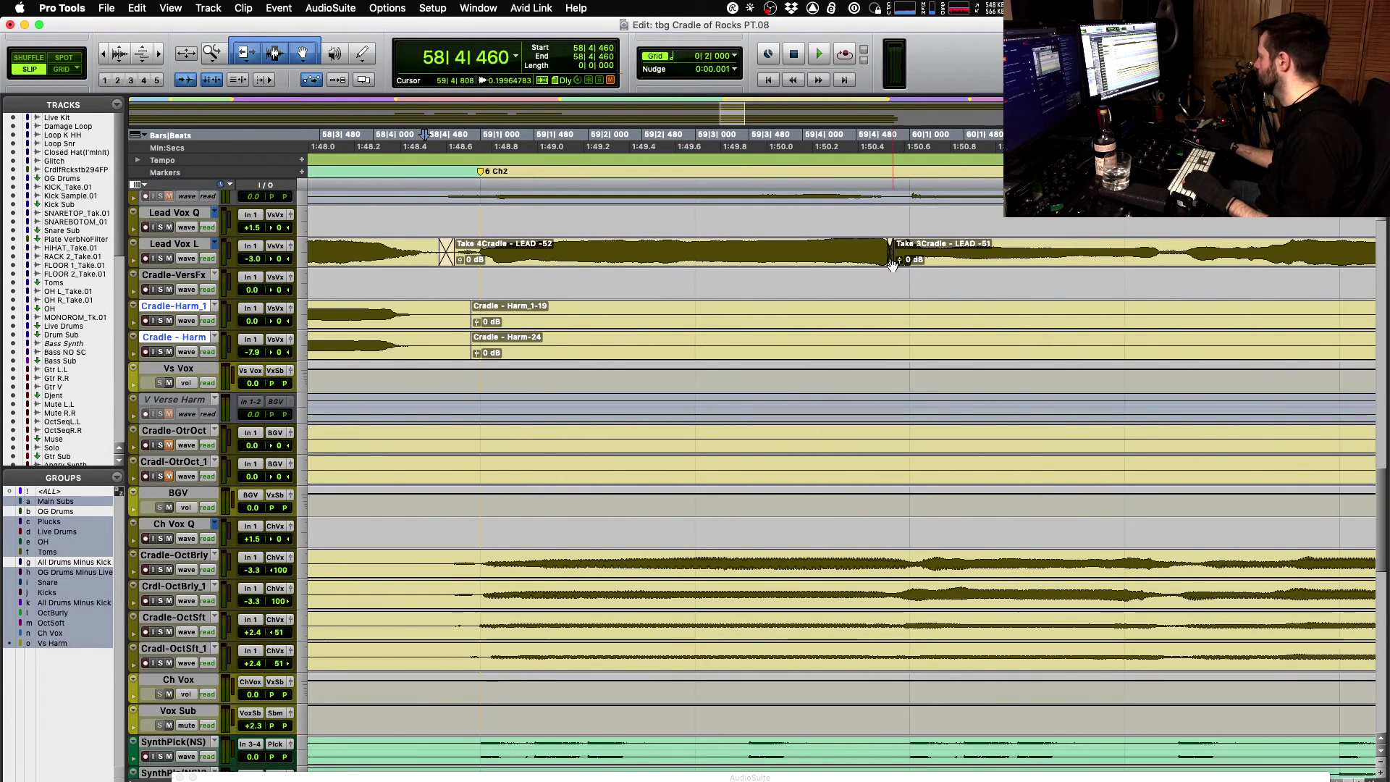
pyautogui.moveTo(892, 265); pyautogui.dragTo(893, 265)
pyautogui.press('Delete')
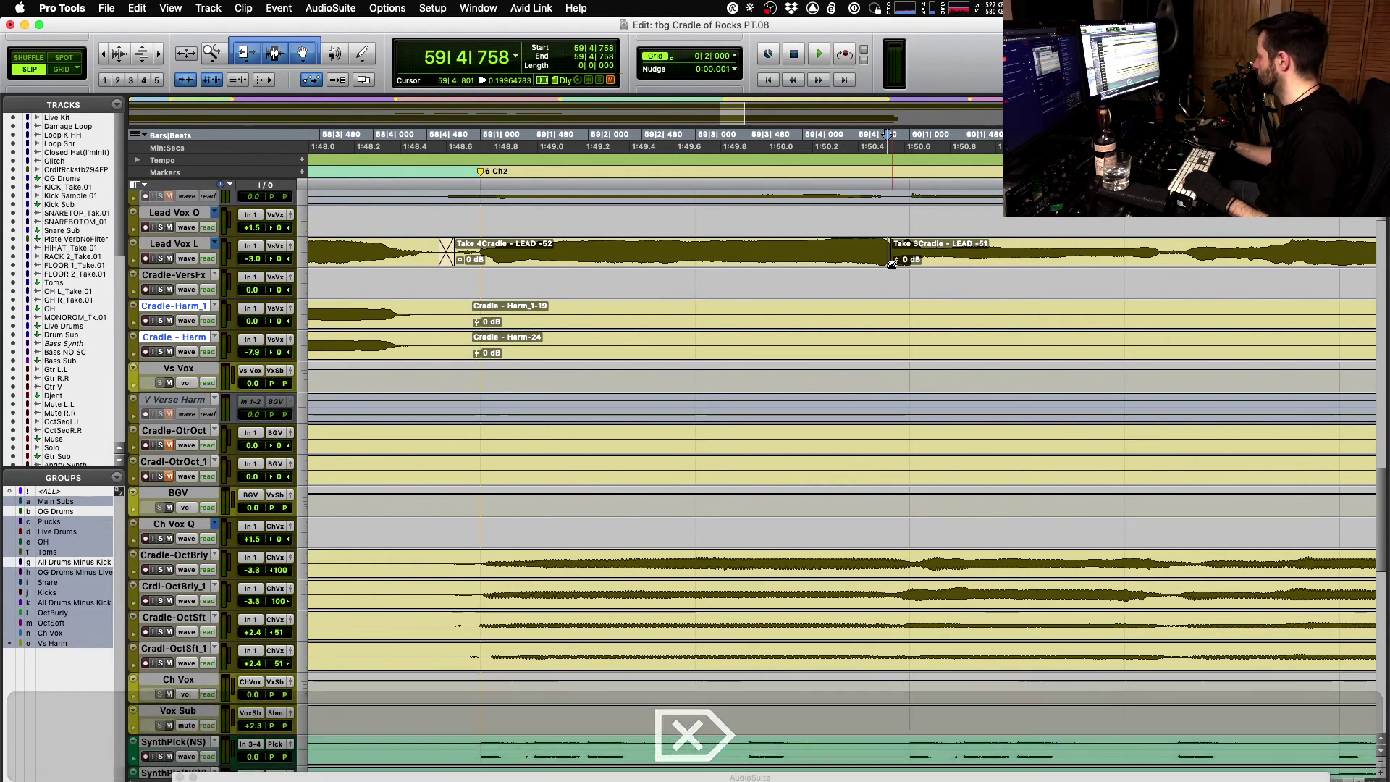
pyautogui.click(766, 264)
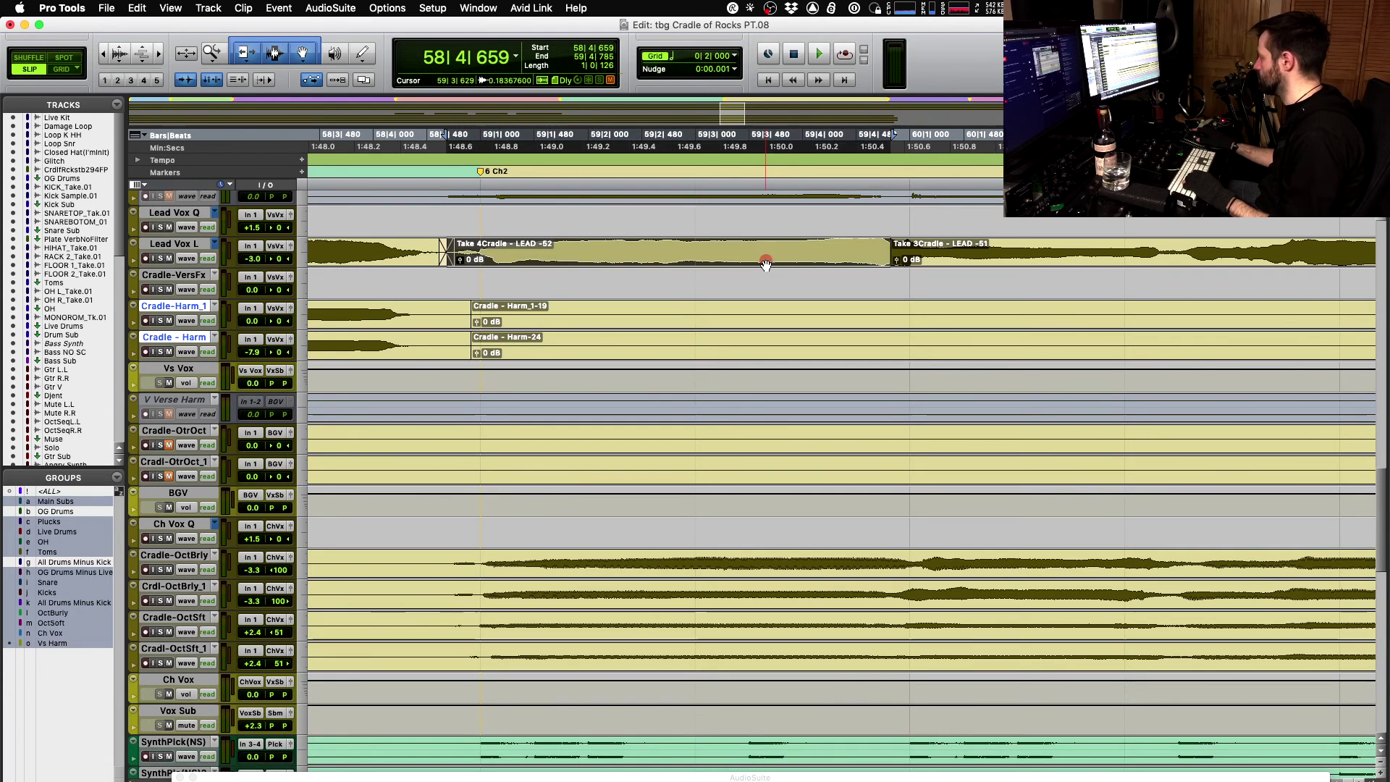
pyautogui.click(446, 254)
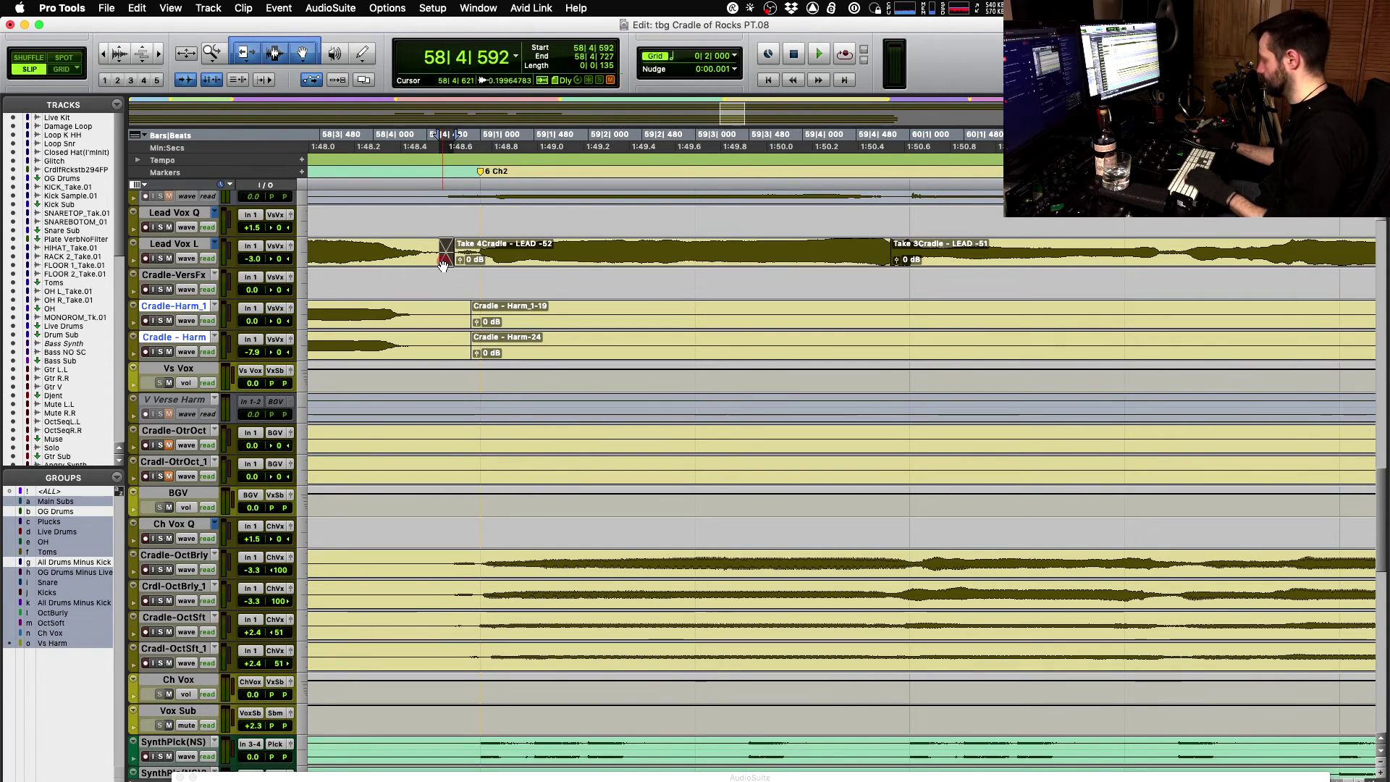
pyautogui.press('Delete')
# - Track the LEAD -52 clip's pitch in the Auto-Tune 7 AudioSuite plug-in and render its sustained note corrected to F3
pyautogui.click(600, 263)
pyautogui.click(330, 8)
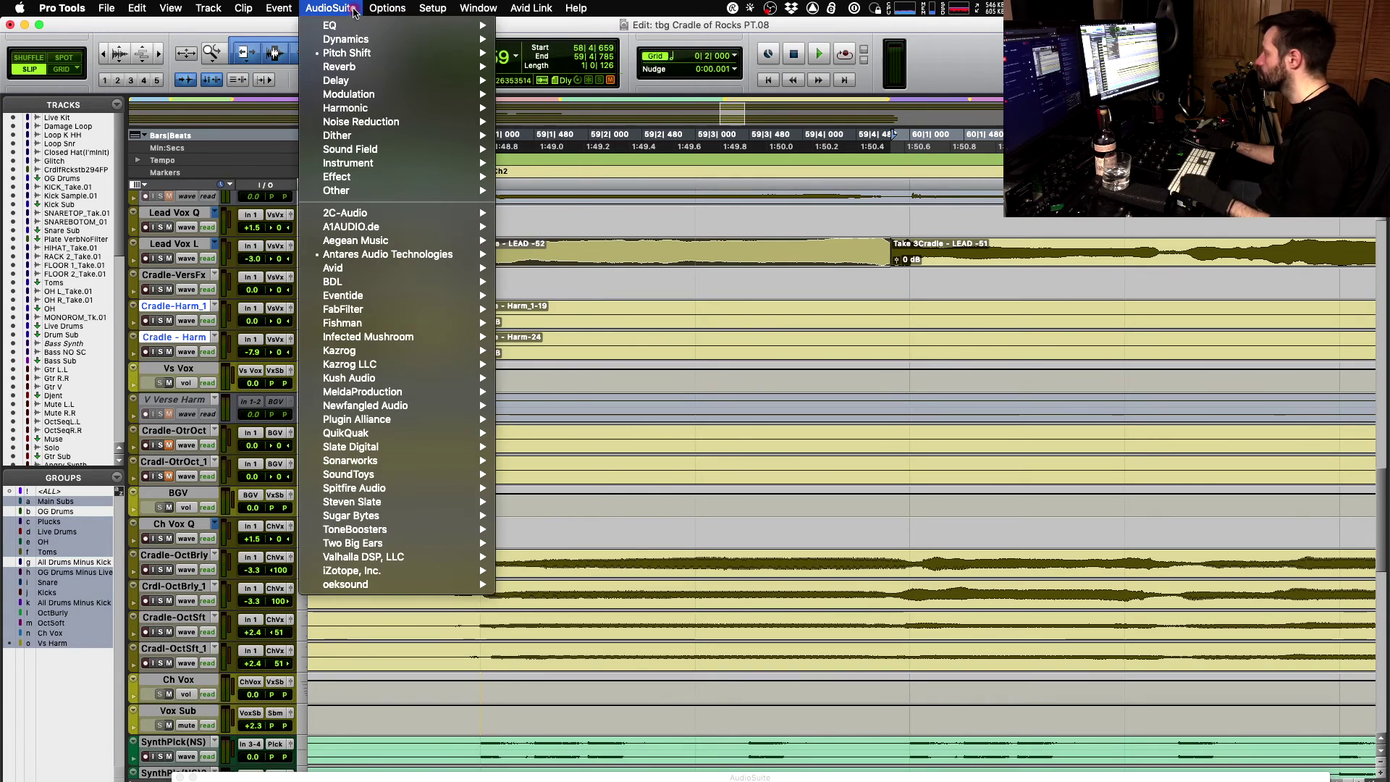
pyautogui.click(532, 254)
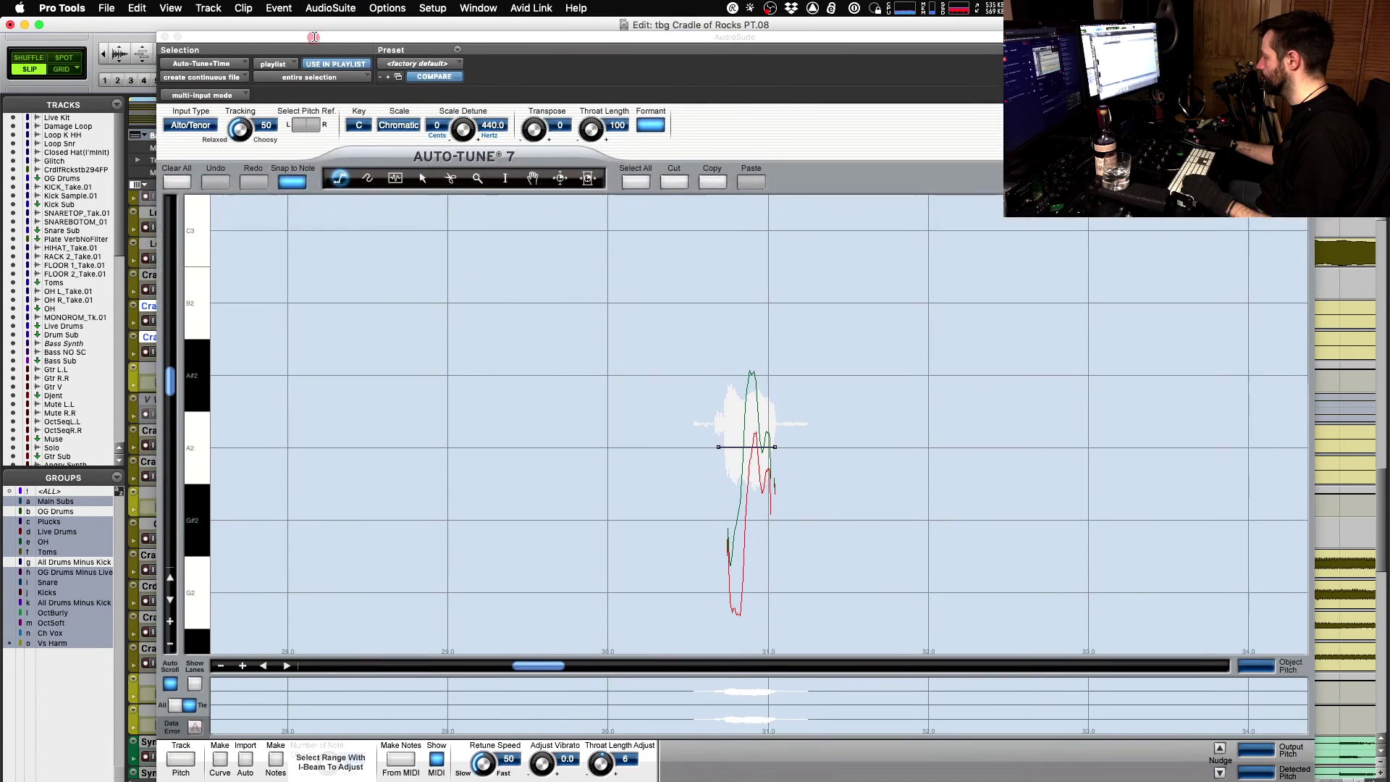
pyautogui.moveTo(314, 37); pyautogui.dragTo(315, 31)
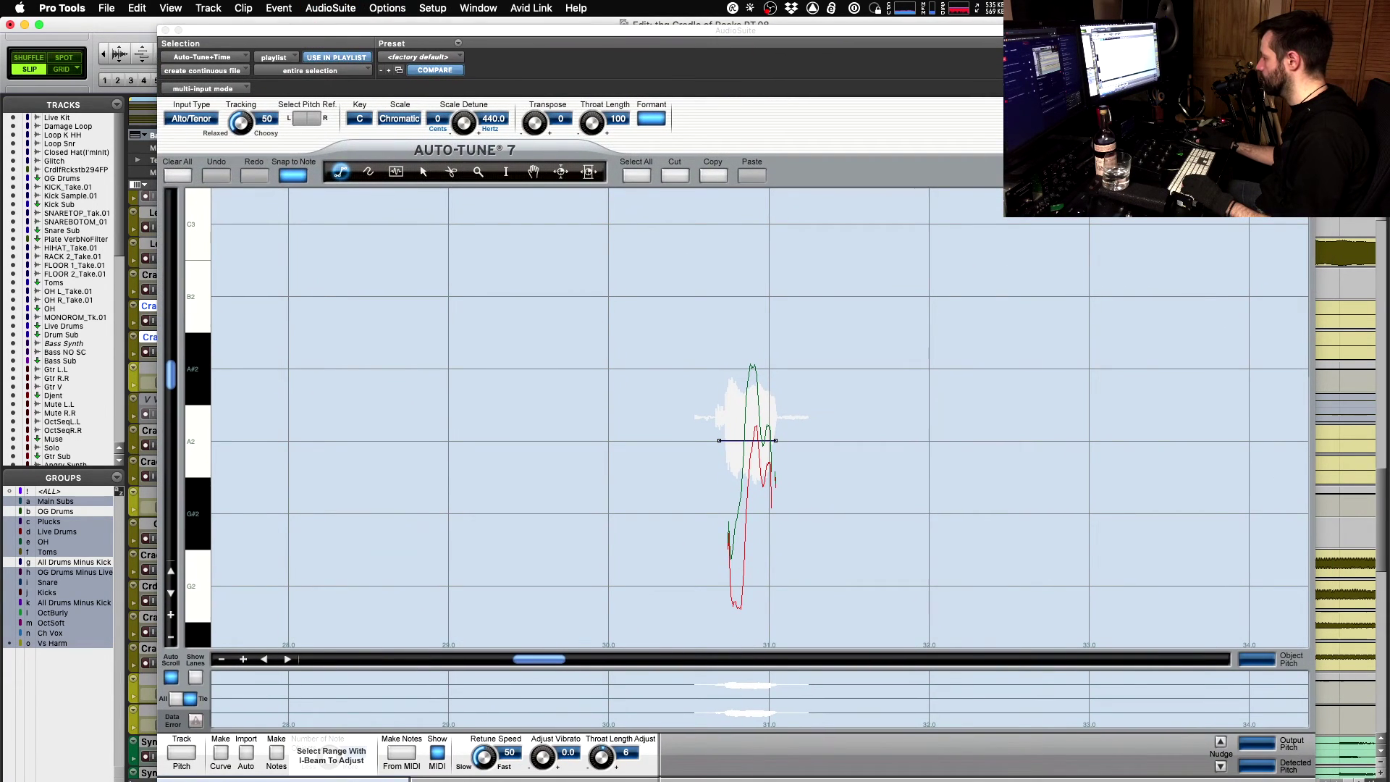
pyautogui.click(192, 748)
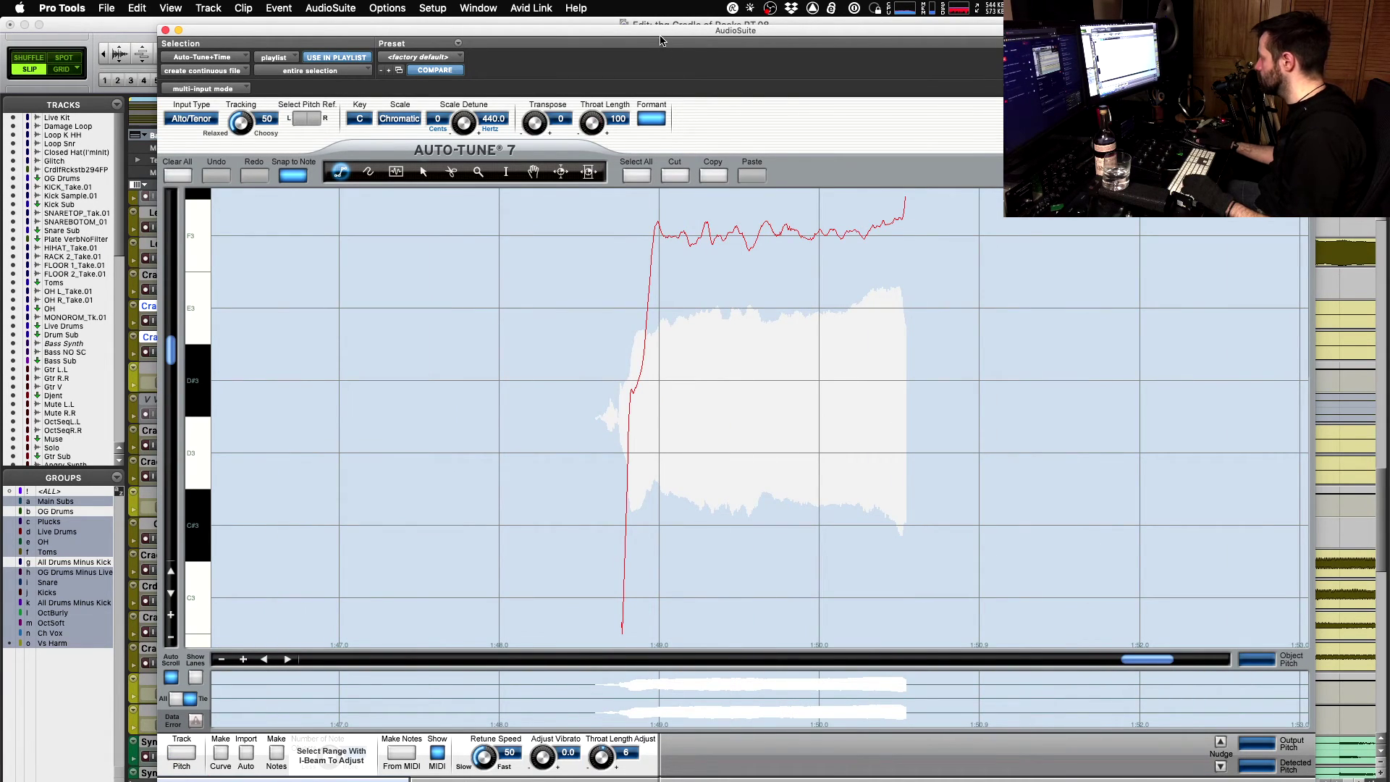
pyautogui.moveTo(661, 39); pyautogui.dragTo(665, 21)
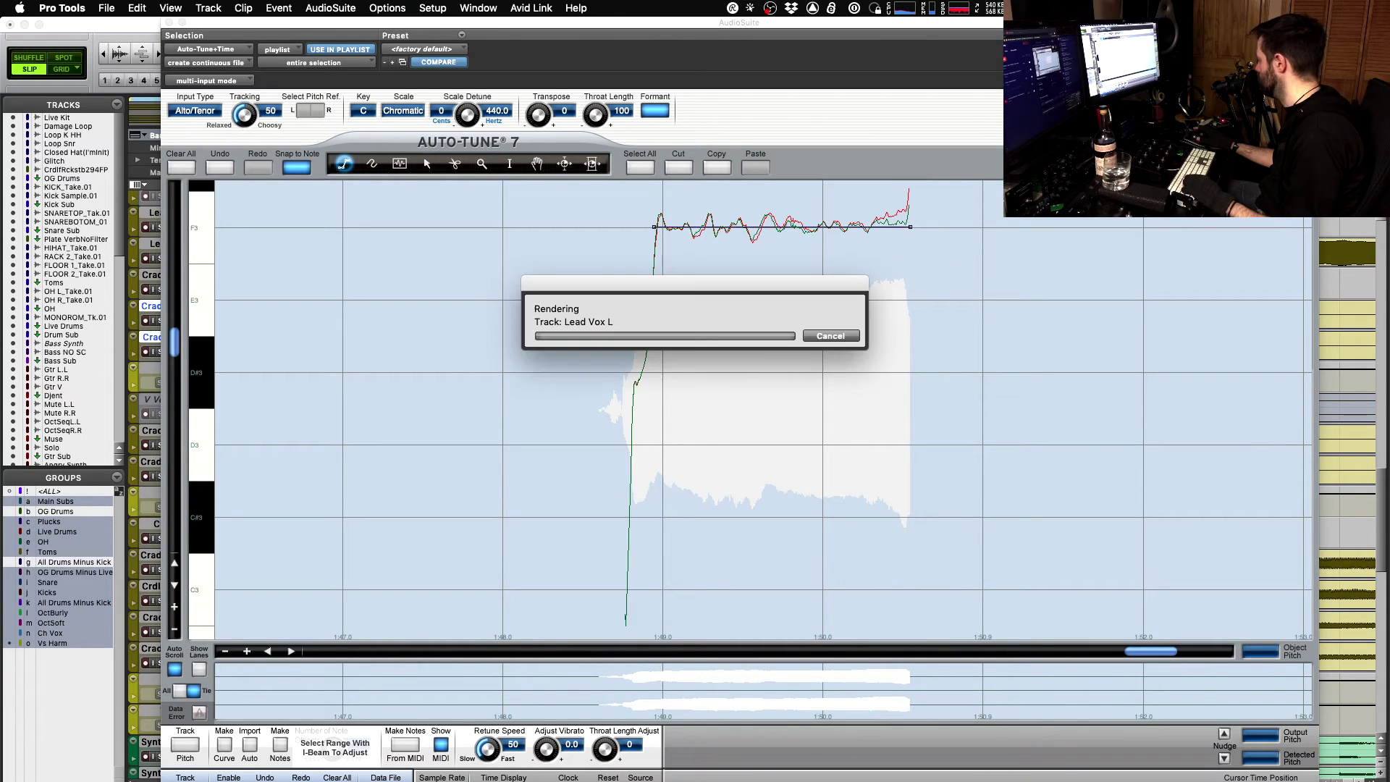
pyautogui.press('space')
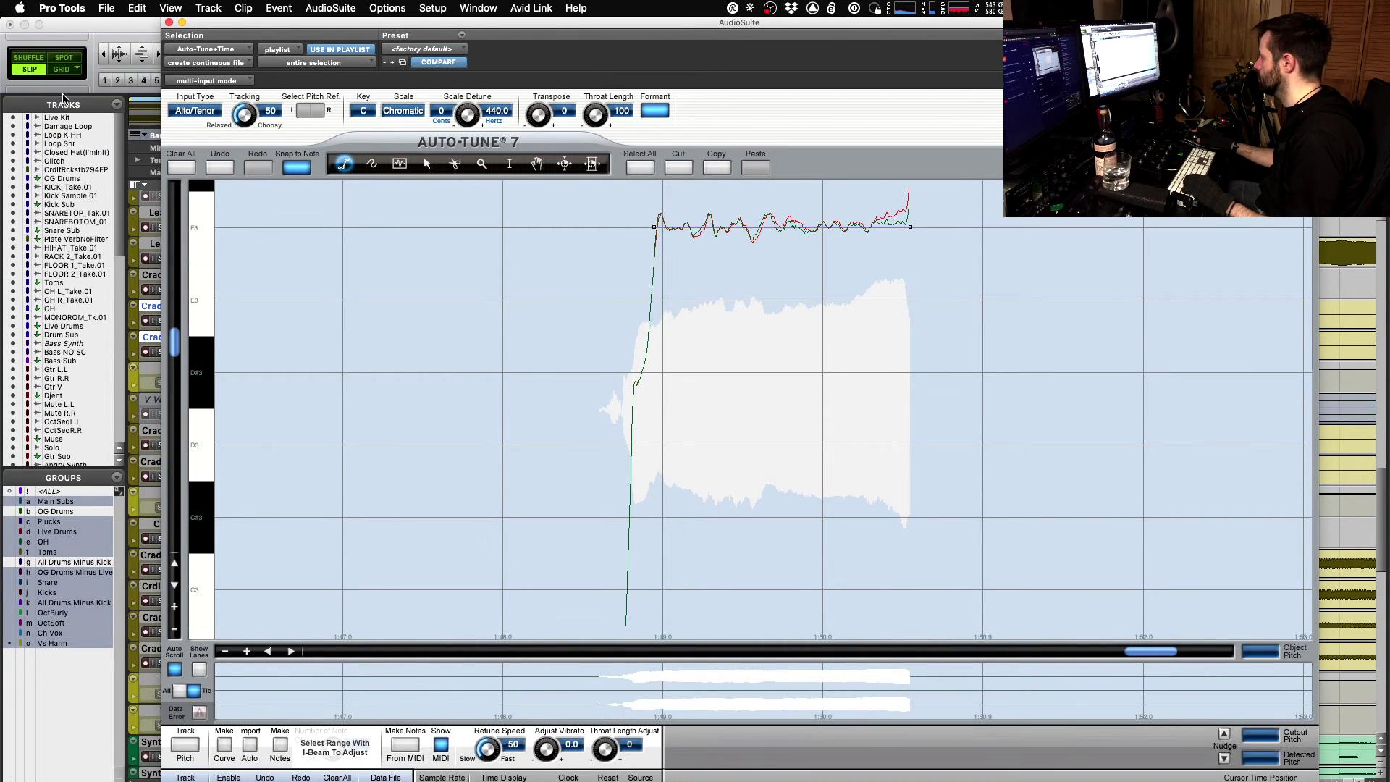
# - Play back the rendered lead vocal note and close the Auto-Tune 7 AudioSuite window
pyautogui.press('space')
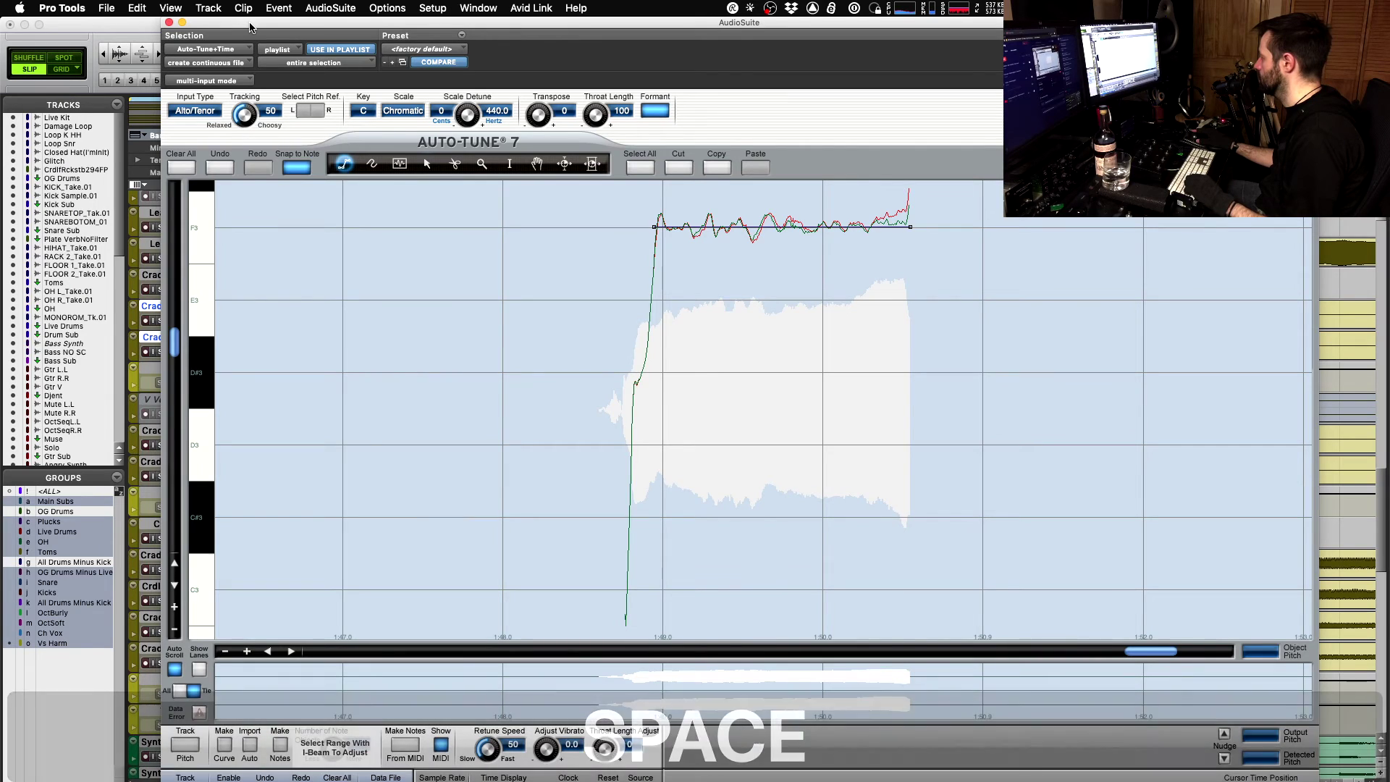
pyautogui.press('space')
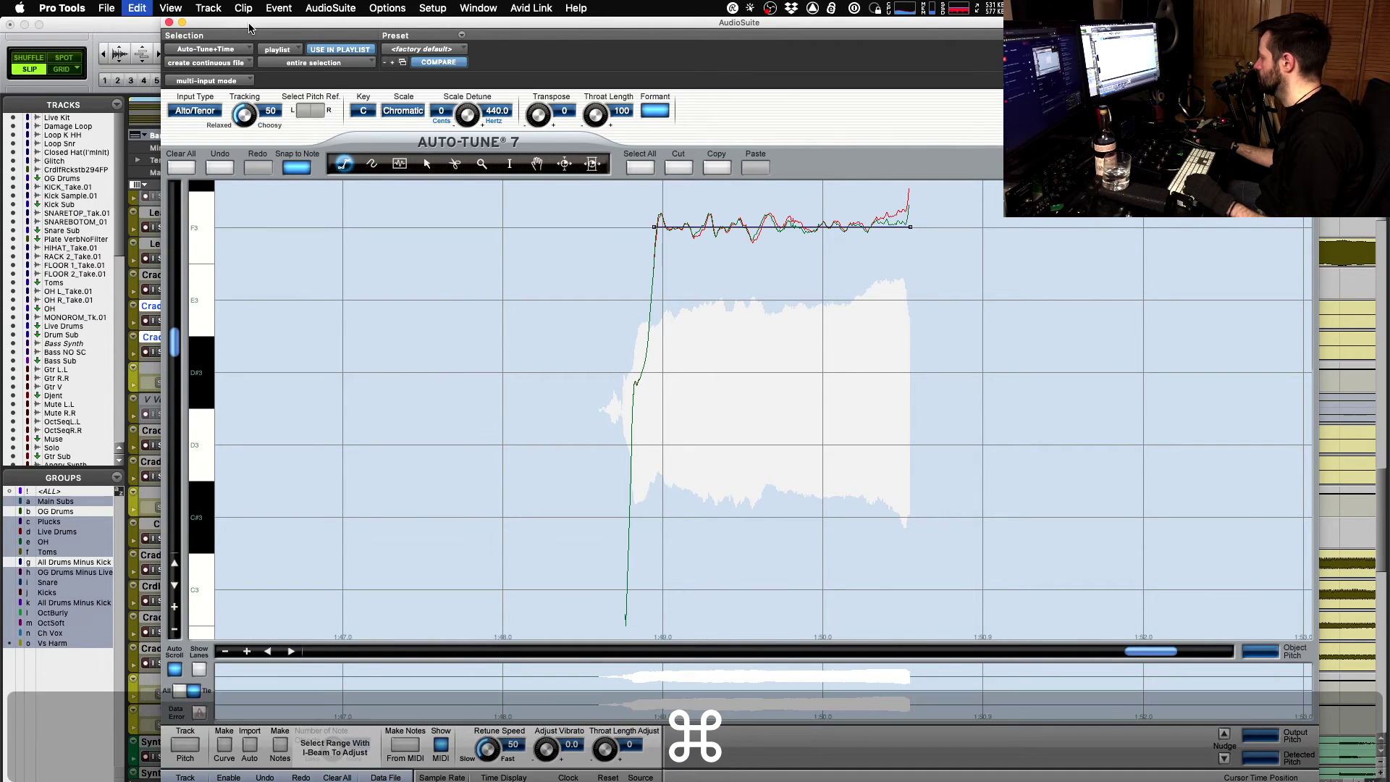
pyautogui.press('space')
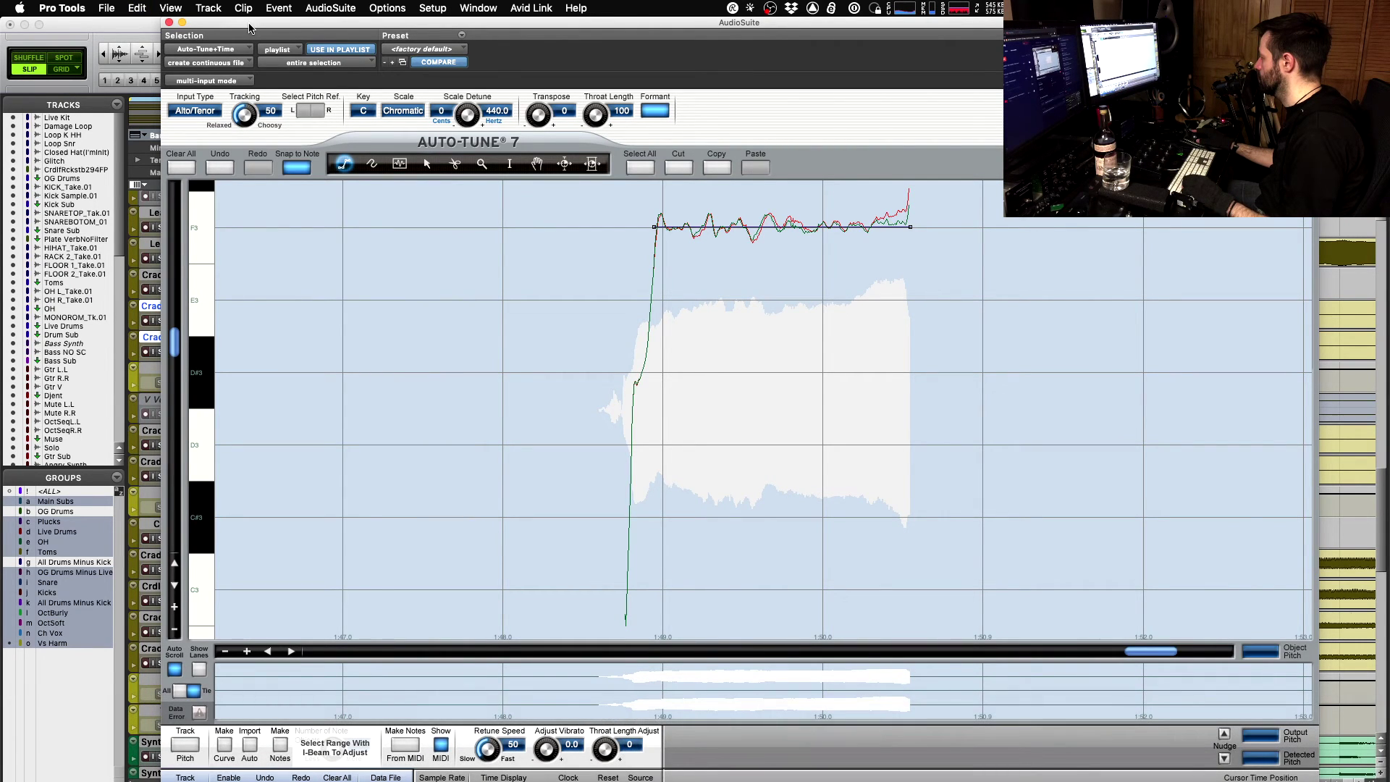
pyautogui.click(170, 22)
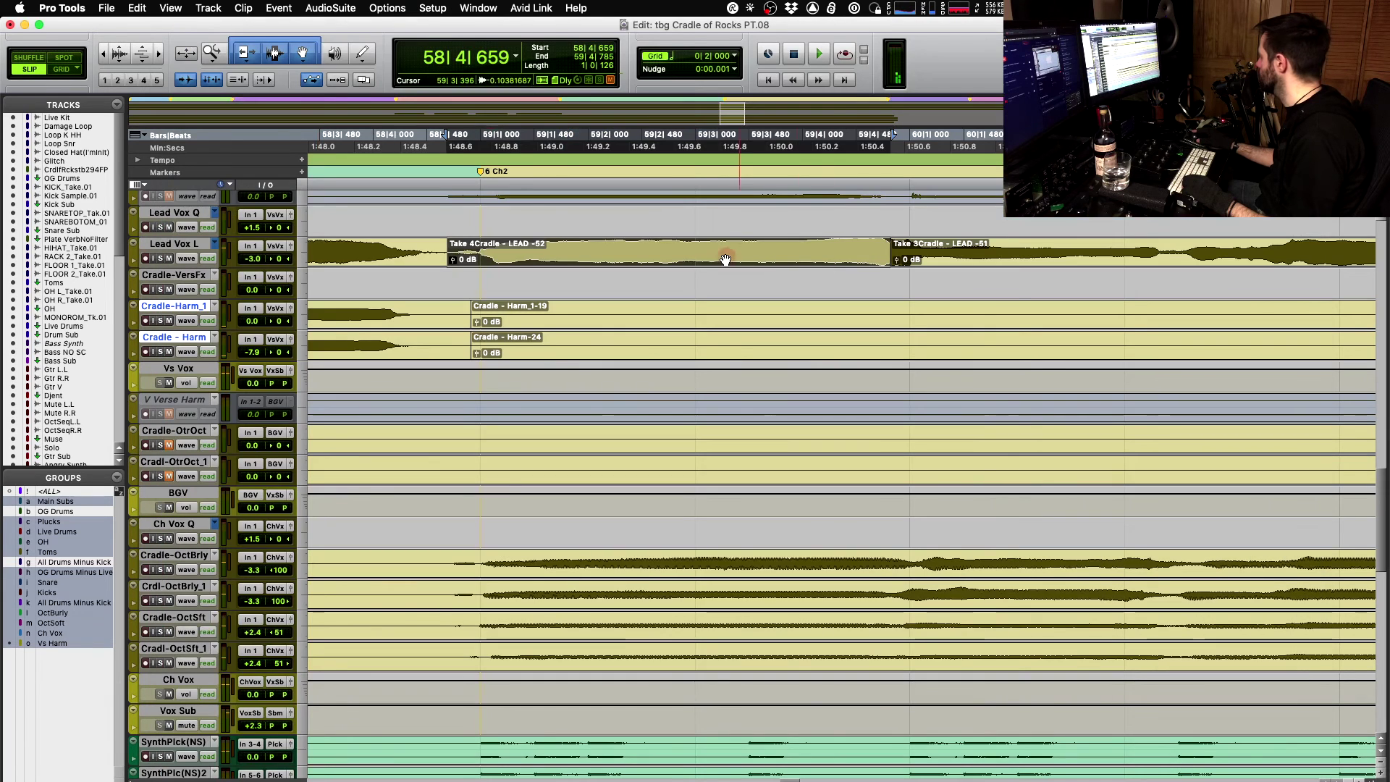
# - Undo the pitch-correction render and crossfade deletions, and audition the original LEAD -52 clip leading into chorus 2
pyautogui.press('cmd+z')
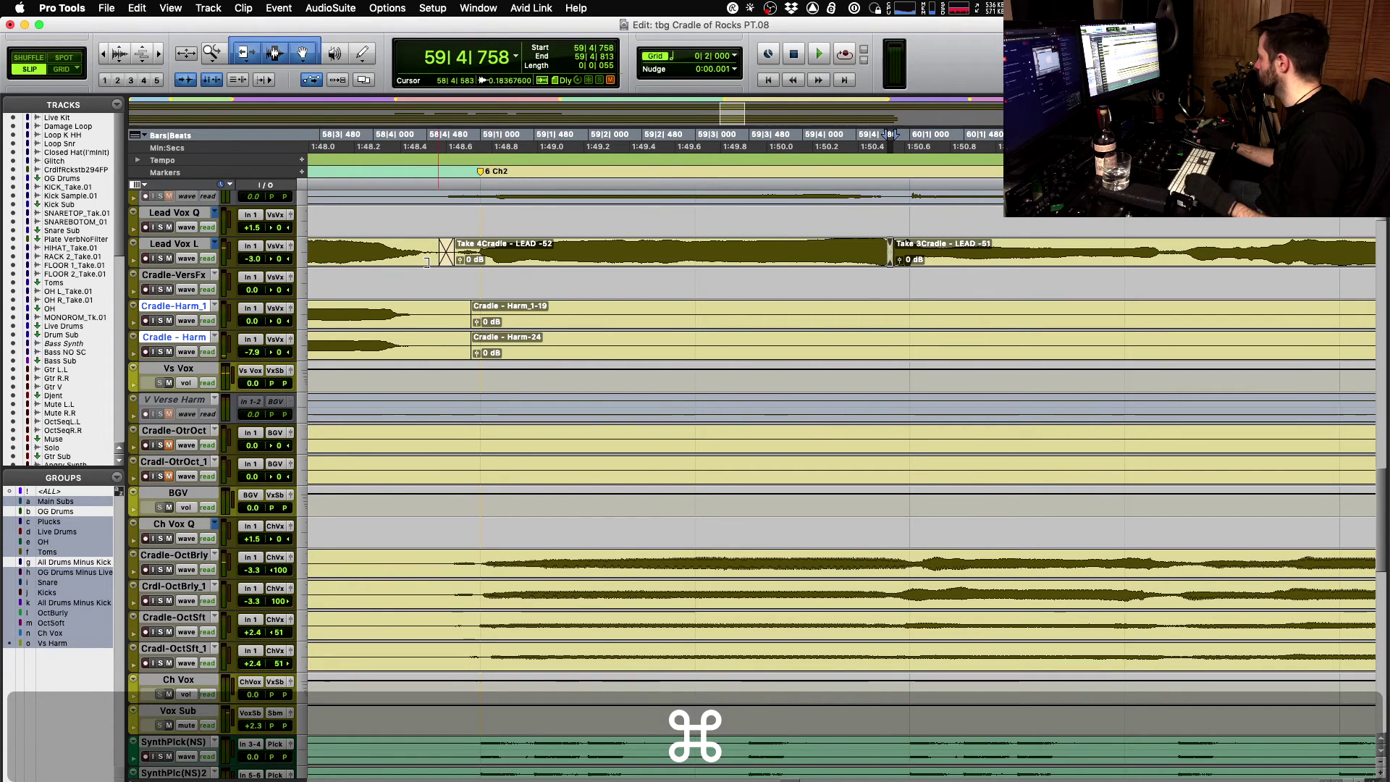
pyautogui.click(357, 245)
pyautogui.press('space')
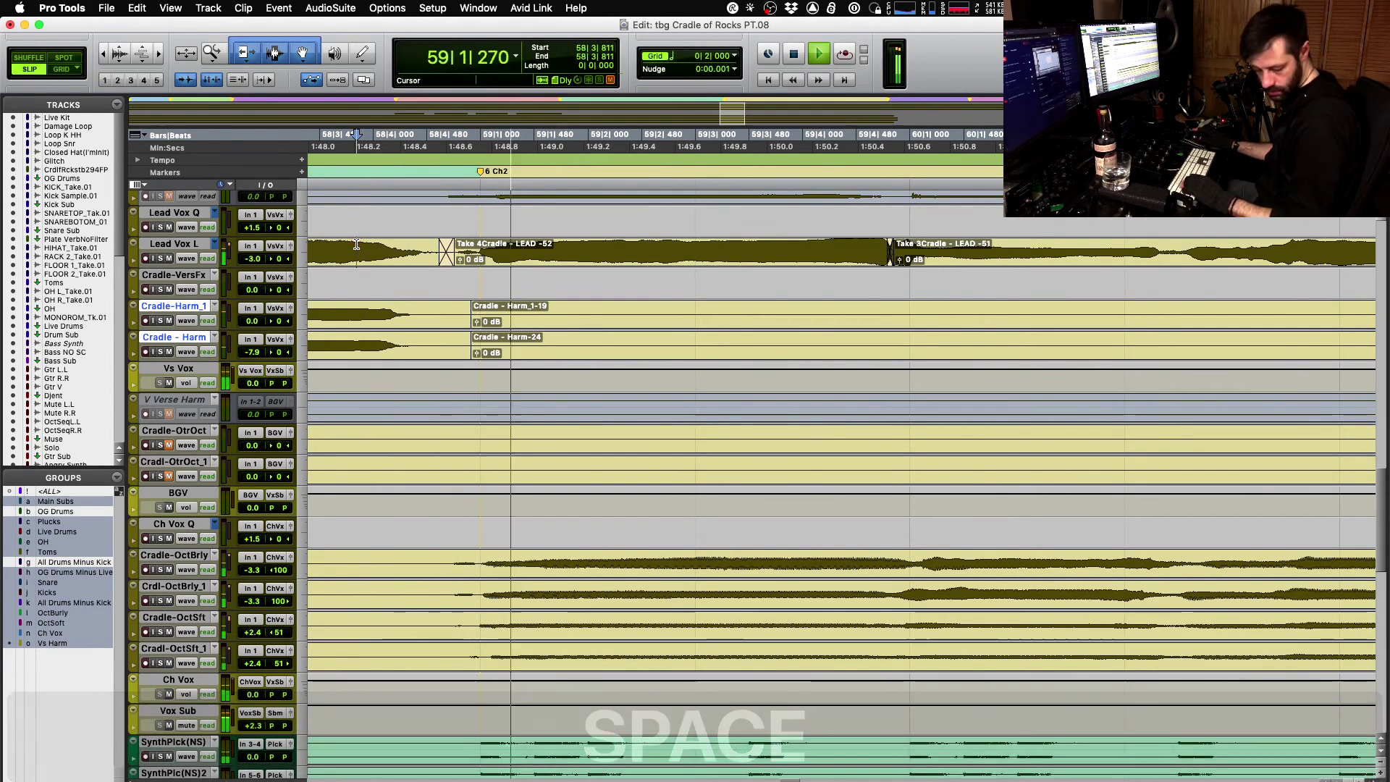
pyautogui.press('space')
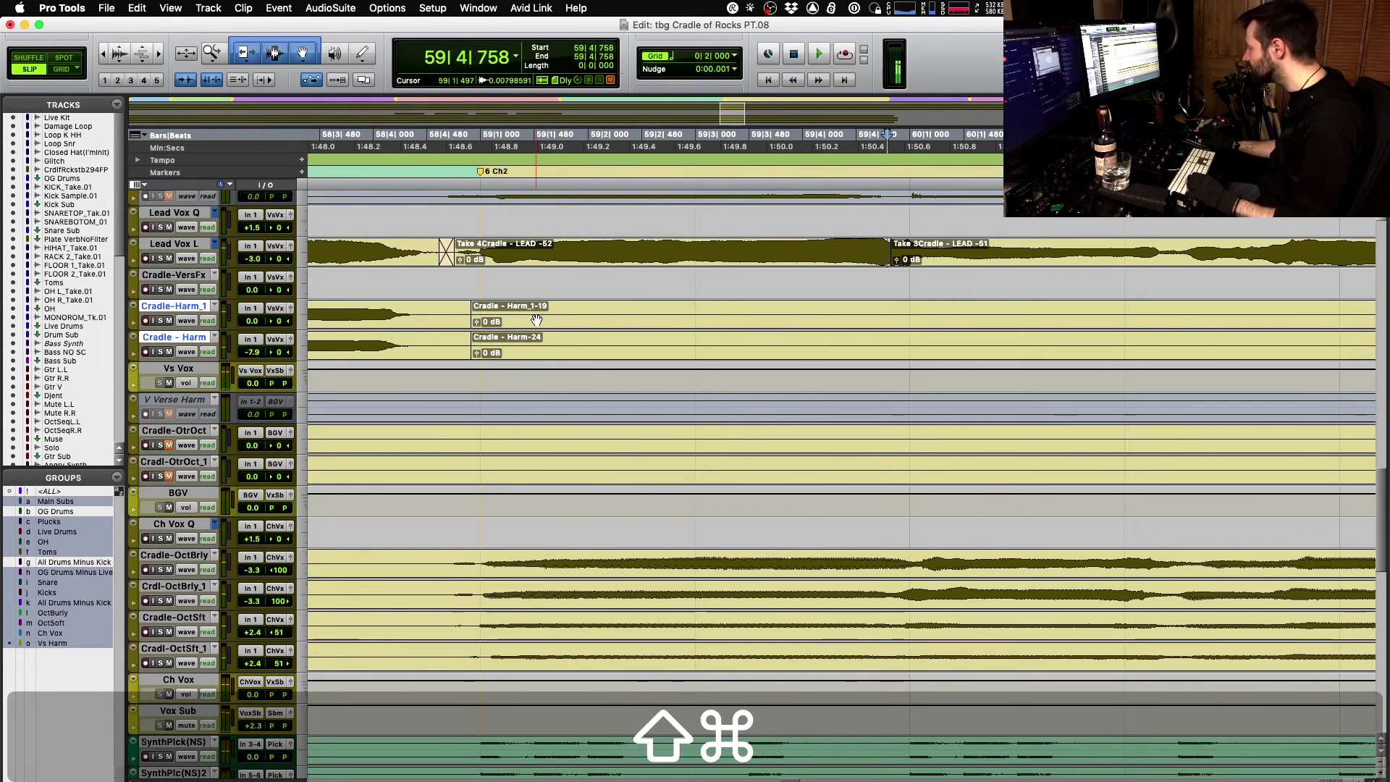
# - Redo the pitch correction on Lead Vox L and audition the LEAD -AT_08 clip from just before chorus 2
pyautogui.press('cmd+shift+z')
pyautogui.keyDown('super'); pyautogui.click(336, 244); pyautogui.keyUp('super')
pyautogui.press('space')
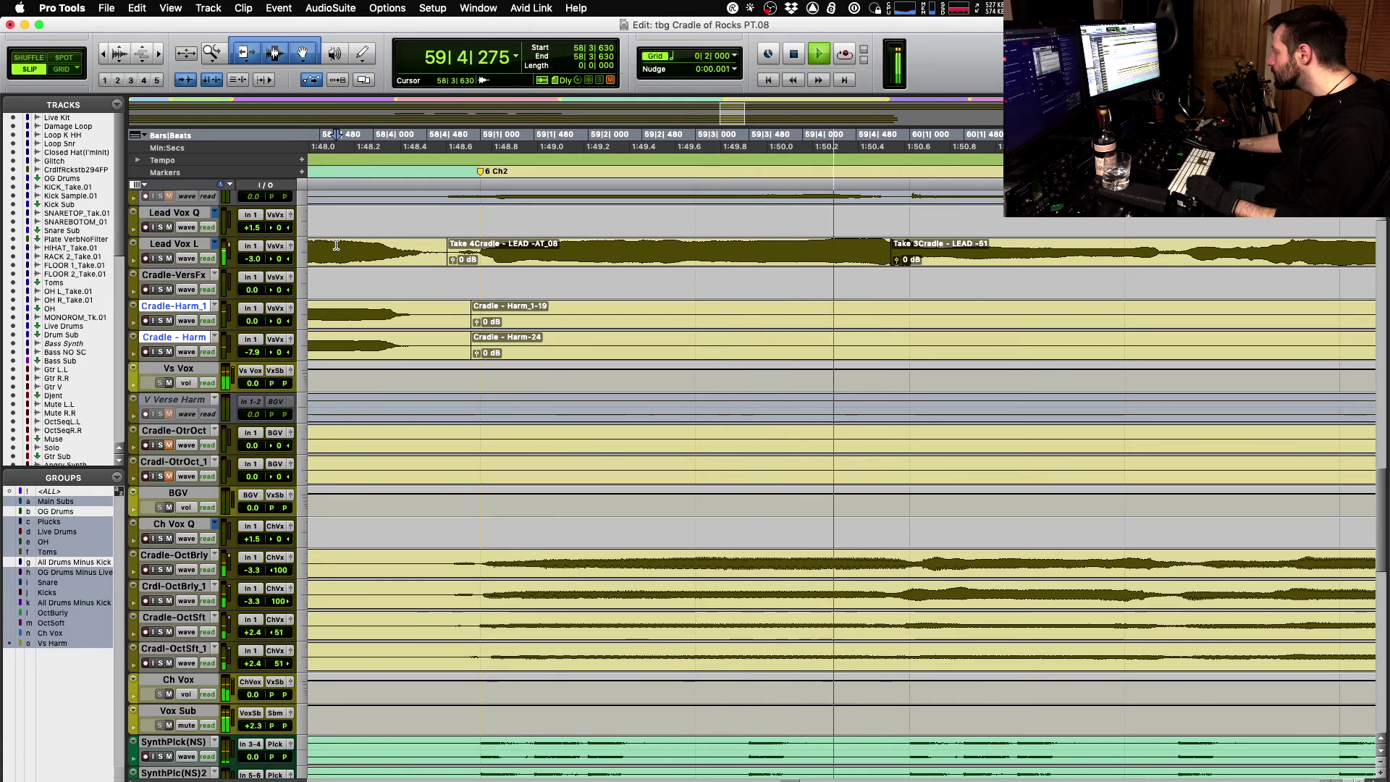
pyautogui.press('space')
# - Undo the pitch correction once more and replay the uncorrected lead note from 58|3|630 for comparison
pyautogui.press('super+z')
pyautogui.keyDown('super'); pyautogui.click(336, 245); pyautogui.keyUp('super')
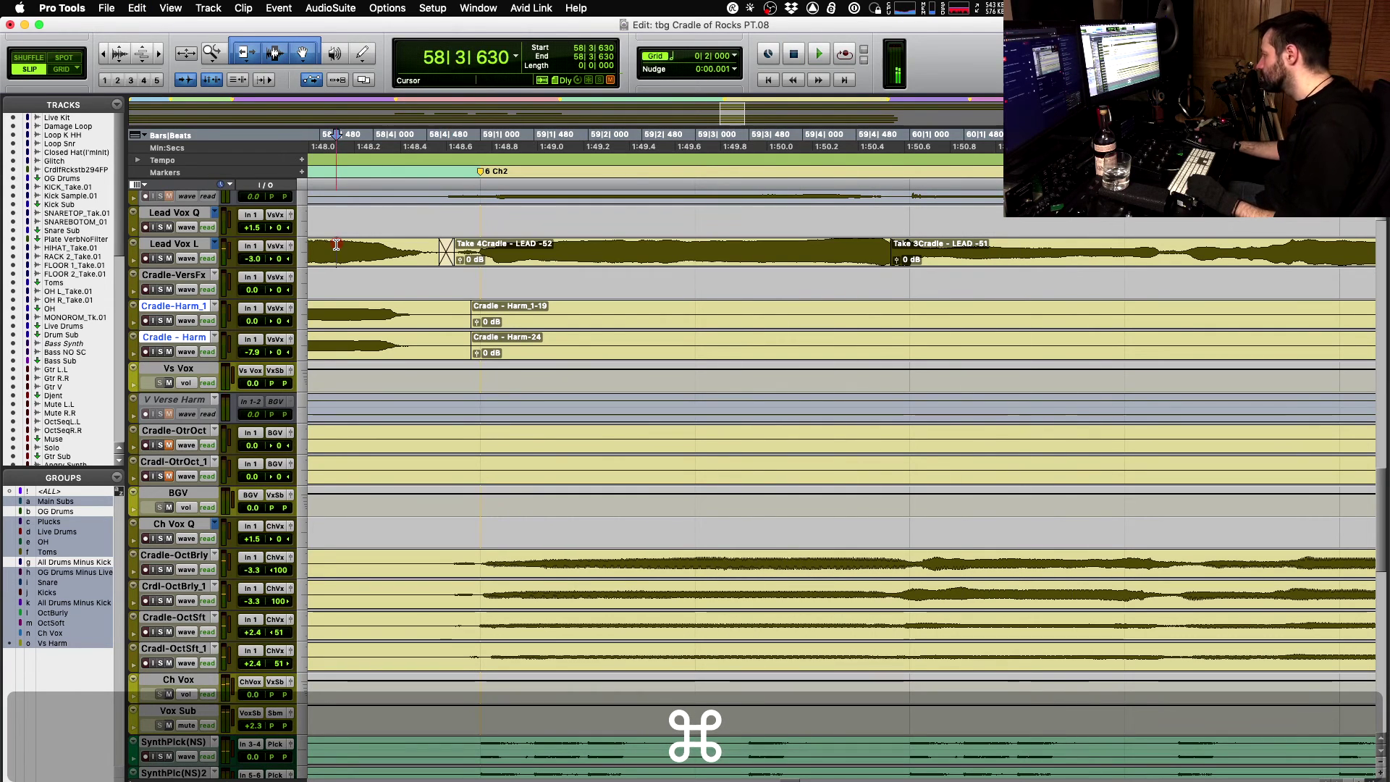
pyautogui.press('space')
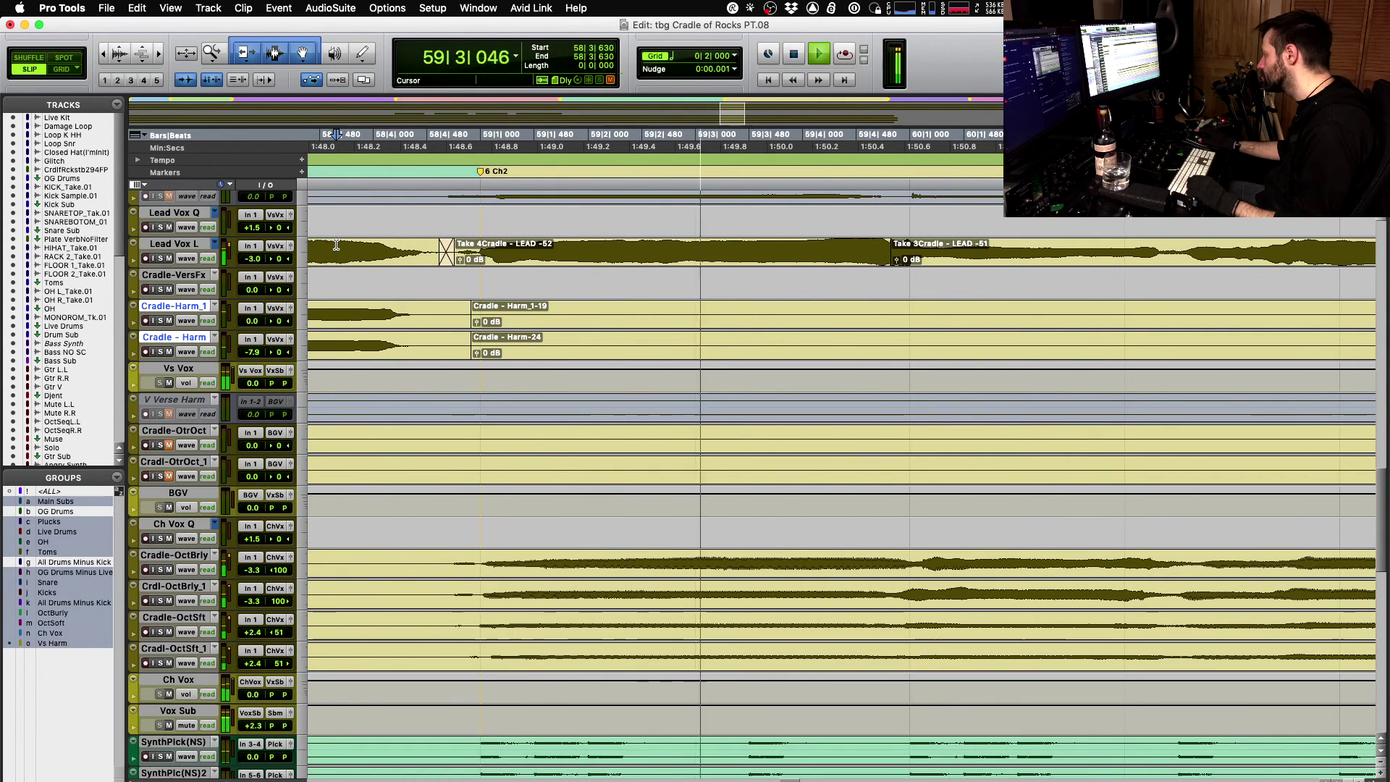
pyautogui.press('space')
# - Restore the pitch-corrected lead clip and replay it from 58|3|630 to compare with the original
pyautogui.press('shift+super+z')
pyautogui.keyDown('super'); pyautogui.click(336, 245); pyautogui.keyUp('super')
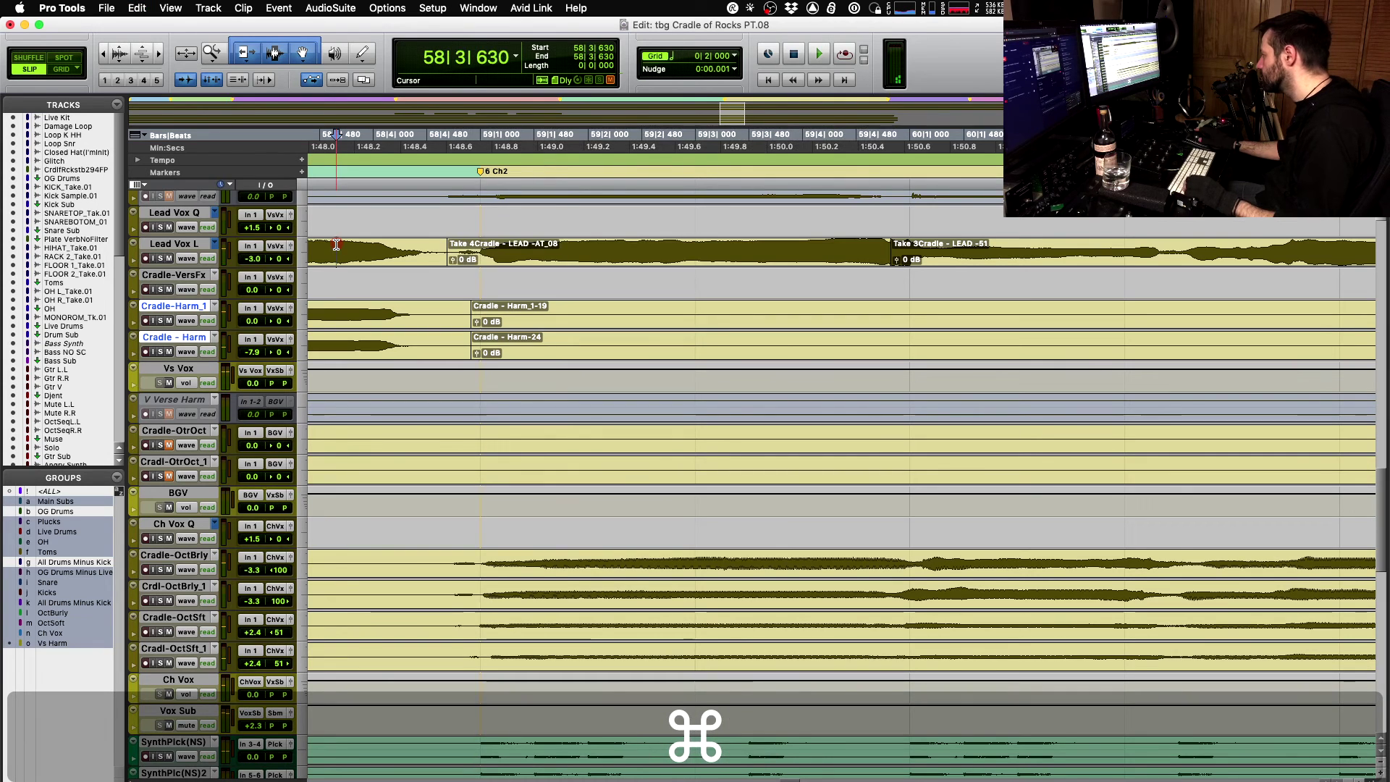
pyautogui.press('space')
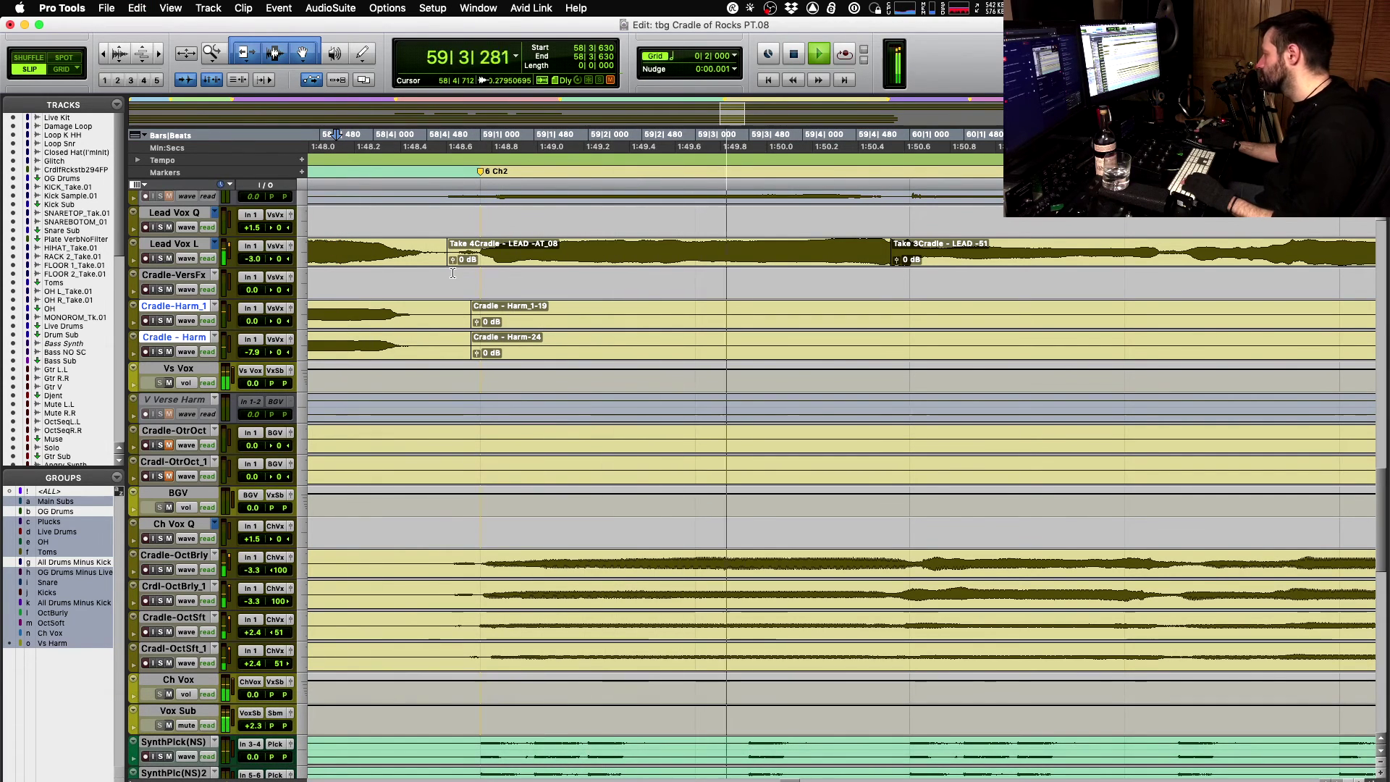
pyautogui.press('space')
# - Crossfade both ends of the Take 4Cradle - LEAD -AT_08 clip with its neighbouring clips, adjusting the bounds of invalid fades
pyautogui.click(449, 262)
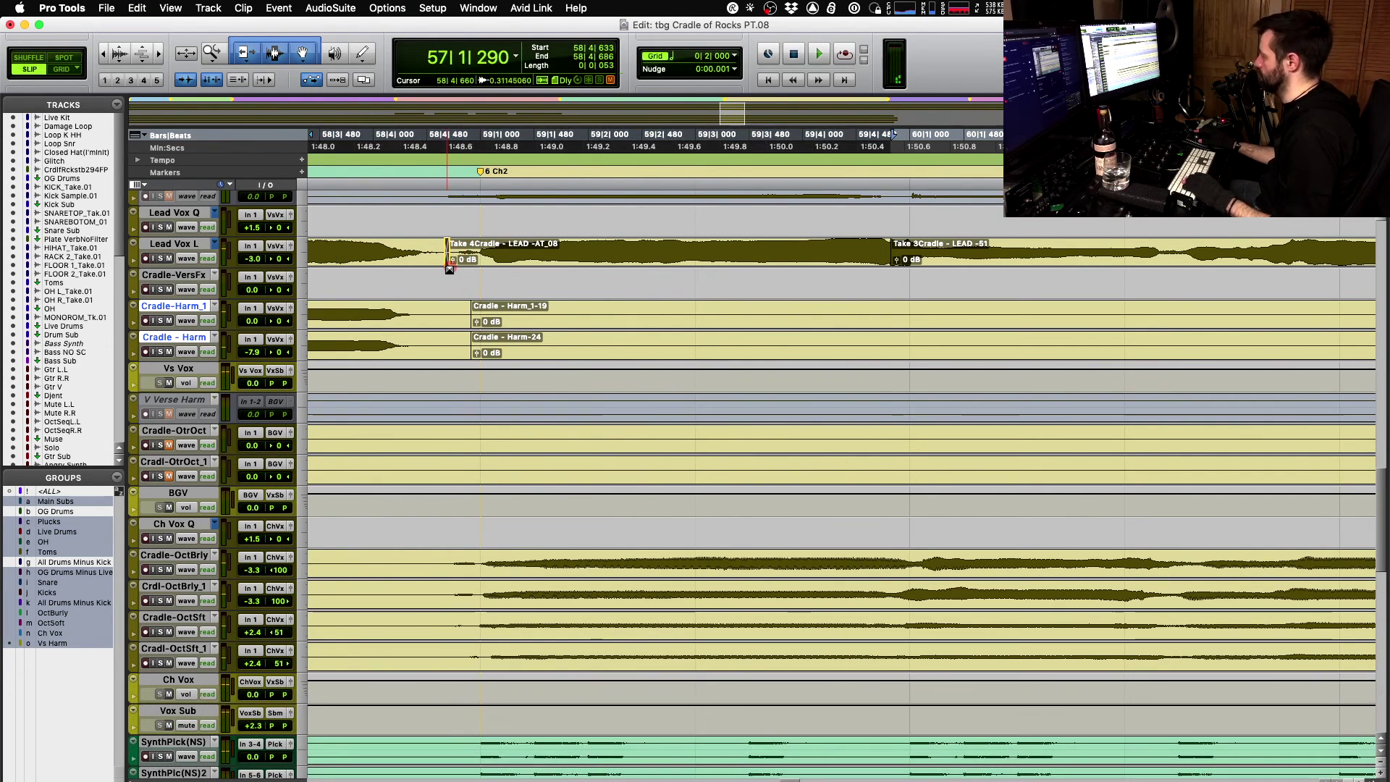
pyautogui.press('super+f')
pyautogui.click(837, 362)
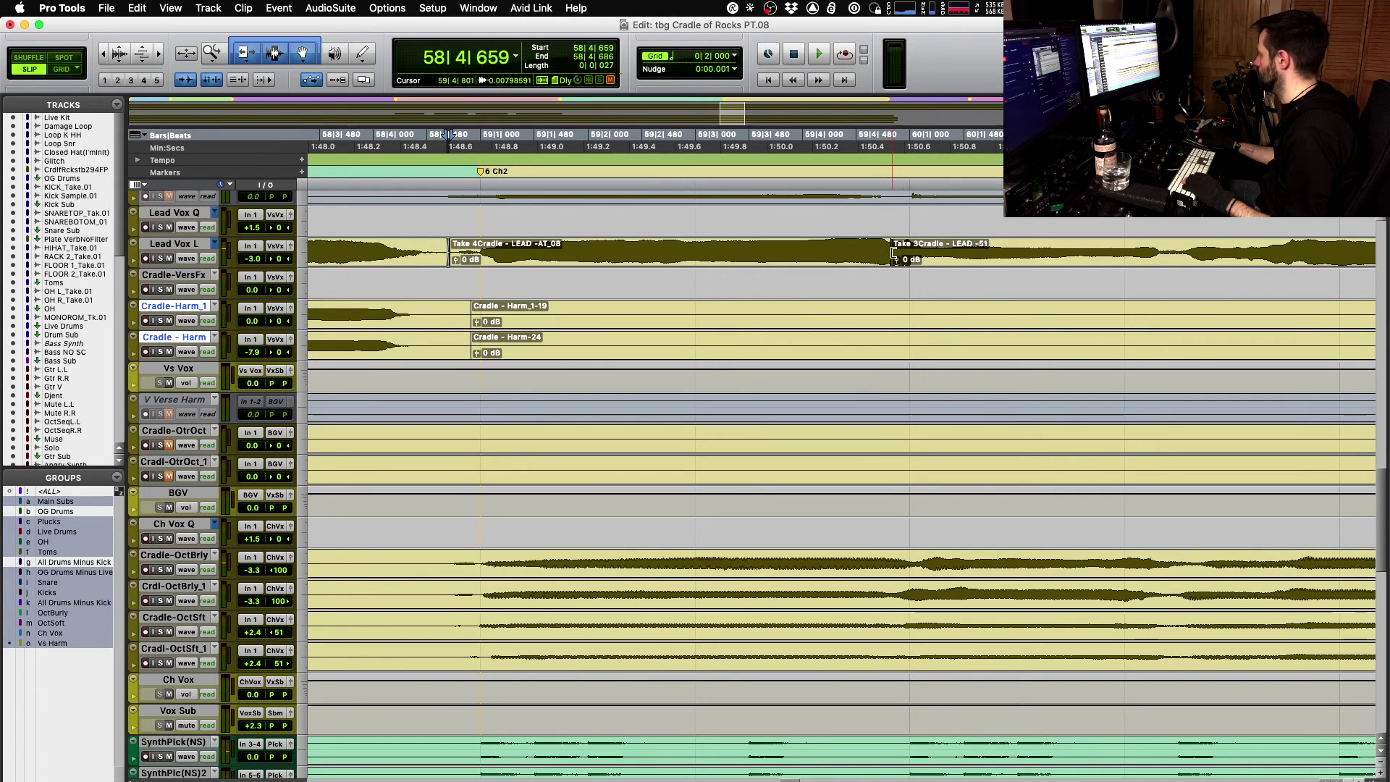
pyautogui.moveTo(892, 269); pyautogui.dragTo(897, 268)
pyautogui.press('super+f')
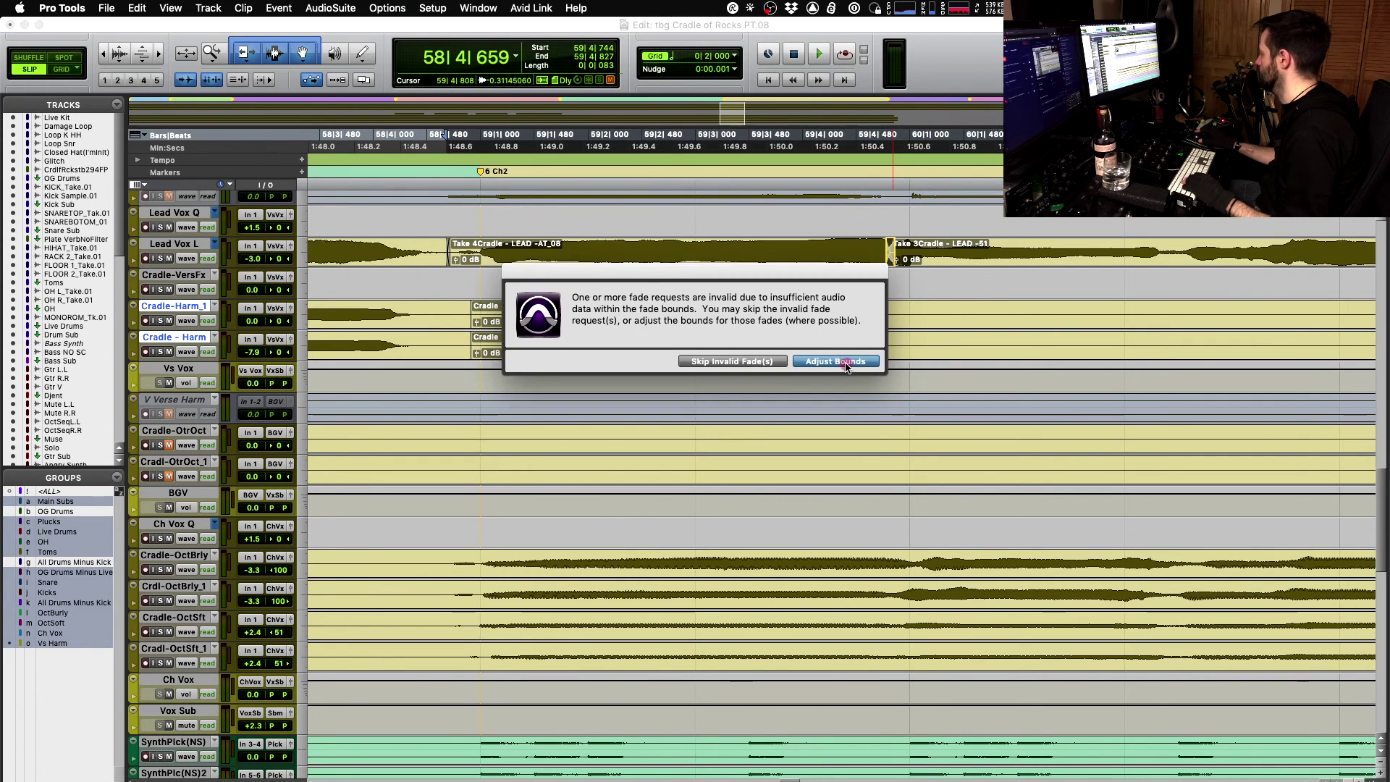
pyautogui.click(845, 363)
# - Play back the lead vocal from just before the LEAD -AT_08 clip through chorus 2
pyautogui.click(455, 247)
pyautogui.press('space')
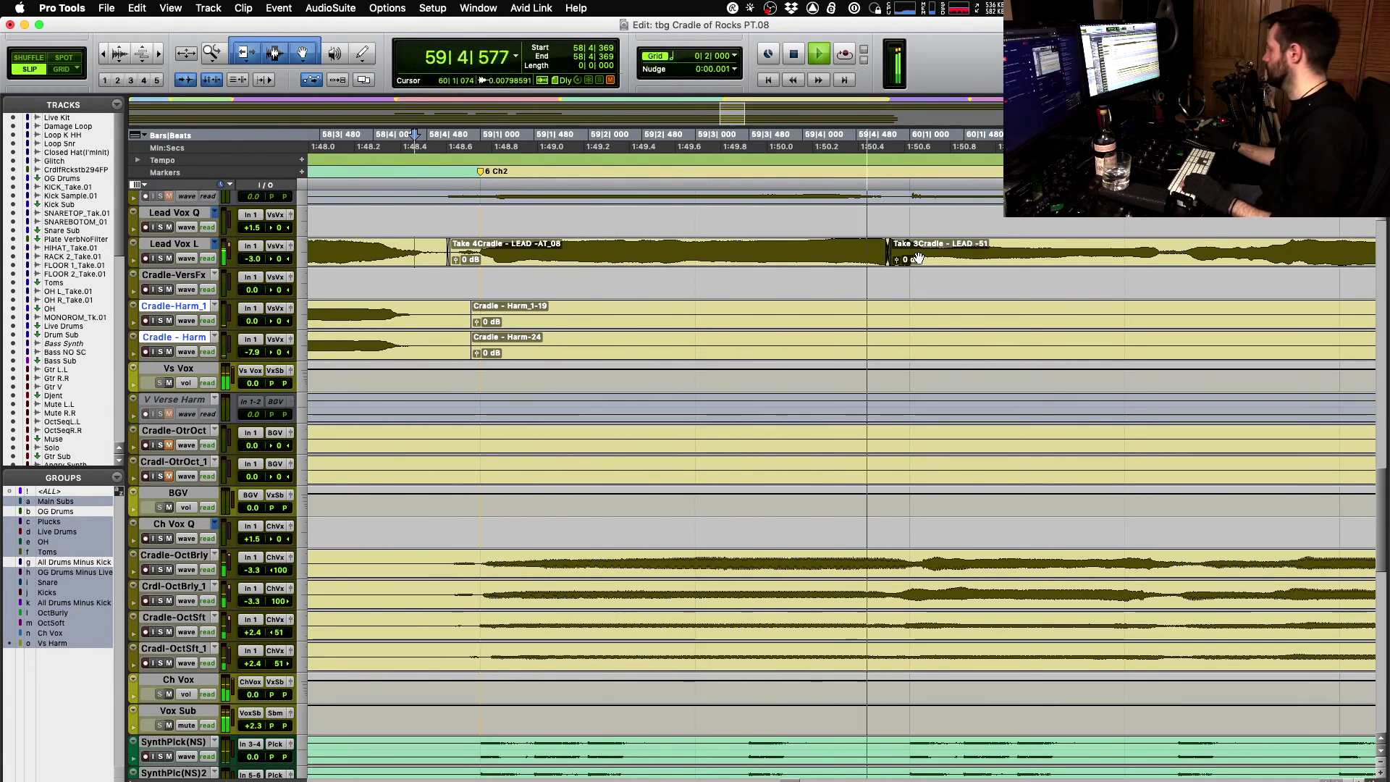
pyautogui.press('r')
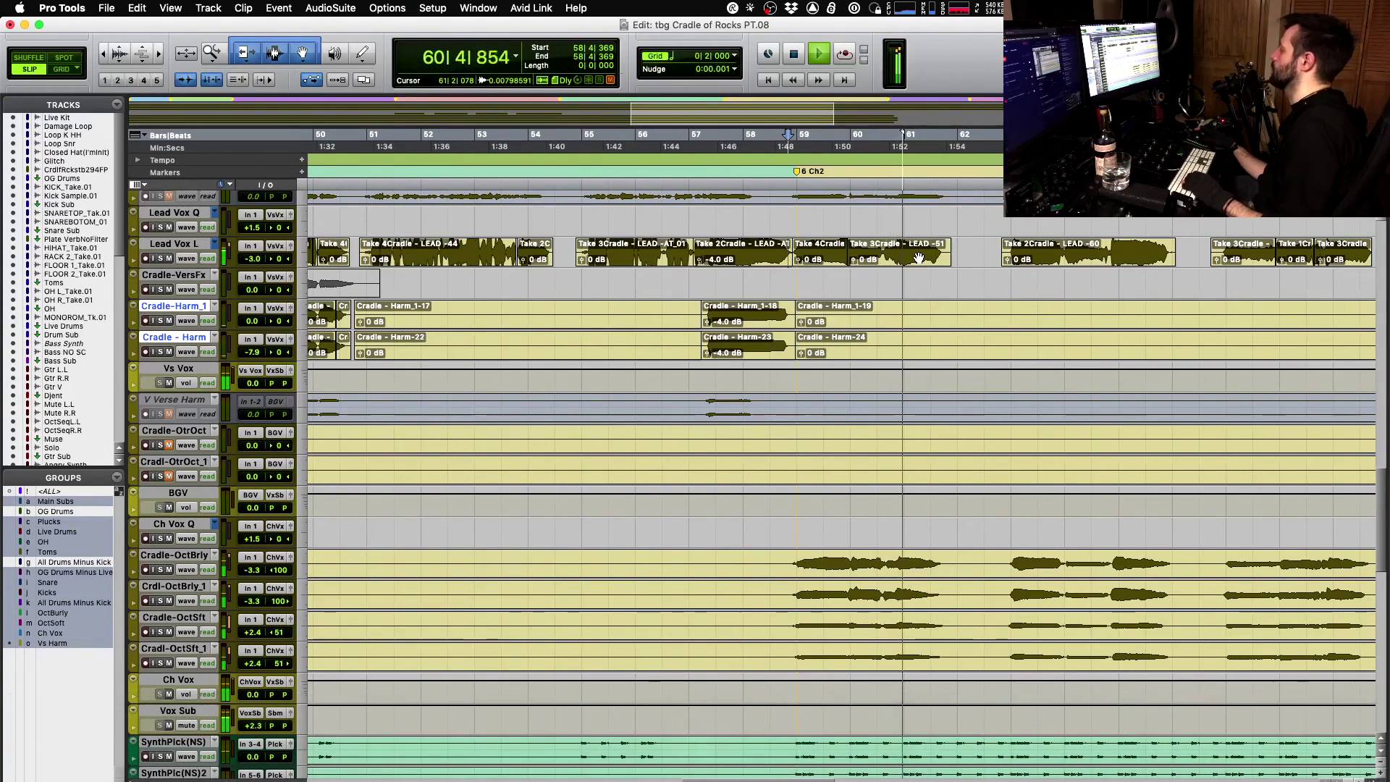
pyautogui.press('t')
pyautogui.press('shift')
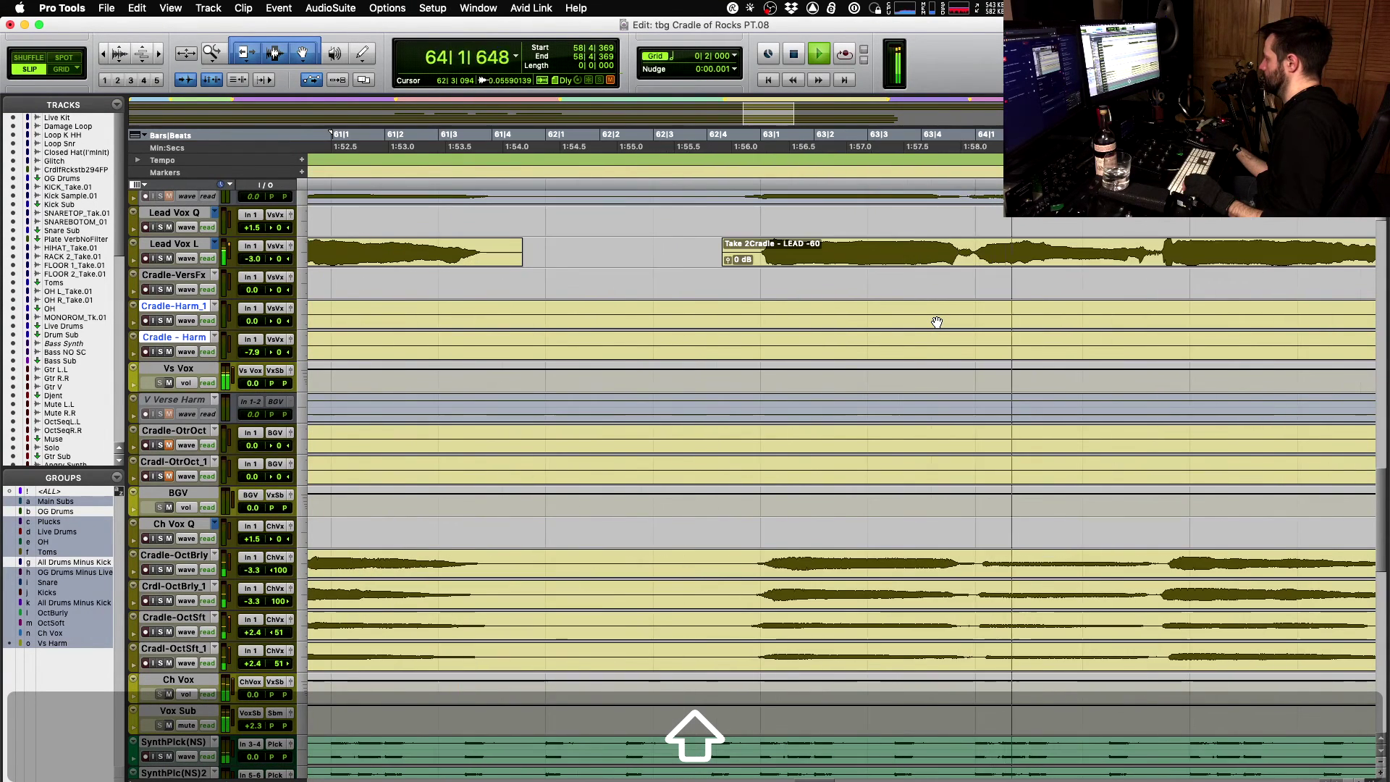
pyautogui.press('r')
pyautogui.press('r')
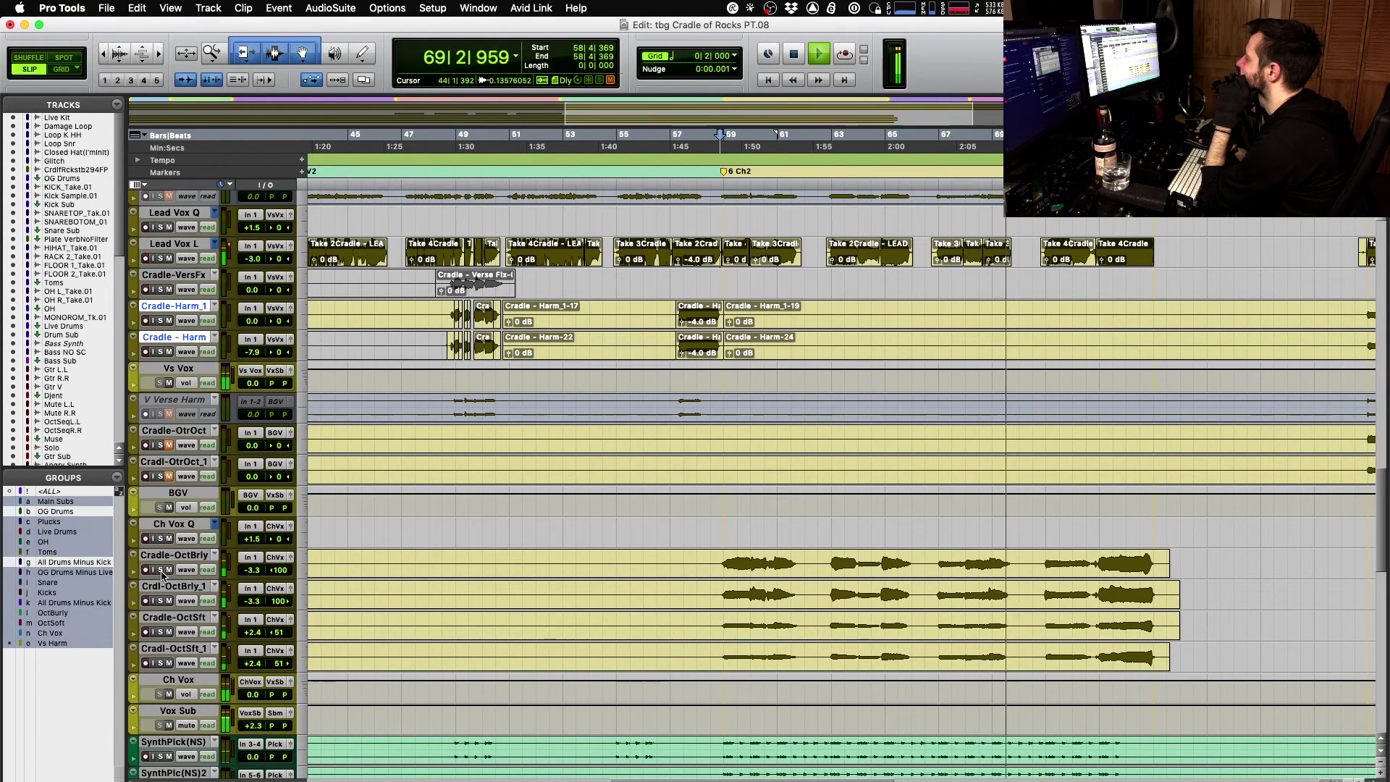
# - Solo the chorus octave vocals through the Cradle-OctBrly track and stop playback
pyautogui.click(161, 570)
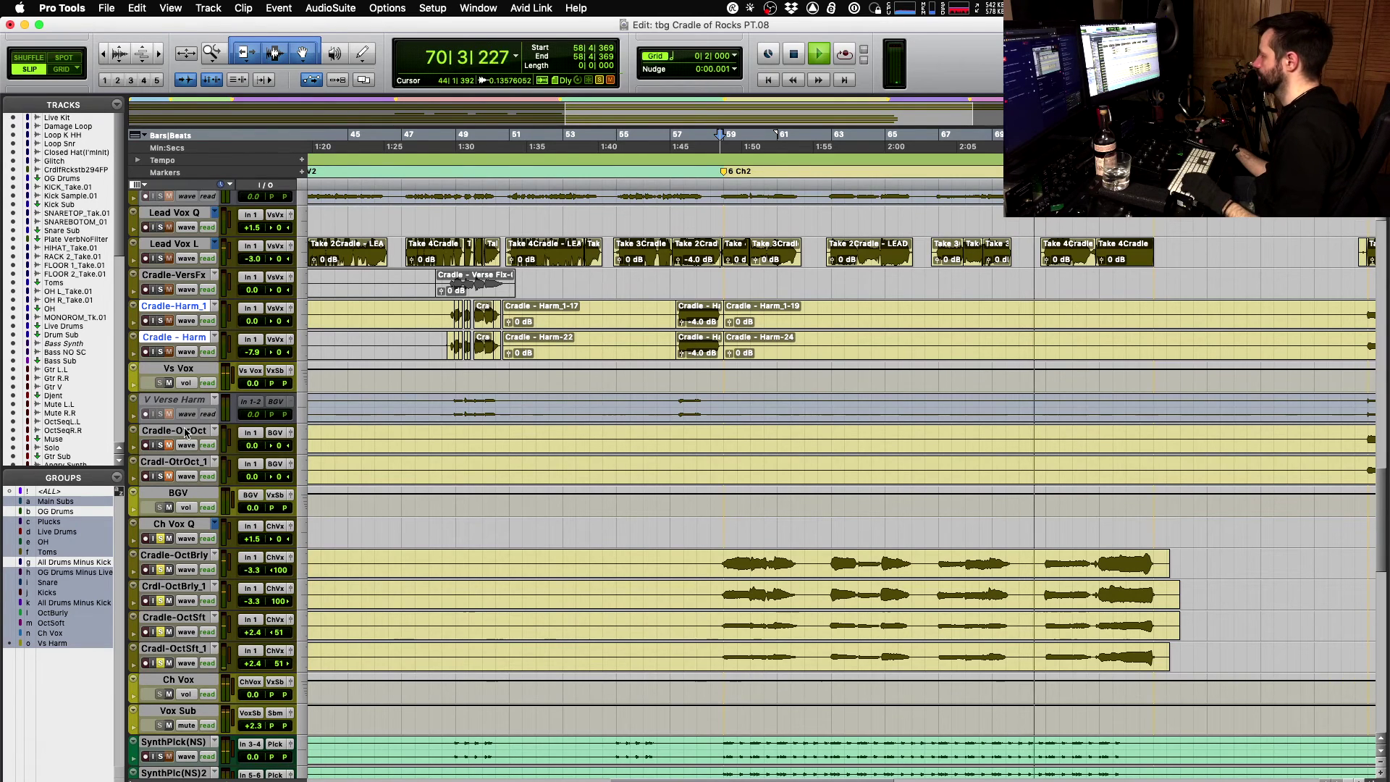
pyautogui.press('space')
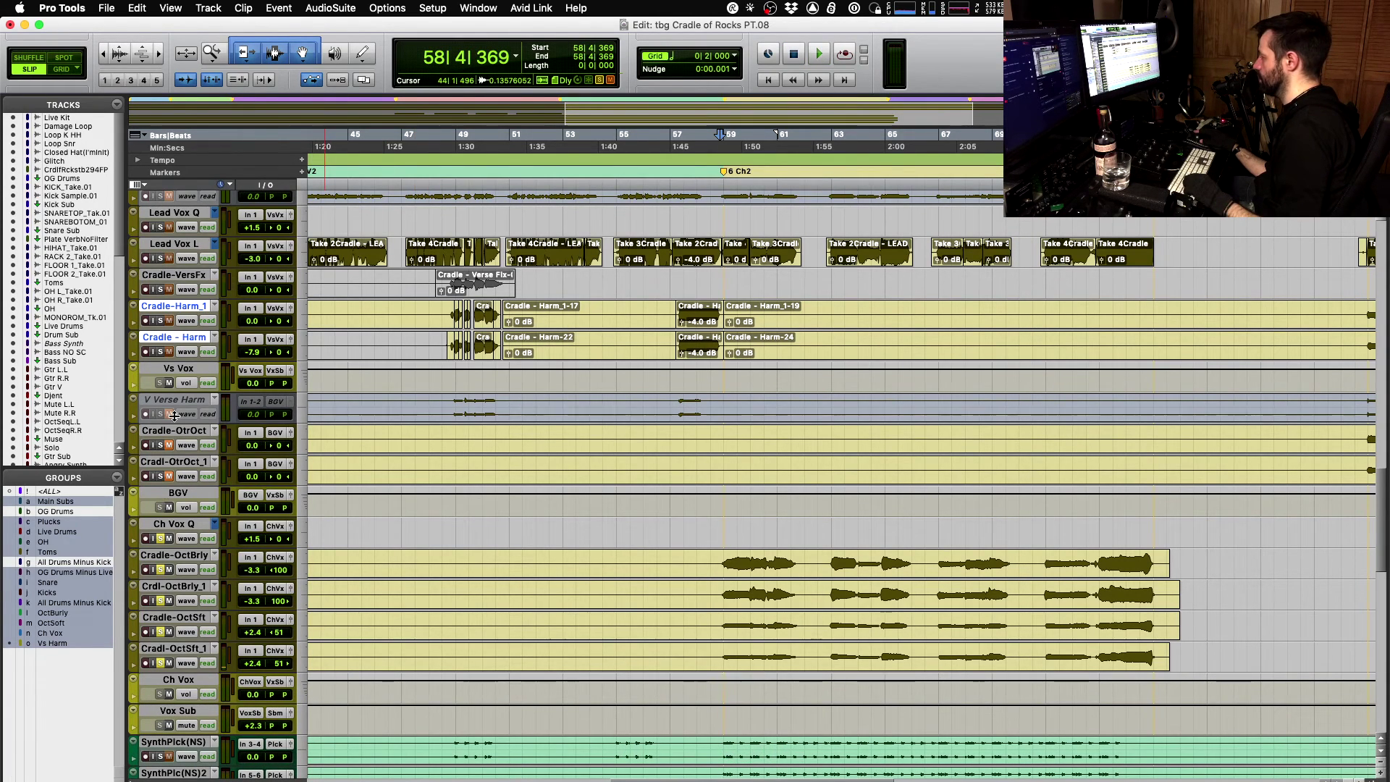
pyautogui.click(181, 527)
pyautogui.rightClick(181, 527)
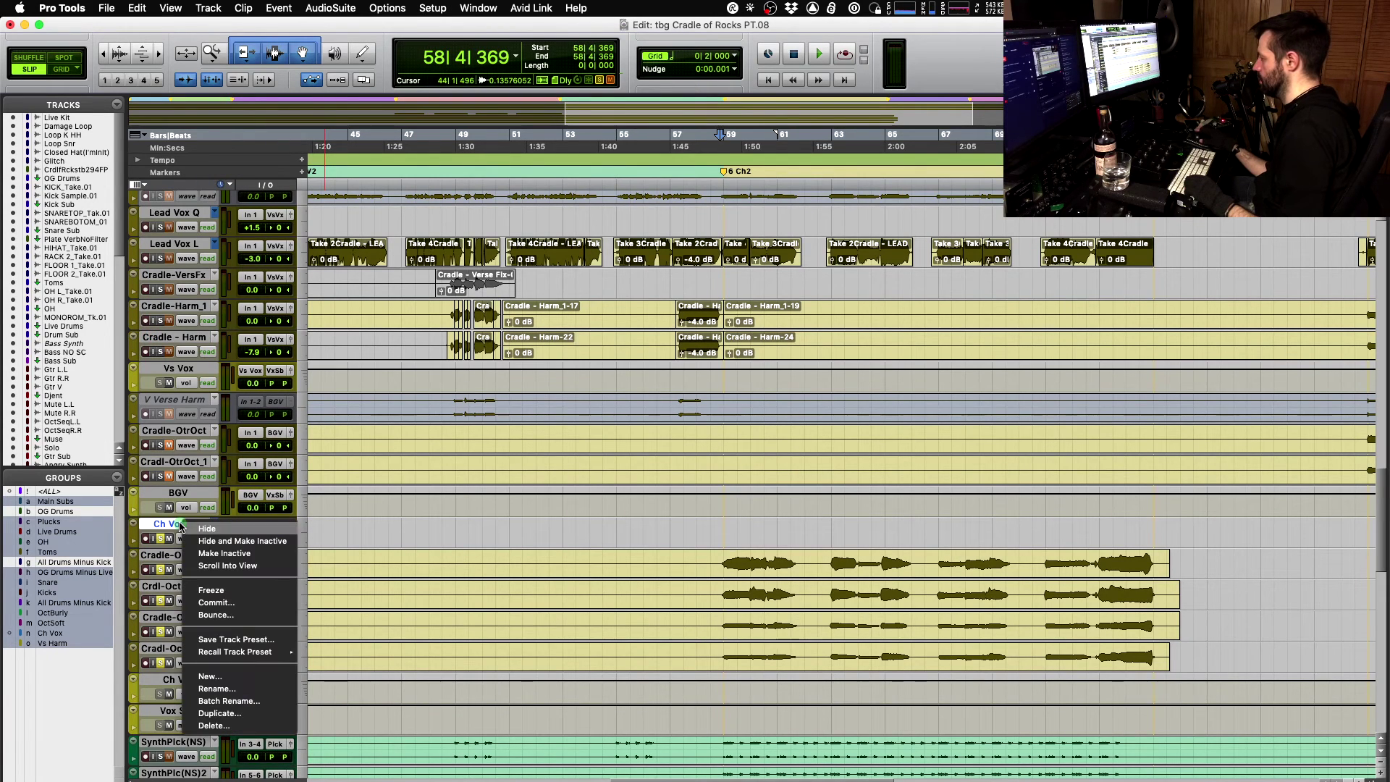
pyautogui.click(166, 525)
# - Duplicate the Lead Vox L track once without its active playlist, inserting the copy after it
pyautogui.click(169, 244)
pyautogui.rightClick(173, 244)
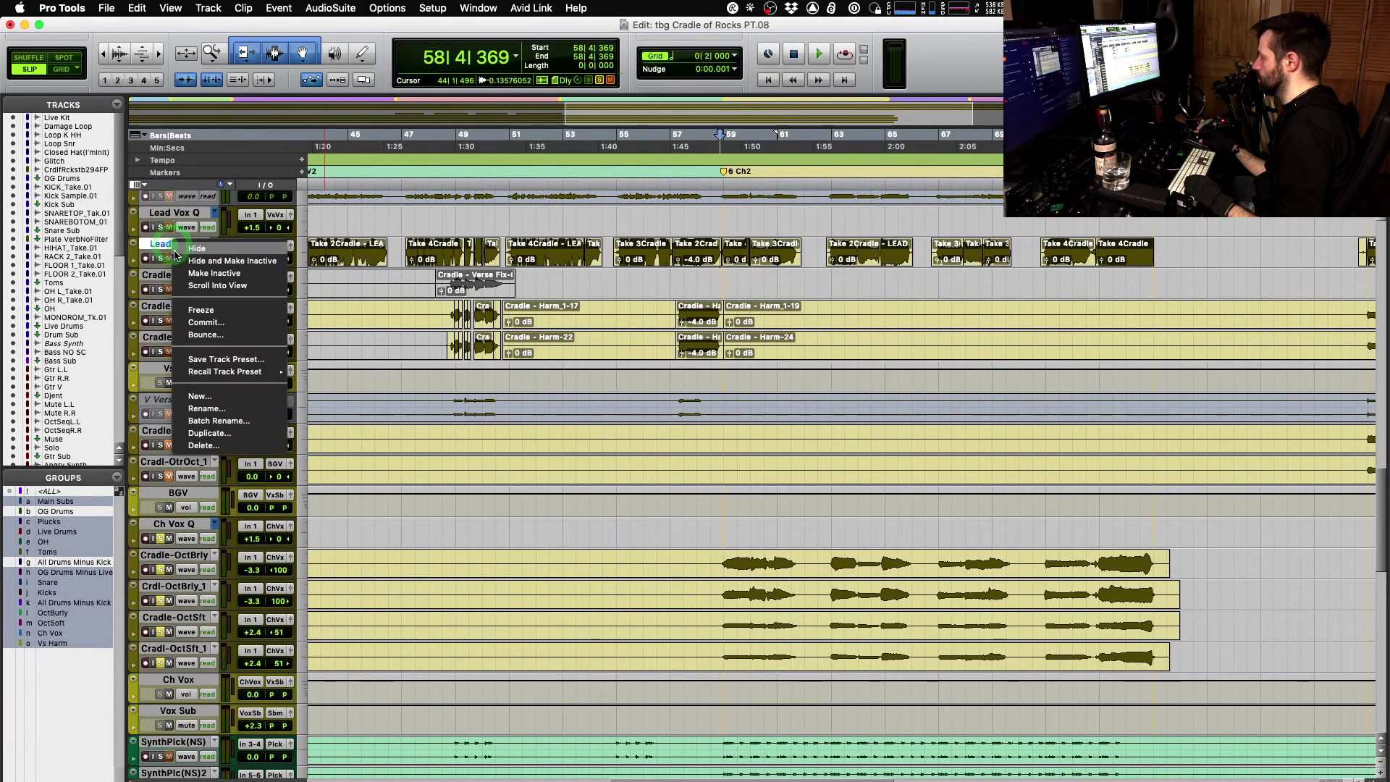
pyautogui.click(203, 433)
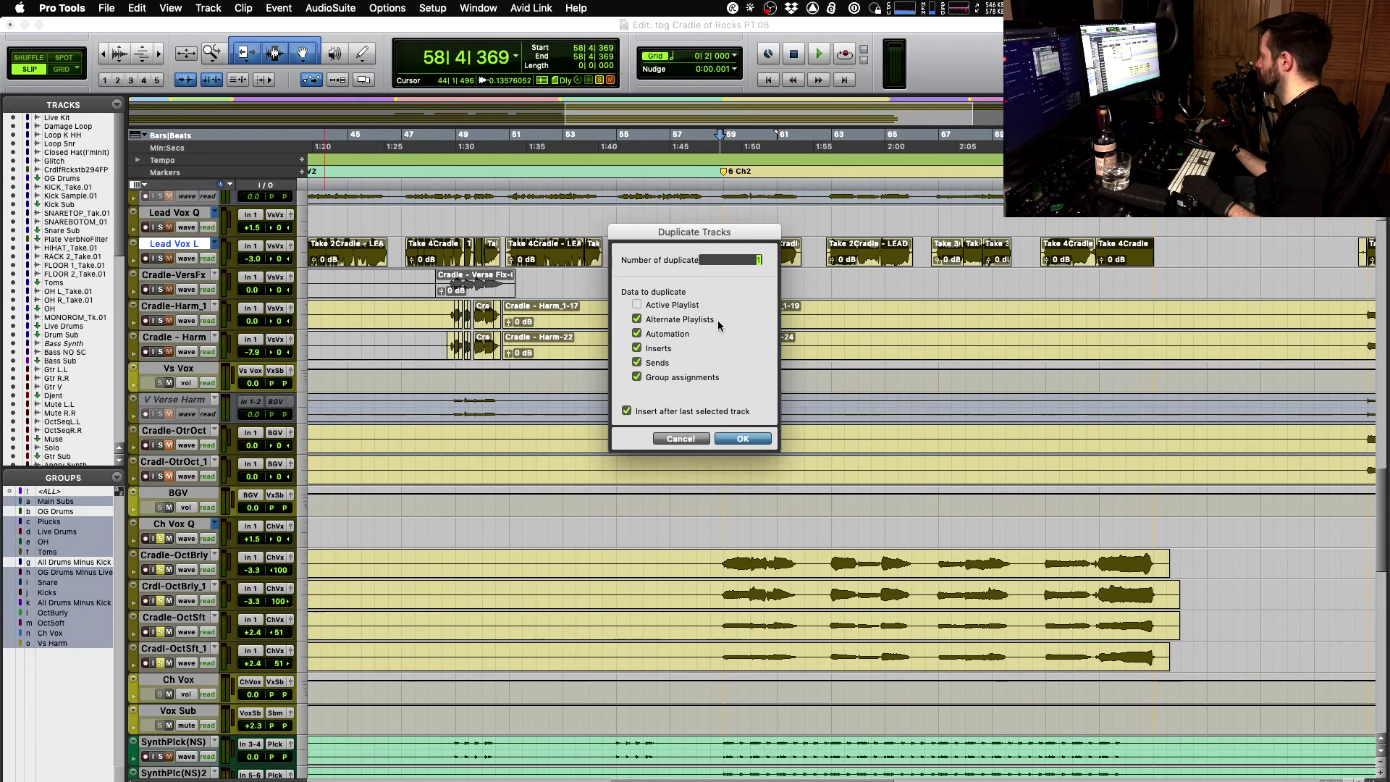
pyautogui.click(744, 439)
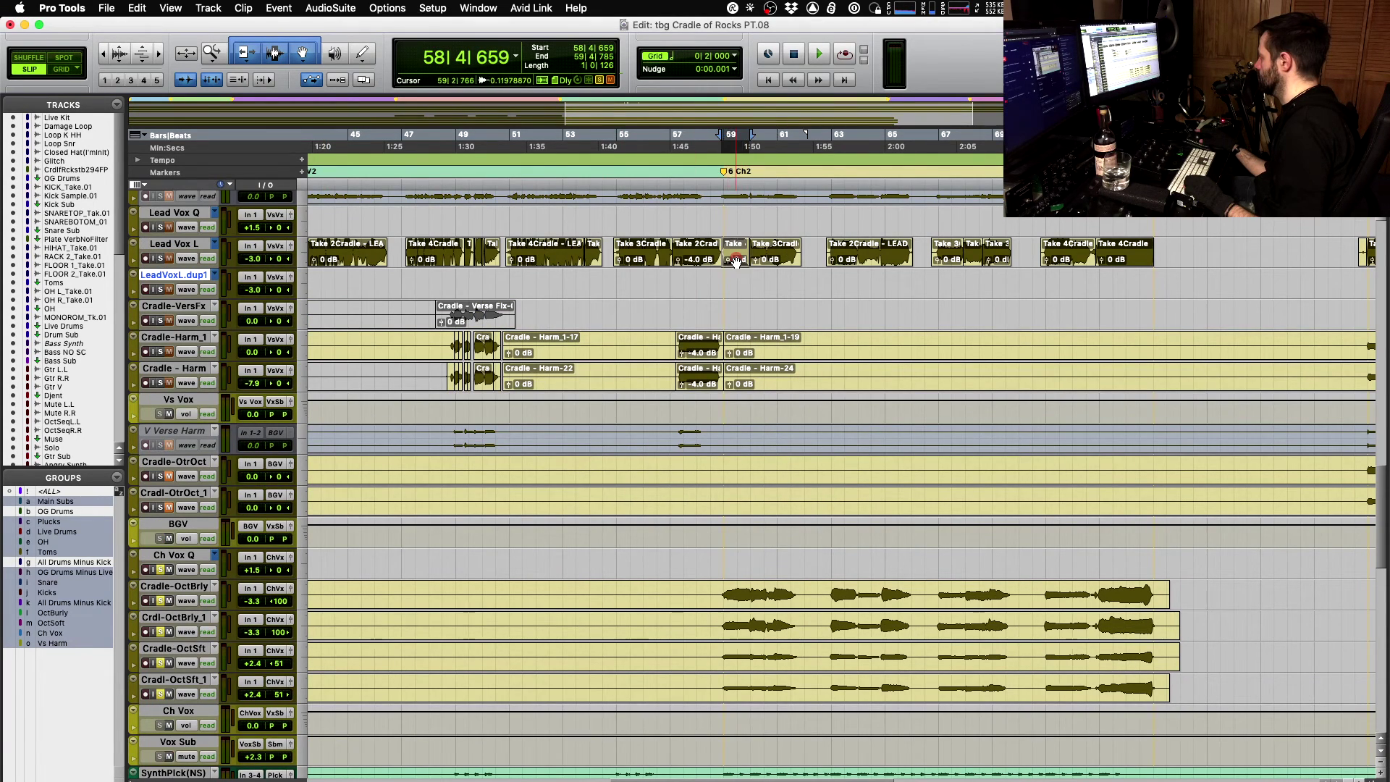
# - Move all chorus 2 lead clips from Lead Vox L straight down onto the duplicated track, keeping their timing
pyautogui.press('shift')
pyautogui.keyDown('shift'); pyautogui.click(1132, 269); pyautogui.keyUp('shift')
pyautogui.moveTo(1132, 269); pyautogui.dragTo(986, 292)
# - Rename the duplicated lead track as Ch Vox L and move it directly below Ch Vox Q
pyautogui.doubleClick(178, 276)
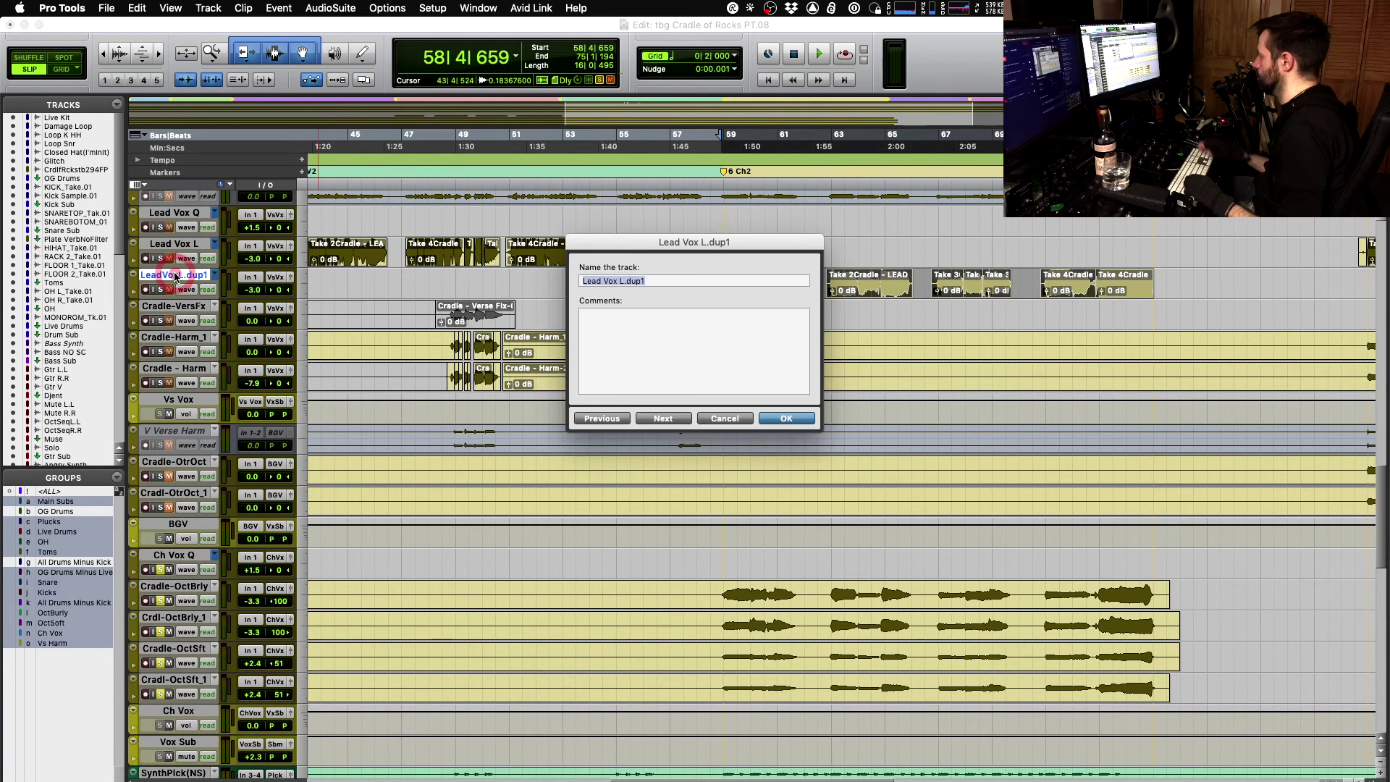
pyautogui.hotkey('alt', 'shift', 'Right')
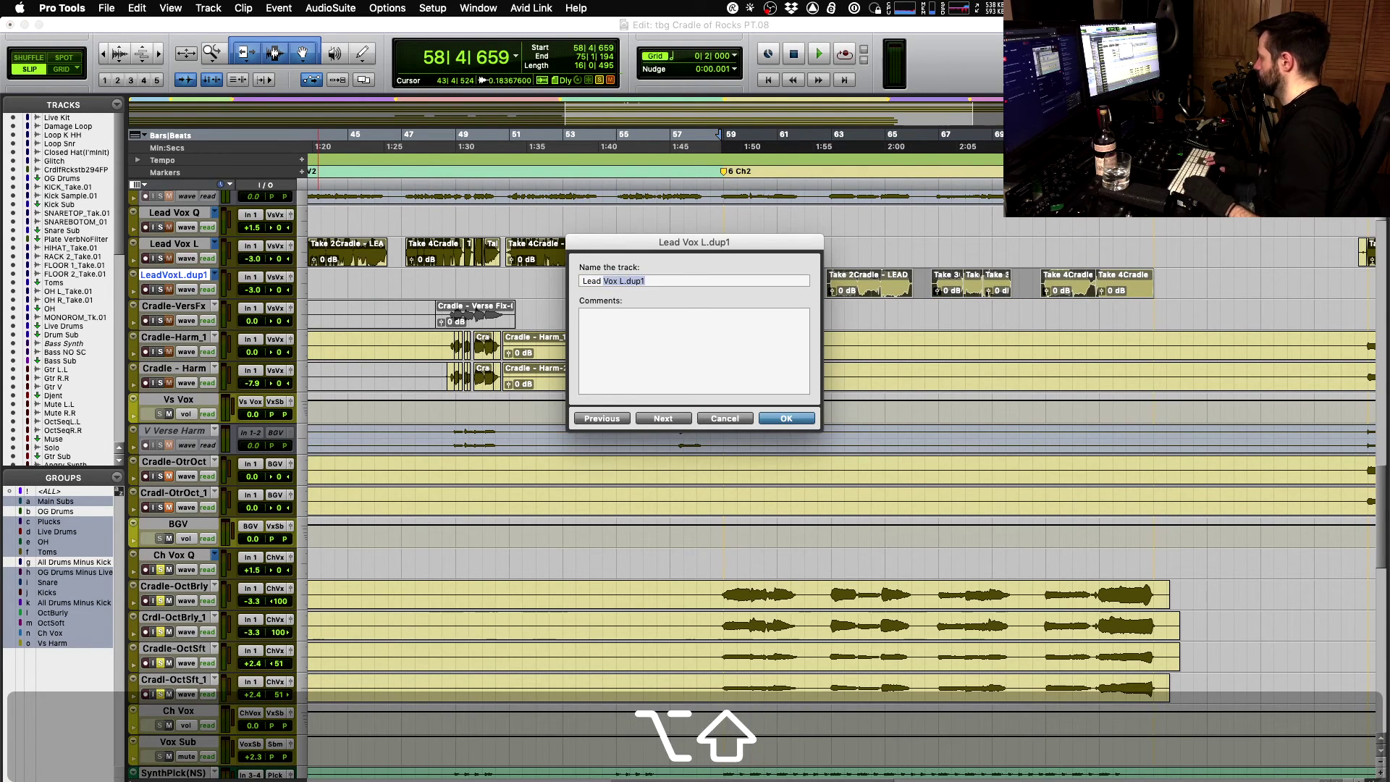
pyautogui.hotkey('alt', 'shift', 'Left')
pyautogui.write('Ch')
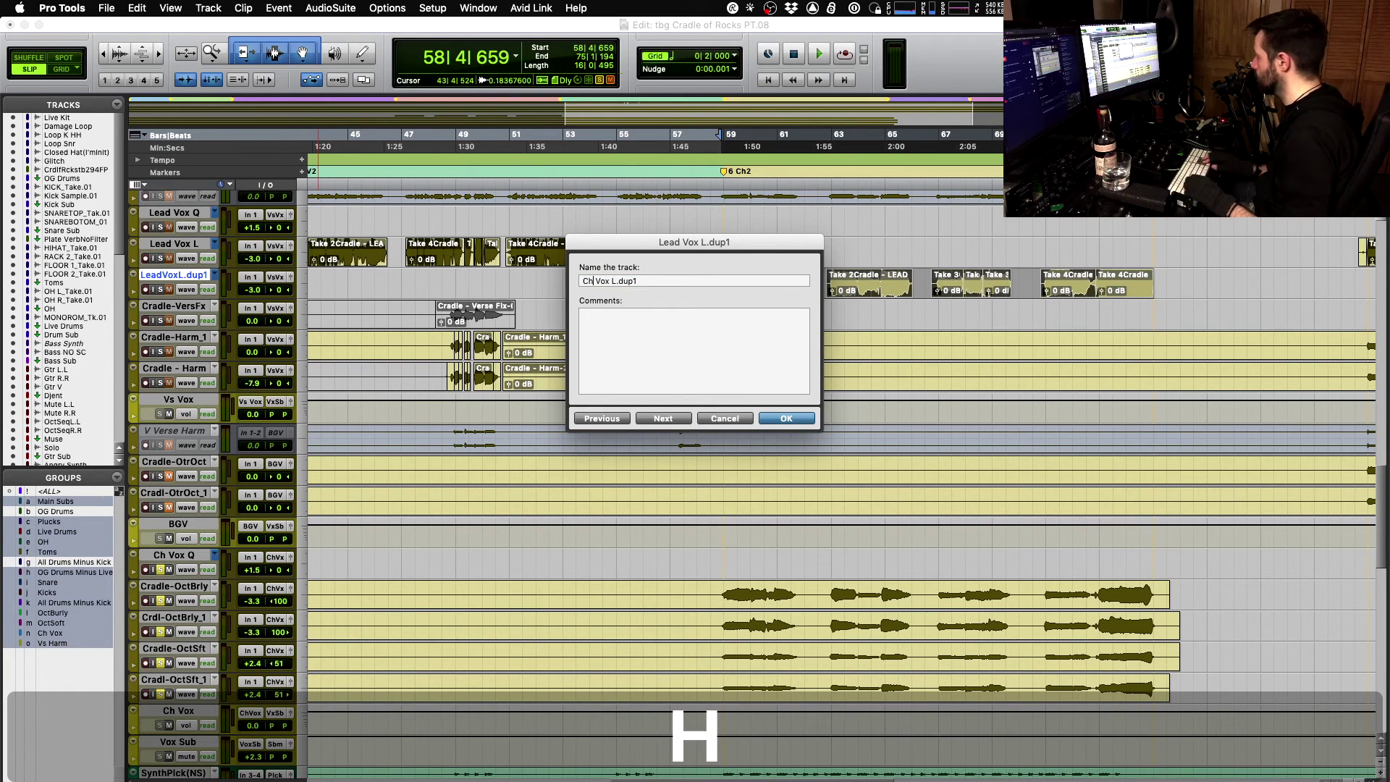
pyautogui.hotkey('alt', 'shift', 'Right')
pyautogui.press('BackSpace')
pyautogui.press('BackSpace')
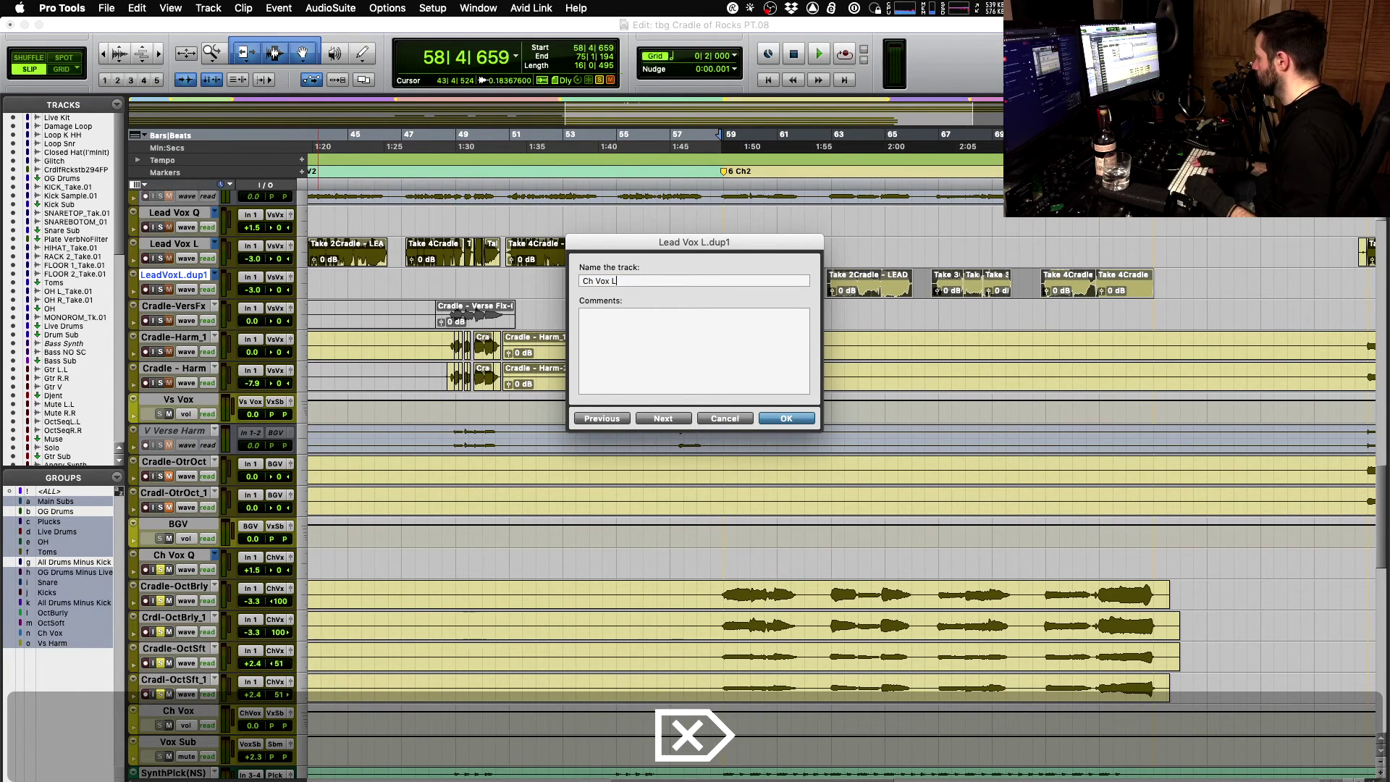
pyautogui.write('L')
pyautogui.press('Return')
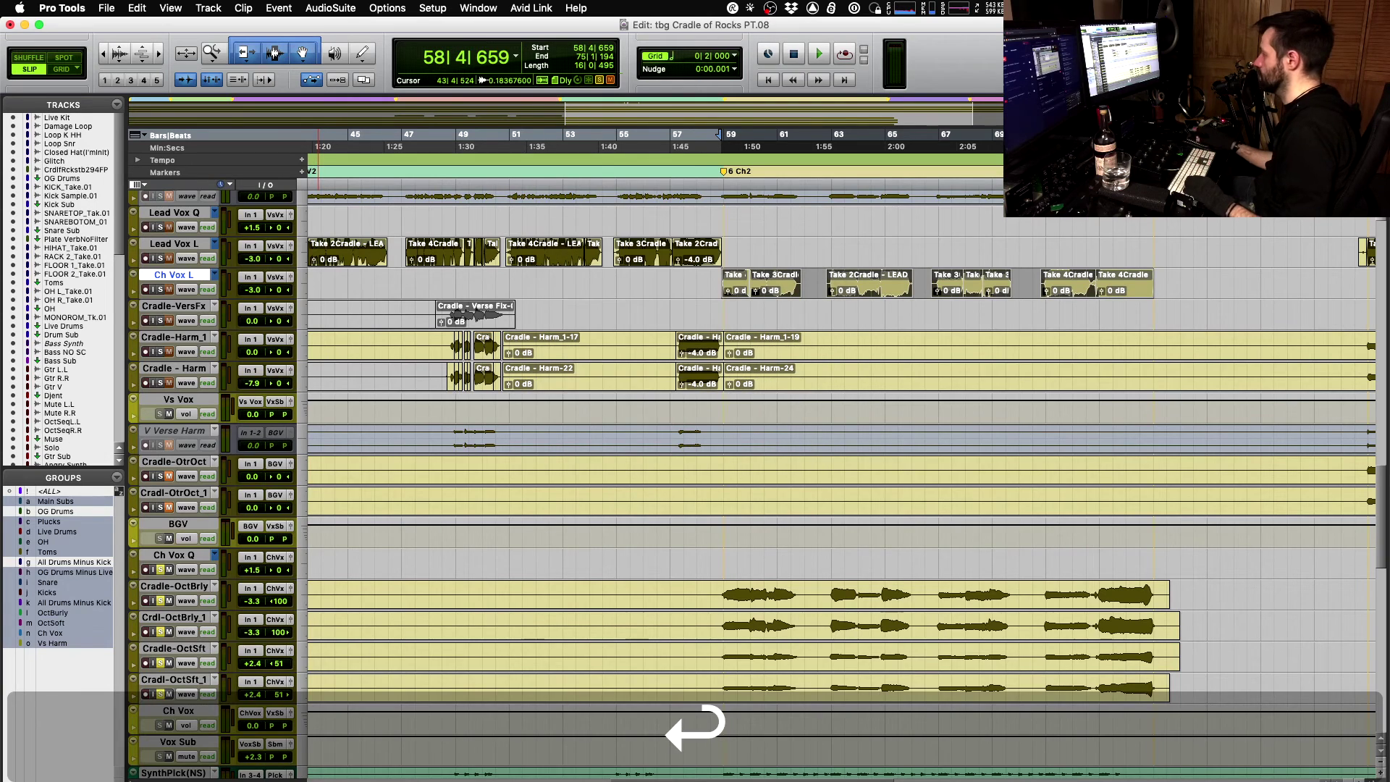
pyautogui.moveTo(174, 274); pyautogui.dragTo(205, 573)
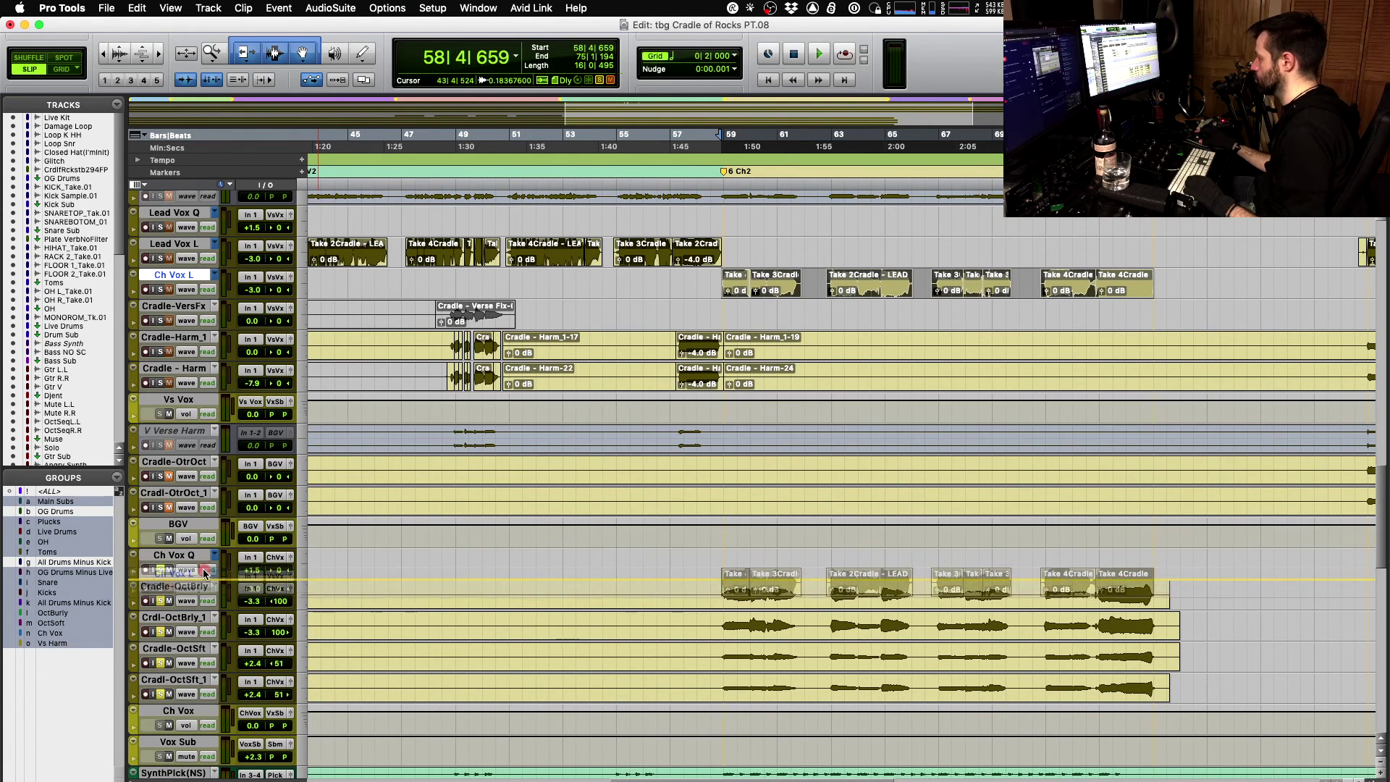
pyautogui.moveTo(594, 587); pyautogui.dragTo(732, 573)
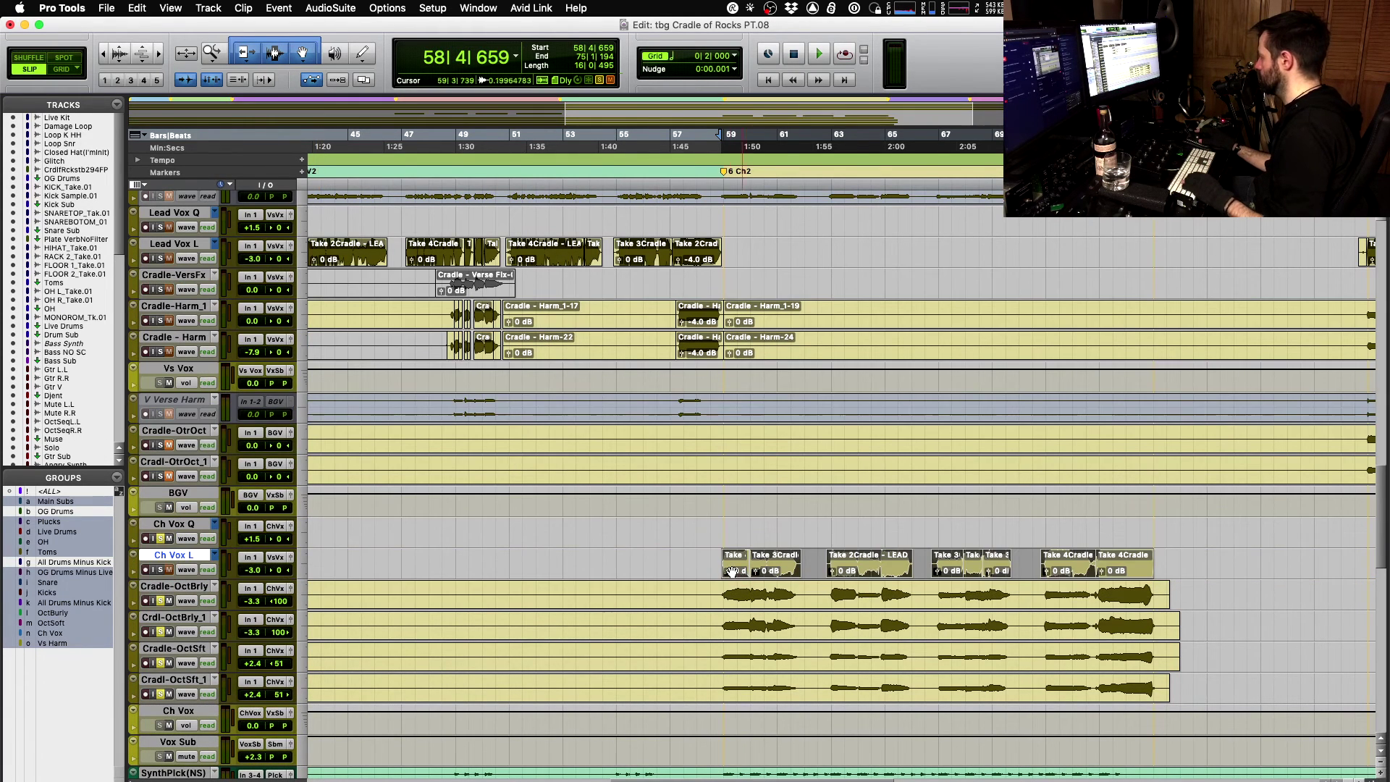
# - Route the output of Ch Vox L to the Ch Vox stereo bus
pyautogui.click(270, 561)
pyautogui.moveTo(297, 570)
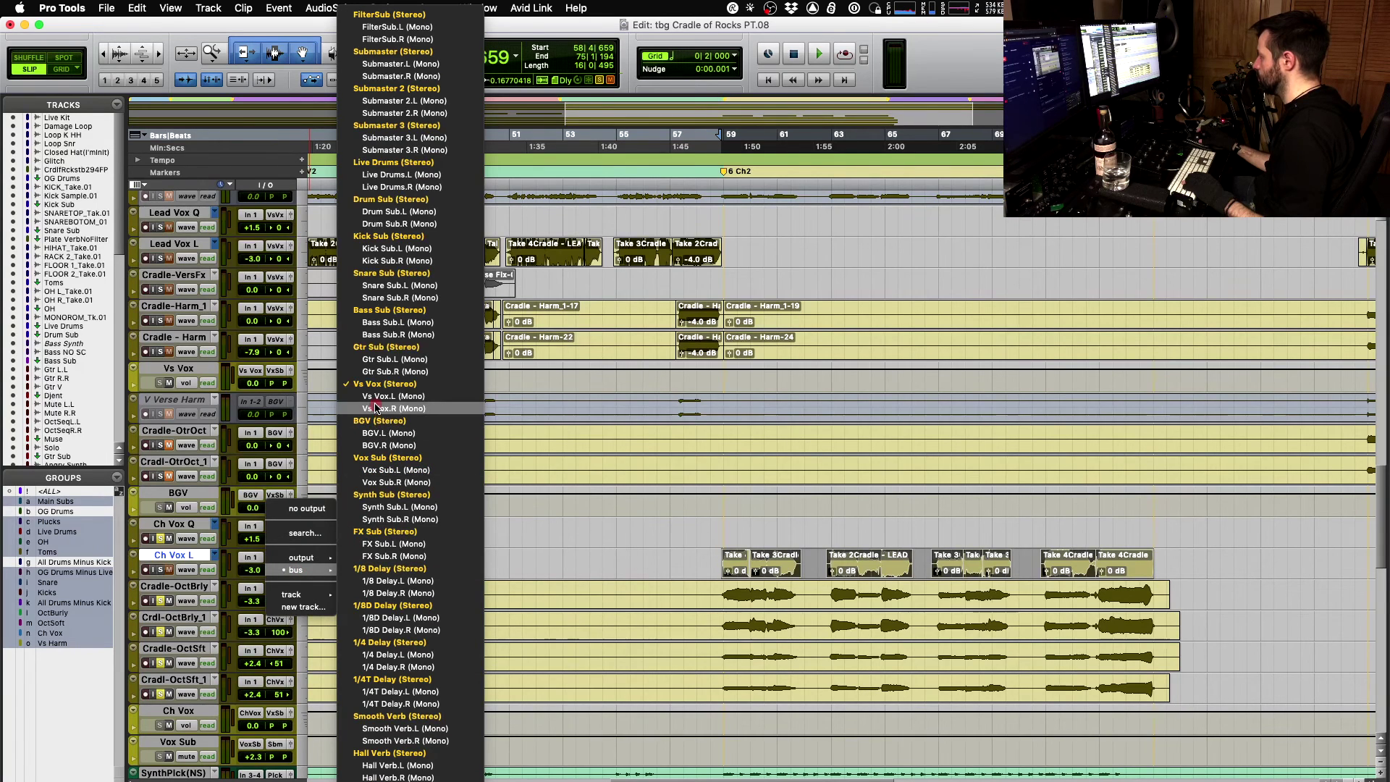
pyautogui.scroll(-1, 410, 630)
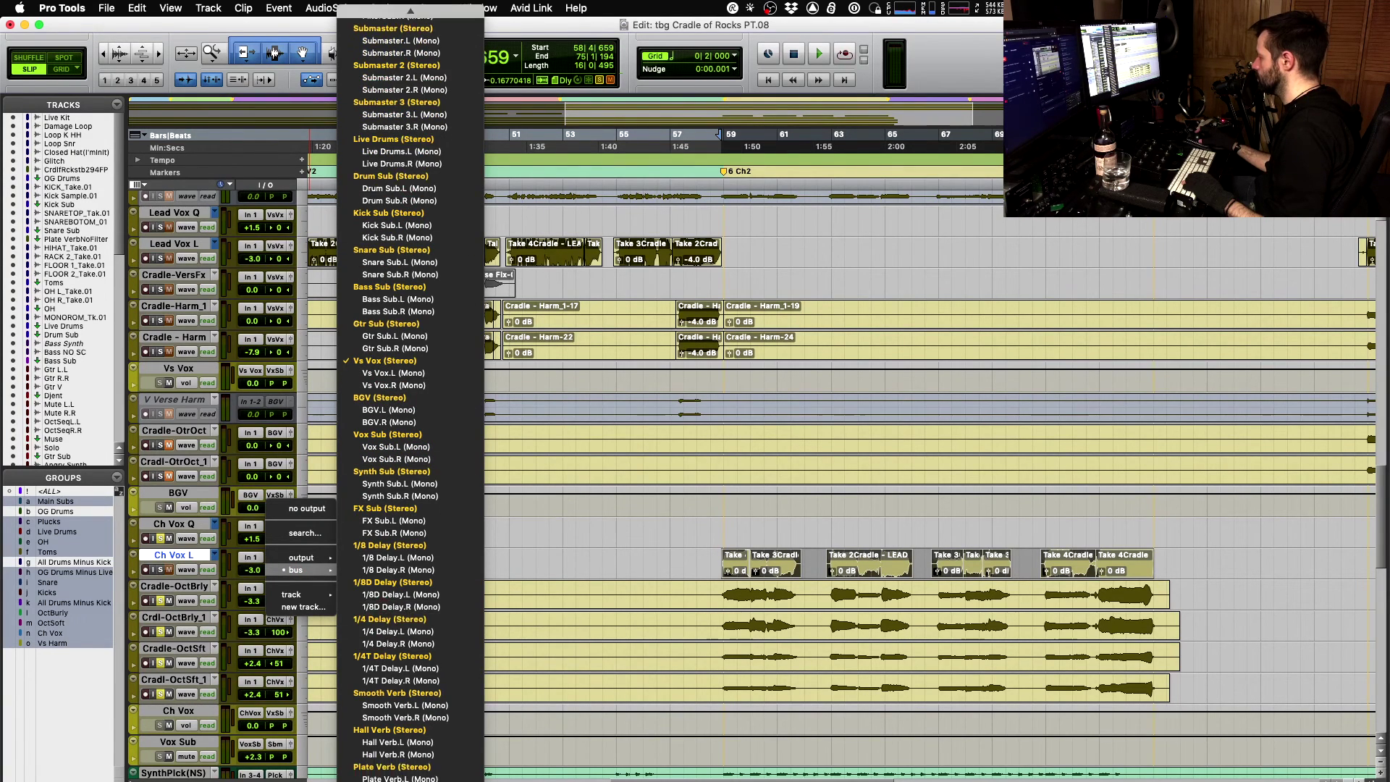
pyautogui.scroll(-10, 396, 767)
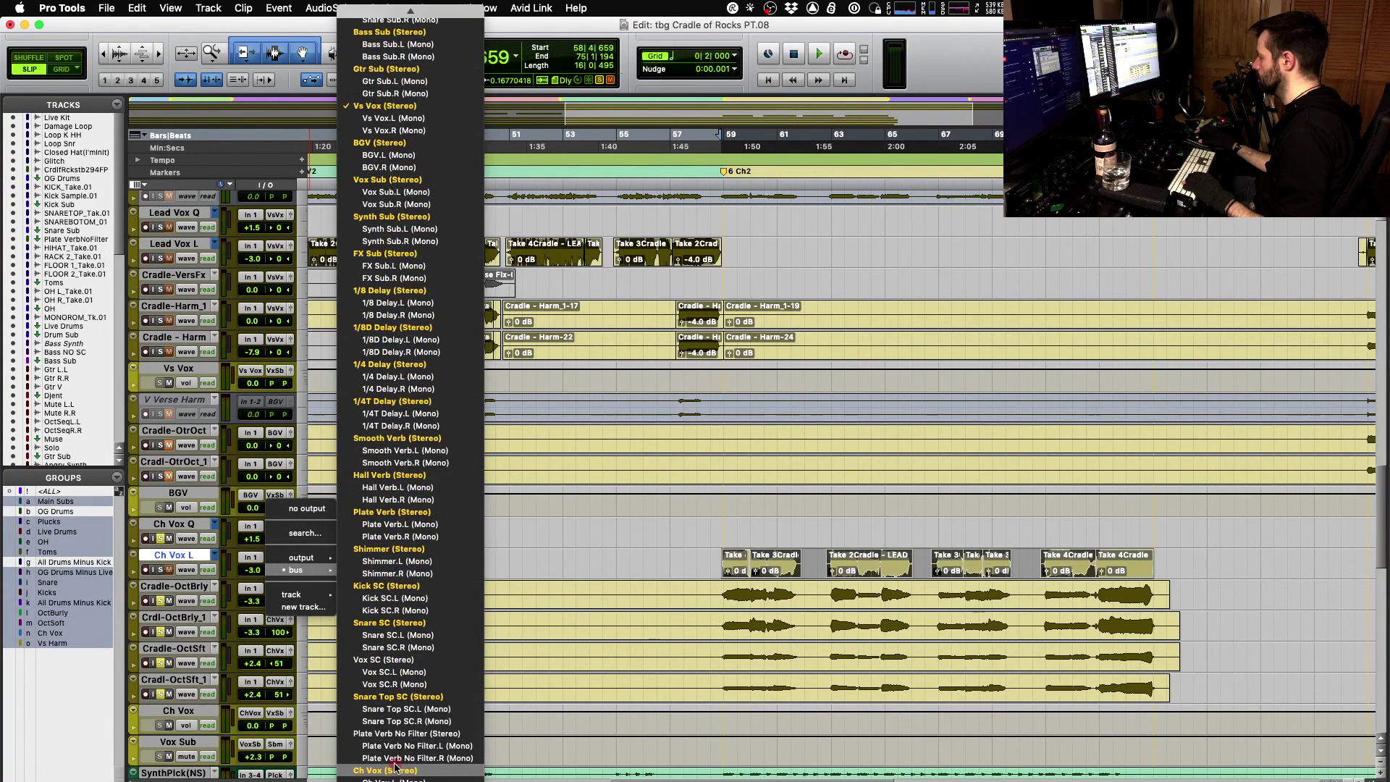
pyautogui.click(395, 769)
pyautogui.press('space')
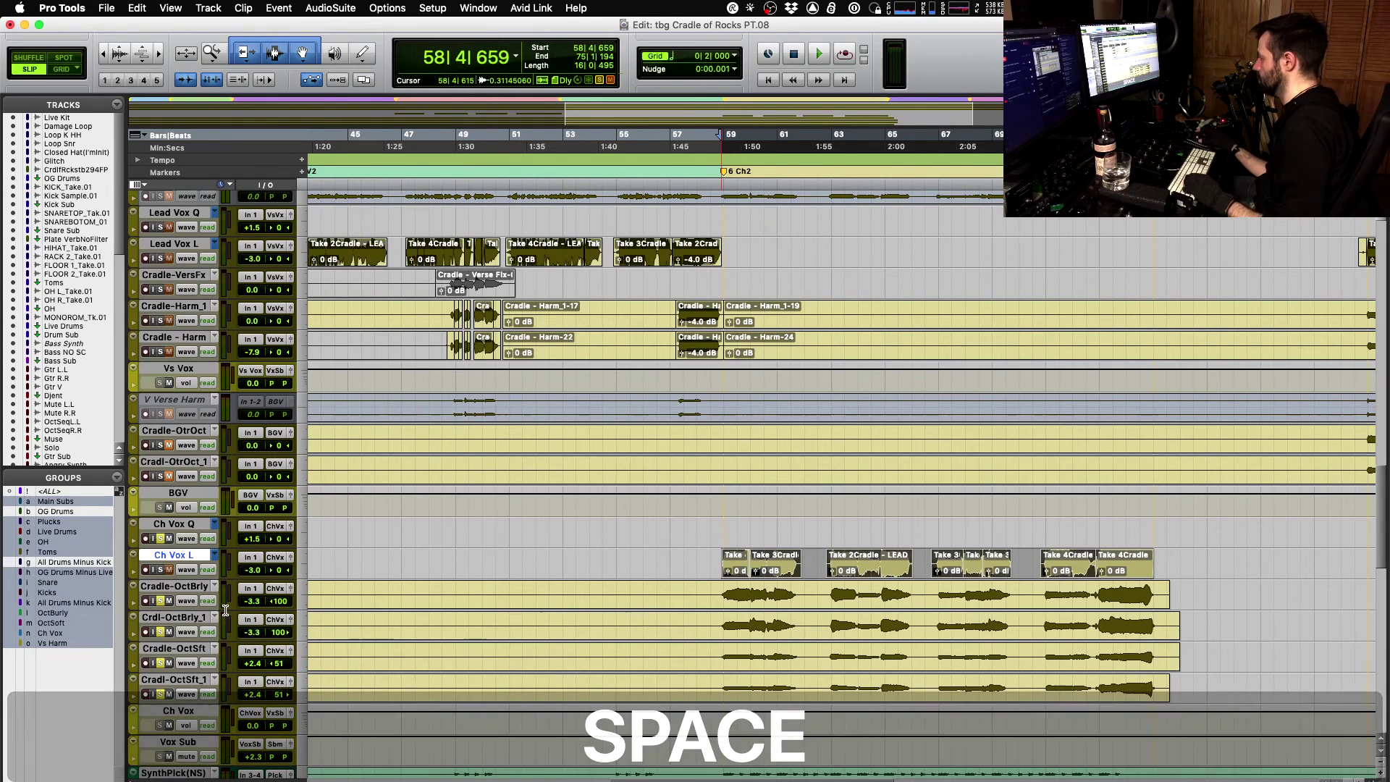
pyautogui.press('shift')
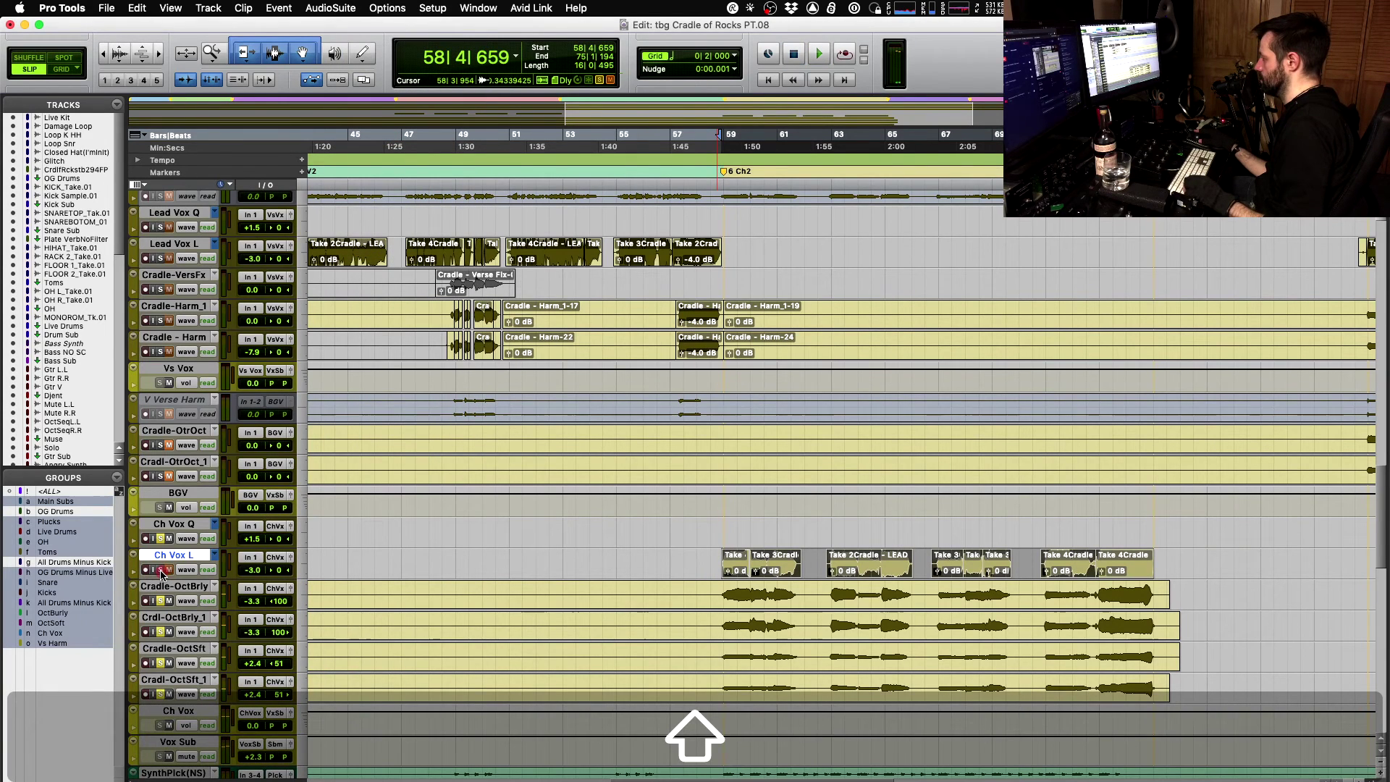
# - Modify the Ch Vox group so that it also includes the Ch Vox L track
pyautogui.rightClick(49, 633)
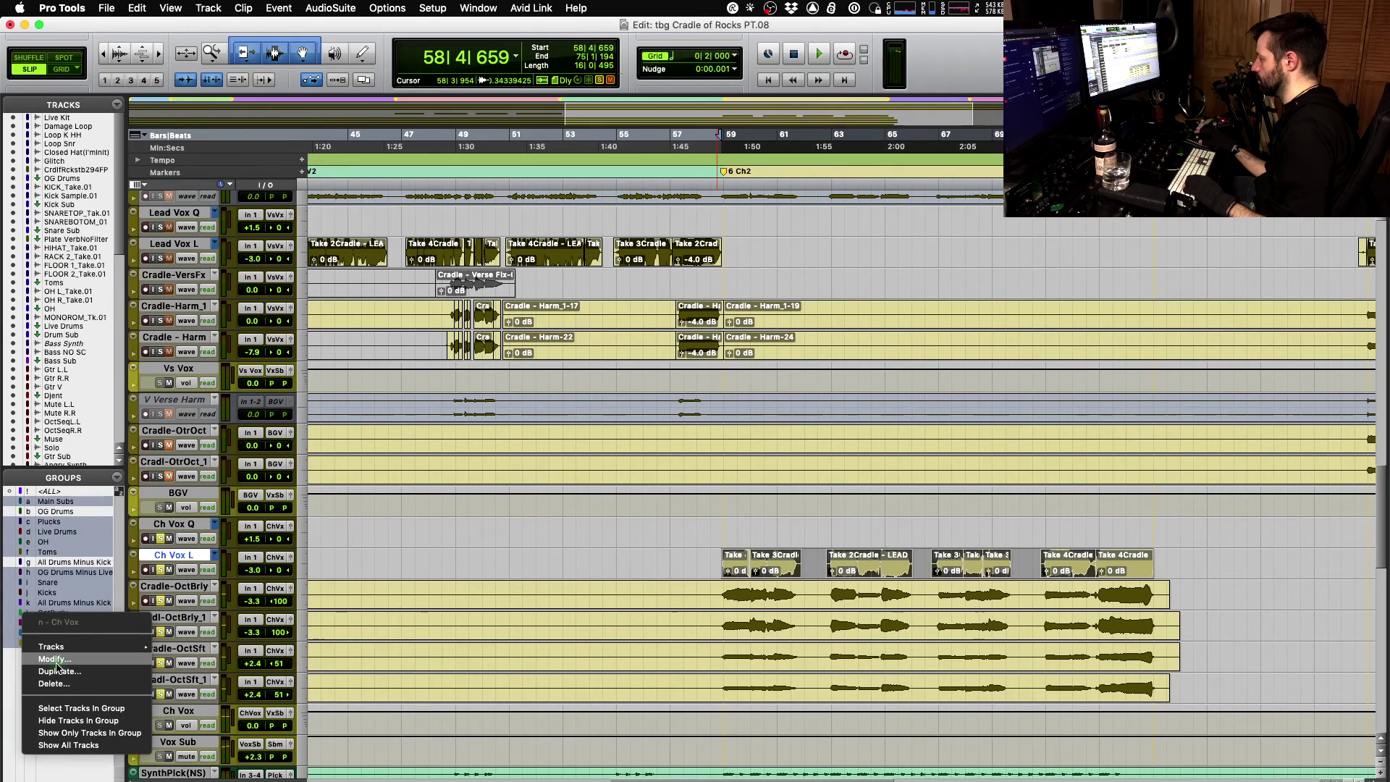
pyautogui.click(56, 661)
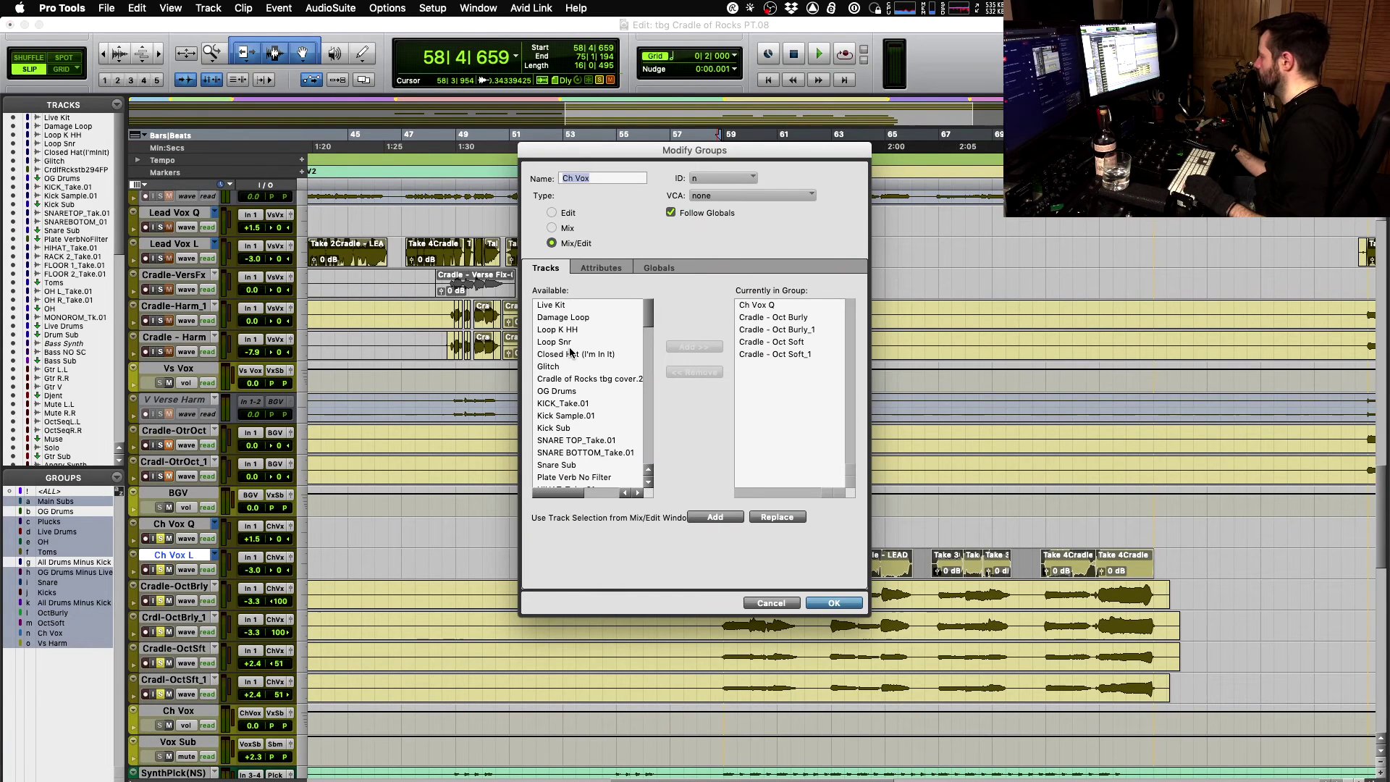
pyautogui.scroll(-15, 579, 391)
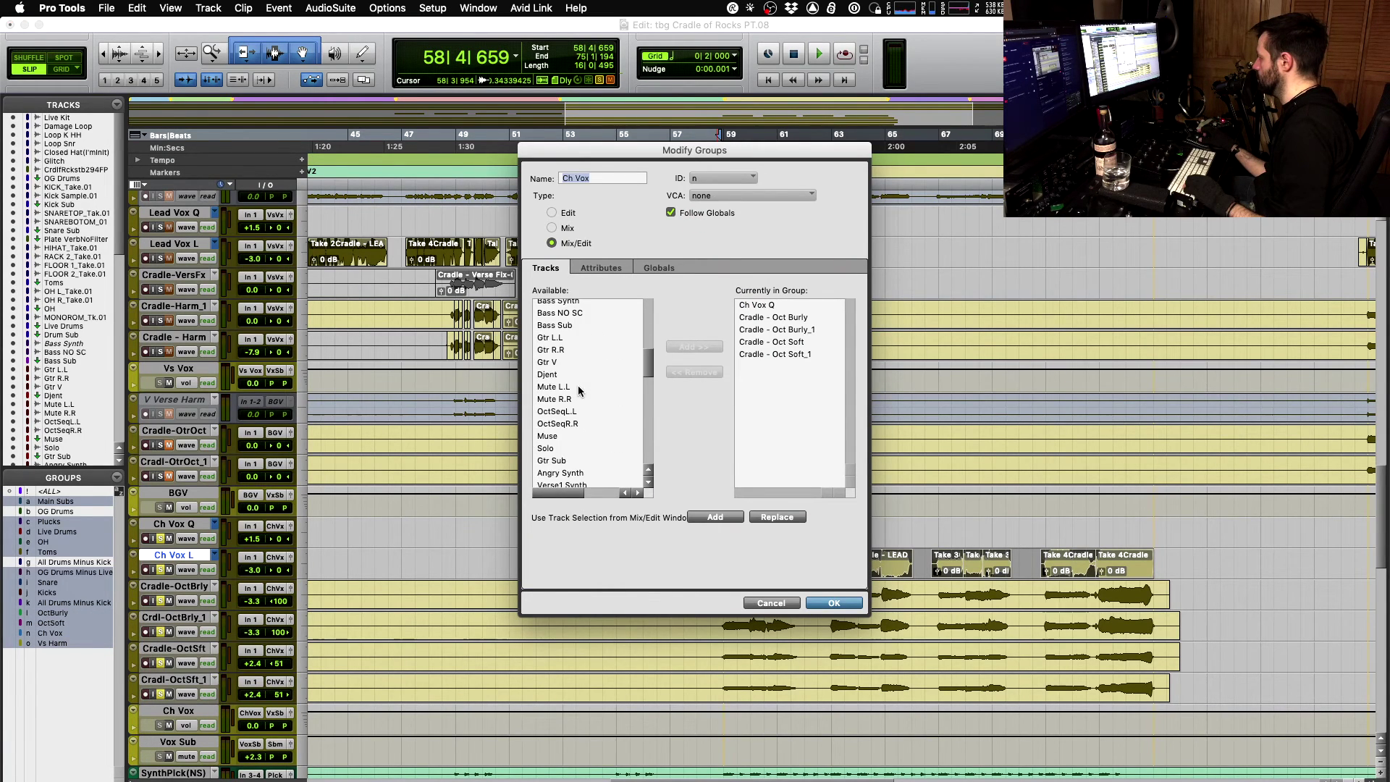
pyautogui.scroll(-3, 578, 390)
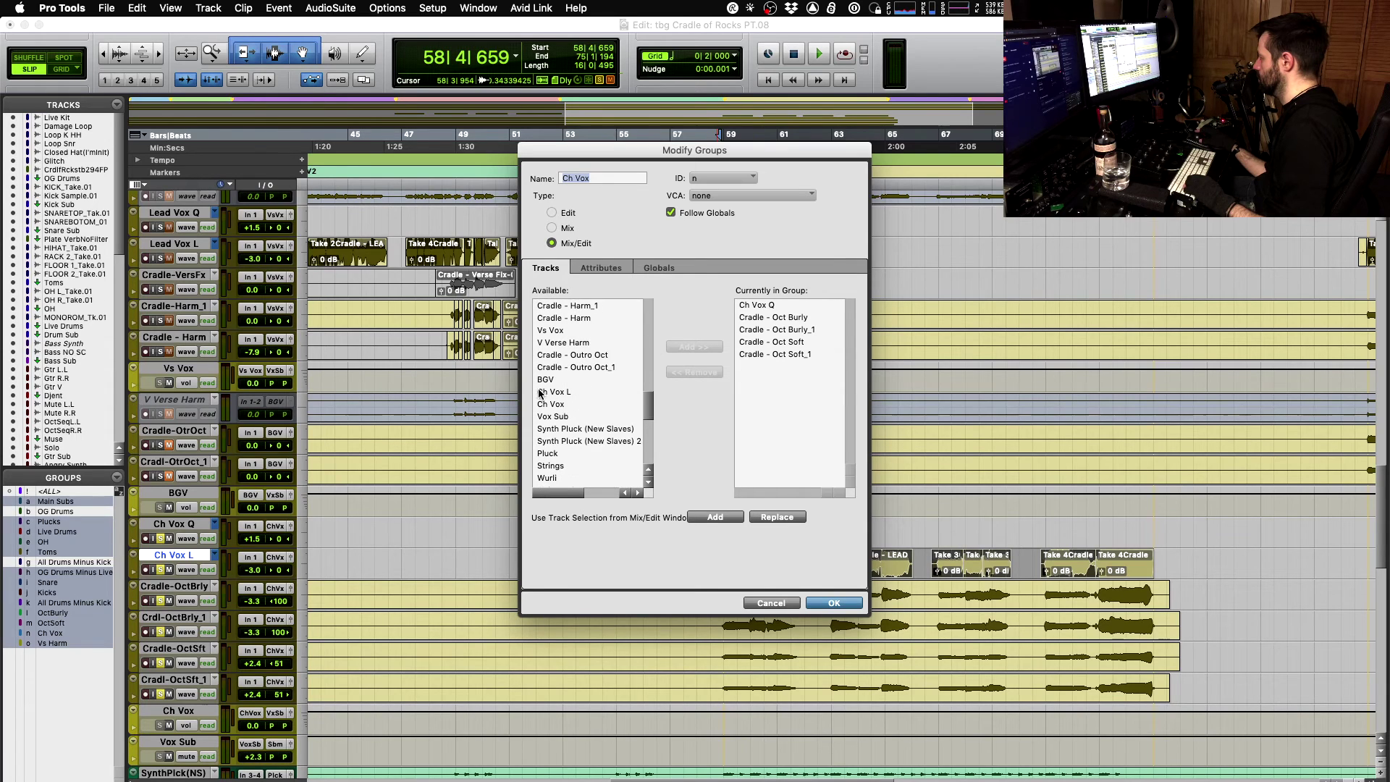
pyautogui.click(555, 397)
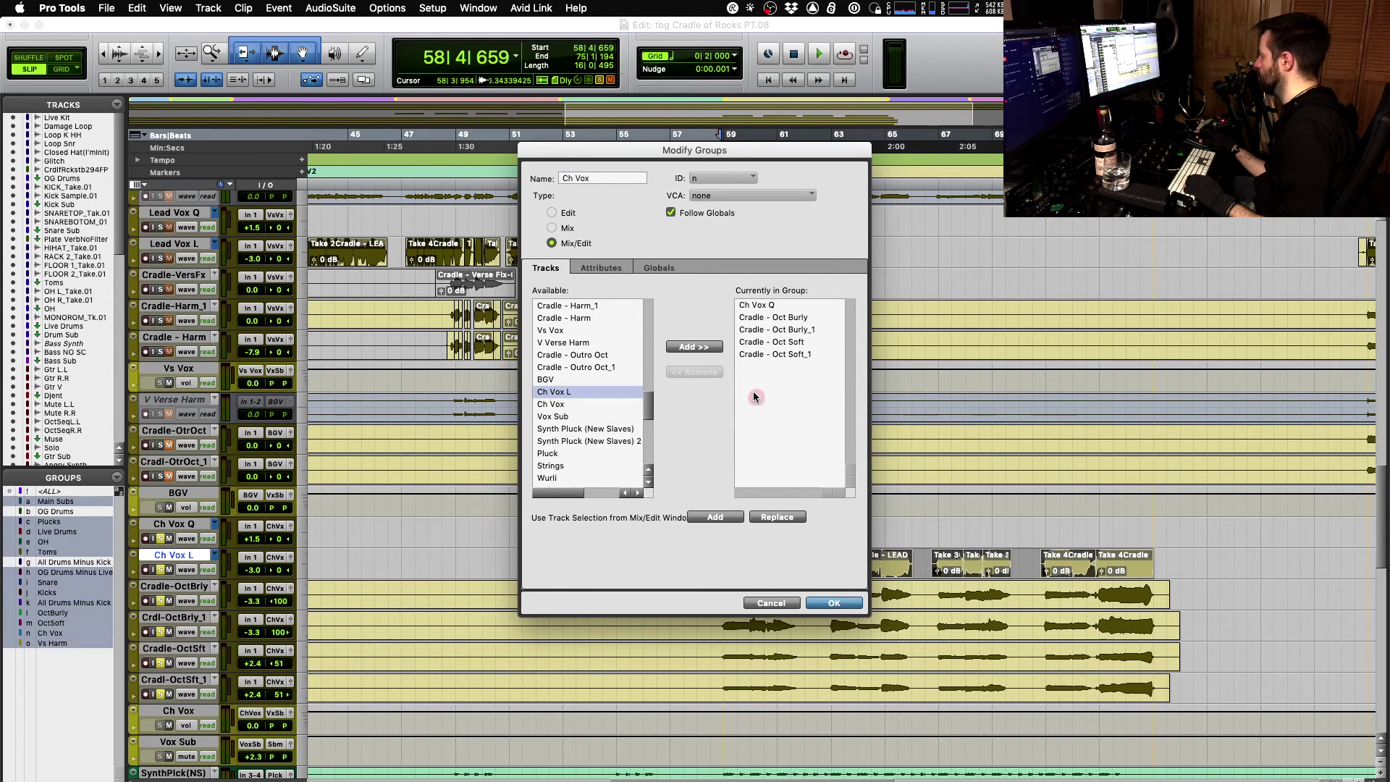
pyautogui.click(703, 348)
pyautogui.click(840, 604)
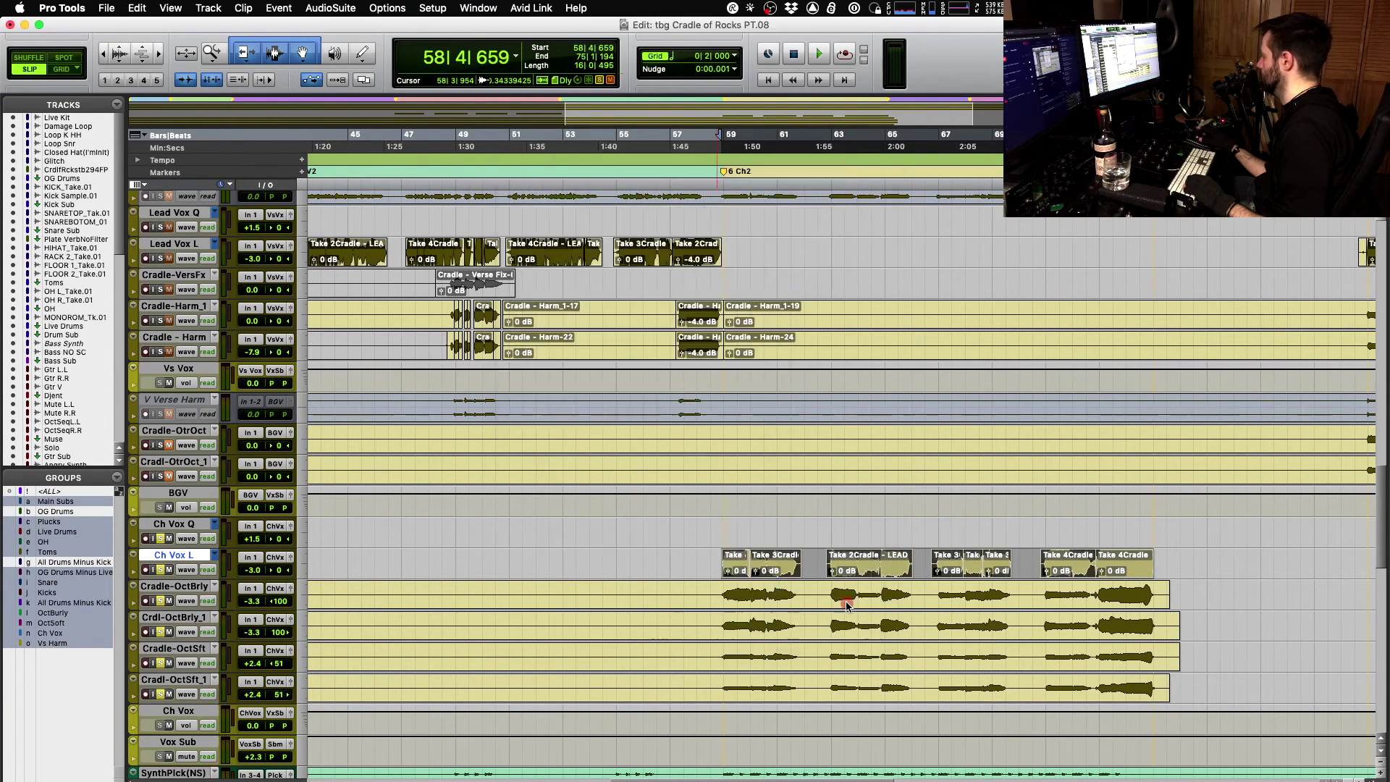
# - Audition the soloed chorus 2 vocals with Ch Vox L, stop playback and clear the solos on the chorus vocal tracks
pyautogui.press('space')
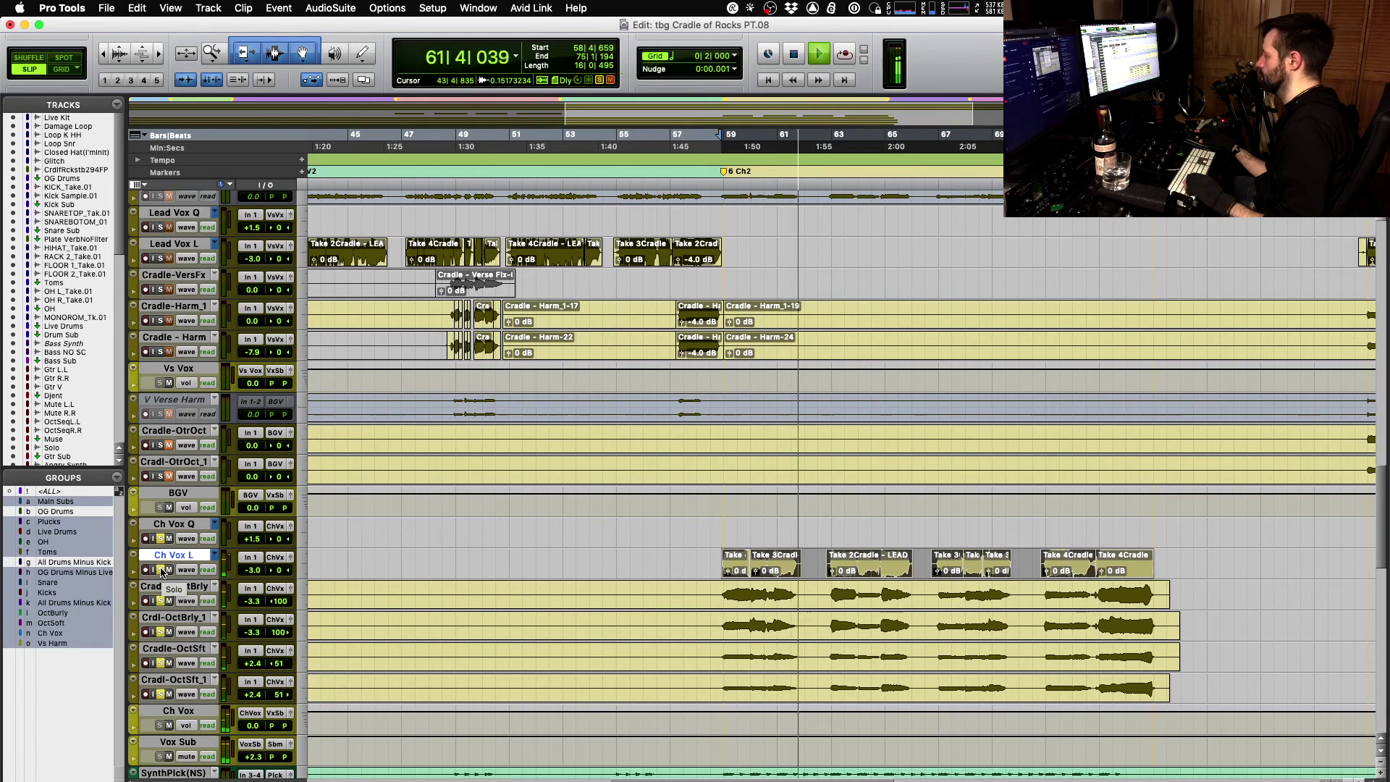
pyautogui.press('ctrl')
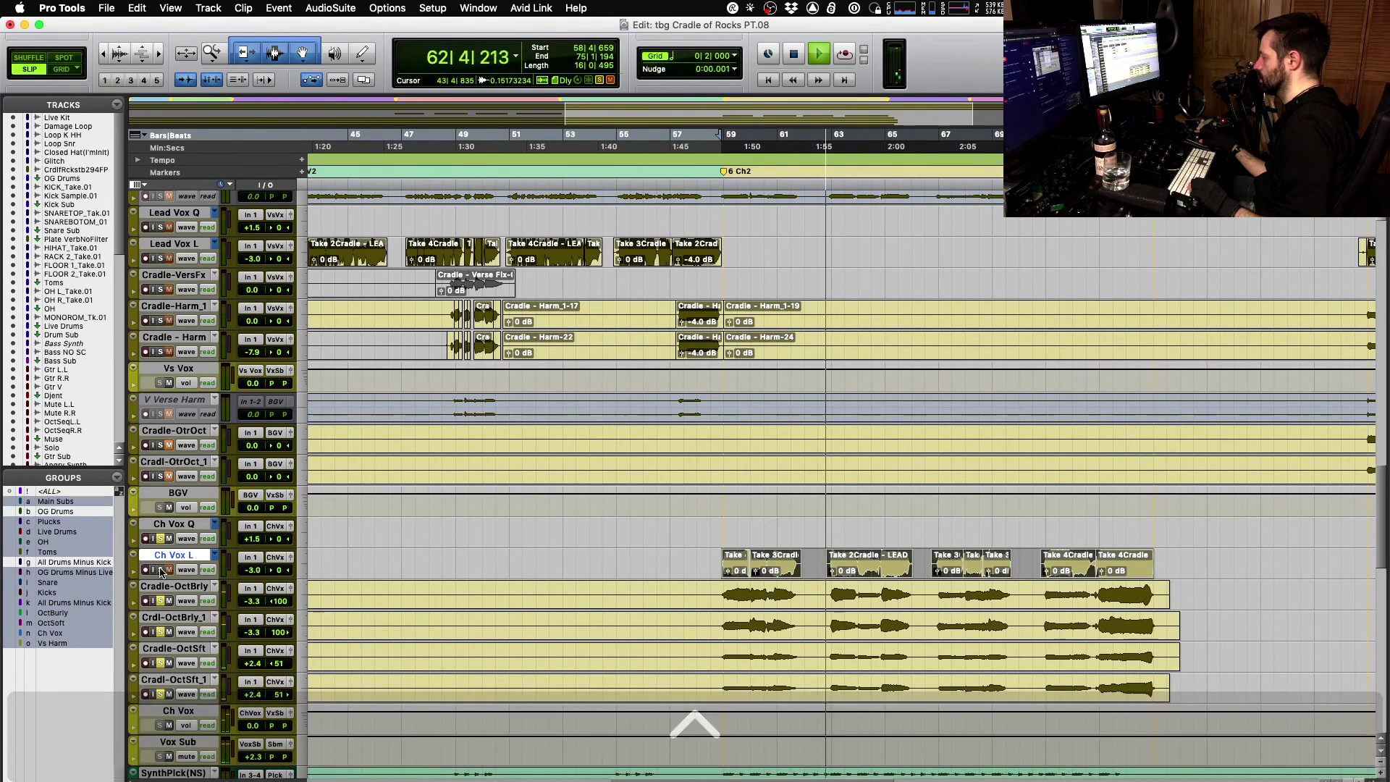
pyautogui.press('shift')
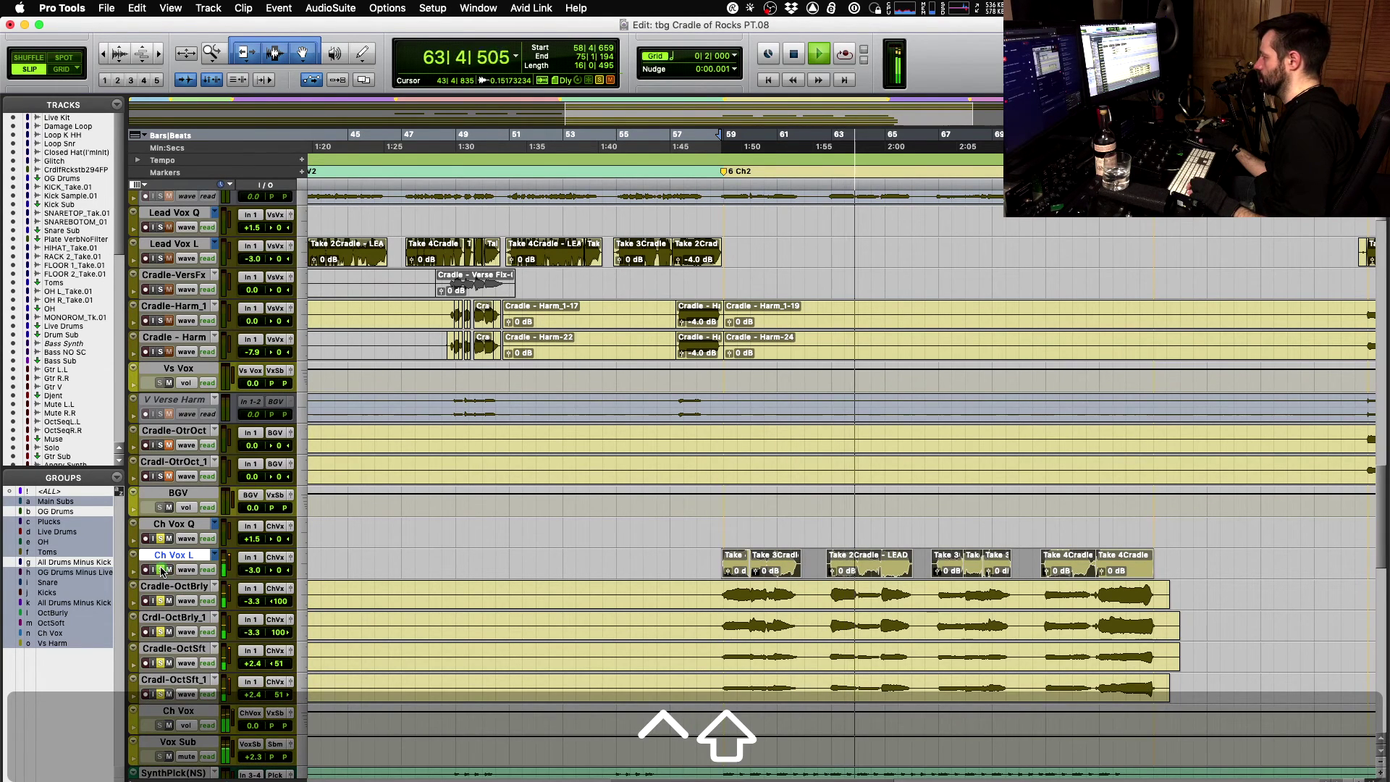
pyautogui.press('space')
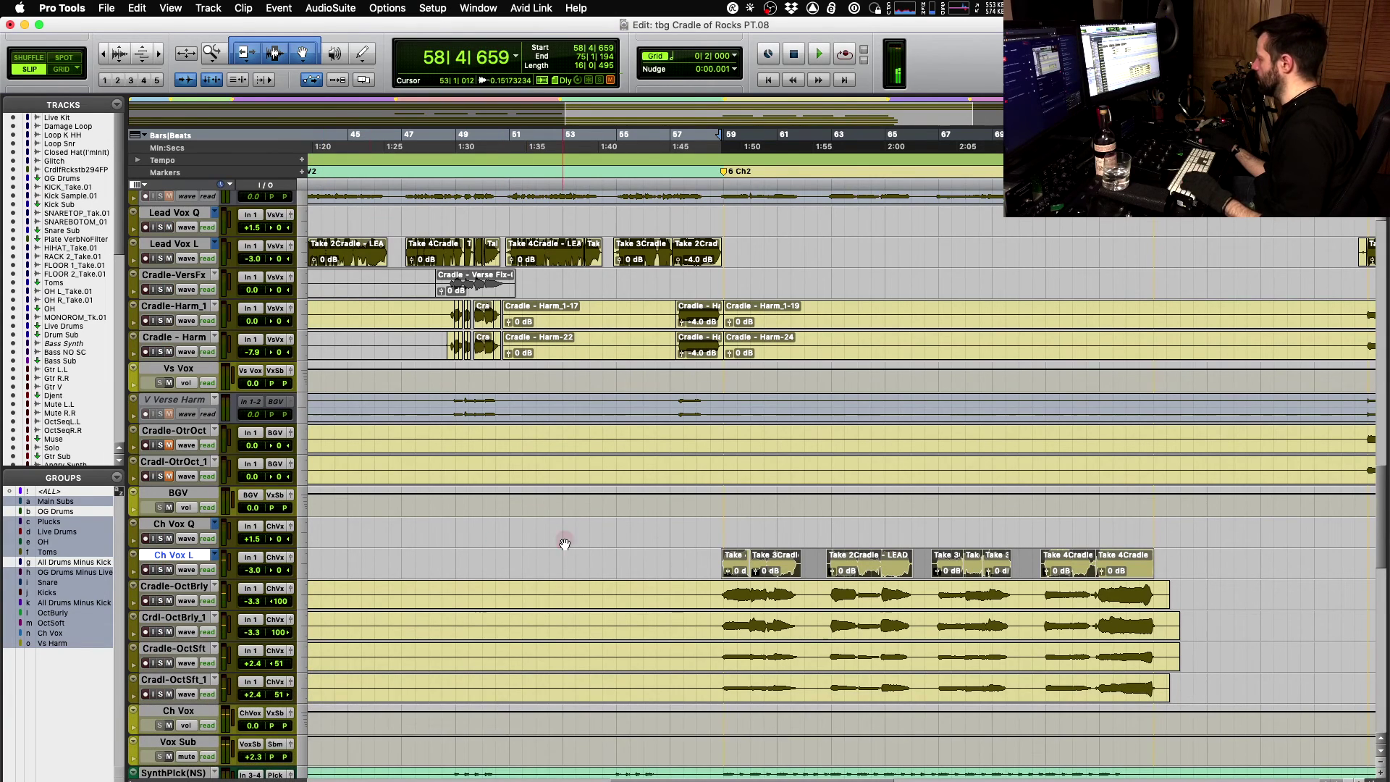
# - Play chorus 2 in the full mix from 58|4|719 and check the levels of the chorus vocal channels in the mixer
pyautogui.click(722, 591)
pyautogui.press('r')
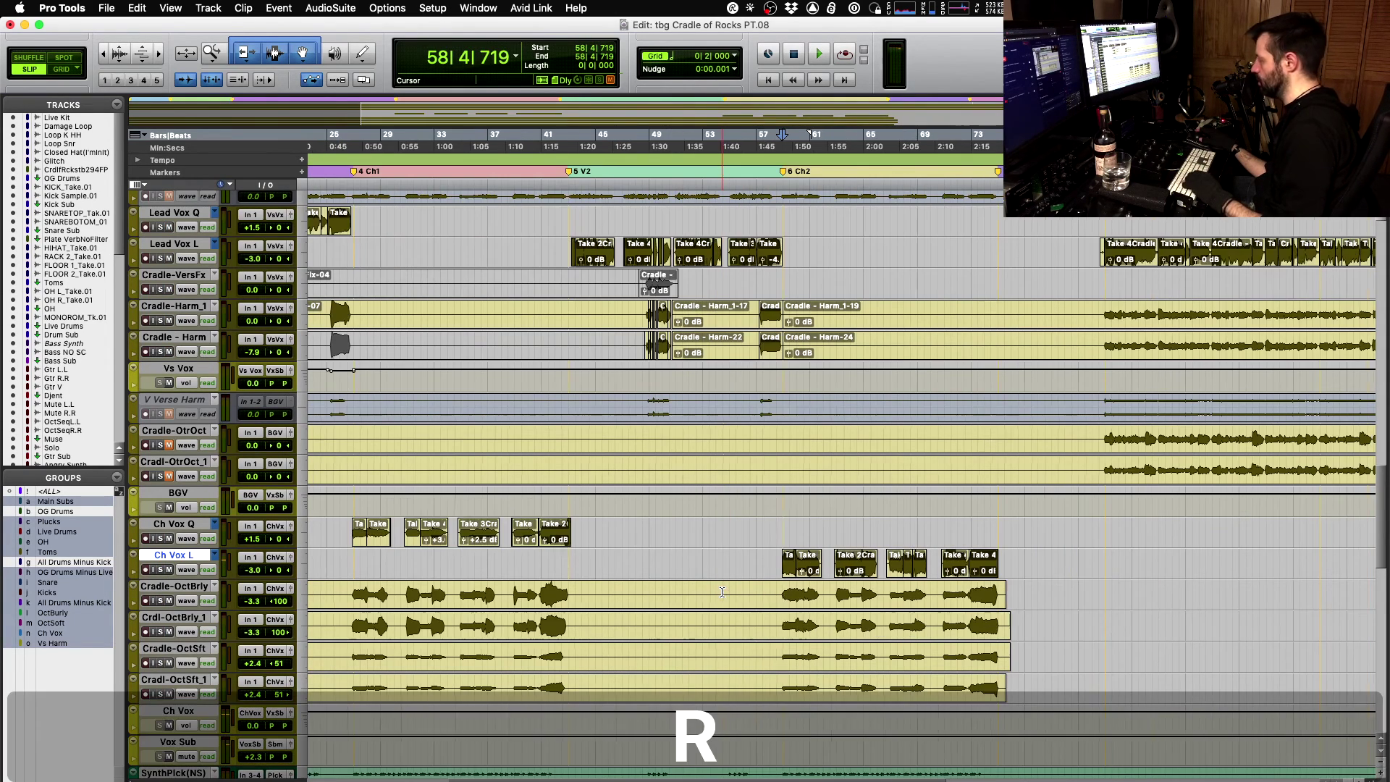
pyautogui.press('space')
pyautogui.press('super+equal')
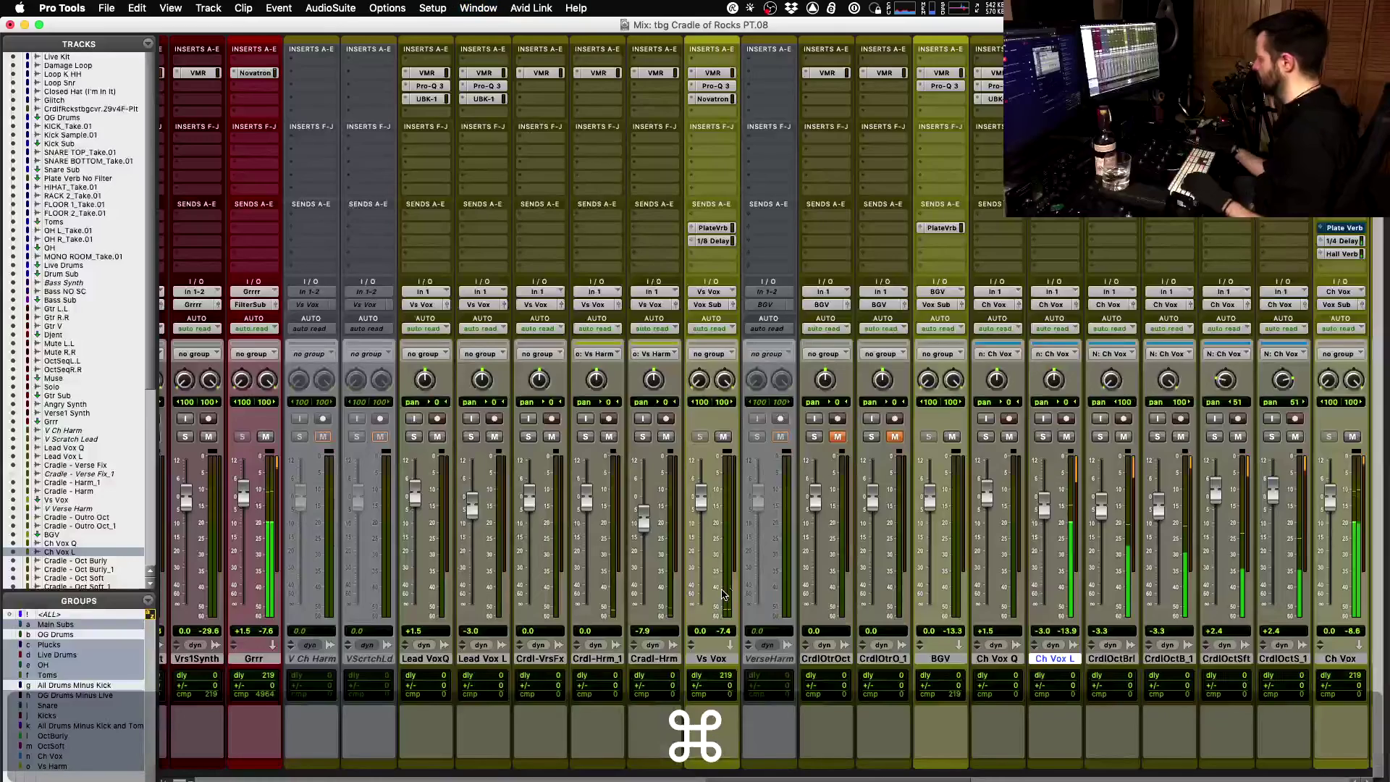
pyautogui.hscroll(-2, 870, 496)
pyautogui.hscroll(3, 869, 496)
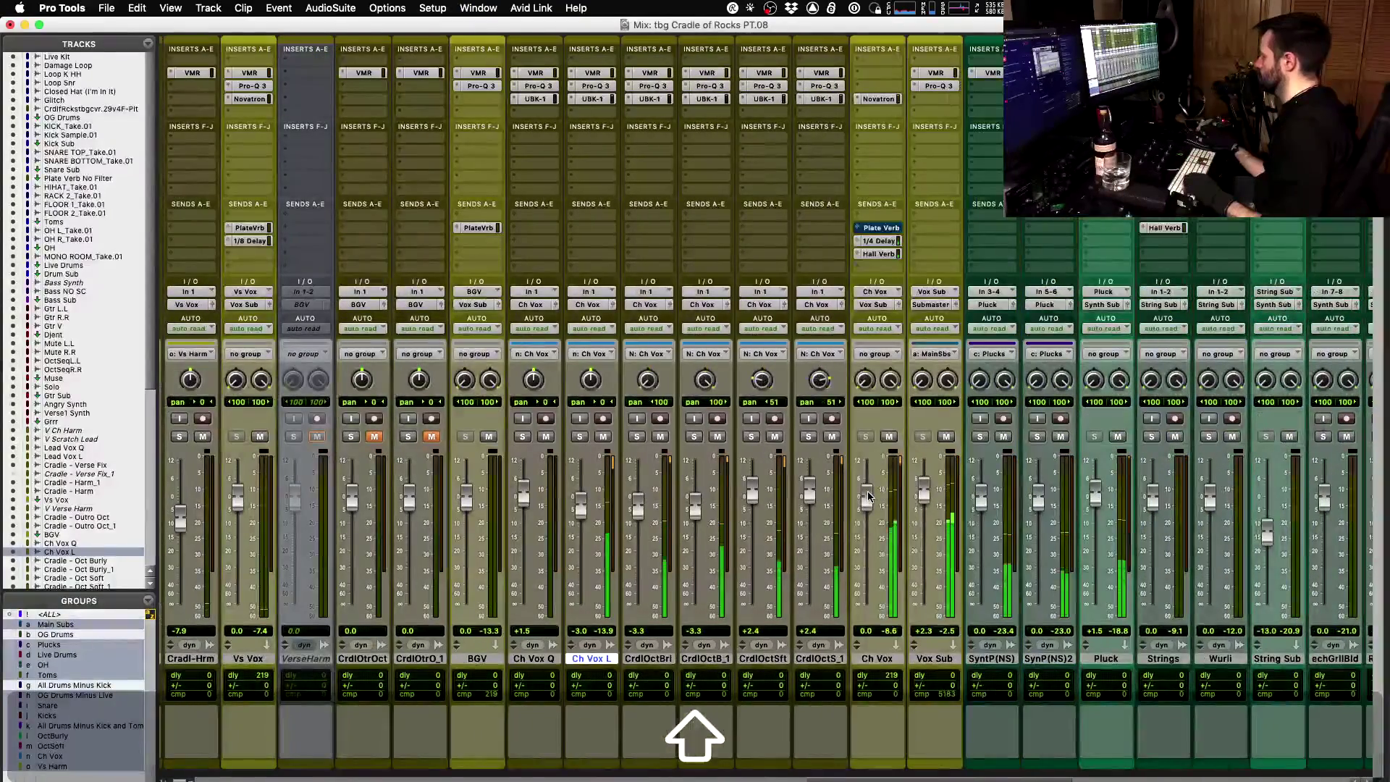
pyautogui.press('space')
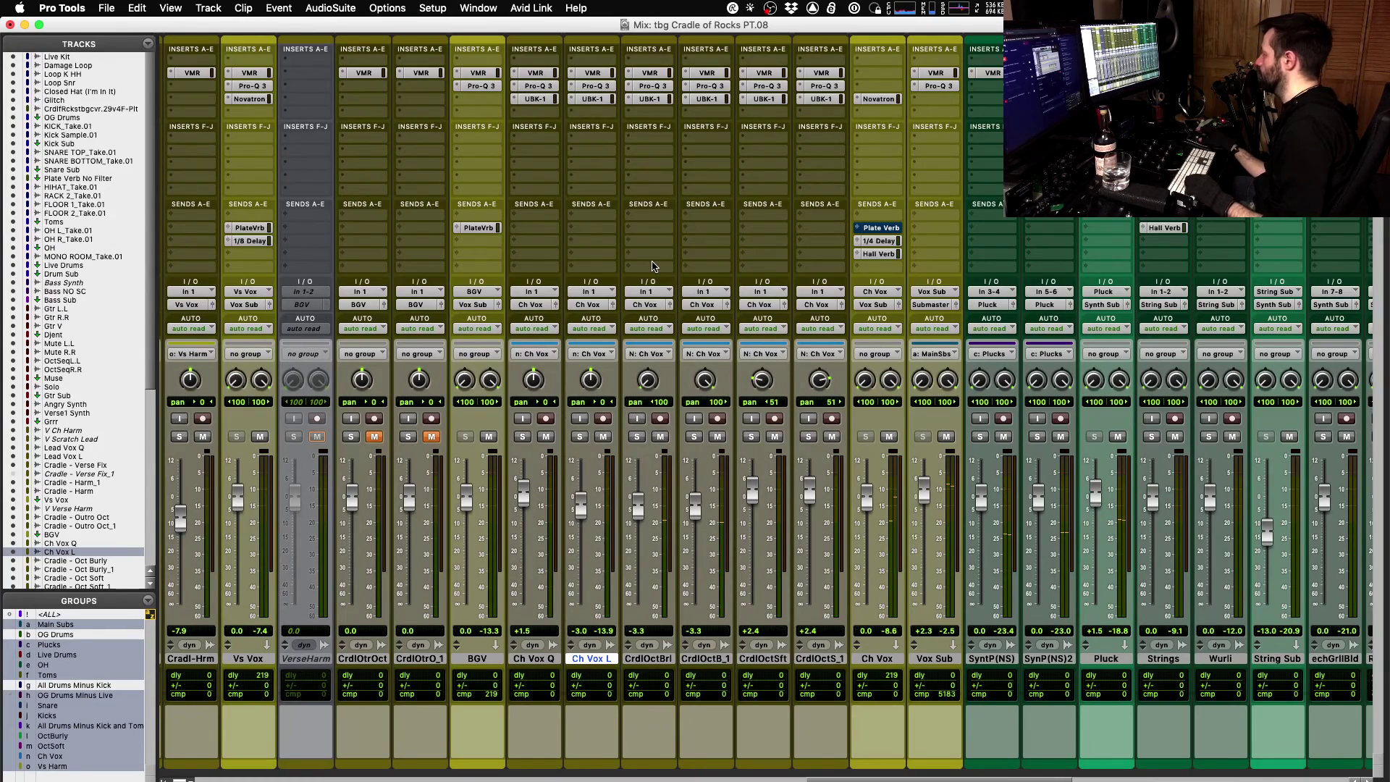
pyautogui.press('shift')
pyautogui.press('super+equal')
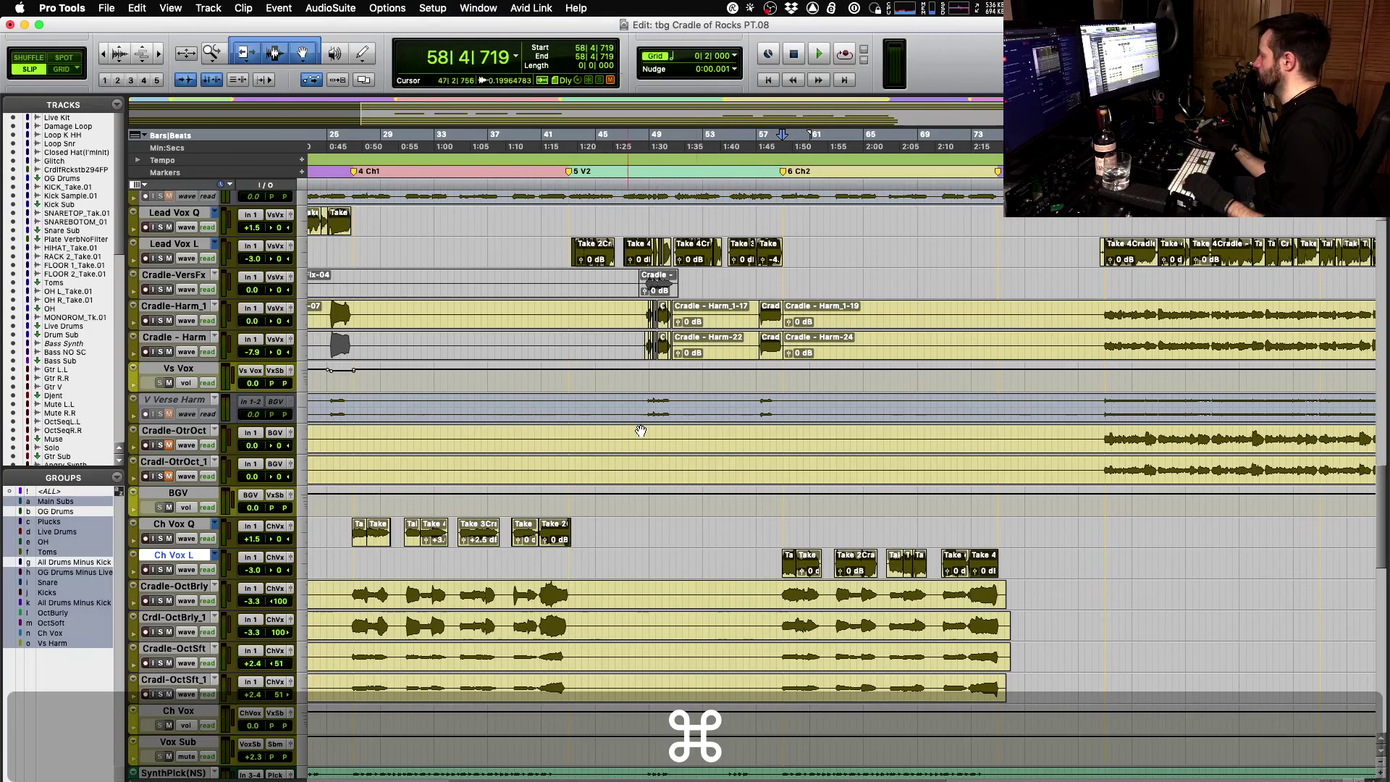
# - Place the edit cursor just before chorus 2 and duplicate the four octave vocal tracks without active playlists, inserting the copies after the last one
pyautogui.click(770, 589)
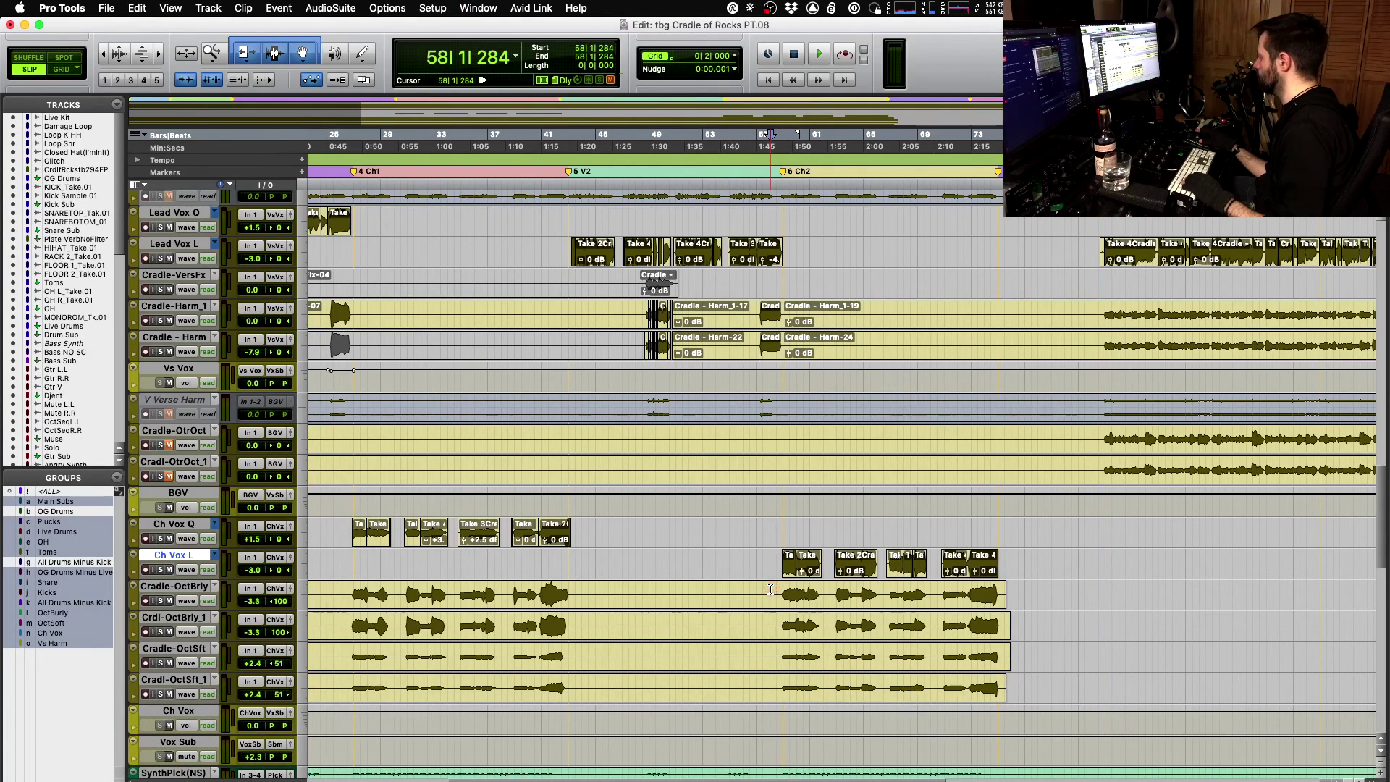
pyautogui.scroll(-7, 771, 590)
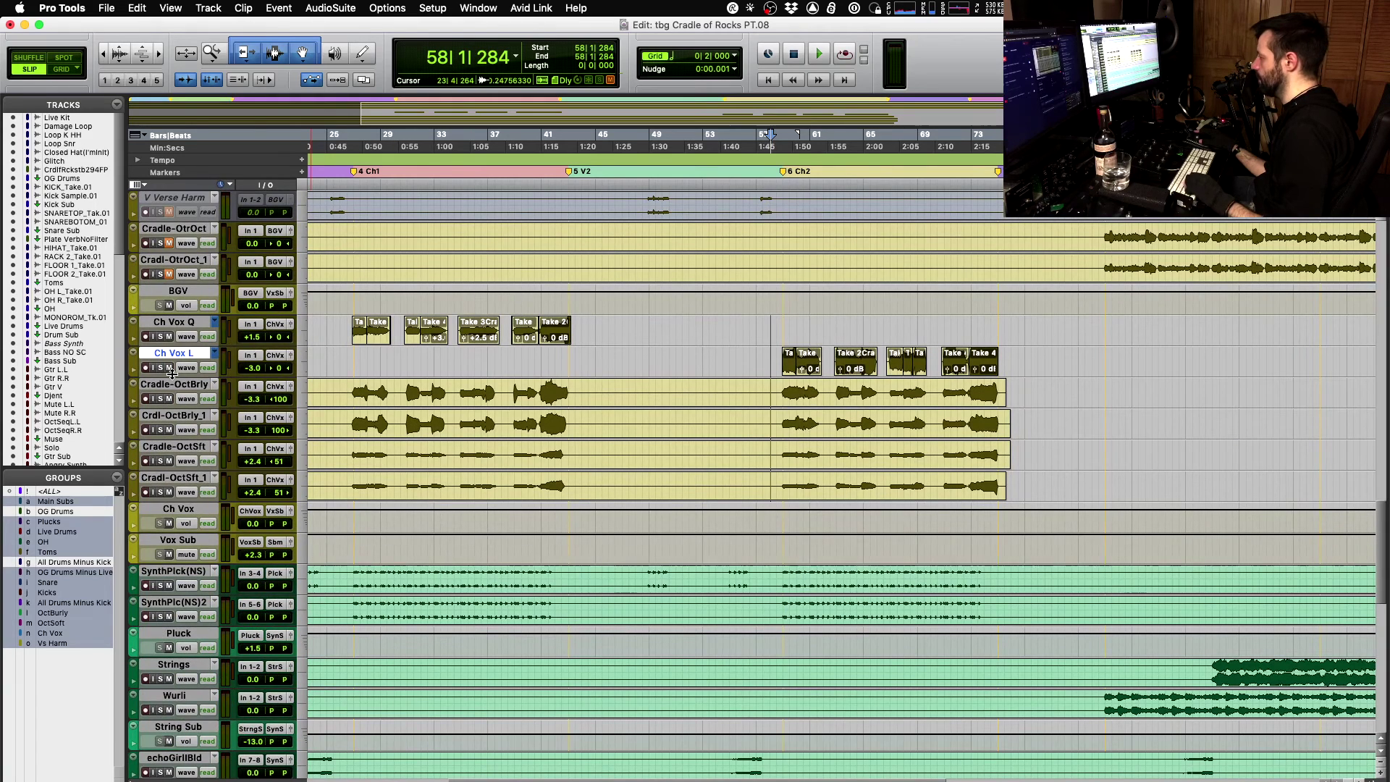
pyautogui.keyDown('shift'); pyautogui.click(194, 478); pyautogui.keyUp('shift')
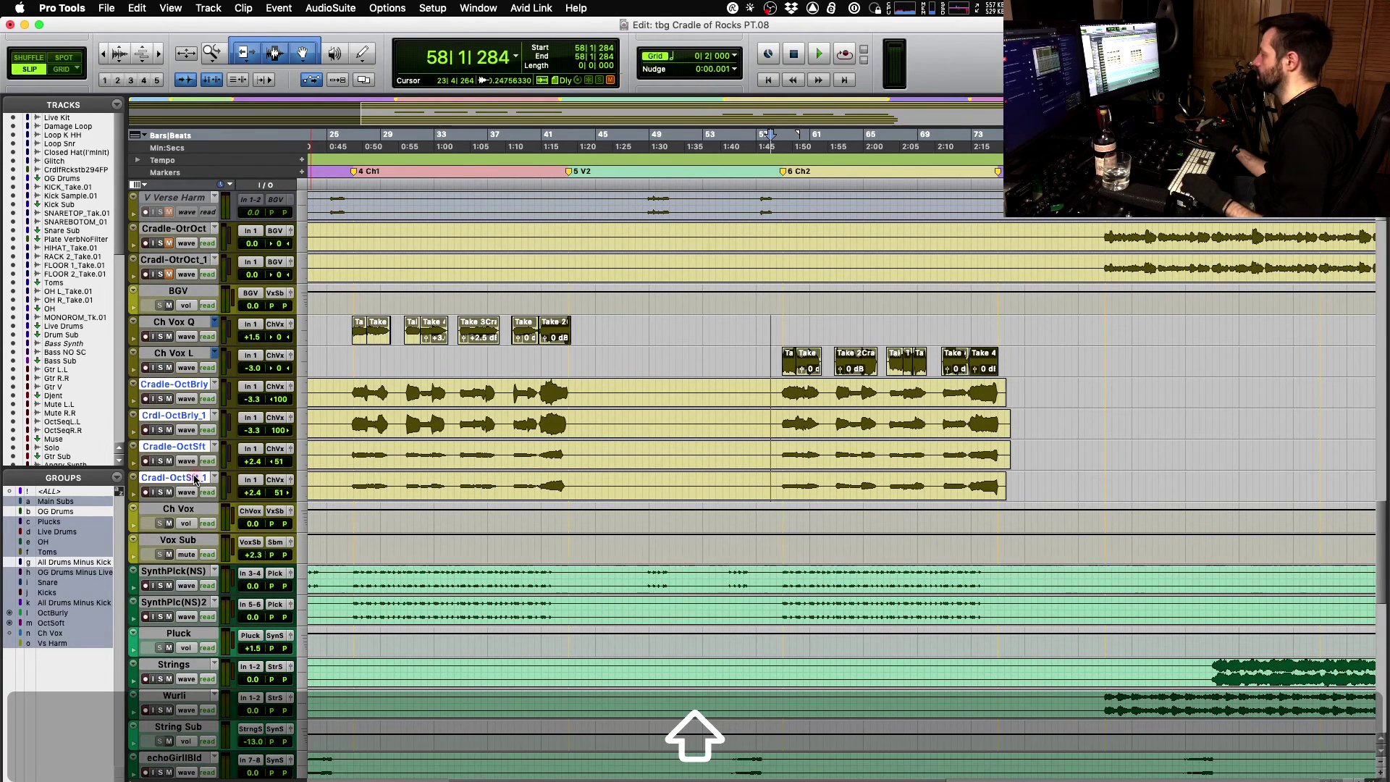
pyautogui.rightClick(194, 478)
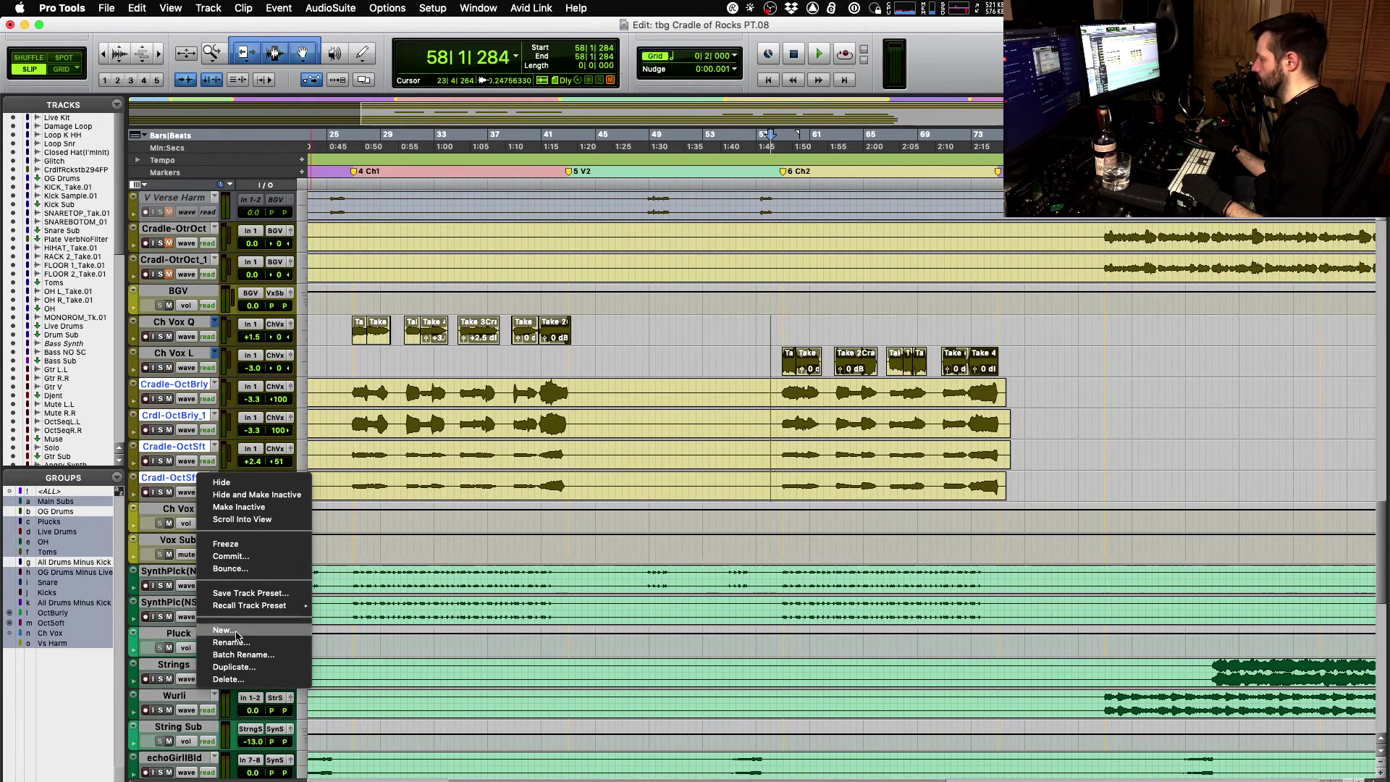
pyautogui.click(233, 667)
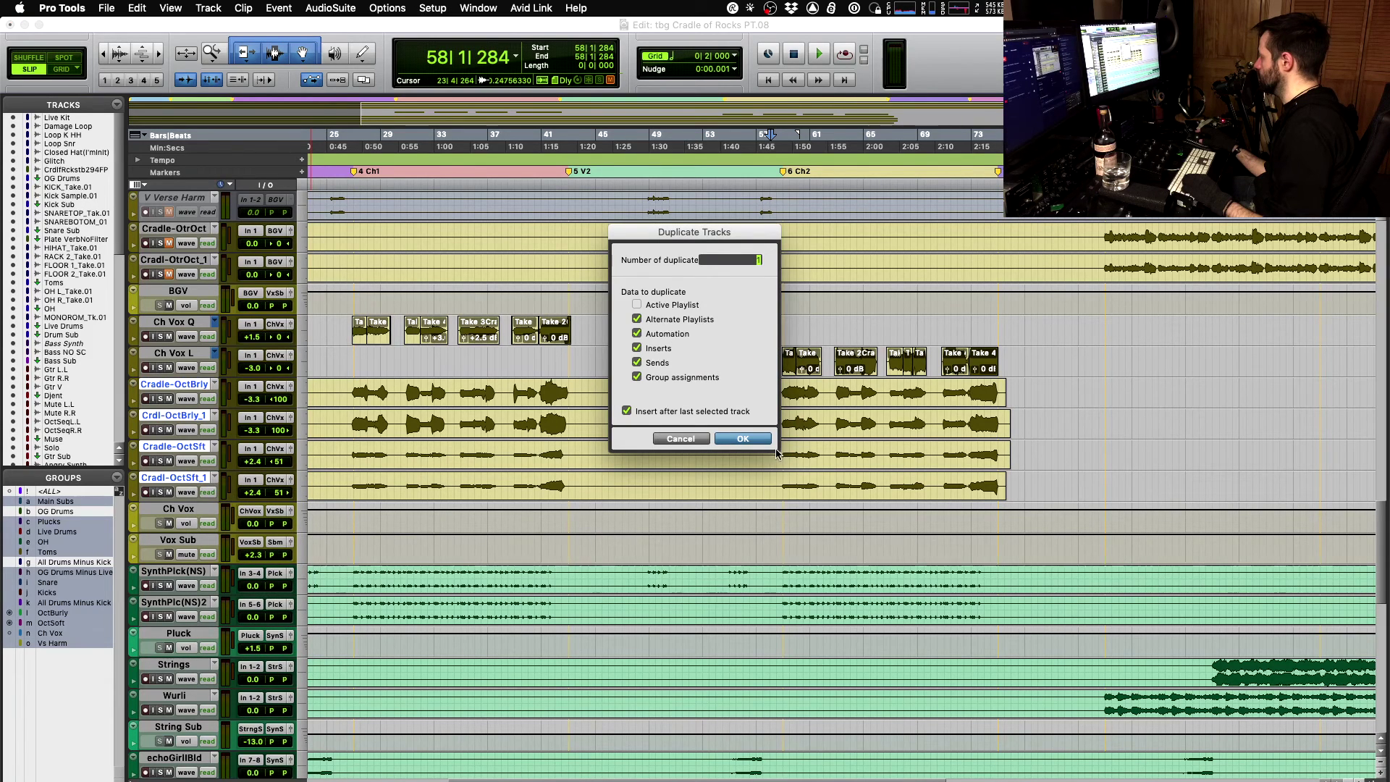
pyautogui.click(753, 439)
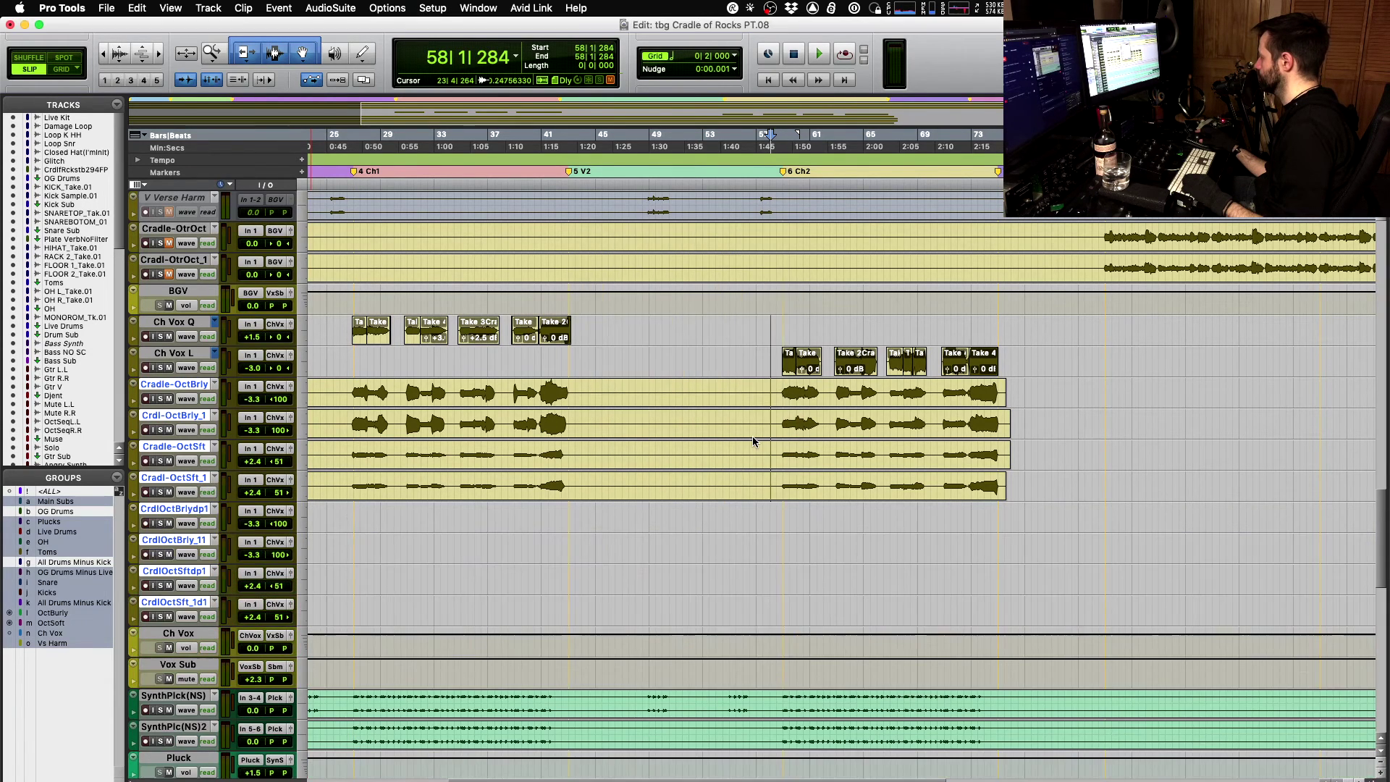
# - Separate the four octave vocal clips at 58|1|284, just before chorus 2
pyautogui.press('b')
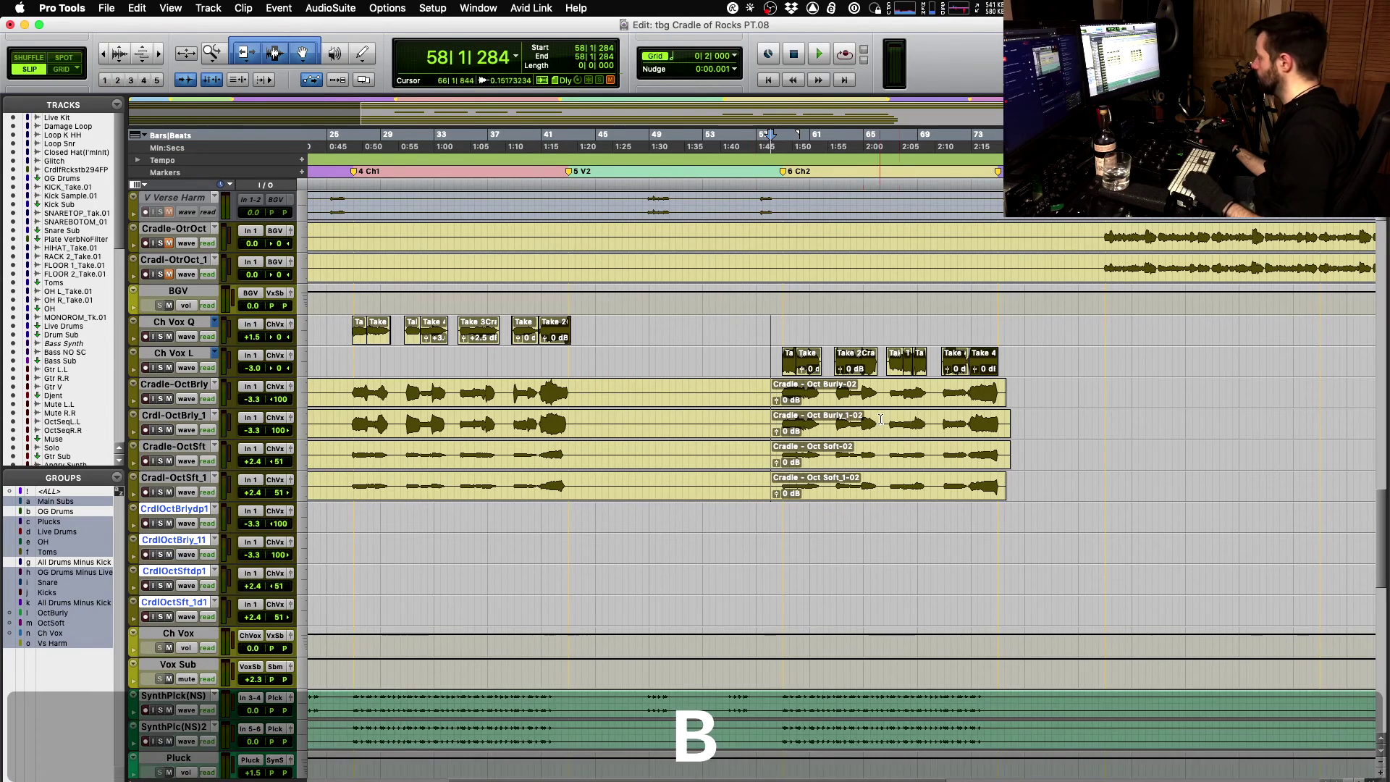
pyautogui.hotkey('shift', 'Tab')
pyautogui.press('shift+super+g')
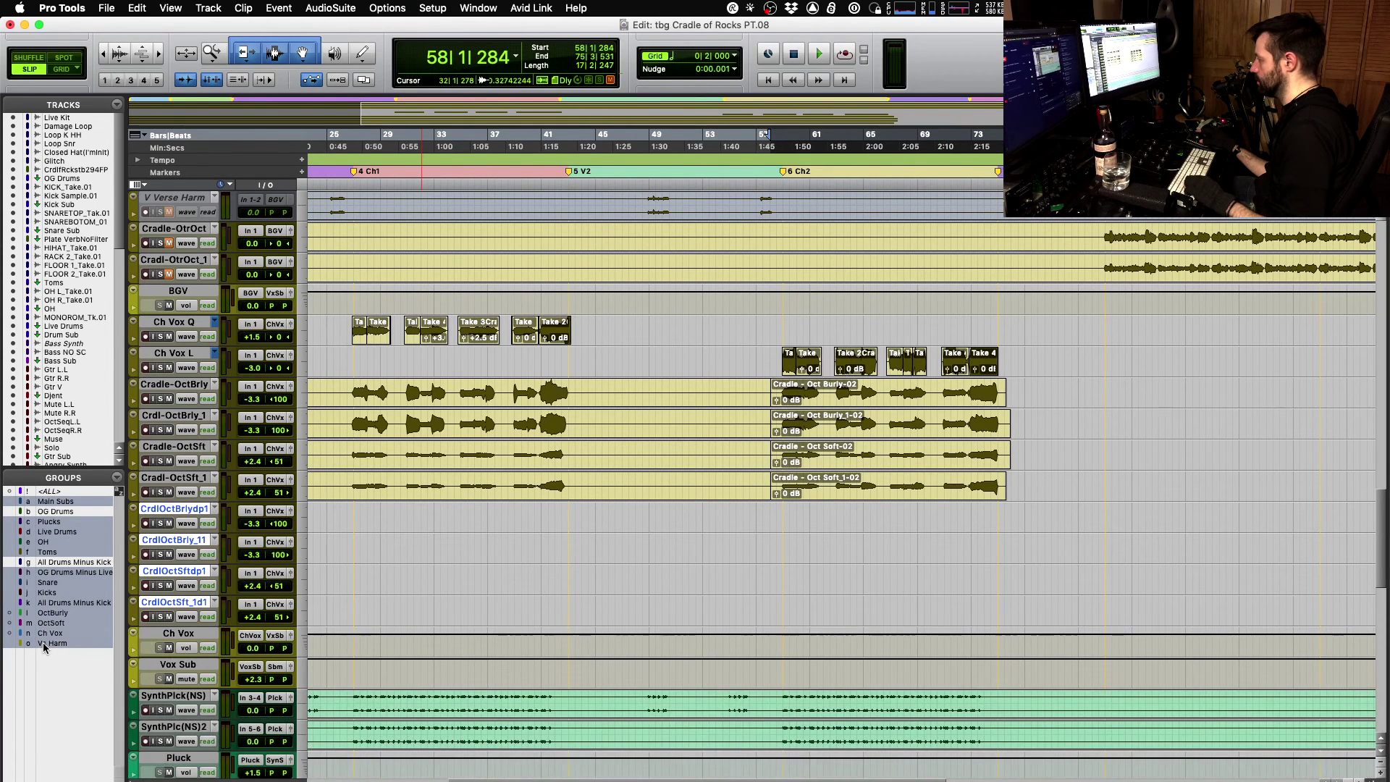
# - Turn off the Ch Vox group and move the four chorus 2 octave clips straight down onto the duplicated tracks, keeping their timing
pyautogui.click(42, 641)
pyautogui.click(910, 406)
pyautogui.keyDown('shift'); pyautogui.click(909, 455); pyautogui.keyUp('shift')
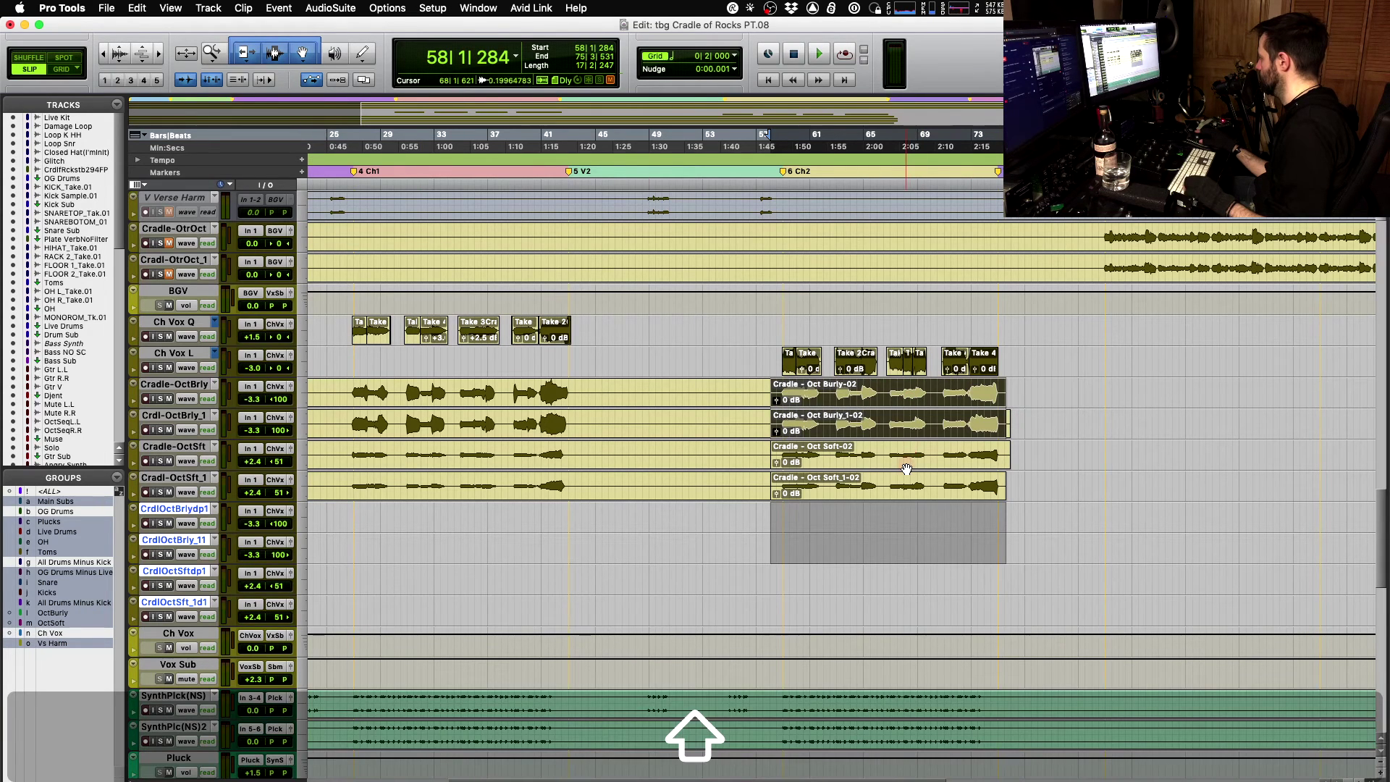
pyautogui.keyDown('shift'); pyautogui.click(905, 464); pyautogui.keyUp('shift')
pyautogui.moveTo(888, 408); pyautogui.dragTo(891, 530)
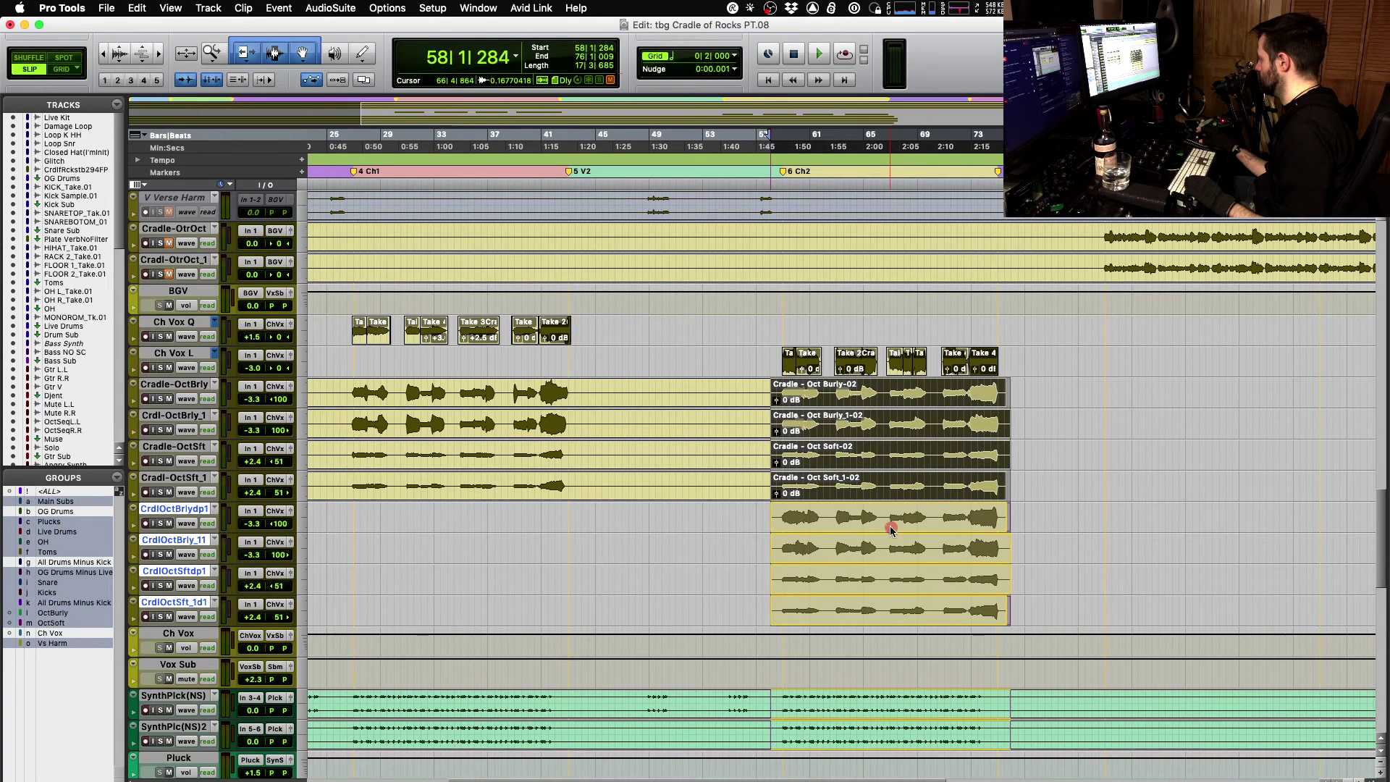
pyautogui.press('t')
pyautogui.press('t')
pyautogui.press('super+z')
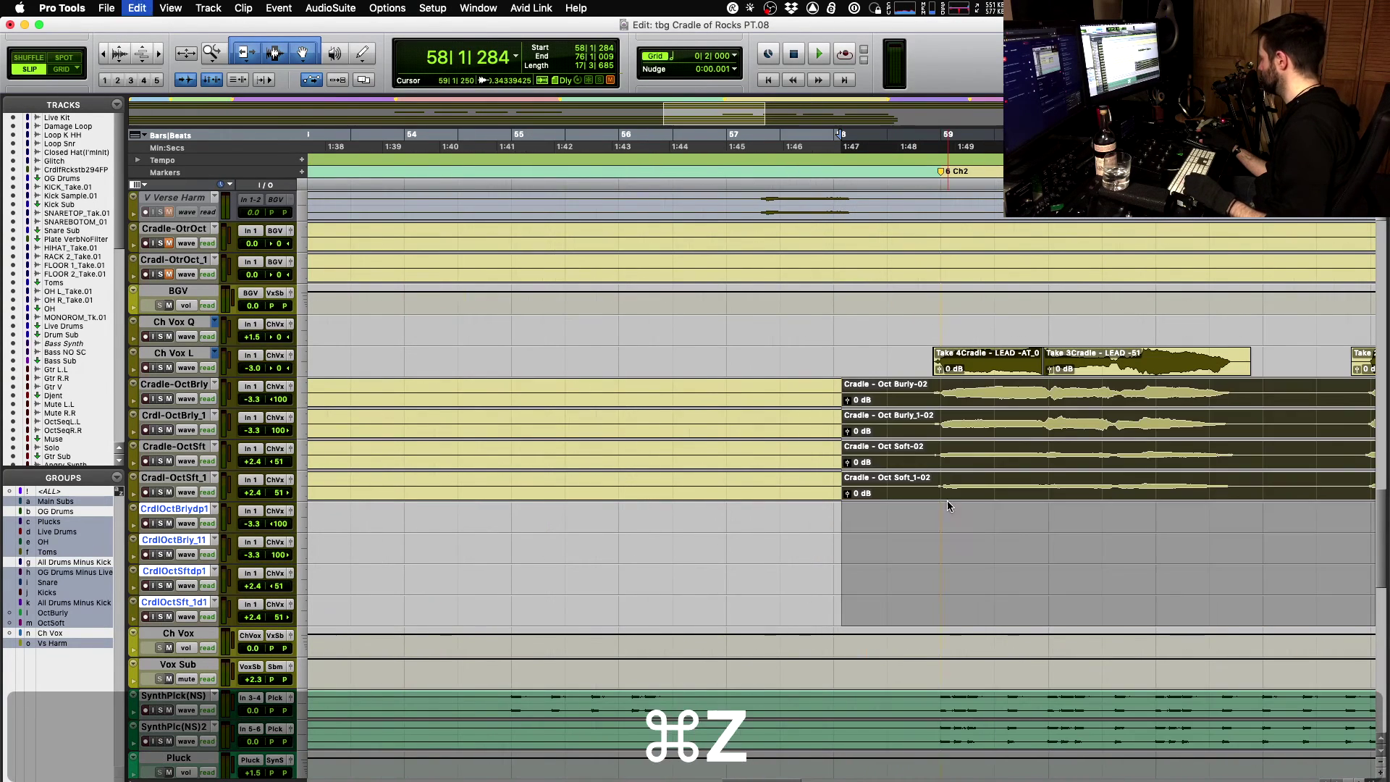
pyautogui.press('super+shift+z')
pyautogui.click(873, 505)
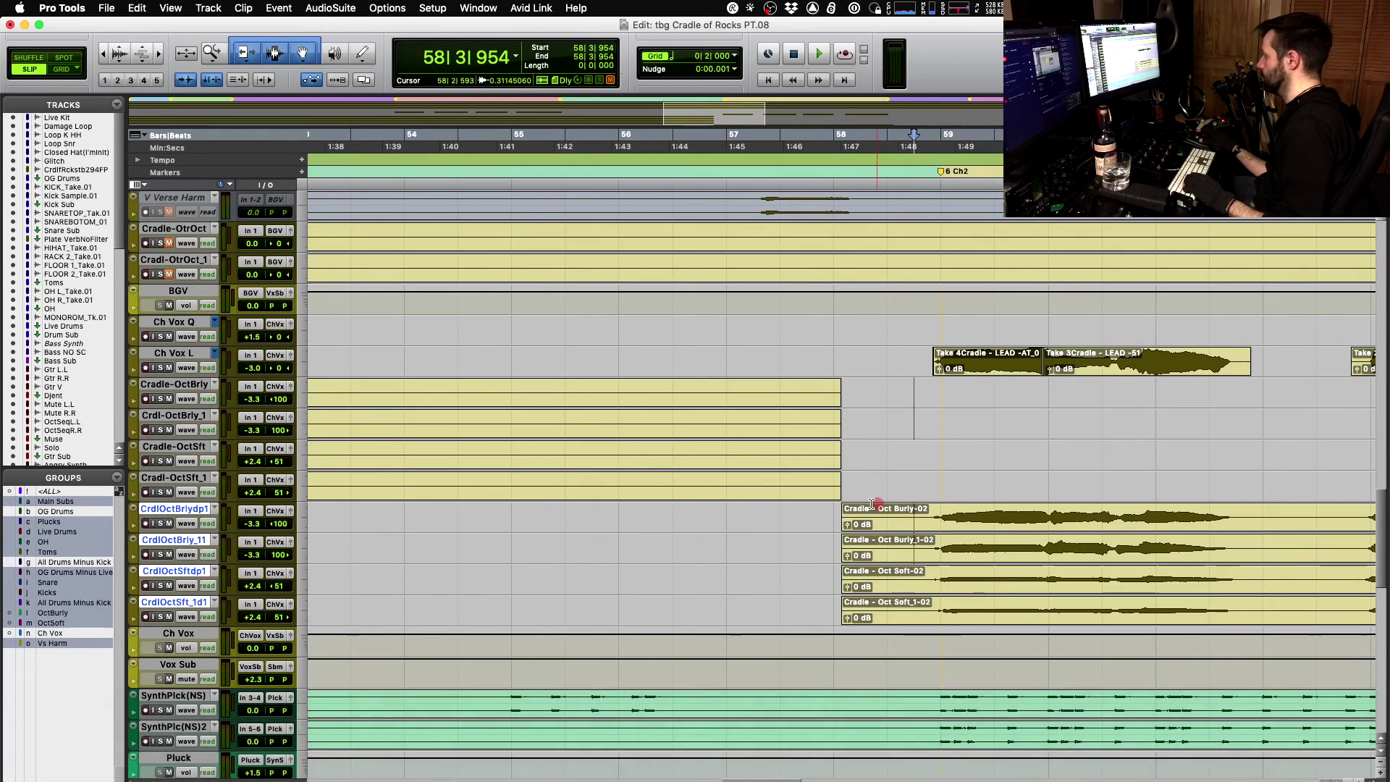
# - Solo the first duplicated Oct Burly track, adjust its UBK-1 headroom during playback and copy the plug-in to the second duplicated Burly track
pyautogui.press('super+equal')
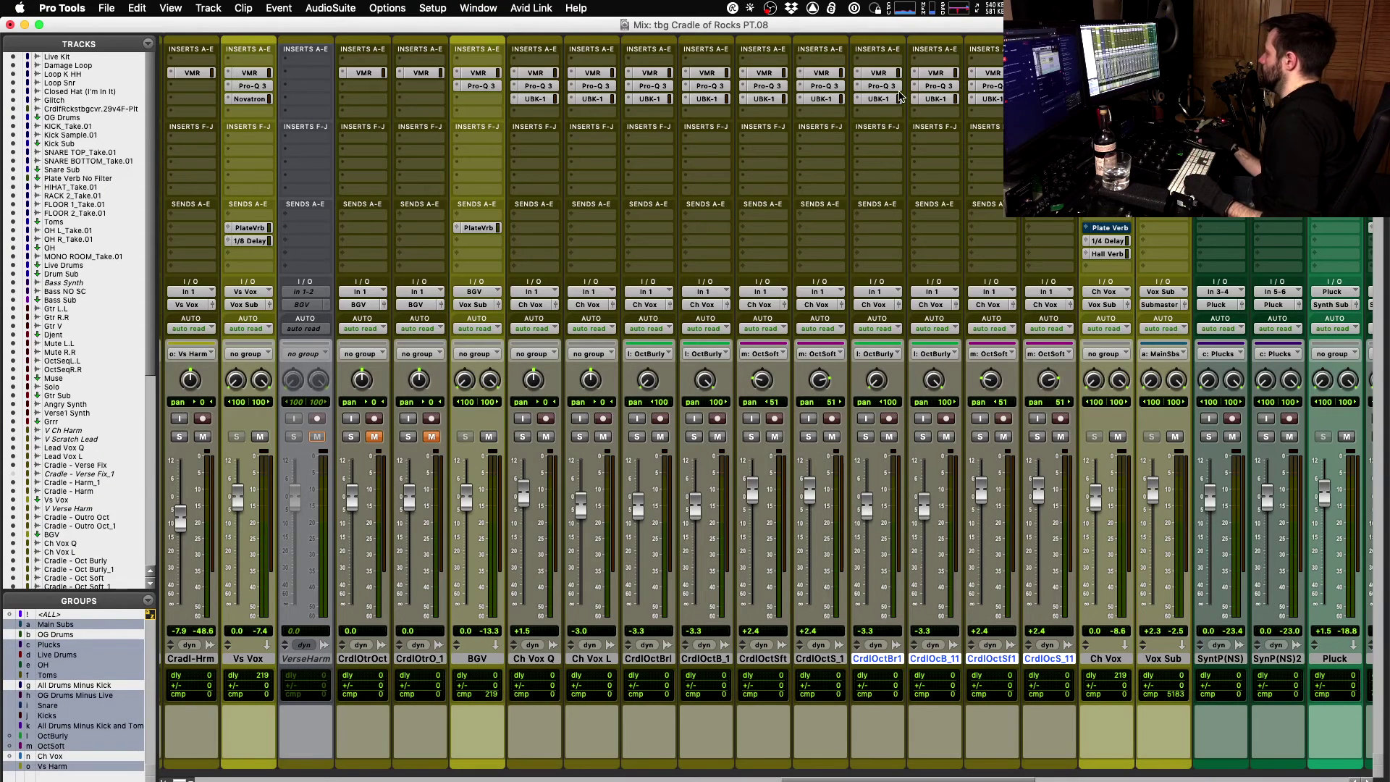
pyautogui.press('ctrl')
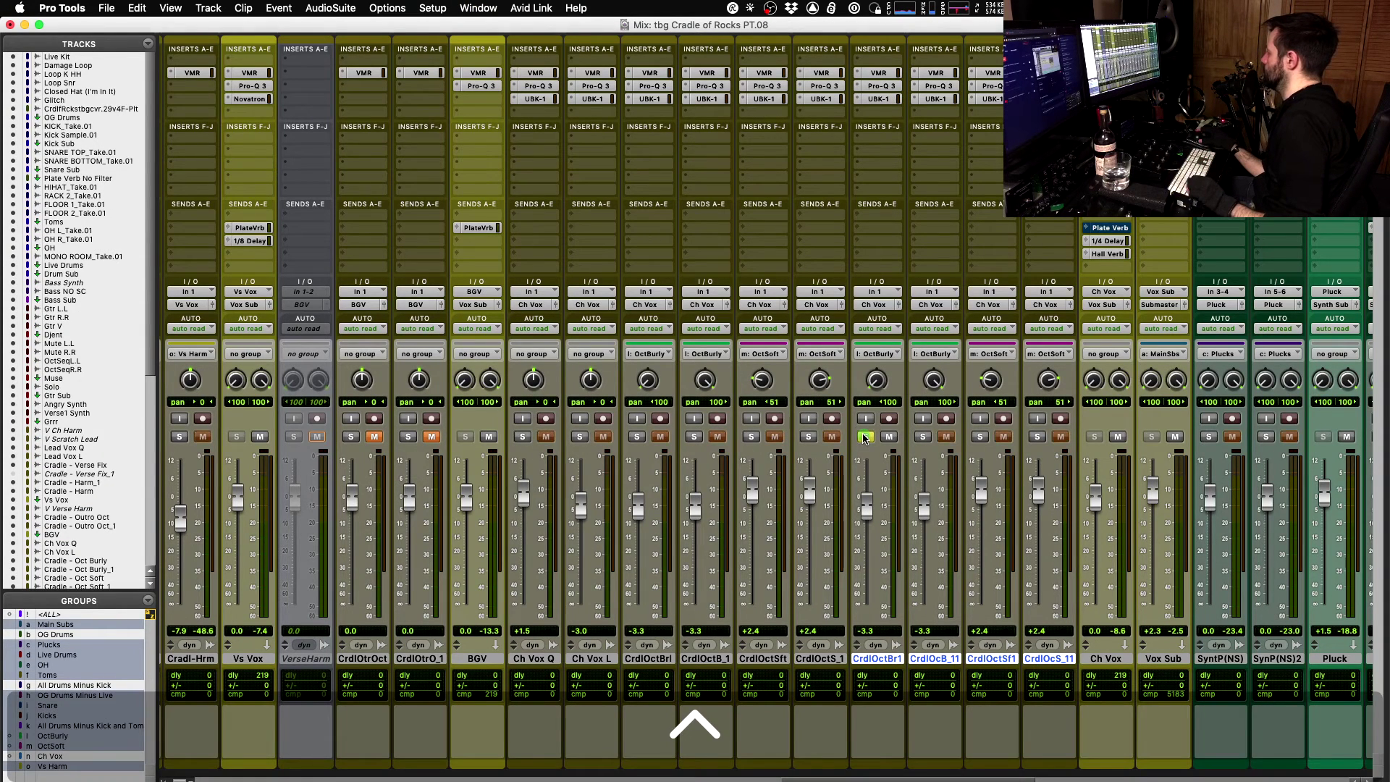
pyautogui.click(878, 99)
pyautogui.press('space')
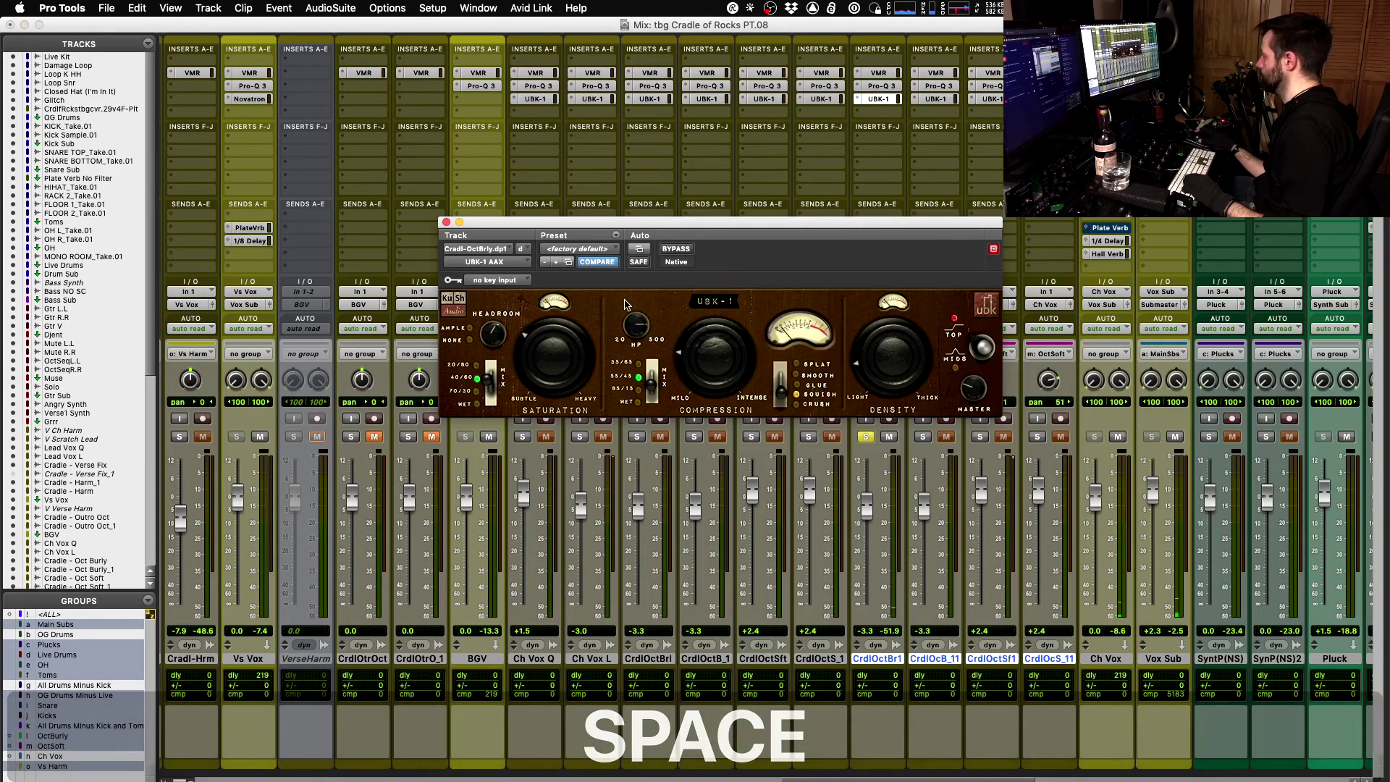
pyautogui.moveTo(505, 334); pyautogui.dragTo(495, 335)
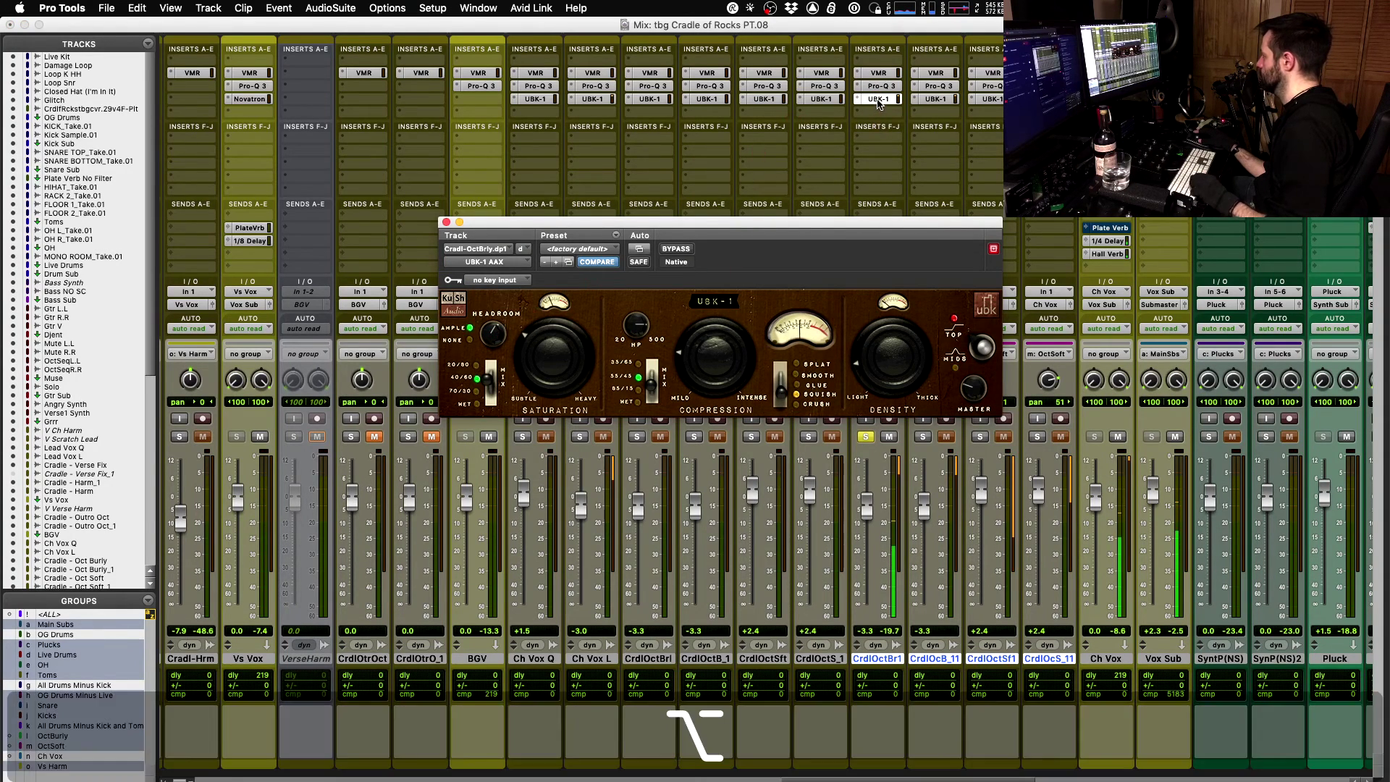
pyautogui.keyDown('alt'); pyautogui.click(933, 101); pyautogui.keyUp('alt')
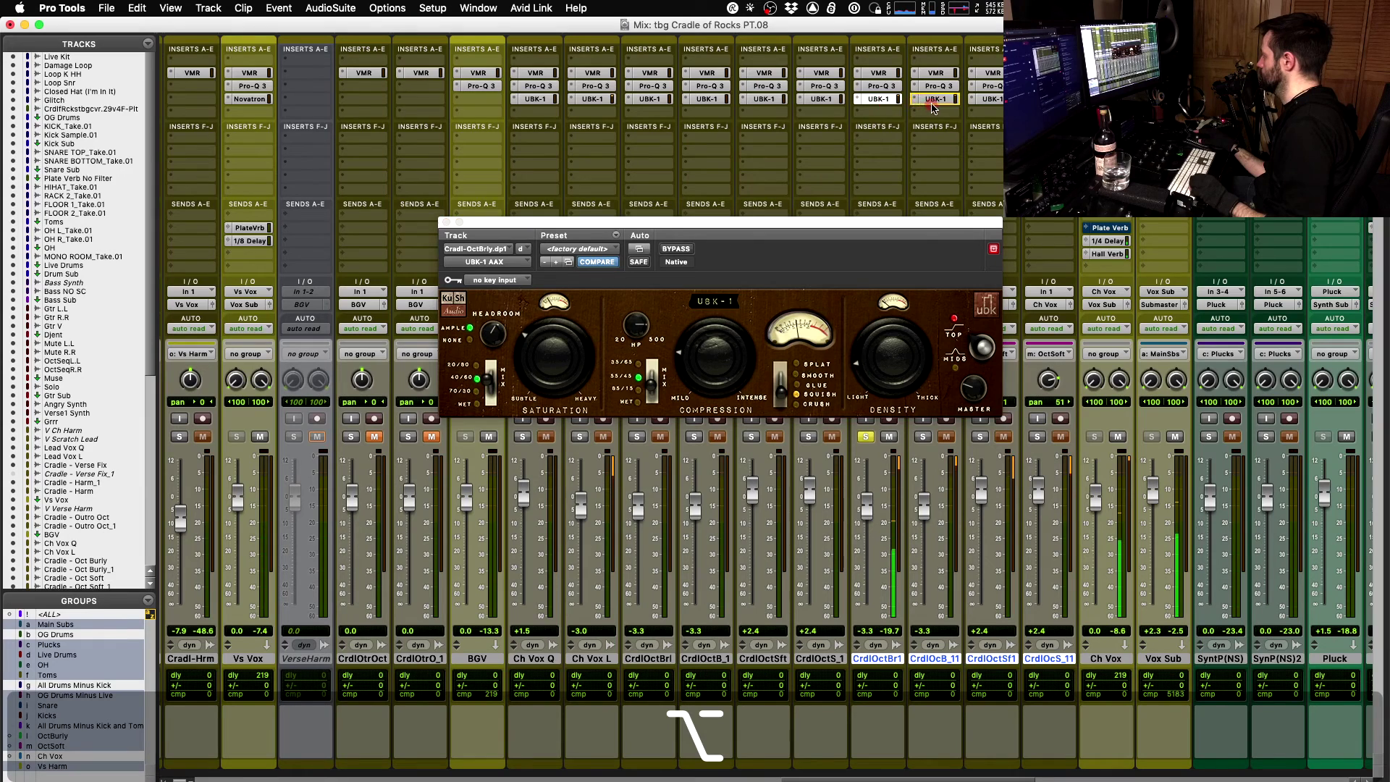
# - Audition the duplicated Oct Burly pair soloed, switch the solo to the duplicated Oct Soft pair for comparison, and close the UBK-1
pyautogui.keyDown('shift'); pyautogui.click(927, 438); pyautogui.keyUp('shift')
pyautogui.press('space')
pyautogui.keyDown('ctrl'); pyautogui.keyDown('shift'); pyautogui.click(867, 437); pyautogui.keyUp('shift'); pyautogui.keyUp('ctrl')
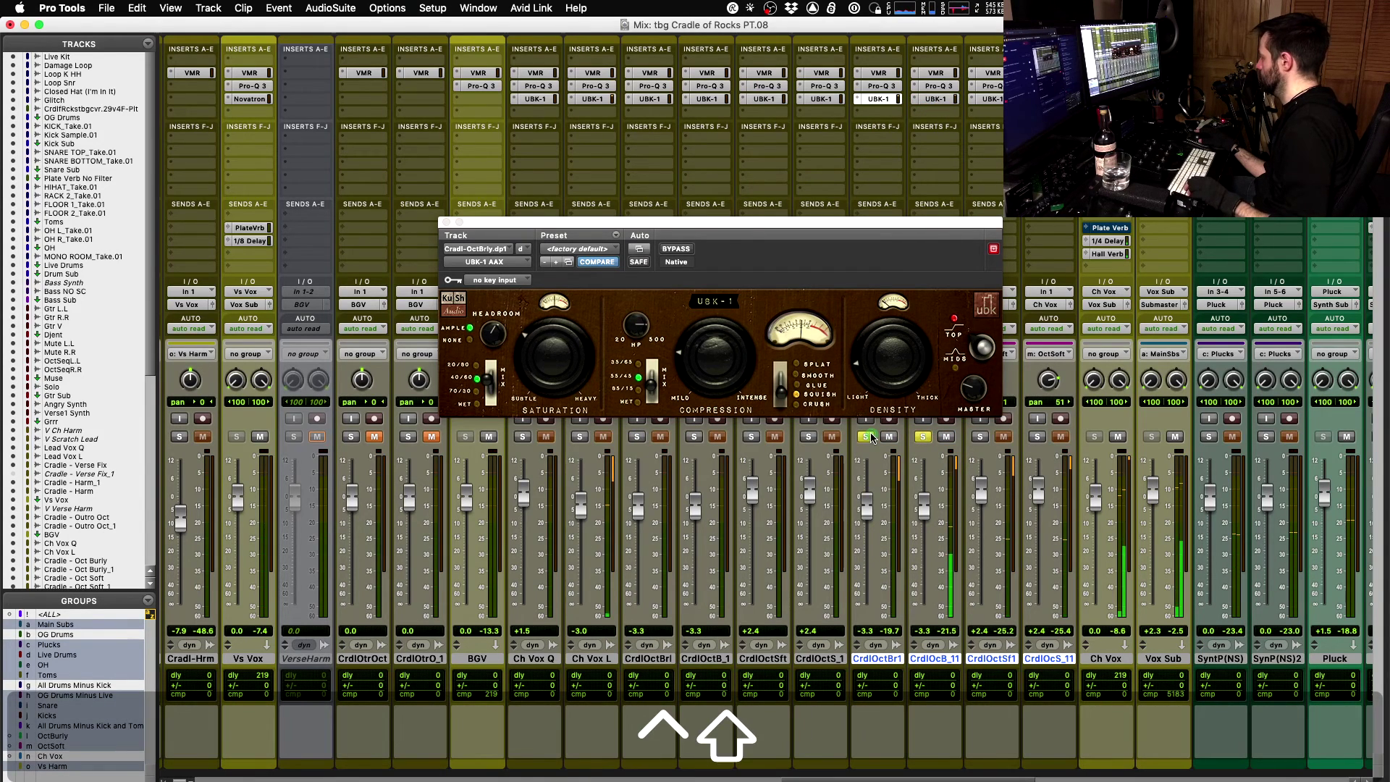
pyautogui.keyDown('ctrl'); pyautogui.keyDown('shift'); pyautogui.click(974, 438); pyautogui.keyUp('shift'); pyautogui.keyUp('ctrl')
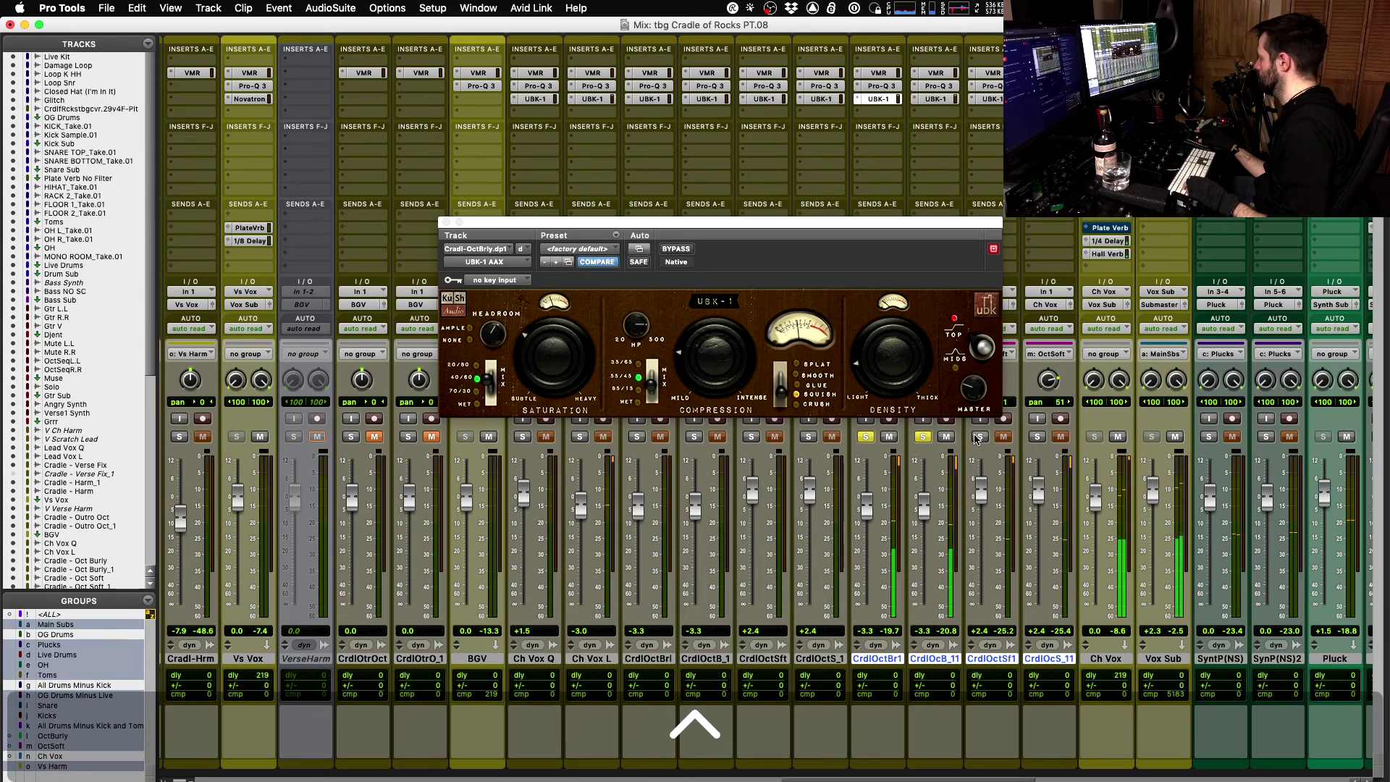
pyautogui.click(1033, 438)
pyautogui.press('space')
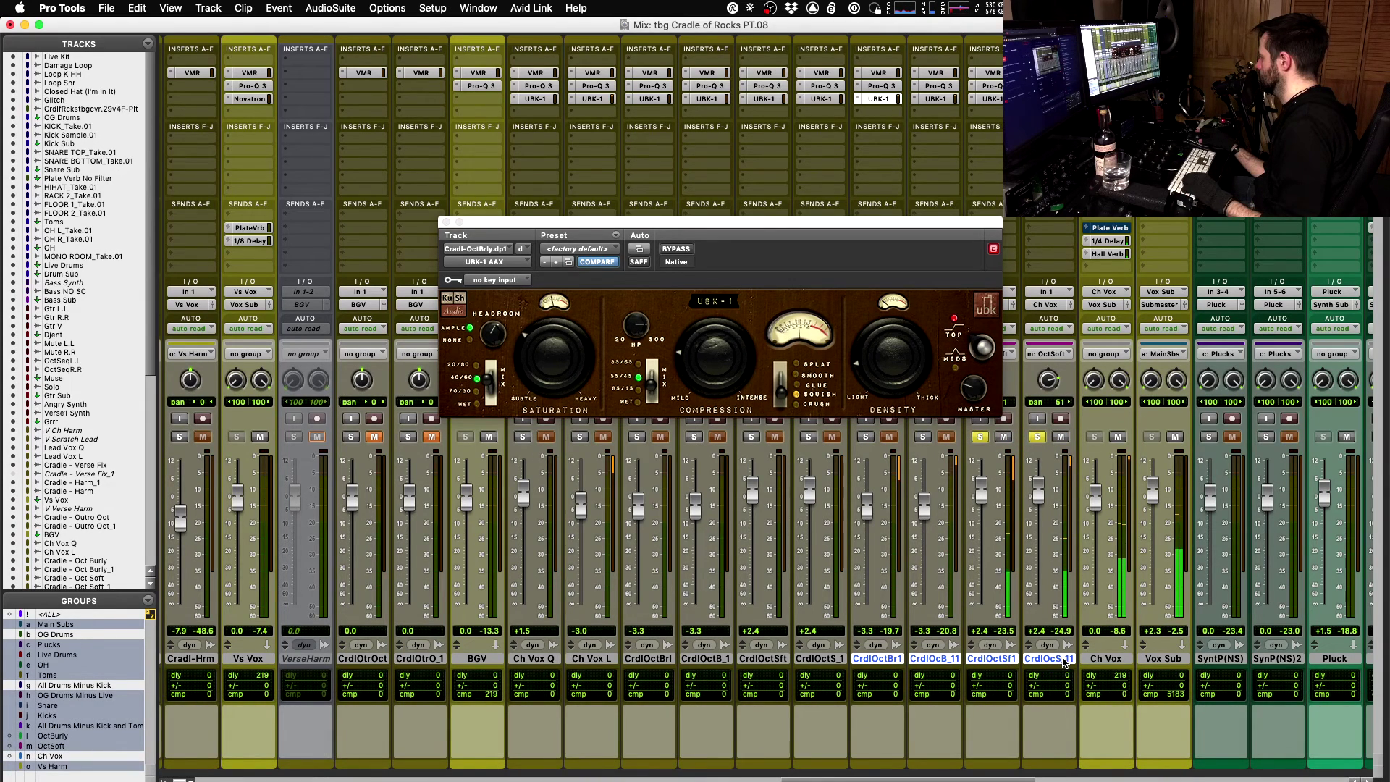
pyautogui.press('space')
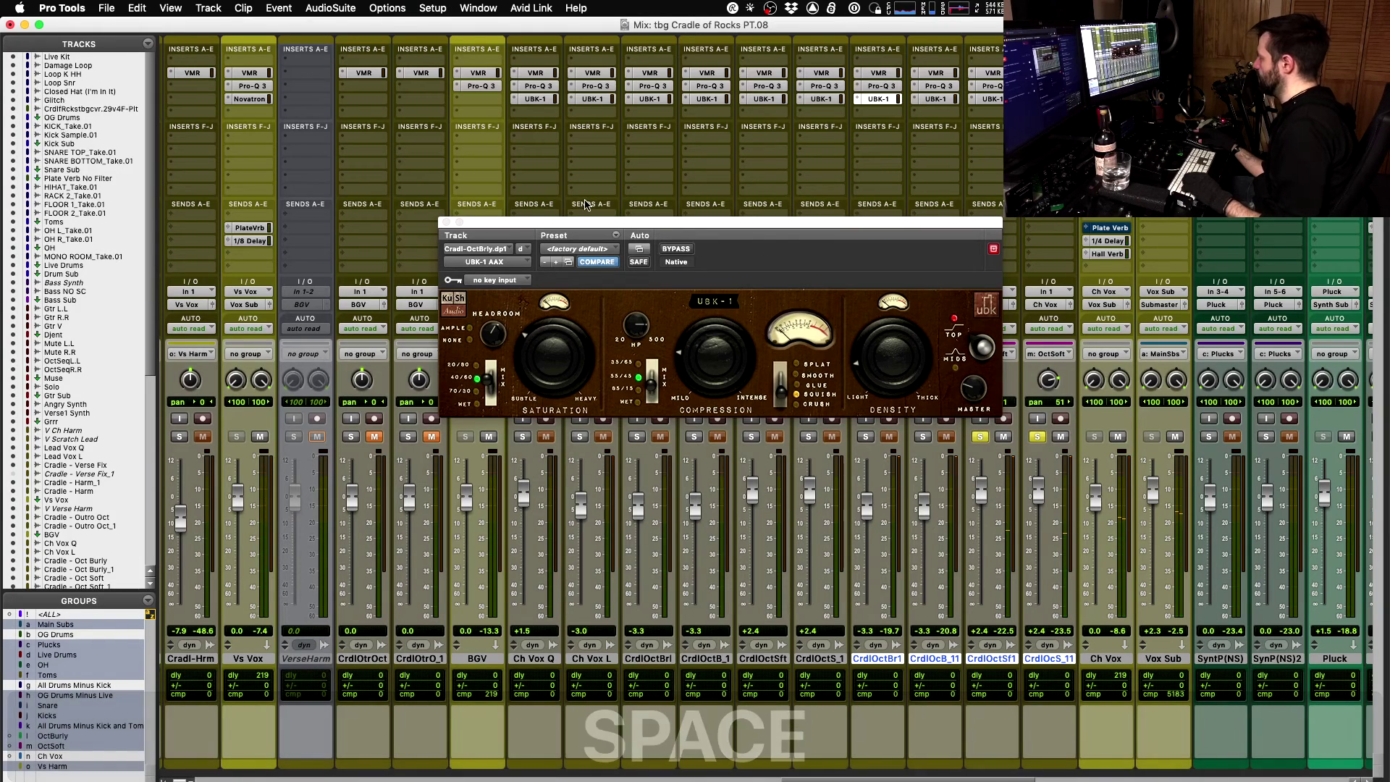
pyautogui.click(445, 222)
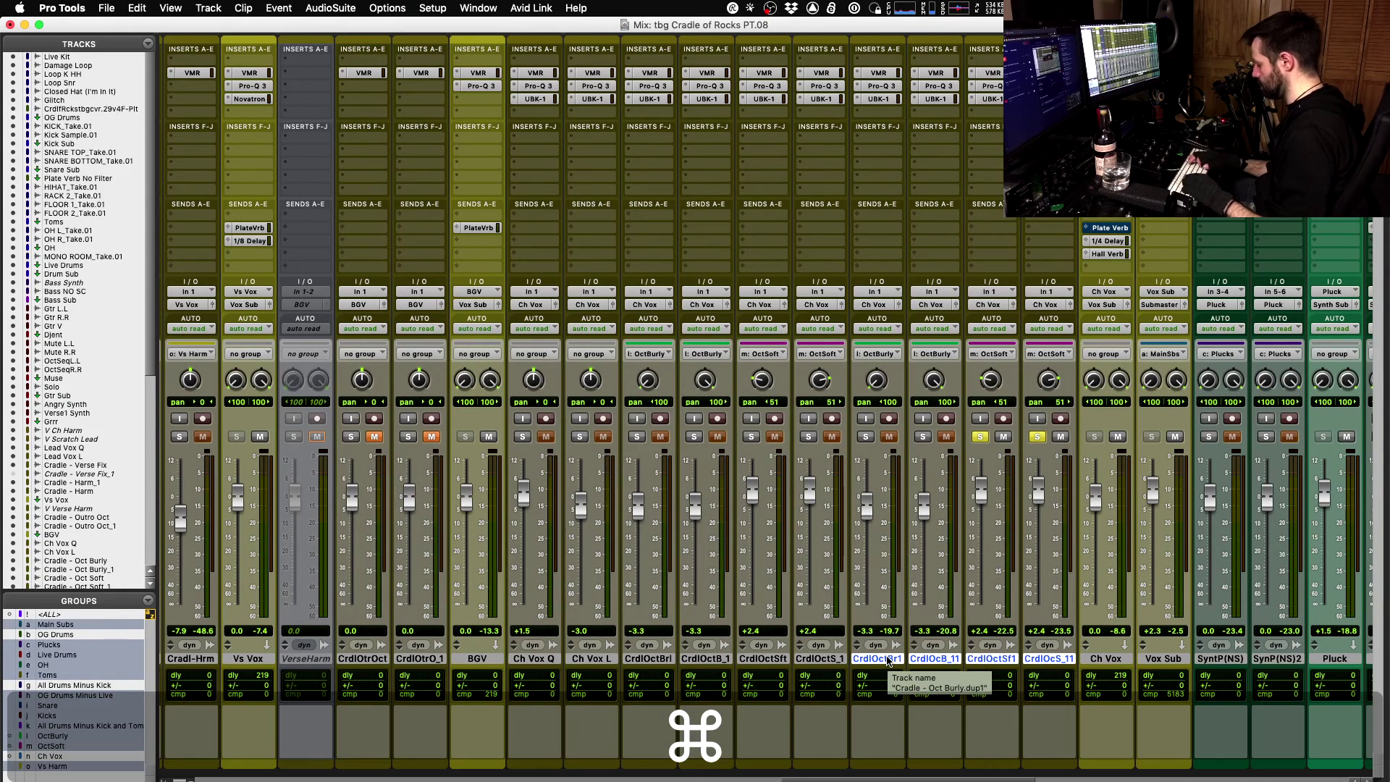
# - Move the two chorus 2 Oct Soft clips over the Burly clips on the duplicated Oct Burly tracks and play the result without solos
pyautogui.press('super+equal')
pyautogui.moveTo(990, 591); pyautogui.dragTo(993, 534)
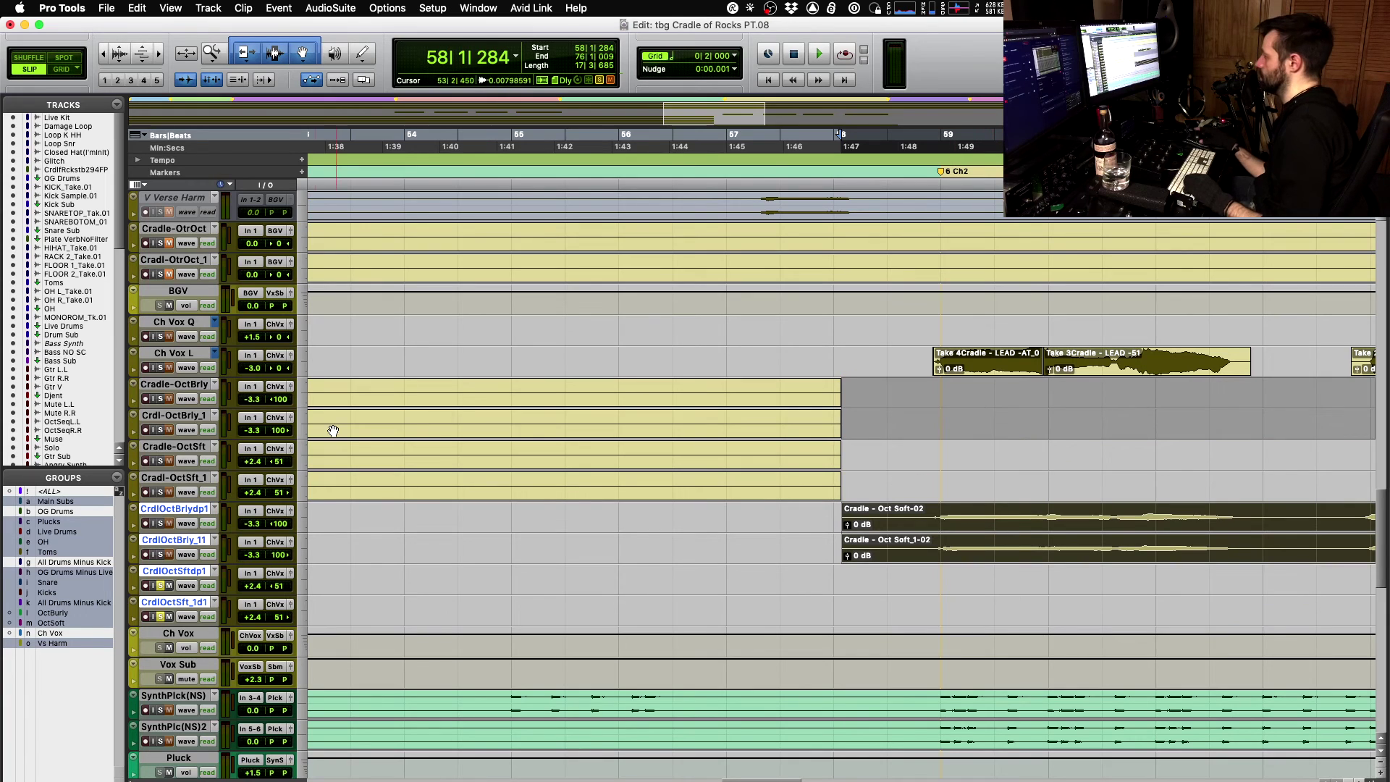
pyautogui.click(160, 586)
pyautogui.press('space')
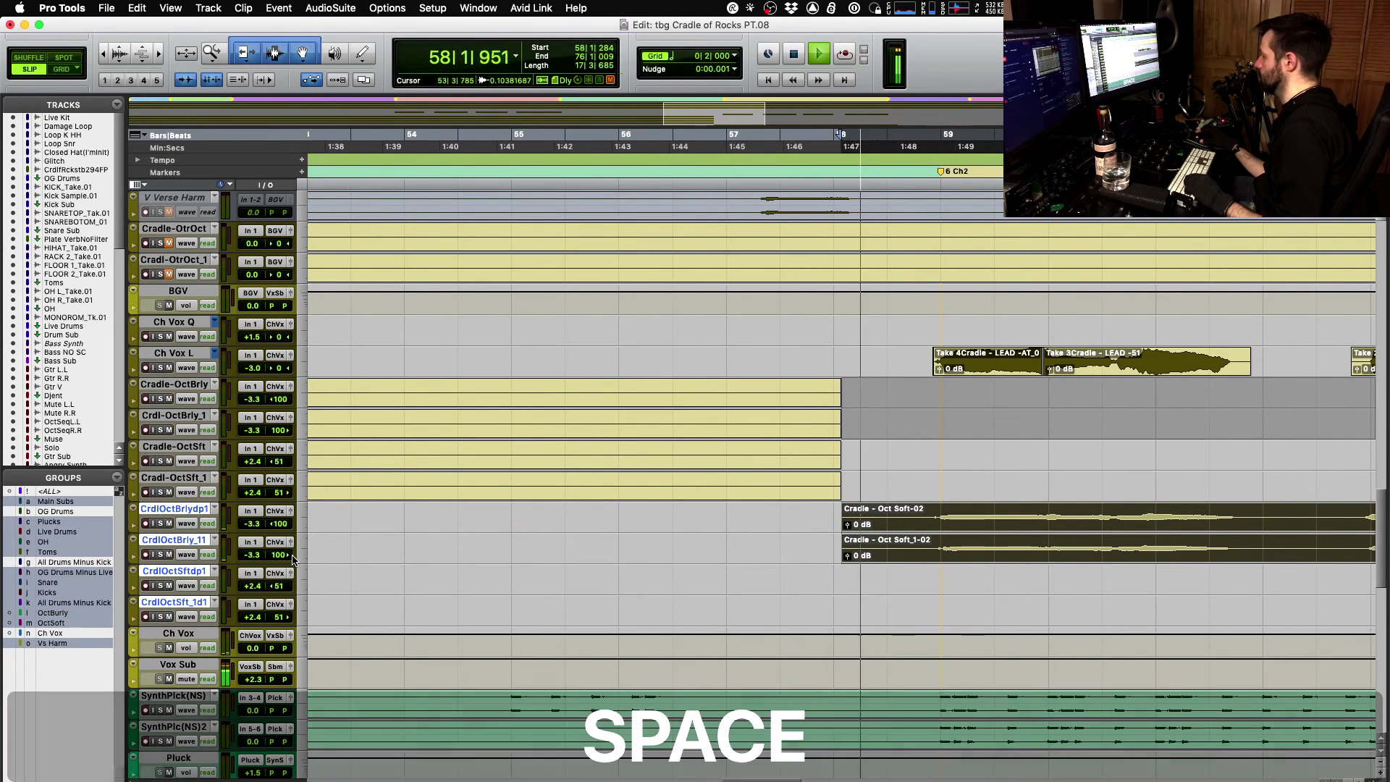
pyautogui.hscroll(5, 720, 474)
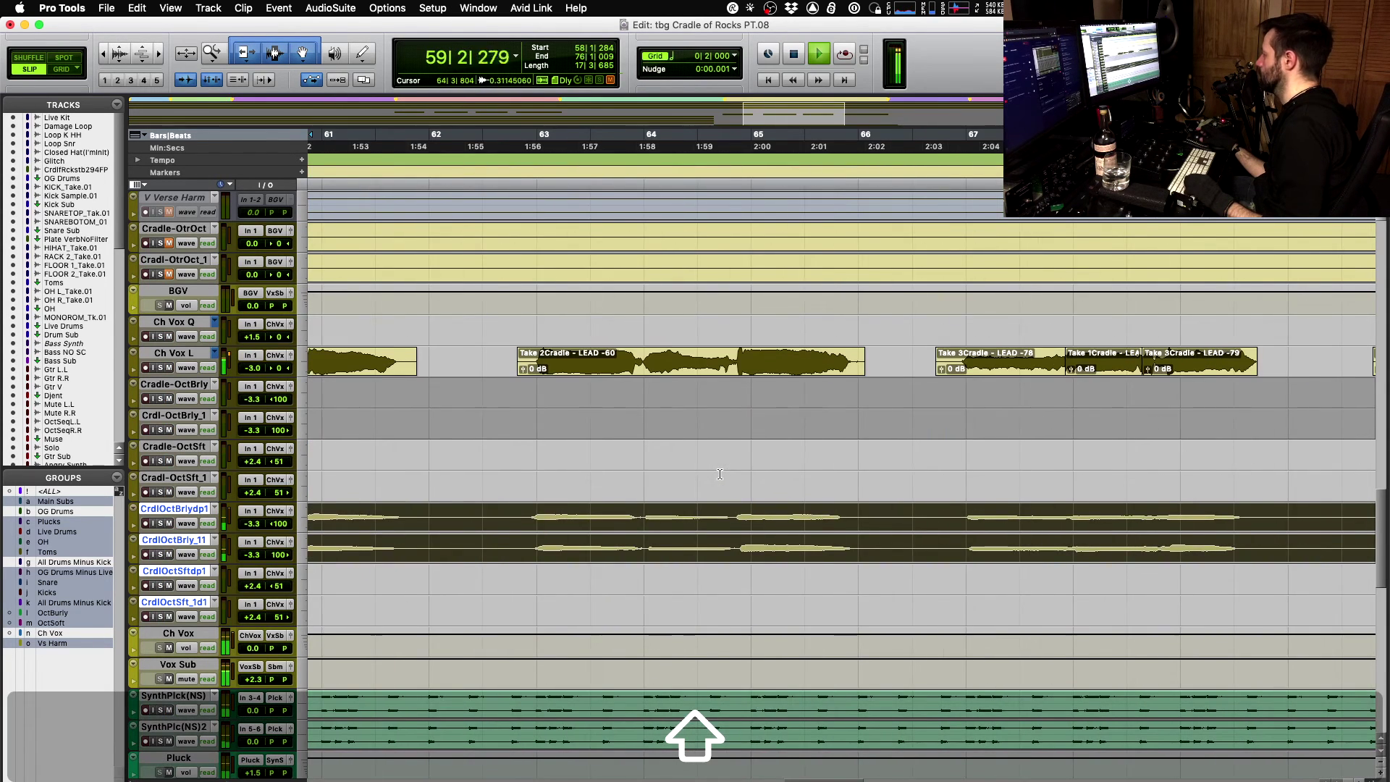
pyautogui.hscroll(-5, 720, 474)
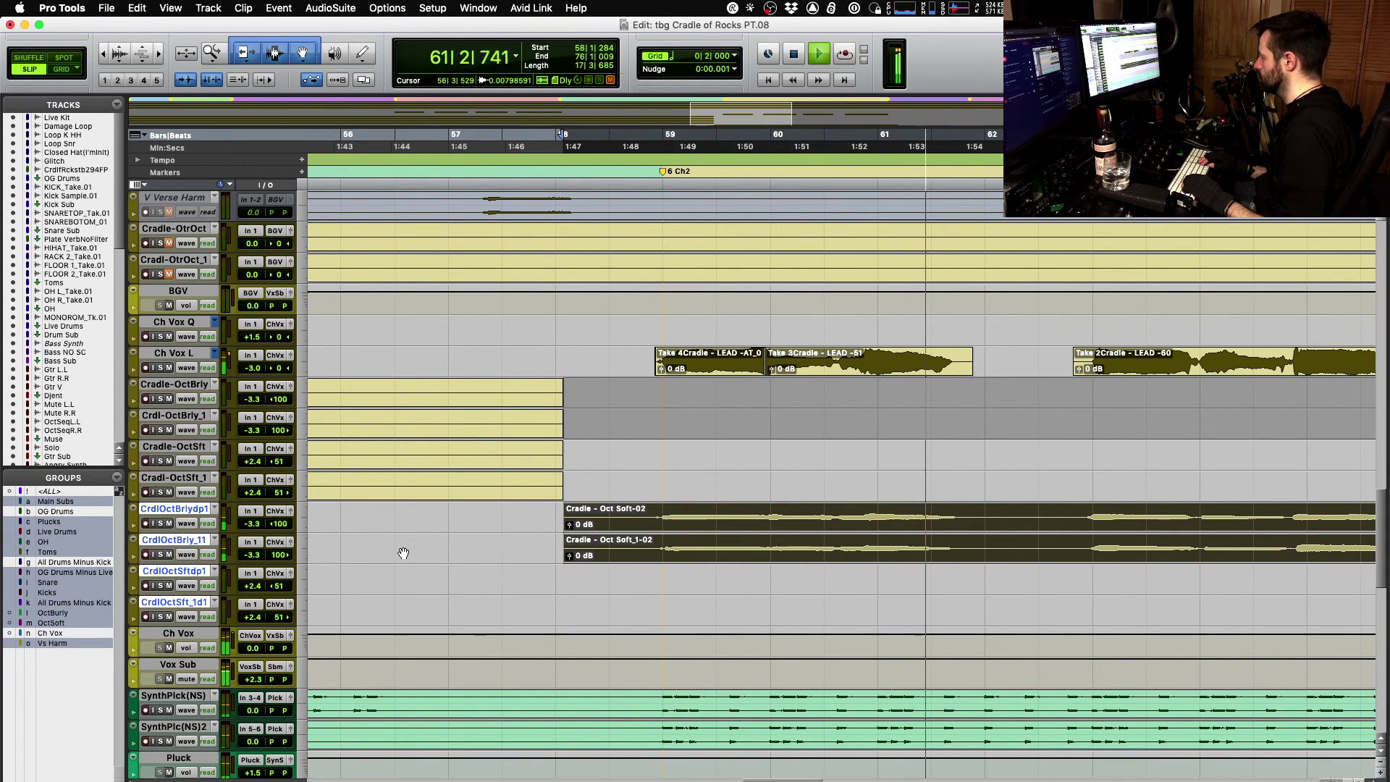
pyautogui.press('space')
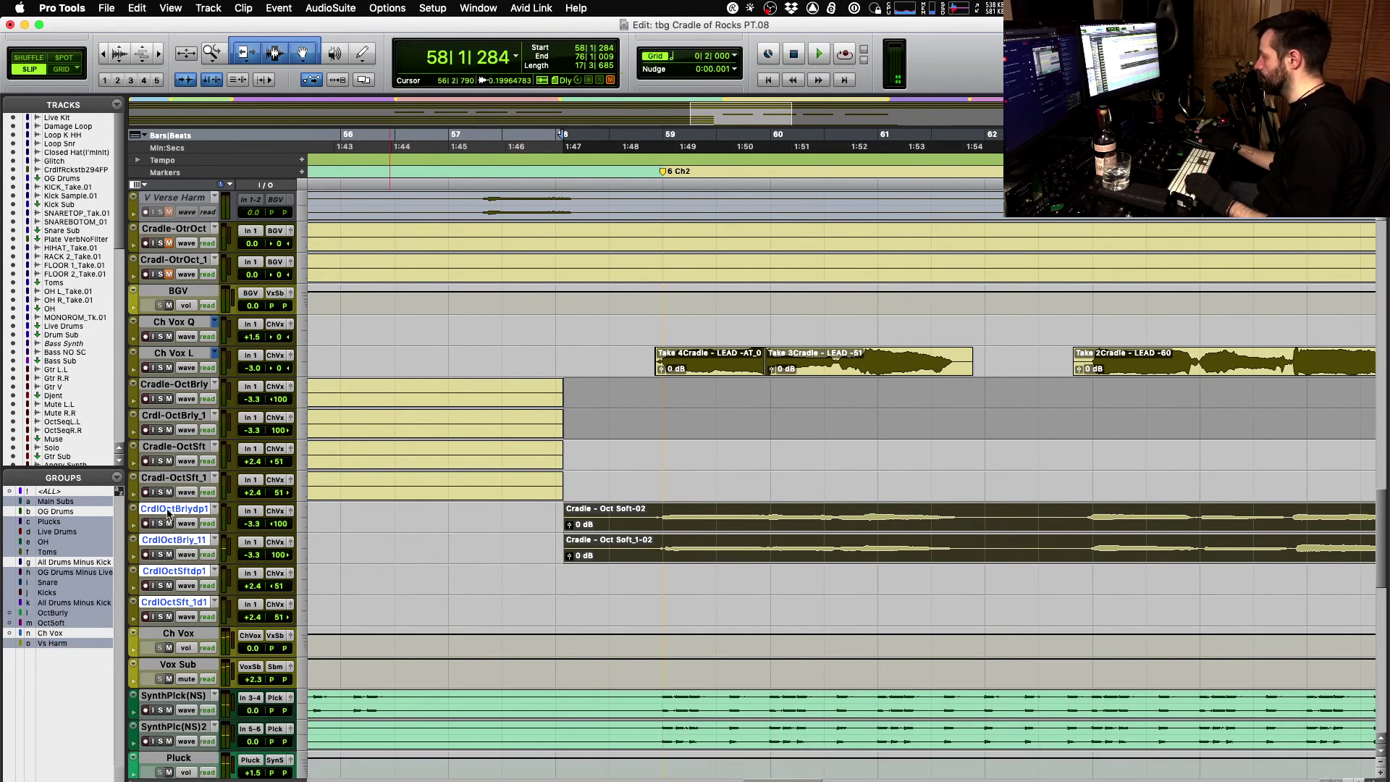
# - Delete the two emptied duplicate Oct Soft tracks
pyautogui.click(174, 386)
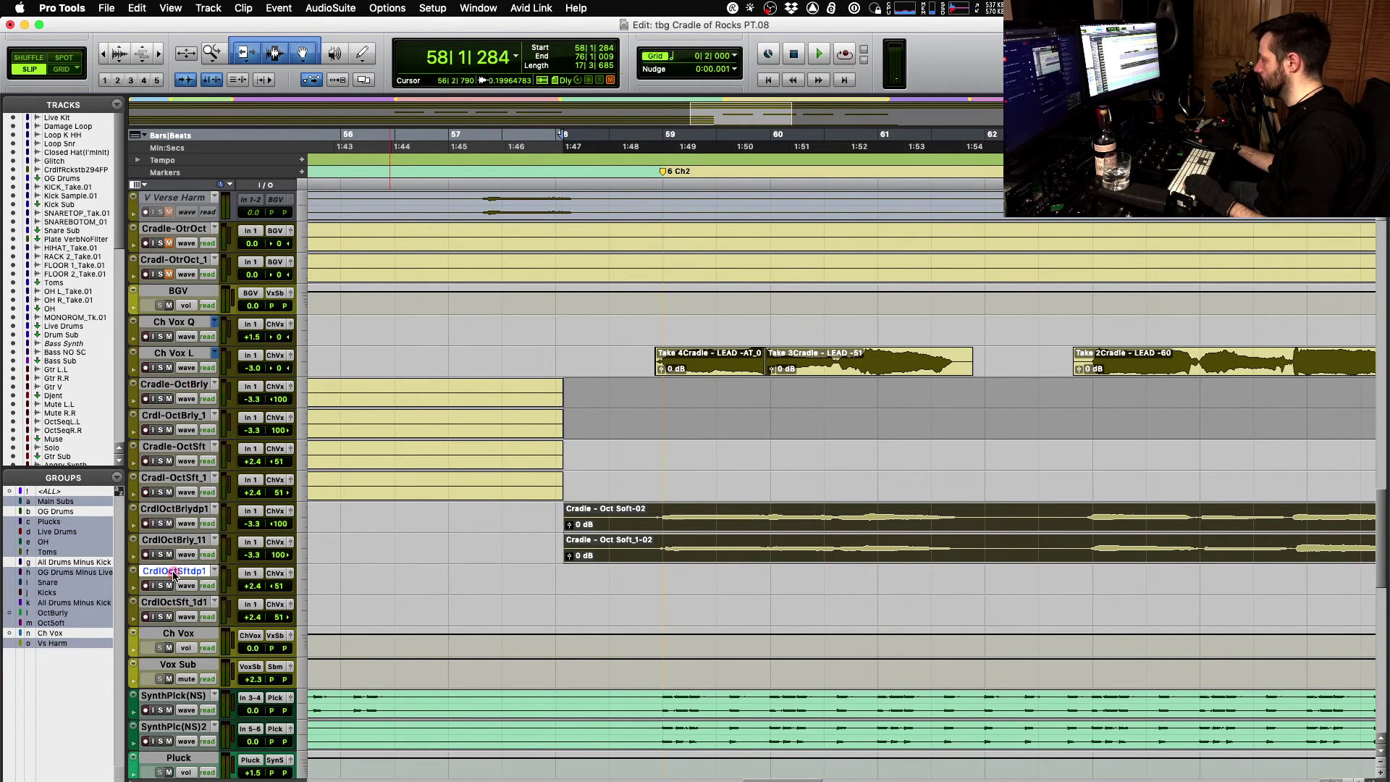
pyautogui.press('shift')
pyautogui.rightClick(174, 603)
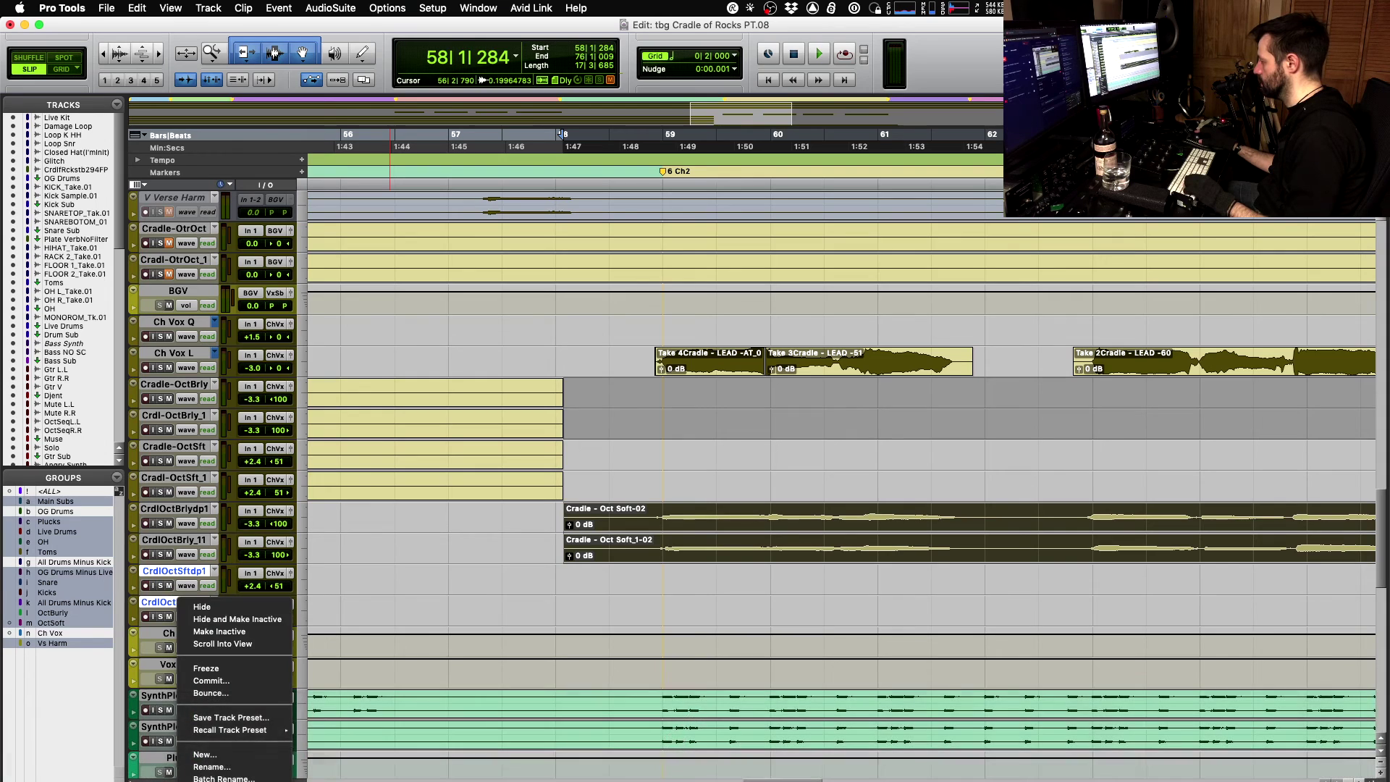
pyautogui.click(192, 713)
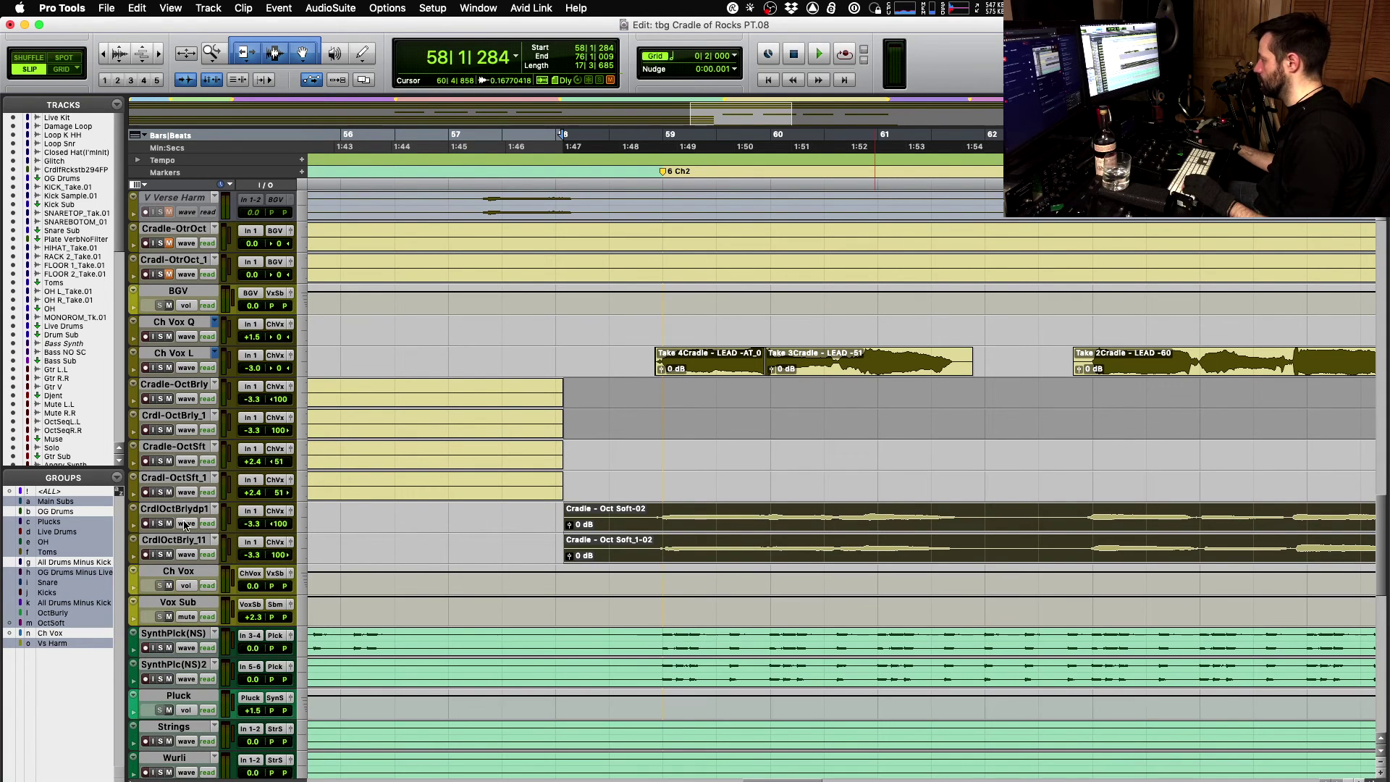
# - Rename the two duplicated Oct Burly tracks as Ch Low Oct 1 and Ch Low Oct 2
pyautogui.doubleClick(180, 510)
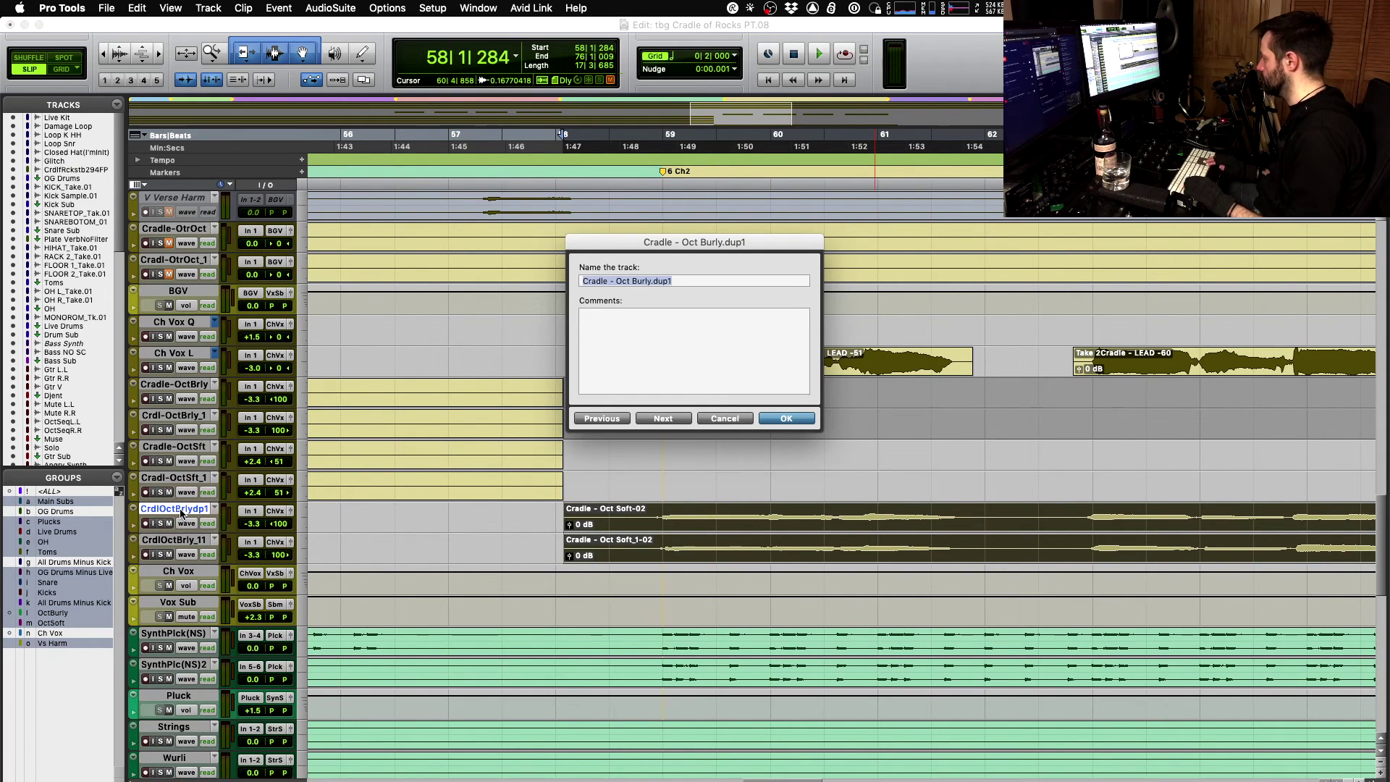
pyautogui.write('Low O')
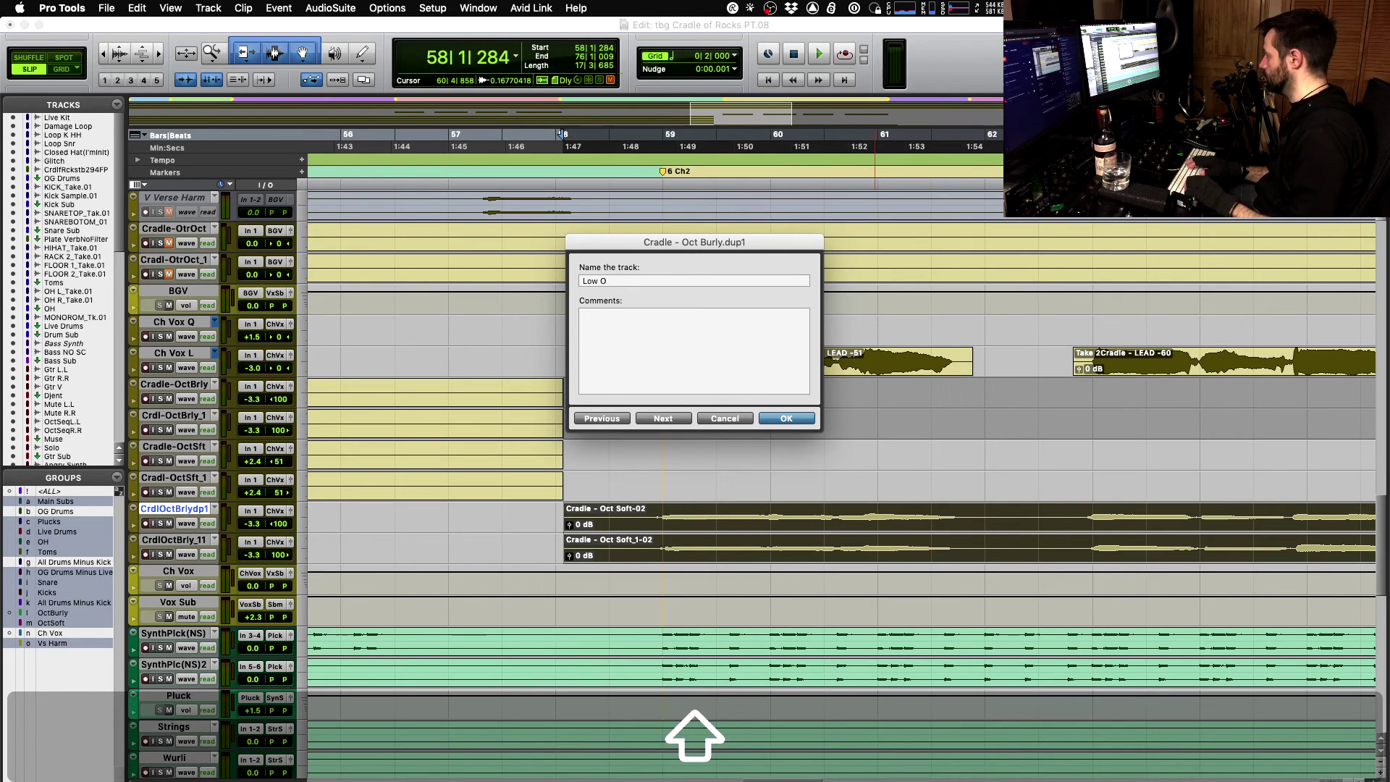
pyautogui.write('Ch L')
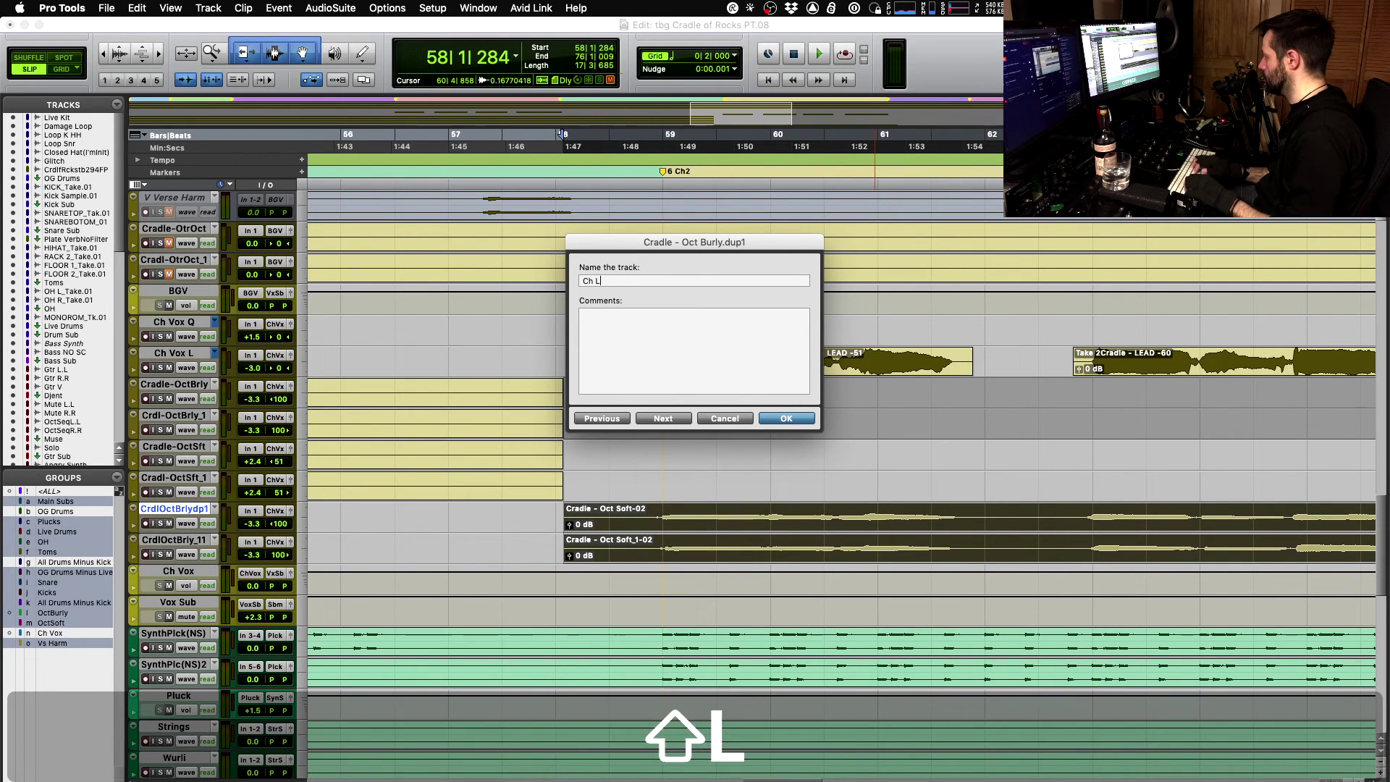
pyautogui.write('ow Oct')
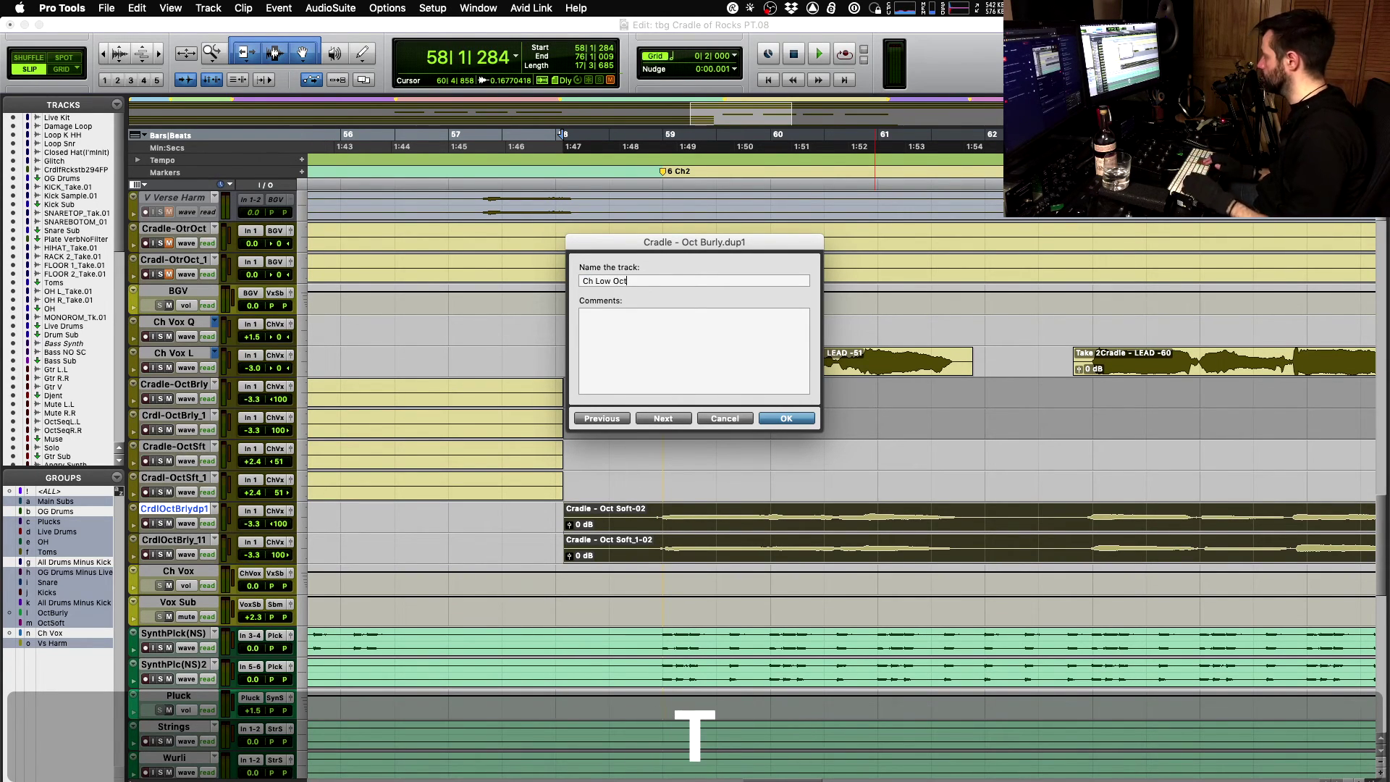
pyautogui.write(' 1')
pyautogui.write('Ch Low')
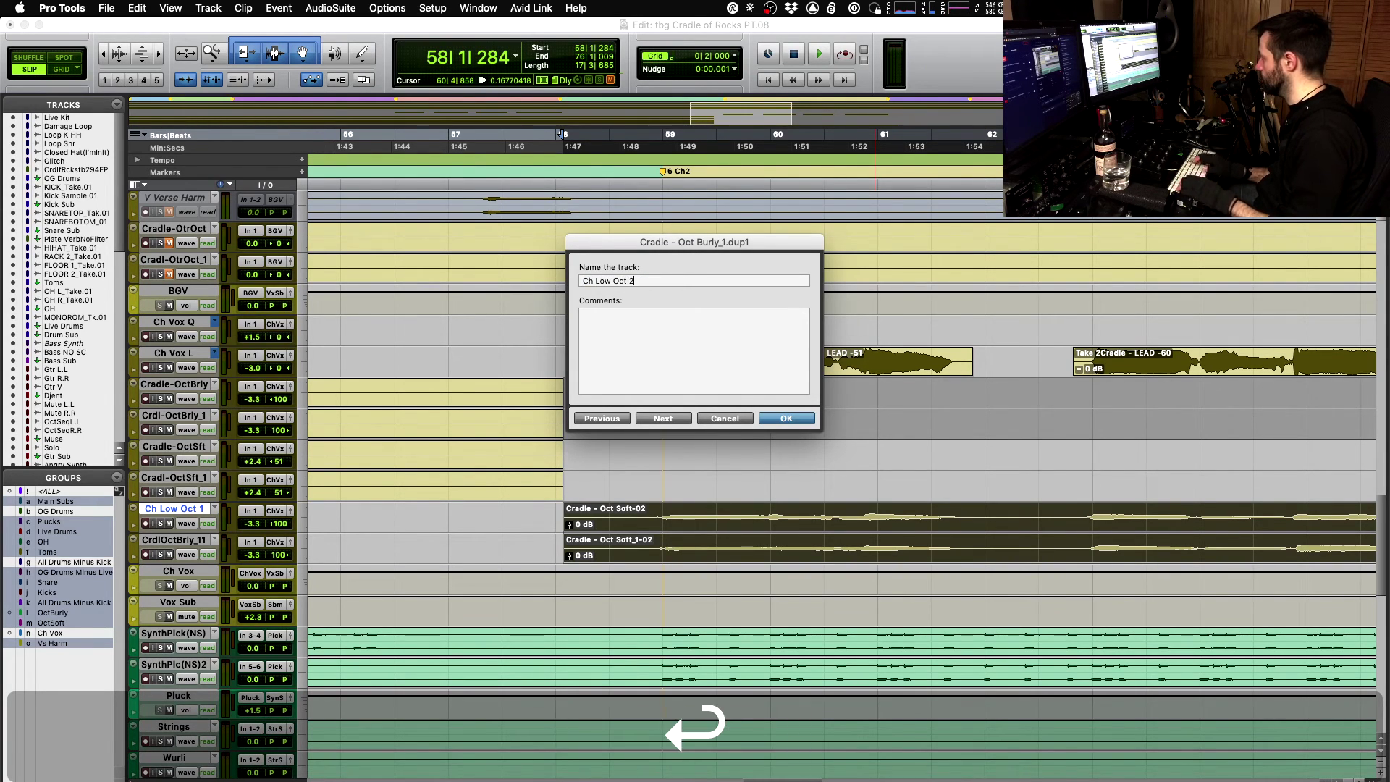
pyautogui.write(' Oct 2')
pyautogui.press('Return')
# - Play chorus 2 from 58|4|874 and set the volume of the grouped Ch Low Oct tracks to -1.3 dB
pyautogui.press('space')
pyautogui.click(660, 516)
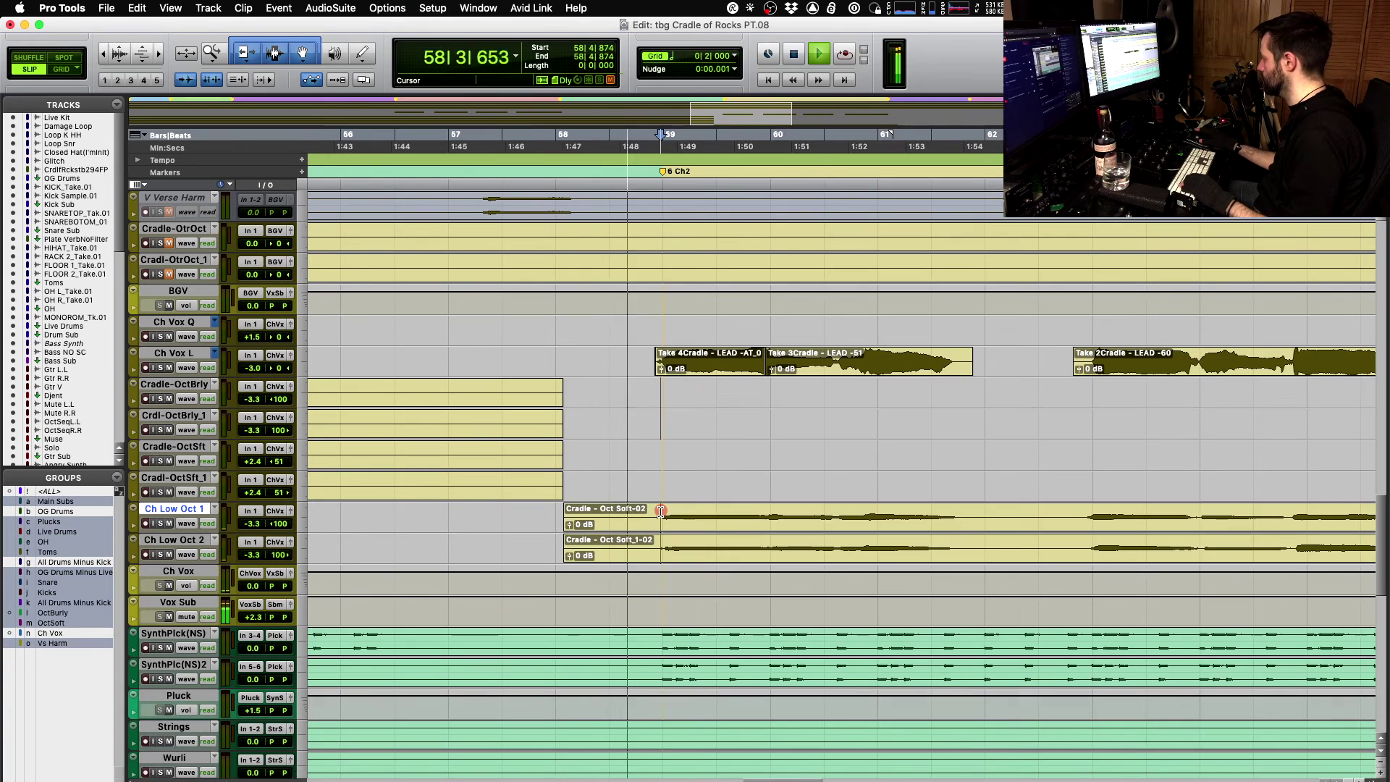
pyautogui.moveTo(250, 523); pyautogui.dragTo(248, 527)
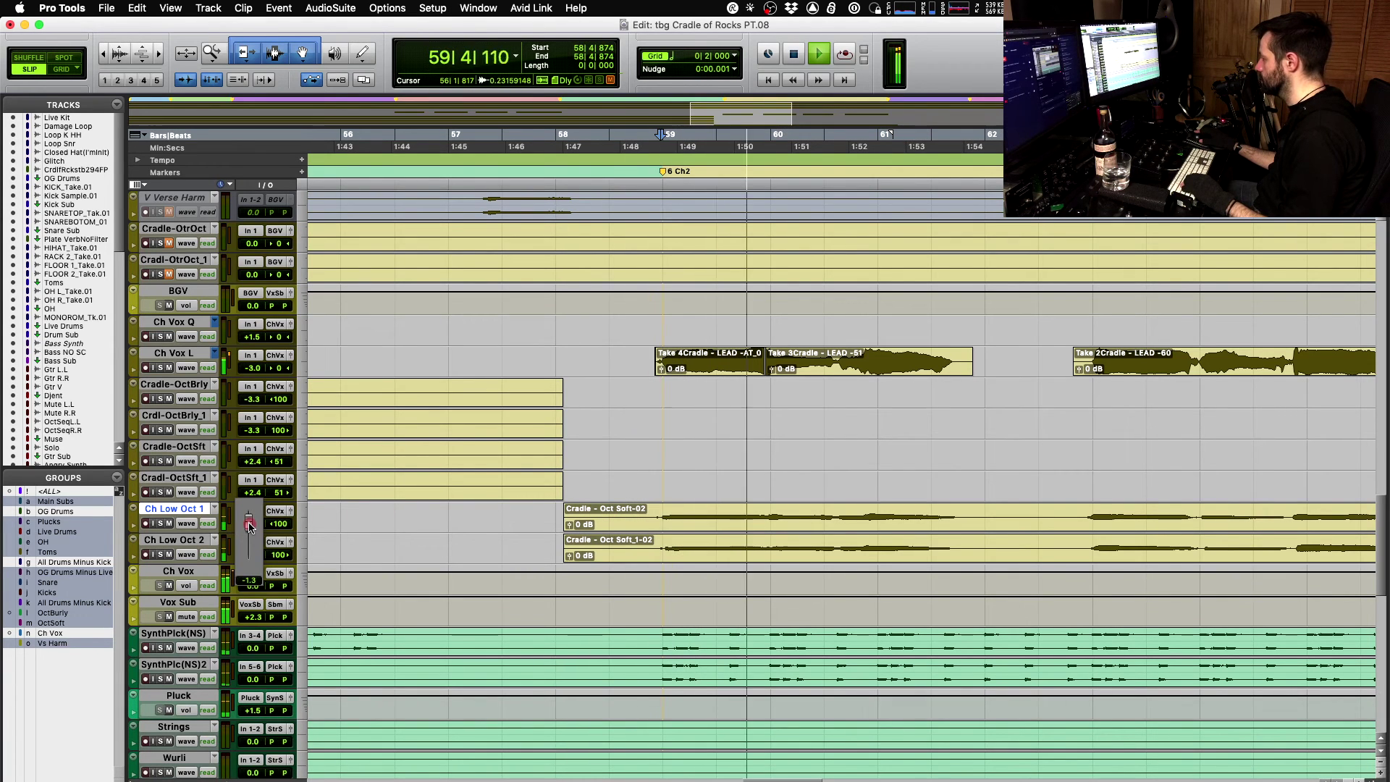
pyautogui.keyDown('alt'); pyautogui.click(249, 528); pyautogui.keyUp('alt')
pyautogui.press('r')
pyautogui.press('r')
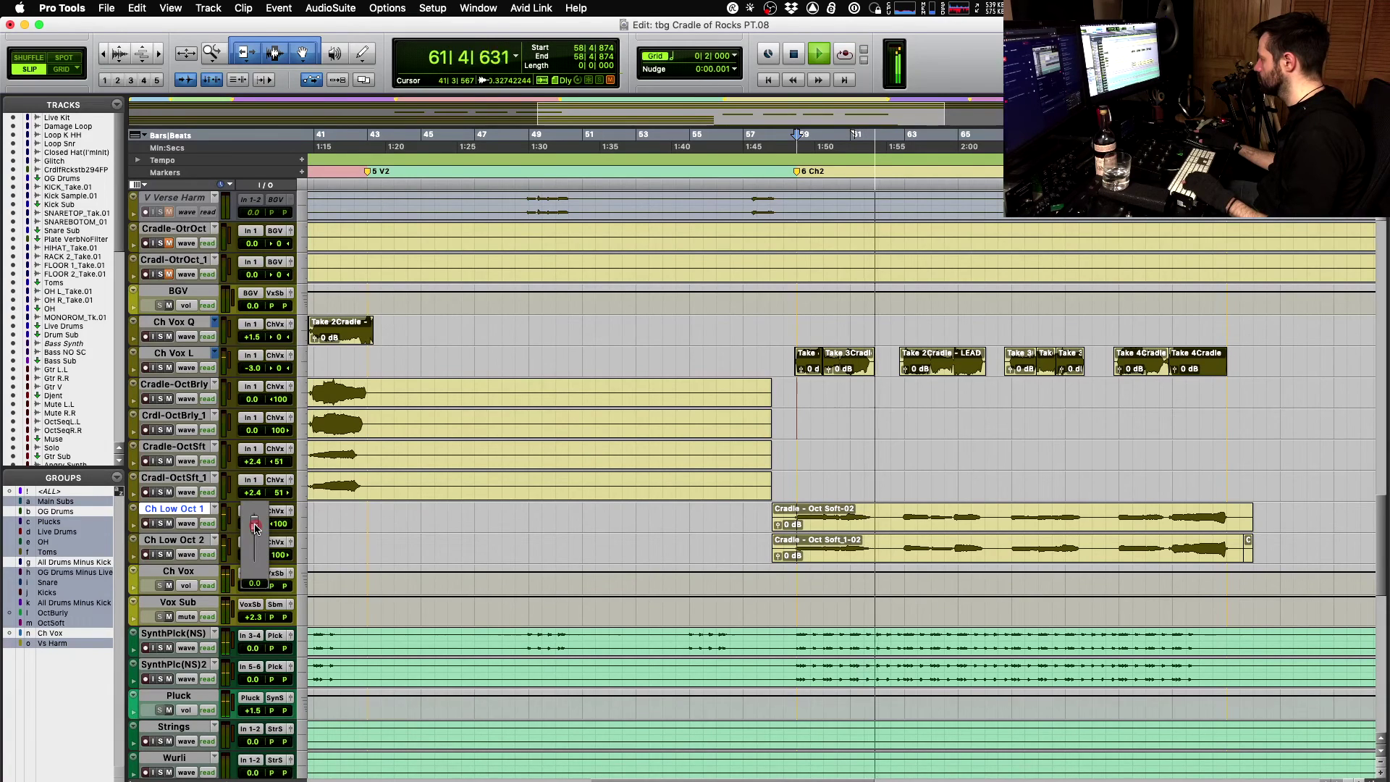
pyautogui.moveTo(257, 530); pyautogui.dragTo(635, 548)
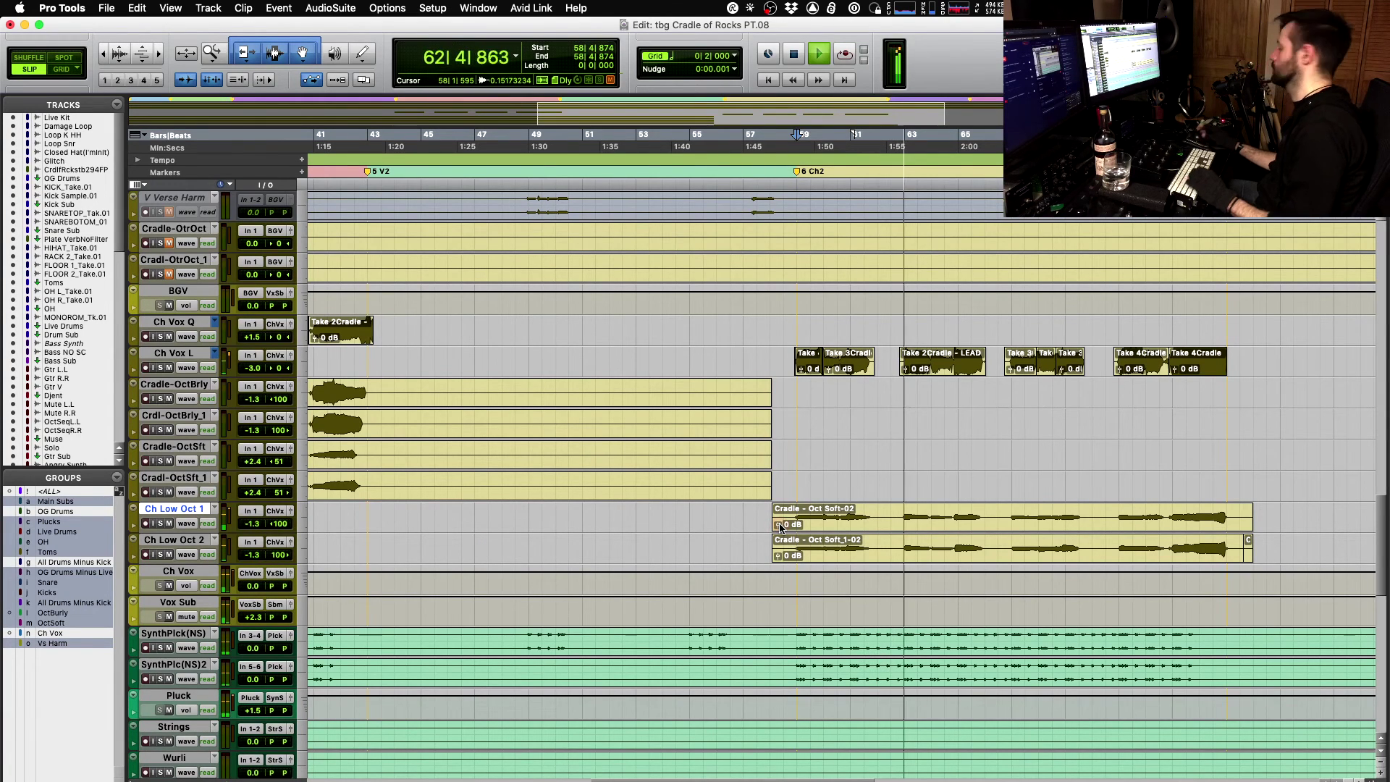
# - Lower the Pro-Q 3 low cut on Ch Low Oct 1 to about 100 Hz and copy the EQ to Ch Low Oct 2
pyautogui.press('super+equal')
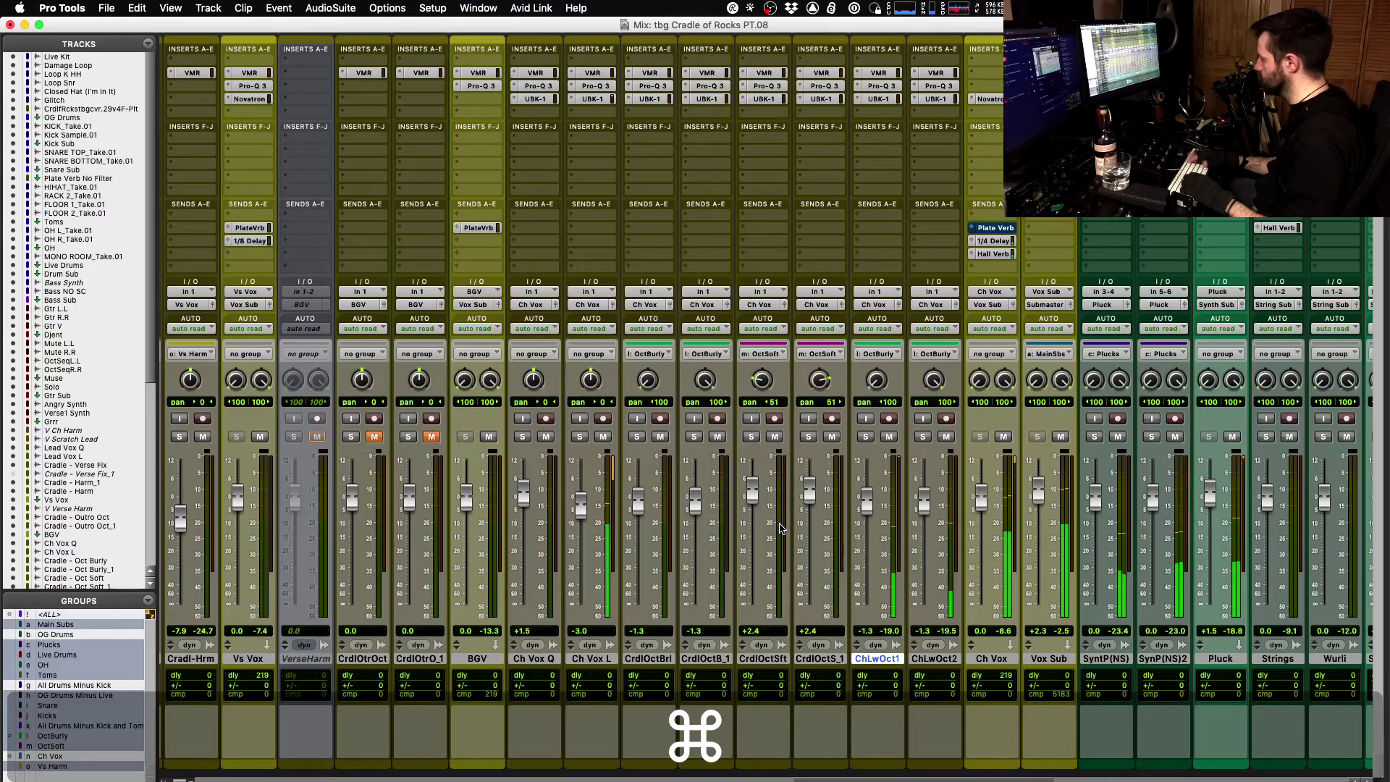
pyautogui.click(874, 88)
pyautogui.press('space')
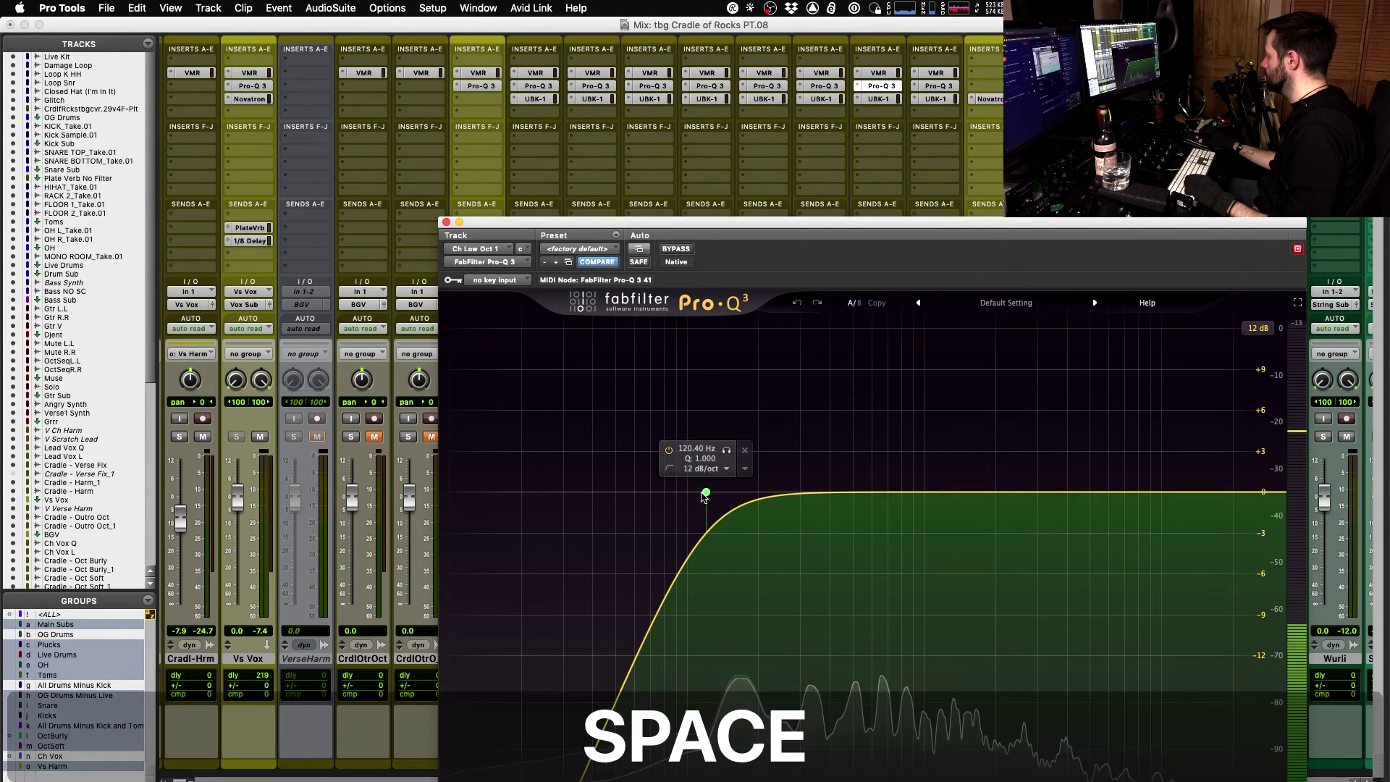
pyautogui.moveTo(704, 497); pyautogui.dragTo(688, 494)
pyautogui.press('space')
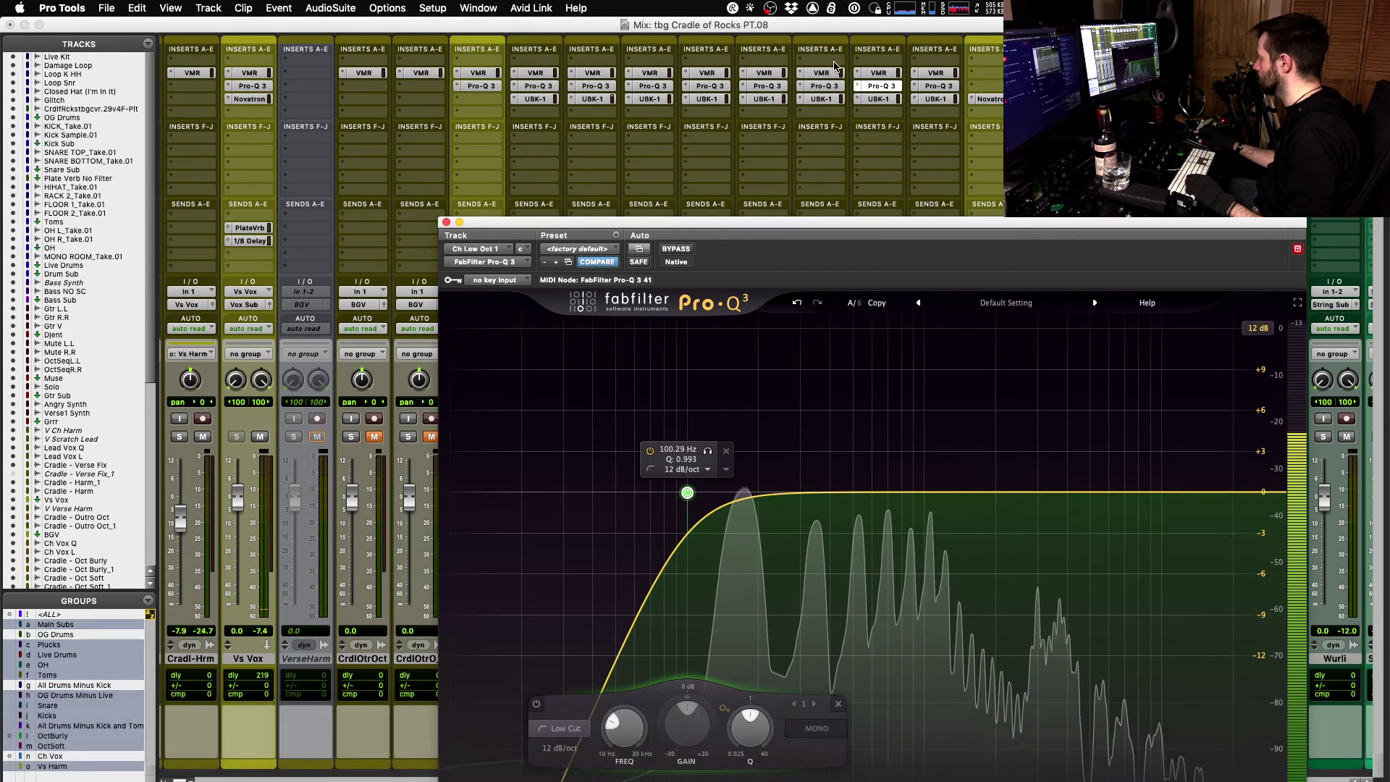
pyautogui.keyDown('alt'); pyautogui.click(926, 89); pyautogui.keyUp('alt')
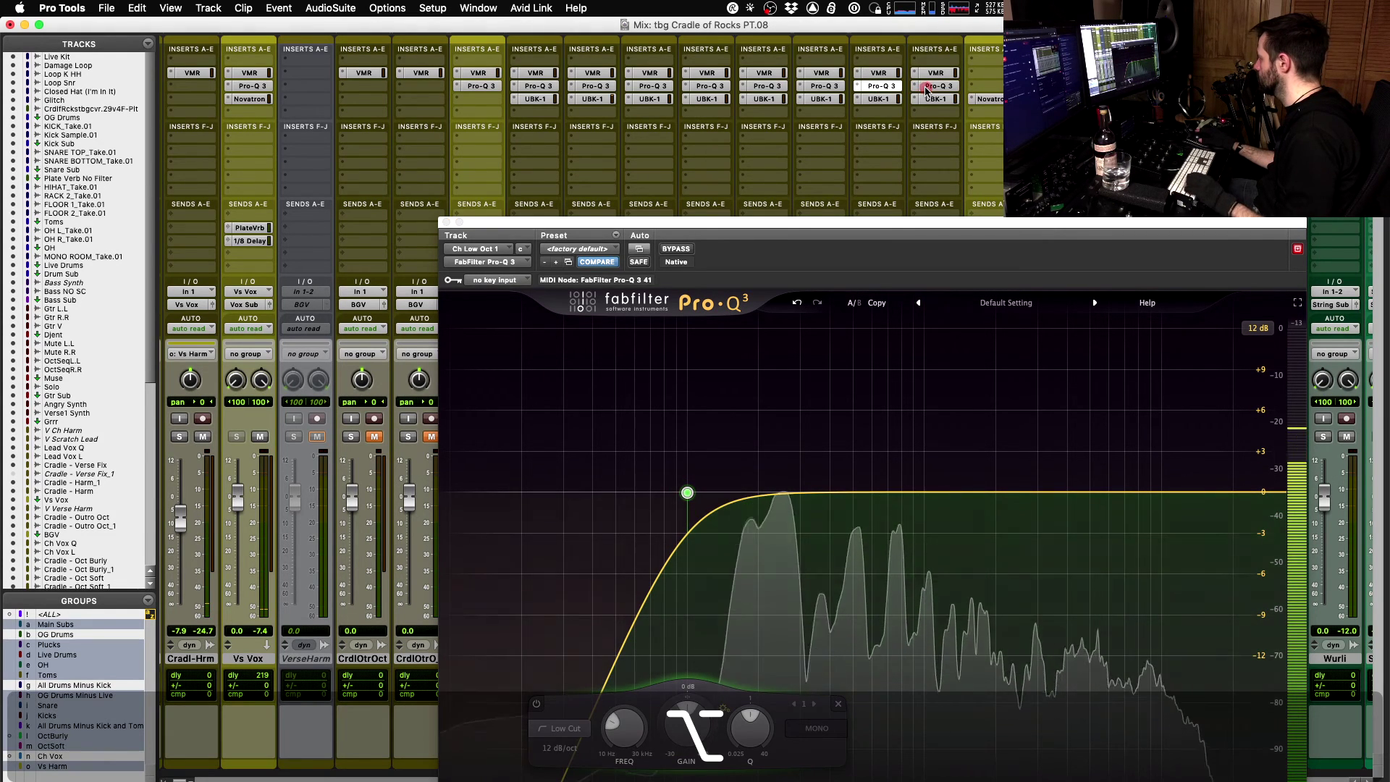
pyautogui.click(447, 222)
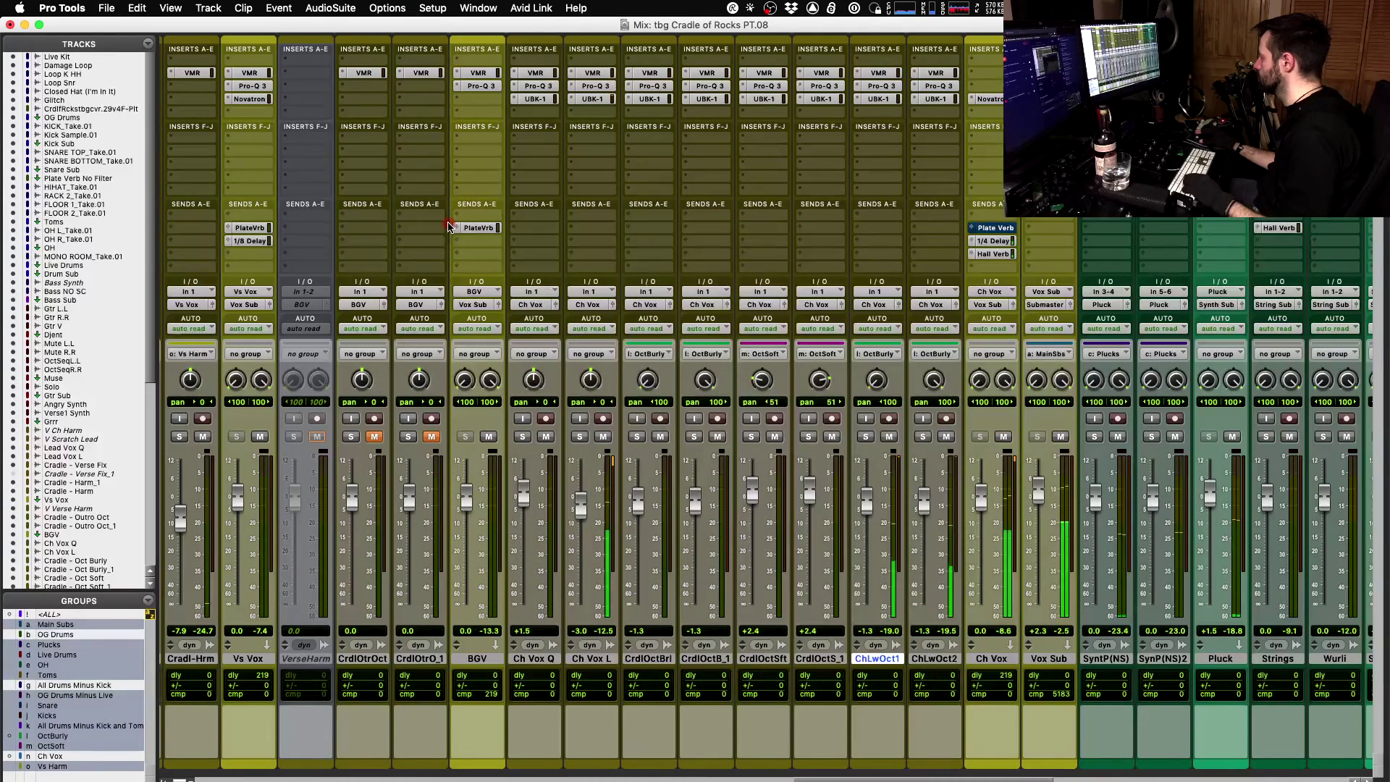
# - Readjust the UBK-1 headroom on Ch Low Oct 1 and copy the plug-in to Ch Low Oct 2
pyautogui.click(887, 102)
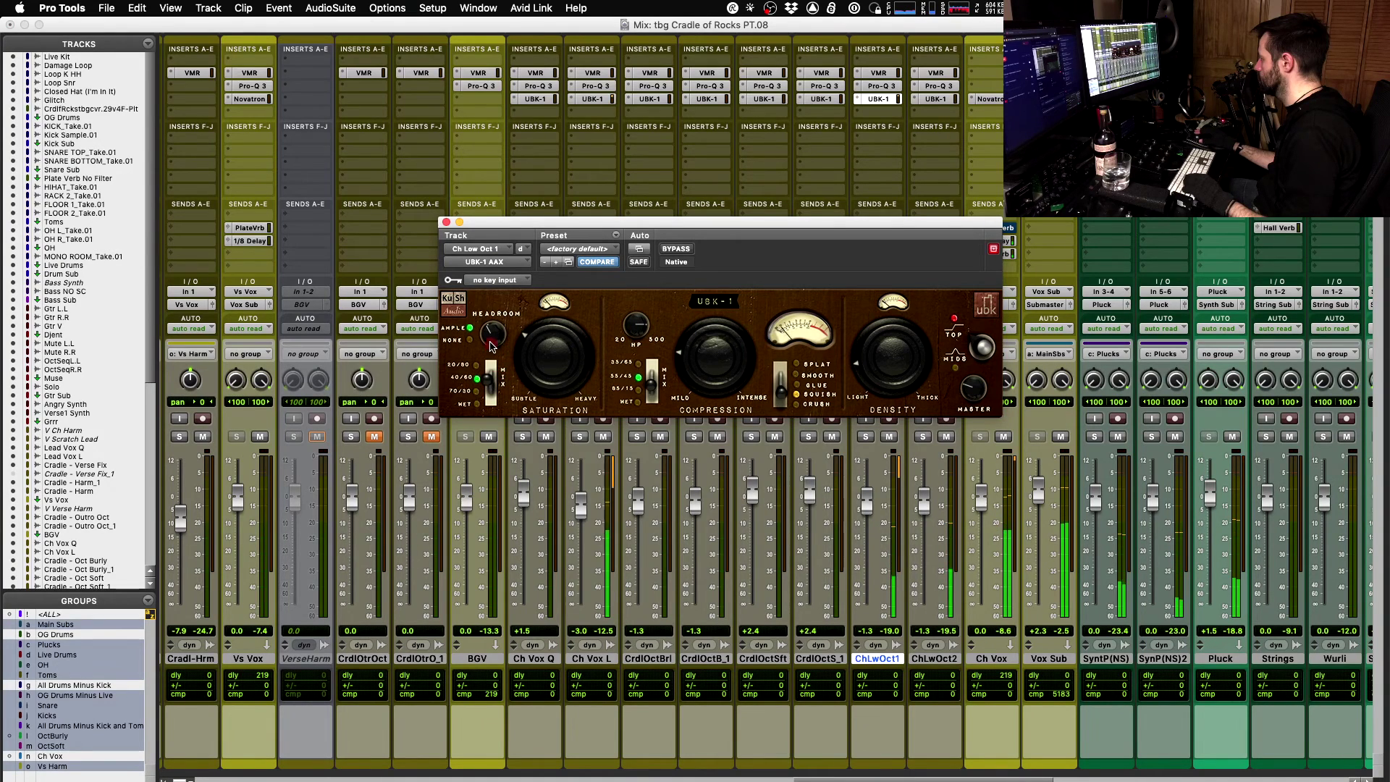
pyautogui.click(492, 346)
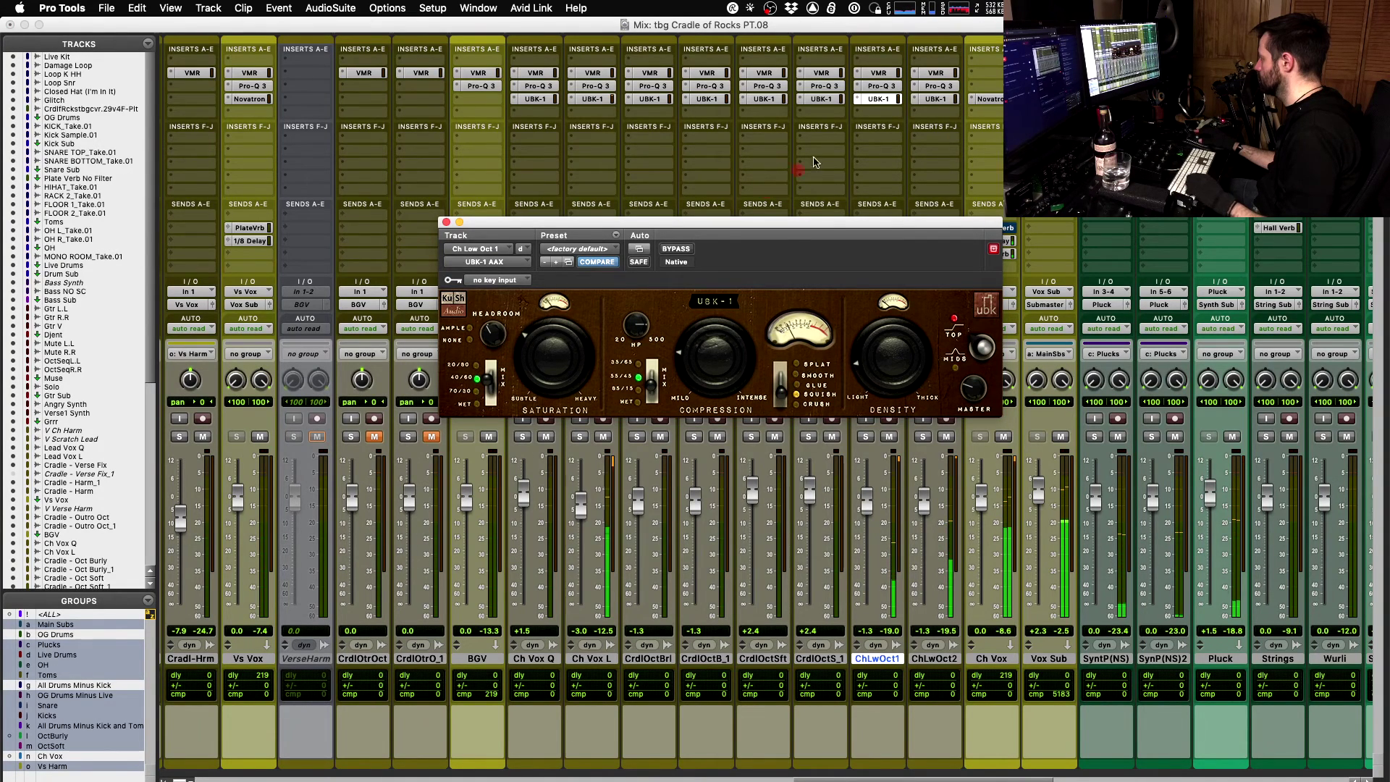
pyautogui.keyDown('alt'); pyautogui.click(925, 101); pyautogui.keyUp('alt')
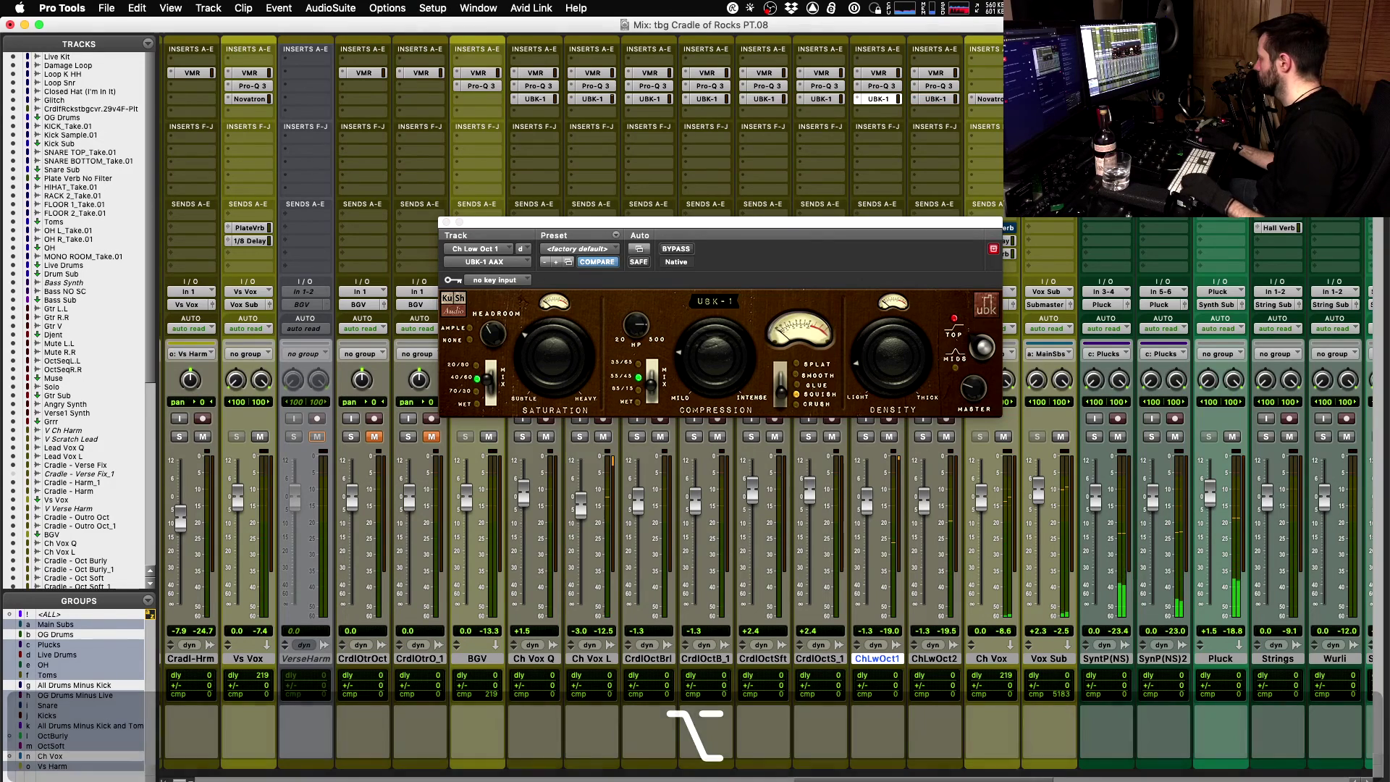
# - Close the UBK-1 window, set the grouped Ch Low Oct and Oct Burly tracks to -3.3 dB and stop playback
pyautogui.click(445, 221)
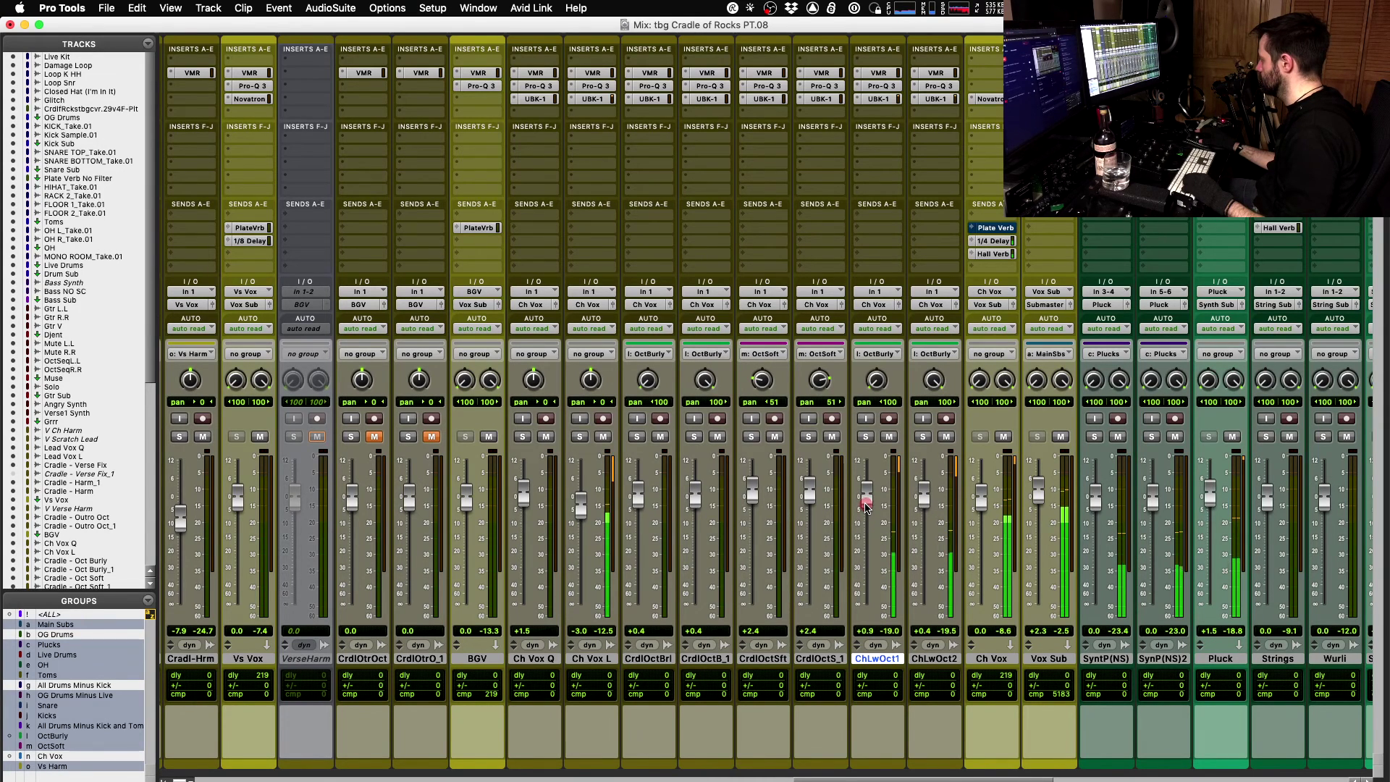
pyautogui.moveTo(867, 507); pyautogui.dragTo(867, 506)
pyautogui.press('super+z')
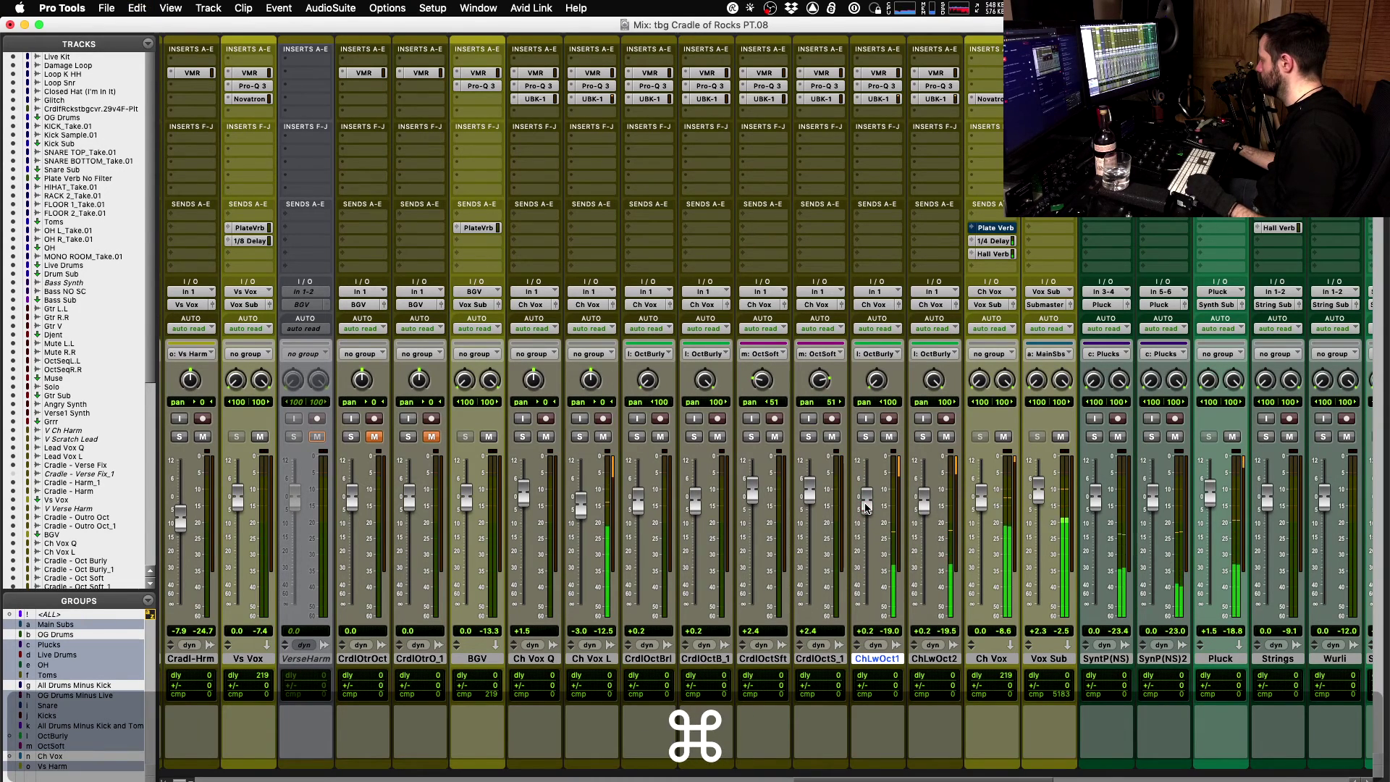
pyautogui.moveTo(867, 509); pyautogui.dragTo(867, 509)
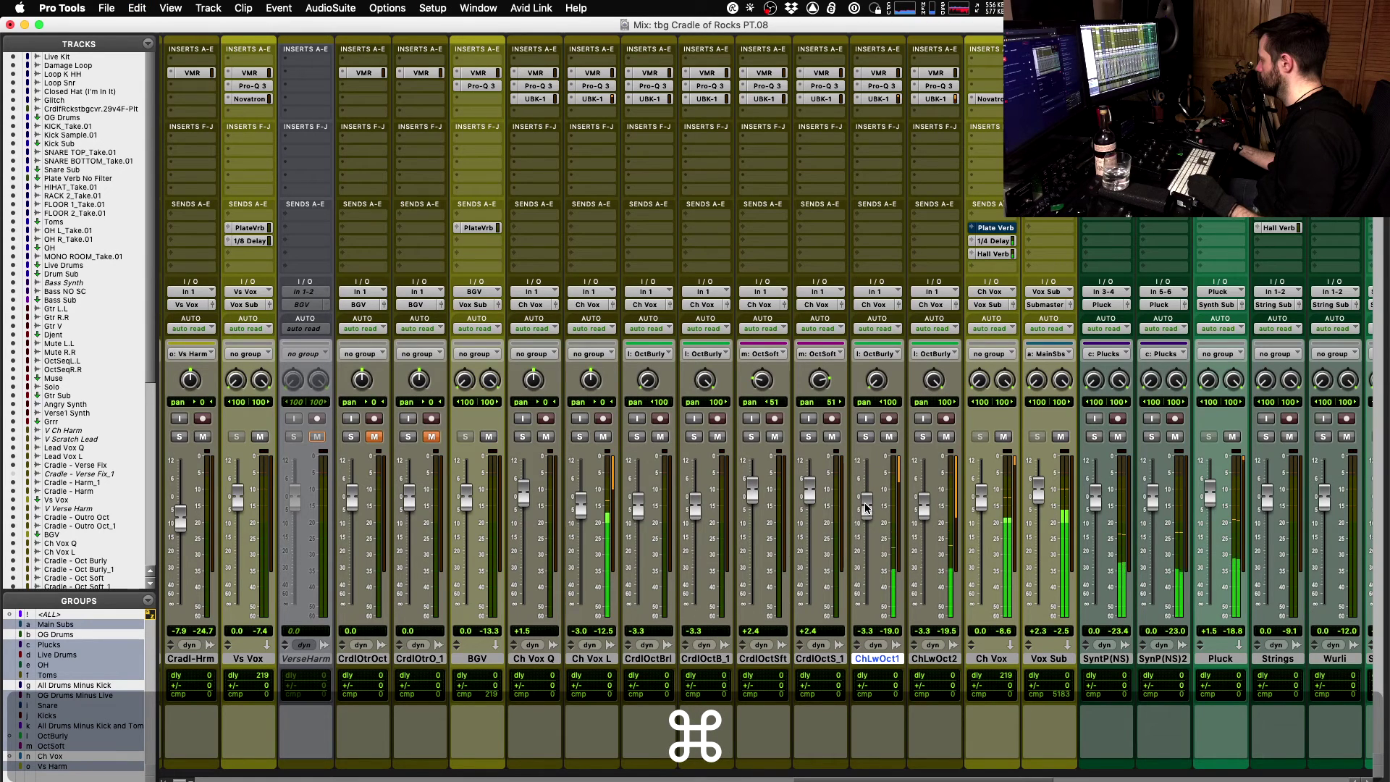
pyautogui.press('space')
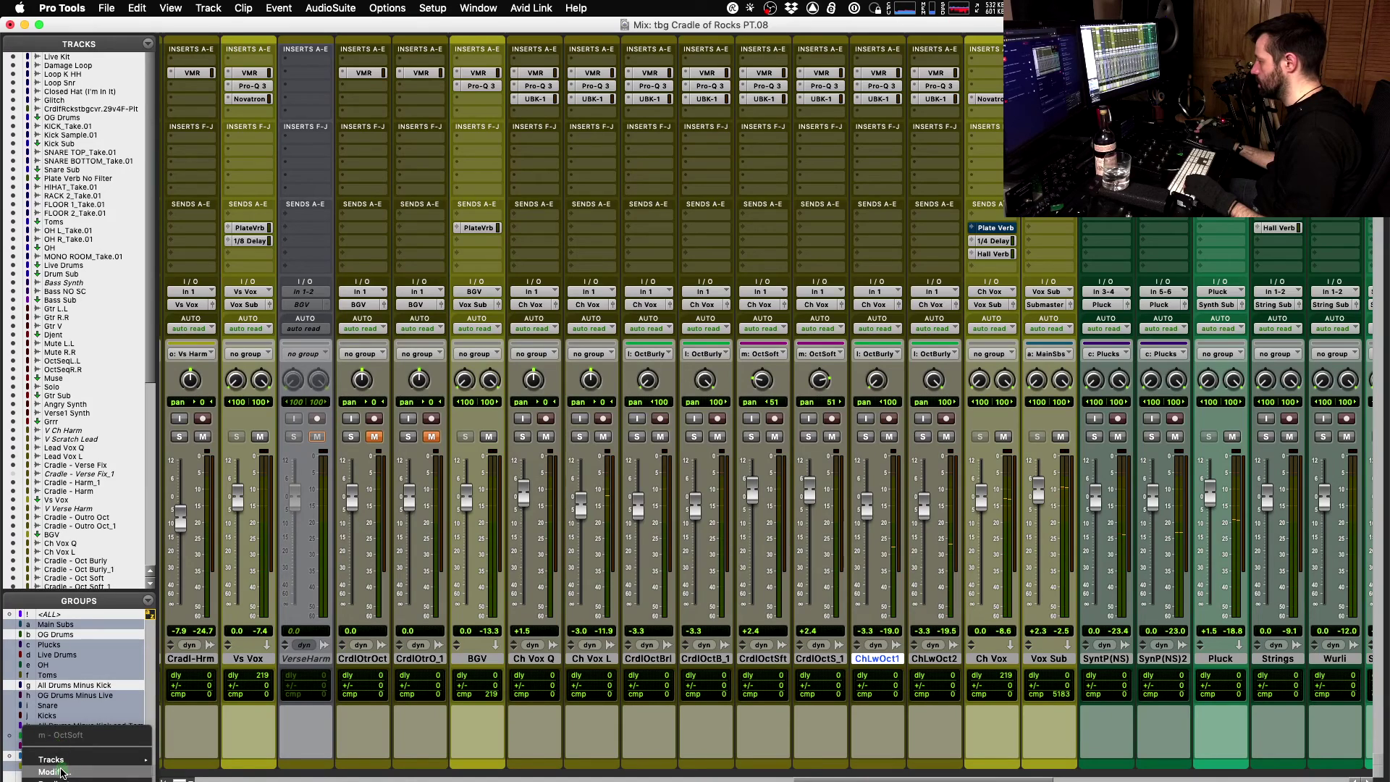
# - Remove Ch Low Oct 1 and Ch Low Oct 2 from the OctBurly group
pyautogui.doubleClick(54, 746)
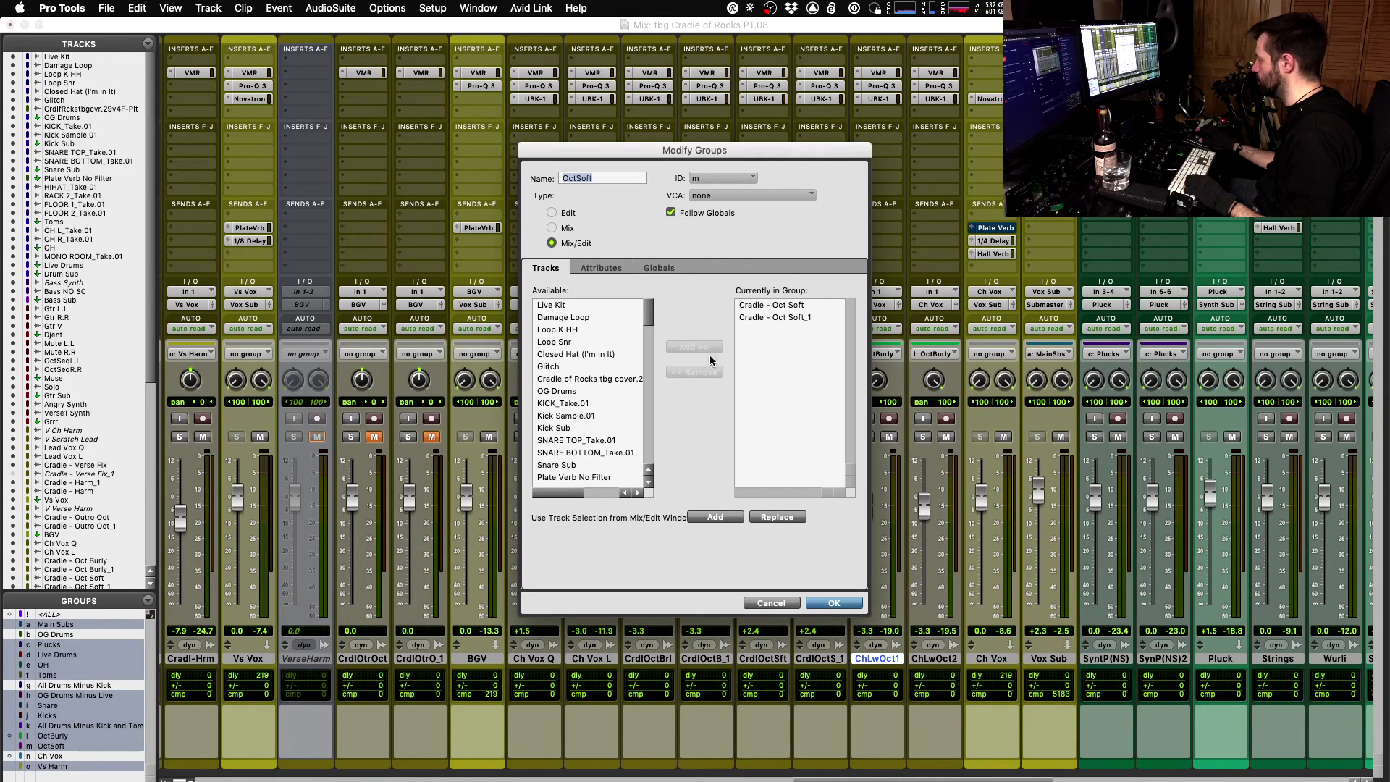
pyautogui.click(780, 604)
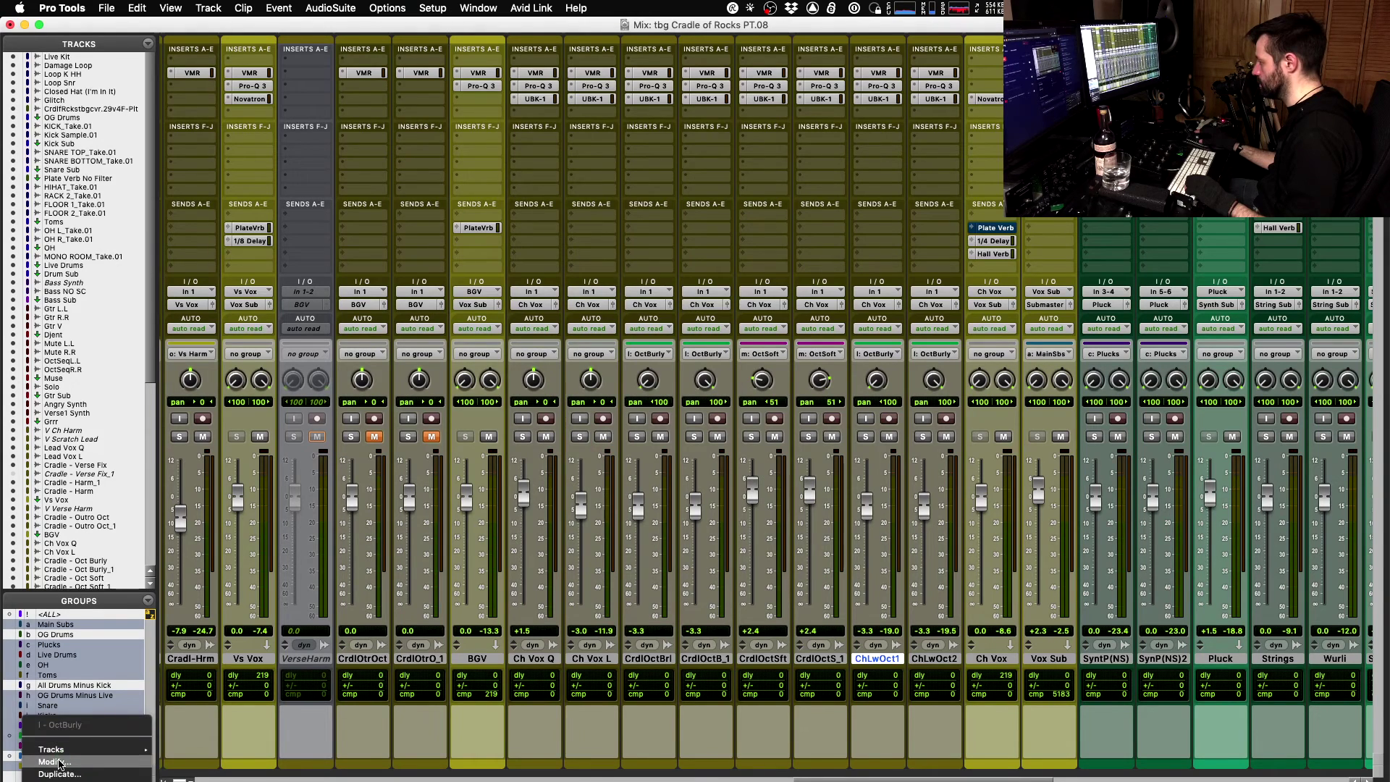
pyautogui.doubleClick(58, 735)
pyautogui.click(782, 329)
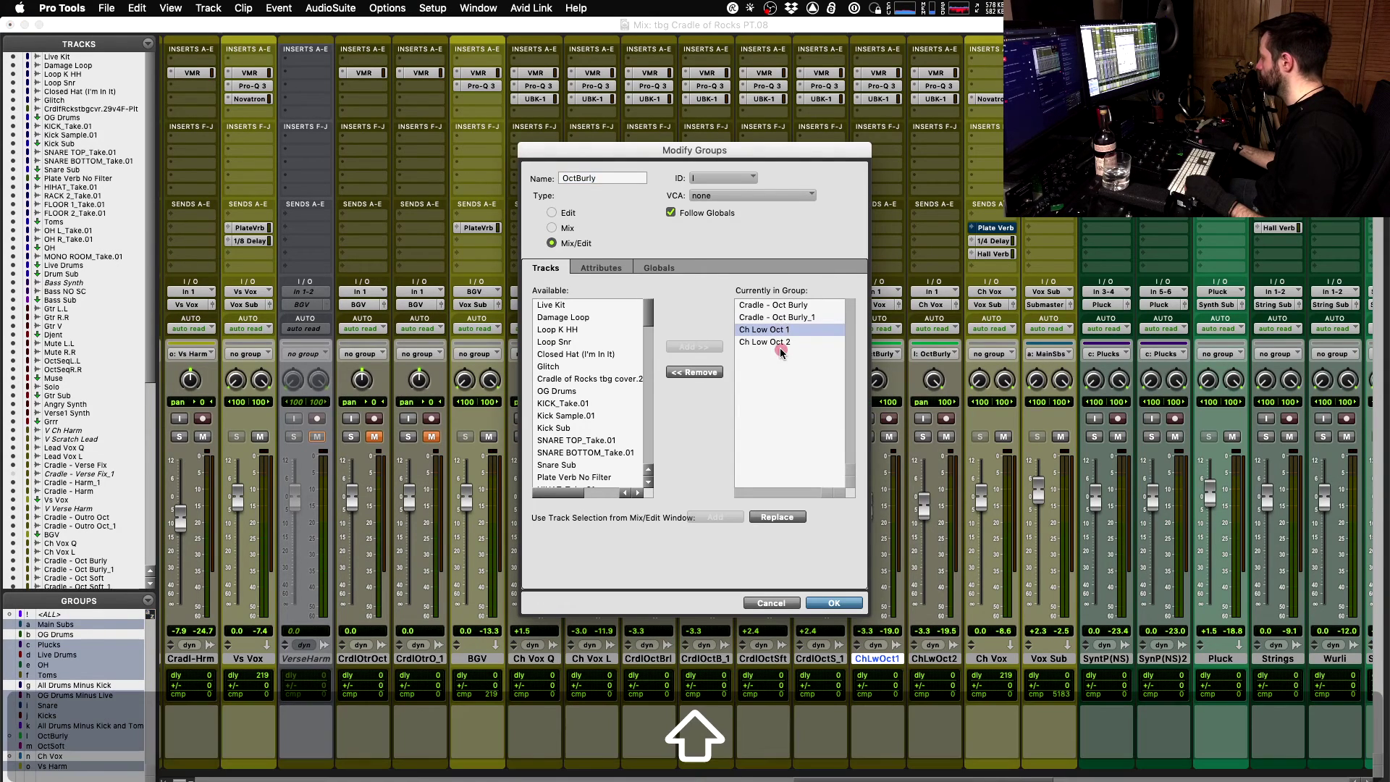
pyautogui.click(686, 377)
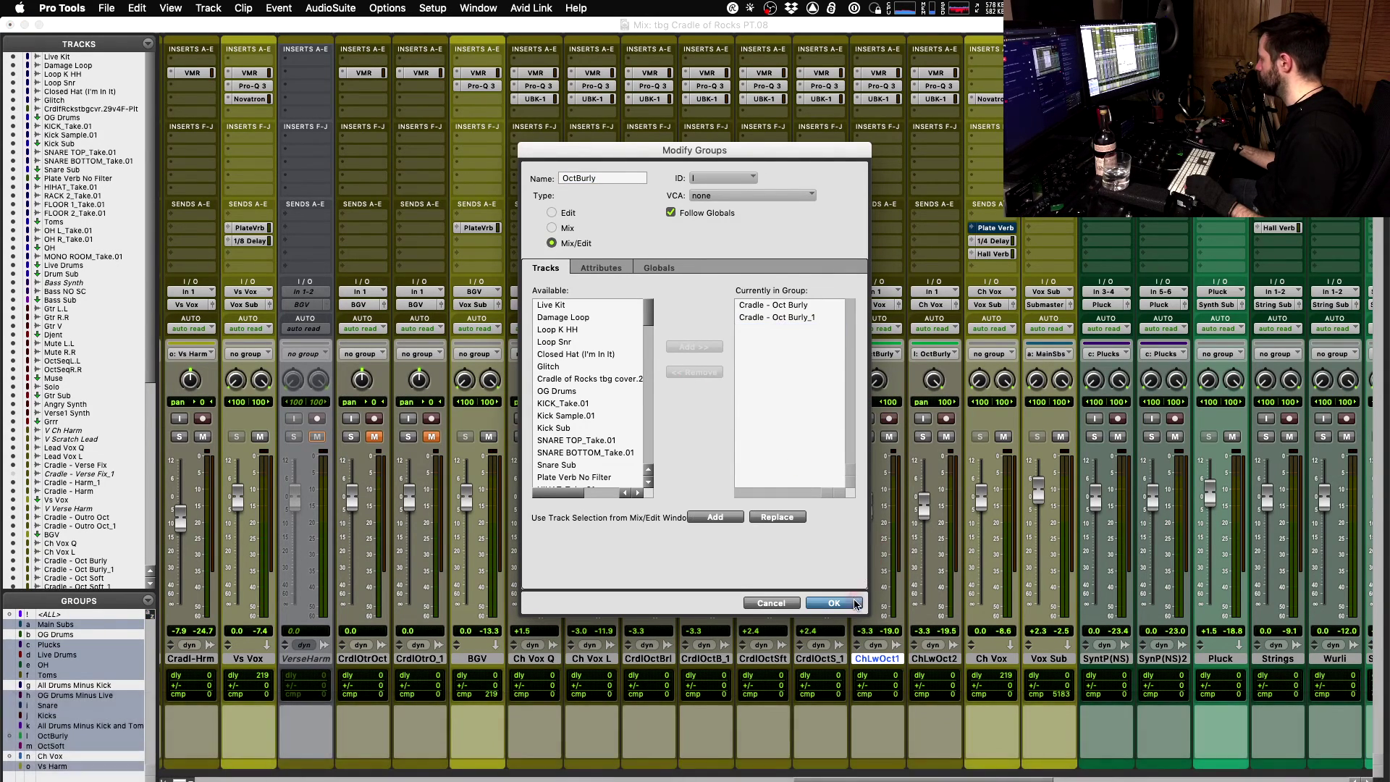
pyautogui.click(844, 604)
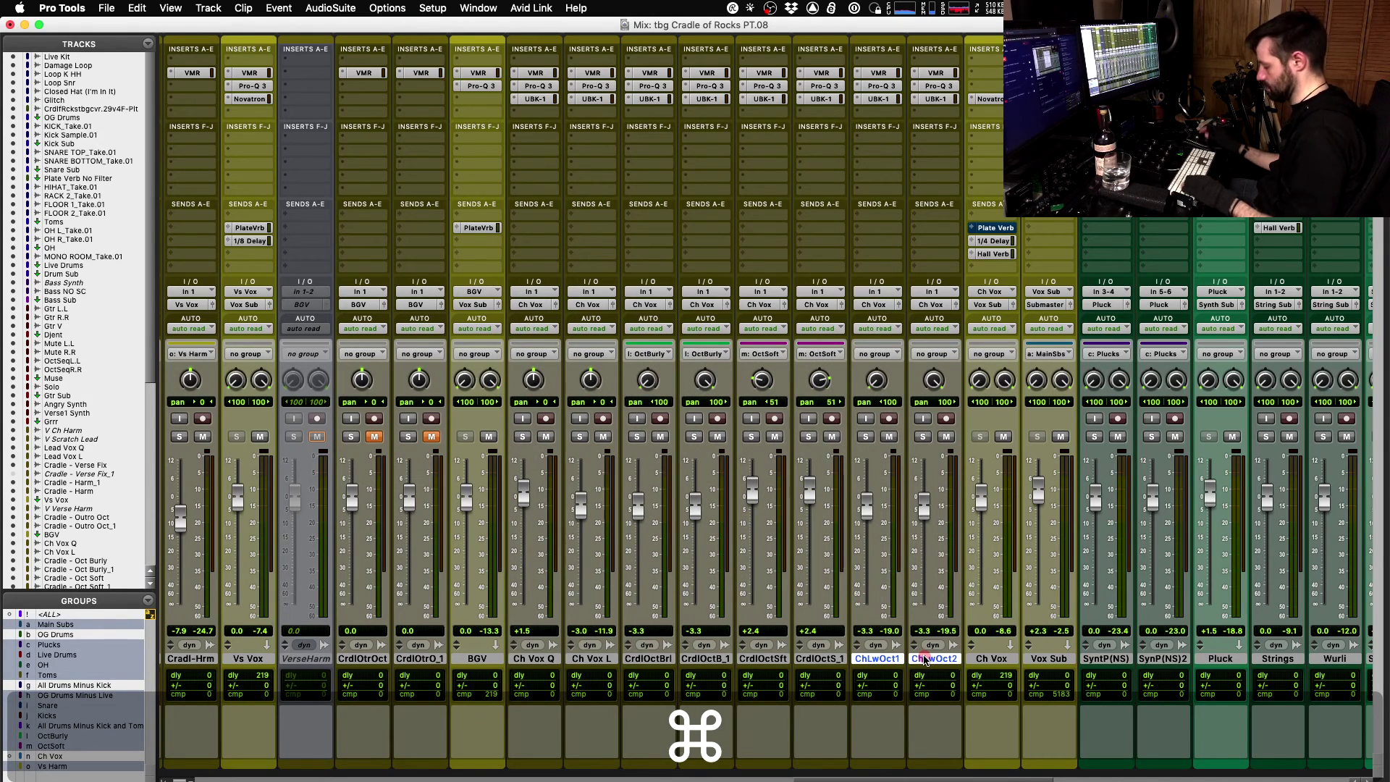
# - Group Ch Low Oct 1 and 2 as Ch Low Oct and set their volume to +0.4 dB during playback
pyautogui.press('super+g')
pyautogui.write('Ch Low Oct')
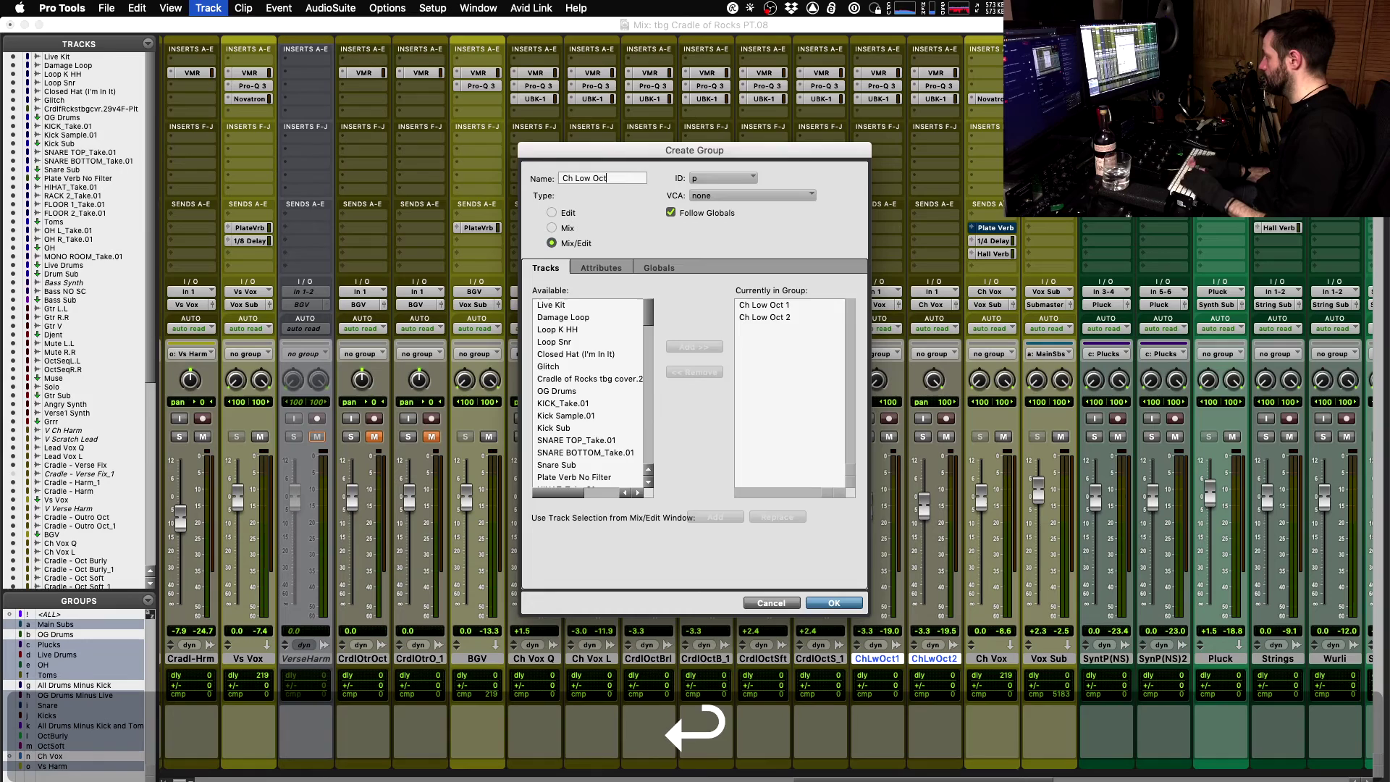
pyautogui.press('Return')
pyautogui.press('space')
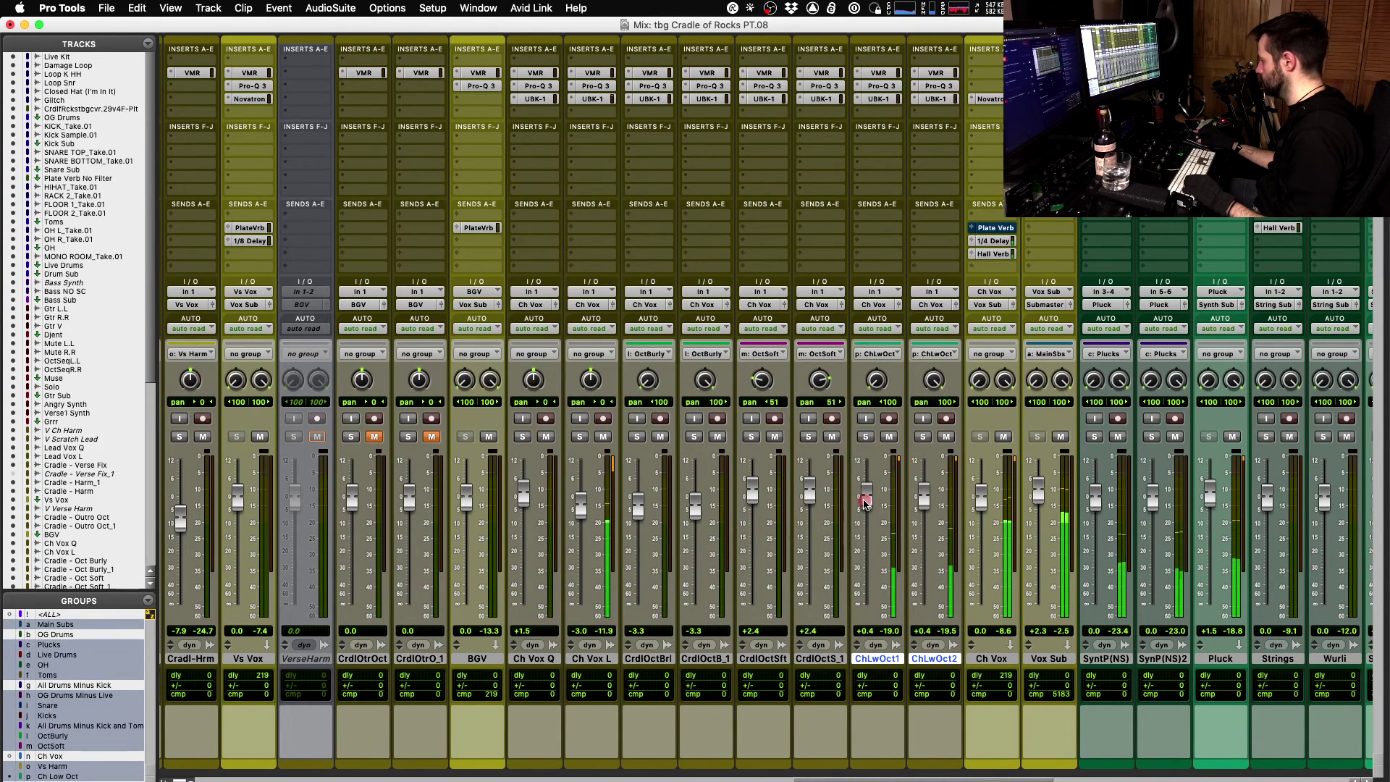
# - Play chorus 1 from its marker in the Edit window to compare its octave vocals with chorus 2
pyautogui.press('super+equal')
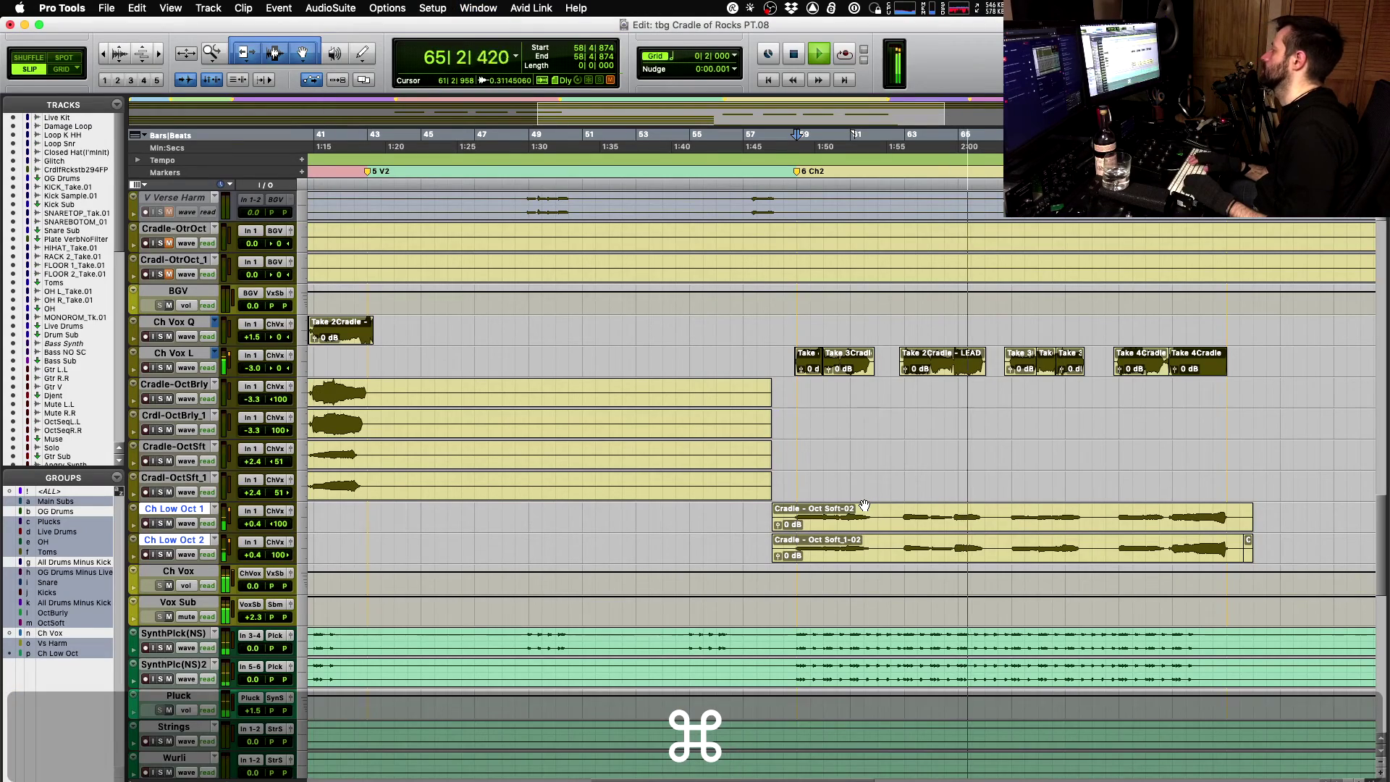
pyautogui.press('r')
pyautogui.press('r')
pyautogui.press('r')
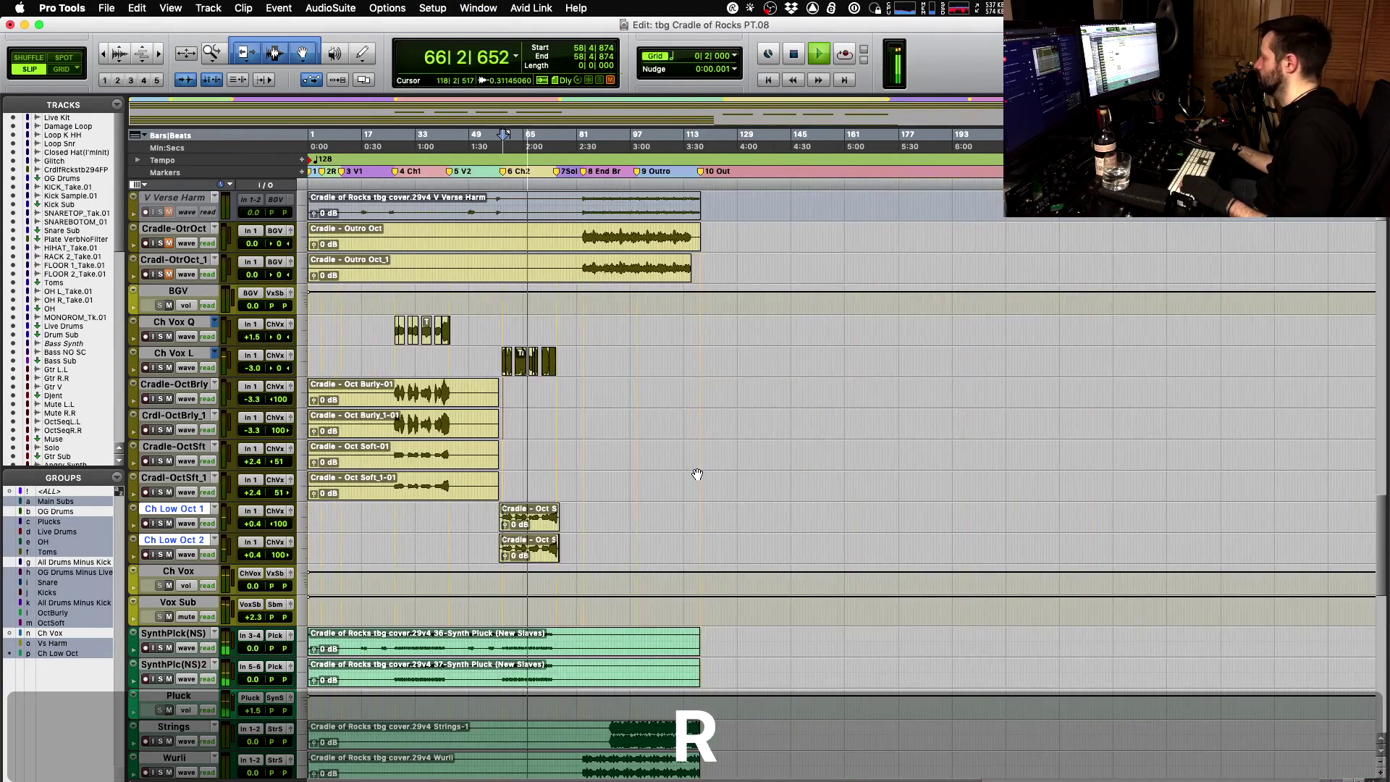
pyautogui.press('t')
pyautogui.press('t')
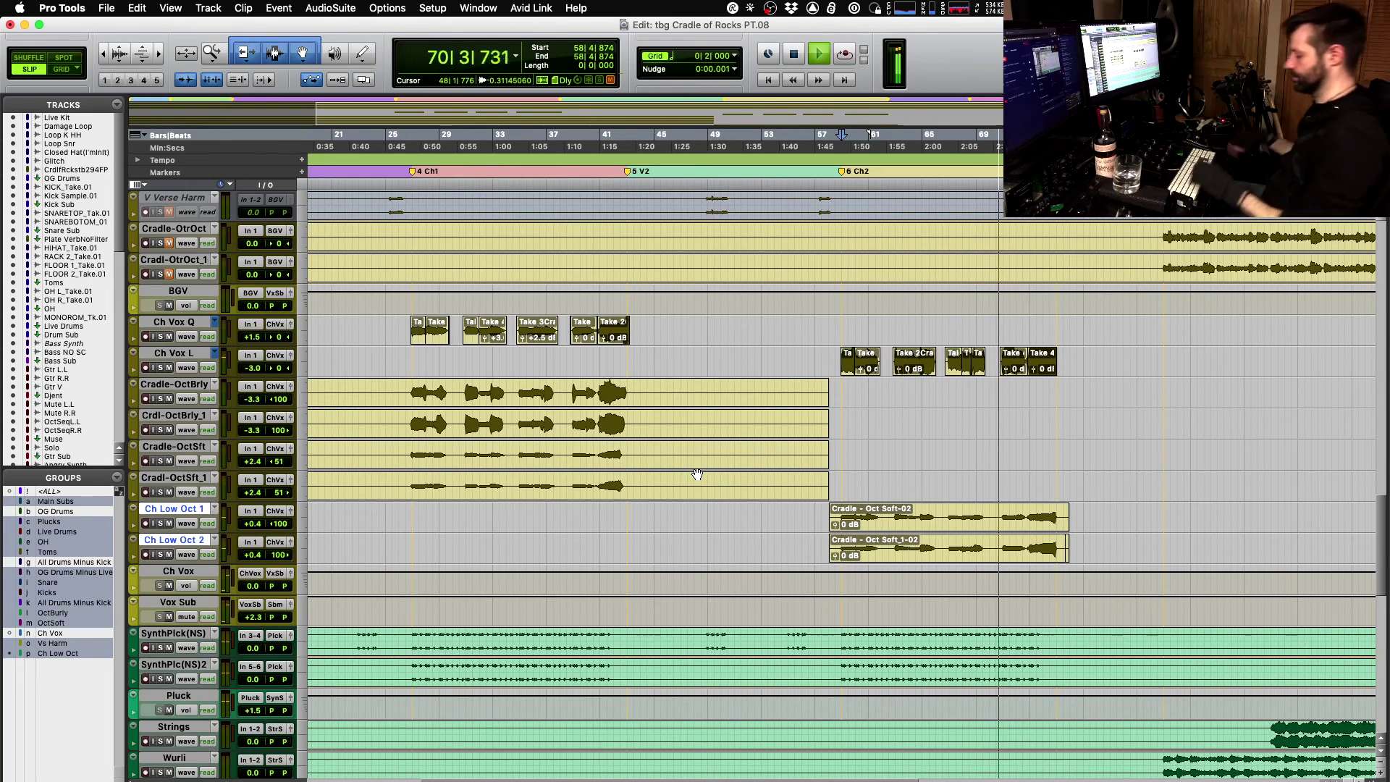
pyautogui.press('space')
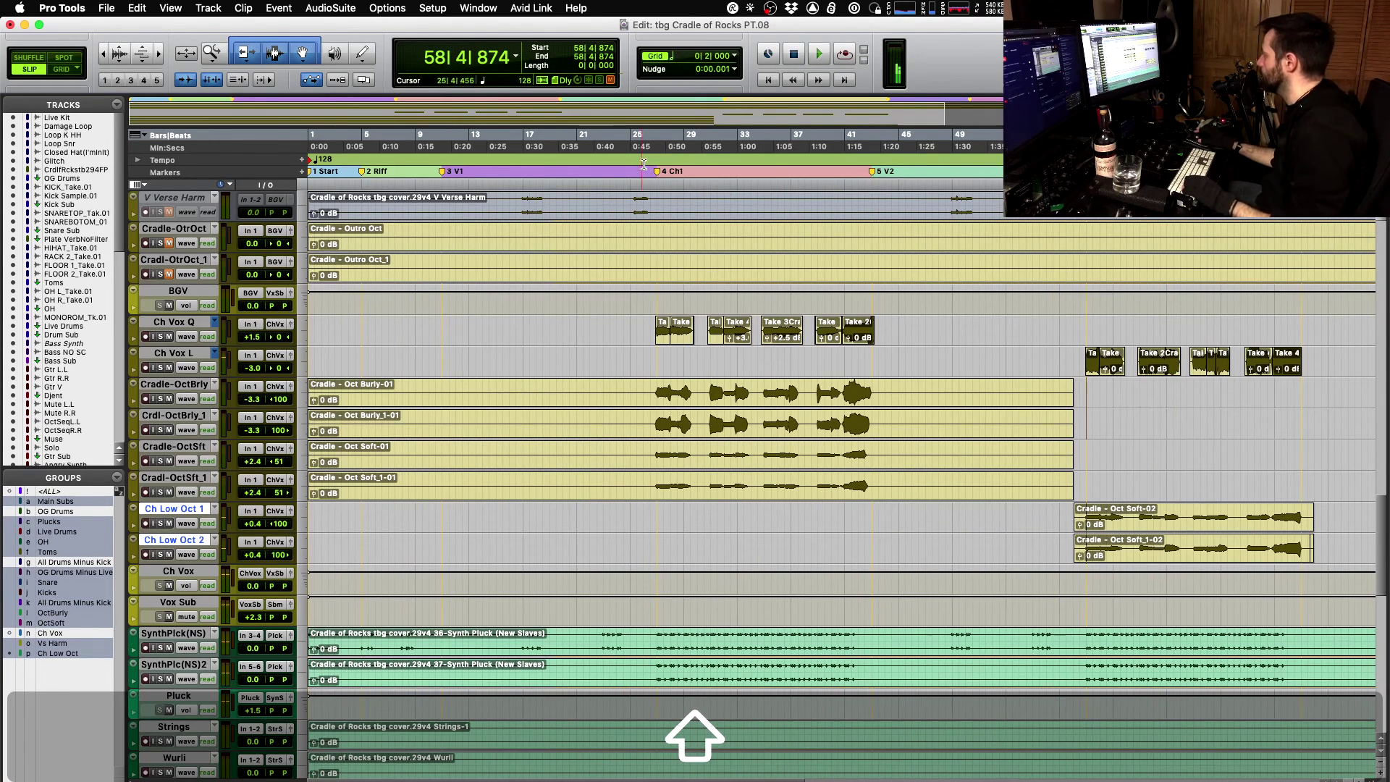
pyautogui.click(659, 172)
pyautogui.press('space')
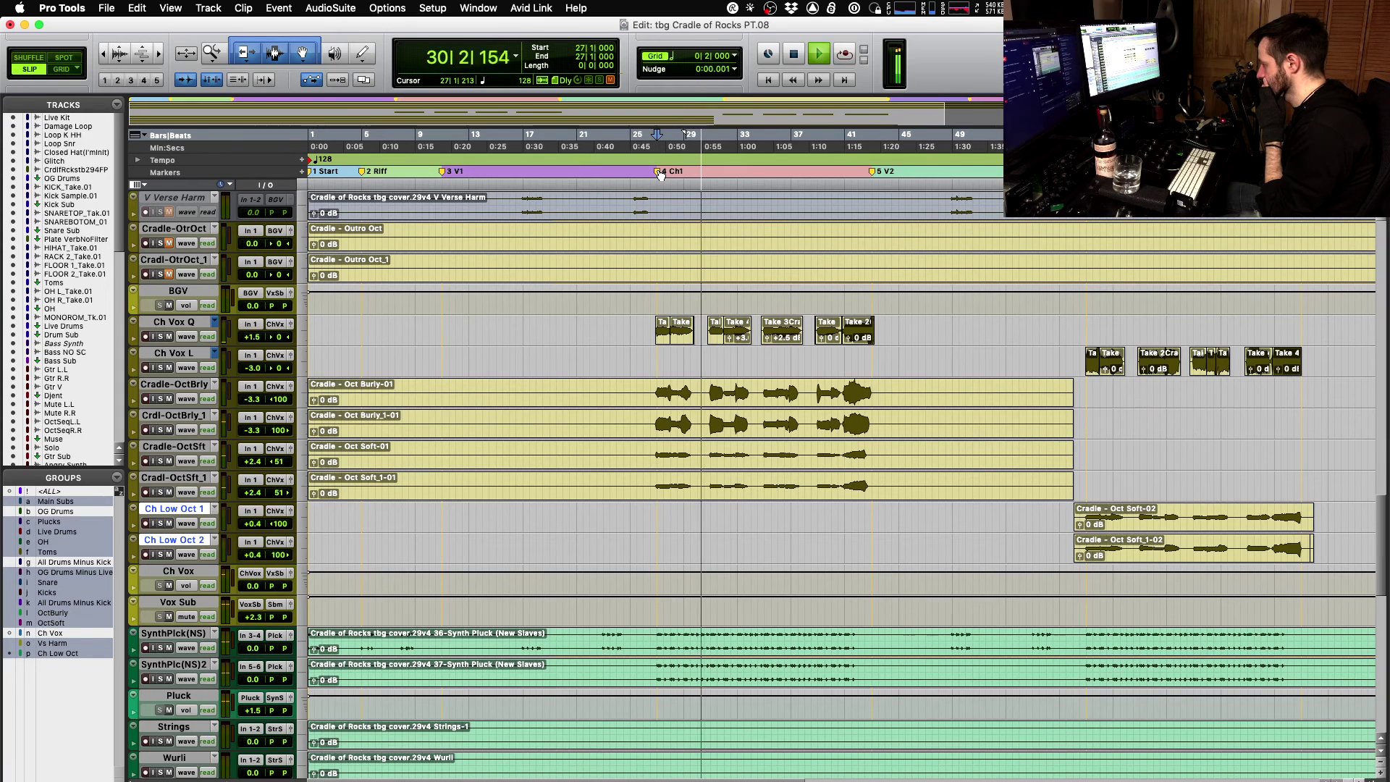
pyautogui.hscroll(5, 1020, 307)
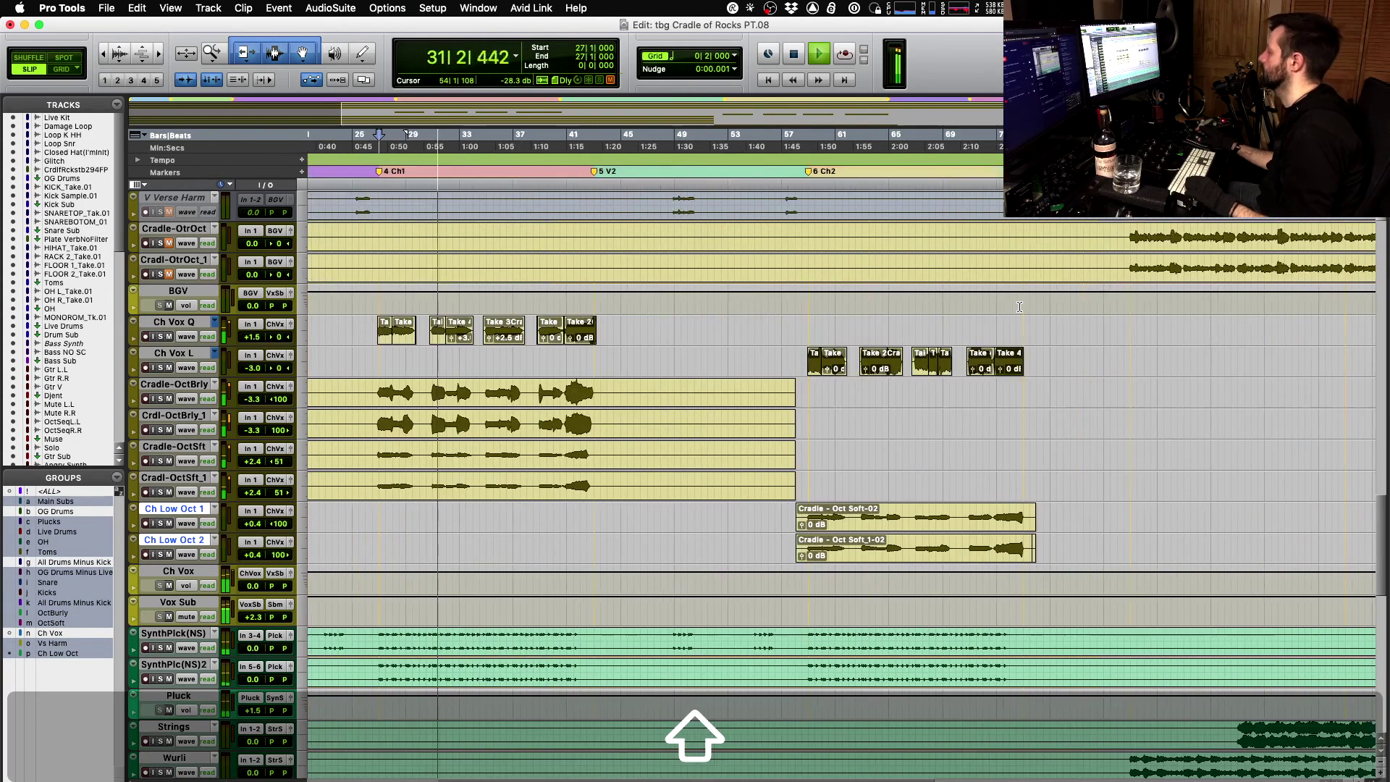
pyautogui.hscroll(-5, 1020, 307)
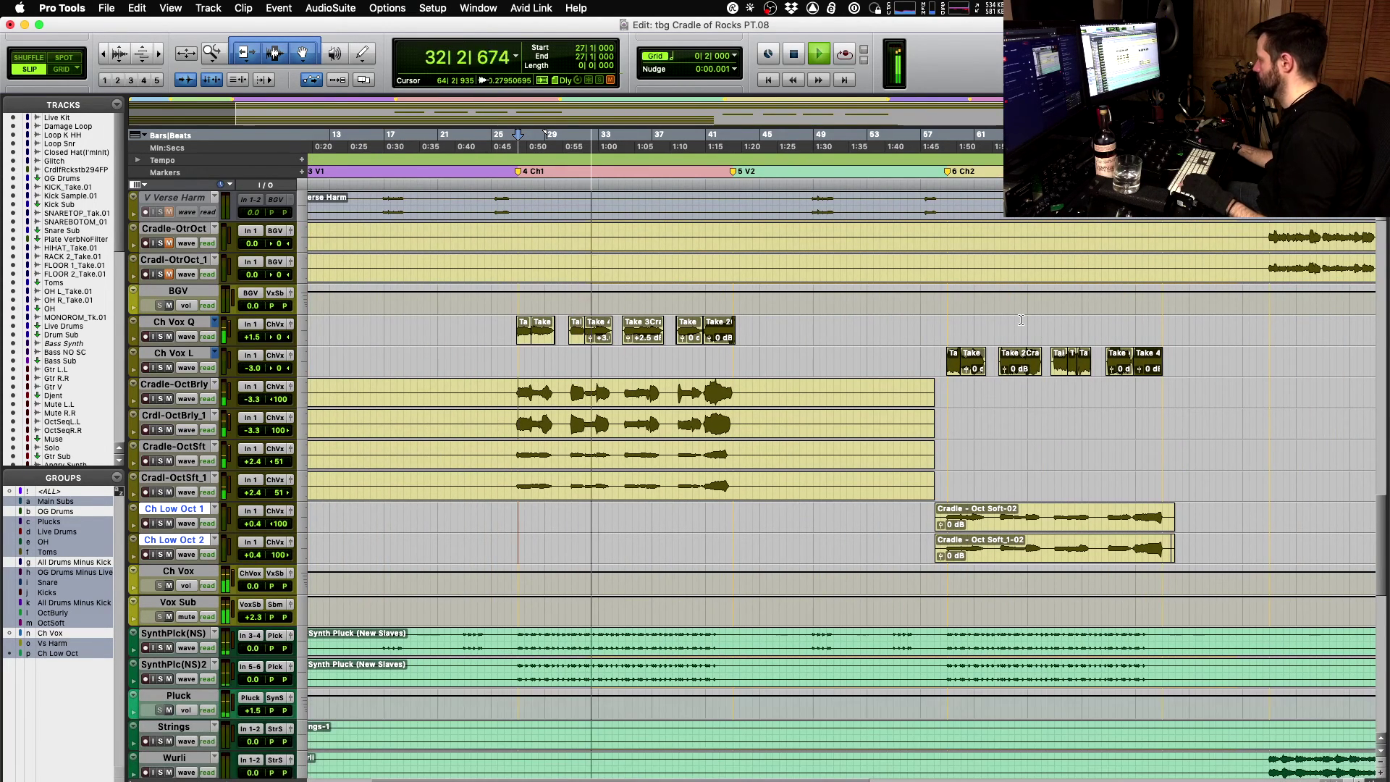
pyautogui.press('space')
# - Separate the chorus 1 part of the two Oct Soft clips from 26|3|683 to 44|2|675
pyautogui.click(514, 453)
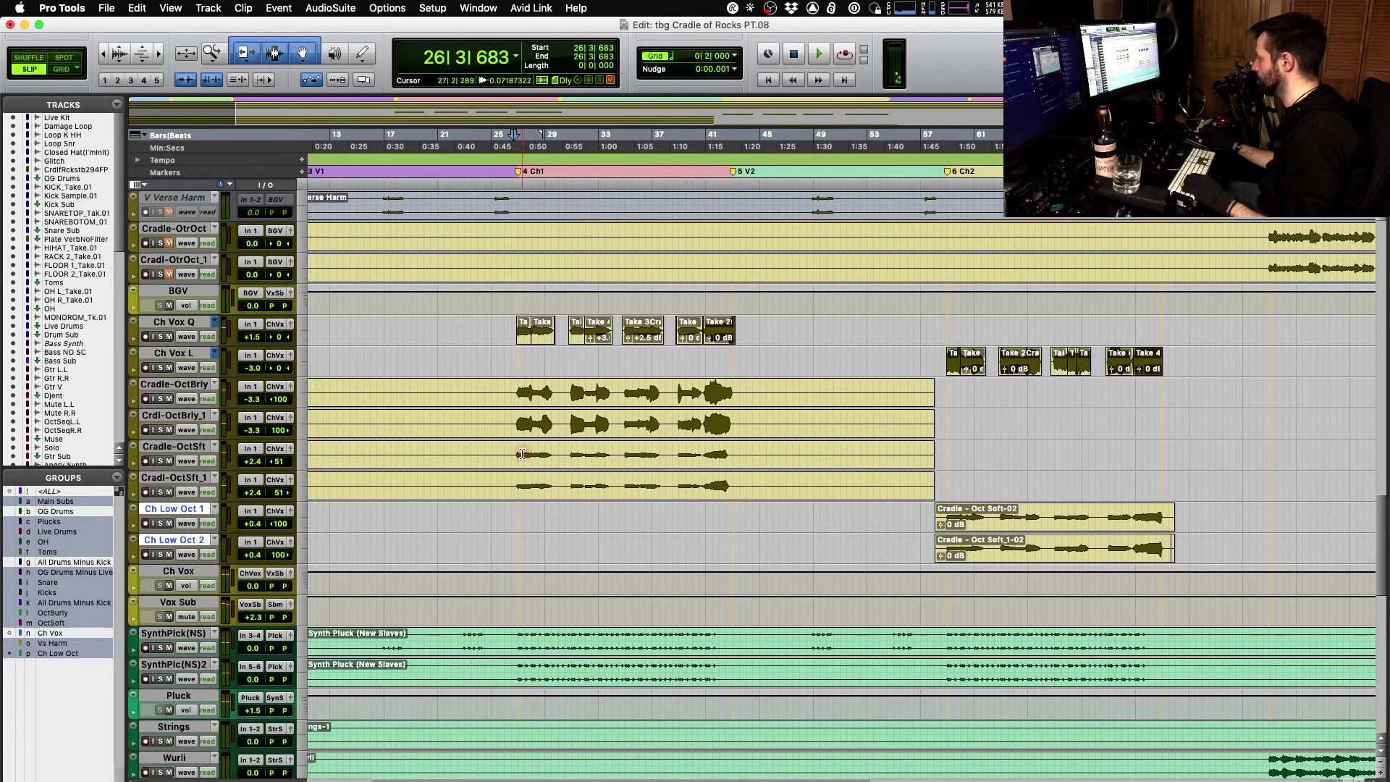
pyautogui.keyDown('shift'); pyautogui.click(751, 450); pyautogui.keyUp('shift')
pyautogui.press('b')
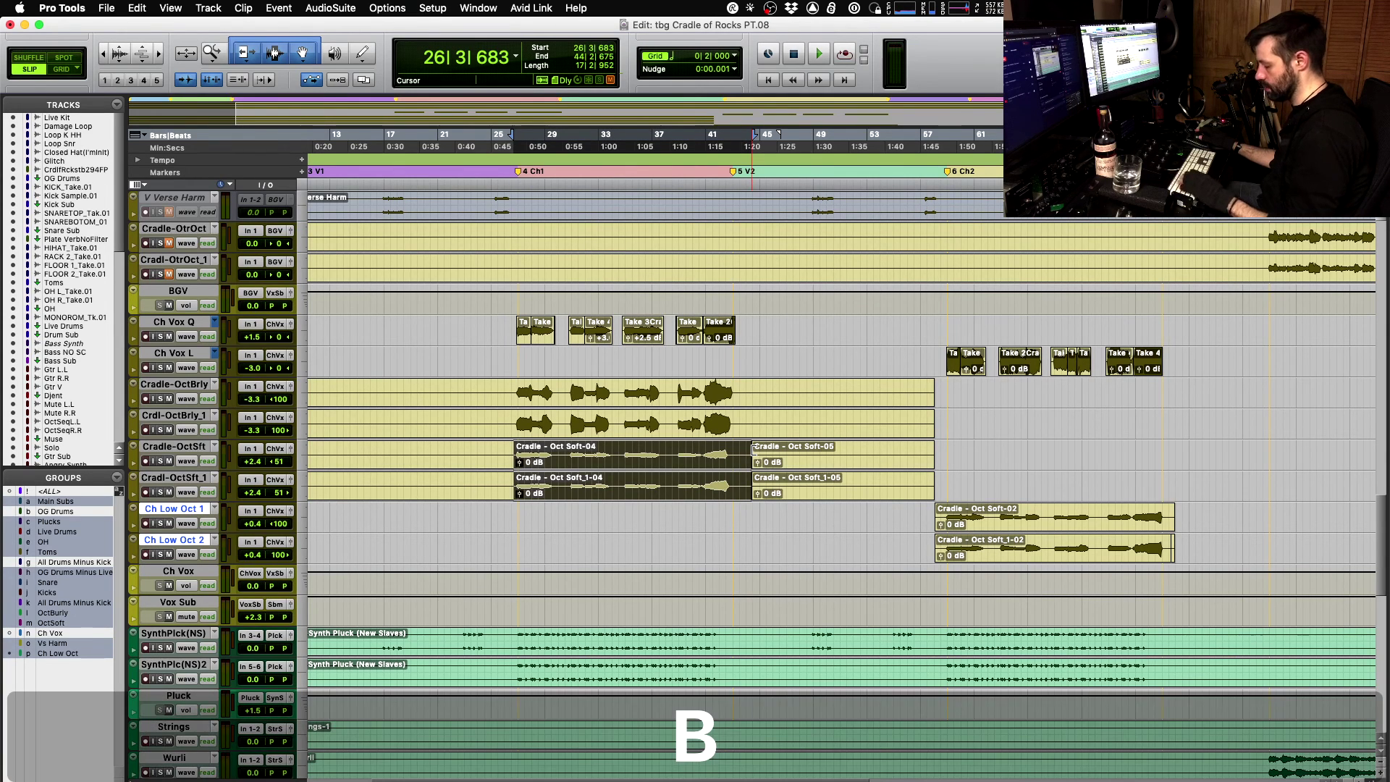
# - Copy the separated Oct Soft clips to chorus 2 on the same tracks in Grid mode, starting at 58|3|683
pyautogui.press('F4')
pyautogui.press('r')
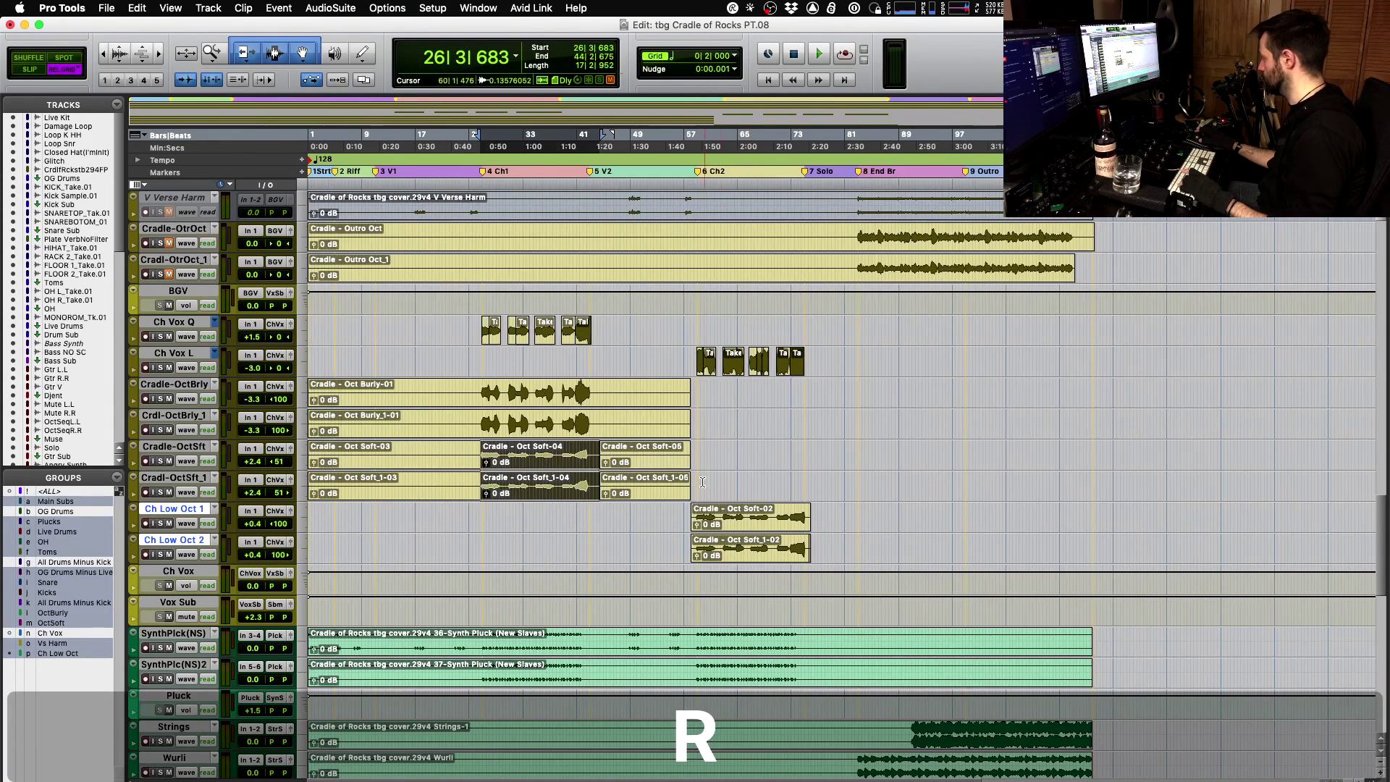
pyautogui.press('r')
pyautogui.press('t')
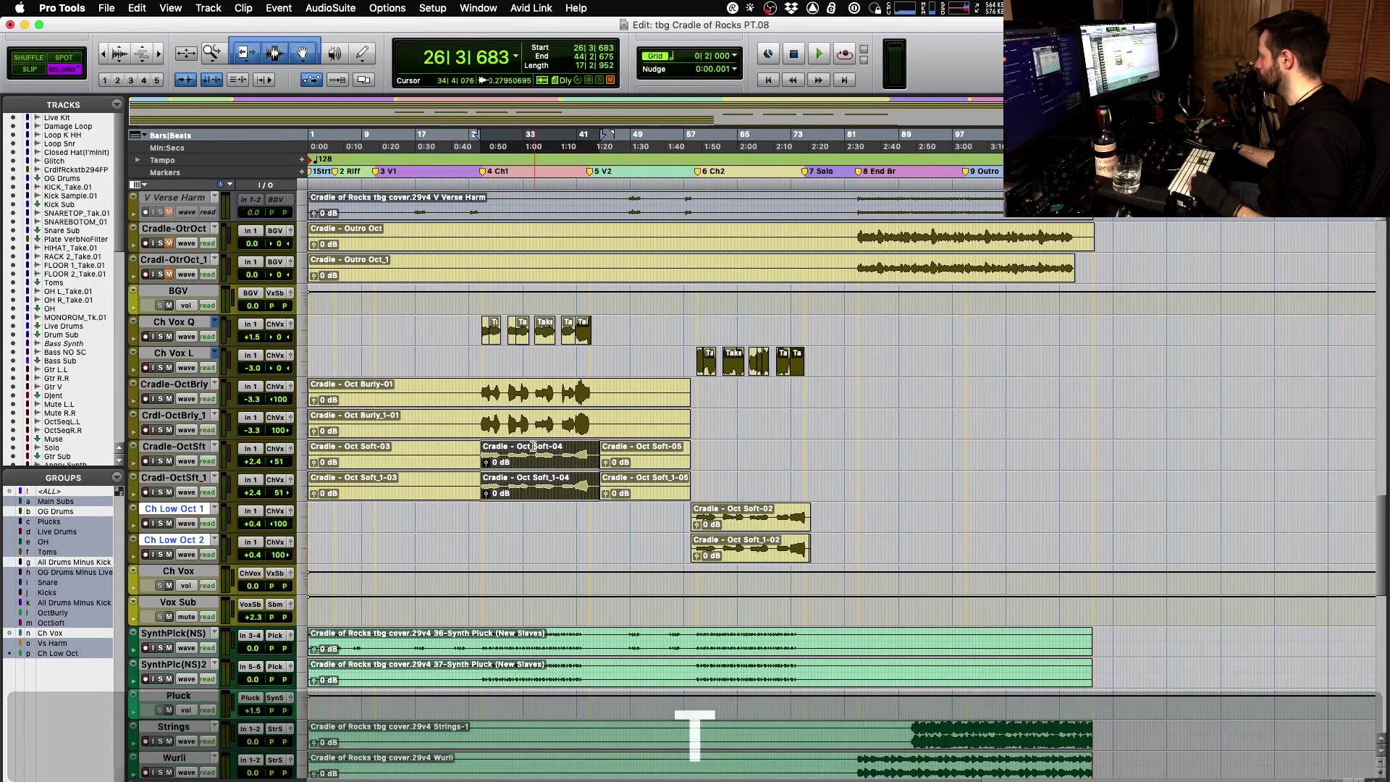
pyautogui.press('alt')
pyautogui.moveTo(522, 462); pyautogui.dragTo(732, 457)
pyautogui.press('t')
pyautogui.press('t')
pyautogui.press('t')
pyautogui.press('t')
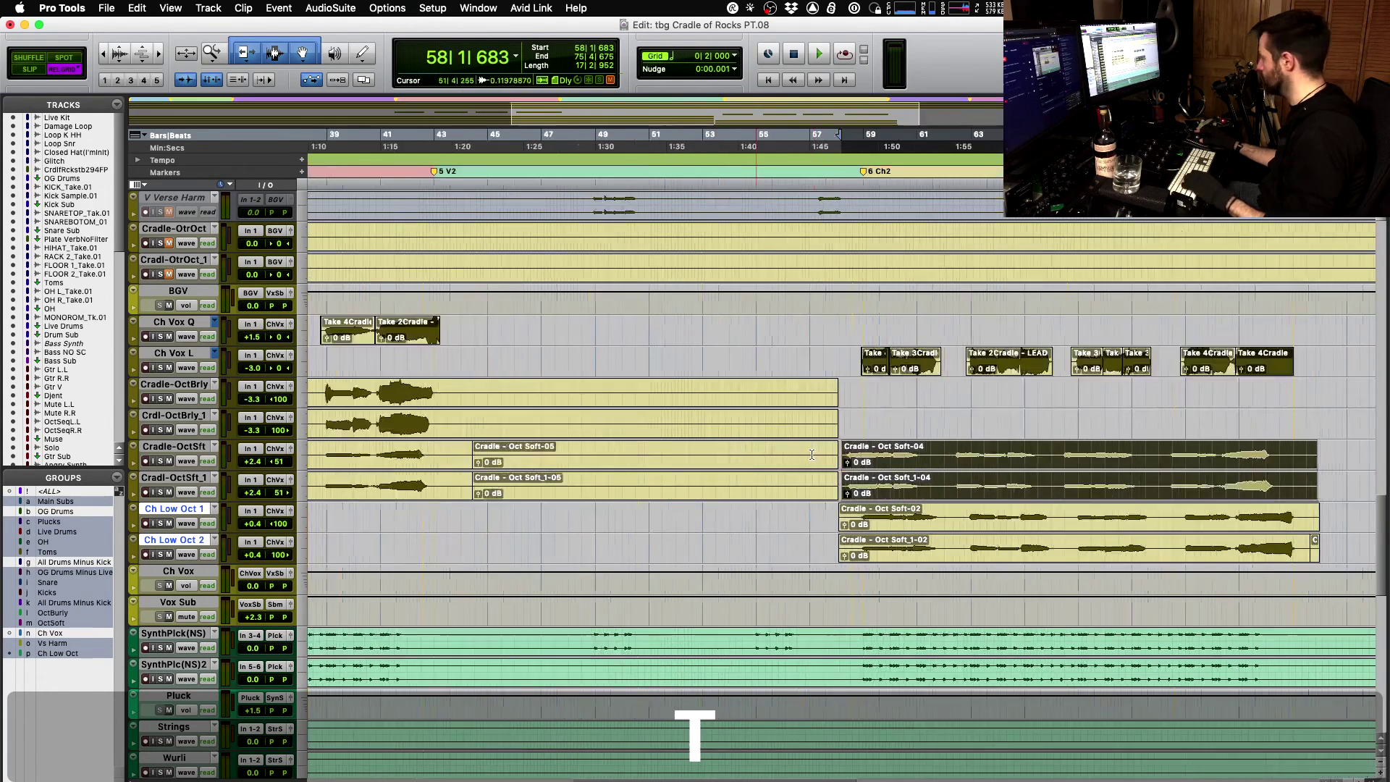
pyautogui.moveTo(905, 484); pyautogui.dragTo(928, 493)
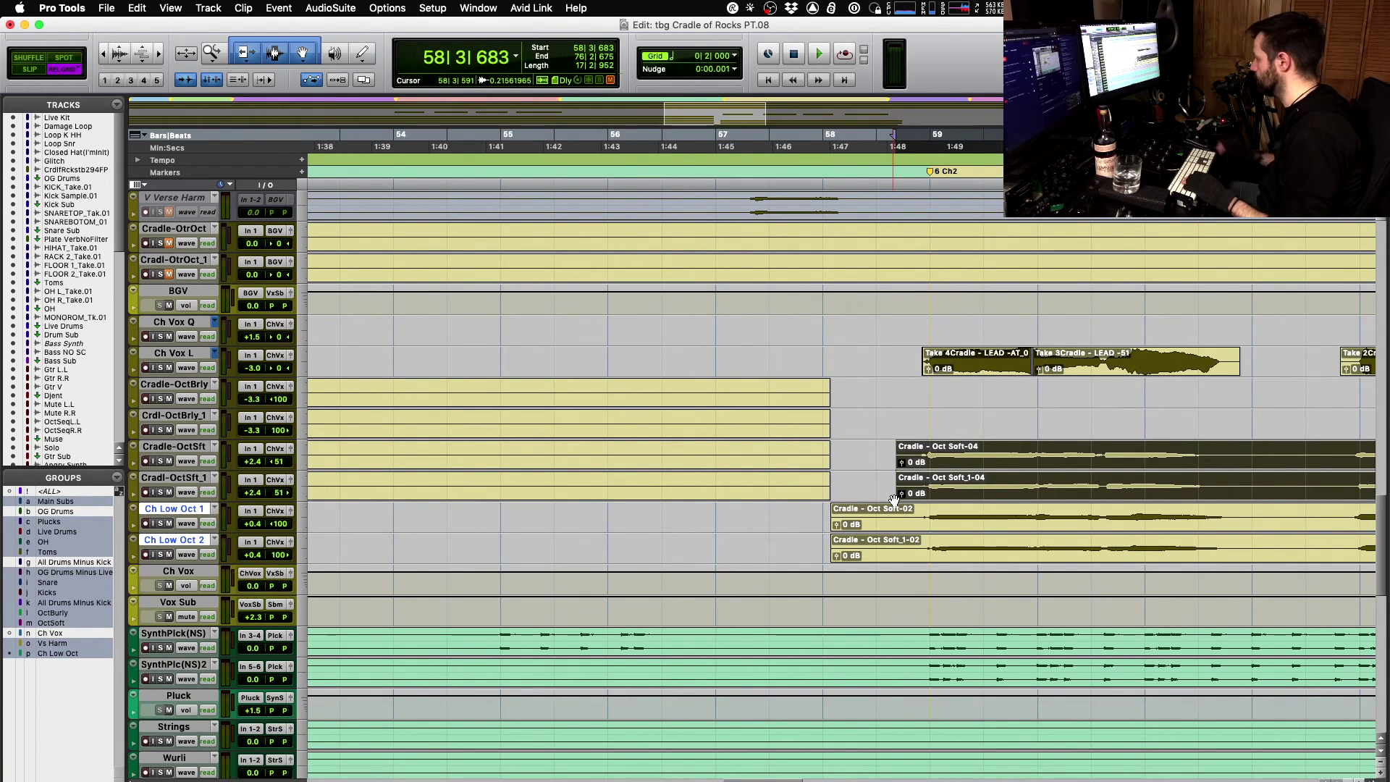
# - Play chorus 2 with the Oct Soft, Ch Low Oct and Ch Vox L tracks soloed, and clear the solos
pyautogui.press('space')
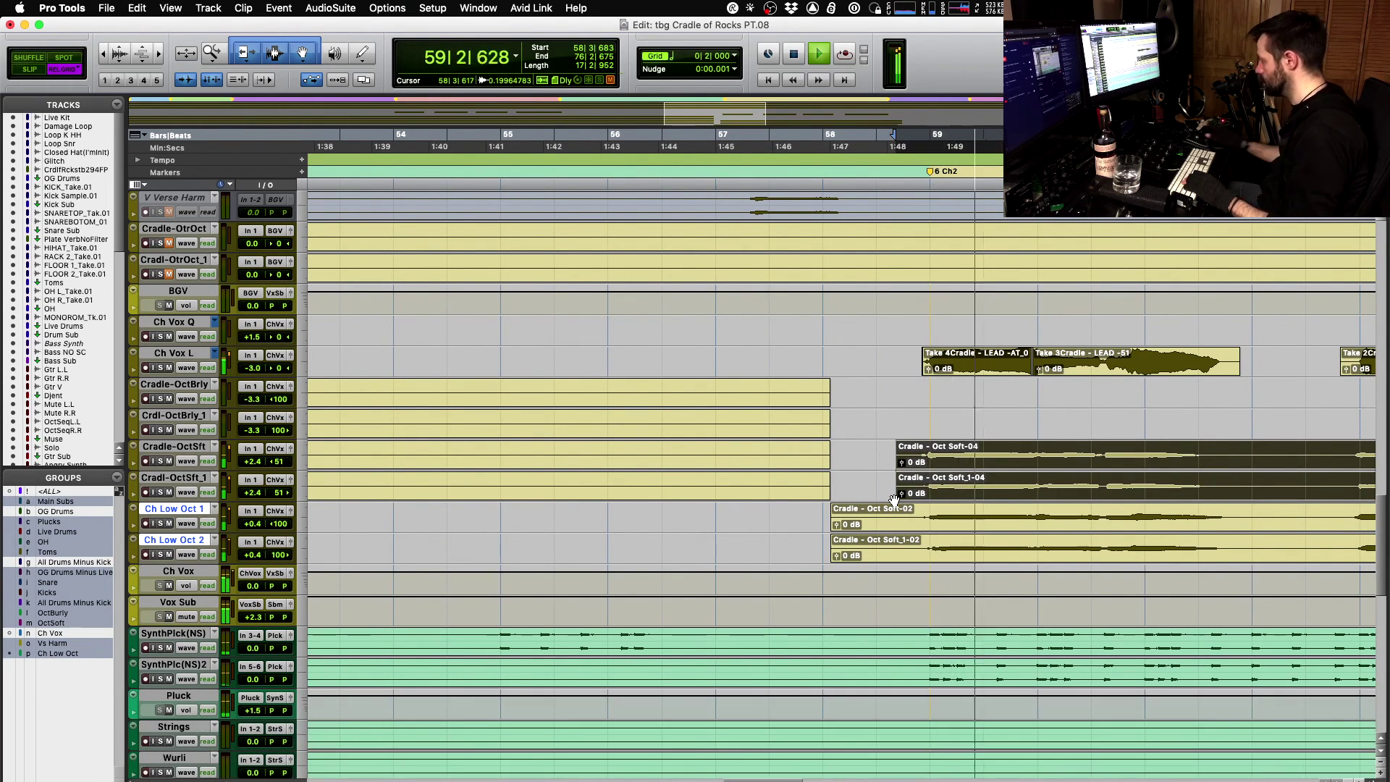
pyautogui.press('r')
pyautogui.click(160, 462)
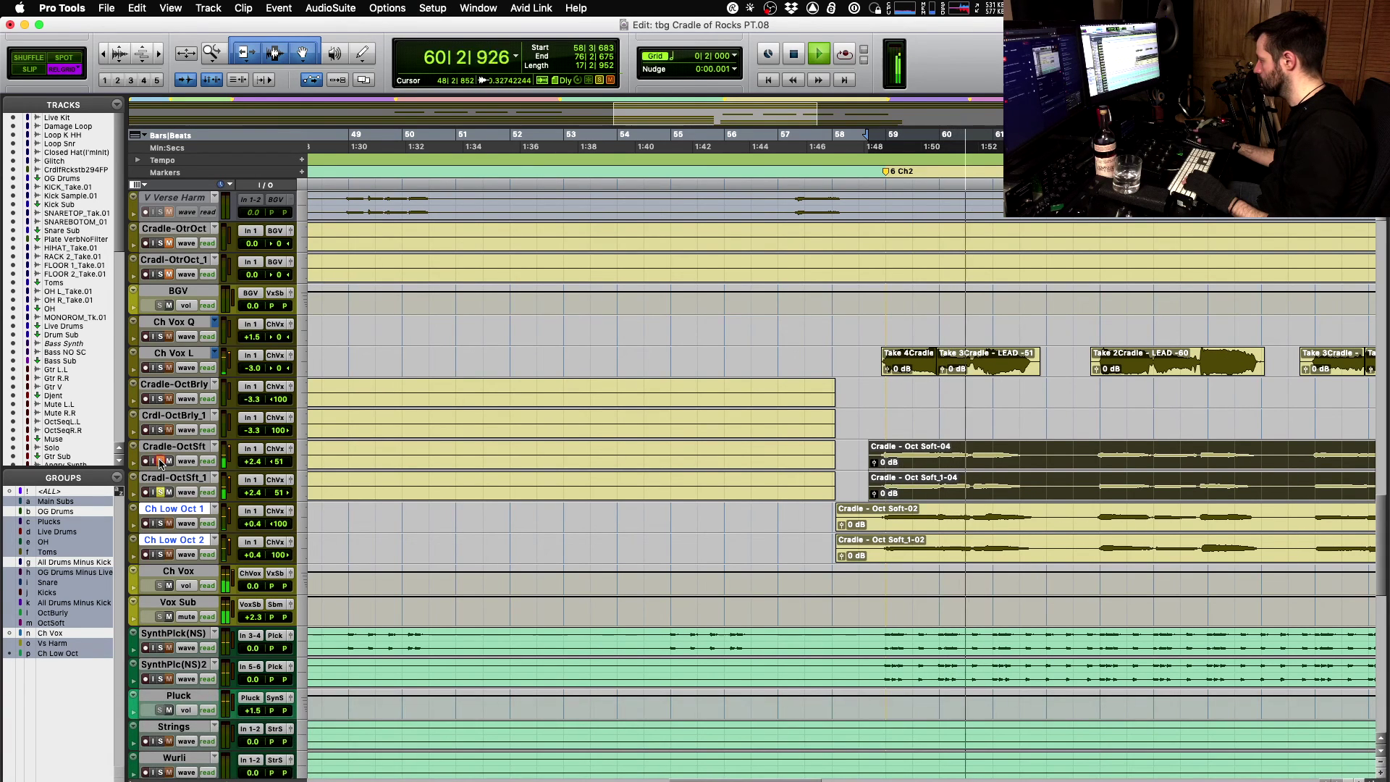
pyautogui.keyDown('shift'); pyautogui.click(160, 524); pyautogui.keyUp('shift')
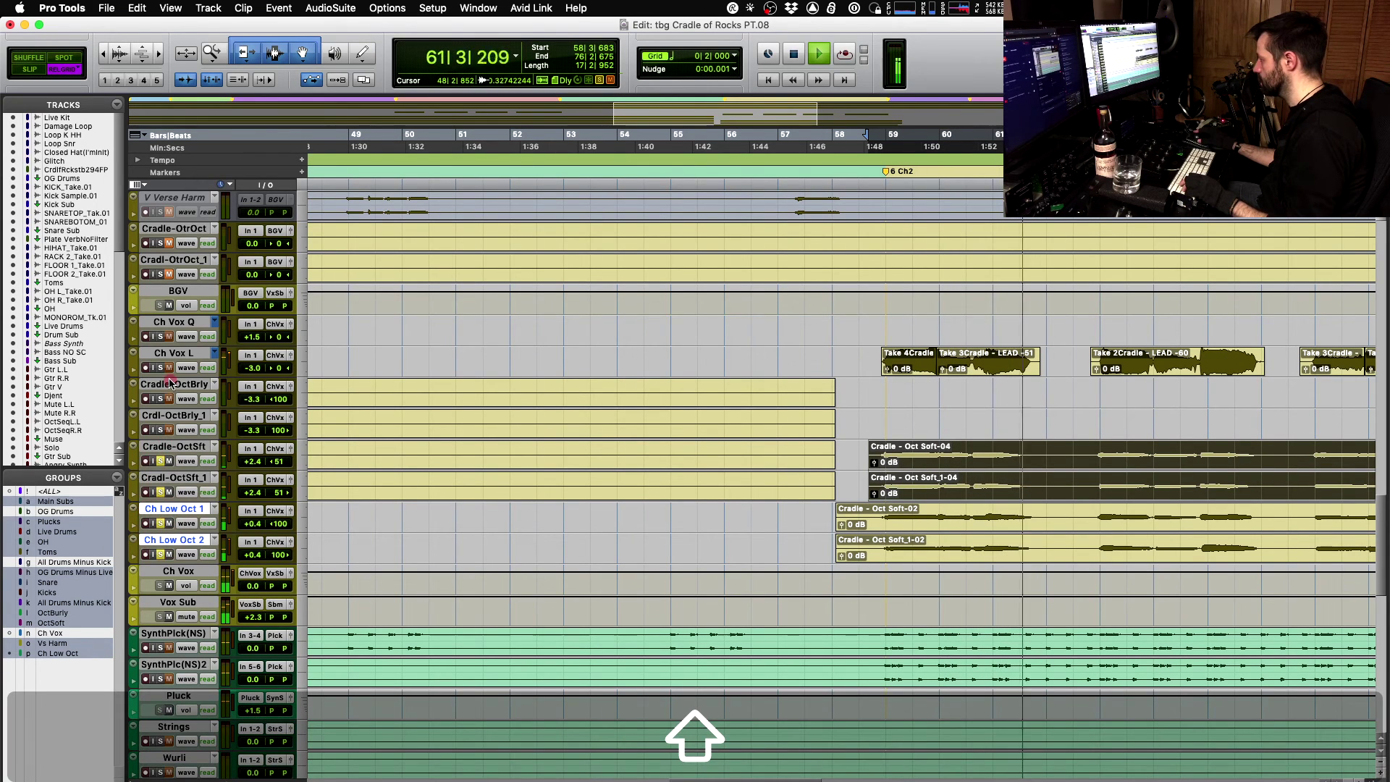
pyautogui.keyDown('shift'); pyautogui.click(160, 368); pyautogui.keyUp('shift')
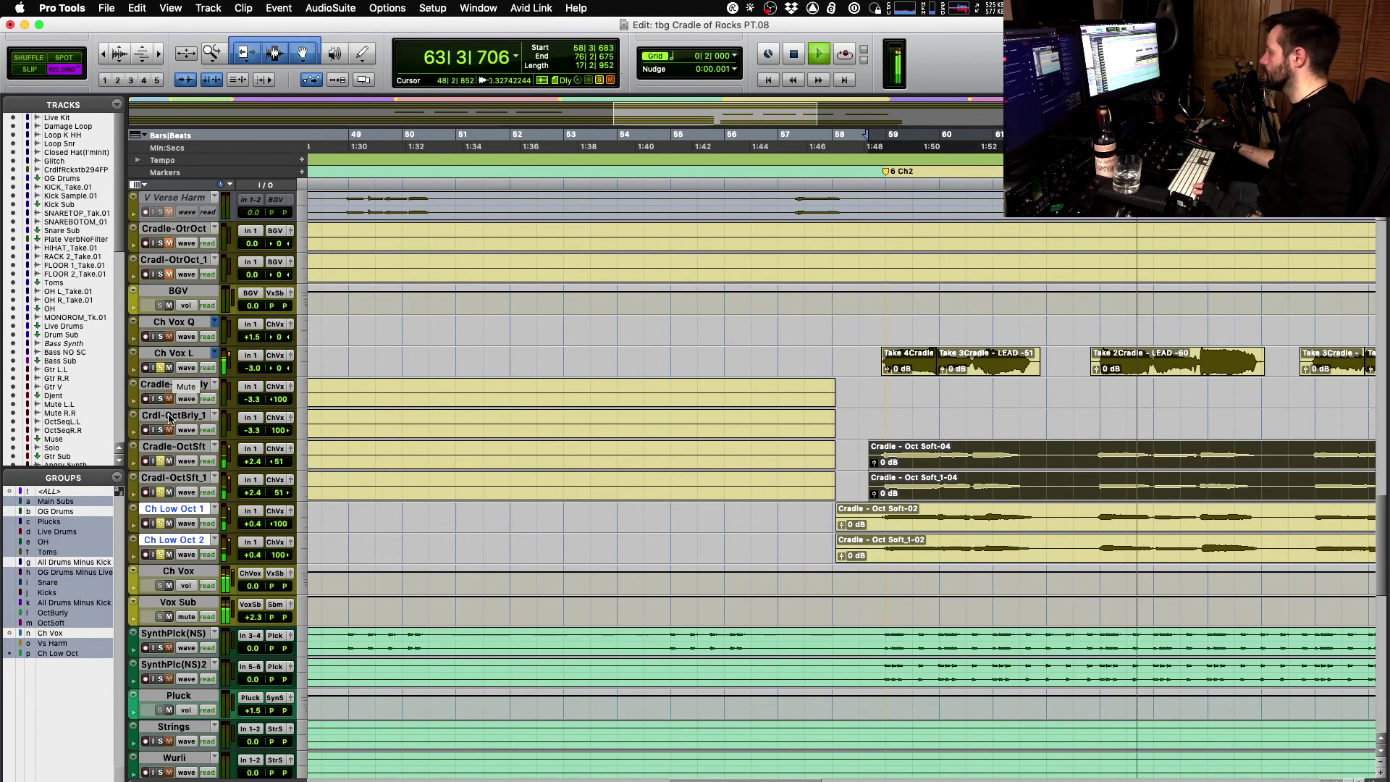
pyautogui.click(160, 461)
pyautogui.press('shift')
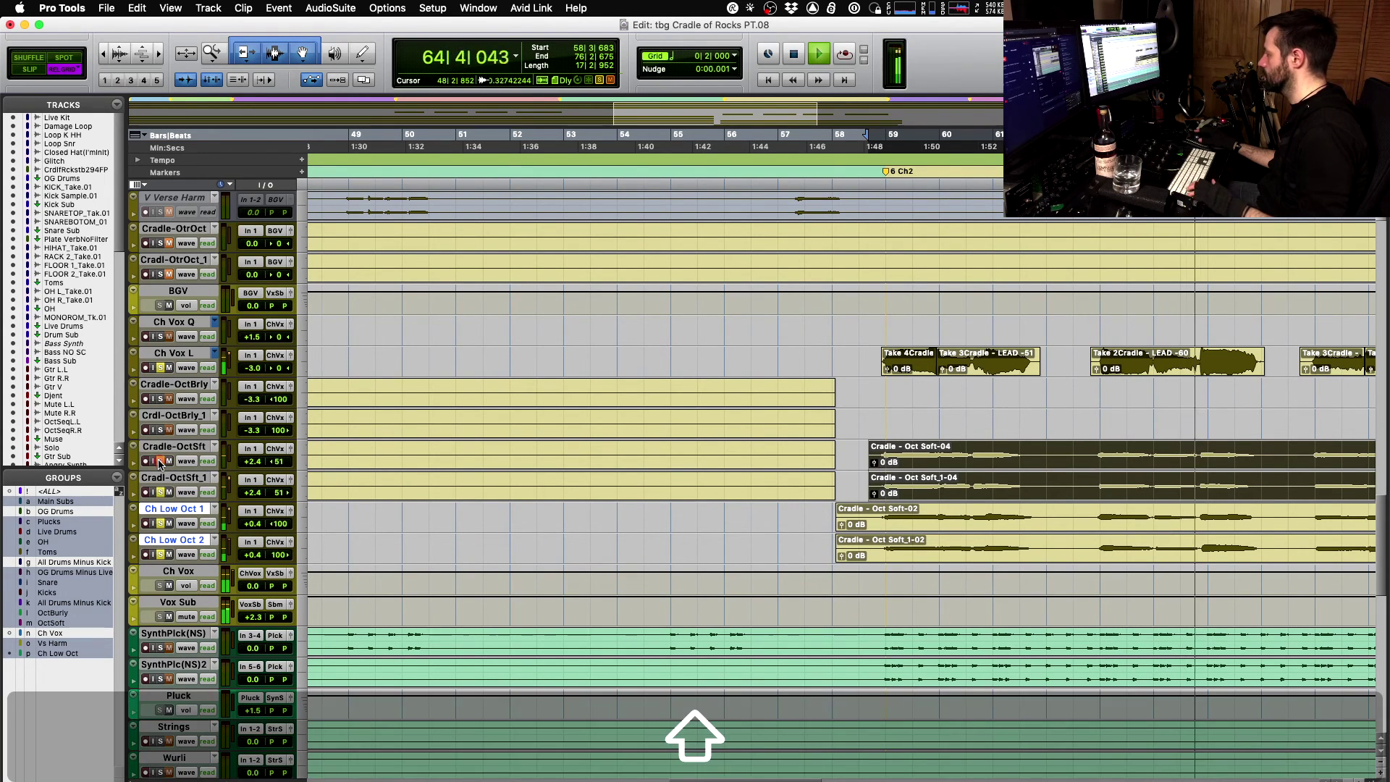
pyautogui.press('alt')
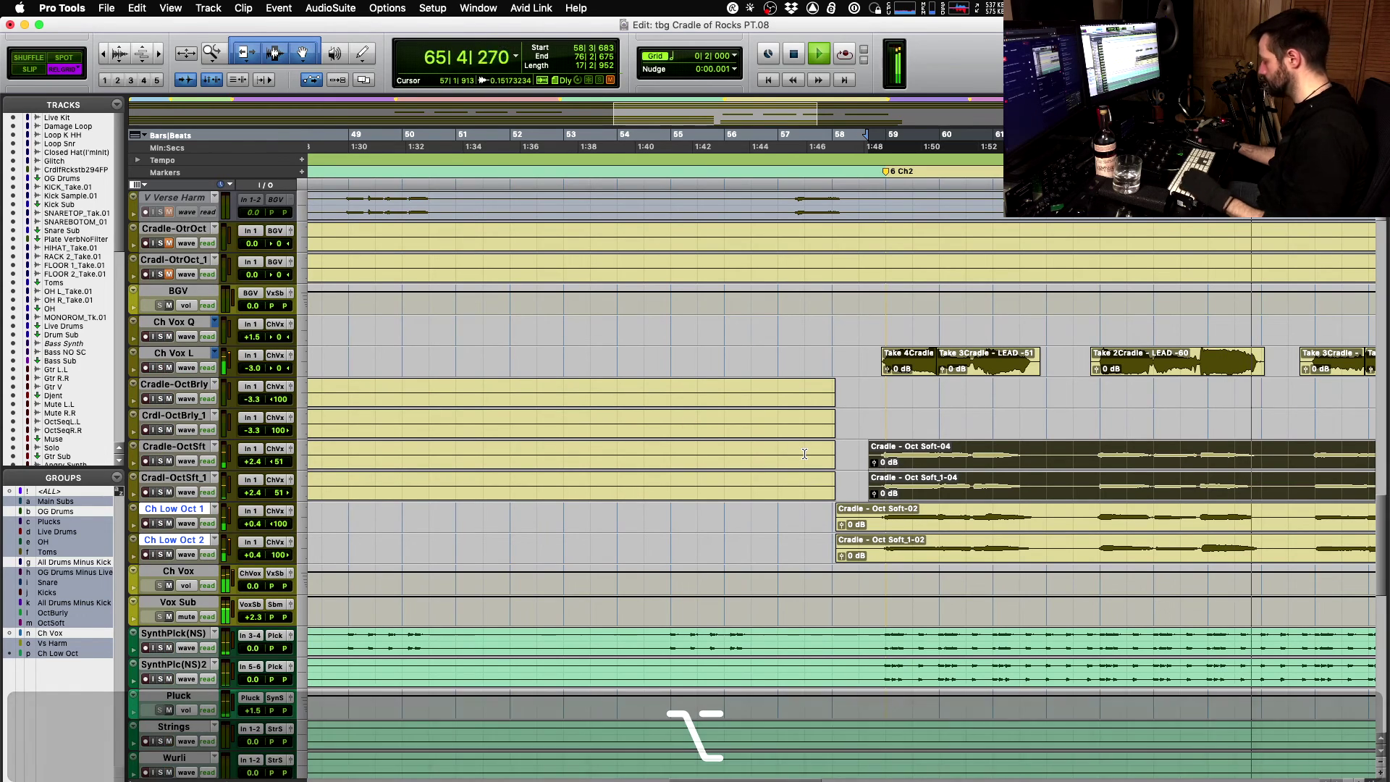
# - Raise the clip gain of the two copied Oct Soft clips in chorus 2 to +3.0 dB
pyautogui.press('r')
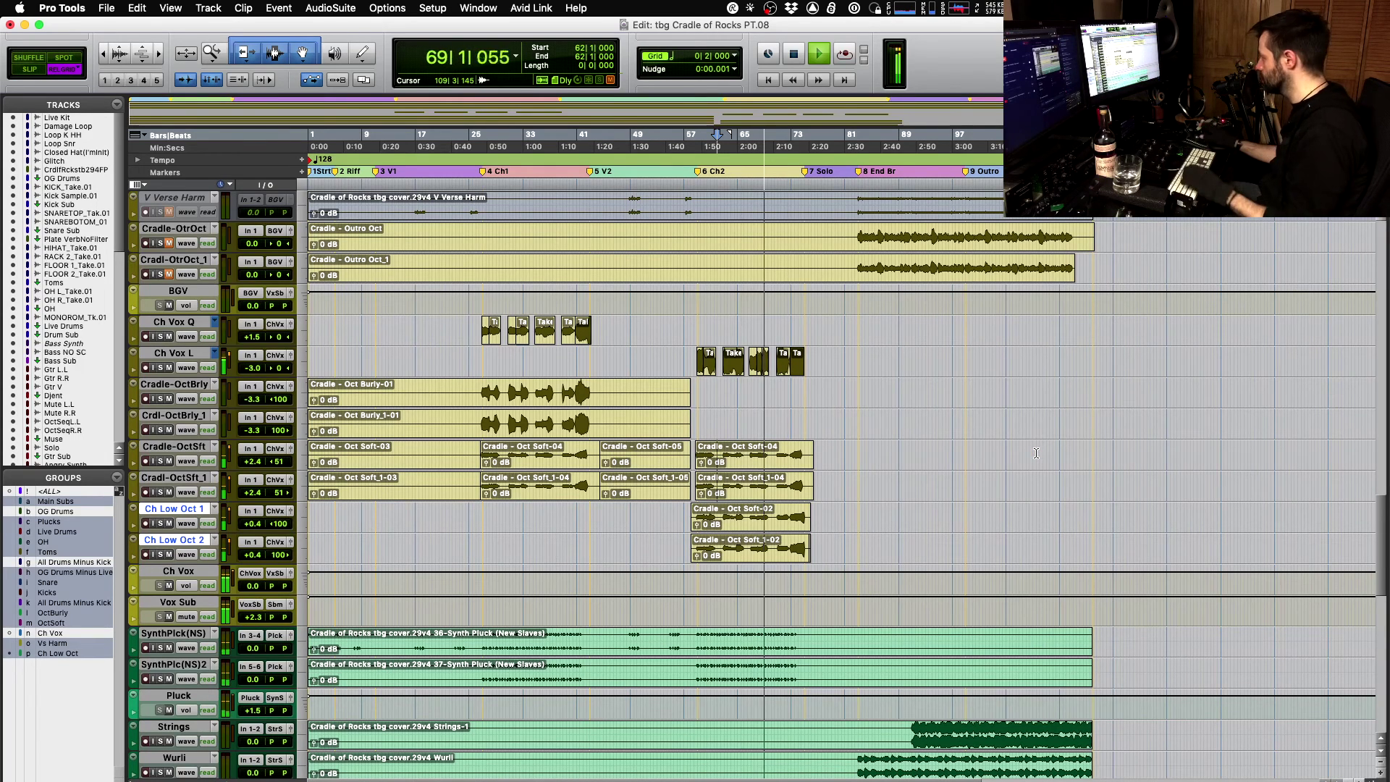
pyautogui.click(767, 461)
pyautogui.hotkey('ctrl', 'shift', 'Up')
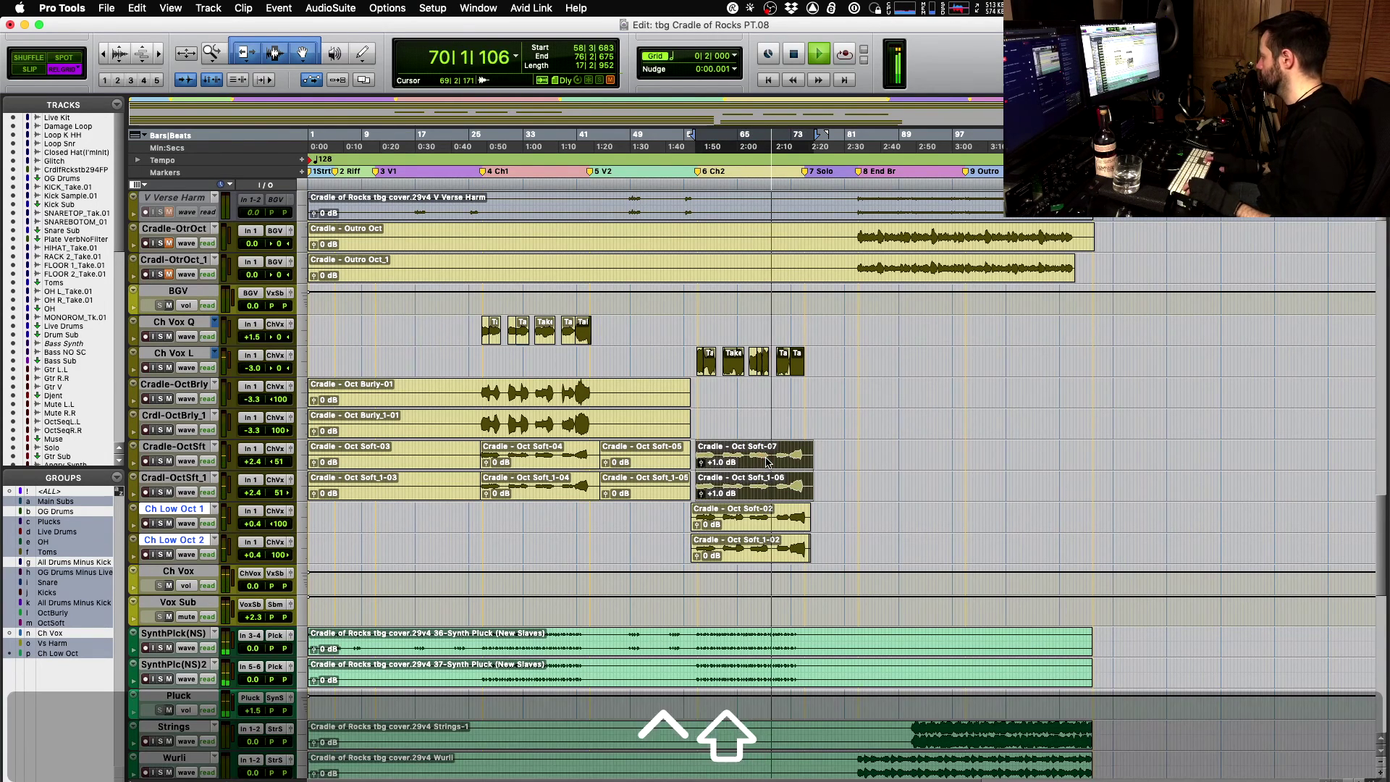
pyautogui.hotkey('ctrl', 'shift', 'Up')
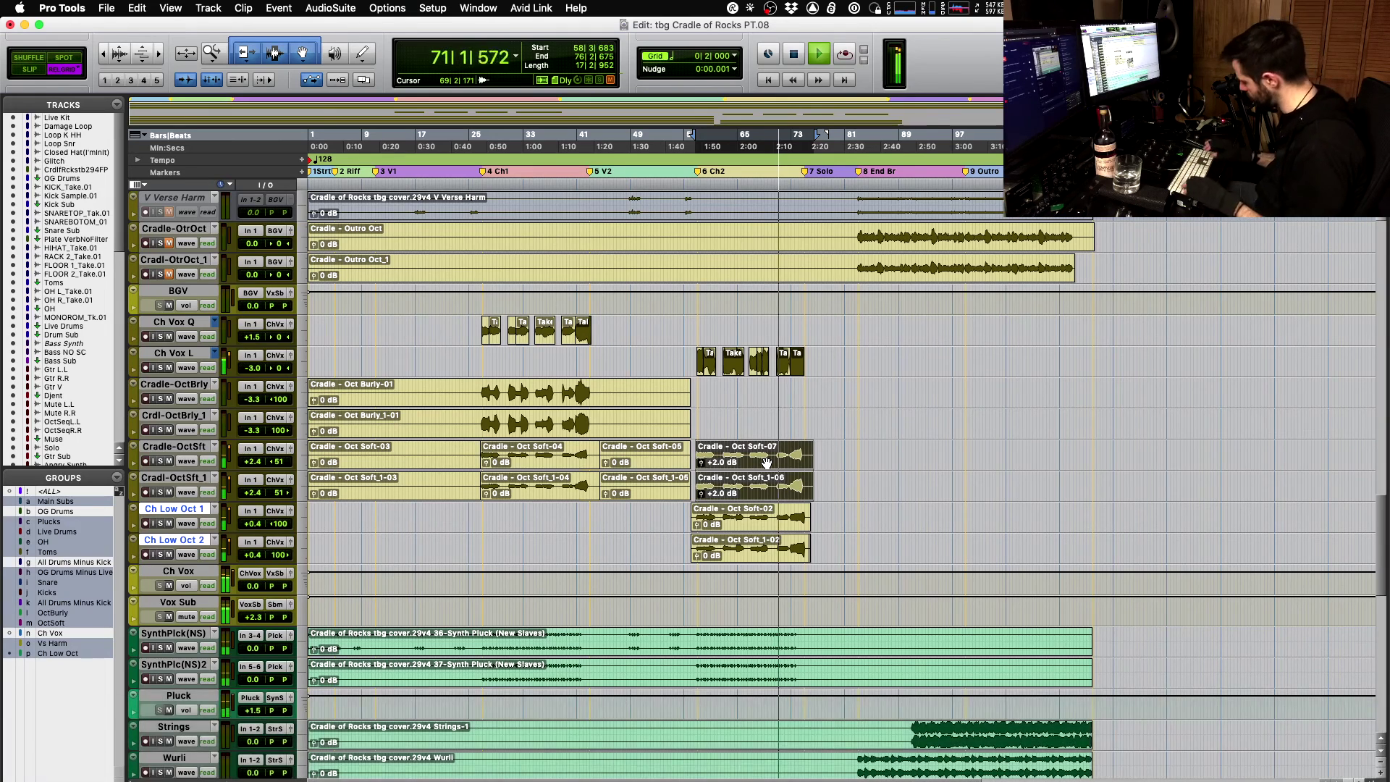
pyautogui.hotkey('ctrl', 'shift', 'Up')
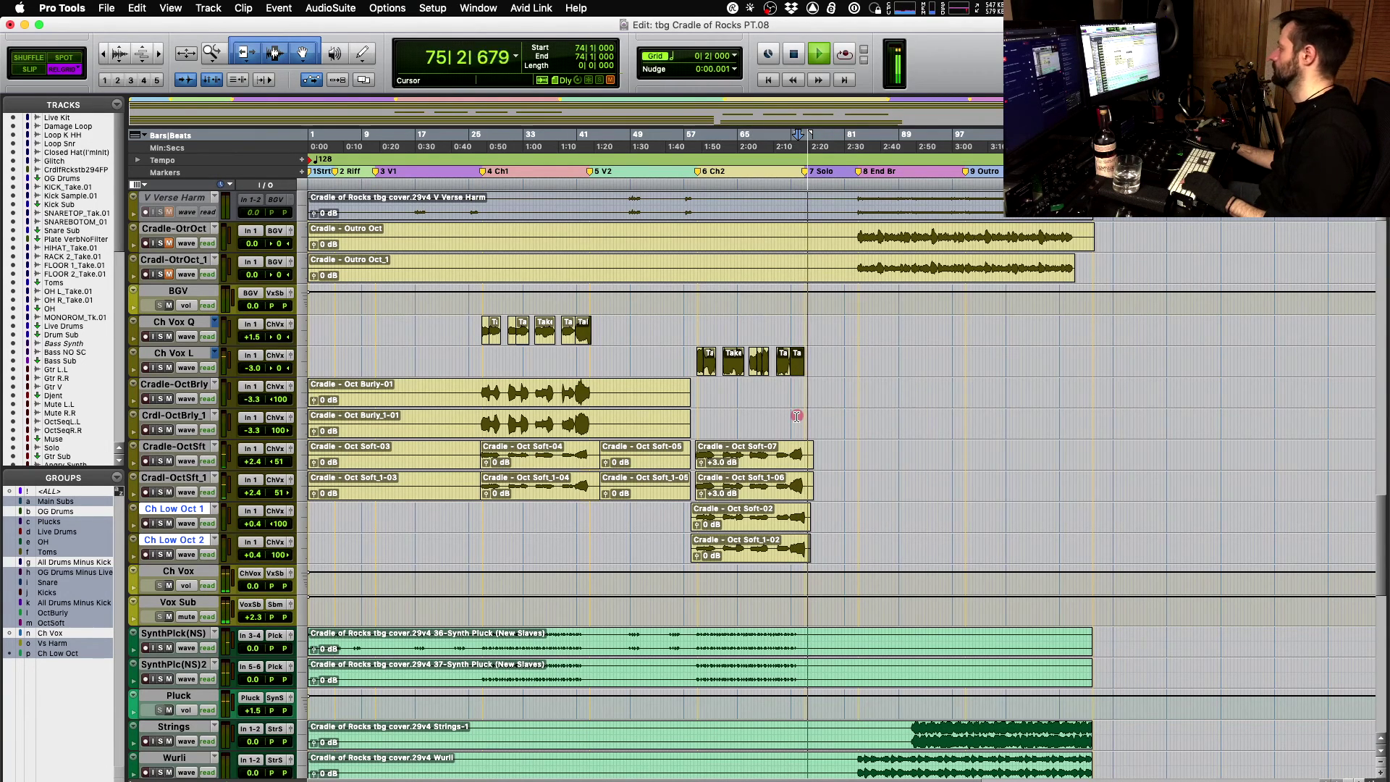
pyautogui.press('t')
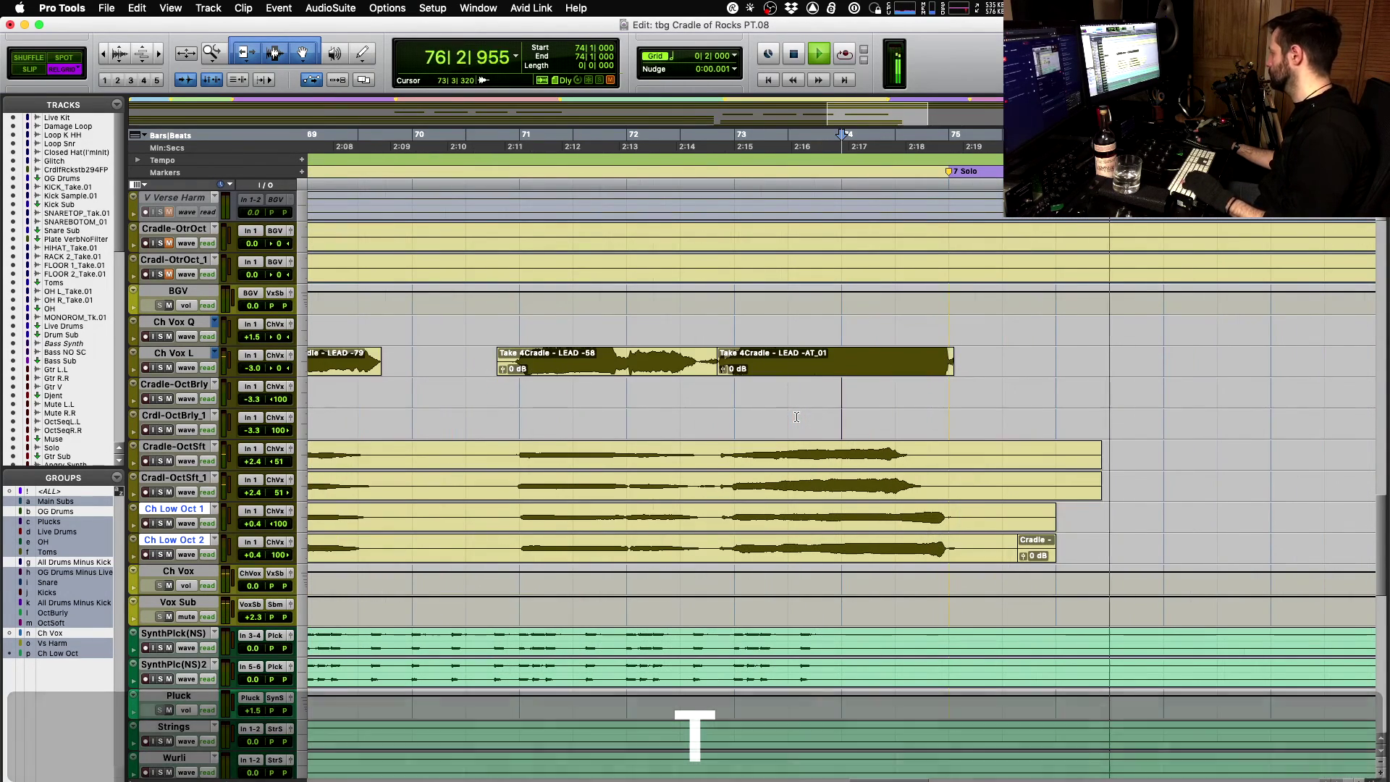
# - Select 0|2|000 on Ch Vox L from 75|1|000 and fill it with the Take 1 lead audio from the alternate playlist
pyautogui.press('space')
pyautogui.doubleClick(950, 359)
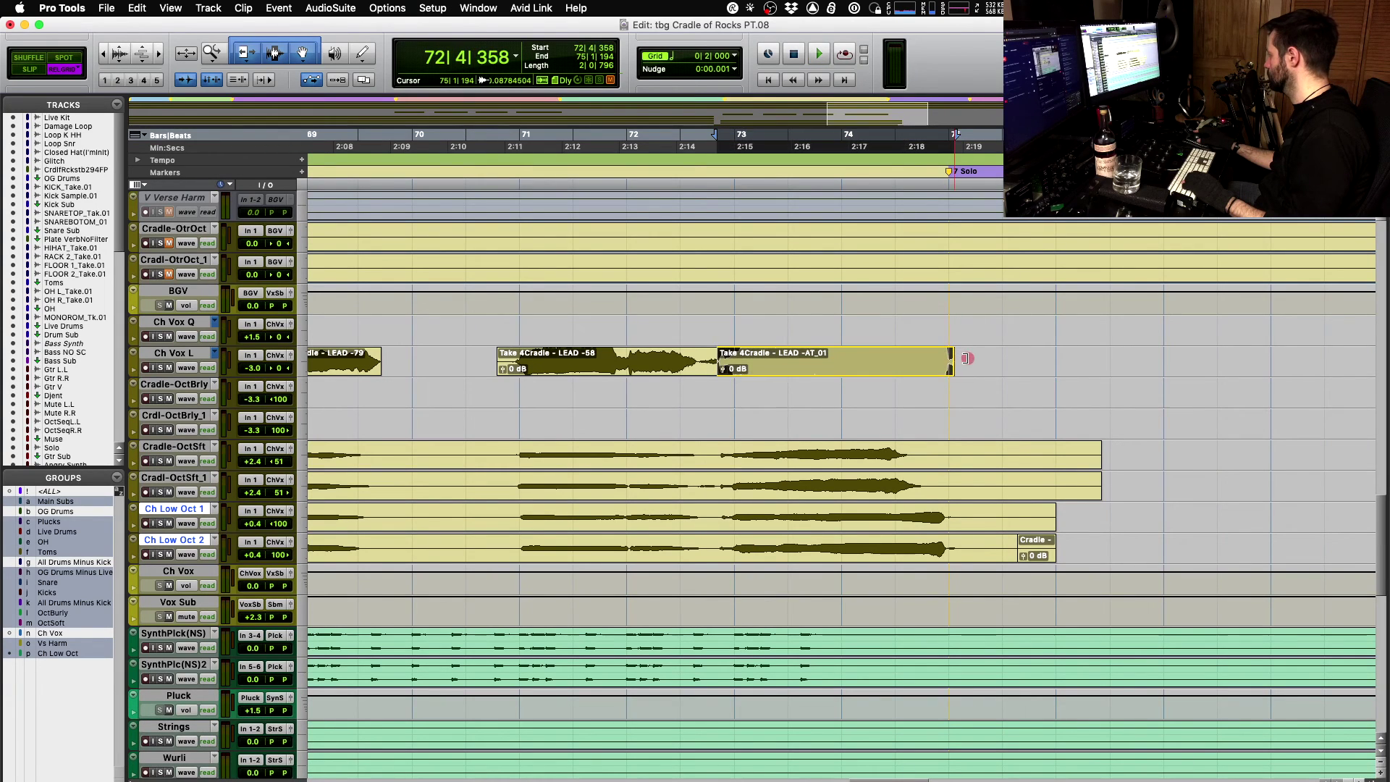
pyautogui.press('t')
pyautogui.press('r')
pyautogui.press('r')
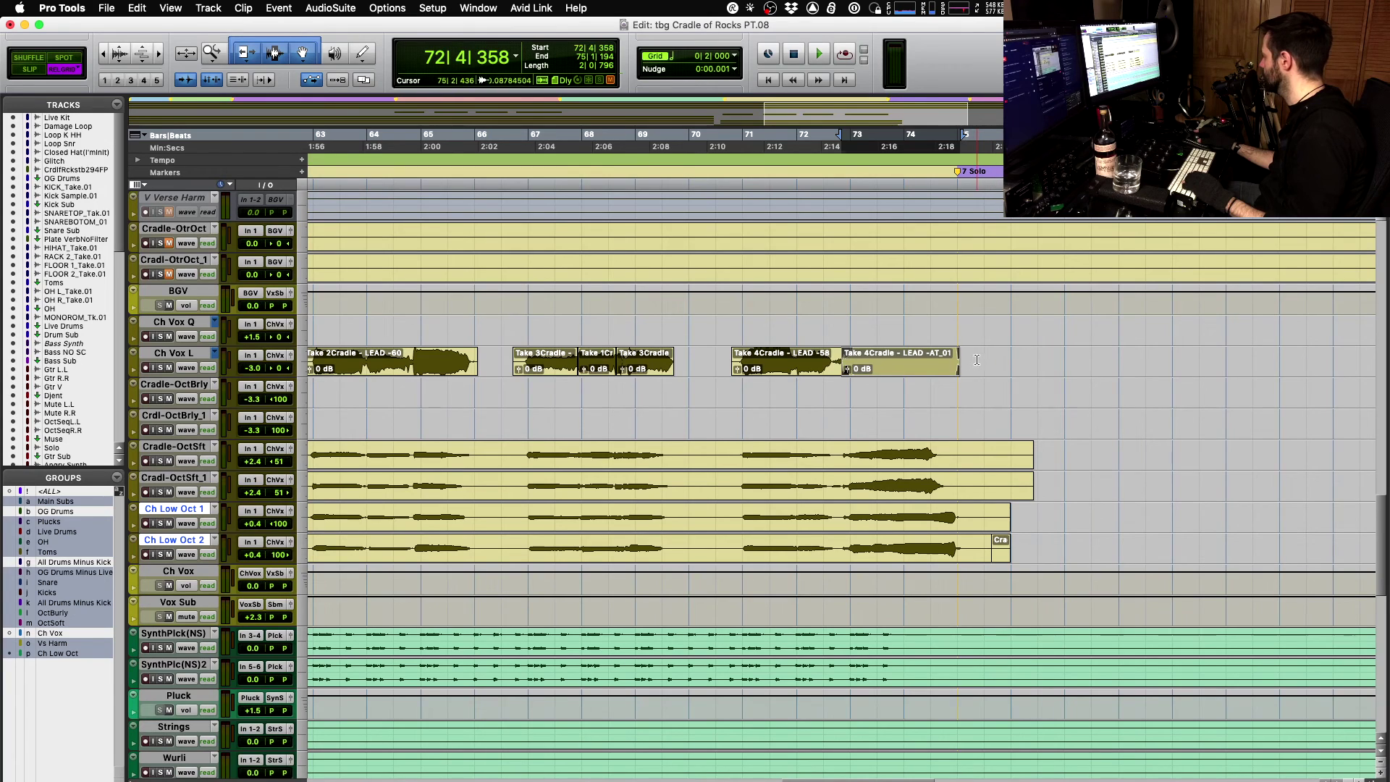
pyautogui.moveTo(976, 360); pyautogui.dragTo(963, 360)
pyautogui.press('t')
pyautogui.press('t')
pyautogui.press('t')
pyautogui.press('t')
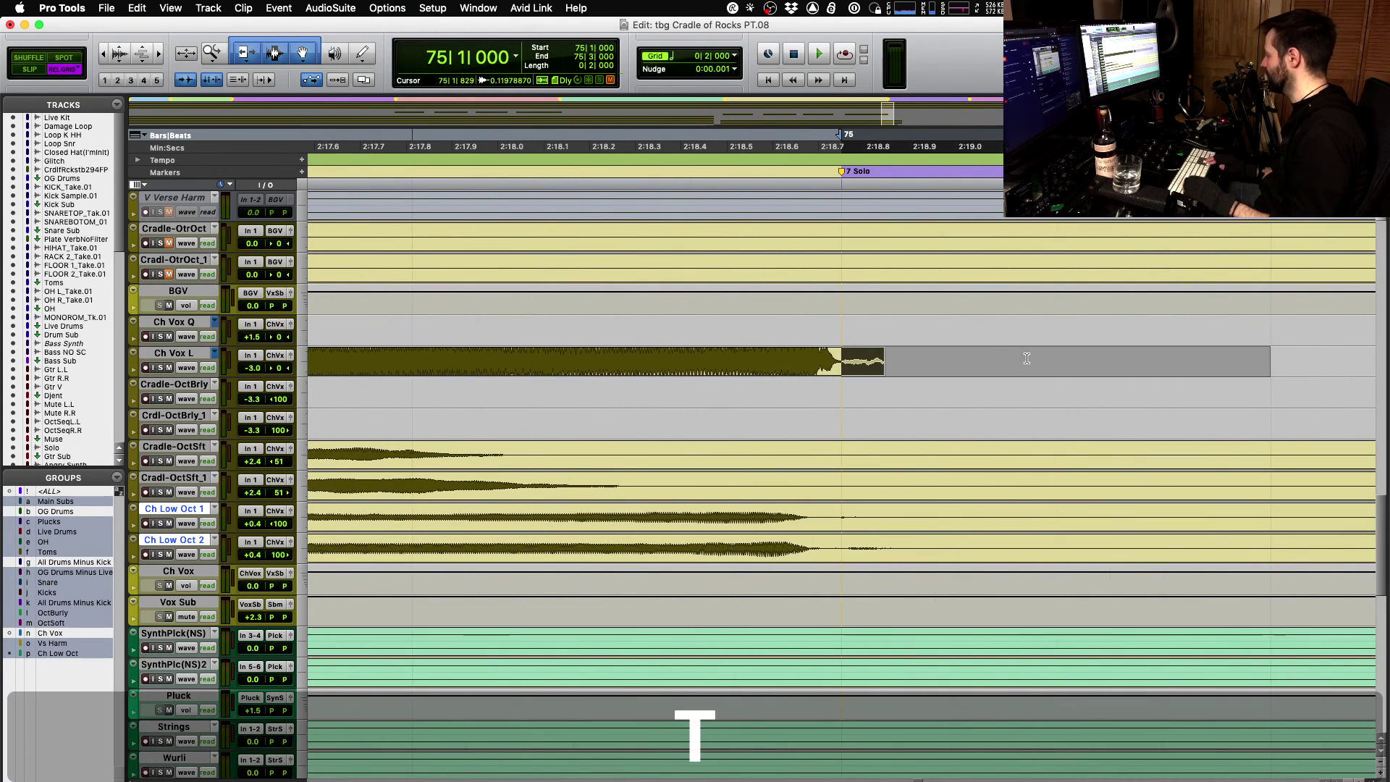
pyautogui.press('super+shift+v')
pyautogui.press('r')
pyautogui.press('r')
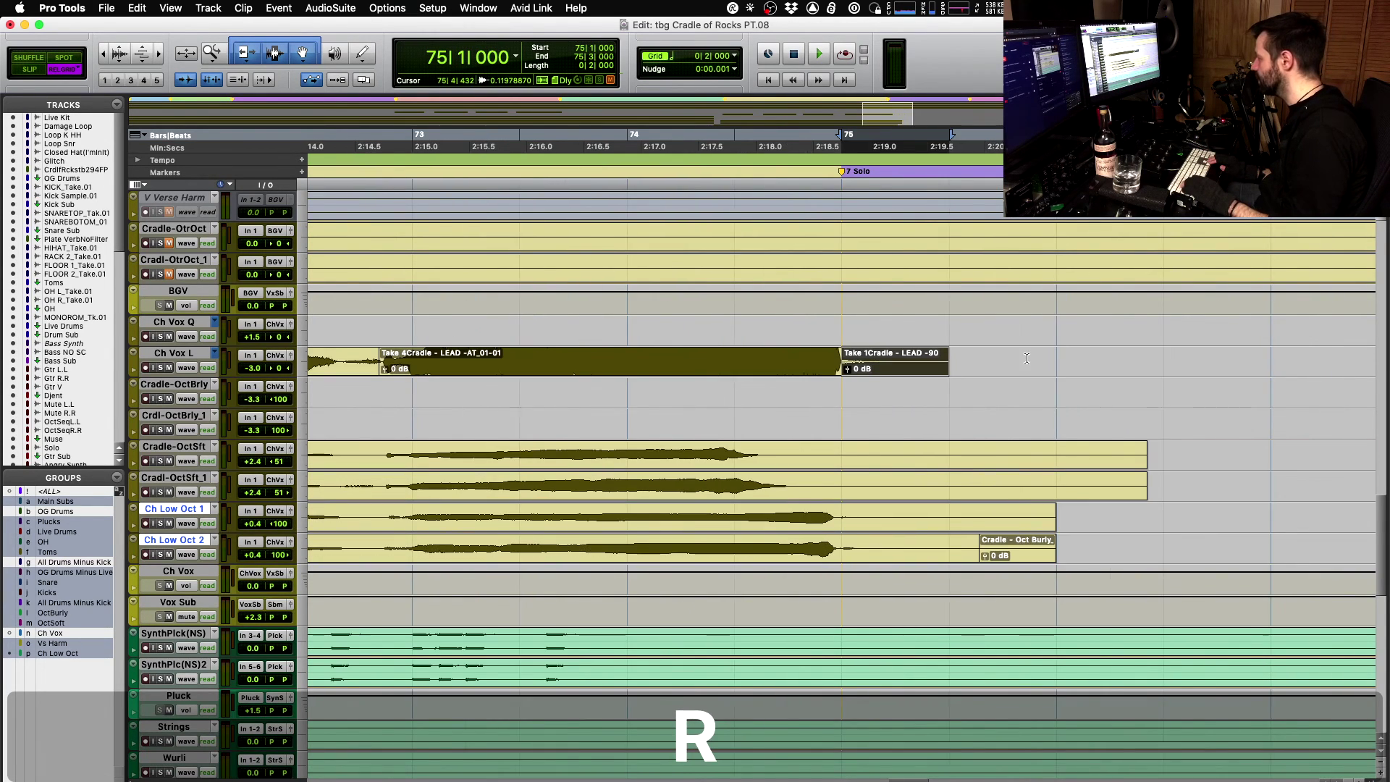
# - Replace the filled tail at bar 75 on Ch Vox L with Take 4Cradle - LEAD -108 and fade it out from 75|1|256
pyautogui.press('t')
pyautogui.press('super+shift+v')
pyautogui.press('super+shift+Down')
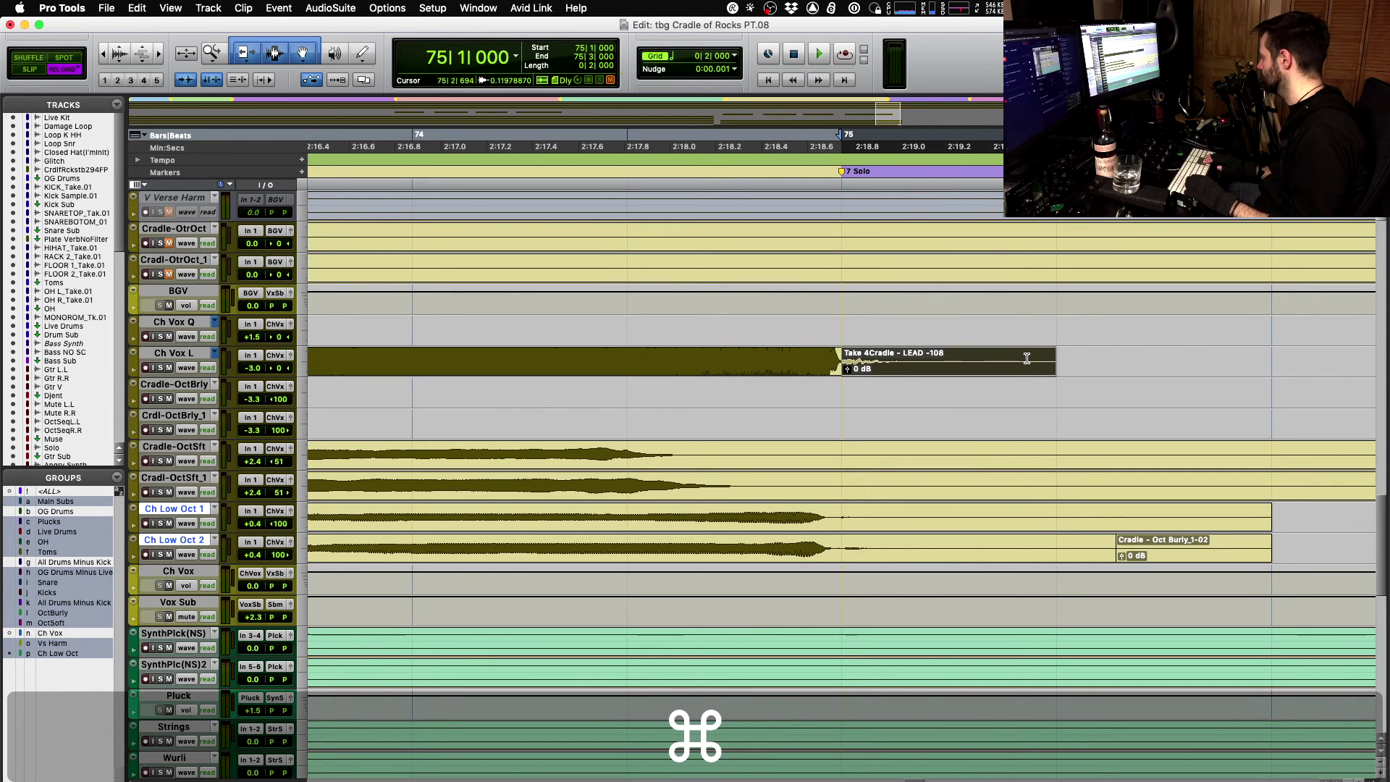
pyautogui.press('super+shift+Down')
pyautogui.press('super+shift+Up')
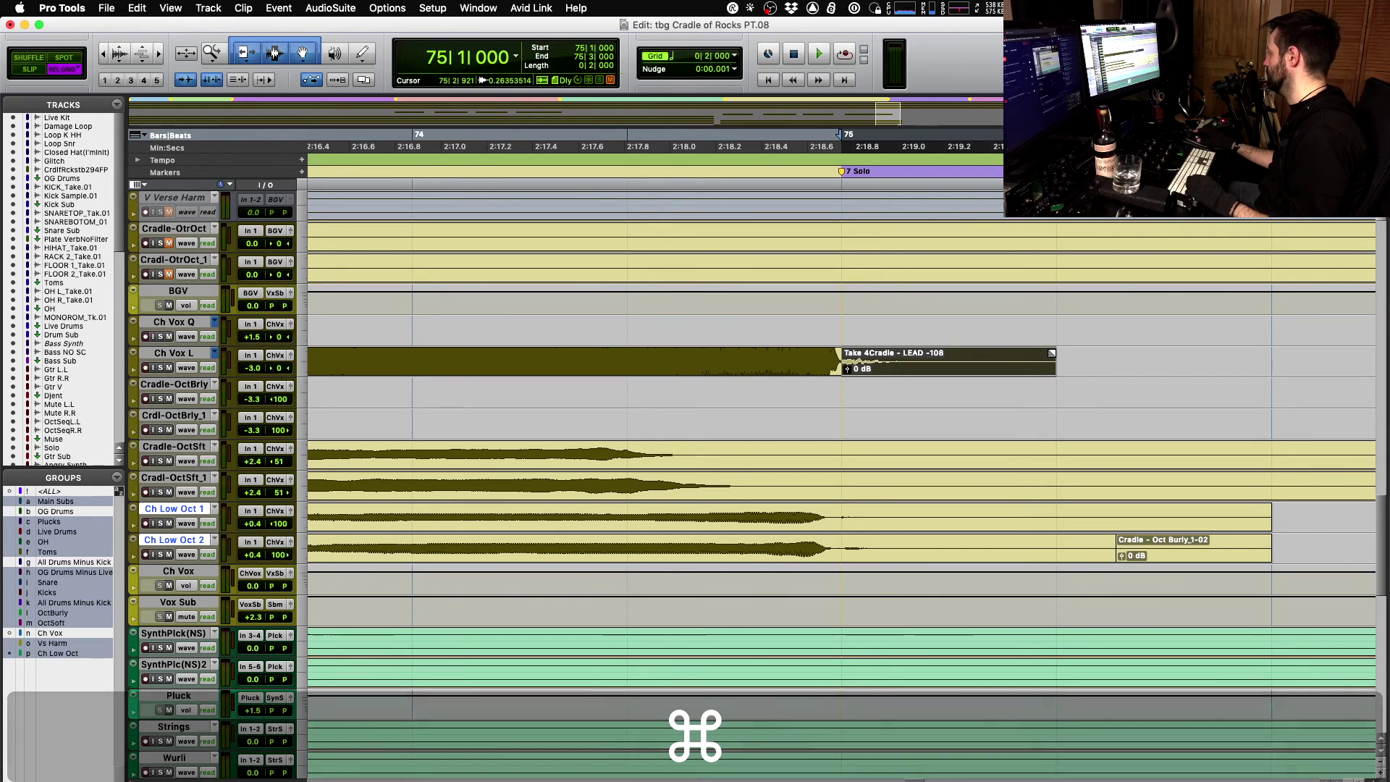
pyautogui.moveTo(1051, 353); pyautogui.dragTo(871, 353)
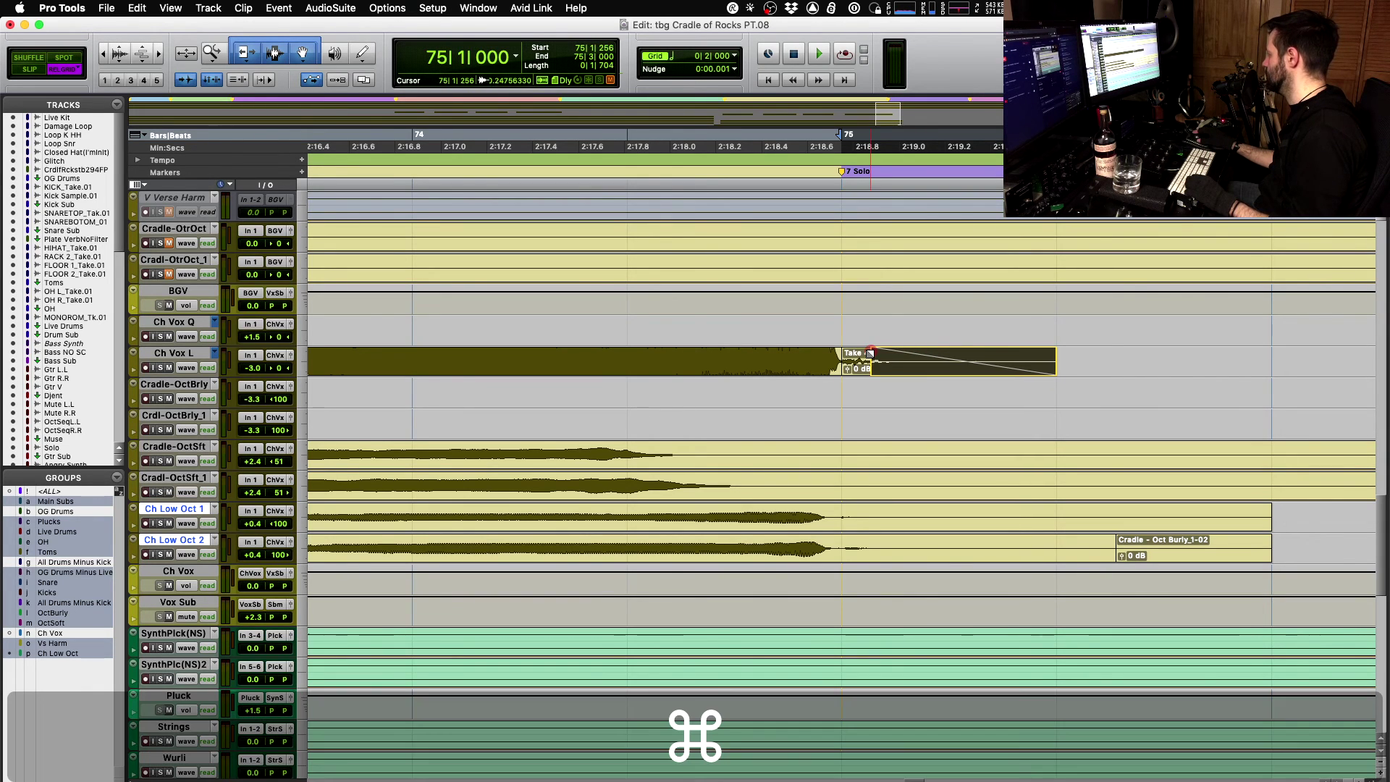
# - Play the end of chorus 2 into the solo from 73|1|000 to check the new lead tail
pyautogui.press('r')
pyautogui.press('r')
pyautogui.press('r')
pyautogui.click(745, 353)
pyautogui.press('space')
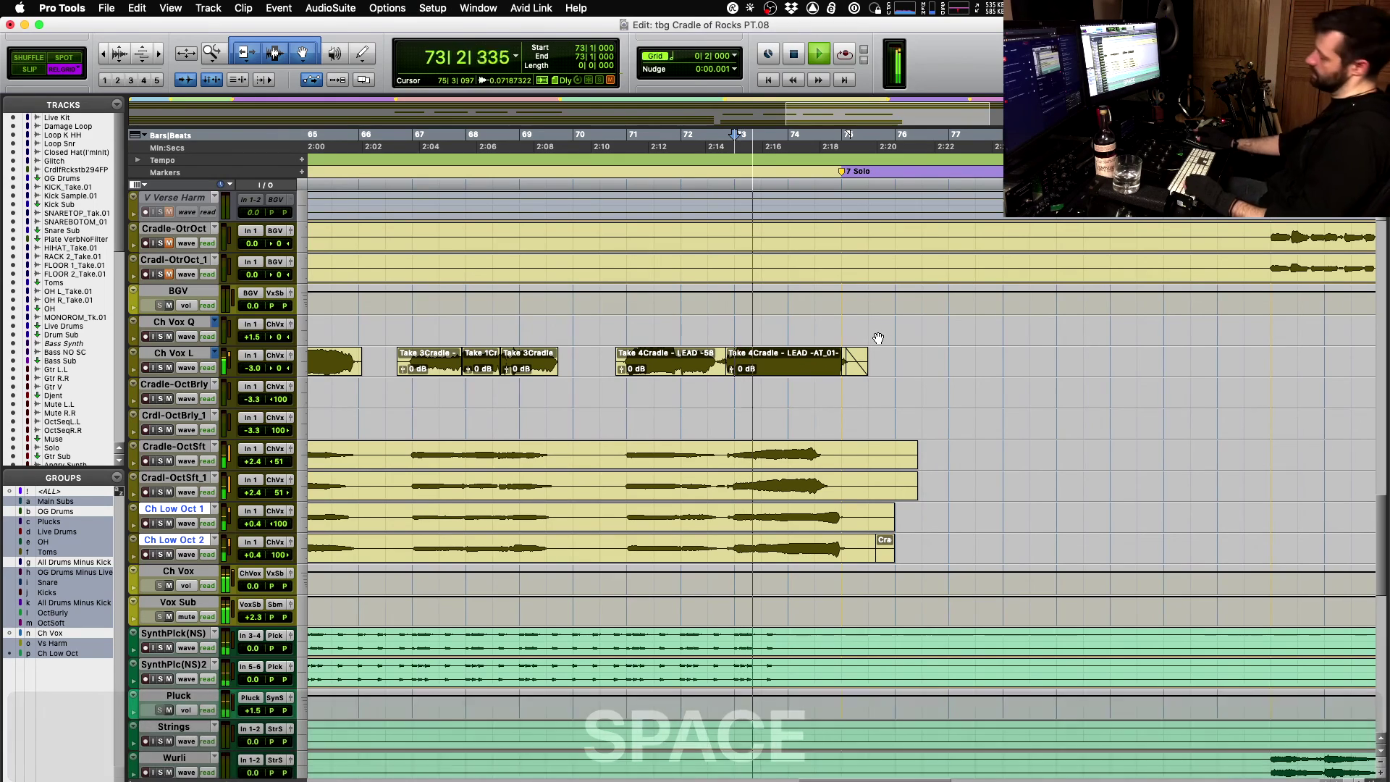
pyautogui.press('r')
pyautogui.press('r')
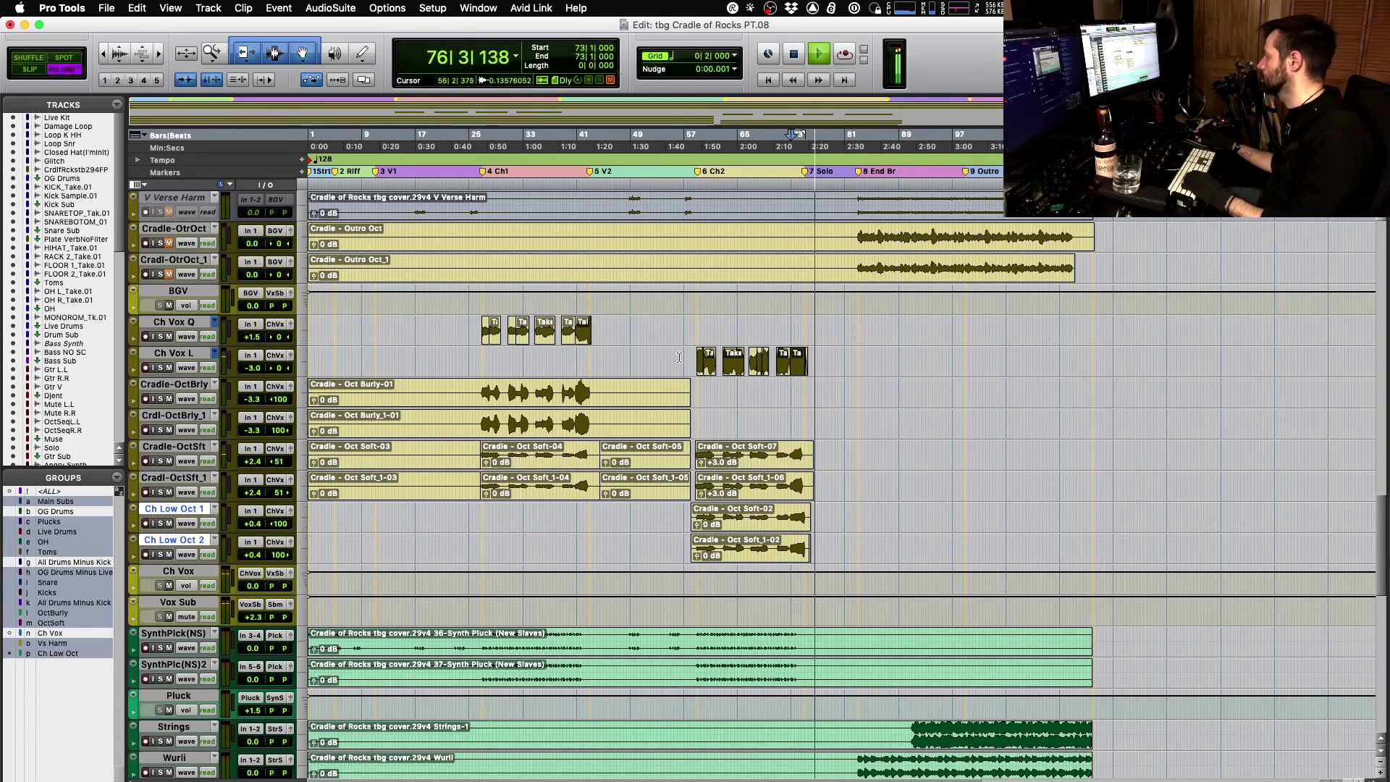
# - Play the end bridge from 83|1|000 with Lead Vox L and the two Cradle Harm tracks soloed
pyautogui.press('r')
pyautogui.press('t')
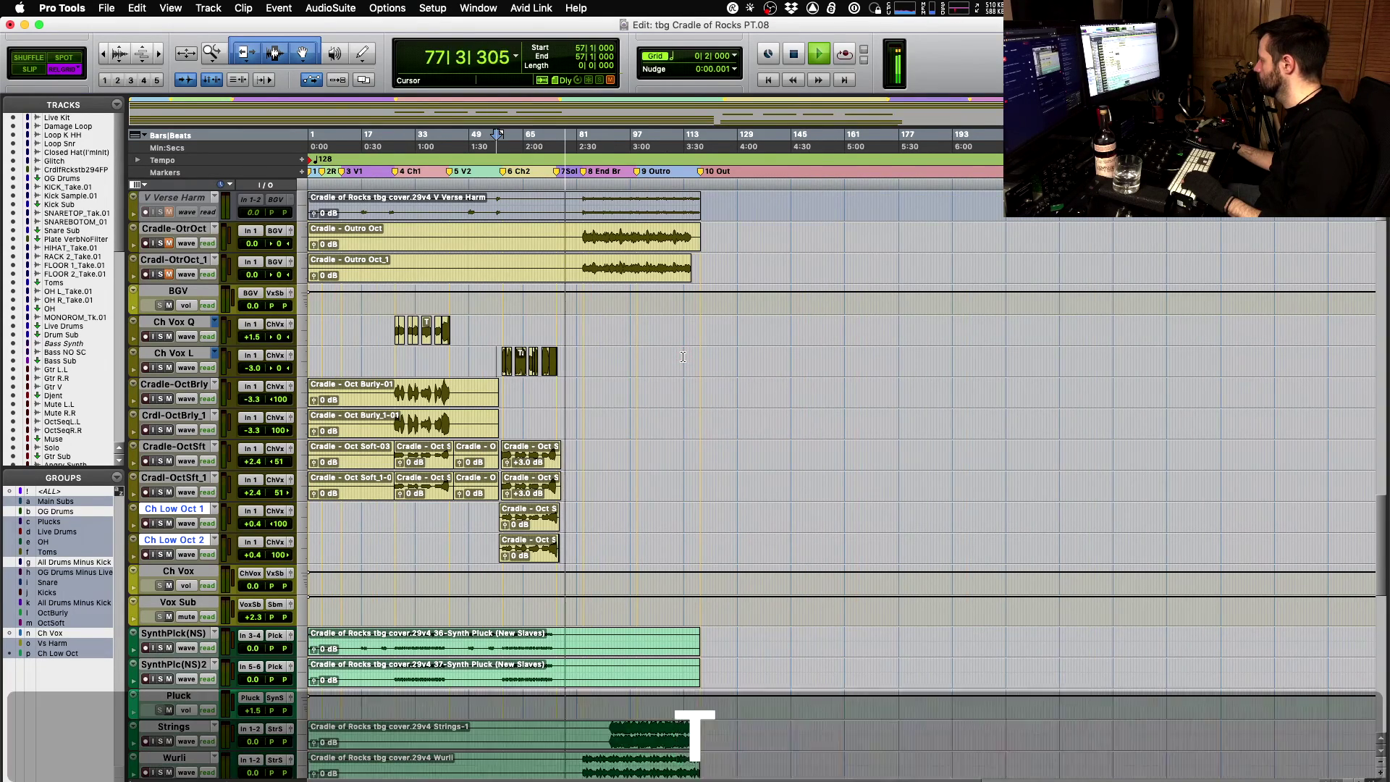
pyautogui.scroll(3, 683, 357)
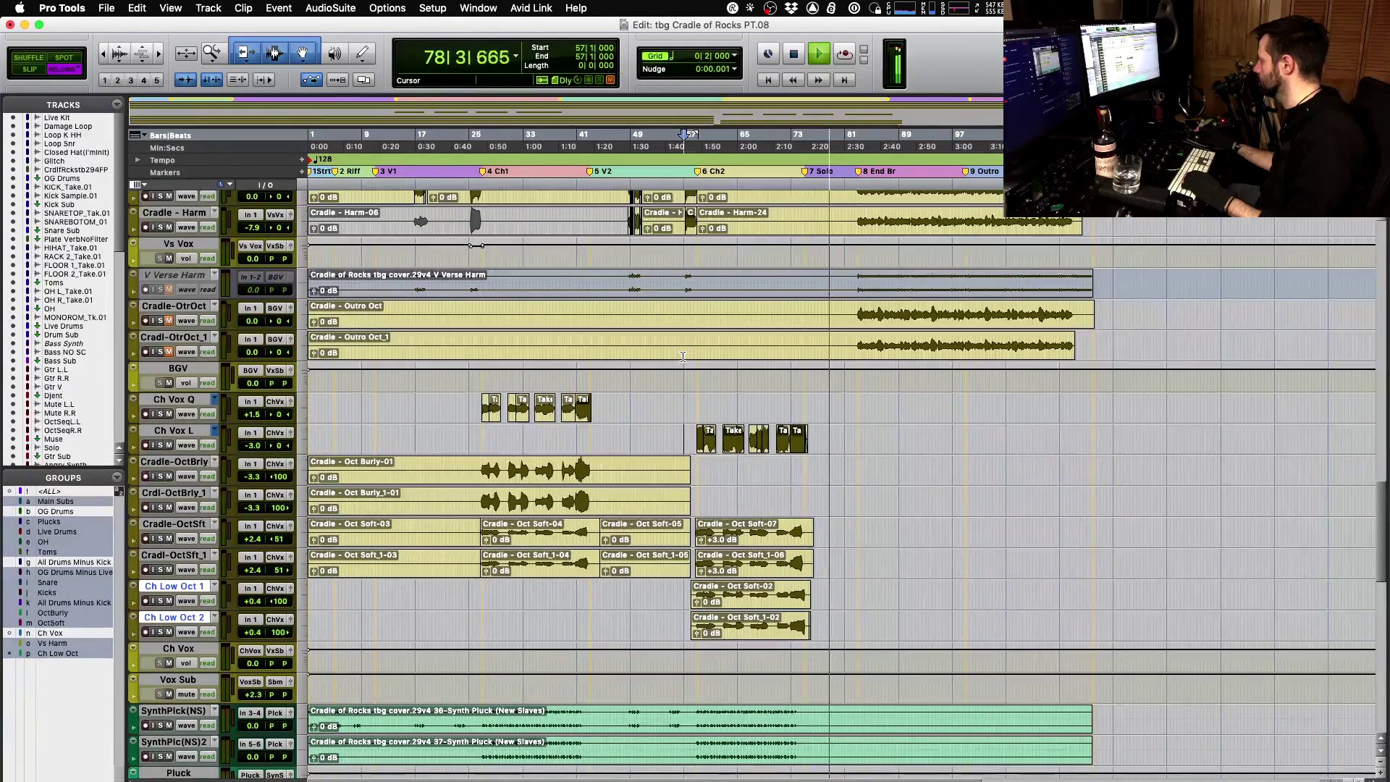
pyautogui.scroll(3, 683, 357)
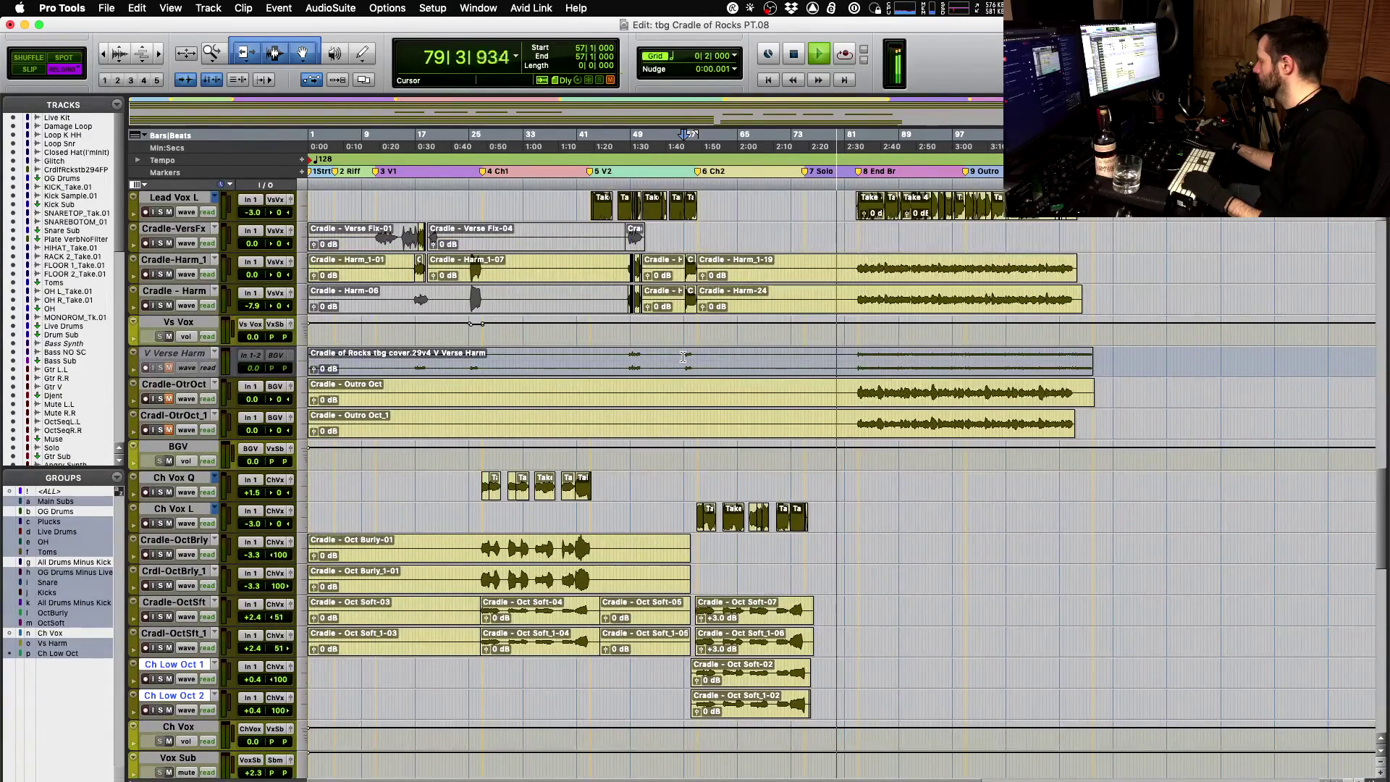
pyautogui.scroll(4, 683, 356)
pyautogui.press('t')
pyautogui.press('r')
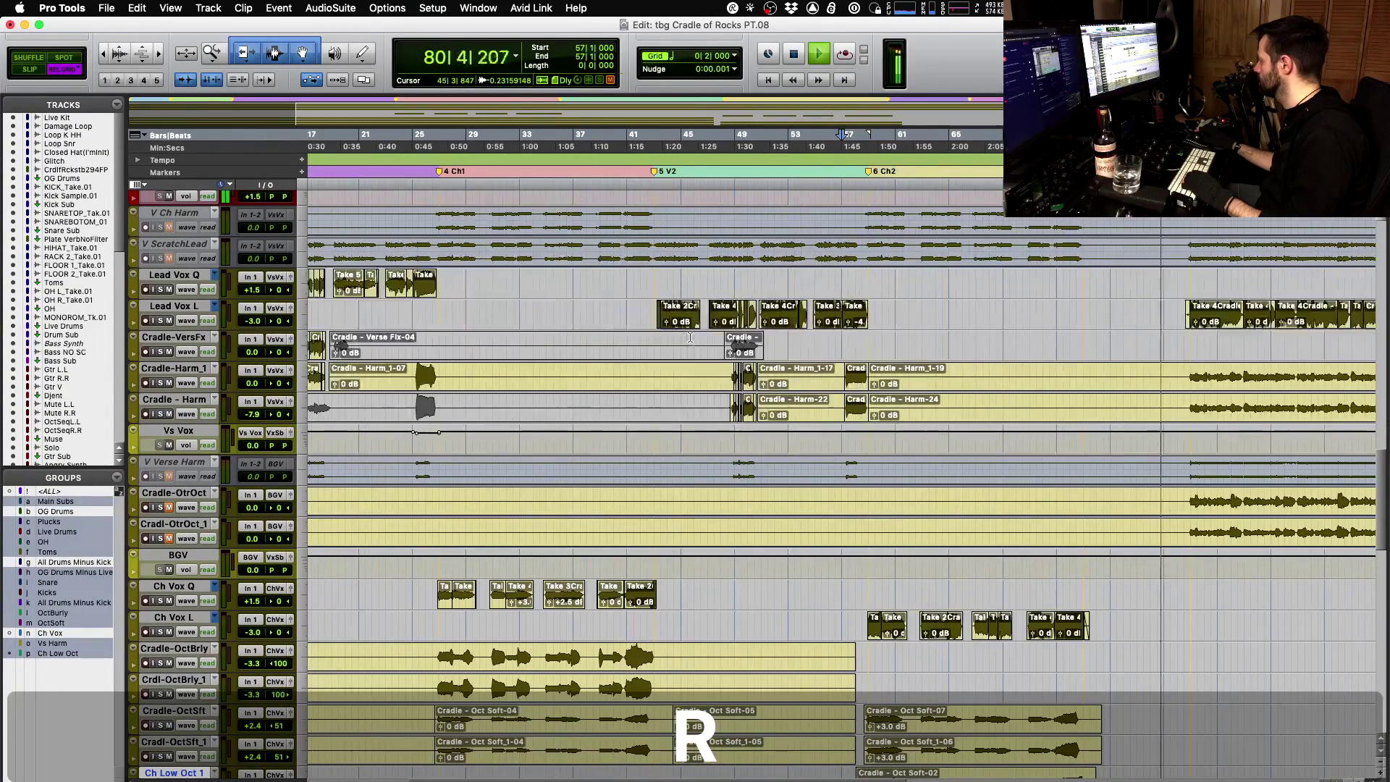
pyautogui.hscroll(5, 690, 338)
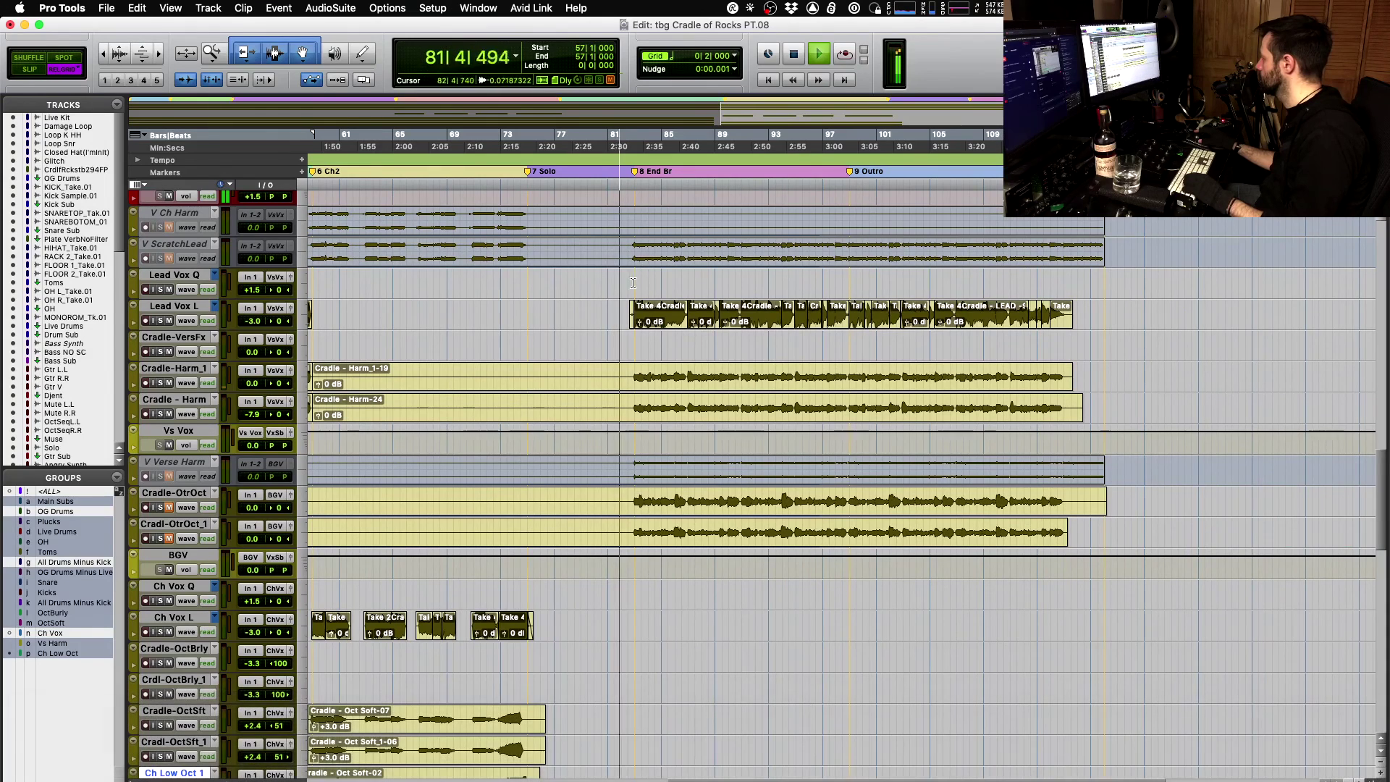
pyautogui.click(633, 284)
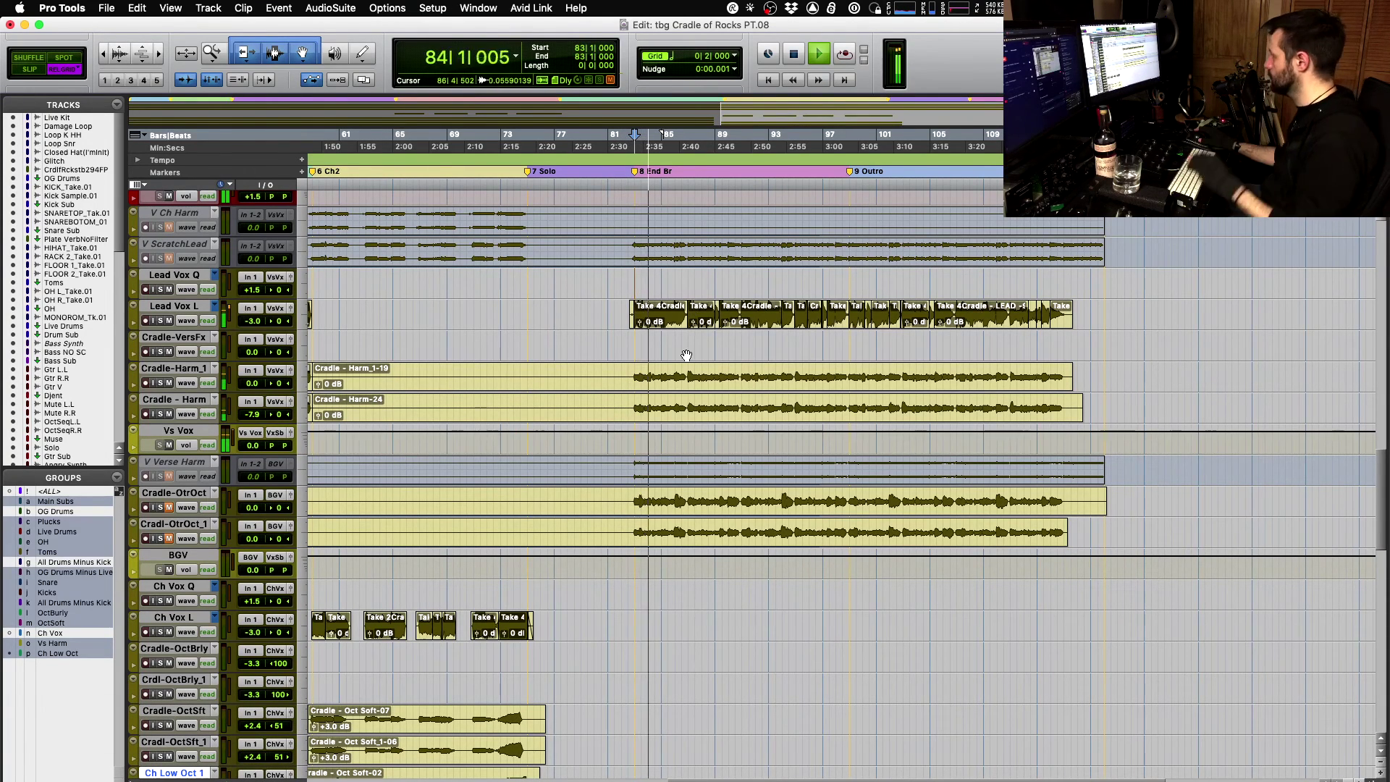
pyautogui.click(161, 383)
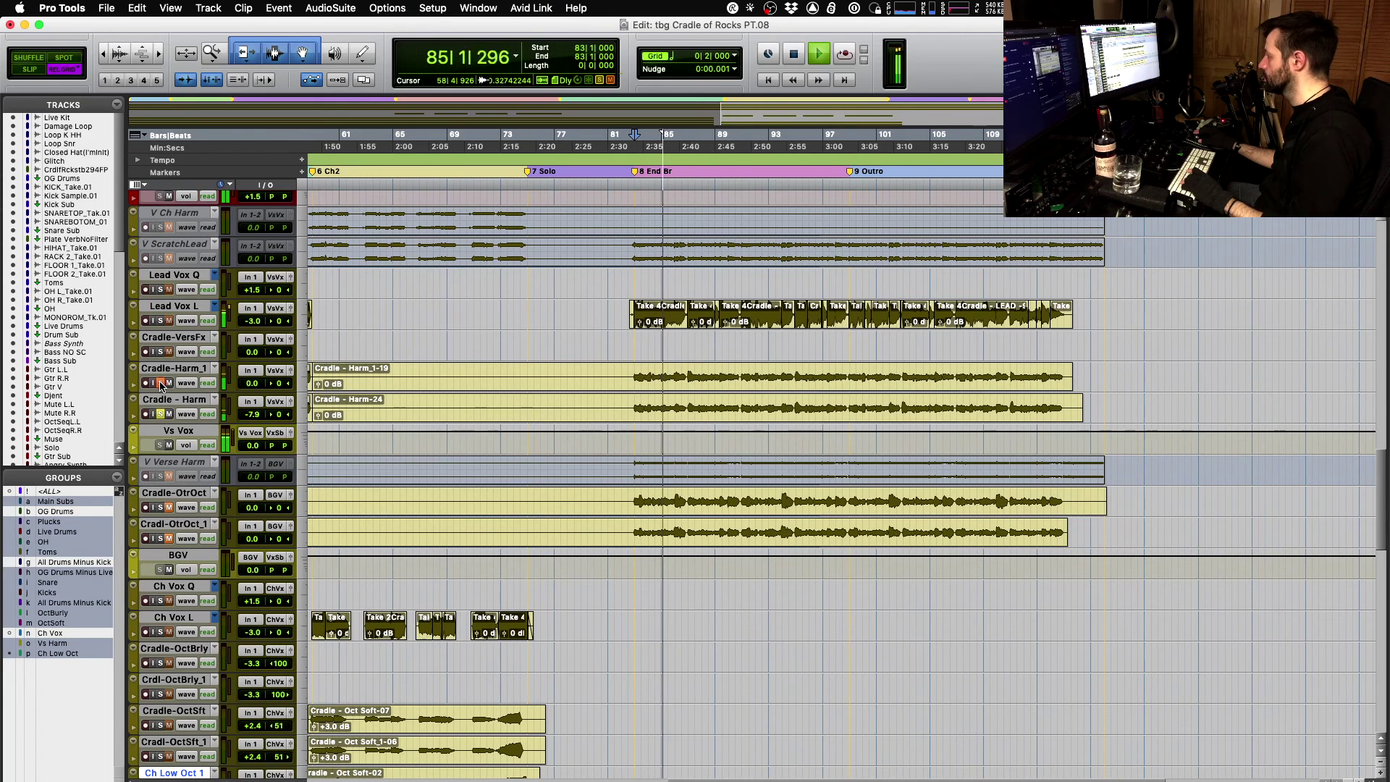
pyautogui.click(160, 383)
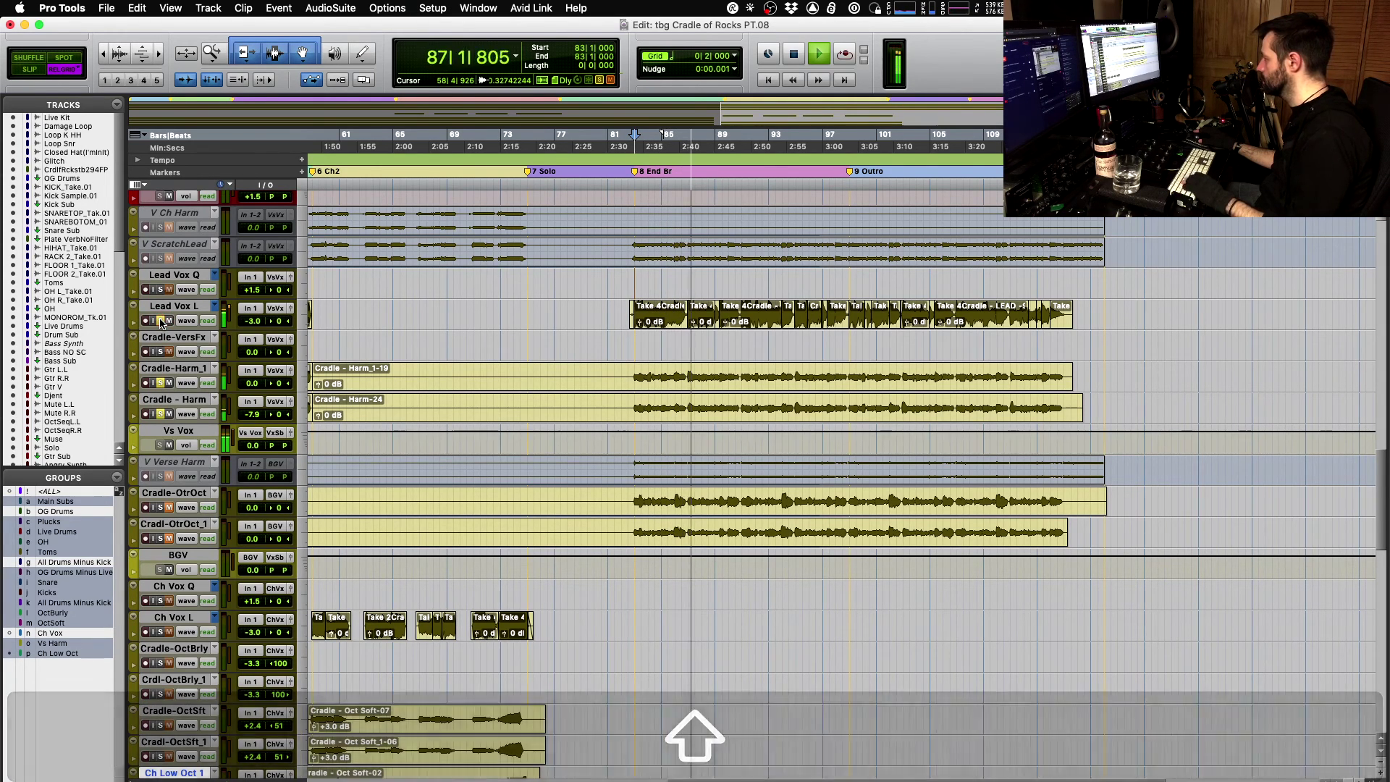
# - Clear the solos, show volume automation on both Cradle Harm tracks, and try and undo a 4.0 dB raise around bar 83
pyautogui.press('r')
pyautogui.press('r')
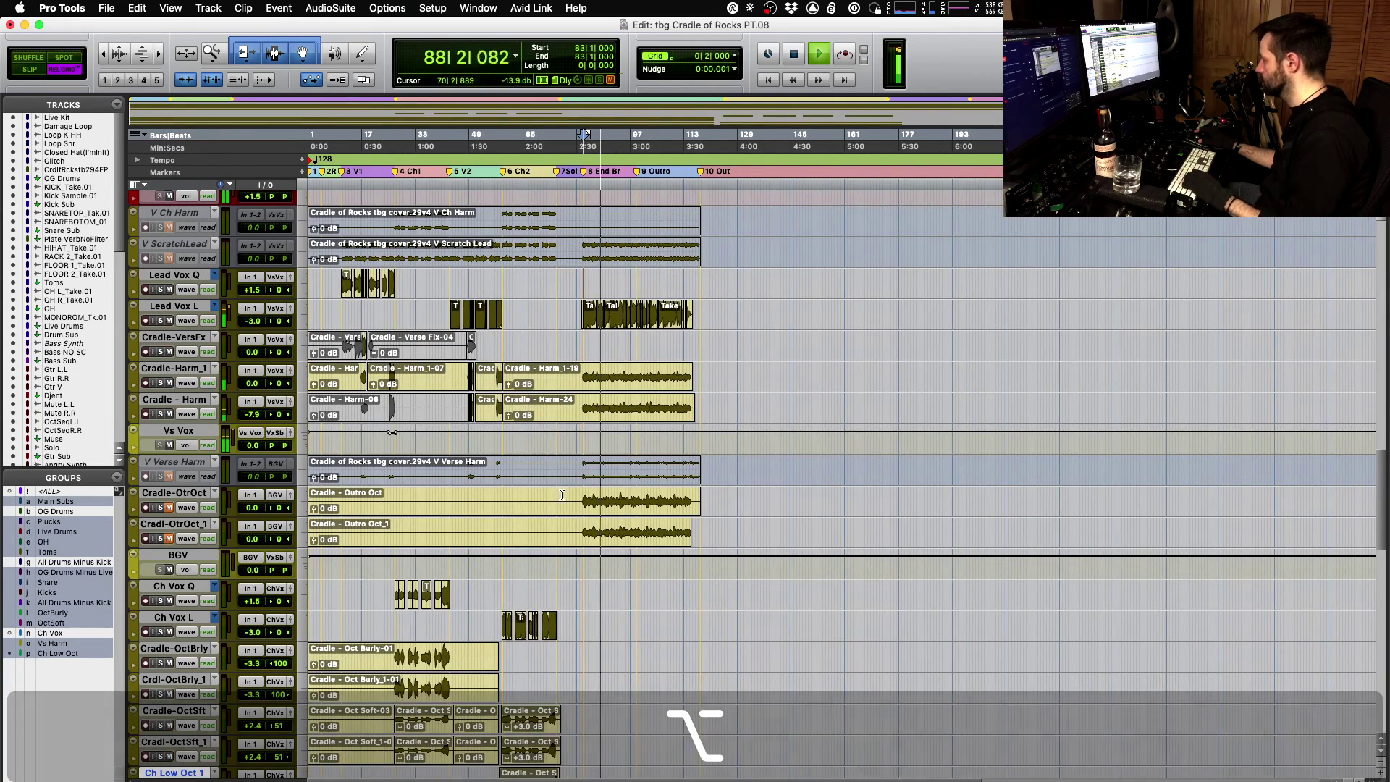
pyautogui.press('t')
pyautogui.press('t')
pyautogui.press('t')
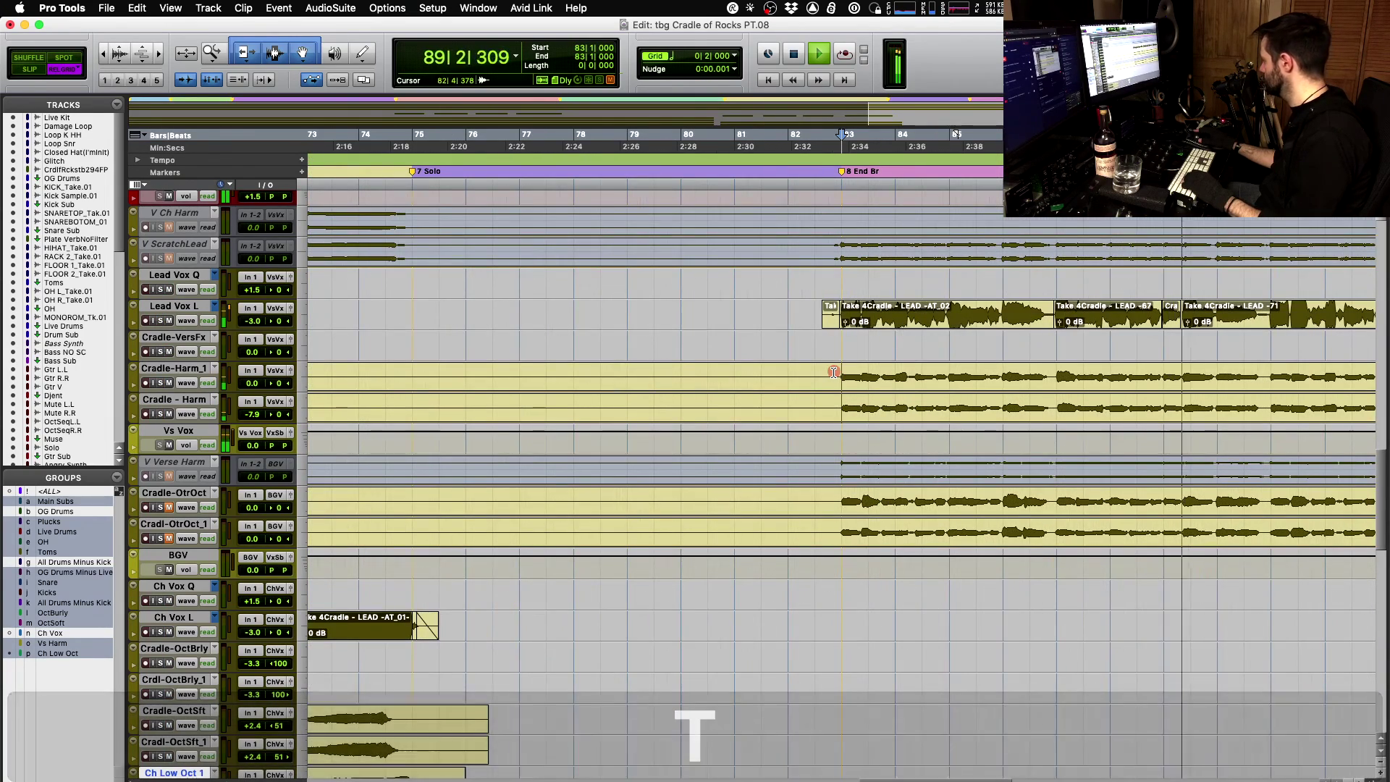
pyautogui.press('r')
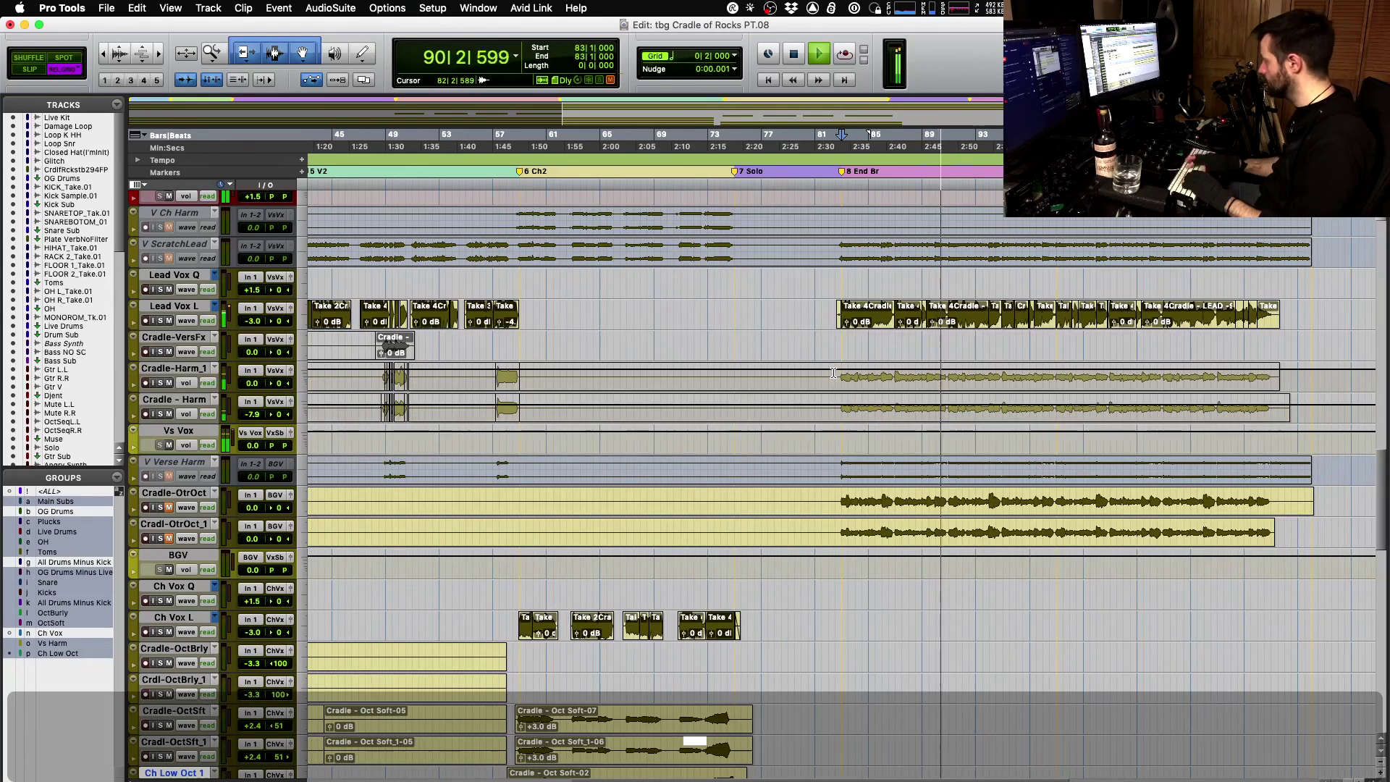
pyautogui.press('super')
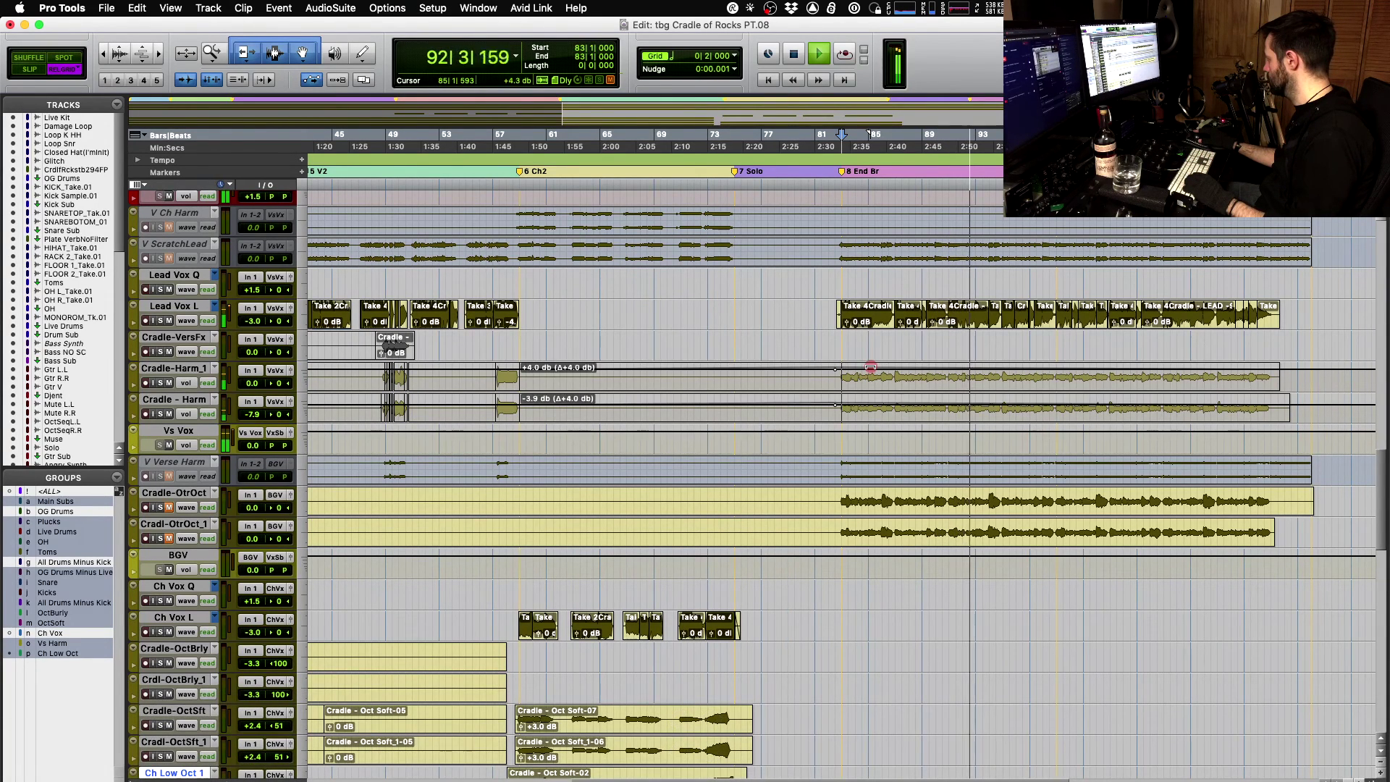
pyautogui.press('super+z')
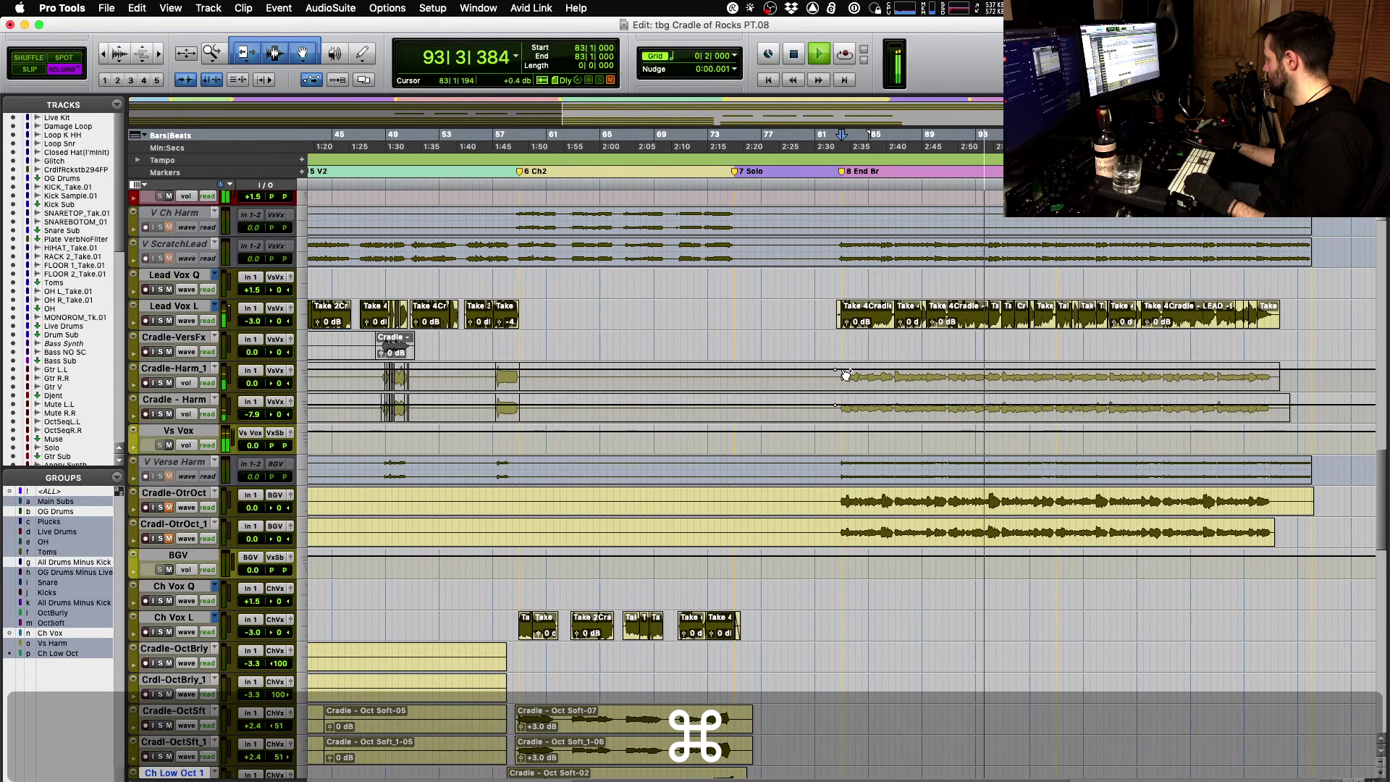
# - Raise the volume automation at bar 83 to +4.5 dB on Cradle-Harm_1 and -3.4 dB on Cradle - Harm, finishing in Slip mode
pyautogui.click(842, 369)
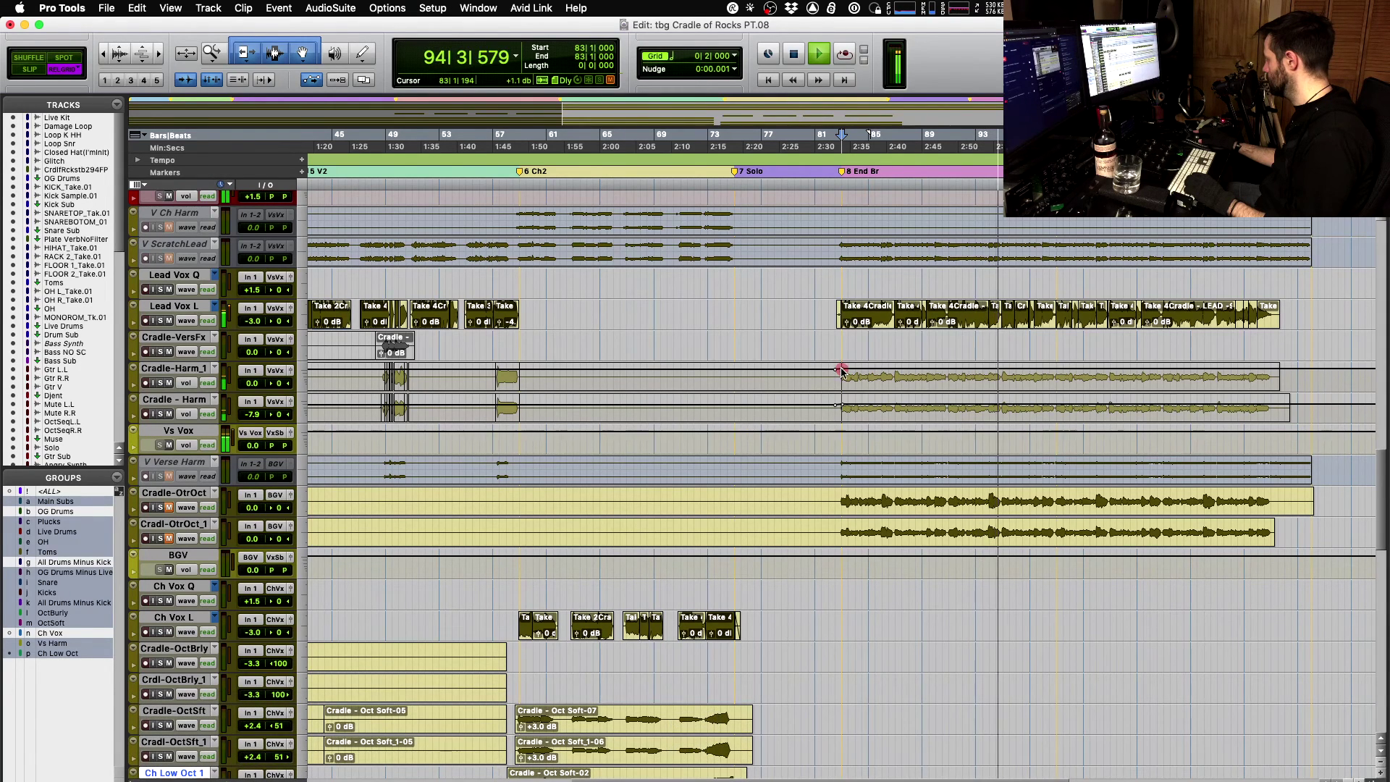
pyautogui.press('t')
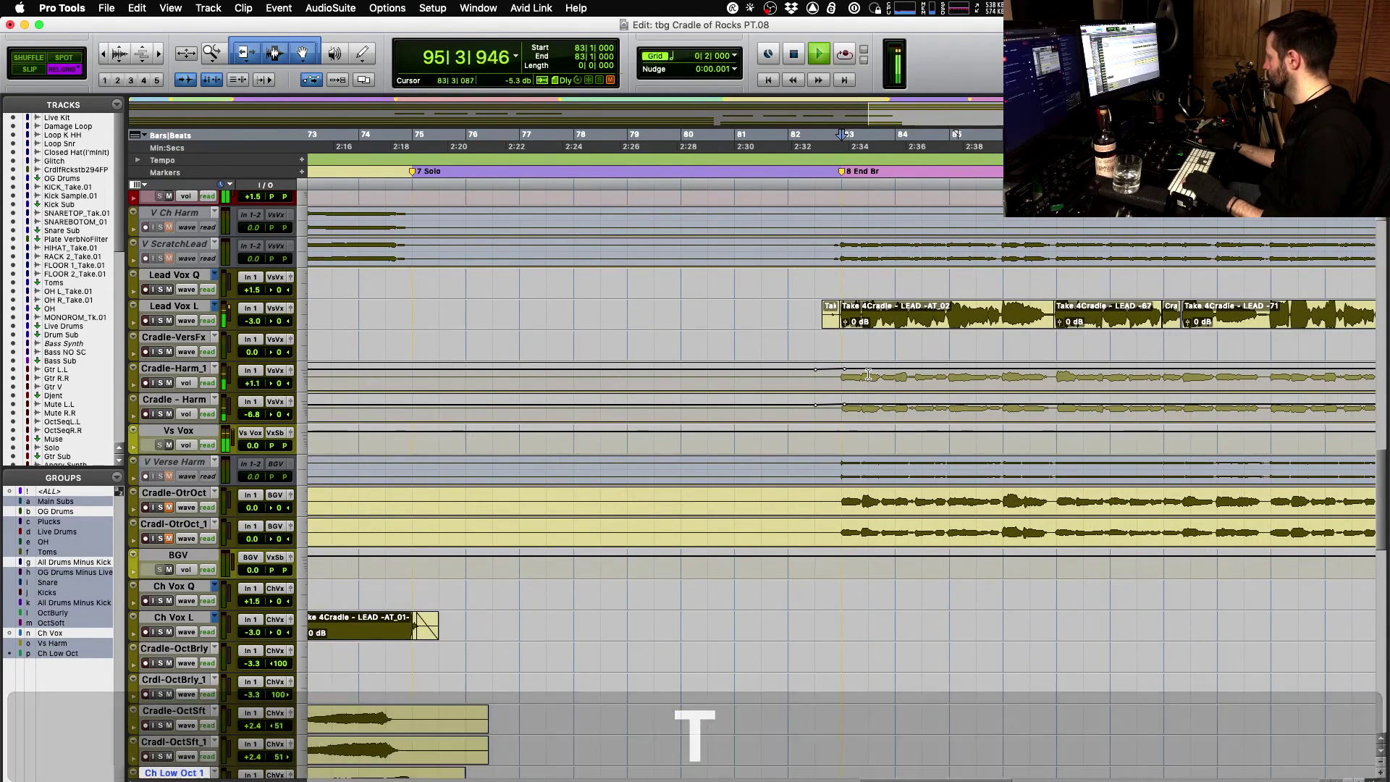
pyautogui.moveTo(840, 371); pyautogui.dragTo(838, 368)
pyautogui.press('space')
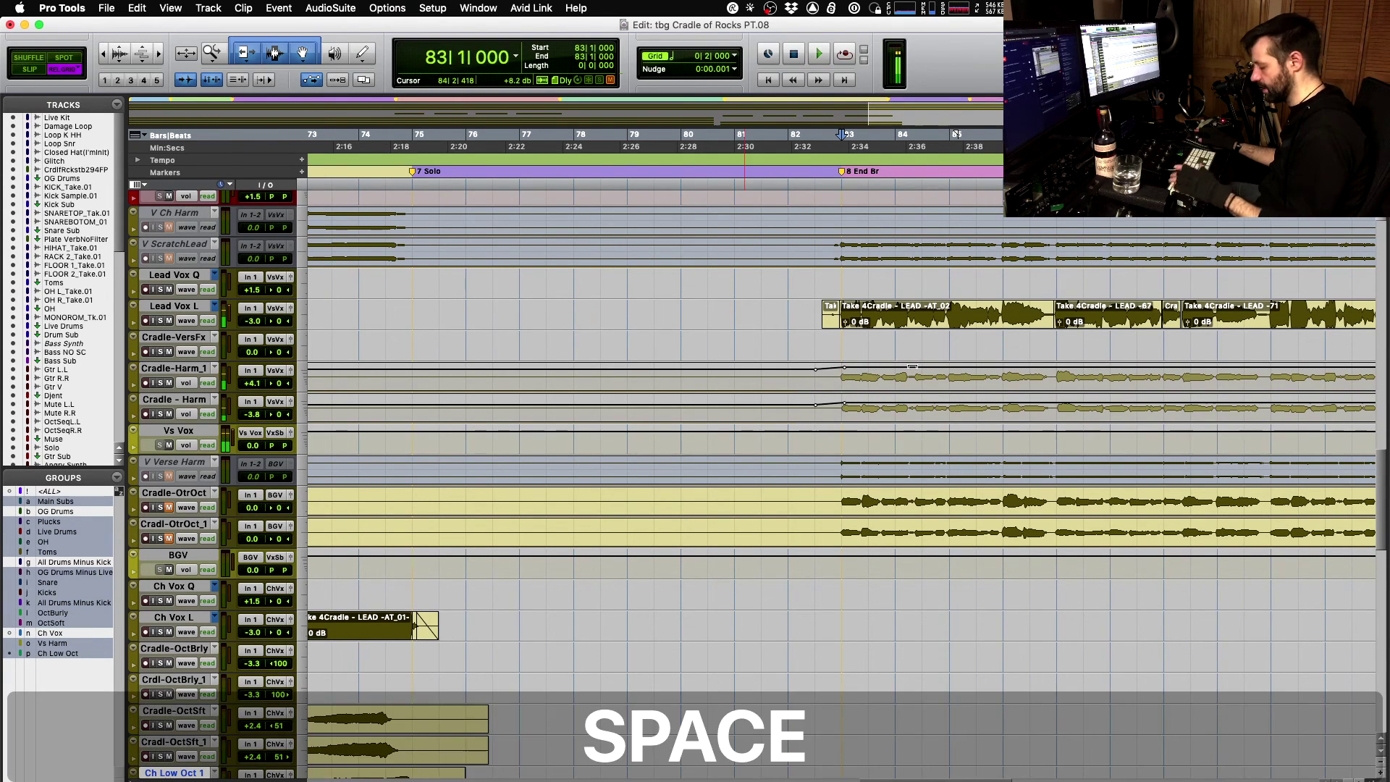
pyautogui.press('F2')
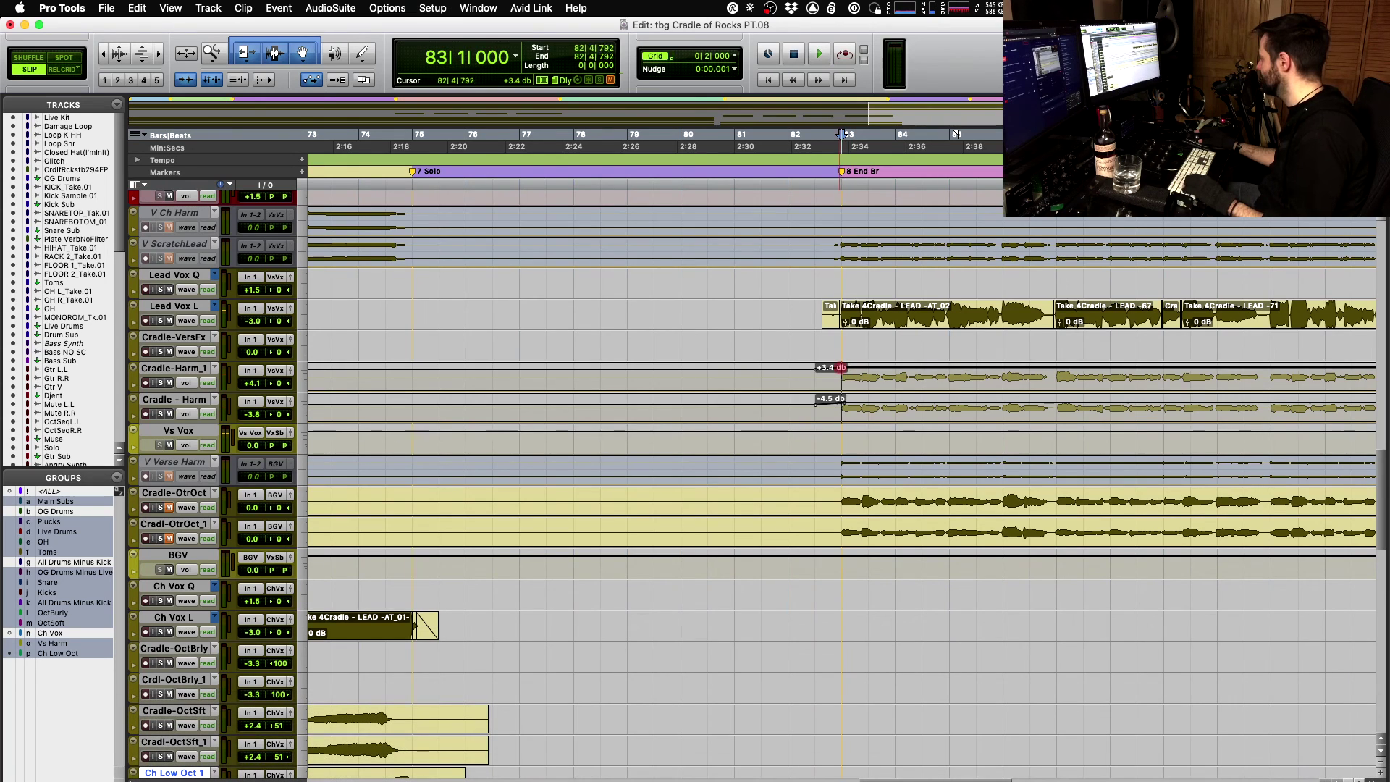
pyautogui.moveTo(840, 367); pyautogui.dragTo(837, 372)
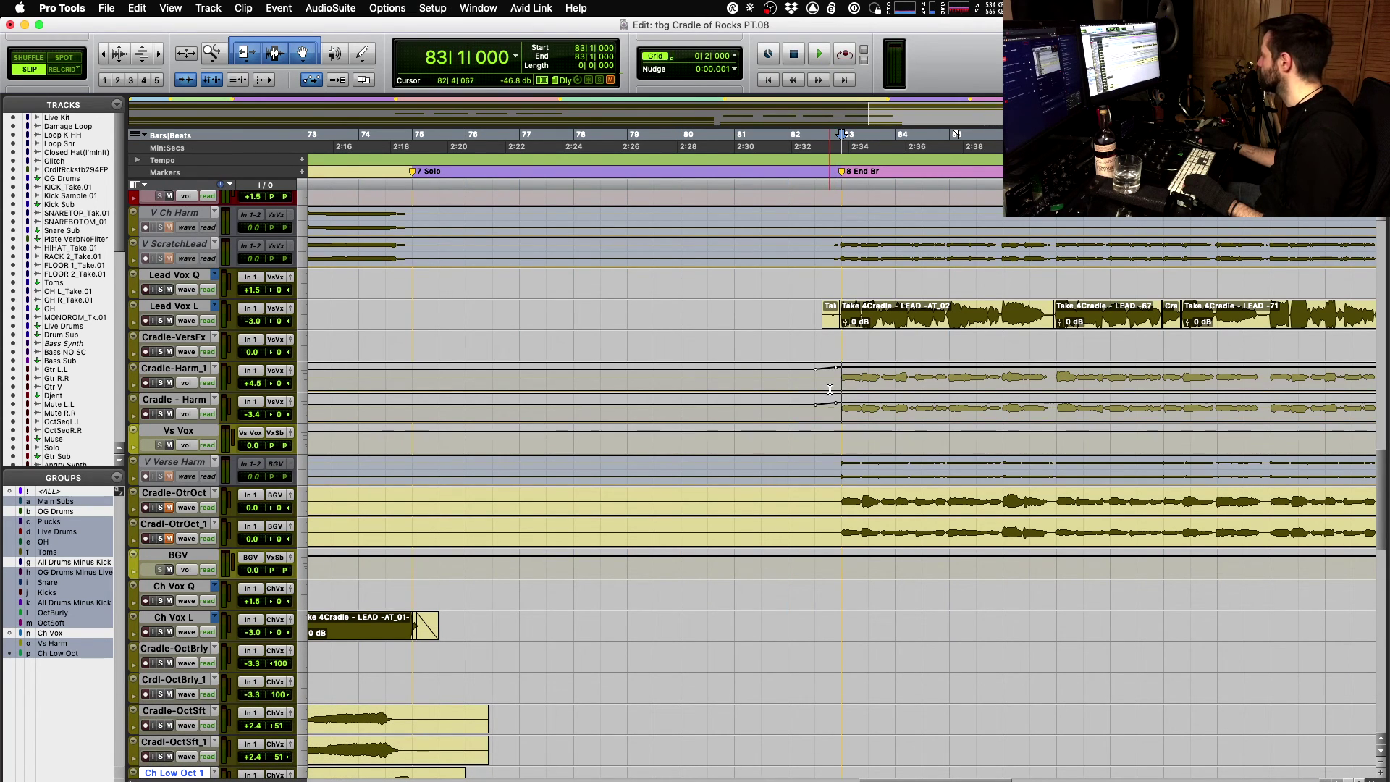
# - Play from 82|4|015 and unmute the two Outro Oct tracks in the end bridge
pyautogui.press('space')
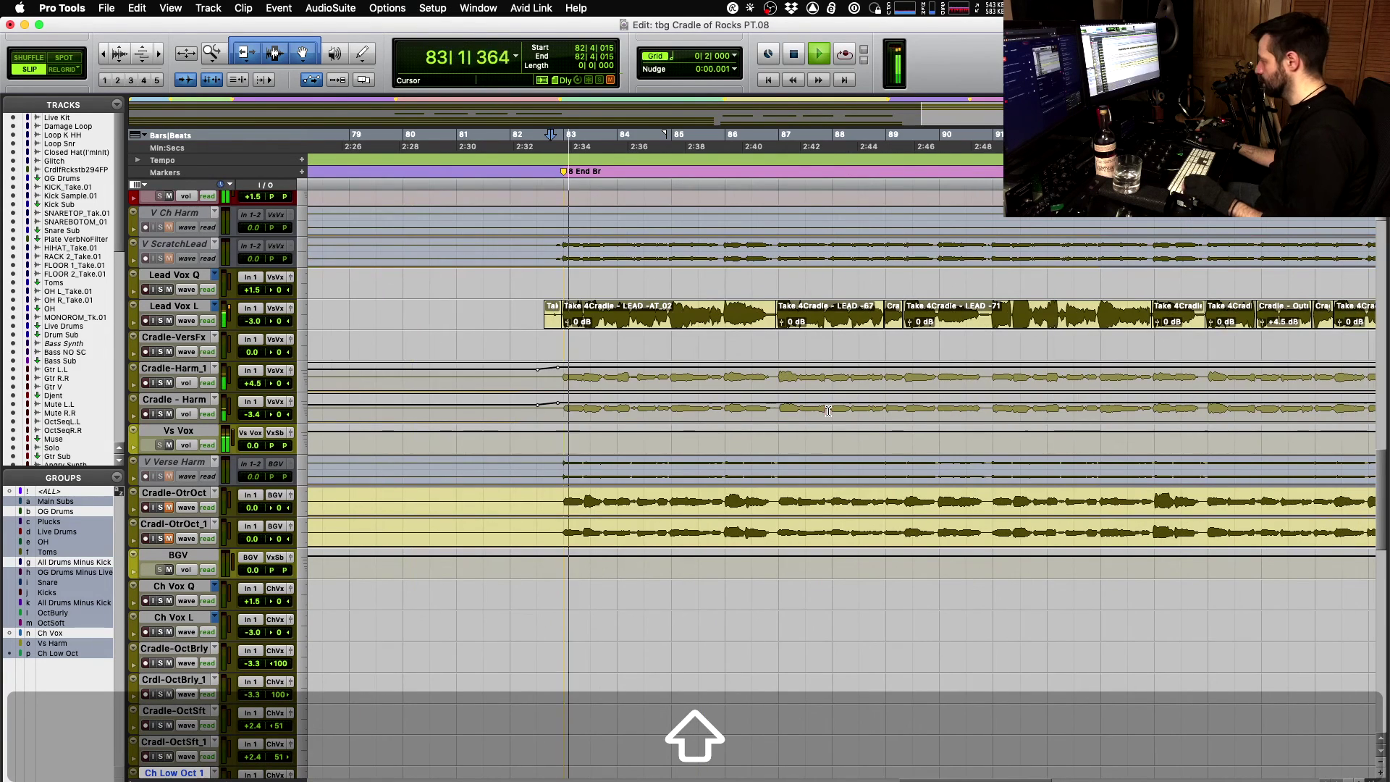
pyautogui.press('r')
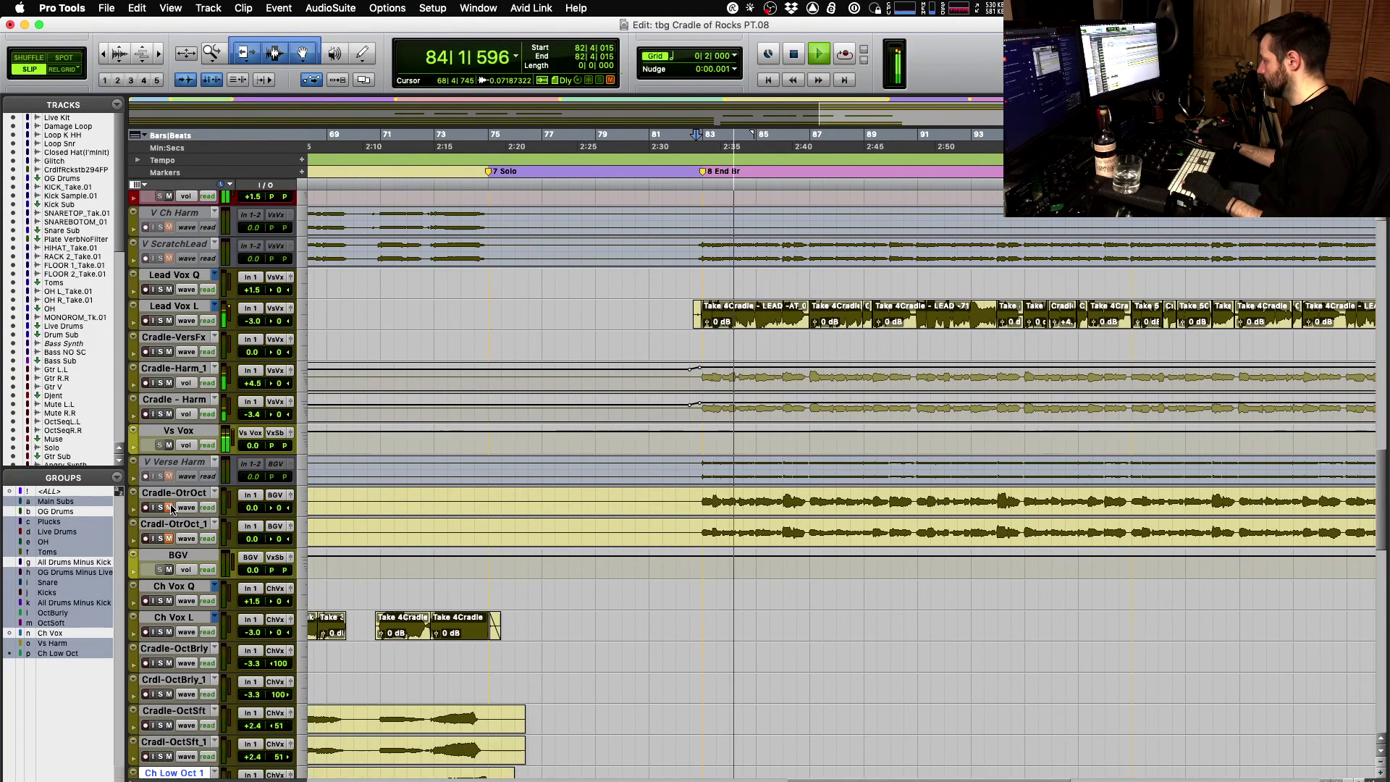
pyautogui.press('r')
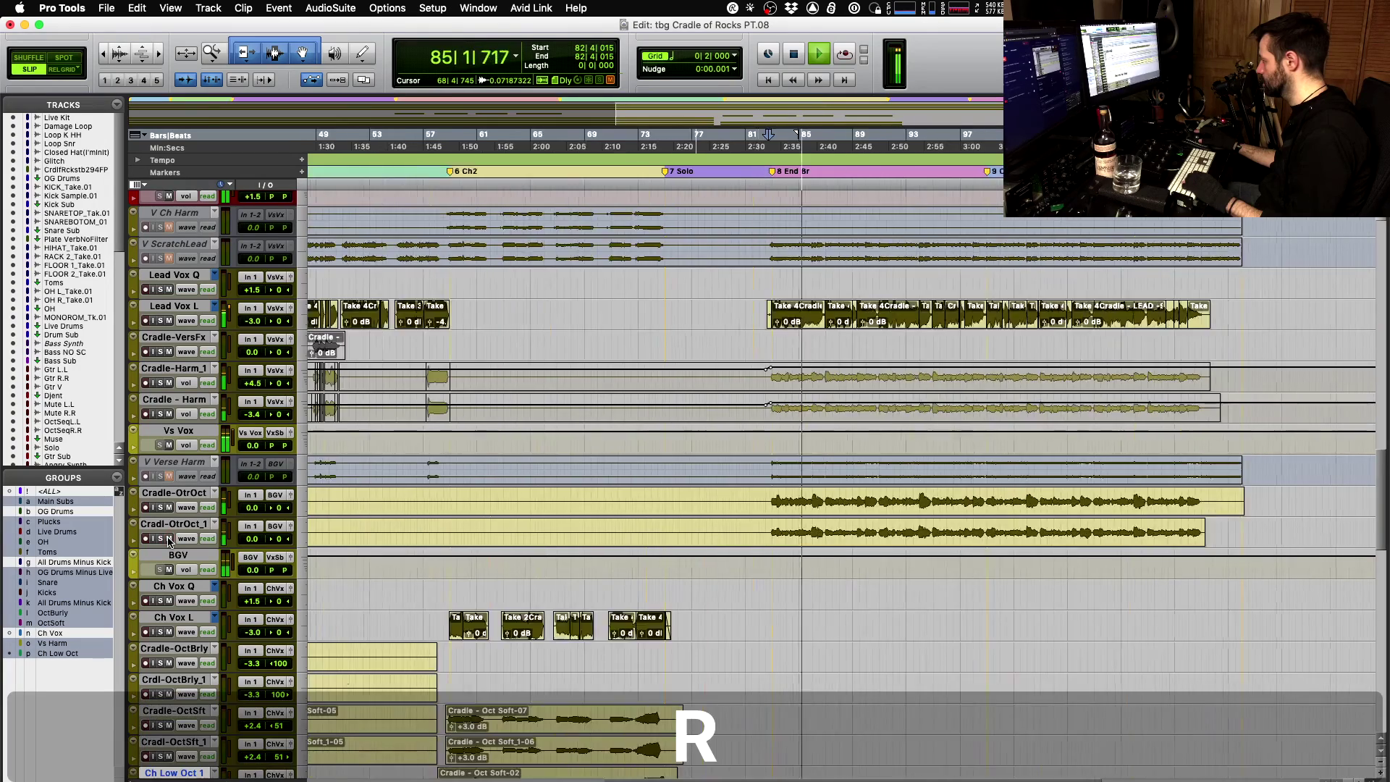
pyautogui.press('r')
pyautogui.press('t')
pyautogui.press('t')
pyautogui.press('r')
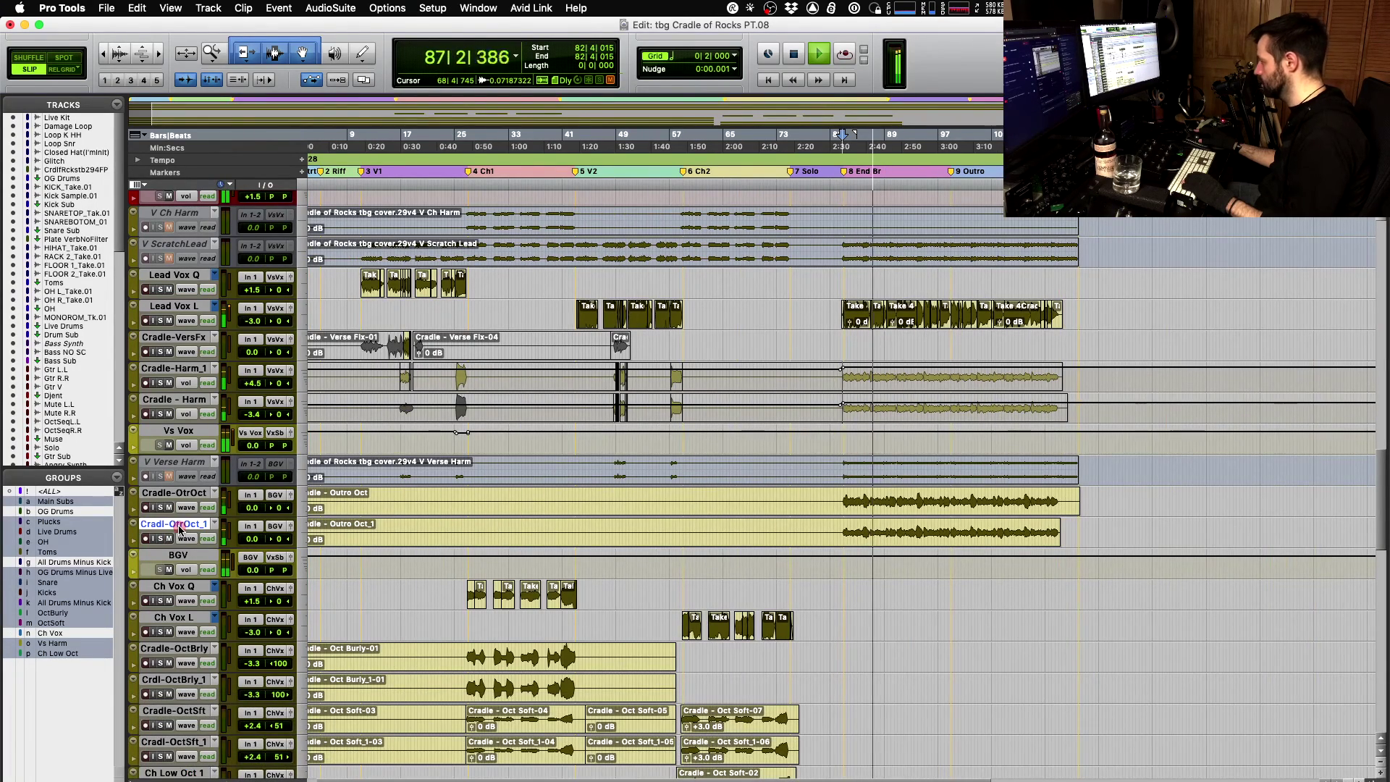
# - Pan the two Outro Oct tracks 100 left and 100 right, and stop playback
pyautogui.keyDown('shift'); pyautogui.click(181, 494); pyautogui.keyUp('shift')
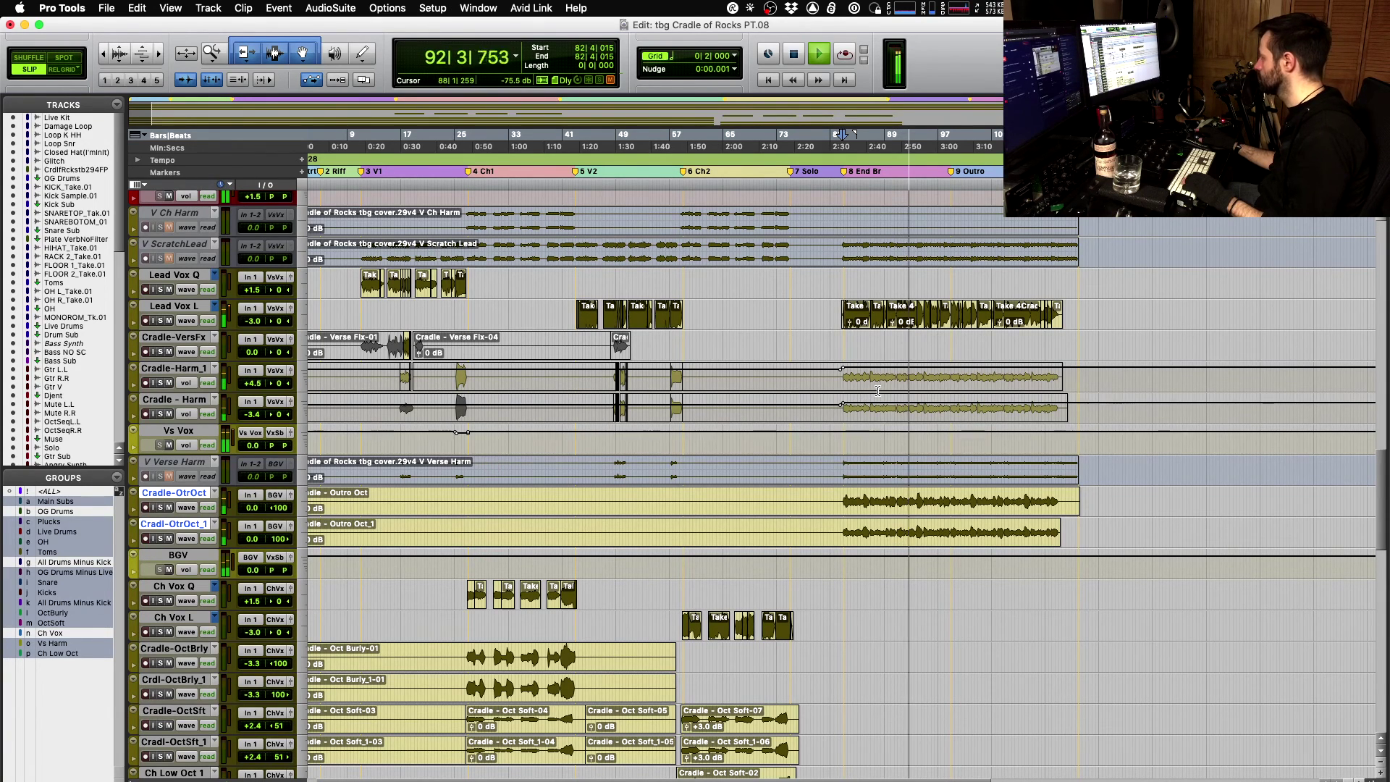
pyautogui.press('r')
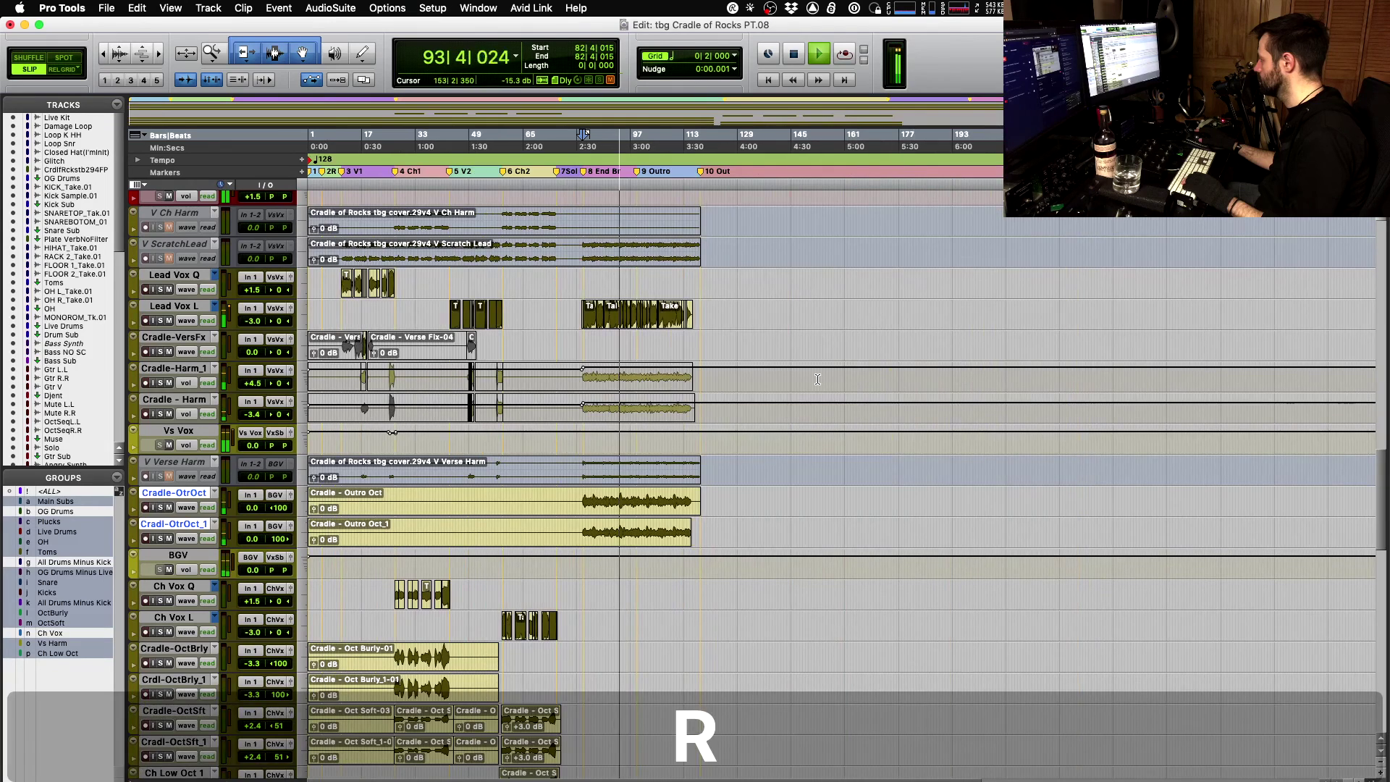
pyautogui.press('space')
# - Duplicate both Cradle Harm tracks with their alternate playlists, automation, inserts and sends, excluding the active playlist and group assignments
pyautogui.click(174, 369)
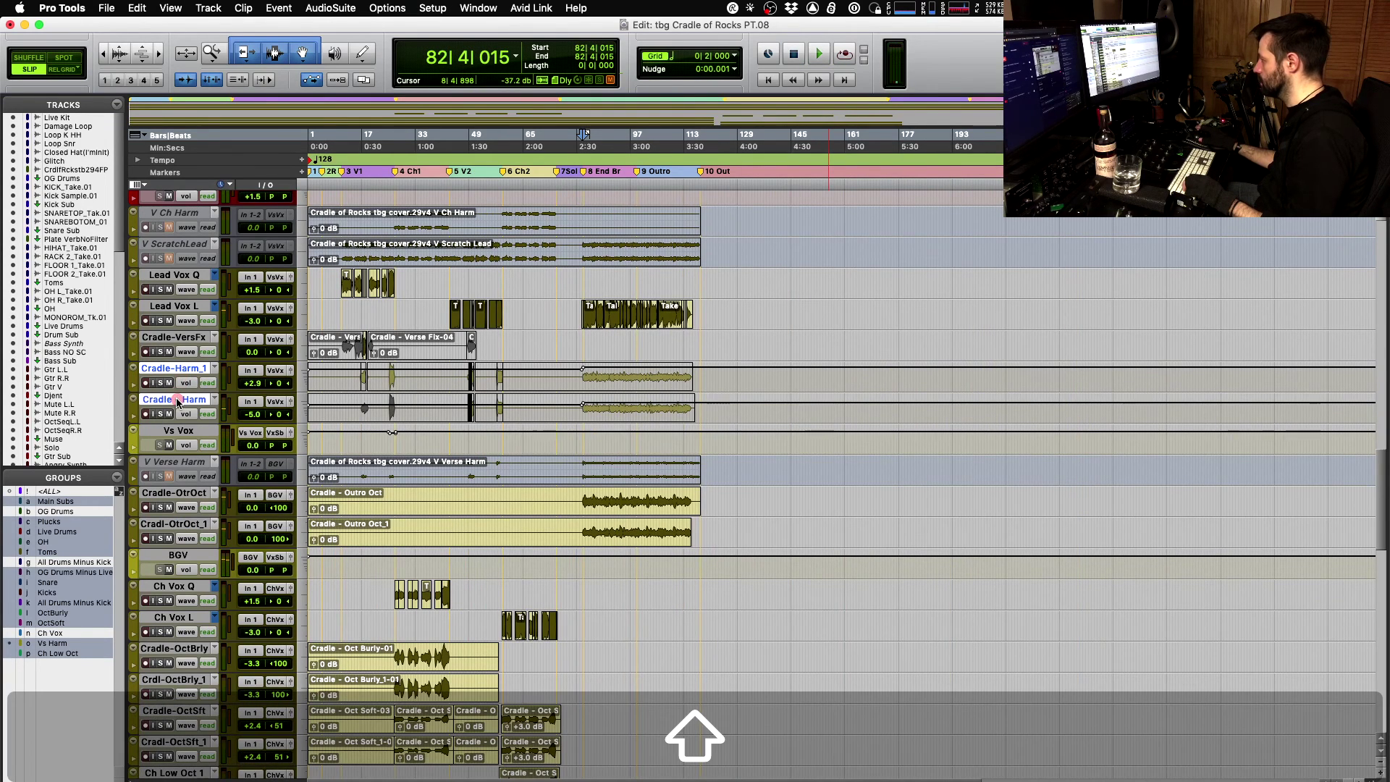
pyautogui.rightClick(178, 401)
pyautogui.click(325, 568)
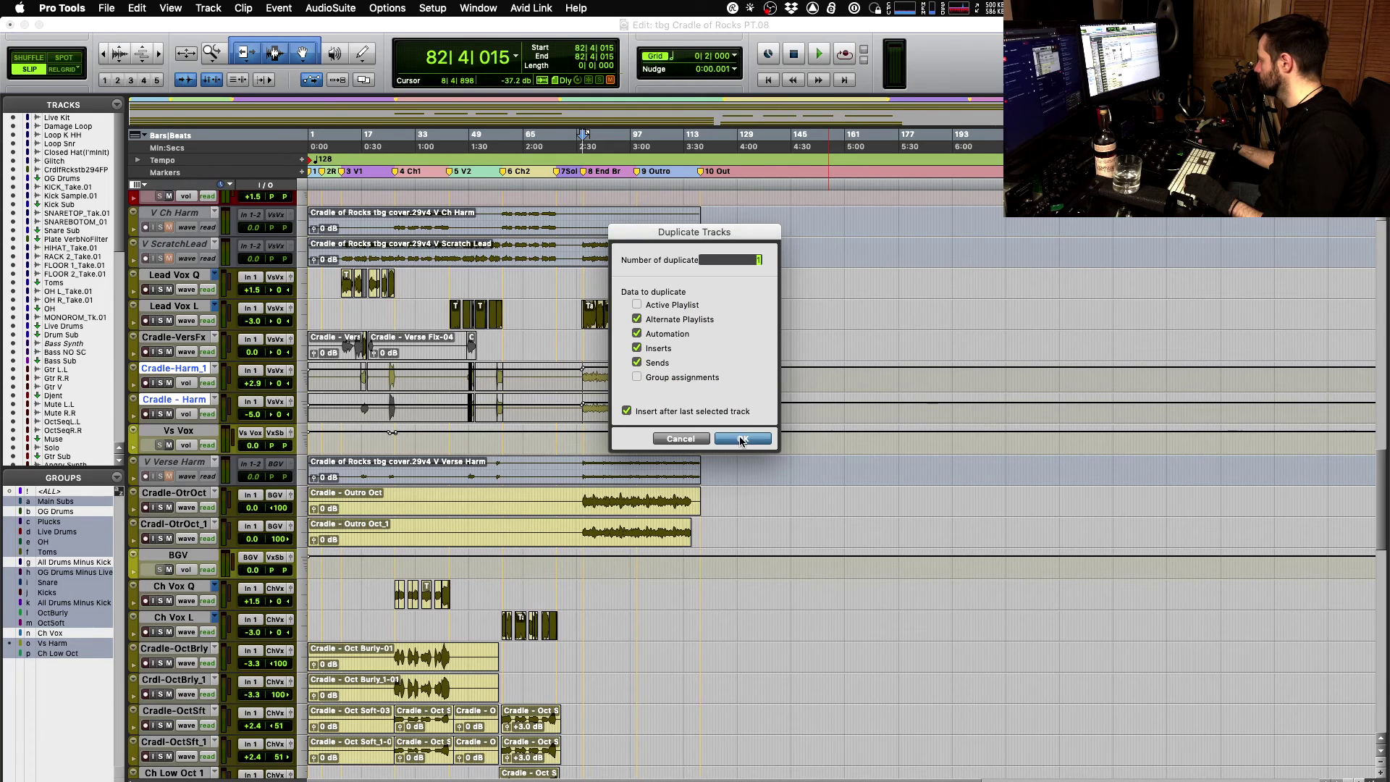
pyautogui.click(739, 440)
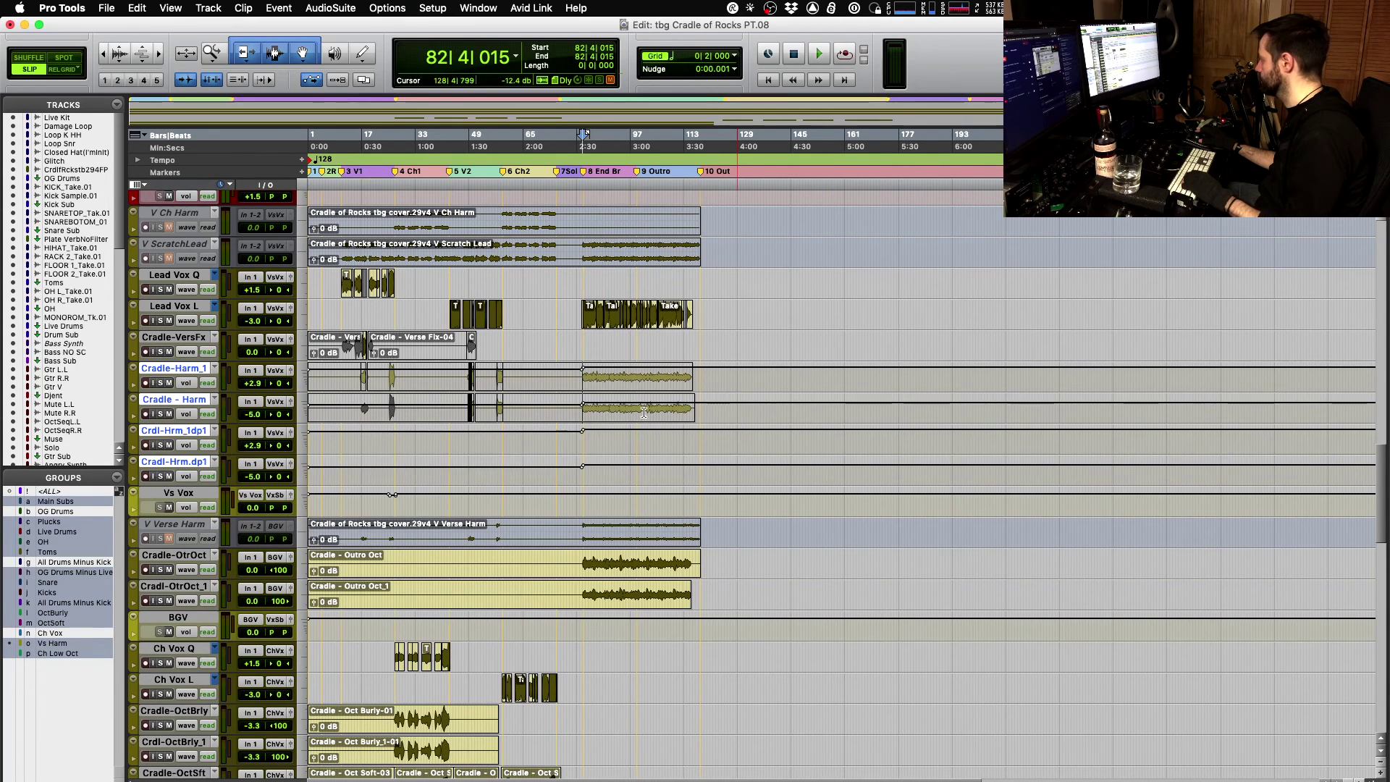
# - Remove the bar 83 volume automation changes from both Cradle Harm tracks and their duplicates, and switch the original pair to waveform view
pyautogui.click(567, 413)
pyautogui.press('Delete')
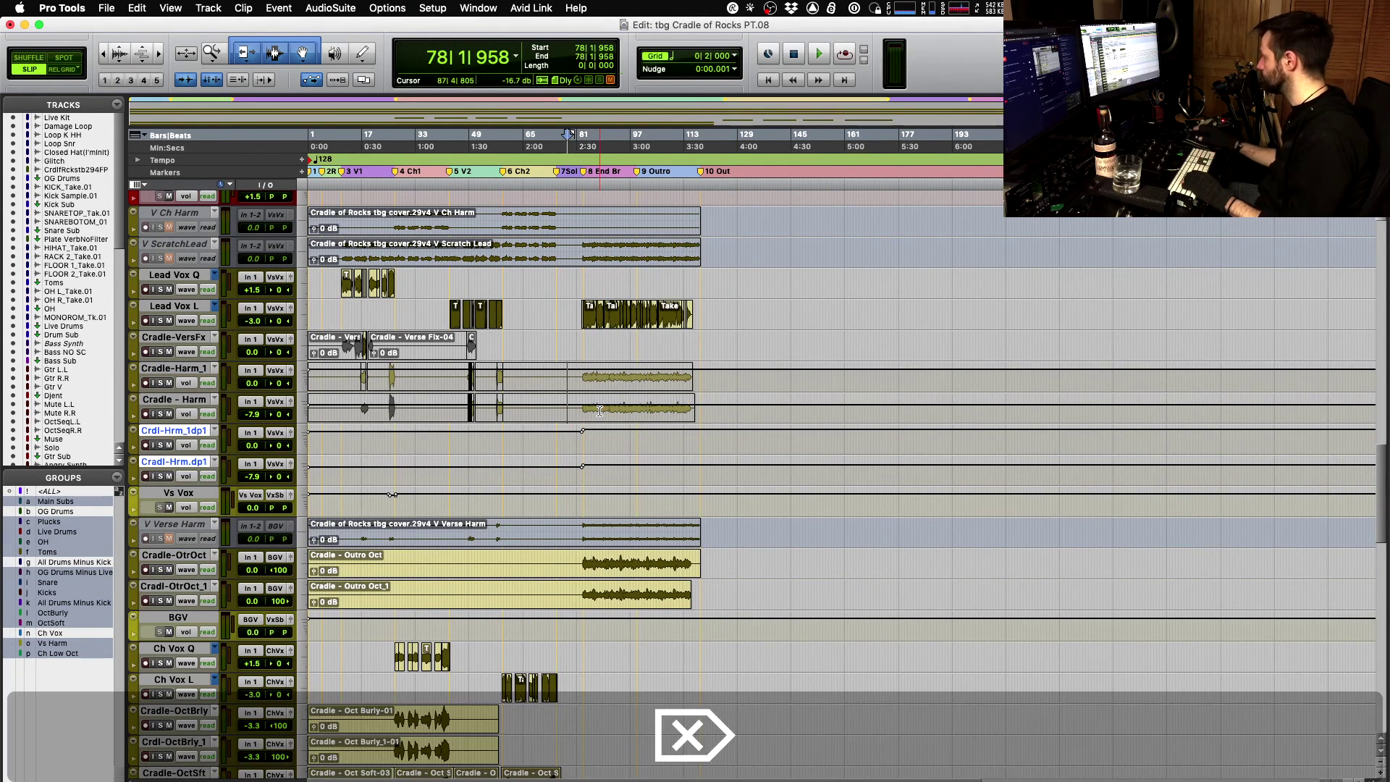
pyautogui.hotkey('ctrl', '-')
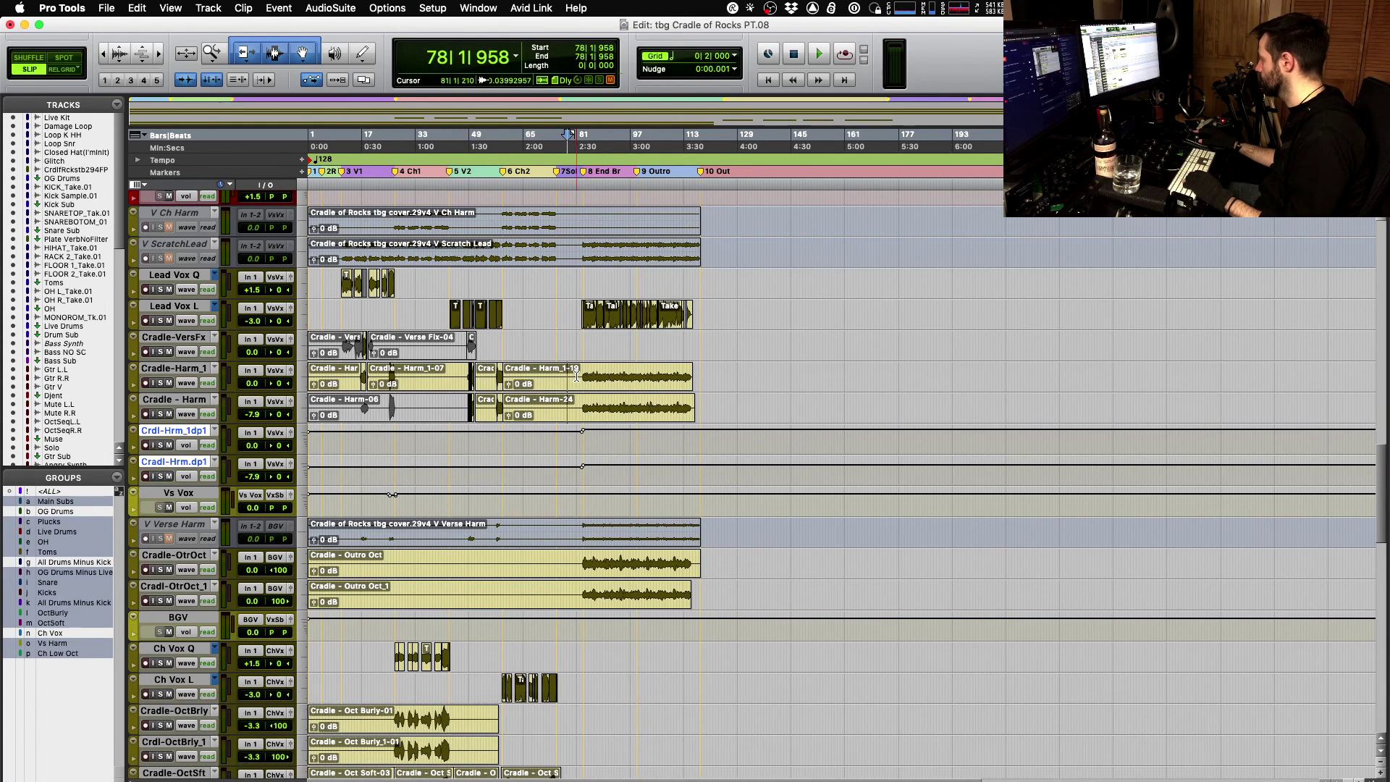
pyautogui.click(563, 443)
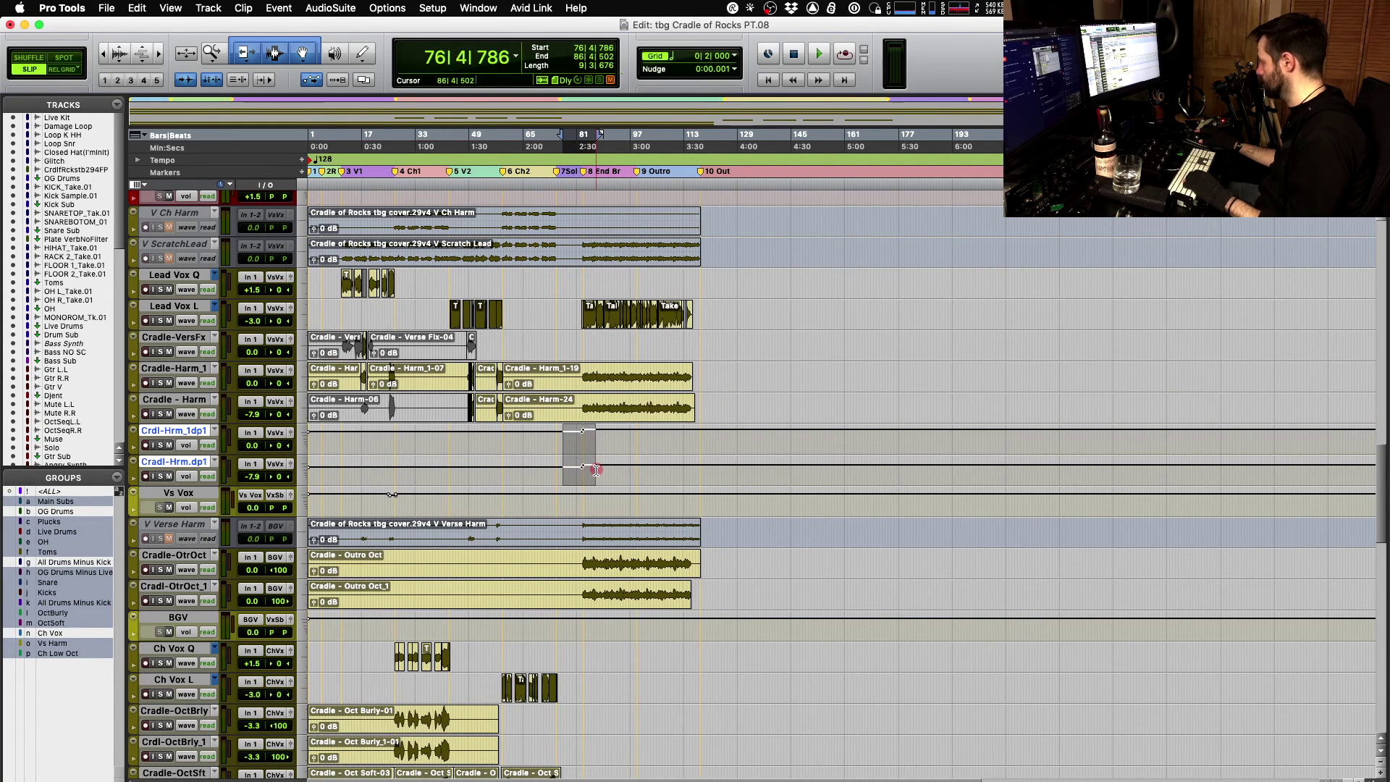
pyautogui.press('Delete')
# - Separate the clips on both Cradle Harm tracks at 81|4|644, just before the end bridge
pyautogui.click(580, 374)
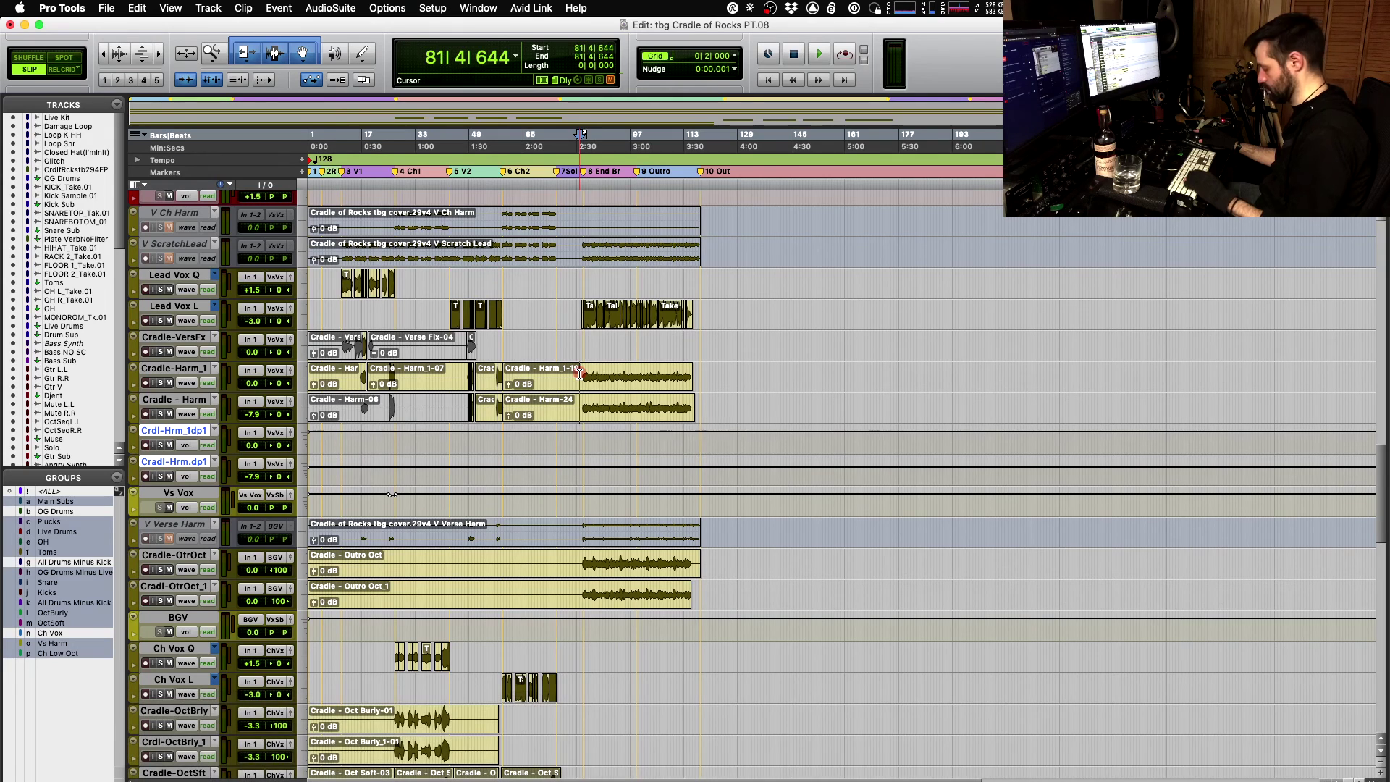
pyautogui.press('b')
# - Try moving the end bridge clips from the Cradle Harm tracks down to the duplicates, and undo each move
pyautogui.moveTo(623, 386); pyautogui.dragTo(624, 434)
pyautogui.press('super')
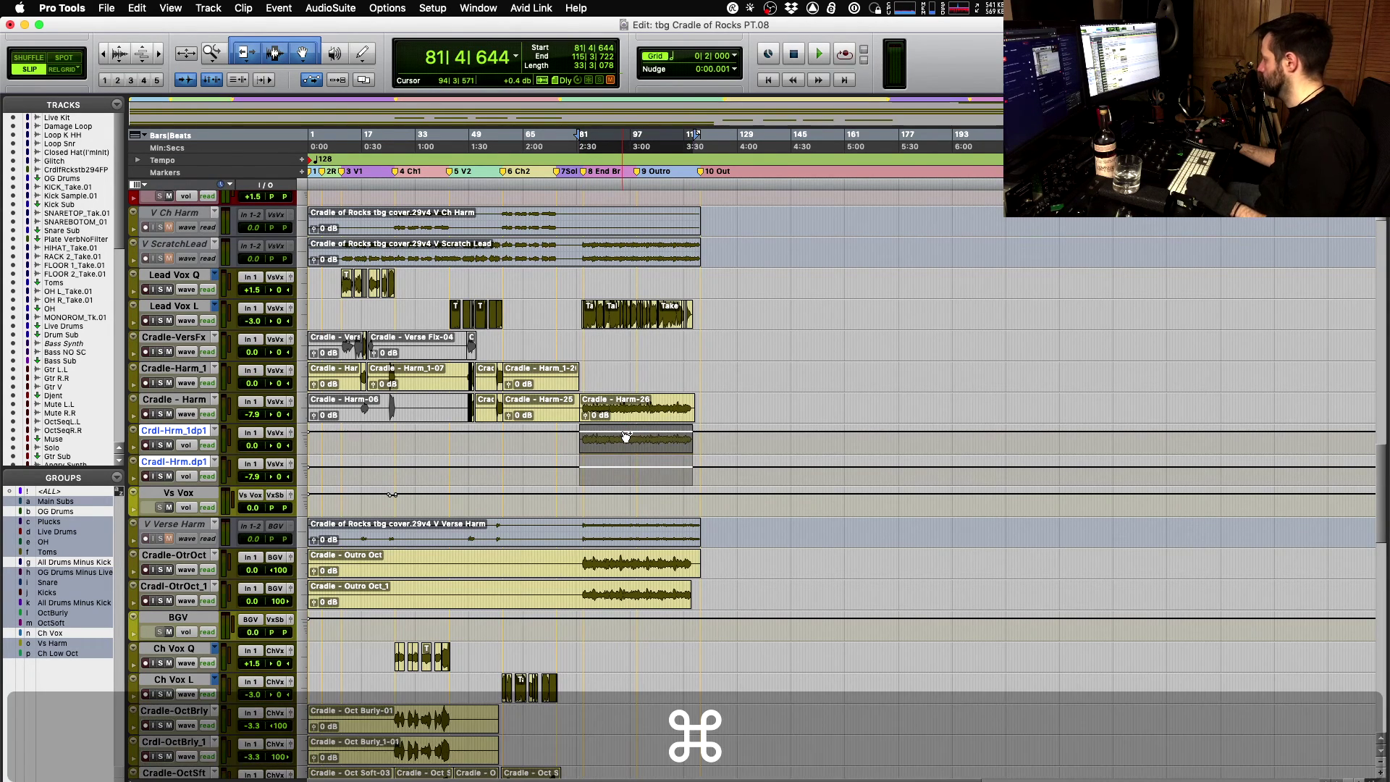
pyautogui.press('super+z')
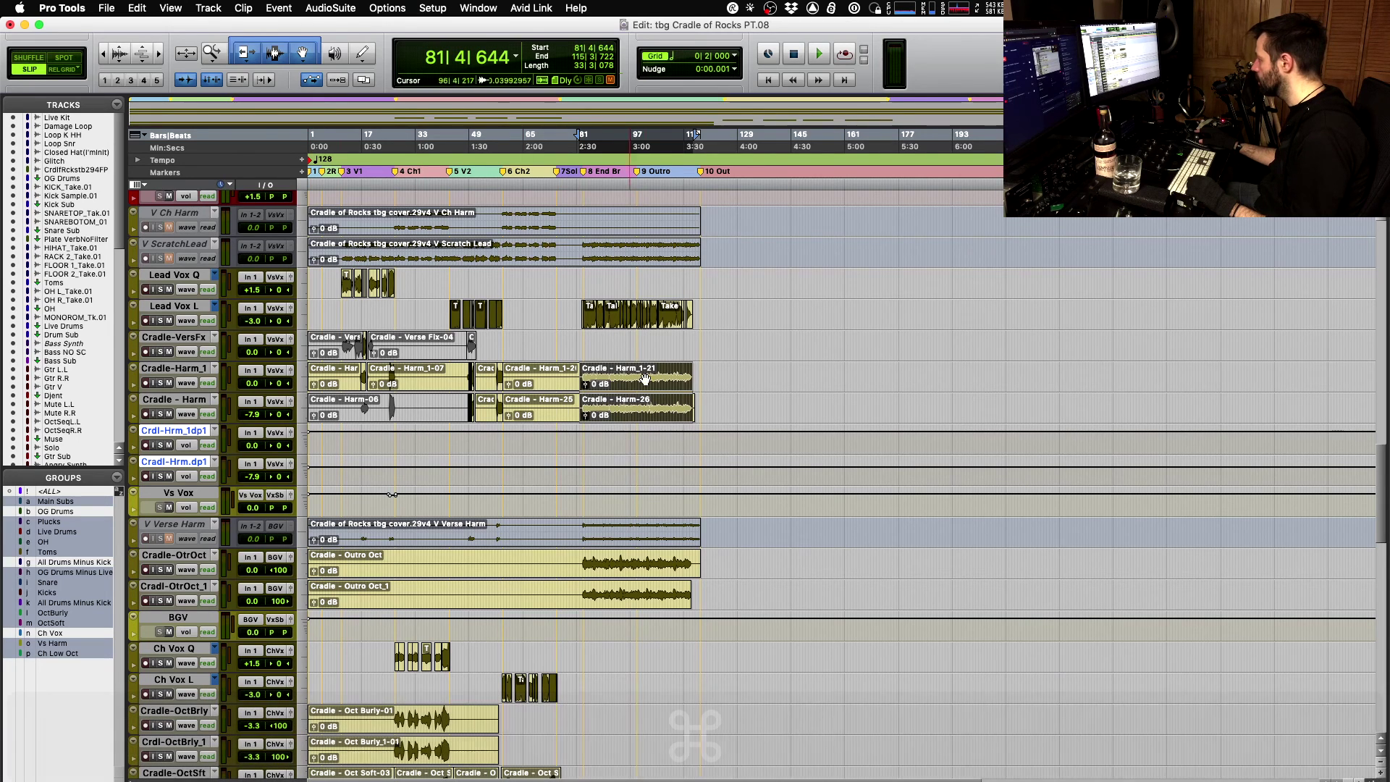
pyautogui.moveTo(631, 384); pyautogui.dragTo(631, 449)
pyautogui.press('super+z')
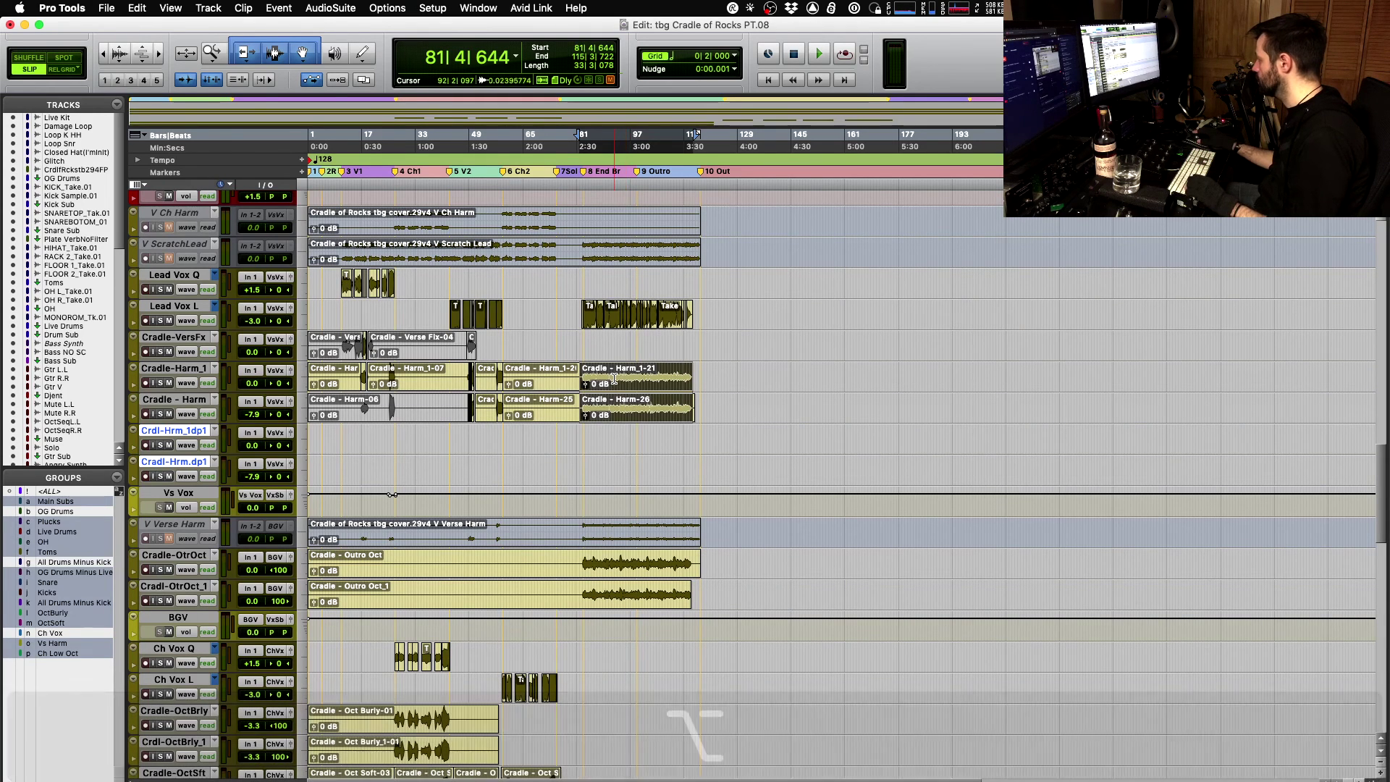
pyautogui.moveTo(616, 385); pyautogui.dragTo(610, 462)
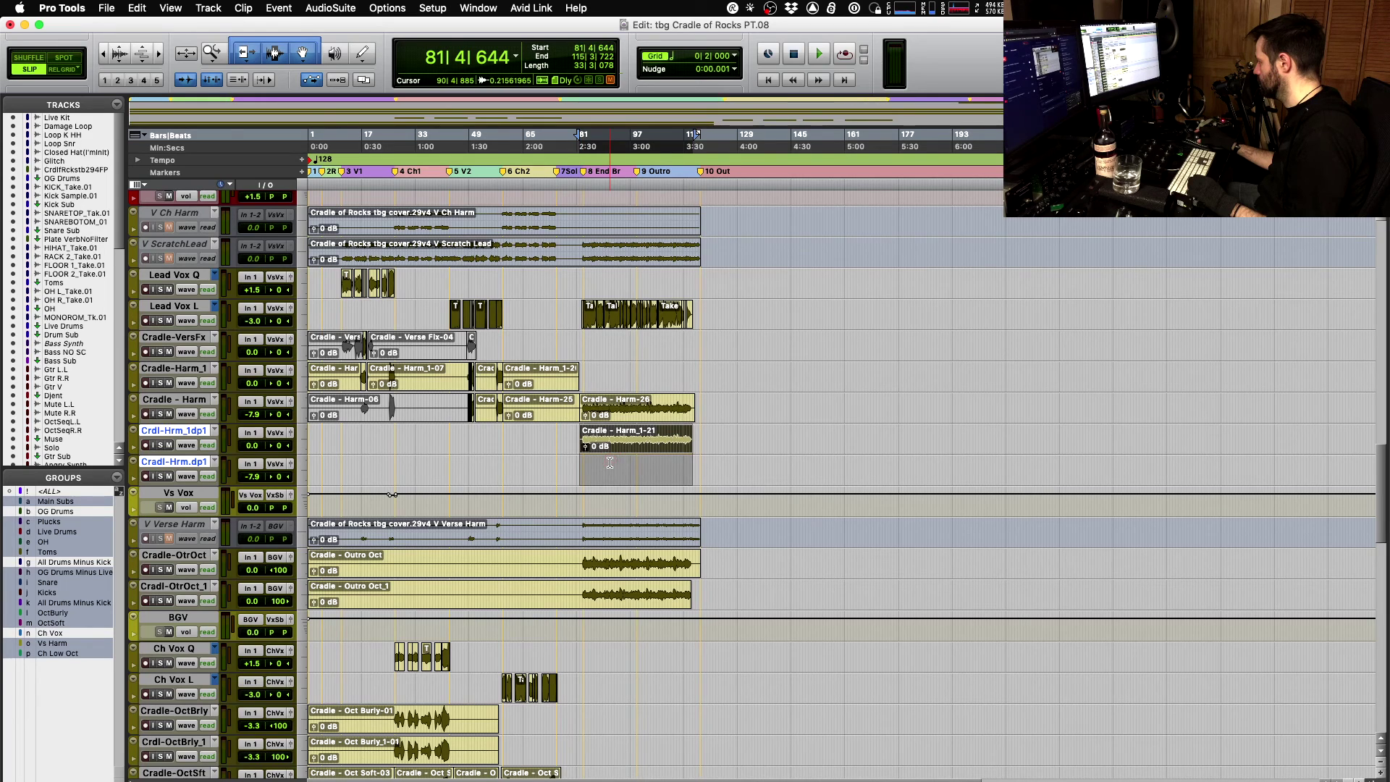
pyautogui.press('super+z')
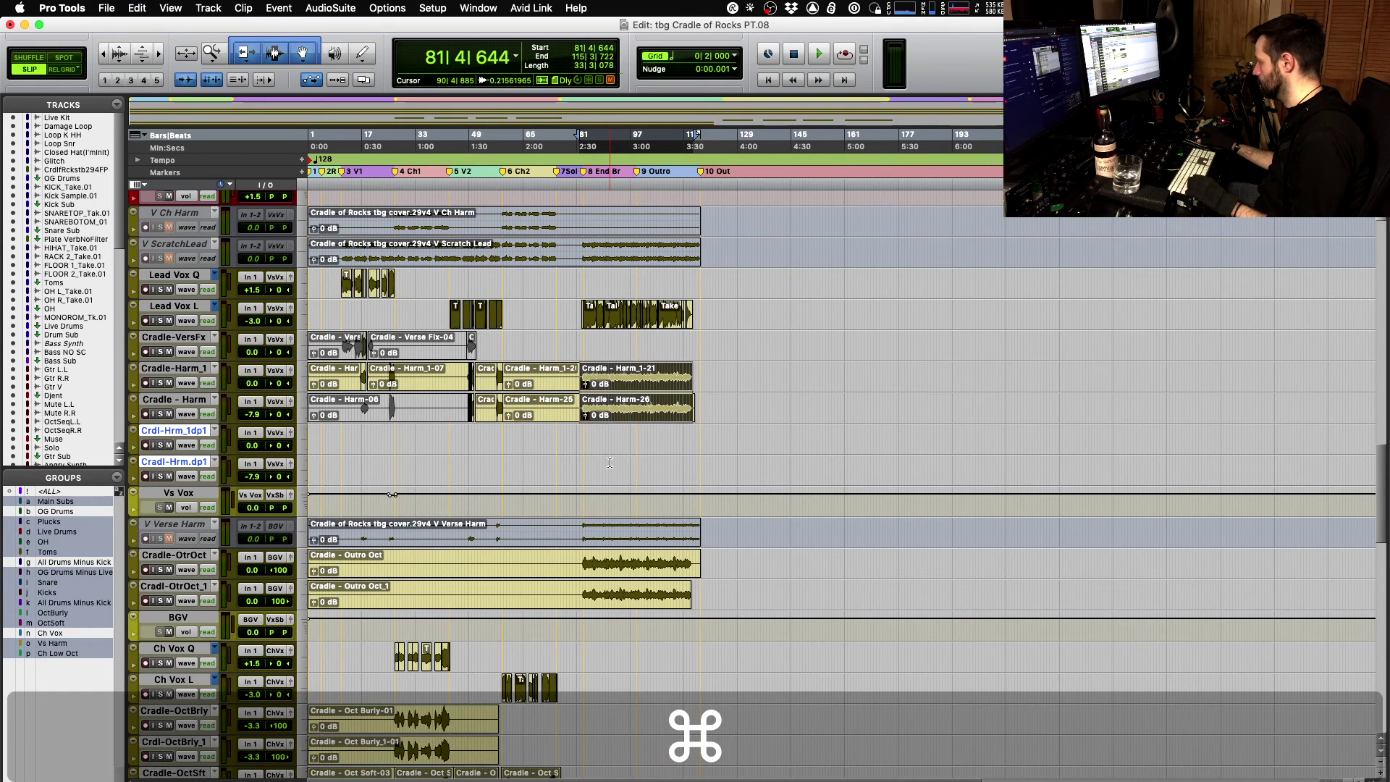
# - Extend the selection to the end of the longer harmony clip and move both end bridge clips onto the duplicate tracks
pyautogui.click(668, 422)
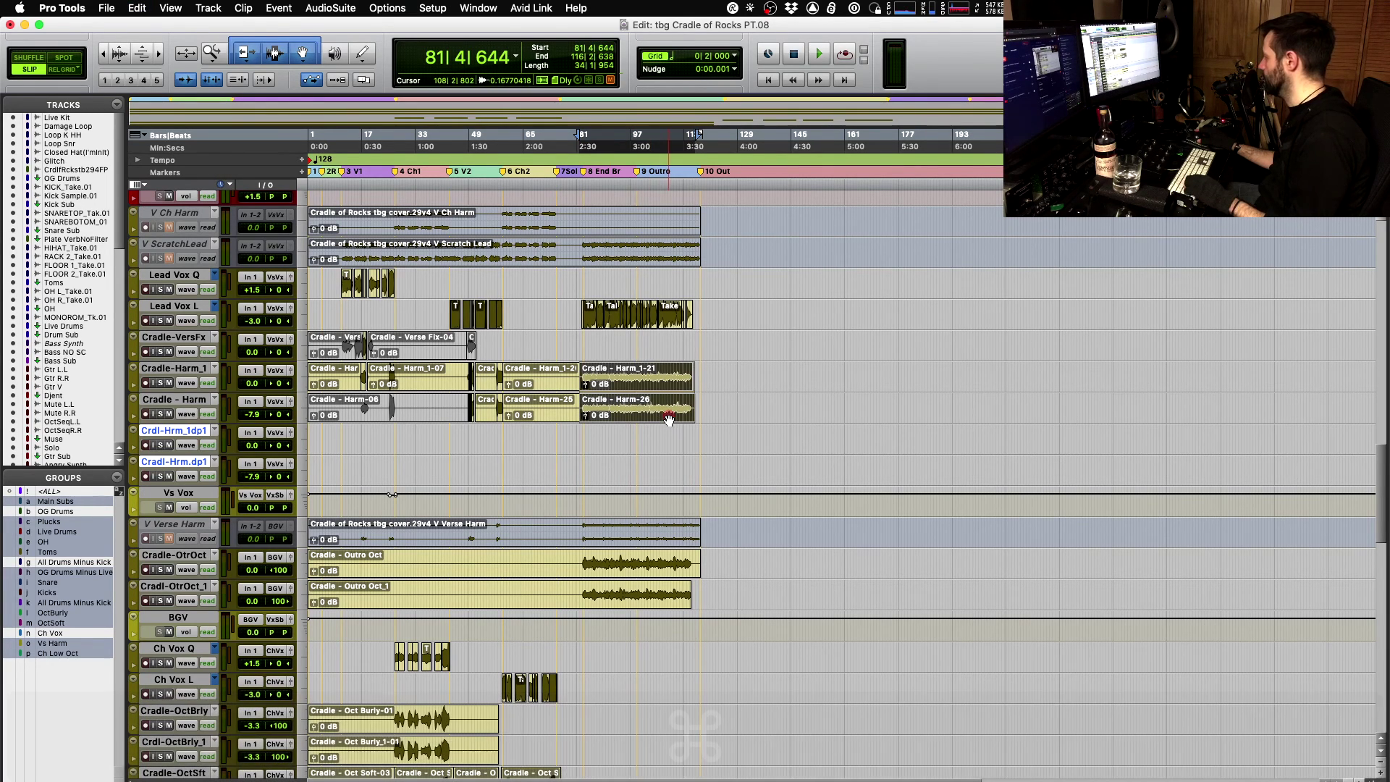
pyautogui.moveTo(667, 417); pyautogui.dragTo(663, 480)
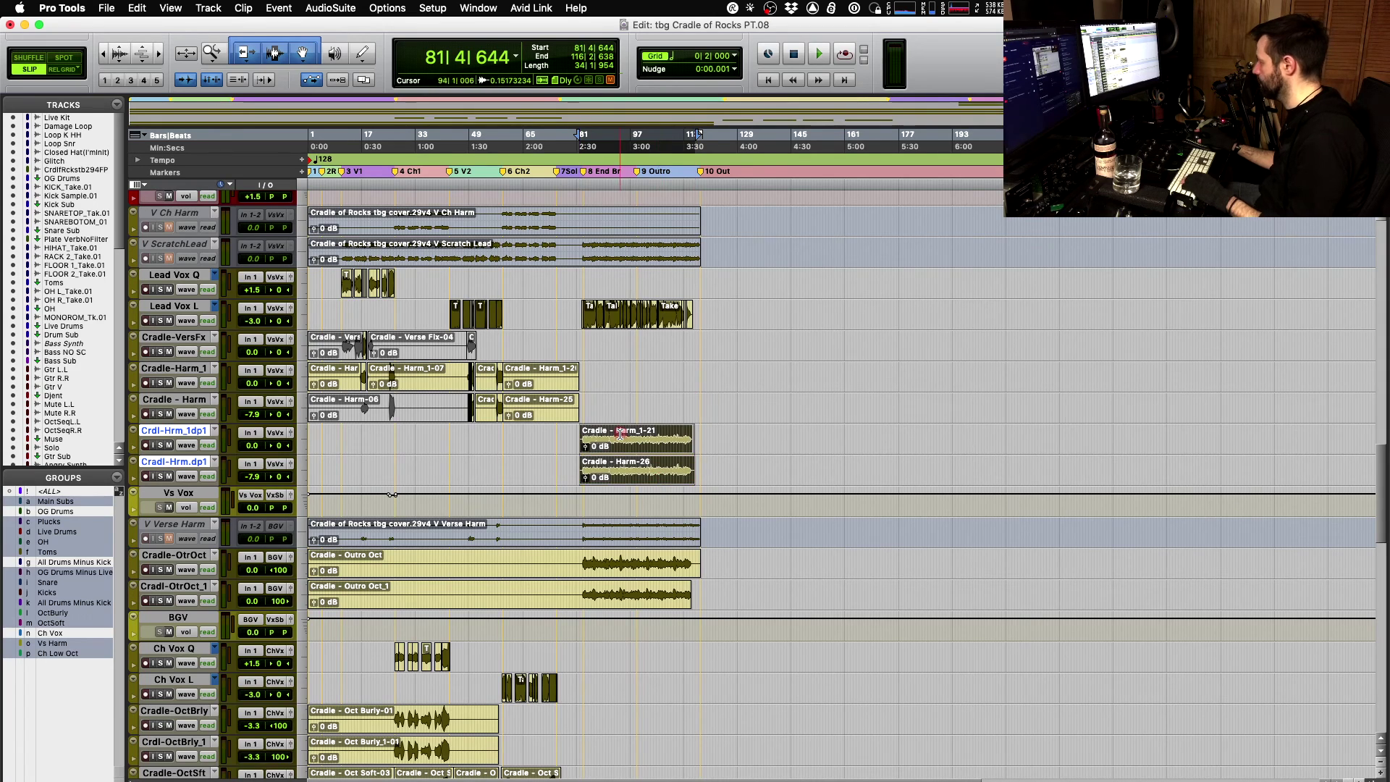
# - Pan the duplicate Crdl-Hrm_1dp1 track 51 left and Crdl-Hrm.dp1 51 right
pyautogui.press('t')
pyautogui.hscroll(10, 722, 444)
pyautogui.press('r')
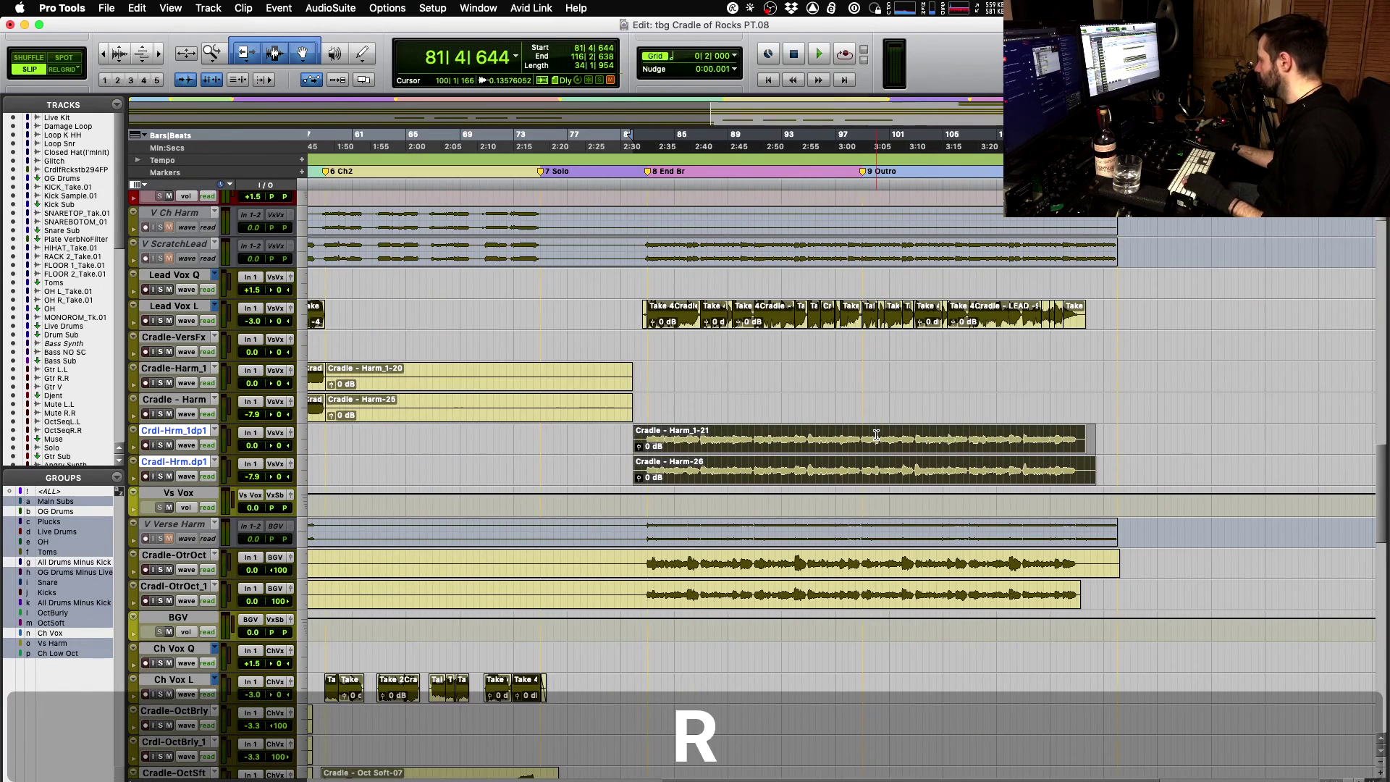
pyautogui.hscroll(5, 876, 434)
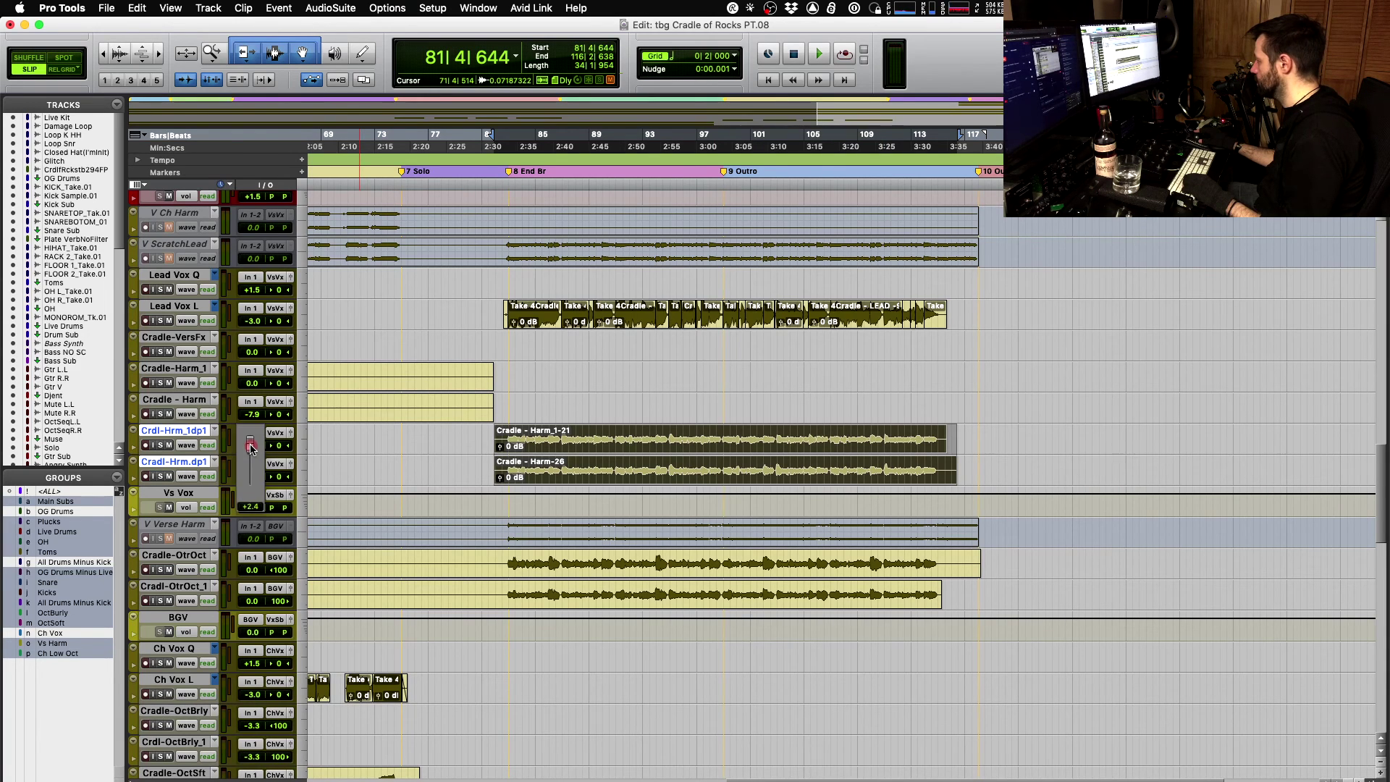
pyautogui.press('super')
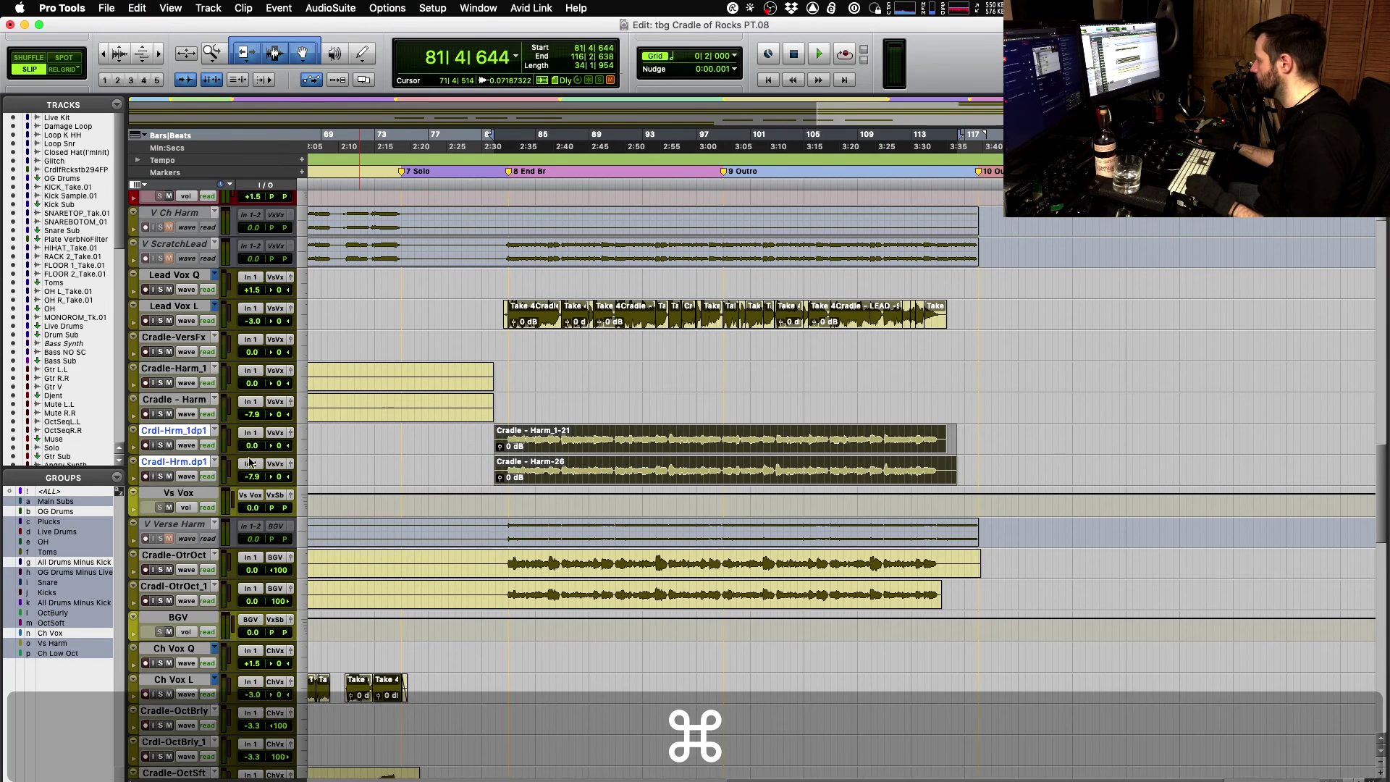
pyautogui.moveTo(276, 446); pyautogui.dragTo(262, 453)
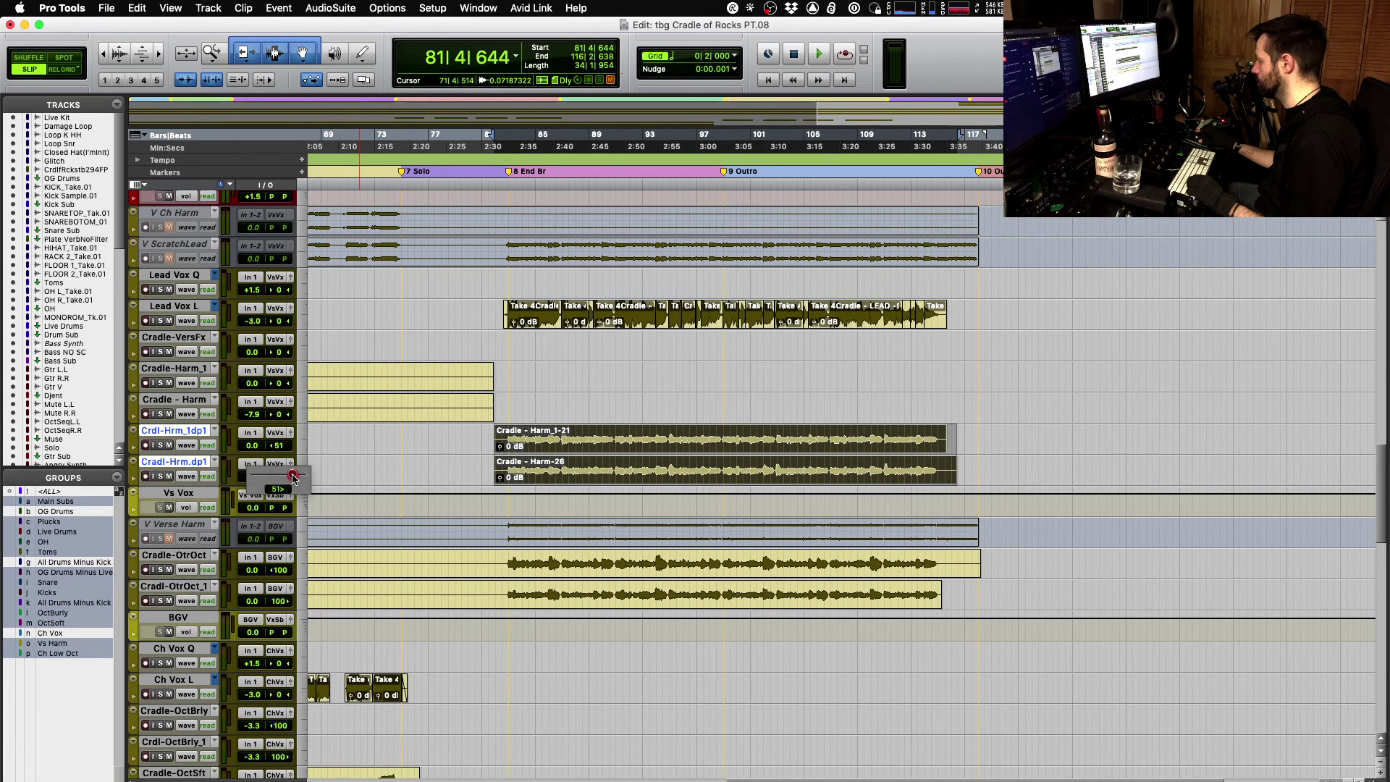
pyautogui.moveTo(294, 478); pyautogui.dragTo(293, 478)
# - Play the end bridge with the Outro Oct tracks, both duplicate harmony tracks and Lead Vox L soloed, and stop playback
pyautogui.press('space')
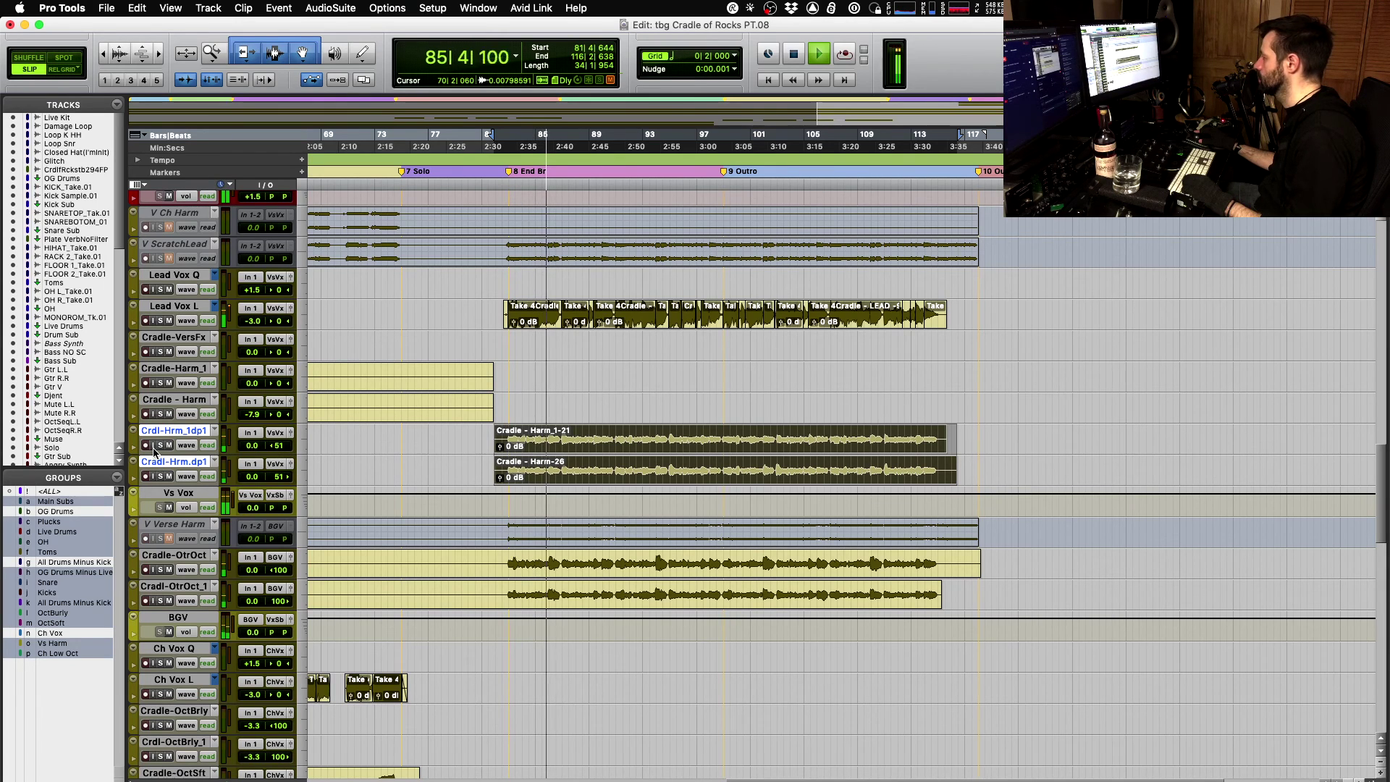
pyautogui.click(161, 602)
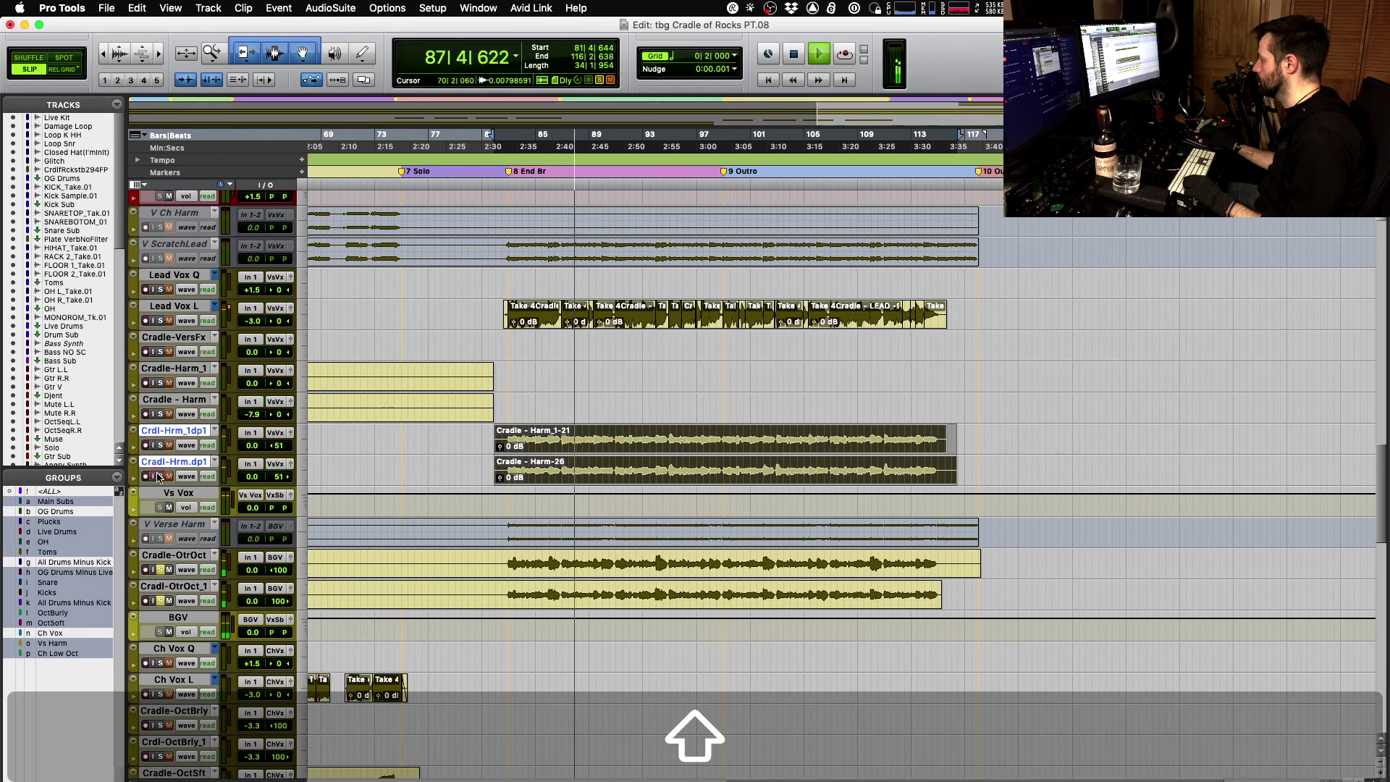
pyautogui.click(161, 321)
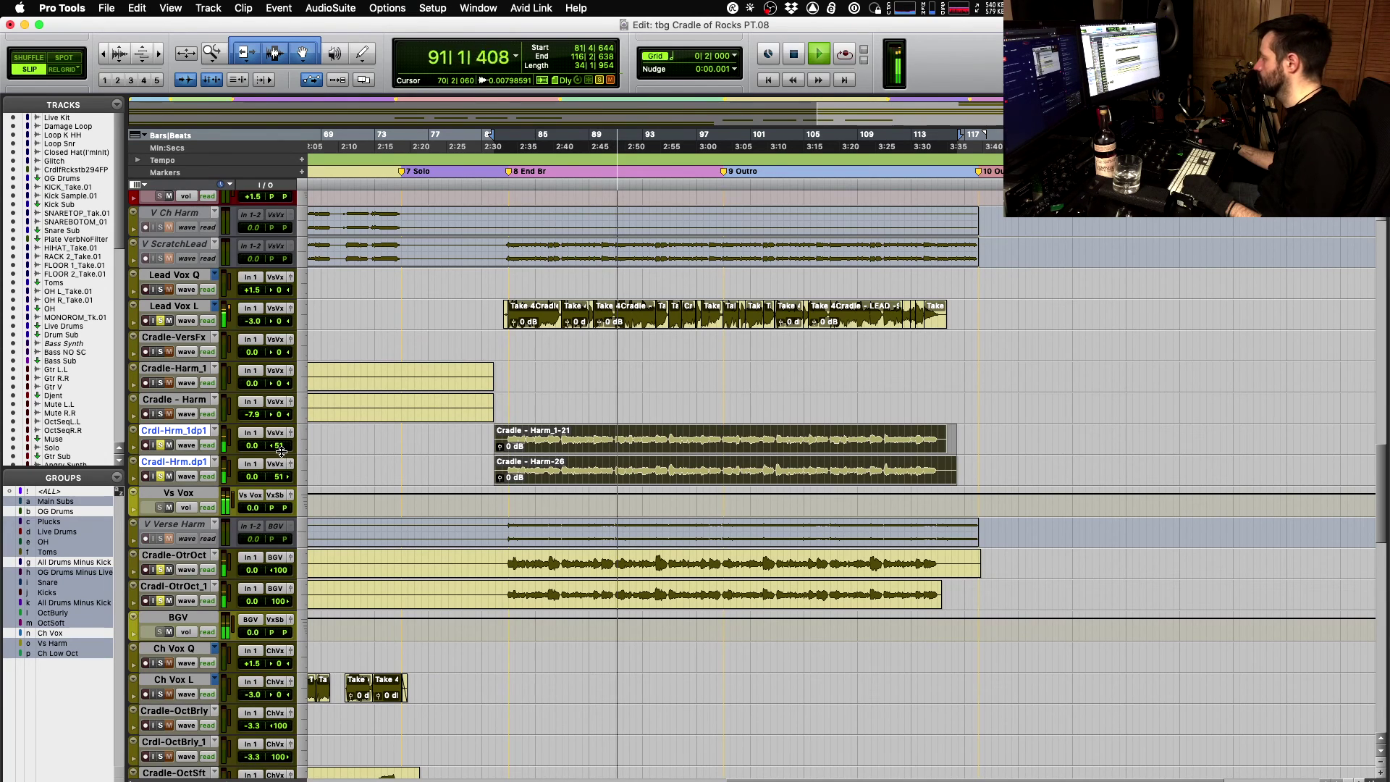
pyautogui.press('space')
# - Widen the duplicate harmony tracks to 100 left and 100 right, and narrow the two Outro Oct tracks to 51 left and 51 right
pyautogui.moveTo(281, 449); pyautogui.dragTo(265, 450)
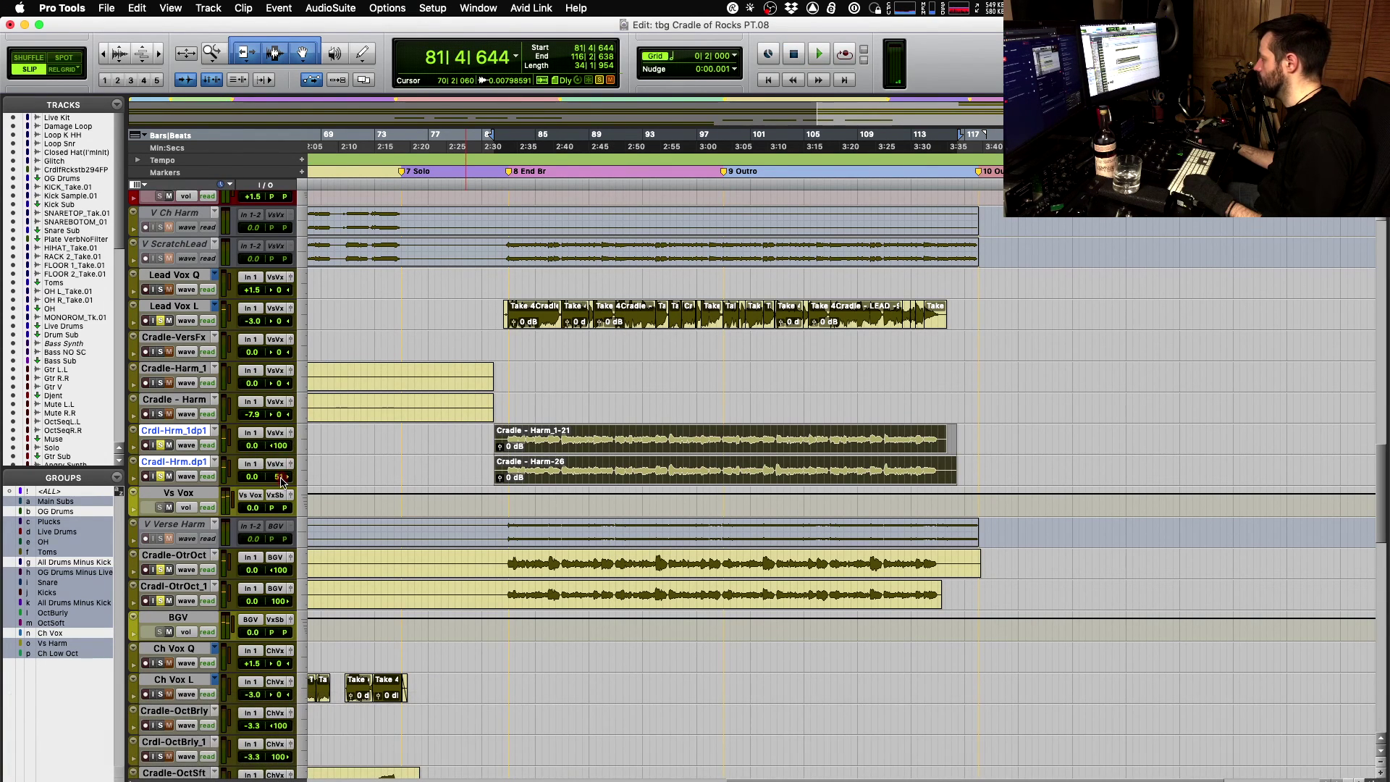
pyautogui.moveTo(430, 497); pyautogui.dragTo(376, 529)
pyautogui.press('space')
pyautogui.moveTo(279, 570); pyautogui.dragTo(283, 603)
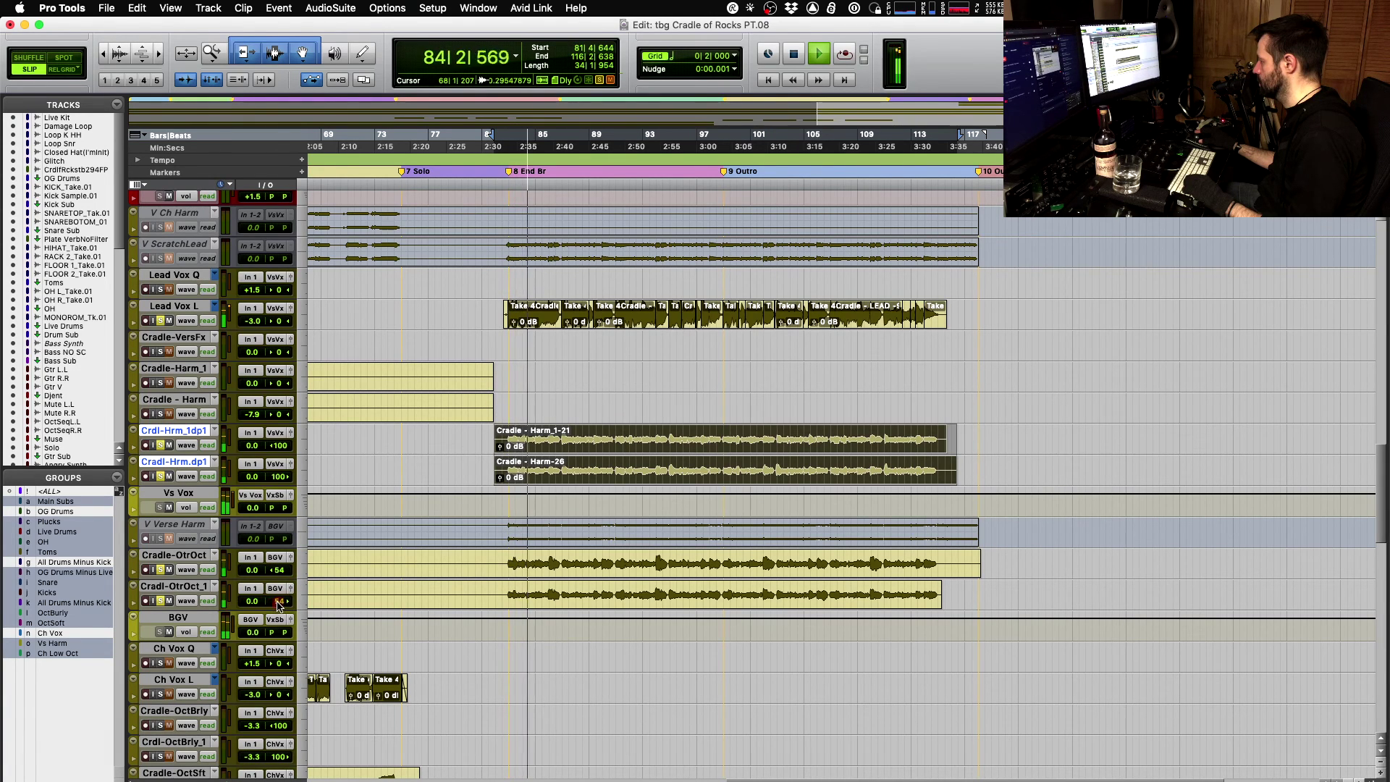
pyautogui.moveTo(279, 606); pyautogui.dragTo(276, 572)
pyautogui.press('space')
# - Play the soloed end bridge vocals to check the new panning between lead, harmonies and octaves
pyautogui.press('space')
pyautogui.press('t')
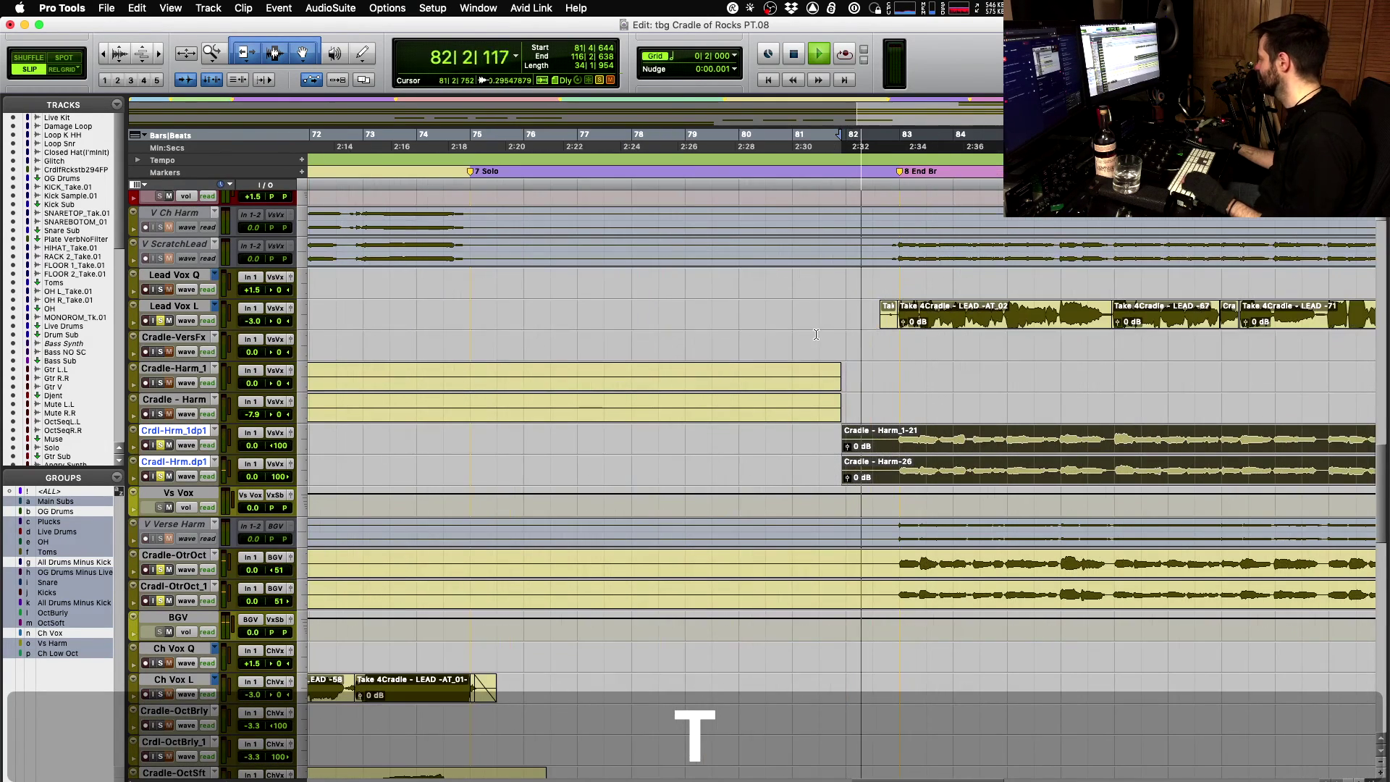
pyautogui.press('shift')
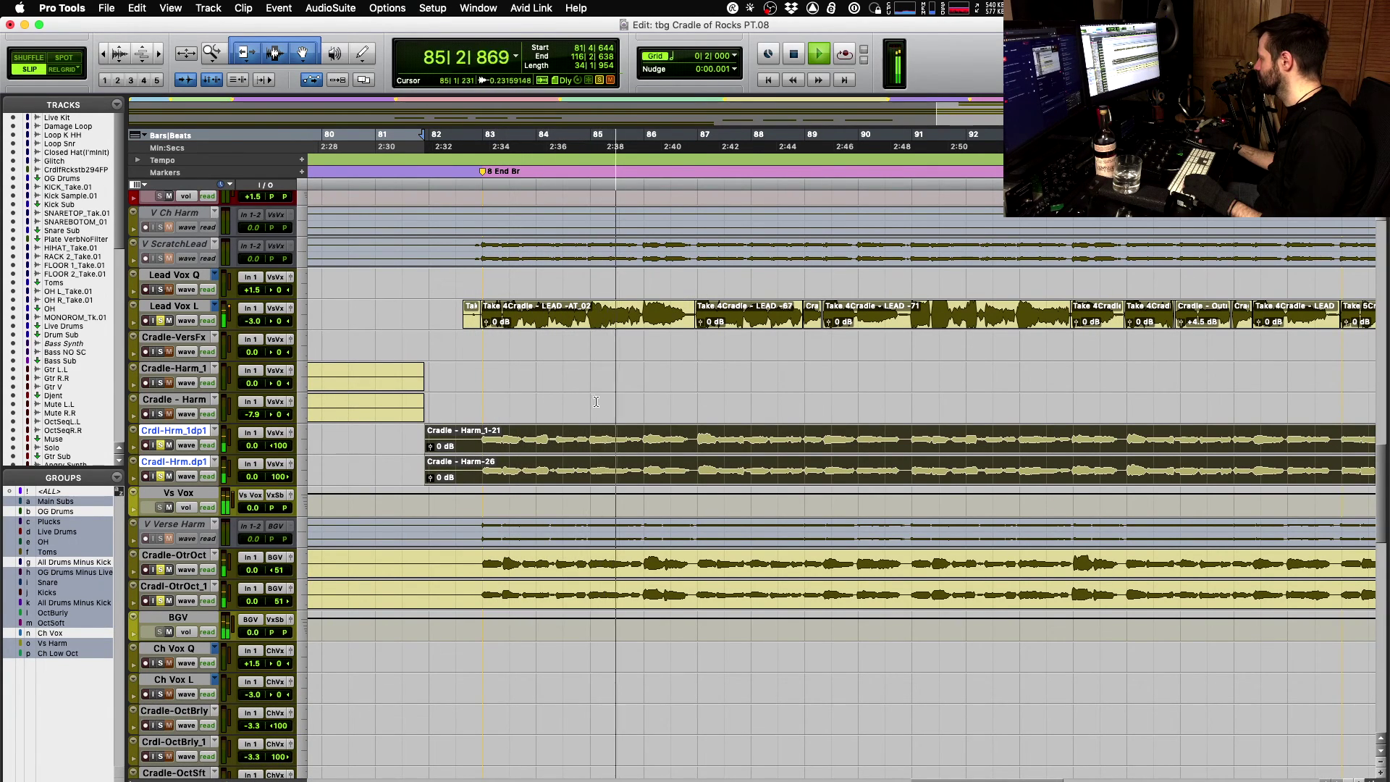
pyautogui.click(591, 435)
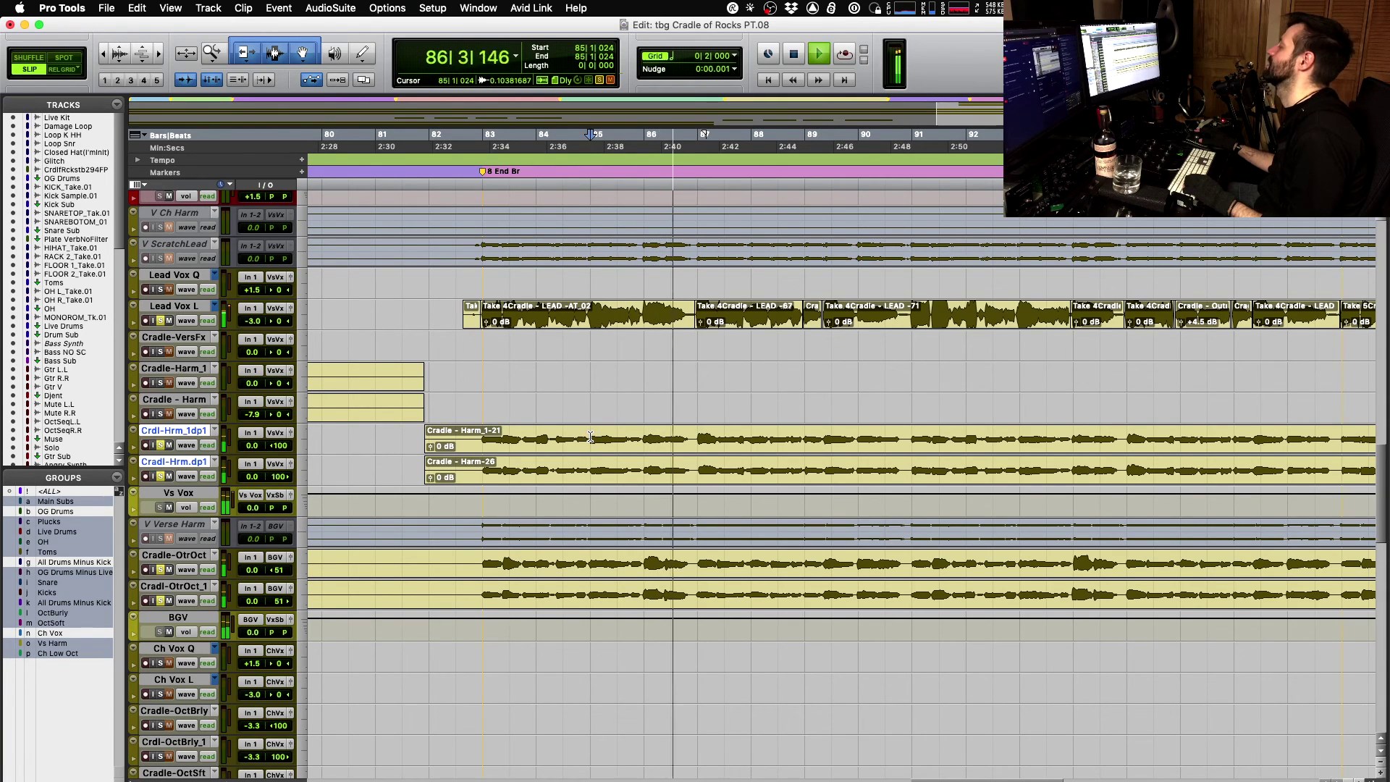
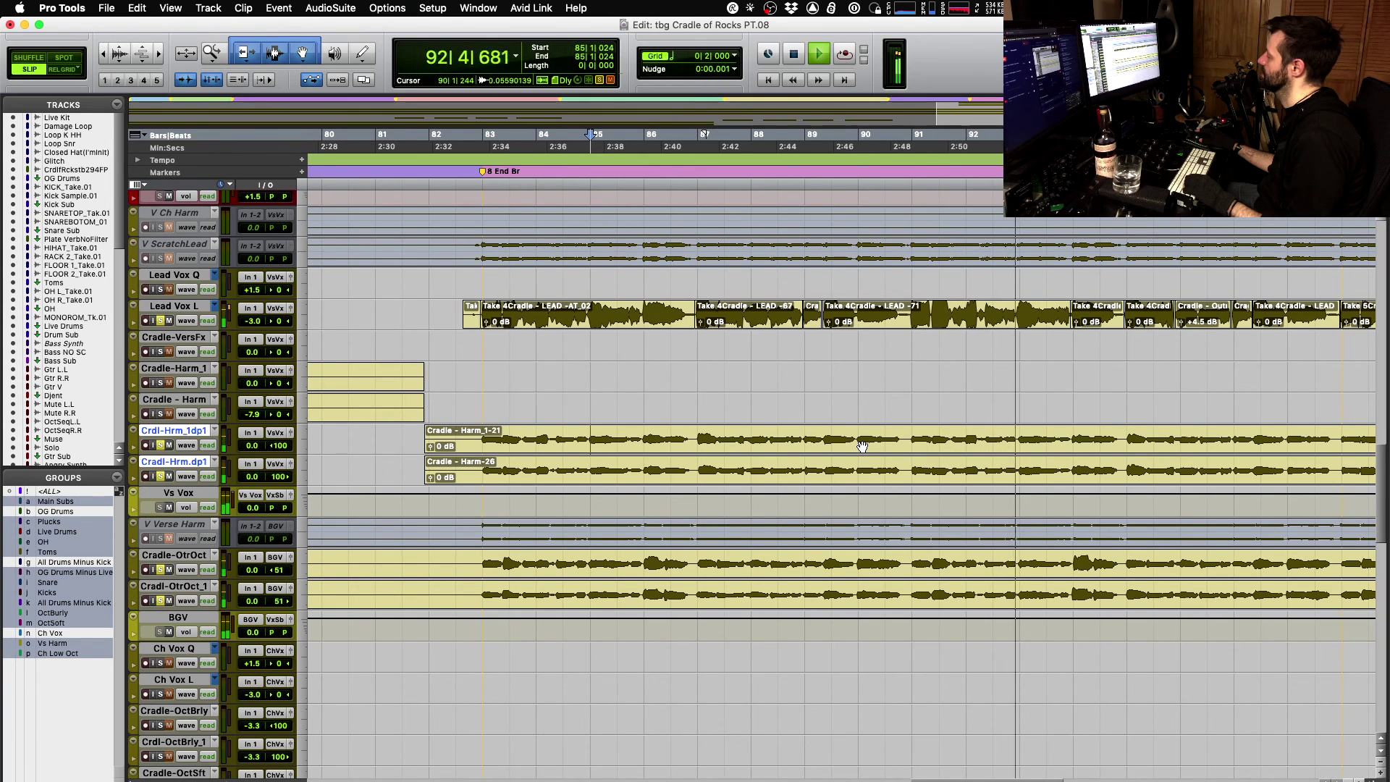
pyautogui.press('space')
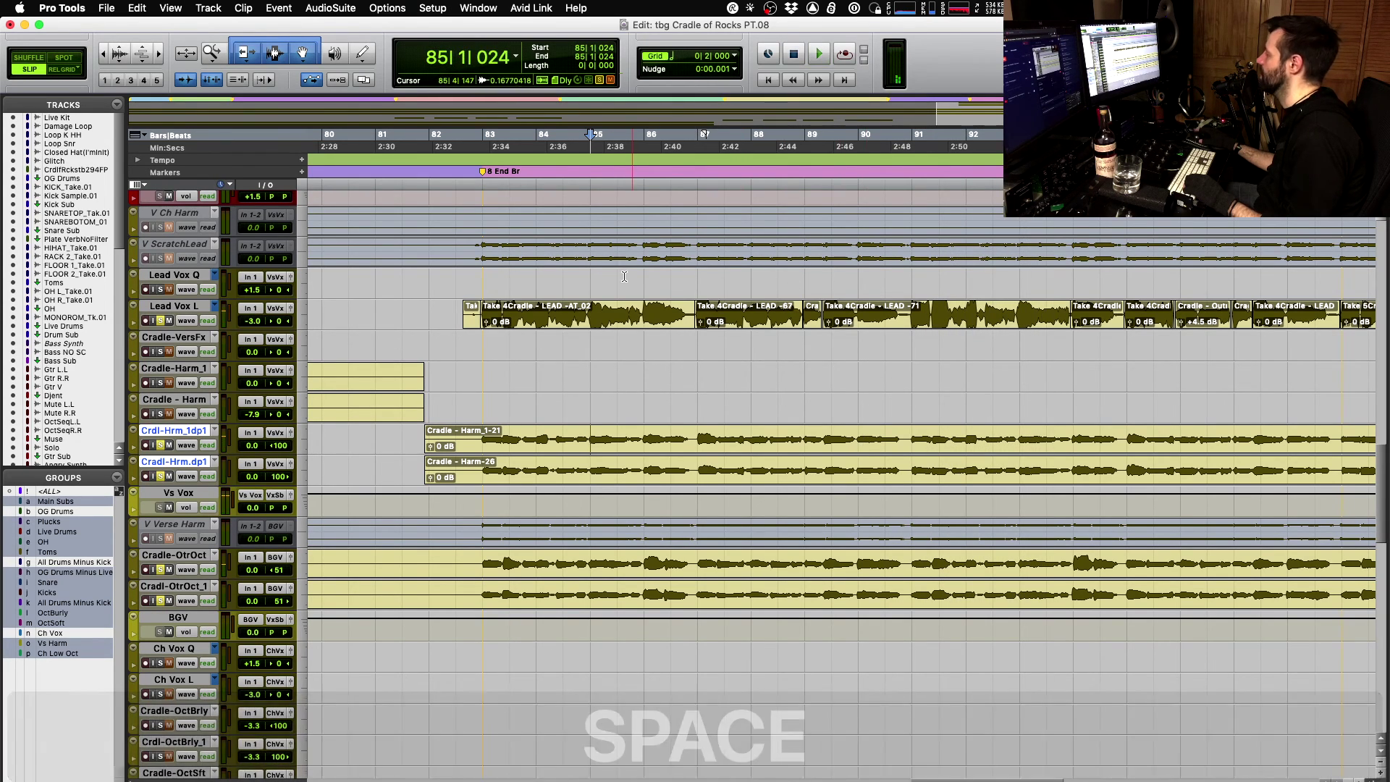
# - Select the Lead Vox L phrase from 84|4|796 to 85|4|898 and replace it with the alternate Take 5
pyautogui.press('t')
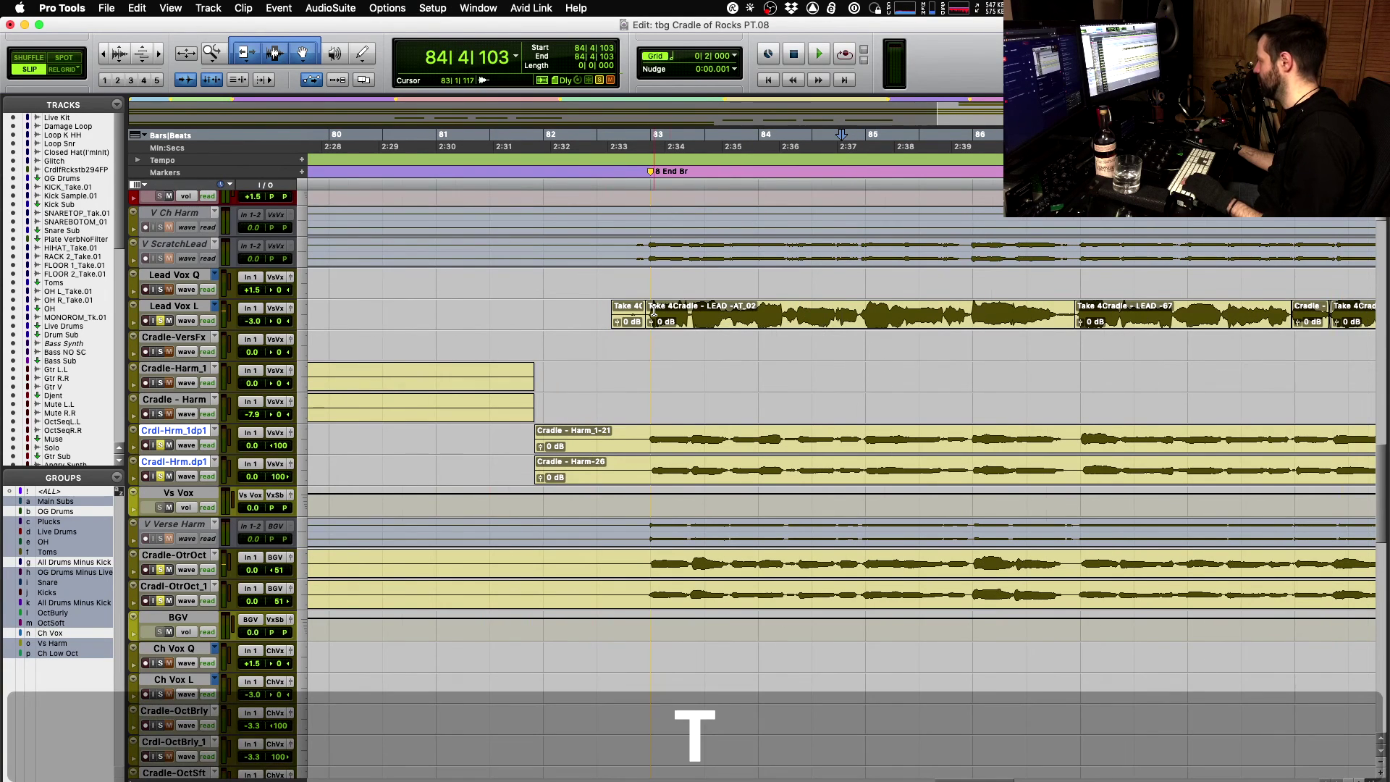
pyautogui.click(848, 312)
pyautogui.press('Tab')
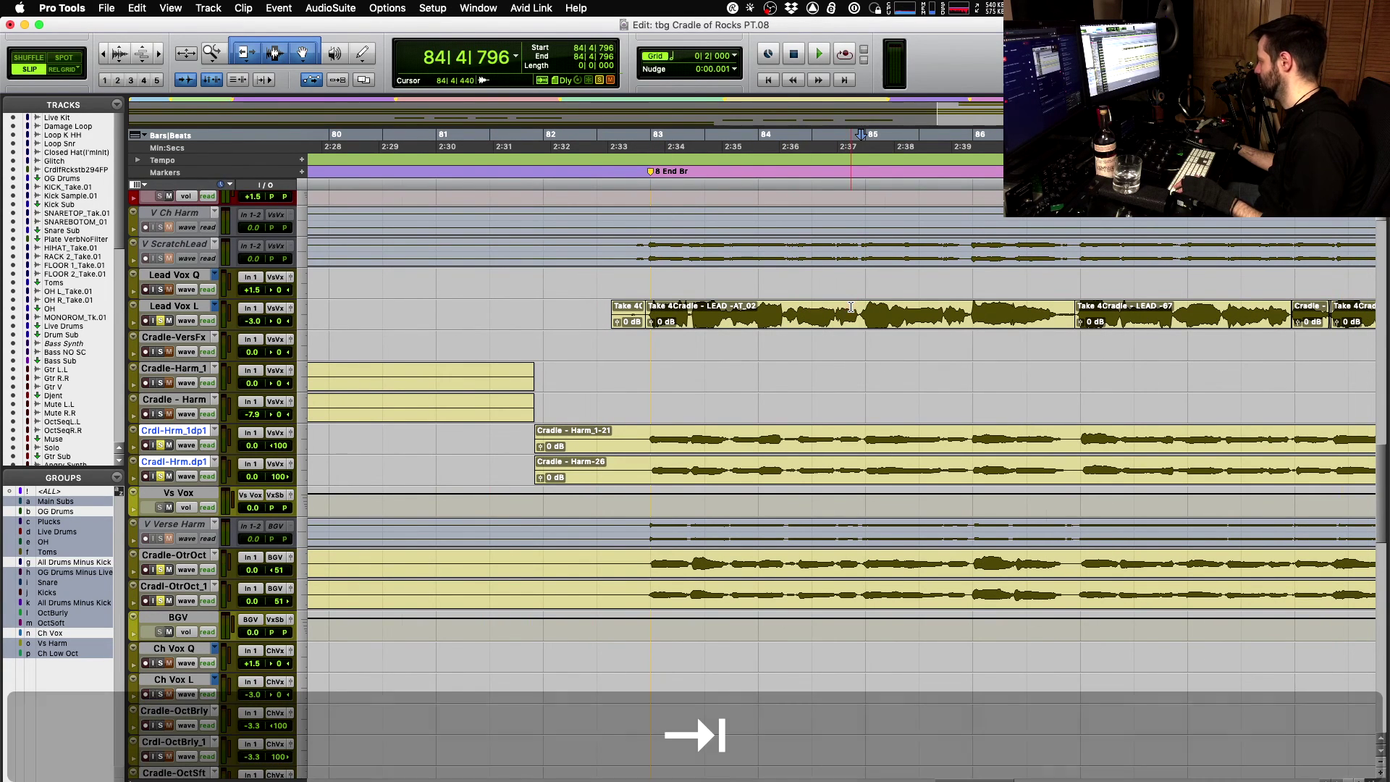
pyautogui.press('shift')
pyautogui.keyDown('shift'); pyautogui.click(966, 307); pyautogui.keyUp('shift')
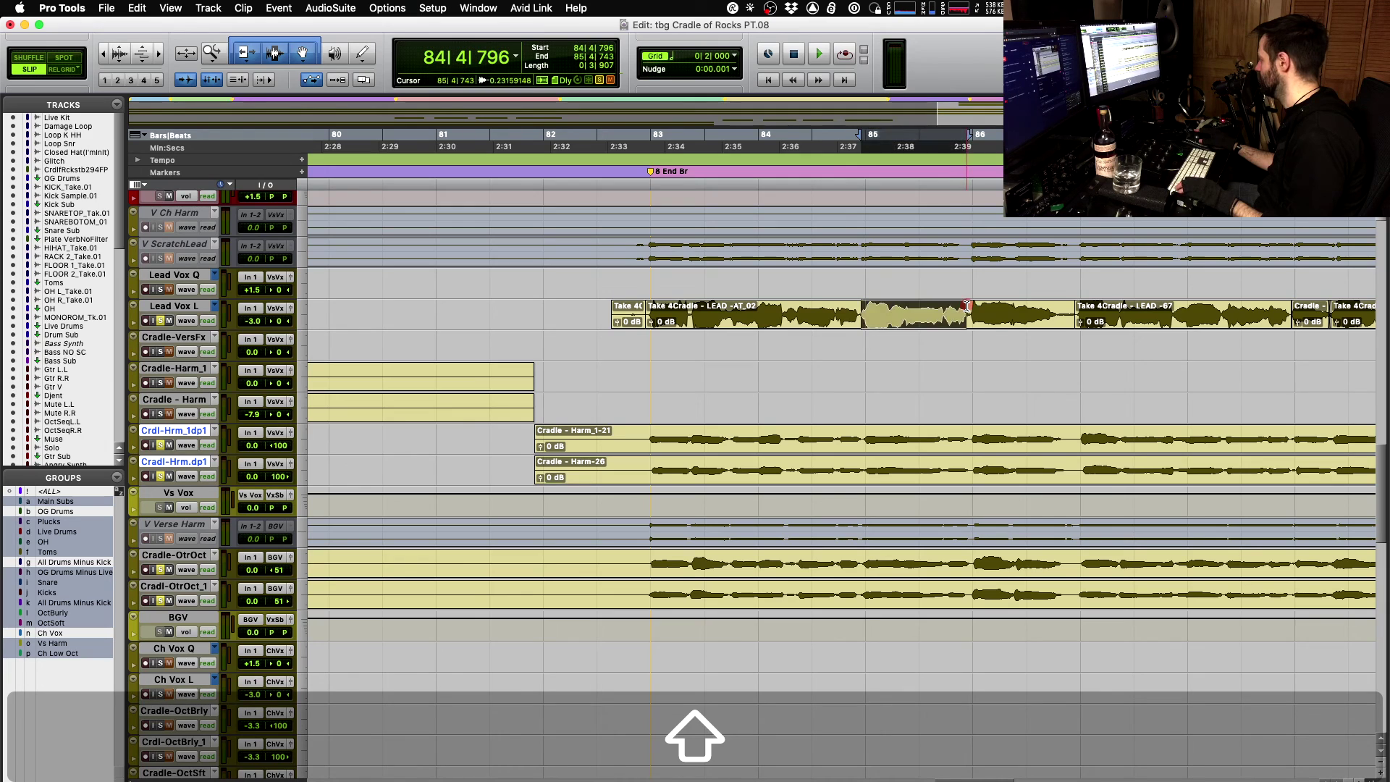
pyautogui.press('space')
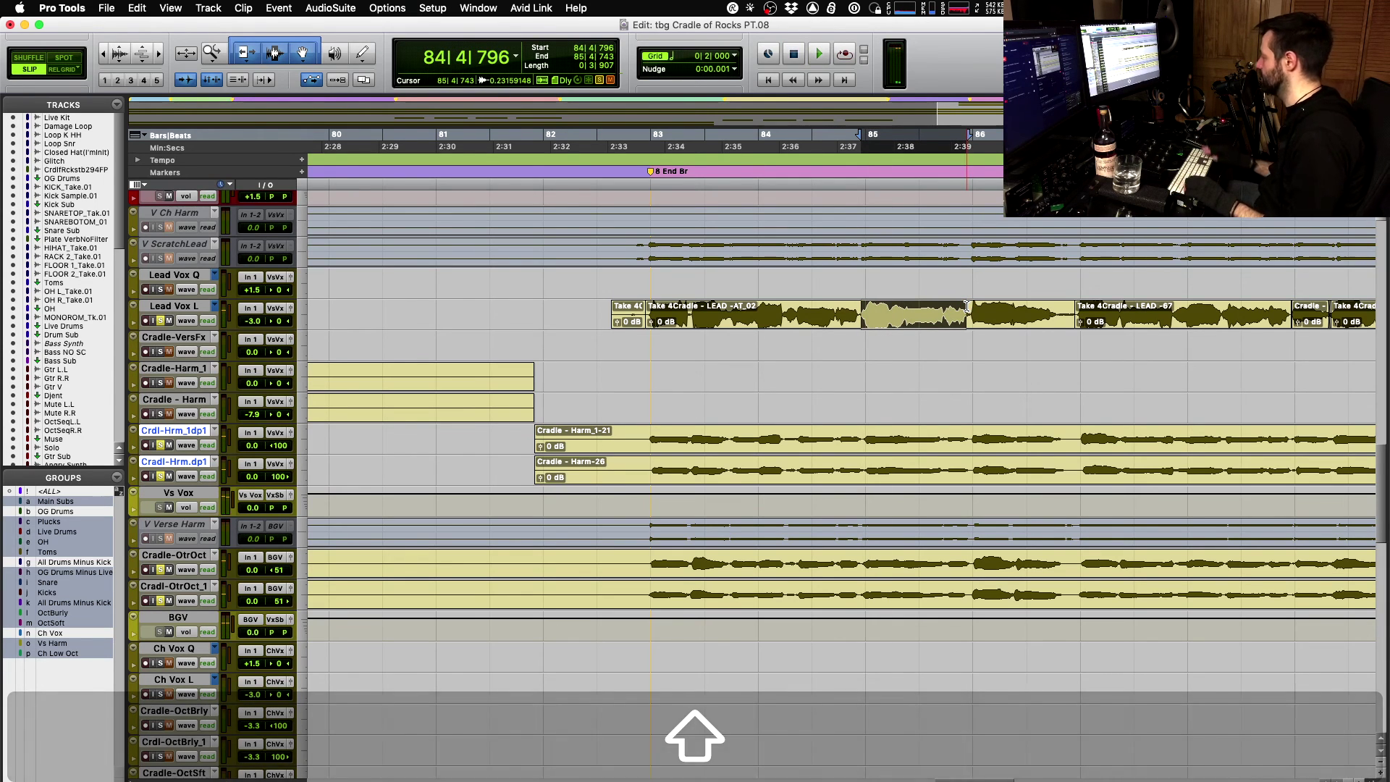
pyautogui.press('shift')
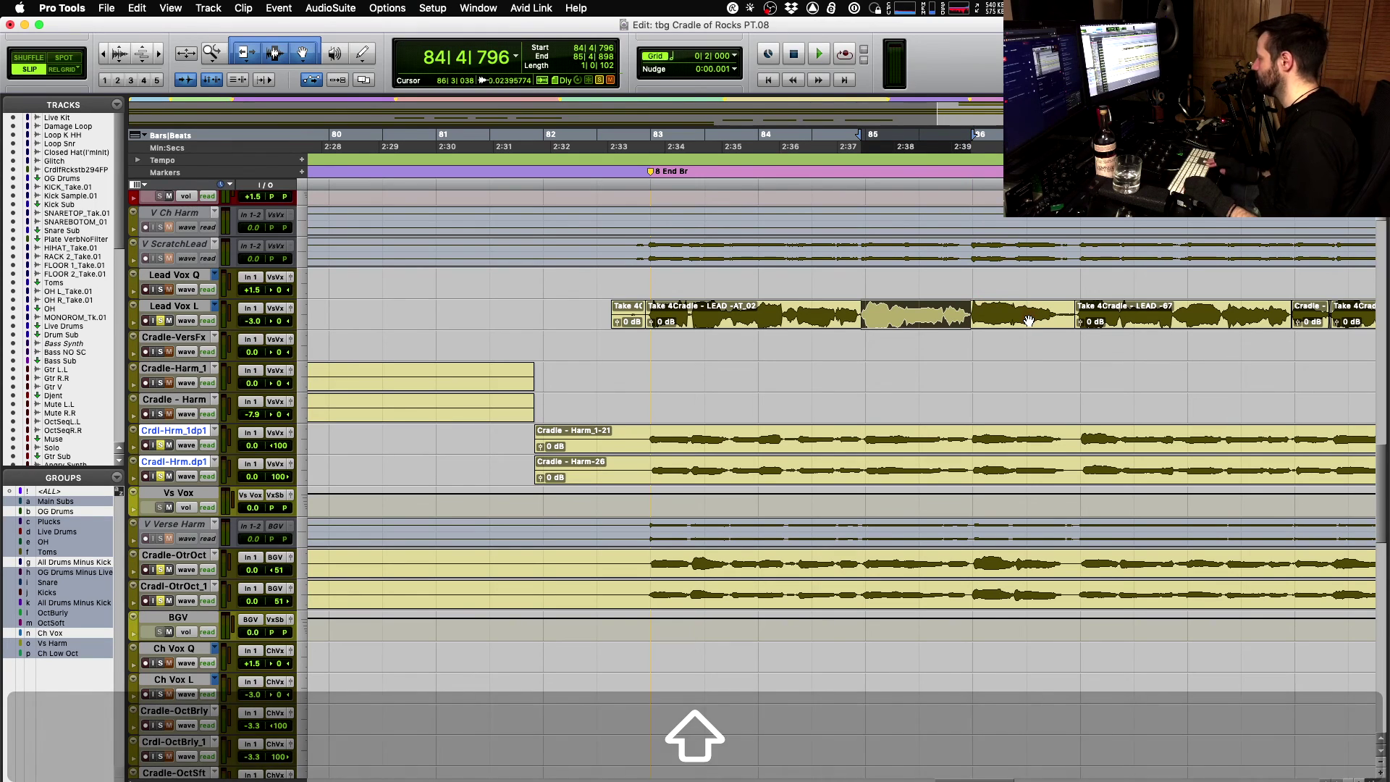
pyautogui.press('shift+super')
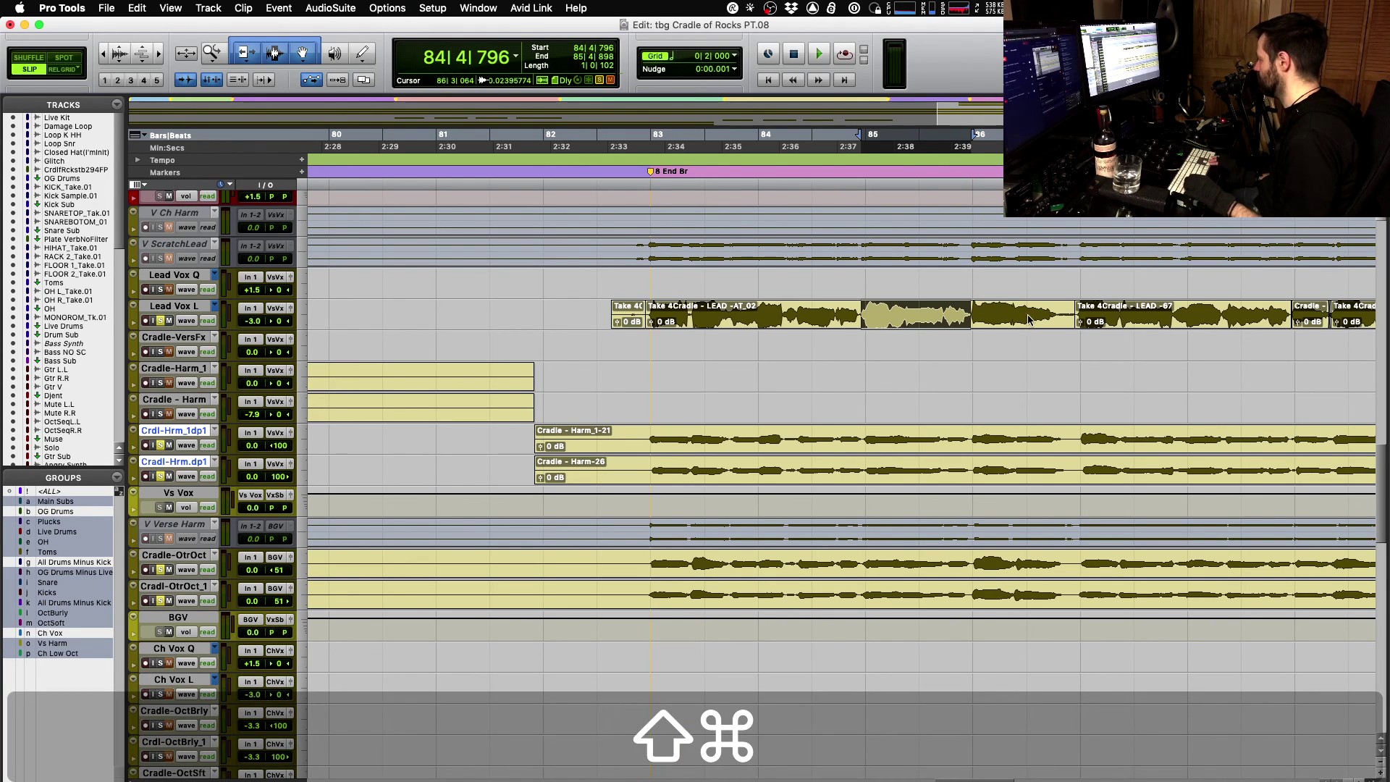
pyautogui.press('shift+super+z')
pyautogui.press('shift+super+Down')
pyautogui.press('shift+super+Down')
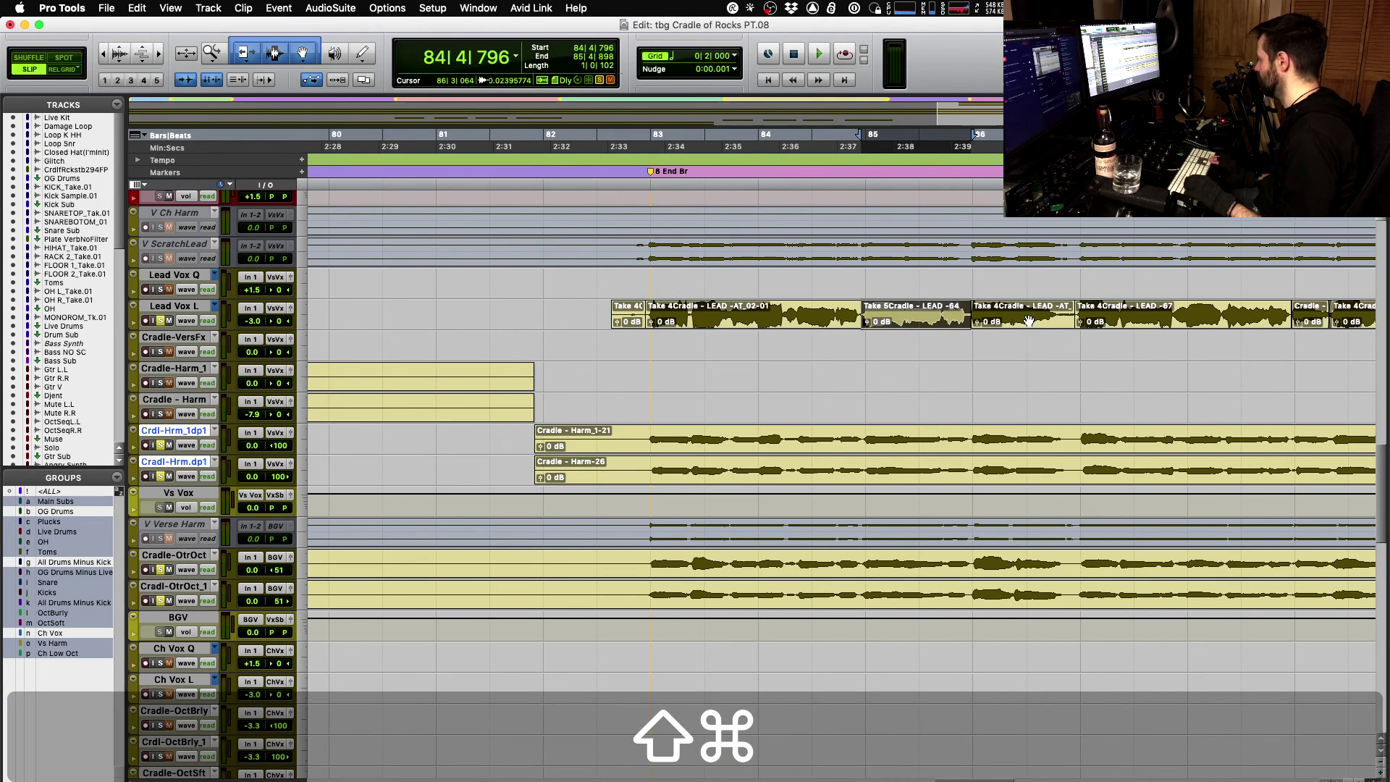
# - Swap the selected Lead Vox L phrase at bar 85 to the Outro Fix take and play it in context
pyautogui.press('space')
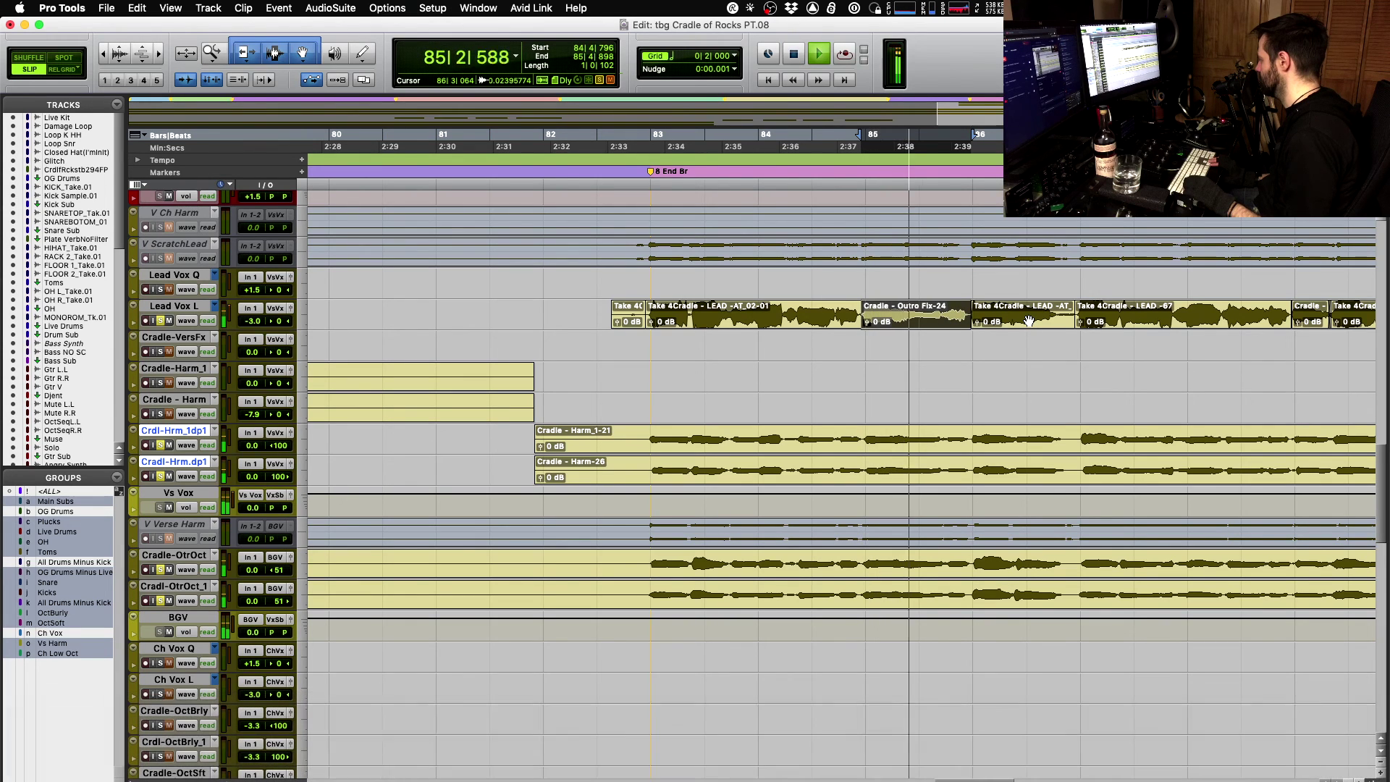
pyautogui.press('space')
pyautogui.press('shift+super')
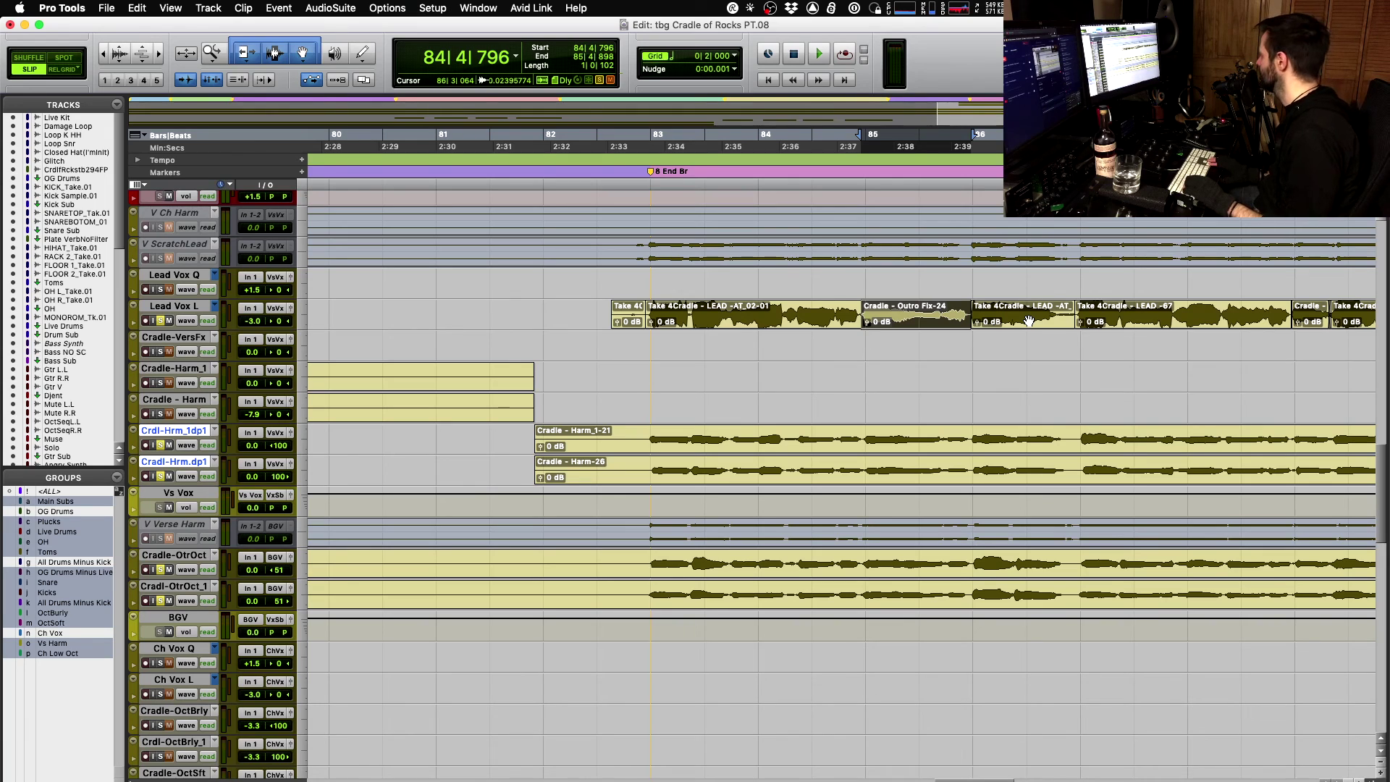
pyautogui.press('space')
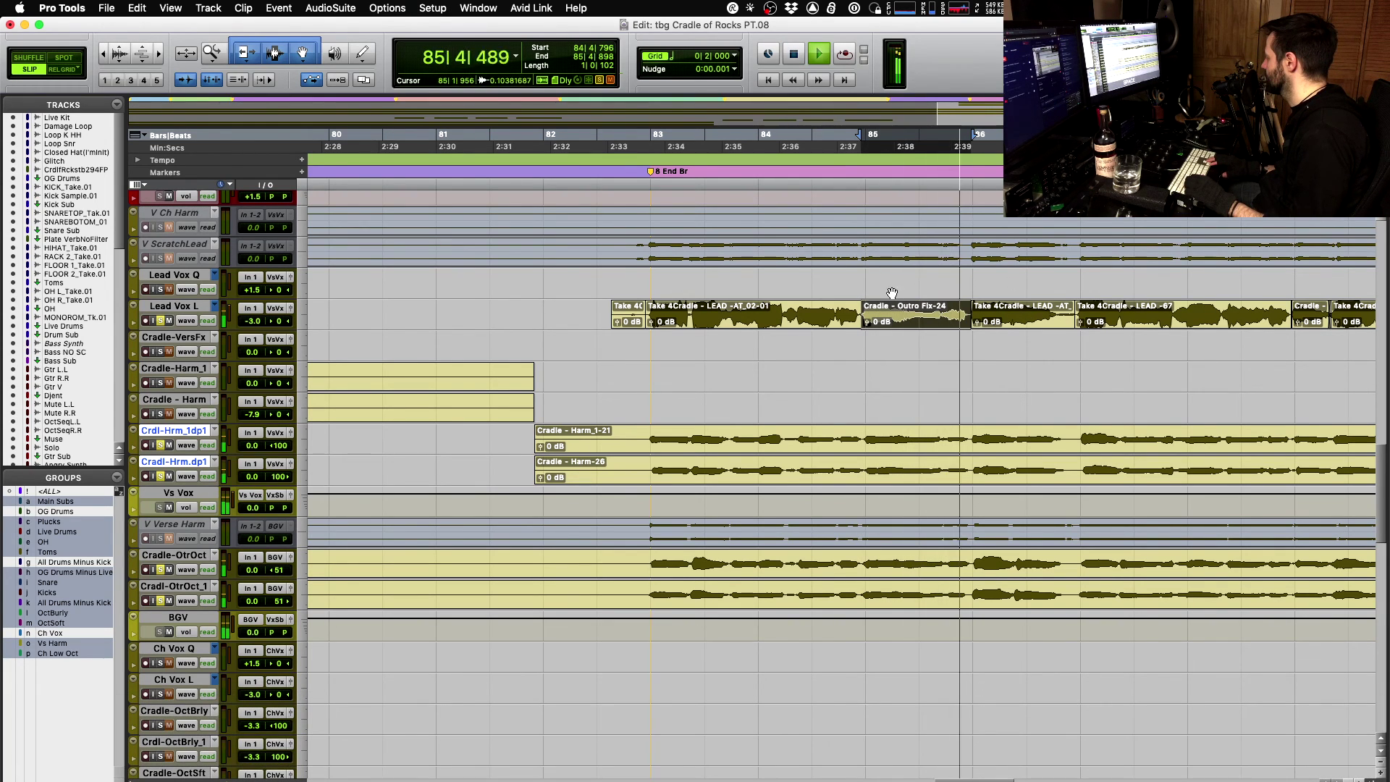
pyautogui.press('space')
pyautogui.press('space')
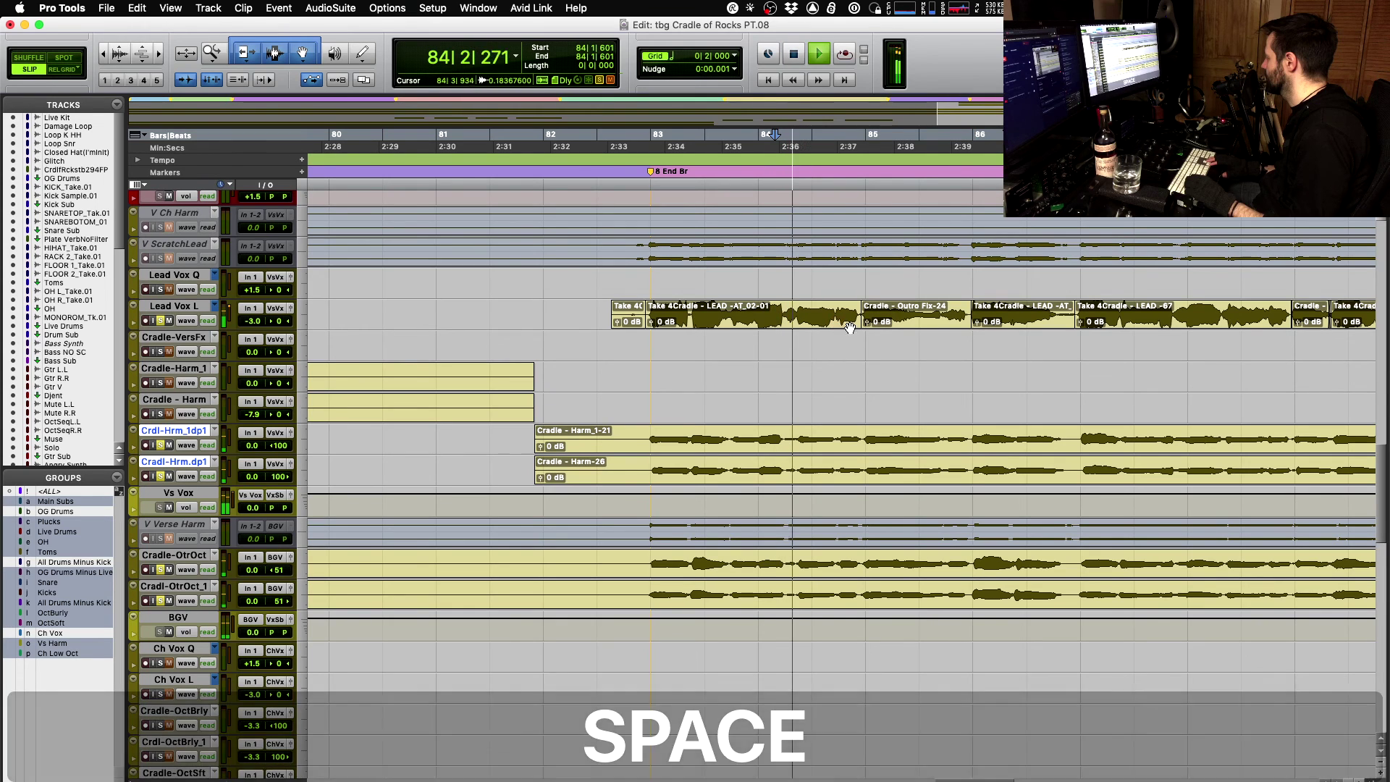
# - Extend the Outro Fix clip's start back to 84|3|807 and crossfade it with the preceding Take 4 clip at about 84|3|817
pyautogui.press('t')
pyautogui.press('space')
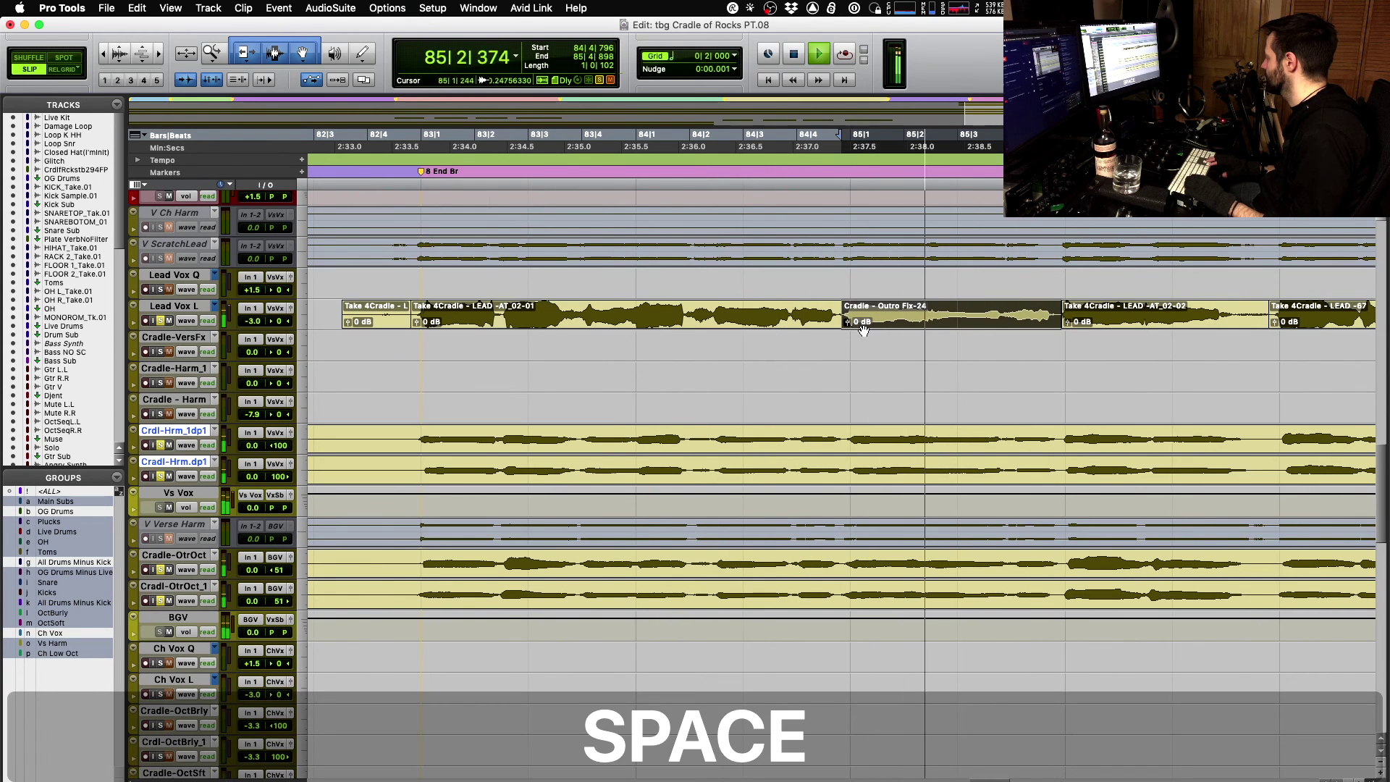
pyautogui.moveTo(811, 313); pyautogui.dragTo(788, 319)
pyautogui.press('space')
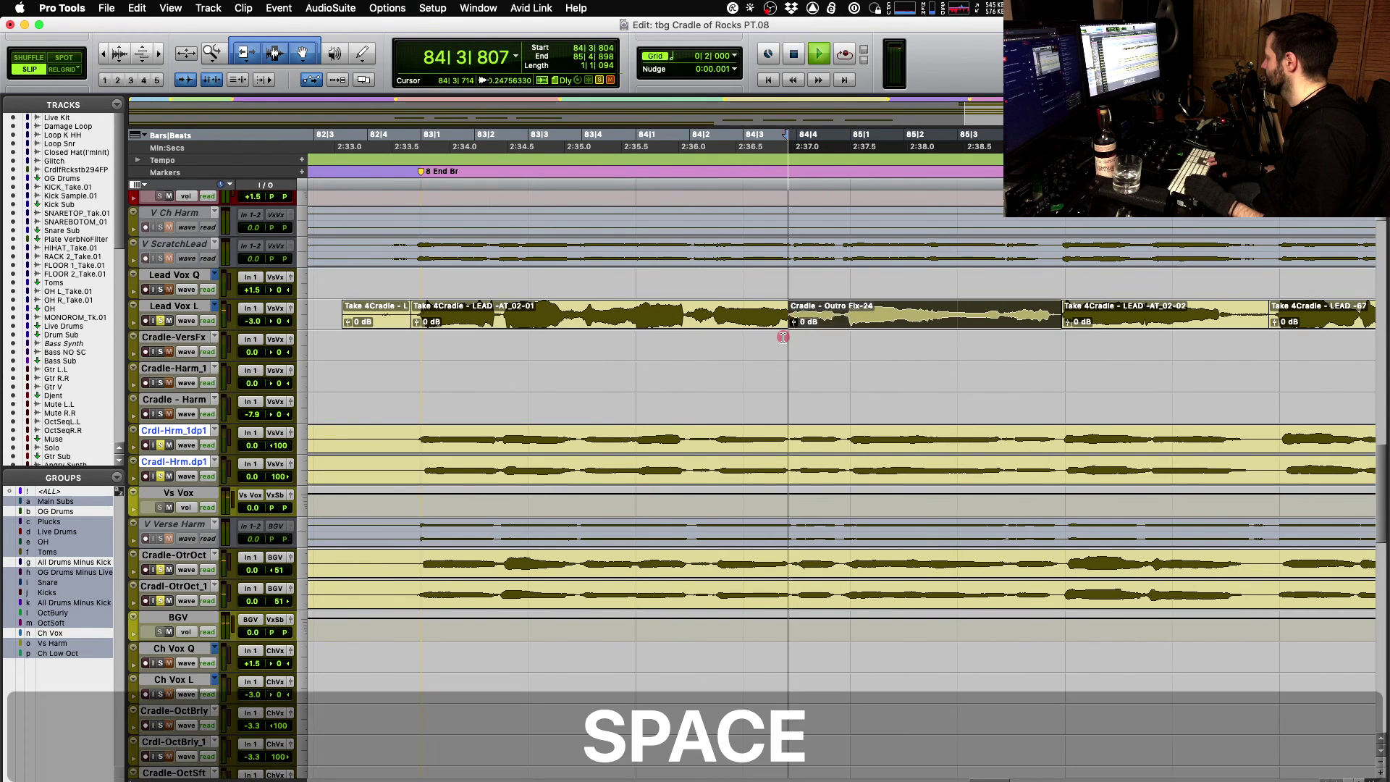
pyautogui.press('space')
pyautogui.press('space')
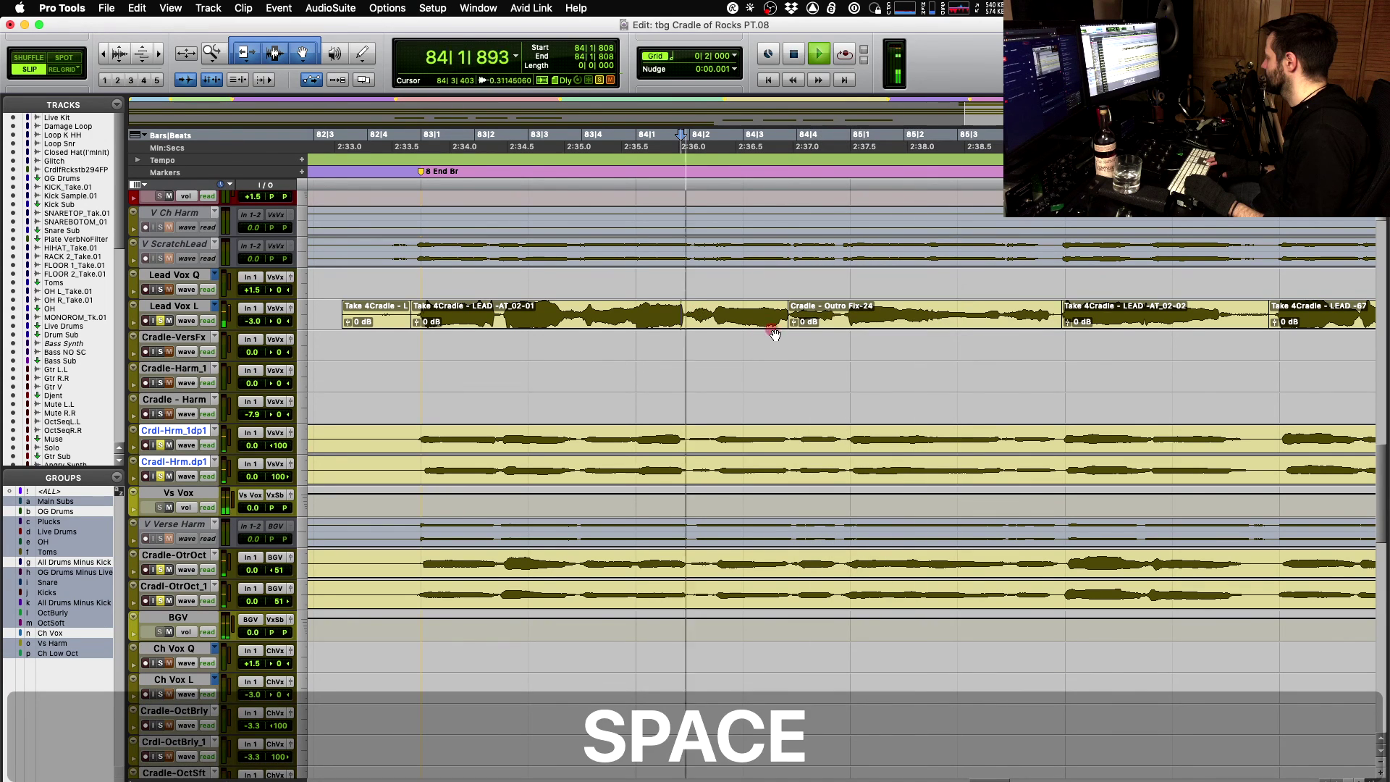
pyautogui.press('space')
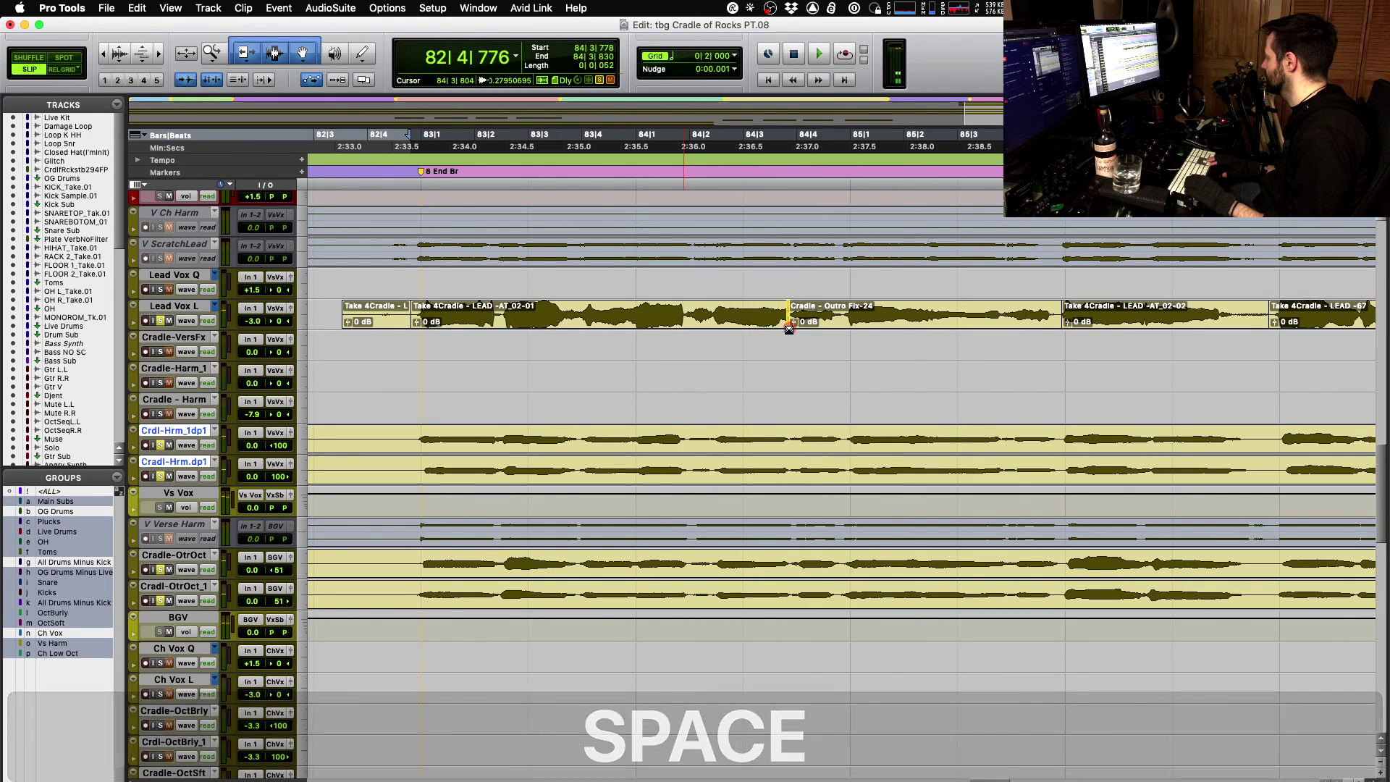
pyautogui.moveTo(788, 330); pyautogui.dragTo(790, 331)
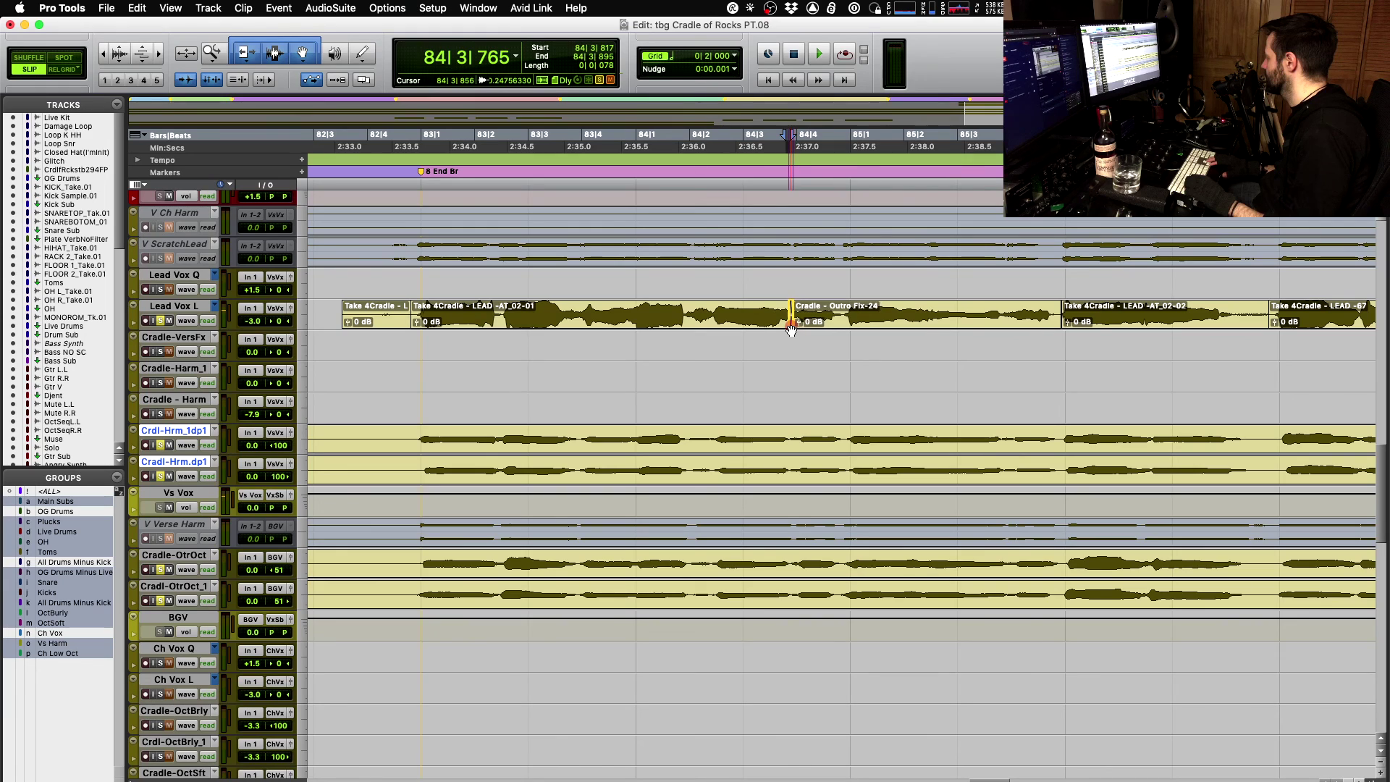
# - Raise the clip gain of the Outro Fix clip at bar 85 to +2.5 dB and play from 84|1|950
pyautogui.click(833, 331)
pyautogui.hotkey('ctrl', 'shift', 'Up')
pyautogui.hotkey('ctrl', 'shift', 'Up')
pyautogui.hotkey('ctrl', 'shift', 'Up')
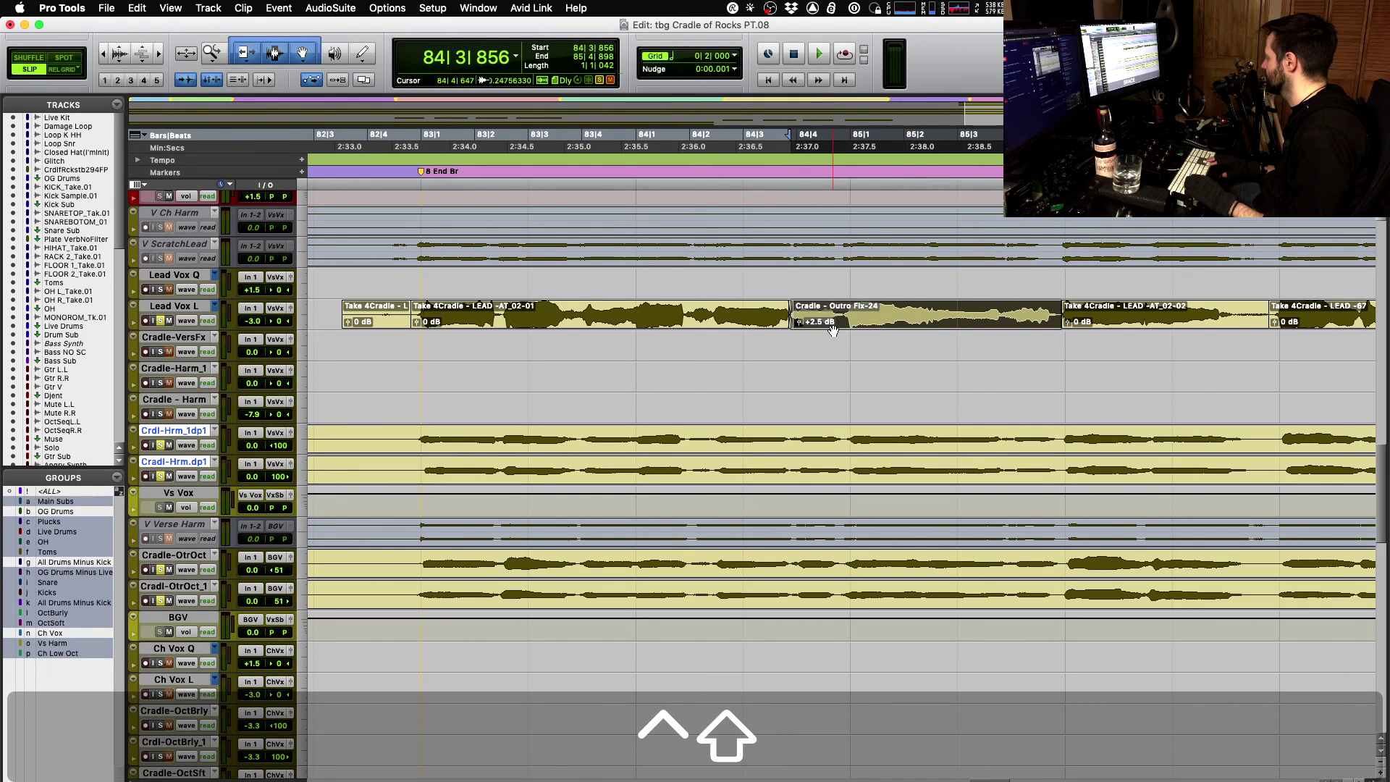
pyautogui.press('space')
pyautogui.click(689, 301)
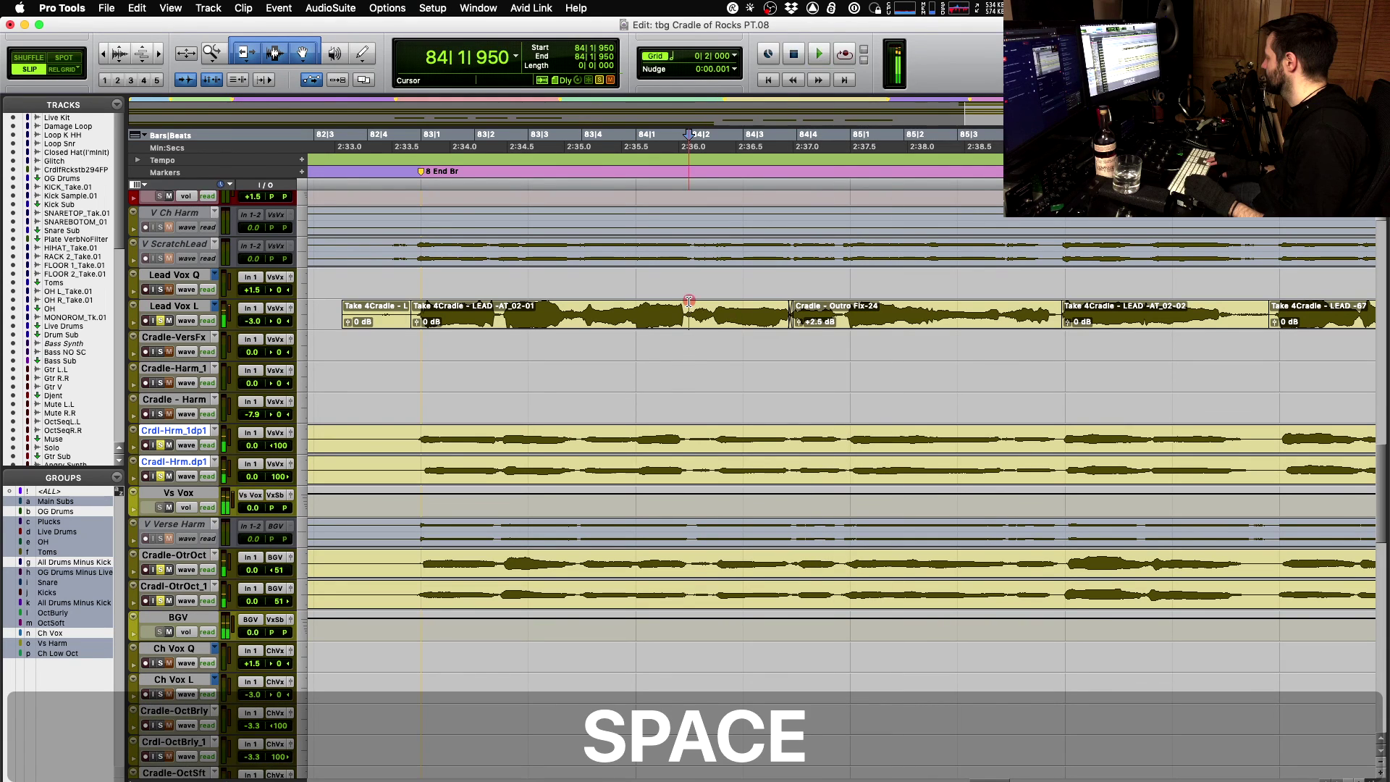
pyautogui.press('space')
# - Extend the following Take 4 clip's start back to 85|4|807 and crossfade it with the Outro Fix clip over 85|4|743 to 85|4|872
pyautogui.press('shift')
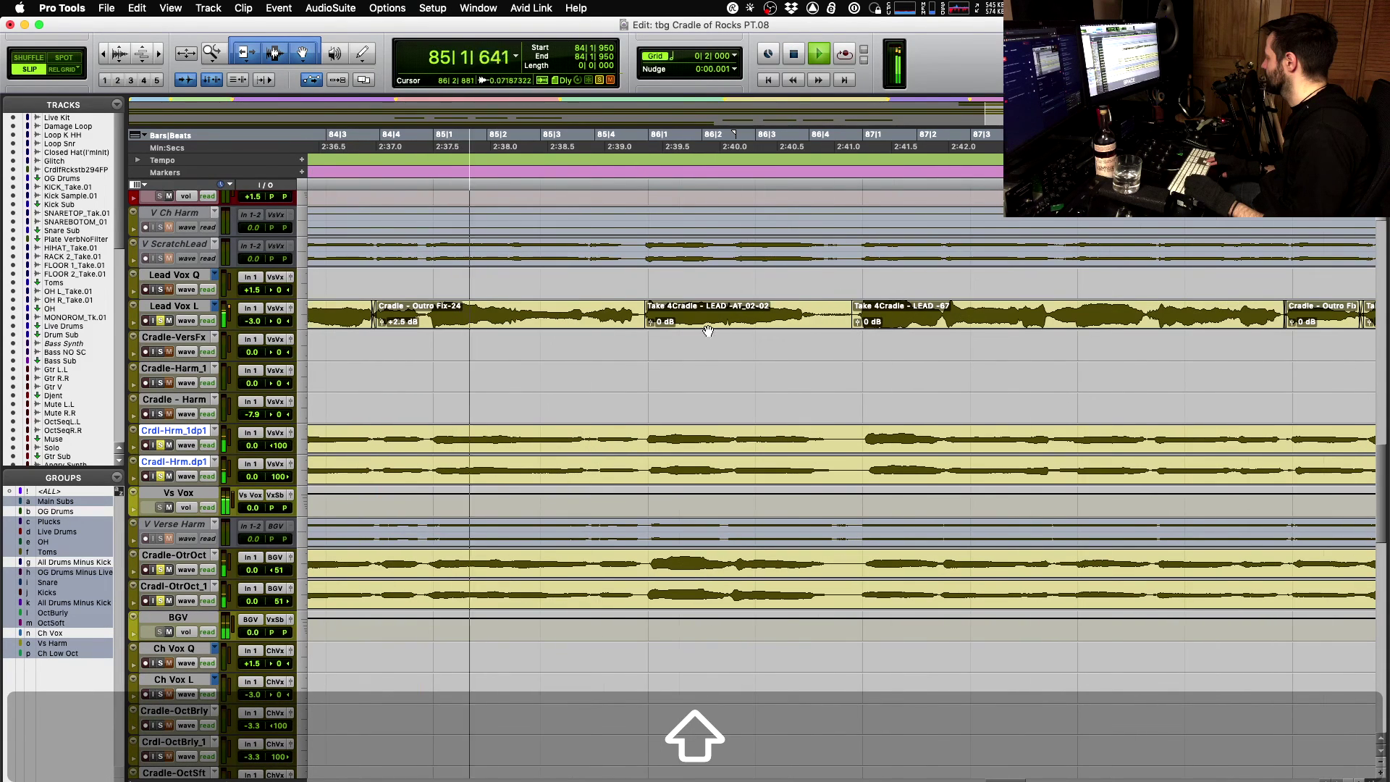
pyautogui.click(674, 319)
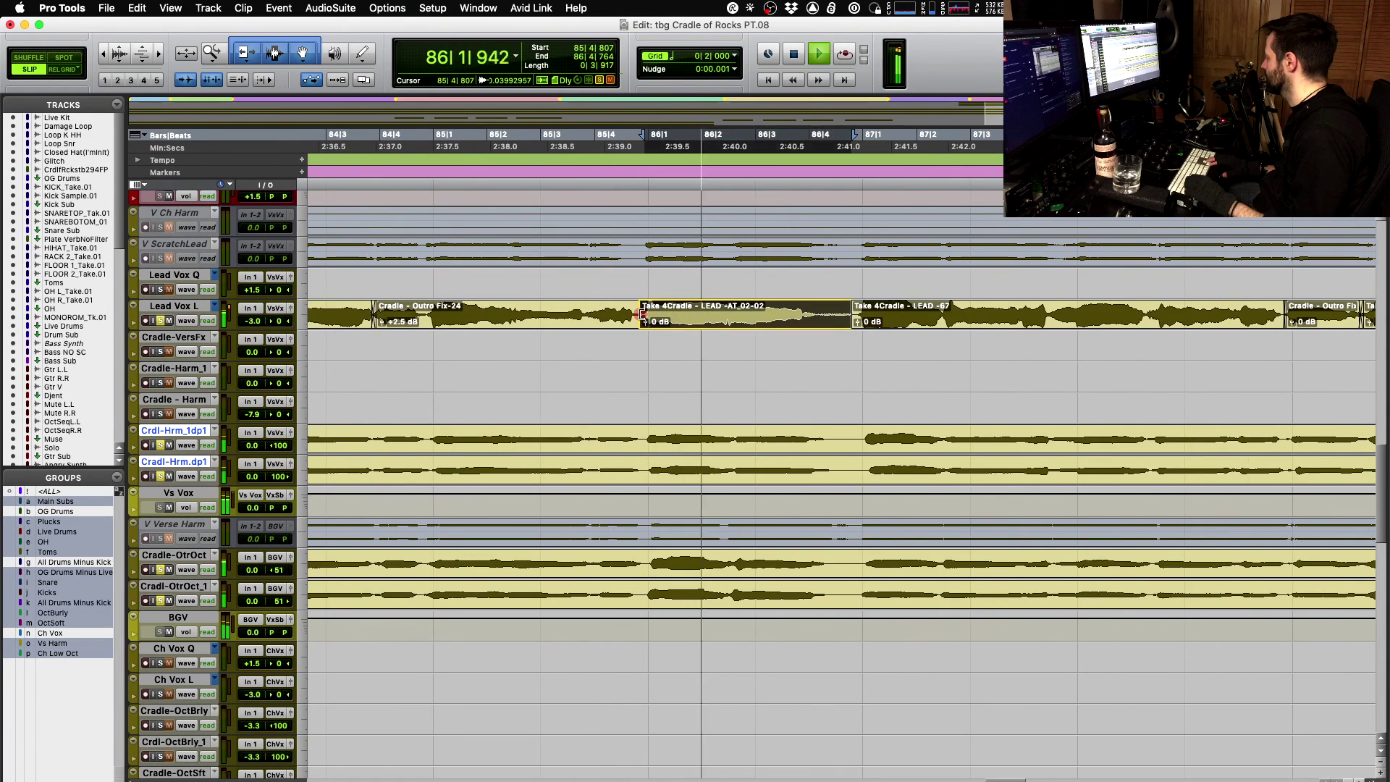
pyautogui.moveTo(636, 320); pyautogui.dragTo(643, 326)
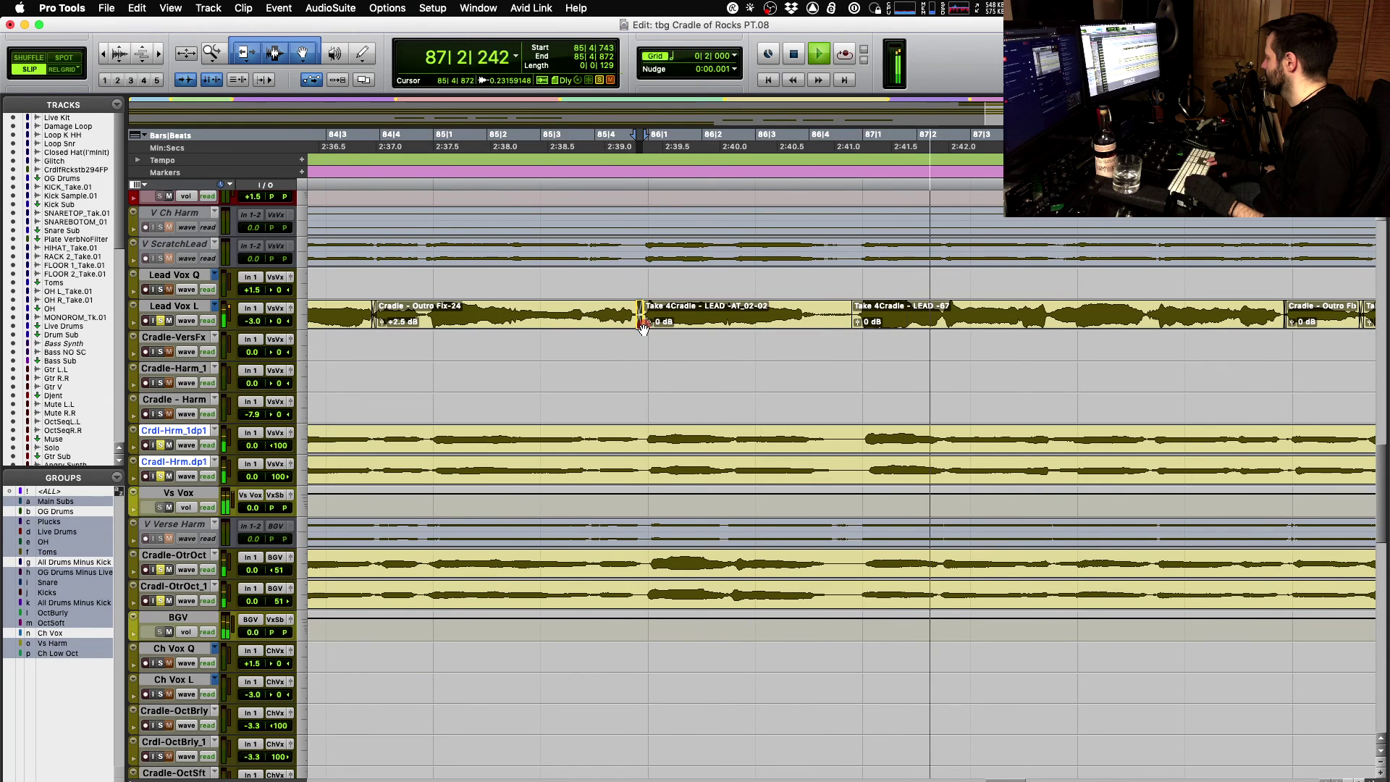
# - Select the Lead Vox L phrase from 92|4|766 to 93|2|452, audition alternate takes and replace it with the Outro Fix take
pyautogui.press('r')
pyautogui.press('shift')
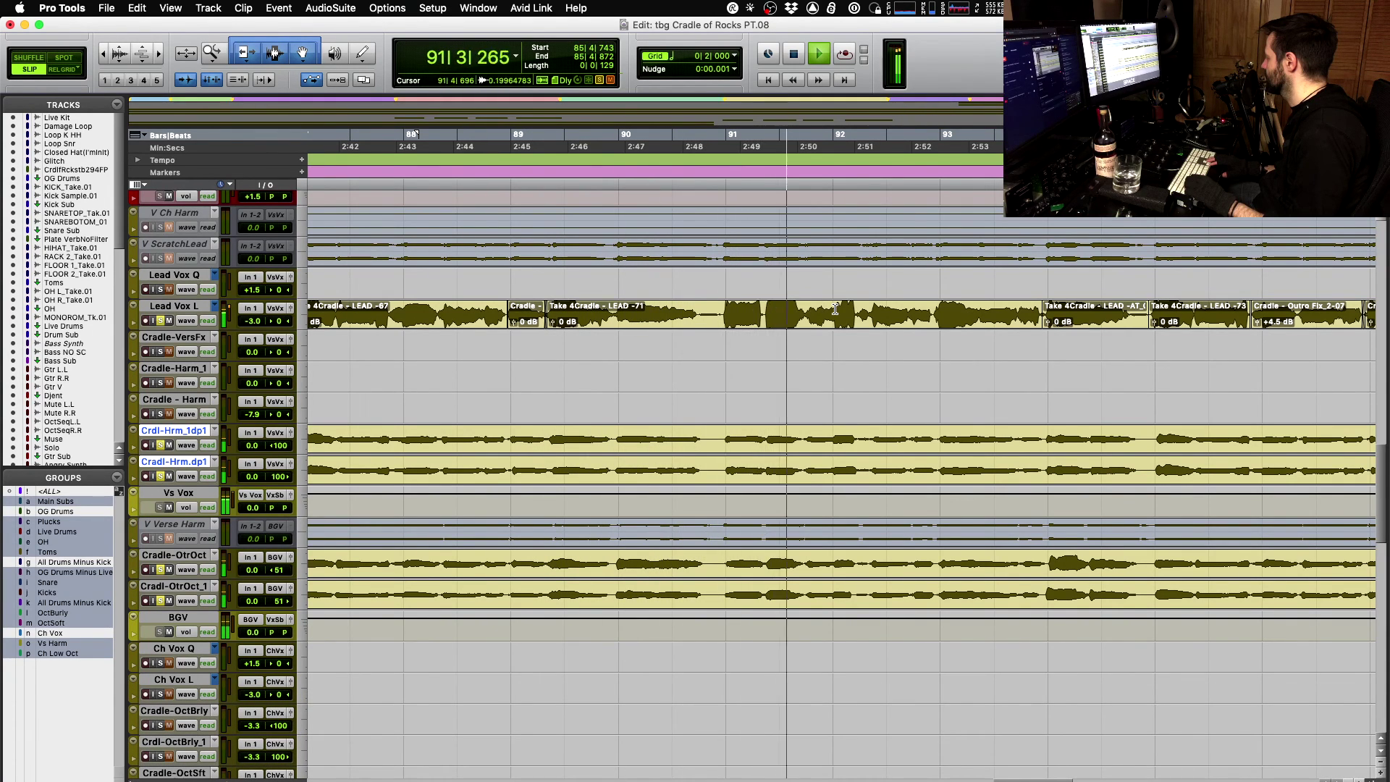
pyautogui.hscroll(3, 835, 309)
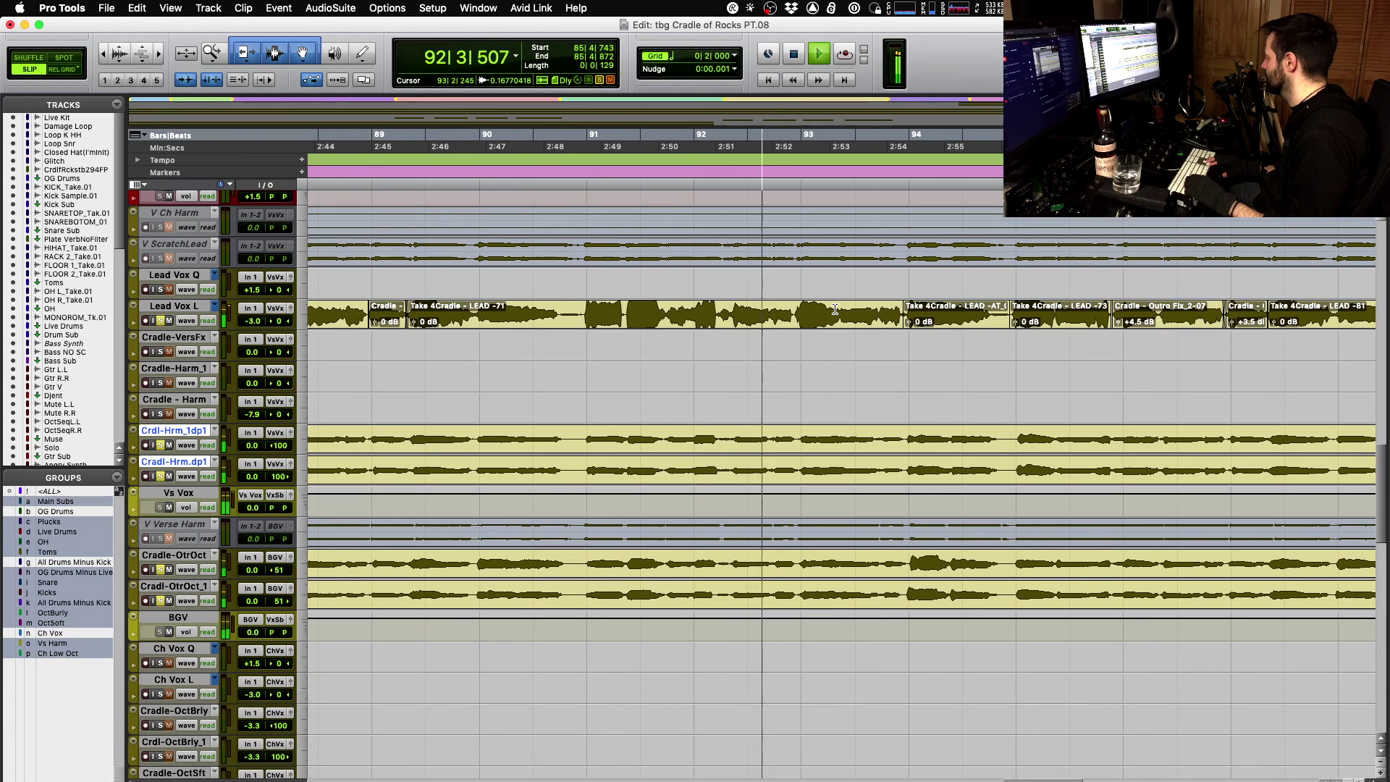
pyautogui.press('space')
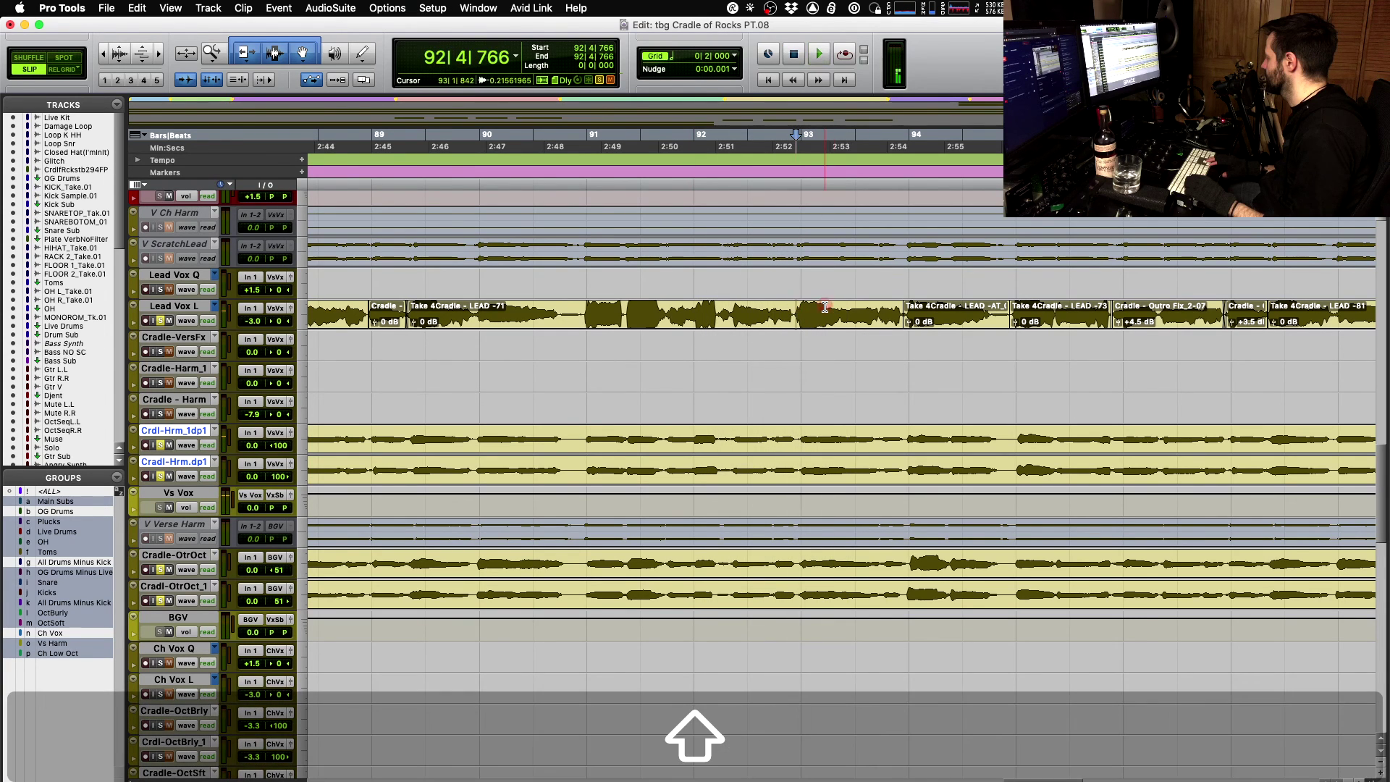
pyautogui.keyDown('shift'); pyautogui.click(846, 307); pyautogui.keyUp('shift')
pyautogui.press('space')
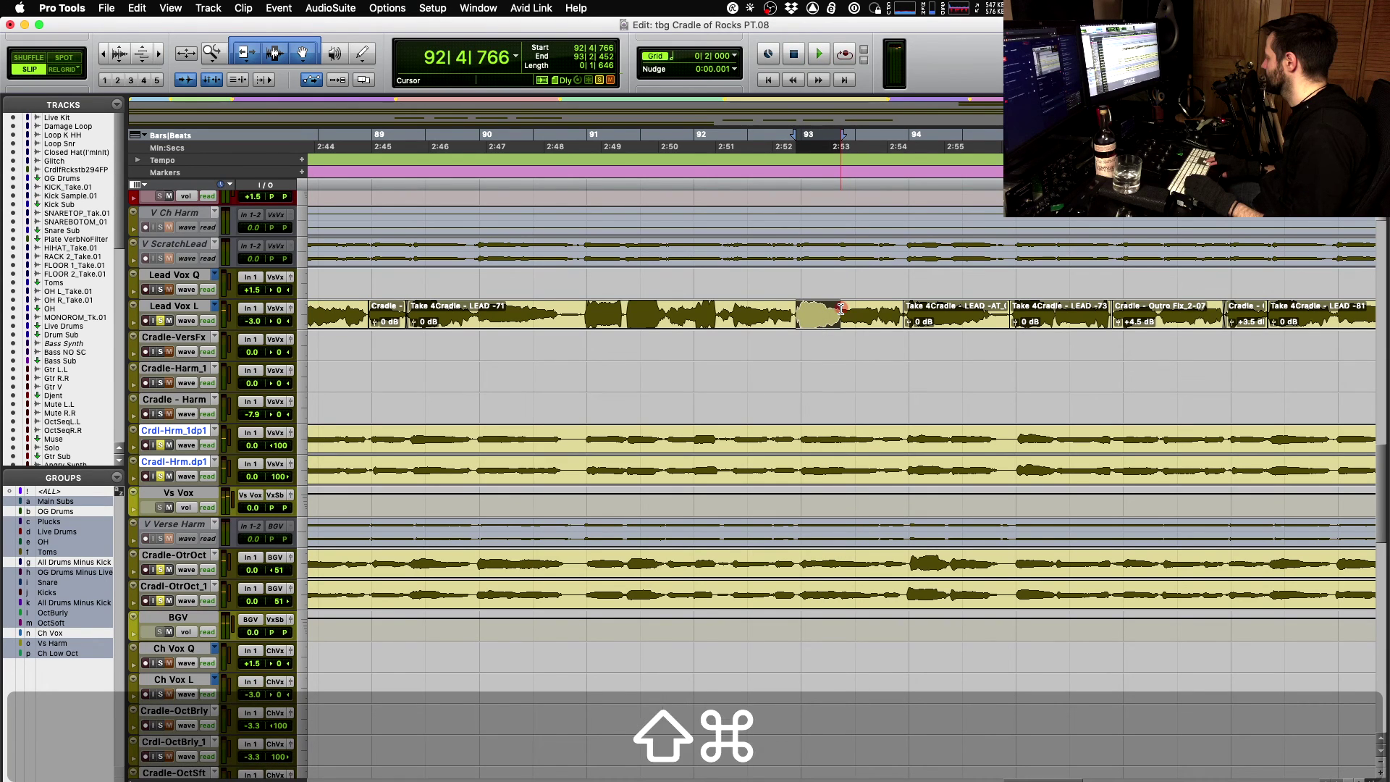
pyautogui.press('shift+super+Down')
pyautogui.press('space')
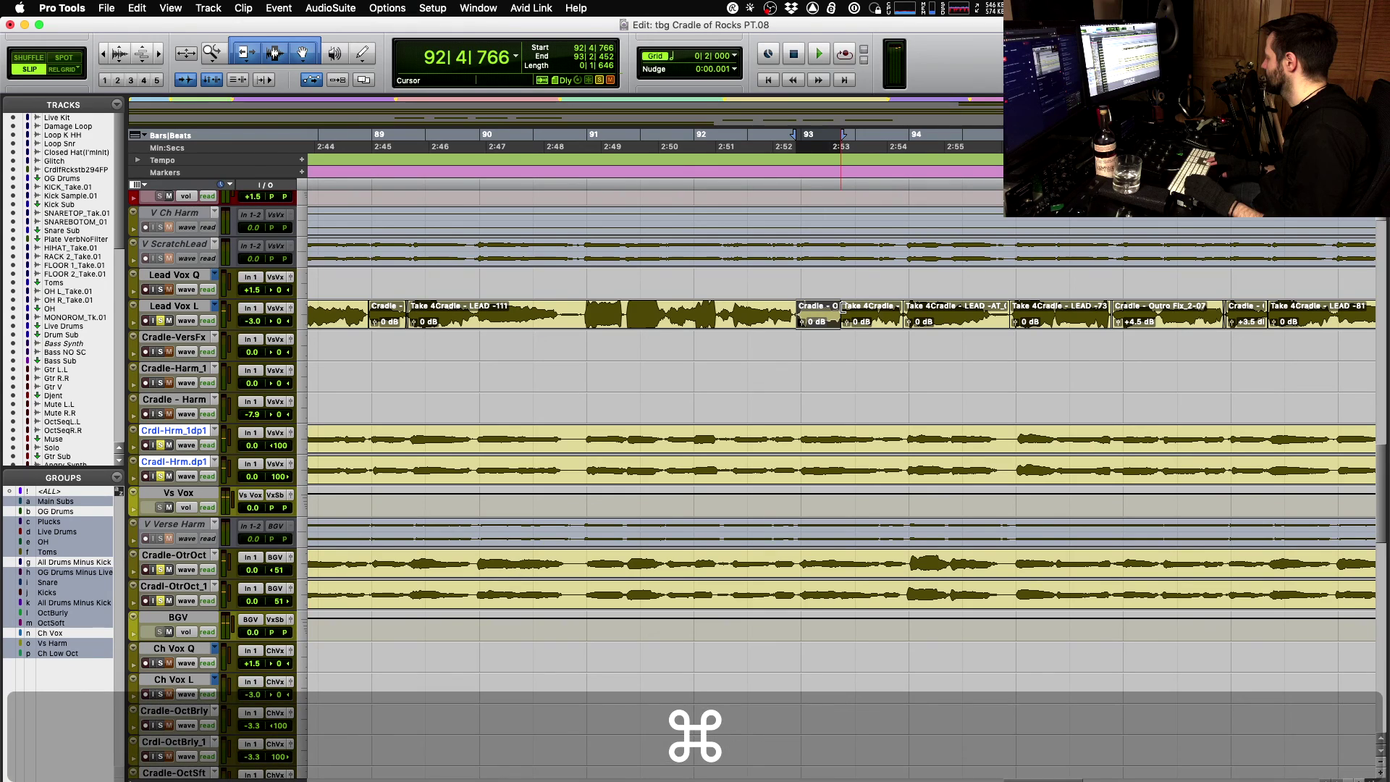
pyautogui.press('shift+super+Down')
pyautogui.press('shift+super+Down')
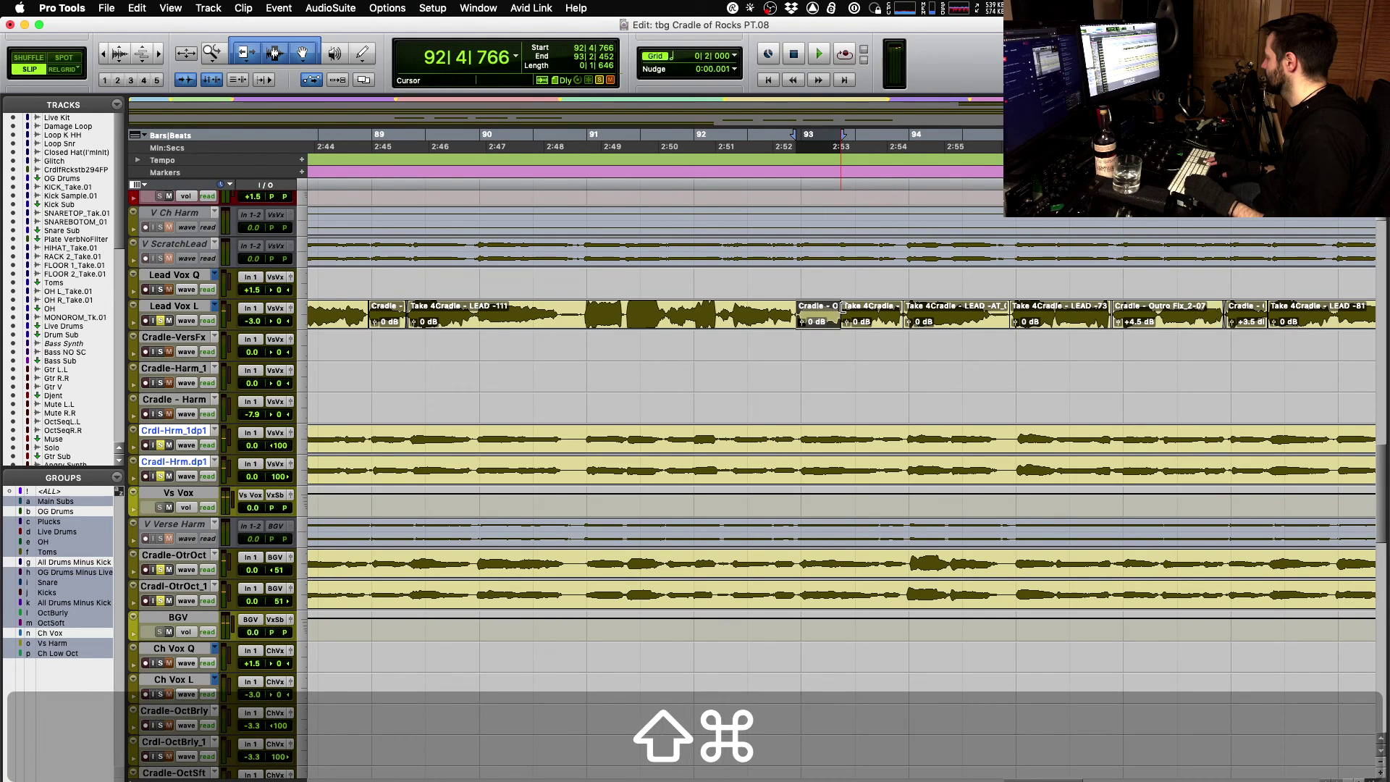
pyautogui.press('shift+super+Up')
pyautogui.press('space')
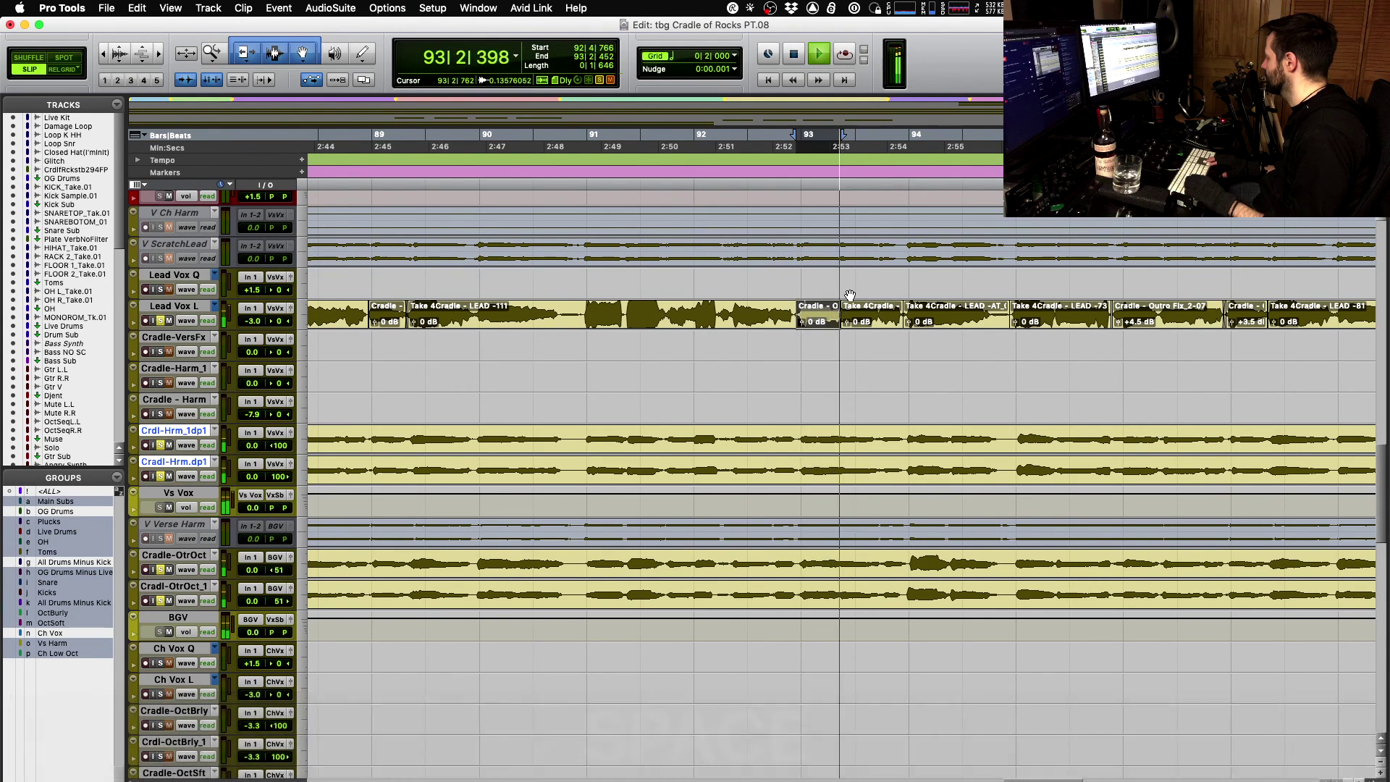
# - Extend the new Outro Fix clip's start back to 92|3|768 and crossfade it with the preceding clip from 92|3|716
pyautogui.press('t')
pyautogui.press('space')
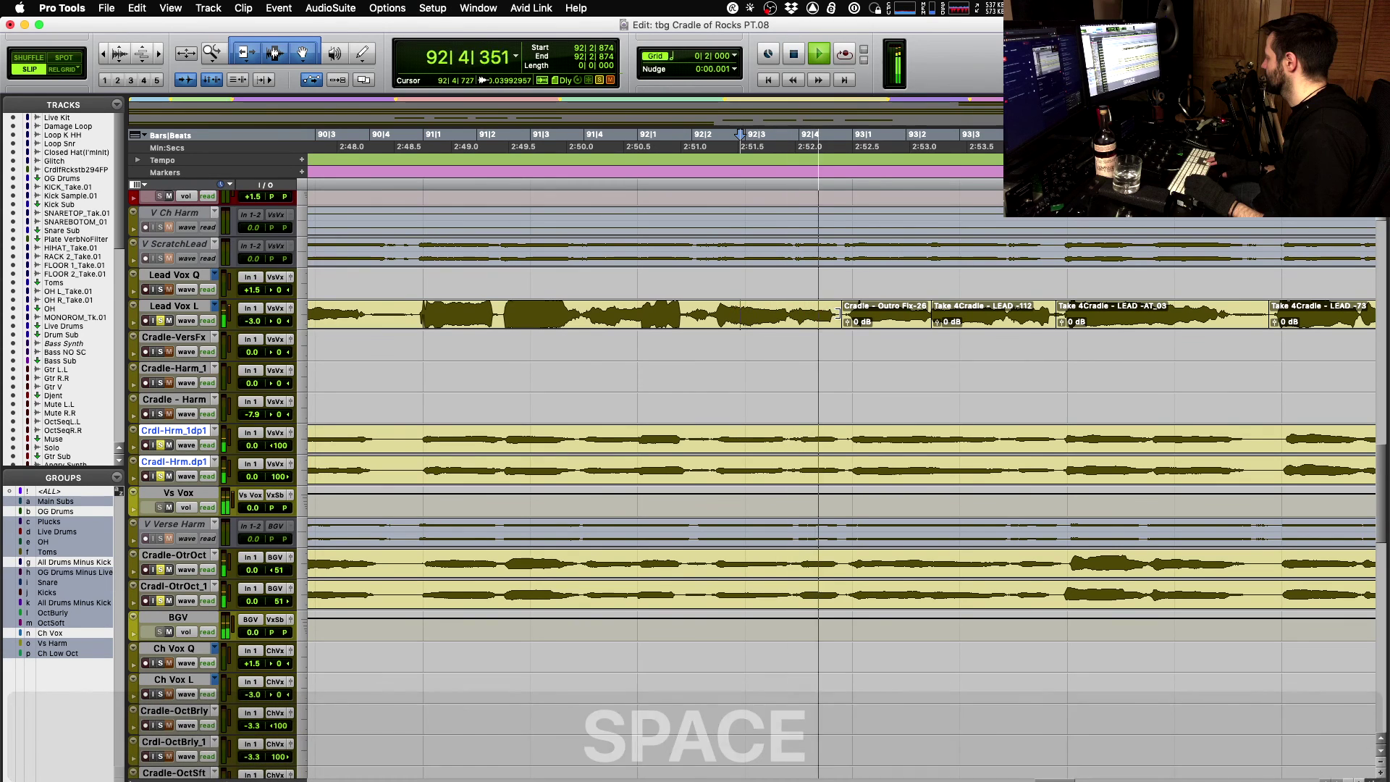
pyautogui.moveTo(838, 313); pyautogui.dragTo(737, 311)
pyautogui.press('space')
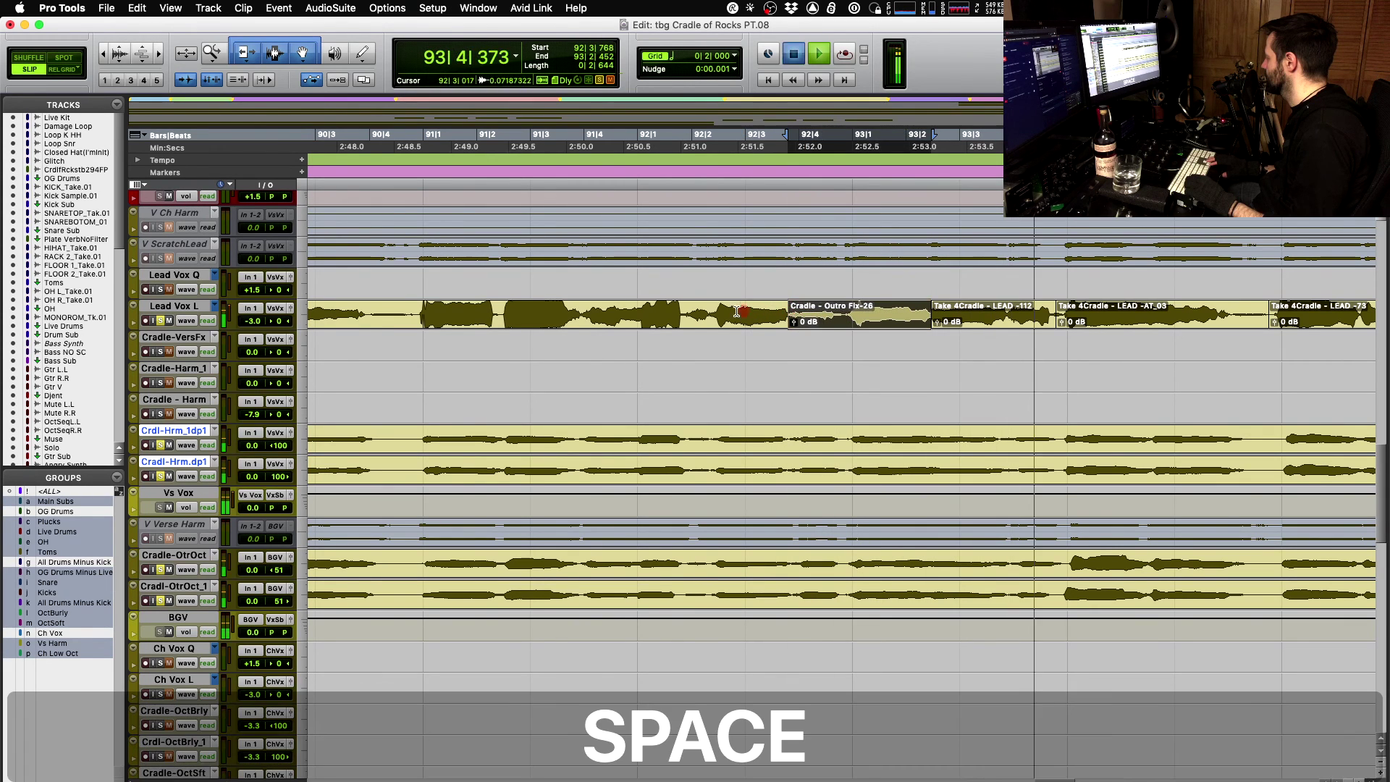
pyautogui.press('space')
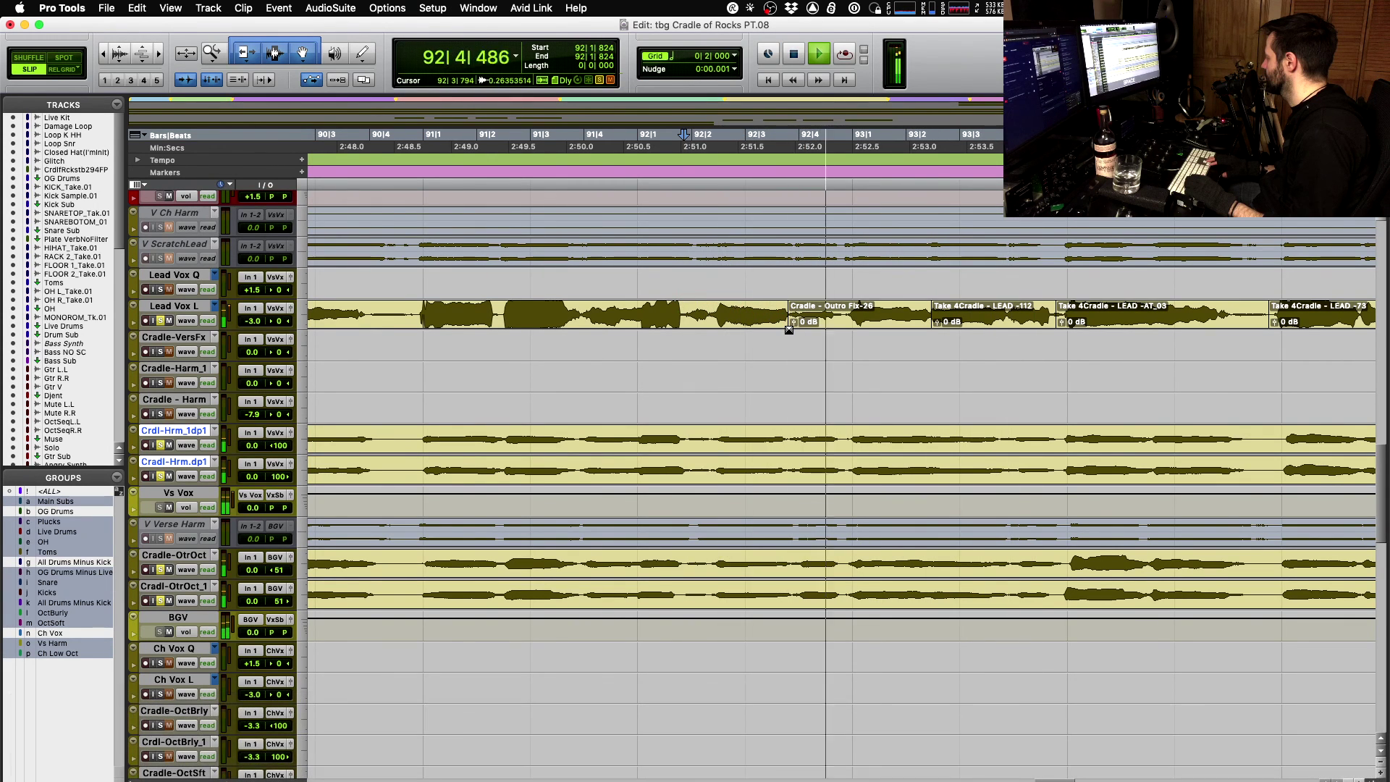
pyautogui.moveTo(796, 317); pyautogui.dragTo(802, 316)
pyautogui.press('space')
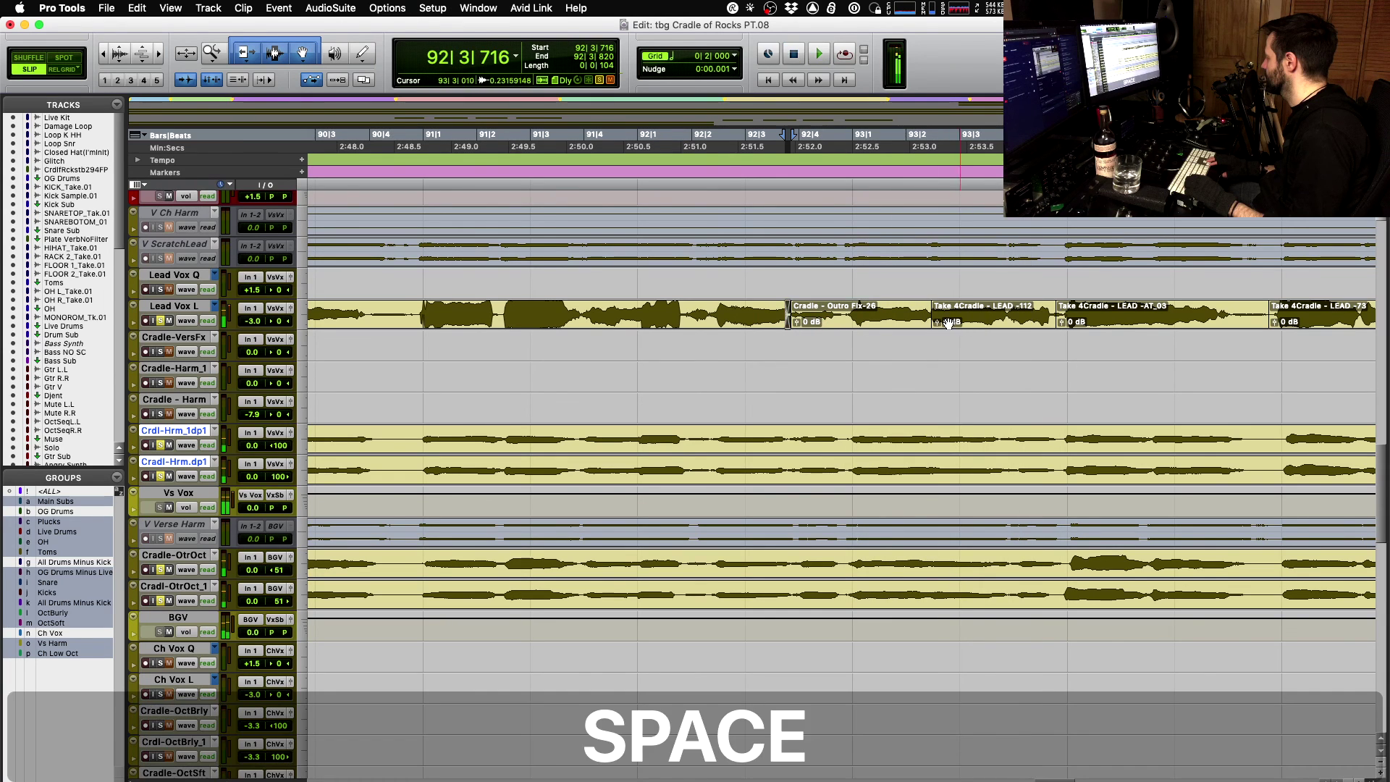
# - Extend the following Take 4 clip's start back to 93|2|245, crossfade it with the Outro Fix clip, and play the join
pyautogui.click(936, 315)
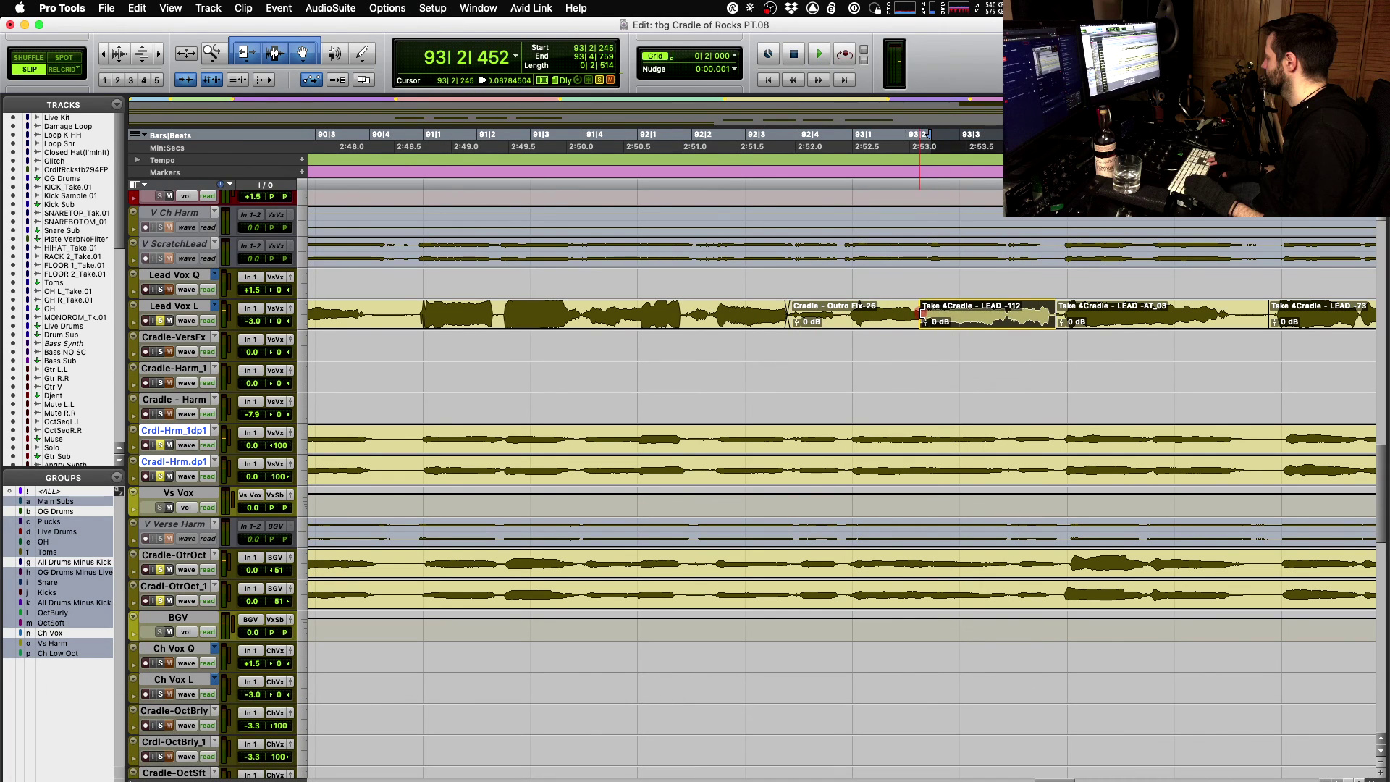
pyautogui.moveTo(921, 326); pyautogui.dragTo(922, 330)
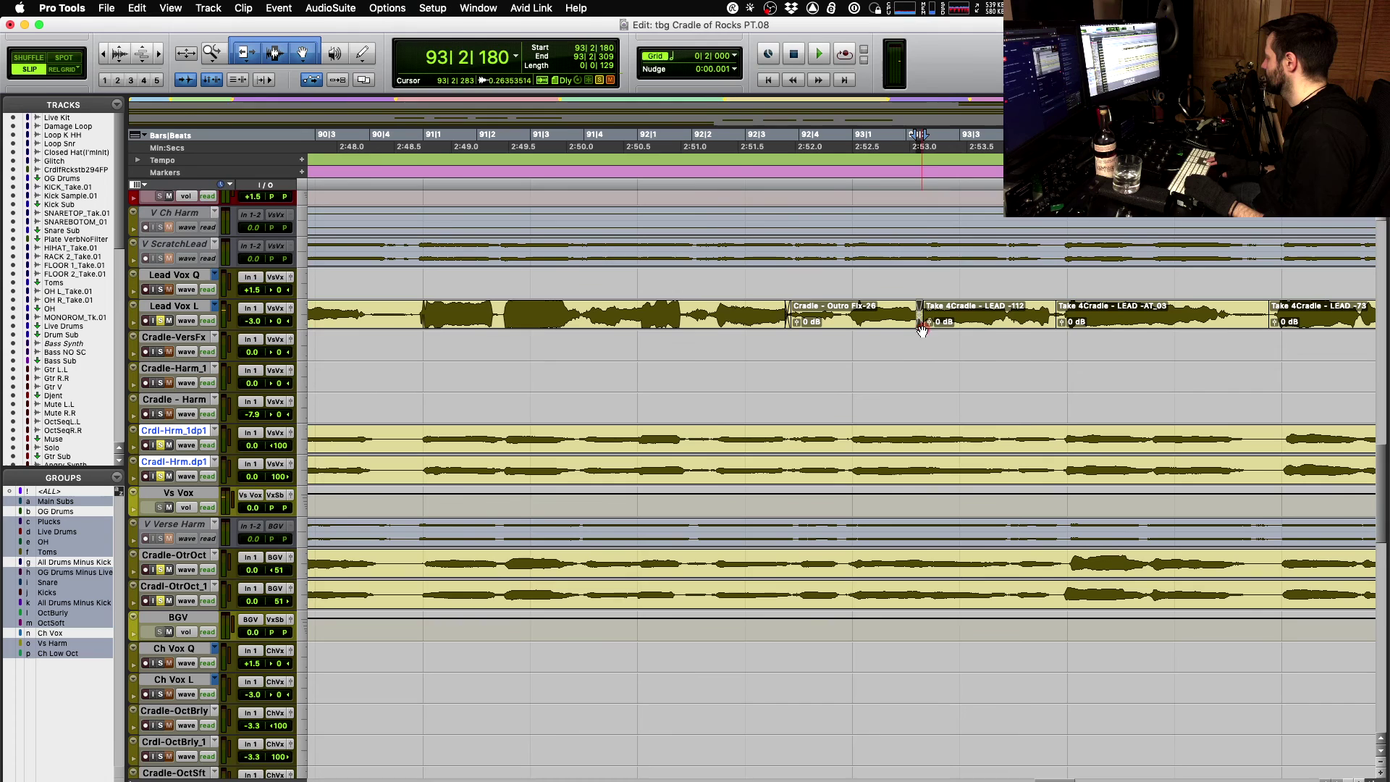
pyautogui.click(727, 304)
pyautogui.press('space')
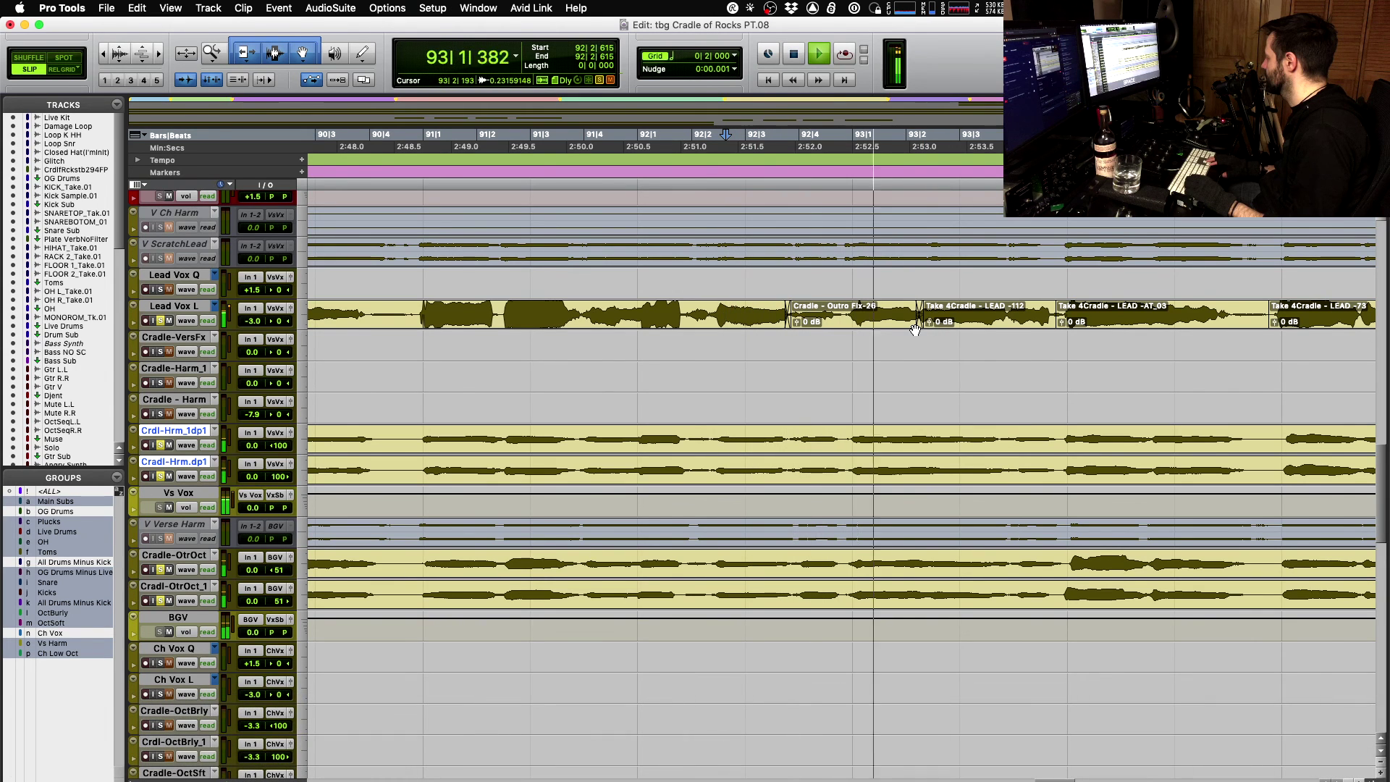
pyautogui.press('space')
# - Move the crossfade at the Outro Fix clip's end to 93|3|799 and play the edit from 92|3|302
pyautogui.moveTo(918, 326); pyautogui.dragTo(960, 326)
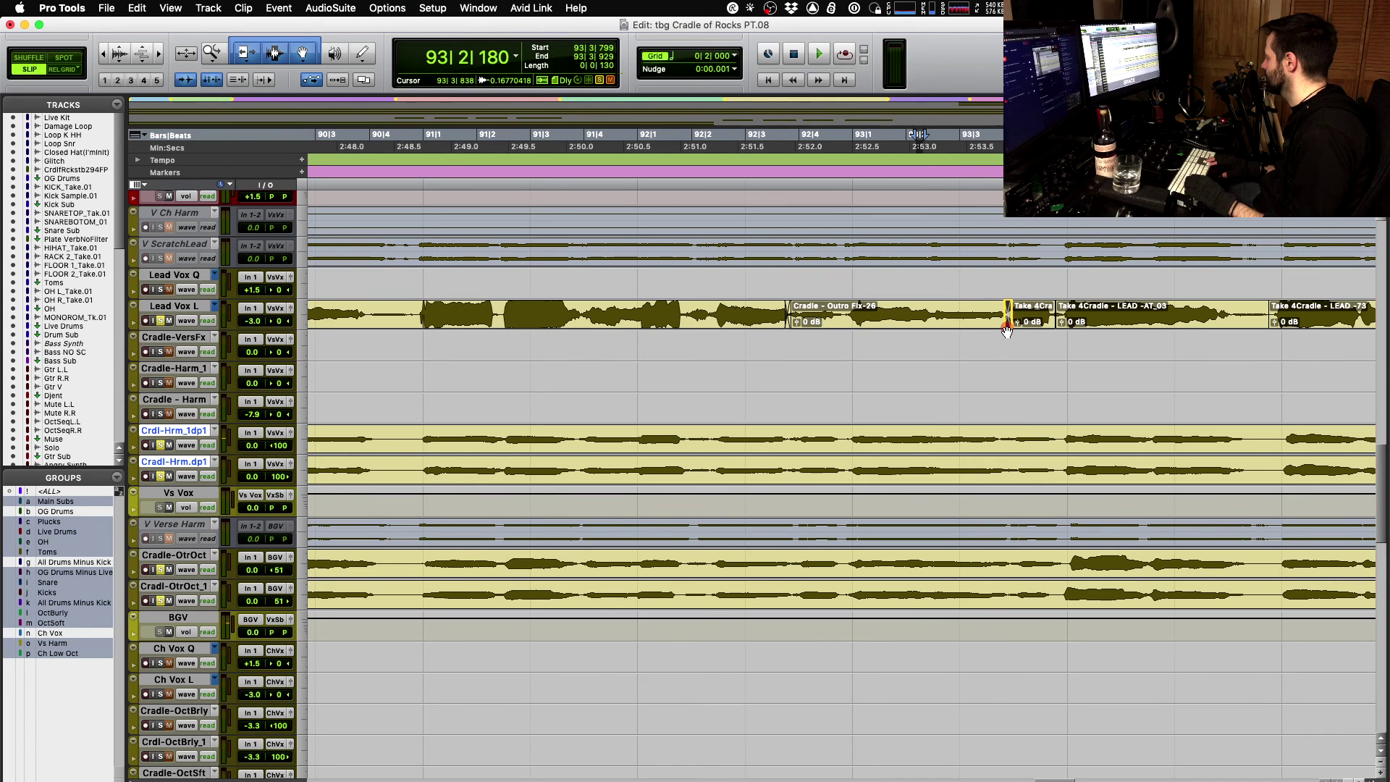
pyautogui.click(762, 304)
pyautogui.press('space')
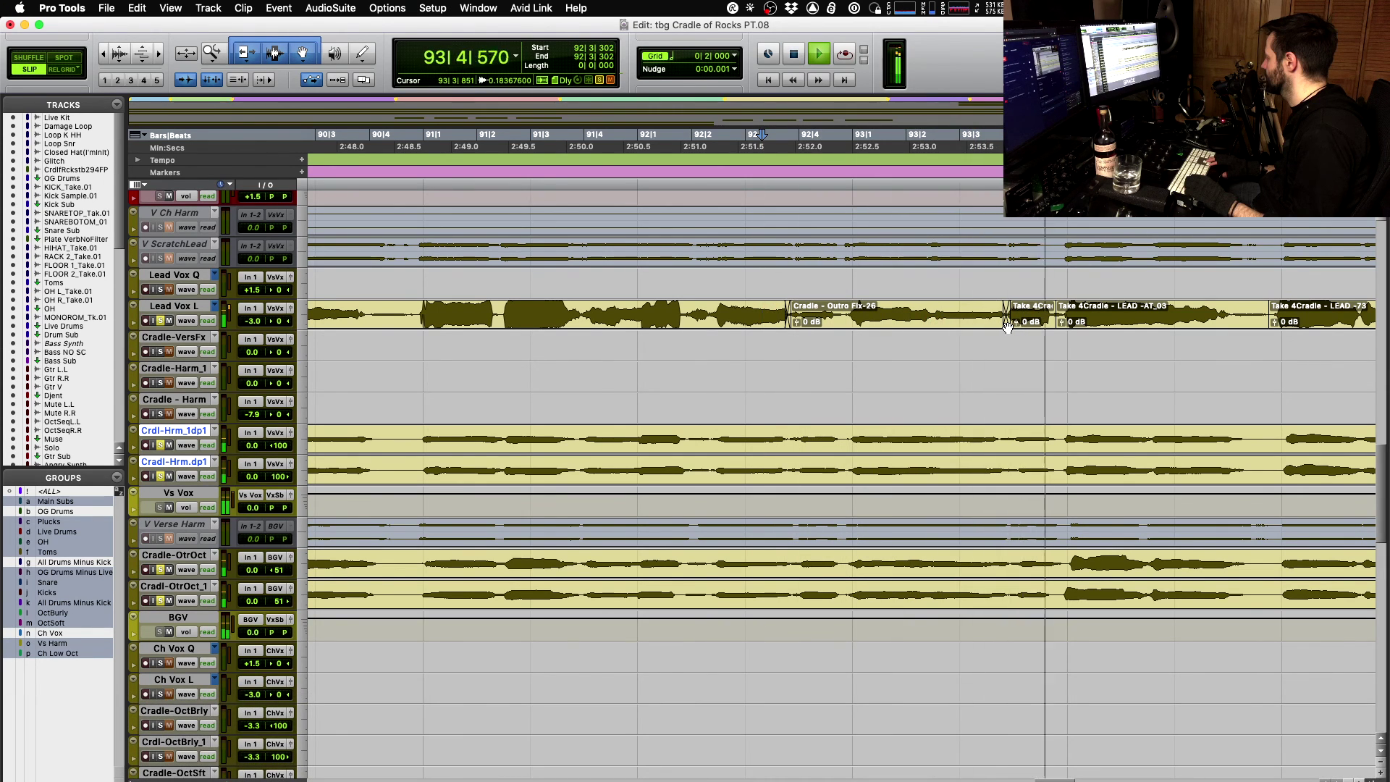
pyautogui.press('space')
# - Raise the bar 93 Outro Fix clip's gain to +3.0 dB and shift its opening crossfade to start at 92|3|768
pyautogui.click(947, 324)
pyautogui.hotkey('ctrl', 'shift', 'Up')
pyautogui.hotkey('ctrl', 'shift', 'Up')
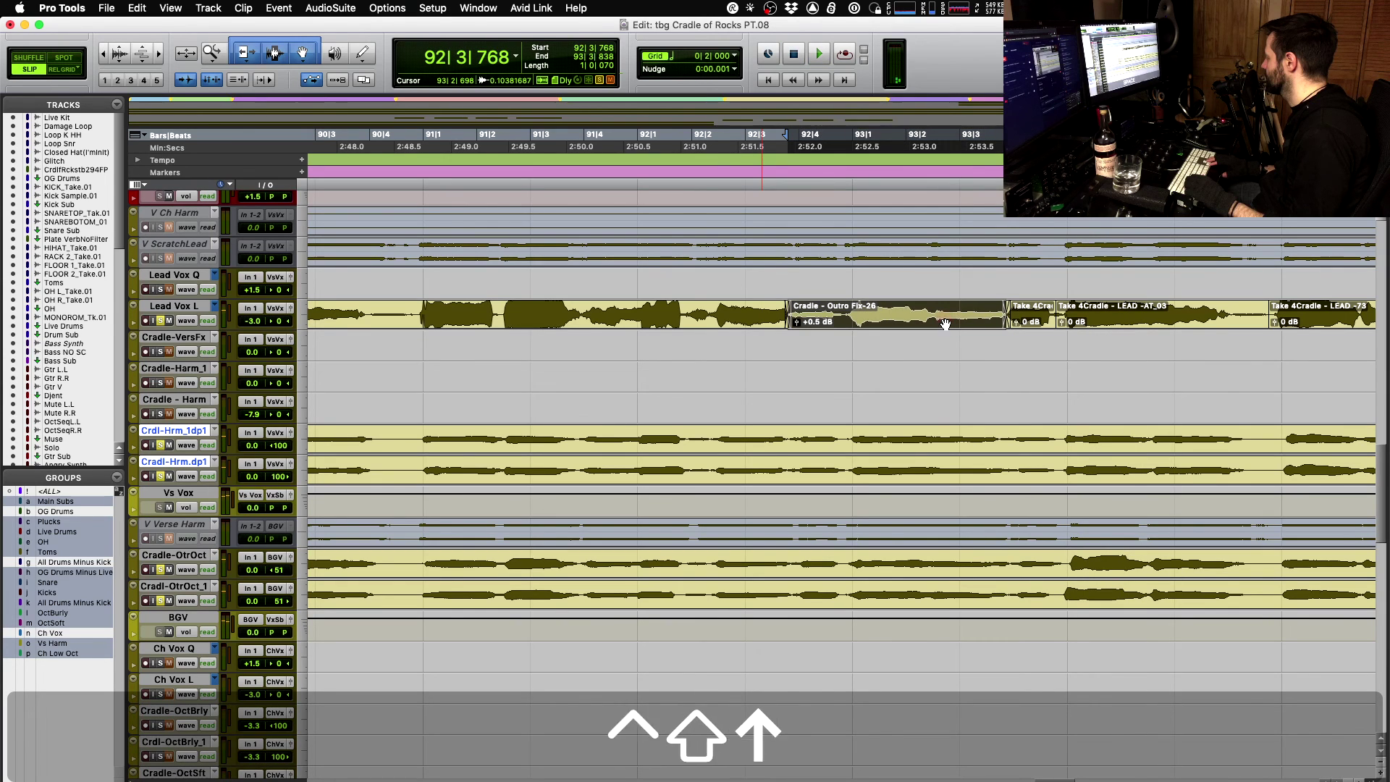
pyautogui.hotkey('ctrl', 'shift', 'Up')
pyautogui.moveTo(787, 319); pyautogui.dragTo(793, 325)
pyautogui.press('space')
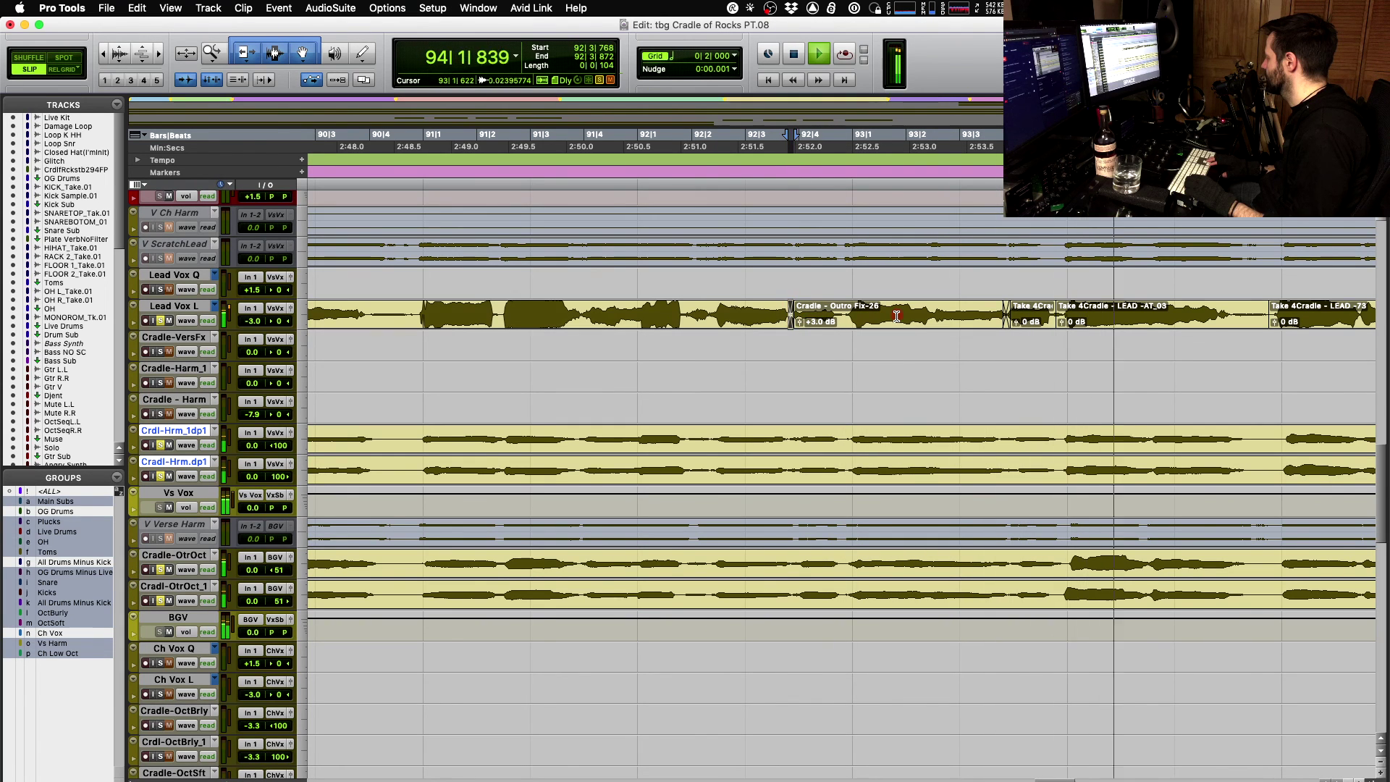
# - Play the lead vocal comp on from the bar 93 edit into the outro, and replay the phrase from 101|1|029
pyautogui.click(925, 311)
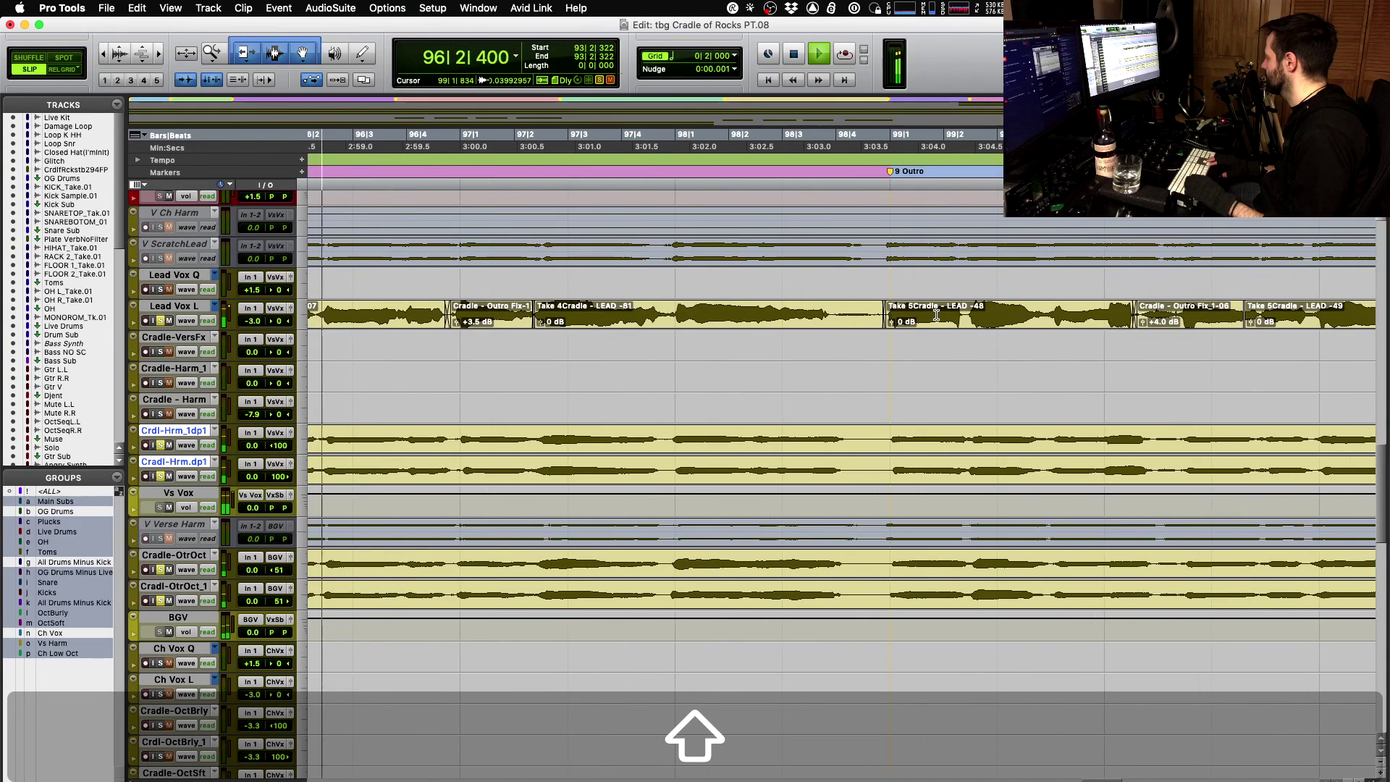
pyautogui.press('r')
pyautogui.press('r')
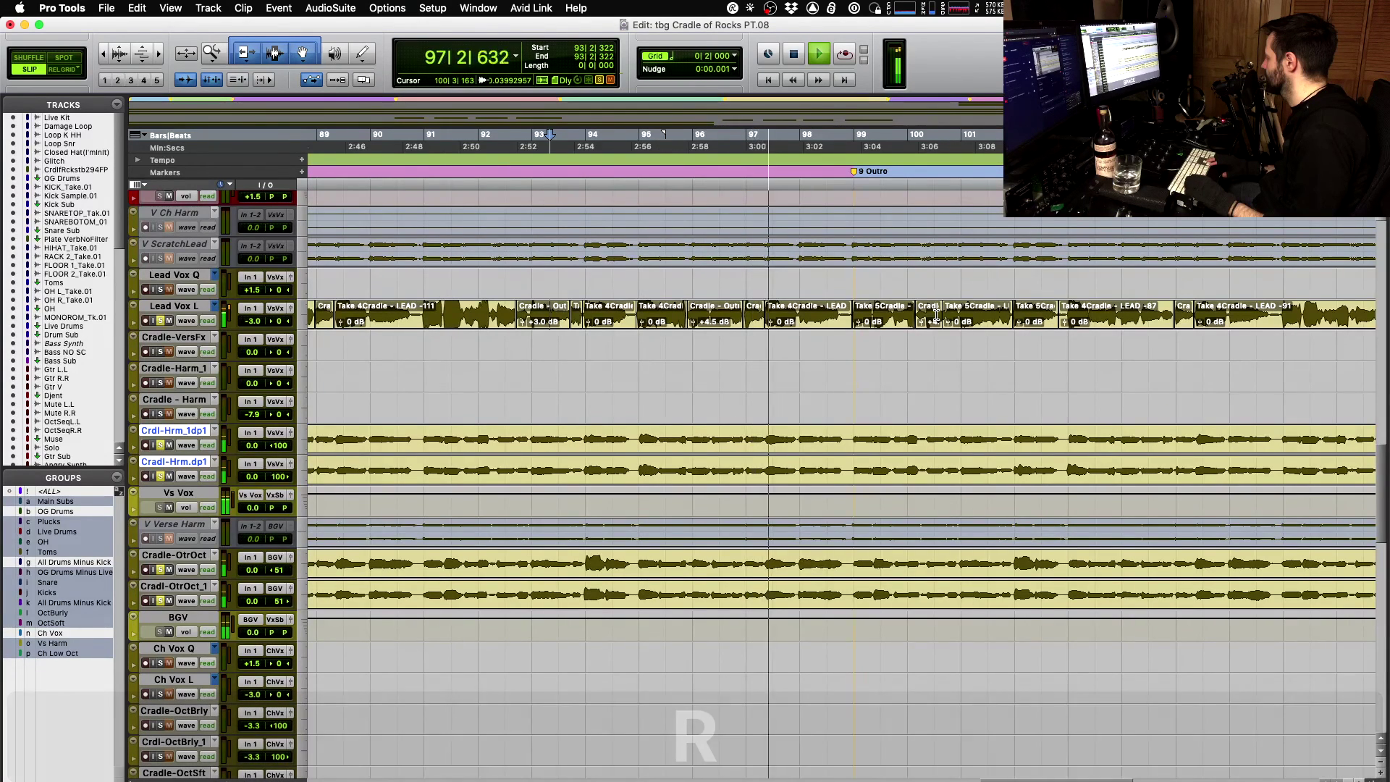
pyautogui.press('t')
pyautogui.press('shift')
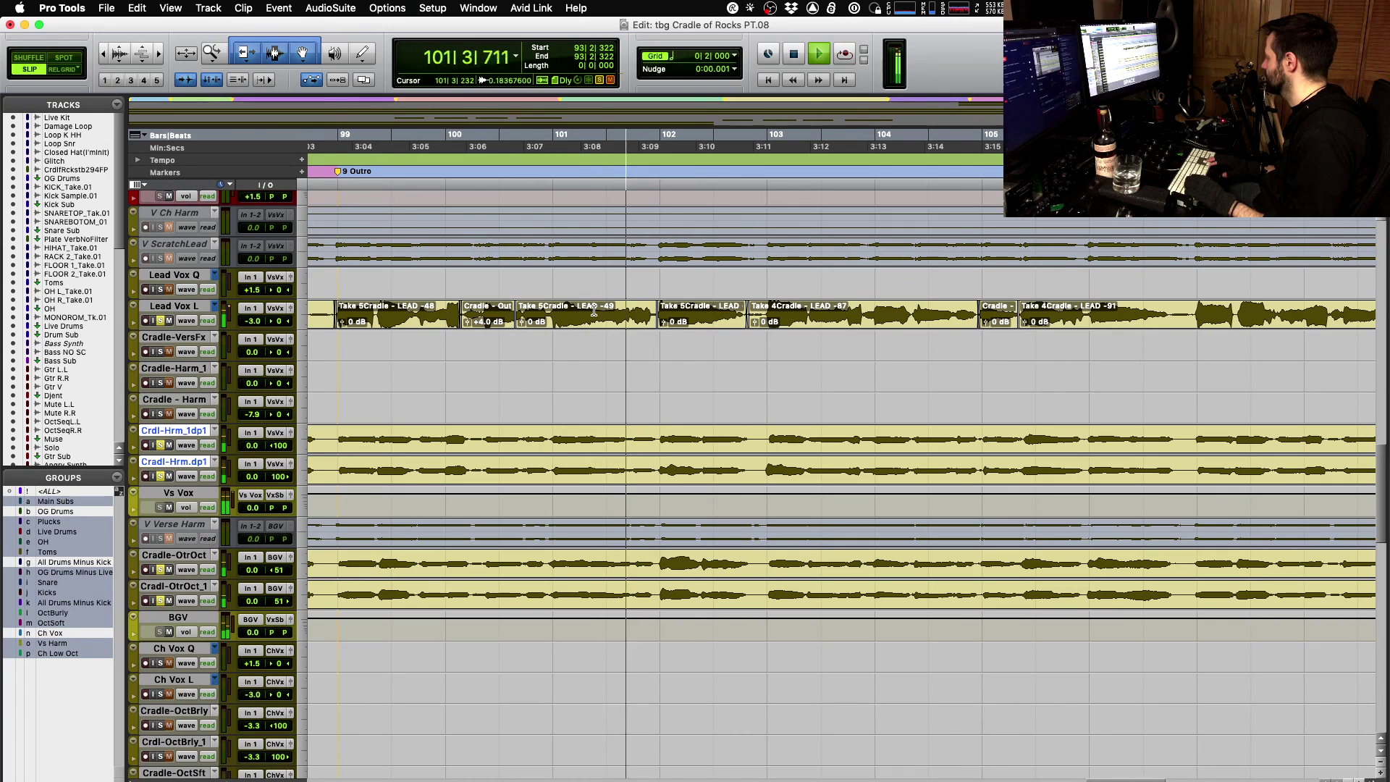
pyautogui.press('space')
pyautogui.click(553, 310)
pyautogui.press('space')
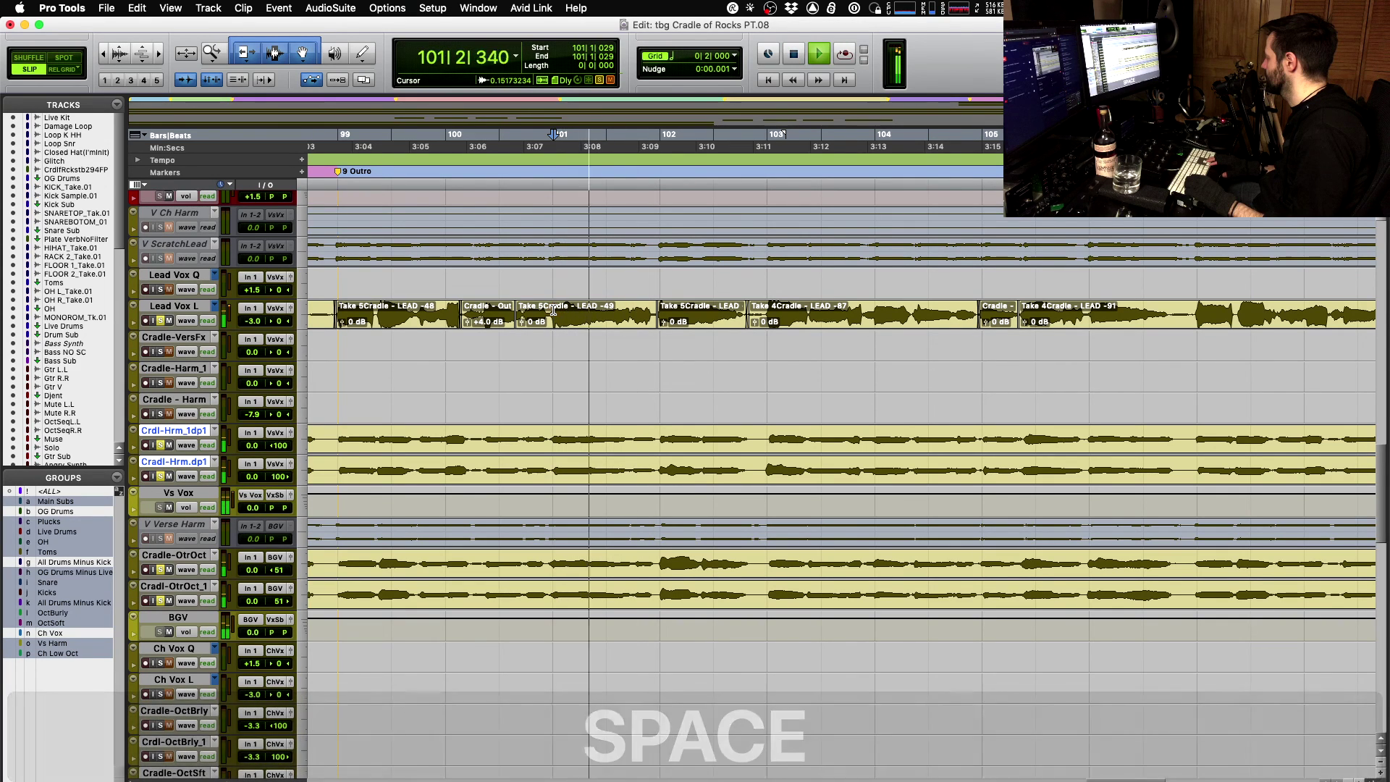
pyautogui.press('space')
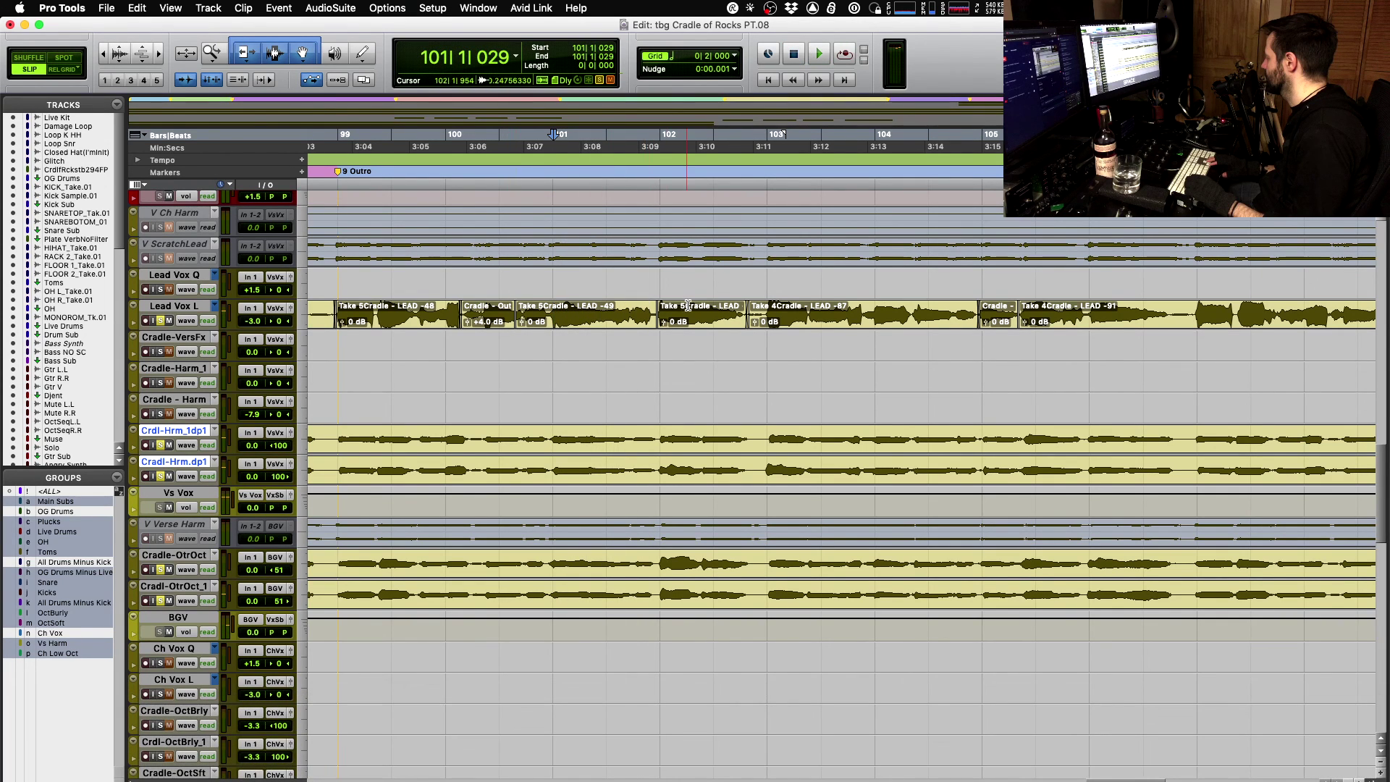
# - Play the lead vocal comp from 98|2|879 across the bar 100 Outro Fix clip
pyautogui.press('r')
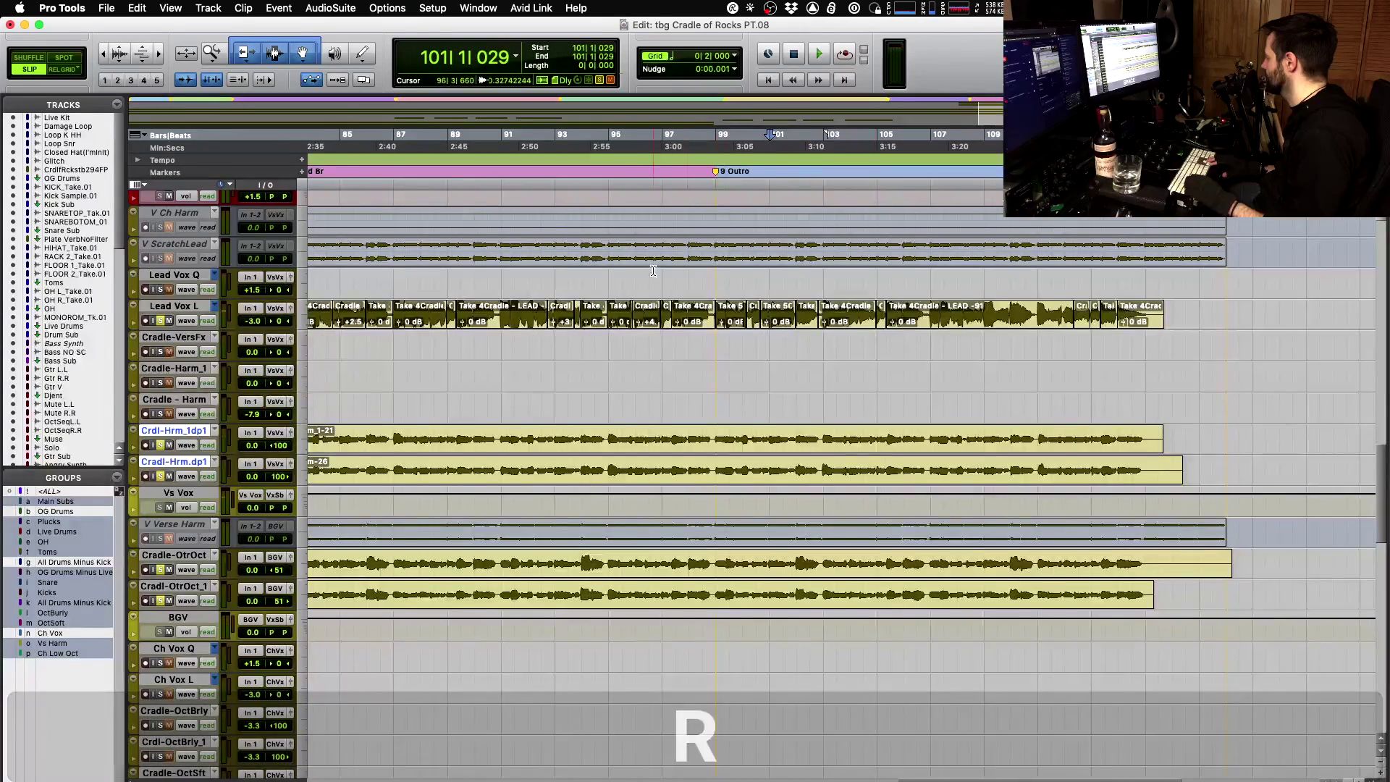
pyautogui.click(702, 278)
pyautogui.press('space')
pyautogui.press('t')
pyautogui.press('t')
pyautogui.press('t')
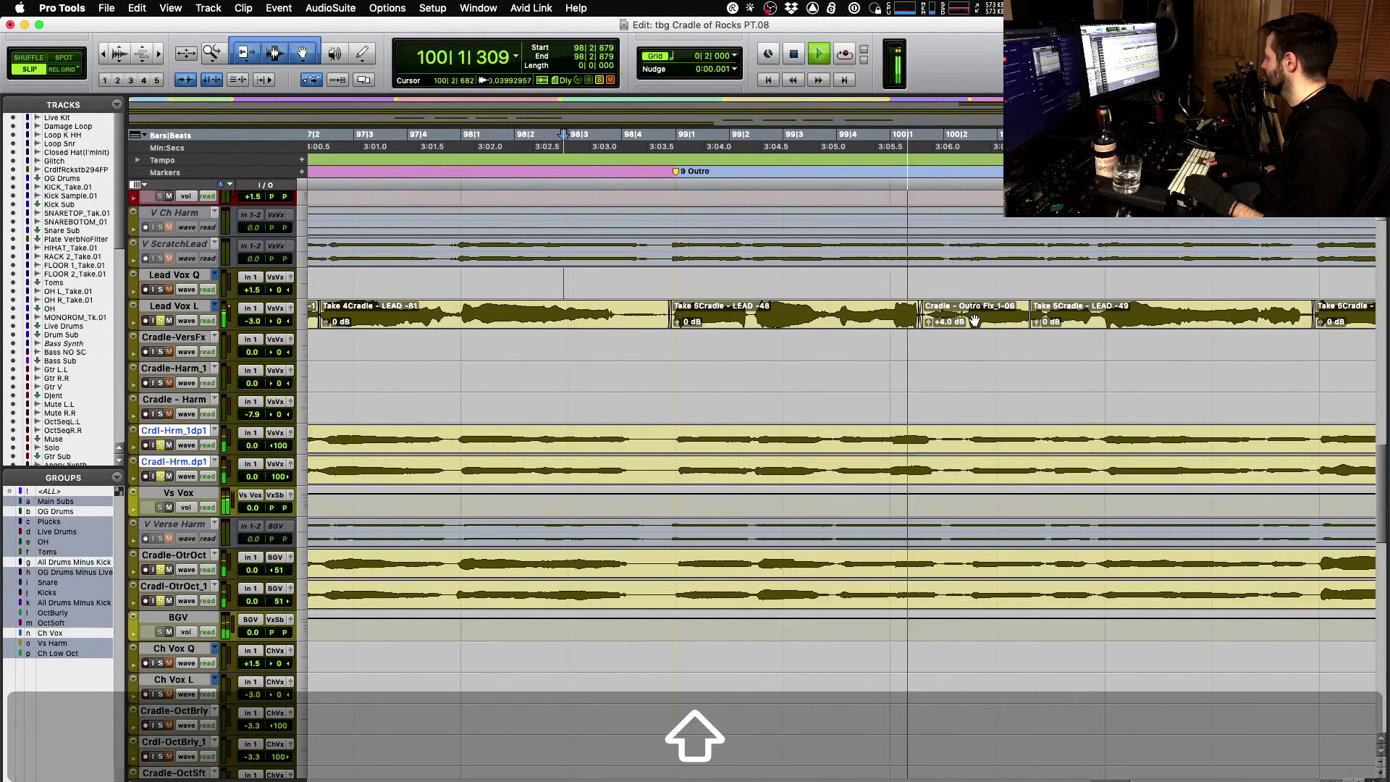
pyautogui.press('space')
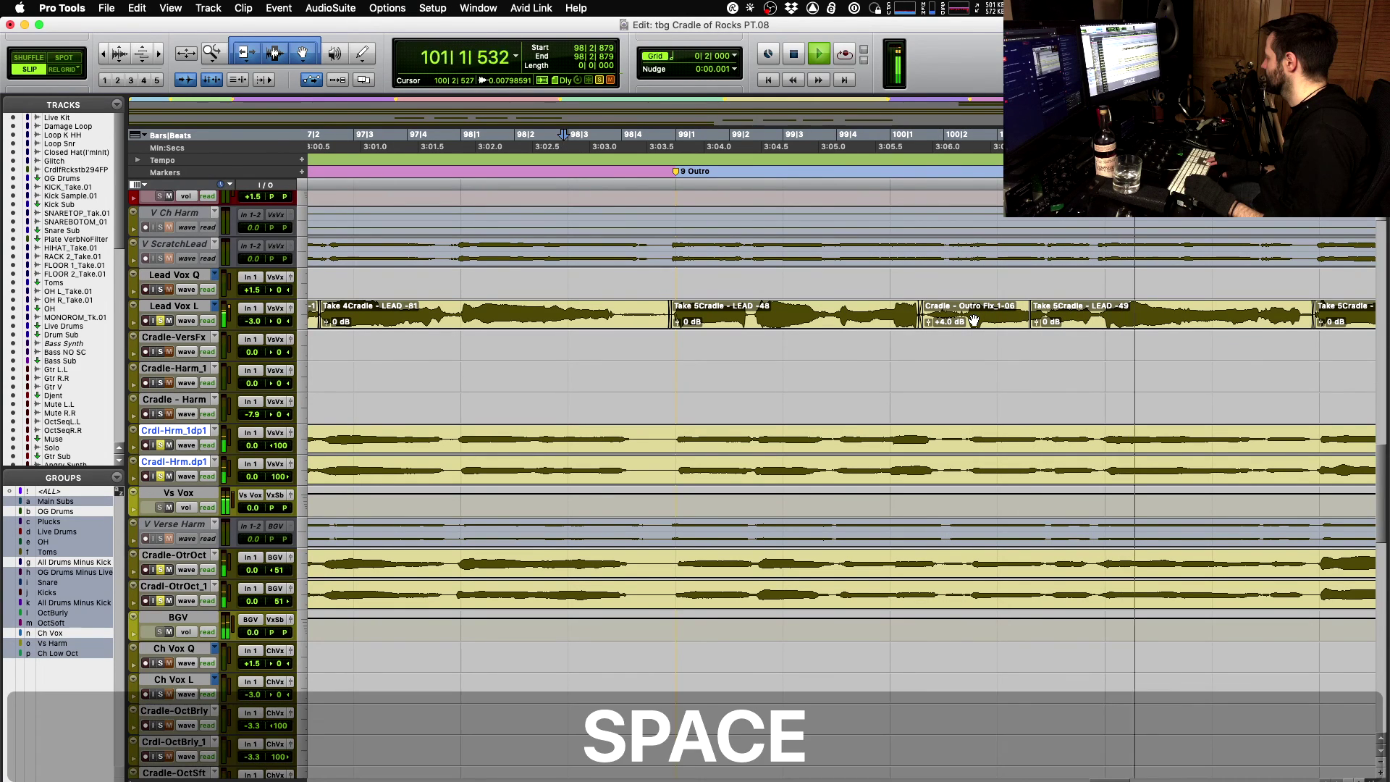
# - Select the bar 100 Outro Fix clip and switch the Lead Vox L track to playlists view
pyautogui.click(974, 321)
pyautogui.click(193, 321)
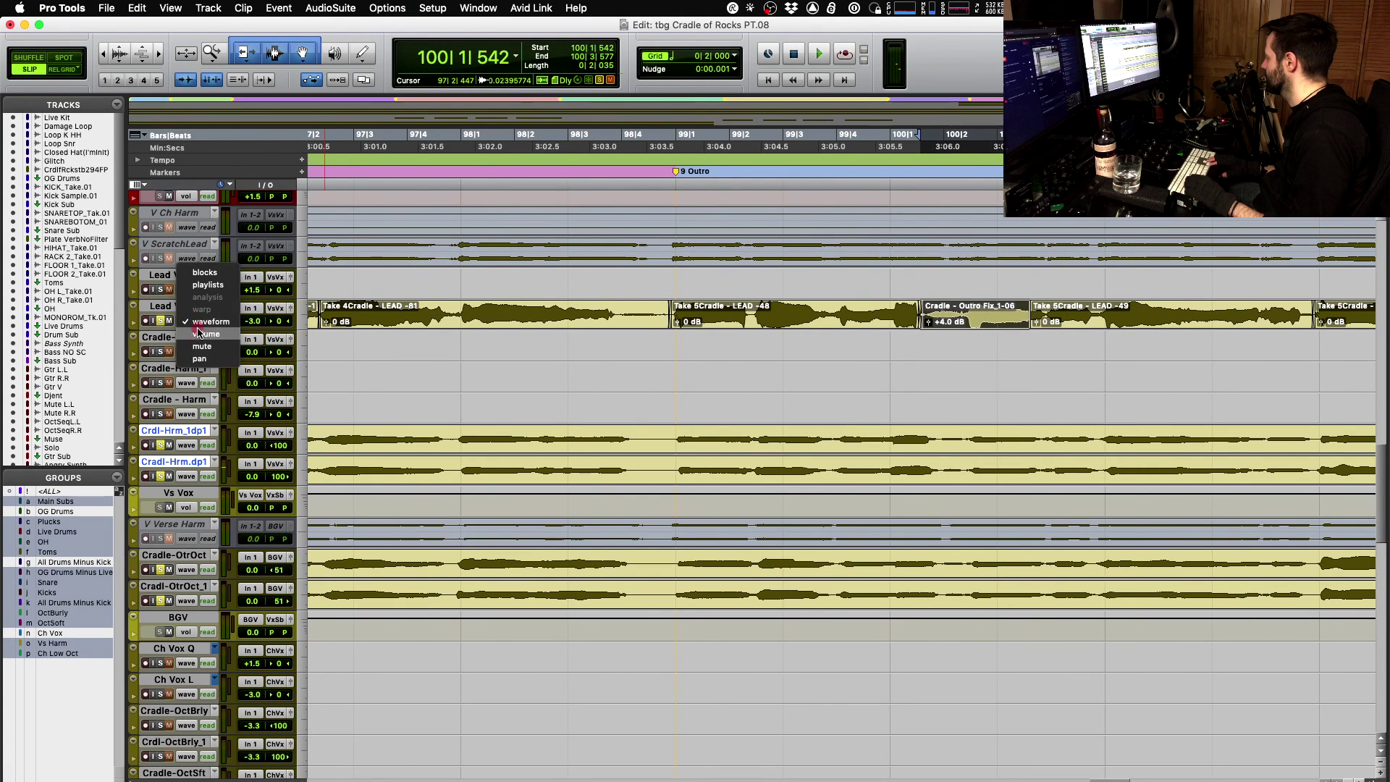
pyautogui.click(209, 284)
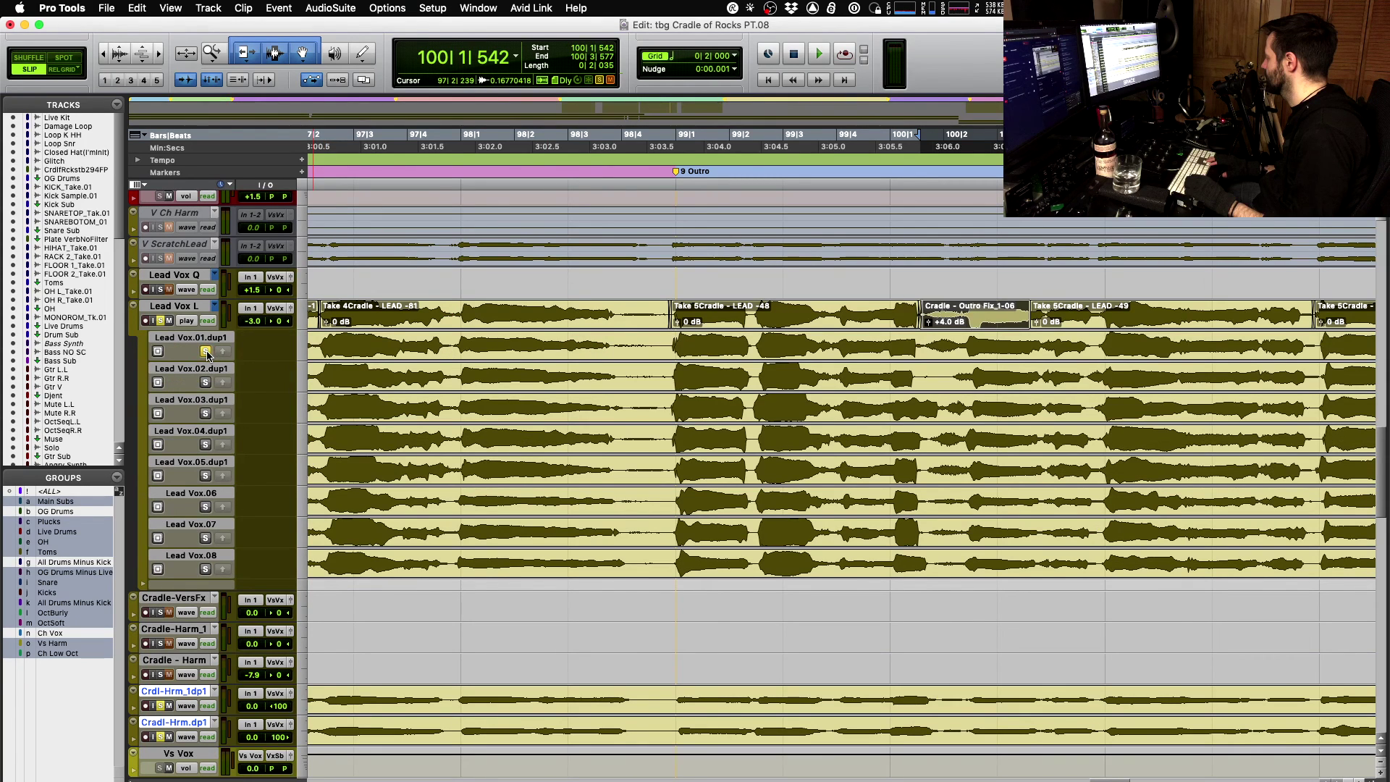
# - Audition the alternate takes Lead Vox.01.dup1, Lead Vox.02.dup1 and Lead Vox.03.dup1 from 100|4|912
pyautogui.press('space')
pyautogui.click(1102, 310)
pyautogui.press('space')
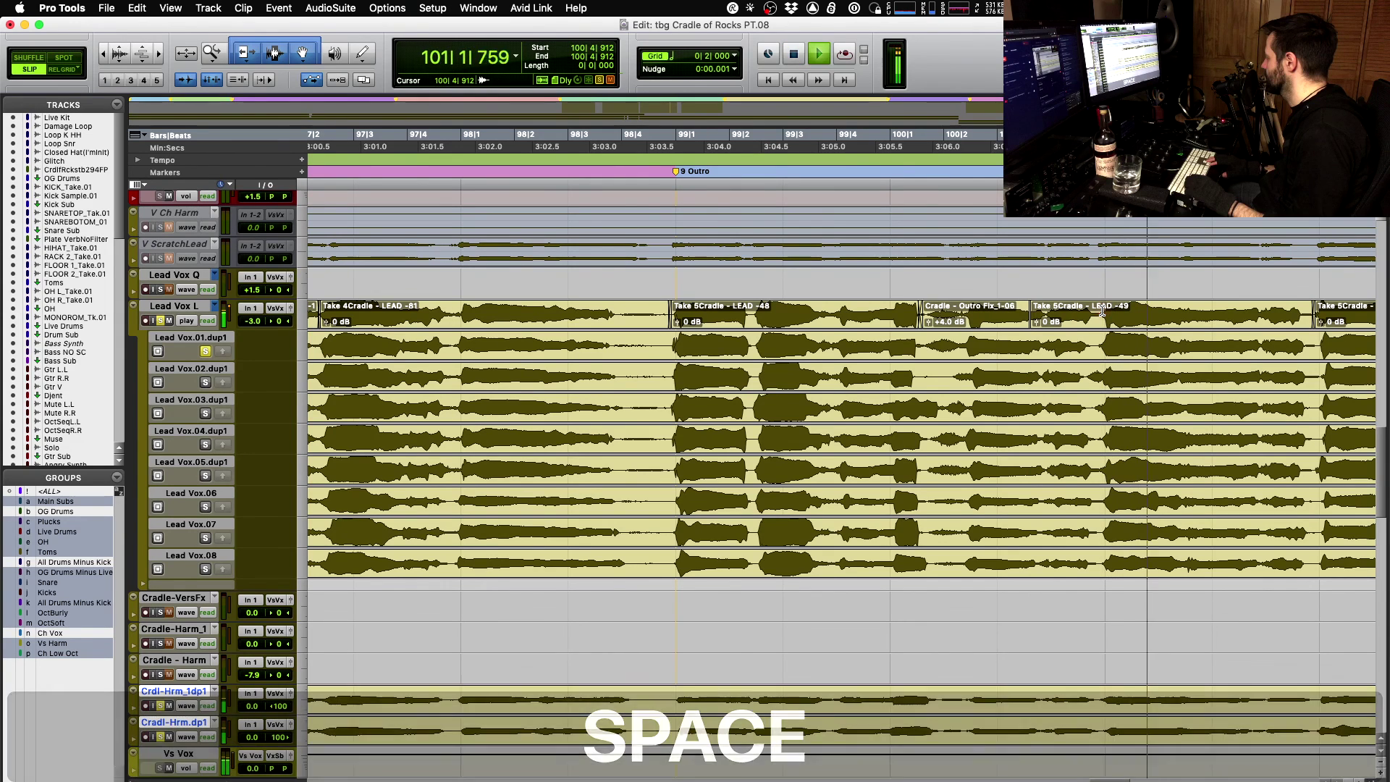
pyautogui.press('space')
pyautogui.click(205, 382)
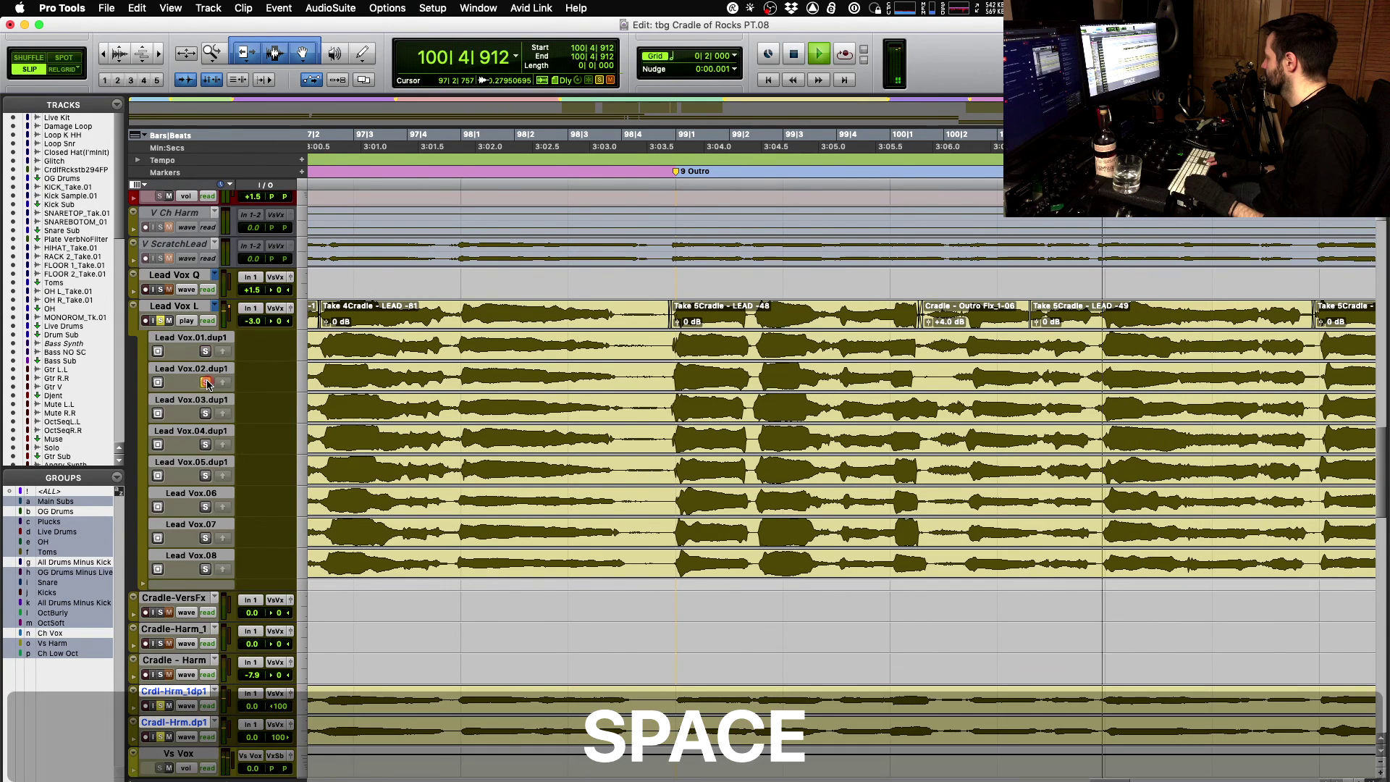
pyautogui.press('space')
pyautogui.click(205, 413)
pyautogui.press('space')
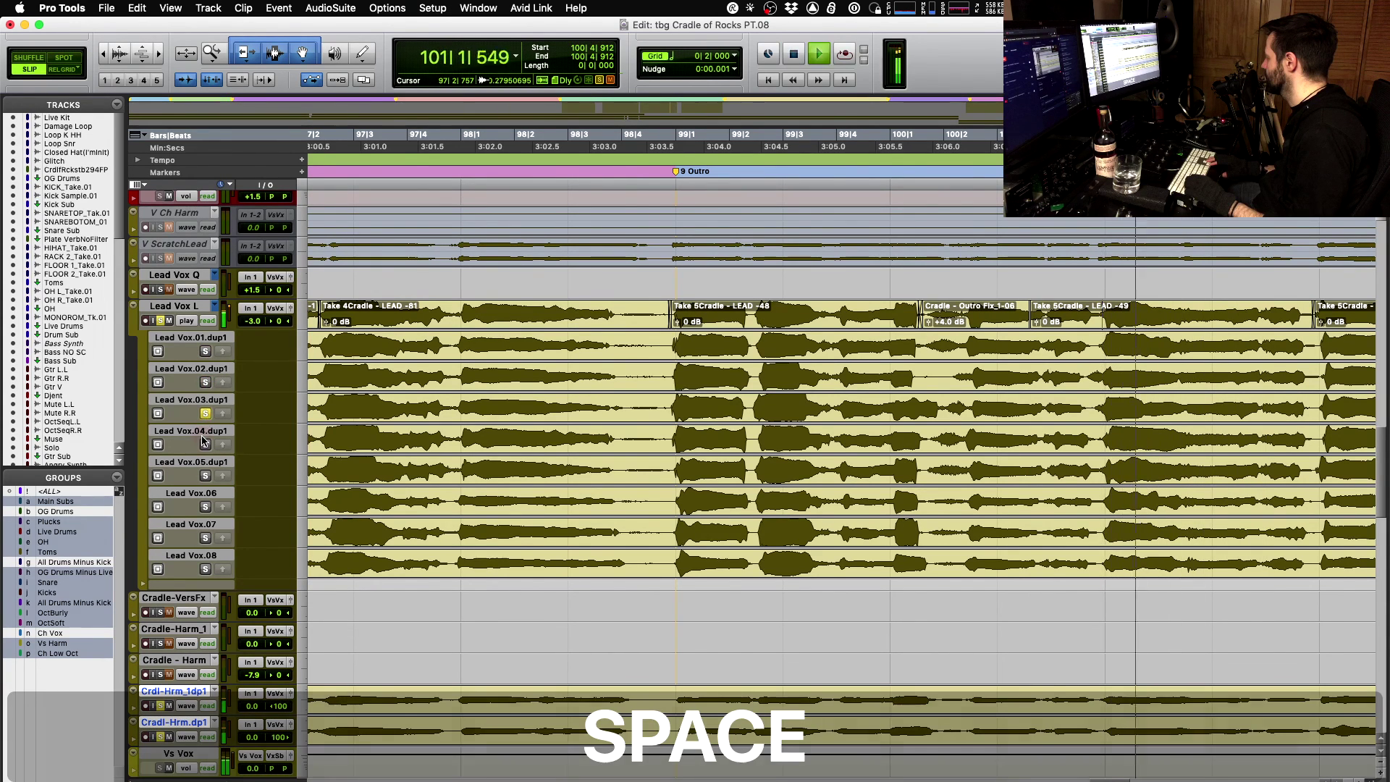
# - Audition the alternate takes Lead Vox.04.dup1 and Lead Vox.05.dup1 from 100|4|912
pyautogui.click(205, 444)
pyautogui.press('space')
pyautogui.press('space')
pyautogui.click(205, 475)
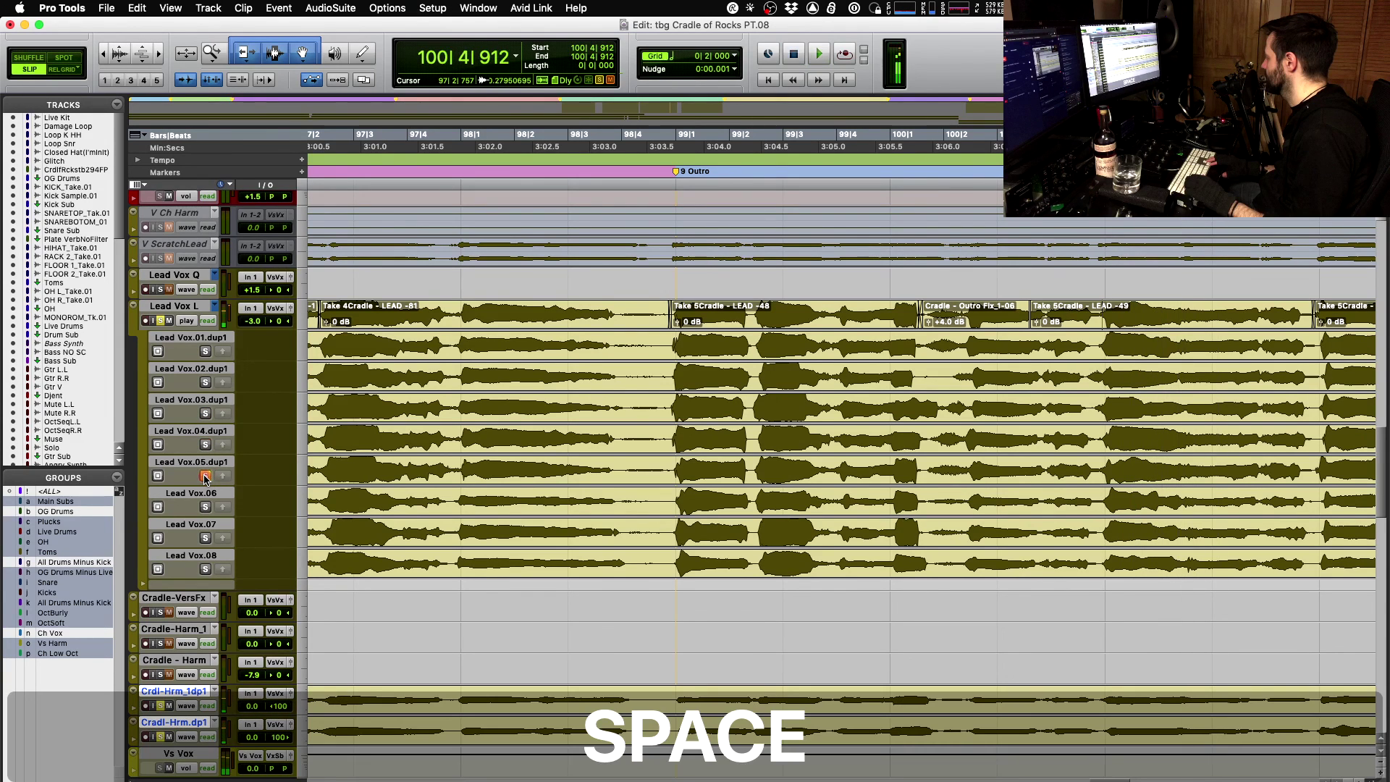
pyautogui.press('space')
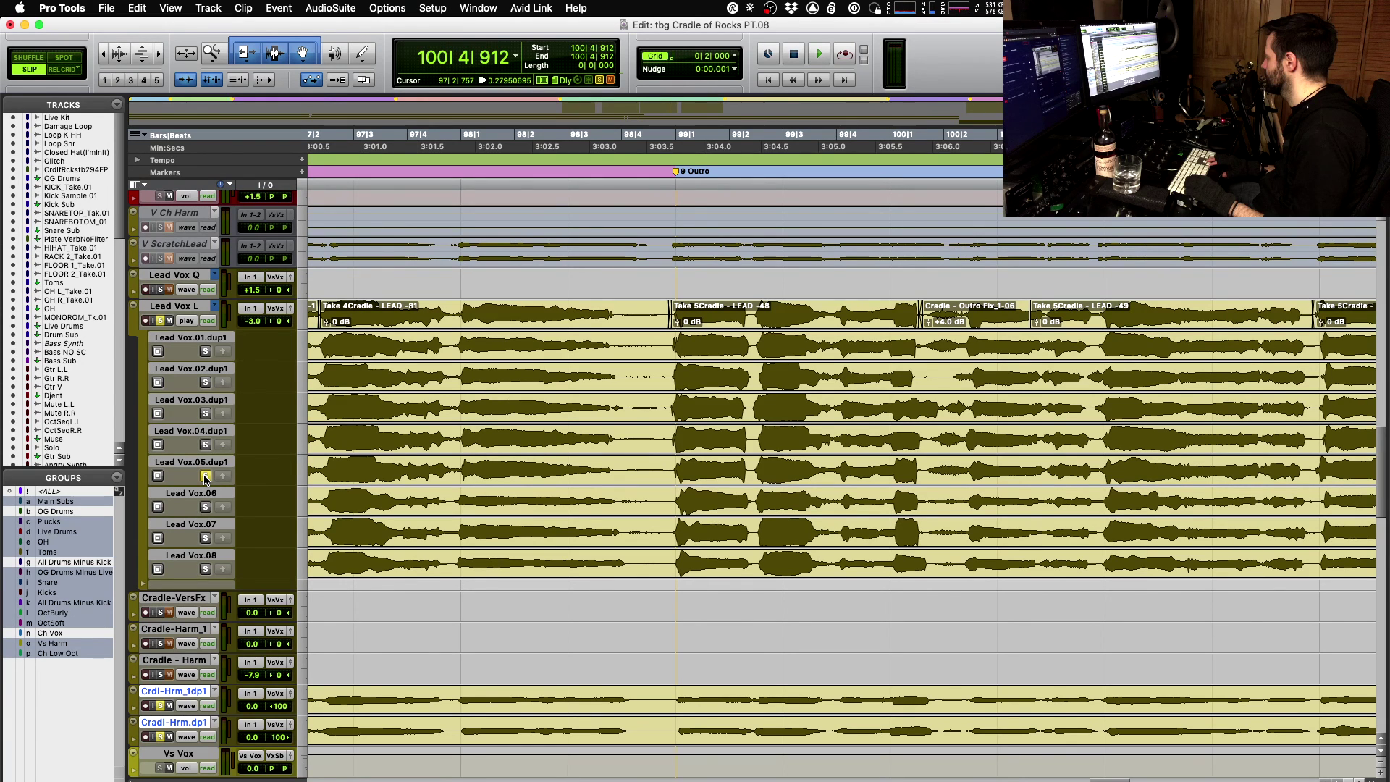
pyautogui.press('space')
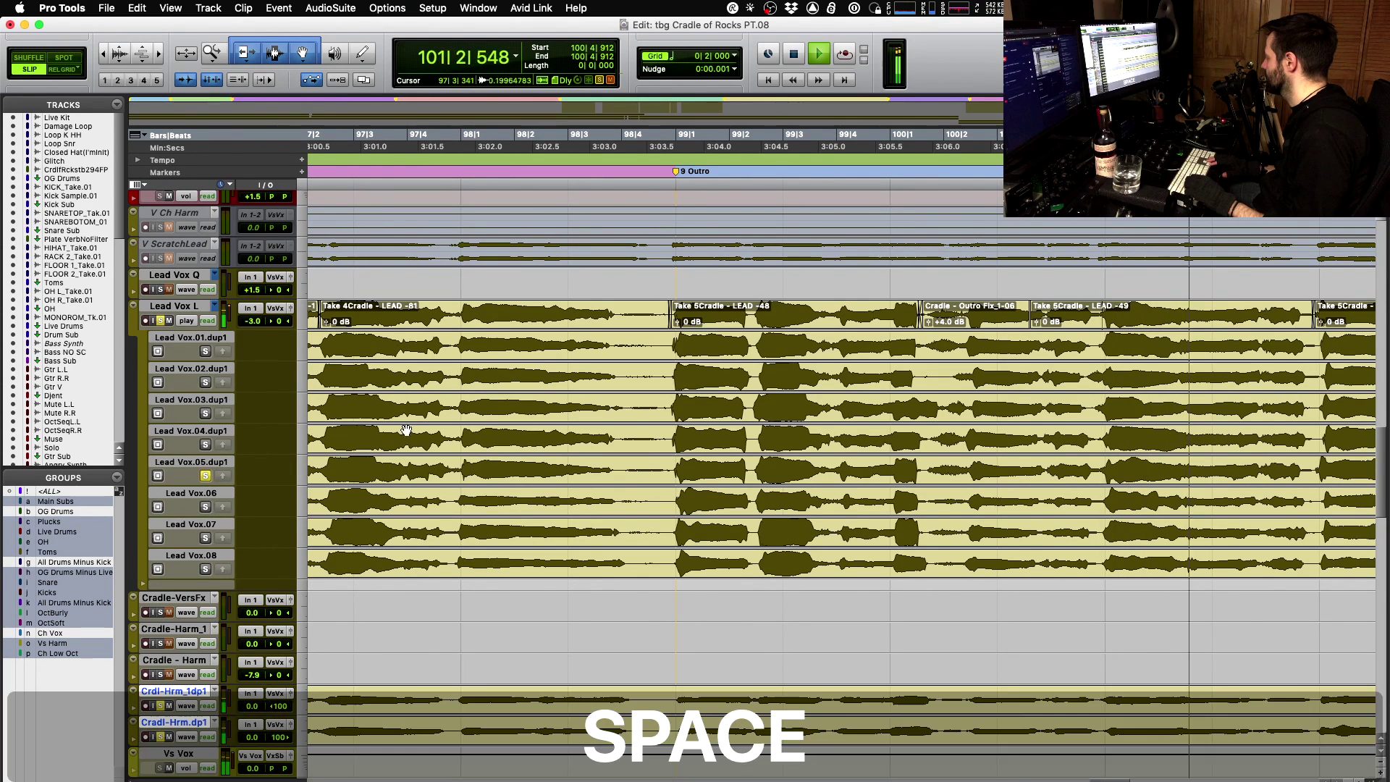
pyautogui.press('space')
# - Solo only Lead Vox L without the harmony tracks and play its Lead Vox.05.dup1 take from 100|4|912
pyautogui.hscroll(5, 445, 436)
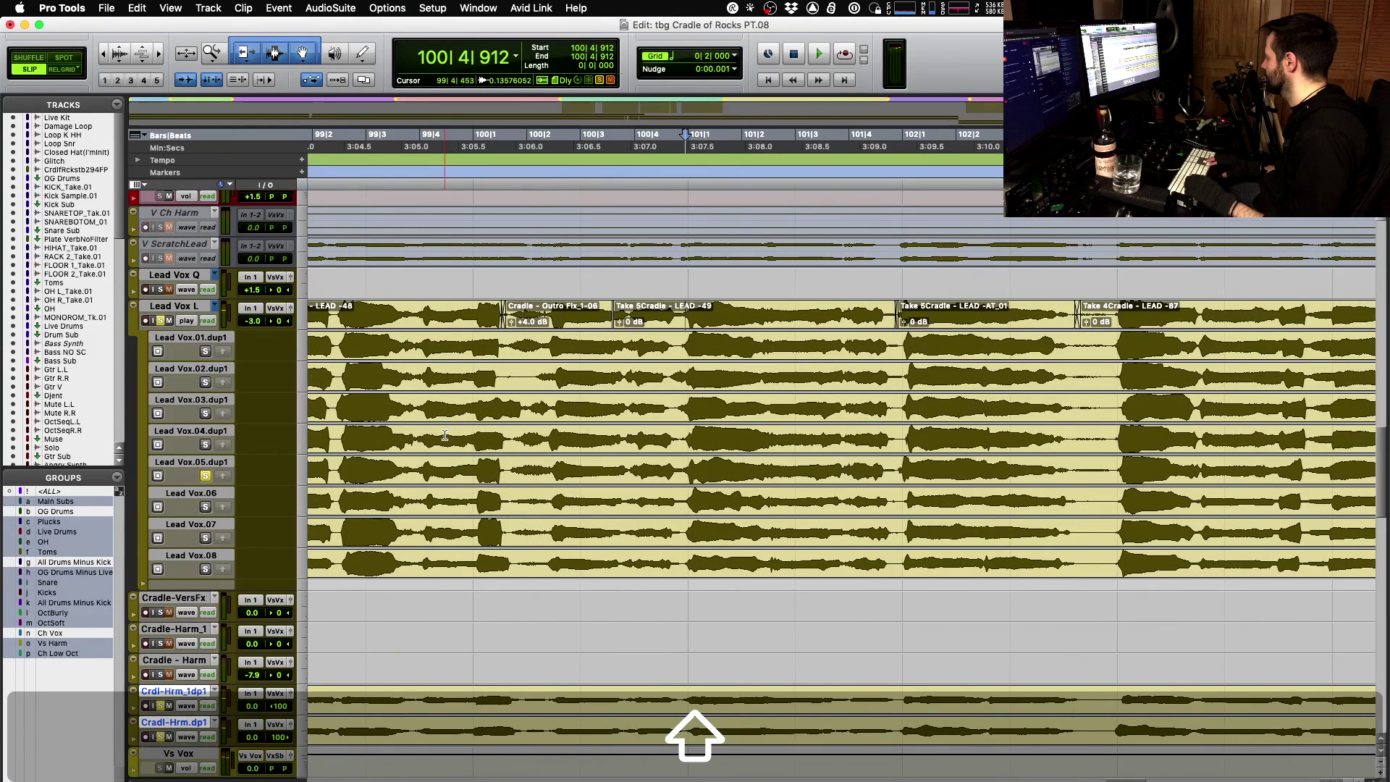
pyautogui.scroll(-3, 445, 435)
pyautogui.press('space')
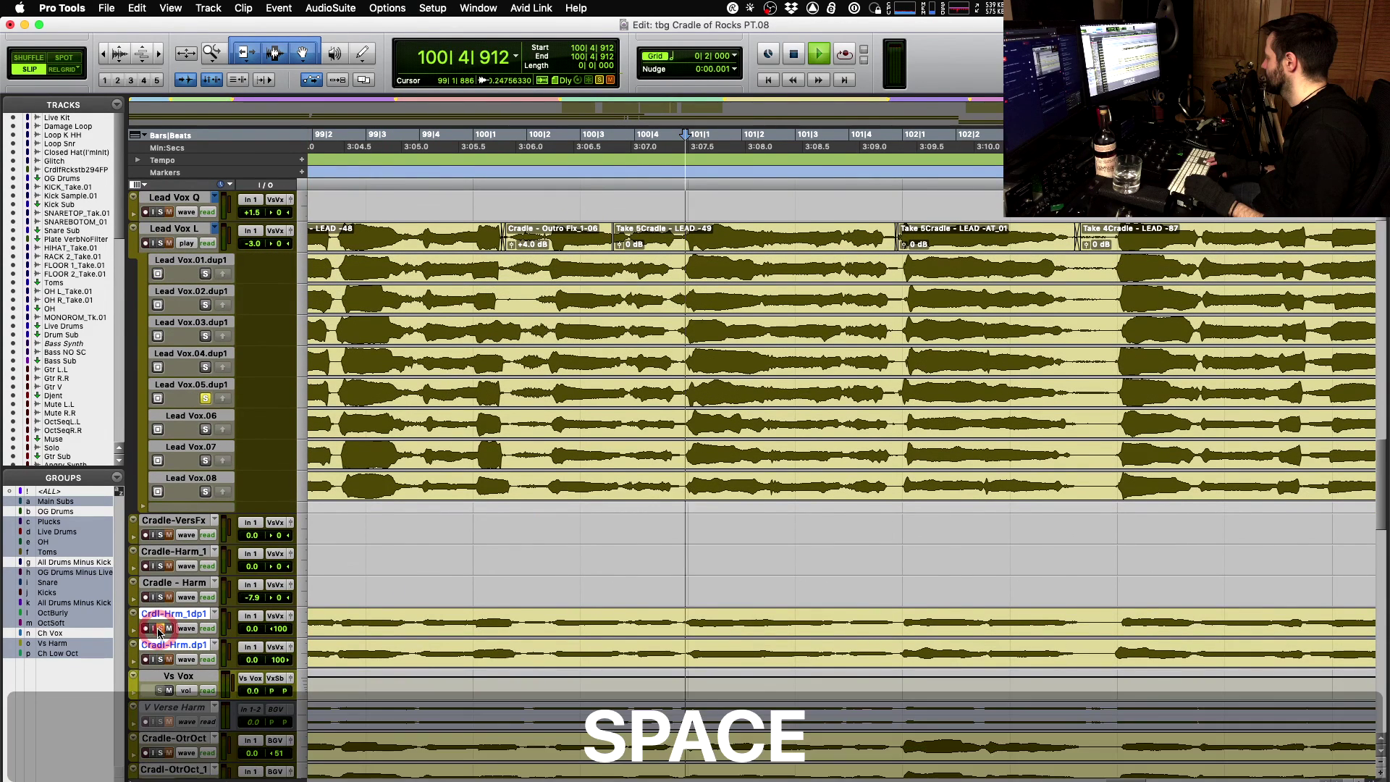
pyautogui.press('space')
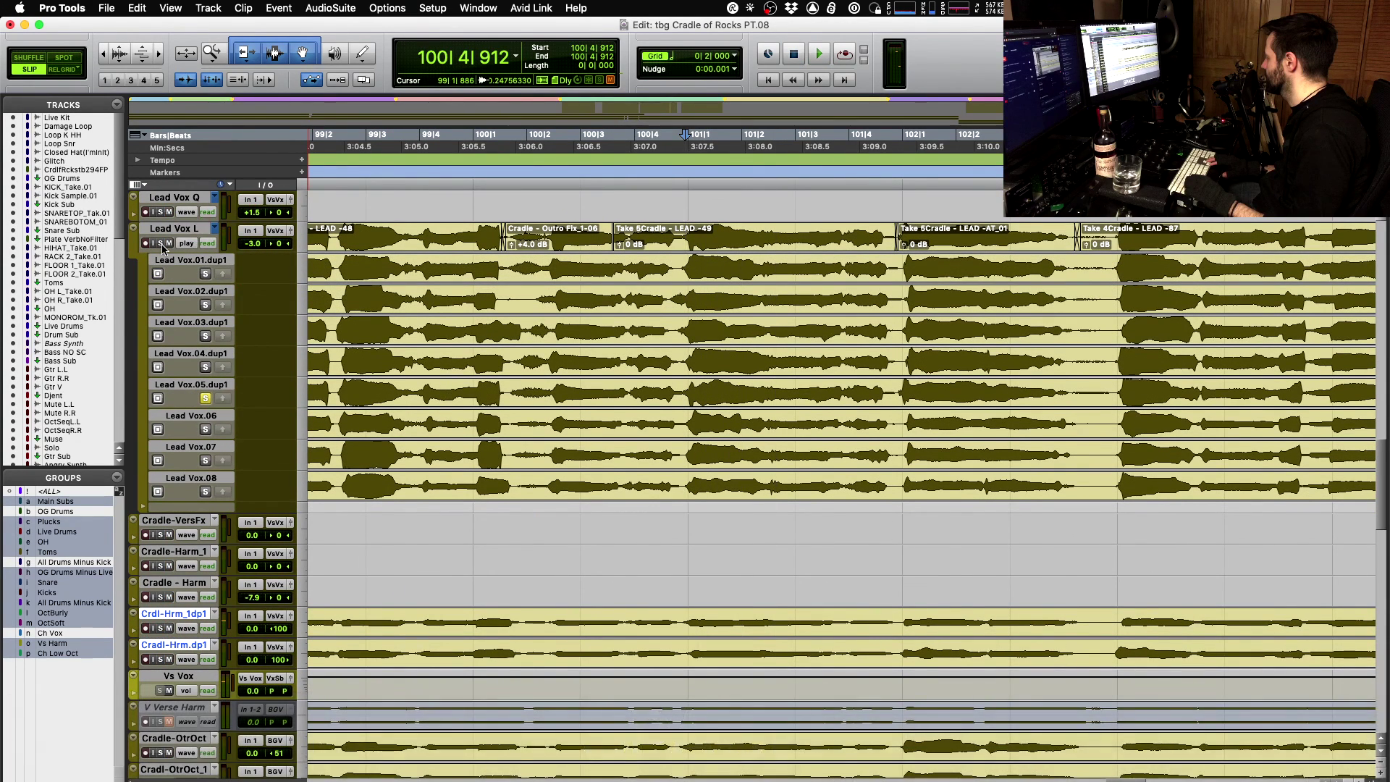
pyautogui.click(161, 244)
pyautogui.press('space')
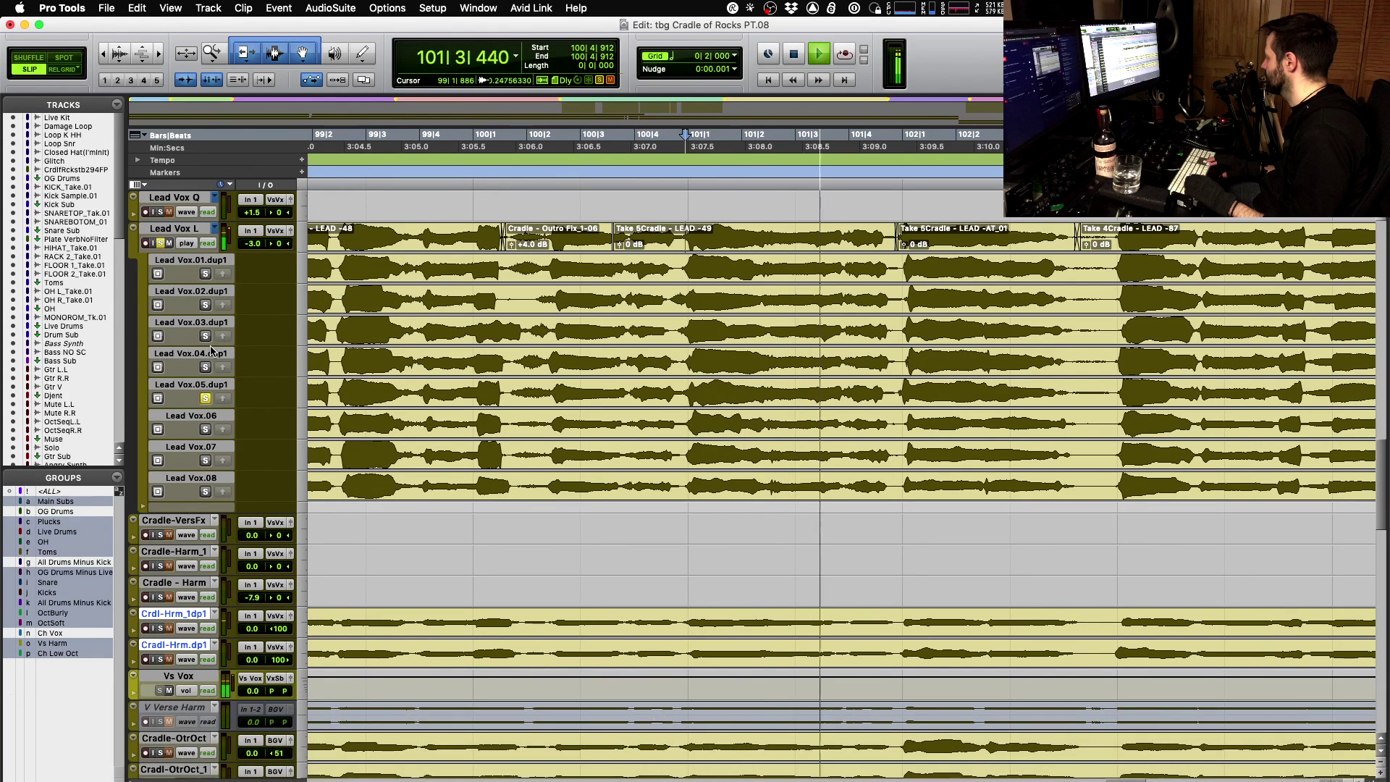
pyautogui.press('space')
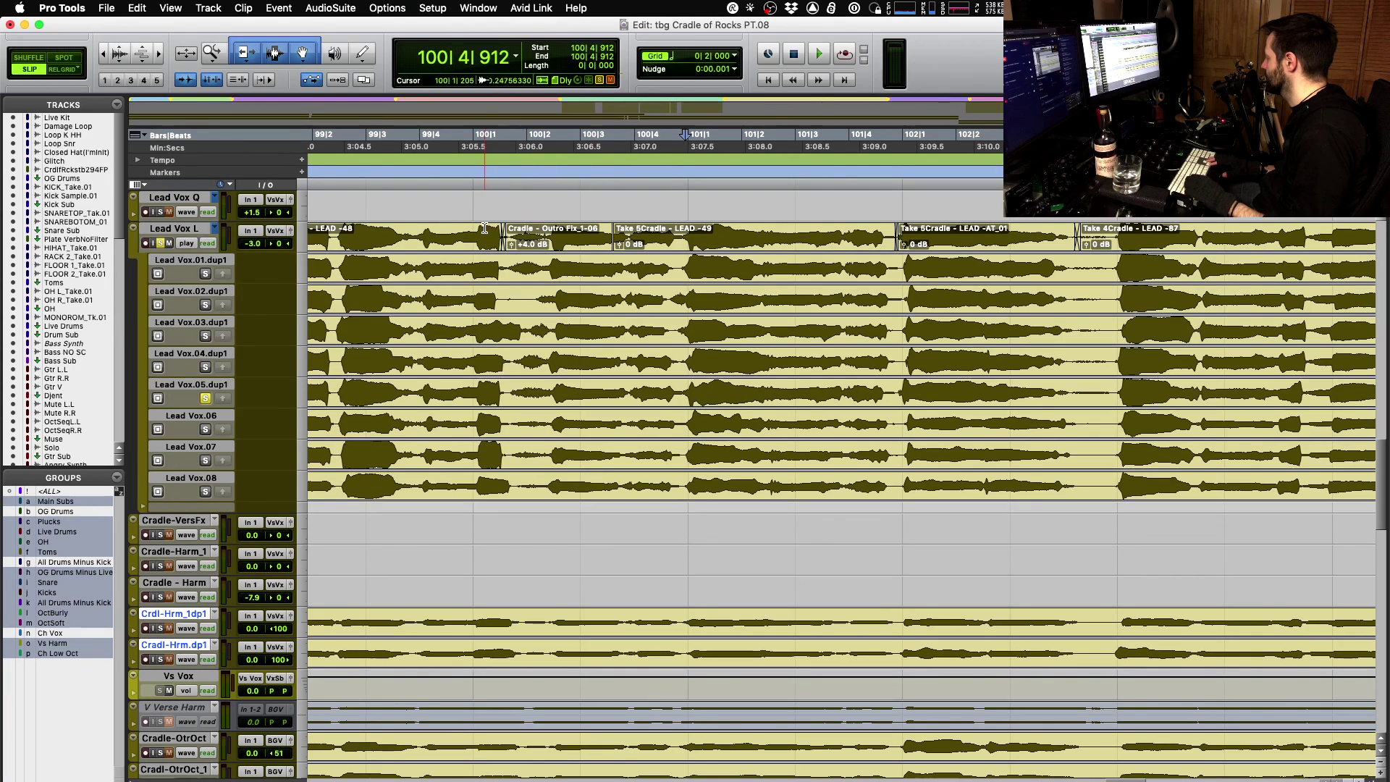
# - Play Lead Vox L soloed from 100|1|205 through bar 106 to check the outro phrases
pyautogui.press('space')
pyautogui.press('r')
pyautogui.press('r')
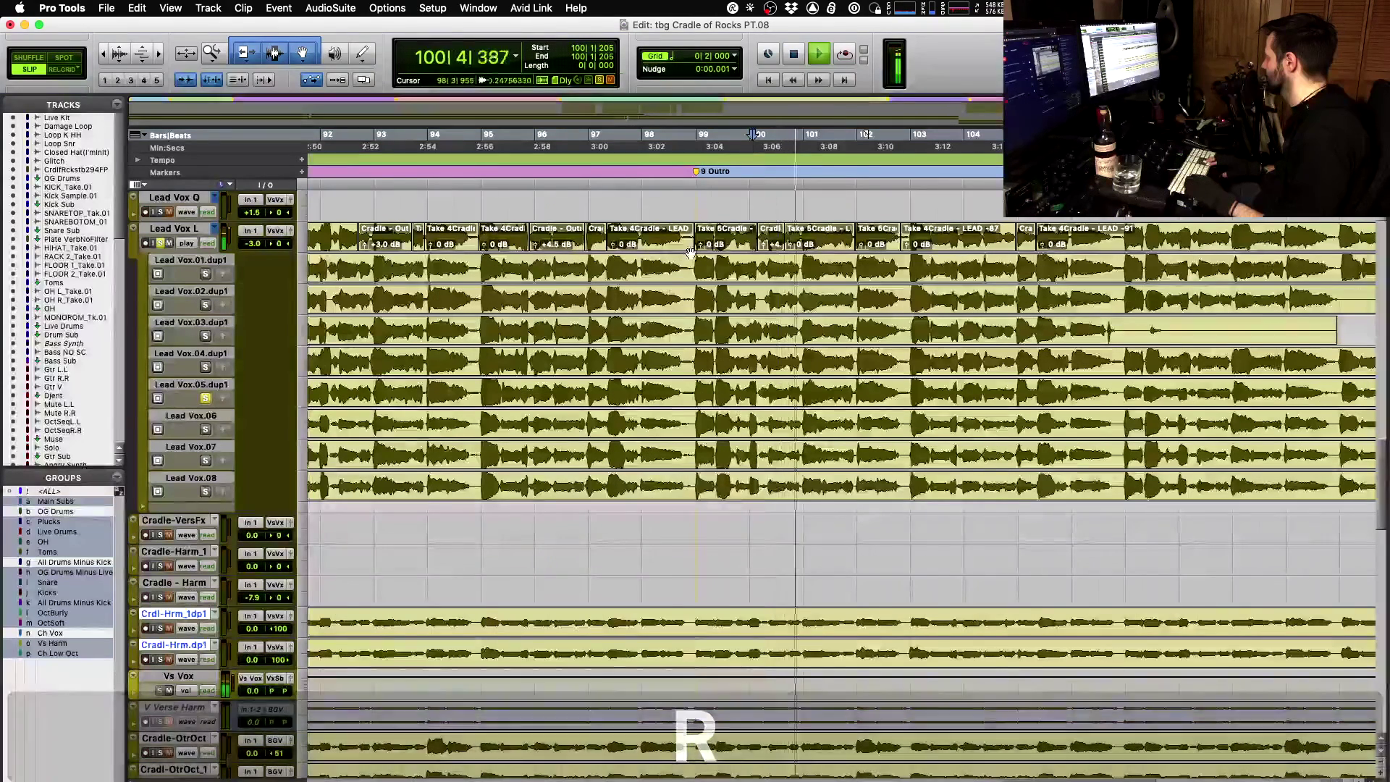
pyautogui.press('t')
pyautogui.press('t')
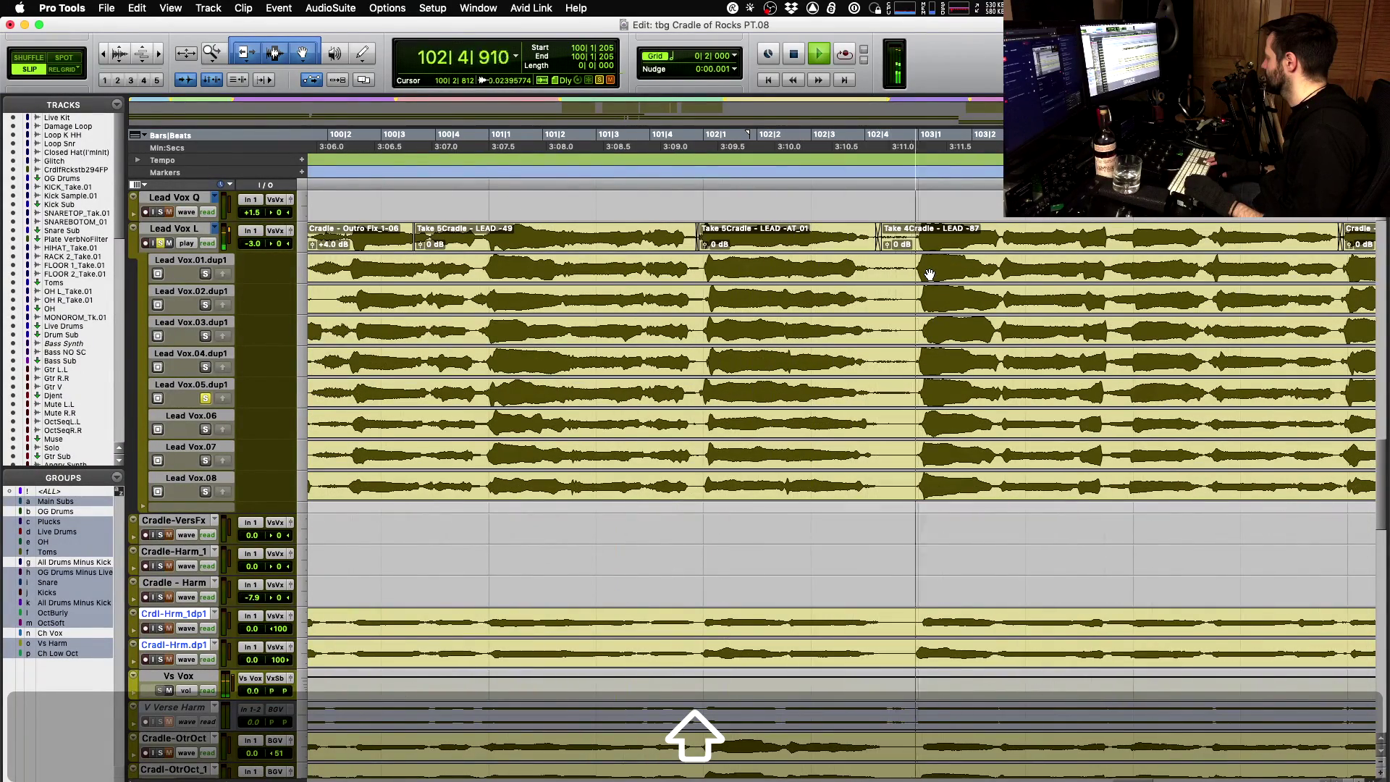
pyautogui.hscroll(5, 930, 274)
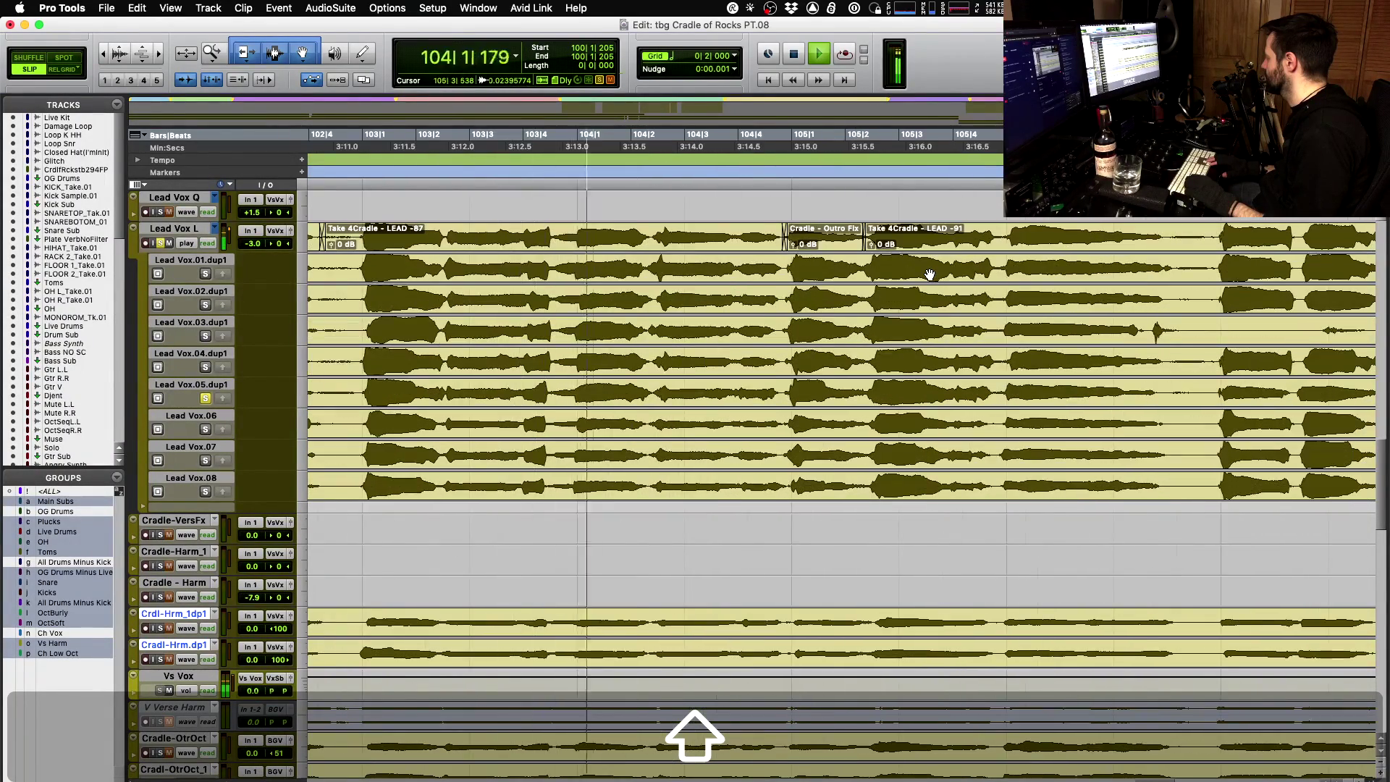
pyautogui.press('r')
pyautogui.press('r')
pyautogui.hscroll(3, 930, 274)
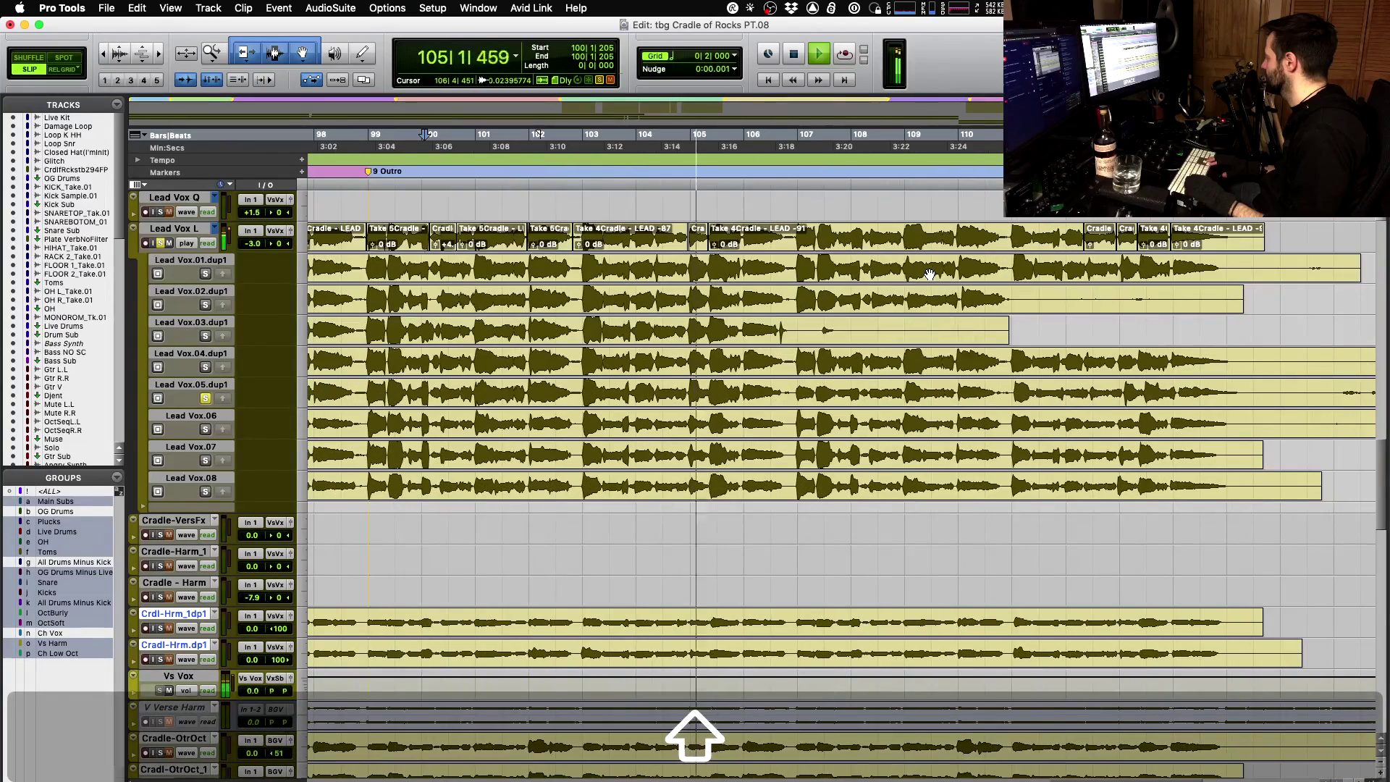
pyautogui.hscroll(3, 930, 274)
pyautogui.press('space')
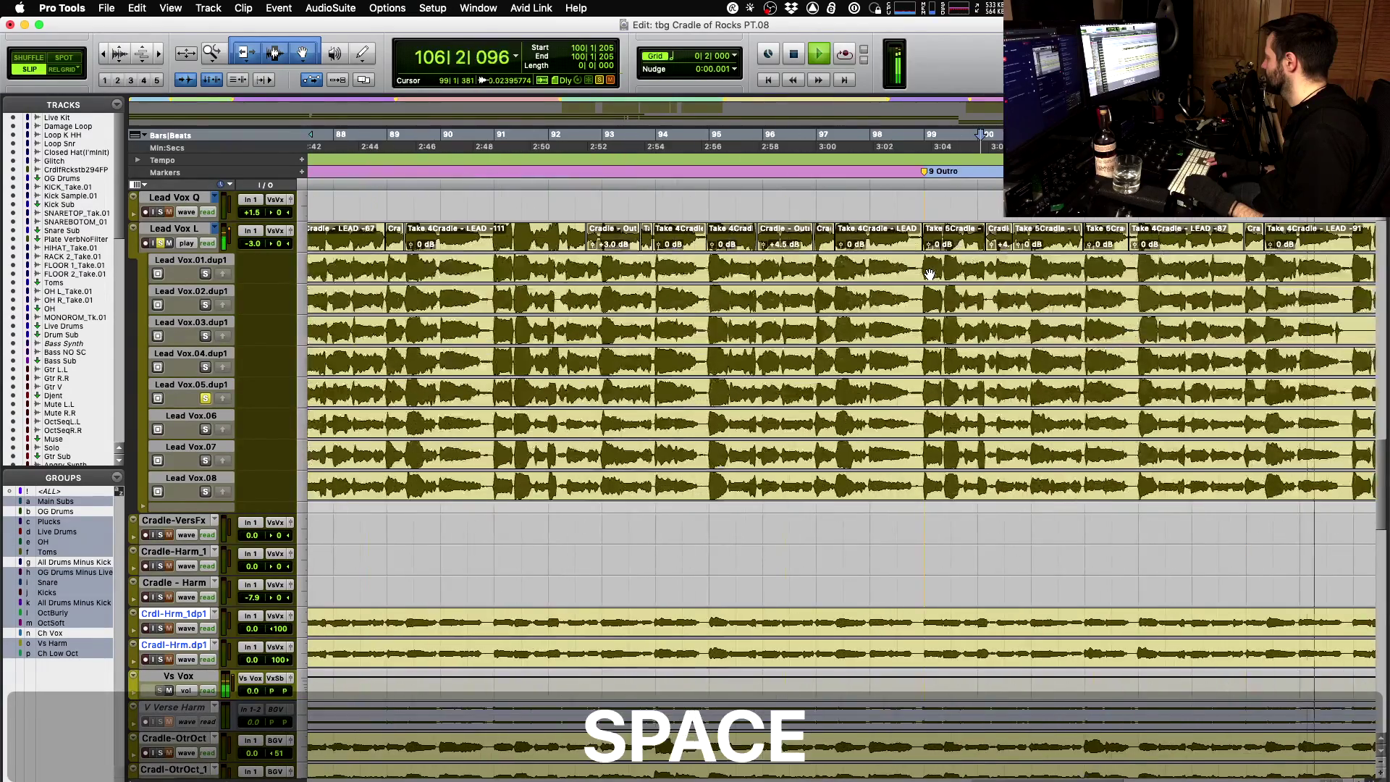
# - Return to the end bridge and play Lead Vox L from 84|3|908 over the Outro Fix-24 clip
pyautogui.hscroll(-10, 930, 274)
pyautogui.click(712, 202)
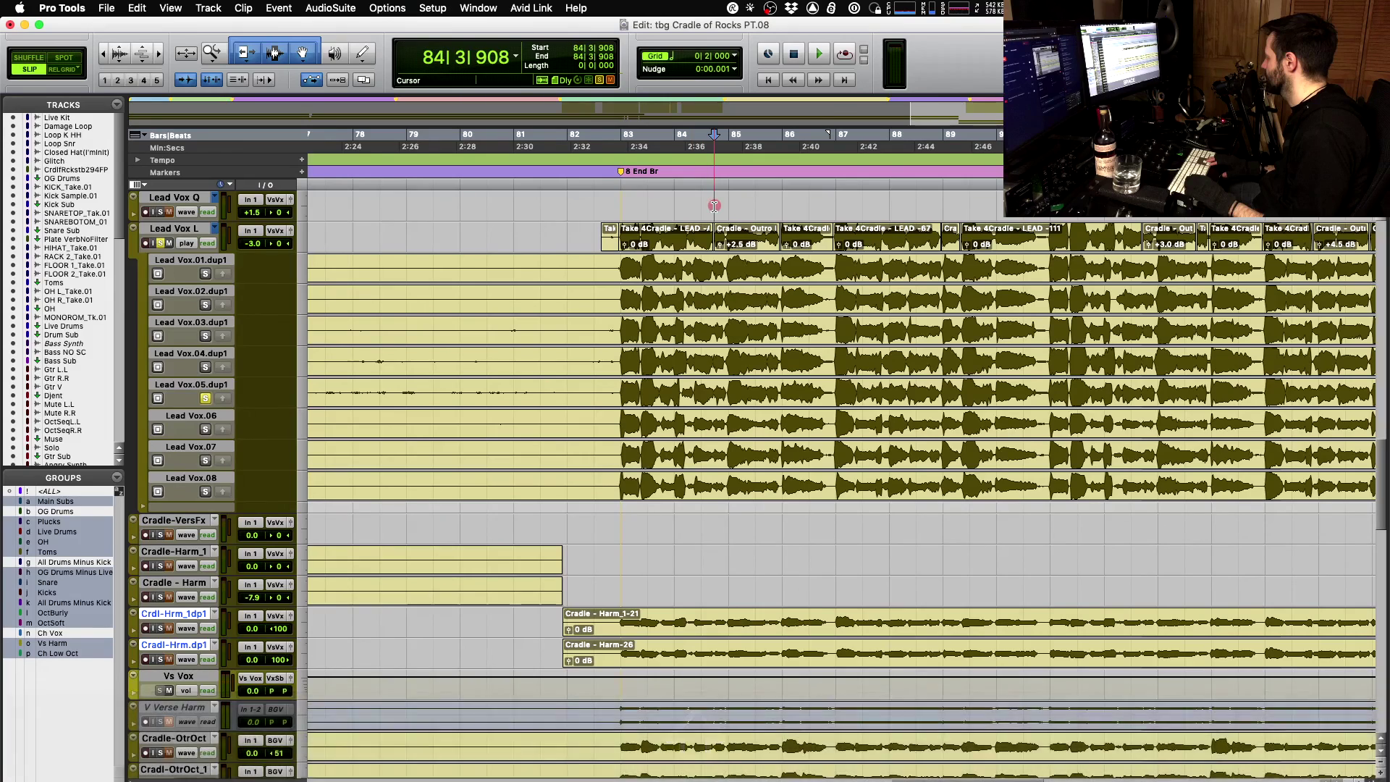
pyautogui.press('space')
pyautogui.press('t')
pyautogui.press('t')
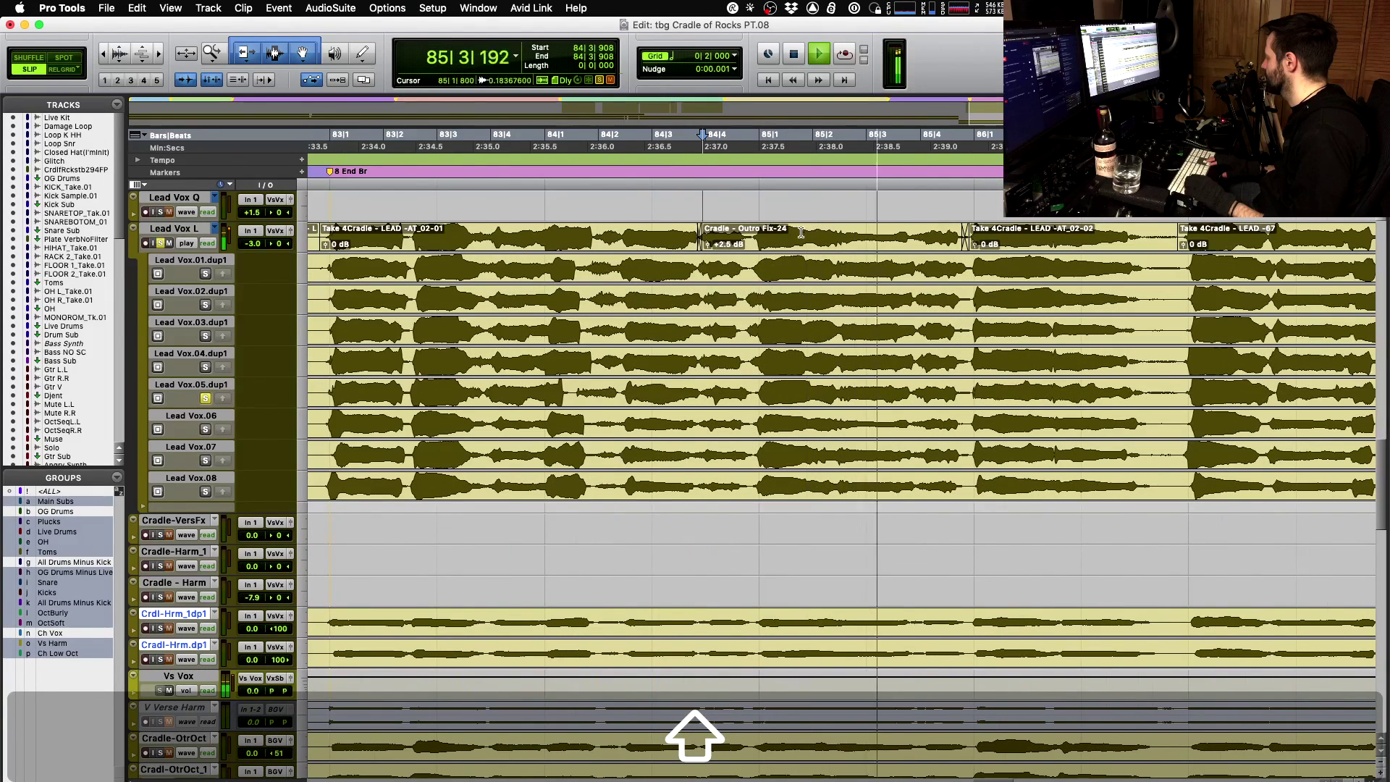
pyautogui.press('space')
# - Select the Outro Fix-24 clip and audition alternate takes over its range, including Lead Vox.04.dup1
pyautogui.doubleClick(801, 232)
pyautogui.press('space')
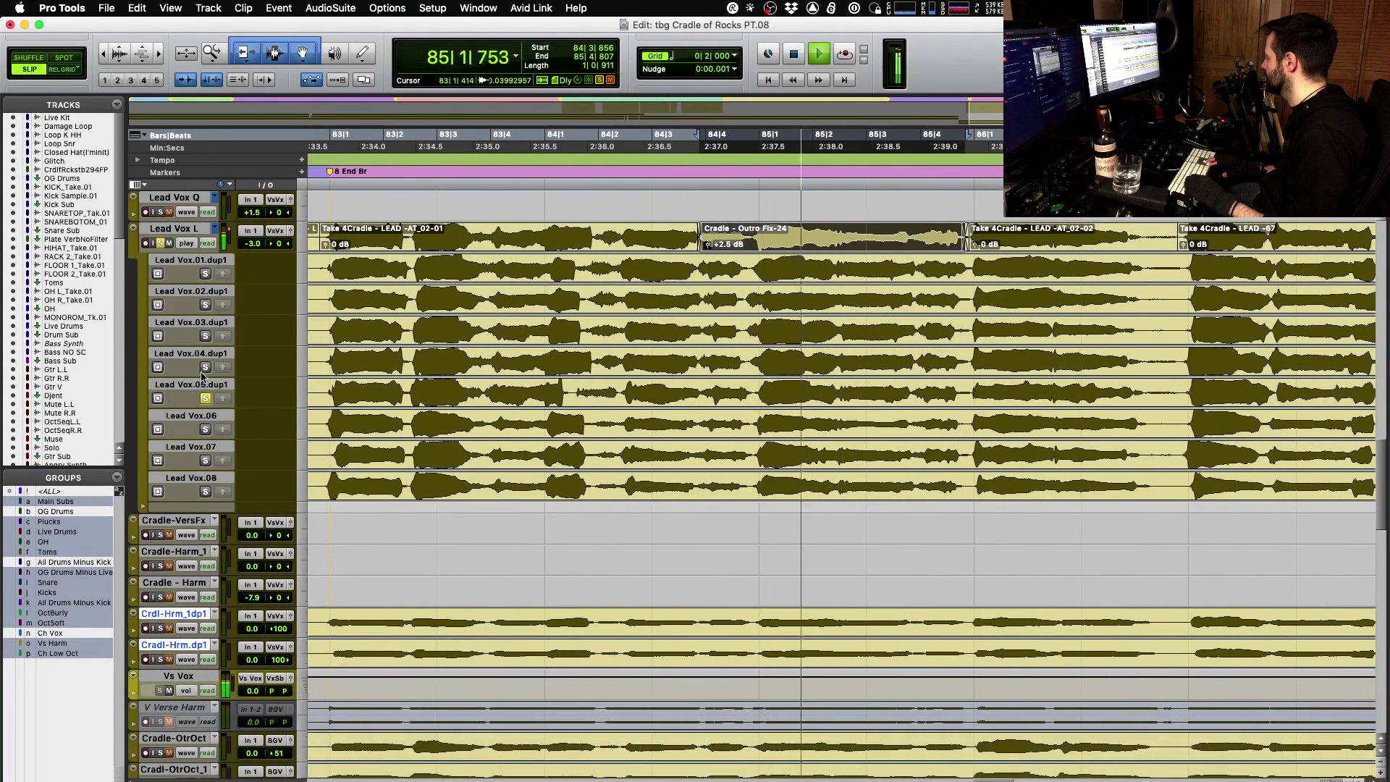
pyautogui.press('space')
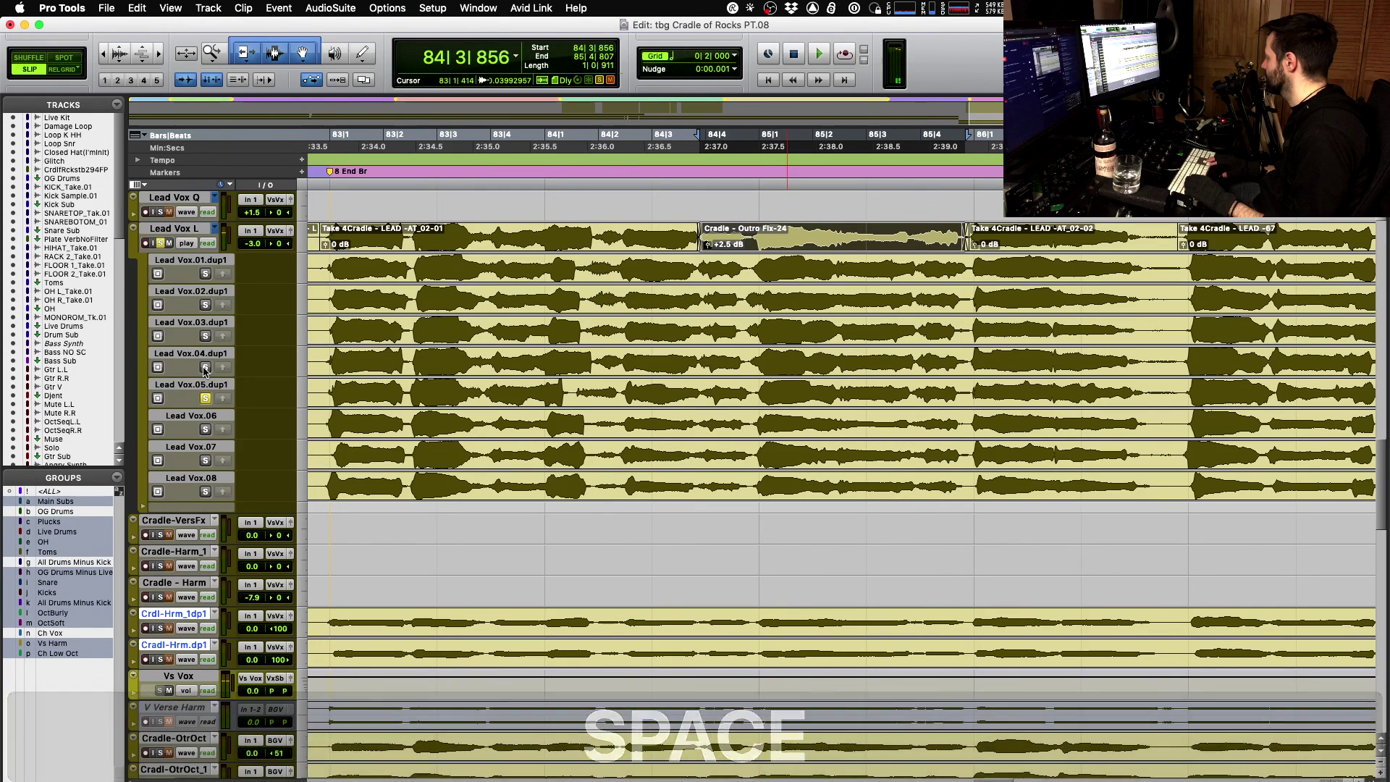
pyautogui.press('space')
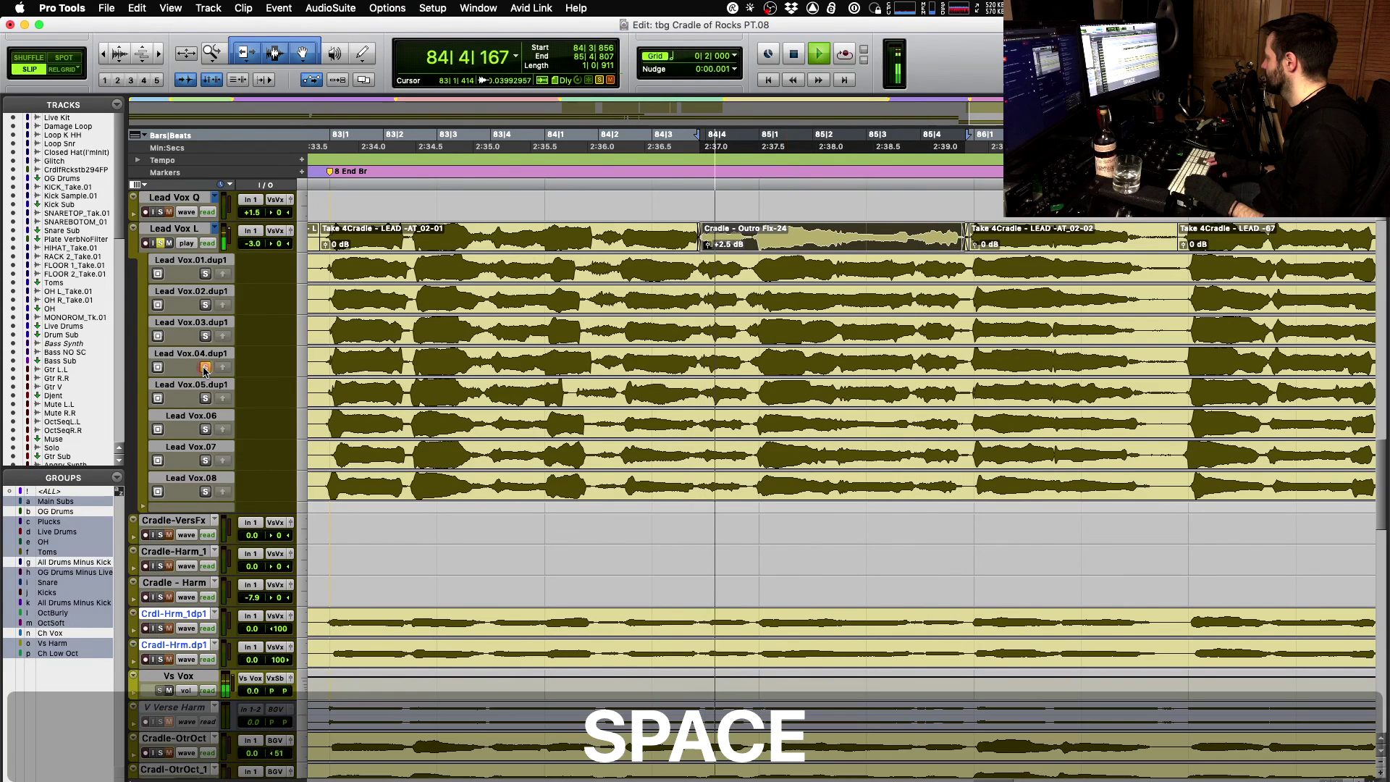
pyautogui.press('space')
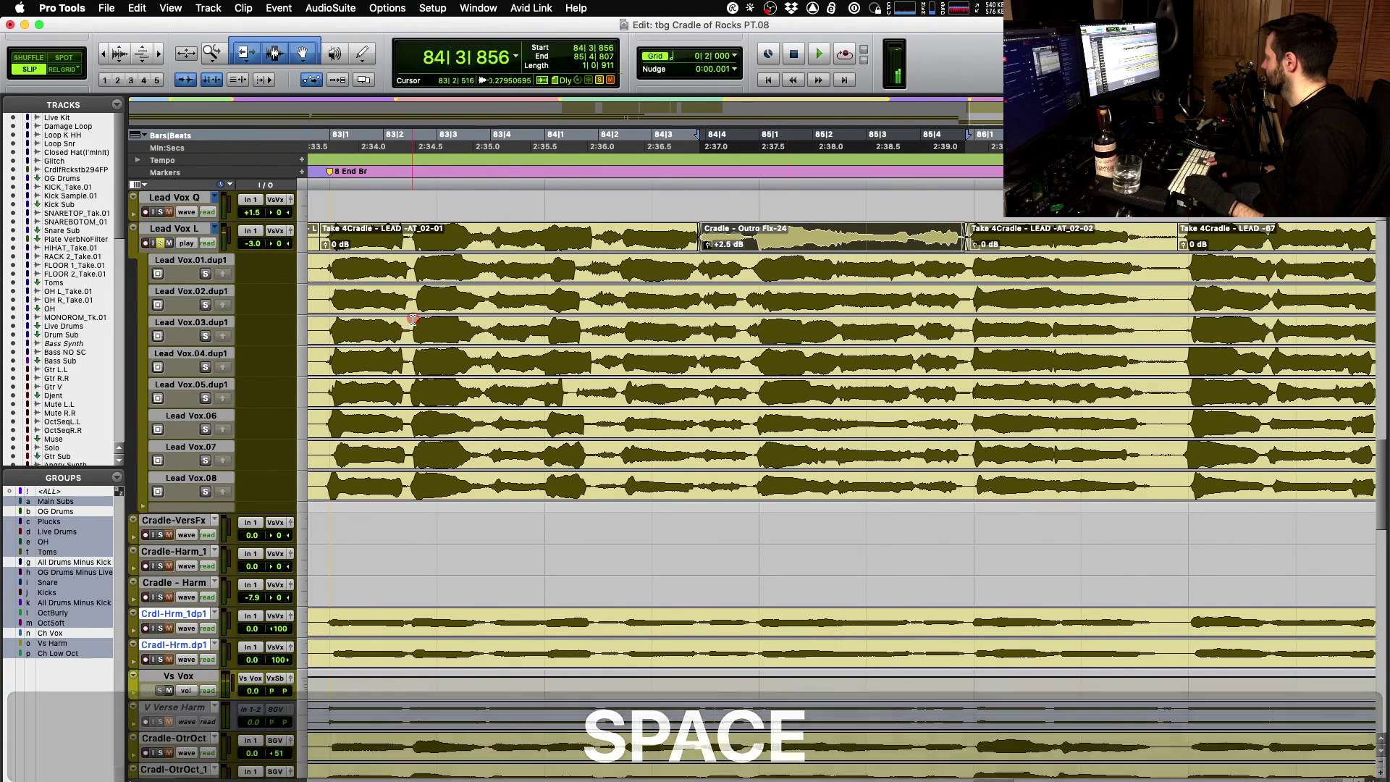
# - Try alternate takes over the Lead Vox L clips from 82|4|776 to 86|4|764, play the swap, and undo it
pyautogui.press('r')
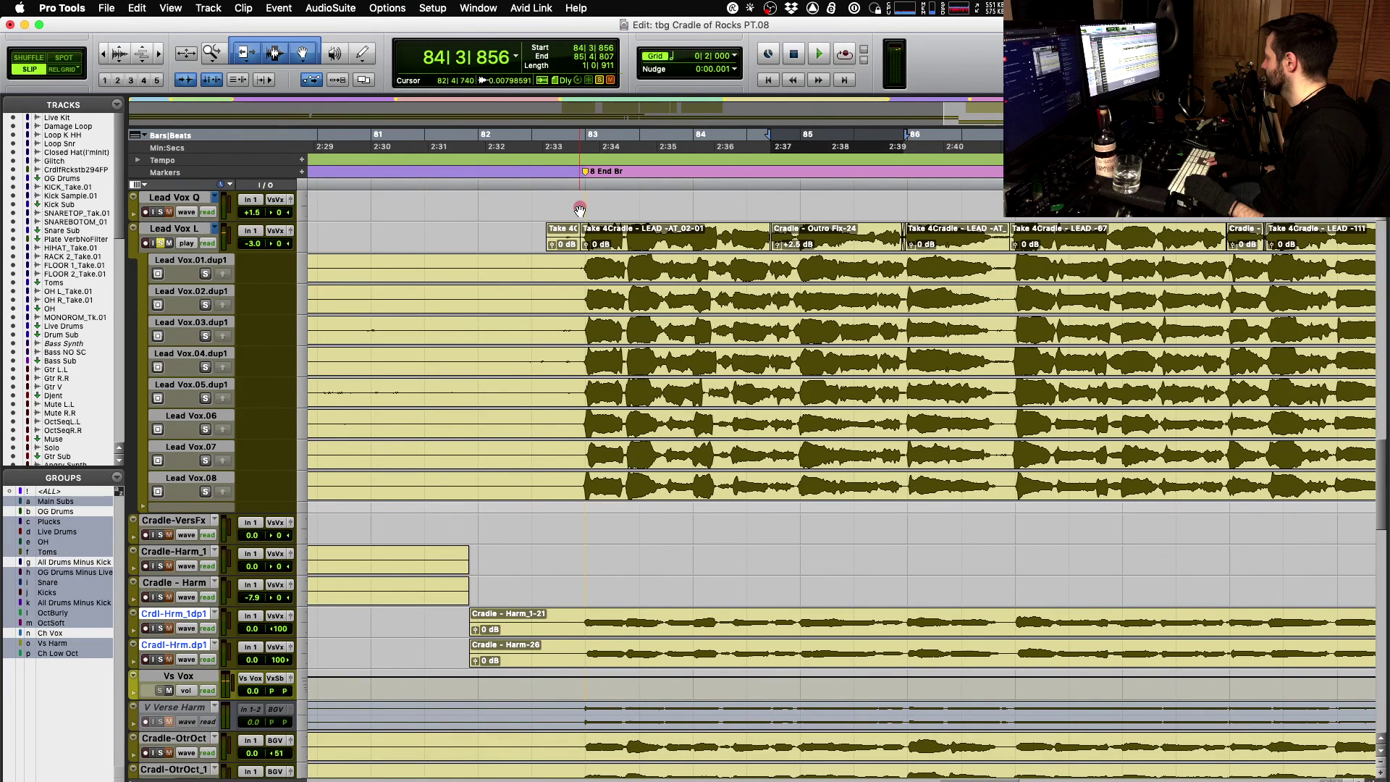
pyautogui.press('t')
pyautogui.moveTo(841, 246); pyautogui.dragTo(846, 247)
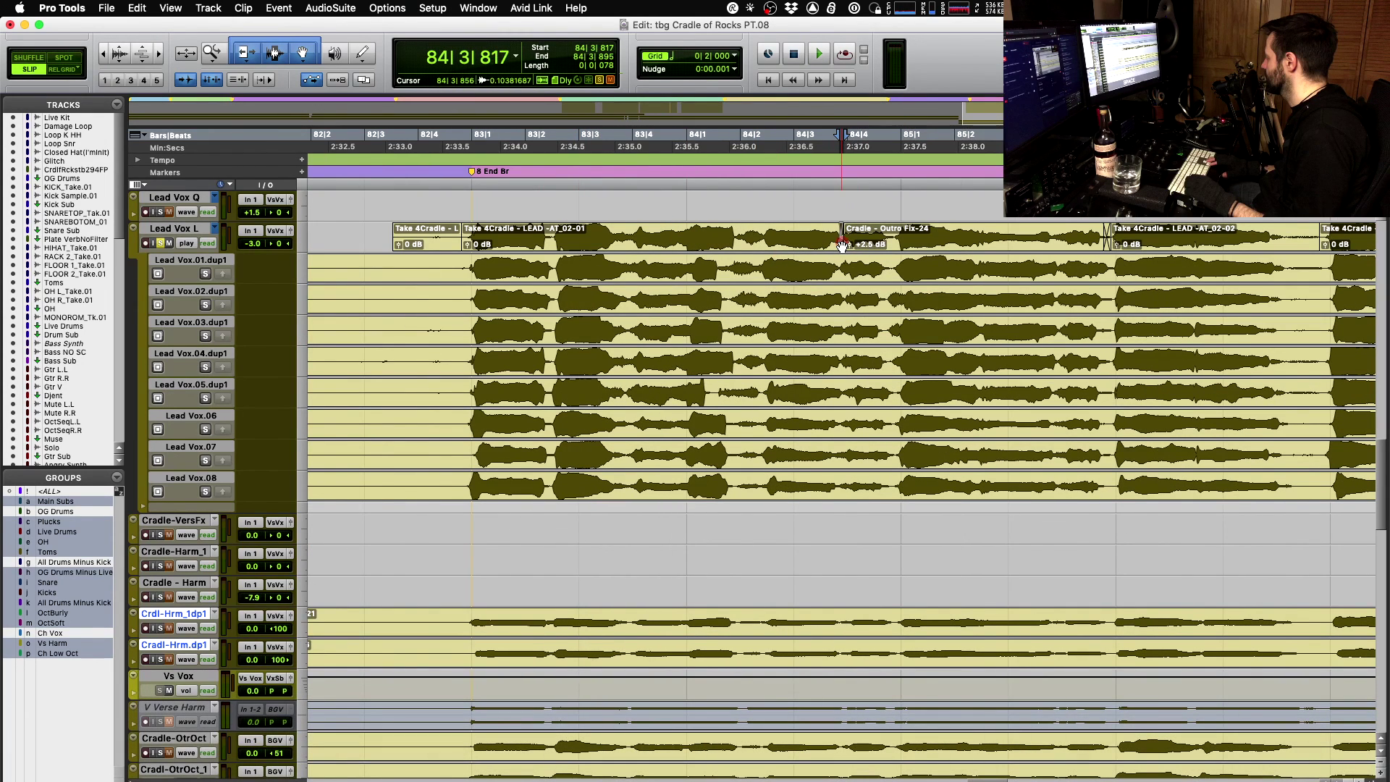
pyautogui.hotkey('shift', 'alt', 'Tab')
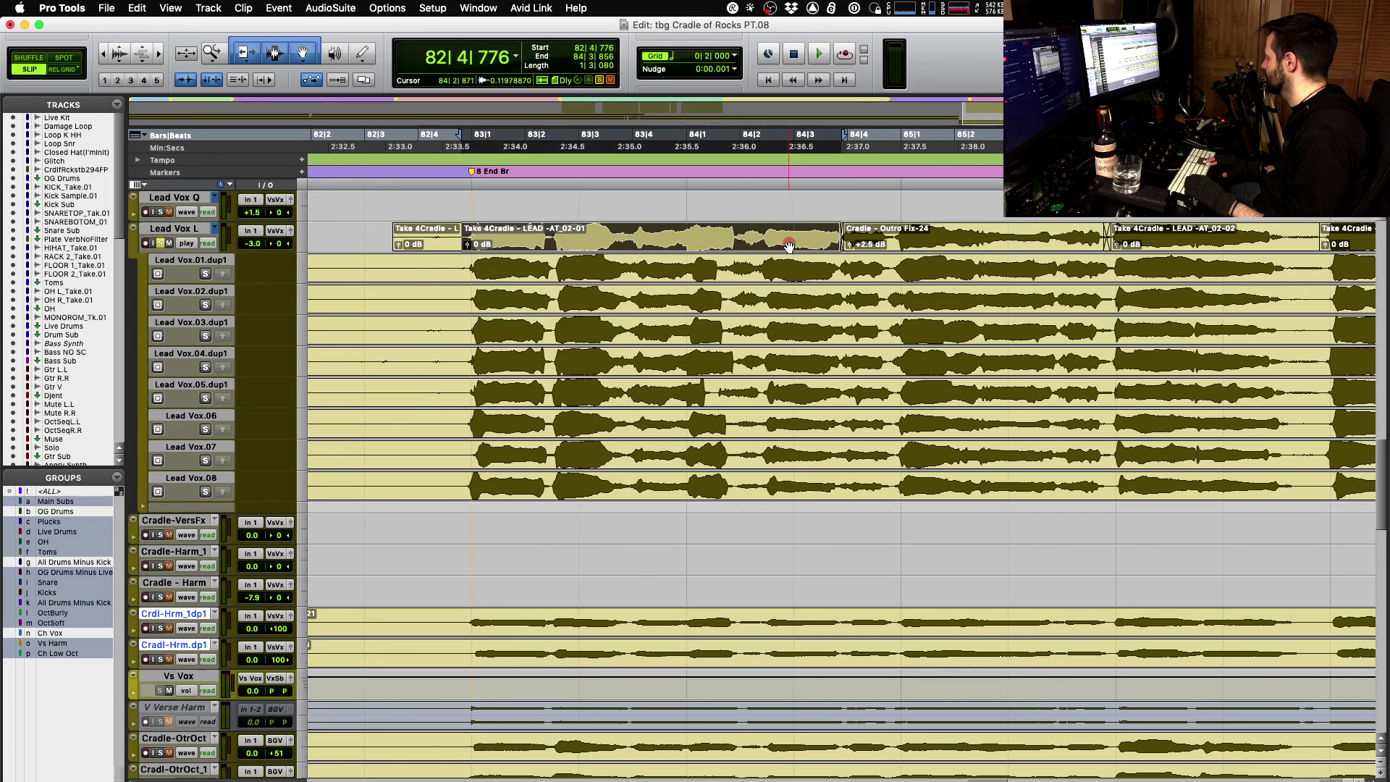
pyautogui.keyDown('shift'); pyautogui.click(998, 246); pyautogui.keyUp('shift')
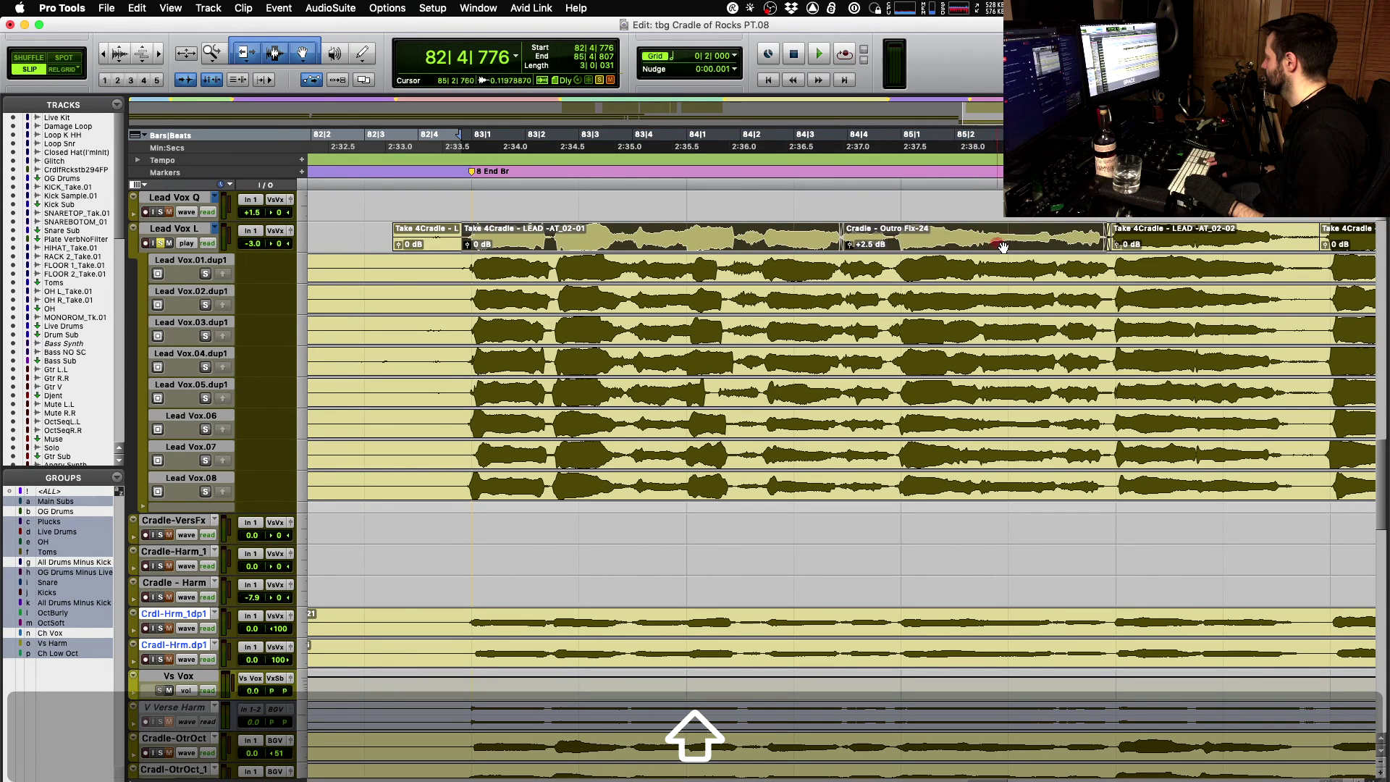
pyautogui.keyDown('shift'); pyautogui.click(1208, 252); pyautogui.keyUp('shift')
pyautogui.hscroll(3, 1208, 252)
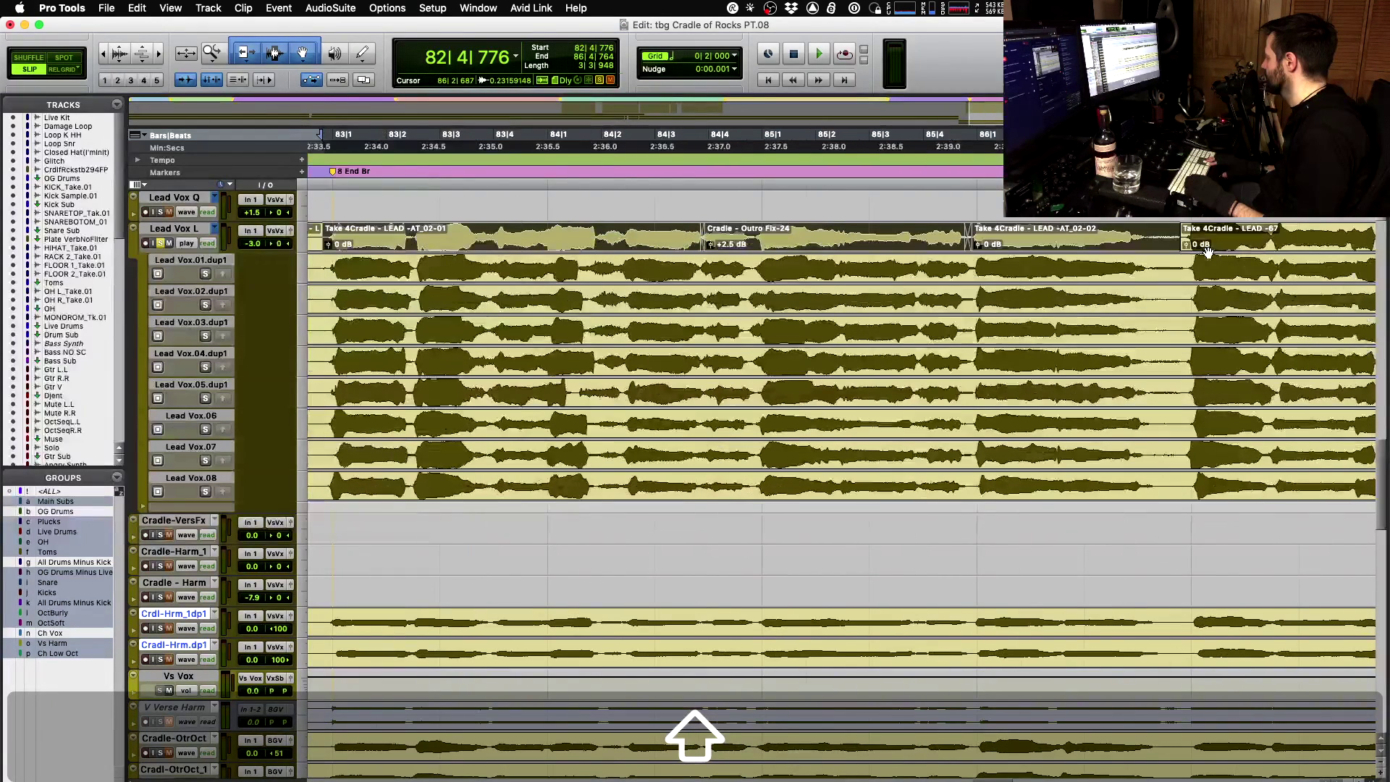
pyautogui.press('shift+super+Down')
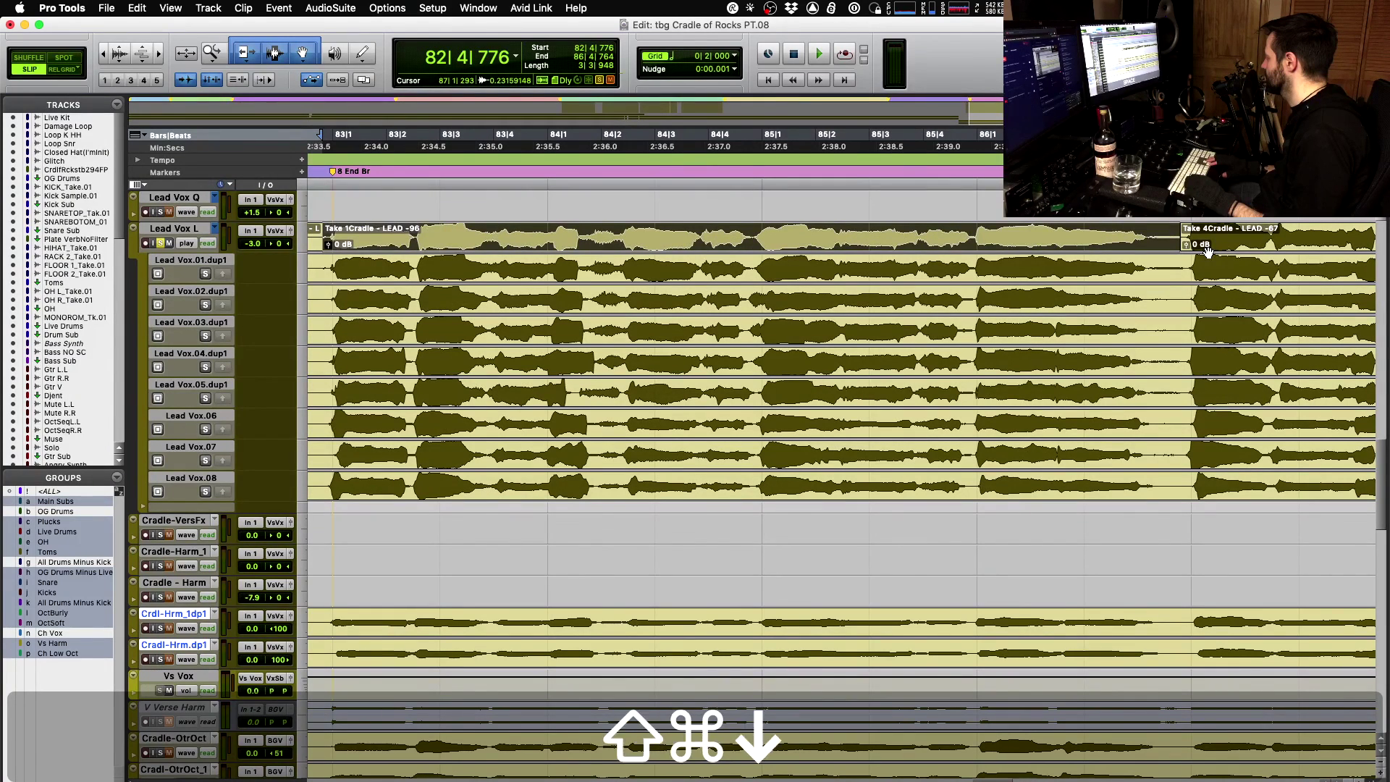
pyautogui.press('space')
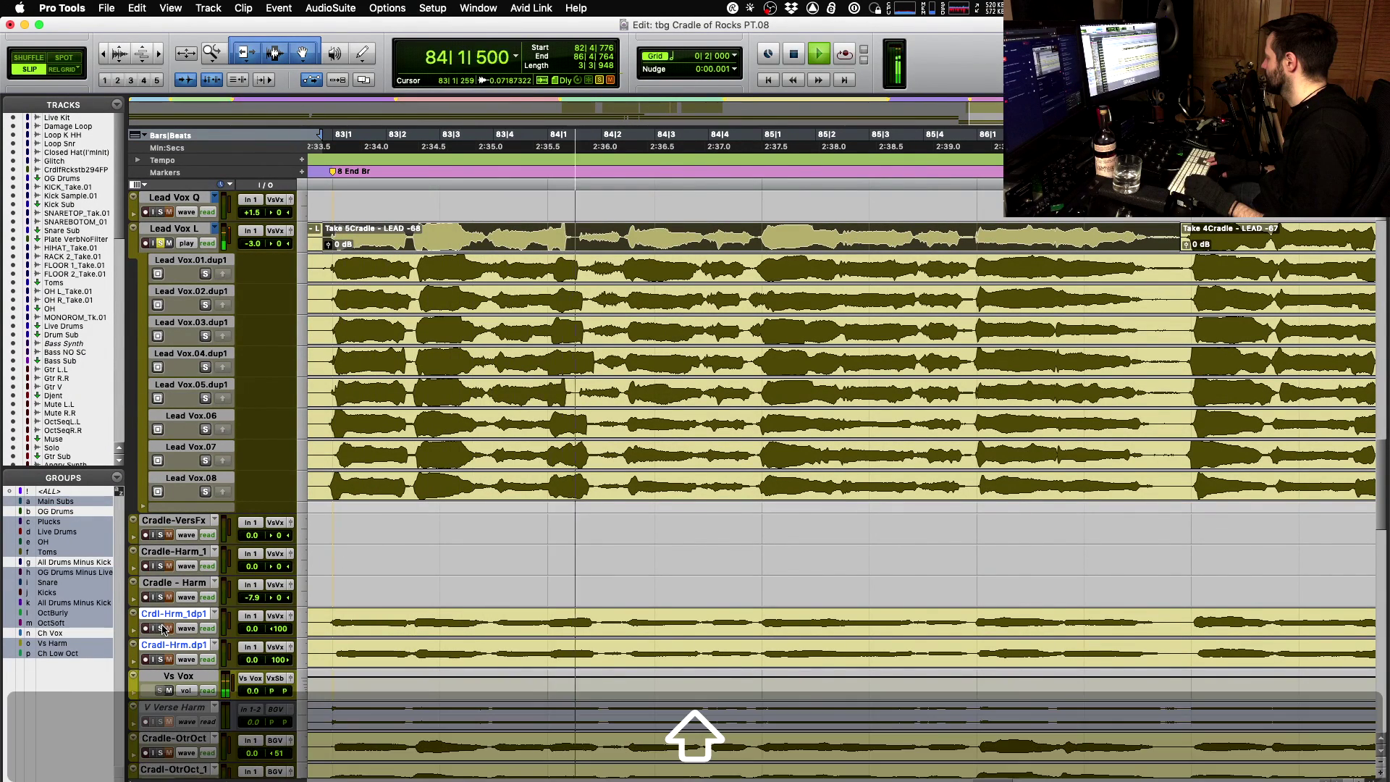
pyautogui.press('space')
pyautogui.press('super+z')
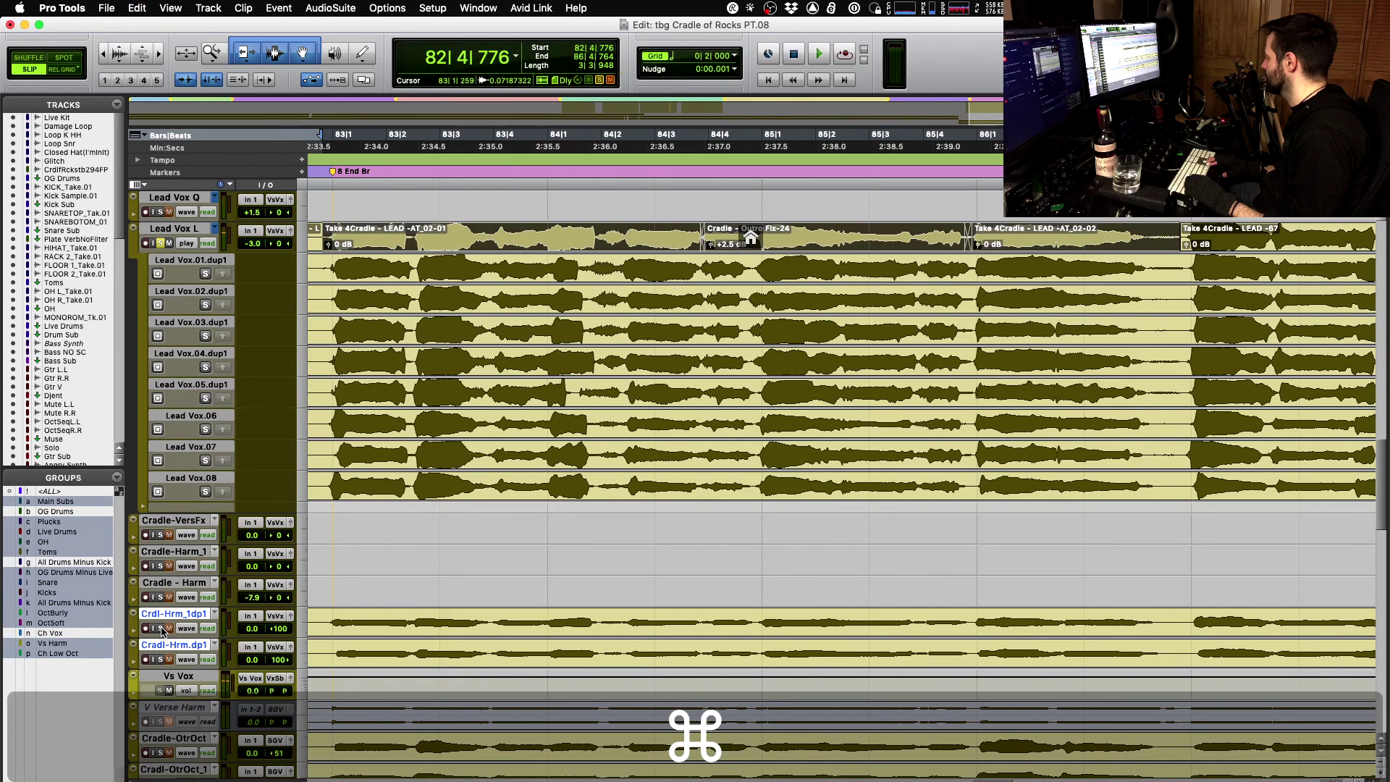
# - Play the comped Lead Vox L phrase from 82|4|776, and recheck it from 84|4|867 within the Outro Fix-24 clip
pyautogui.press('space')
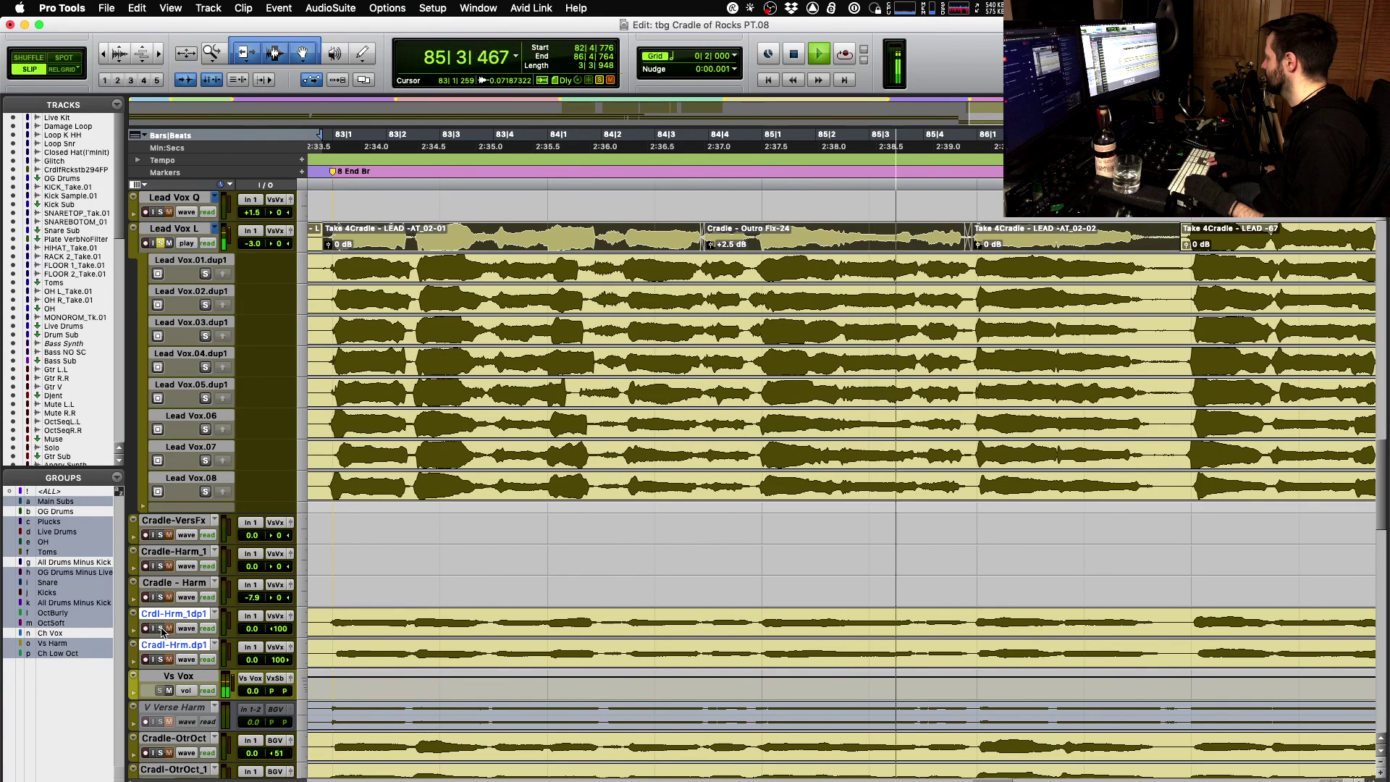
pyautogui.press('space')
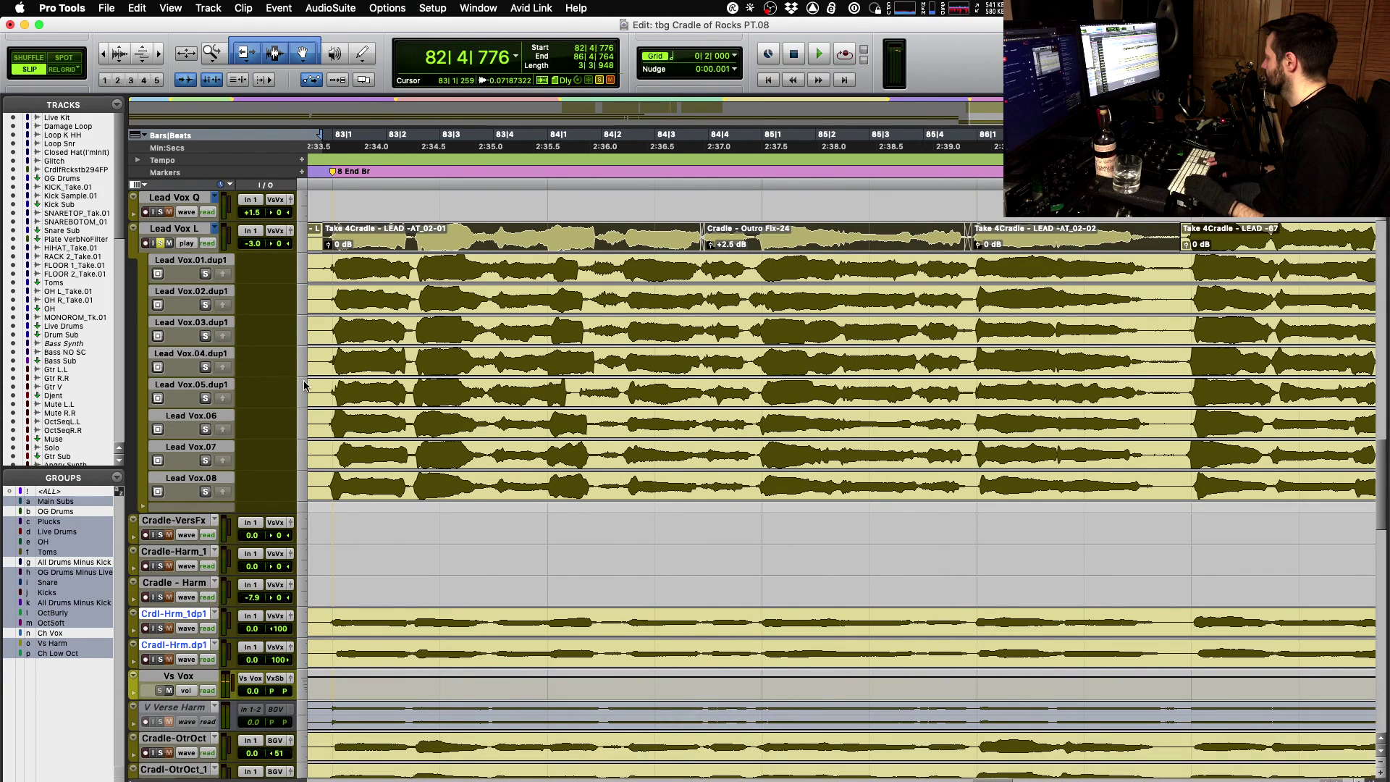
pyautogui.click(757, 233)
pyautogui.press('space')
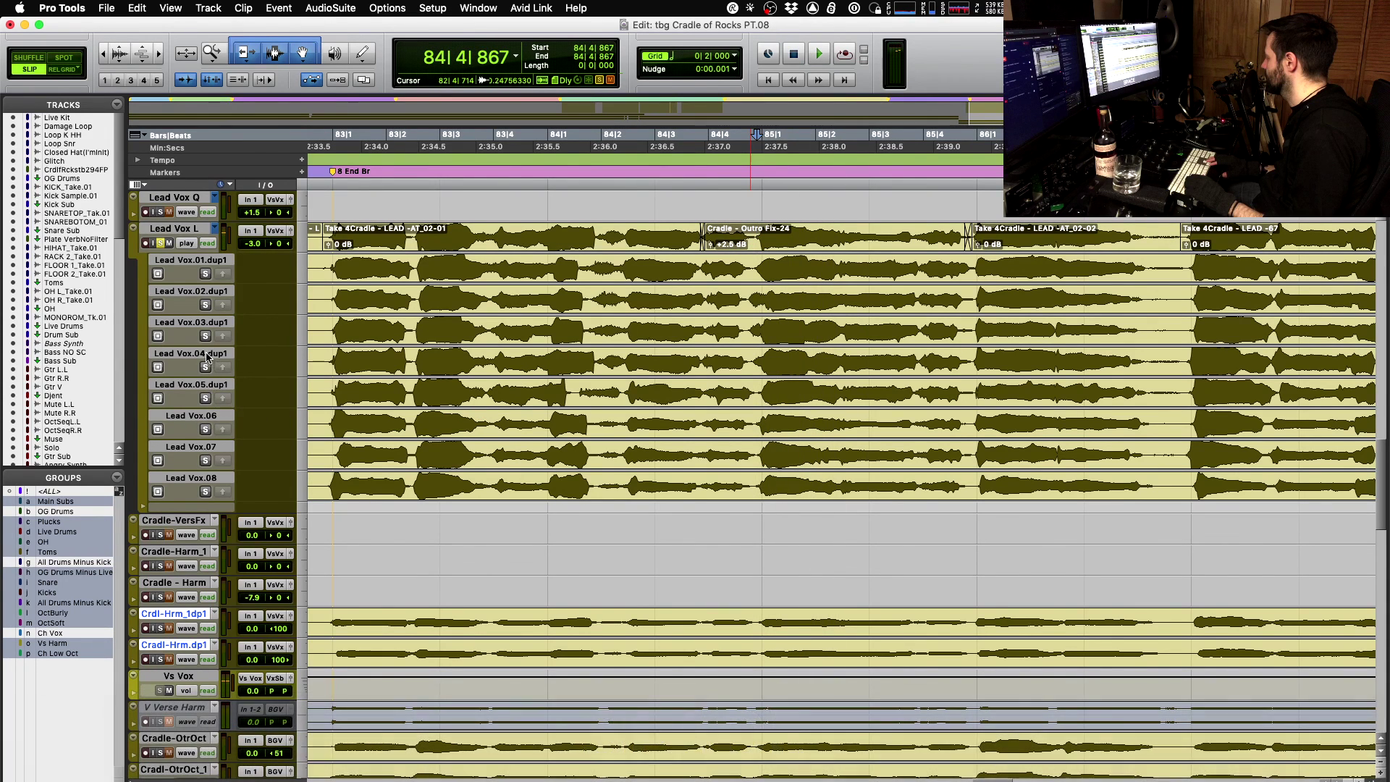
pyautogui.press('space')
pyautogui.press('space')
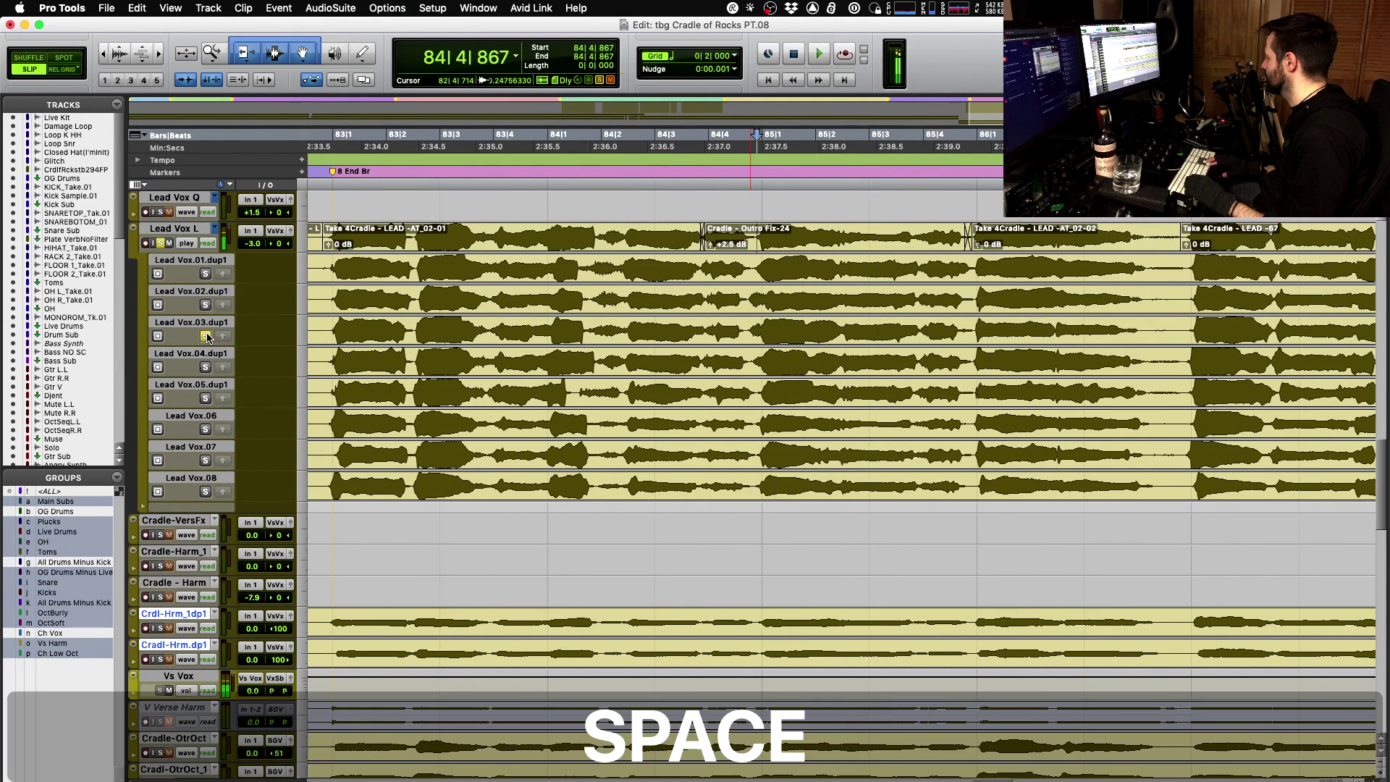
# - Solo alternate Lead Vox L takes in turn, including Lead Vox.02.dup1, 01.dup1 and 04.dup1, and play the end bridge phrase from 82|4|921
pyautogui.click(205, 304)
pyautogui.press('space')
pyautogui.press('space')
pyautogui.press('space')
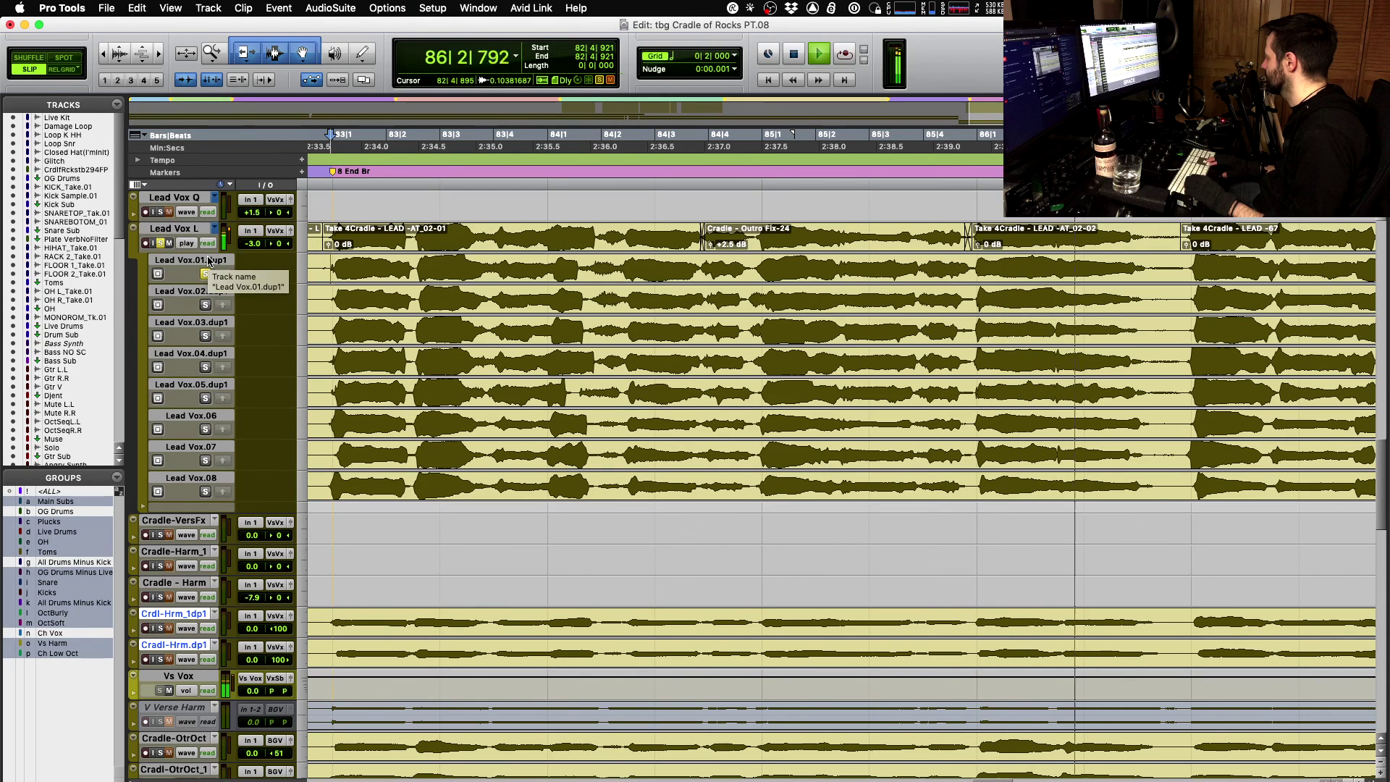
pyautogui.press('space')
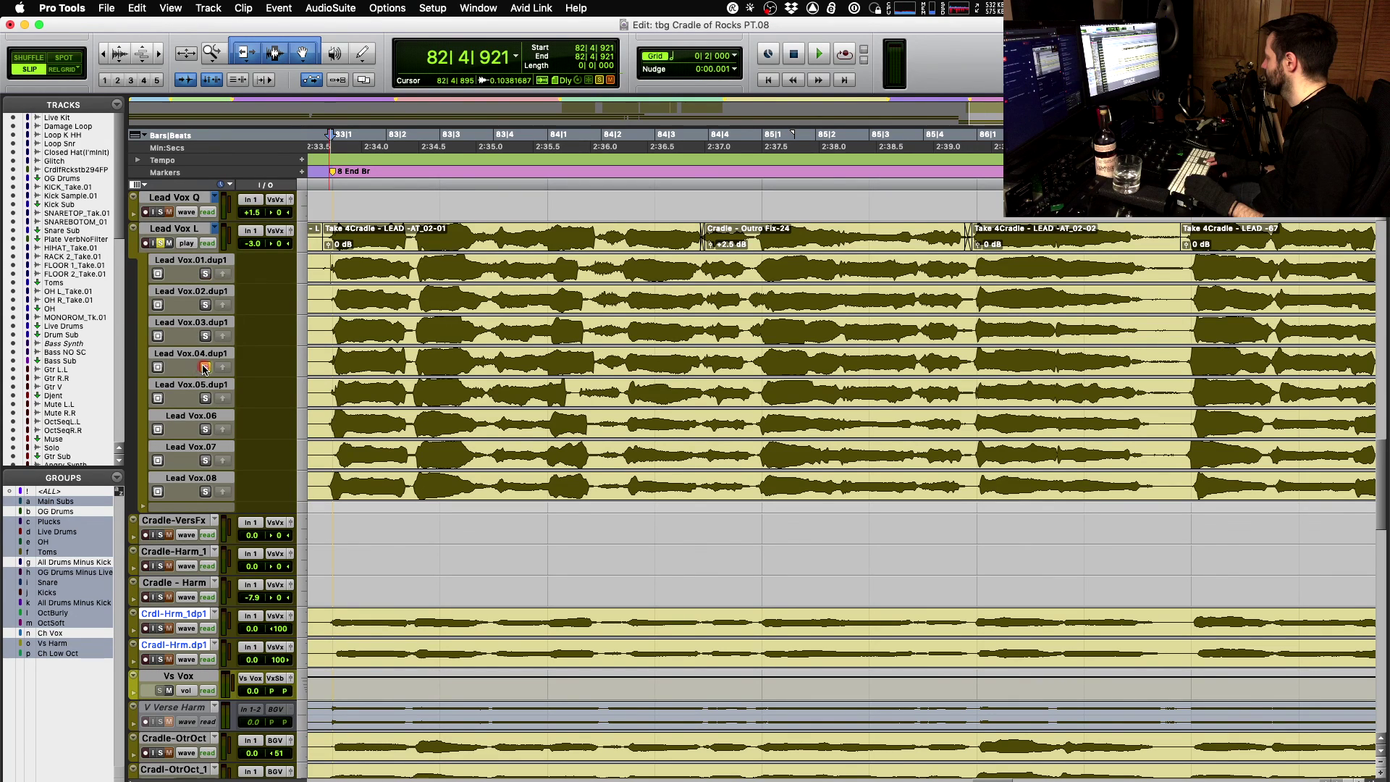
pyautogui.press('space')
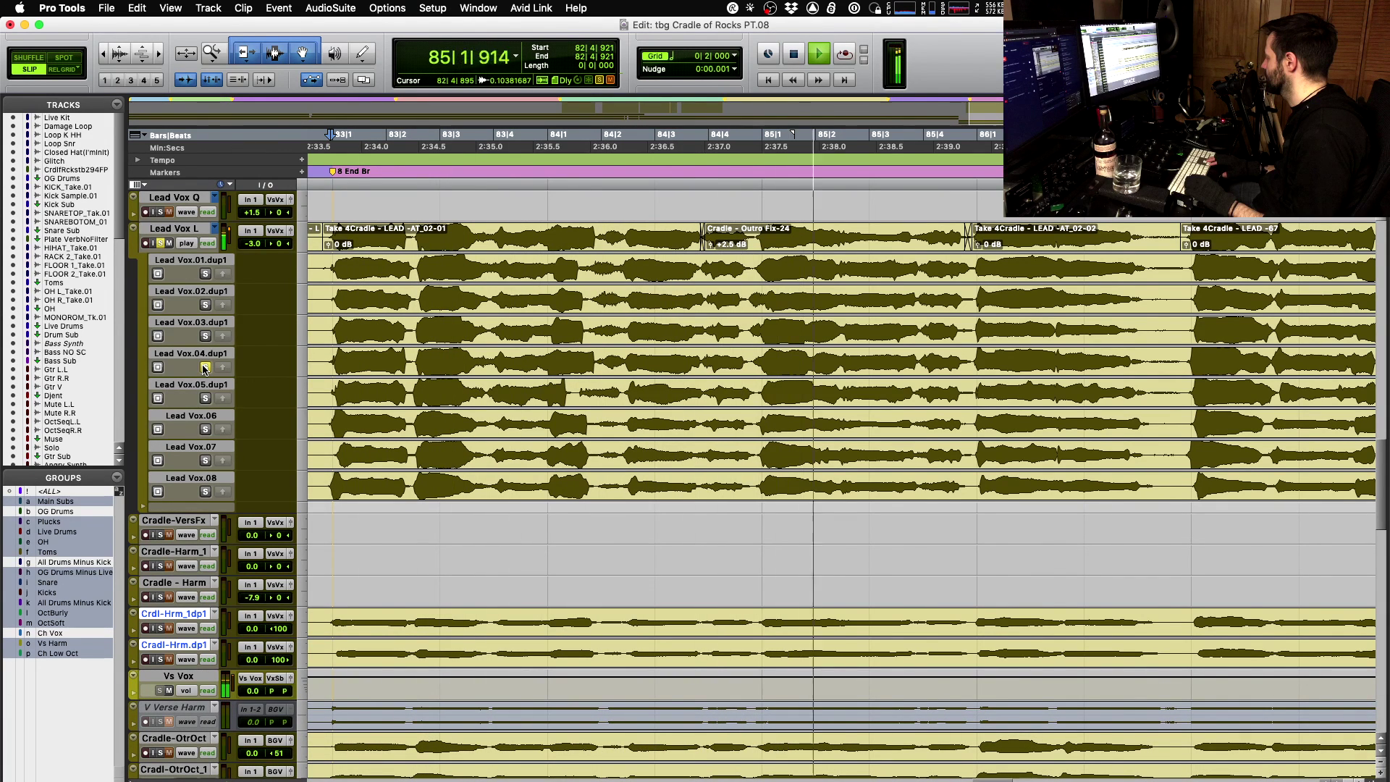
pyautogui.press('space')
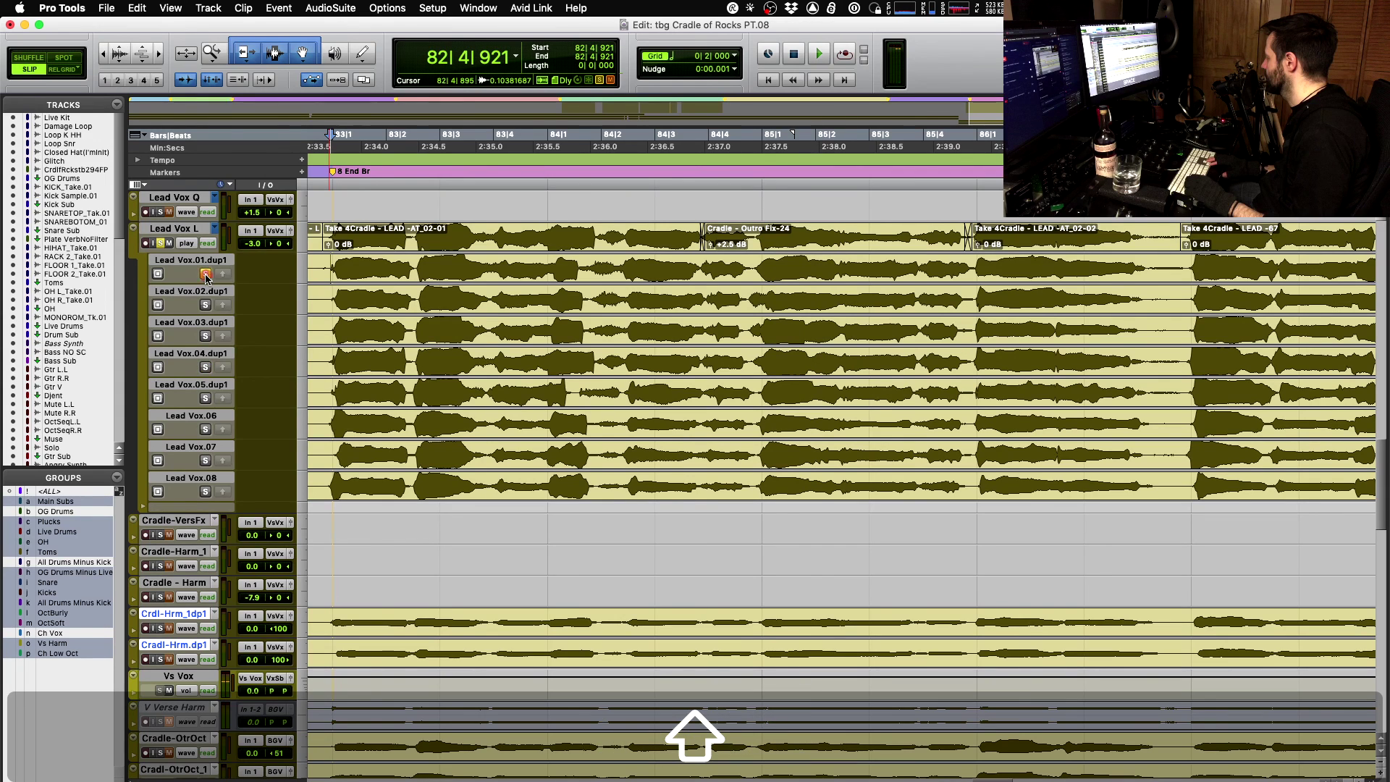
pyautogui.click(206, 368)
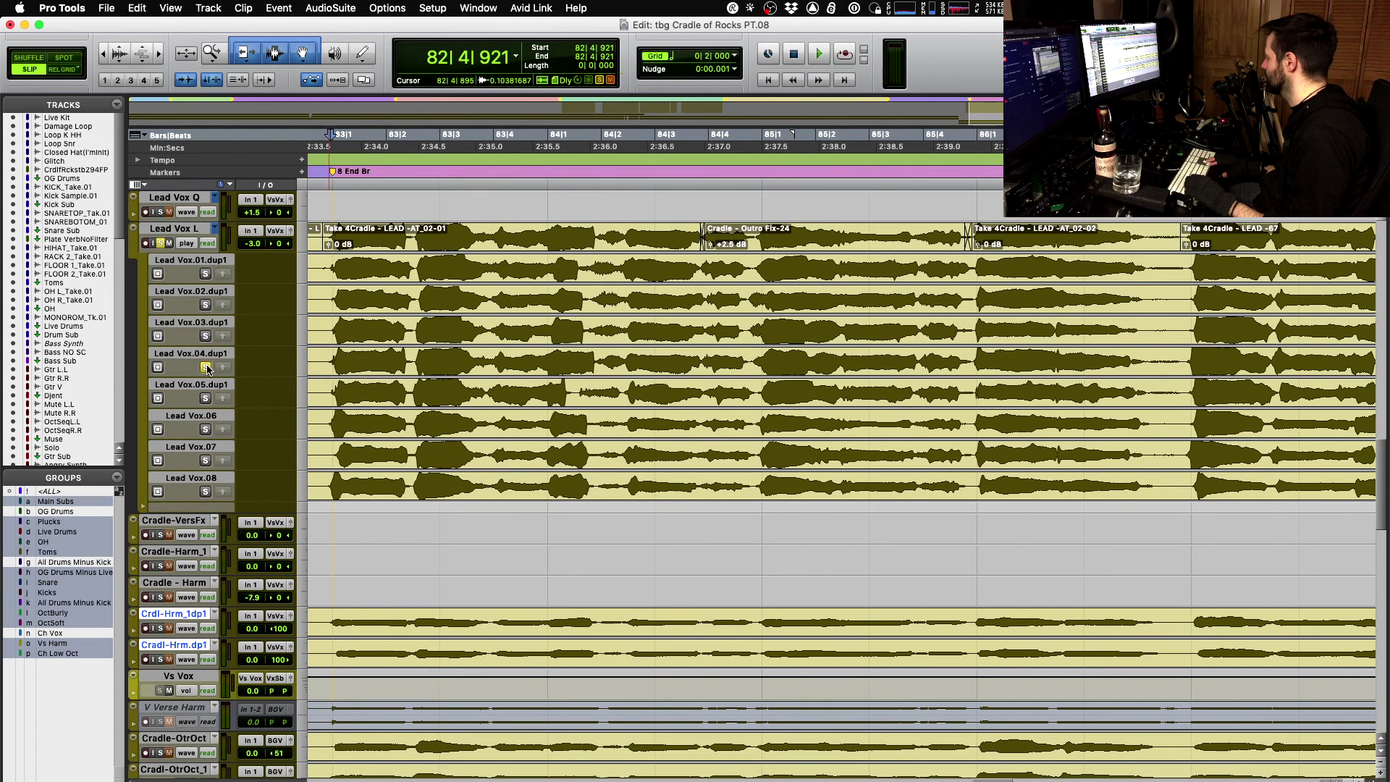
# - Switch the Lead Vox L track from playlists view back to waveform view
pyautogui.click(421, 241)
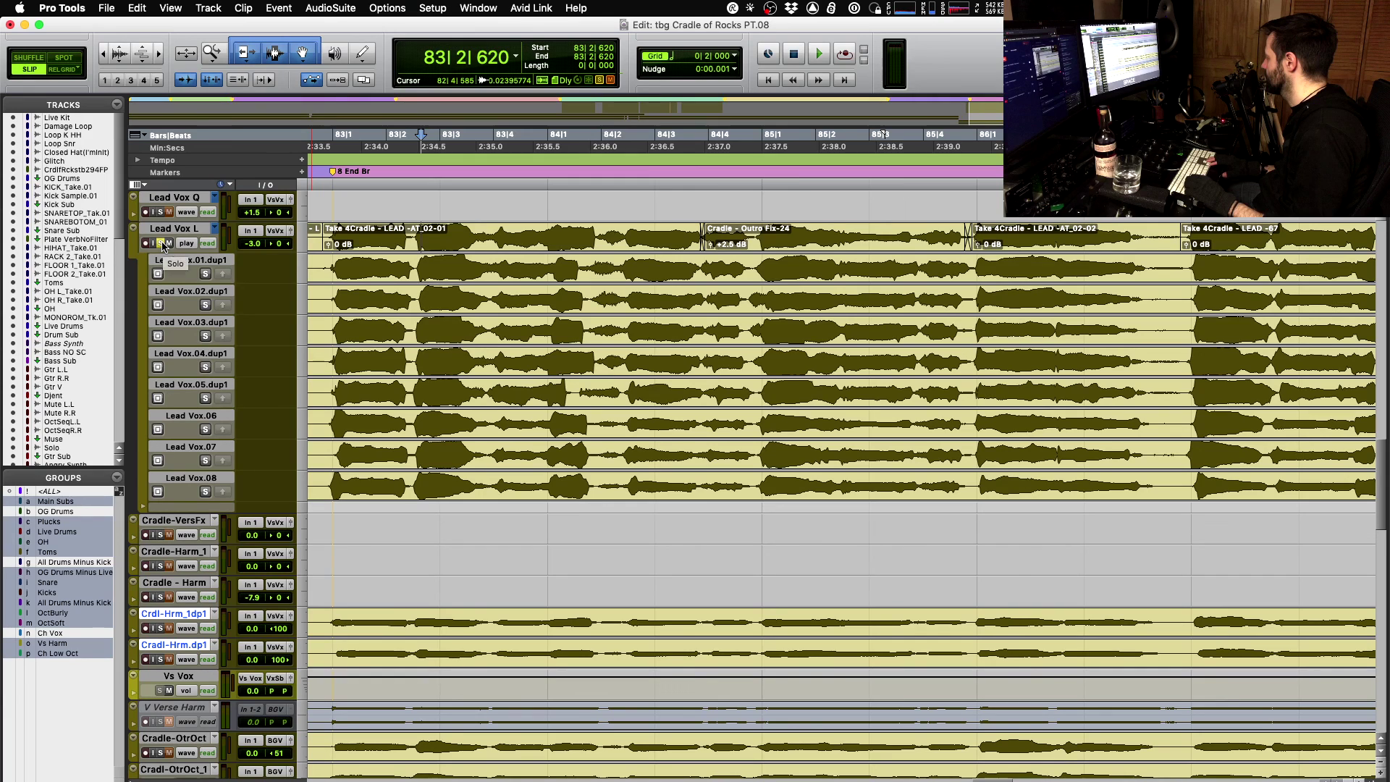
pyautogui.click(185, 244)
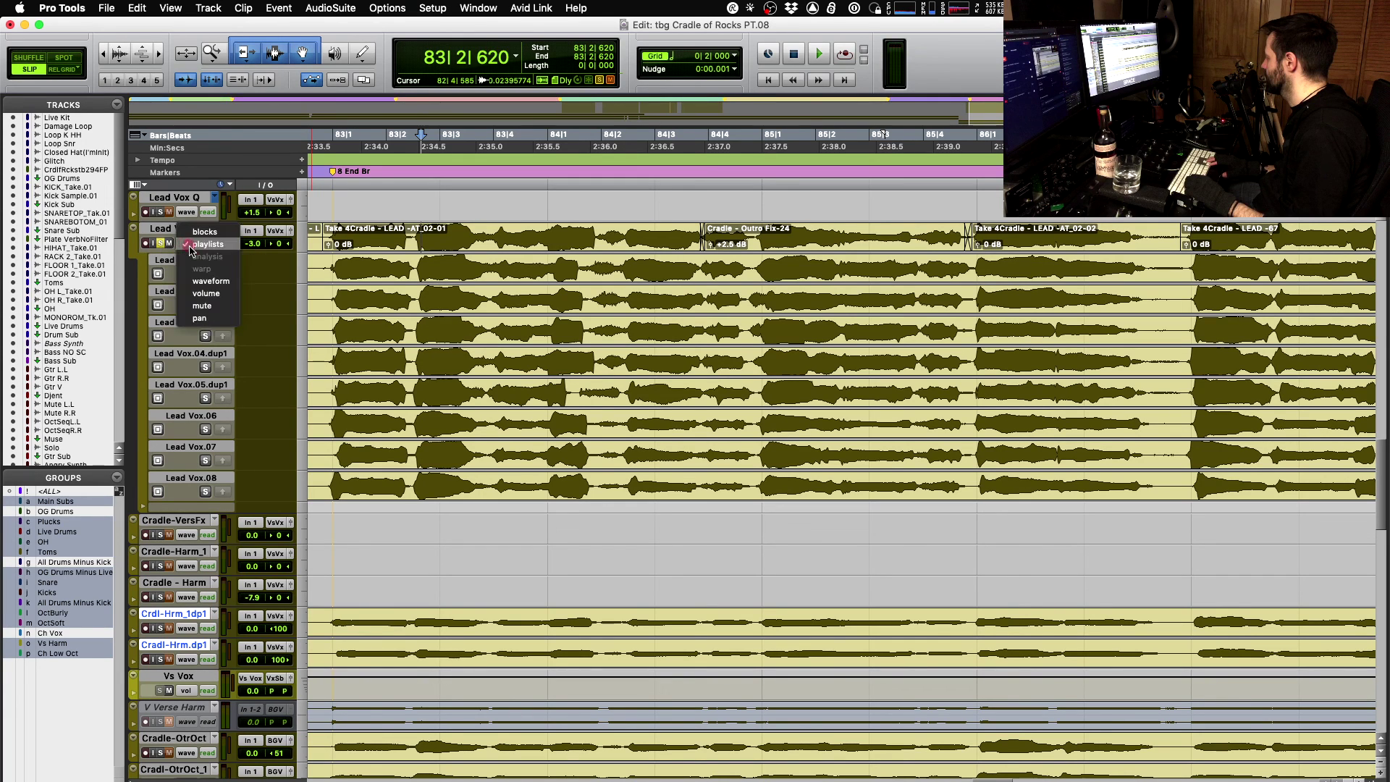
pyautogui.click(207, 282)
pyautogui.press('r')
pyautogui.press('r')
pyautogui.press('r')
pyautogui.press('r')
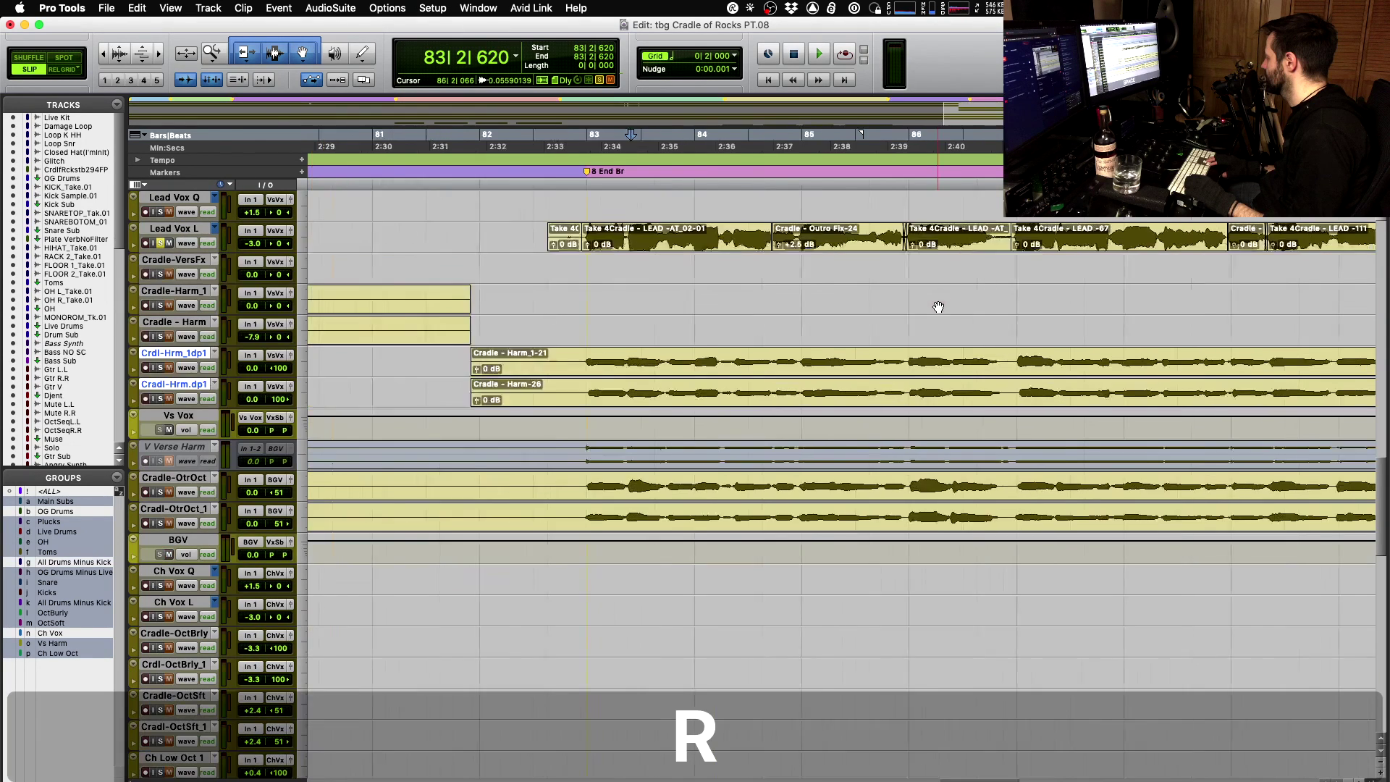
# - Play the end bridge lead with its harmonies and octaves from 82|3|513 through bar 91 while reviewing the vocal tracks
pyautogui.click(758, 229)
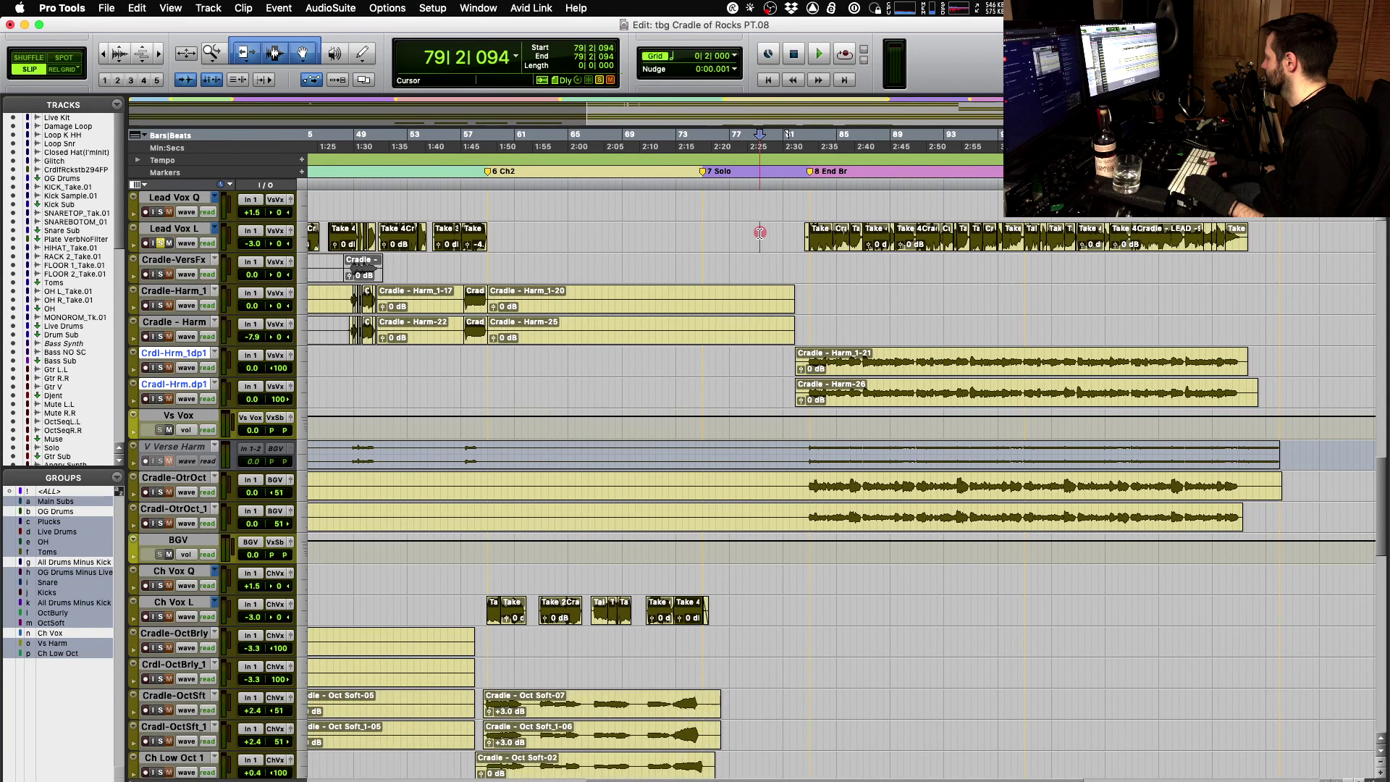
pyautogui.press('Tab')
pyautogui.press('space')
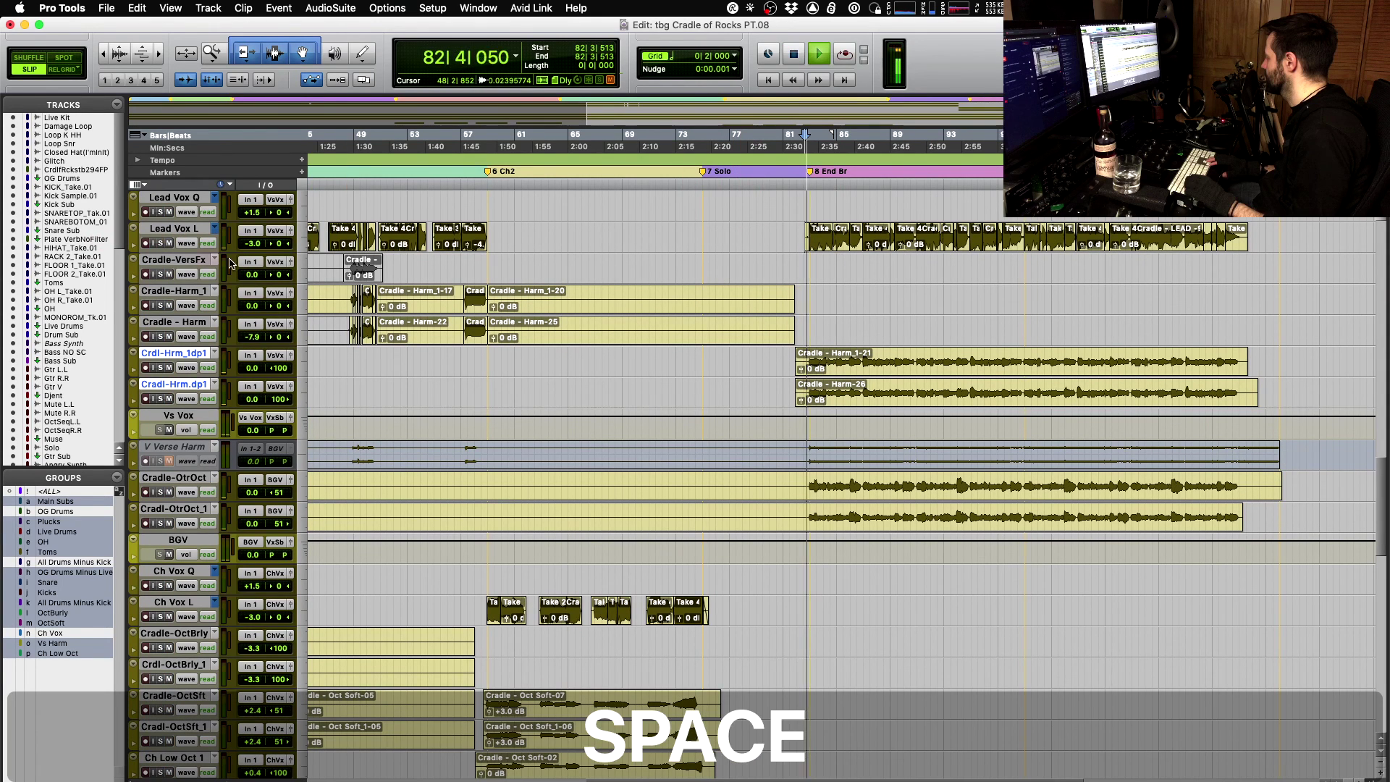
pyautogui.scroll(-2, 679, 343)
pyautogui.press('r')
pyautogui.press('r')
pyautogui.press('r')
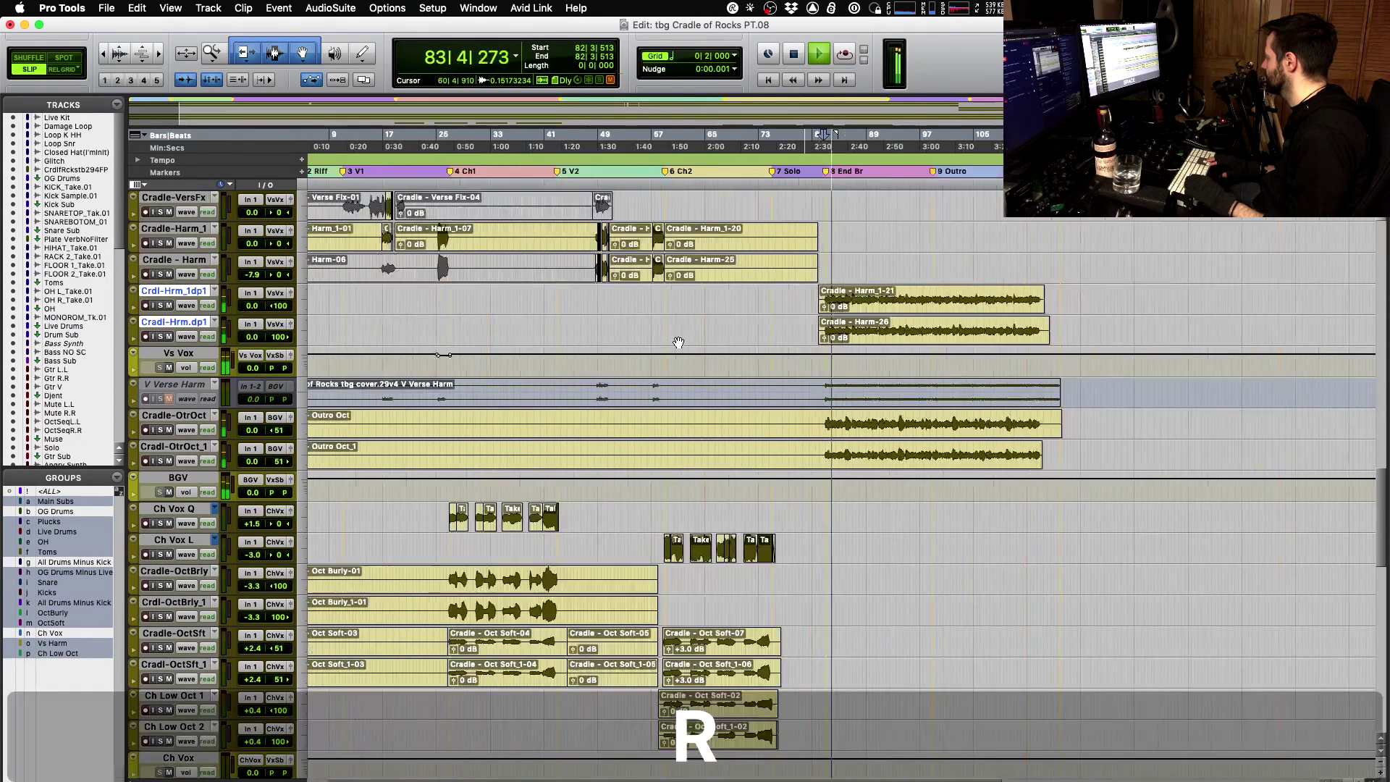
pyautogui.scroll(-9, 678, 342)
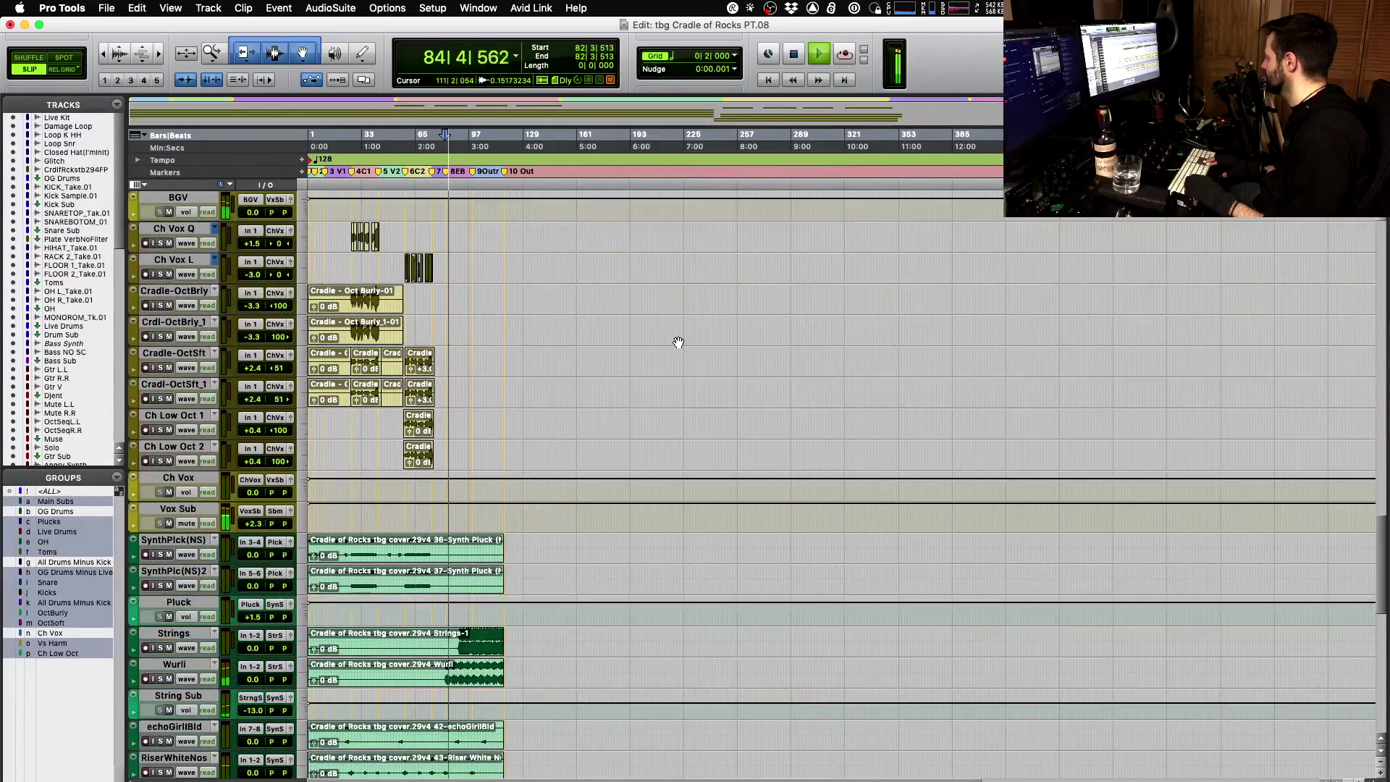
pyautogui.scroll(10, 679, 343)
pyautogui.press('t')
pyautogui.press('t')
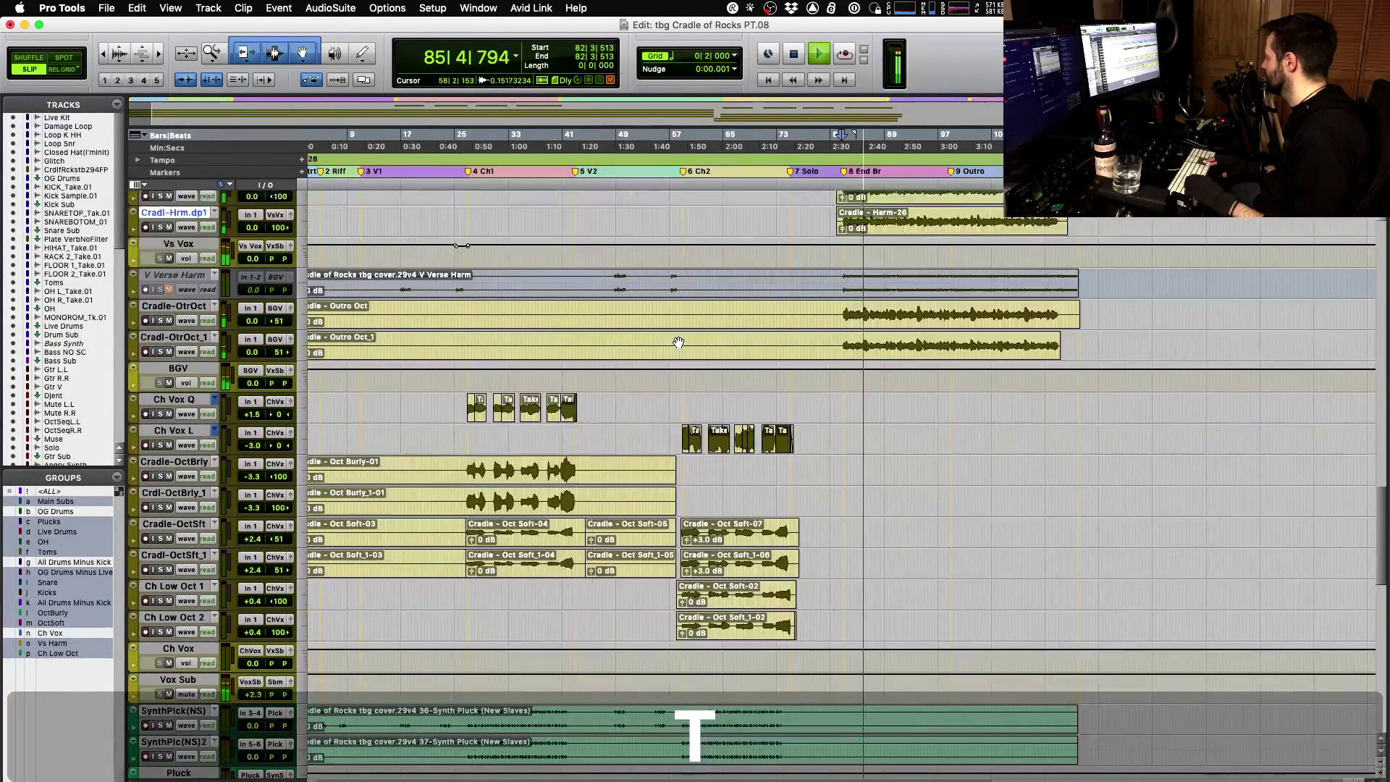
pyautogui.scroll(3, 679, 343)
pyautogui.press('t')
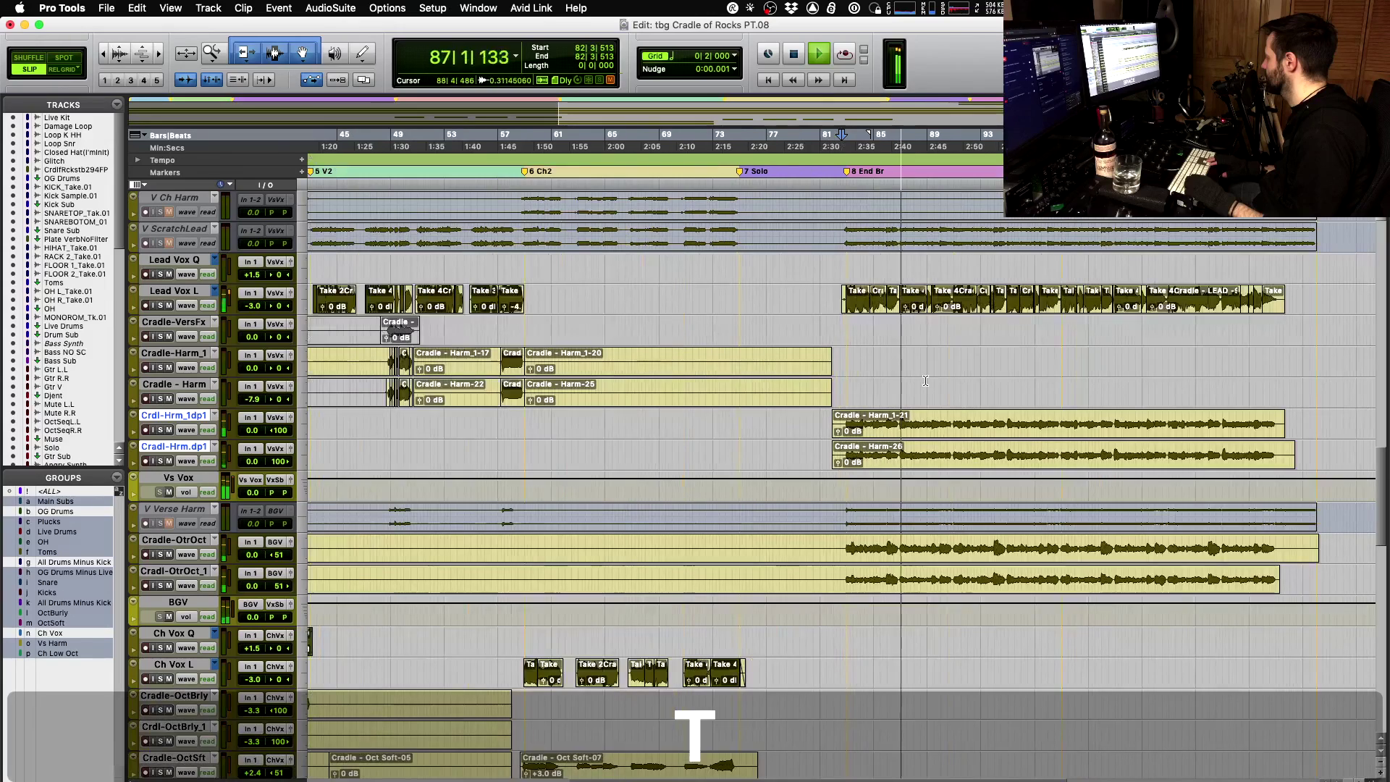
pyautogui.press('r')
pyautogui.press('t')
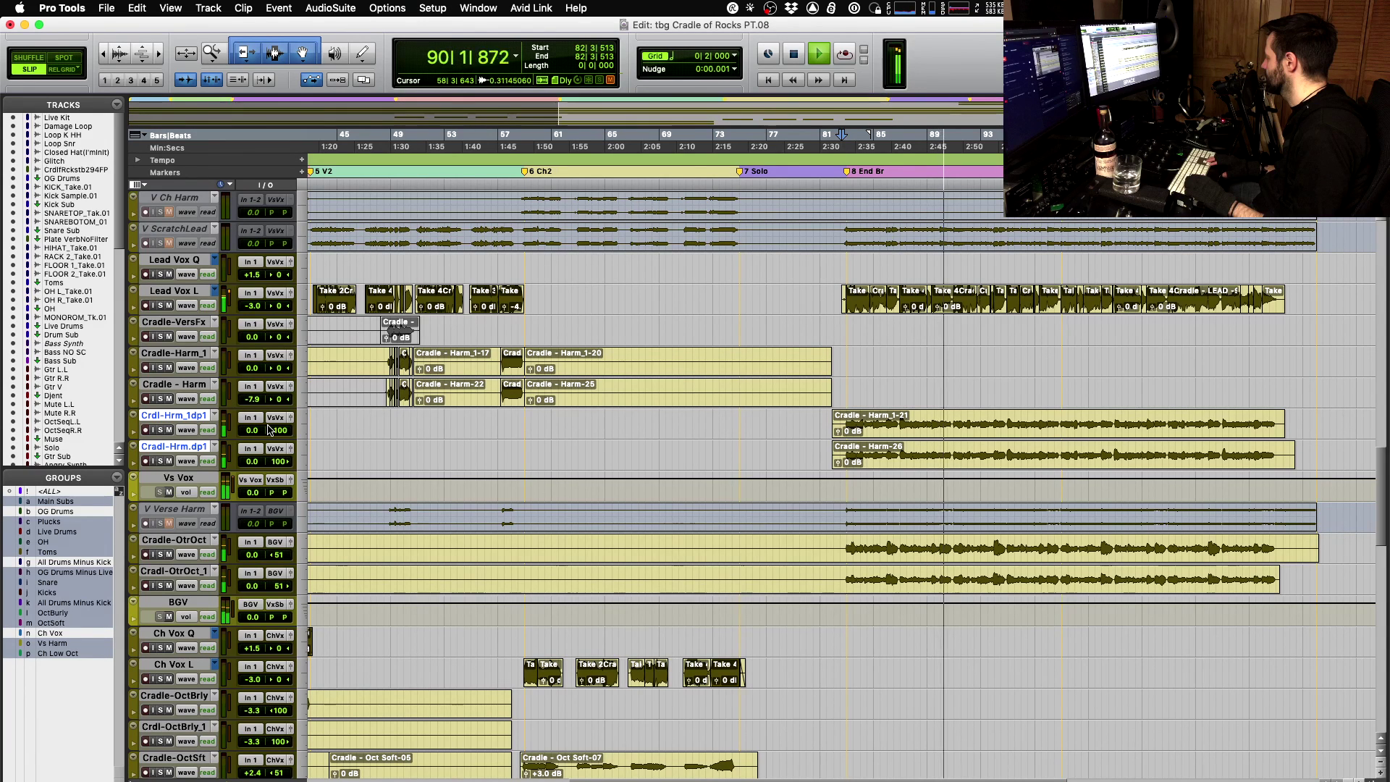
pyautogui.press('space')
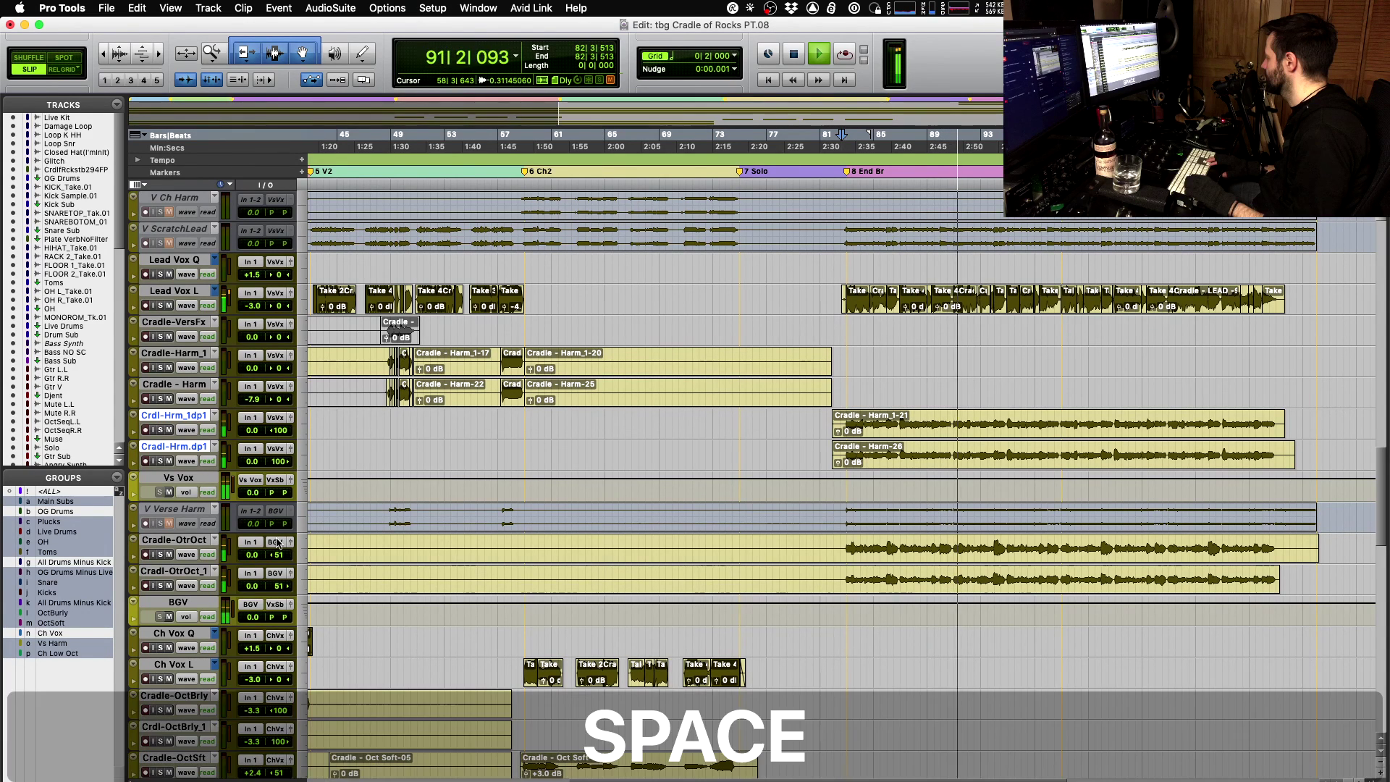
# - Narrow the outro octave pair, panning Cradle-OtrOct to 27 left and Cradl-OtrOct_1 to 27 right
pyautogui.moveTo(281, 556); pyautogui.dragTo(273, 557)
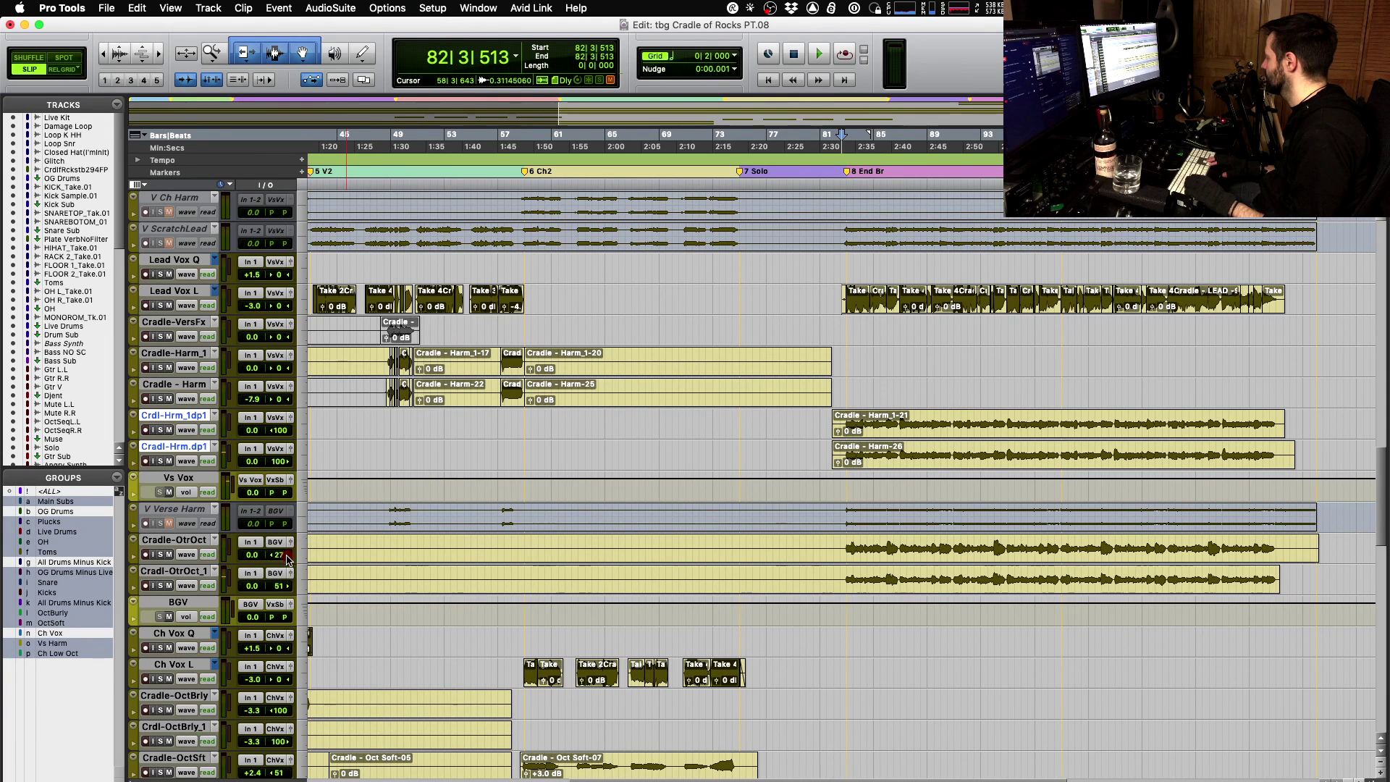
pyautogui.click(282, 585)
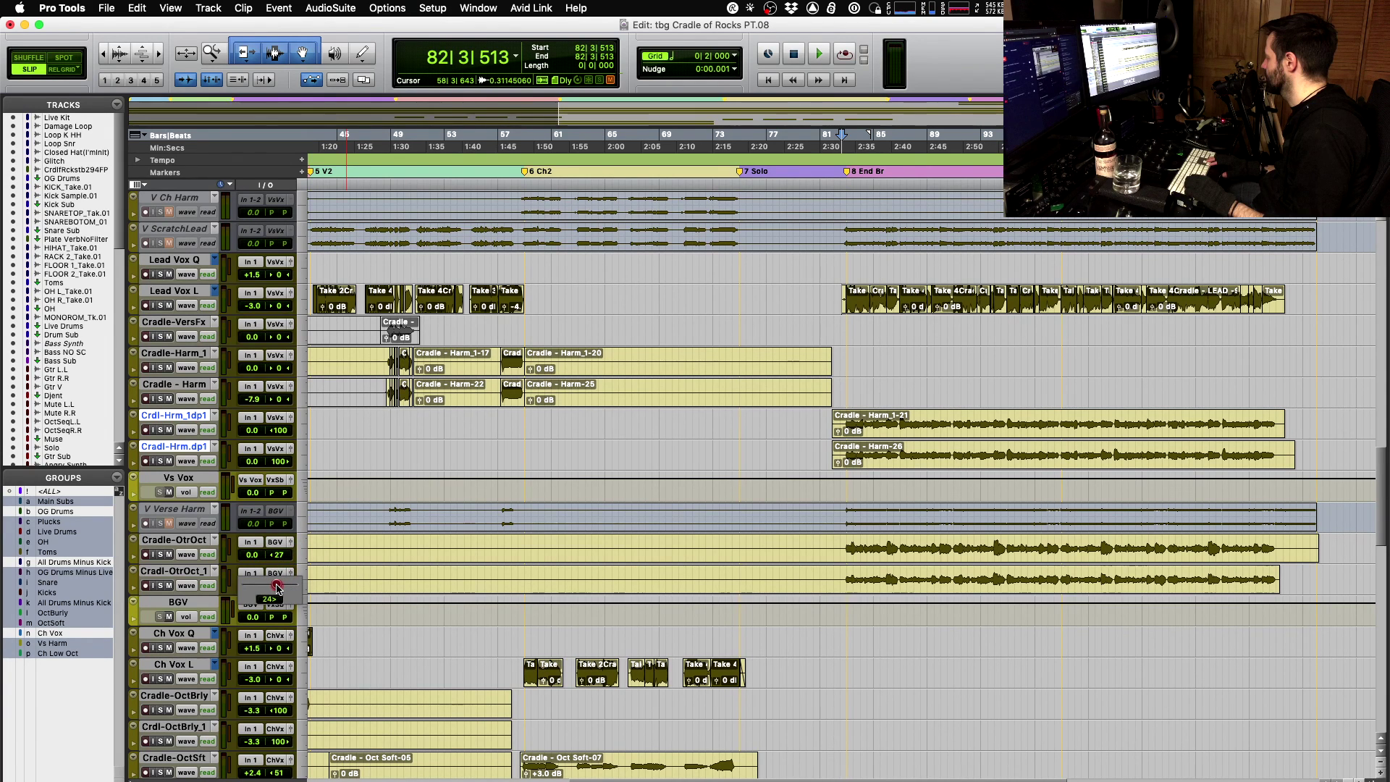
pyautogui.moveTo(279, 588); pyautogui.dragTo(279, 587)
# - Pan Cradl-Hrm.dp1 to 49 right and Crdl-Hrm_1dp1 to 49 left, and play the end bridge from 82|3|513
pyautogui.moveTo(286, 467); pyautogui.dragTo(284, 431)
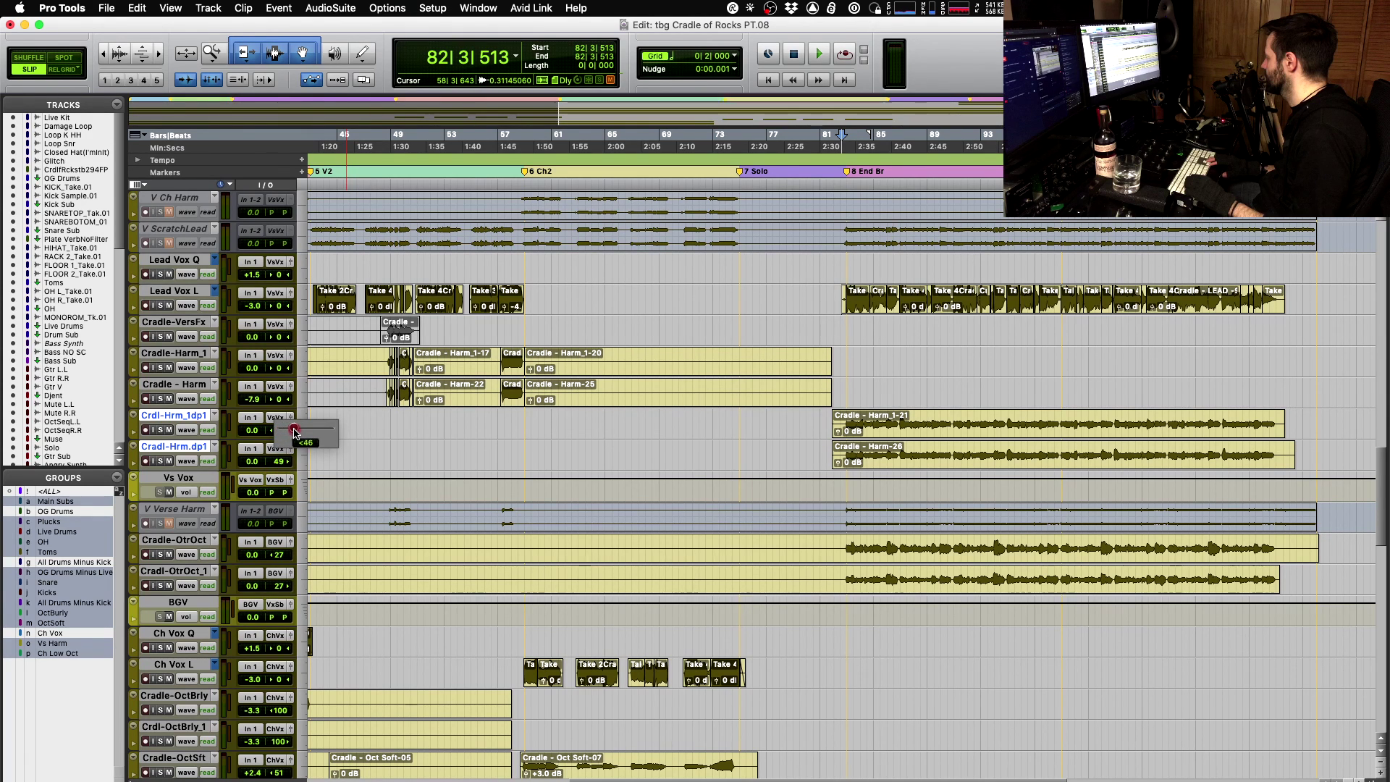
pyautogui.moveTo(293, 432); pyautogui.dragTo(294, 432)
pyautogui.press('space')
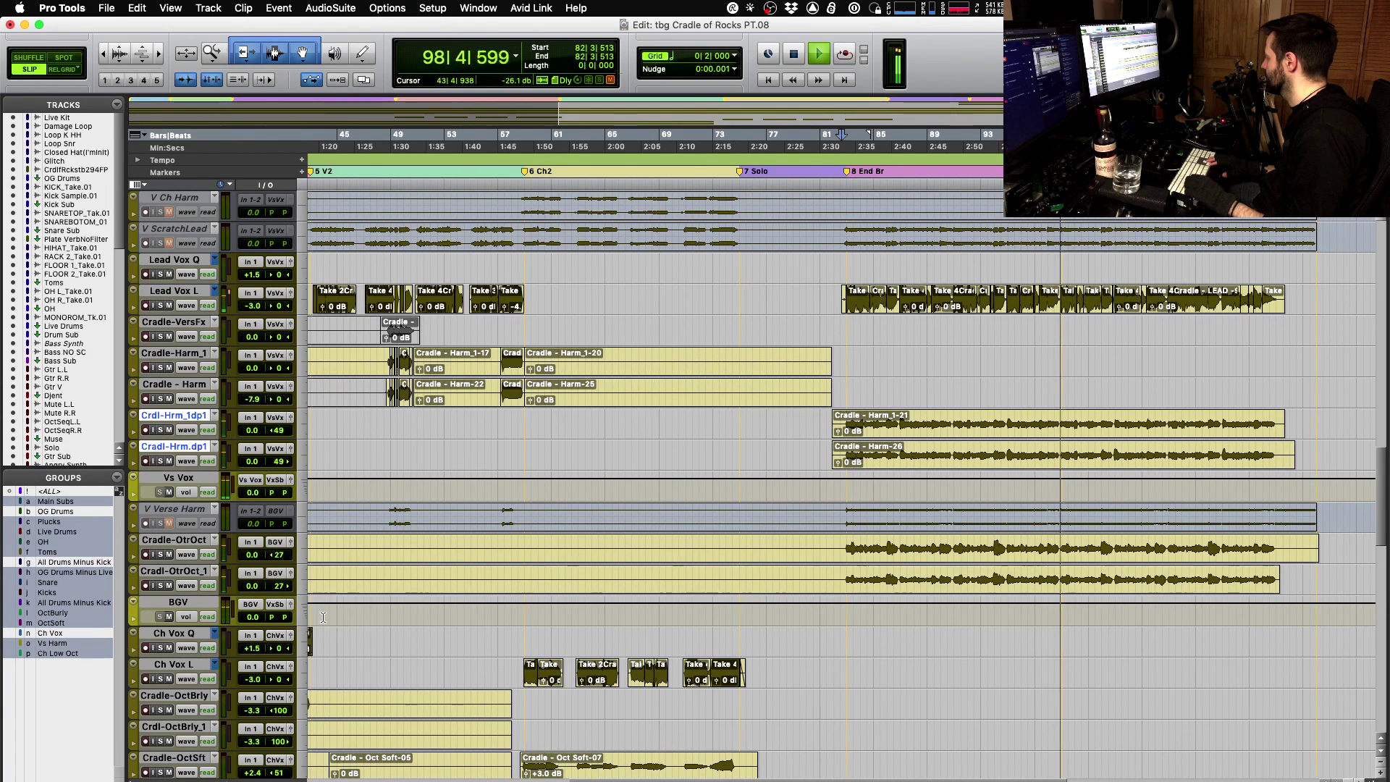
# - Group the Cradle - Outro Oct and Outro Oct_1 tracks as a Mix/Edit group named Outro Oct
pyautogui.click(186, 540)
pyautogui.keyDown('shift'); pyautogui.click(186, 572); pyautogui.keyUp('shift')
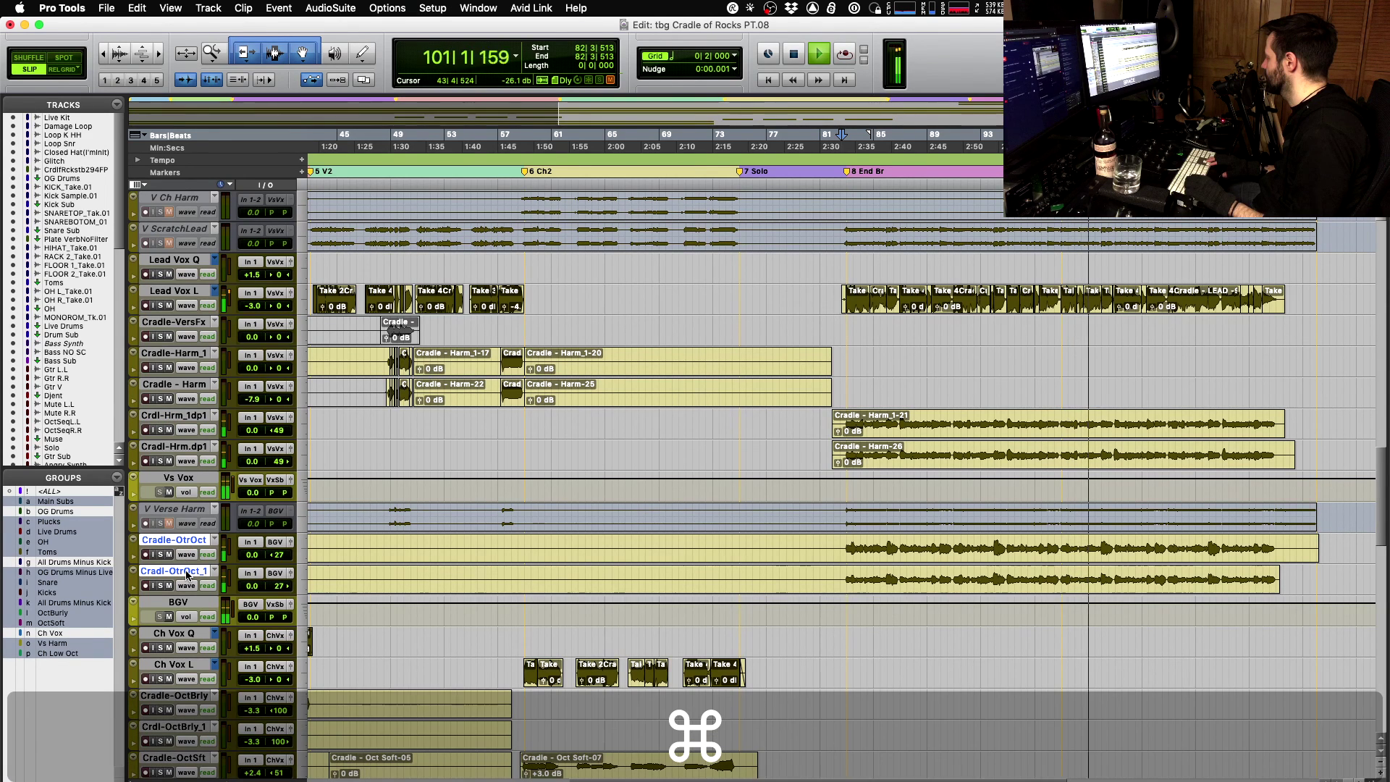
pyautogui.press('super+g')
pyautogui.write('Outro Oct')
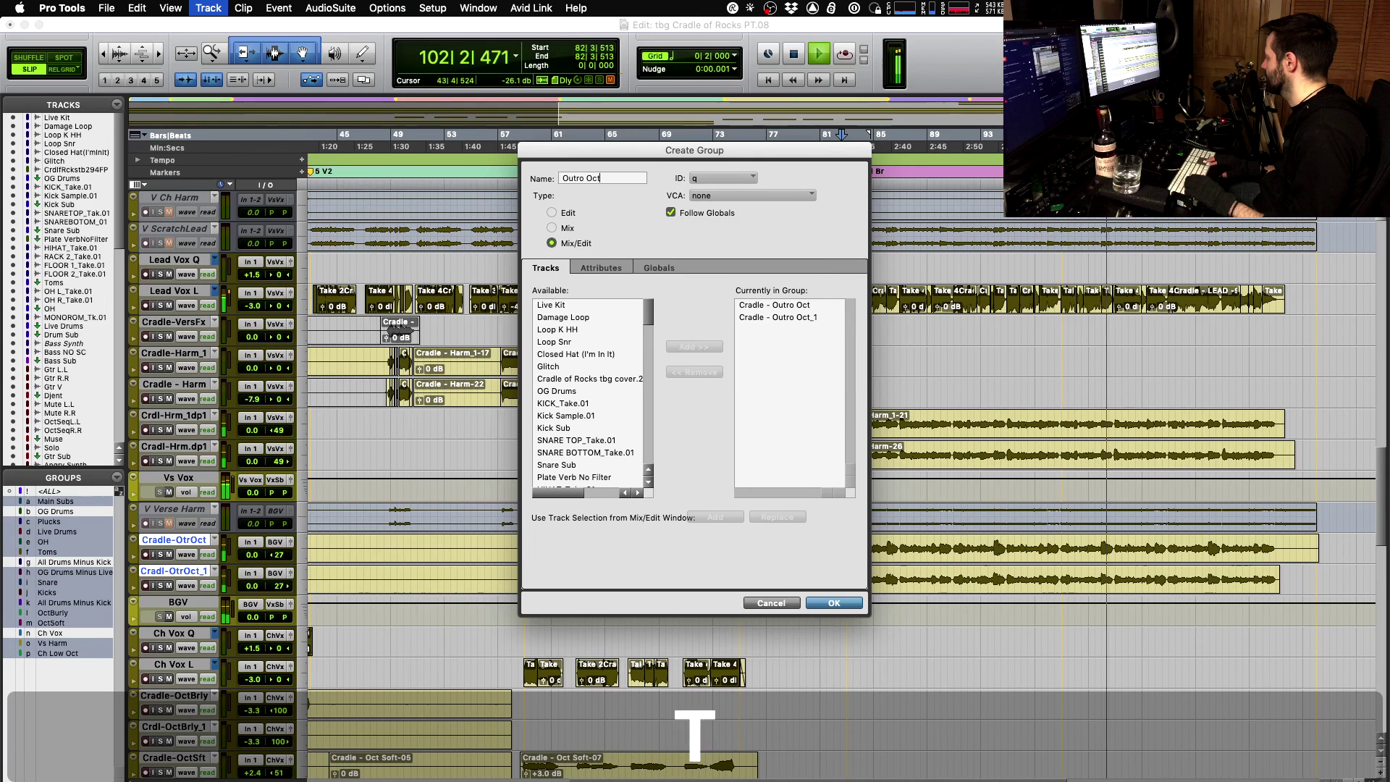
pyautogui.press('Return')
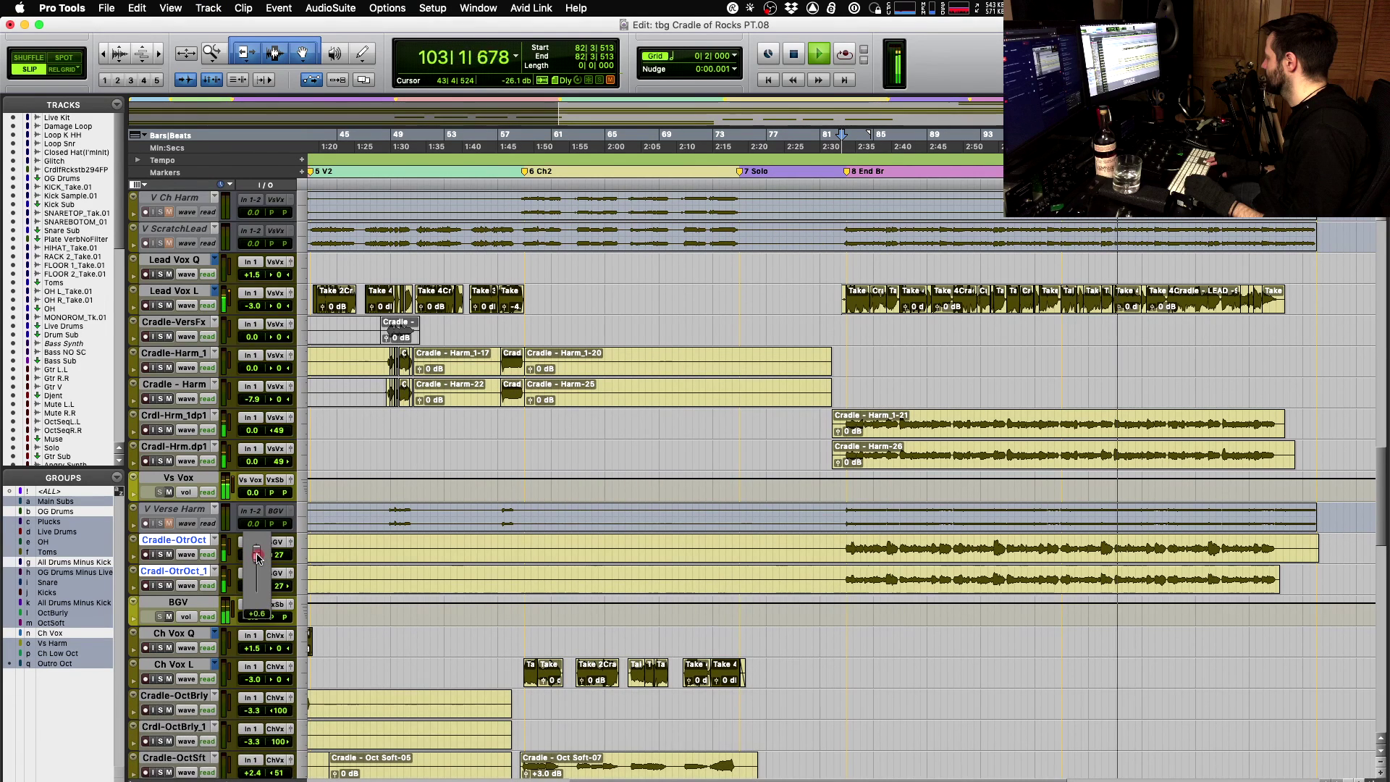
# - Set the volume of the grouped outro octave tracks to +0.6 dB, and stop playback after reviewing the vocal tracks across the song
pyautogui.moveTo(254, 556); pyautogui.dragTo(261, 558)
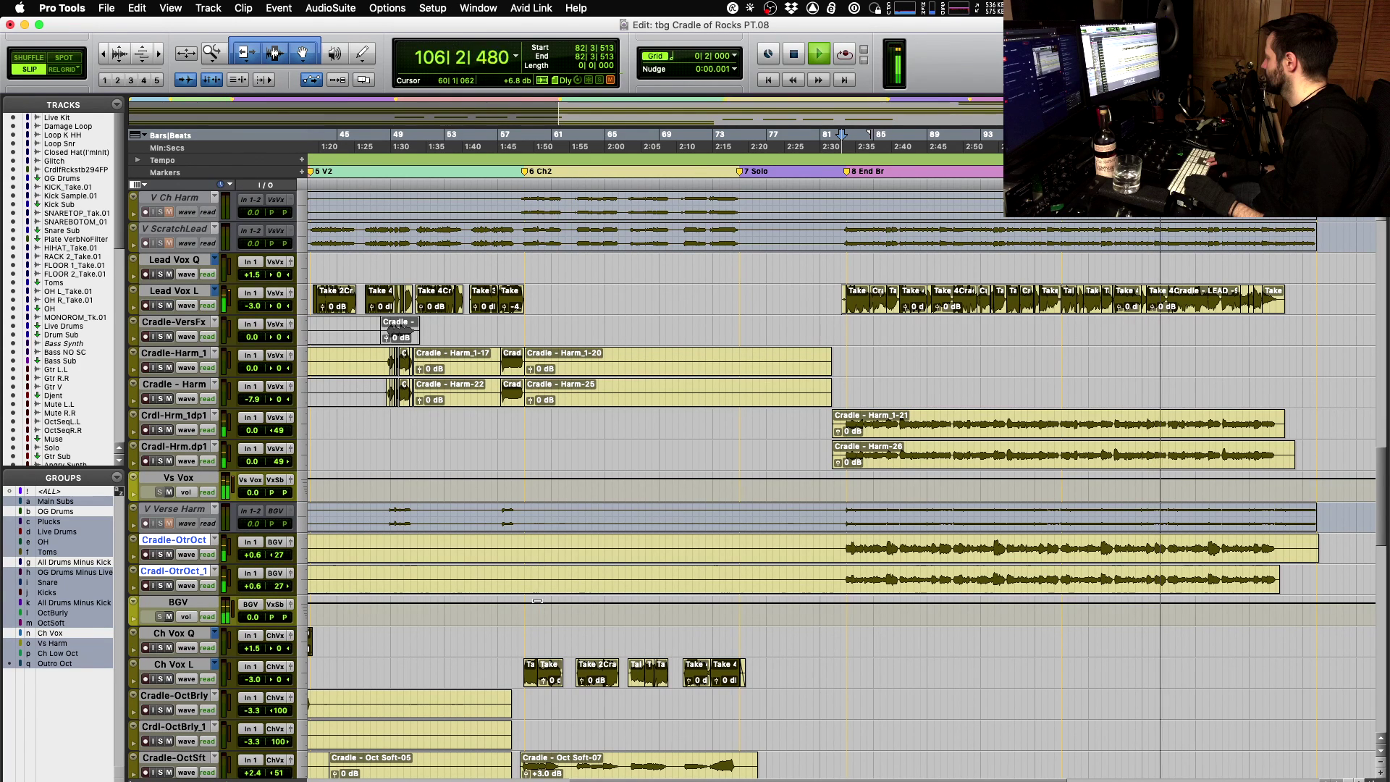
pyautogui.scroll(-5, 537, 601)
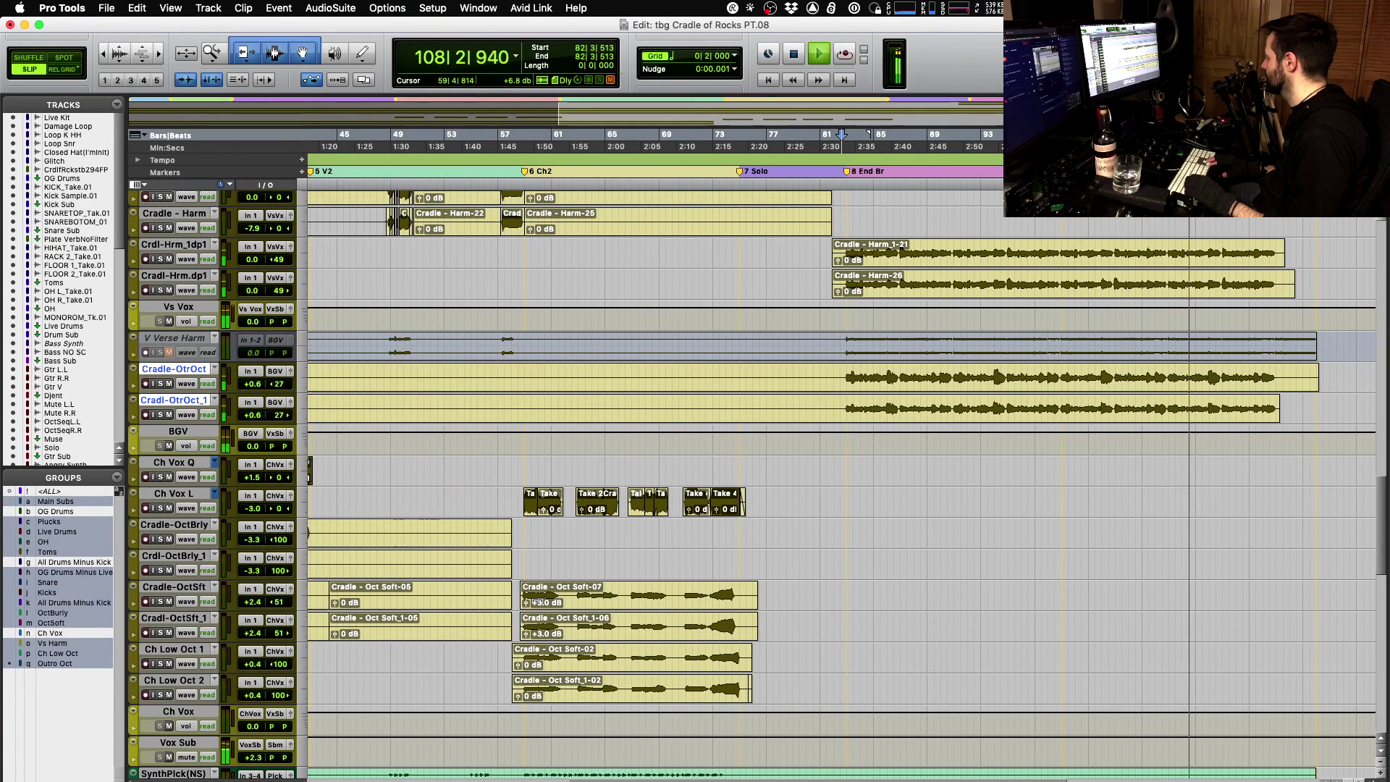
pyautogui.press('r')
pyautogui.press('r')
pyautogui.press('r')
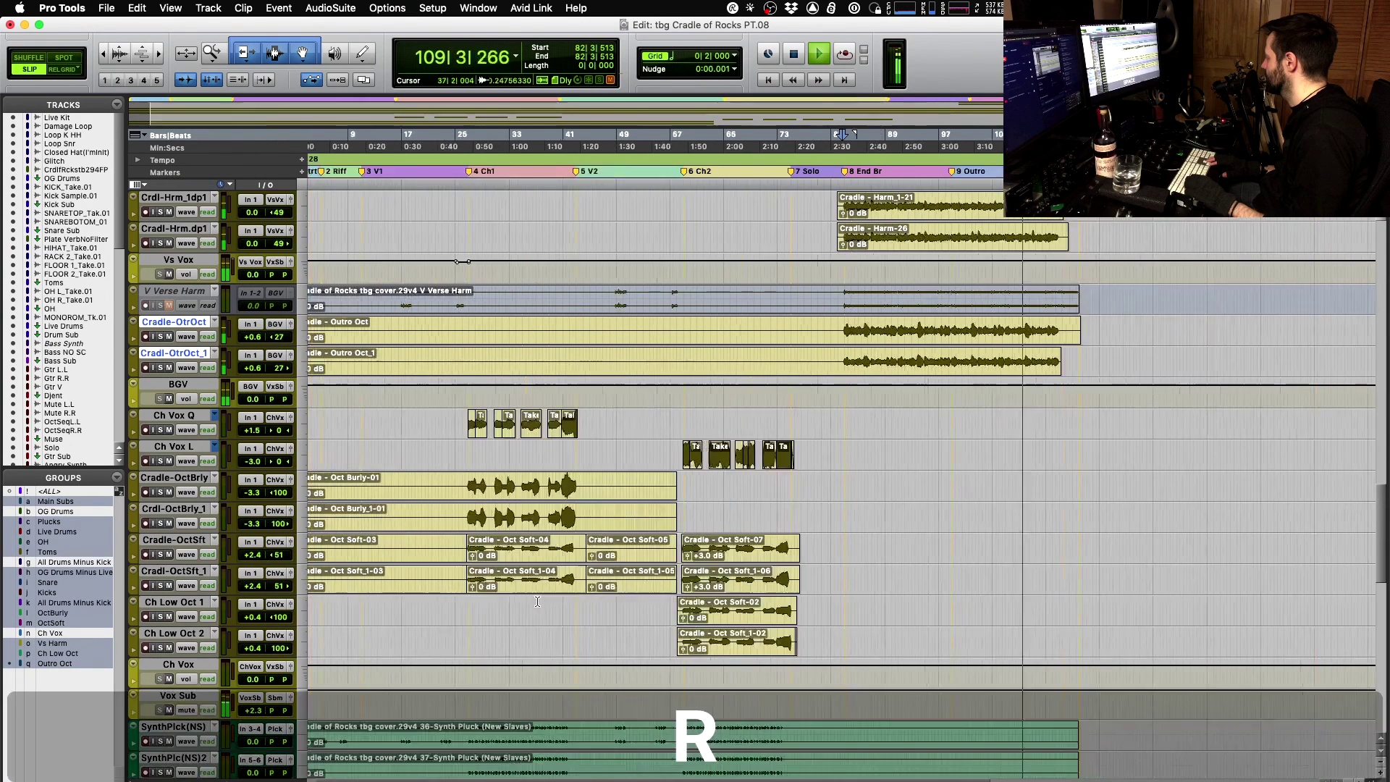
pyautogui.scroll(3, 730, 505)
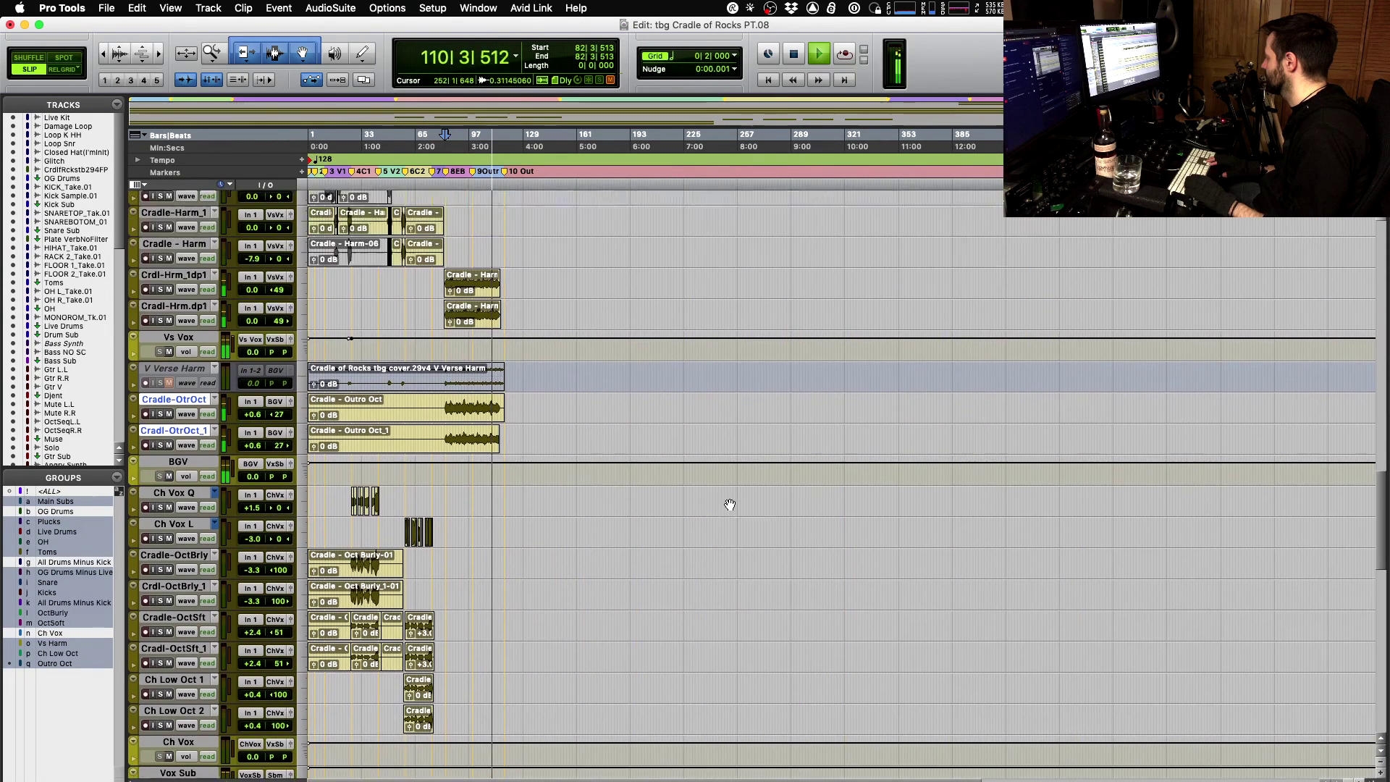
pyautogui.press('t')
pyautogui.press('t')
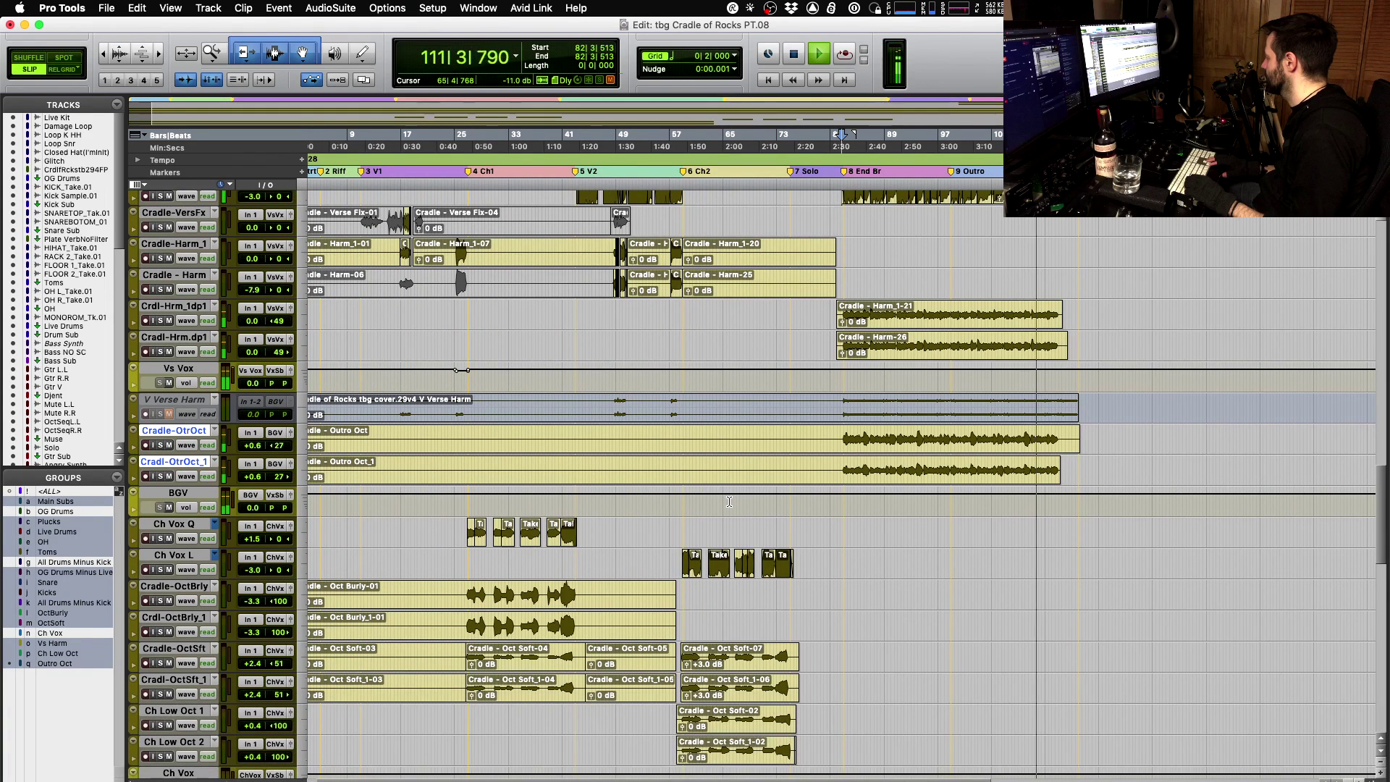
pyautogui.press('space')
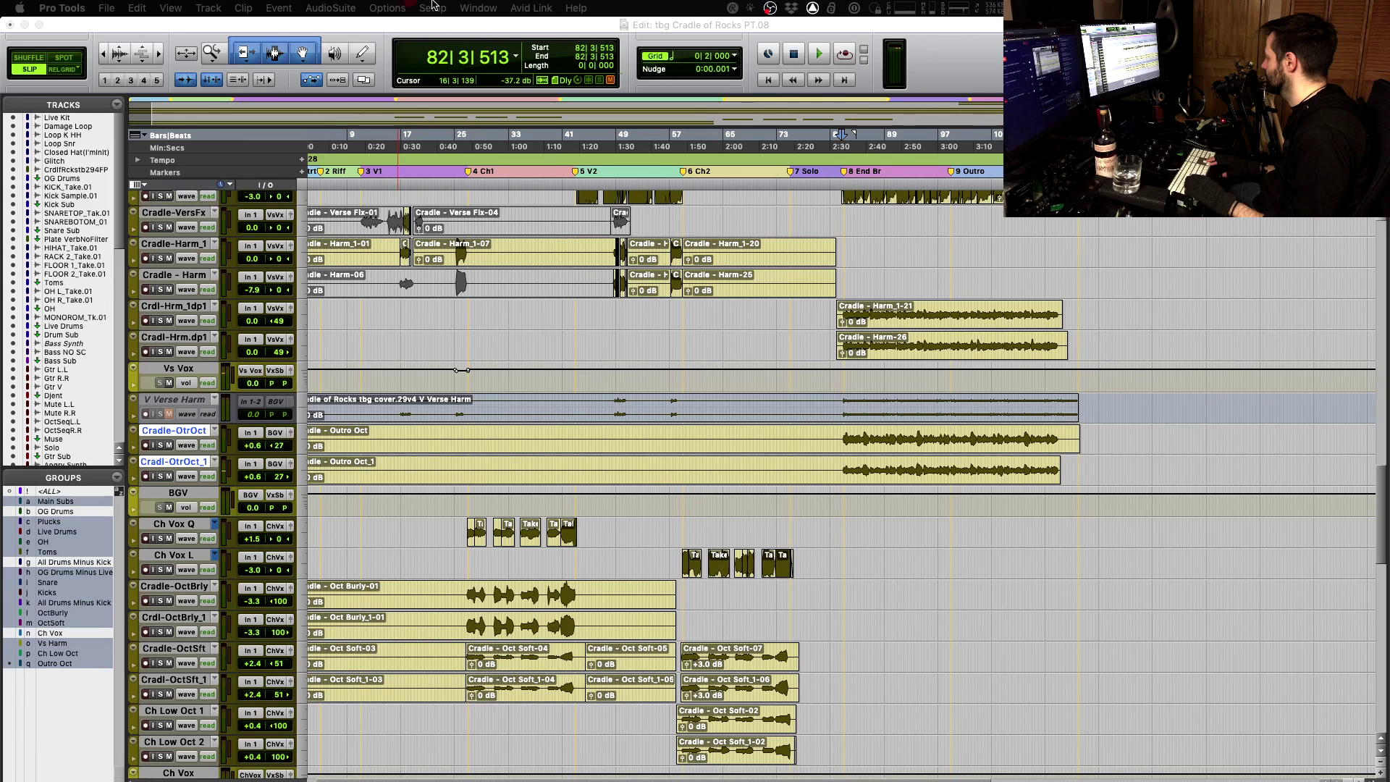
# - Place the edit cursor at 8|4|070 on the Lead Vox Q track, just before the first verse vocals
pyautogui.click(426, 28)
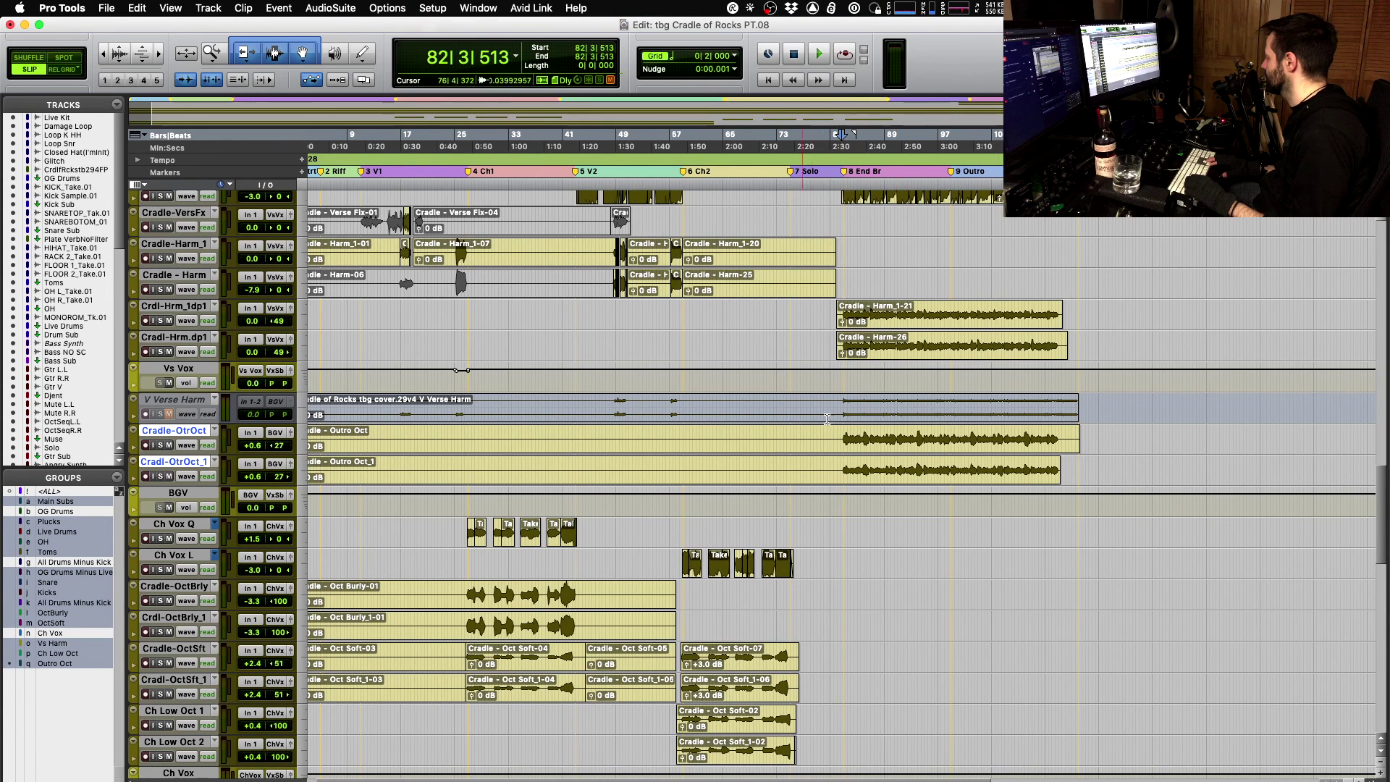
pyautogui.scroll(3, 964, 358)
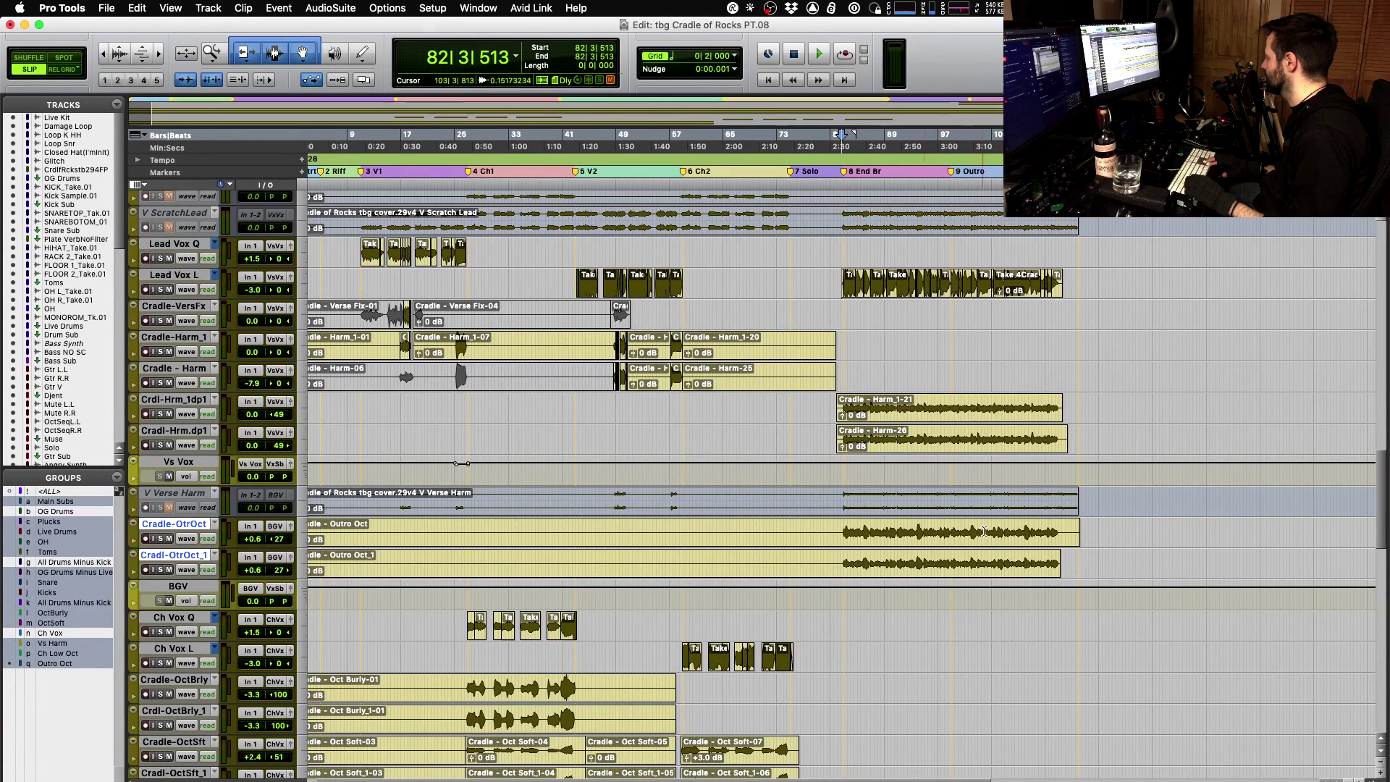
pyautogui.hscroll(-1, 889, 400)
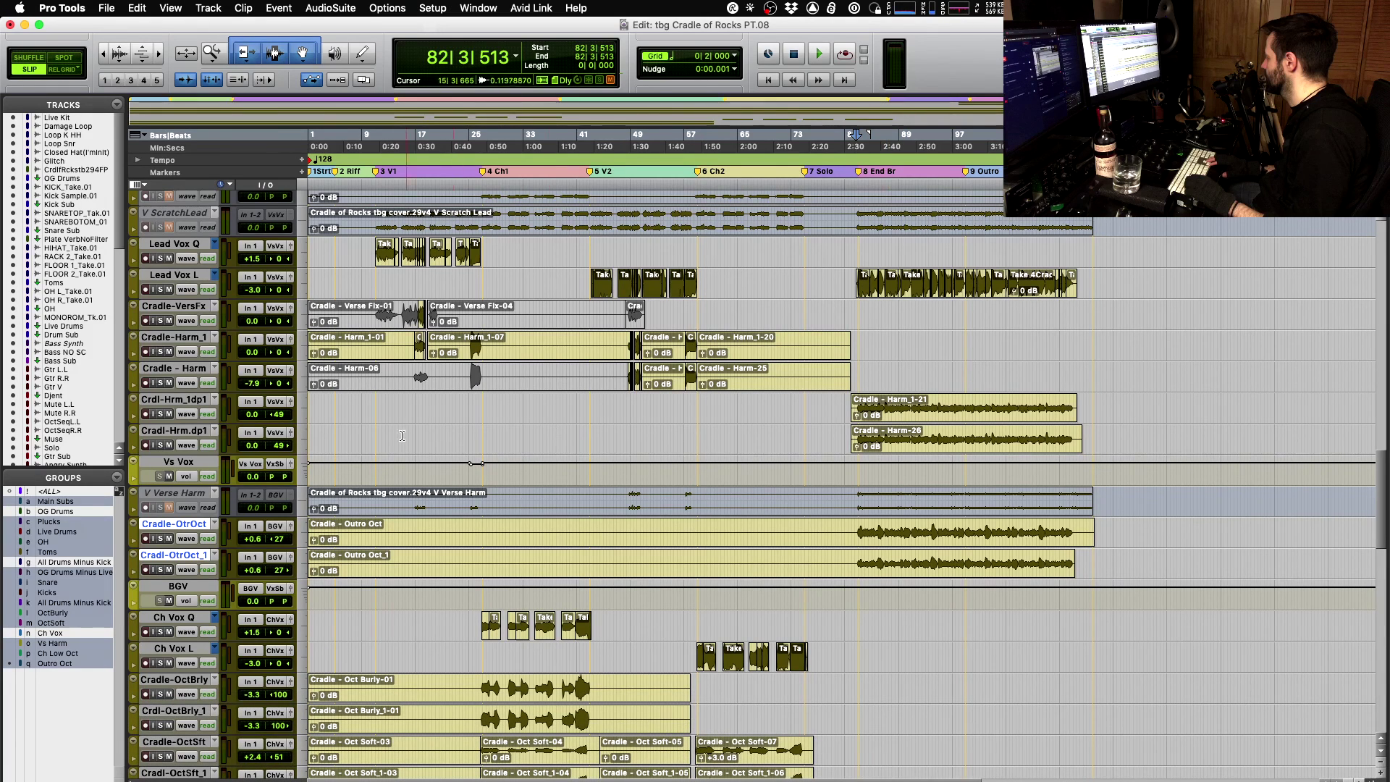
pyautogui.click(360, 250)
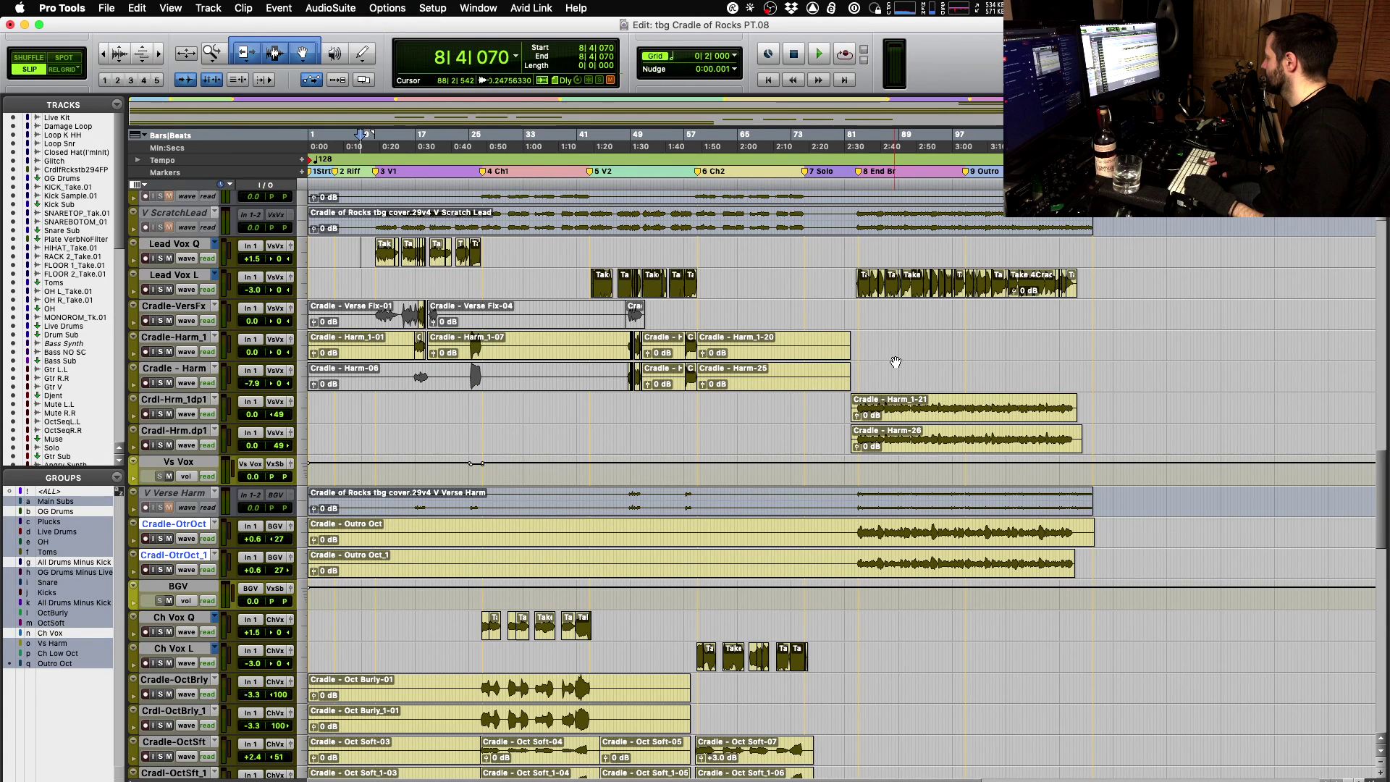
# - Save the session as a new version named tbg Cradle of Rocks PT.09 in the same session folder
pyautogui.click(96, 9)
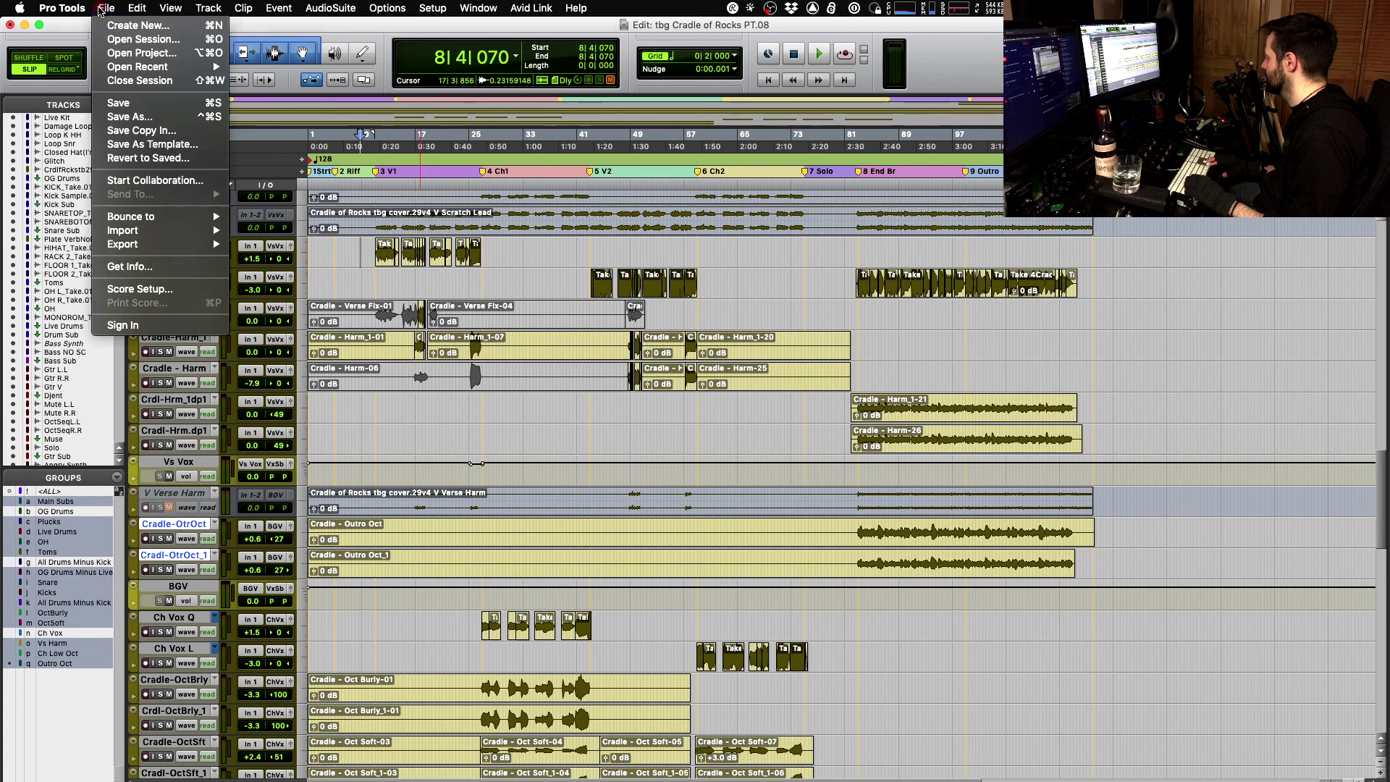
pyautogui.click(124, 116)
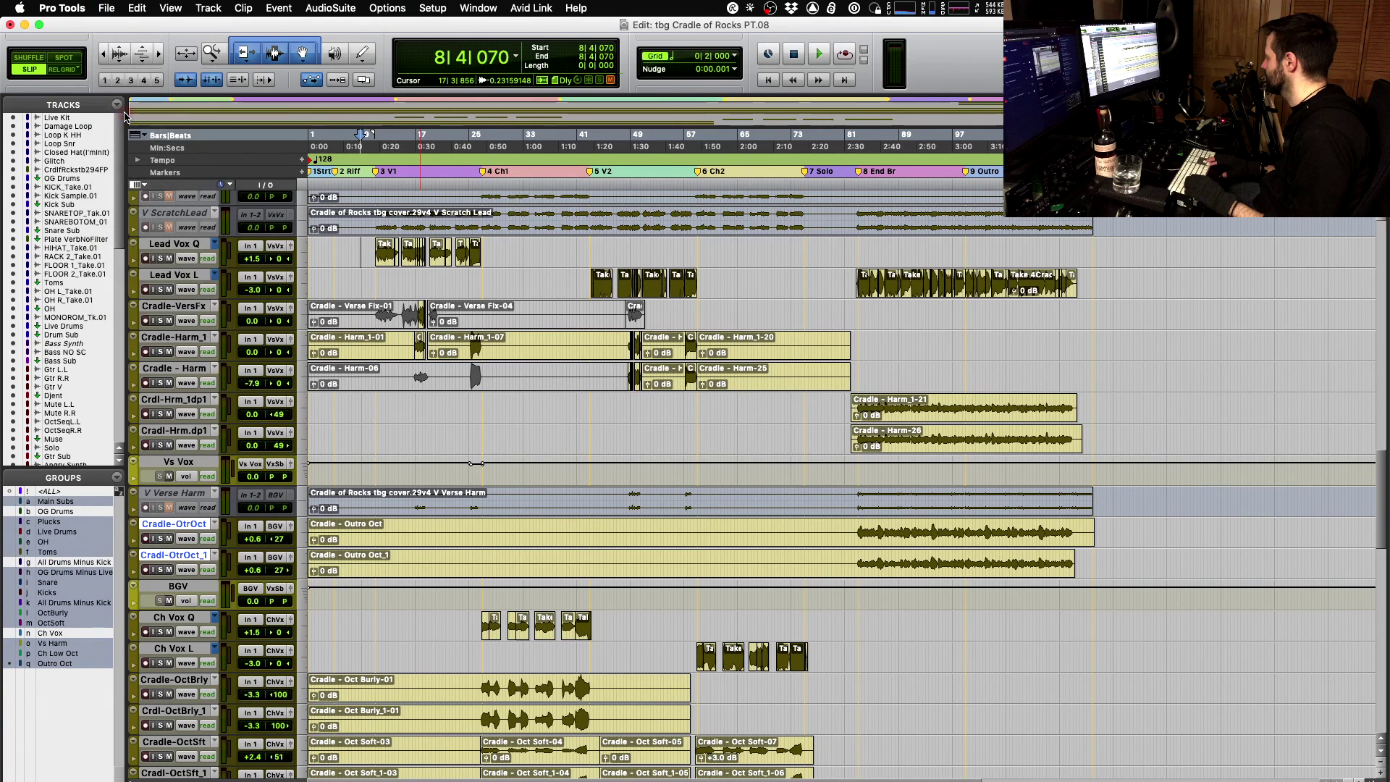
pyautogui.press('Right')
pyautogui.press('BackSpace')
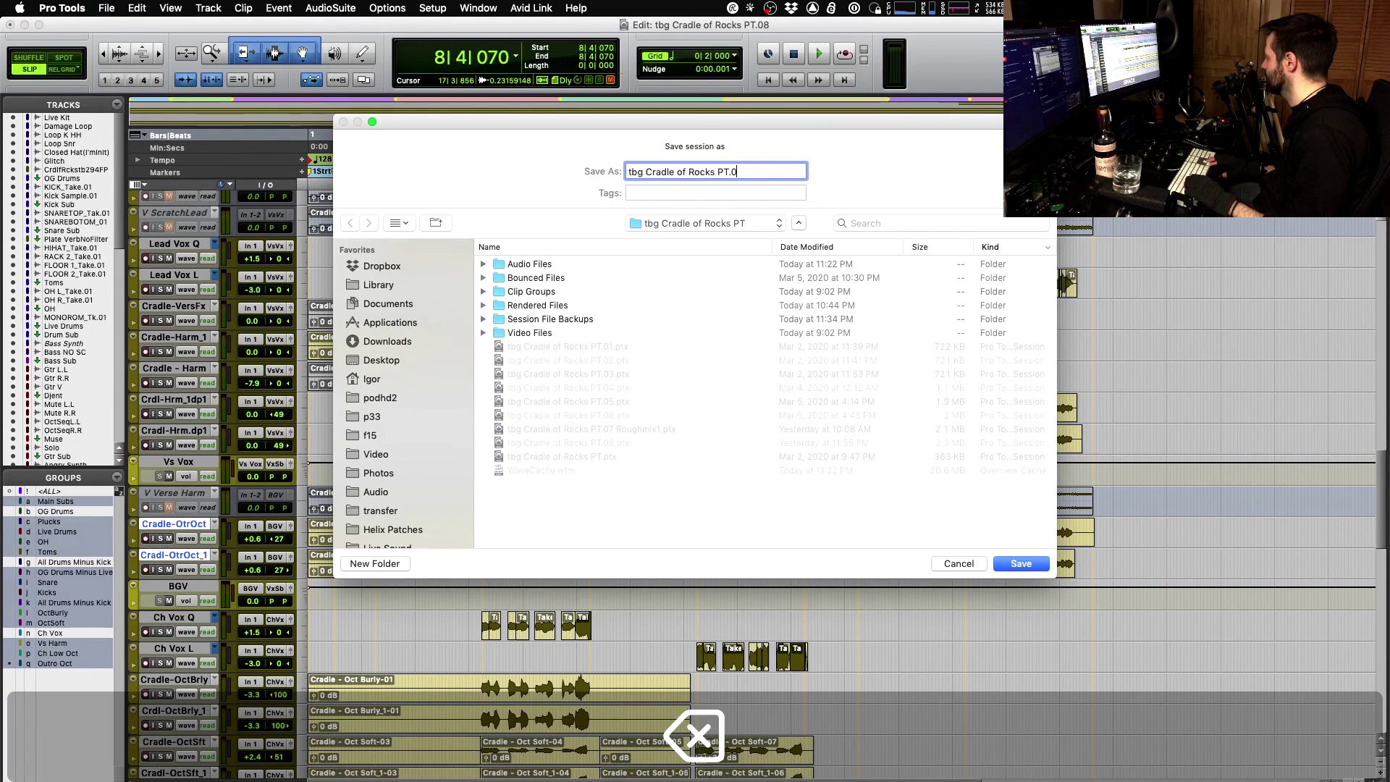
pyautogui.write('9')
pyautogui.press('Return')
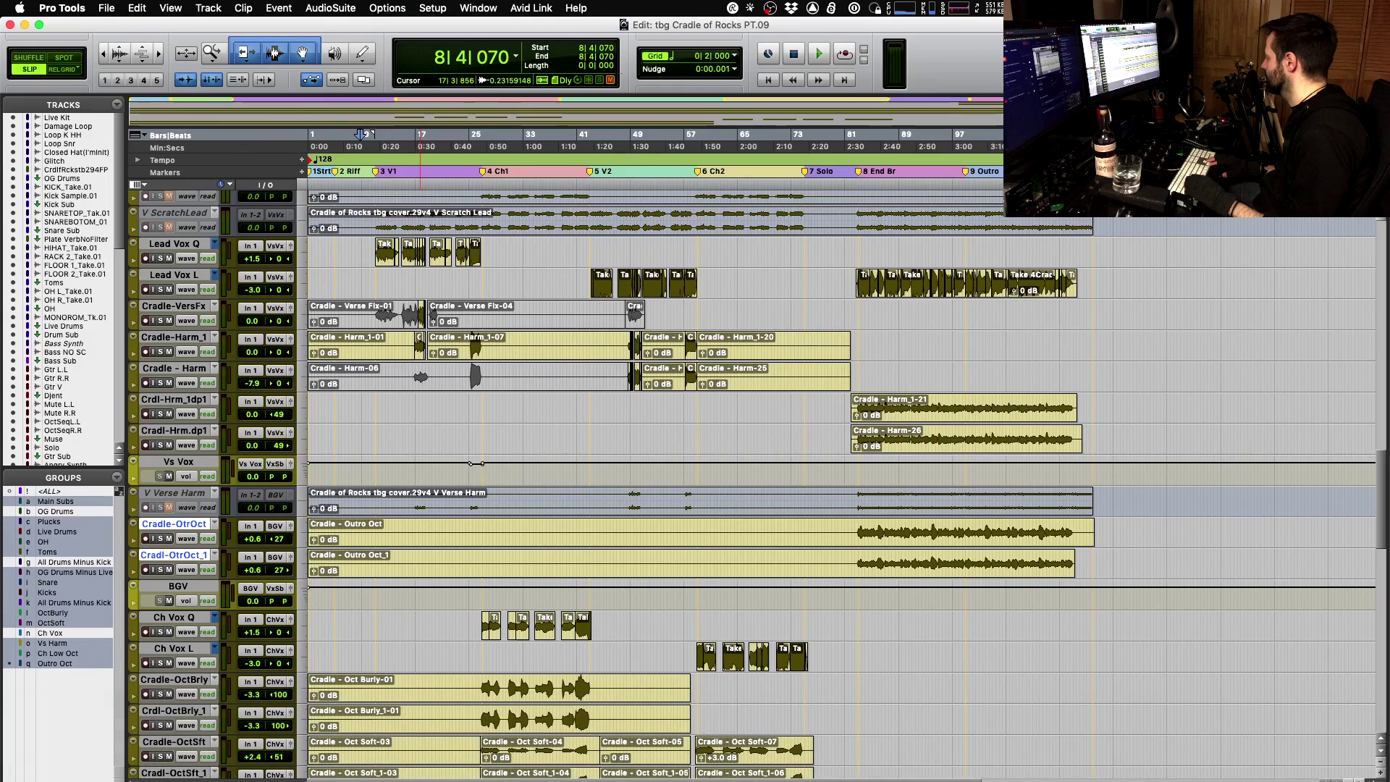